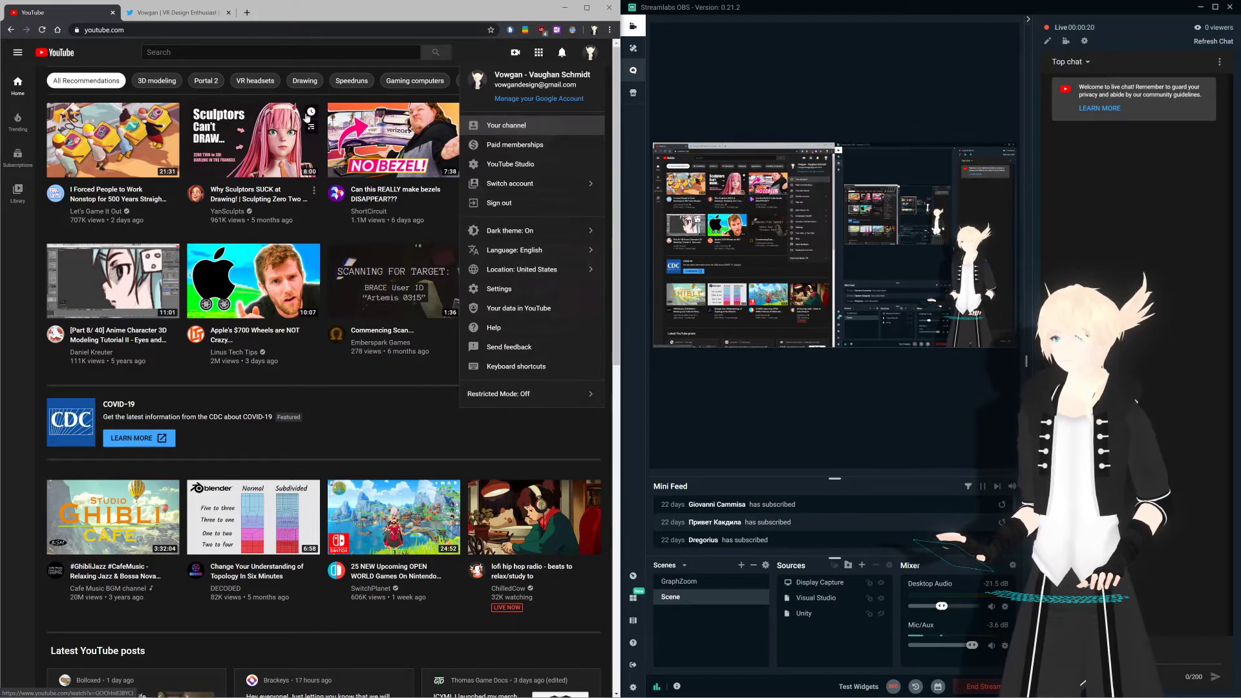
Step: Open the live stream "Material Gun | VRChat Lets-Build" from the YouTube channel page and mute its playback
left_click(518, 128)
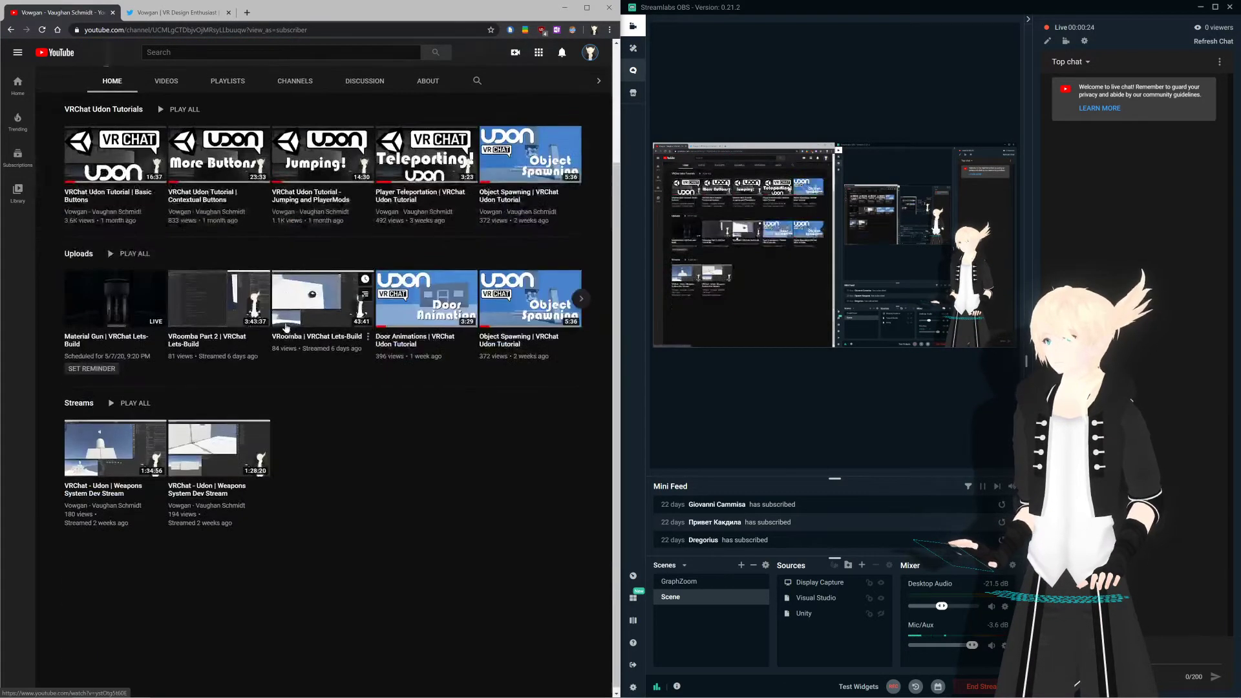
left_click(39, 31)
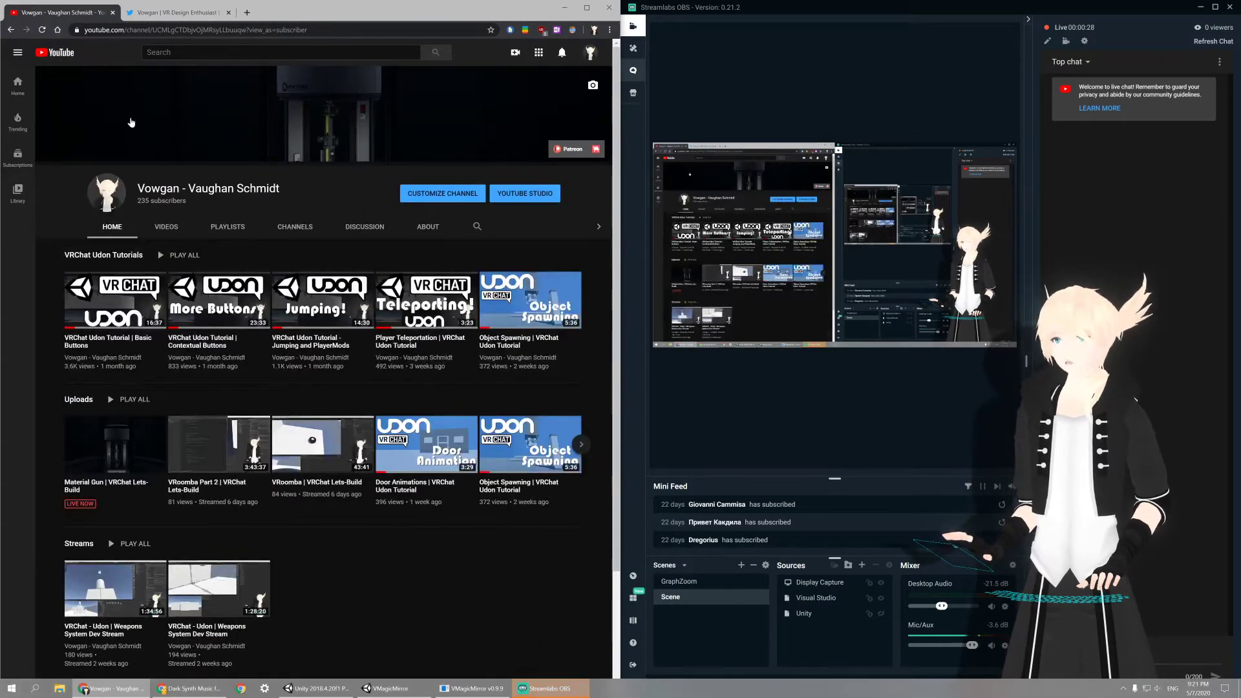
scroll(91, 194, "down", 2)
left_click(89, 292)
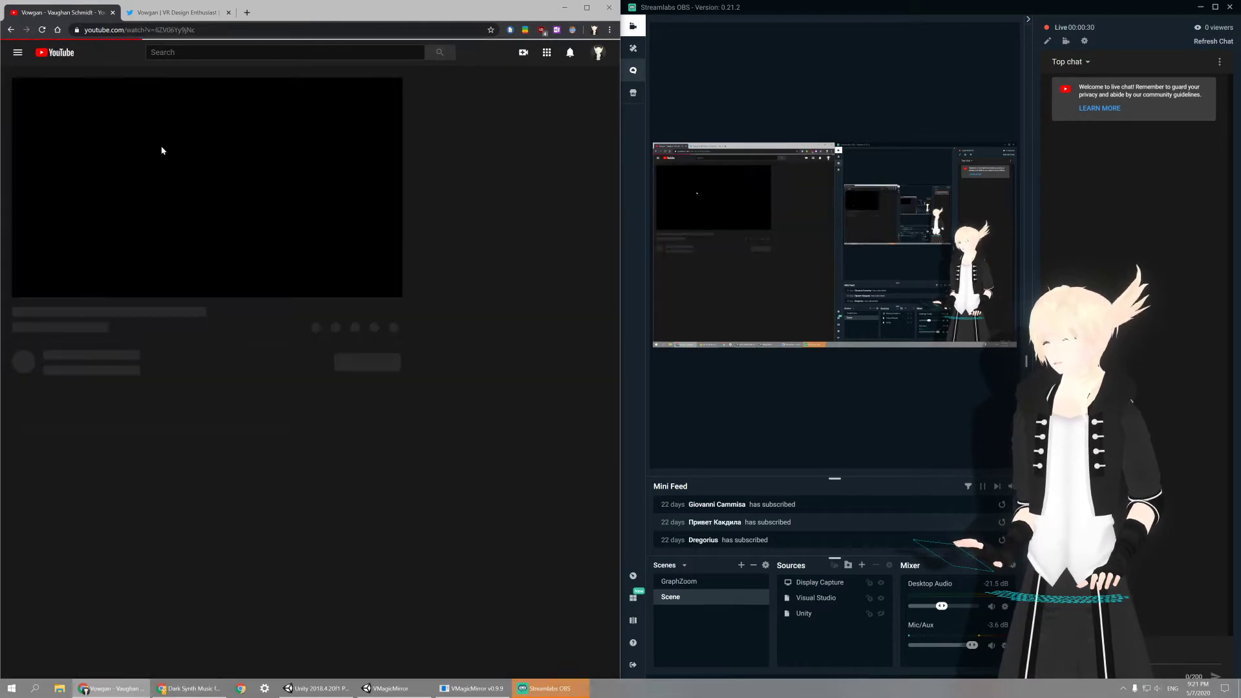
left_click(66, 284)
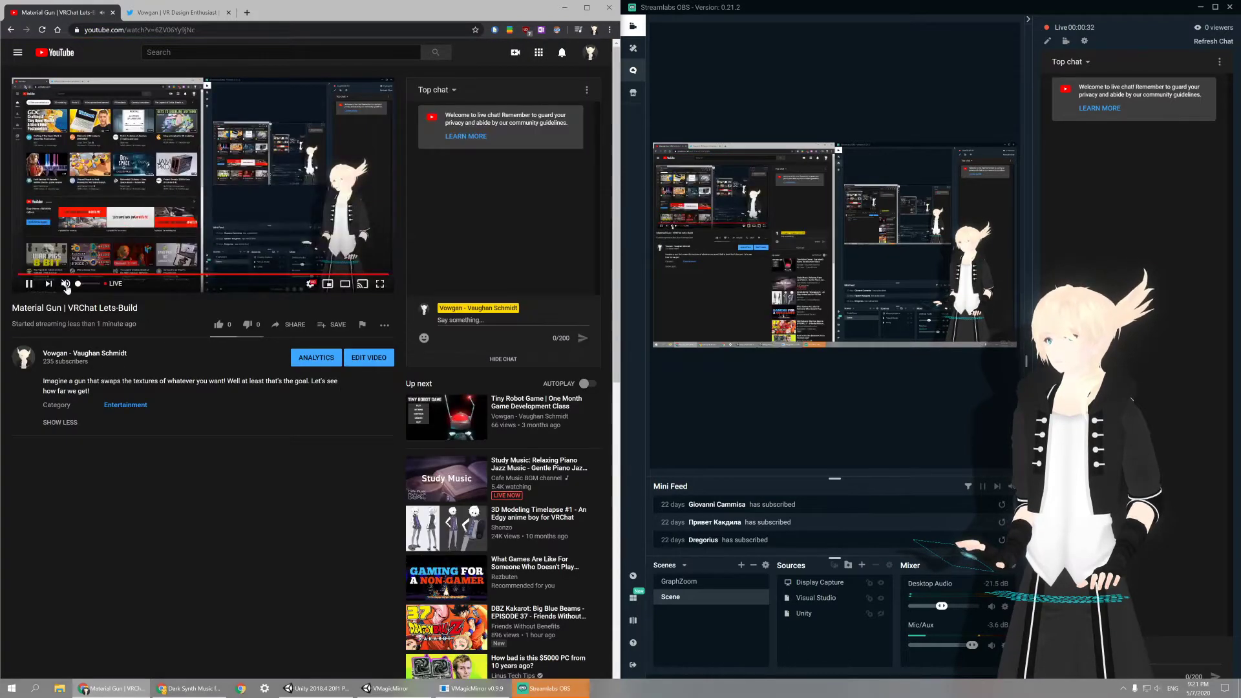
Step: Add the live stream's link to the end of the drafted tweet and publish it
key("ctrl+l")
key("ctrl+c")
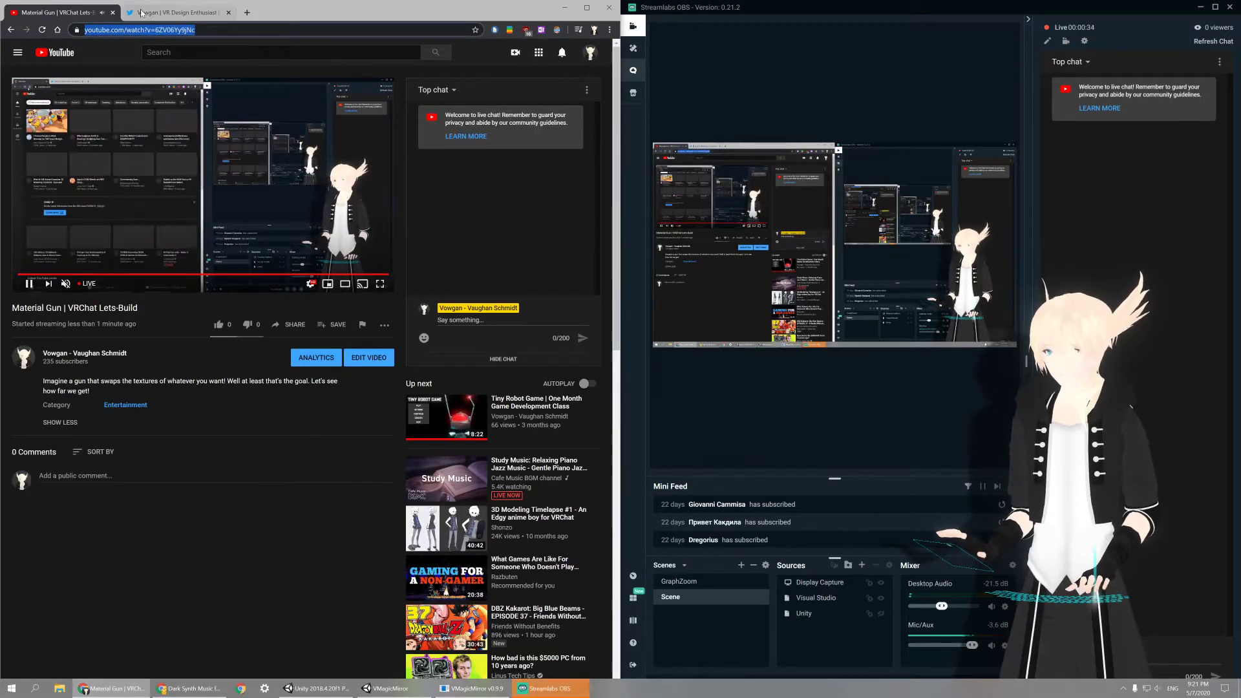
key("ctrl+w")
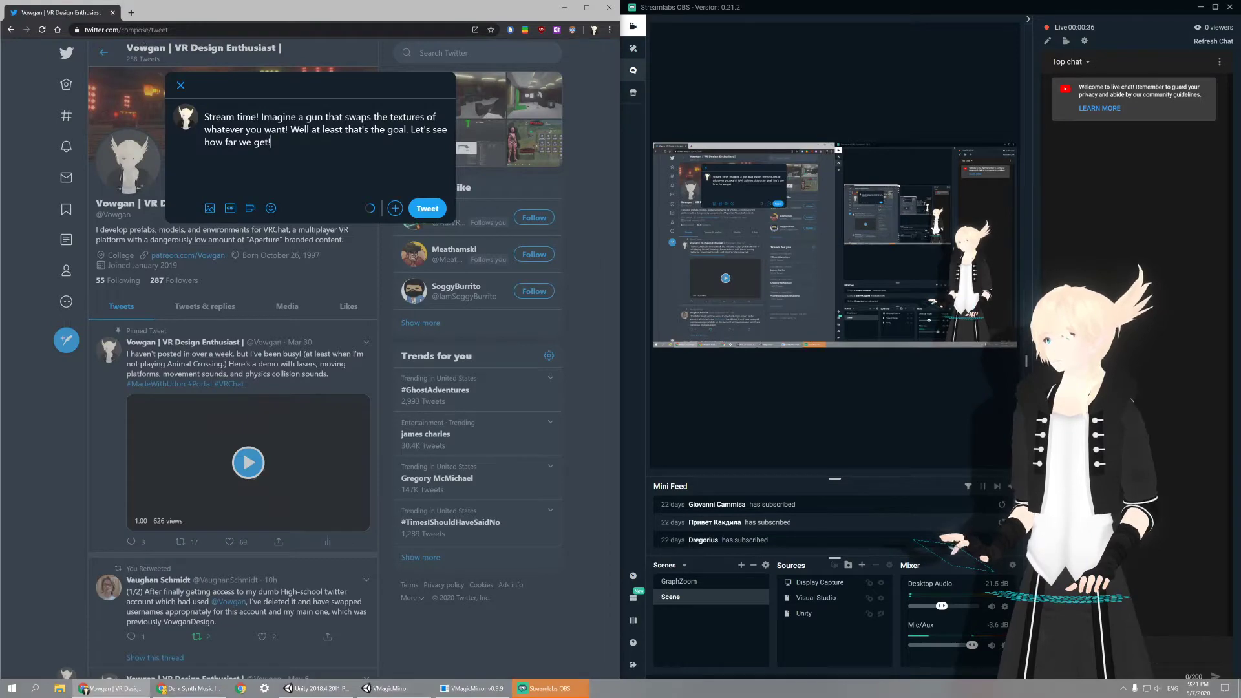
key("ctrl+v")
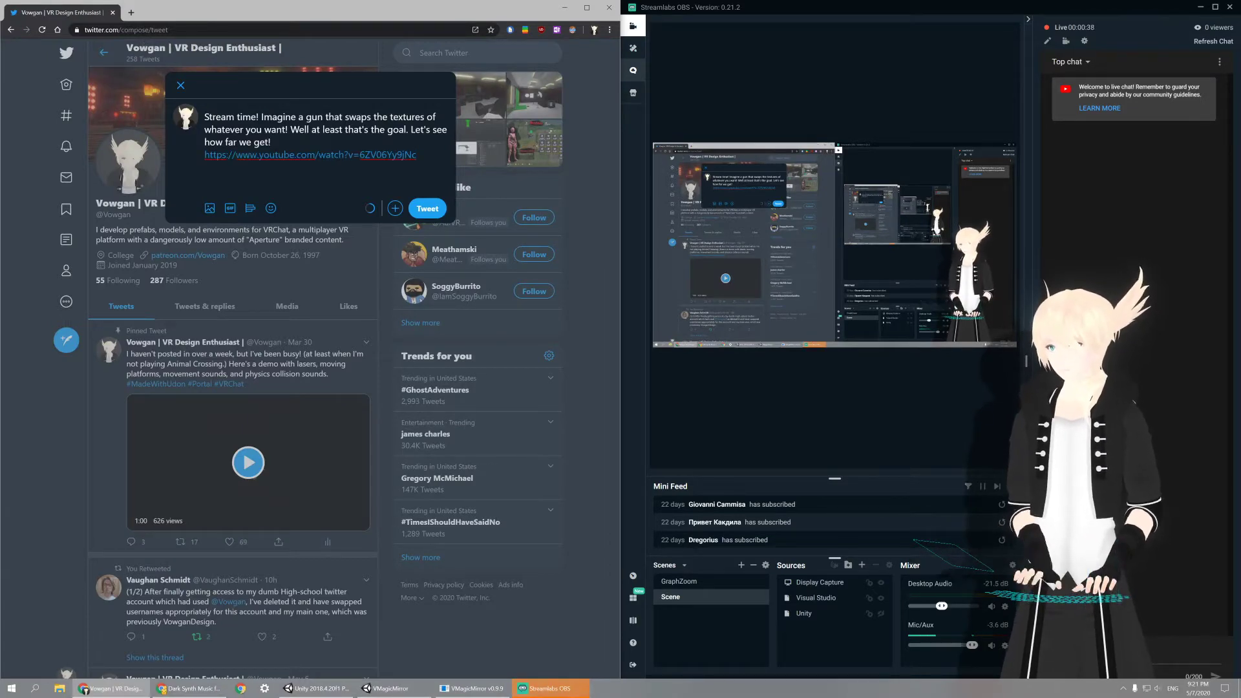
left_click(428, 209)
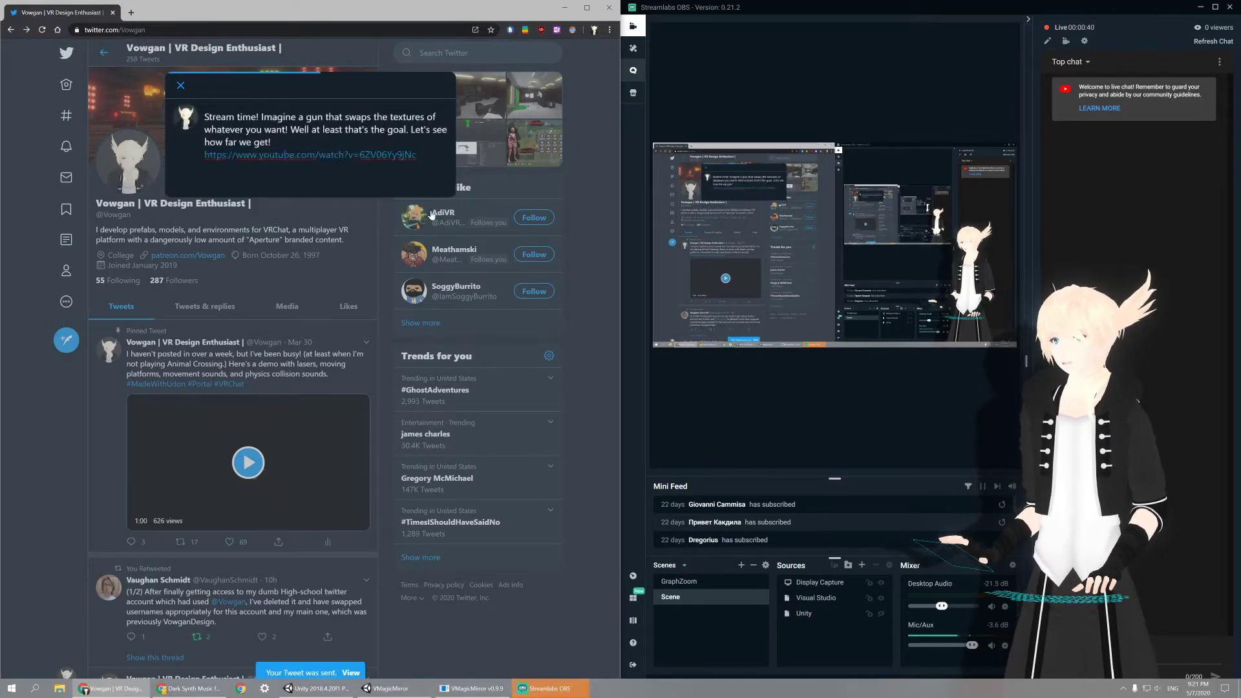
scroll(267, 336, "down", 4)
scroll(268, 336, "up", 4)
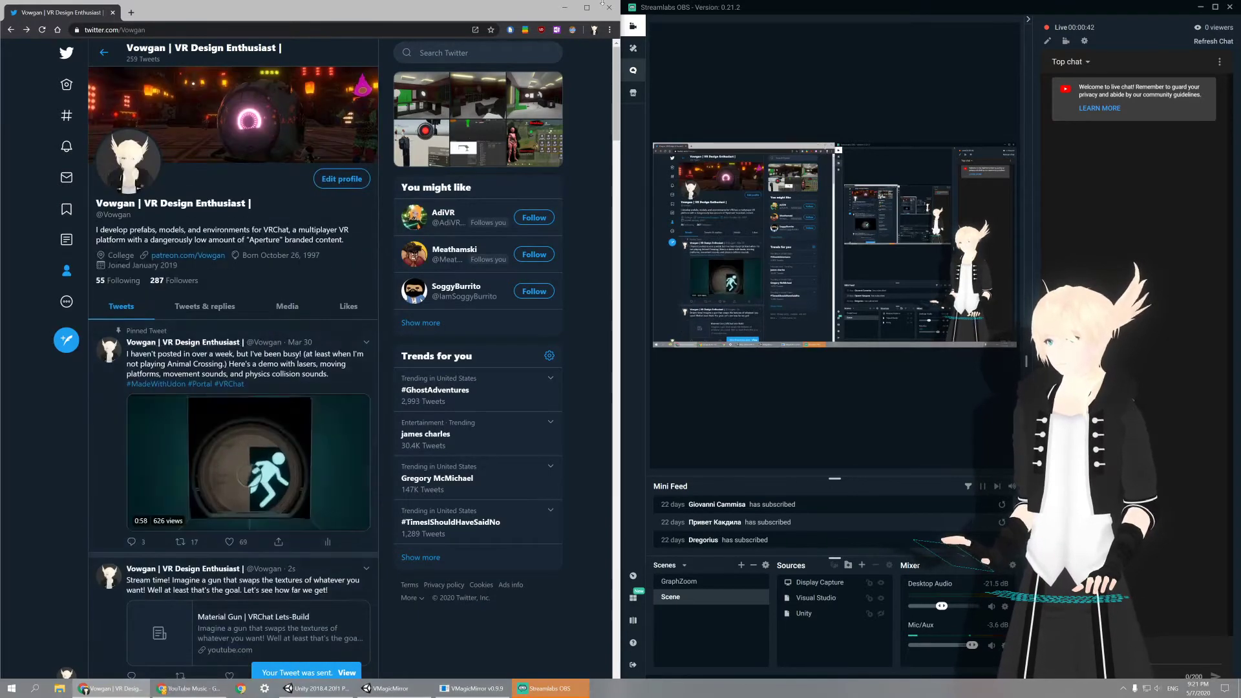
left_click(609, 8)
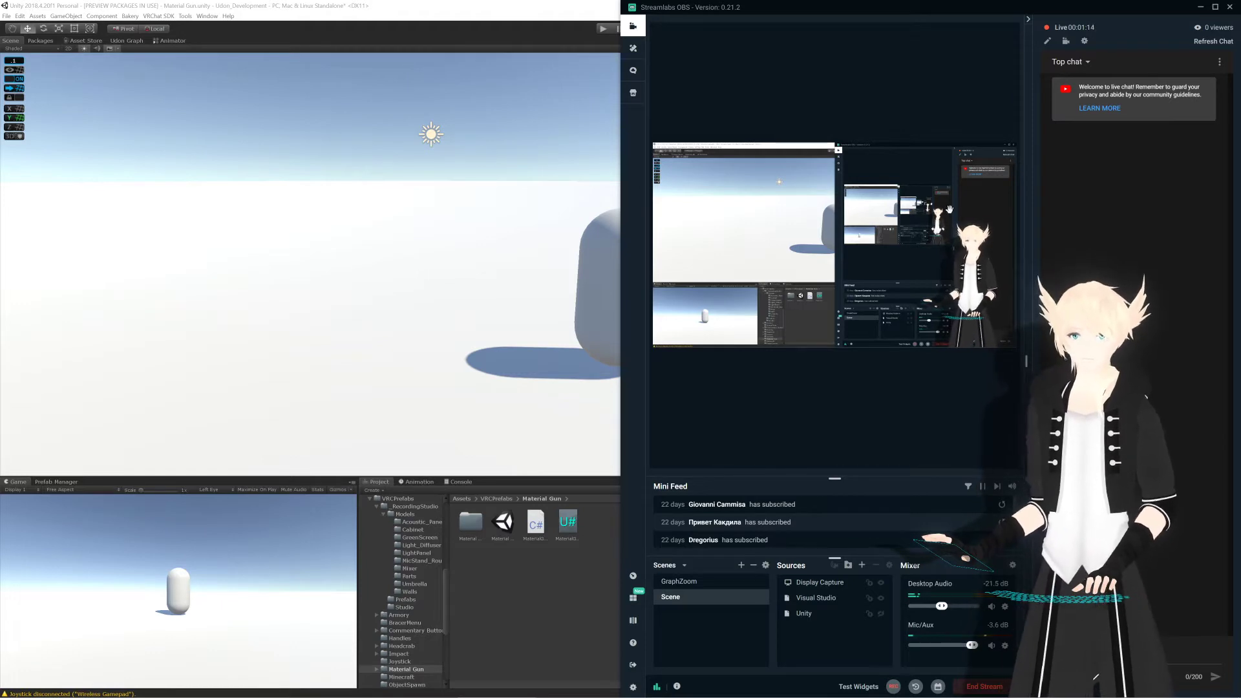
Step: Switch to the Unity editor and examine the capsule in the Material Gun scene from several angles
left_click(525, 619)
scroll(614, 351, "down", 5)
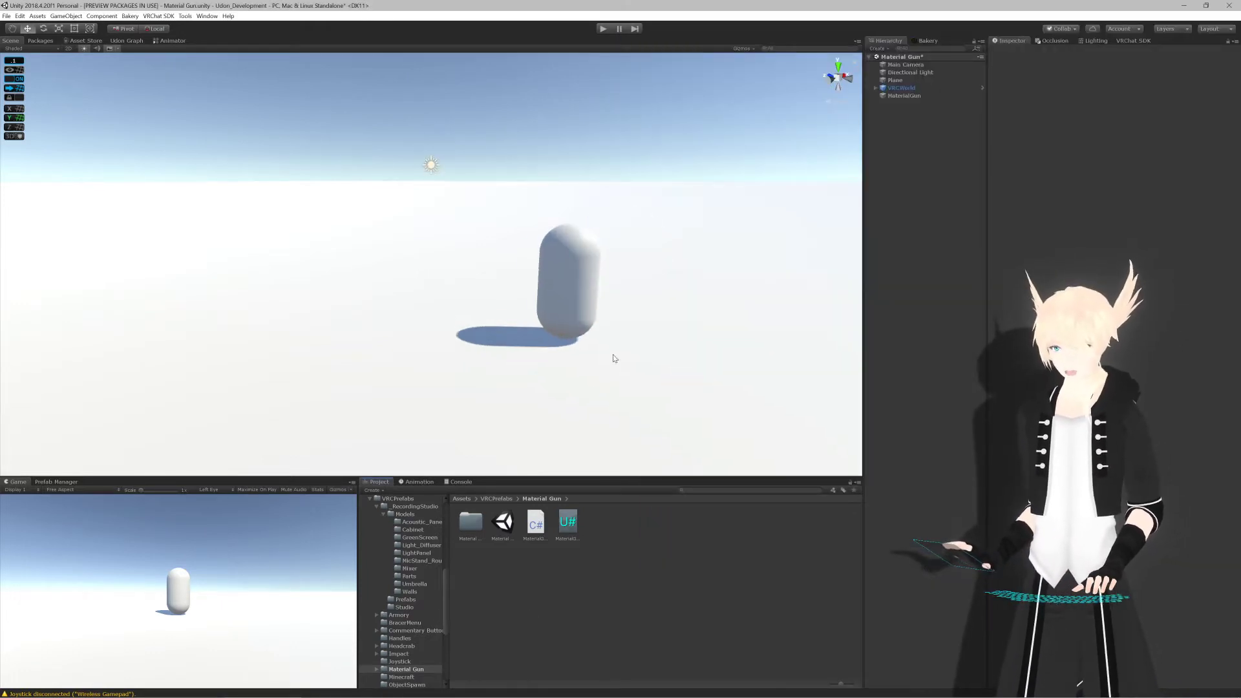
scroll(614, 360, "up", 4)
left_click_drag(621, 350, 416, 356, "alt")
scroll(541, 355, "down", 5)
scroll(541, 354, "up", 5)
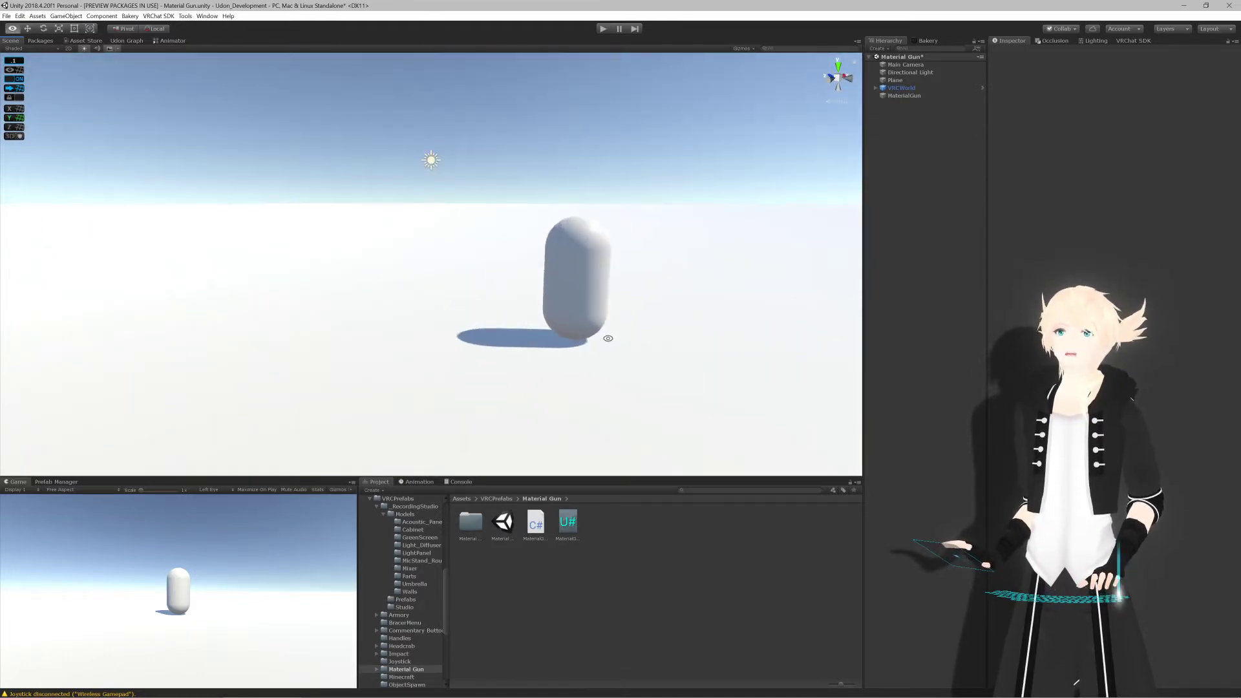
left_click_drag(610, 338, 560, 358, "alt")
middle_click_drag(552, 358, 599, 376)
left_click_drag(599, 377, 571, 376, "alt")
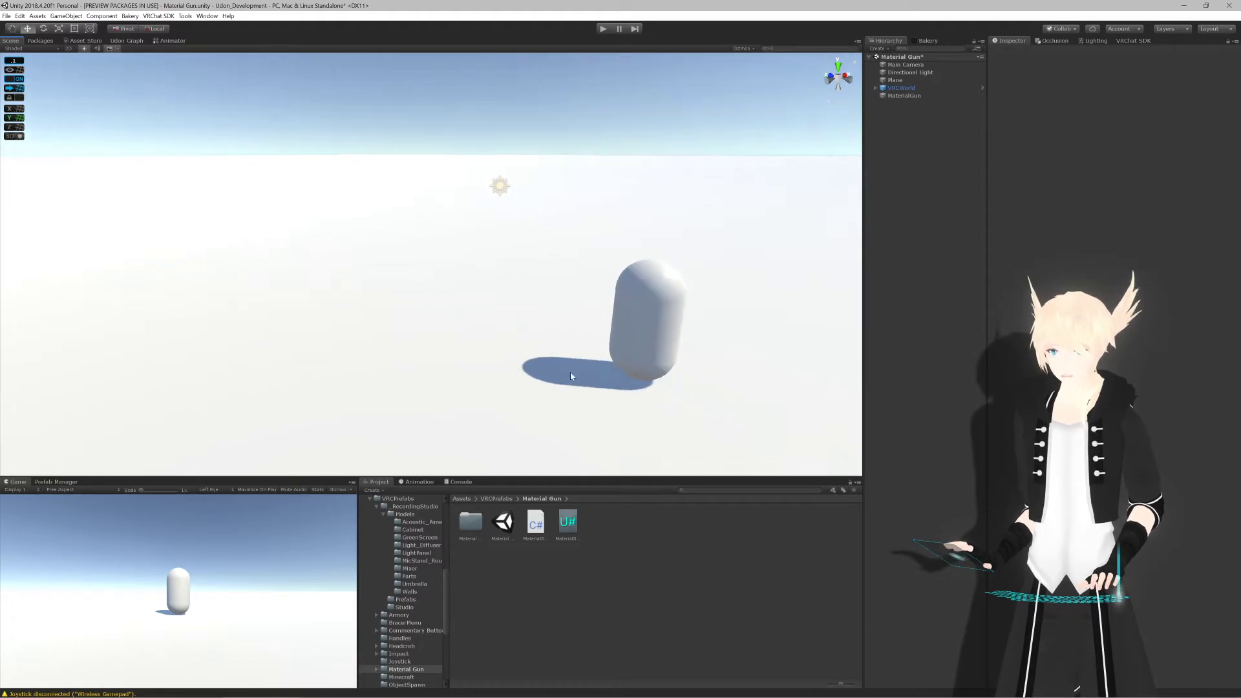
middle_click_drag(571, 376, 548, 373)
scroll(547, 373, "down", 4)
left_click_drag(520, 363, 526, 357, "alt")
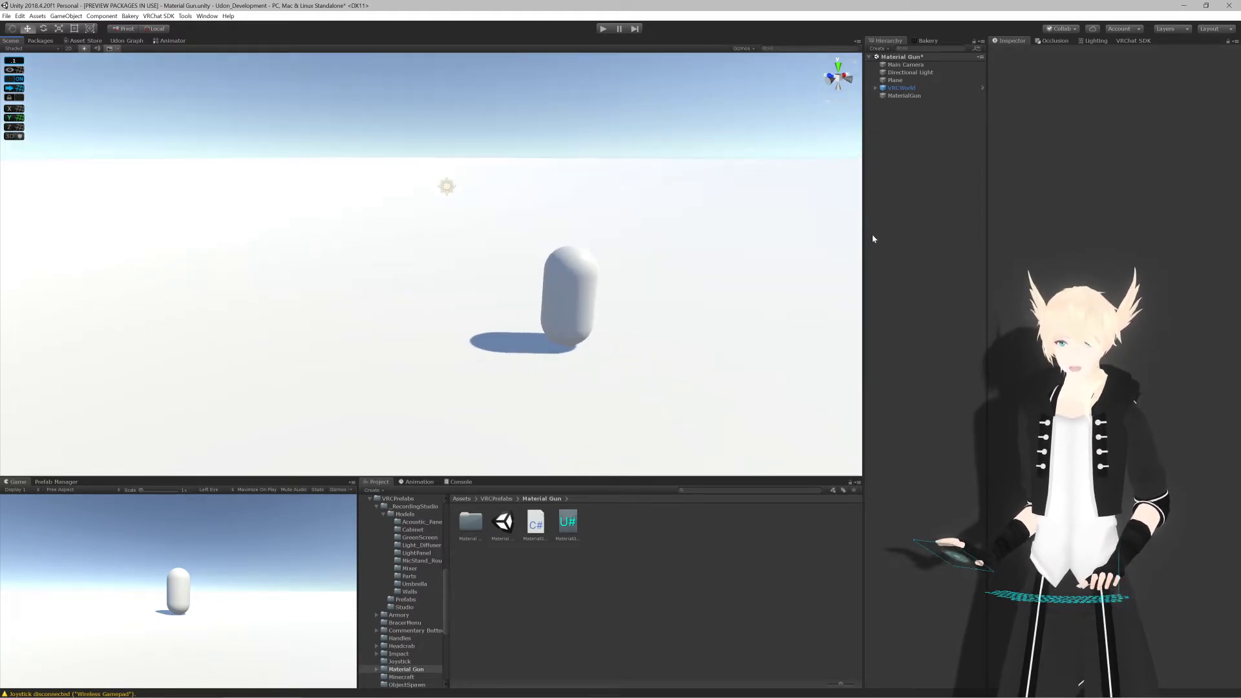
Step: Add a cube to the scene and move it along the Z axis away from the capsule, to about 3.3
right_click(915, 219)
mouse_move(937, 296)
left_click(1005, 293)
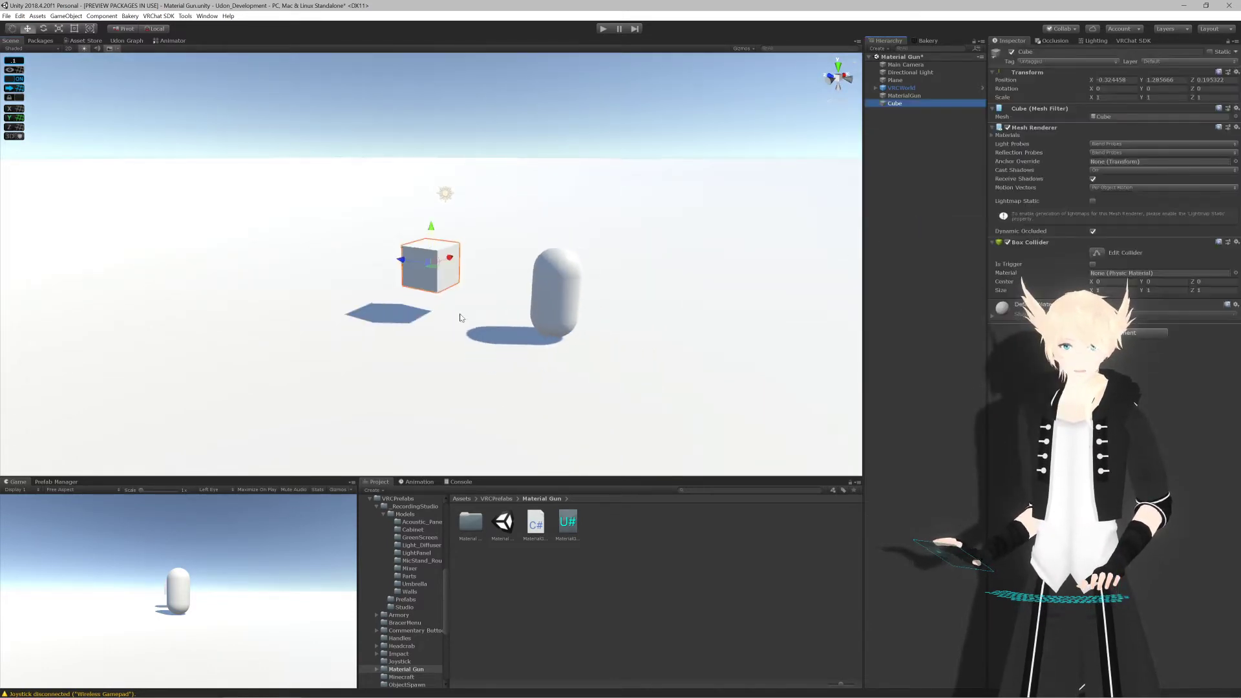
scroll(461, 315, "up", 1)
scroll(461, 315, "up", 5)
middle_click_drag(492, 320, 567, 343)
scroll(567, 343, "down", 5)
left_click_drag(566, 343, 598, 350, "alt")
middle_click_drag(537, 350, 611, 388)
left_click_drag(517, 311, 382, 326)
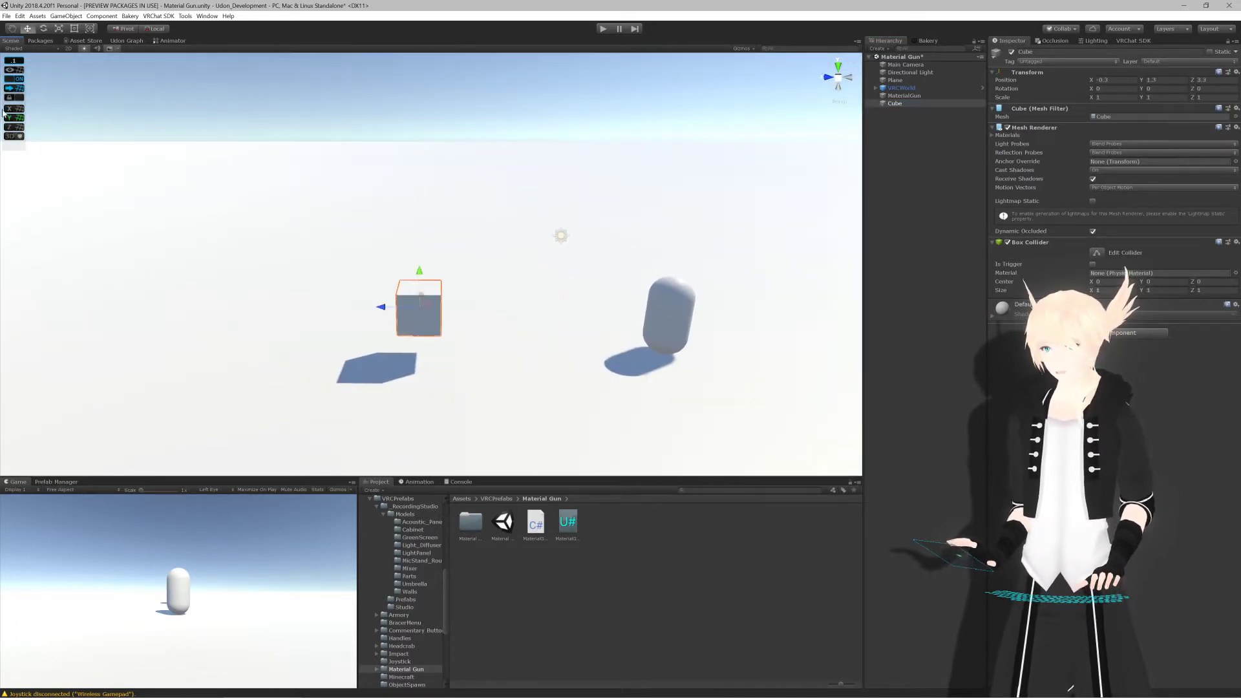
Step: Check the grid snap settings and reposition the cube beside the capsule
left_click(13, 60)
left_click(114, 67)
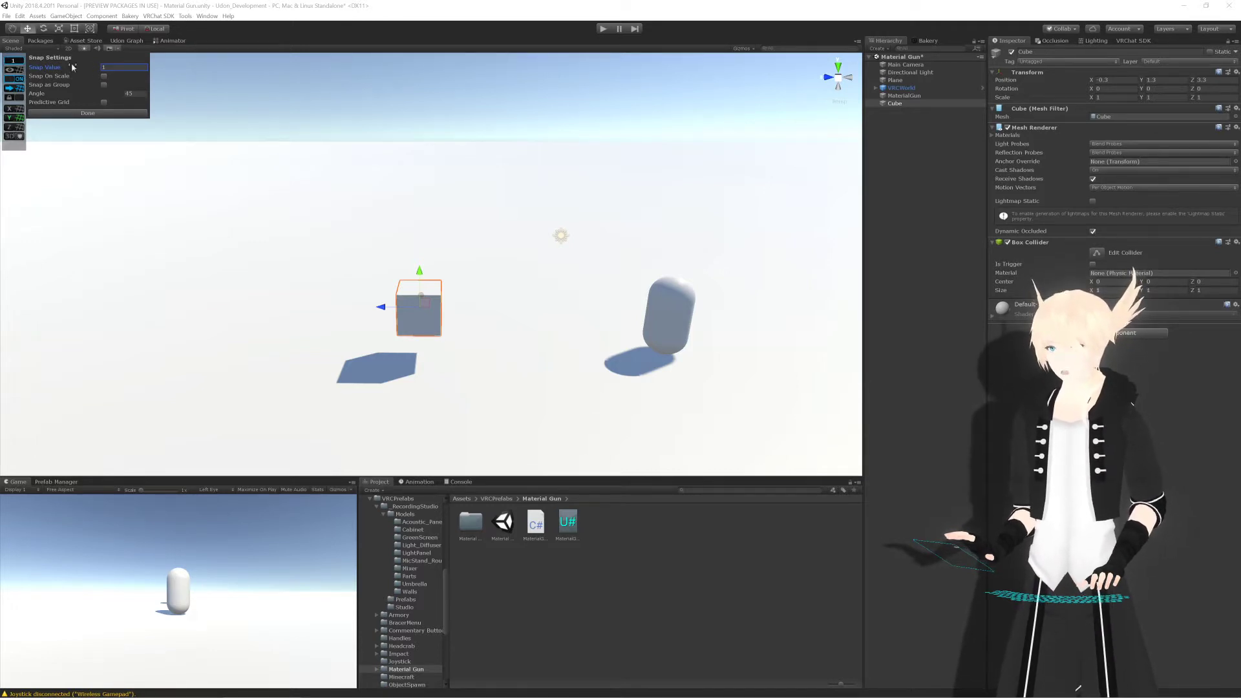
left_click(112, 113)
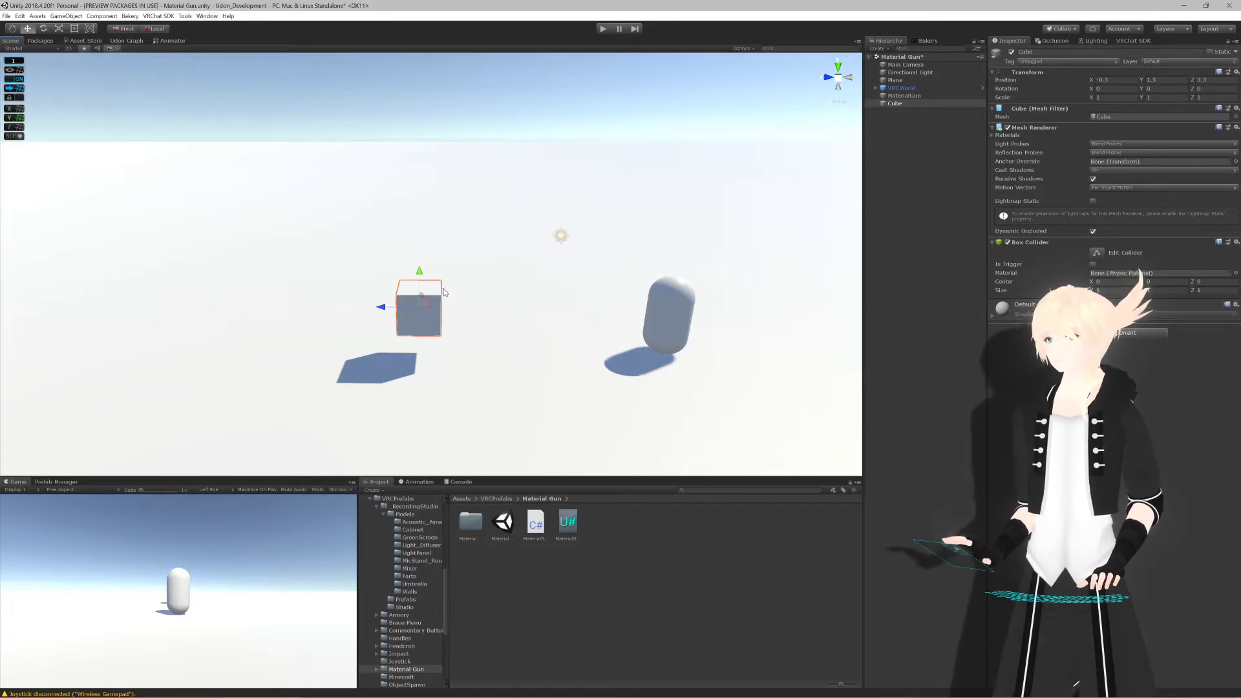
left_click_drag(383, 313, 425, 361)
Step: Create a folder named Materials inside the Material Gun project folder and open it
right_click(540, 585)
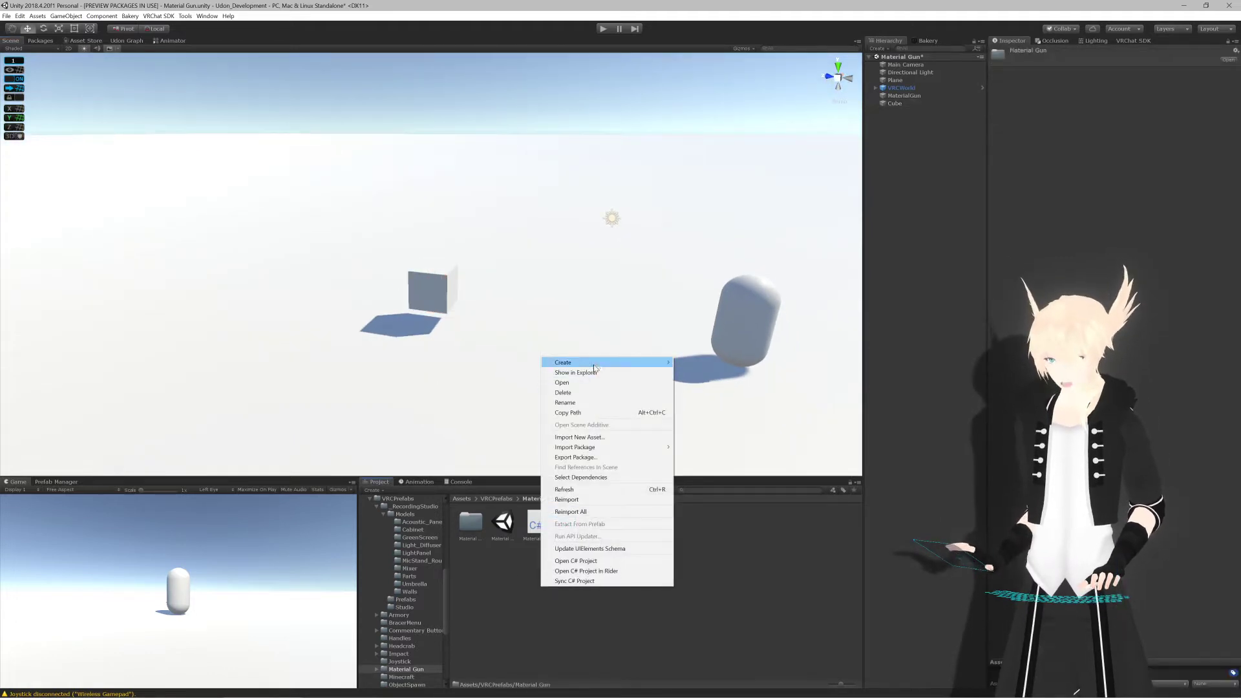
mouse_move(595, 366)
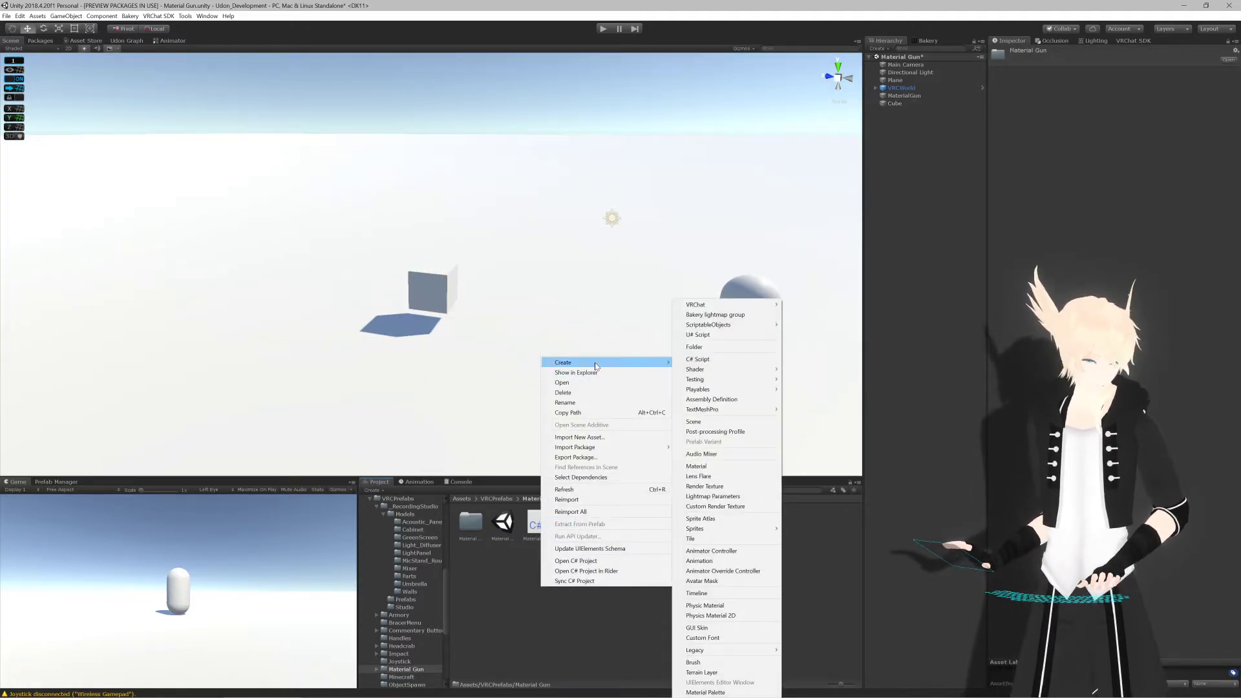
left_click(692, 347)
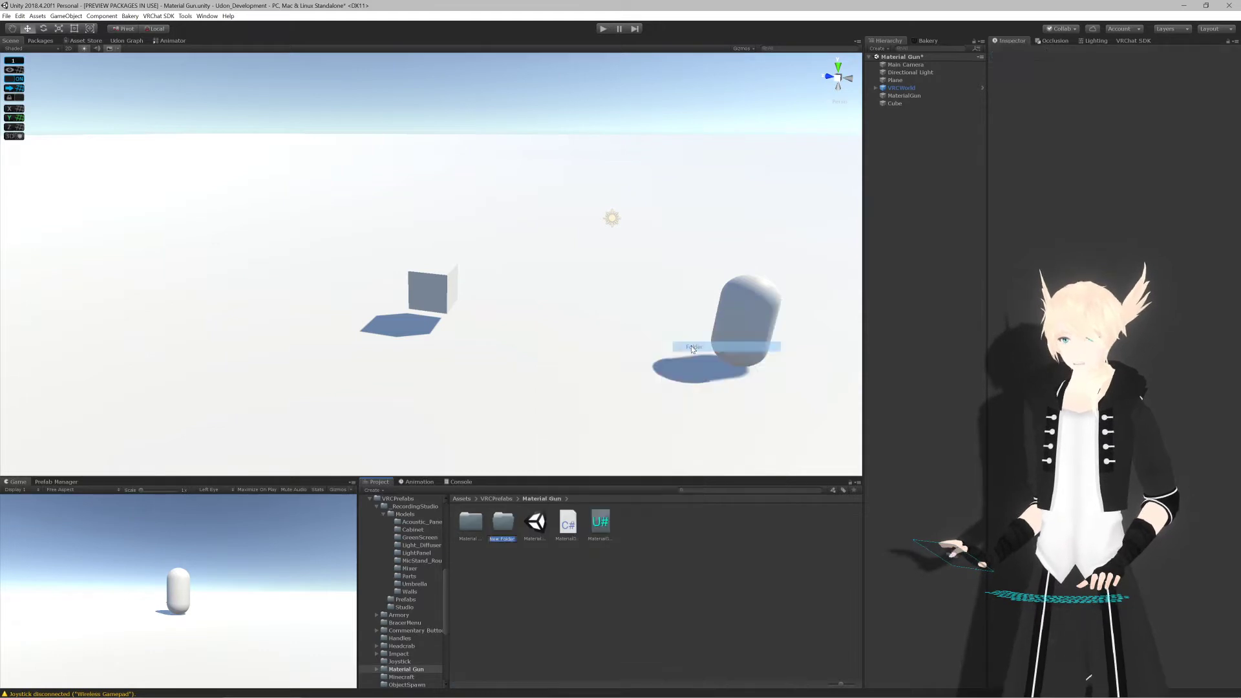
type("Materi")
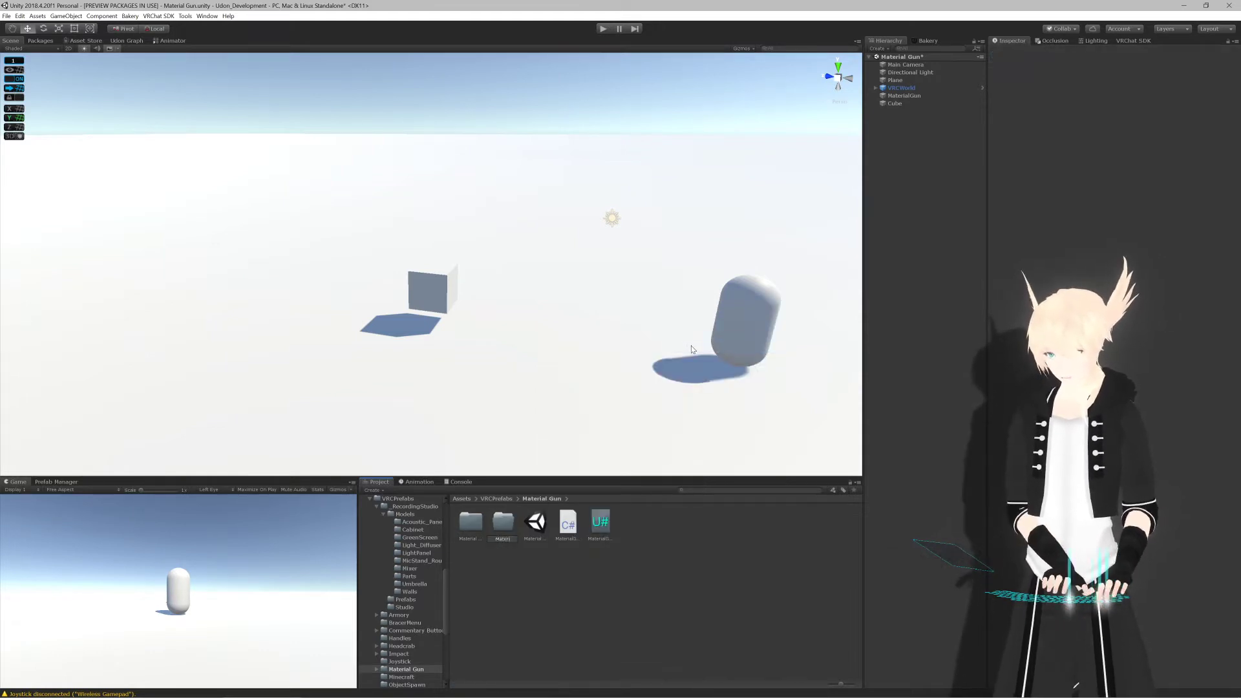
type("als")
key("Return")
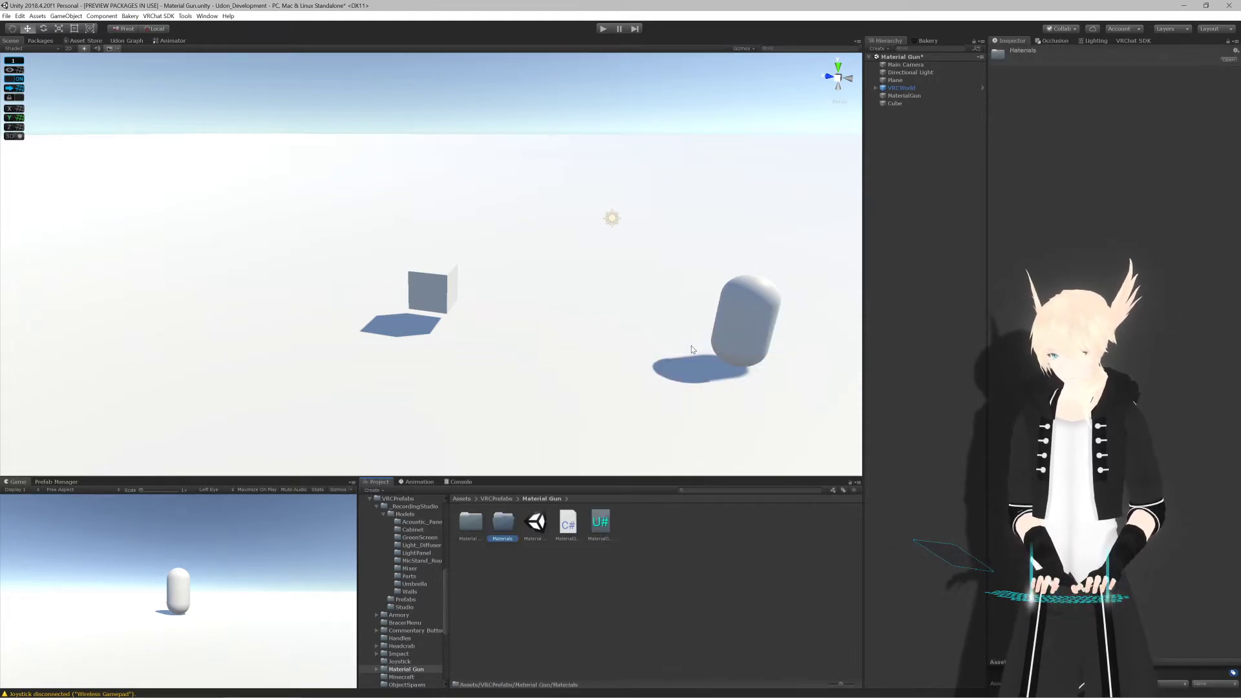
double_click(504, 529)
right_click(507, 530)
mouse_move(581, 306)
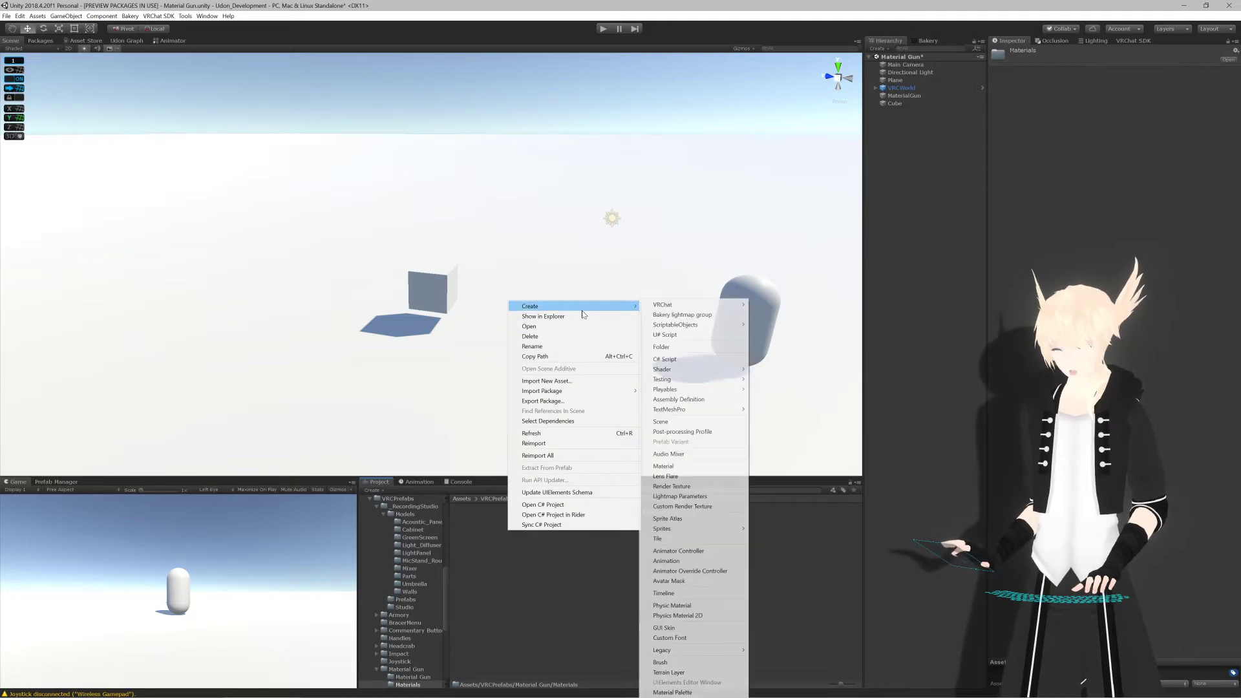
left_click(676, 347)
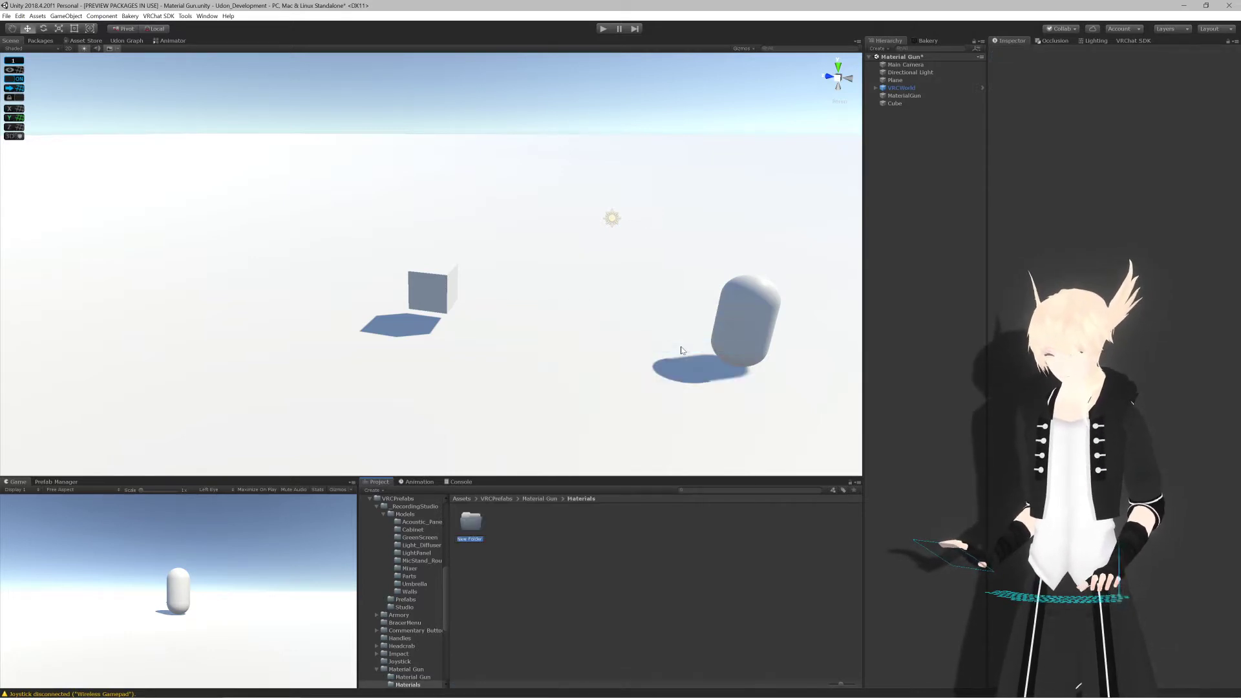
key("Escape")
Step: Create a new material named Red in the Materials folder
right_click(498, 568)
mouse_move(582, 347)
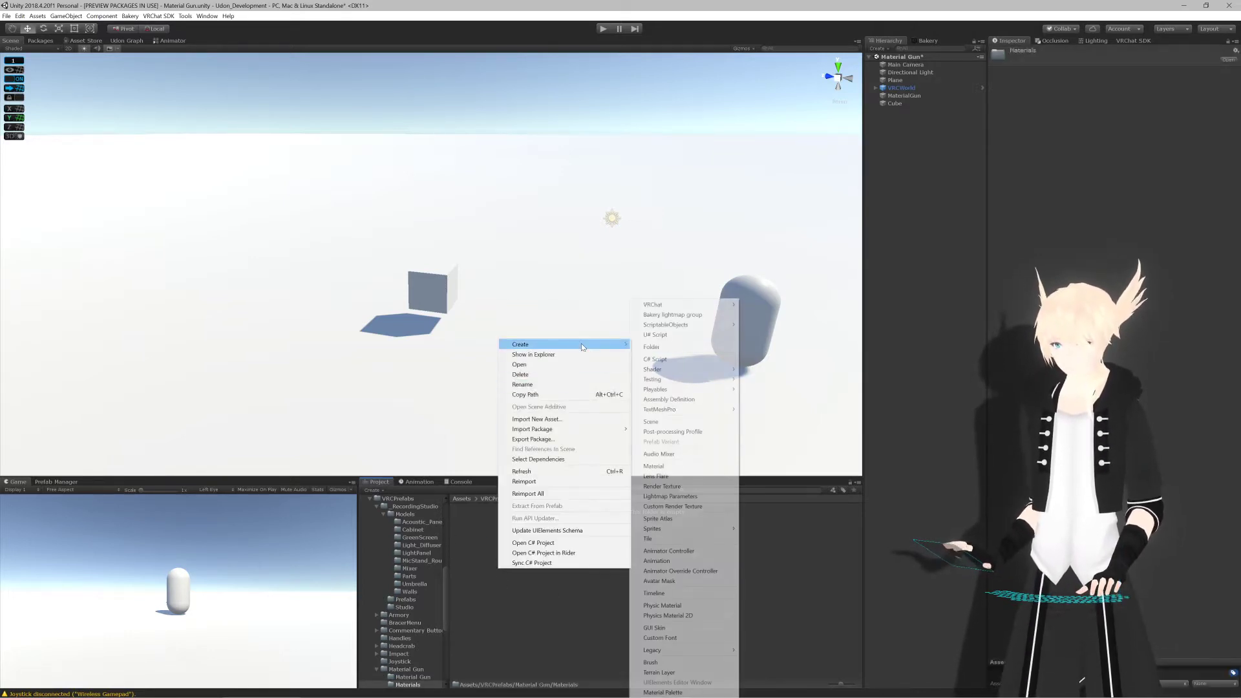
left_click(673, 467)
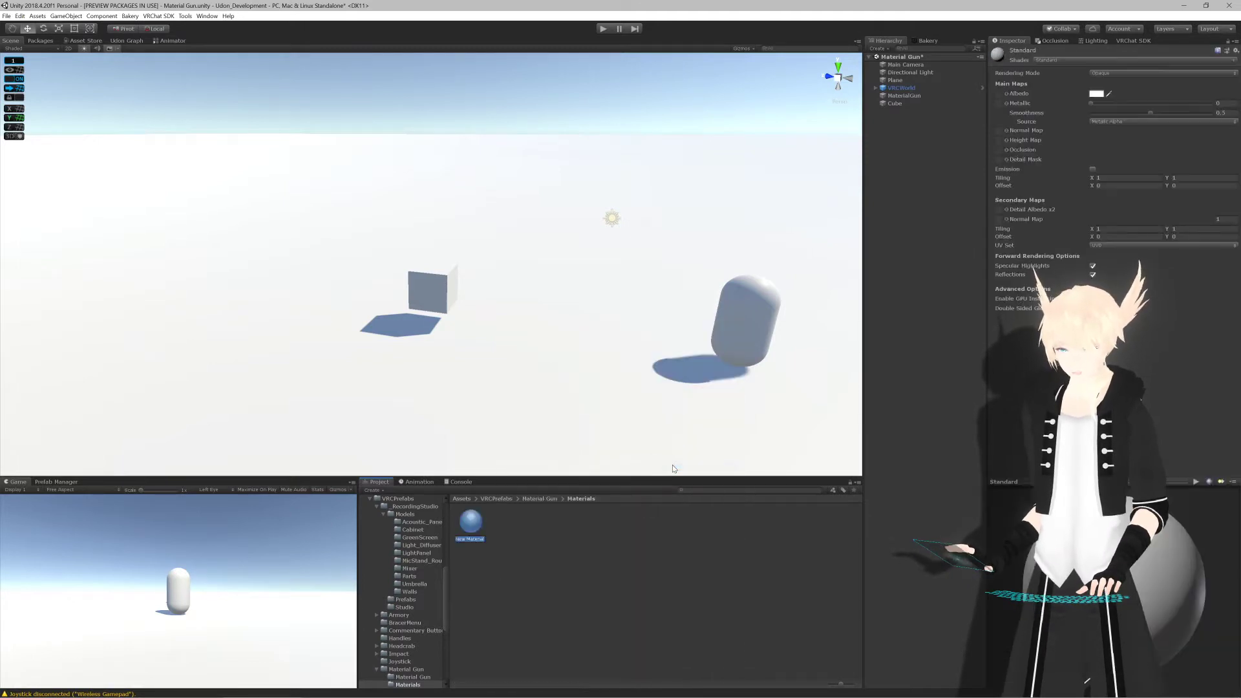
type("Red")
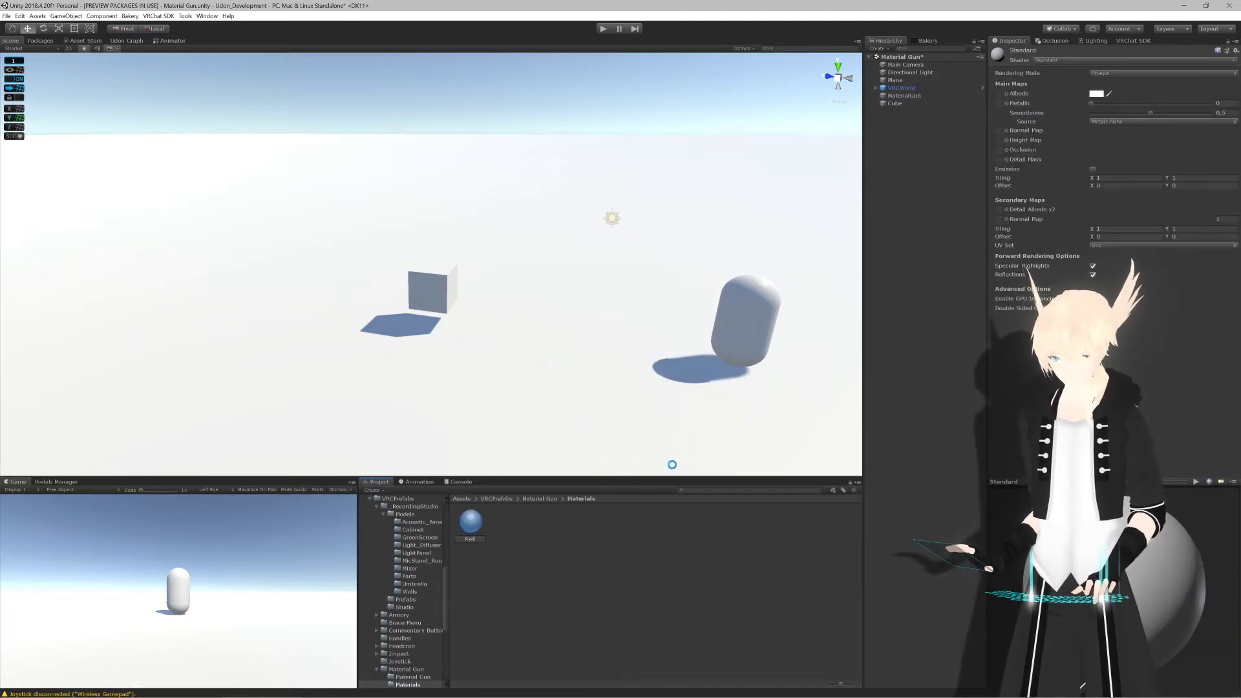
key("Return")
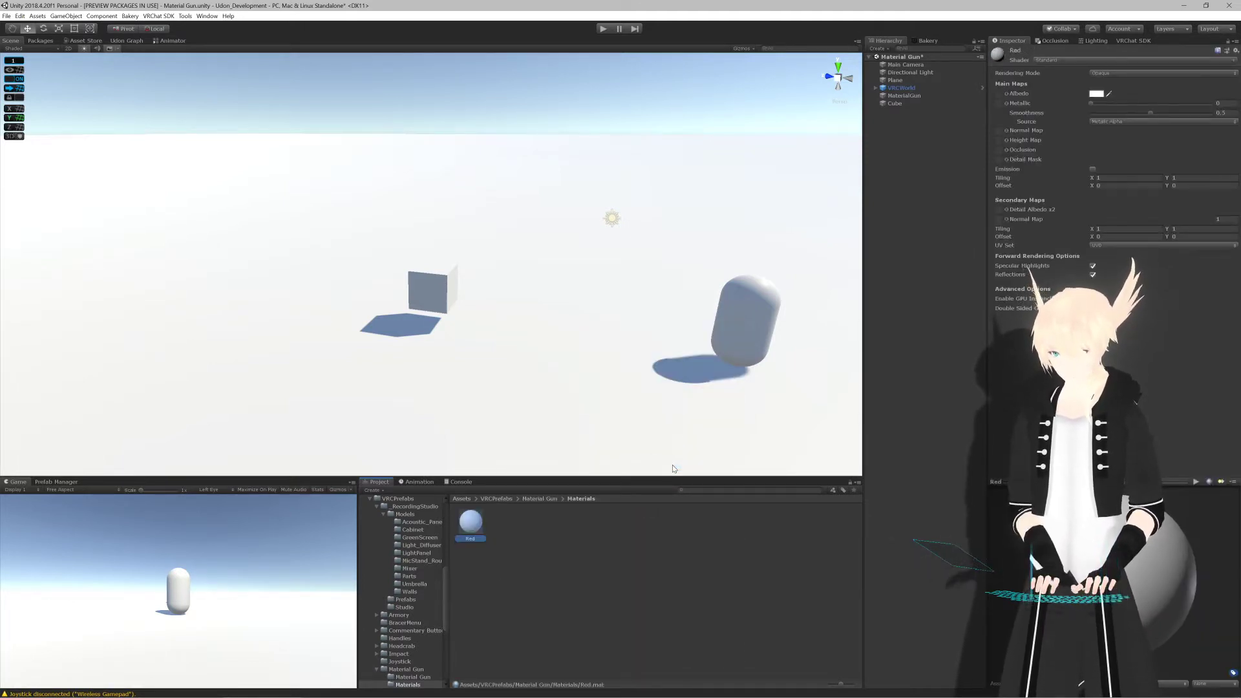
Step: Set the Red material's albedo color to pure red (FF0000) and its smoothness to 0
left_click(1099, 101)
left_click(1097, 96)
left_click_drag(754, 248, 1090, 114)
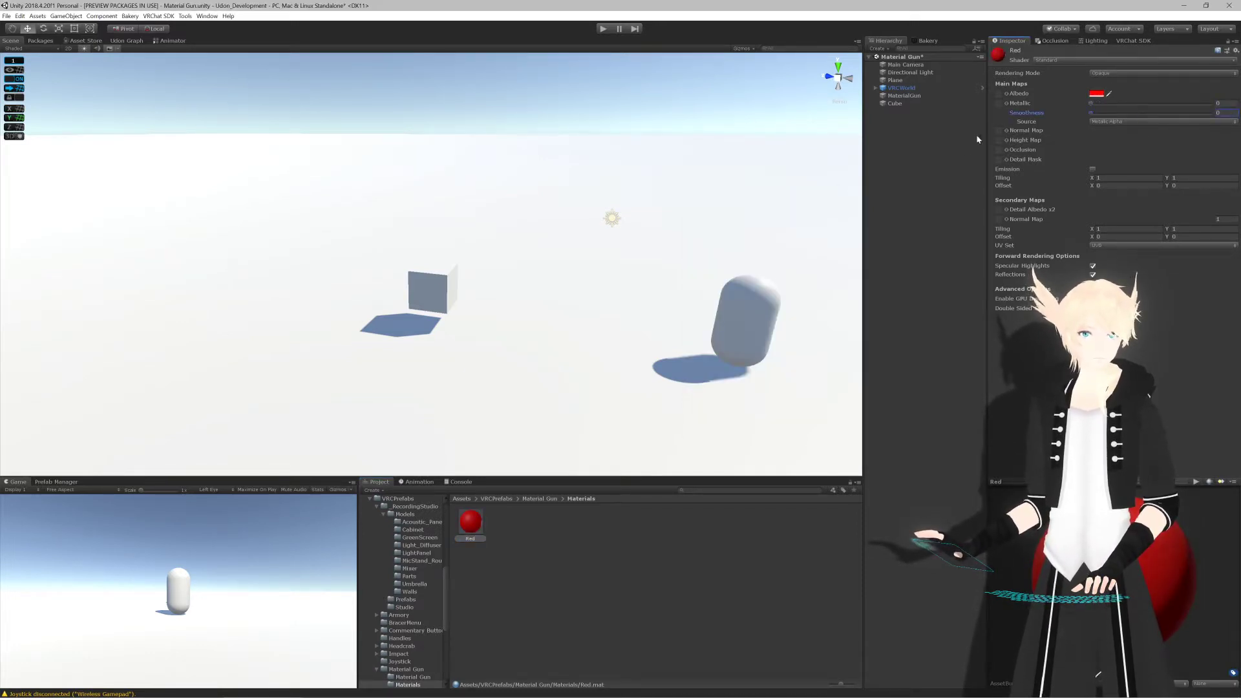
Step: Duplicate the Red material and set the copy's albedo color to pure blue (0000FF)
left_click(496, 526)
left_click(471, 524)
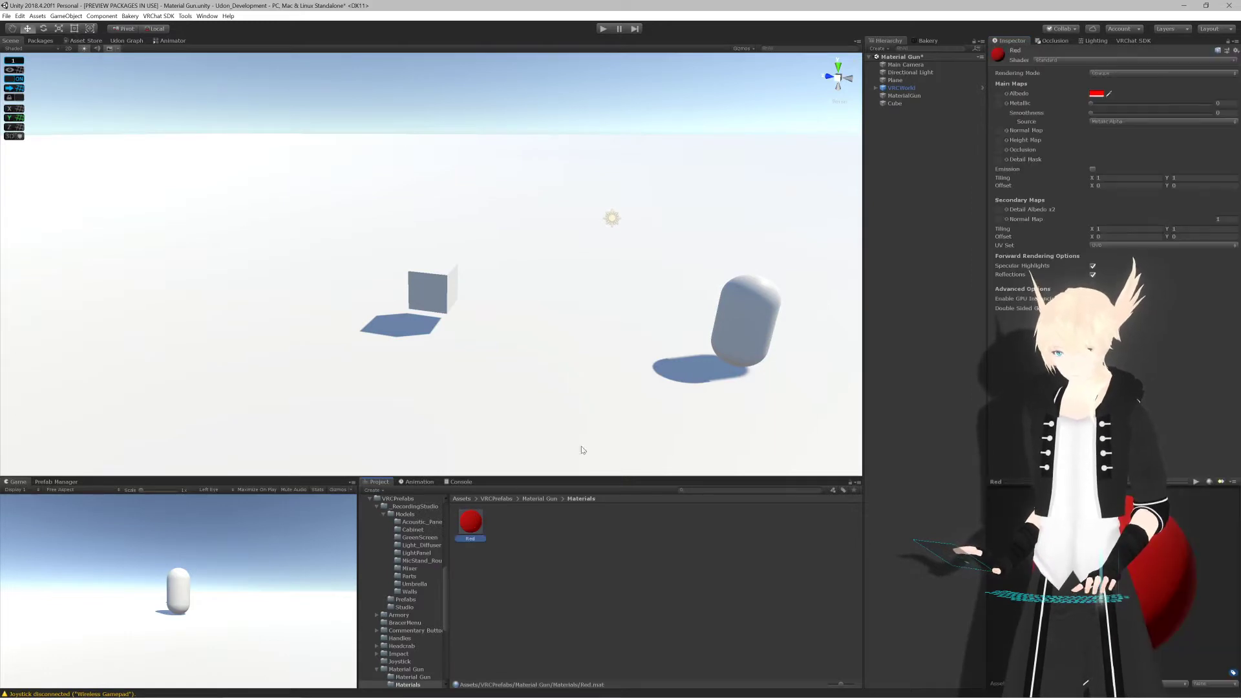
key("ctrl+d")
left_click(1098, 93)
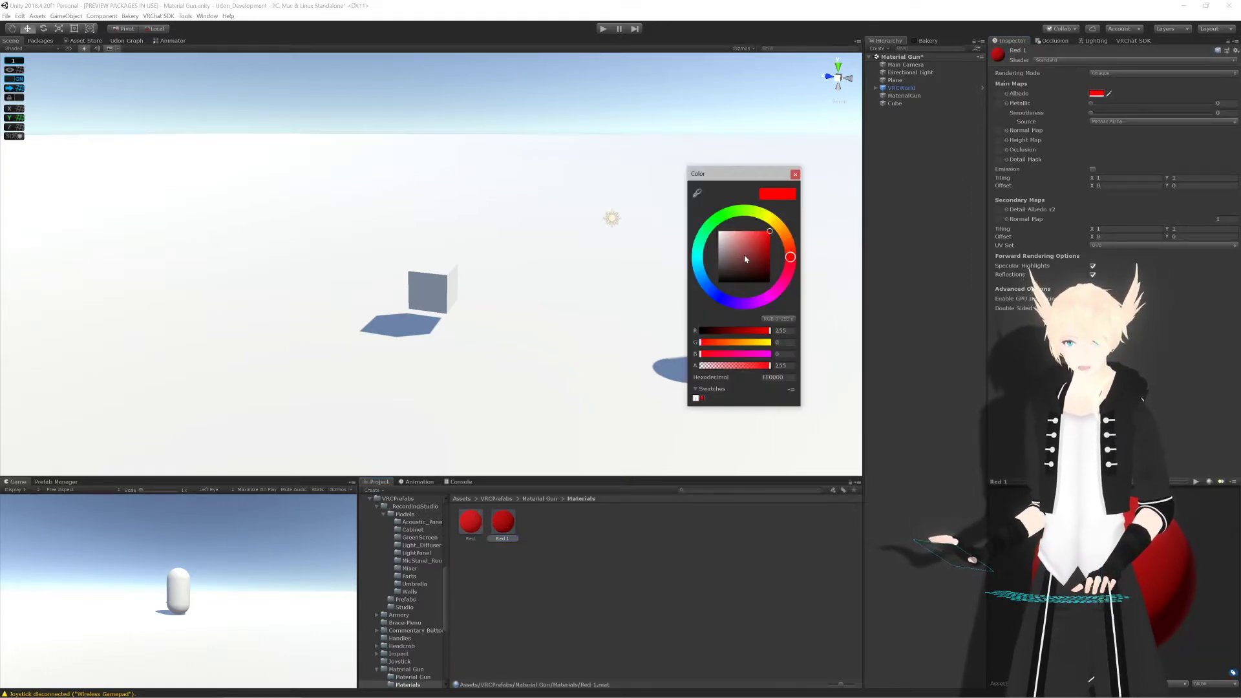
left_click(719, 296)
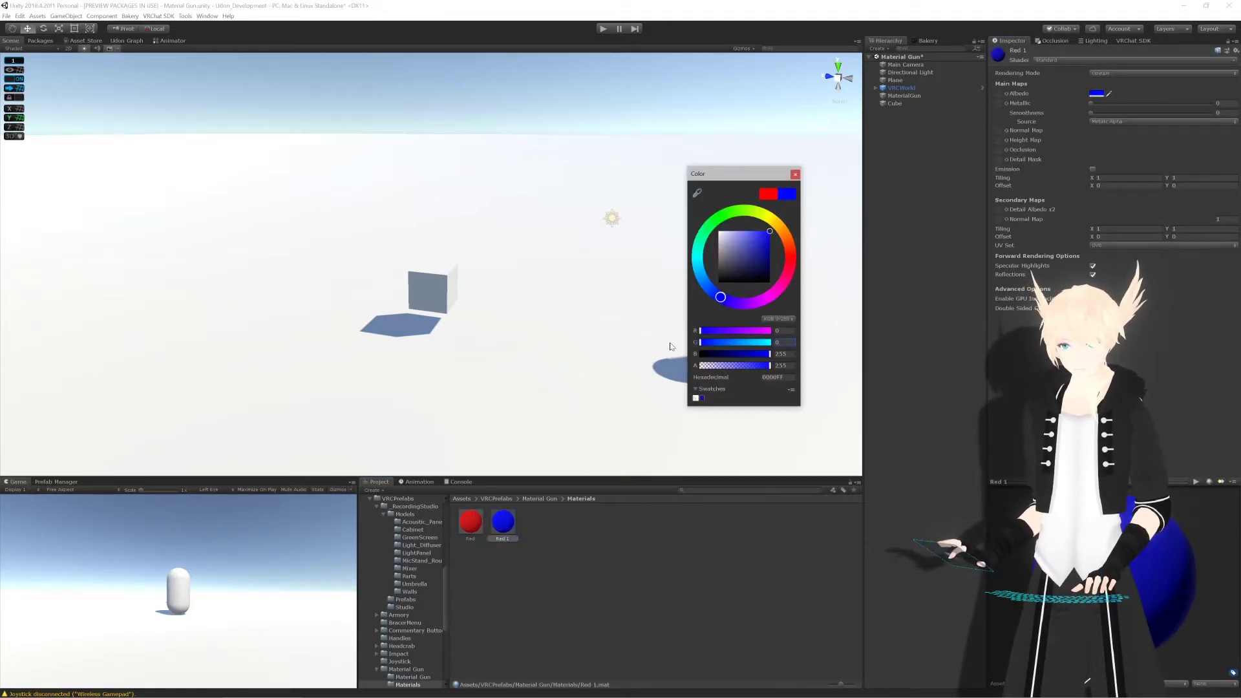
left_click(557, 568)
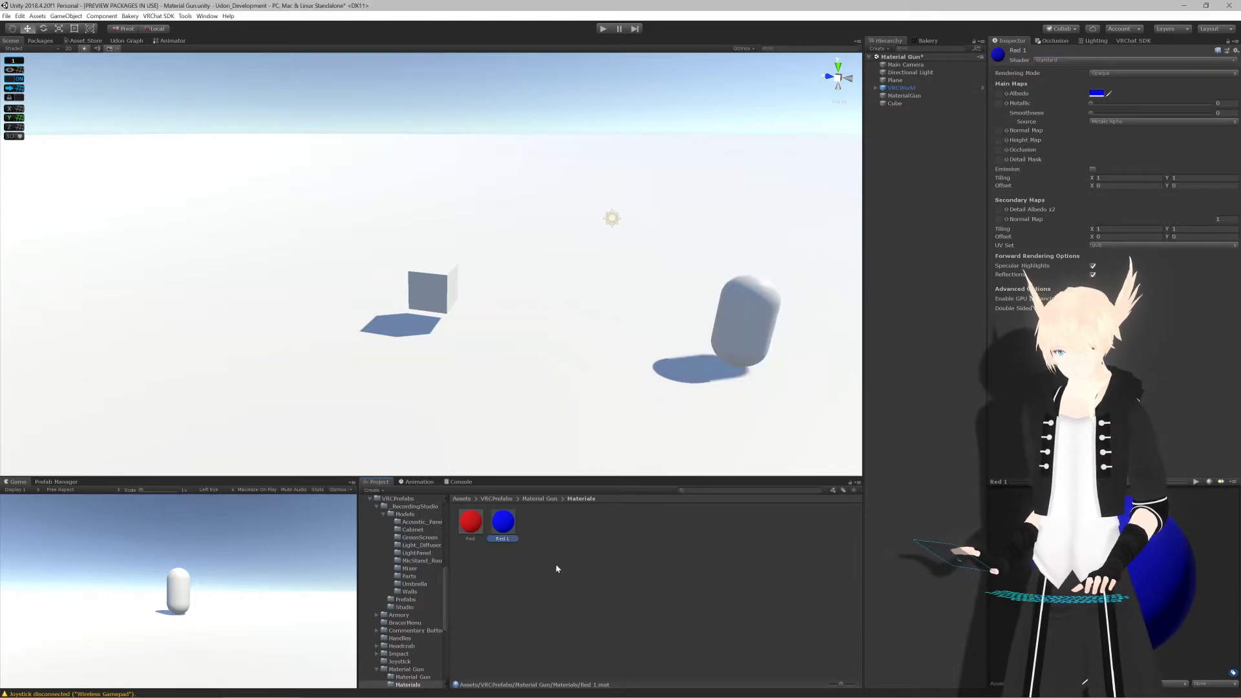
Step: Rename the blue copy of the Red material as Blue
left_click(502, 539)
type("Blue")
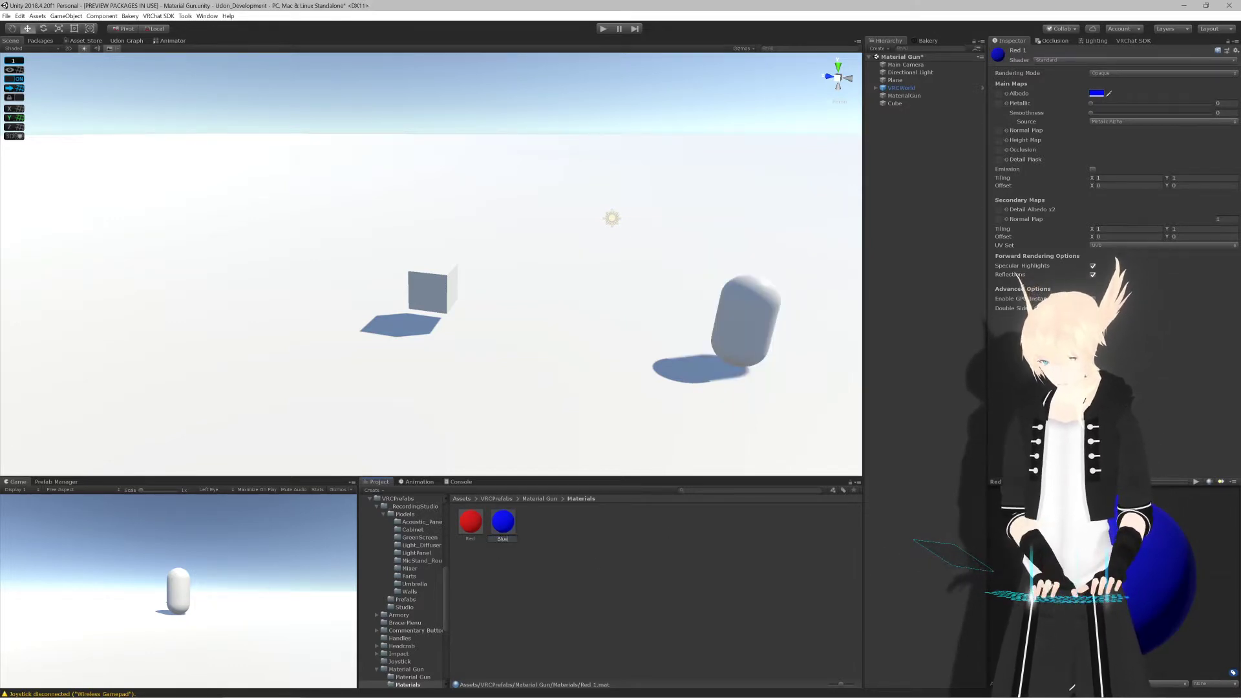
key("Return")
Step: Duplicate the Blue material and set the copy's albedo color to bright green
left_click(526, 543)
left_click(468, 526)
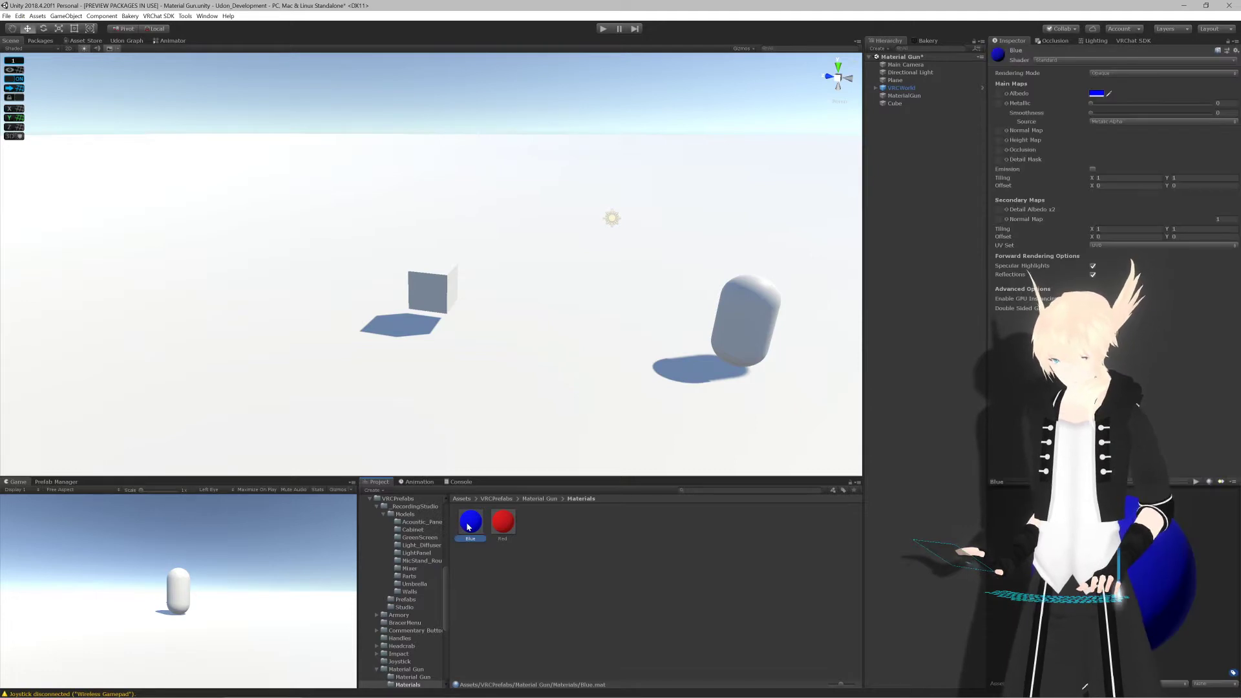
key("ctrl+d")
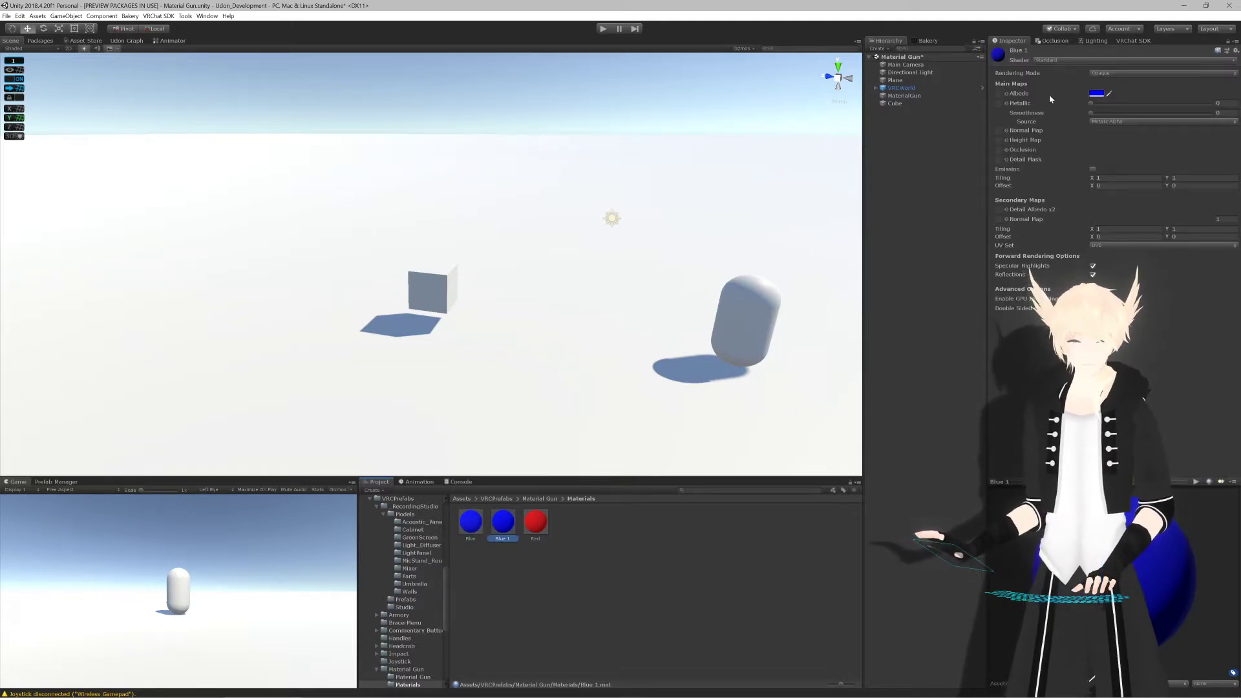
left_click(1097, 93)
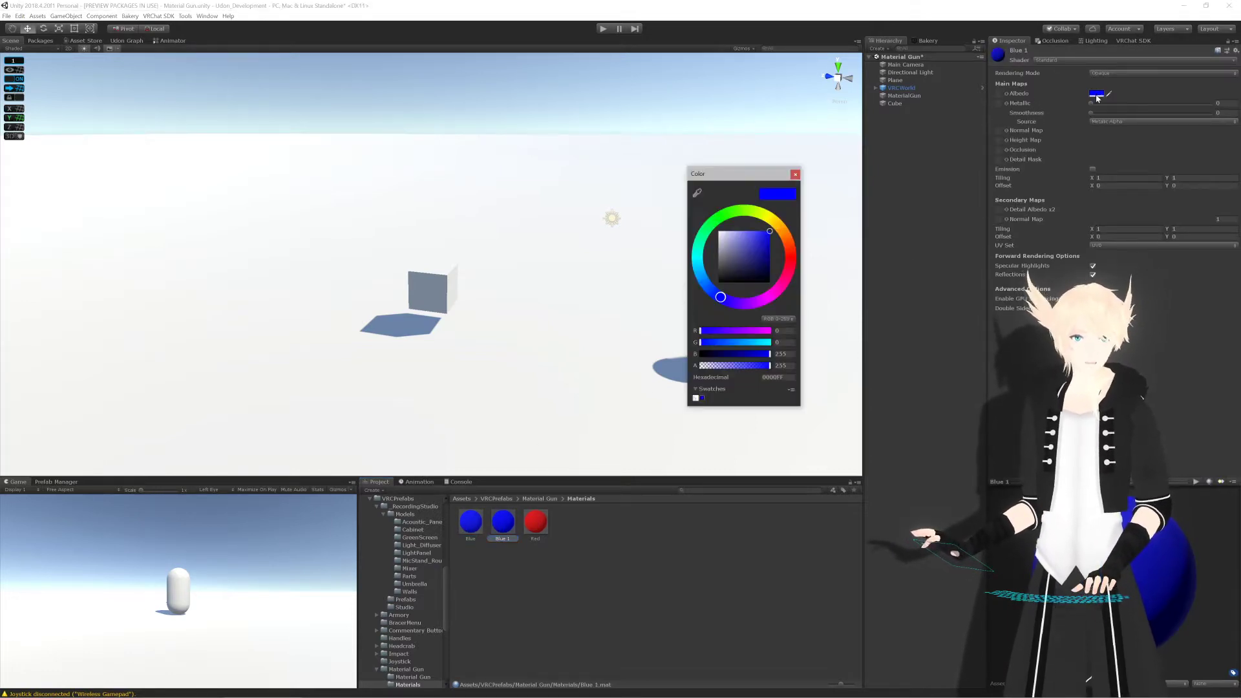
left_click(720, 217)
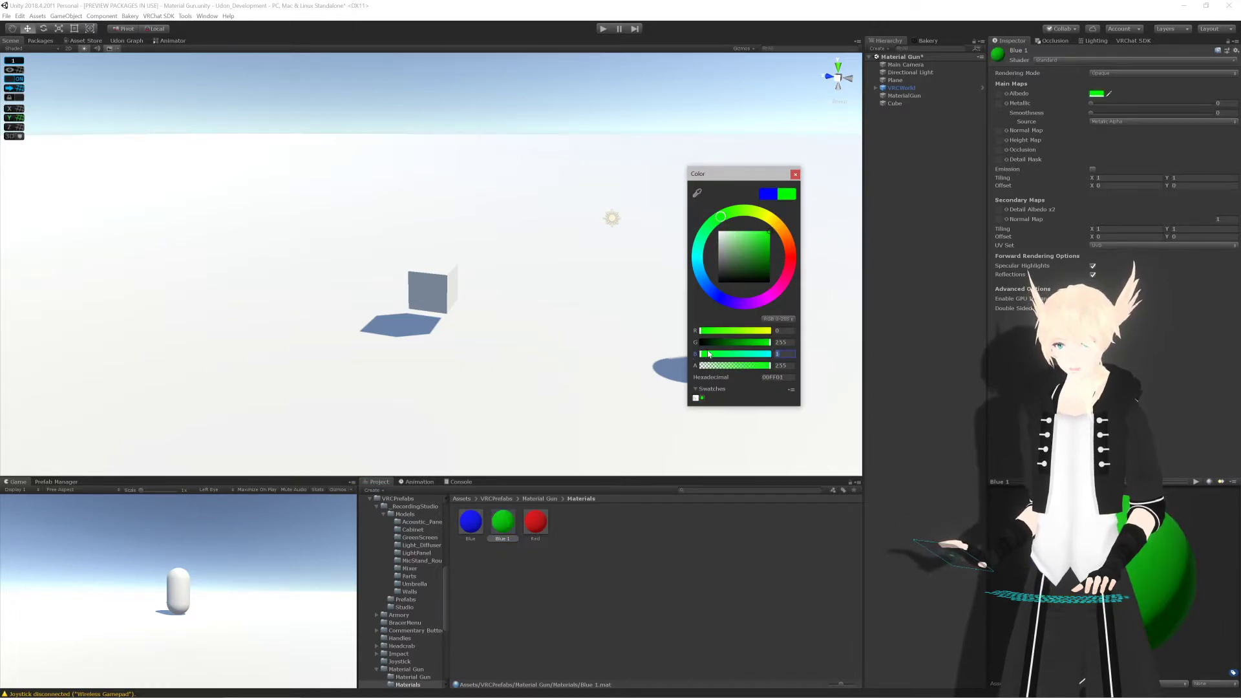
left_click(795, 174)
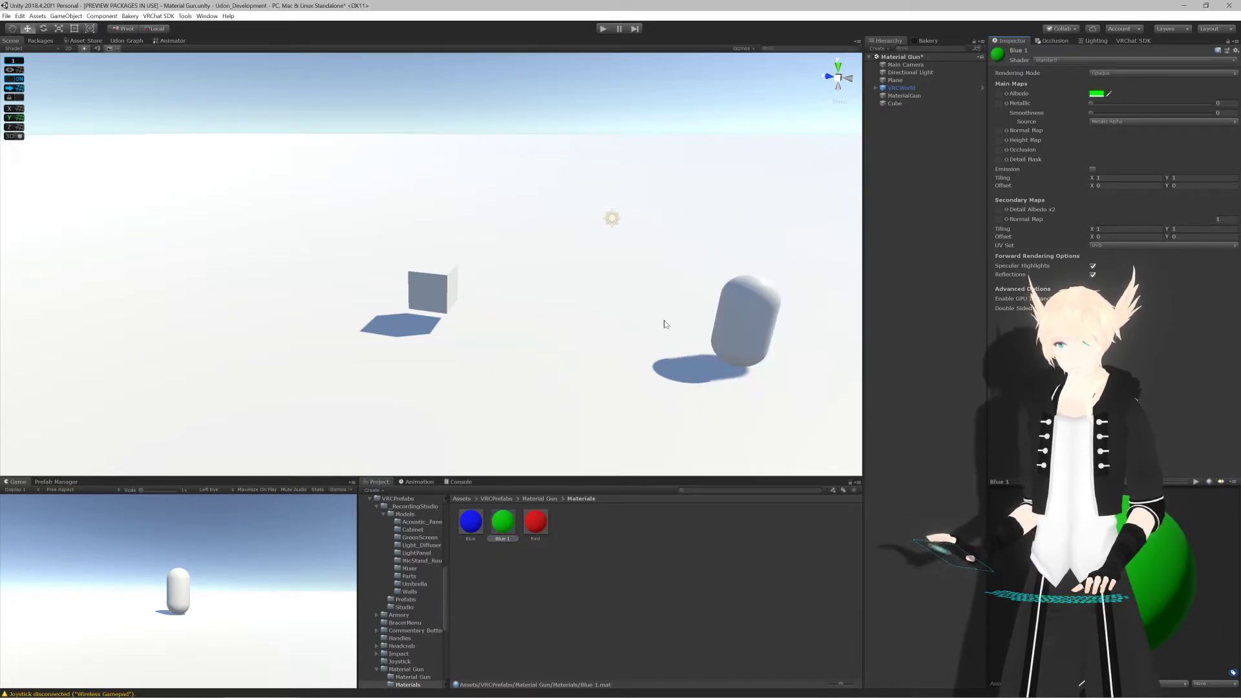
Step: Rename the green copy of the Blue material as Green
left_click(501, 539)
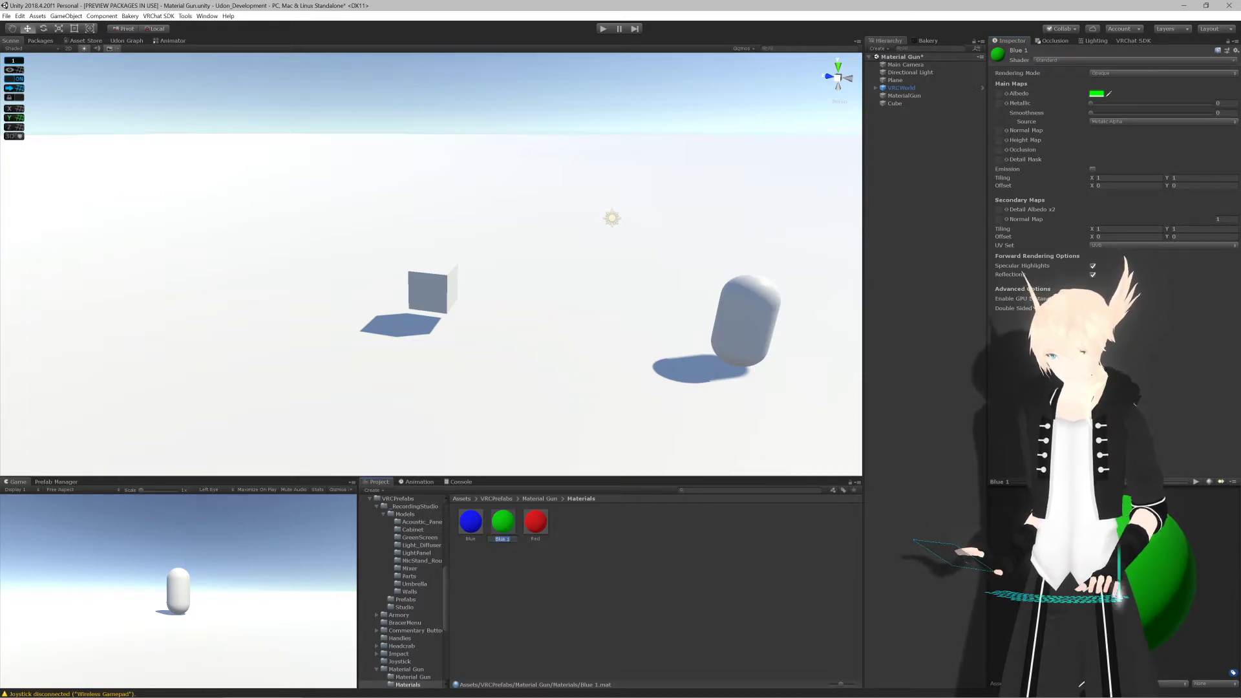
type("Green")
key("Return")
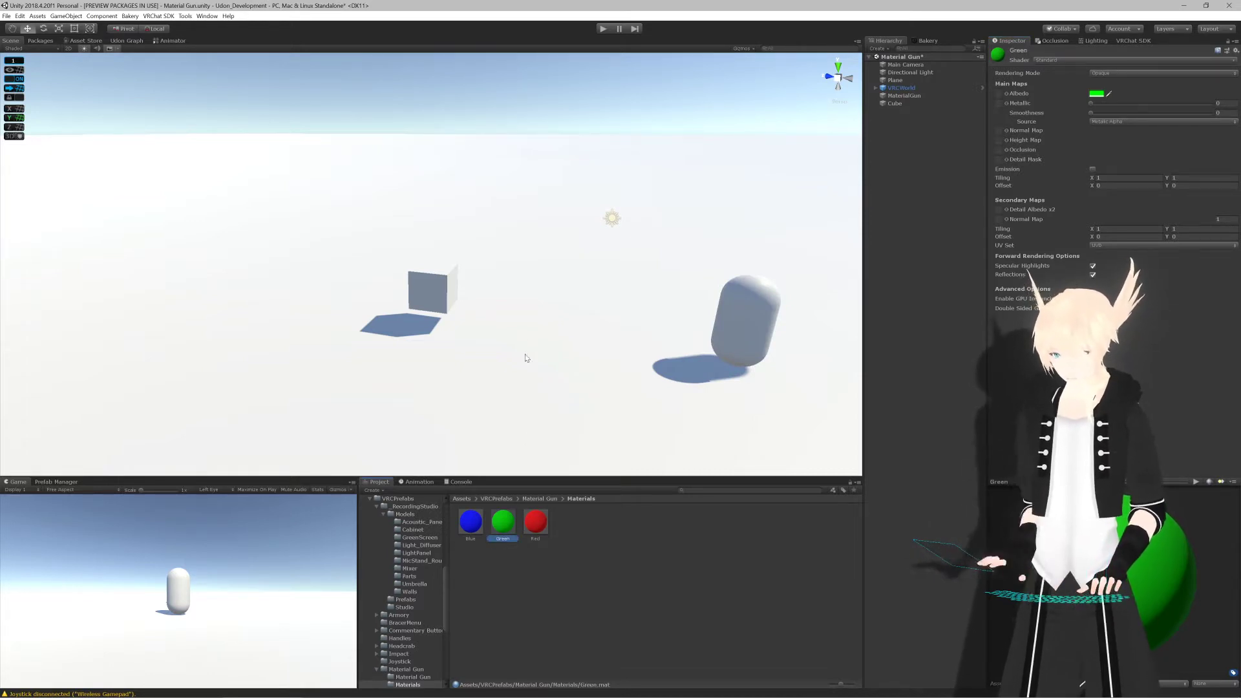
Step: Duplicate the cube twice and place the copies beside the original to form a spaced row of three cubes
left_click(513, 327)
left_click_drag(513, 327, 491, 304, "alt")
left_click(452, 287)
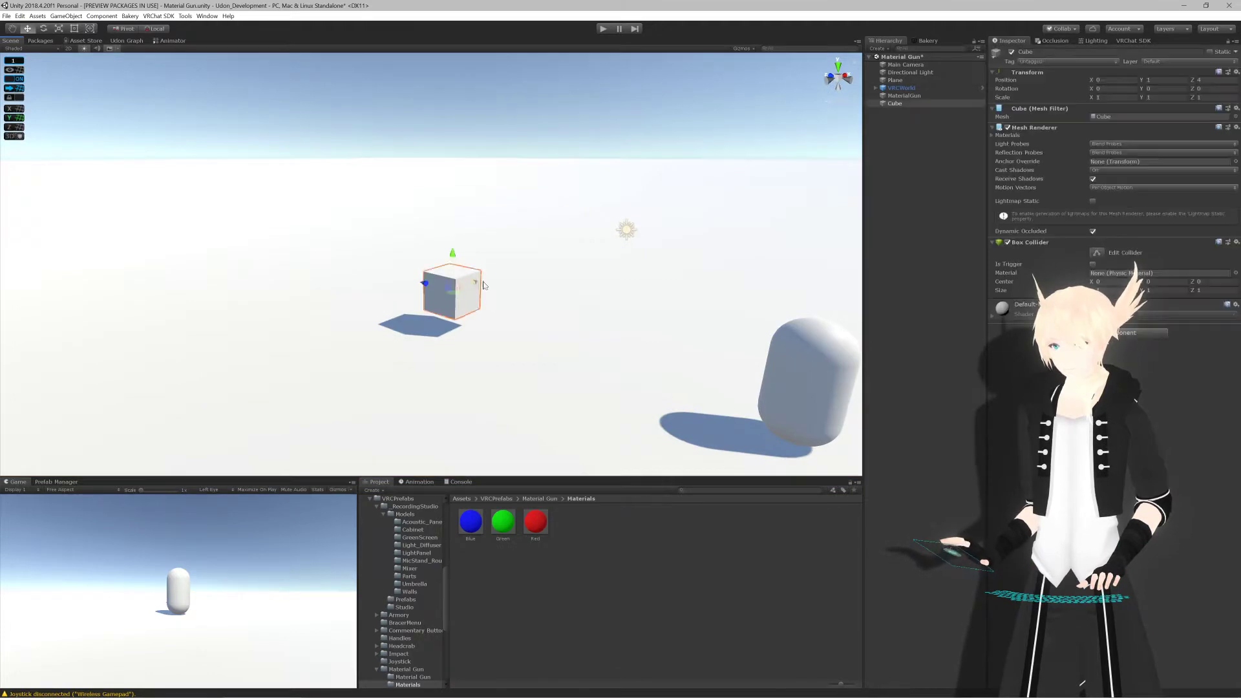
key("f")
key("ctrl+d")
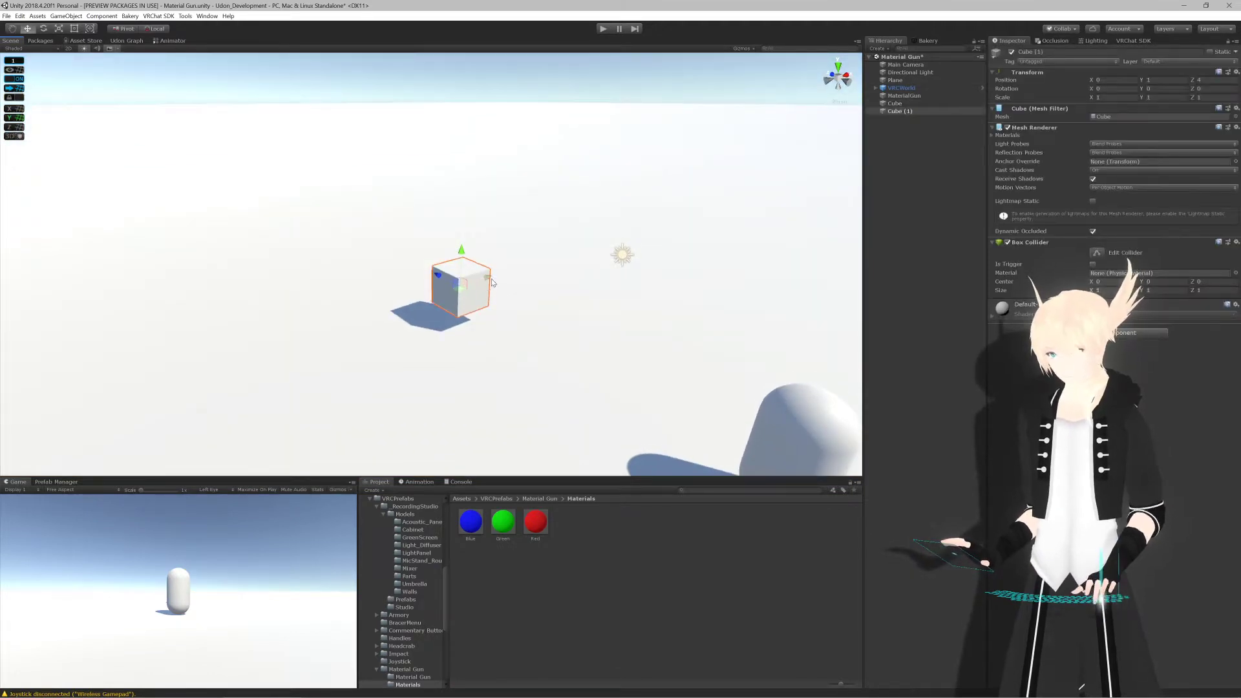
left_click_drag(488, 284, 570, 277)
key("ctrl+d")
Step: Apply the Blue, Green and Red materials to the three cubes, one material per cube, with green in the middle
left_click_drag(482, 509, 458, 311)
left_click_drag(541, 539, 517, 268)
left_click(621, 203)
left_click_drag(620, 202, 509, 210, "alt")
right_click_drag(508, 210, 734, 221)
Step: Move the MaterialGun object to the end of the scene hierarchy and add a VRC Pickup component to it
left_click_drag(911, 95, 916, 189)
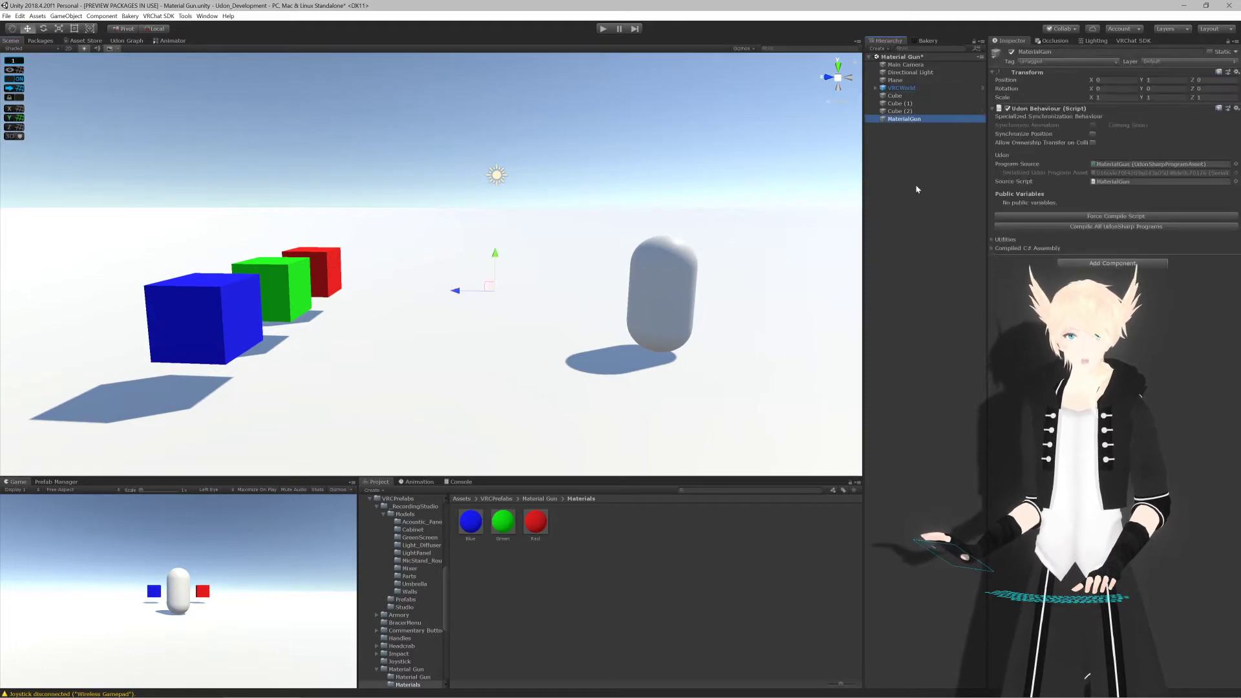
left_click(1099, 264)
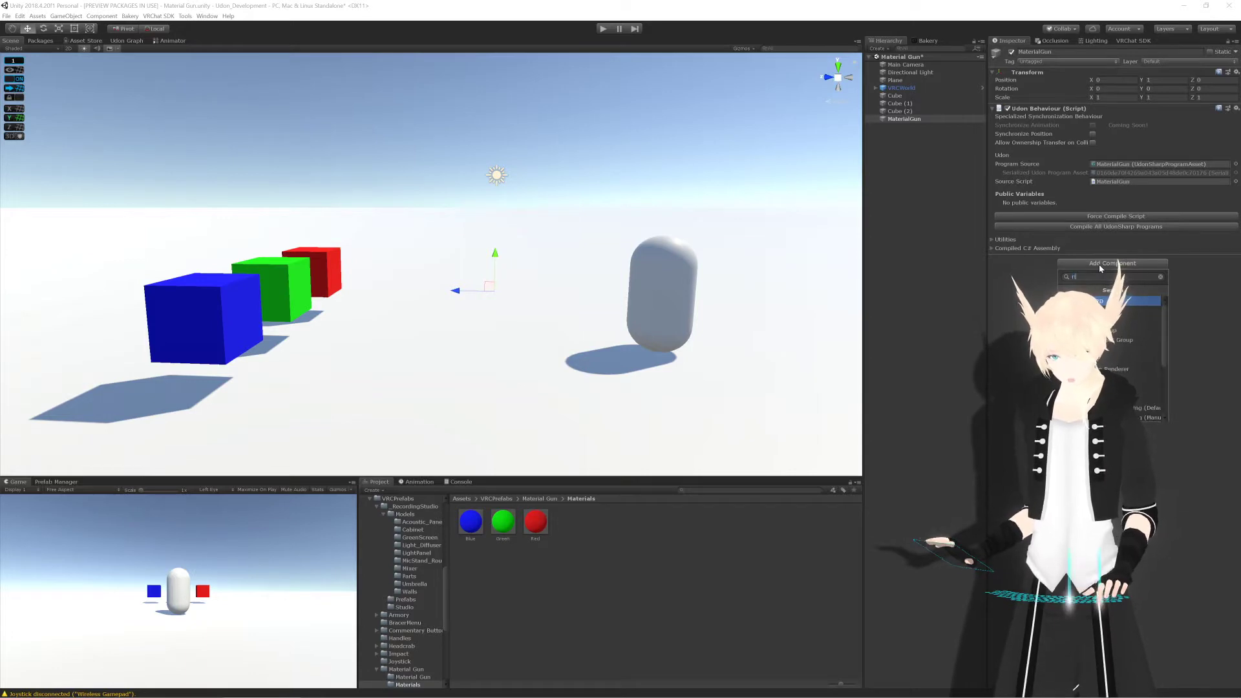
key("Return")
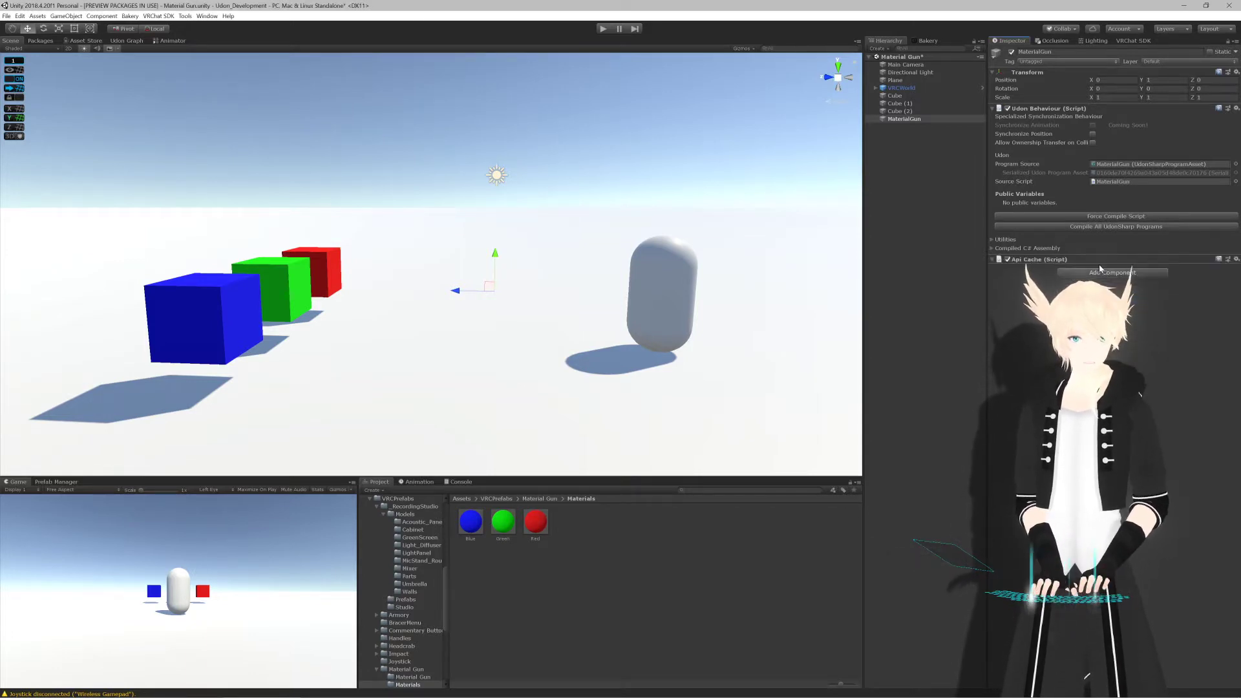
left_click(1100, 271)
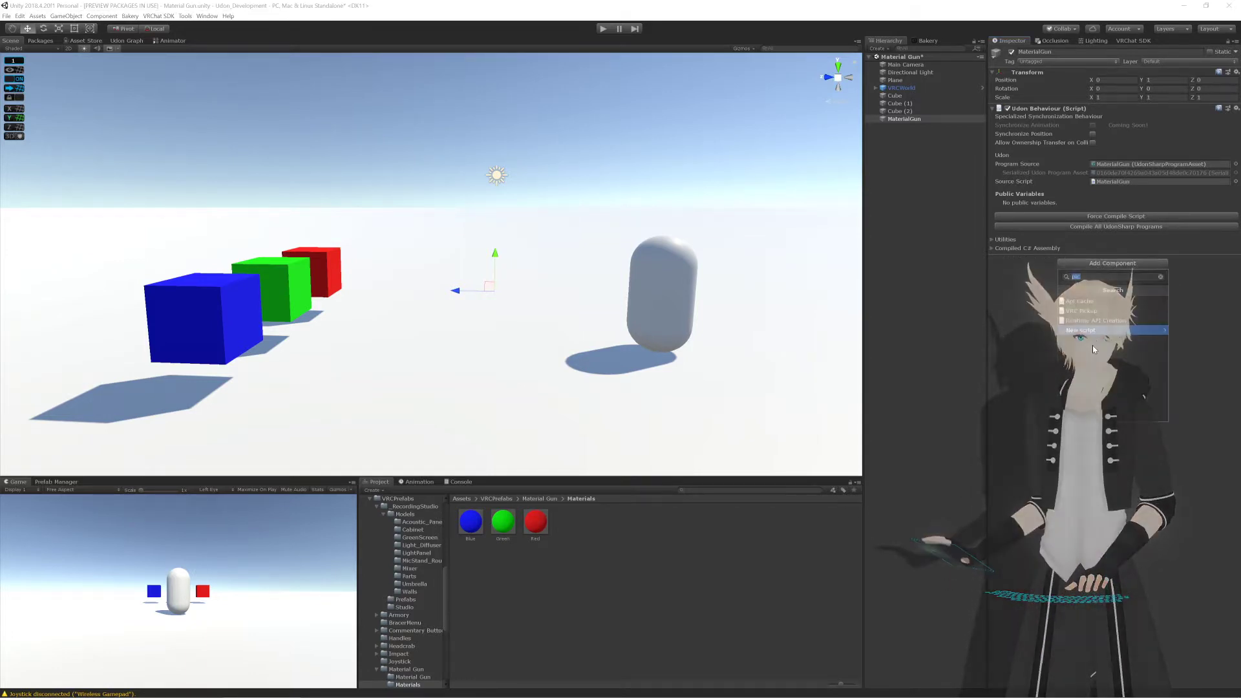
left_click(1096, 314)
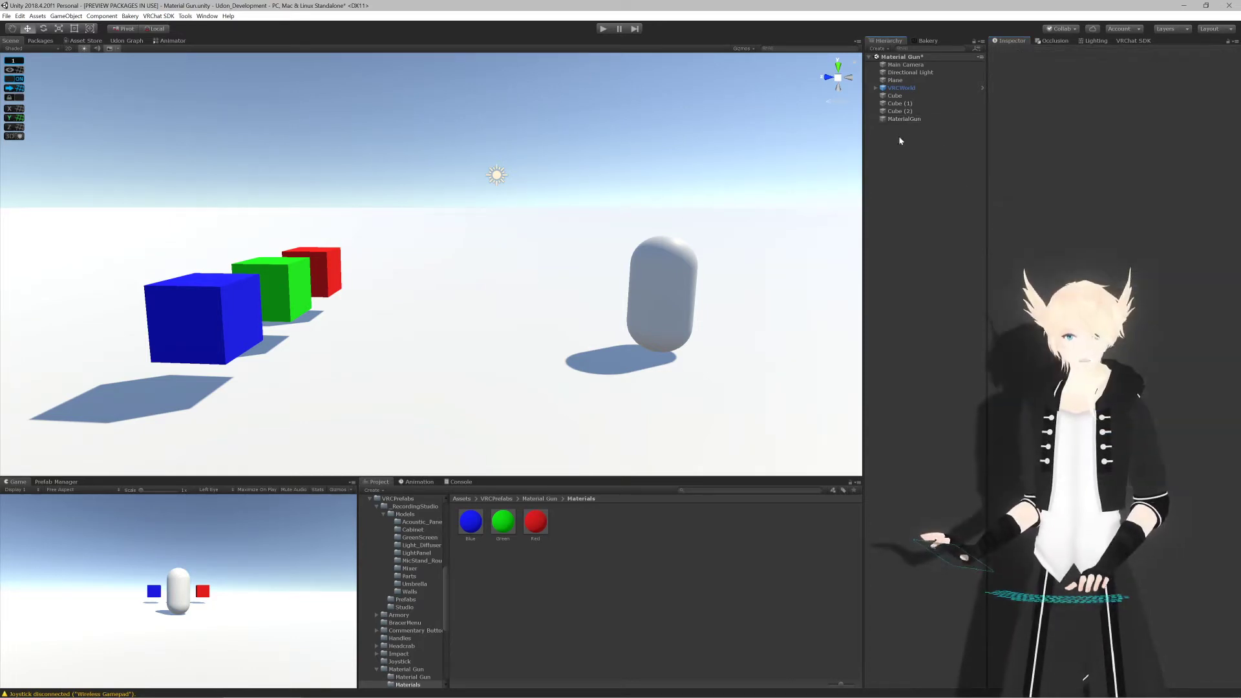
Step: Create an empty child object under MaterialGun and name it GunGrip
right_click(908, 119)
left_click(938, 180)
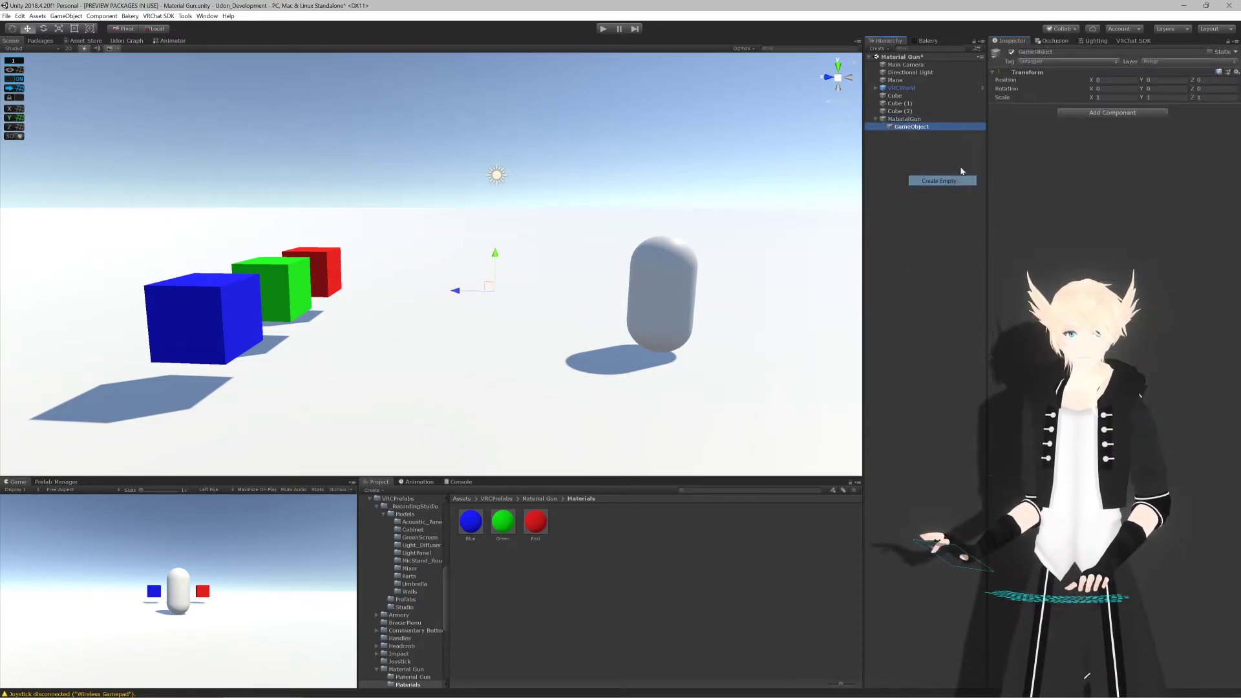
left_click(1067, 52)
type("GunGrip")
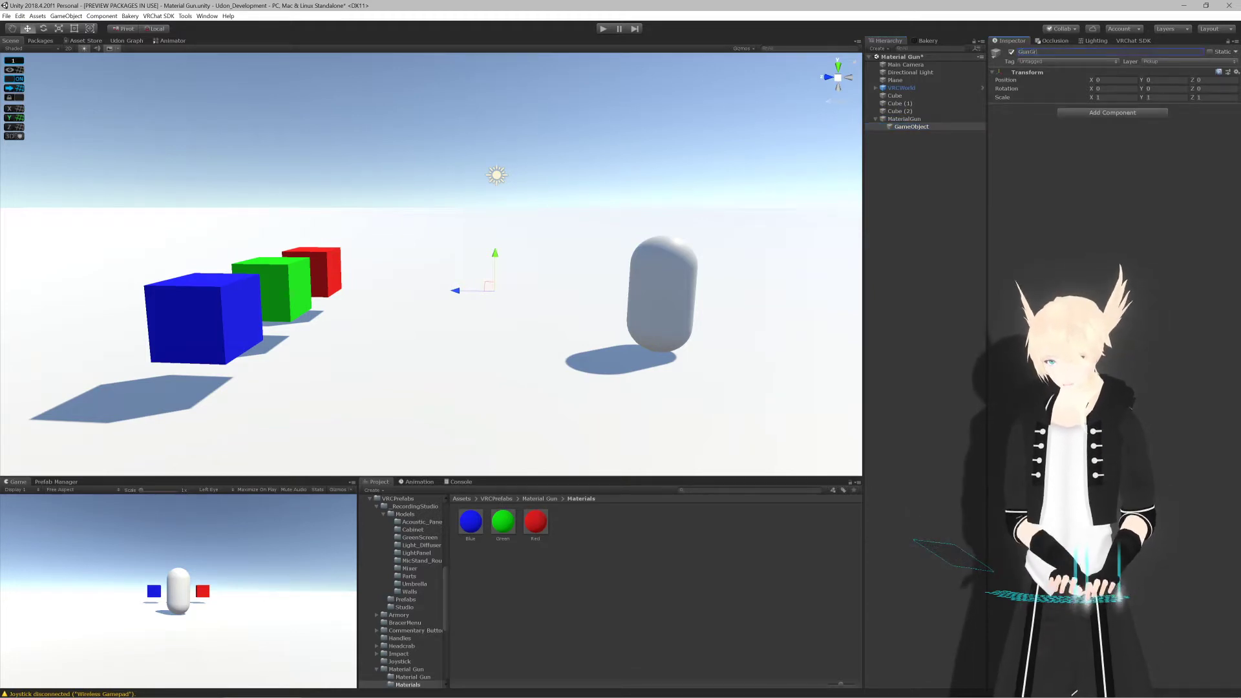
Step: Set GunGrip's rotation to -90 on X and -90 on Z
left_click(1099, 88)
type("-90")
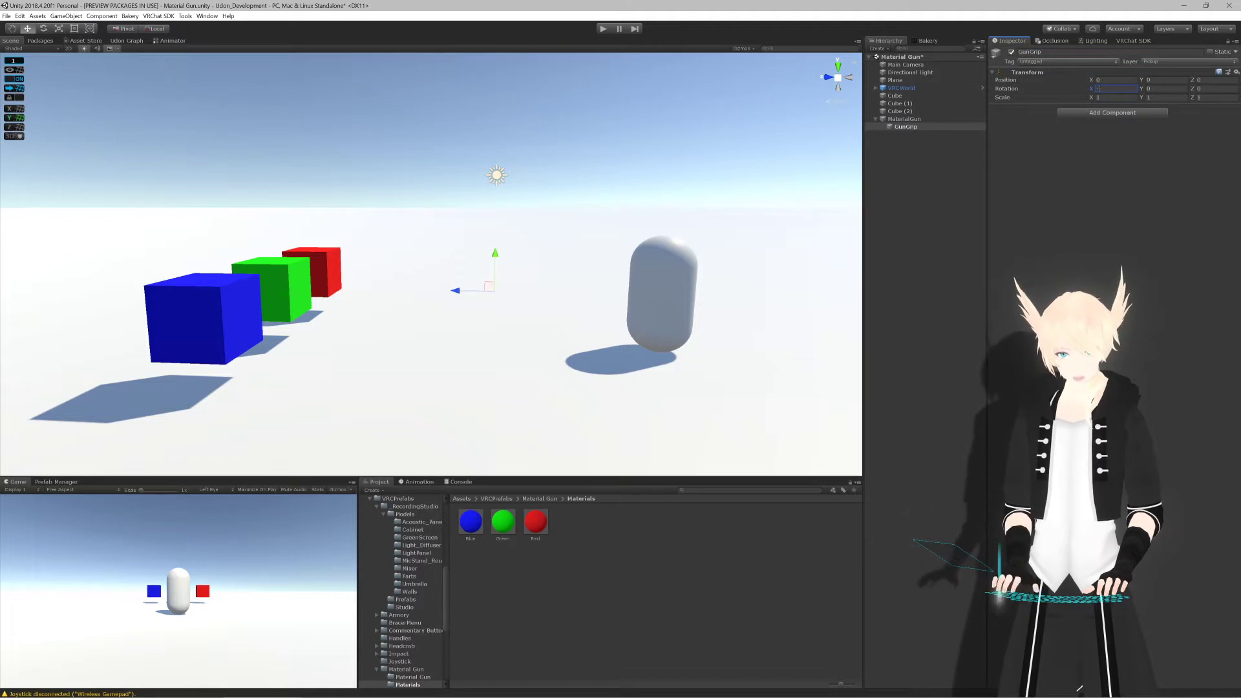
key("Tab")
key("Tab")
type("-90")
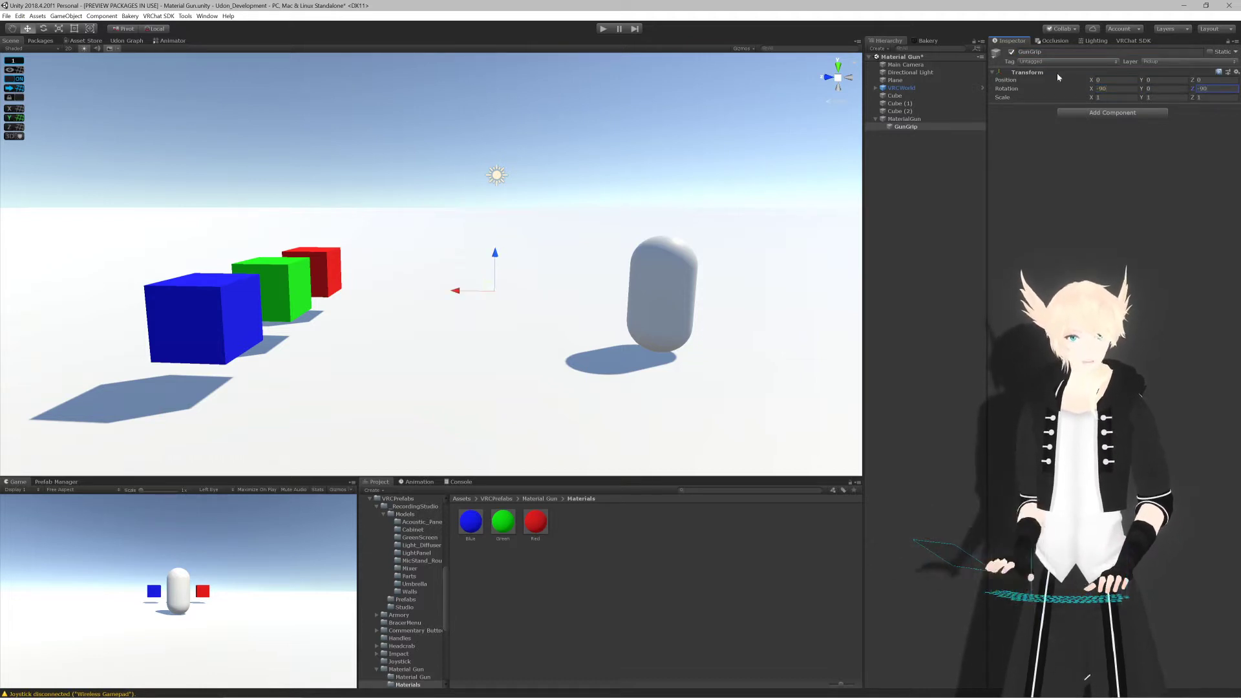
Step: Assign GunGrip as the Exact Gun transform in MaterialGun's VRC Pickup component
left_click(903, 119)
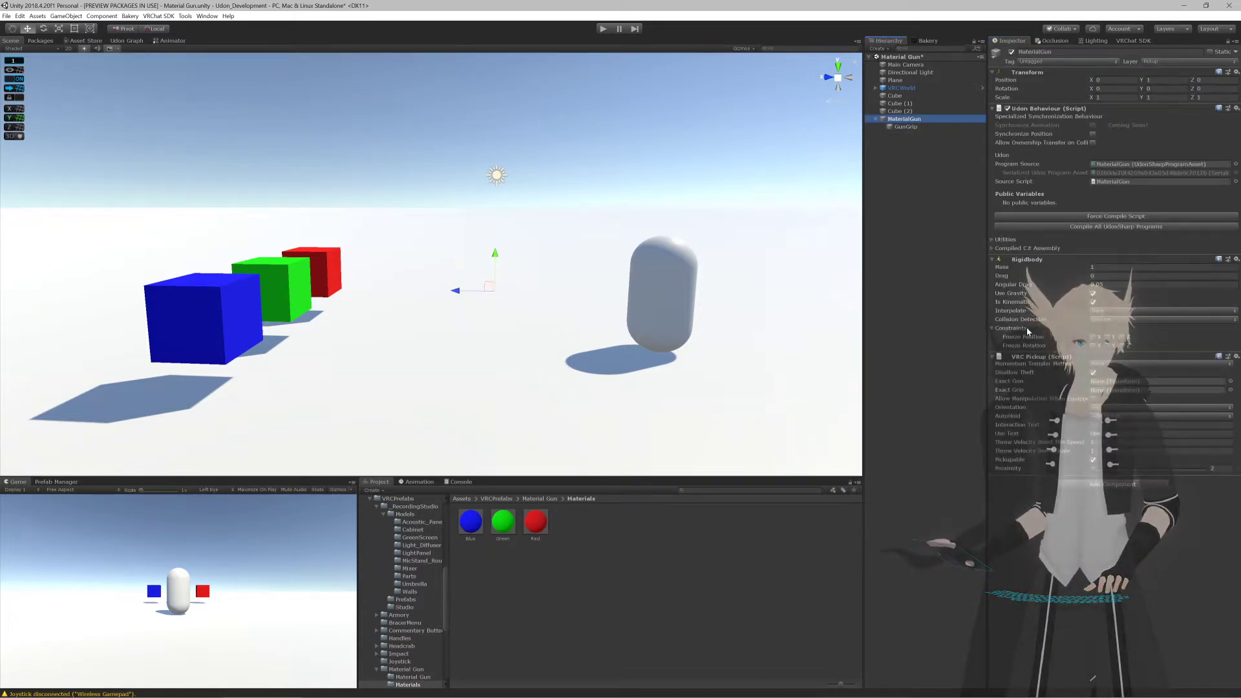
left_click_drag(1028, 331, 1071, 337)
left_click_drag(1094, 384, 1106, 387)
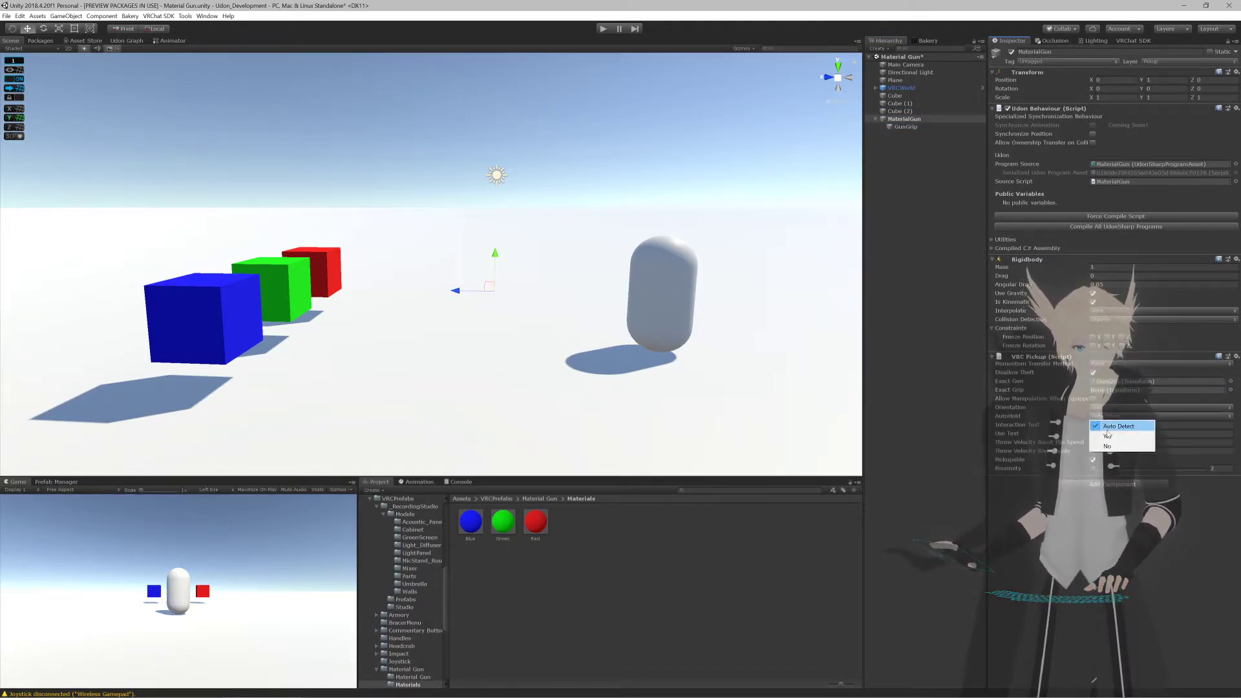
left_click(582, 258)
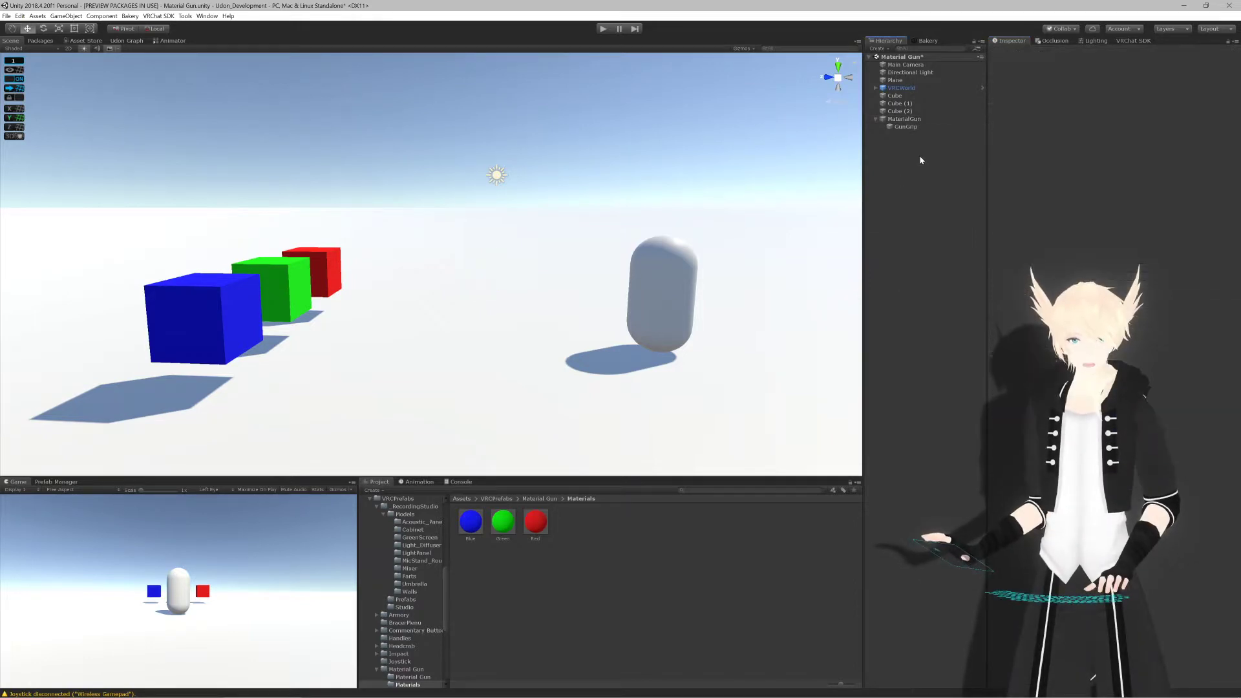
Step: Save the scene, clear the console's messages and return to the project files
left_click_drag(582, 258, 640, 260, "alt")
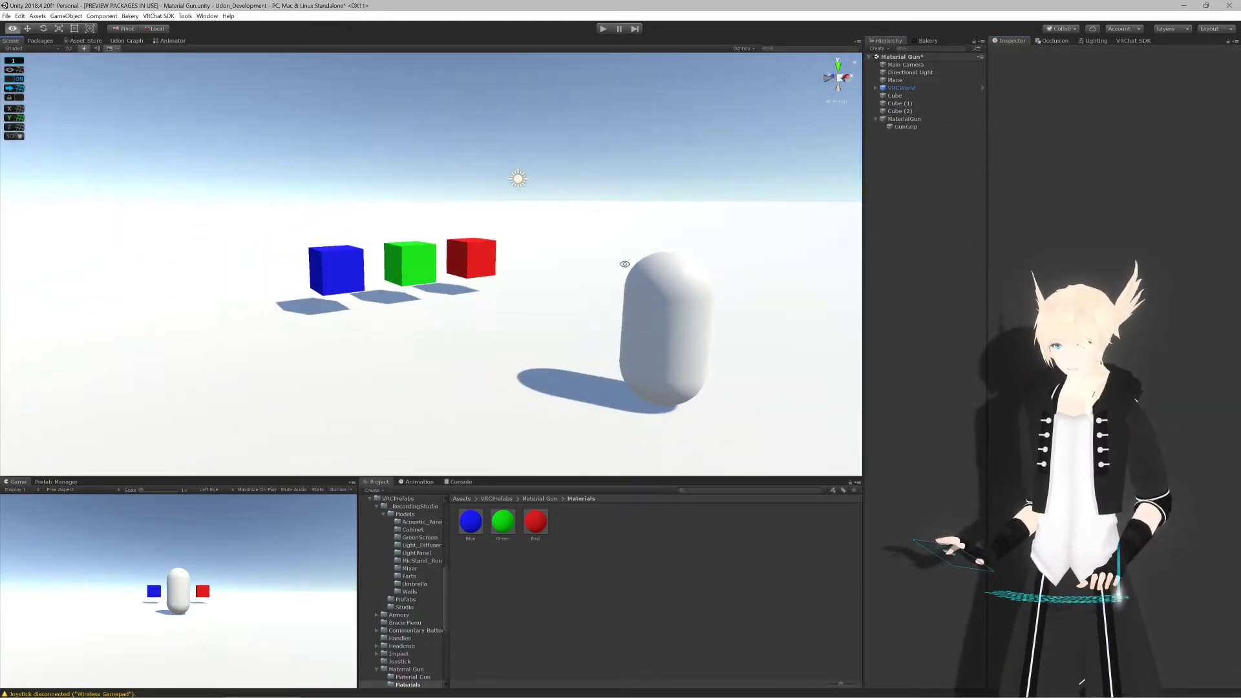
left_click_drag(541, 268, 603, 269, "alt")
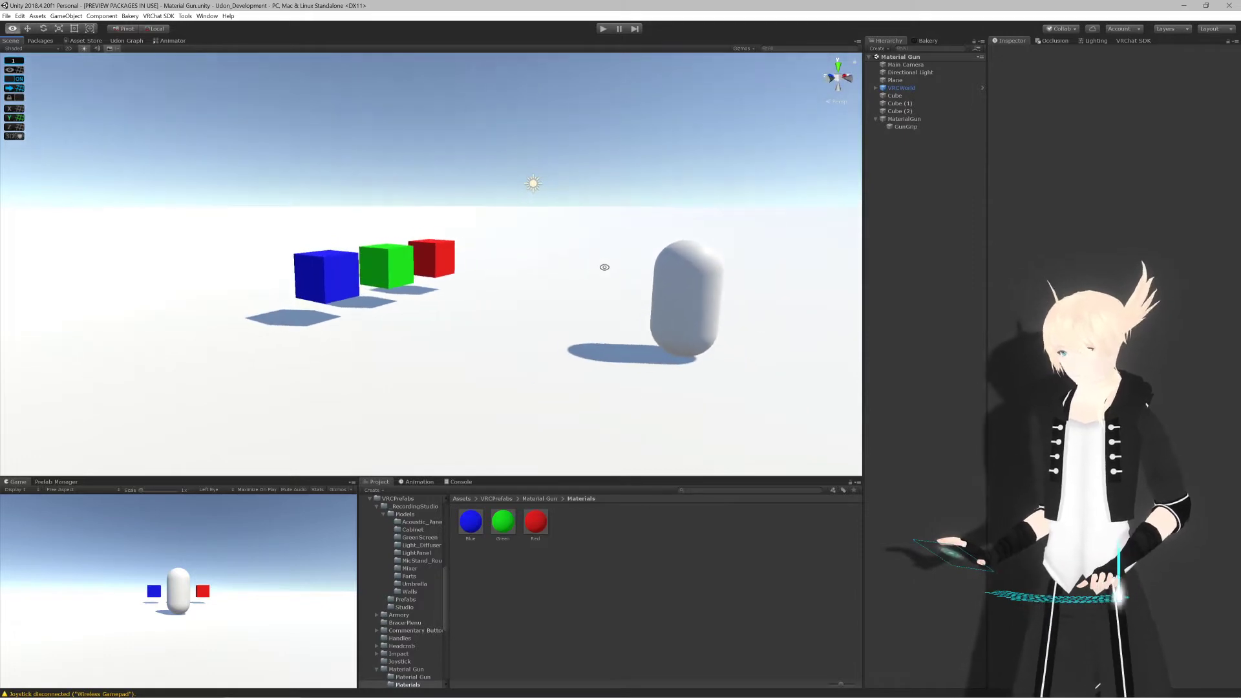
left_click(461, 481)
left_click(369, 490)
left_click(379, 482)
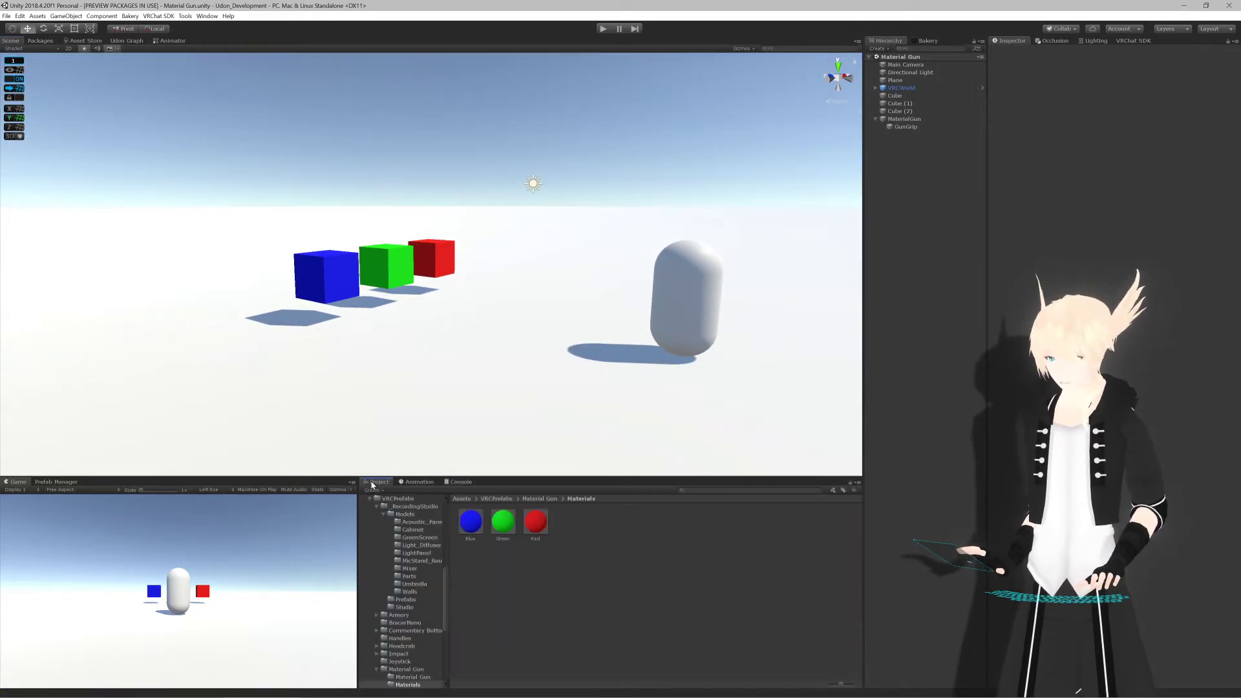
left_click_drag(446, 372, 466, 384, "alt")
Step: Open the source script attached to the MaterialGun object in the JetBrains Rider code editor
left_click(541, 498)
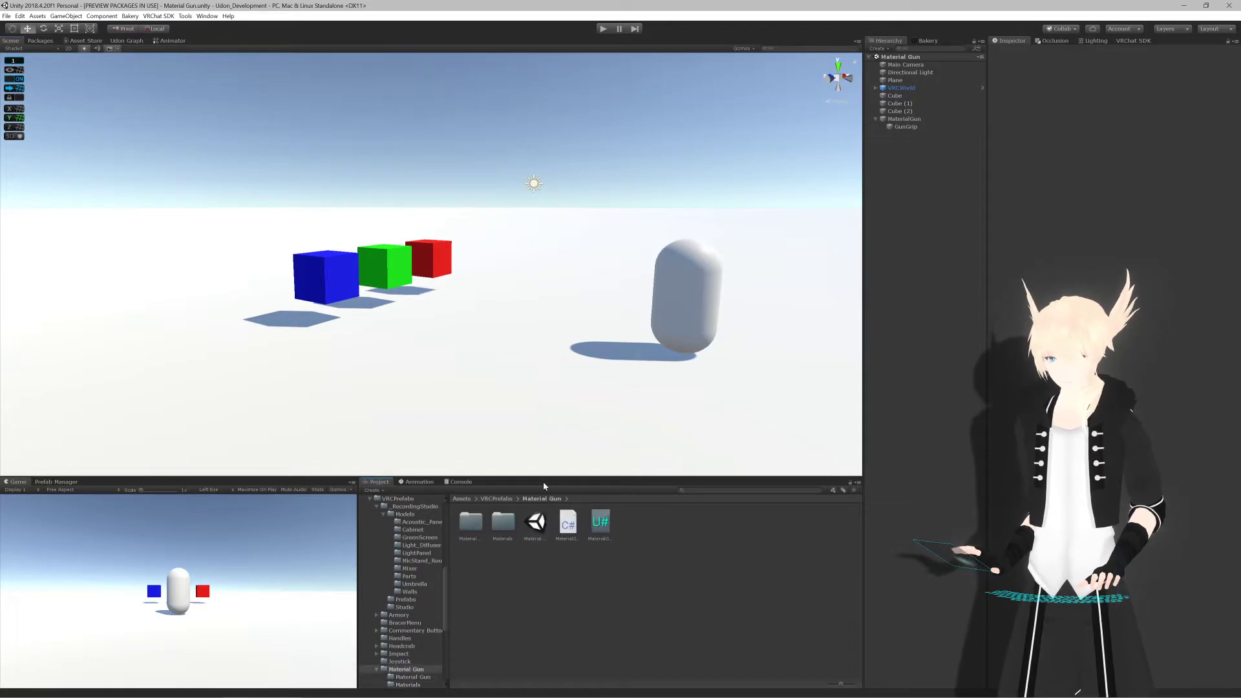
left_click_drag(543, 414, 546, 428, "alt")
left_click(905, 119)
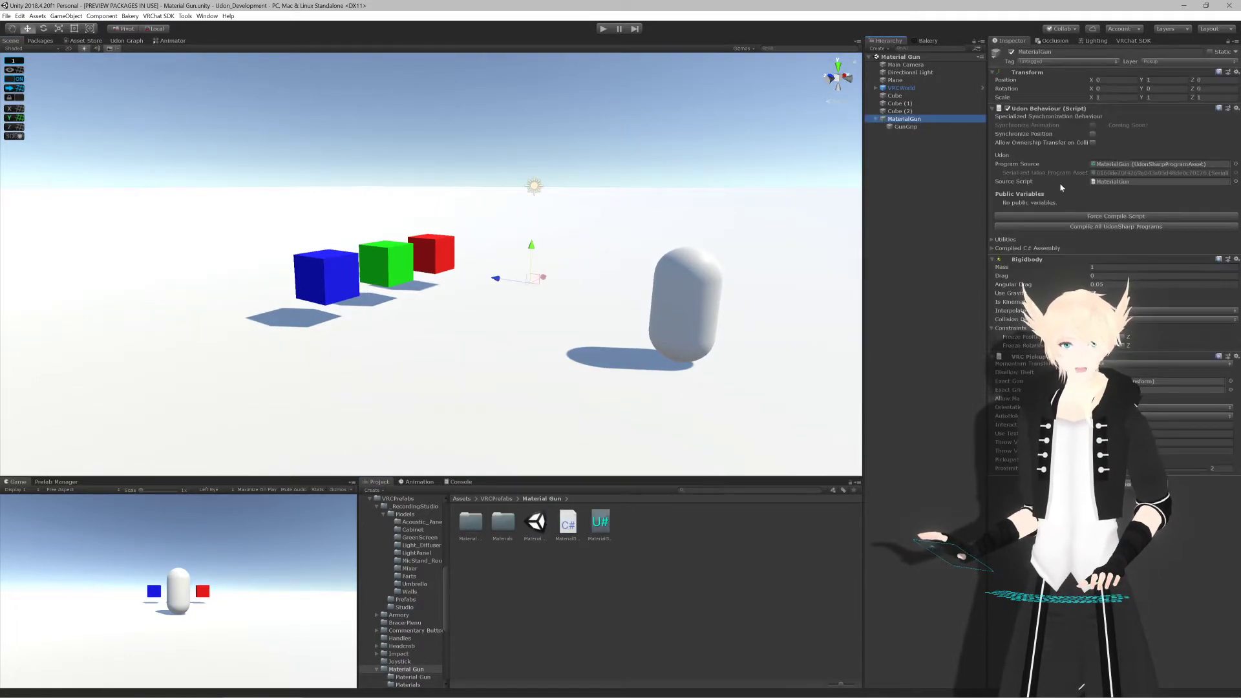
left_click(1126, 182)
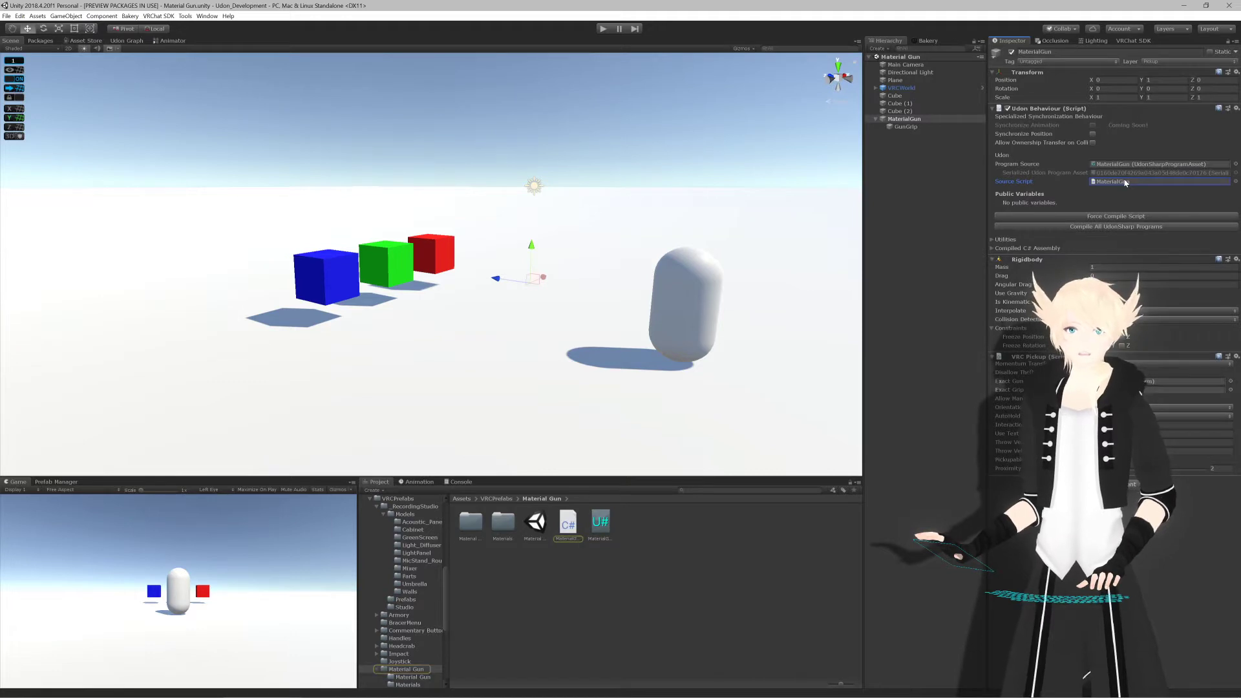
double_click(1125, 182)
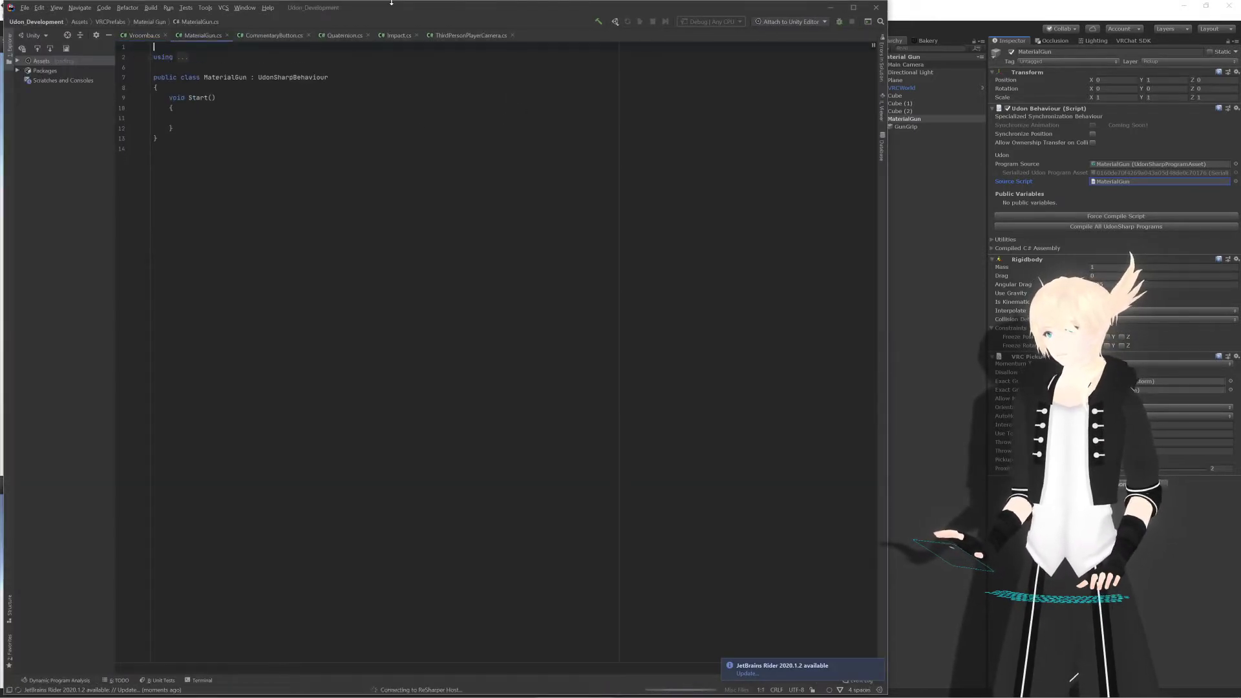
Step: Dock the Rider window to one half of the screen and widen it slightly, leaving Unity's hierarchy and inspector uncovered
left_click_drag(375, 11, 0, 168)
left_click(310, 213)
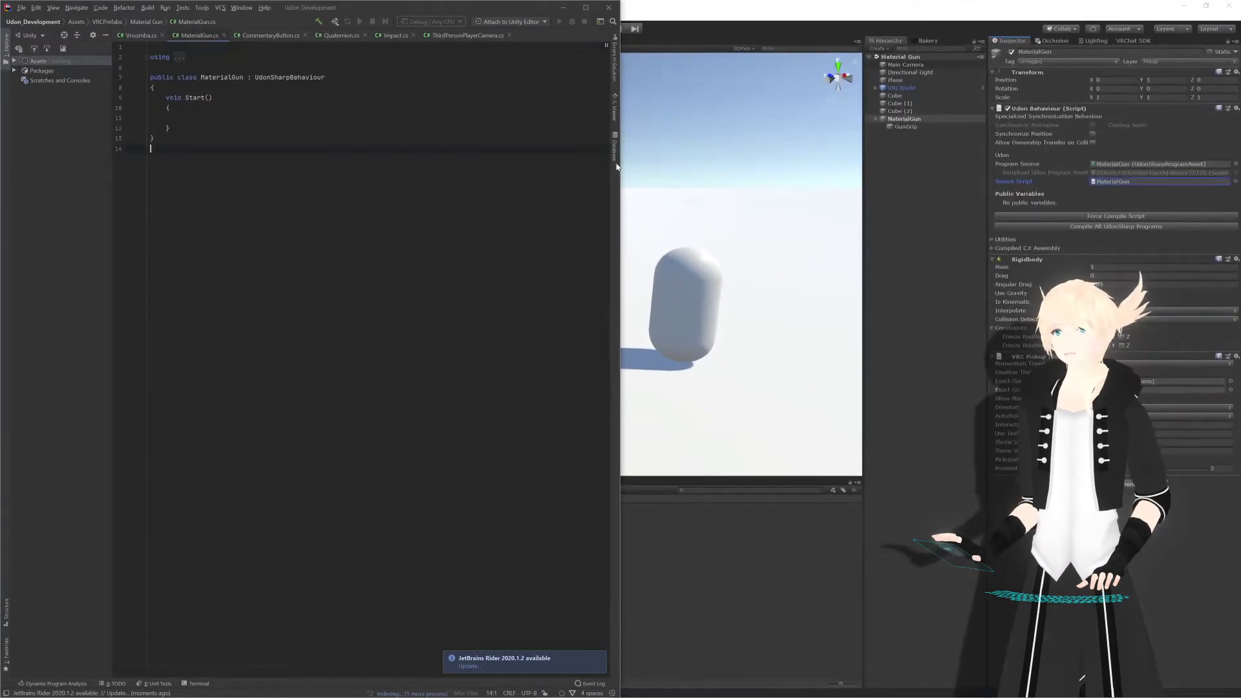
left_click_drag(620, 164, 676, 163)
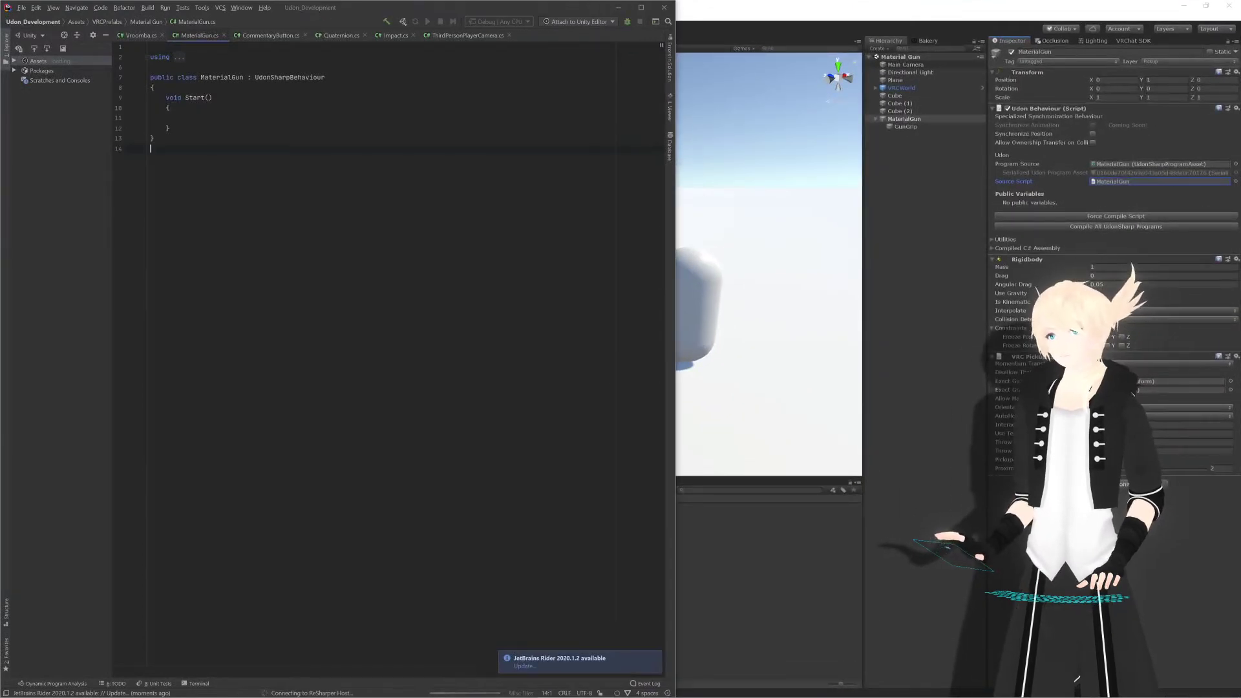
Step: Add blank lines above and below the Start method in the MaterialGun class to make room for code
left_click(155, 87)
key("Return")
key("Return")
key("Return")
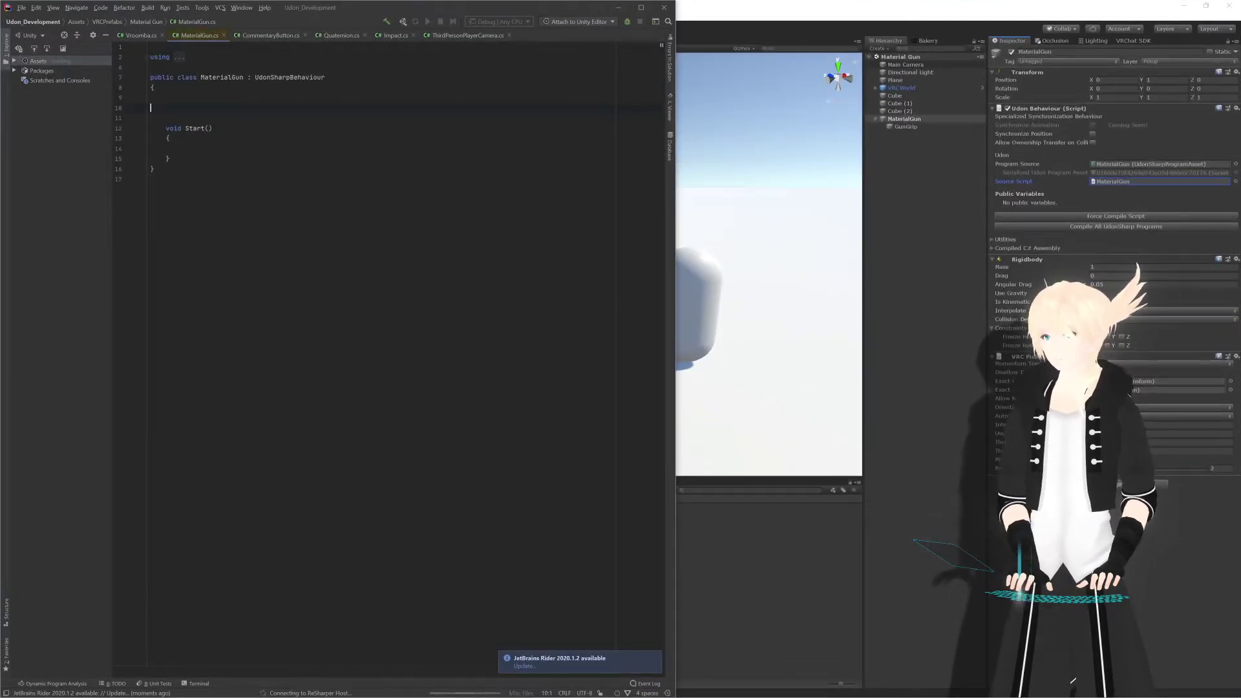
left_click(171, 158)
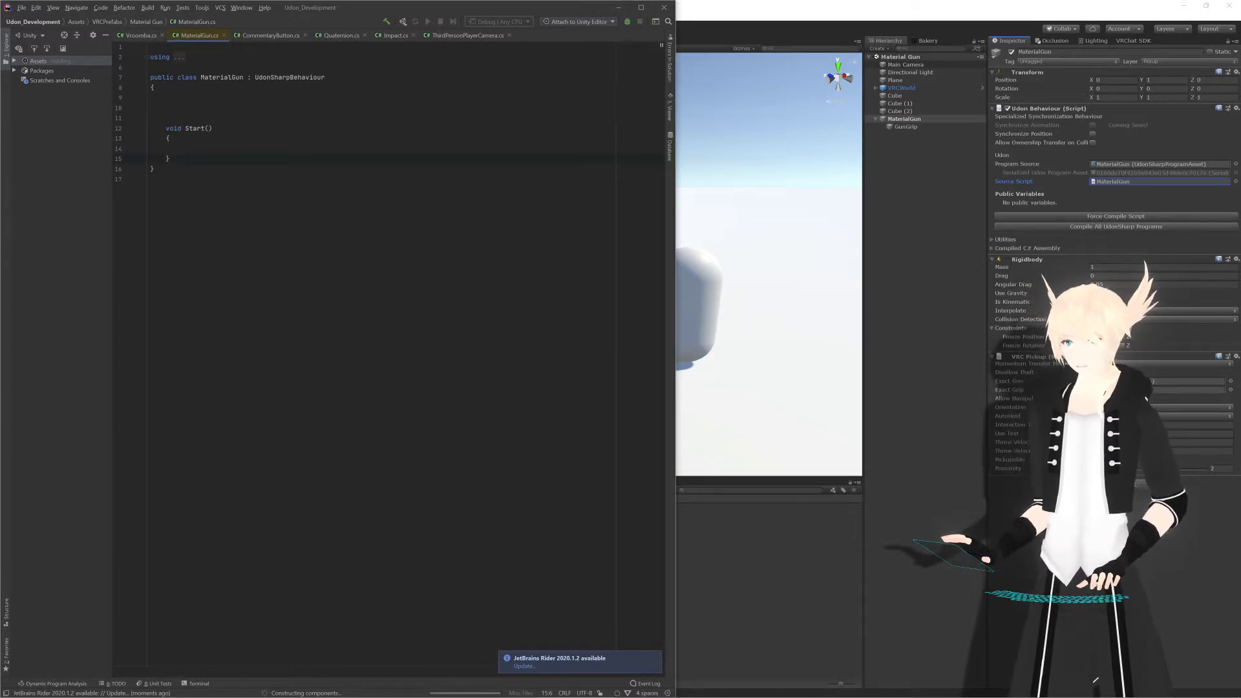
key("Return")
key("Return")
key("Up")
key("Up")
key("Up")
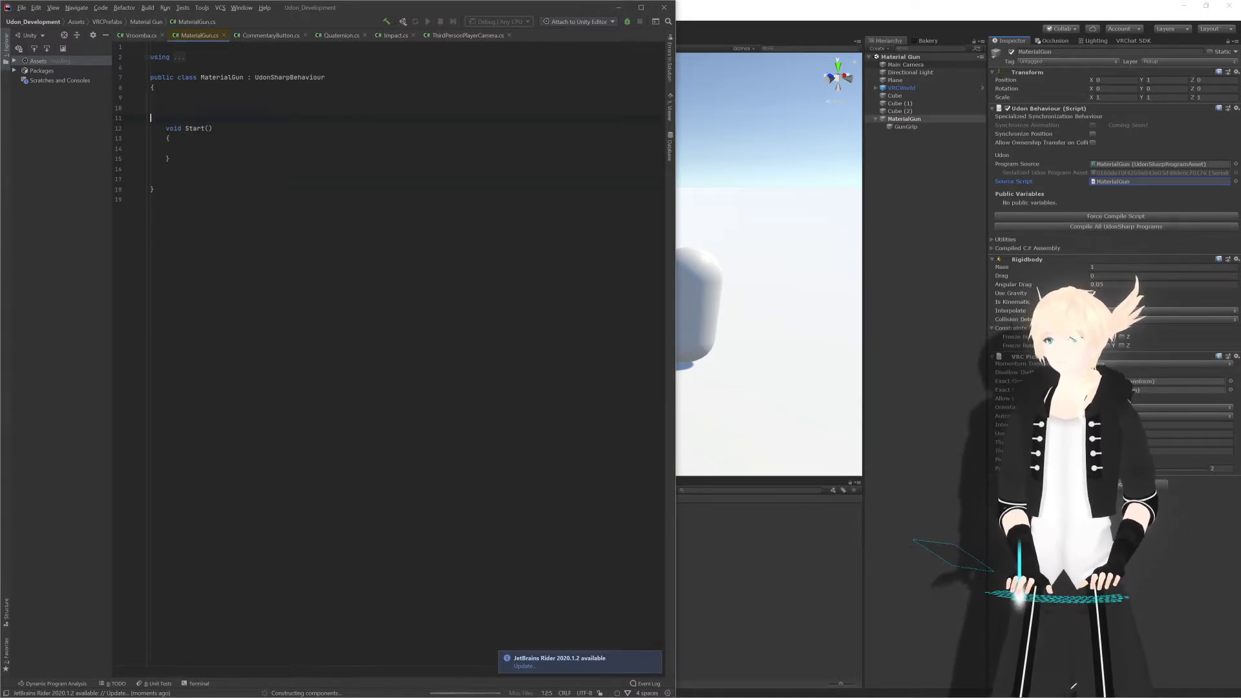
Step: Close the unneeded script files, leaving only MaterialGun.cs and ThirdPersonPlayerCamera.cs open
left_click(162, 34)
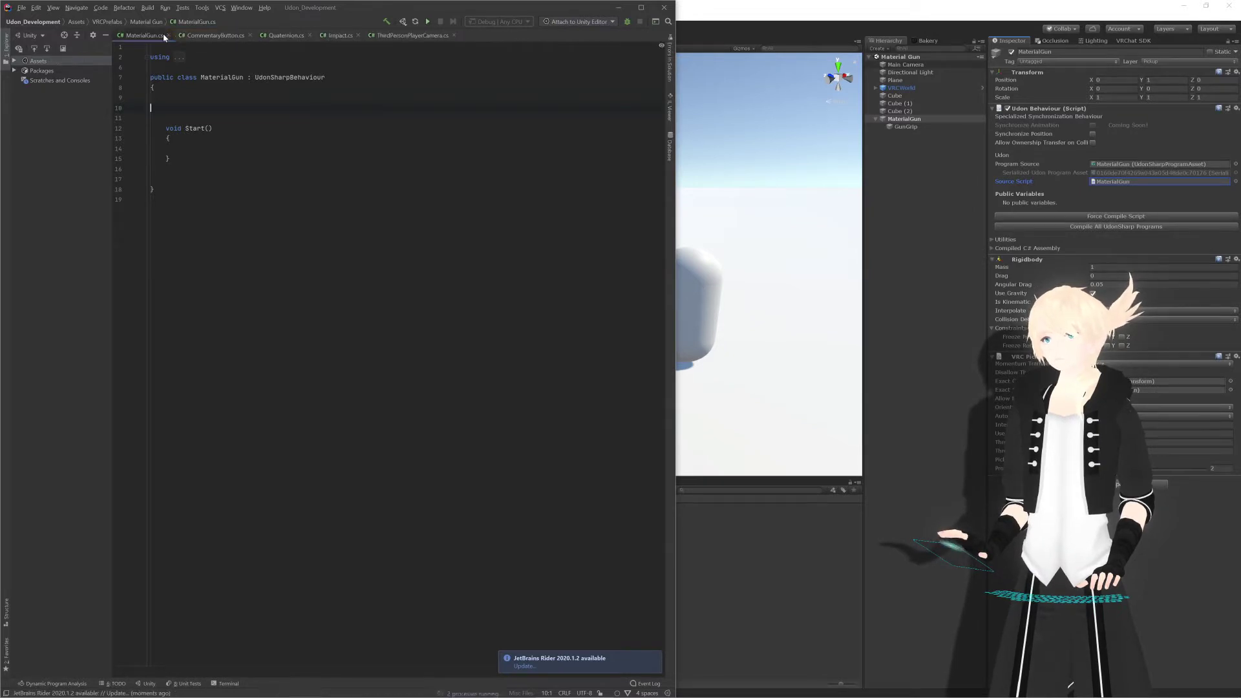
left_click(250, 35)
left_click(229, 36)
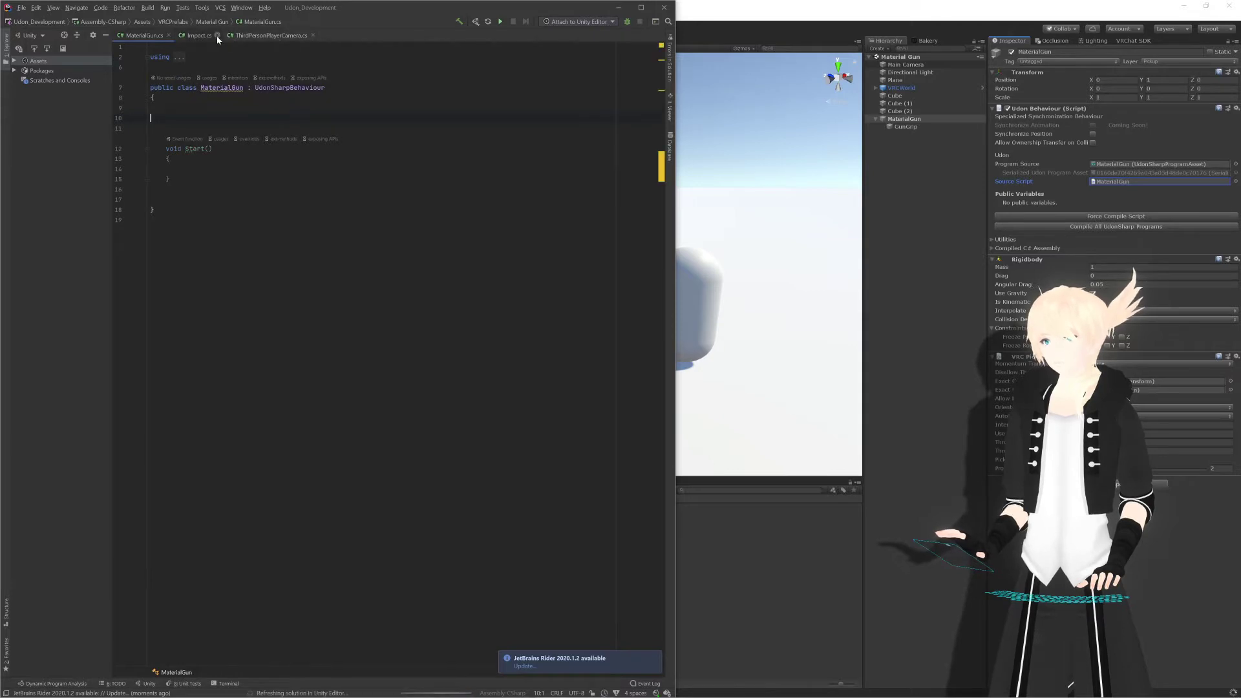
left_click(217, 36)
Step: Clear the blank lines above the Start method and insert fresh indented blank lines in their place
left_click_drag(194, 128, 194, 108)
key("BackSpace")
key("Delete")
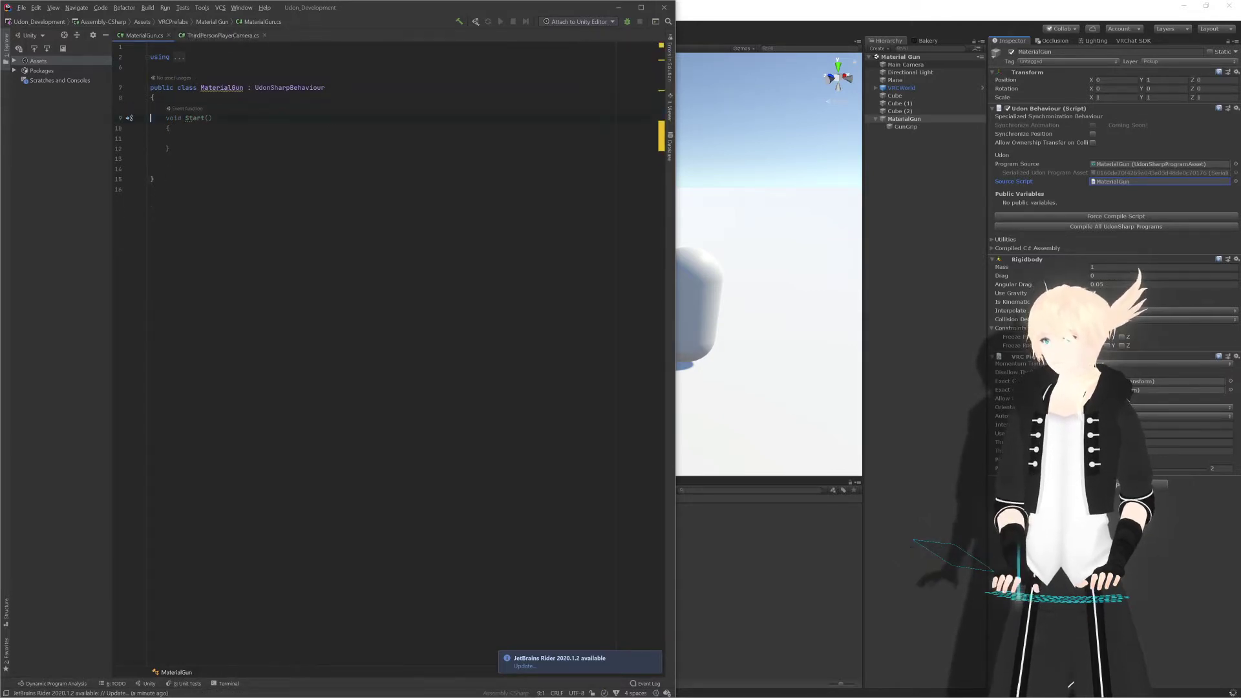
key("Return")
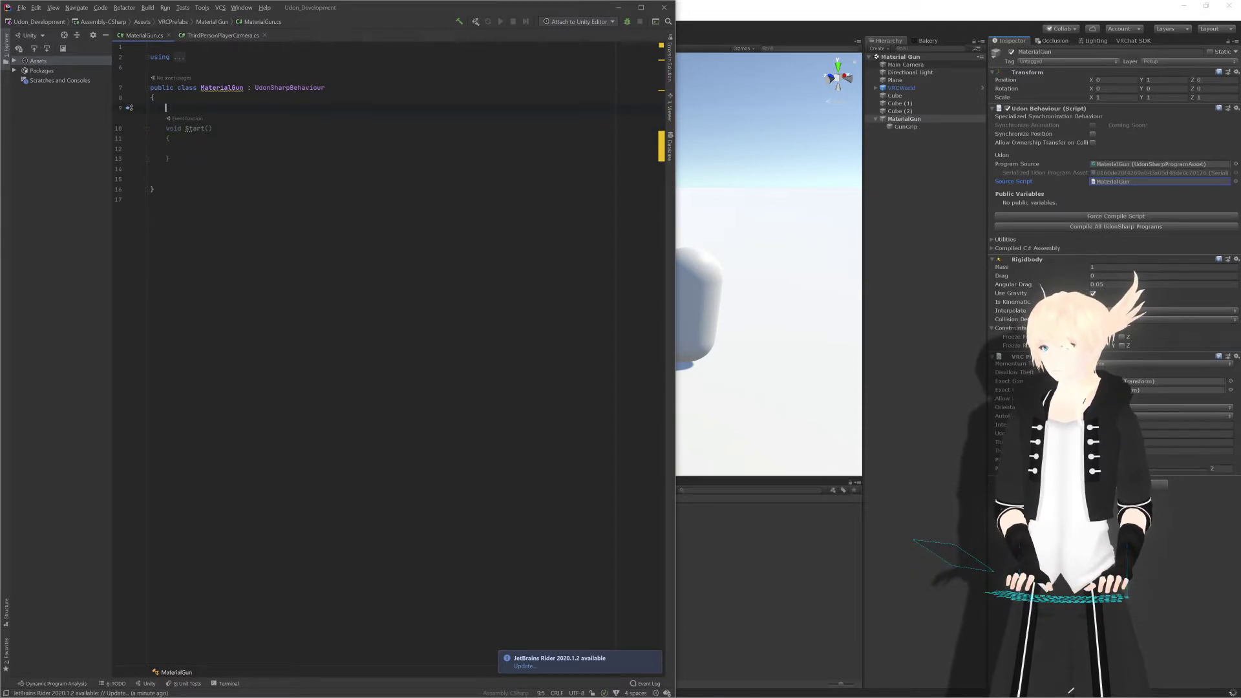
key("Return")
key("Return")
key("Up")
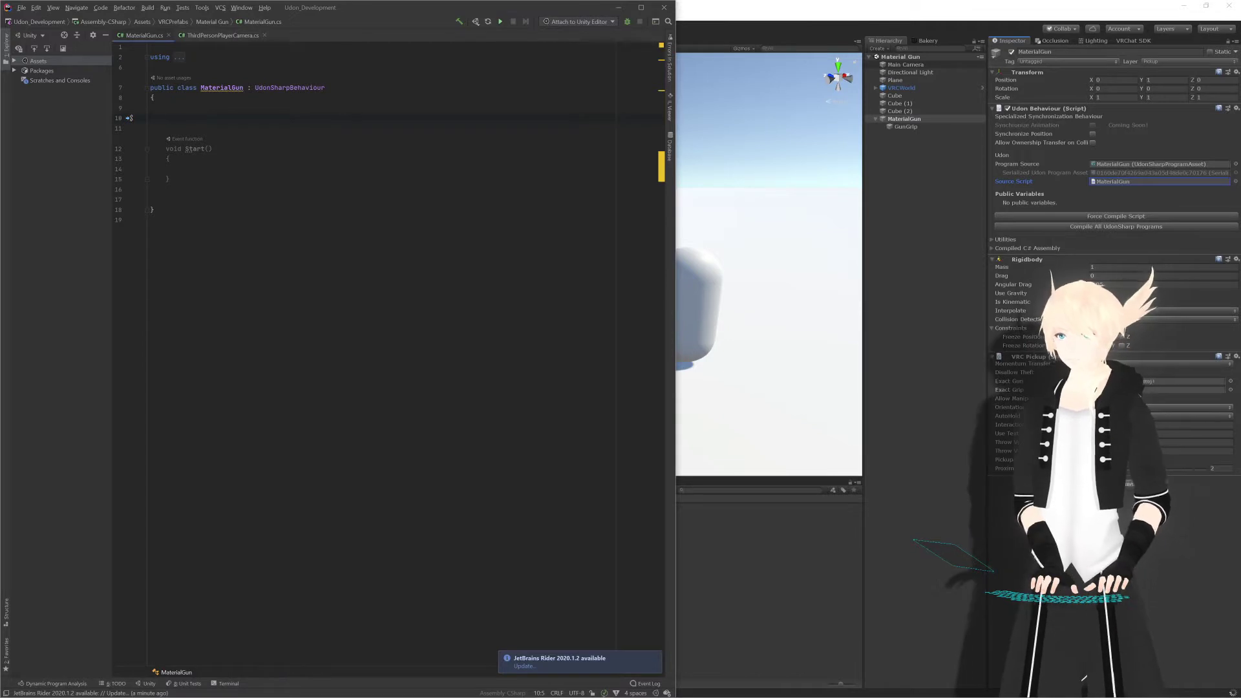
Step: Generate a private Update method below Start and replace its placeholder exception with the beginning of an if condition, "if(ray"
key("Down")
key("Down")
key("Down")
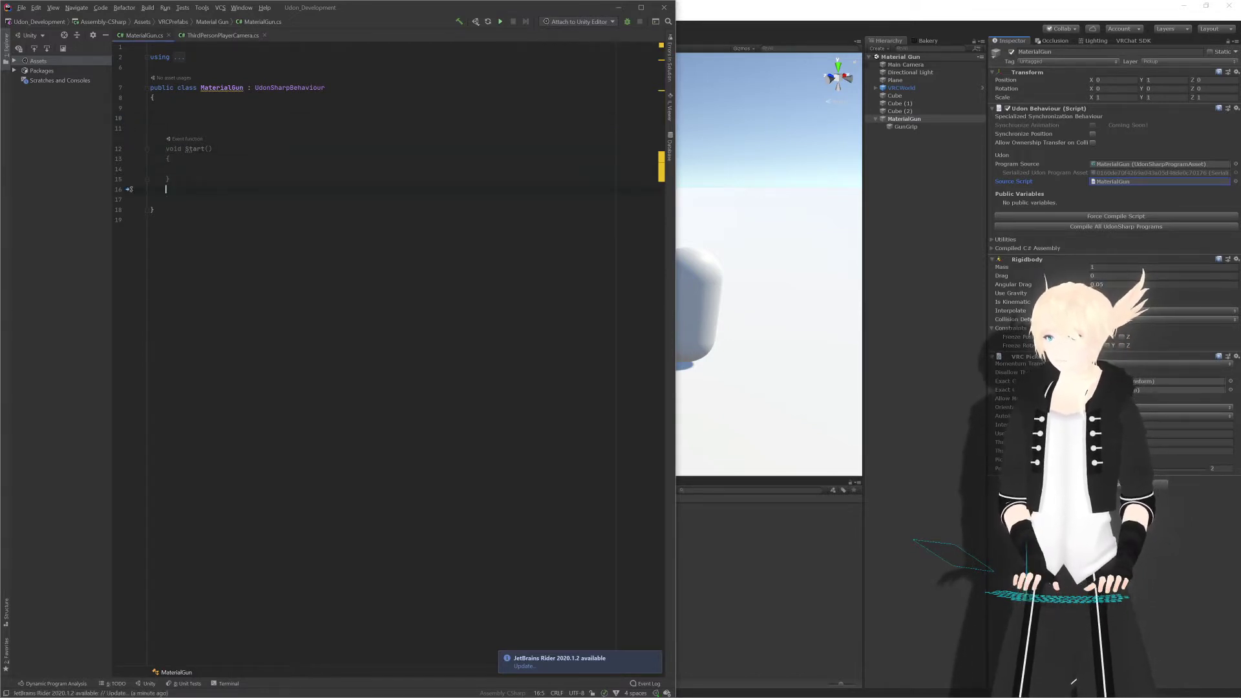
type("up")
key("Return")
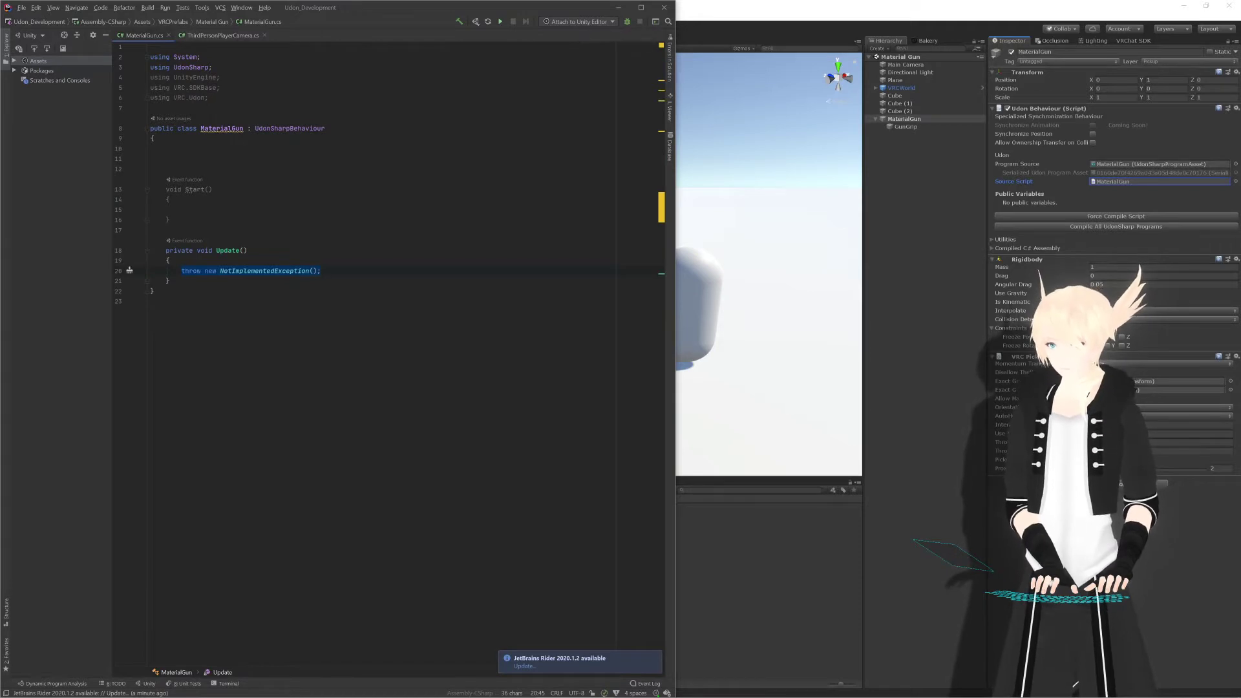
type("if(r")
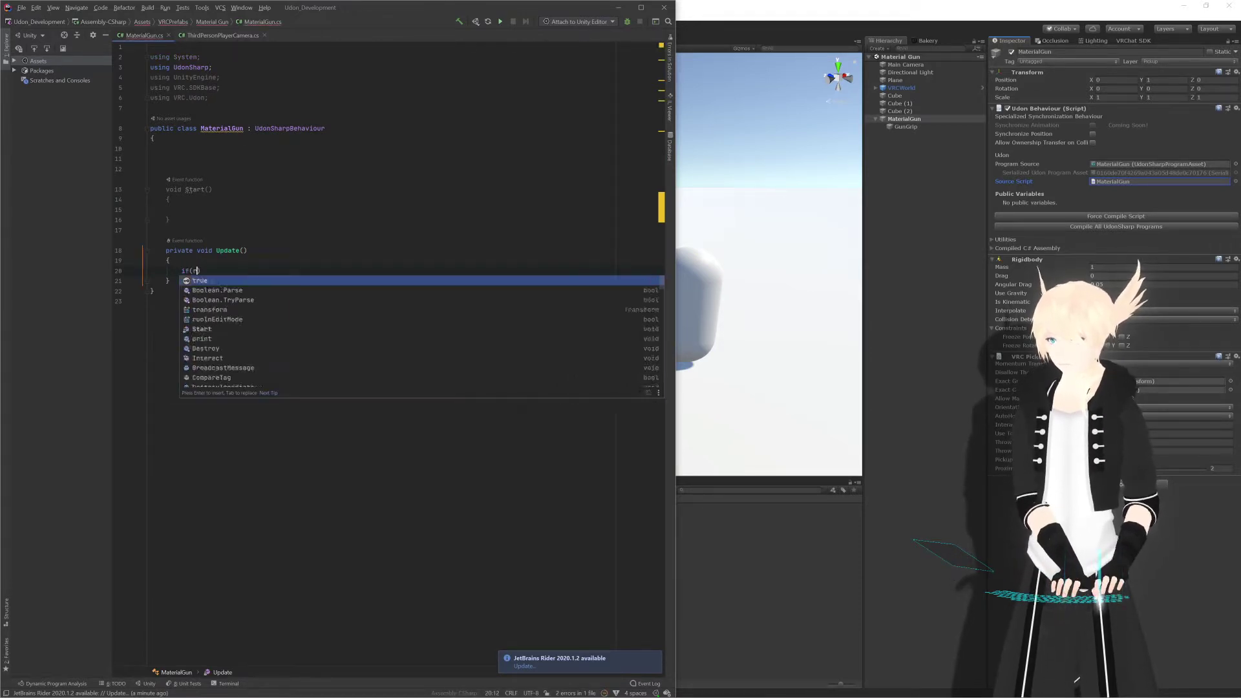
type("ay")
Step: Copy the wallHit RaycastHit declaration and its Physics.Linecast if block from ThirdPersonPlayerCamera.cs over the unfinished condition in MaterialGun's Update method
left_click(221, 35)
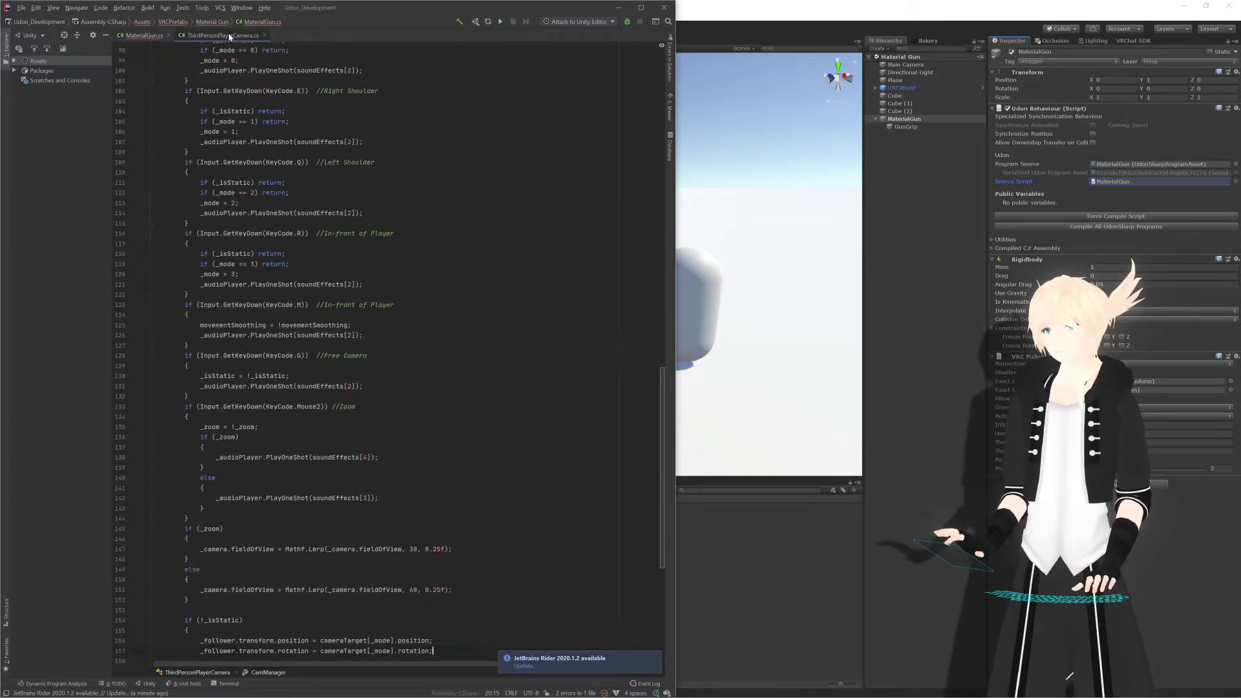
scroll(387, 355, "up", 20)
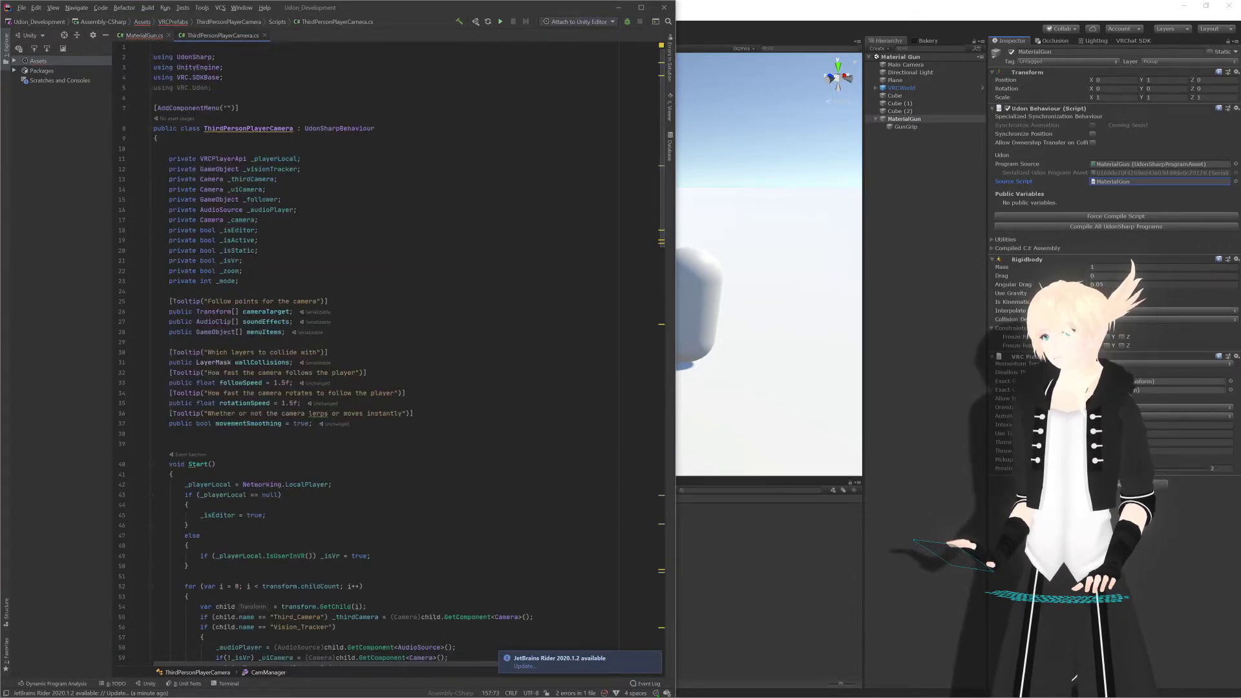
scroll(392, 345, "down", 9)
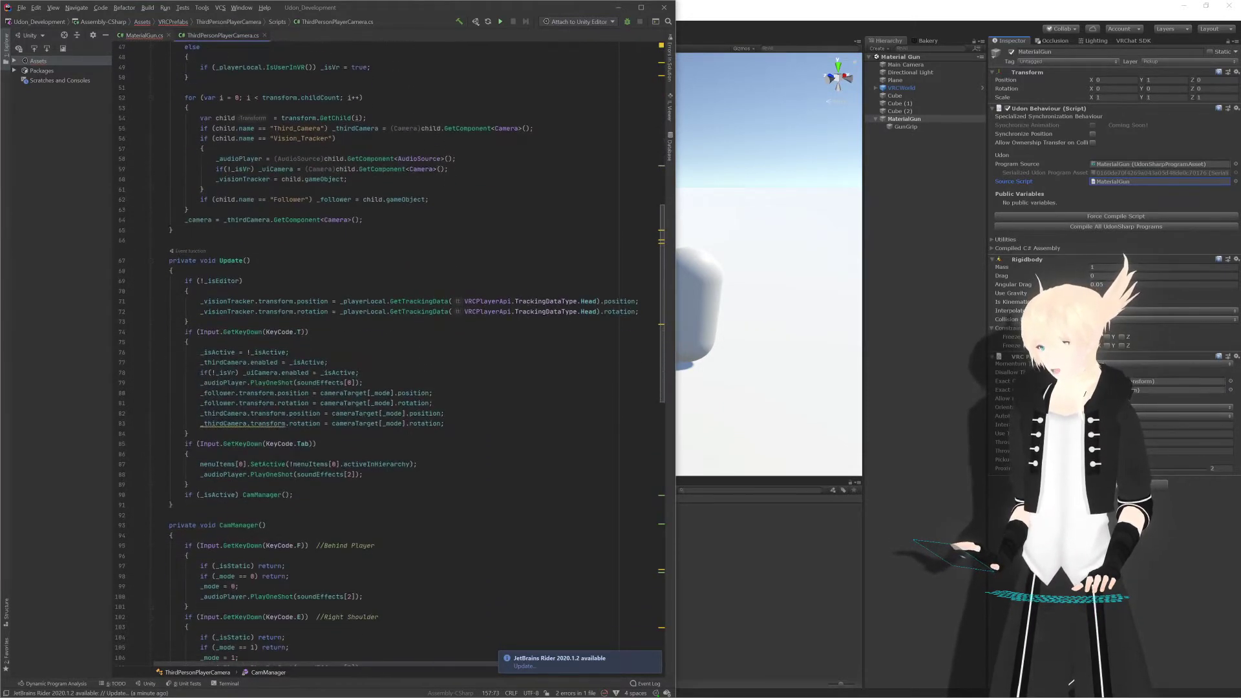
scroll(388, 355, "down", 20)
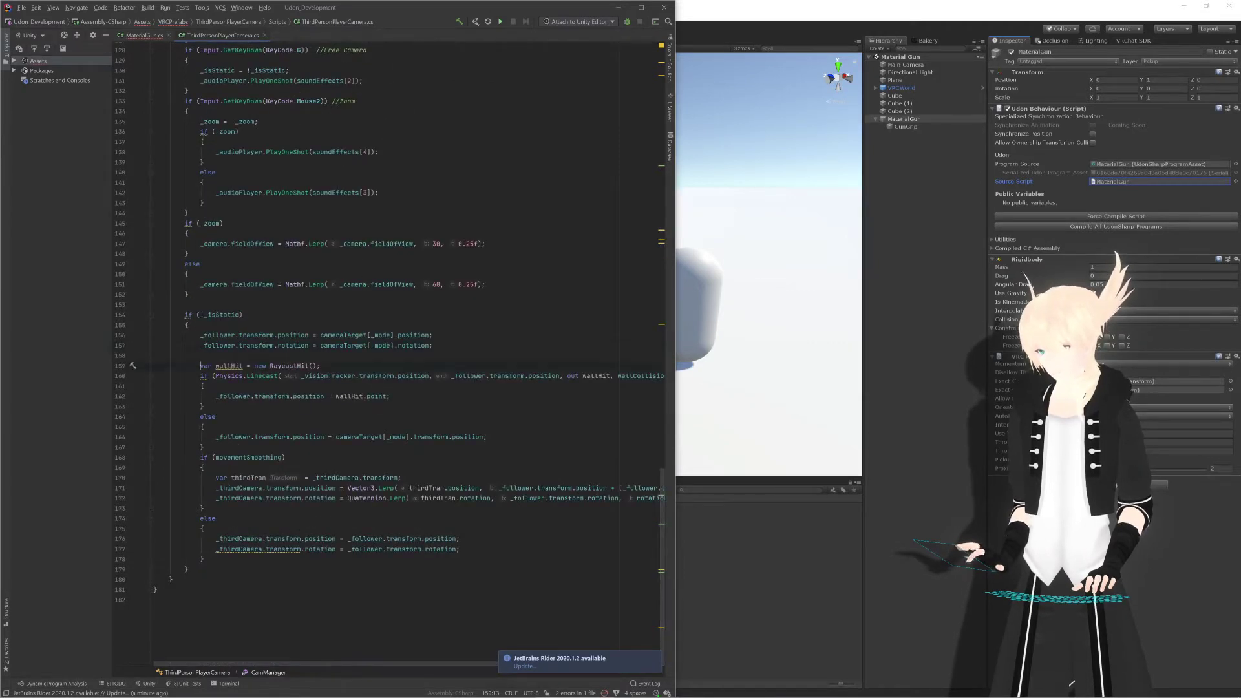
left_click_drag(201, 366, 133, 406)
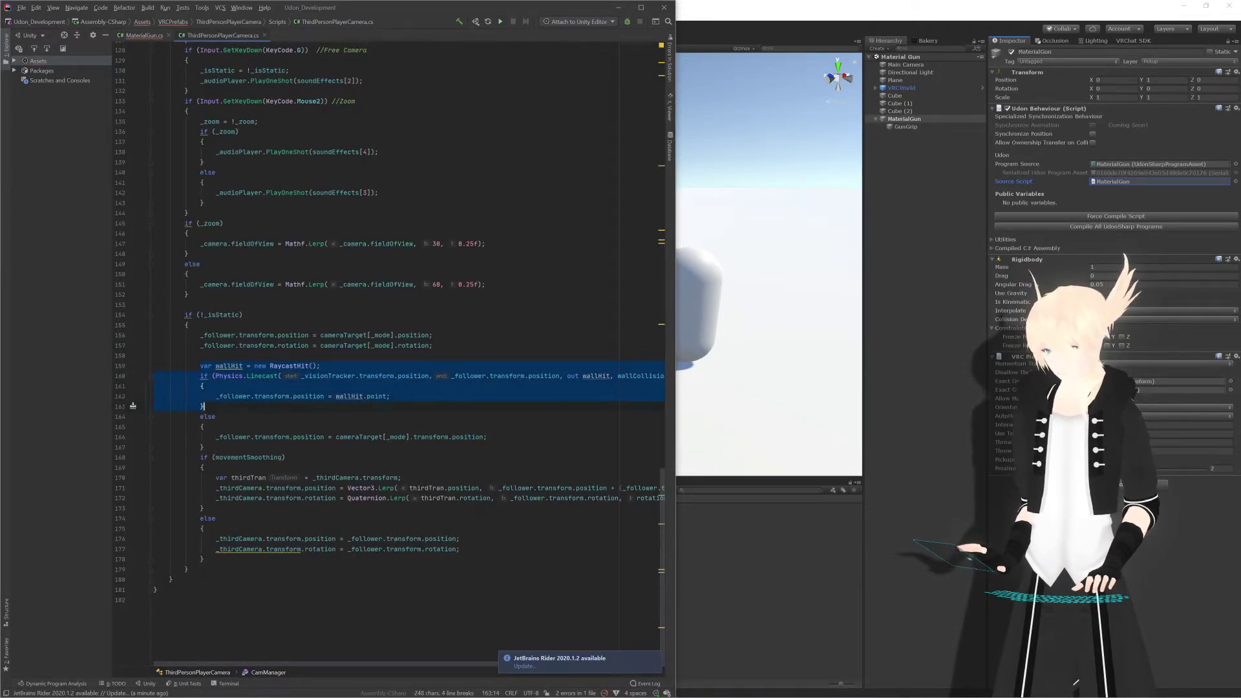
left_click(154, 36)
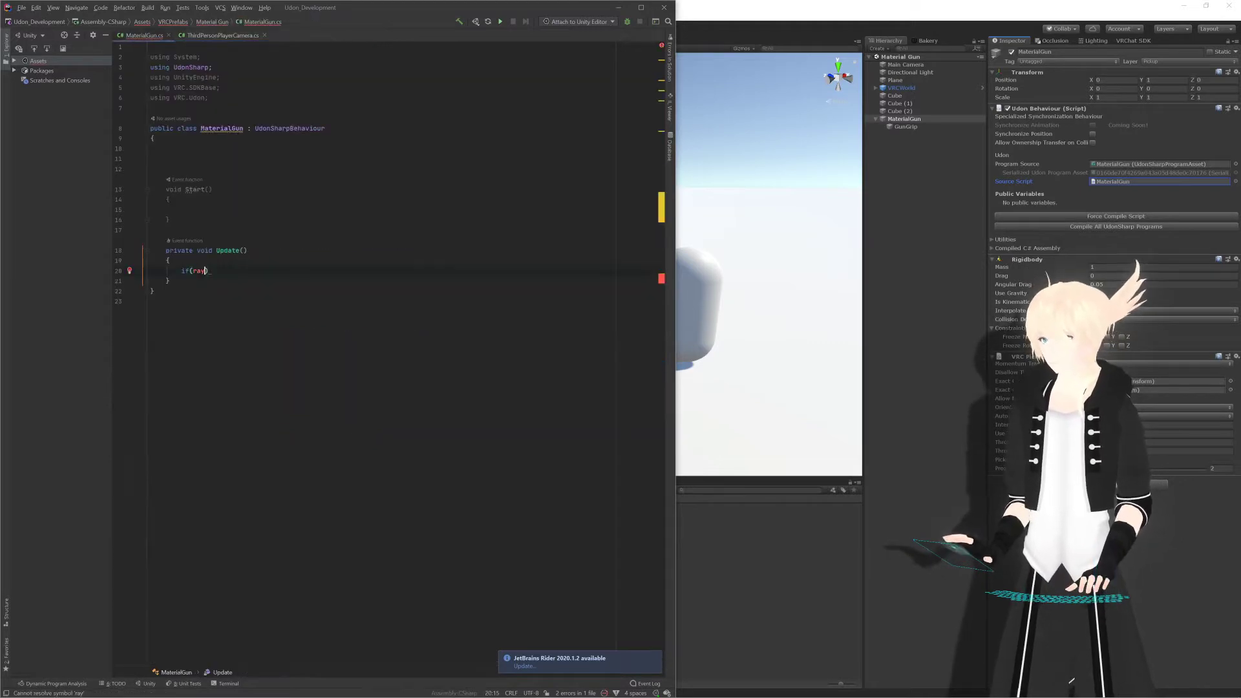
key("shift+Home")
type("var wallHit = new RaycastHit();             if (Physics.Linecast(_visionTracker.transform.position, _follower.transform.position, out wallHit, wallCollisions))             {                 _follower.transform.position = wallHit.point;             }")
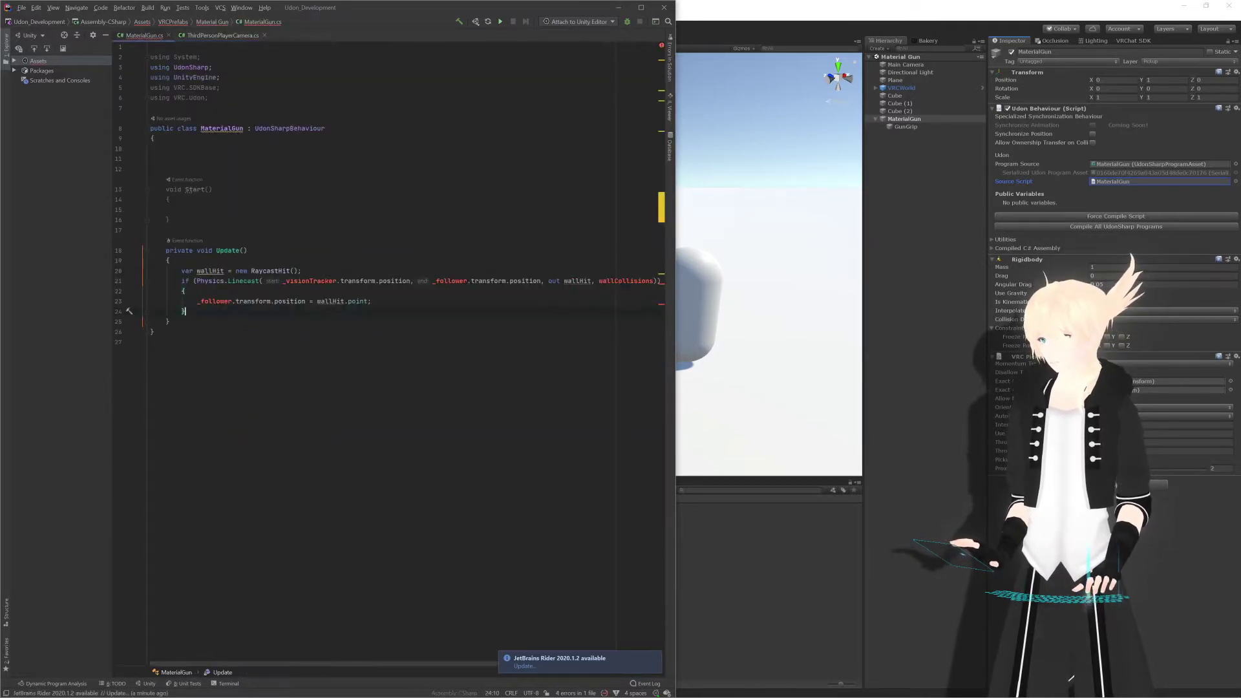
Step: Remove the _visionTracker and _follower references from the Linecast arguments so both start and end use the script's own transform
double_click(320, 283)
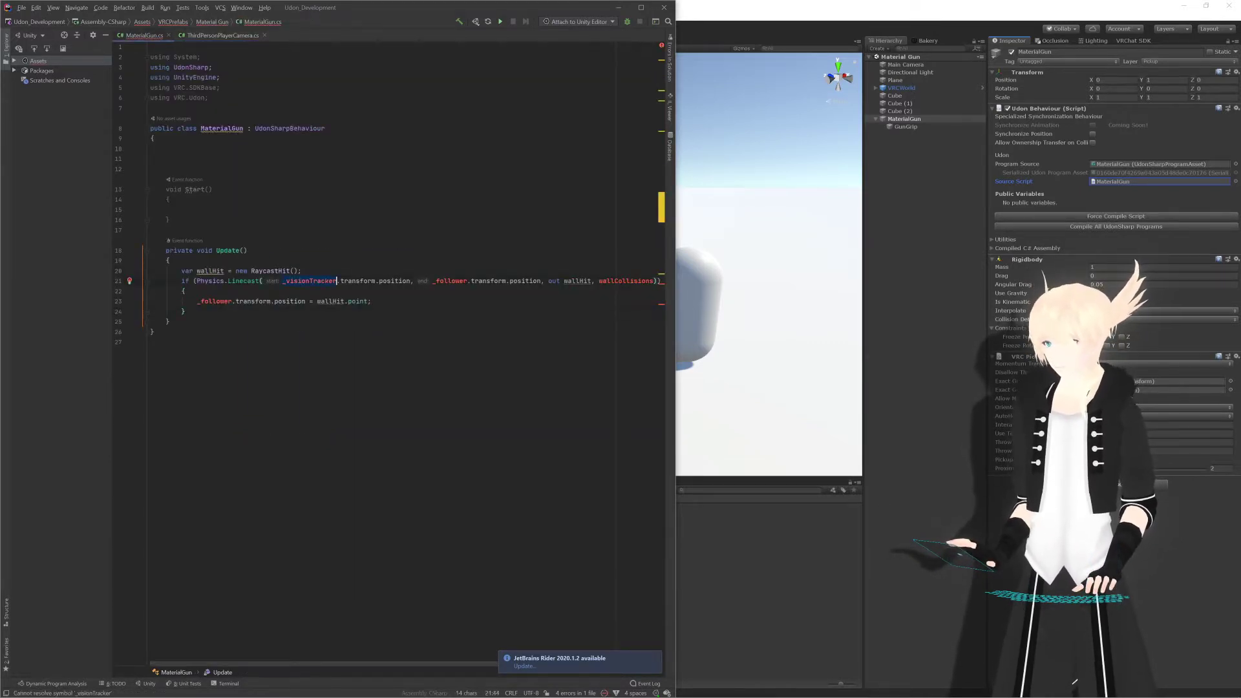
key("Delete")
key("Delete")
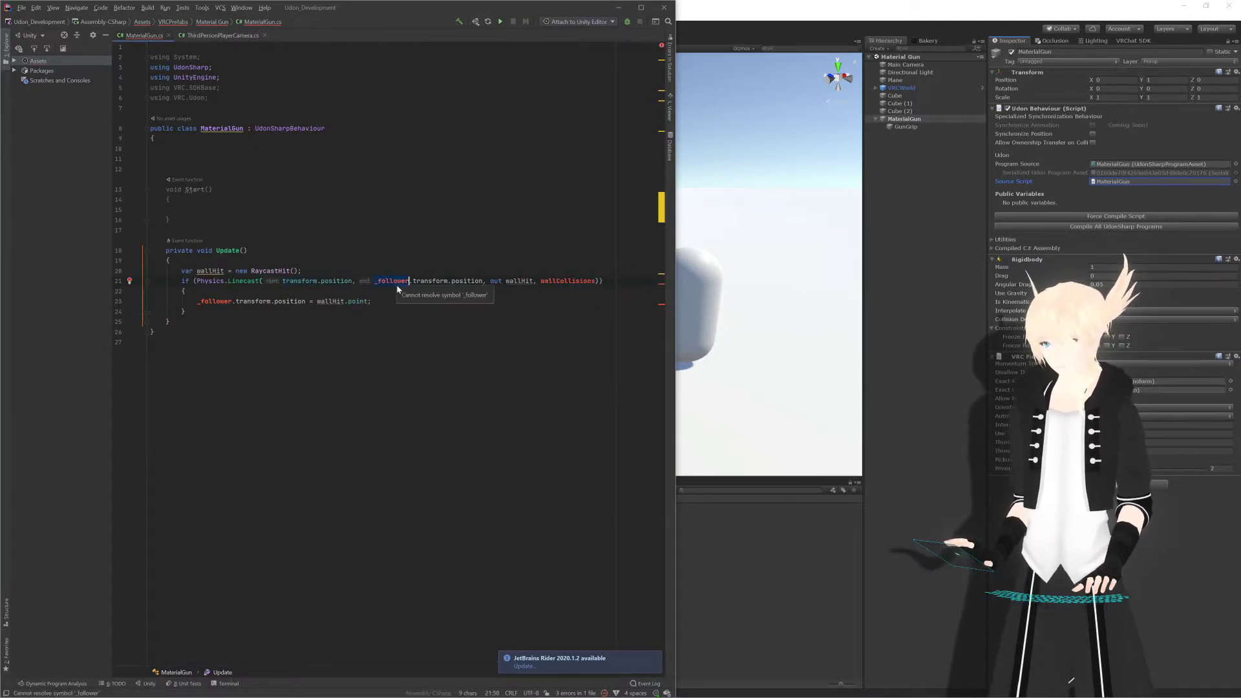
key("Delete")
key("Delete")
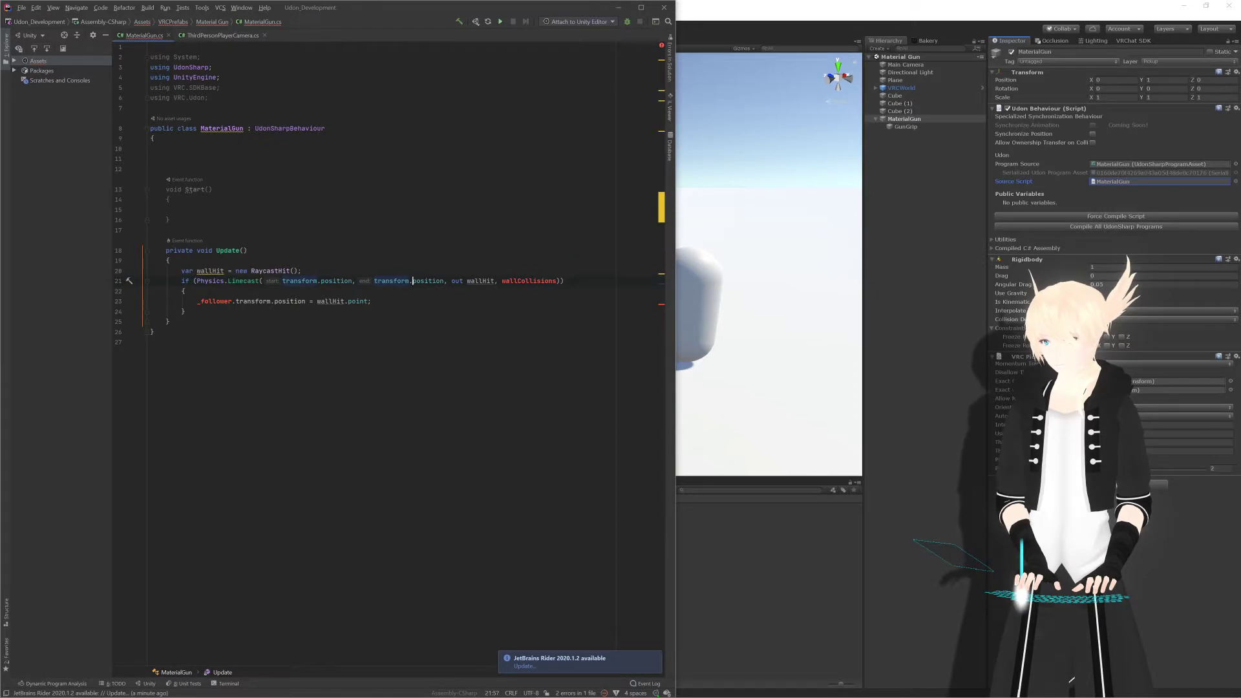
Step: Change the Linecast end point to transform.forward * 5
key("Delete")
key("Delete")
key("Delete")
key("Delete")
key("Delete")
key("Delete")
key("Delete")
key("Delete")
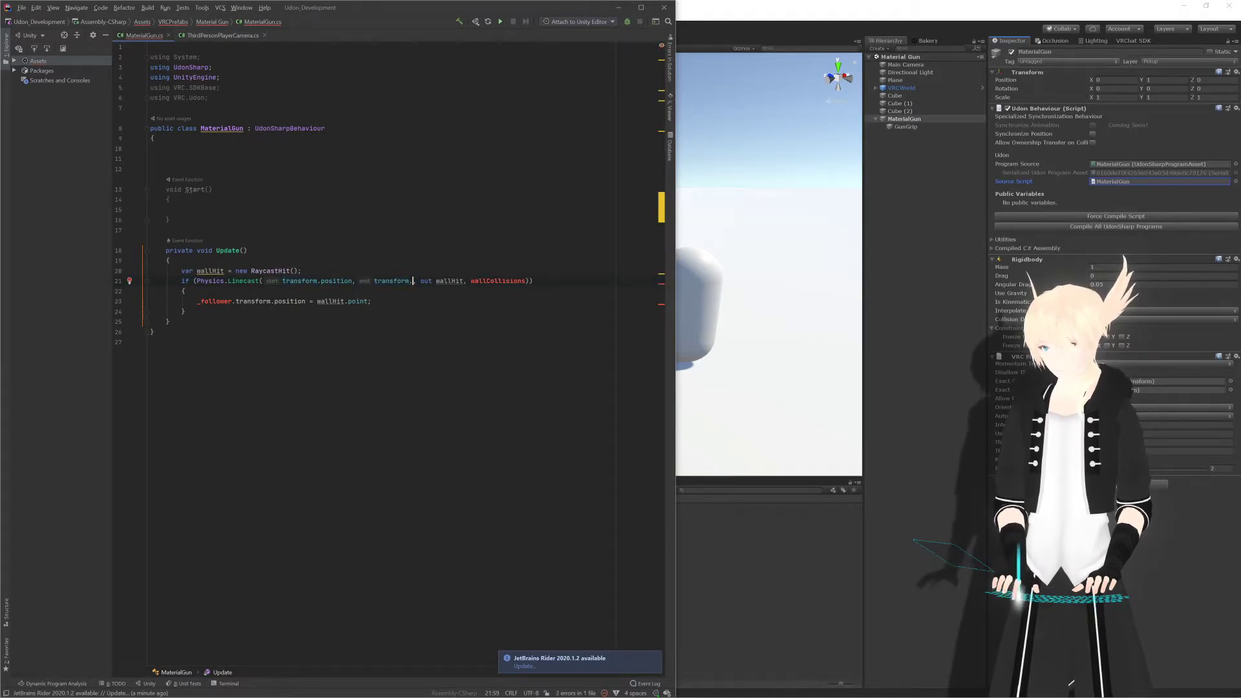
type("forward")
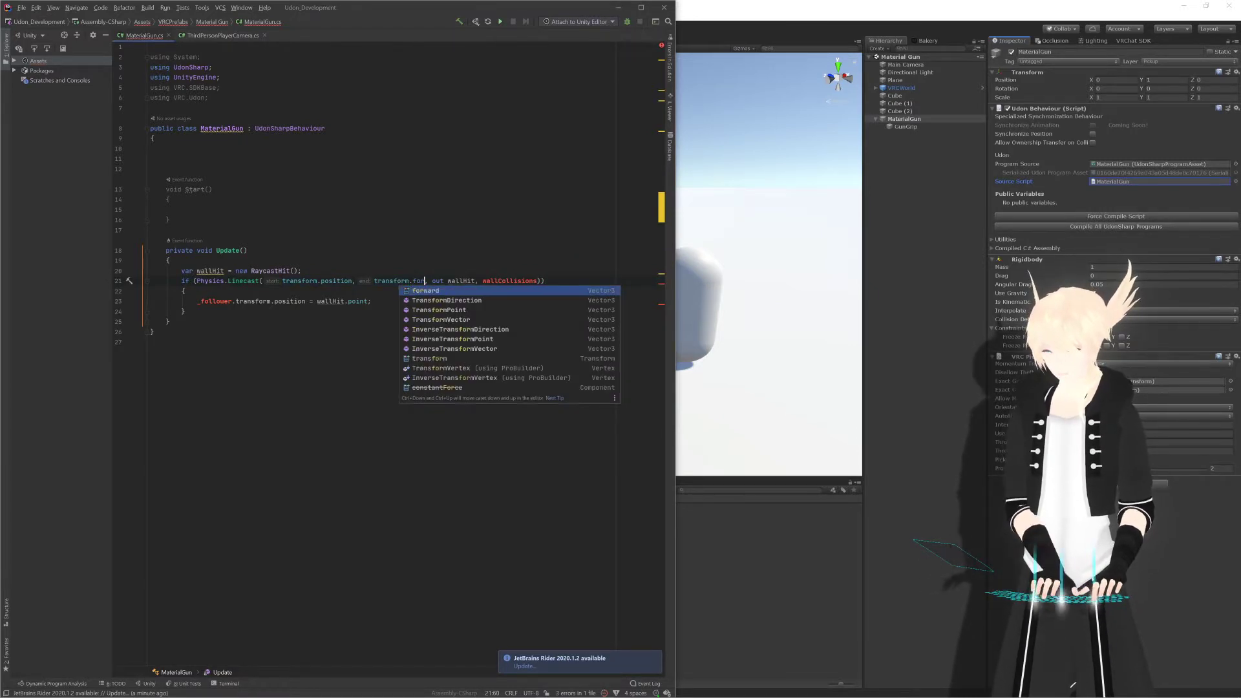
key("Return")
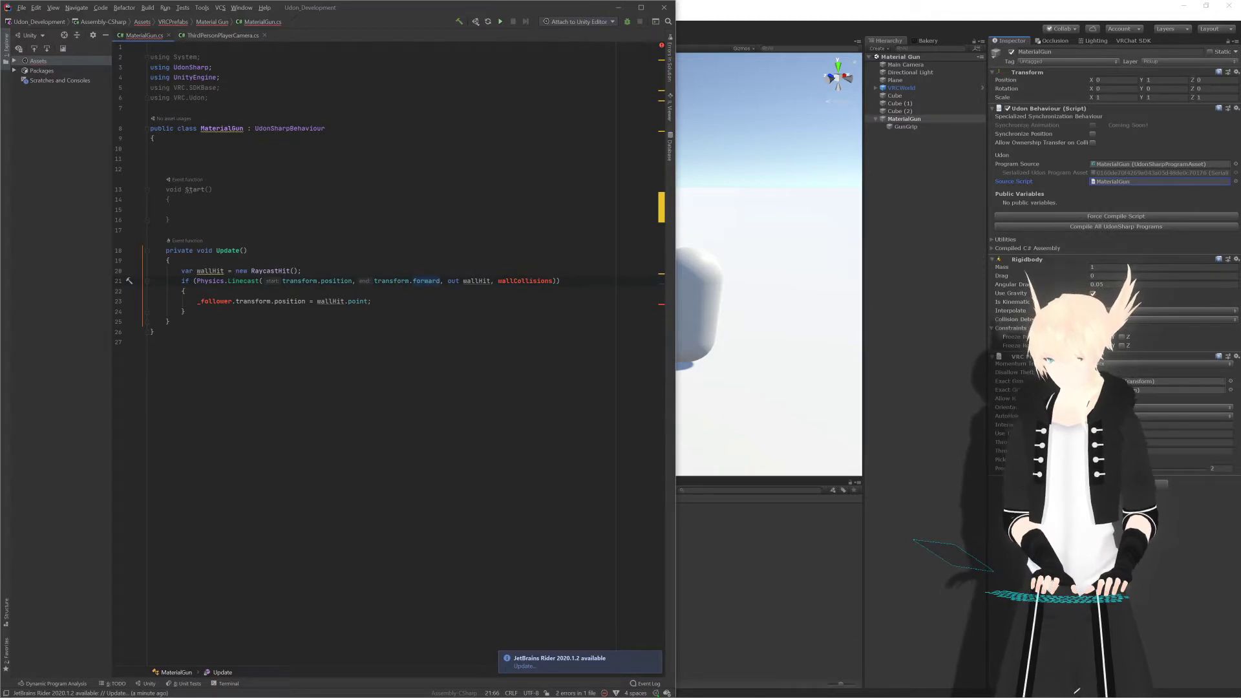
type("*5")
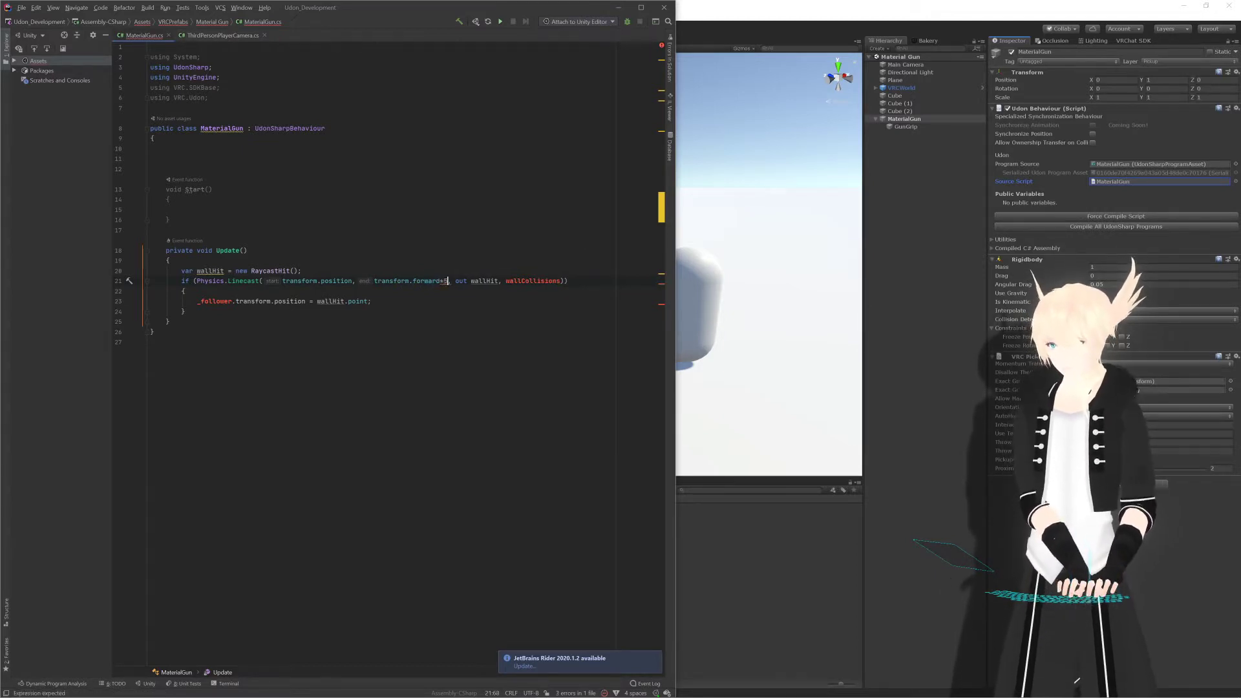
key("Left")
key("Left")
key("Right")
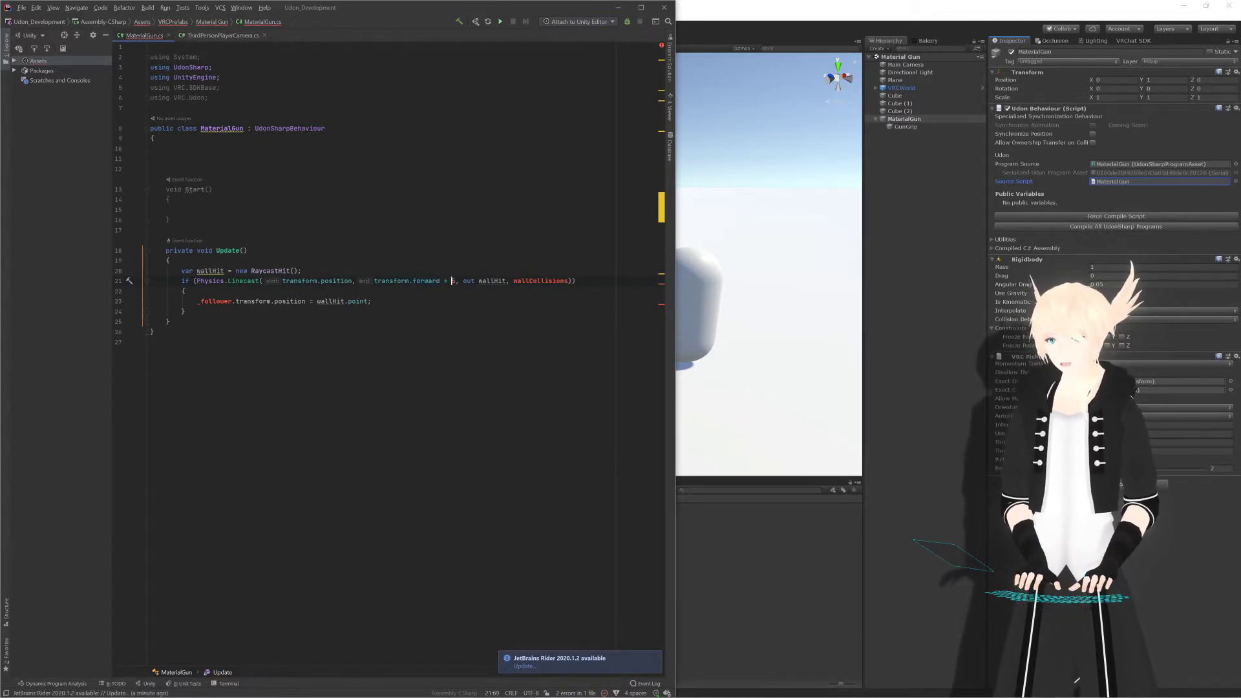
Step: Copy the public LayerMask wallCollisions declaration from ThirdPersonPlayerCamera.cs into the MaterialGun class above Start, and remove the surplus blank line below it
left_click(215, 39)
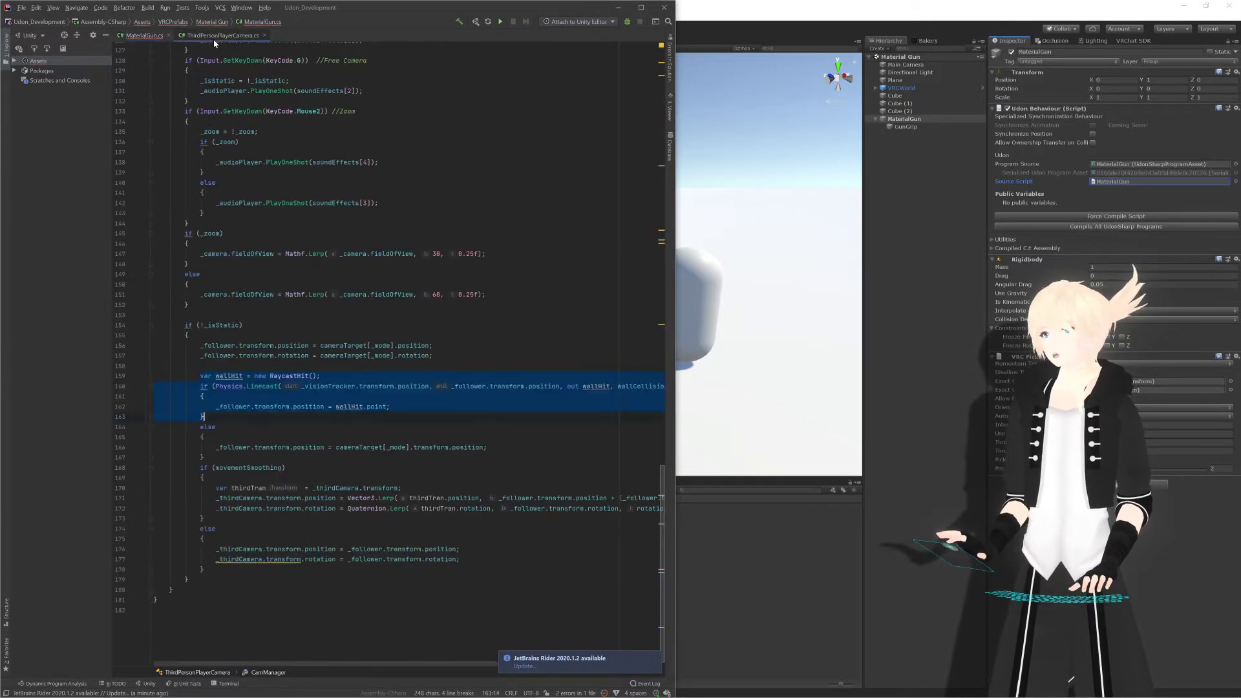
scroll(388, 356, "up", 20)
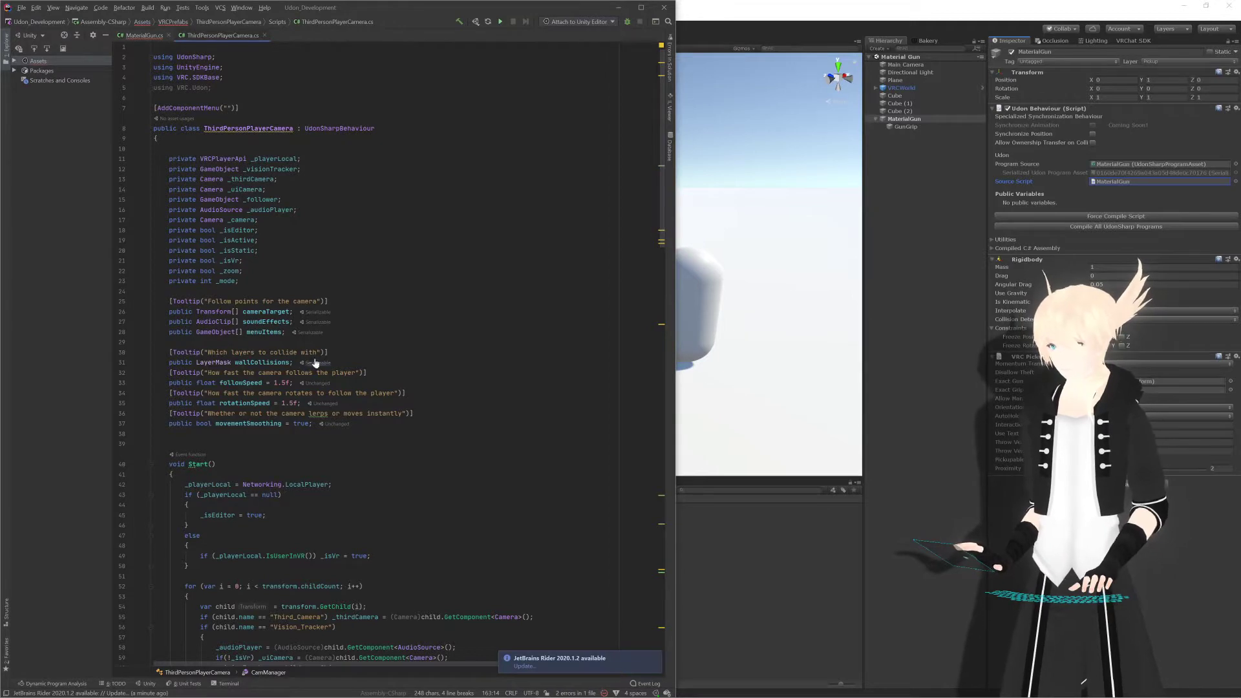
left_click_drag(294, 362, 328, 352)
key("ctrl+c")
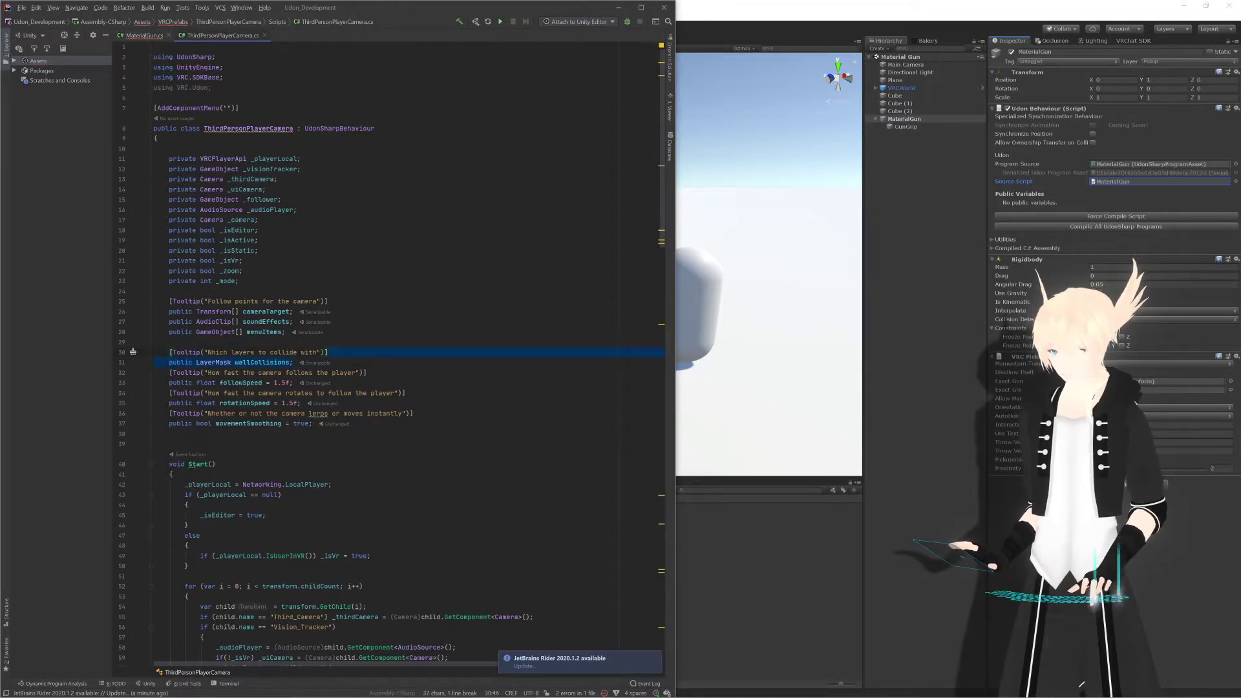
left_click(143, 36)
left_click(166, 148)
key("ctrl+v")
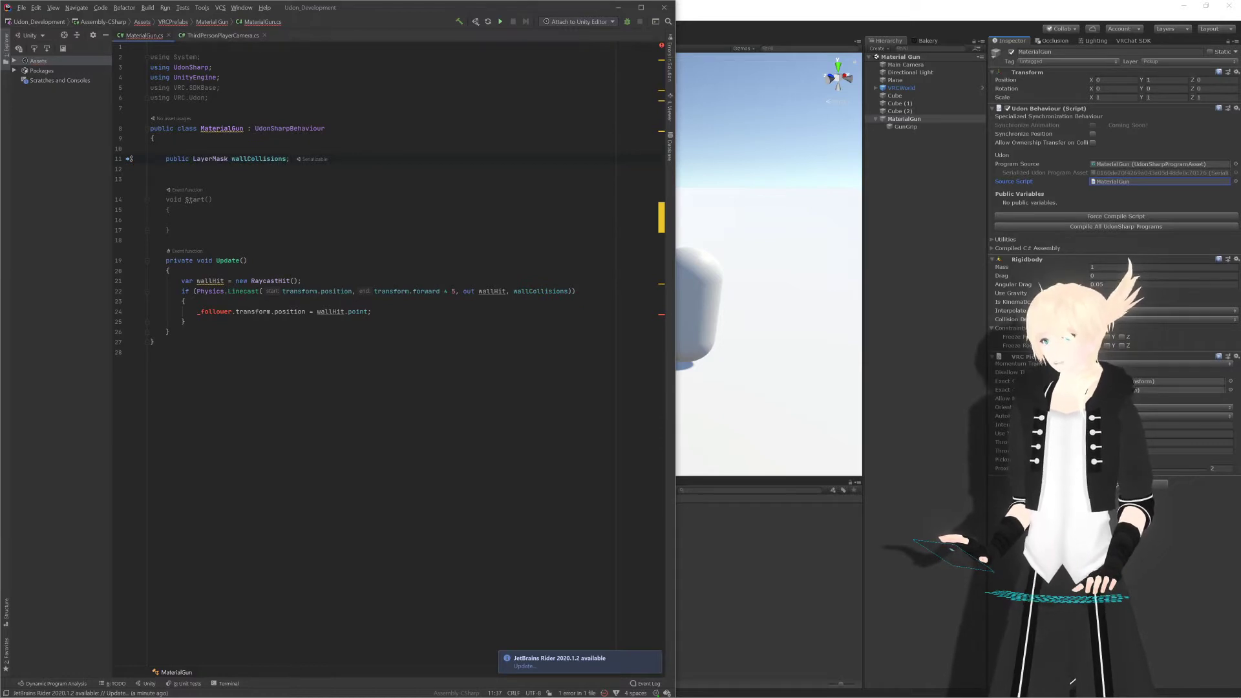
key("Down")
key("Delete")
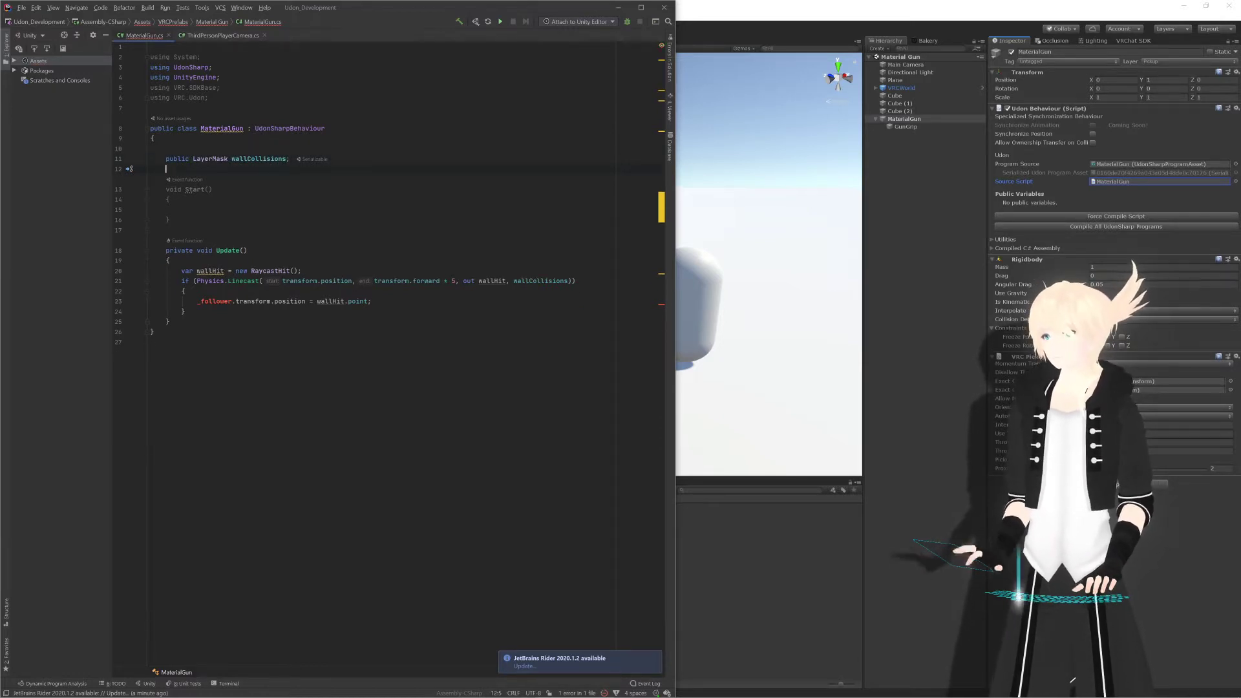
Step: Declare a private Transform field named _testFollow above the wallCollisions field
double_click(259, 158)
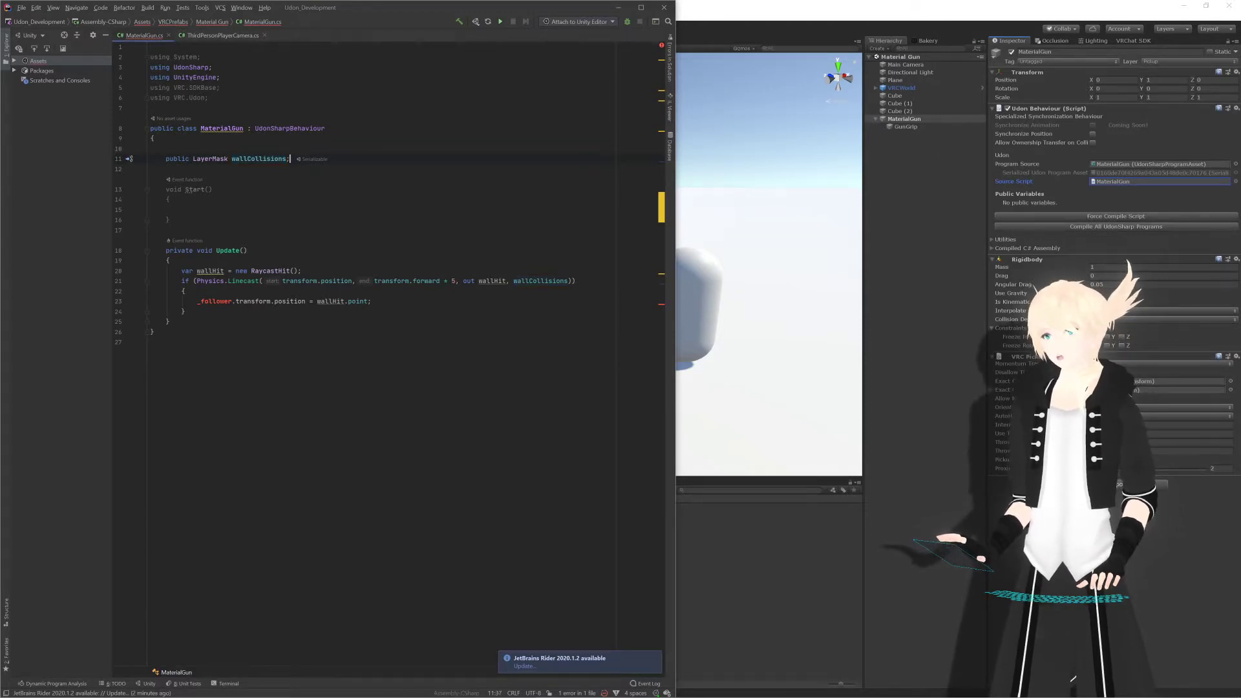
key("Return")
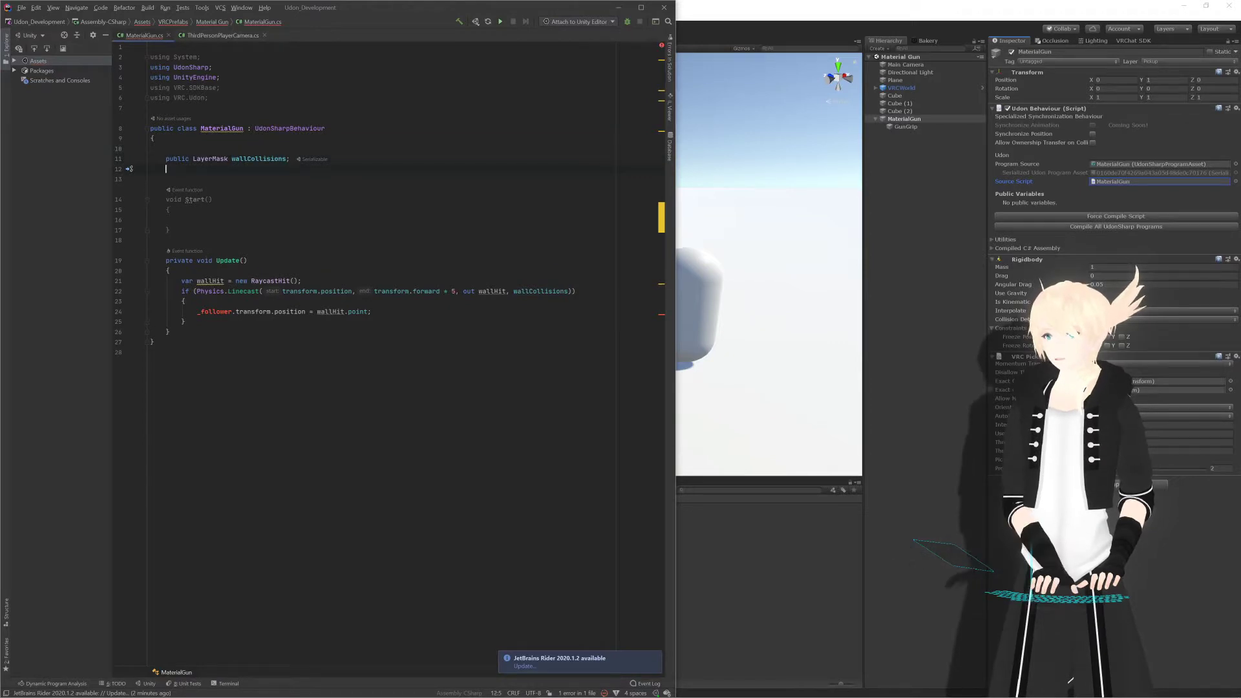
key("alt+shift+Up")
type("private tr")
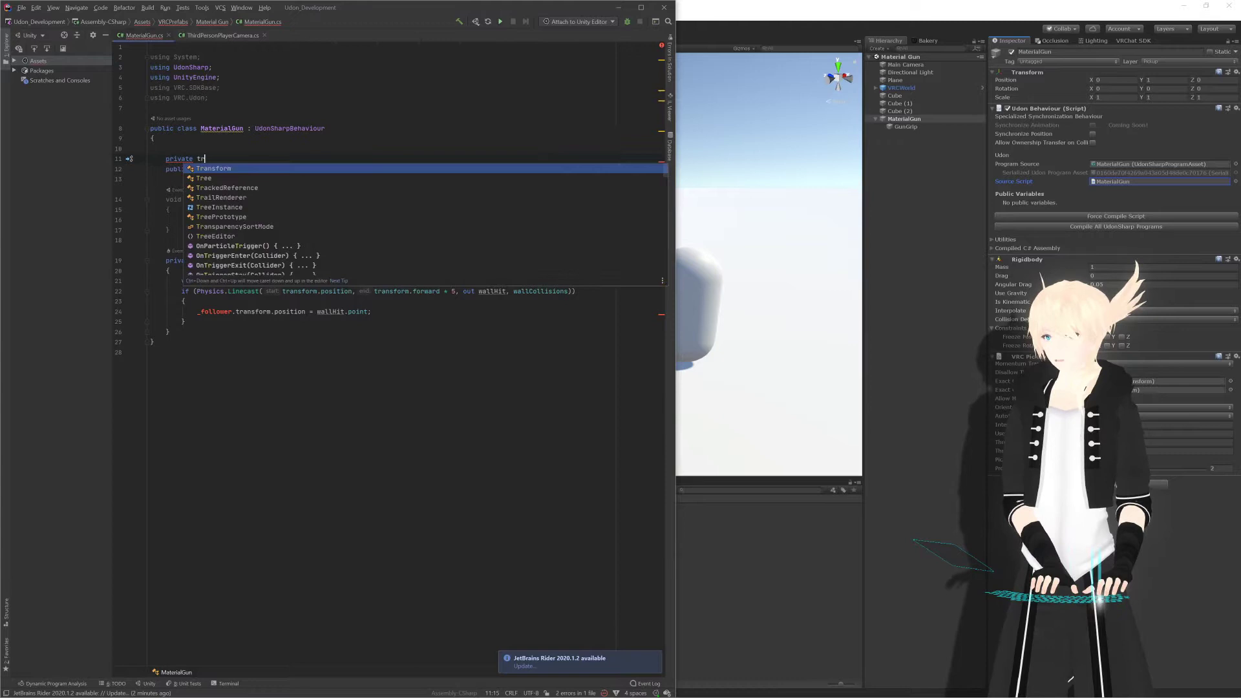
key("Return")
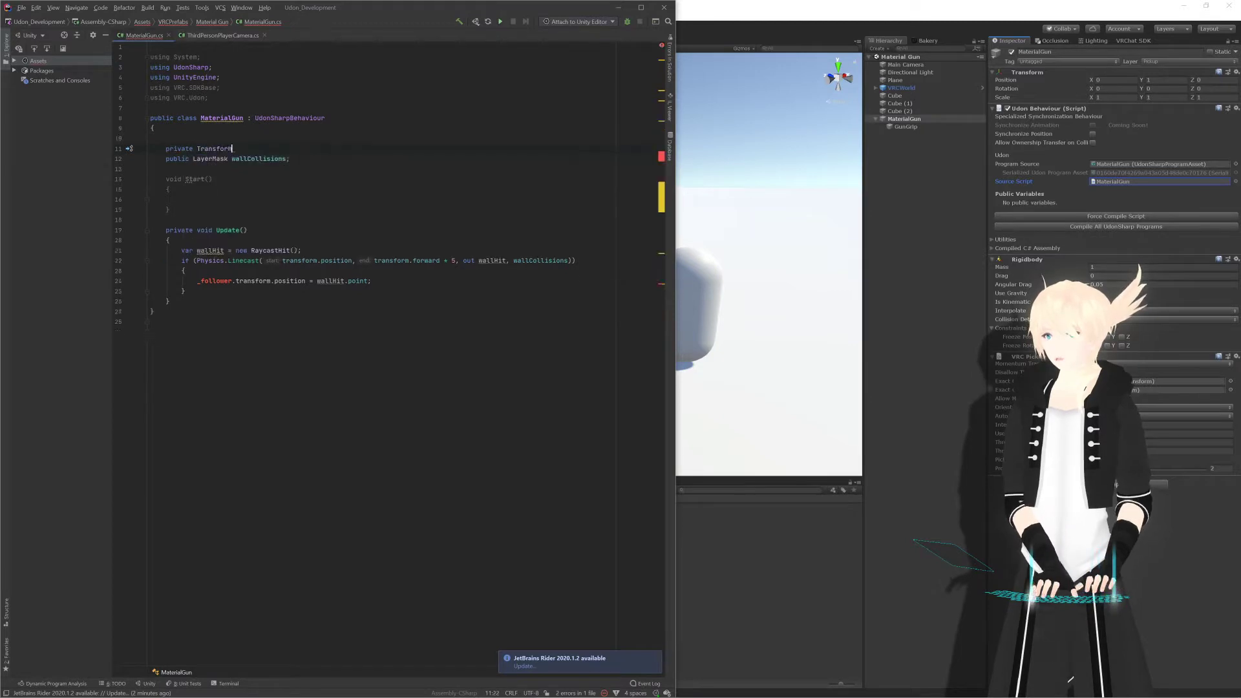
type("_testFollow;")
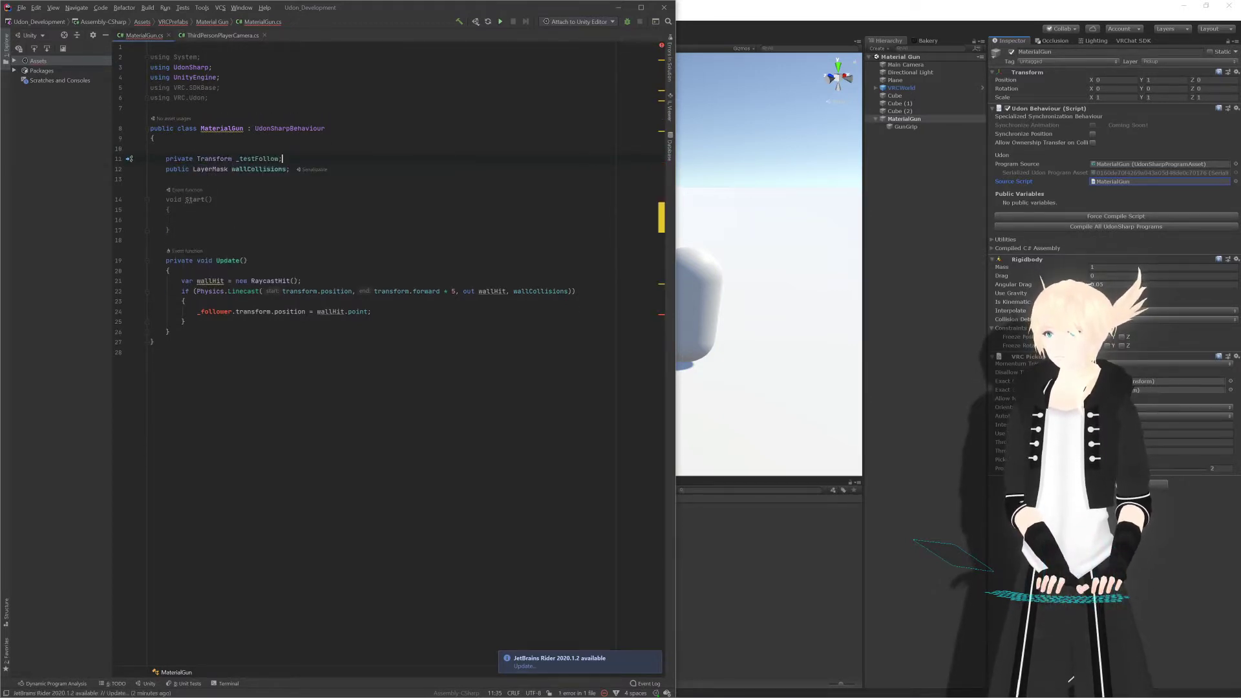
Step: Insert a foreach loop skeleton inside the Start method of MaterialGun
left_click(181, 220)
type("fore")
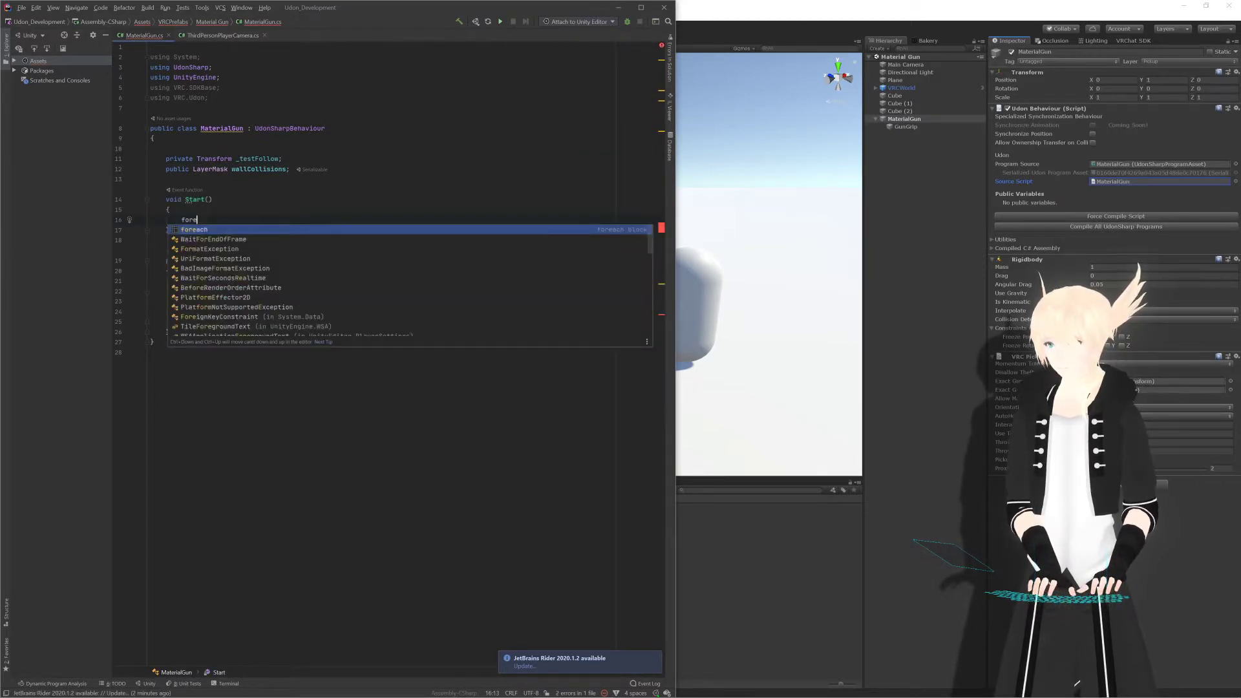
key("Return")
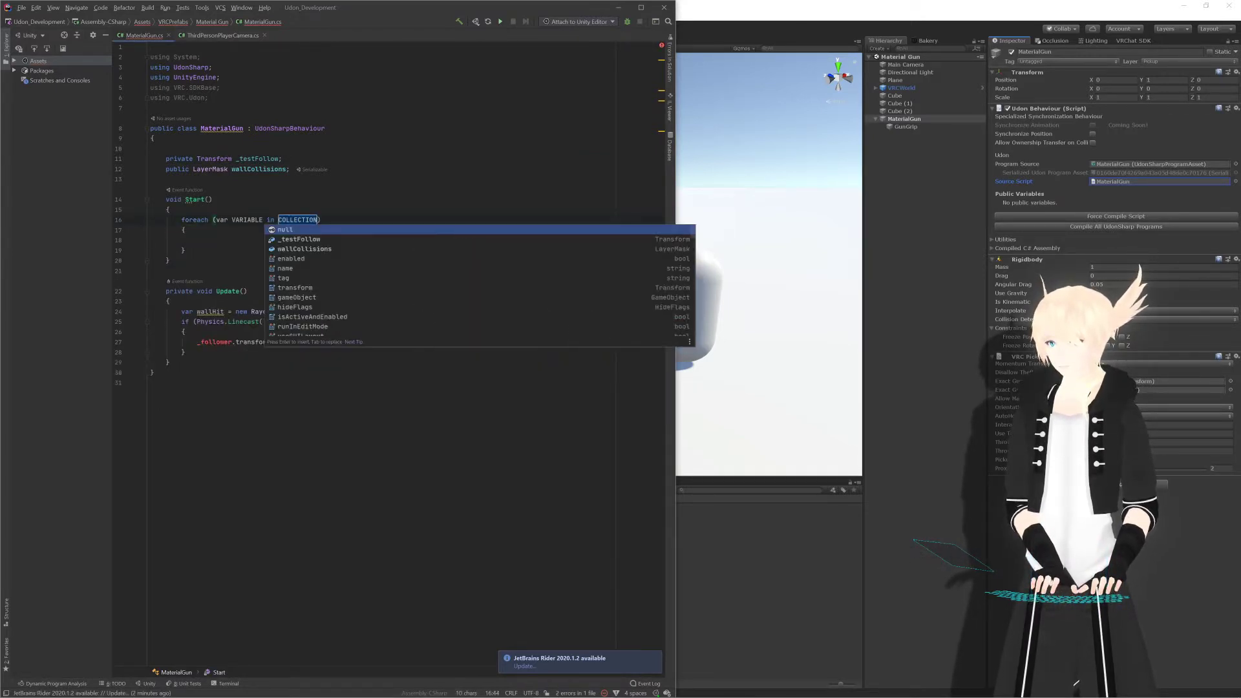
type("transform.get")
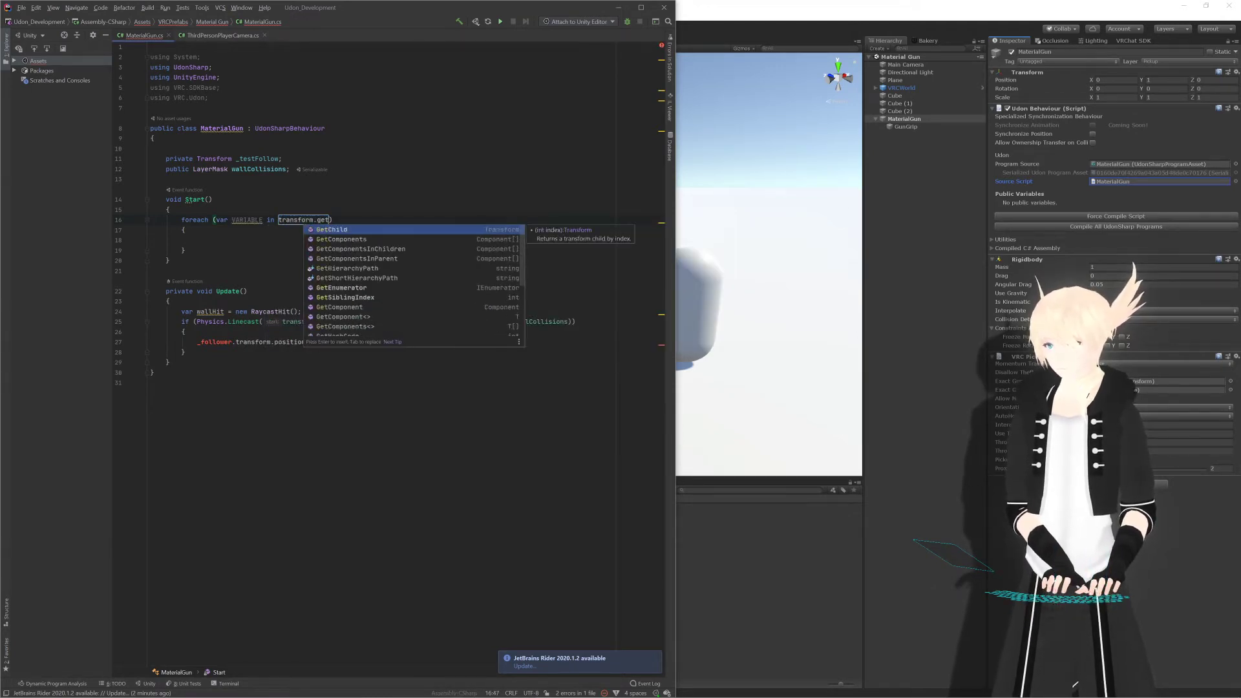
key("BackSpace")
key("BackSpace")
key("BackSpace")
type("childCount")
key("Return")
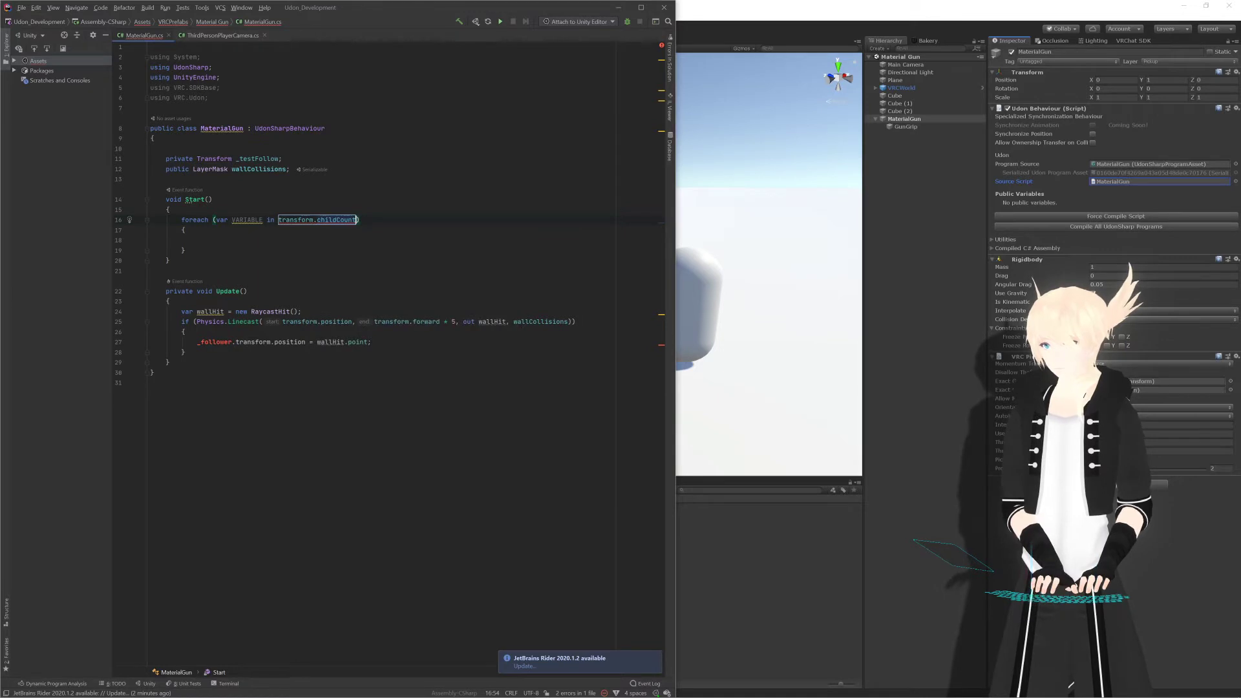
key("BackSpace")
key("BackSpace")
key("BackSpace")
key("BackSpace")
key("BackSpace")
key("BackSpace")
key("BackSpace")
key("BackSpace")
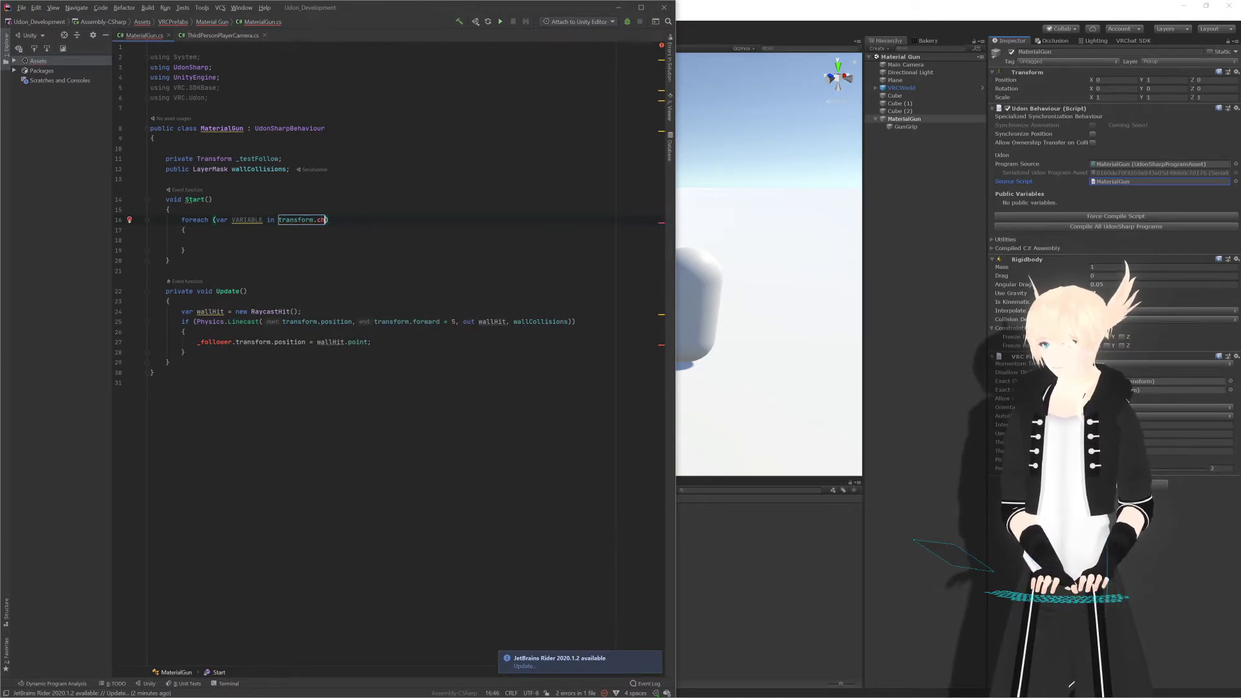
key("BackSpace")
type("get")
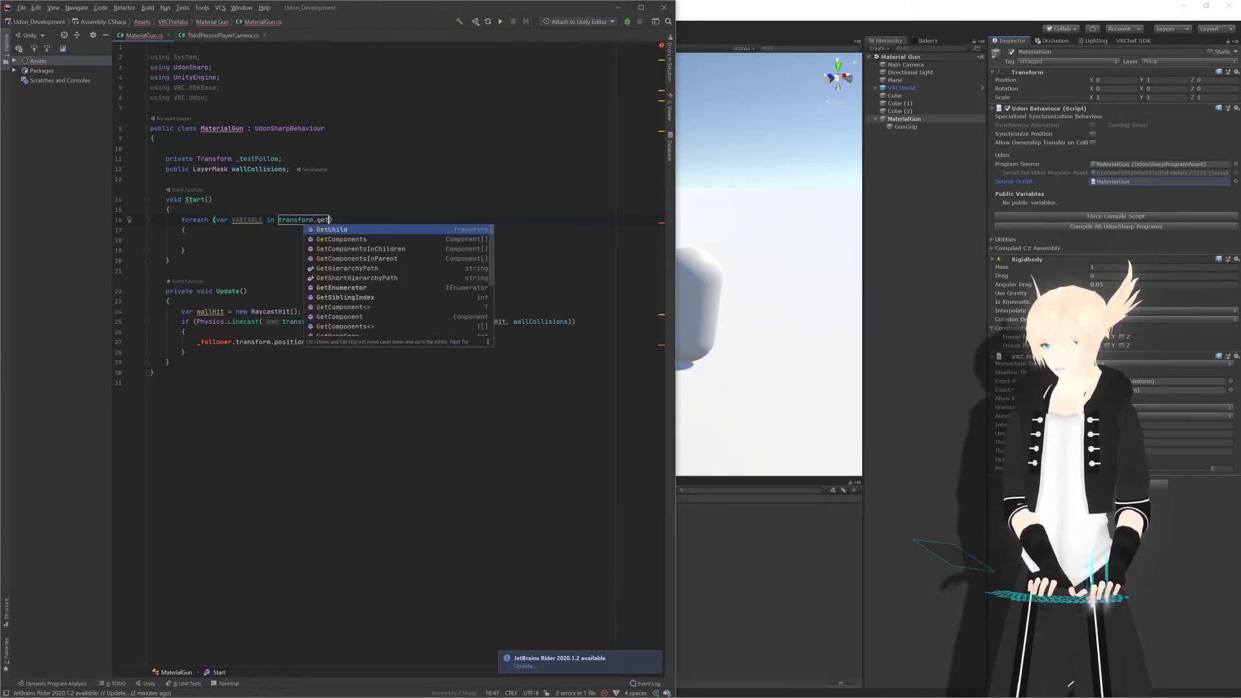
key("Return")
key("BackSpace")
key("BackSpace")
key("BackSpace")
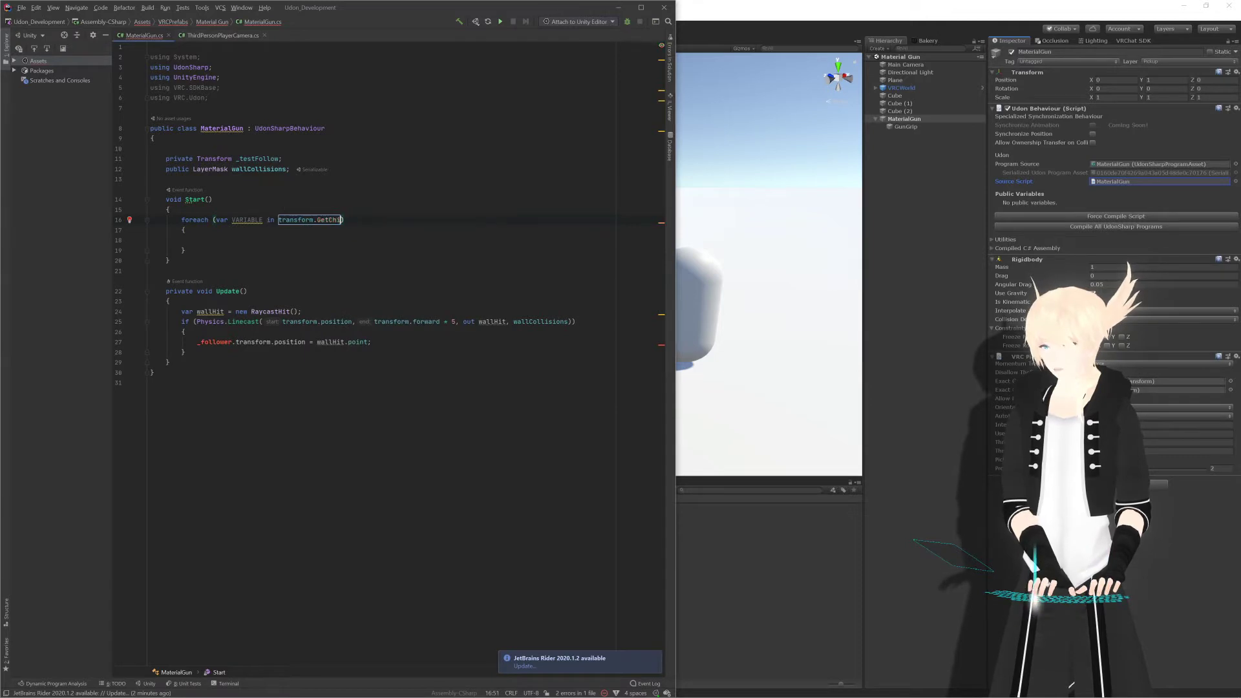
Step: Replace the foreach header in Start with for (int i = 0; i < transform.childCount; i++)
key("BackSpace")
key("BackSpace")
key("BackSpace")
key("BackSpace")
key("BackSpace")
key("BackSpace")
key("BackSpace")
key("BackSpace")
key("BackSpace")
key("BackSpace")
key("BackSpace")
key("BackSpace")
key("BackSpace")
key("BackSpace")
key("BackSpace")
key("BackSpace")
key("BackSpace")
key("BackSpace")
key("BackSpace")
key("BackSpace")
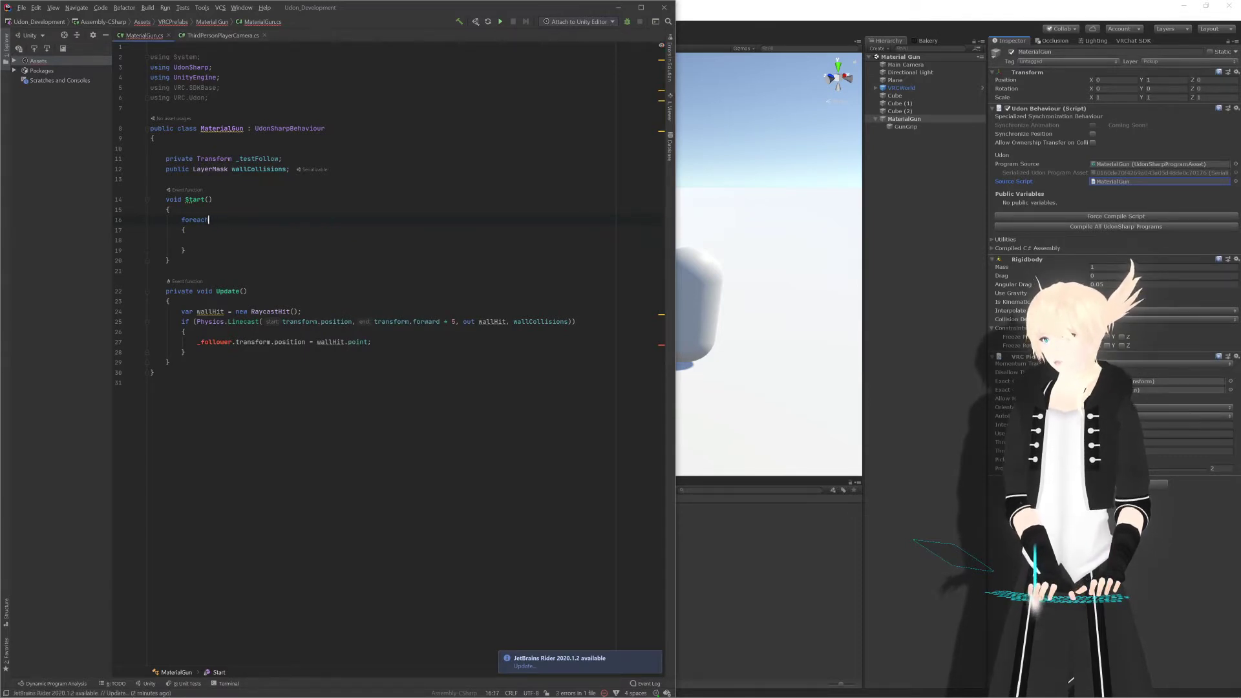
key("BackSpace")
type("(int")
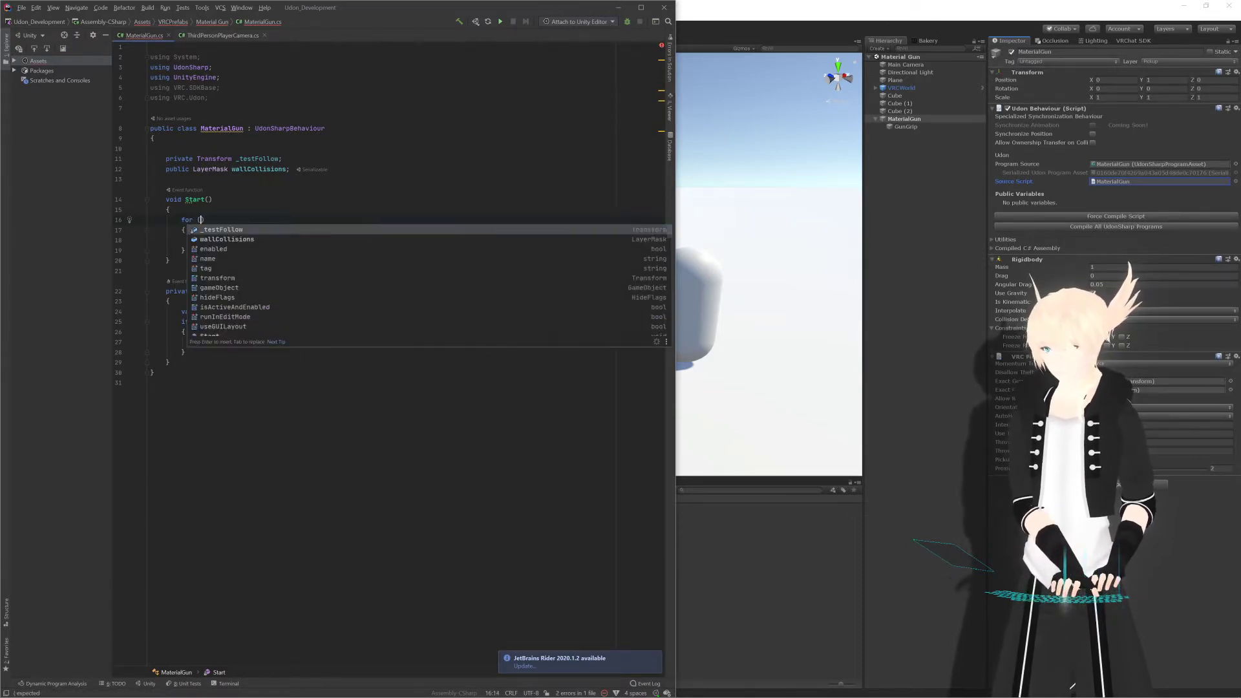
type(" i = 0;")
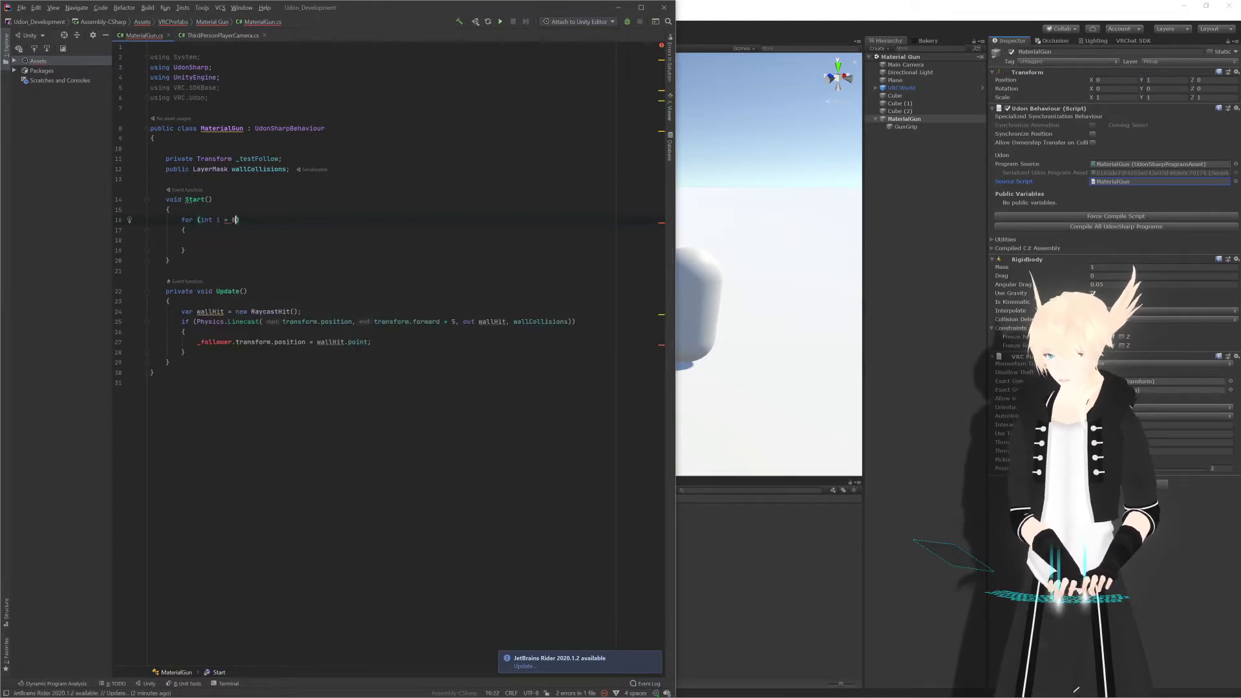
type(" i <")
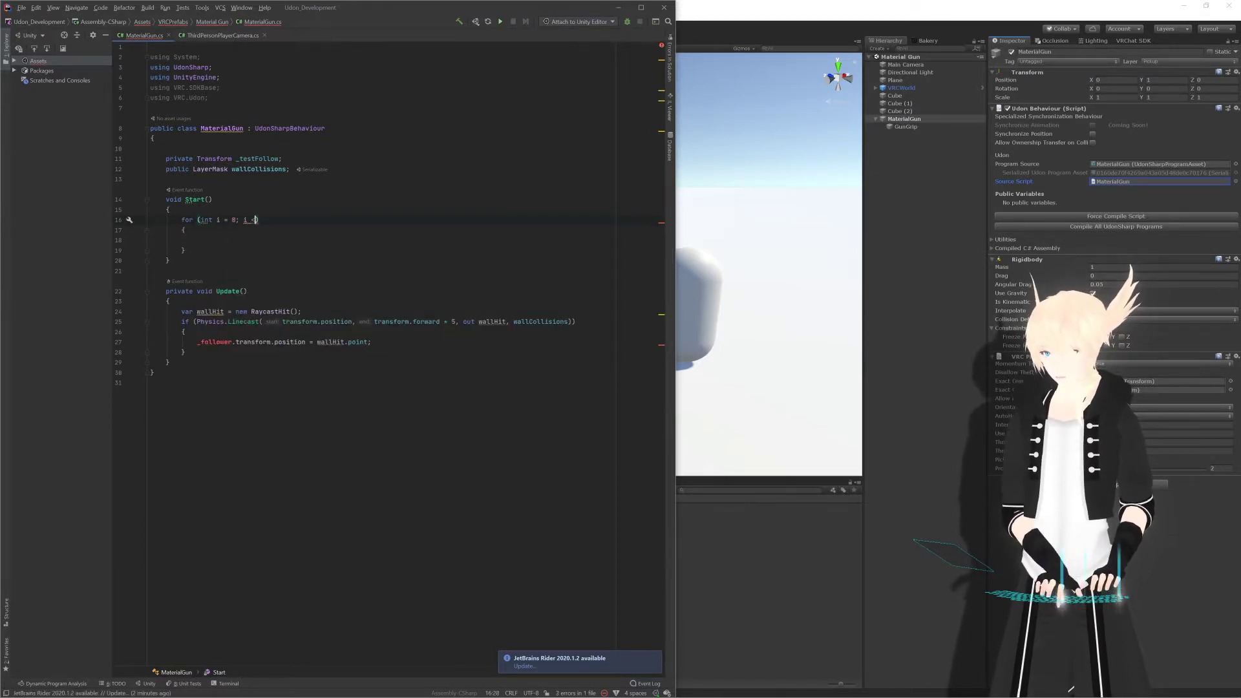
type(" transform.ch")
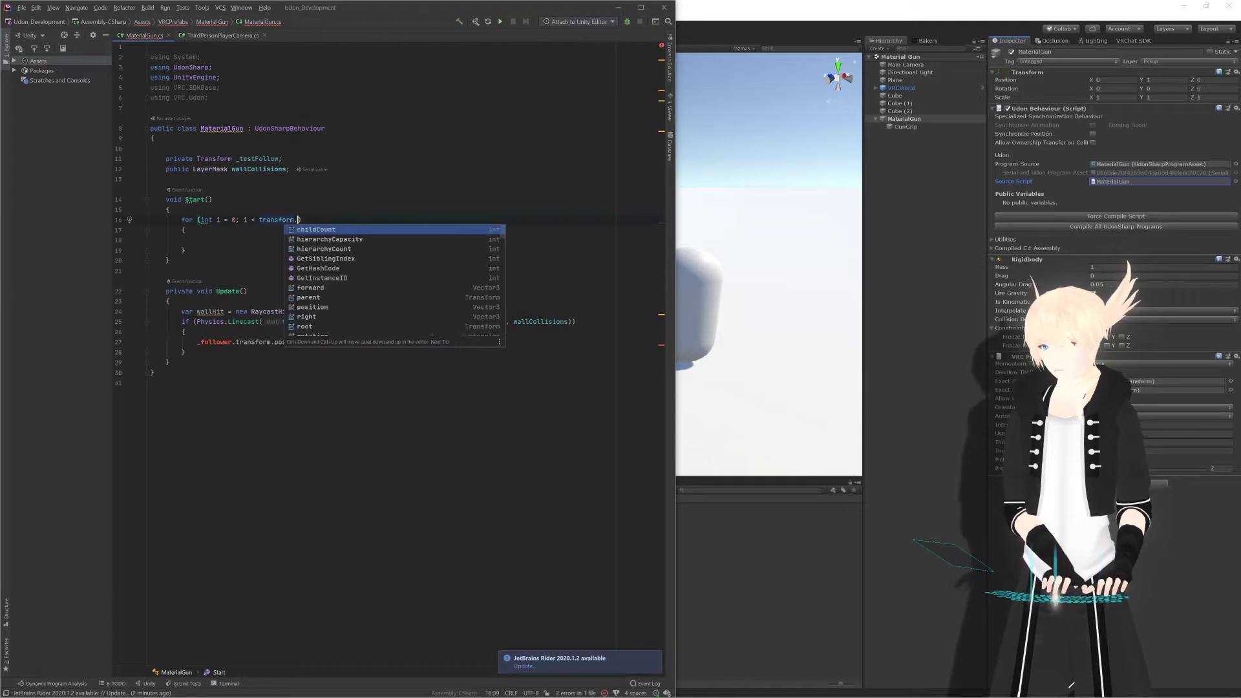
key("Return")
type(";")
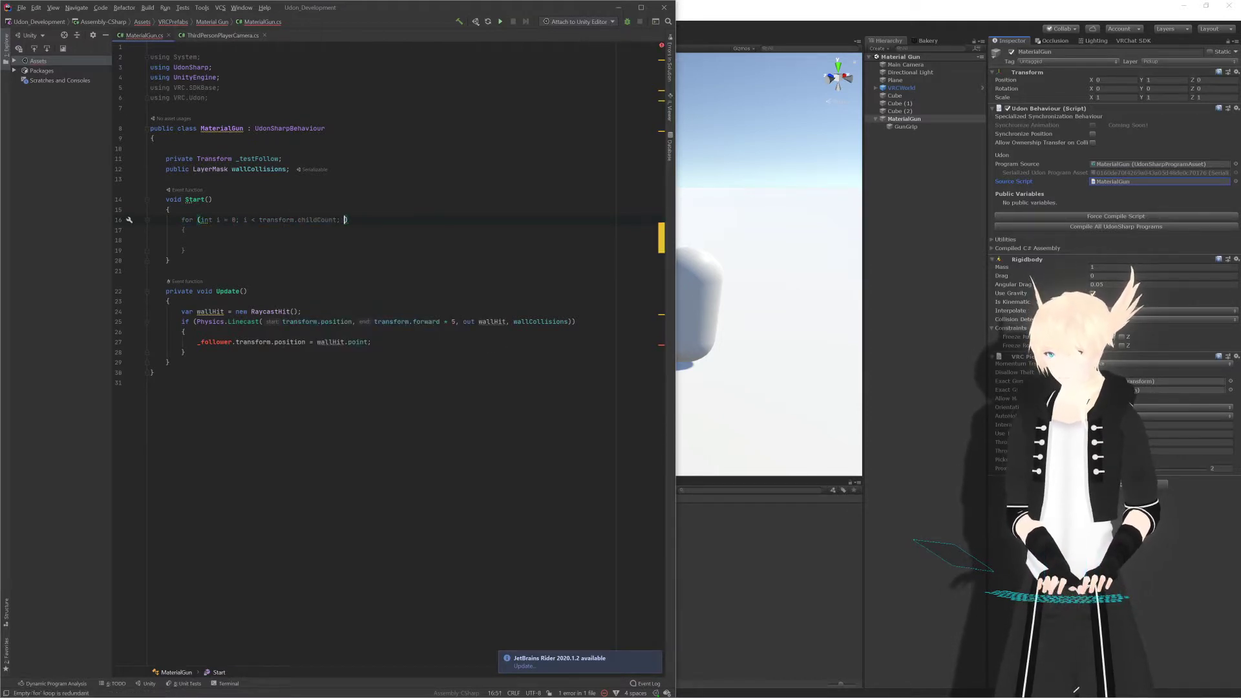
type(" i++")
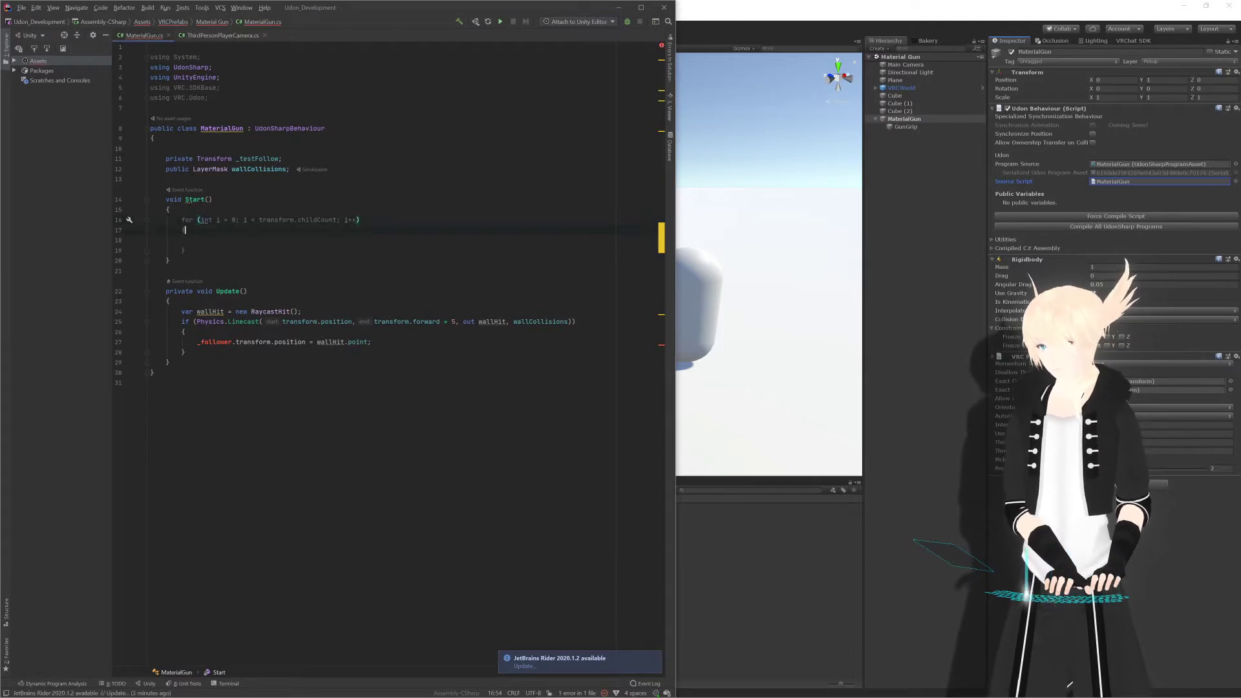
Step: Inside the for loop, add an if condition checking transform.GetChild(i).name == "TestFollow"
key("Return")
type("if(")
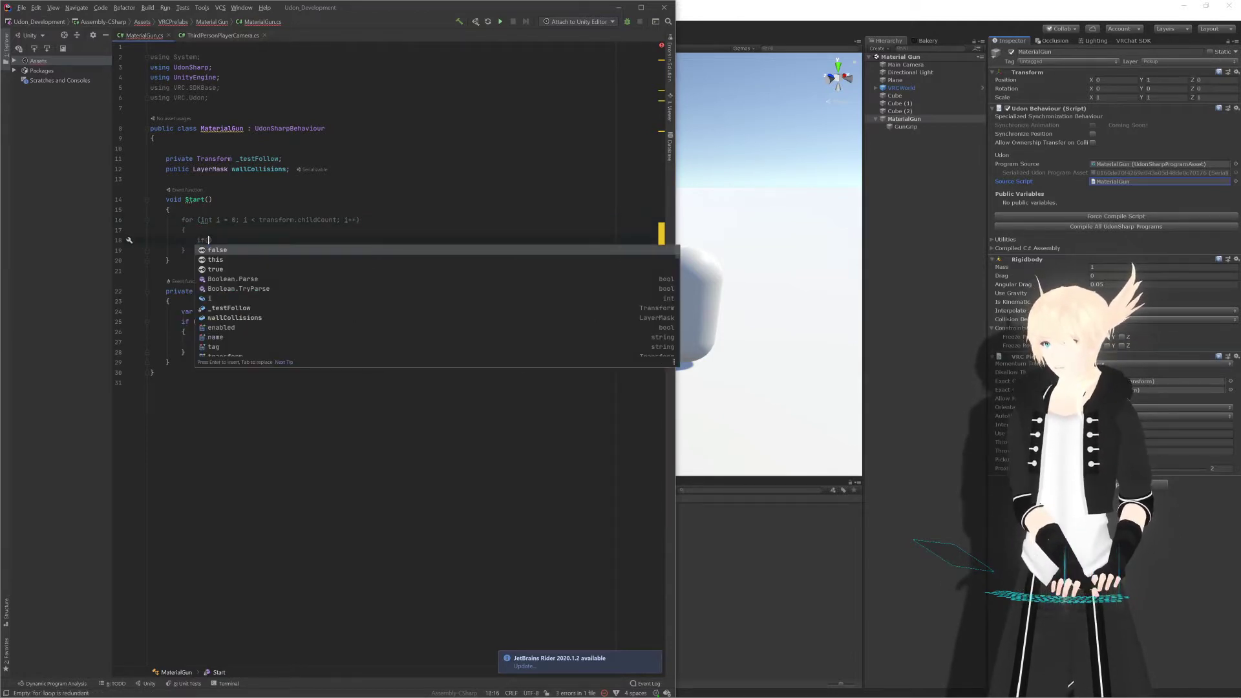
type("i.name")
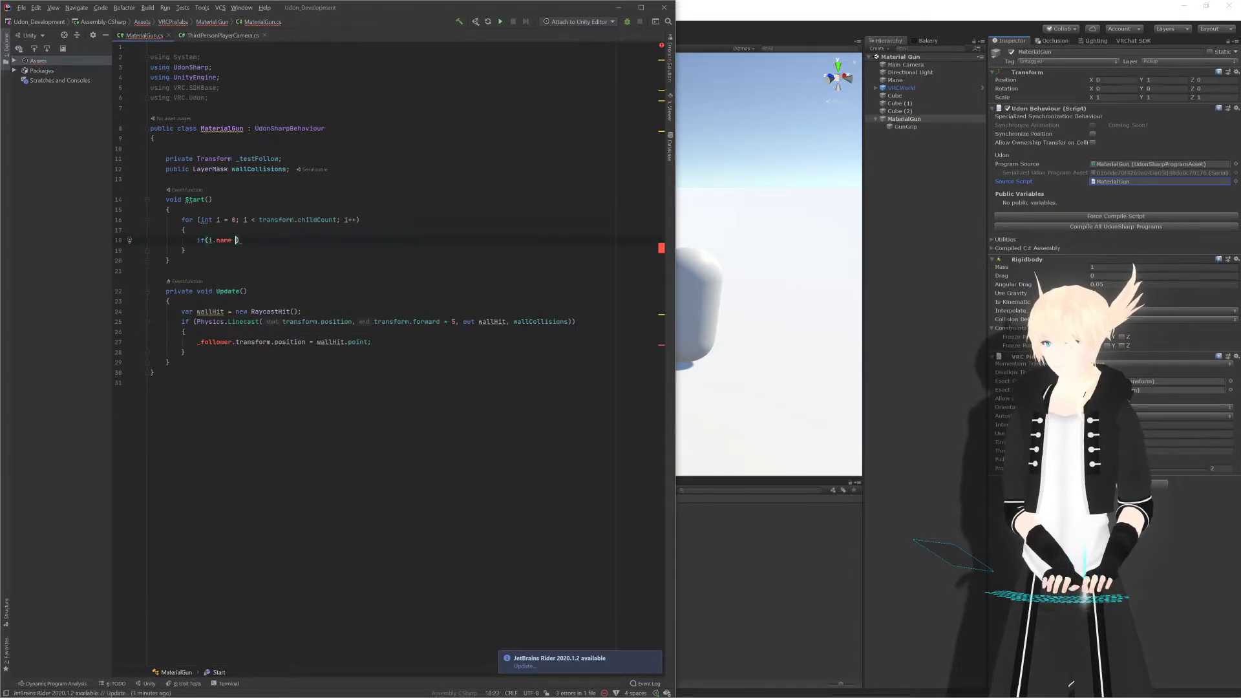
key("BackSpace")
key("BackSpace")
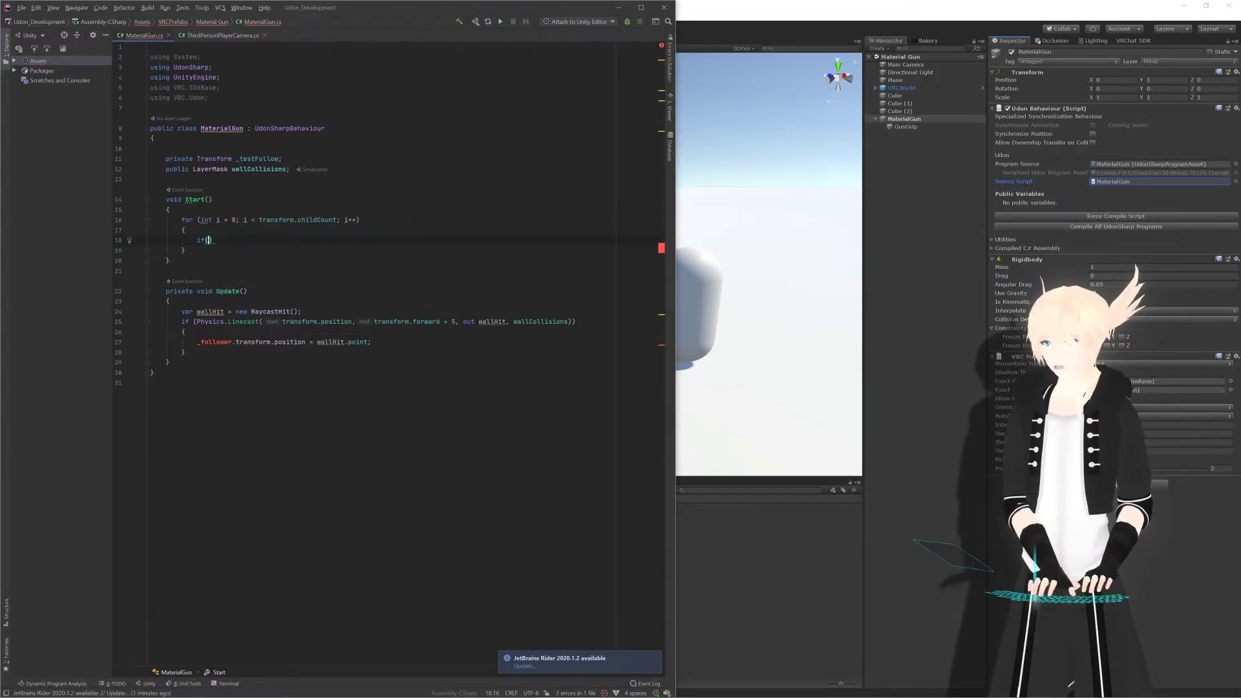
type("transform.")
type("childCount")
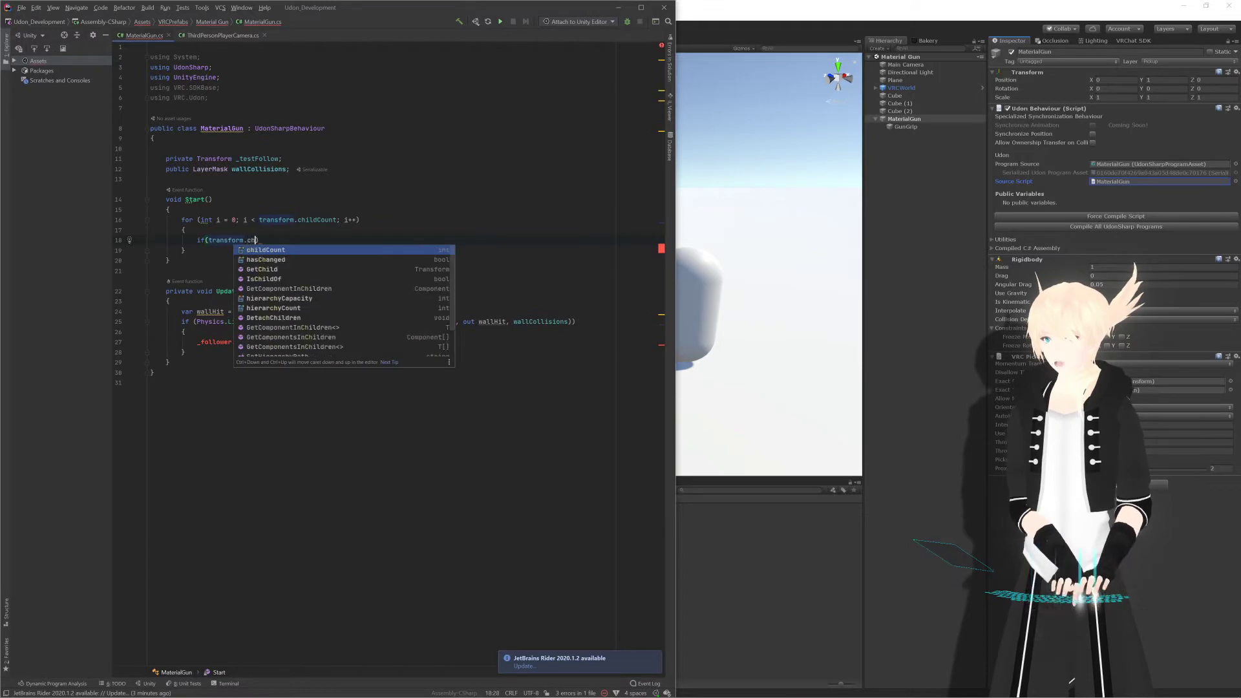
key("Return")
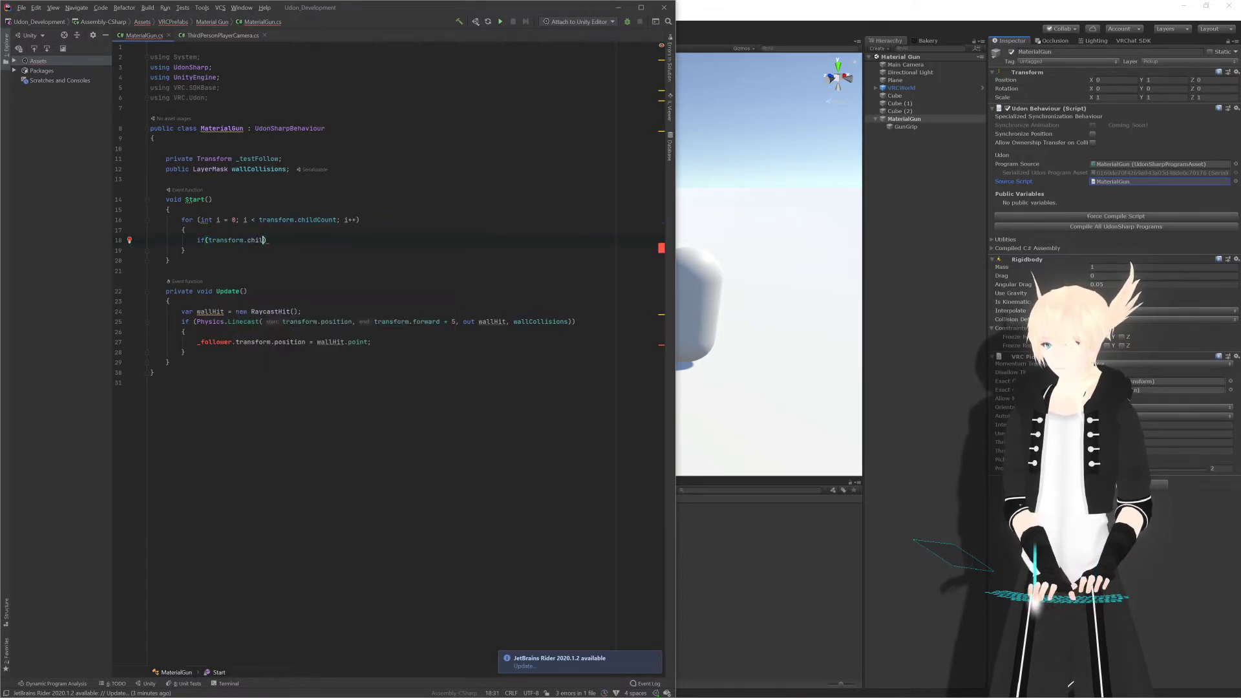
type("GetC")
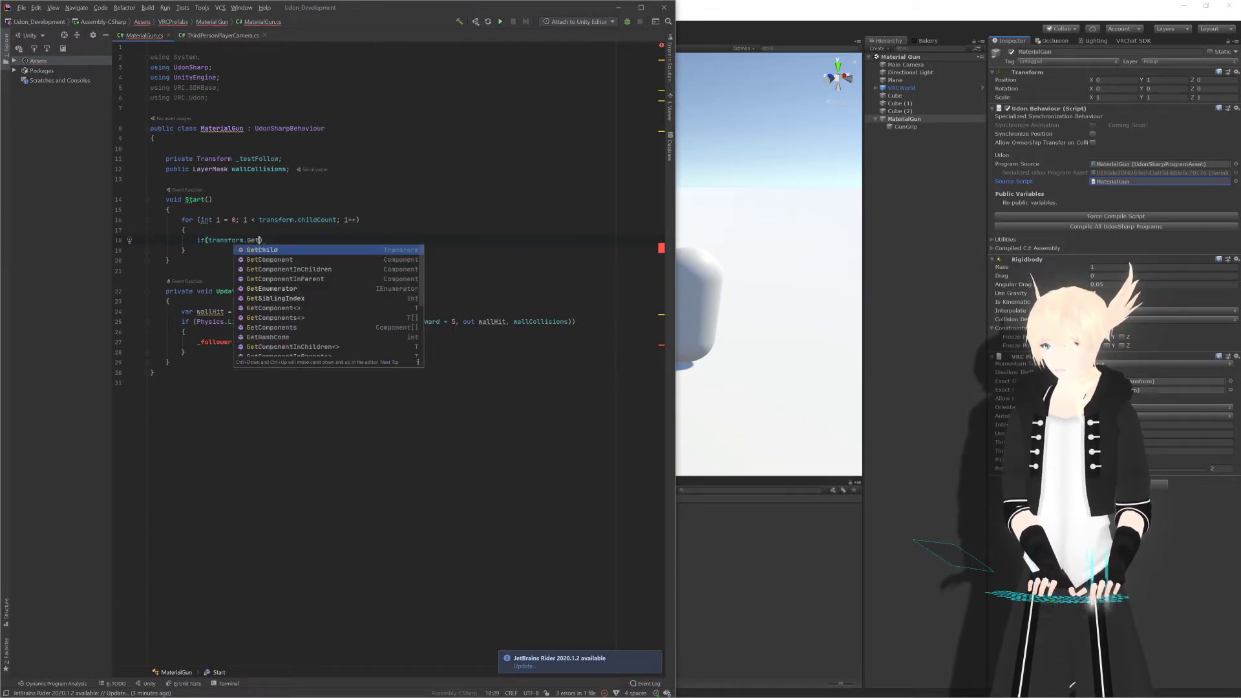
key("Return")
type("i).name")
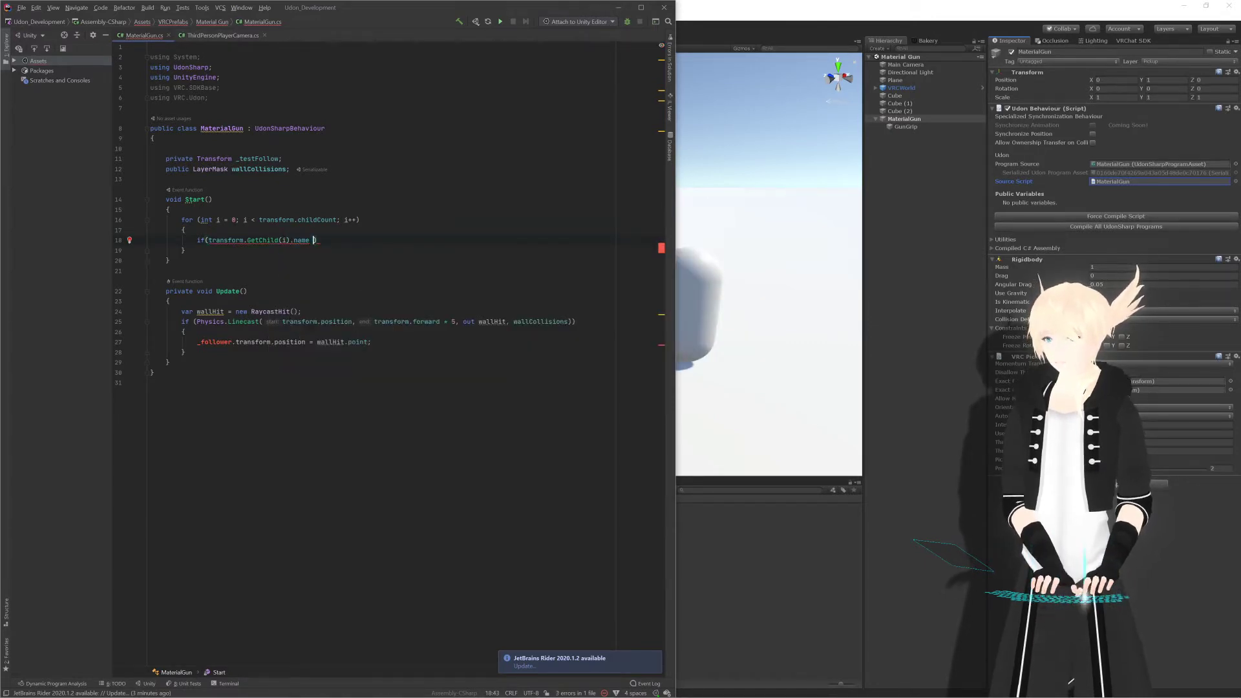
type(" == \"")
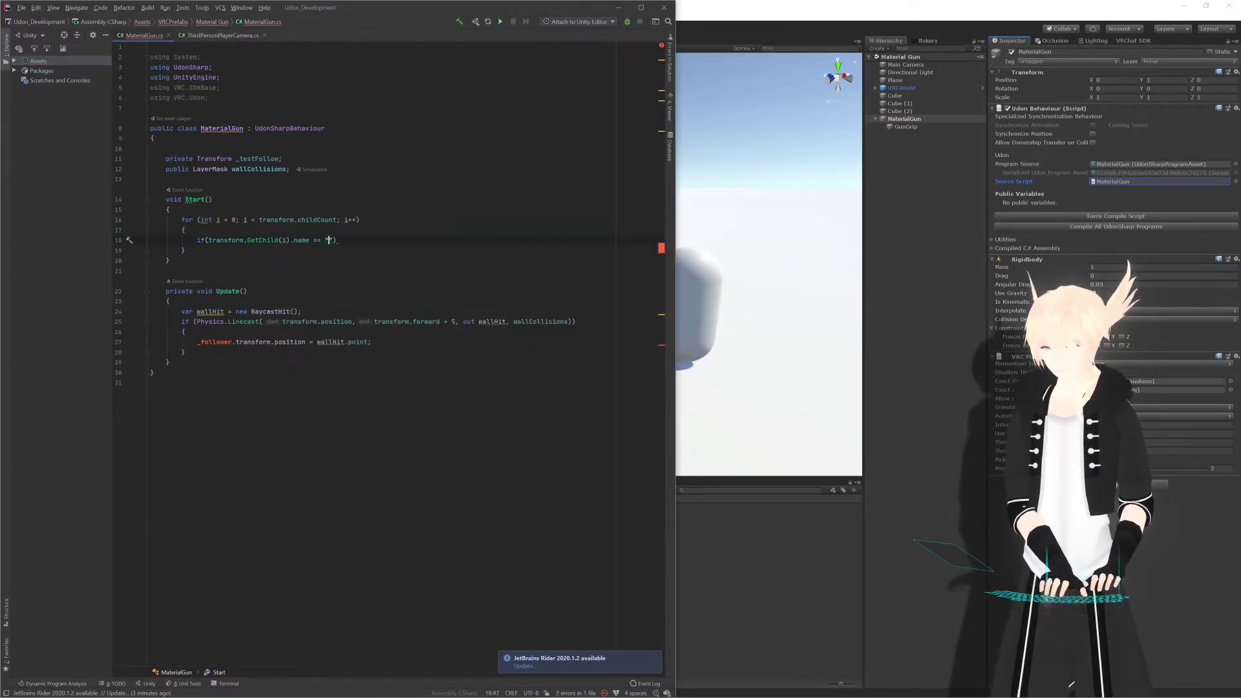
type("TestFollow")
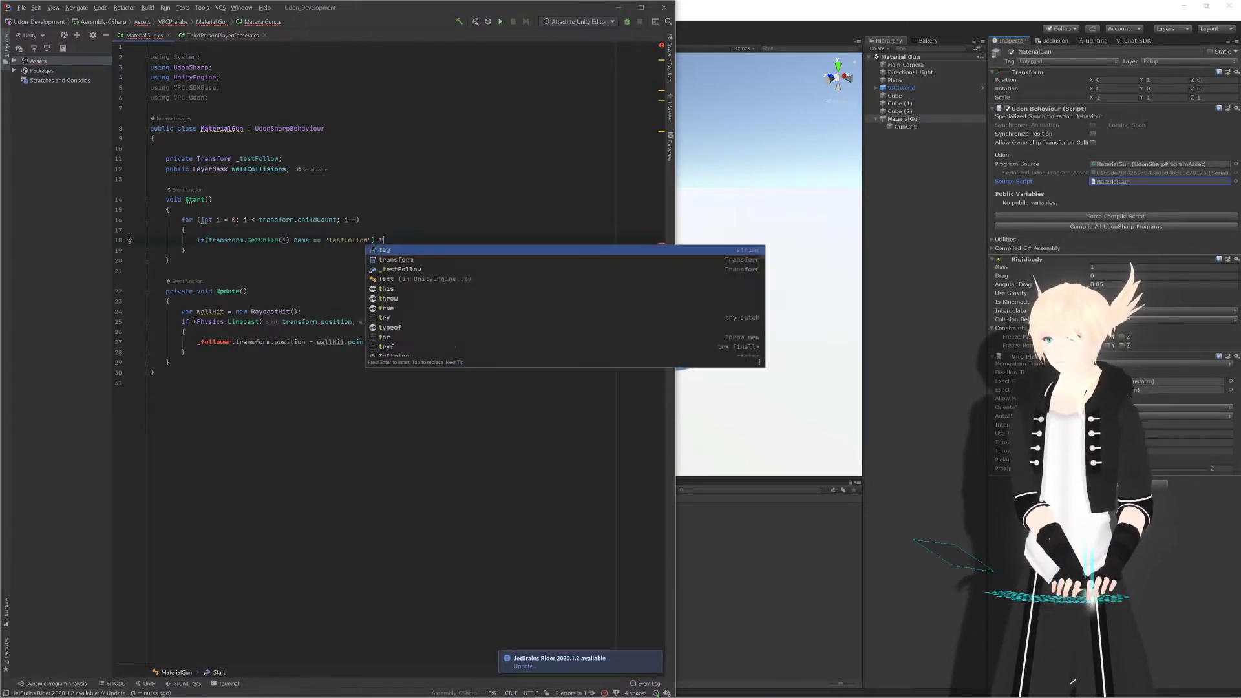
Step: Complete the if statement by assigning transform.GetChild(i) to _testFollow
key("Escape")
type("_")
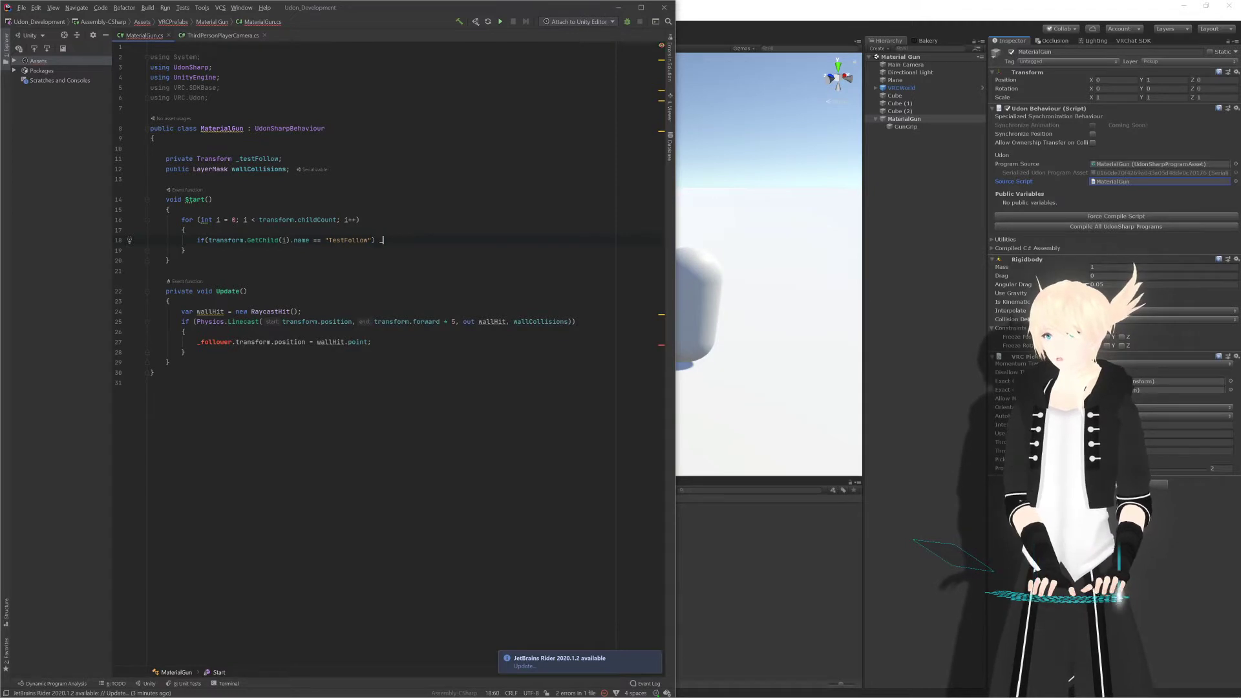
type("testFollow")
key("Return")
type("= ")
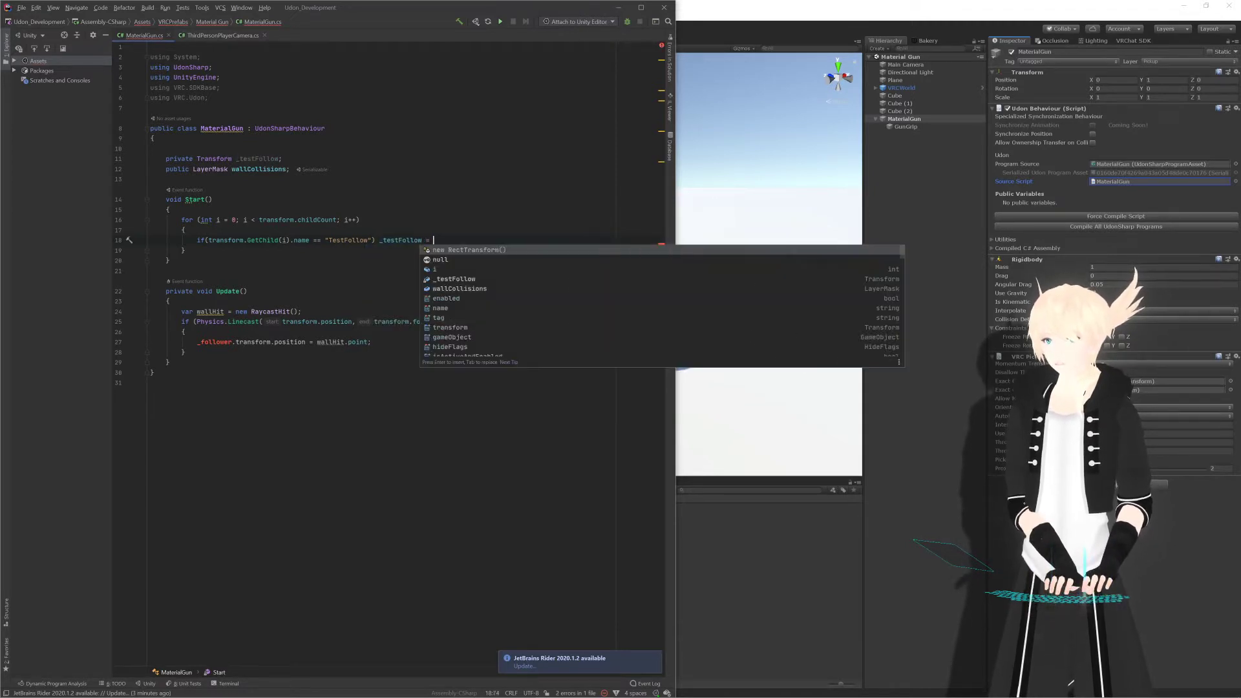
type("transform.")
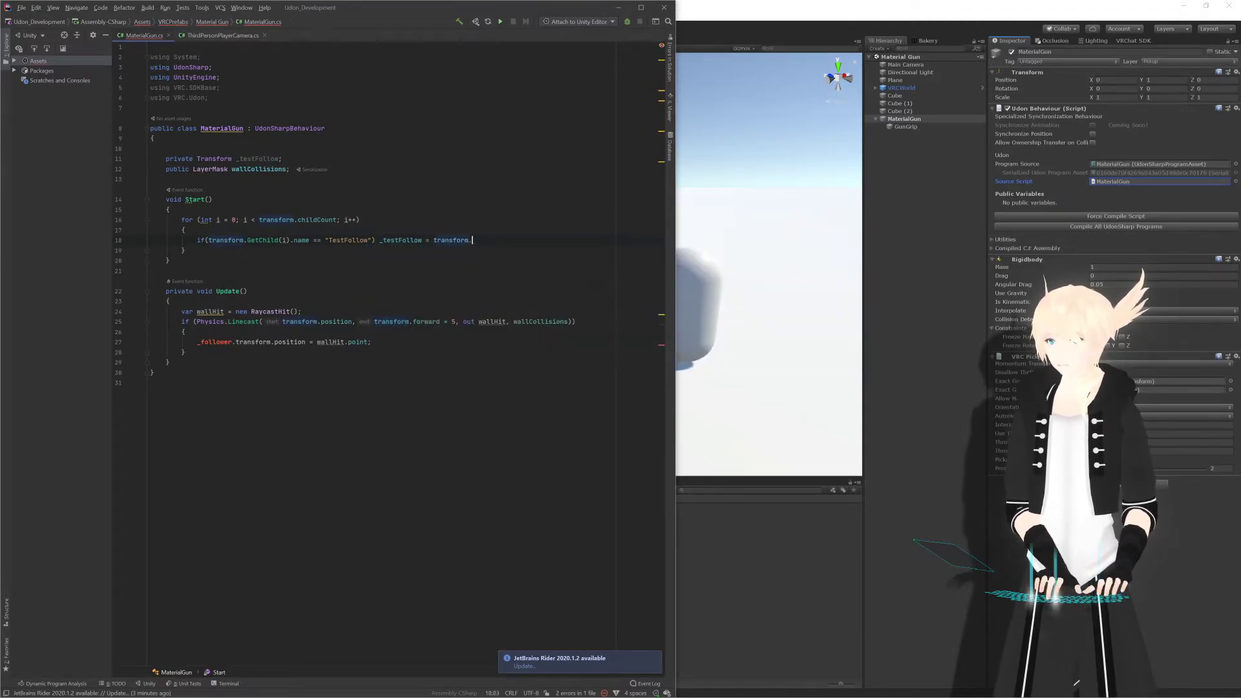
type("Get")
key("Return")
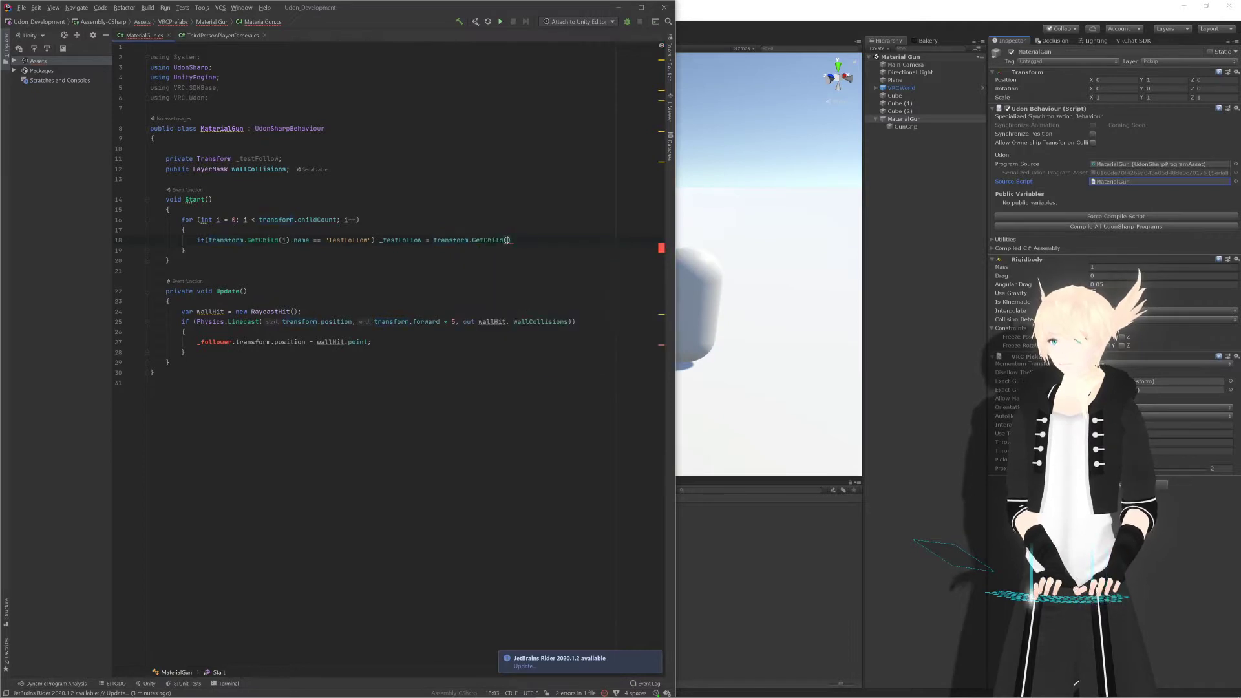
type("i);")
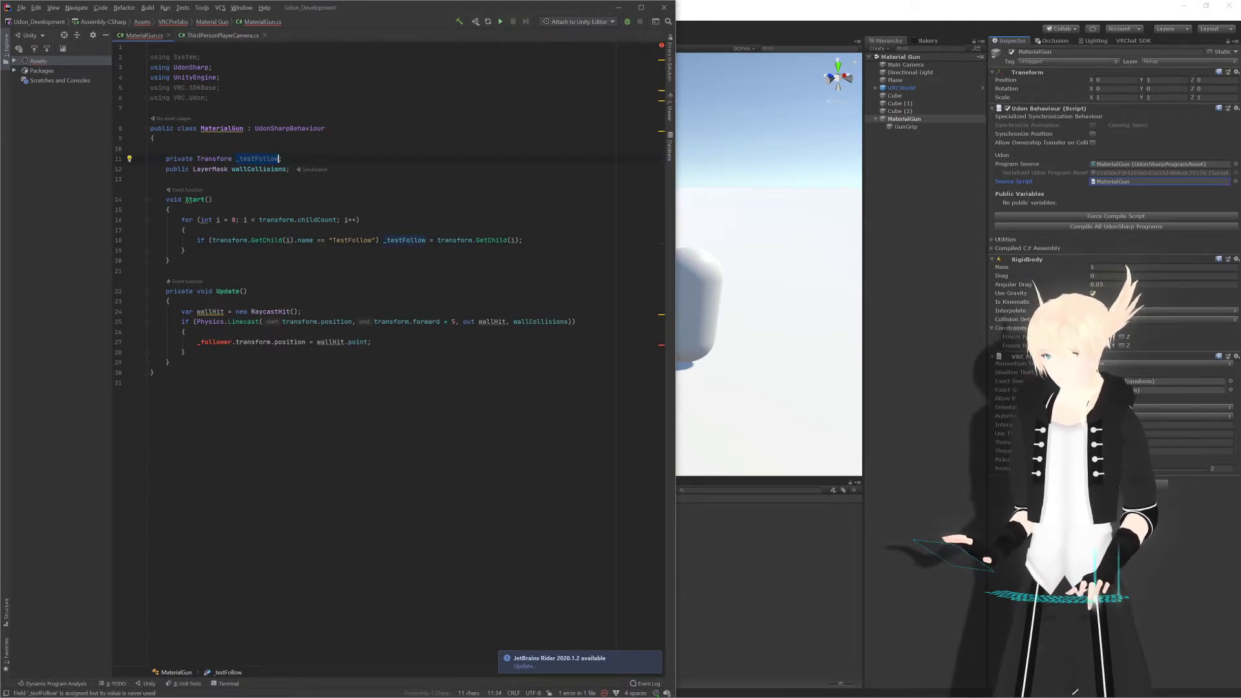
Step: Replace the _follower reference in Update with _testFollow and save the script
left_click(232, 342)
type("_testFollow")
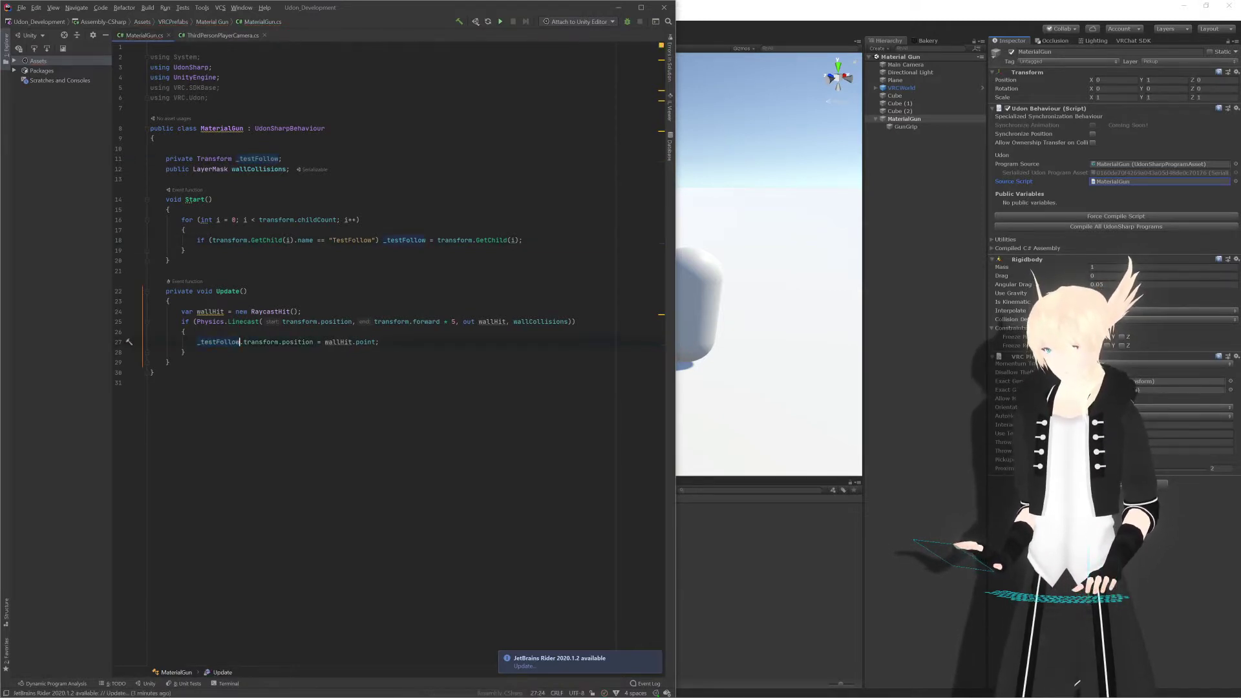
key("ctrl+s")
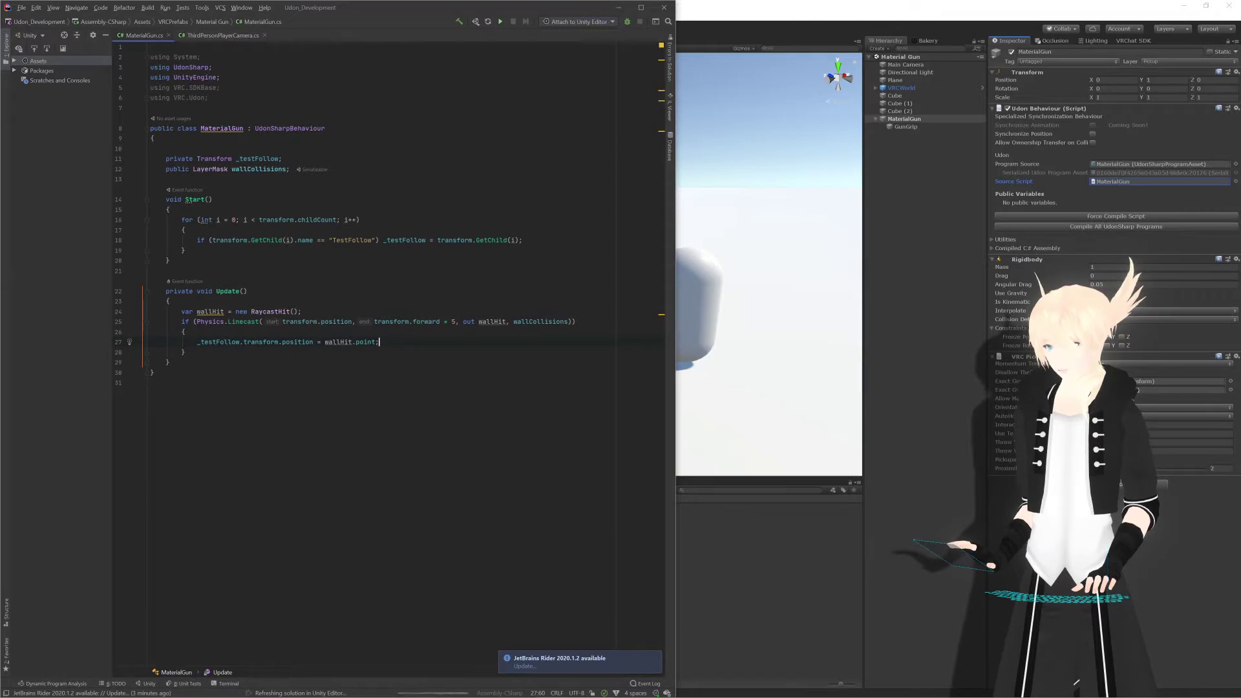
Step: Switch to Unity and add a 3D Sphere as a child of the MaterialGun object
left_click(913, 159)
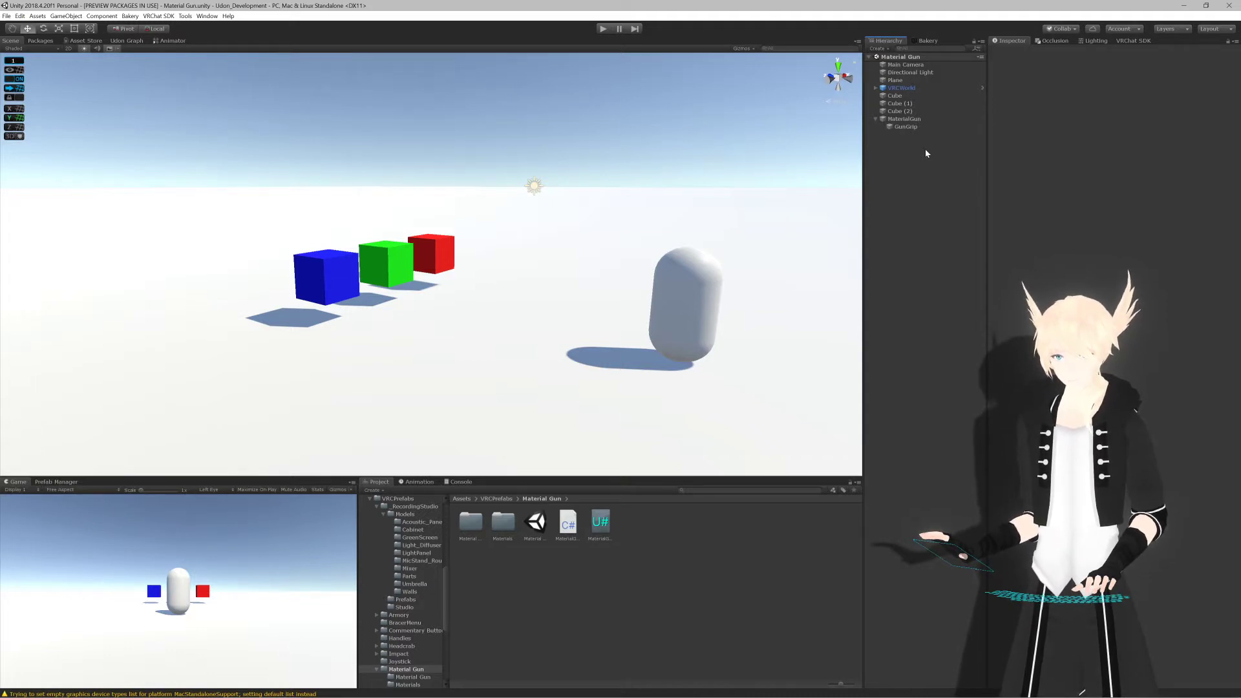
right_click_drag(698, 240, 665, 232)
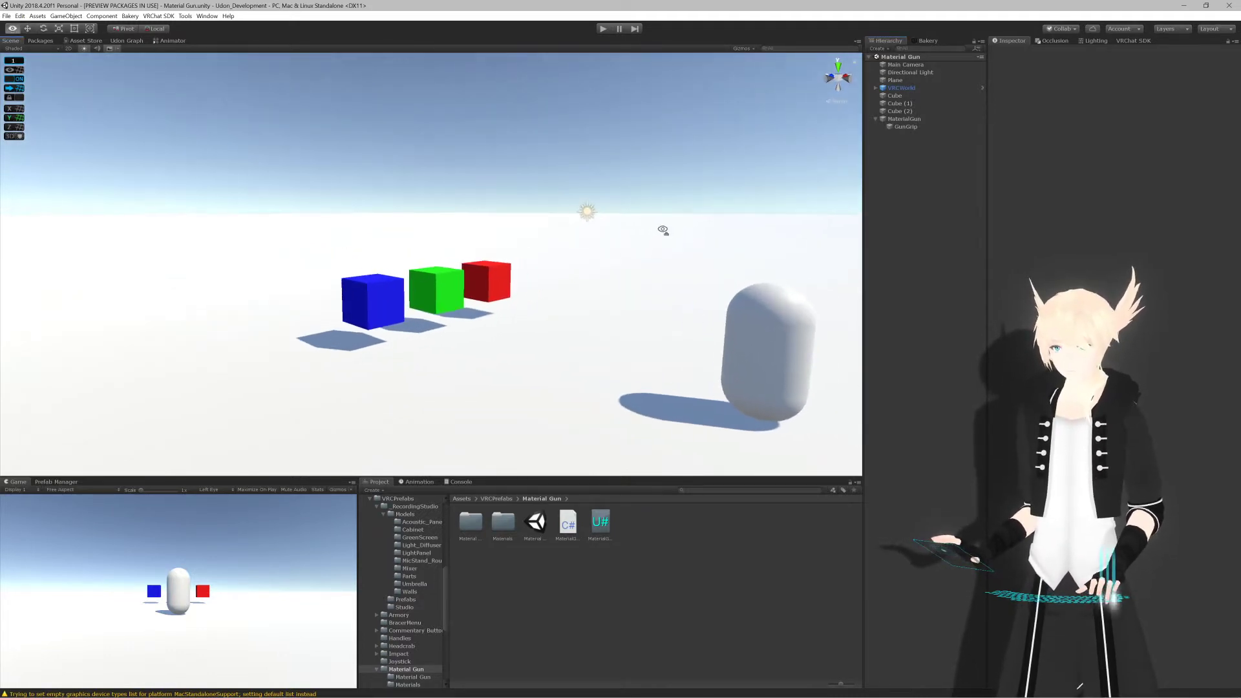
left_click(905, 118)
right_click(921, 119)
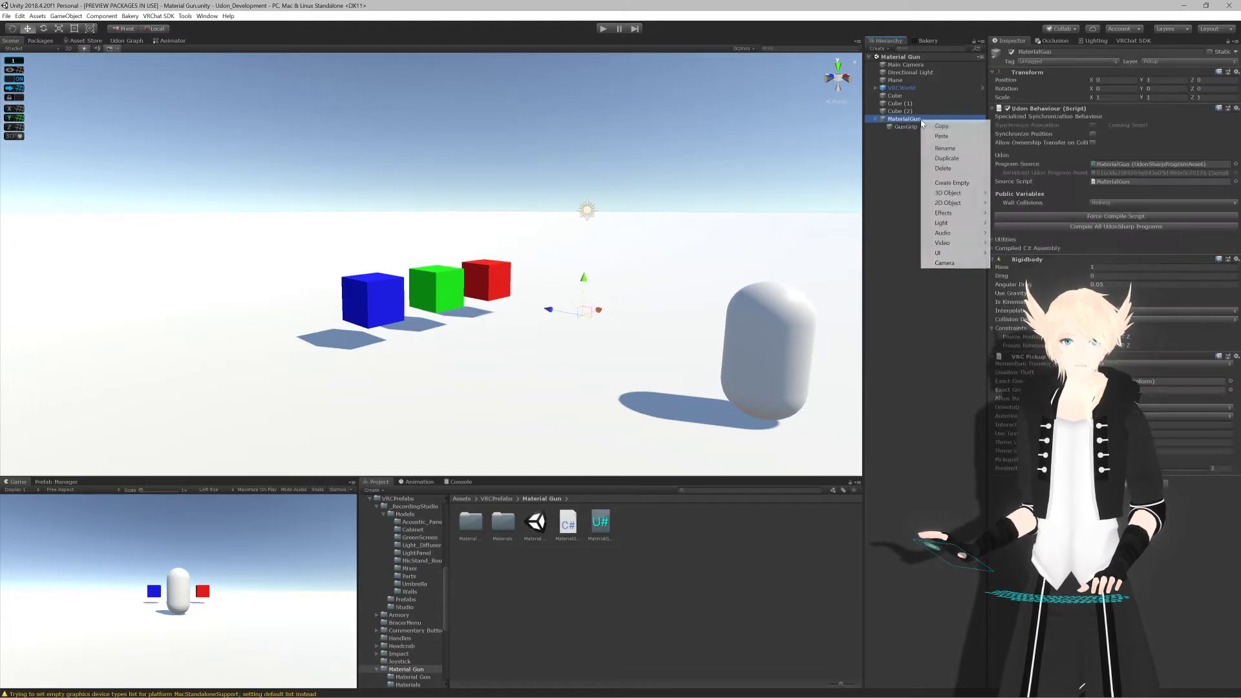
mouse_move(950, 193)
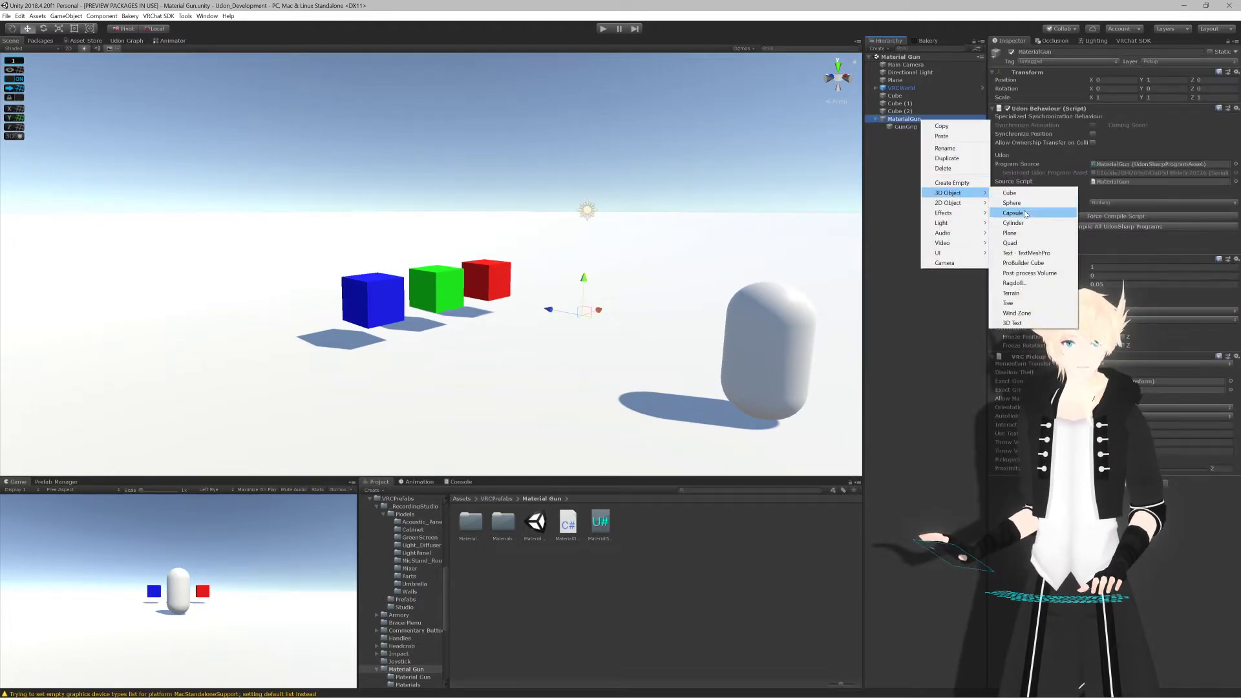
left_click(1016, 203)
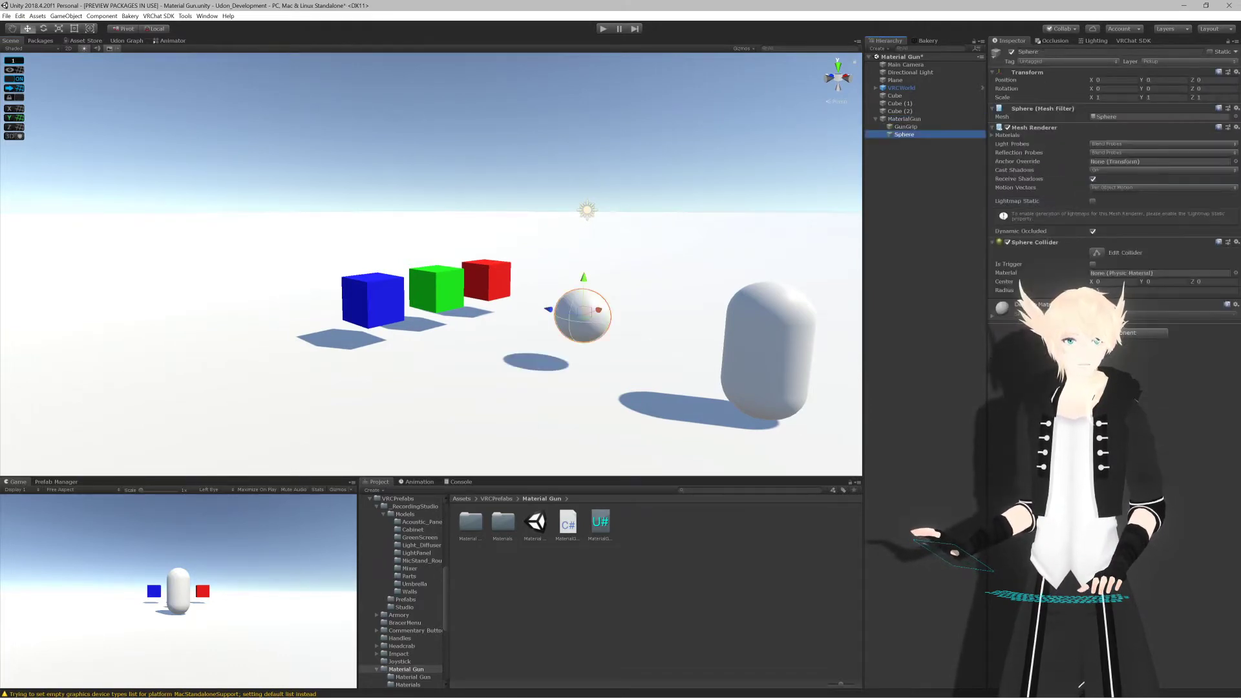
Step: Rename the new sphere under MaterialGun to TestFollow, matching the name used in the script
left_click(1041, 51)
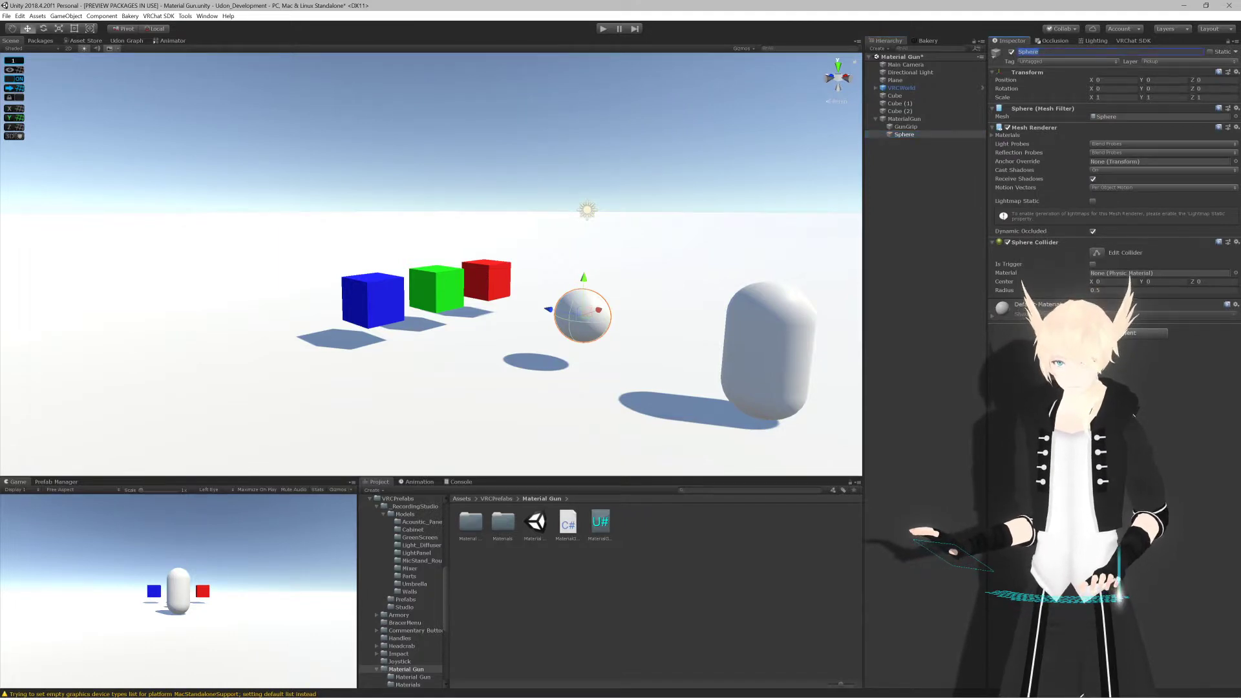
key("alt+Tab")
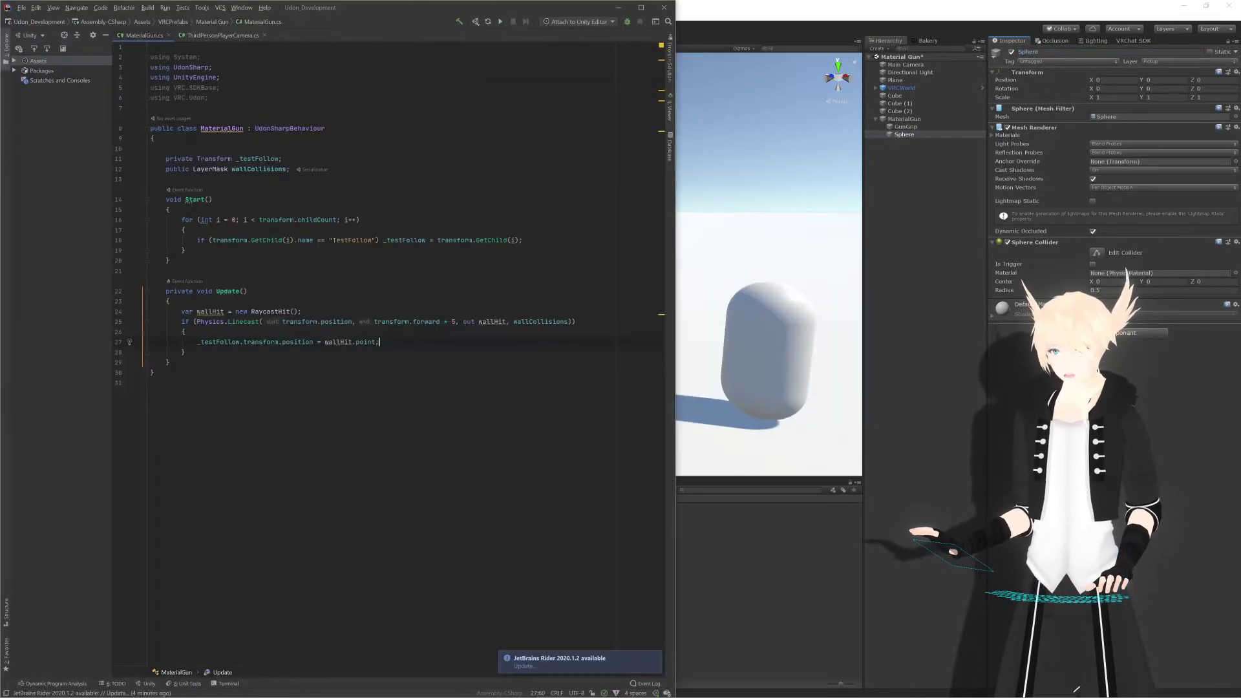
key("alt+Tab")
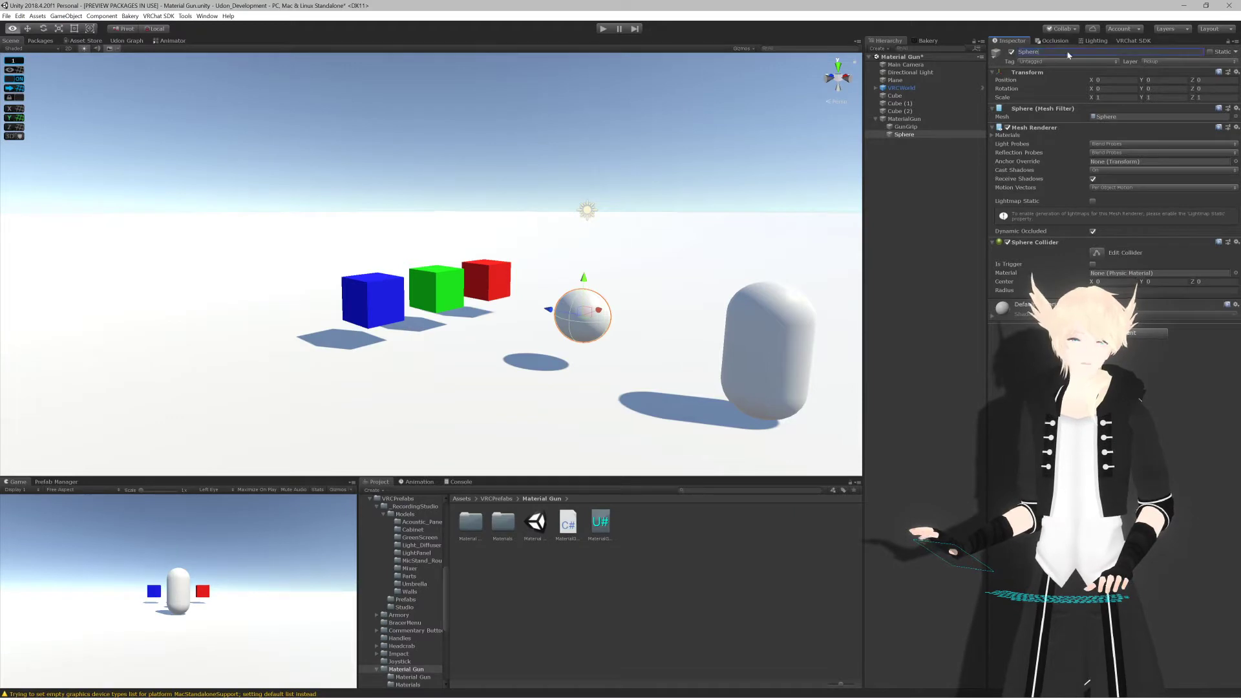
type("TestFollow")
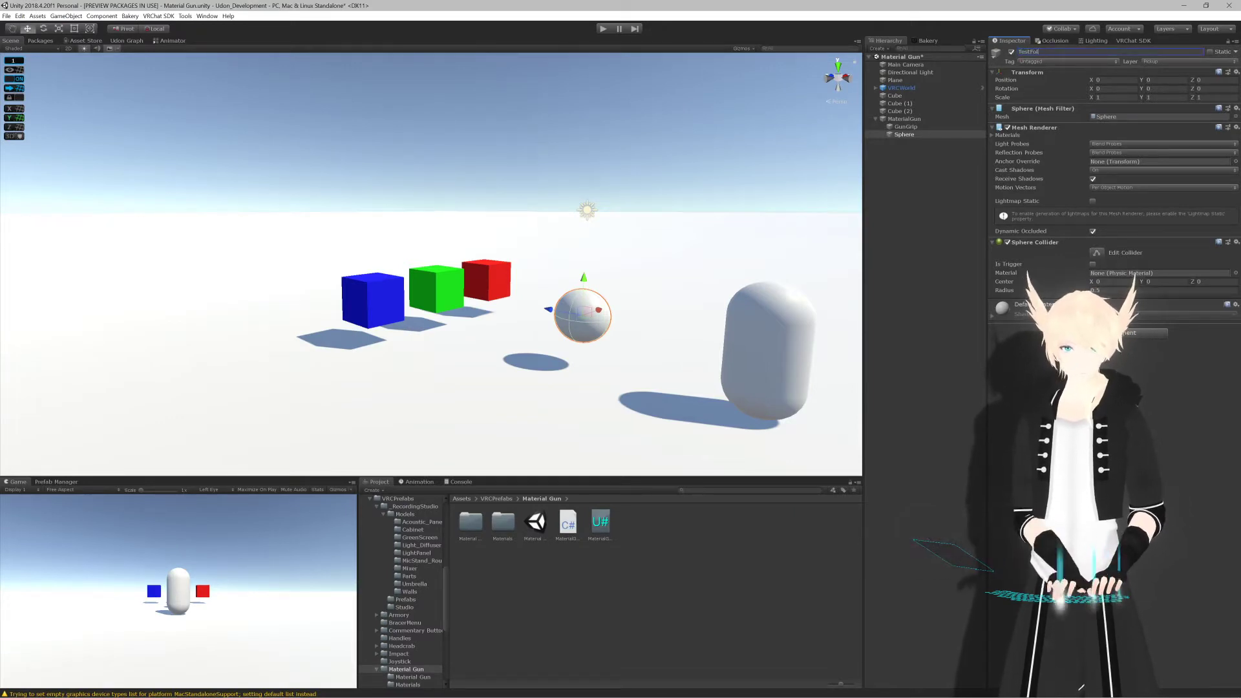
Step: Collapse TestFollow's Mesh Filter and Mesh Renderer components and remove its Sphere Collider
left_click(1037, 108)
left_click(1038, 119)
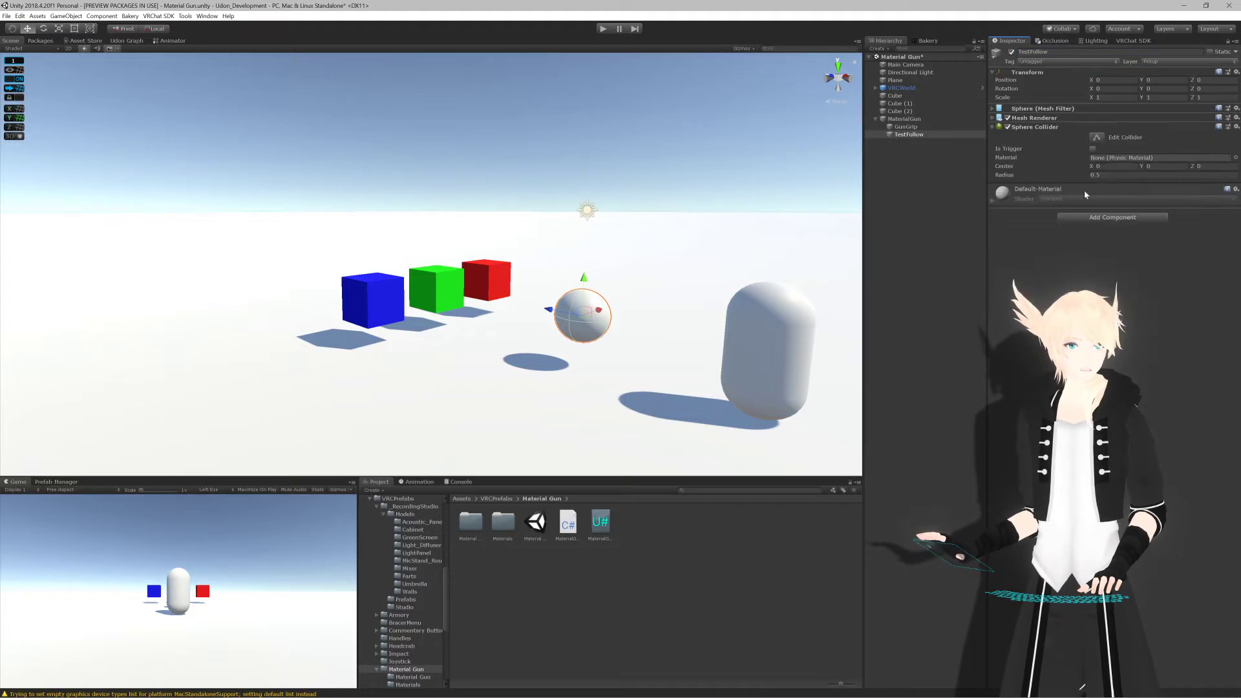
left_click(1236, 127)
left_click(1164, 151)
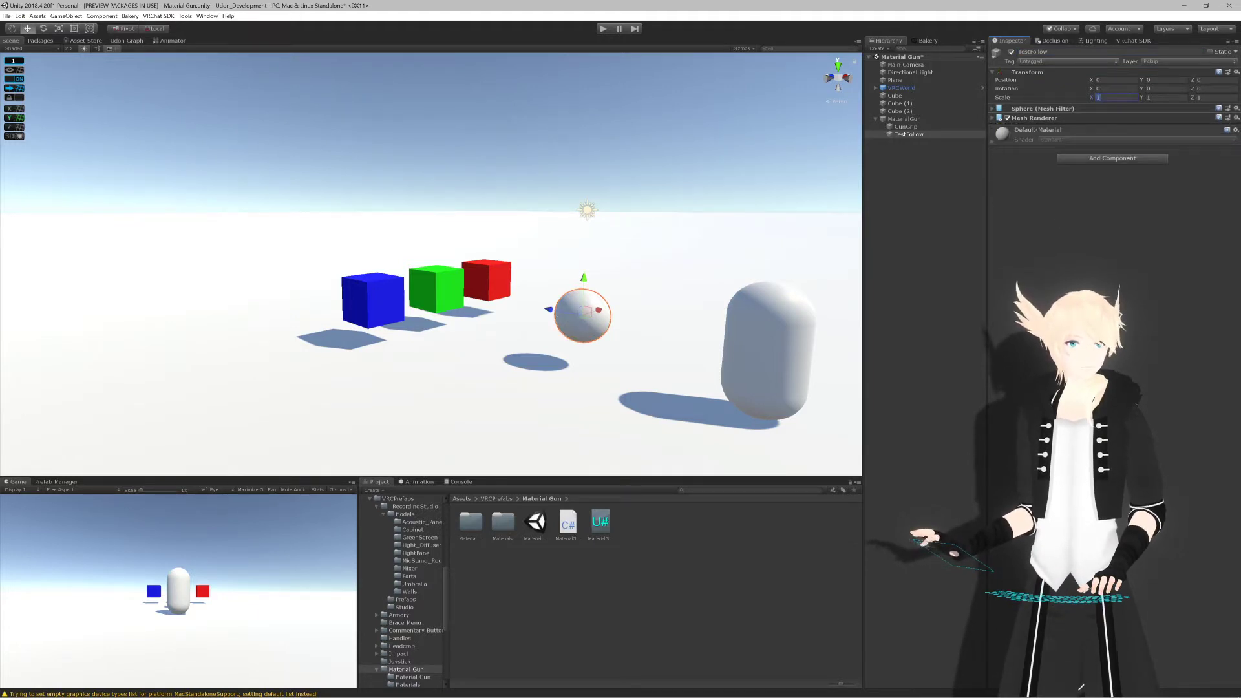
Step: Set the TestFollow sphere's scale to 0.2 on the X, Y and Z axes
type("0.2")
key("Tab")
type("0.2")
key("Tab")
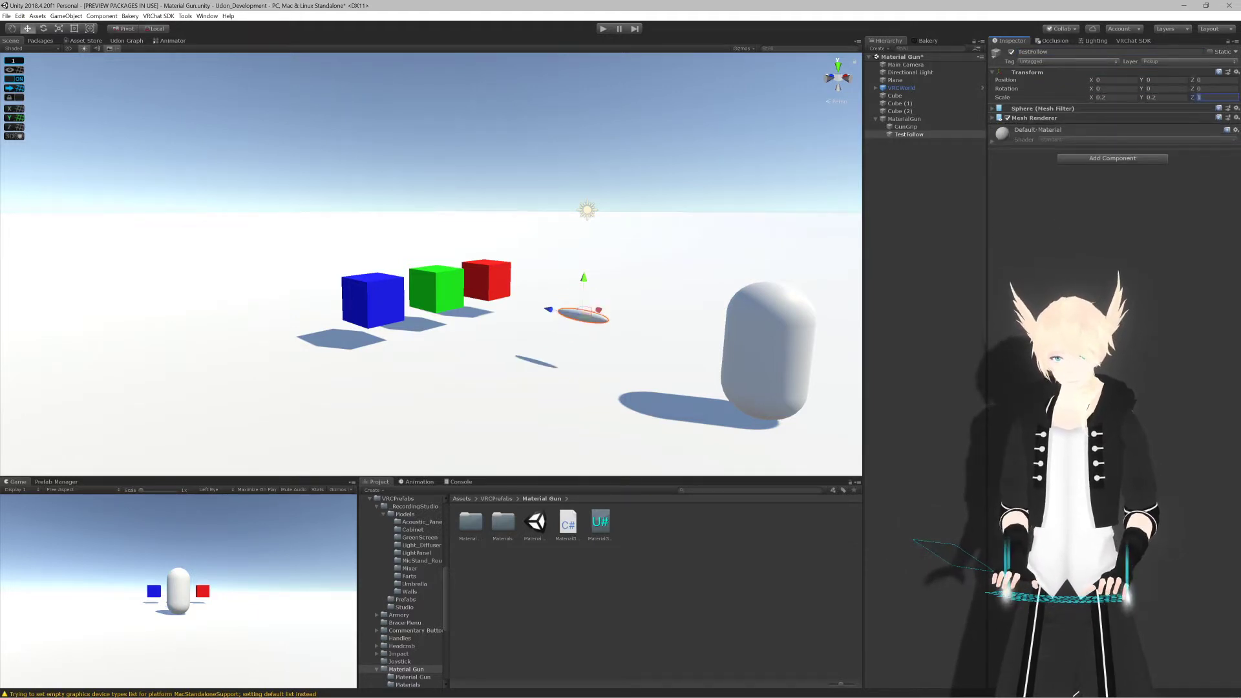
type("0.2")
Step: Run the scene in Play mode, select MaterialGun to inspect its Udon Behaviour, and open the Console
left_click_drag(375, 314, 447, 325, "alt")
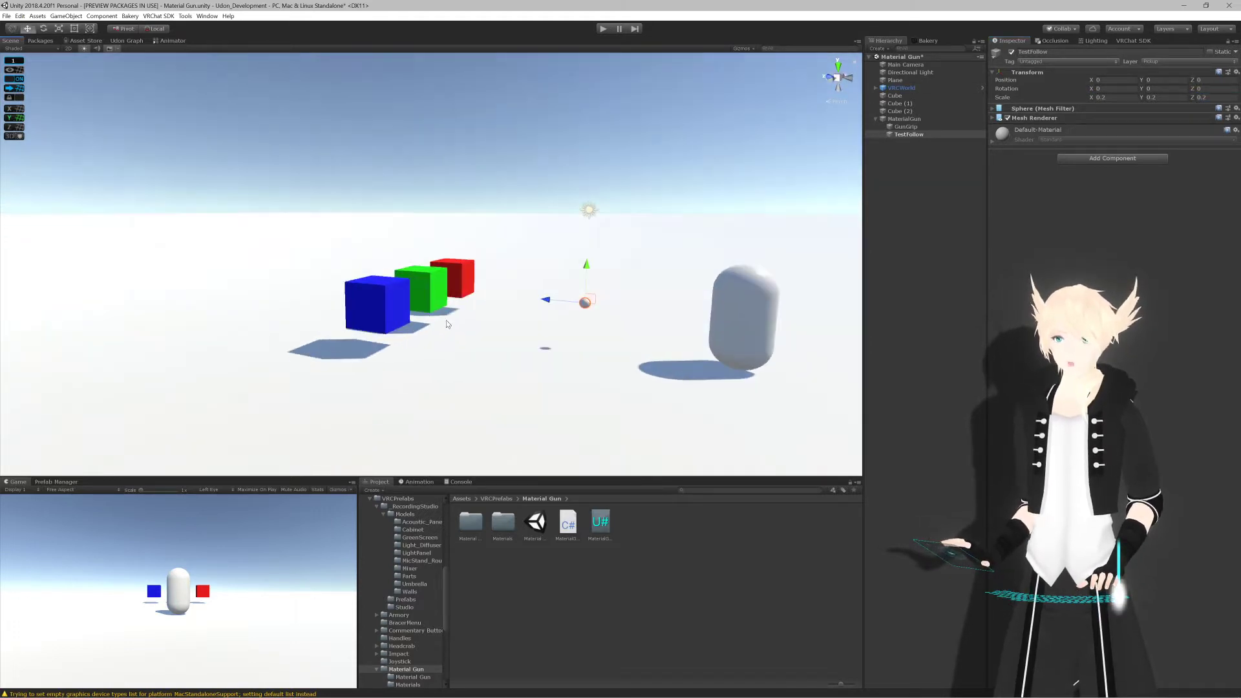
key("w")
right_click_drag(448, 325, 466, 335)
key("f")
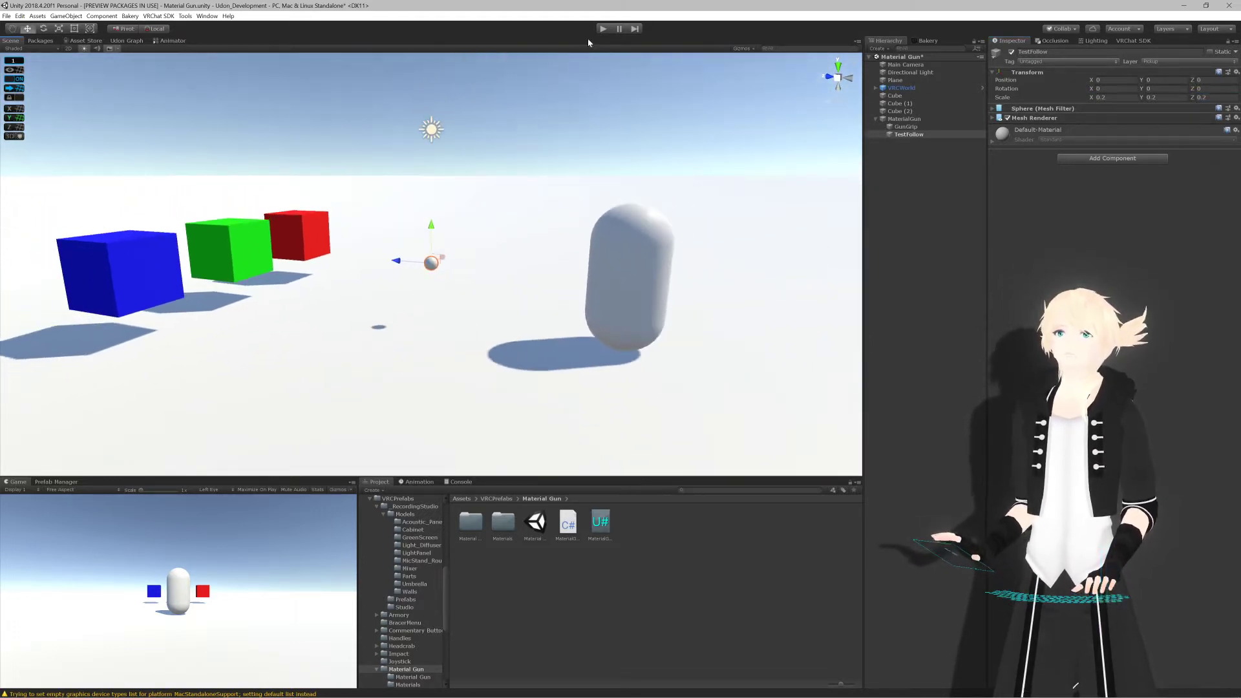
left_click(603, 28)
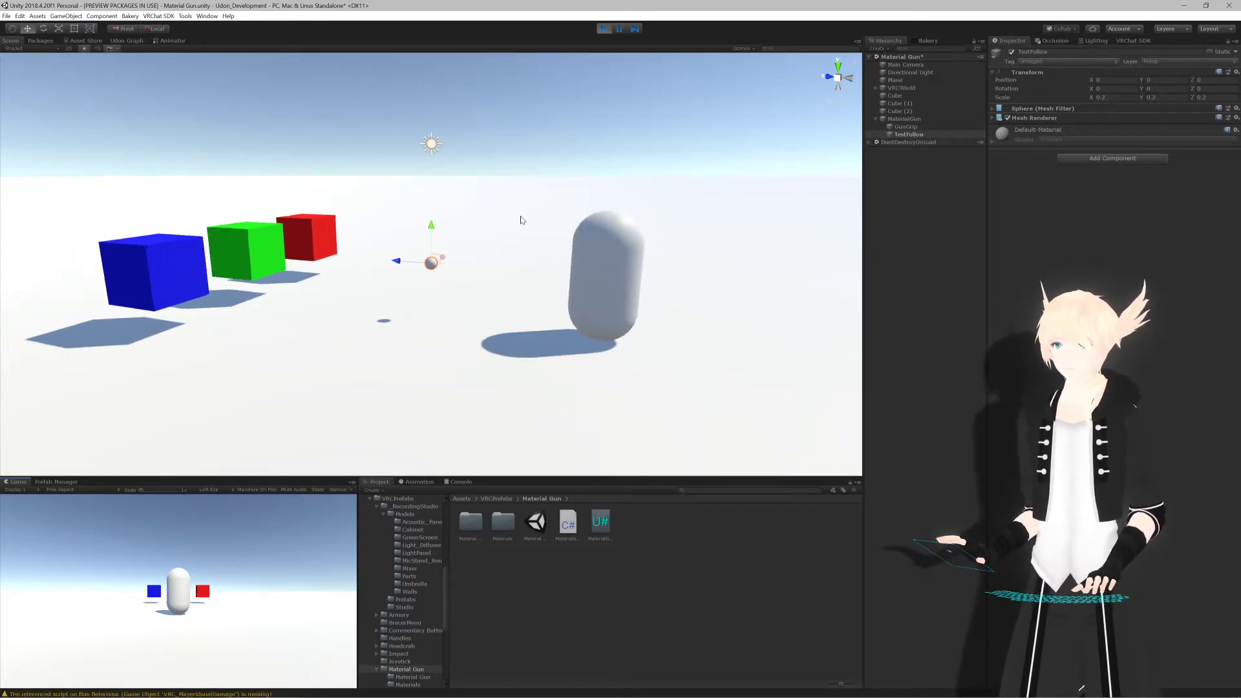
left_click(908, 119)
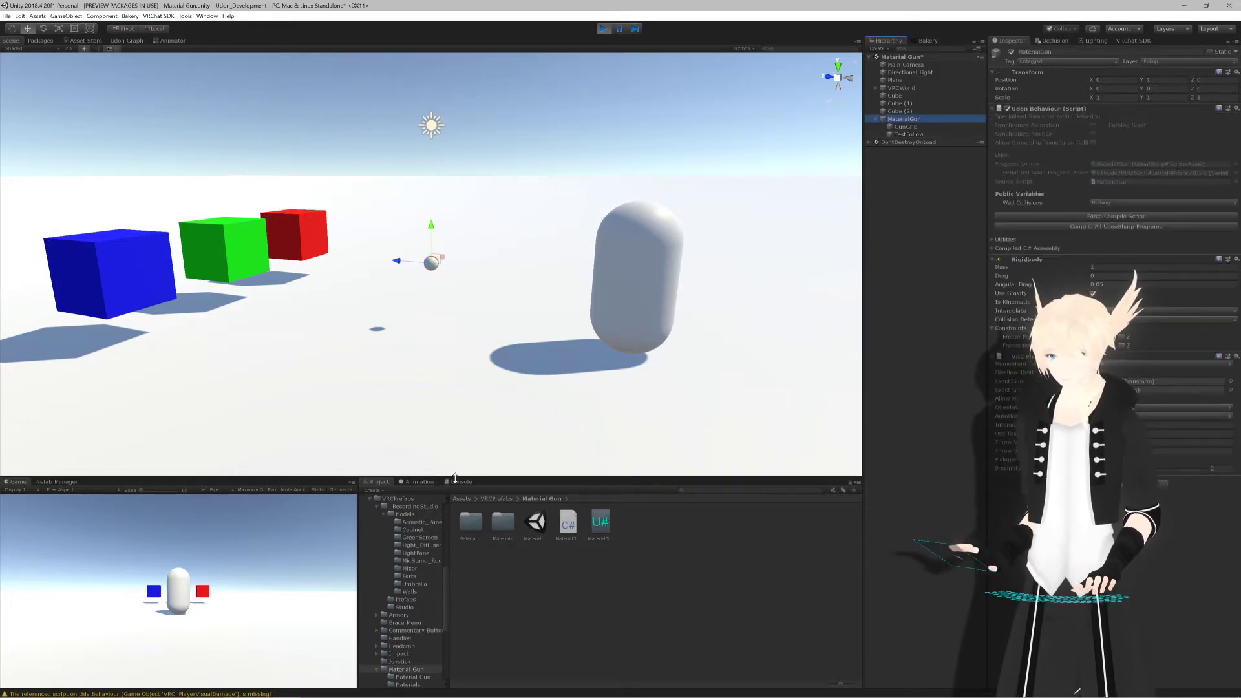
left_click(457, 482)
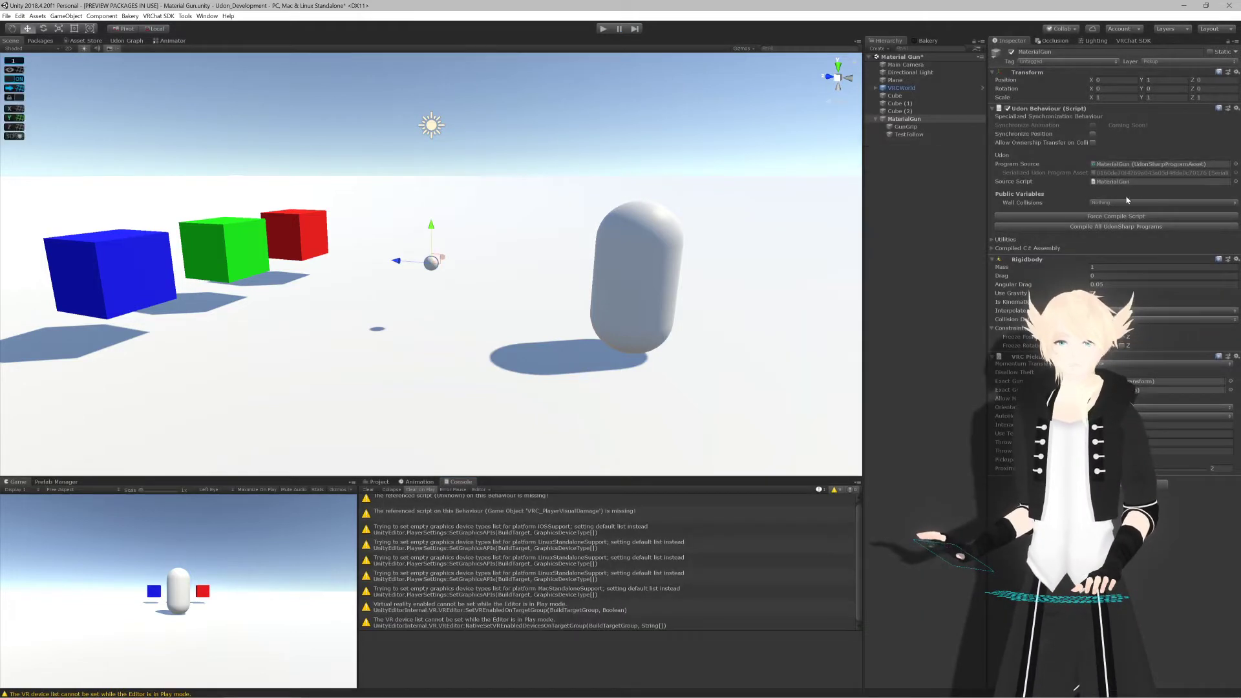
Step: Set MaterialGun's Wall Collisions layer mask to Default and compile all UdonSharp programs
left_click(1157, 203)
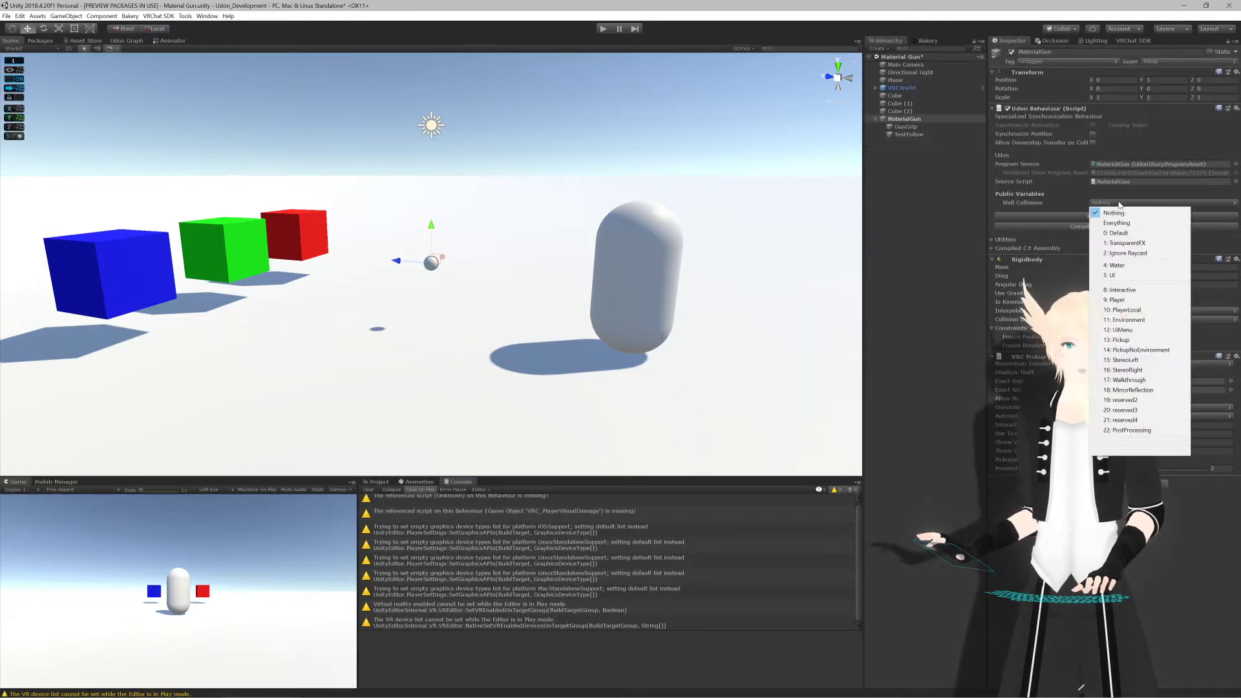
left_click(1157, 234)
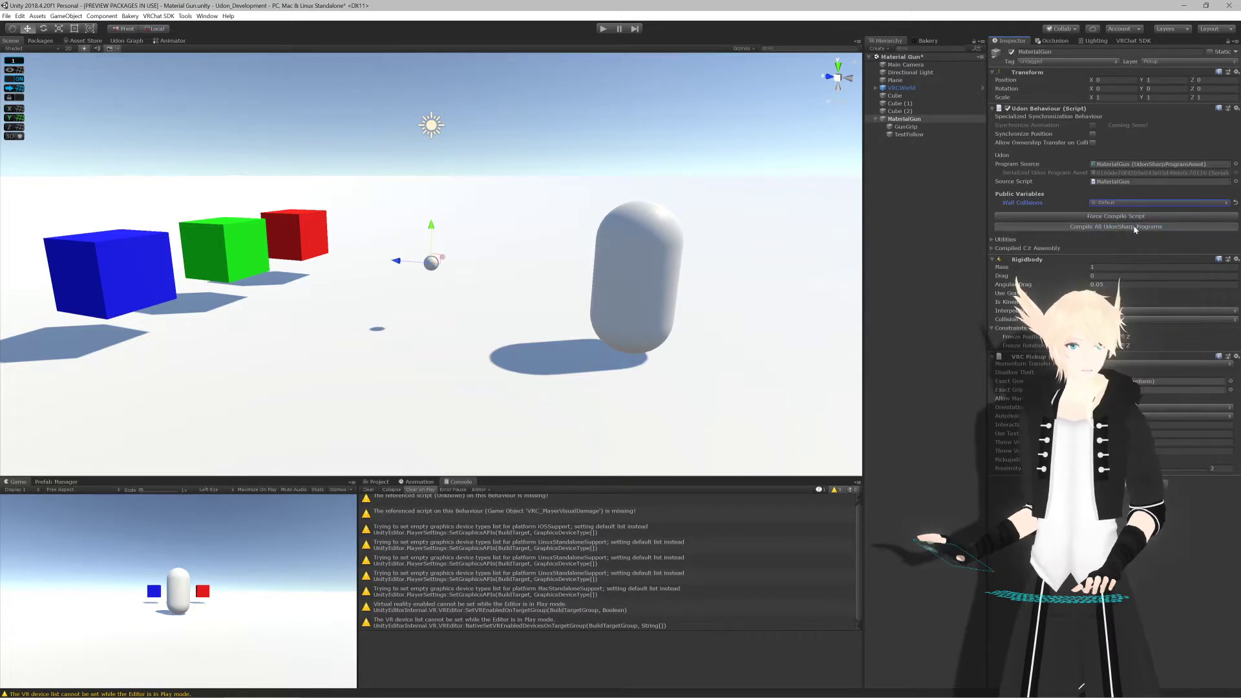
left_click(1135, 228)
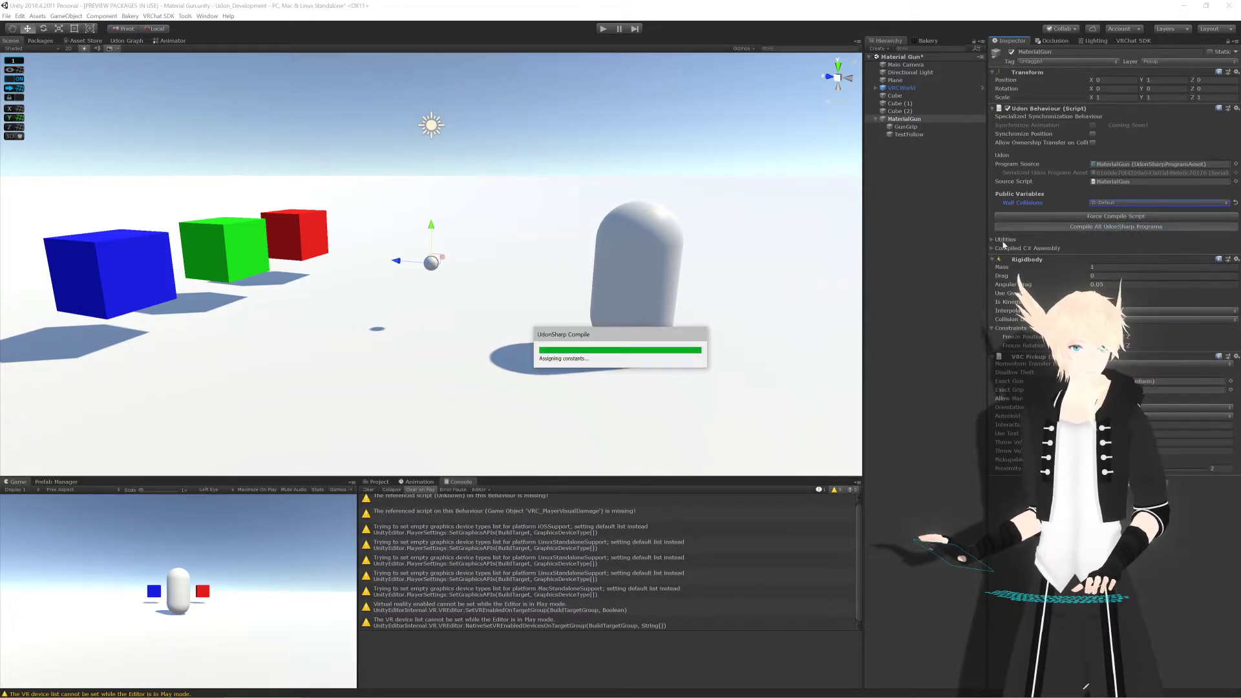
Step: Test the linecast in Play mode by moving MaterialGun vertically near the cubes while watching TestFollow, and end Play mode
scroll(525, 287, "down", 4)
scroll(525, 287, "up", 2)
middle_click_drag(517, 285, 576, 290)
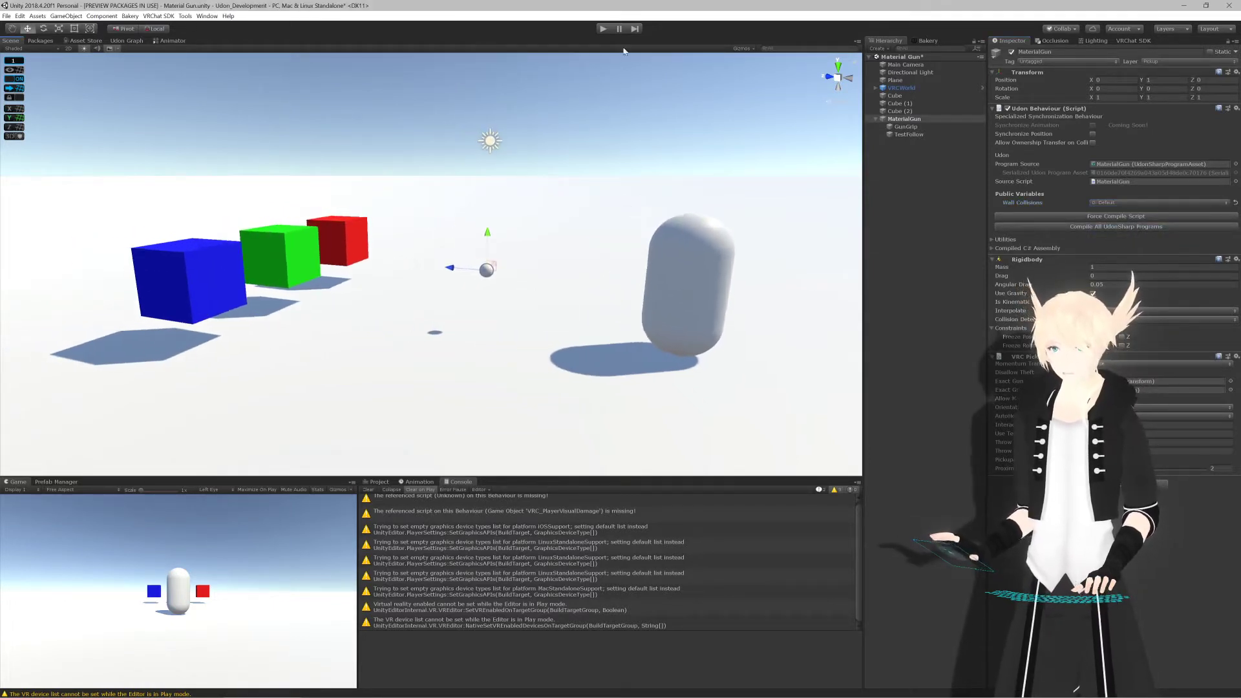
left_click(605, 30)
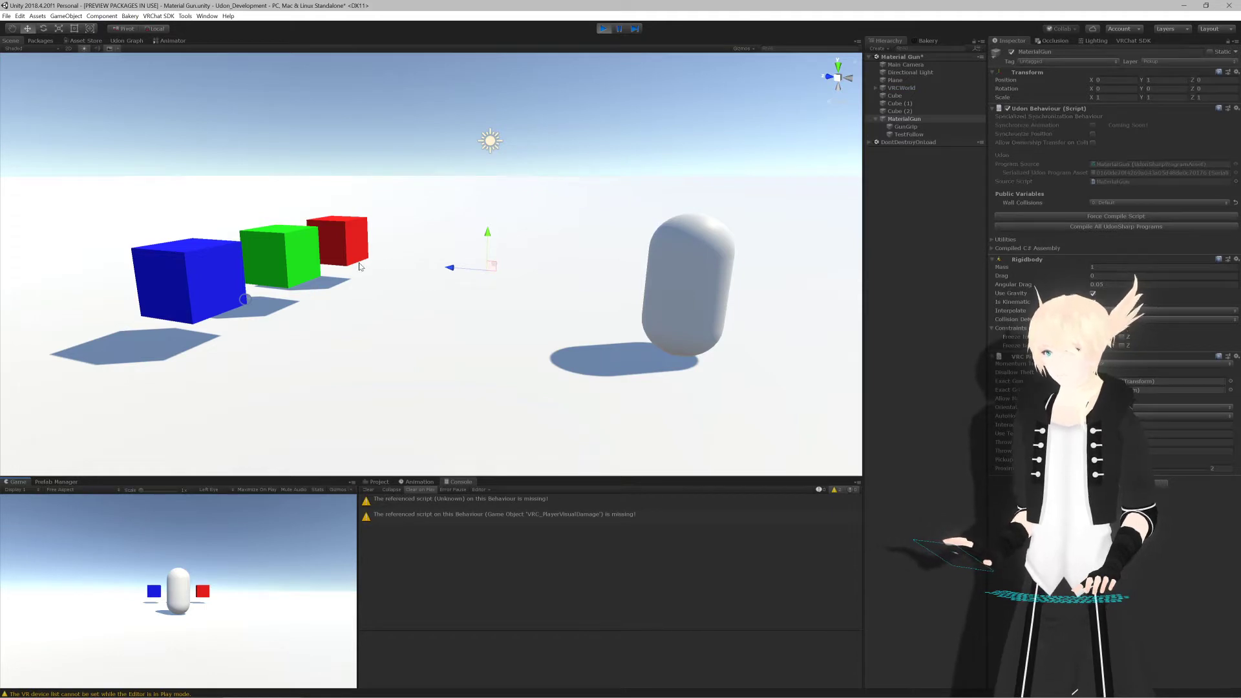
right_click_drag(359, 267, 575, 240)
key("a")
key("d")
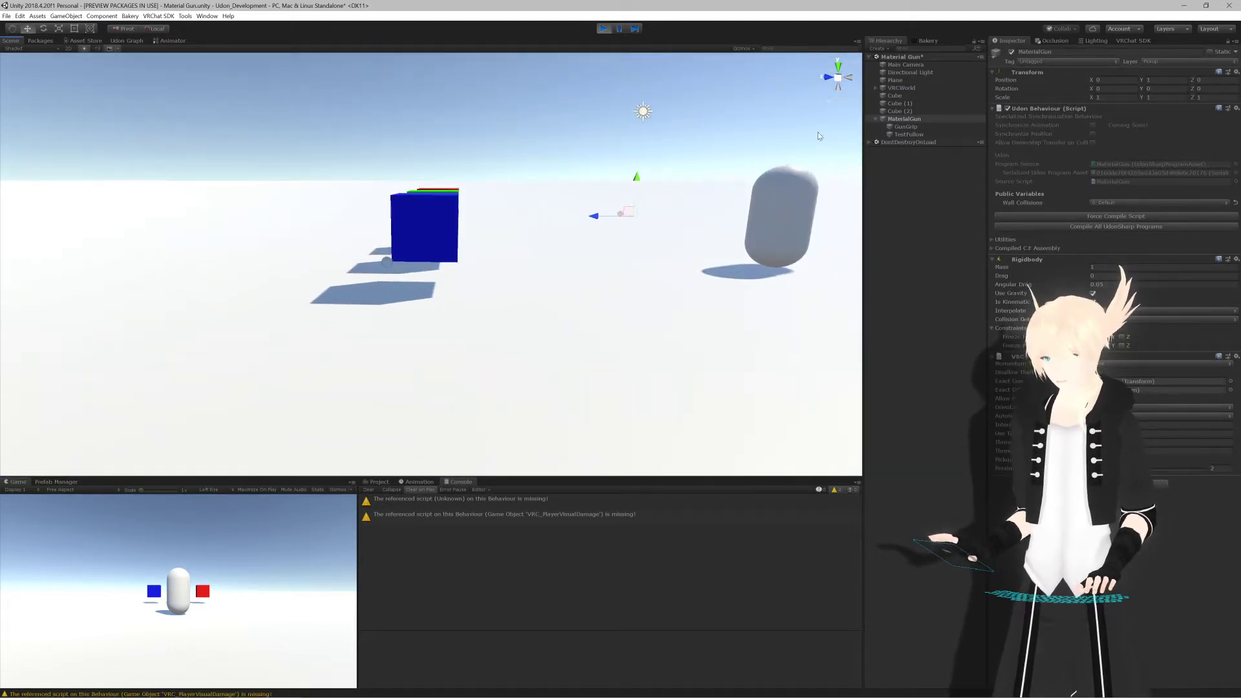
left_click_drag(640, 186, 648, 62)
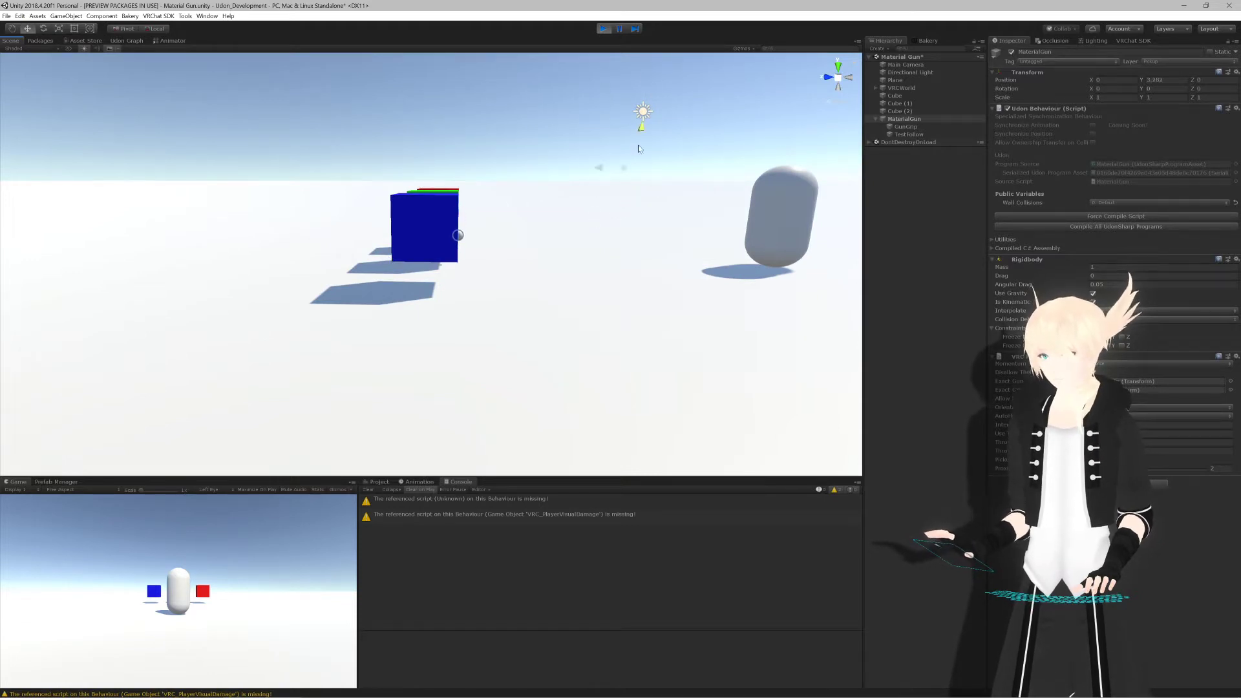
left_click_drag(627, 264, 630, 108)
left_click(603, 30)
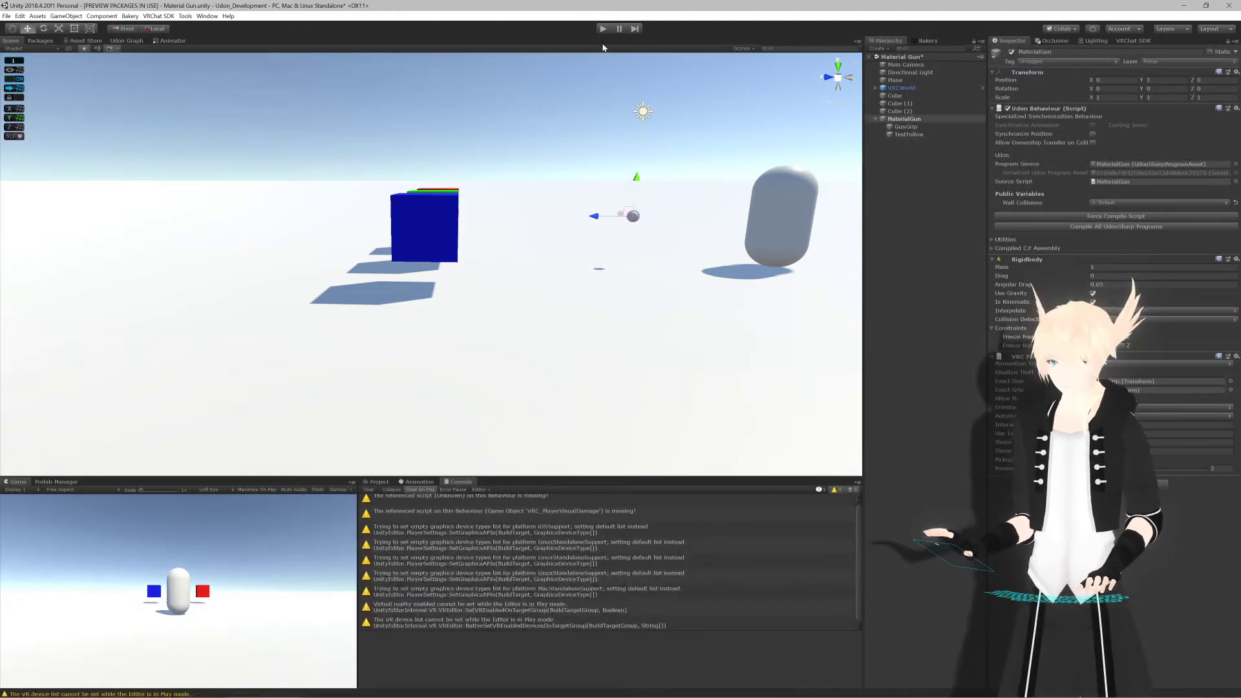
Step: Switch to Rider and change _testFollow.transform.position to localPosition in the Update assignment
key("alt+Tab")
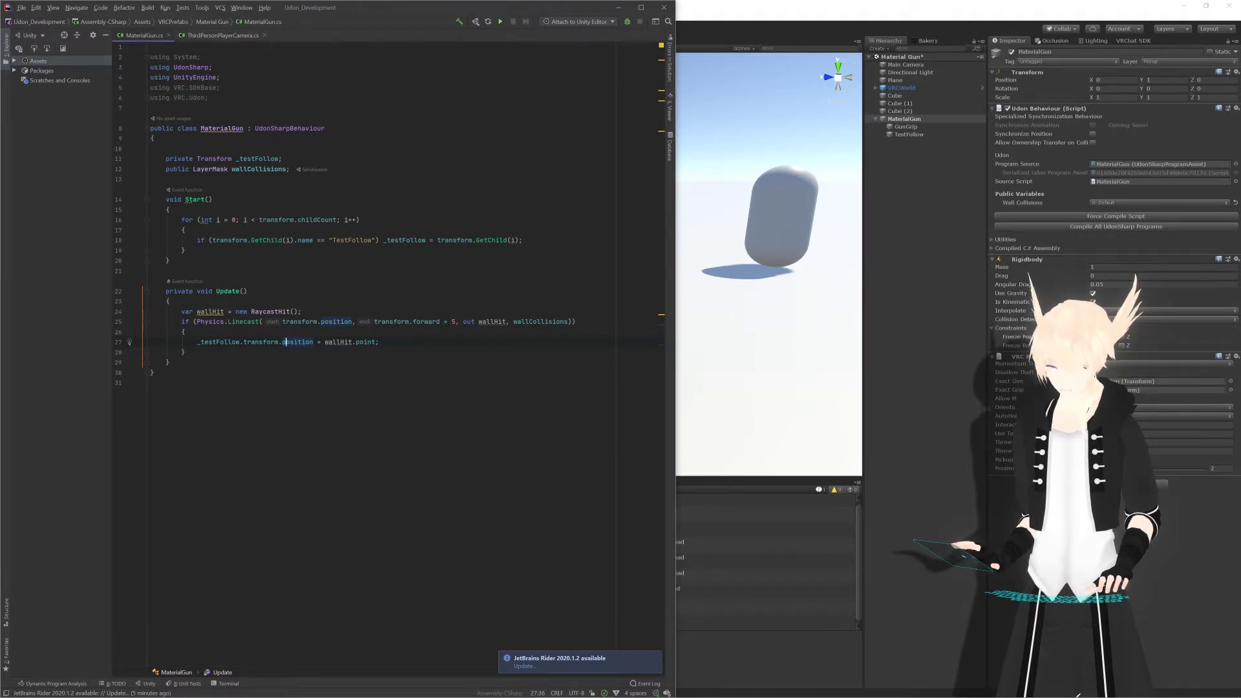
key("BackSpace")
type("local")
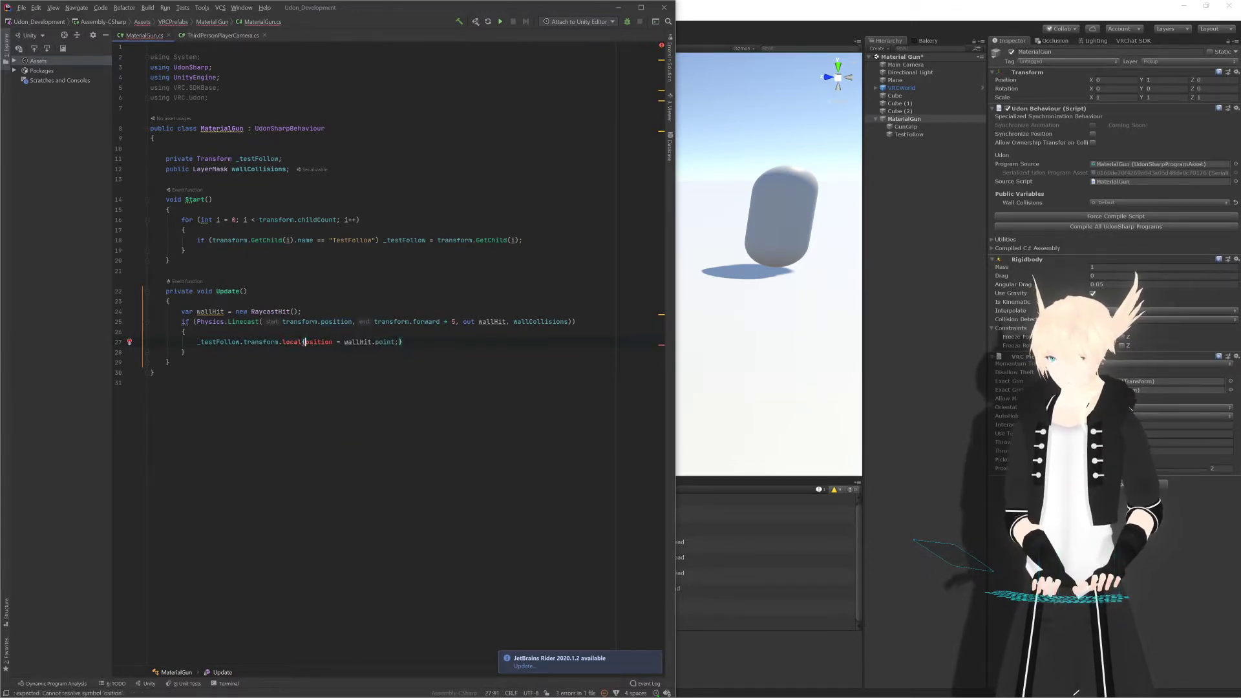
type("P")
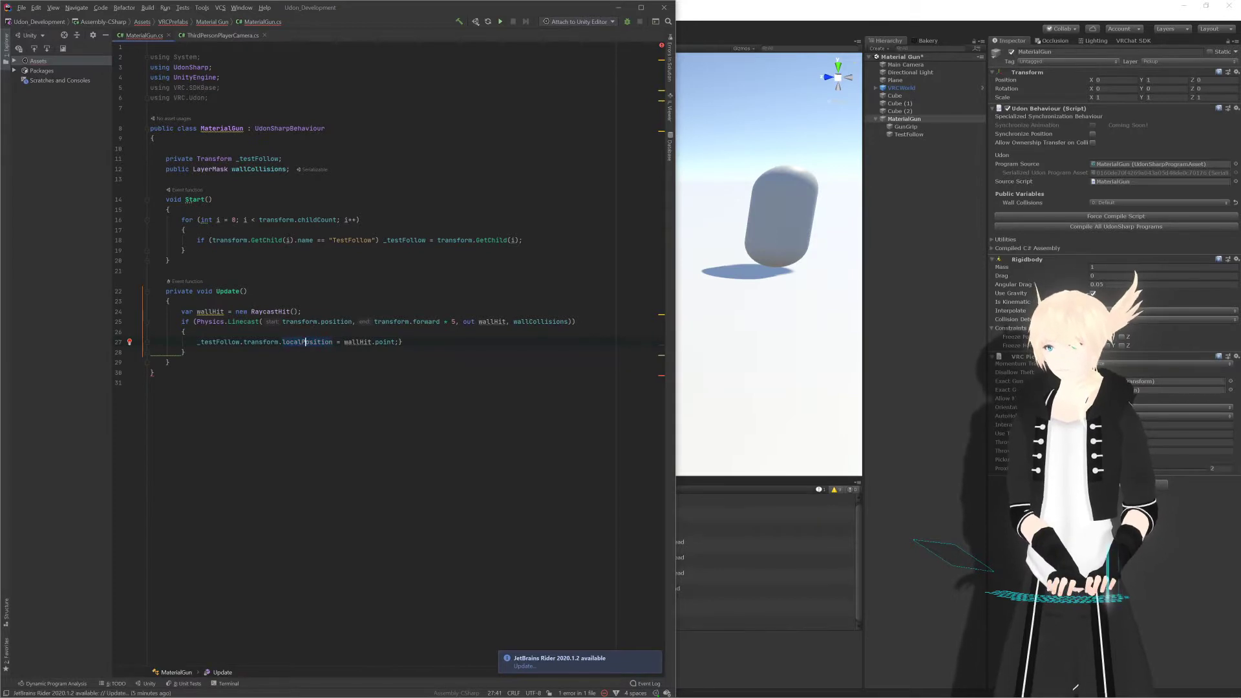
Step: Return to Unity and try to compile all UdonSharp programs with the localPosition change
key("alt+Tab")
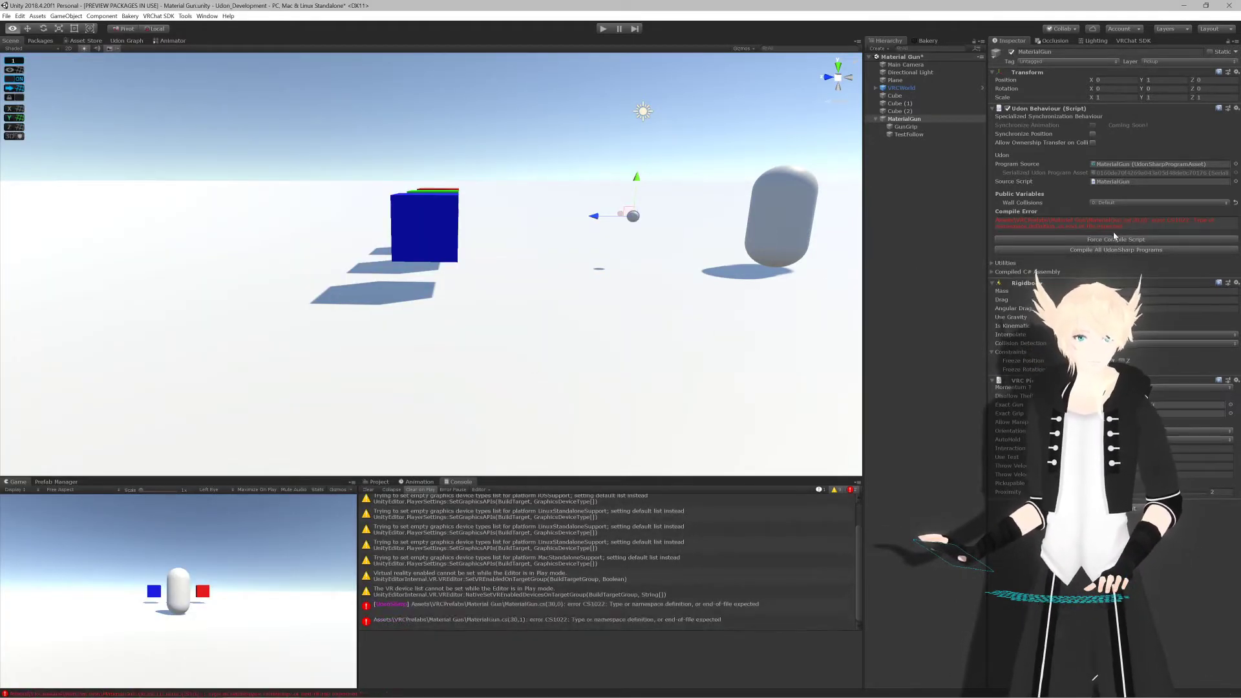
key("alt+Tab")
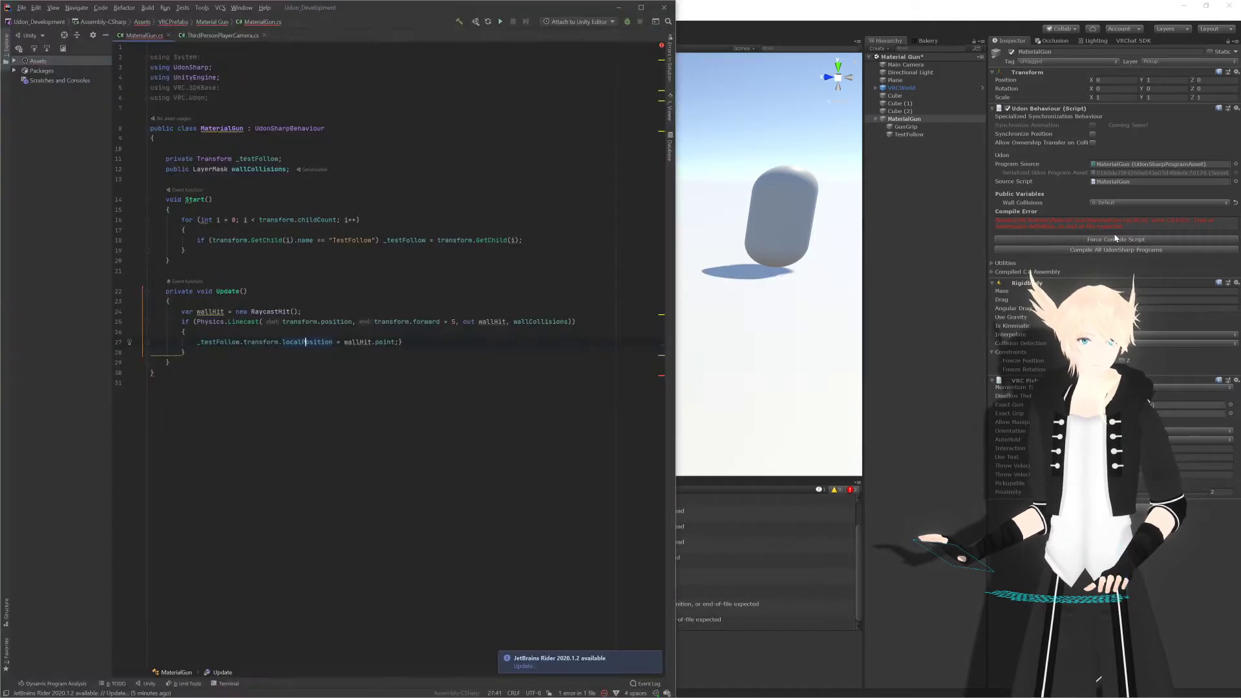
key("alt+Tab")
left_click(1121, 251)
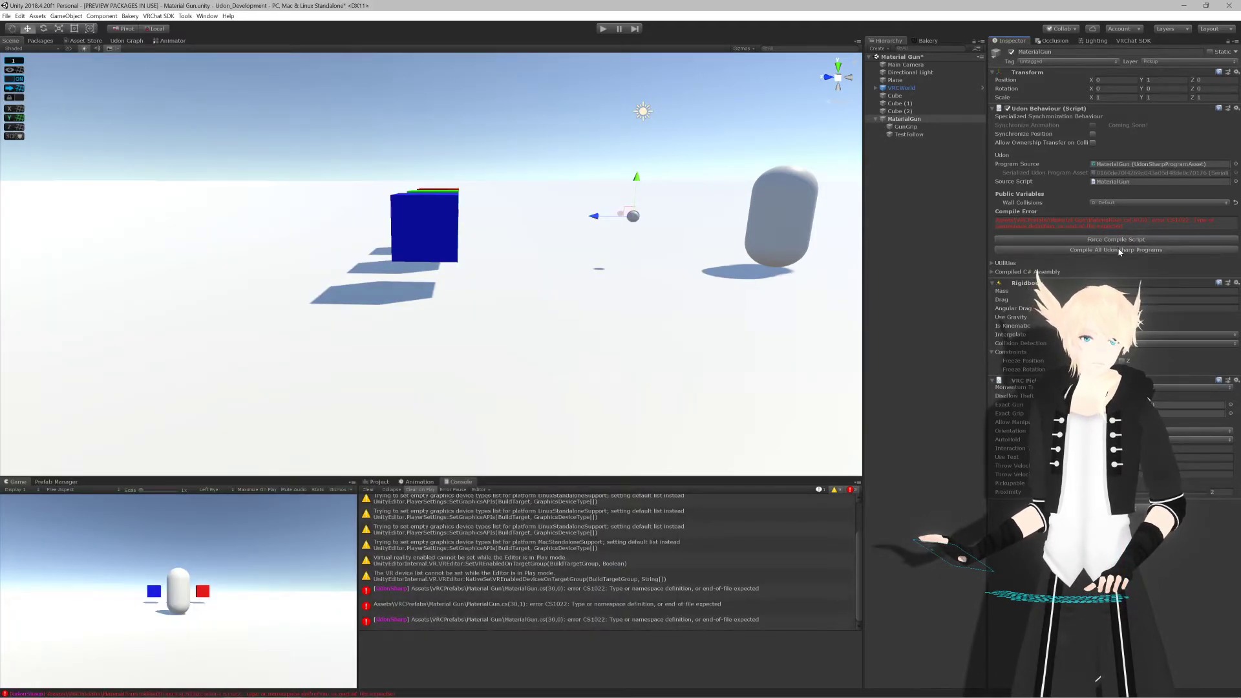
Step: Open the script from the Console's compile error and delete the stray closing brace after wallHit.point;
key("alt+Tab")
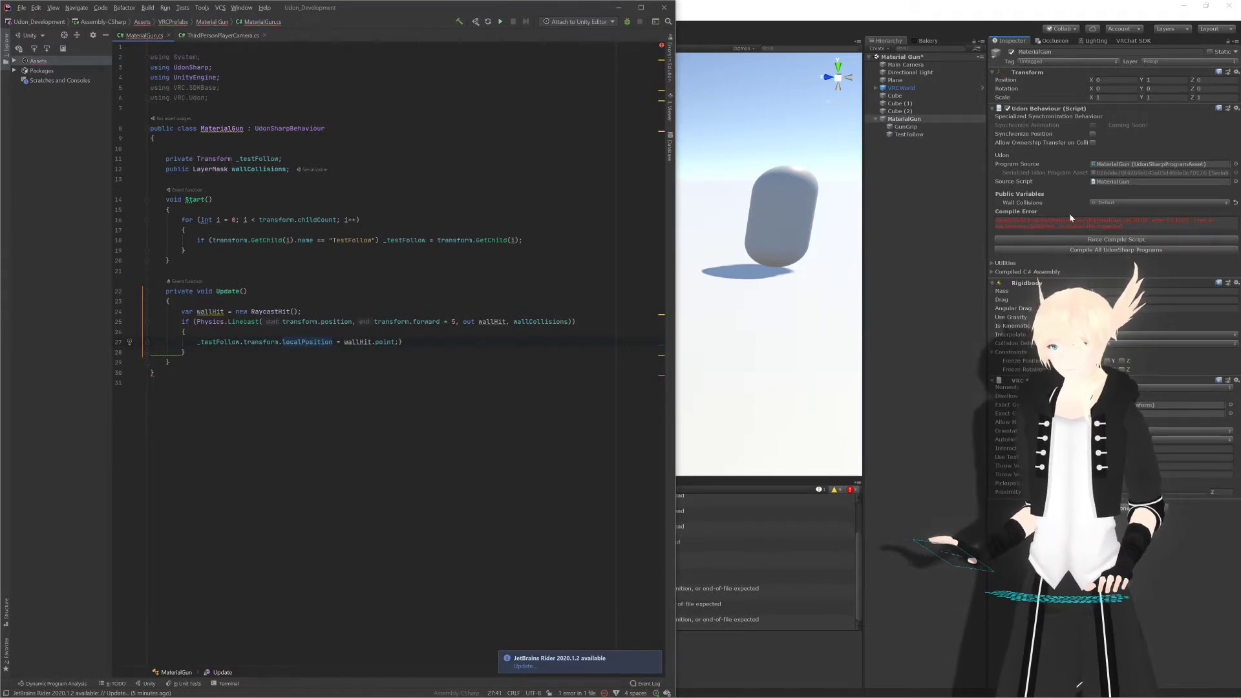
key("alt+Tab")
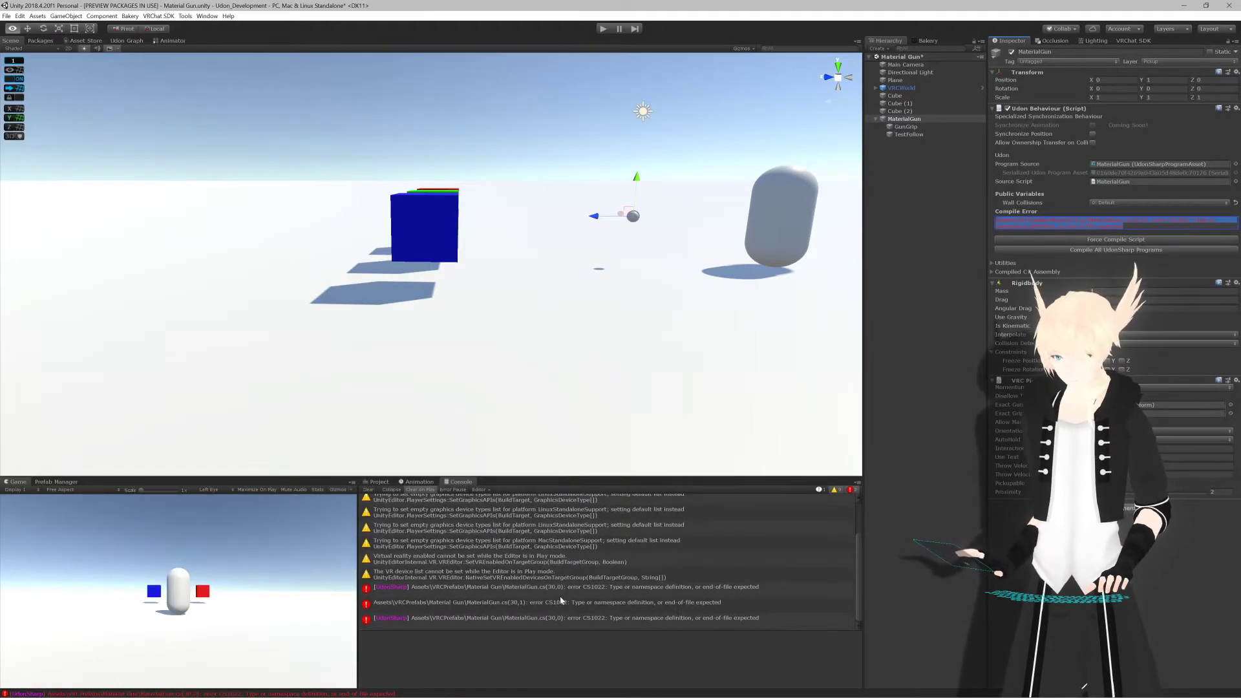
double_click(579, 618)
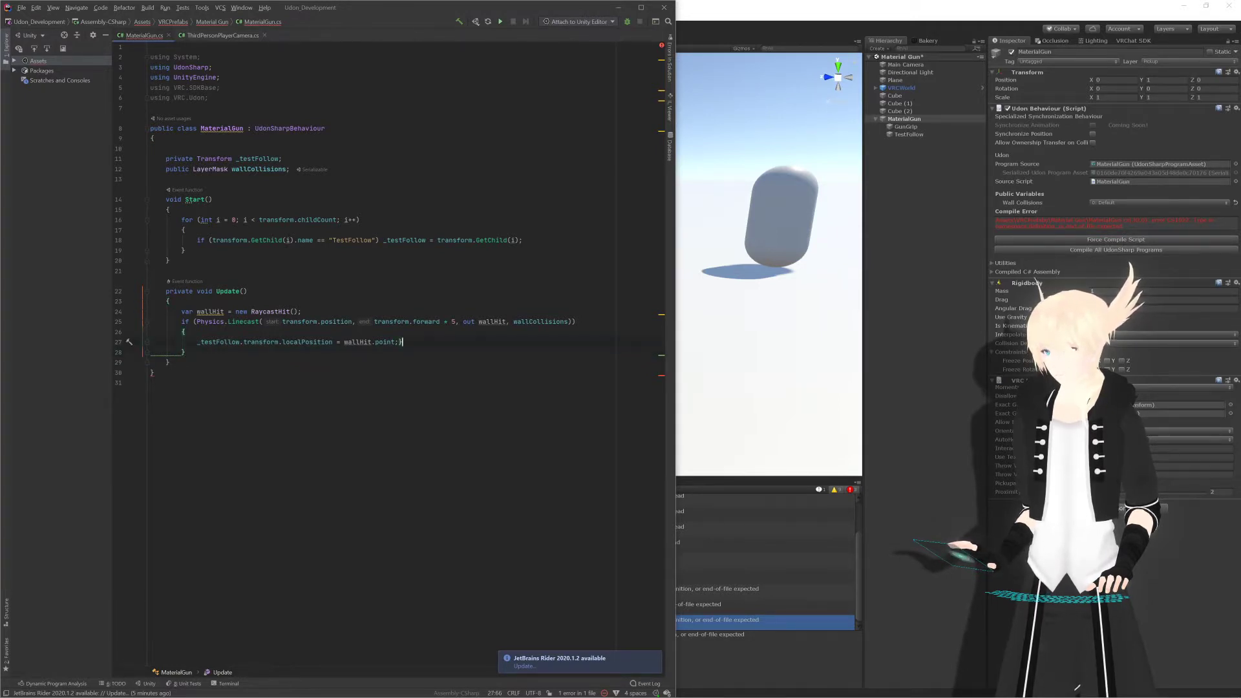
key("BackSpace")
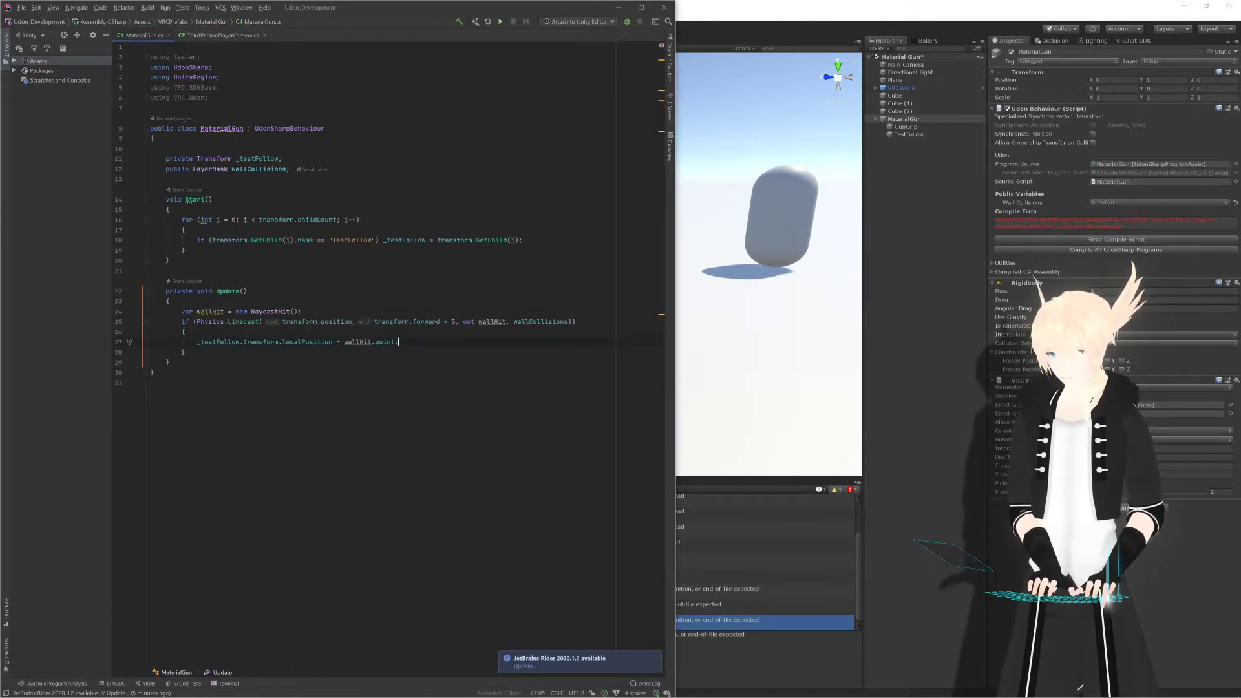
Step: Go back to Unity and recompile all UdonSharp programs with the corrected MaterialGun script
key("alt+Tab")
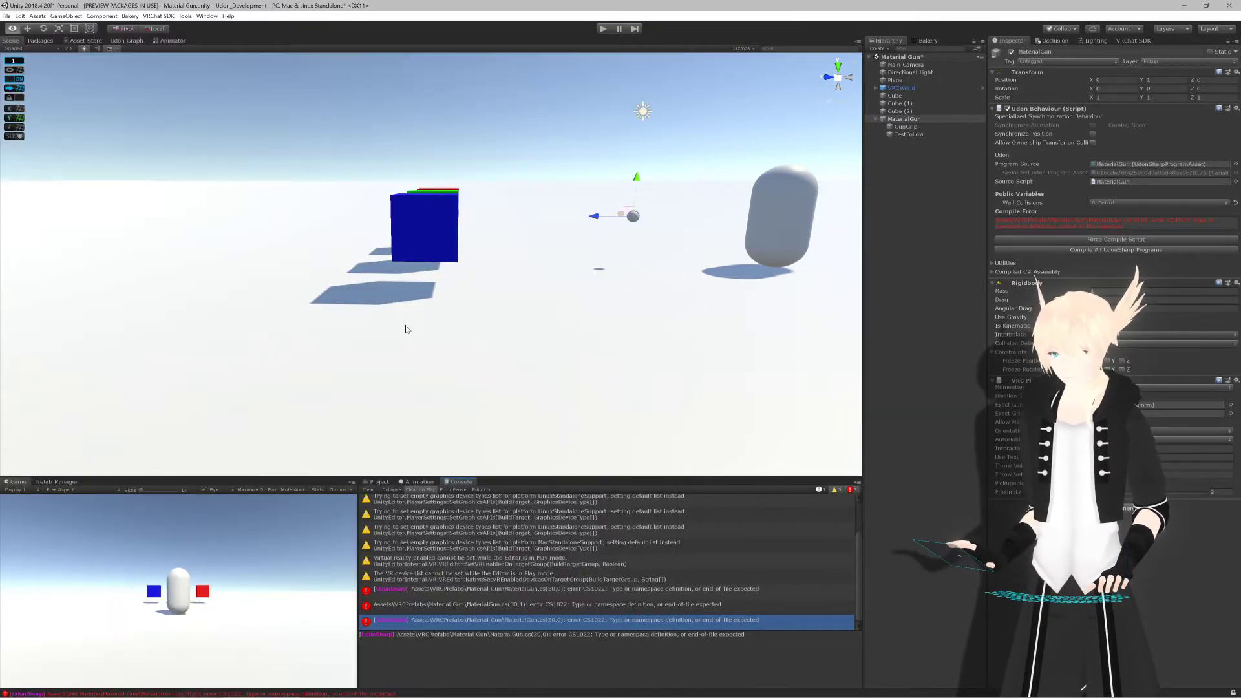
key("alt+Tab")
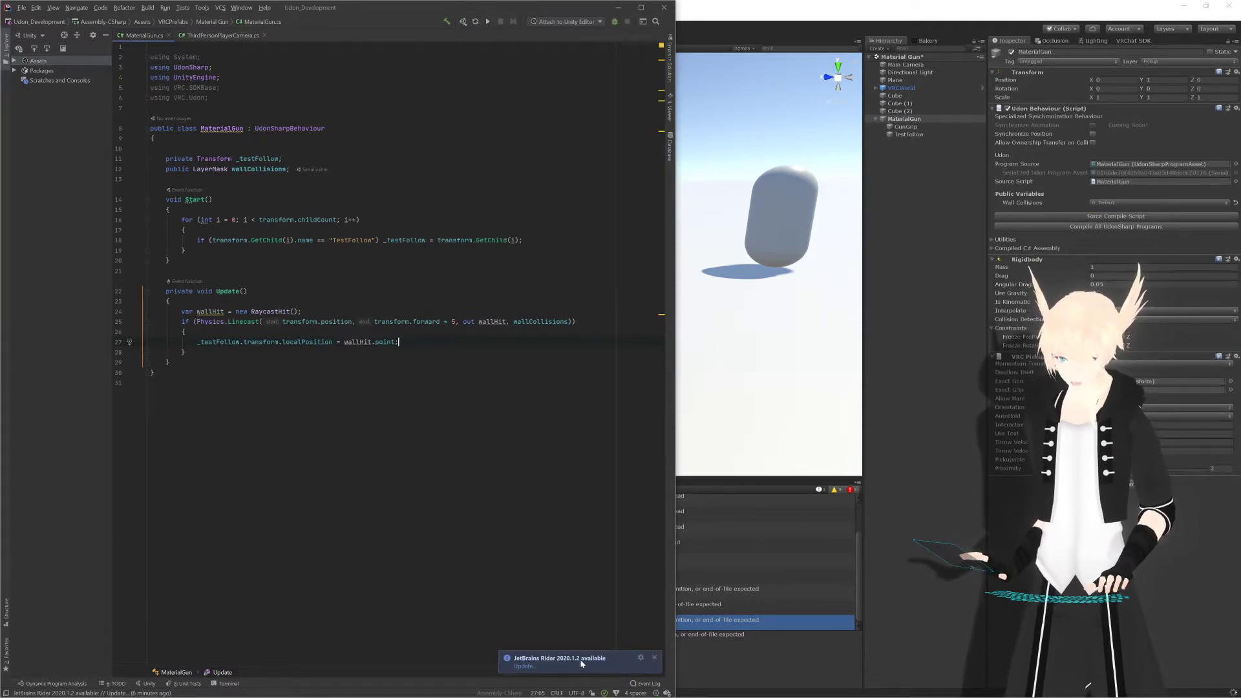
left_click(1129, 229)
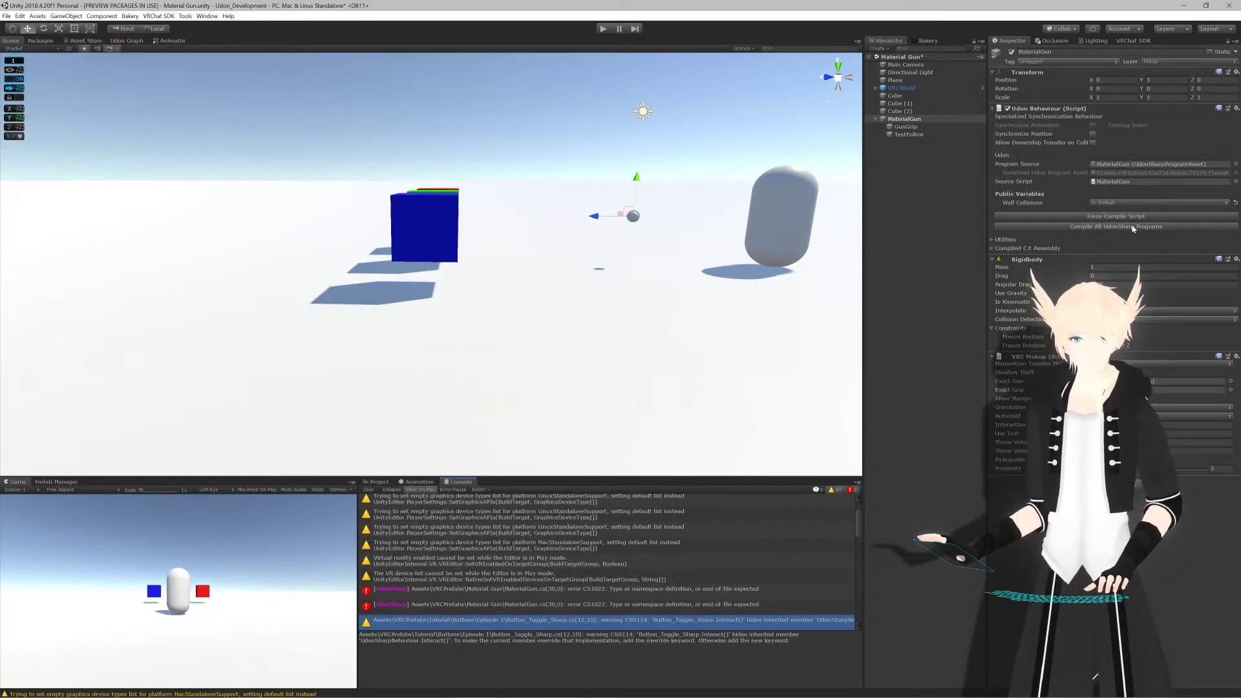
left_click(1132, 227)
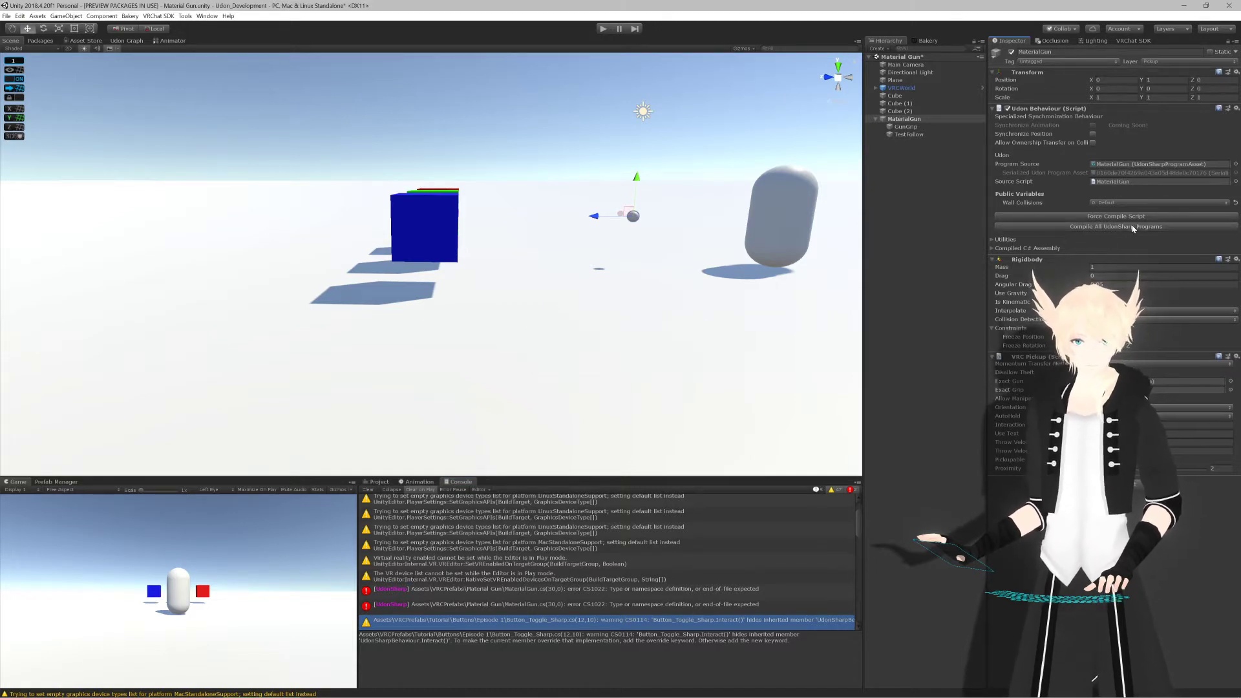
left_click(1132, 227)
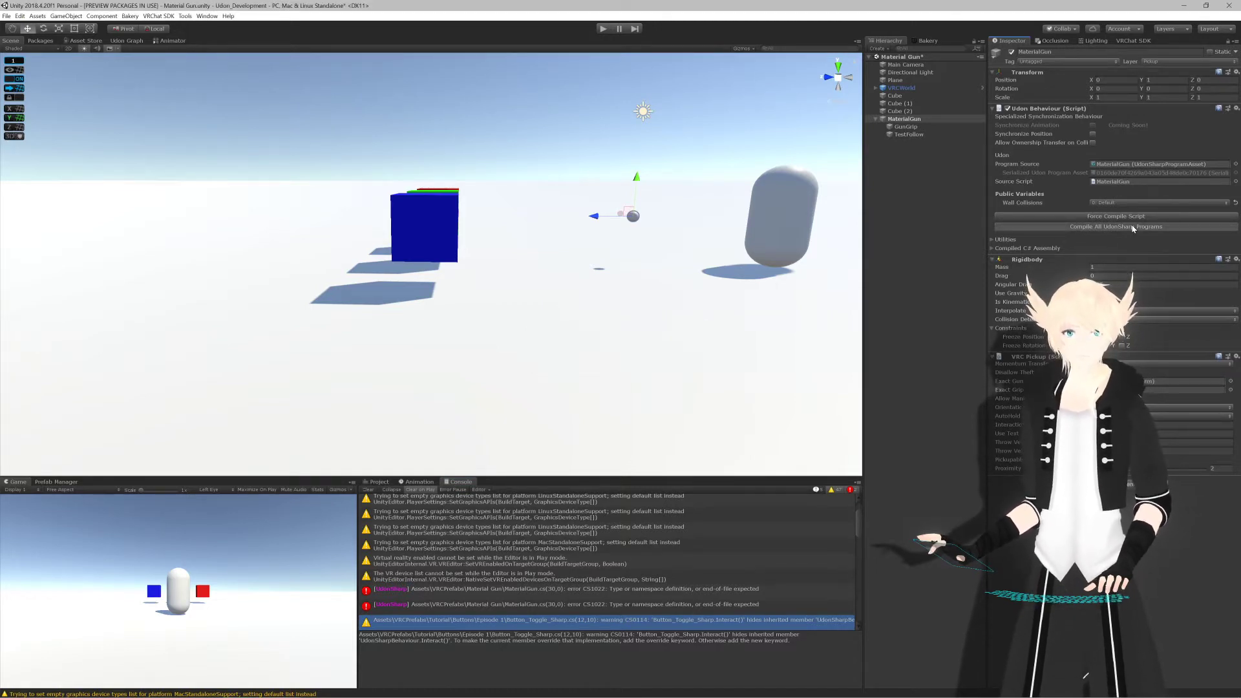
Step: Clear the Console, enter Play mode and move the MaterialGun near the cubes to test how the TestFollow sphere reacts
left_click(366, 490)
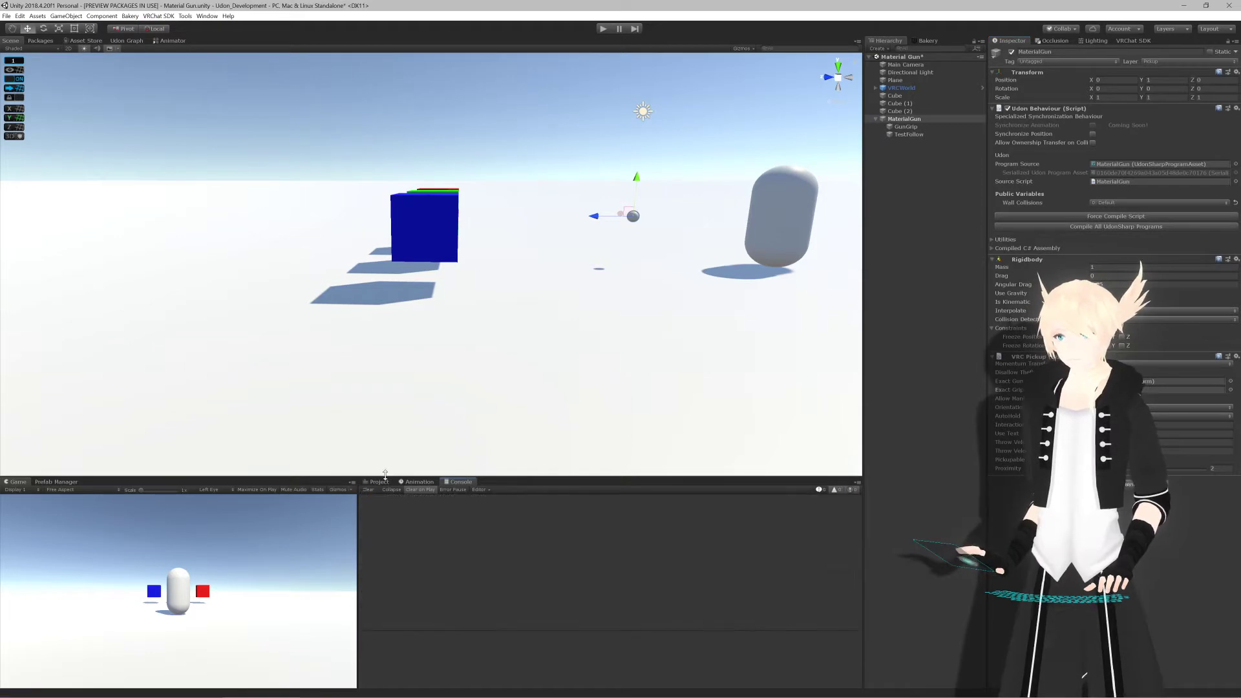
right_click_drag(625, 365, 543, 355)
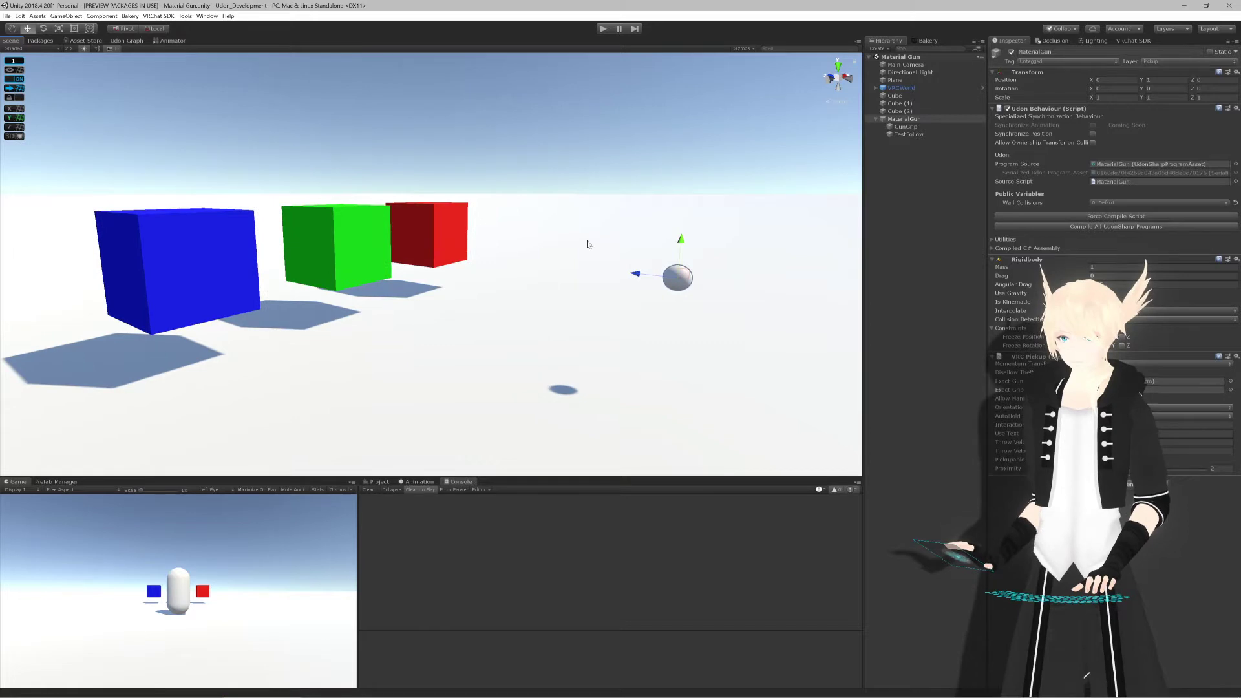
left_click(603, 29)
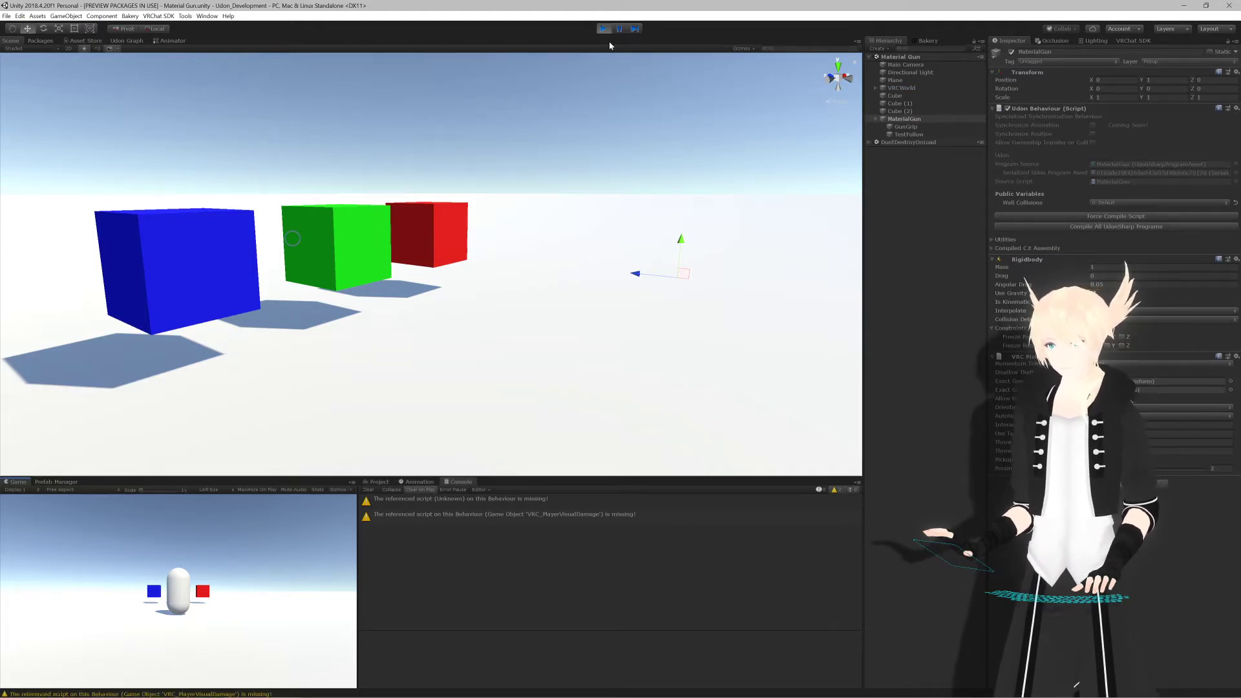
scroll(410, 265, "down", 3)
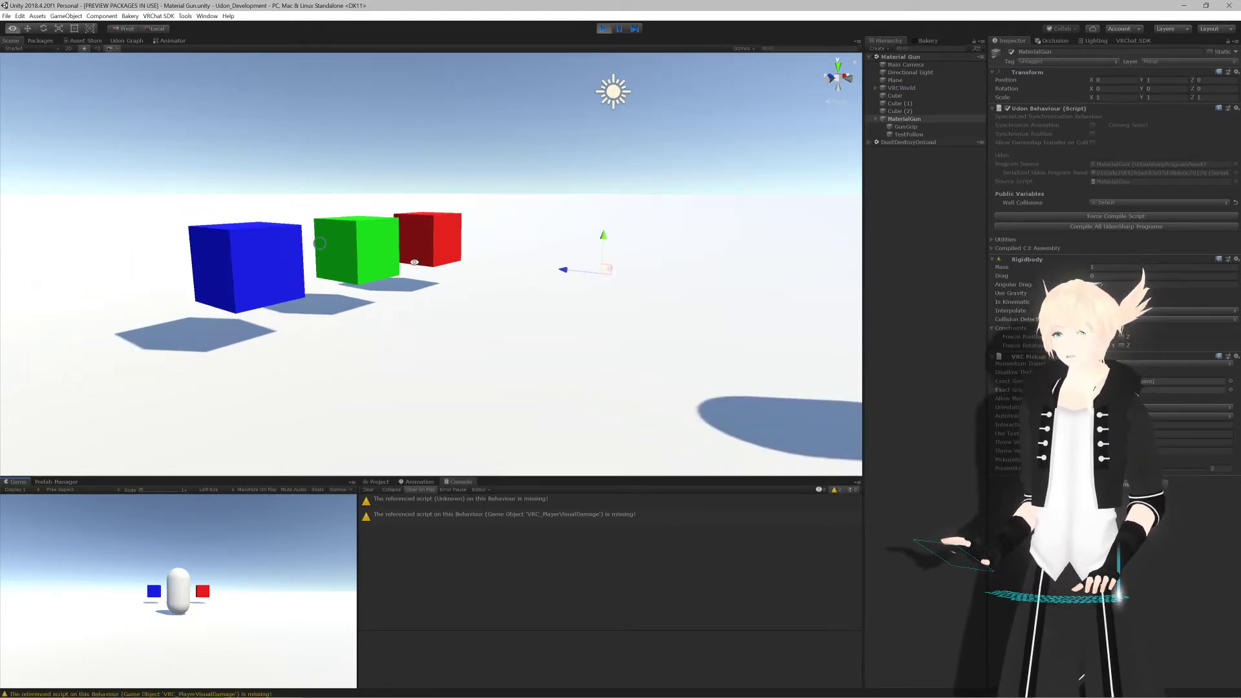
left_click_drag(414, 261, 494, 279, "alt")
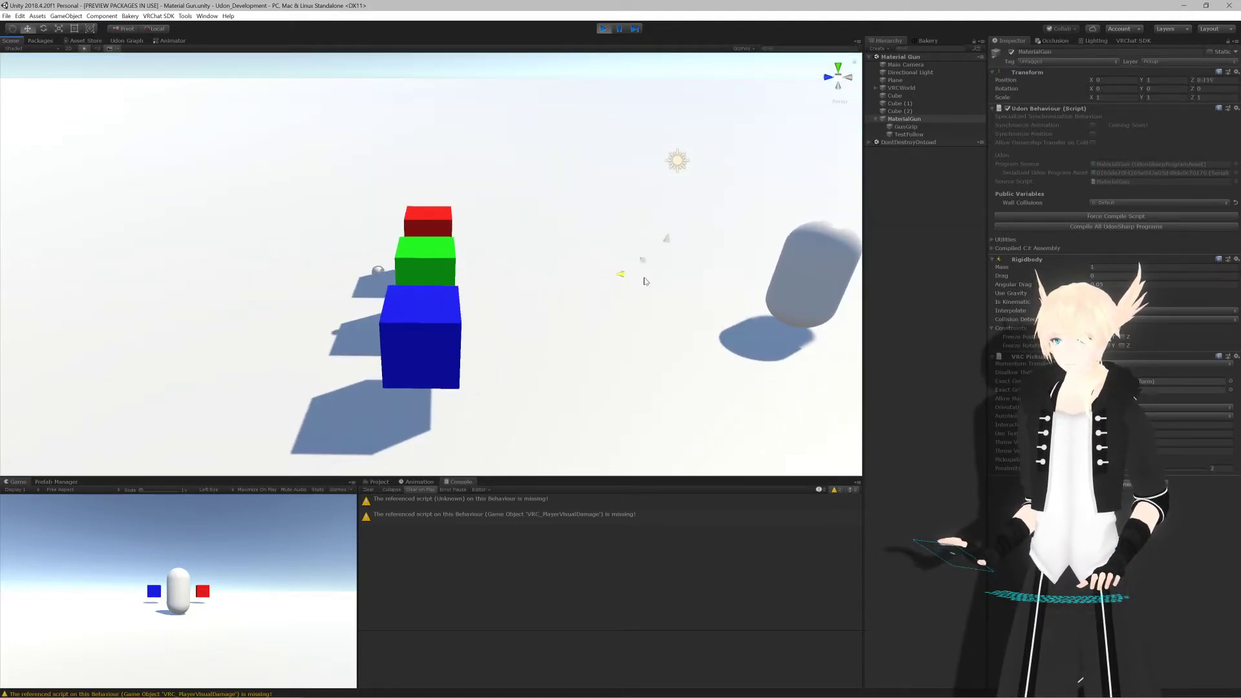
mouse_move(644, 281)
left_mouse_down()
mouse_move(747, 270)
mouse_move(498, 277)
mouse_move(449, 294)
mouse_move(546, 291)
mouse_move(433, 294)
mouse_move(482, 283)
mouse_move(596, 292)
mouse_move(715, 370)
mouse_move(652, 266)
mouse_move(645, 275)
left_mouse_up()
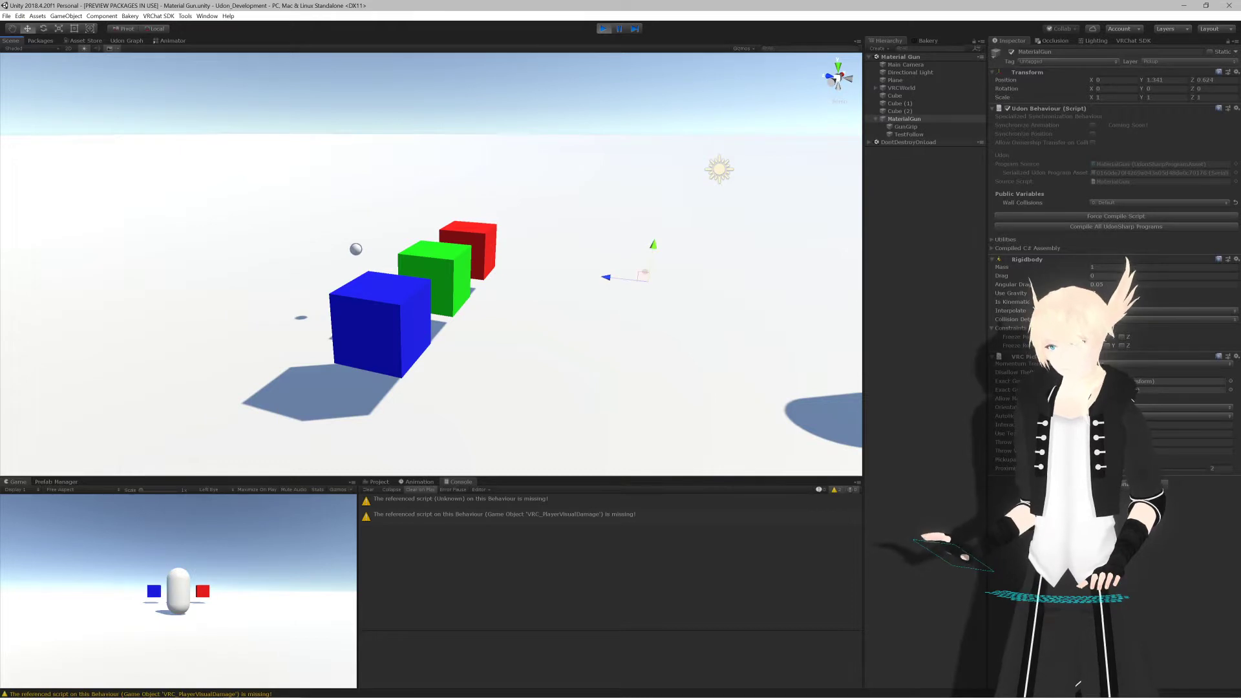
Step: Rotate the MaterialGun around its X axis to check how the sphere follows its aim, and exit Play mode
left_click_drag(1092, 90, 103, 214)
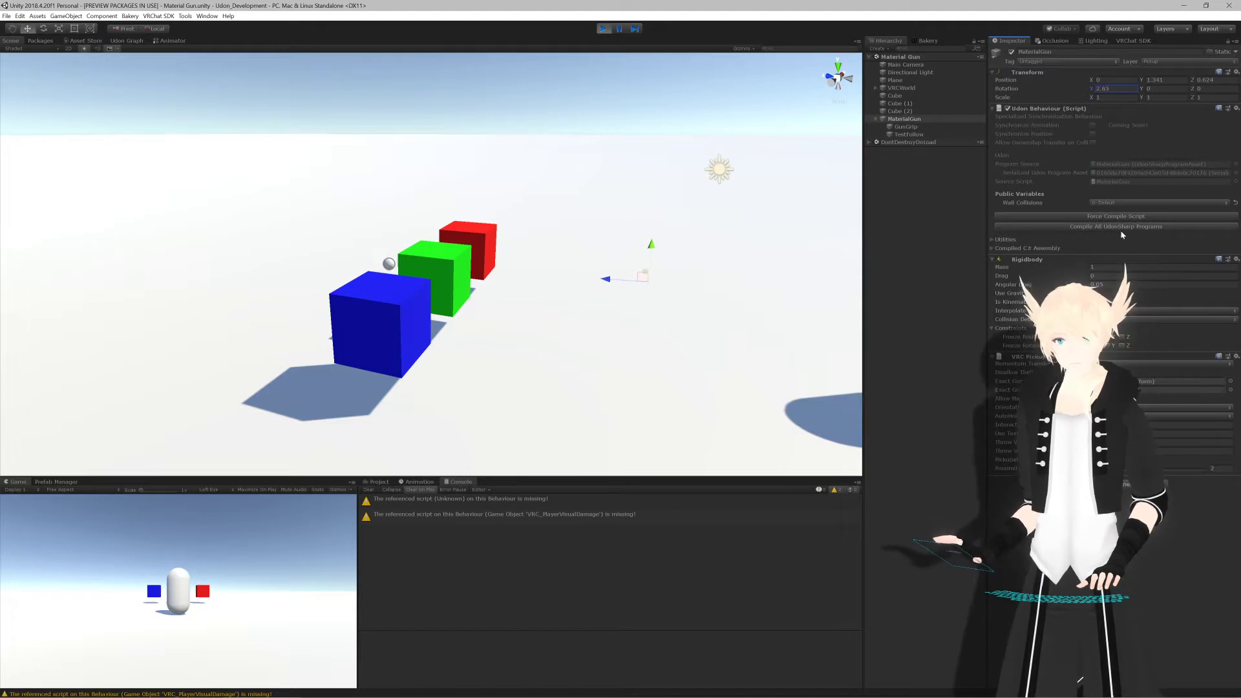
left_click_drag(543, 279, 622, 237, "alt")
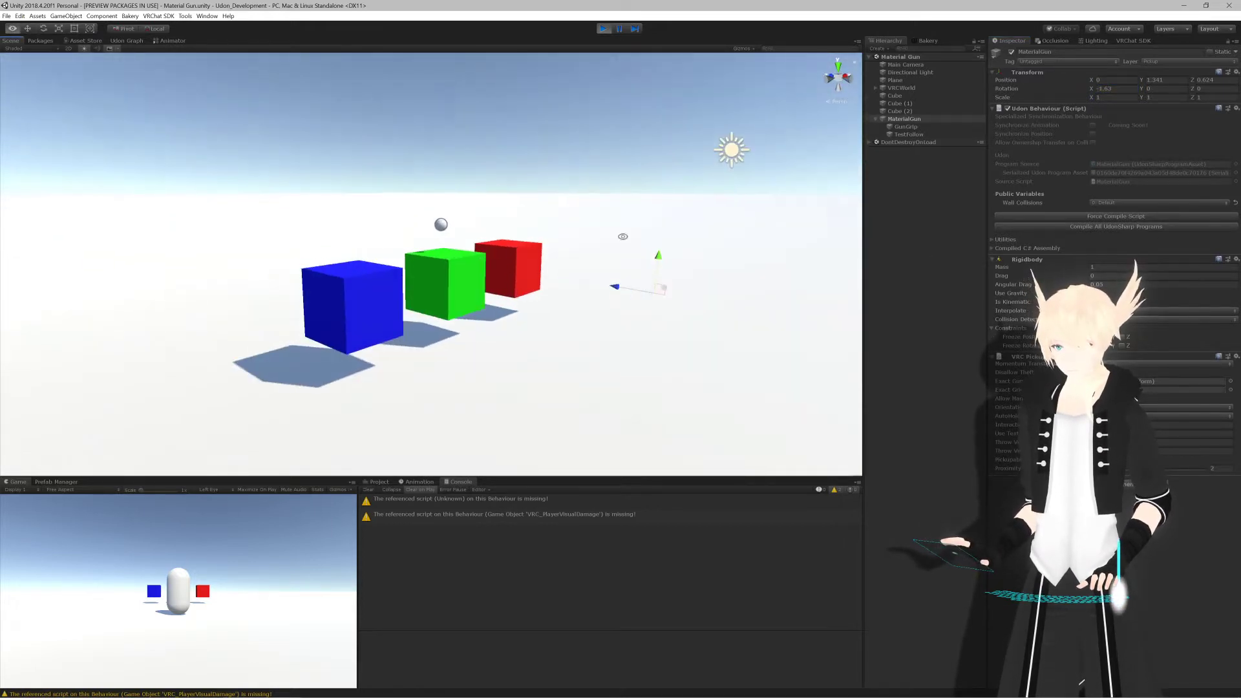
left_click_drag(1091, 92, 1, 41)
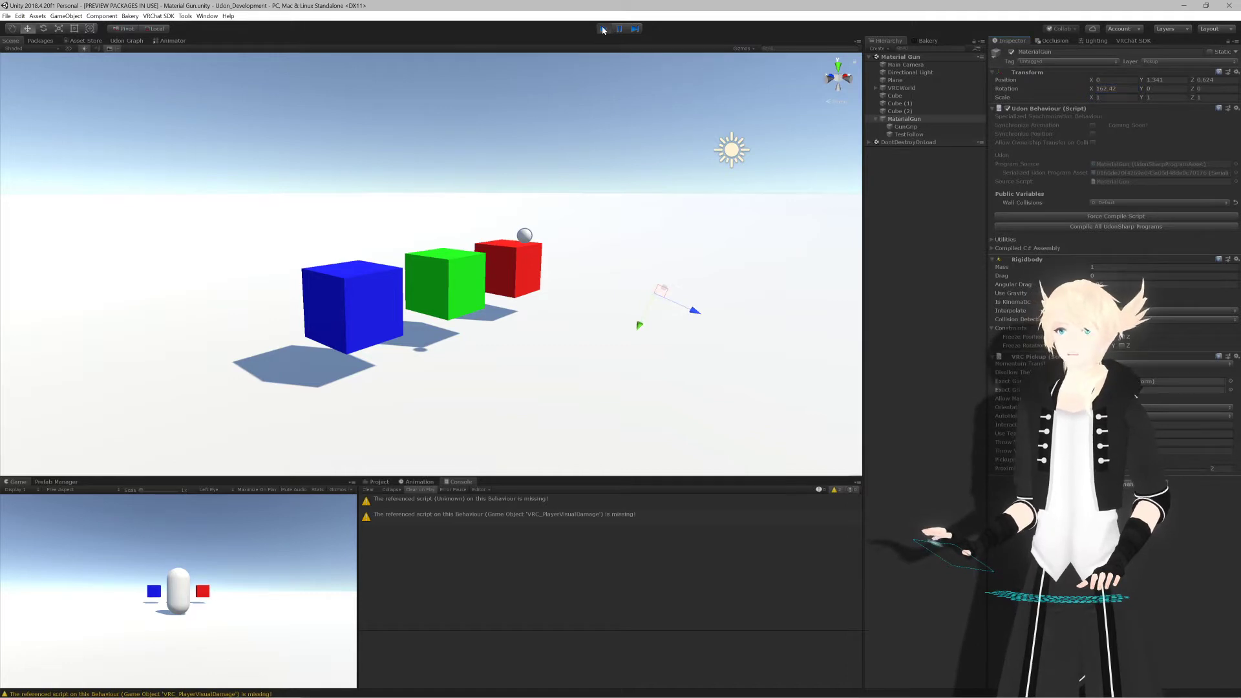
left_click(603, 29)
Step: Check the TestFollow object's Transform and components in Unity against the MaterialGun script in Rider
key("alt+Tab")
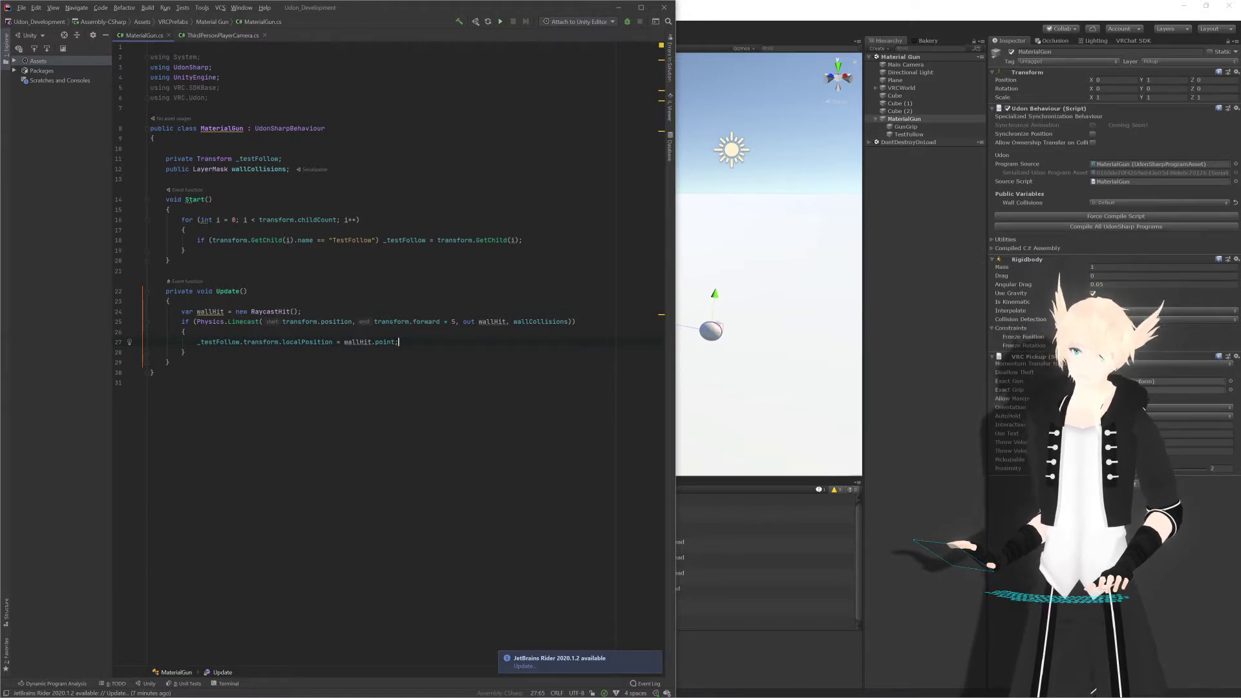
left_click(915, 135)
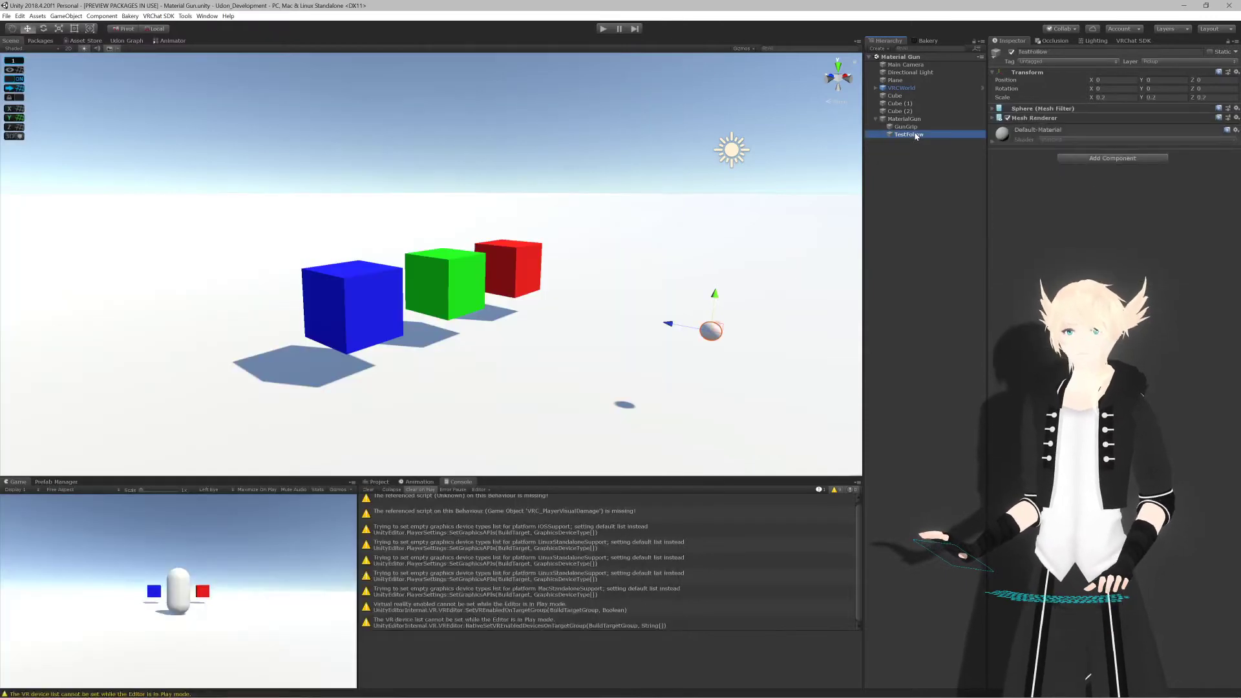
key("alt+Tab")
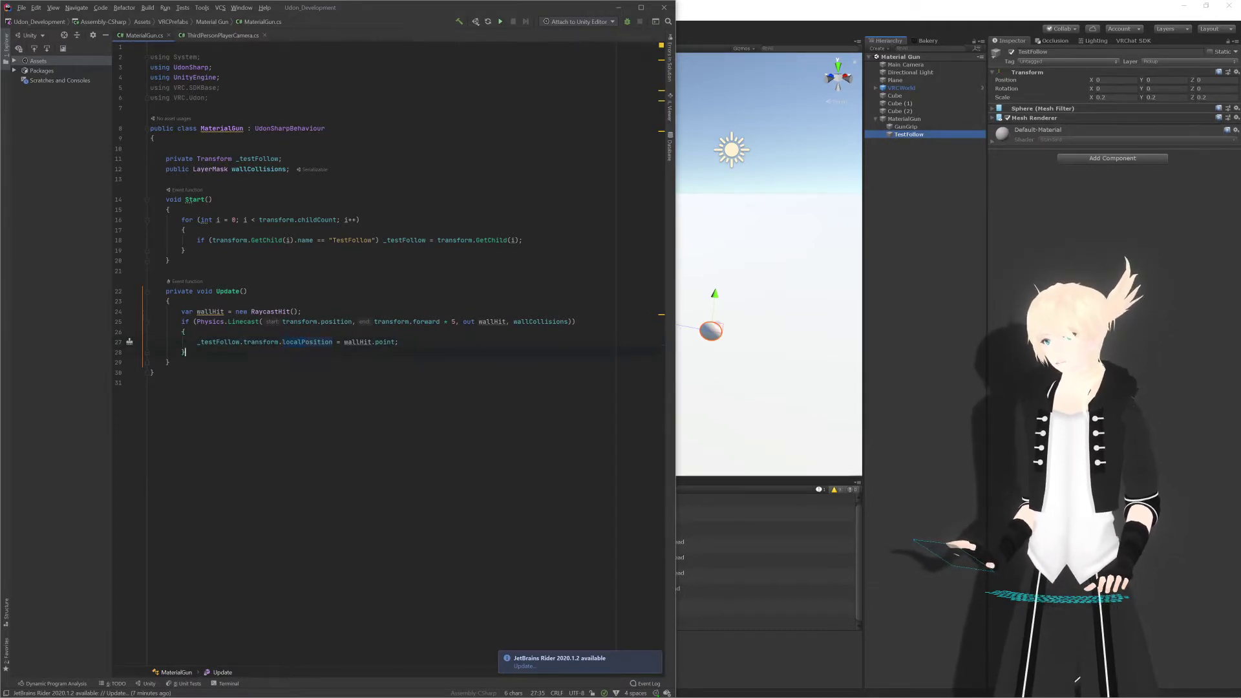
Step: Add Debug.DrawLine(transform.position, transform.forward * 5); after the linecast block in Update and save the script
key("Return")
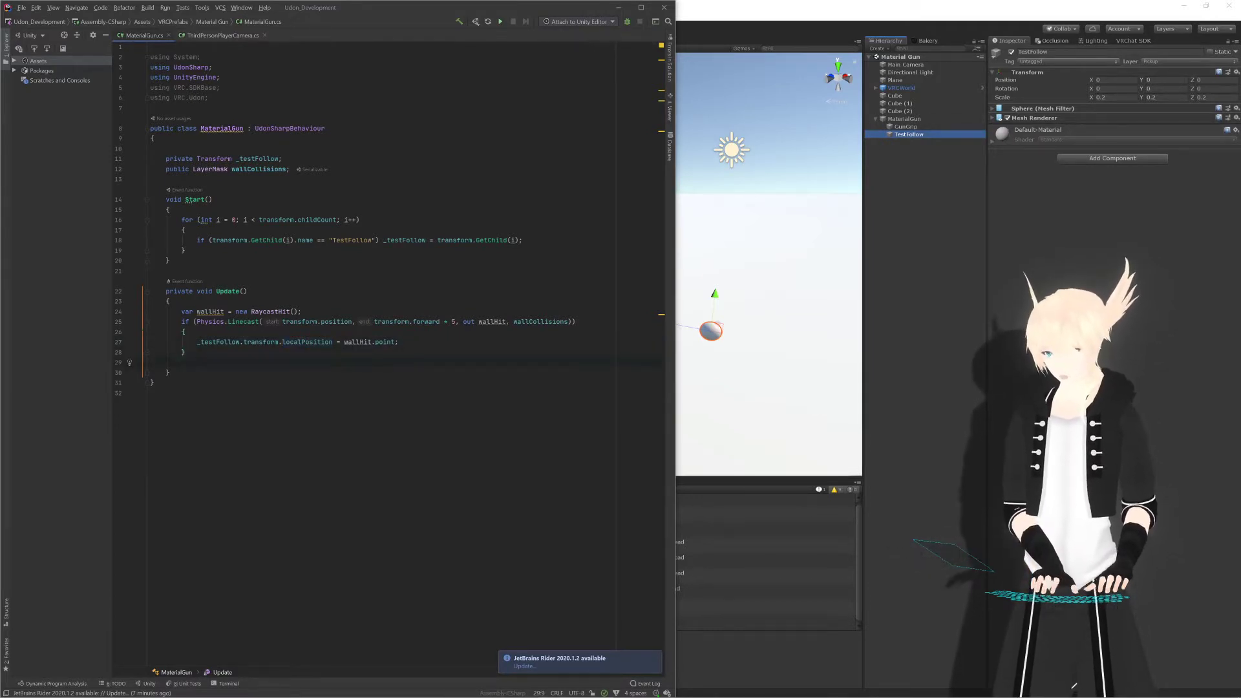
type("Debug.l")
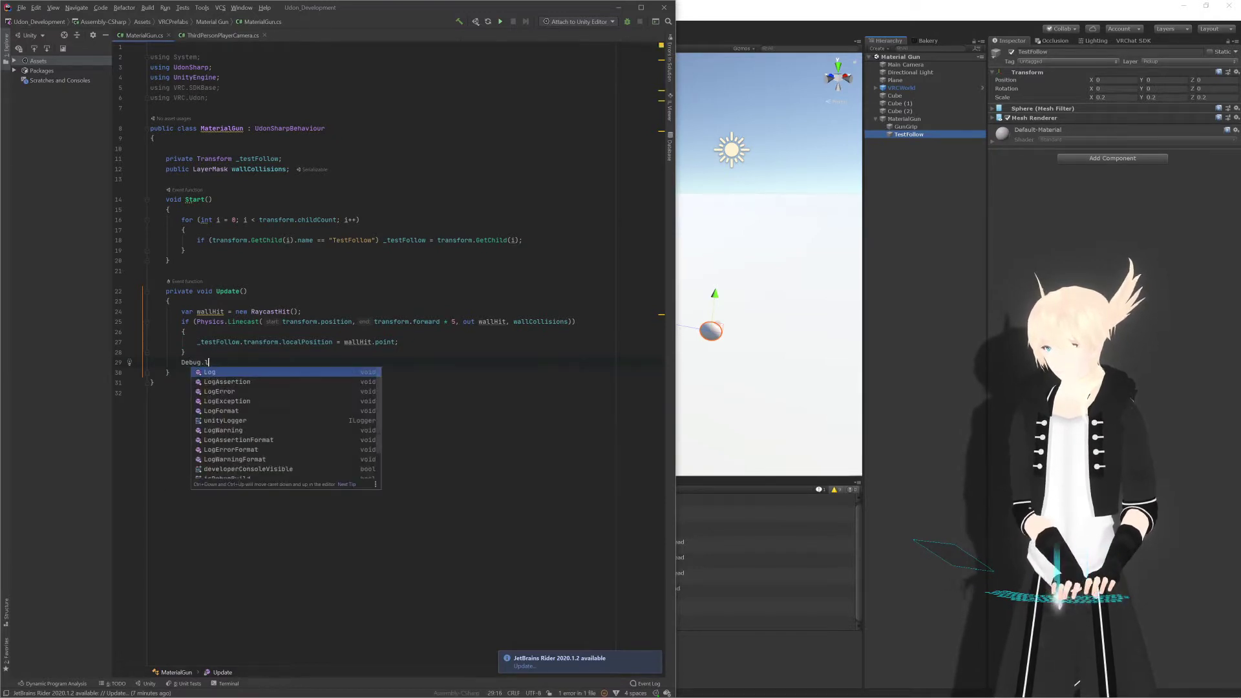
type("in")
key("Return")
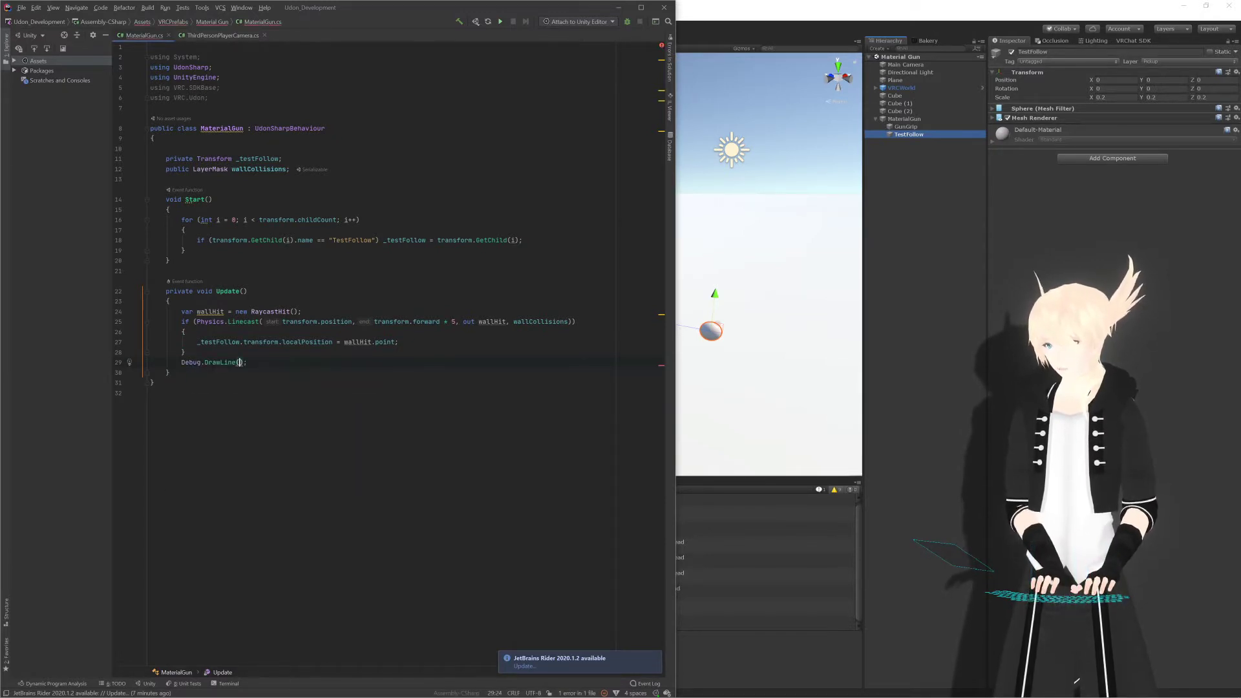
type("transform.")
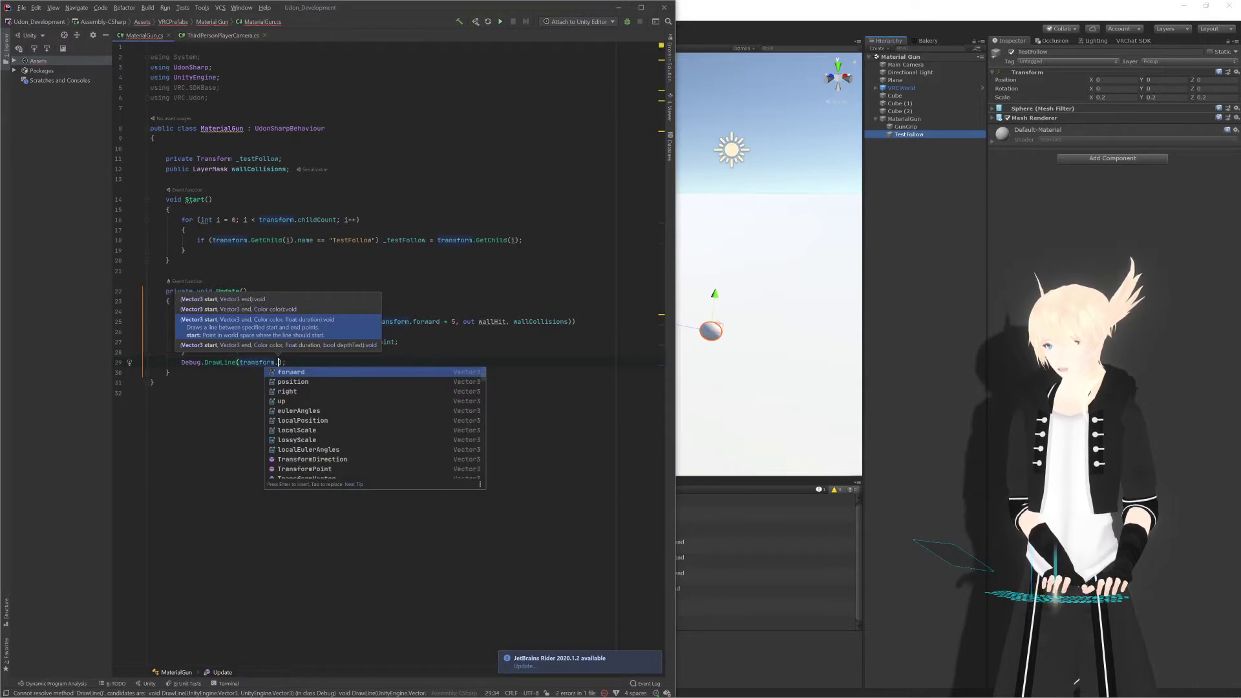
type("position")
key("Return")
type(", transform.f")
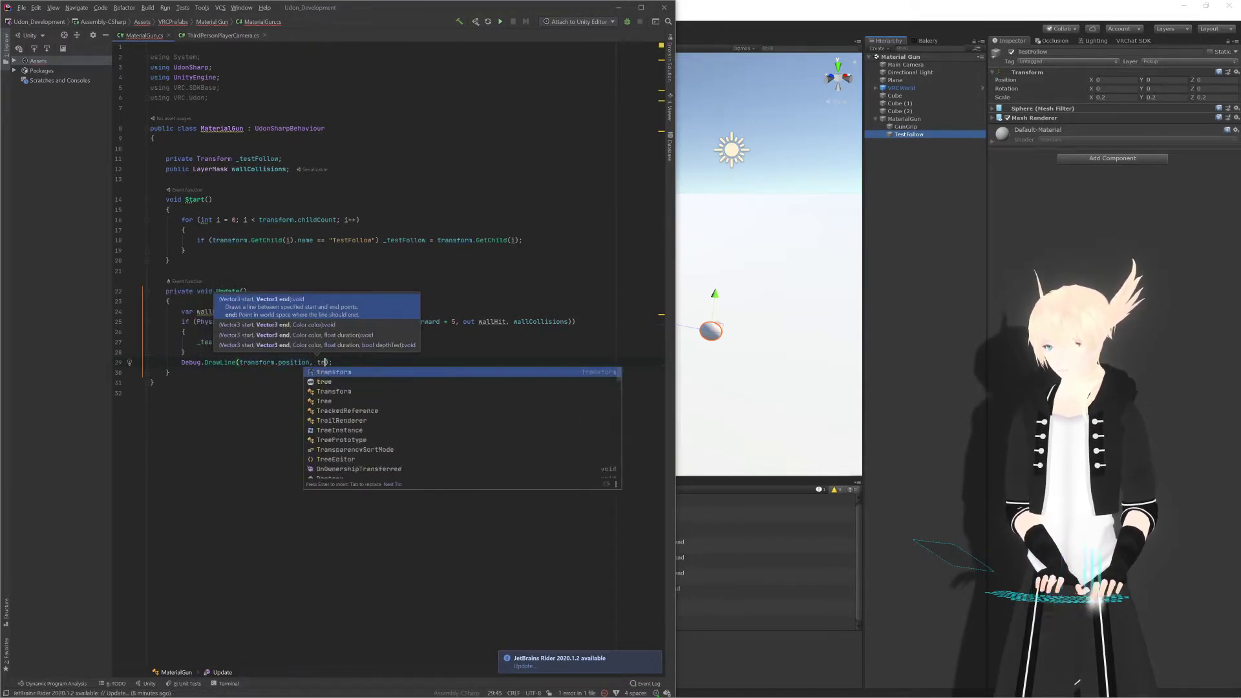
key("Return")
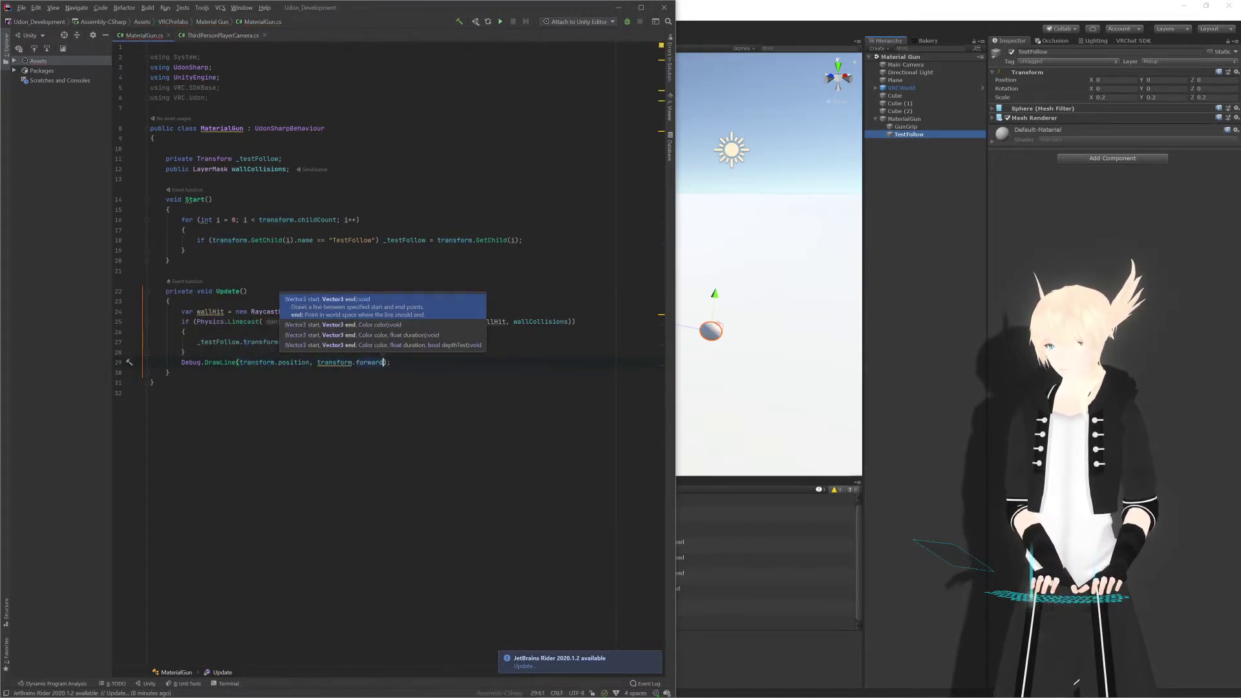
type("* 5)")
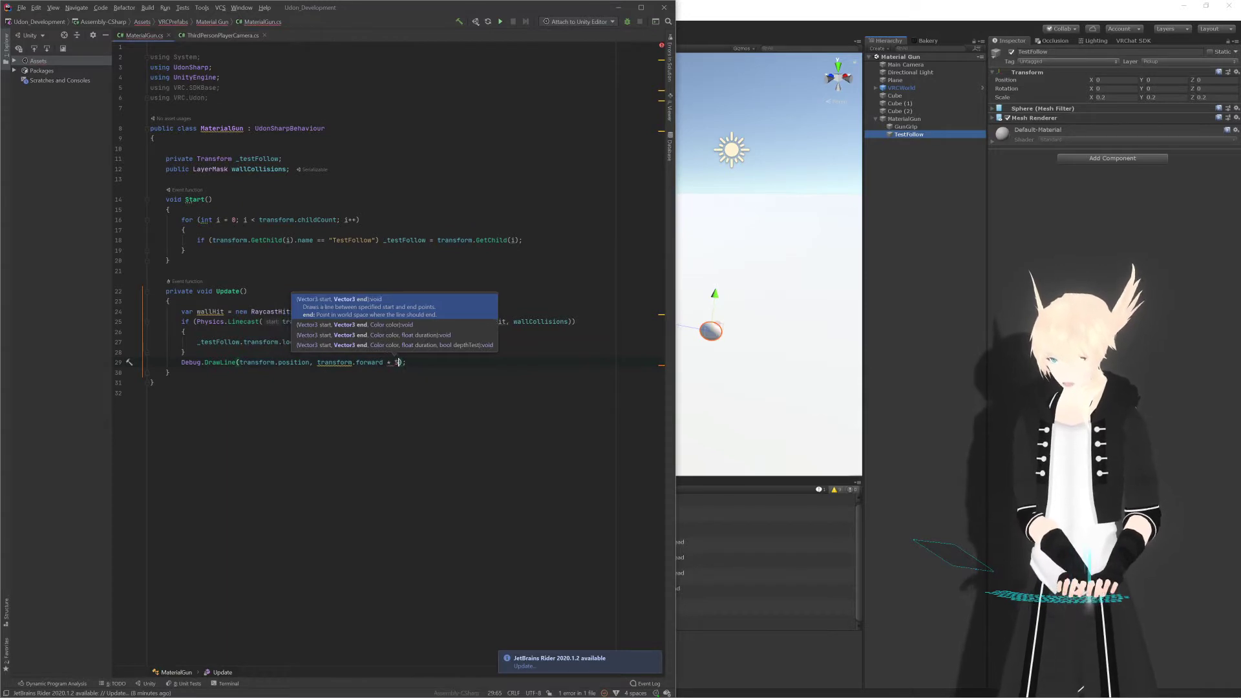
type(";")
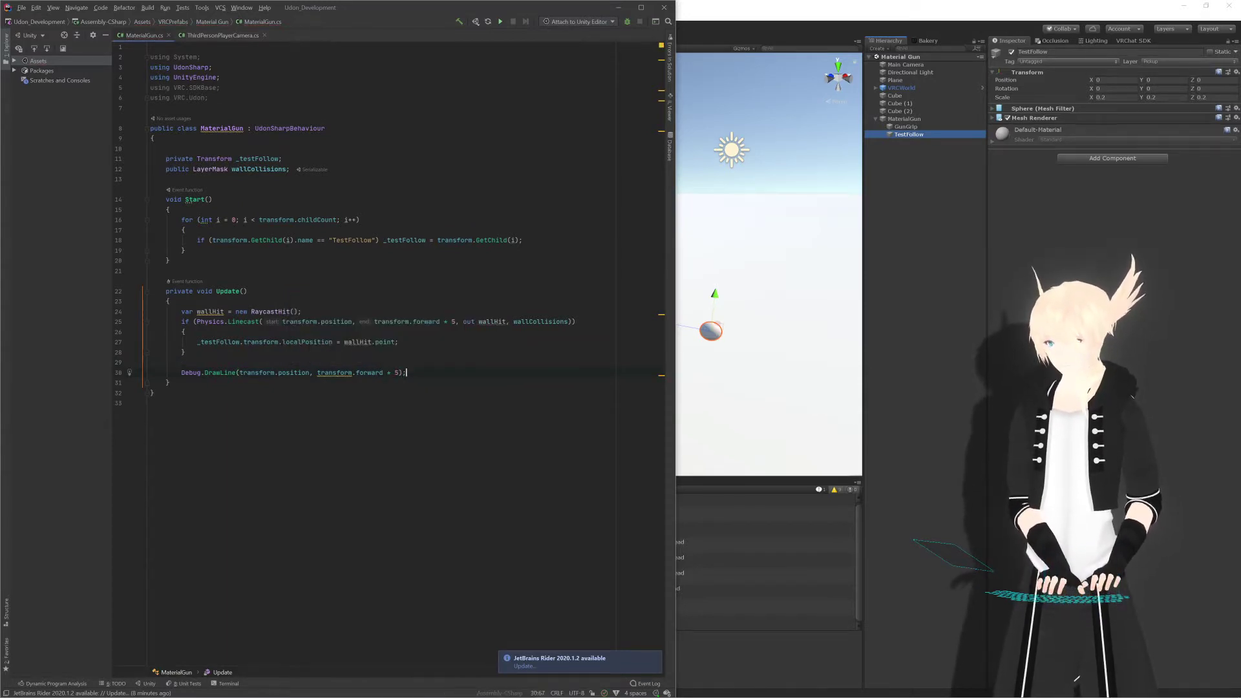
key("ctrl+s")
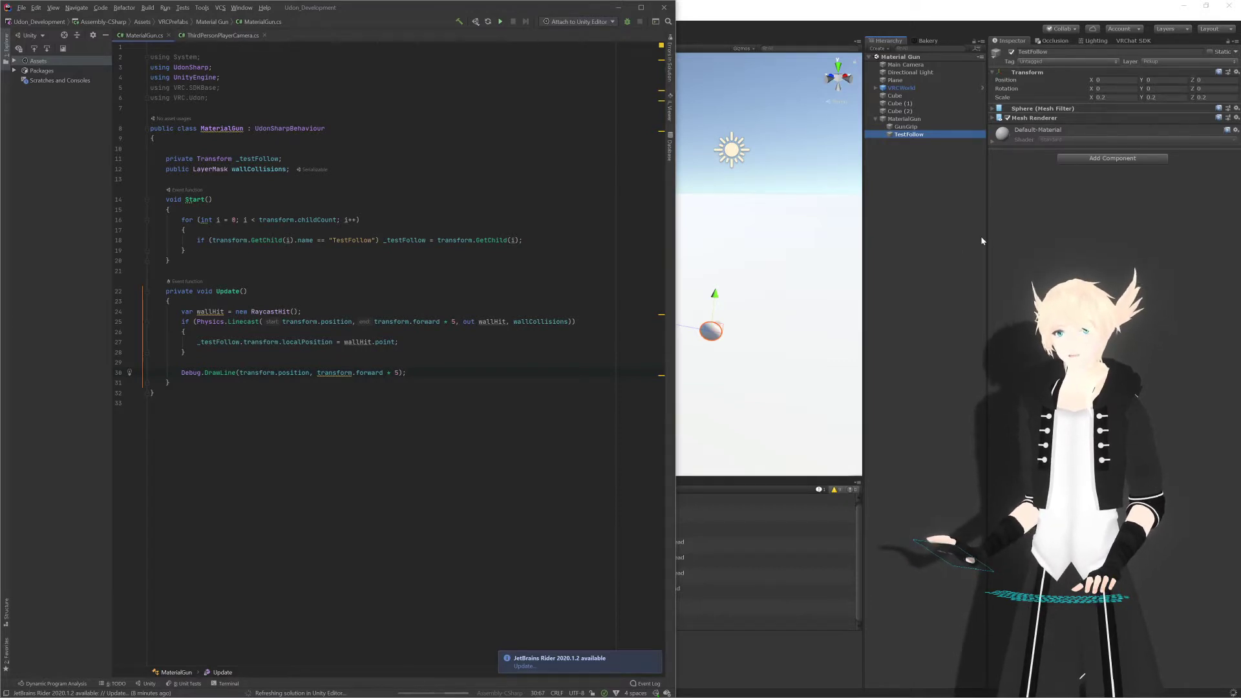
Step: Return to Unity, select the MaterialGun and recompile all UdonSharp programs with the debug line code
left_click(1056, 185)
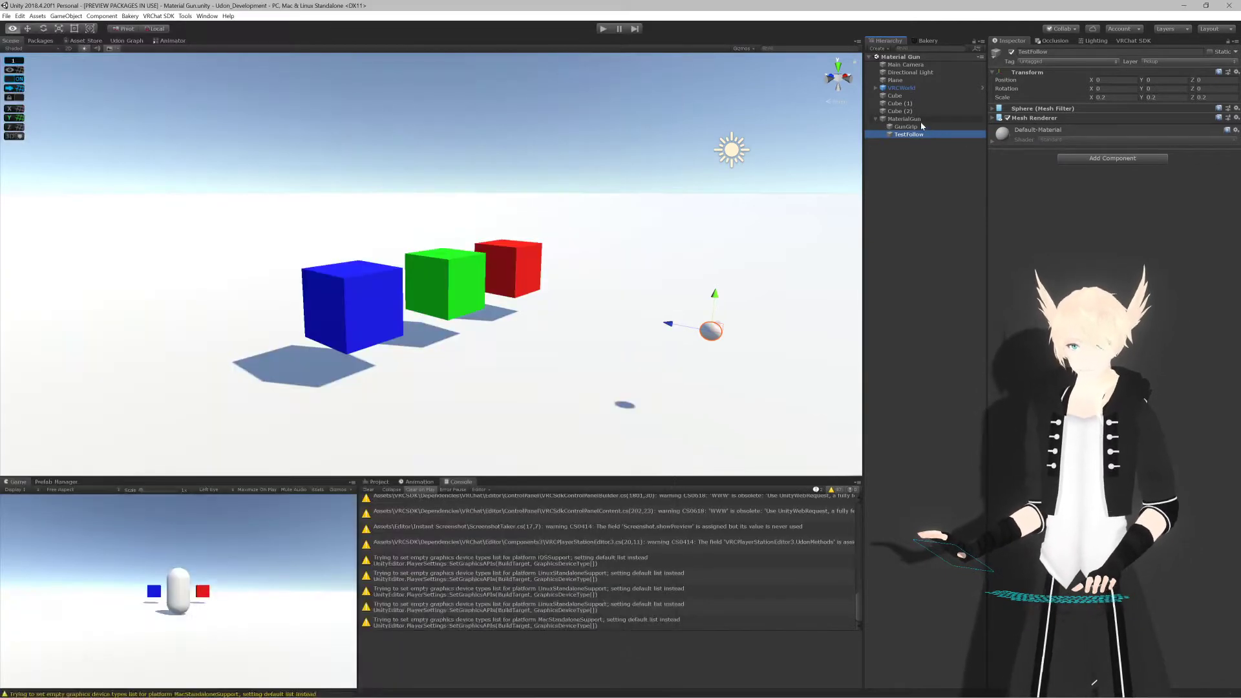
left_click(906, 120)
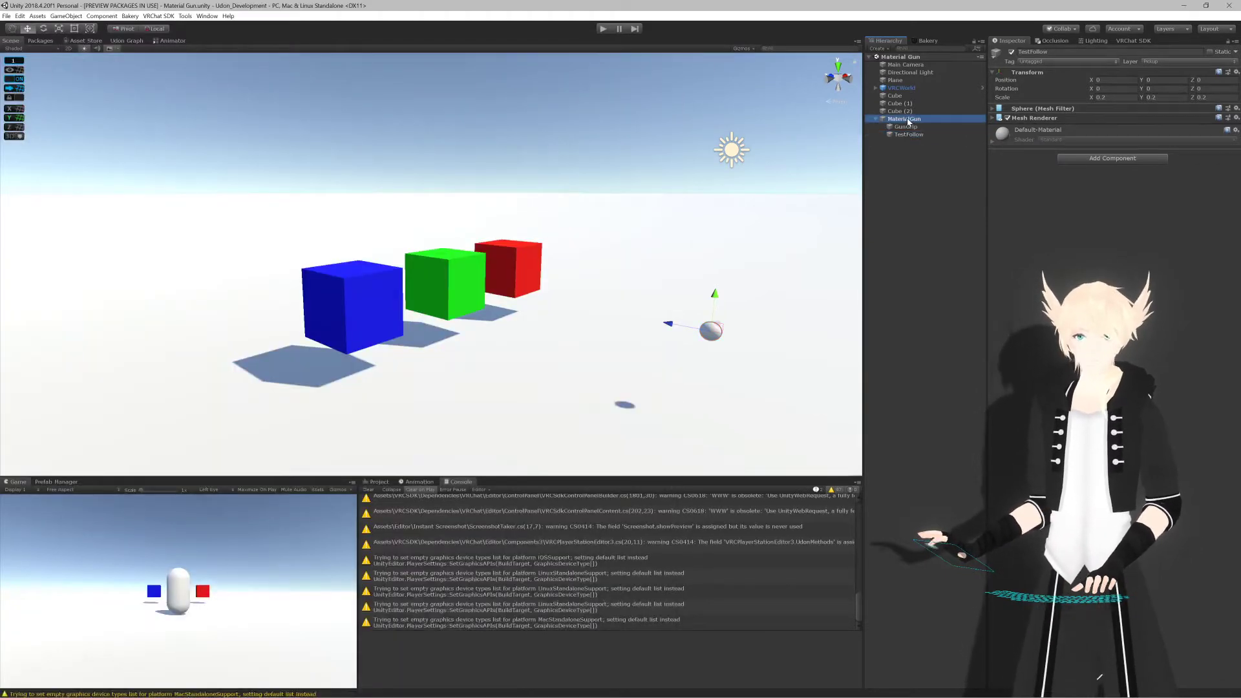
left_click(1103, 227)
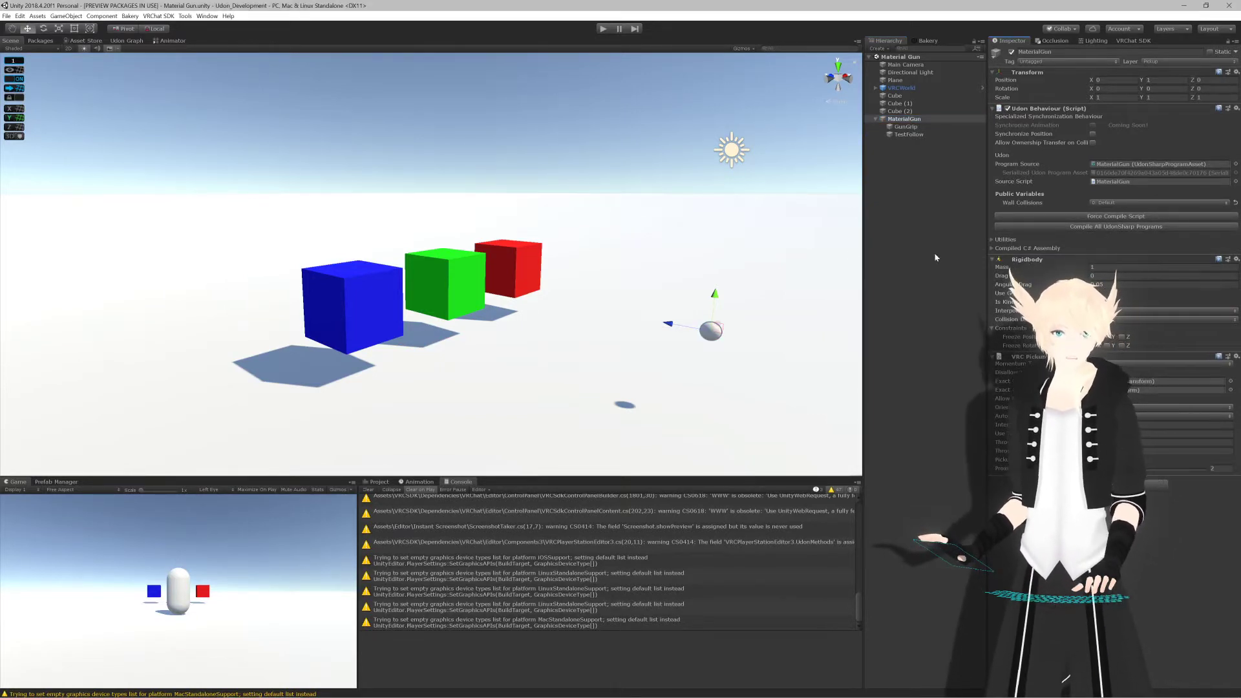
Step: Enter Play mode and rotate the MaterialGun around its X axis to check the drawn debug line
scroll(717, 214, "down", 7)
scroll(717, 214, "up", 6)
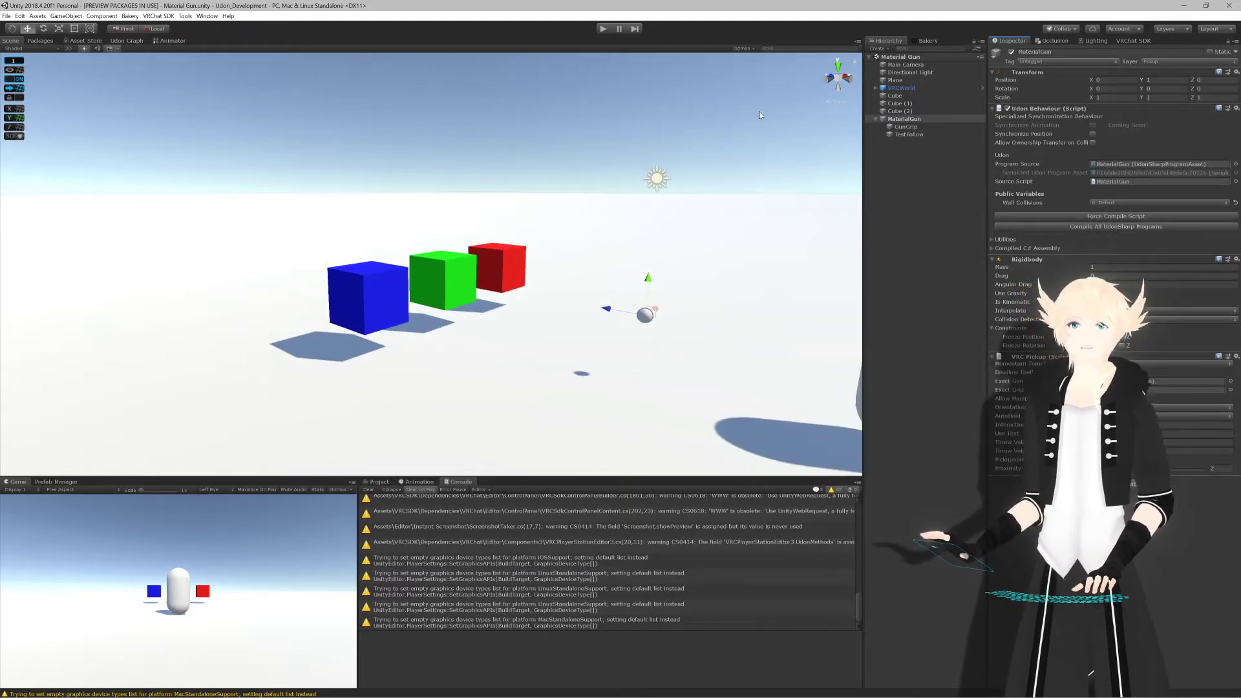
left_click(604, 29)
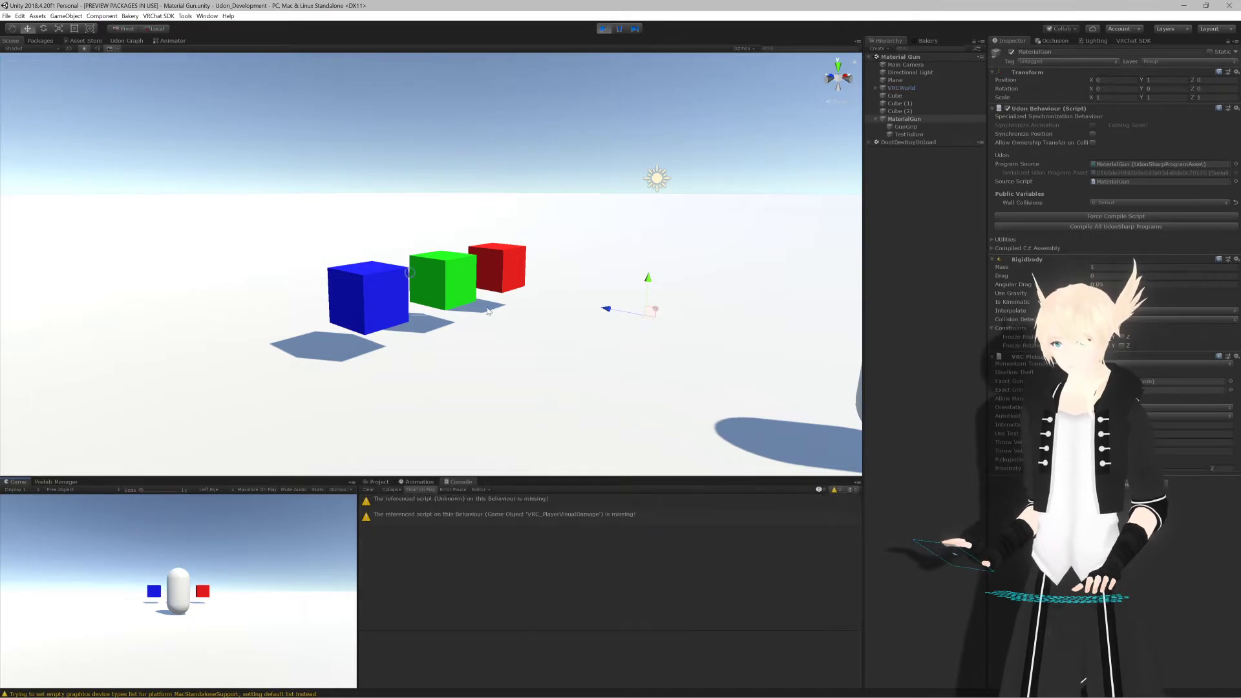
scroll(491, 314, "down", 3)
middle_click_drag(509, 314, 503, 251)
right_click_drag(503, 251, 817, 131)
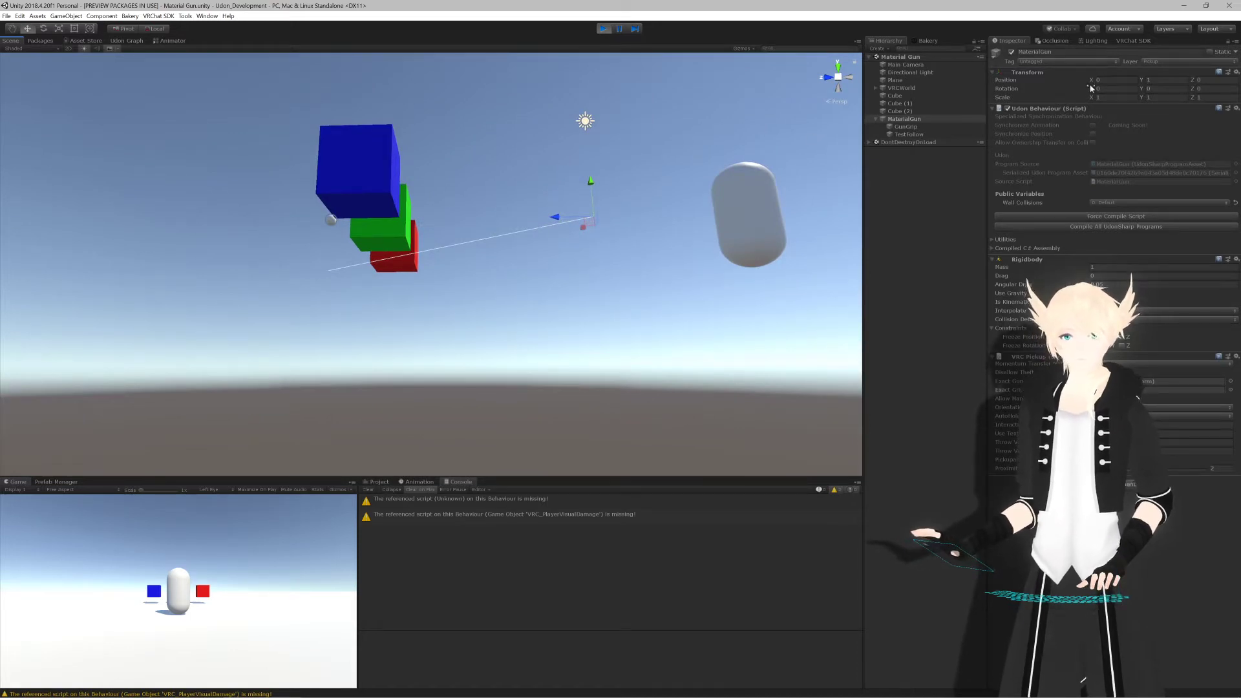
left_click_drag(1090, 88, 934, 249)
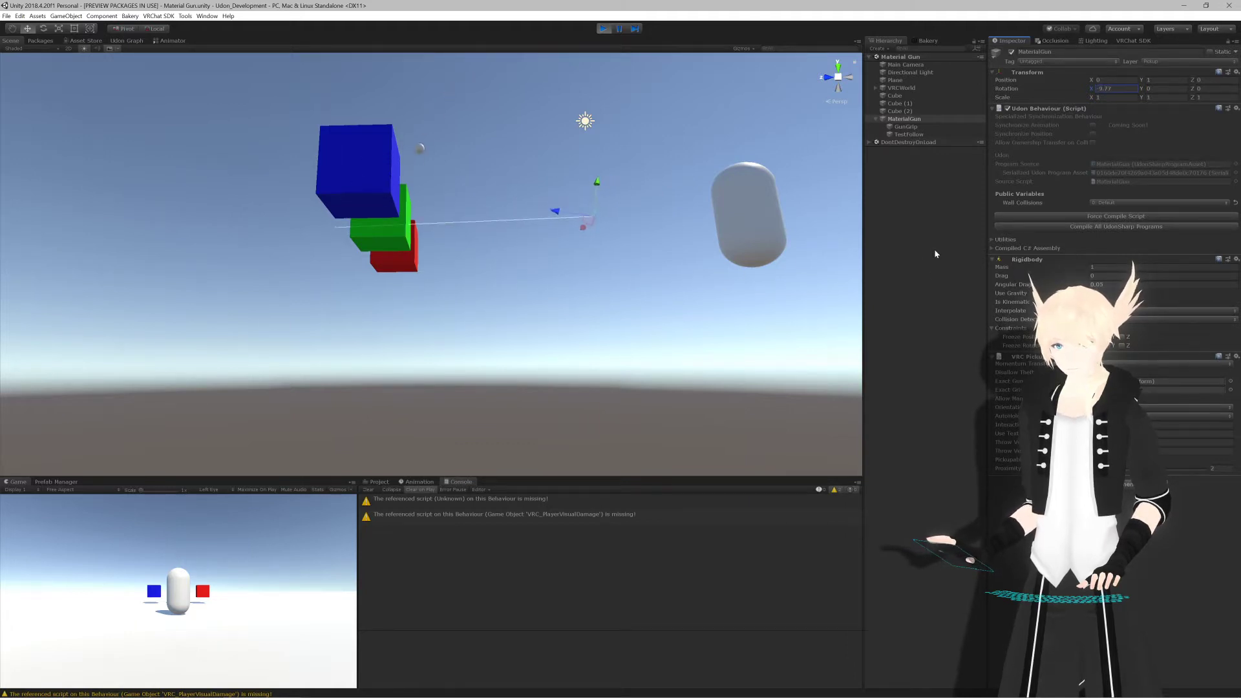
Step: Examine where the debug line starts and ends relative to the MaterialGun, the sphere and the cubes
right_click_drag(646, 265, 686, 225)
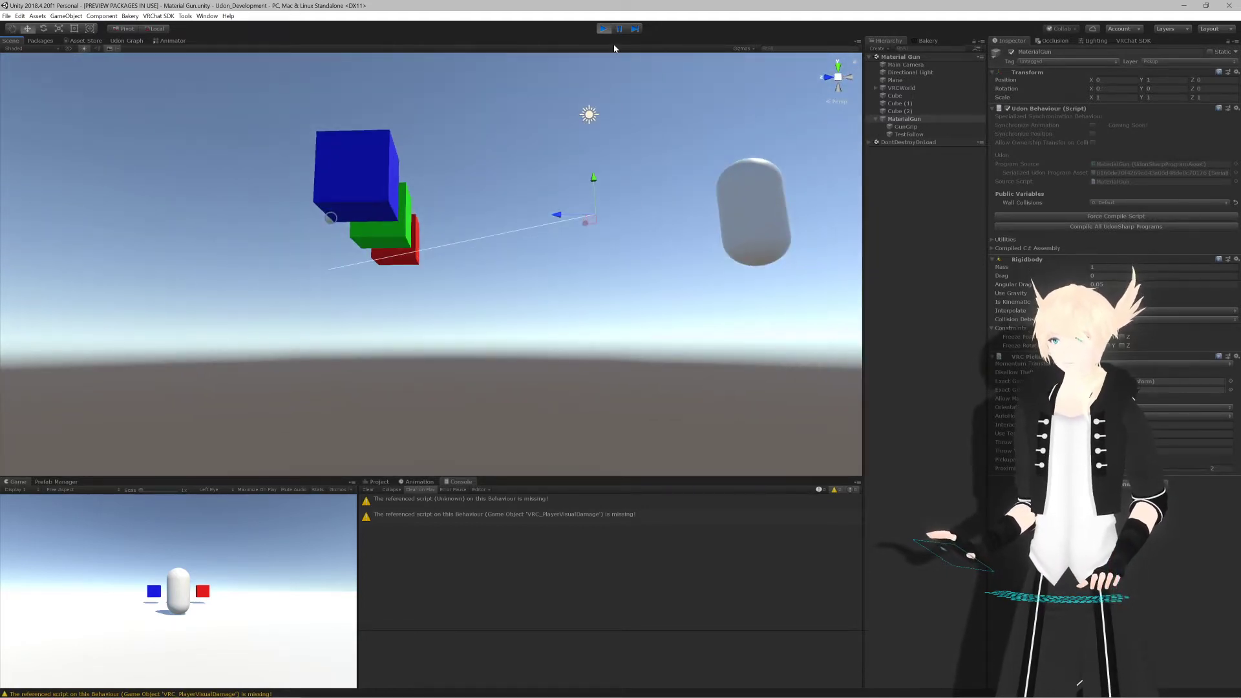
double_click(905, 121)
scroll(590, 282, "down", 5)
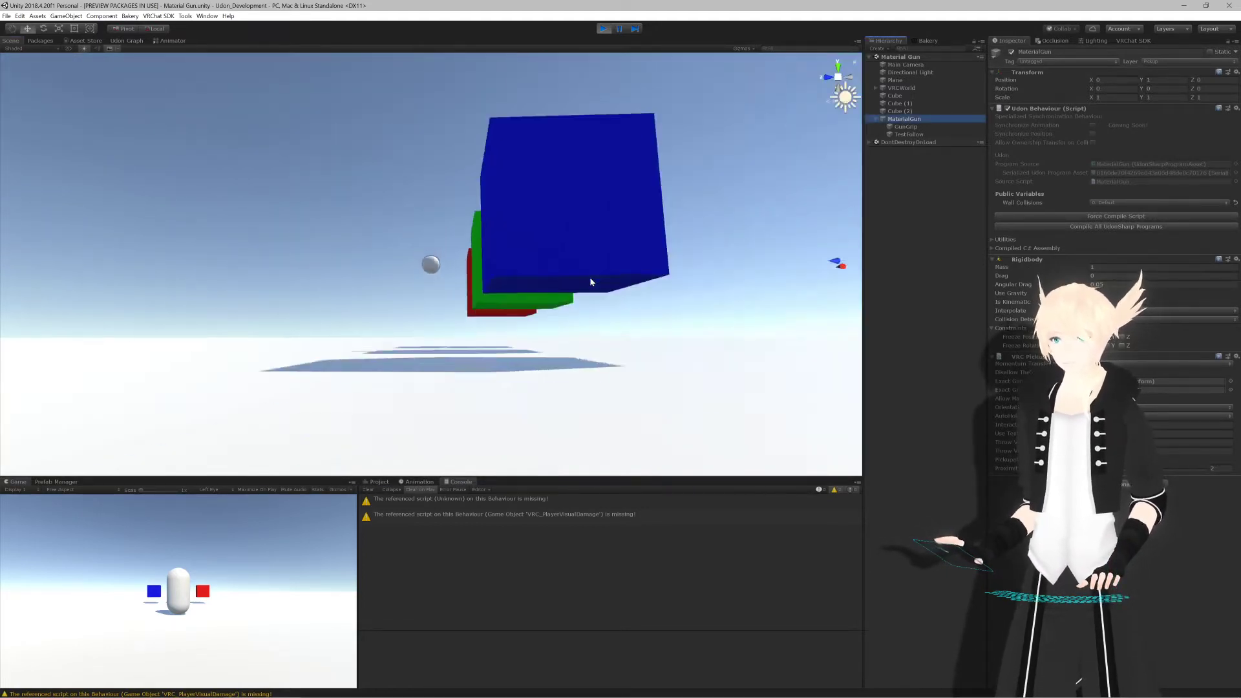
left_click_drag(601, 261, 471, 242)
key("alt+Tab")
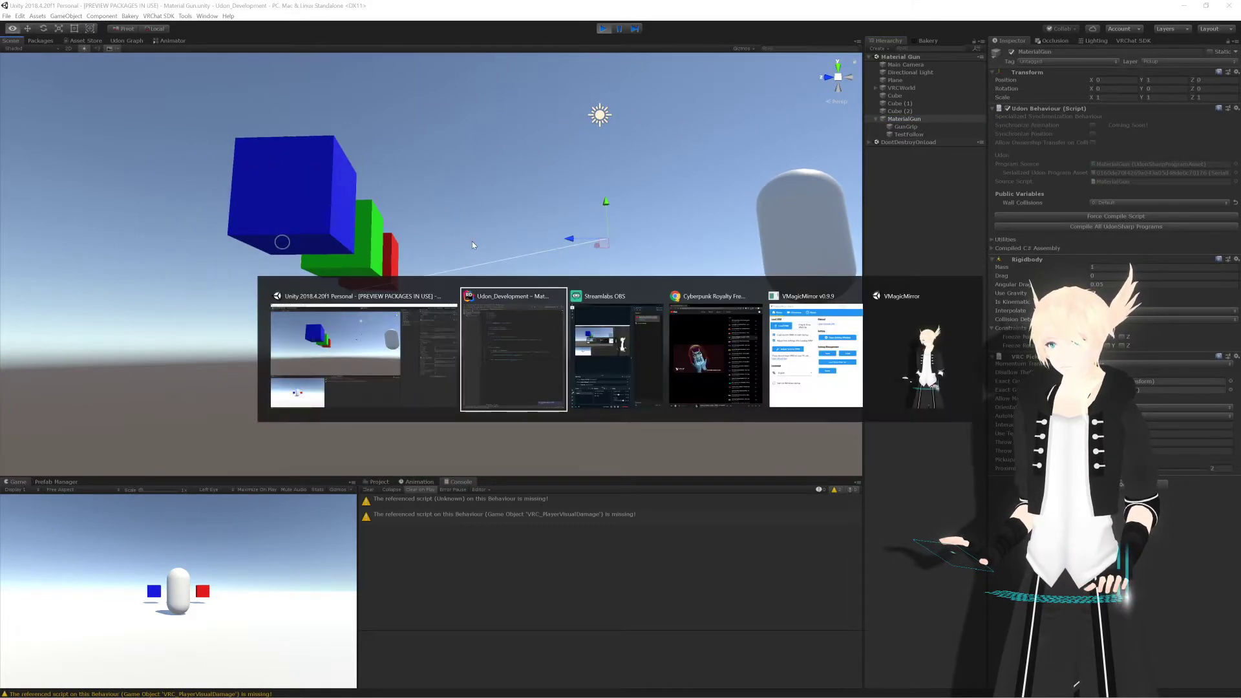
key("alt+Tab")
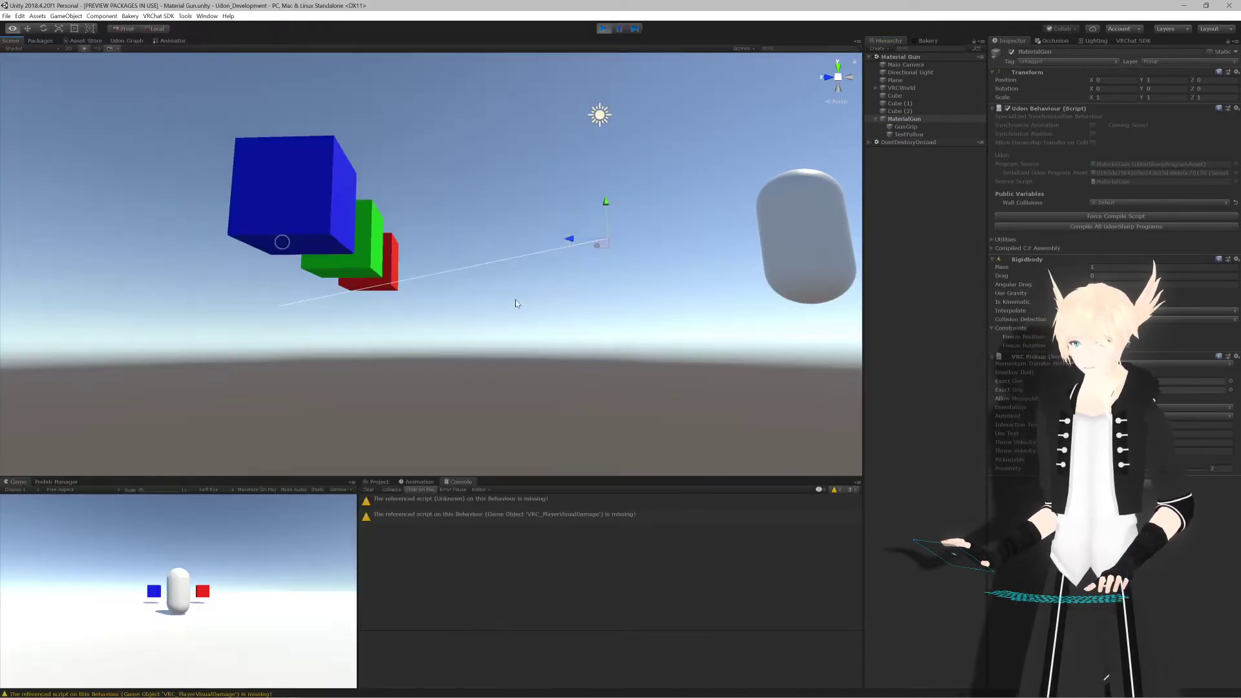
Step: Switch to Rider and change the DrawLine end point to transform.position + transform.forward * 5
key("alt+Tab")
left_click(514, 298)
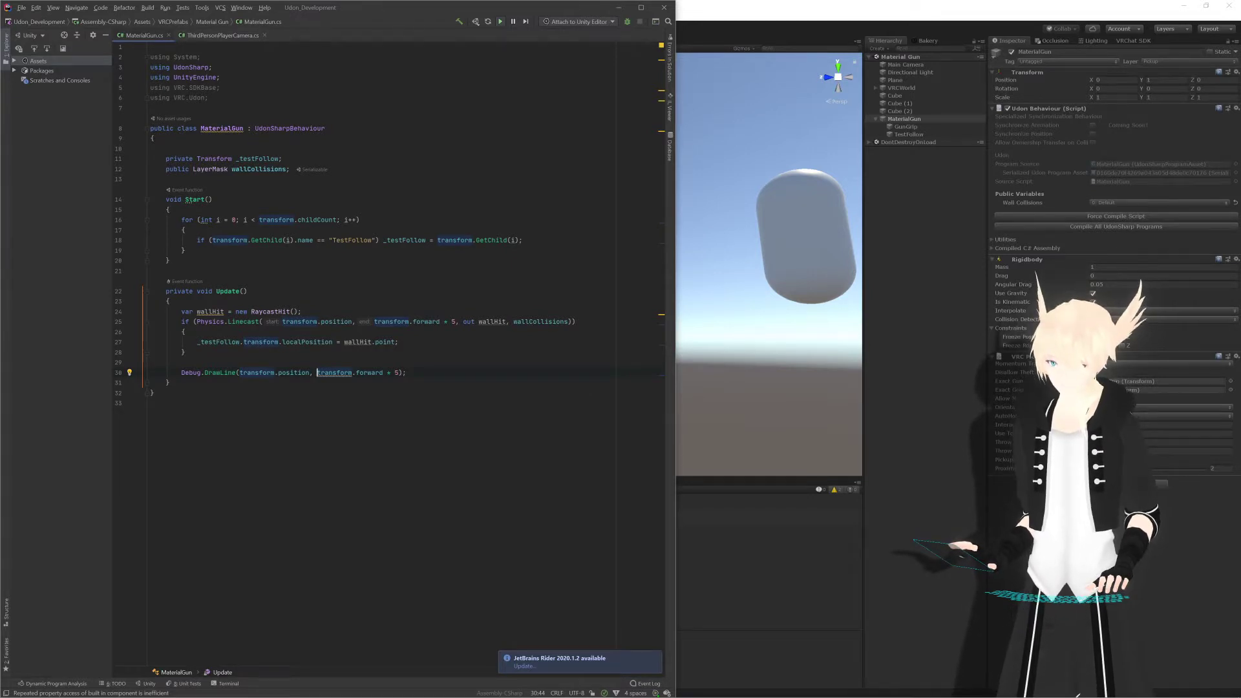
type("ransform.position")
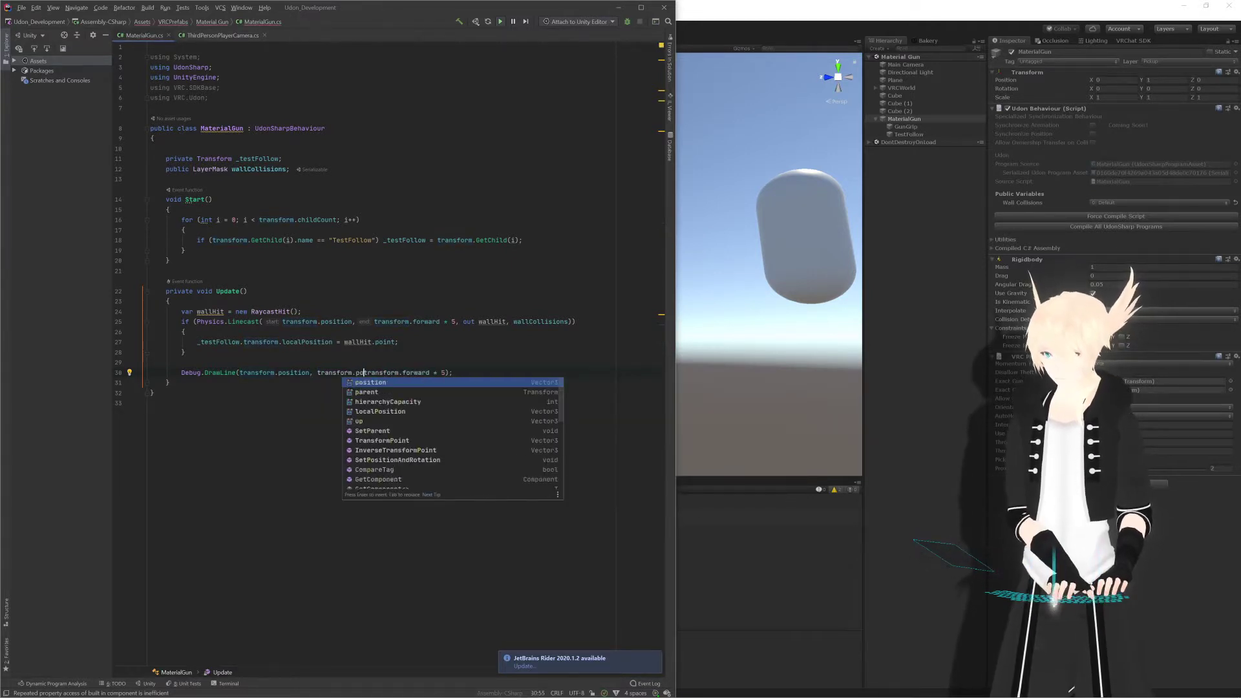
type(" +")
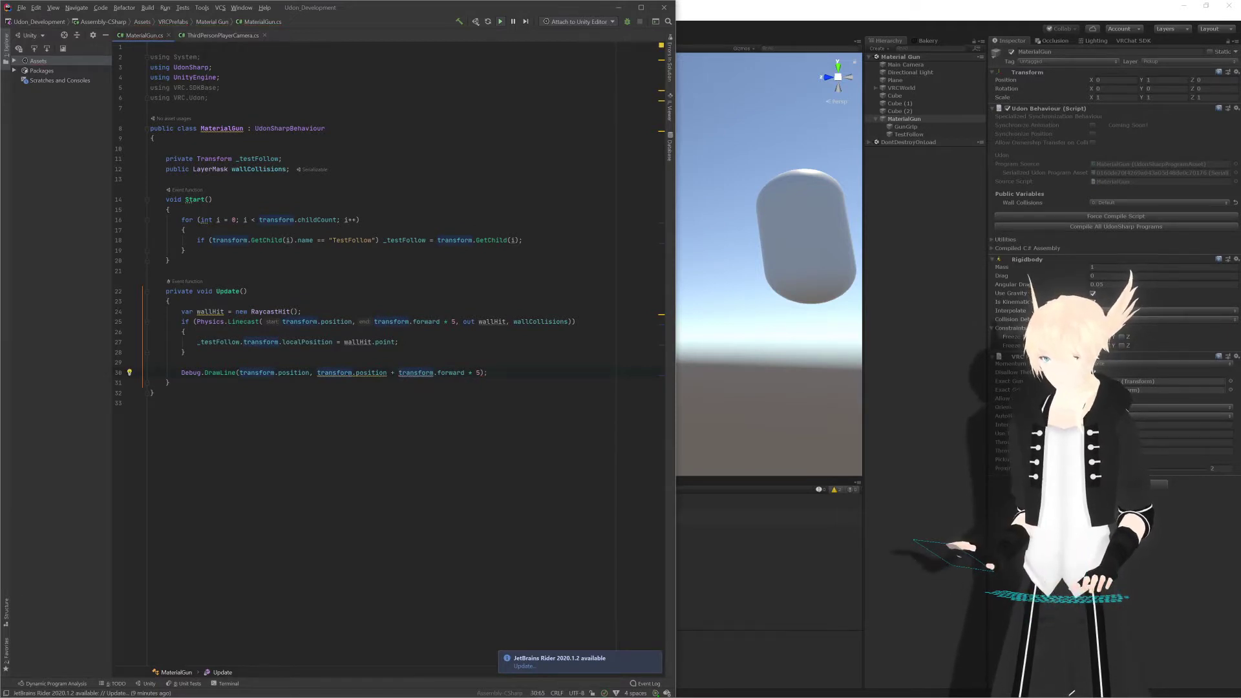
Step: Group the DrawLine end point sum in parentheses so it reads (transform.position + transform.forward) * 5
left_click(464, 373)
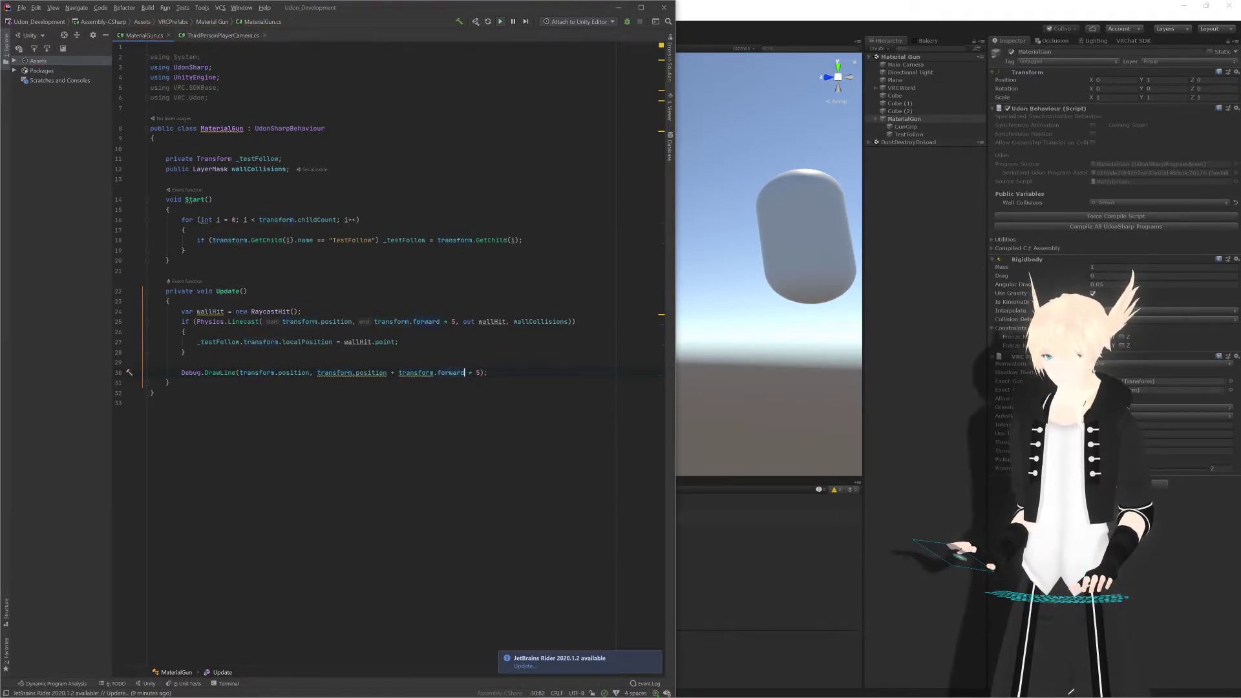
type(")")
left_click(409, 373)
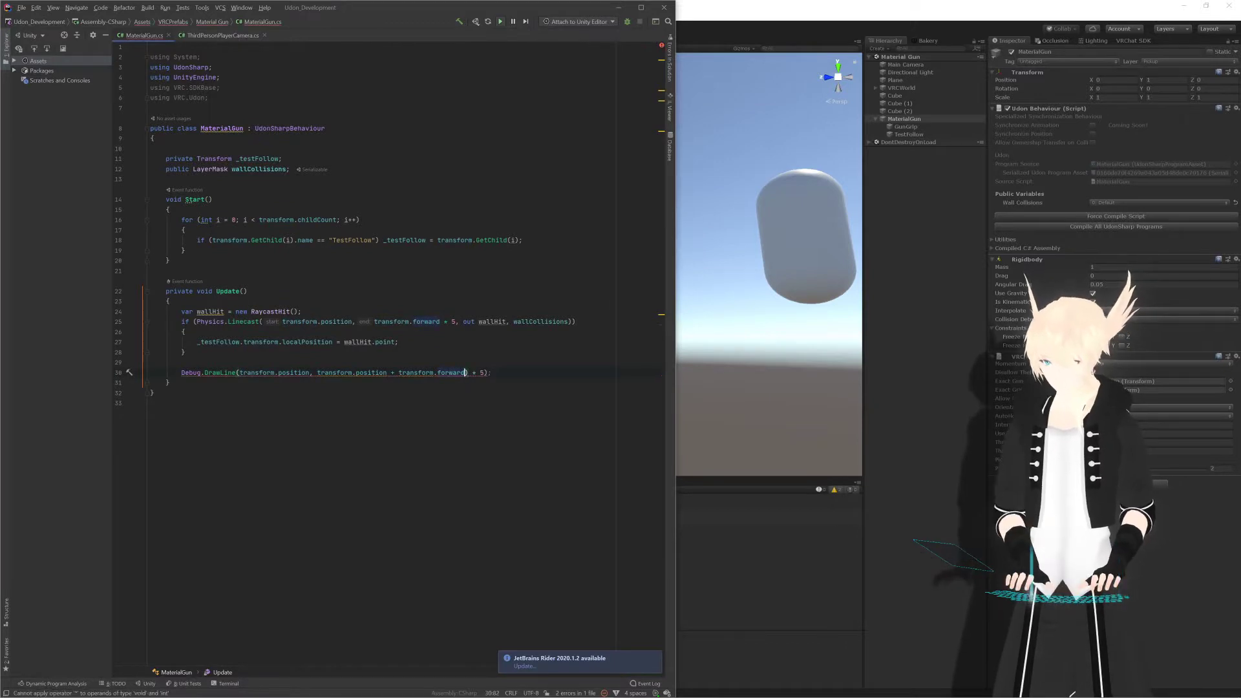
left_click(317, 373)
type("(")
left_click(185, 352)
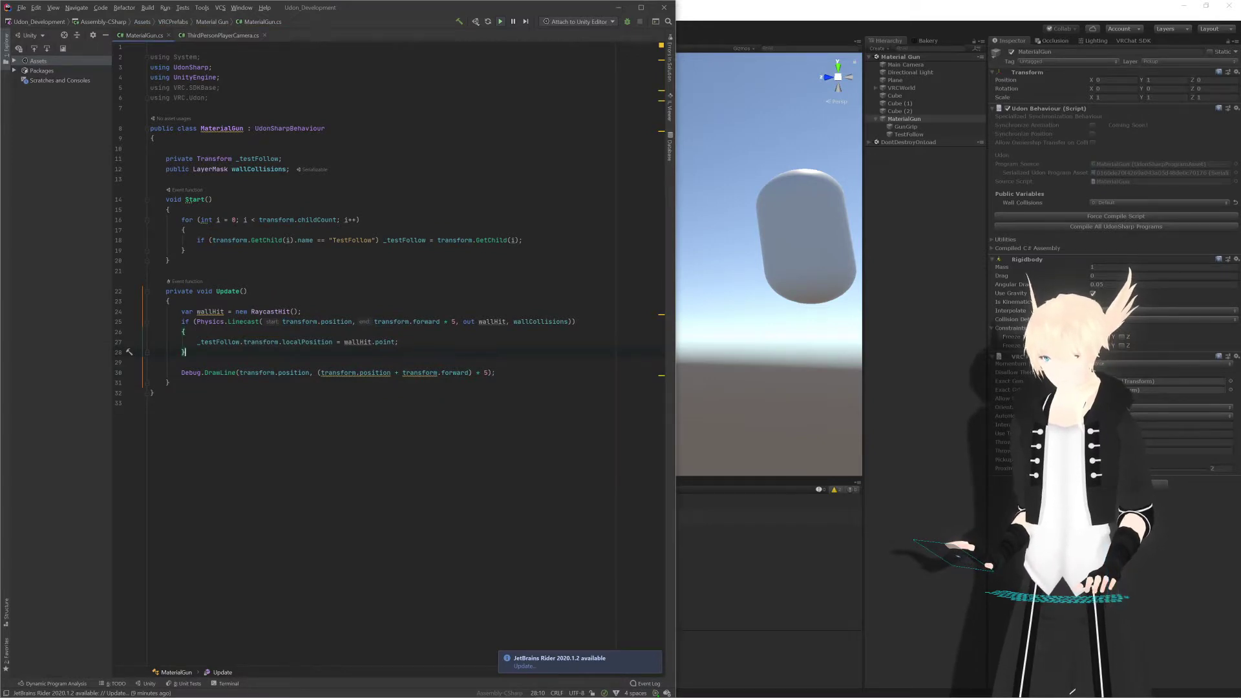
Step: Switch back to Unity, leave Play mode and let UdonSharp recompile the edited MaterialGun script
left_click(1205, 564)
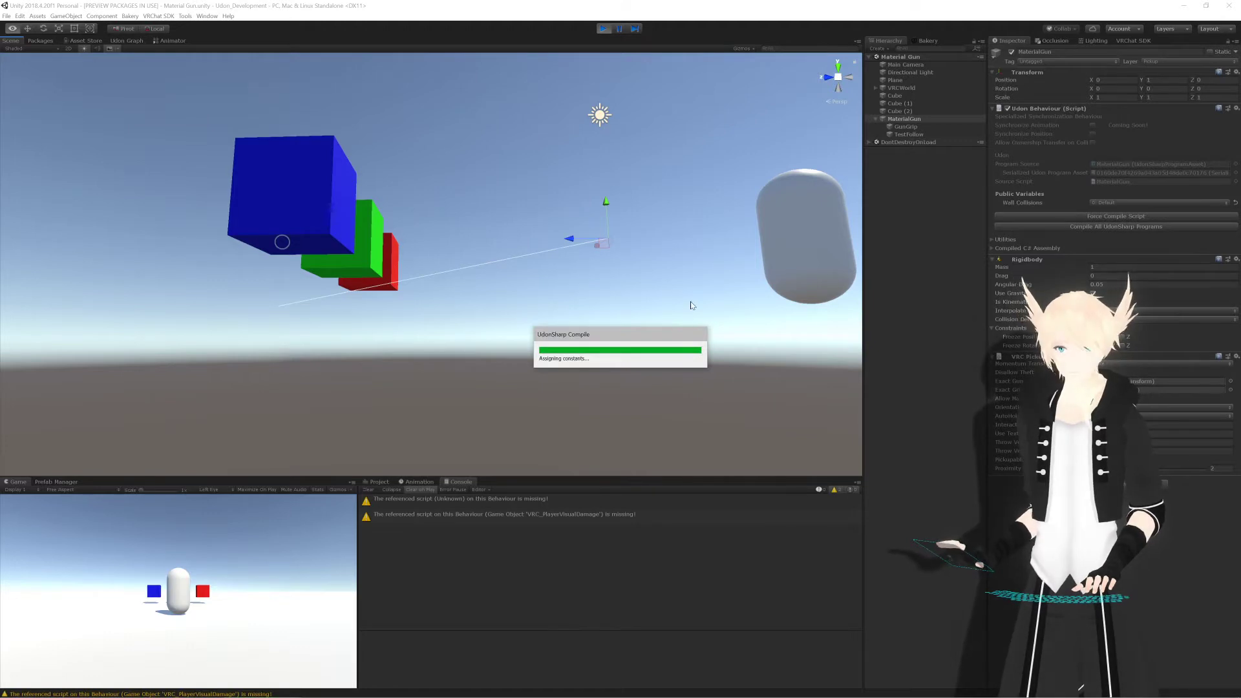
mouse_move(698, 304)
right_mouse_down()
mouse_move(673, 296)
mouse_move(692, 299)
right_mouse_up()
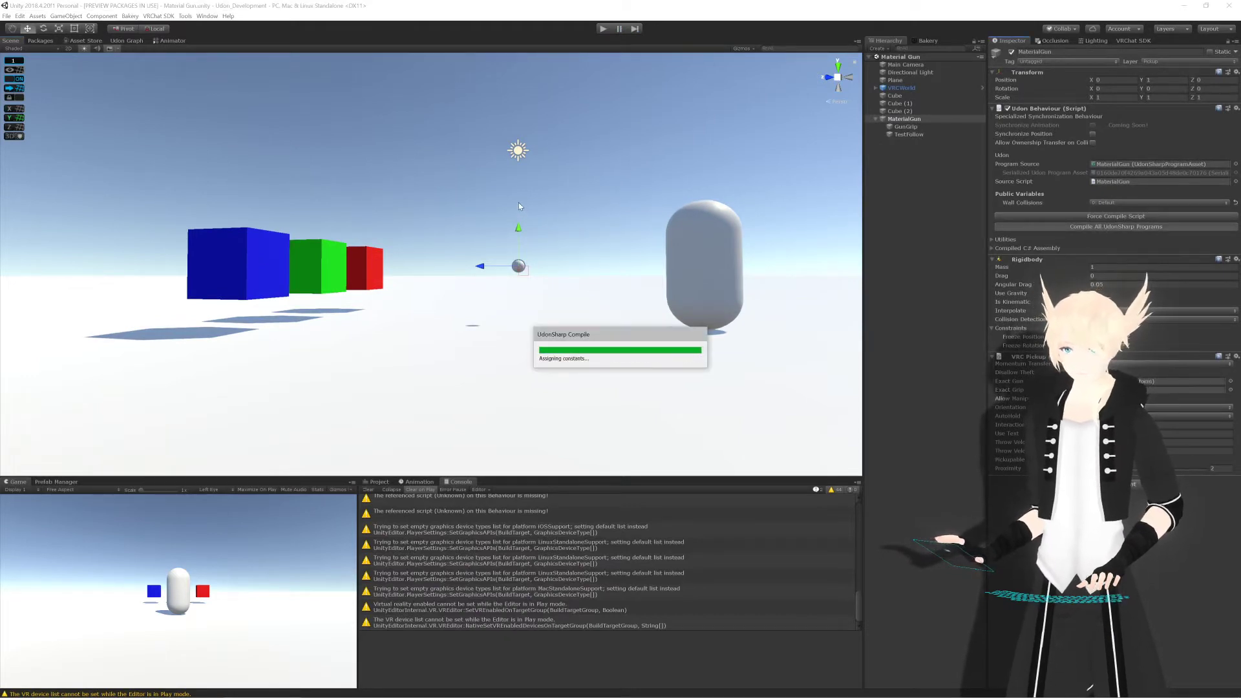
scroll(518, 203, "down", 1)
right_click_drag(525, 191, 497, 218)
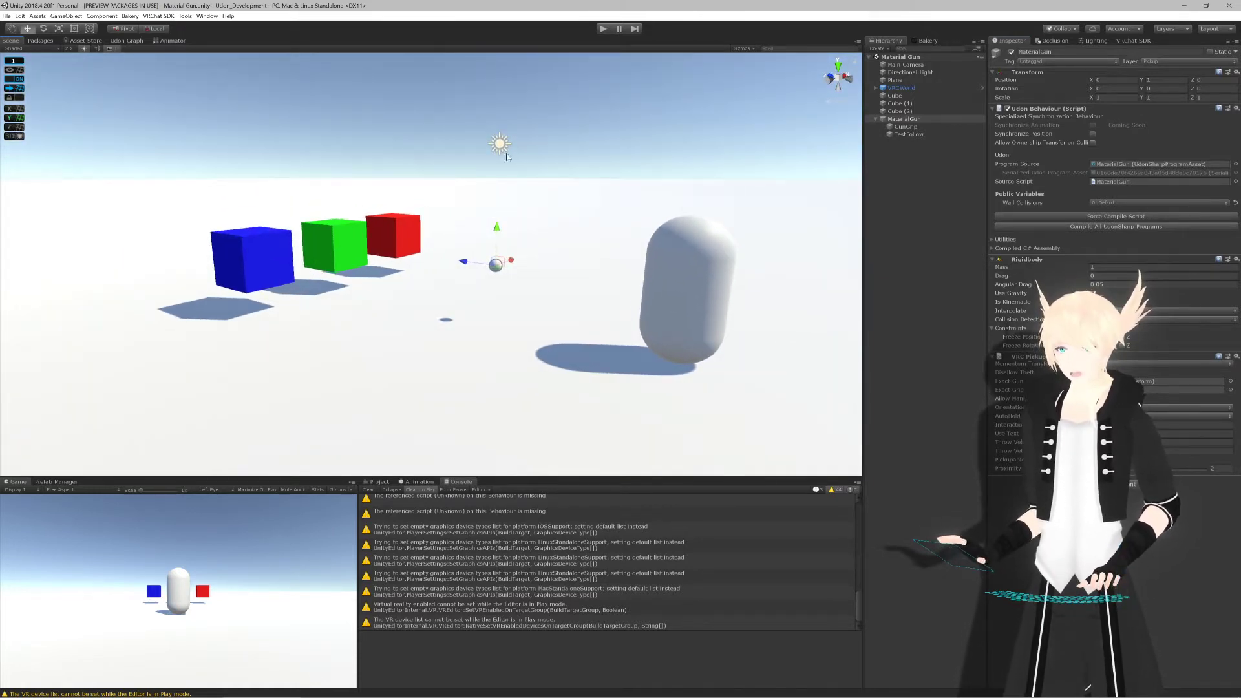
Step: Run the scene in Play mode, rotate the MaterialGun around its X axis to check the debug line, and stop playing
left_click(603, 28)
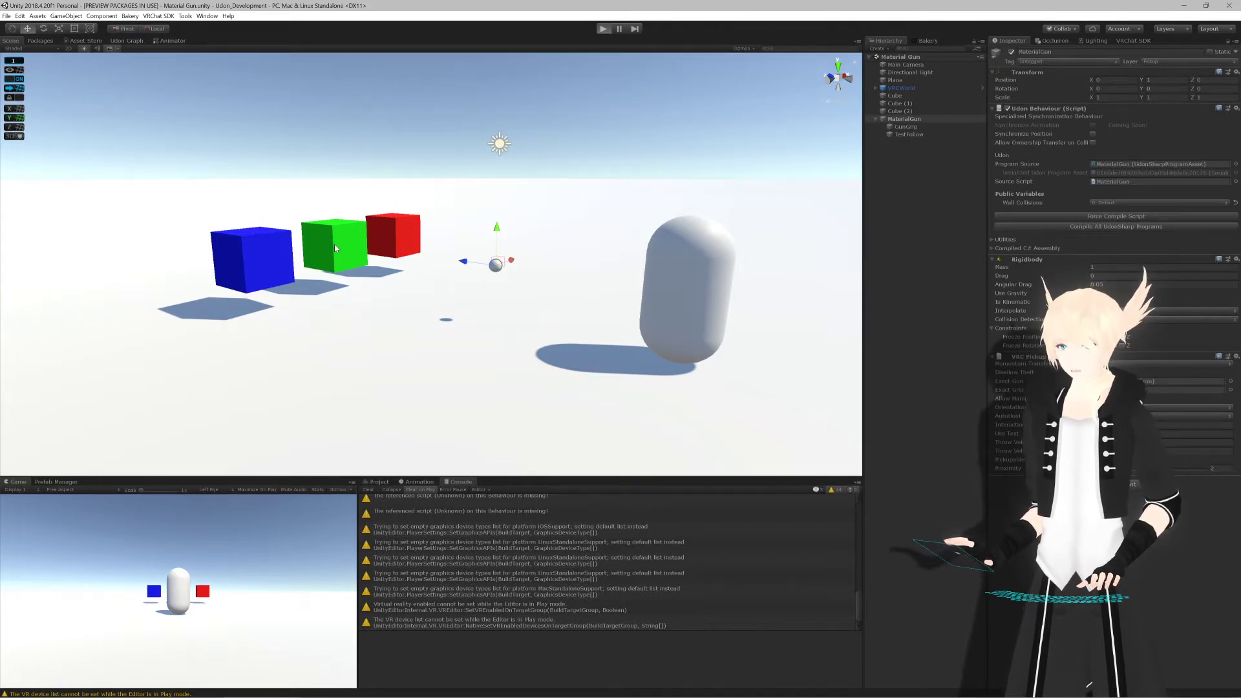
key("ctrl+p")
scroll(336, 248, "down", 5)
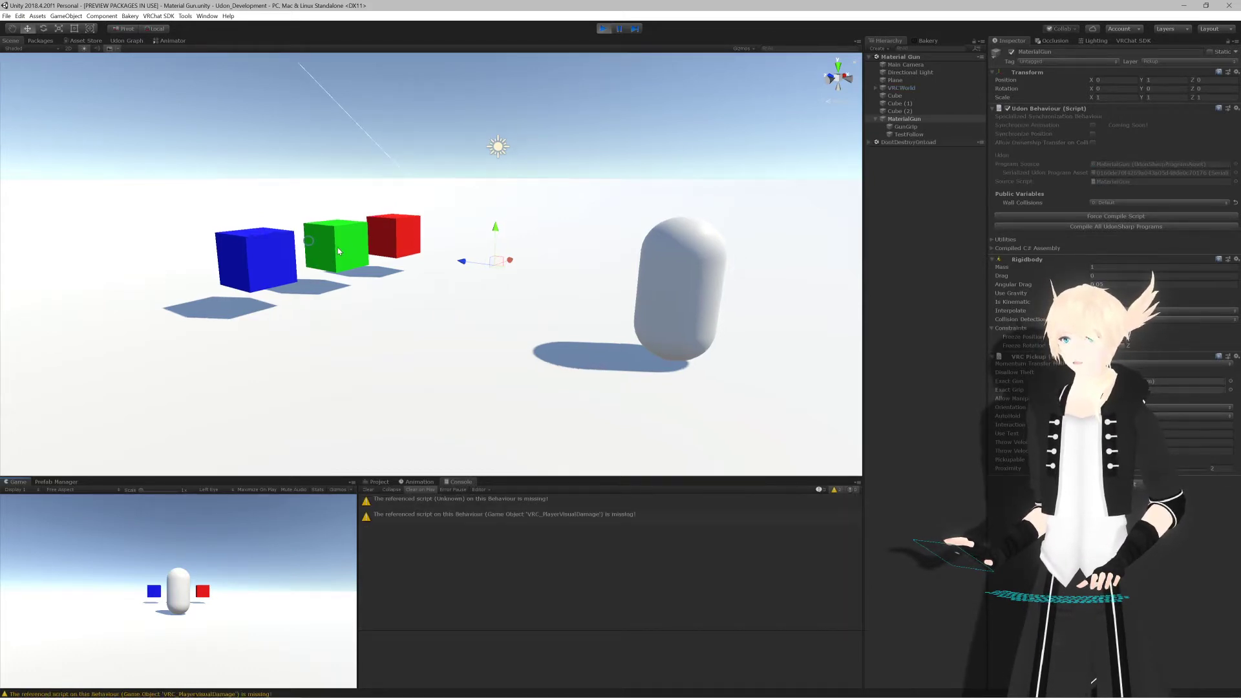
right_click_drag(356, 248, 470, 206)
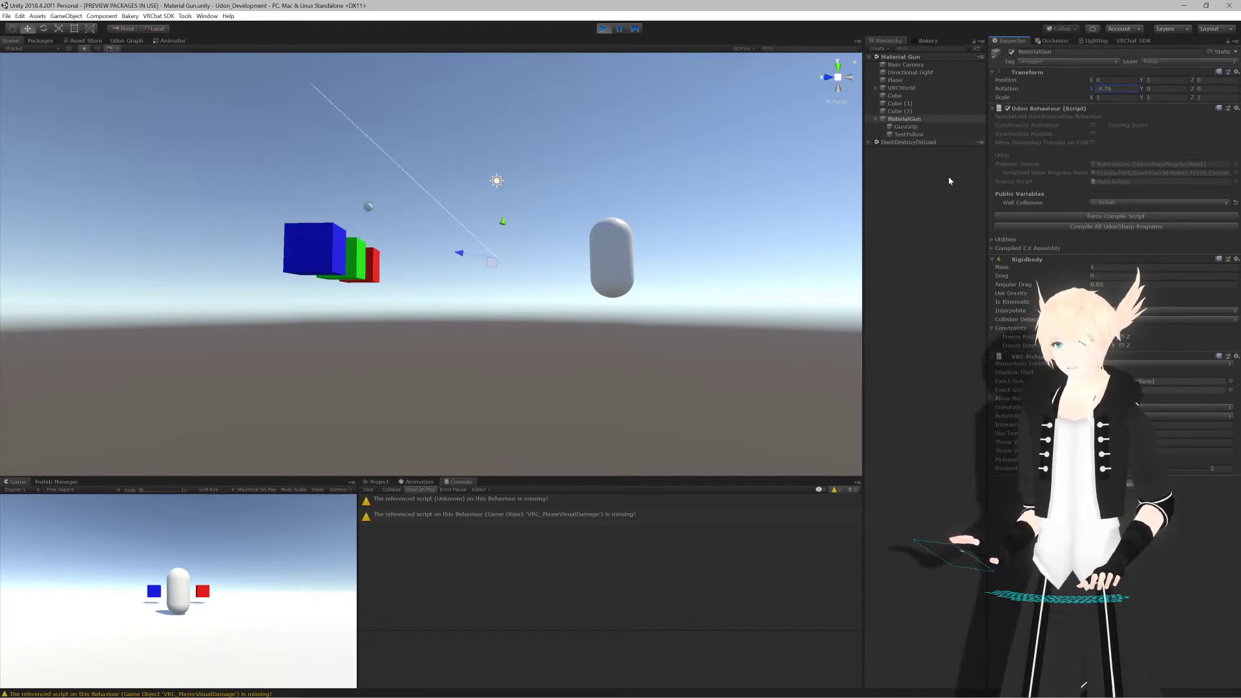
left_click(604, 28)
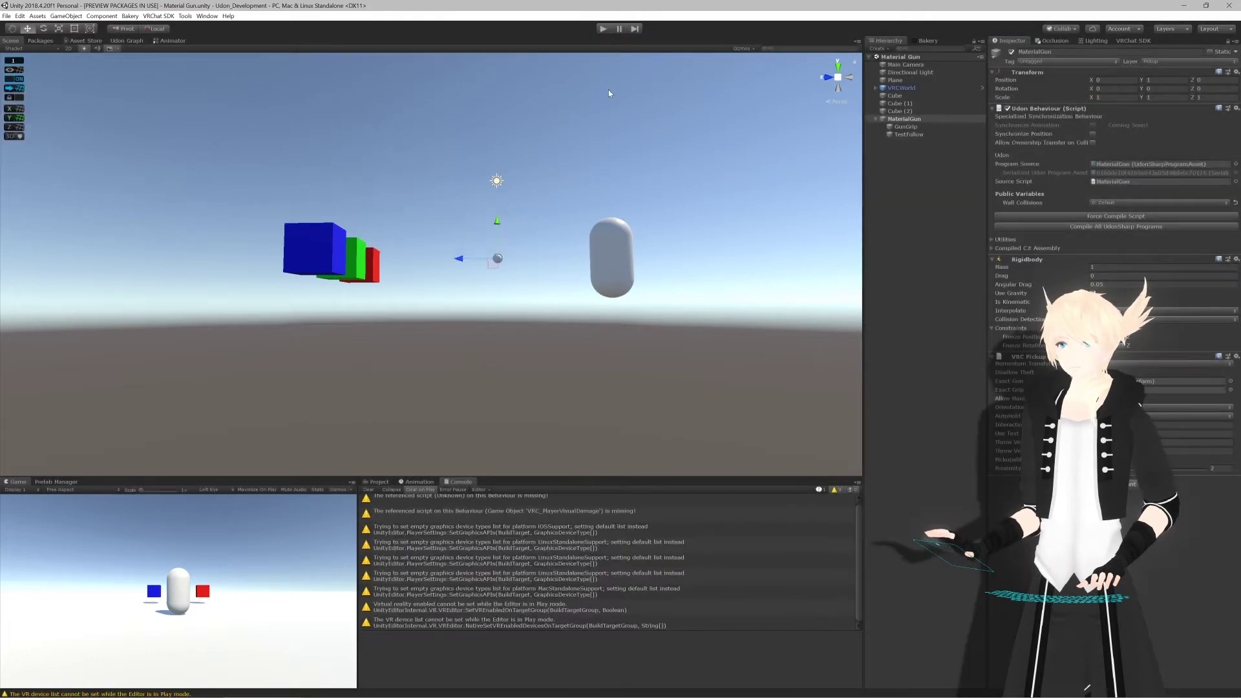
Step: Switch to Rider and replace the DrawLine end point expression with transform.forward
key("alt+Tab")
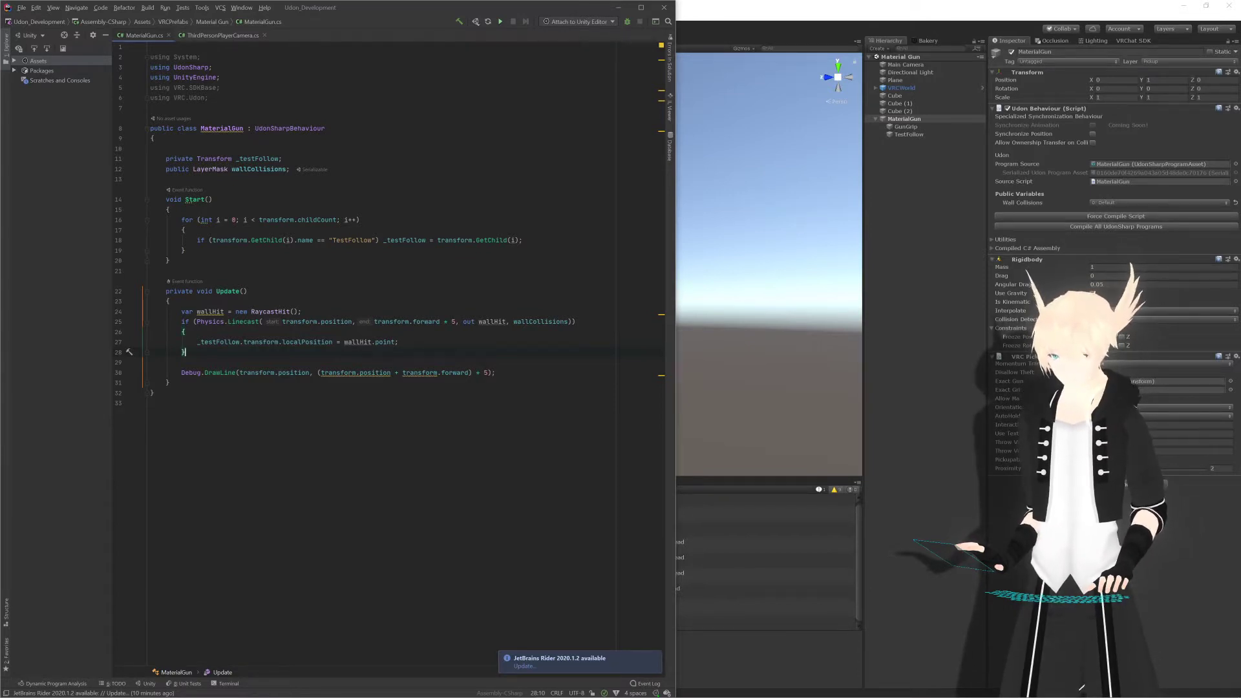
left_click_drag(317, 373, 488, 373)
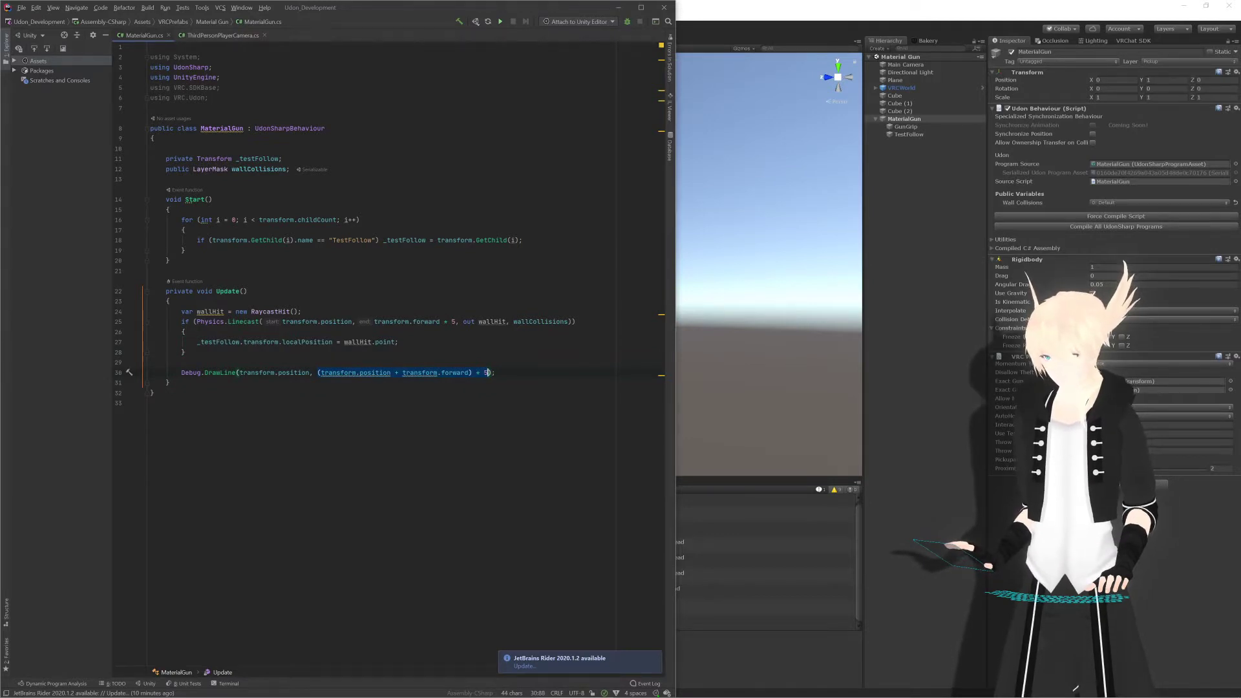
type("transform.for")
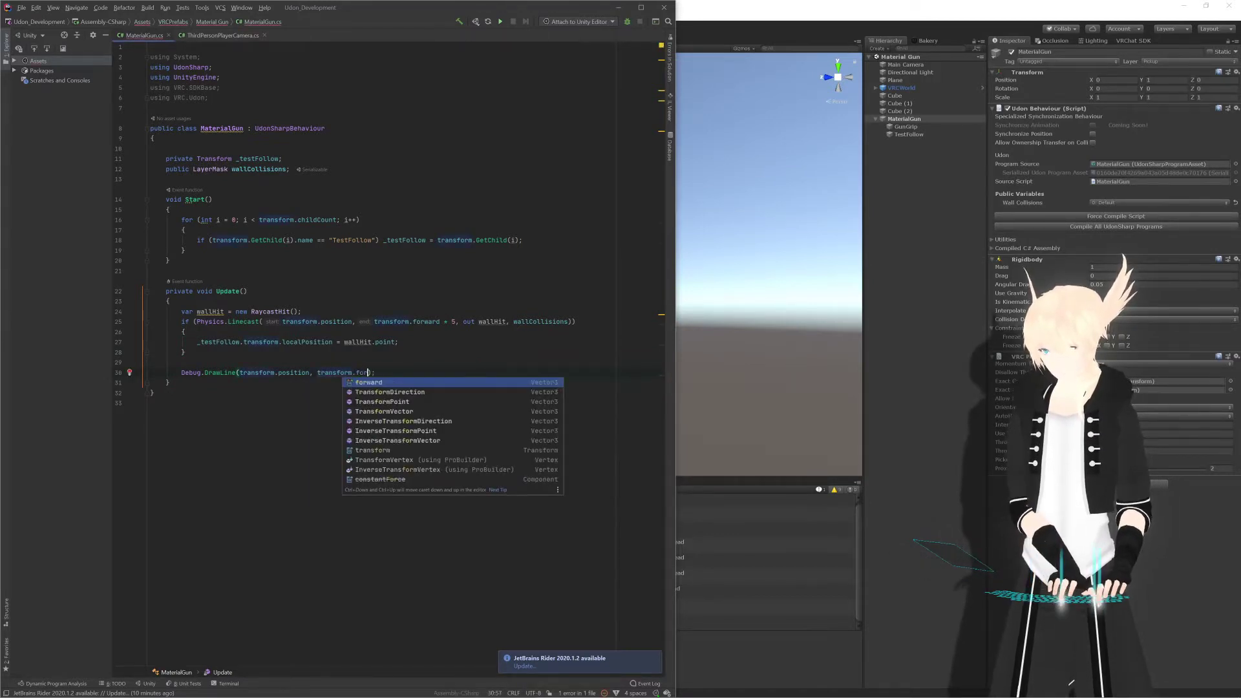
key("Return")
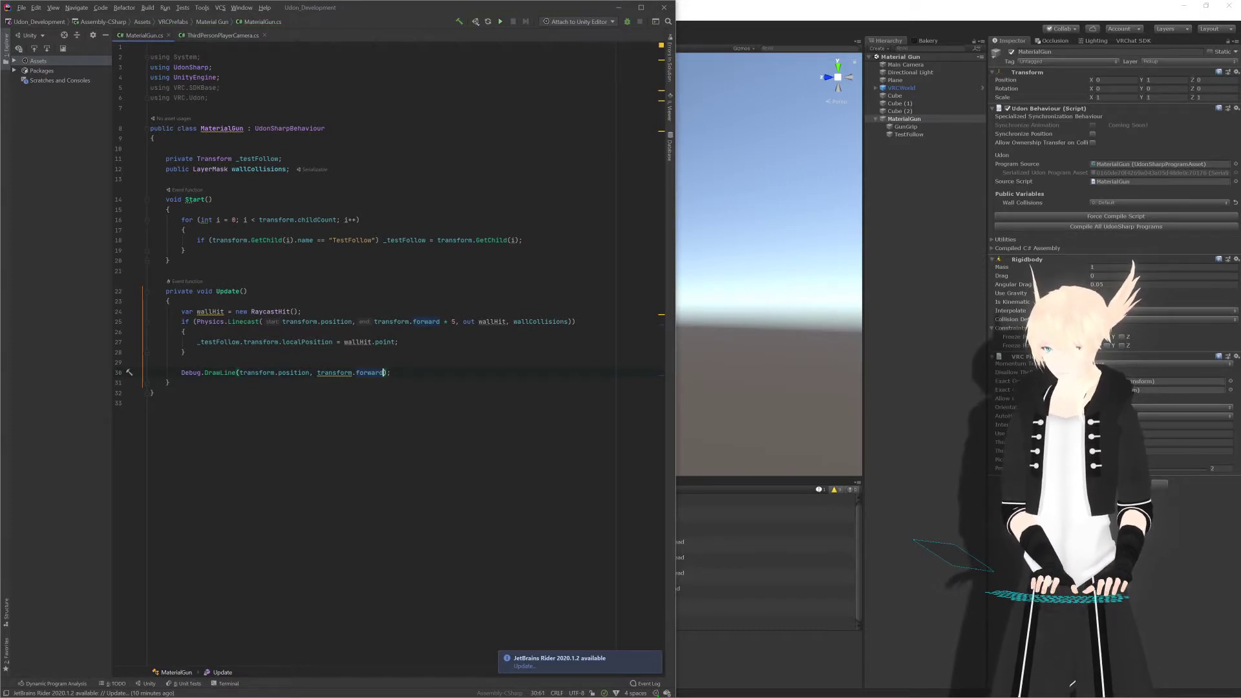
key("Left")
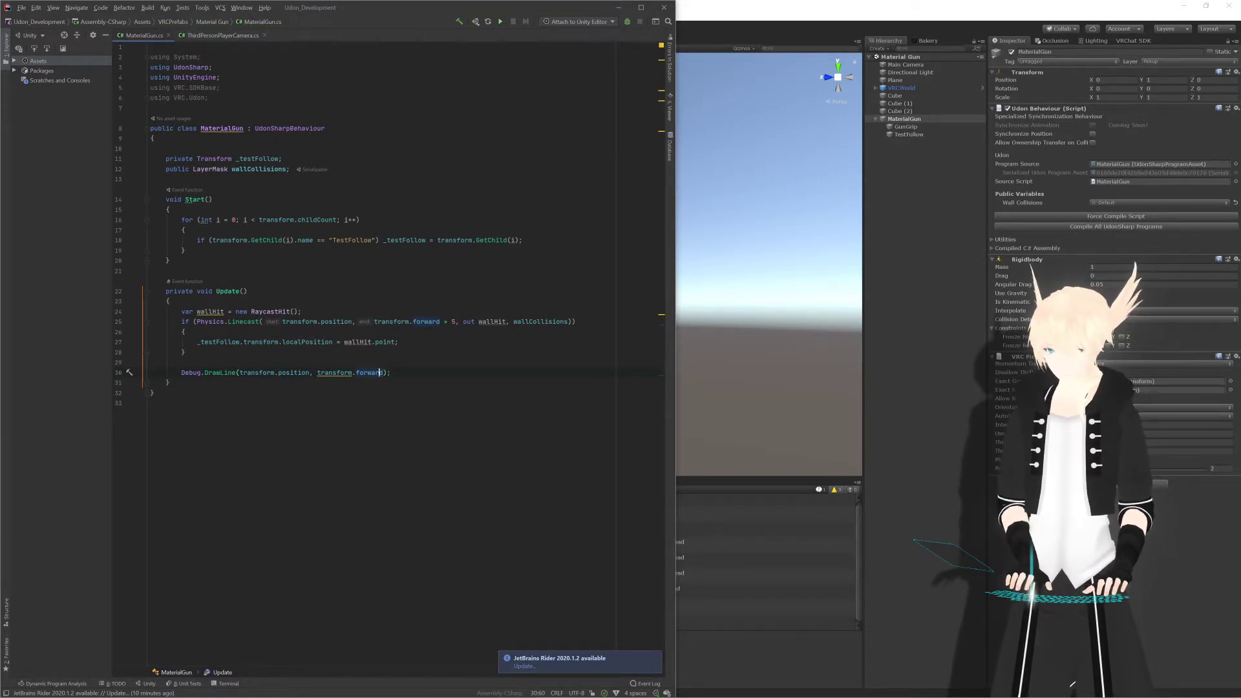
key("Left")
key("Left")
key("Left")
key("Left")
key("Left")
key("Left")
key("Left")
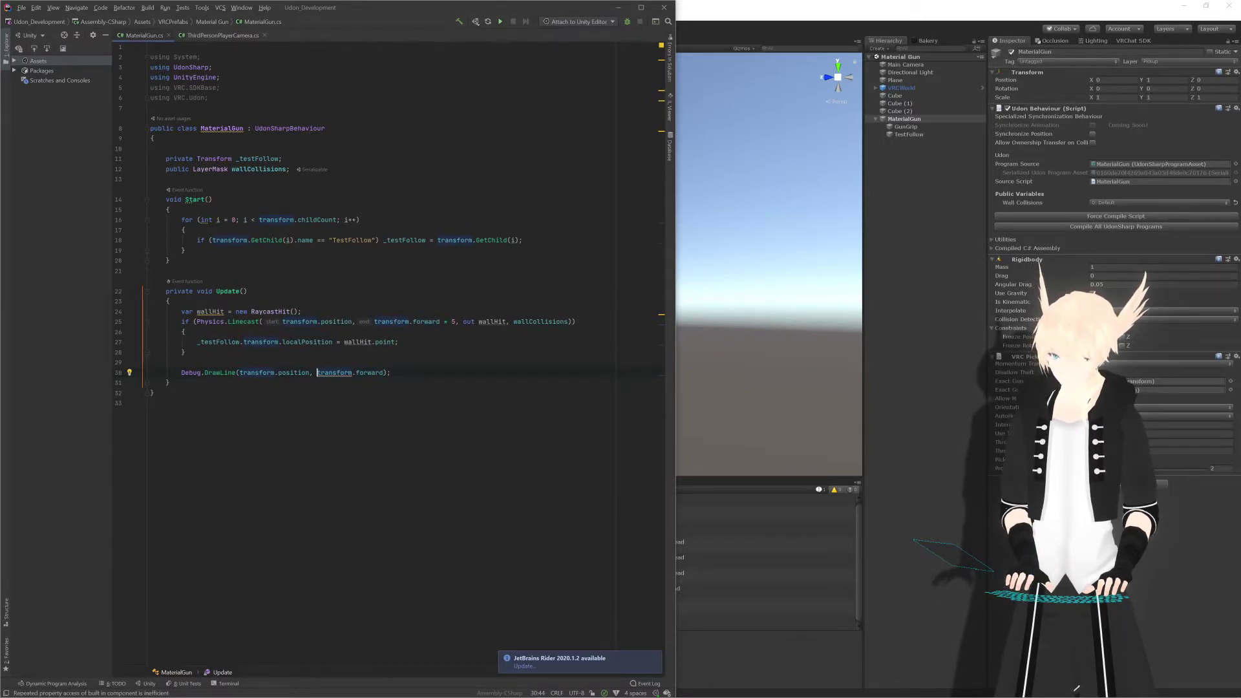
key("Left")
key("Left")
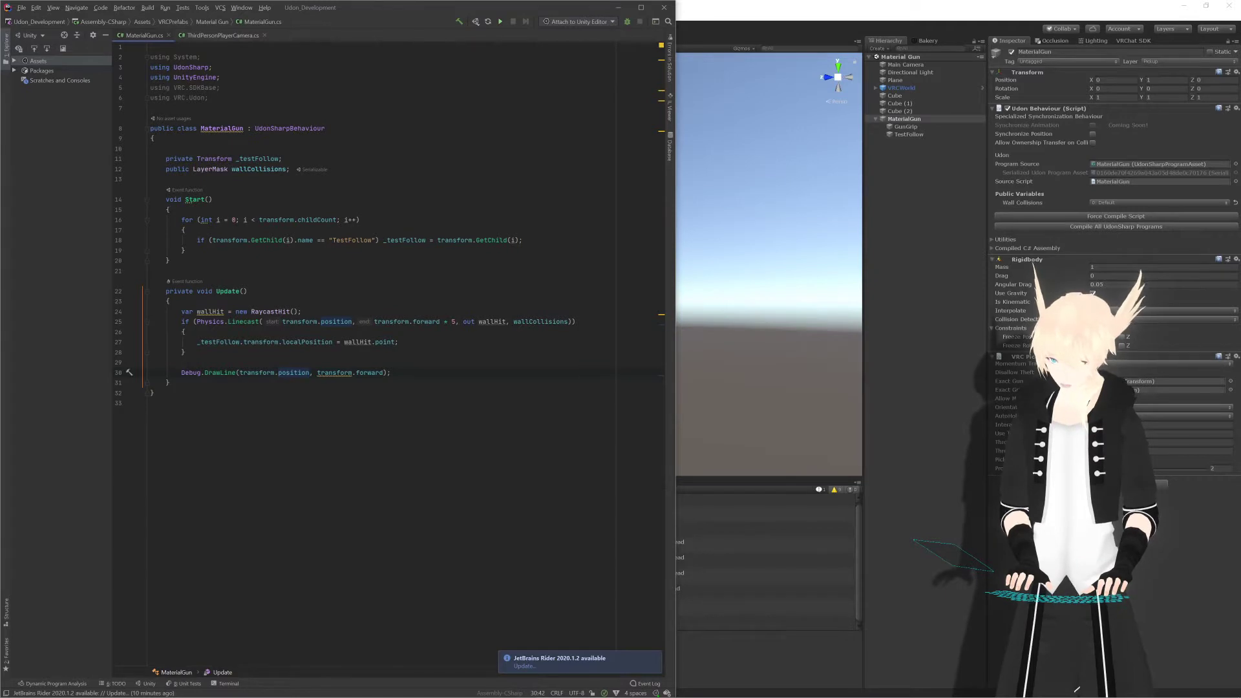
key("Right")
key("Right")
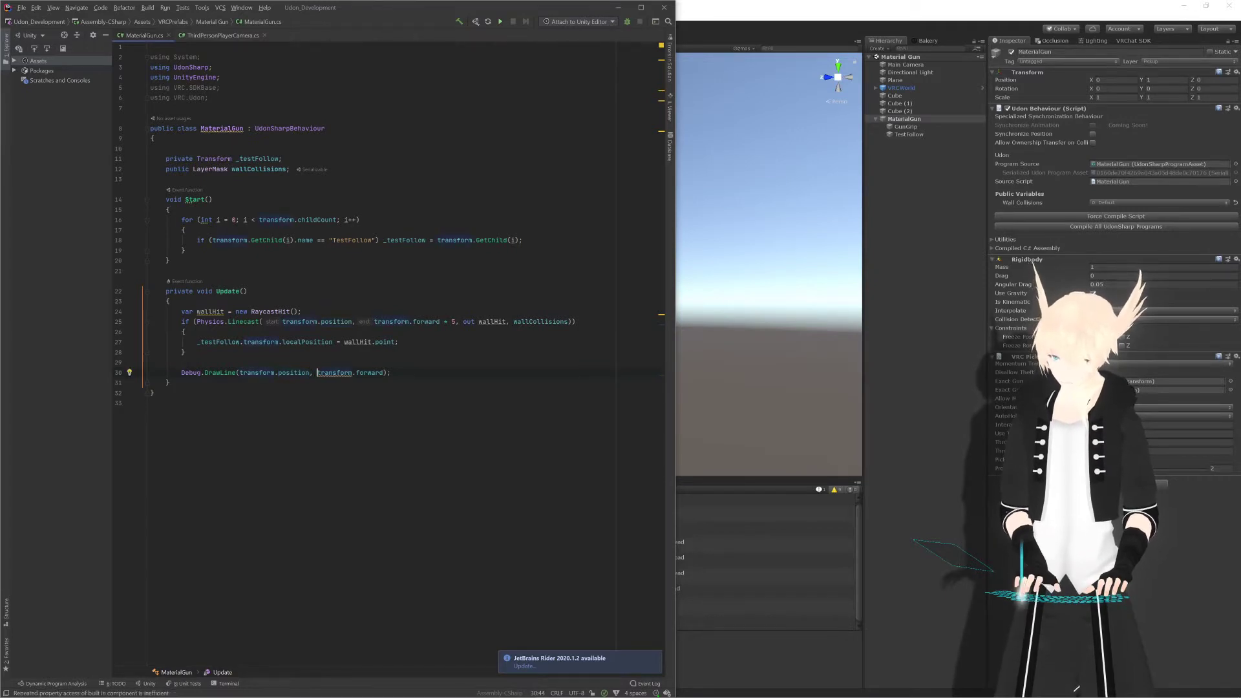
key("Left")
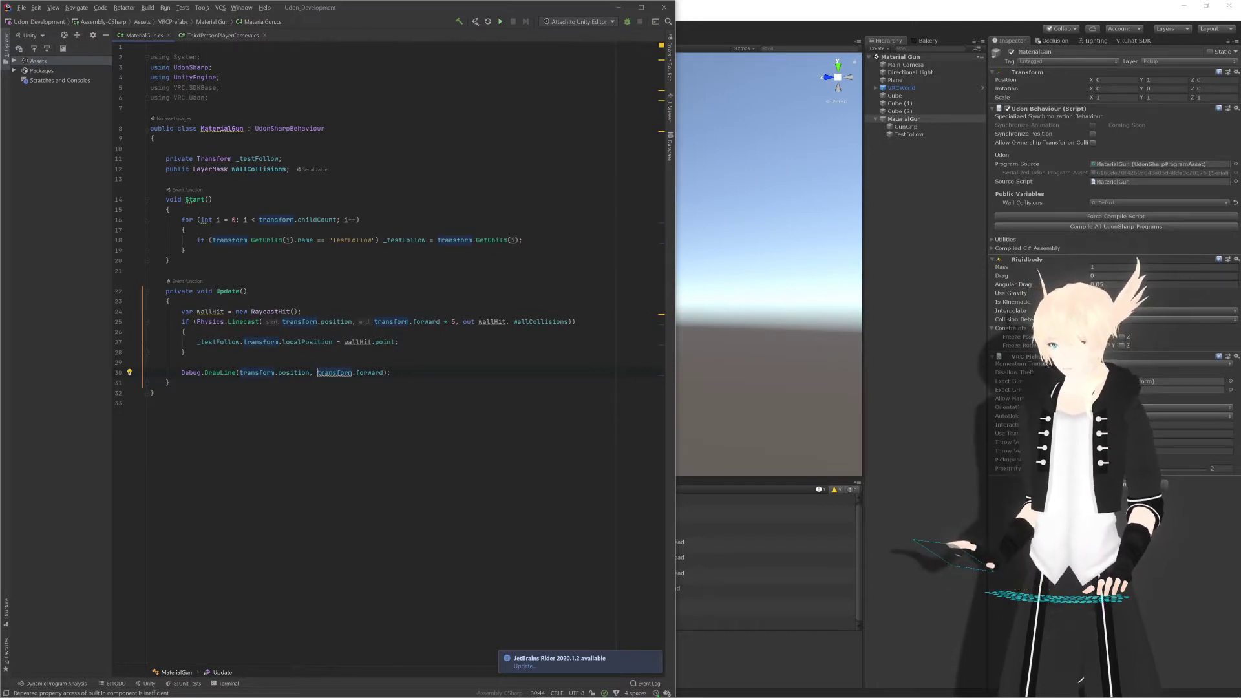
left_click(186, 352)
left_click(151, 362)
key("Tab")
key("Tab")
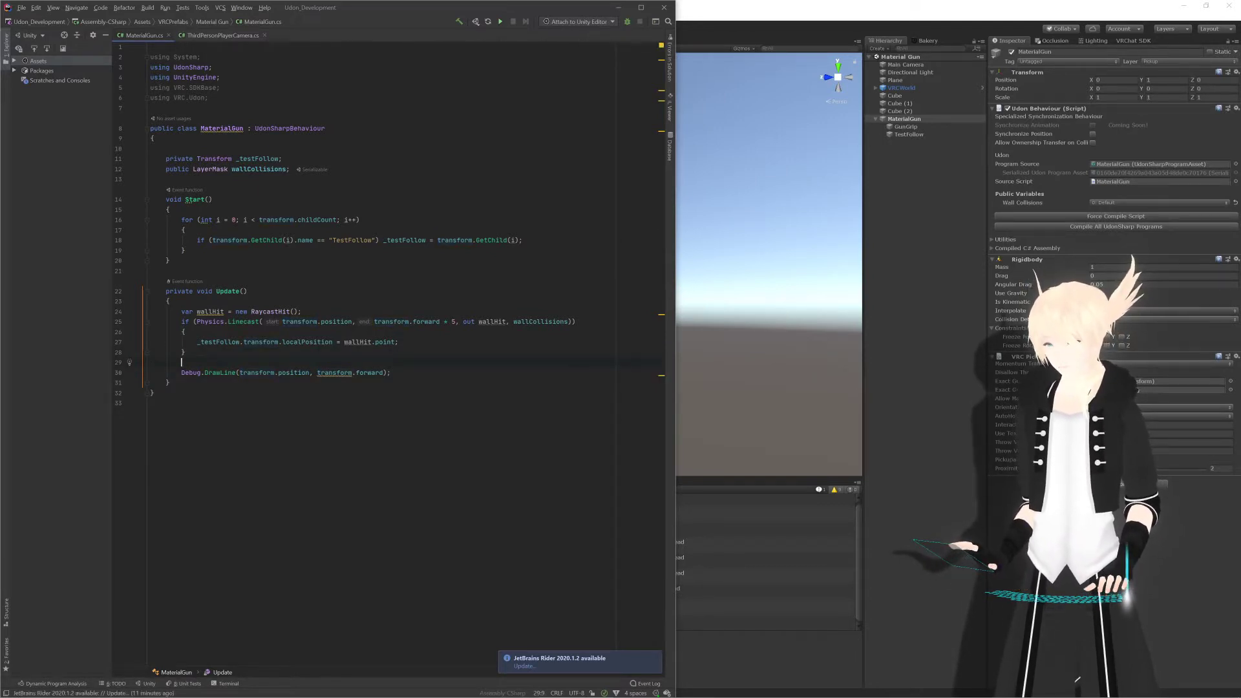
key("Up")
key("Up")
key("Up")
key("Up")
key("Up")
key("Up")
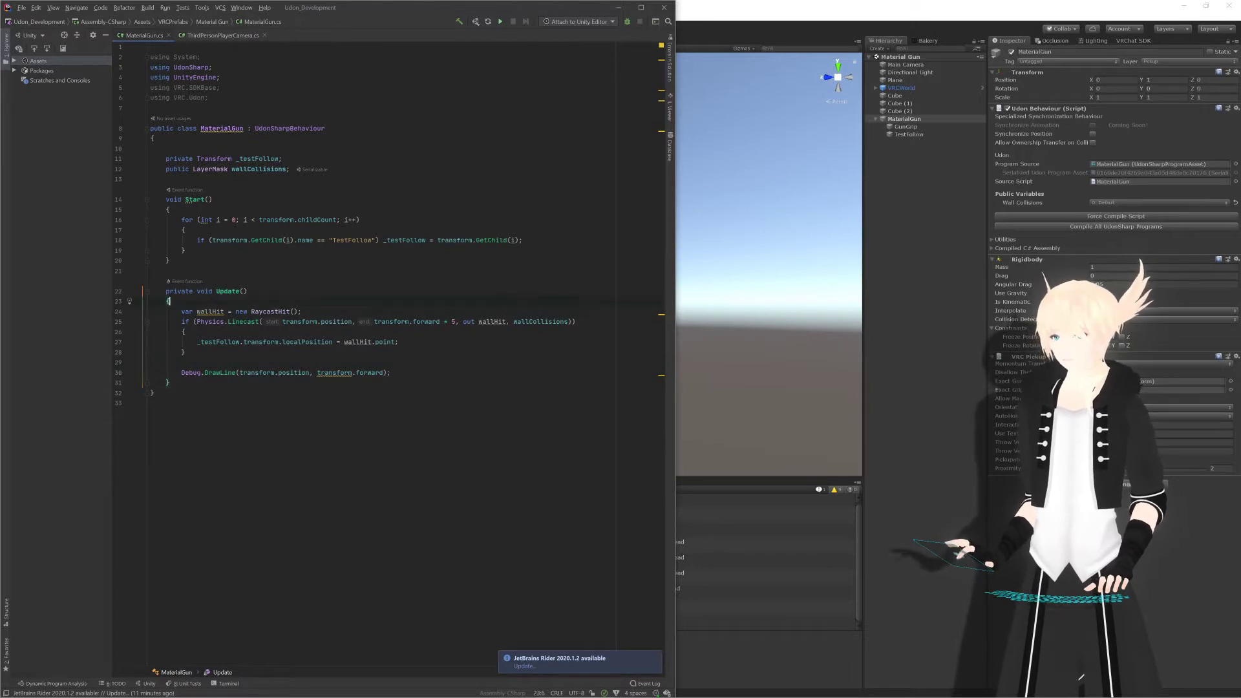
key("Down")
key("Down")
key("Down")
key("Down")
key("Down")
key("Down")
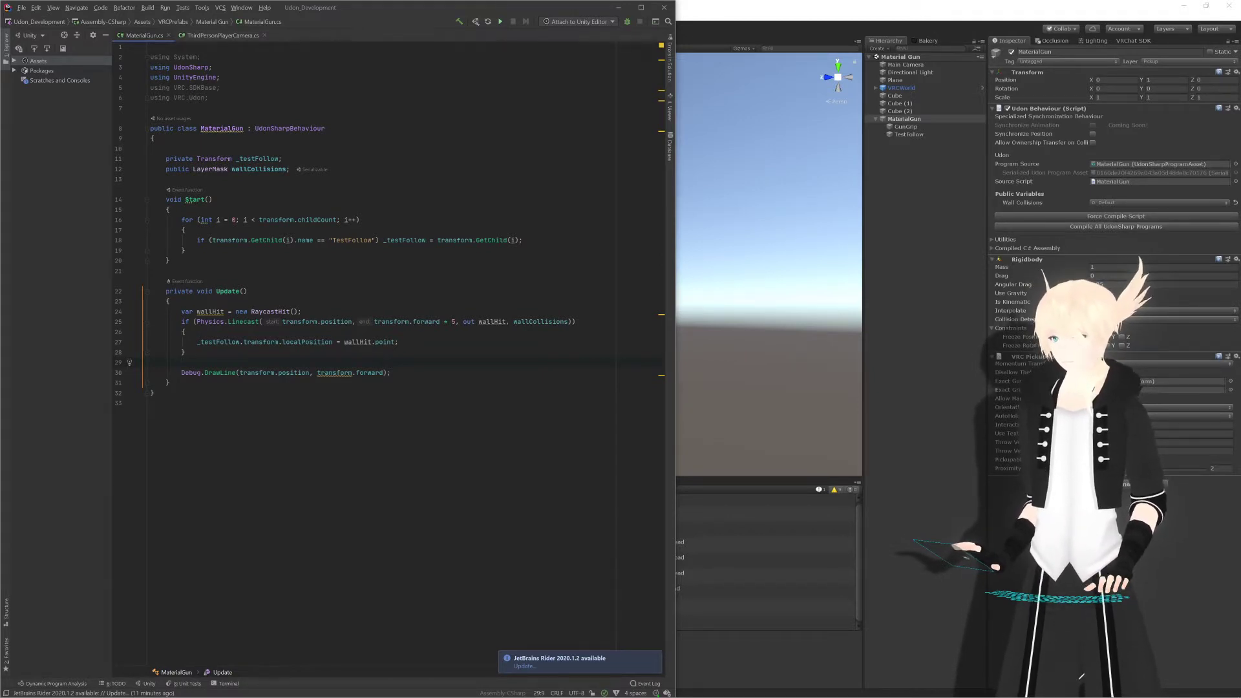
left_click_drag(317, 372, 384, 372)
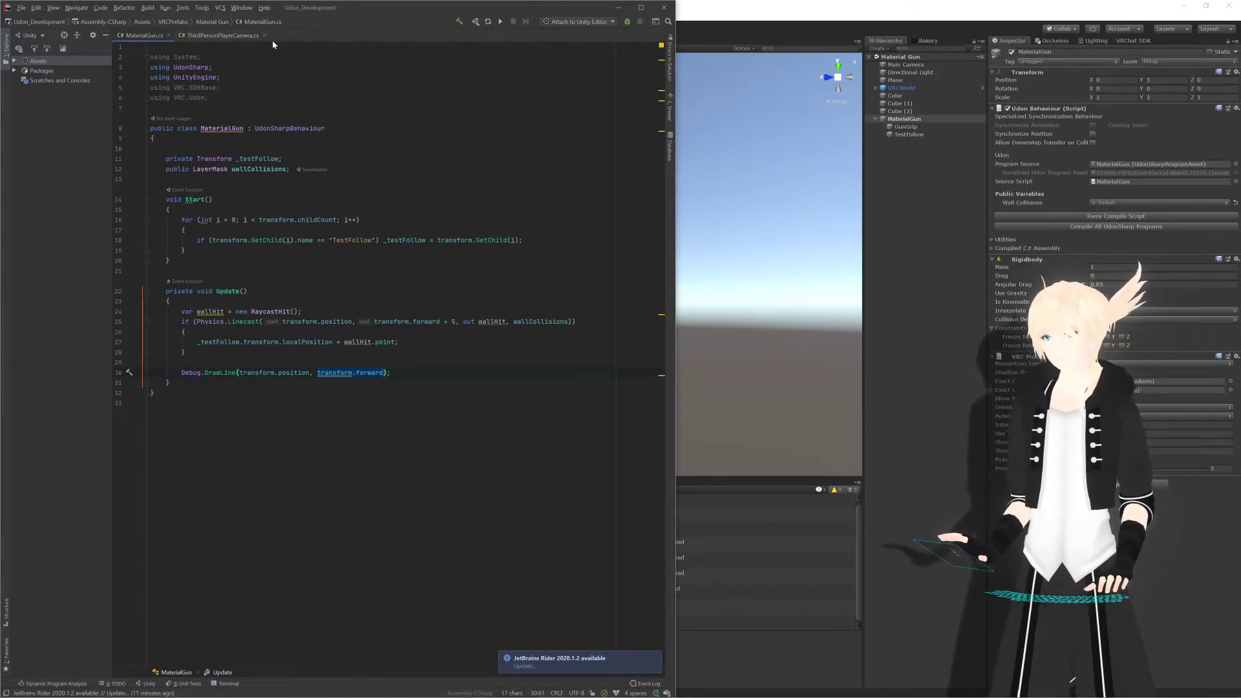
Step: Examine the wall-hit Linecast block in ThirdPersonPlayerCamera.cs, compare it with MaterialGun.cs, and return to MaterialGun.cs
left_click(220, 34)
scroll(388, 323, "down", 20)
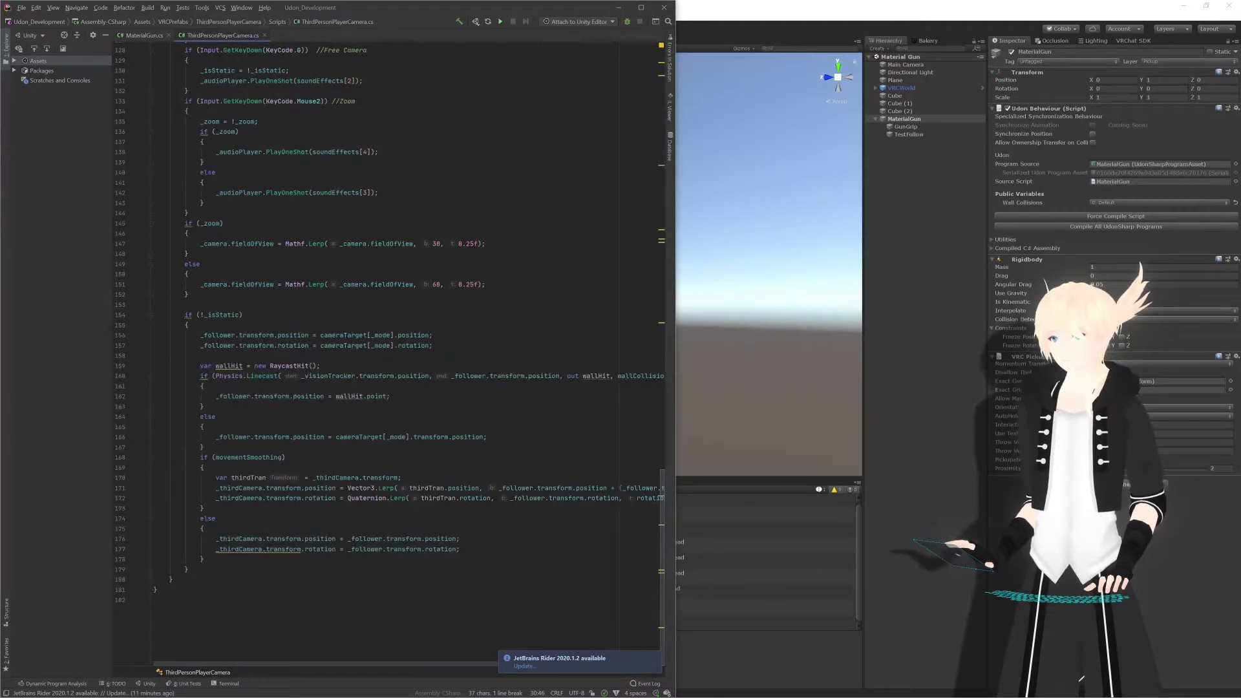
left_click_drag(675, 412, 800, 418)
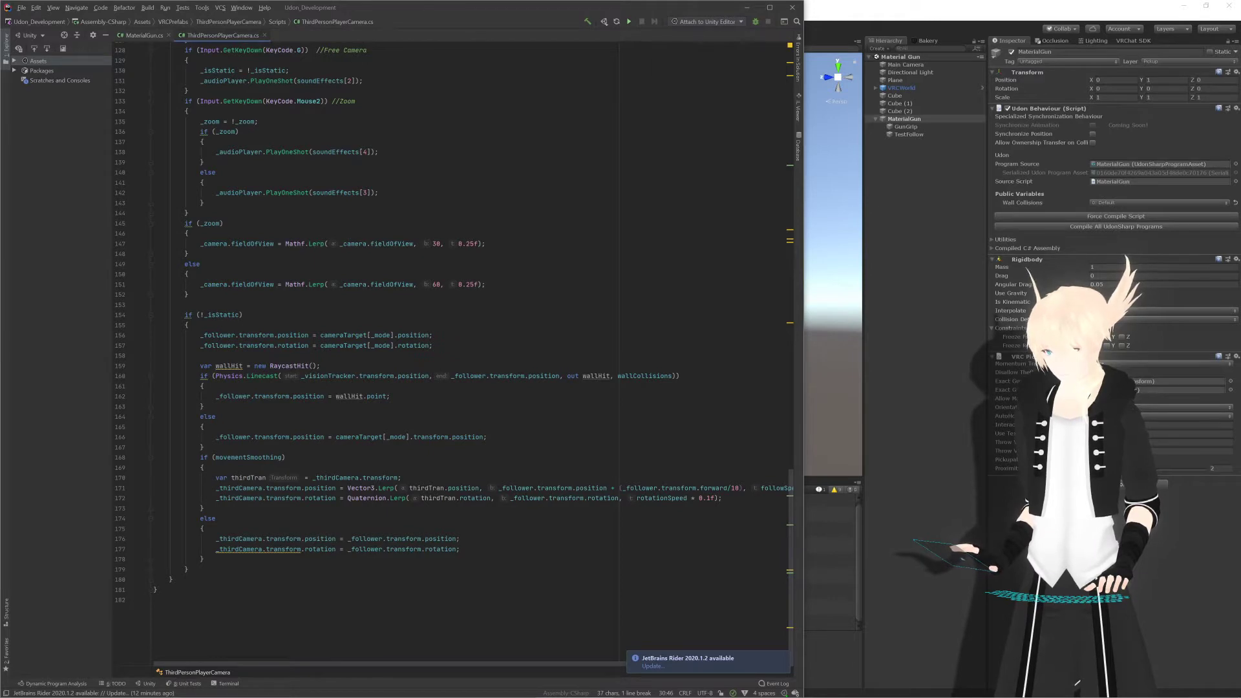
left_click_drag(390, 396, 204, 386)
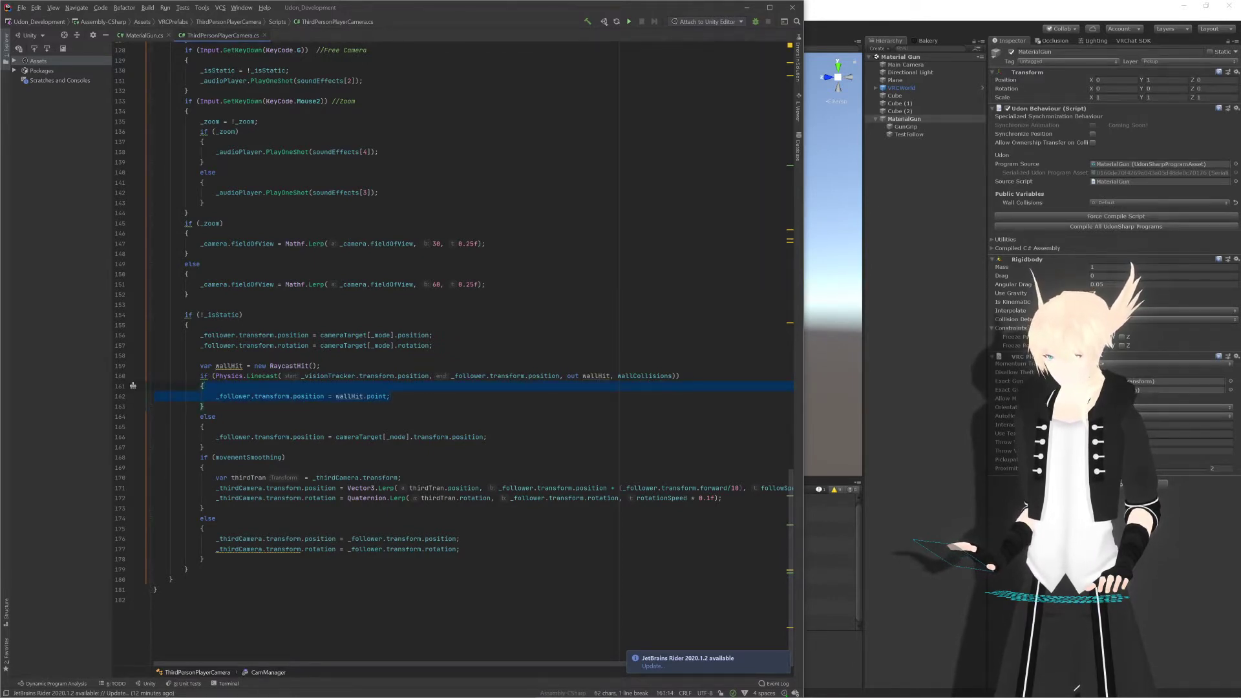
left_click(390, 396)
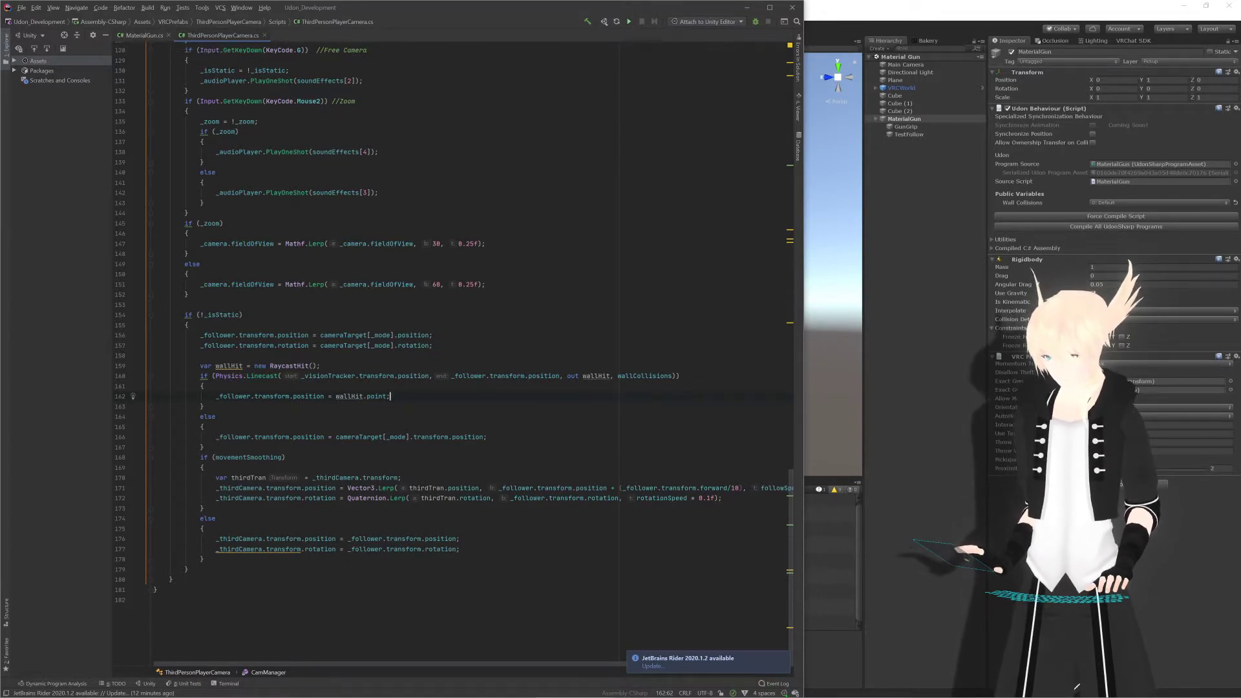
scroll(452, 349, "up", 9)
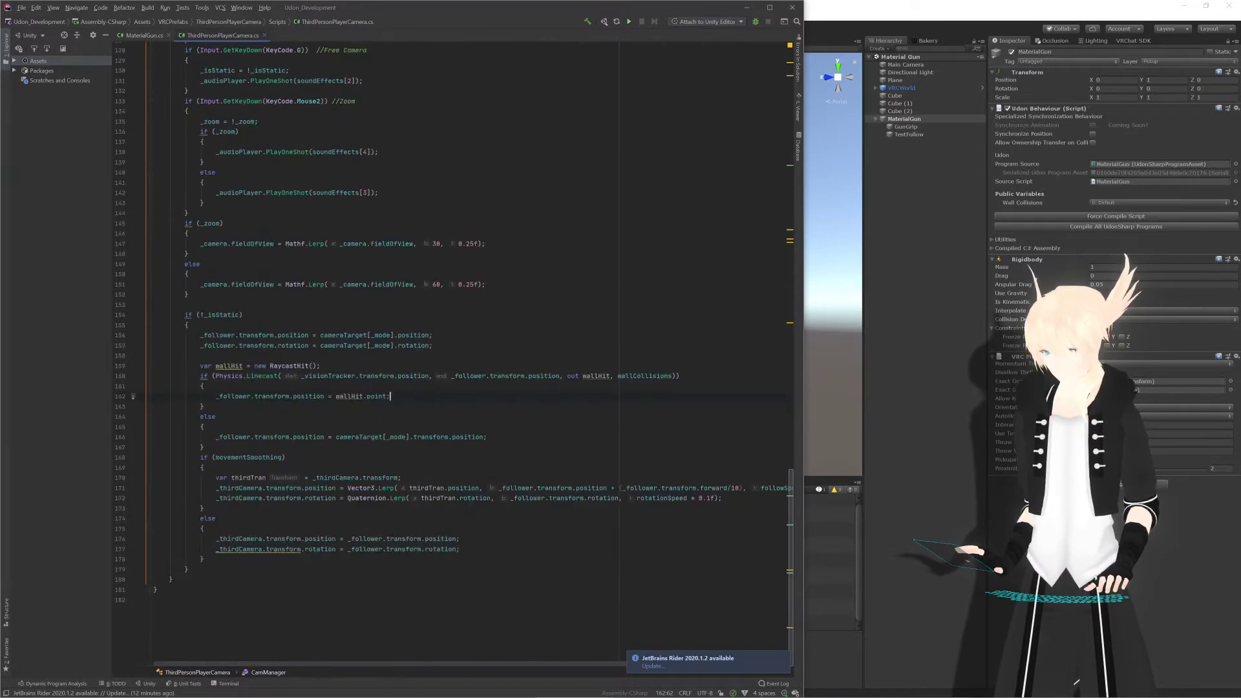
scroll(453, 349, "up", 10)
scroll(453, 349, "down", 20)
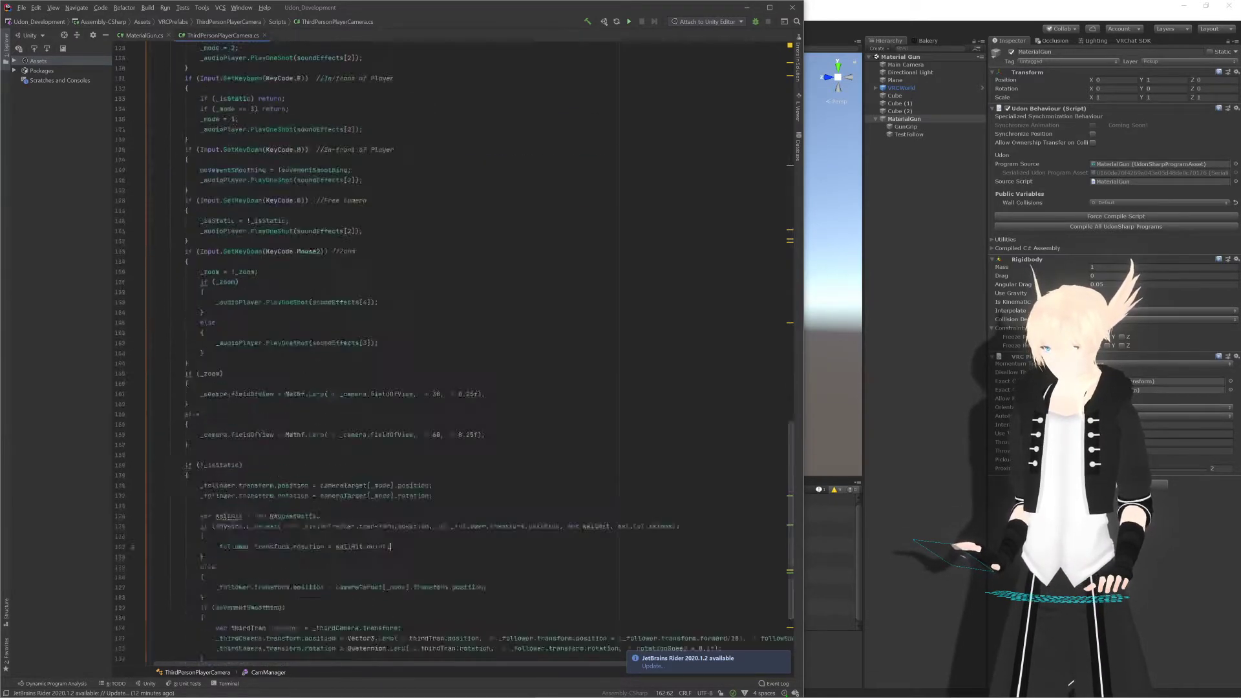
key("ctrl+Tab")
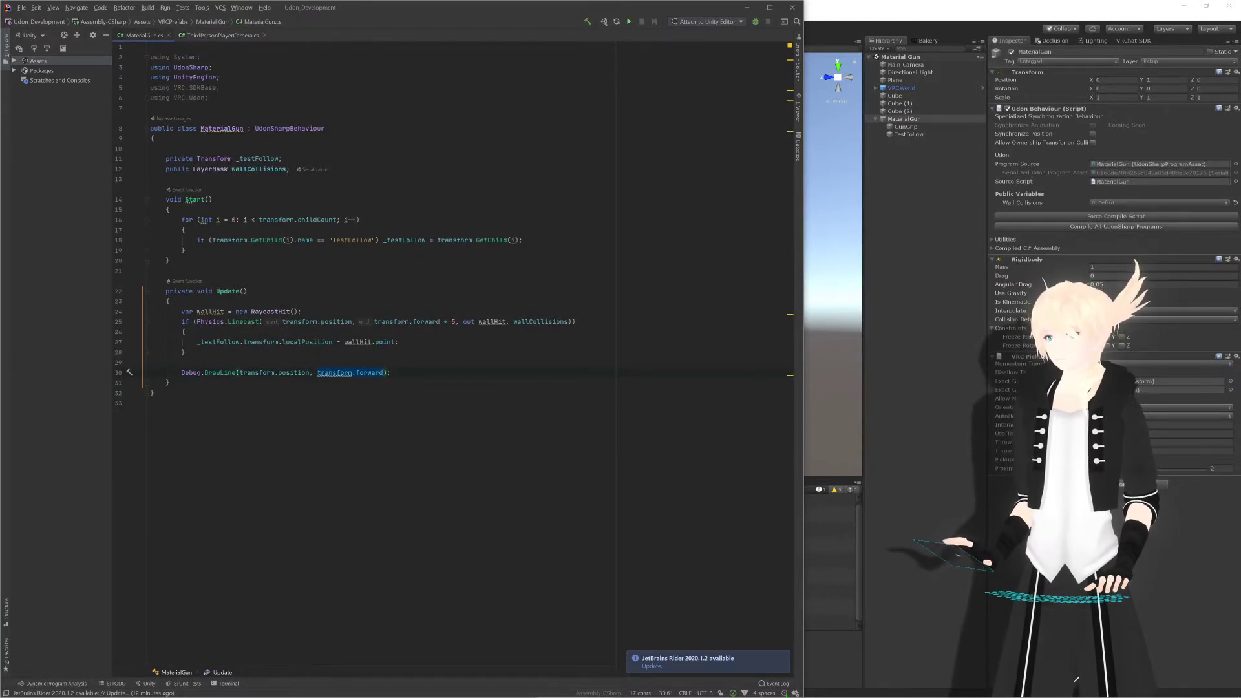
key("ctrl+Tab")
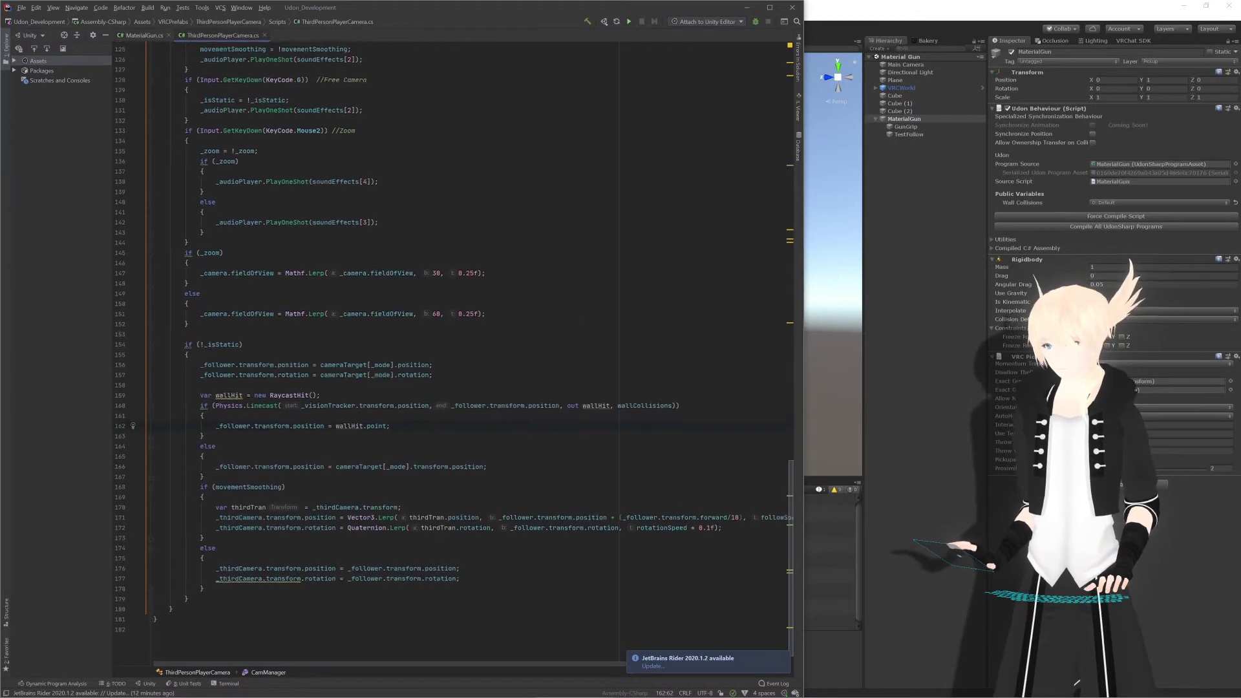
scroll(472, 378, "down", 1)
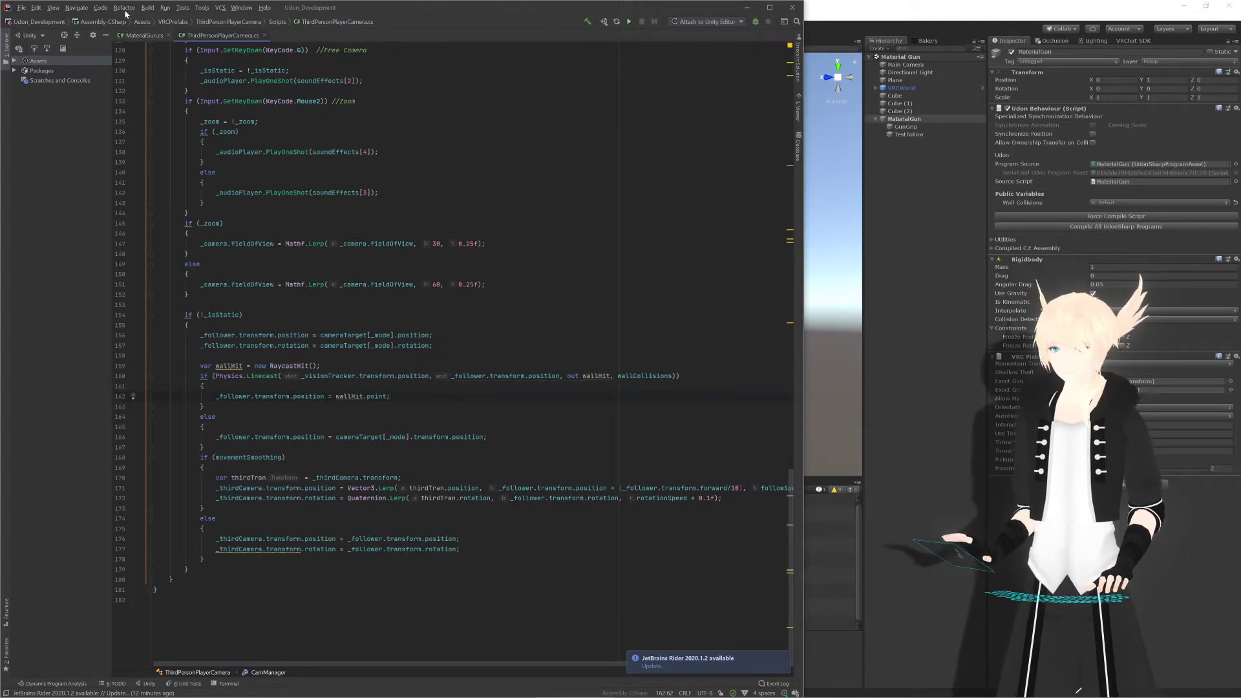
key("ctrl+Tab")
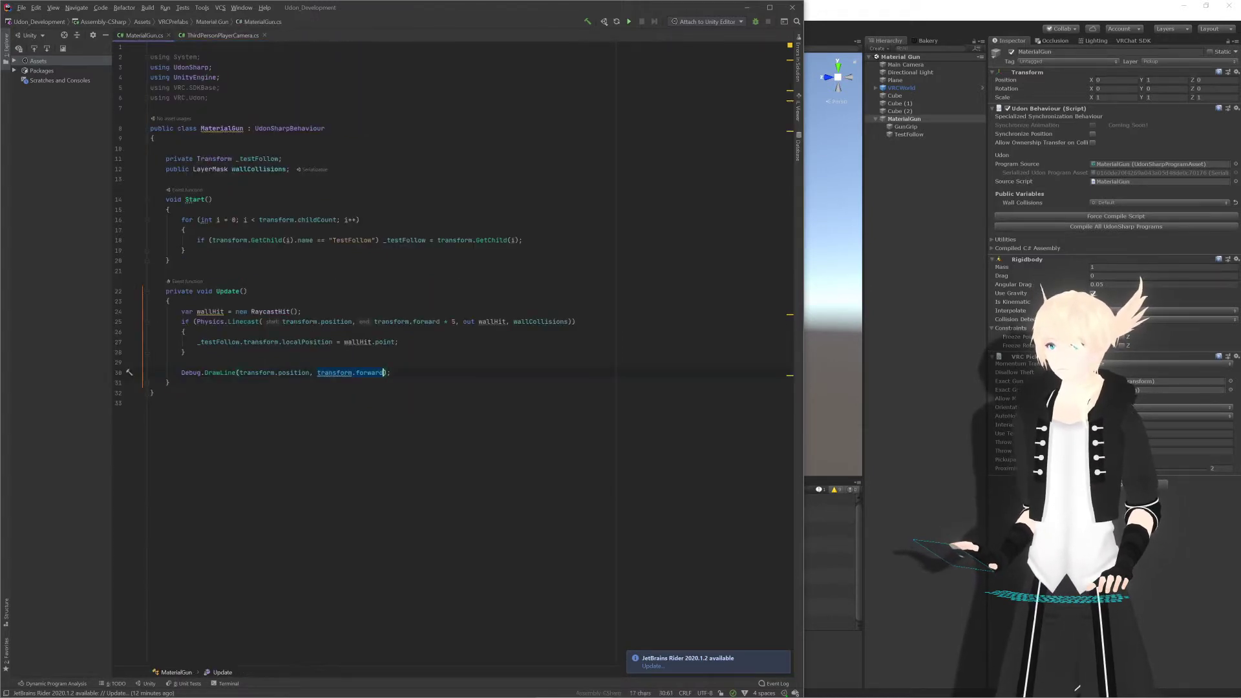
key("Escape")
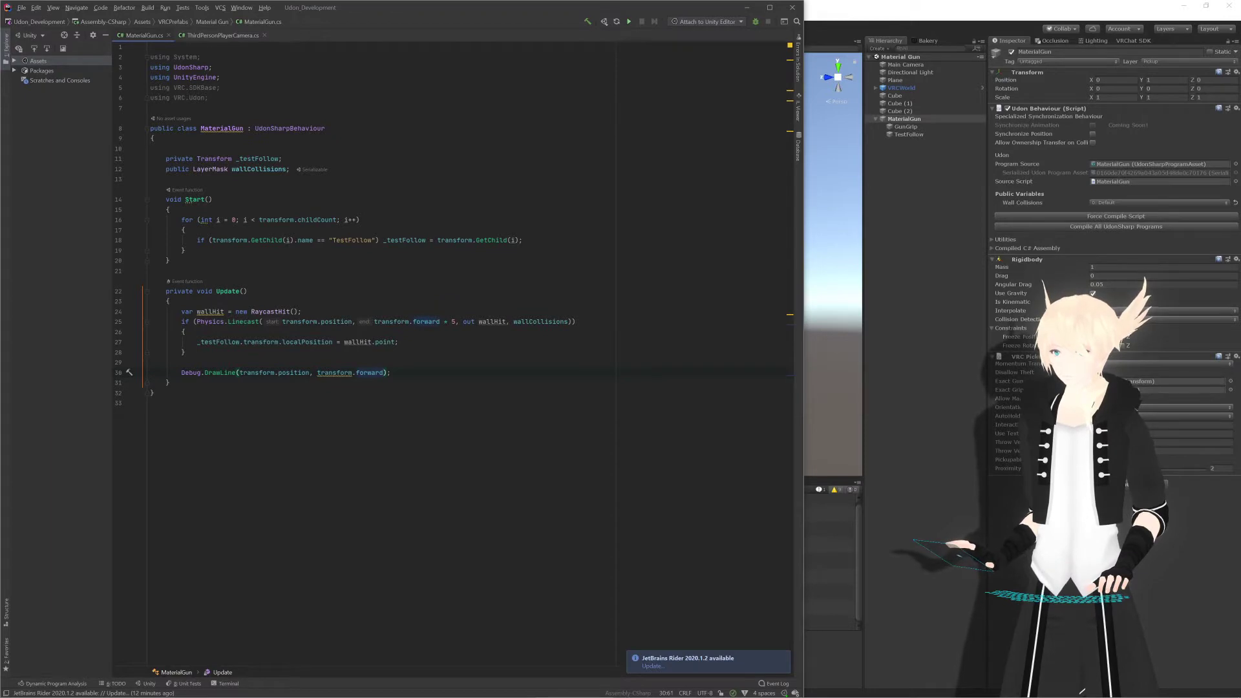
key("ctrl+shift+F1")
key("Escape")
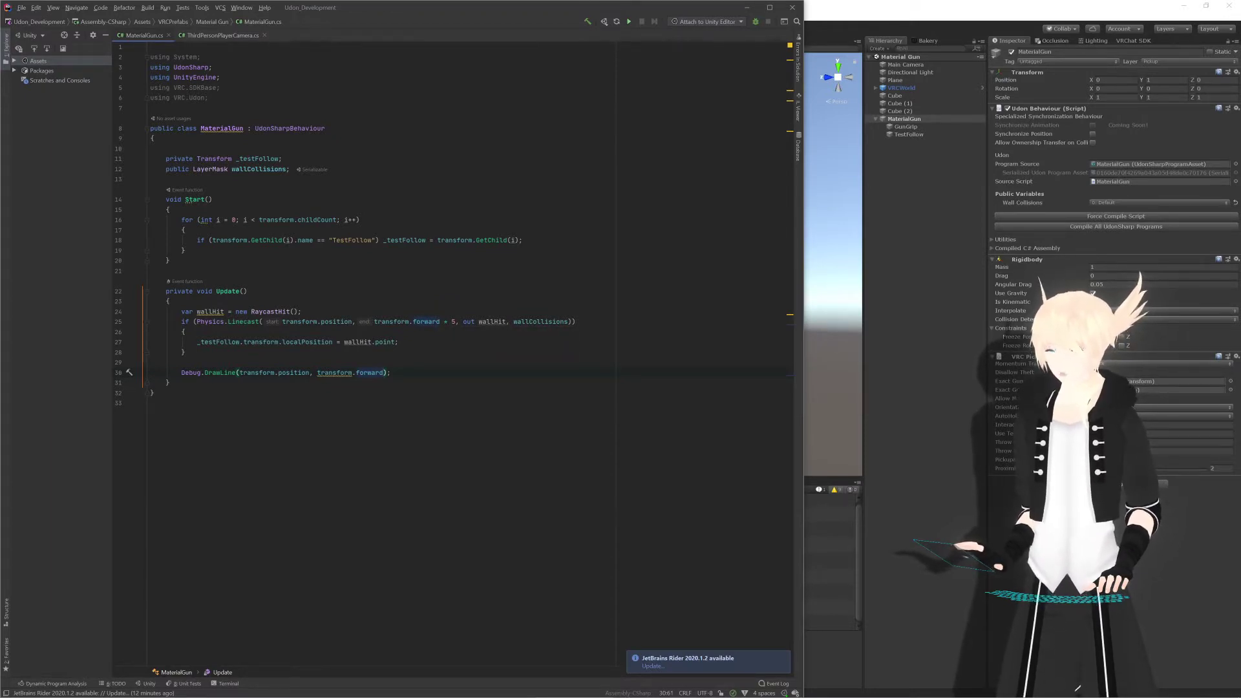
Step: Examine the start and end arguments of the wall-hit Linecast in ThirdPersonPlayerCamera.cs for comparison with the DrawLine call in MaterialGun.cs
key("Home")
key("shift+End")
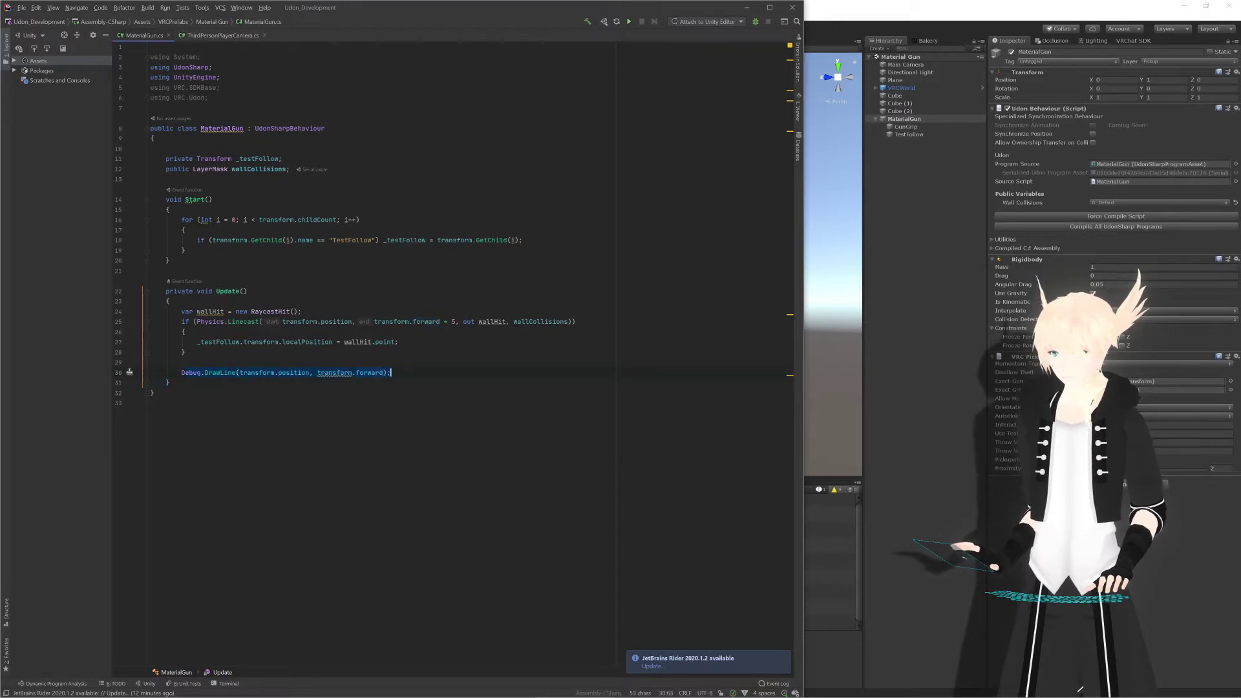
key("ctrl+Tab")
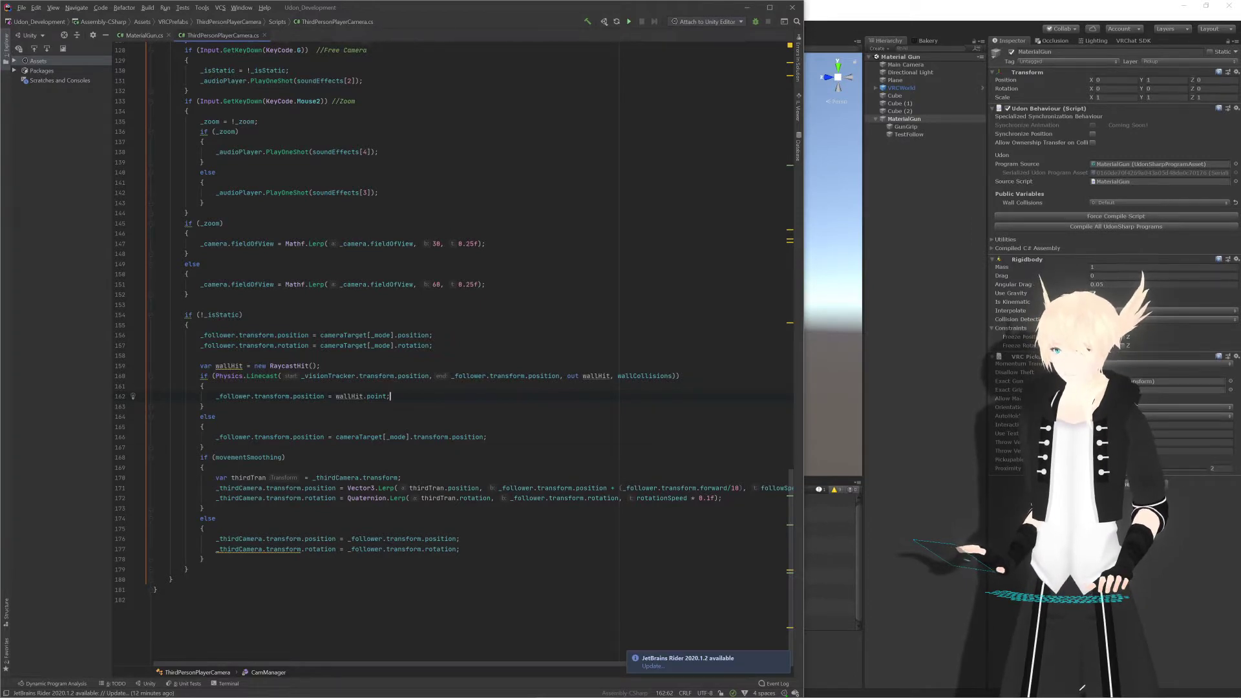
key("ctrl+w")
key("ctrl+w")
key("ctrl+w")
key("ctrl+w")
key("ctrl+w")
key("ctrl+w")
key("ctrl+w")
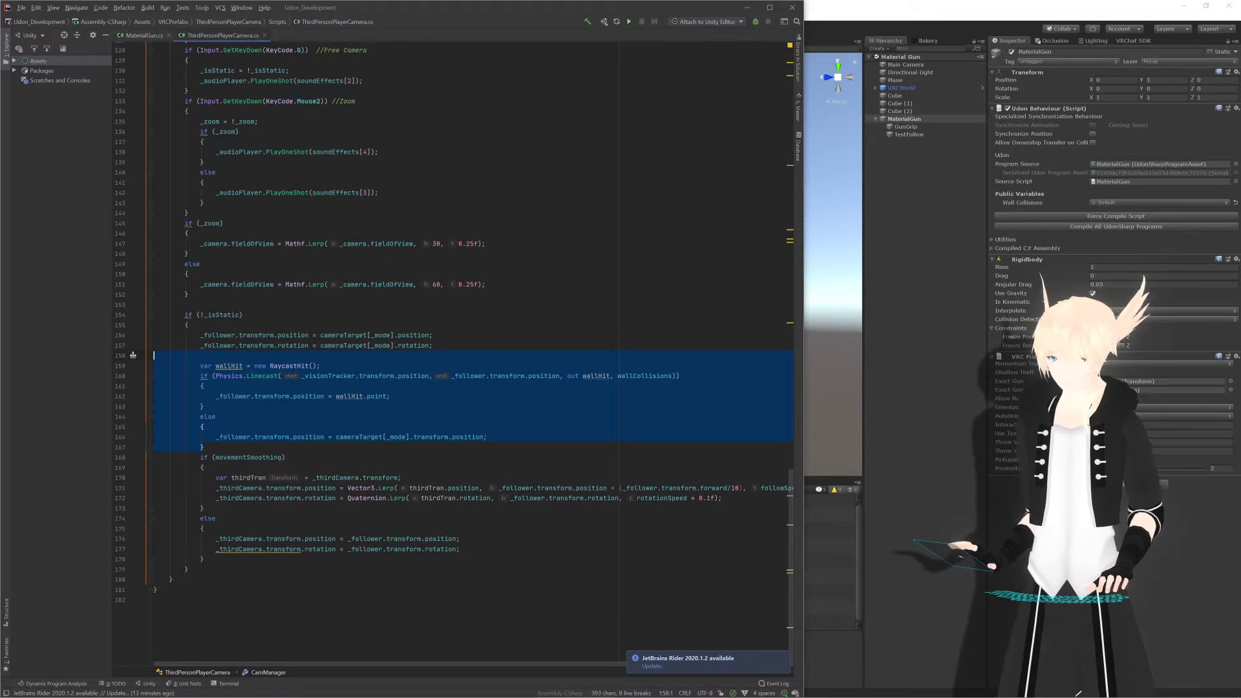
left_click(326, 406)
key("Escape")
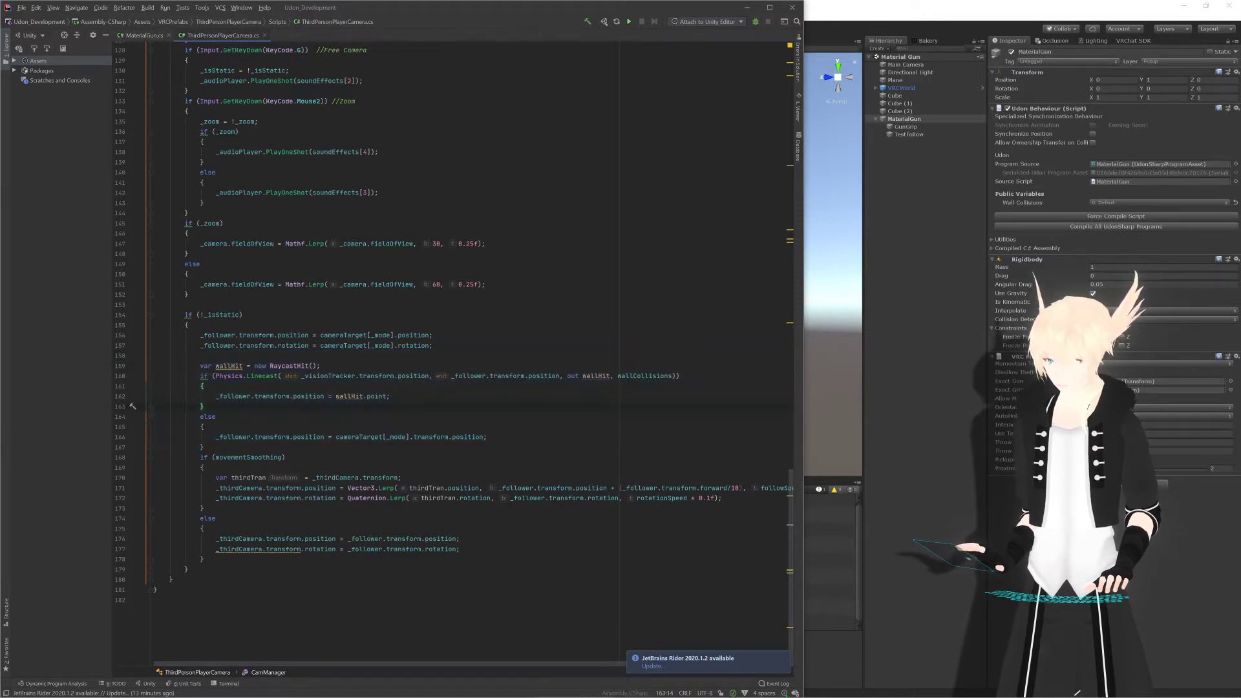
left_click_drag(196, 376, 367, 376)
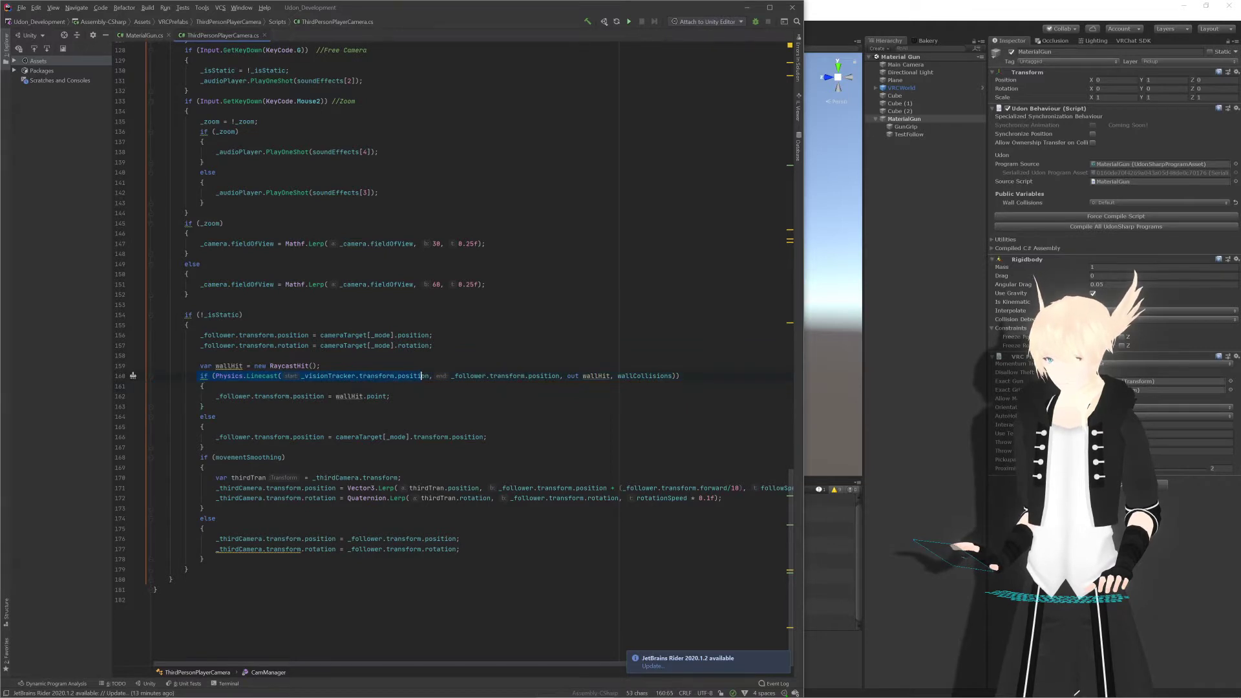
left_click_drag(454, 376, 540, 376)
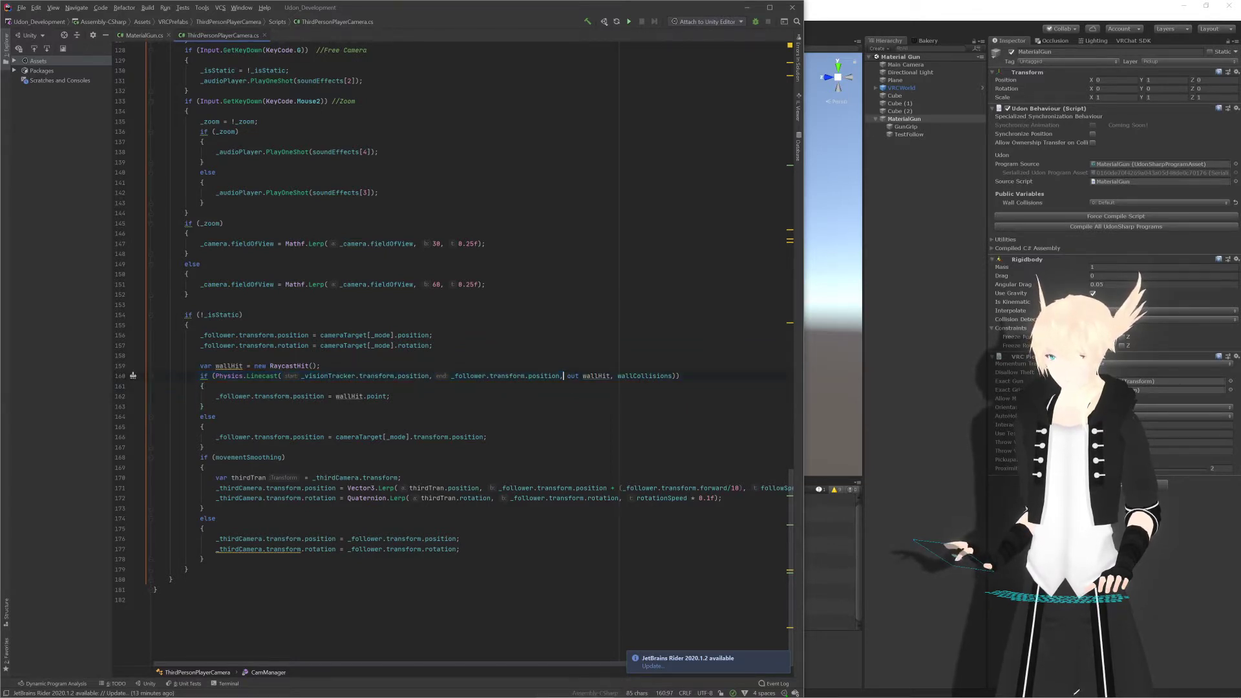
Step: Return to MaterialGun.cs and change the DrawLine end point to transform.position + transform.forward
key("alt+Left")
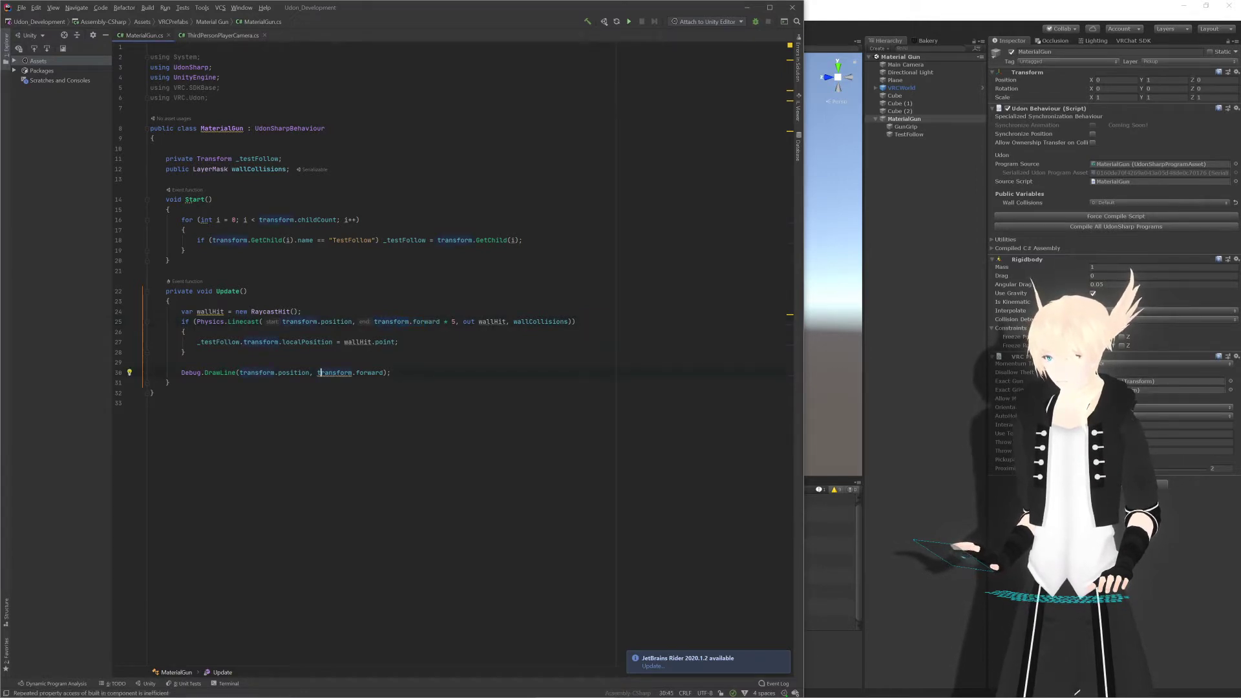
type("transform.po")
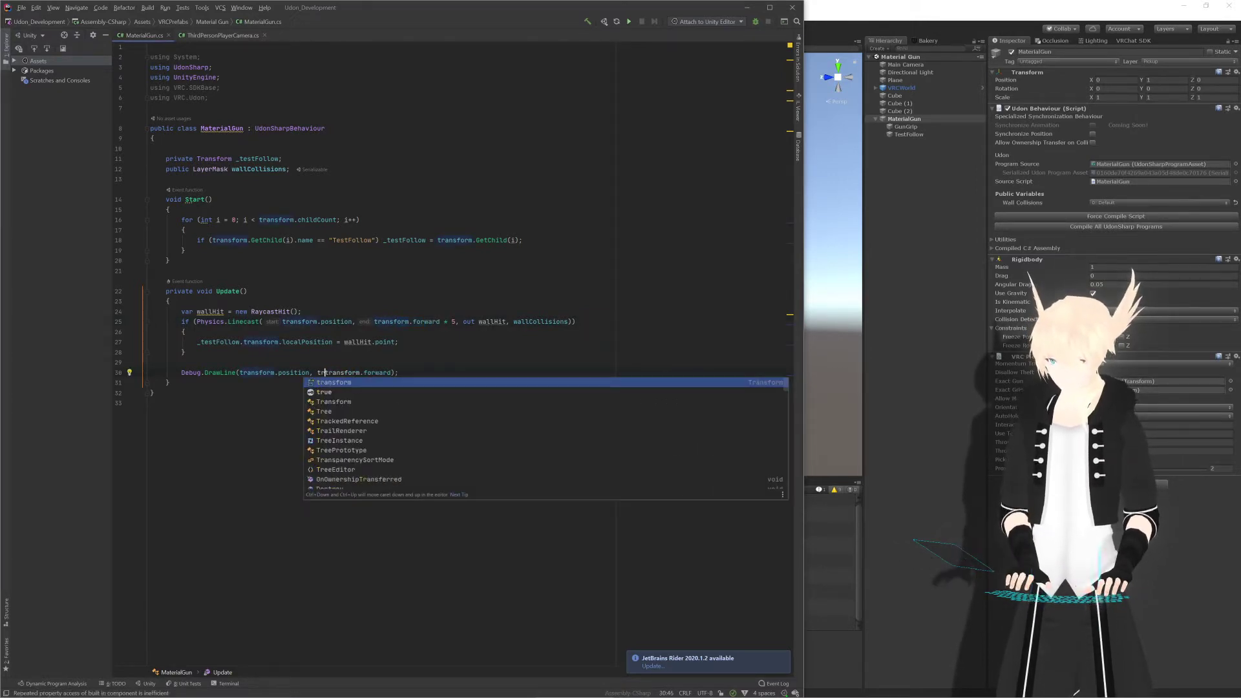
key("Return")
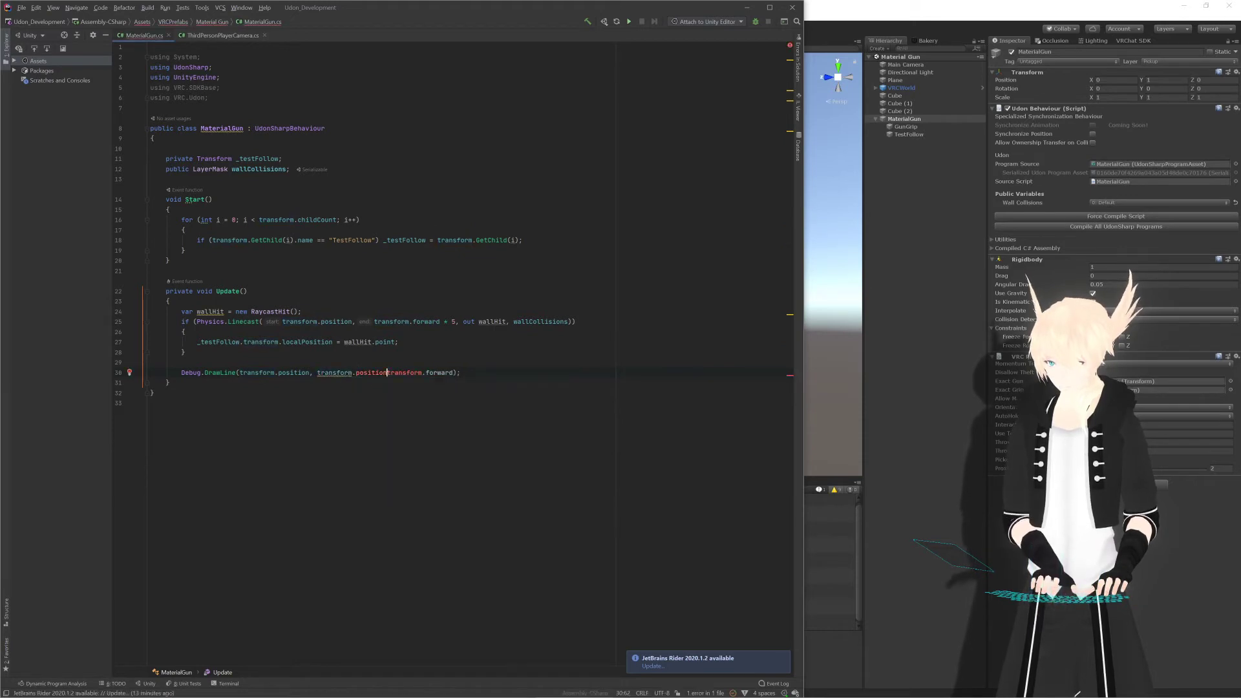
type("+")
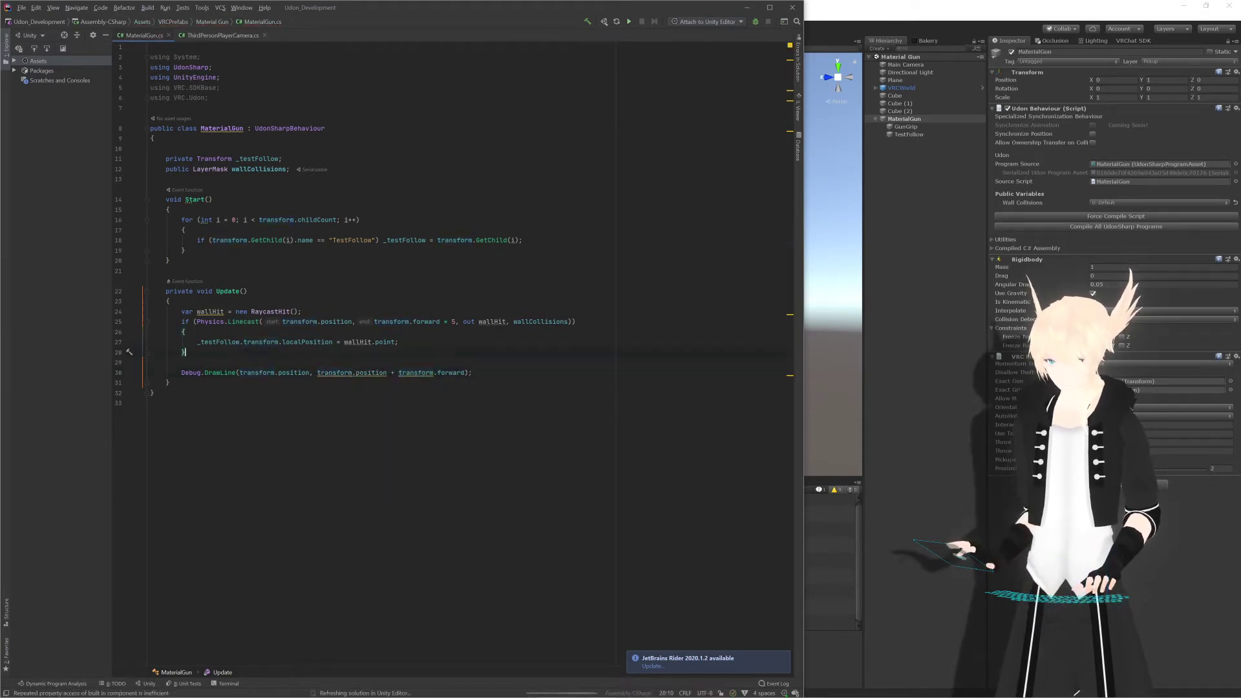
Step: Switch to Unity and compile all UdonSharp programs to apply the new DrawLine end point
key("alt+Tab")
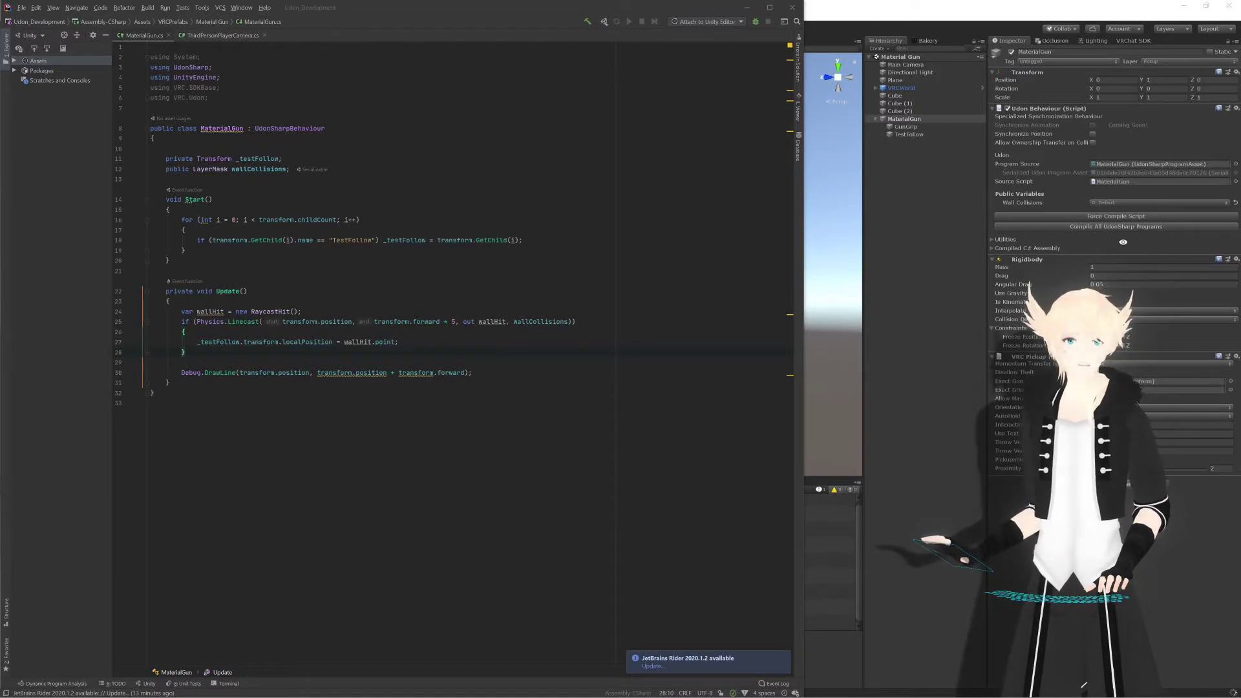
left_click(1125, 227)
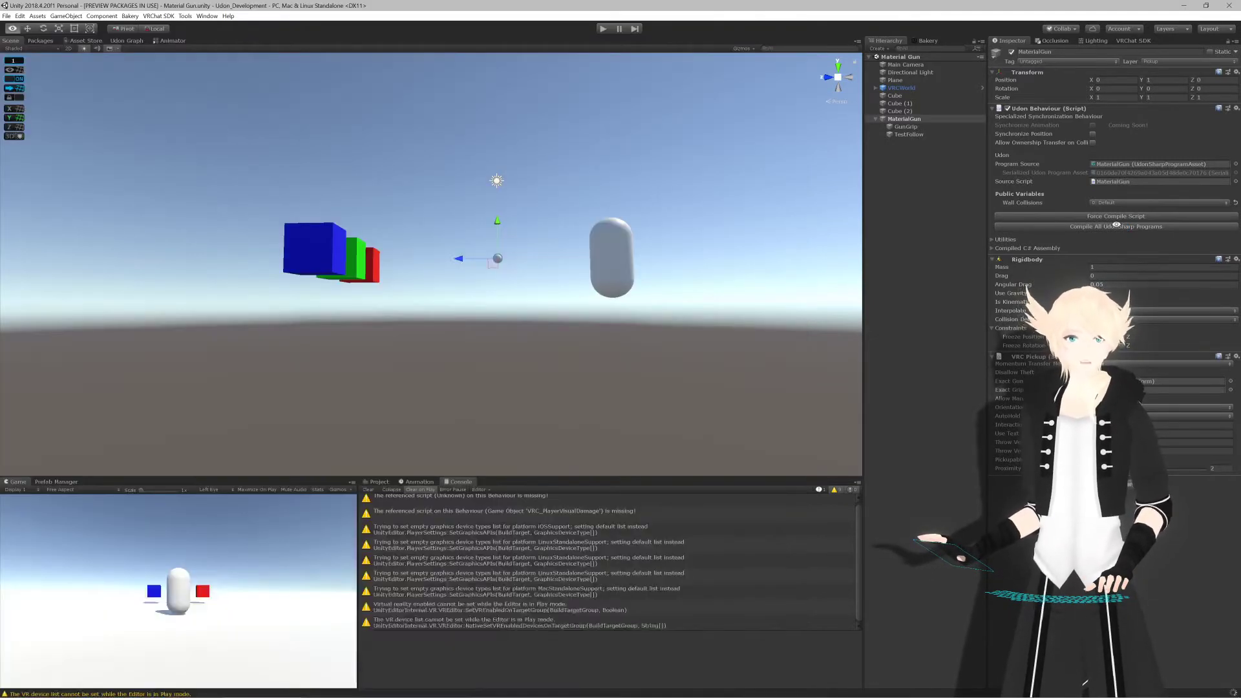
left_click(1115, 227)
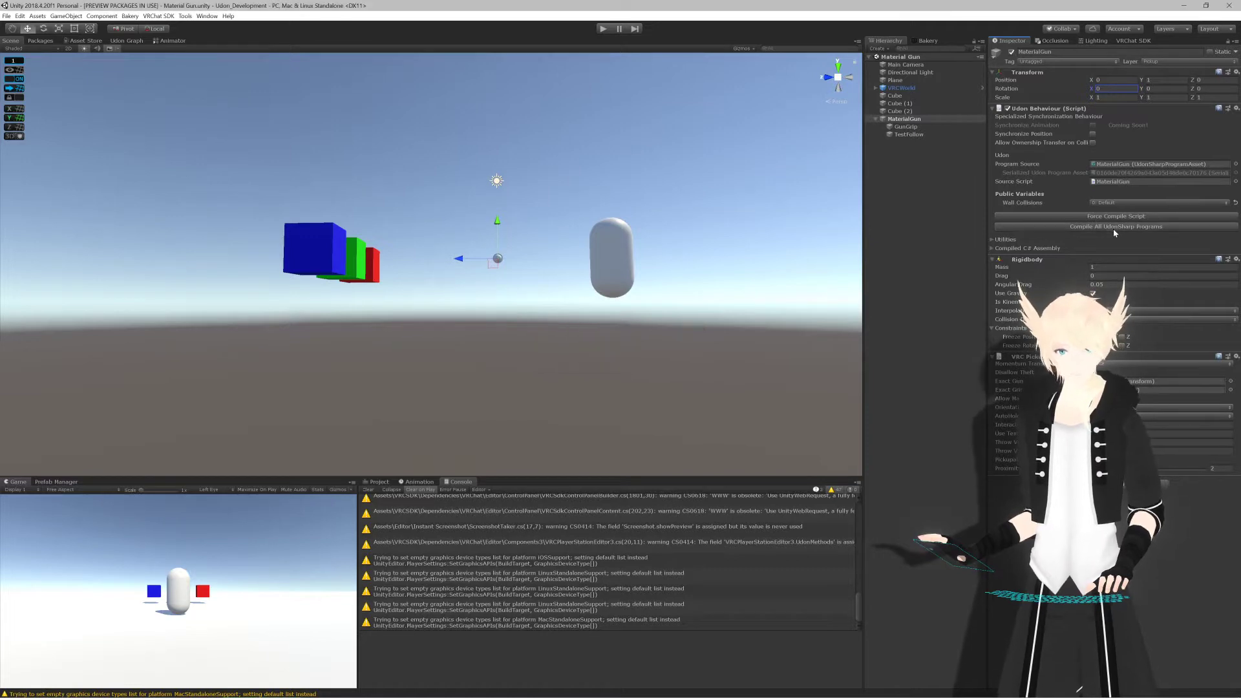
Step: Run the scene, rotate the MaterialGun around its X axis to check the position-based debug line, and stop playing
scroll(696, 260, "down", 1)
scroll(696, 259, "up", 2)
left_click_drag(709, 234, 676, 232, "alt")
left_click(608, 31)
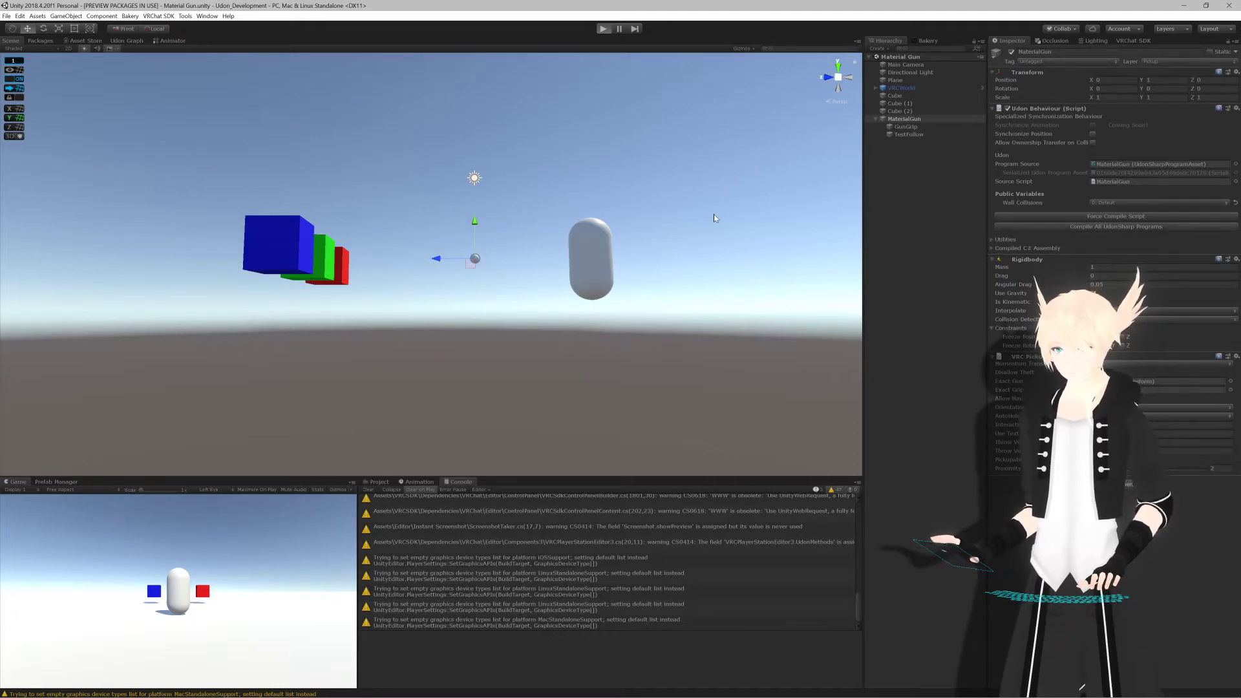
key("ctrl+p")
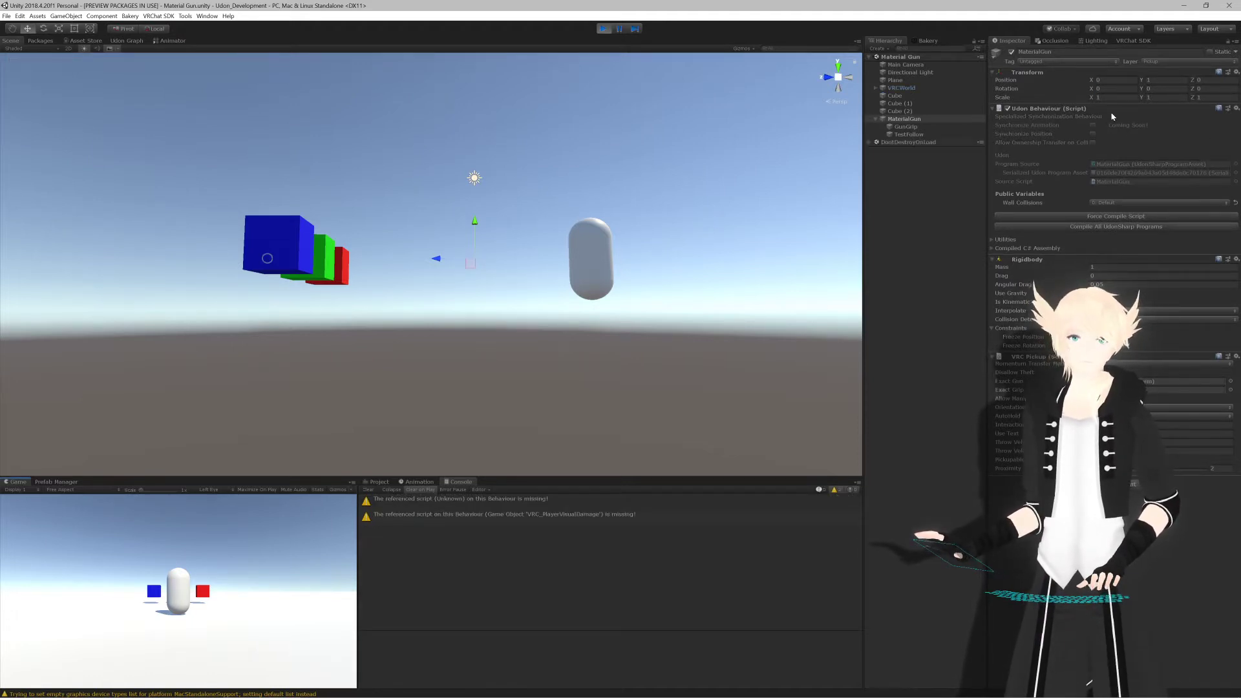
mouse_move(615, 207)
left_mouse_down("alt")
mouse_move(632, 212)
mouse_move(615, 185)
left_mouse_up("alt")
scroll(499, 266, "up", 6)
left_click_drag(533, 253, 799, 139, "alt")
scroll(517, 266, "up", 6)
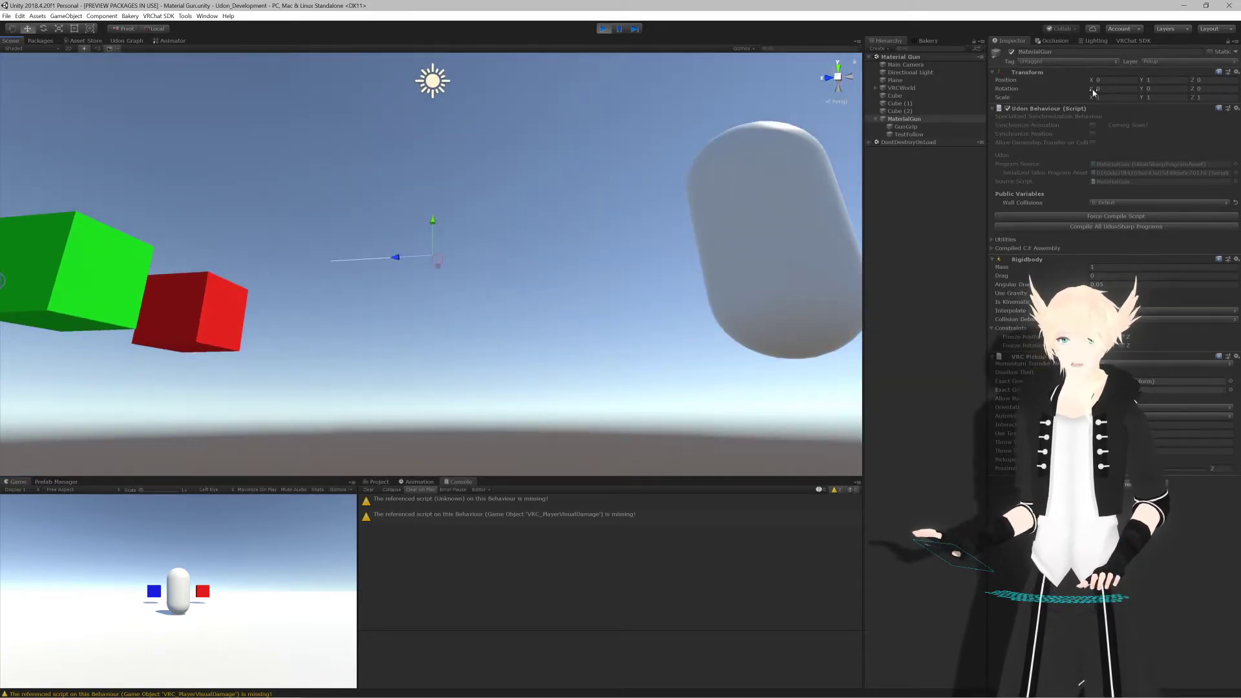
left_click_drag(1092, 91, 4, 248)
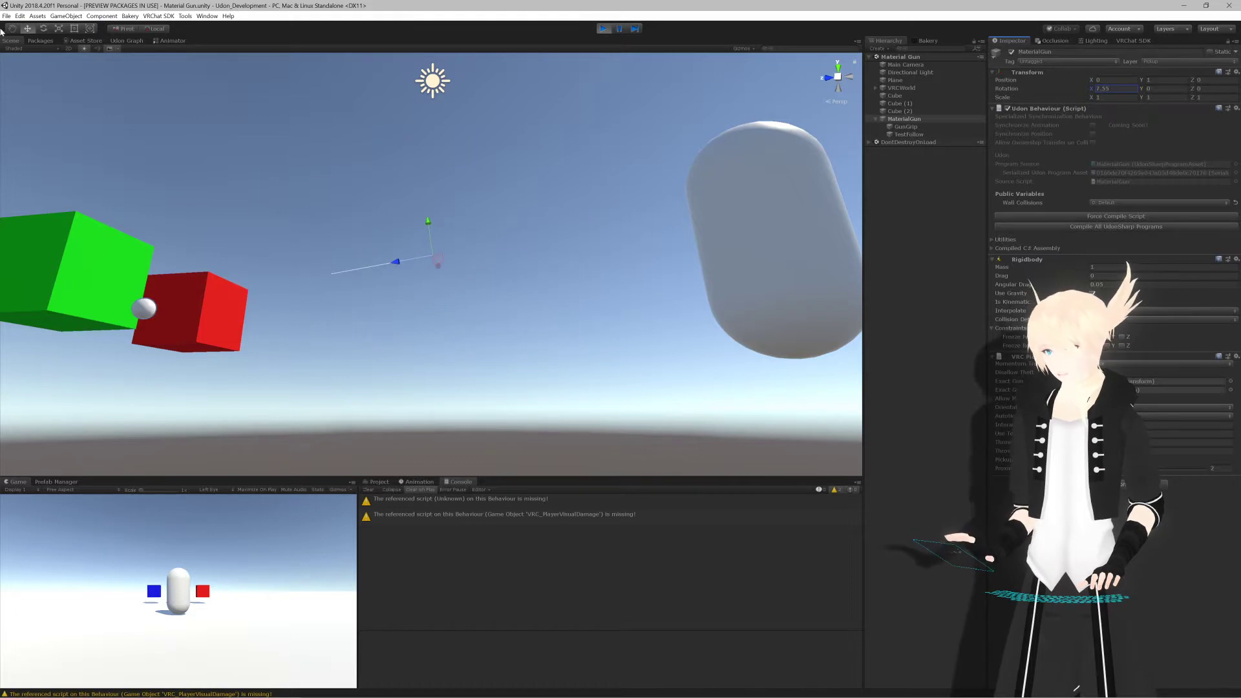
key("alt+Tab")
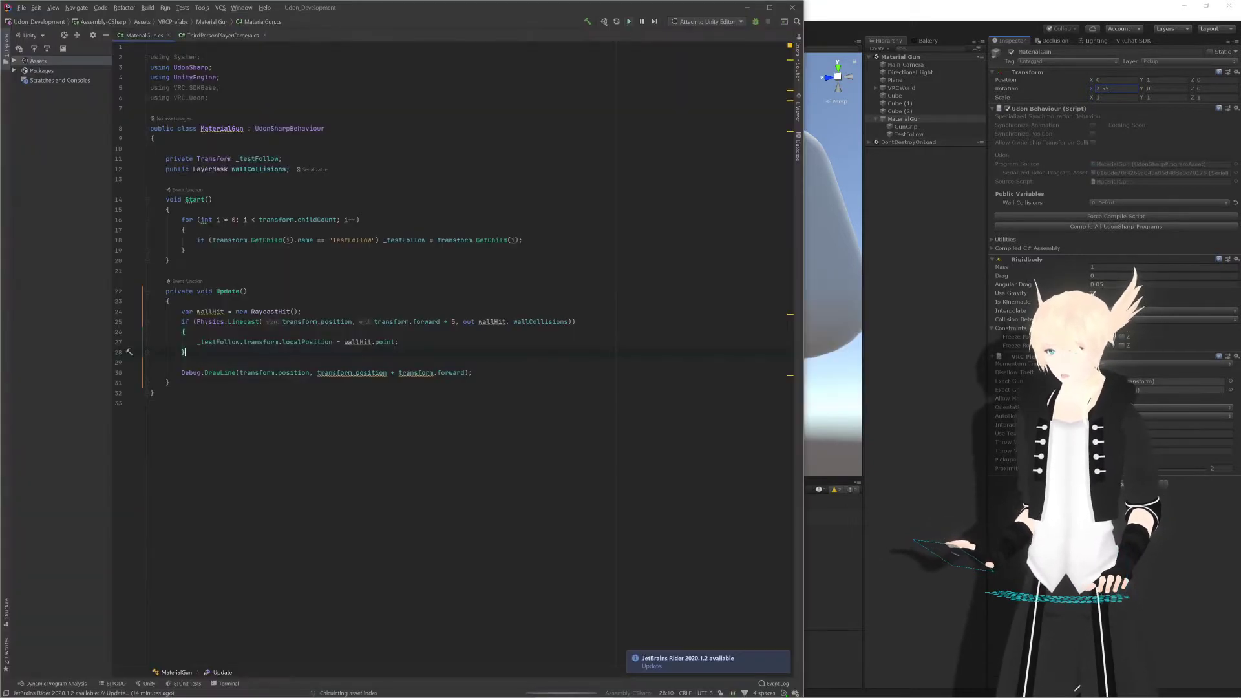
key("alt+Tab")
left_click(603, 29)
Step: Switch to Rider and multiply transform.forward by 5 in the DrawLine end point
key("alt+Tab")
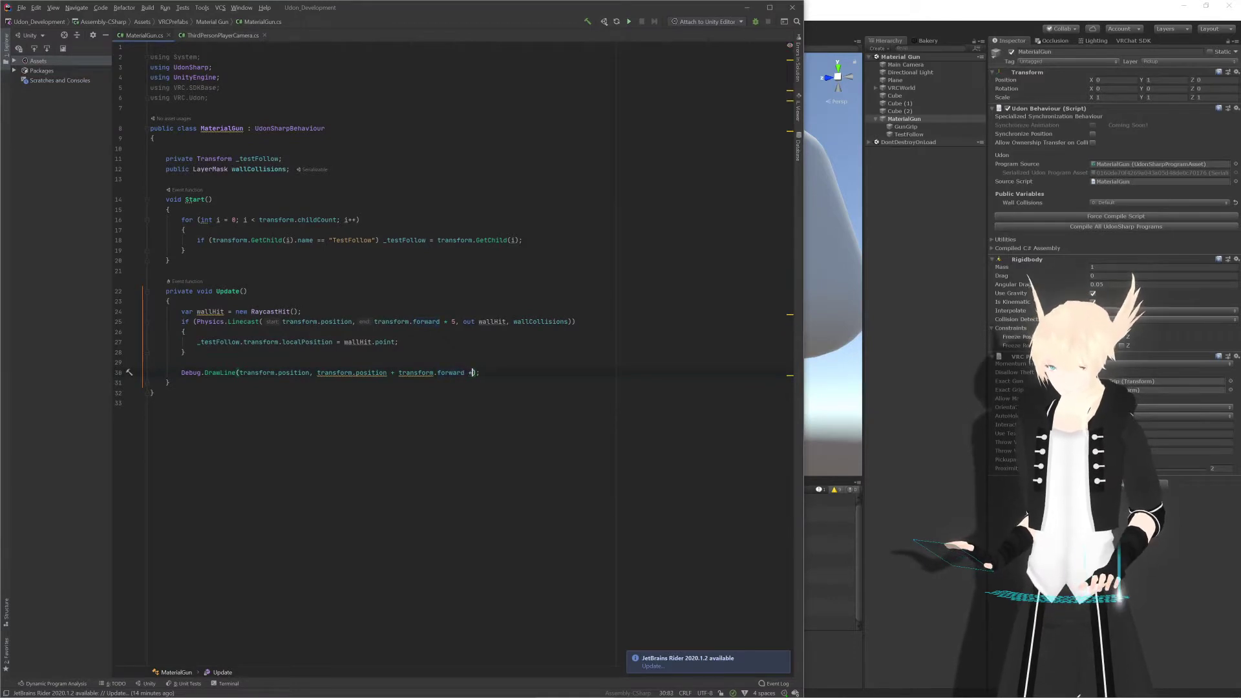
type("* 5")
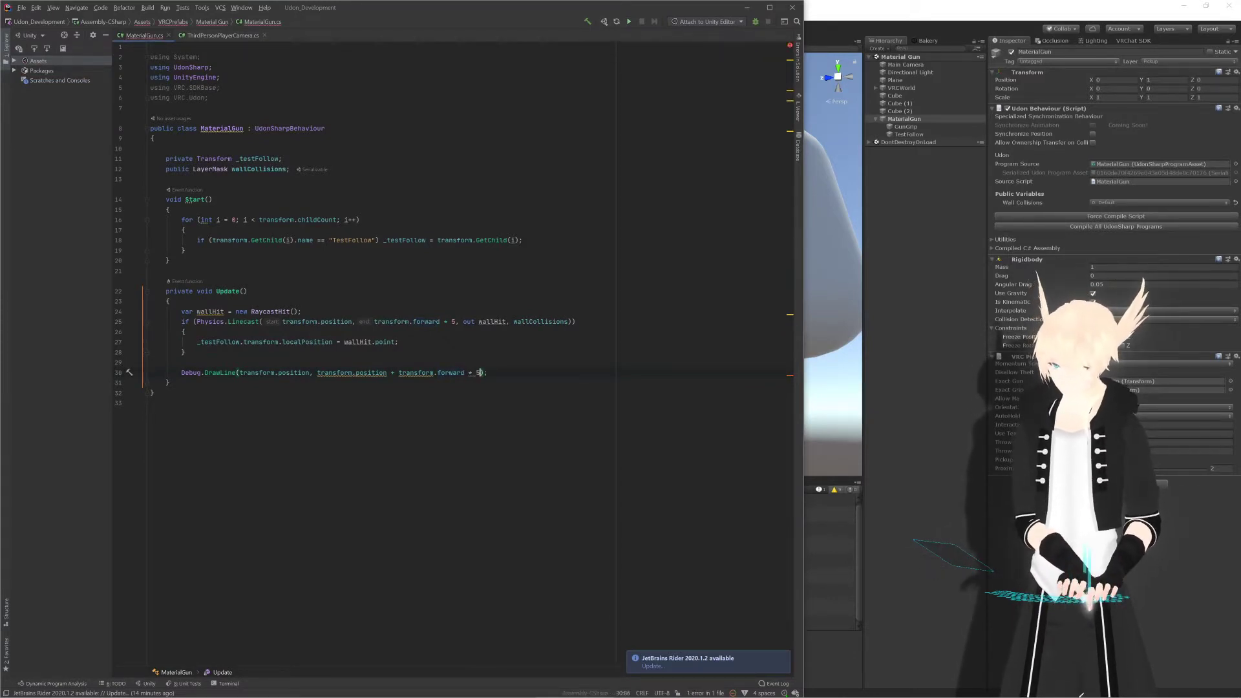
type(";")
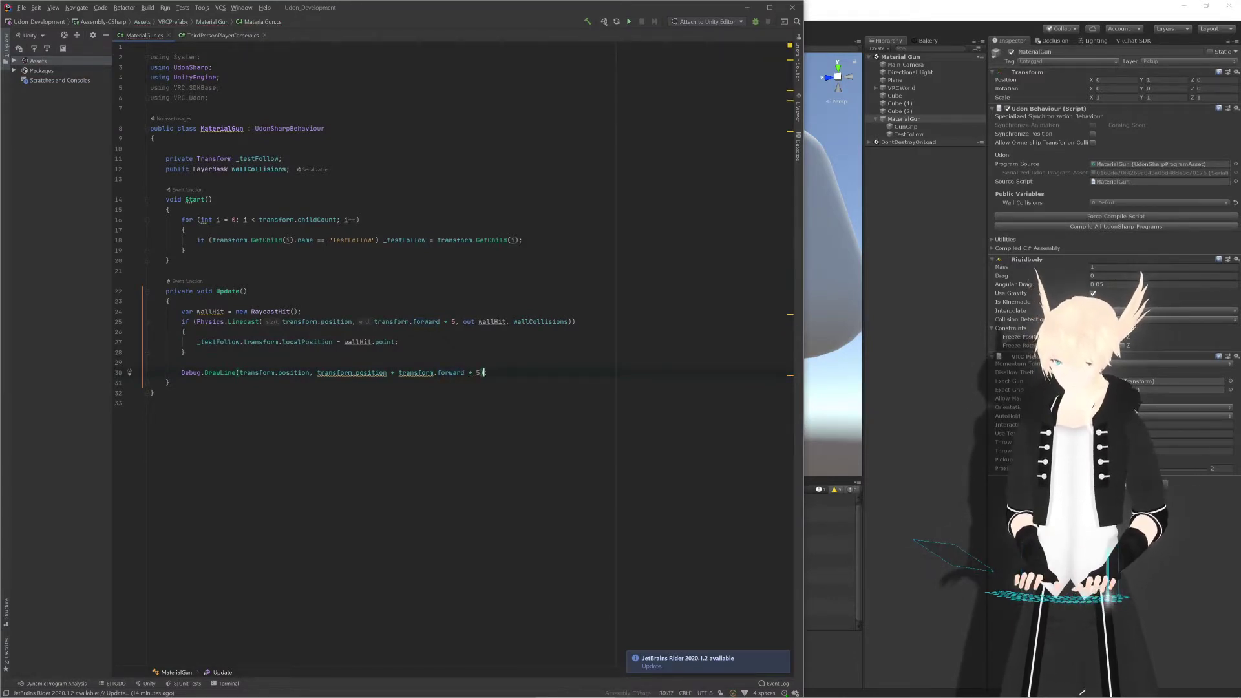
Step: Switch back to Unity and recompile all UdonSharp programs with the lengthened debug line
key("alt+Tab")
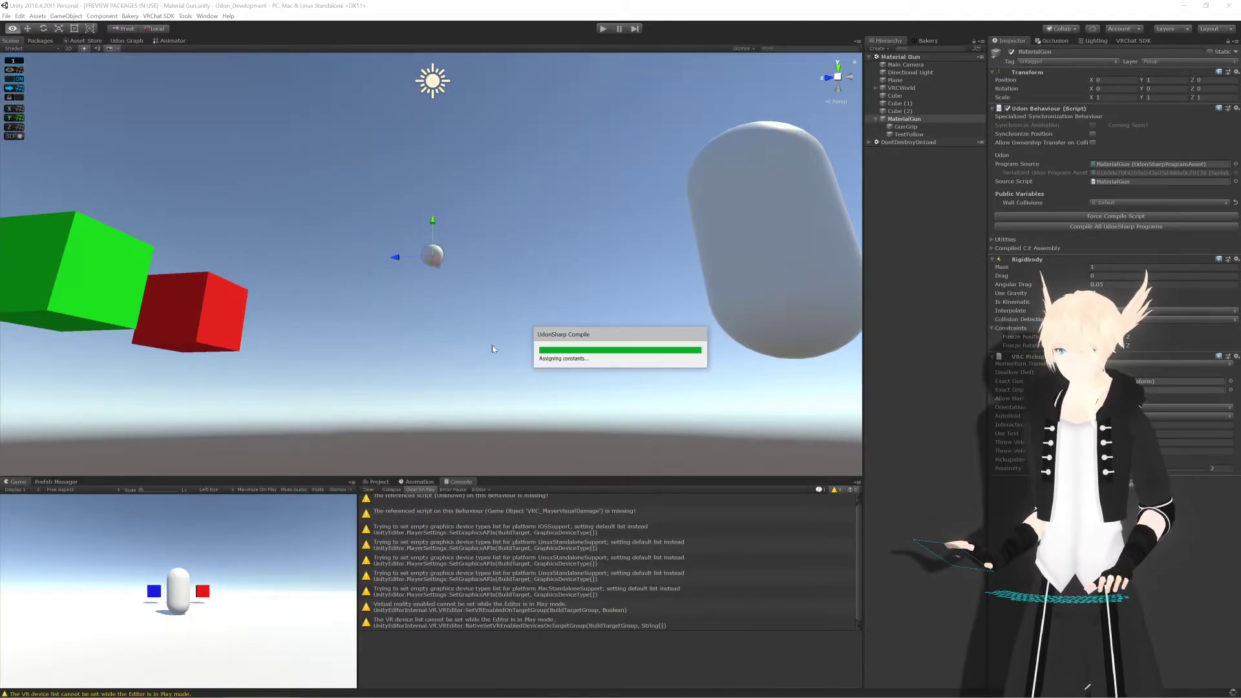
scroll(476, 340, "up", 1)
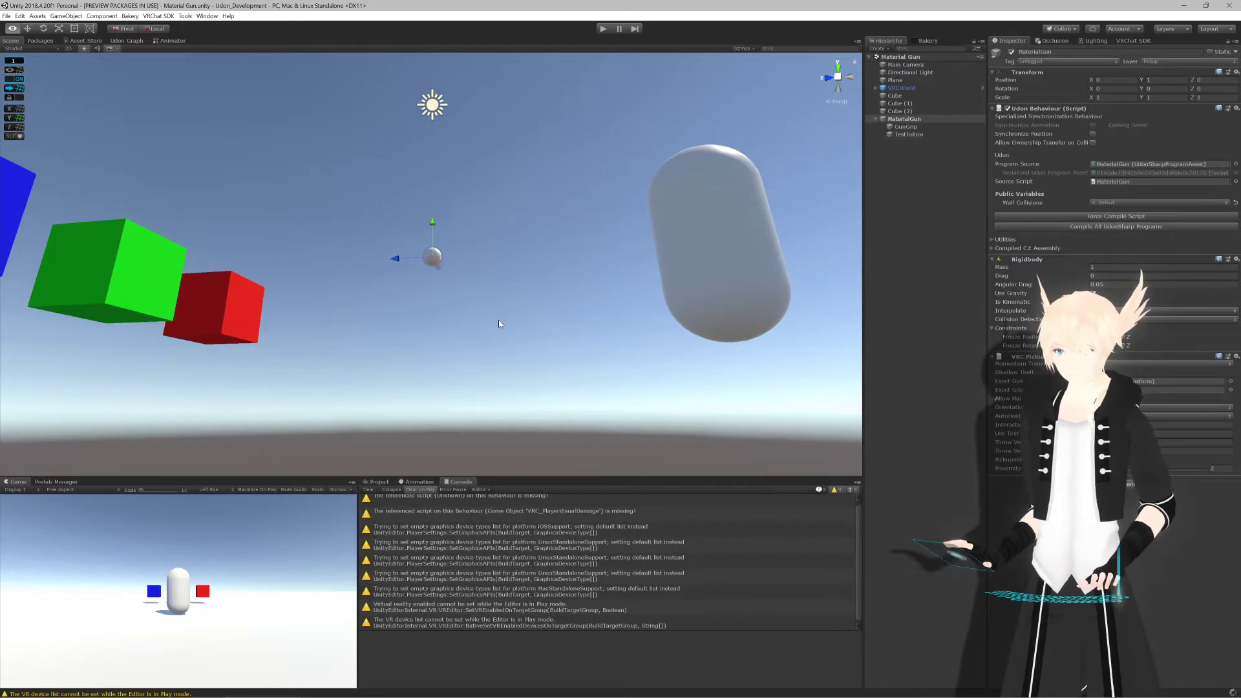
left_click(1127, 227)
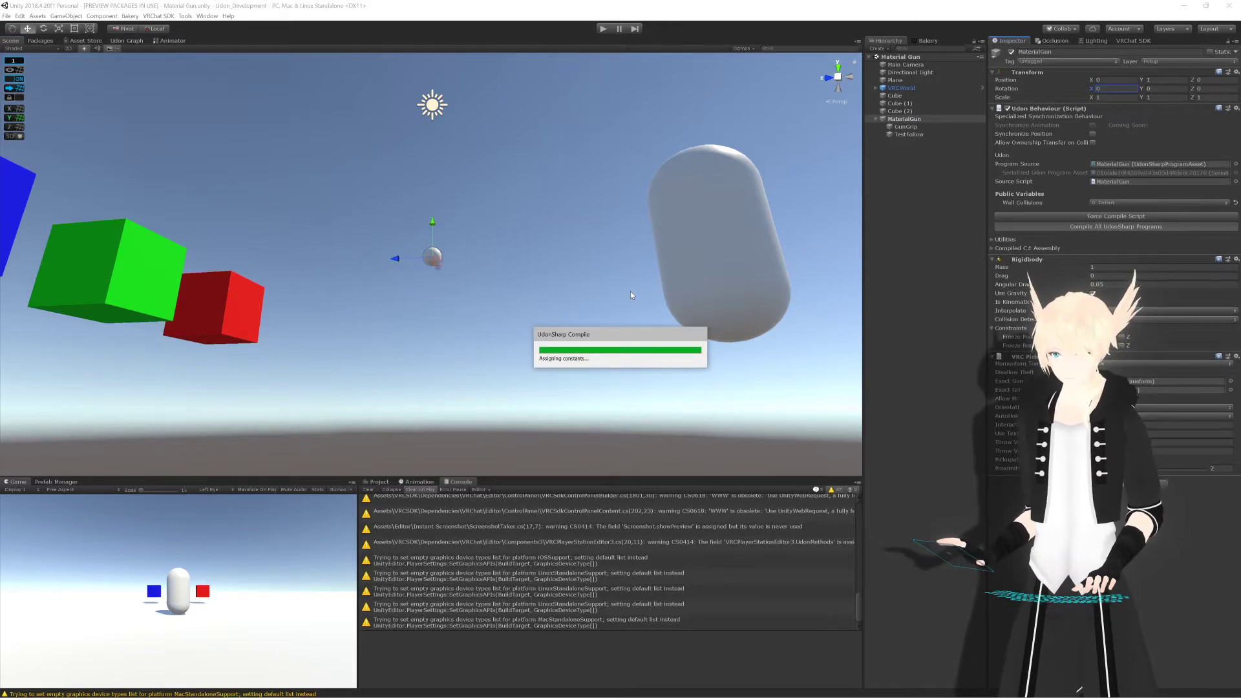
Step: Frame the MaterialGun, play the scene, rotate the gun around X to compare the longer debug line with the TestFollow sphere, and stop playing
scroll(630, 291, "down", 3)
scroll(631, 291, "up", 3)
scroll(631, 290, "down", 3)
scroll(631, 291, "up", 4)
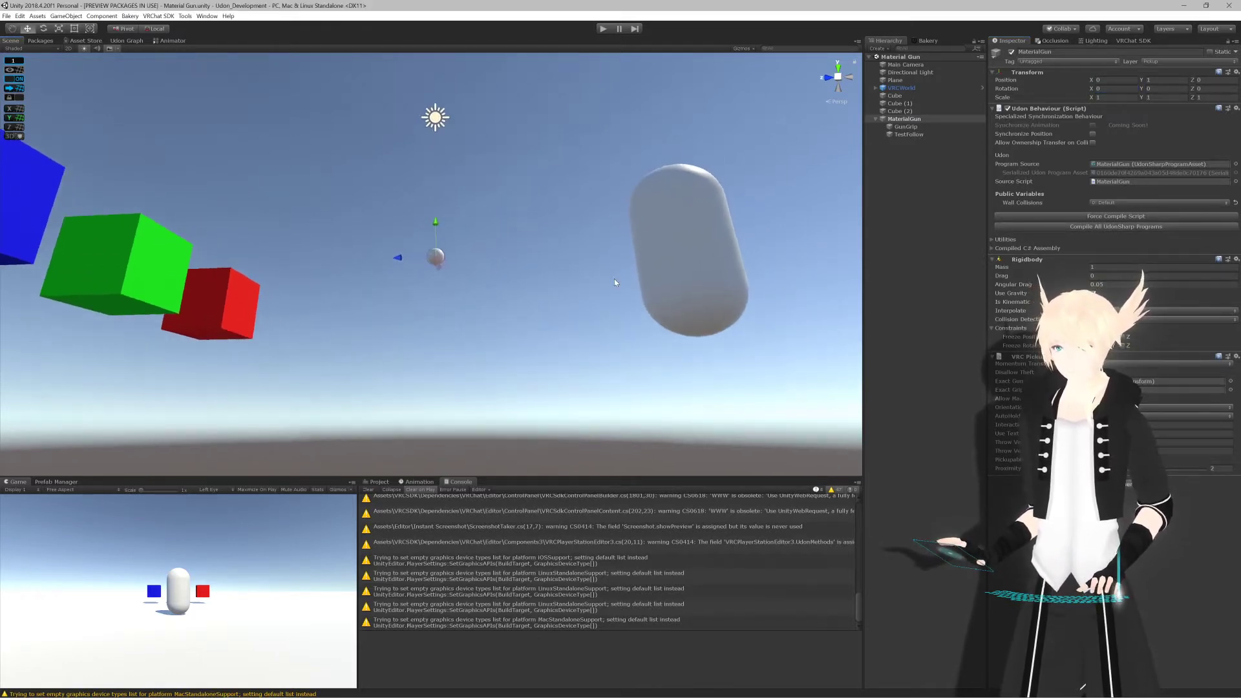
double_click(885, 120)
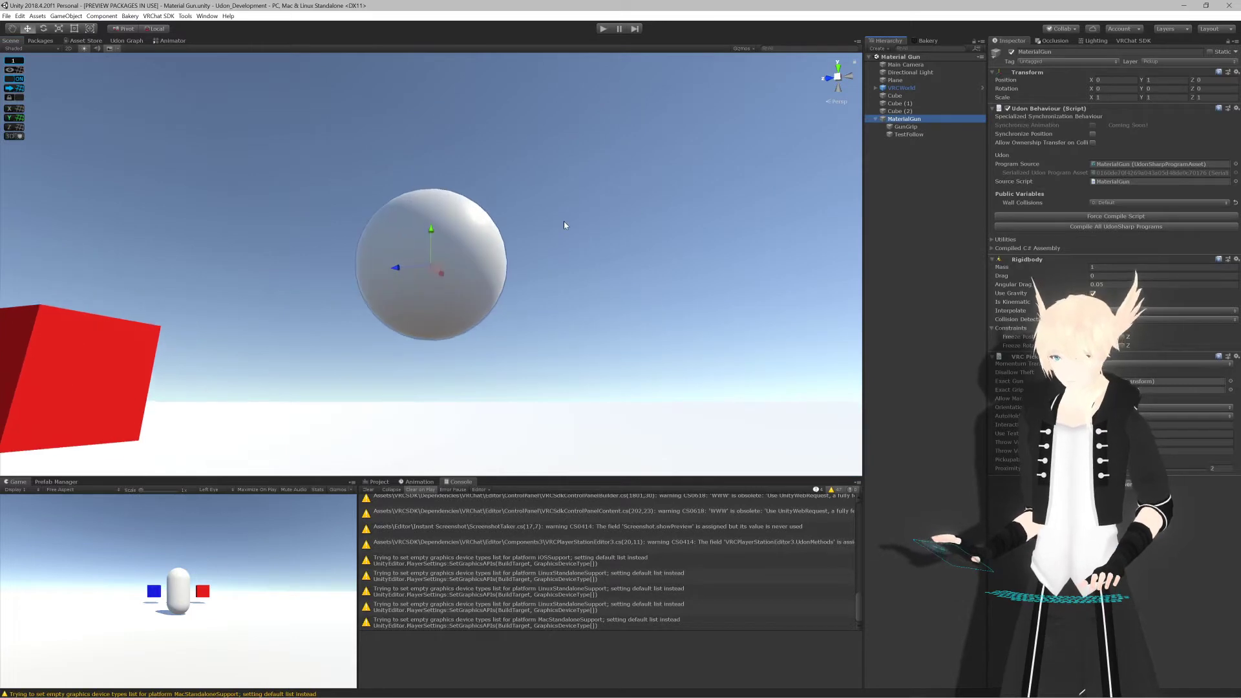
scroll(564, 221, "down", 3)
scroll(564, 225, "up", 4)
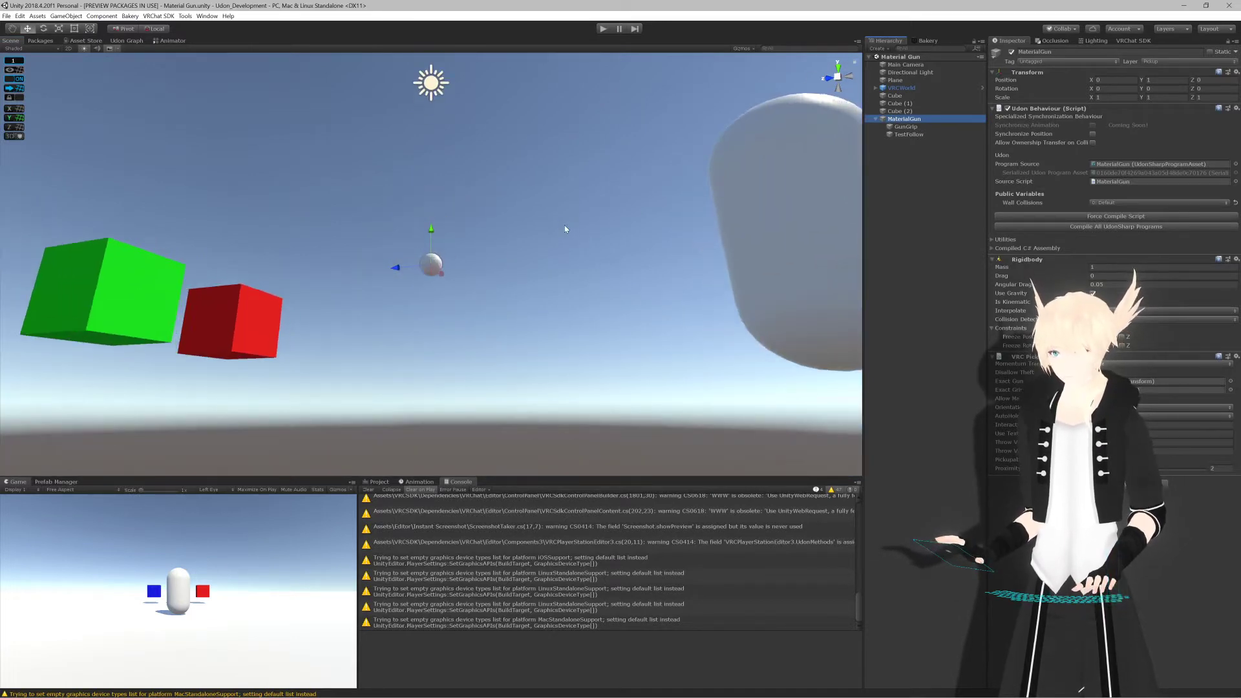
left_click(602, 29)
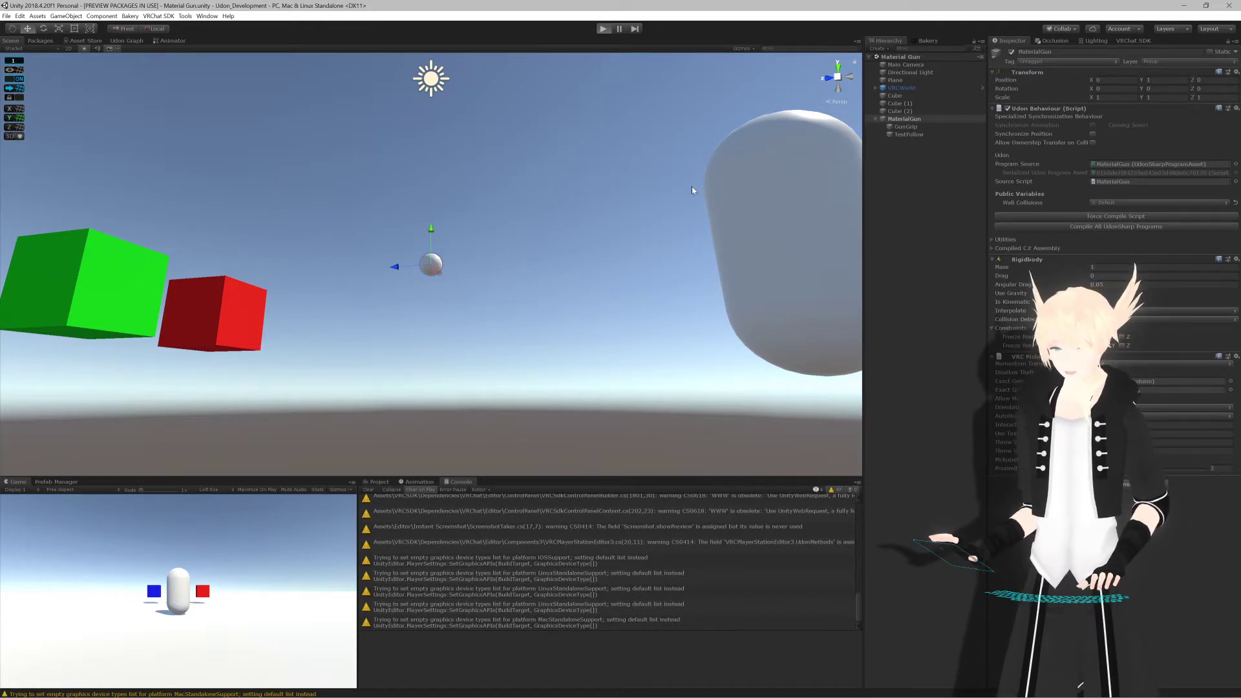
scroll(601, 237, "down", 3)
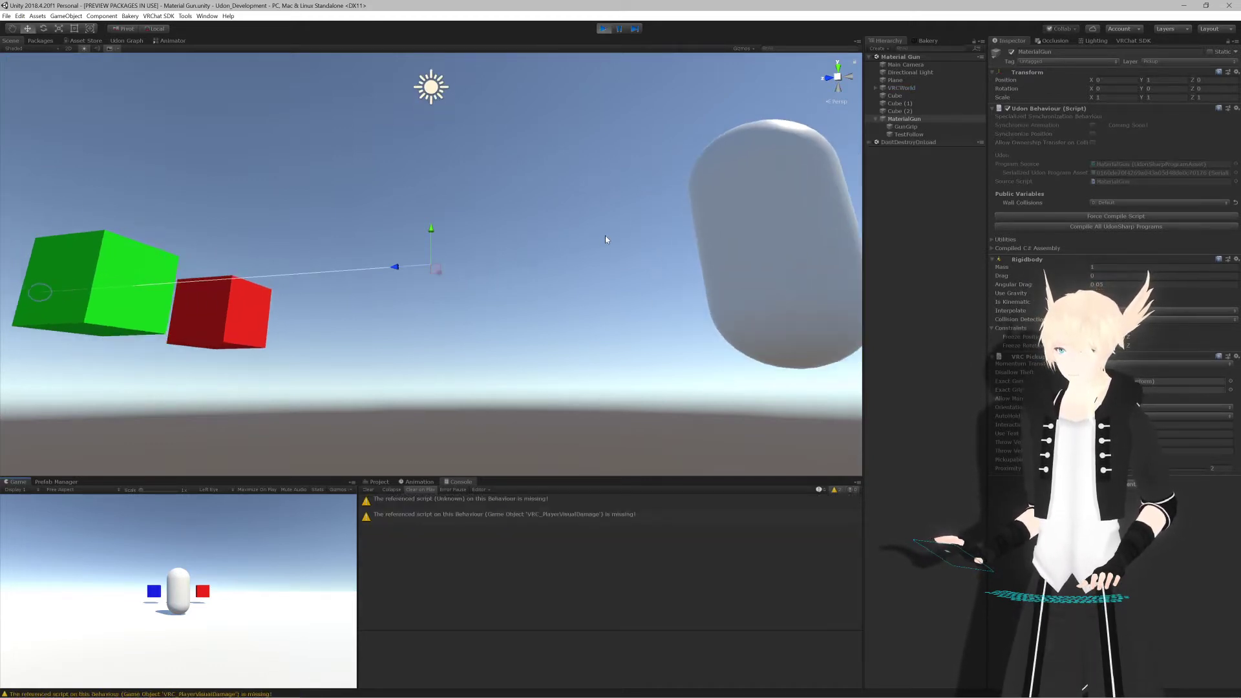
right_click_drag(594, 238, 640, 227)
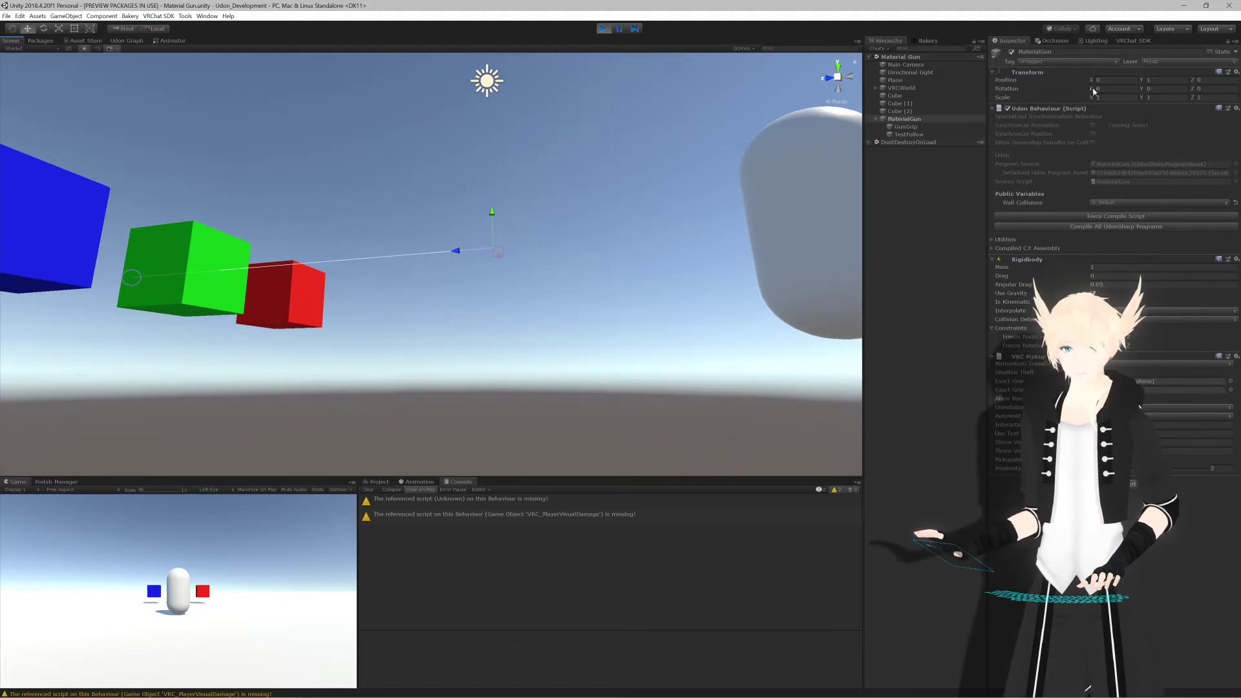
left_click_drag(1094, 90, 534, 43)
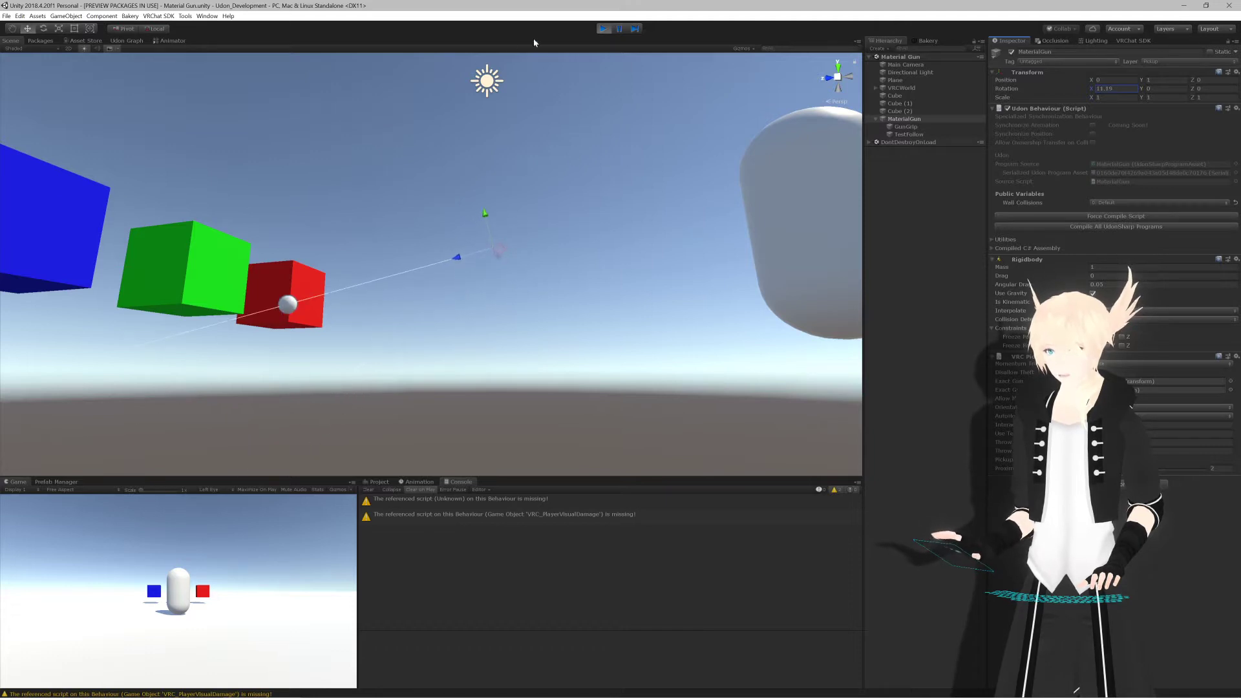
left_click(606, 31)
Step: Switch to Rider and replace the Physics.Linecast end point with transform.position + transform.forward * 5
key("alt+Tab")
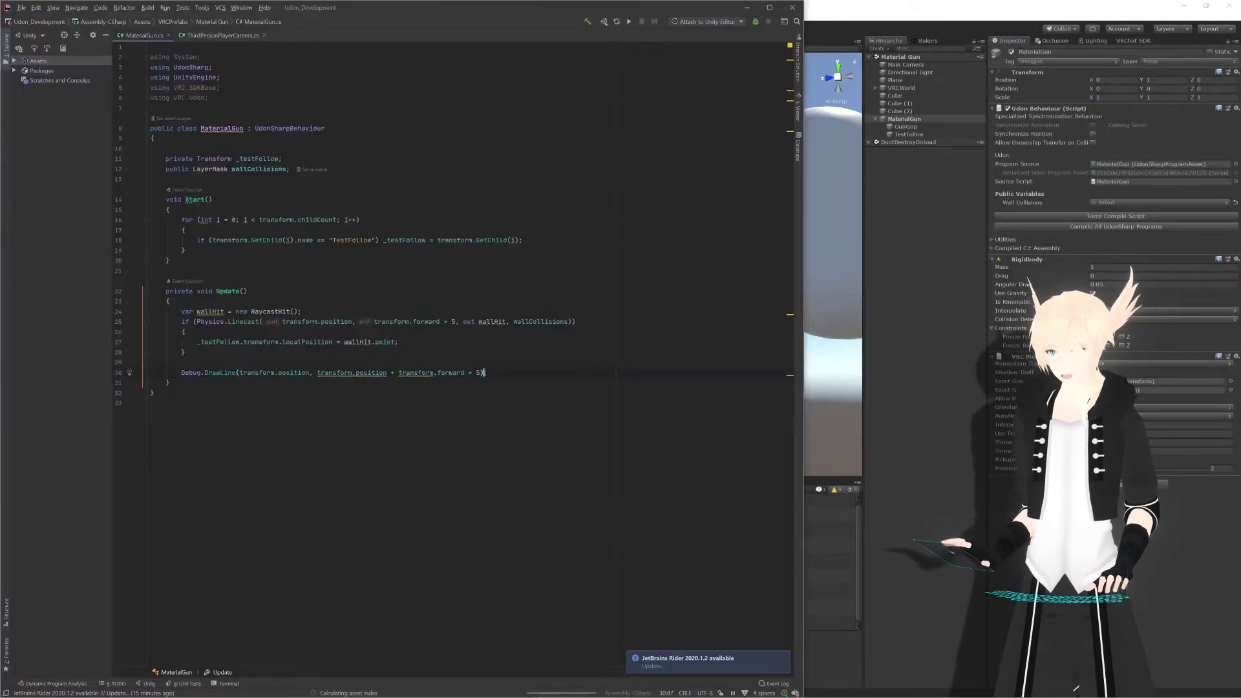
left_click_drag(279, 373, 239, 372)
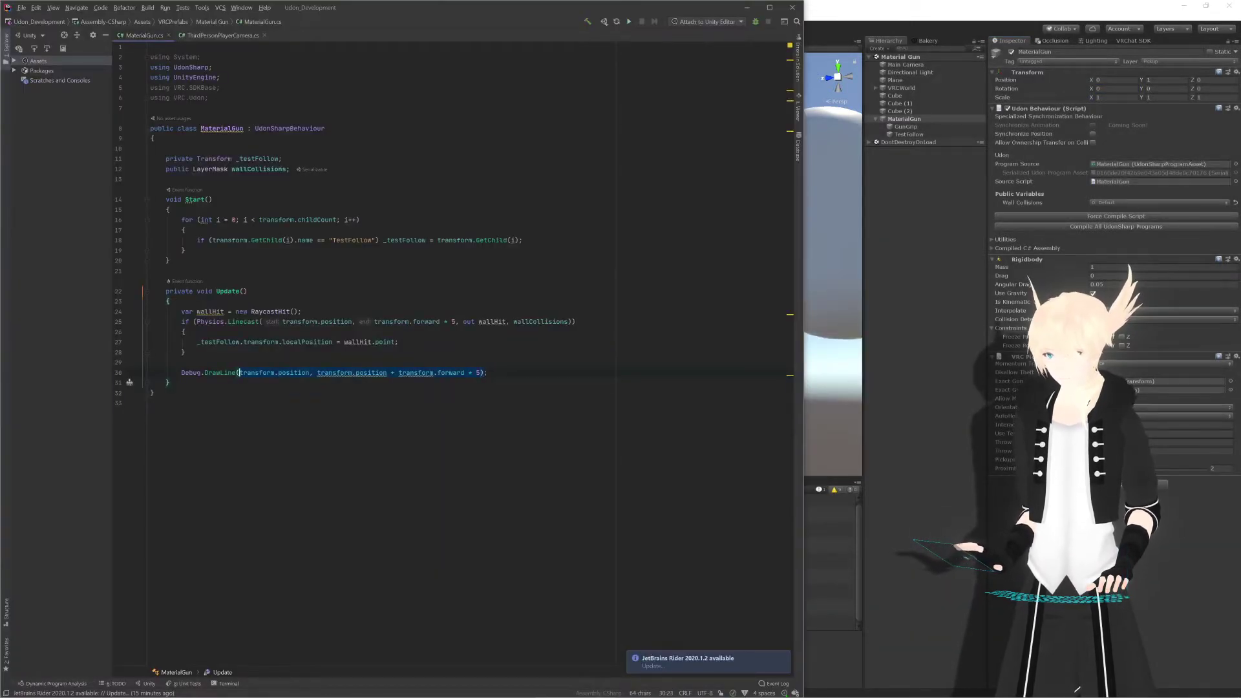
left_click(185, 352)
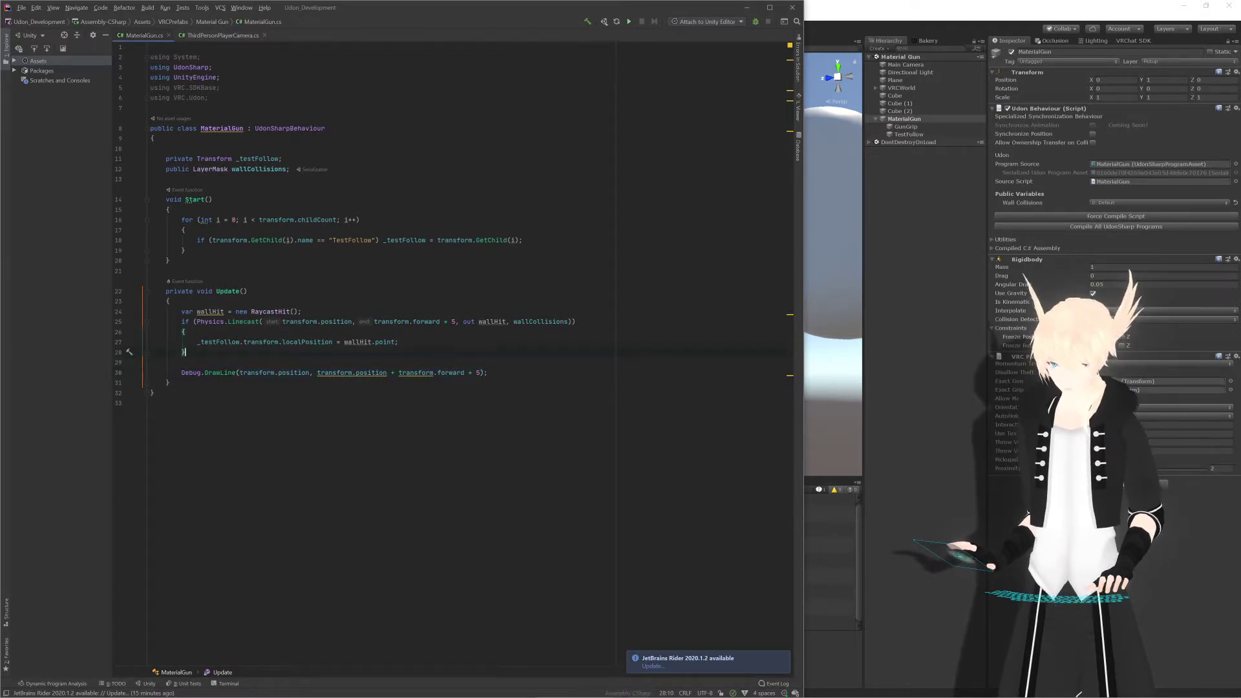
left_click_drag(479, 373, 318, 373)
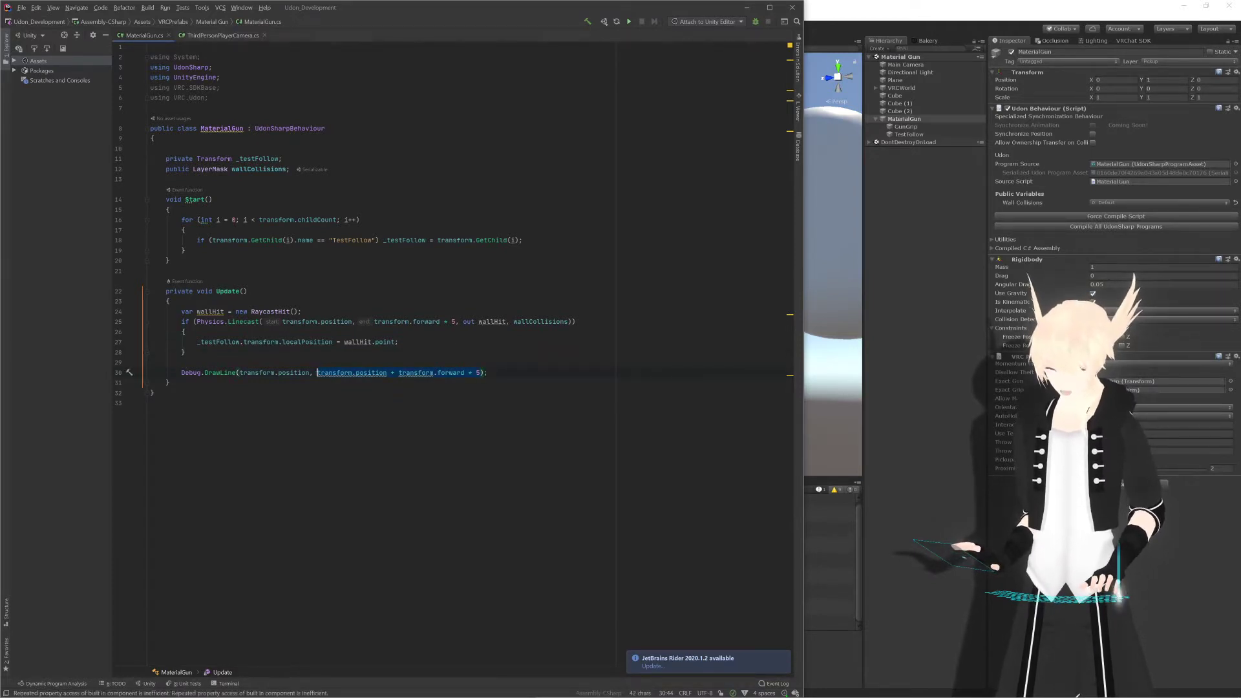
left_click_drag(413, 321, 374, 322)
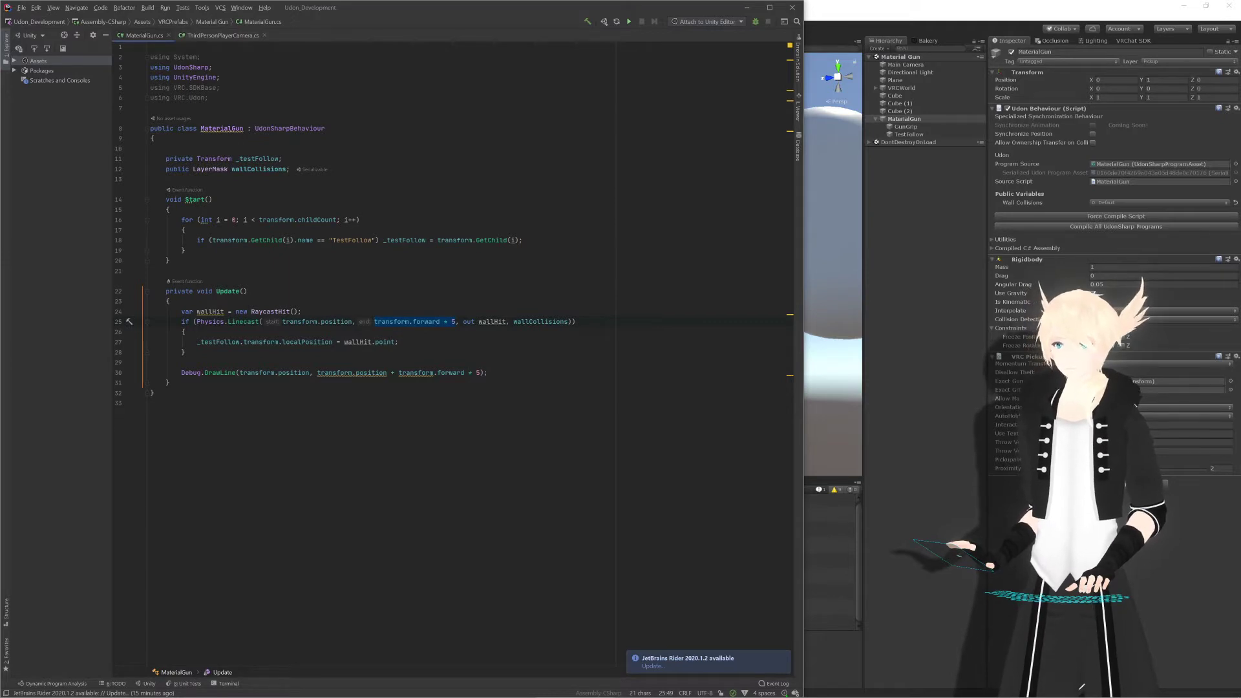
type("transform.position + transform.forward * 5")
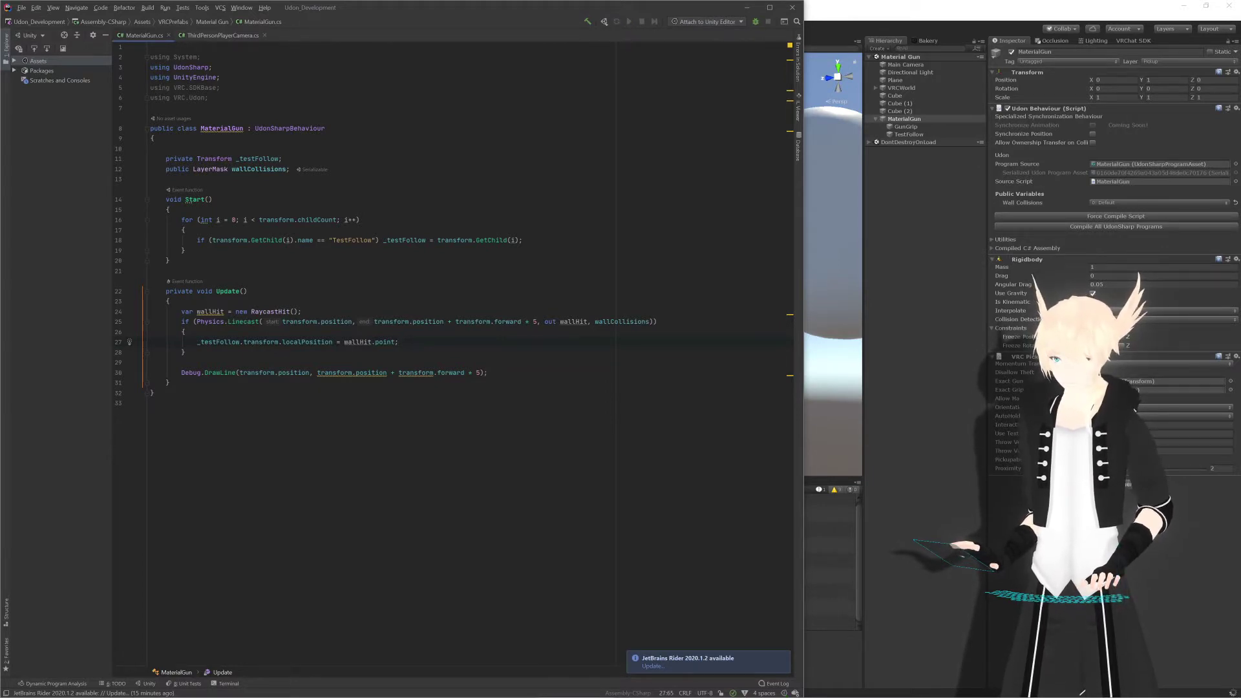
Step: Change the _testFollow assignment in the linecast block to use transform.position instead of localPosition
left_click_drag(301, 342, 290, 342)
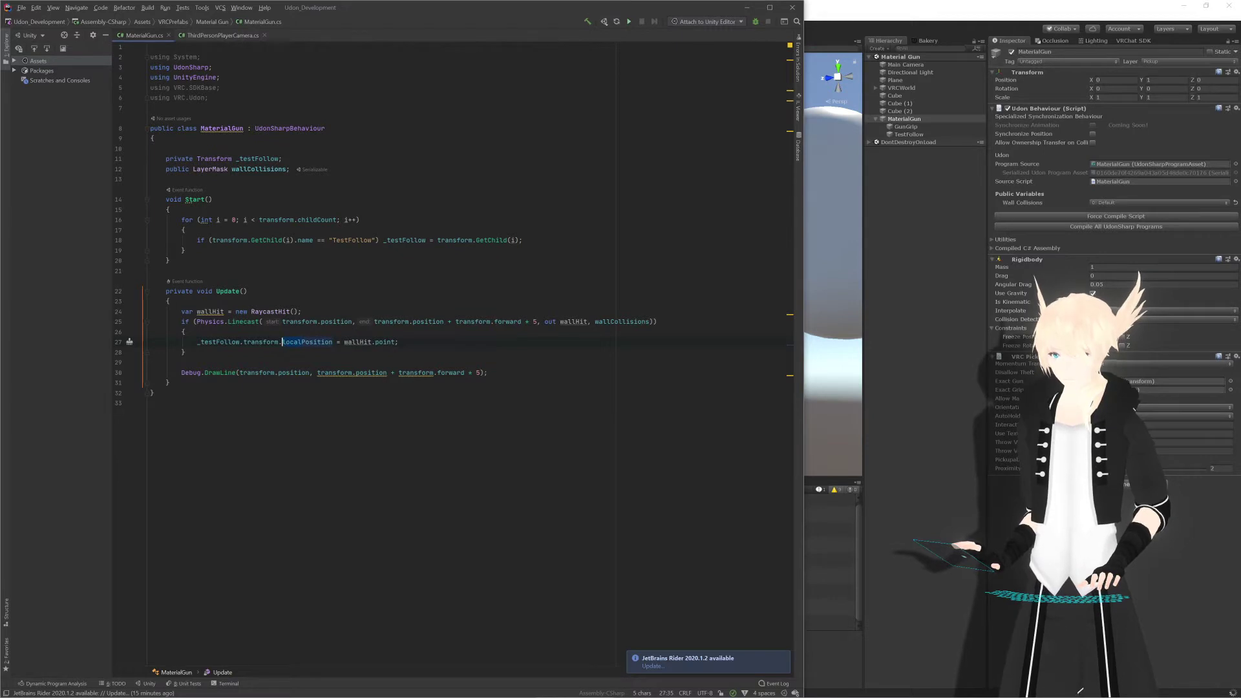
type("p")
key("Delete")
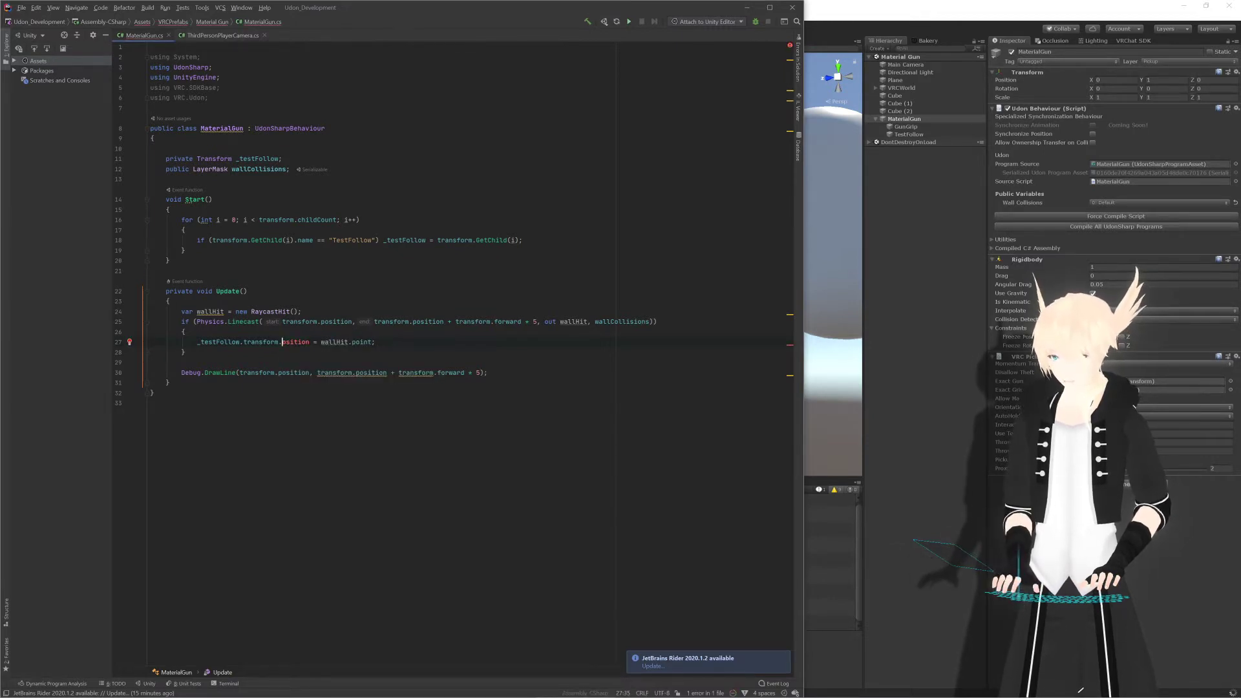
left_click(184, 331)
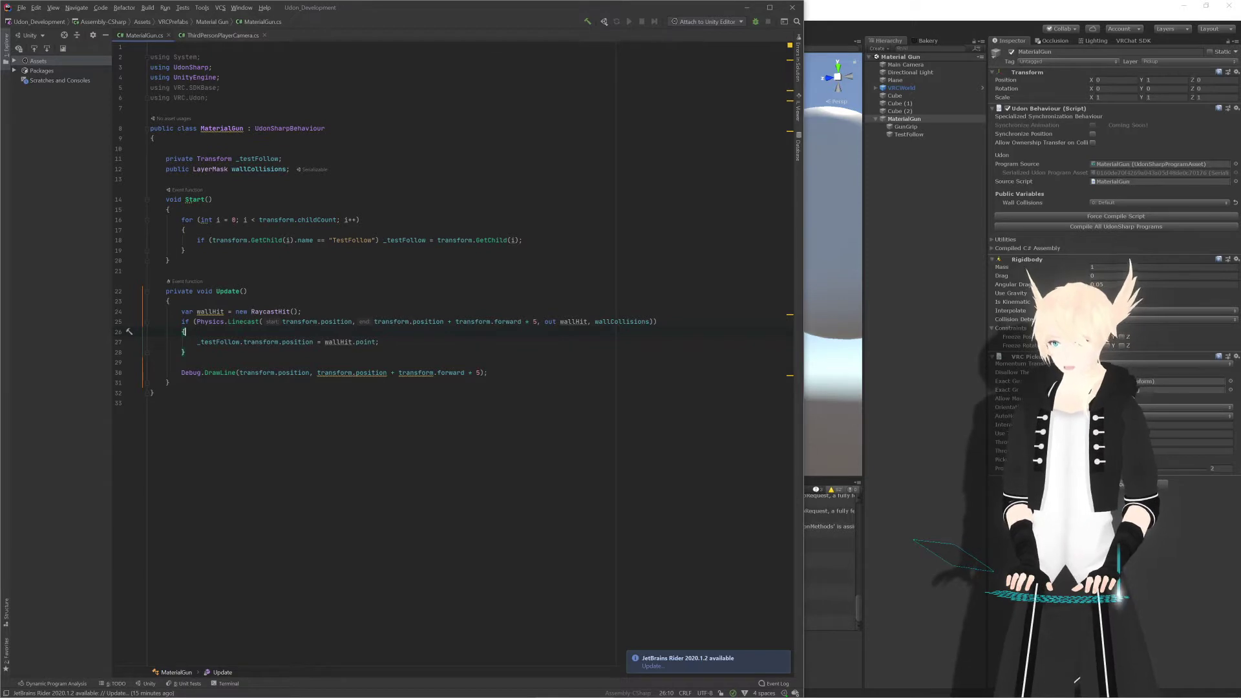
Step: Switch back to Unity and recompile all UdonSharp programs with the corrected linecast
key("alt+Tab")
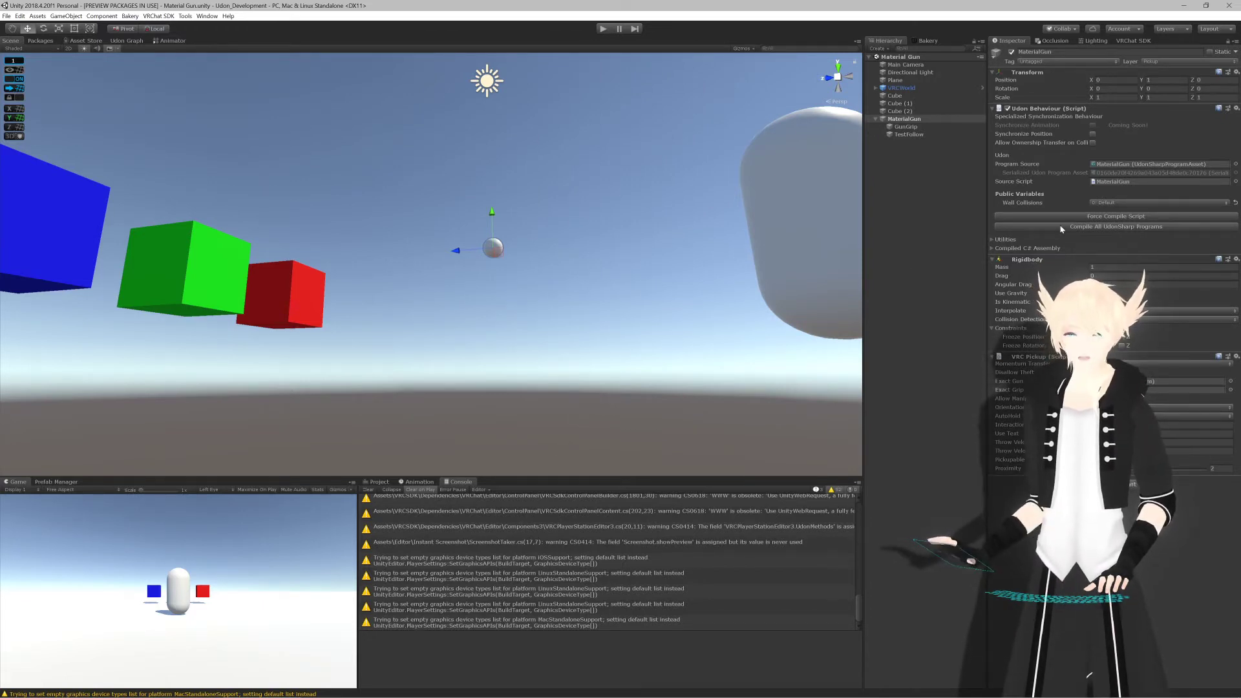
left_click(1098, 227)
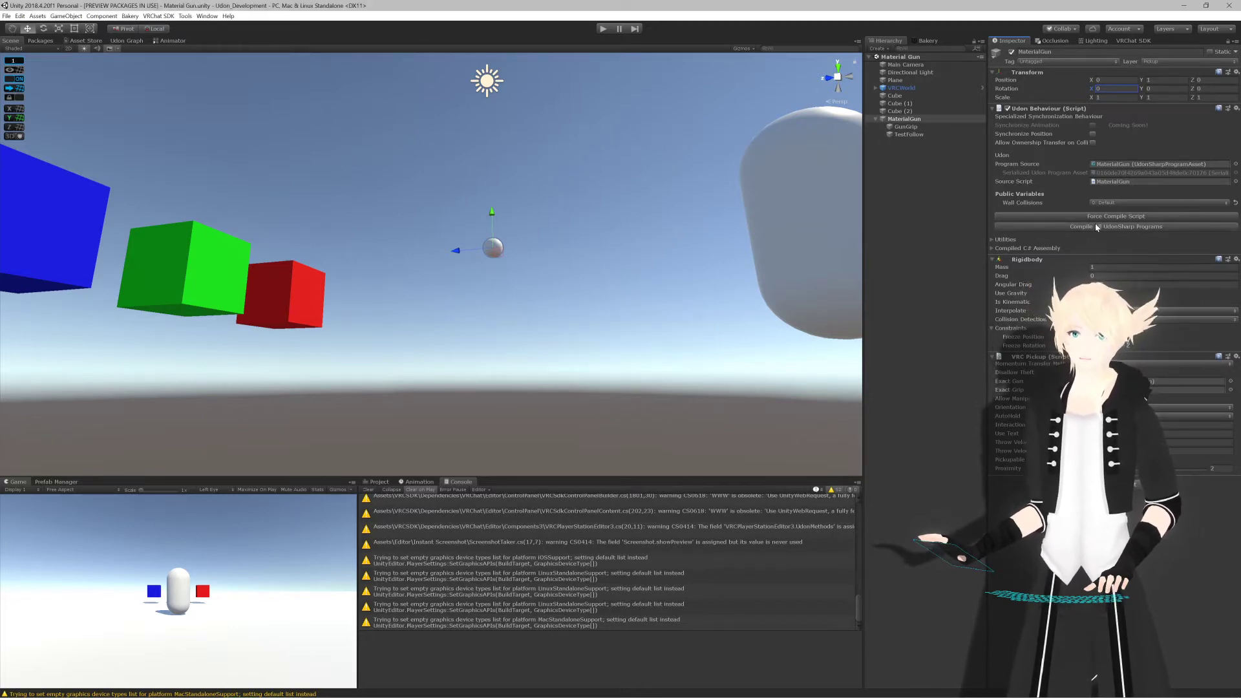
Step: Play the scene, rotate the MaterialGun around X to check that the TestFollow sphere tracks the debug line, and stop playing
mouse_move(568, 326)
left_mouse_down("alt")
mouse_move(509, 303)
mouse_move(625, 309)
mouse_move(576, 313)
left_mouse_up("alt")
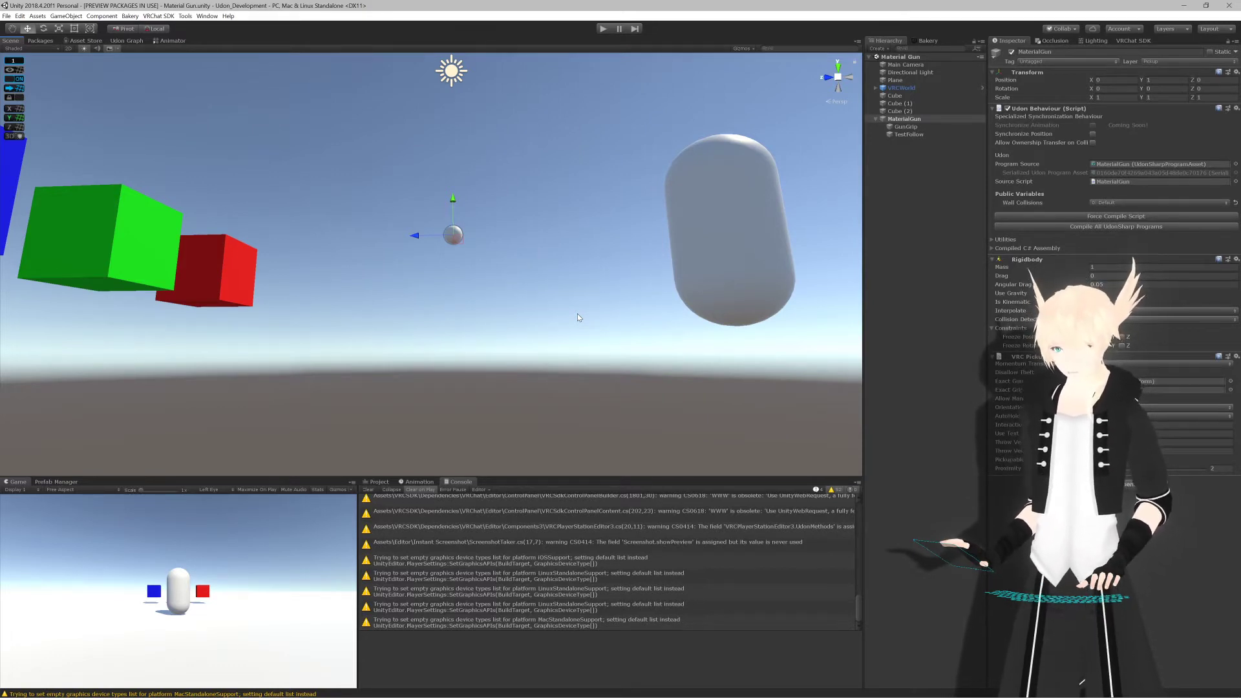
left_click_drag(455, 262, 529, 282, "alt")
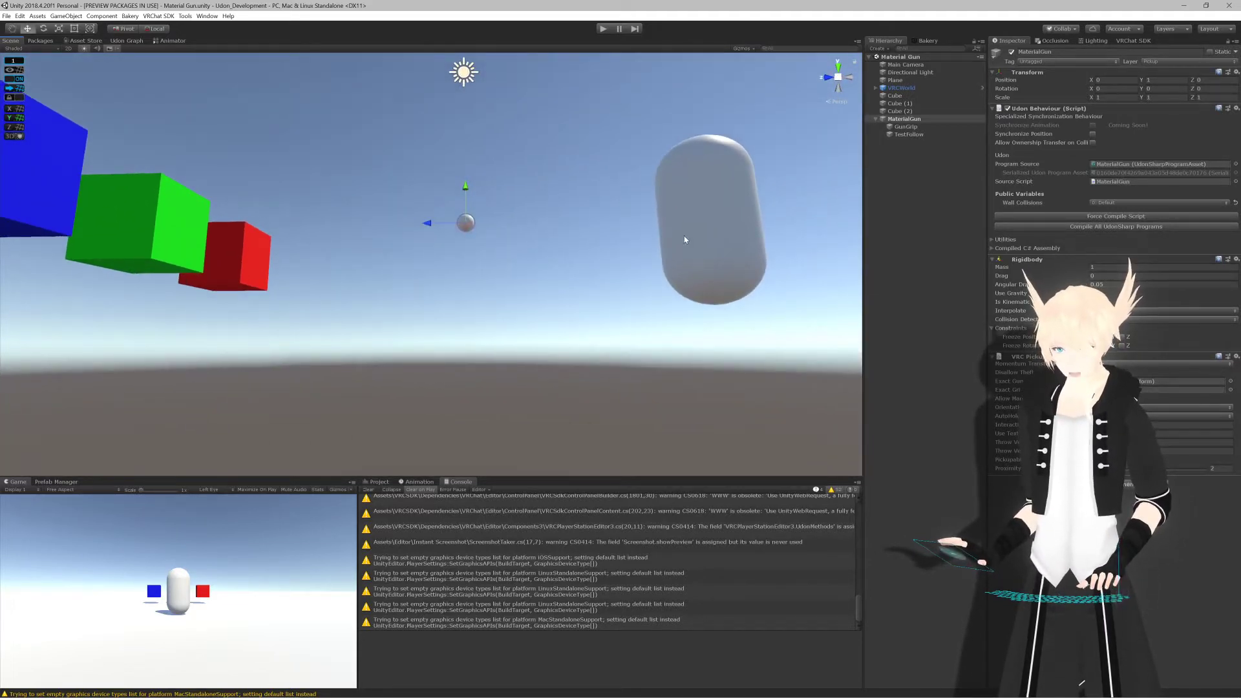
left_click(604, 29)
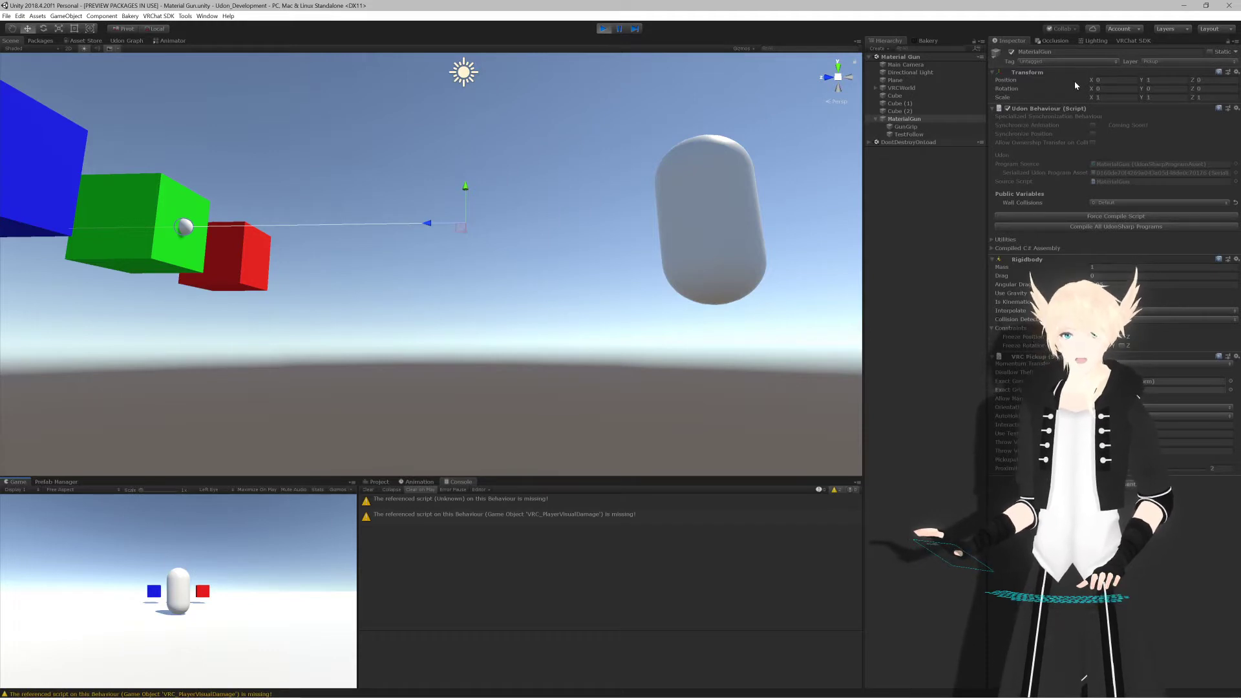
left_click_drag(1091, 90, 633, 227)
left_click(604, 29)
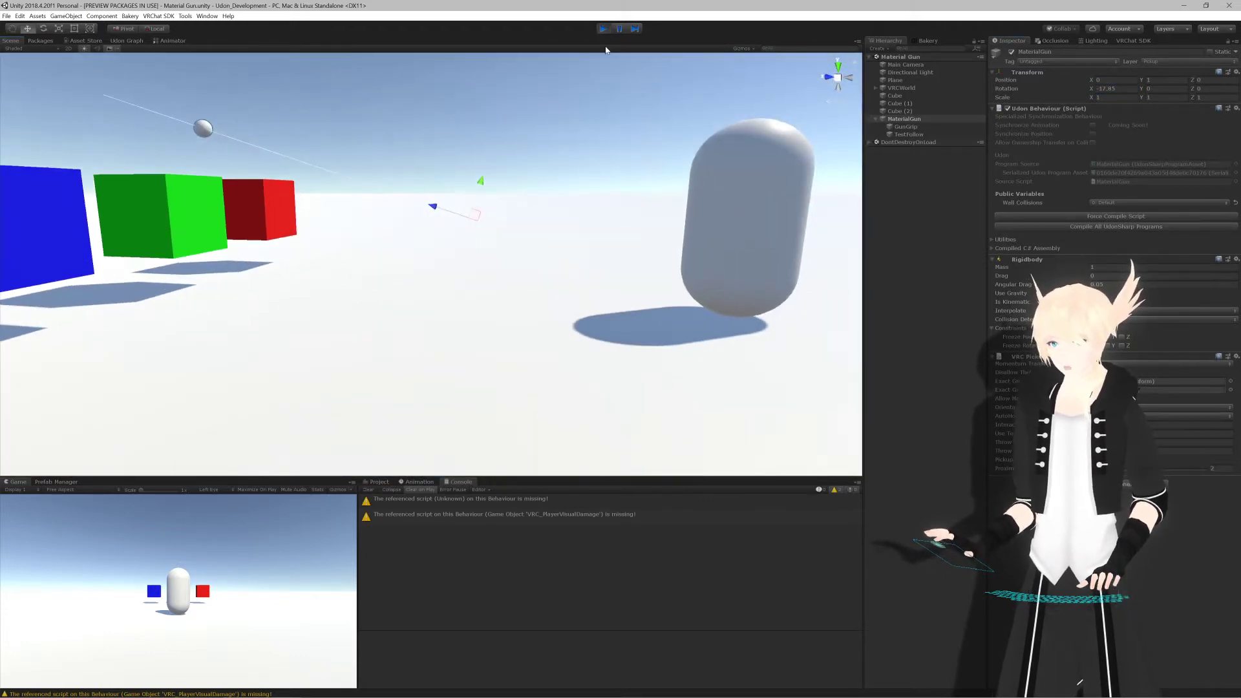
Step: Switch to Rider and delete the Debug.DrawLine statement from the end of Update
key("alt+Tab")
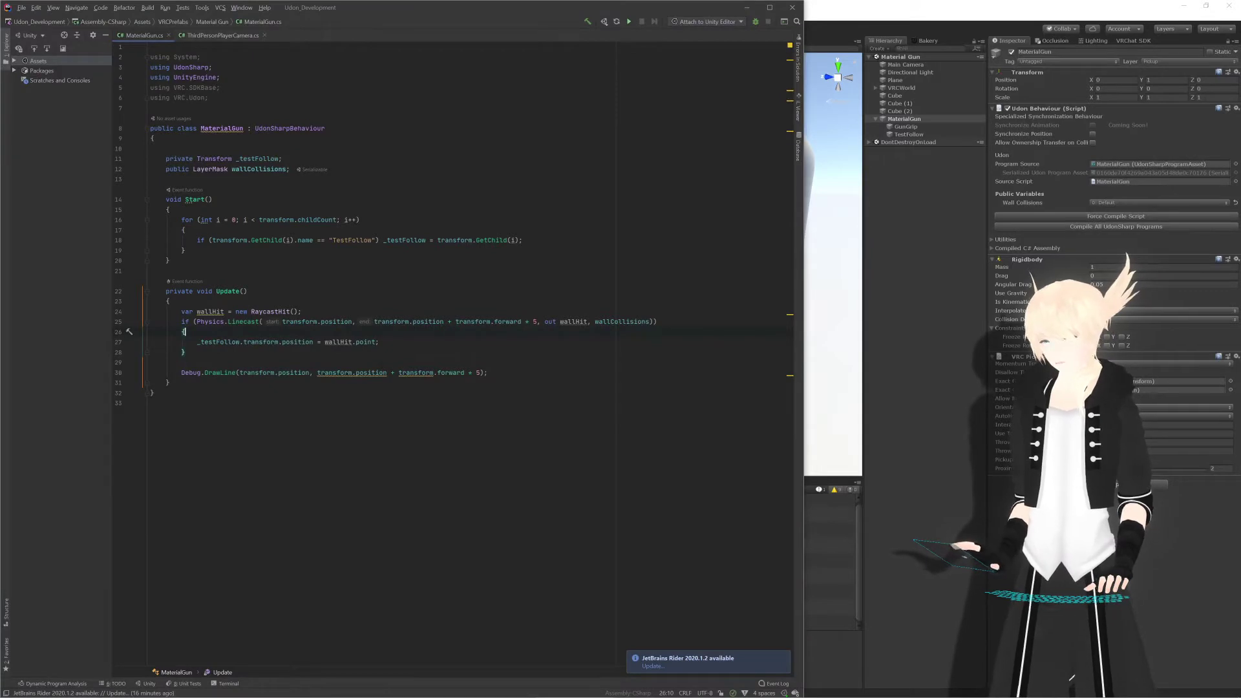
left_click(489, 373)
key("shift+Up")
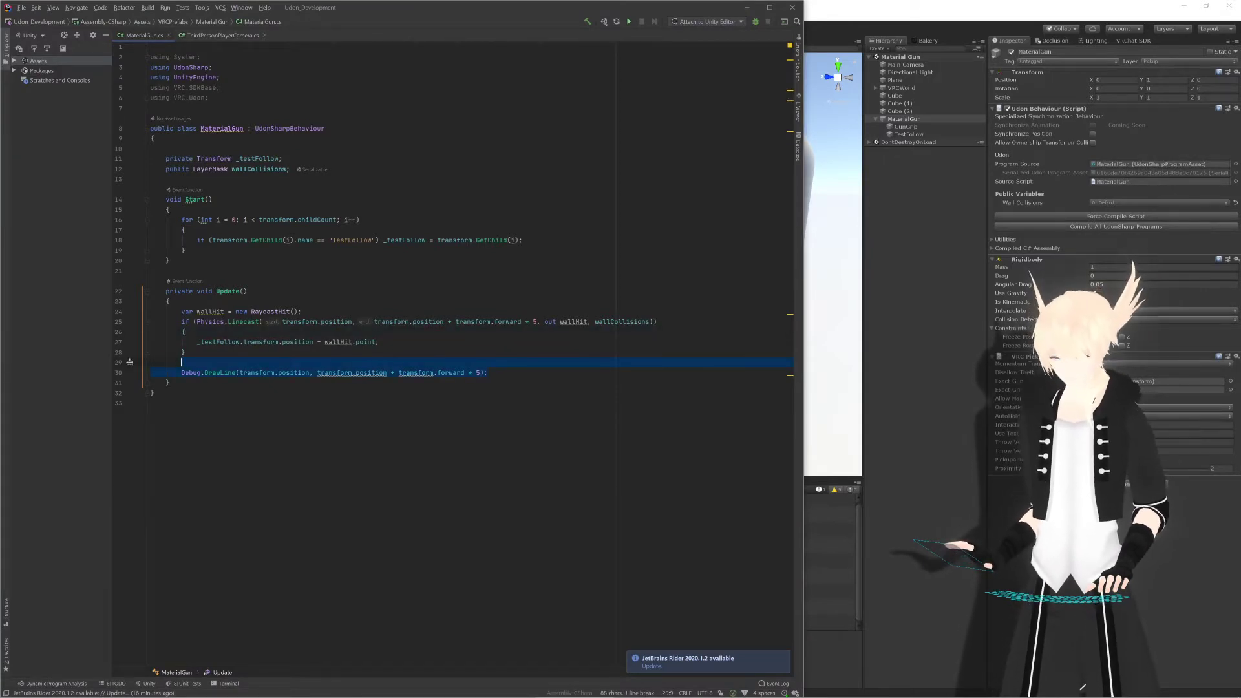
key("BackSpace")
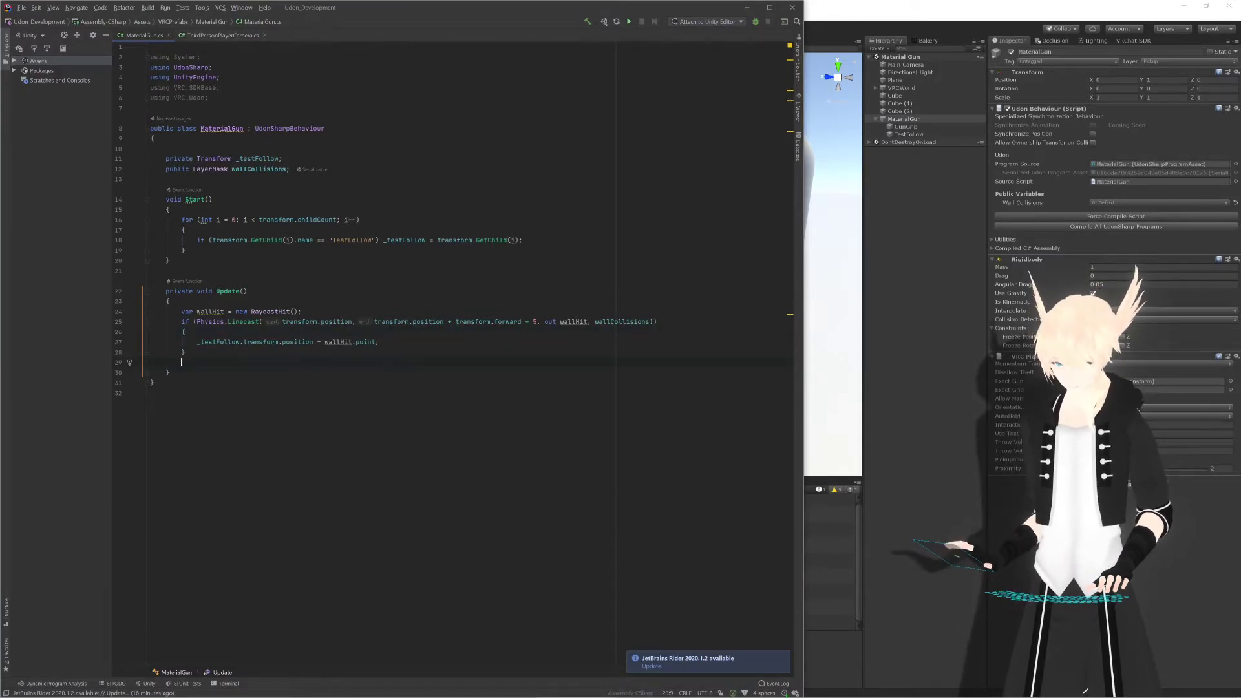
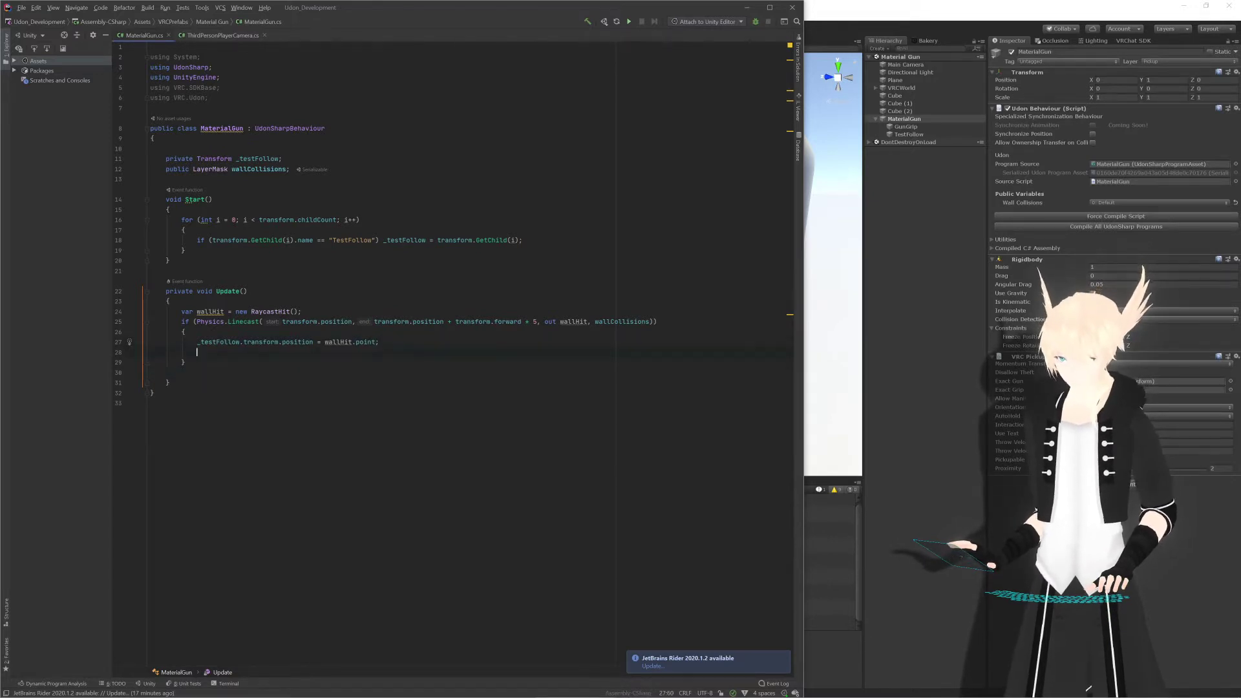
Step: Start a Debug.Log call with wallHit.transform as its argument, below the _testFollow position assignment in the linecast block
type("de")
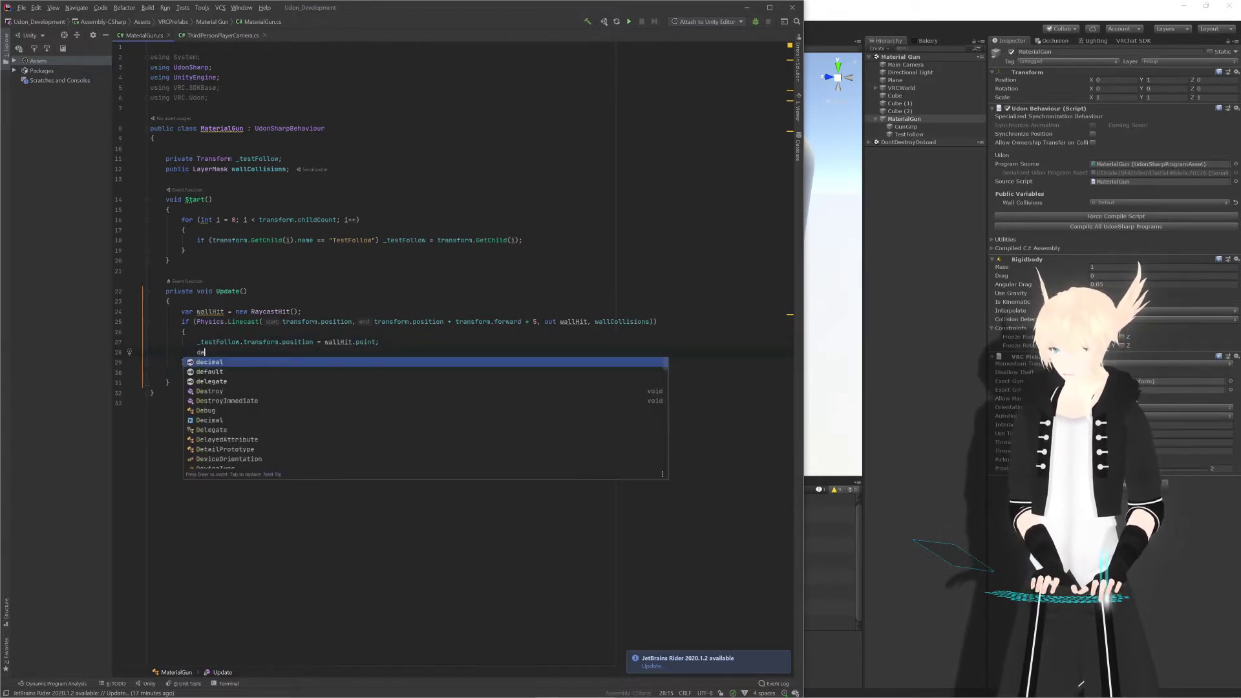
type("bug.")
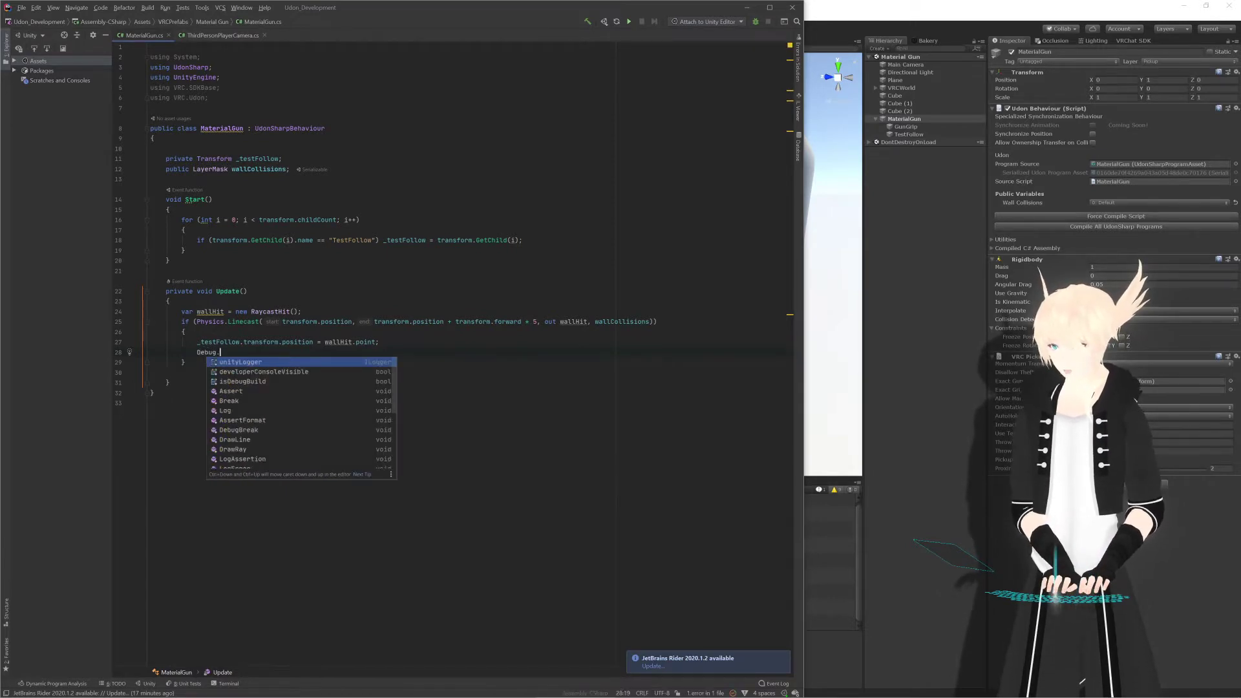
type("Log(")
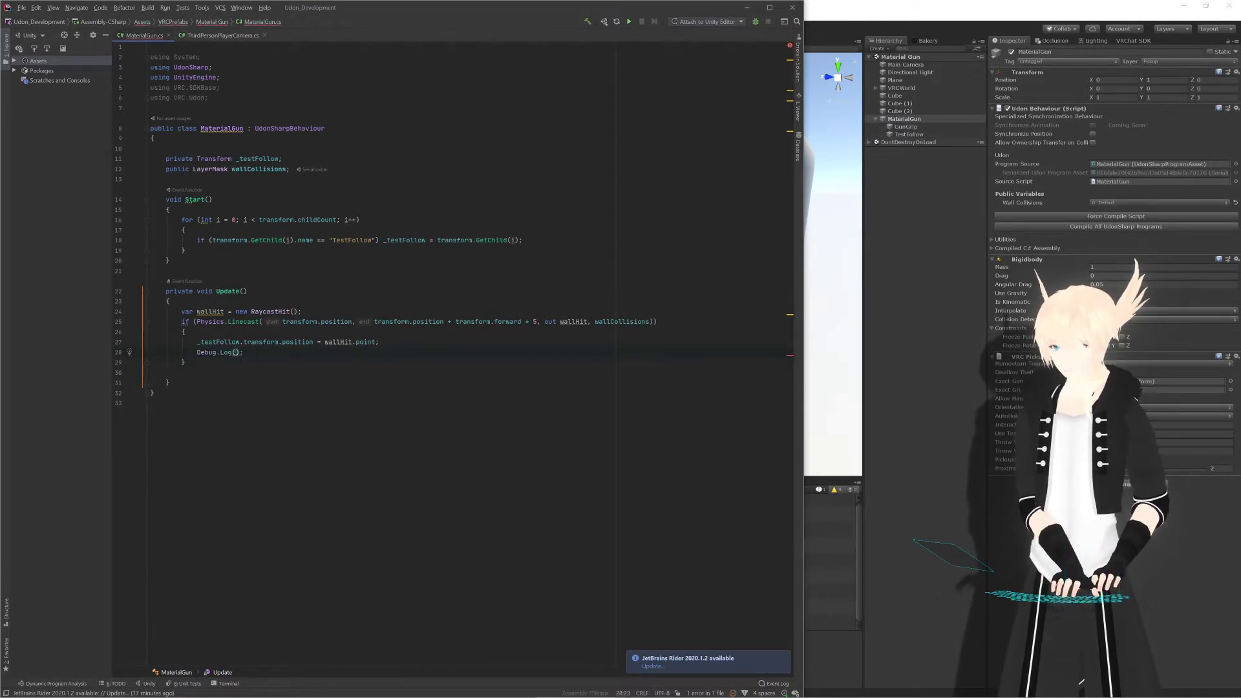
type("wa")
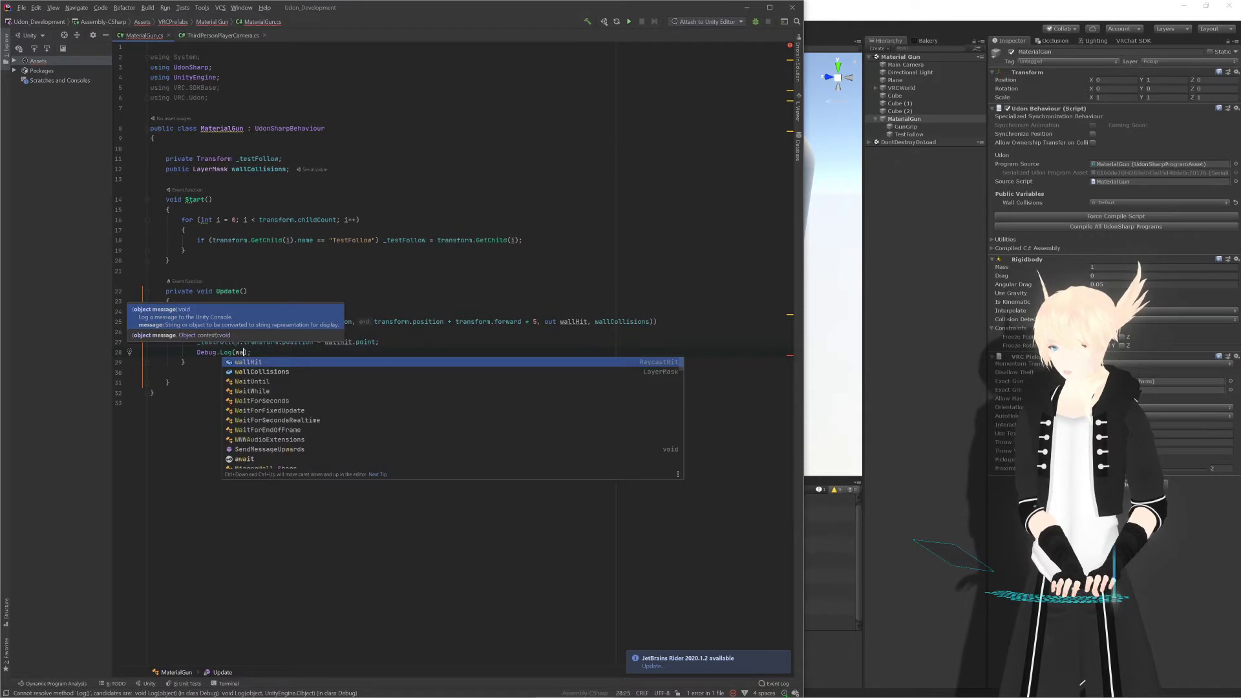
key("Return")
type(".g")
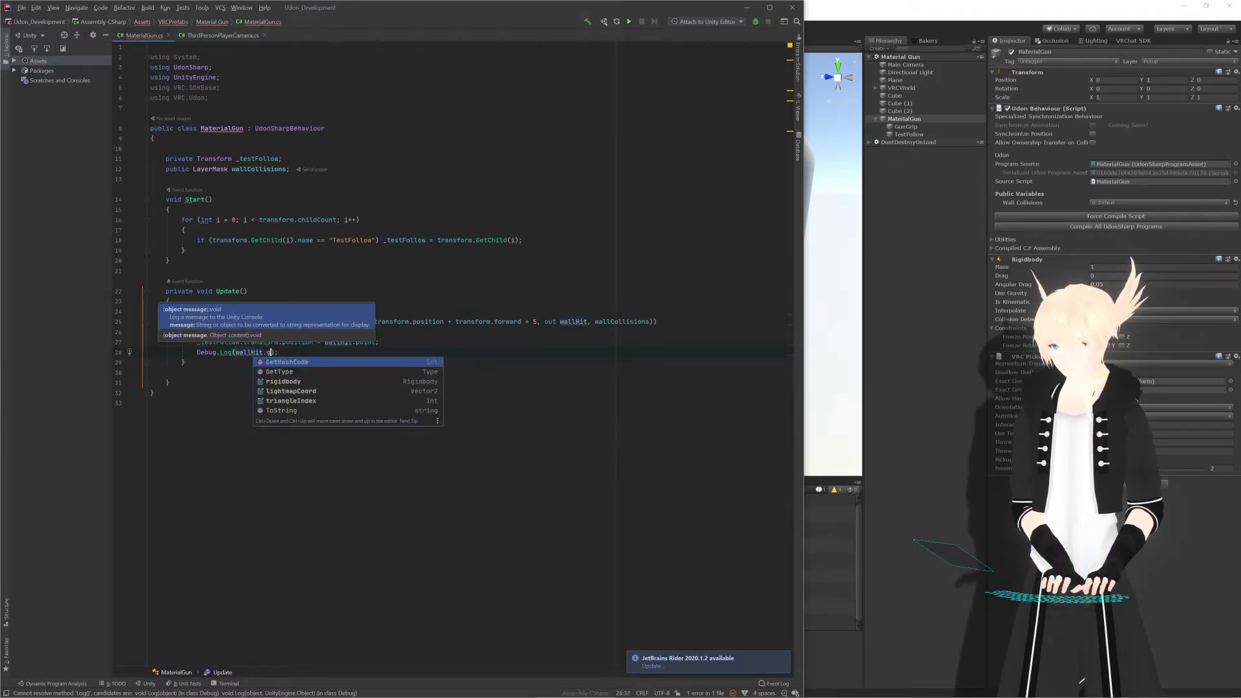
key("BackSpace")
type("n")
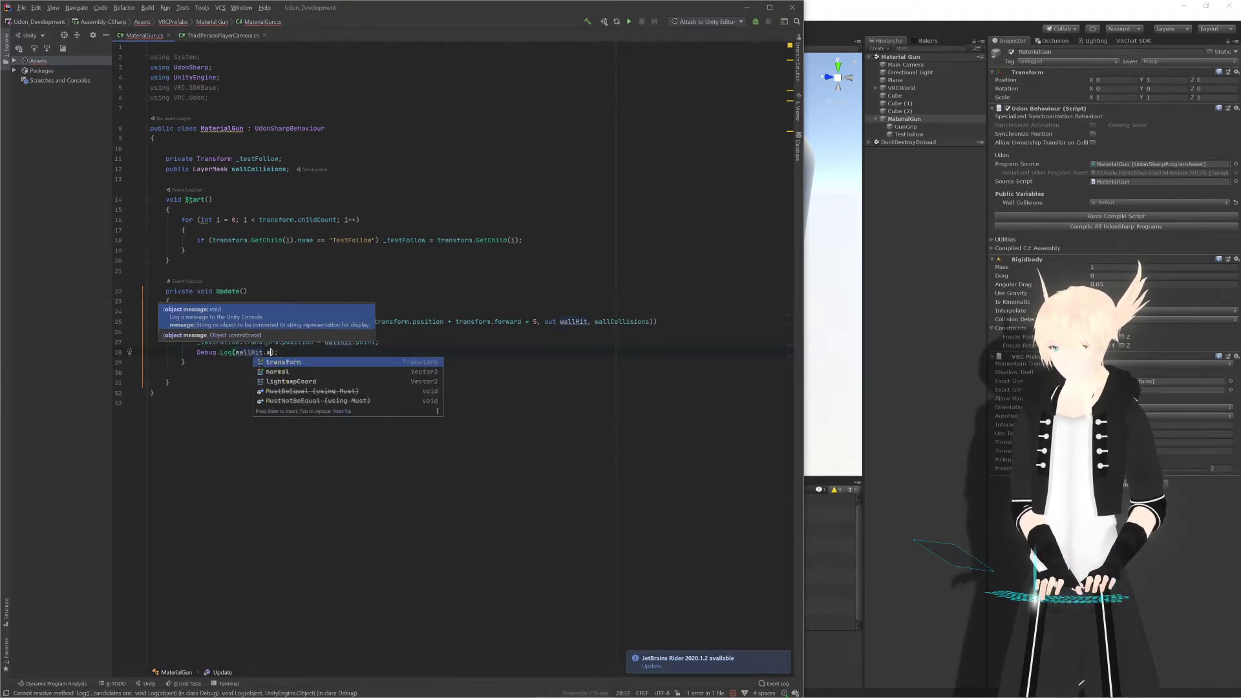
key("BackSpace")
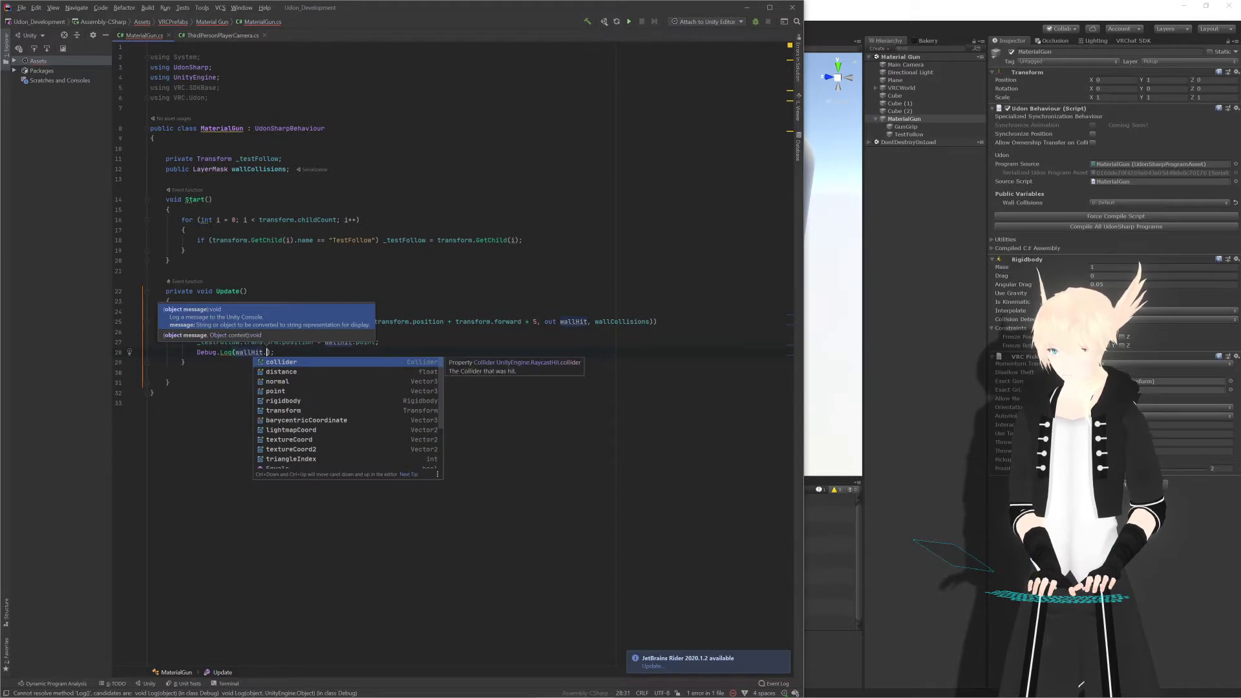
type("ma")
key("BackSpace")
key("BackSpace")
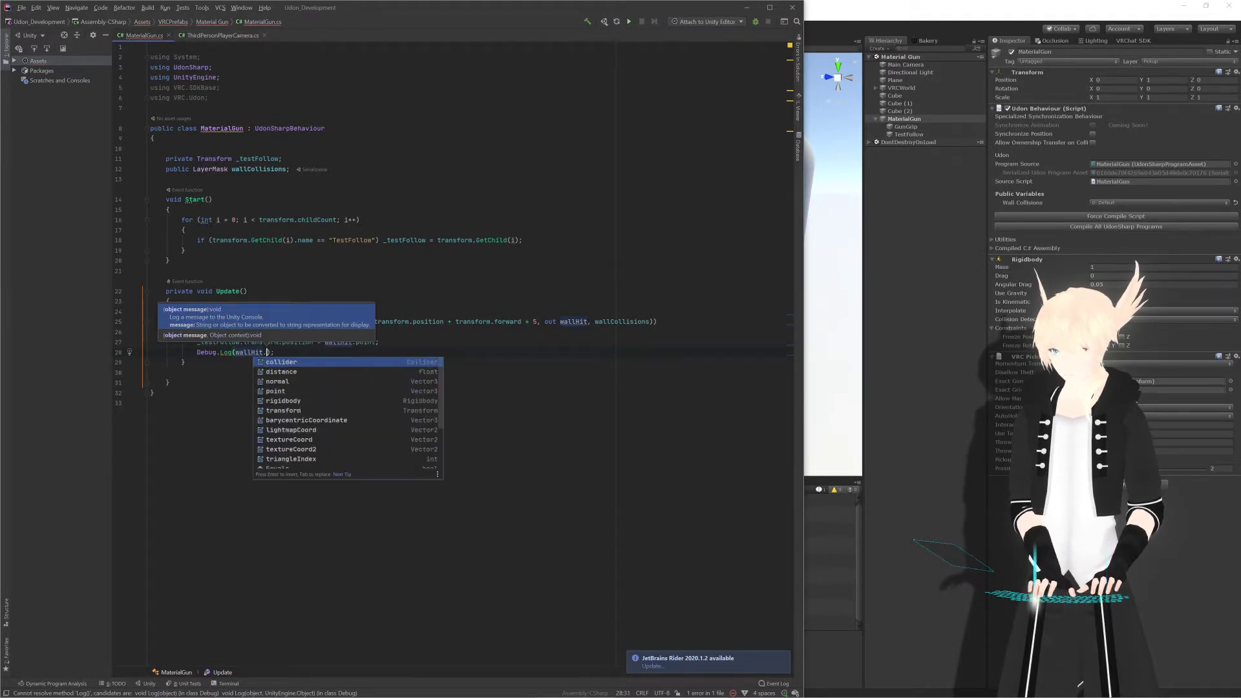
type("transform")
key("Return")
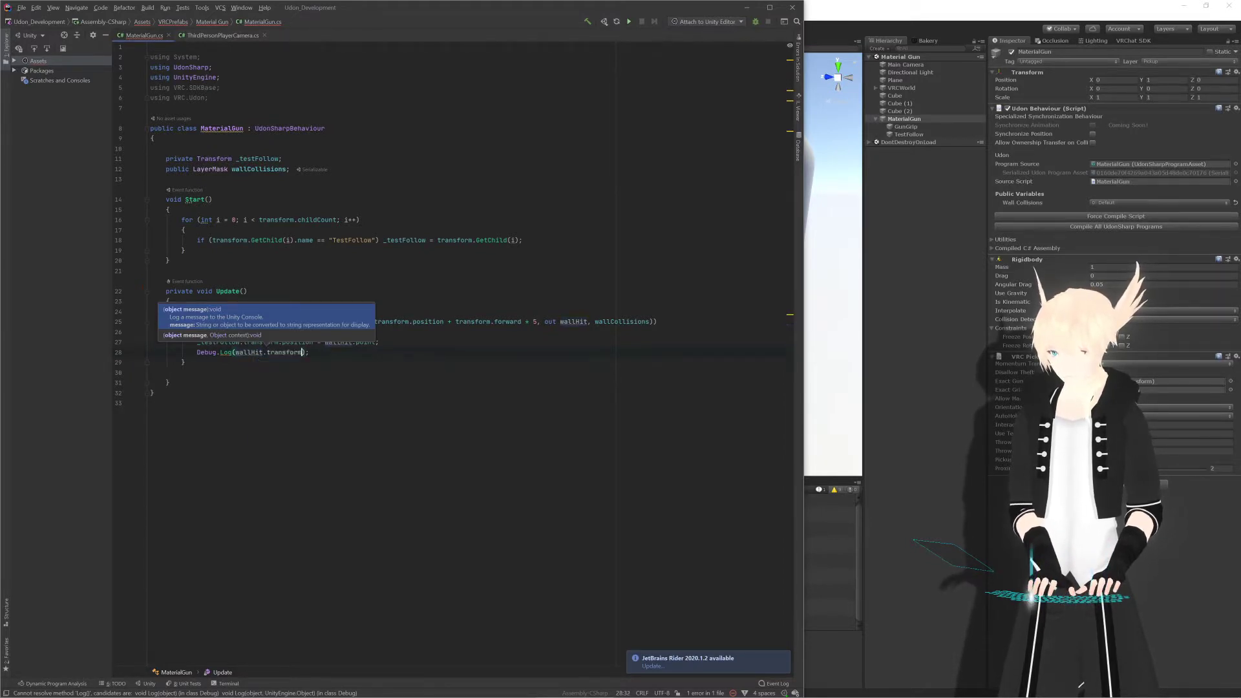
Step: Extend the Debug.Log argument to wallHit.transform.GetComponent(MeshRenderer)
type(".m")
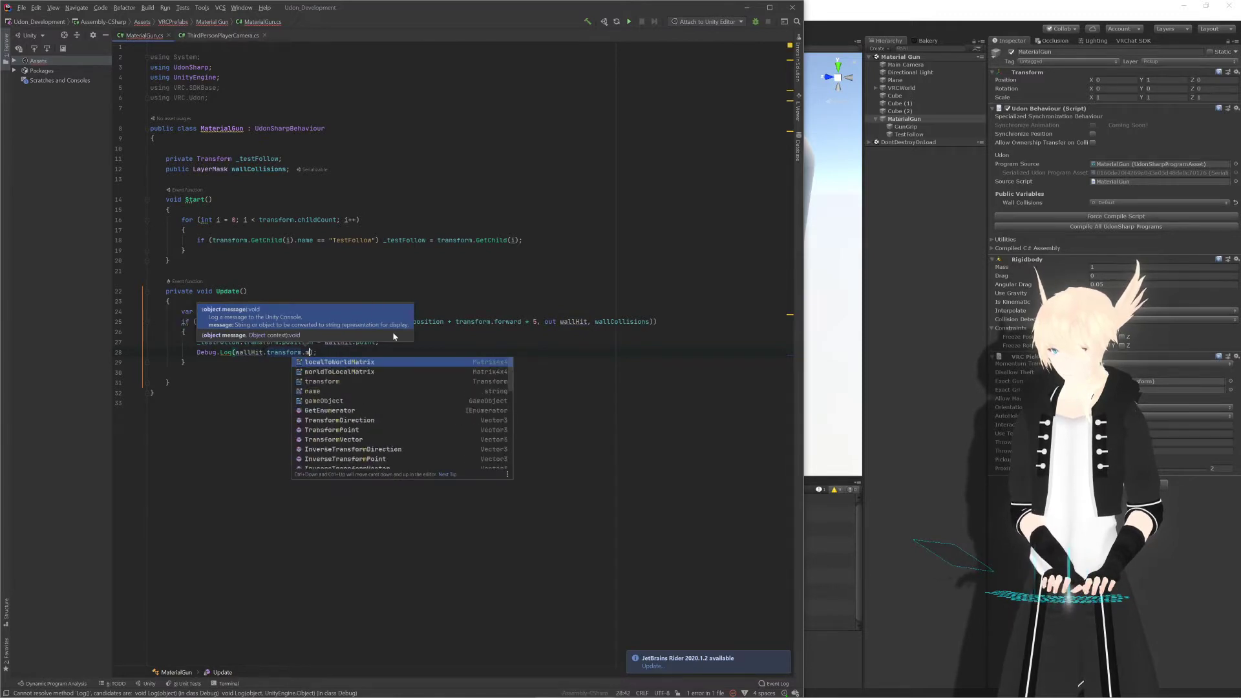
type("esh")
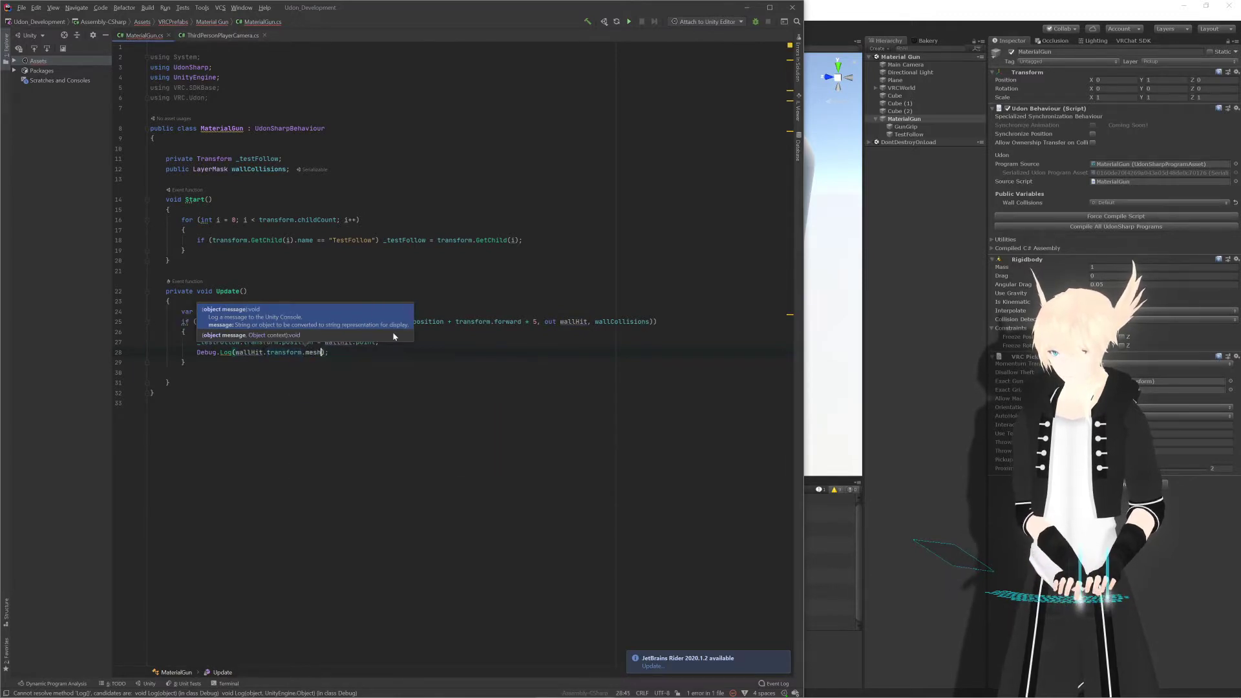
key("BackSpace")
key("BackSpace")
key("BackSpace")
key("BackSpace")
type("getcom")
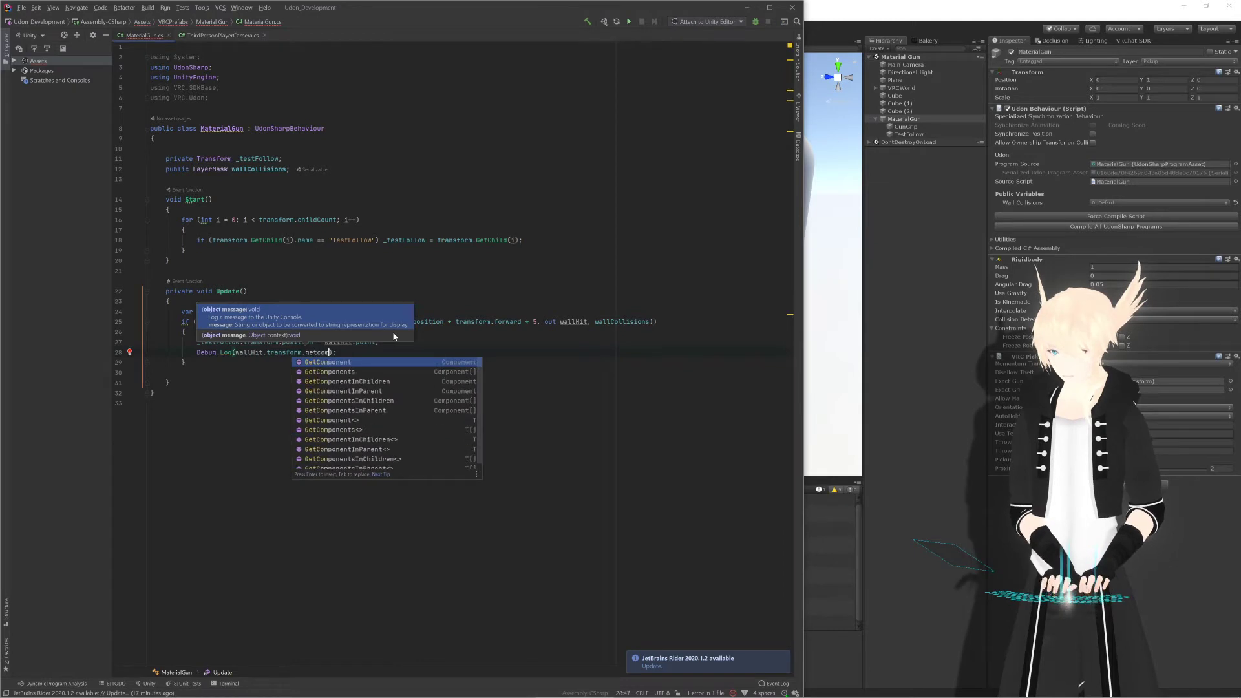
key("Return")
type("Mesh")
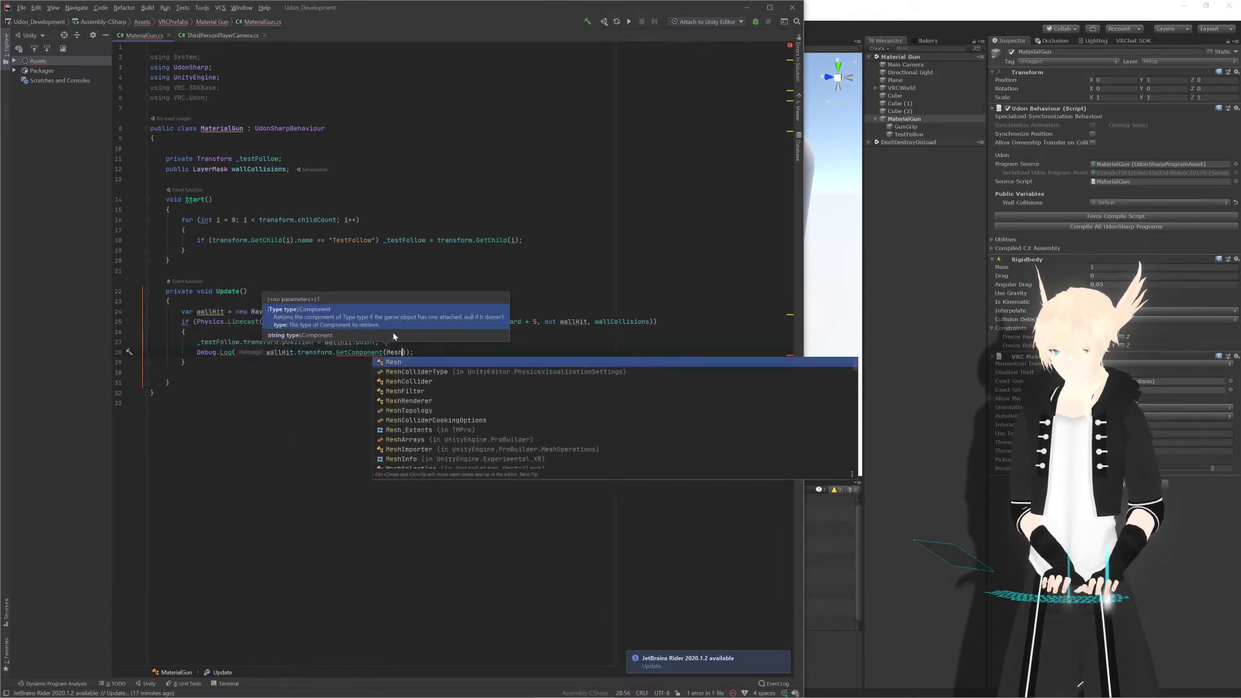
type("Rend")
key("Return")
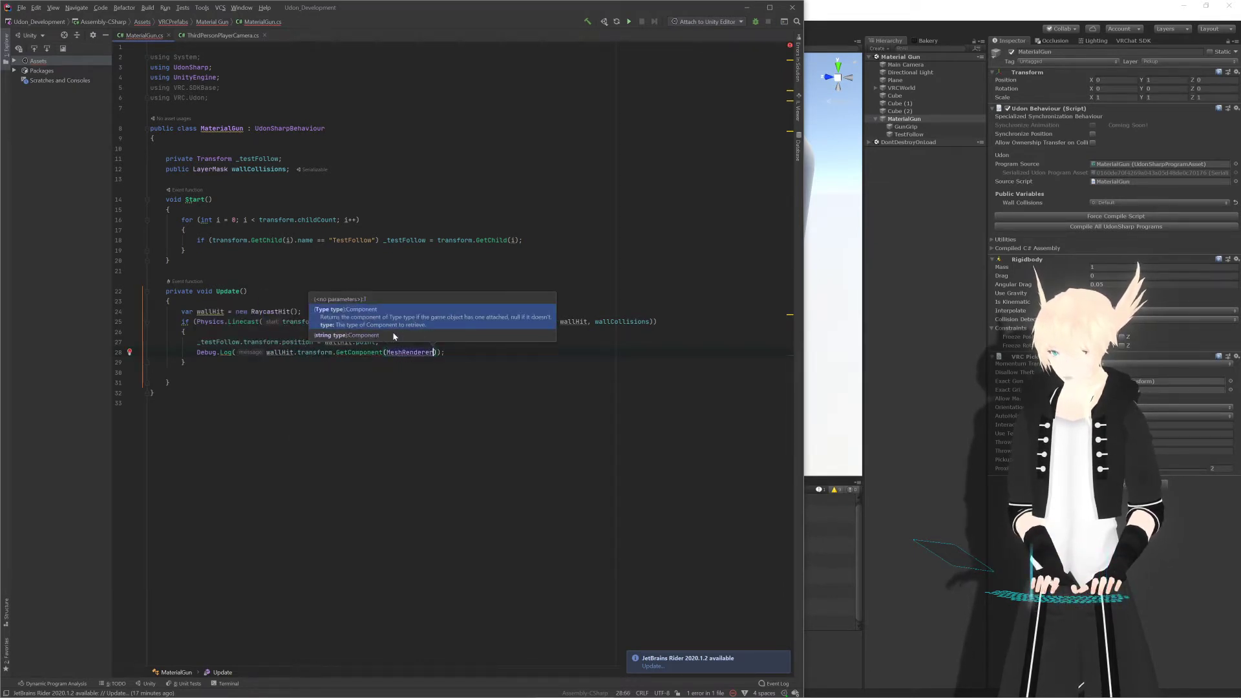
Step: Try to append a member starting with "shar" to the GetComponent call inside Debug.Log
type(".M")
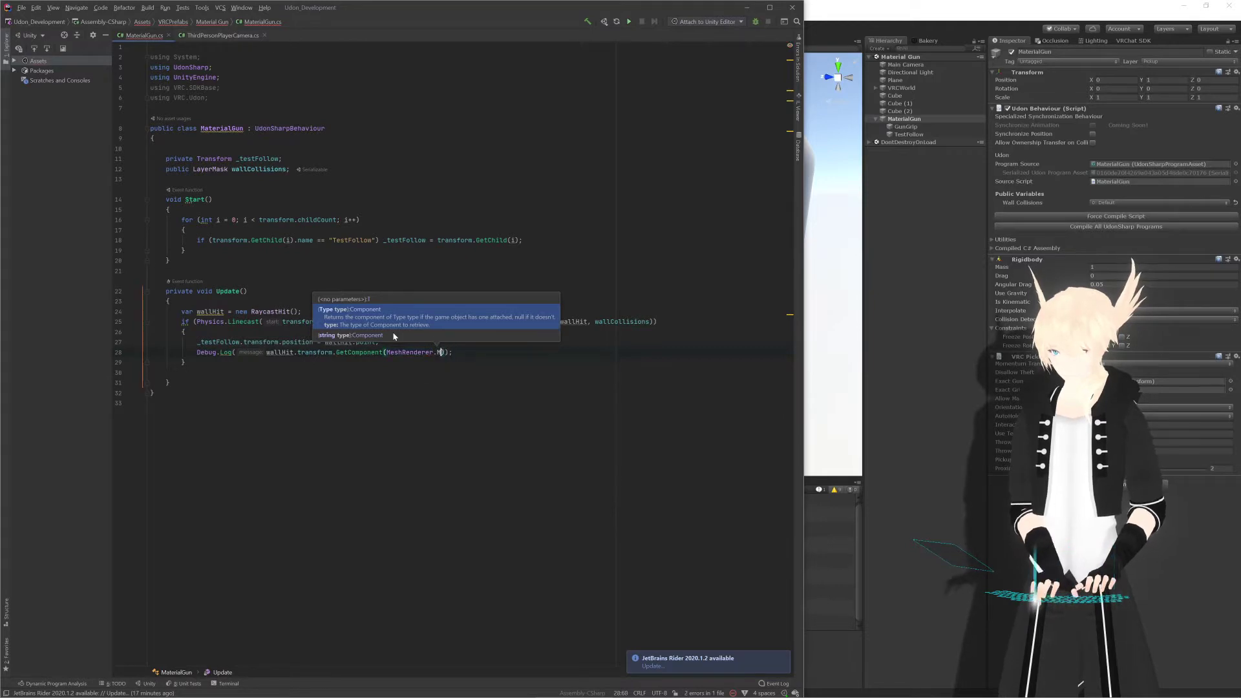
key("BackSpace")
key("BackSpace")
key("End")
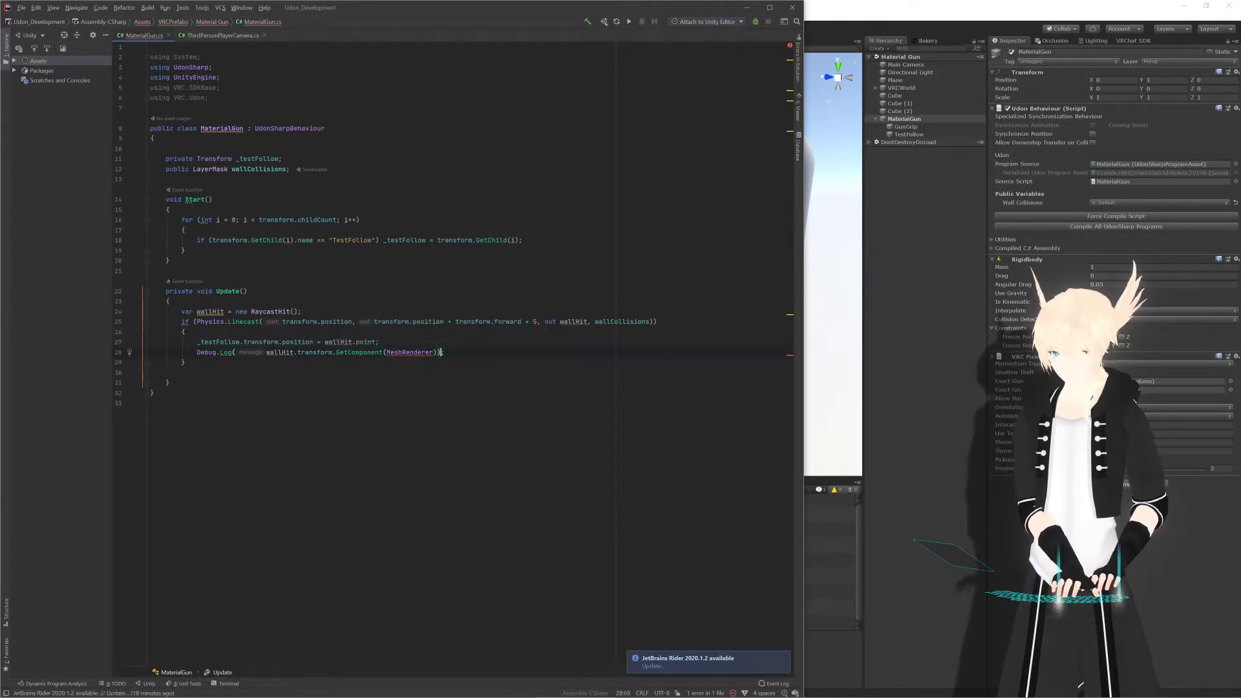
type(".")
key("BackSpace")
key("Left")
type(".")
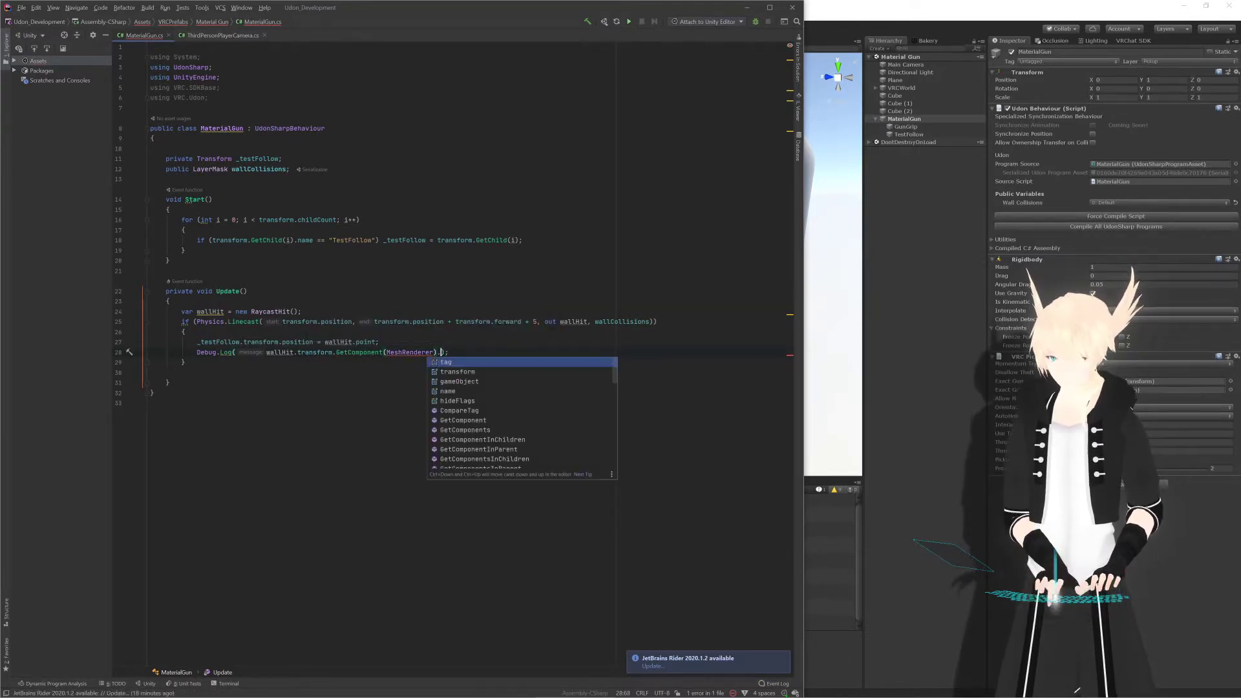
type("sha")
key("BackSpace")
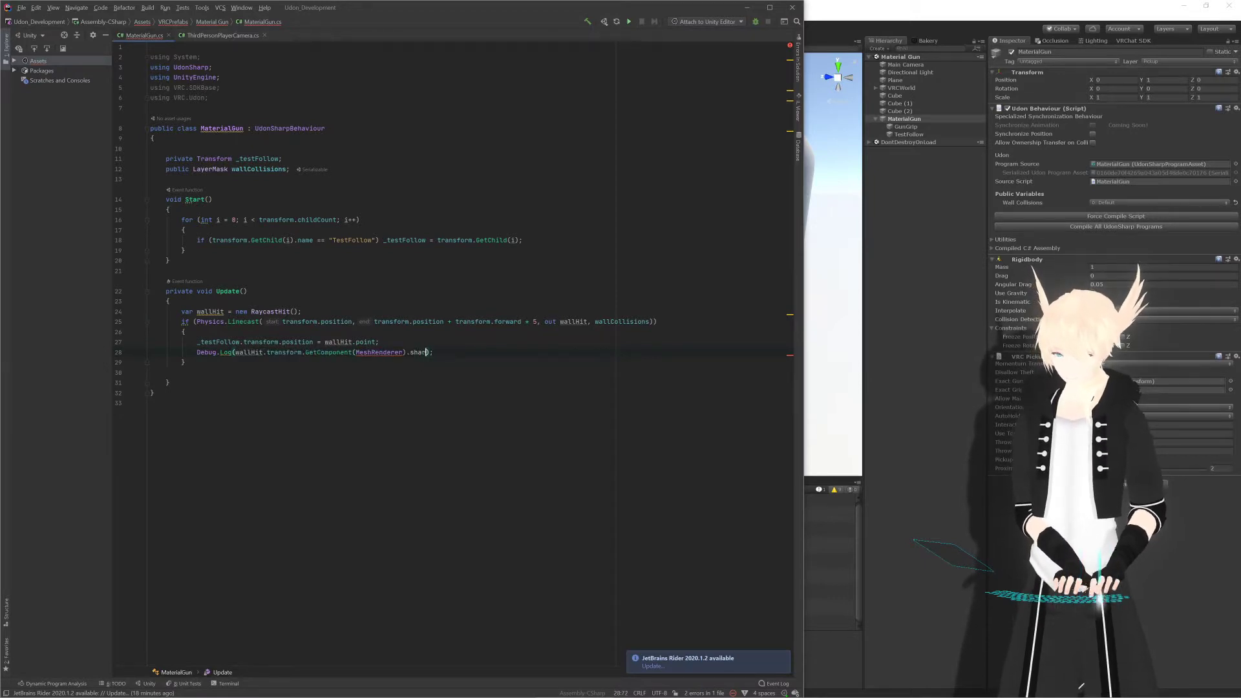
Step: Wrap MeshRenderer in typeof() inside the logged GetComponent call and remove the trailing member access
key("Left")
key("Left")
key("Left")
key("Left")
key("Left")
key("Left")
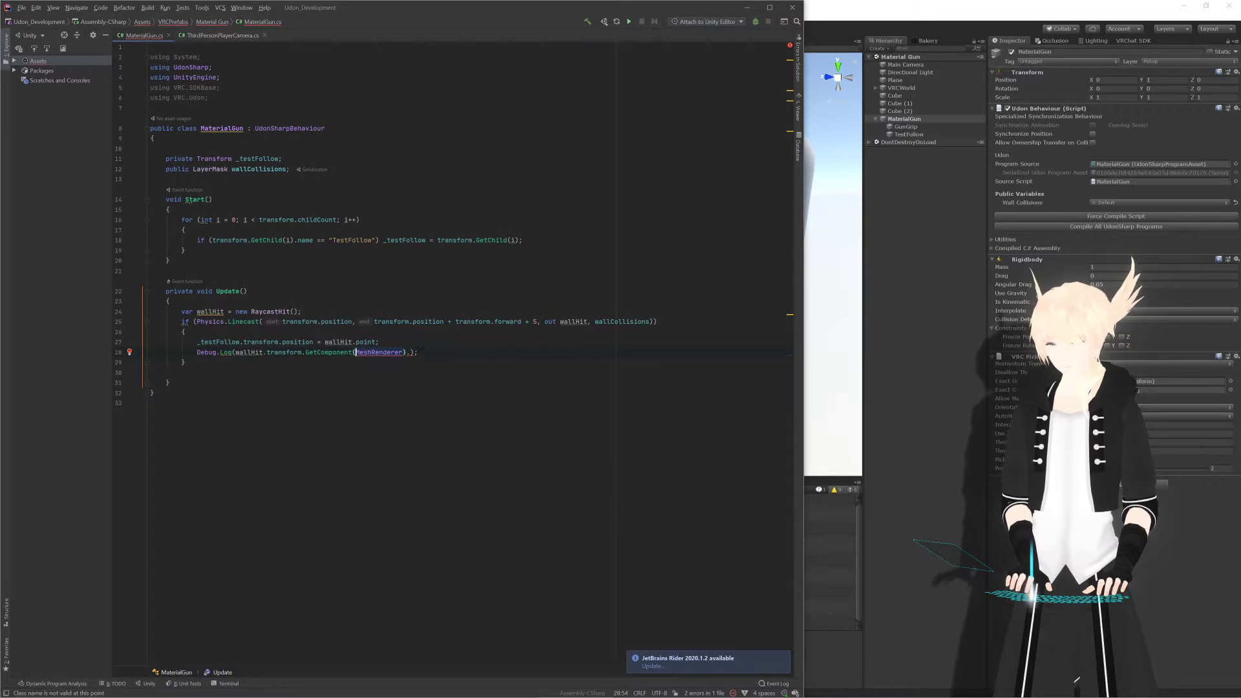
type("typeof")
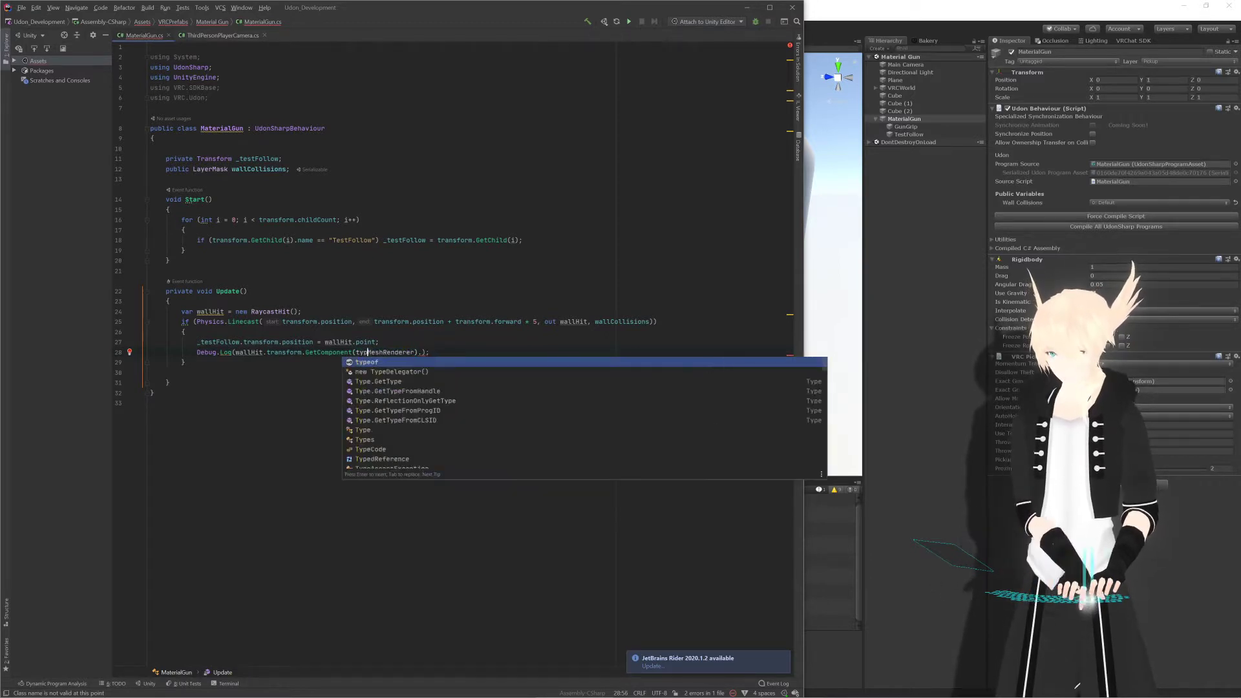
type("(")
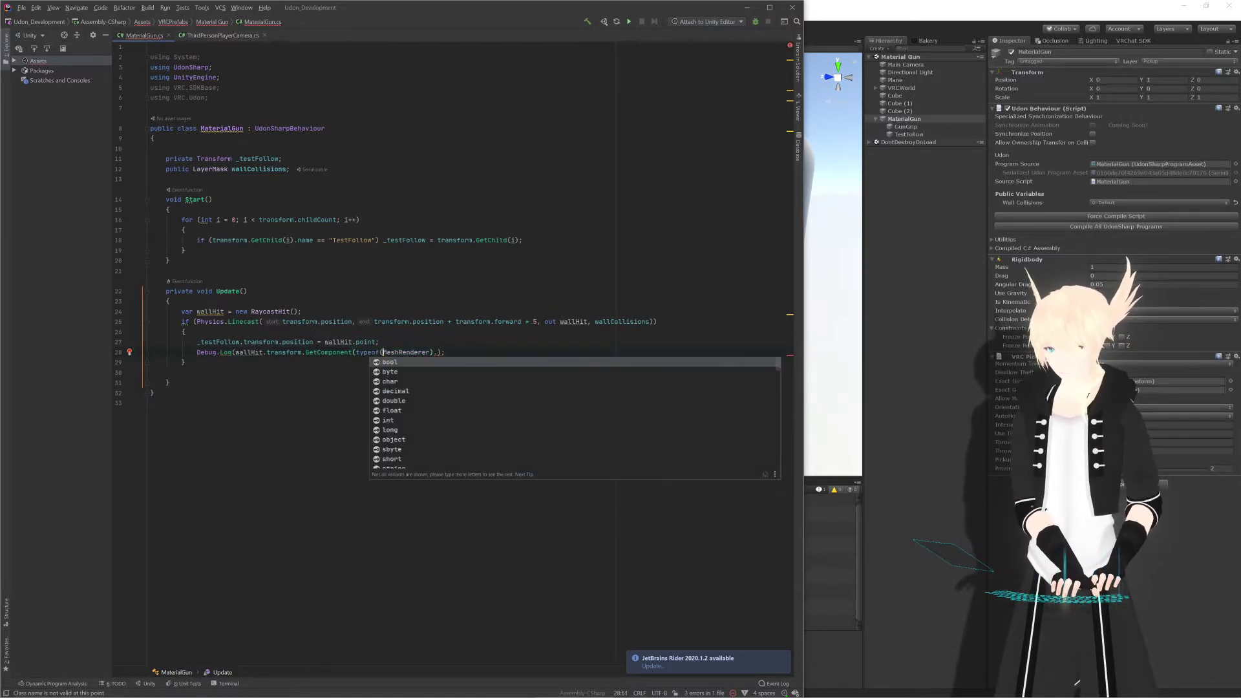
key("Right")
key("Right")
key("Right")
key("Right")
key("Right")
key("Right")
key("Right")
key("Right")
key("Right")
key("Right")
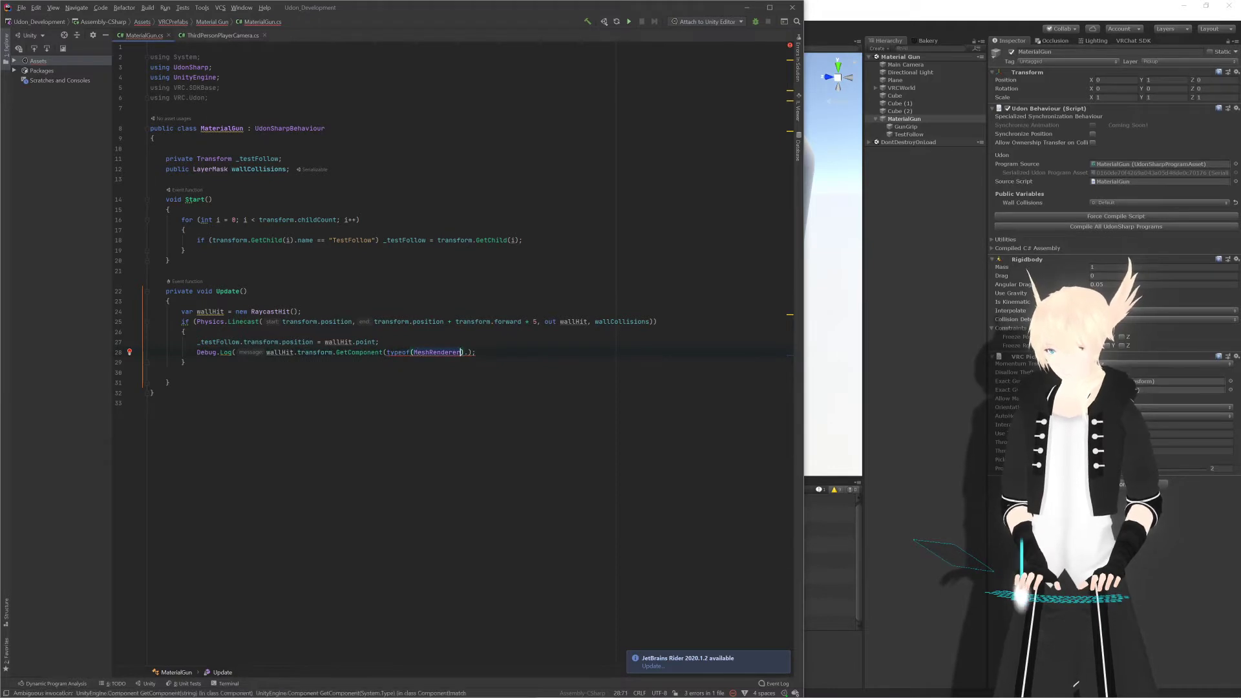
type(")")
key("Right")
key("Right")
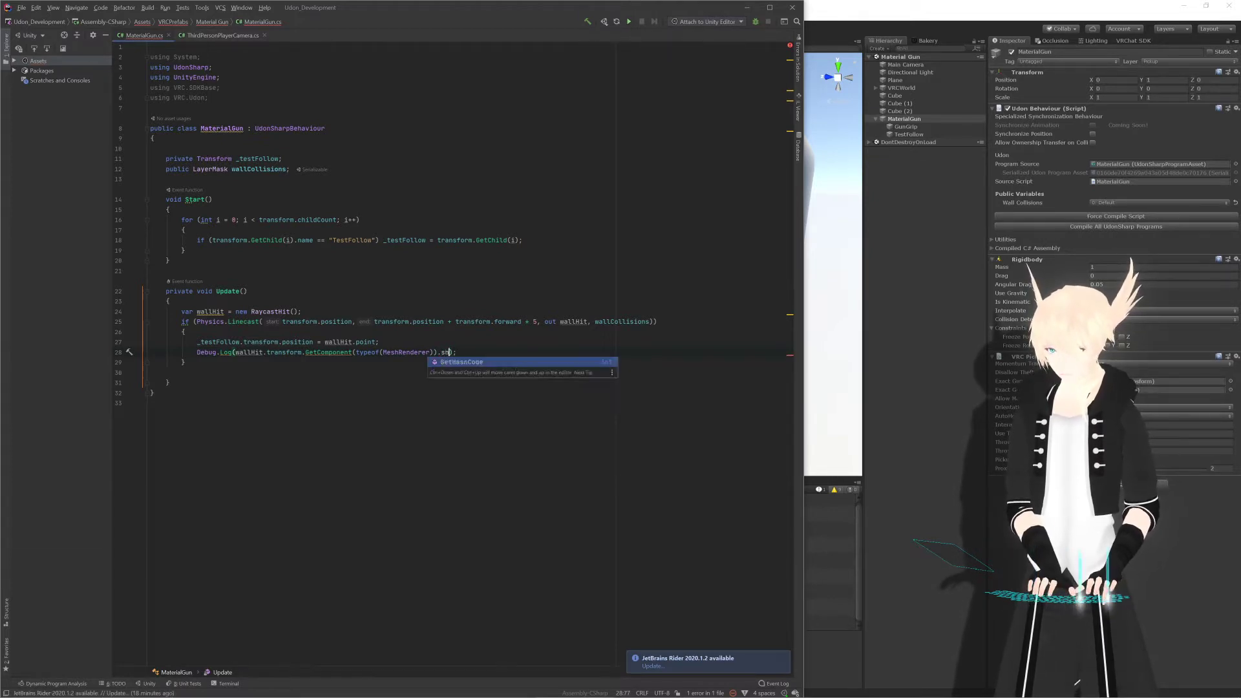
key("BackSpace")
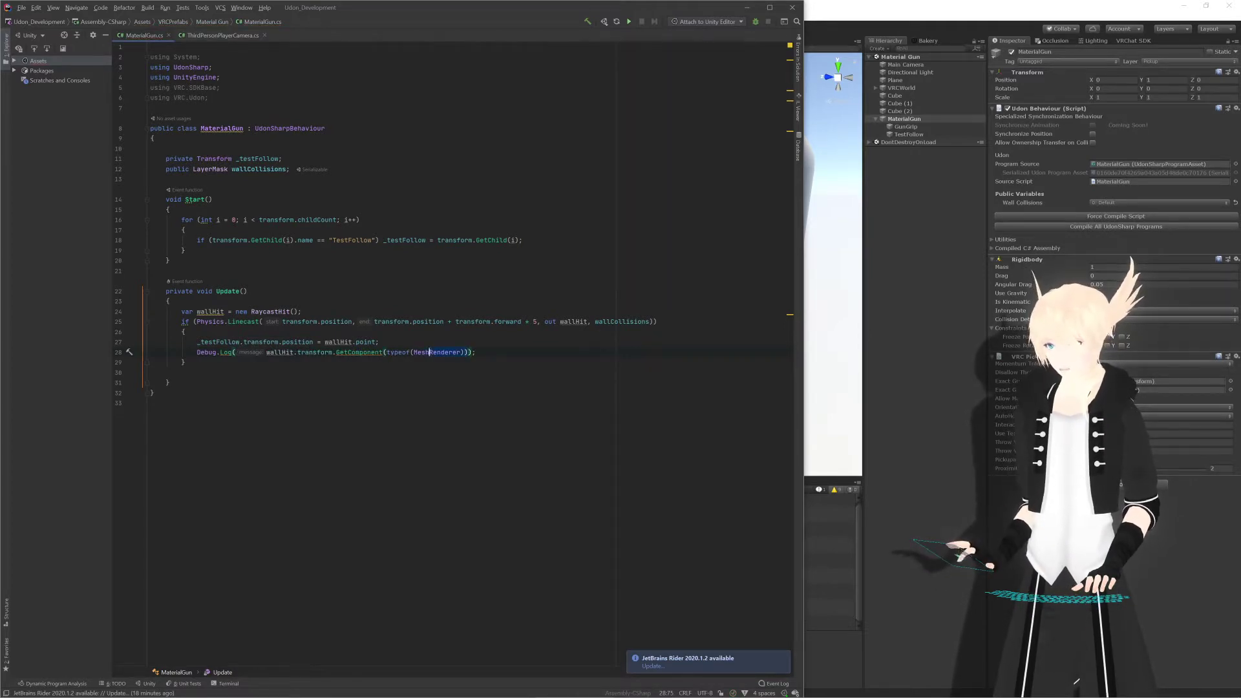
Step: Declare var mat above the Debug.Log line, assigned a copy of the logged wallHit.transform.GetComponent(typeof(MeshRenderer)) expression
left_click_drag(429, 353, 267, 353)
key("ctrl+c")
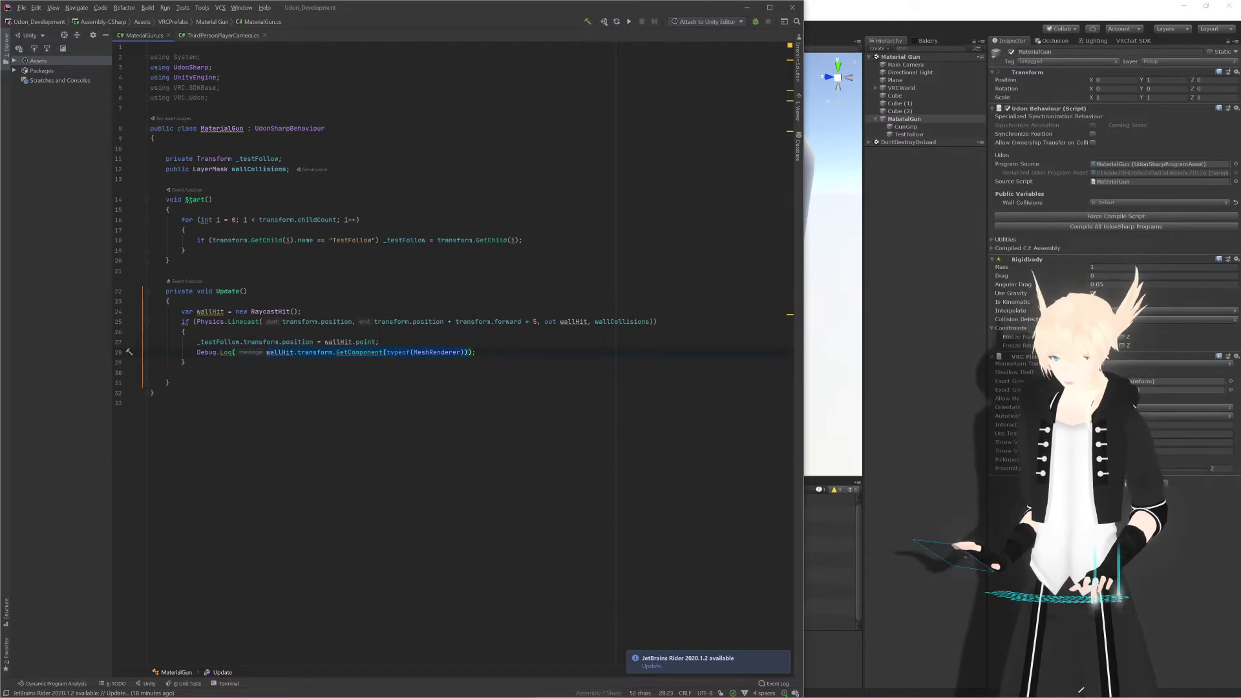
key("ctrl+alt+Return")
type("var mat ")
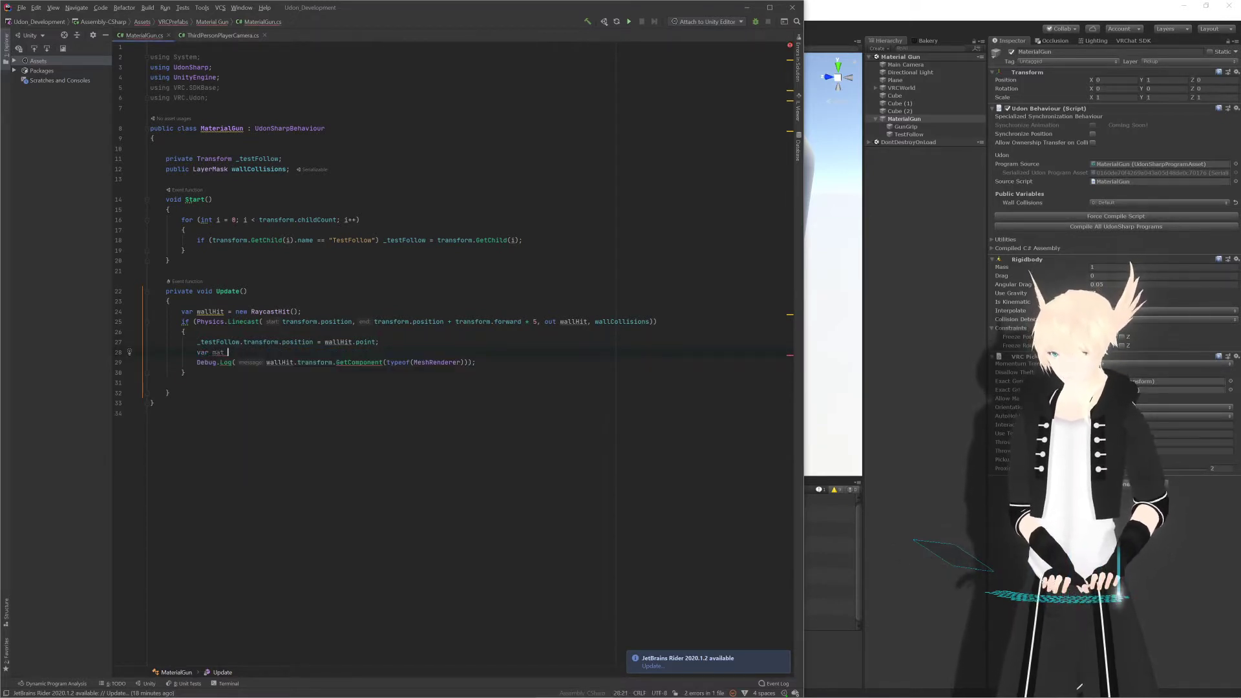
type("=")
key("ctrl+v")
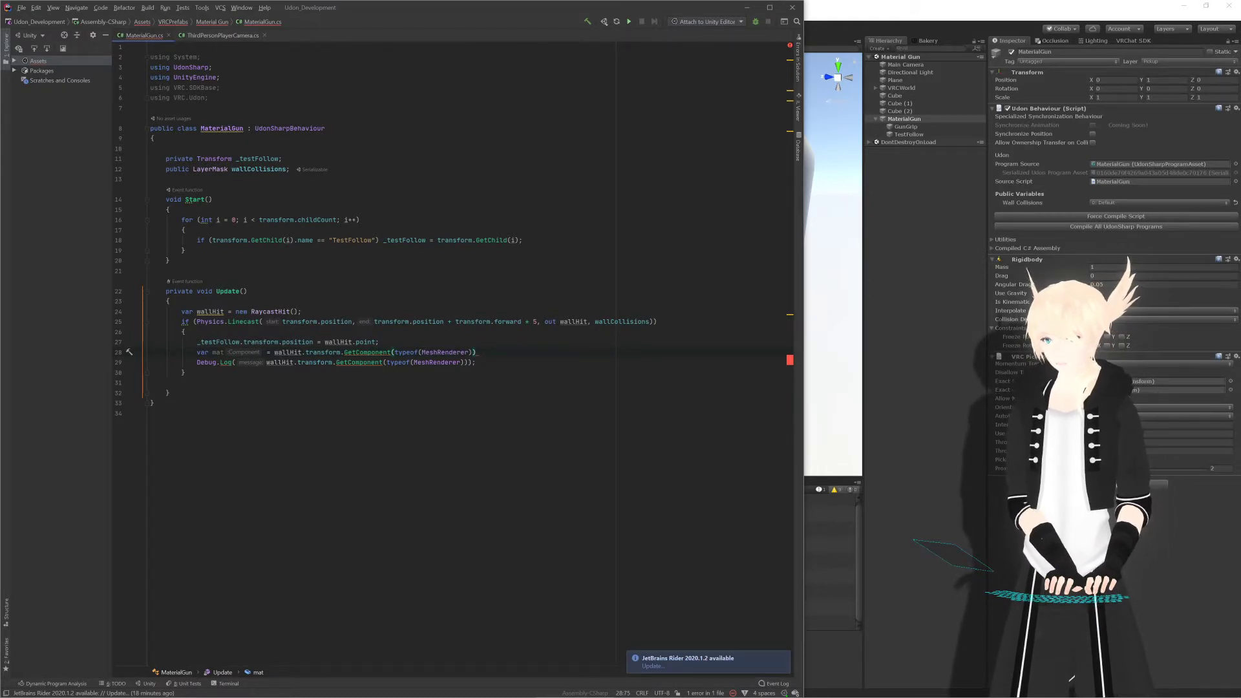
Step: Try to append a shared or material member to the GetComponent expression assigned to mat
type(".sh")
key("BackSpace")
key("BackSpace")
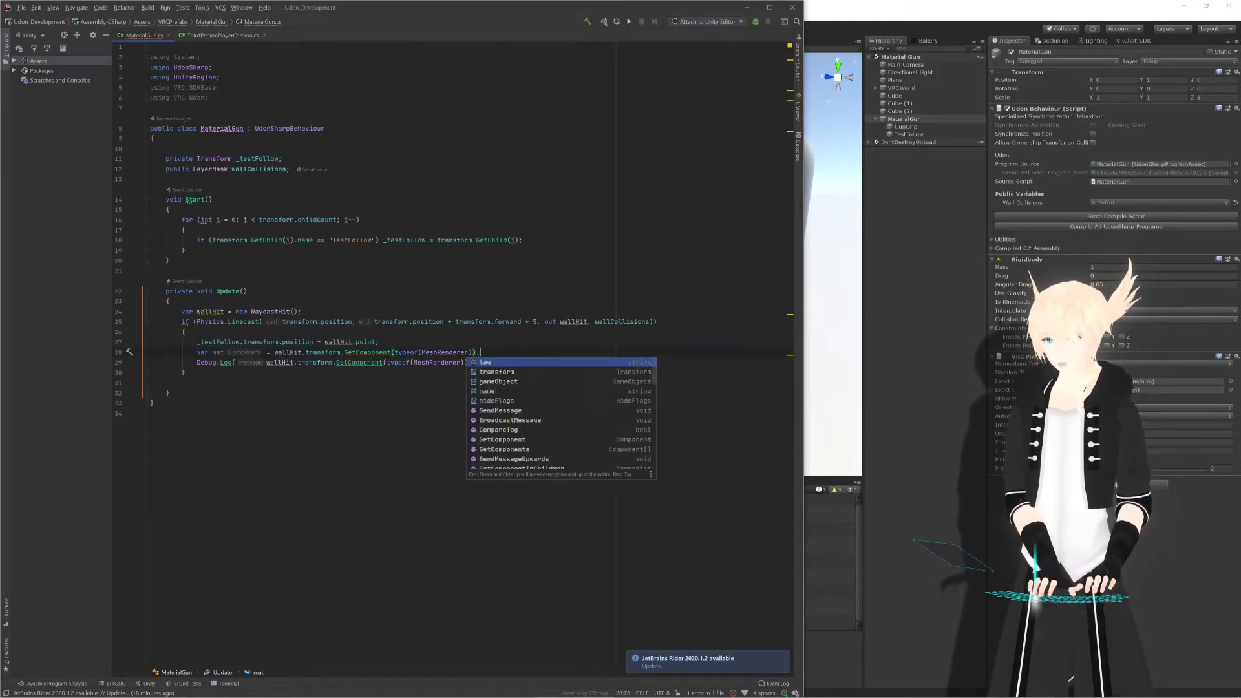
type("getm")
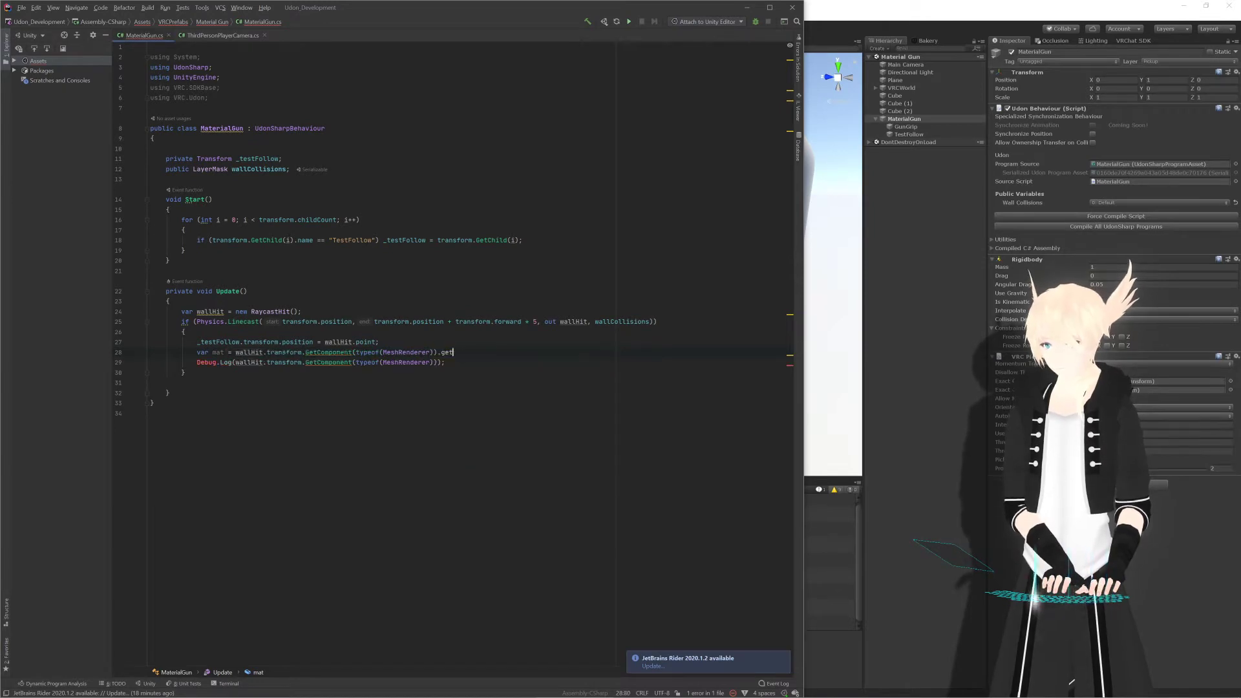
key("BackSpace")
key("BackSpace")
key("BackSpace")
type("m")
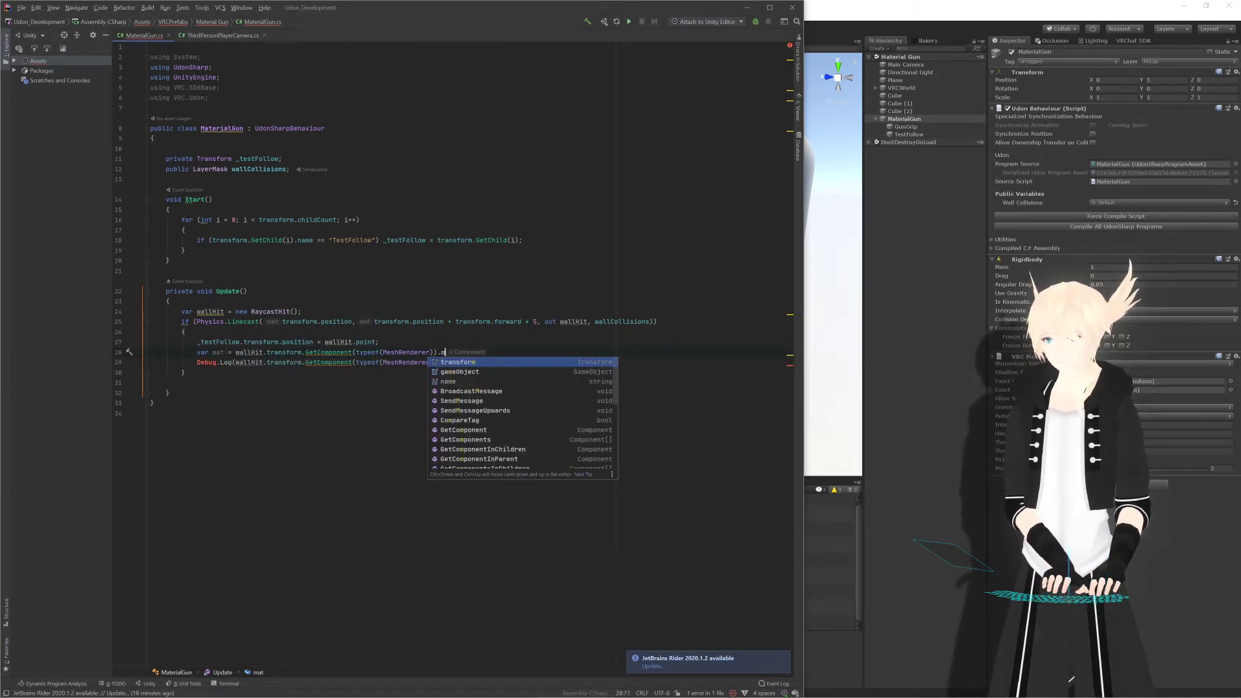
key("BackSpace")
key("Escape")
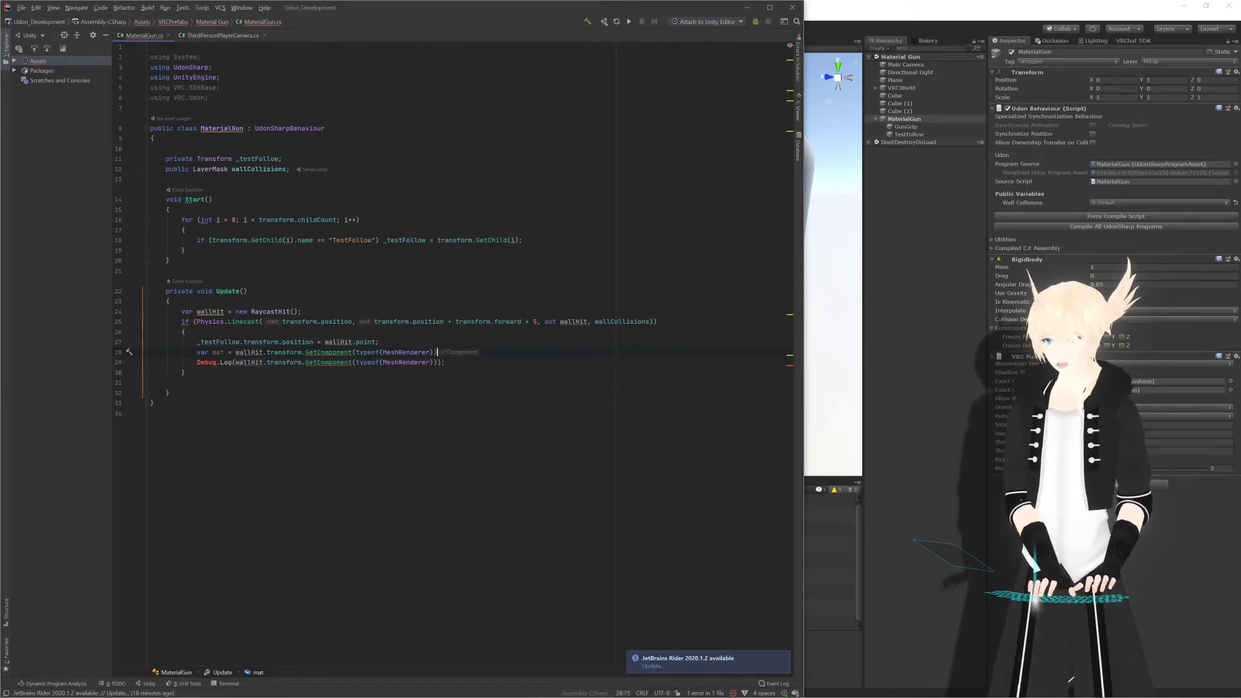
key("Left")
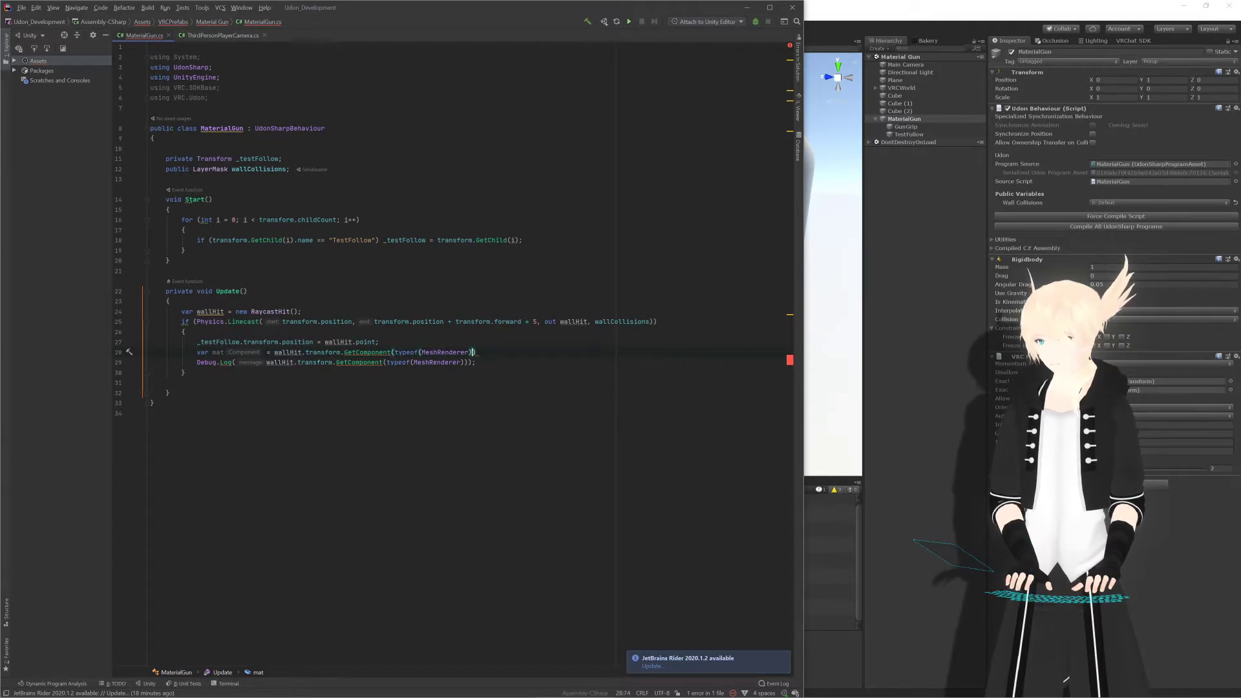
key("Left")
key("ctrl+w")
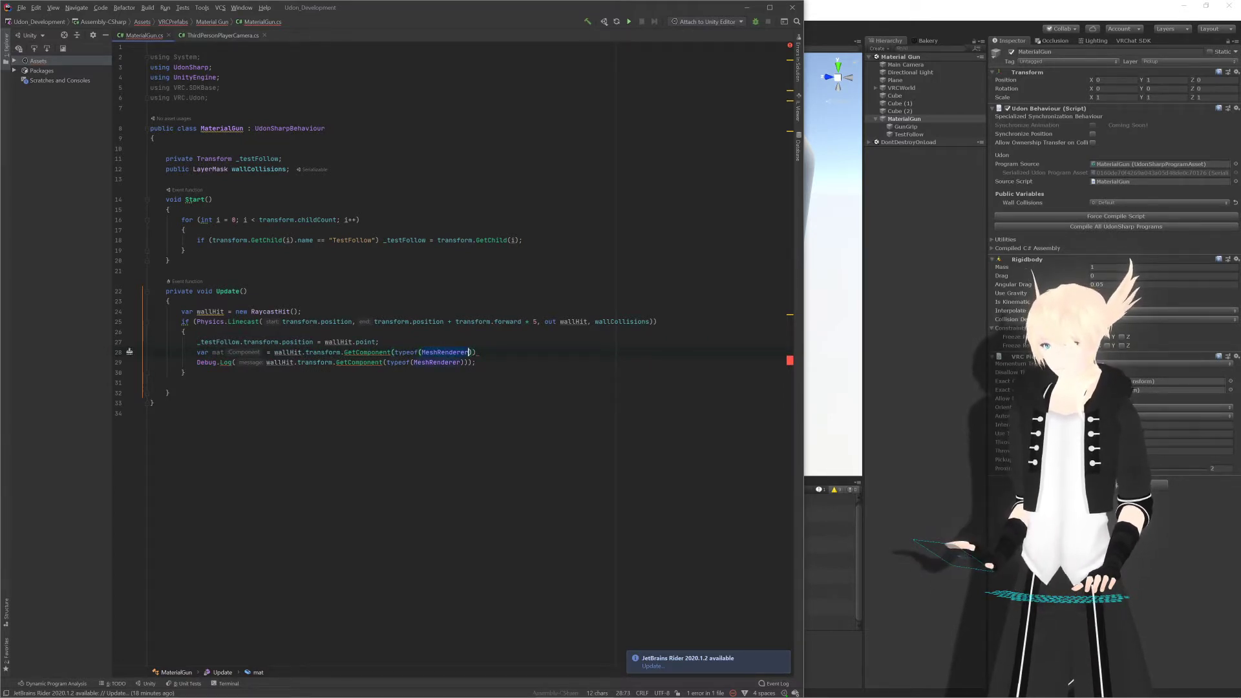
key("Escape")
Step: Switch to Chrome and search the web for "unity raycast material"
mouse_move(91, 690)
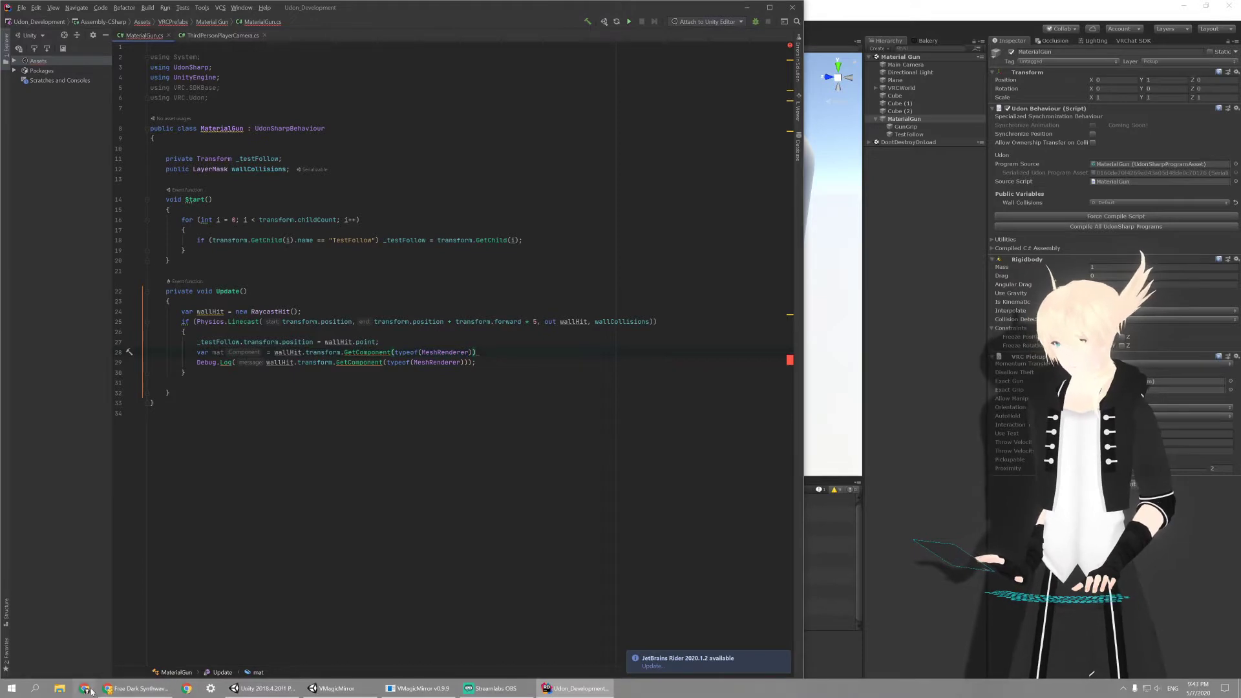
left_click(85, 689)
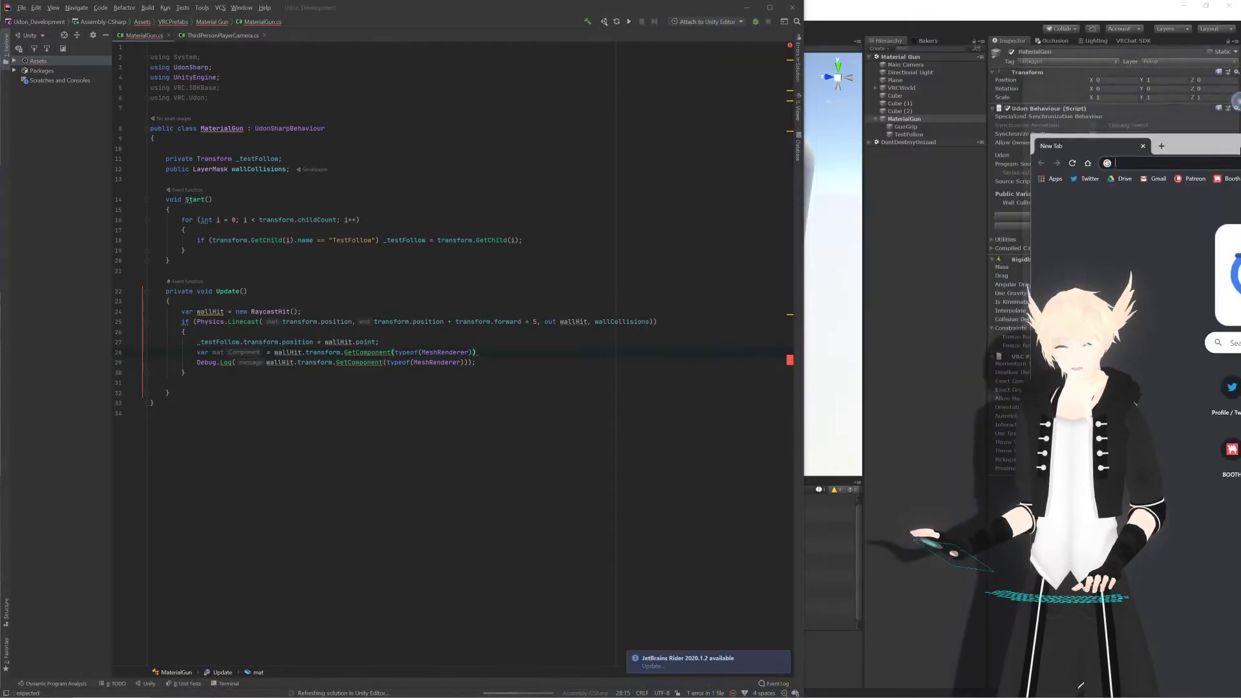
key("ctrl+l")
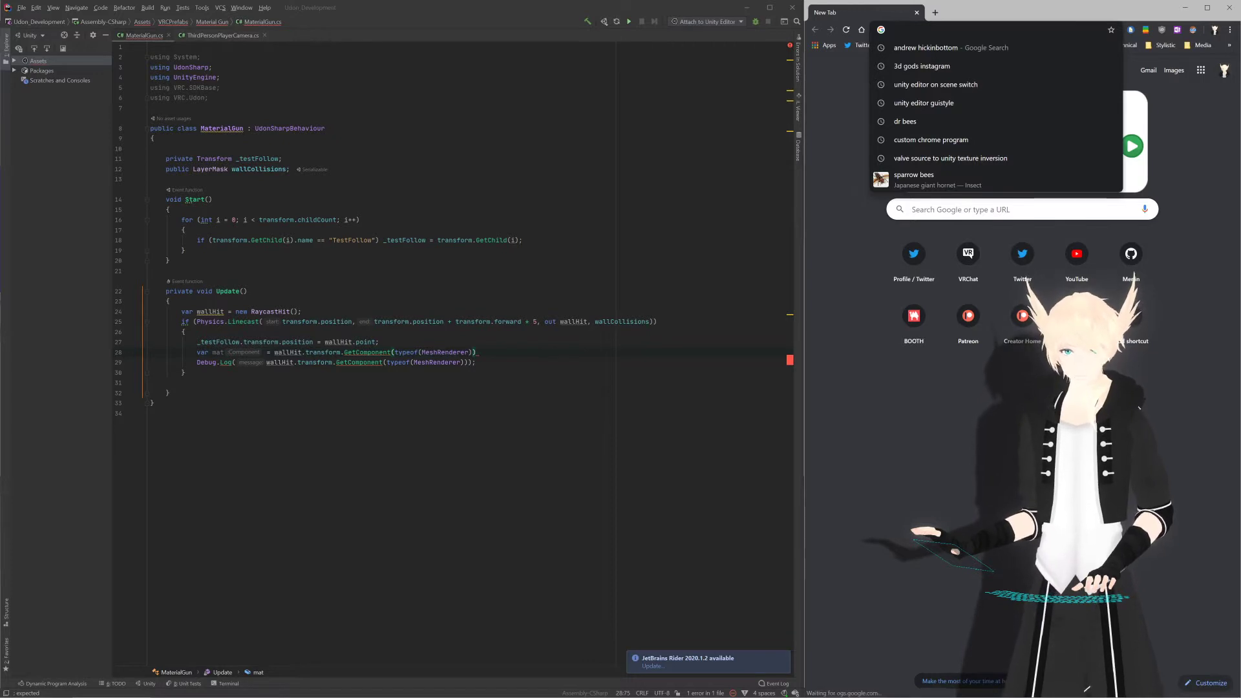
type("u")
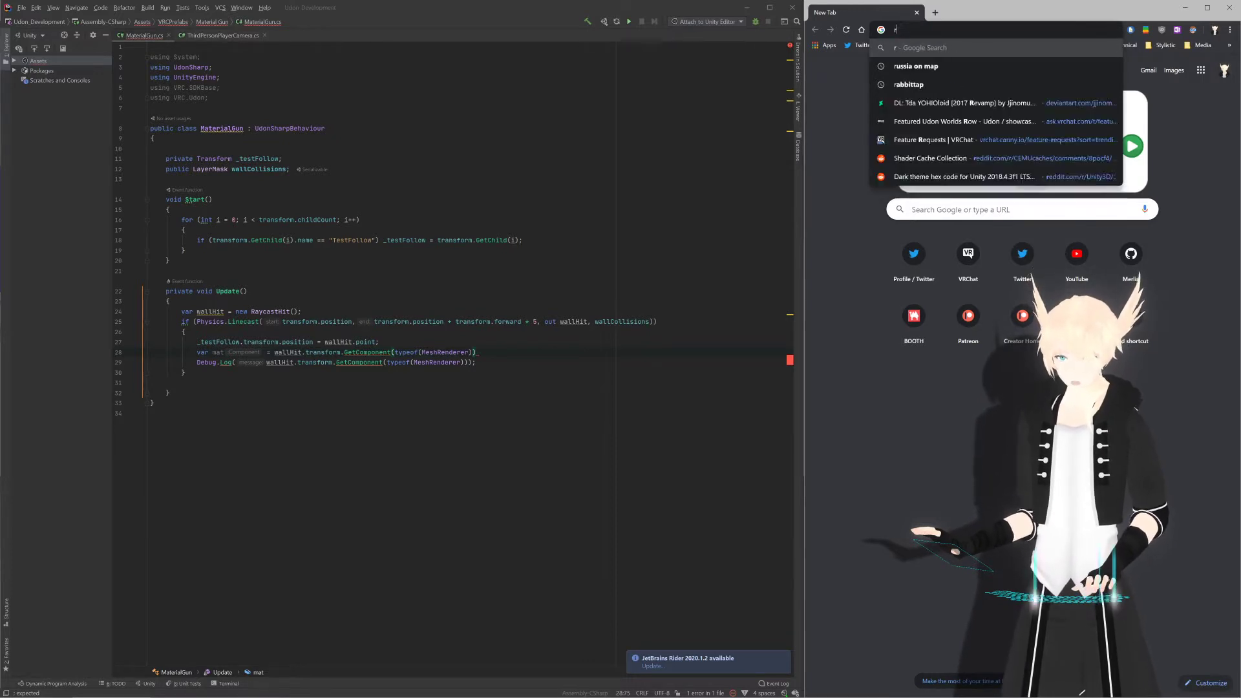
type("nity rayva")
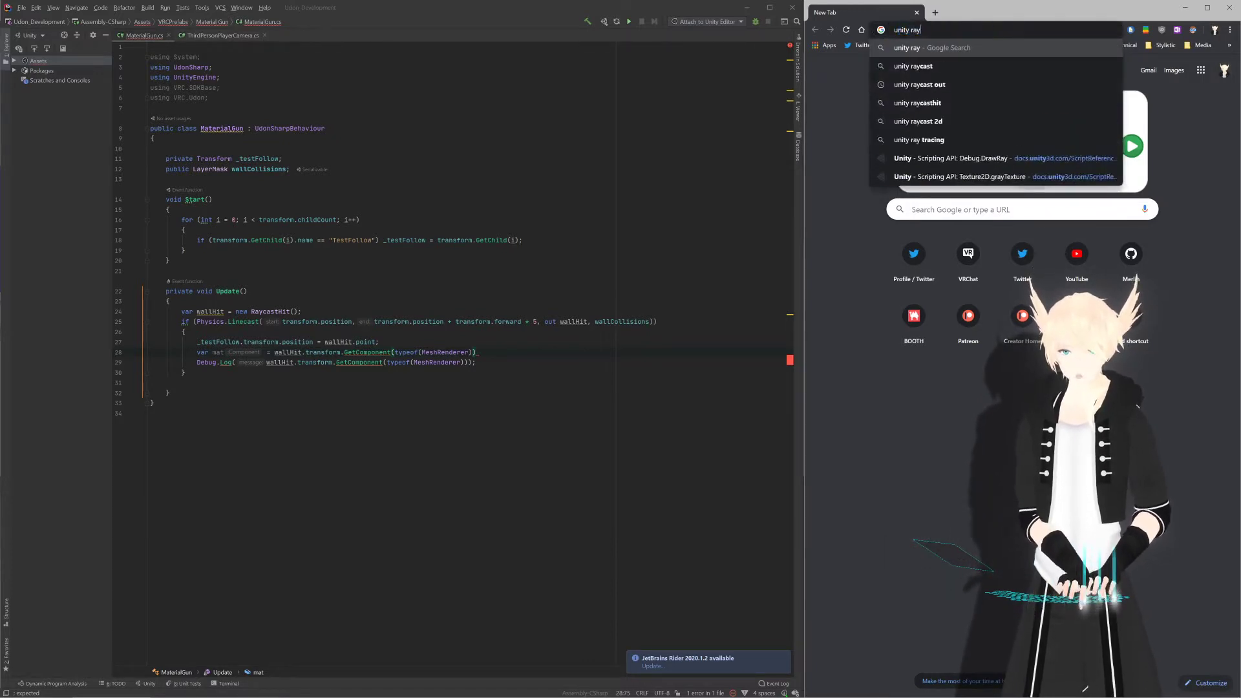
key("BackSpace")
key("BackSpace")
type("cast")
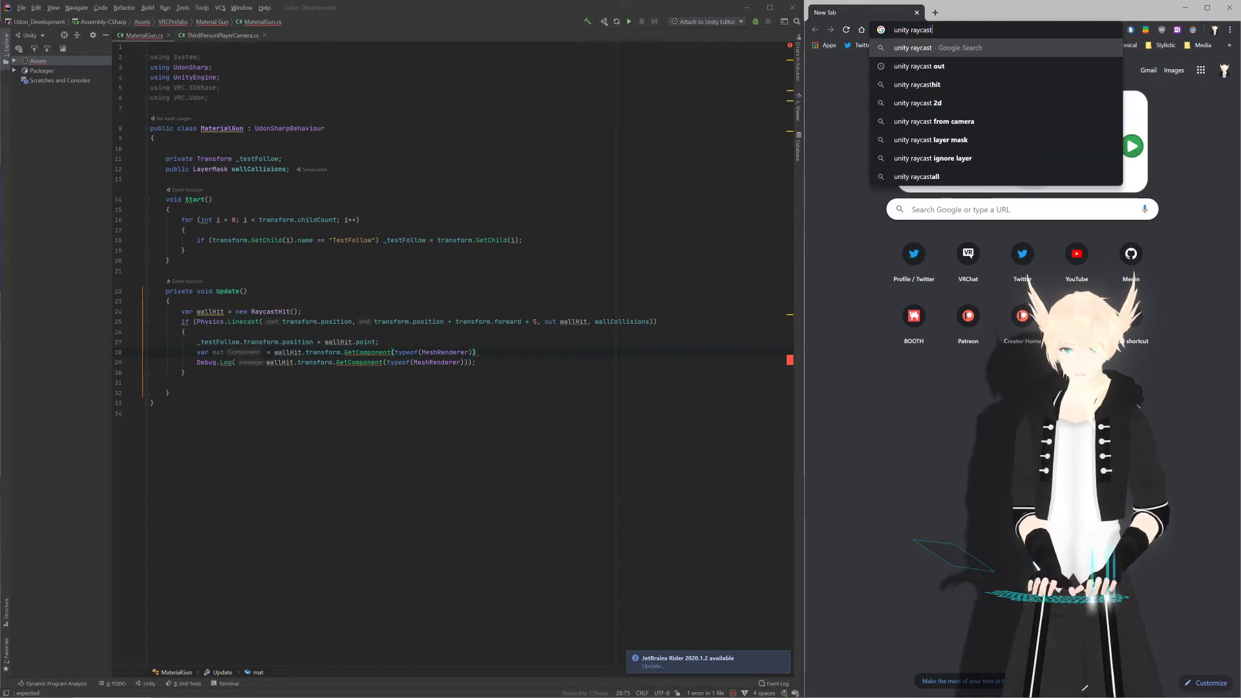
type(" material")
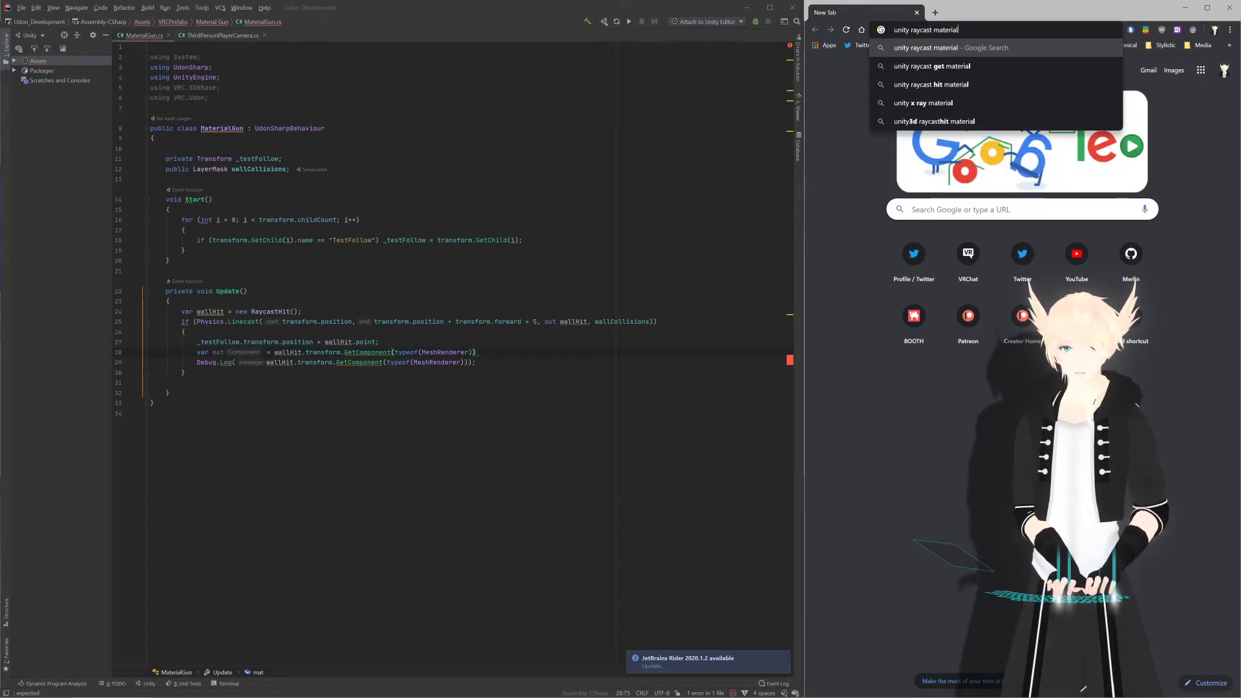
key("Return")
Step: Open the Unity forum thread "Get Material From Raycast" and examine the code in the question and first reply
left_click(971, 139)
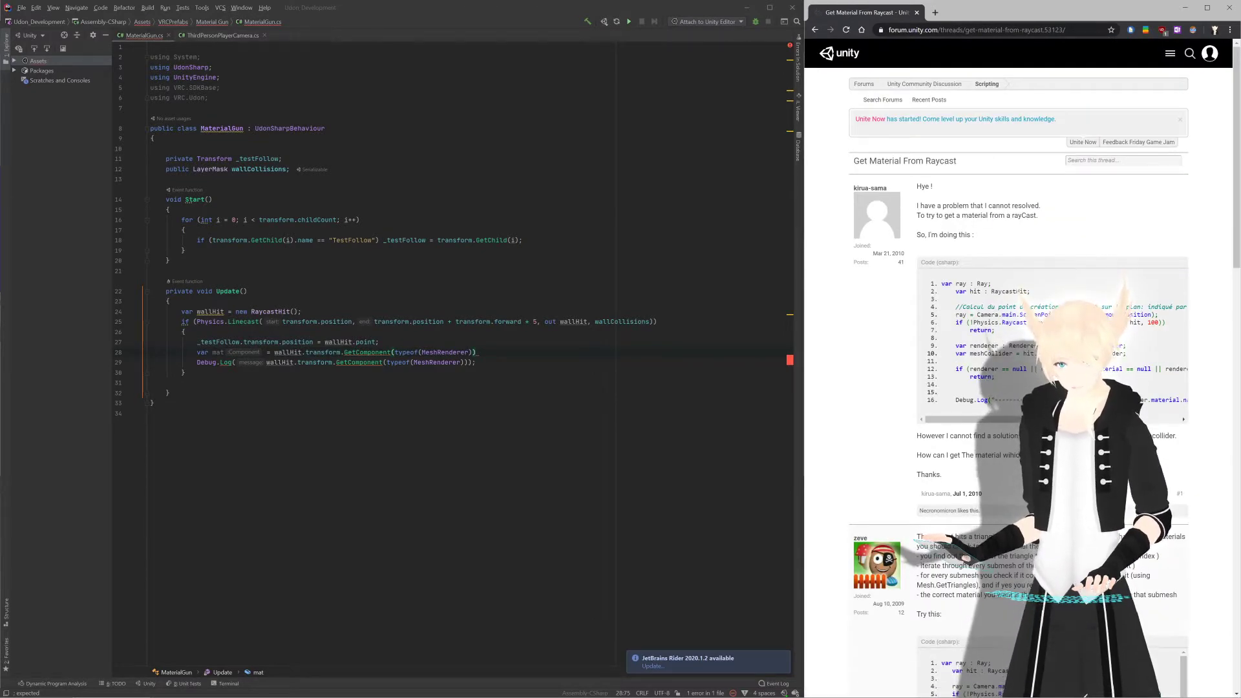
scroll(934, 249, "down", 5)
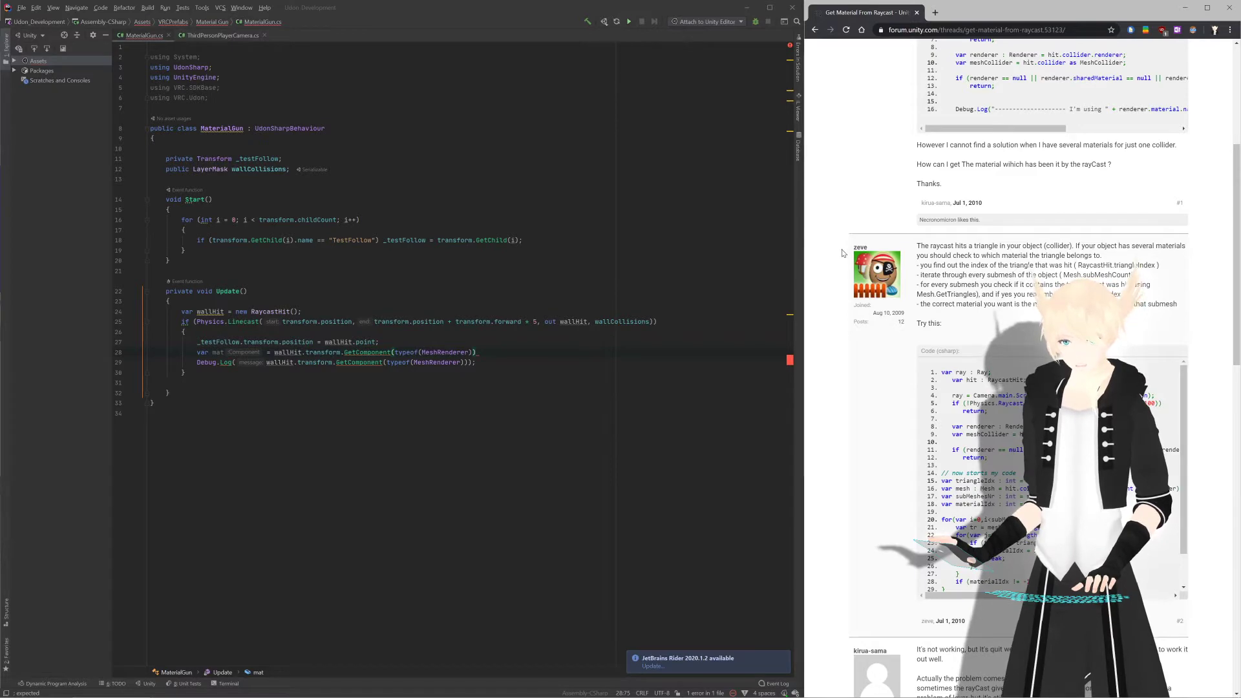
scroll(844, 254, "down", 4)
scroll(845, 262, "up", 5)
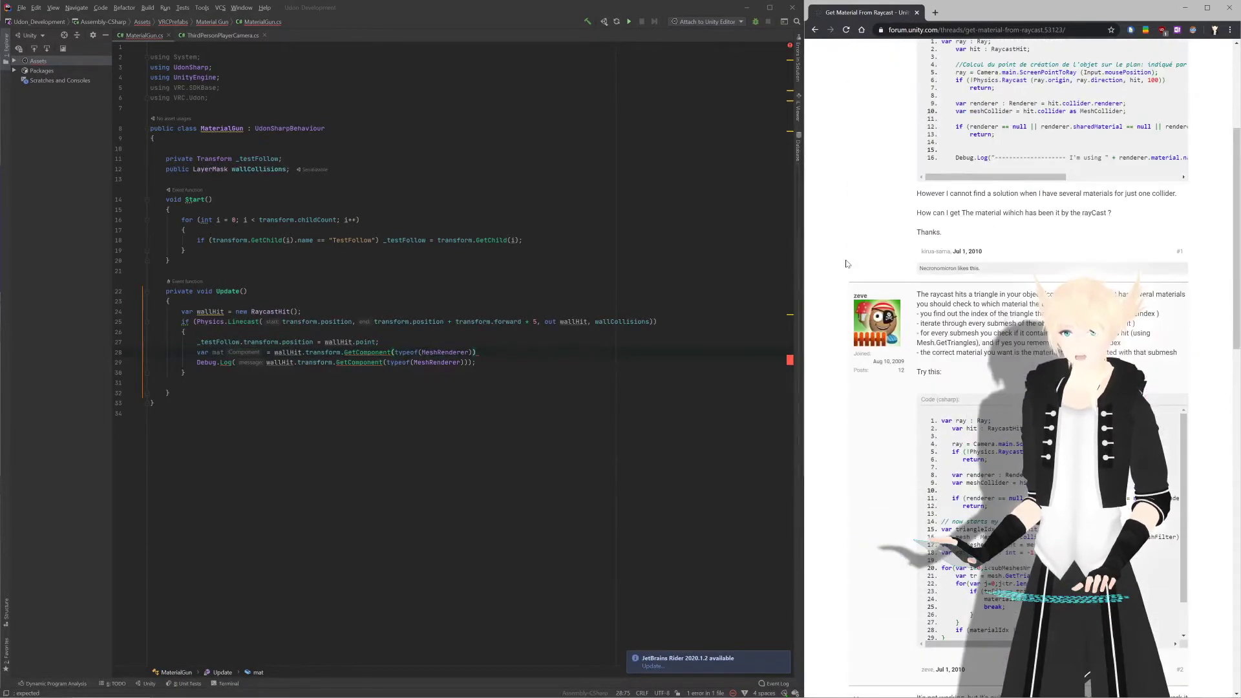
scroll(846, 264, "up", 4)
scroll(846, 264, "down", 5)
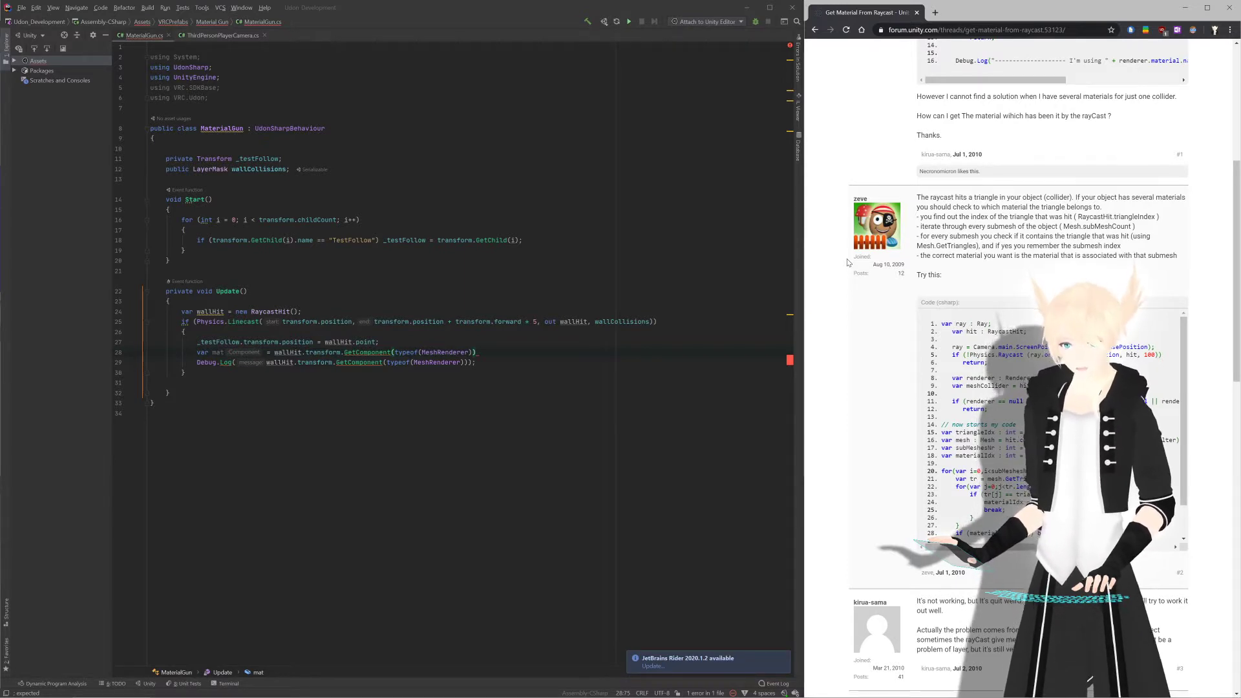
Step: Examine the submesh explanation in the first reply, the follow-up replies and the question's code in the "Get Material From Raycast" thread
scroll(913, 252, "down", 1)
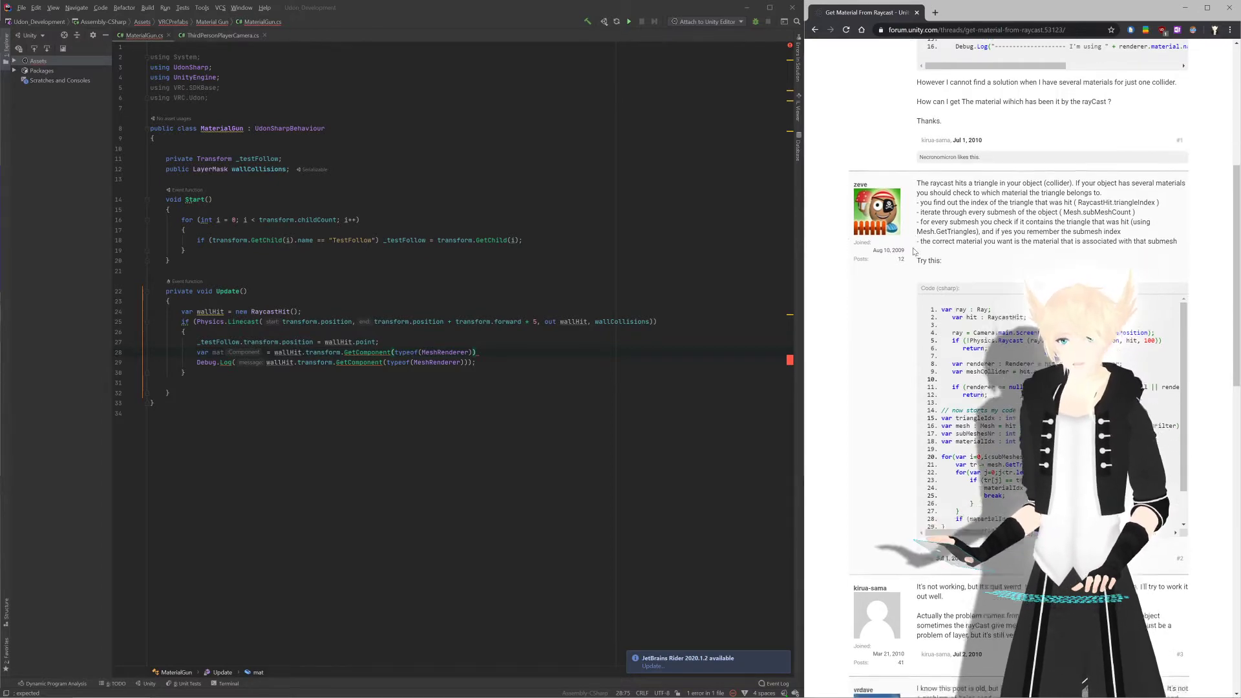
scroll(915, 252, "up", 1)
scroll(913, 252, "up", 1)
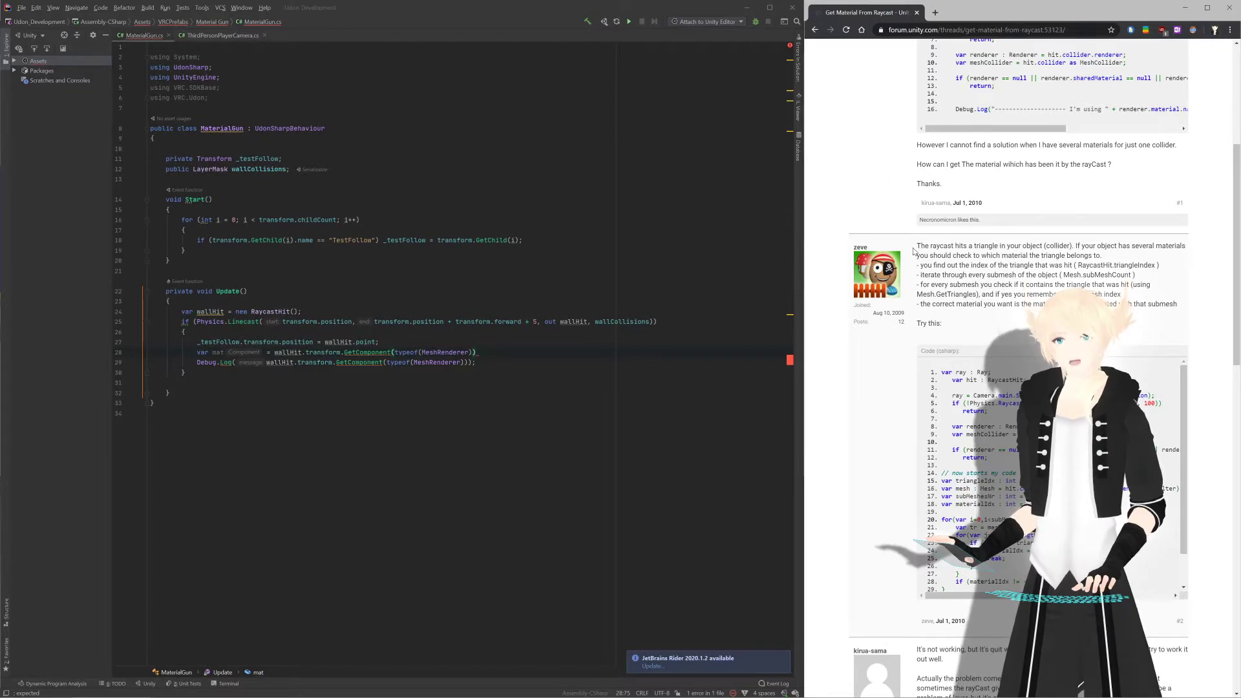
scroll(913, 252, "down", 3)
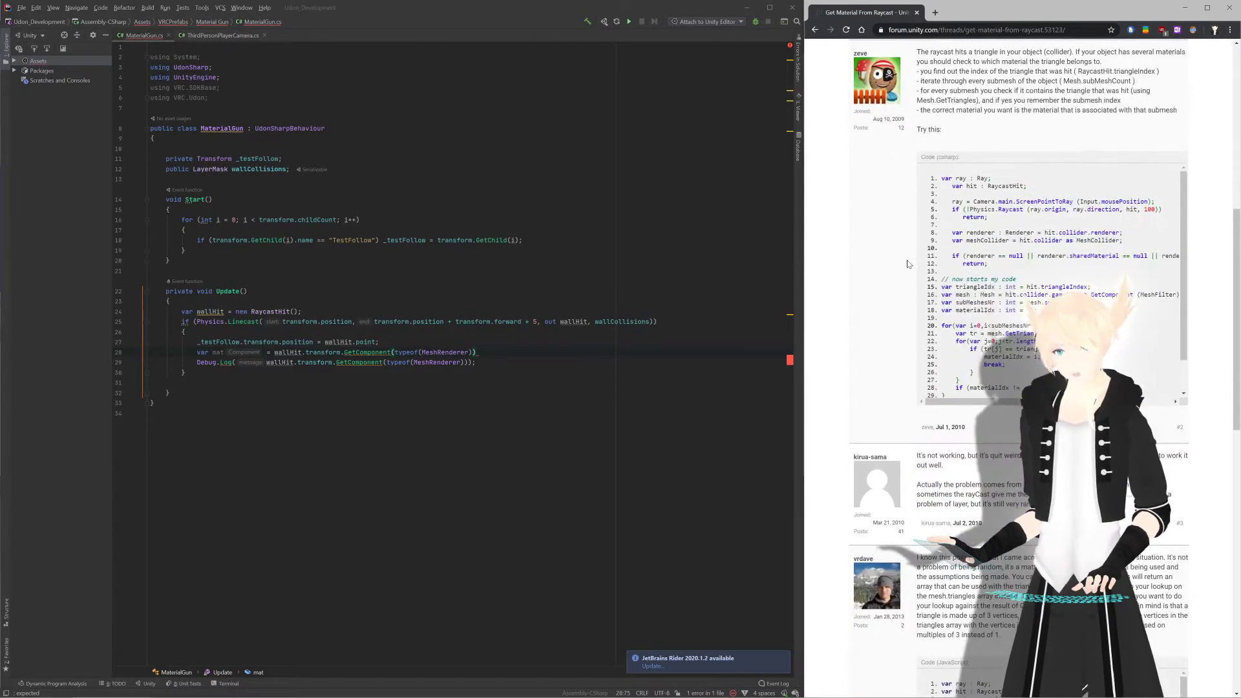
scroll(907, 263, "up", 2)
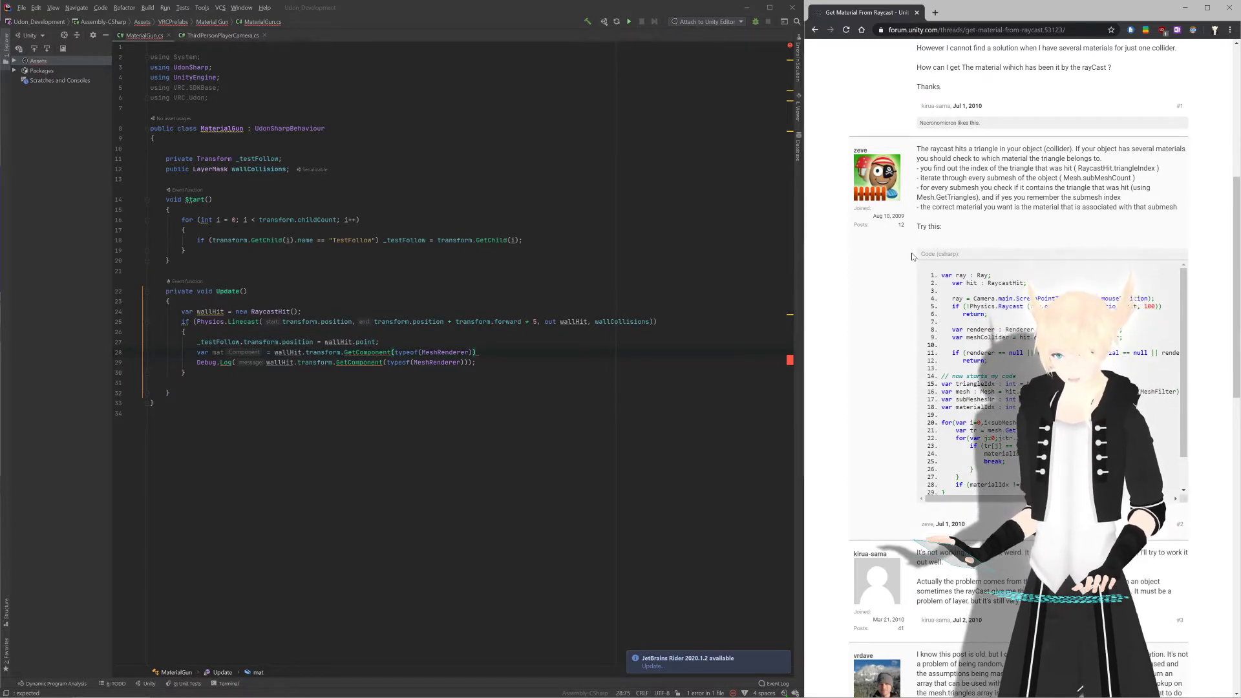
scroll(1208, 282, "down", 8)
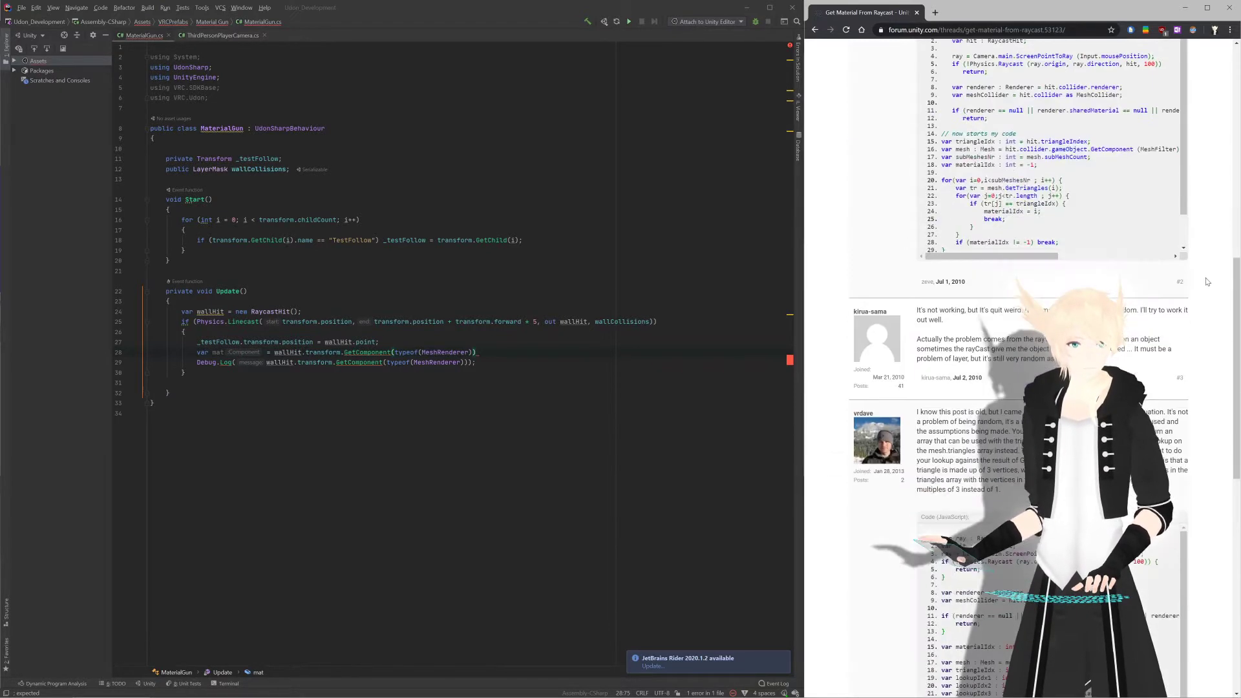
scroll(1207, 283, "up", 16)
scroll(1206, 284, "down", 5)
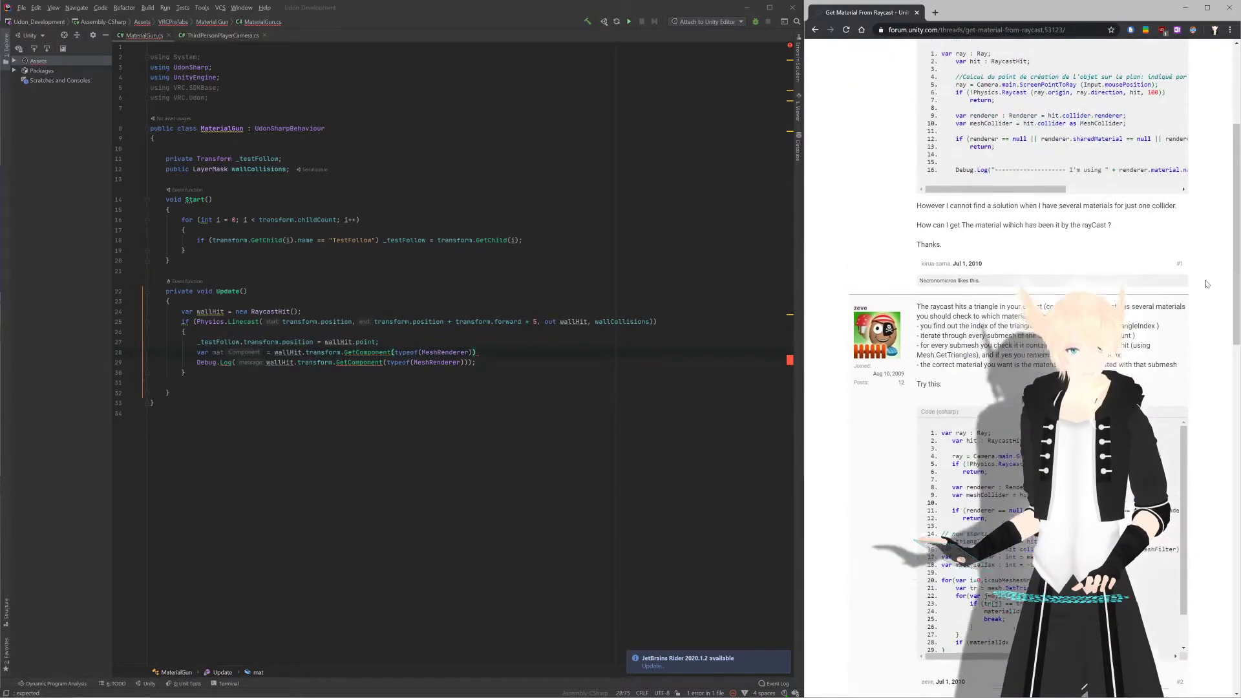
scroll(1206, 285, "up", 3)
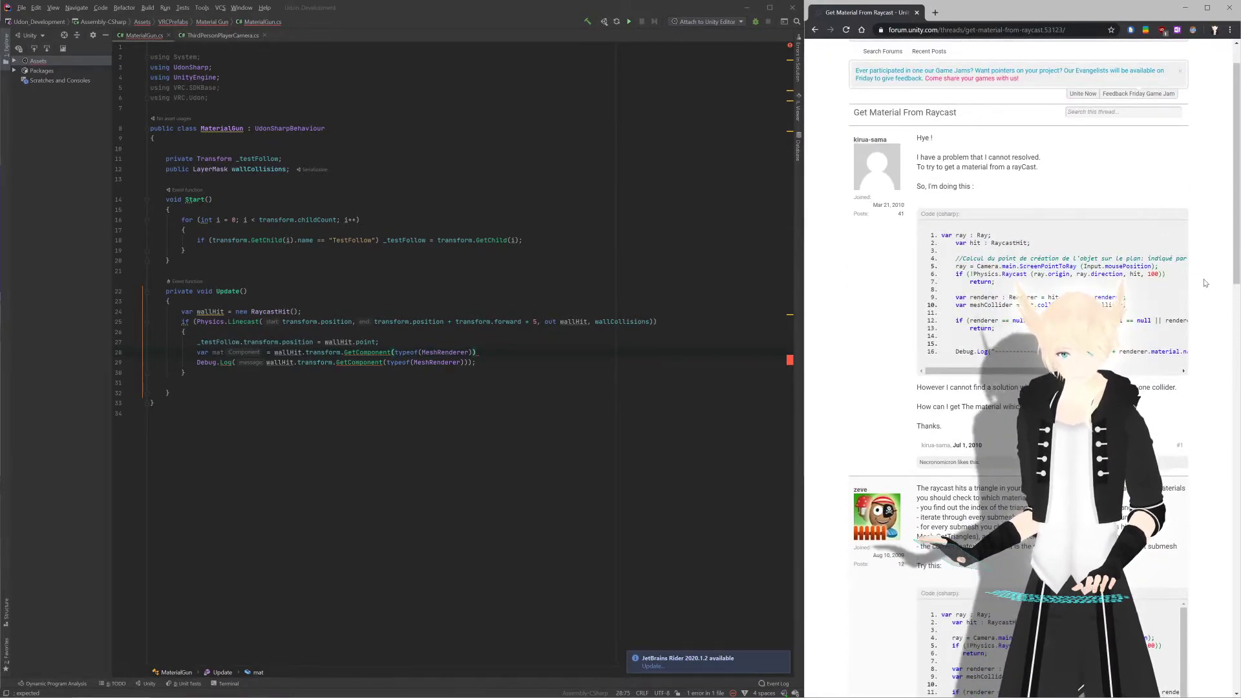
scroll(1206, 282, "down", 5)
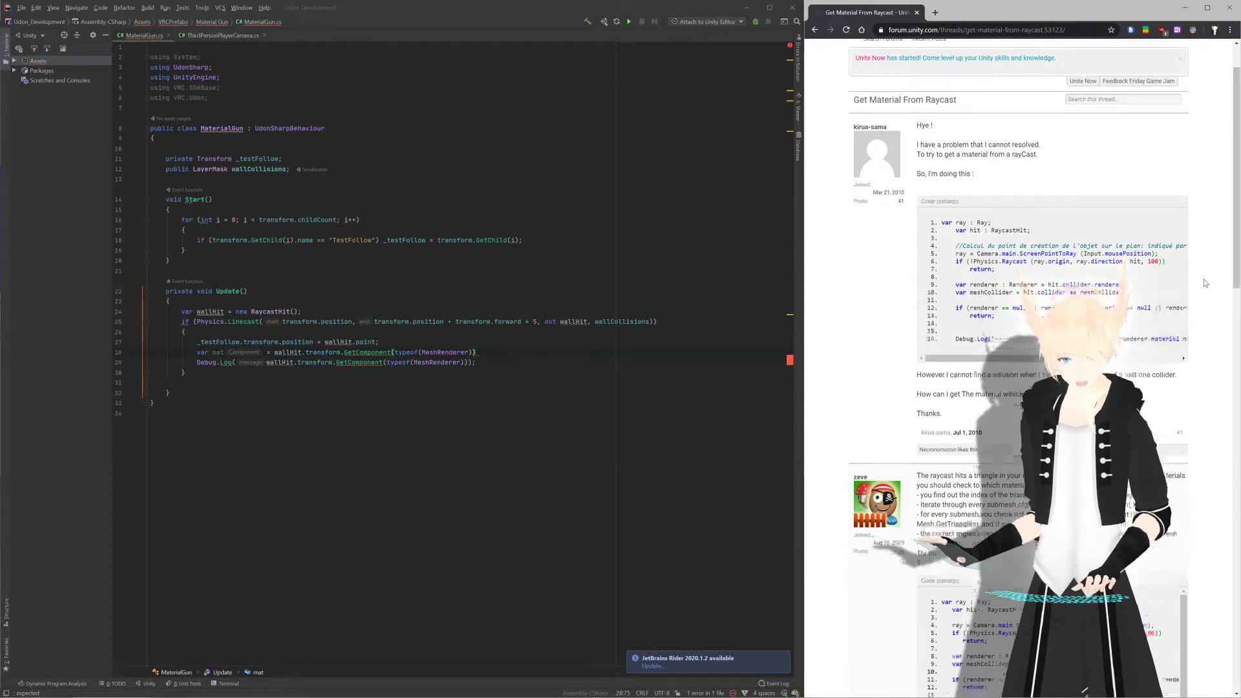
scroll(1204, 281, "up", 4)
scroll(1205, 280, "up", 2)
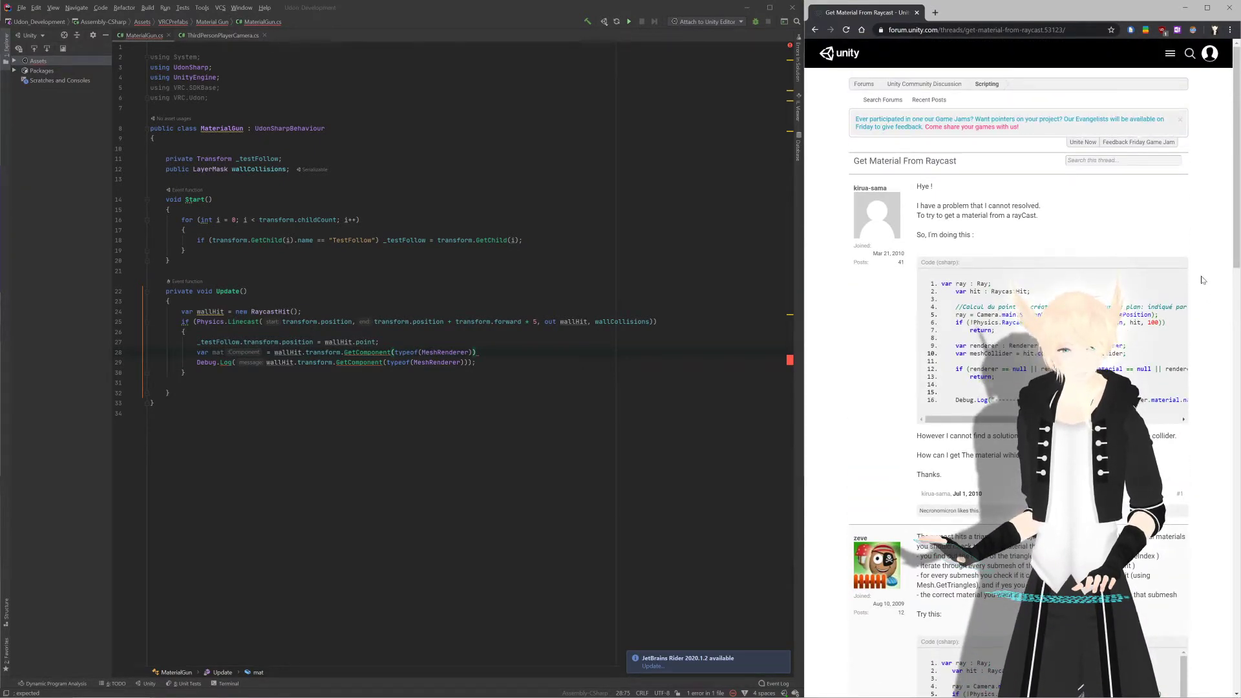
Step: Check the Unity Answers question "Checking material on raycast" and return to the "unity raycast material" search results
key("alt+Left")
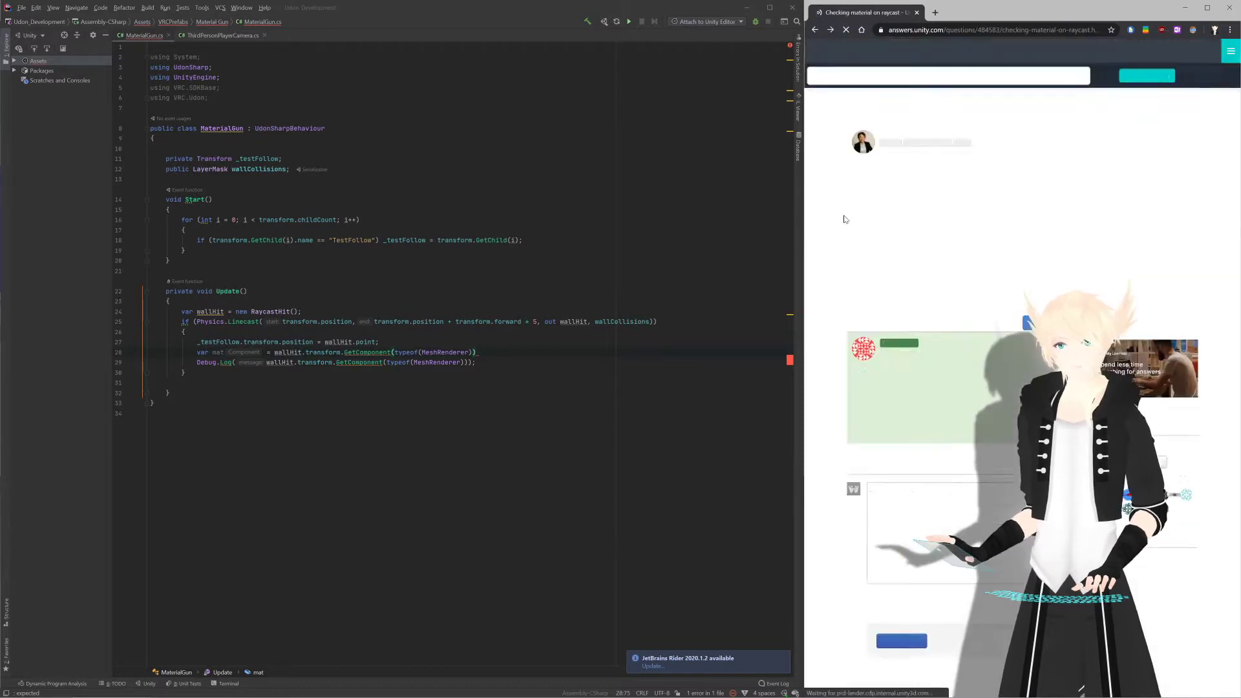
scroll(832, 252, "up", 2)
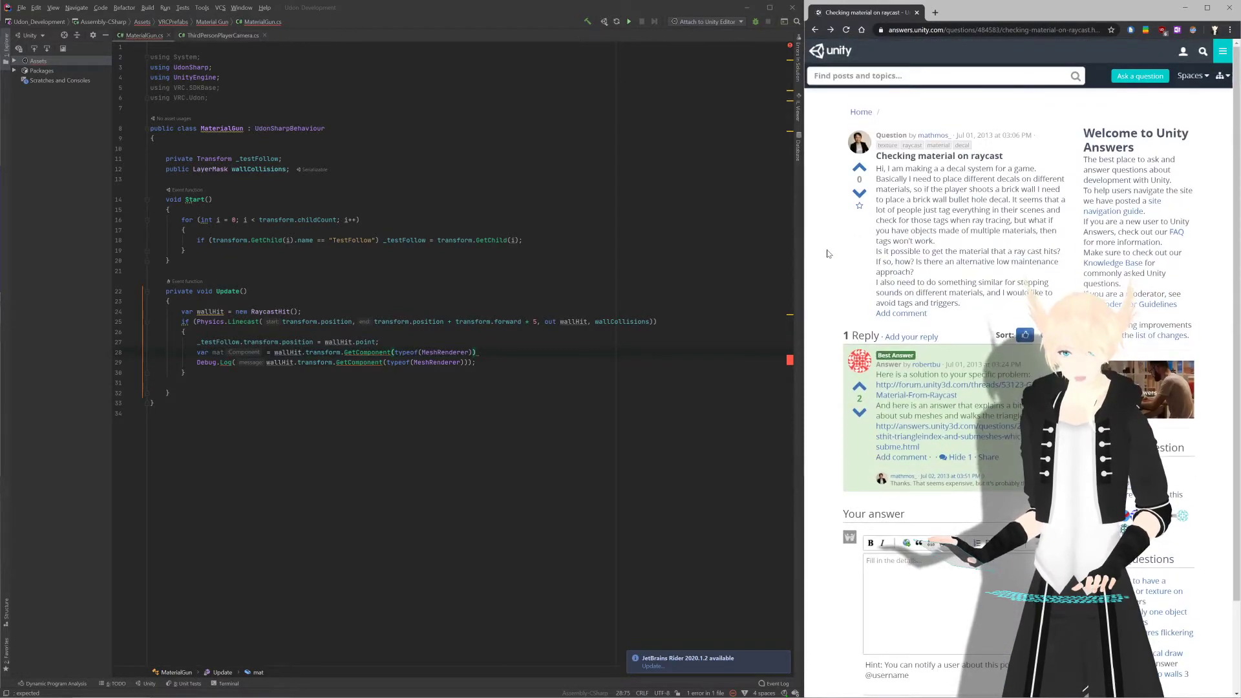
left_click(861, 147)
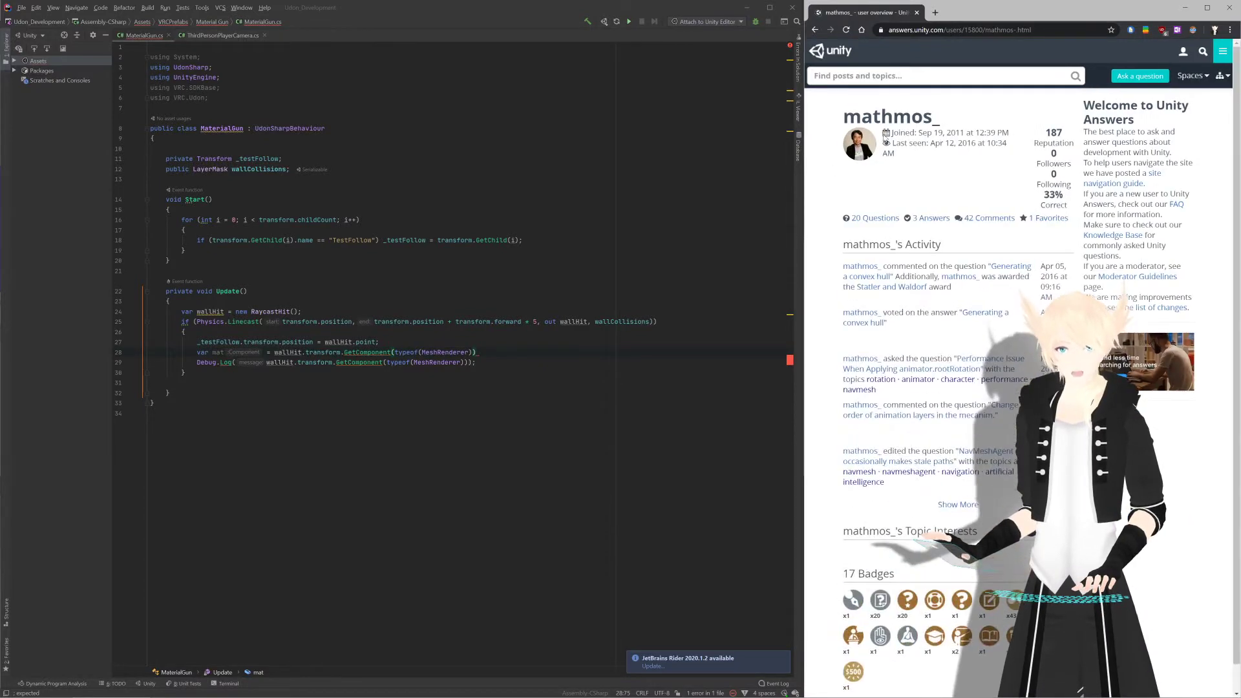
key("alt+Left")
key("alt+Left")
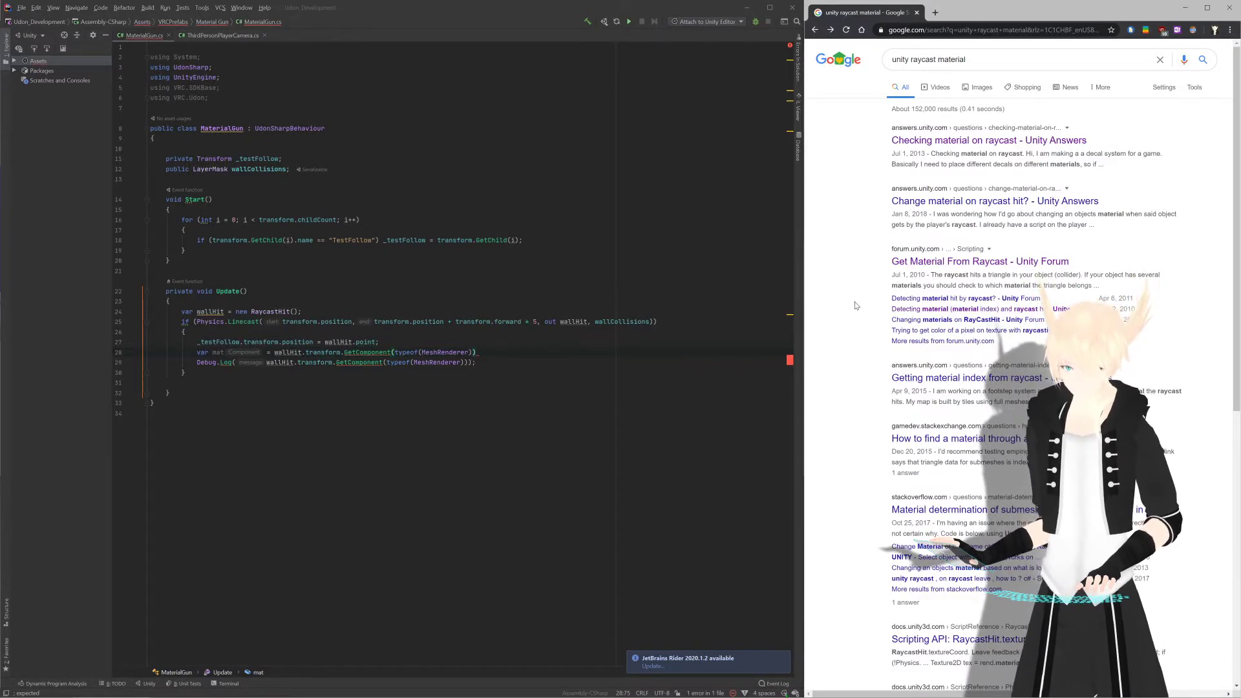
Step: Open the Unity Scripting API page for Physics.Raycast from the search results
scroll(855, 311, "down", 5)
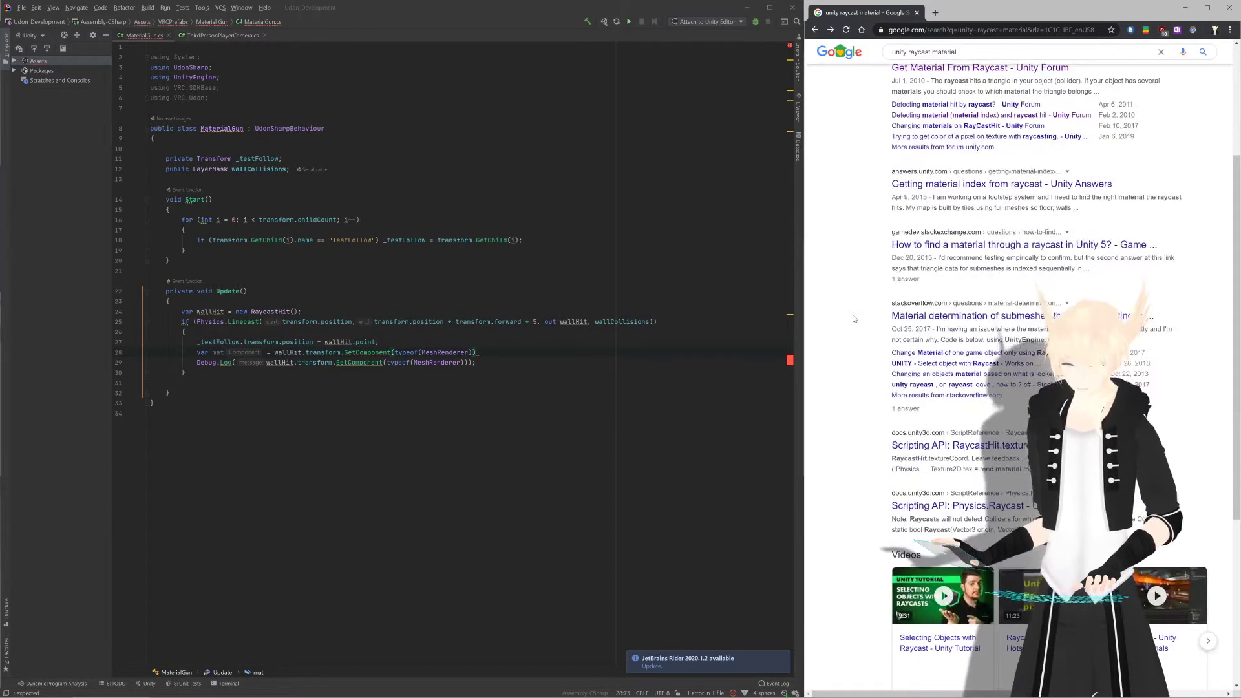
scroll(853, 325, "down", 2)
scroll(853, 325, "up", 1)
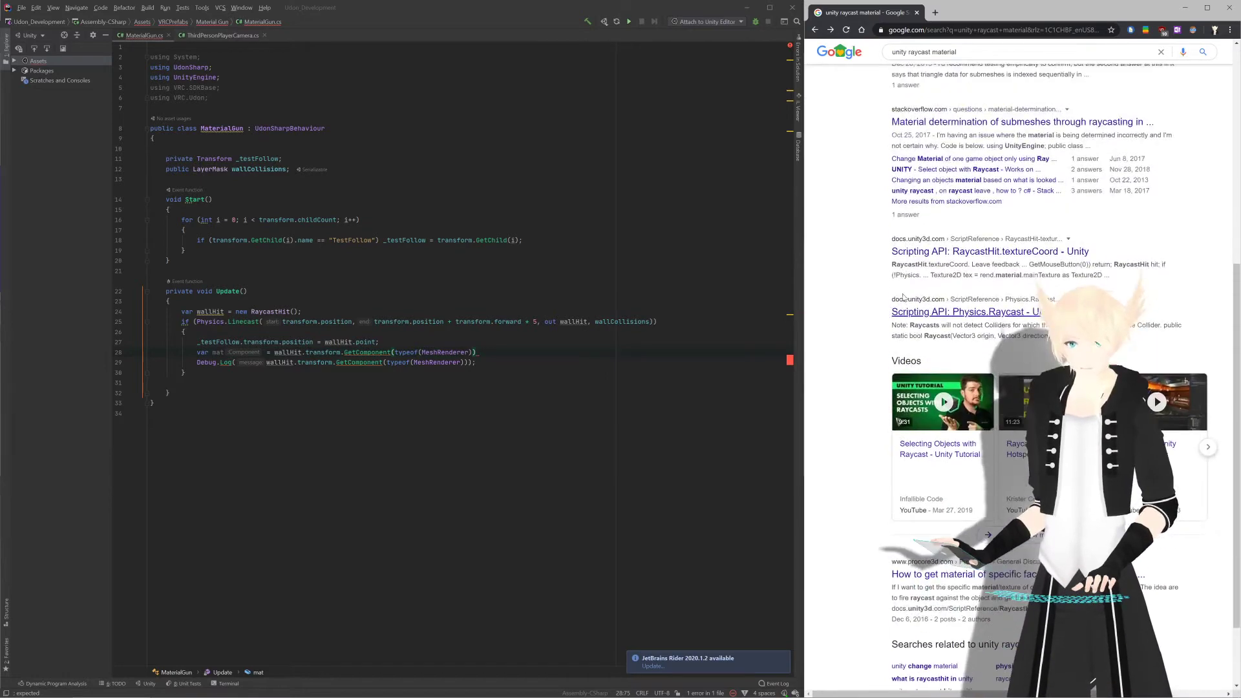
left_click(912, 313)
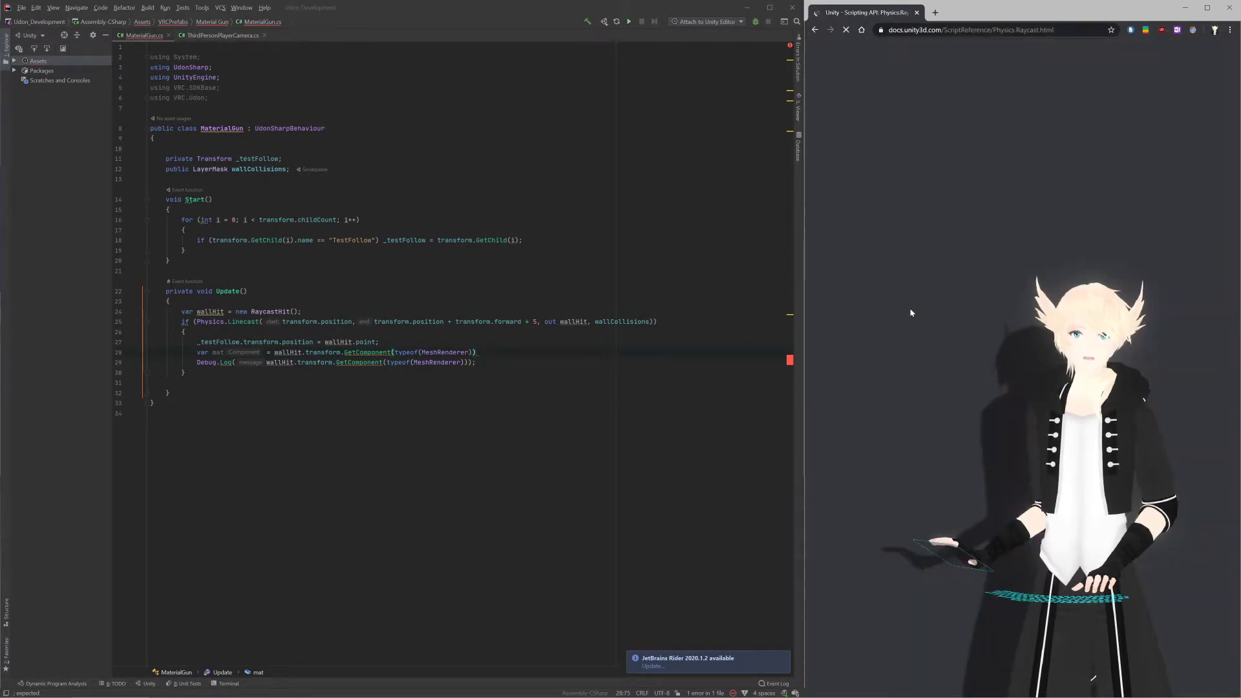
Step: Examine the overloads, parameters and code examples in the Physics.Raycast documentation for information about the hit object
scroll(835, 327, "down", 6)
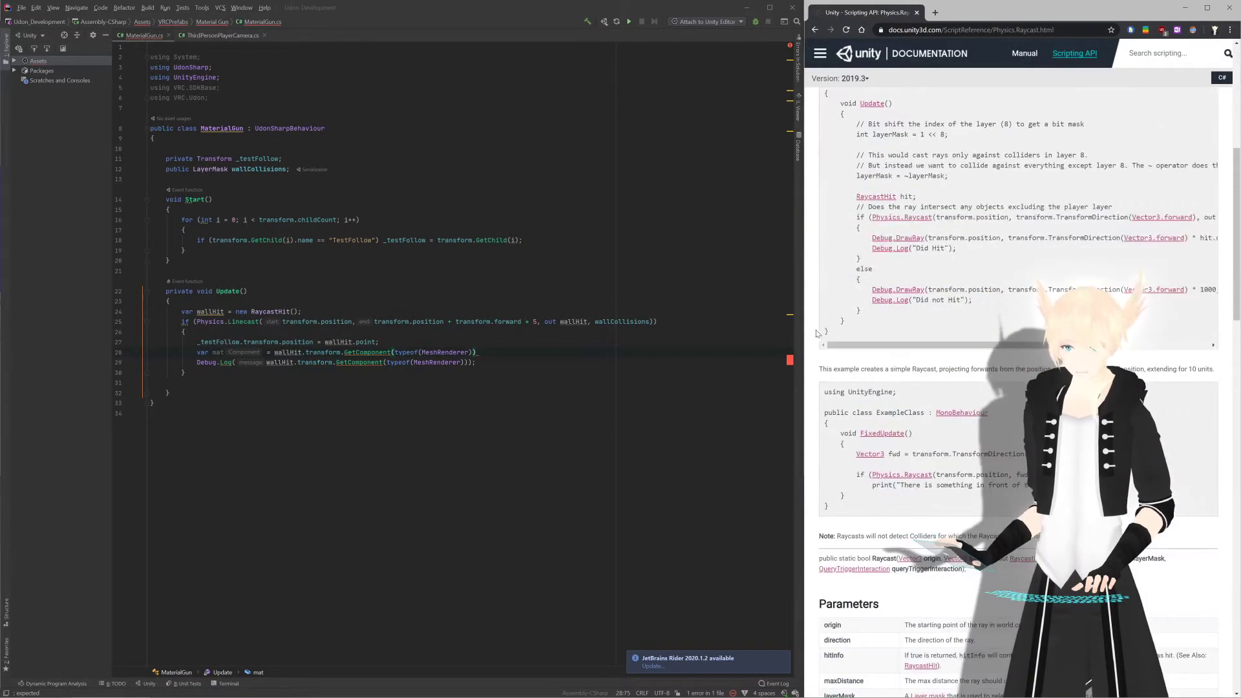
scroll(821, 332, "down", 8)
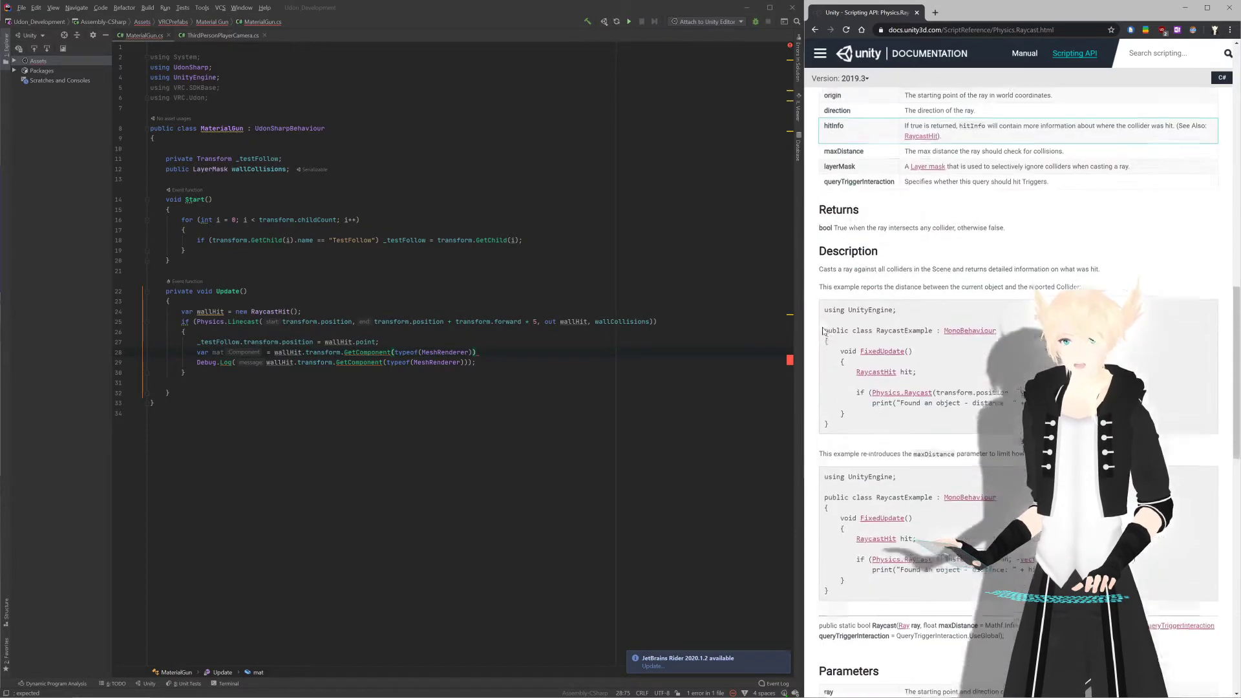
scroll(820, 331, "down", 14)
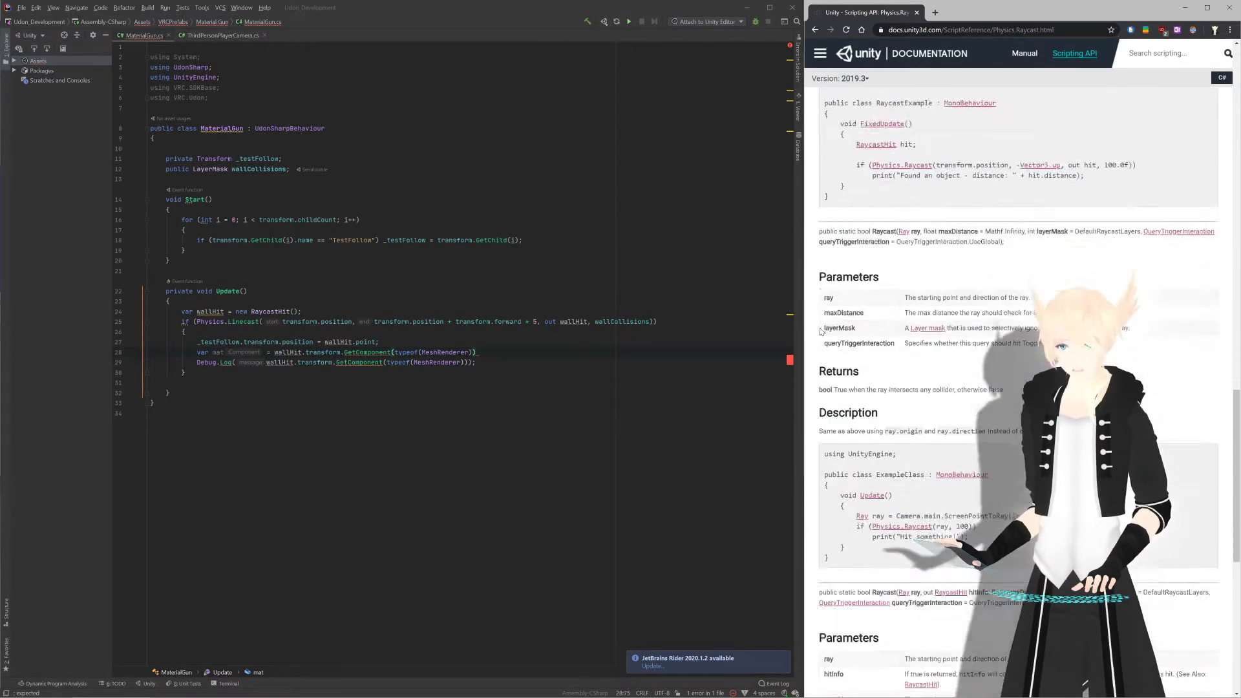
scroll(821, 330, "up", 3)
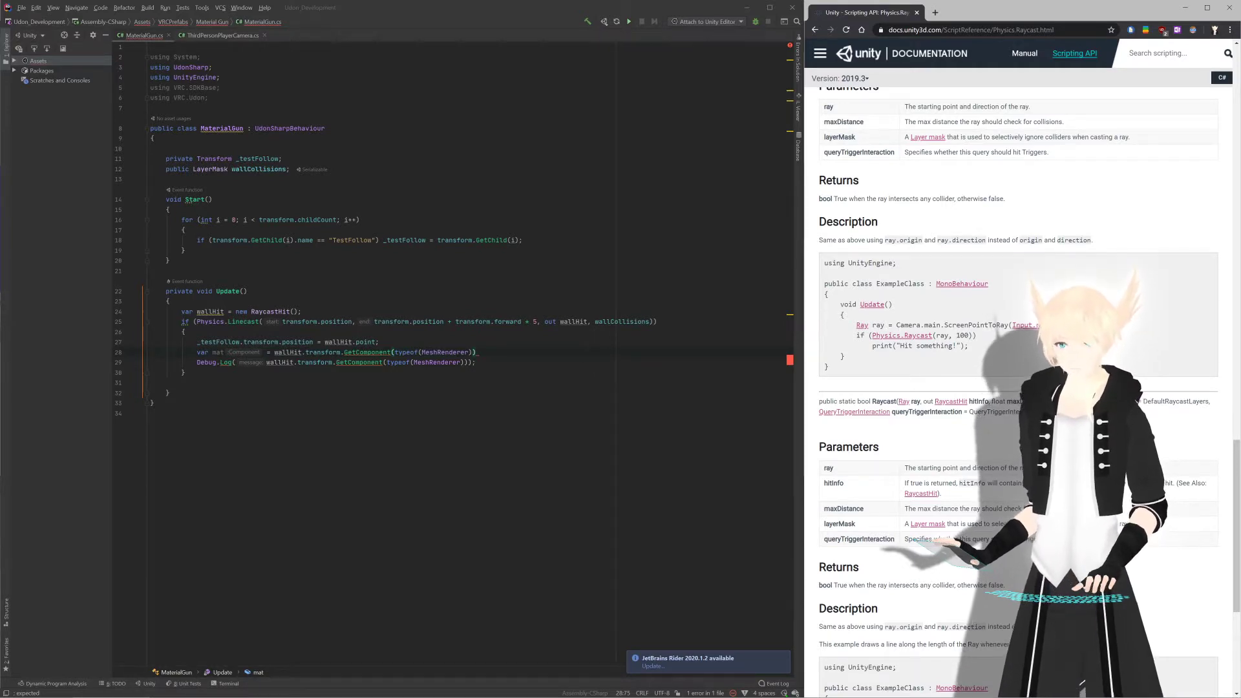
scroll(817, 315, "up", 1)
scroll(817, 315, "down", 8)
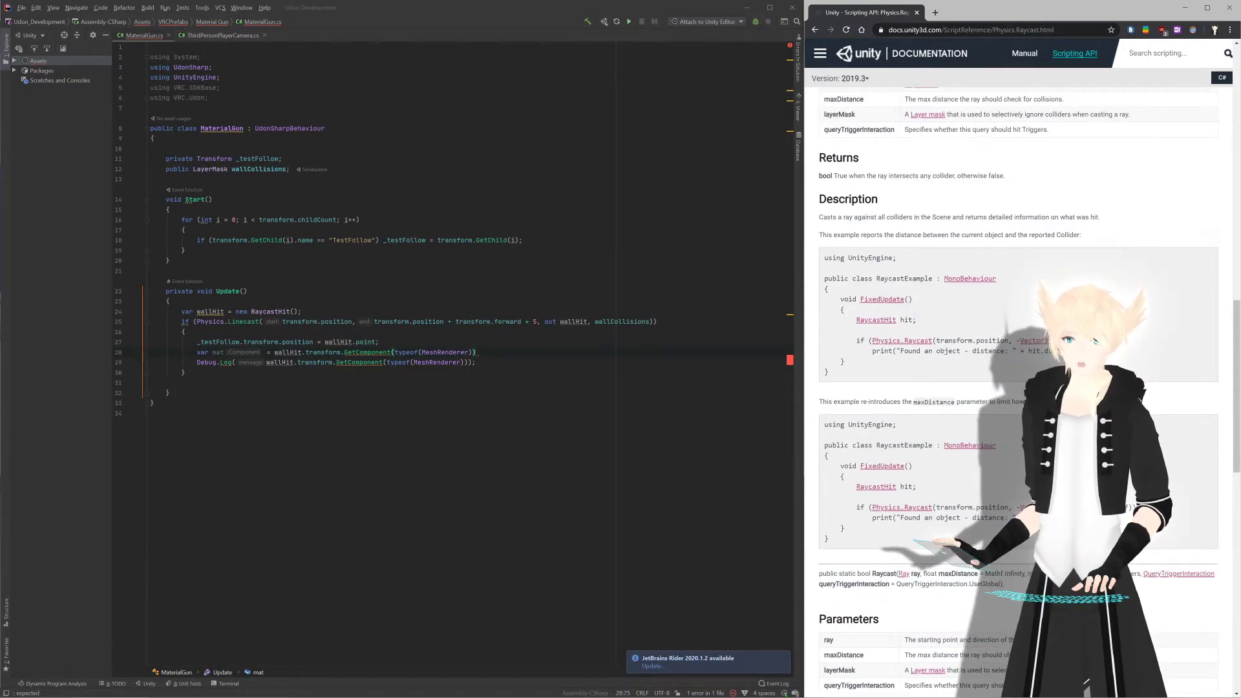
scroll(819, 302, "down", 6)
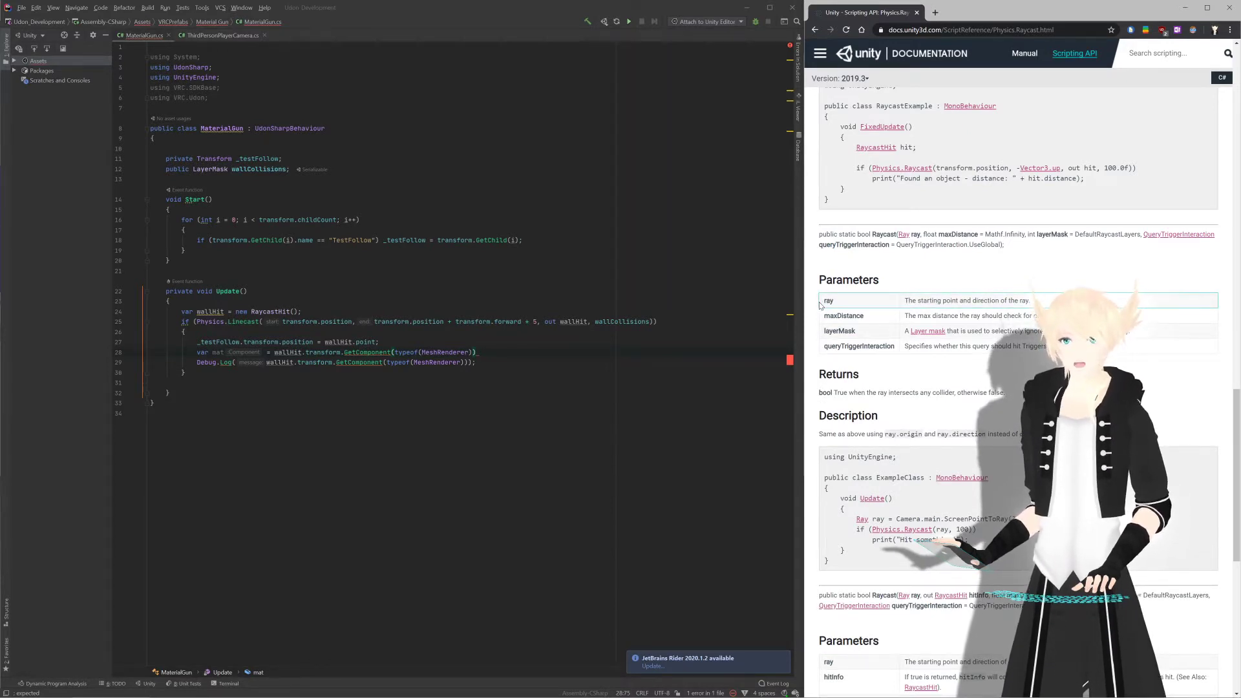
scroll(820, 306, "down", 2)
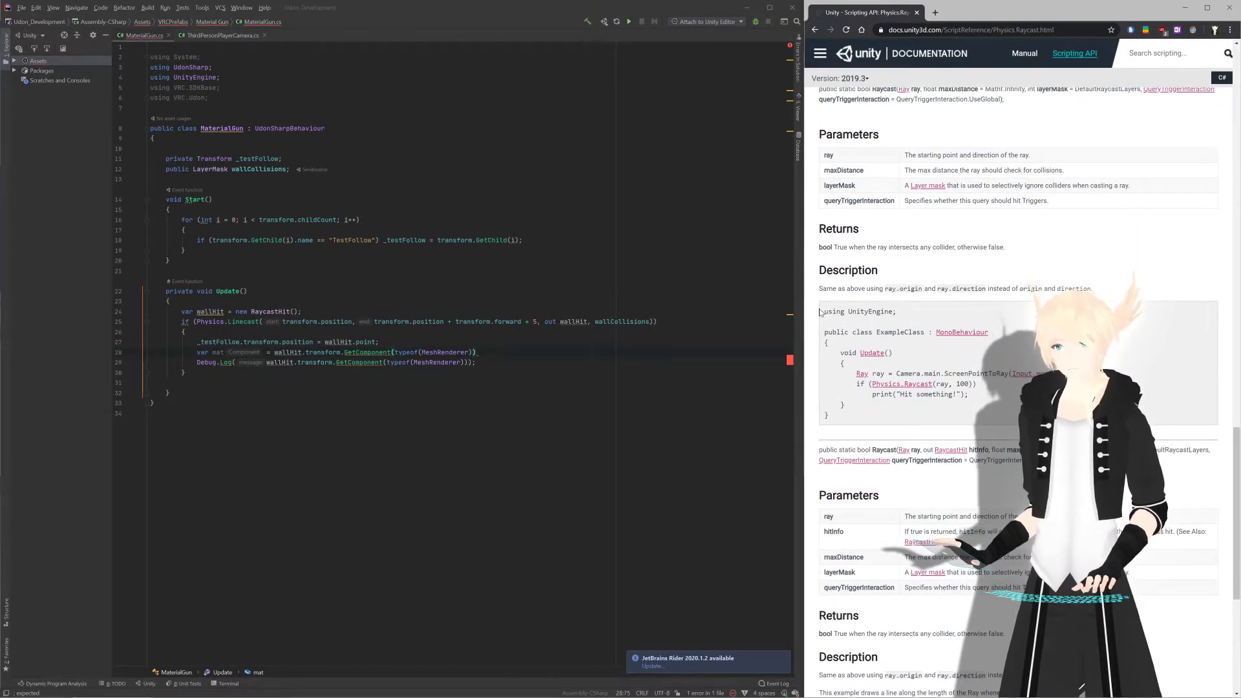
scroll(821, 312, "down", 3)
scroll(821, 312, "up", 3)
scroll(821, 312, "down", 1)
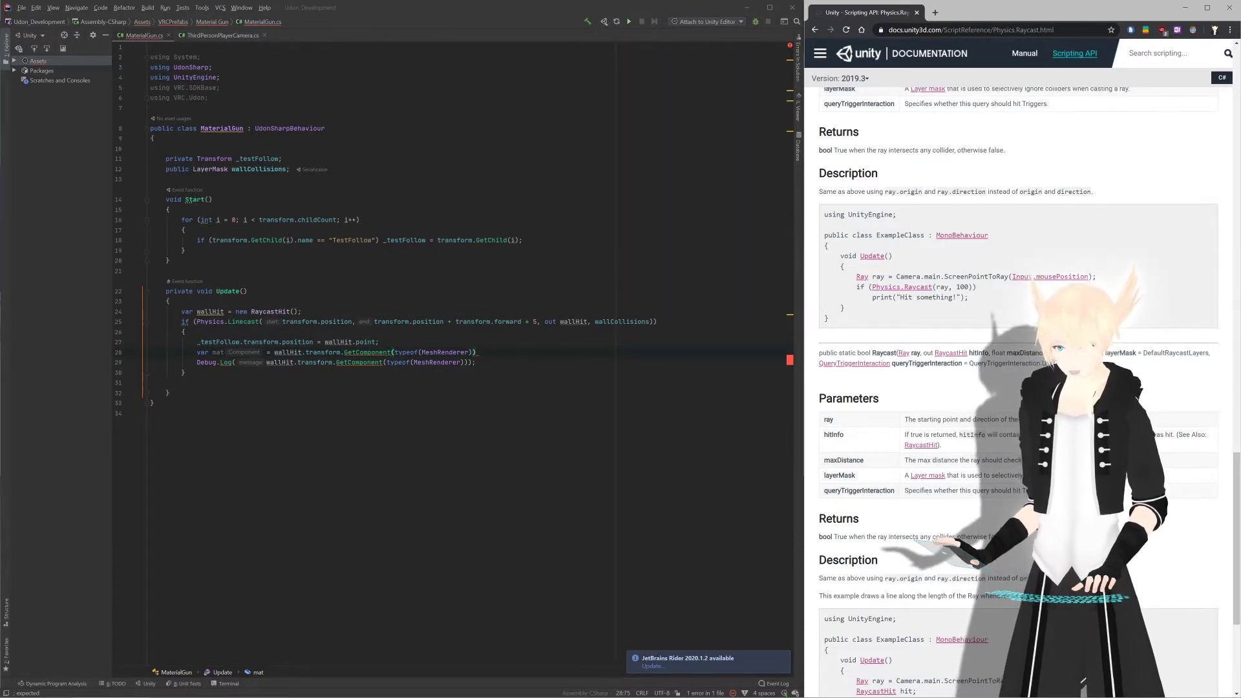
scroll(815, 320, "up", 5)
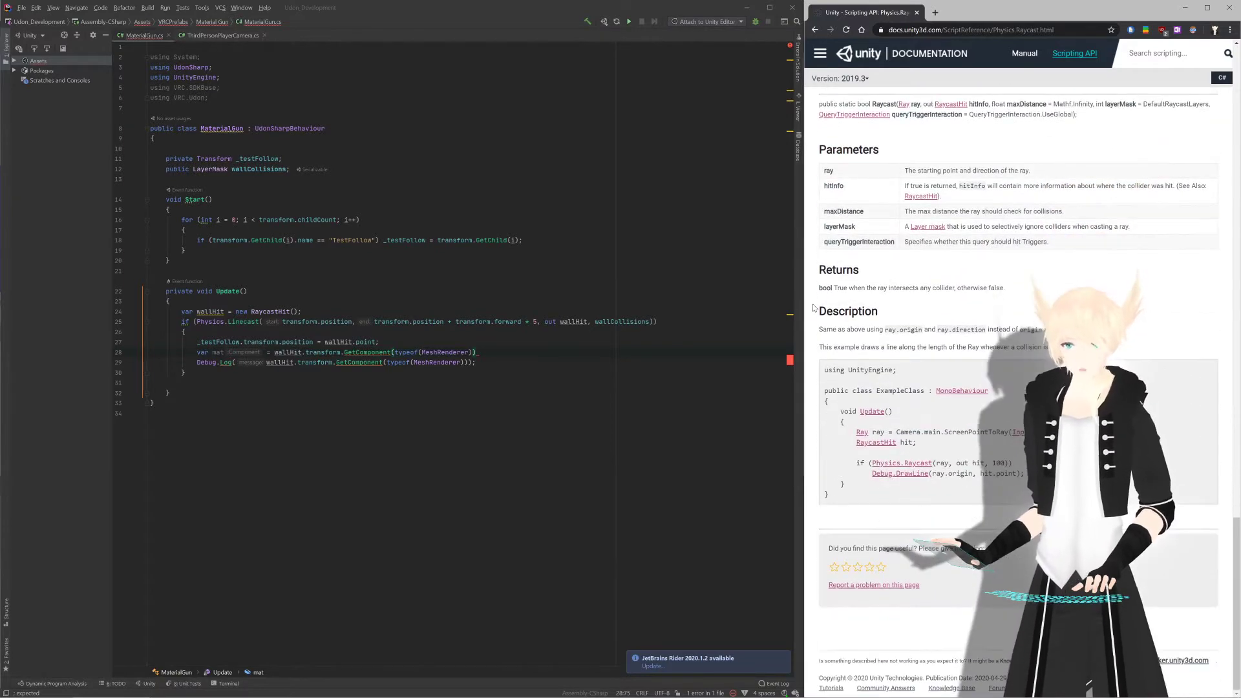
scroll(816, 320, "up", 15)
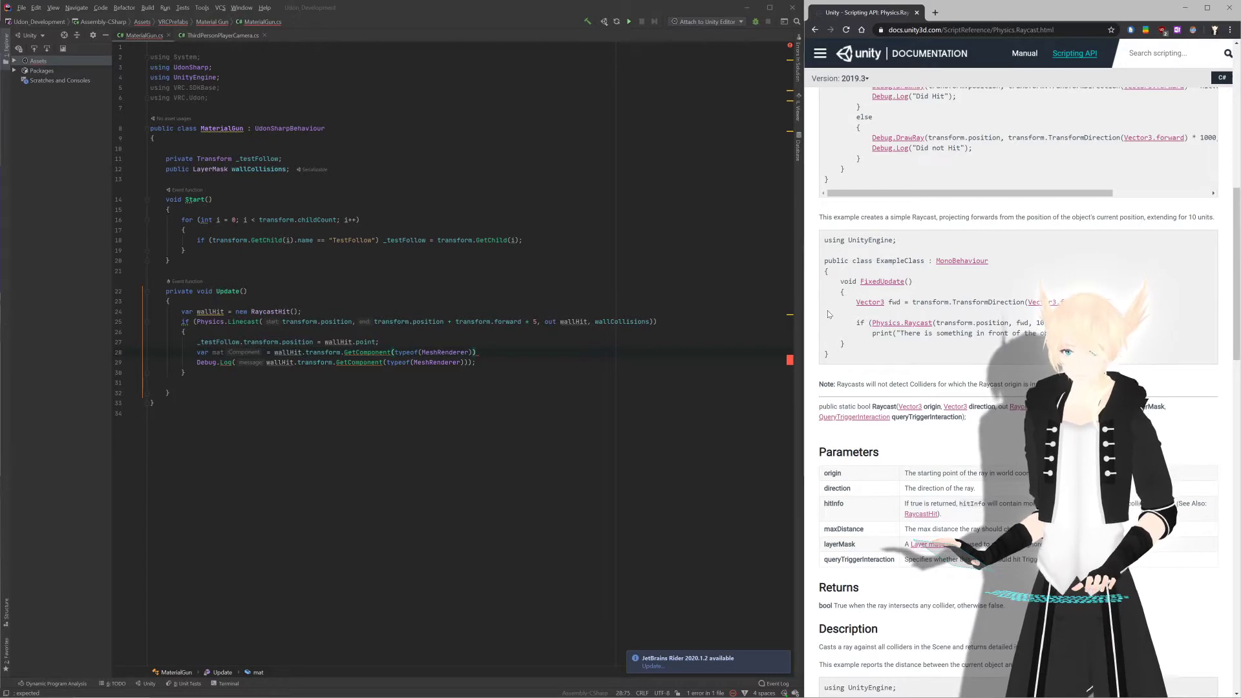
scroll(830, 314, "up", 8)
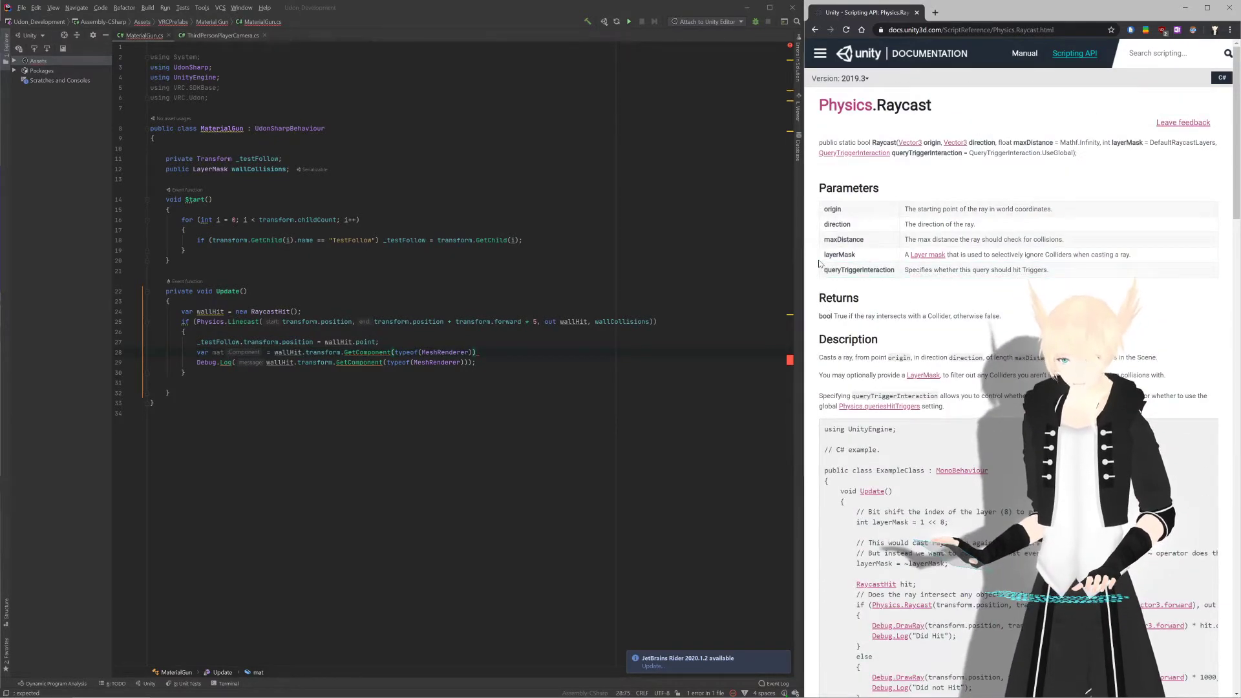
scroll(823, 258, "down", 7)
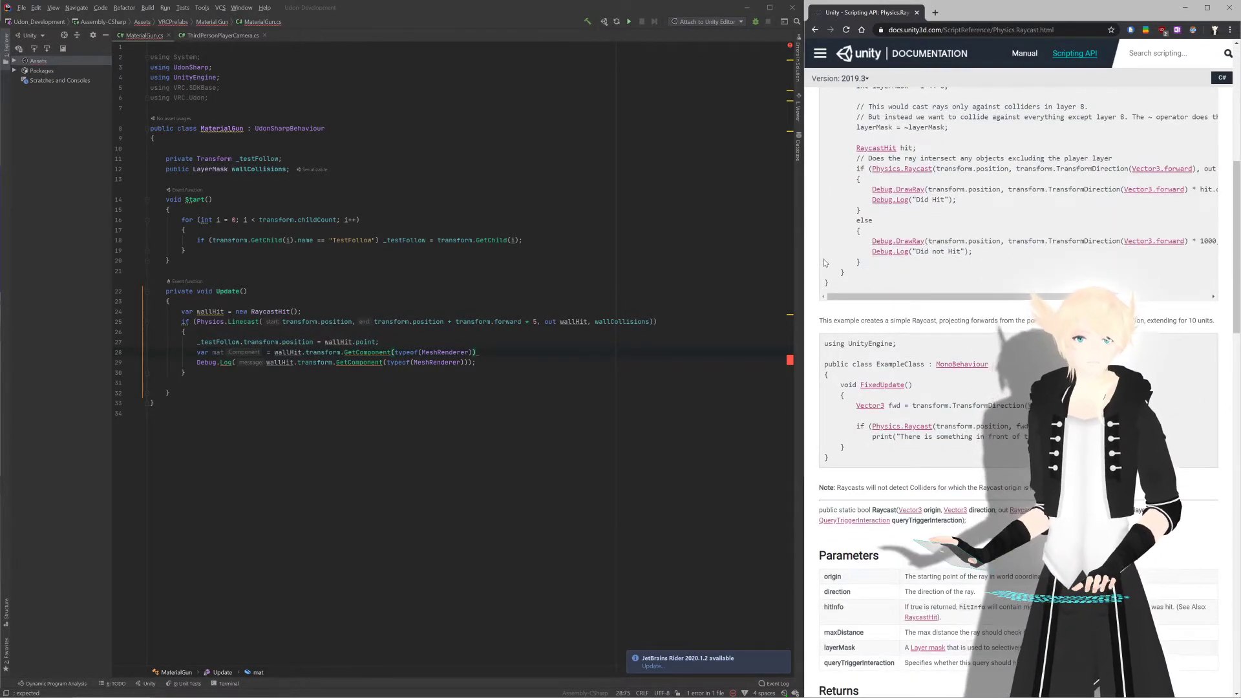
scroll(852, 274, "down", 3)
scroll(850, 260, "down", 3)
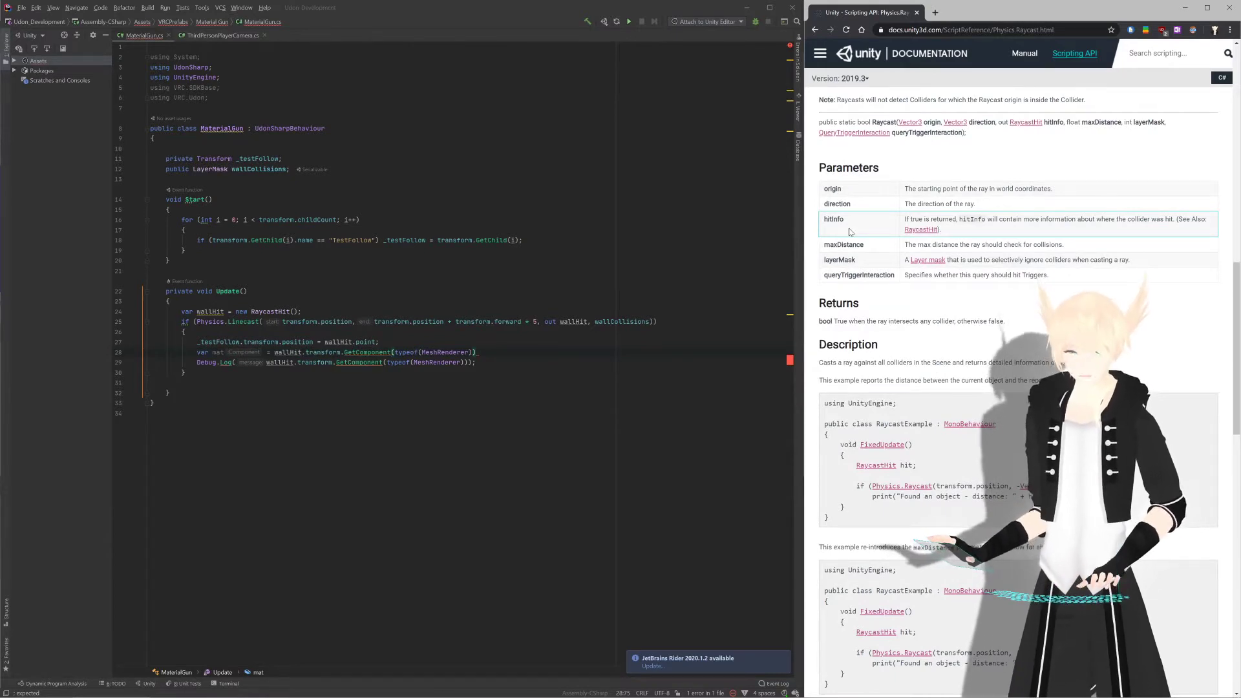
Step: Search the Physics.Raycast page for "material" and open the linked RaycastHit reference
key("ctrl+f")
type("material")
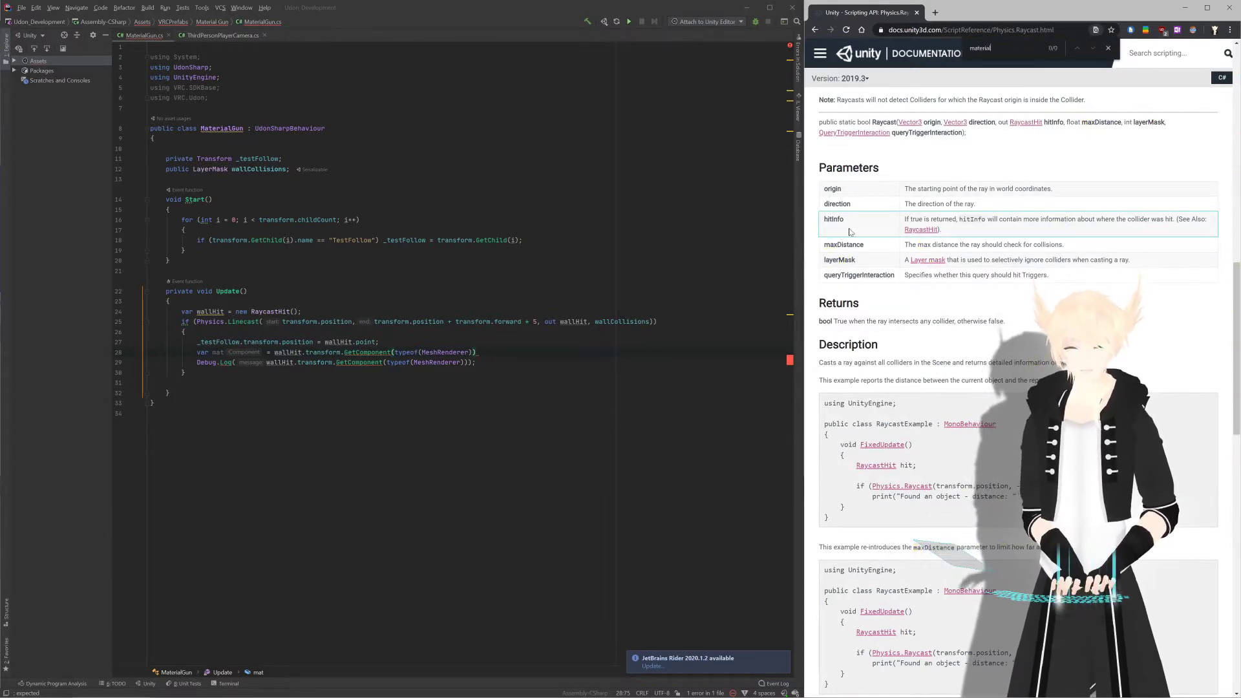
left_click(1025, 123)
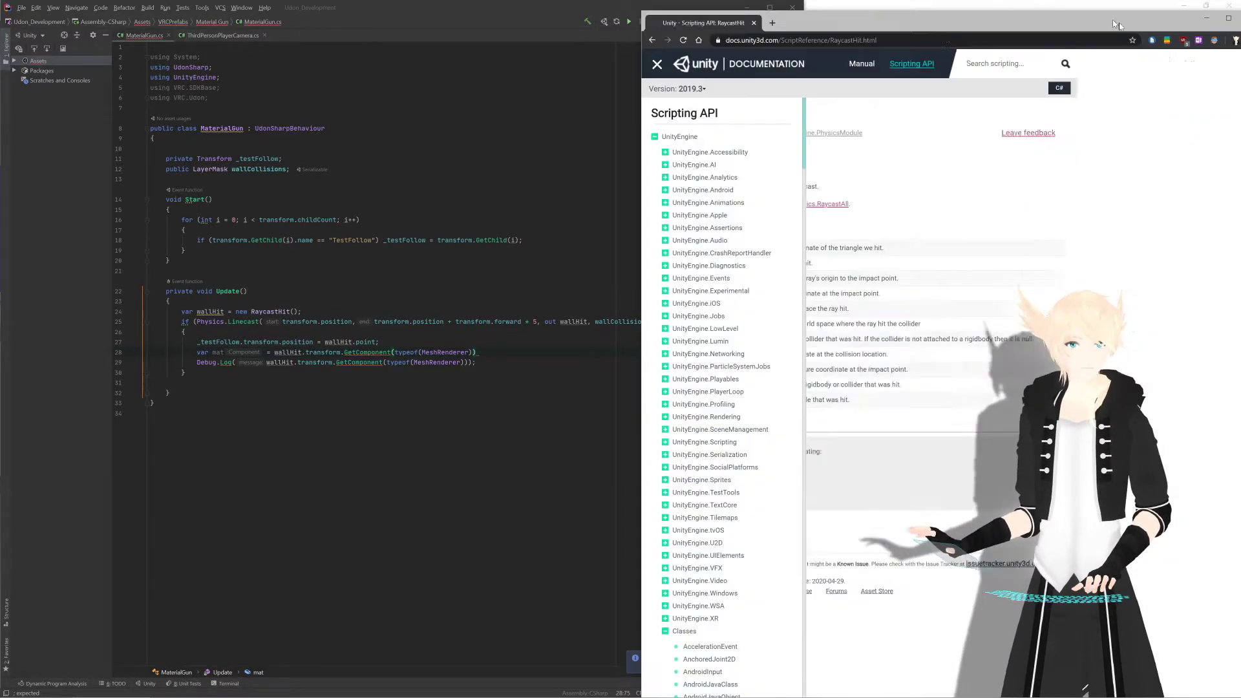
Step: Arrange the code editor and the browser side by side, each filling half of the screen
left_click(604, 22)
key("alt+Tab")
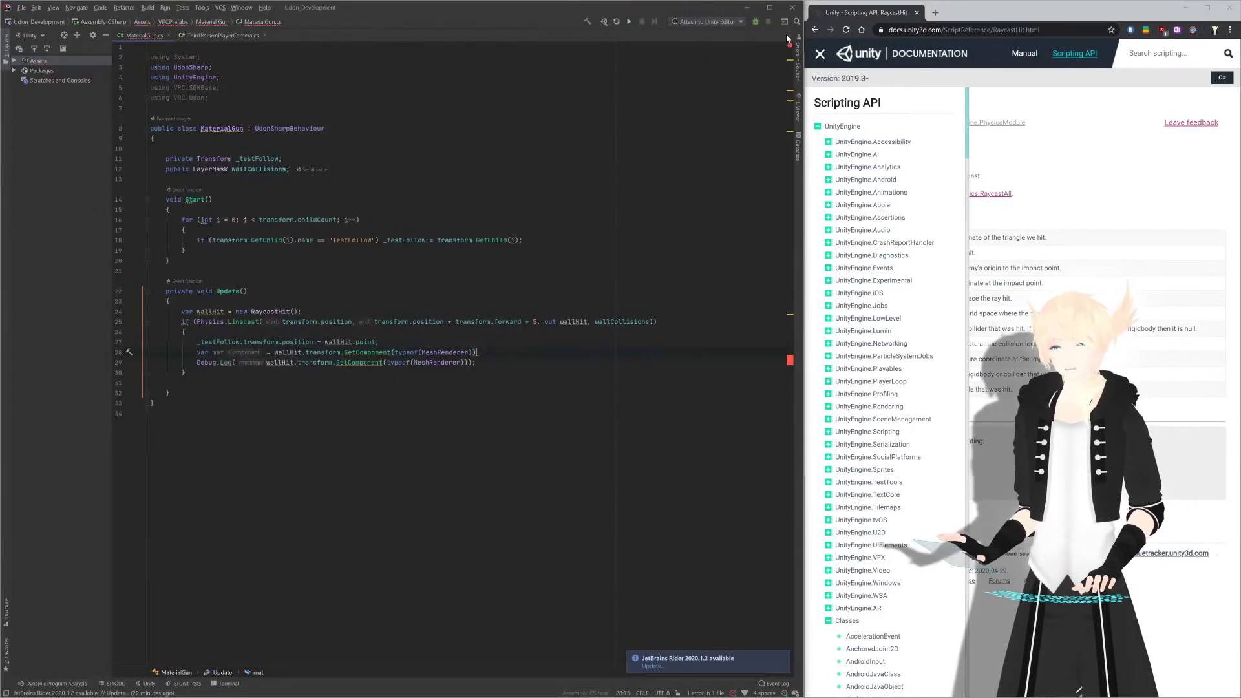
key("alt+Tab")
key("super+Right")
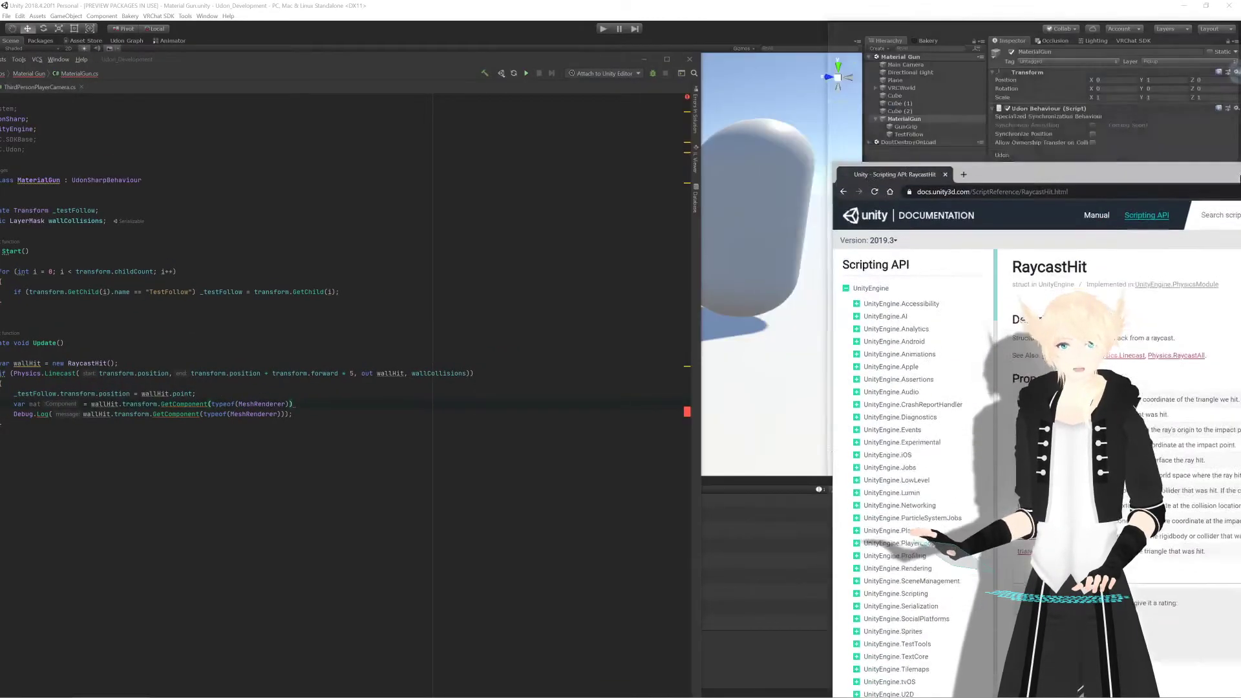
left_click(188, 252)
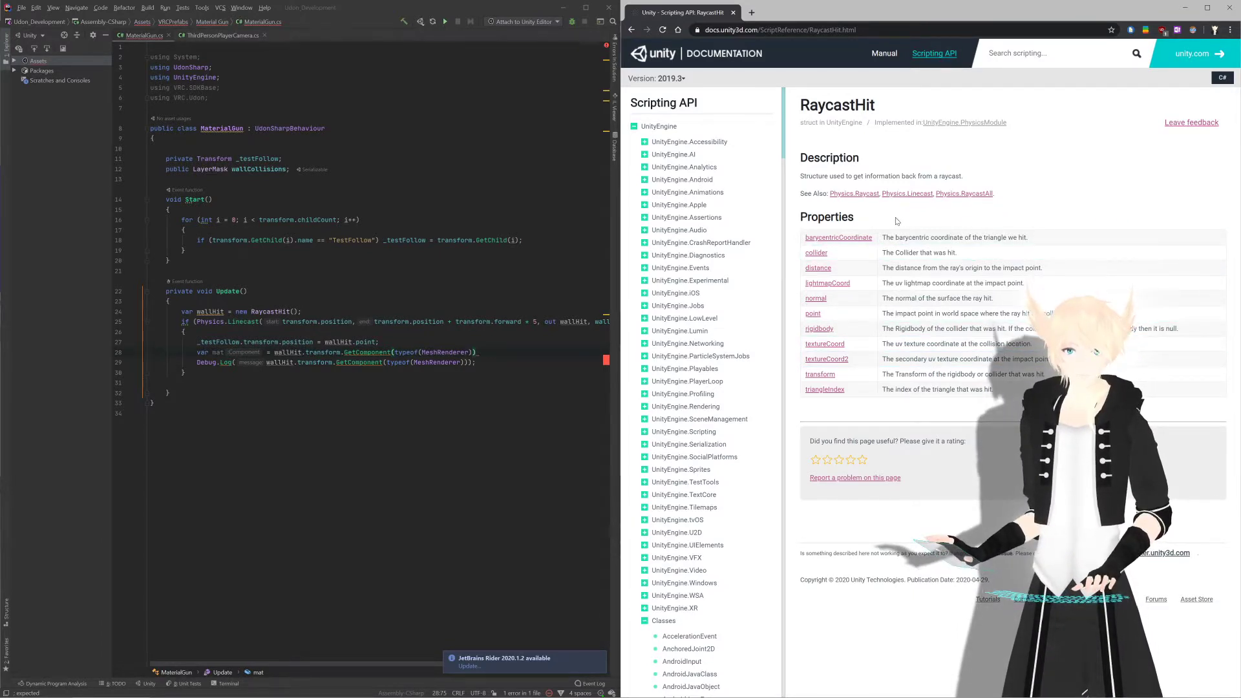
Step: Open the Physics.Linecast reference linked from the RaycastHit page
left_click(899, 194)
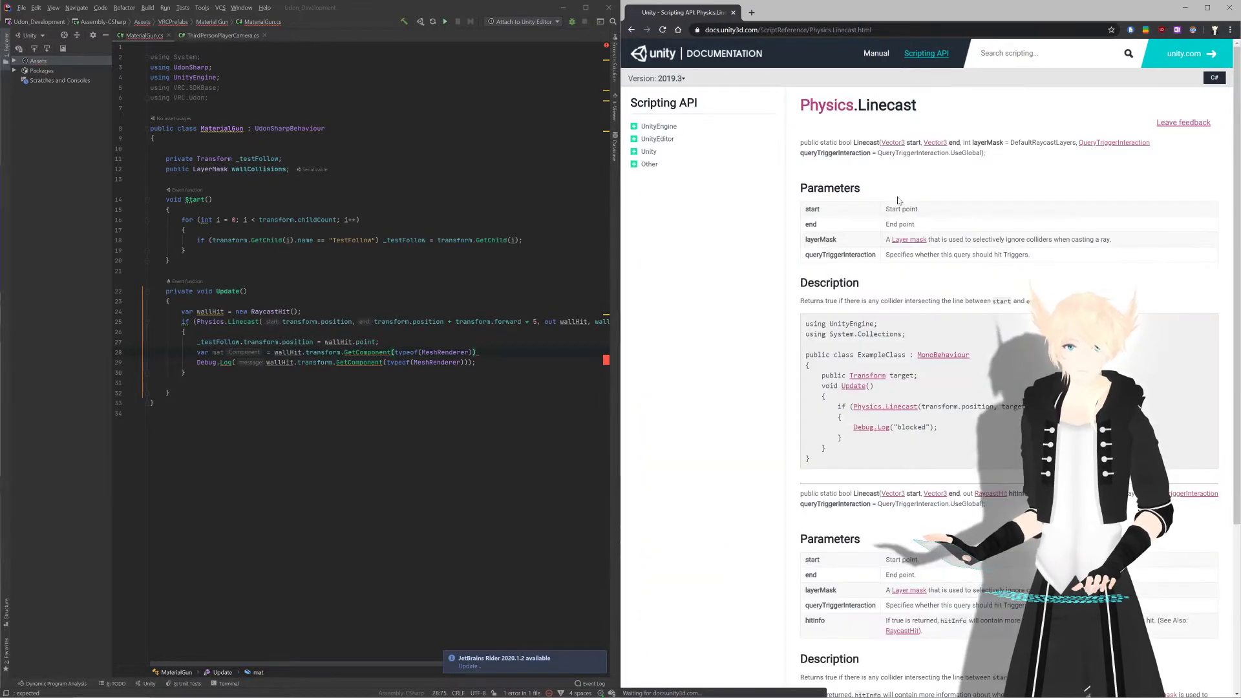
Step: Return to the "unity raycast material" search results and open the RaycastHit.textureCoord scripting reference
key("alt+Left")
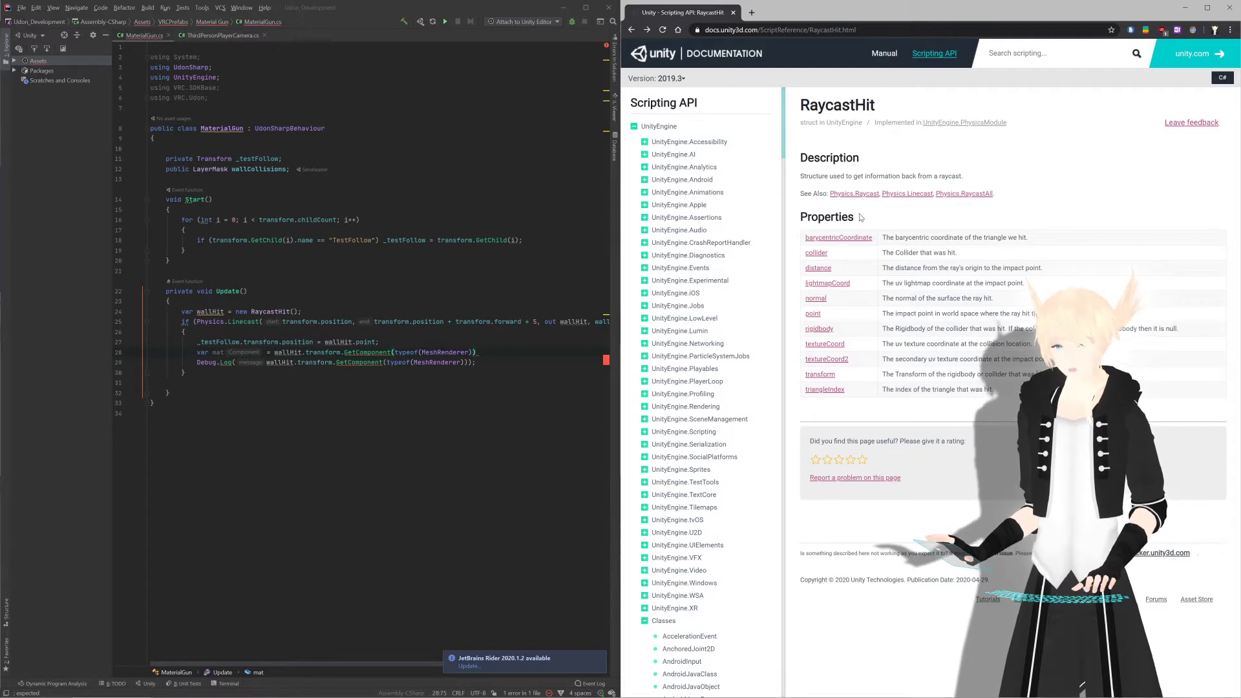
key("alt+Left")
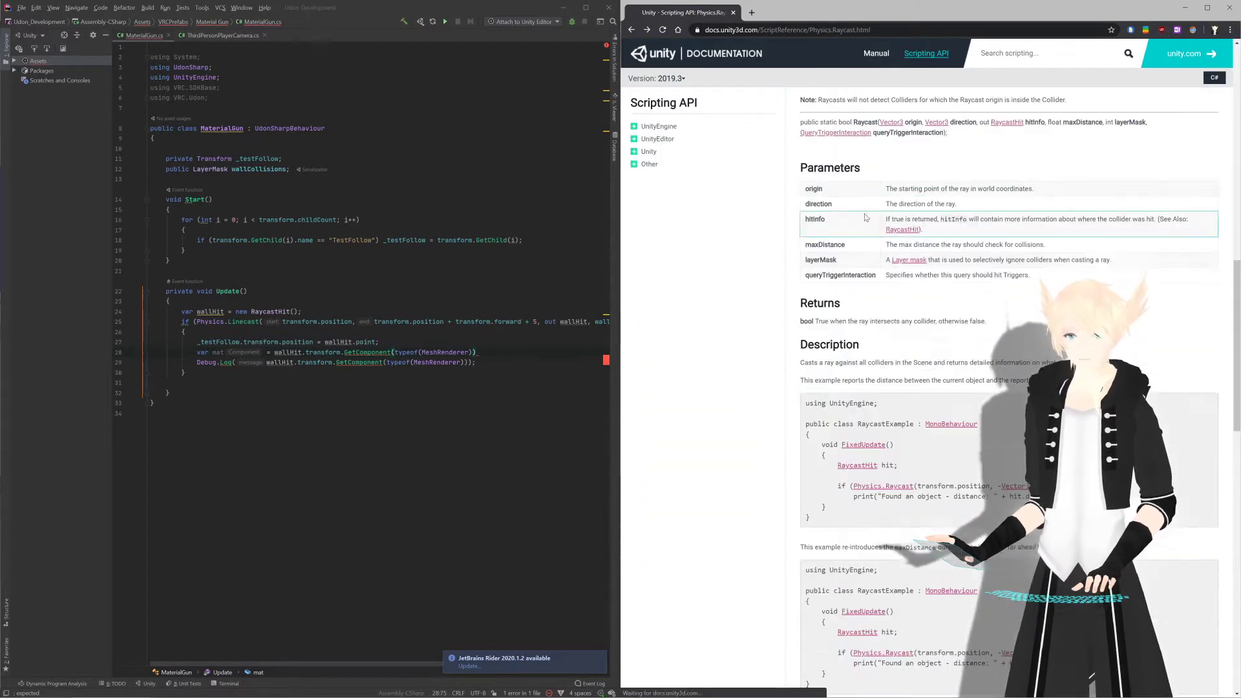
key("alt+Left")
scroll(664, 337, "down", 2)
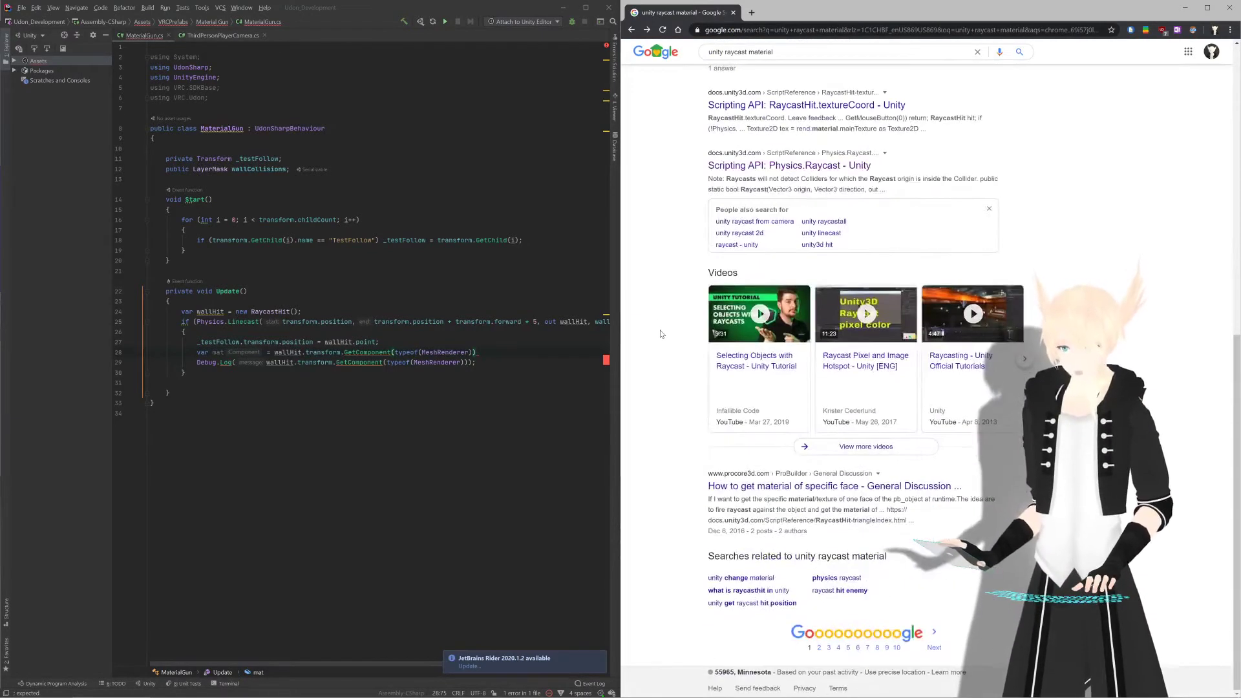
scroll(664, 337, "up", 3)
left_click(746, 301)
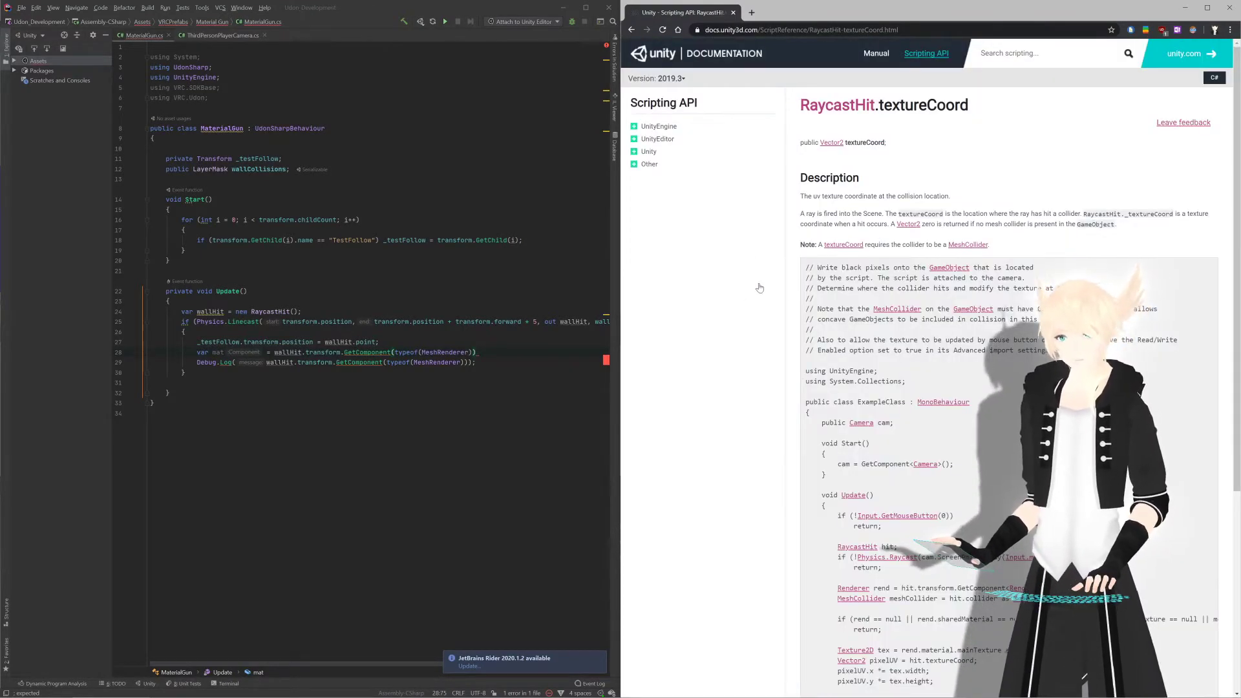
left_click(12, 689)
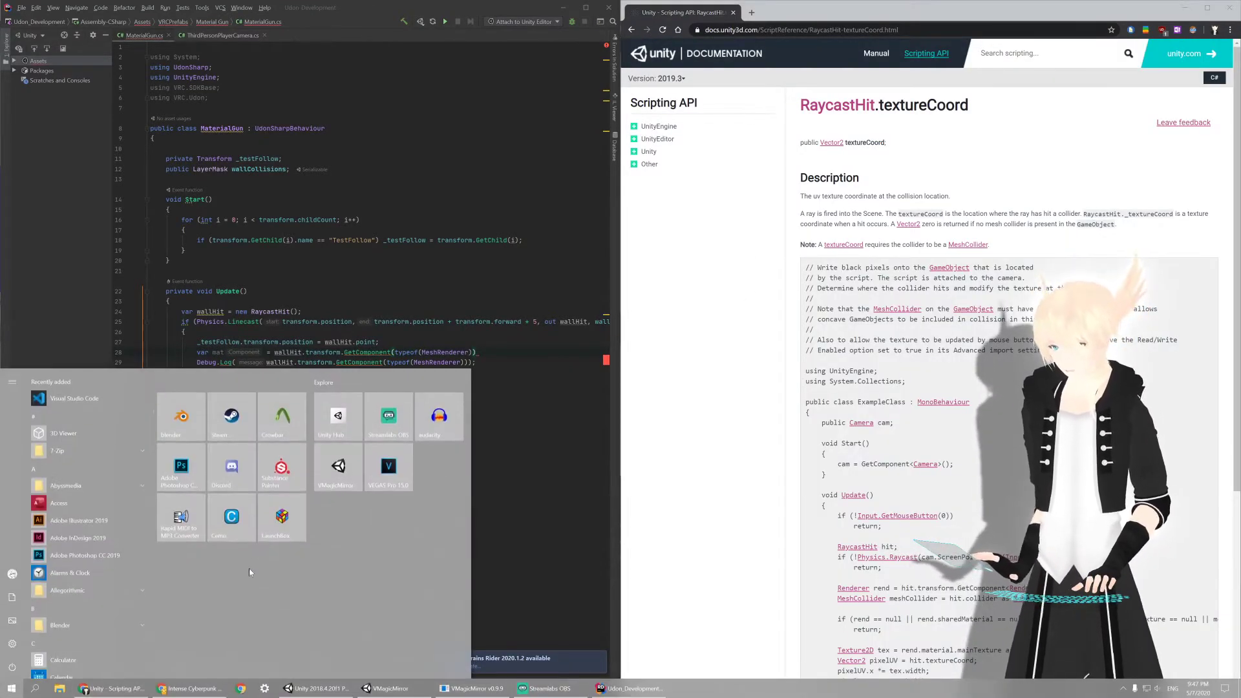
left_click(636, 393)
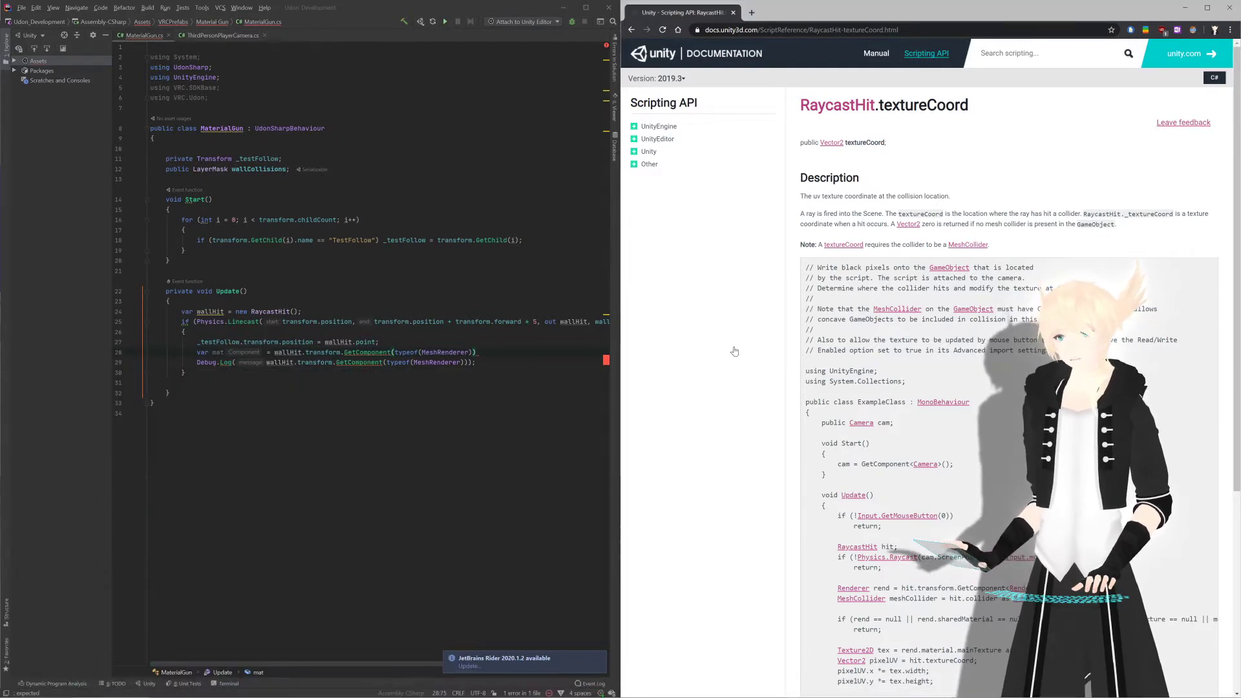
Step: Examine the RaycastHit.textureCoord code example for how it gets the Renderer and material of the hit object
scroll(802, 294, "down", 5)
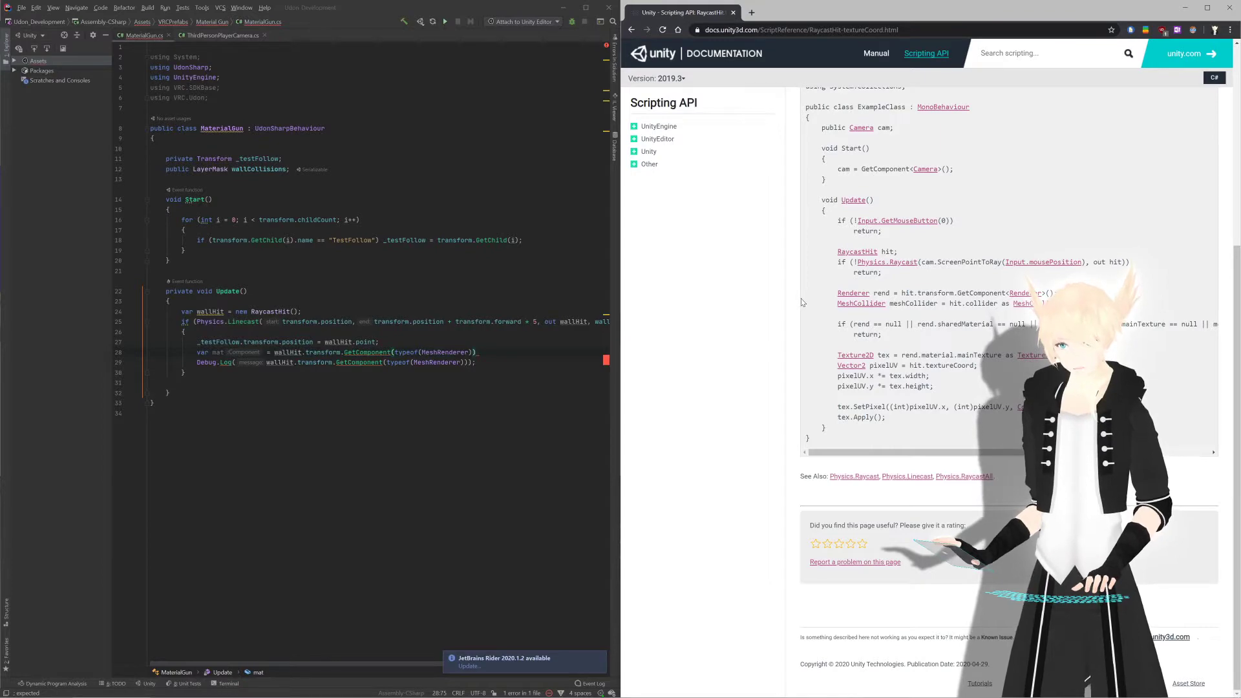
scroll(800, 303, "up", 5)
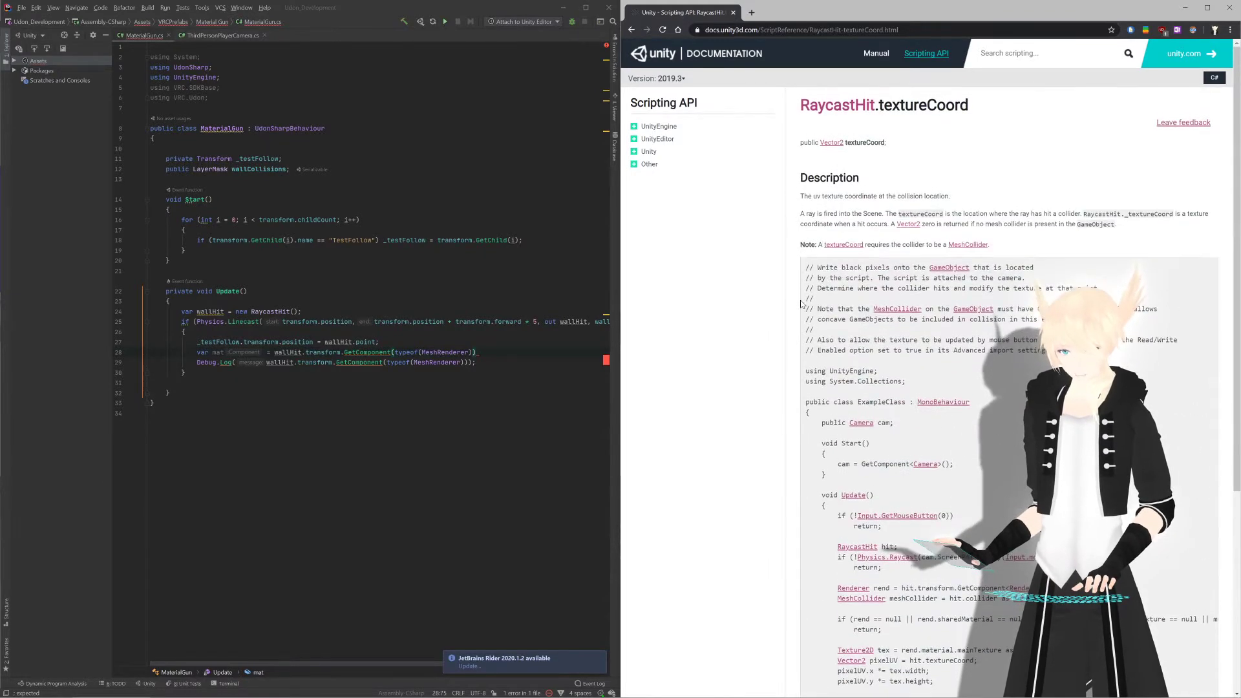
scroll(800, 304, "down", 5)
scroll(798, 309, "up", 5)
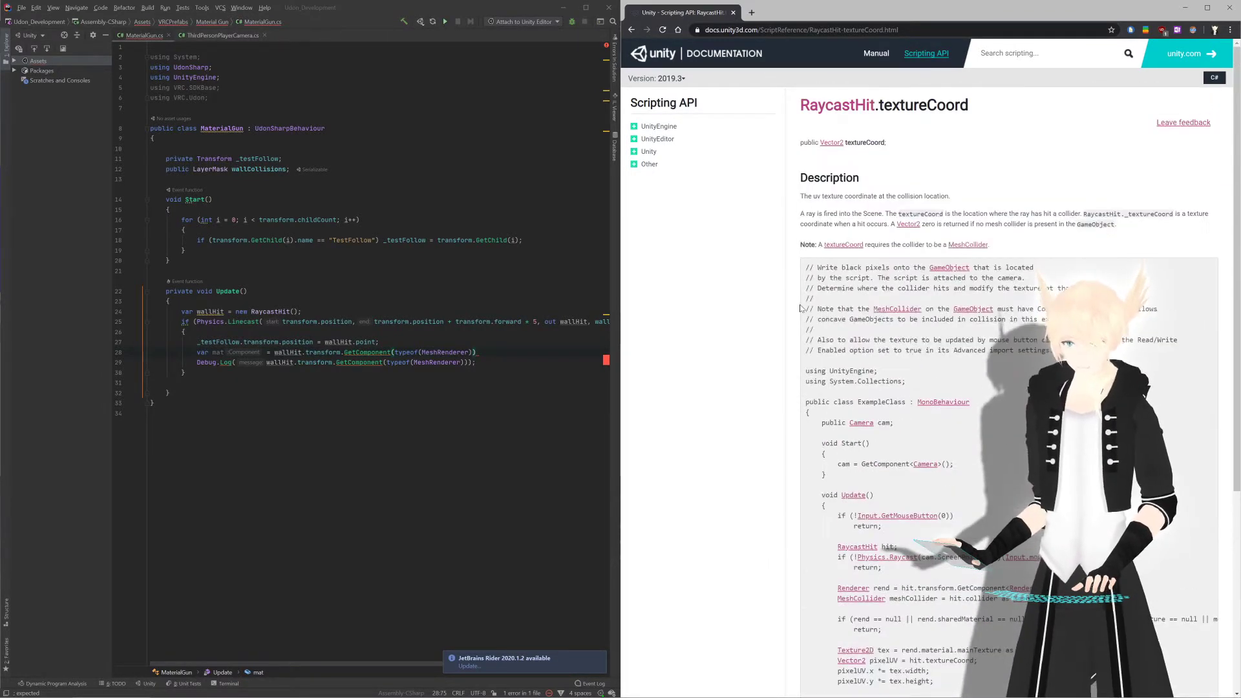
scroll(795, 323, "down", 5)
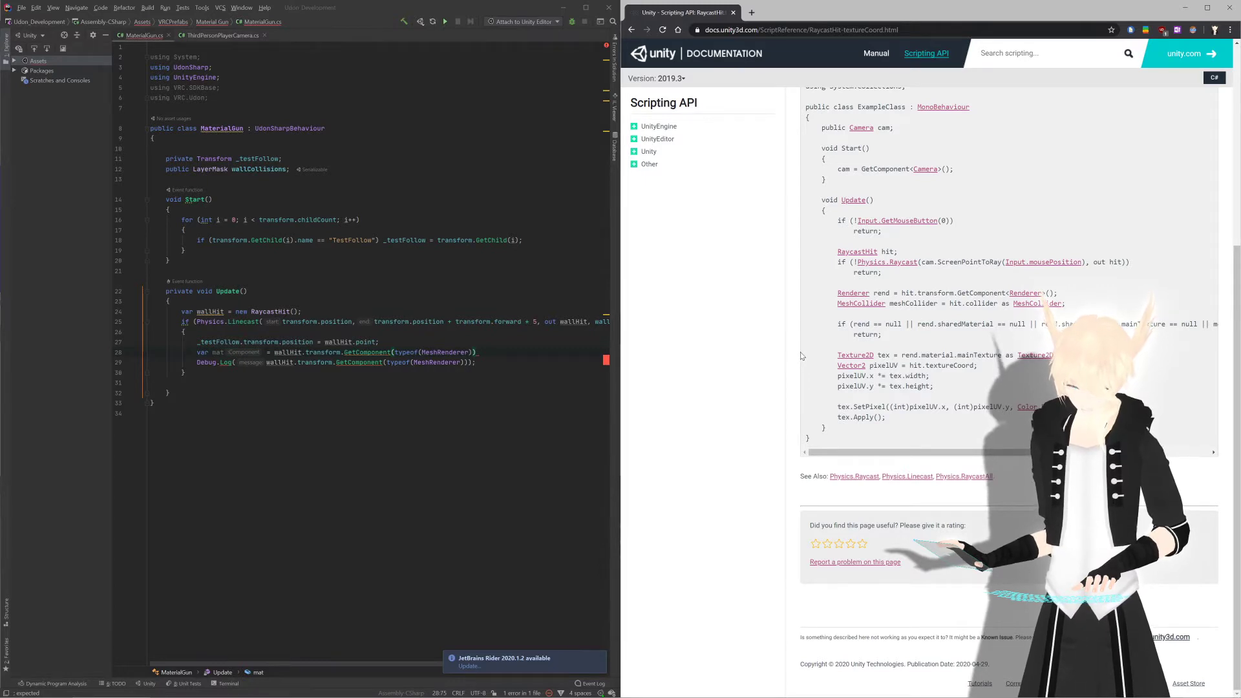
scroll(804, 348, "up", 1)
scroll(804, 347, "down", 1)
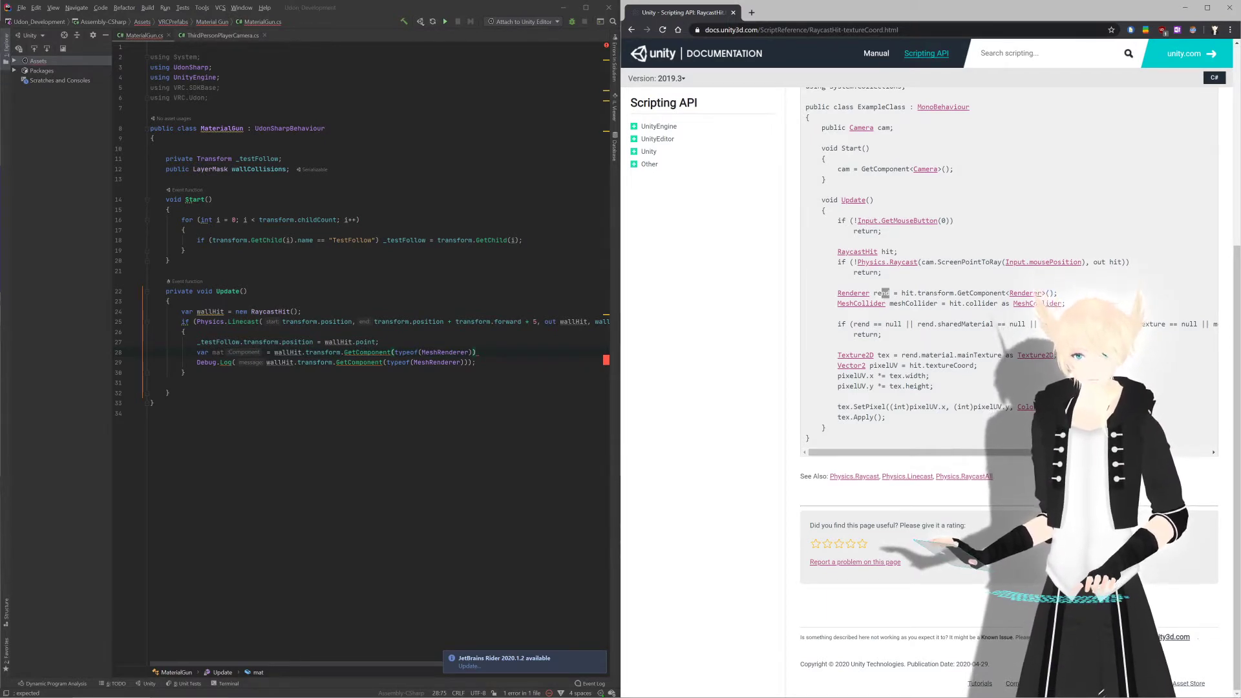
Step: Replace the expression assigned to mat in Update with a wallHit.transform.GetComponent call
left_click_drag(890, 293, 977, 292)
left_click(986, 294)
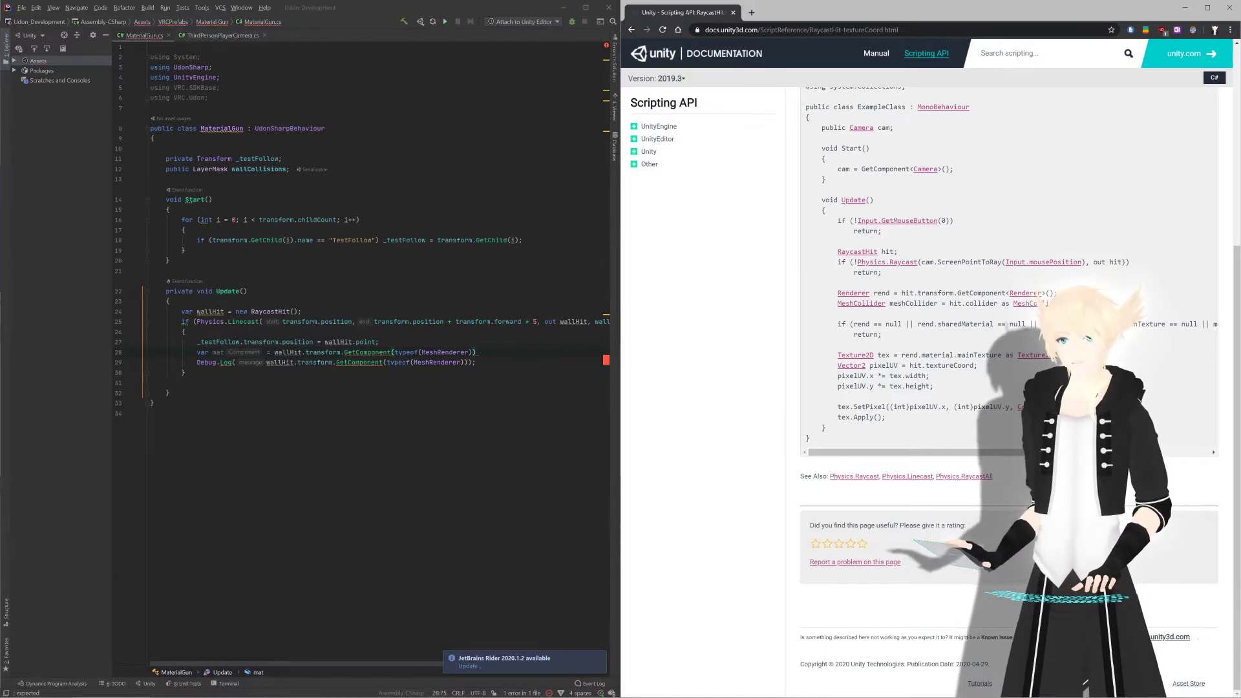
left_click_drag(477, 352, 267, 352)
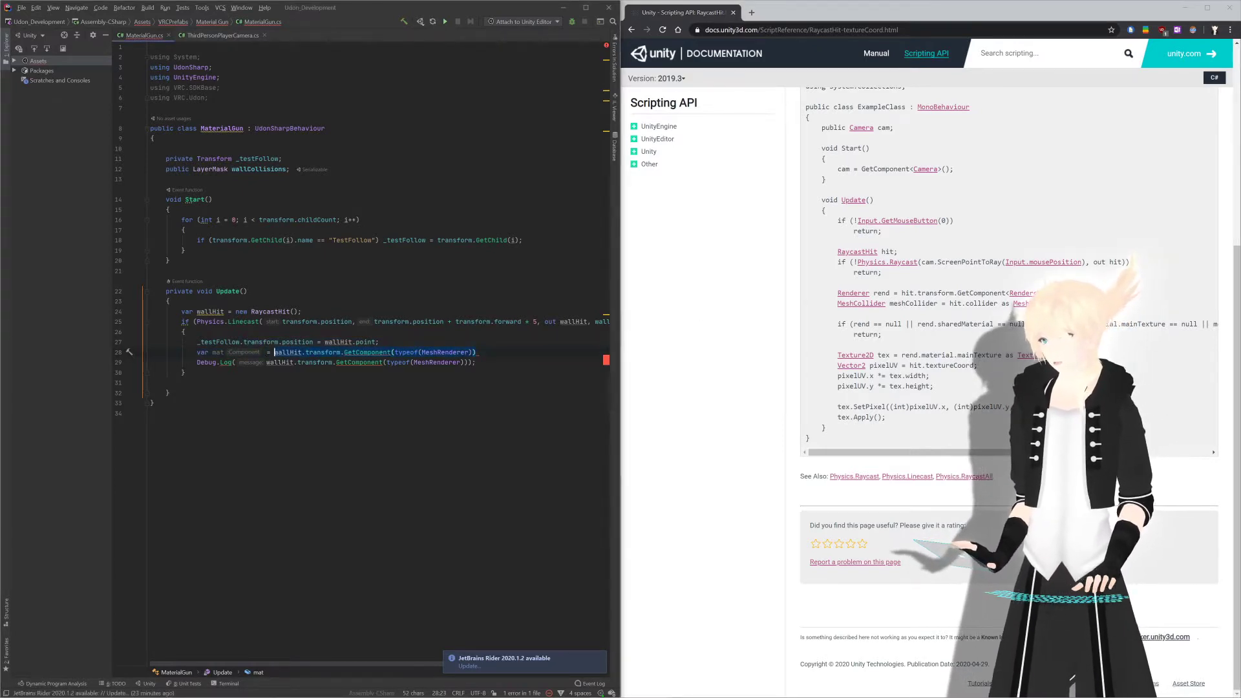
type("hit")
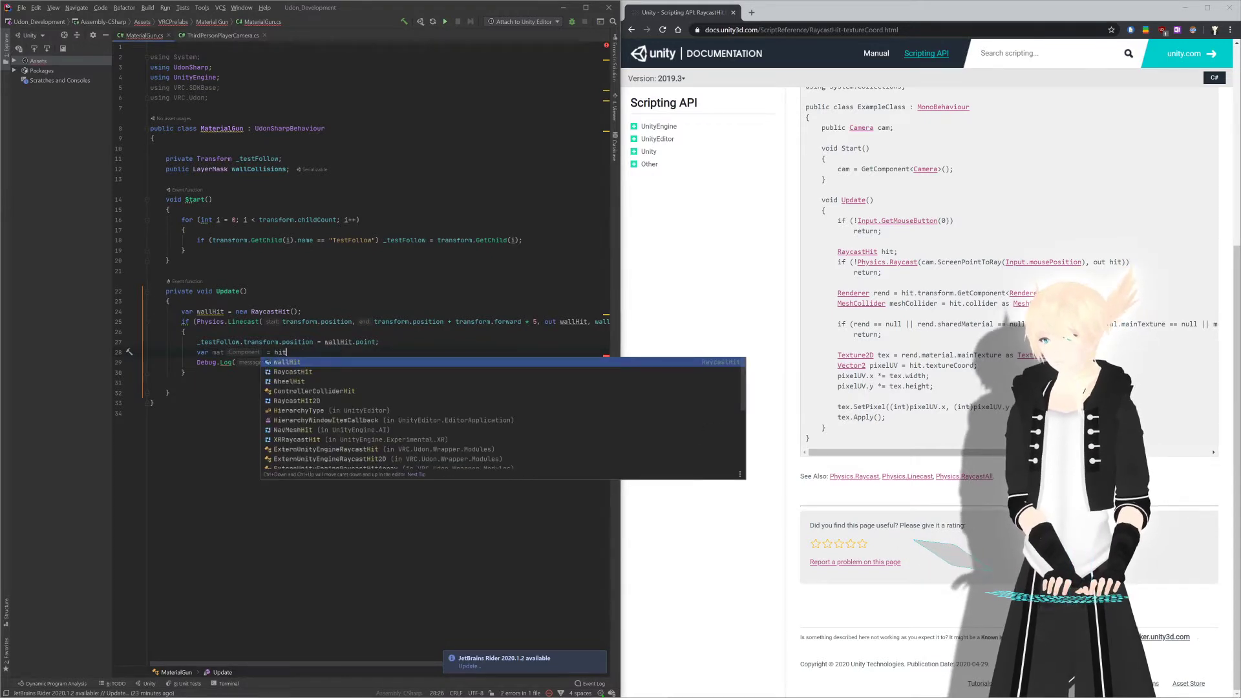
key("Return")
type(".tr")
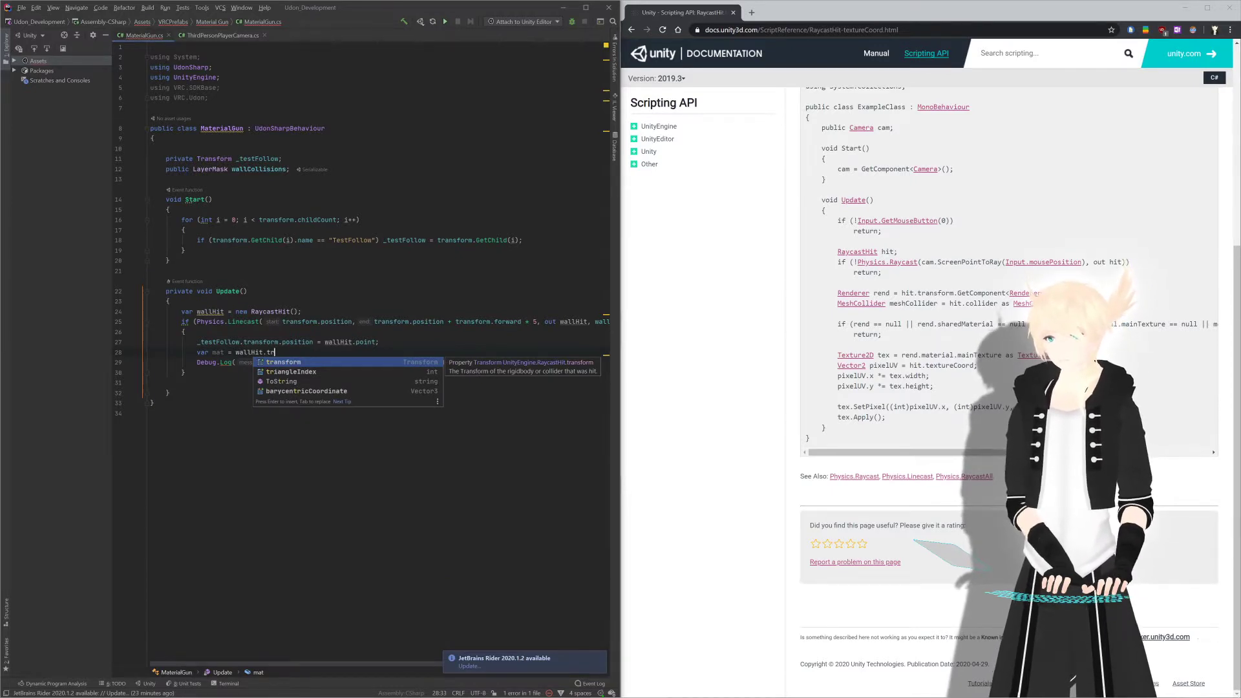
key("Return")
type(".get")
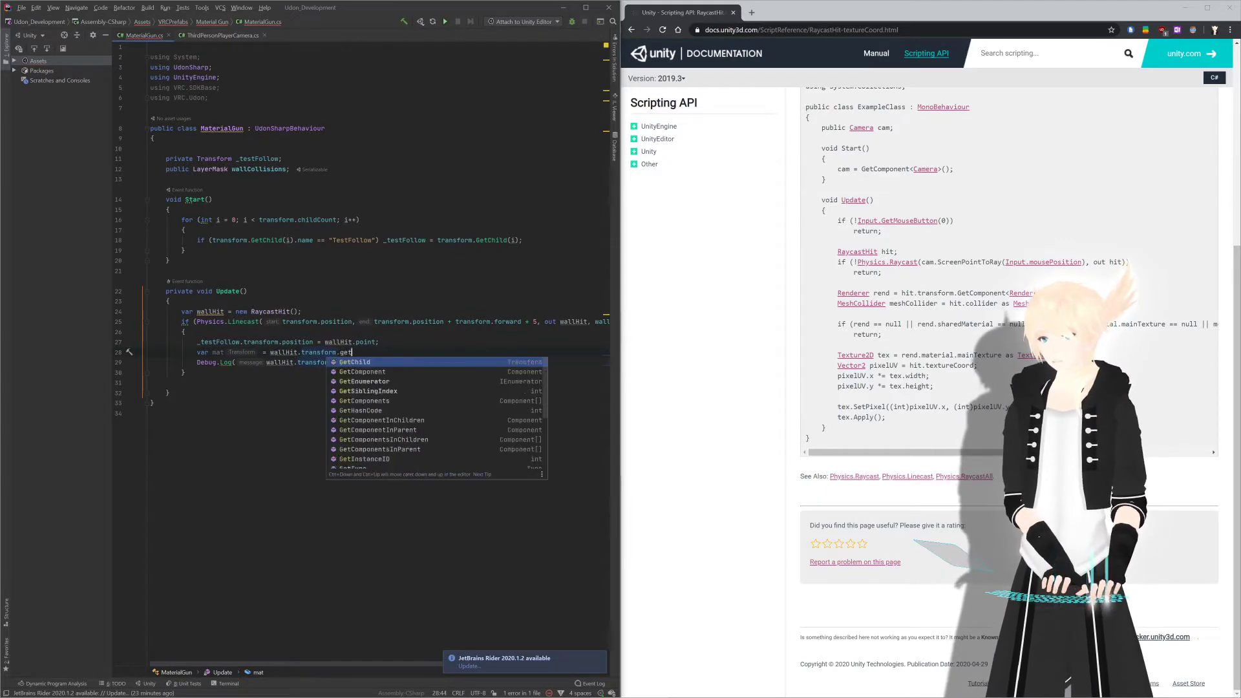
key("Down")
key("Return")
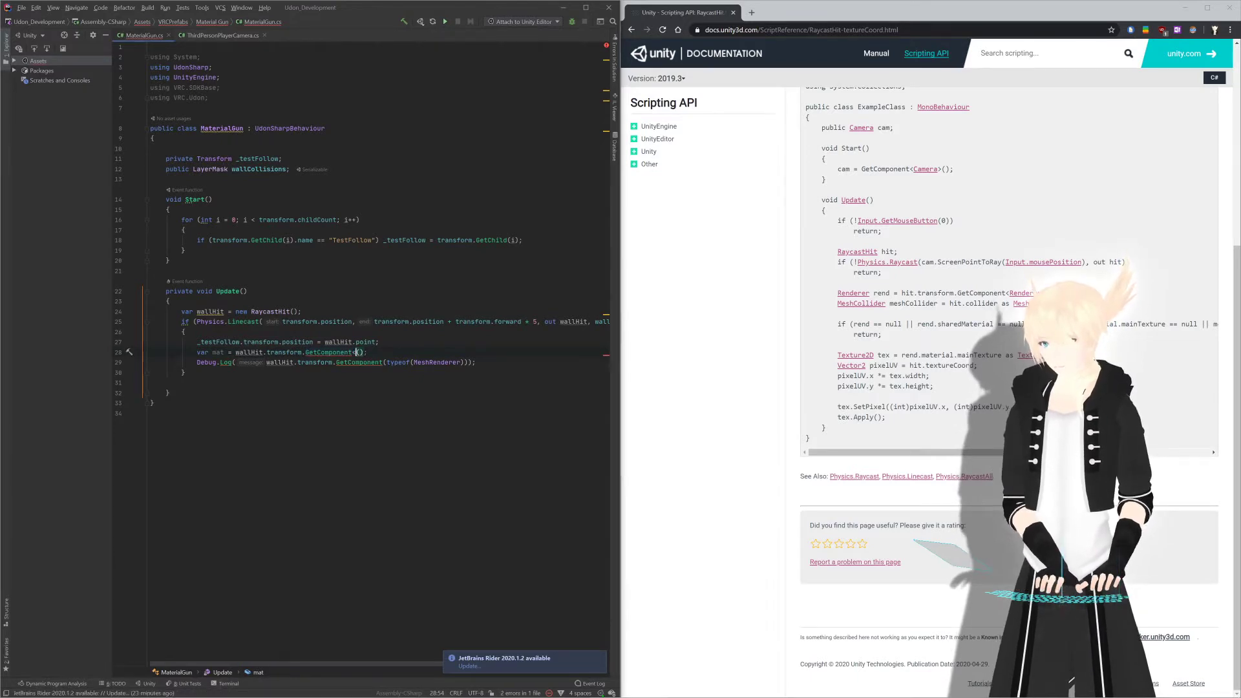
Step: Pass typeof(Renderer) as the argument of the GetComponent call assigned to mat
type("Ren")
key("BackSpace")
key("BackSpace")
key("BackSpace")
key("BackSpace")
key("BackSpace")
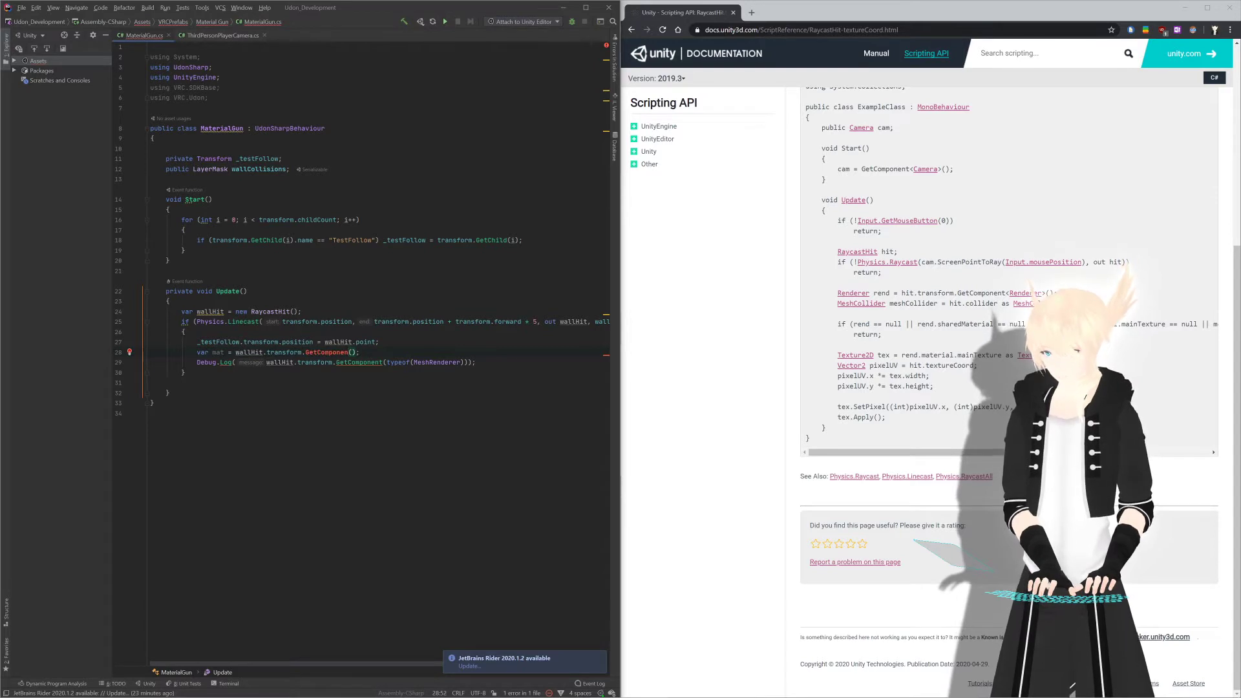
type("t(typ")
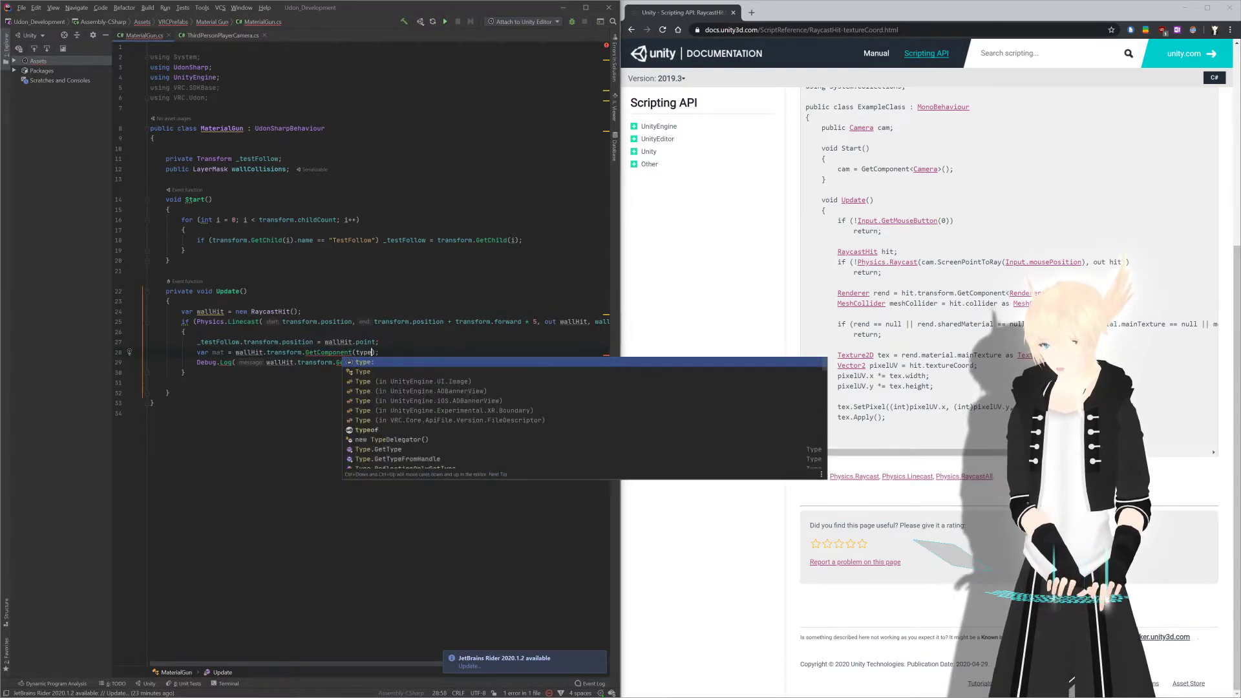
key("Return")
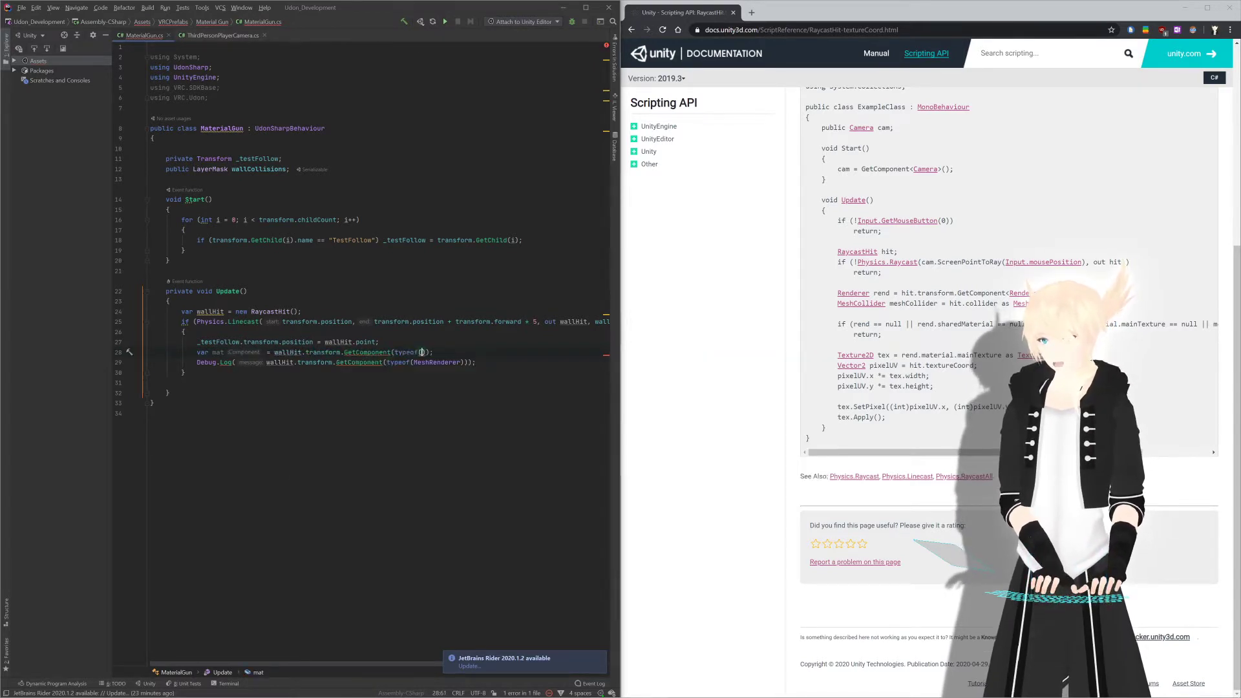
type("Renderer")
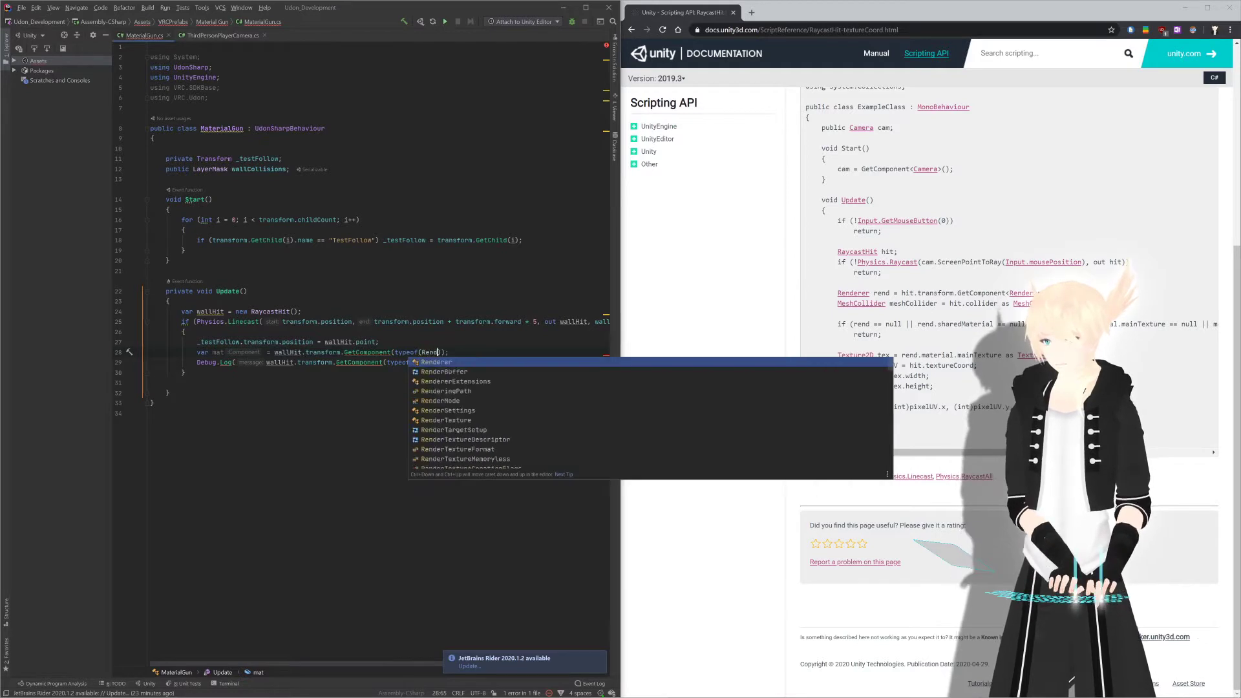
key("Return")
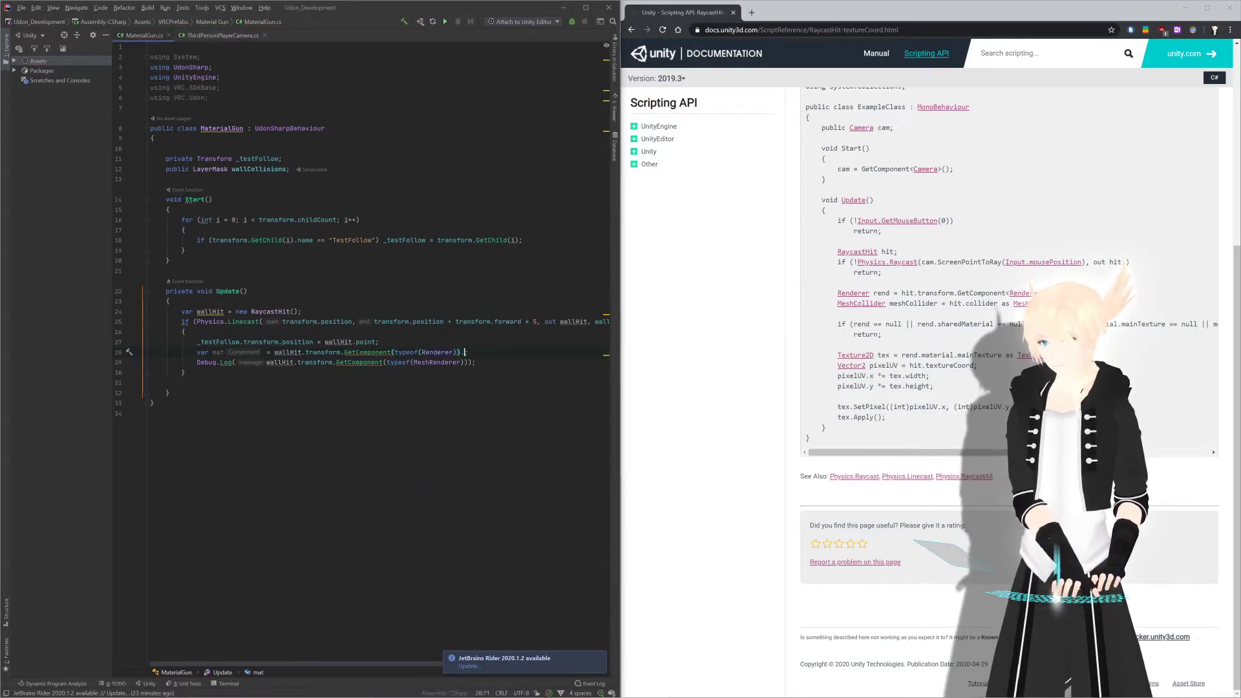
type(".sha")
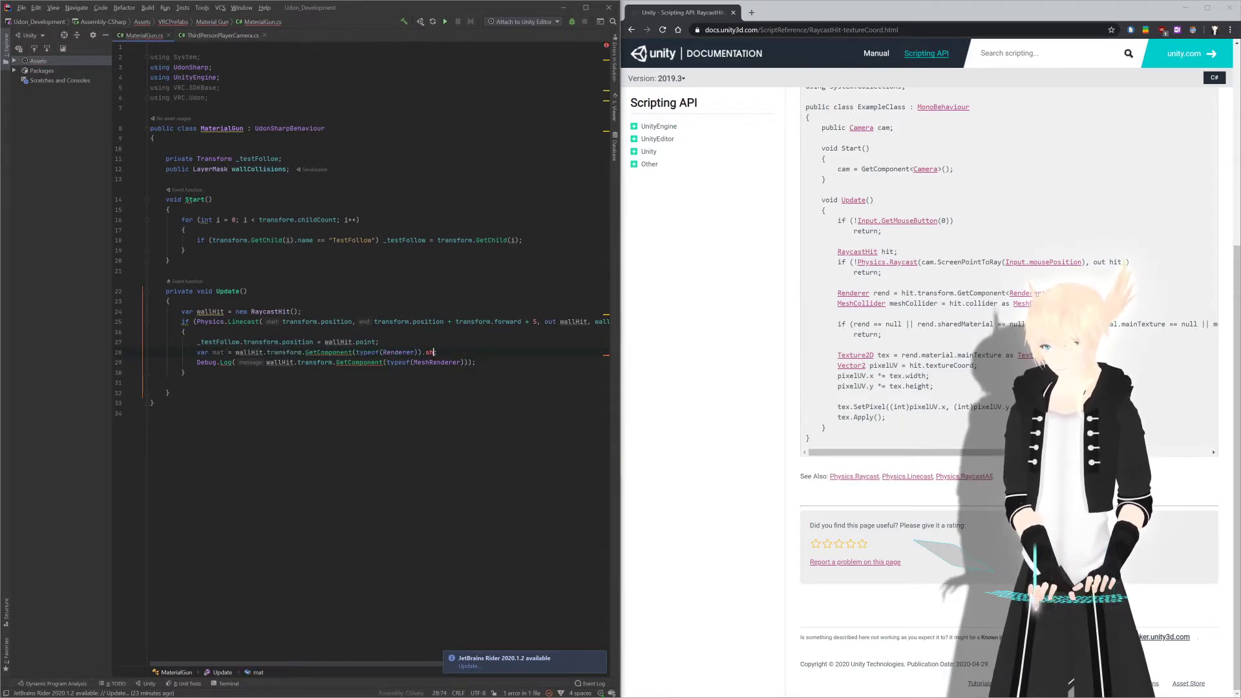
key("BackSpace")
key("BackSpace")
key("BackSpace")
type(";")
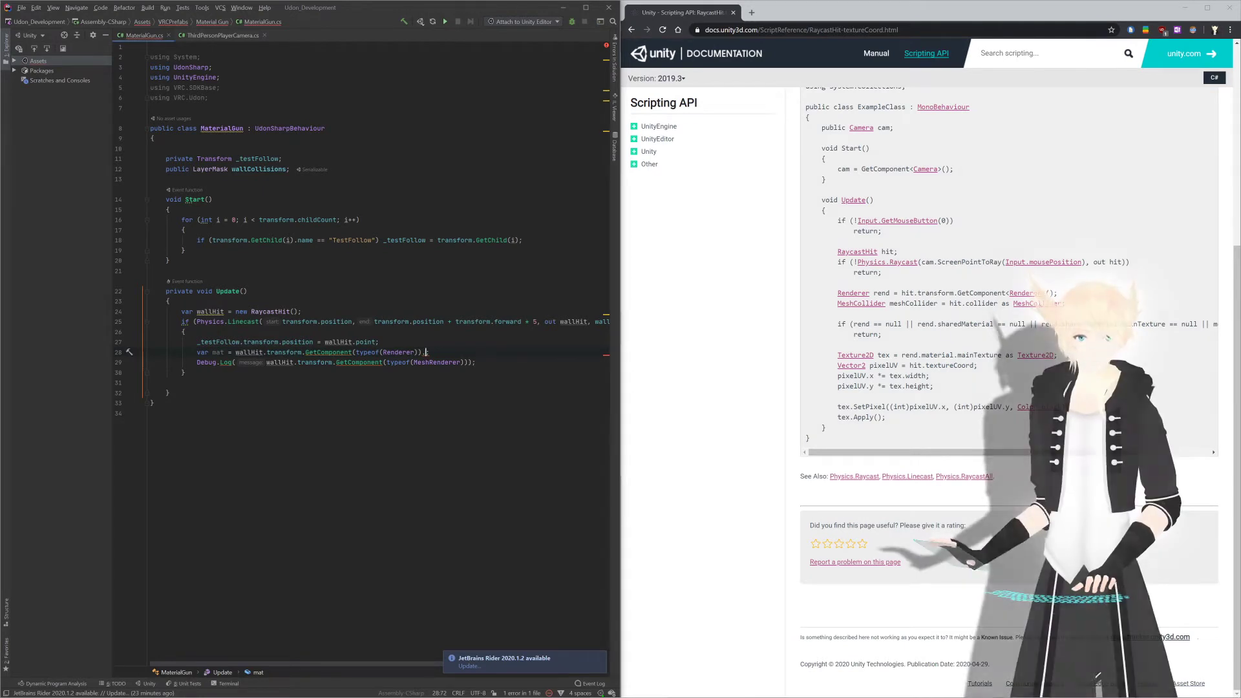
key("BackSpace")
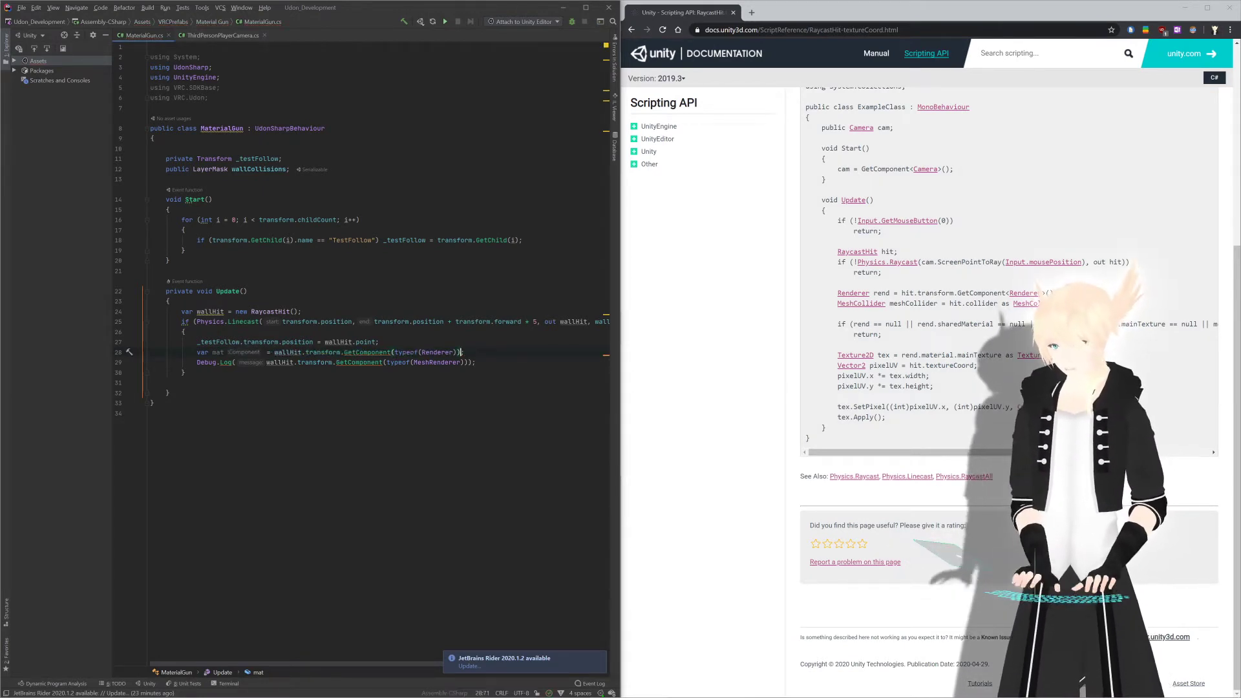
Step: Replace the Debug.Log argument with a reference to mat followed by a member-access dot
left_click_drag(472, 363, 266, 363)
type("mat.sha")
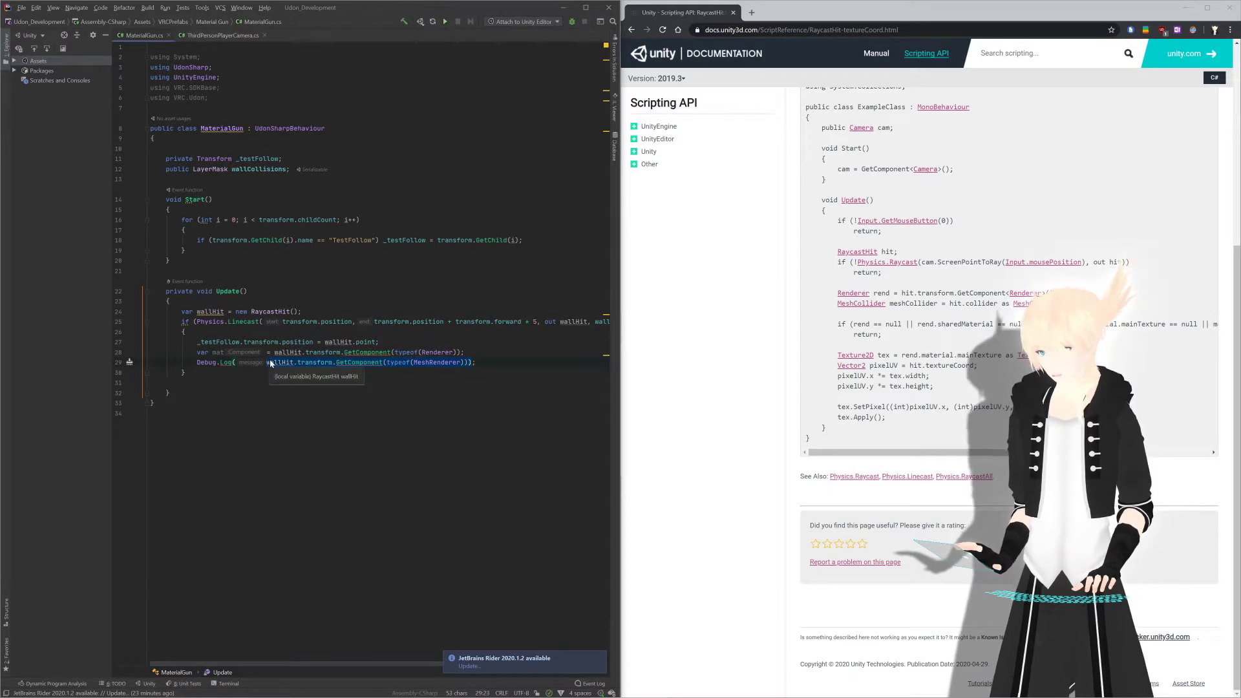
key("BackSpace")
key("BackSpace")
key("BackSpace")
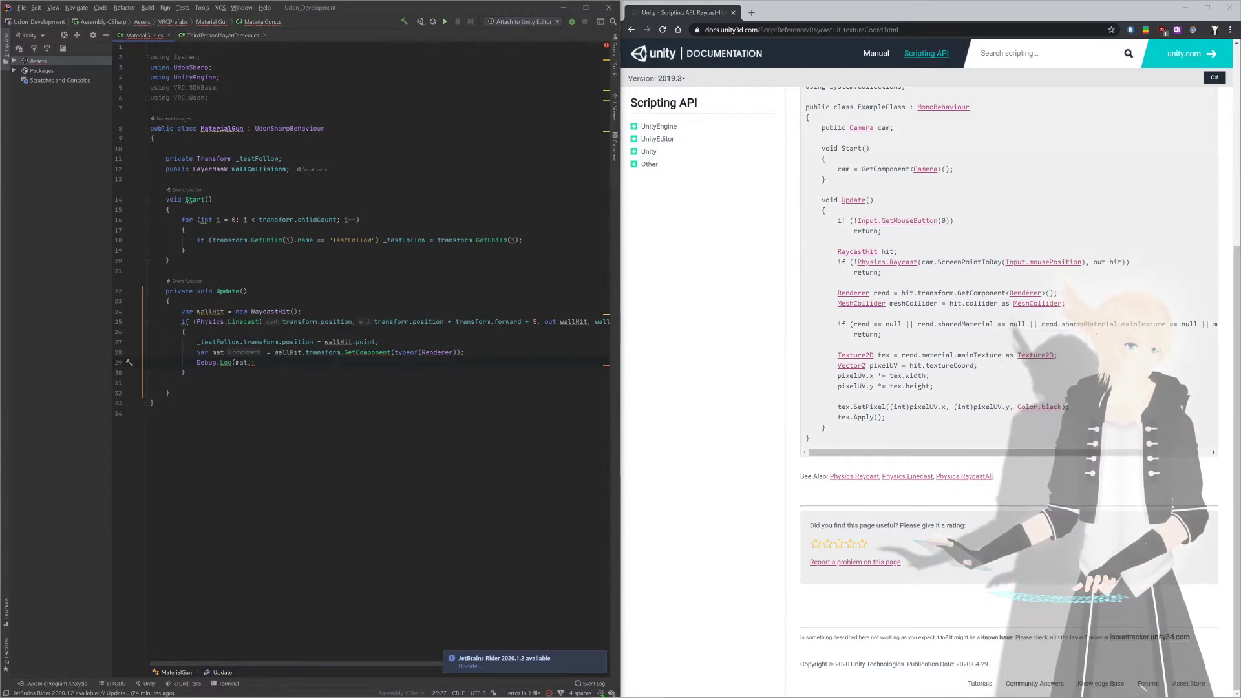
Step: Switch the RaycastHit.textureCoord documentation page to Unity version 2018.4 and review its example code
scroll(674, 78, "up", 3)
left_click(674, 78)
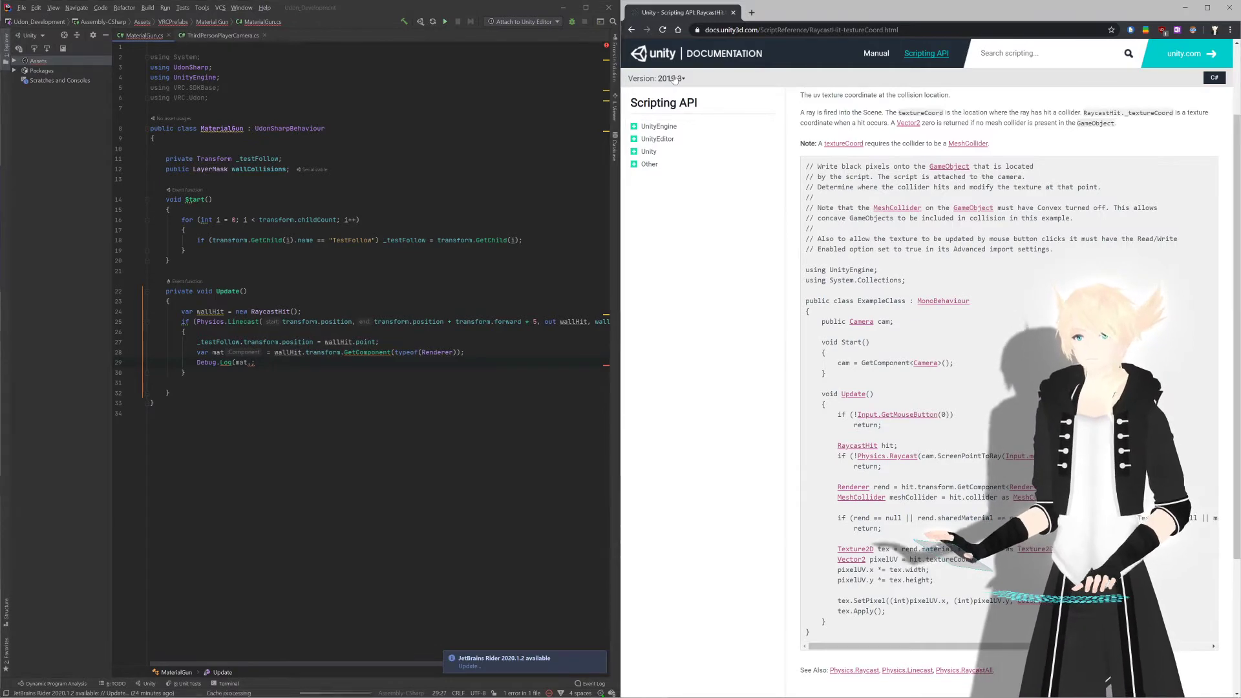
left_click(674, 78)
left_click(670, 176)
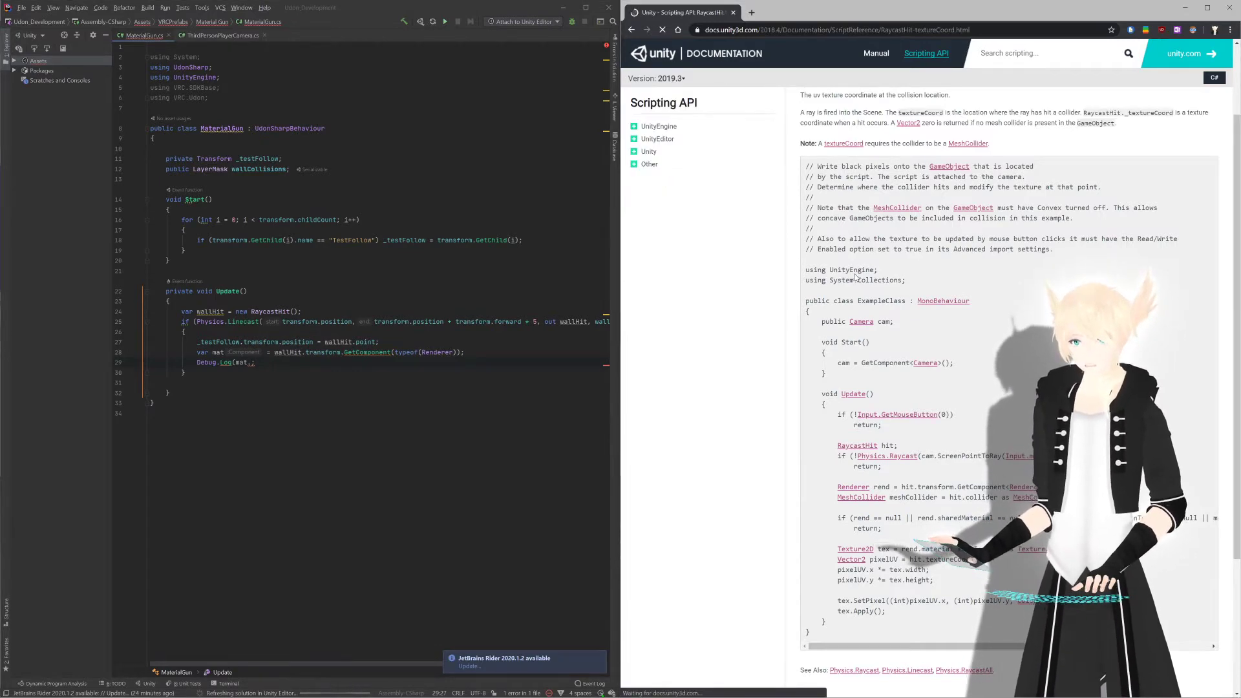
scroll(856, 277, "down", 5)
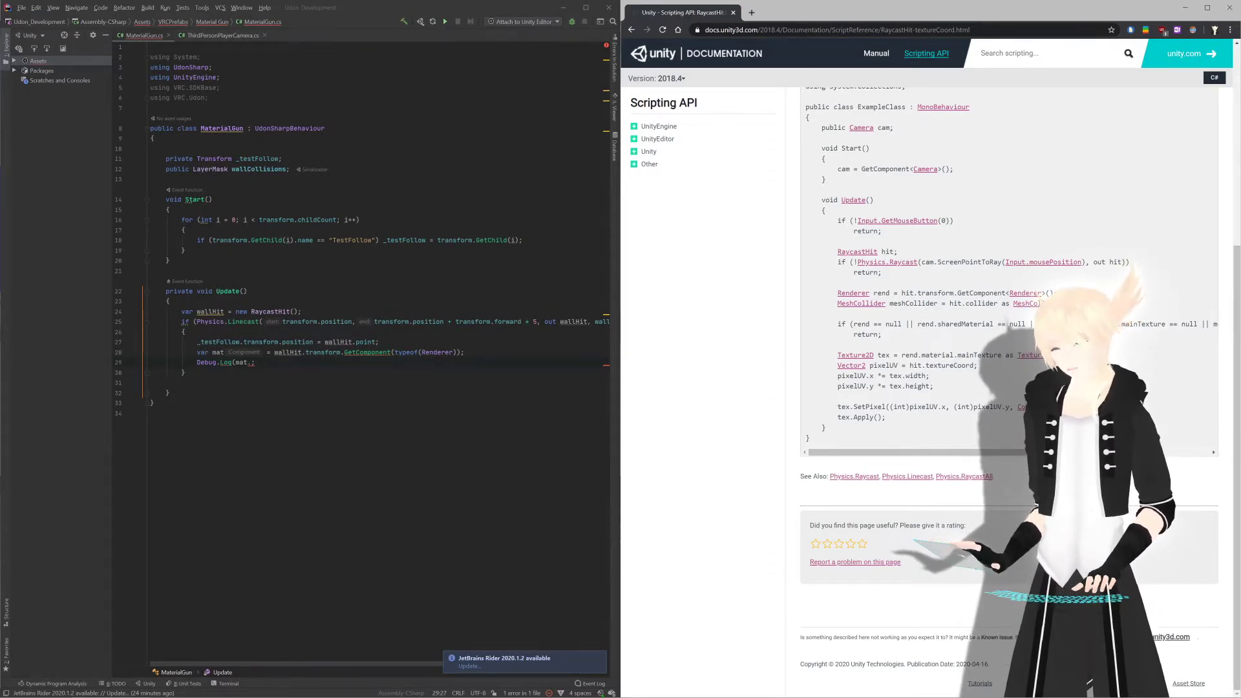
Step: Change the declared type of mat to Renderer
double_click(204, 352)
type("Rend")
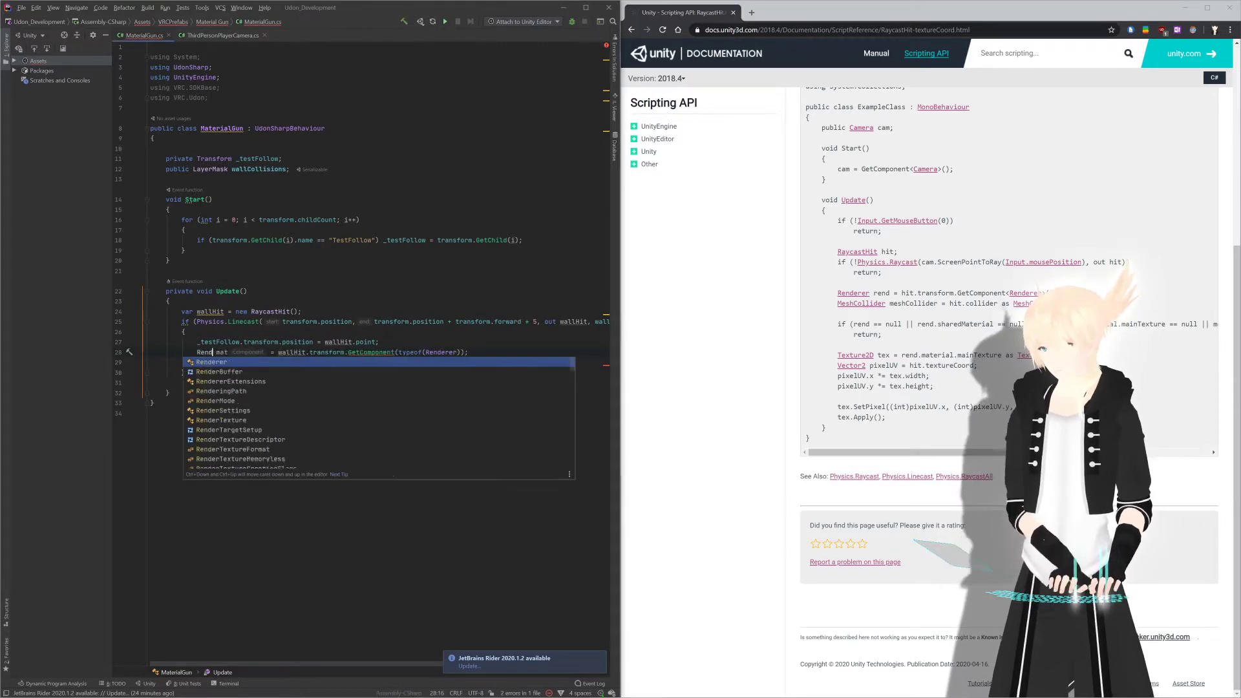
key("Return")
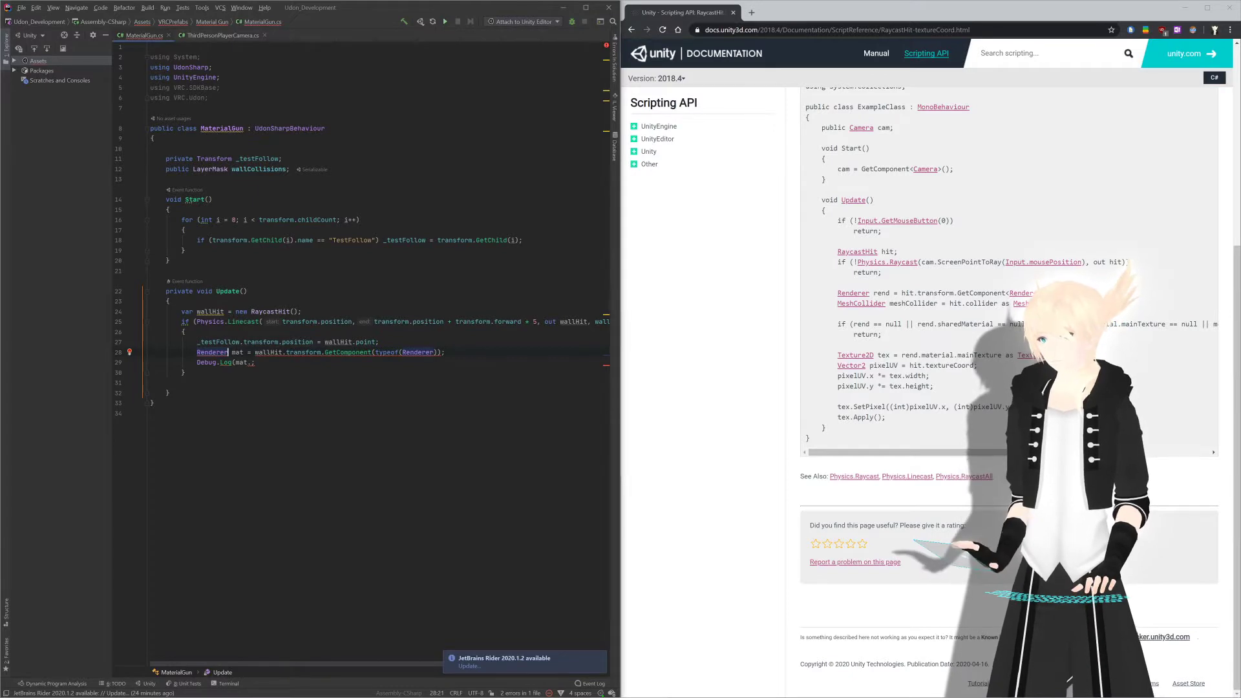
Step: Cast the GetComponent result to Renderer and declare mat with var
mouse_move(348, 353)
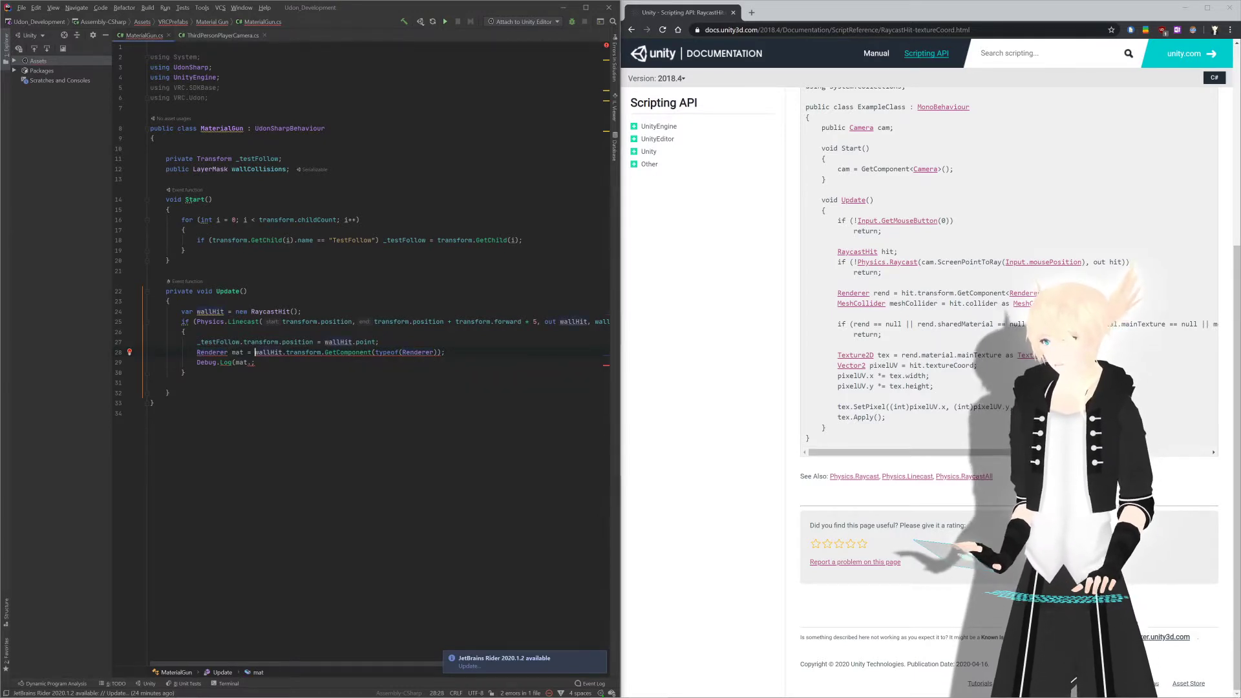
type("(Renderer)")
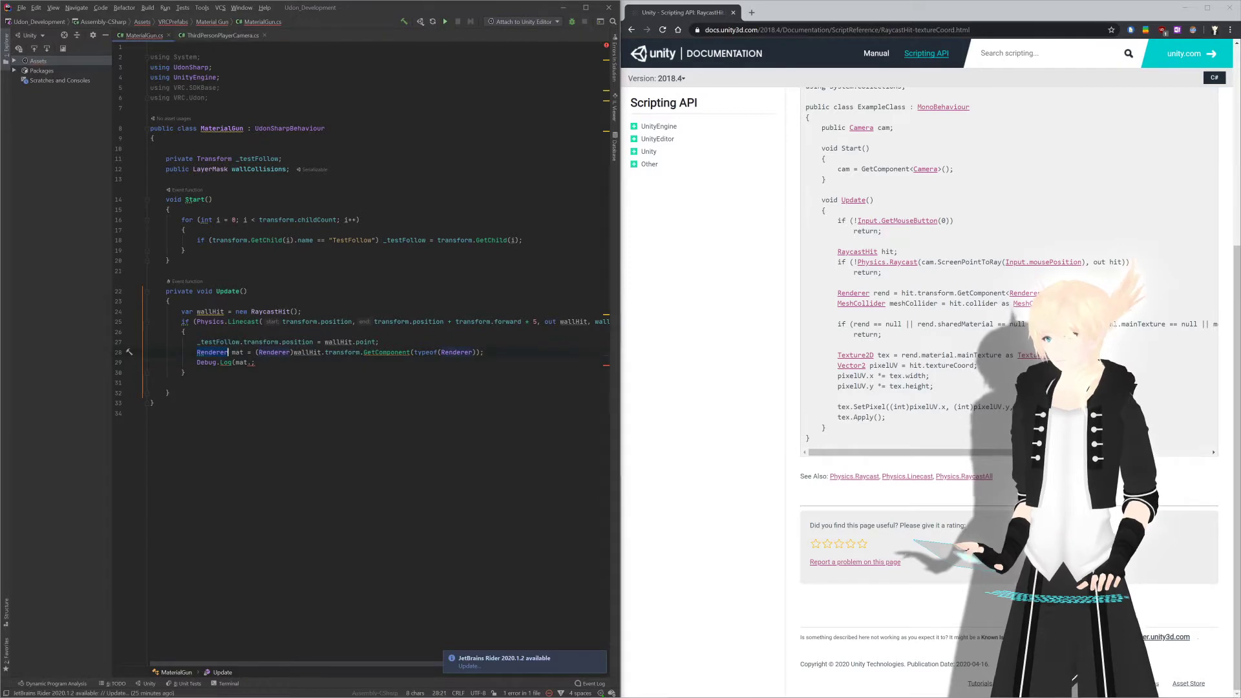
type("var")
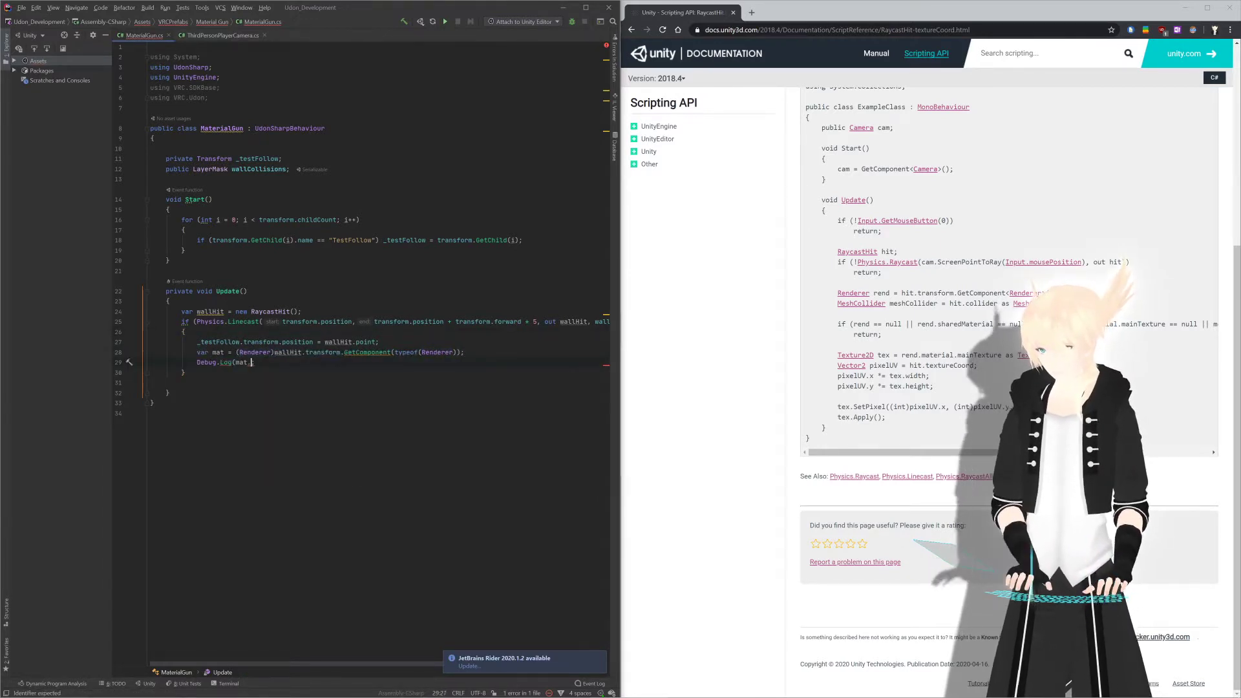
Step: Complete the Debug.Log statement so it logs mat.sharedMaterial, and switch to the Unity editor
type("sharedMaterial")
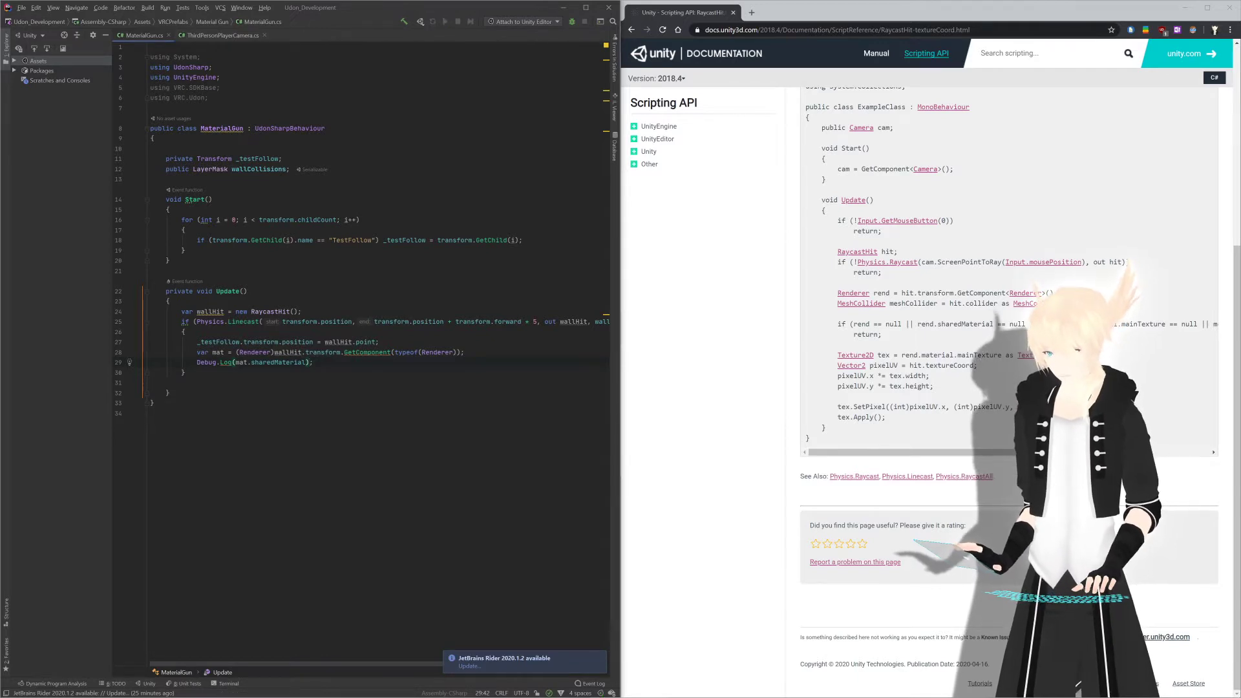
mouse_move(478, 695)
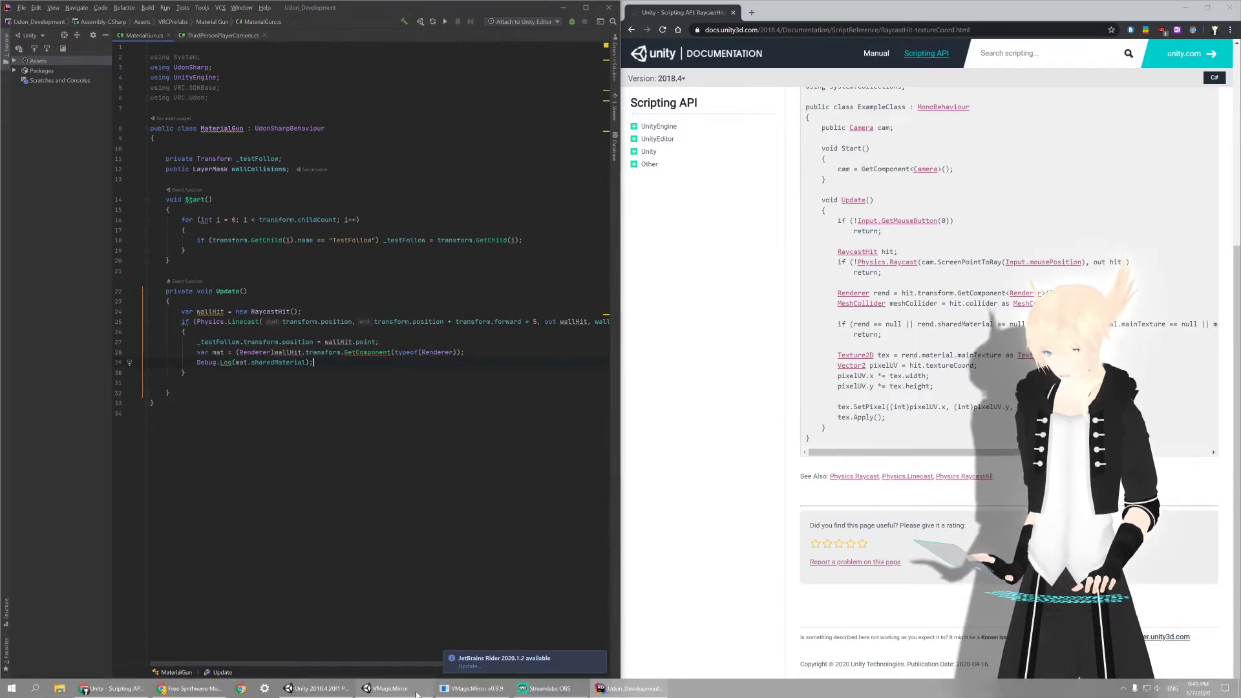
mouse_move(526, 692)
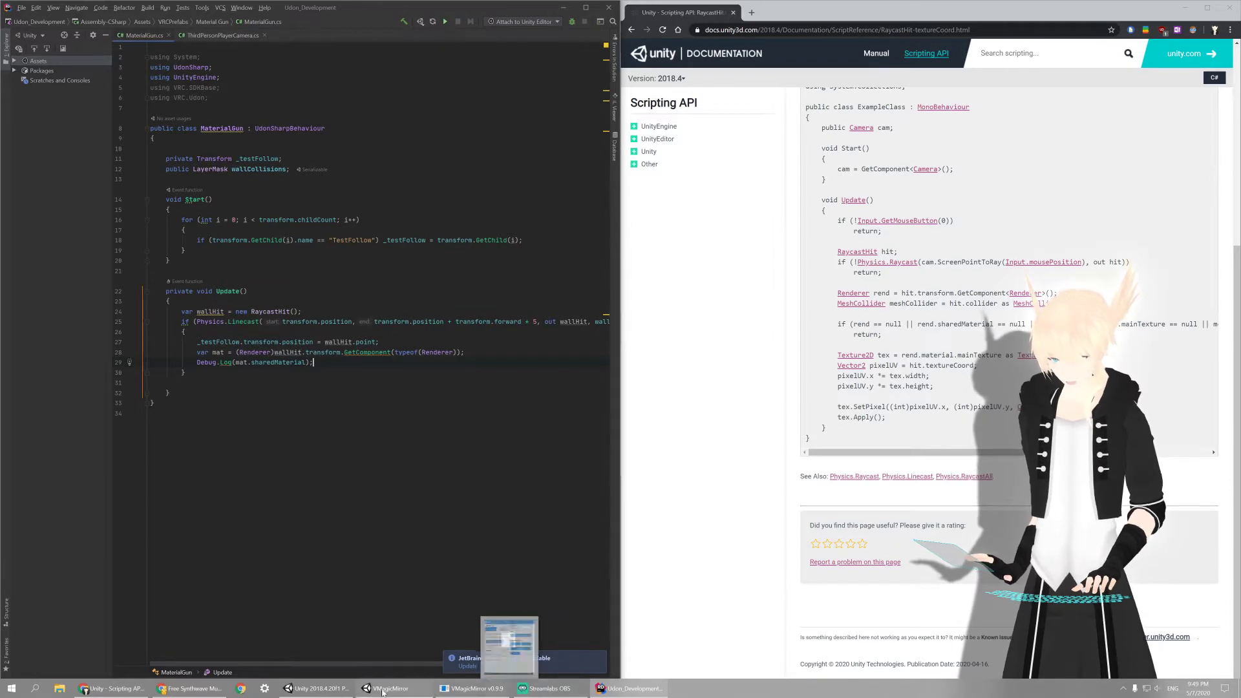
left_click(331, 691)
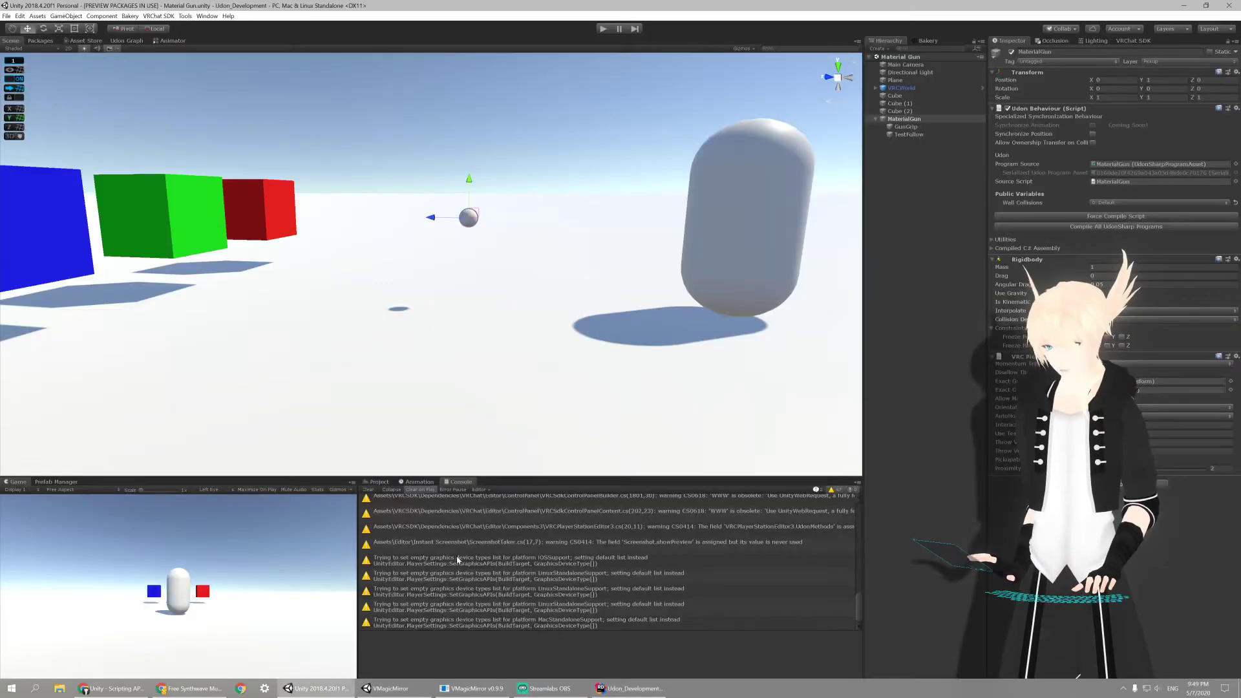
Step: Compile all UdonSharp programs from the MaterialGun object's Udon Behaviour
scroll(504, 358, "down", 5)
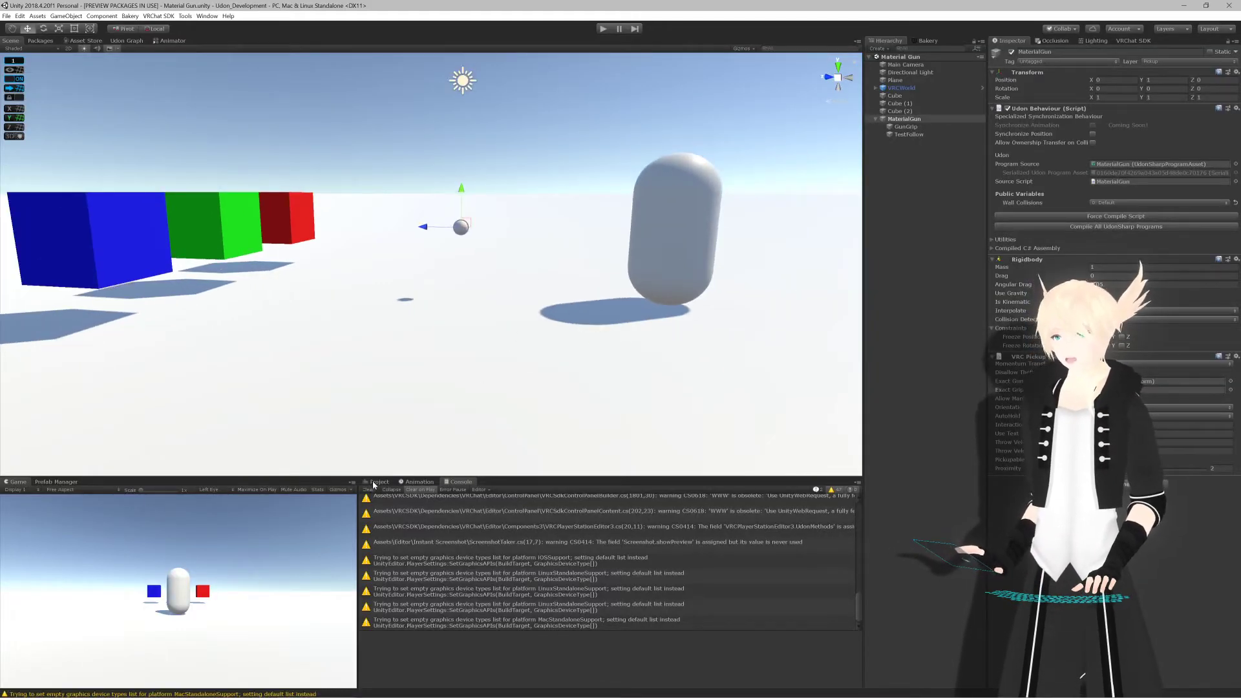
left_click_drag(406, 460, 381, 367, "alt")
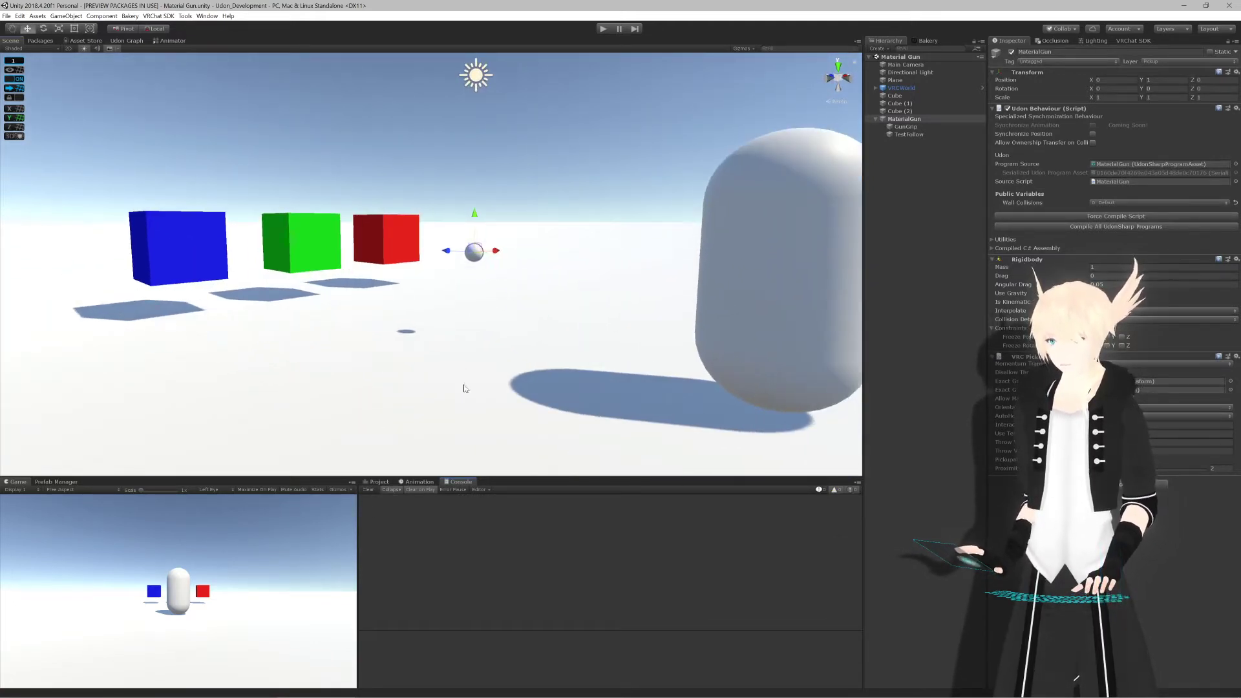
left_click_drag(463, 388, 462, 383, "alt")
left_click(1104, 227)
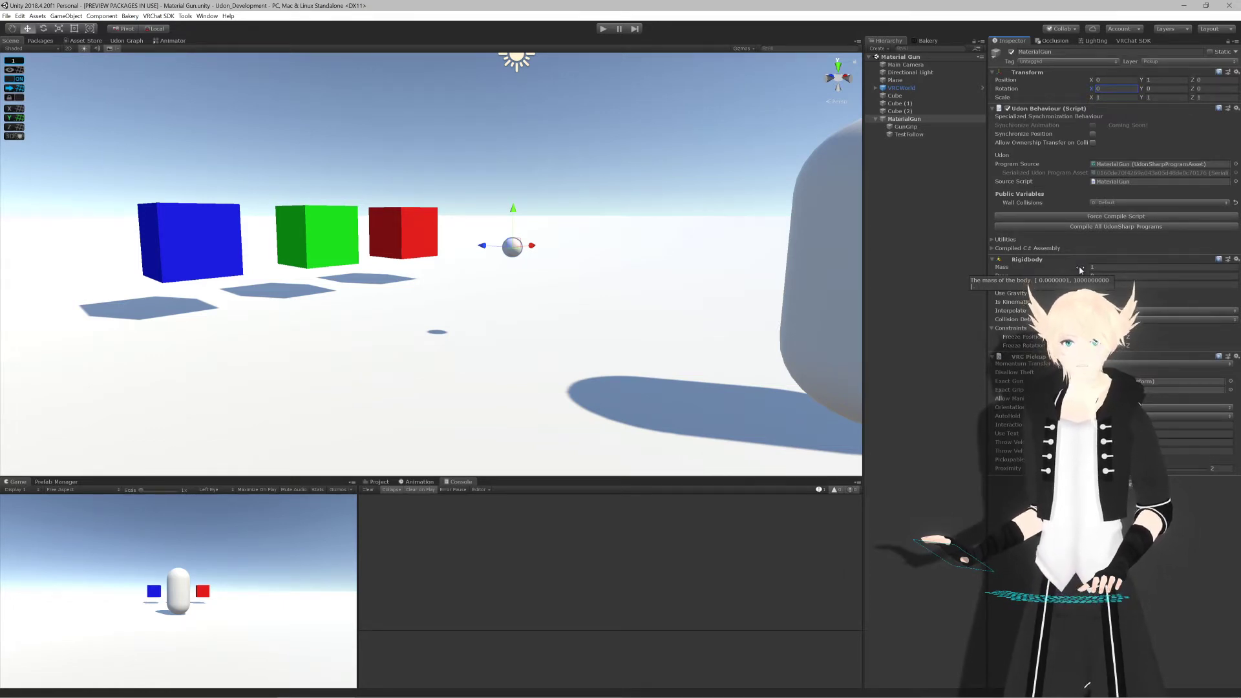
Step: Run the scene in play mode and check the material logged for the cube hit by the MaterialGun's linecast
middle_click_drag(658, 259, 676, 291)
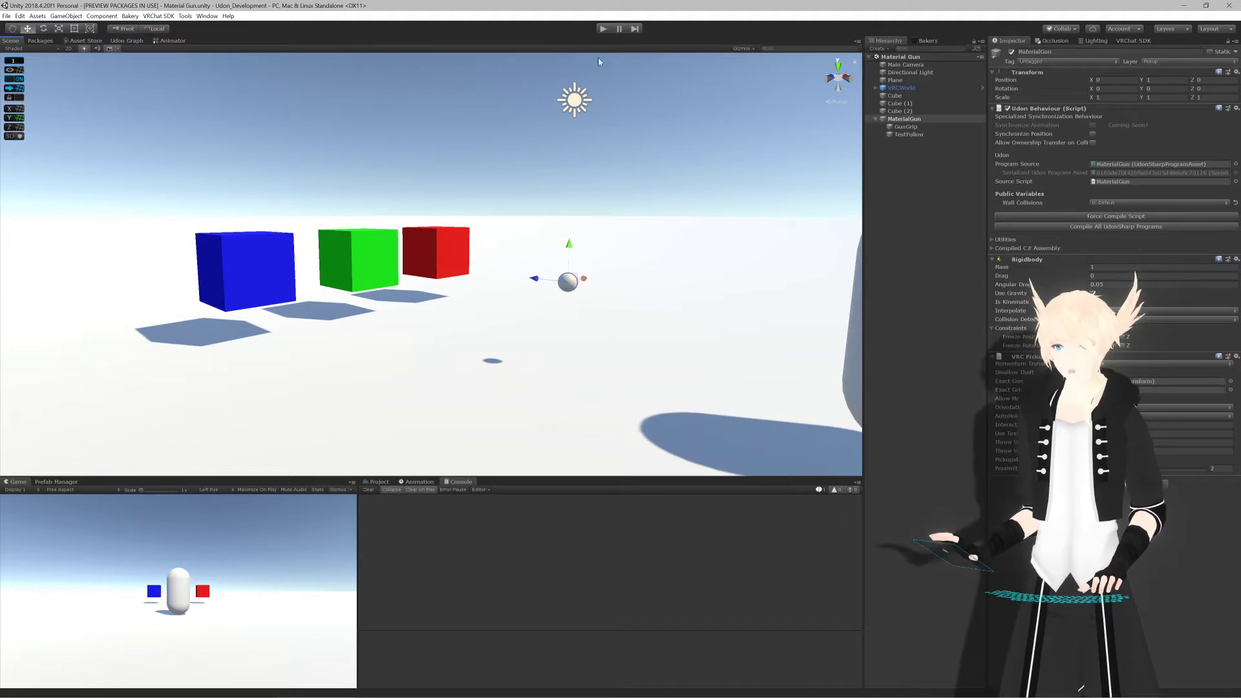
left_click(603, 29)
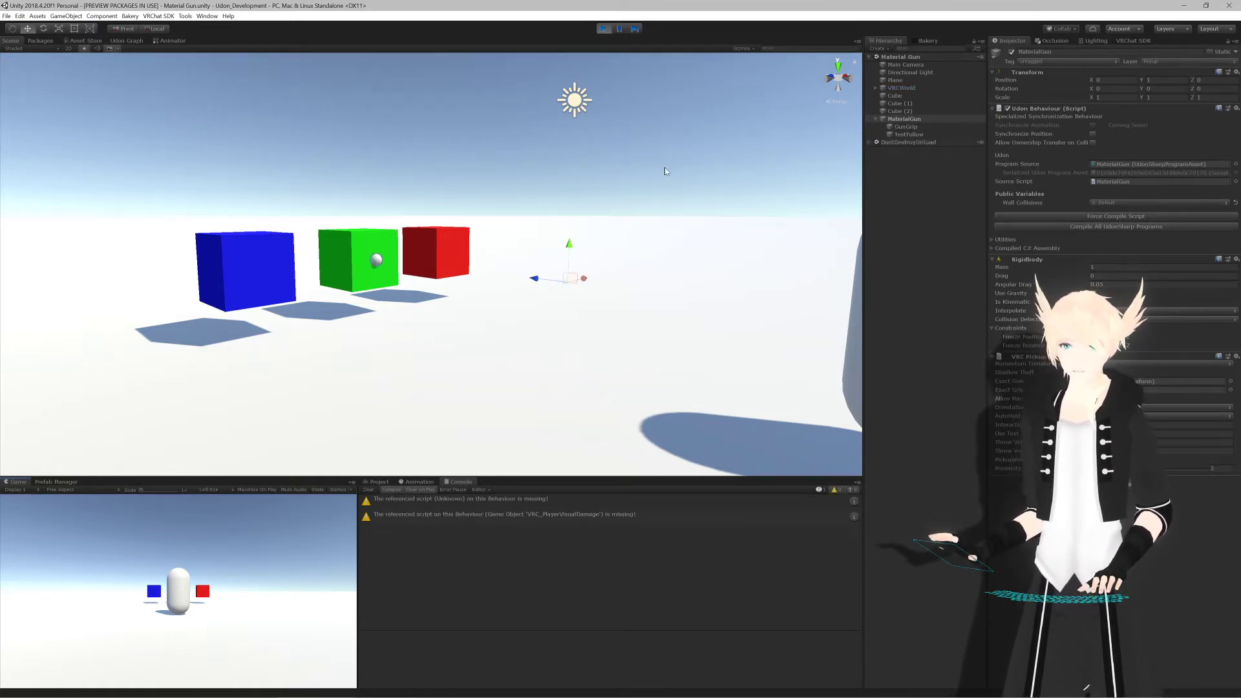
right_click_drag(663, 174, 681, 207)
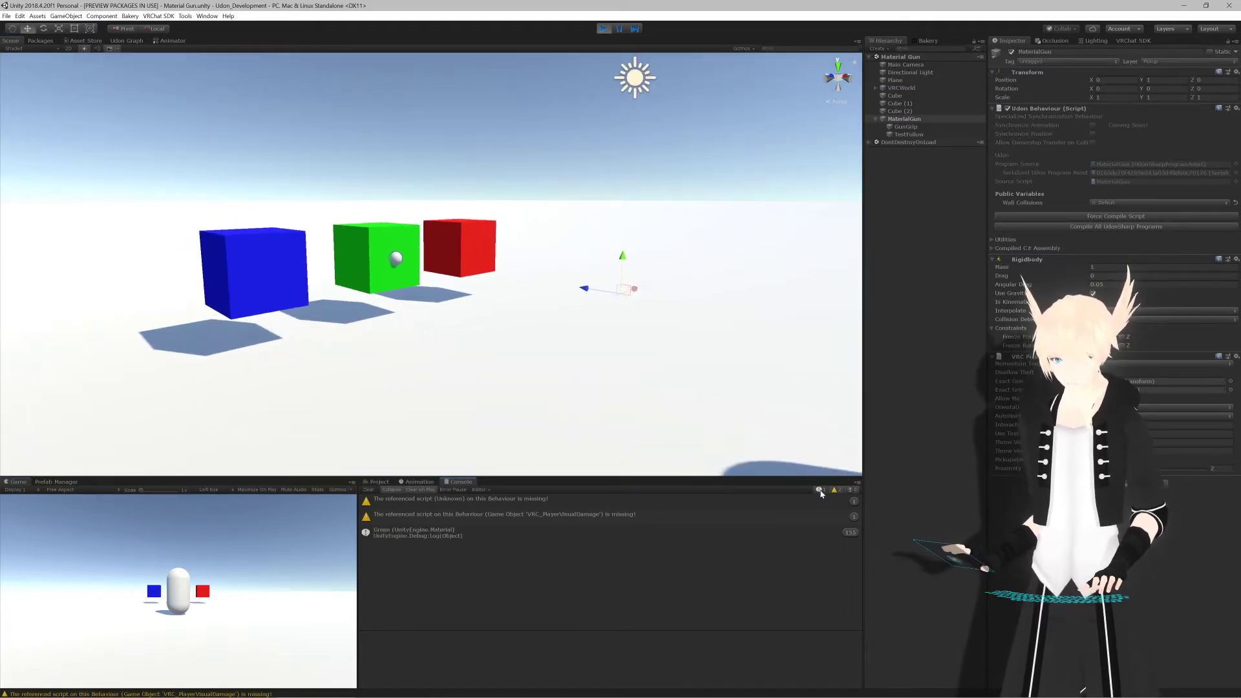
right_click_drag(714, 288, 709, 304)
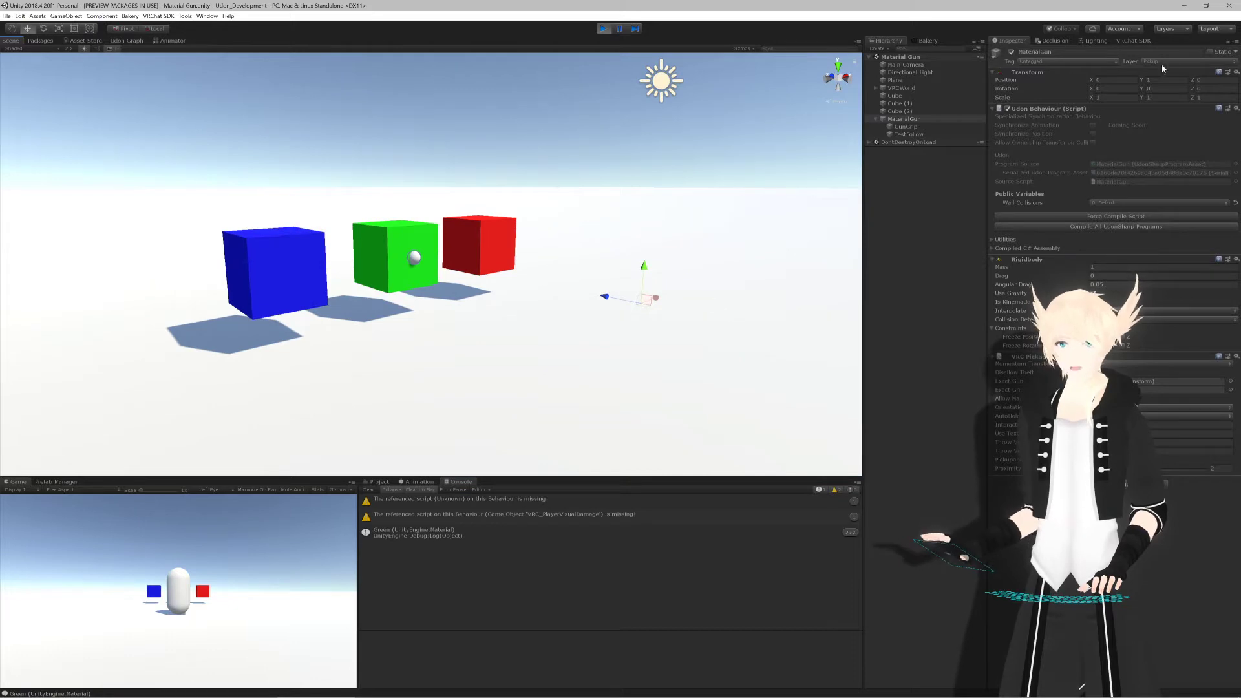
Step: Rotate the MaterialGun about its Y axis in play mode to check the materials logged for the other cubes, and exit play mode
left_click_drag(1141, 93, 616, 58)
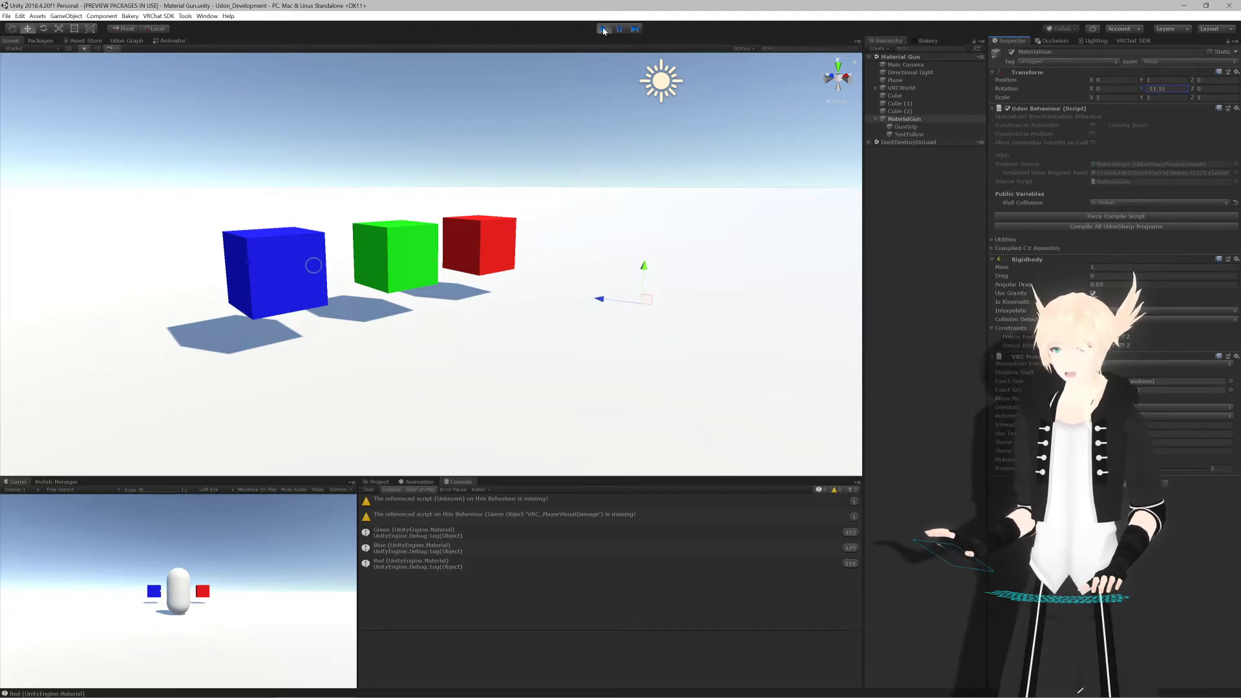
left_click(603, 29)
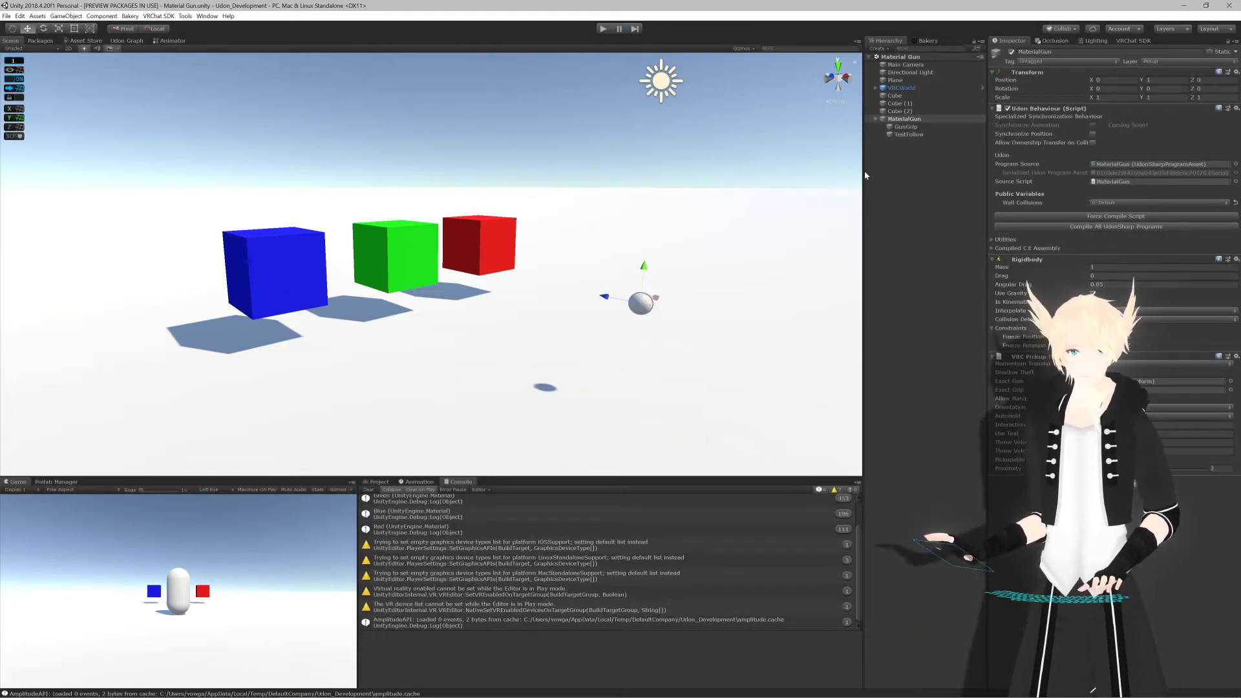
Step: Compile all UdonSharp programs, force compile the MaterialGun object's script, and clear the console
left_click(1135, 227)
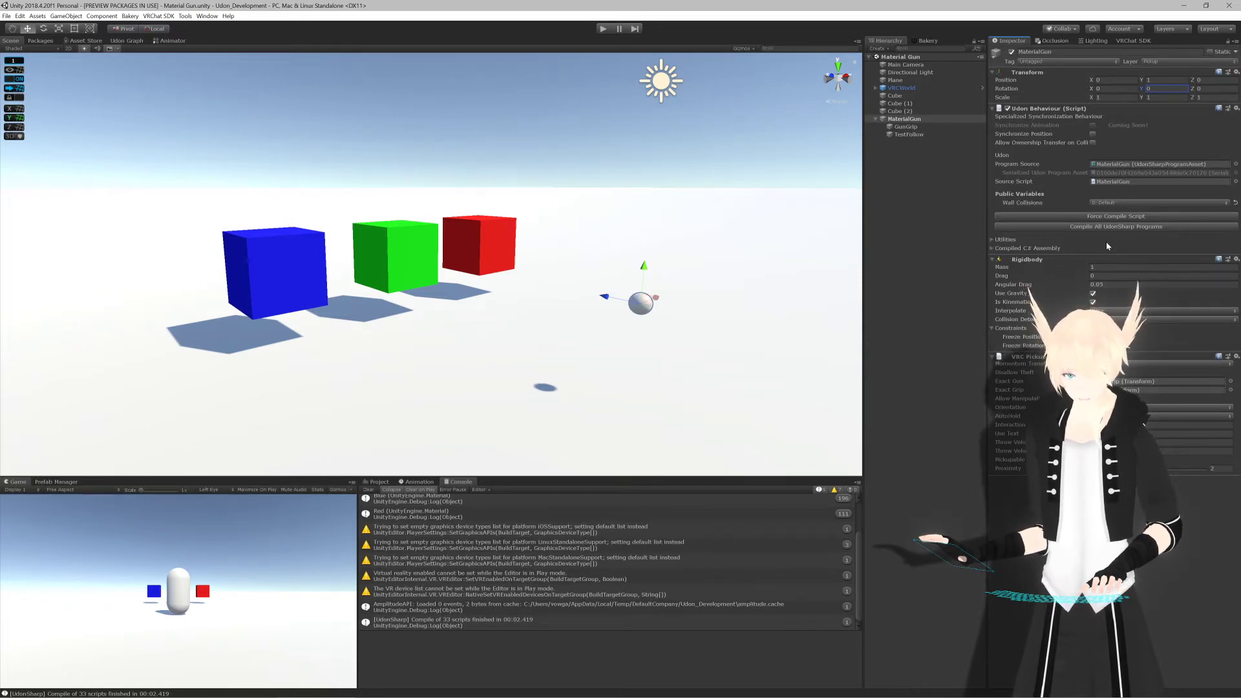
scroll(632, 237, "down", 5)
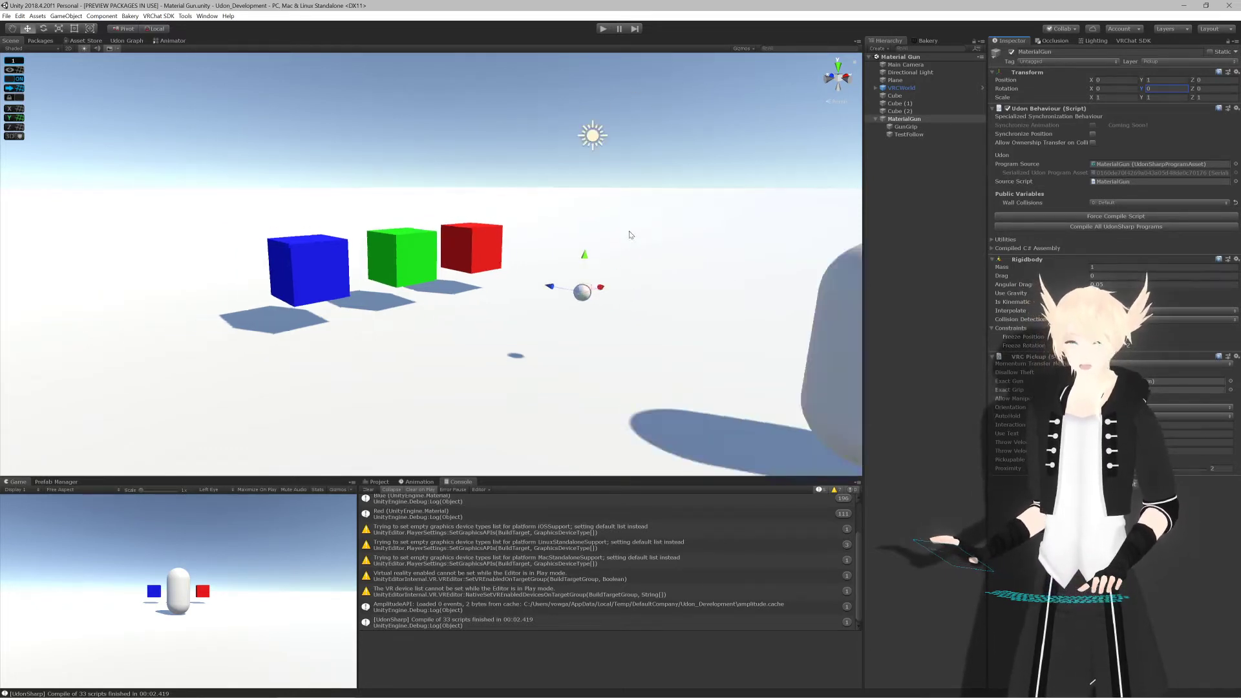
right_click_drag(618, 250, 609, 230)
scroll(592, 251, "up", 4)
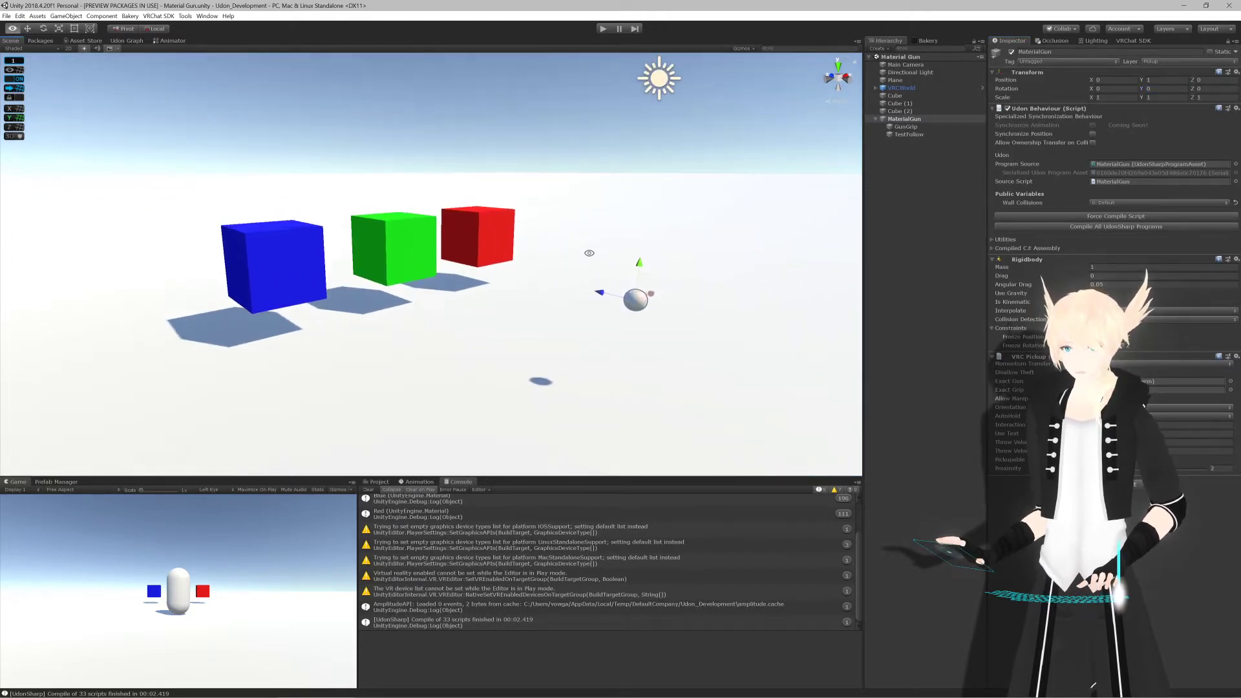
key("w")
left_click(666, 142)
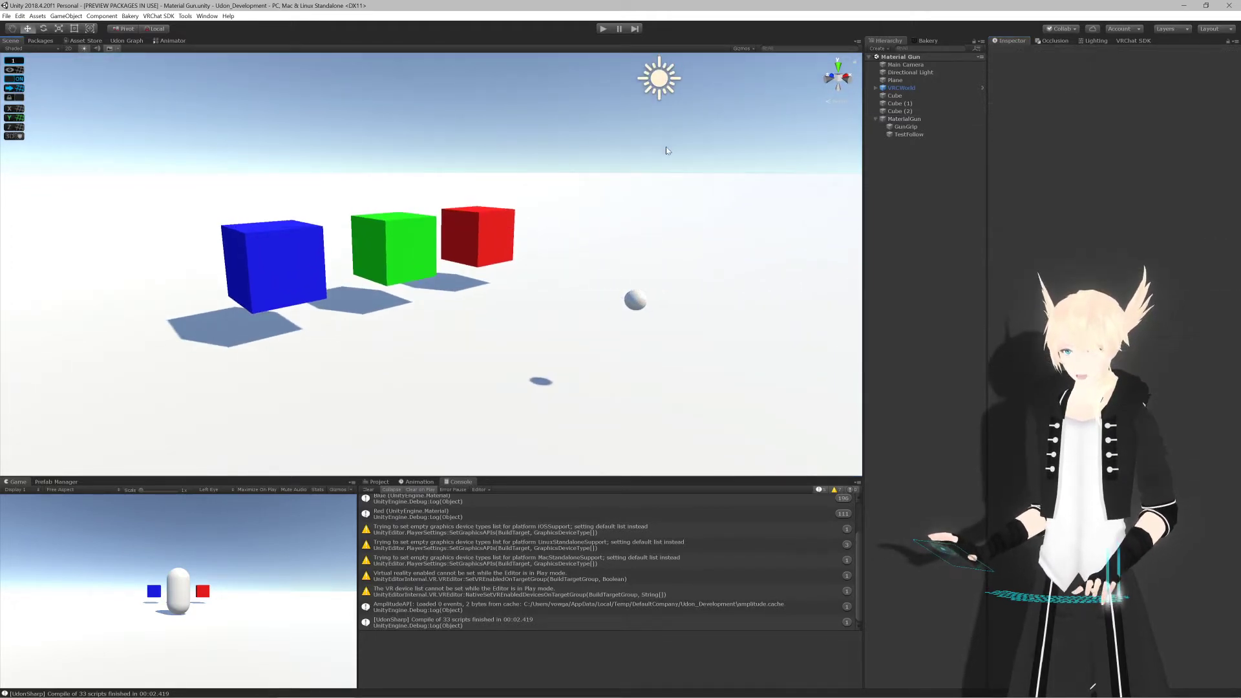
left_click(904, 119)
left_click(1113, 217)
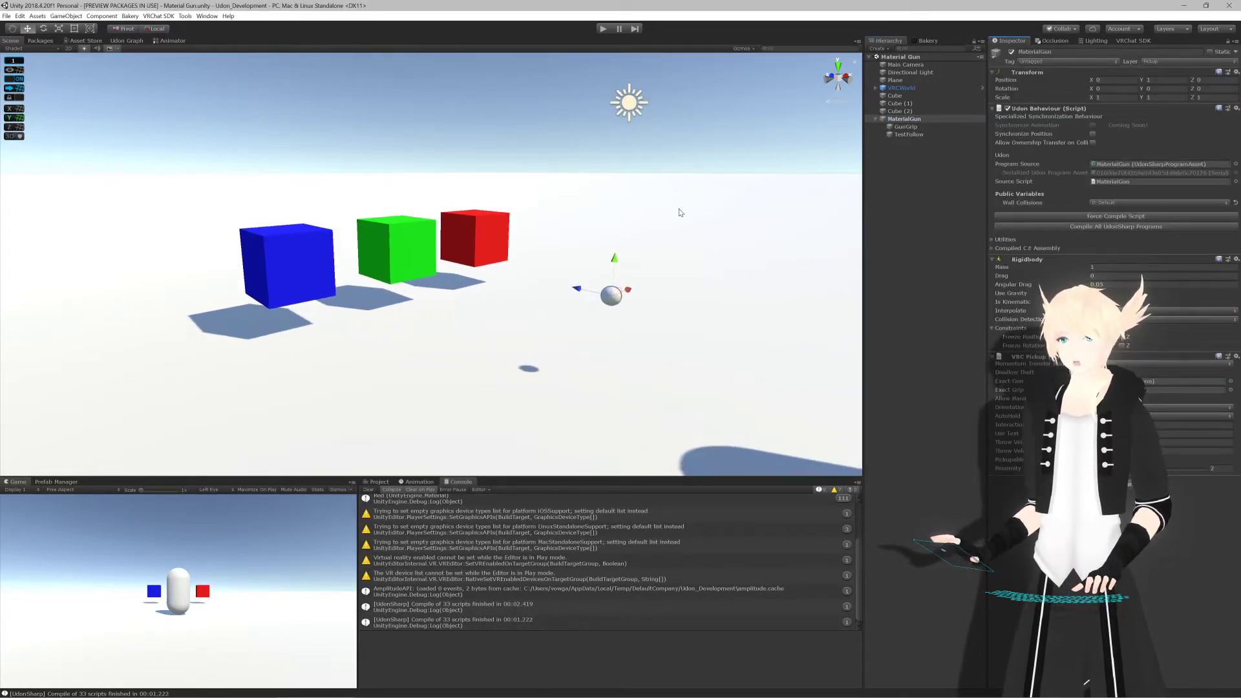
left_click(368, 490)
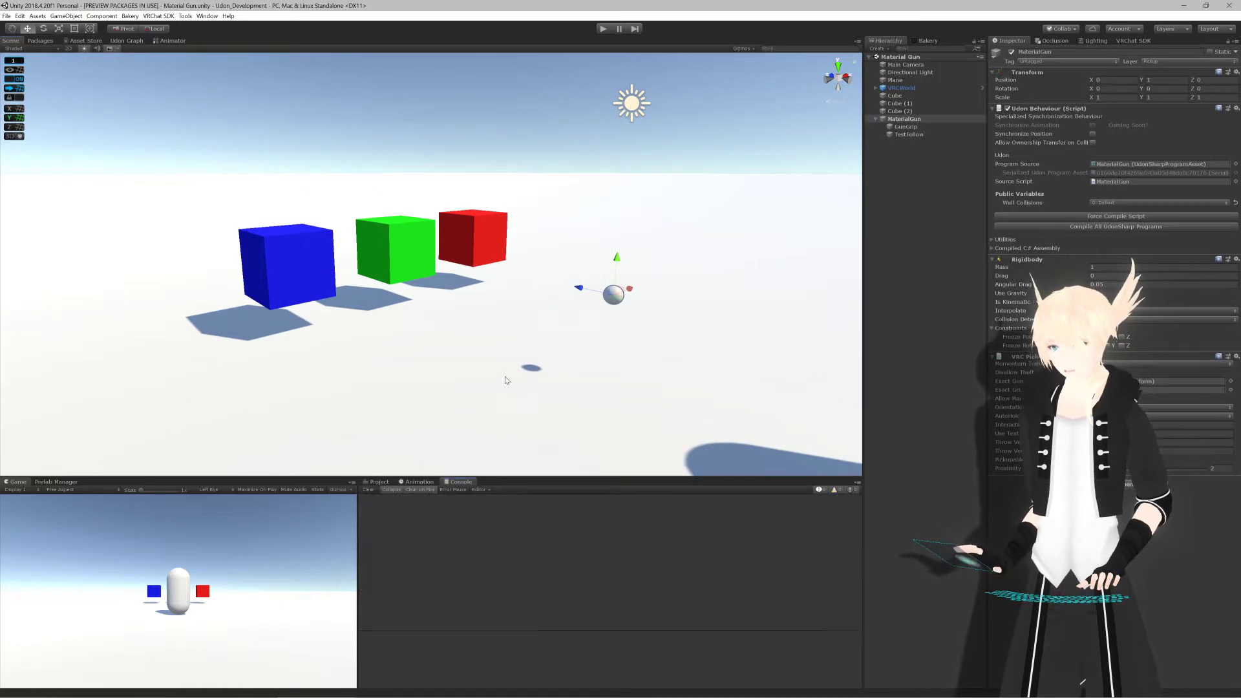
scroll(507, 375, "down", 3)
scroll(507, 381, "up", 1)
right_click_drag(507, 384, 518, 376)
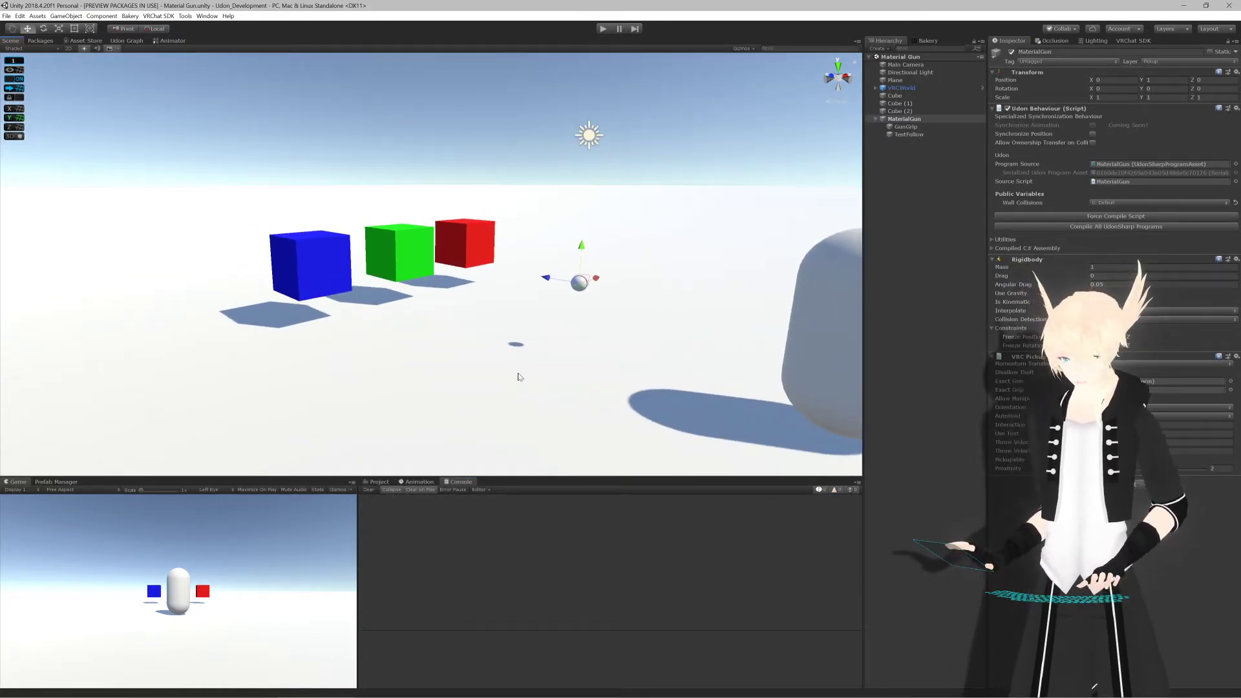
scroll(518, 368, "down", 3)
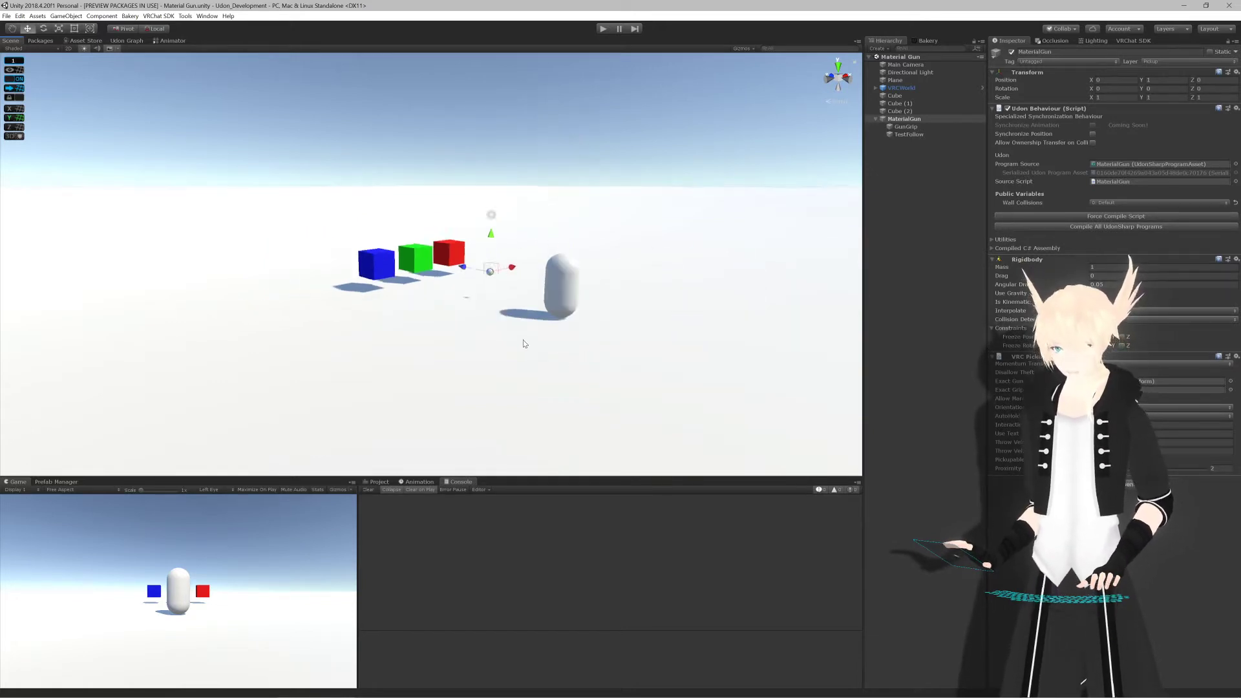
scroll(508, 339, "up", 3)
right_click_drag(508, 338, 502, 332)
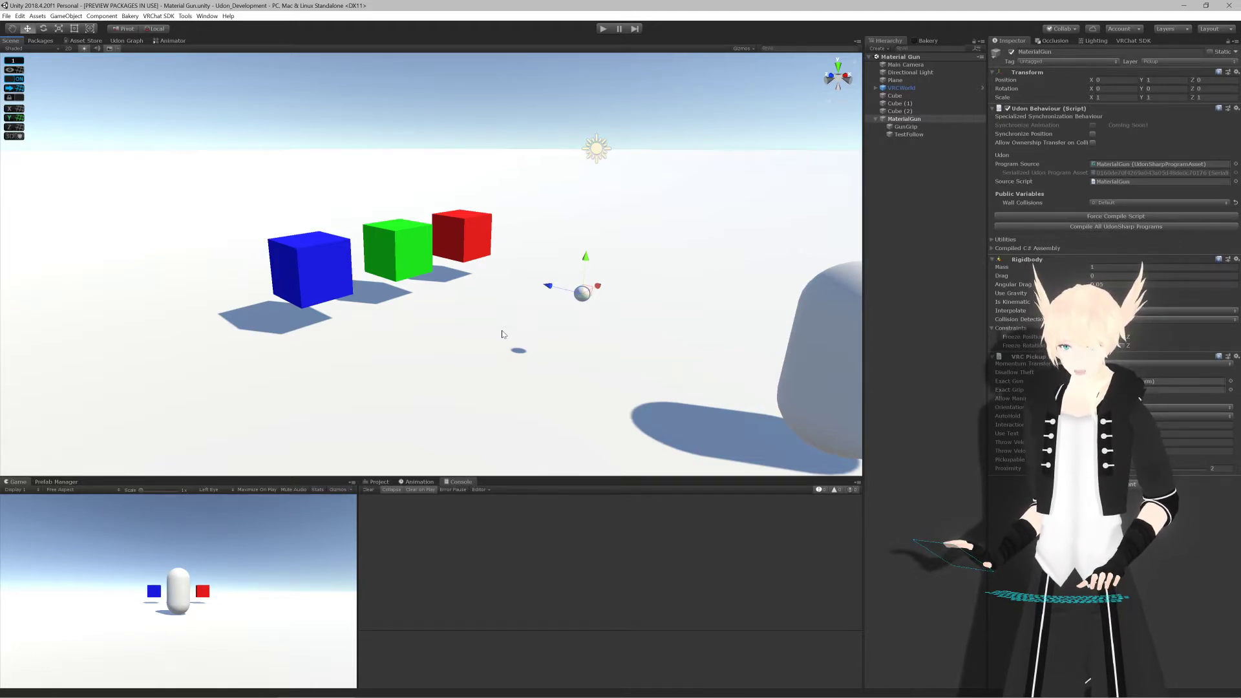
scroll(110, 327, "down", 2)
scroll(329, 307, "up", 5)
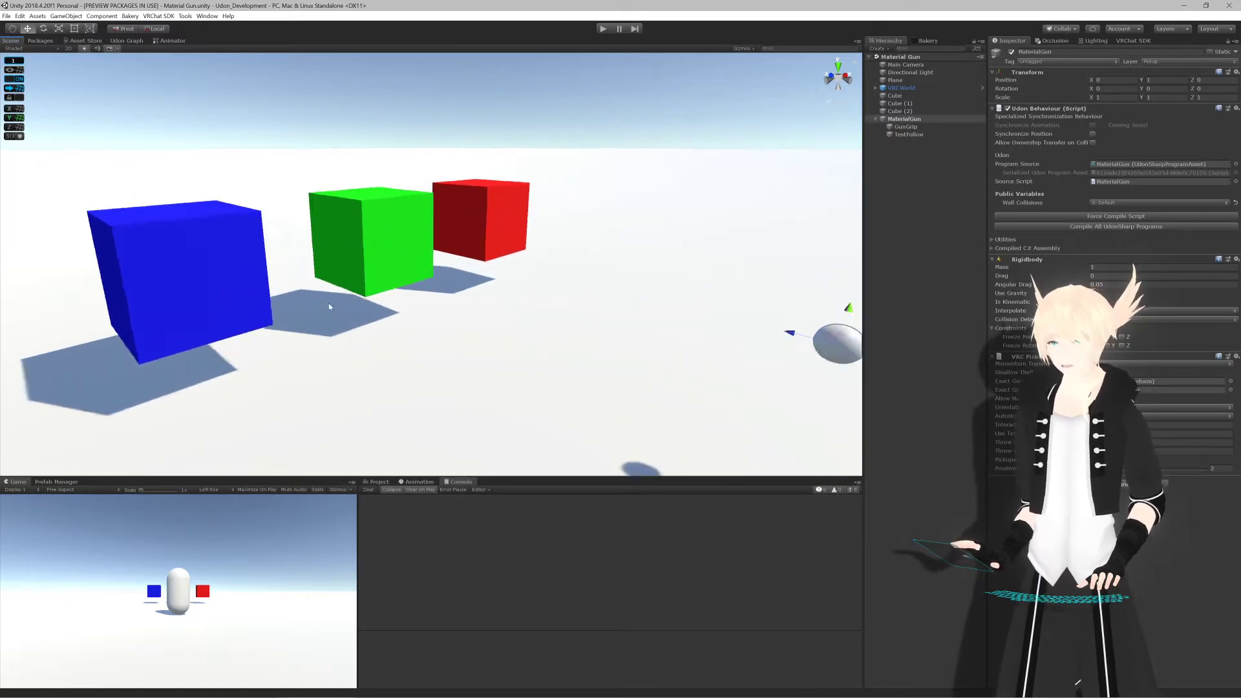
scroll(329, 307, "up", 3)
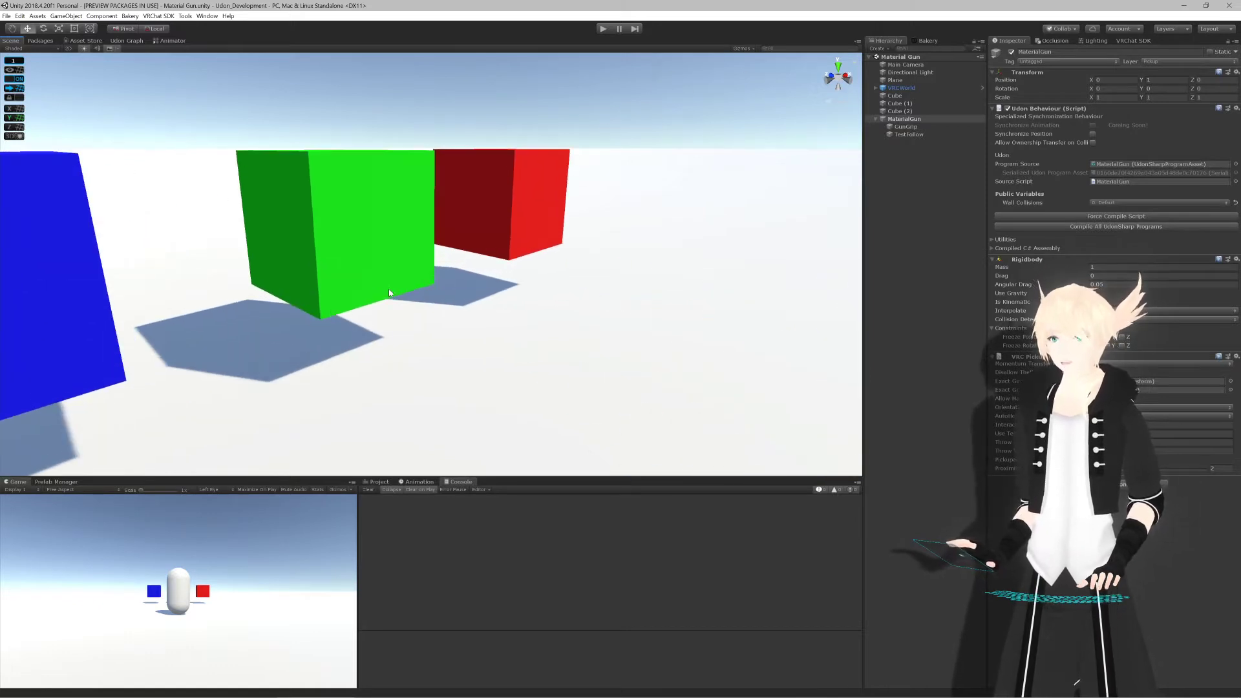
middle_click_drag(390, 289, 382, 290)
scroll(382, 290, "down", 6)
scroll(403, 291, "up", 4)
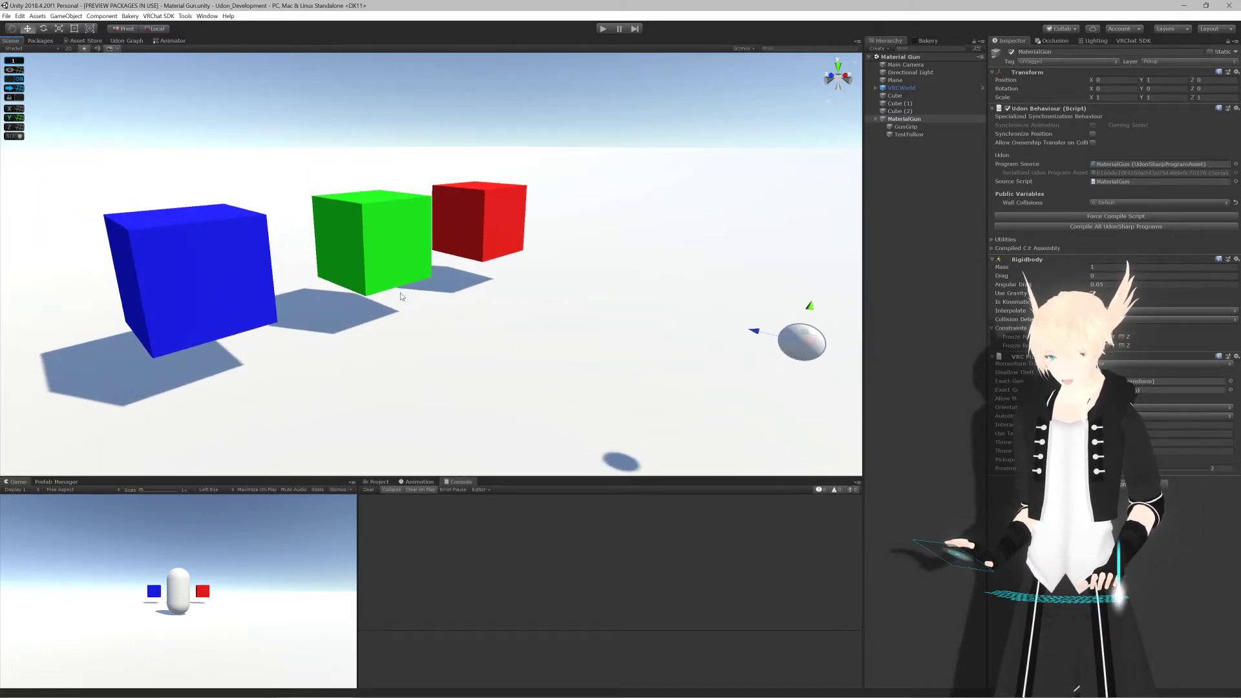
scroll(402, 294, "down", 5)
scroll(400, 297, "up", 3)
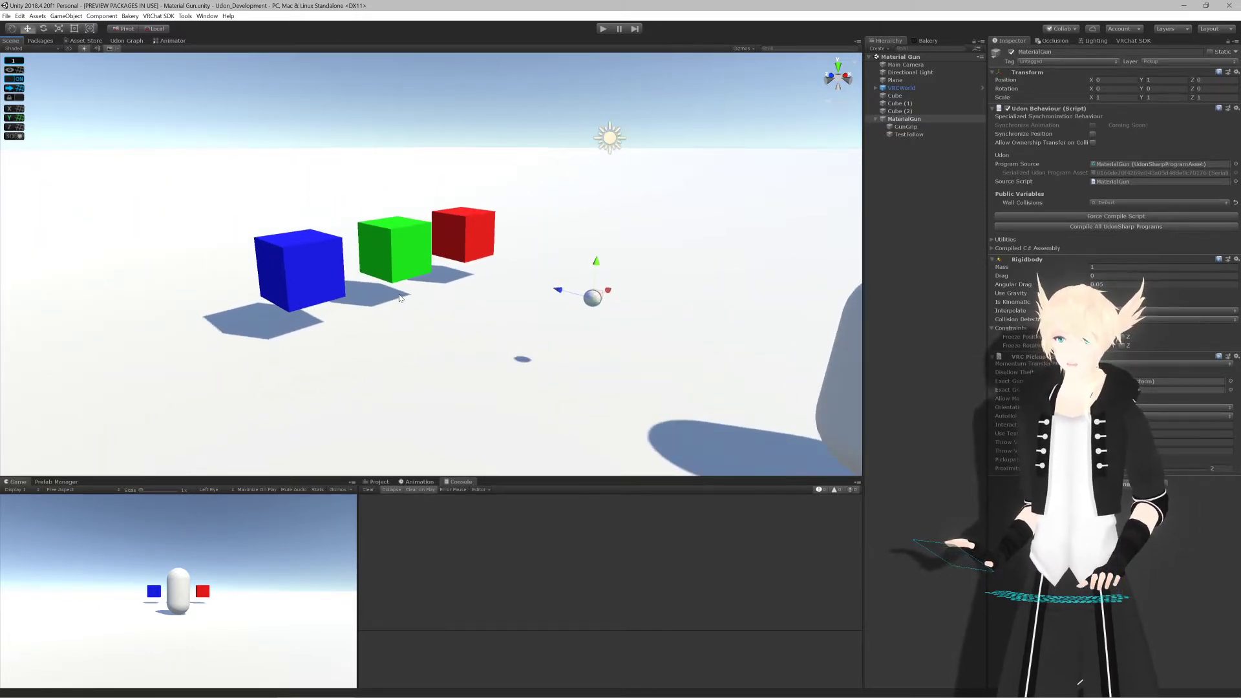
scroll(400, 298, "down", 2)
scroll(400, 297, "up", 4)
Step: Switch to the MaterialGun script in Rider and declare a private Material field named _currentMat below _testFollow
key("alt+Tab")
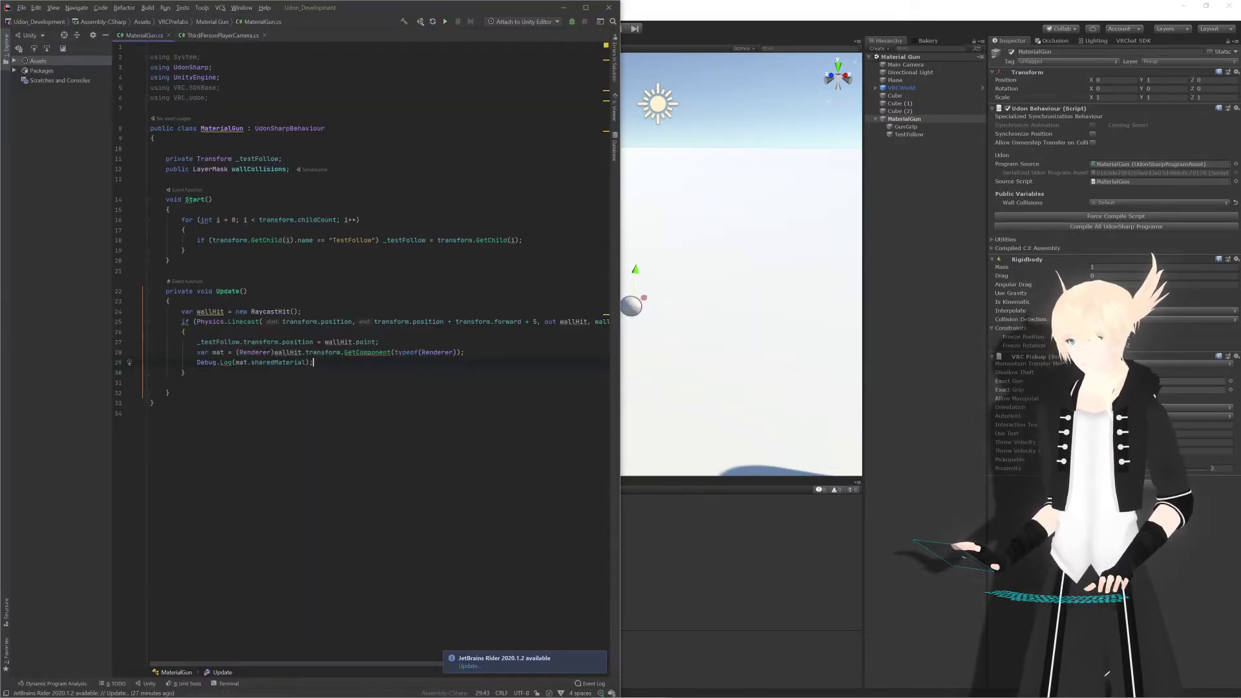
left_click(350, 172)
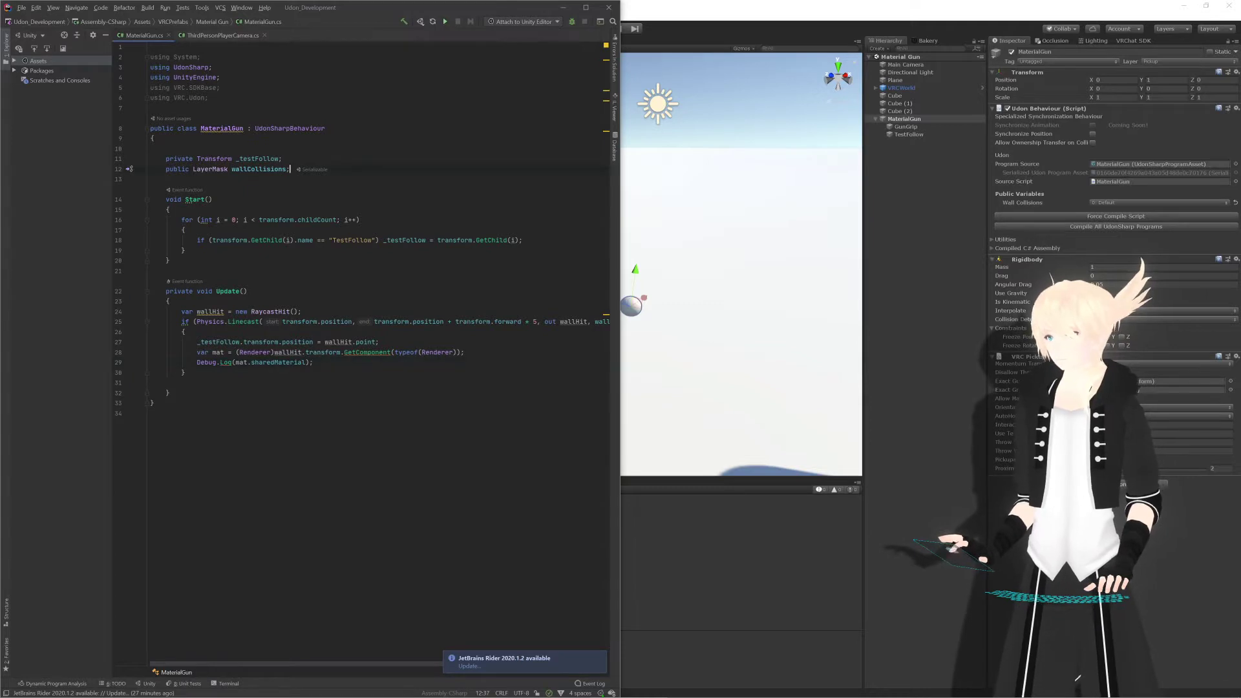
left_click(282, 159)
key("Return")
key("Return")
key("Up")
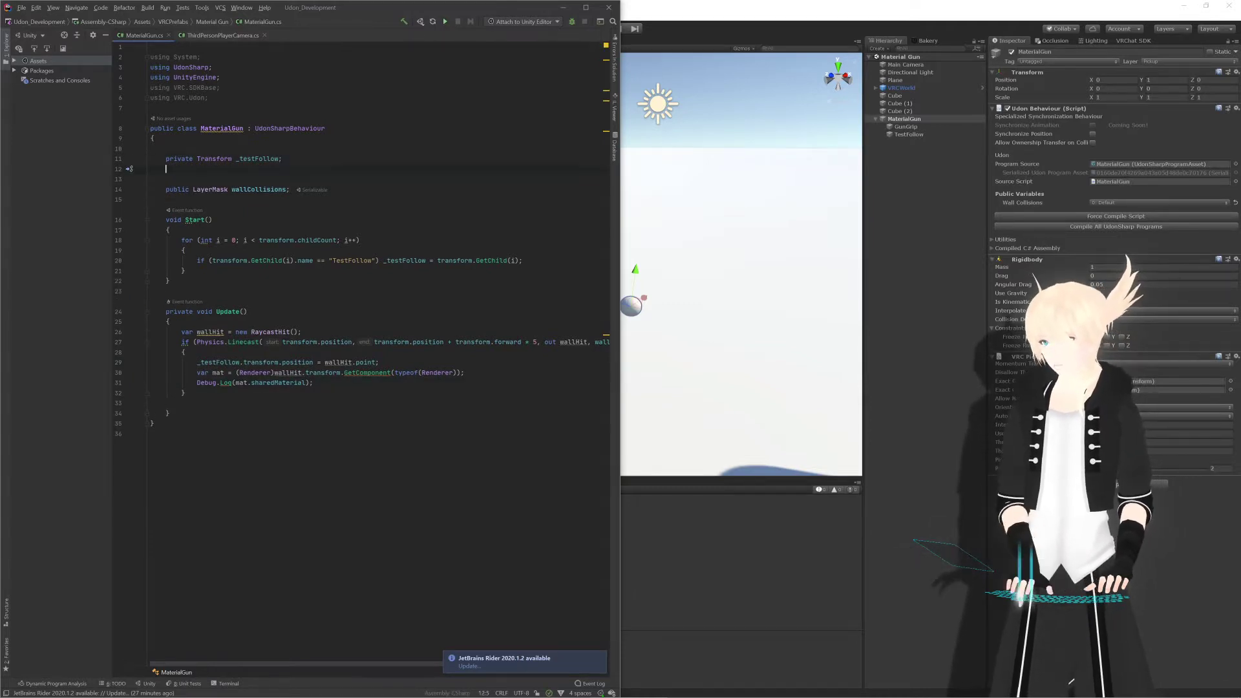
type("private ")
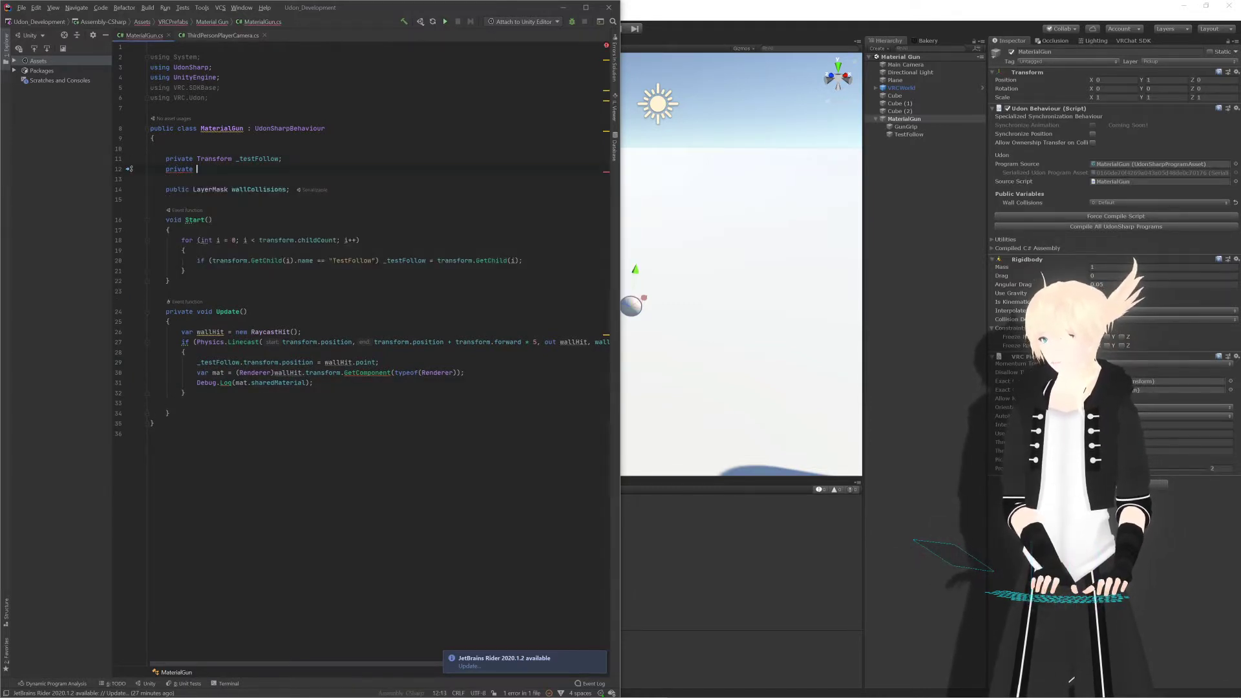
type("Material")
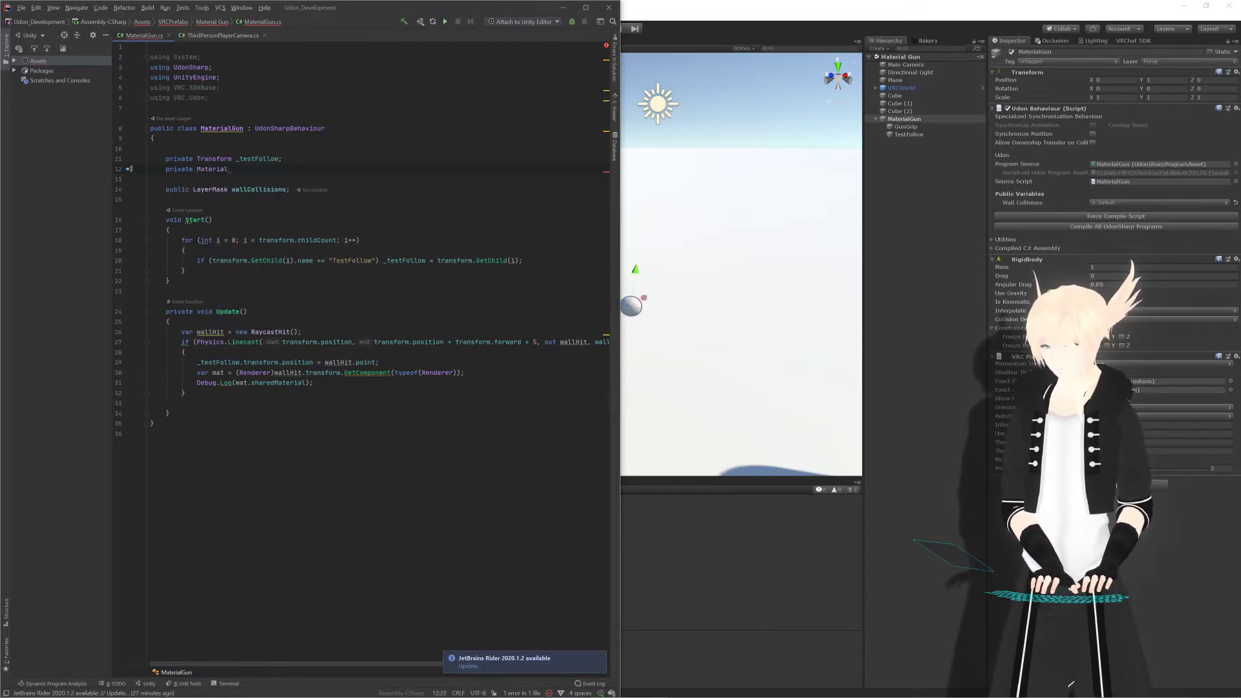
type("_c")
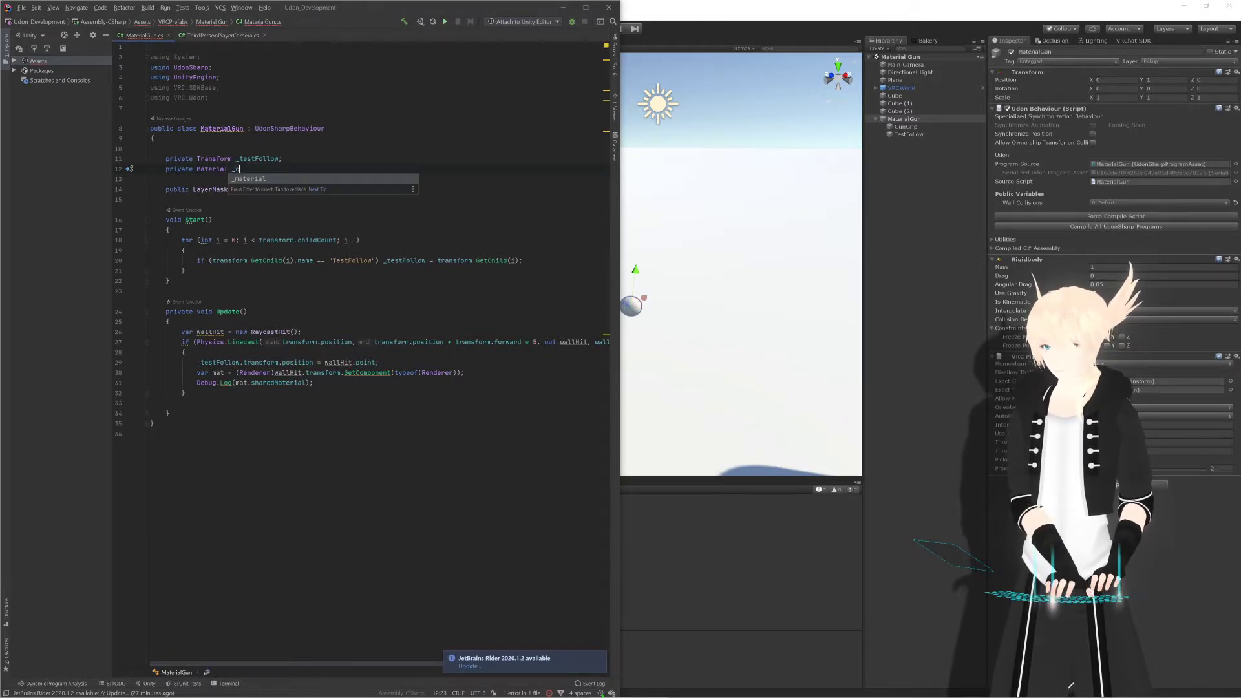
type("urrentMat;")
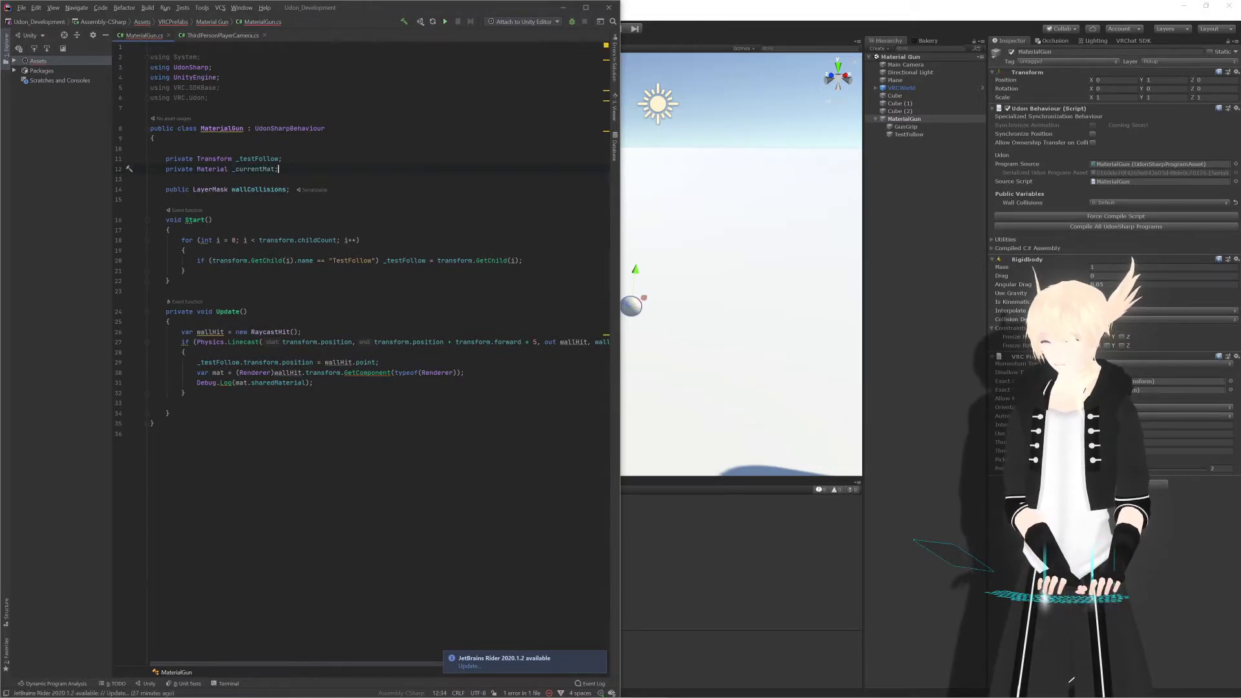
Step: Replace var mat with the _currentMat field as the target of the GetComponent assignment in Update
left_click(215, 373)
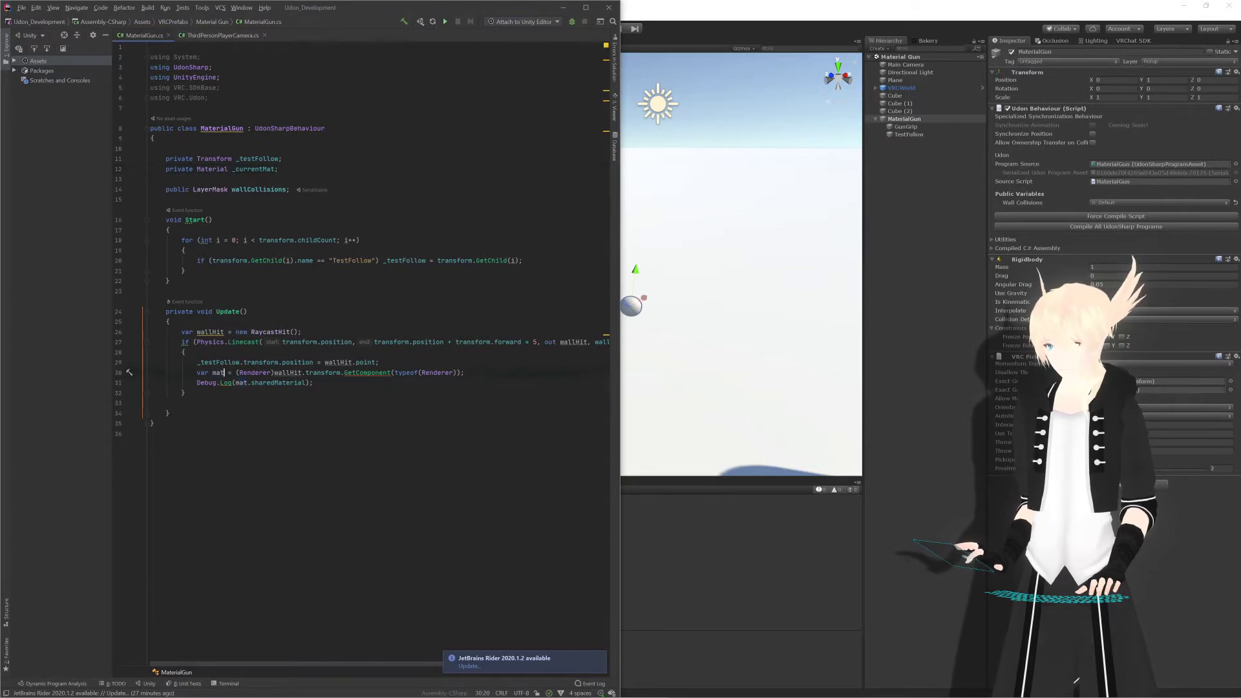
left_click_drag(197, 373, 221, 373)
type("_currentMat")
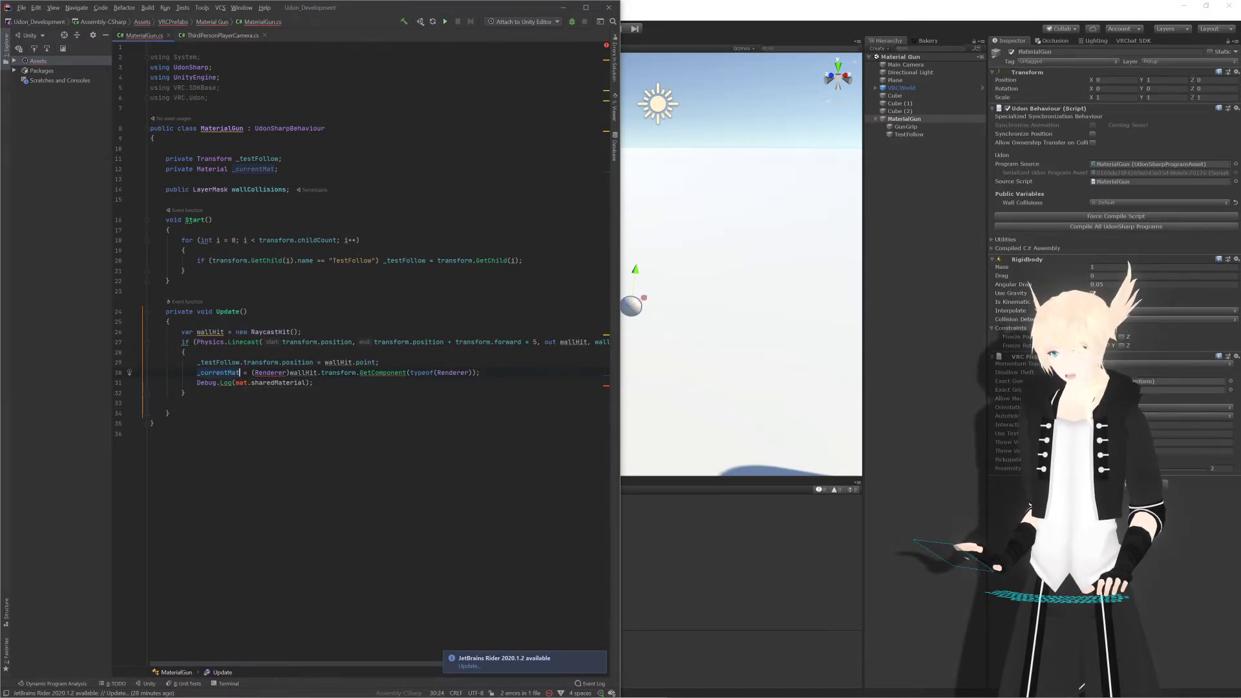
Step: Change the Debug.Log argument from mat.sharedMaterial to _currentMat and add an empty line below the statement
left_click(313, 383)
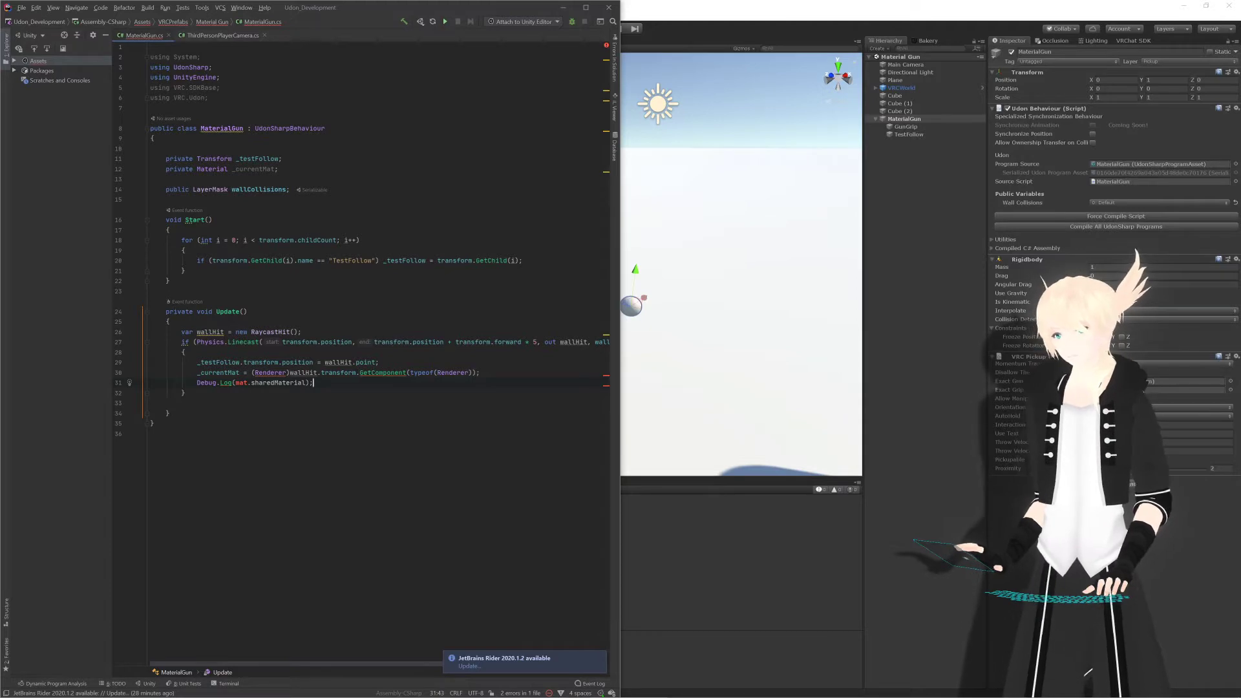
double_click(241, 383)
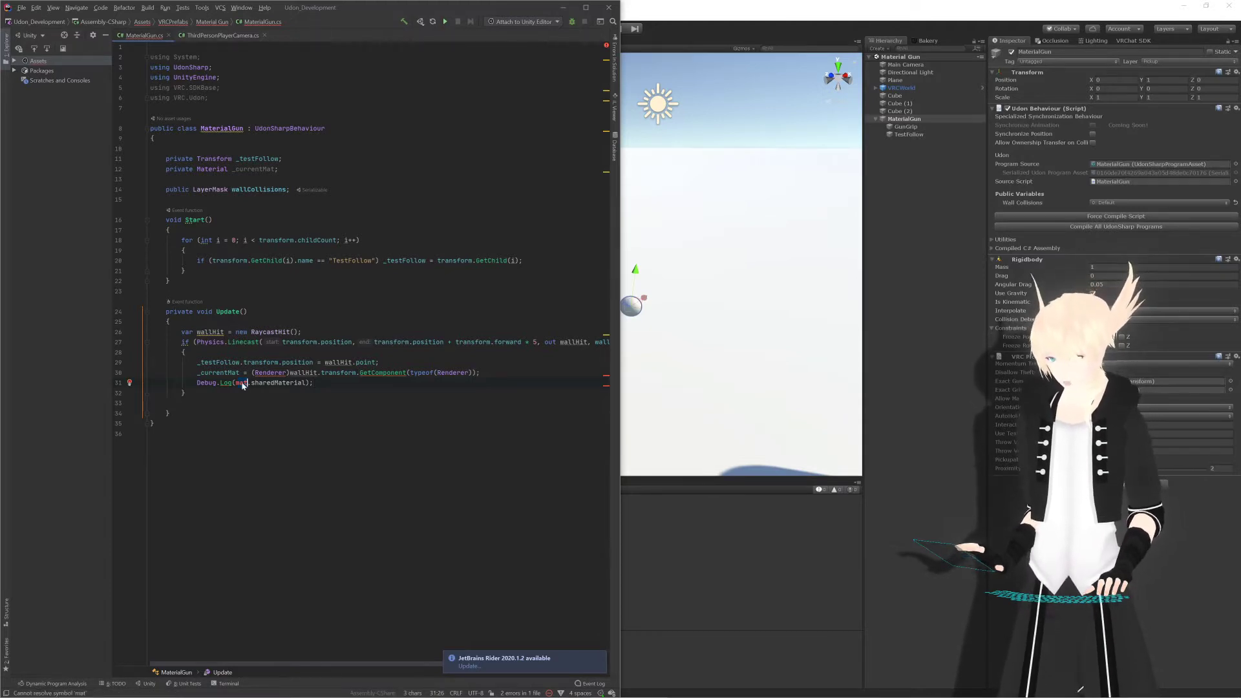
type("_currentMat")
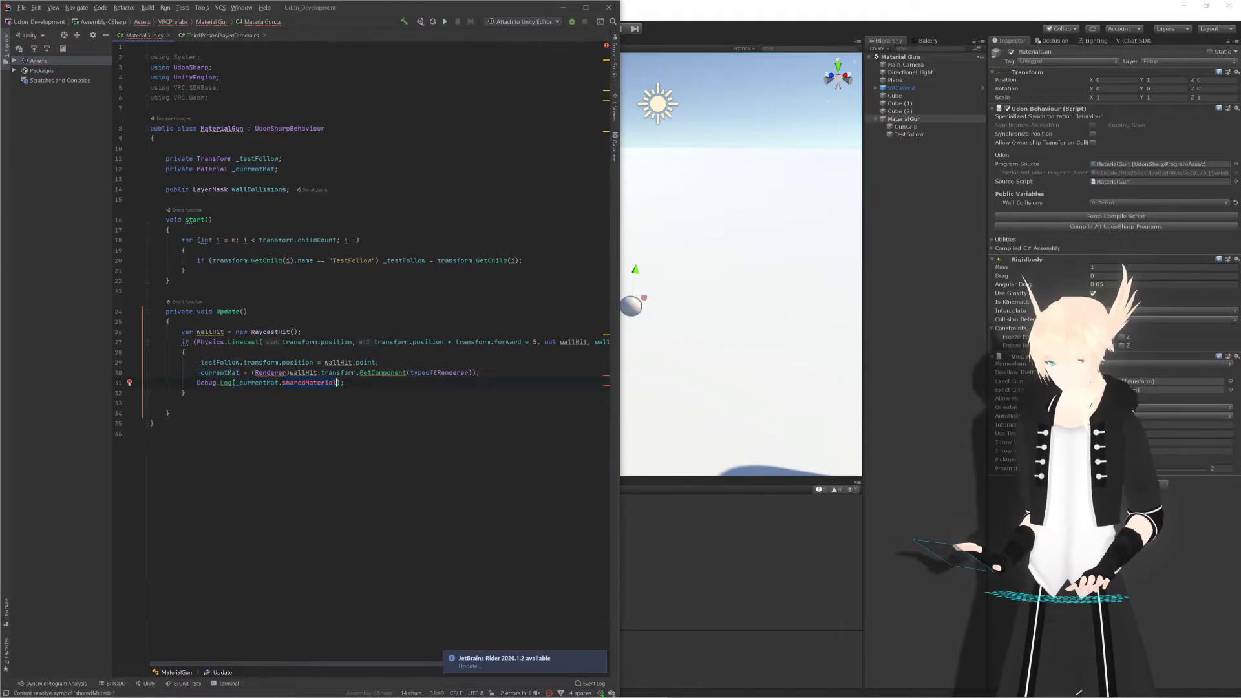
key("ctrl+Delete")
key("ctrl+Delete")
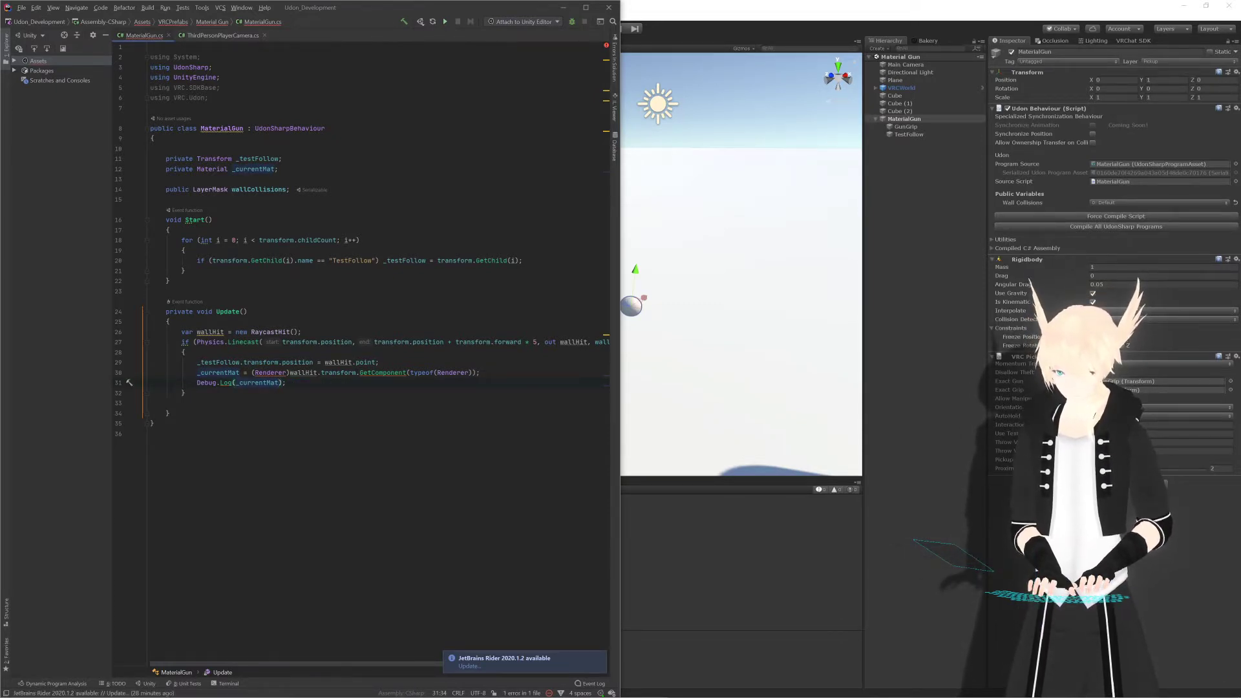
key("End")
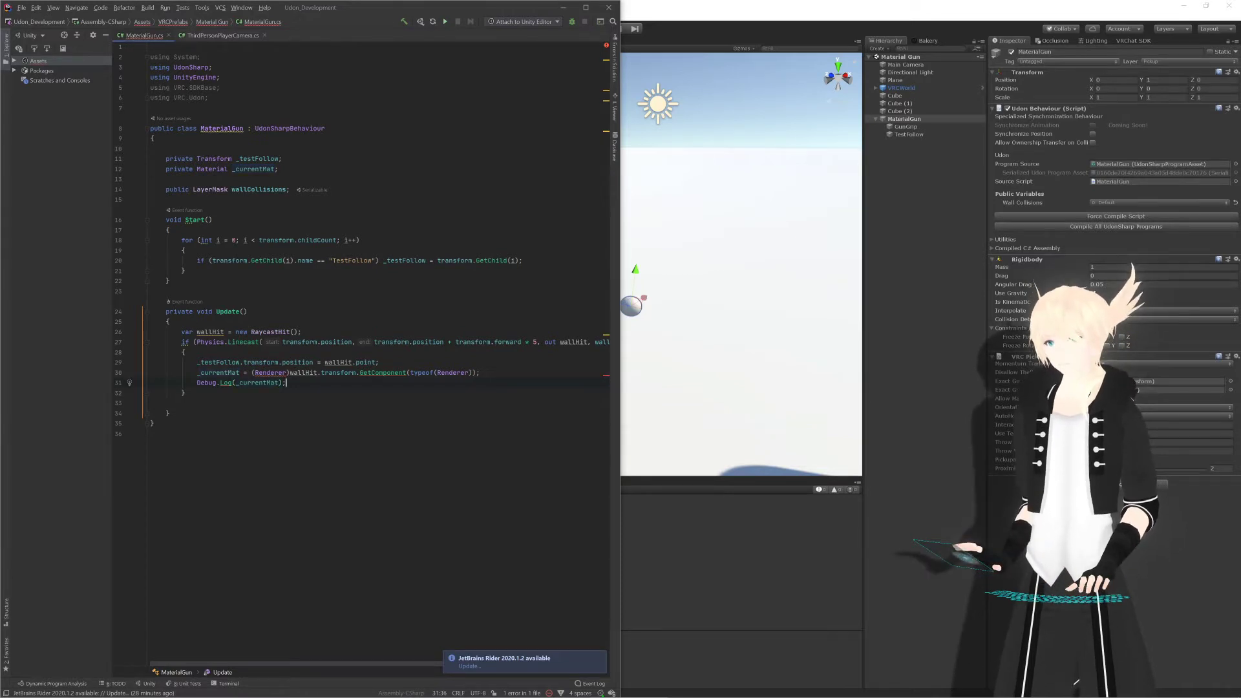
key("Return")
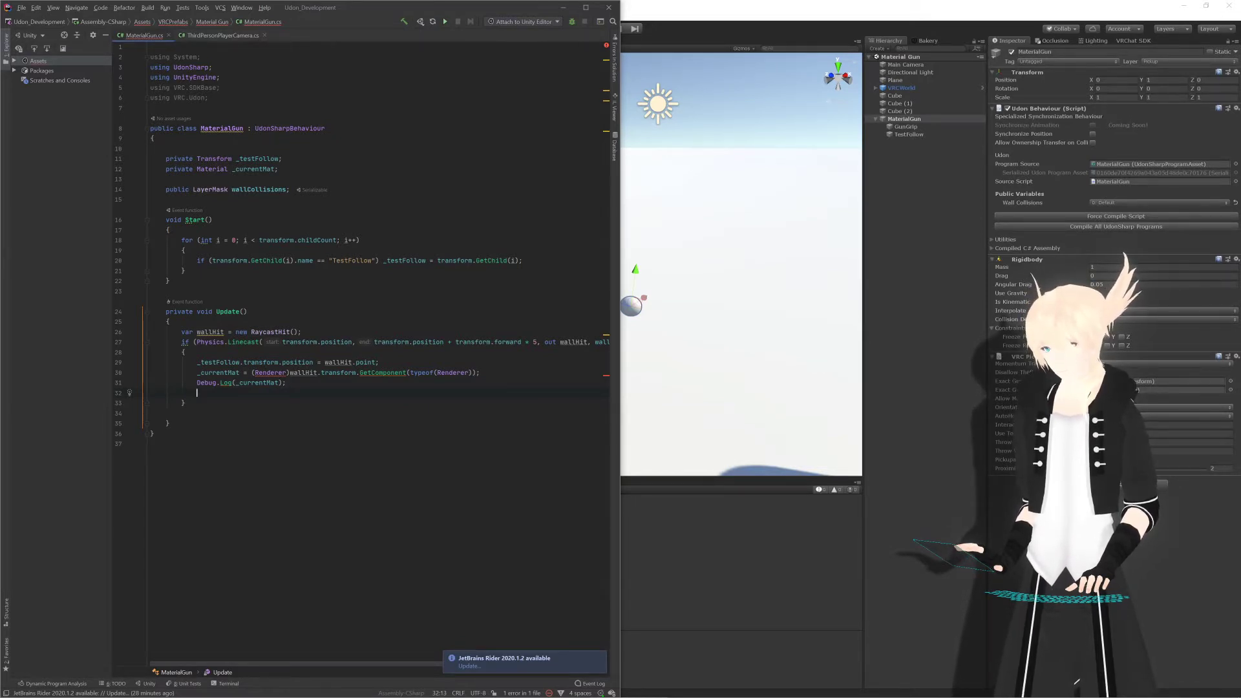
Step: Try casting the GetComponent result assigned to _currentMat to Material and accessing its shared material directly
mouse_move(270, 373)
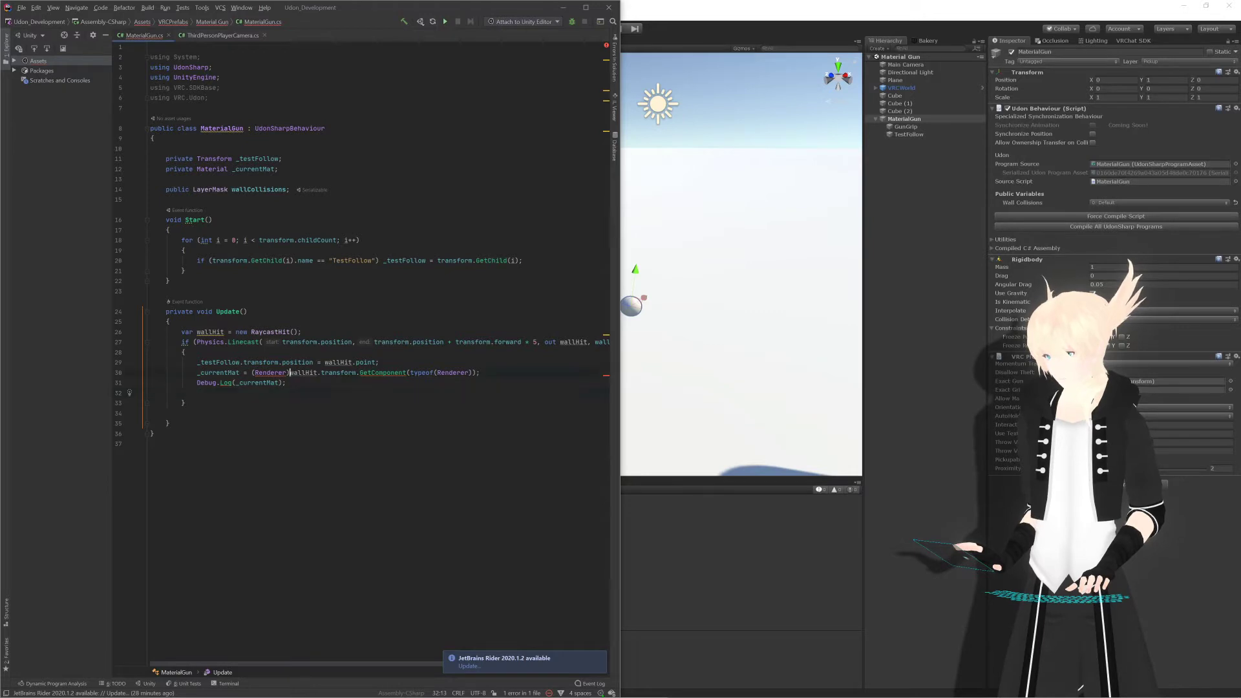
left_click_drag(290, 373, 254, 373)
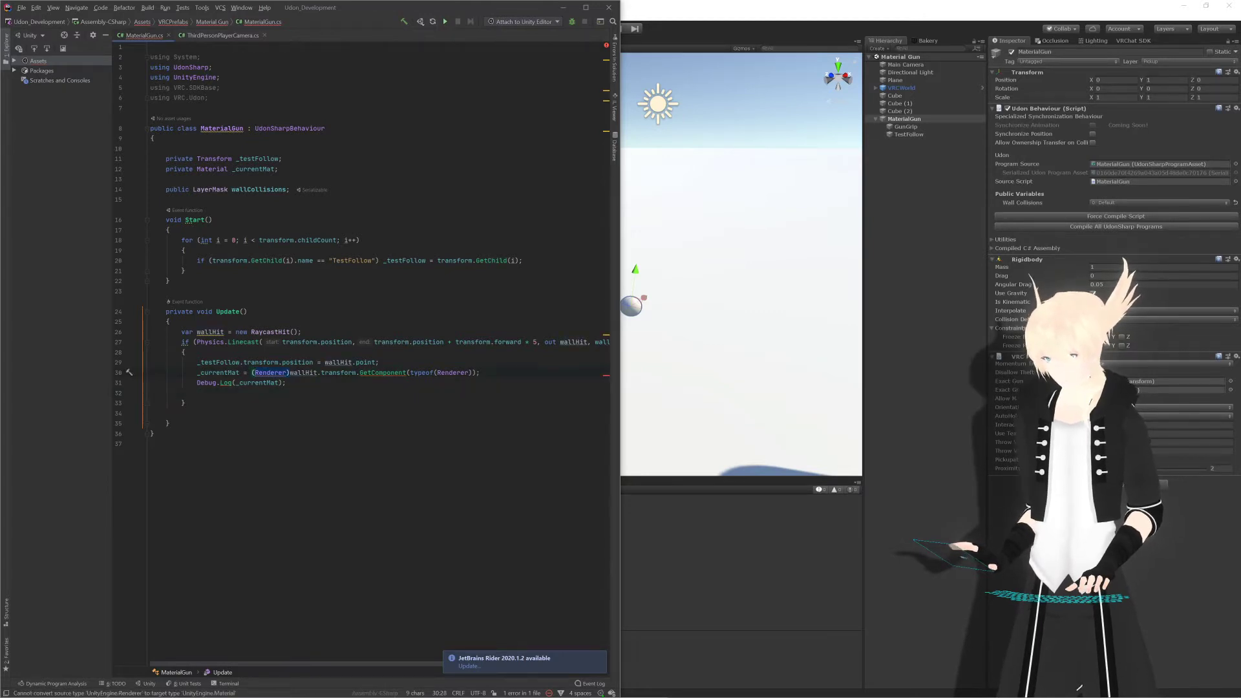
left_click(280, 372)
left_click_drag(279, 373, 270, 373)
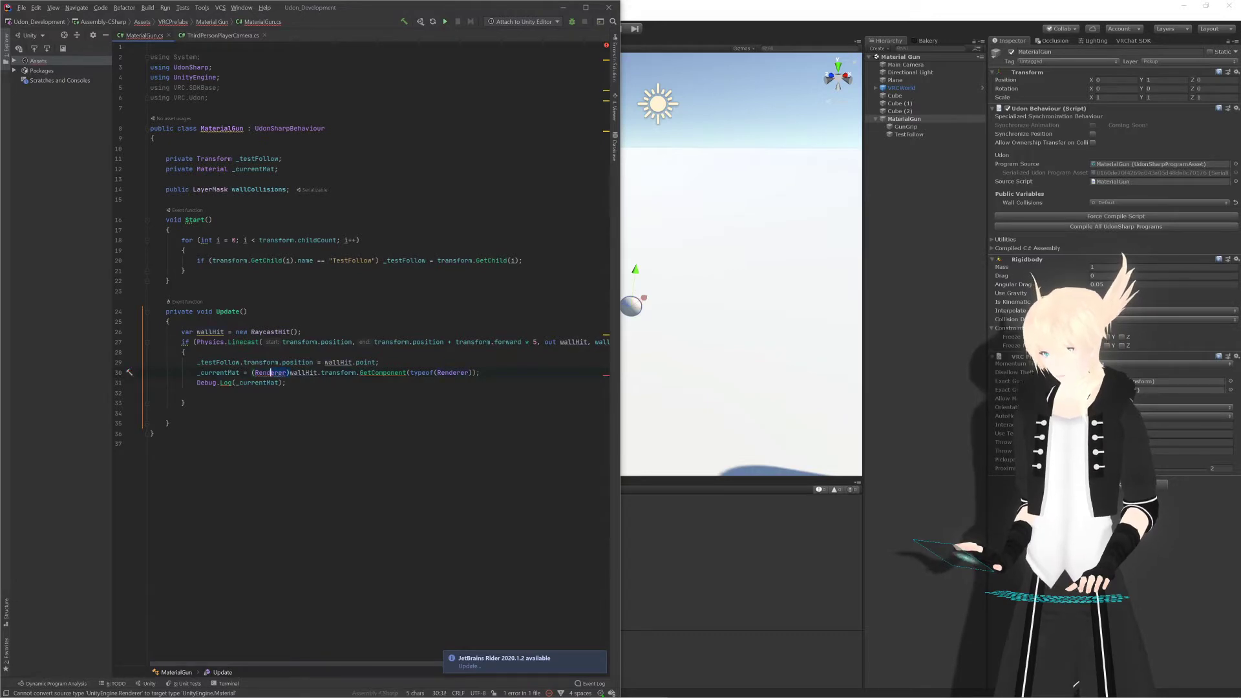
key("BackSpace")
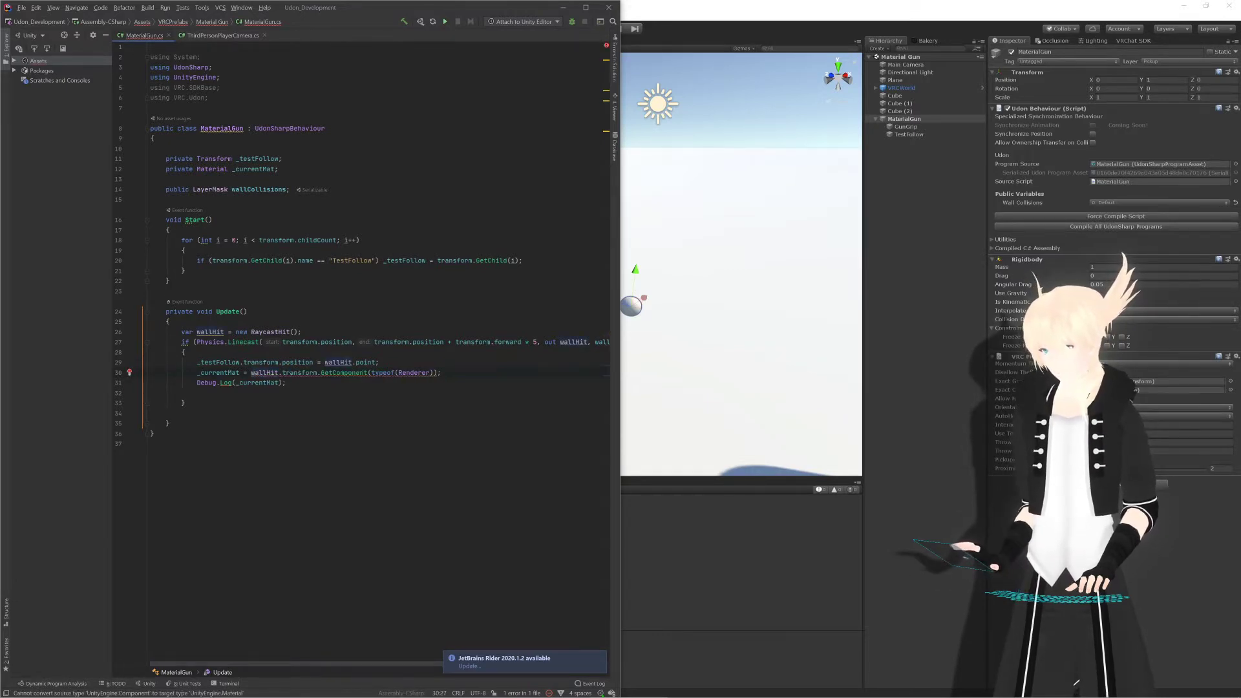
double_click(413, 373)
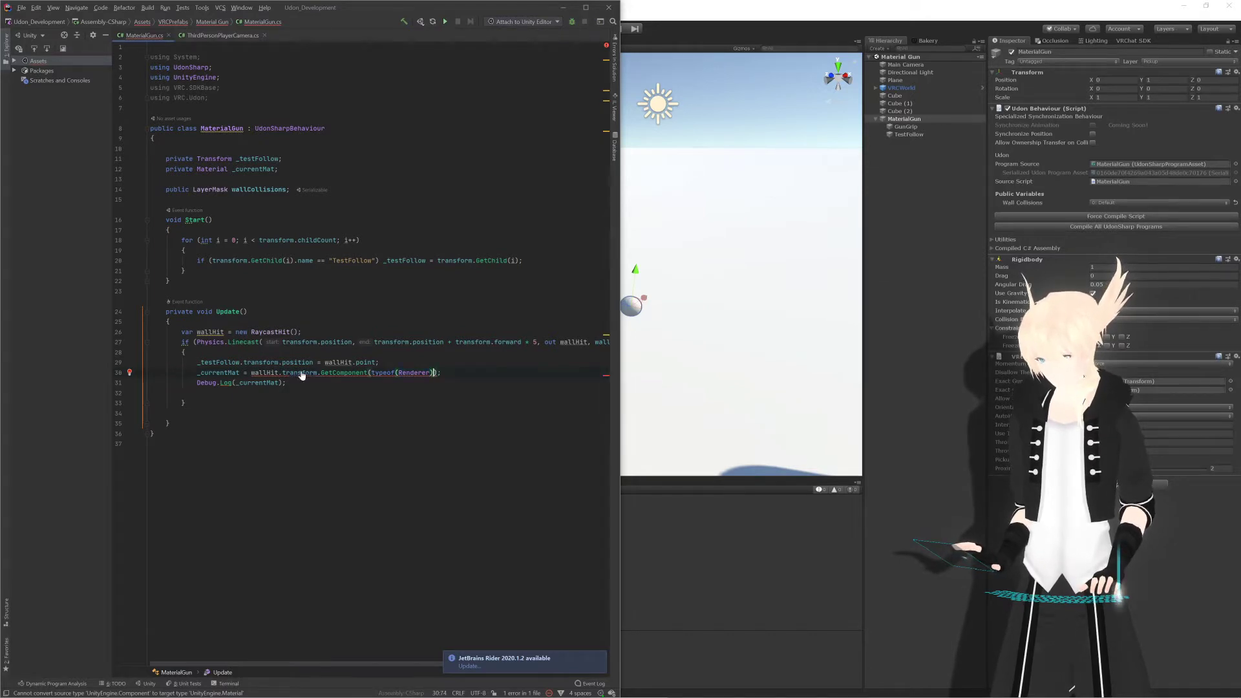
key("ctrl+z")
type("(Mat")
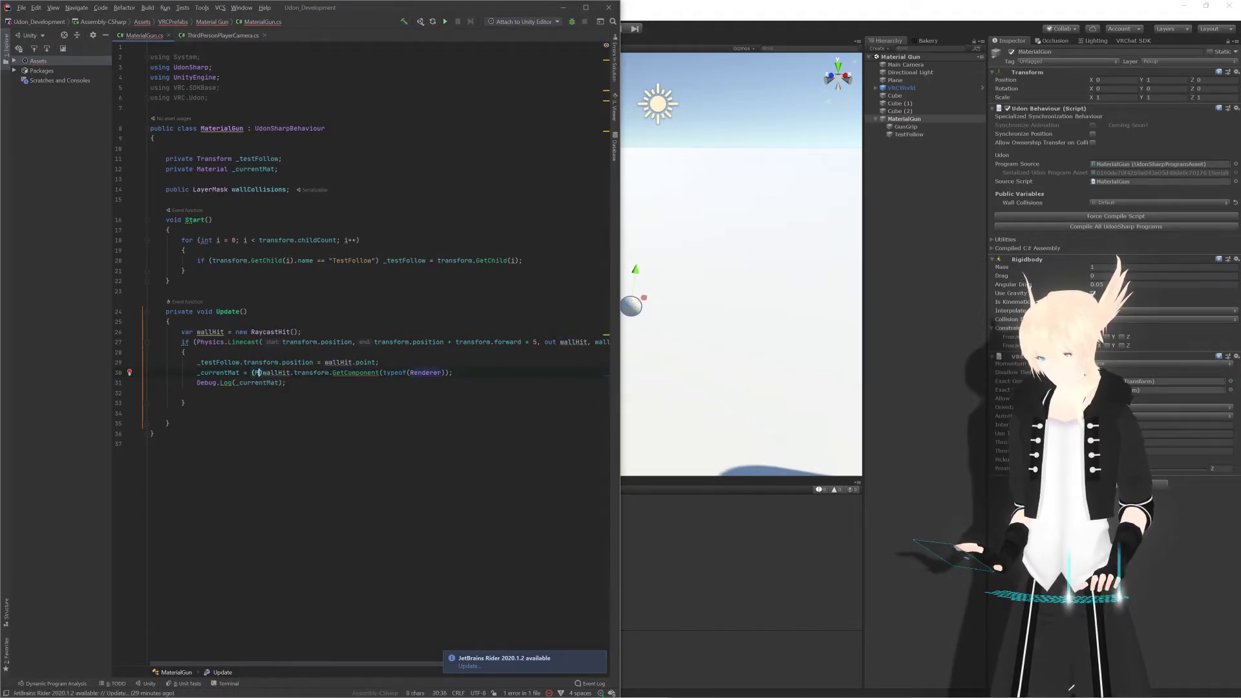
key("Down")
key("Down")
key("Return")
type(")")
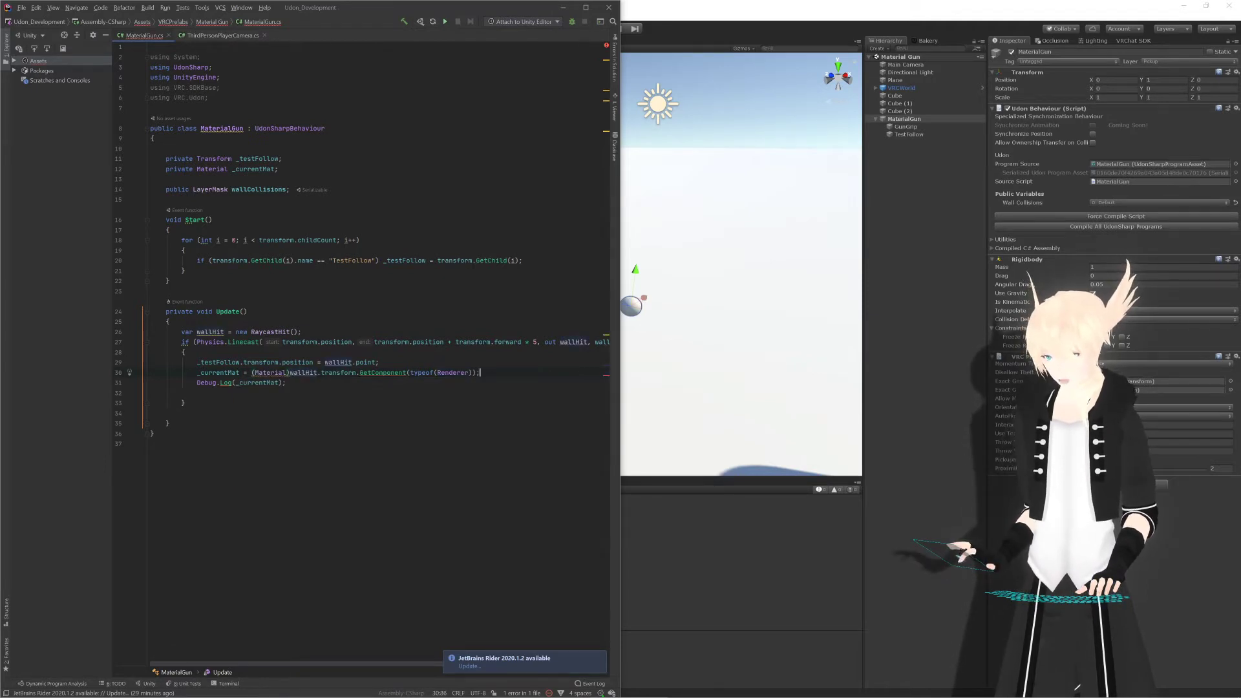
key("Left")
type(".")
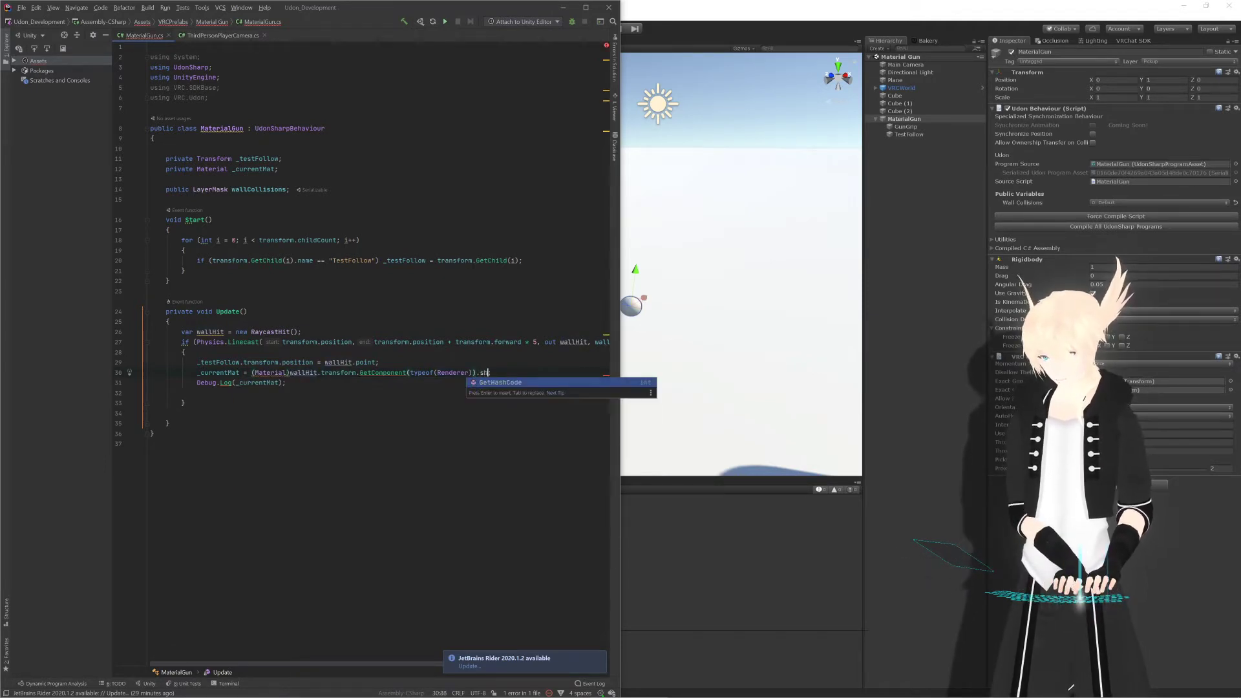
key("BackSpace")
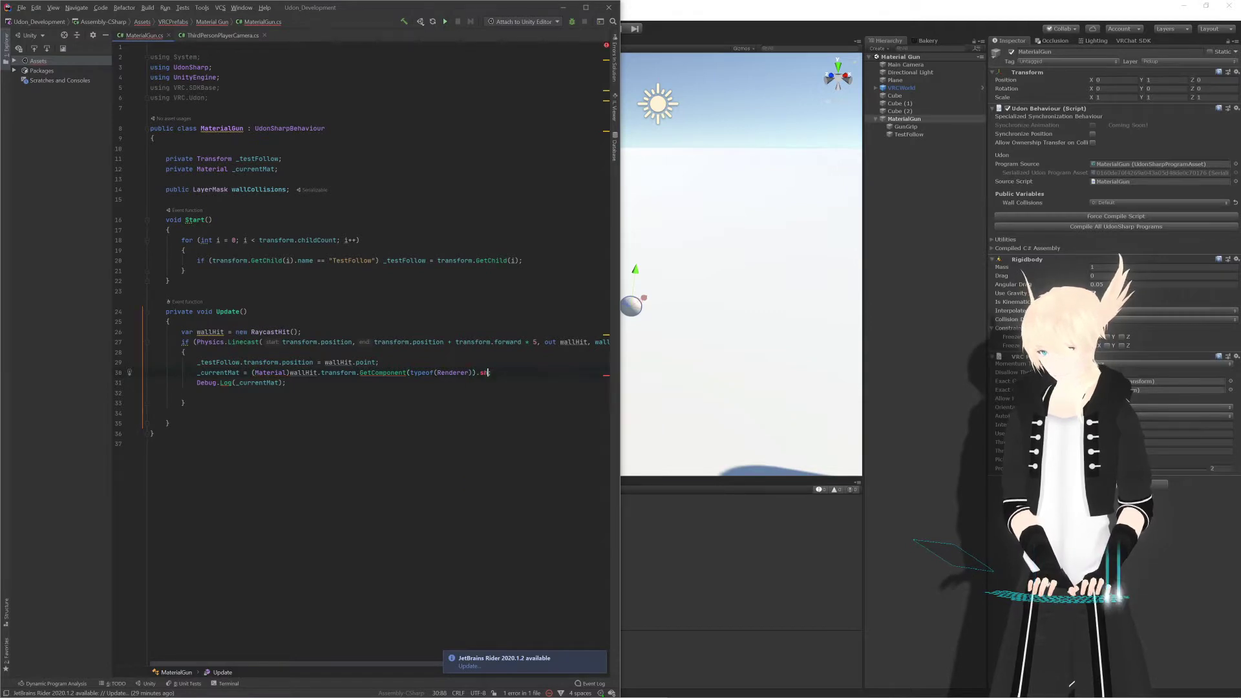
Step: Return the GetComponent cast to Renderer and retry accessing the shared material at the end of the statement
double_click(272, 373)
type("Renderer")
left_click(197, 392)
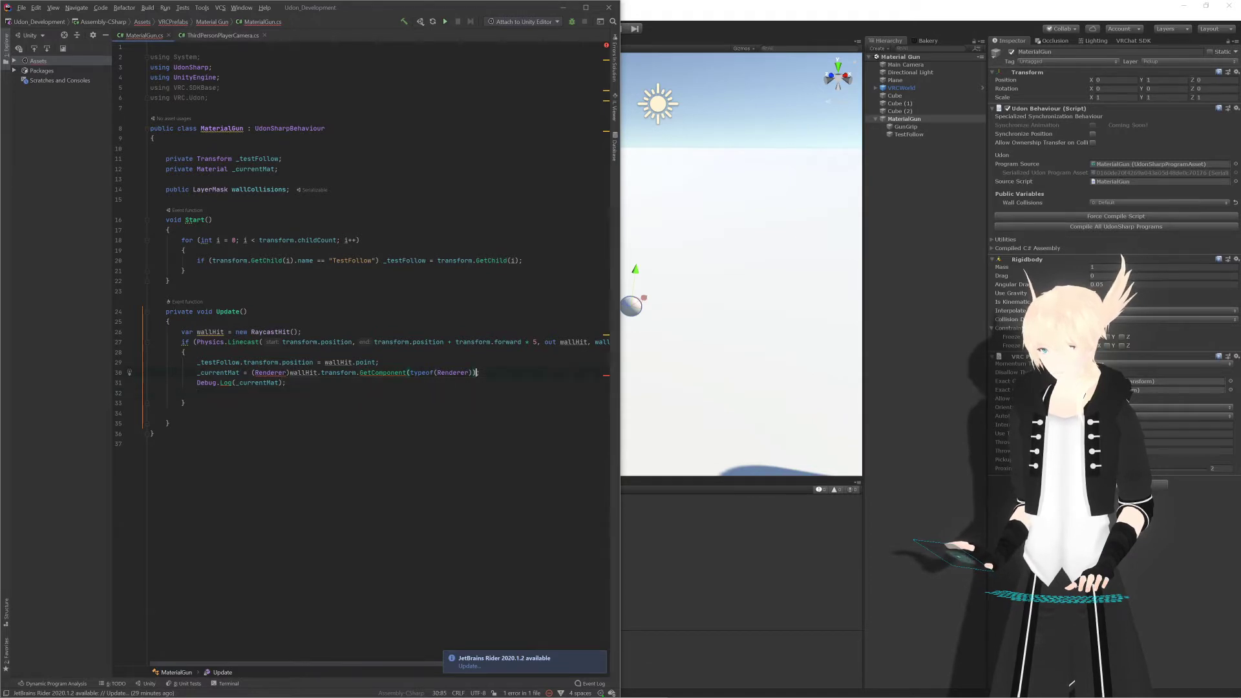
left_click(476, 373)
type(".sh")
key("BackSpace")
key("BackSpace")
key("BackSpace")
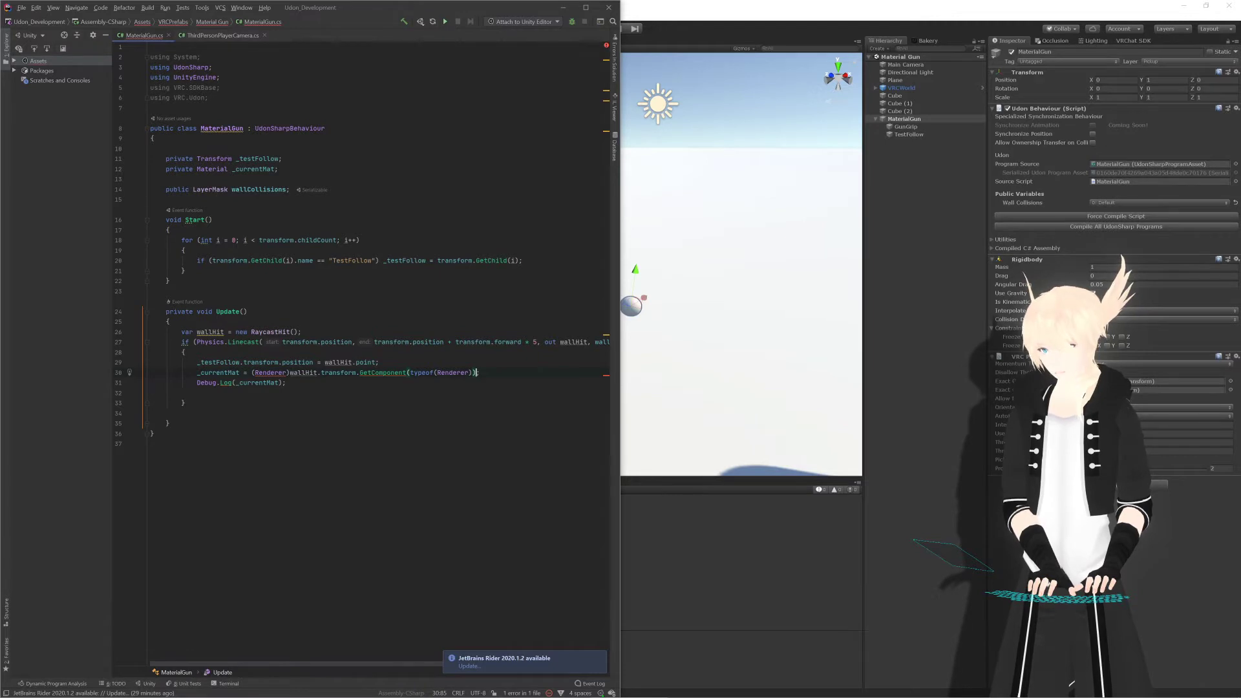
type(";")
Step: Remove the empty line below Debug.Log and change the logged argument to mat.sharedMaterial
key("Down")
key("Down")
key("BackSpace")
key("Left")
key("Left")
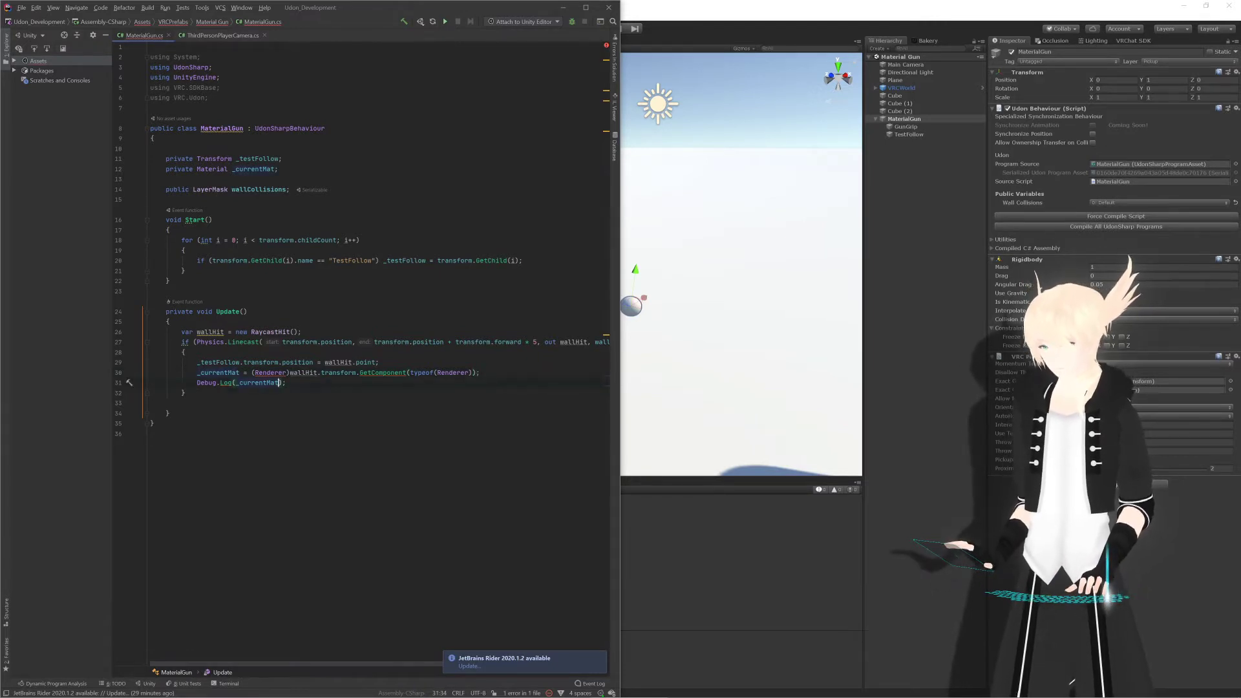
key("ctrl+BackSpace")
type("mat.sharedMaterial")
Step: Replace _currentMat with var mat as the target of the GetComponent assignment in Update
double_click(219, 373)
type("cur")
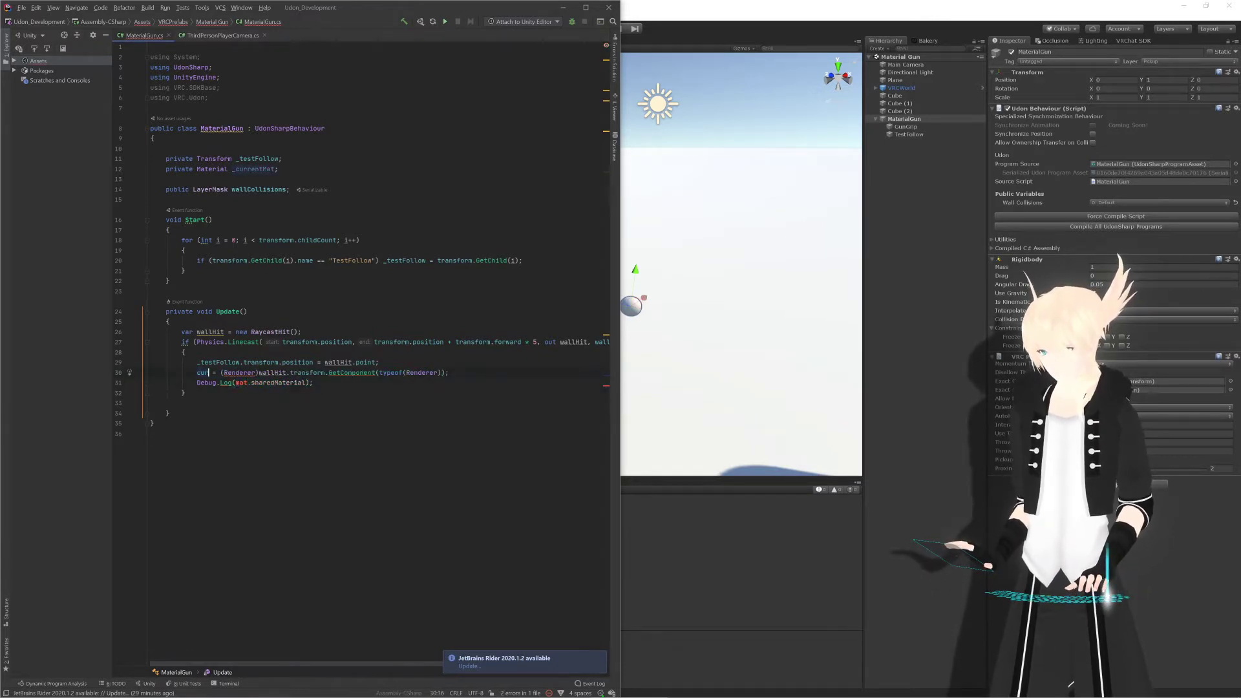
key("ctrl+BackSpace")
type("var mat")
key("End")
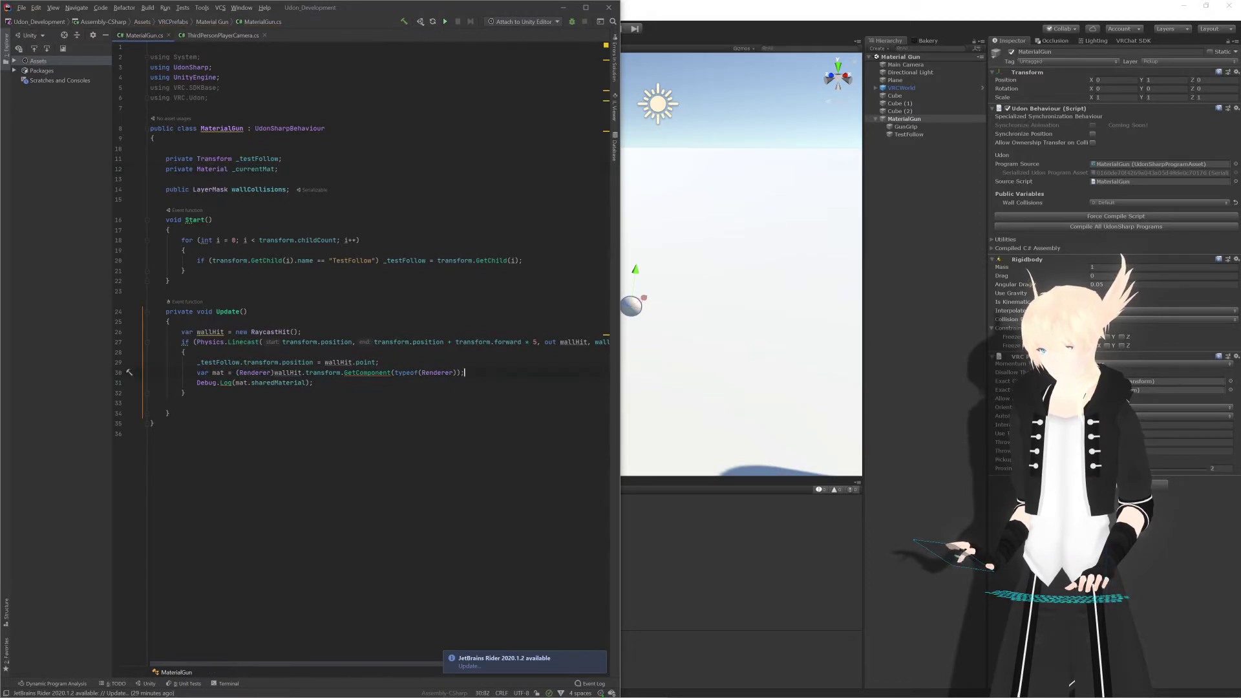
Step: Add the statement _currentMat = mat.sharedMaterial; directly below the var mat line
key("Return")
type("_s")
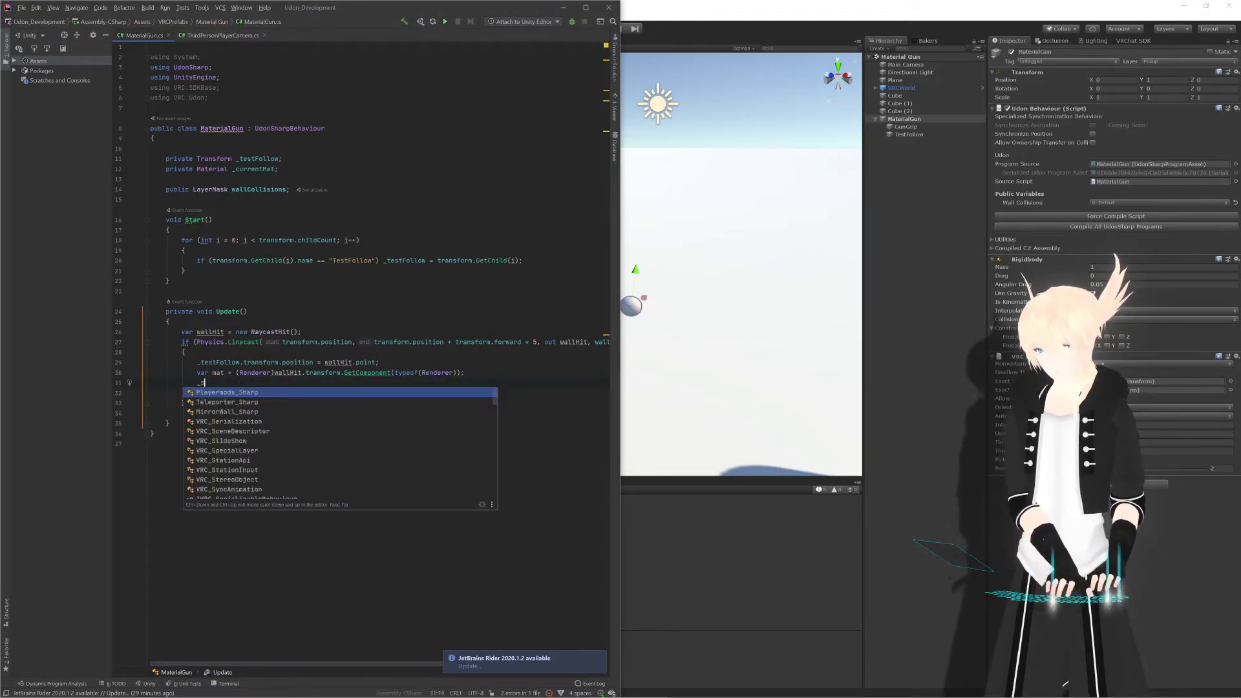
key("BackSpace")
type("cu")
key("Return")
type("= ")
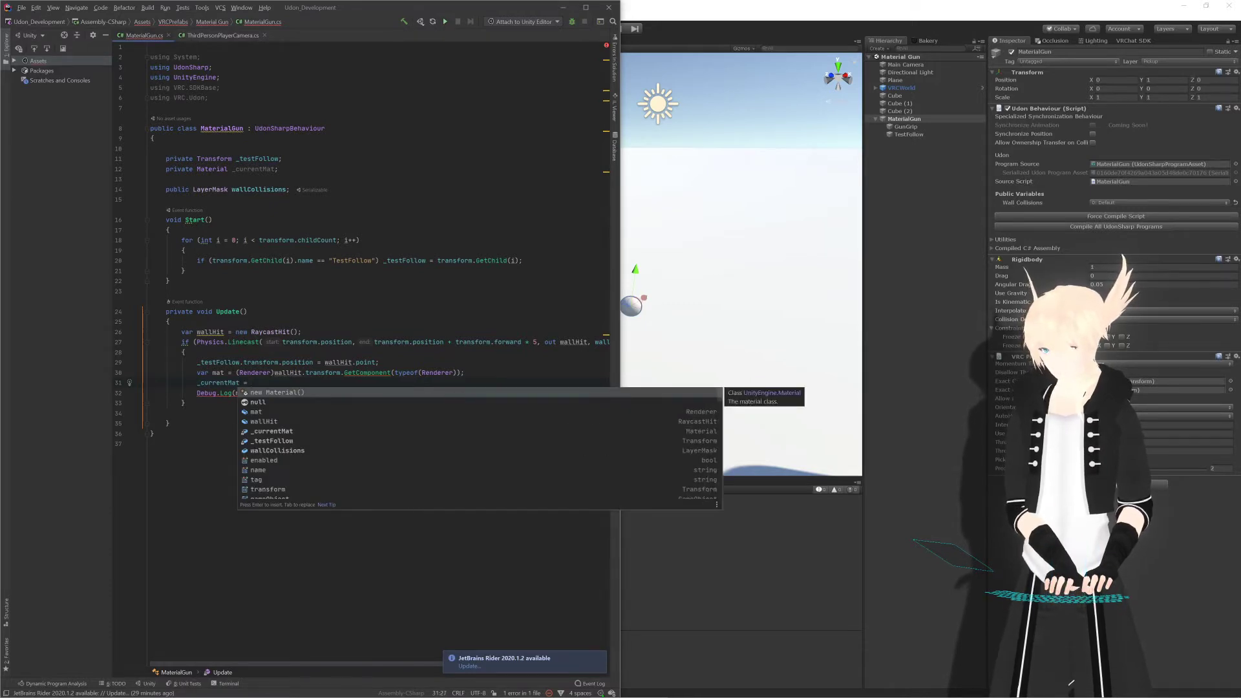
type("mat.")
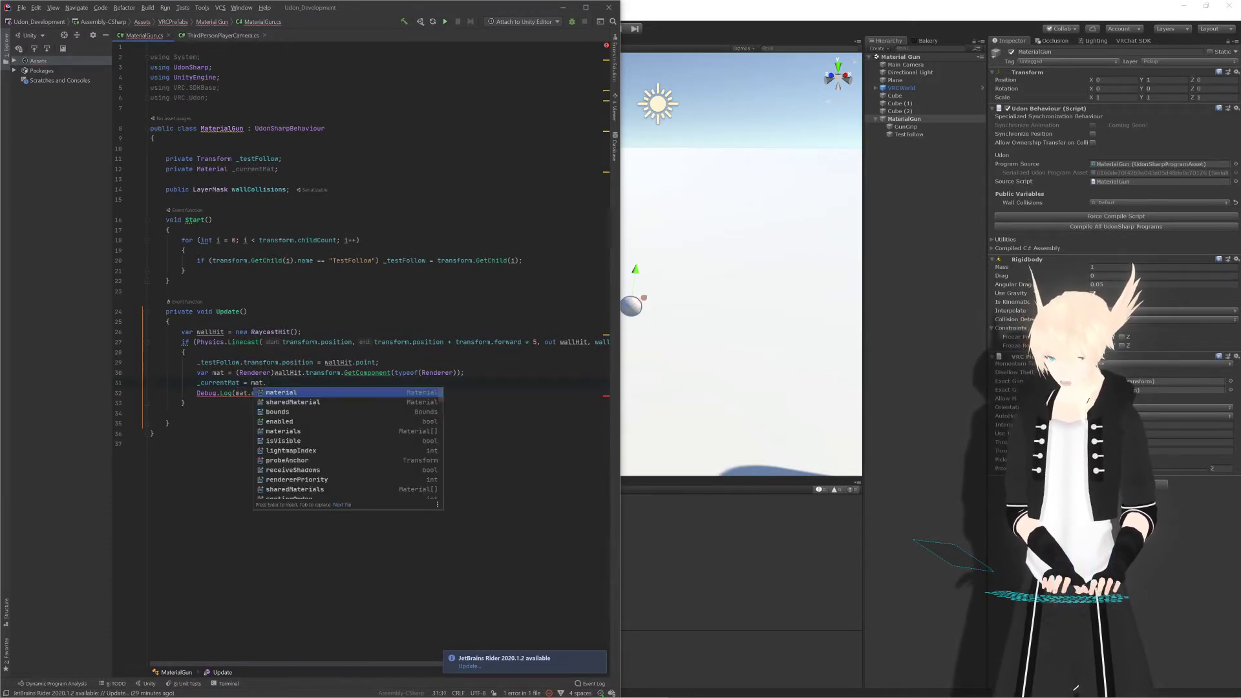
type("sh")
key("Return")
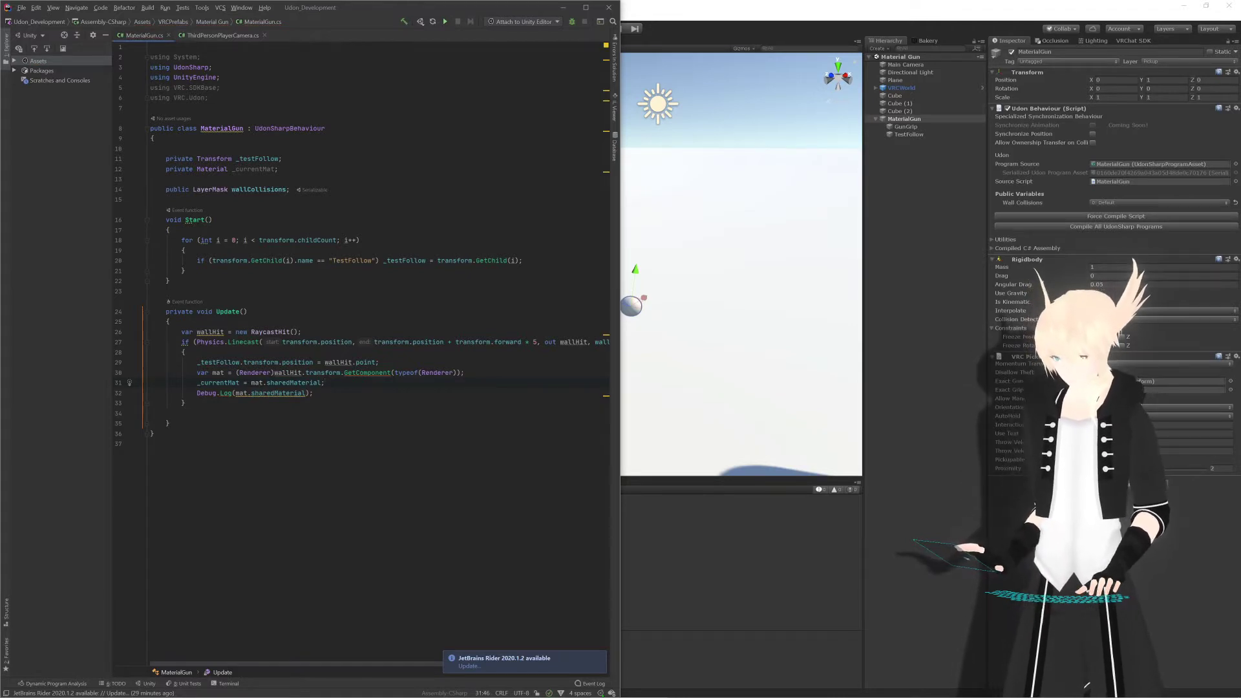
Step: Replace the mat.sharedMaterial argument of Debug.Log with _currentMat
key("ctrl+w")
key("ctrl+c")
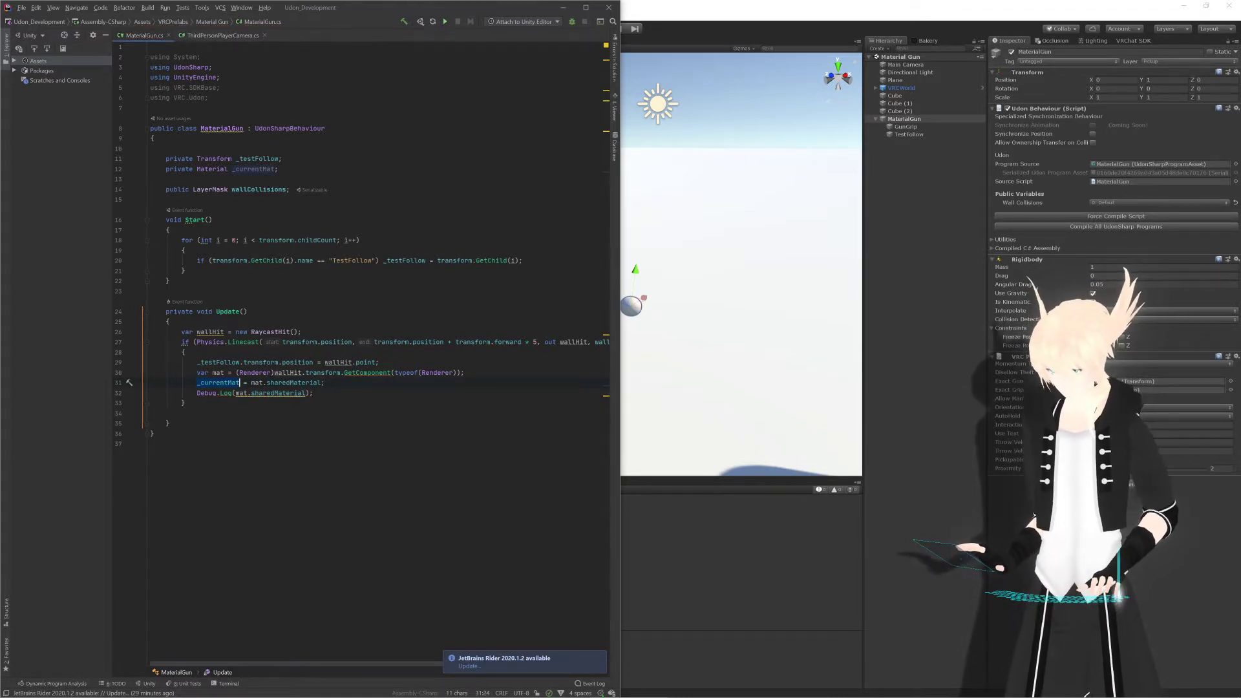
left_click_drag(275, 393, 239, 393)
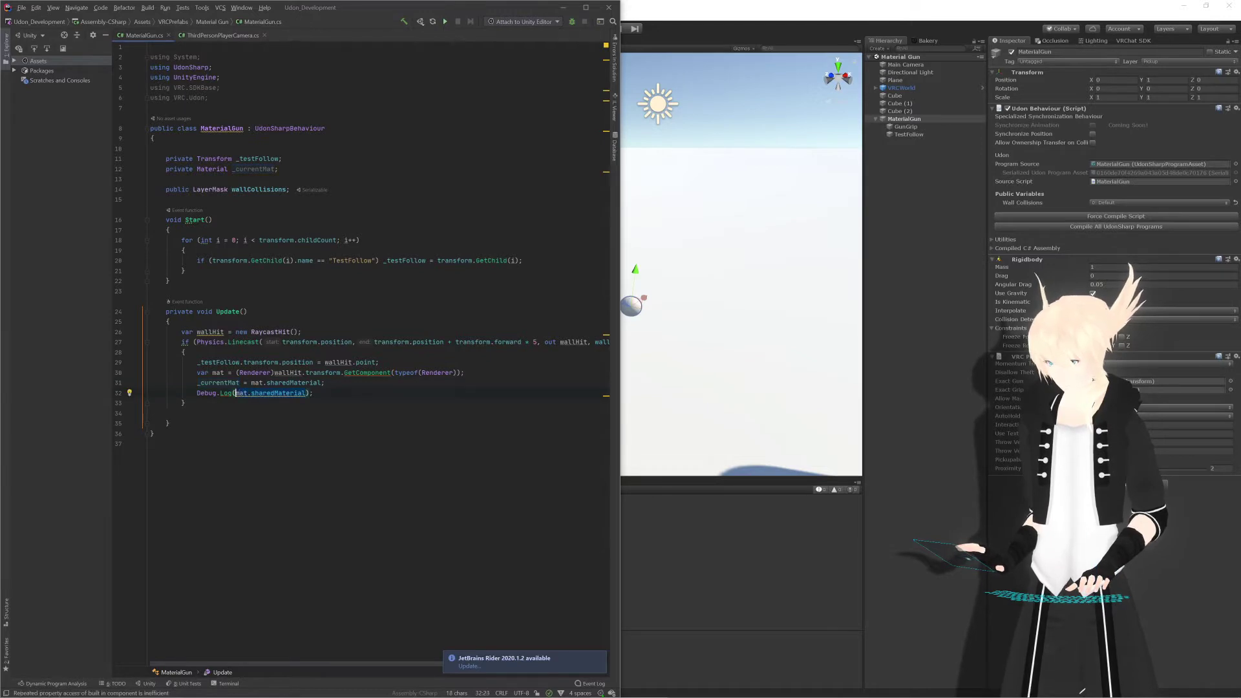
key("ctrl+v")
Step: Duplicate the _currentMat = mat.sharedMaterial; statement on the line directly below the var mat declaration
key("Up")
key("End")
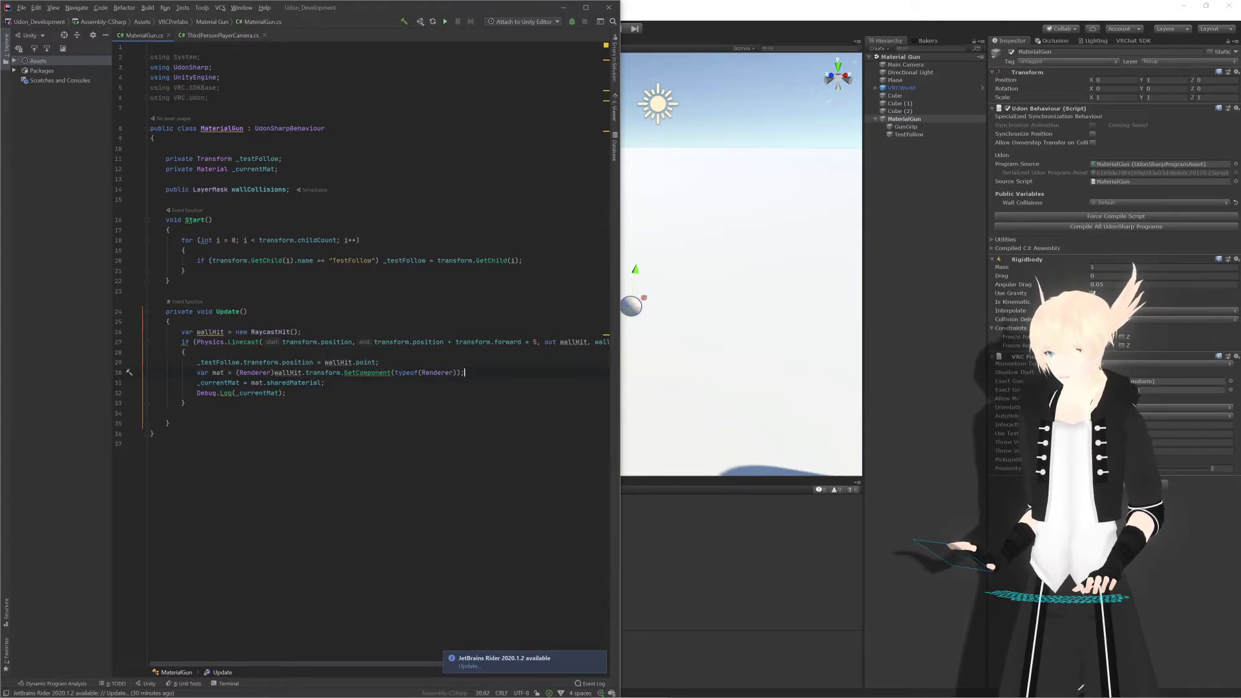
key("Return")
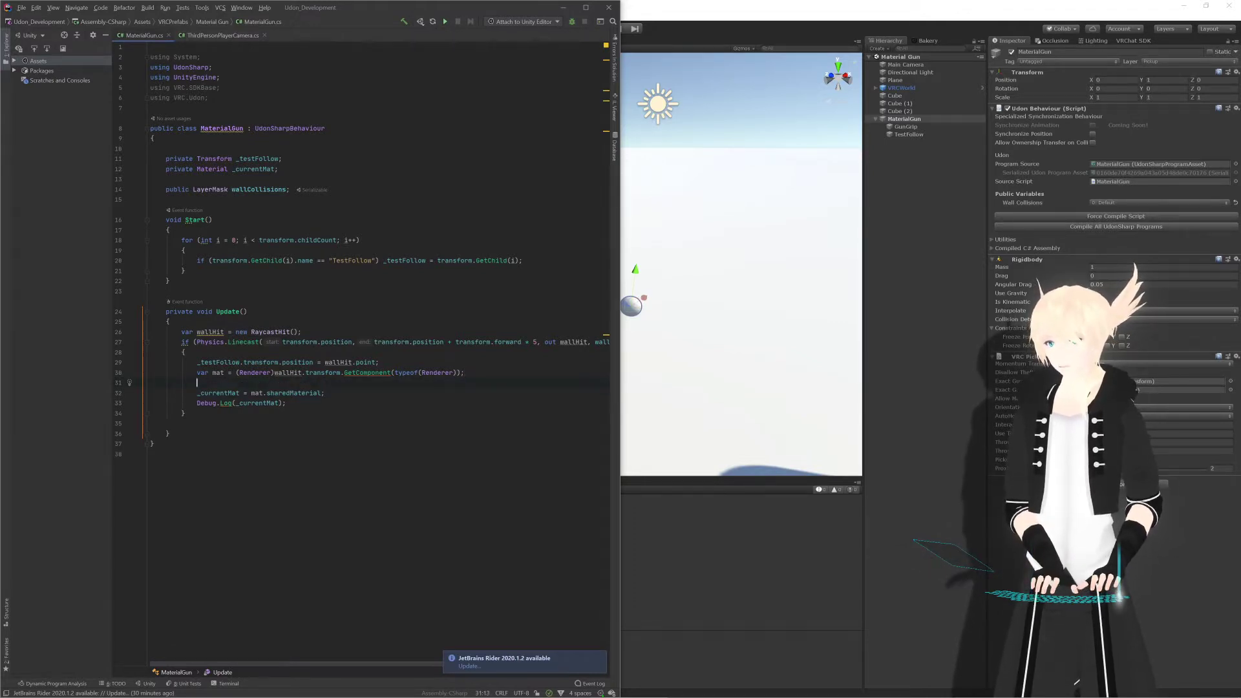
key("shift+Down")
key("shift+Right")
key("Home")
key("shift+Down")
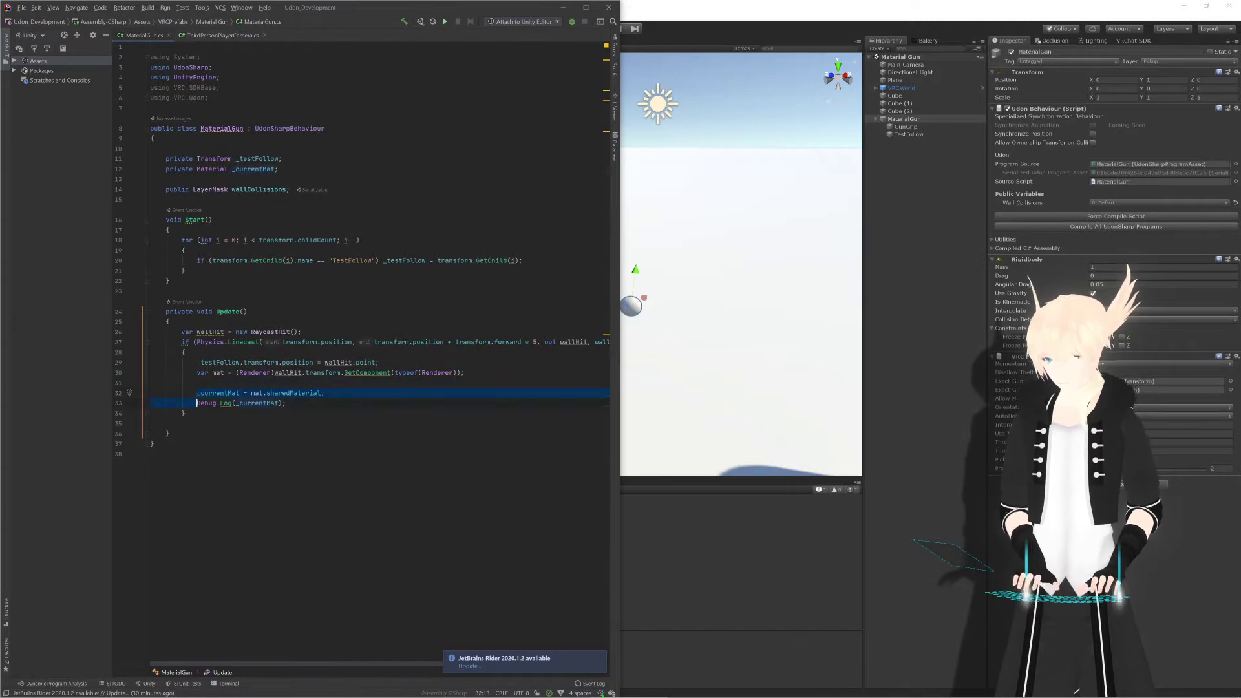
key("ctrl+c")
key("Up")
key("Up")
key("ctrl+v")
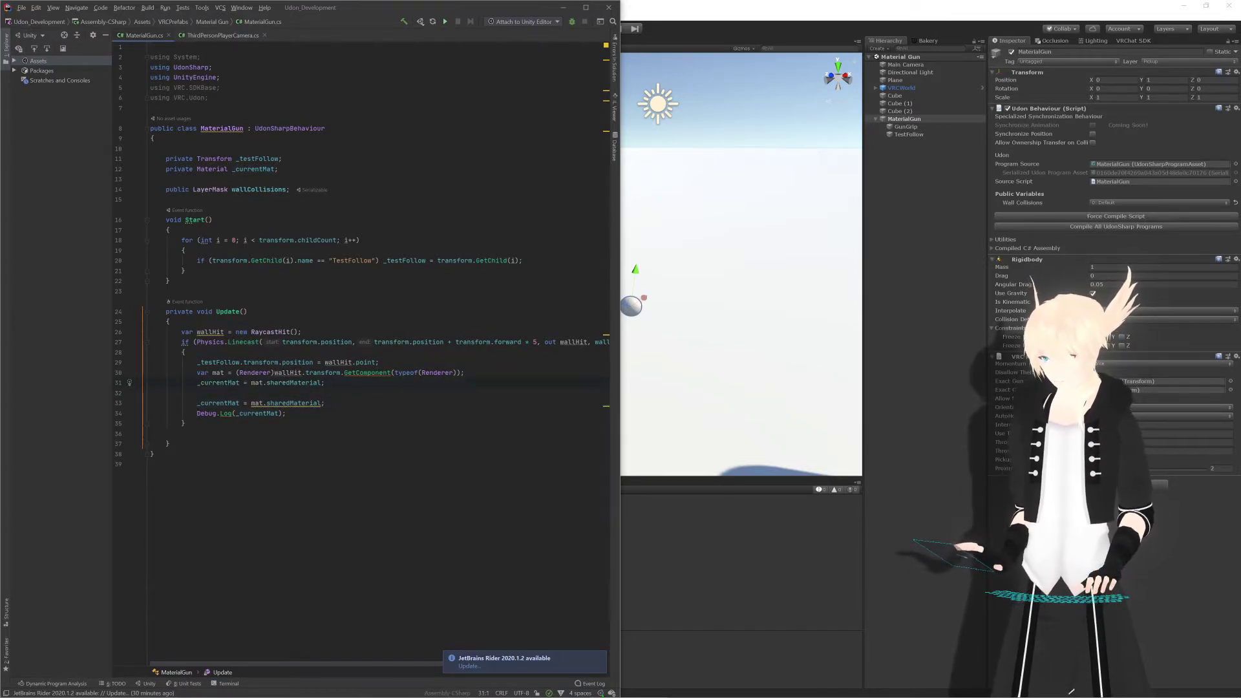
Step: Turn the first copy into the condition if(_currentMat != mat.sharedMaterial) and join the remaining assignment onto the same line
left_click(200, 383)
type("if(")
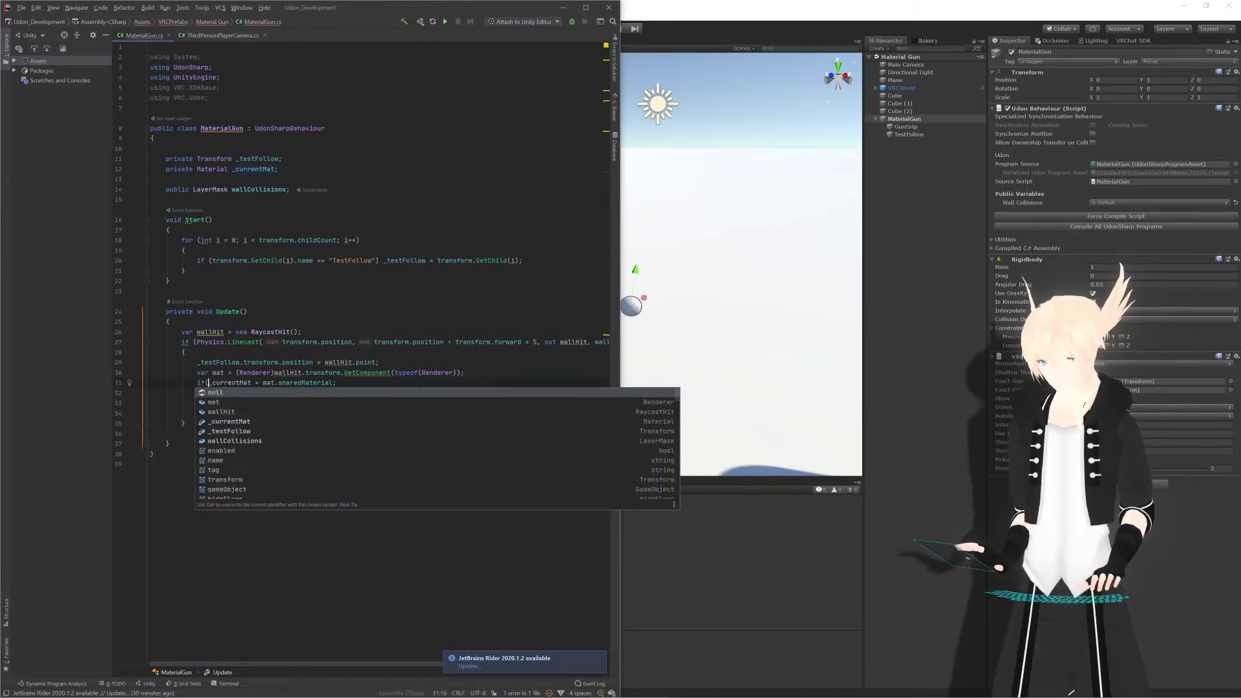
key("ctrl+Right")
type("!")
key("End")
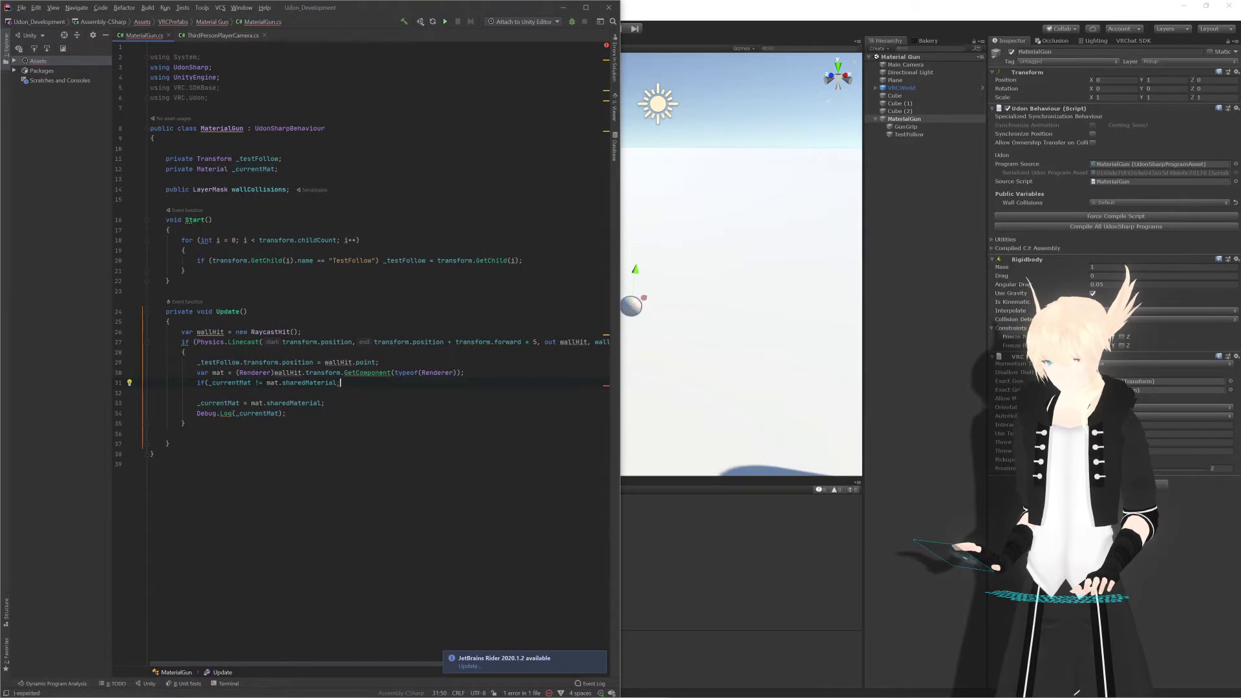
key("BackSpace")
type(")")
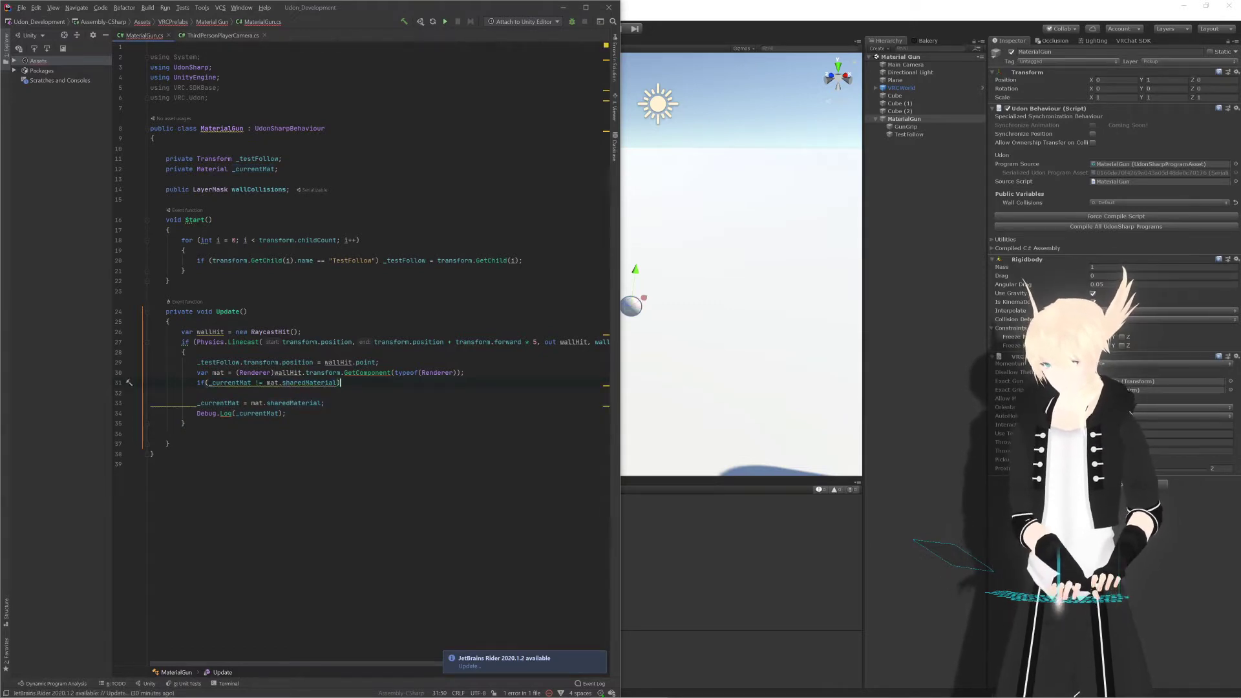
key("Delete")
key("Delete")
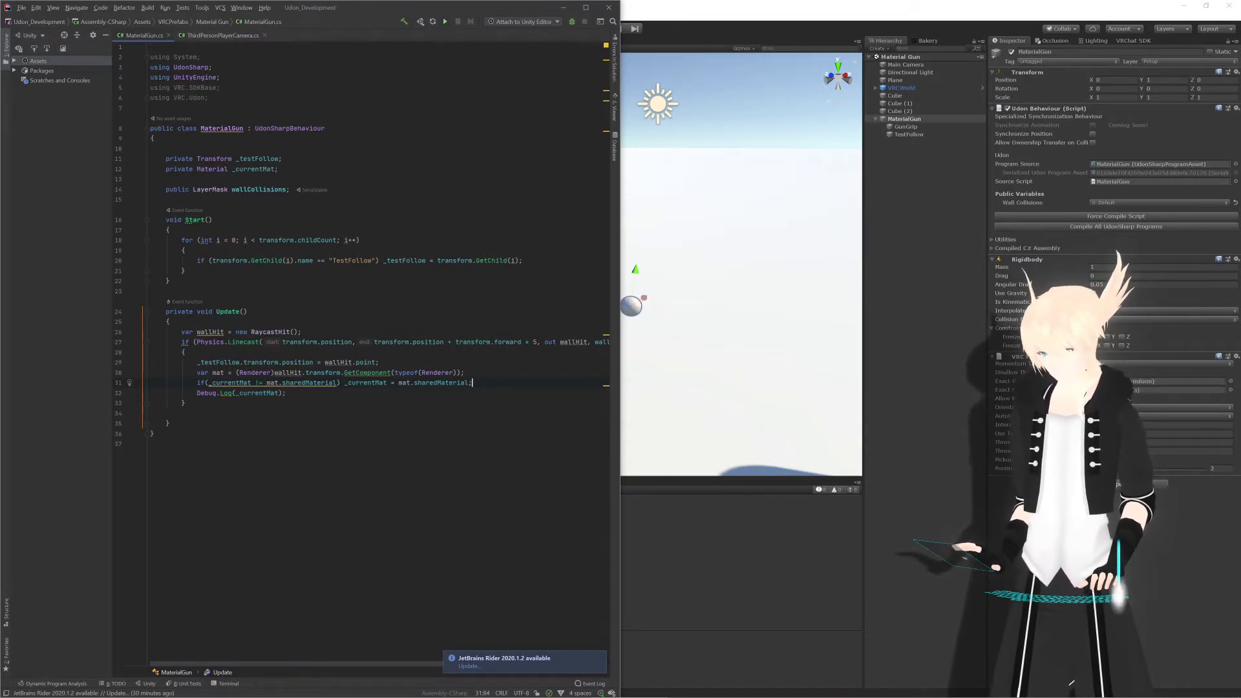
Step: Enclose the assignment in a braced if block, move the Debug.Log(_currentMat) statement into it with matching indentation, and save the script
left_click(343, 383)
type("{")
key("Return")
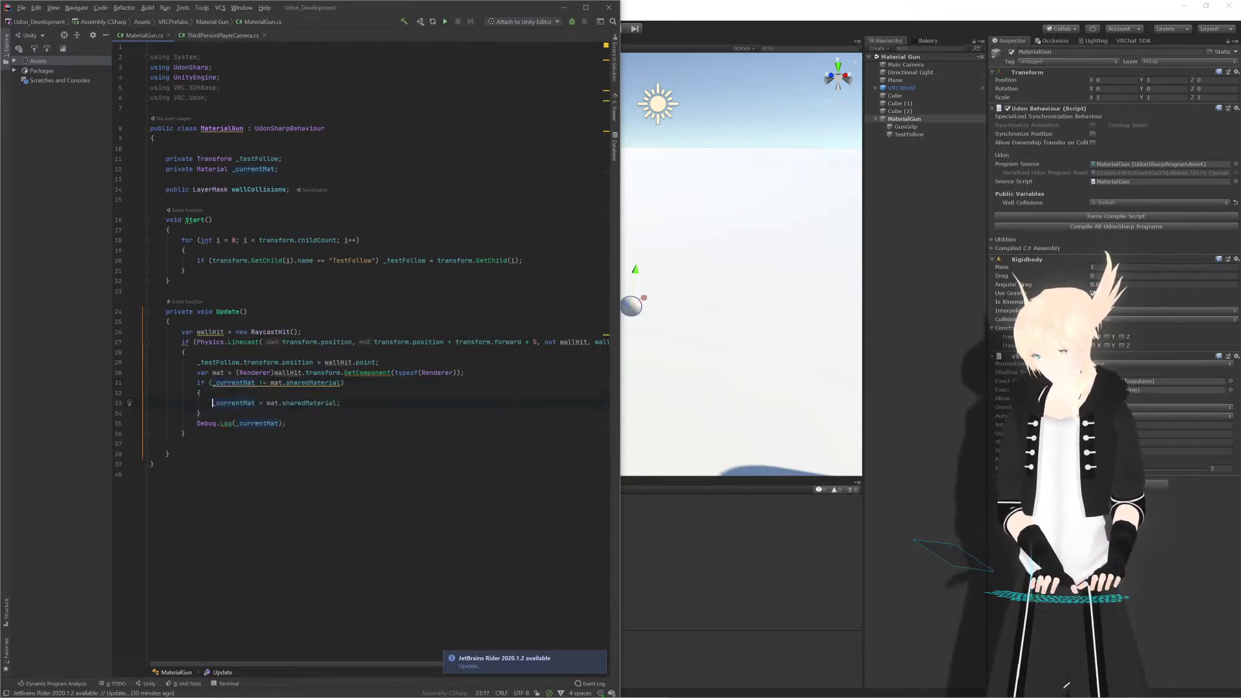
left_click(287, 423)
left_click_drag(287, 423, 352, 401)
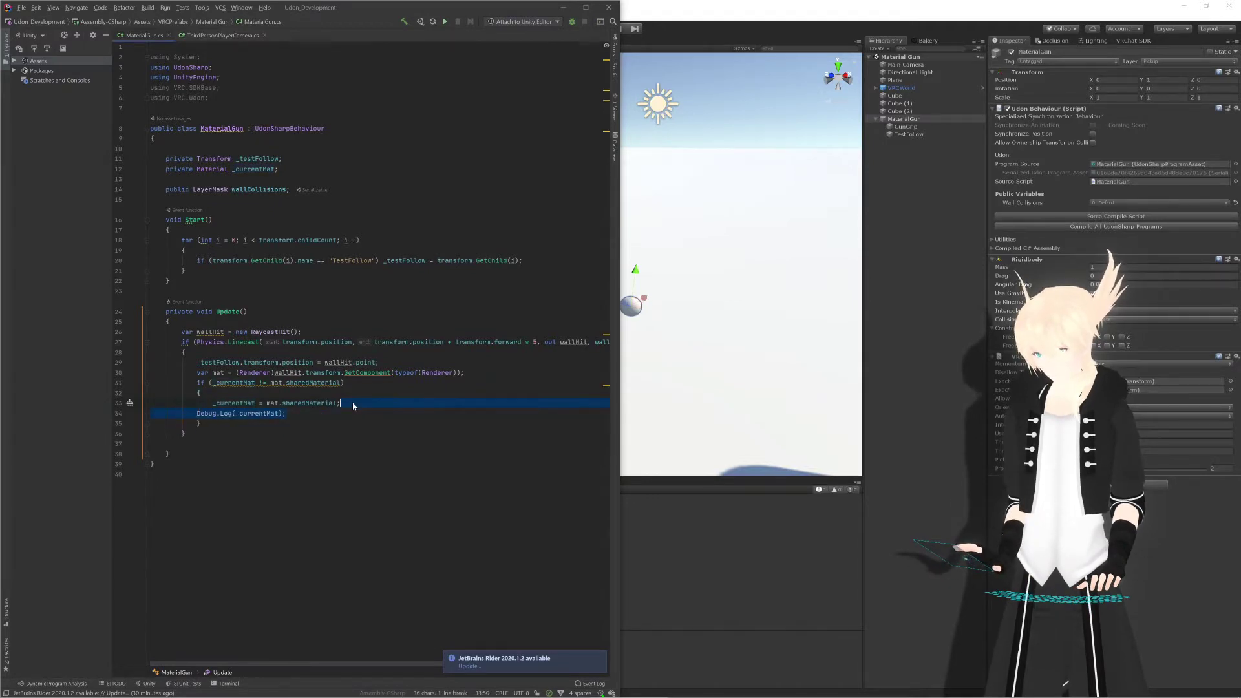
left_click(196, 414)
key("Tab")
key("End")
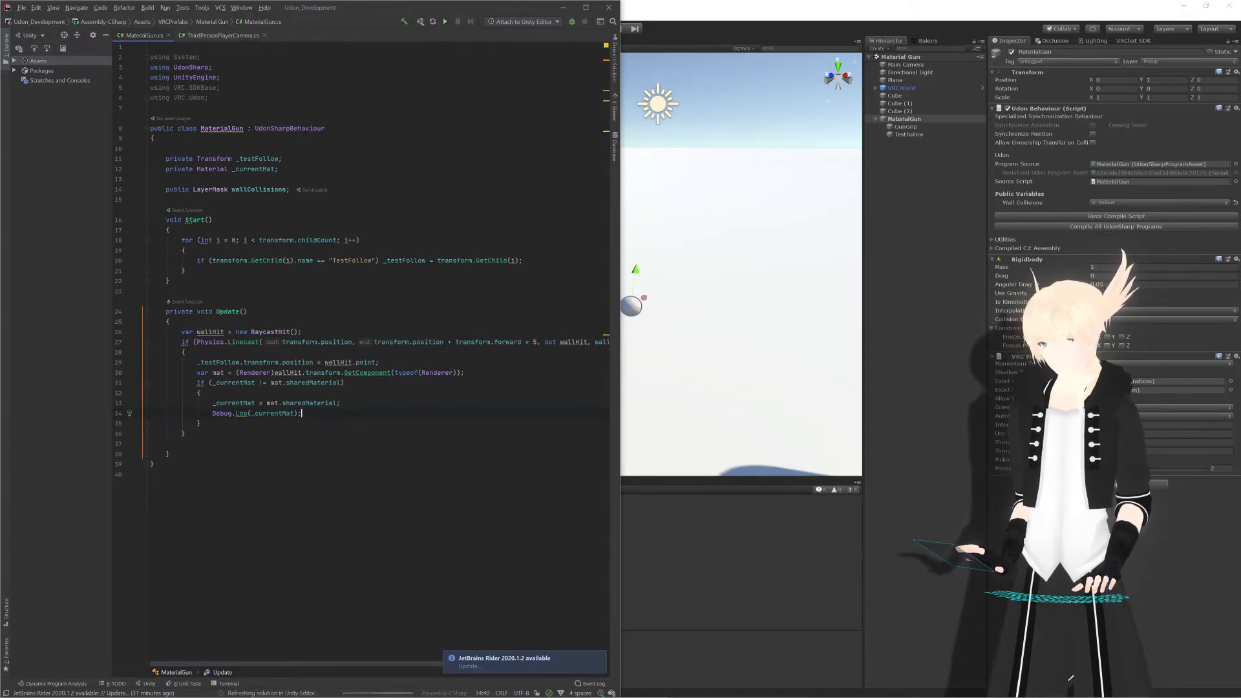
key("ctrl+s")
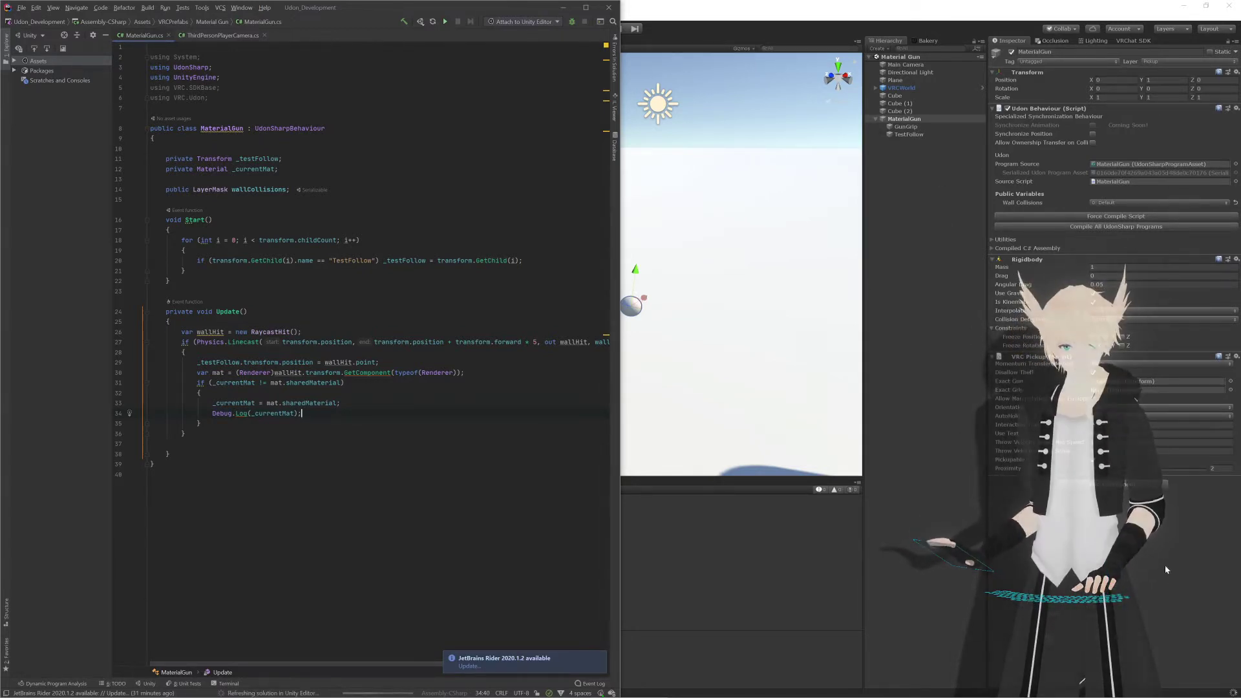
Step: Switch to Unity and compile all UdonSharp programs
left_click(1210, 576)
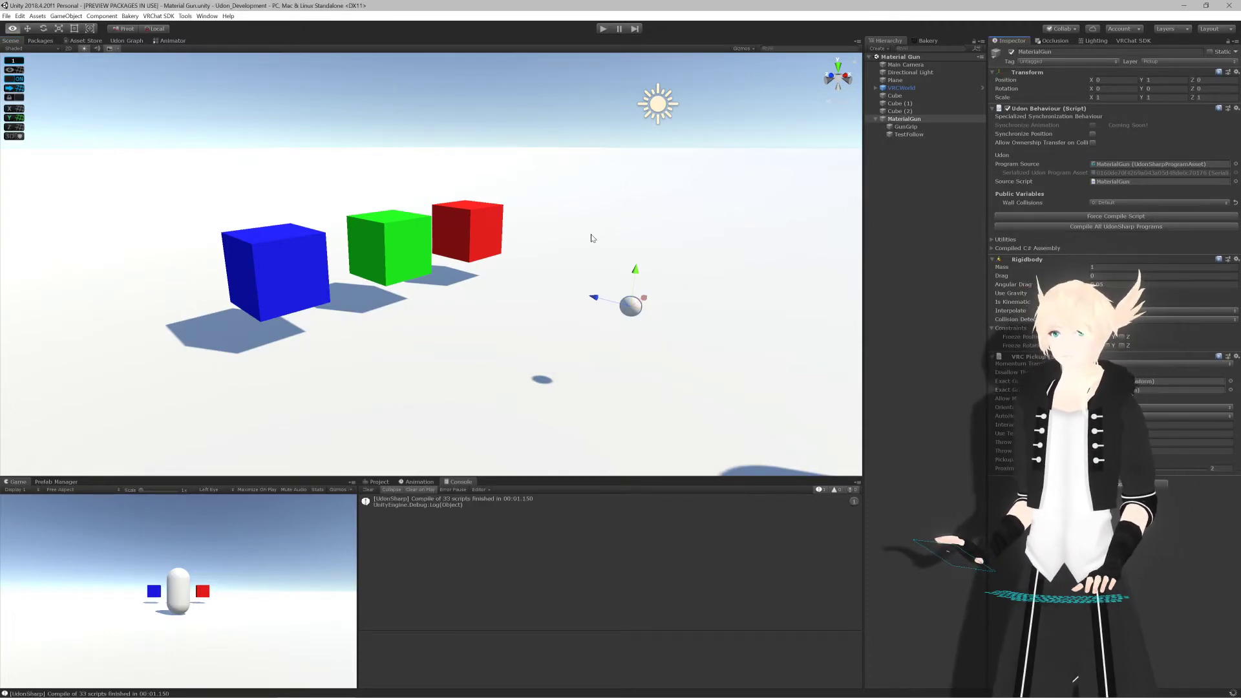
left_click(1103, 227)
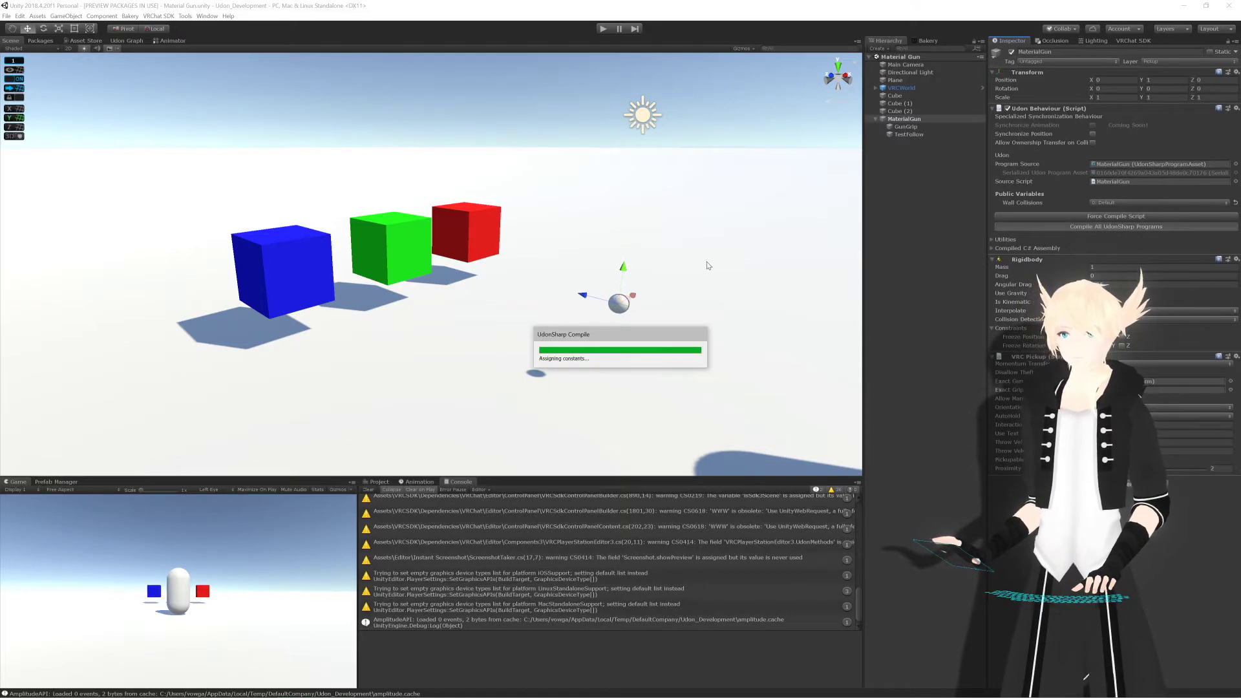
left_click_drag(708, 270, 700, 260, "alt")
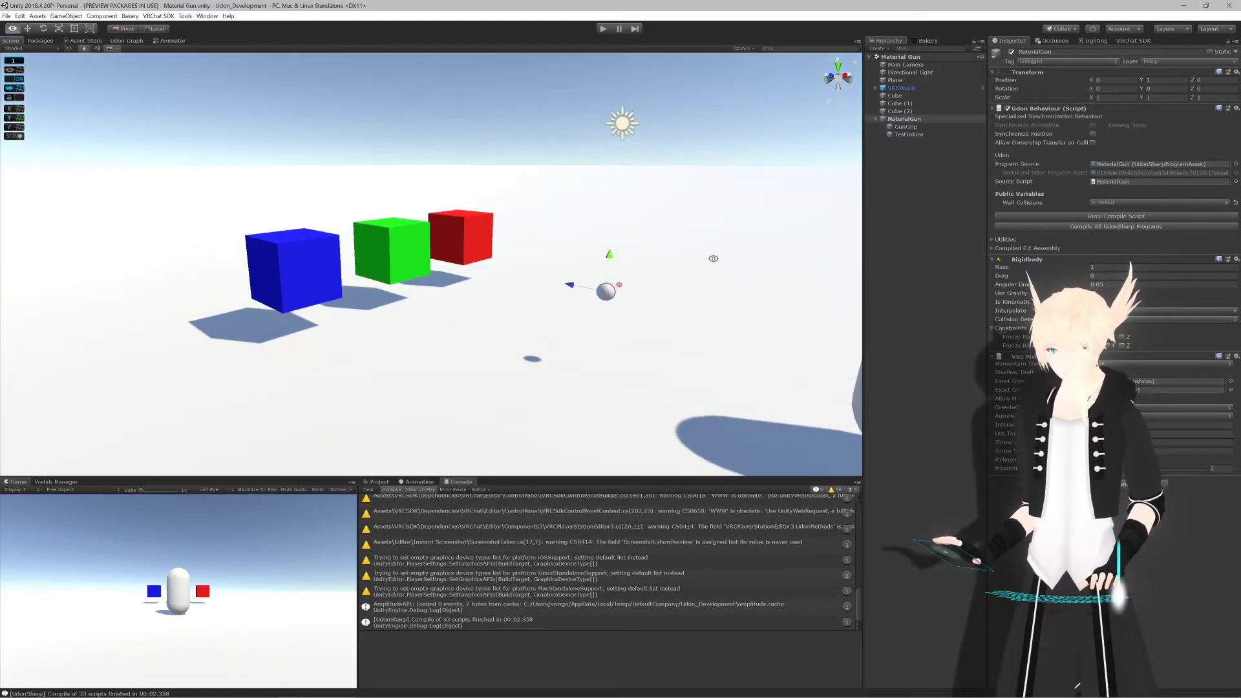
Step: Clear the console and run the Material Gun scene in Play mode
left_click(368, 490)
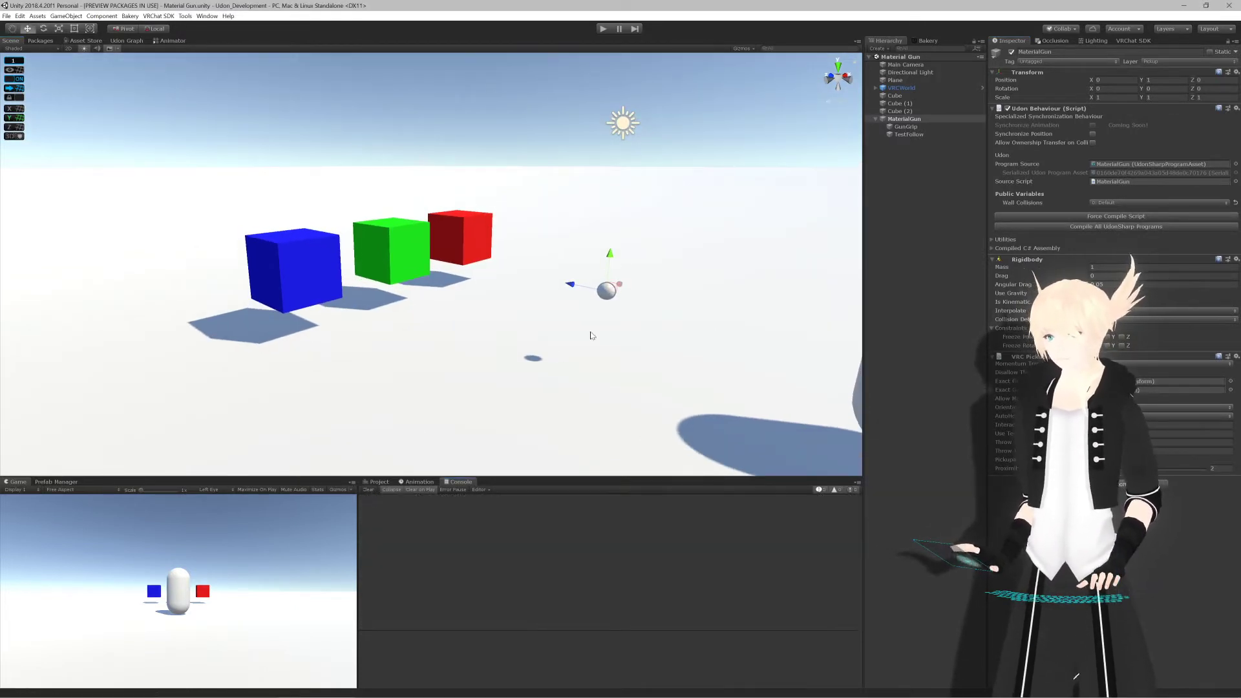
left_click(603, 29)
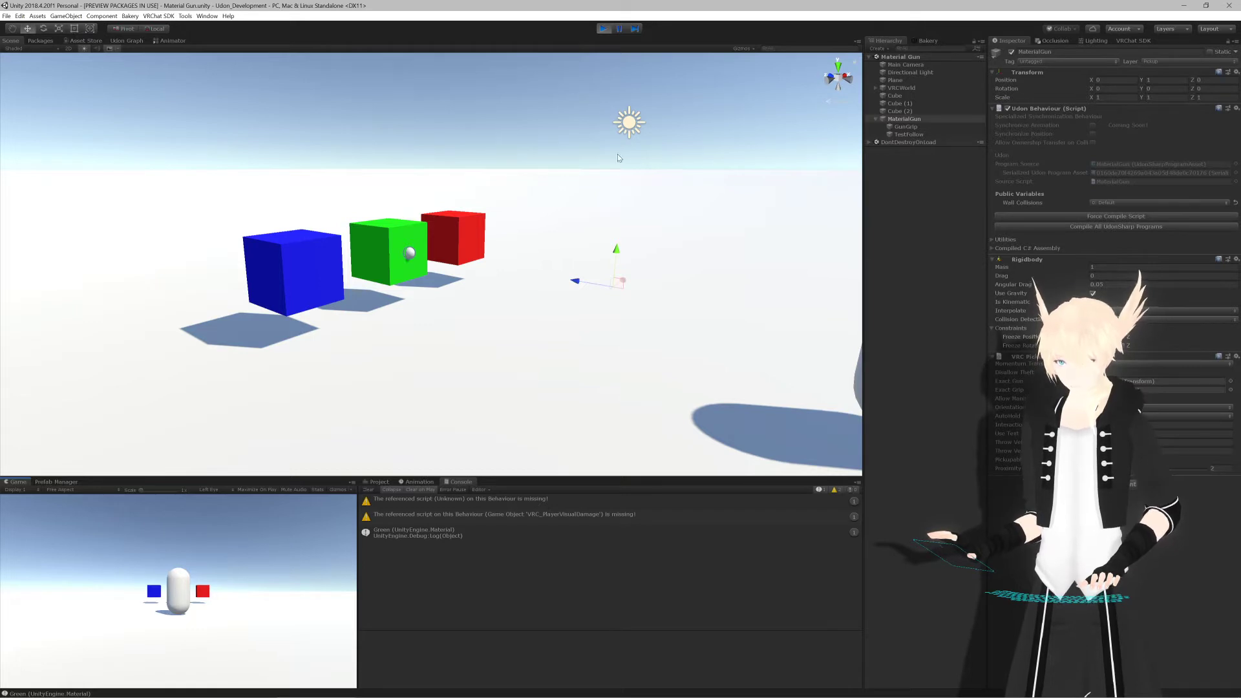
scroll(549, 278, "down", 5)
scroll(546, 280, "up", 4)
left_click_drag(546, 281, 611, 236, "alt")
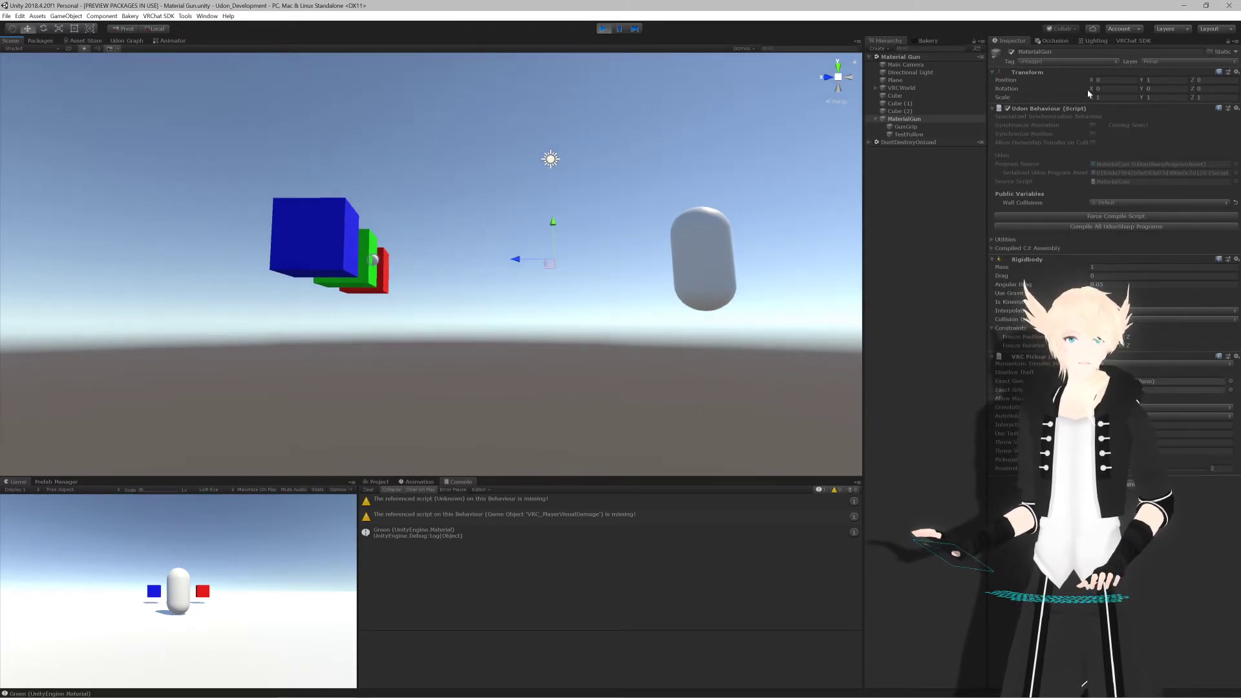
Step: Rotate MaterialGun about its X and Y axes to test which materials the linecast logs
left_click_drag(1094, 91, 1063, 210)
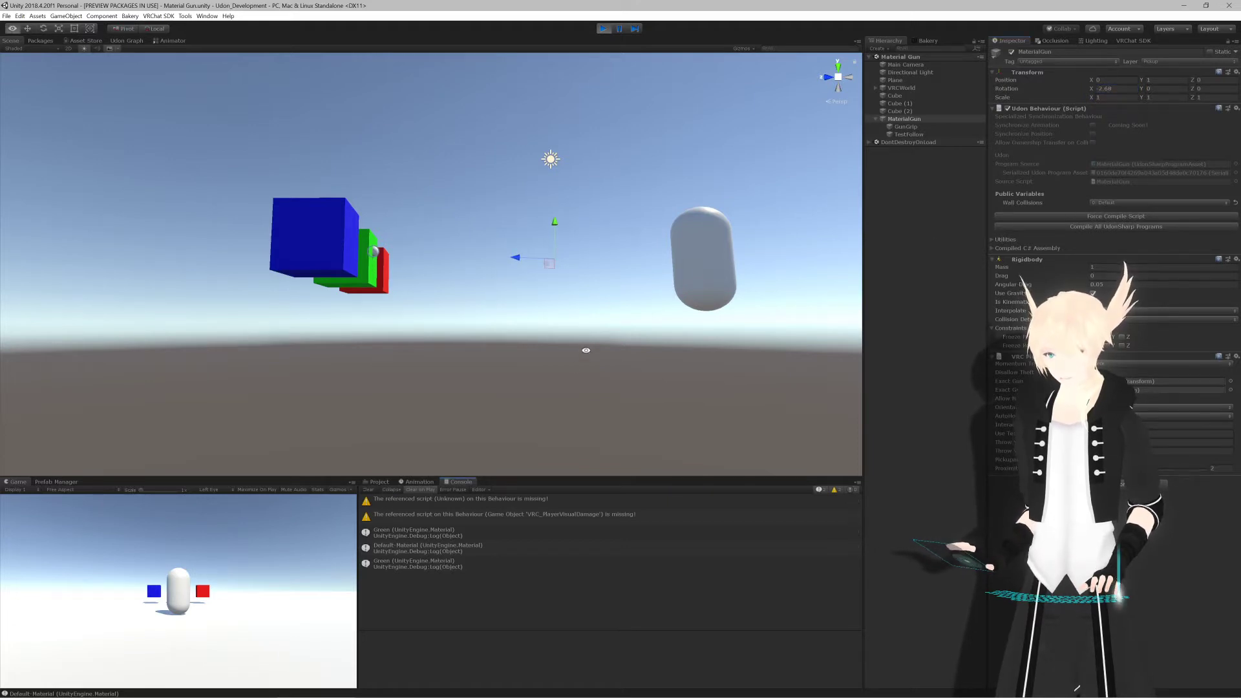
left_click_drag(582, 349, 504, 413, "alt")
left_click_drag(1142, 89, 1146, 232)
left_click_drag(1091, 89, 890, 154)
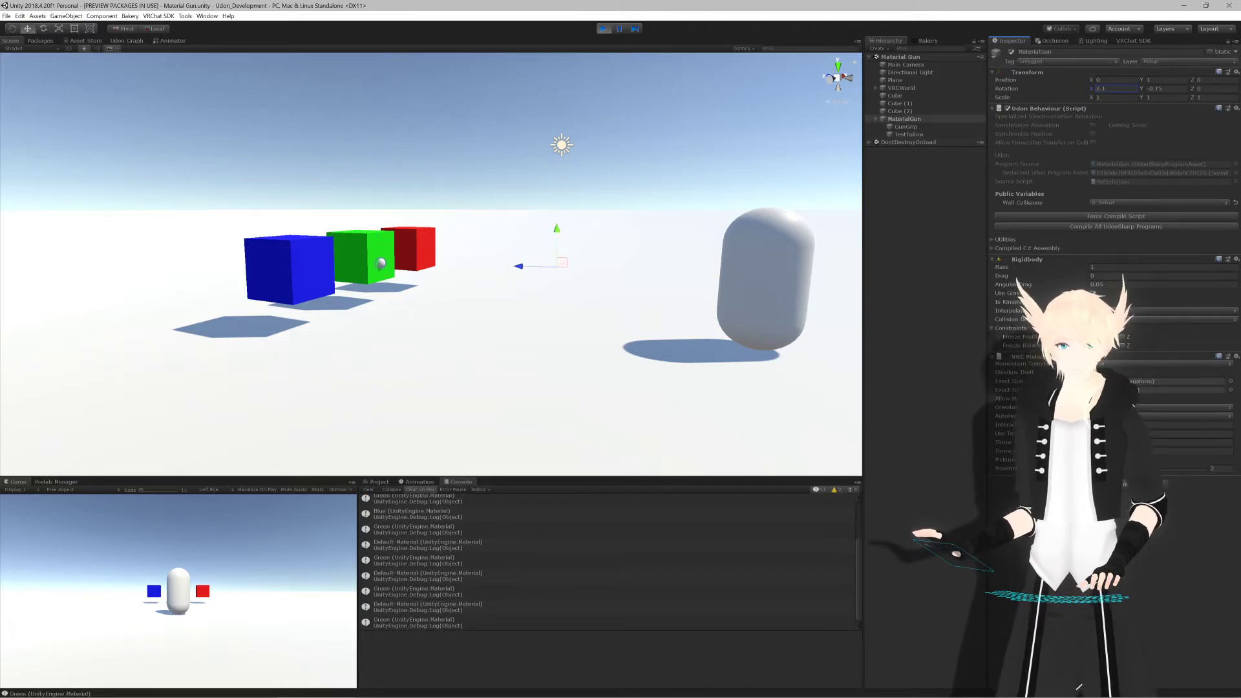
Step: Reset MaterialGun's X and Y rotation to 0 and stop Play mode
type("0")
key("Tab")
type("0")
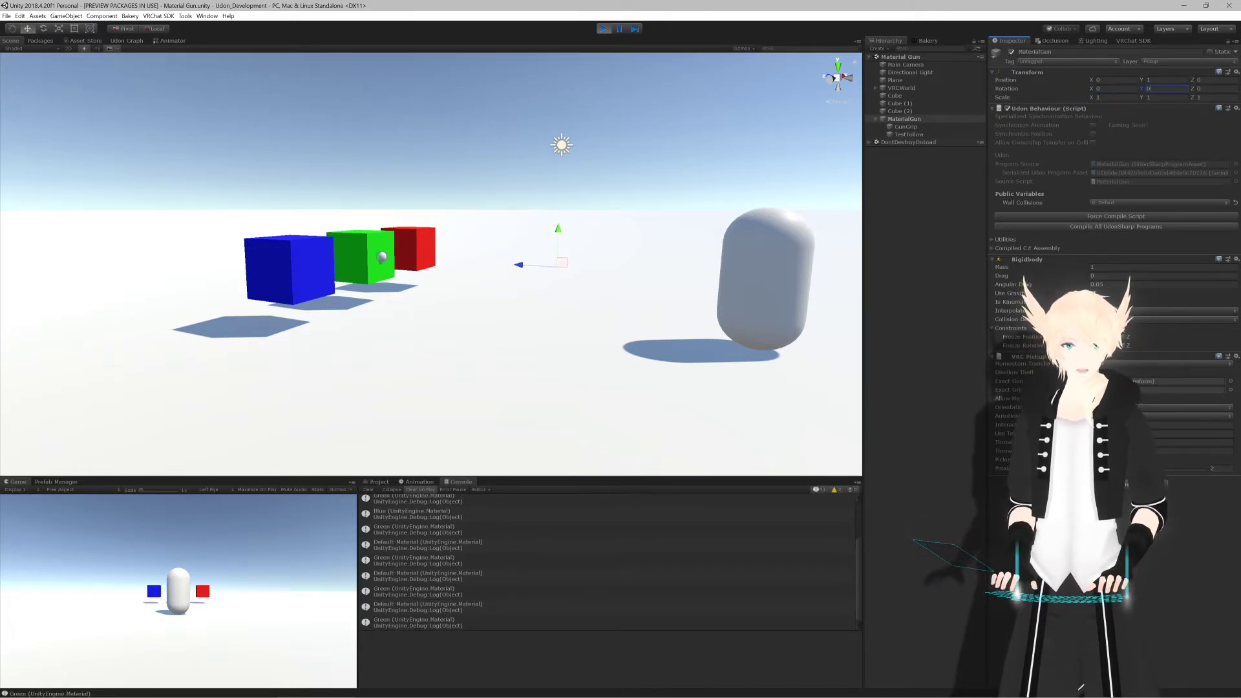
left_click(602, 28)
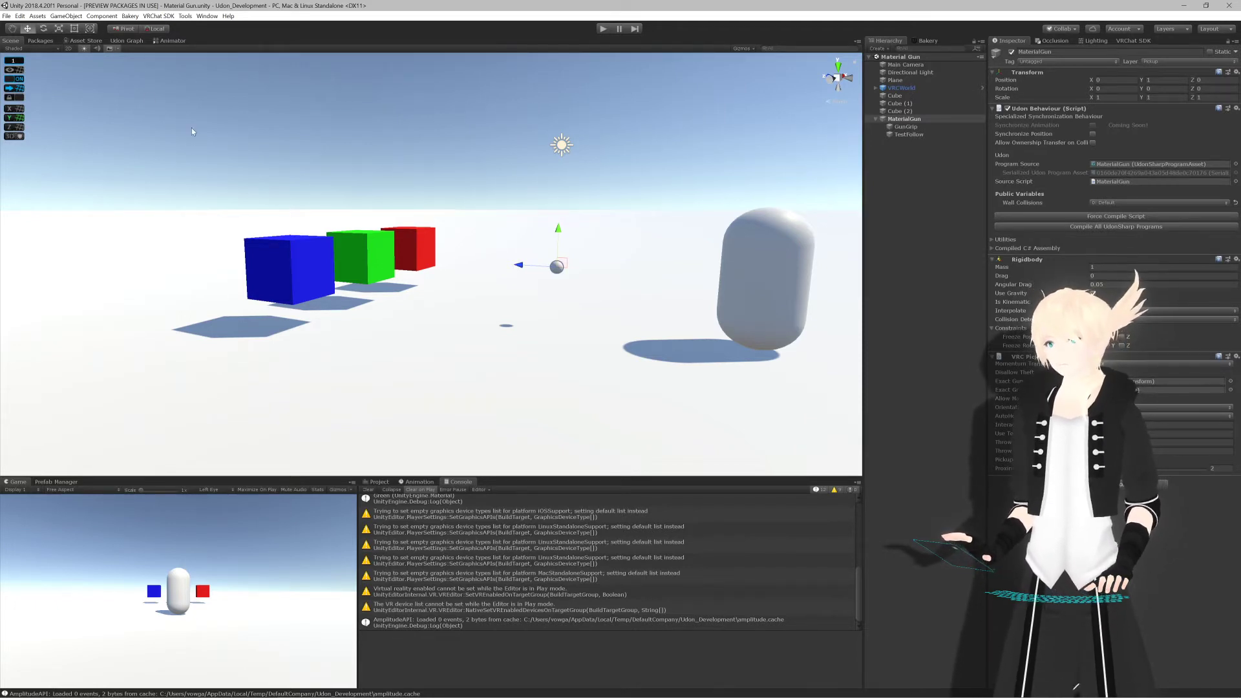
scroll(502, 250, "up", 3)
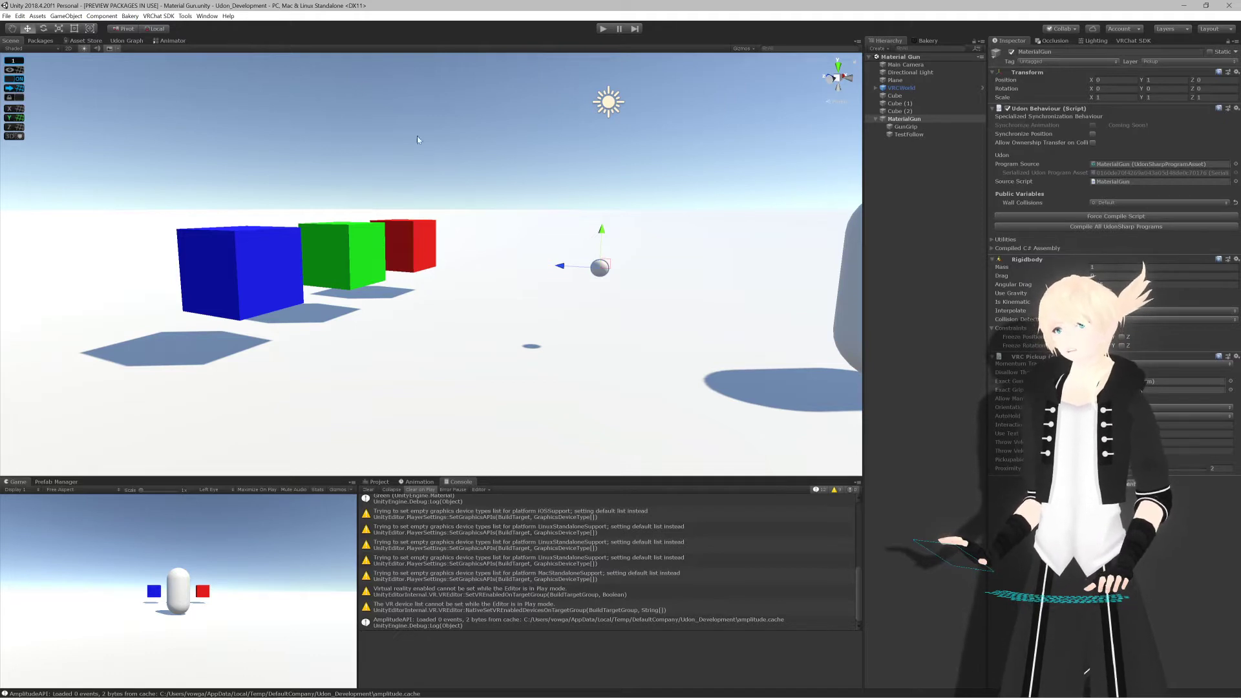
left_click(126, 41)
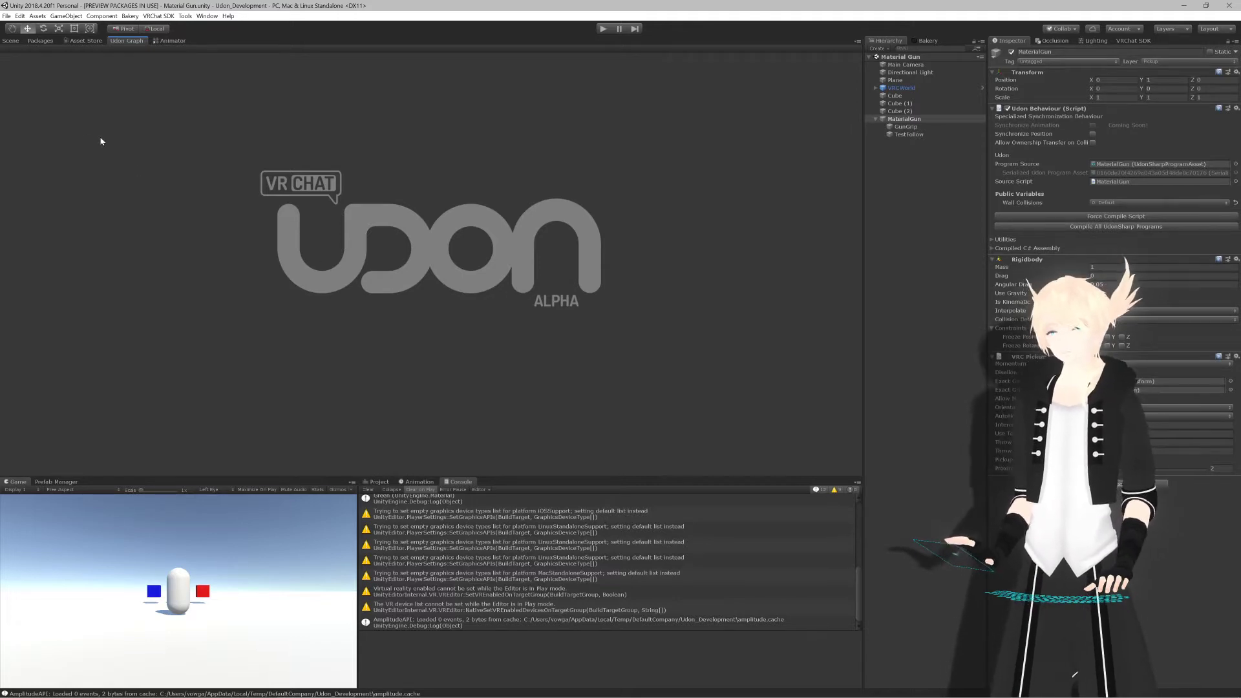
left_click(11, 41)
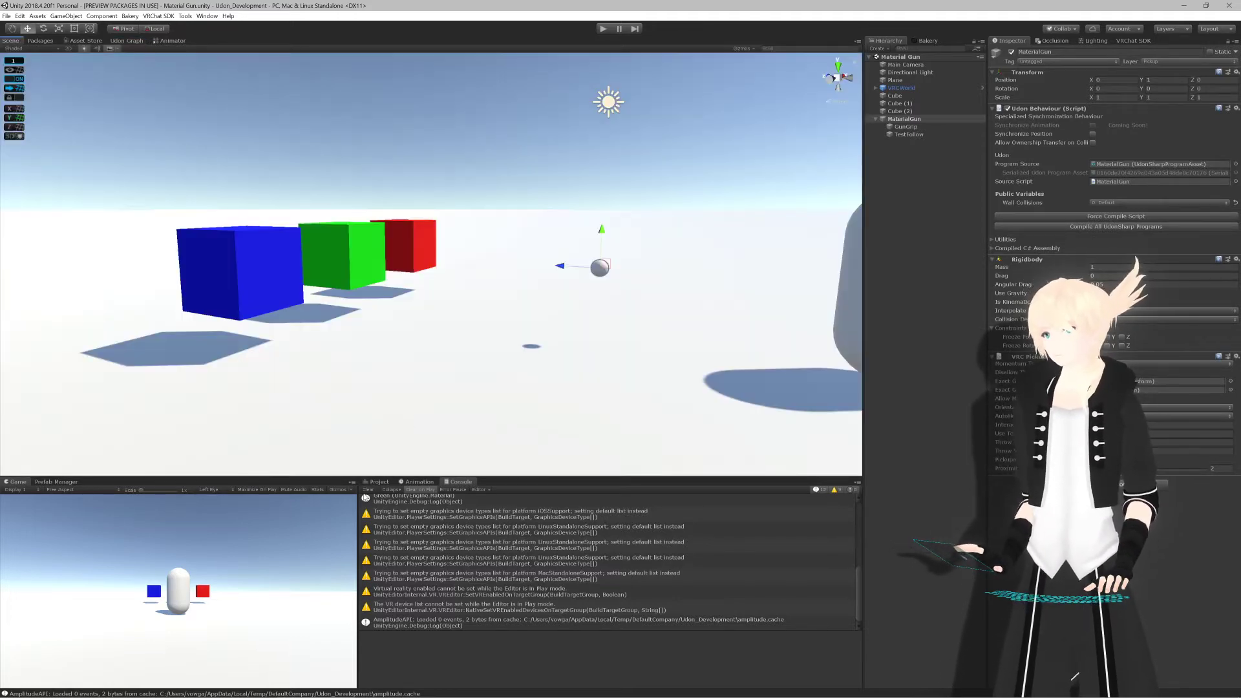
scroll(460, 386, "up", 3)
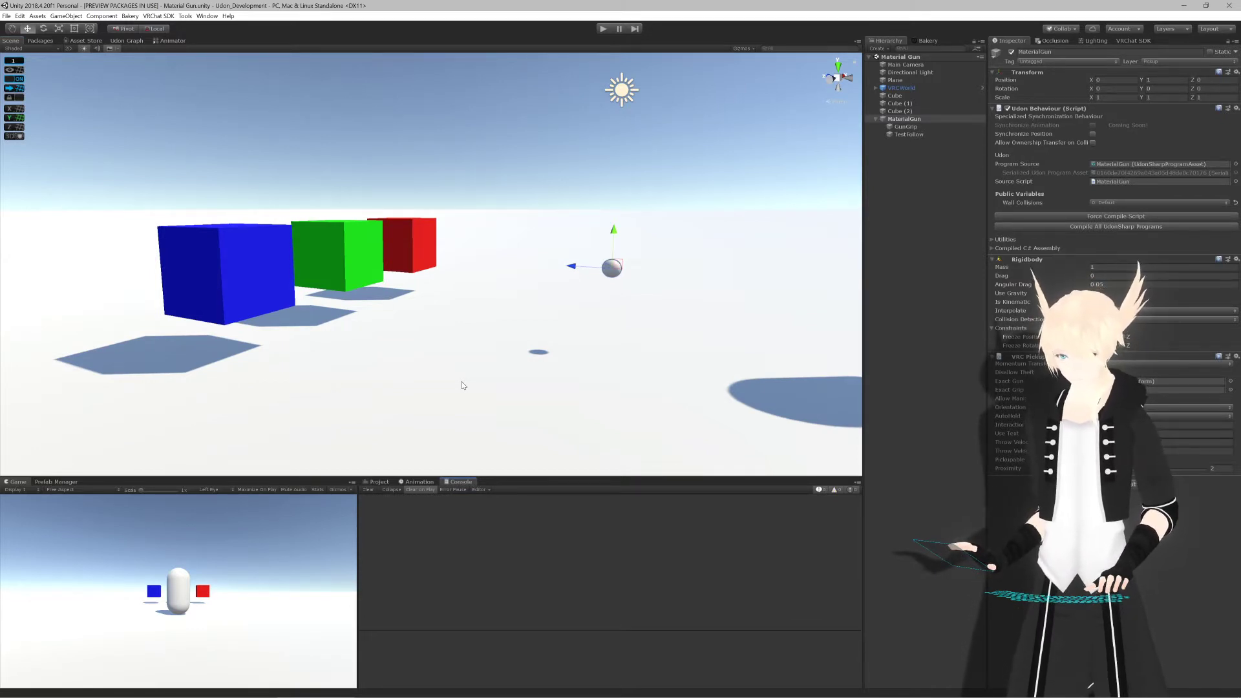
Step: Switch to Rider and delete the _testFollow.transform.position = wallHit.point; line from Update
key("alt+Tab")
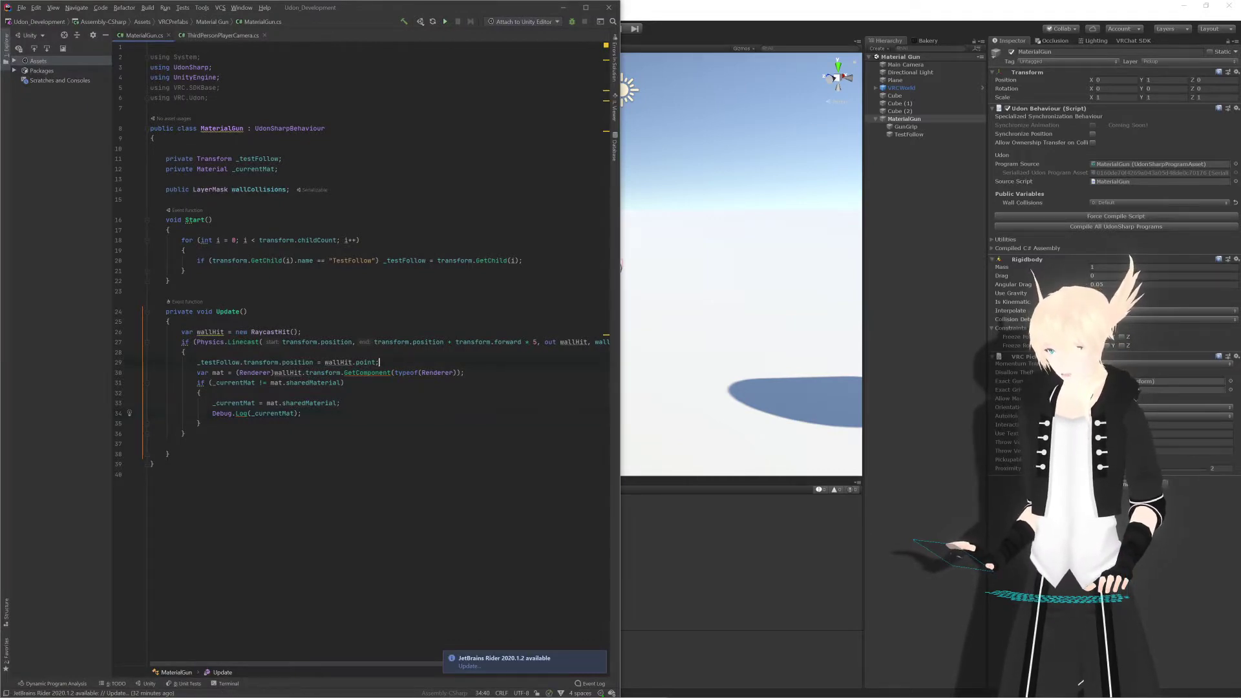
key("shift+Up")
key("BackSpace")
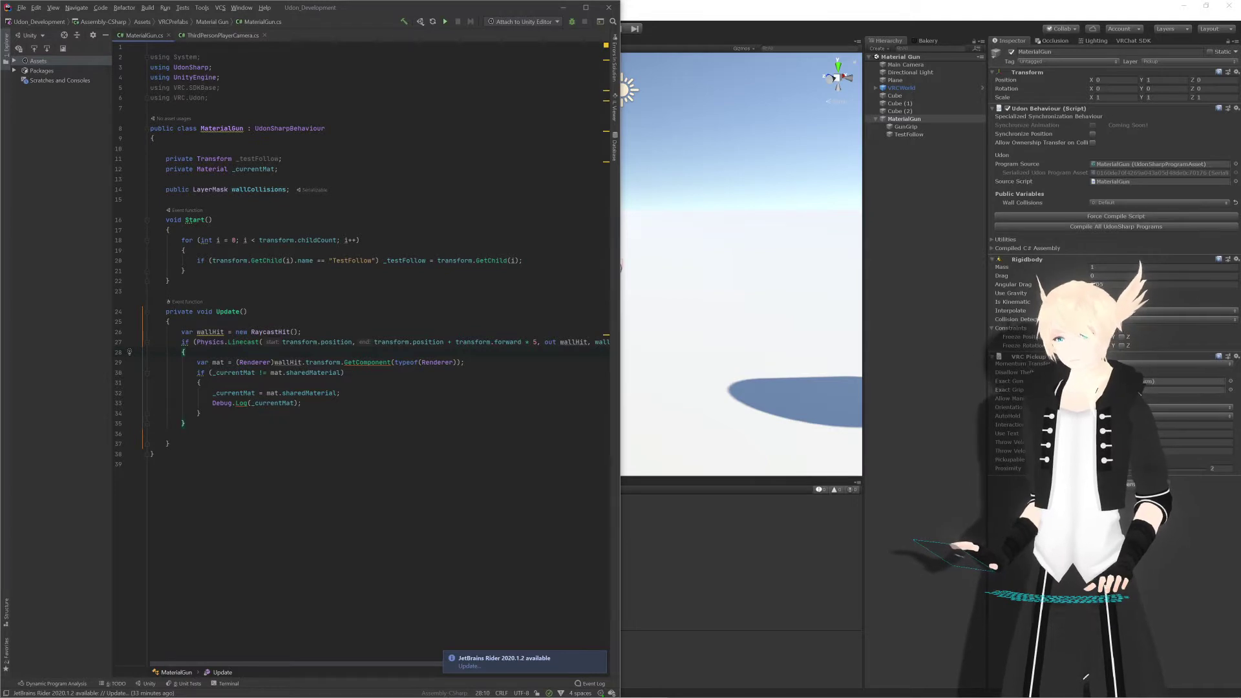
Step: Examine the single-line if statement for "TestFollow" inside the for loop of Start
mouse_move(326, 373)
key("Up")
key("Up")
key("Up")
key("Up")
key("Up")
key("Up")
key("Up")
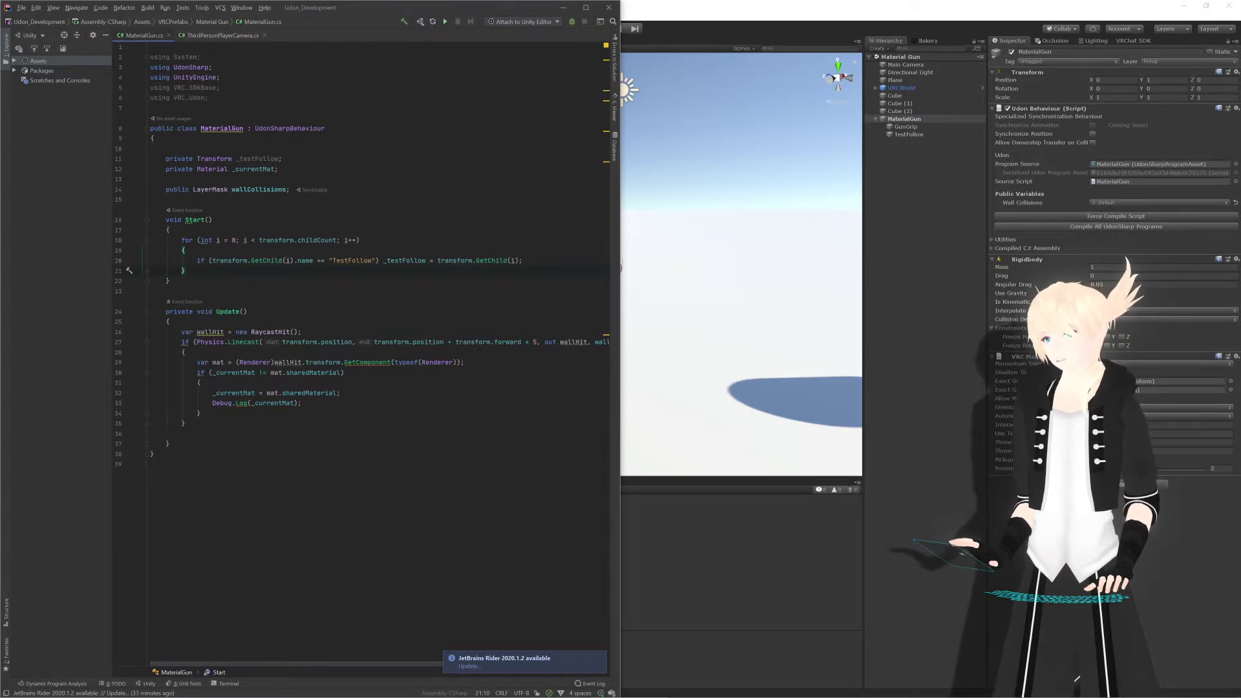
key("Up")
key("ctrl+w")
key("ctrl+w")
key("ctrl+w")
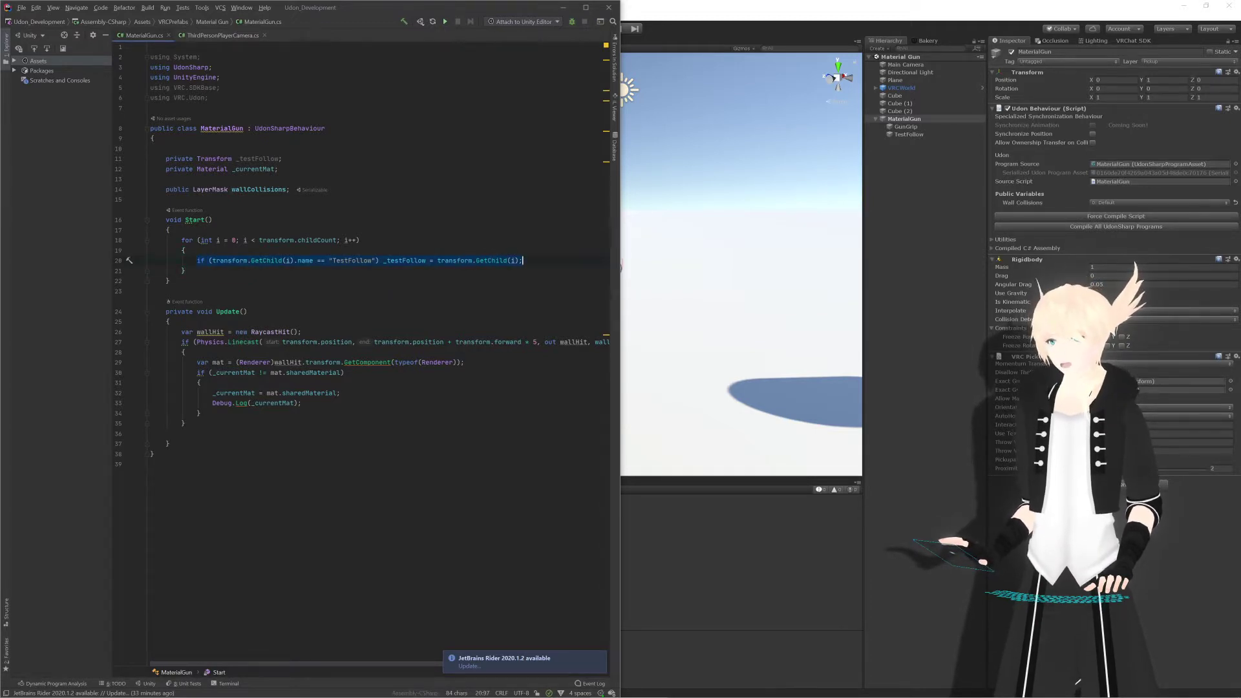
key("Escape")
key("shift+Home")
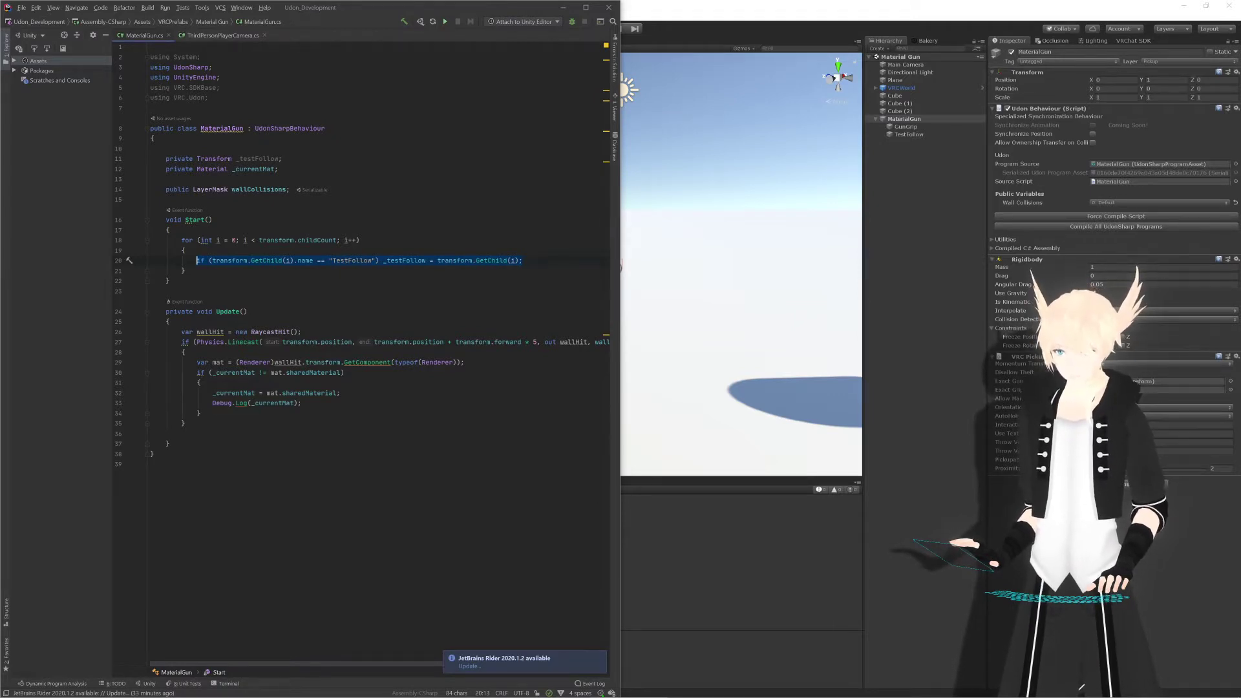
left_click(209, 261)
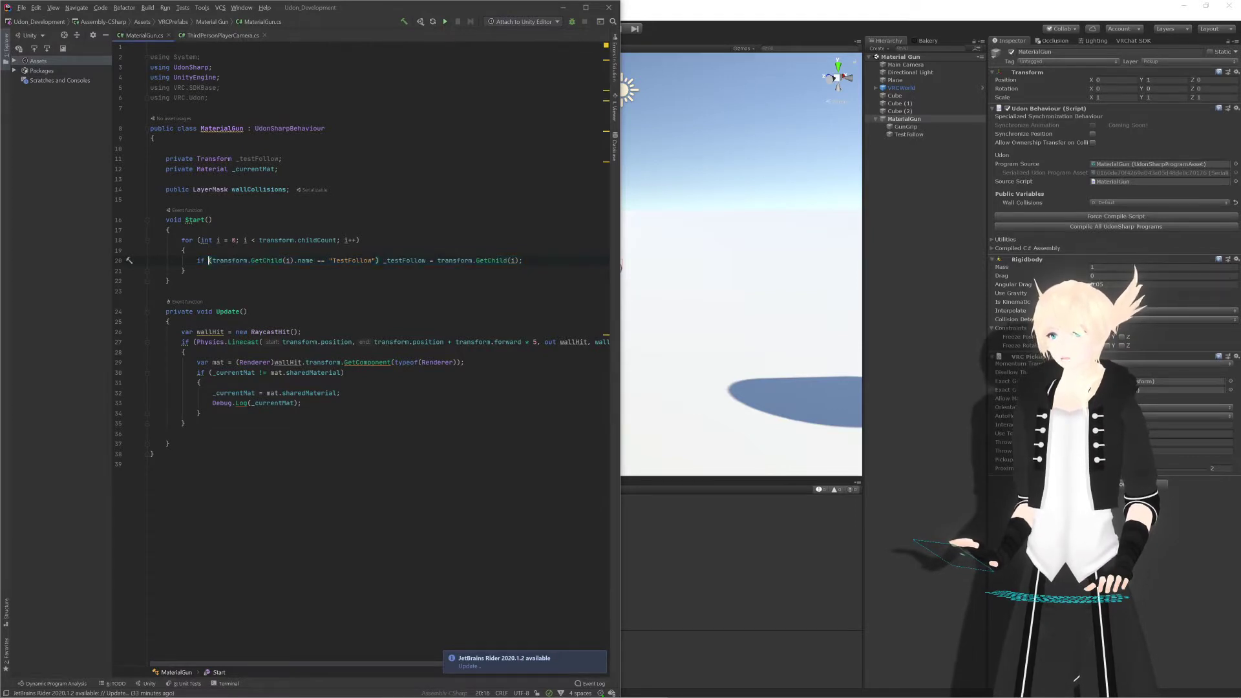
left_click_drag(209, 260, 476, 261)
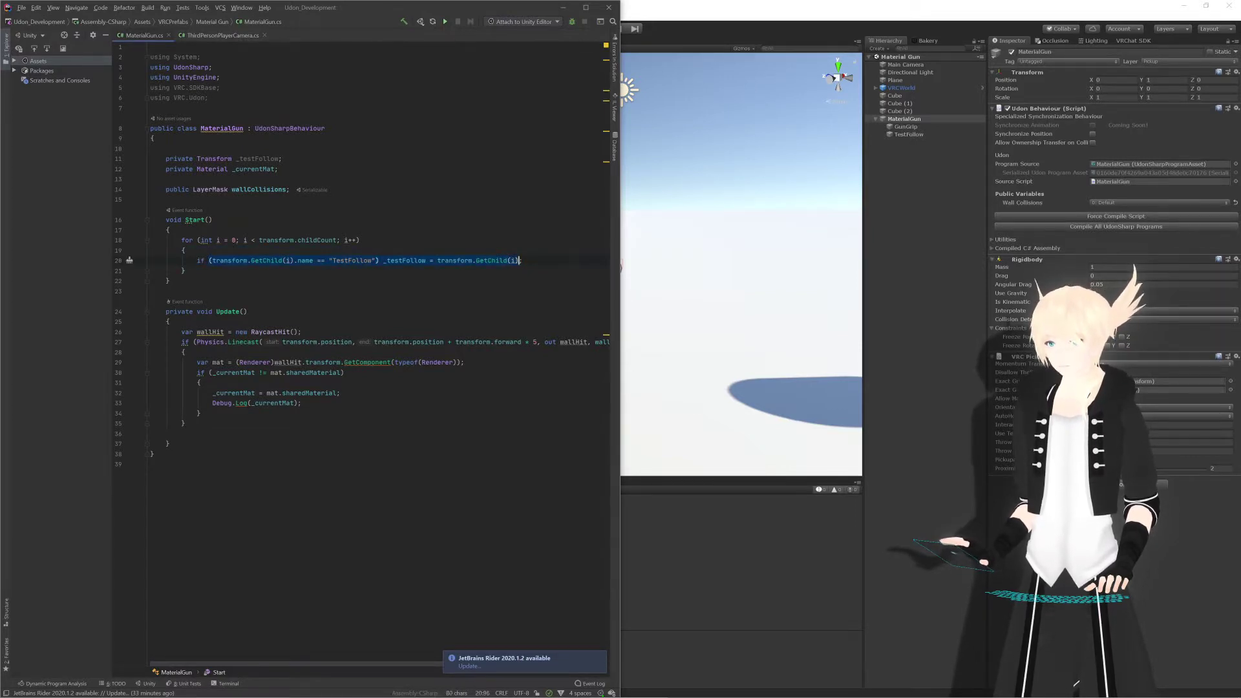
left_click(523, 260)
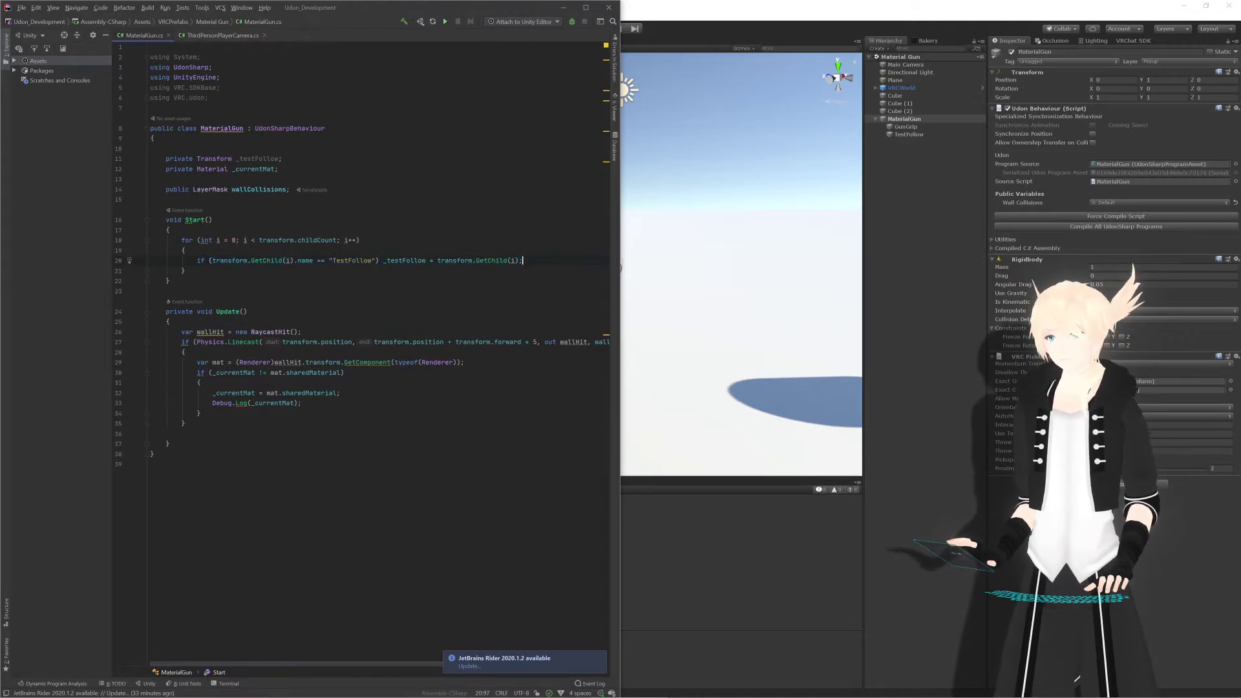
left_click_drag(197, 261, 211, 261)
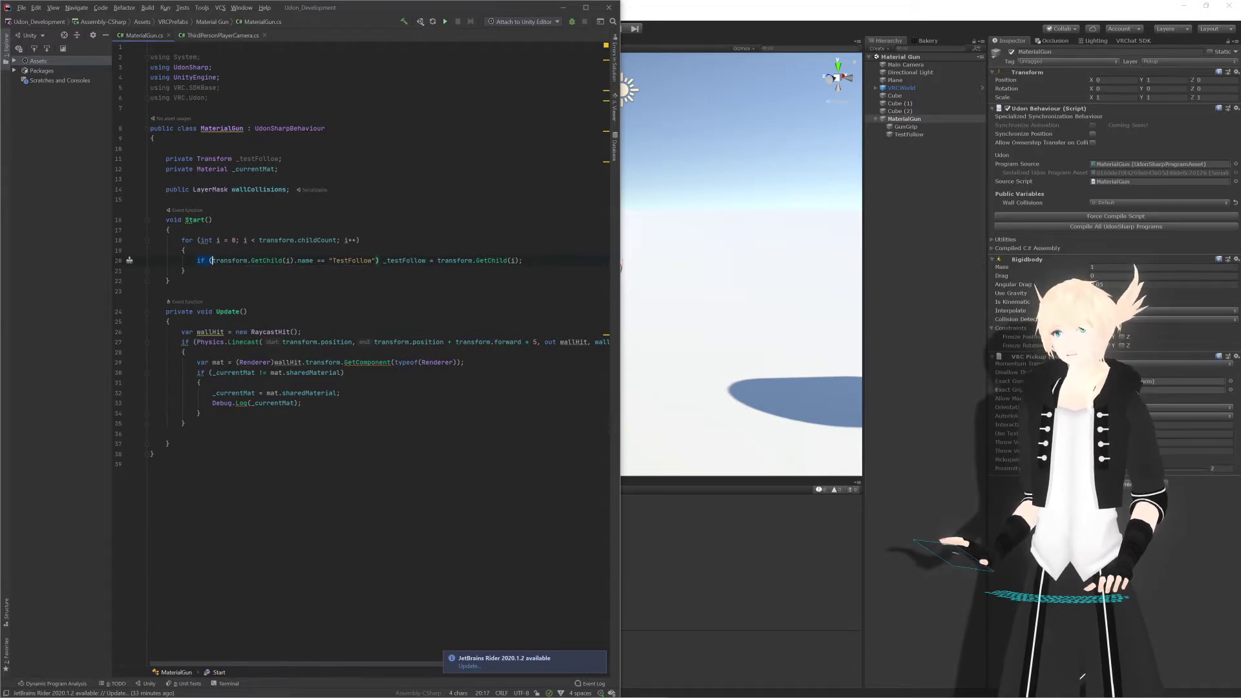
left_click(525, 261)
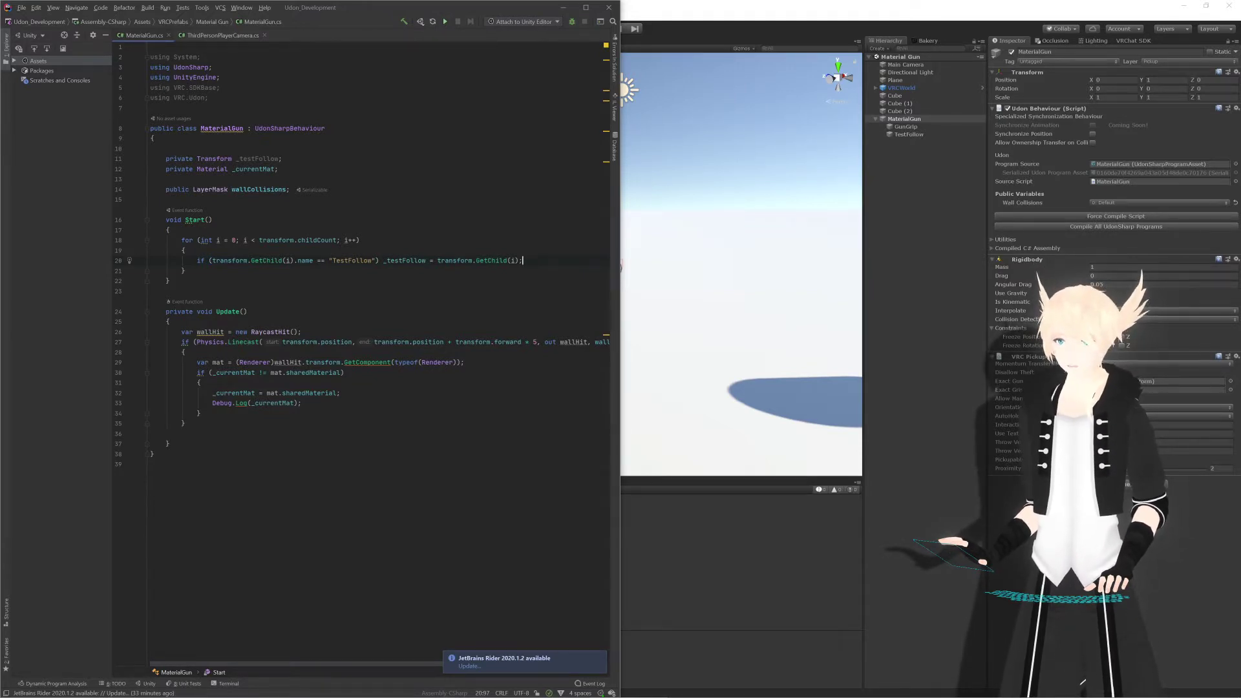
key("Down")
key("Down")
key("Down")
key("Down")
key("Down")
key("Down")
key("Down")
key("Down")
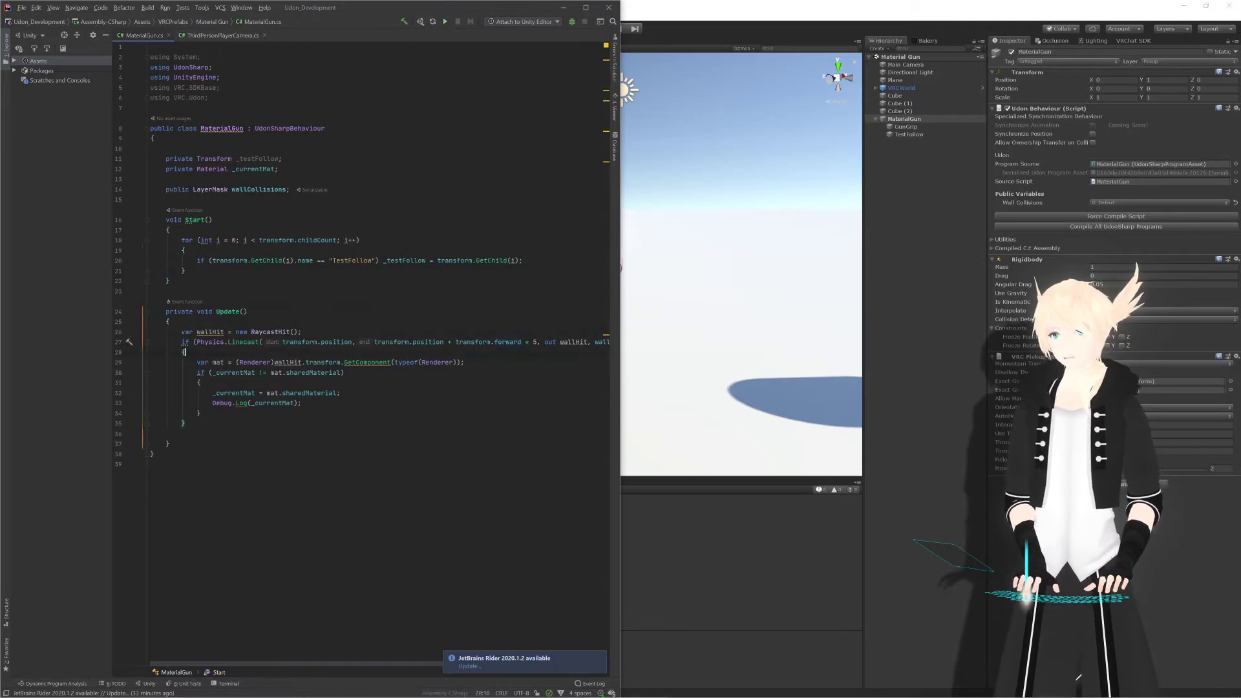
key("Down")
key("Down")
key("Down")
key("Down")
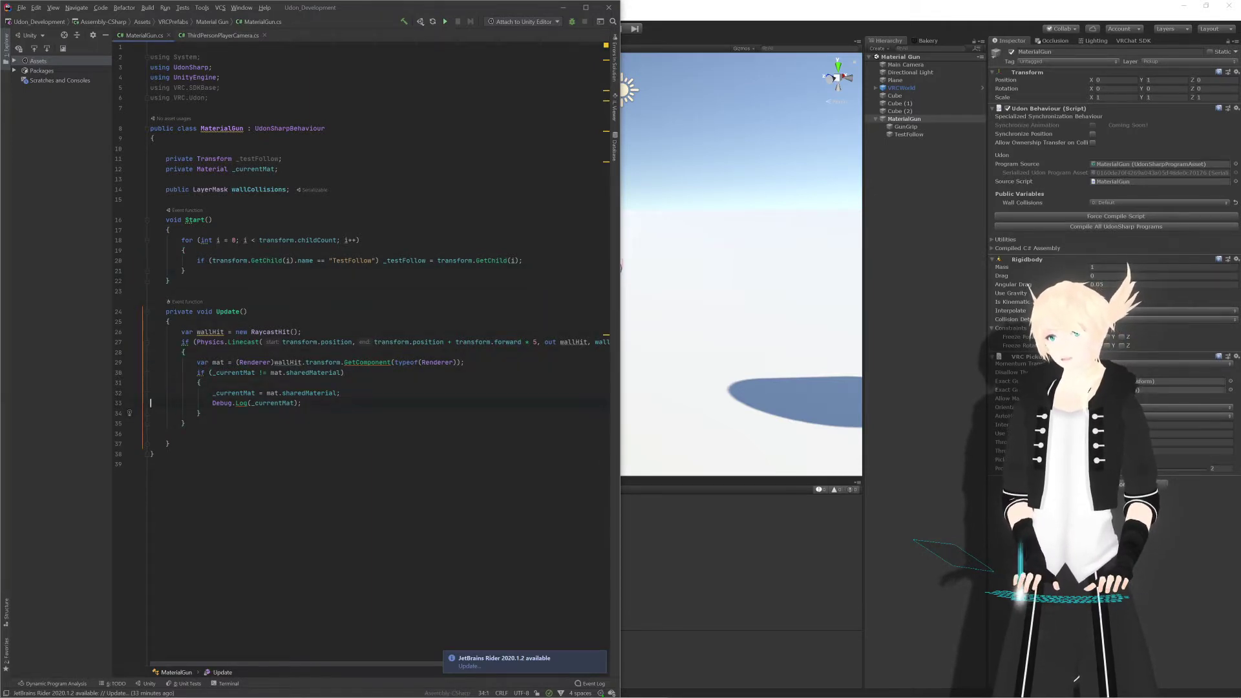
key("Up")
key("Up")
key("Up")
key("Up")
key("Up")
key("Up")
key("Up")
key("End")
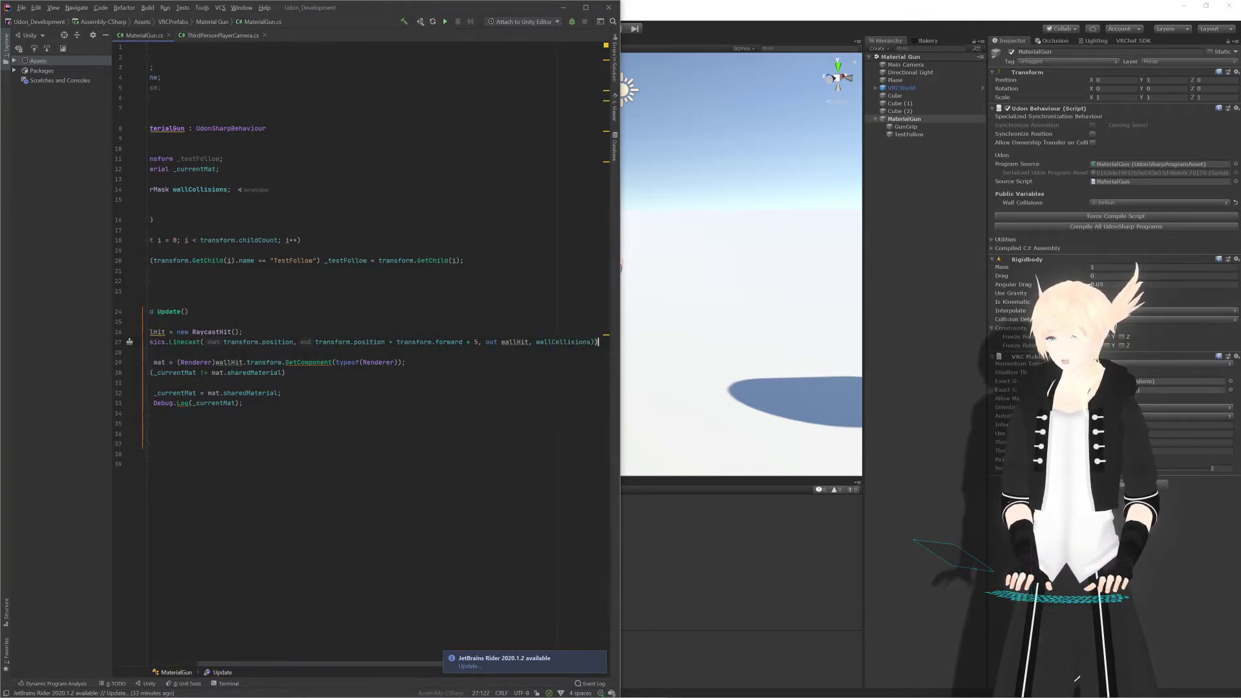
key("Home")
key("Up")
key("Up")
key("Up")
key("Up")
key("Up")
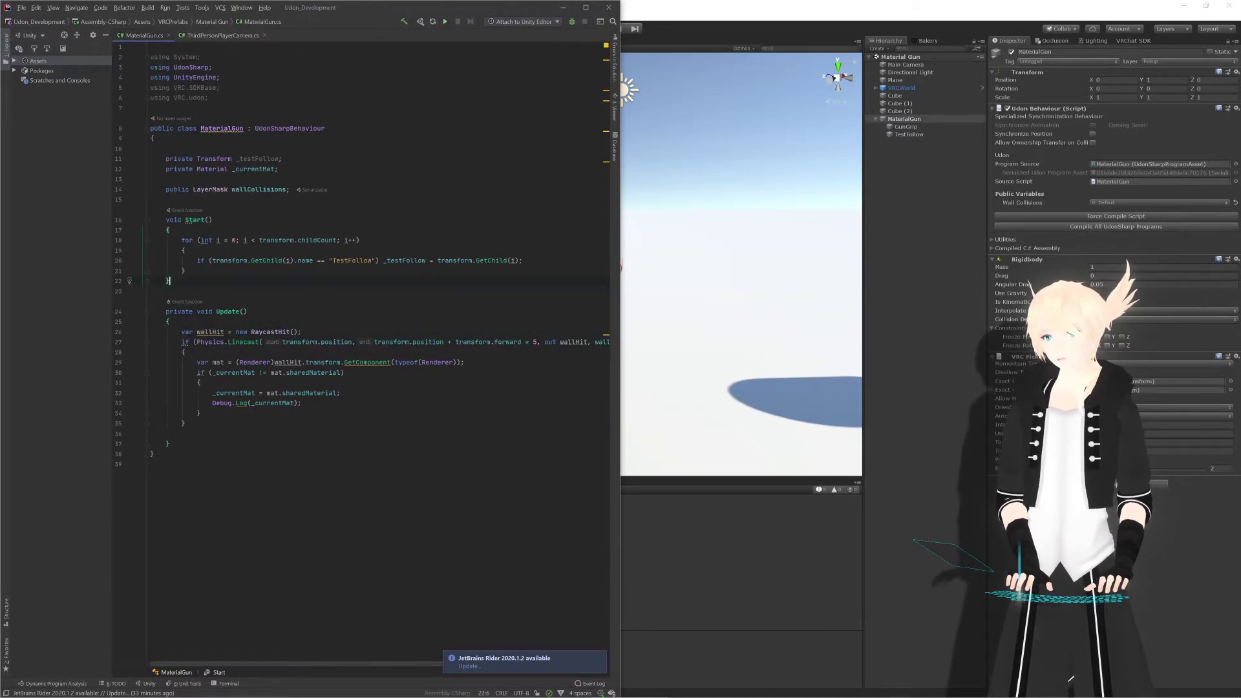
key("Down")
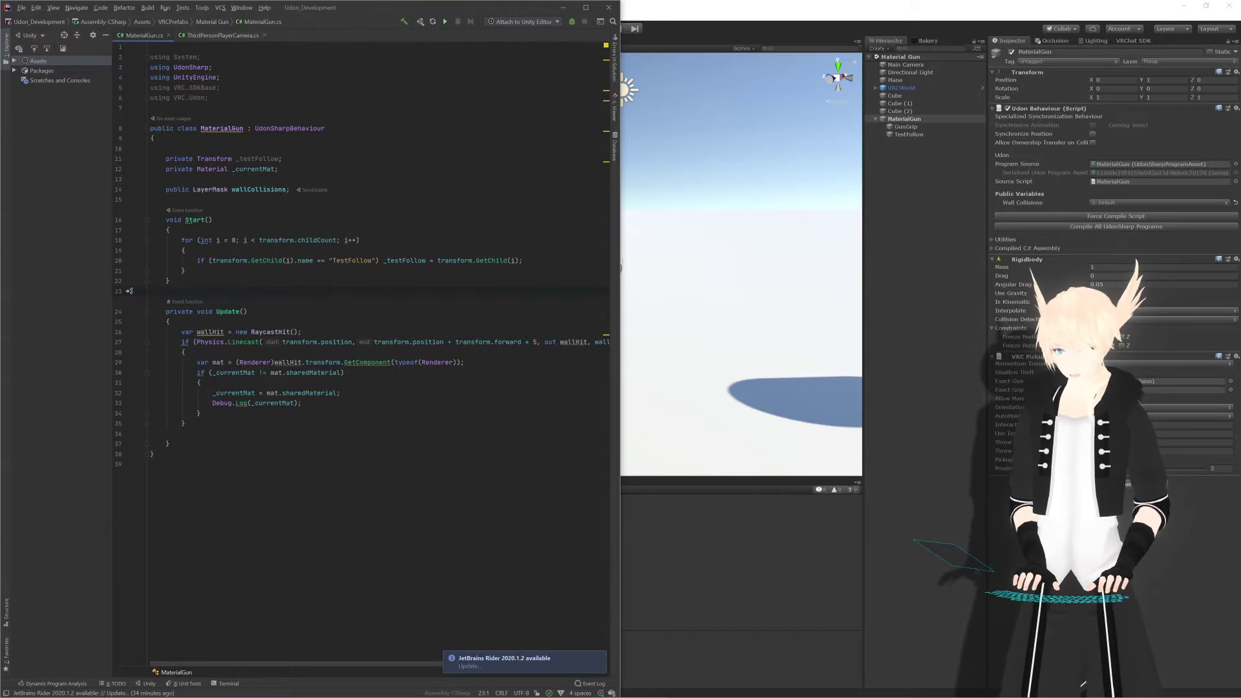
left_click(212, 220)
left_click(166, 200)
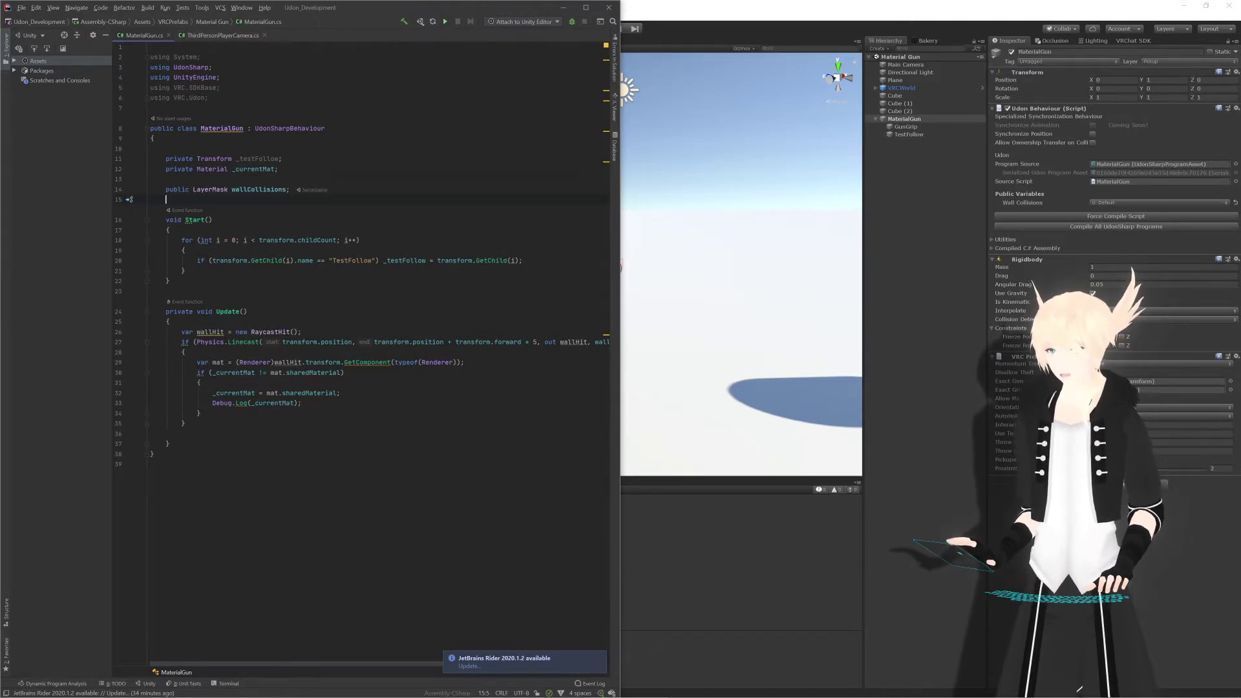
Step: Declare var bool1 = false; in Start below the for loop, separated from it by a blank line
left_click(187, 270)
key("Return")
key("Return")
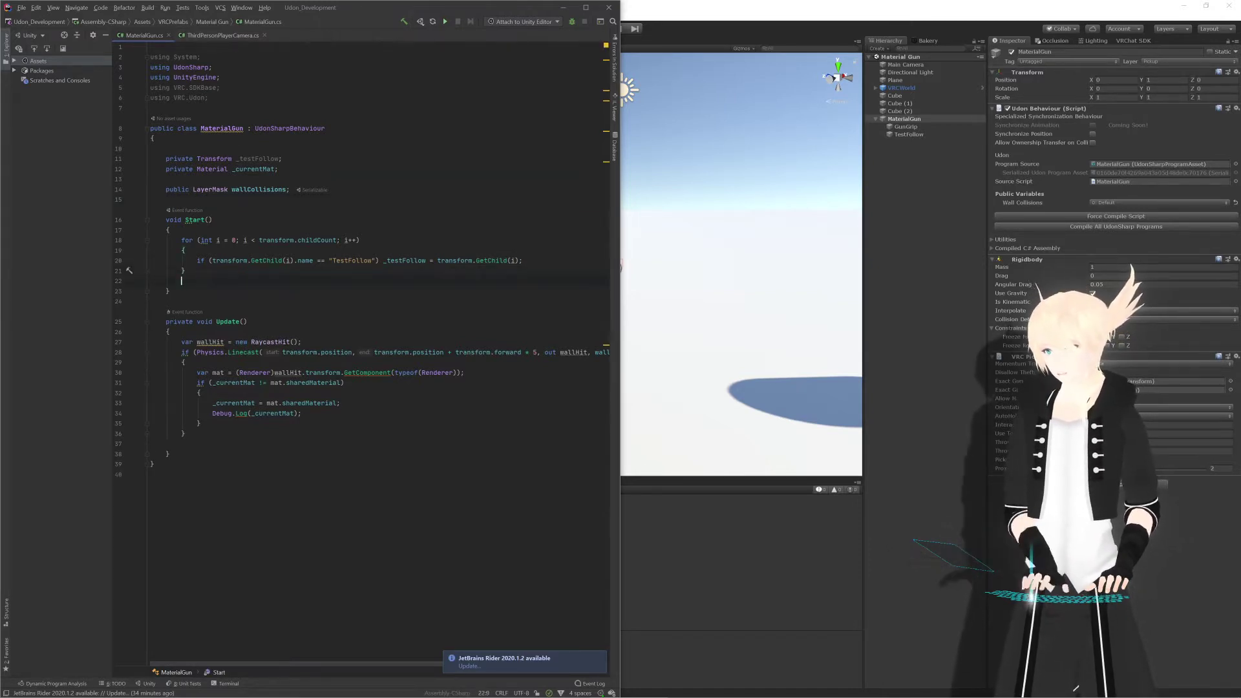
key("Up")
type("va")
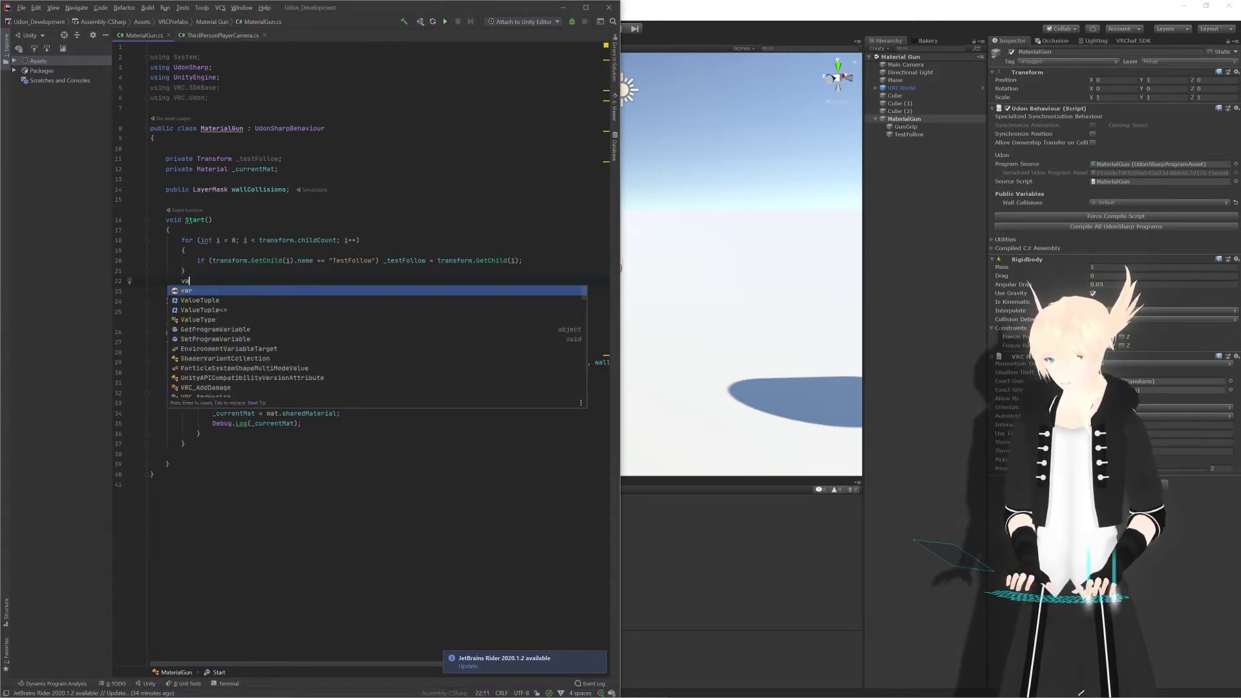
type("r _bool1")
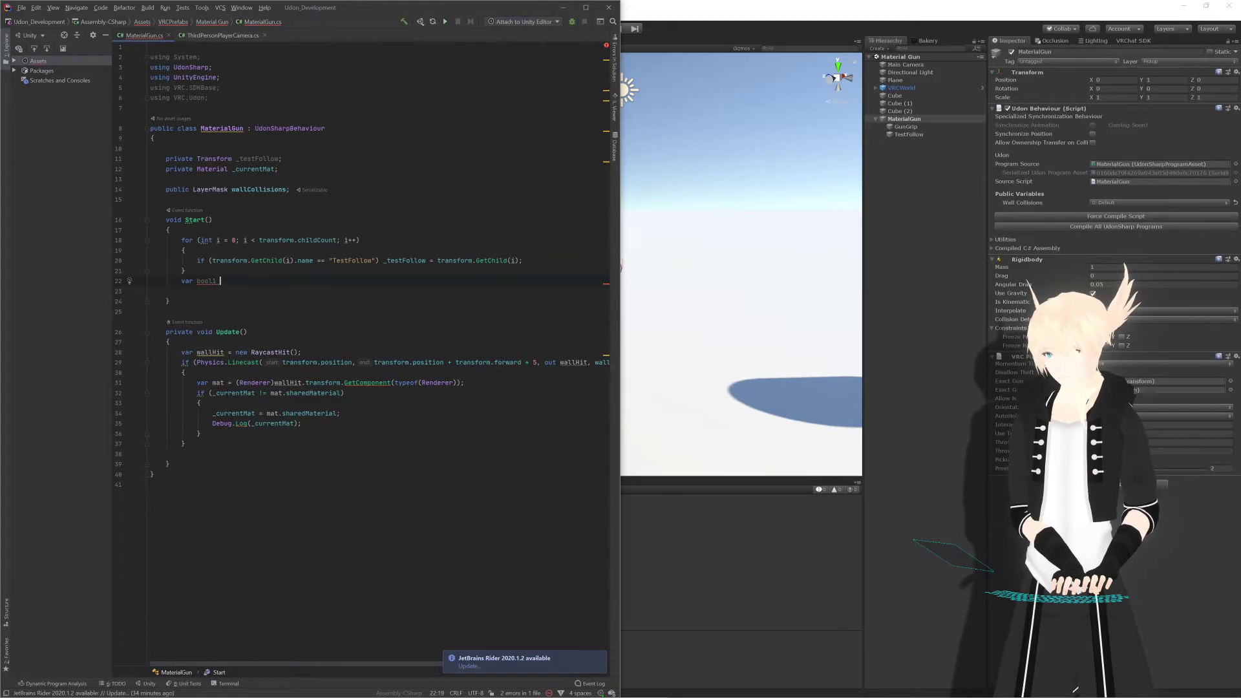
type(" = false;")
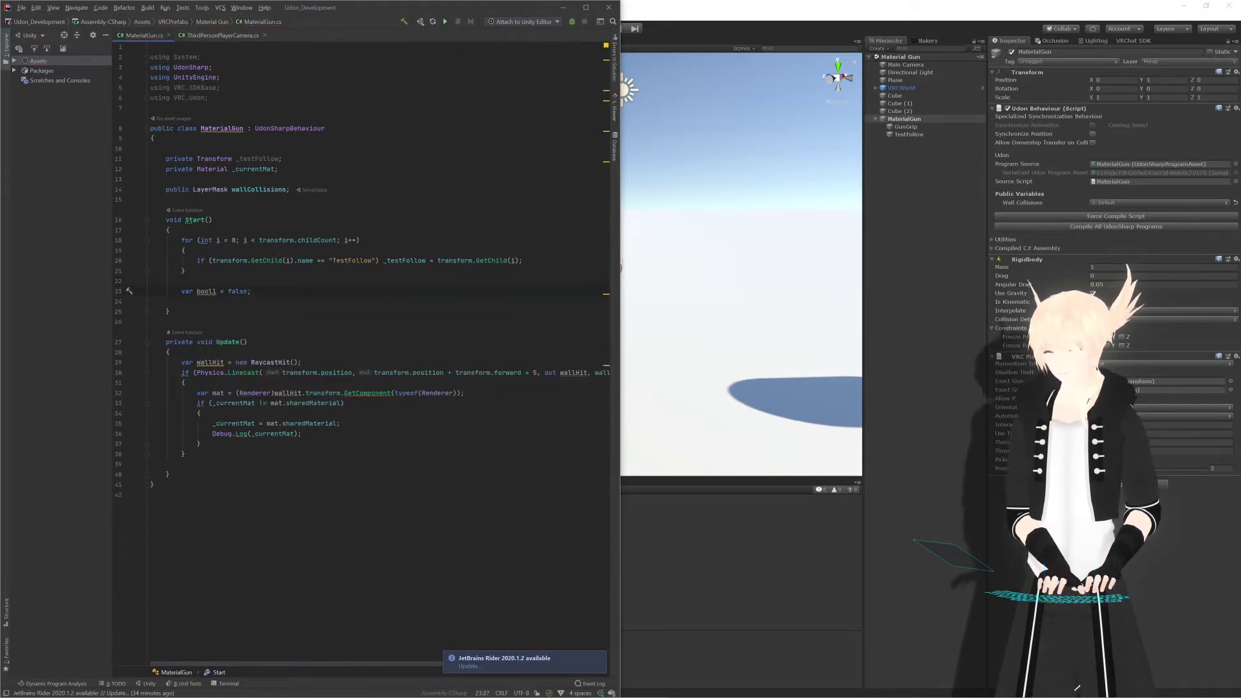
Step: Add the inverting assignment bool1 = !bool1; on the line below the bool1 declaration
key("Return")
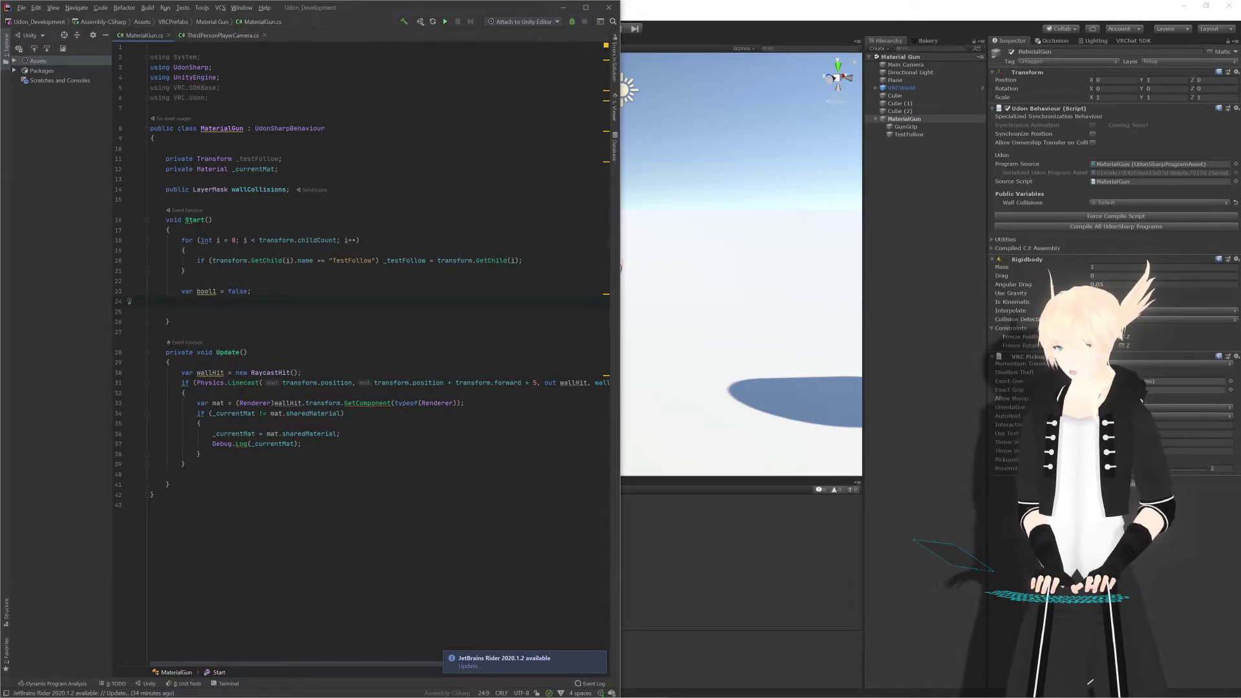
type("bool1 ")
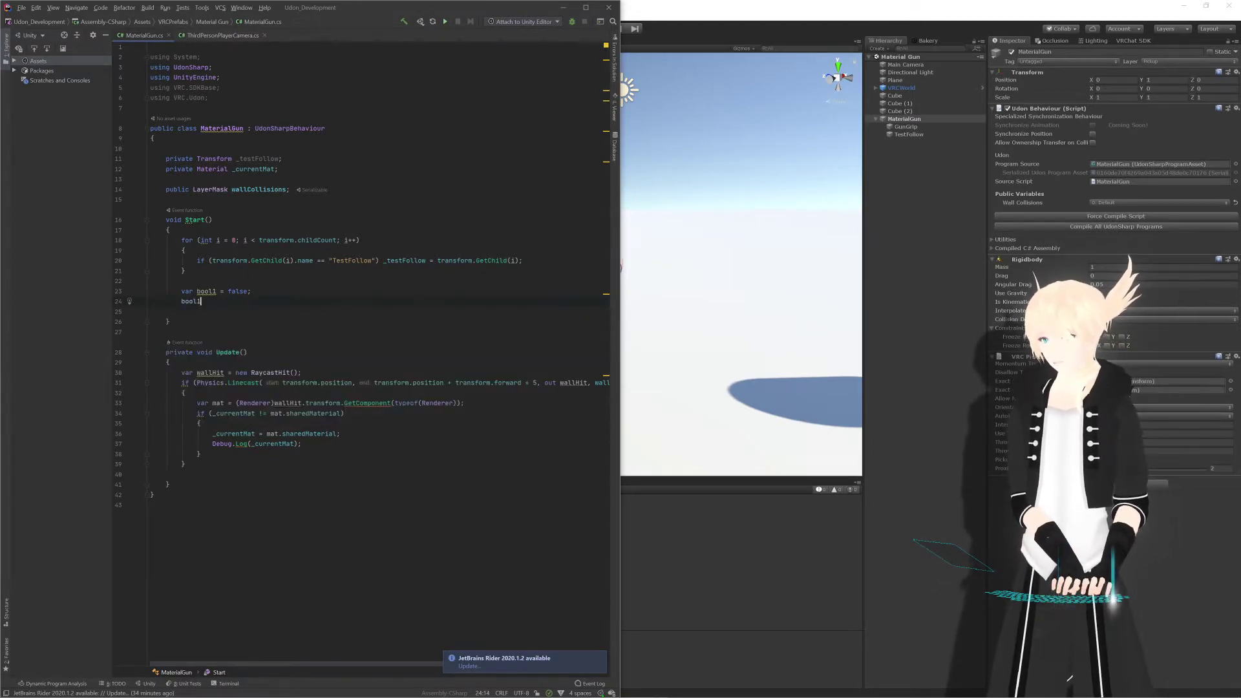
type("= !")
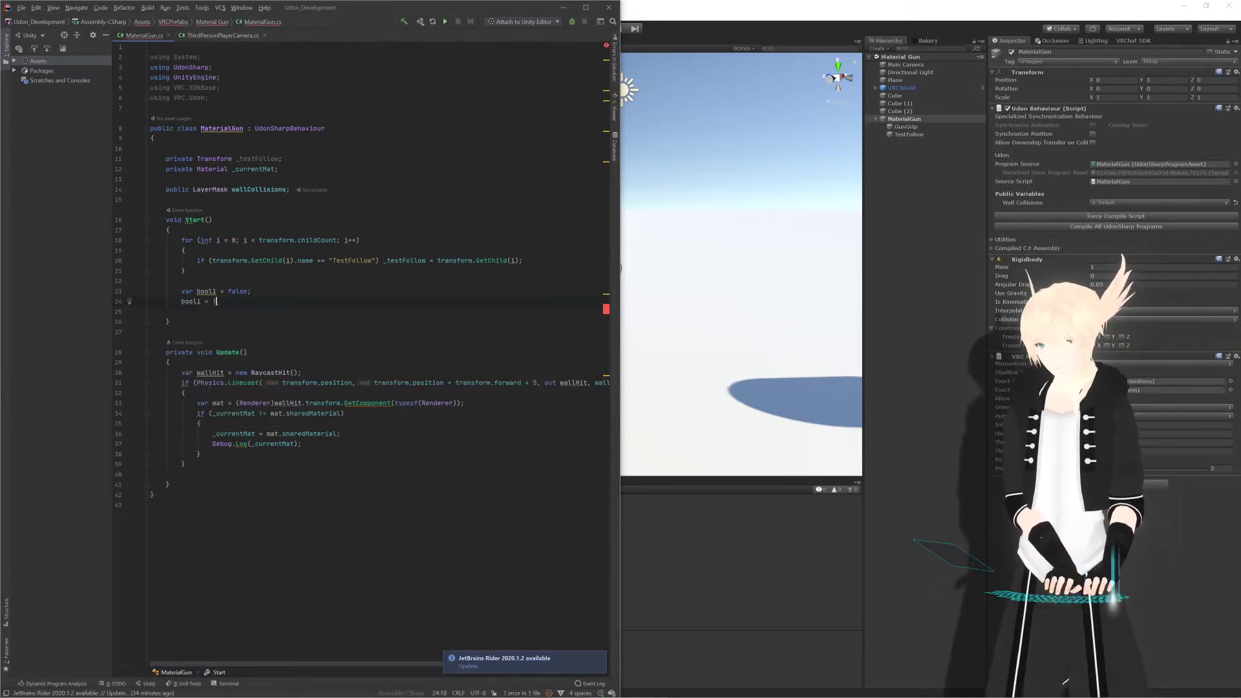
type("bool1;")
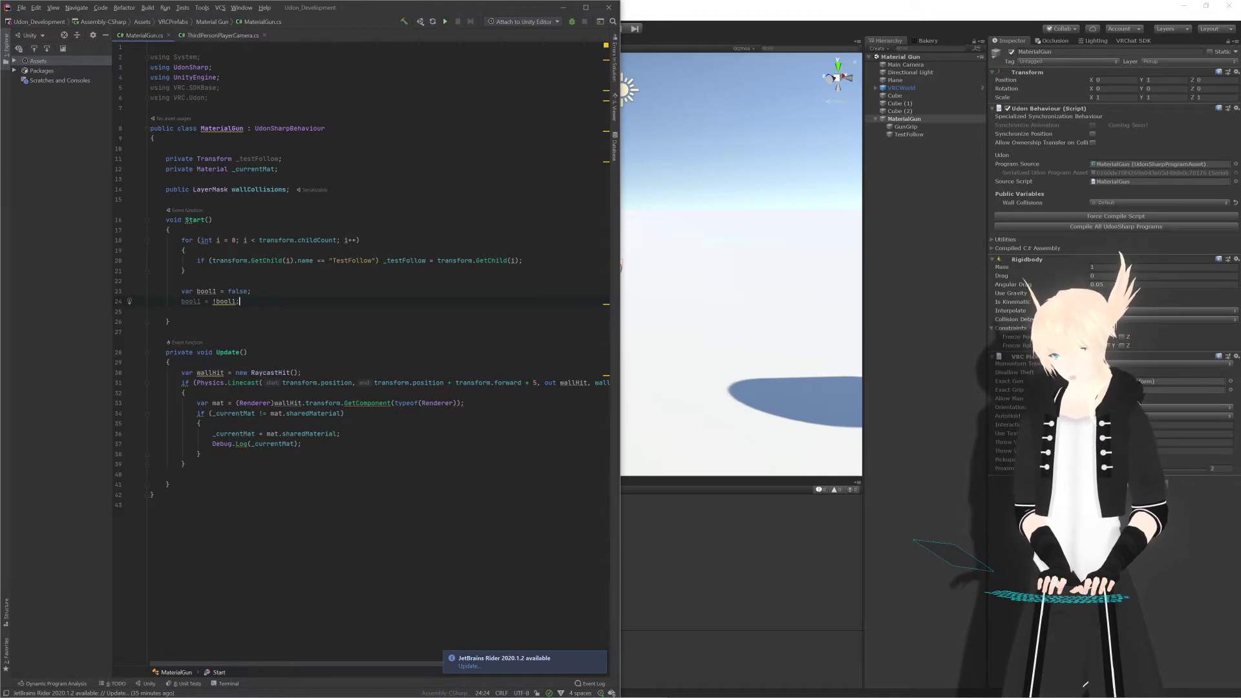
Step: Delete the bool1 declaration and its inverting assignment from Start, together with the blank lines around them
double_click(191, 301)
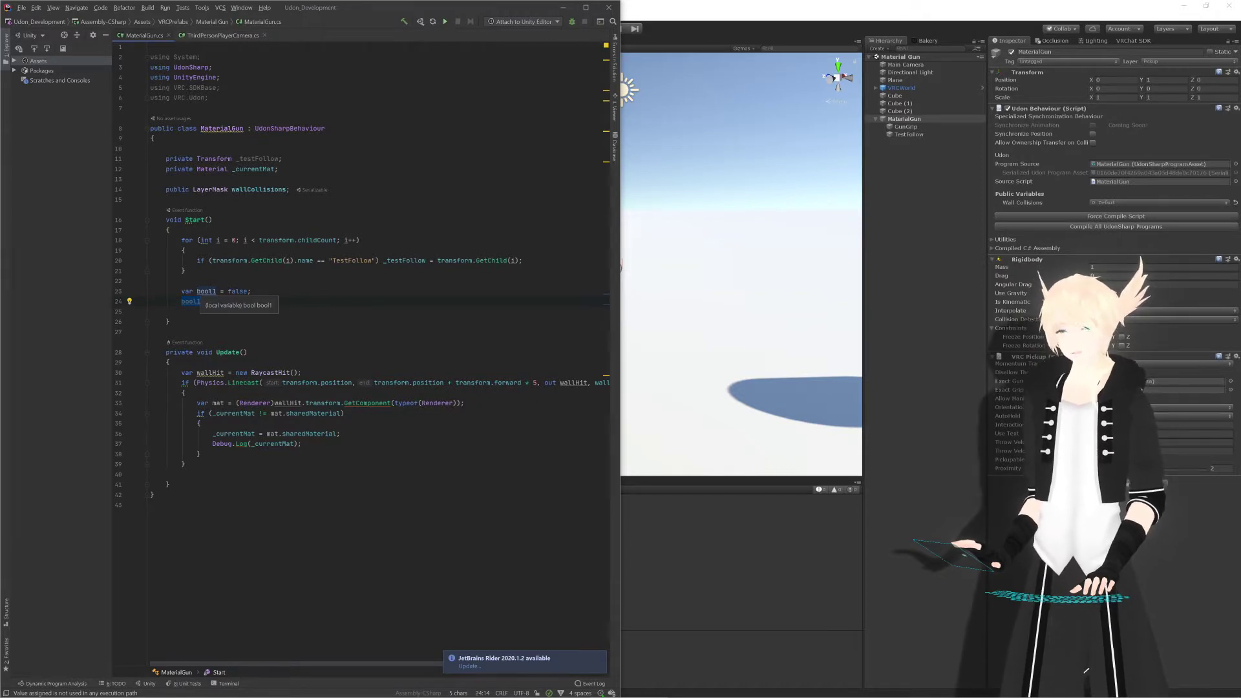
double_click(207, 291)
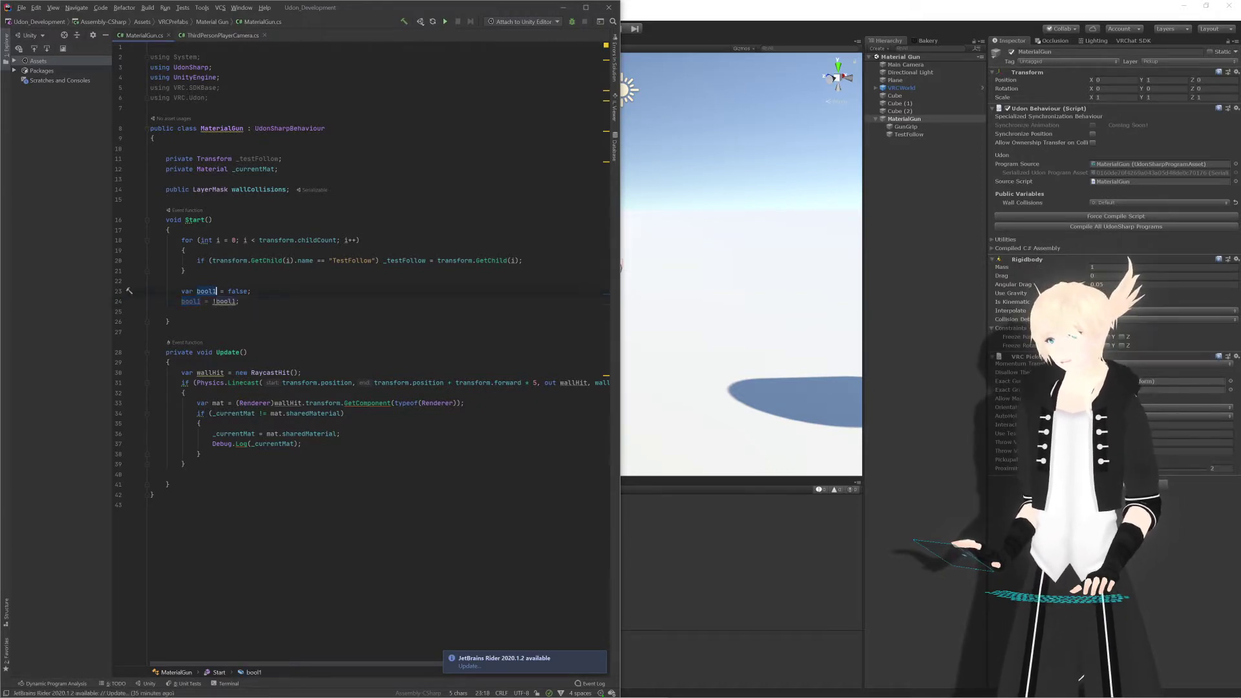
double_click(198, 301)
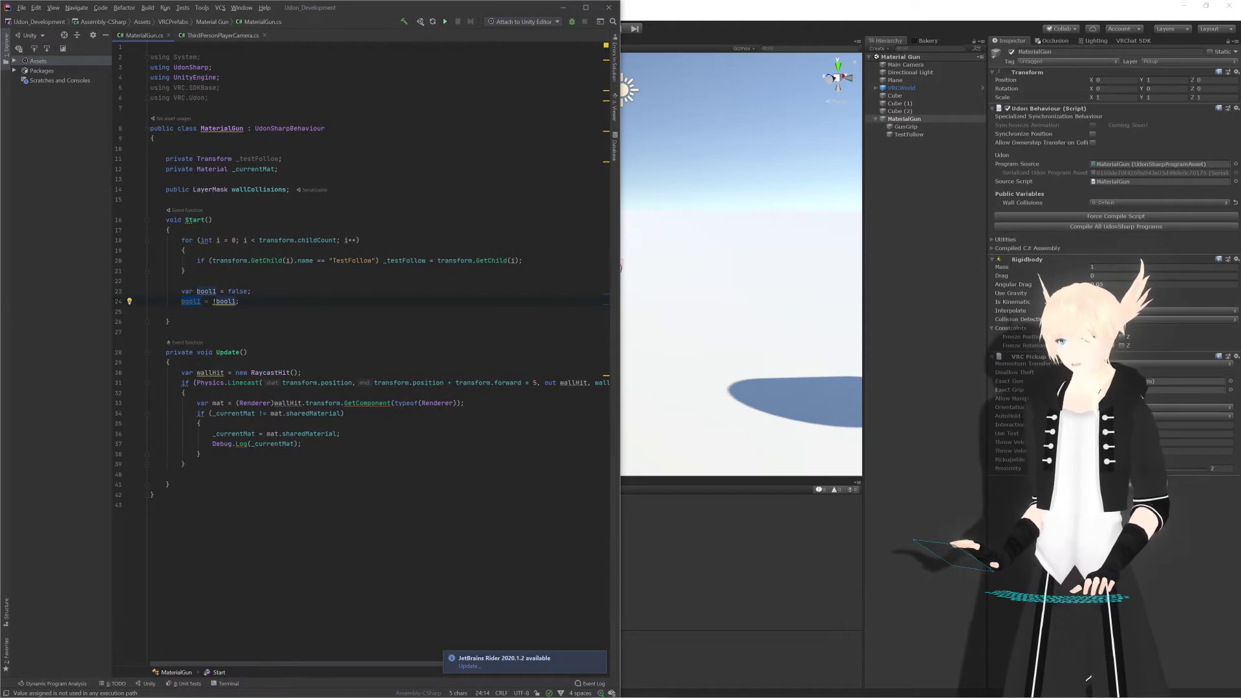
key("End")
key("shift+Up")
key("shift+Up")
key("Delete")
key("Delete")
key("Delete")
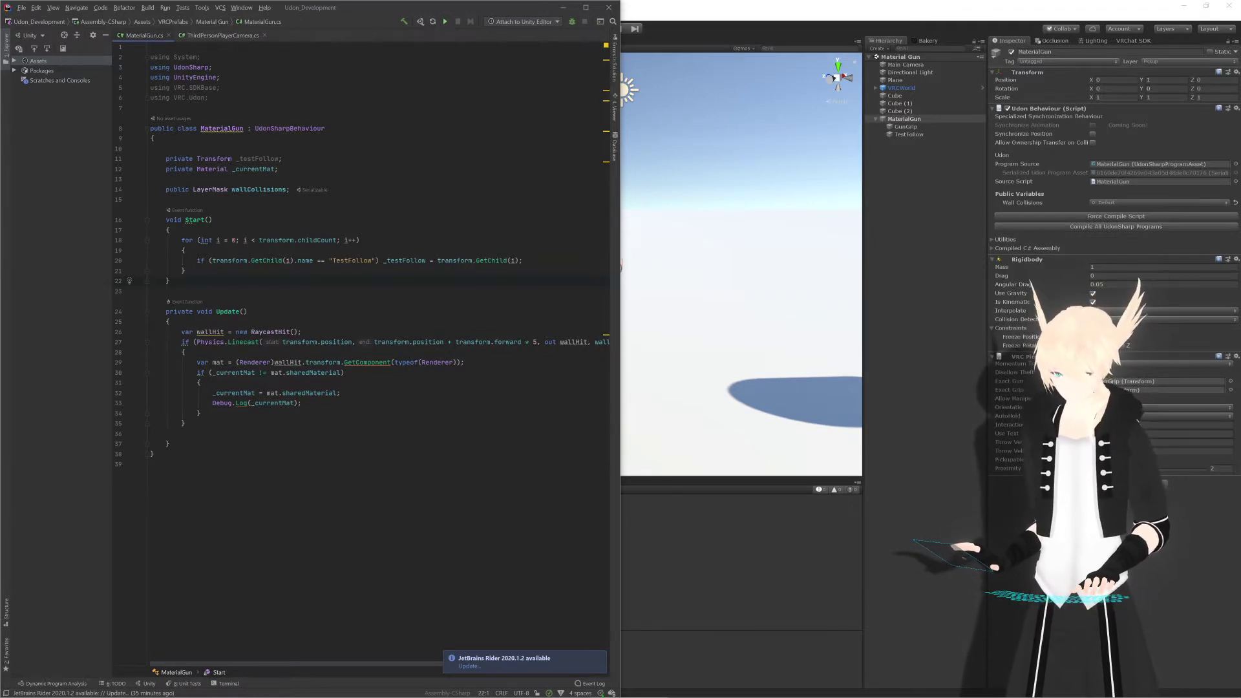
Step: Change the _testFollow field declaration to private Renderer _visualizer;
left_click(301, 402)
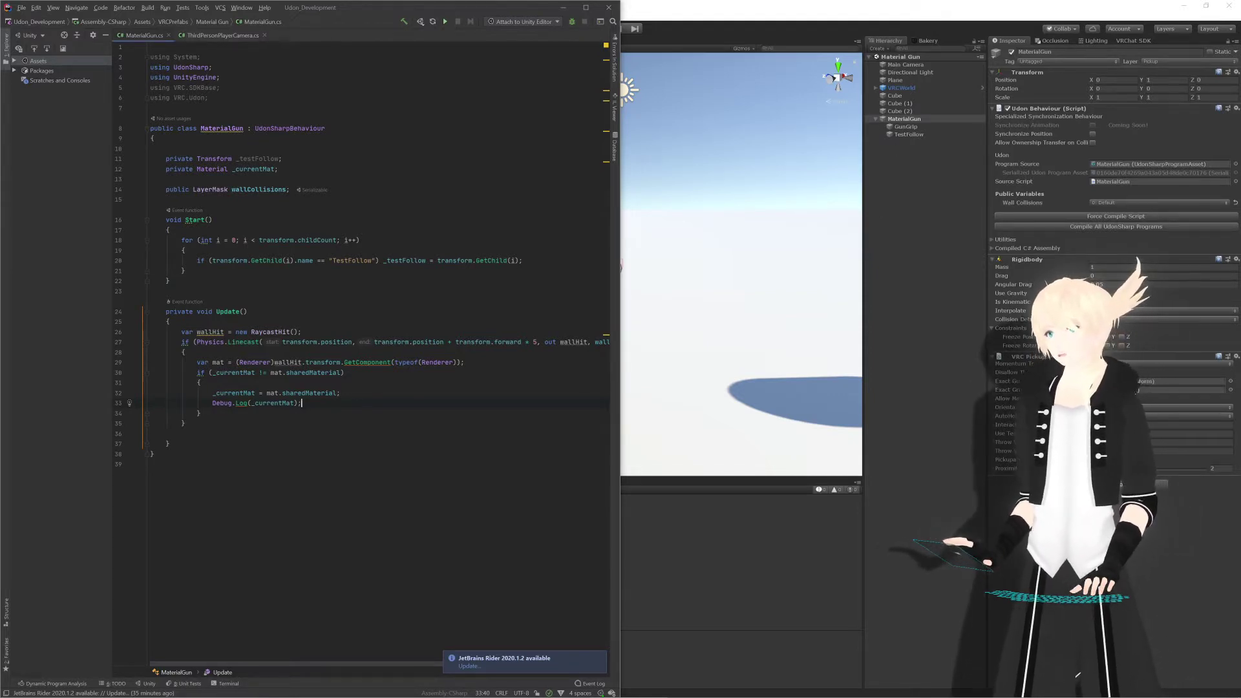
left_click(283, 158)
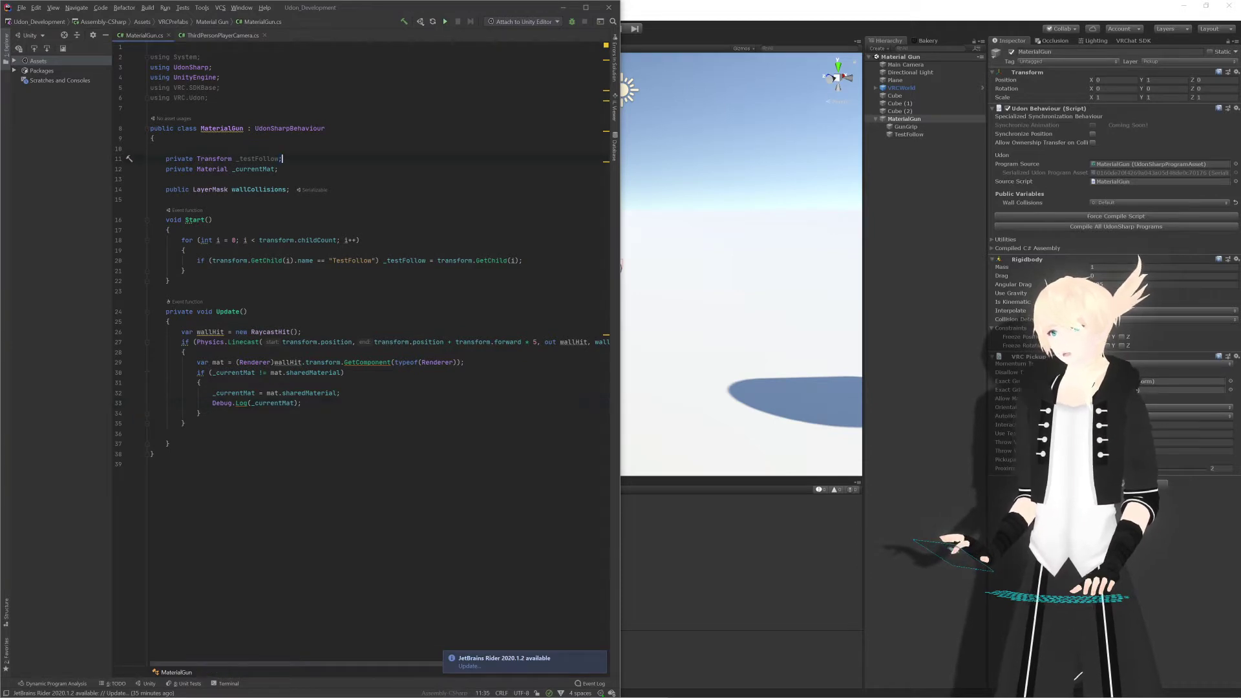
double_click(258, 159)
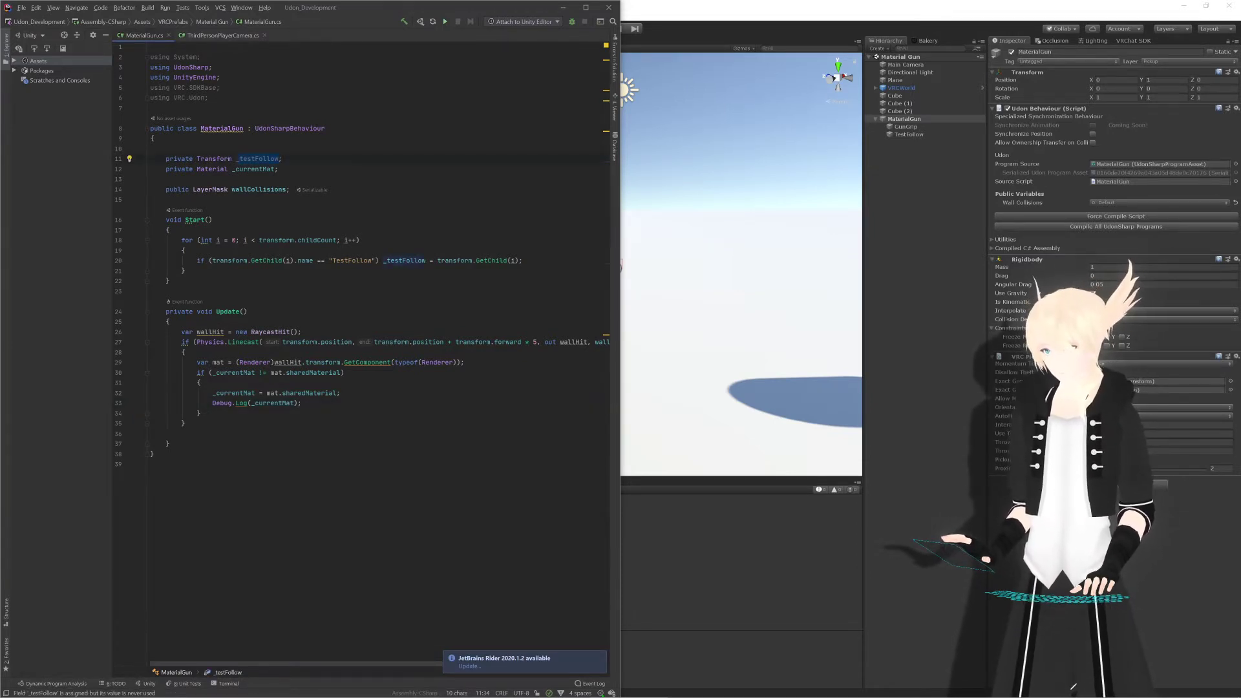
type("visualizer")
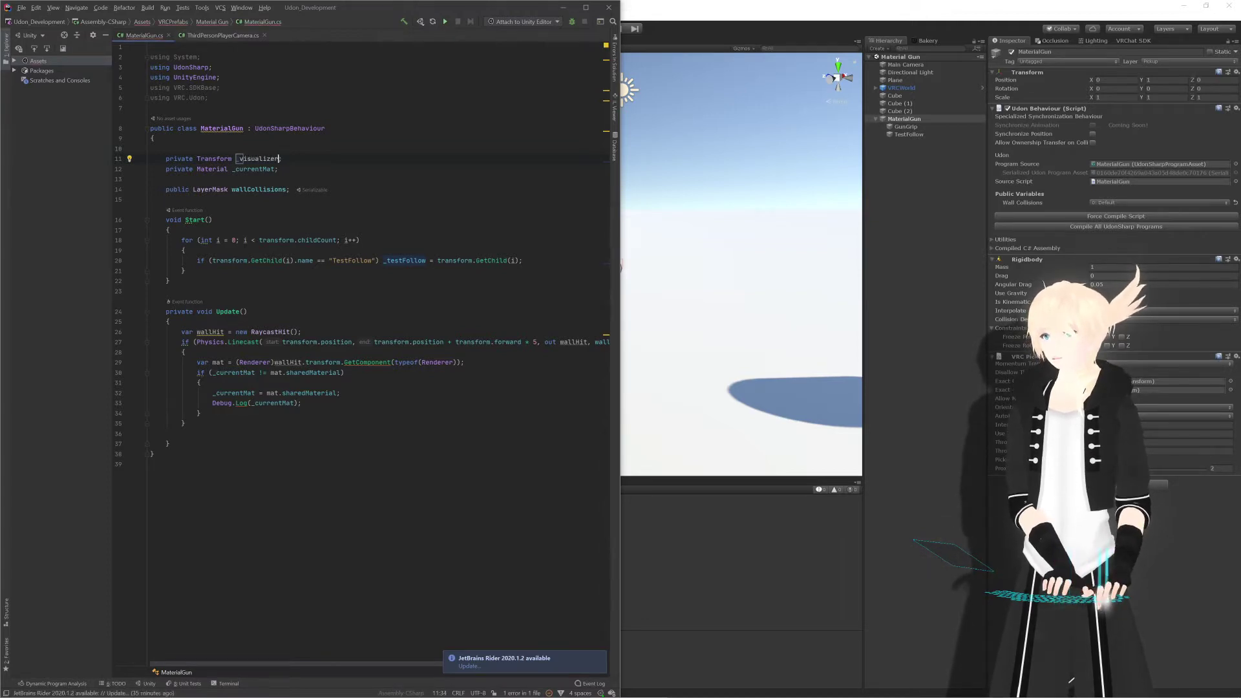
double_click(211, 160)
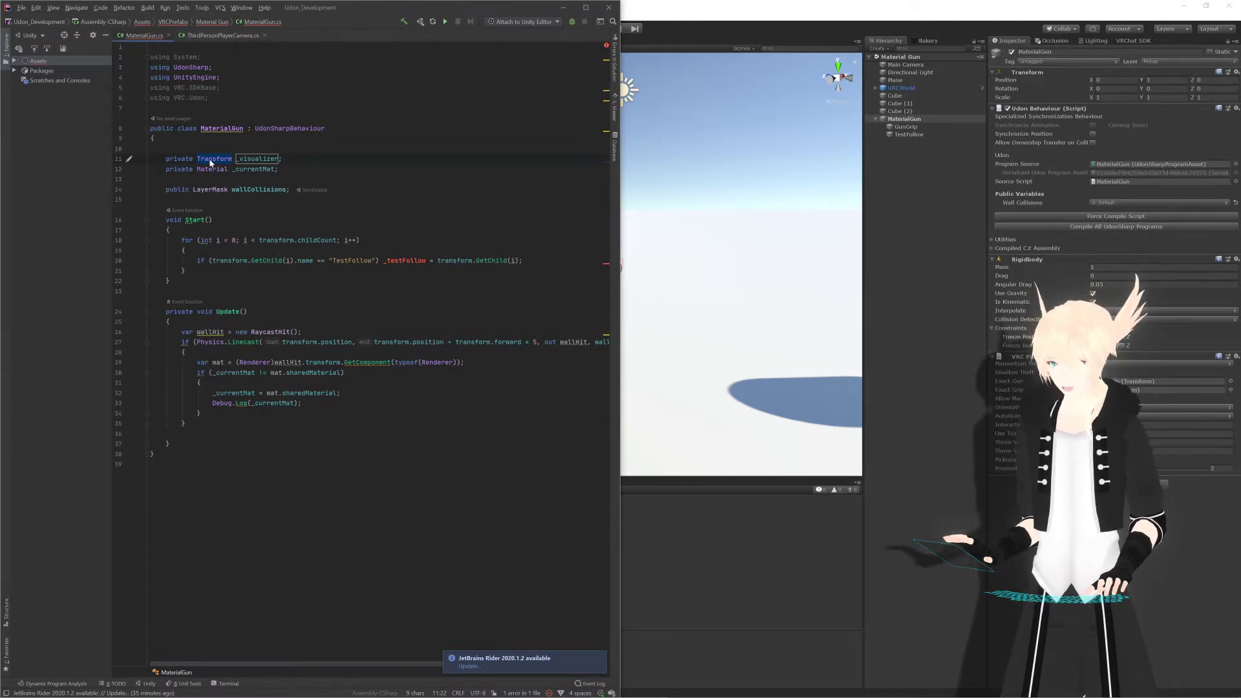
type("rend")
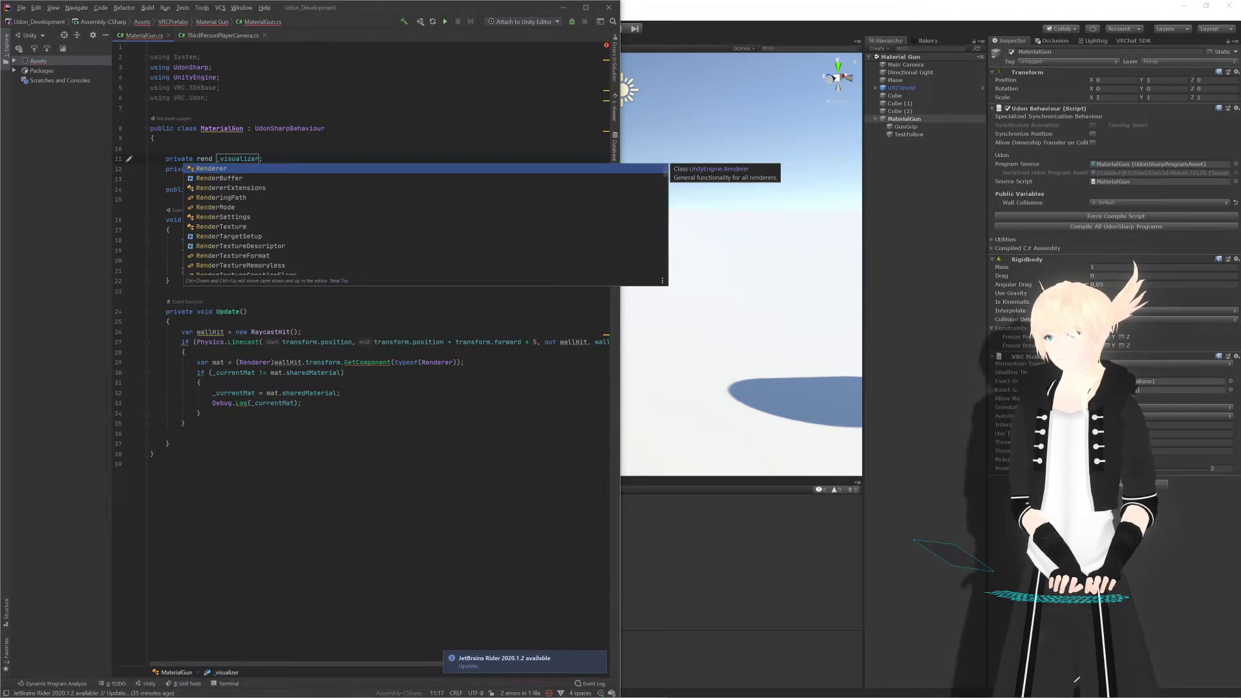
key("Return")
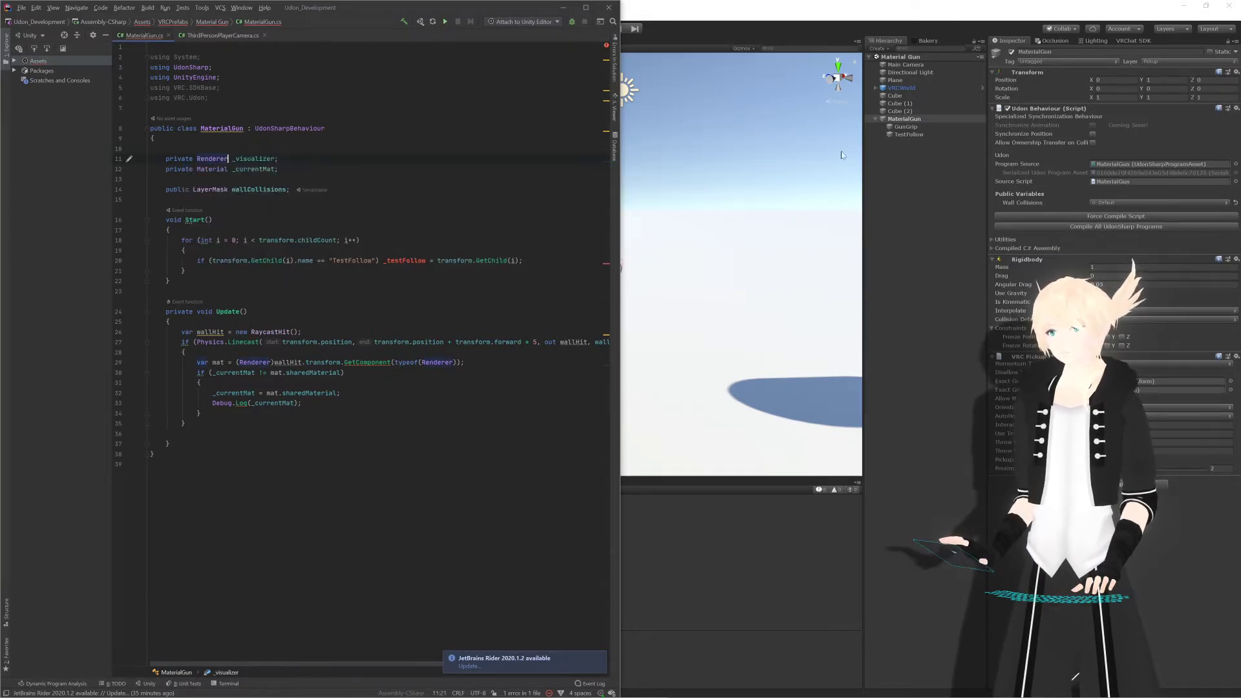
Step: Switch to Unity and rename MaterialGun's TestFollow child object to Visualizer
left_click(907, 134)
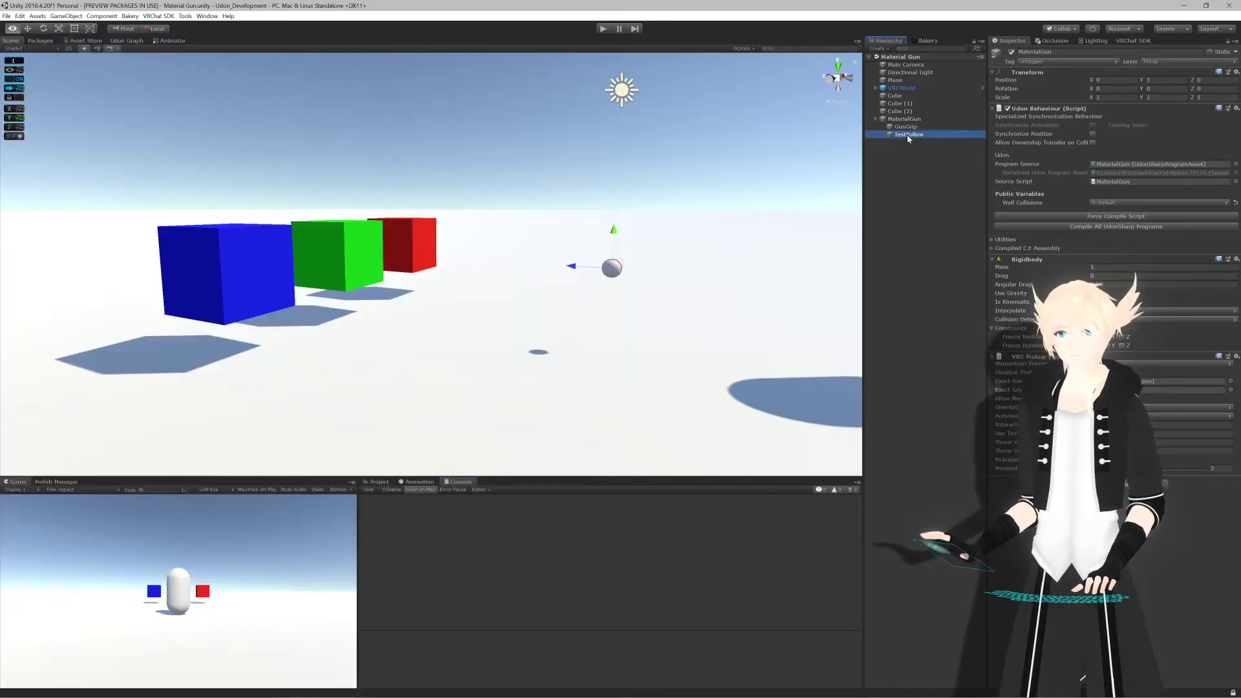
left_click(1086, 53)
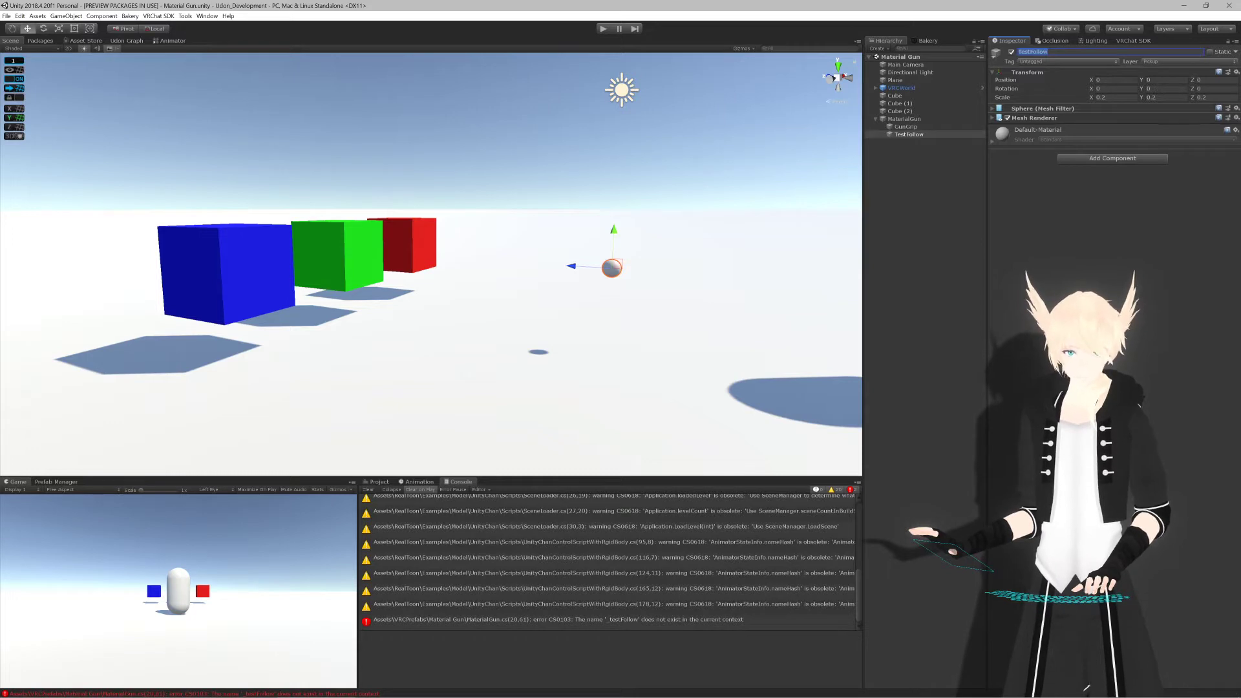
type("Renderer")
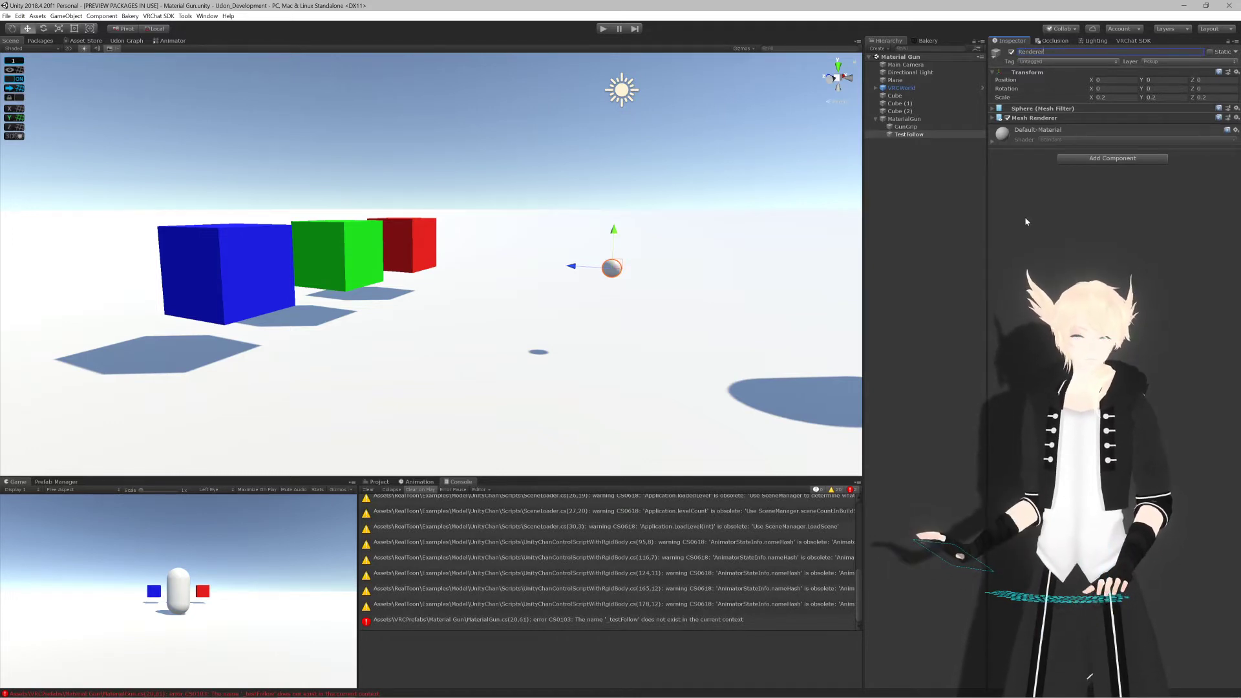
key("Return")
left_click(1060, 52)
type("Vi")
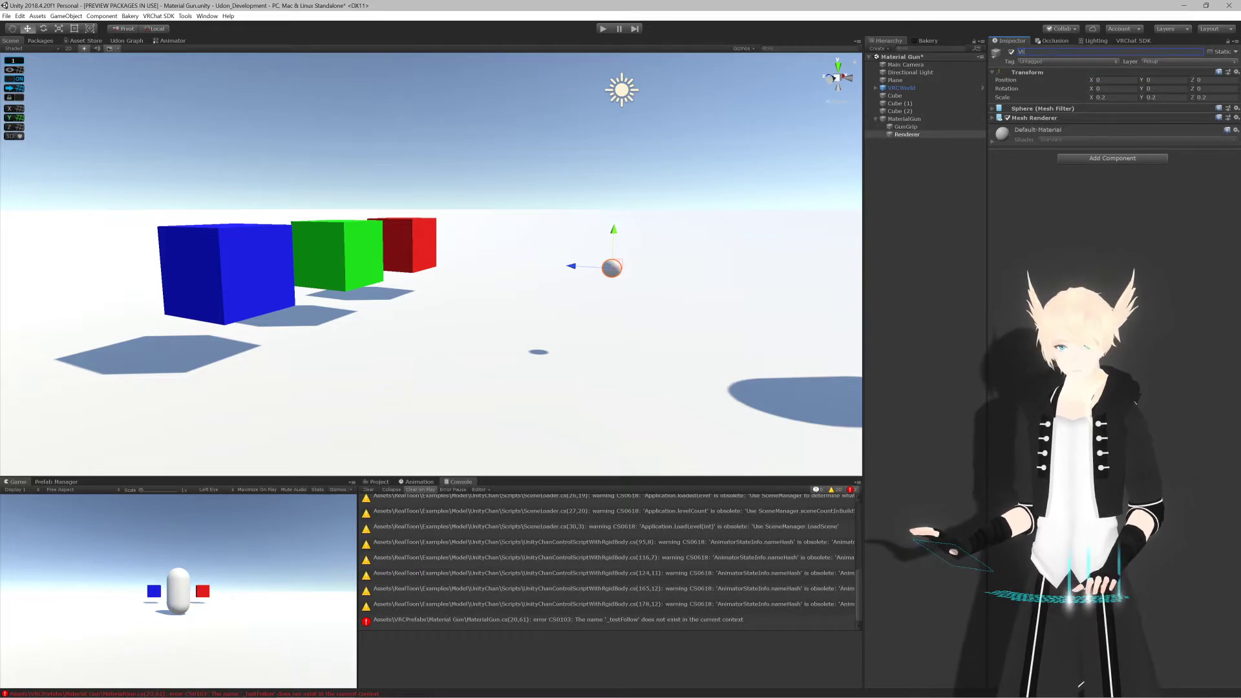
type("sualizer")
key("Return")
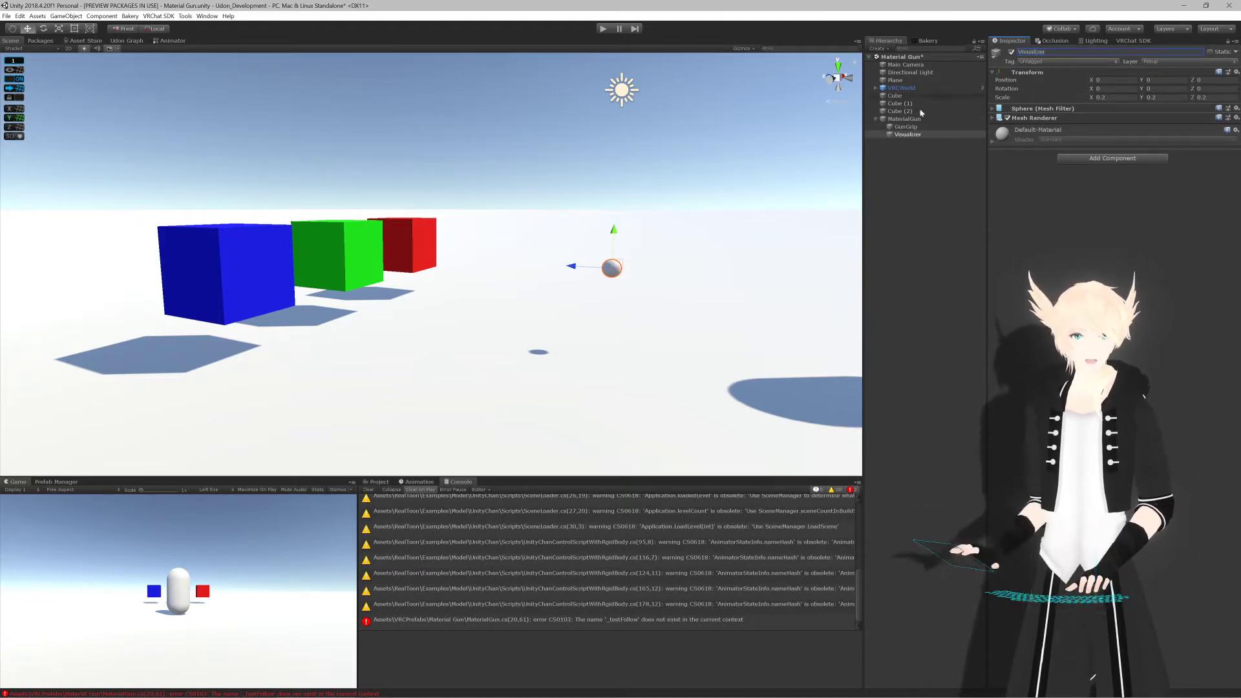
scroll(624, 270, "up", 2)
left_click_drag(624, 270, 436, 210, "alt")
right_click_drag(481, 224, 343, 220)
Step: Switch to Rider and rewrite the assignment in Start's loop as Visualizer = transform.GetChild(i).GetComponent(typeof(Renderer)); on its own line below the if
key("alt+Tab")
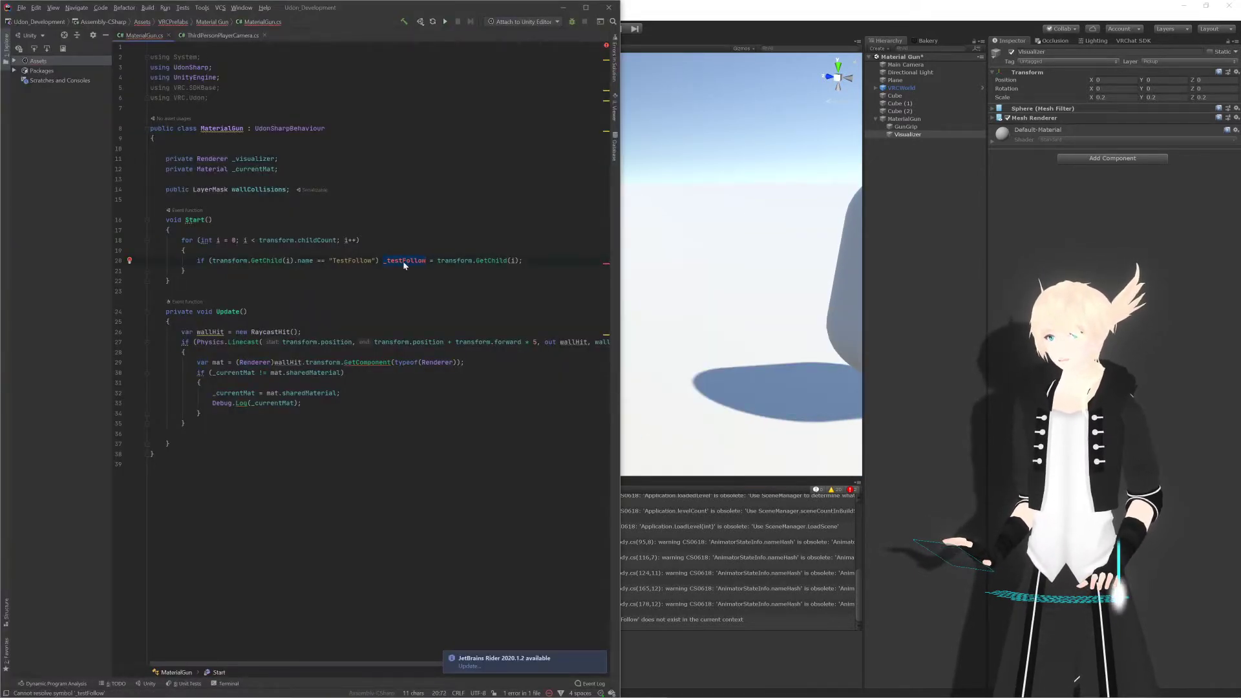
type("Visualizer")
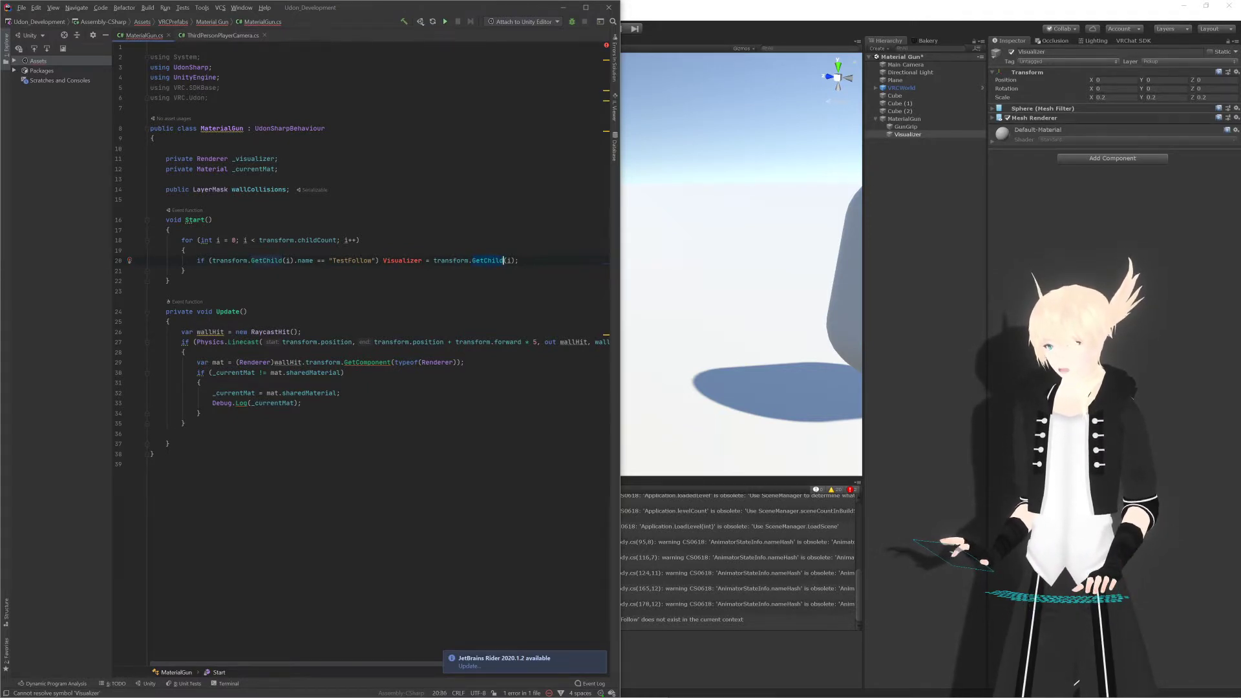
double_click(493, 261)
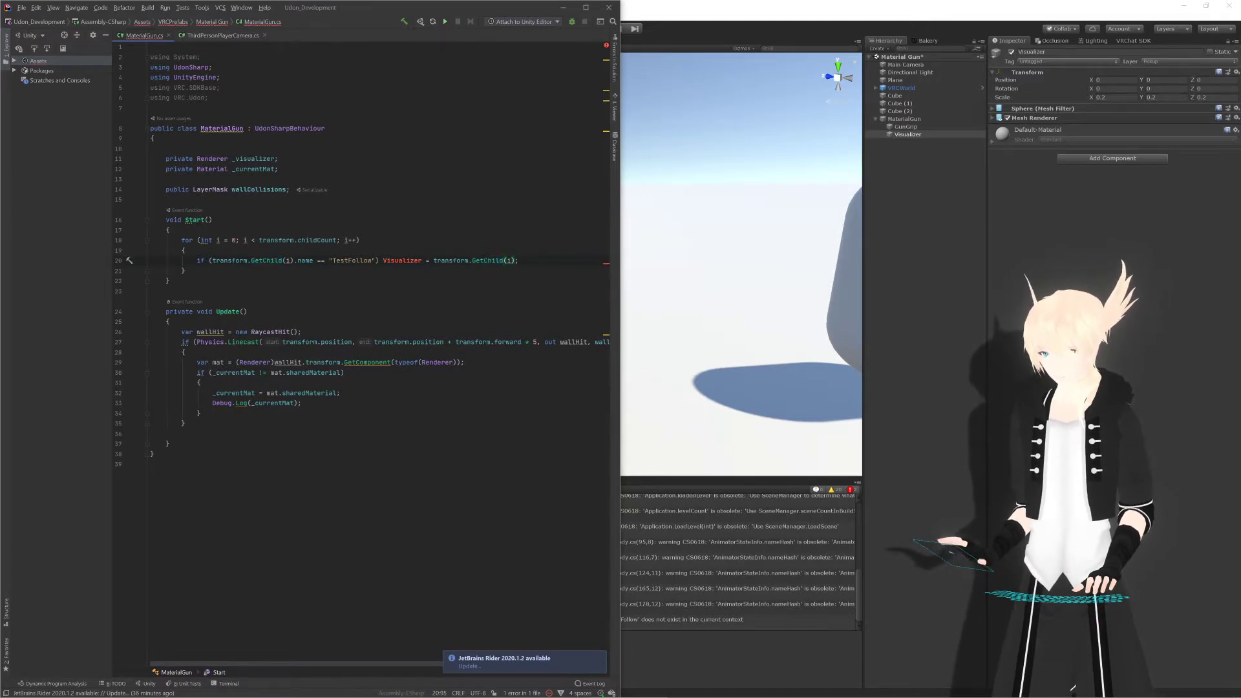
type(".getCo")
key("Return")
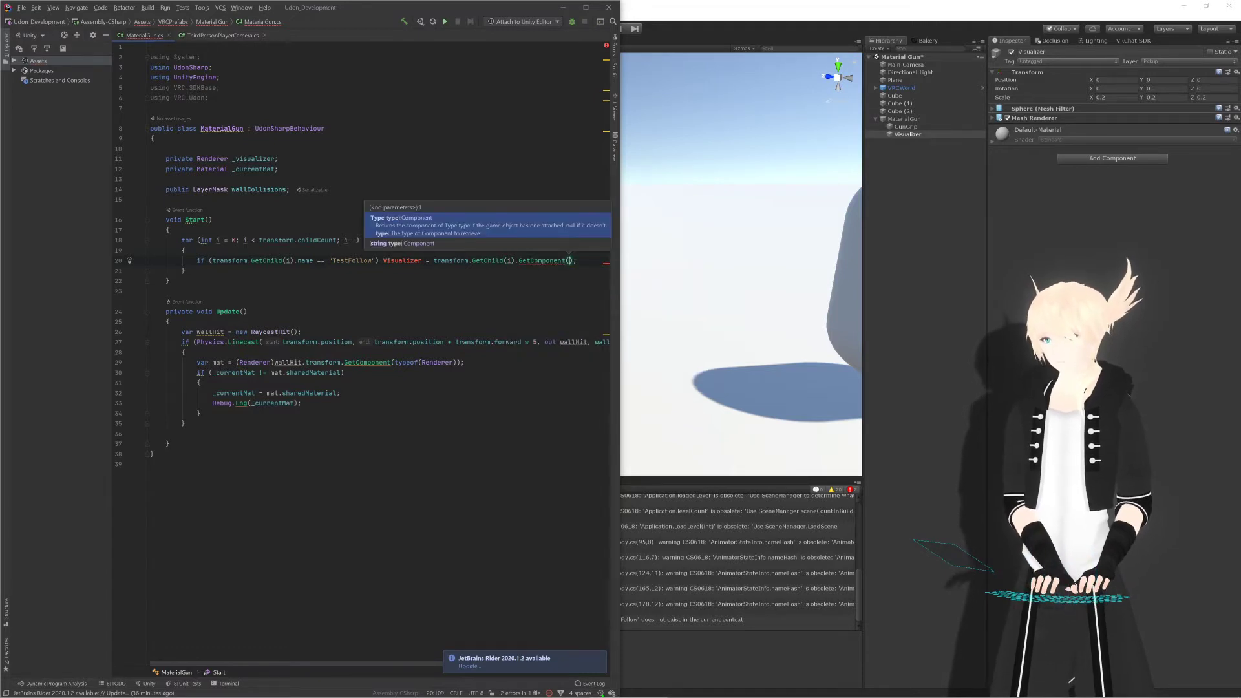
type("typeof(")
type("Renderer")
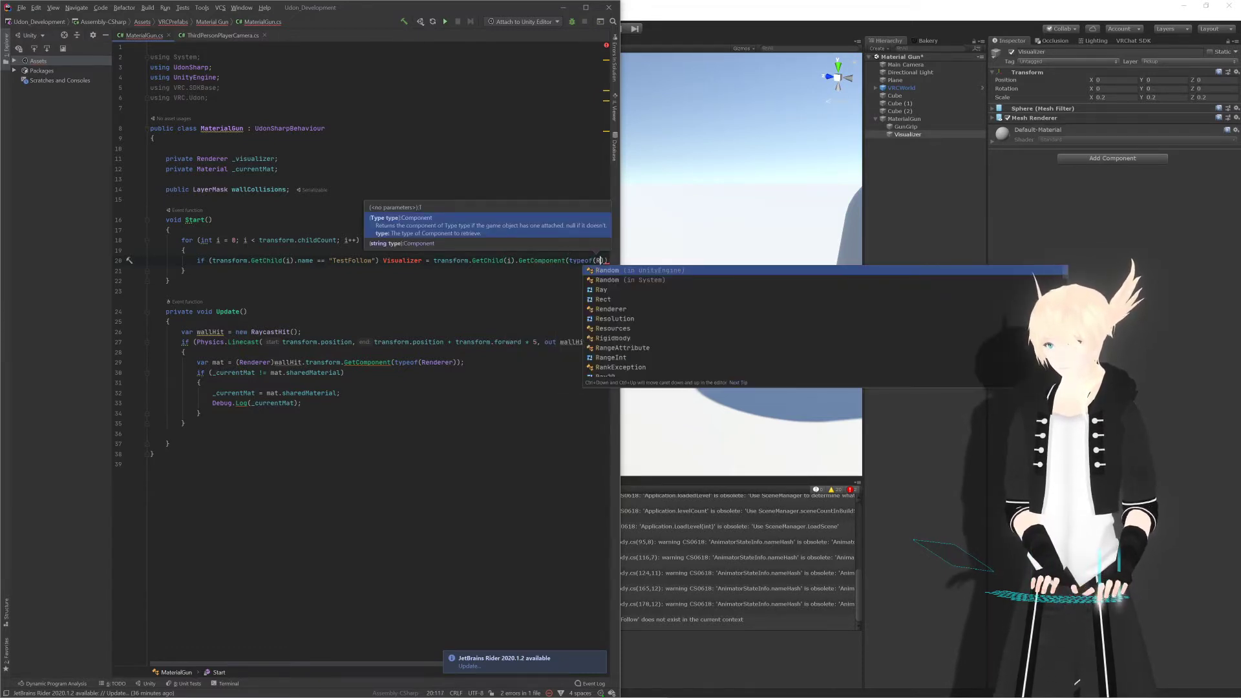
key("Return")
type(");")
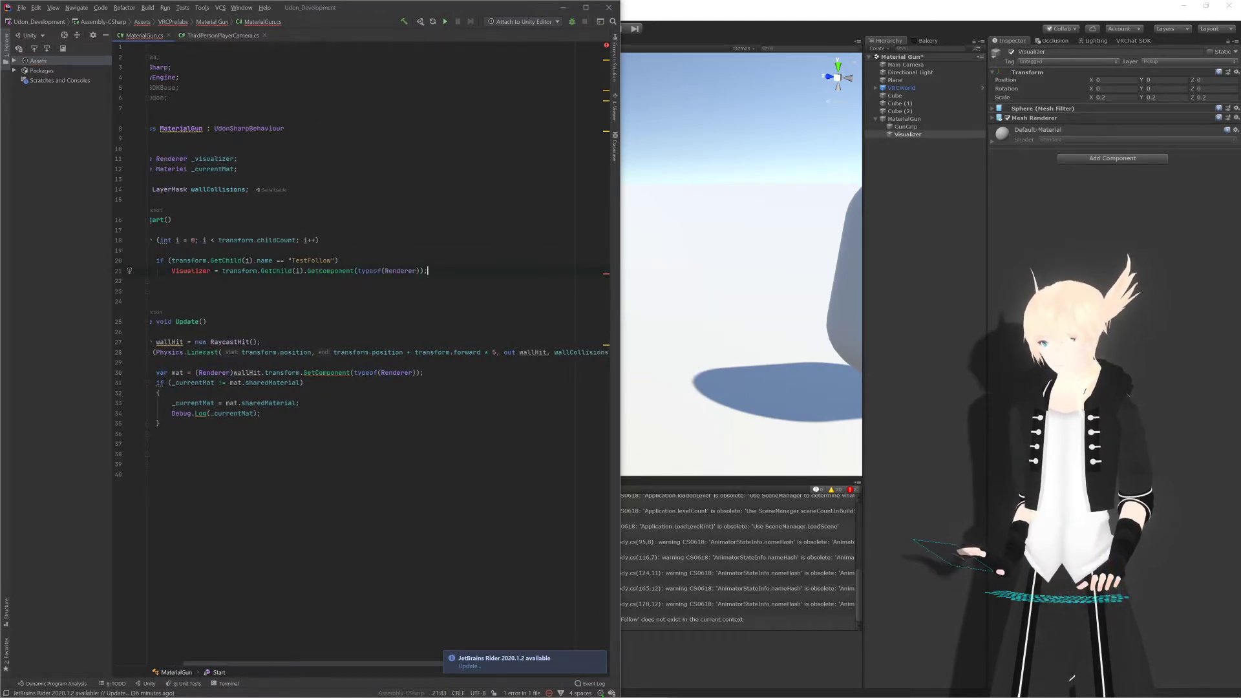
scroll(317, 664, "left", 3)
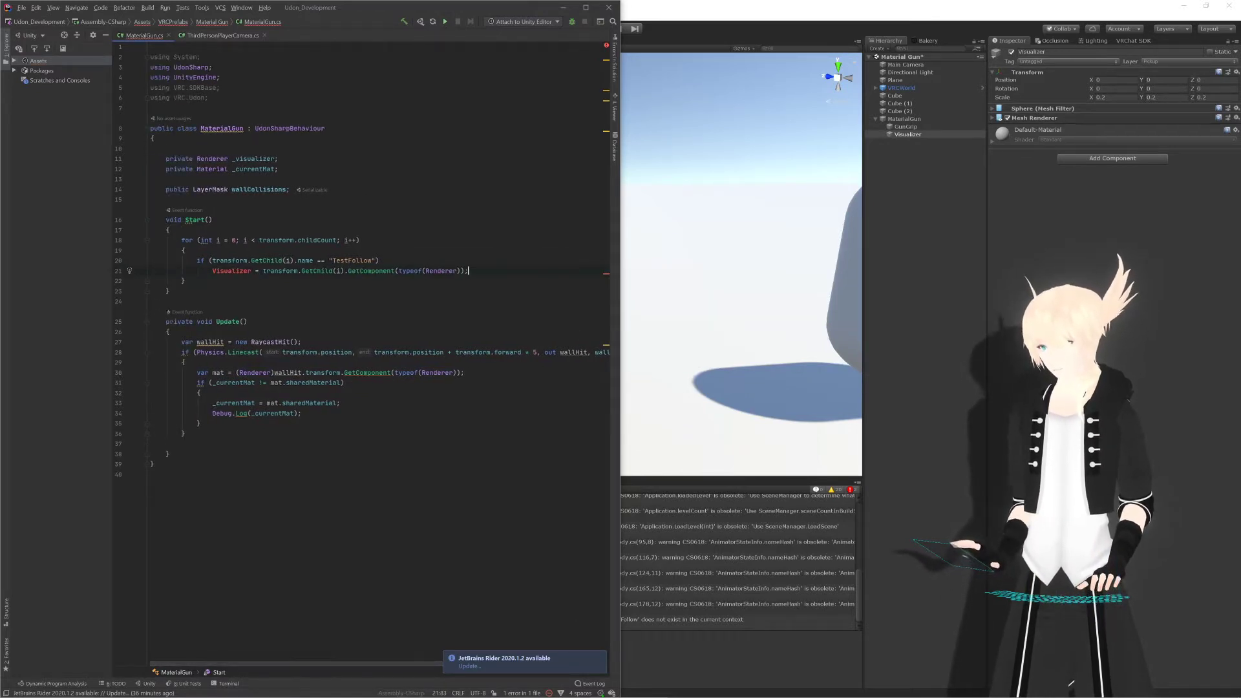
Step: Change the child name compared in Start's if statement to "Visualizer" and the assigned variable below it to _visualizer
mouse_move(236, 271)
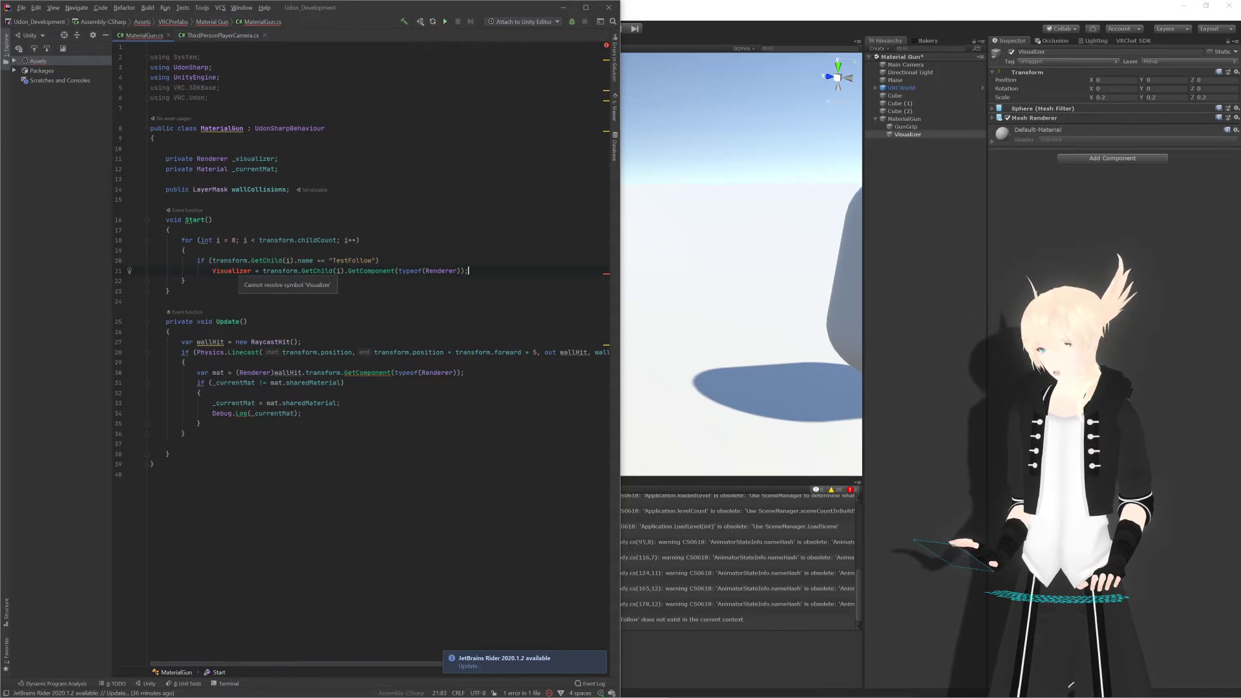
double_click(243, 270)
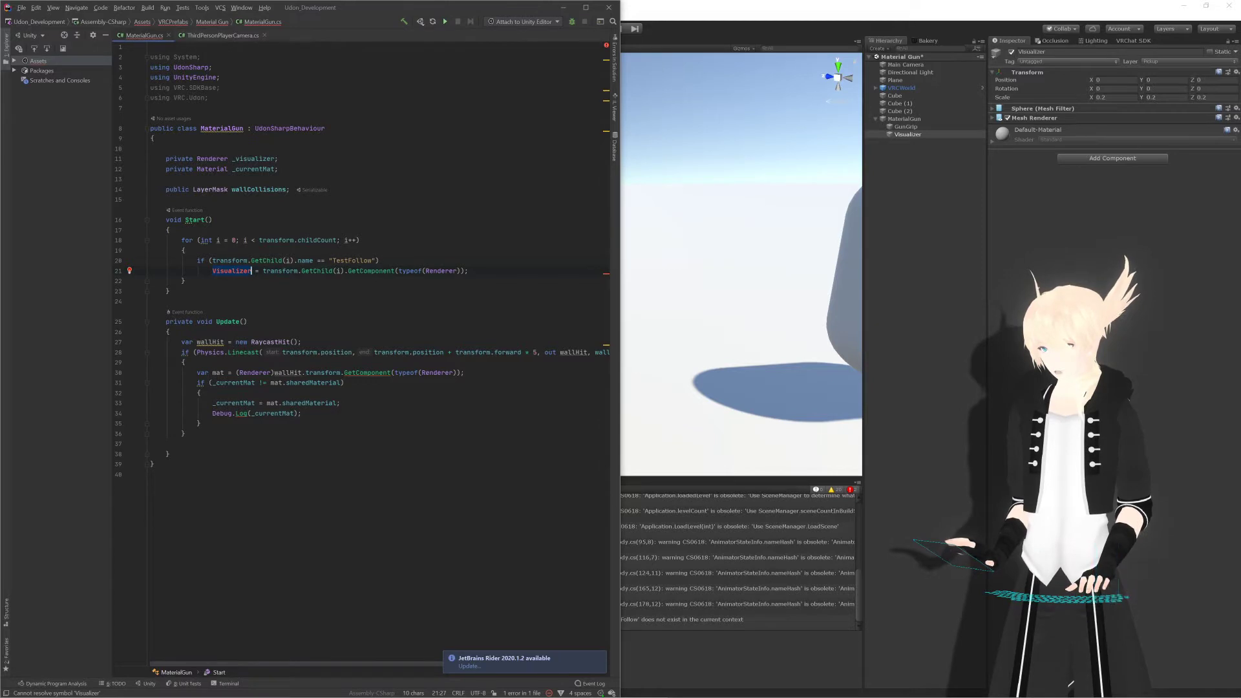
key("ctrl+c")
double_click(352, 260)
key("ctrl+v")
key("ctrl+c")
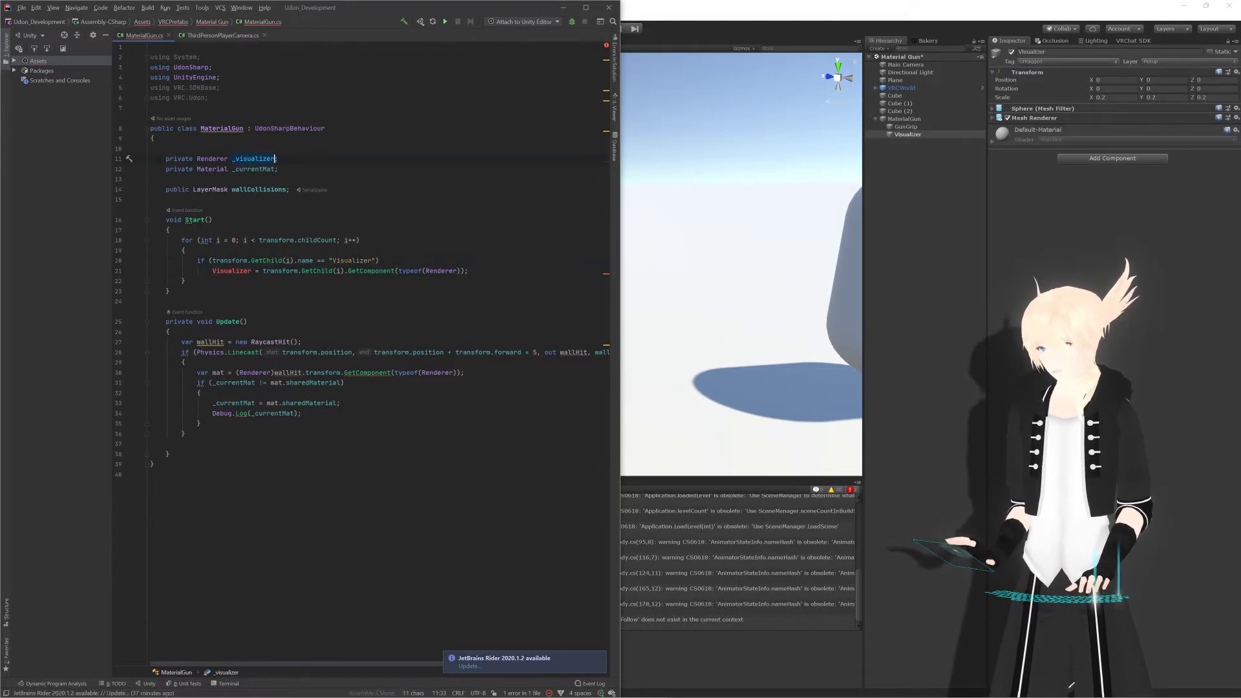
double_click(238, 271)
key("ctrl+v")
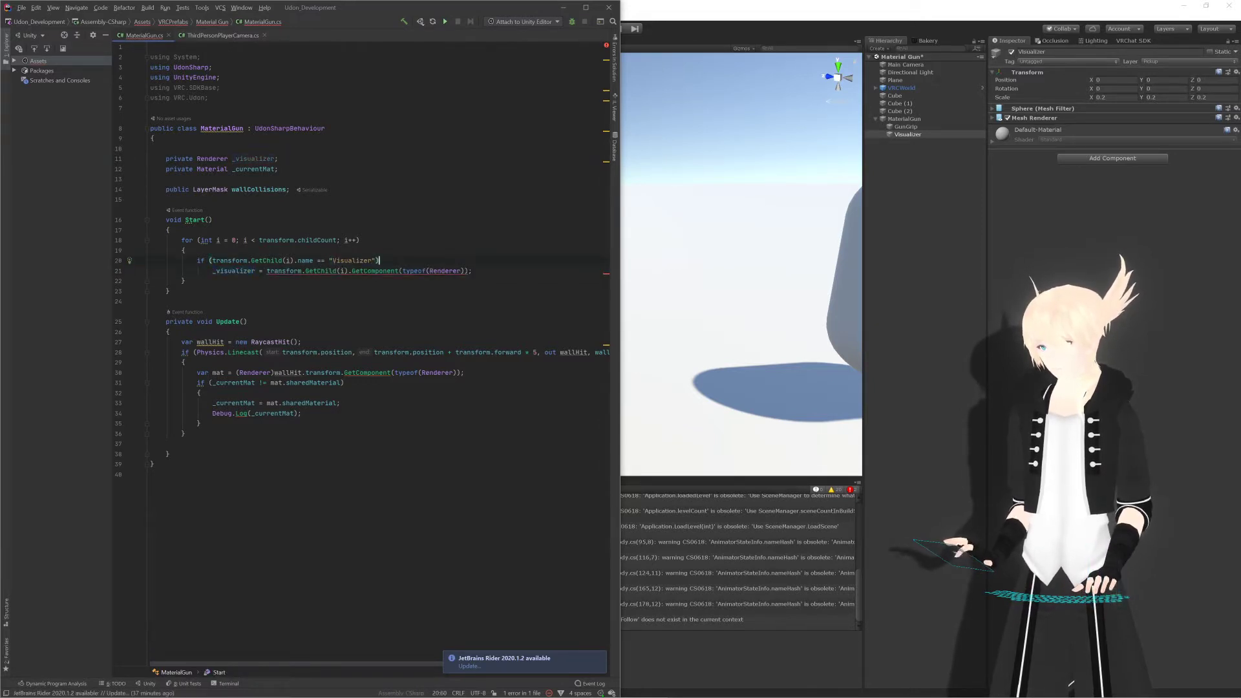
Step: Cast the GetComponent result assigned to _visualizer with (Renderer) and save the script
type("(Re")
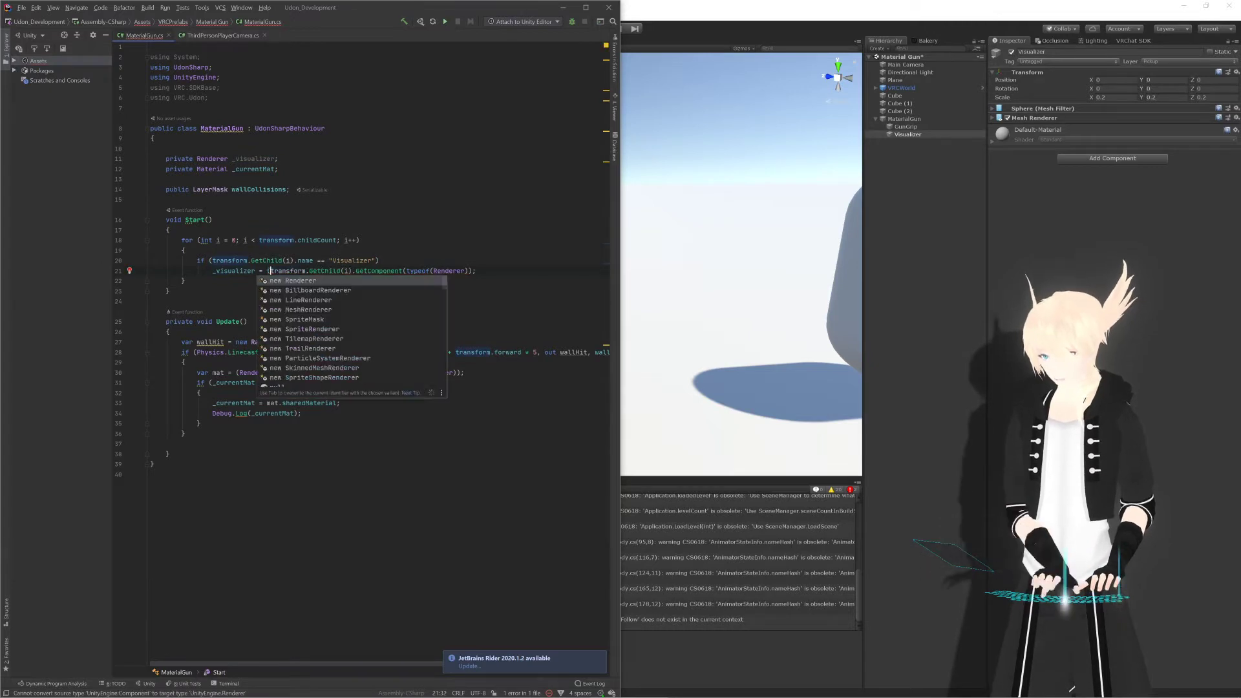
type("nder")
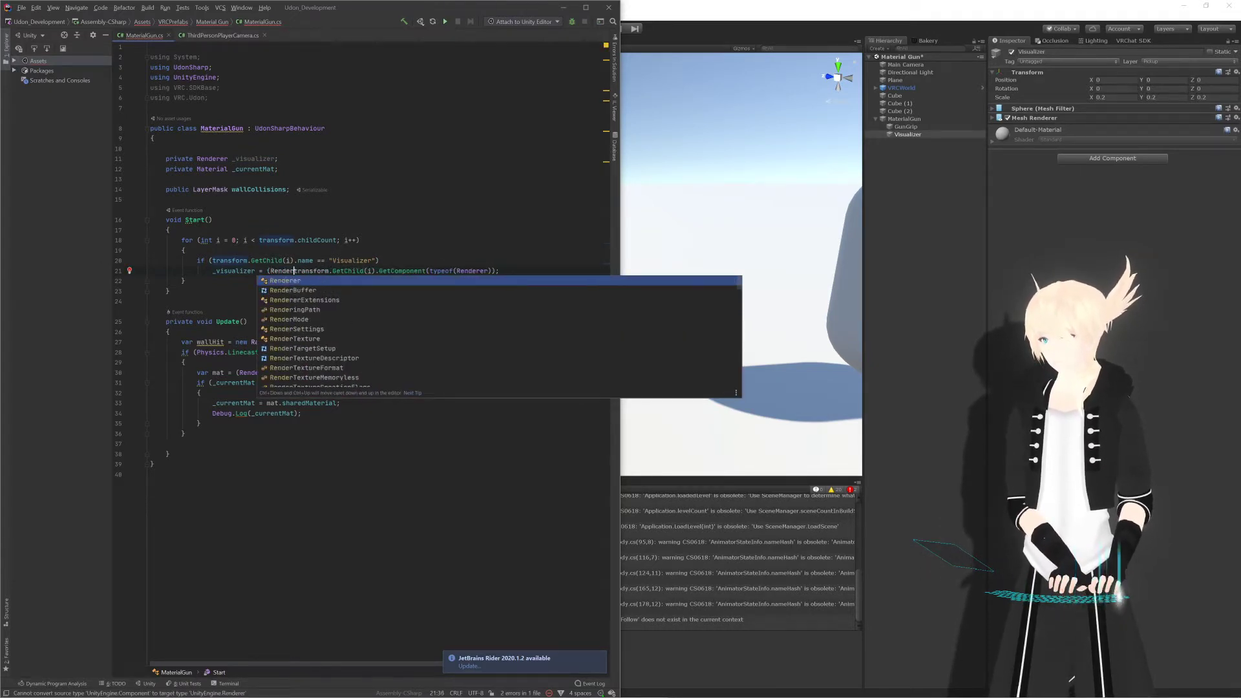
type("er)")
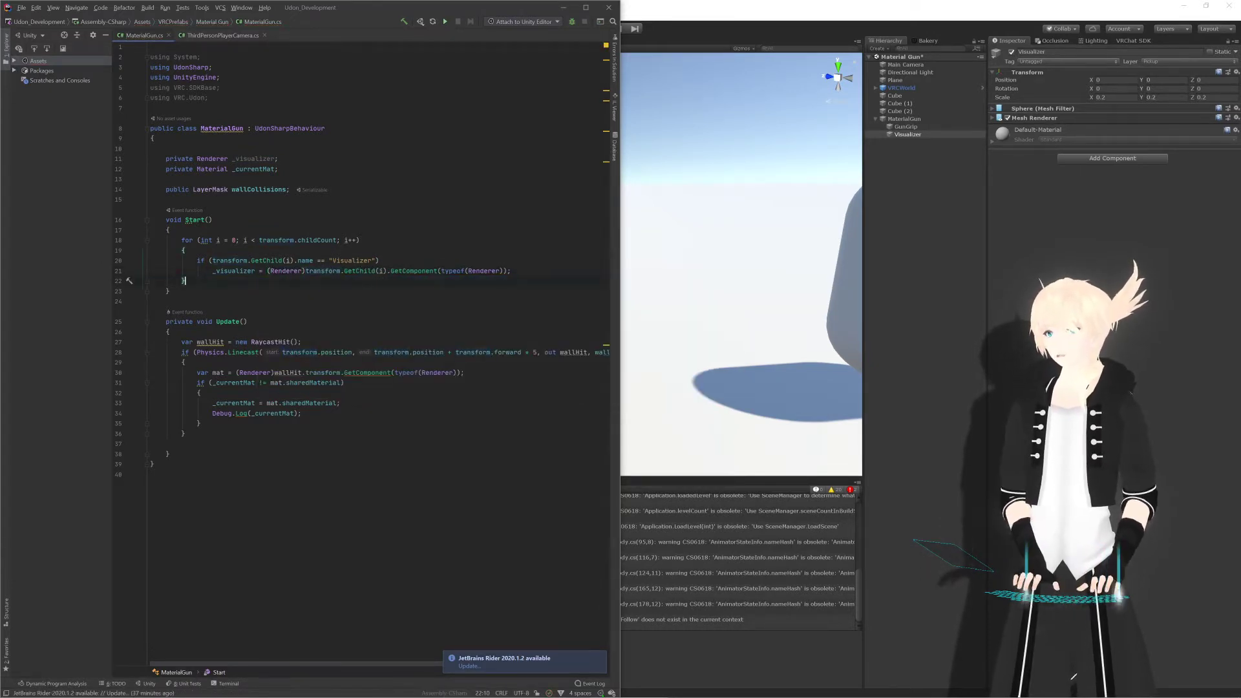
key("ctrl+s")
Step: Replace the Debug.Log line in Update with the start of an assignment, _visualizer = _currentMat
double_click(234, 271)
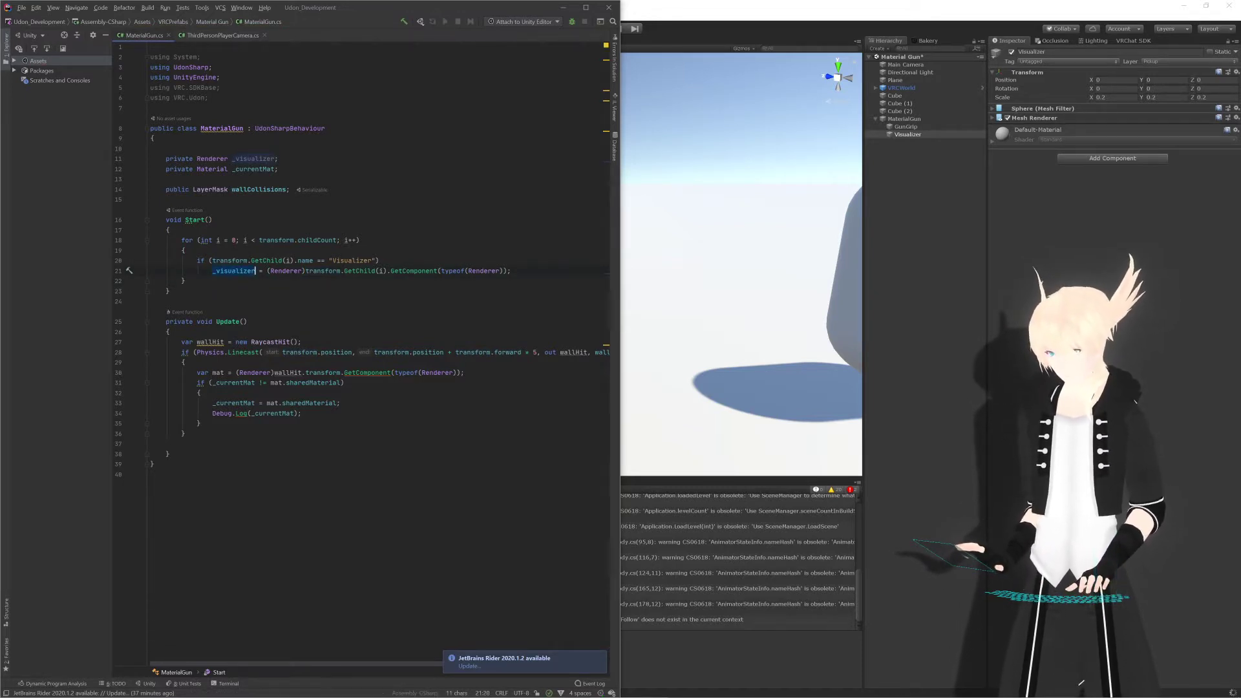
left_click_drag(301, 413, 245, 413)
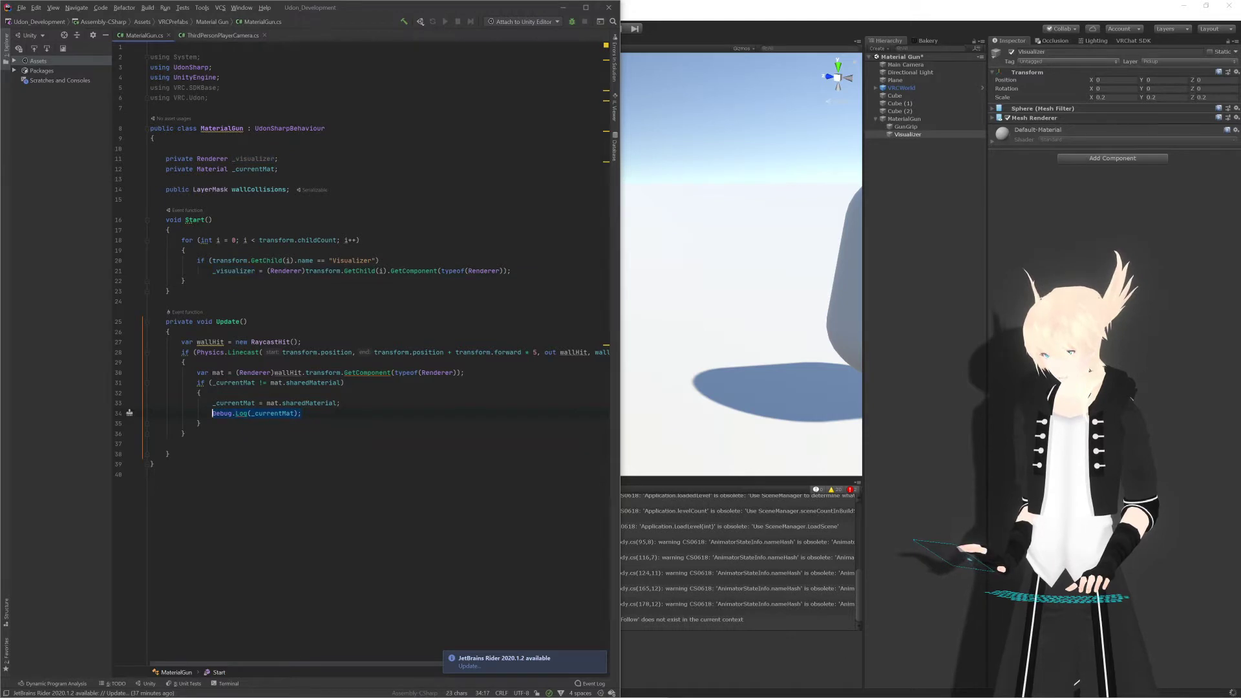
key("ctrl+v")
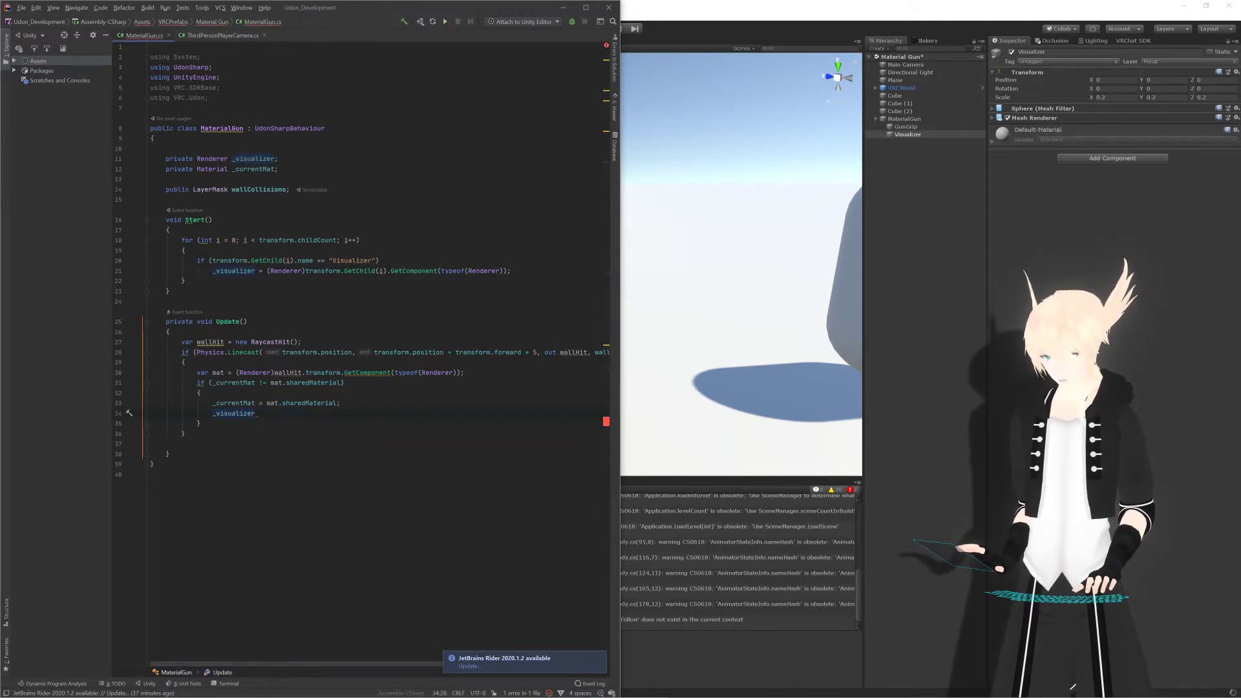
type("= _c")
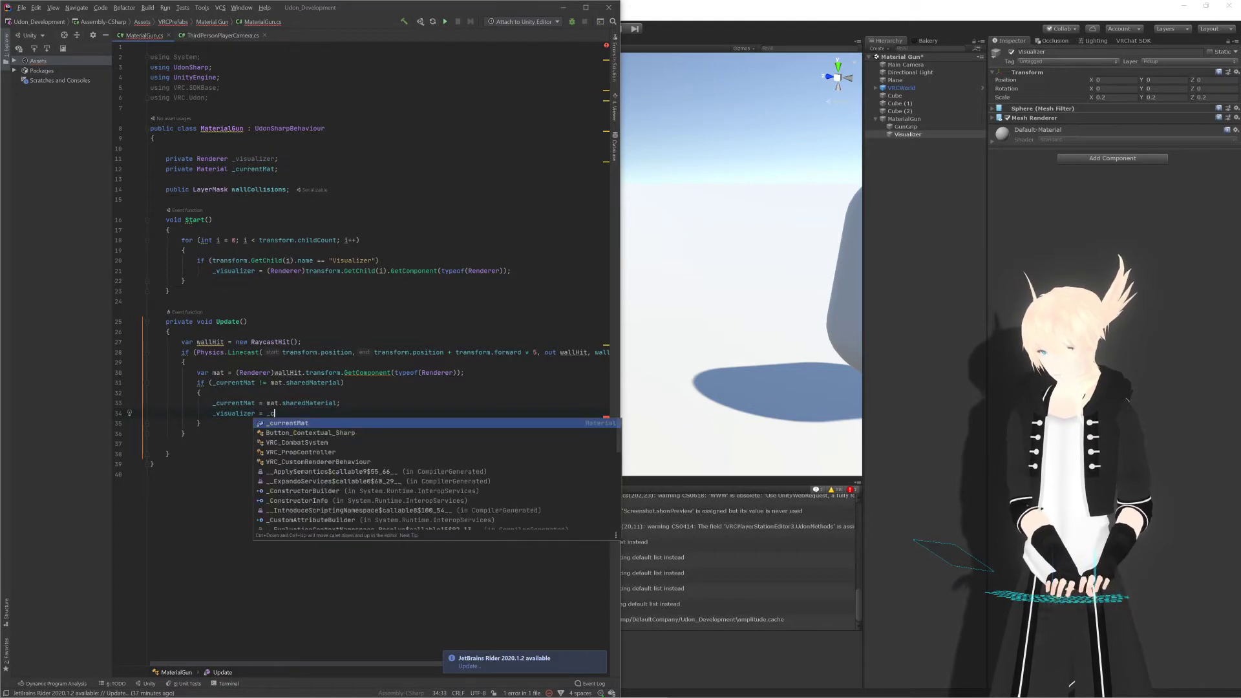
type("urrentMat.")
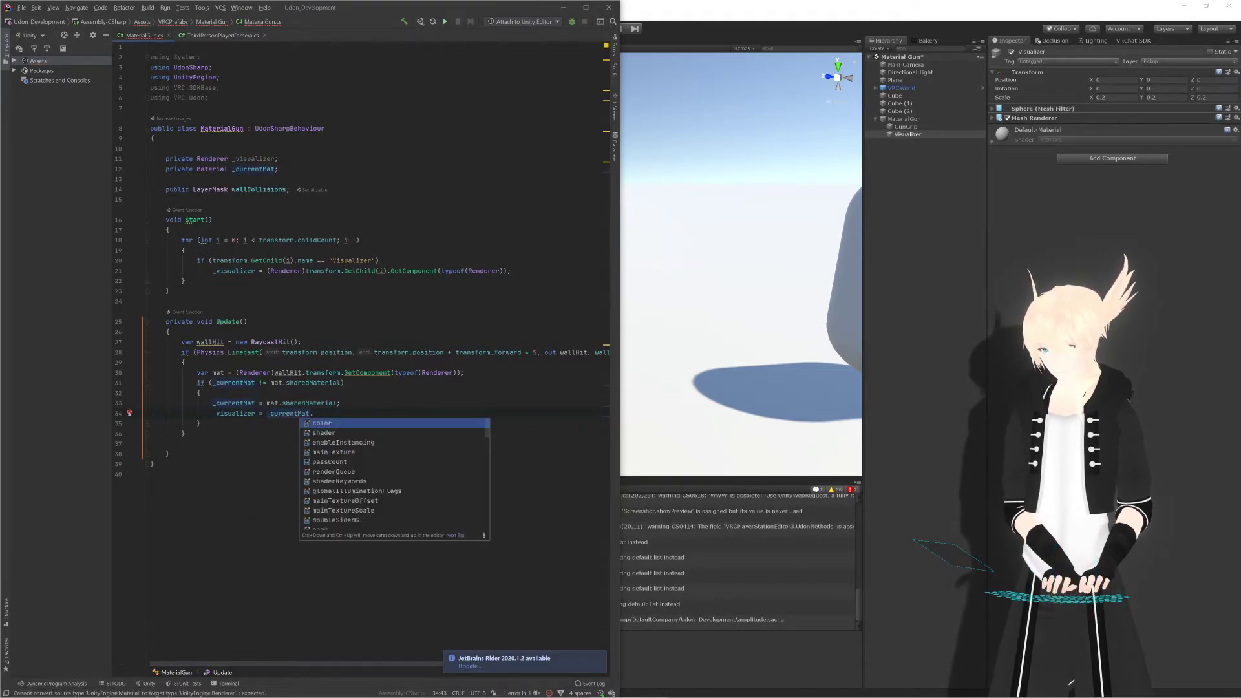
Step: Rewrite the line below the _currentMat assignment in Update as _visualizer.sharedMaterial = _currentMat;
key("BackSpace")
key("BackSpace")
key("BackSpace")
key("BackSpace")
key("BackSpace")
key("BackSpace")
key("BackSpace")
key("BackSpace")
key("BackSpace")
key("BackSpace")
key("BackSpace")
key("BackSpace")
key("BackSpace")
key("BackSpace")
key("BackSpace")
type(".")
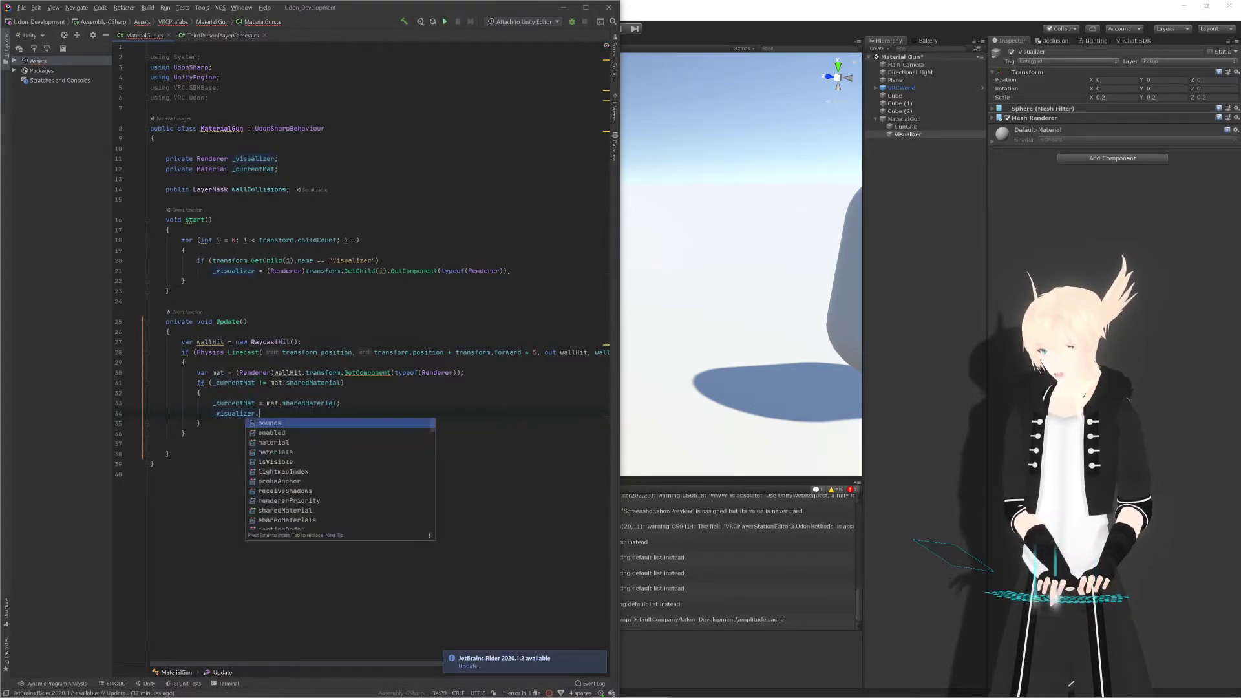
type("ma")
key("Down")
key("Down")
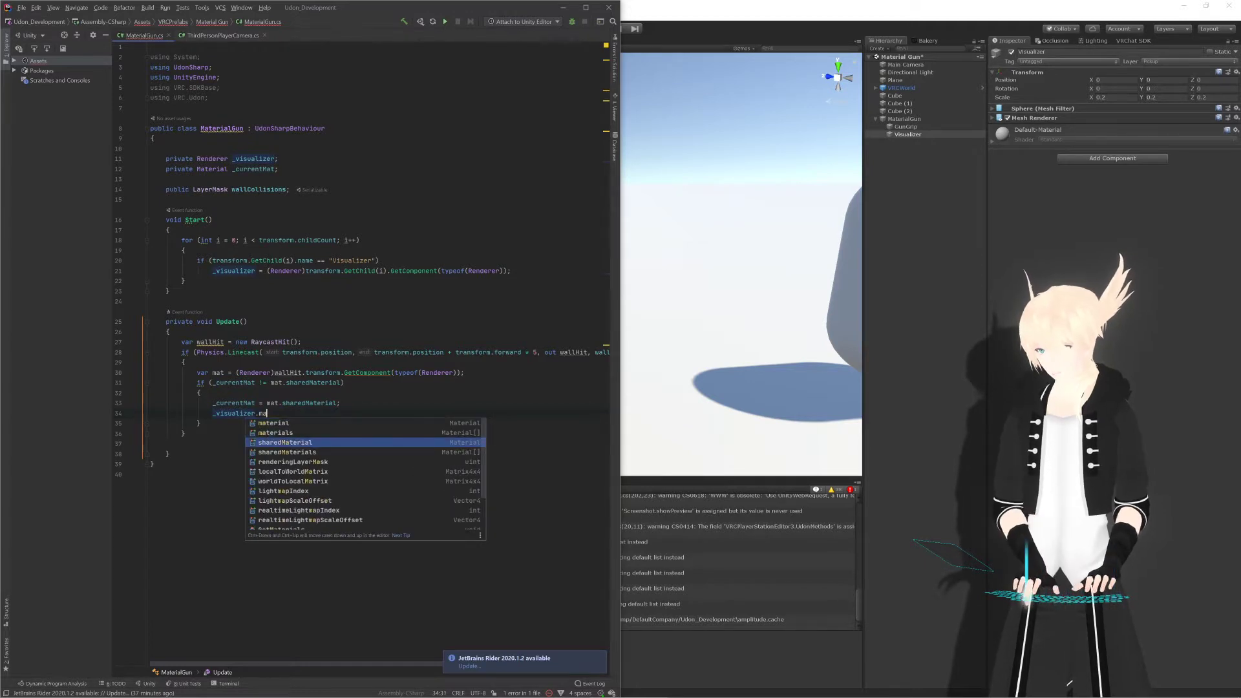
key("Return")
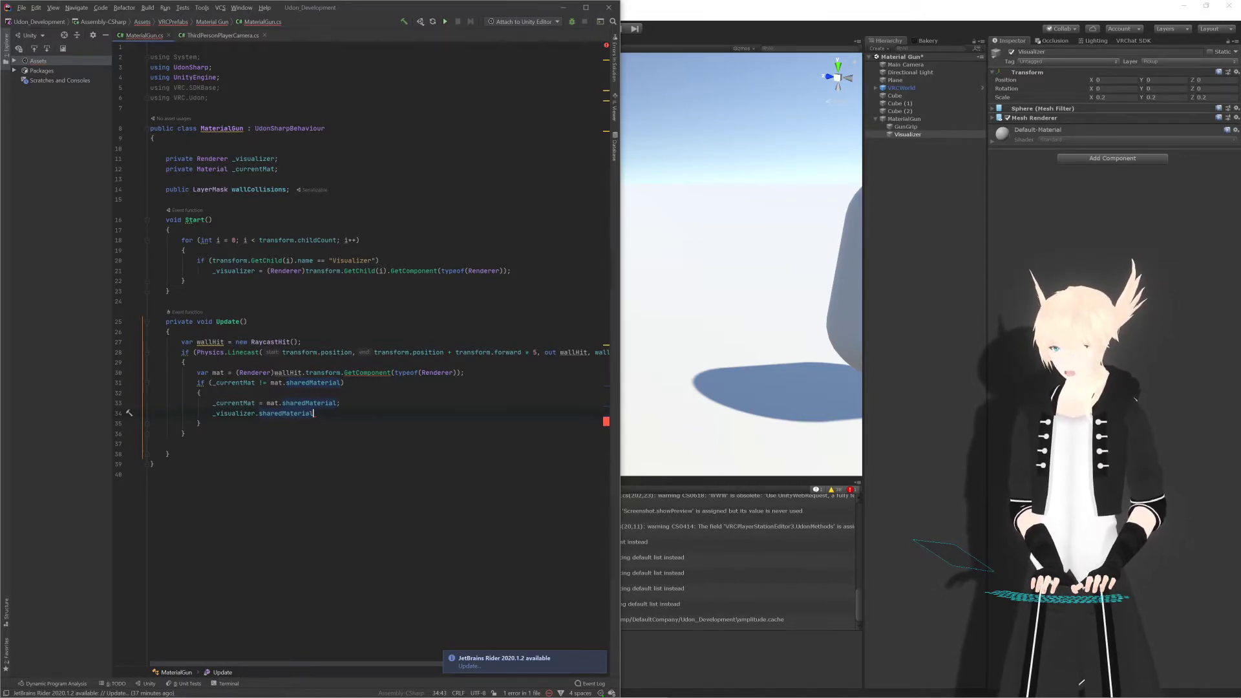
type("= ")
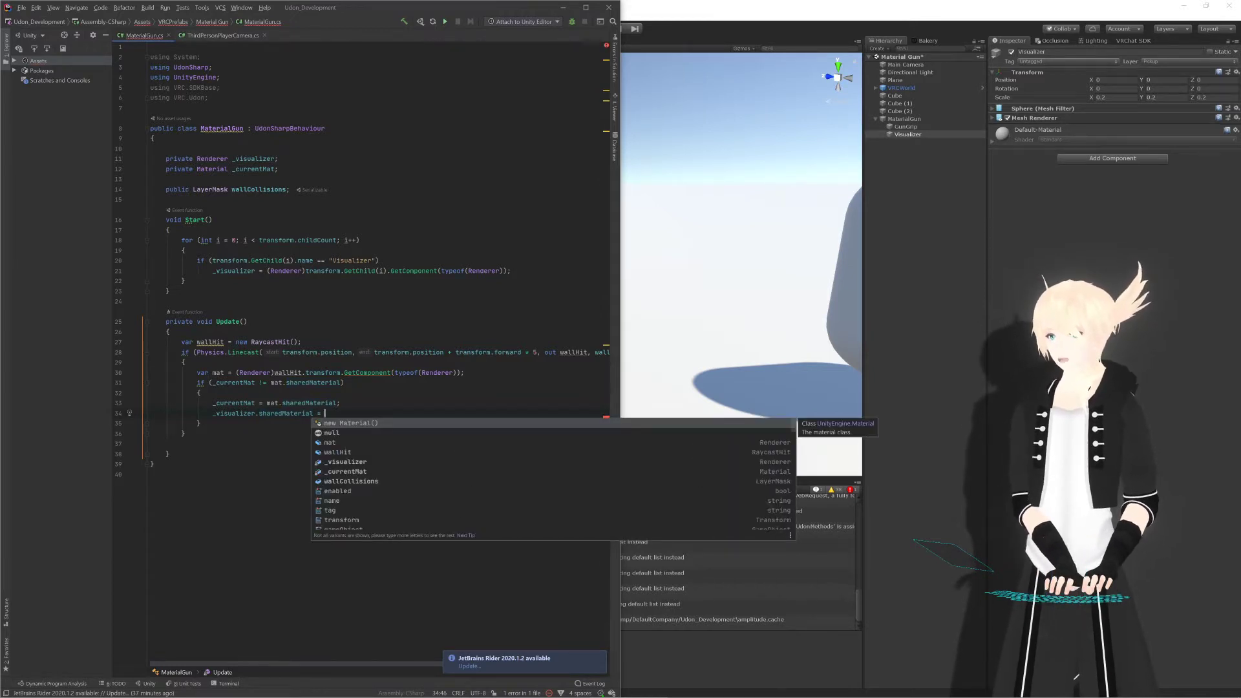
type("_currentMat;")
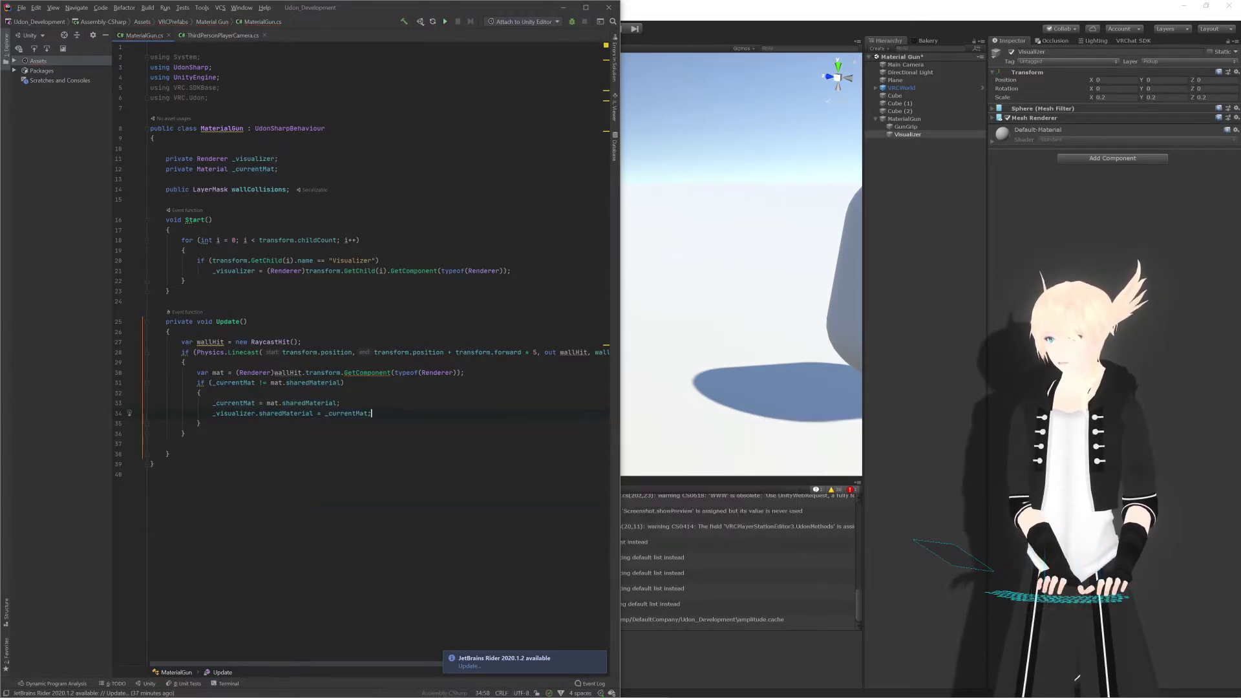
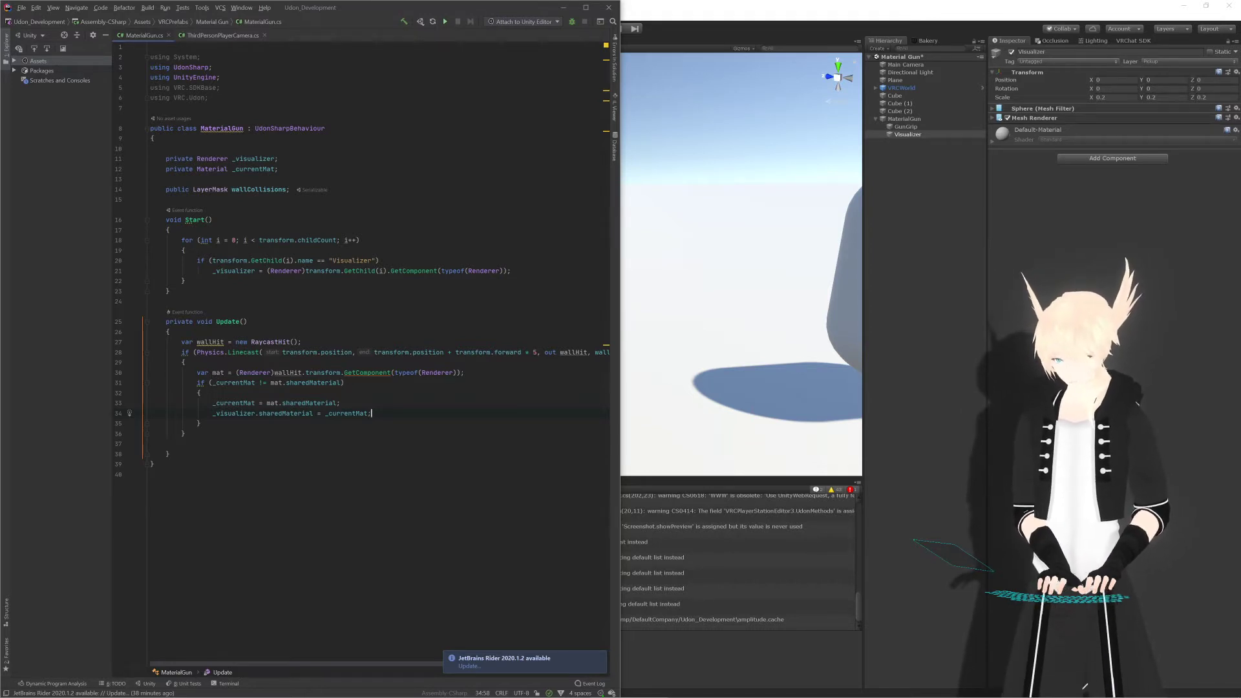
Step: Switch to Unity, clear the console, and view the three coloured cubes and the visualizer sphere in the scene
left_click(906, 190)
key("d")
right_click_drag(662, 209, 575, 230)
key("q")
key("a")
key("w")
key("s")
key("e")
key("s")
key("w")
left_click(368, 489)
mouse_move(491, 356)
right_mouse_down()
mouse_move(582, 339)
mouse_move(917, 351)
mouse_move(786, 335)
mouse_move(479, 356)
right_mouse_up()
key("w")
key("s")
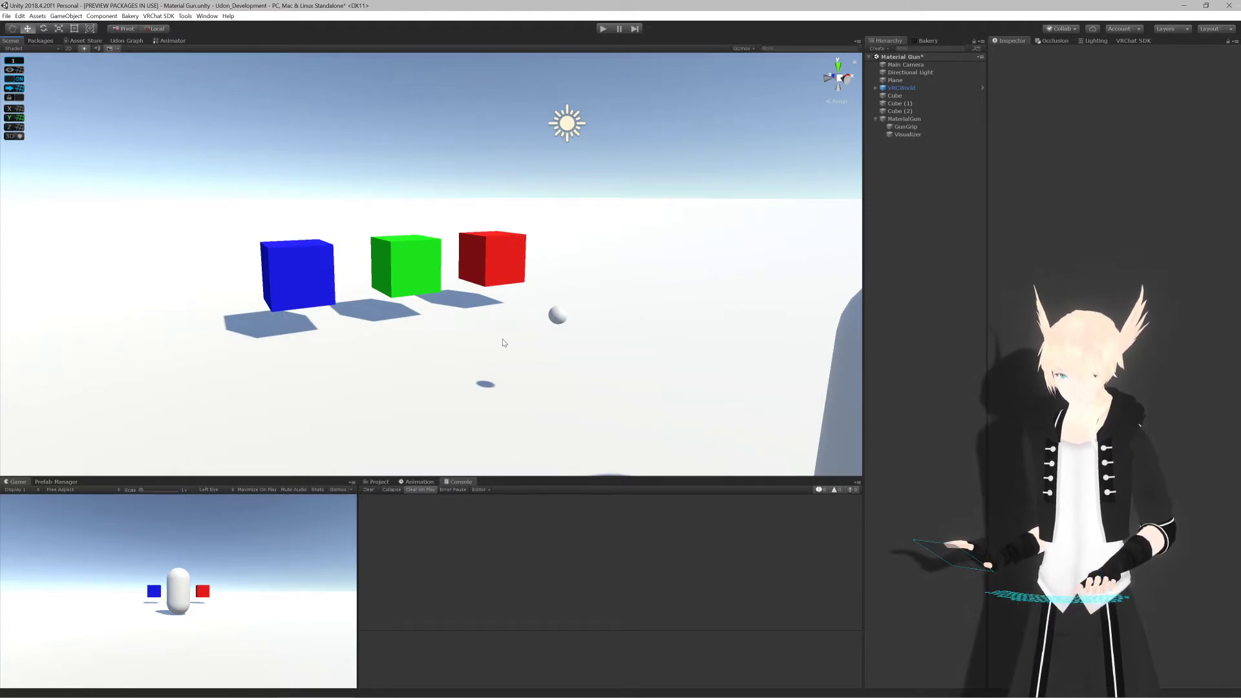
Step: Switch to Rider and insert the generic type <Renderer> after GetComponent in Start's _visualizer assignment
key("alt+Tab")
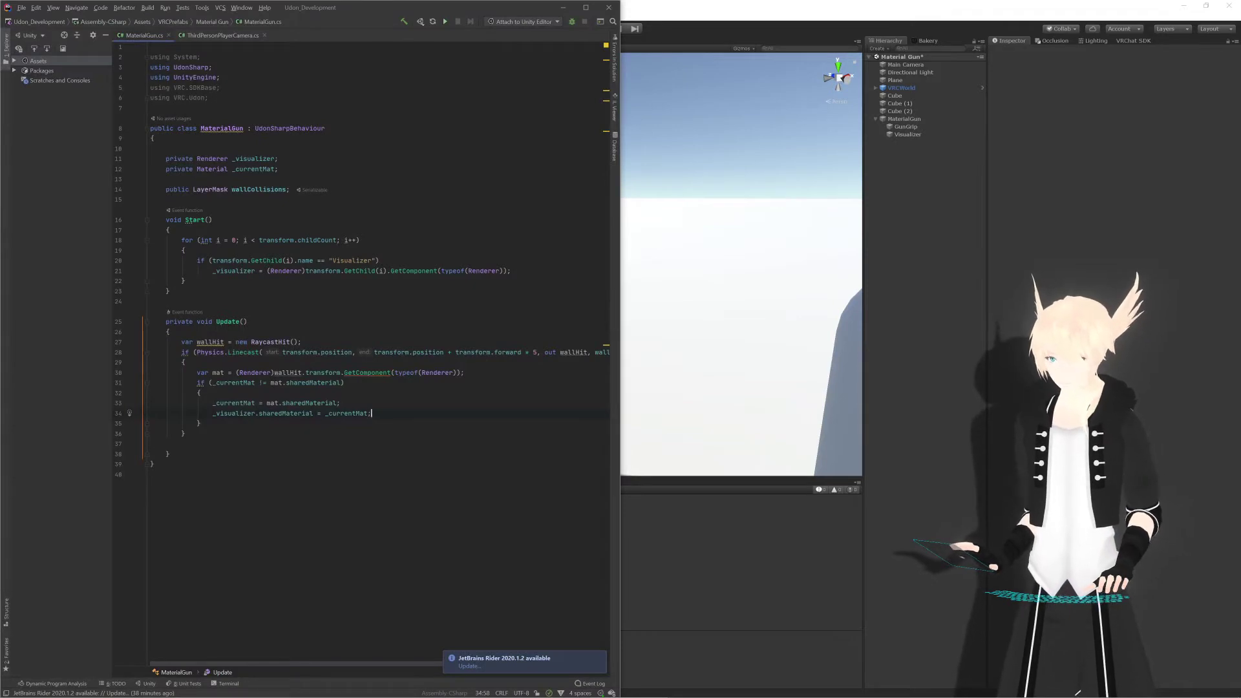
left_click_drag(395, 373, 461, 373)
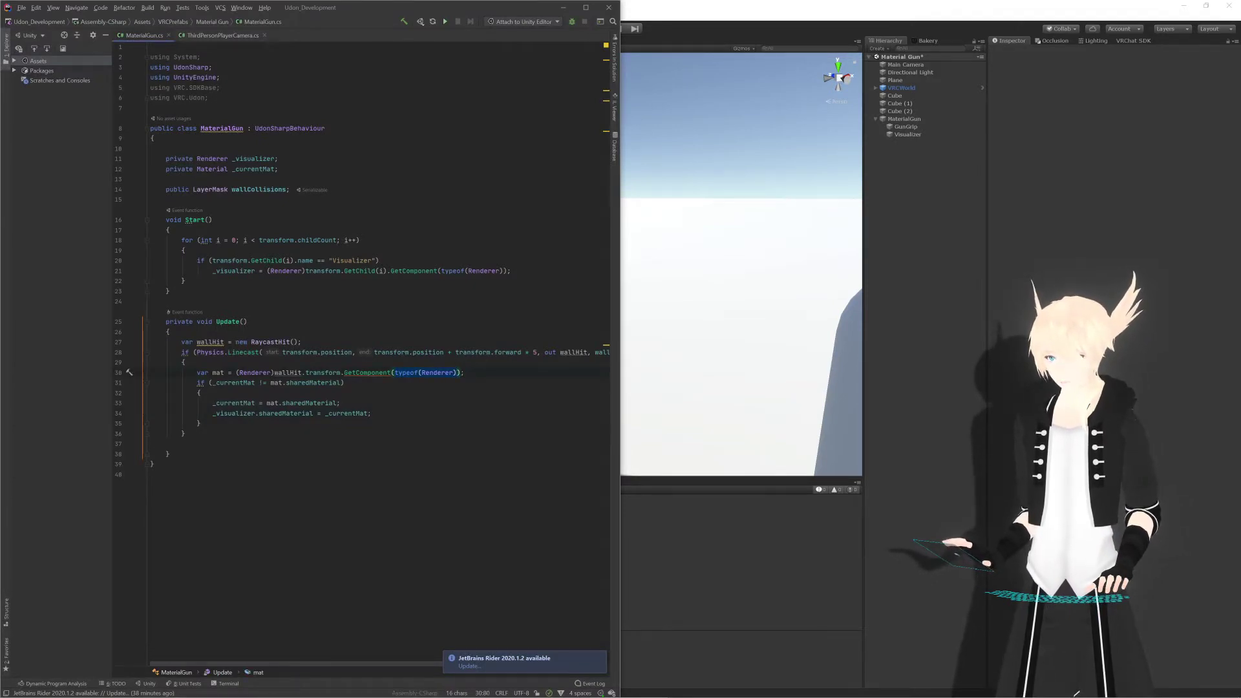
left_click(439, 271)
type("<Rend")
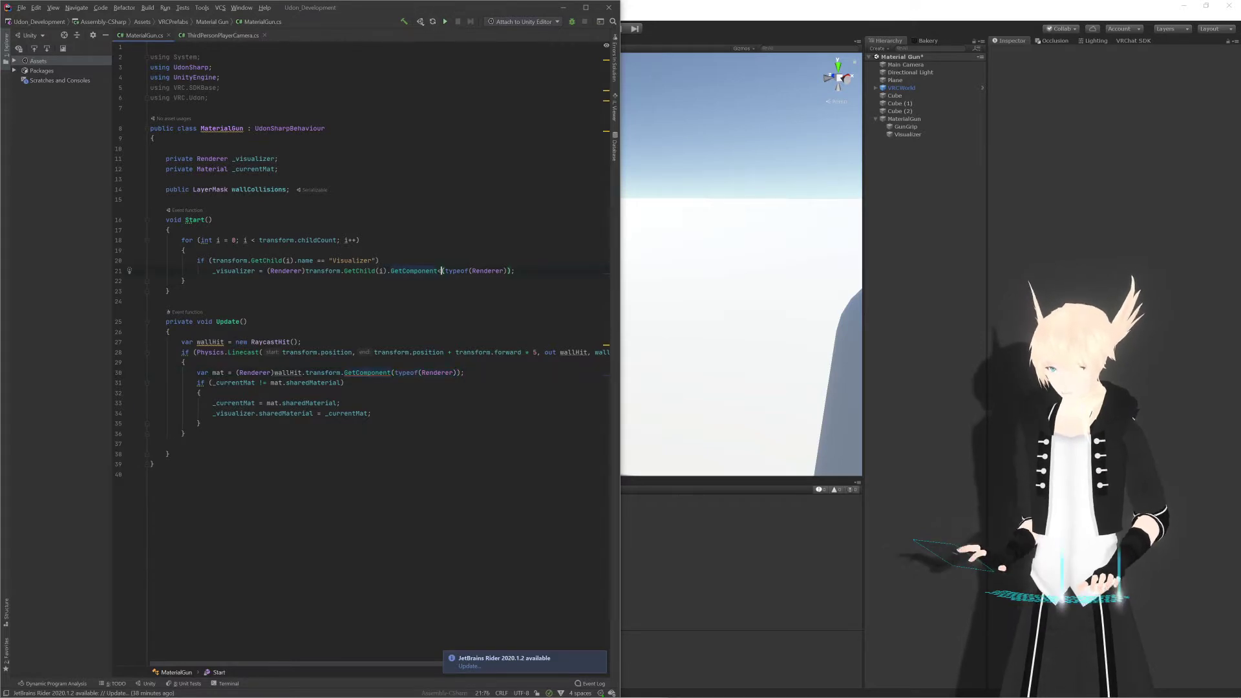
type("erer>")
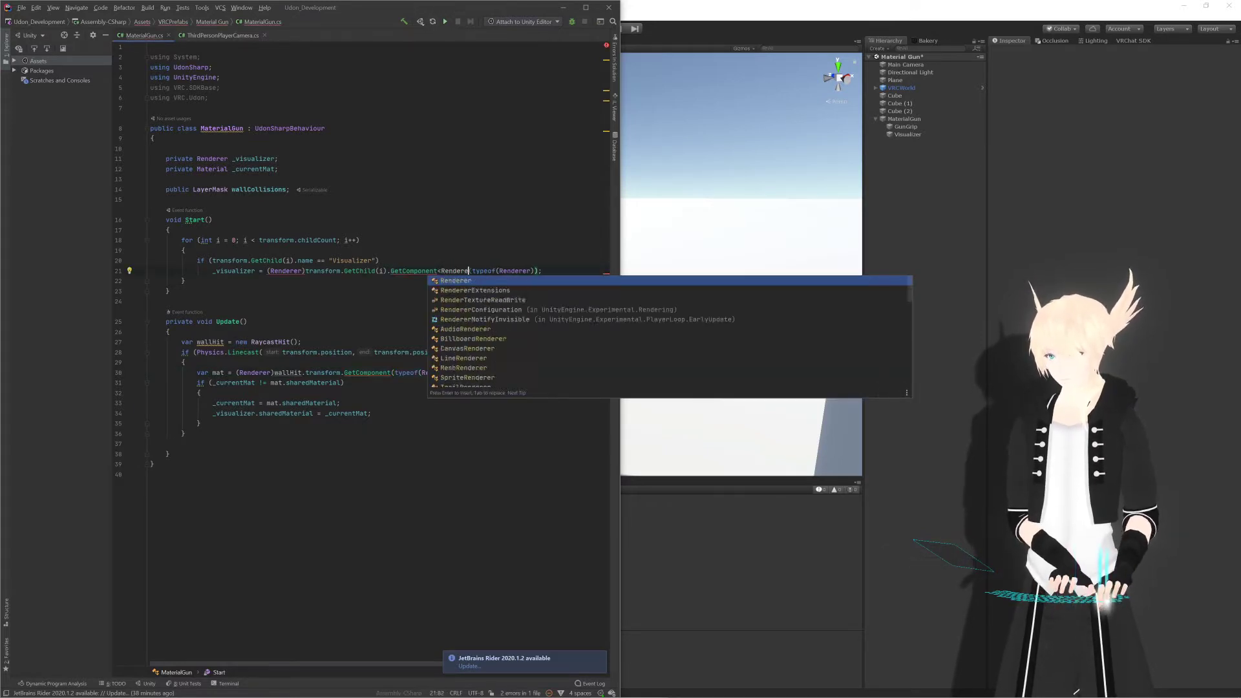
Step: Remove the typeof(Renderer) argument and the surplus closing parenthesis from Start's GetComponent call, and save the script
key("Delete")
key("Delete")
key("Delete")
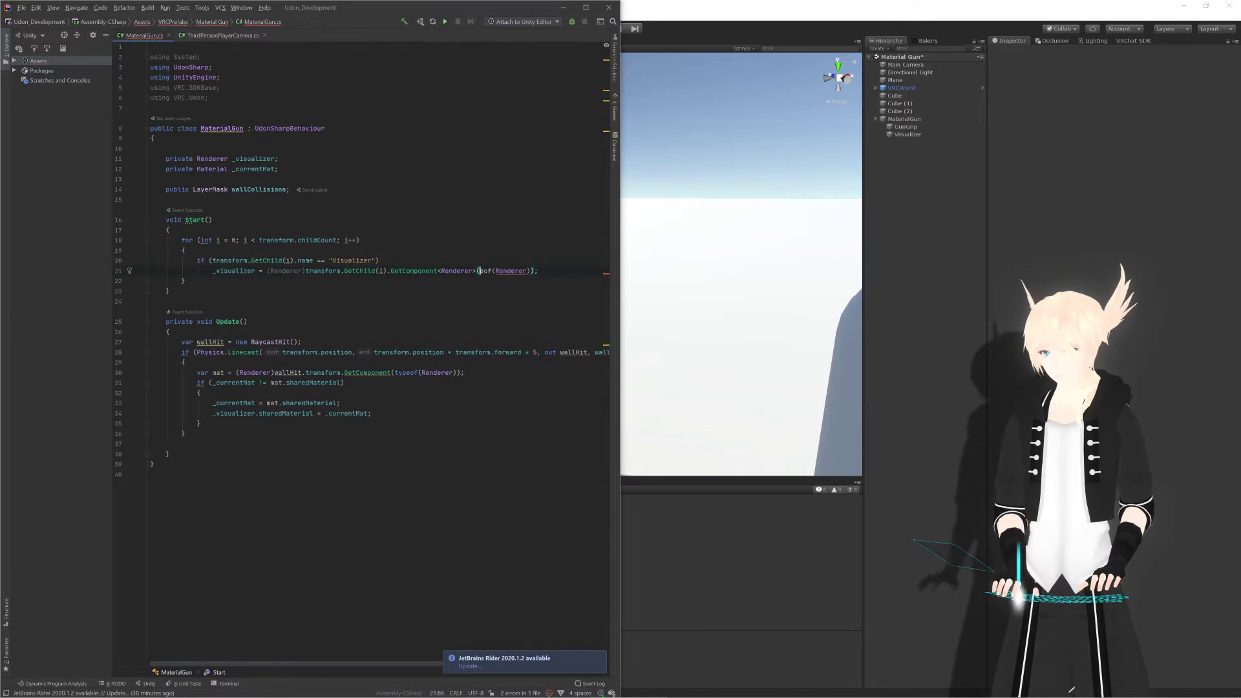
key("Delete")
key("Delete")
key("Delete")
key("Delete")
key("Delete")
key("Delete")
key("Delete")
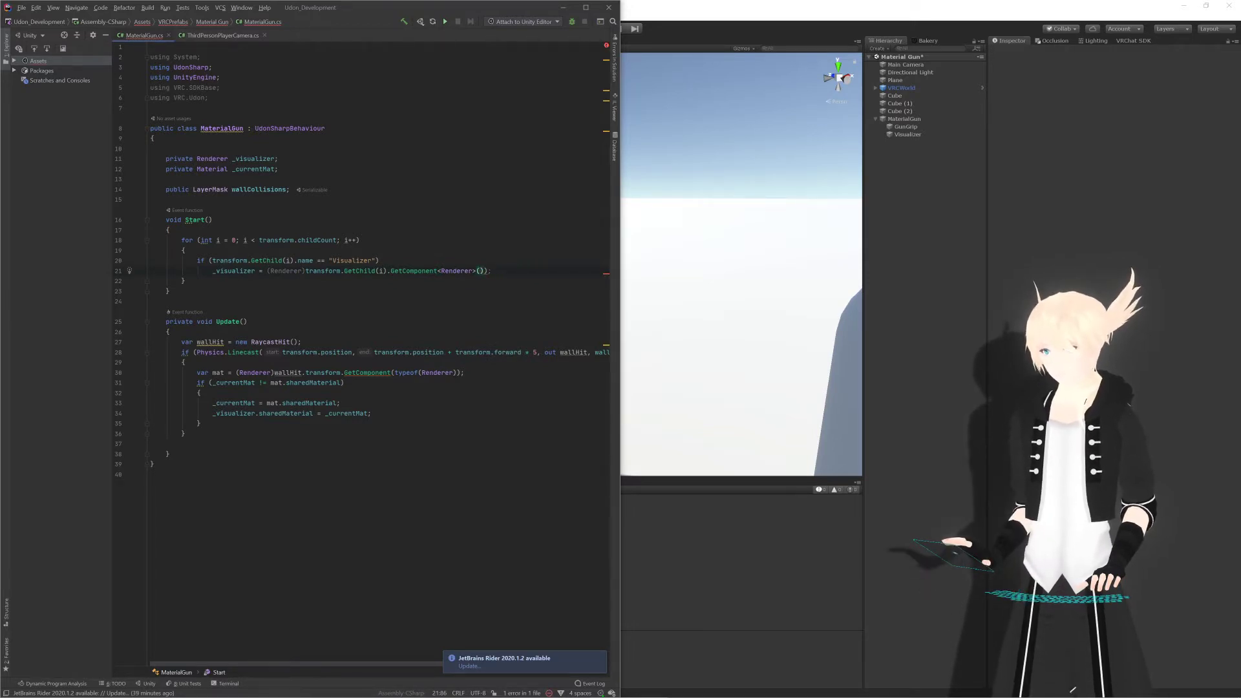
key("Right")
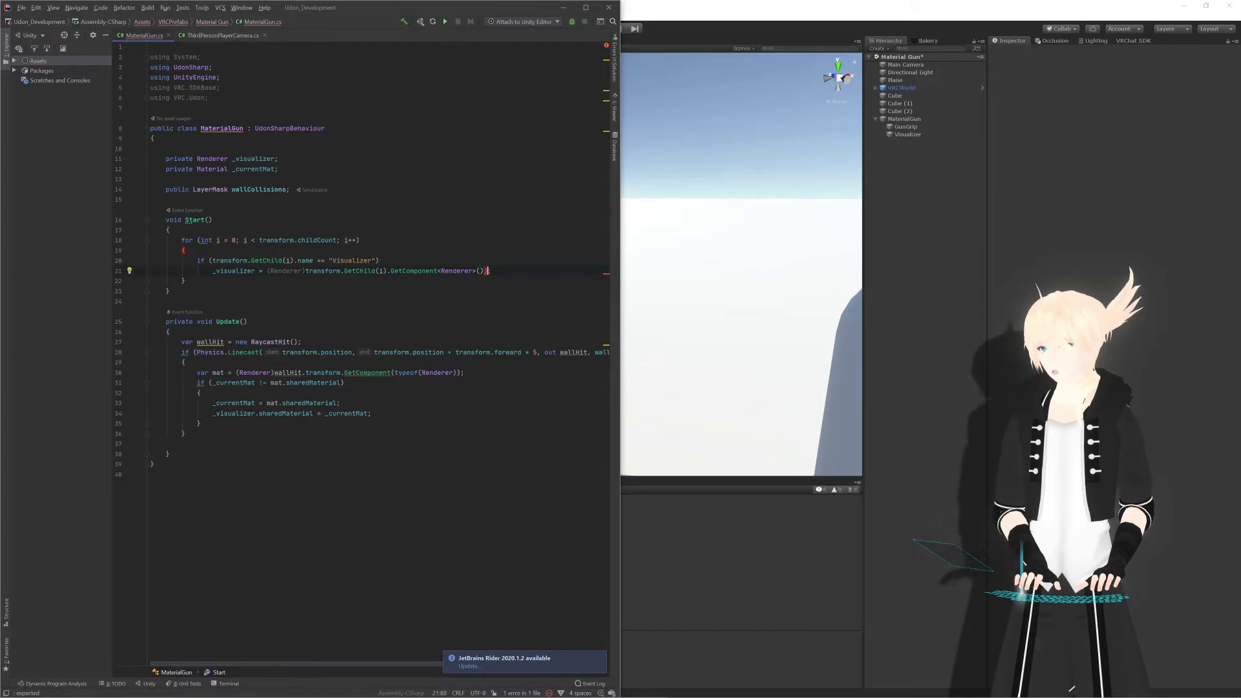
key("Delete")
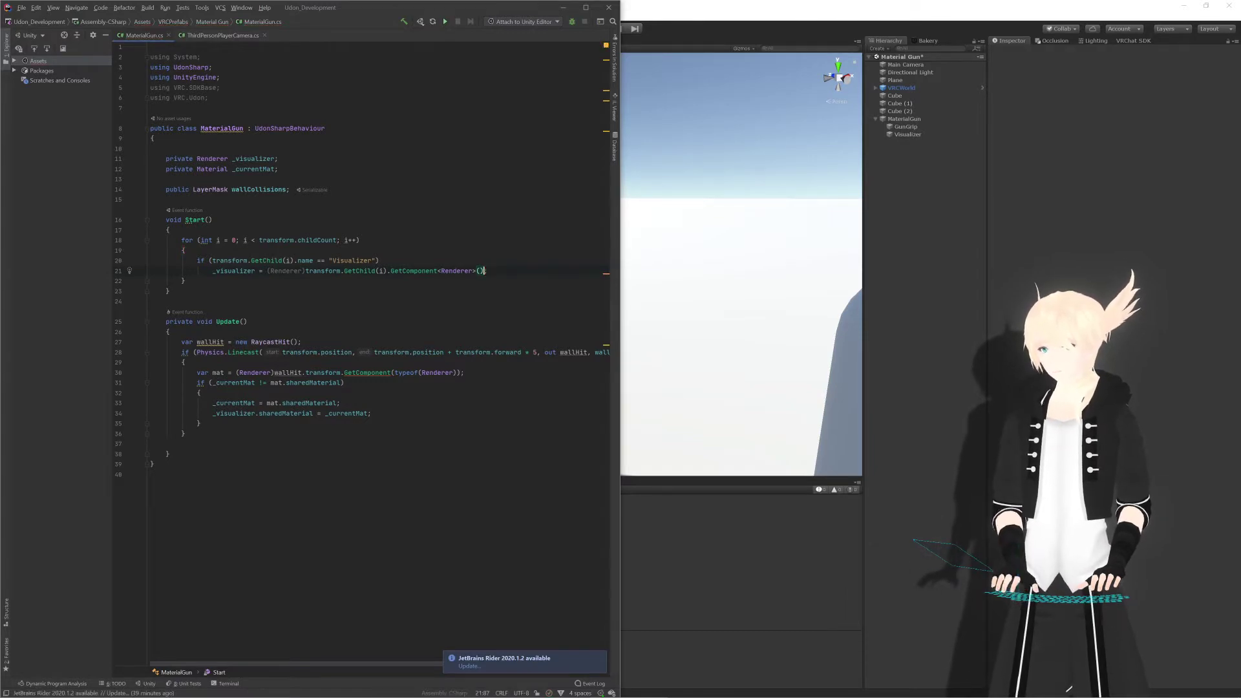
key("Up")
key("ctrl+s")
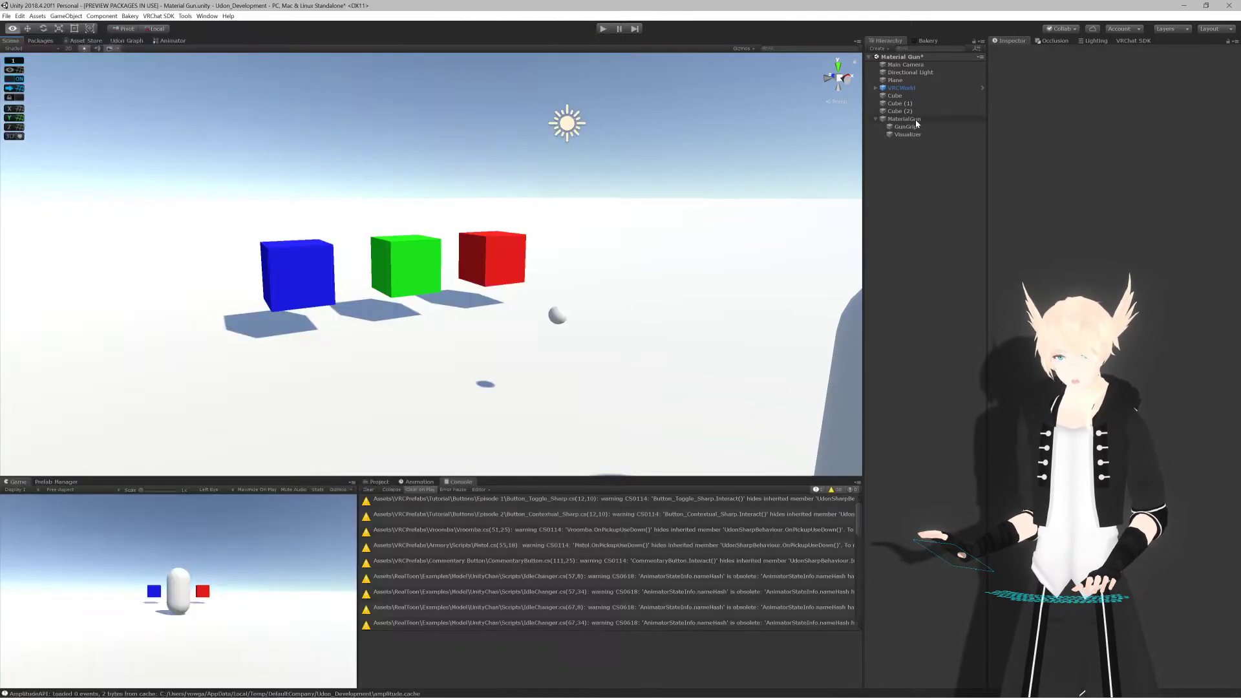
Step: Switch to Unity, select MaterialGun, compile all UdonSharp programs, and open the MaterialGun C# script from the project assets
left_click(915, 120)
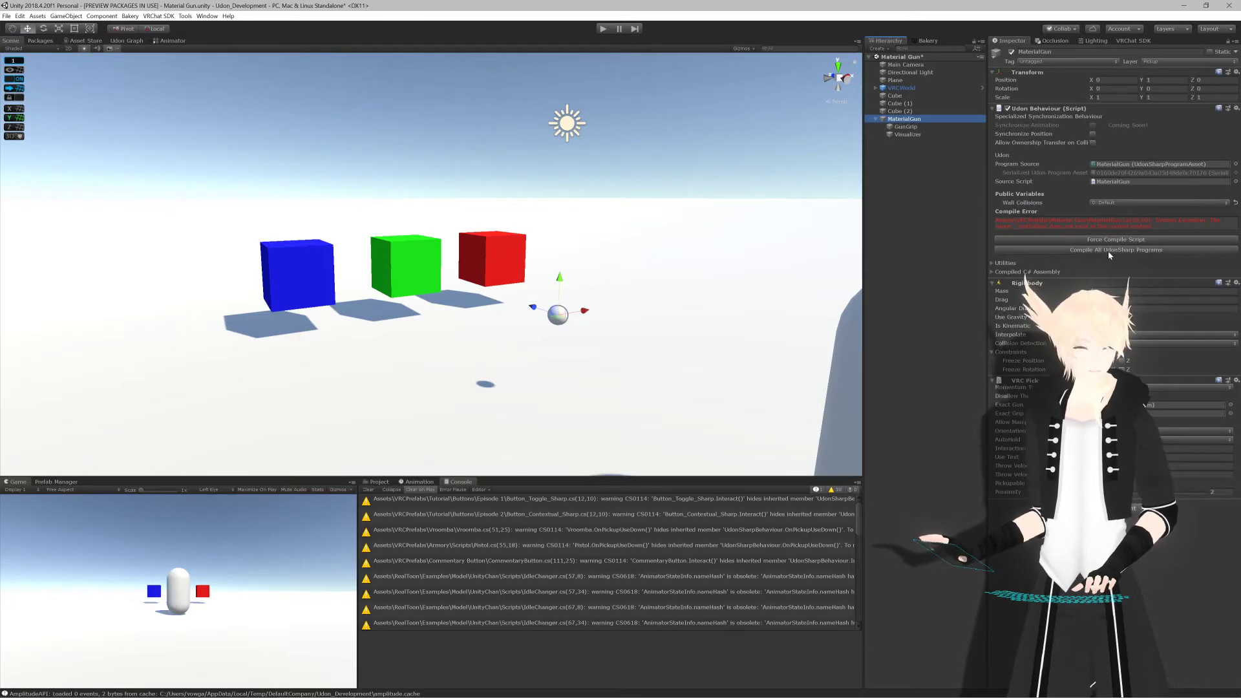
left_click(1107, 250)
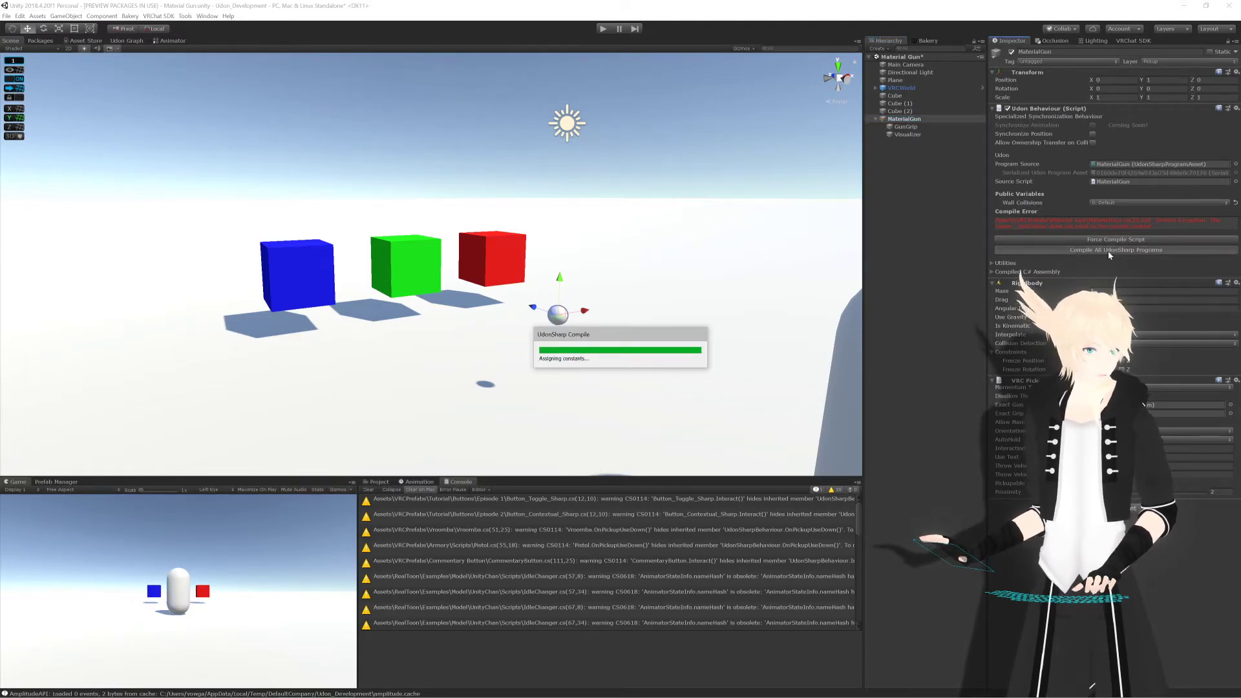
left_click(379, 482)
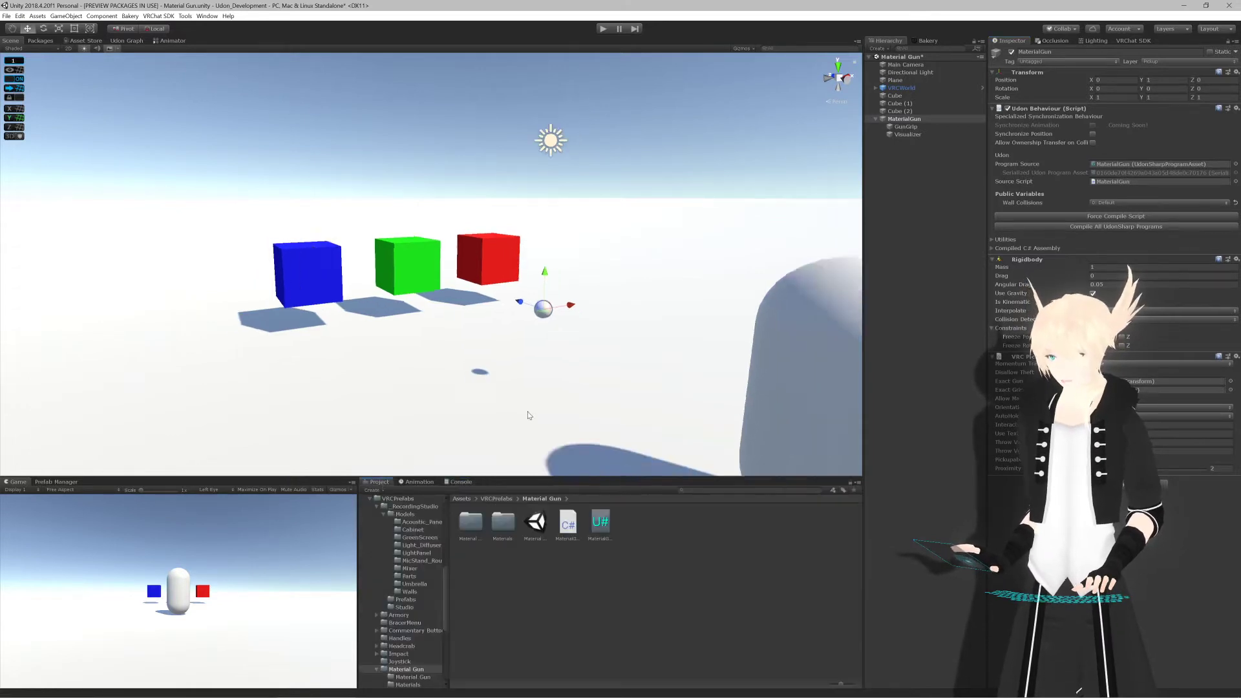
double_click(567, 522)
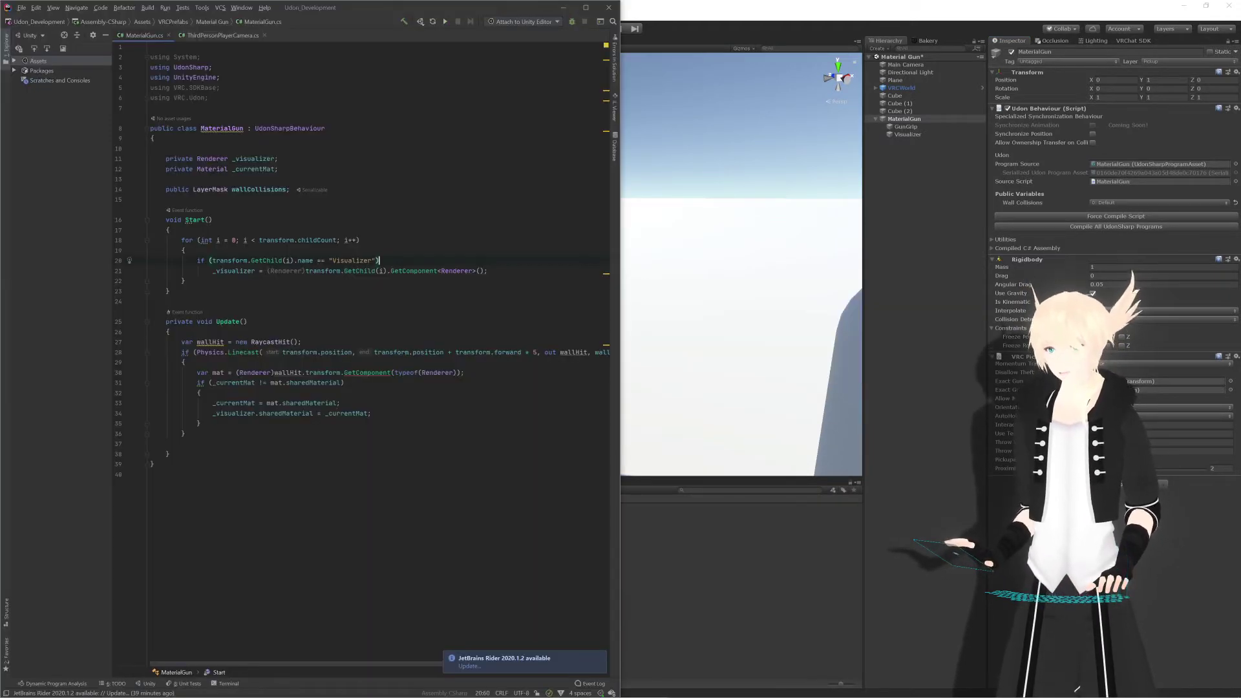
left_click(185, 280)
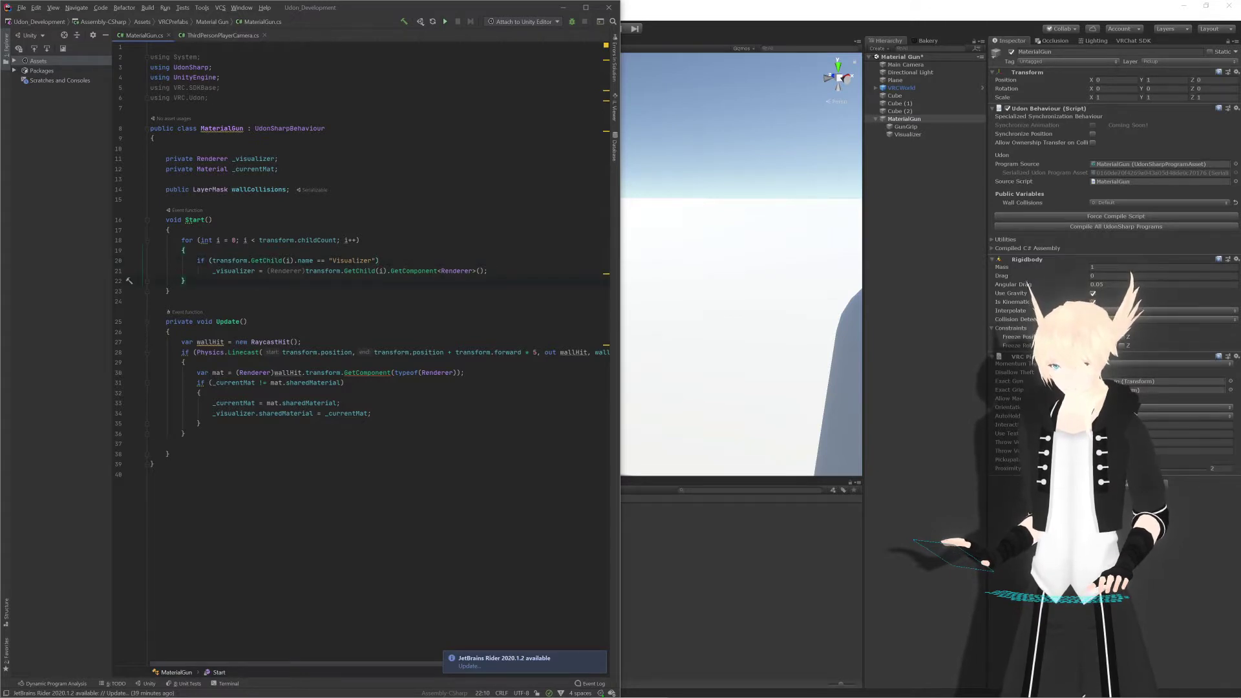
left_click(392, 271)
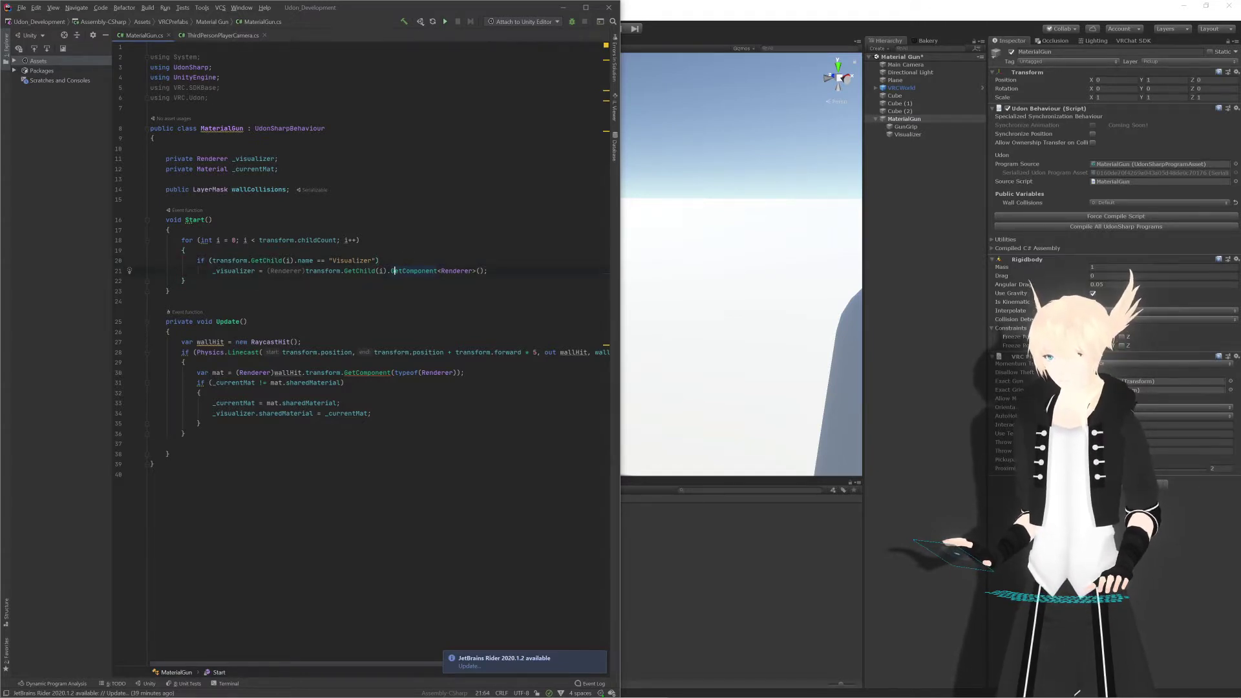
mouse_move(359, 271)
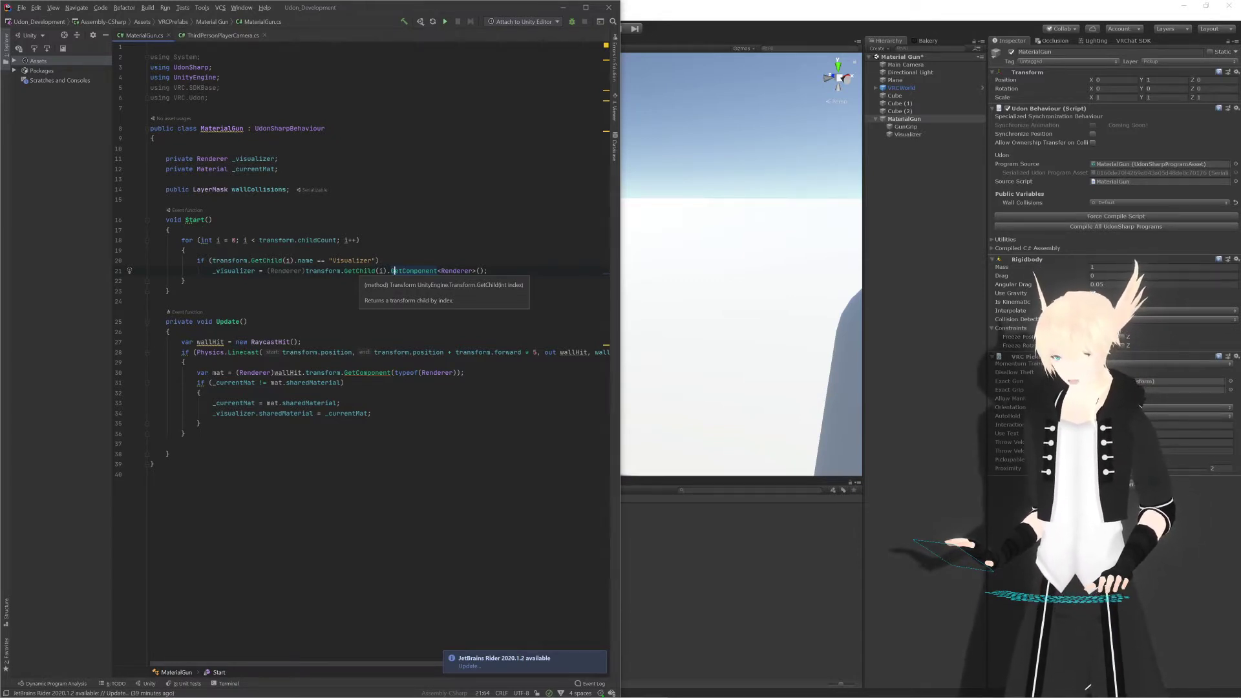
key("Up")
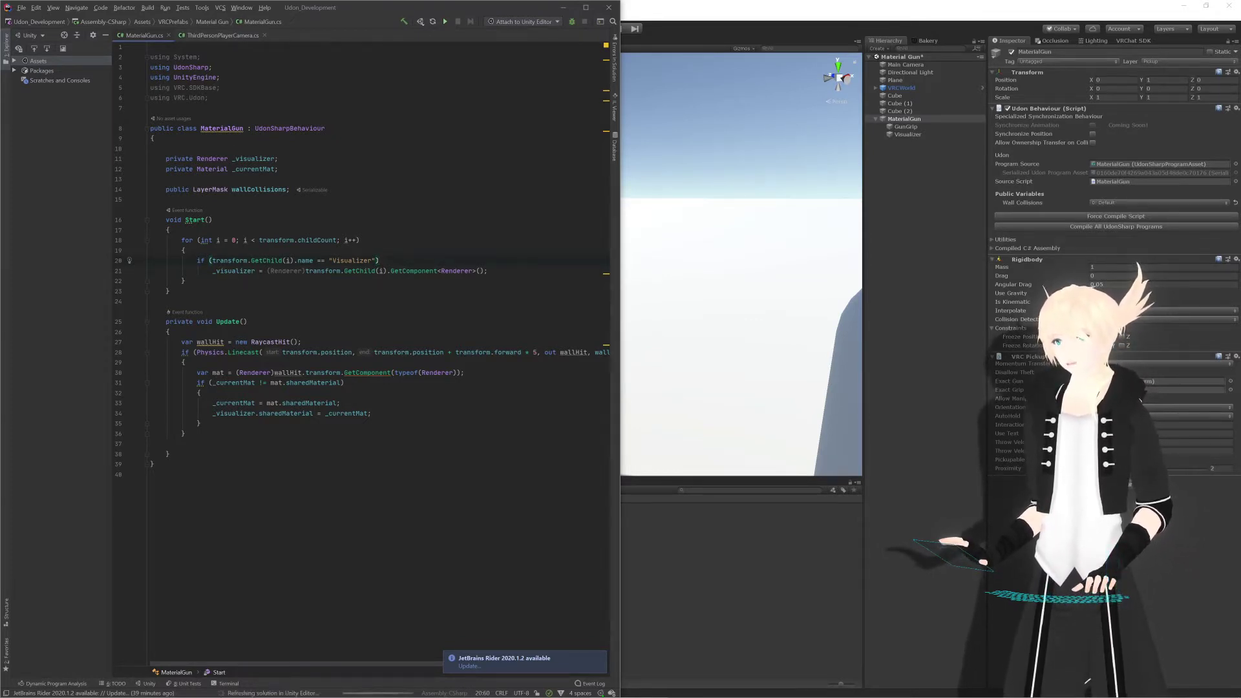
scroll(775, 185, "down", 5)
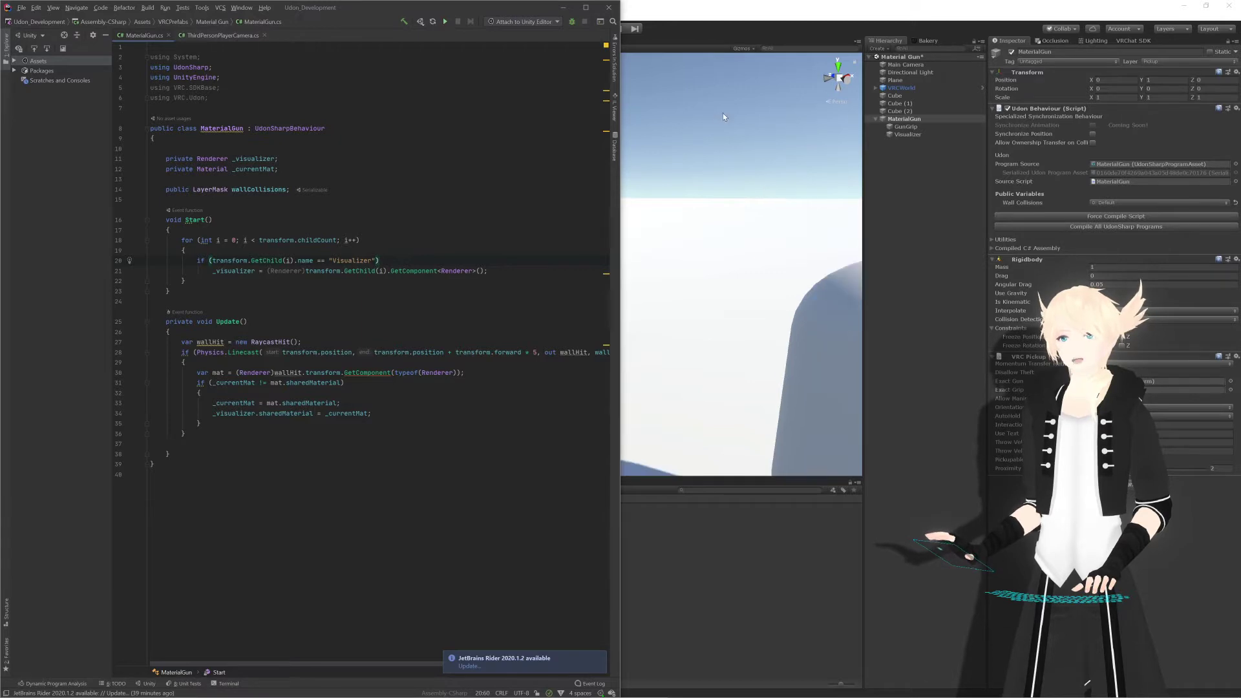
left_click(762, 99)
right_click_drag(685, 176, 614, 148)
key("w")
key("s")
key("w")
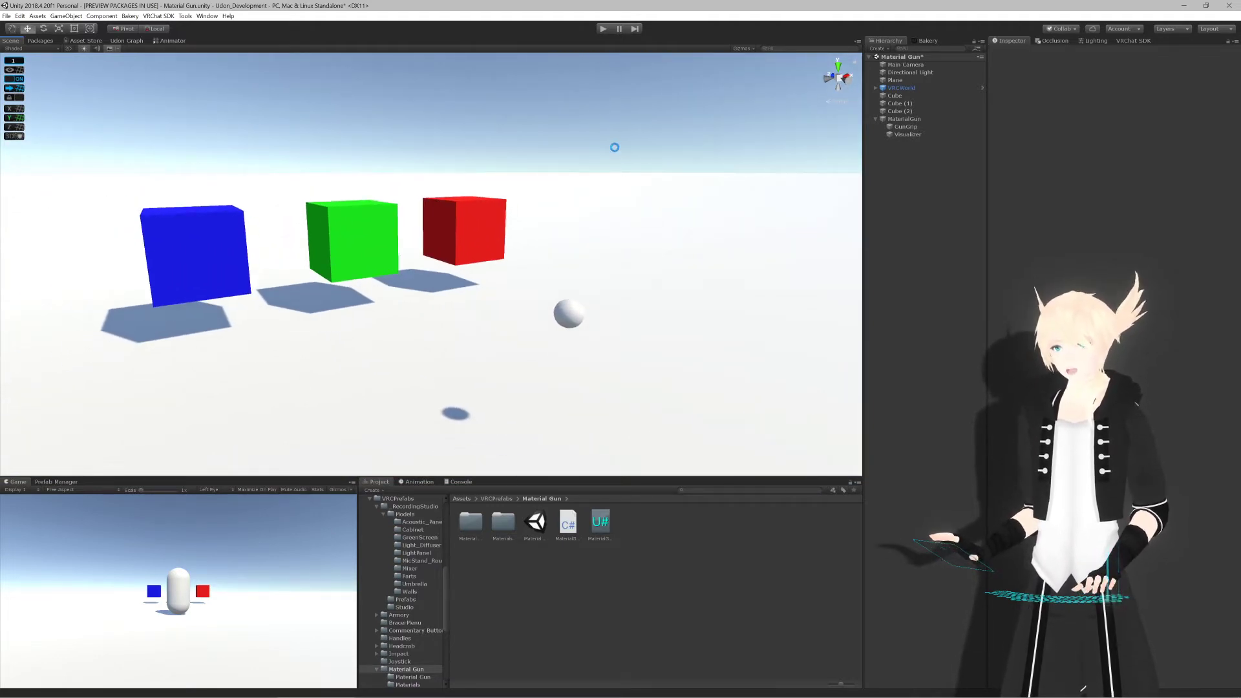
Step: Switch to Rider and replace (typeof(Renderer)) with <Renderer>() in the GetComponent call assigned to mat in Update
key("alt+Tab")
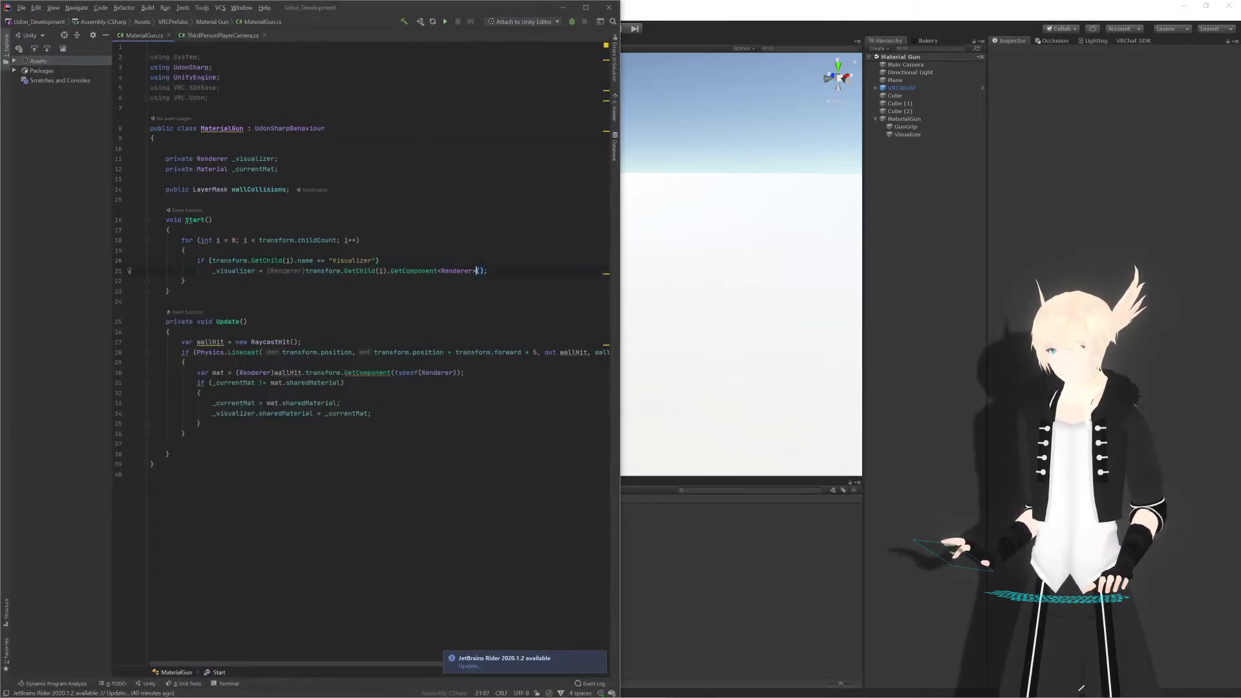
key("ctrl+shift+Left")
key("ctrl+shift+Left")
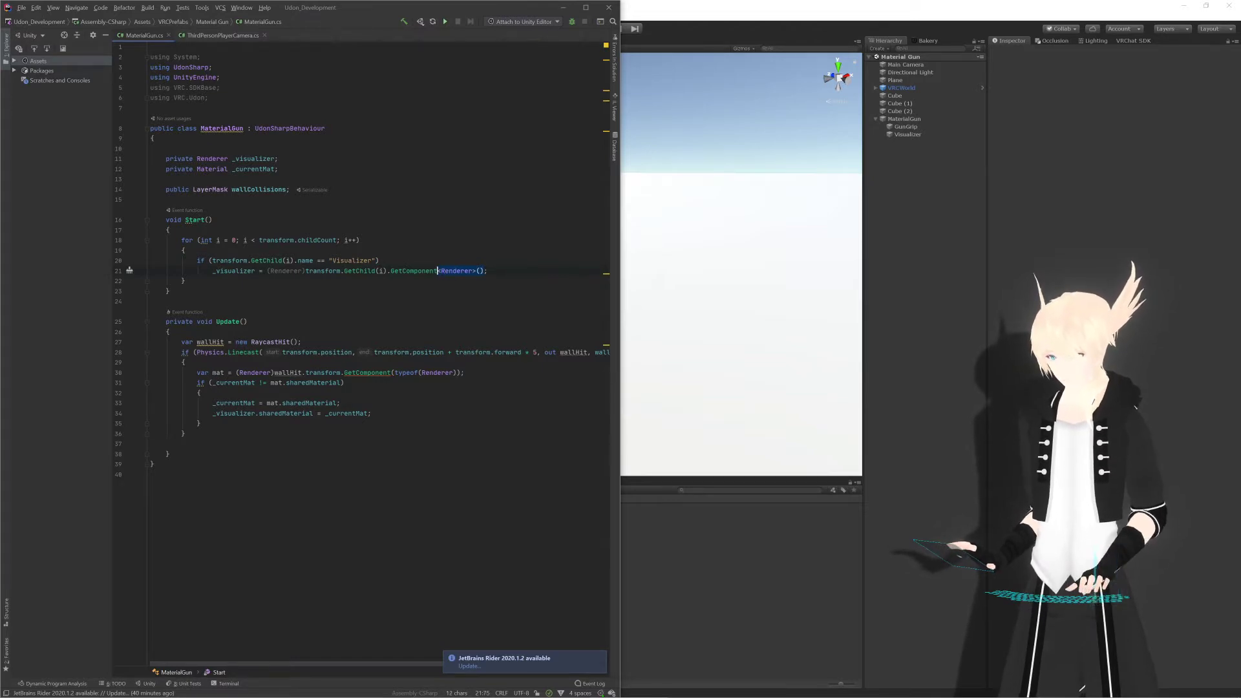
left_click_drag(458, 372, 399, 373)
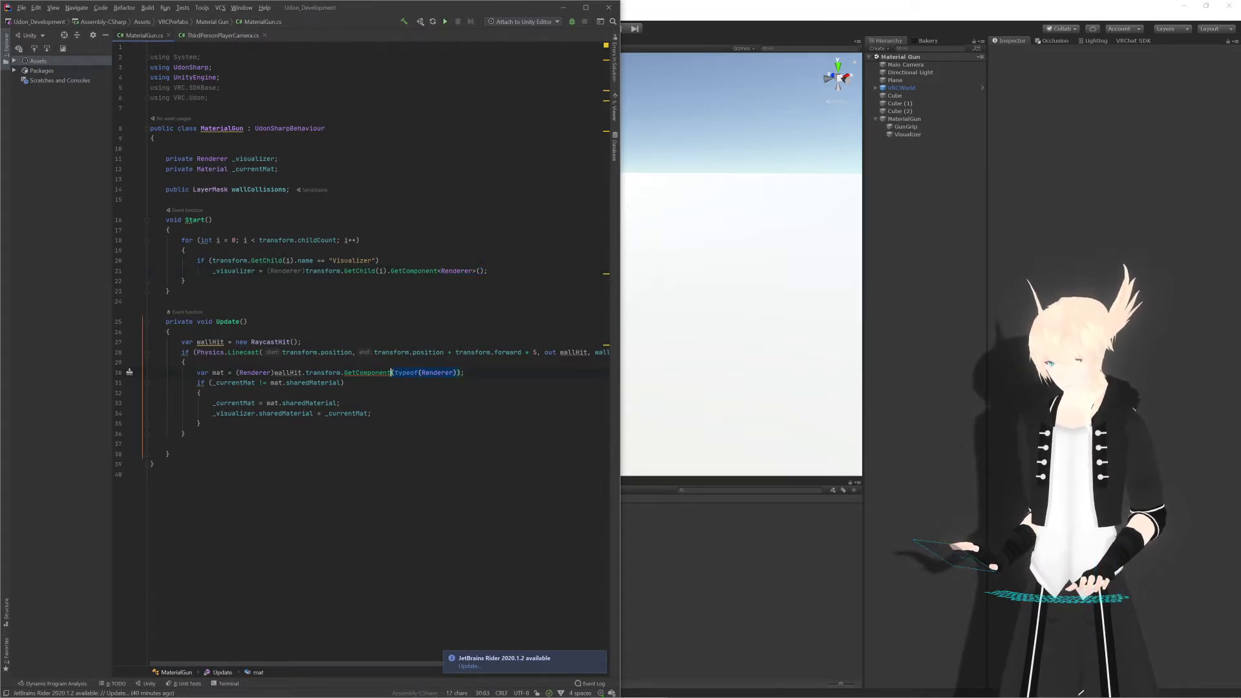
type("<Renderer>()")
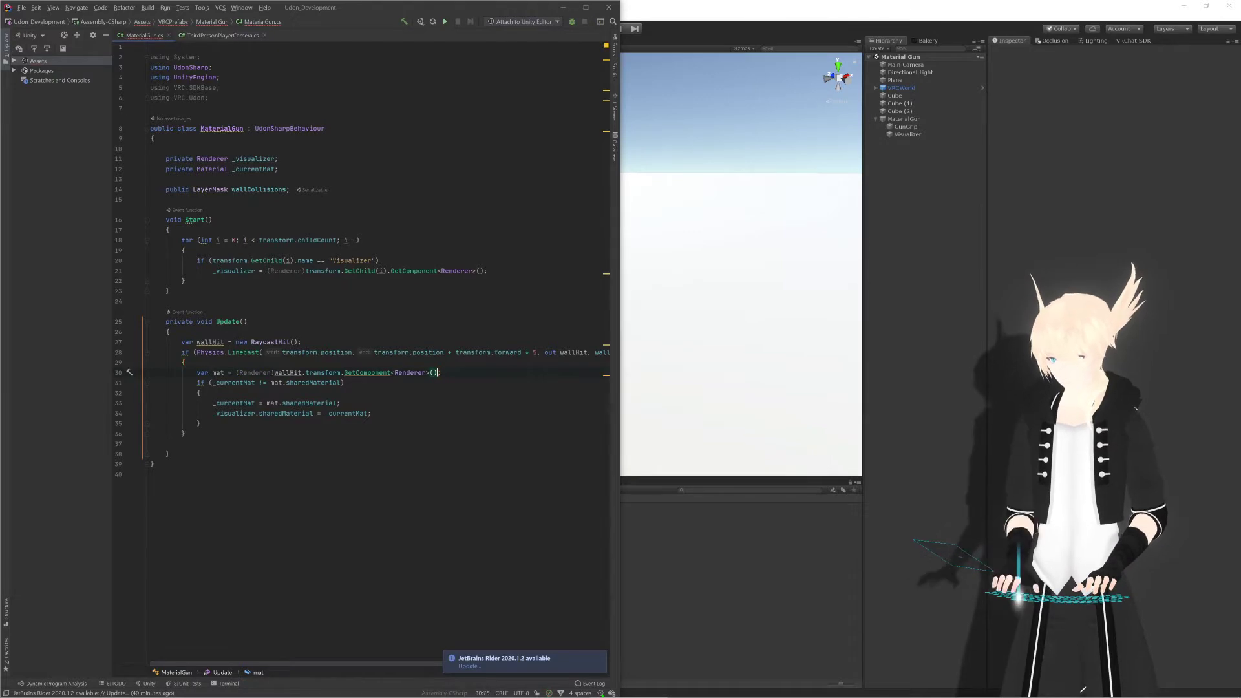
Step: Review the GetComponent<Renderer>() call assigned to mat in Update and save the MaterialGun script
key("Up")
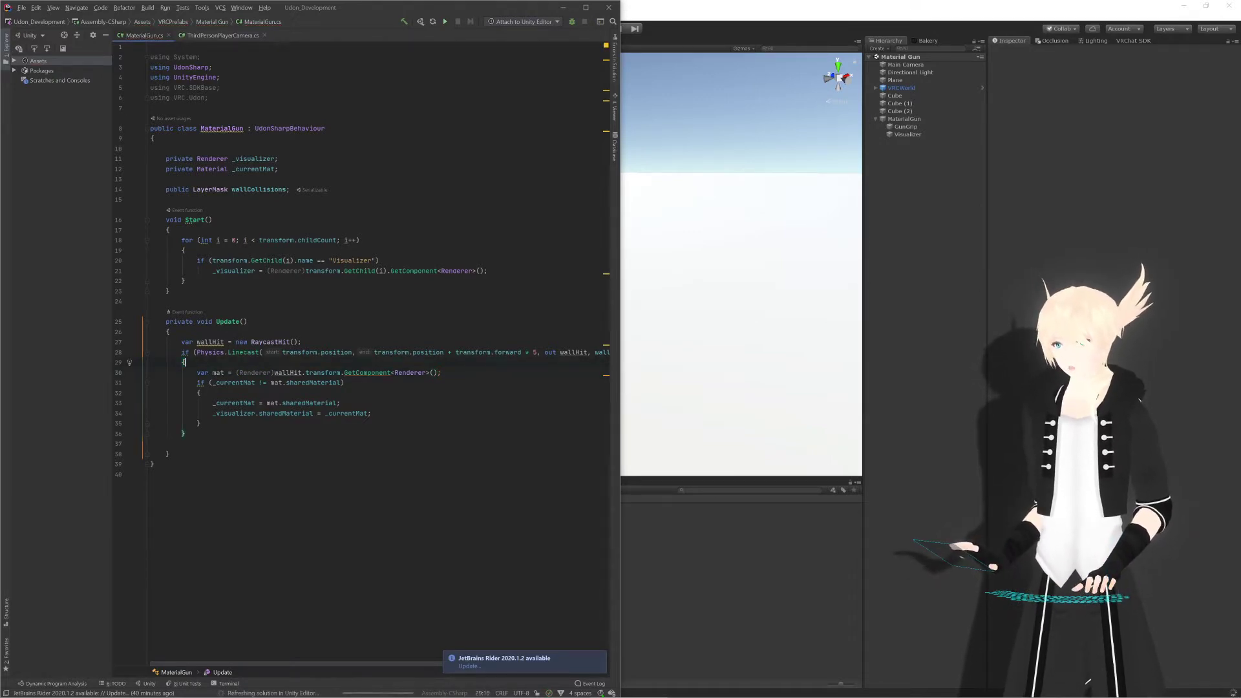
key("Down")
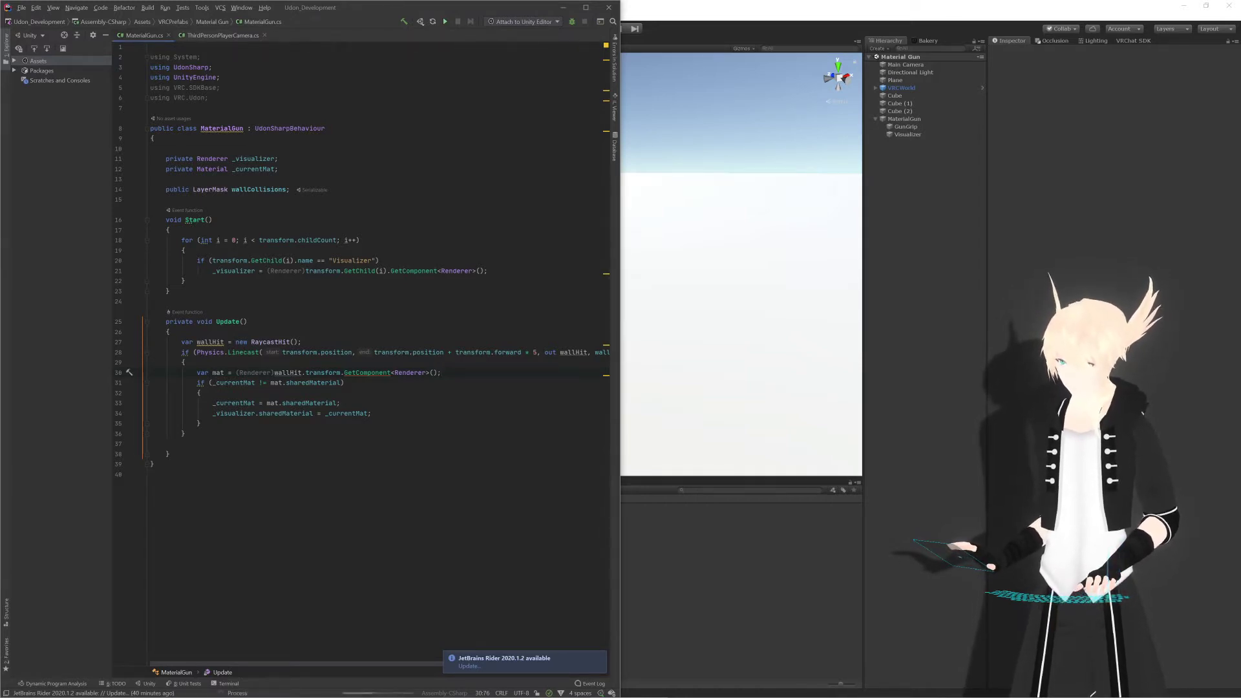
mouse_move(378, 373)
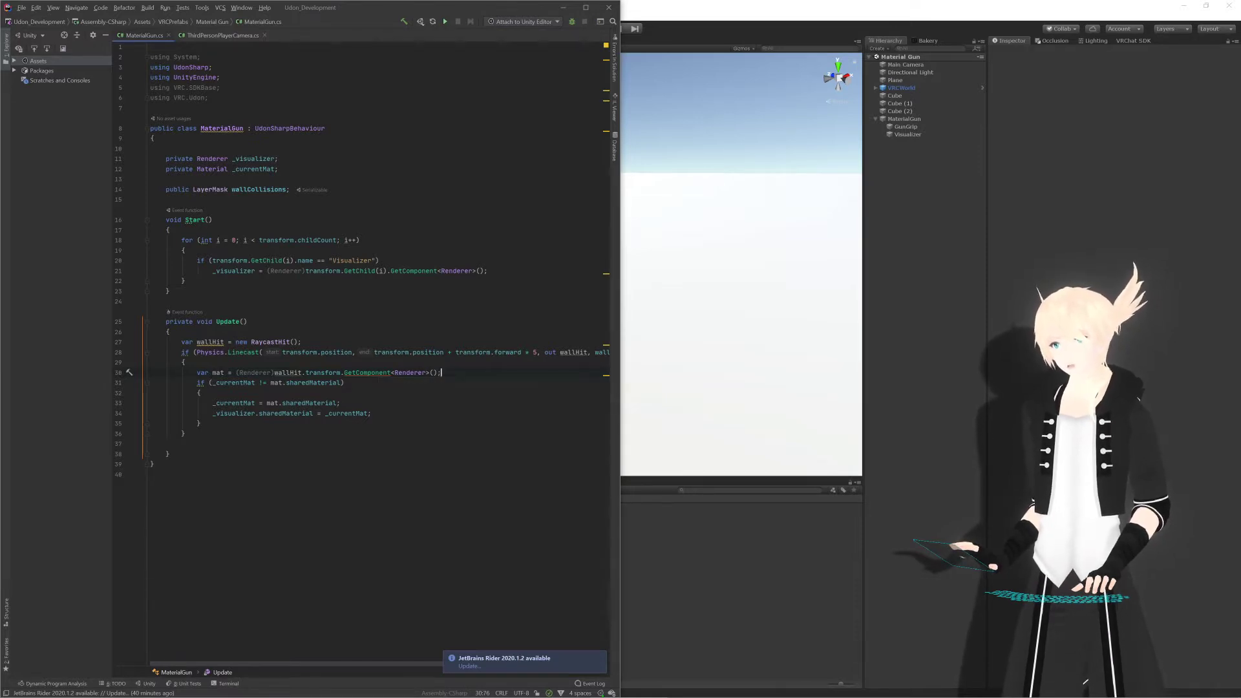
left_click_drag(386, 372, 441, 373)
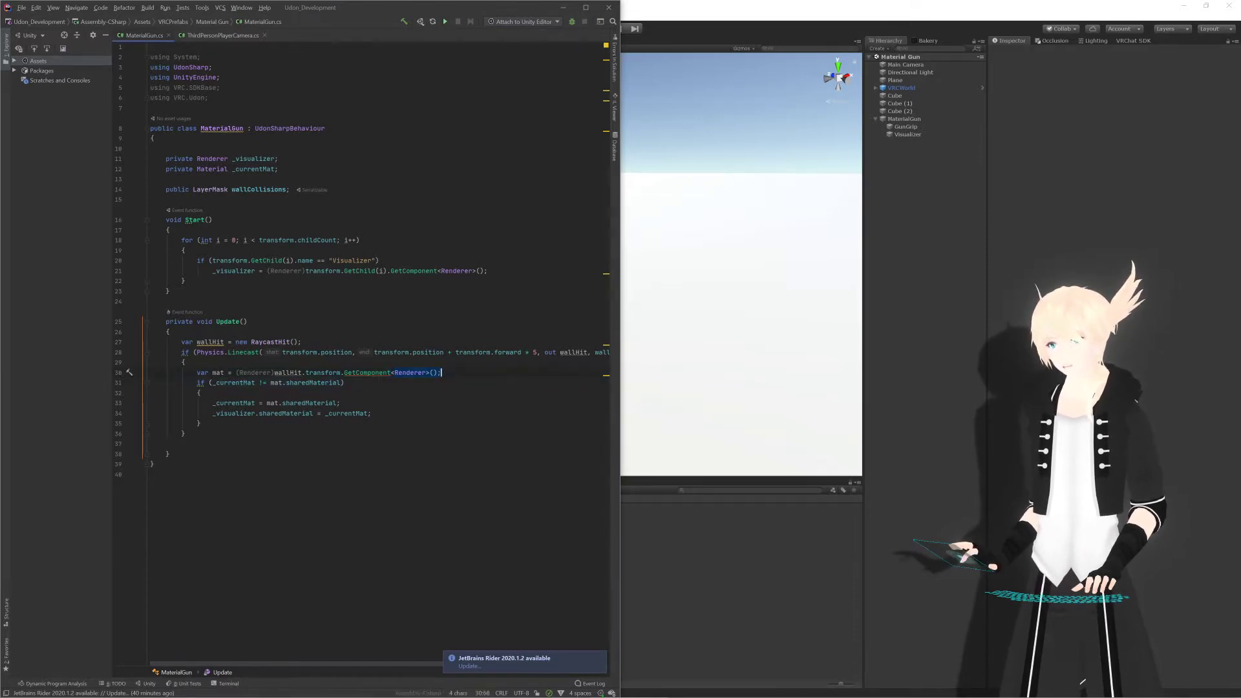
key("ctrl+s")
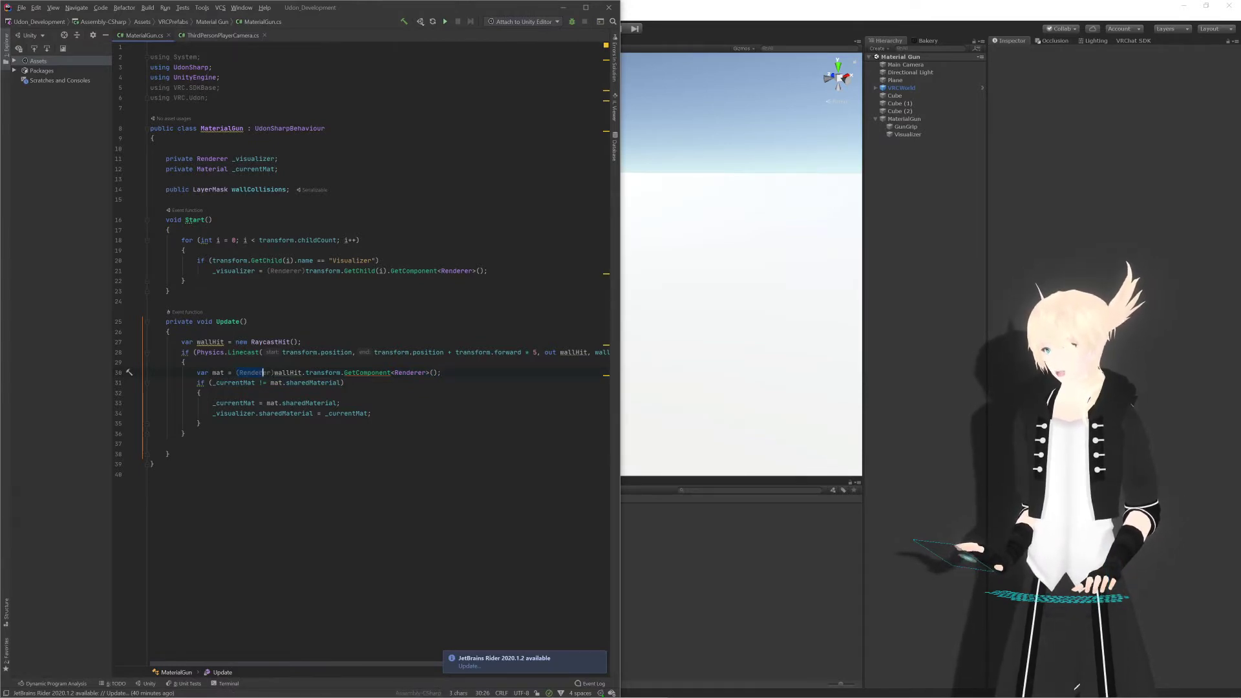
Step: Examine the explicit (Renderer) cast in front of wallHit.transform.GetComponent<Renderer>() in Update
left_click_drag(262, 373, 272, 373)
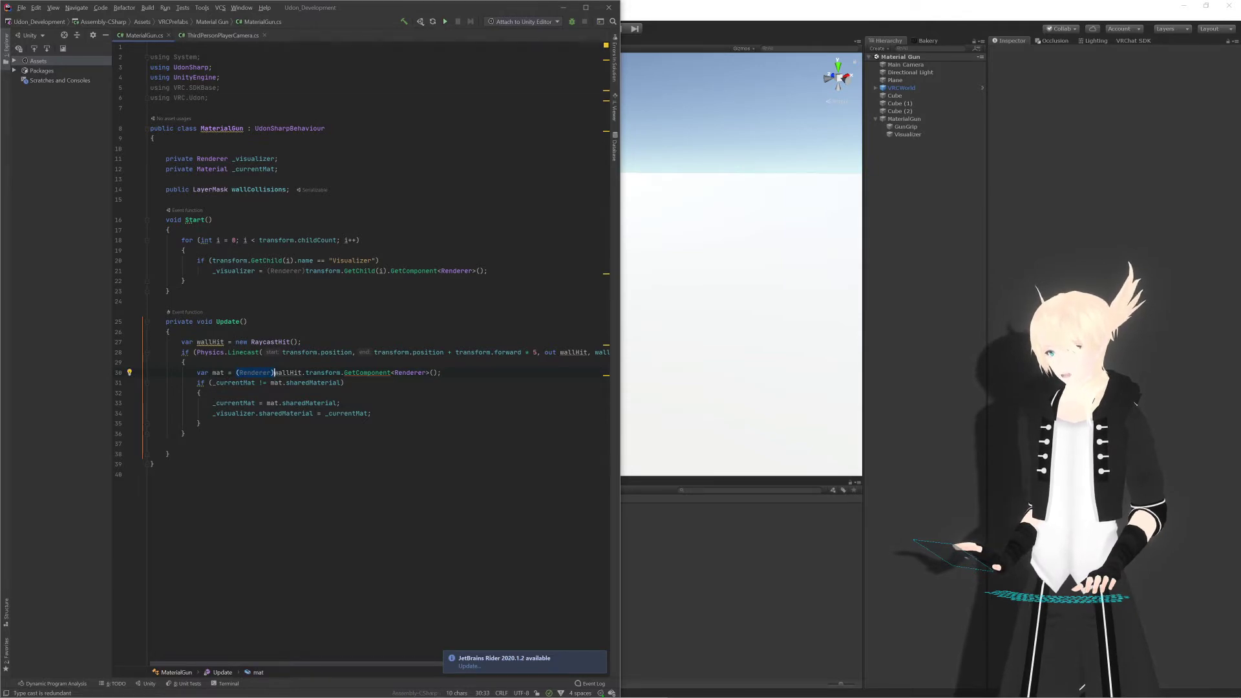
left_click(248, 373)
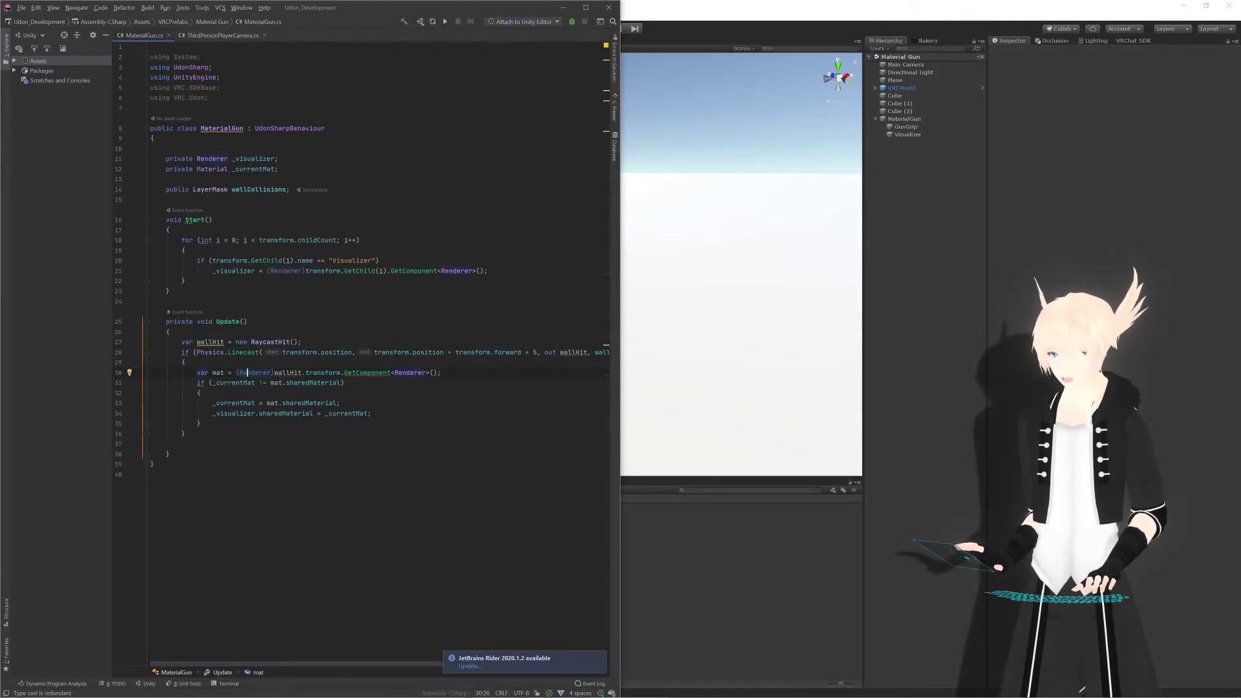
left_click_drag(236, 373, 252, 373)
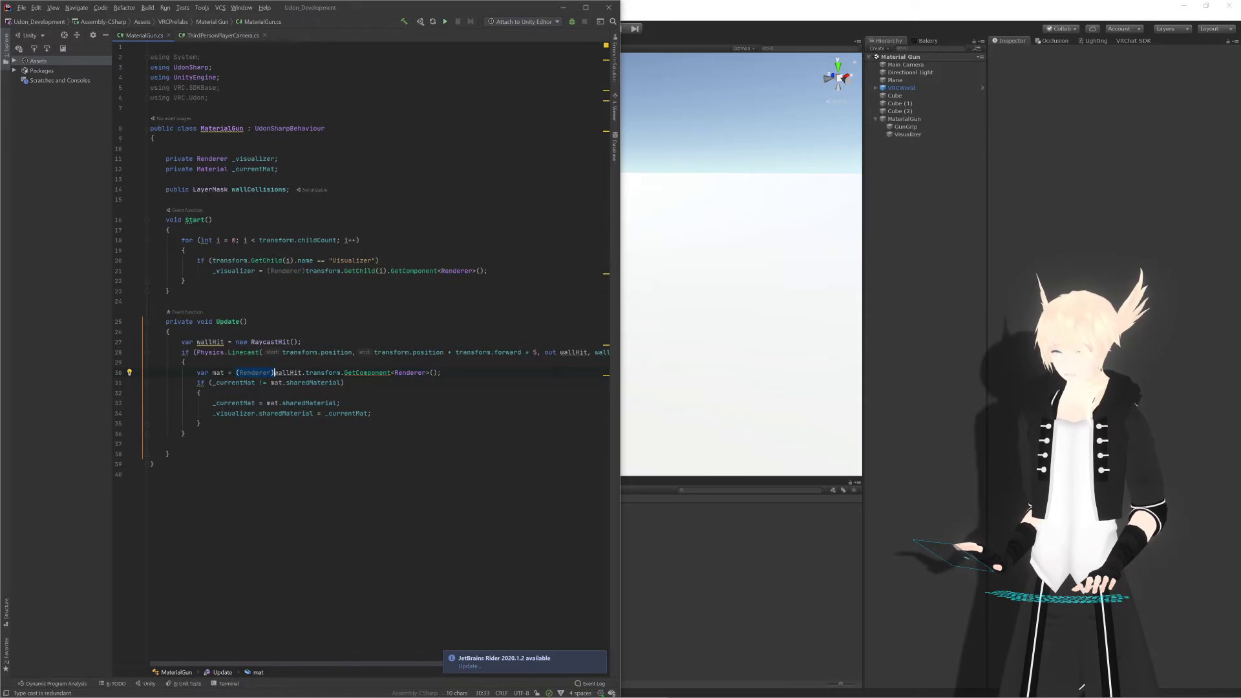
left_click(185, 363)
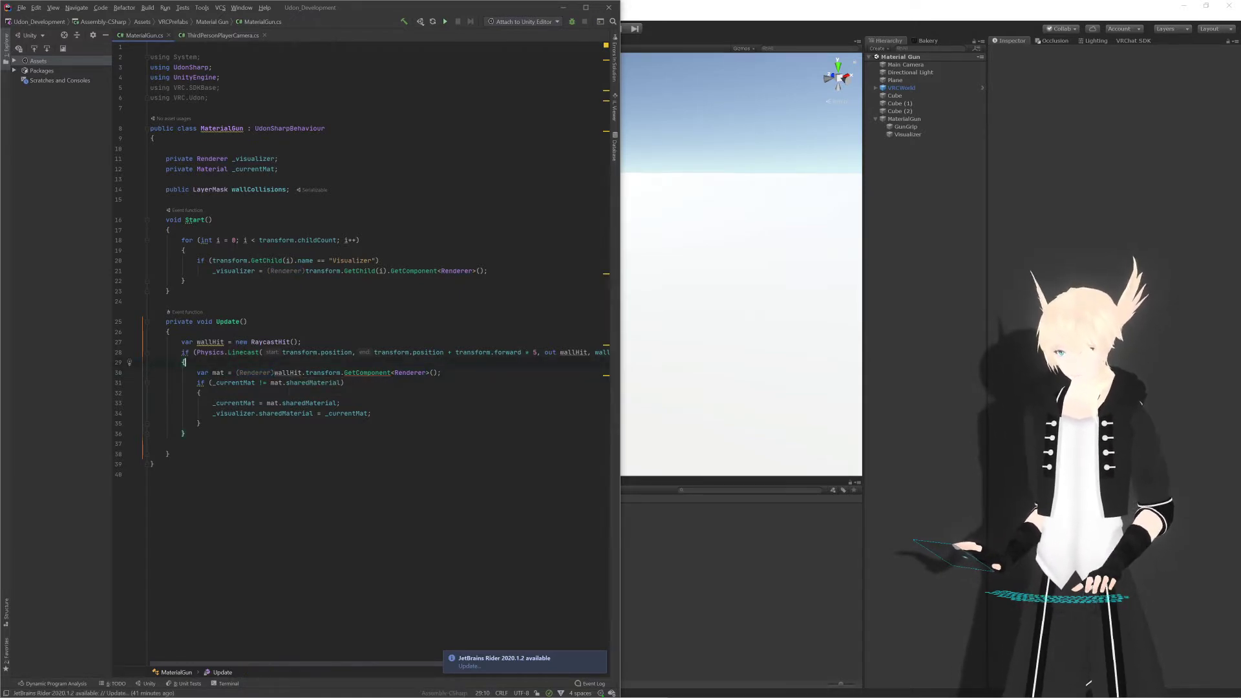
left_click_drag(236, 372, 273, 373)
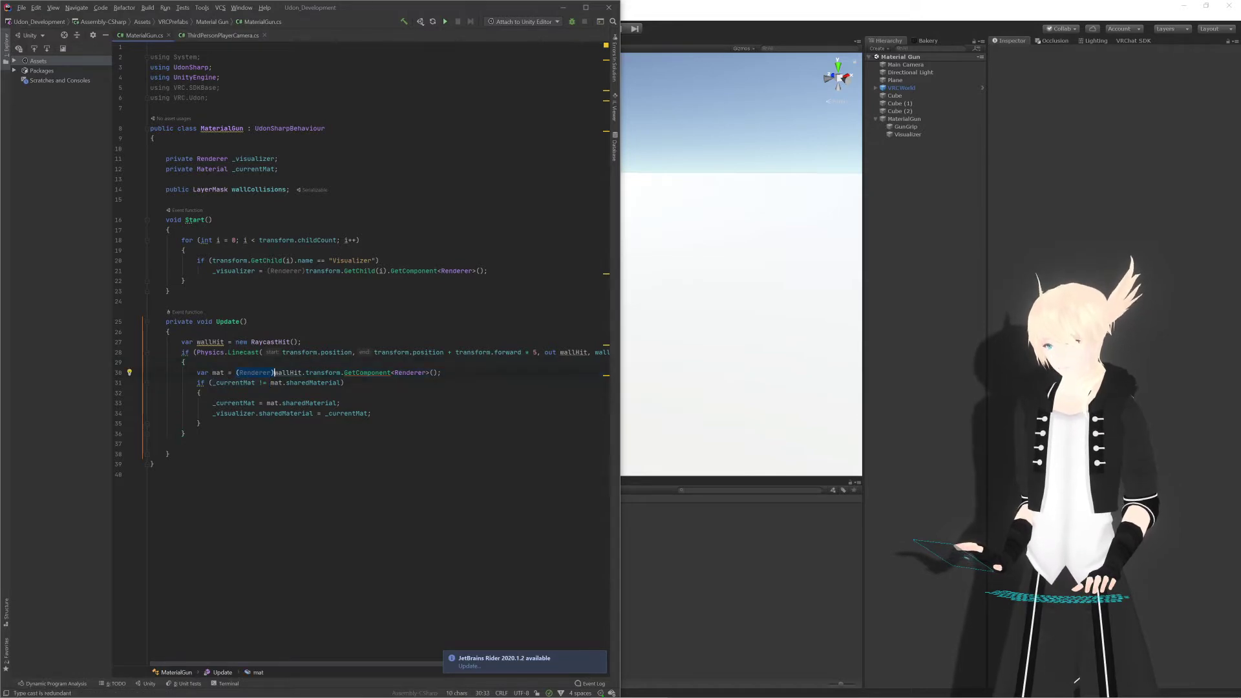
left_click(185, 363)
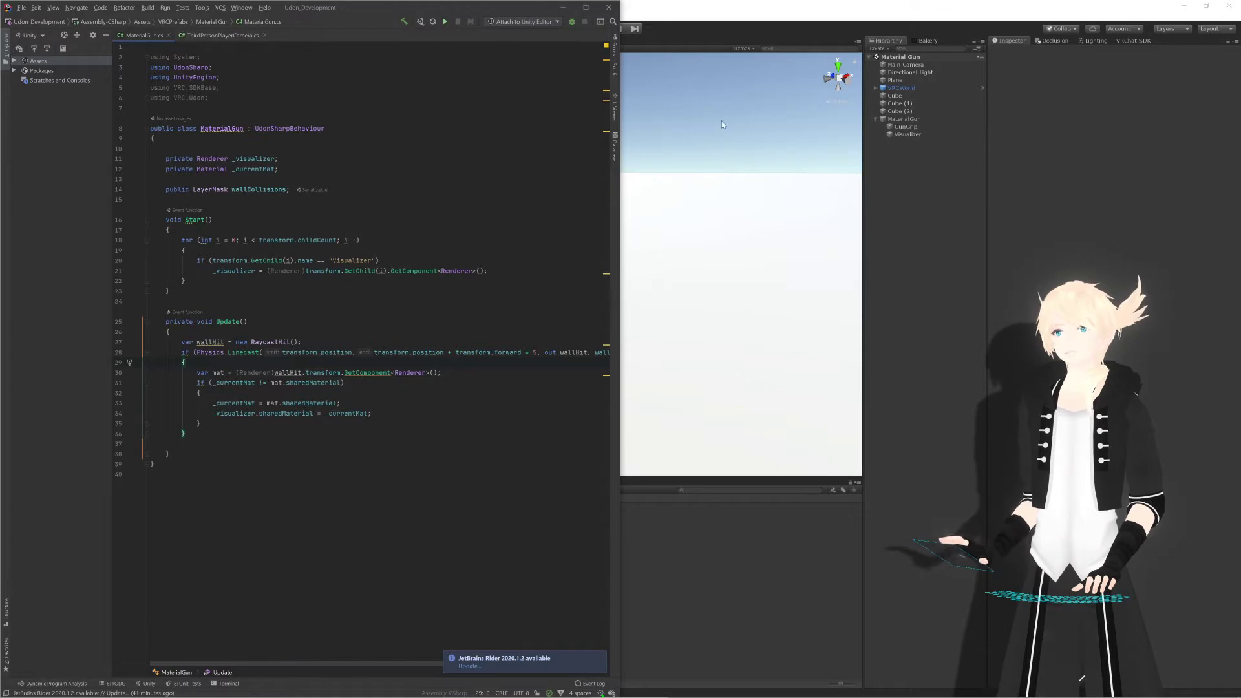
Step: Switch to Unity, select the MaterialGun object, and compile all UdonSharp programs
left_click(910, 173)
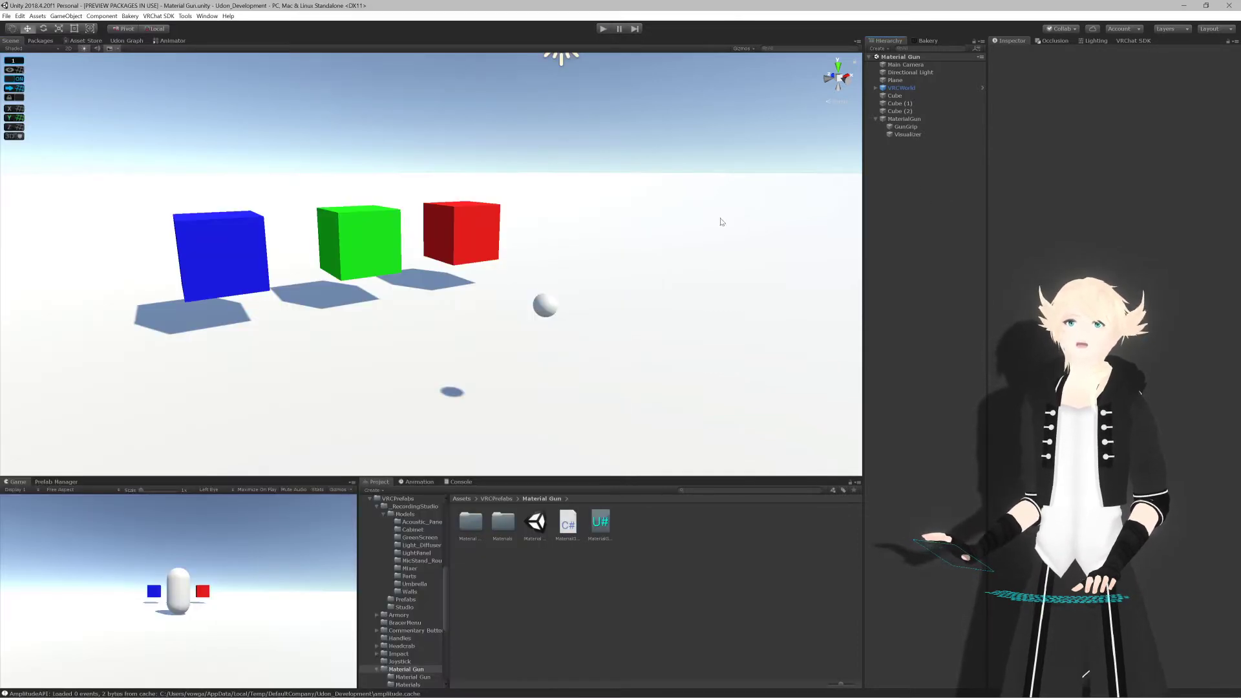
scroll(573, 288, "down", 3)
scroll(565, 313, "up", 3)
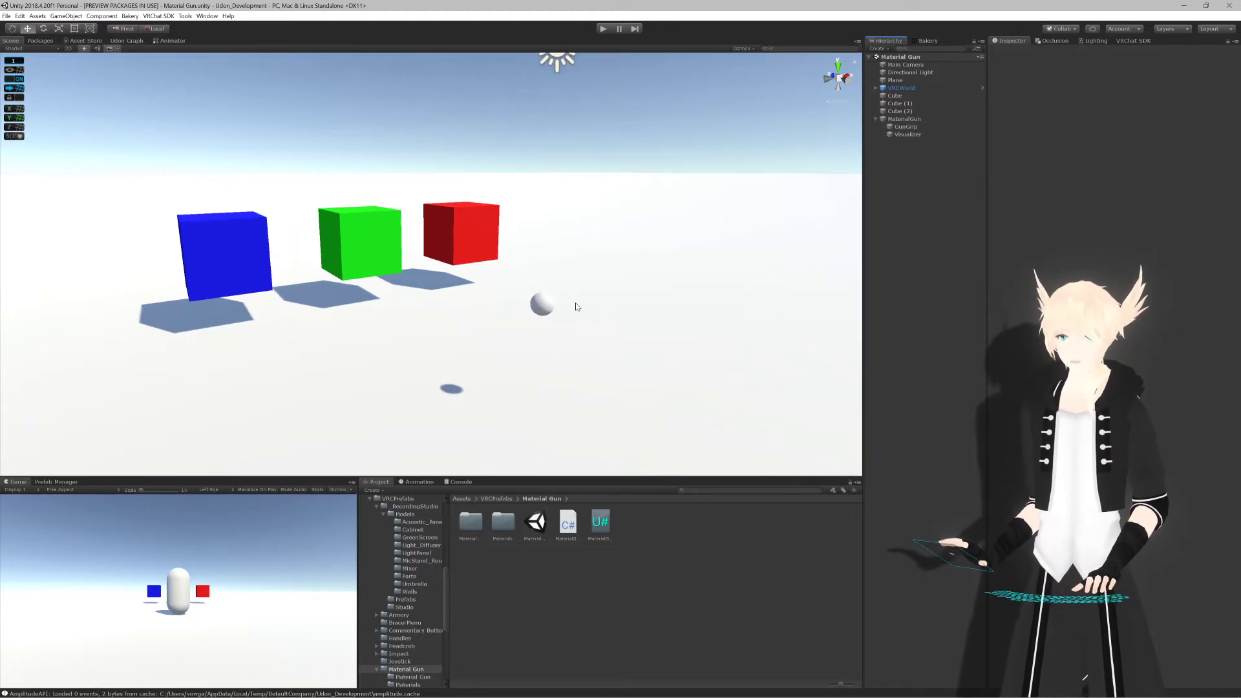
left_click_drag(577, 303, 592, 332, "alt")
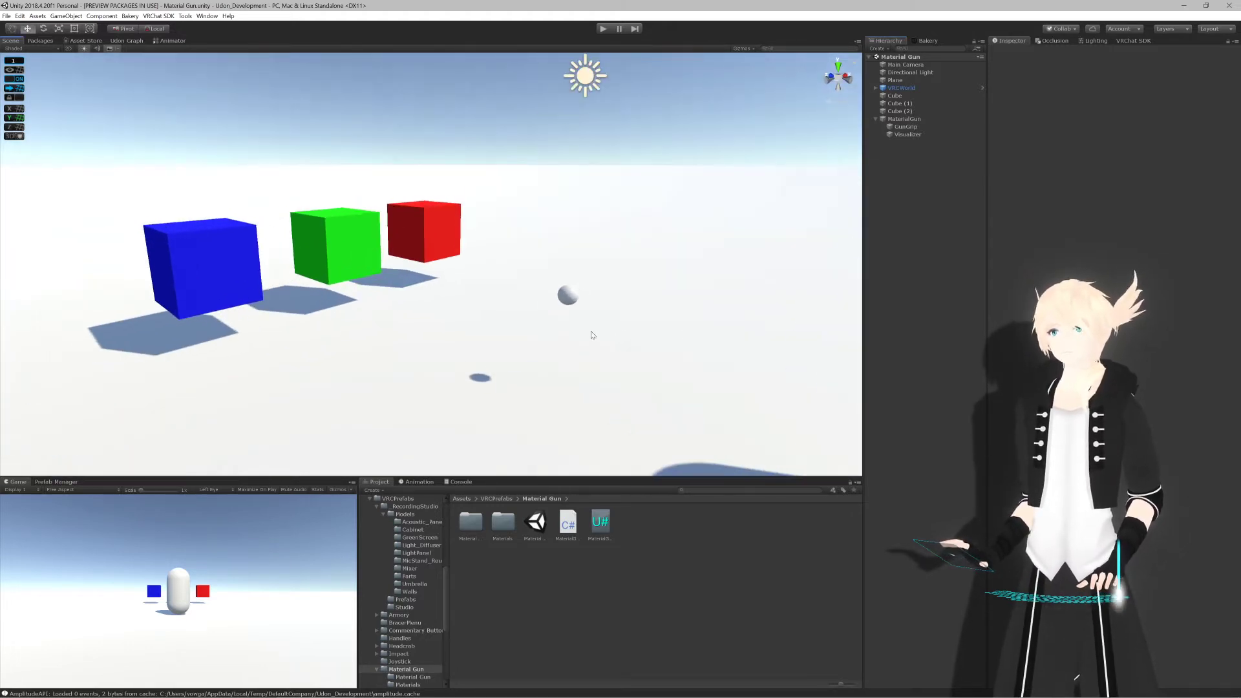
left_click(902, 119)
left_click(911, 135)
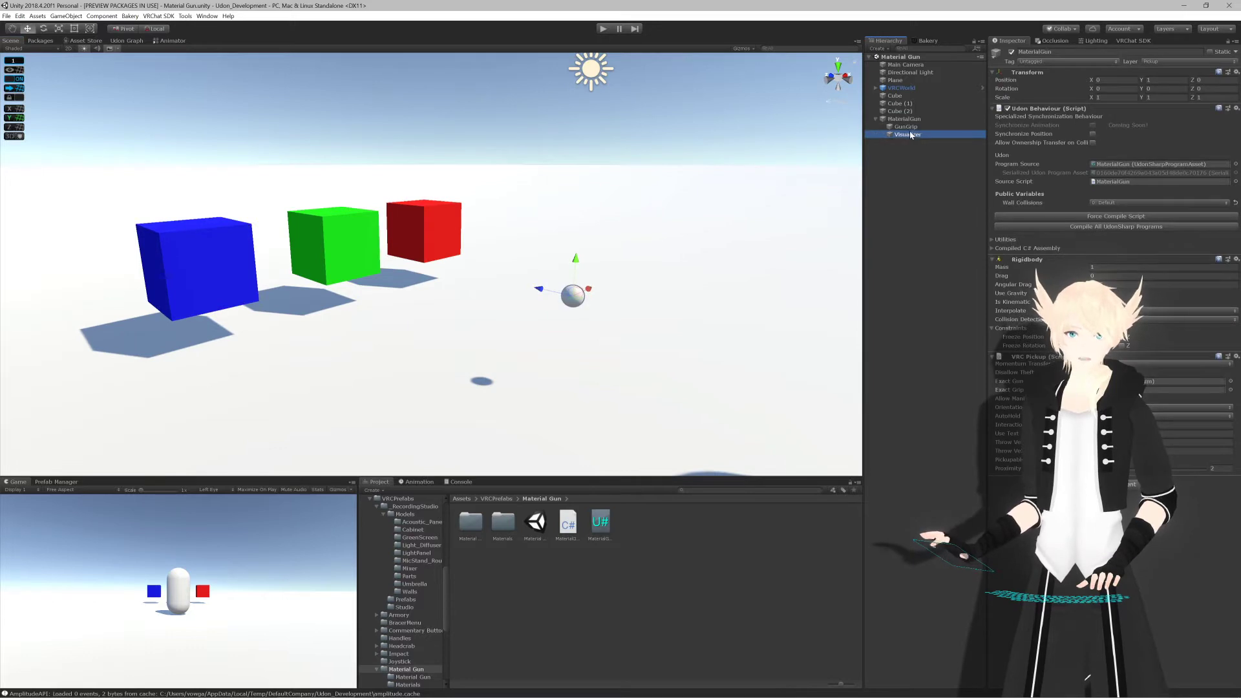
left_click(920, 119)
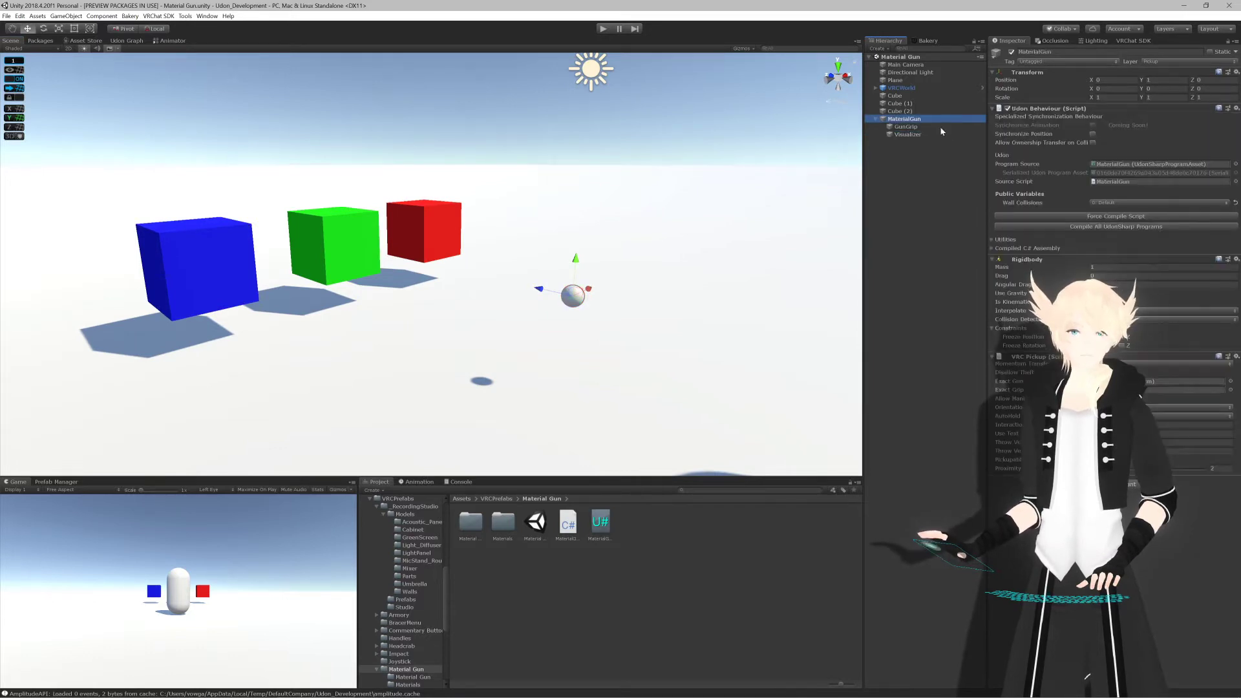
left_click(1116, 228)
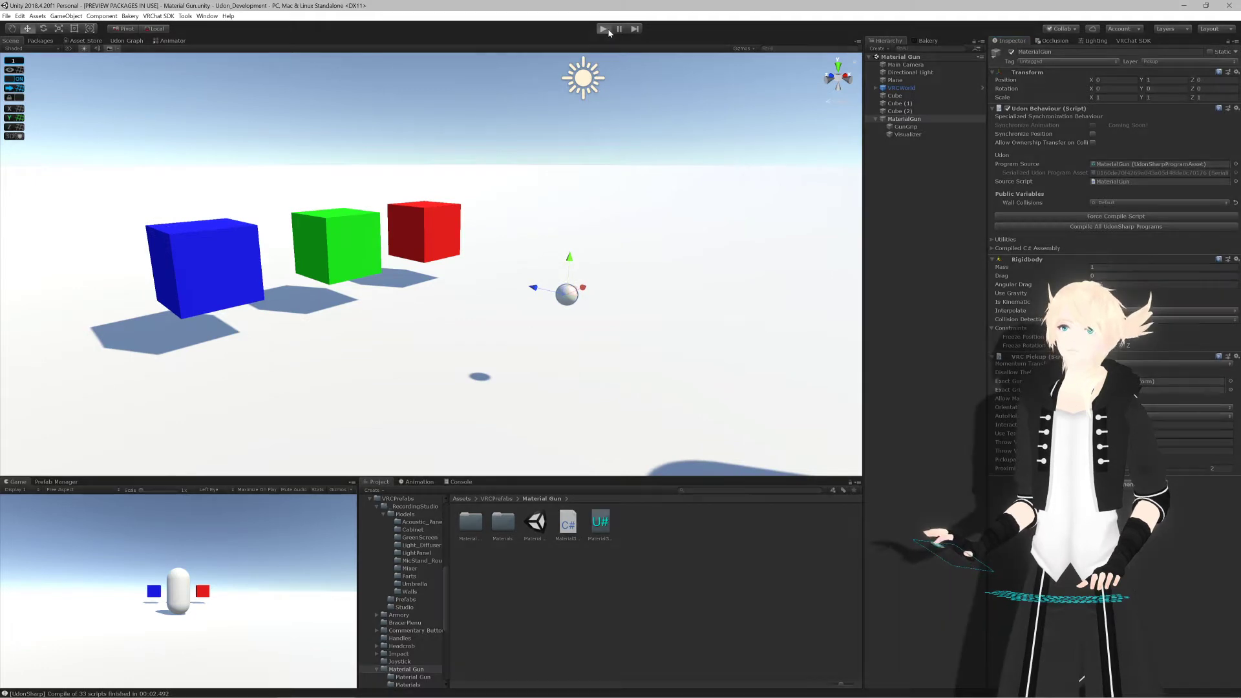
Step: Enter Play mode, turn MaterialGun to about 17 degrees around Y to test the visualizer, and reset its Y rotation to 0
left_click(603, 29)
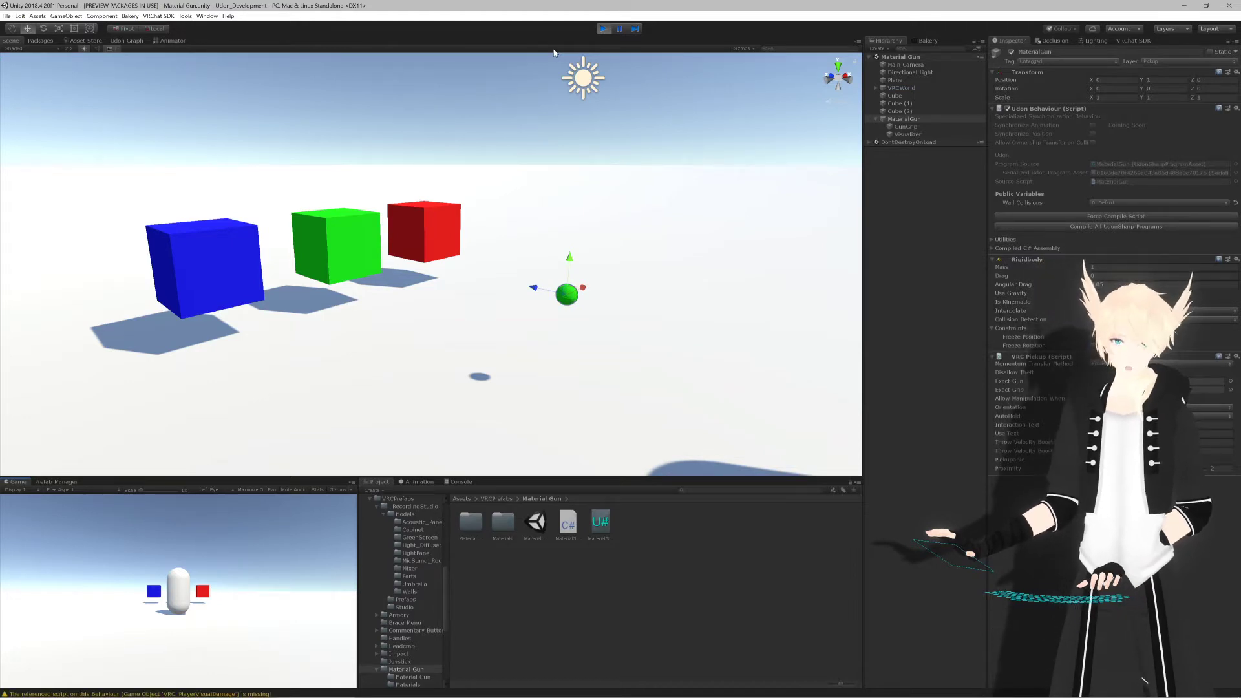
scroll(569, 278, "up", 2)
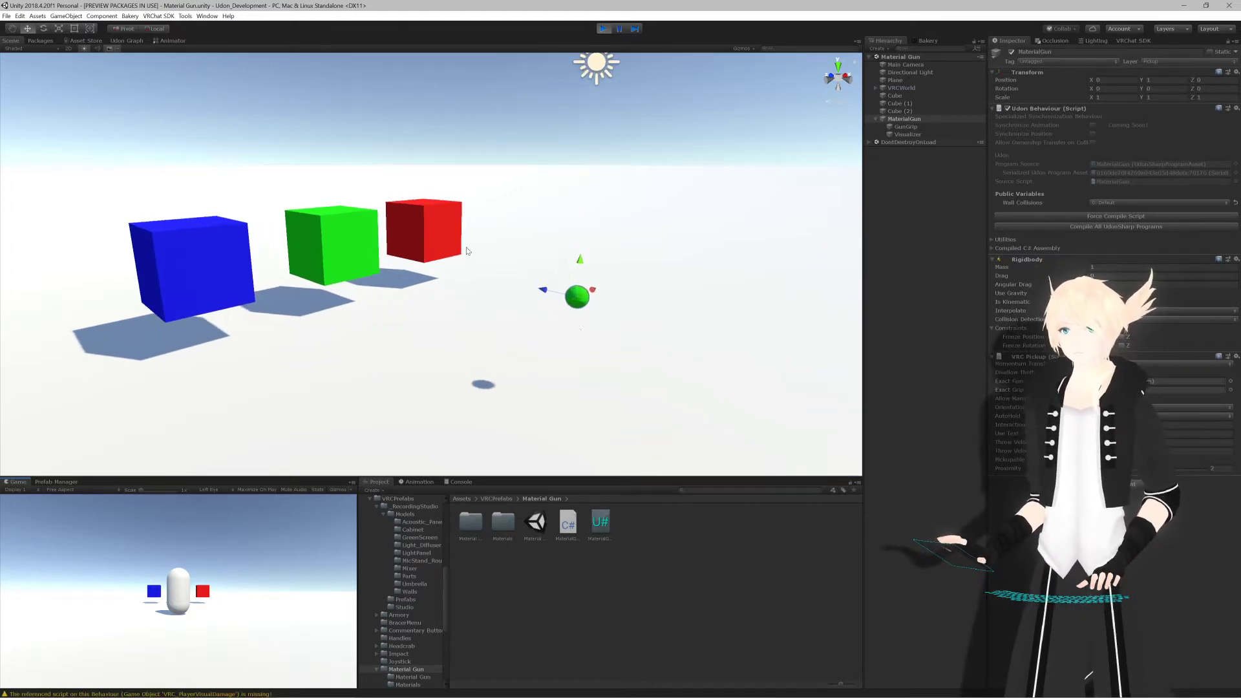
left_click_drag(1143, 88, 934, 167)
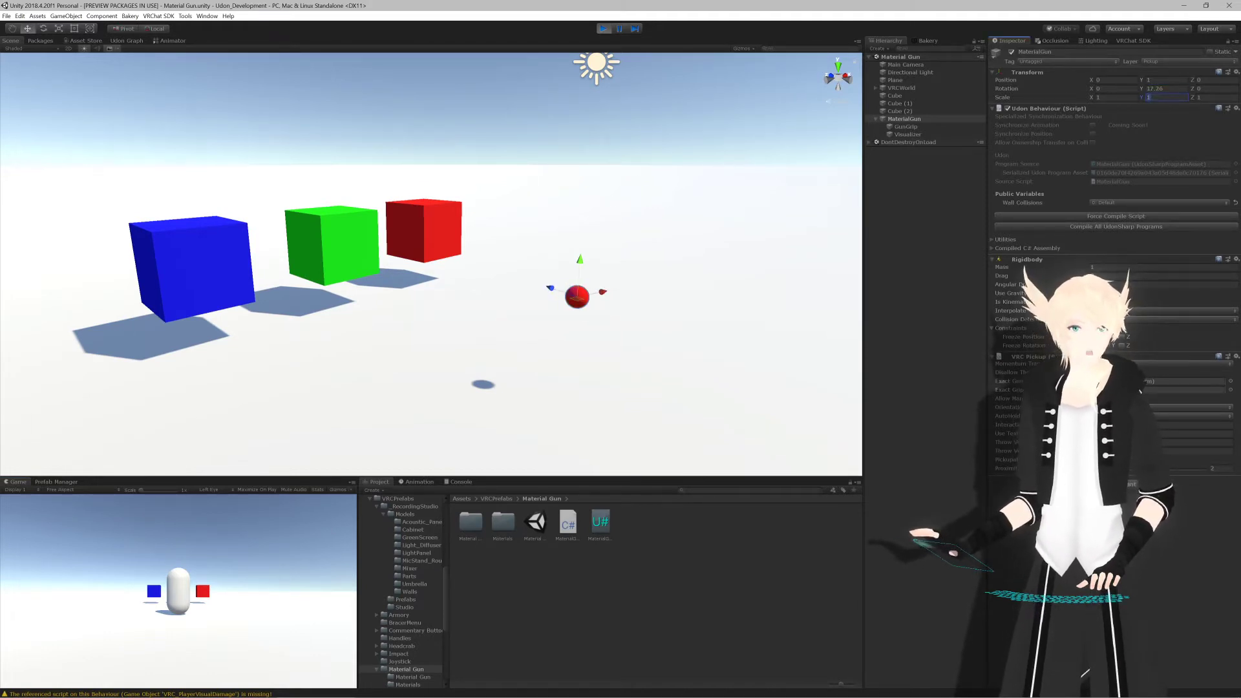
type("0")
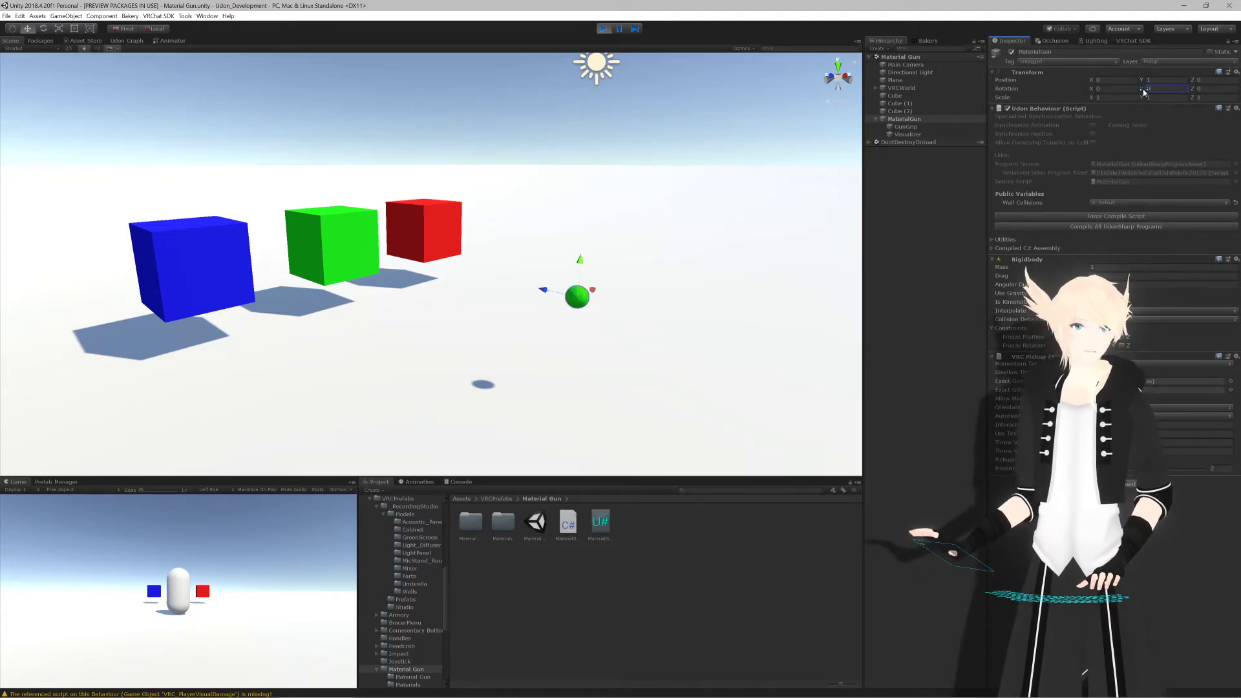
Step: Test MaterialGun by rotating it to about -46 degrees around Y and tilting it around X, reset both rotations to 0, and exit Play mode
left_click_drag(1094, 104, 411, 270)
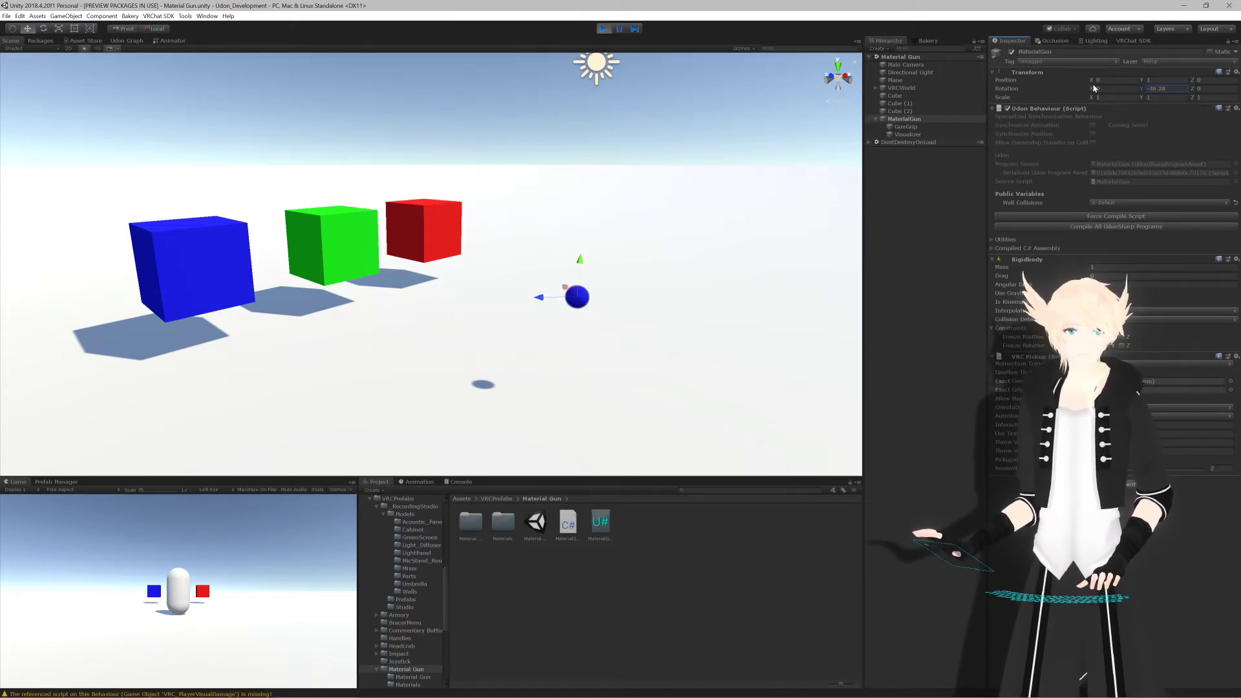
left_click_drag(1092, 91, 743, 227)
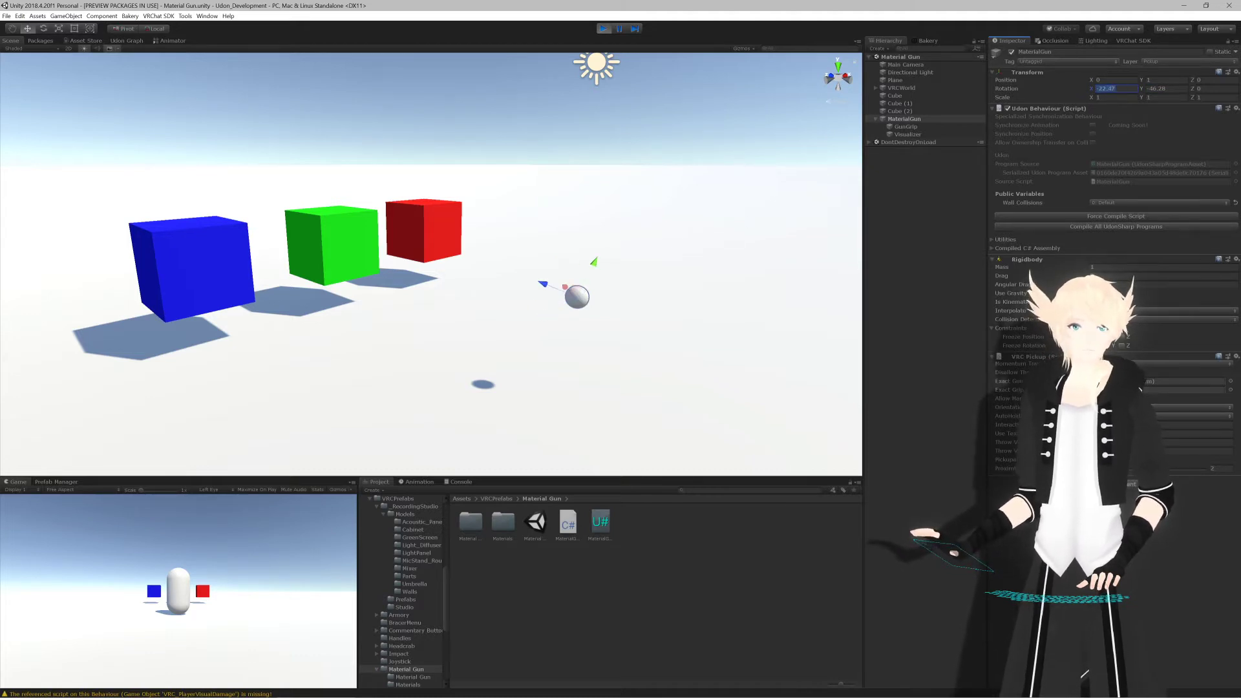
type("0")
key("Tab")
type("0")
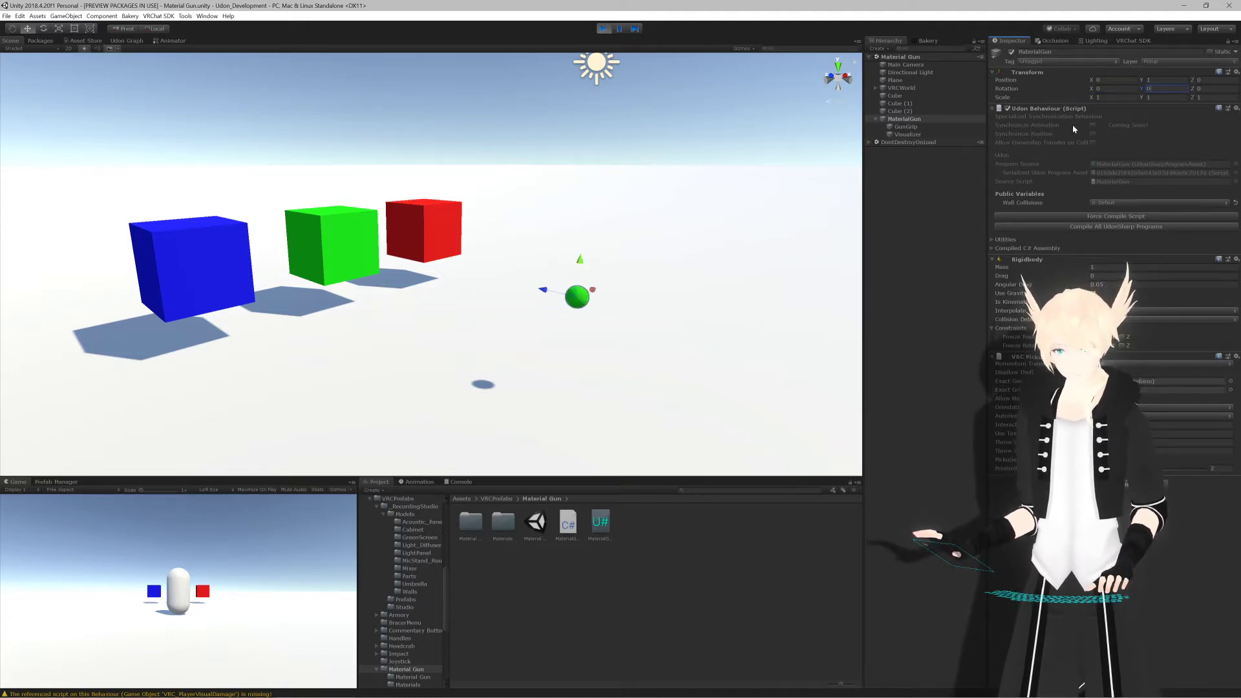
left_click_drag(1141, 91, 601, 44)
left_click(604, 28)
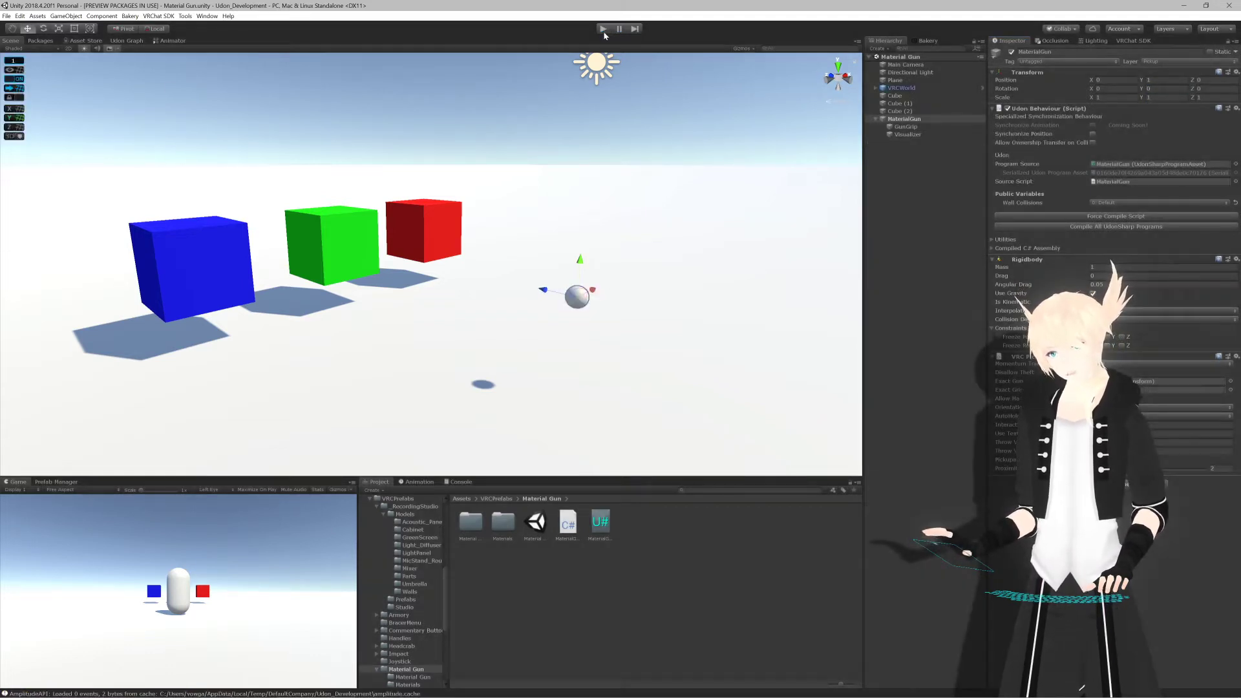
Step: Switch to Rider, rename the Update method of the MaterialGun script to Interact, and save the script
right_click_drag(588, 131, 587, 161)
key("alt+Tab")
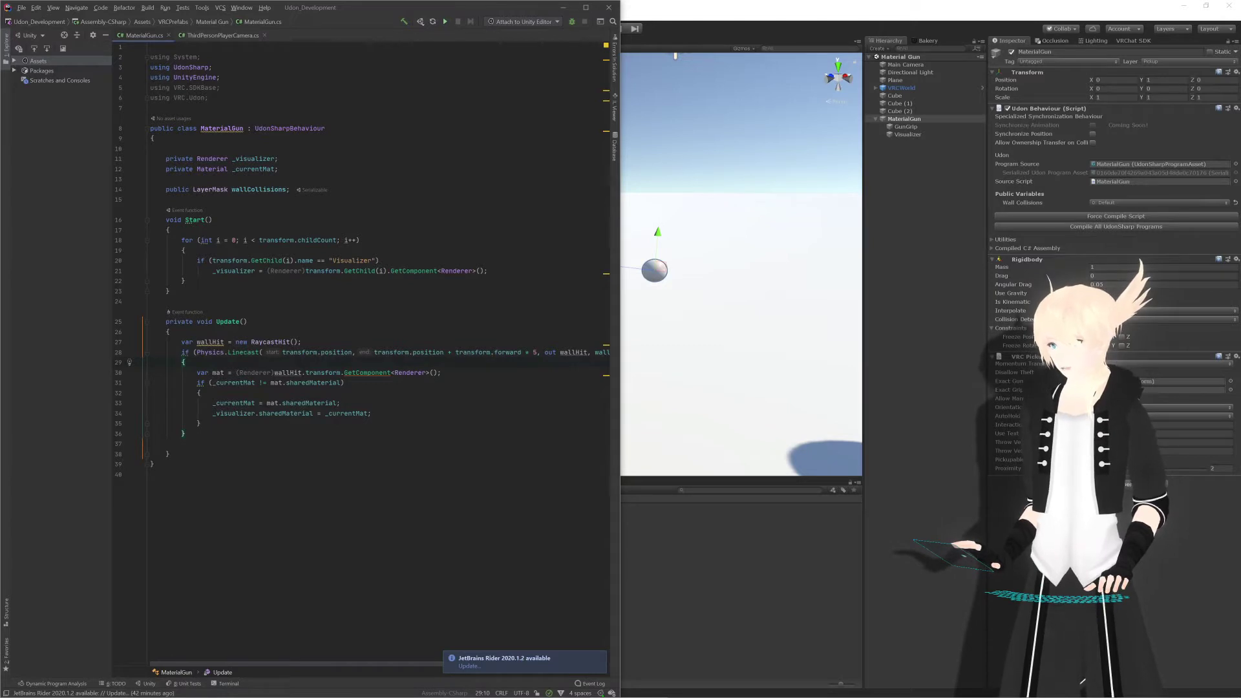
mouse_move(234, 322)
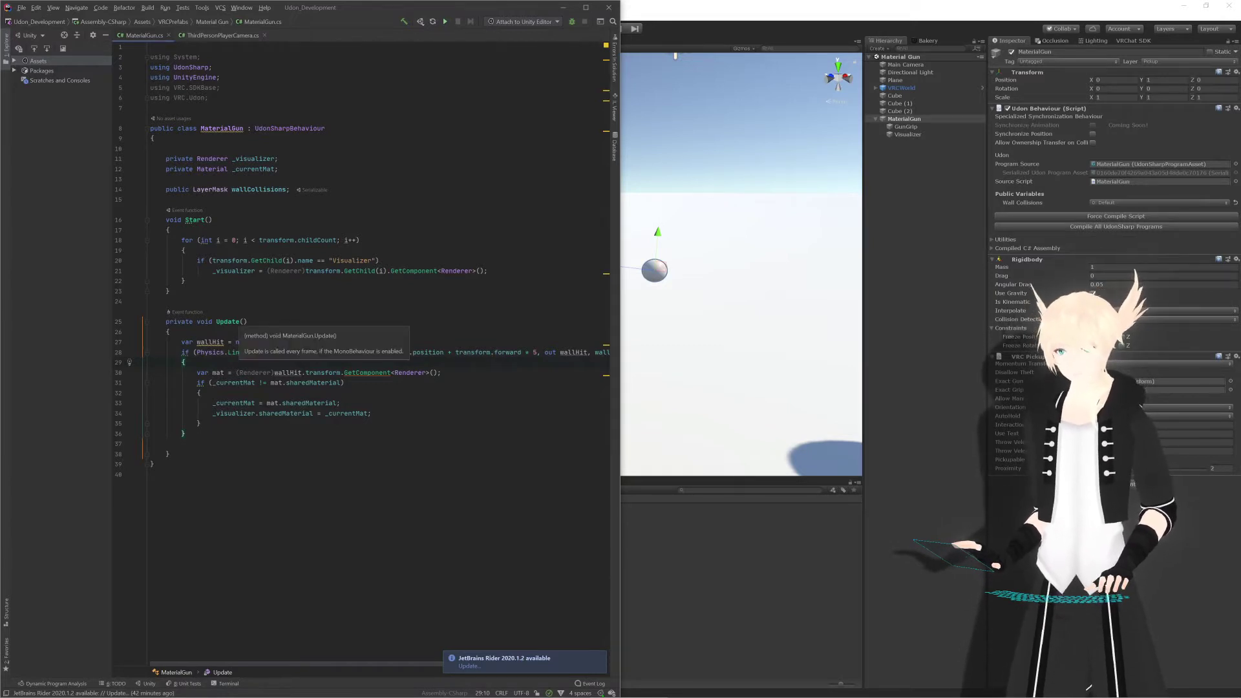
left_click_drag(234, 322, 224, 322)
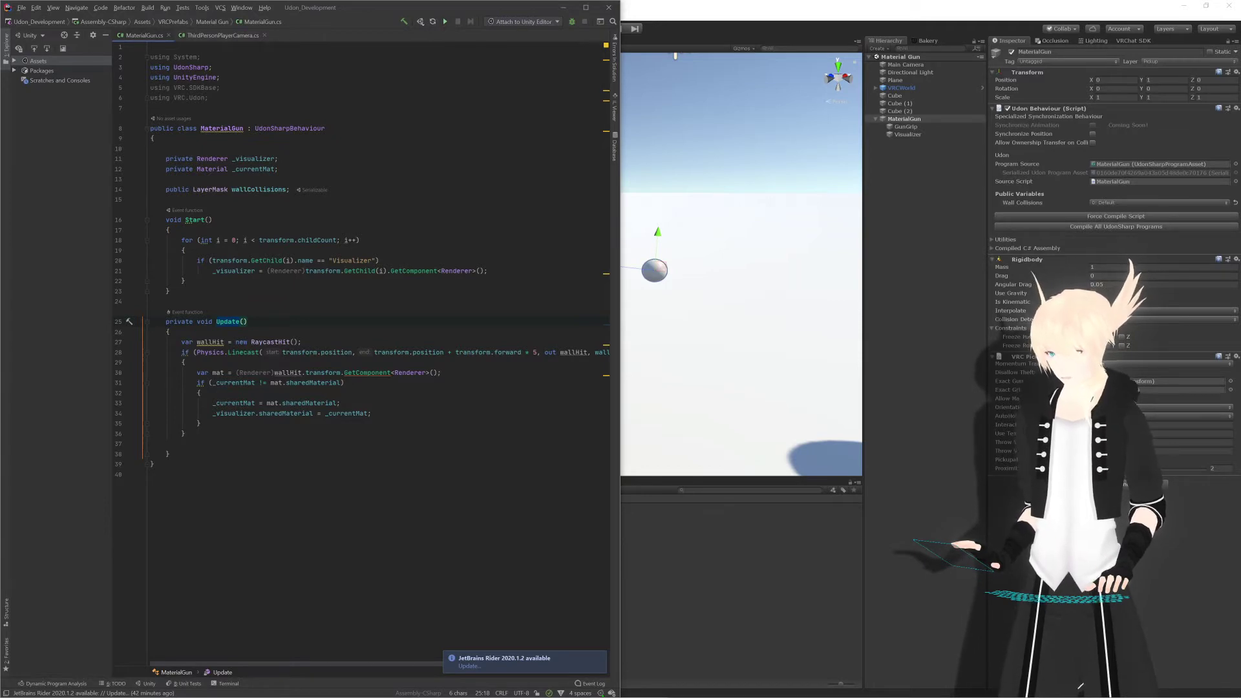
type("P")
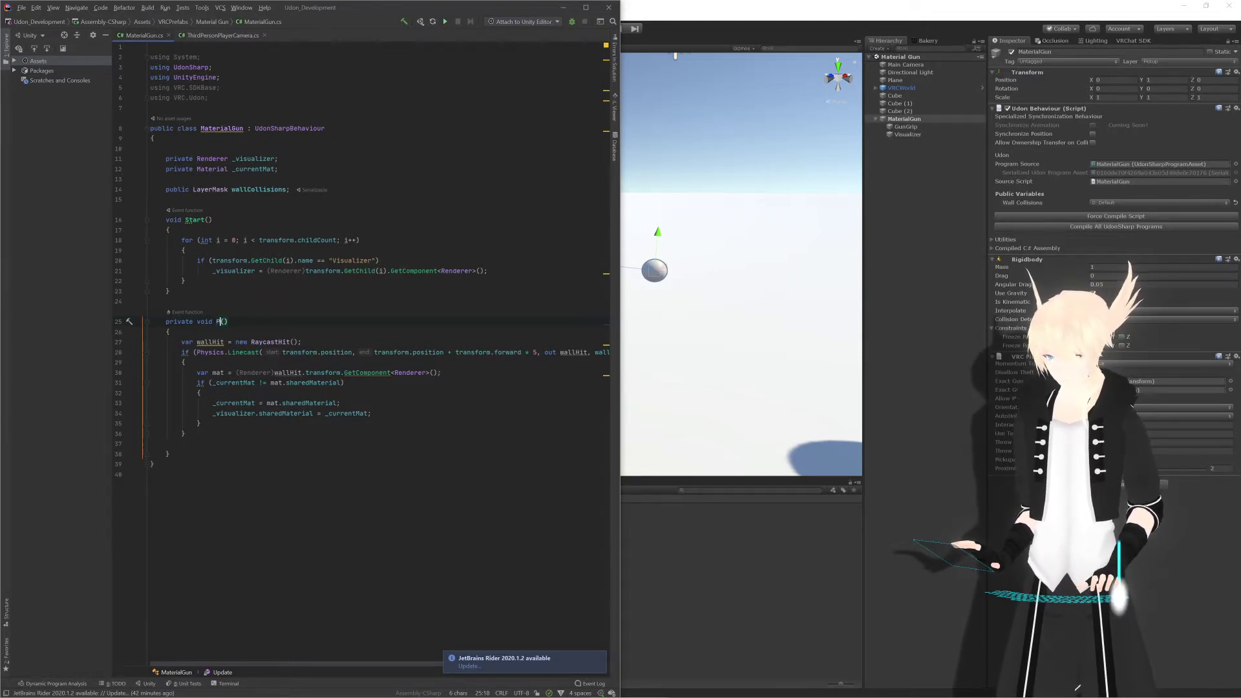
type("h")
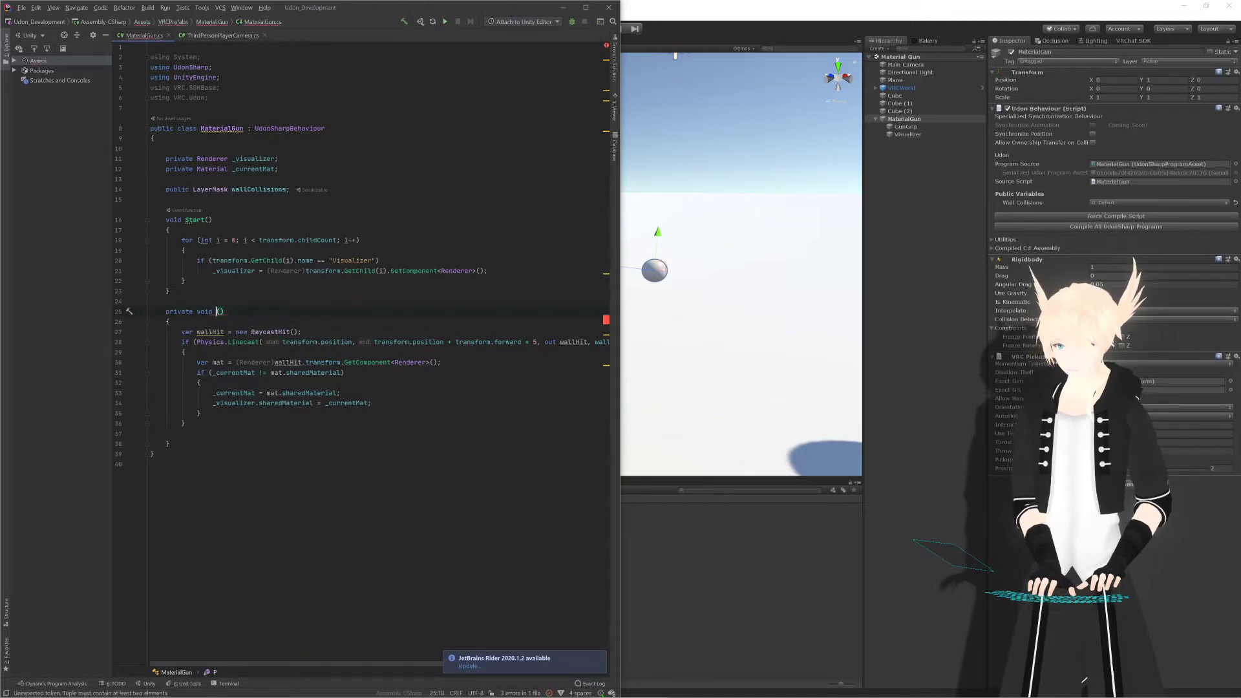
type("Interact")
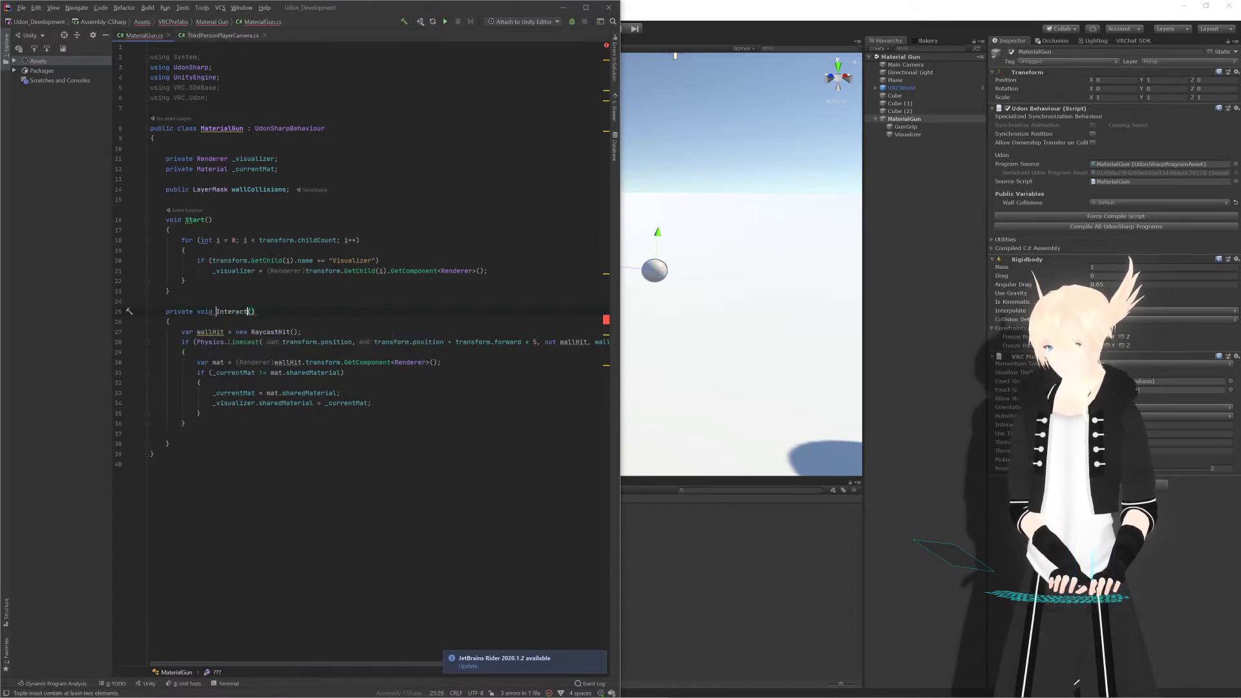
key("Down")
key("ctrl+s")
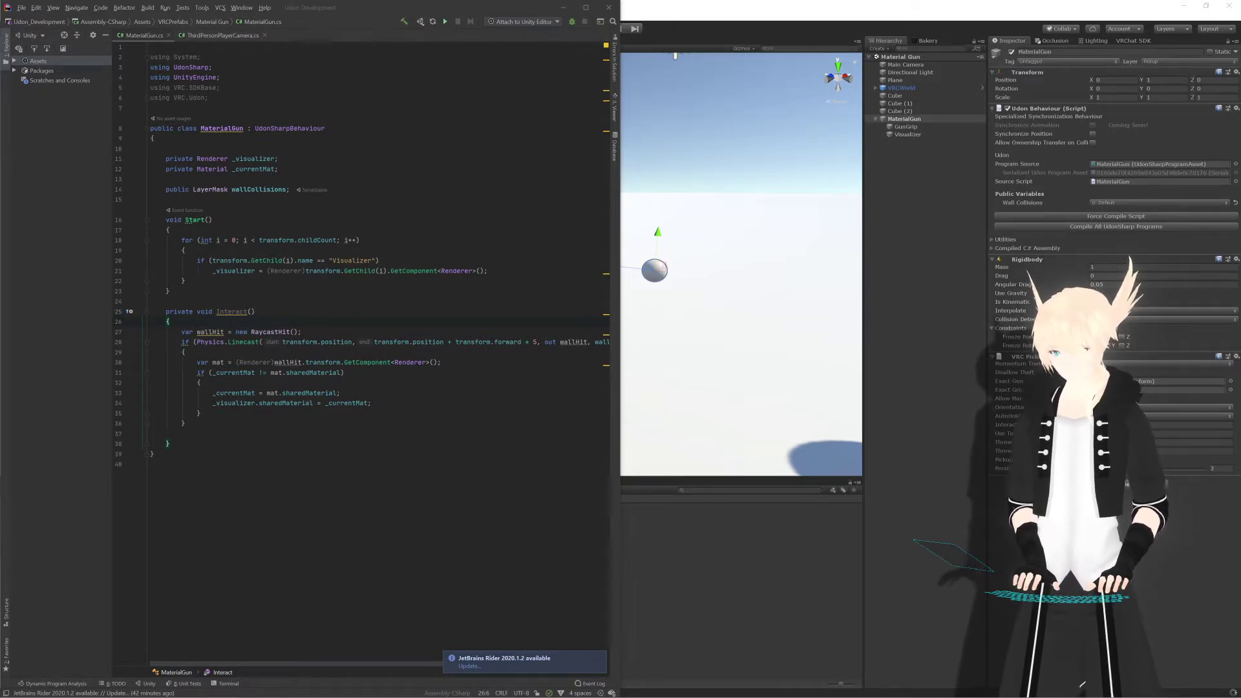
Step: Switch to Unity, compile all UdonSharp programs for the Interact change, and enter Play mode
key("alt+Tab")
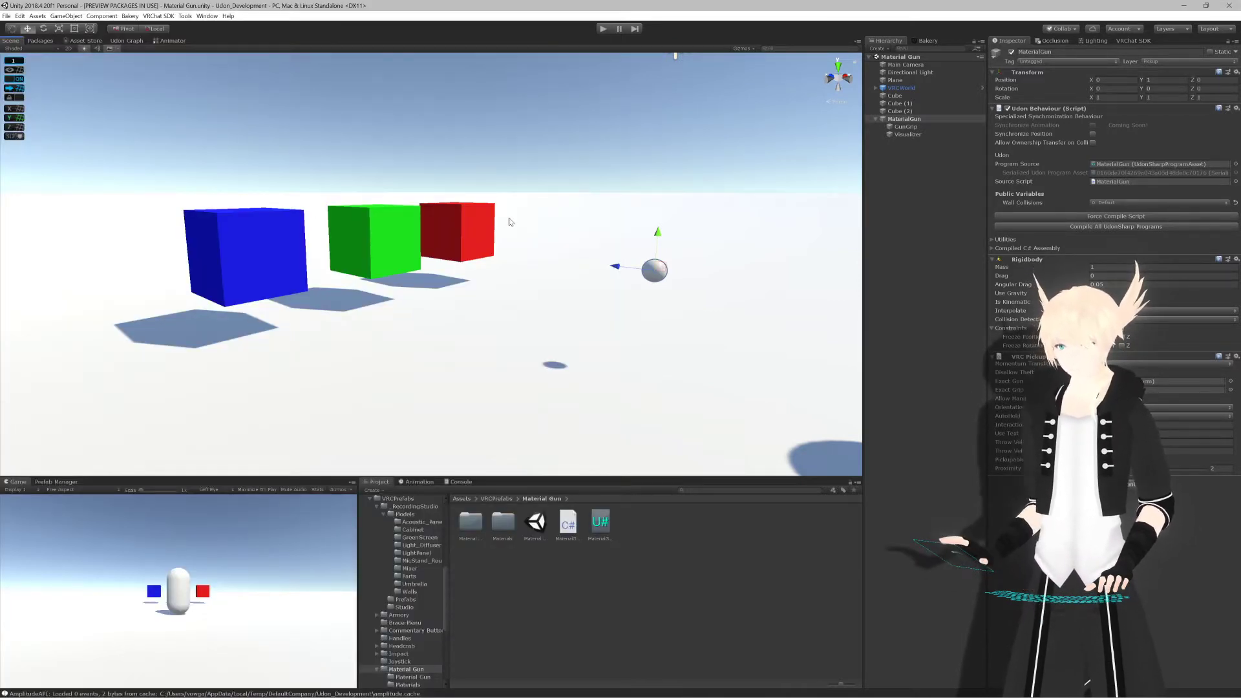
left_click_drag(507, 218, 571, 222, "alt")
left_click(1115, 227)
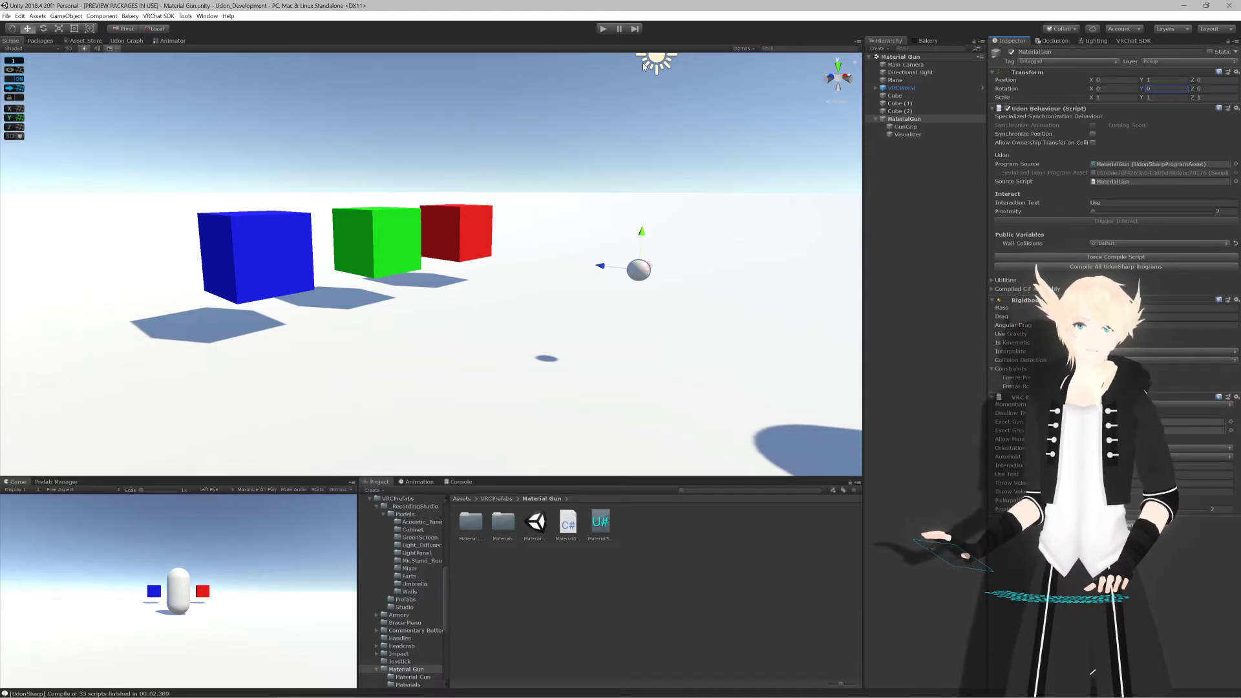
left_click(603, 29)
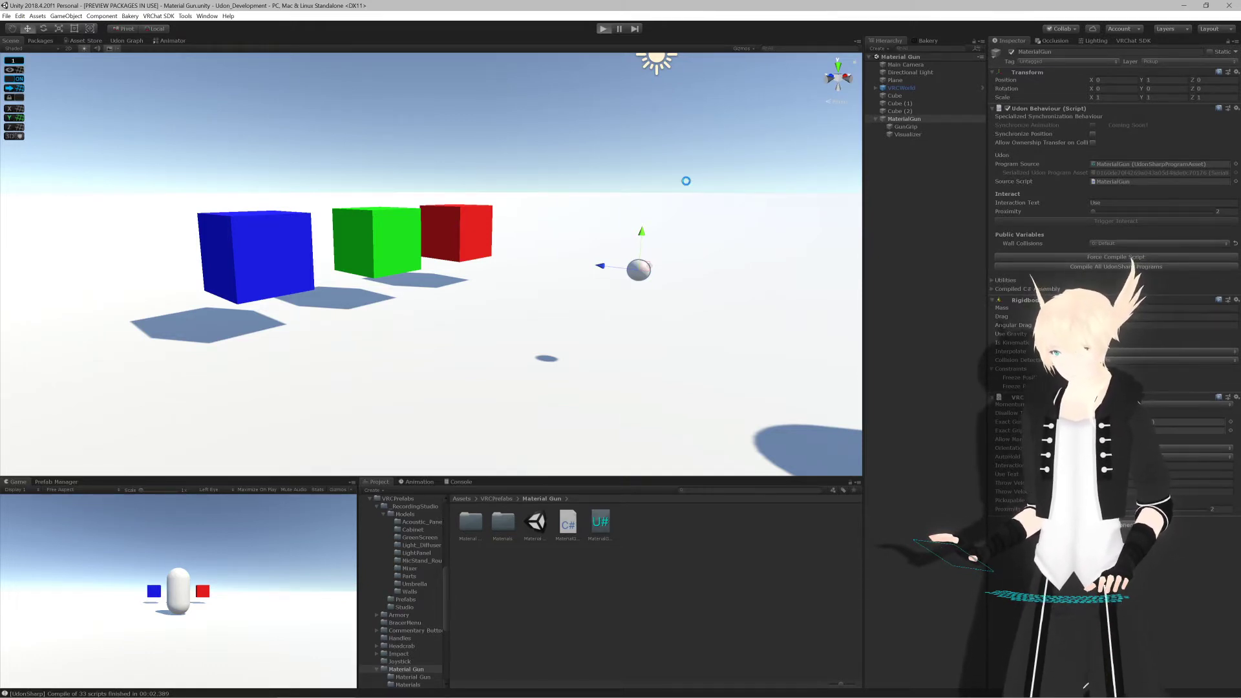
Step: Enter Play mode, trigger Interact on MaterialGun at different Y rotations to test the visualizer, and exit Play mode
key("ctrl+p")
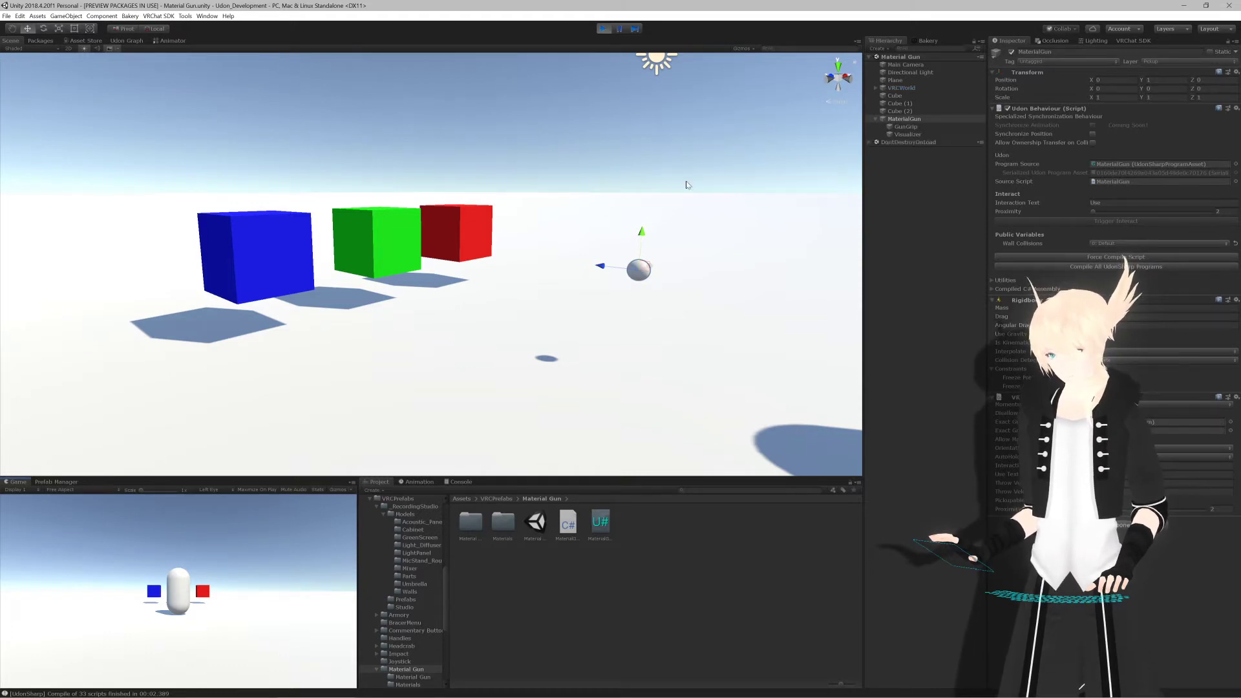
scroll(679, 217, "down", 2)
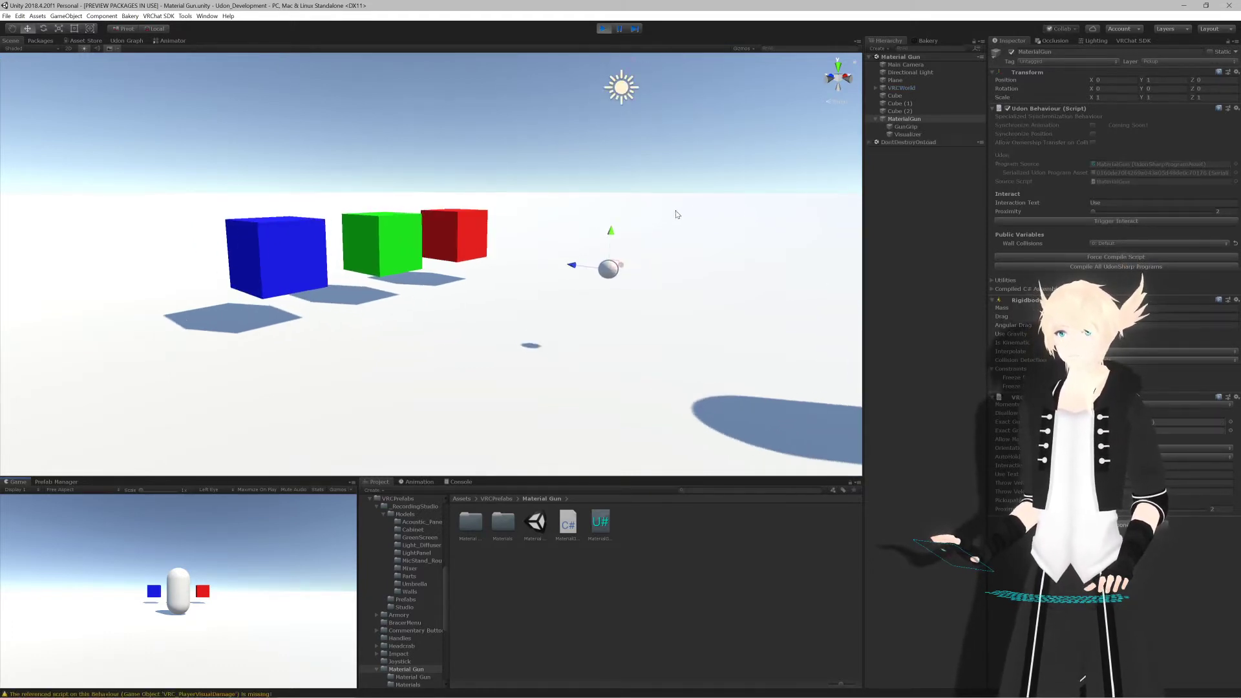
left_click(1115, 223)
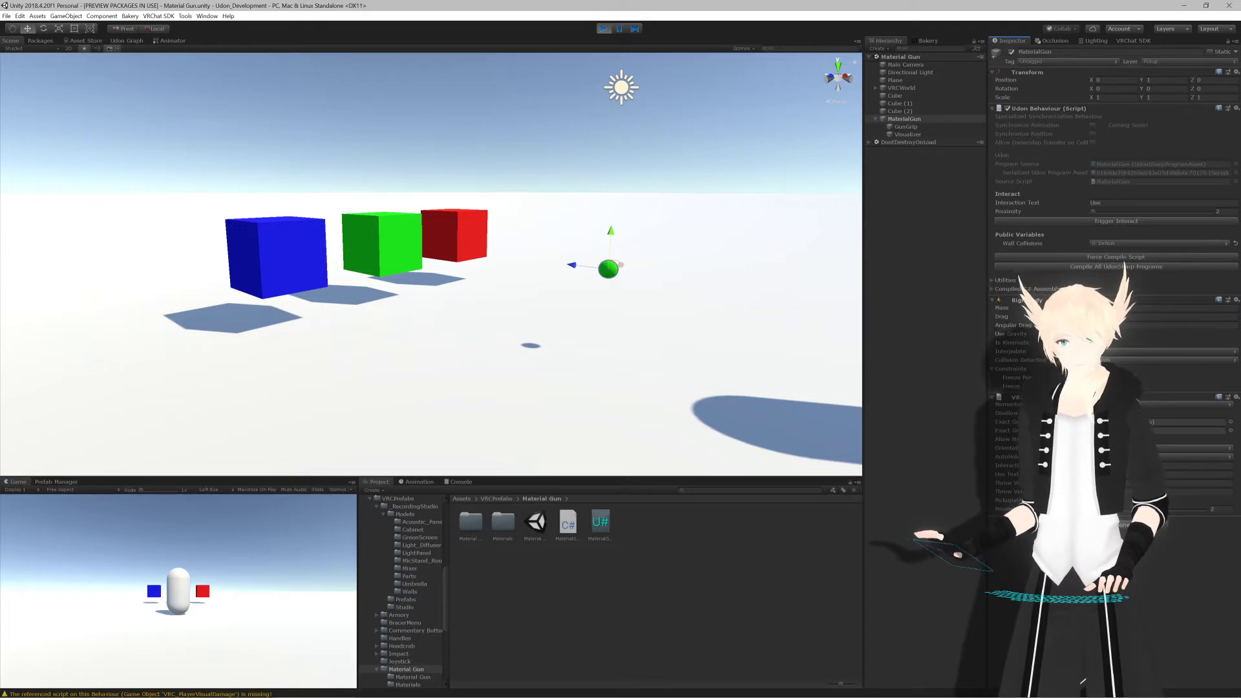
left_click(1125, 222)
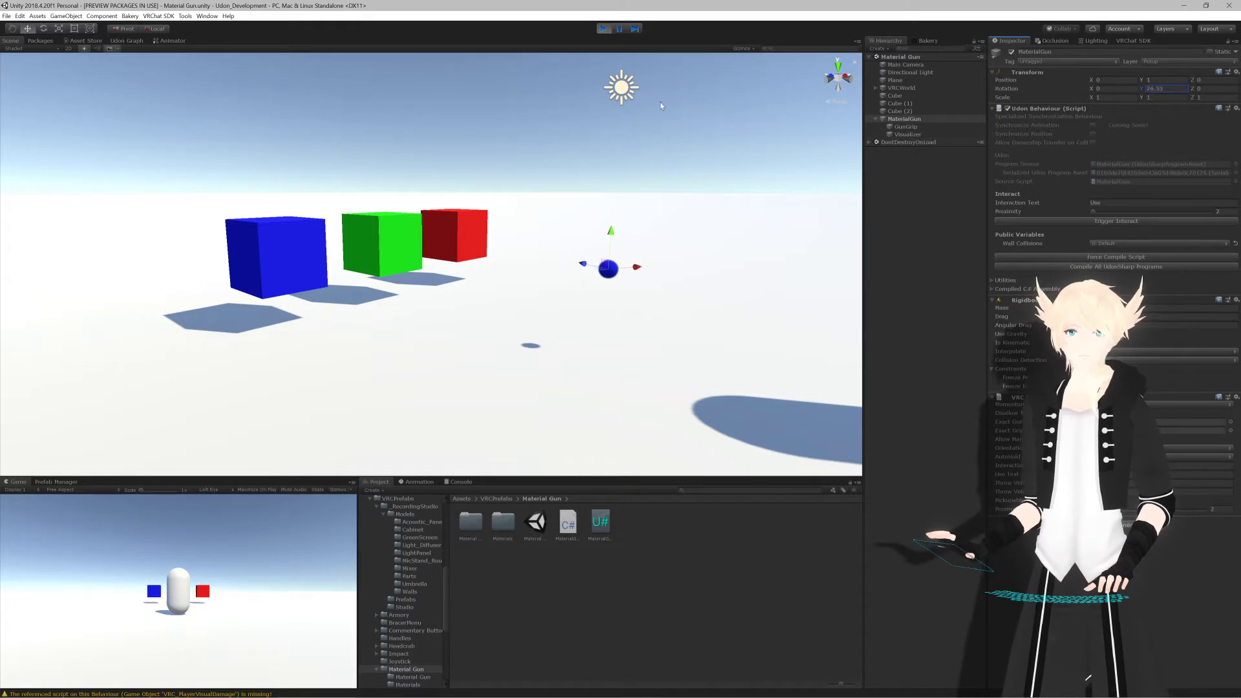
left_click(1114, 223)
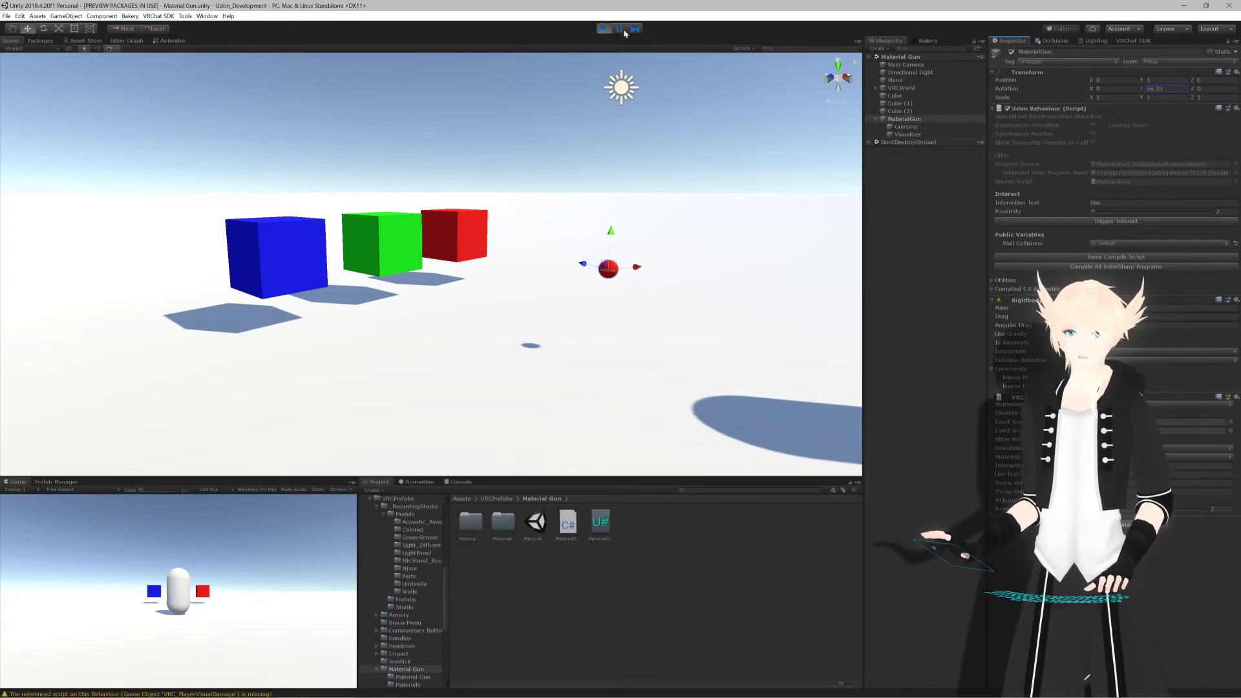
left_click(601, 29)
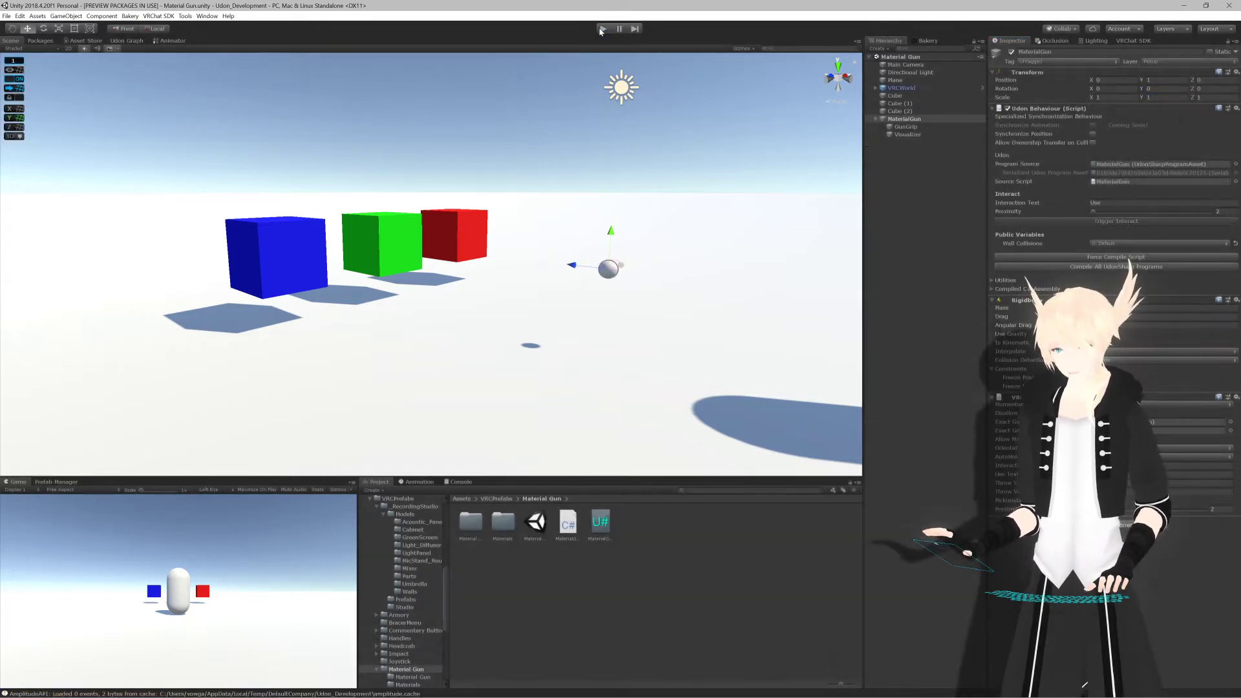
Step: Switch to Rider and add `if (wallHit == null) return;` as the first line inside the linecast block of Interact
key("alt+Tab")
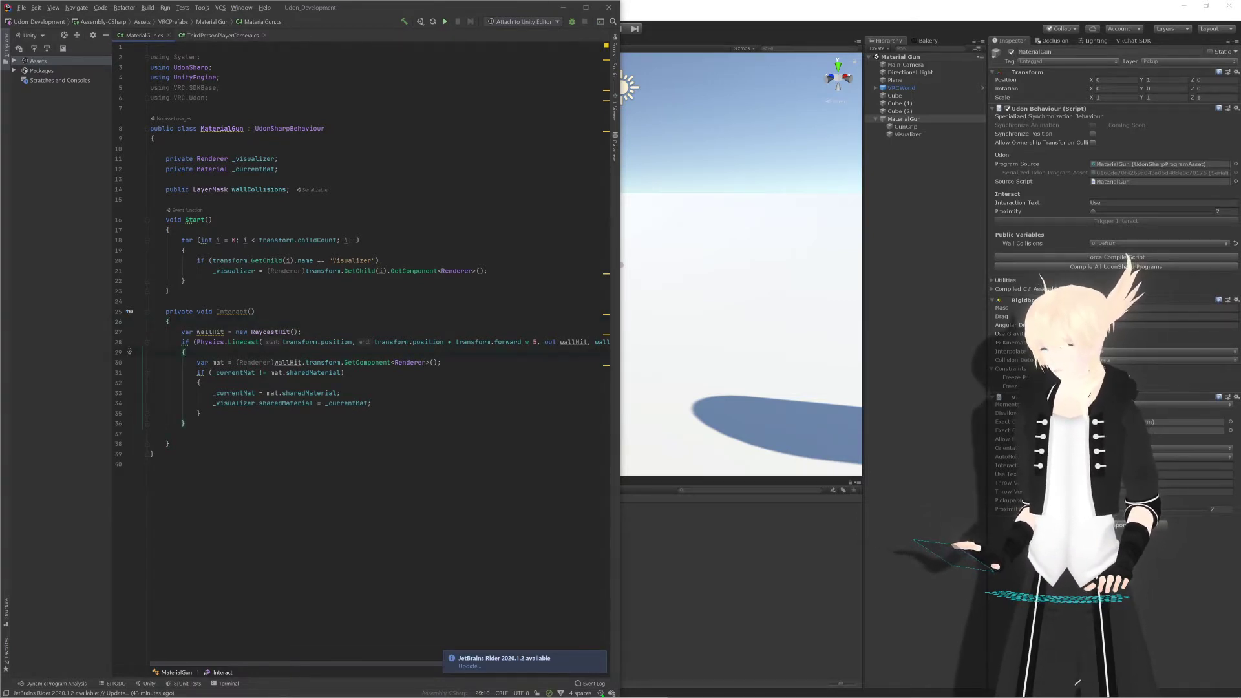
key("Return")
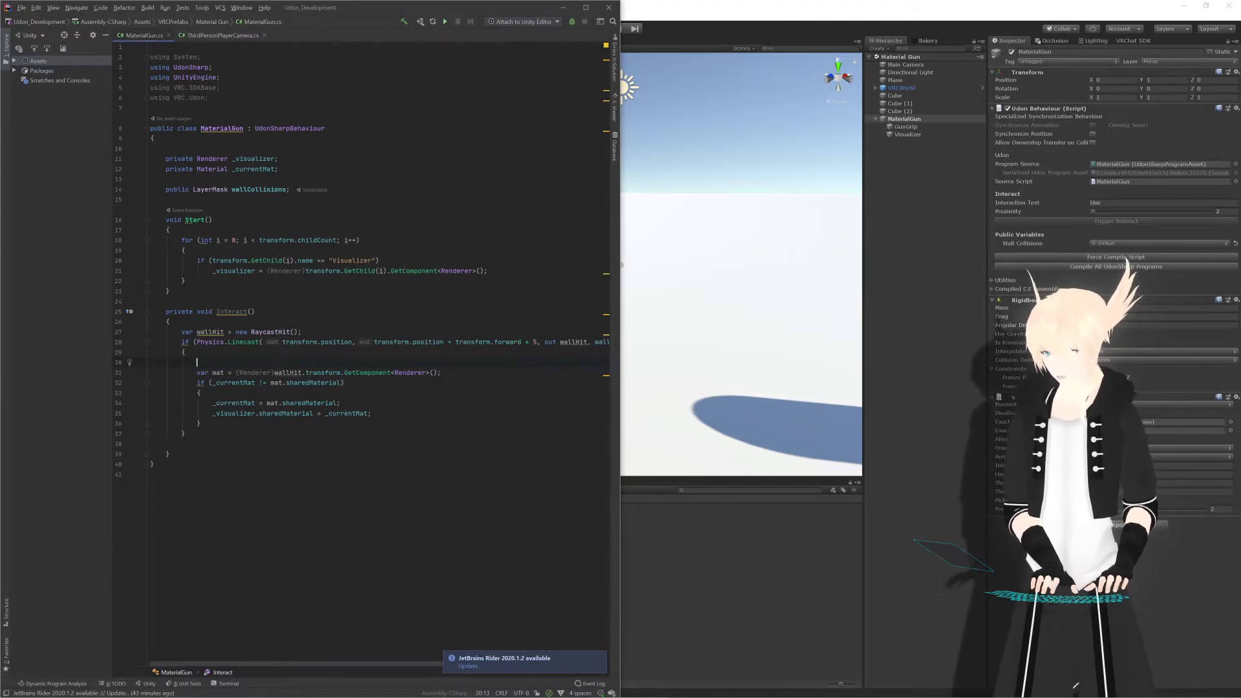
type("if(tr")
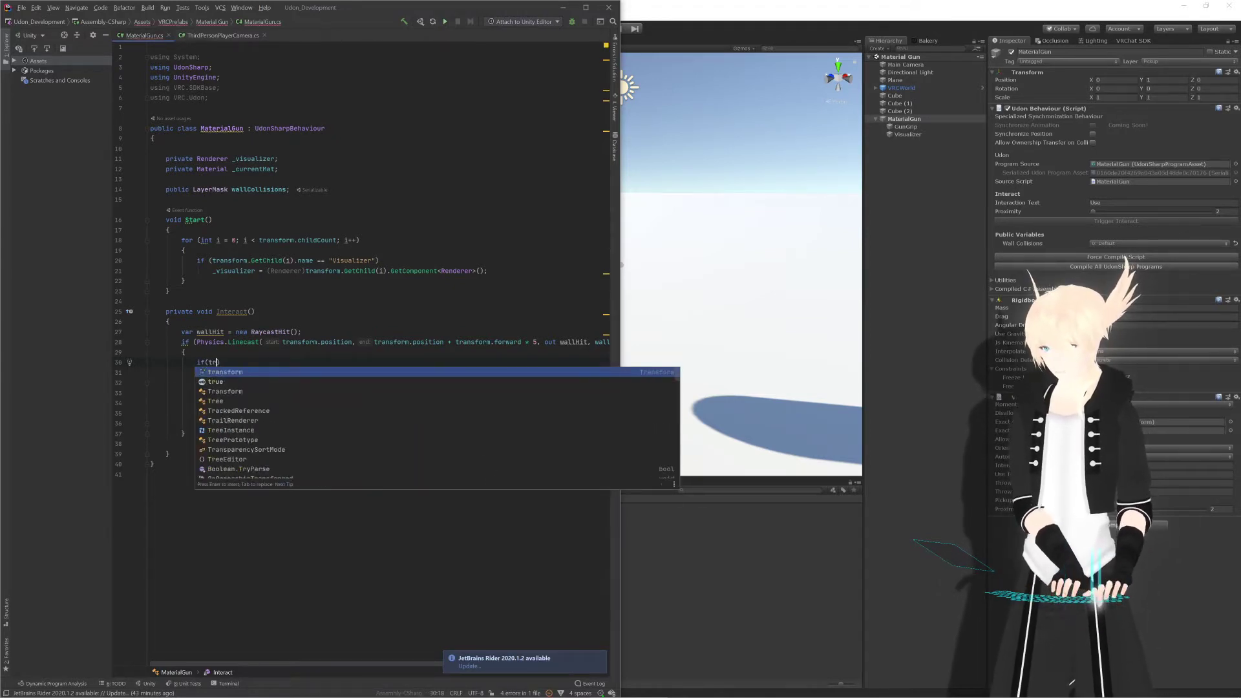
key("Escape")
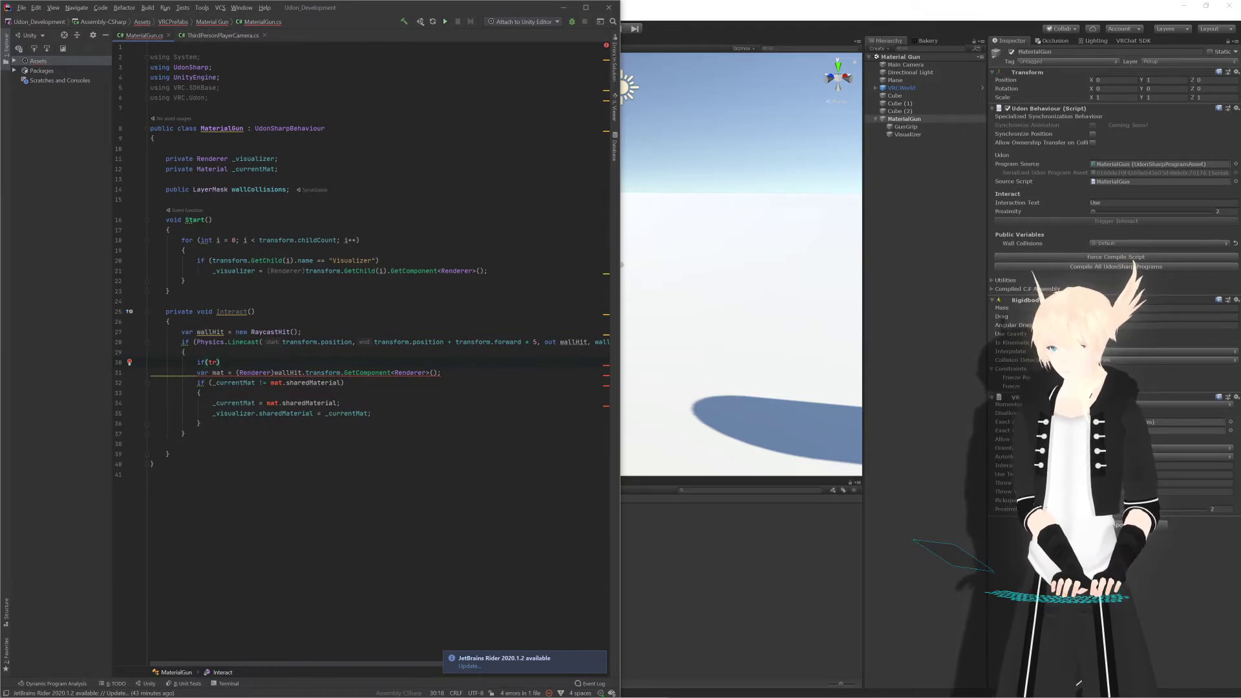
key("BackSpace")
key("BackSpace")
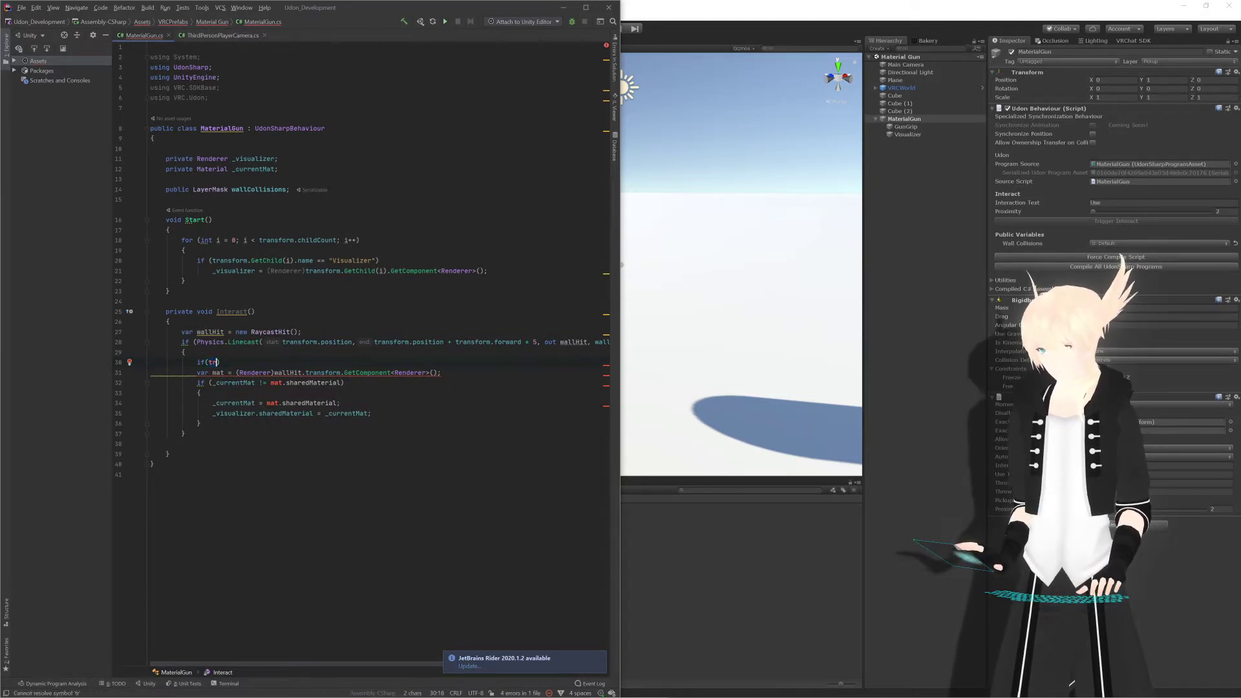
type("wallHit.")
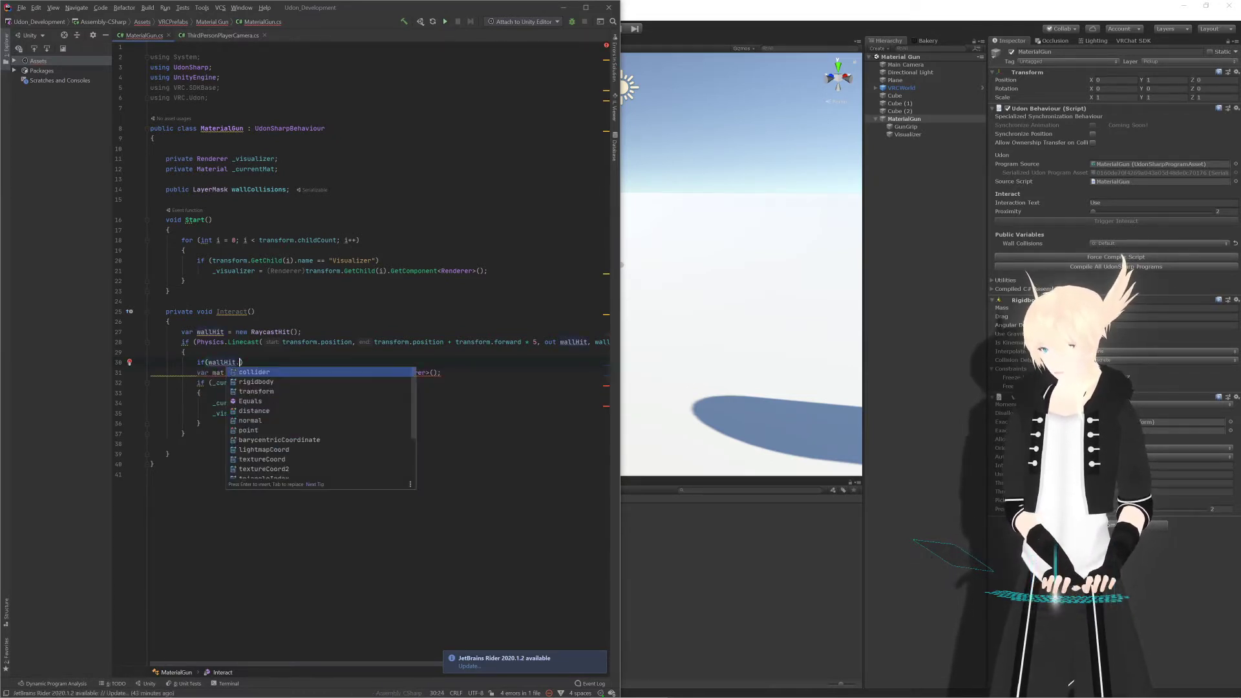
key("BackSpace")
key("BackSpace")
key("BackSpace")
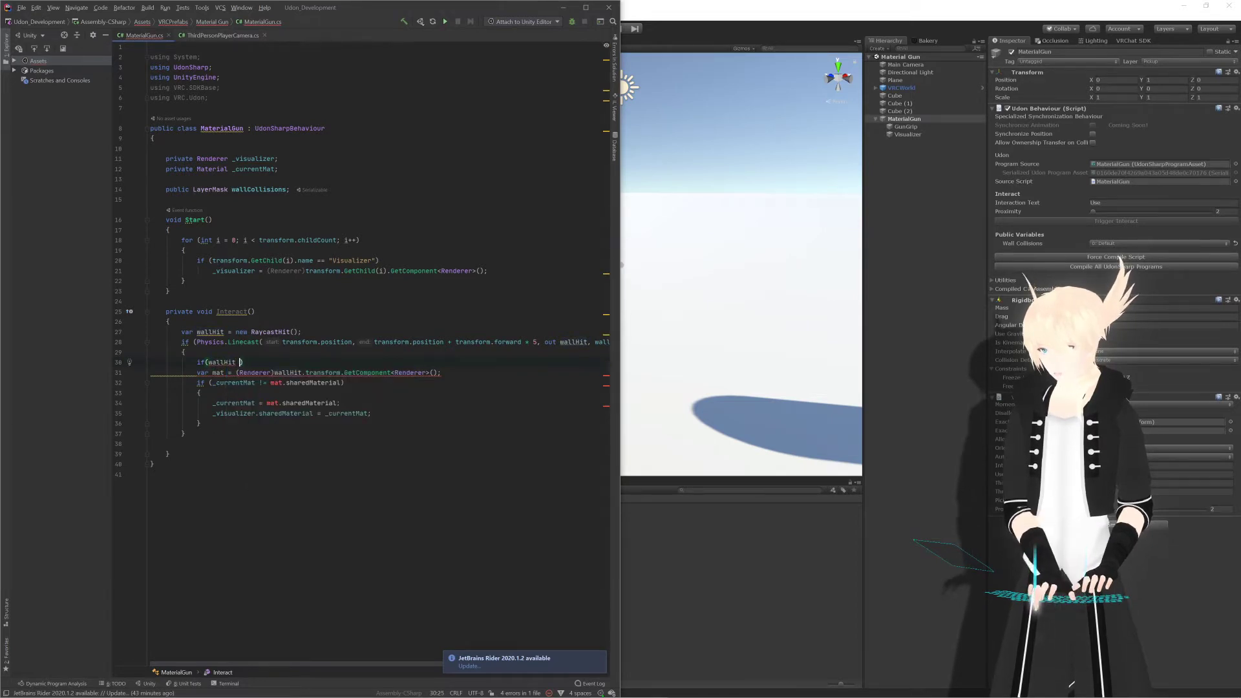
type("== null) ret")
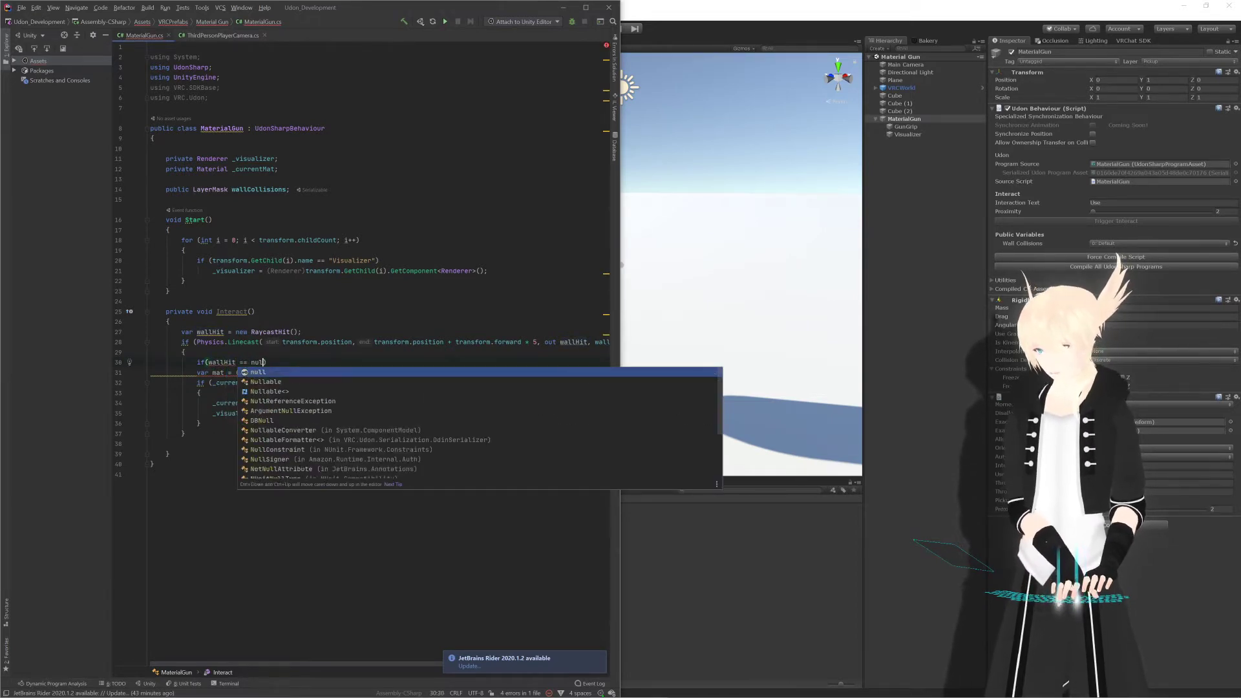
type("urn;")
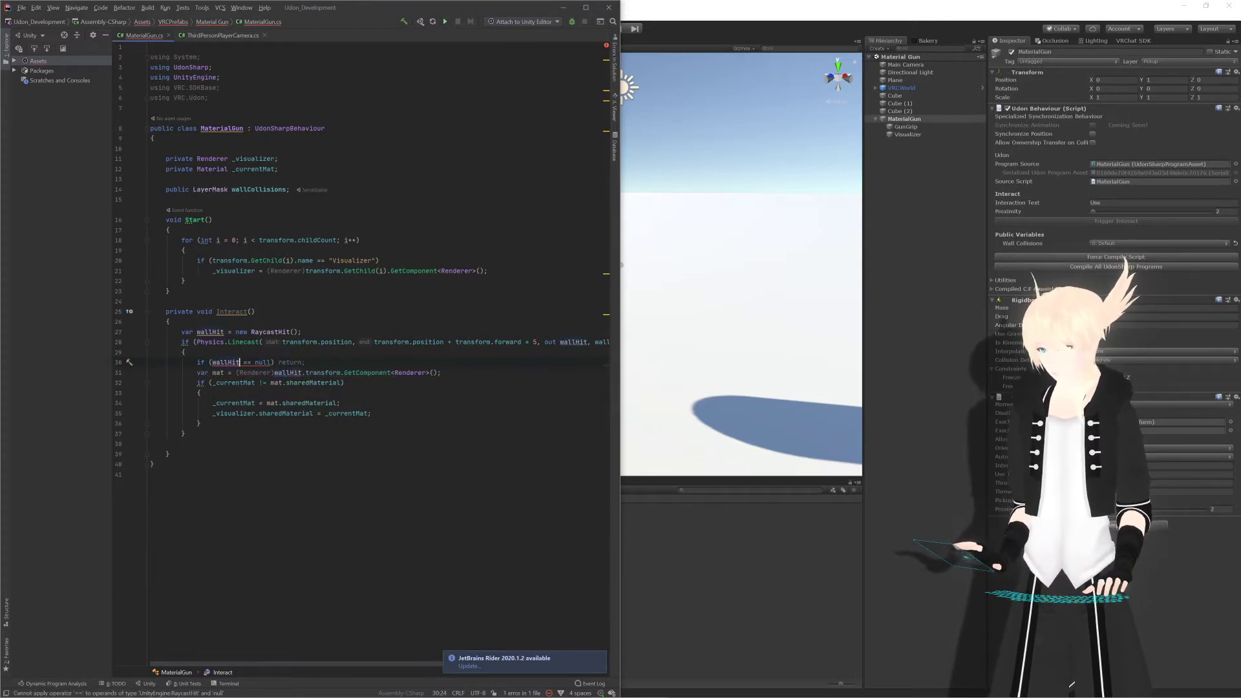
Step: Change the new null check to test `wallHit.collider` instead of `wallHit`
type(".")
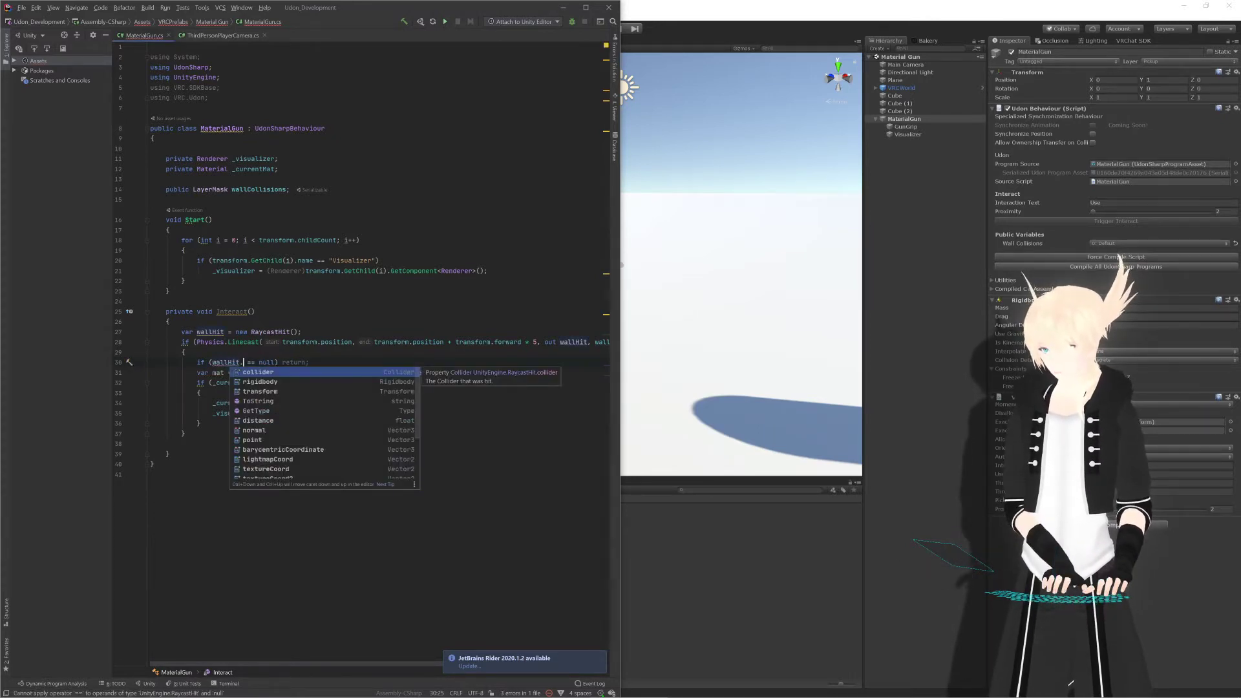
key("Return")
key("Down")
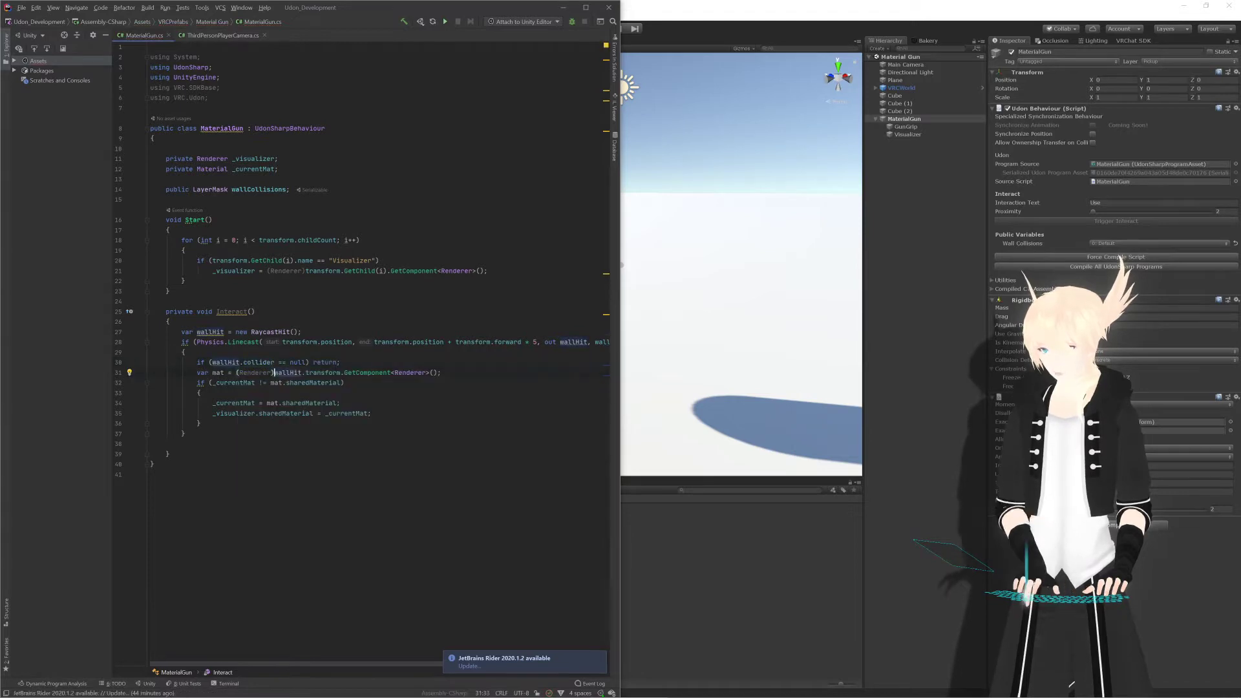
key("alt+Tab")
key("alt+Tab")
key("alt+Tab")
key("alt+Tab")
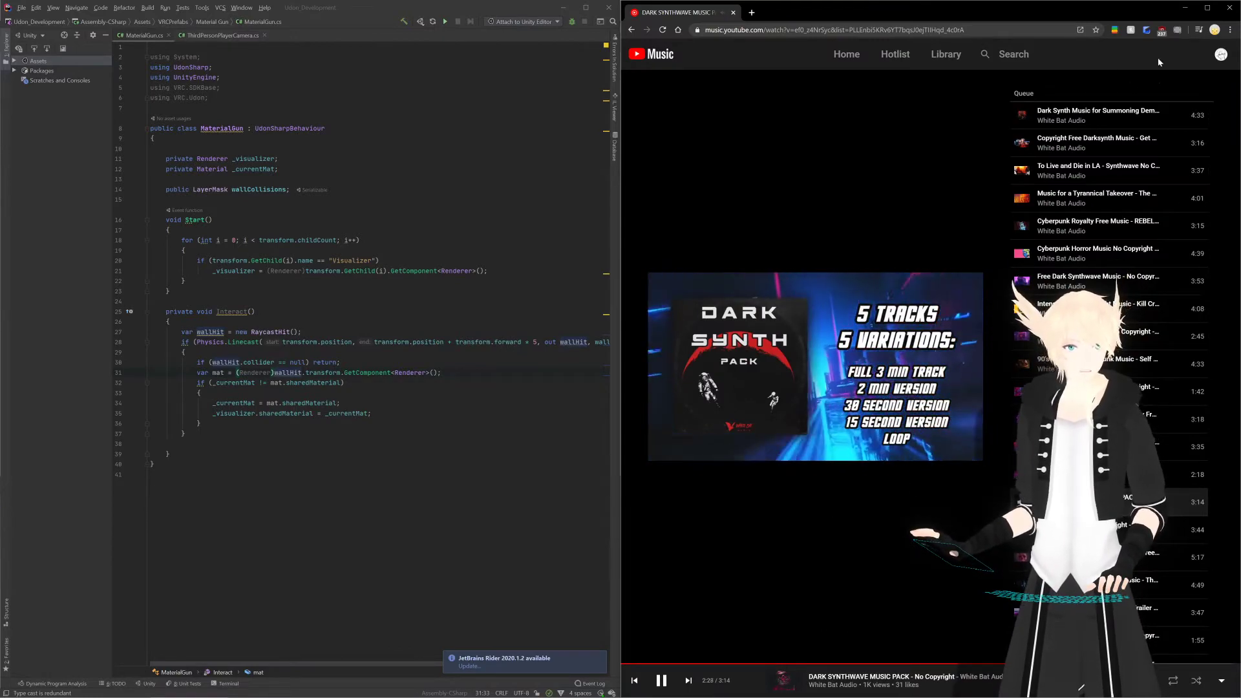
left_click(1187, 11)
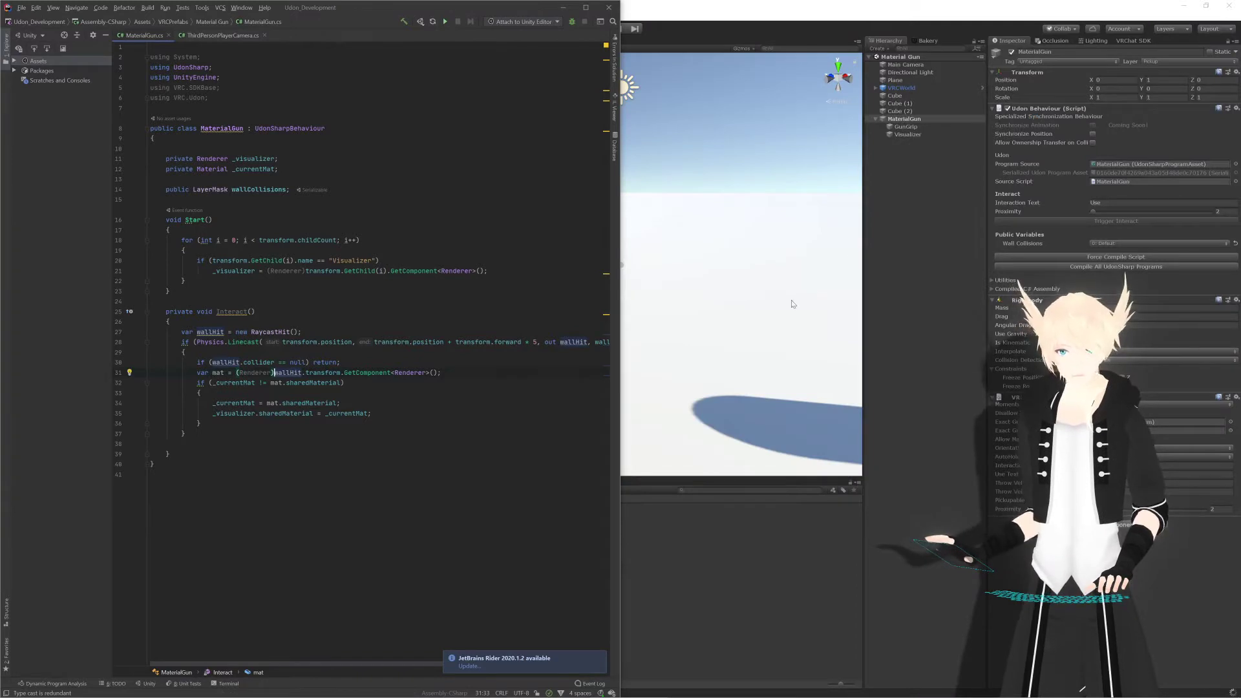
key("End")
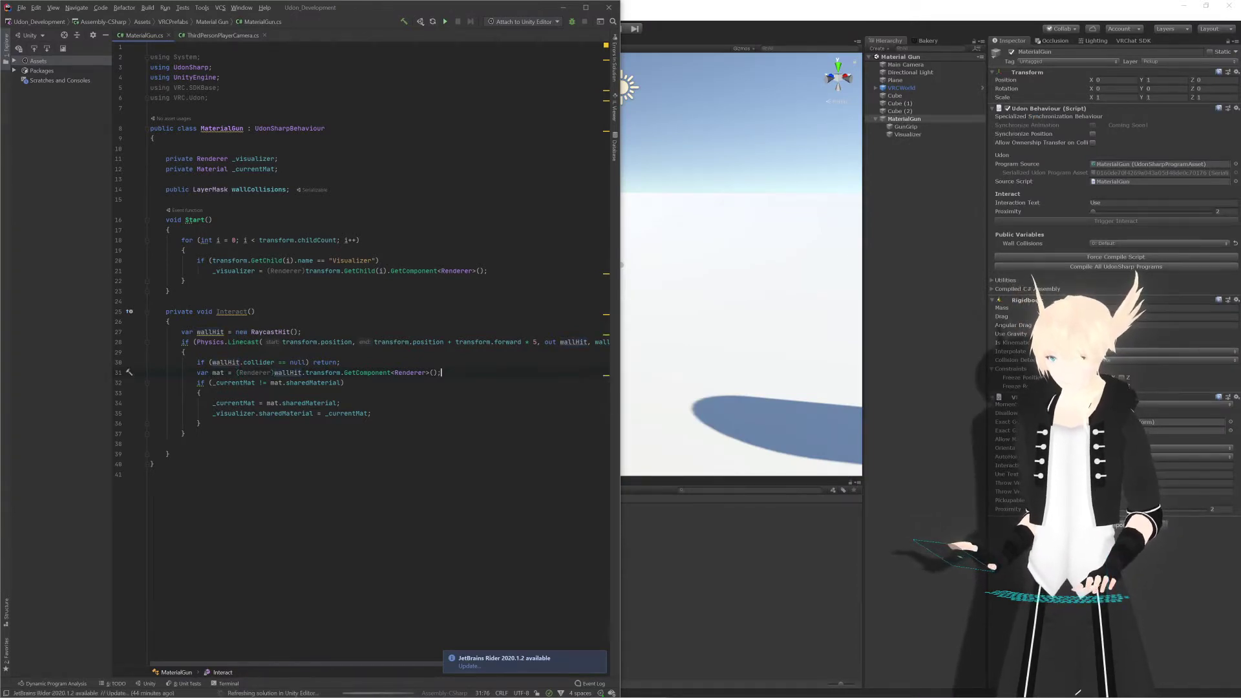
key("Down")
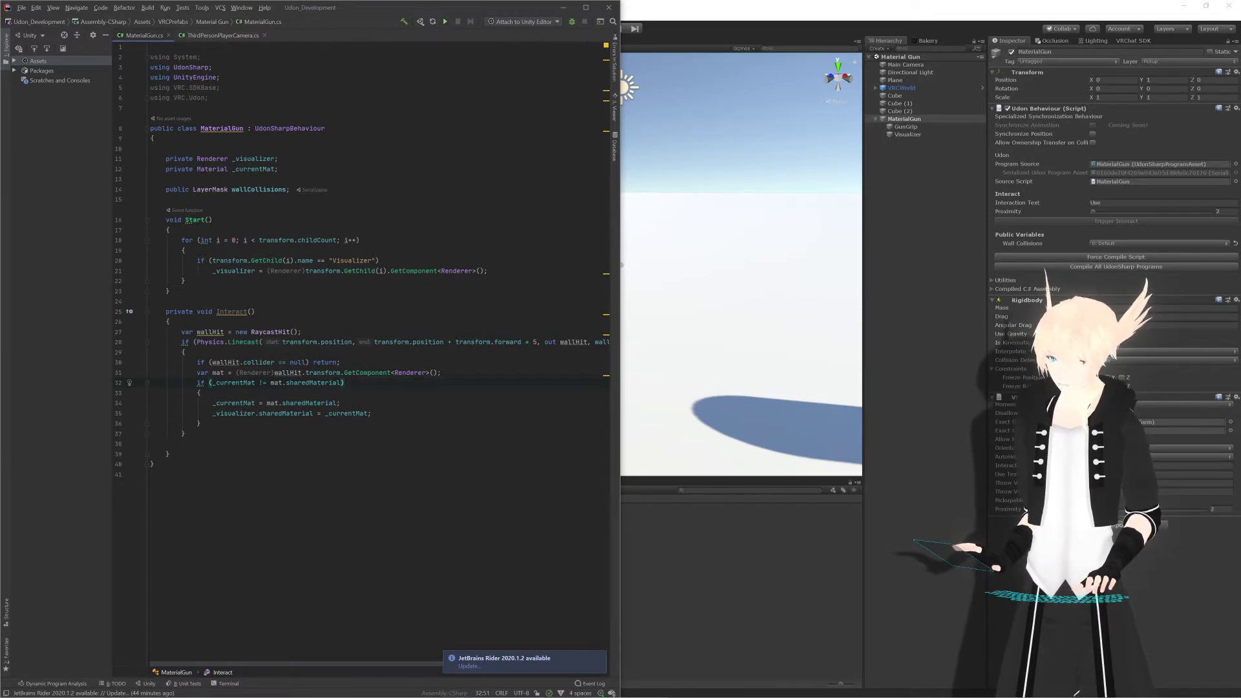
Step: Switch to Unity and create a new material in the Material Gun project's Materials folder
key("alt+Tab")
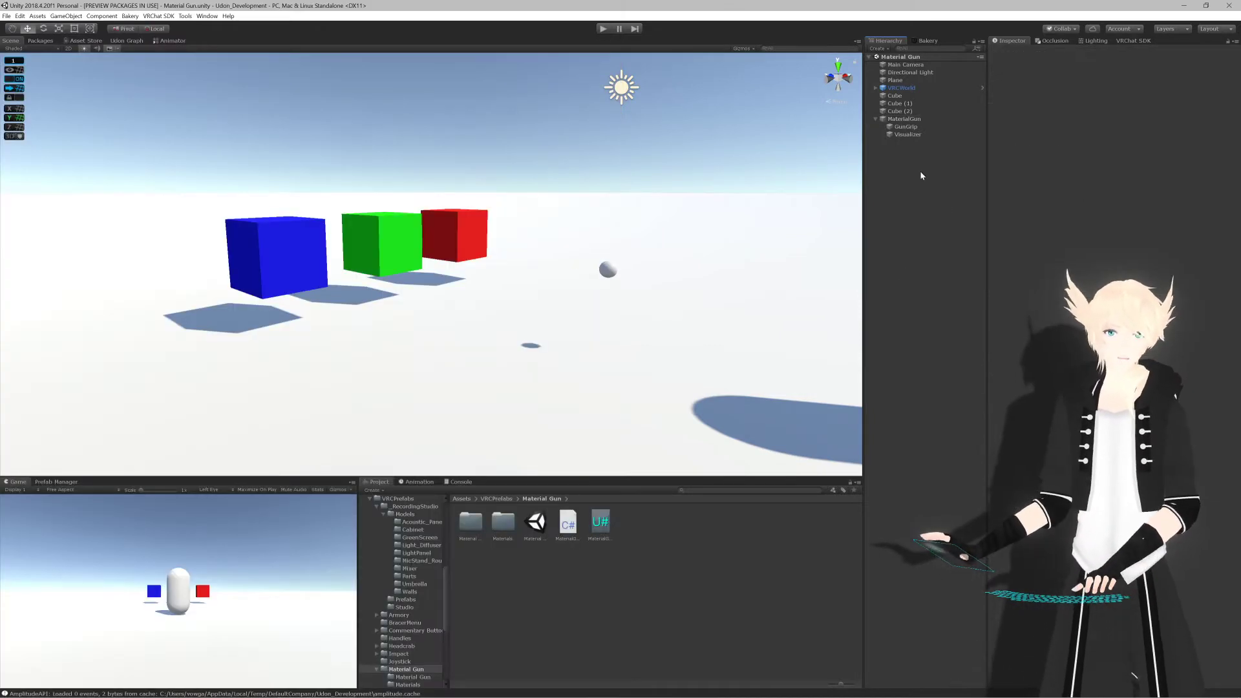
double_click(503, 522)
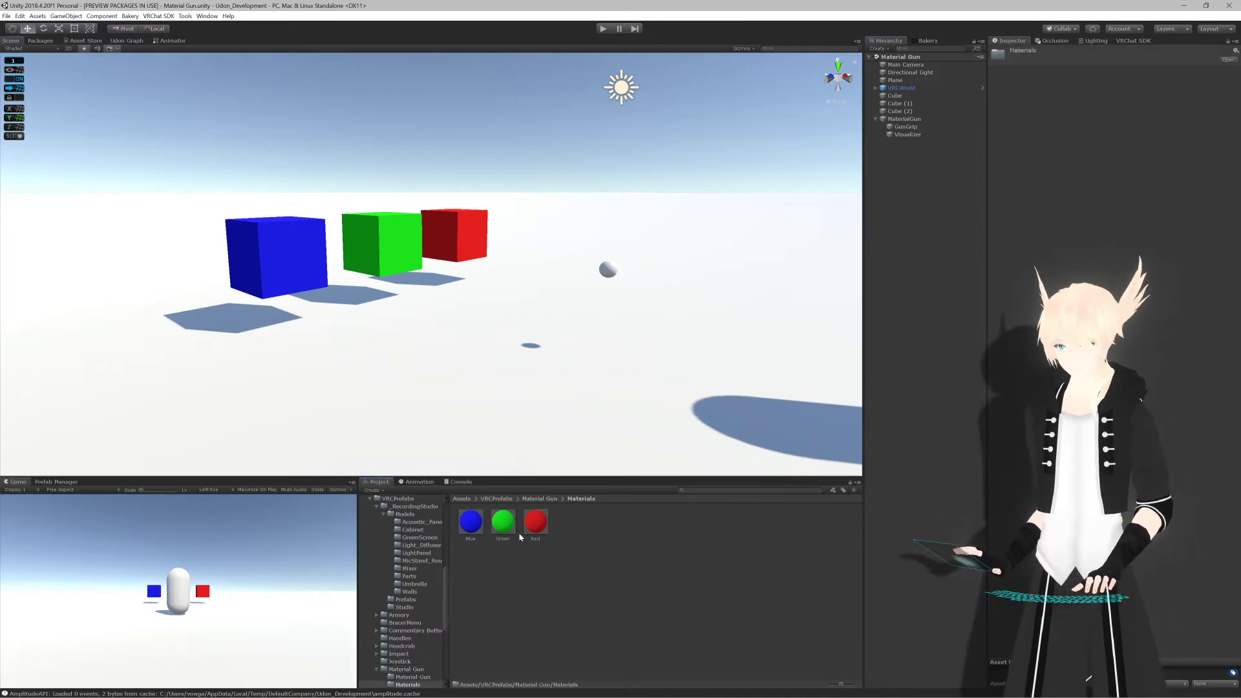
right_click(559, 538)
mouse_move(621, 313)
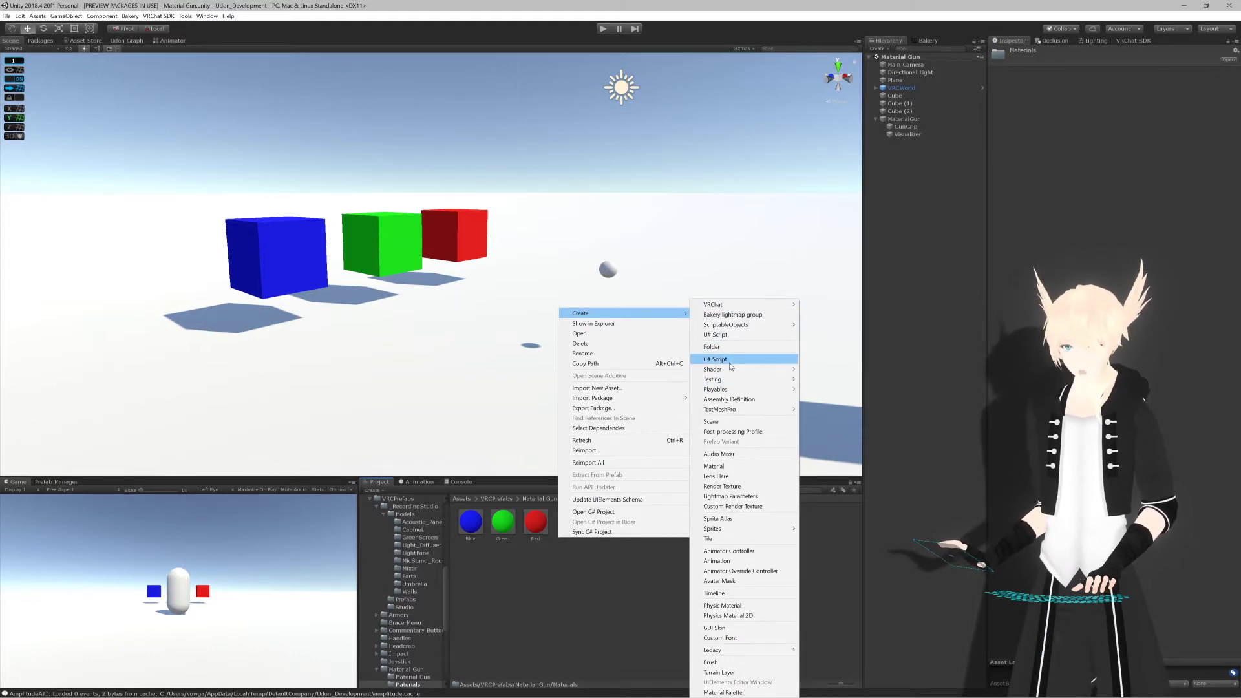
left_click(729, 466)
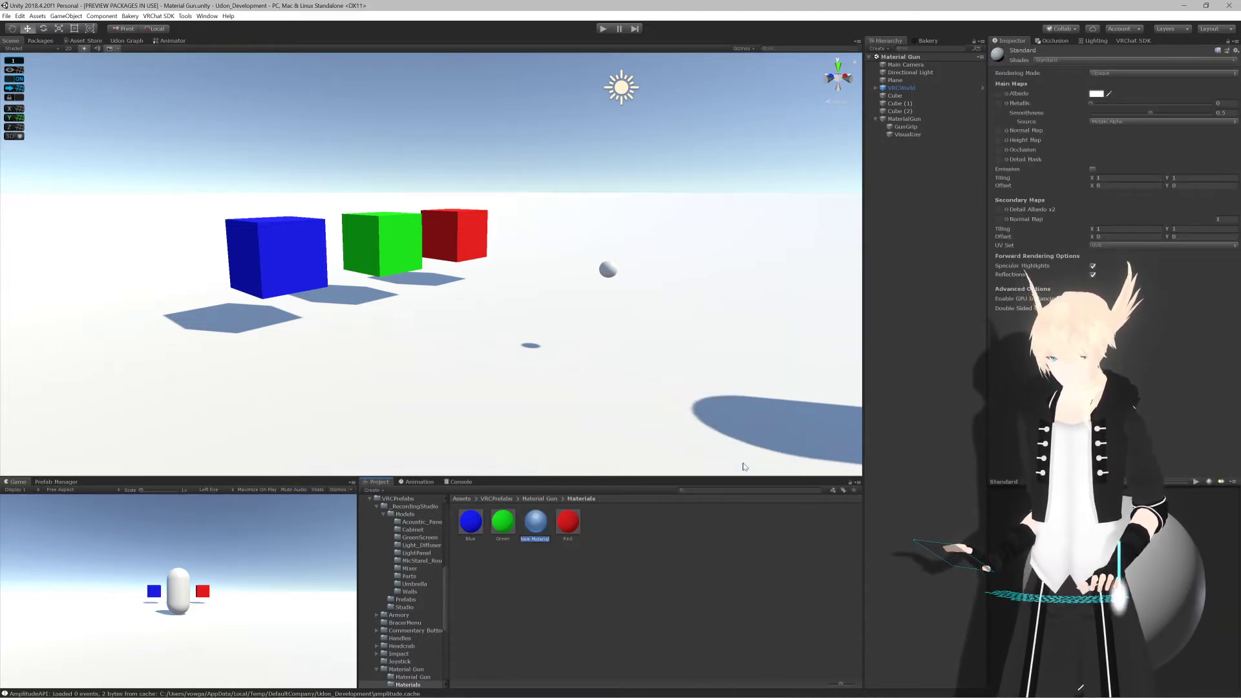
Step: Name the new material Visualizer
type("ult")
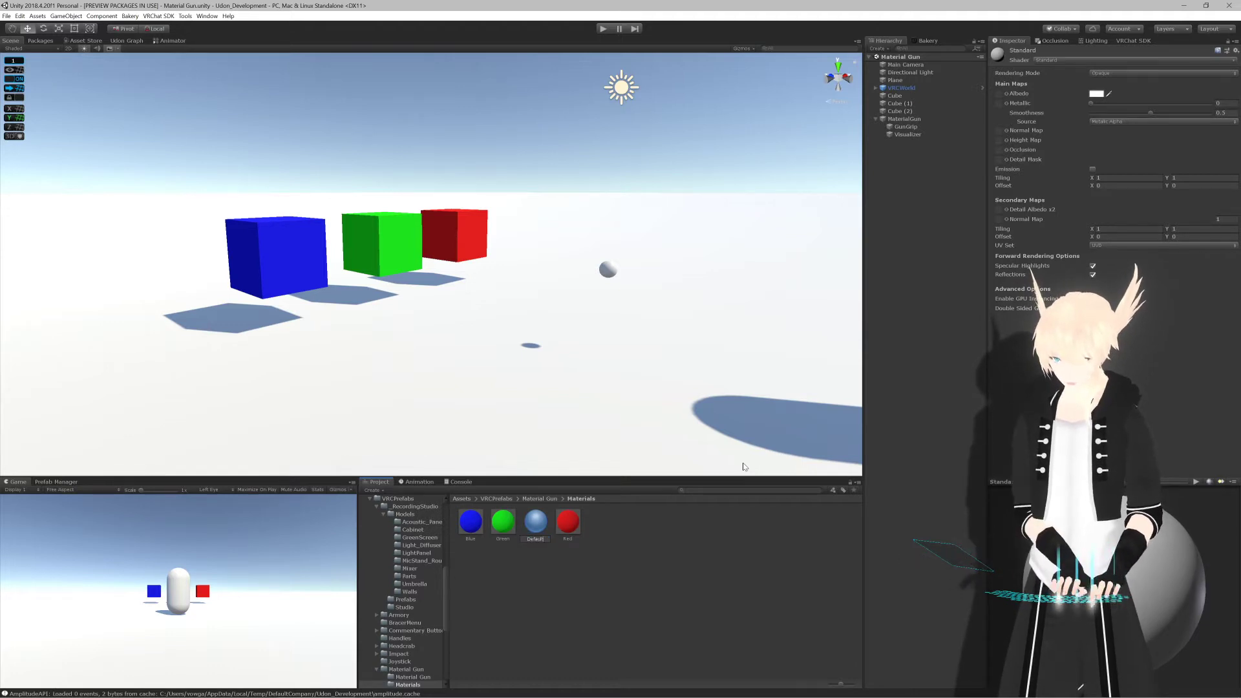
type("M")
key("BackSpace")
key("BackSpace")
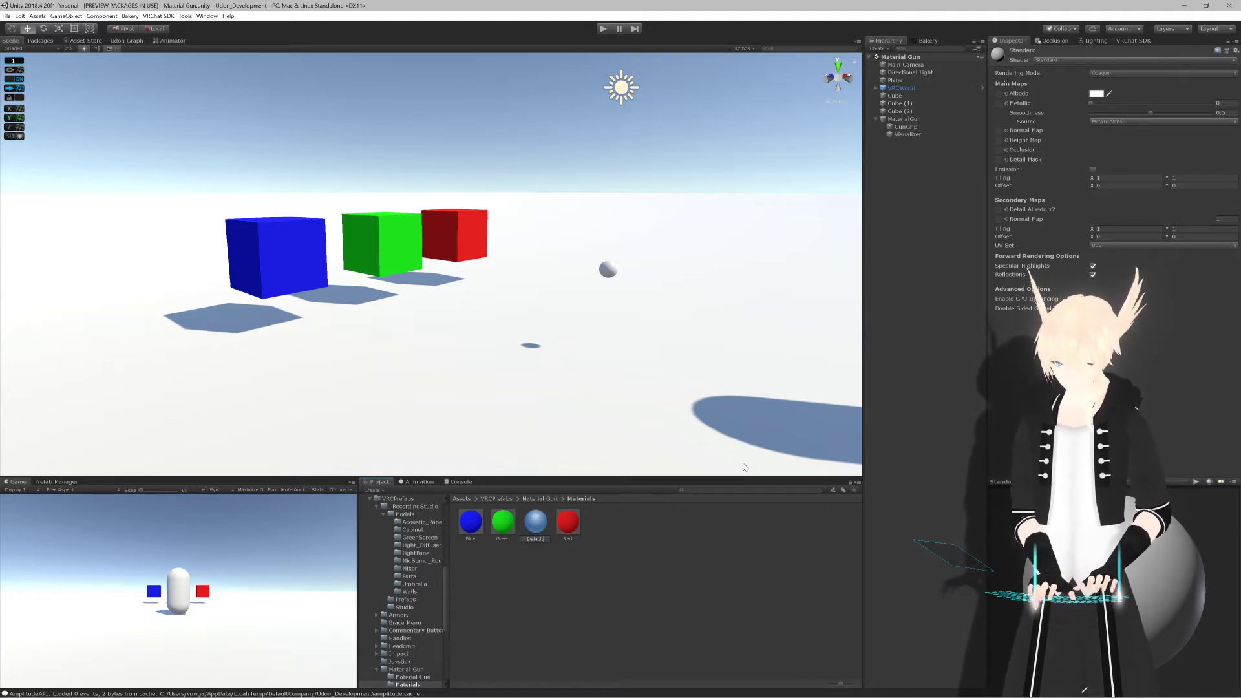
type("Visualiz")
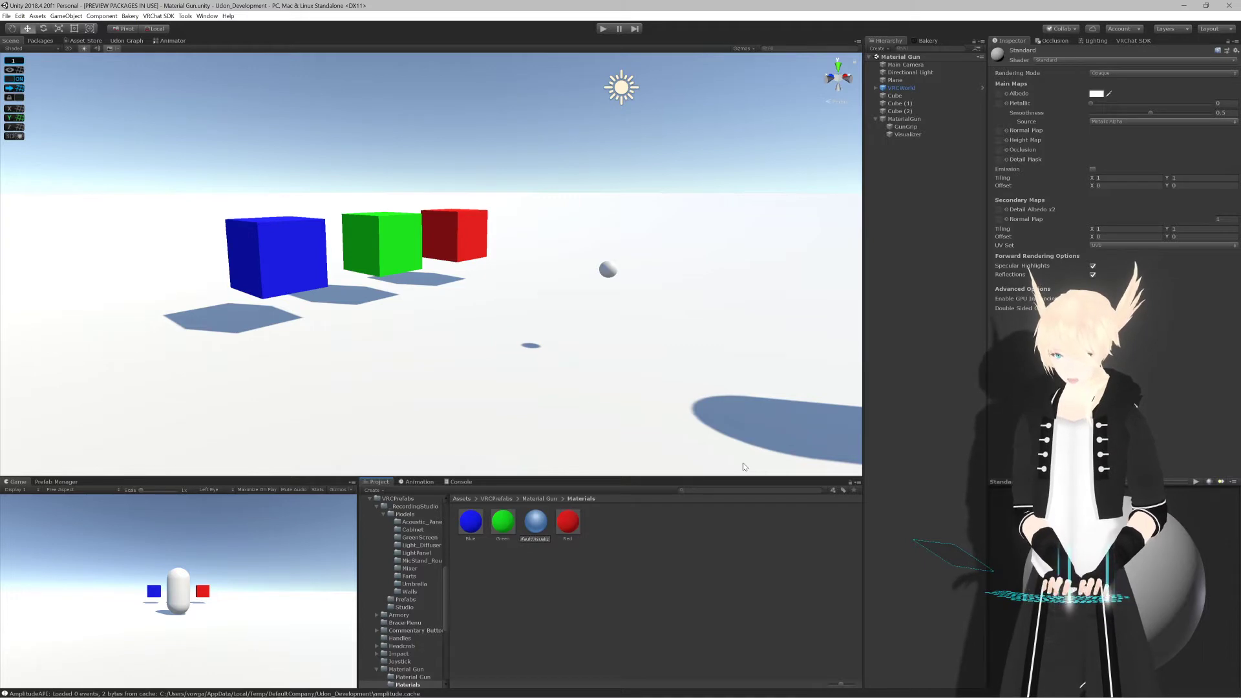
type("er")
key("ctrl+a")
type("Visu")
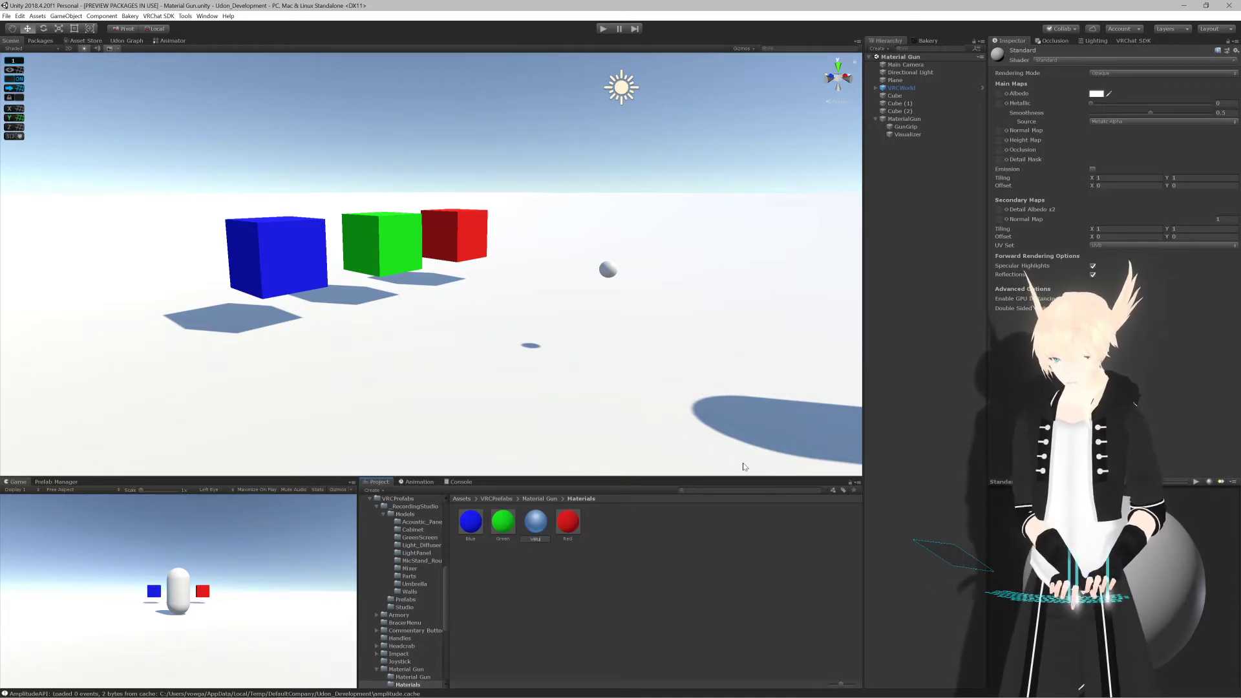
type("al")
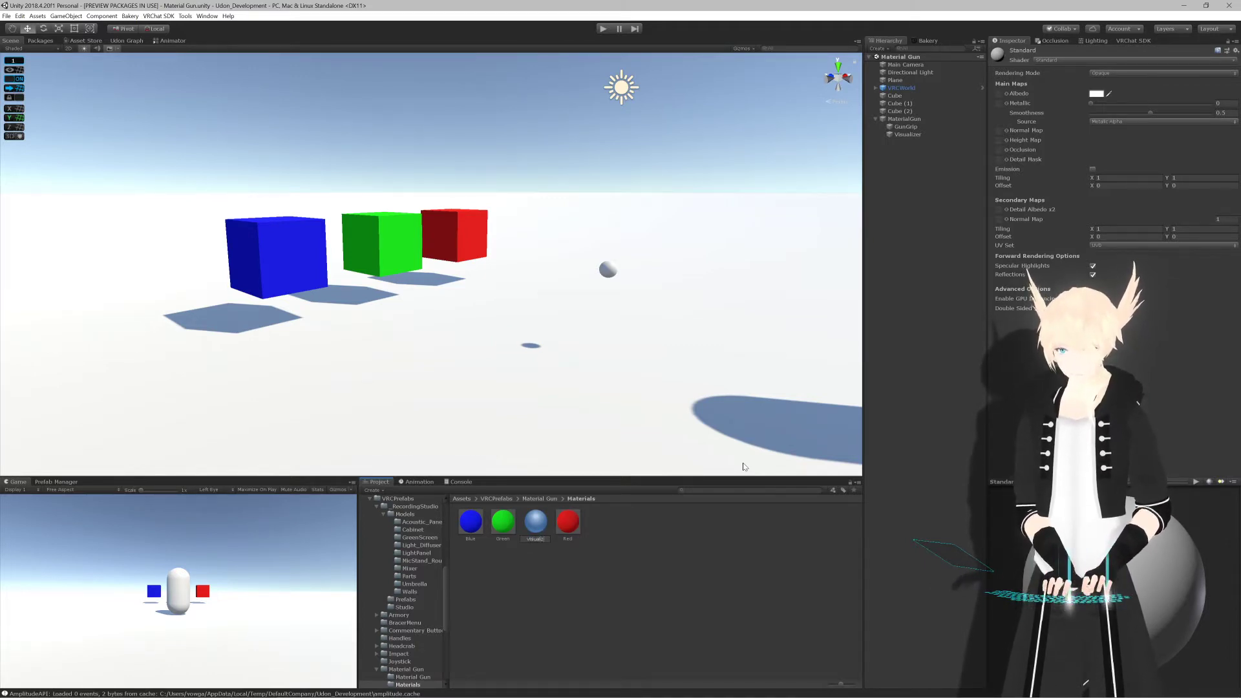
type("izer")
key("Return")
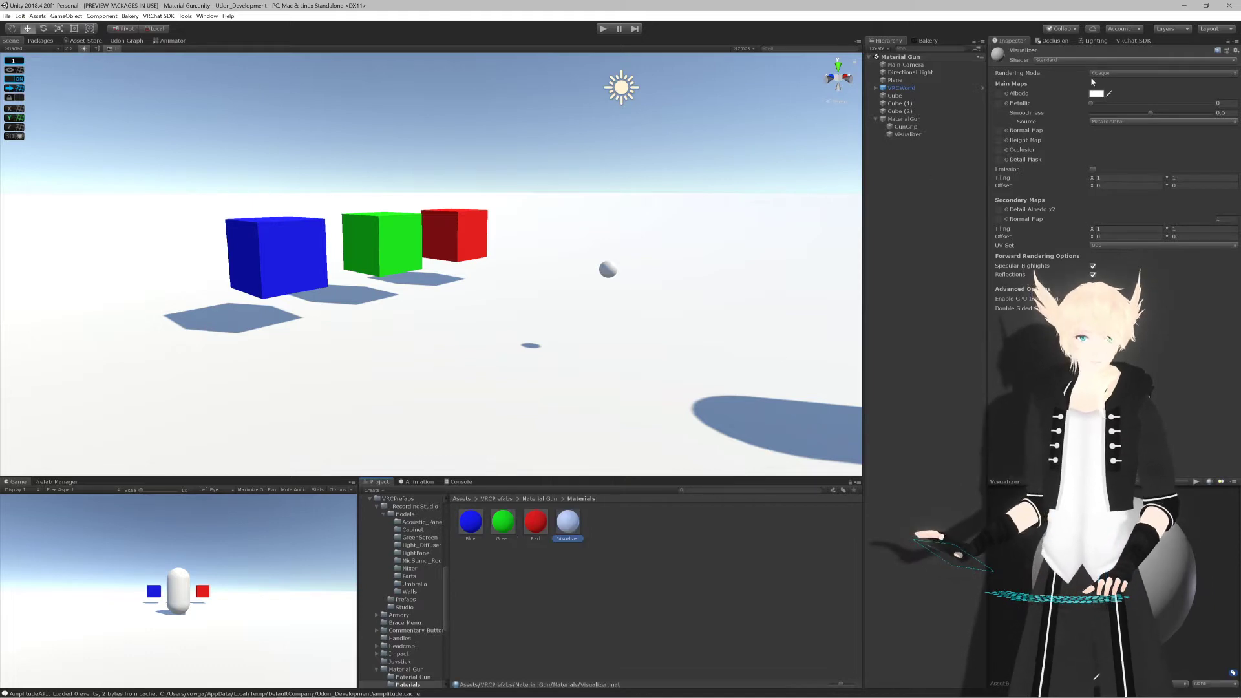
Step: Set the Visualizer material's shader to Sprites/Default
left_click(1066, 59)
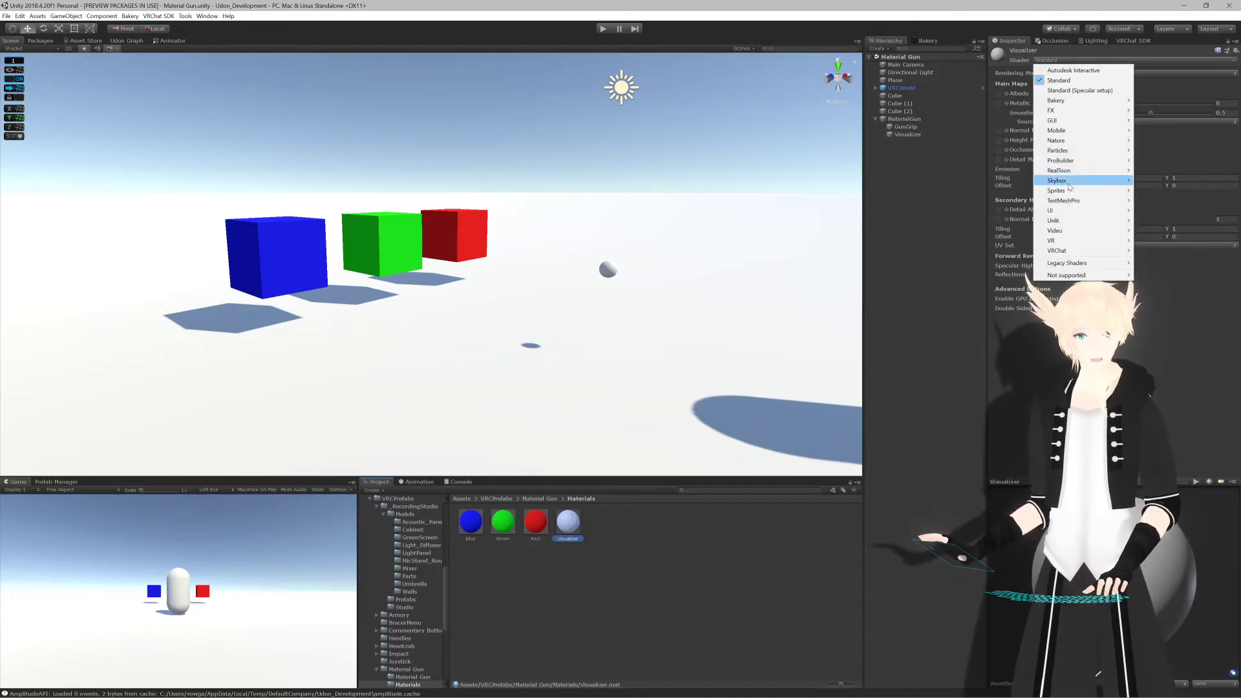
mouse_move(1077, 150)
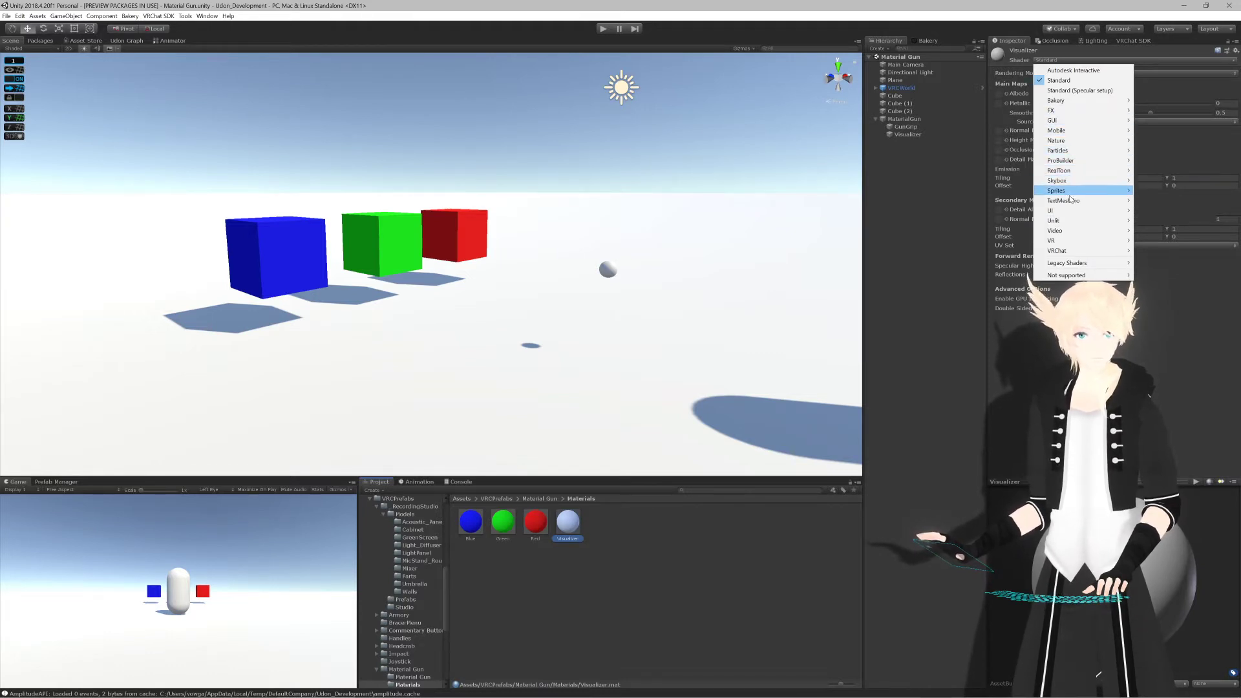
mouse_move(1086, 191)
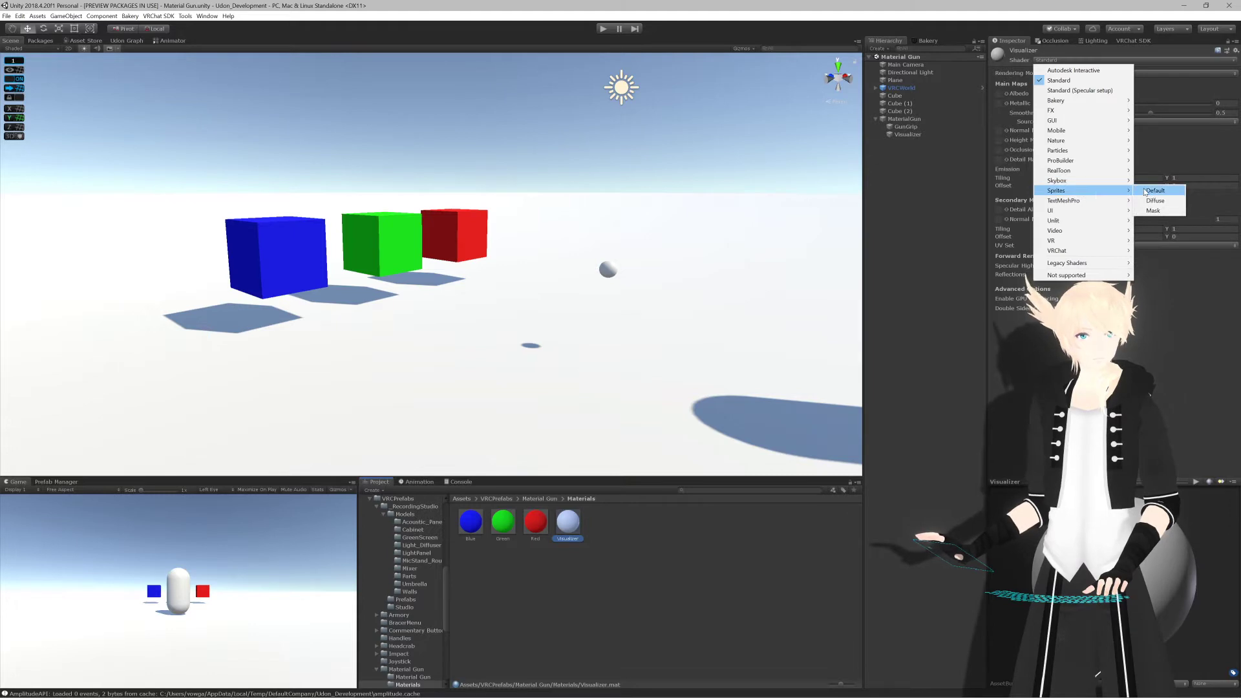
left_click(1144, 192)
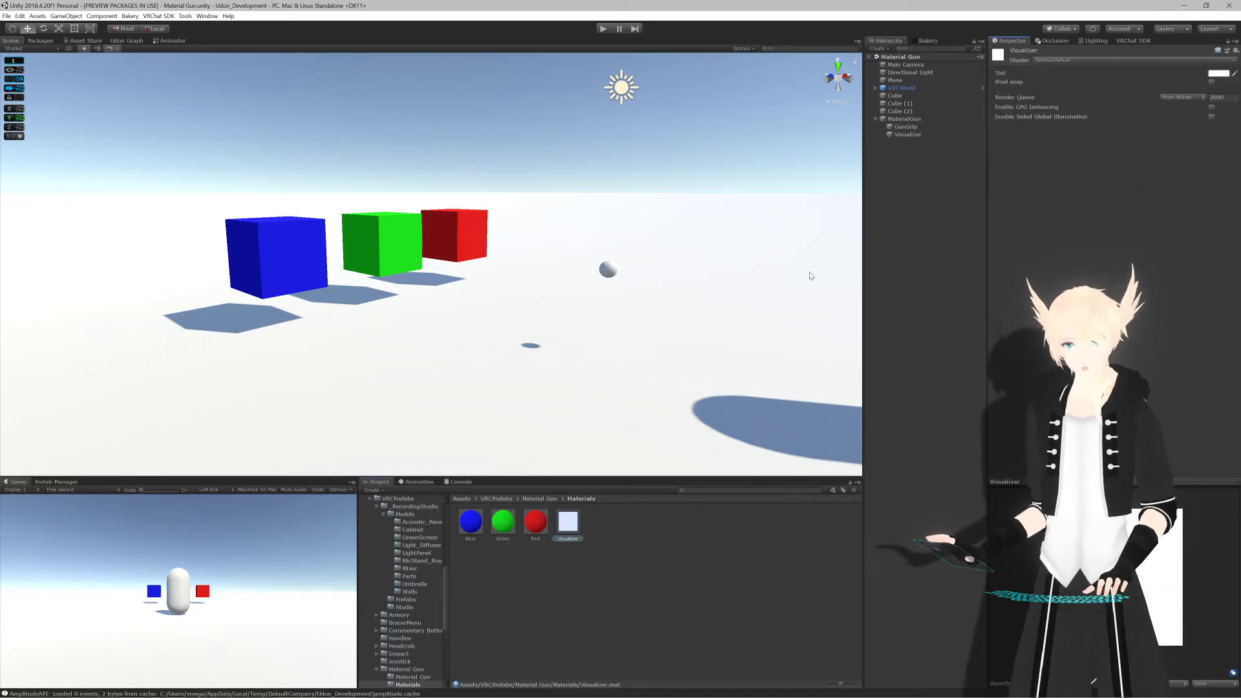
Step: Apply the Visualizer material to the small sphere in the scene
scroll(688, 270, "up", 3)
middle_click_drag(769, 274, 662, 274)
scroll(588, 286, "up", 4)
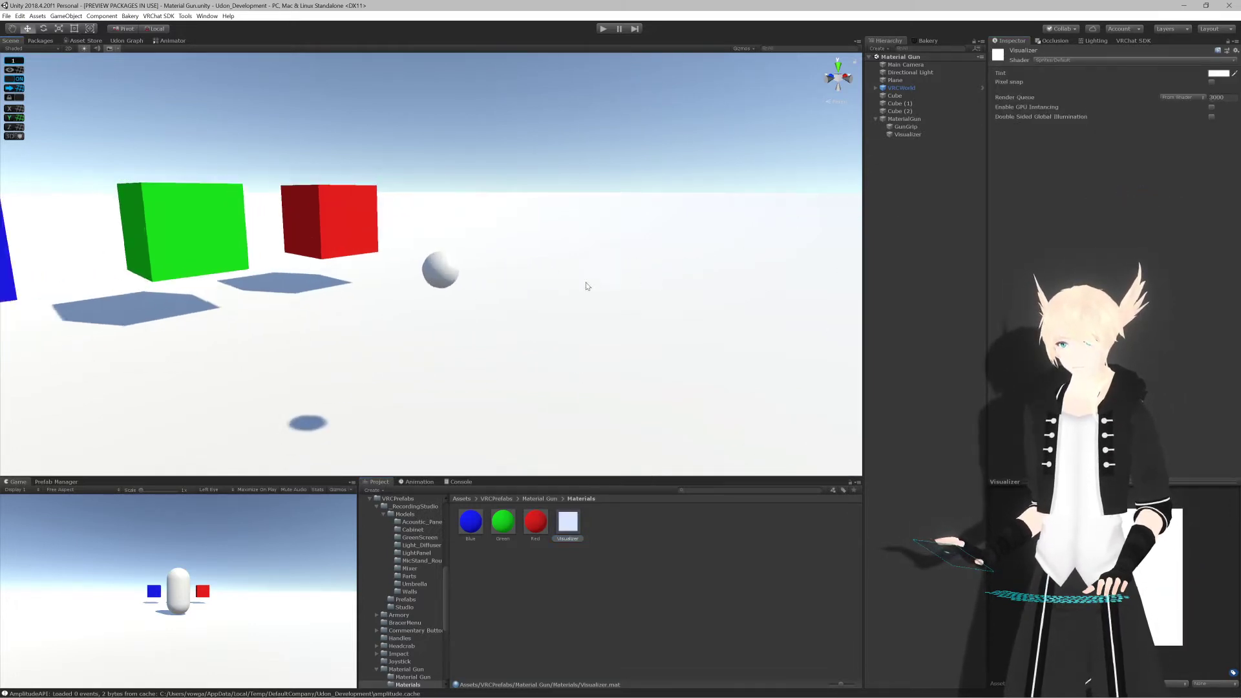
scroll(587, 287, "up", 4)
left_click_drag(587, 286, 714, 207, "alt")
left_click_drag(564, 519, 452, 277)
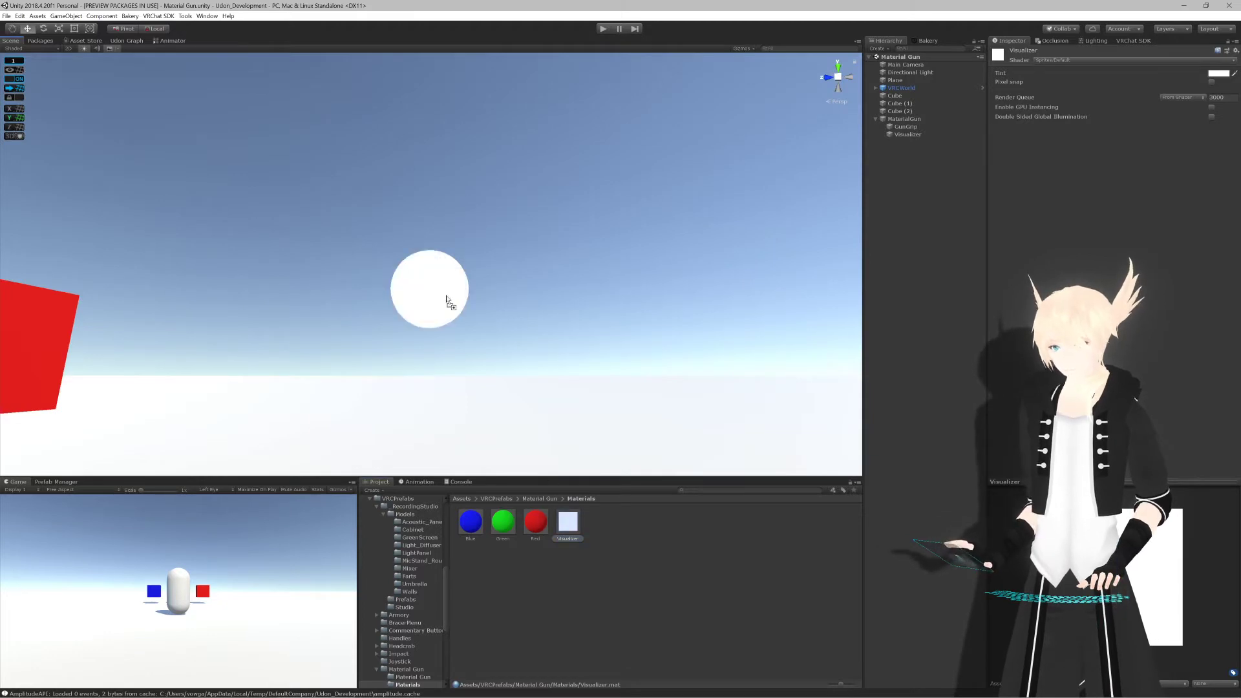
Step: Try the Sprites/Diffuse shader on the Visualizer material and check its look on the sphere
left_click(1109, 61)
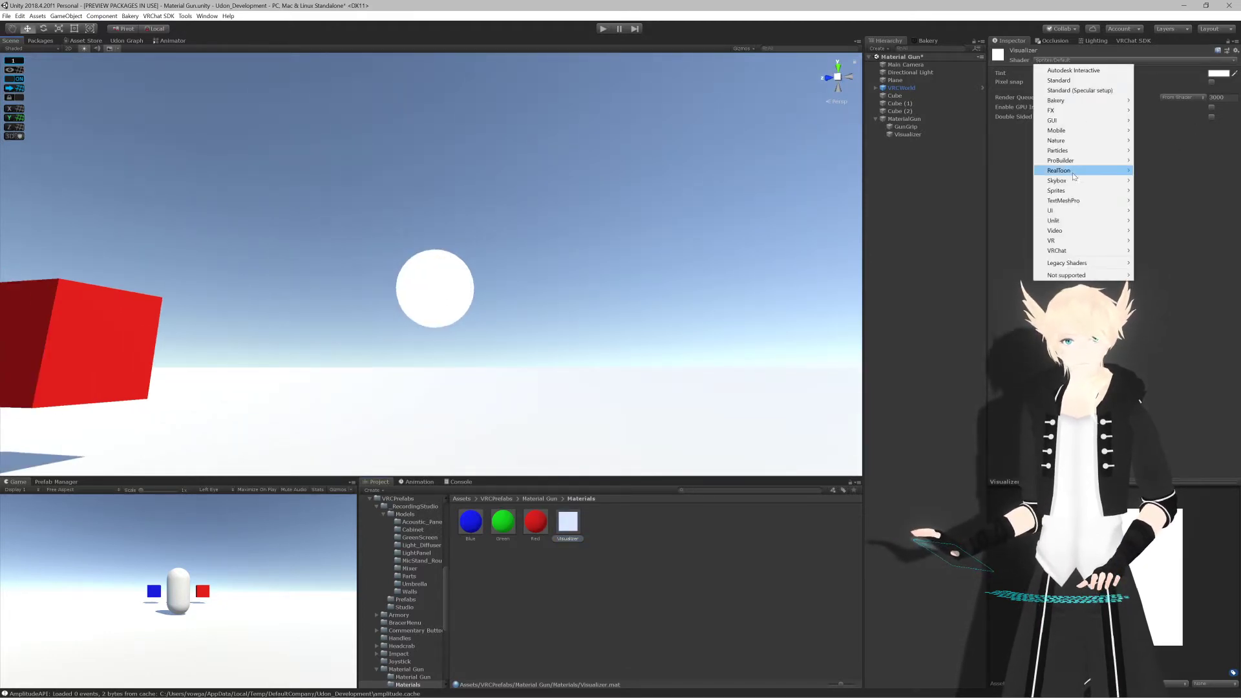
mouse_move(1078, 192)
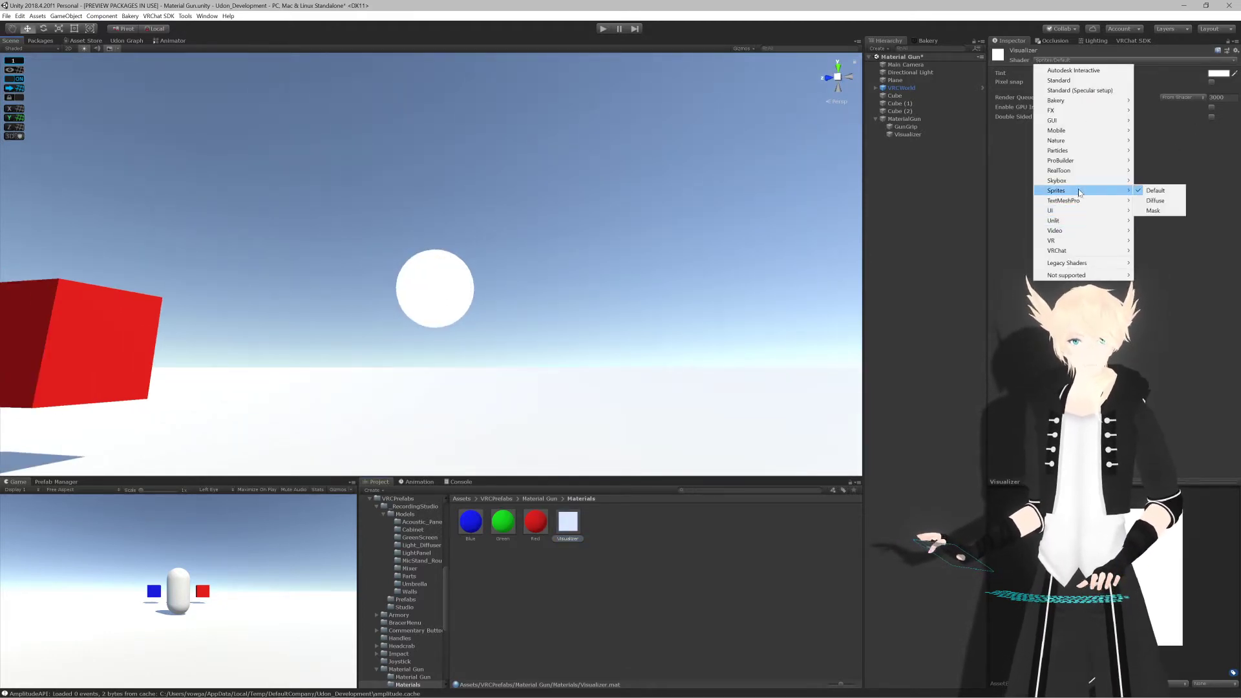
left_click(1154, 201)
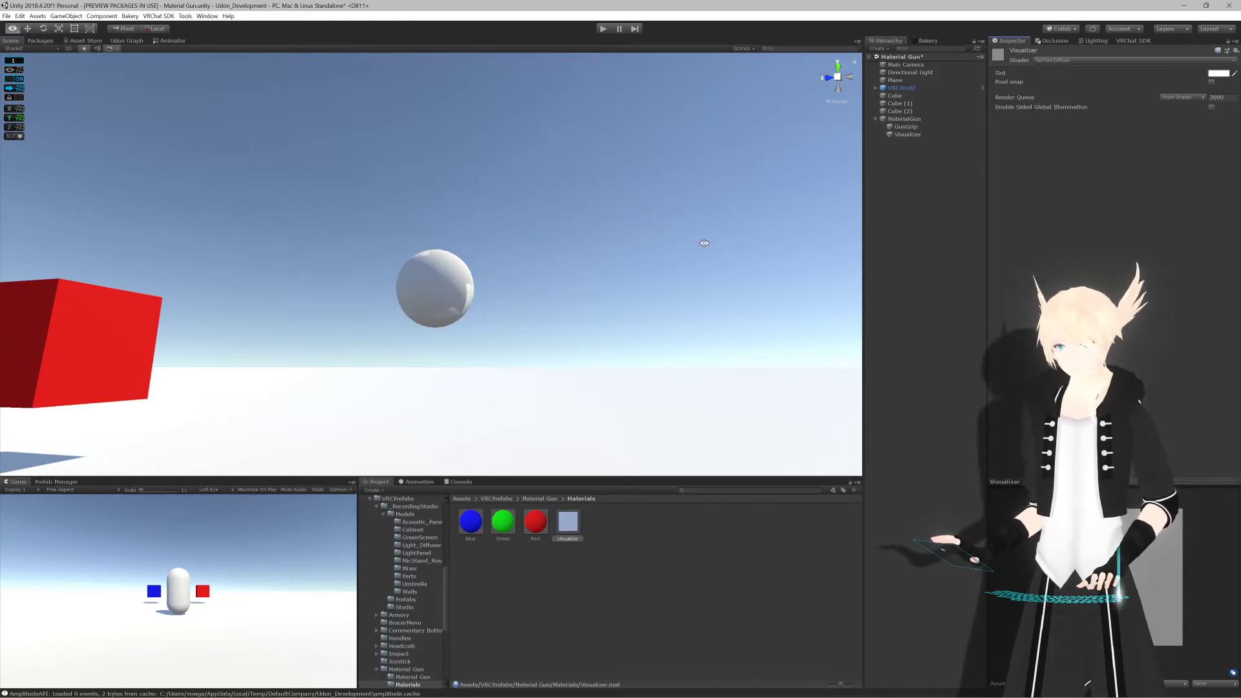
left_click_drag(701, 241, 262, 246, "alt")
Step: Switch the Visualizer material to the Standard shader and set its albedo color to bright yellow
left_click(1109, 61)
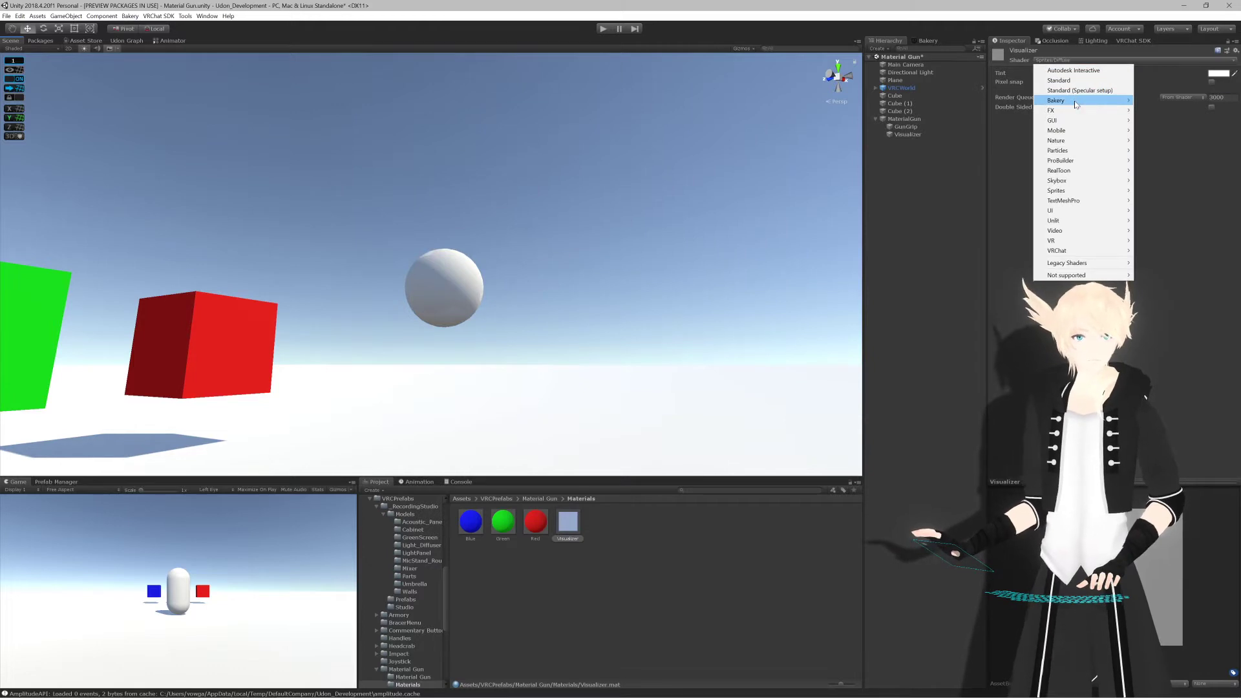
left_click(1060, 80)
left_click(1095, 94)
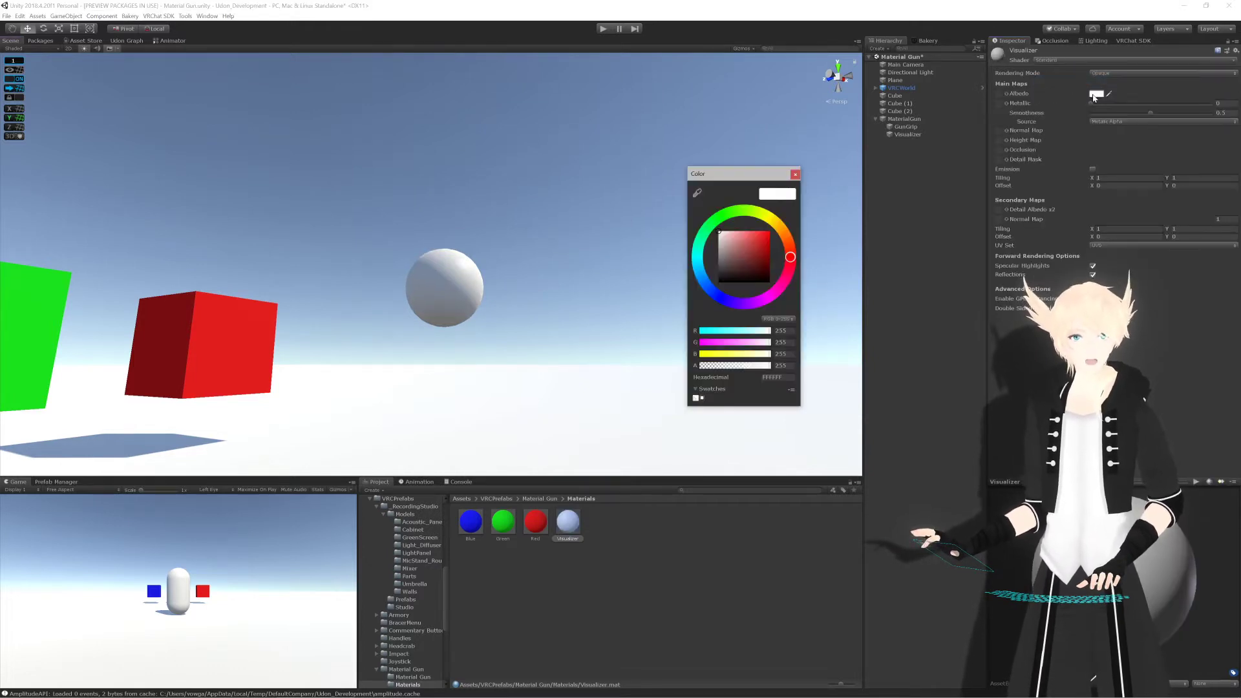
left_click(764, 215)
left_click_drag(762, 241, 789, 222)
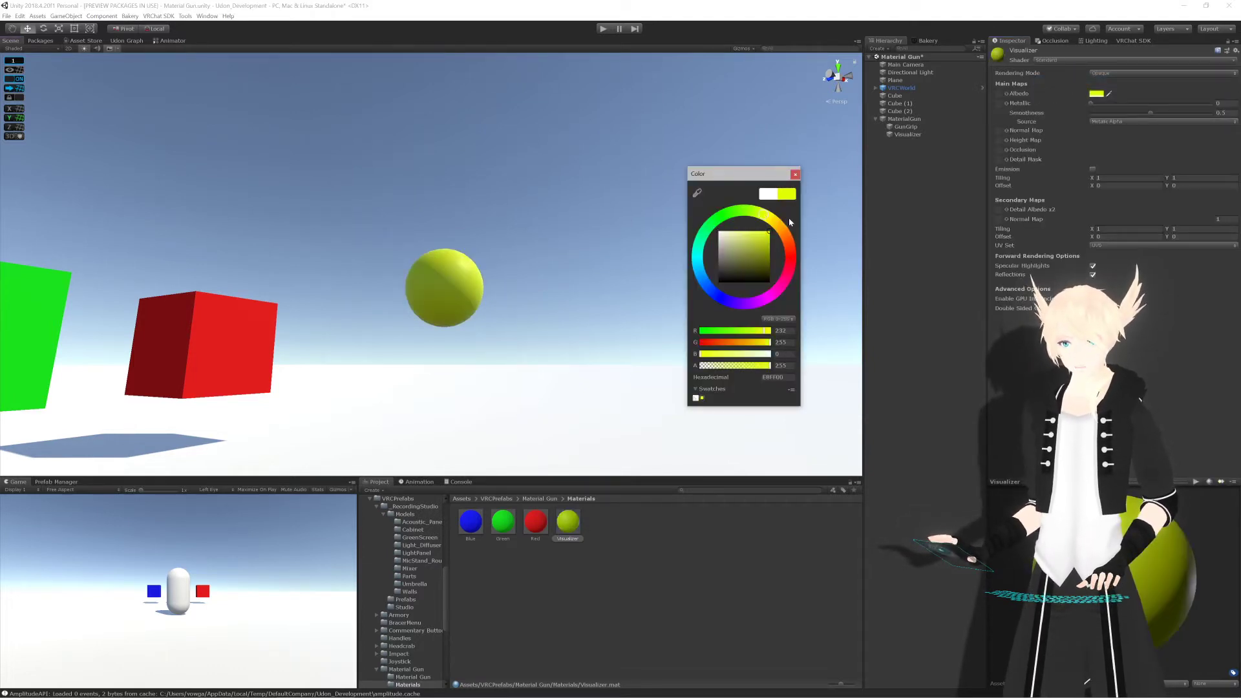
left_click(796, 174)
Step: Set the Visualizer material's smoothness to 0 and enable emission with a bright yellow color
left_click_drag(1150, 113, 1091, 116)
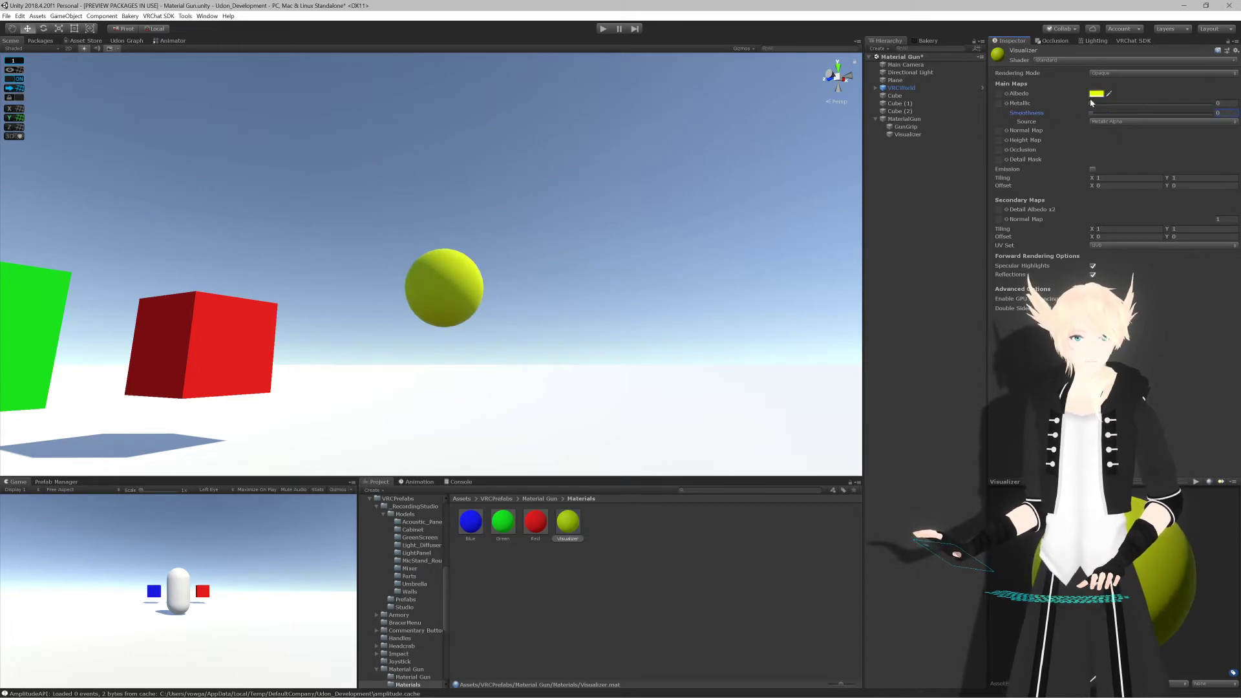
left_click(1092, 169)
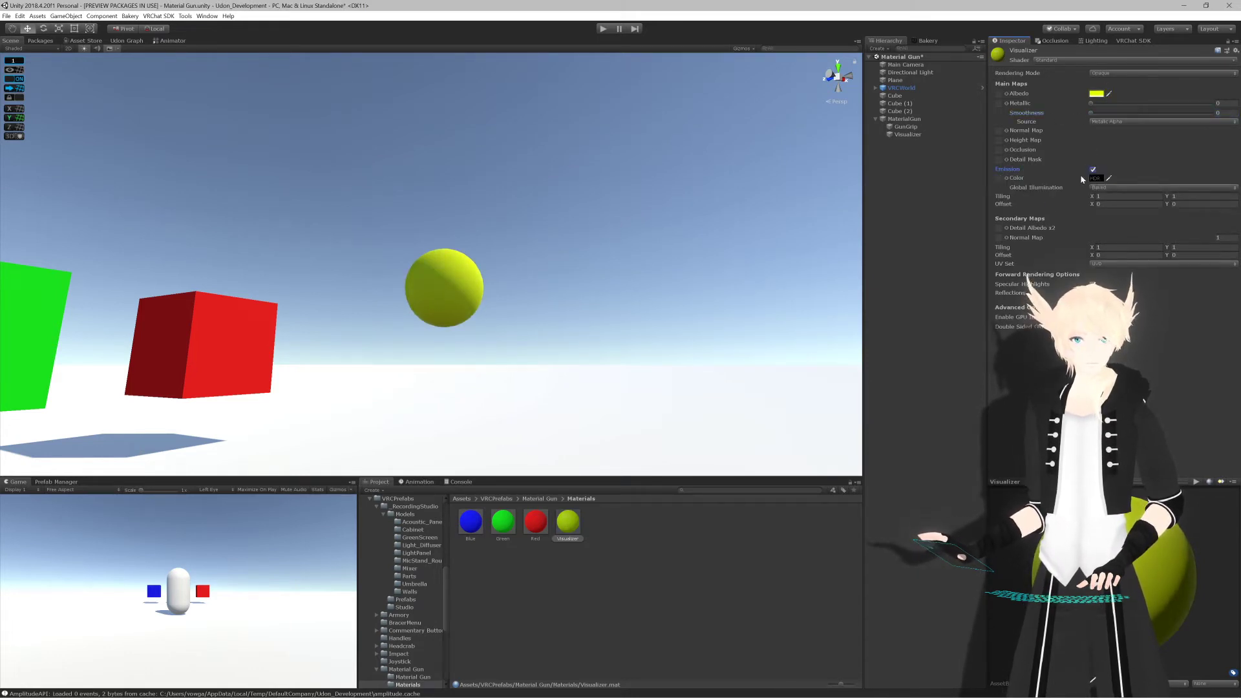
left_click(1094, 178)
left_click(766, 215)
left_click_drag(756, 243, 797, 218)
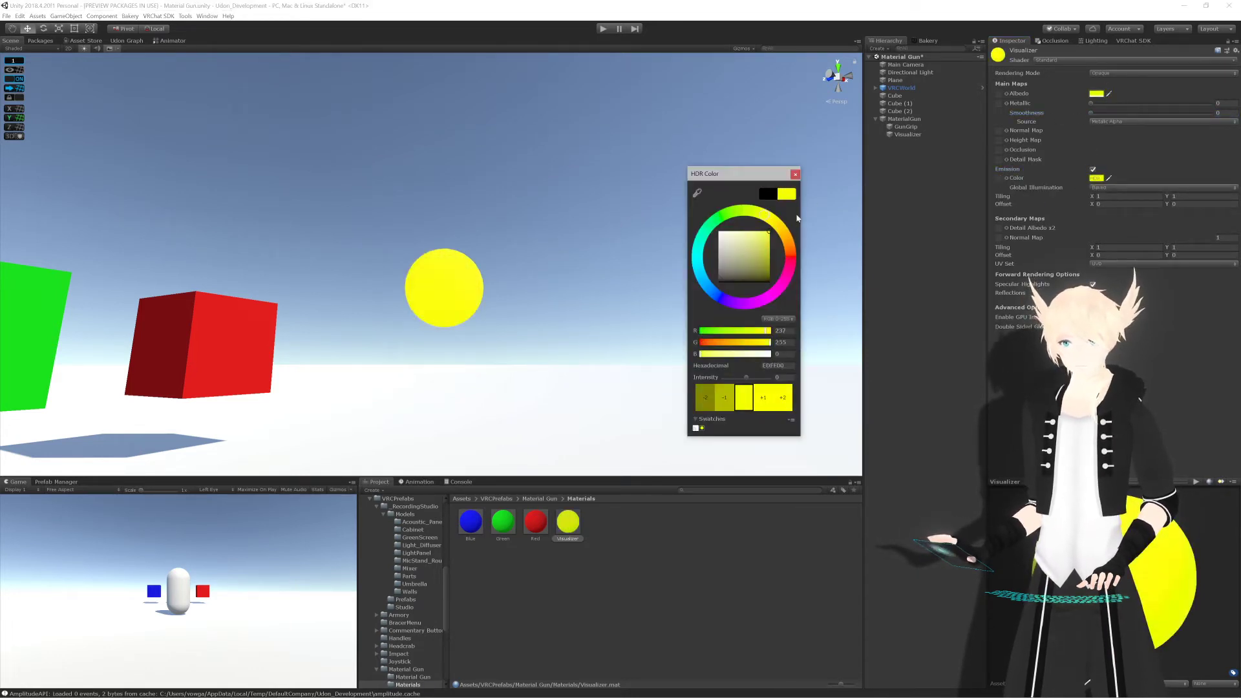
left_click(796, 175)
Step: Examine the glowing sphere beside the colored cubes from different angles and distances
left_click_drag(763, 152, 679, 260, "alt")
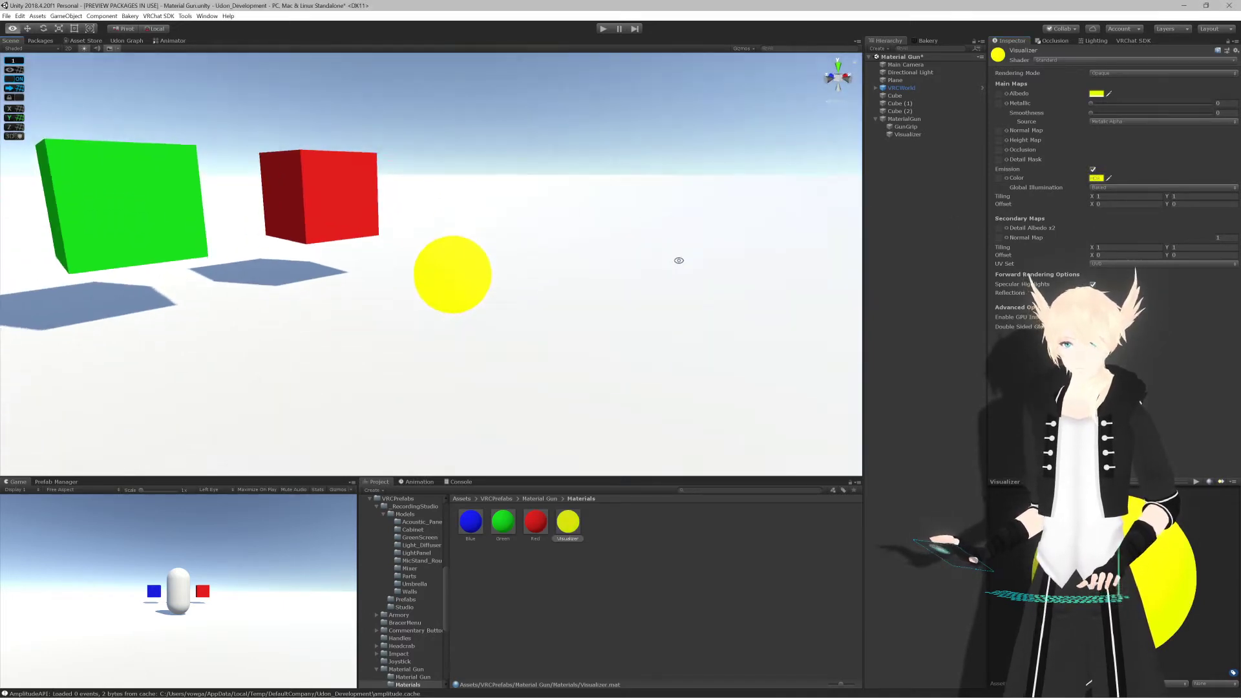
middle_click_drag(602, 254, 694, 199)
scroll(642, 212, "down", 5)
scroll(600, 221, "up", 6)
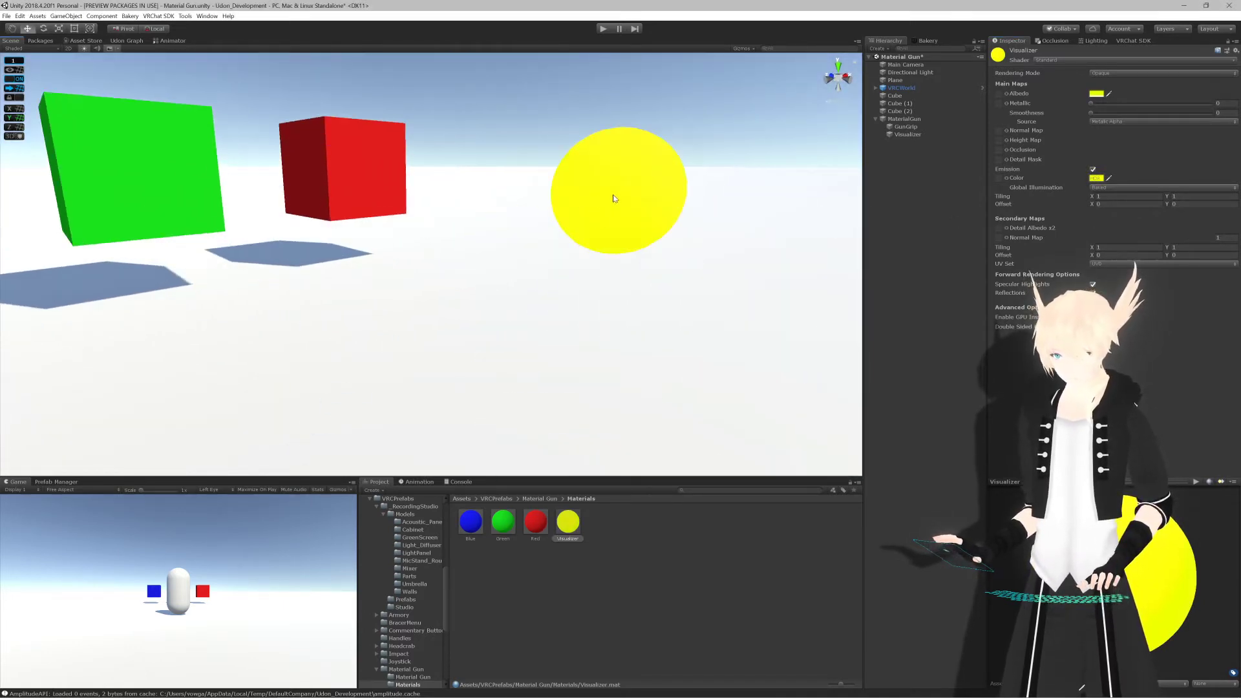
left_click_drag(614, 198, 556, 261, "alt")
scroll(524, 225, "down", 2)
scroll(504, 258, "down", 3)
scroll(512, 254, "up", 4)
scroll(512, 254, "up", 3)
key("w")
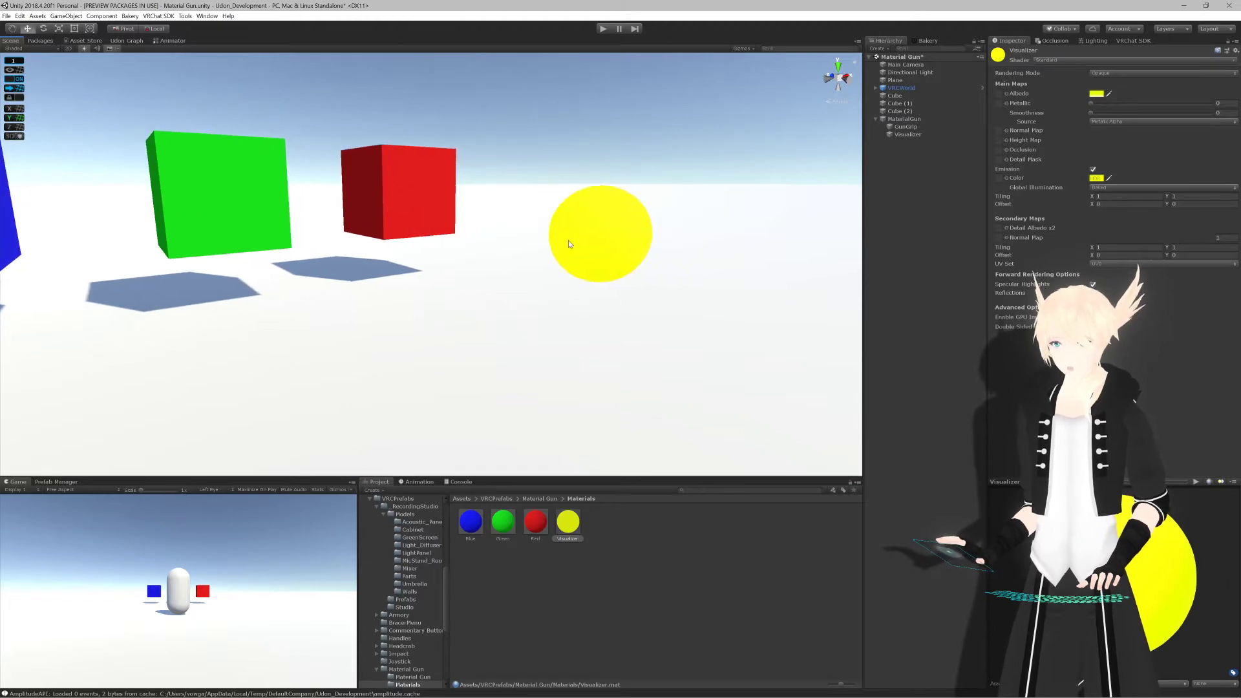
scroll(569, 244, "down", 1)
scroll(518, 262, "down", 3)
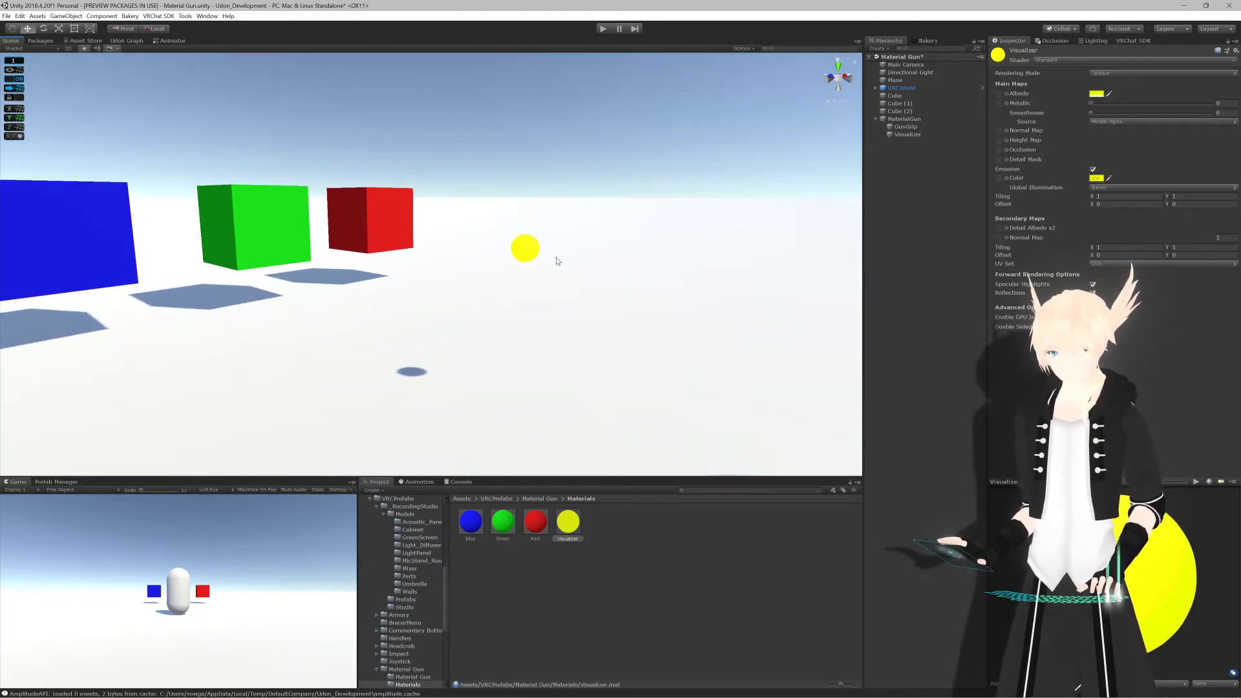
Step: Select the MaterialGun object, switch to Rider and declare a private Material field `_originalMat` below `_currentMat`
left_click(908, 119)
key("alt+Tab")
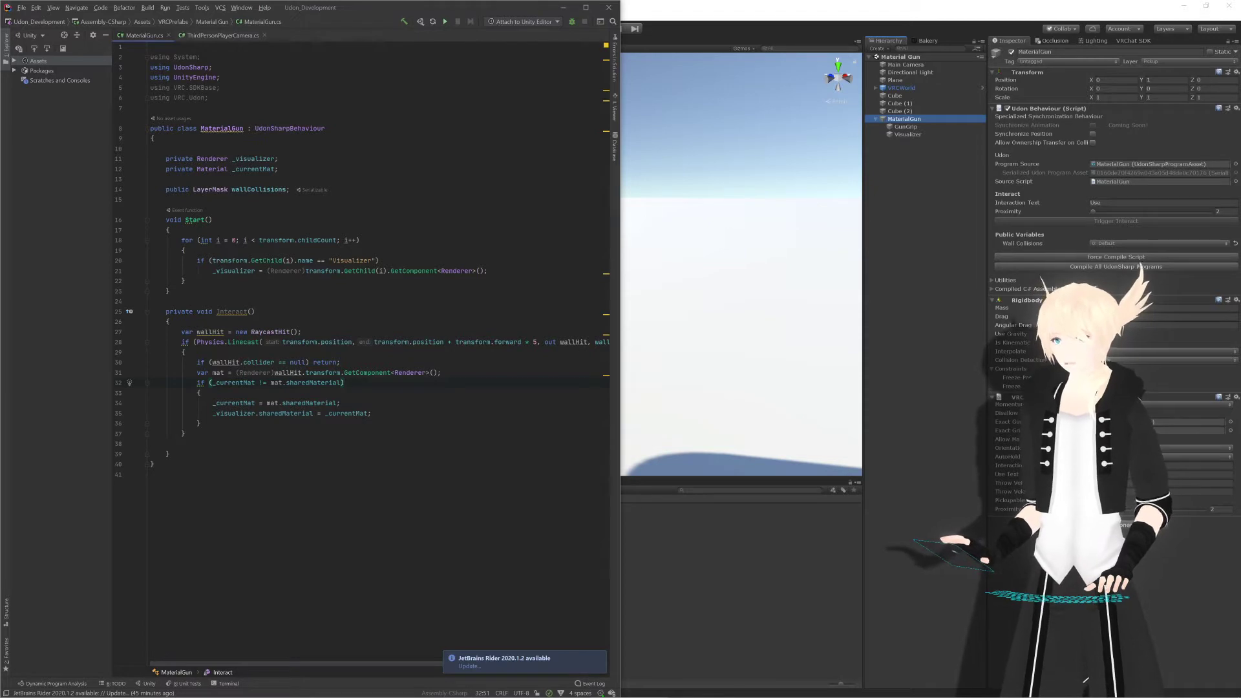
key("shift+Up")
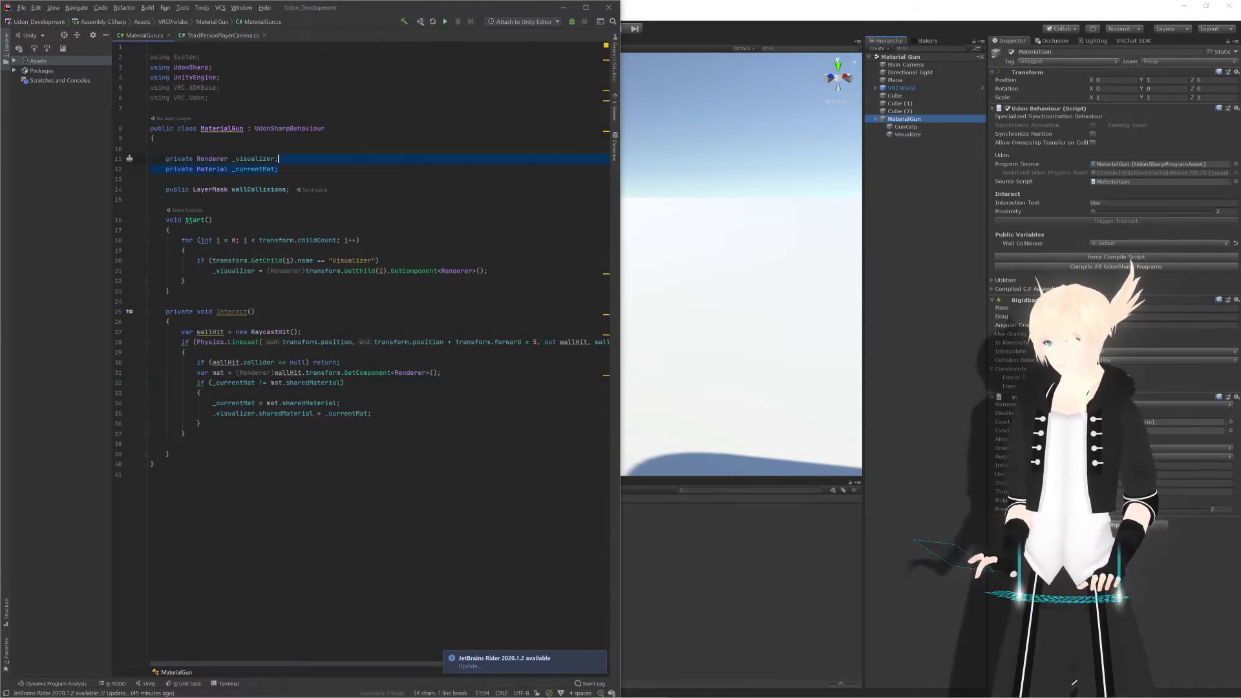
key("ctrl+d")
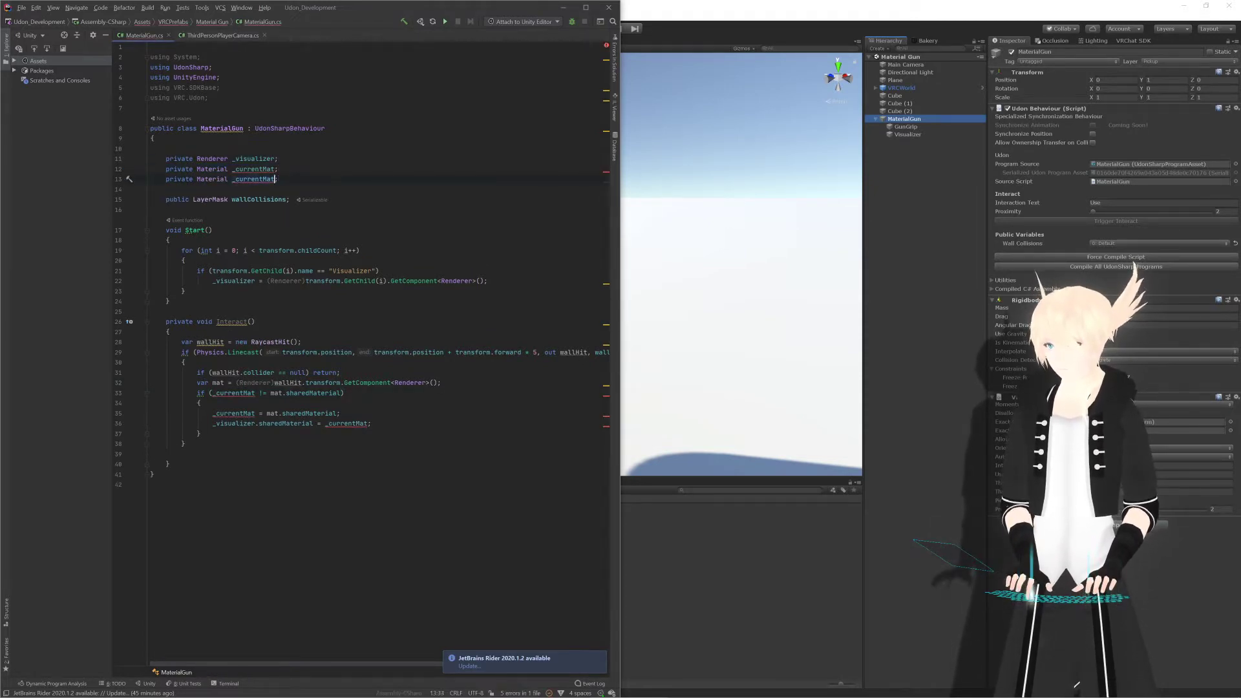
key("BackSpace")
key("BackSpace")
key("BackSpace")
key("BackSpace")
key("BackSpace")
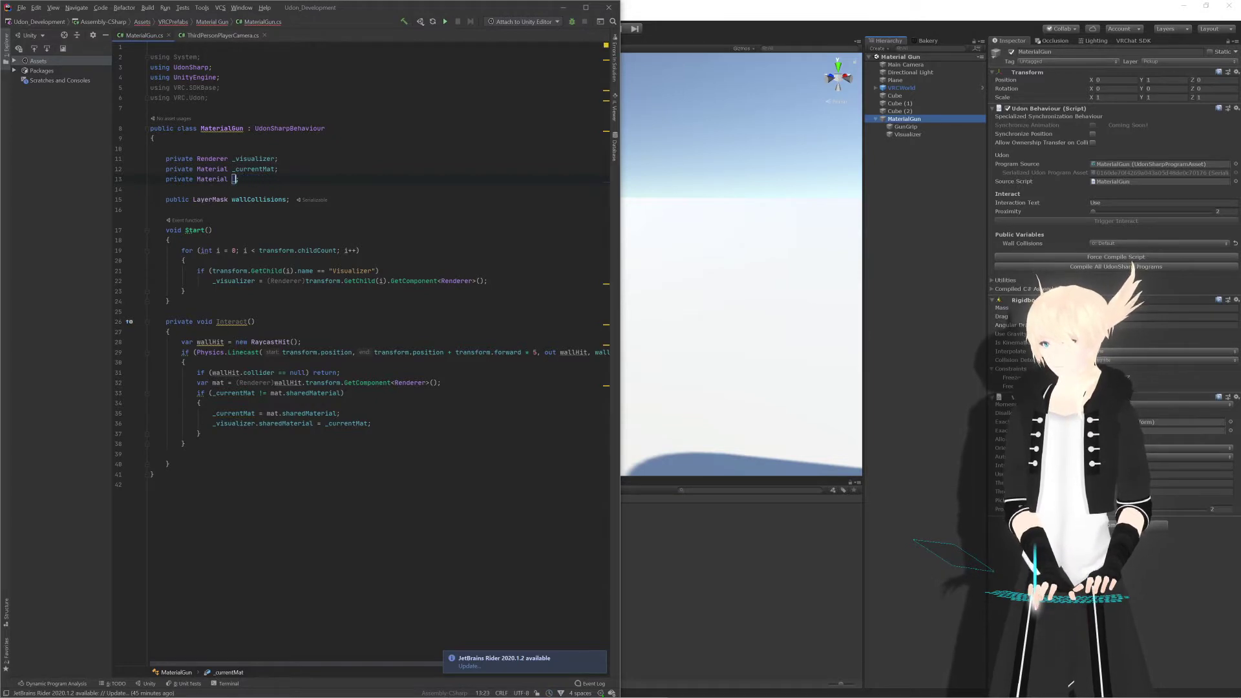
type("rigin")
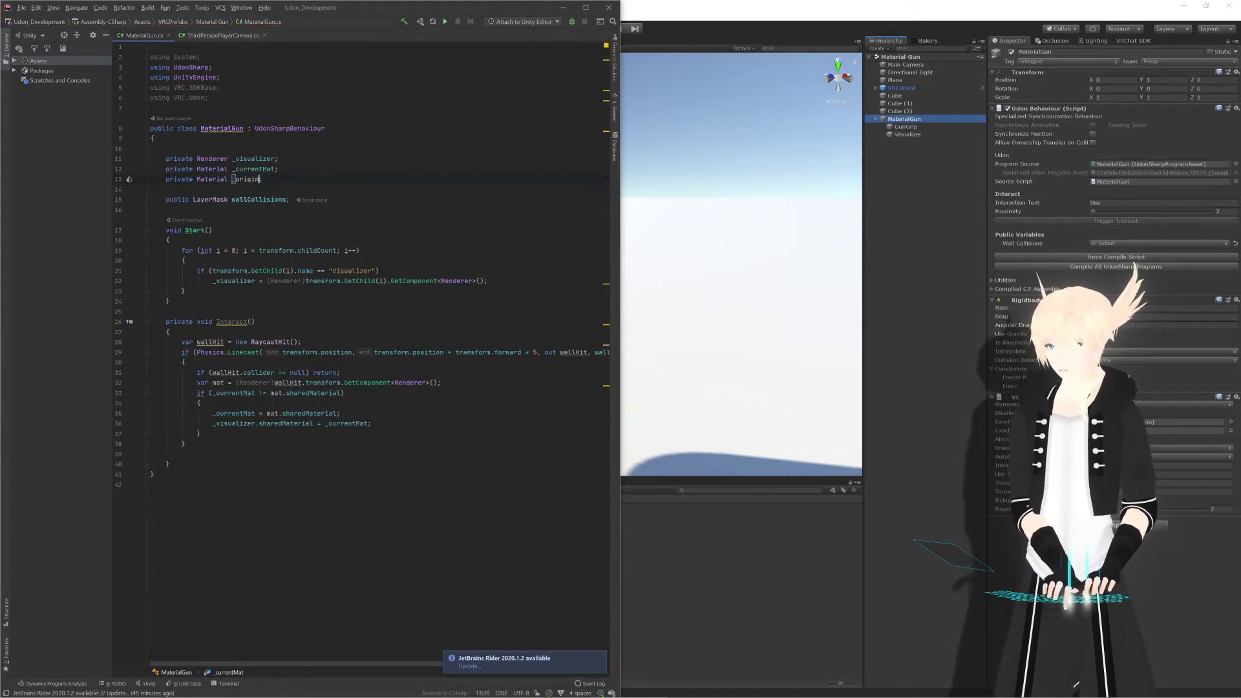
type("al;")
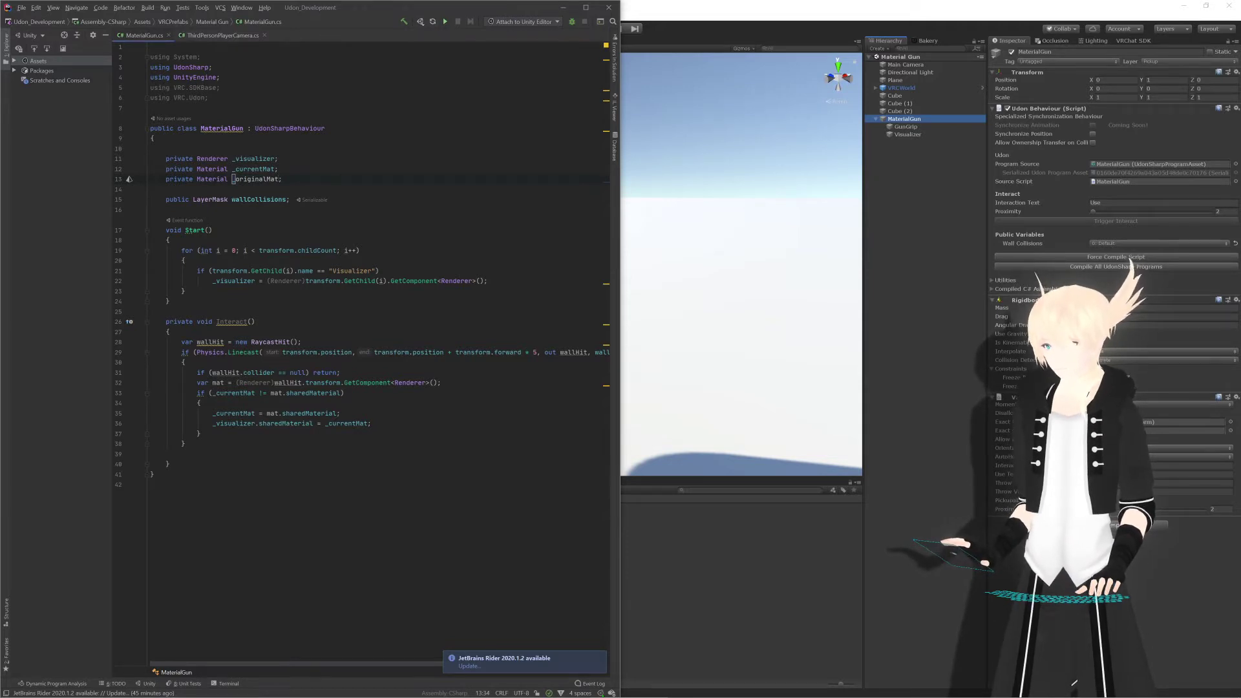
Step: Enclose the `_visualizer` assignment under the "Visualizer" name check in Start in curly braces
left_click(488, 280)
key("Up")
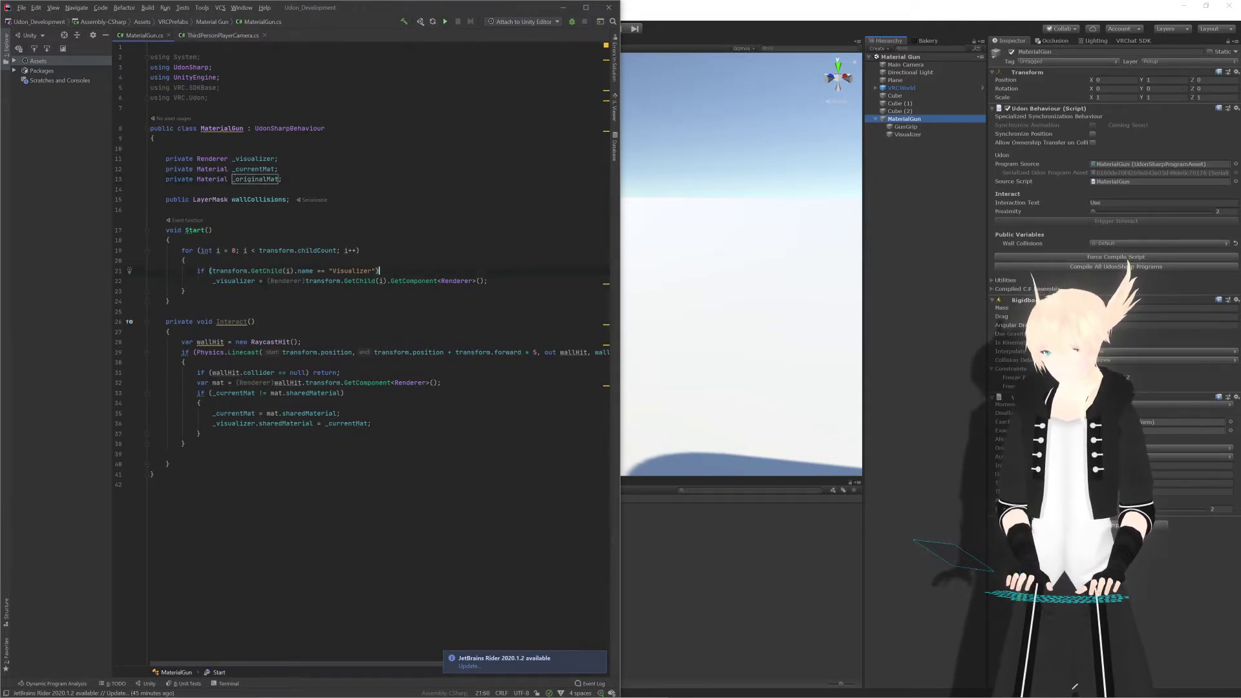
type("{")
key("Return")
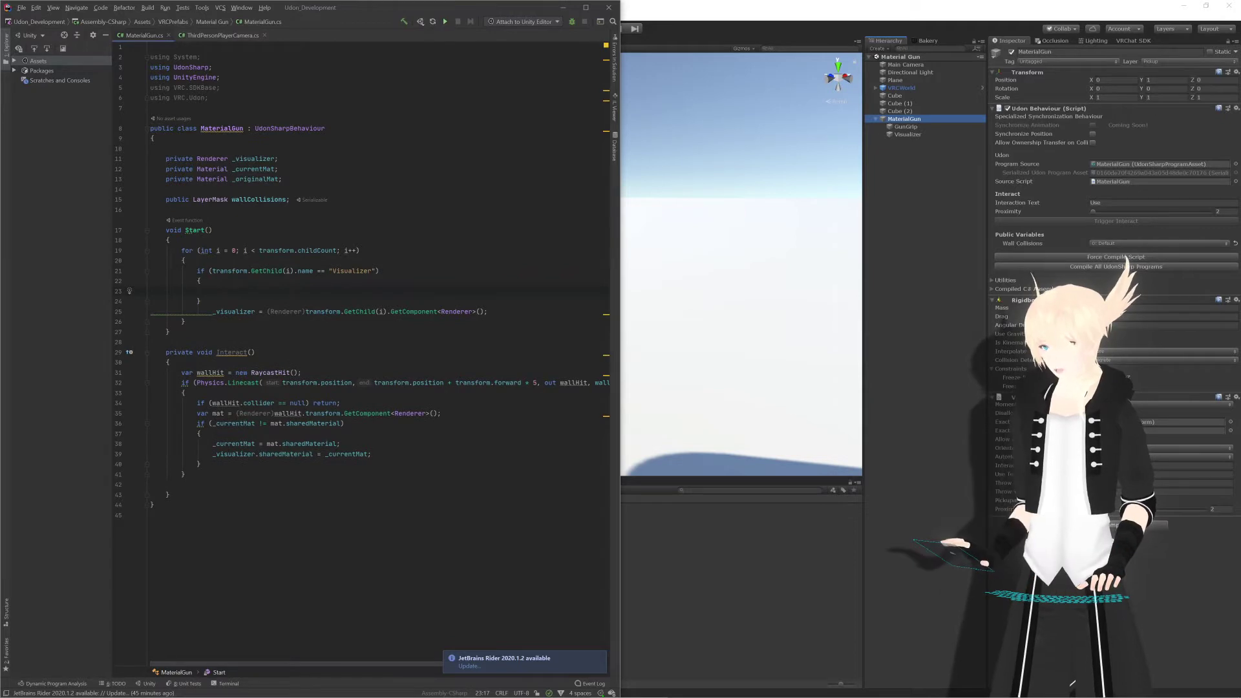
key("Down")
key("Down")
key("End")
key("shift+Up")
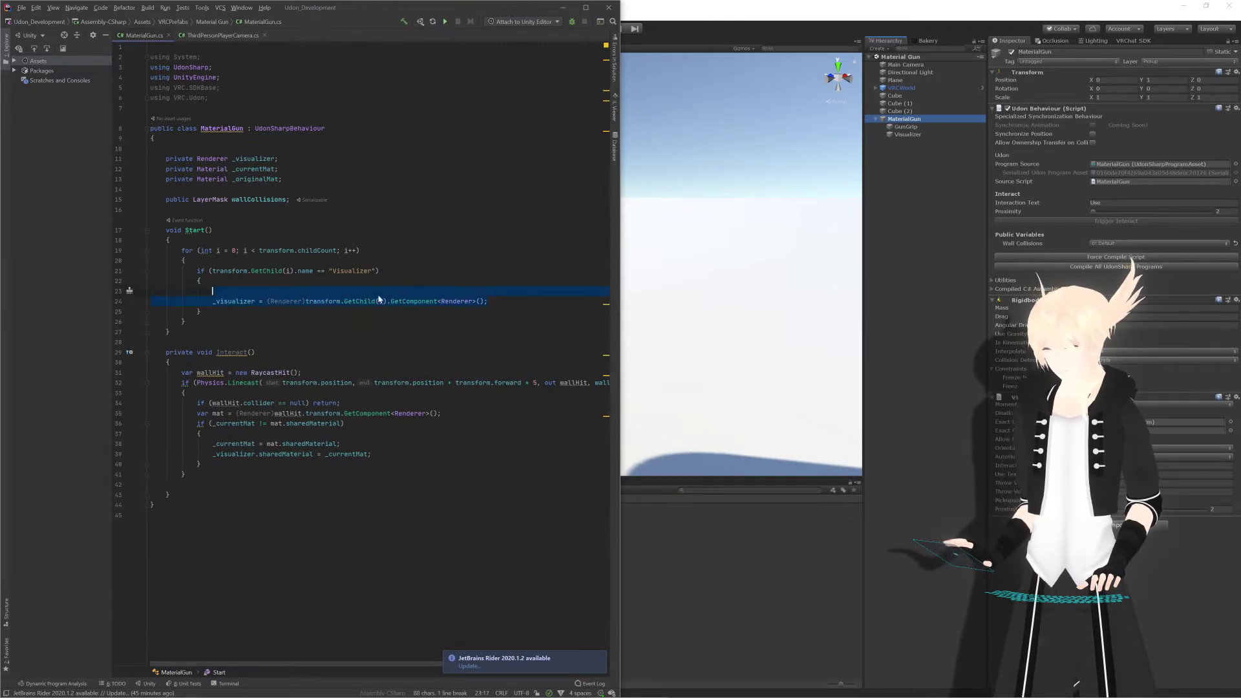
key("alt+shift+Up")
key("ctrl+y")
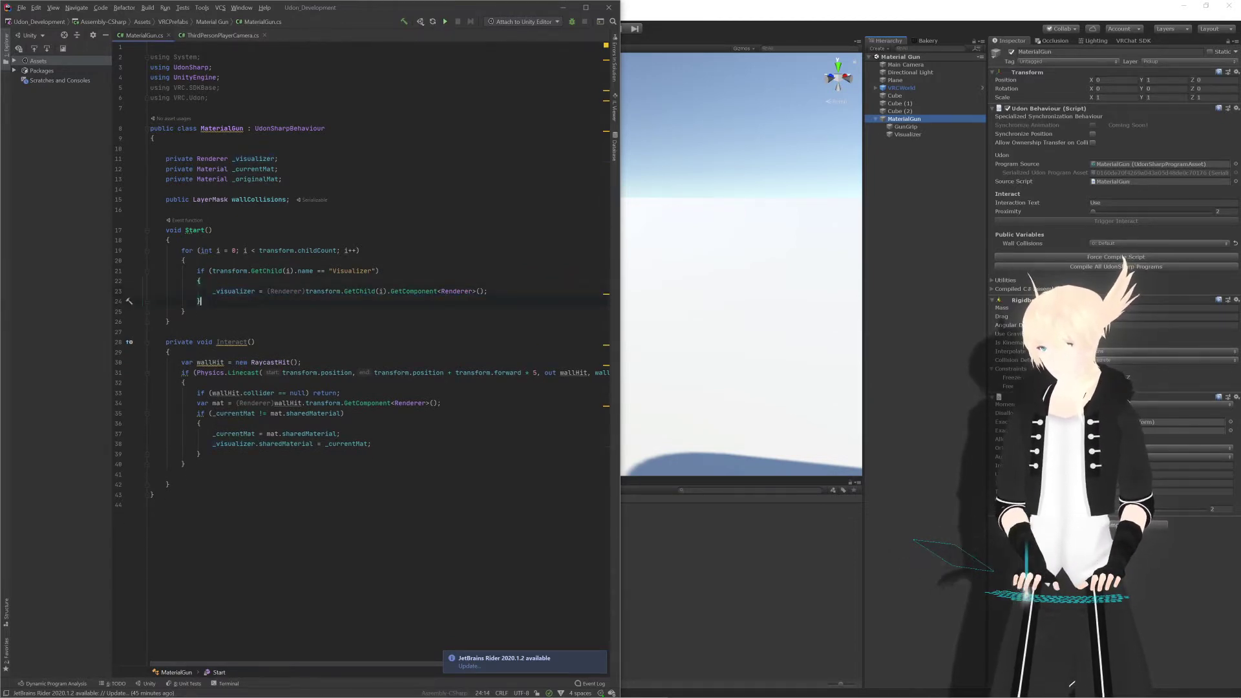
Step: Add `_originalMat = _visualizer.sharedMaterial;` below the `_visualizer` assignment in Start
key("Return")
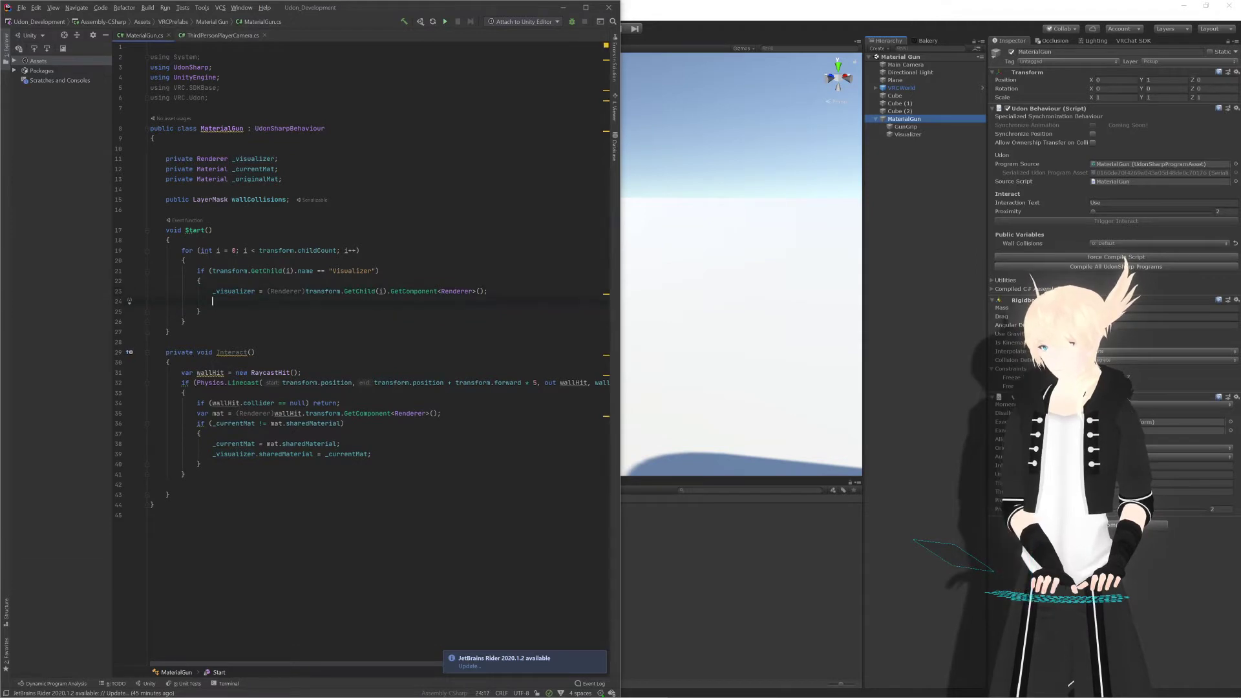
type("_originalMat")
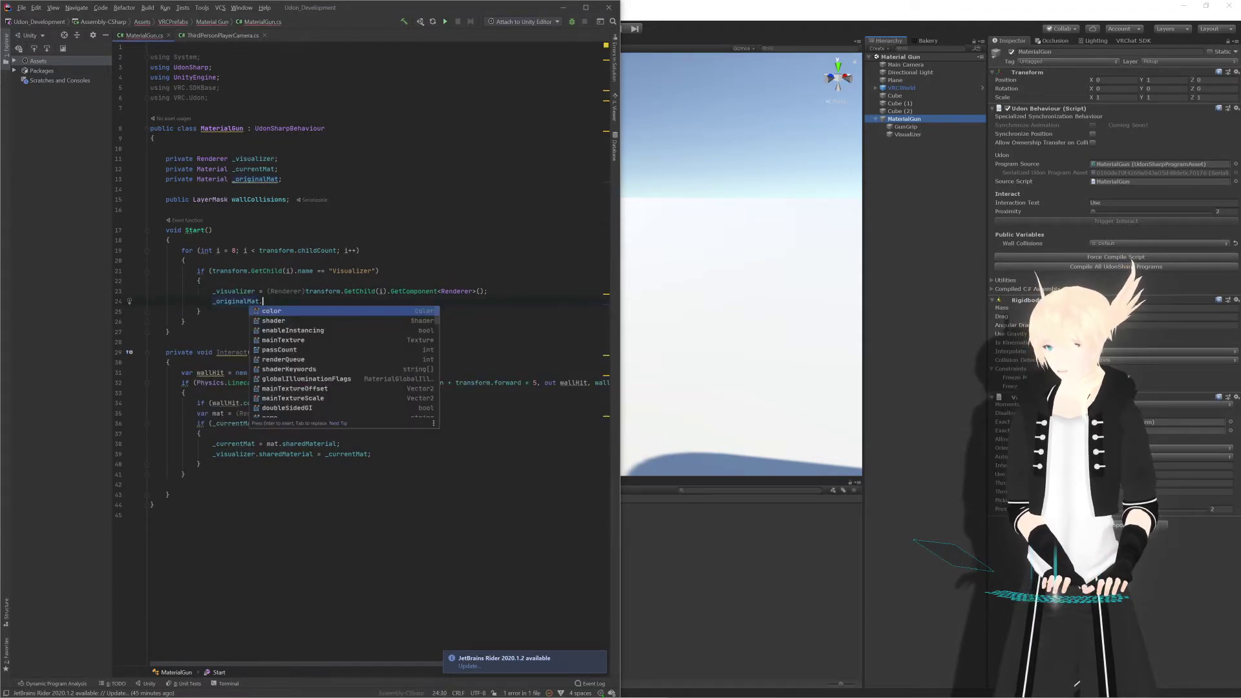
type(" = ")
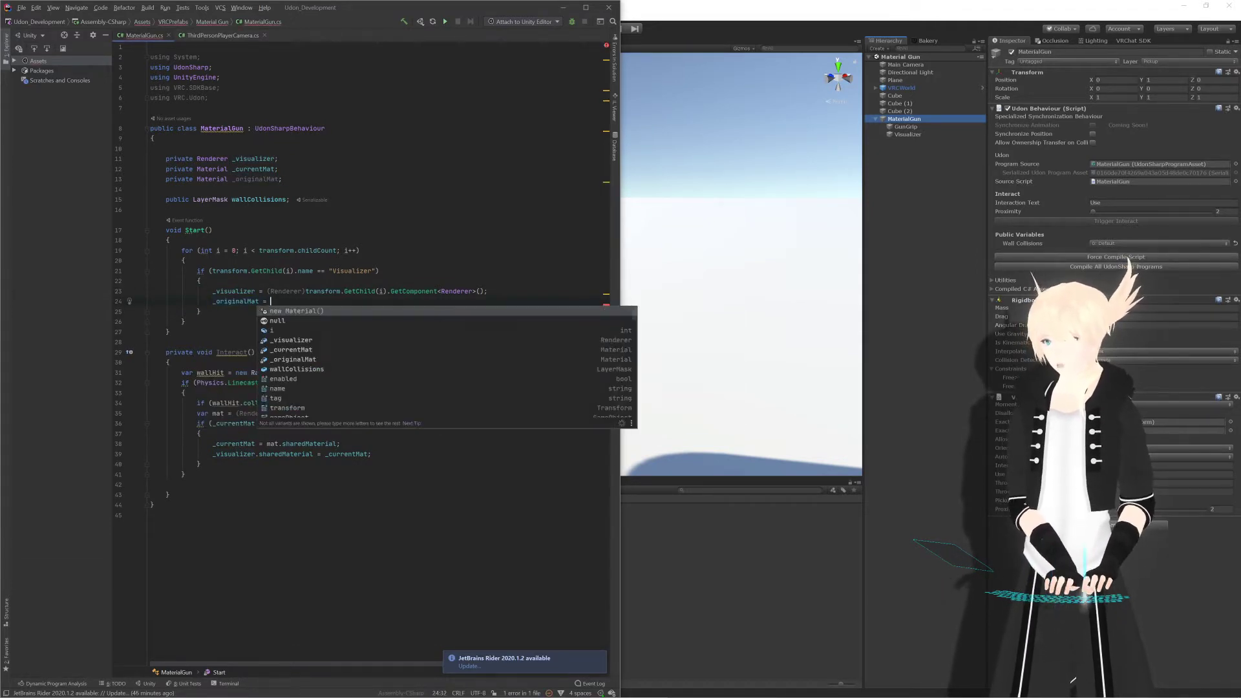
type("_v")
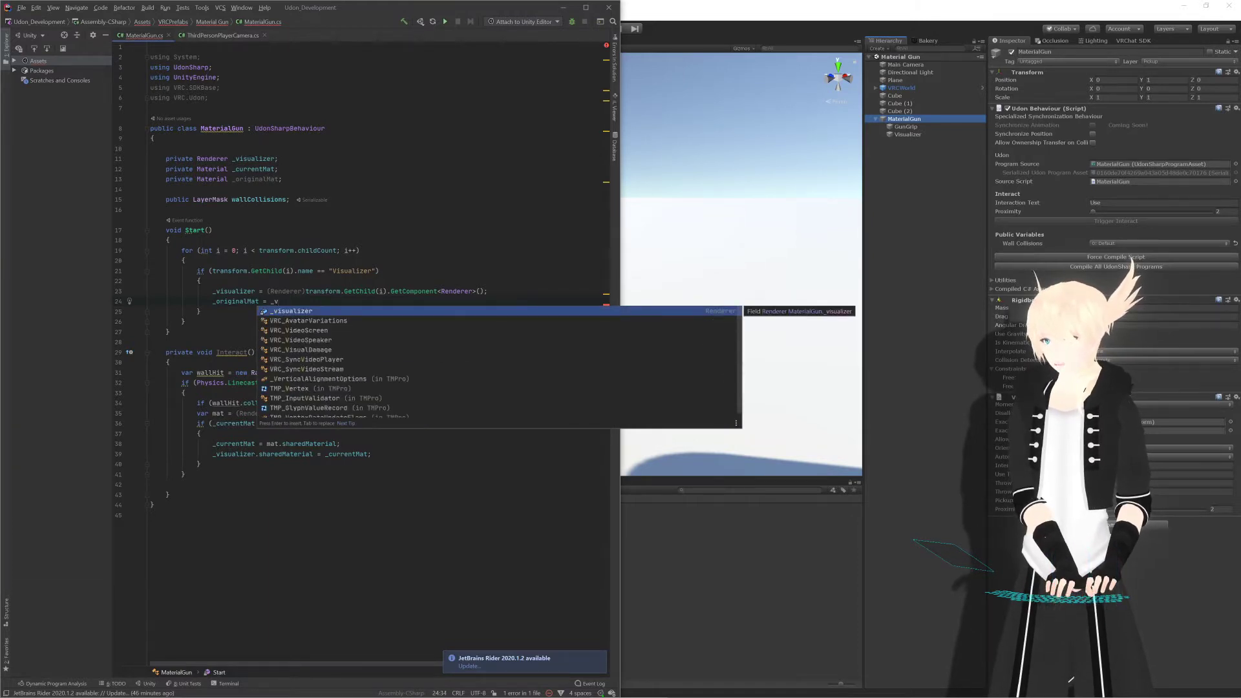
key("Return")
type(".")
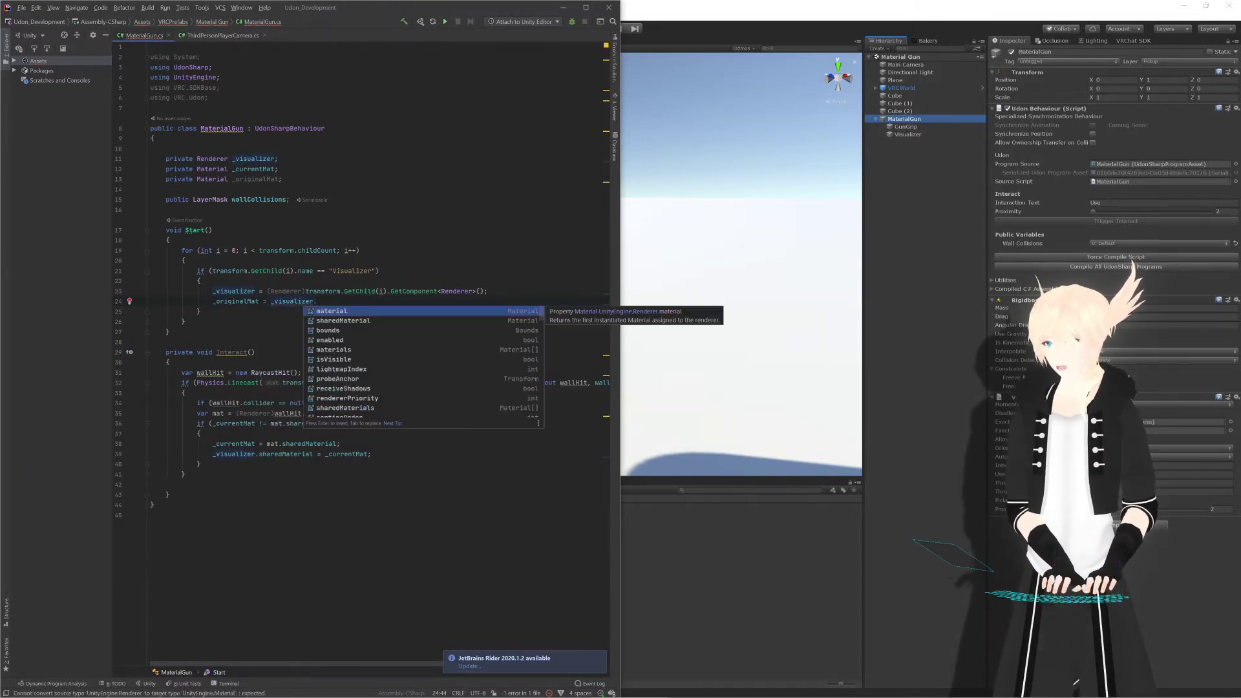
key("Down")
key("Return")
type(";")
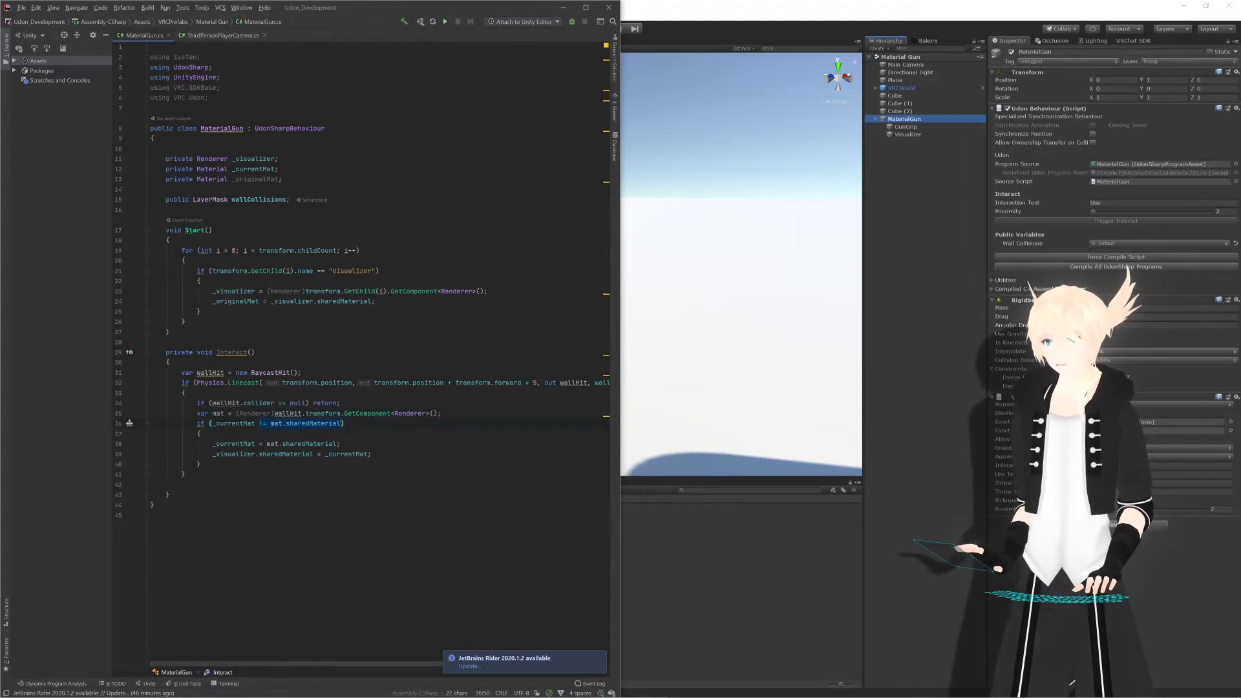
Step: Change the material comparison in Interact to `_currentMat == _originalMat` and add an empty else block to it
key("BackSpace")
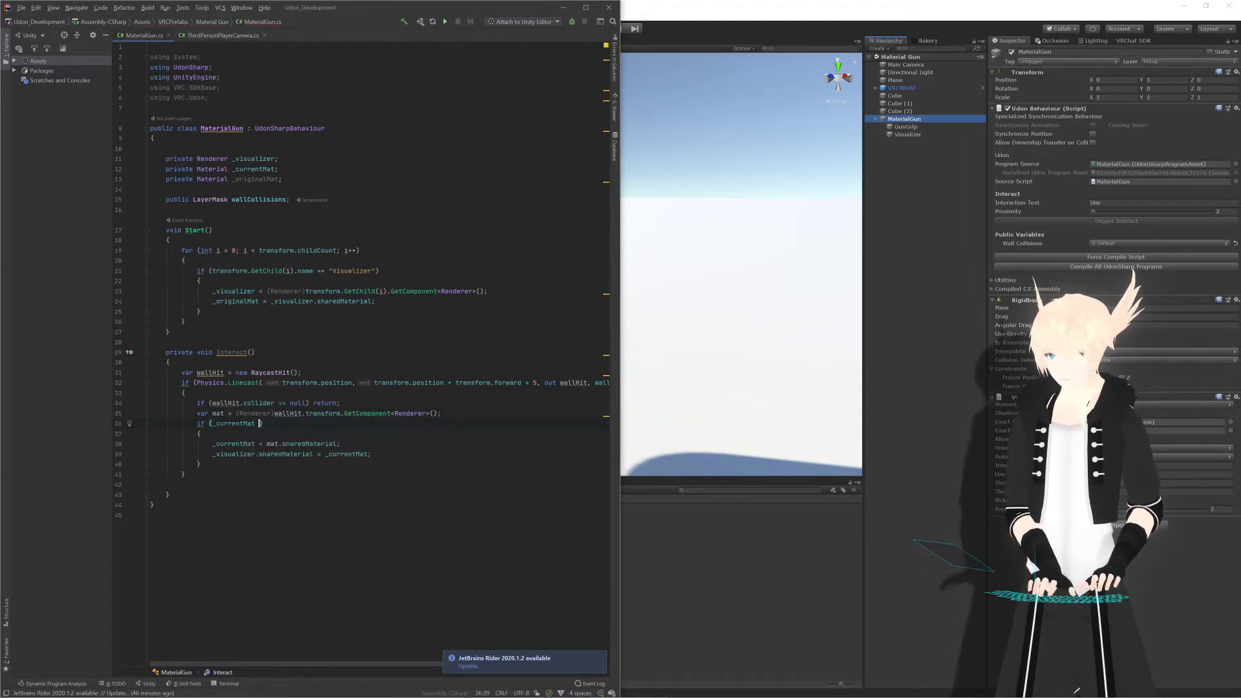
type("== _originalMat")
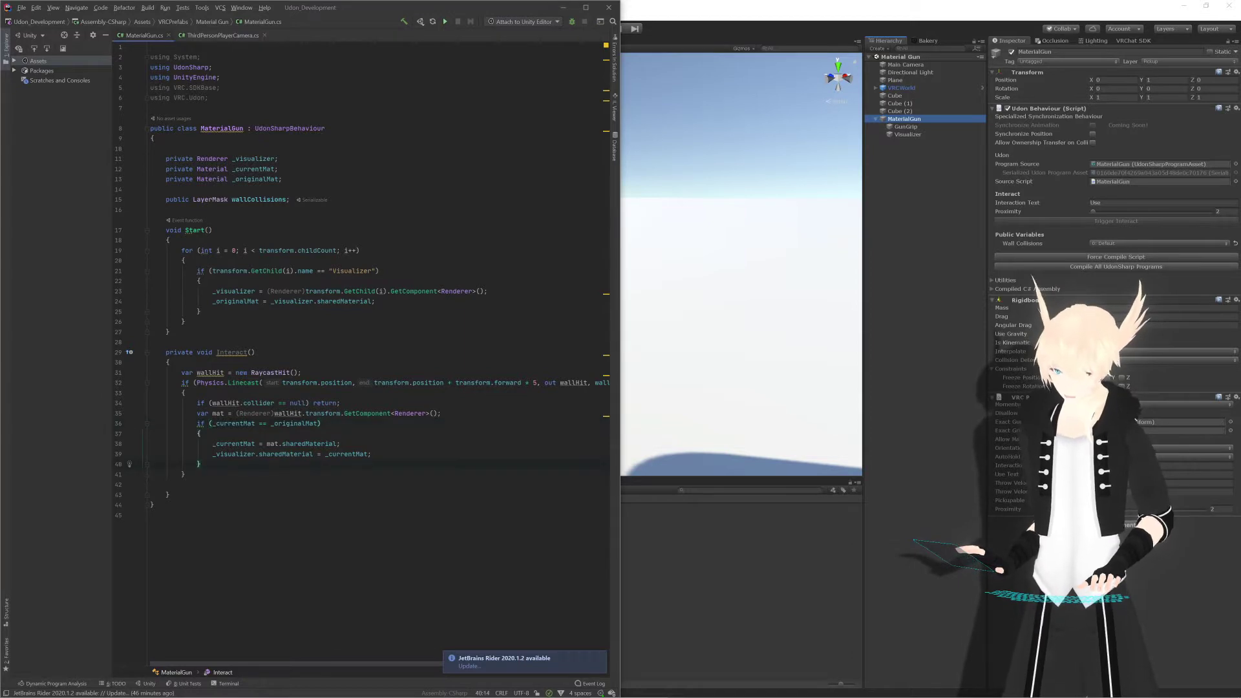
type("else P")
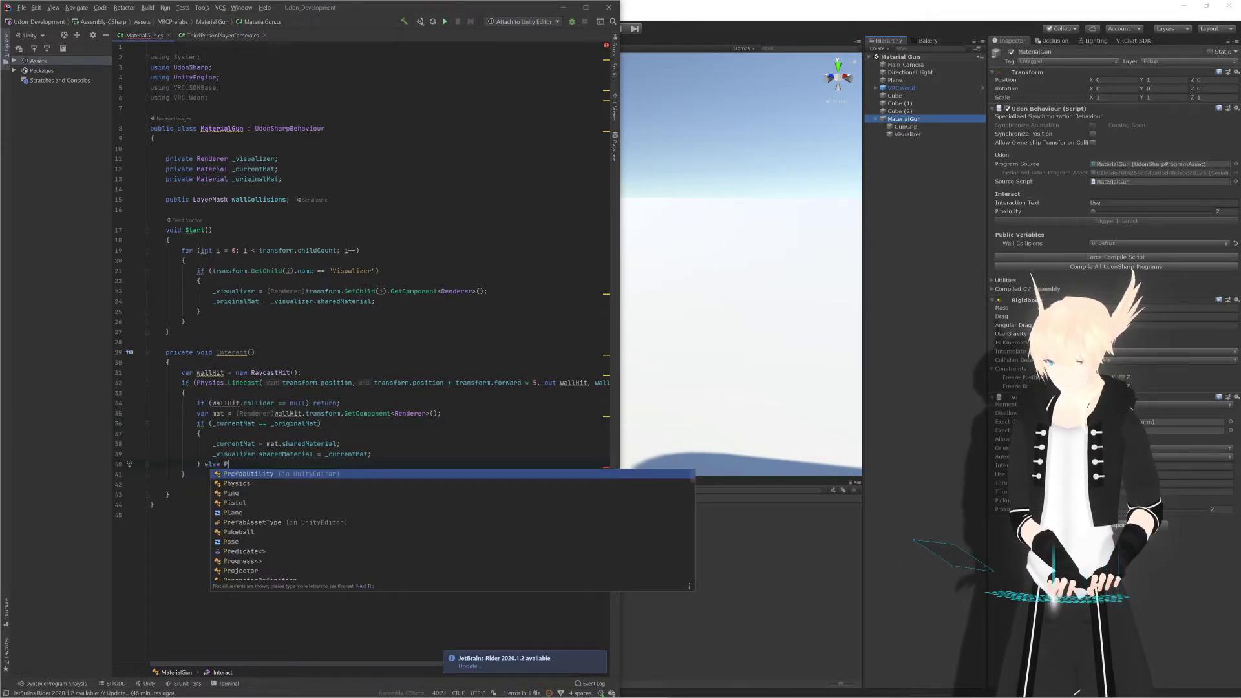
key("BackSpace")
type("{")
key("Return")
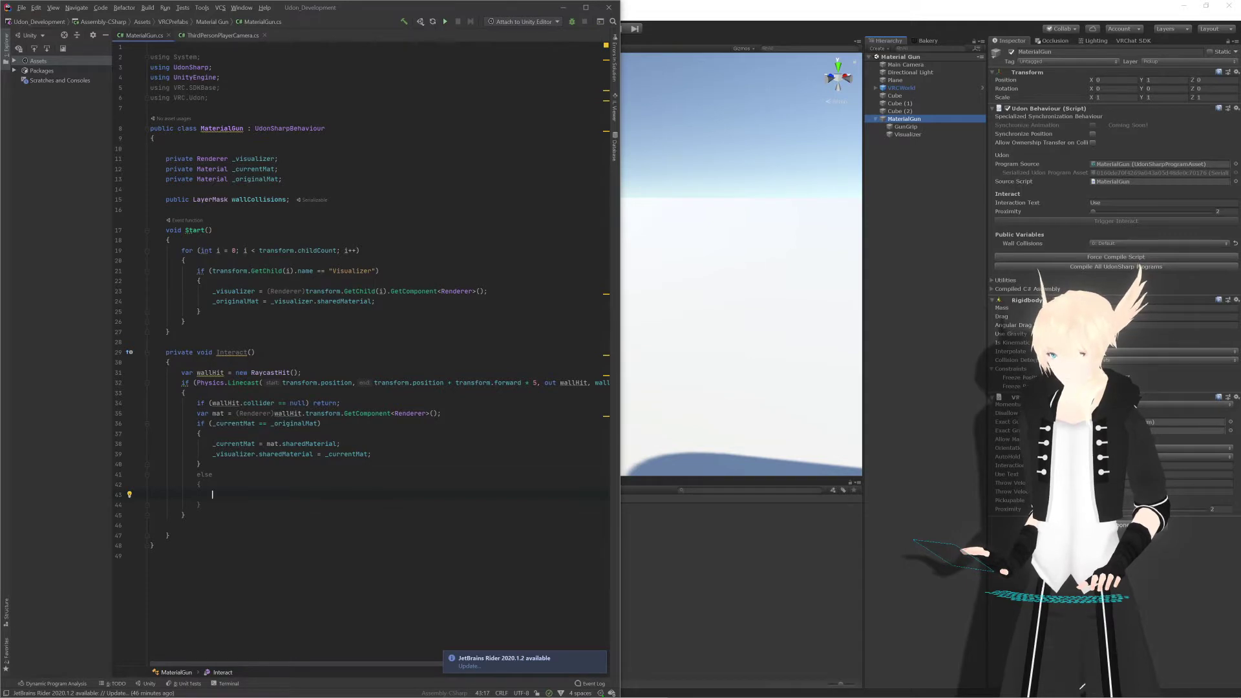
type("wallHit.")
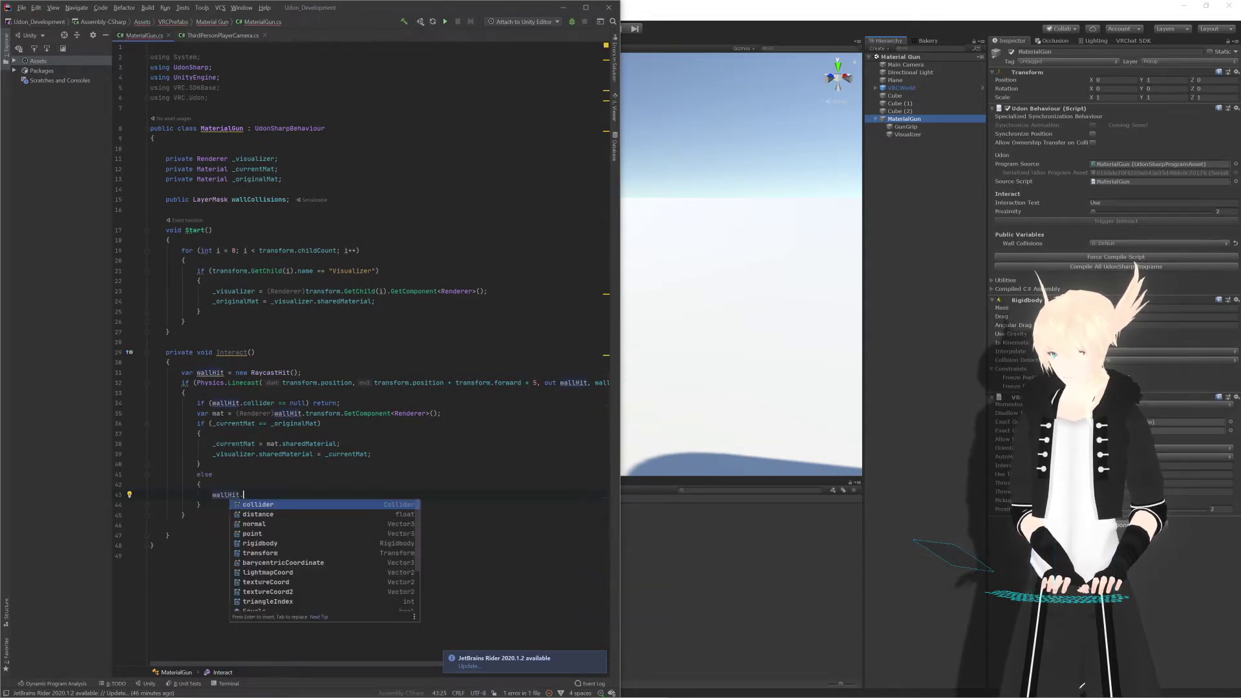
type("re")
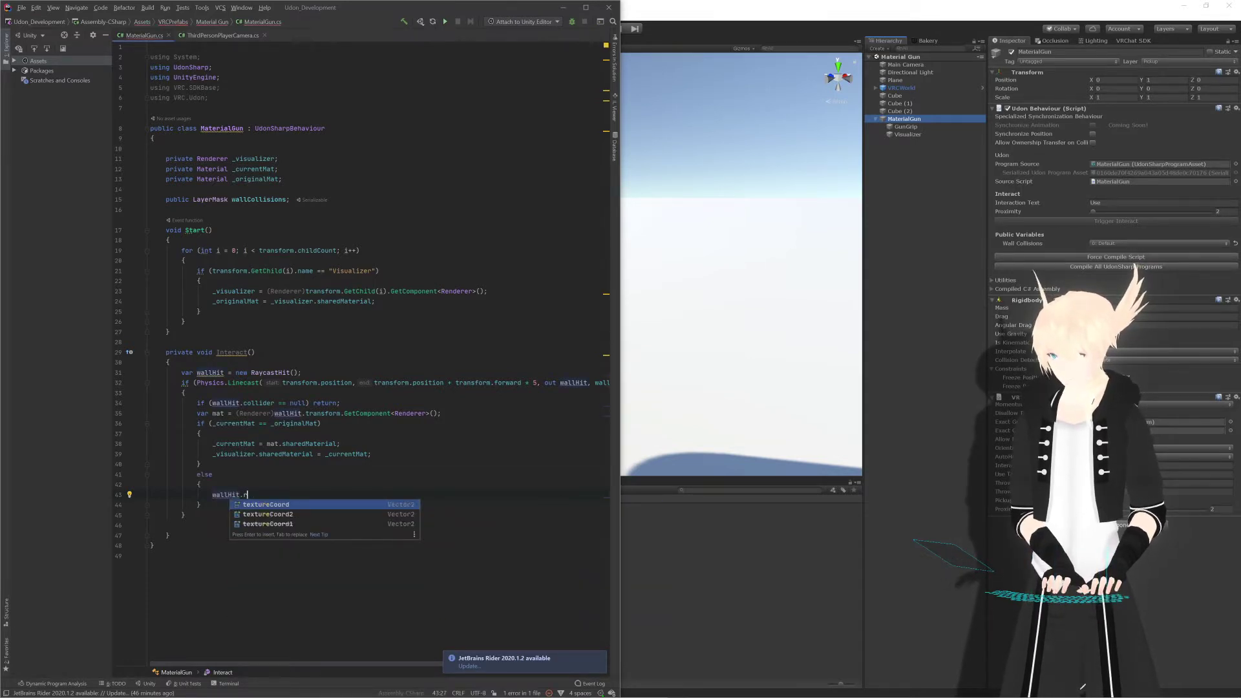
key("BackSpace")
key("BackSpace")
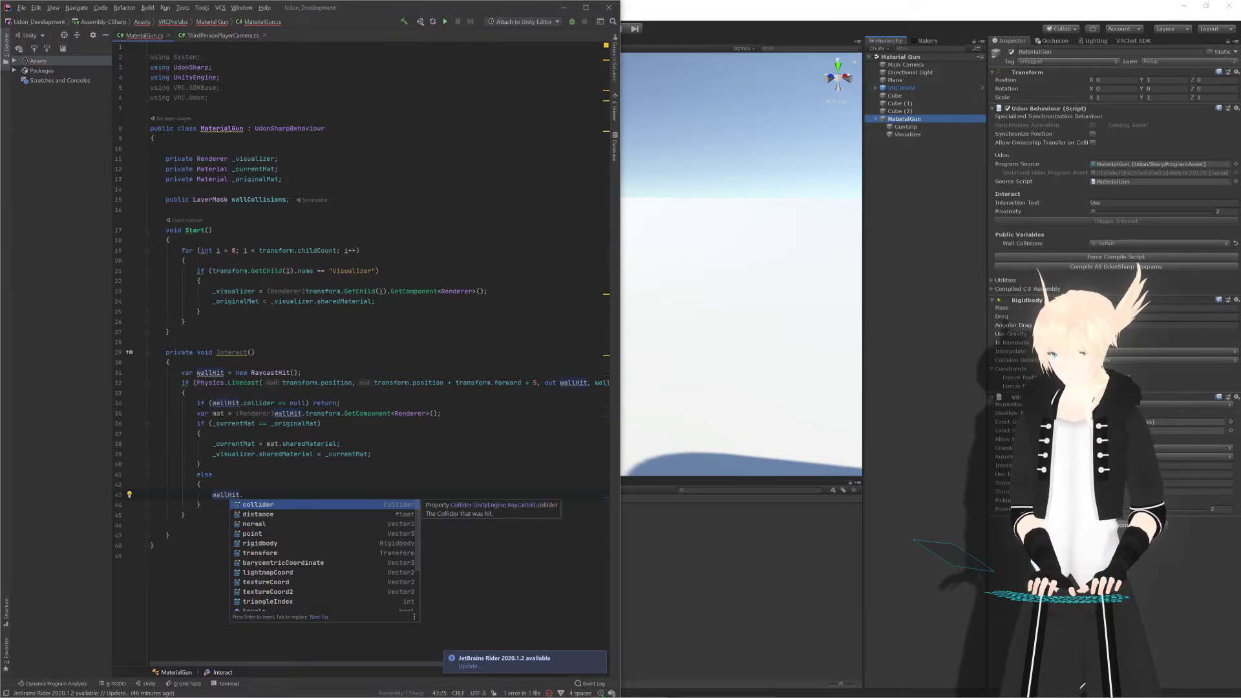
type("tr")
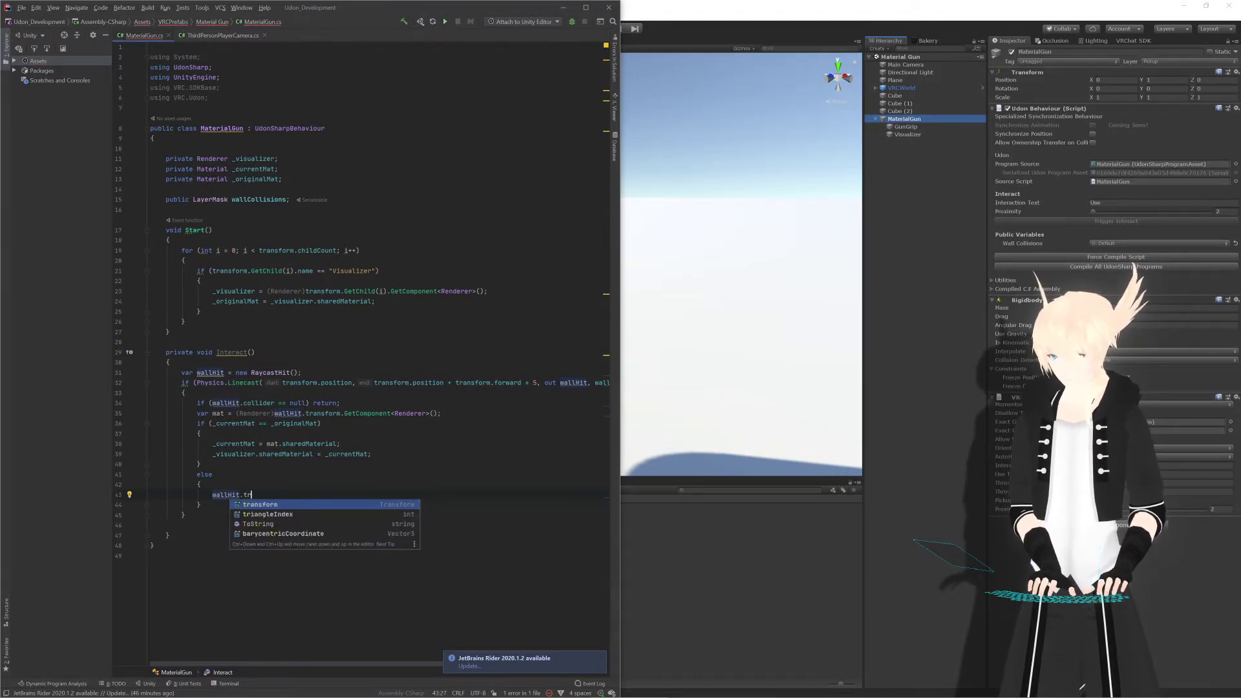
key("BackSpace")
key("BackSpace")
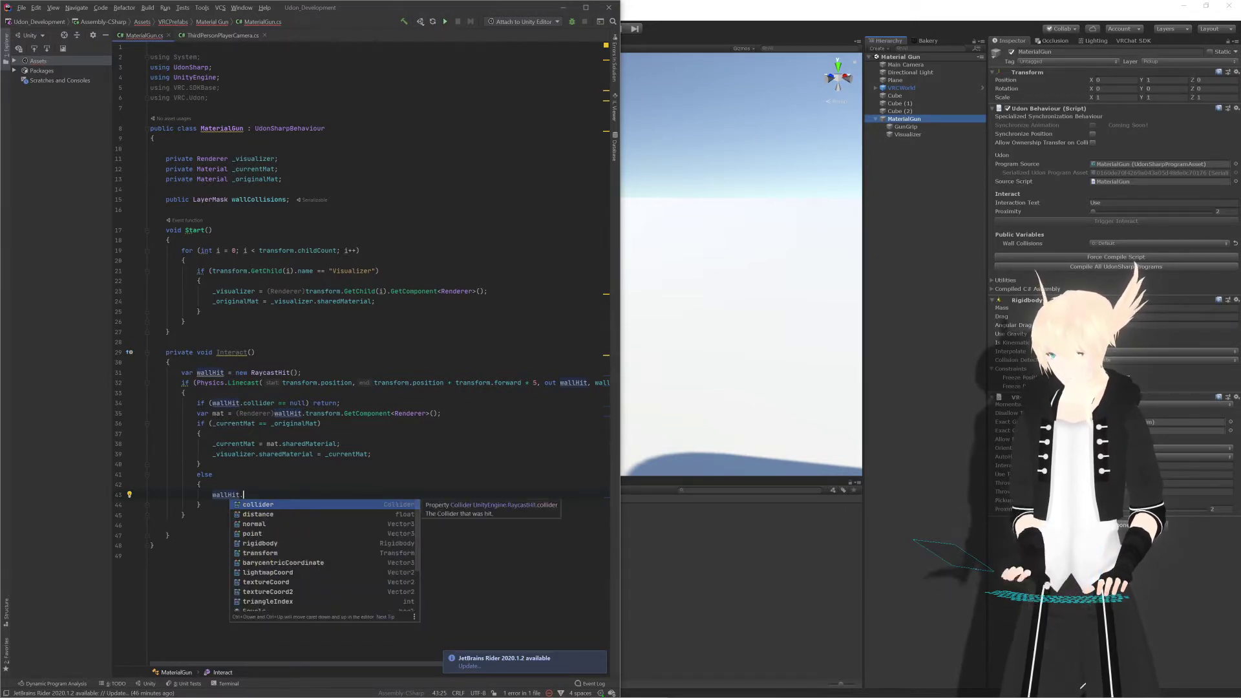
key("Escape")
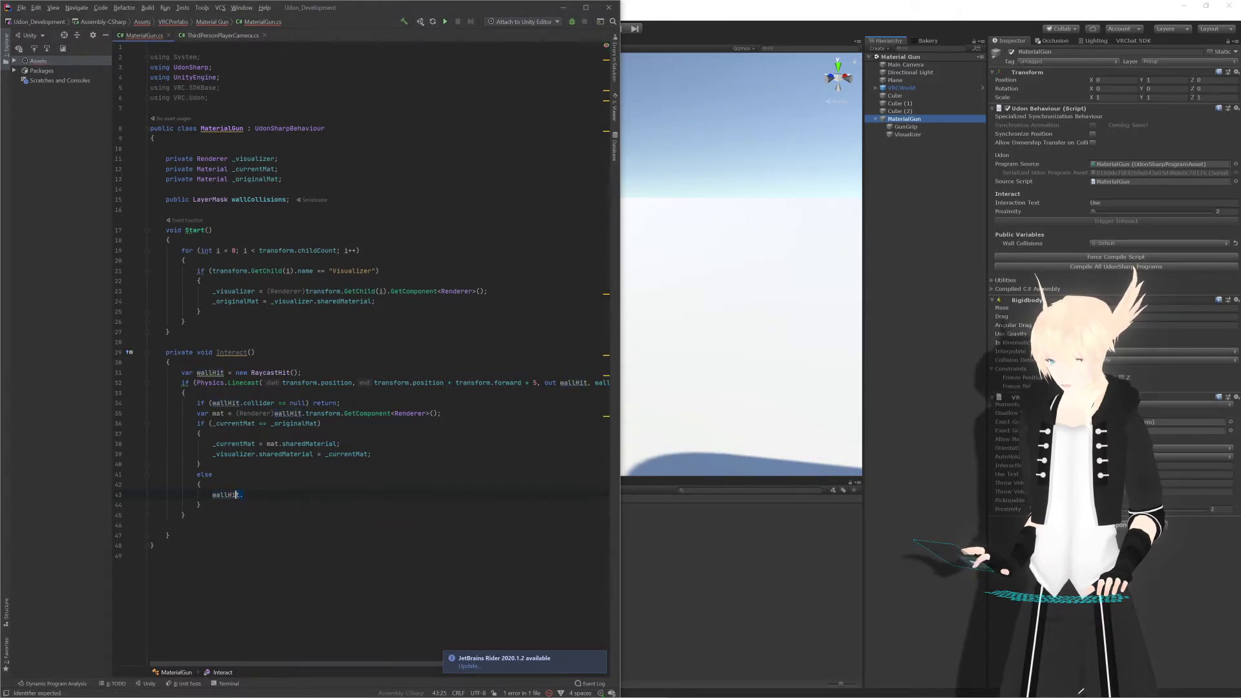
key("shift+Home")
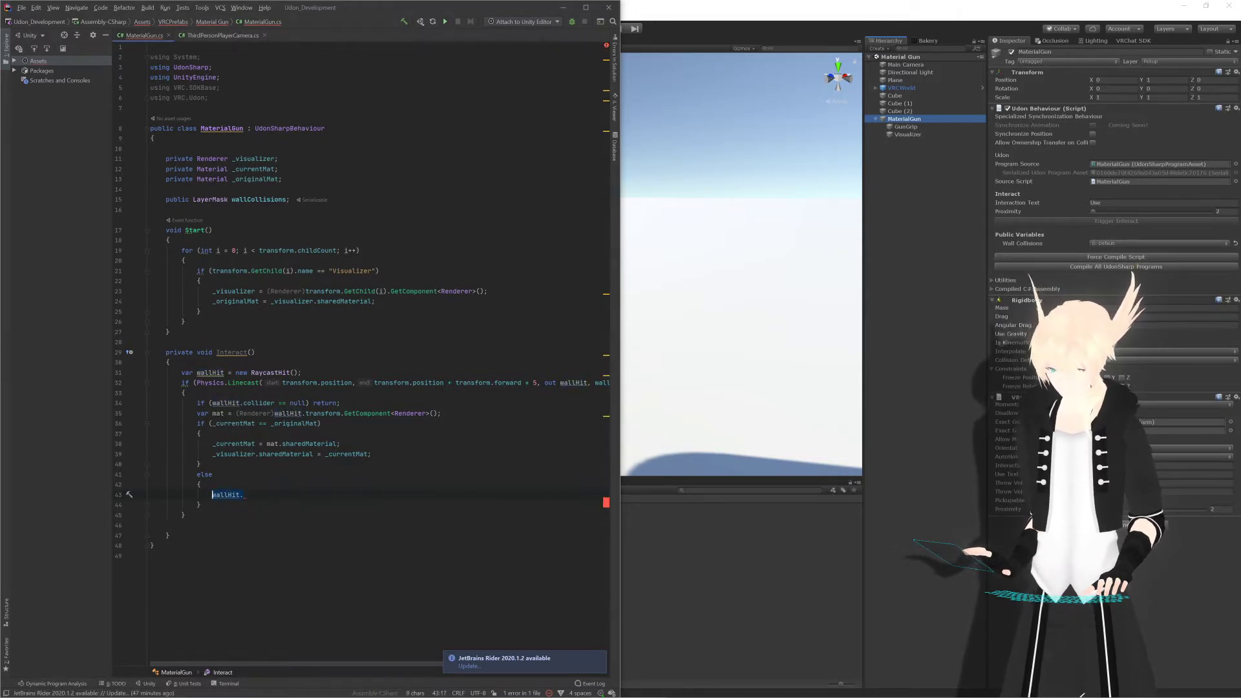
Step: Write `mat.sharedMaterial = _currentMat;` in the else block of Interact, replacing the unfinished `wallHit.` text
type("mat.")
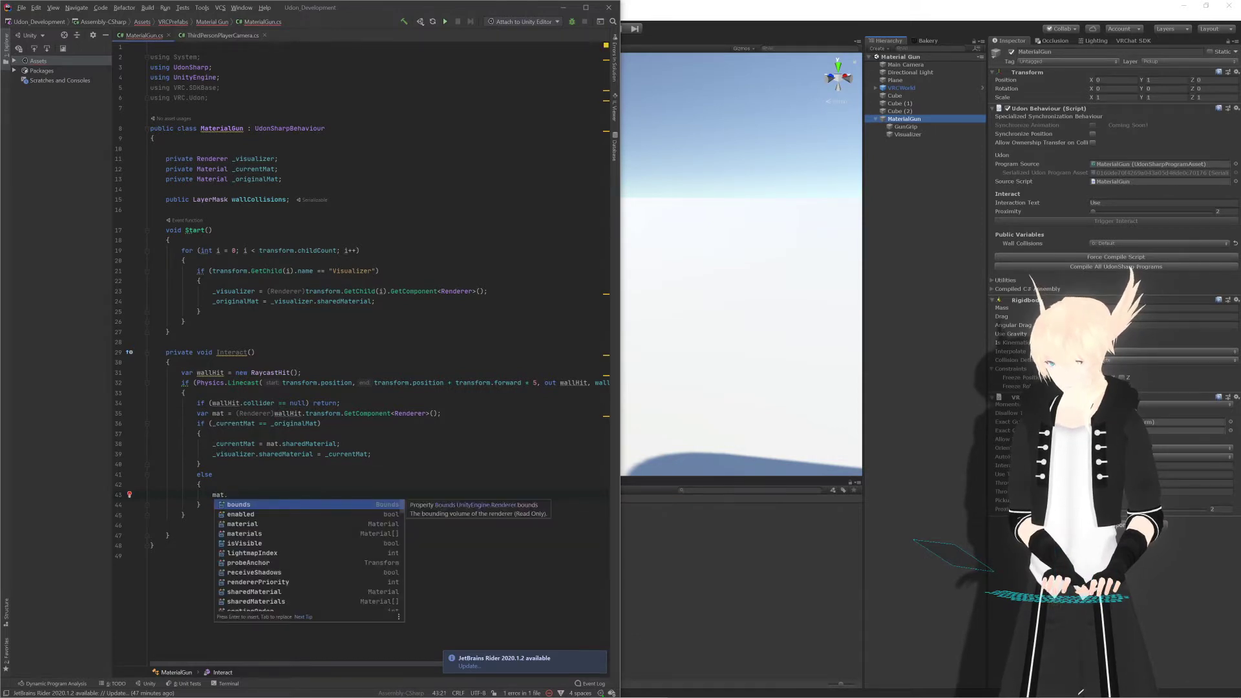
type("sharedMaterial ")
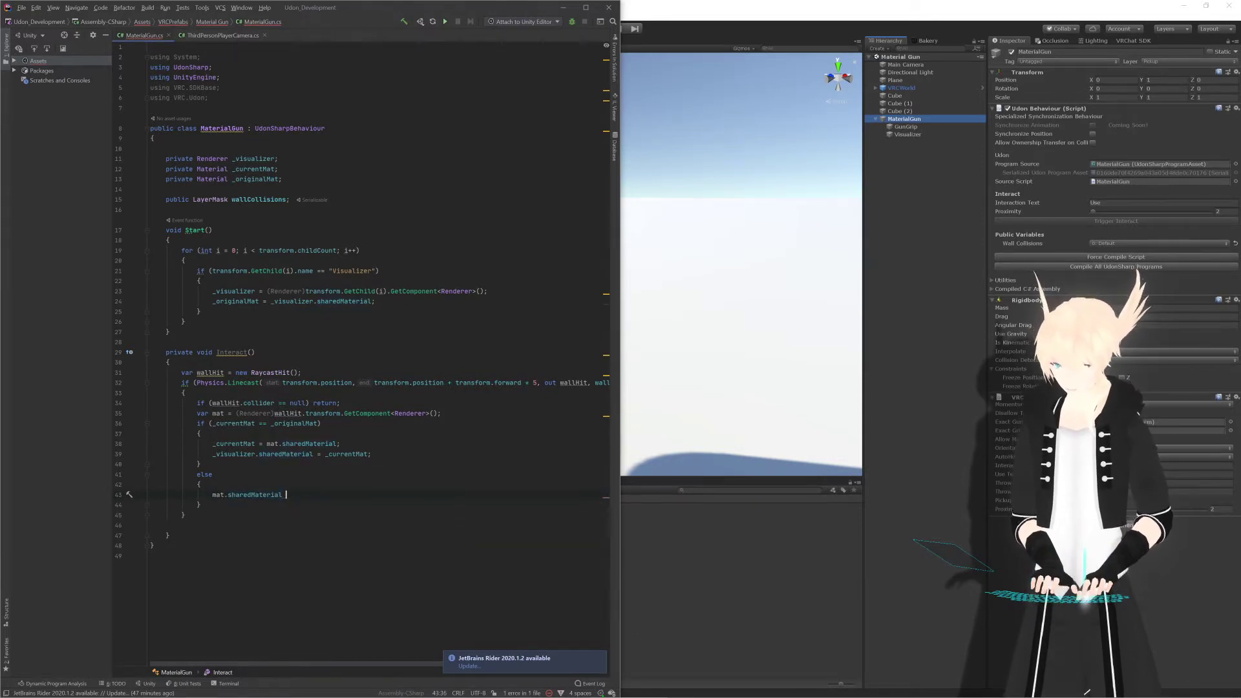
type("= ")
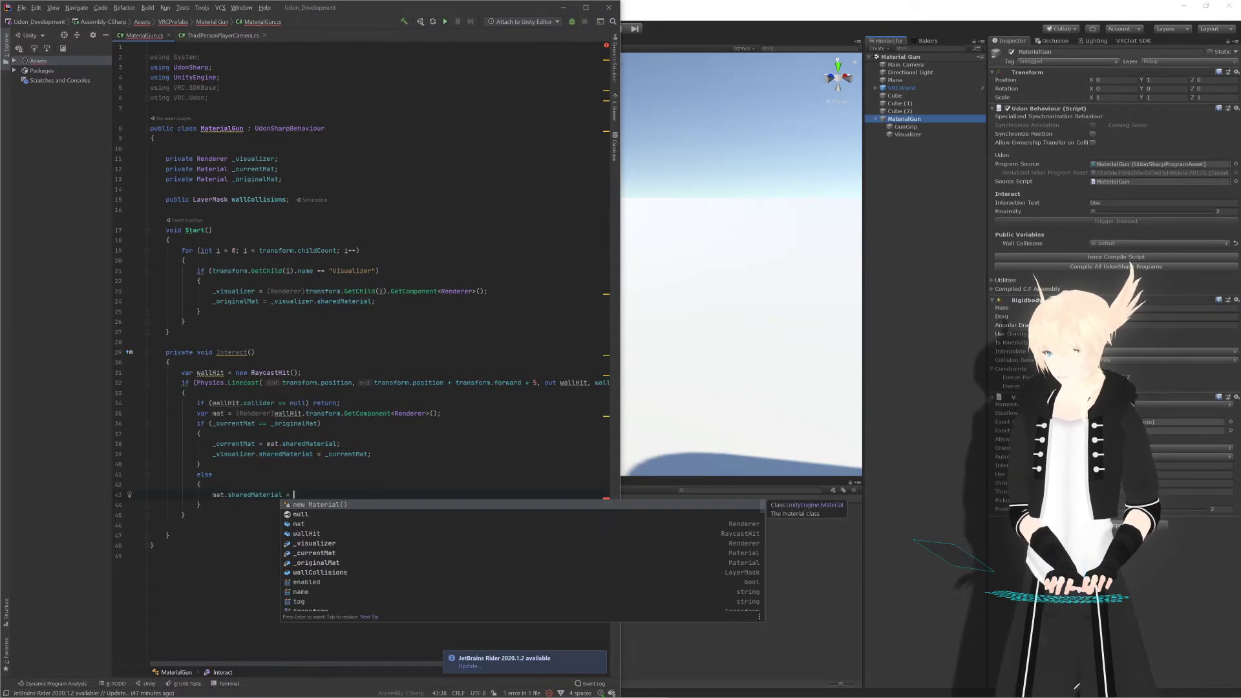
type("cu")
key("Return")
type(";")
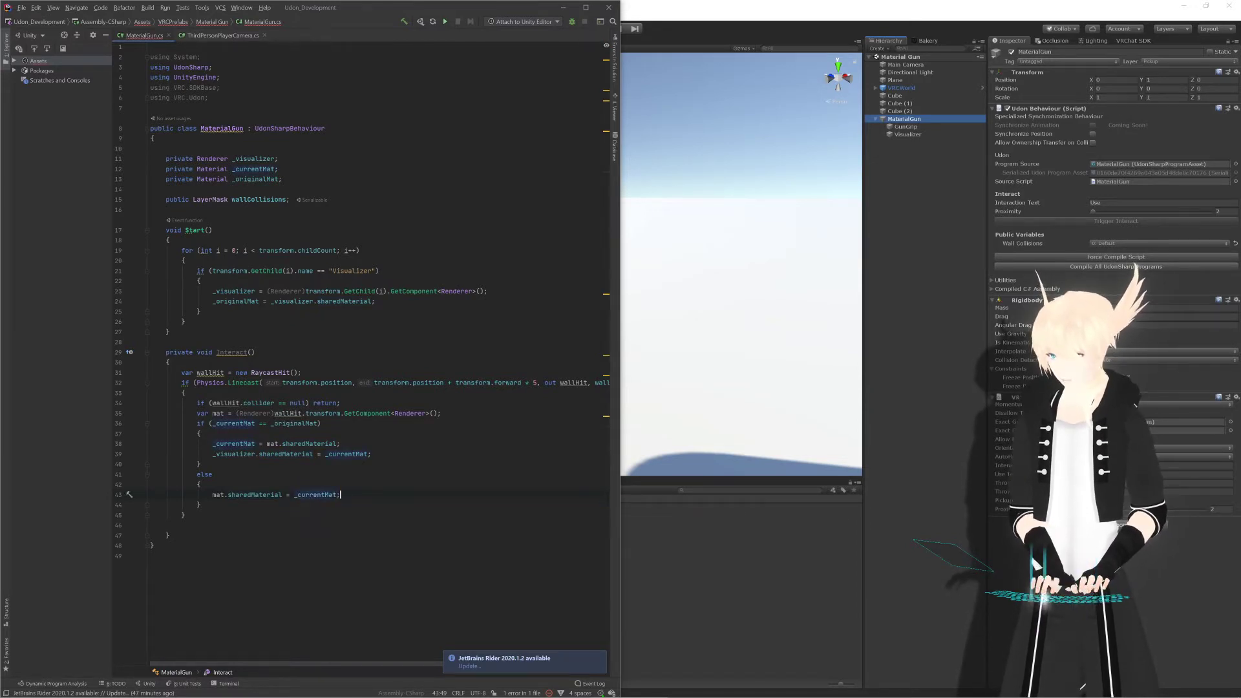
Step: Add `_currentMat = _originalMat;` below the `mat.sharedMaterial` assignment in the else block and save the script
key("Return")
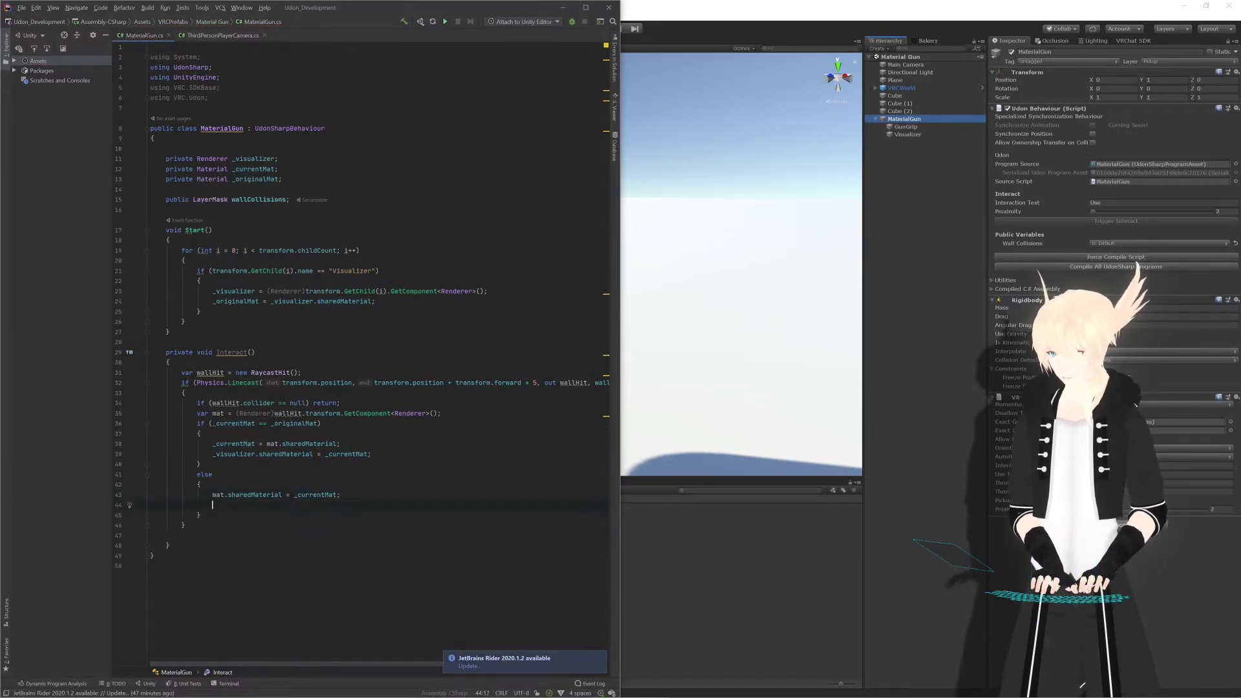
type("_currentMat =")
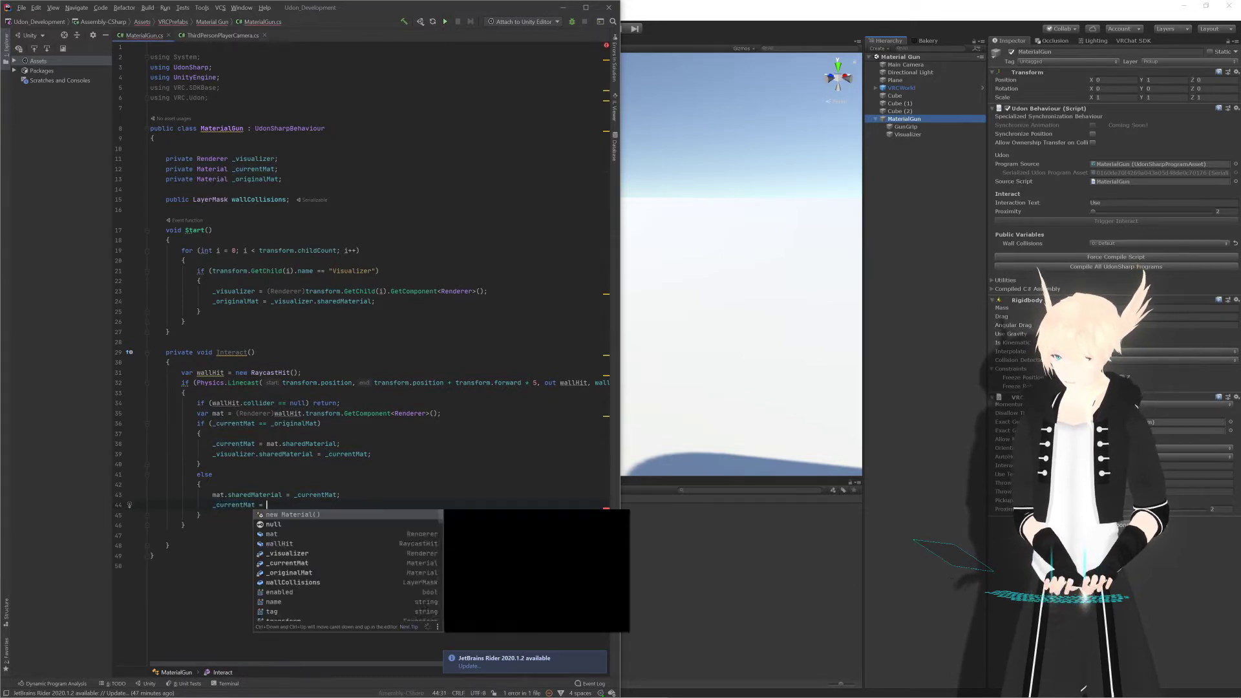
type(" _originalMat;")
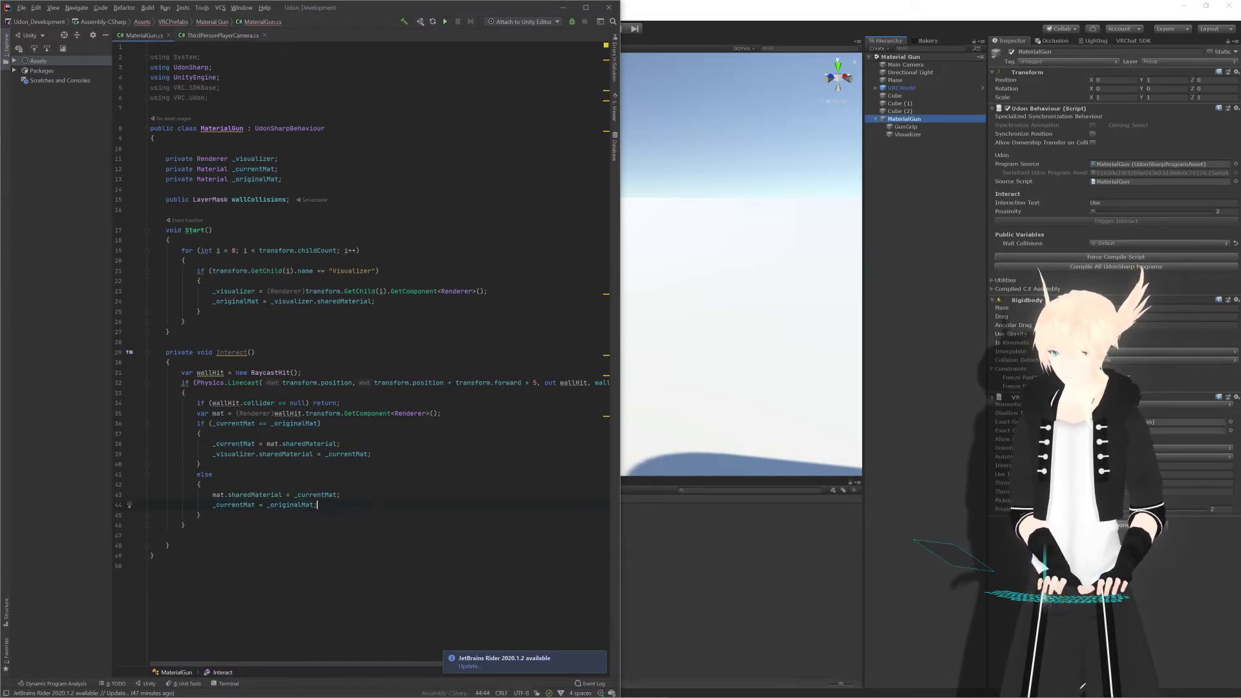
key("ctrl+s")
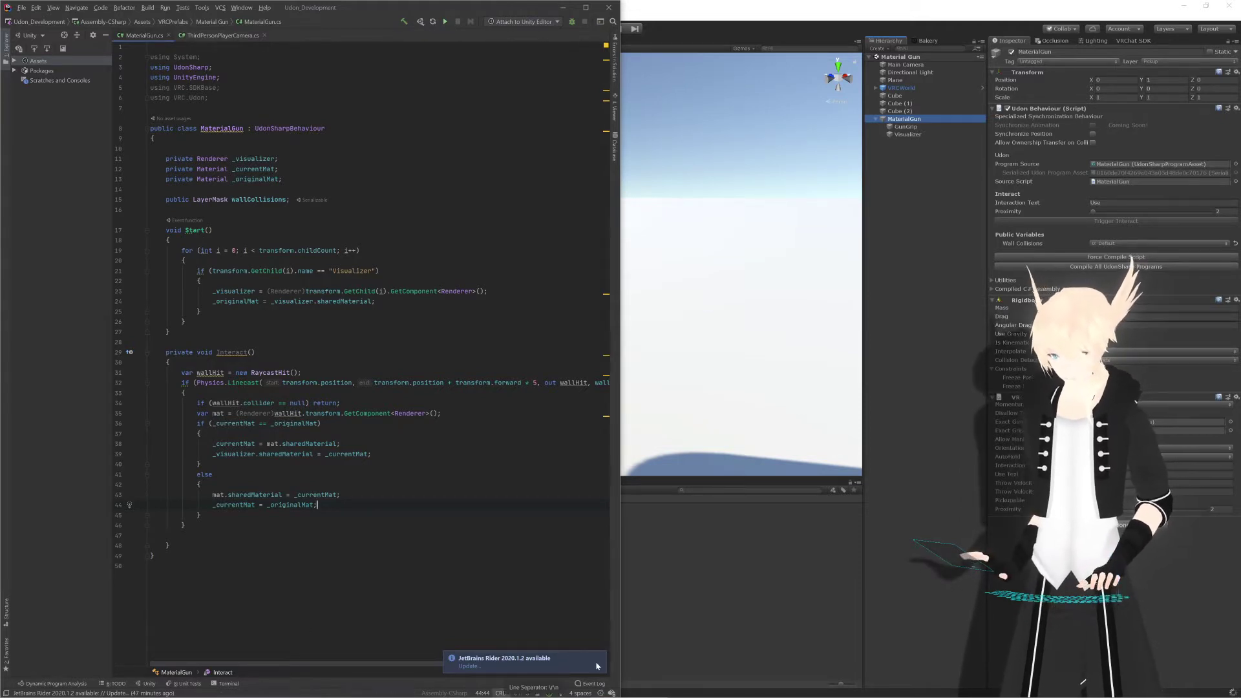
Step: Dismiss the Rider update notification and remove the blank line before the closing brace of Interact
left_click(540, 605)
left_click(598, 658)
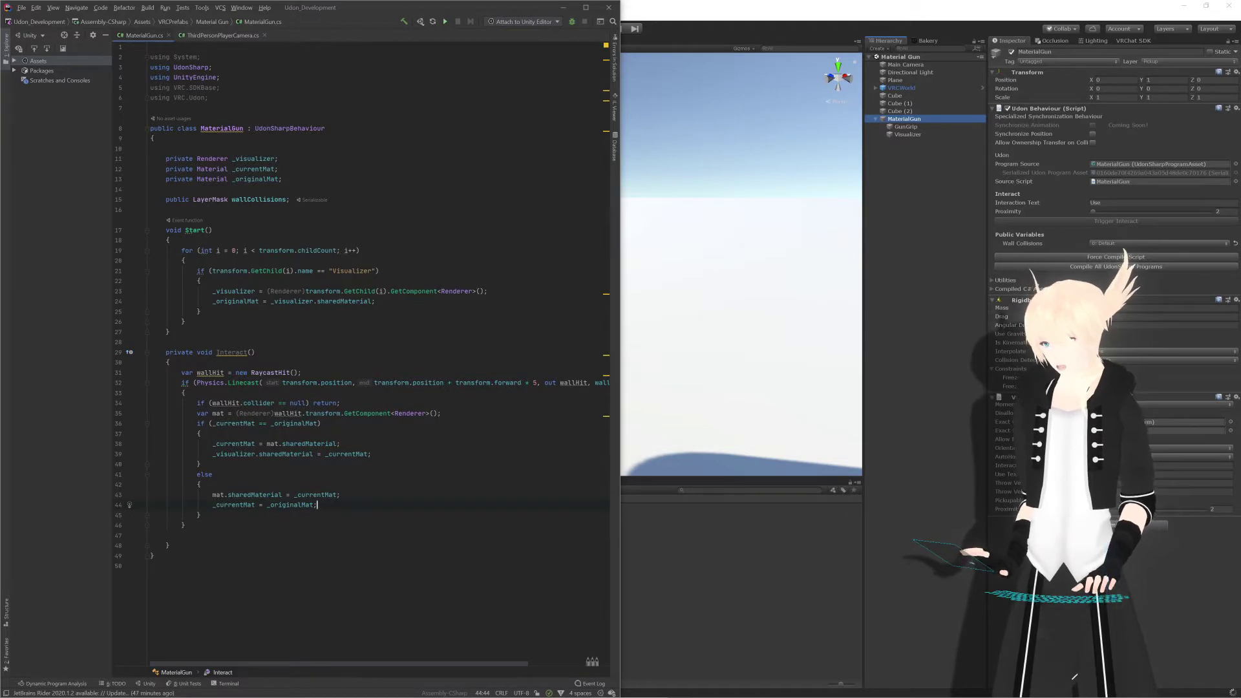
left_click(182, 535)
key("BackSpace")
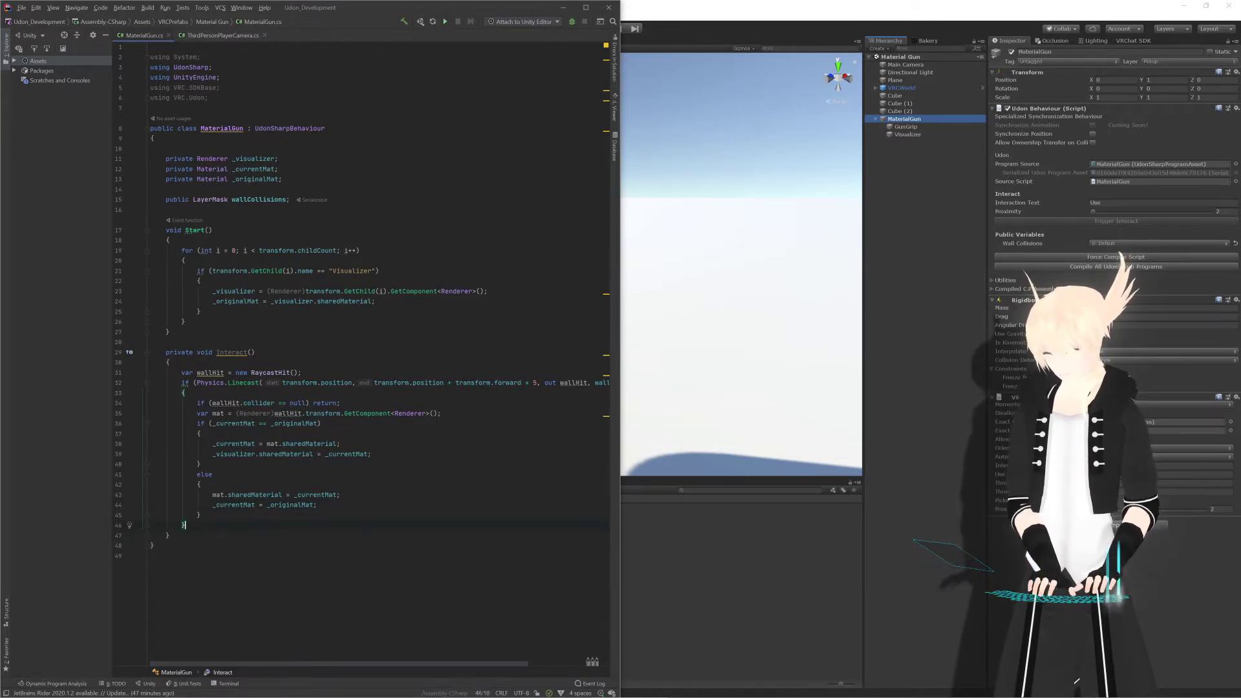
Step: Switch to Unity, let the scripts compile and run the scene in Play mode
key("alt+Tab")
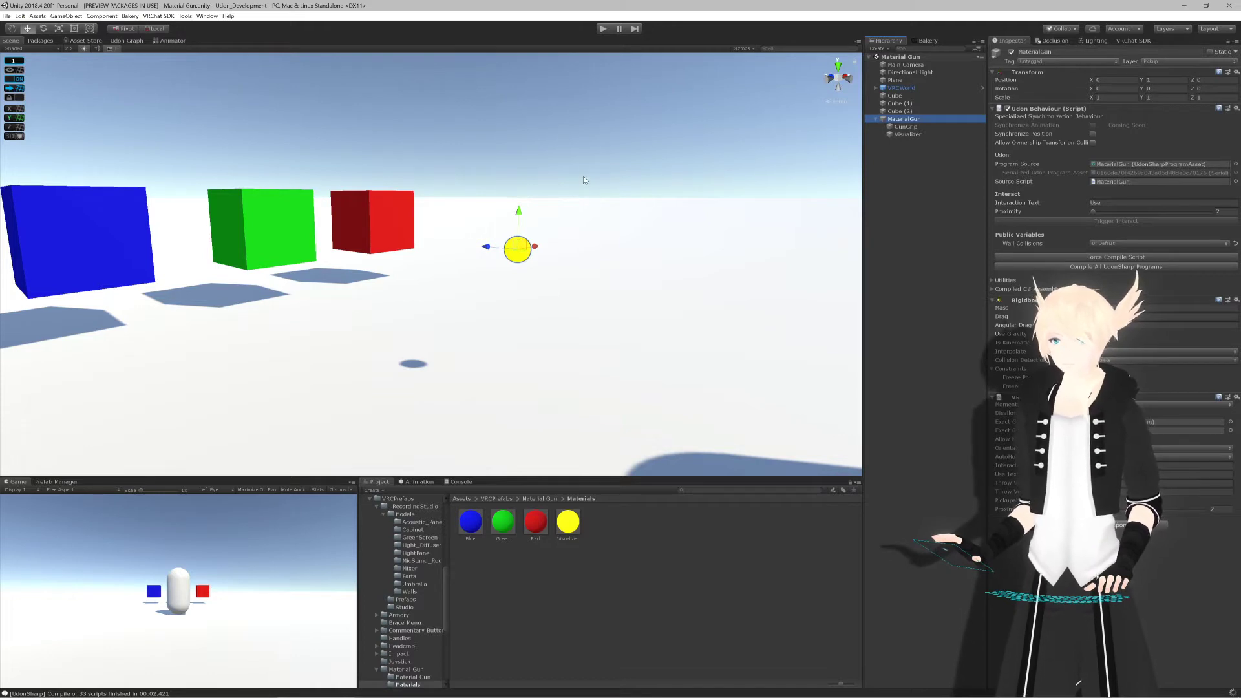
scroll(583, 178, "down", 4)
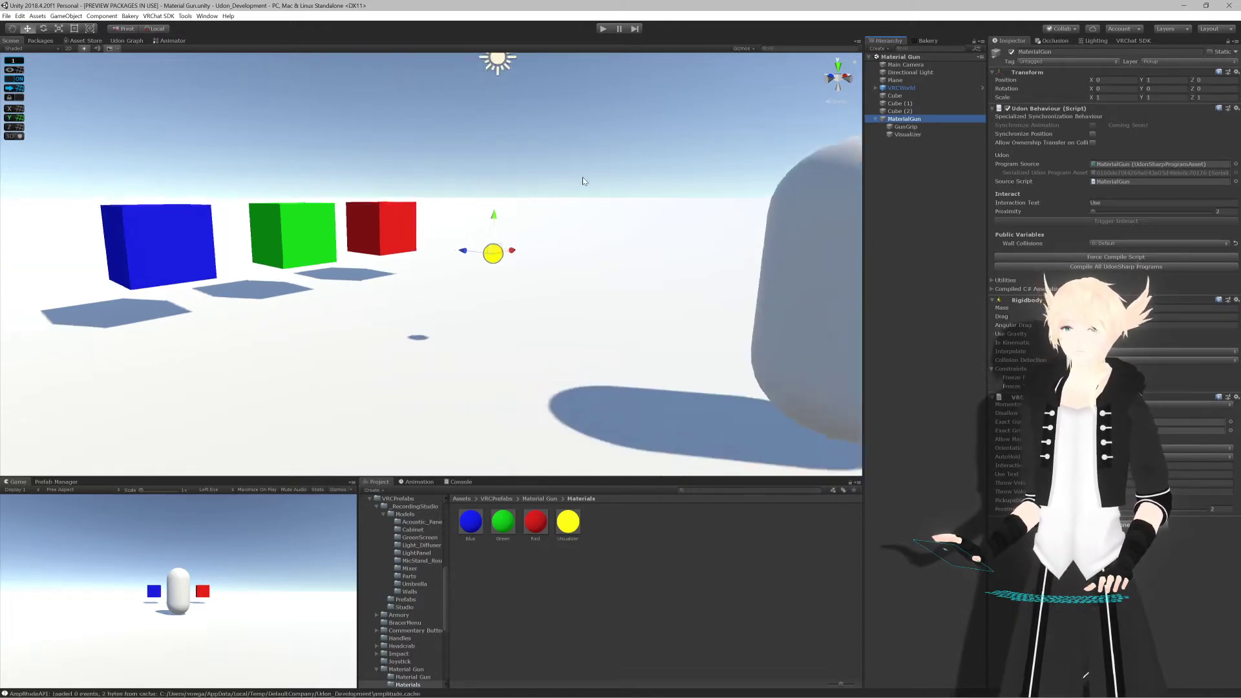
scroll(583, 177, "up", 3)
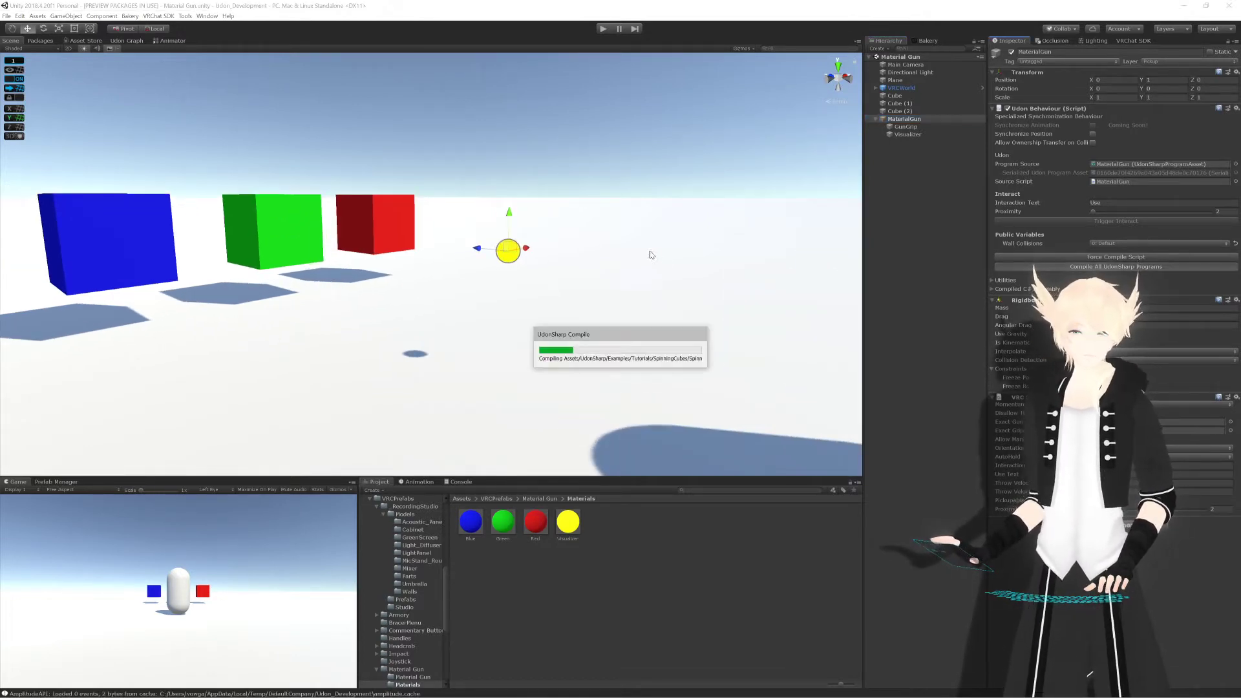
left_click_drag(633, 221, 597, 210, "alt")
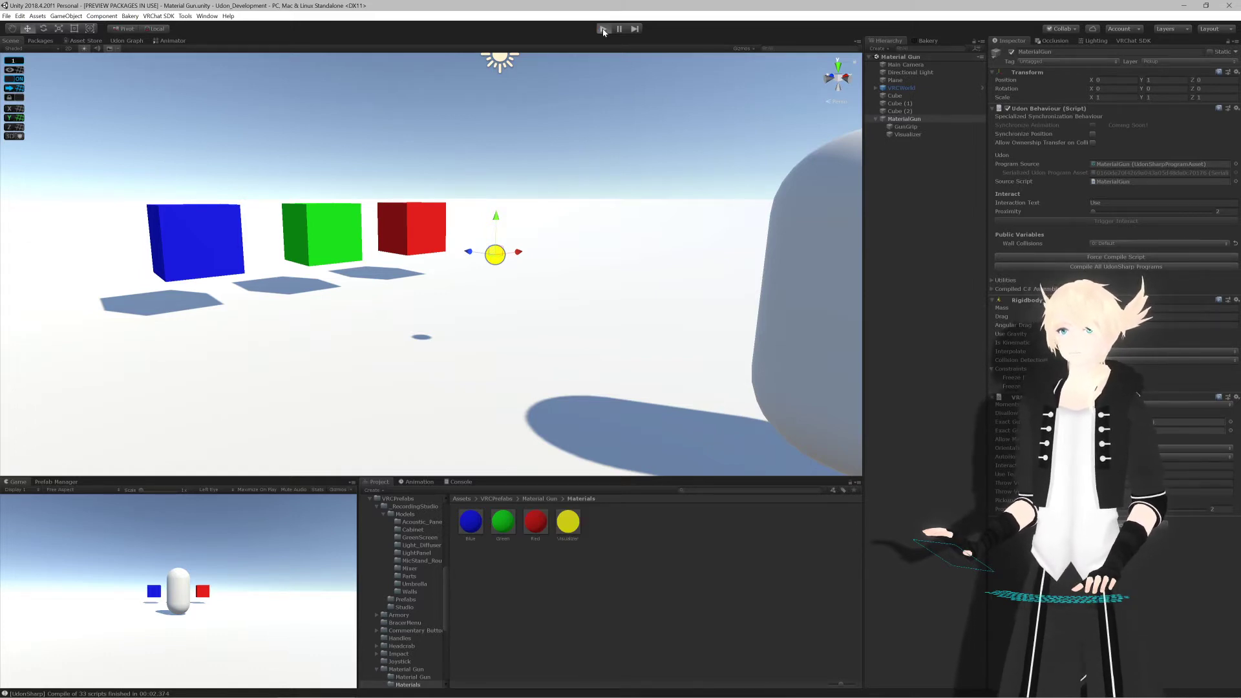
left_click(603, 29)
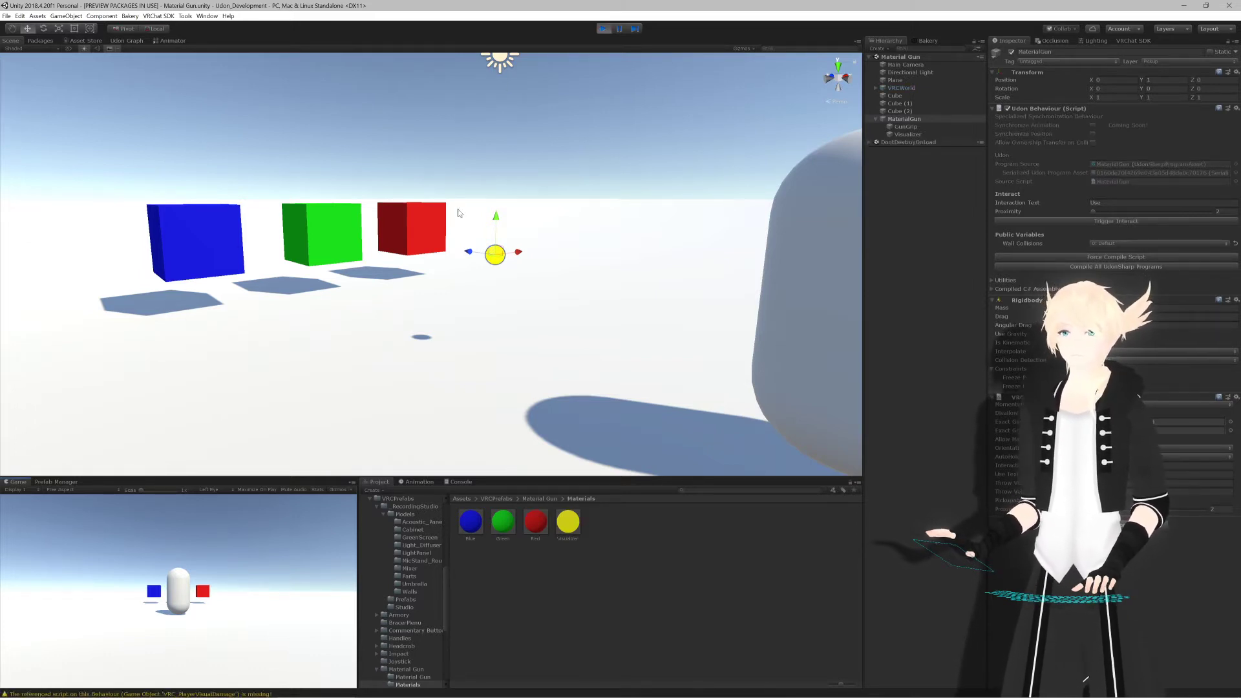
Step: Trigger the MaterialGun's Interact event to test the material change on the cubes, and leave Play mode
key("w")
right_click_drag(528, 240, 519, 235)
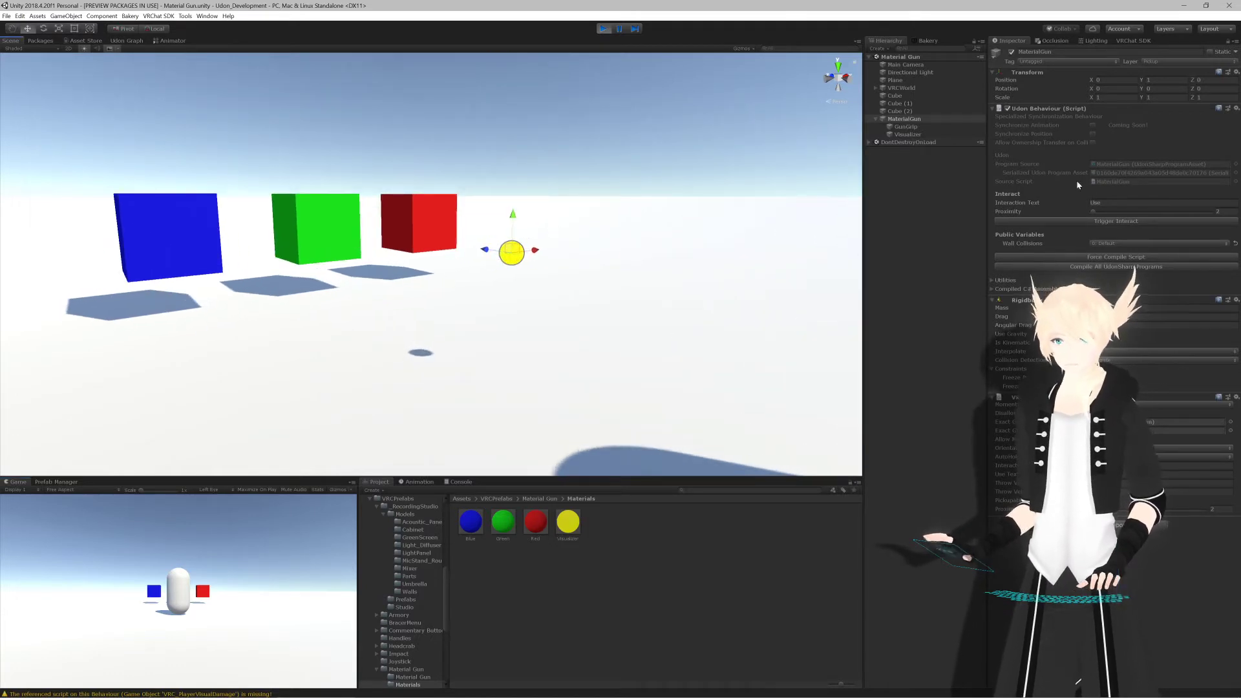
left_click(1105, 221)
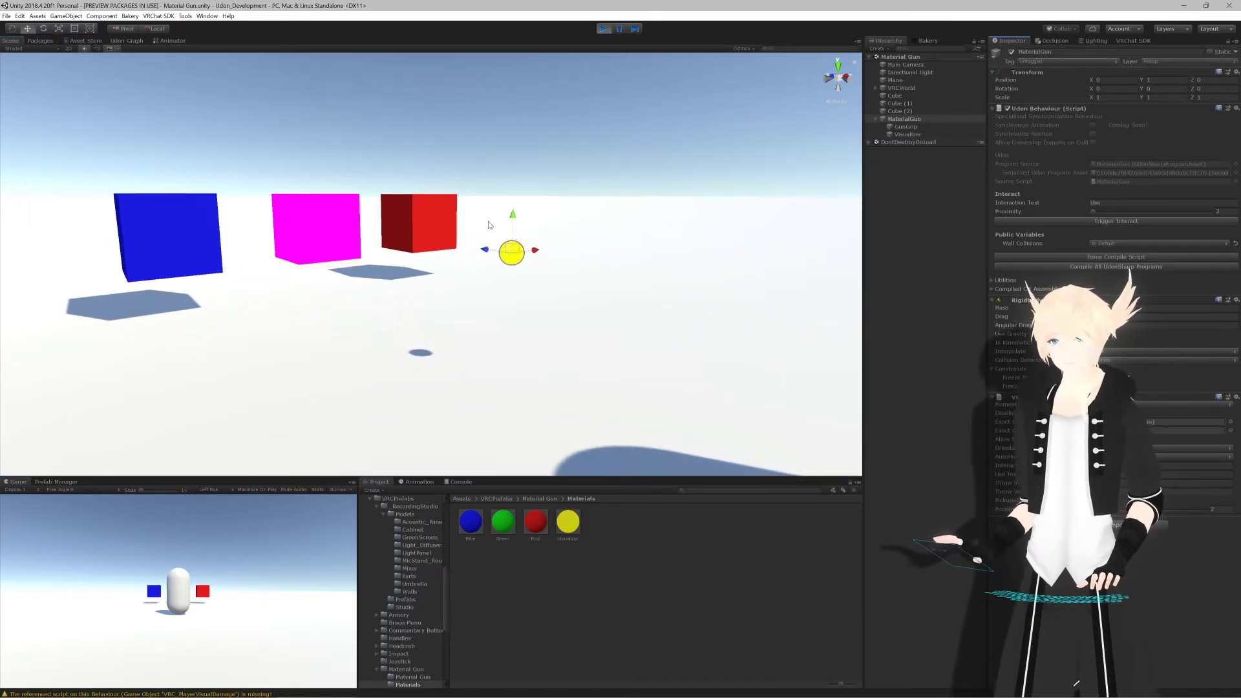
left_click(605, 29)
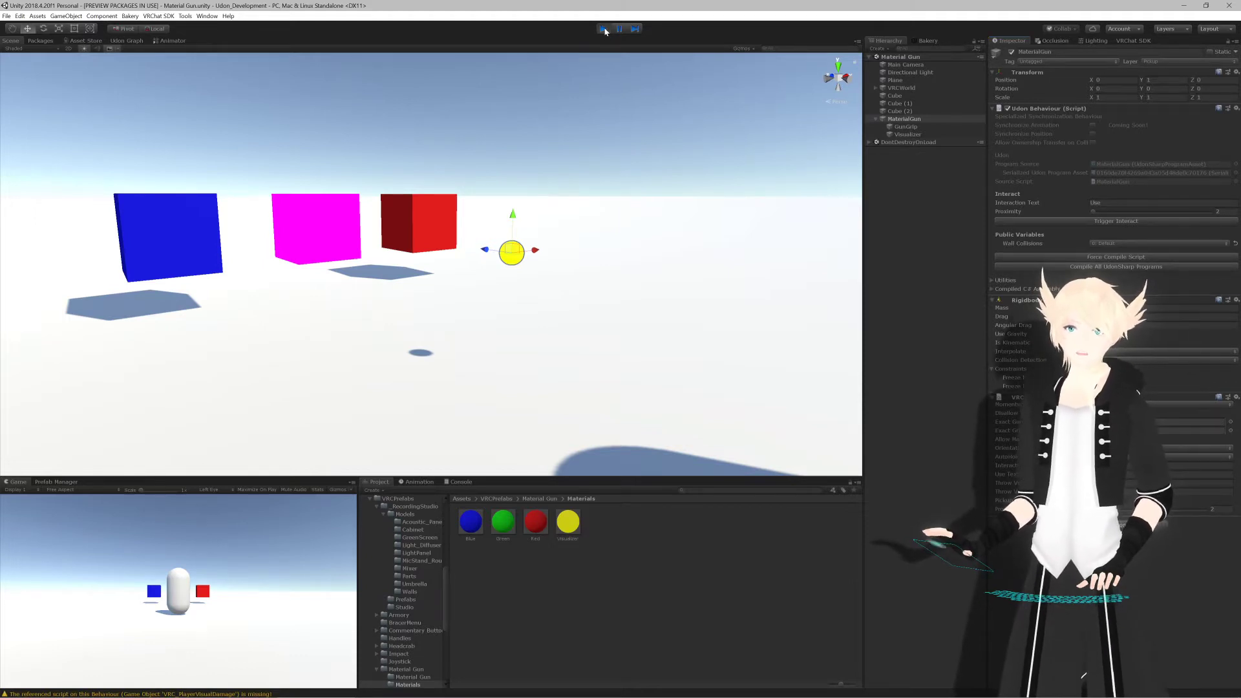
Step: Switch to Rider, add `Debug.Log(_originalMat);` below the `_originalMat` assignment in Start and save the script
key("alt+Tab")
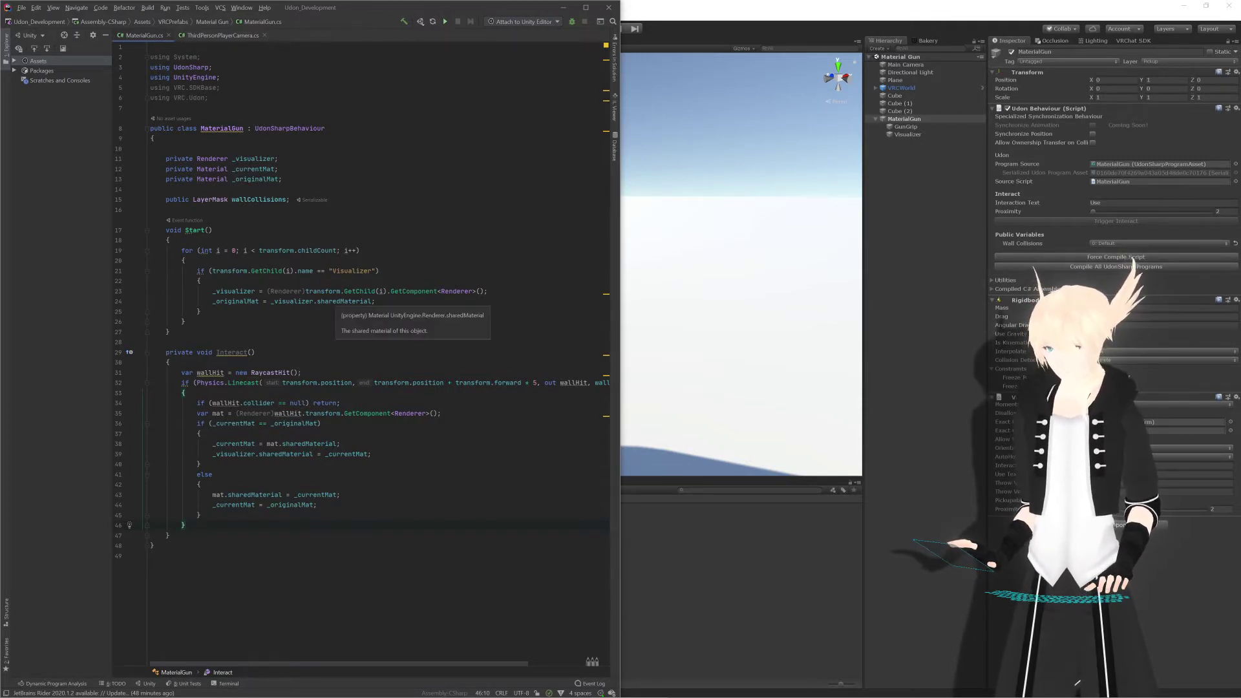
left_click(381, 301)
key("Return")
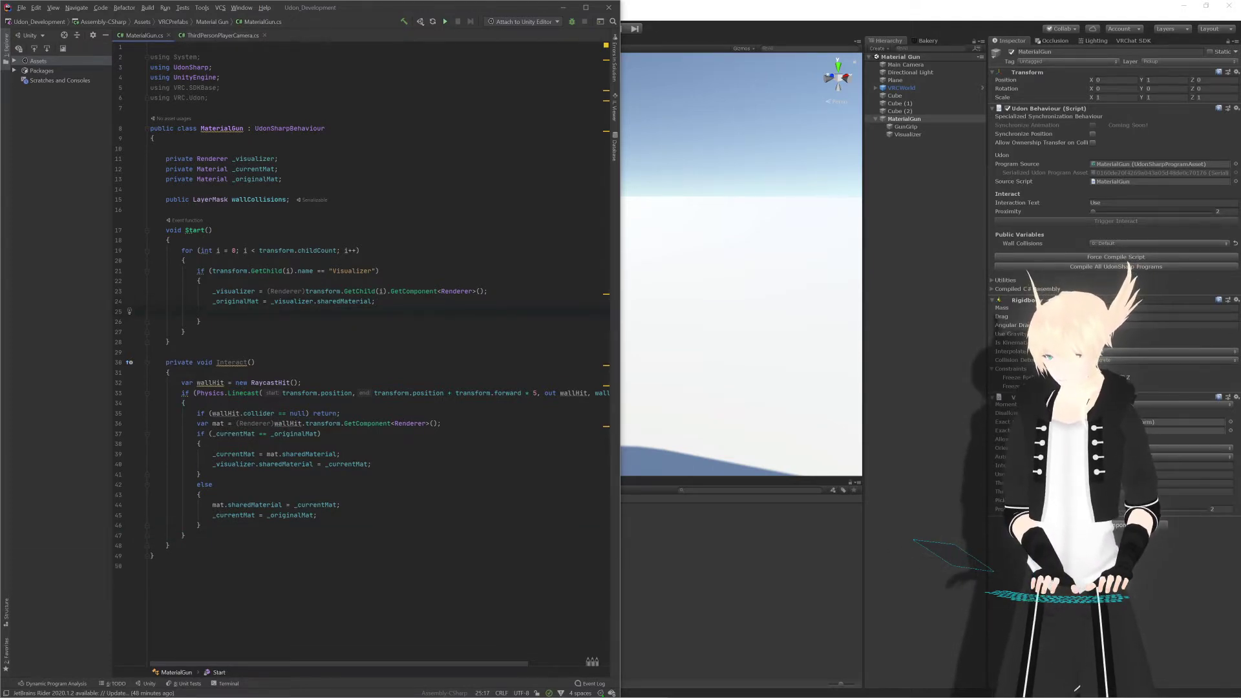
type("de")
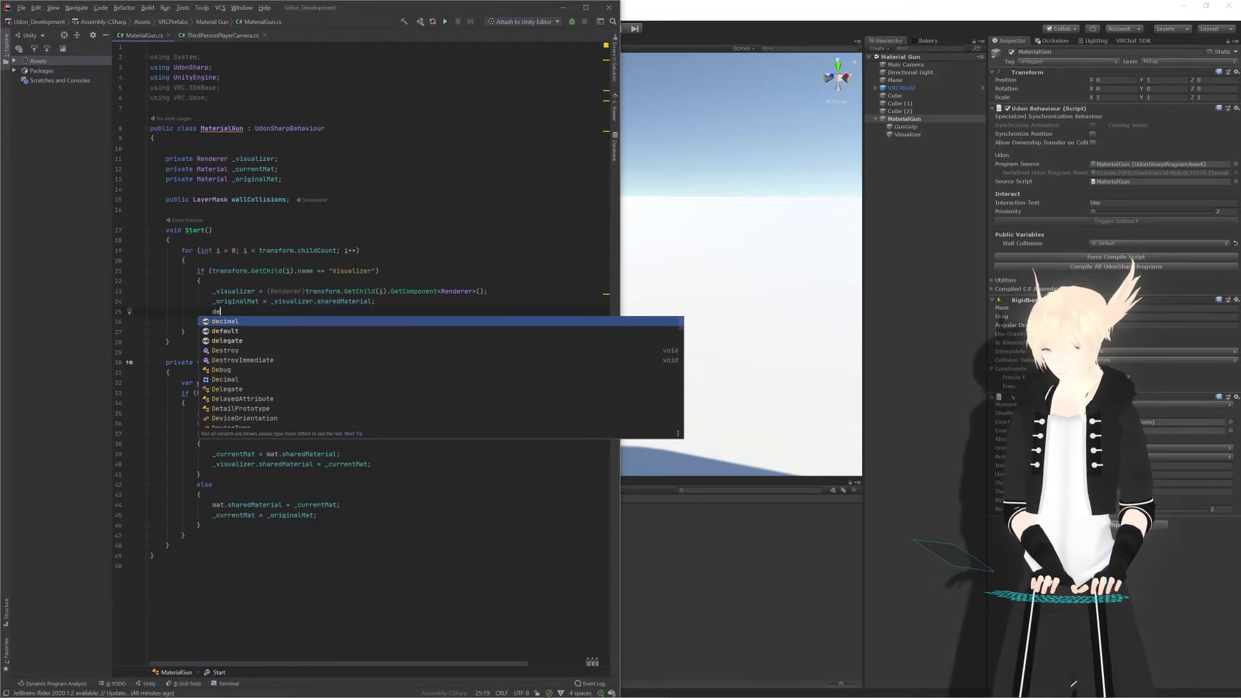
type("bug.Log(")
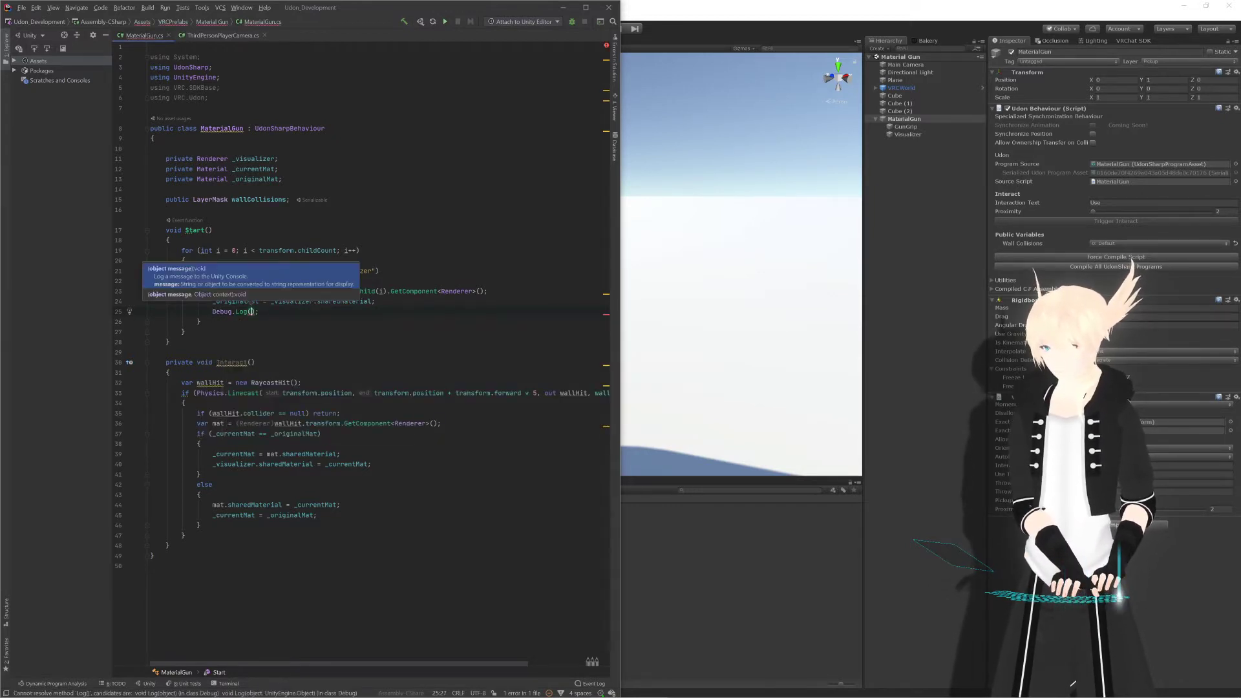
type("_originalMat")
key("End")
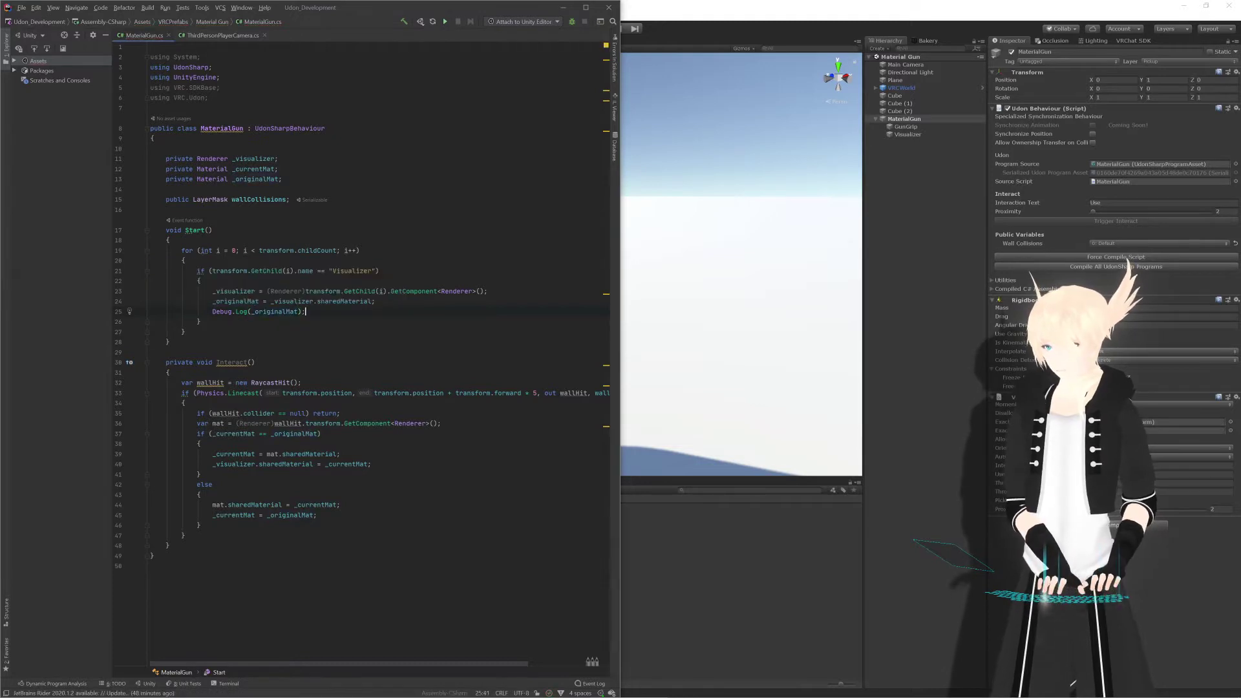
key("ctrl+s")
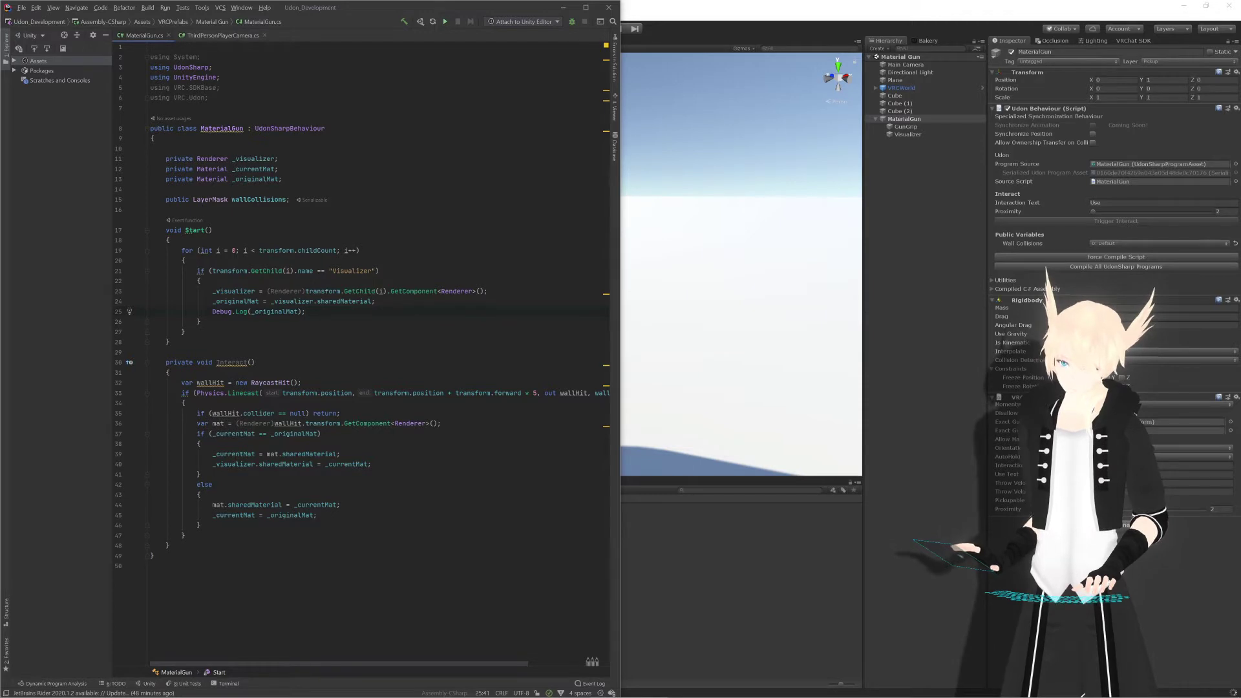
Step: Add `Debug.Log("New materal: " + _currentMat);` below the `_visualizer.sharedMaterial` assignment in the if branch of Interact
key("Return")
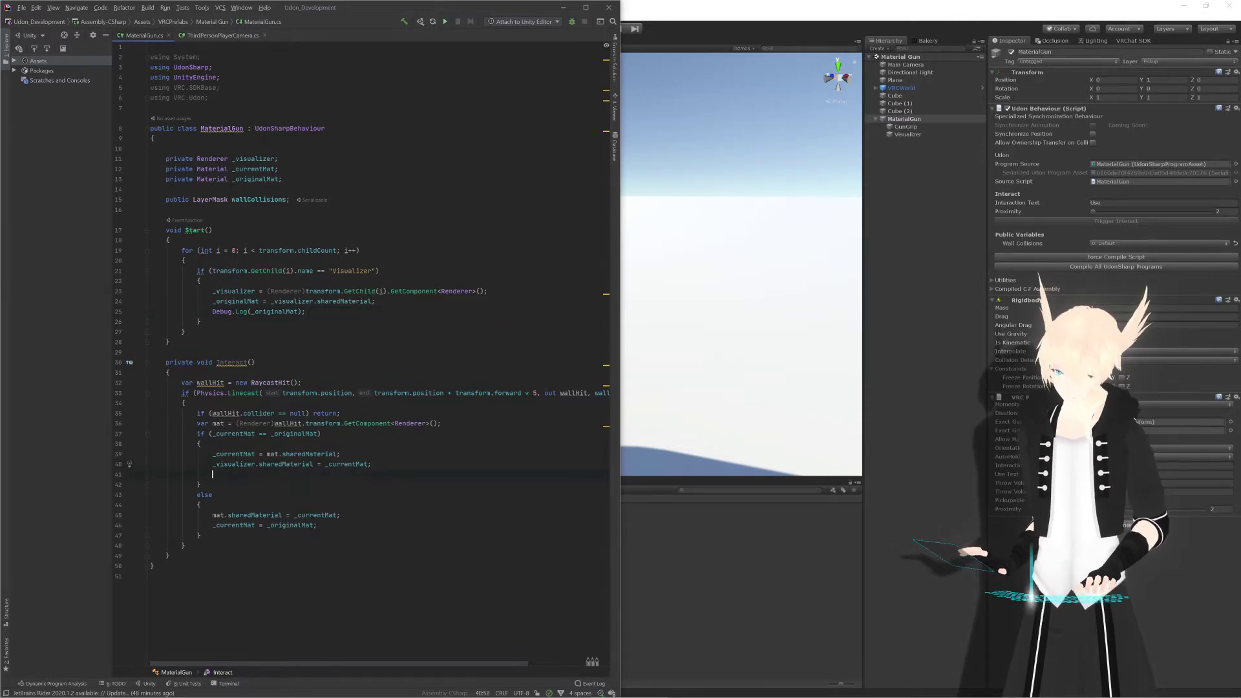
type("deb")
key("Return")
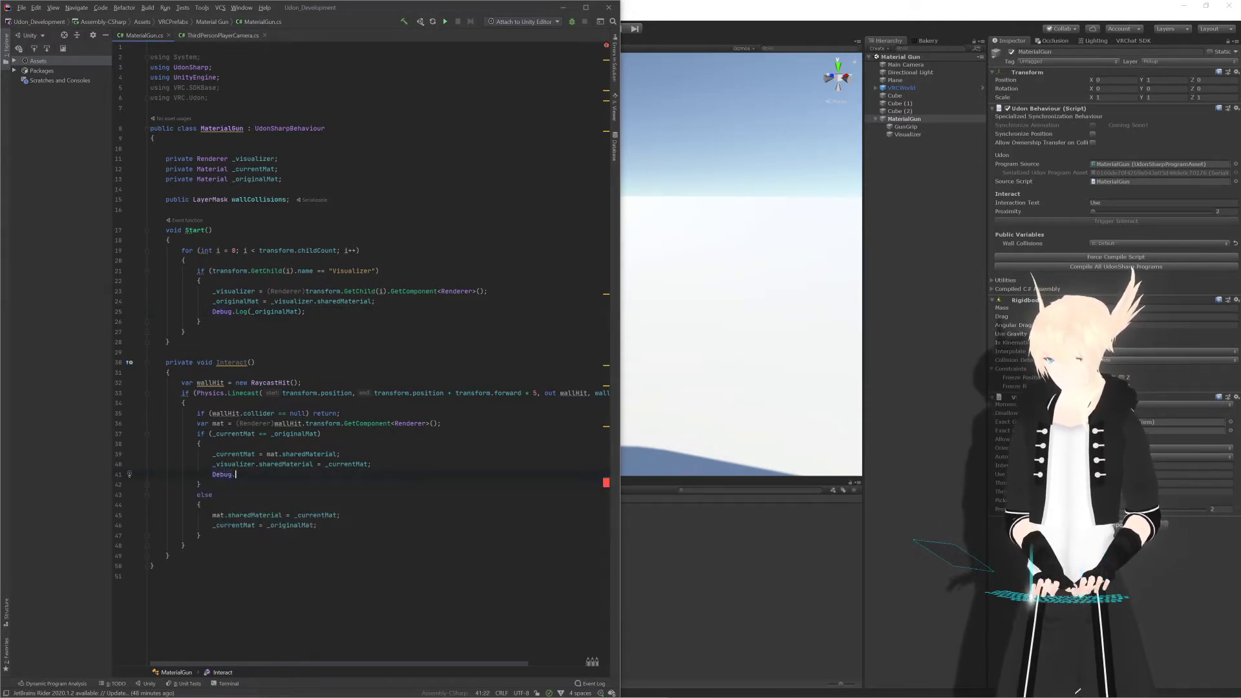
type(".log")
key("Return")
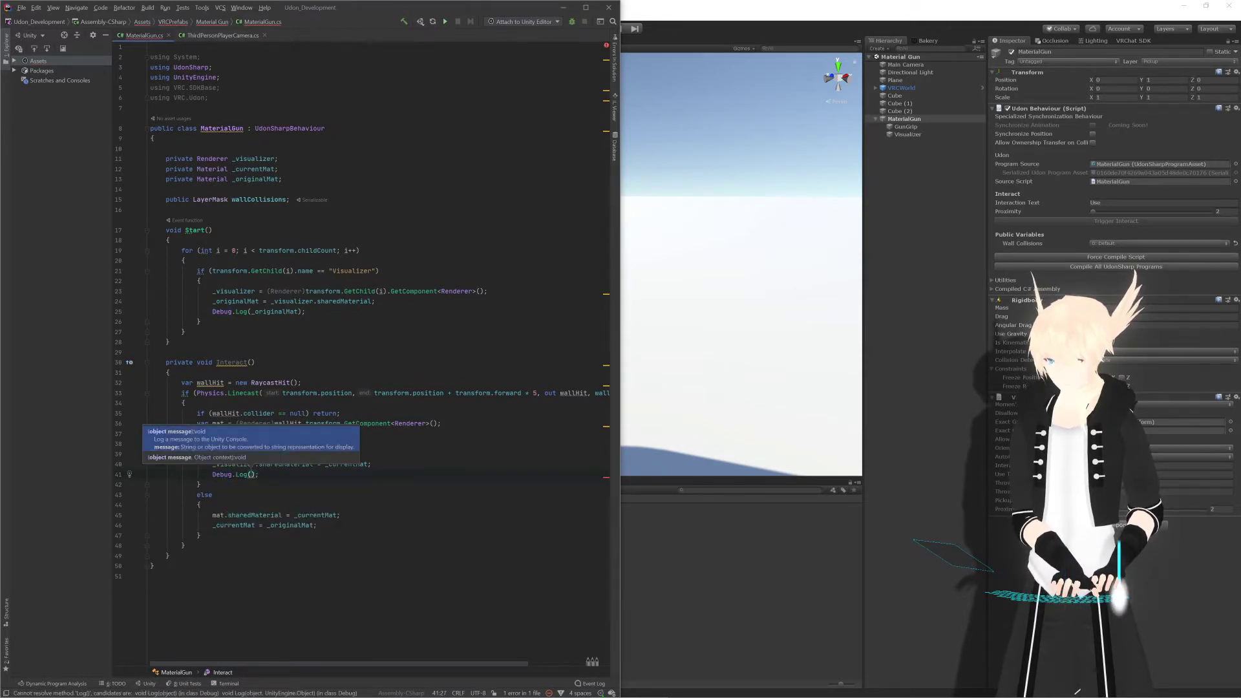
type("\"C")
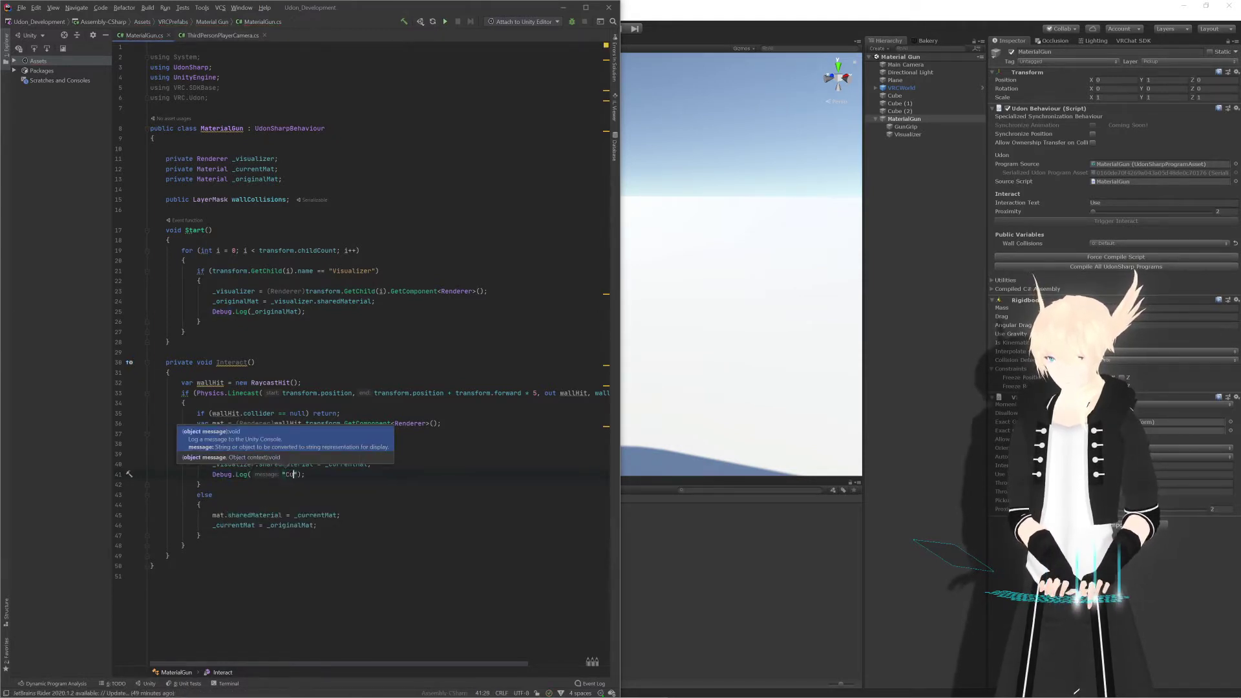
type("ur")
type("\"Ne")
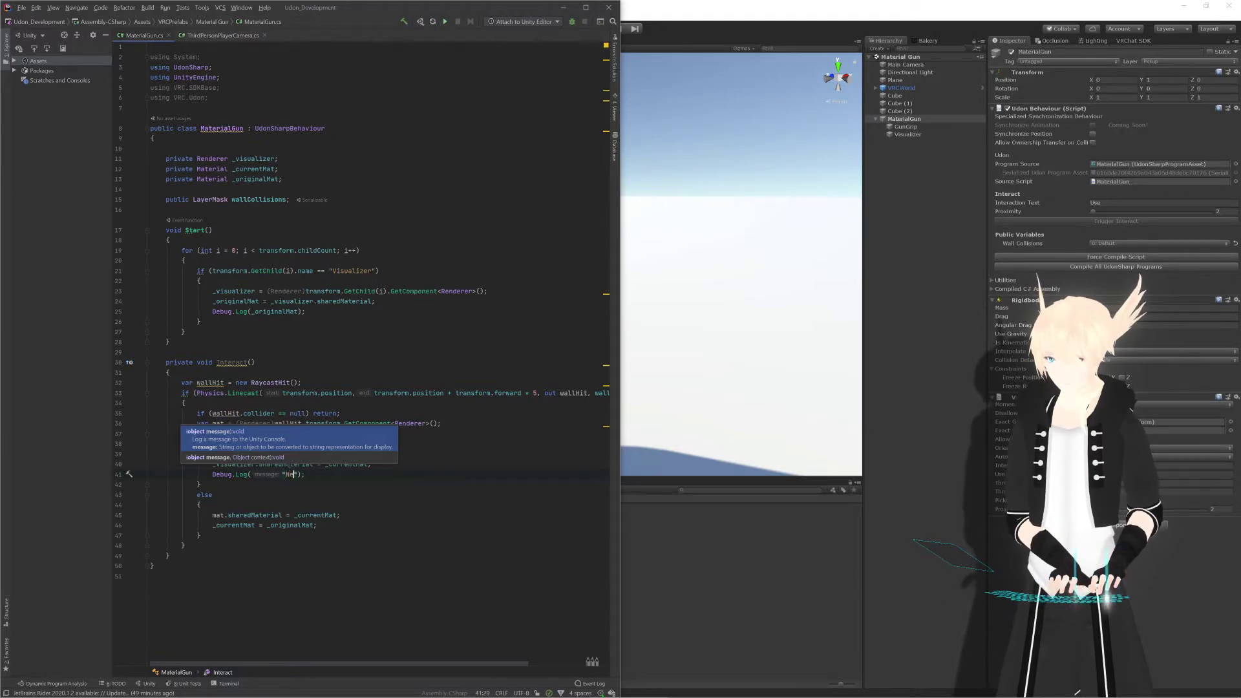
type("w material")
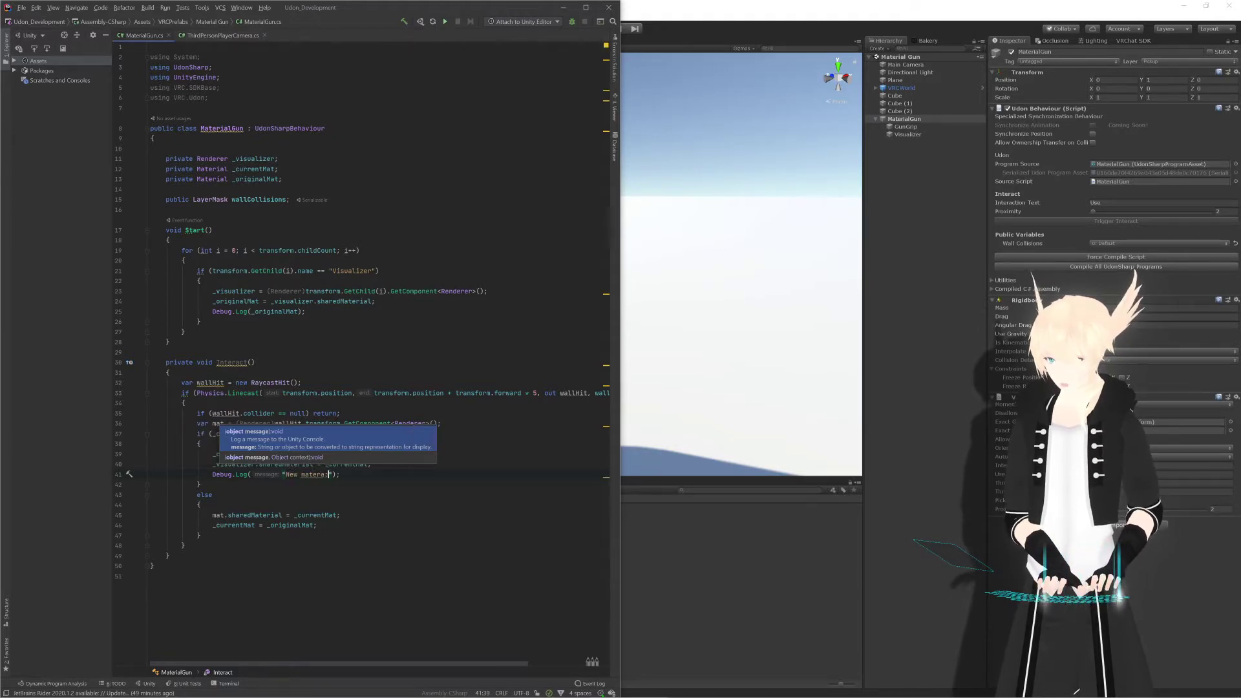
type(":")
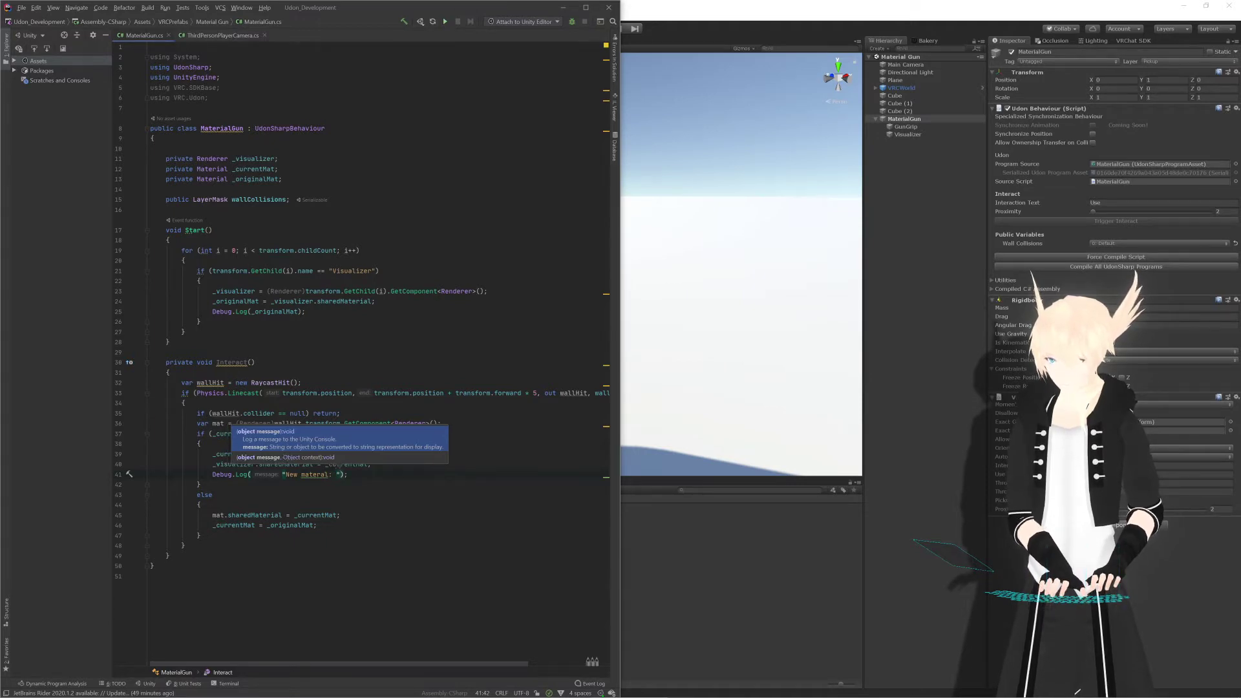
type("  + ")
type("_currentMat")
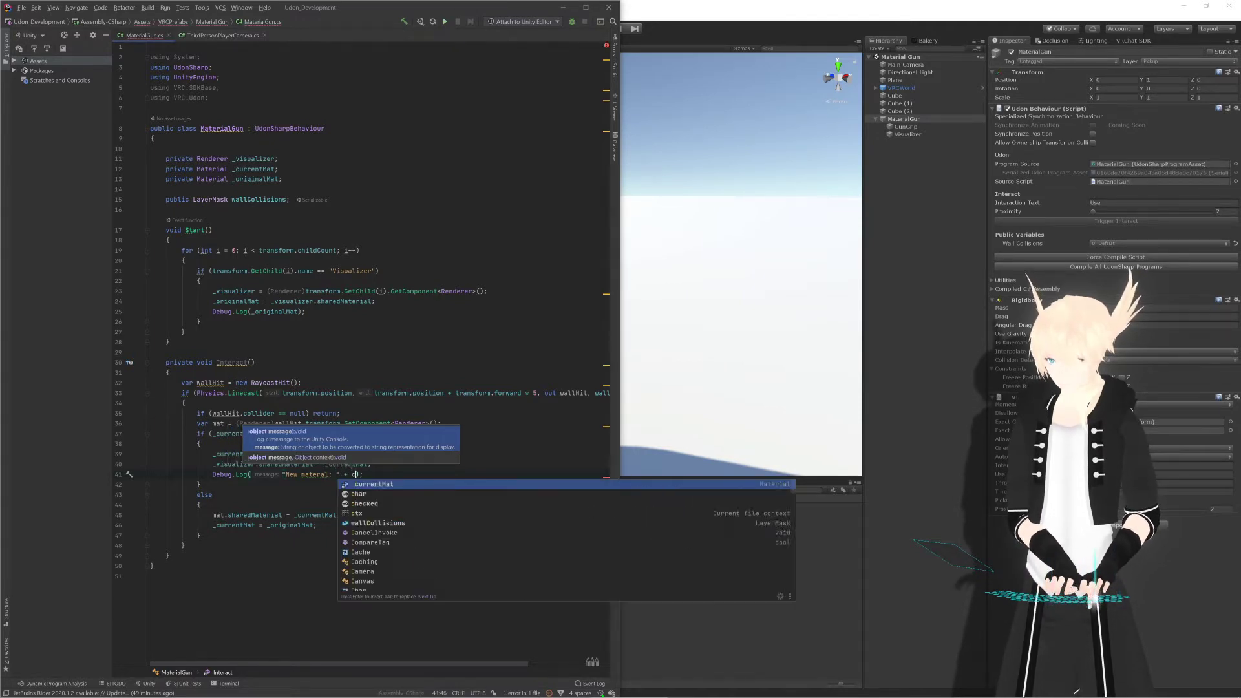
key("Return")
key("End")
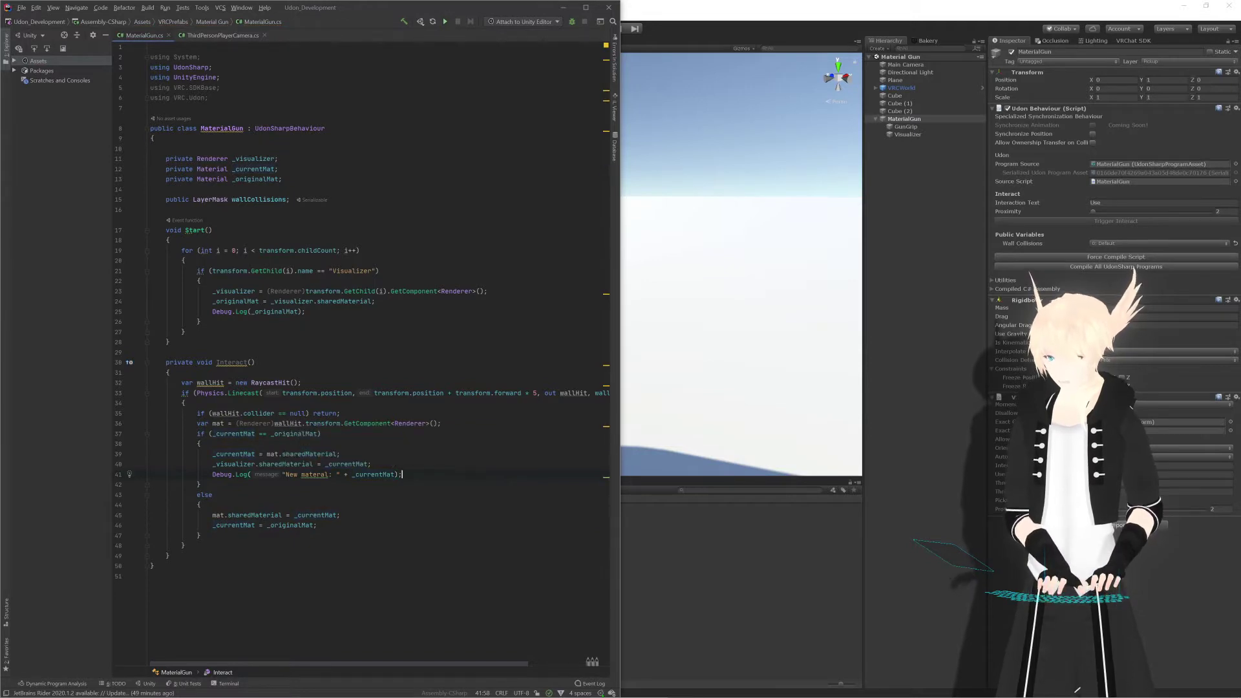
Step: Copy the new Debug.Log line into the else branch of Interact, below `_currentMat = _originalMat;`
key("shift+Up")
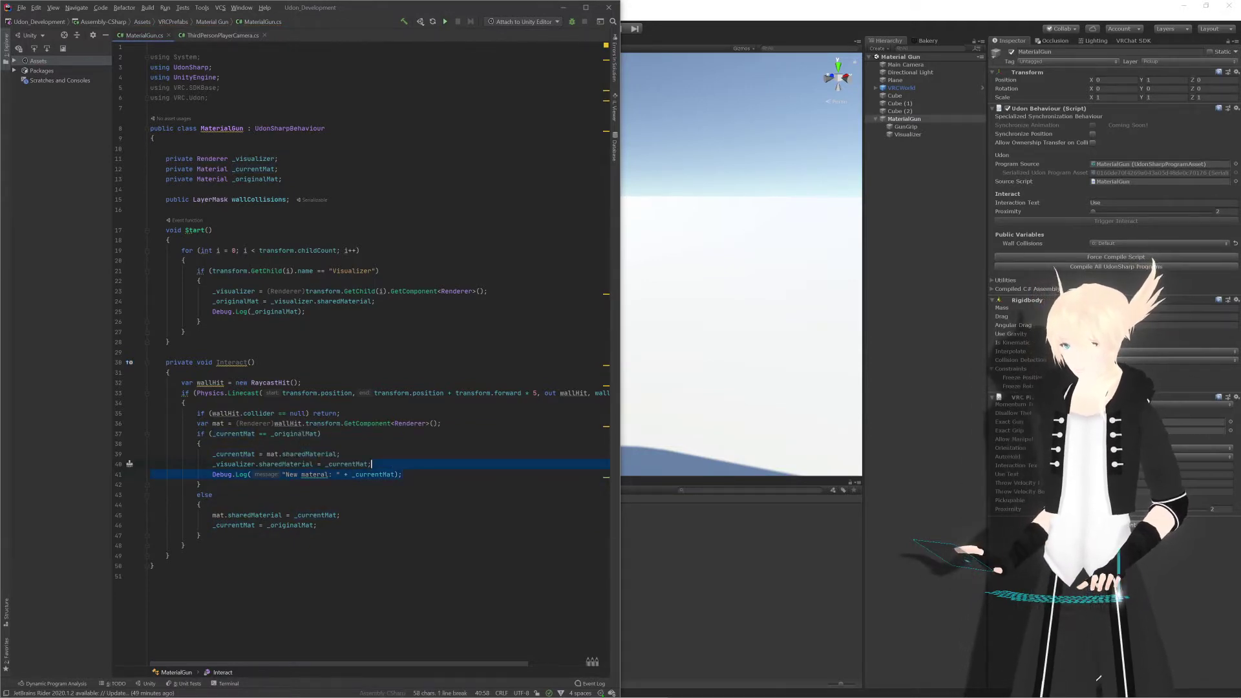
key("ctrl+c")
left_click(317, 525)
key("ctrl+v")
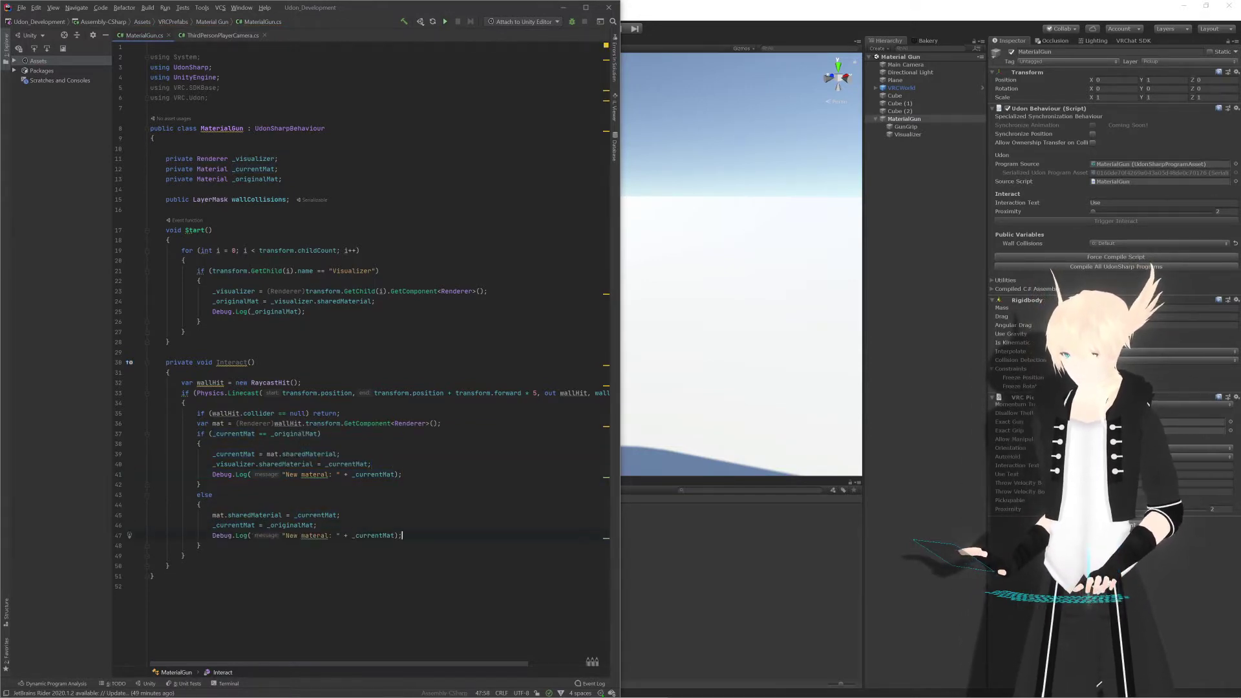
key("Up")
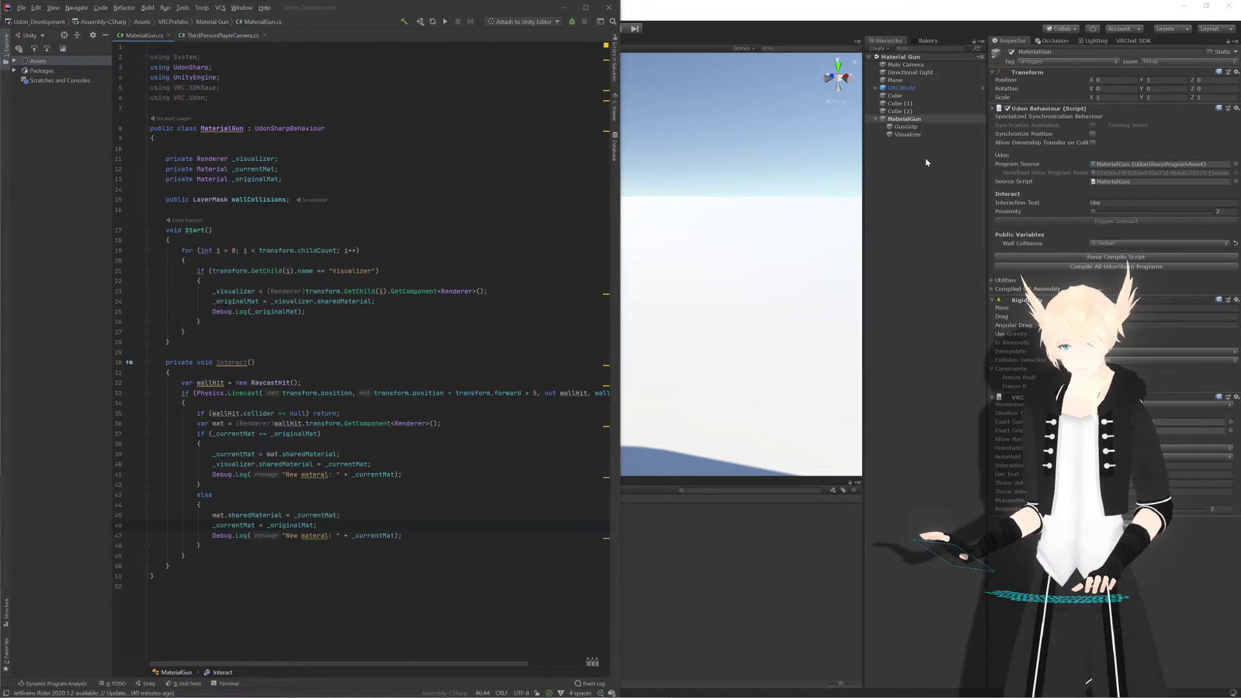
Step: Switch to Unity, select the MaterialGun object and compile all UdonSharp programs
left_click(927, 160)
left_click(921, 118)
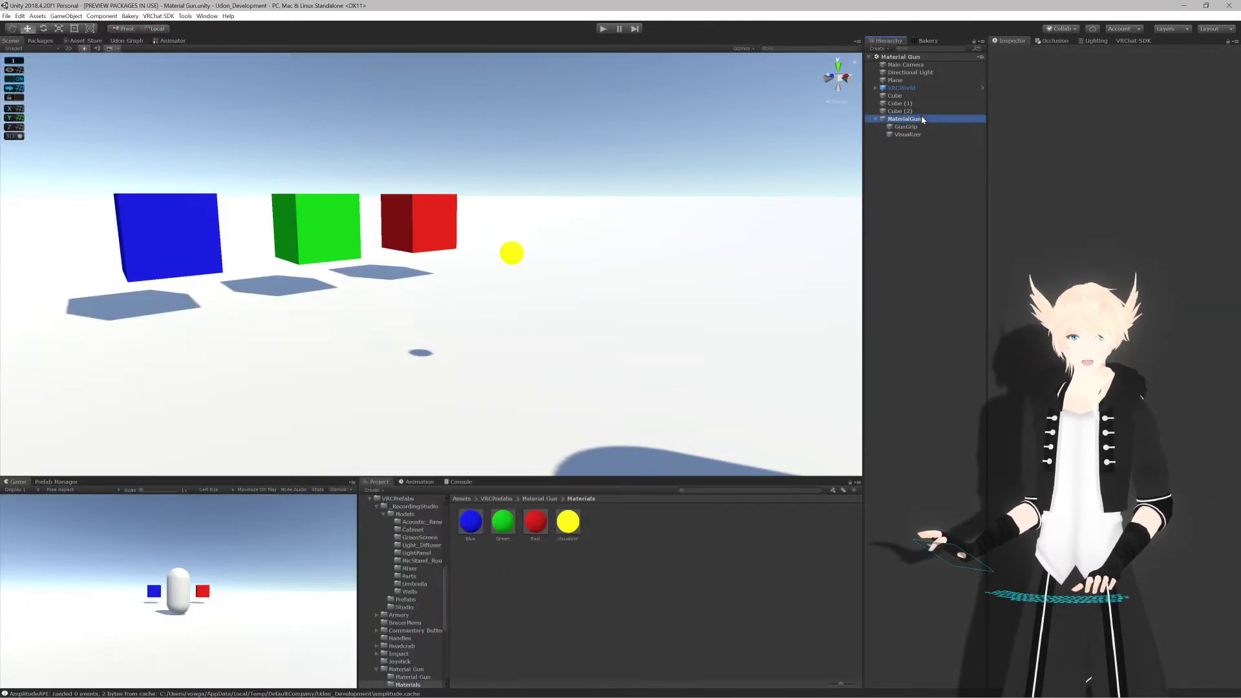
left_click(1112, 270)
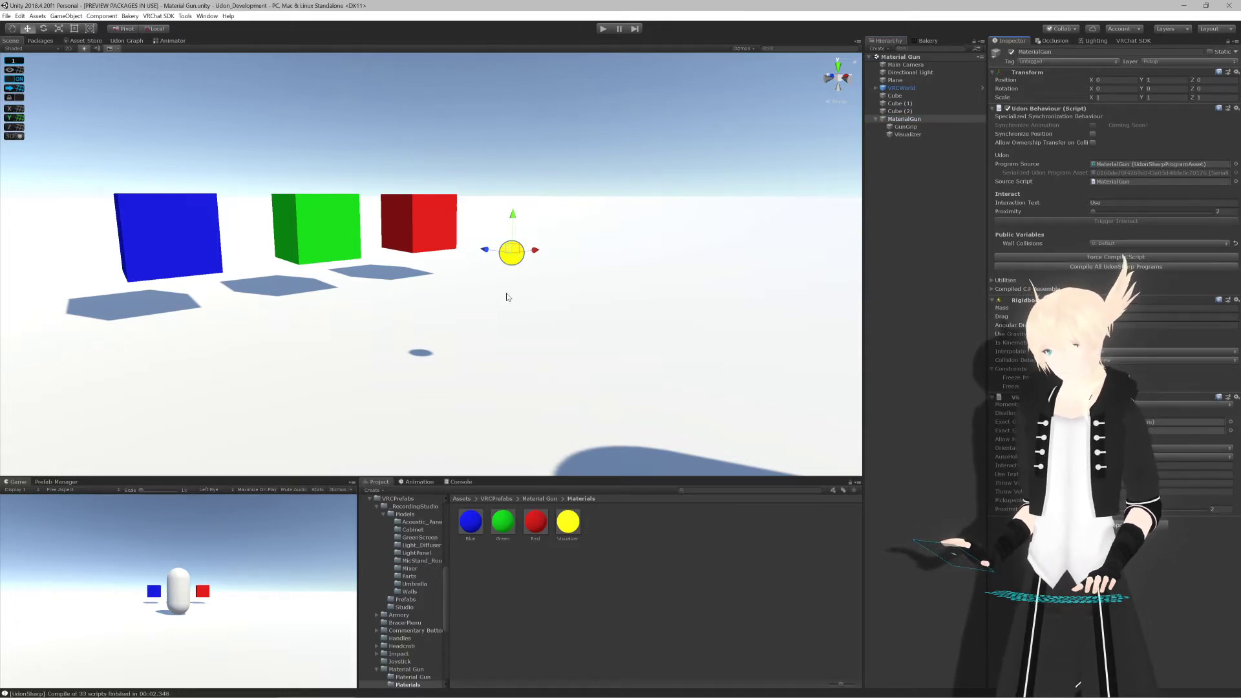
Step: Switch to Rider and add `_currentMat = _originalMat;` below the `_originalMat` assignment in Start
key("alt+Tab")
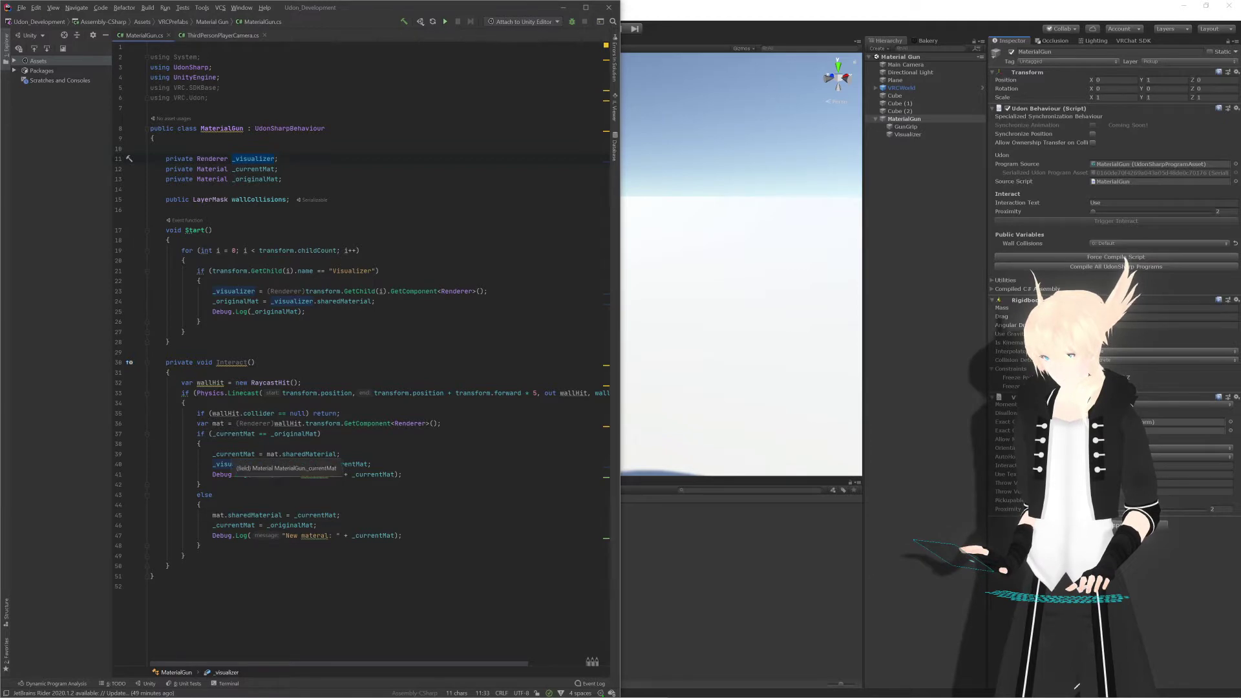
left_click(375, 464)
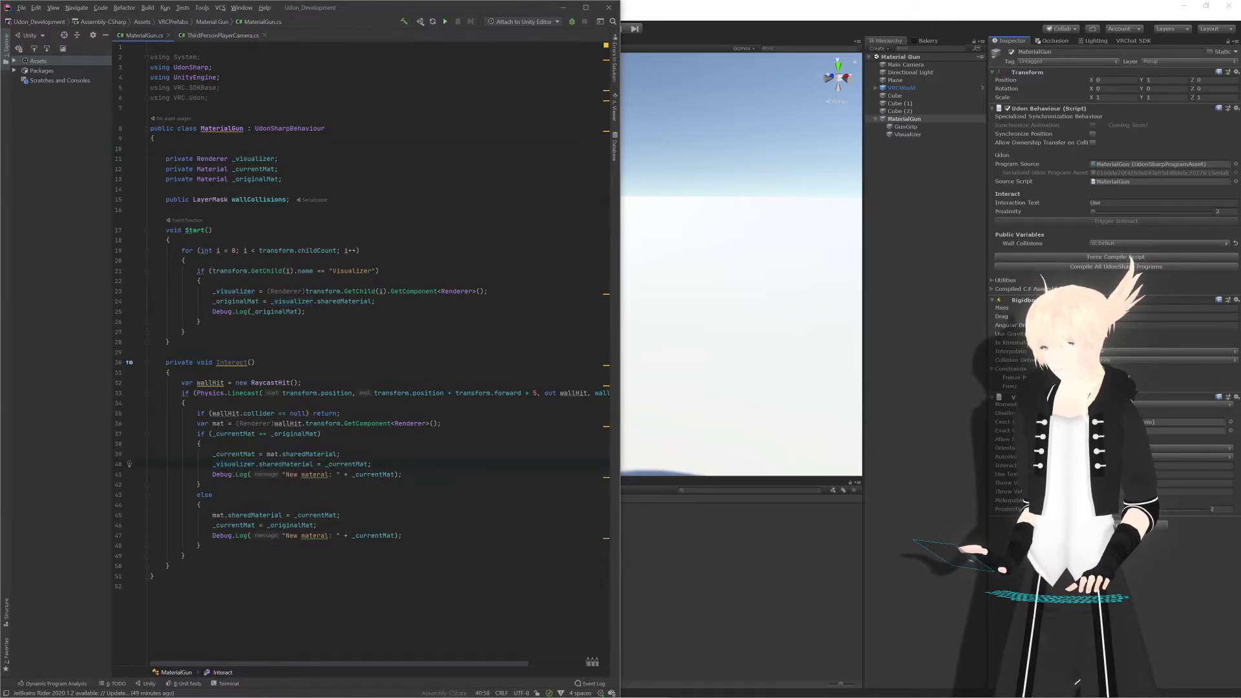
double_click(235, 433)
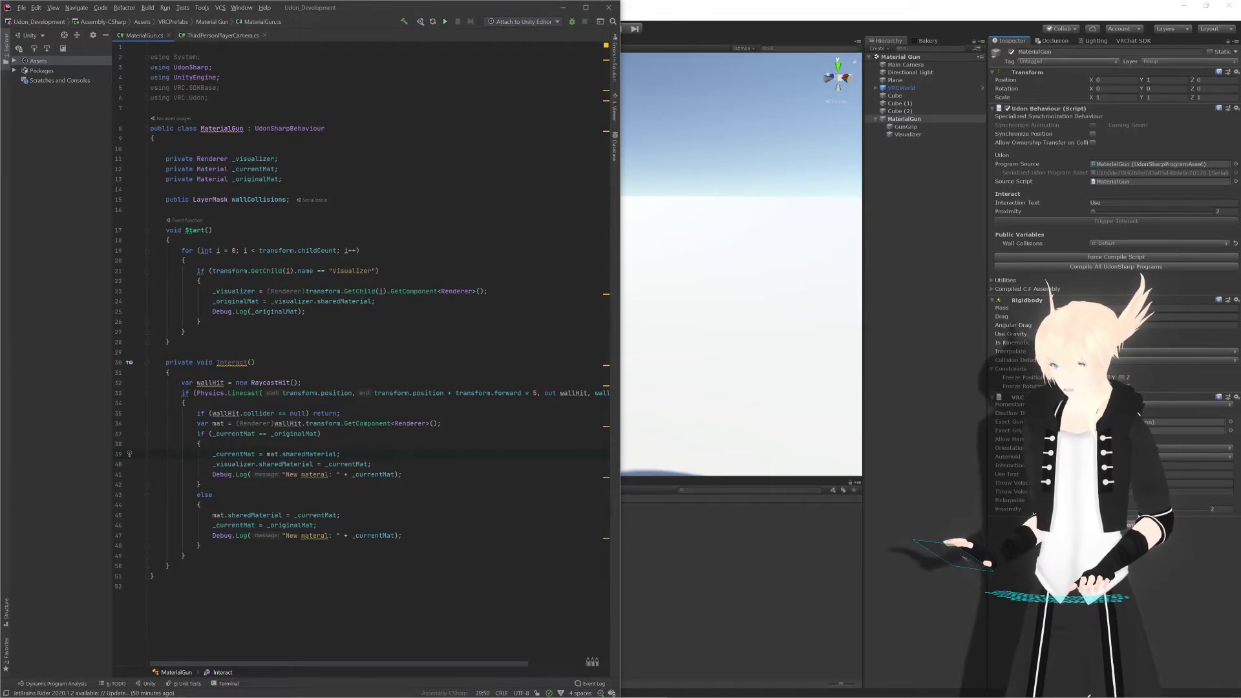
scroll(712, 182, "down", 3)
scroll(712, 183, "up", 2)
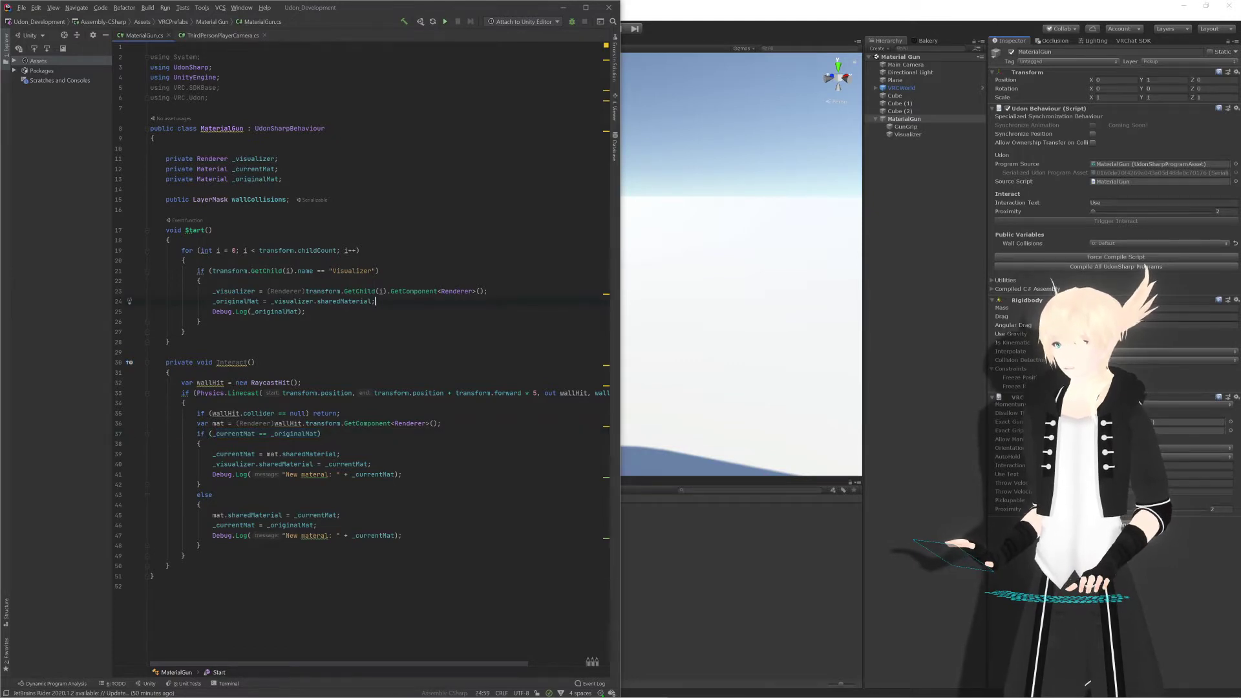
key("Return")
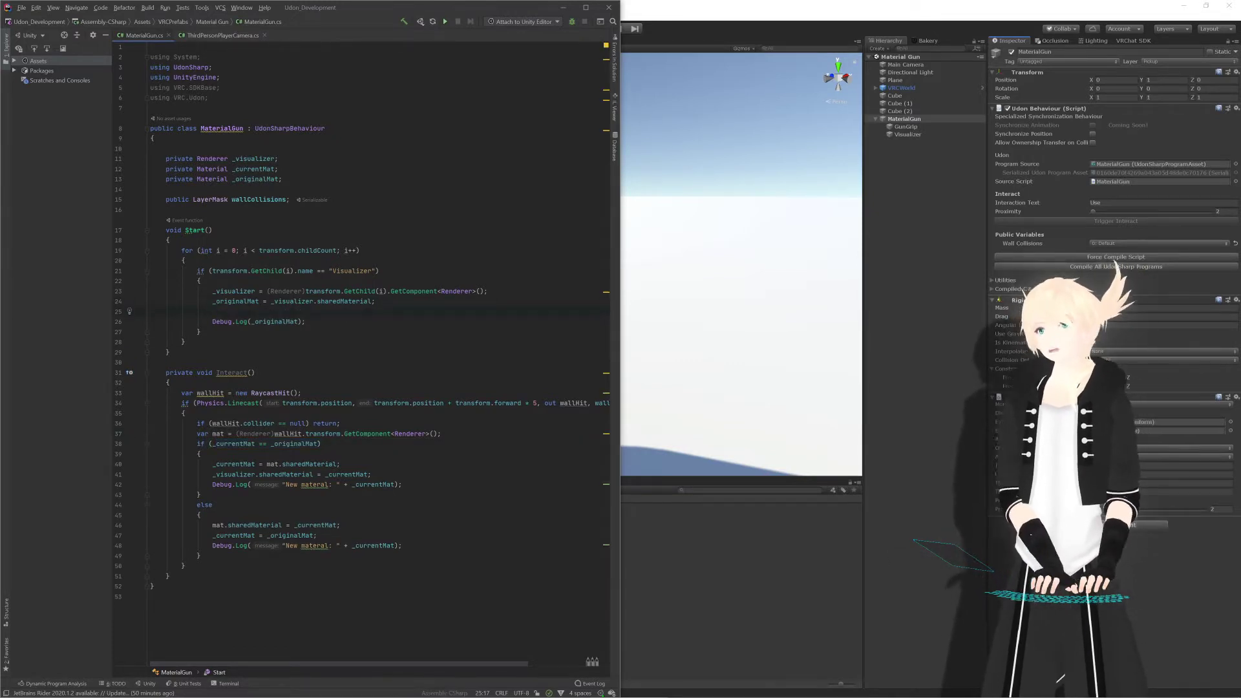
type("_")
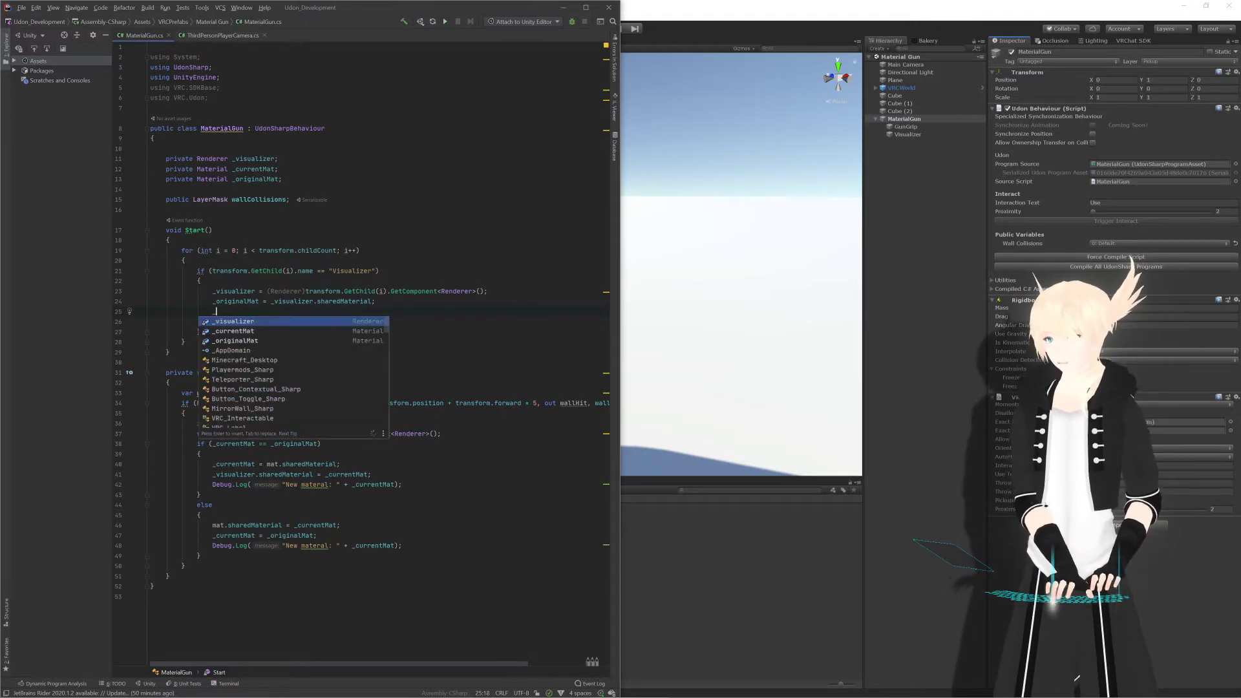
type("c")
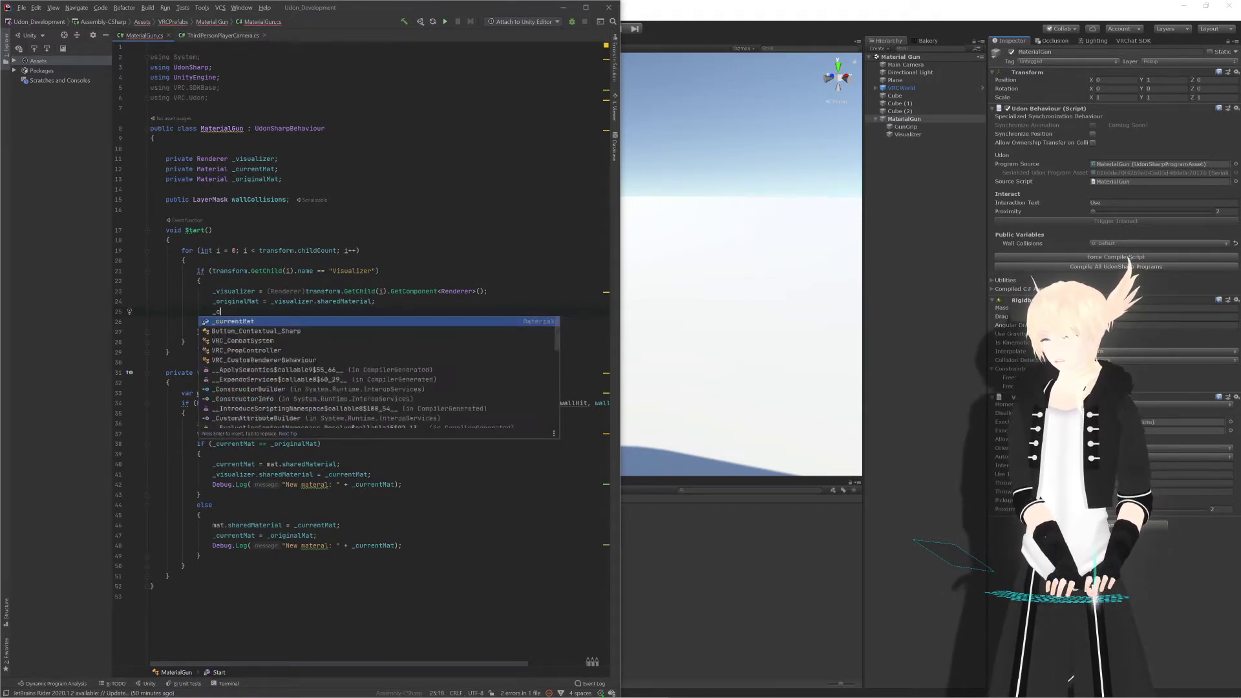
type("urrentMat = or")
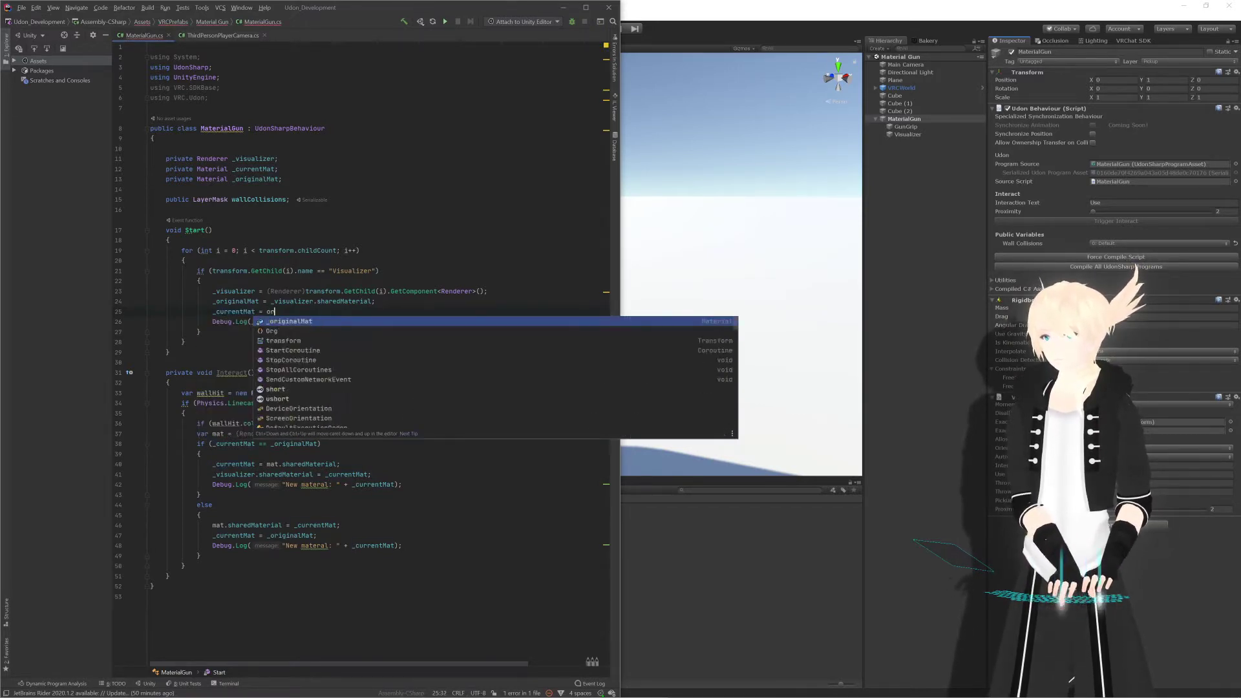
key("Return")
type(";")
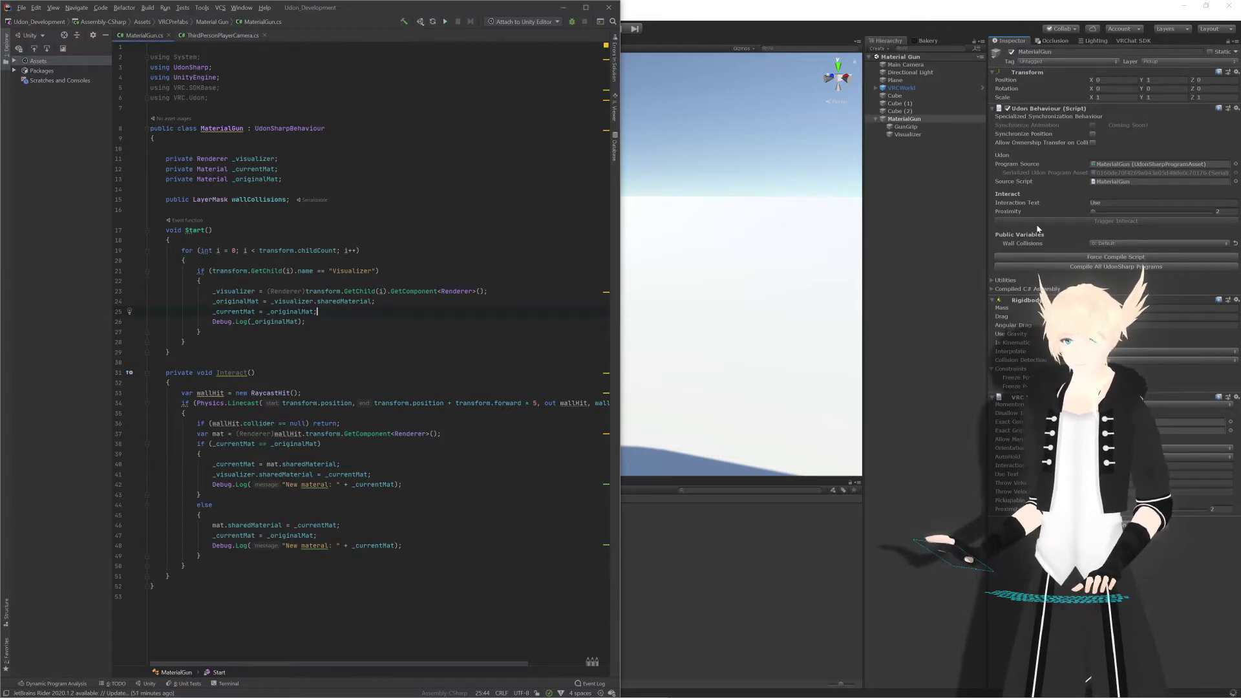
Step: Switch to Unity, force-compile the MaterialGun script and run the scene in Play mode
left_click(1198, 575)
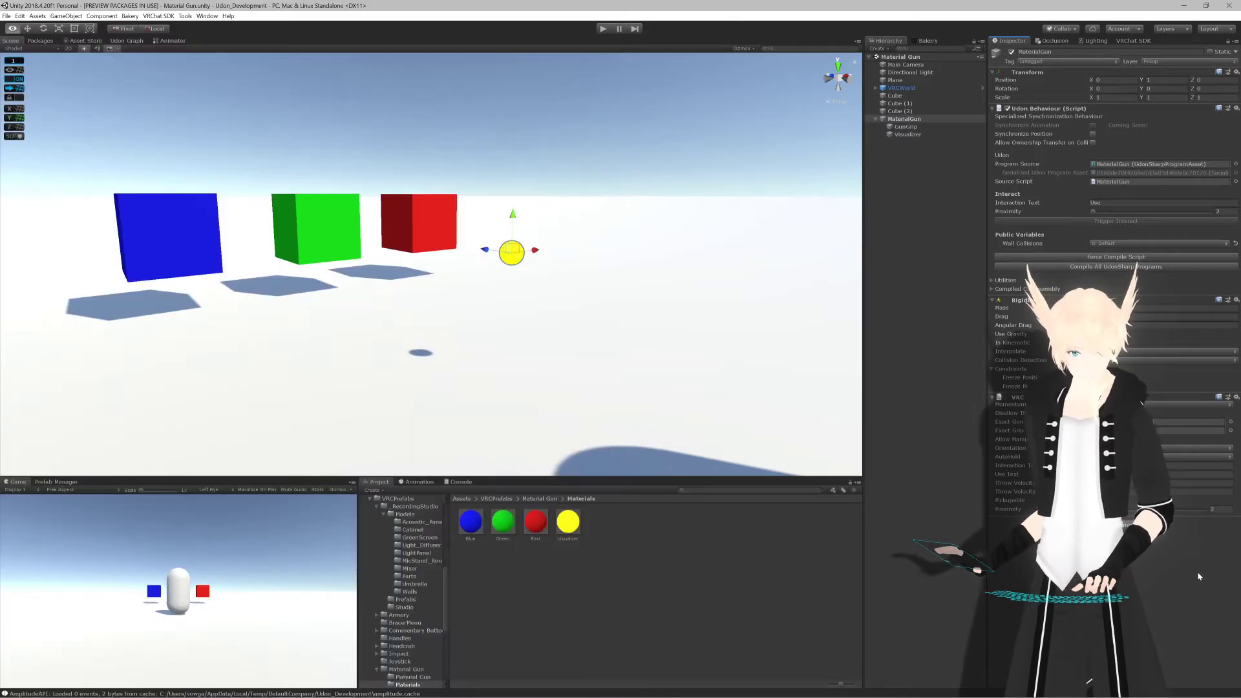
left_click(1134, 258)
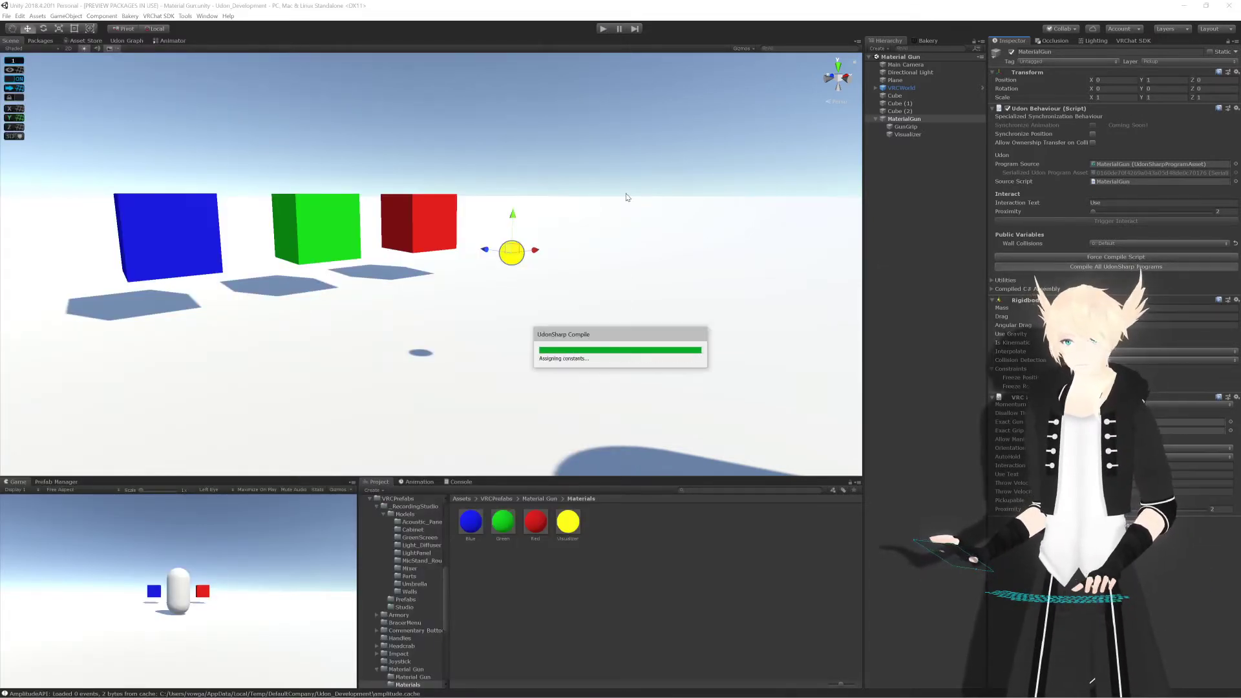
scroll(627, 205, "up", 2)
scroll(629, 211, "down", 6)
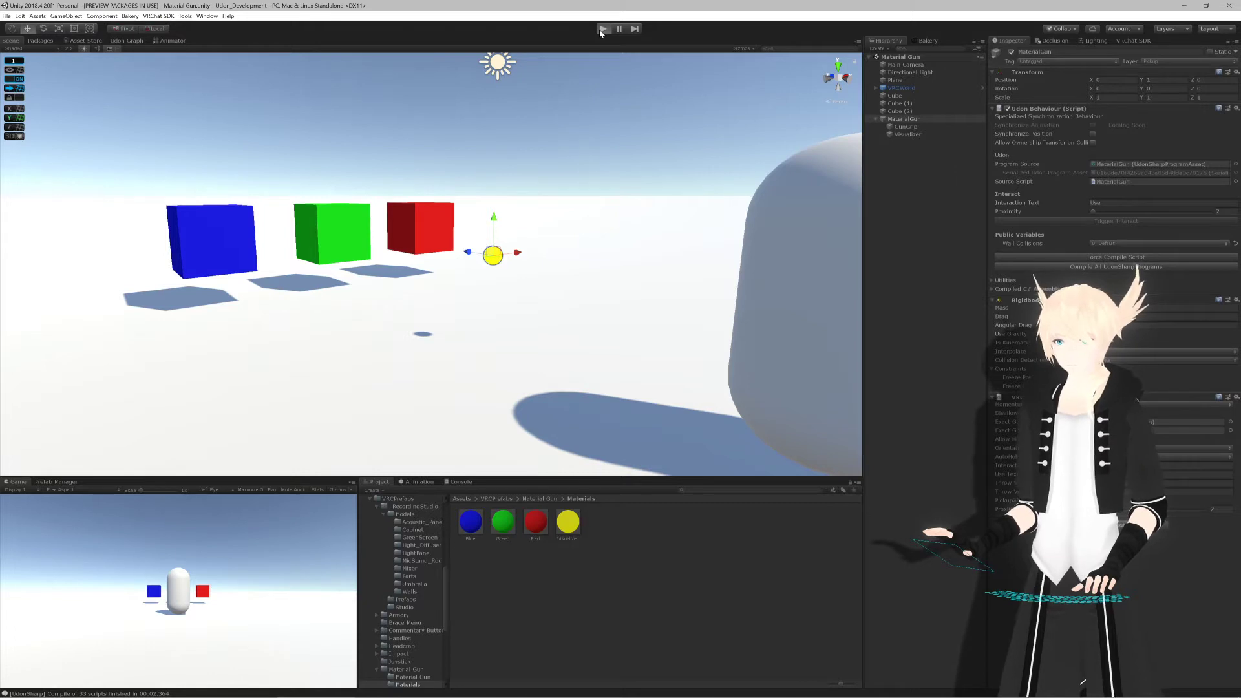
left_click(601, 29)
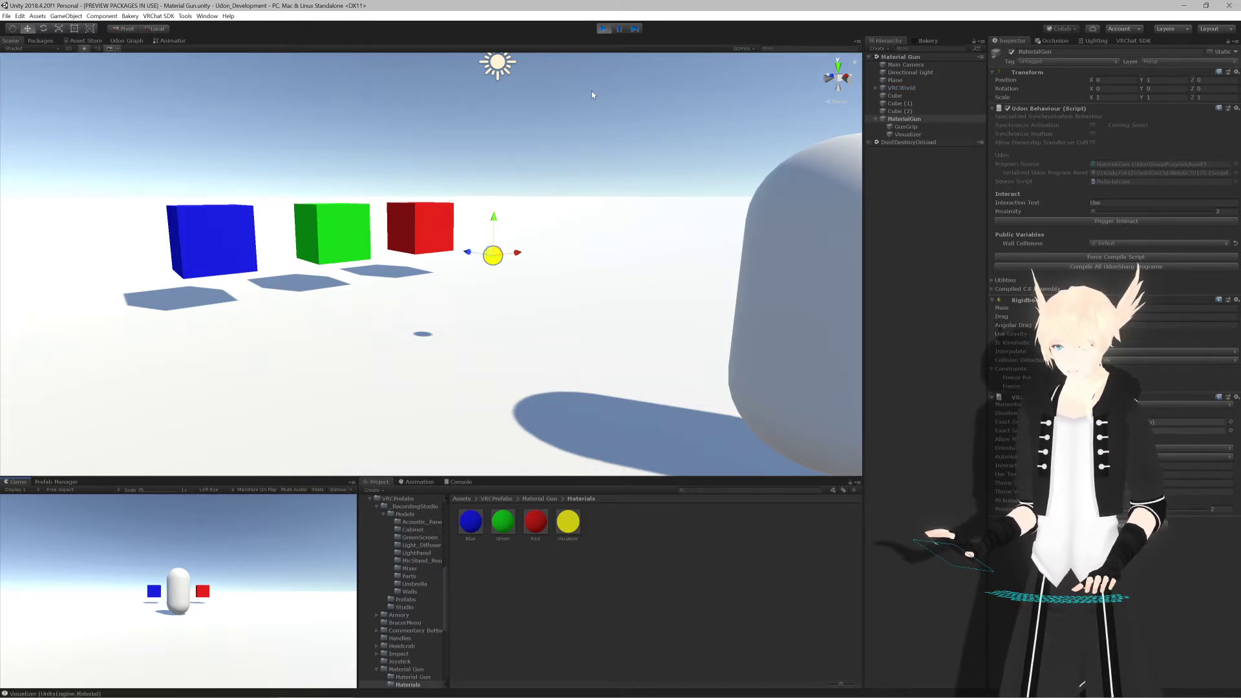
Step: Trigger Interact to pick up the green cube's material, and apply it to the blue cube by rotating MaterialGun around Y and triggering Interact again
left_click(1088, 221)
left_click_drag(626, 133, 627, 148, "alt")
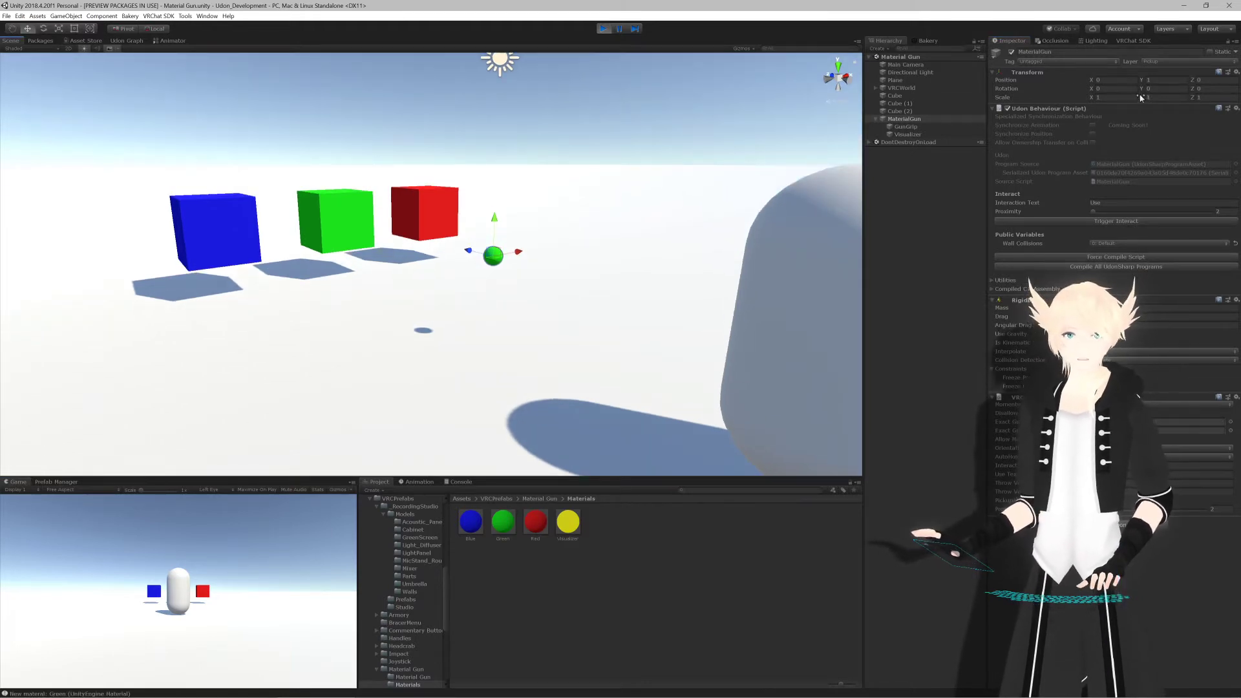
left_click_drag(1143, 93, 884, 124)
left_click_drag(800, 125, 504, 138, "alt")
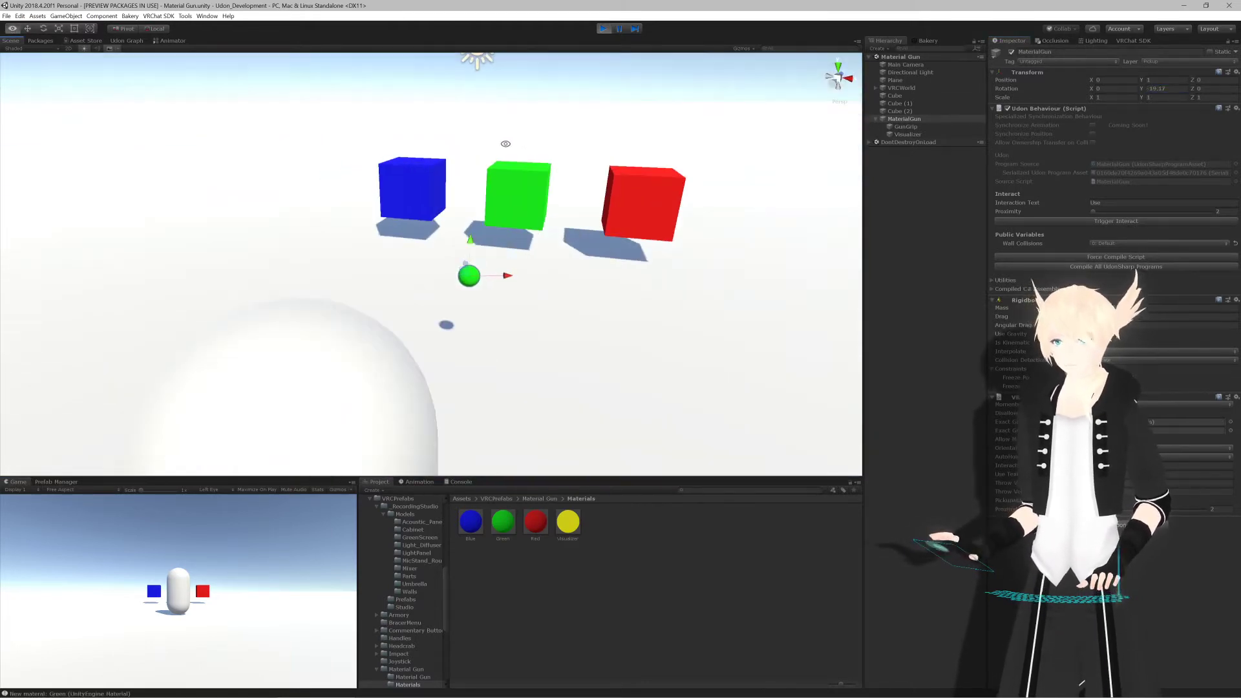
left_click_drag(1142, 91, 1105, 100)
left_click_drag(691, 164, 696, 170, "alt")
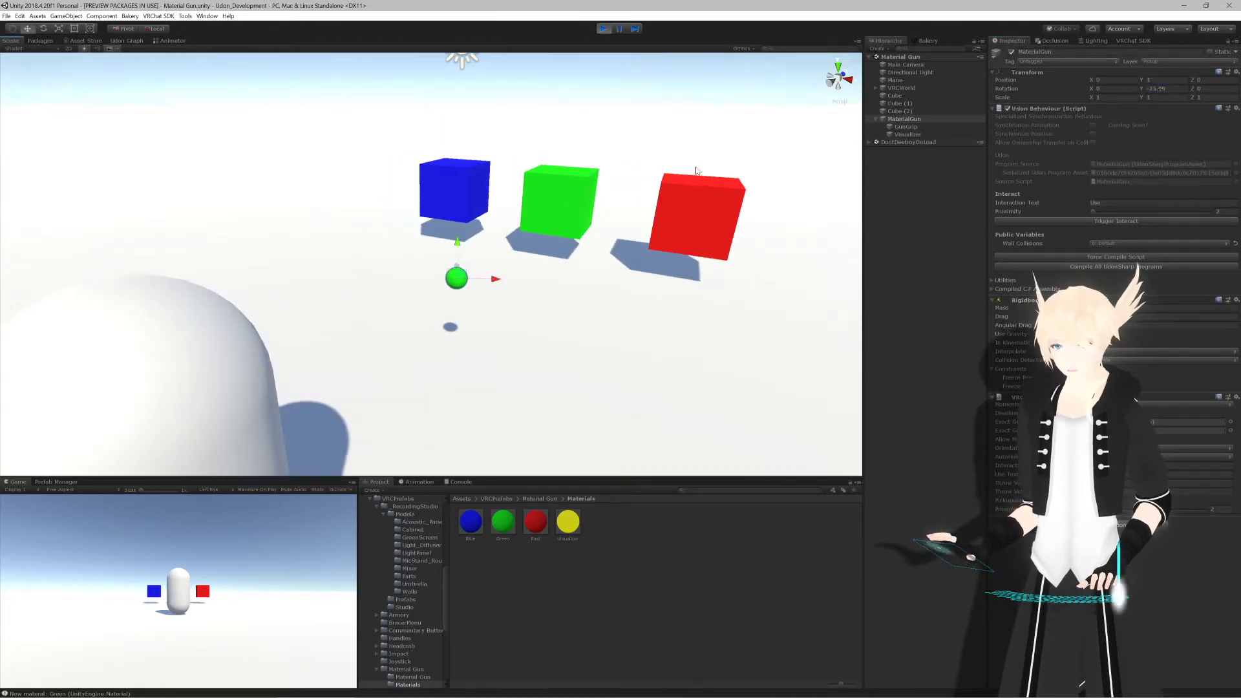
left_click(1129, 220)
left_click_drag(443, 204, 555, 218, "alt")
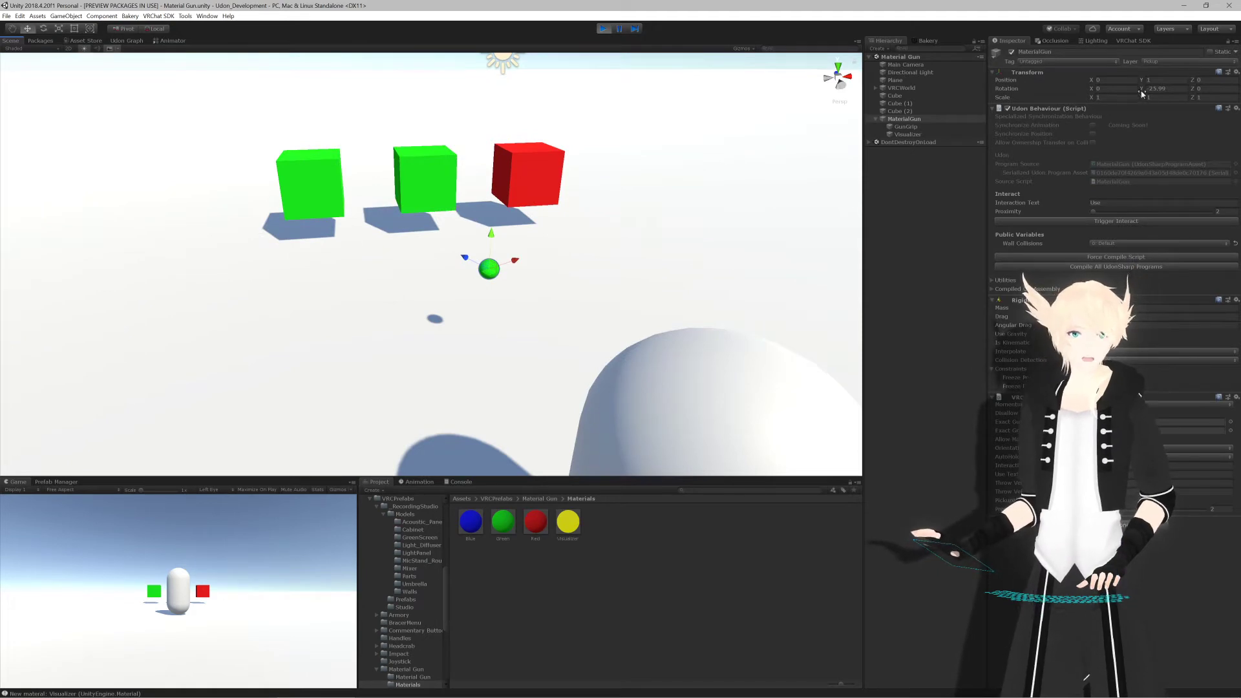
Step: Rotate MaterialGun around Y toward the red cube and trigger Interact to pick up its material
left_click_drag(1142, 90, 233, 99)
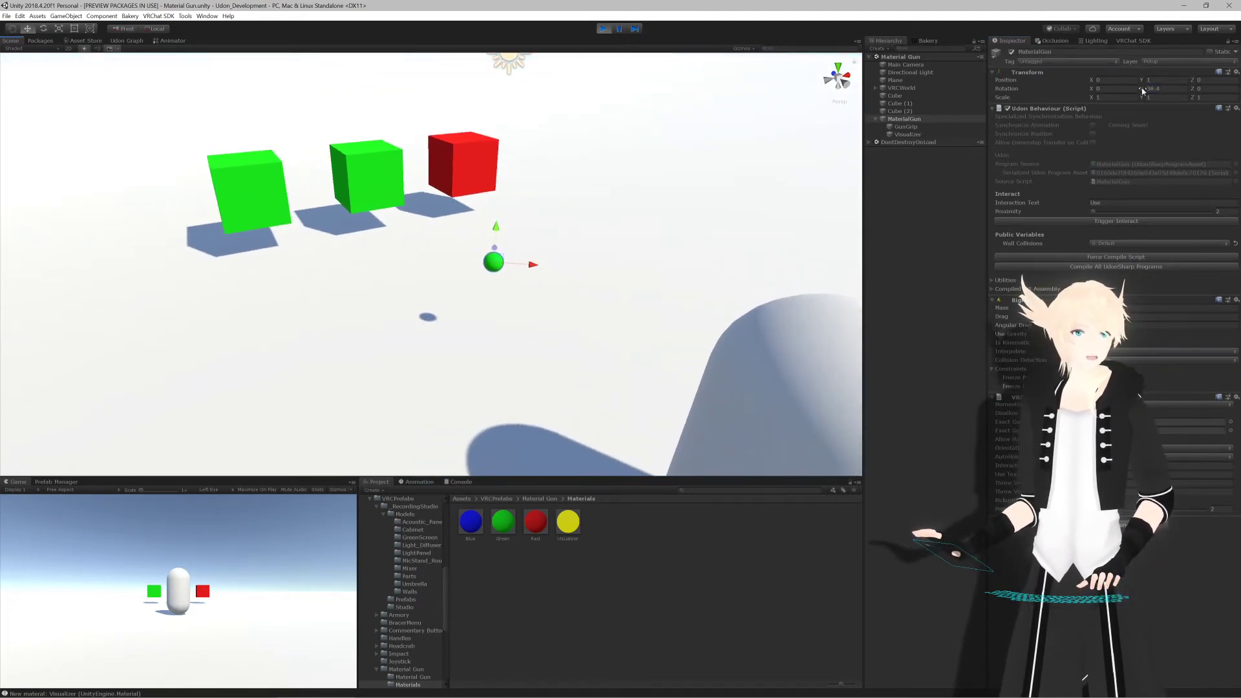
left_click_drag(1143, 90, 1078, 112)
left_click_drag(716, 164, 691, 165, "alt")
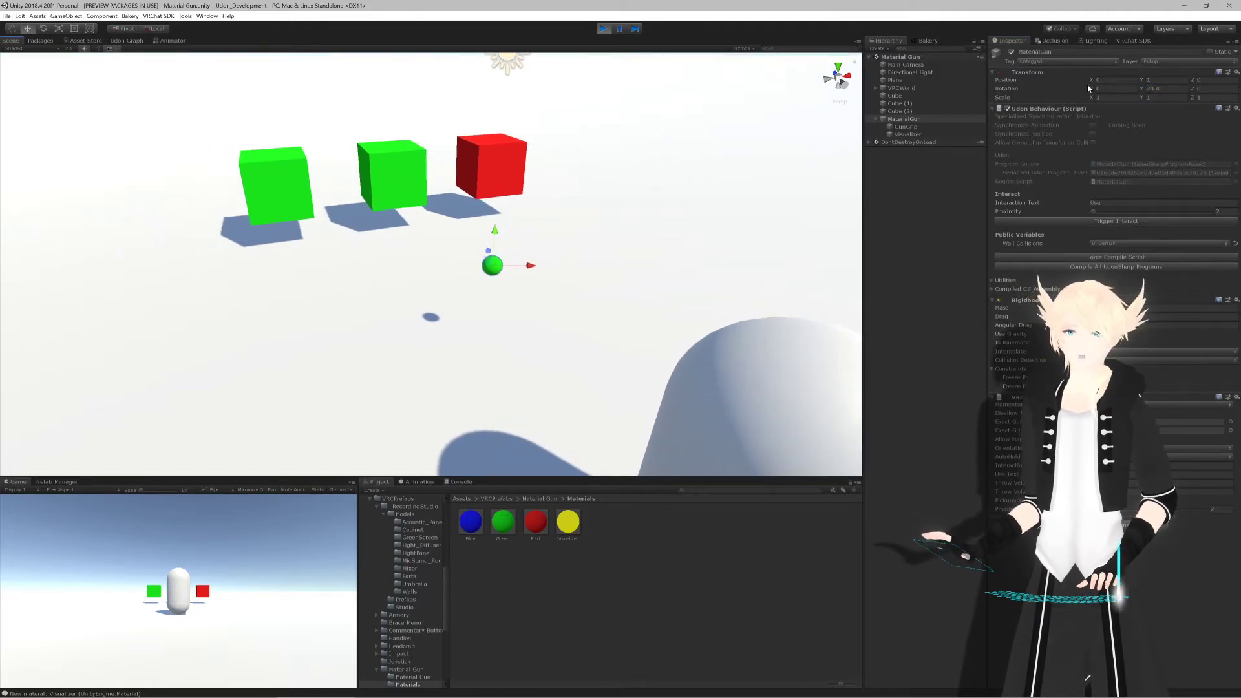
left_click_drag(1142, 90, 1151, 90)
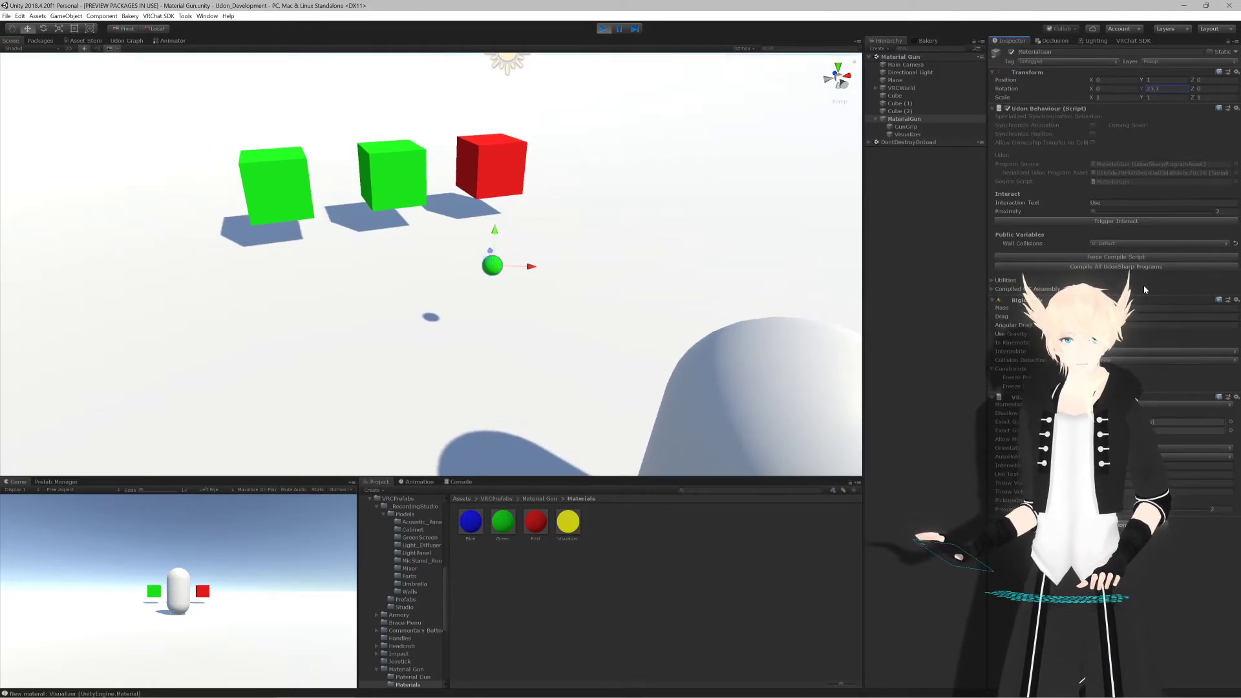
left_click(1107, 223)
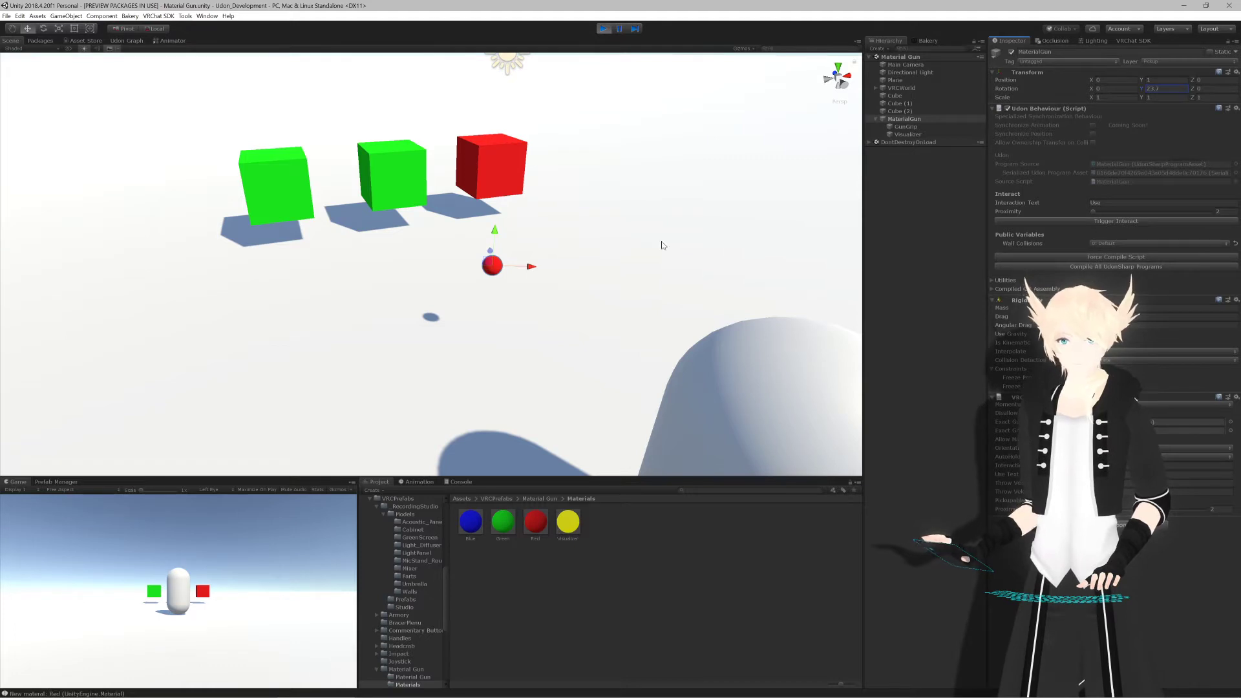
Step: Stop Play mode, switch to Rider, add `_visualizer.sharedMaterial = _originalMat;` below `_currentMat = _originalMat;` in Interact's else branch, and save the script
left_click(603, 29)
key("alt+Tab")
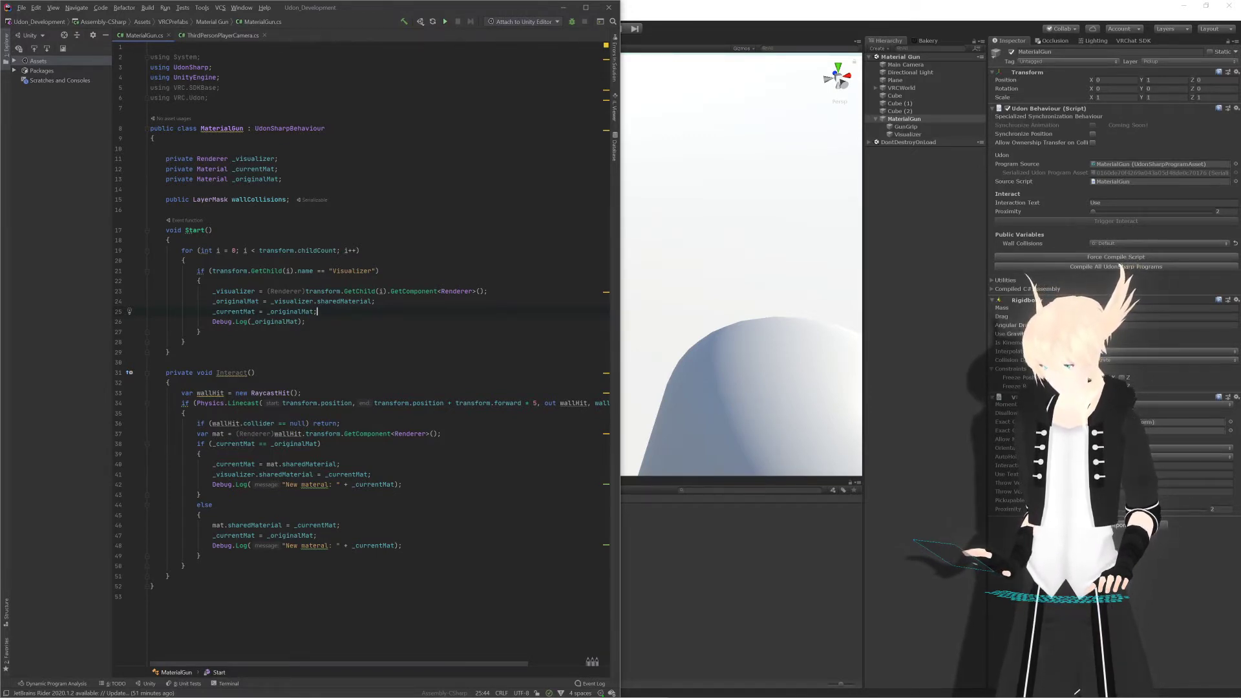
left_click(317, 536)
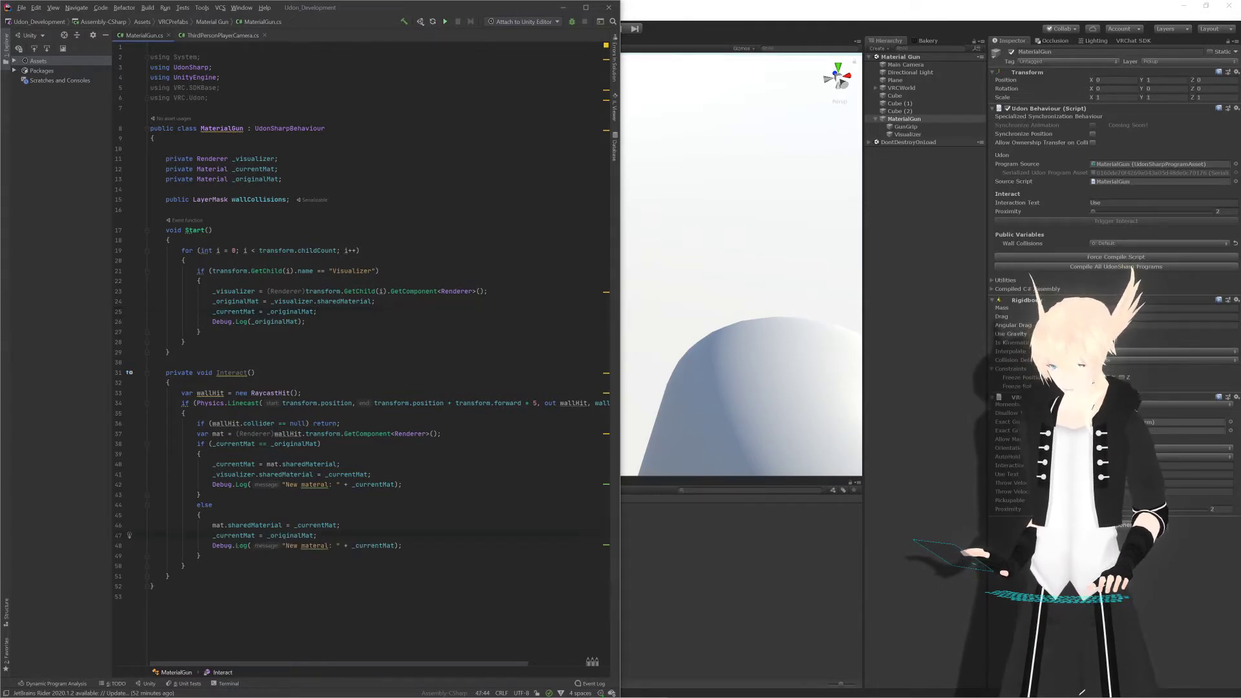
key("Return")
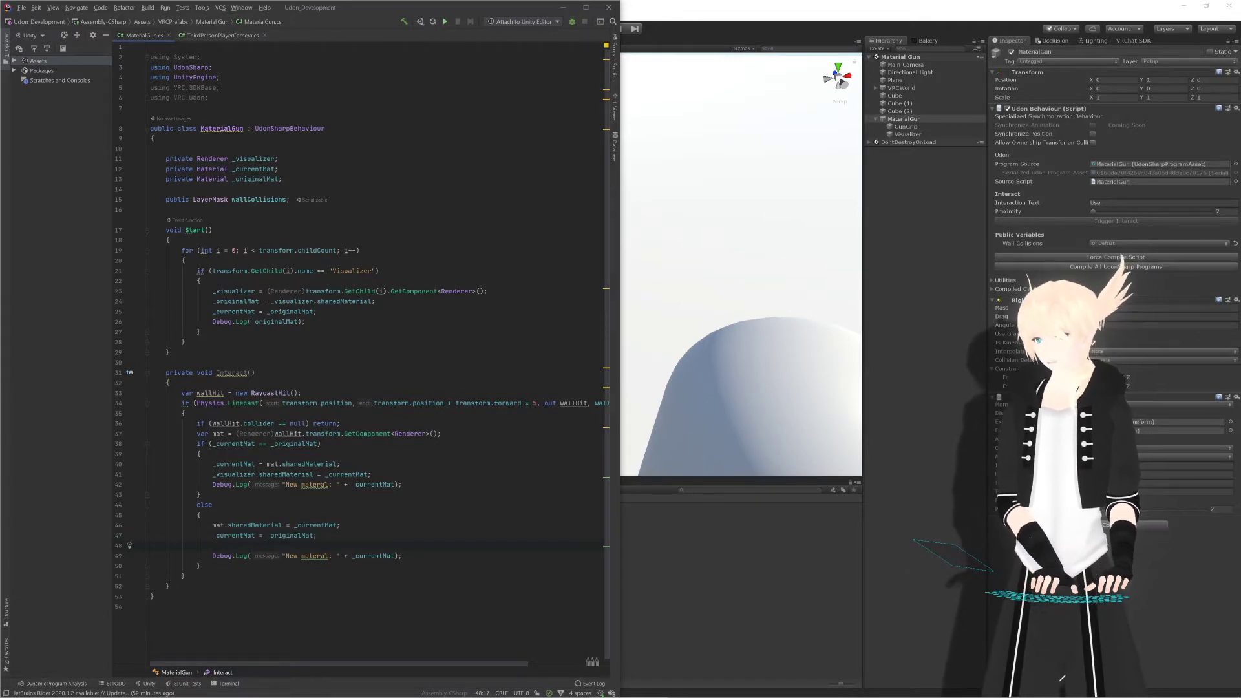
type("_visualizer.sh")
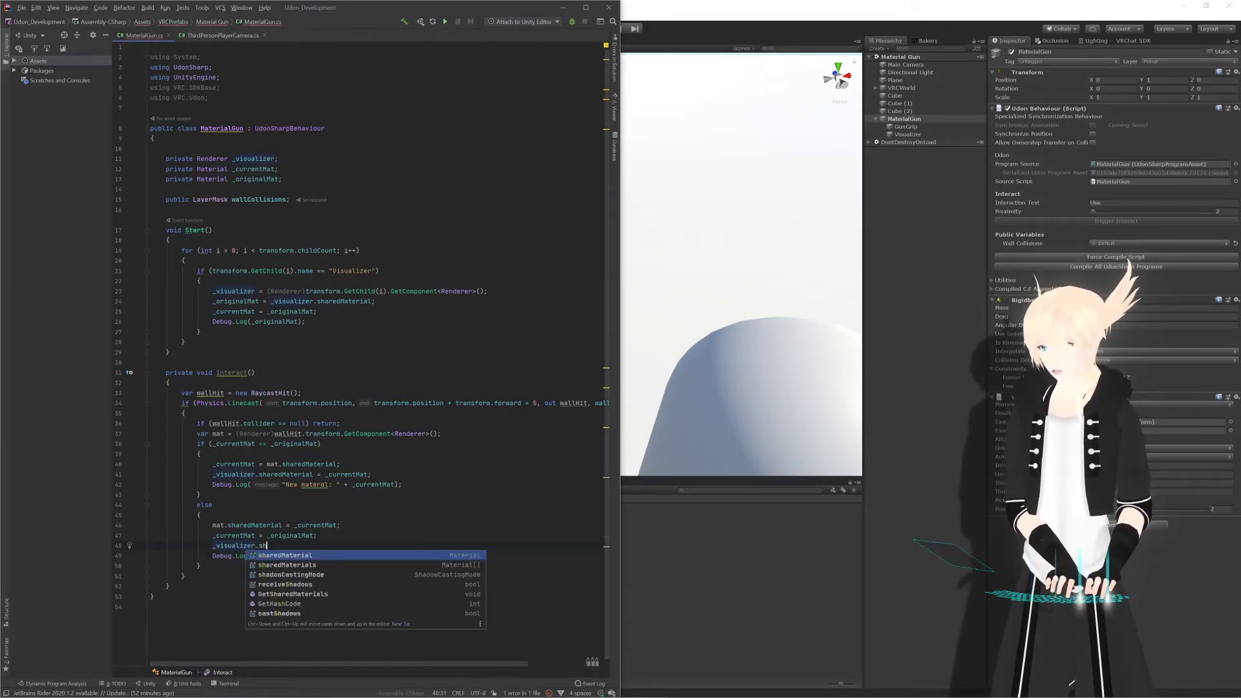
key("Return")
type("= _")
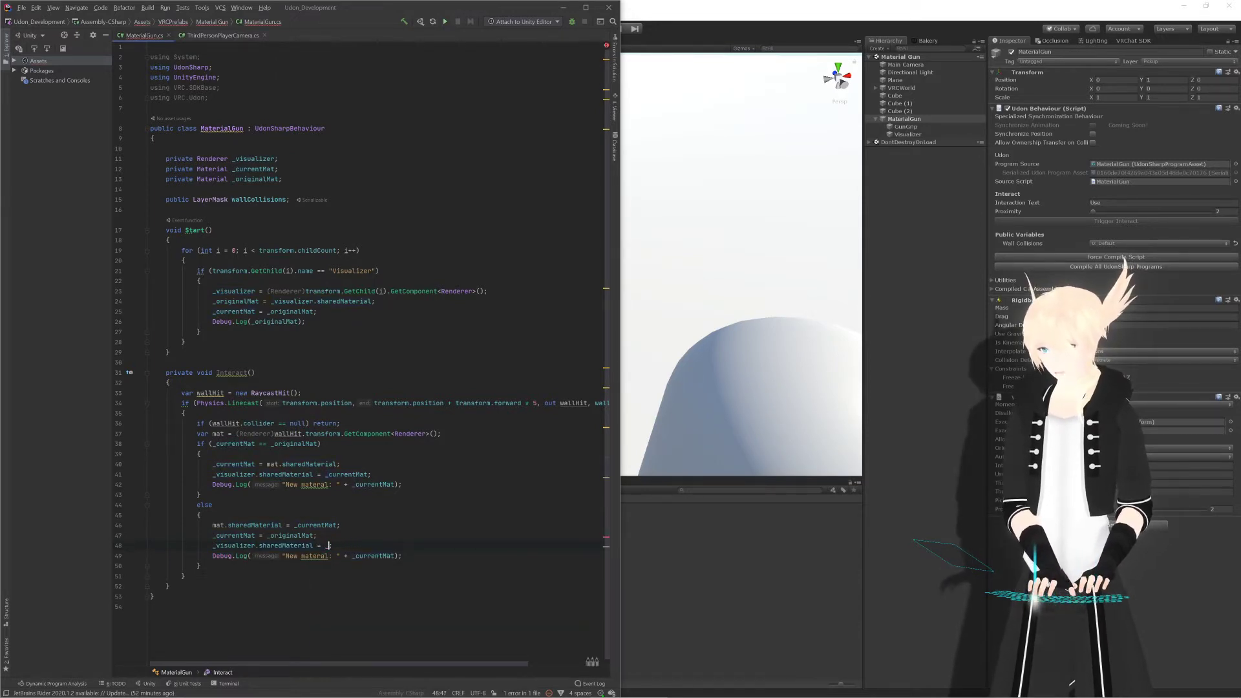
type("currentMat;_or")
key("Return")
type(";")
key("Up")
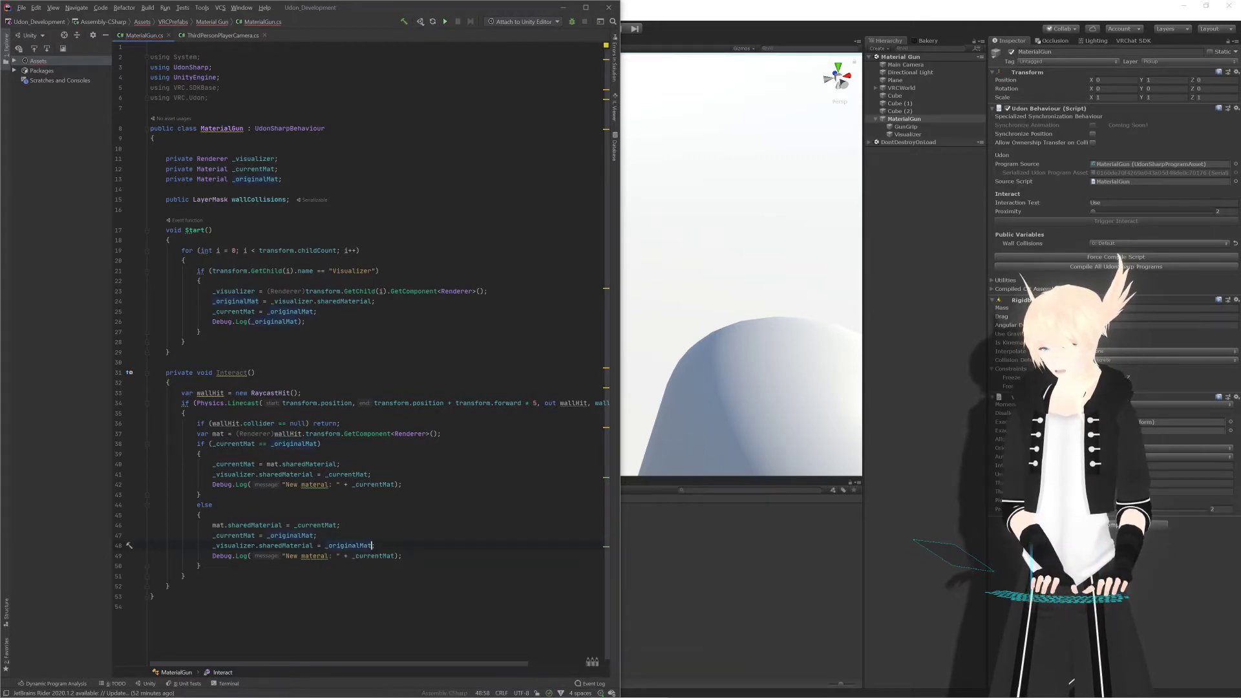
key("Down")
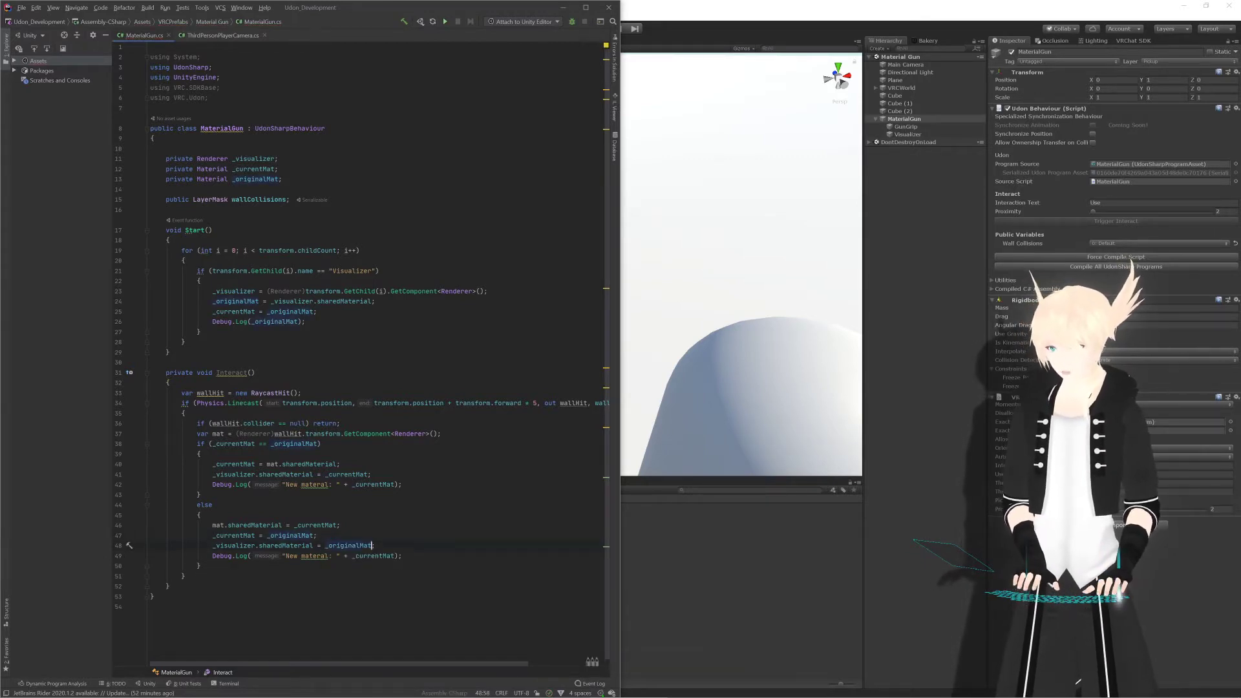
key("ctrl+s")
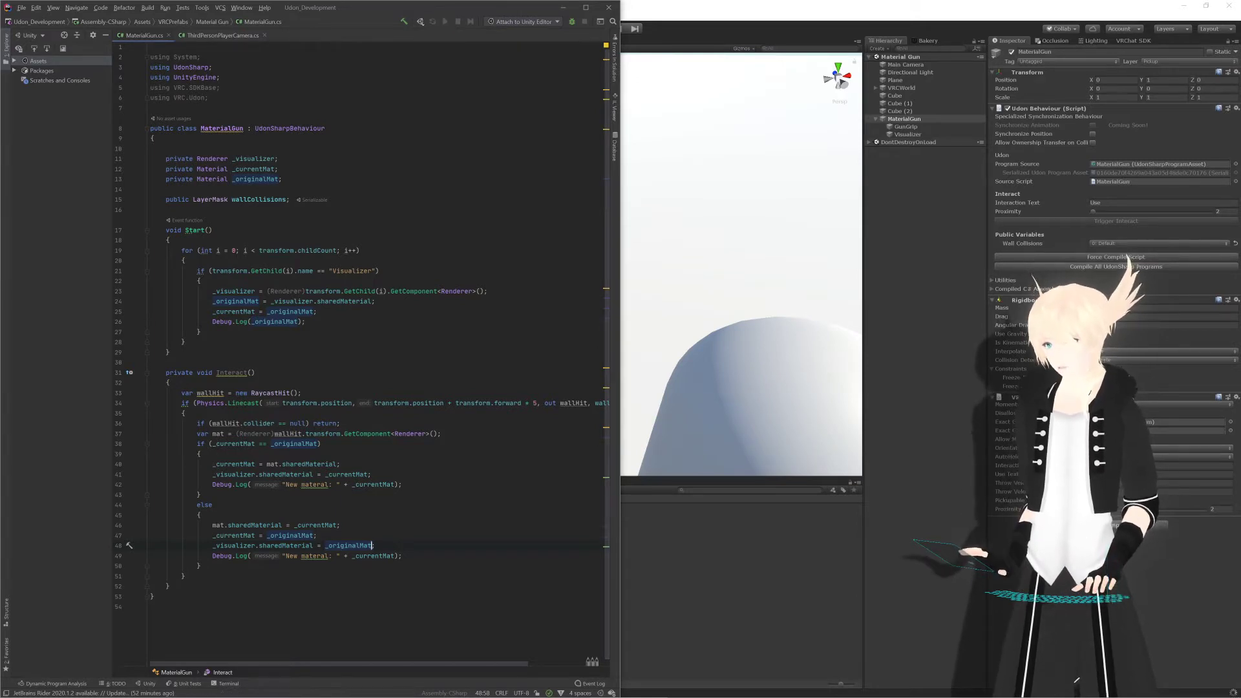
Step: Switch back to Unity and return to the Material Gun scene with the MaterialGun object selected
key("alt+Tab")
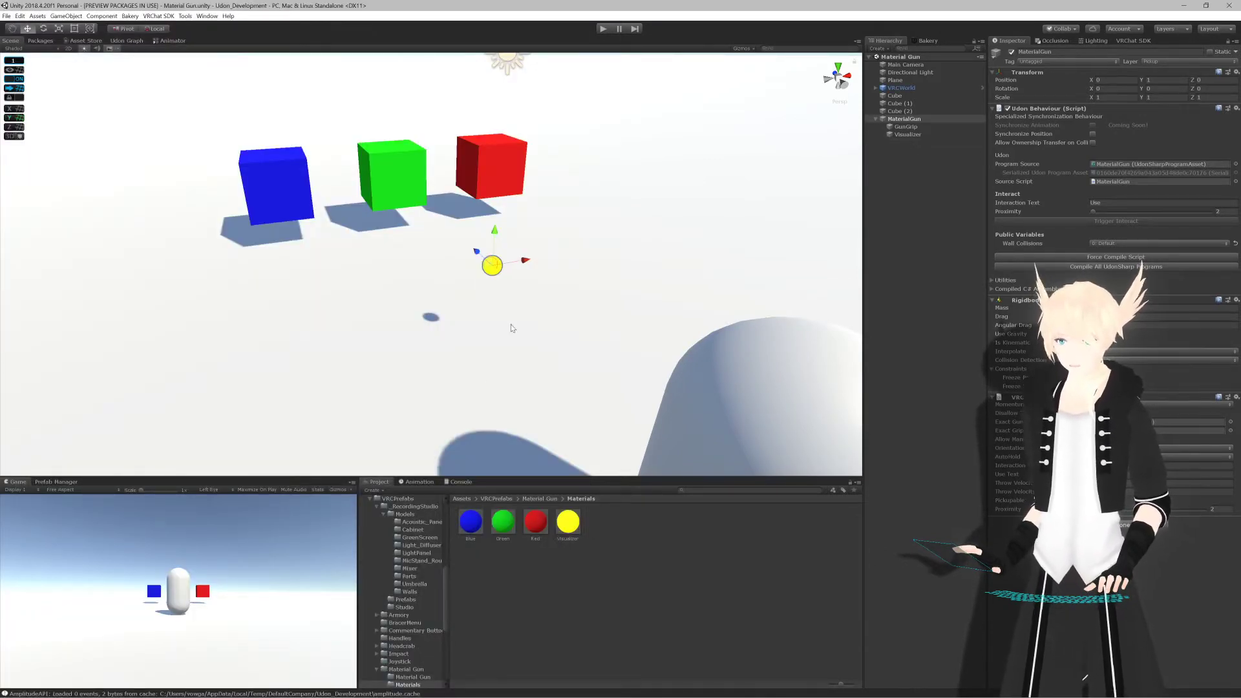
mouse_move(511, 327)
right_mouse_down()
mouse_move(498, 329)
mouse_move(511, 327)
right_mouse_up()
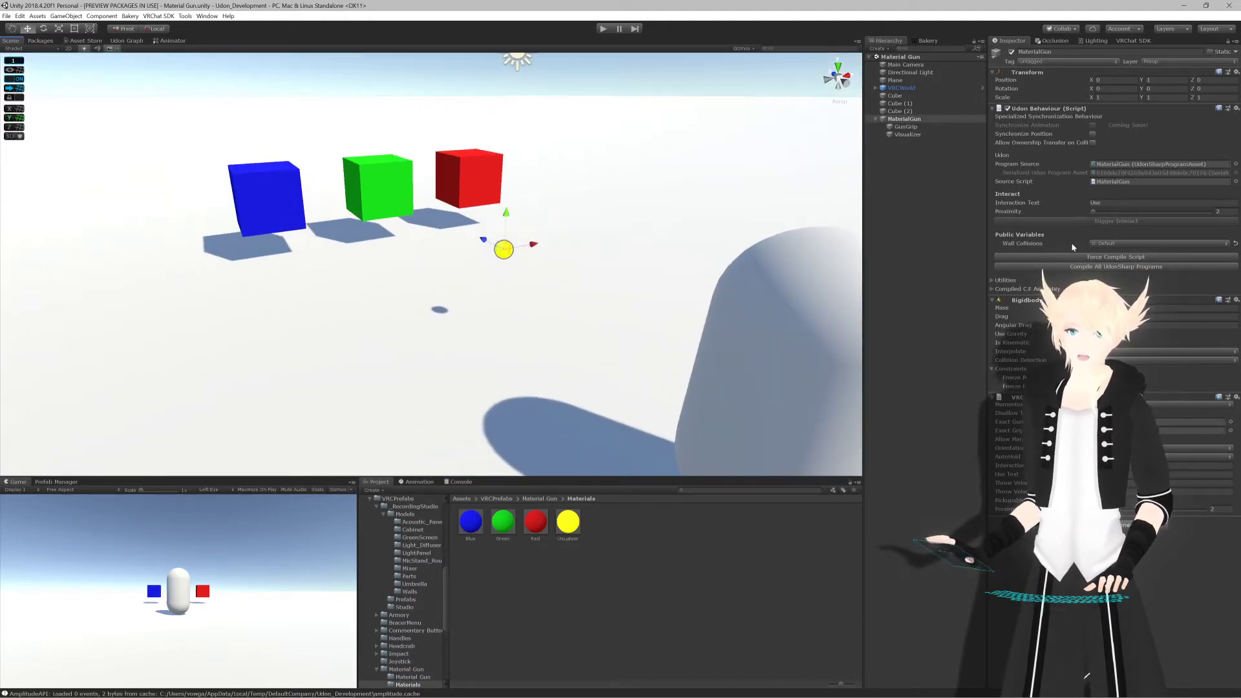
Step: Compile all UdonSharp programs for the MaterialGun object
left_click(1100, 266)
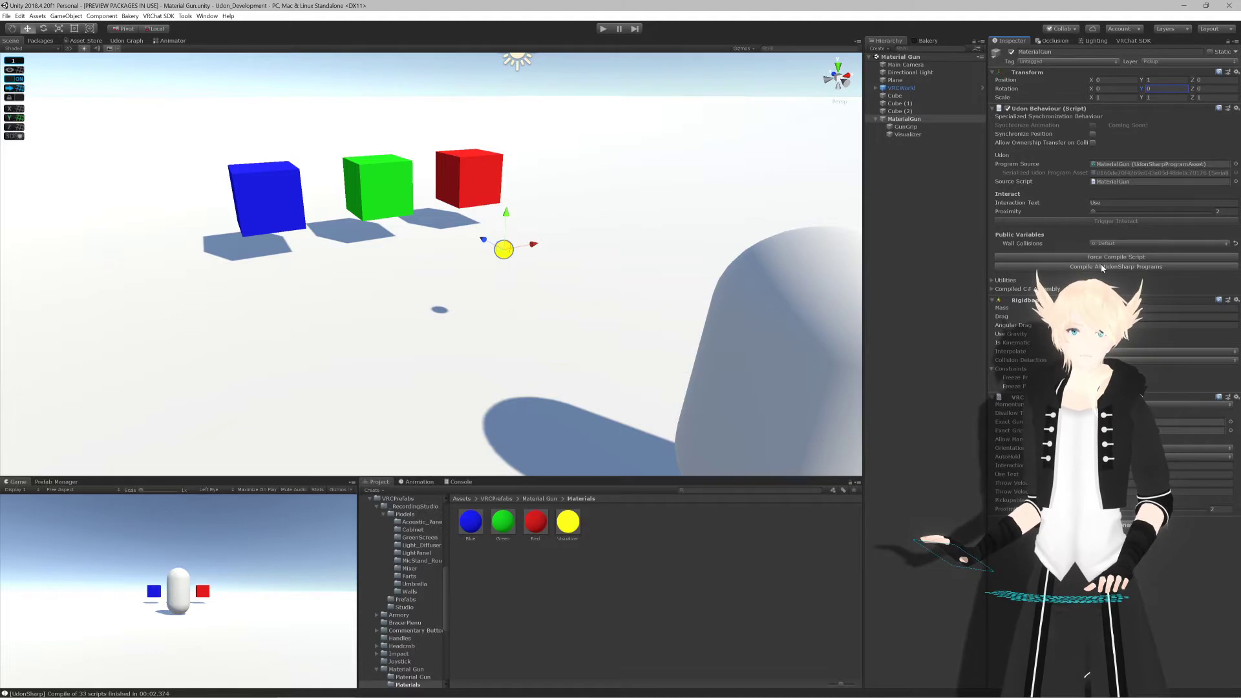
scroll(511, 291, "down", 3)
scroll(512, 291, "up", 3)
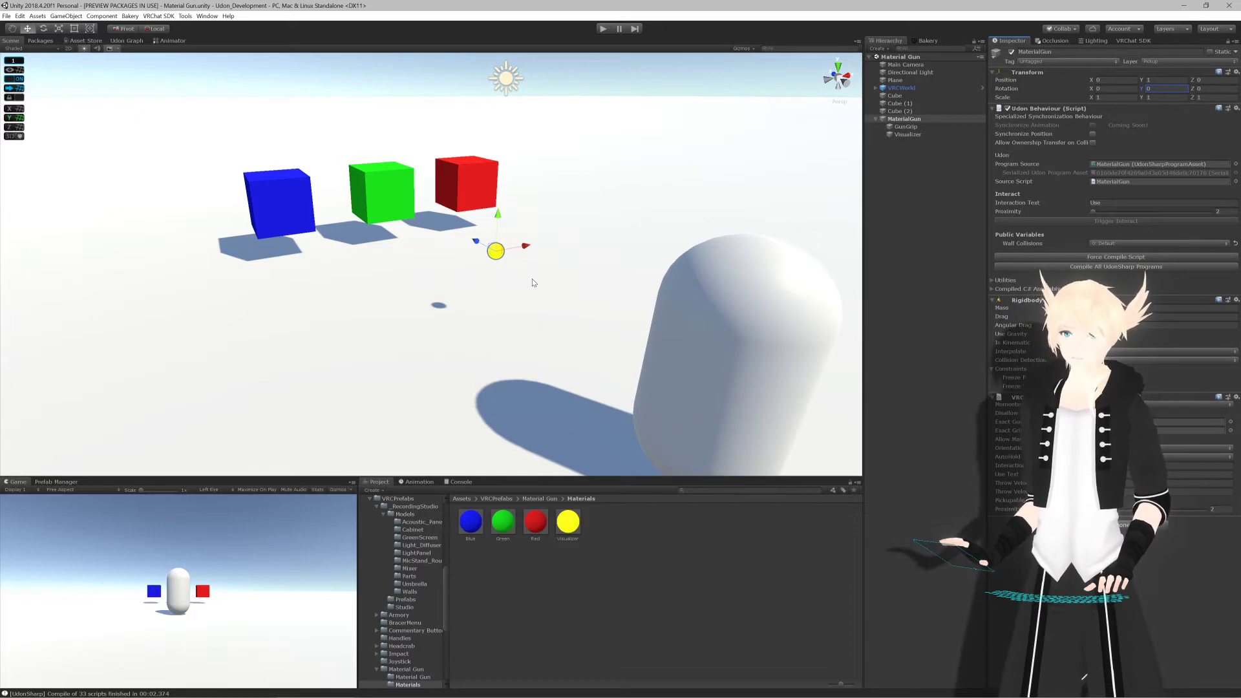
Step: Start Play mode and test the MaterialGun by picking up the green cube's material and firing it at the blue cube
left_click(602, 29)
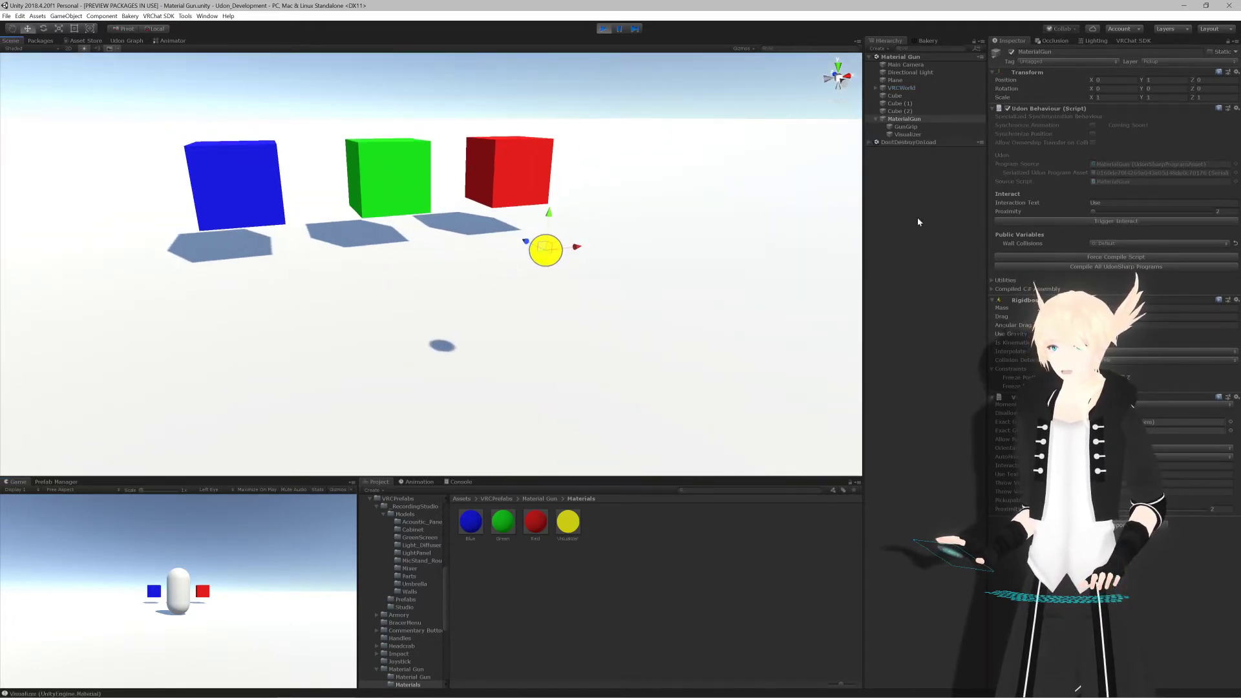
left_click(1139, 222)
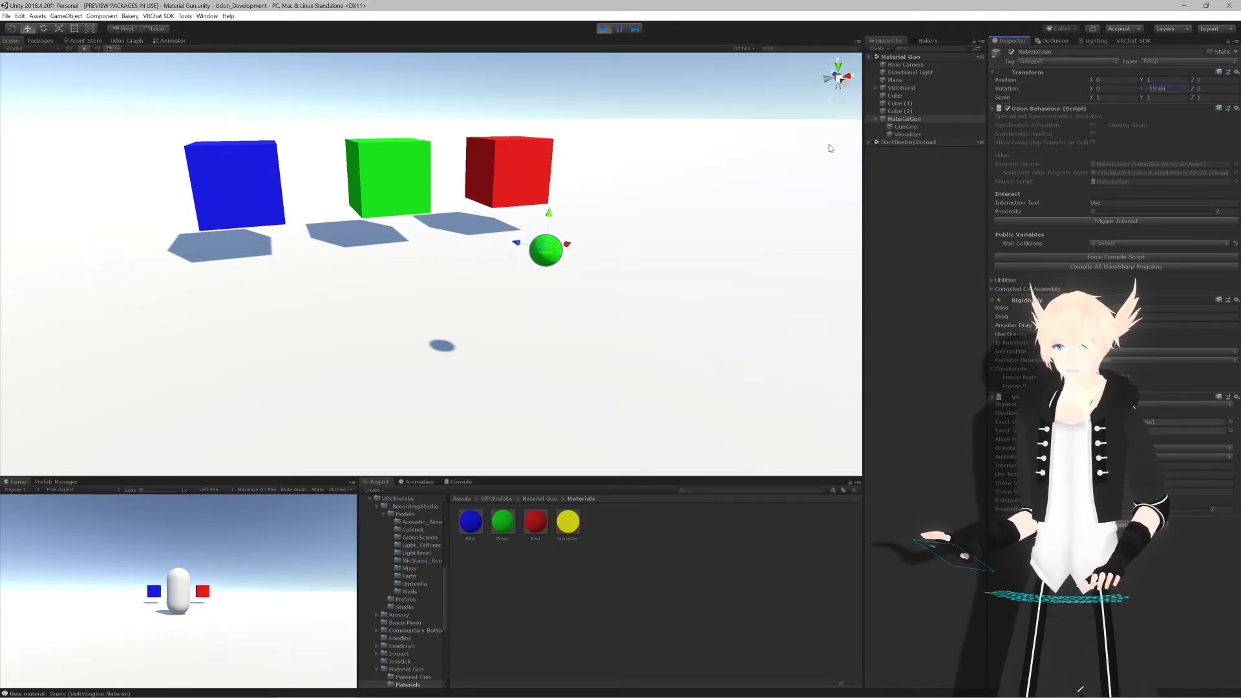
left_click(1109, 223)
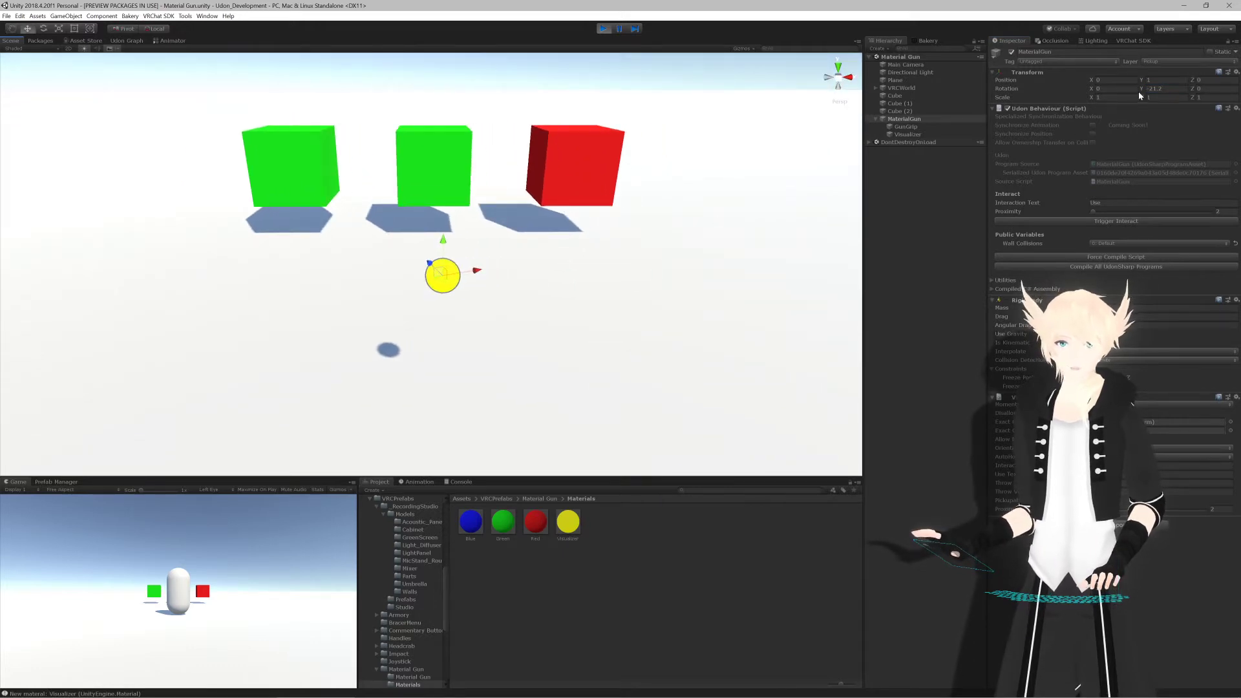
Step: Rotate the MaterialGun around Y to pick up the red cube's material, turn it back towards the recoloured cube and trigger it again
left_click(1157, 89)
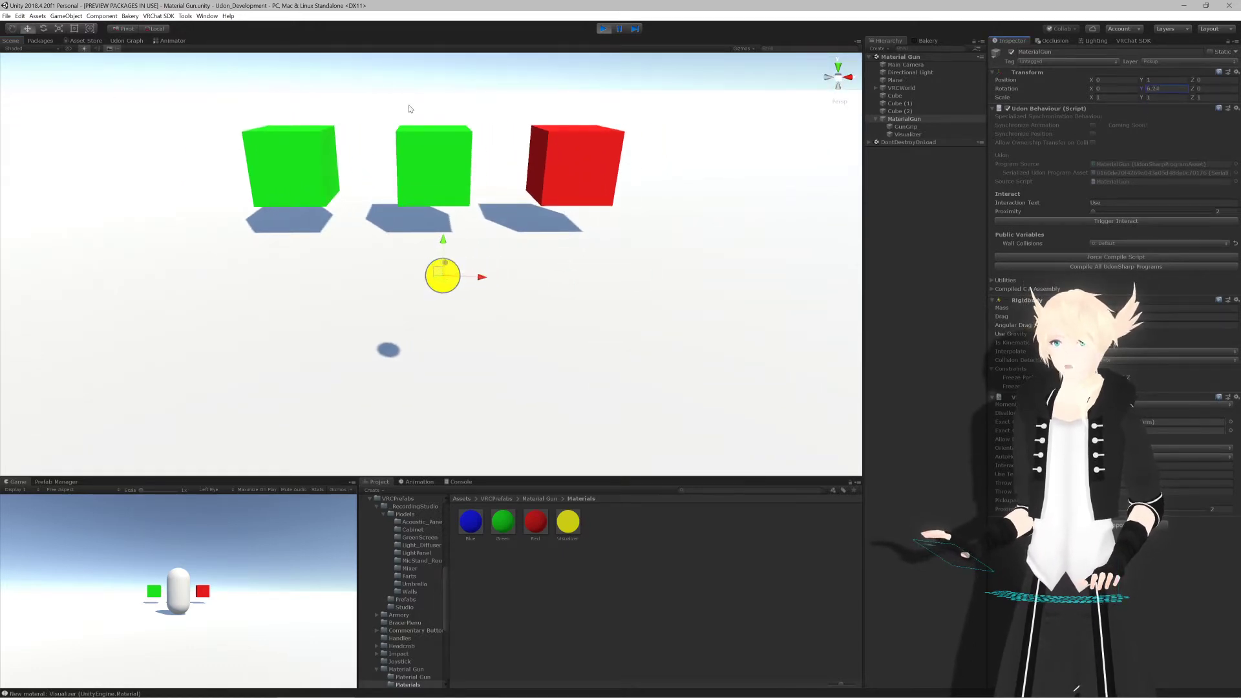
left_click(1109, 221)
left_click_drag(1144, 89, 943, 119)
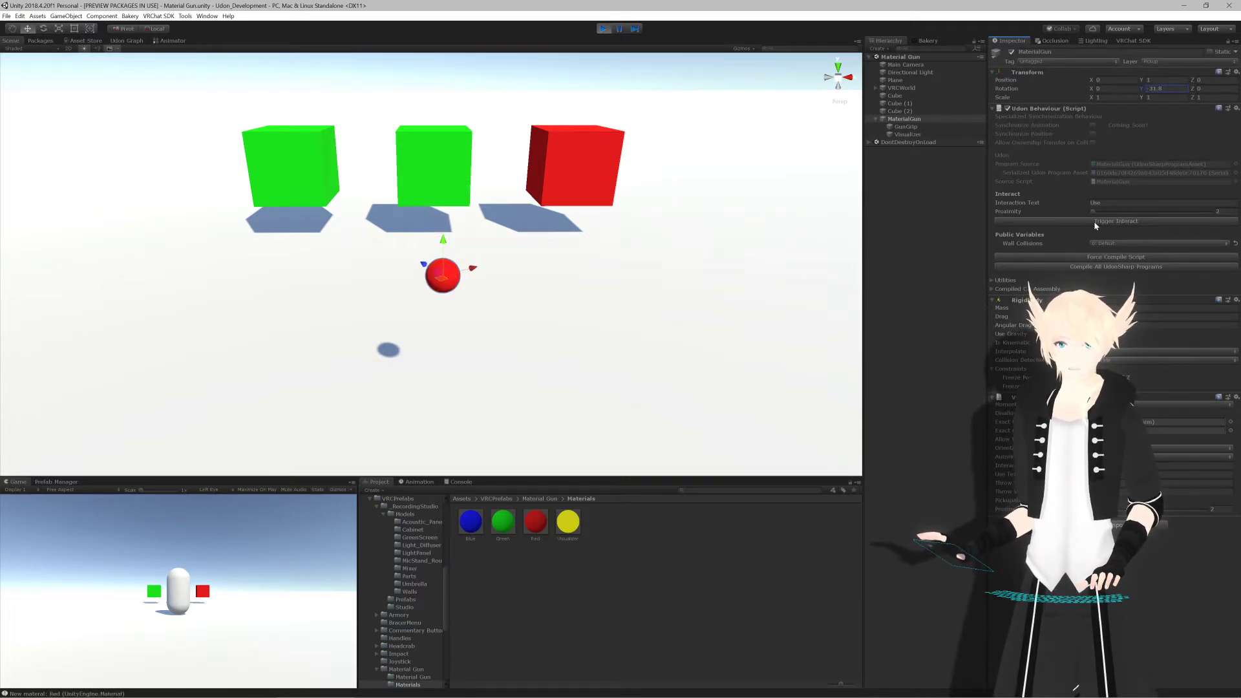
left_click(1119, 222)
Step: Frame the green Cube in the Scene view and examine the cubes and gun around it
left_click_drag(557, 199, 524, 216, "alt")
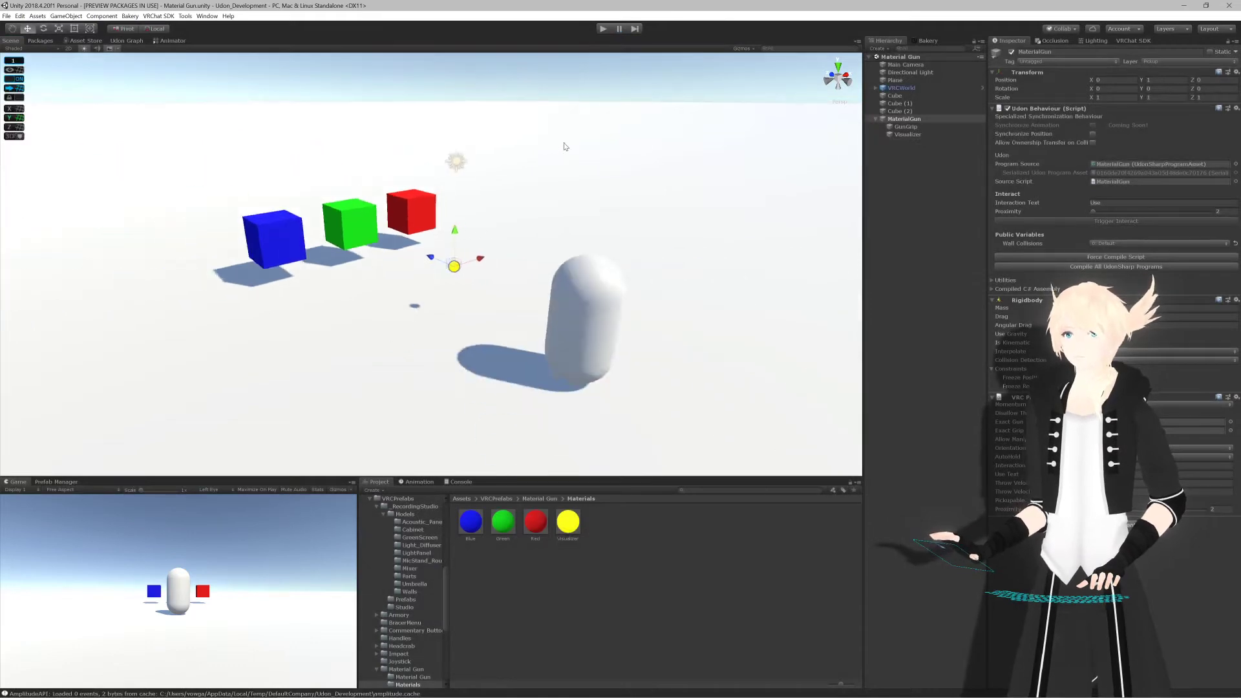
right_click_drag(565, 144, 519, 297)
left_click(399, 274)
double_click(900, 97)
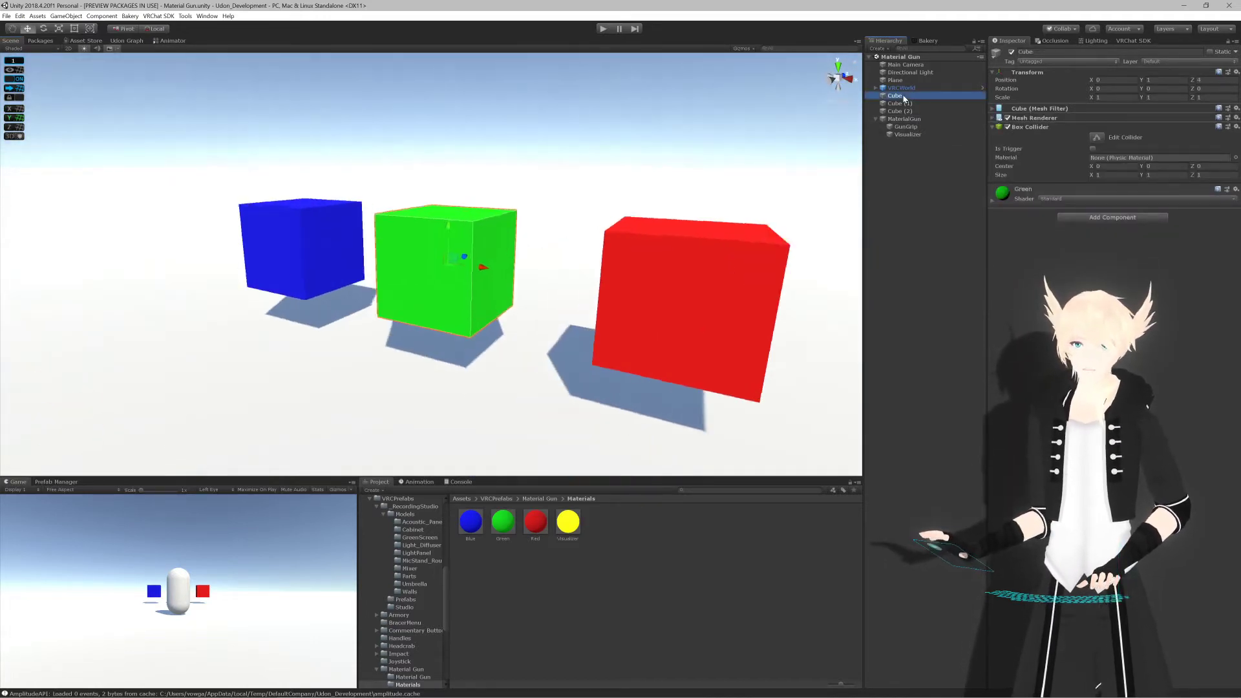
scroll(464, 262, "down", 5)
scroll(465, 261, "up", 1)
left_click_drag(464, 262, 500, 275, "alt")
scroll(530, 277, "down", 5)
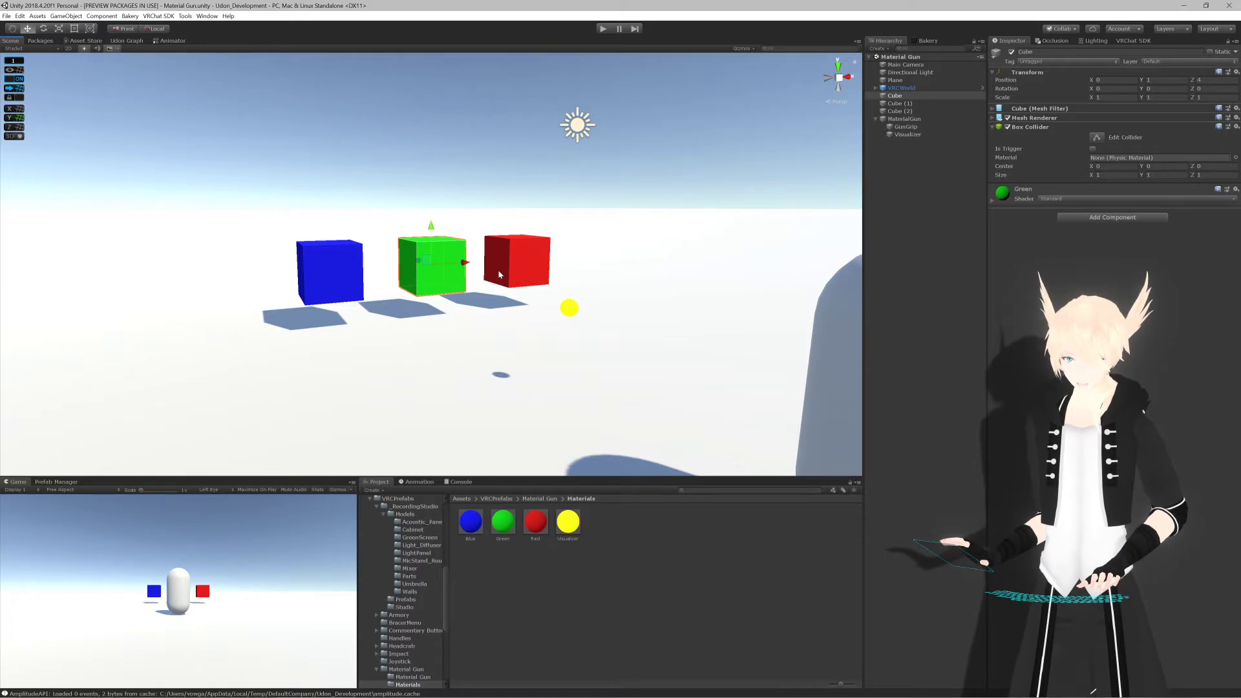
scroll(499, 274, "down", 5)
scroll(499, 278, "up", 4)
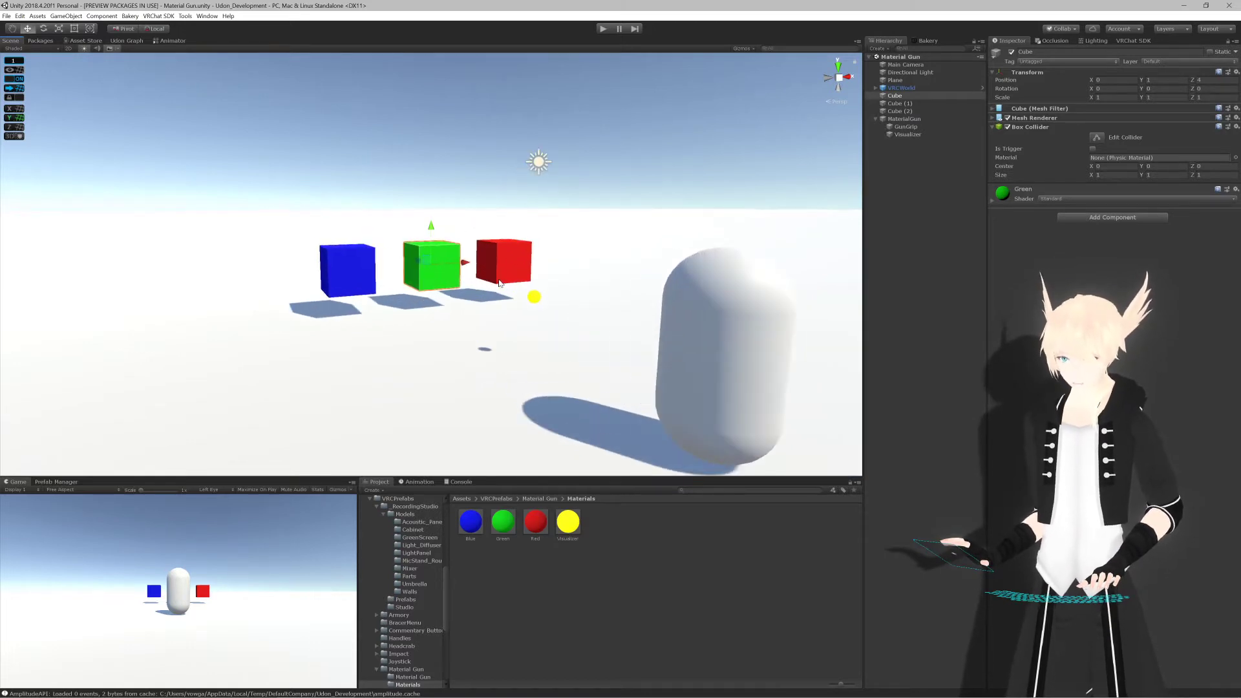
left_click(596, 176)
left_click_drag(596, 176, 505, 215, "alt")
scroll(522, 280, "up", 4)
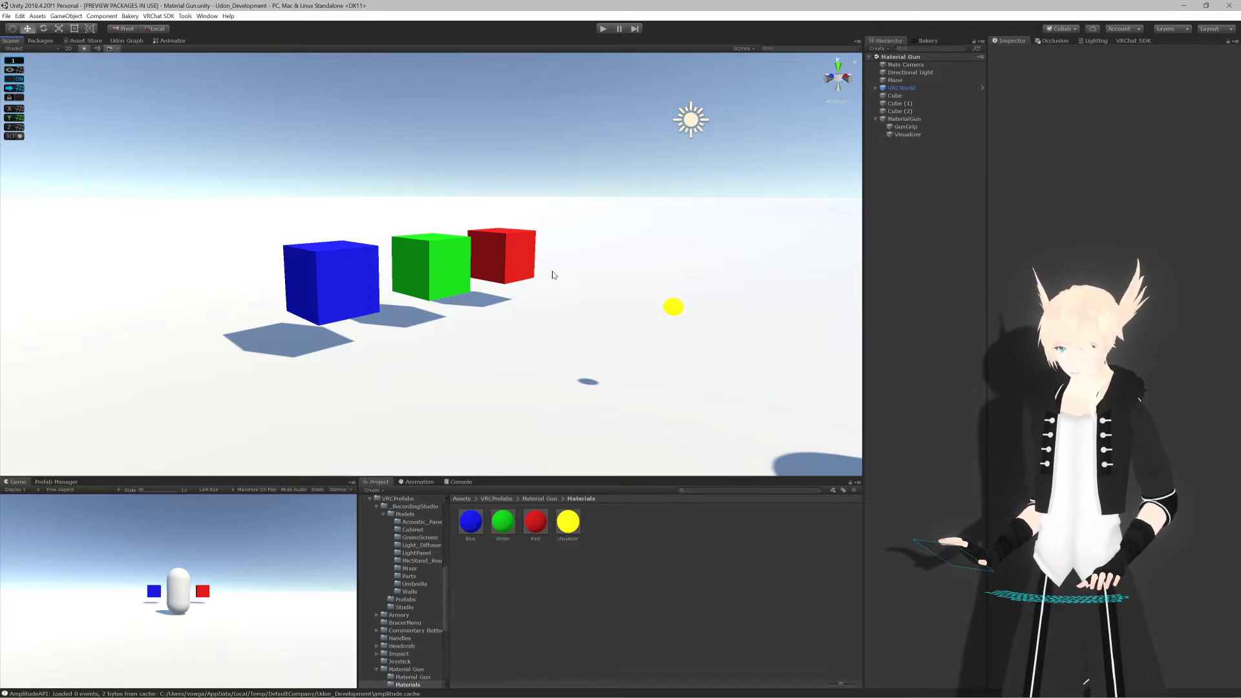
scroll(541, 298, "down", 5)
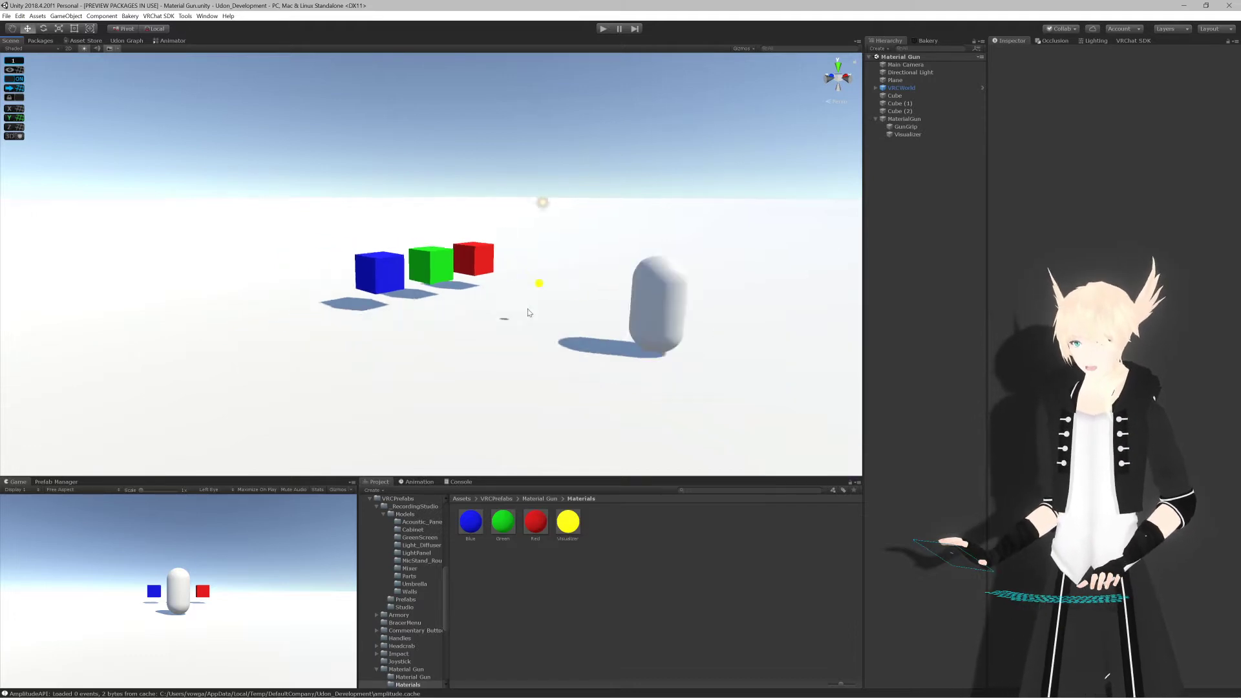
scroll(539, 300, "up", 6)
left_click_drag(539, 299, 544, 303, "alt")
scroll(543, 301, "up", 10)
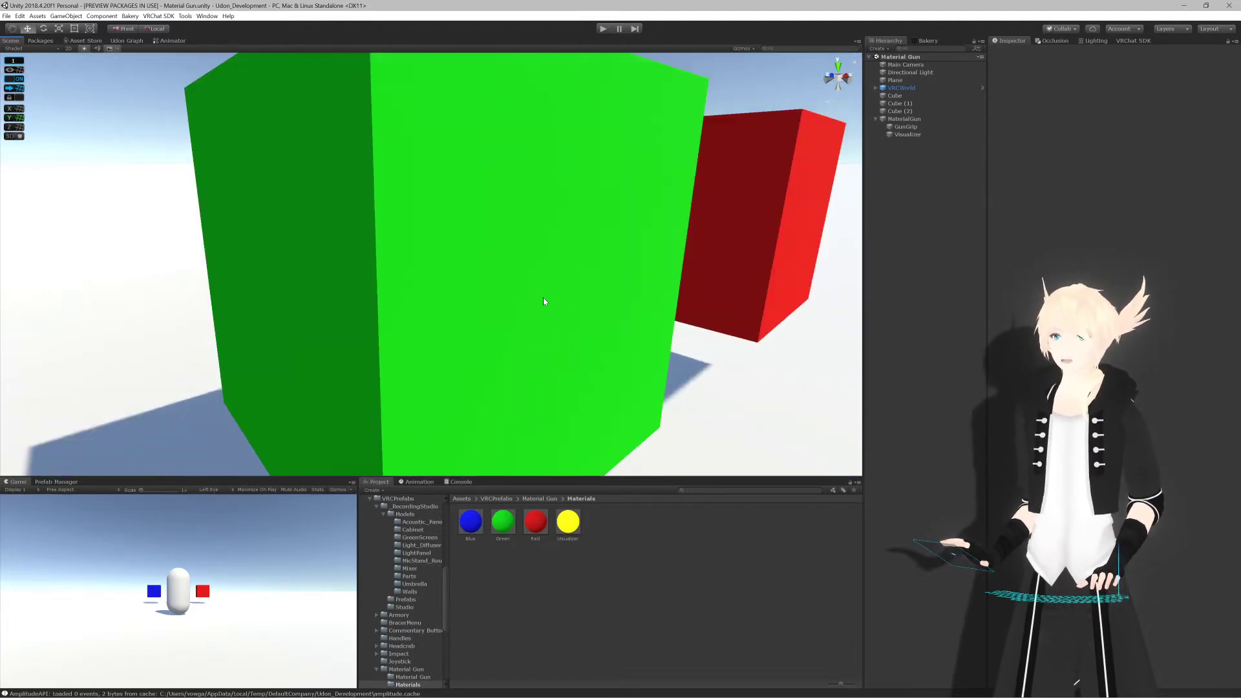
scroll(542, 300, "down", 10)
scroll(540, 302, "up", 4)
scroll(540, 303, "up", 6)
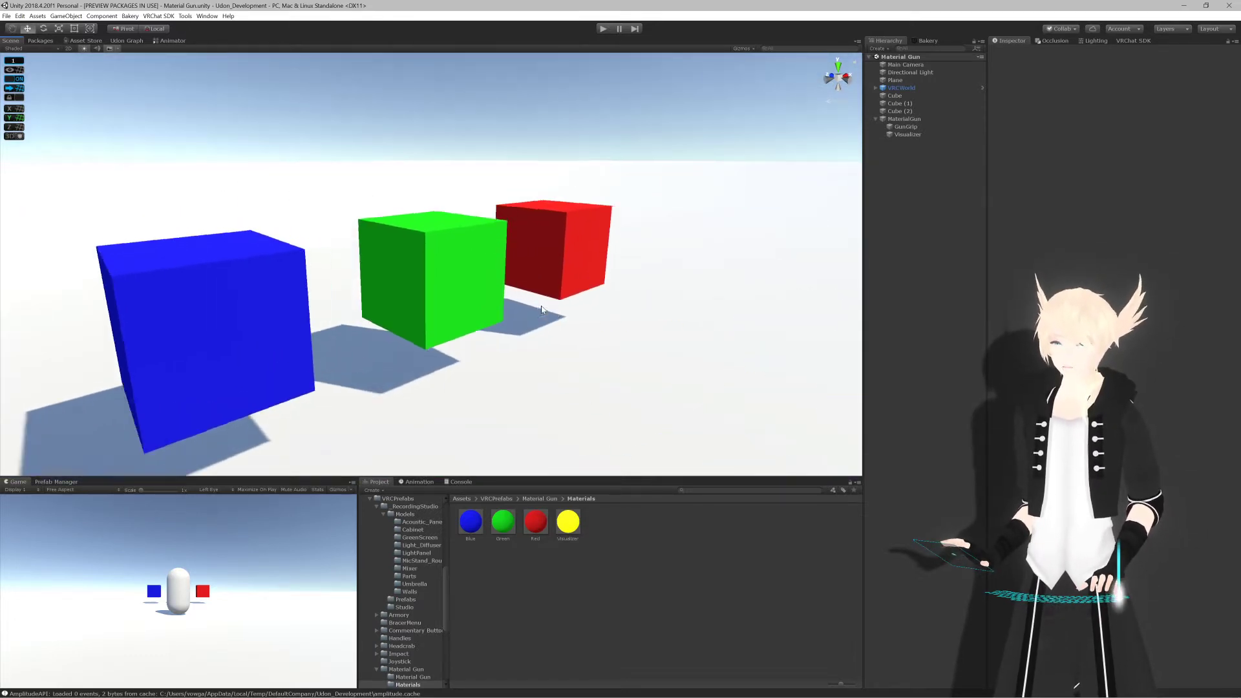
key("w")
scroll(477, 309, "down", 6)
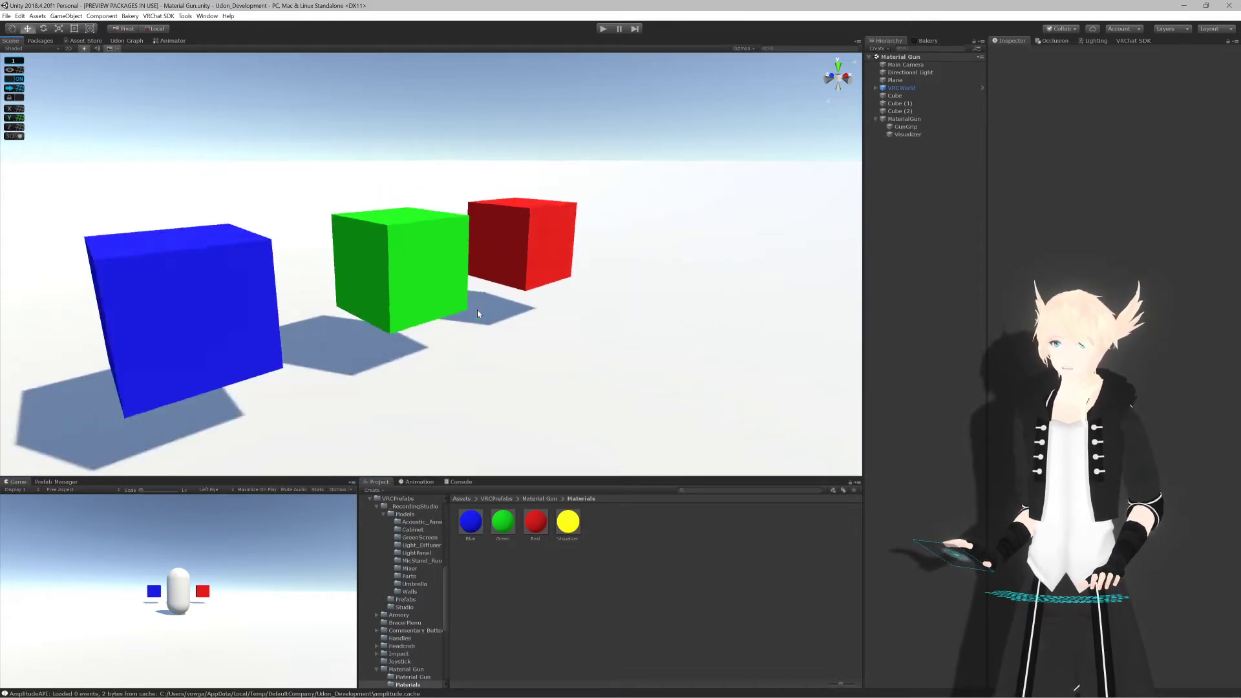
scroll(481, 312, "up", 5)
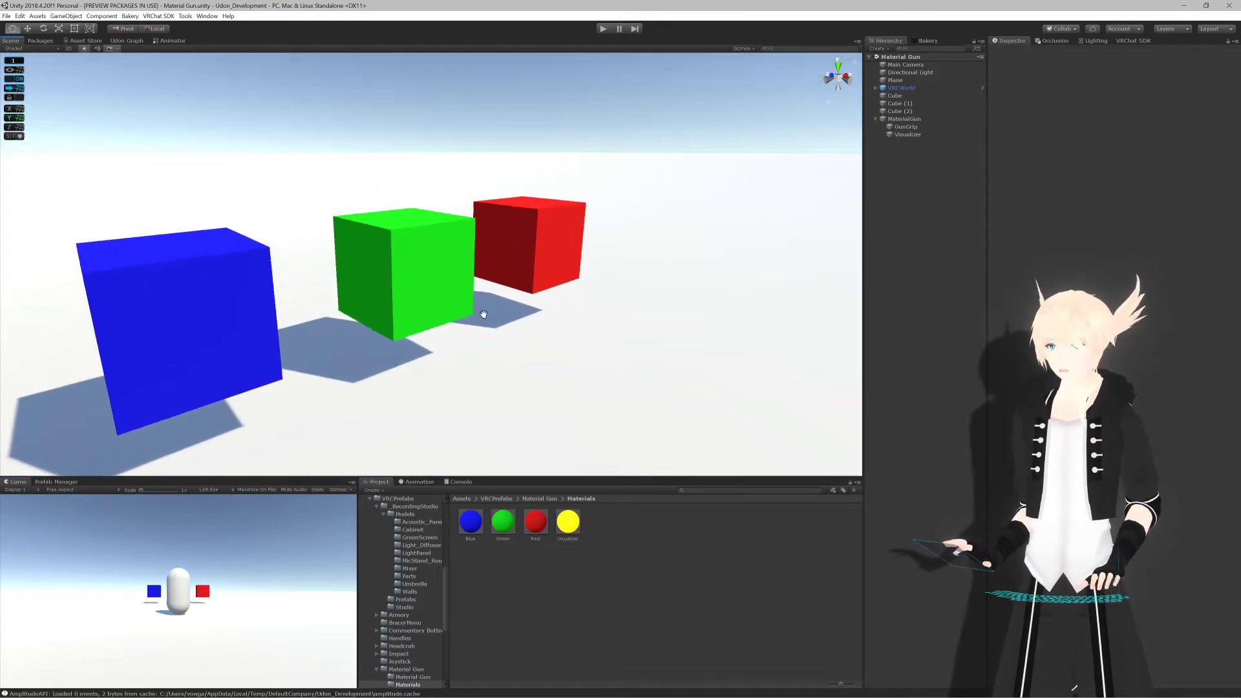
scroll(495, 320, "down", 3)
middle_click_drag(496, 318, 504, 323)
scroll(504, 323, "down", 4)
left_click_drag(506, 322, 528, 304, "alt")
scroll(493, 324, "up", 4)
scroll(494, 321, "down", 4)
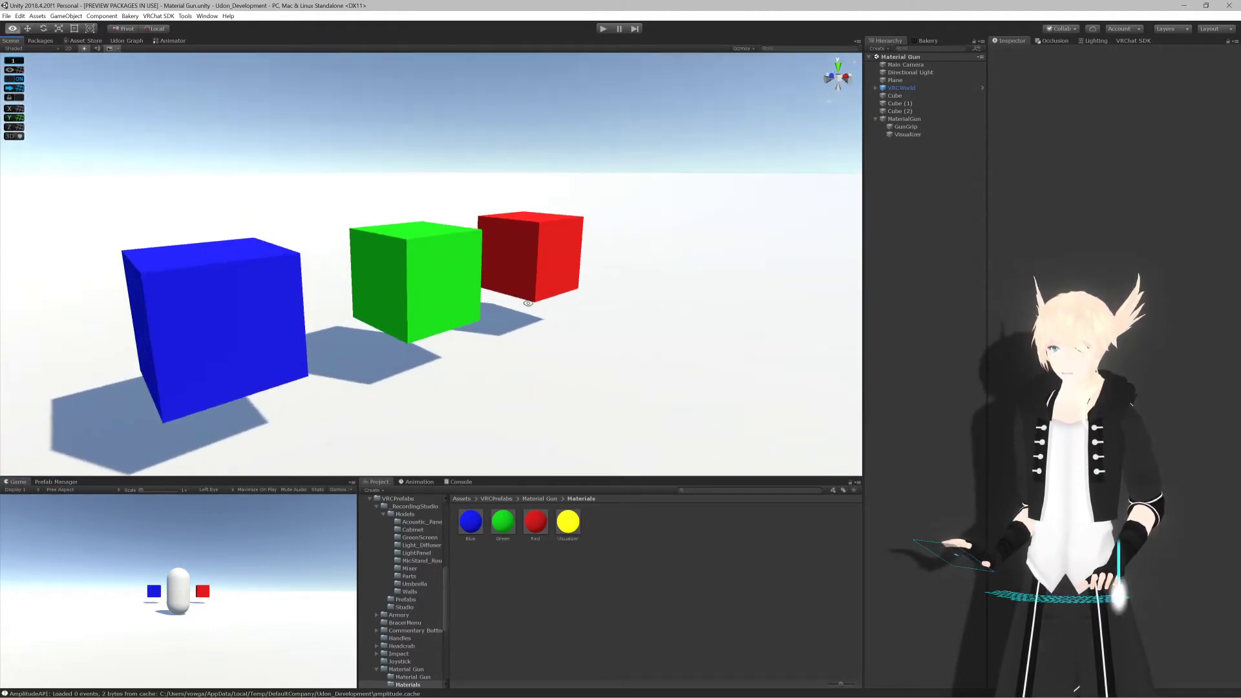
scroll(530, 307, "down", 6)
scroll(534, 310, "up", 3)
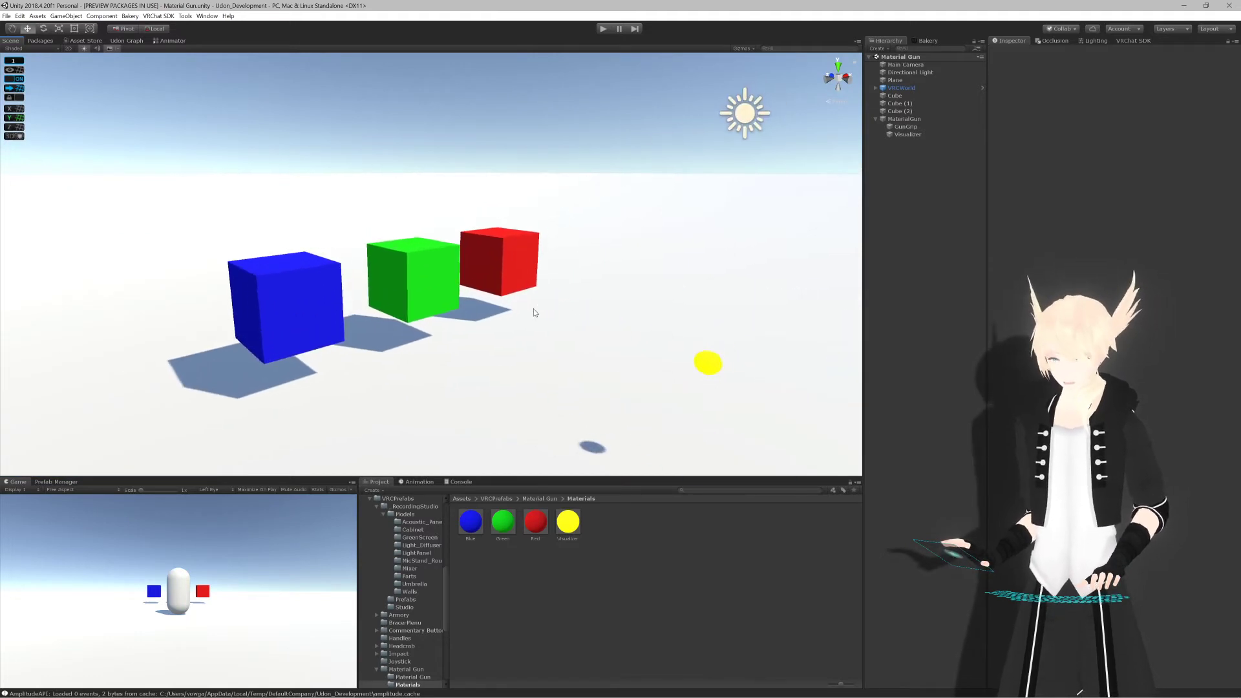
scroll(517, 315, "down", 6)
scroll(467, 298, "up", 7)
middle_click_drag(436, 278, 433, 272)
scroll(433, 273, "up", 3)
scroll(433, 273, "down", 3)
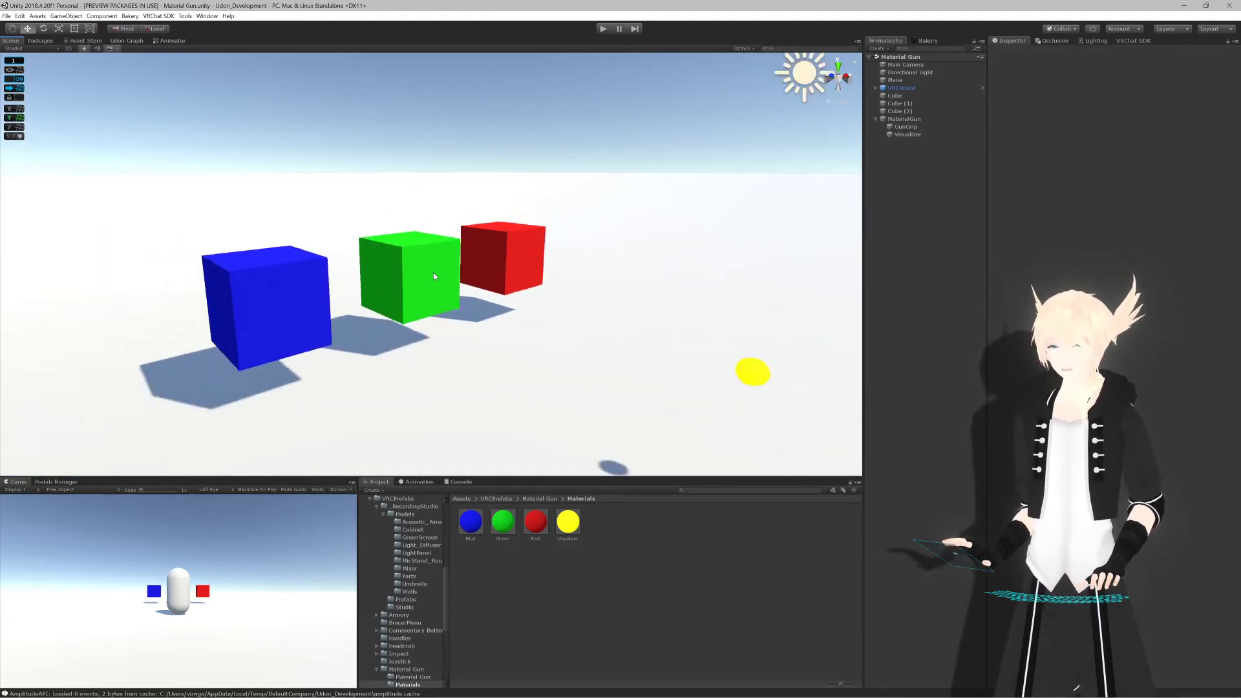
scroll(433, 273, "up", 3)
left_click_drag(422, 279, 418, 305, "alt")
scroll(389, 311, "down", 6)
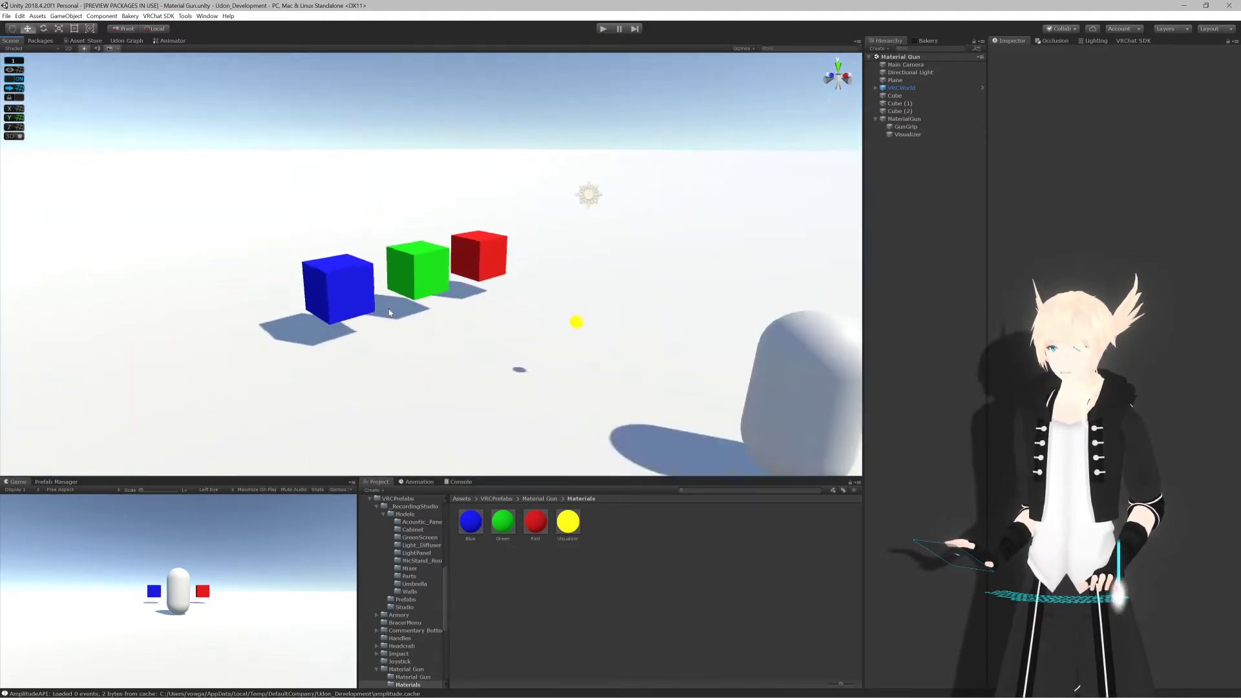
scroll(390, 312, "up", 3)
Step: Center the Scene view on the green middle Cube and clear the selection
left_click(413, 272)
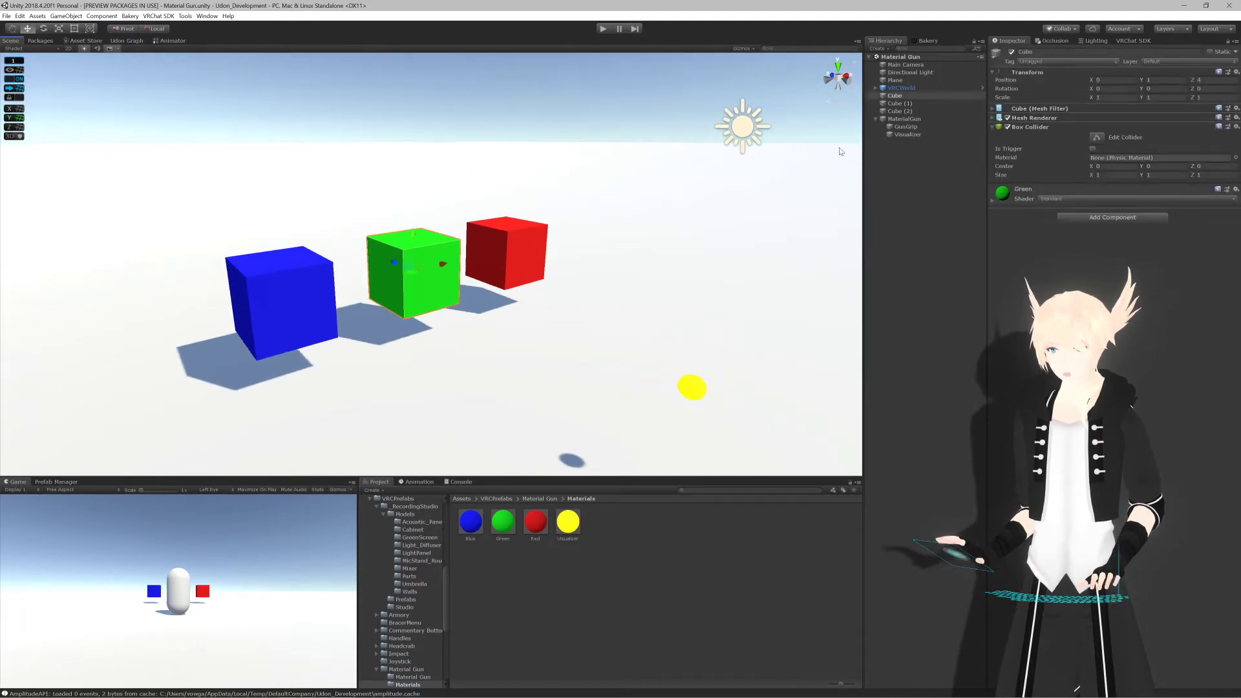
double_click(896, 95)
left_click(902, 169)
scroll(645, 255, "down", 6)
scroll(625, 268, "up", 3)
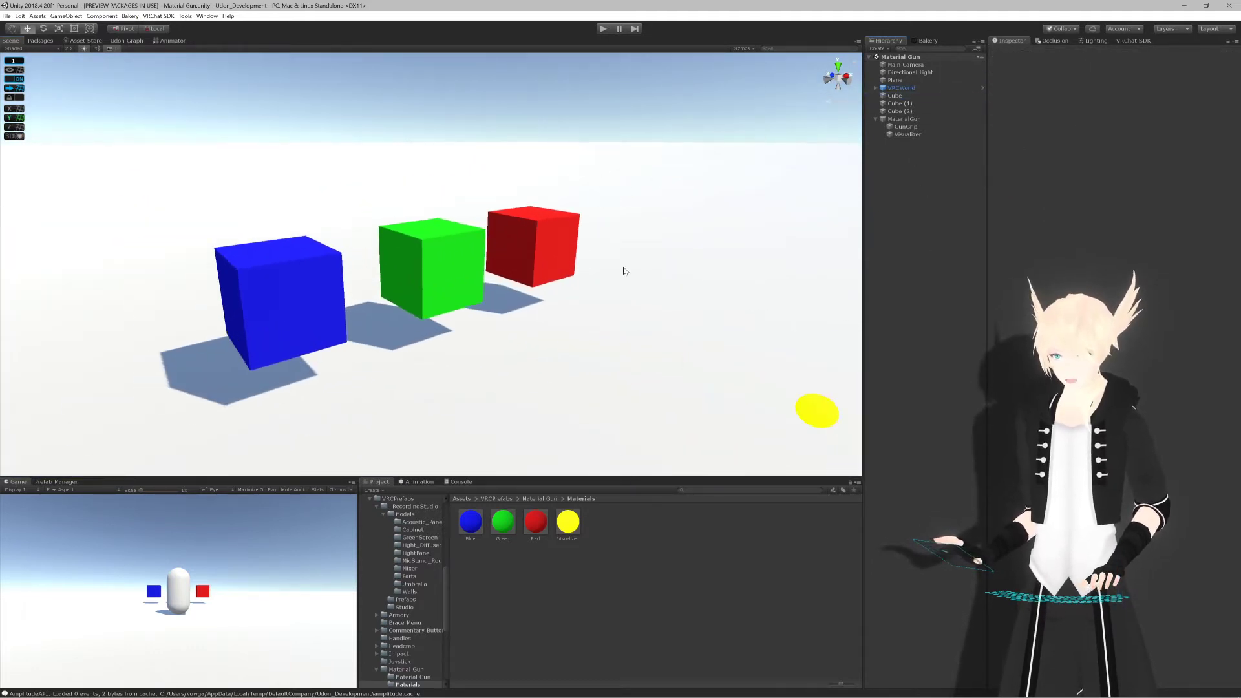
scroll(559, 276, "down", 4)
mouse_move(494, 292)
left_mouse_down("alt")
mouse_move(554, 279)
mouse_move(578, 255)
mouse_move(510, 257)
mouse_move(578, 233)
mouse_move(472, 291)
left_mouse_up("alt")
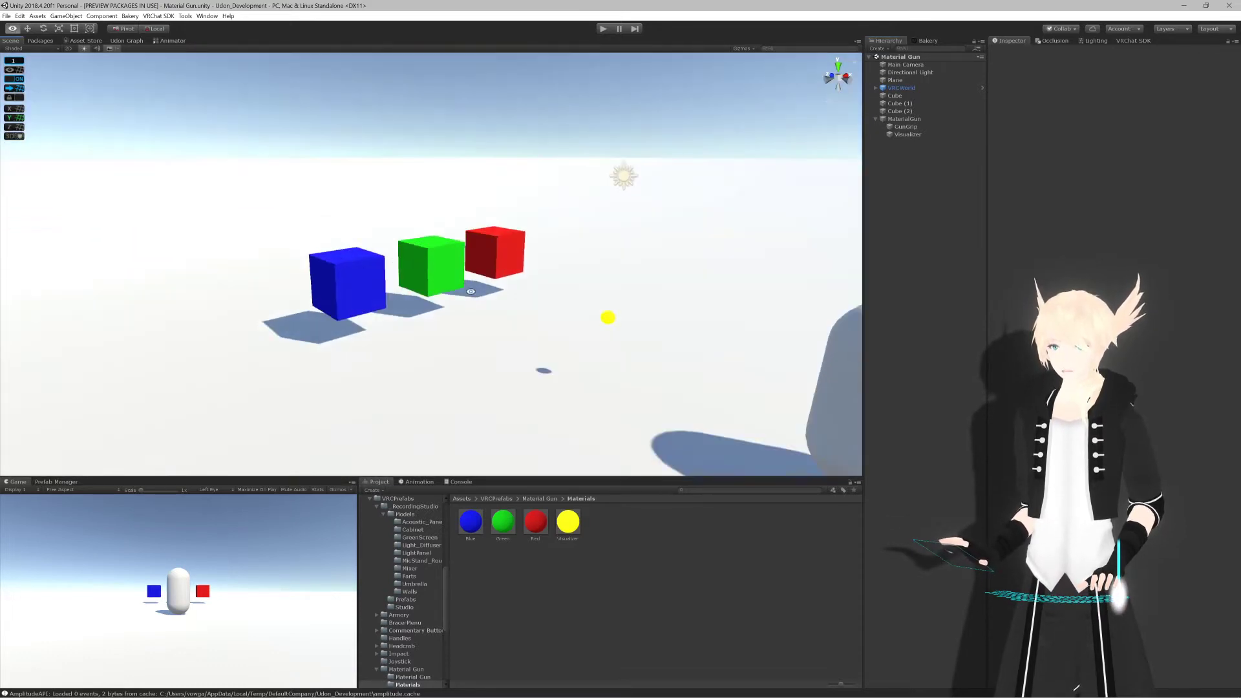
scroll(450, 298, "down", 8)
scroll(401, 300, "up", 5)
left_click_drag(354, 303, 467, 302, "alt")
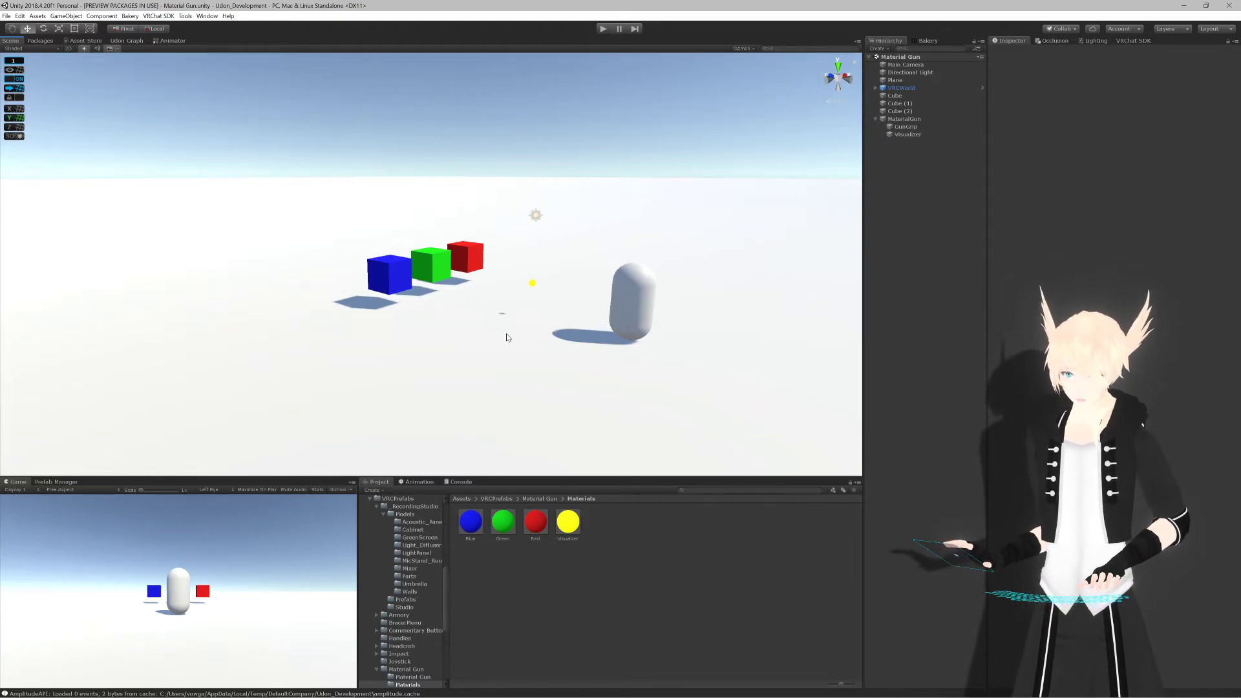
scroll(506, 336, "down", 4)
scroll(505, 336, "up", 2)
scroll(504, 336, "down", 2)
scroll(503, 336, "up", 12)
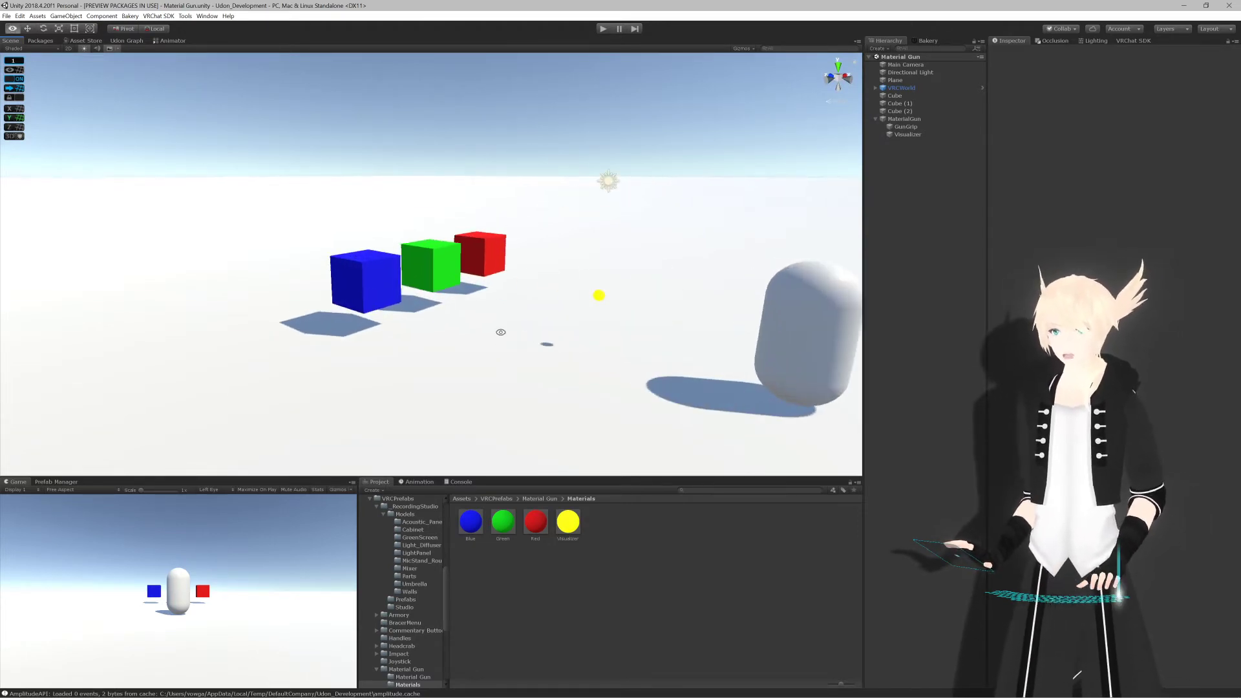
left_click_drag(500, 331, 484, 355, "alt")
scroll(451, 363, "up", 10)
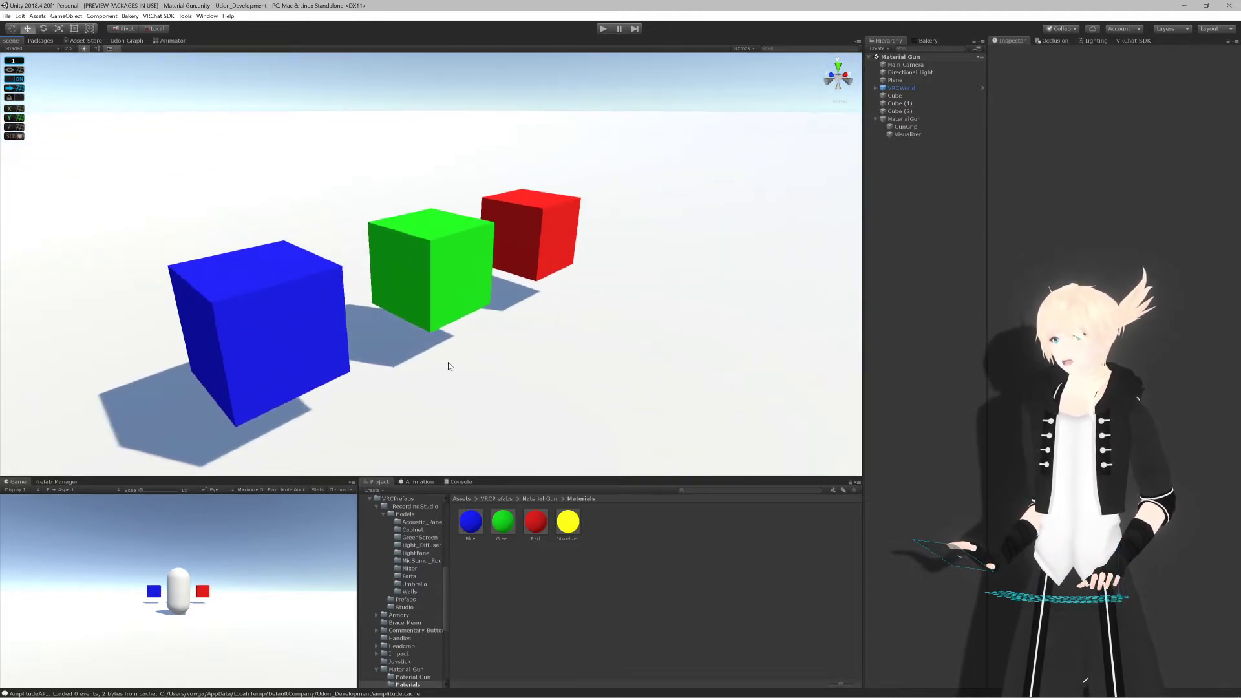
scroll(452, 364, "up", 3)
left_click_drag(454, 366, 472, 358, "alt")
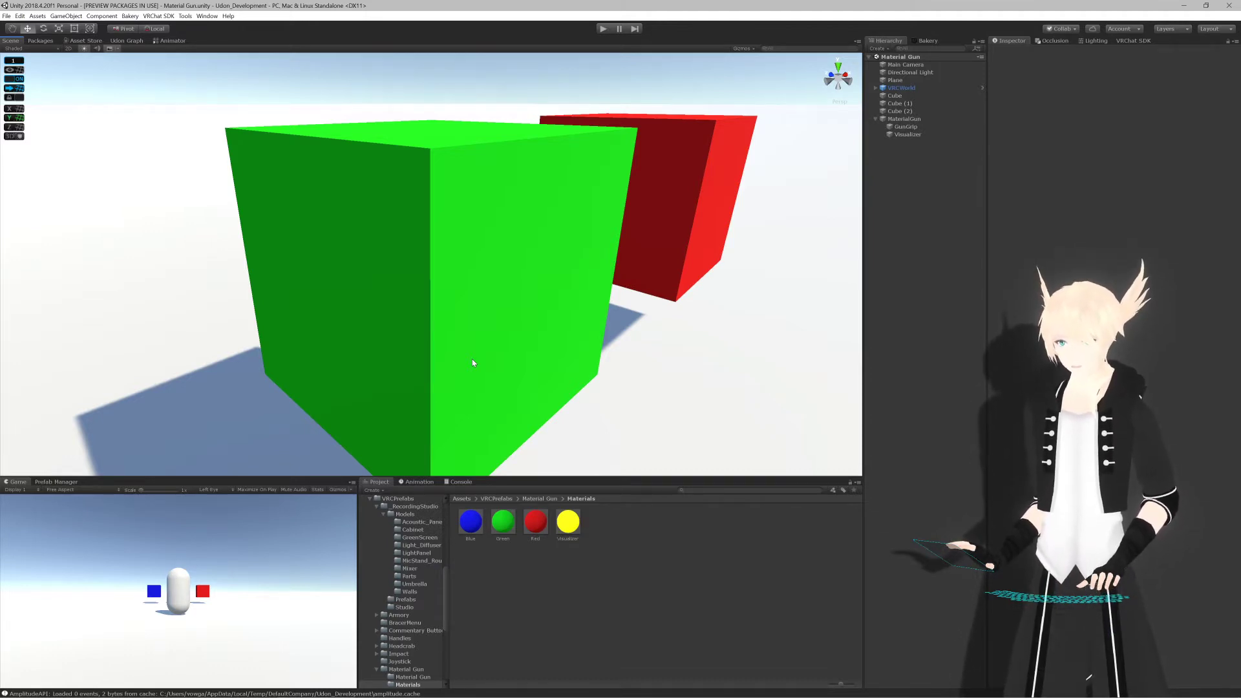
scroll(463, 283, "down", 10)
scroll(464, 287, "up", 5)
scroll(463, 287, "up", 5)
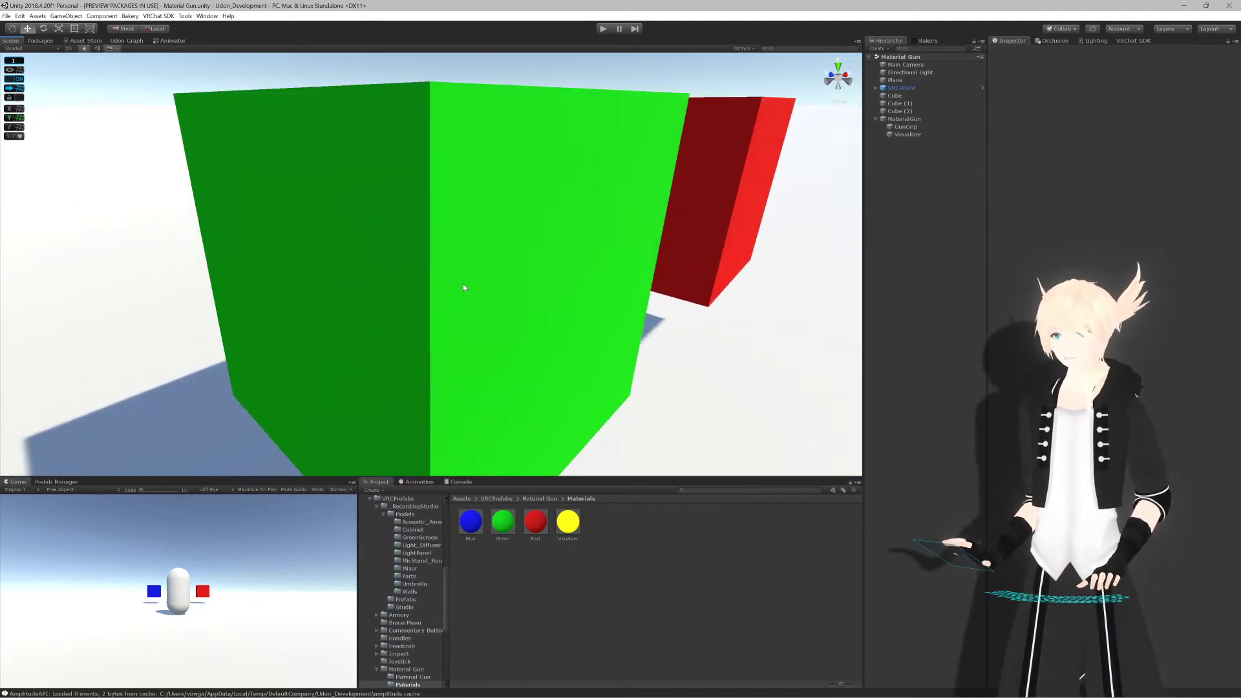
scroll(462, 286, "down", 5)
left_click_drag(463, 285, 465, 265, "alt")
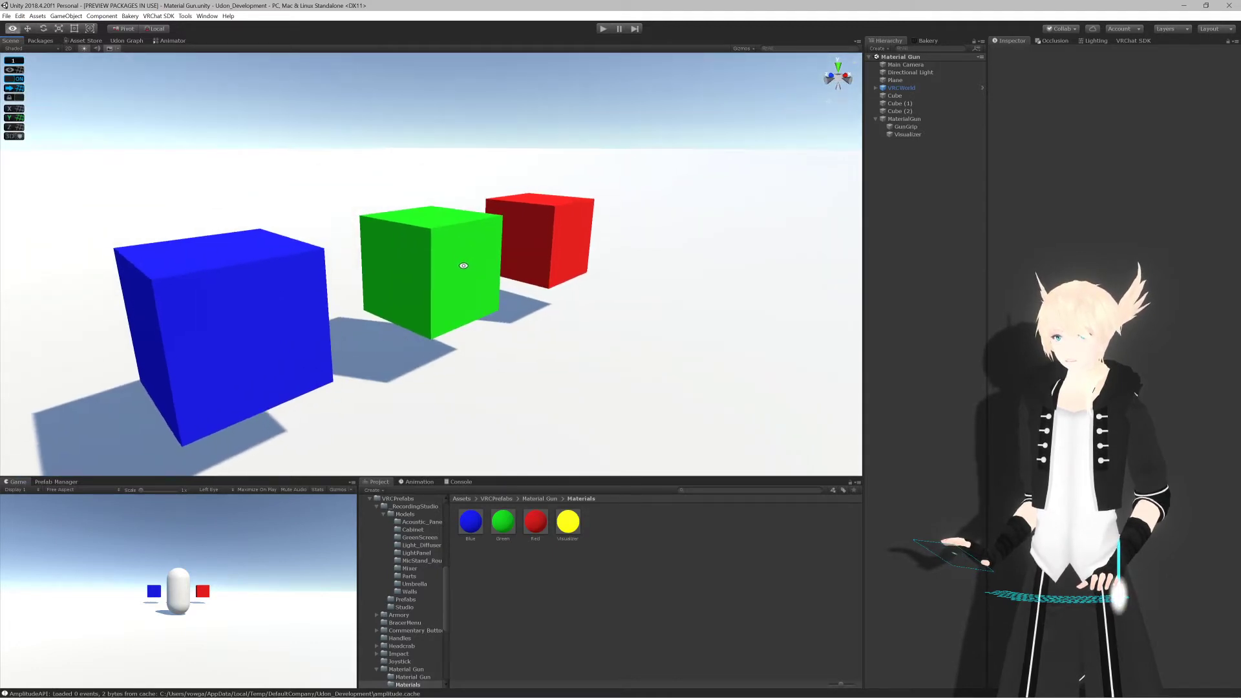
scroll(456, 285, "down", 5)
scroll(451, 300, "up", 10)
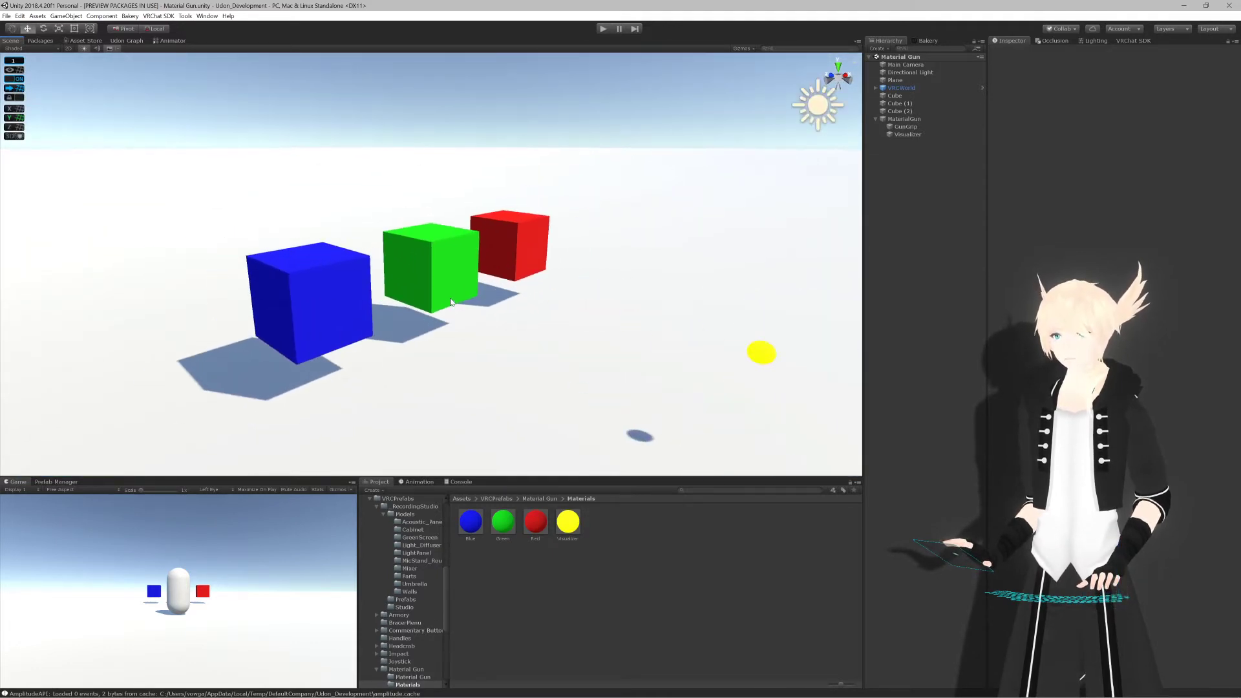
scroll(453, 307, "down", 10)
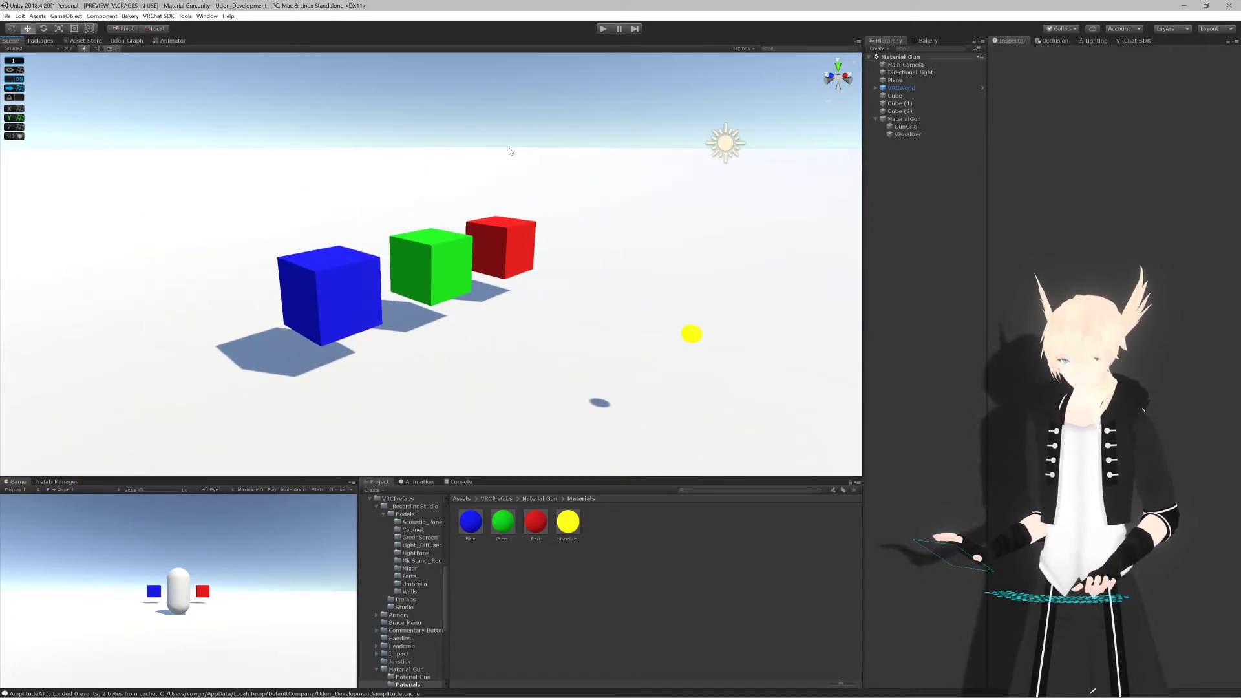
scroll(509, 152, "down", 10)
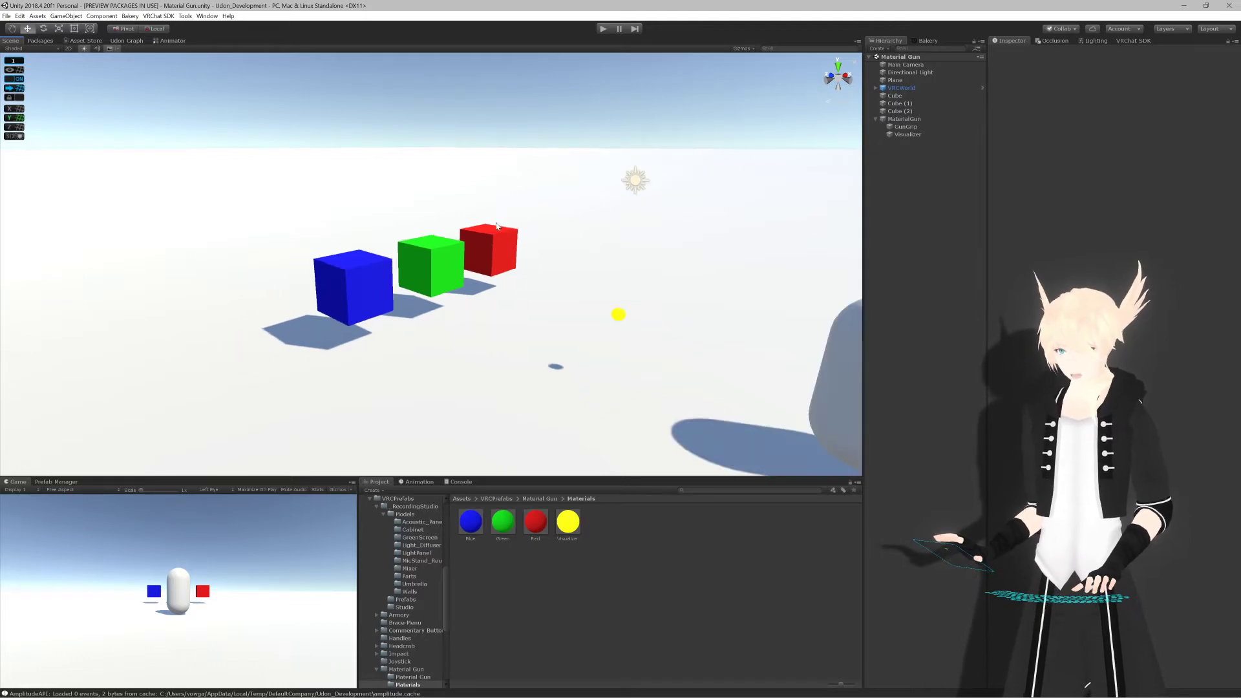
Step: Select the green middle Cube and frame it up close in the Scene view
scroll(491, 264, "up", 15)
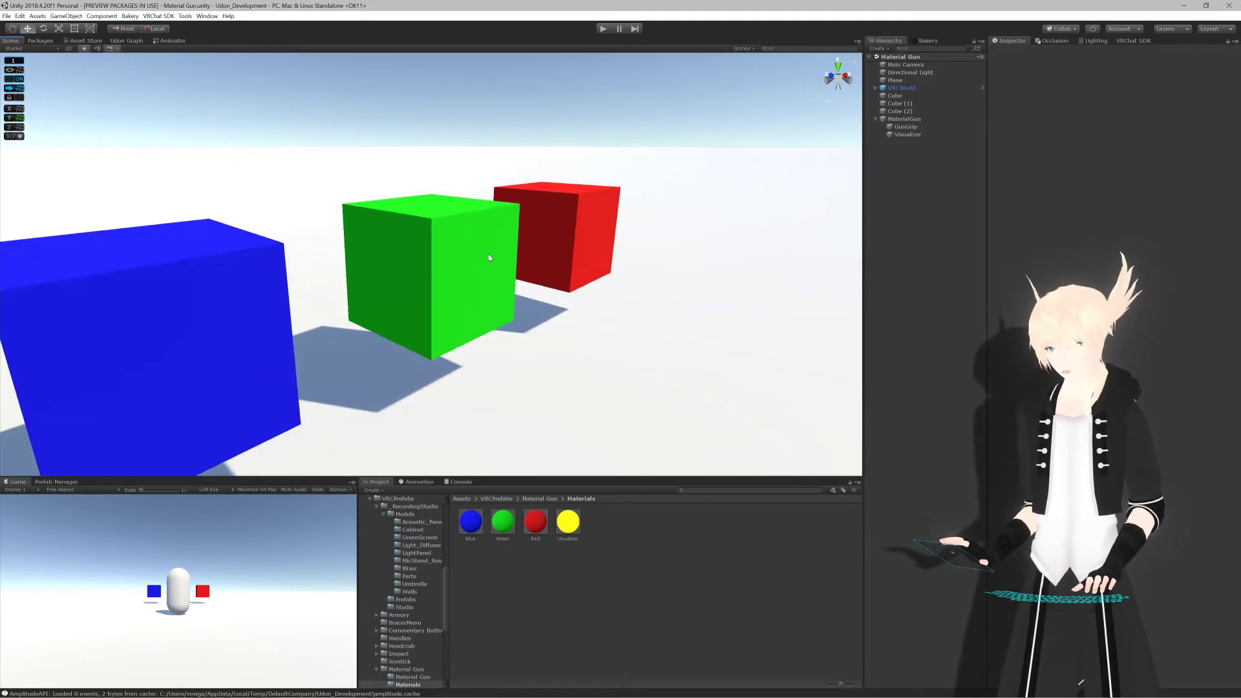
left_click(471, 269)
key("f")
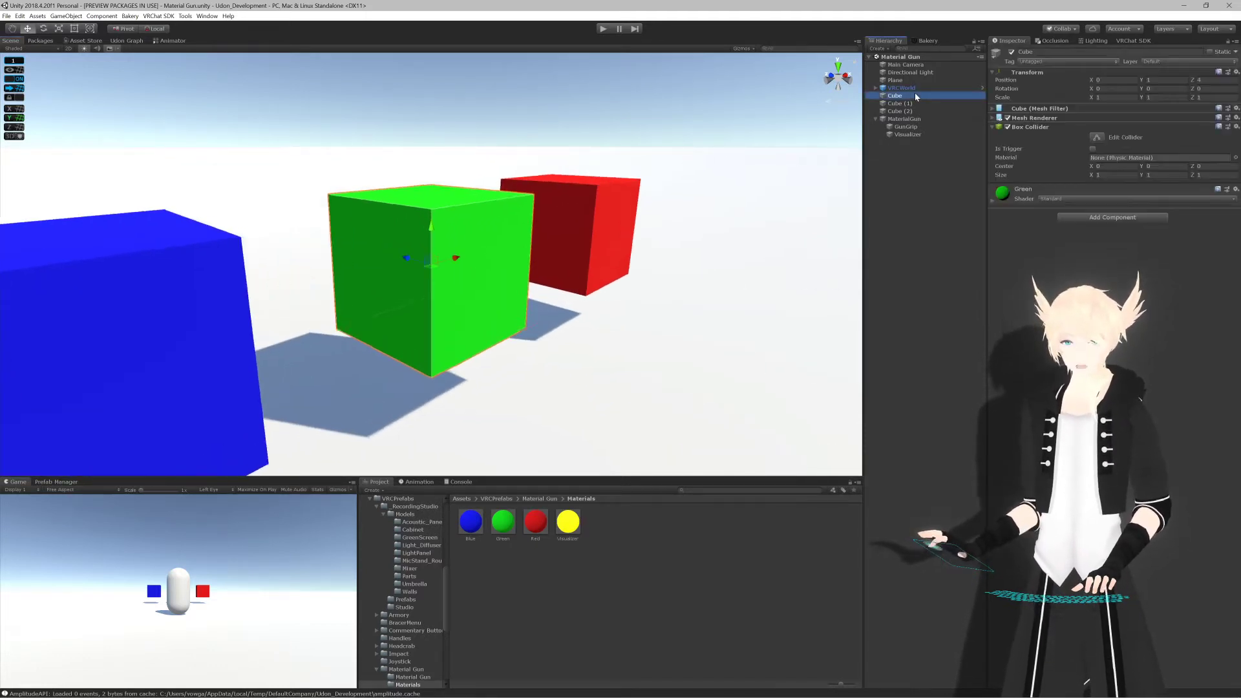
Step: Examine the row of blue, green and red cubes and the nearby gun in the Scene view, and clear the selection
left_click_drag(674, 236, 675, 252, "alt")
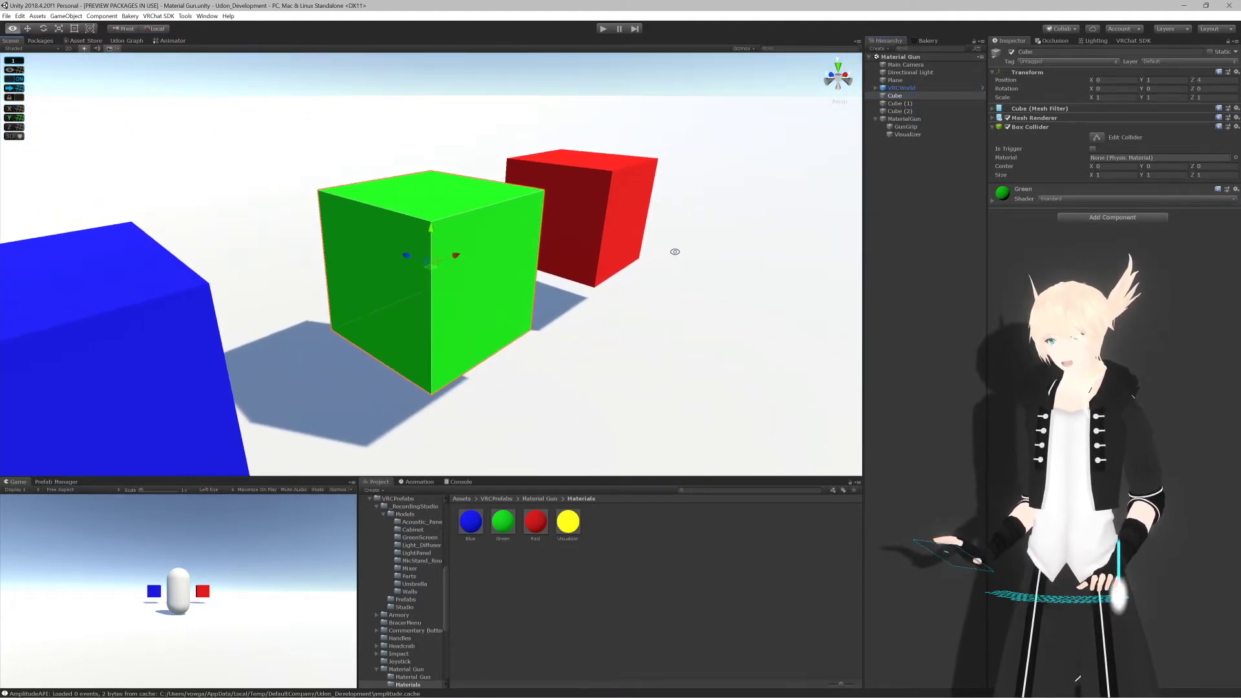
scroll(654, 270, "down", 8)
scroll(653, 270, "up", 8)
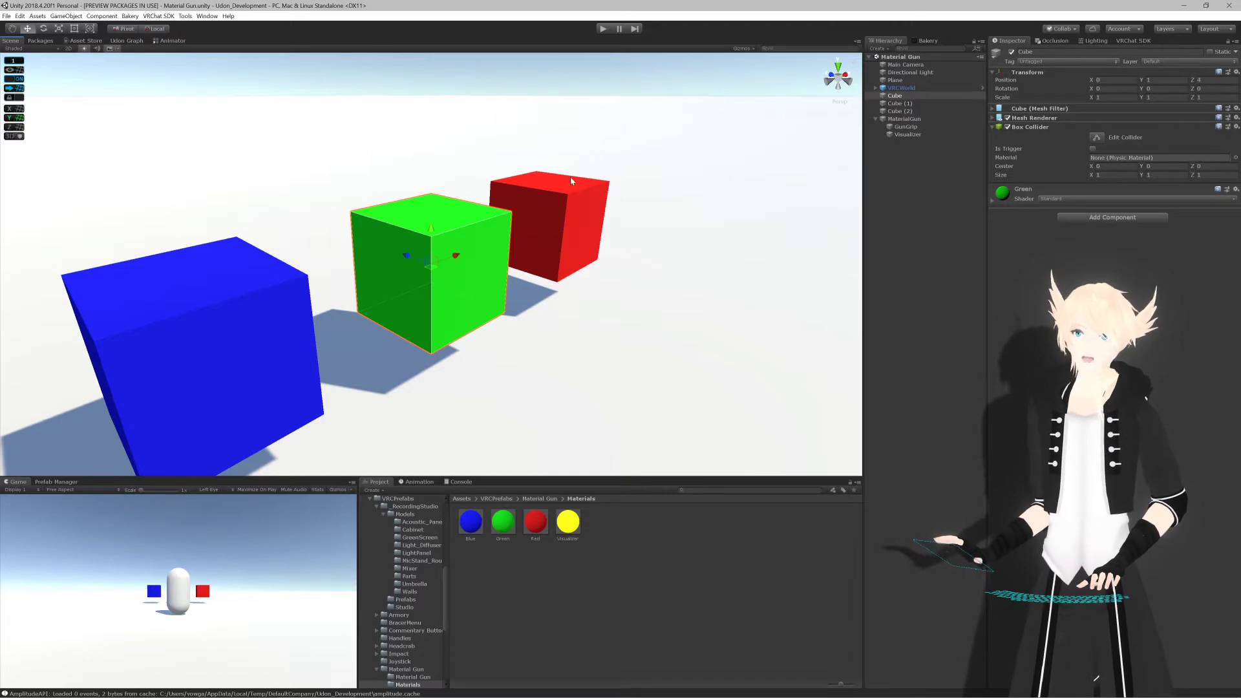
scroll(570, 177, "down", 5)
scroll(673, 191, "up", 5)
mouse_move(673, 191)
left_mouse_down("alt")
mouse_move(577, 197)
mouse_move(654, 179)
left_mouse_up("alt")
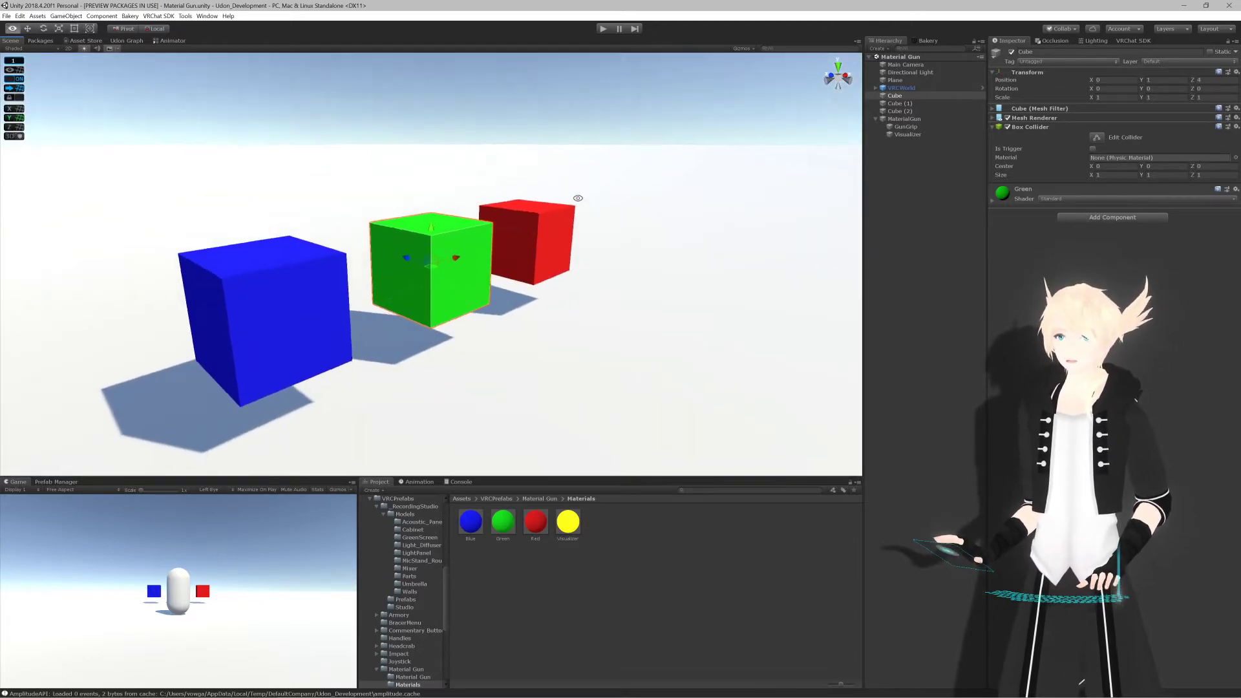
scroll(578, 199, "down", 3)
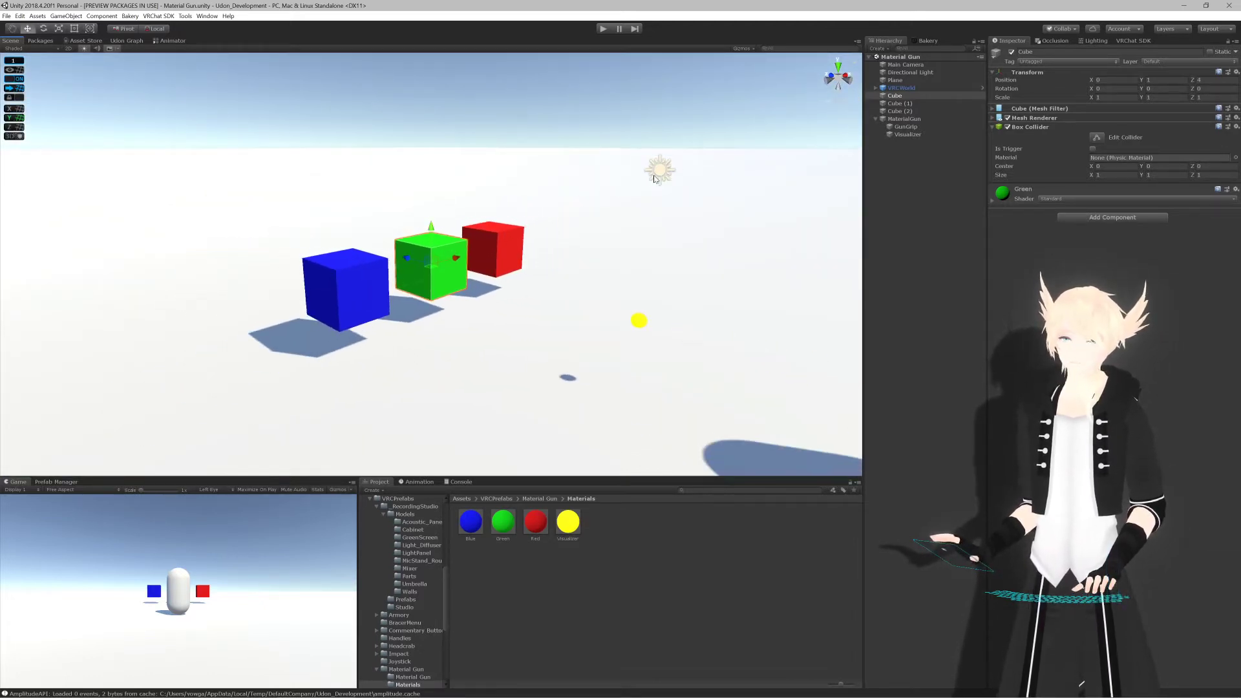
left_click(899, 162)
scroll(614, 212, "down", 1)
scroll(611, 214, "up", 4)
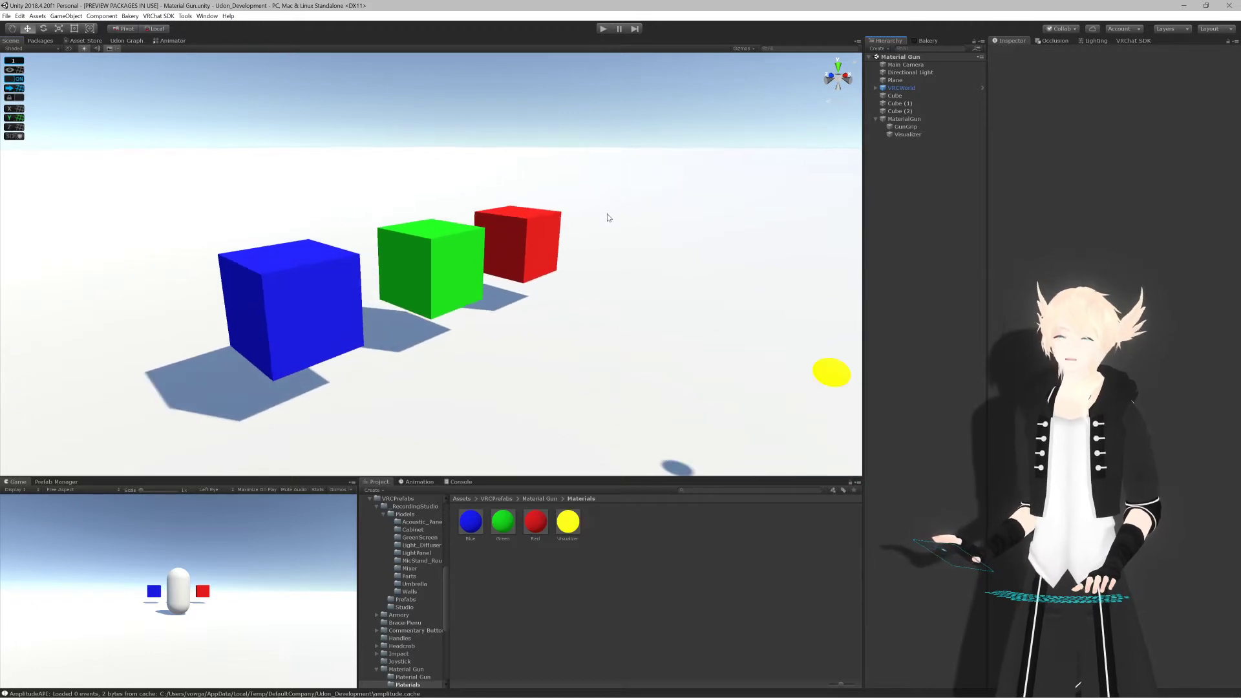
Step: Set Wall Collisions to Everything on the MaterialGun's Udon Behaviour
left_click(924, 119)
scroll(689, 200, "down", 2)
scroll(707, 218, "up", 2)
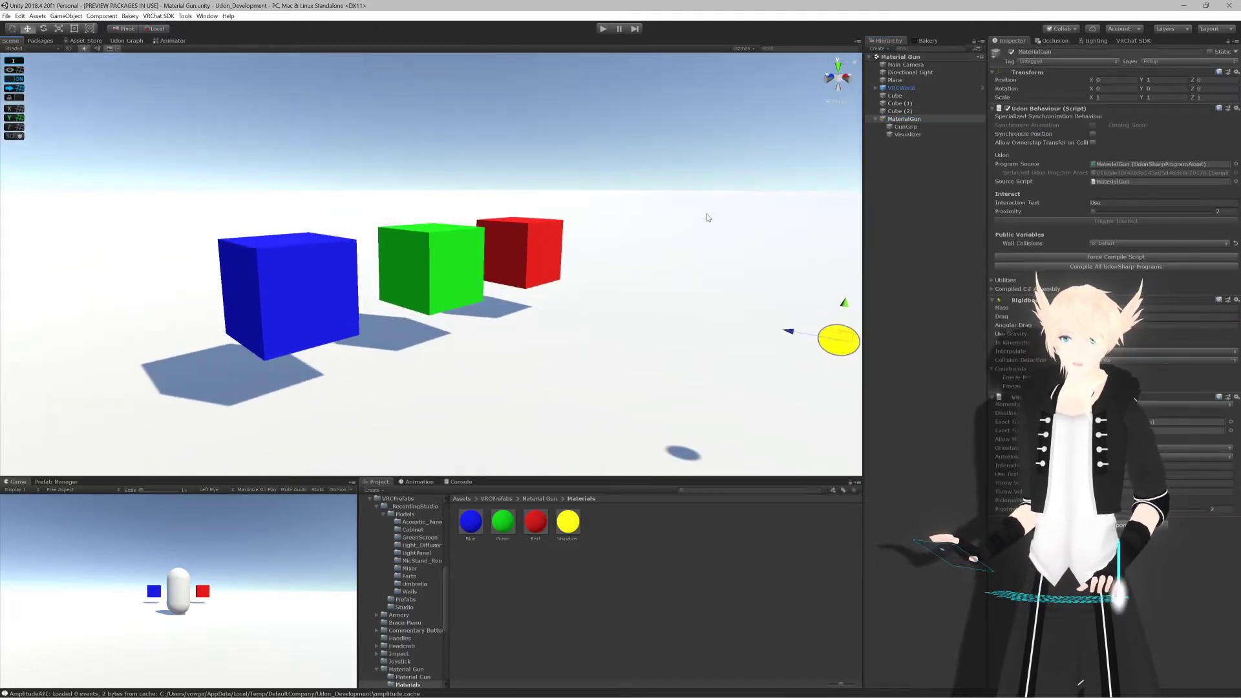
left_click_drag(709, 218, 935, 241, "alt")
left_click(1107, 243)
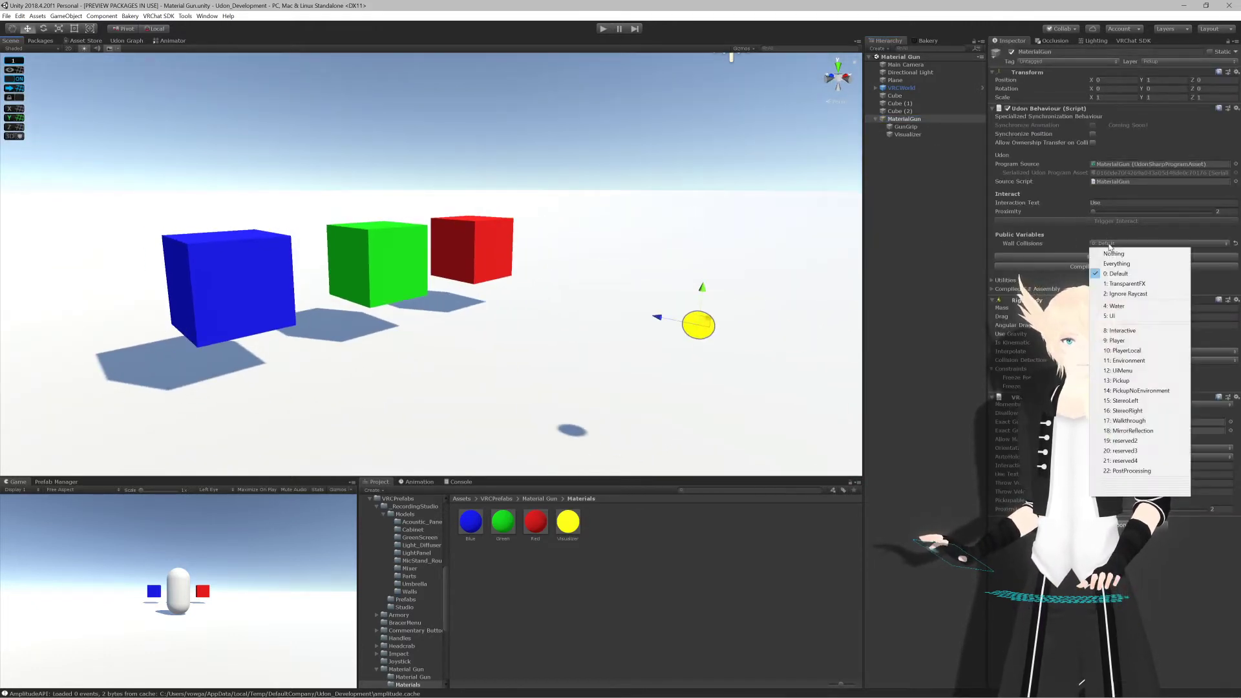
left_click(1115, 263)
left_click_drag(652, 218, 618, 221, "alt")
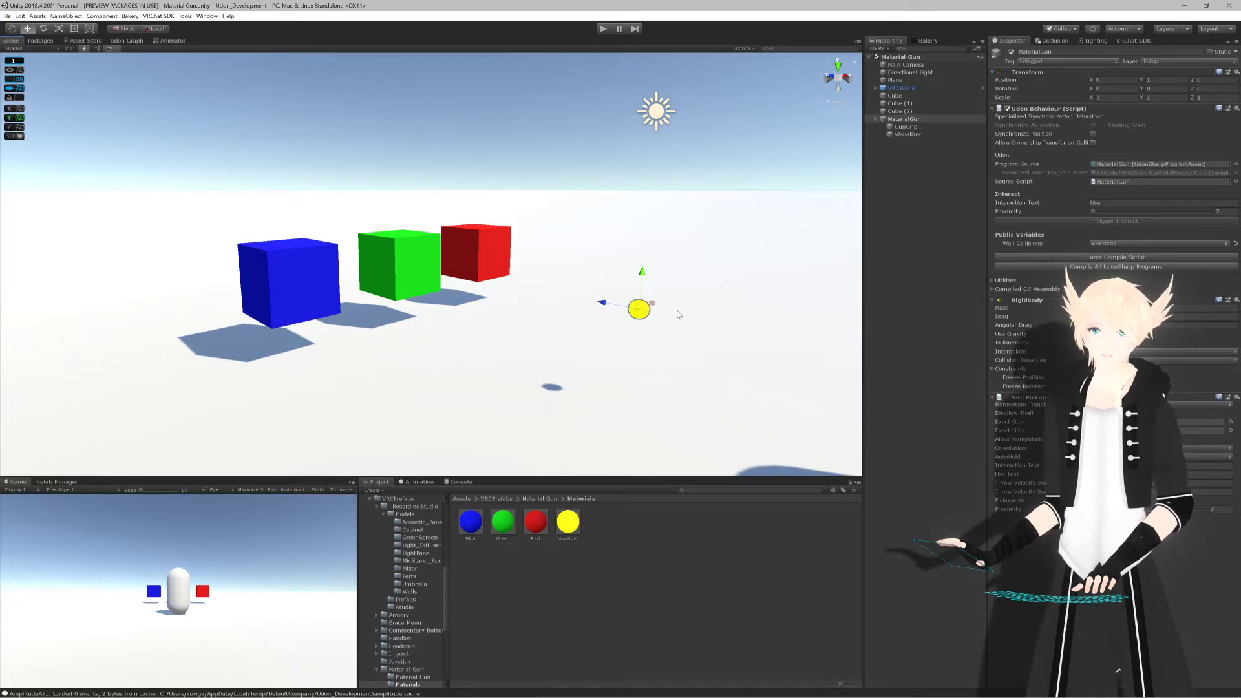
key("alt+Tab")
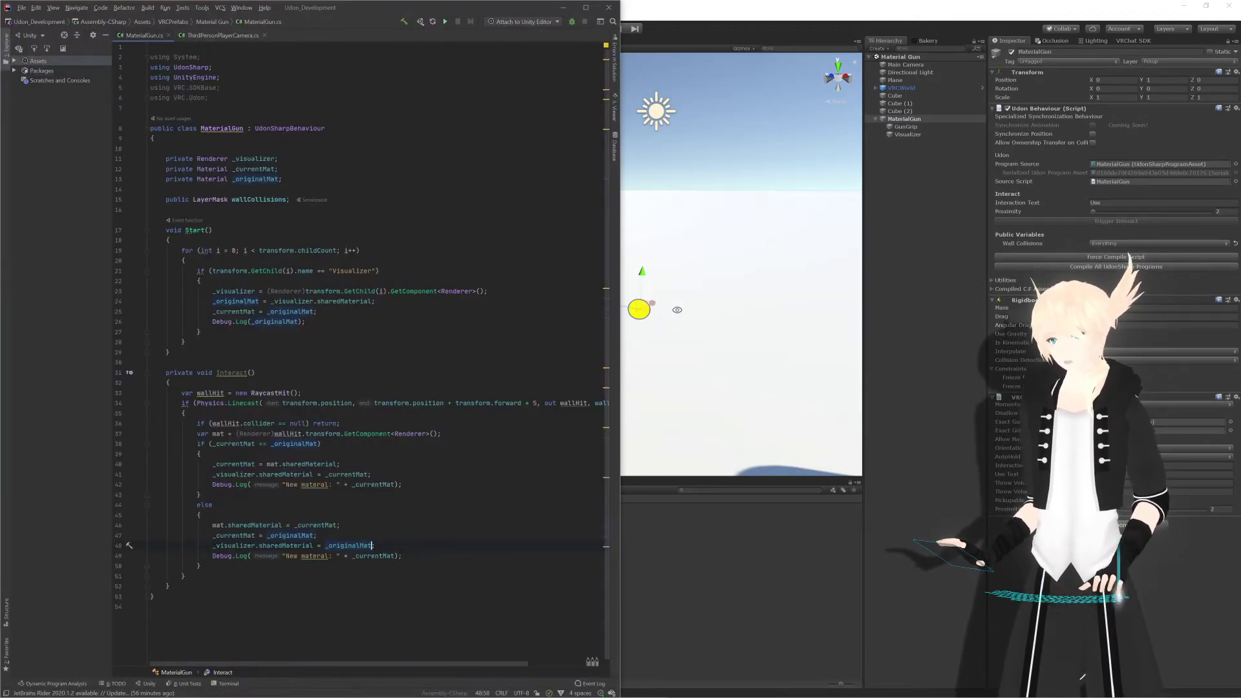
key("alt+Tab")
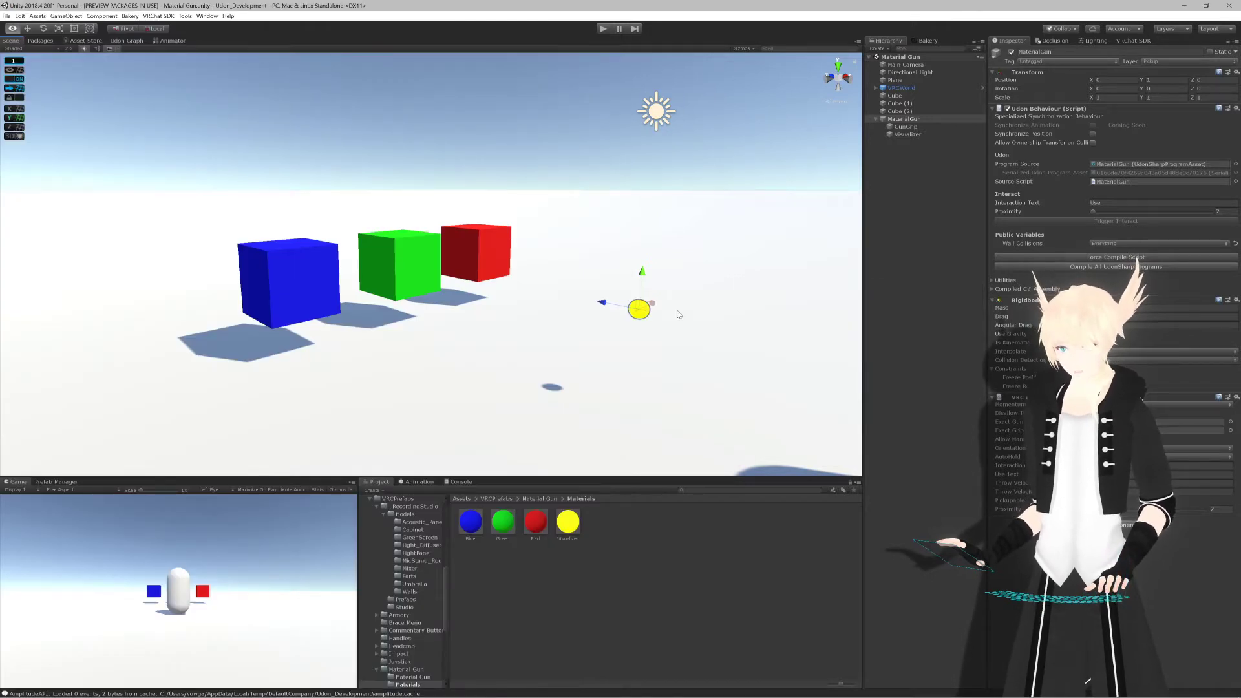
Step: Duplicate the green middle cube, place the copy between the row and the gun, and enable Is Trigger on its Box Collider
left_click_drag(679, 314, 749, 337, "alt")
left_click(402, 269)
key("ctrl+d")
left_click_drag(375, 267, 489, 272)
left_click(1092, 149)
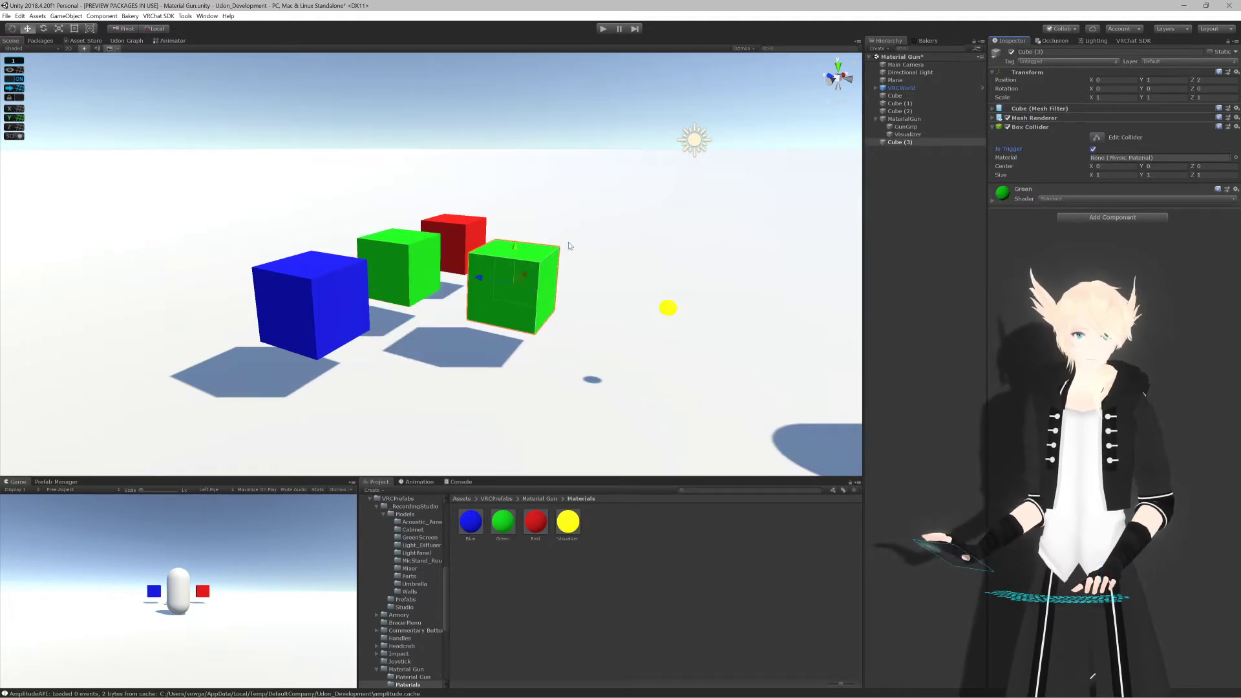
Step: Enter Play mode, apply the Red material to the duplicated trigger cube and nudge it slightly upwards
left_click_drag(568, 242, 585, 54, "alt")
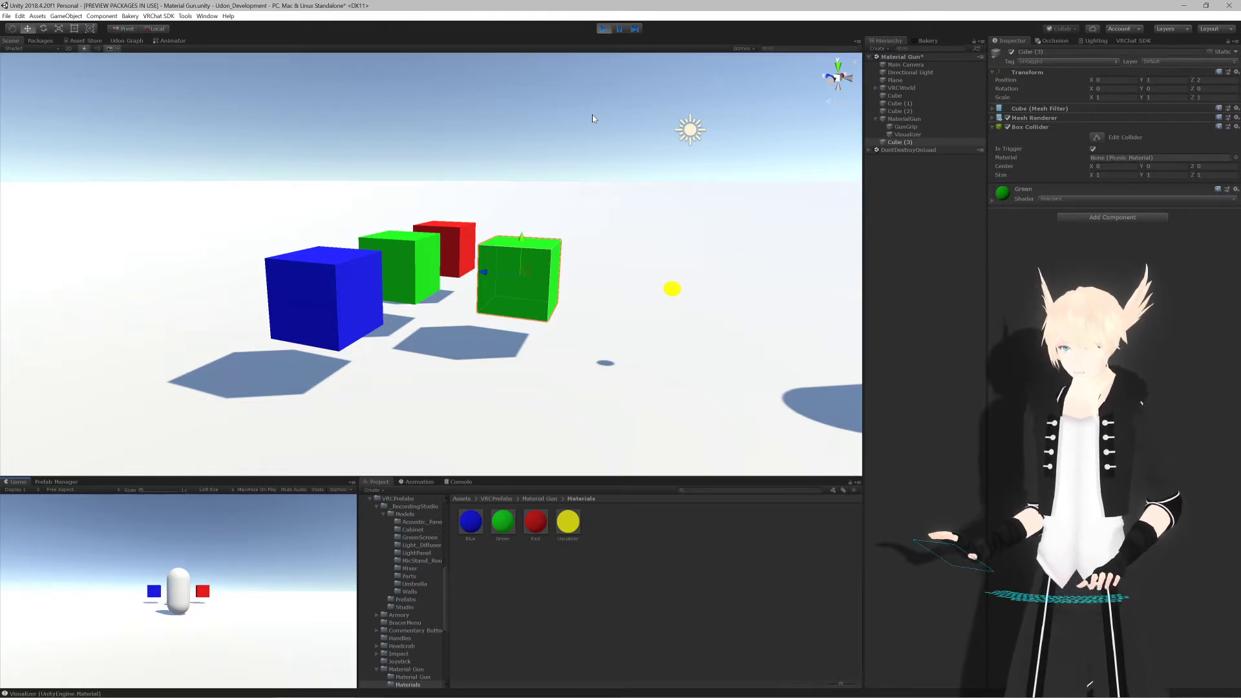
left_click_drag(569, 189, 539, 244, "alt")
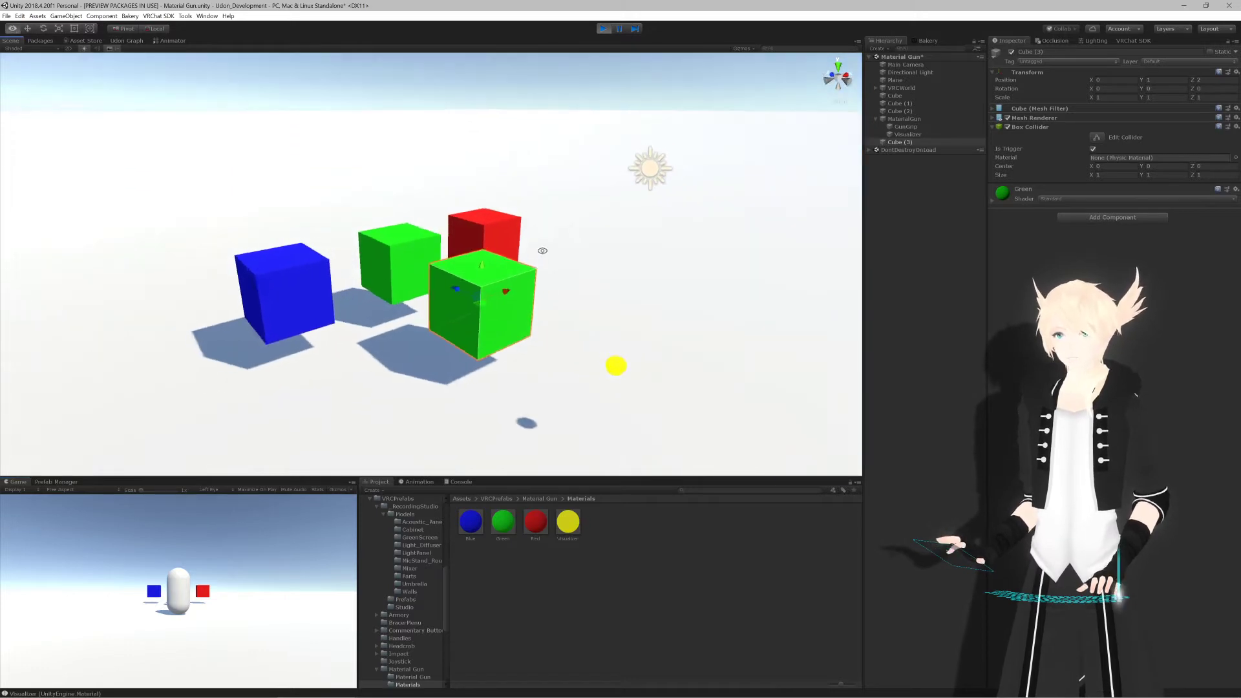
left_click_drag(474, 361, 522, 343)
left_click_drag(488, 261, 513, 240)
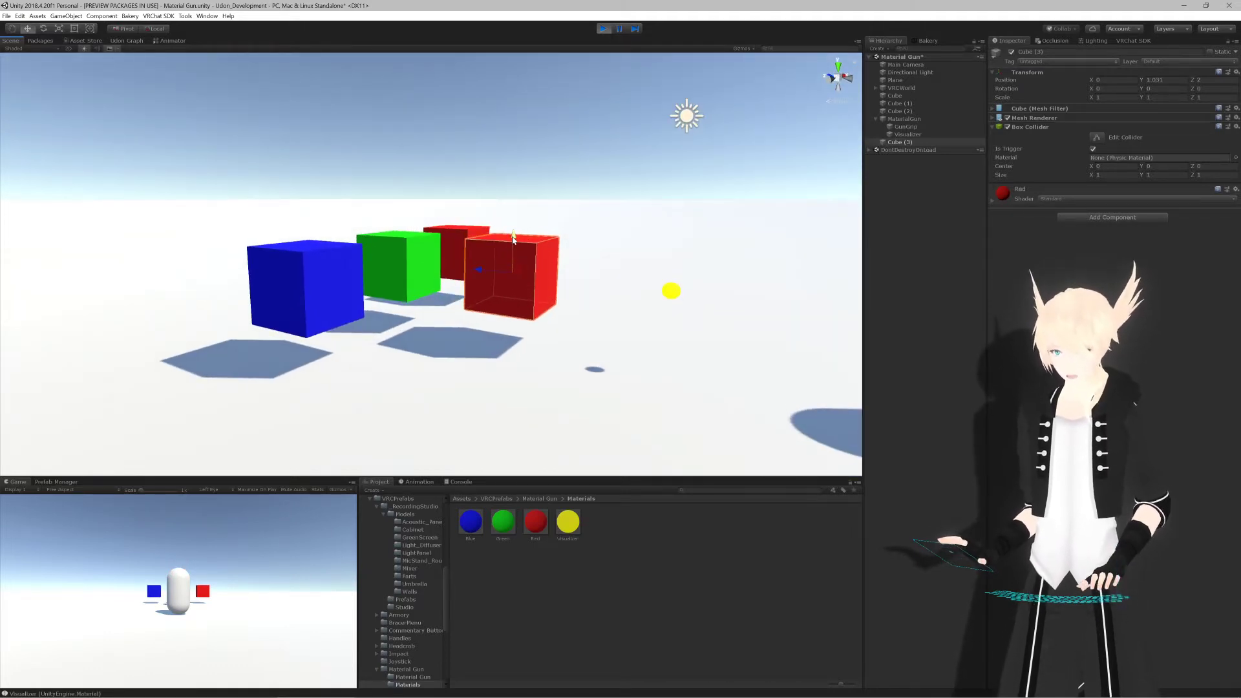
Step: Select the MaterialGun and trigger its Interact towards the red trigger cube
left_click(925, 119)
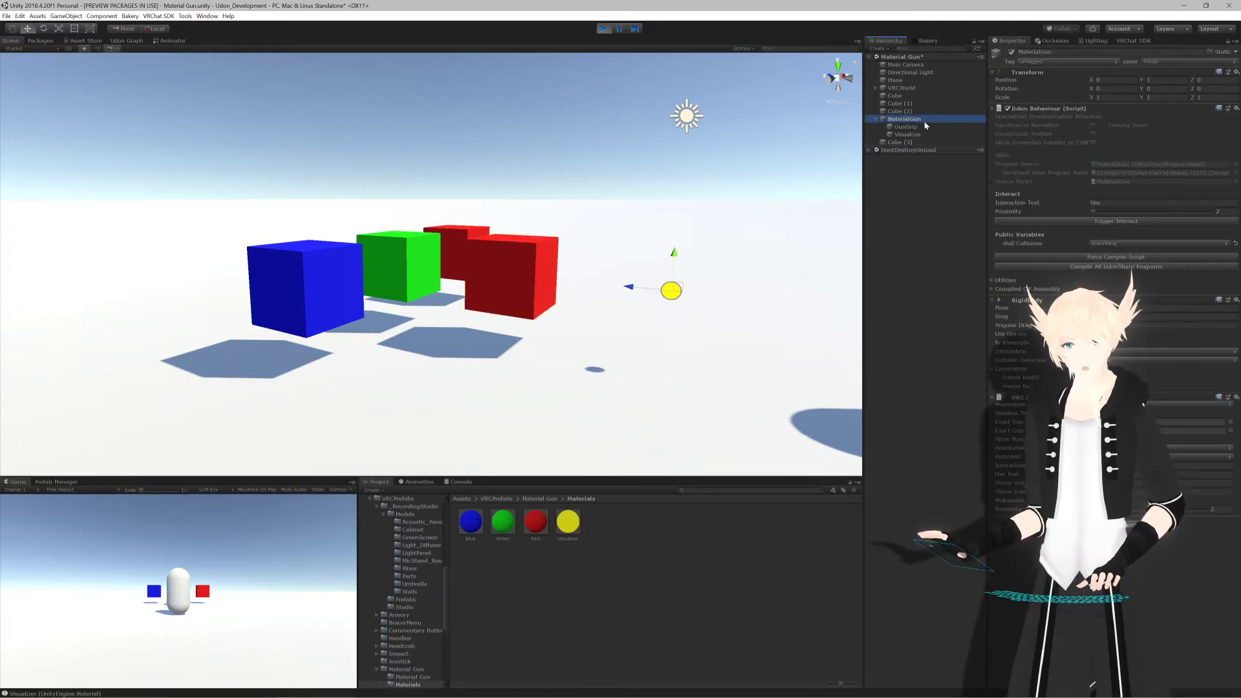
left_click_drag(560, 311, 633, 284, "alt")
left_click(1154, 224)
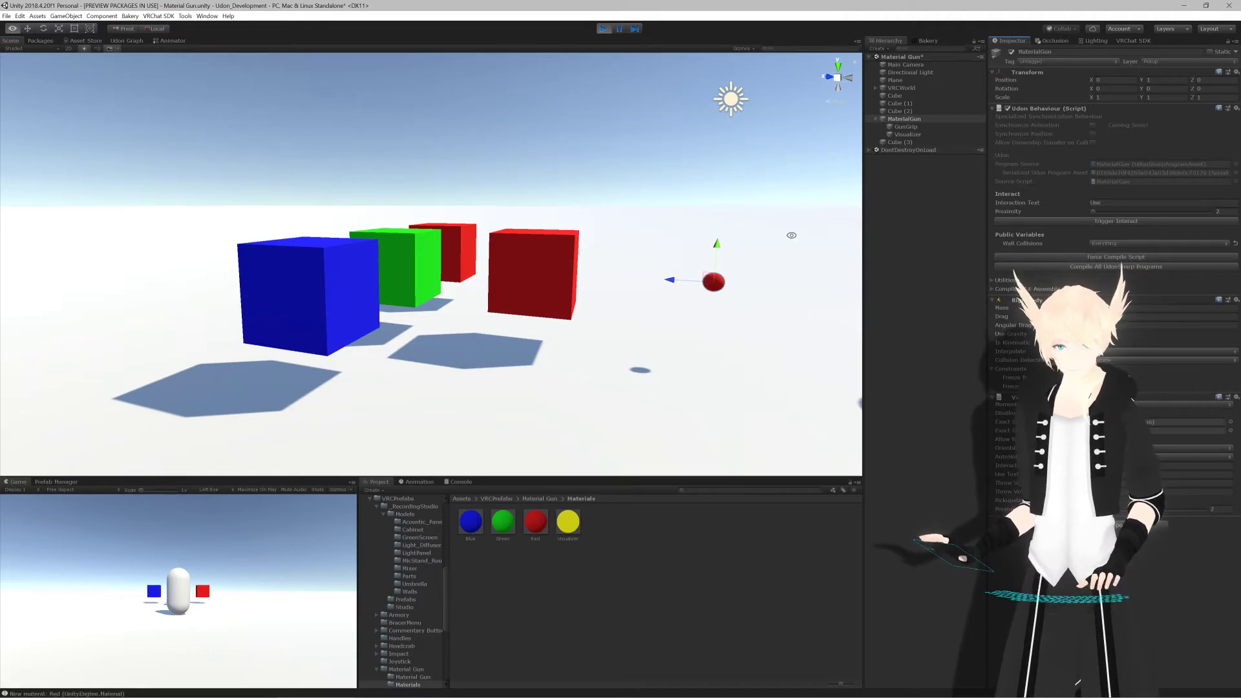
Step: Check the gun and cubes, exit Play mode and delete the duplicated trigger cube Cube (3)
left_click_drag(789, 233, 695, 234, "alt")
scroll(509, 266, "down", 8)
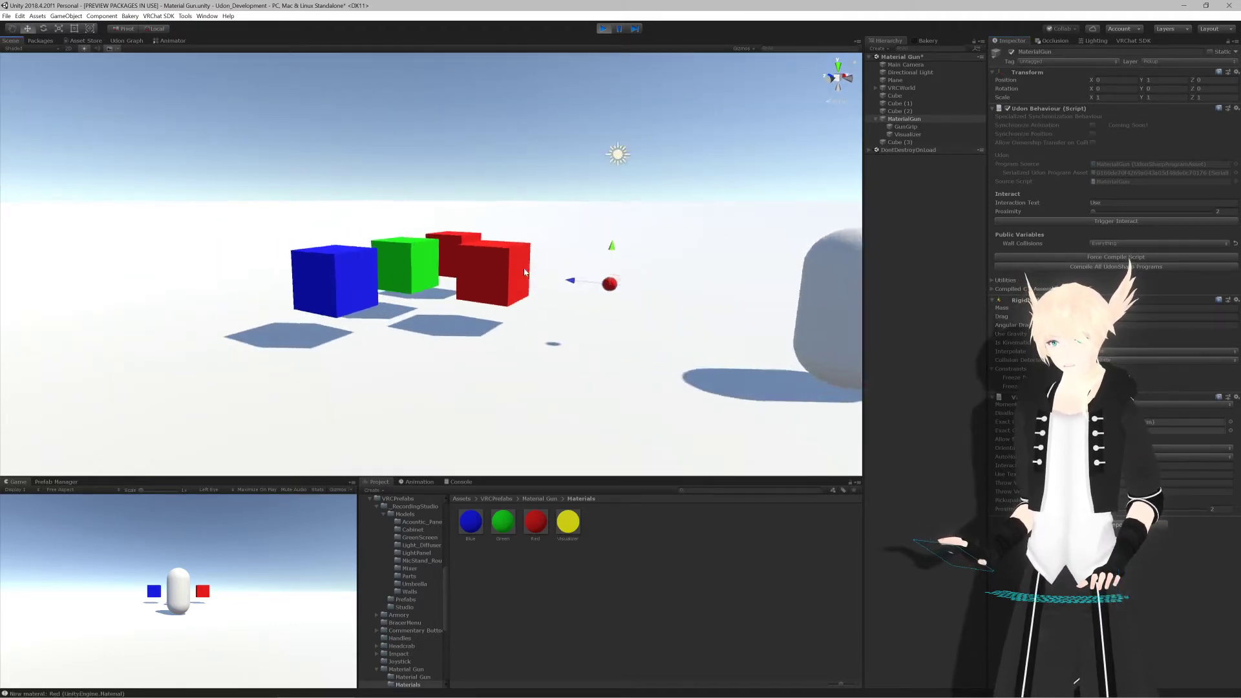
scroll(522, 273, "up", 3)
left_click(602, 29)
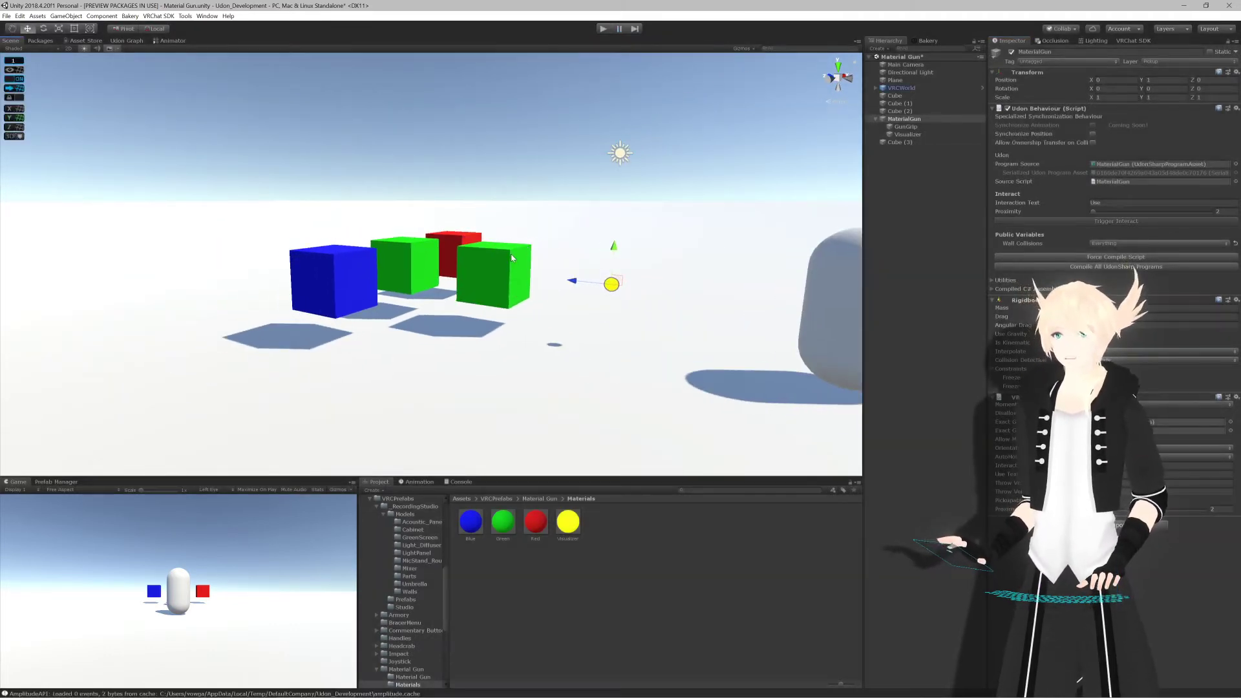
Step: In the MaterialGun script in Rider, add QueryTriggerInteraction.Ignore after wallCollisions in the Physics.Linecast call, save it and return to Unity to compile
key("alt+Tab")
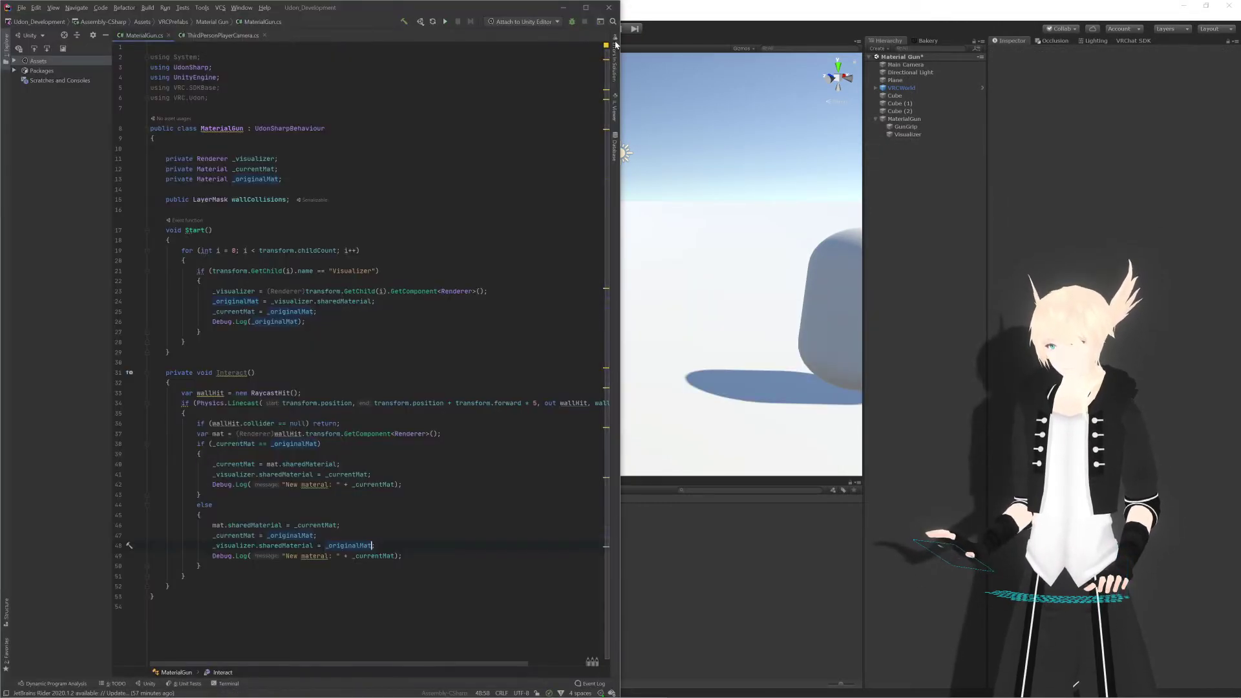
left_click_drag(619, 44, 819, 44)
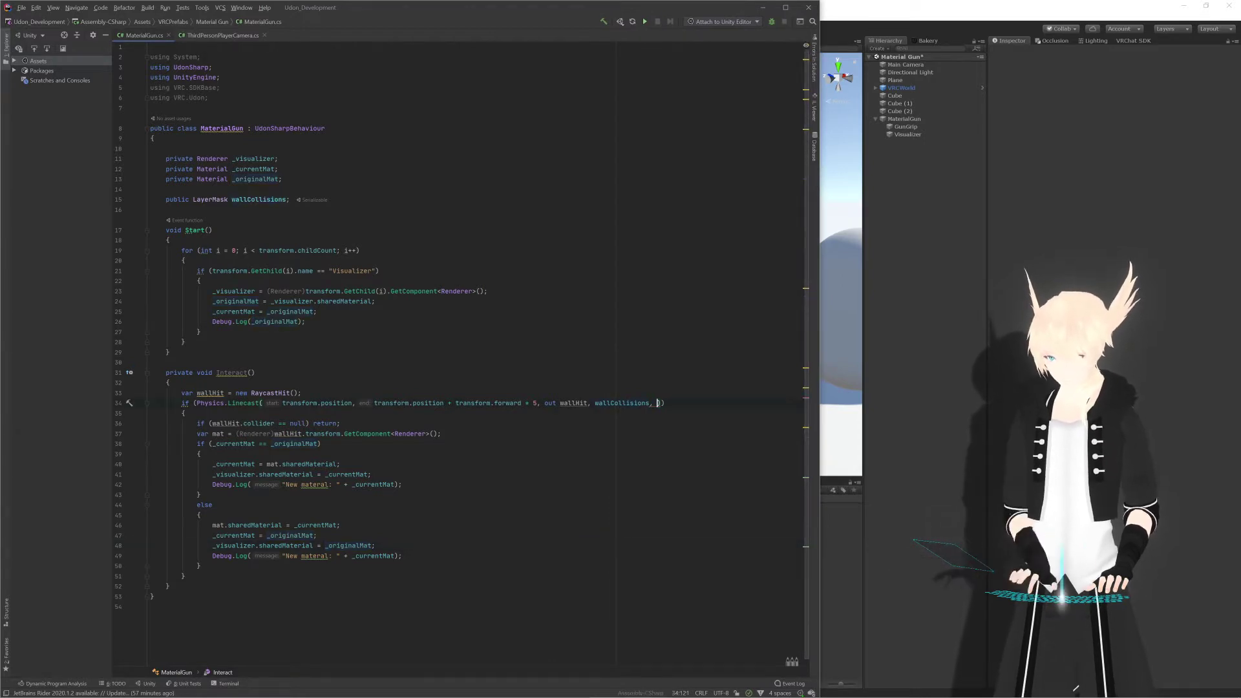
type("ig")
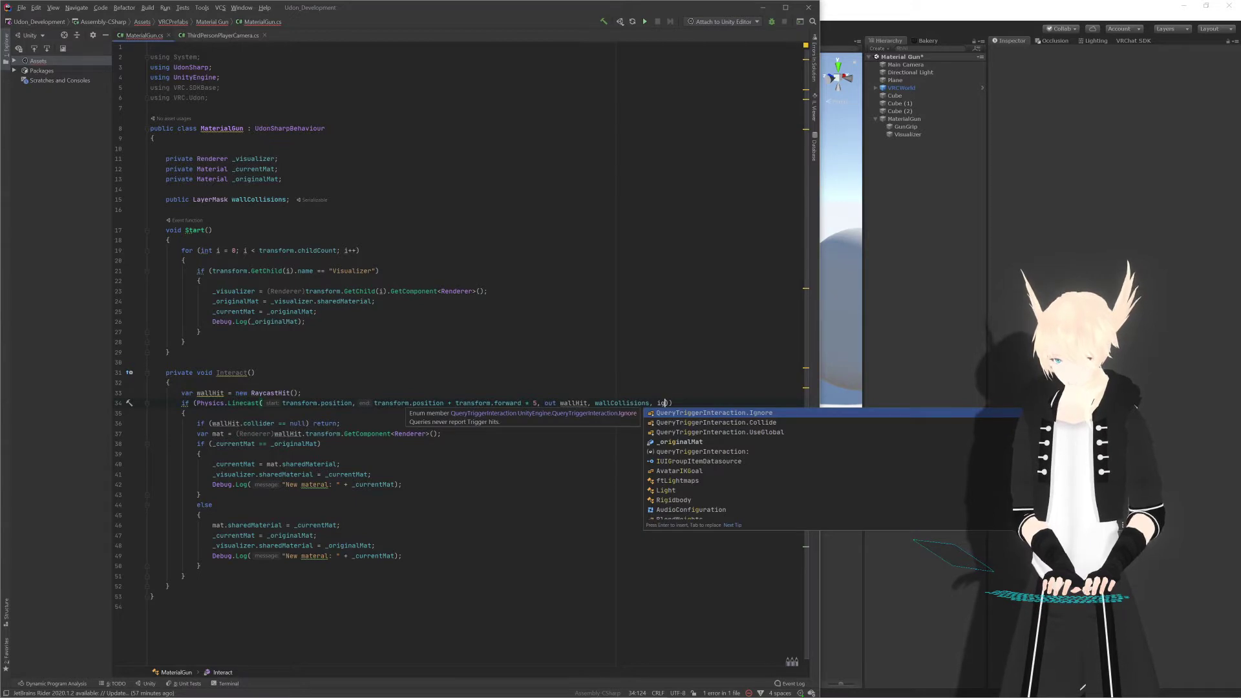
key("Return")
key("ctrl+s")
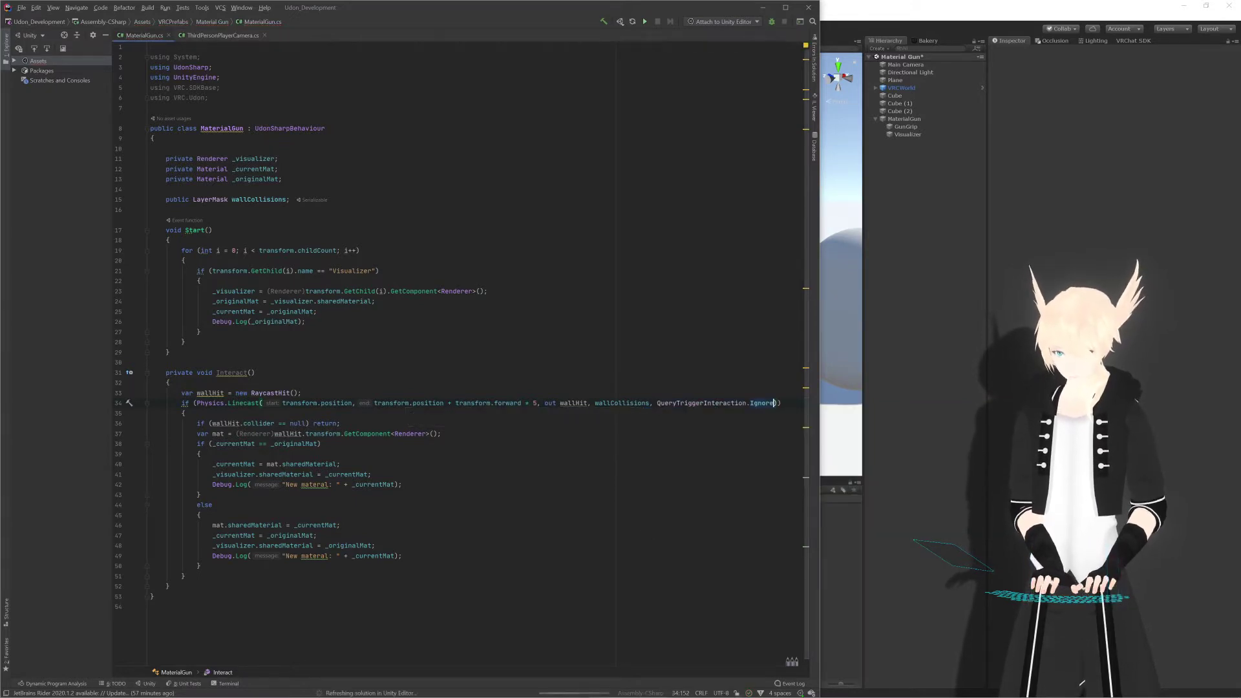
left_click(903, 143)
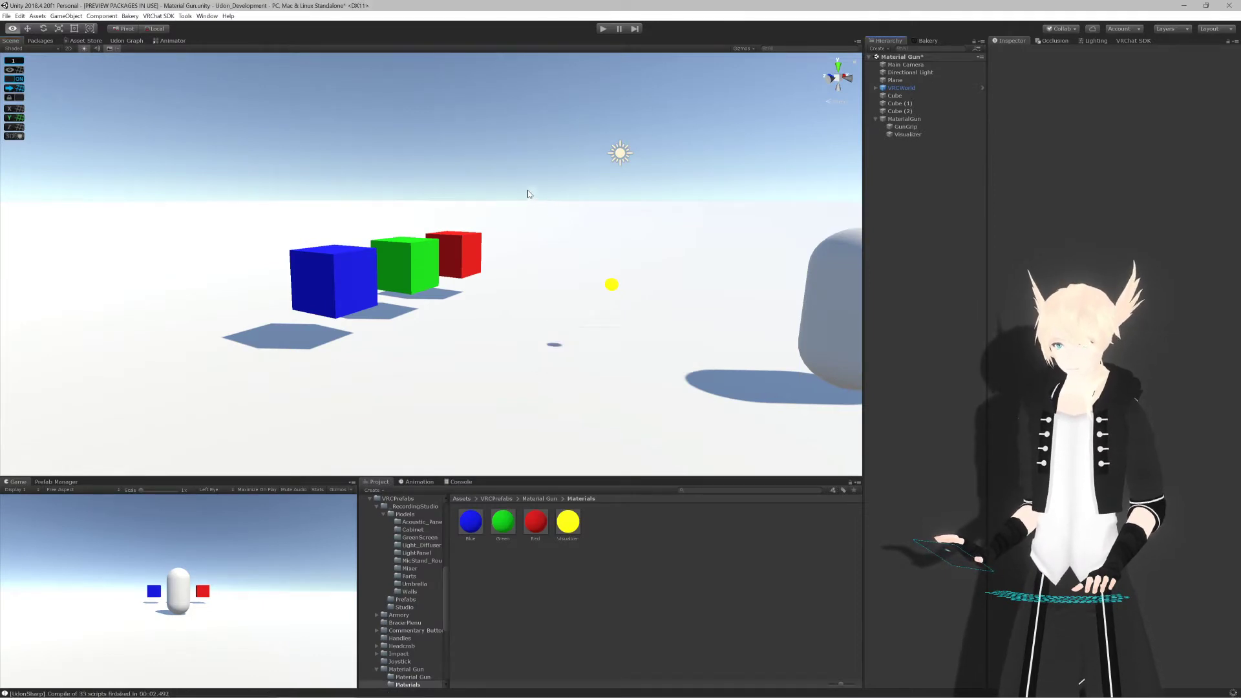
Step: Rename the script's Interact method to OnPickupUseDown in Rider and save the file
left_click(905, 119)
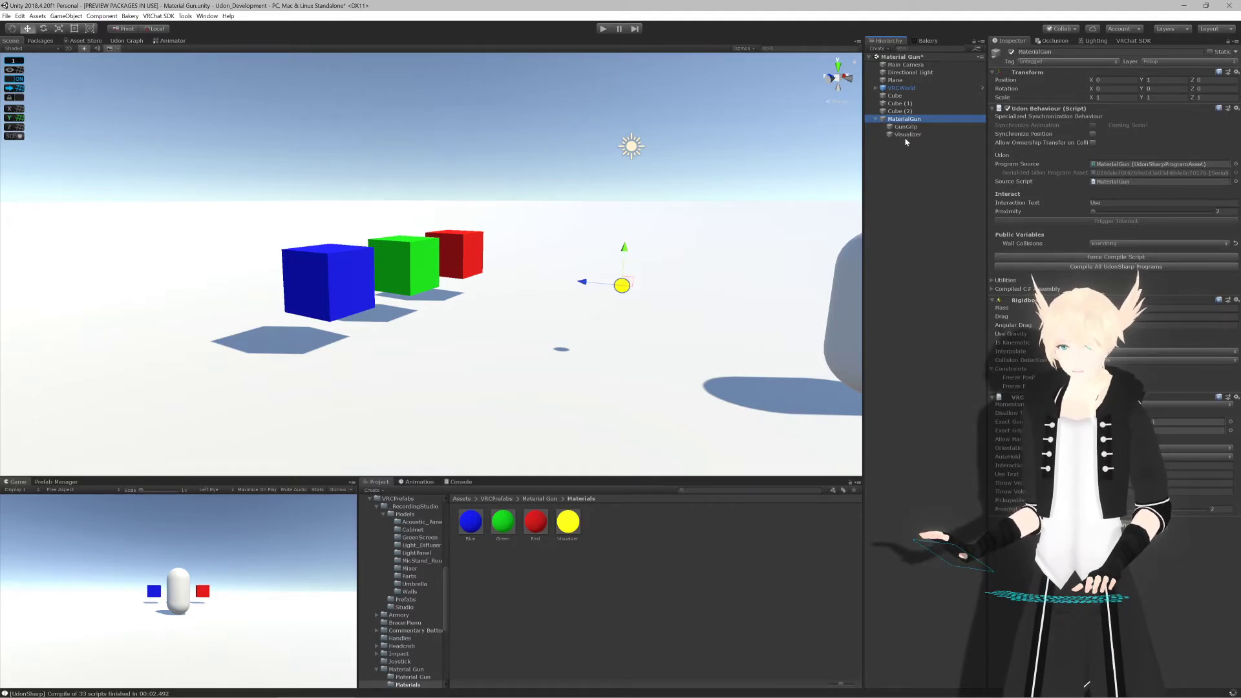
key("alt+Tab")
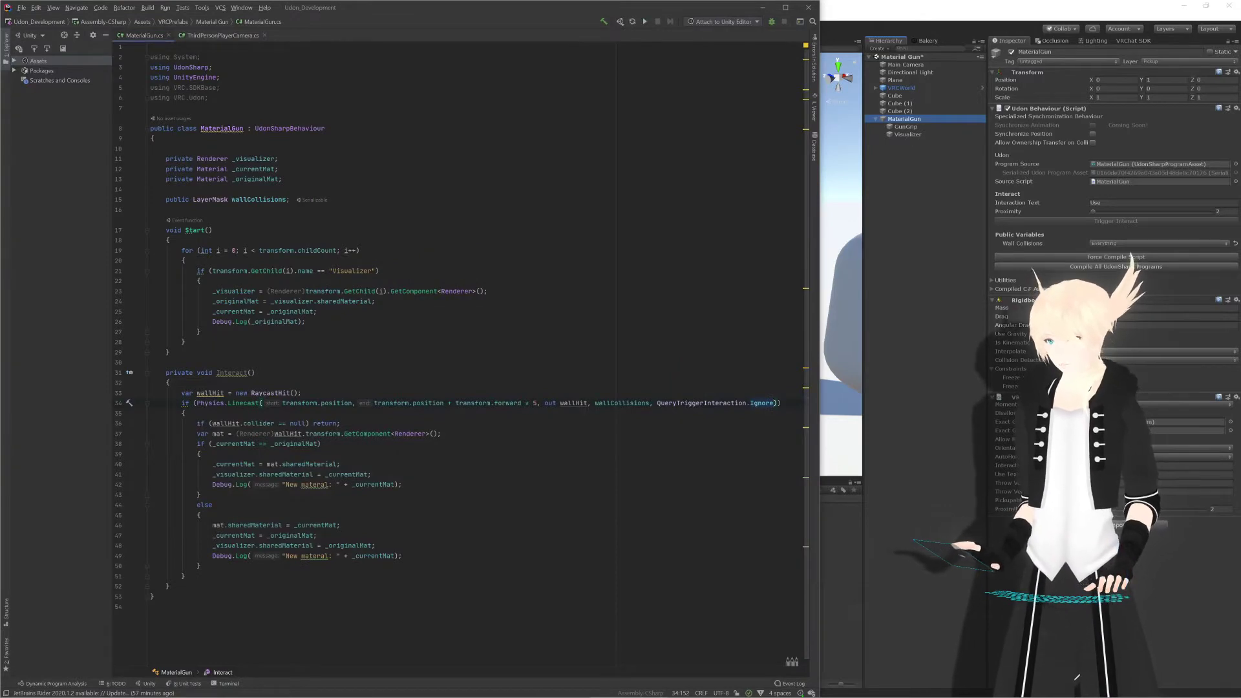
left_click_drag(247, 373, 217, 373)
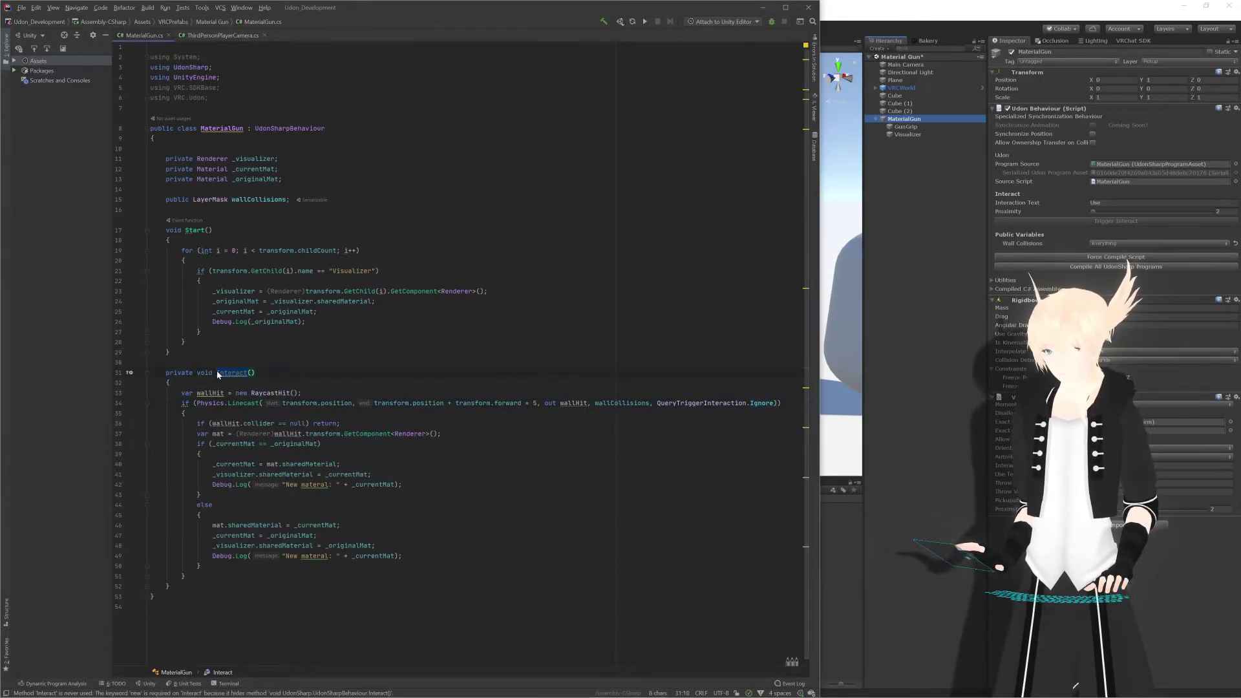
type("OnPickup")
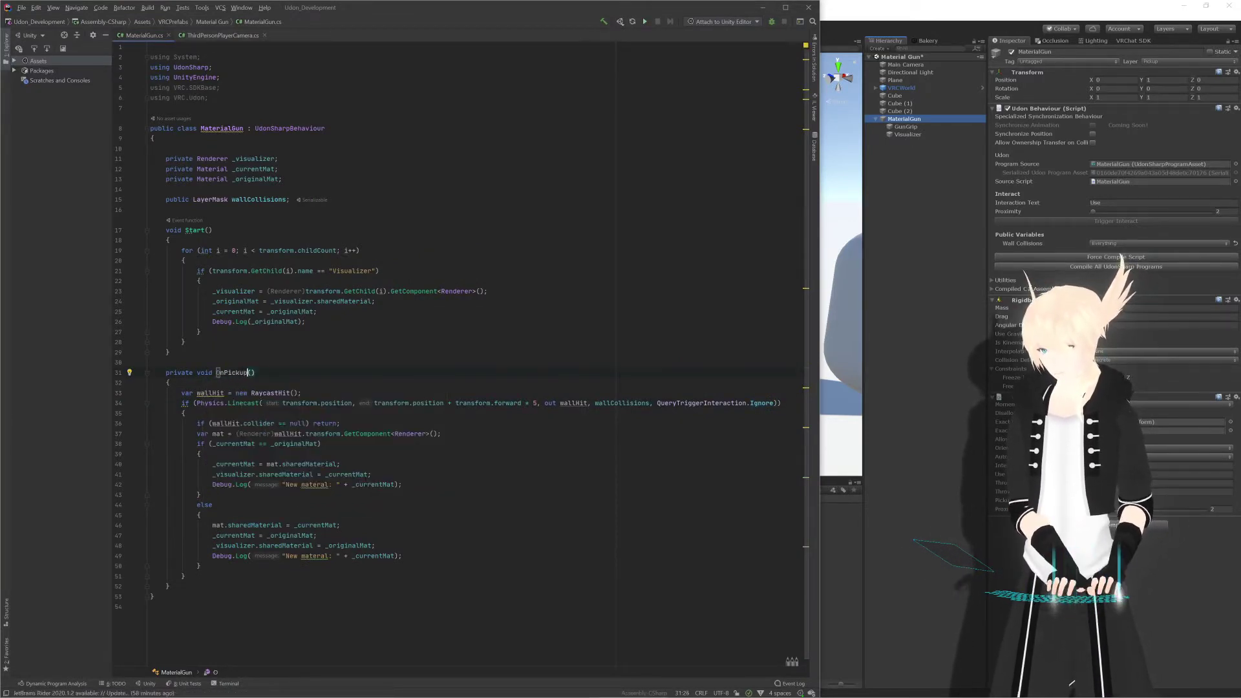
type("UseDown")
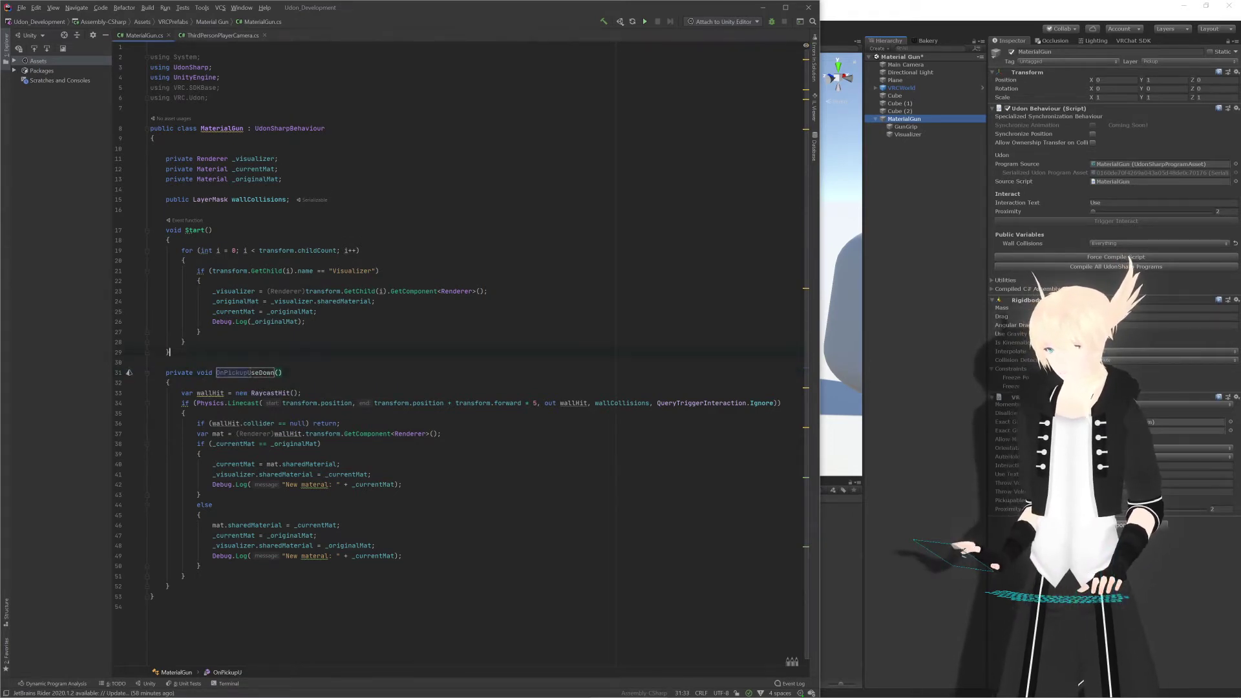
left_click(170, 352)
key("ctrl+s")
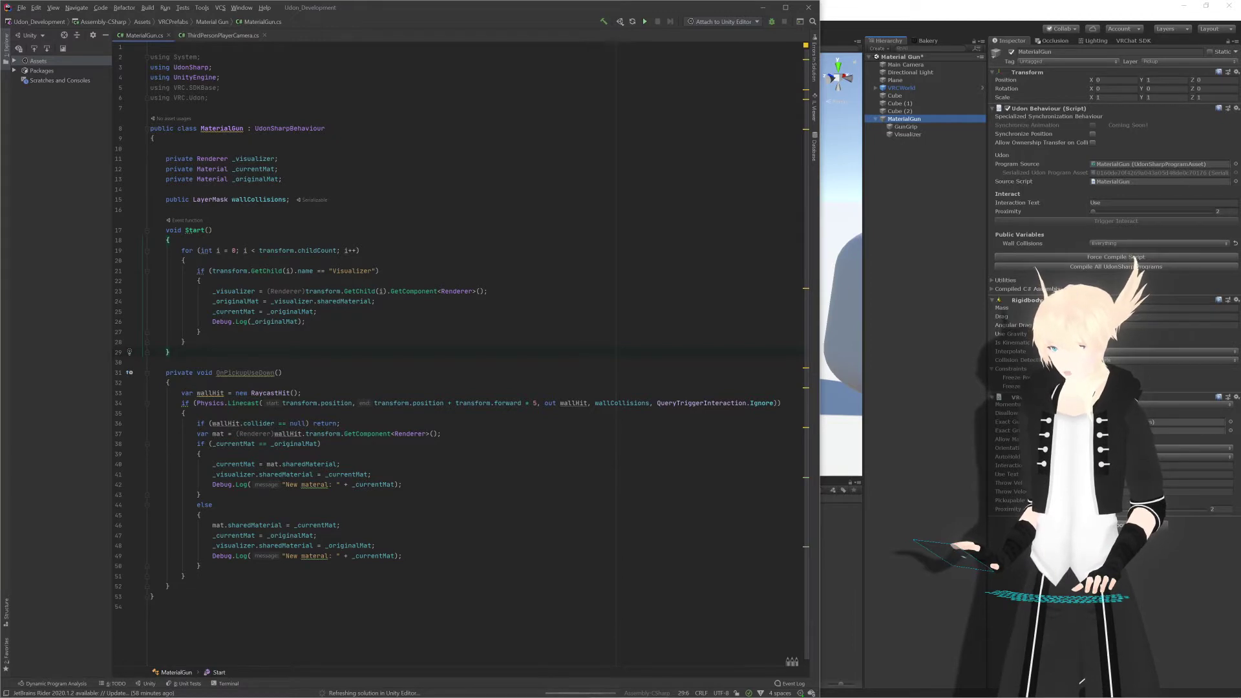
Step: Return to Unity and add a Sphere Collider component to the MaterialGun
left_click(911, 156)
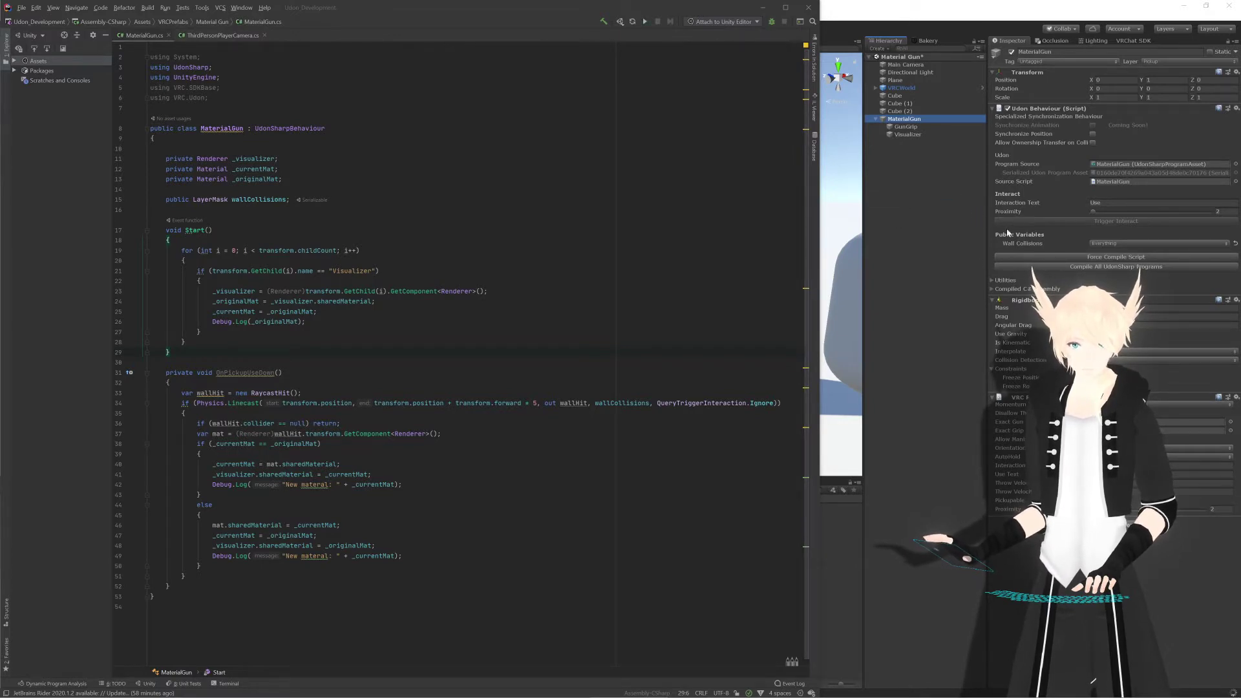
scroll(639, 205, "down", 2)
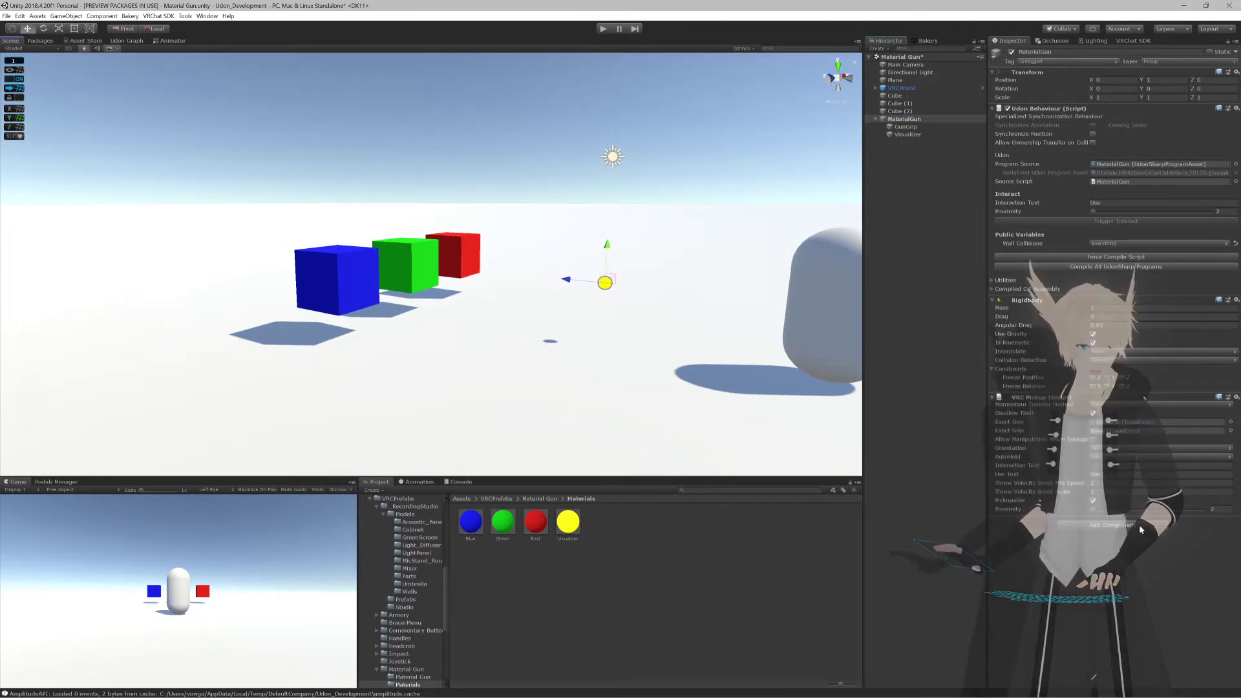
left_click(1131, 523)
type("sphere")
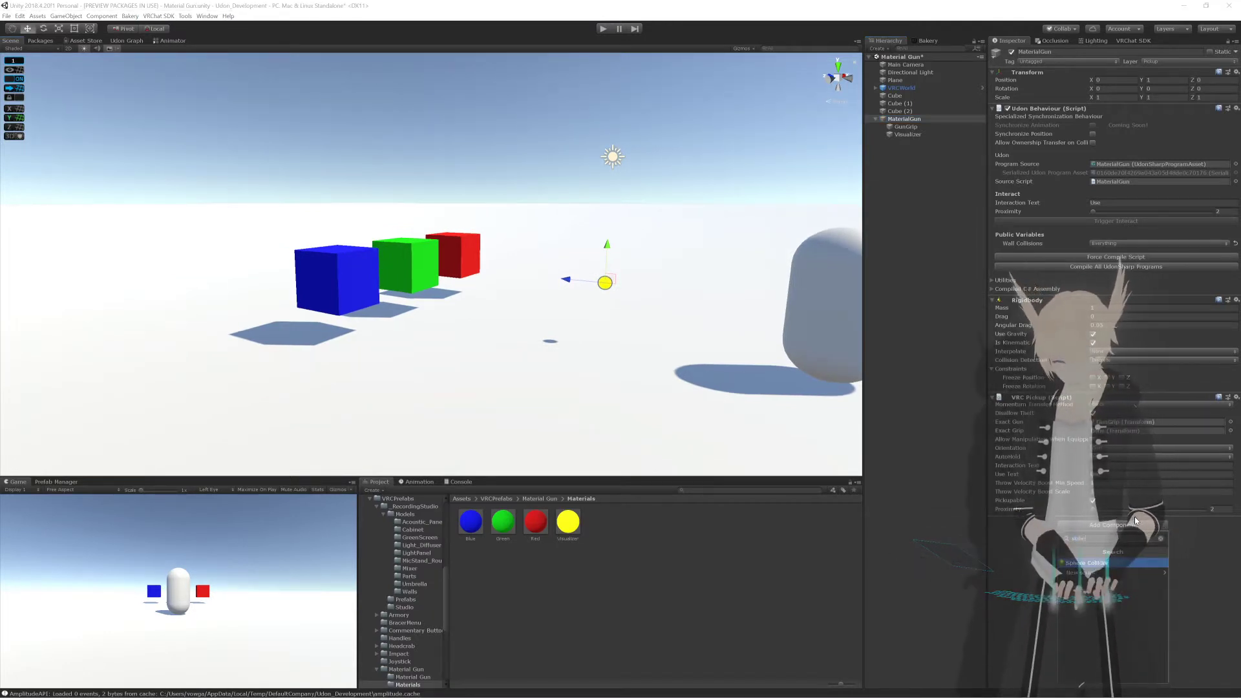
key("Return")
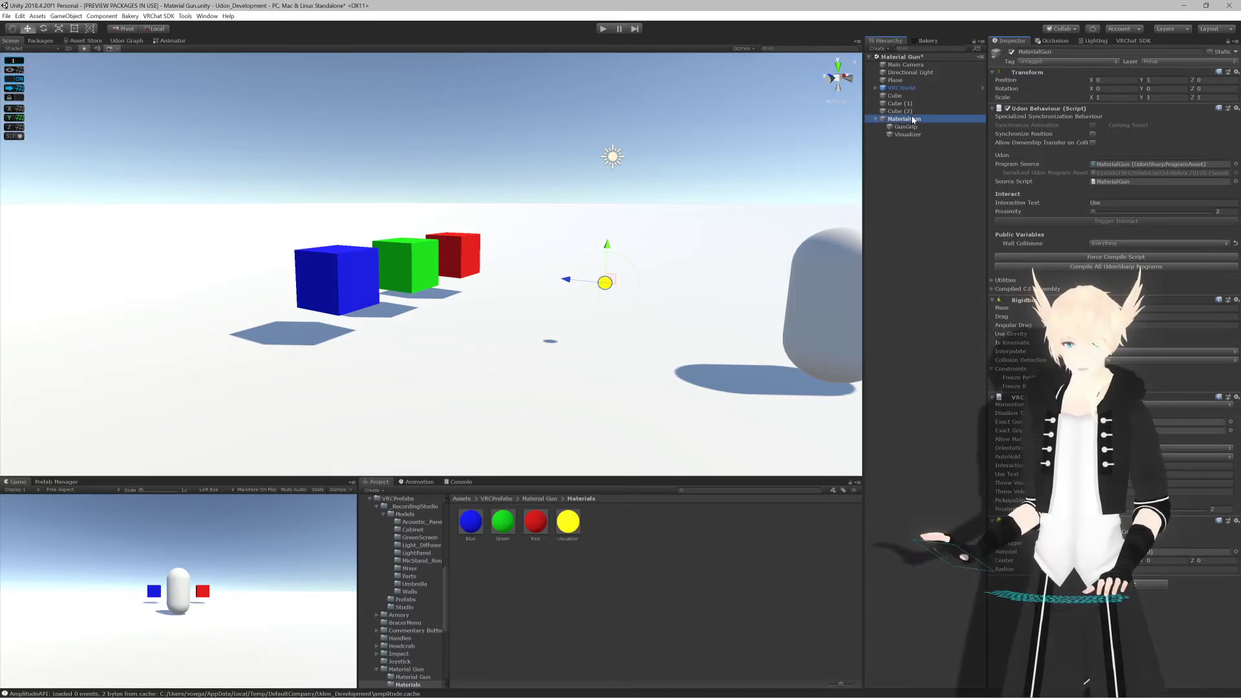
Step: Make the MaterialGun's Sphere Collider a trigger and set its radius to 0.2
key("f")
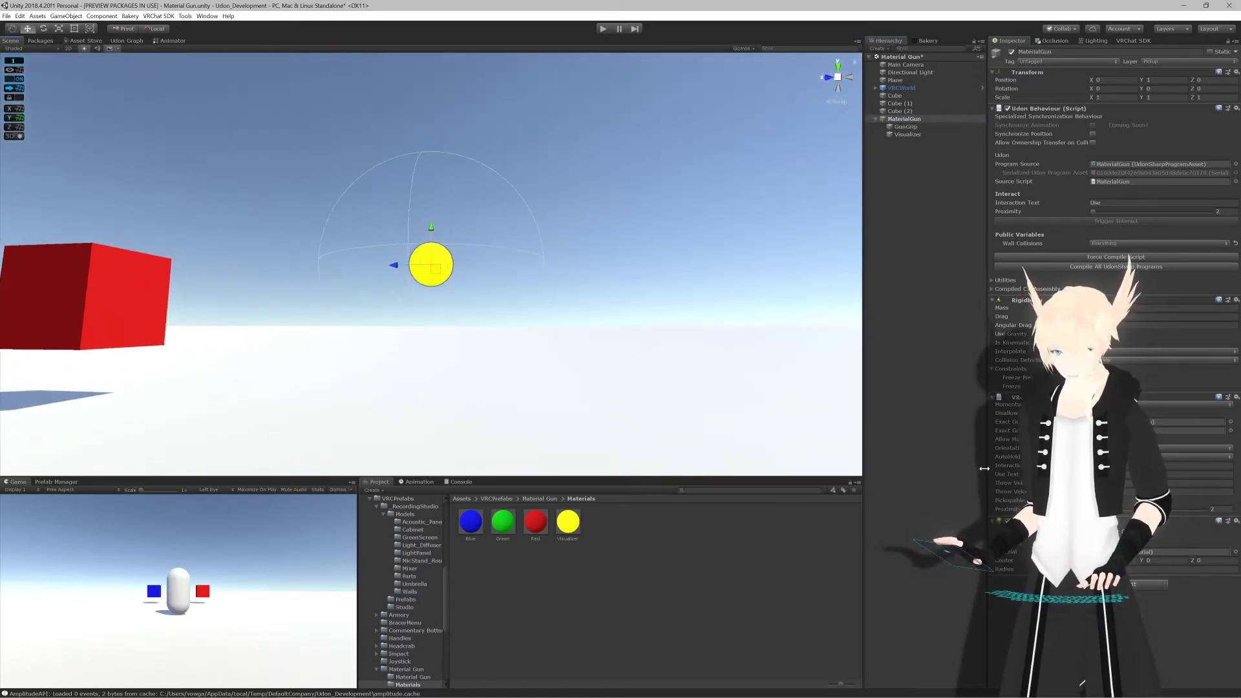
left_click(1143, 570)
type("0.2")
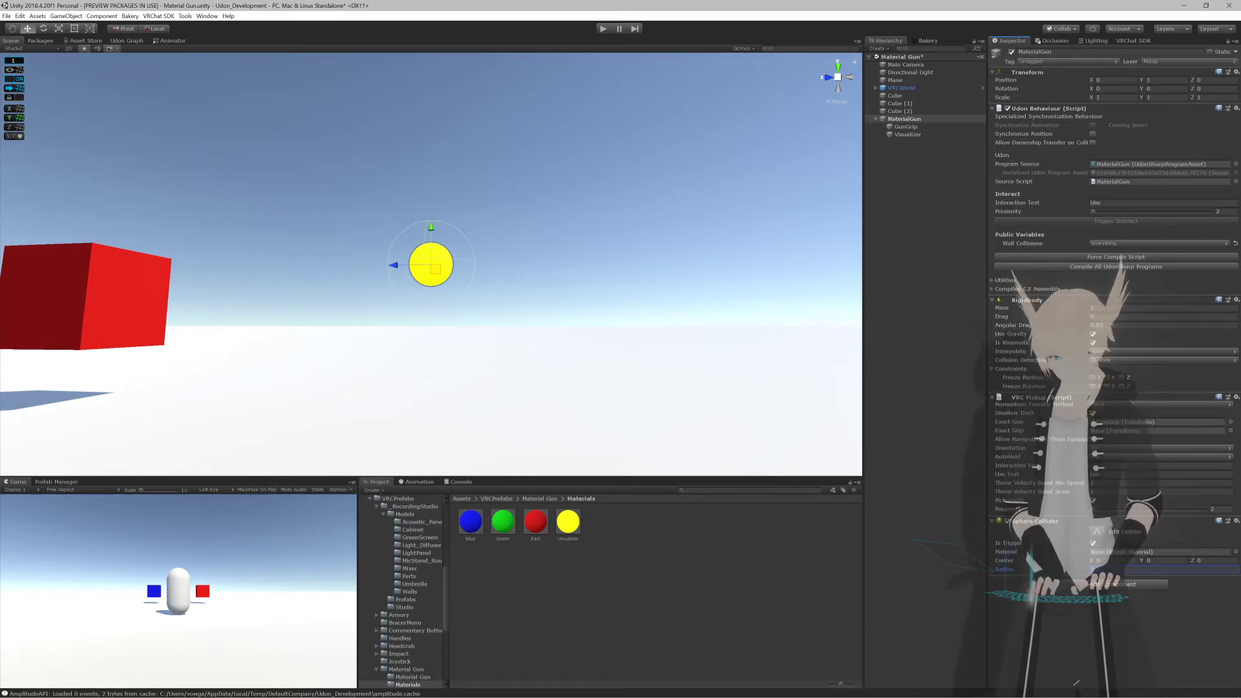
Step: Build and test the world locally with Force Non-VR enabled in the VRChat SDK, and enter it in VRChat
scroll(582, 211, "down", 6)
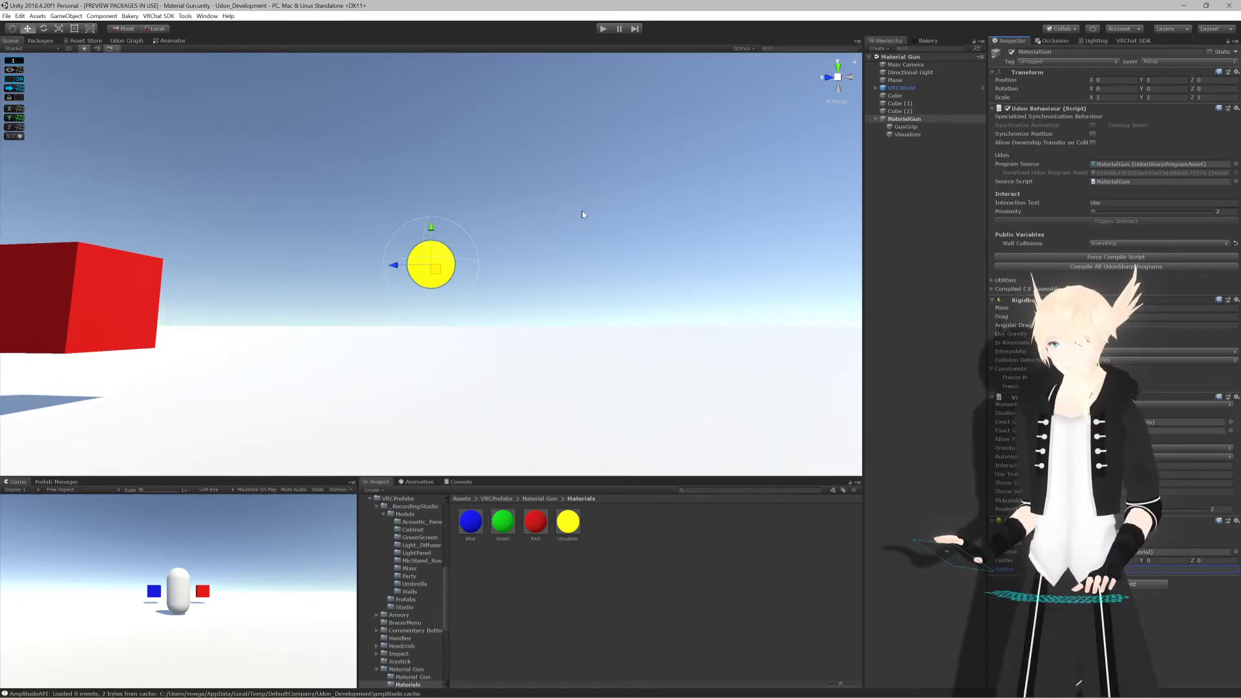
left_click_drag(587, 227, 746, 167, "alt")
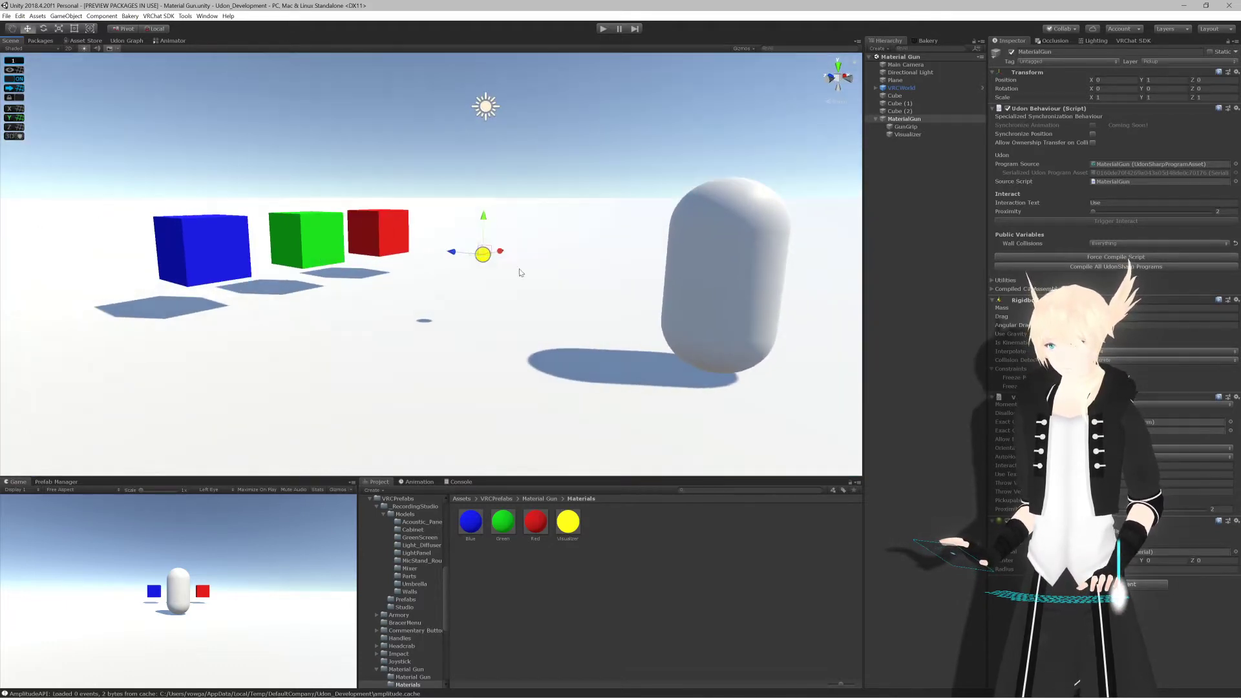
left_click(1132, 40)
left_click(1085, 100)
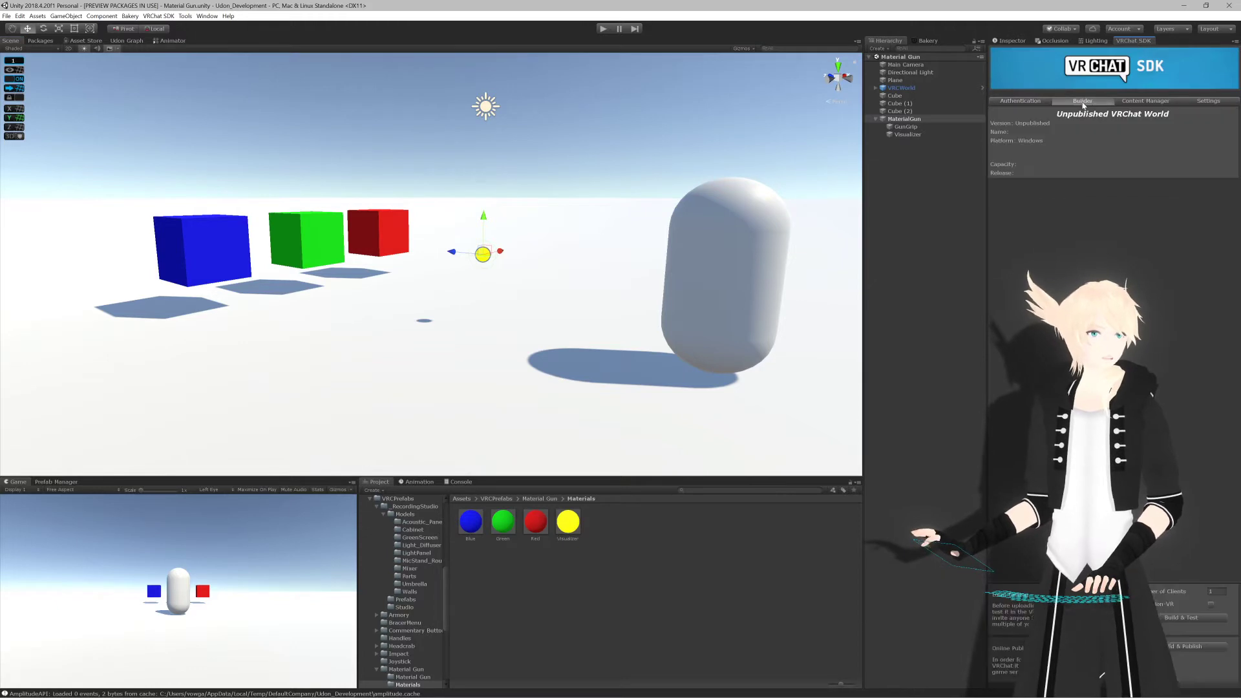
left_click(1211, 603)
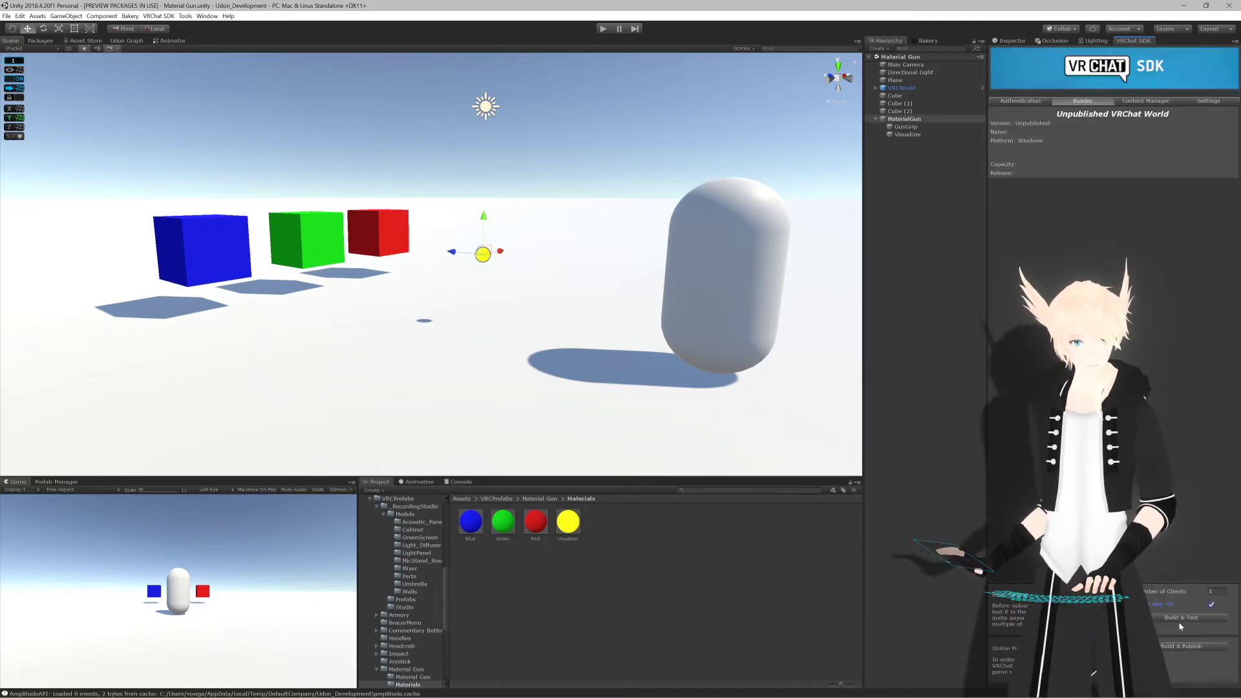
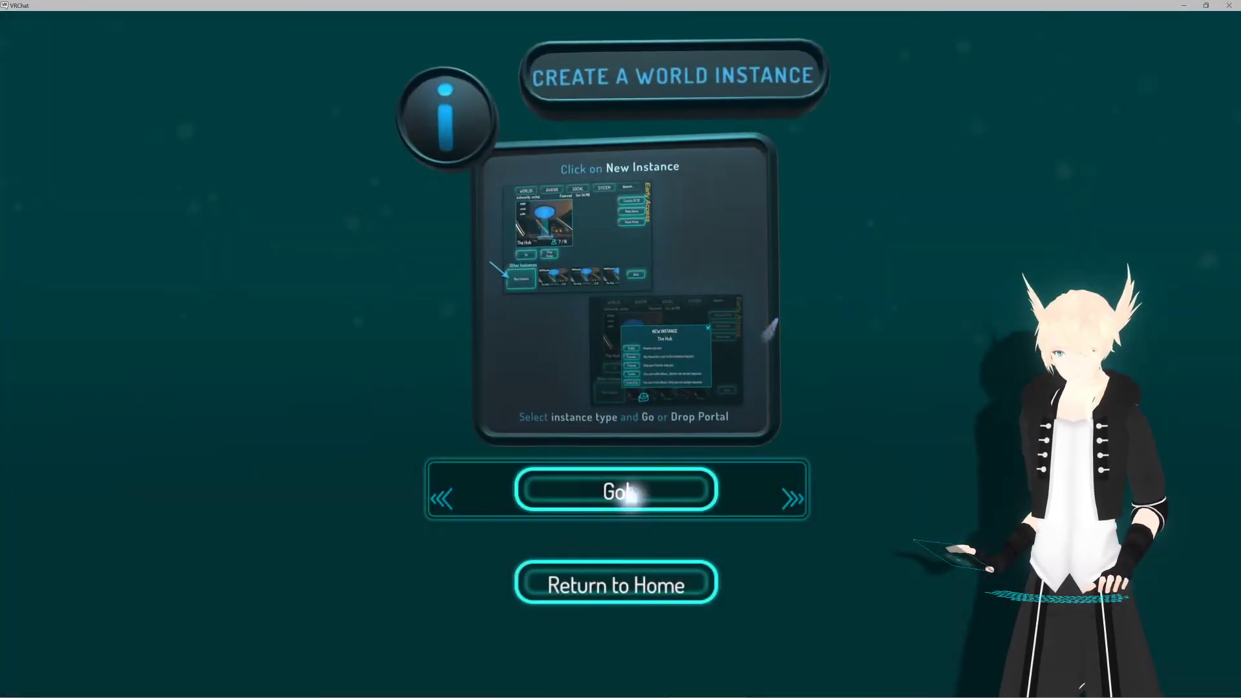
left_click(621, 493)
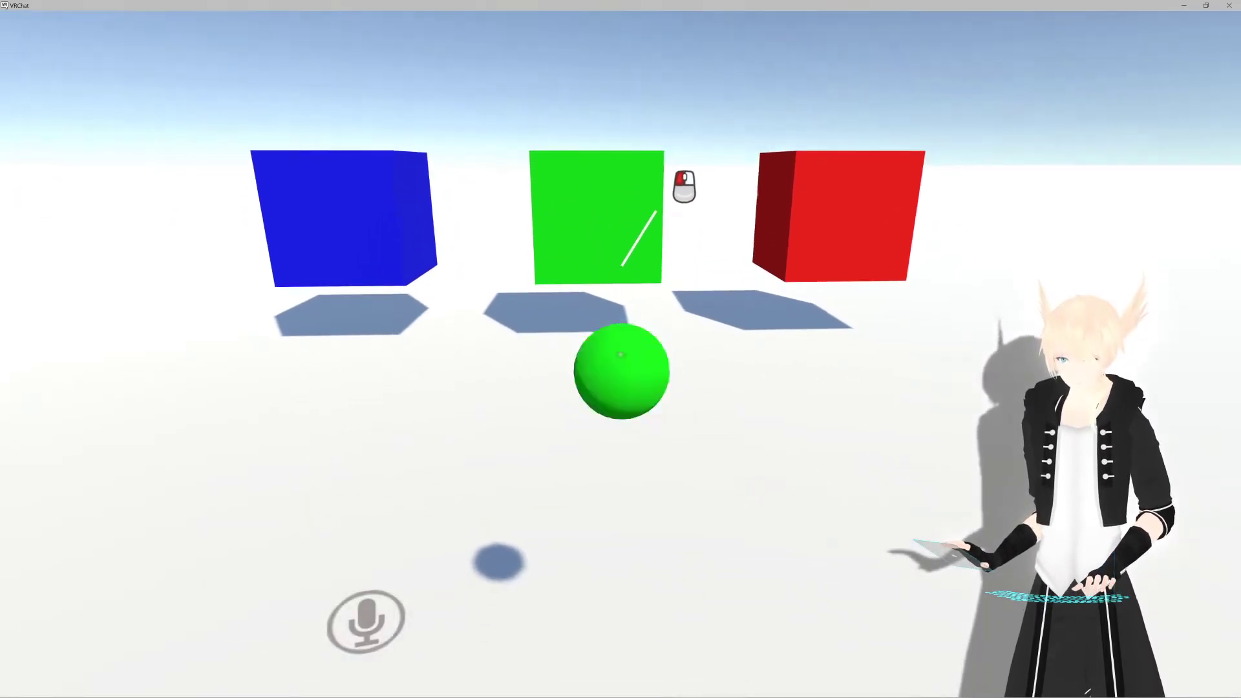
Step: Pick up the material gun in VRChat, fire its green material onto the ground plane and drop the gun
left_click(621, 354)
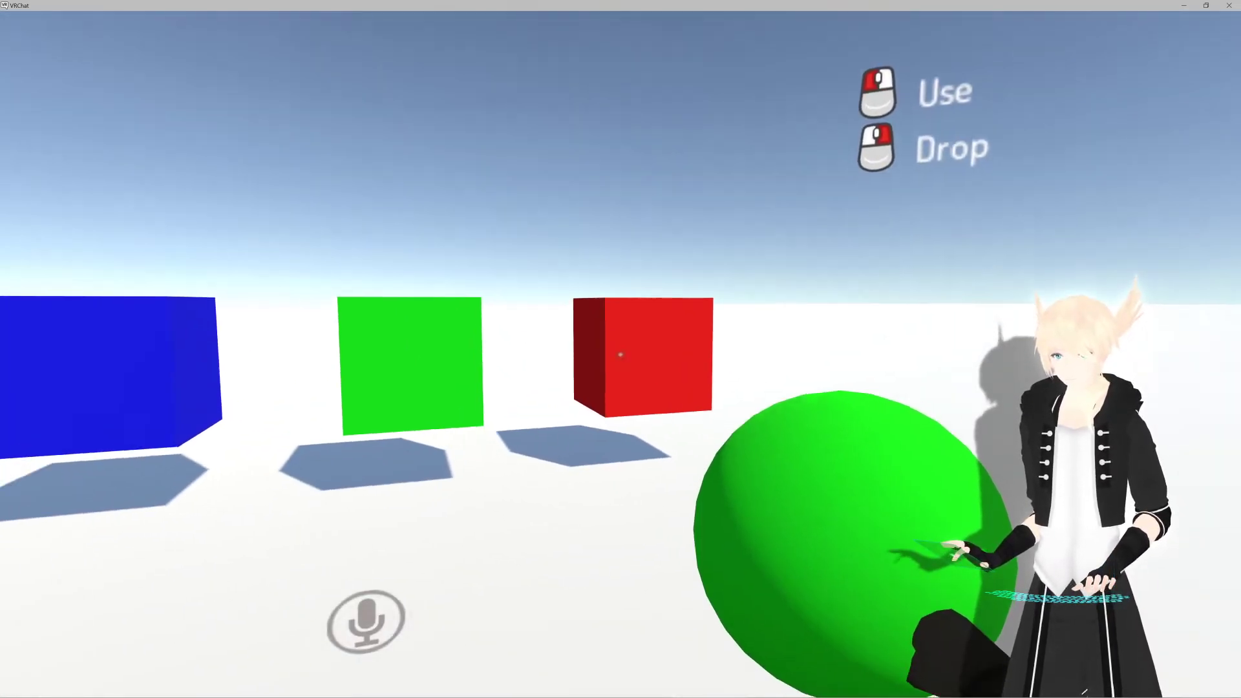
key("w")
key("w")
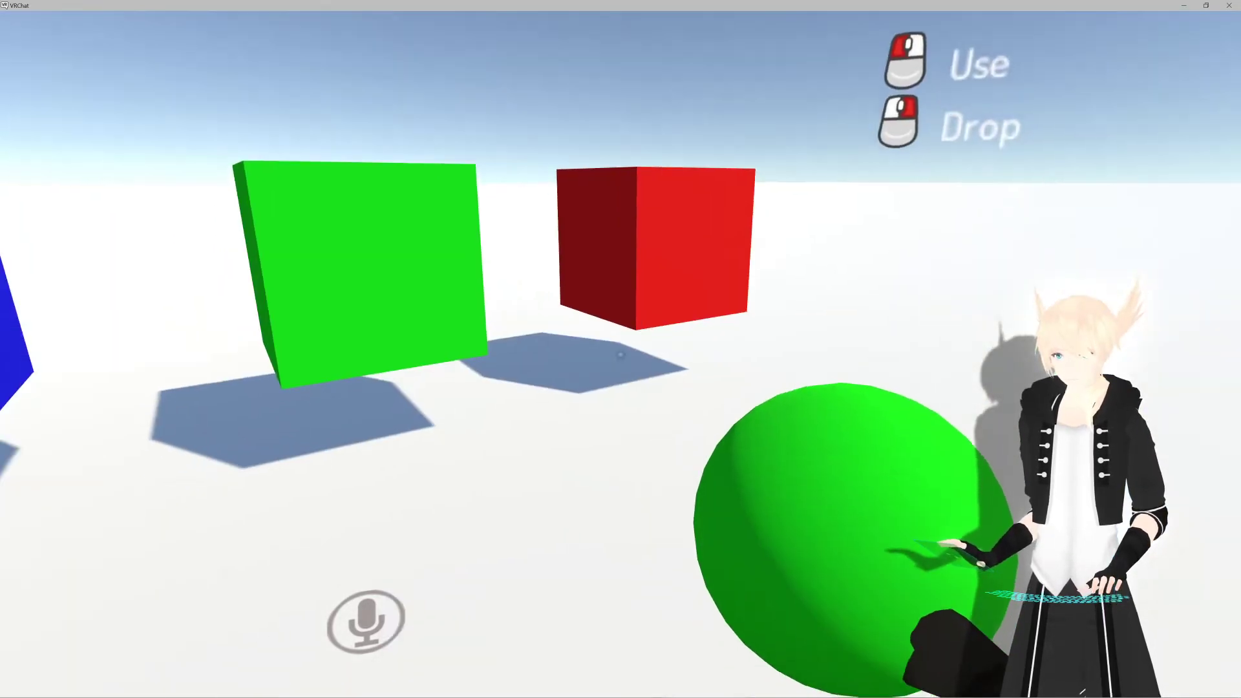
right_click(620, 355)
left_click(621, 354)
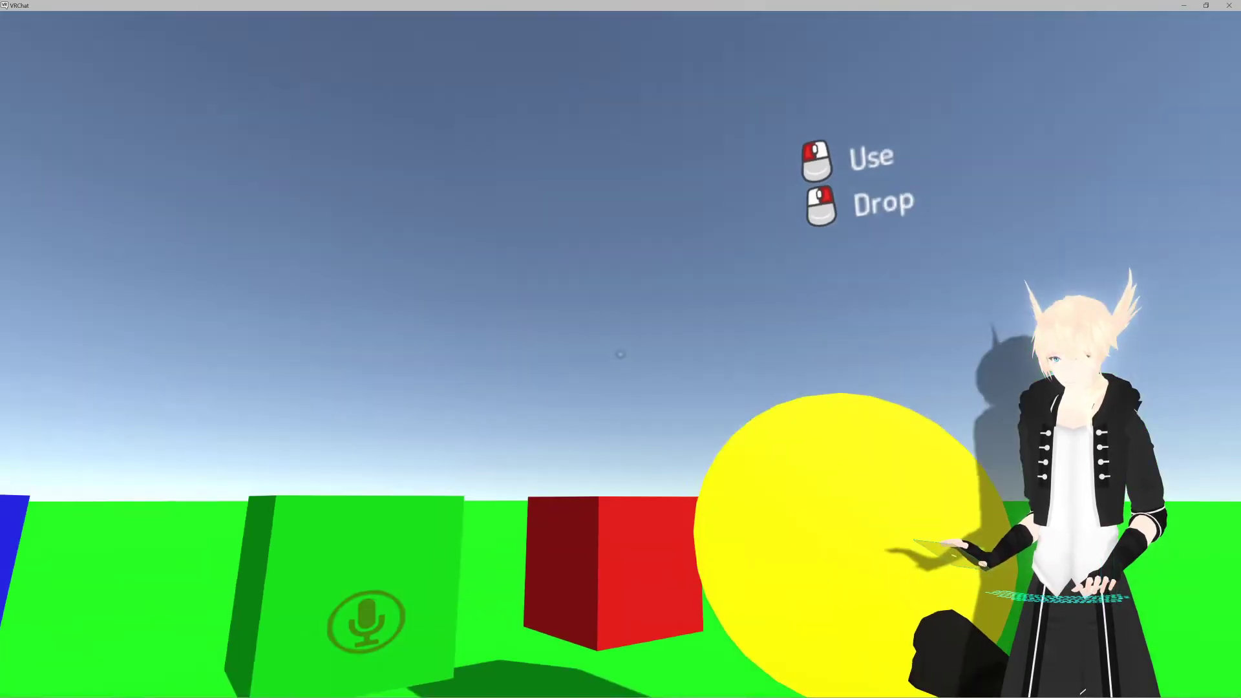
right_click(620, 355)
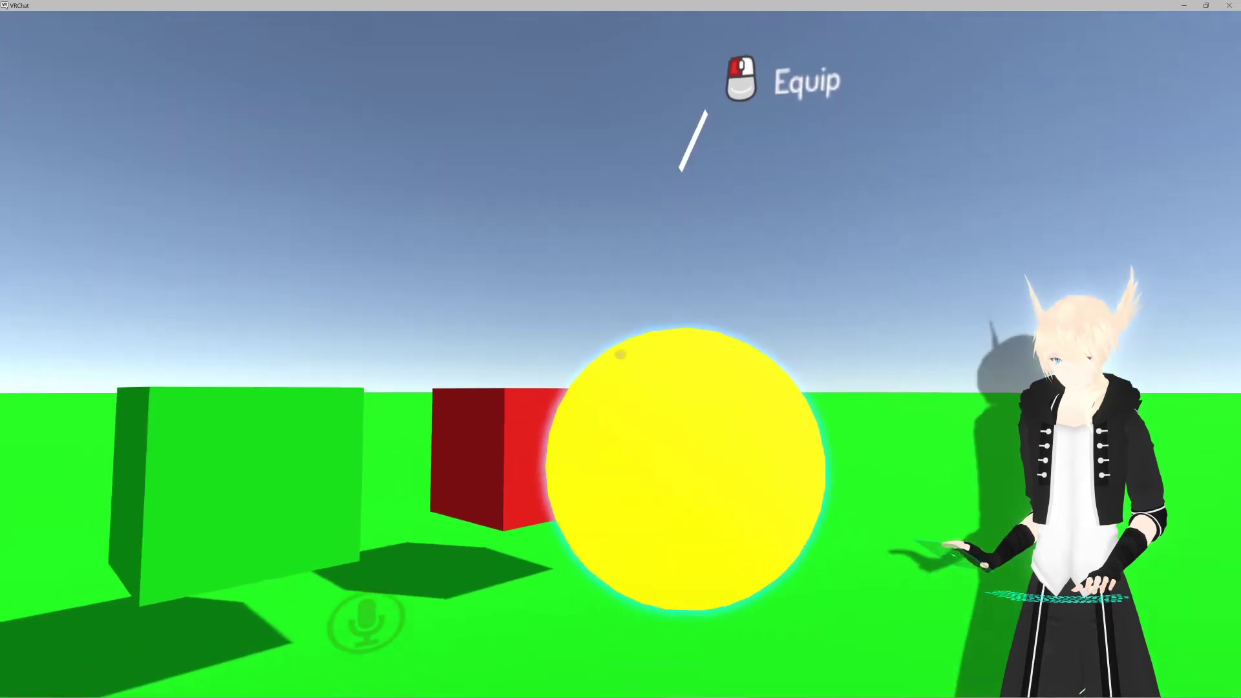
Step: Pick the material gun up again, move around in front of the cubes while holding it, and drop it
left_click(620, 354)
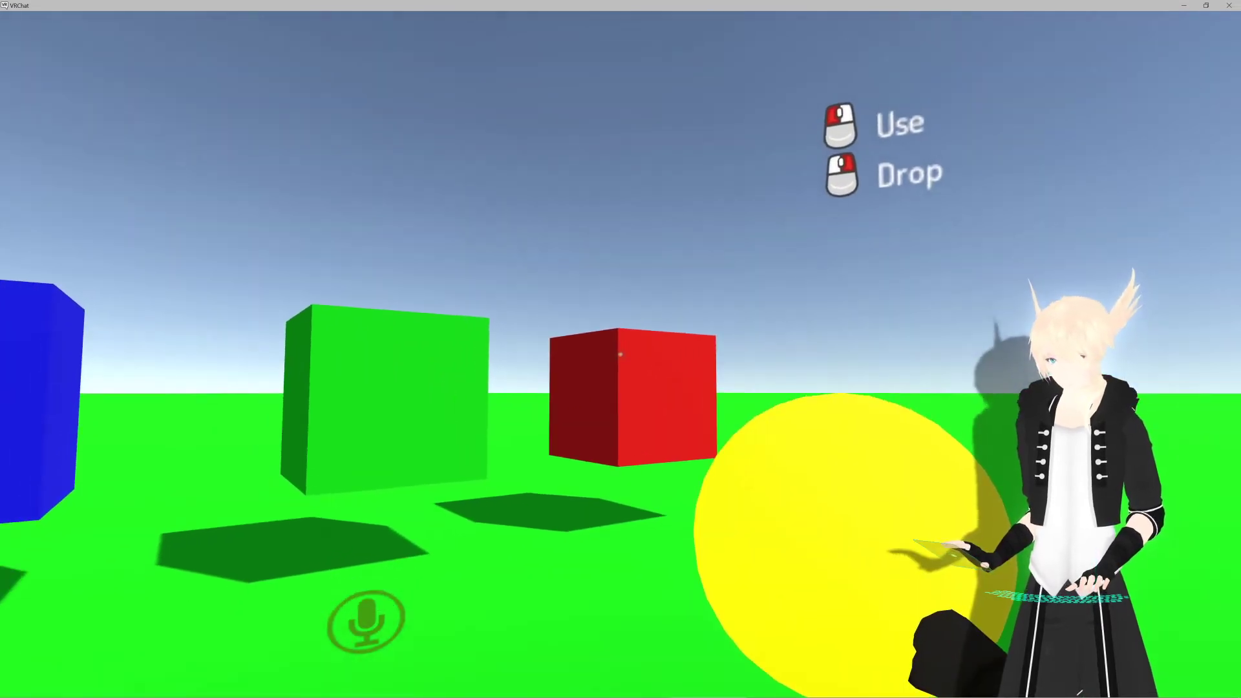
key("w")
key("w")
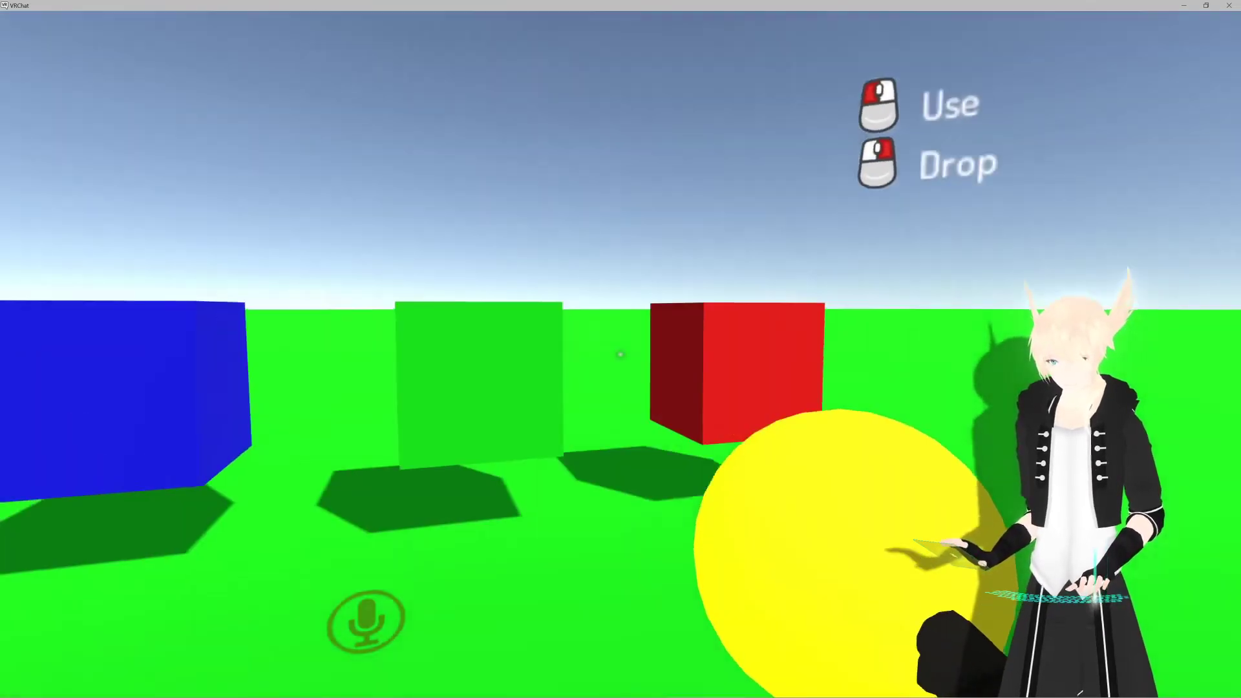
key("s")
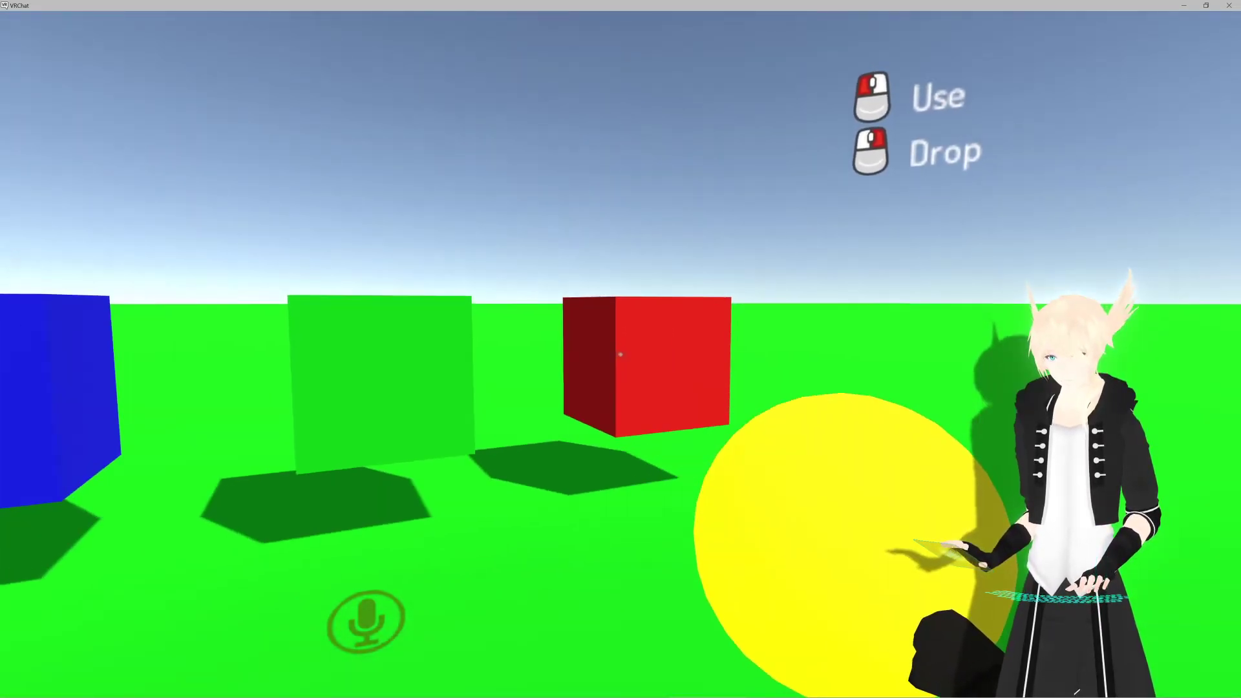
right_click(620, 355)
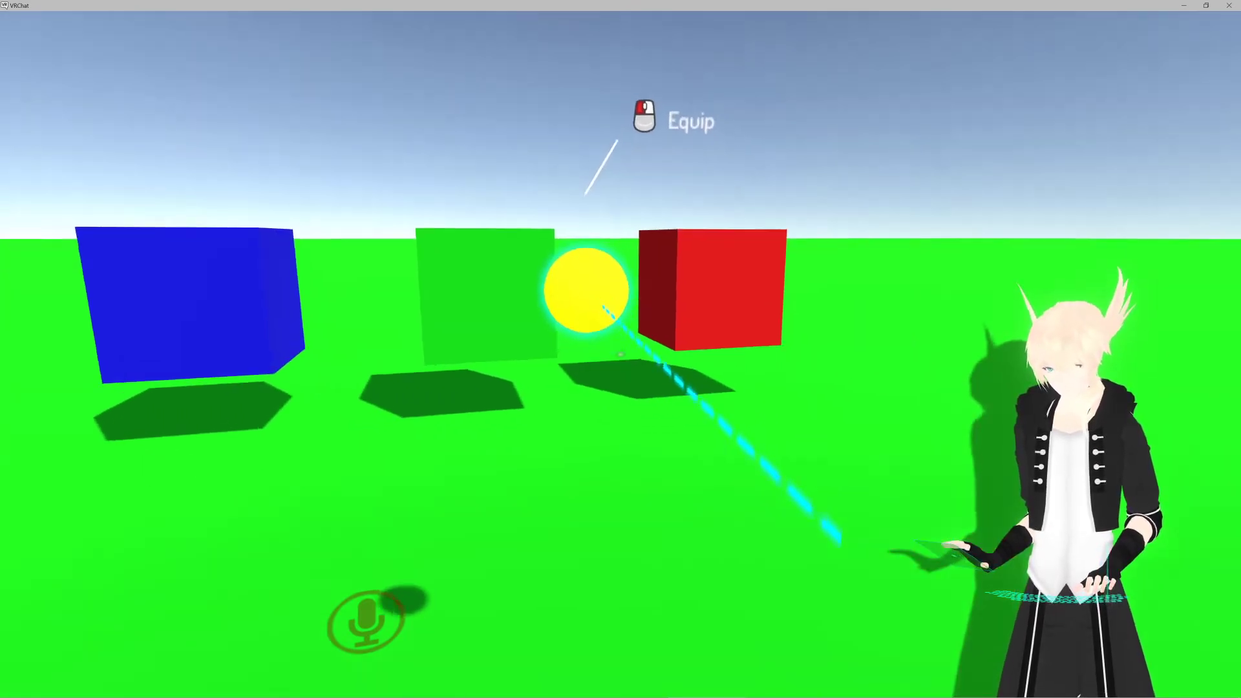
Step: Exit VRChat through its settings and go back to Unity
key("Escape")
left_click(626, 357)
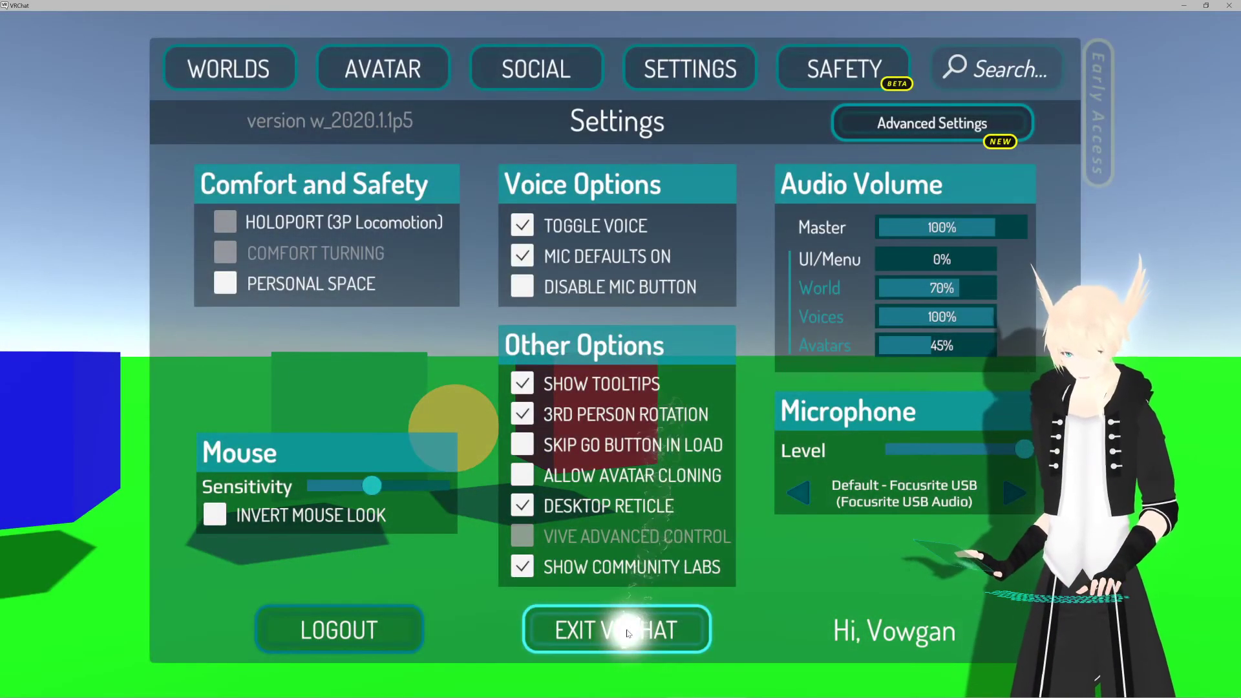
left_click(625, 622)
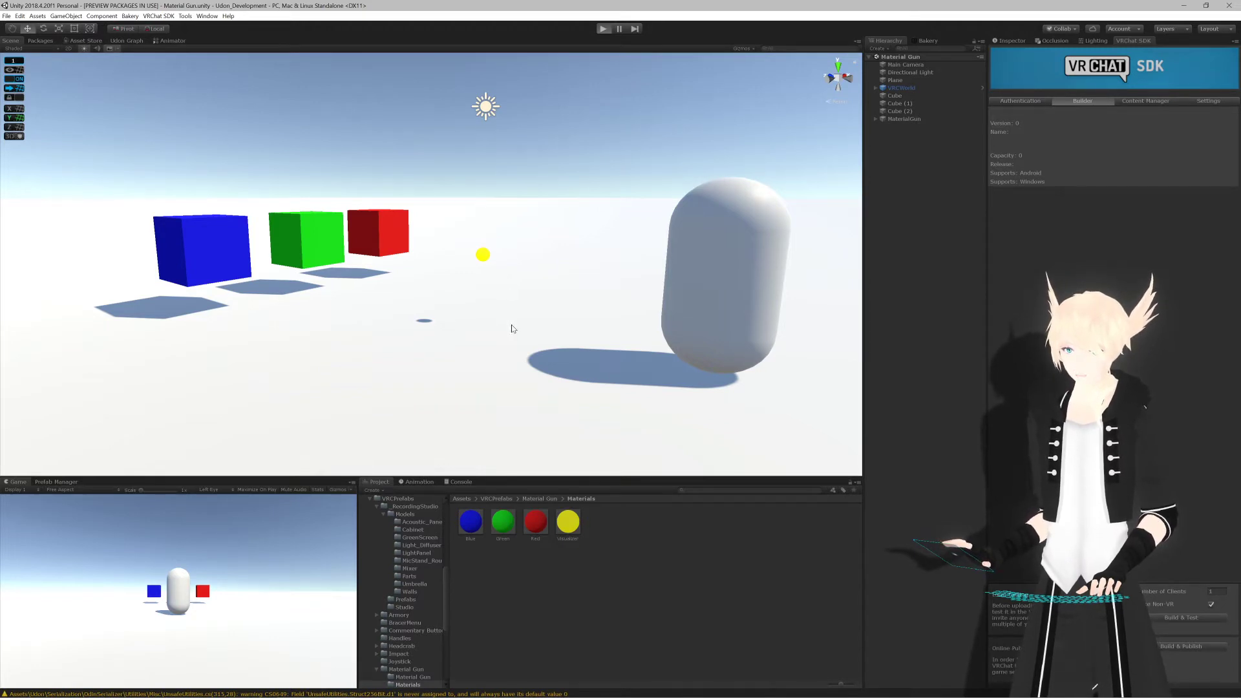
Step: Run the Unity scene in Play mode, trigger the MaterialGun's Interact event from its Udon Behaviour and stop playing
left_click(1011, 40)
right_click_drag(523, 291, 488, 246)
left_click(944, 120)
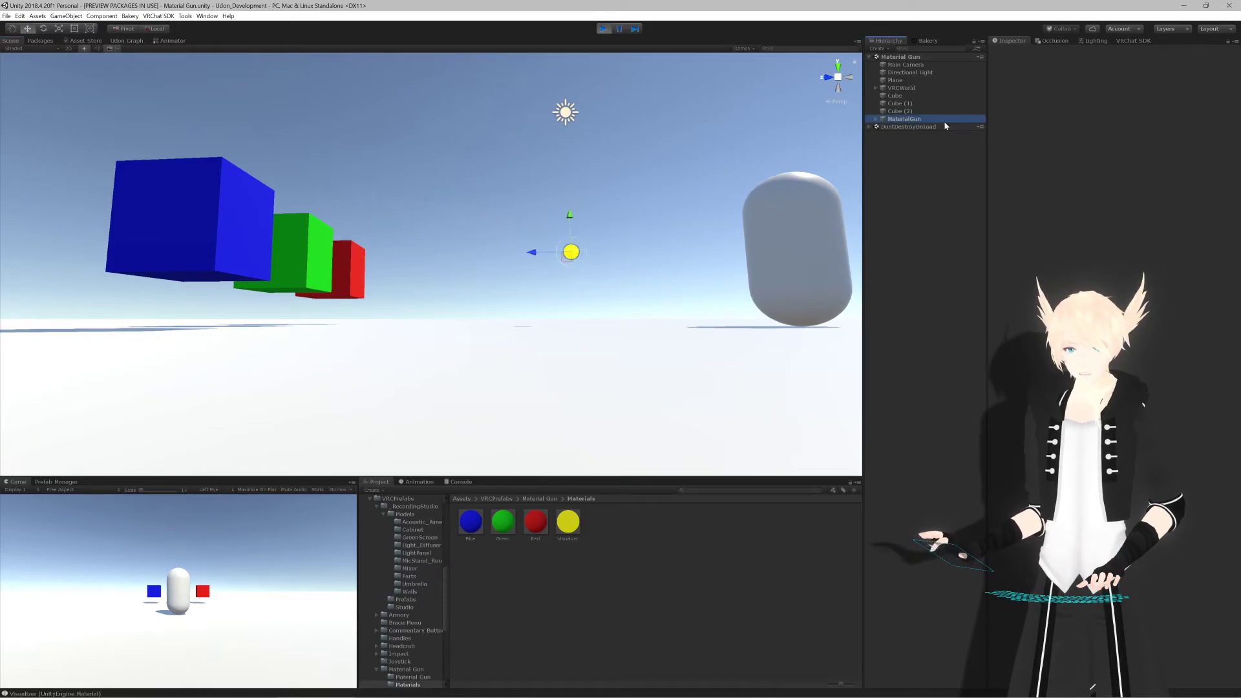
right_click_drag(716, 249, 778, 254)
left_click(1114, 222)
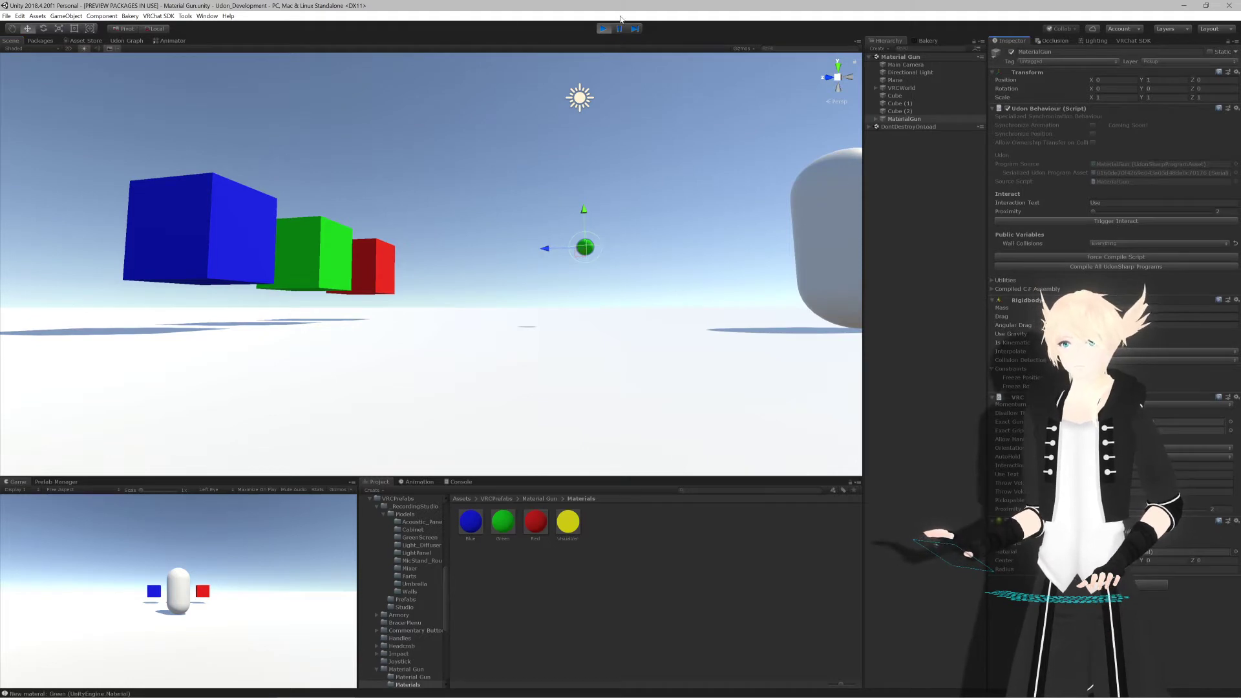
key("ctrl+p")
Step: Compile all UdonSharp programs and frame the MaterialGun in the Scene view
left_click(1117, 267)
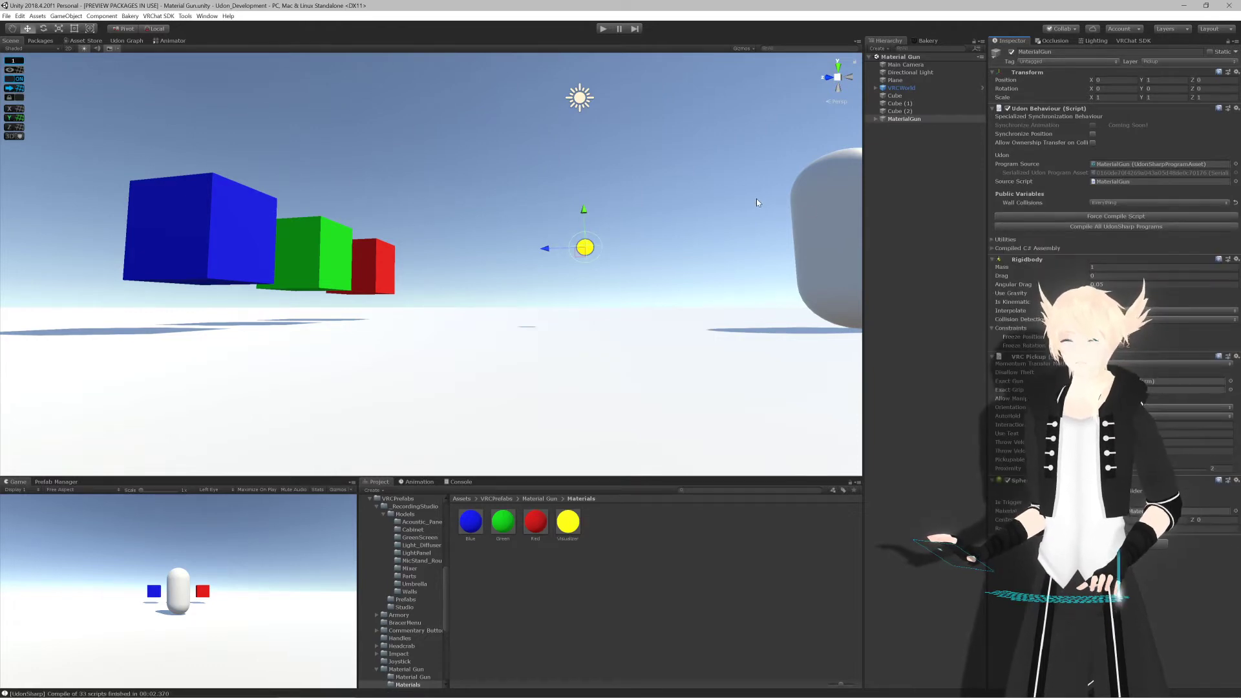
middle_click_drag(630, 235, 607, 235)
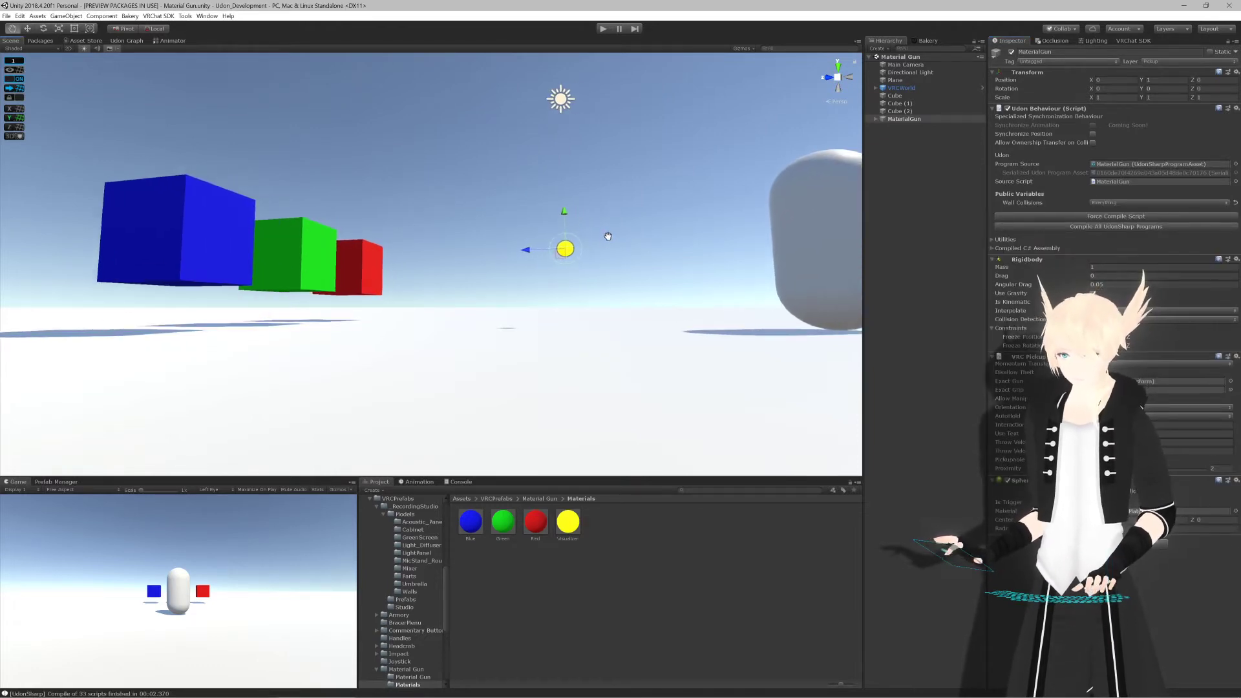
left_click_drag(607, 235, 278, 274, "alt")
middle_click_drag(278, 275, 214, 266)
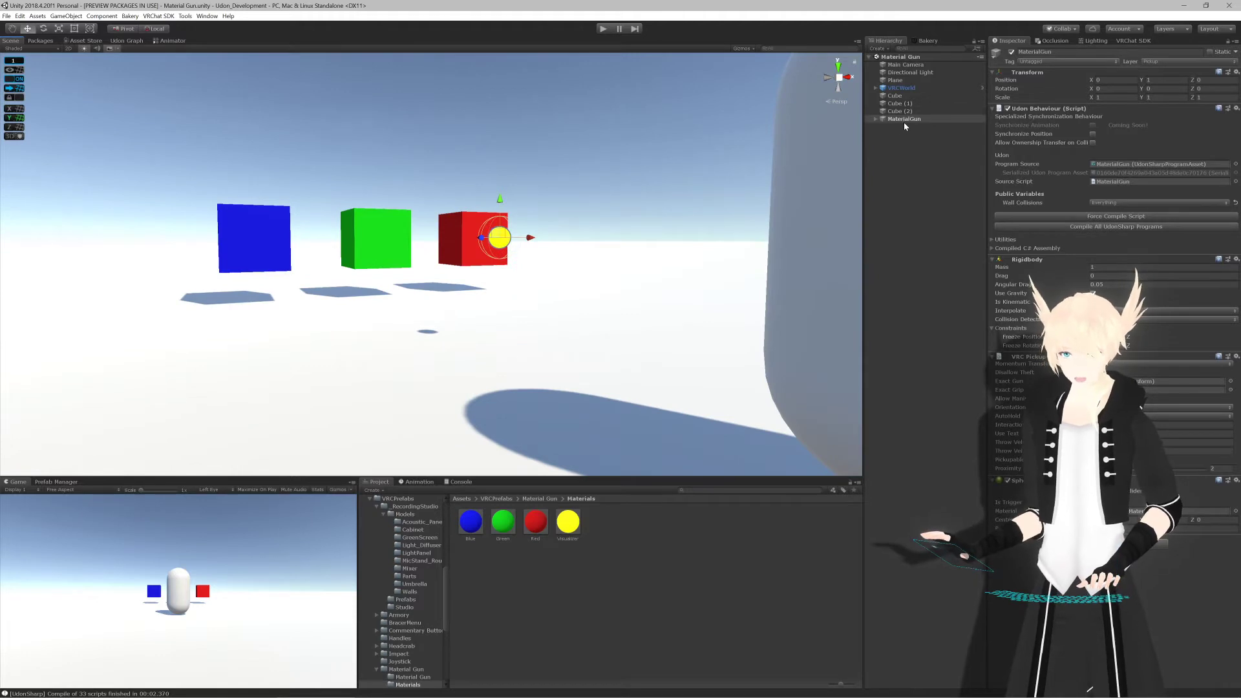
left_click(905, 129)
double_click(904, 119)
scroll(606, 194, "down", 5)
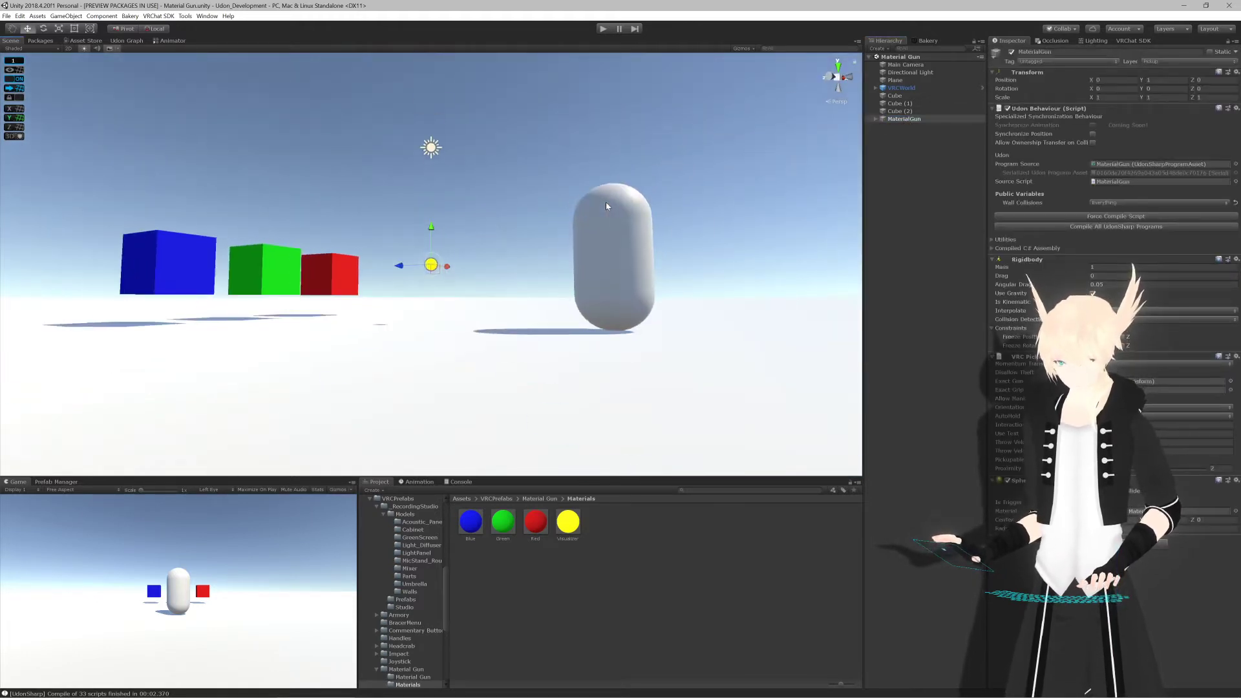
left_click(552, 201)
Step: Build and test the world locally again from the VRChat SDK and maximize the VRChat window
left_click(1131, 41)
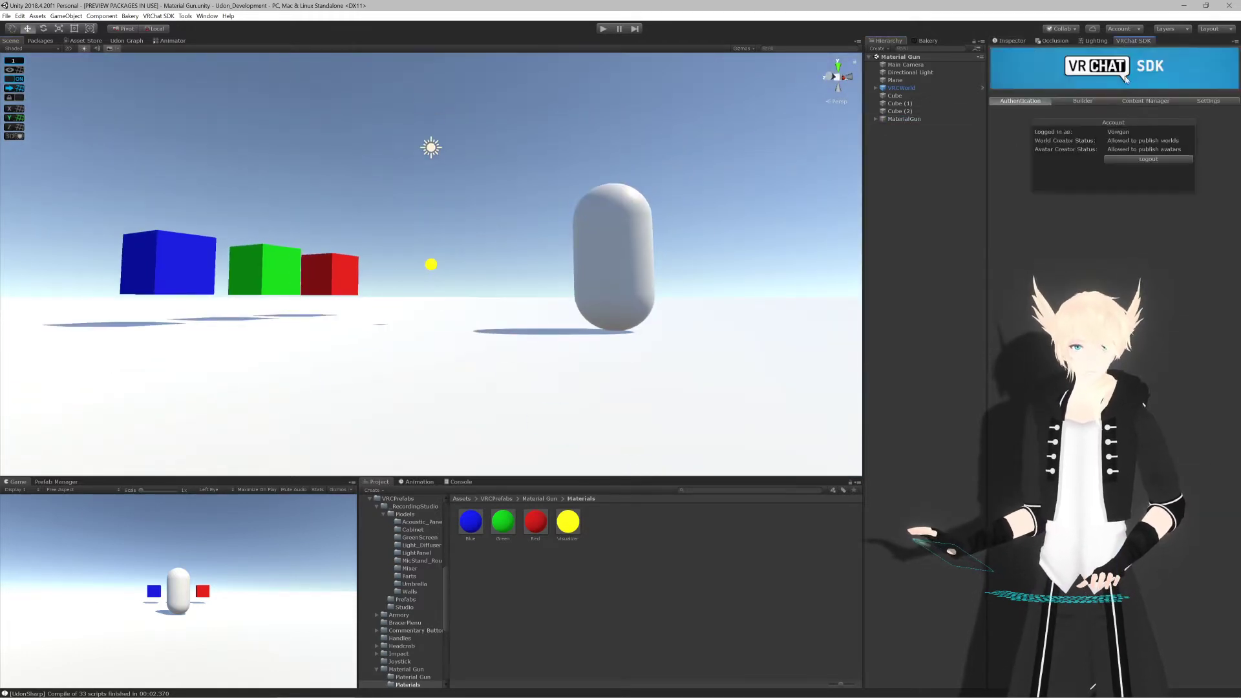
left_click(1089, 102)
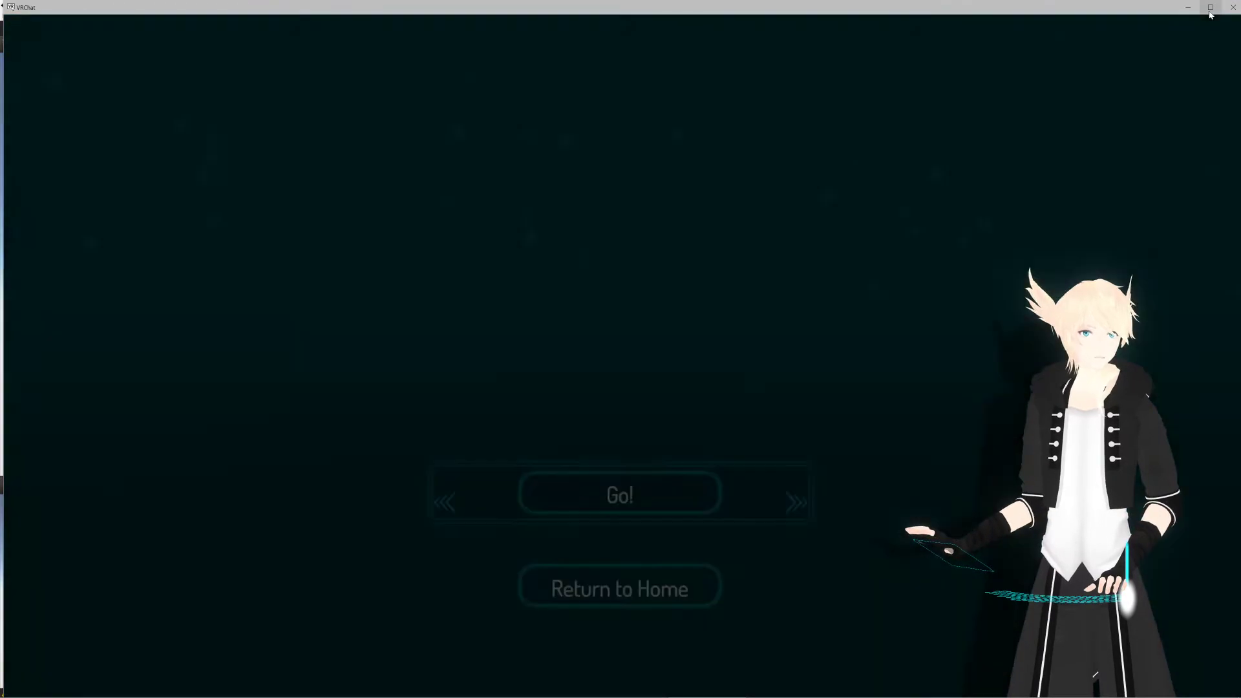
left_click(1210, 11)
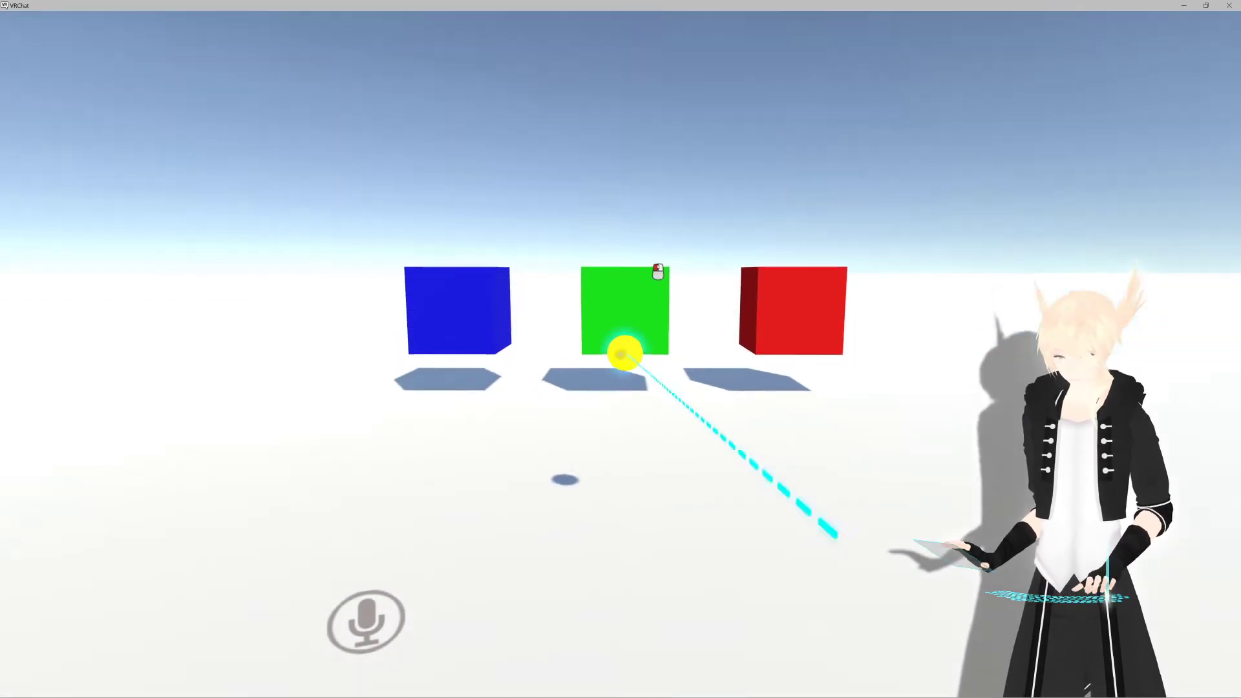
Step: Pick up the material gun in VRChat, copy the red cube's material, and recolour the middle cube with the blue material
key("w")
left_click(621, 355)
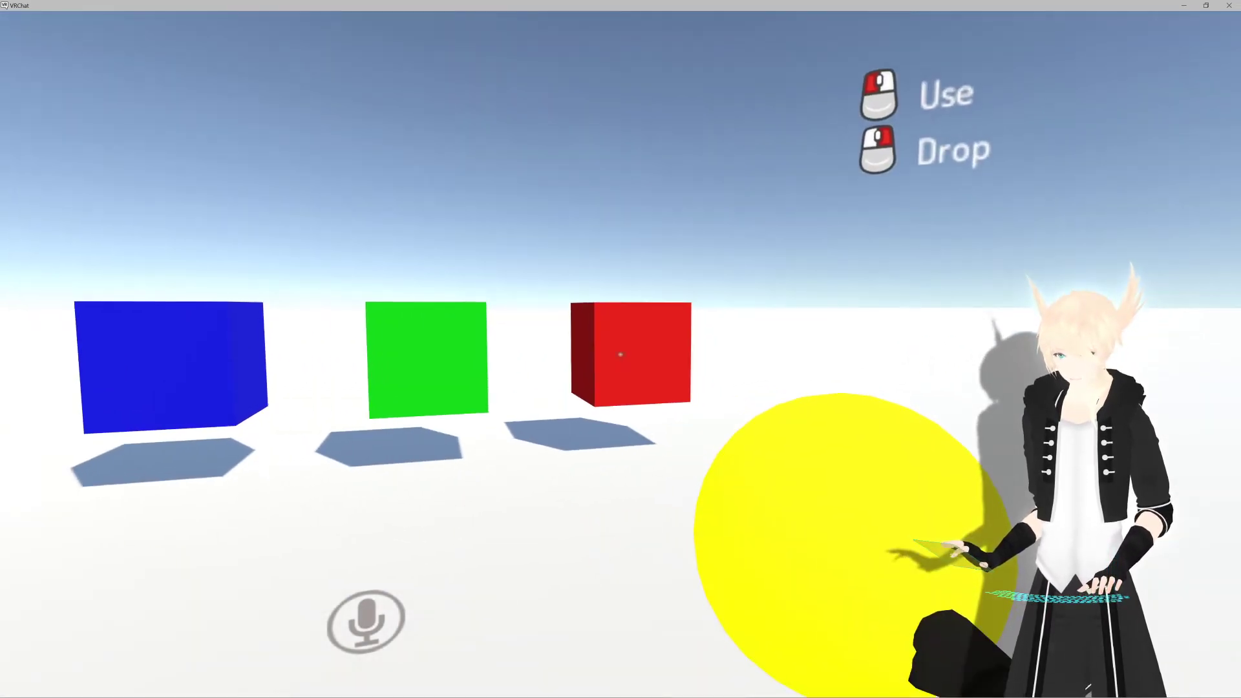
left_click(621, 354)
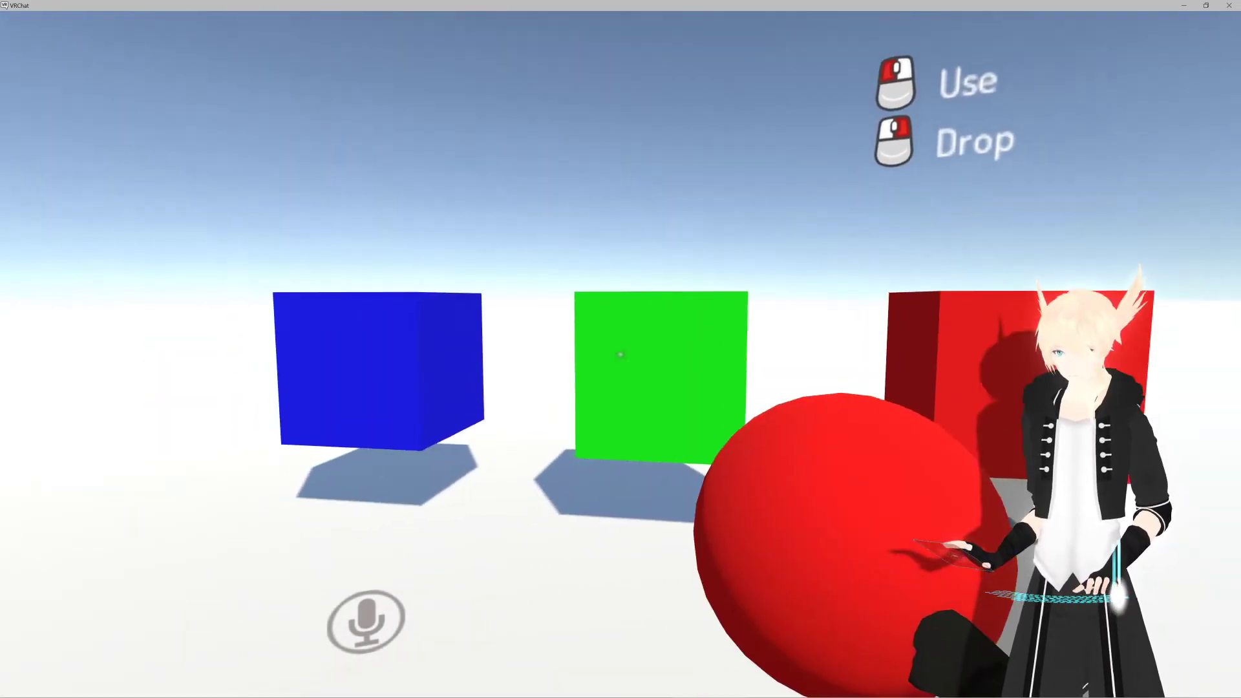
left_click(620, 354)
left_click(621, 354)
left_click(621, 354)
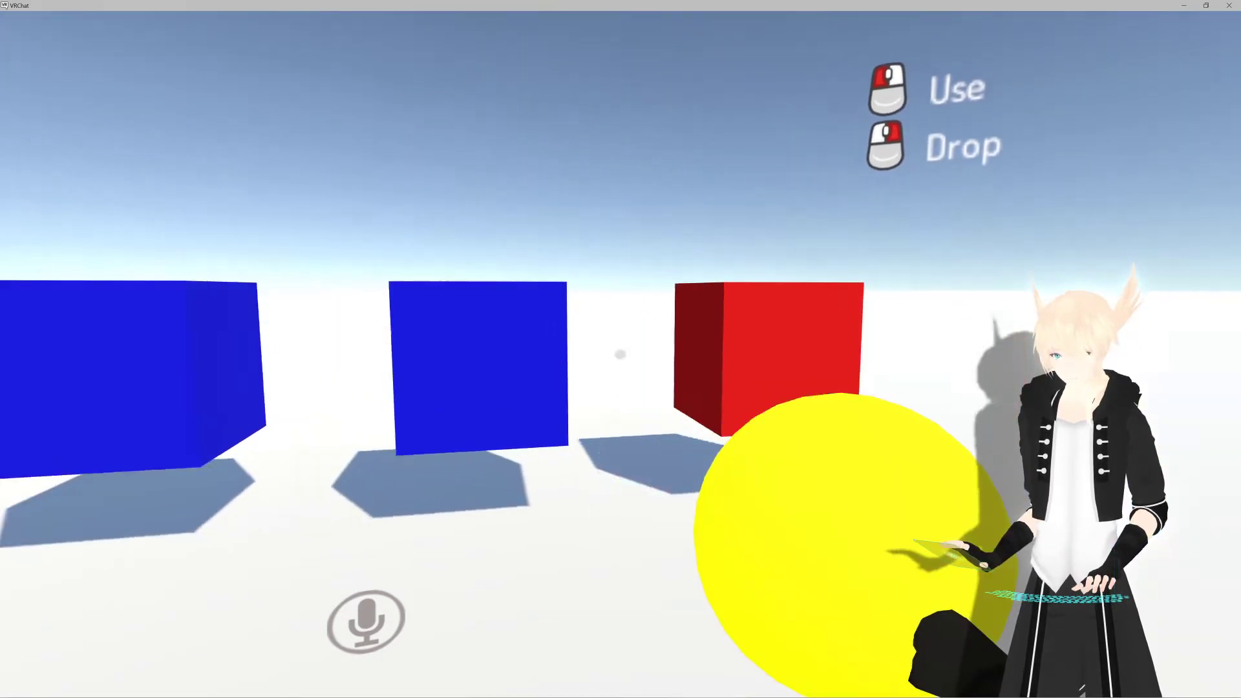
Step: Use the gun to recolour the first cube red, and copy the blue material onto all the red cubes
left_click(621, 355)
left_click(620, 354)
left_click(620, 354)
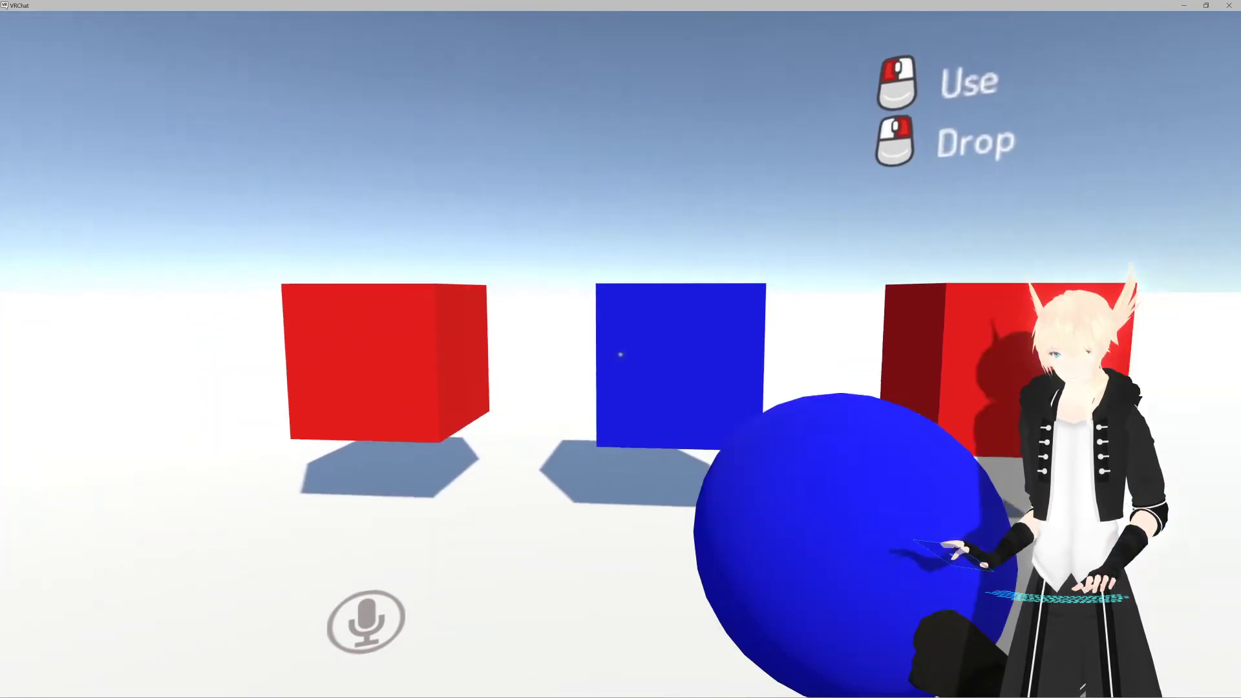
left_click(620, 354)
left_click(621, 354)
left_click(620, 354)
left_click(621, 354)
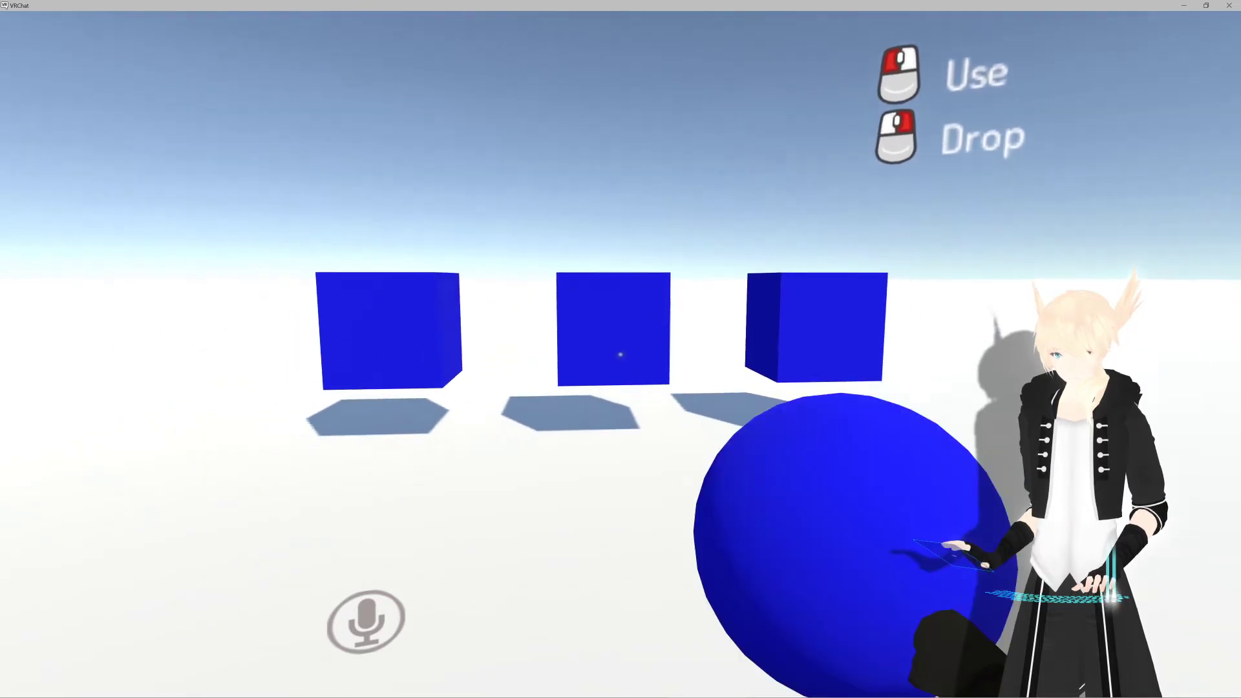
Step: Fire the copied blue material onto the ground plane and test copying and applying it once more
left_click(621, 354)
left_click(620, 354)
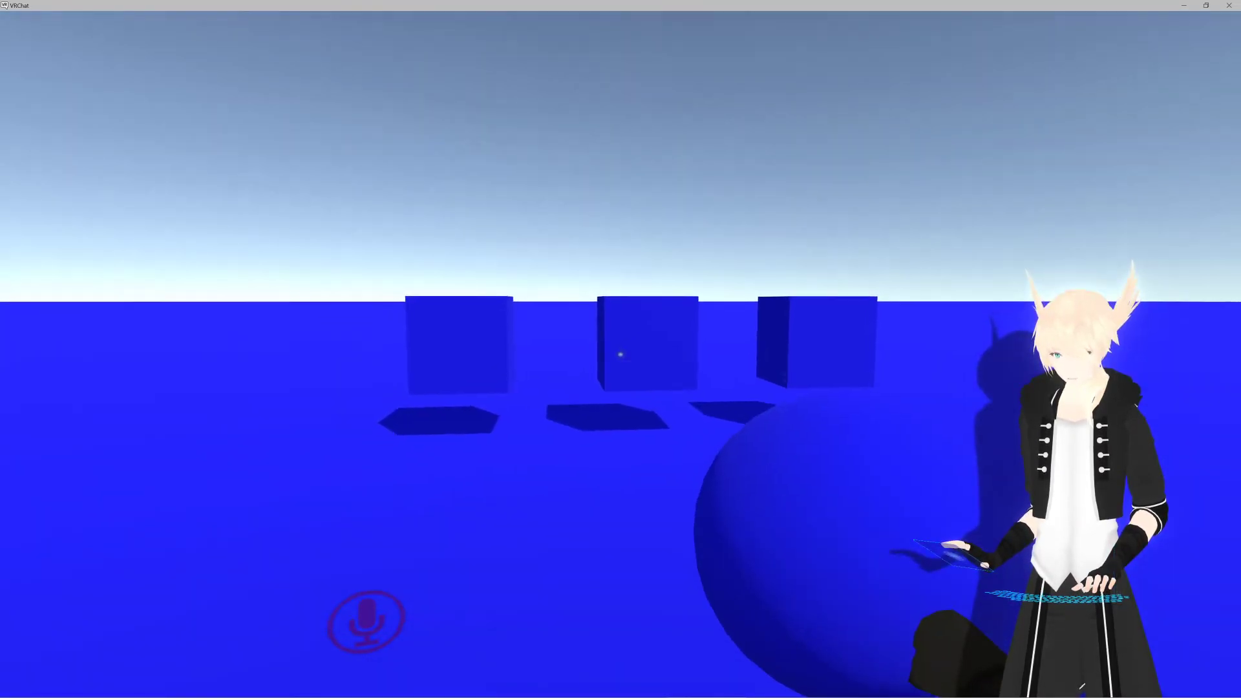
left_click(621, 354)
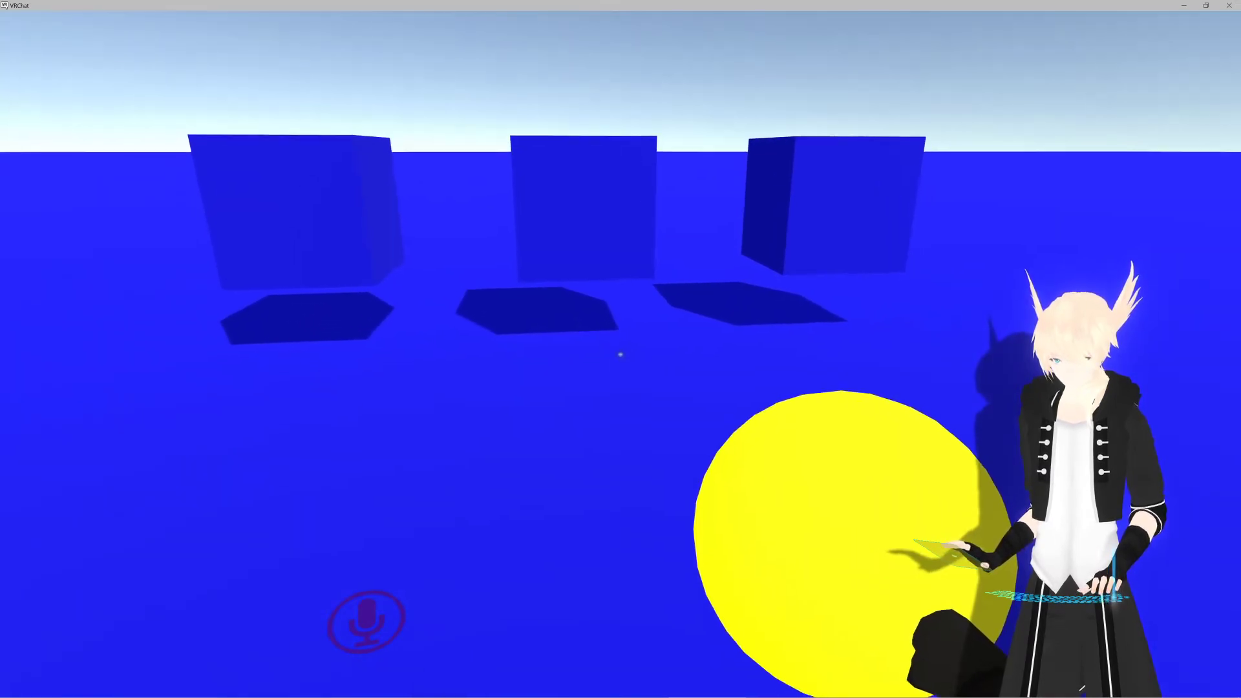
Step: Quit the VRChat test client and return to the Unity editor
key("Escape")
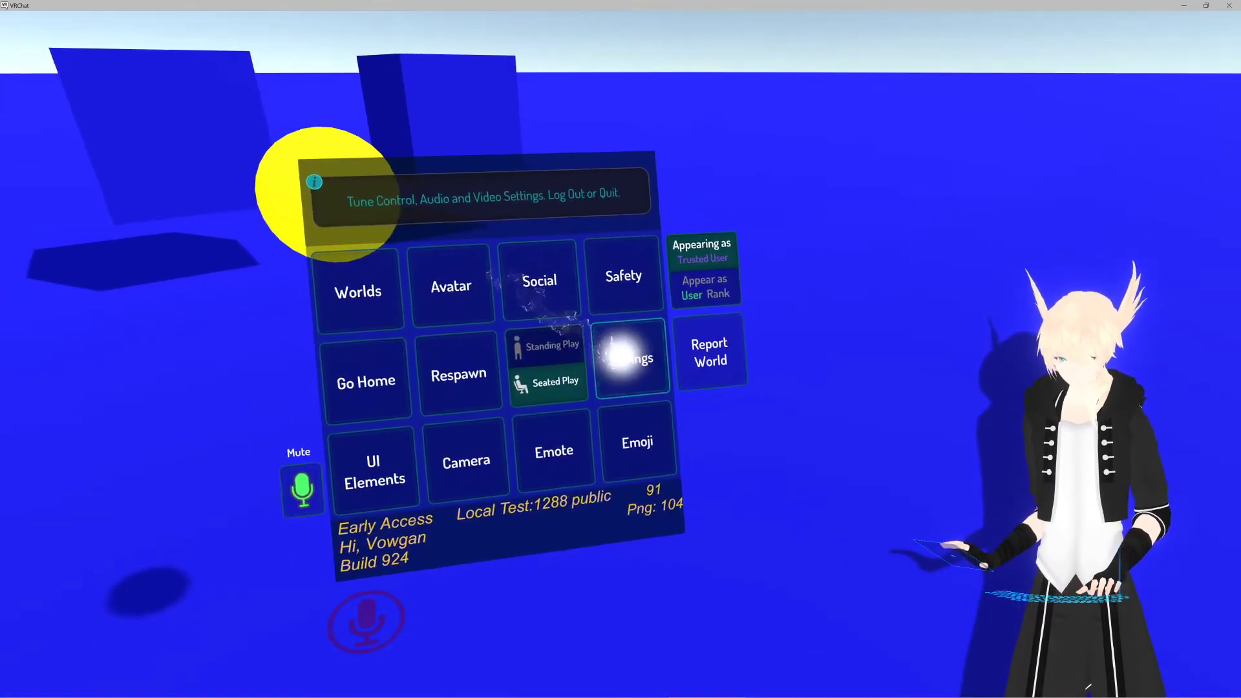
left_click(621, 356)
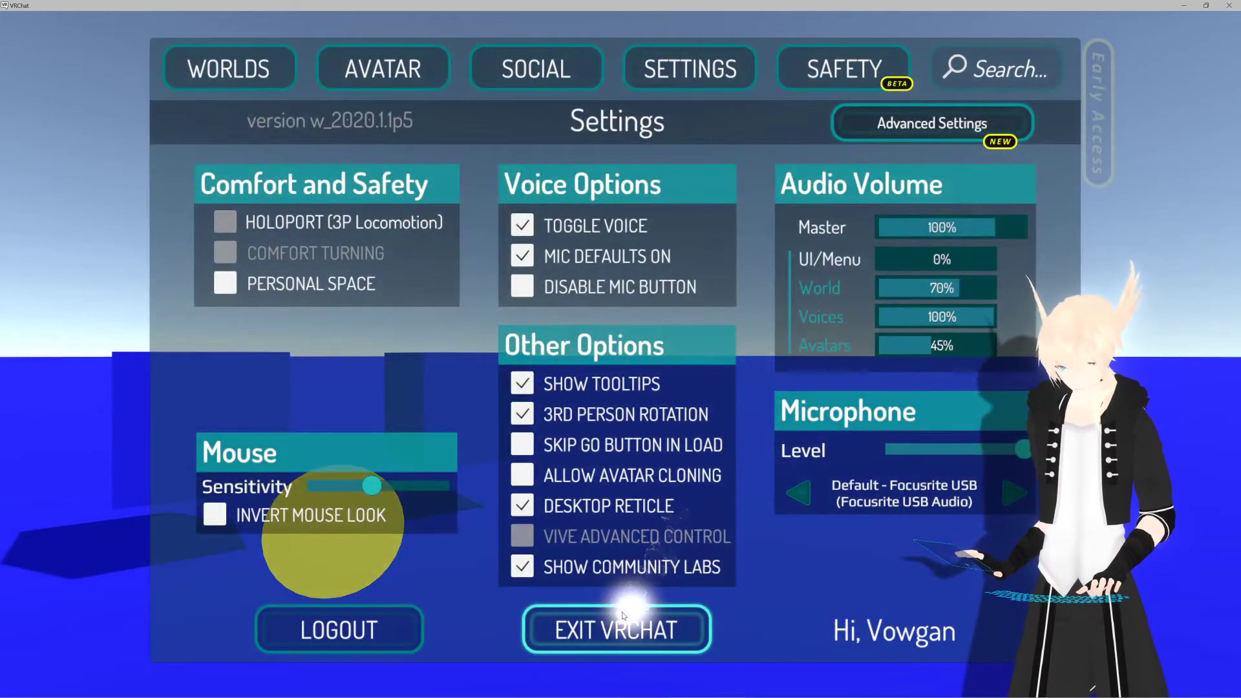
left_click(643, 620)
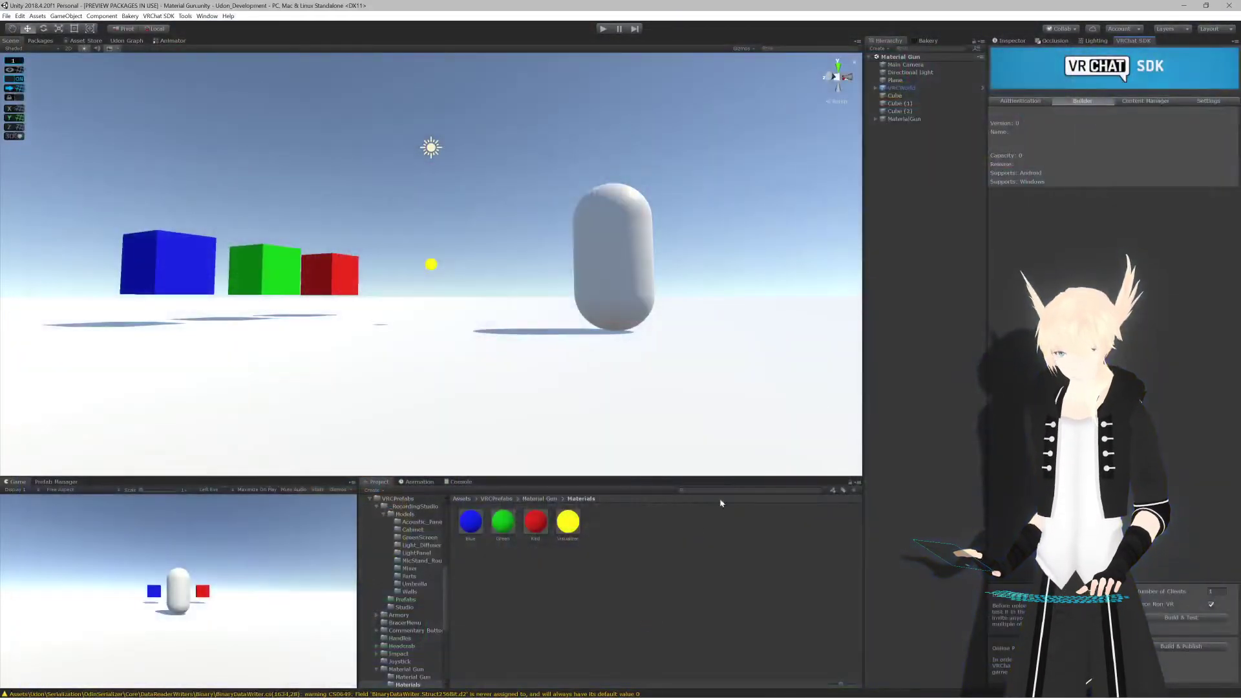
scroll(621, 364, "down", 10)
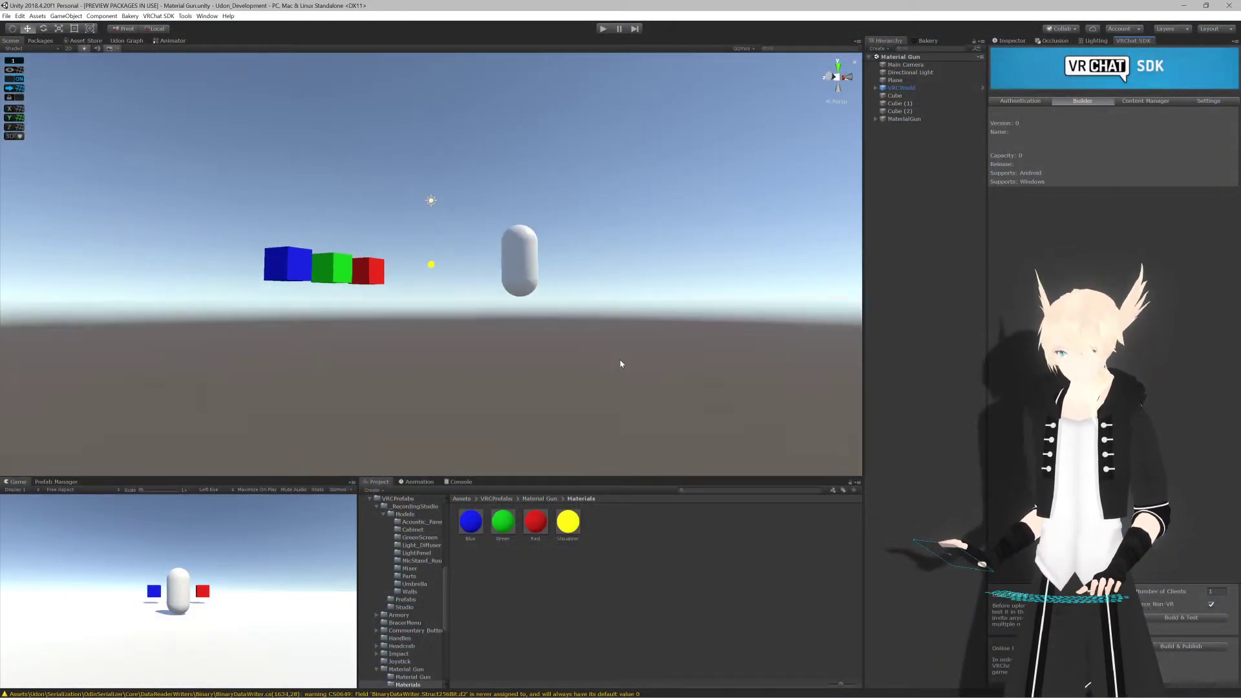
scroll(621, 366, "up", 13)
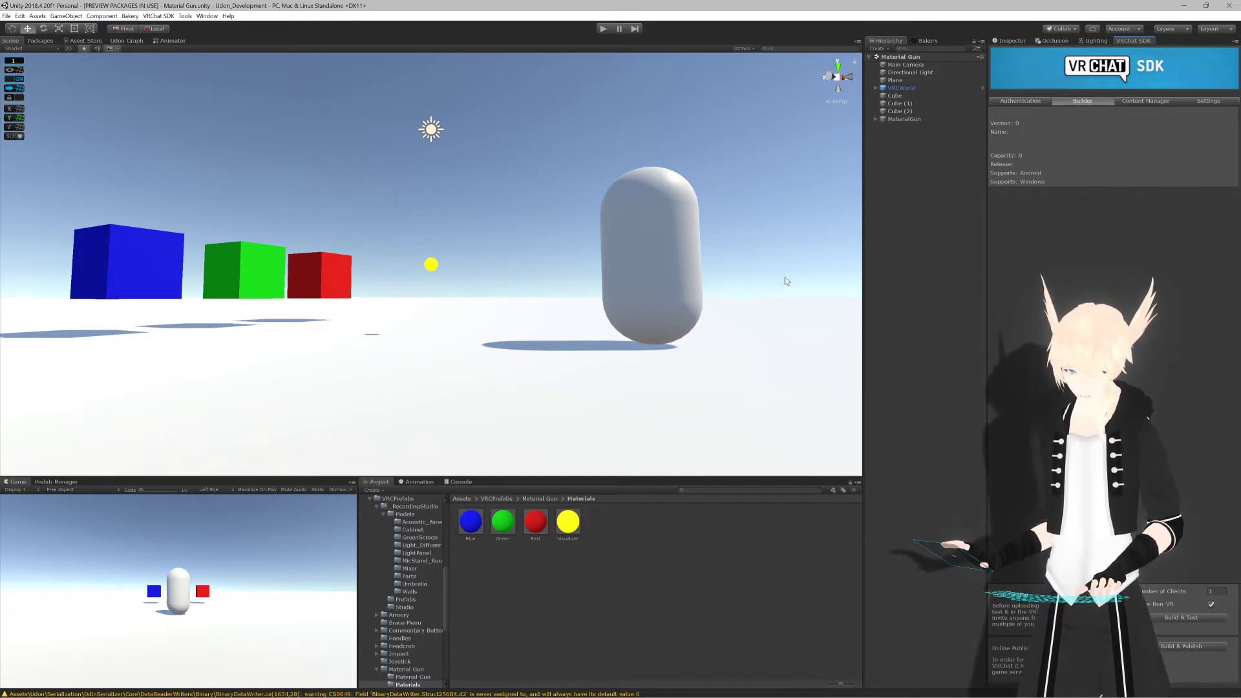
left_click(1012, 41)
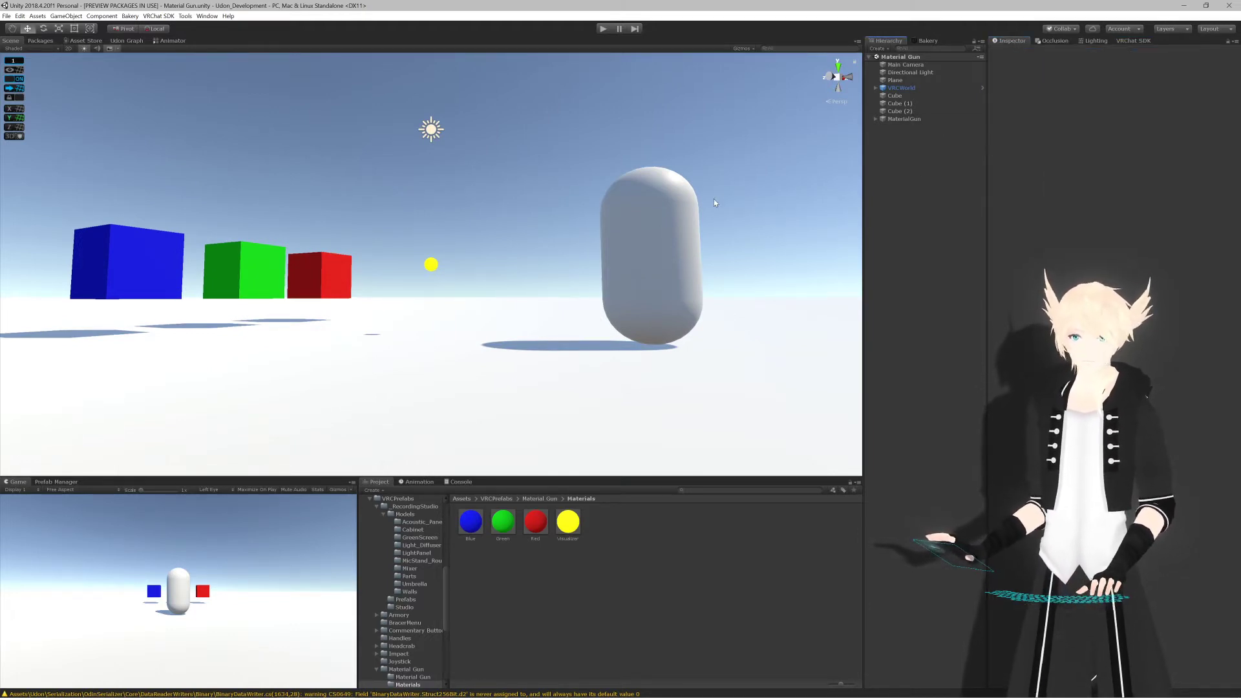
mouse_move(714, 203)
right_mouse_down()
mouse_move(670, 207)
mouse_move(659, 227)
mouse_move(697, 208)
mouse_move(692, 225)
mouse_move(697, 212)
right_mouse_up()
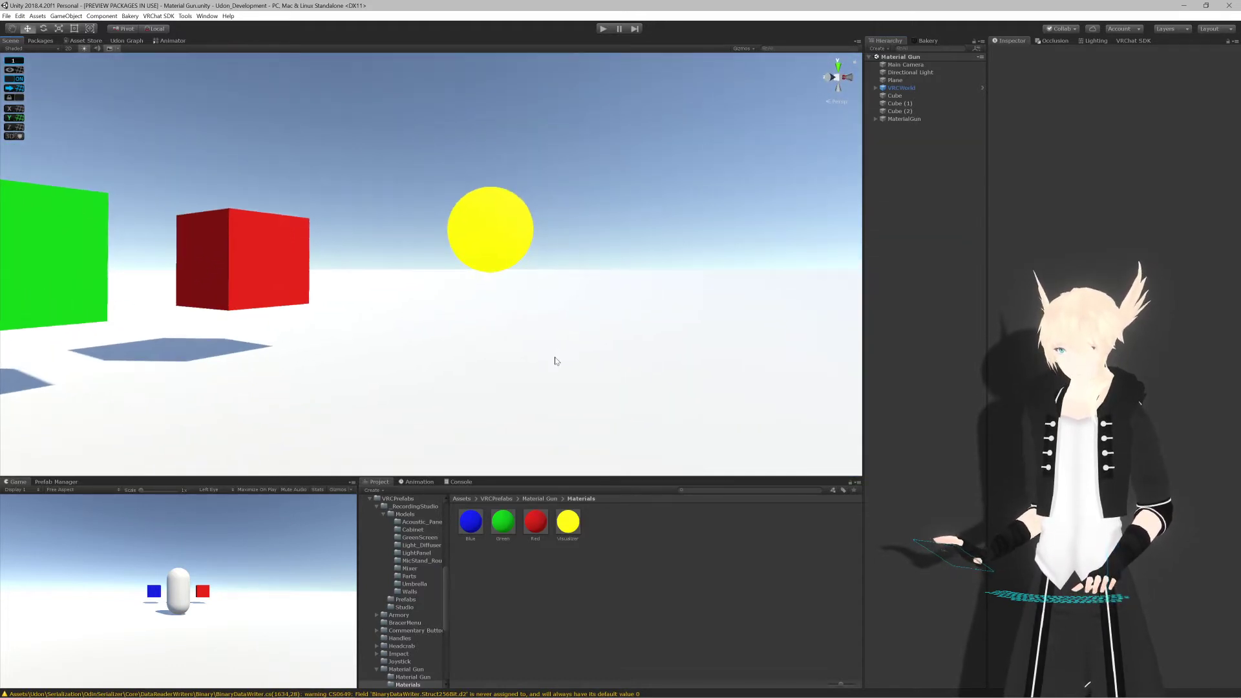
mouse_move(257, 680)
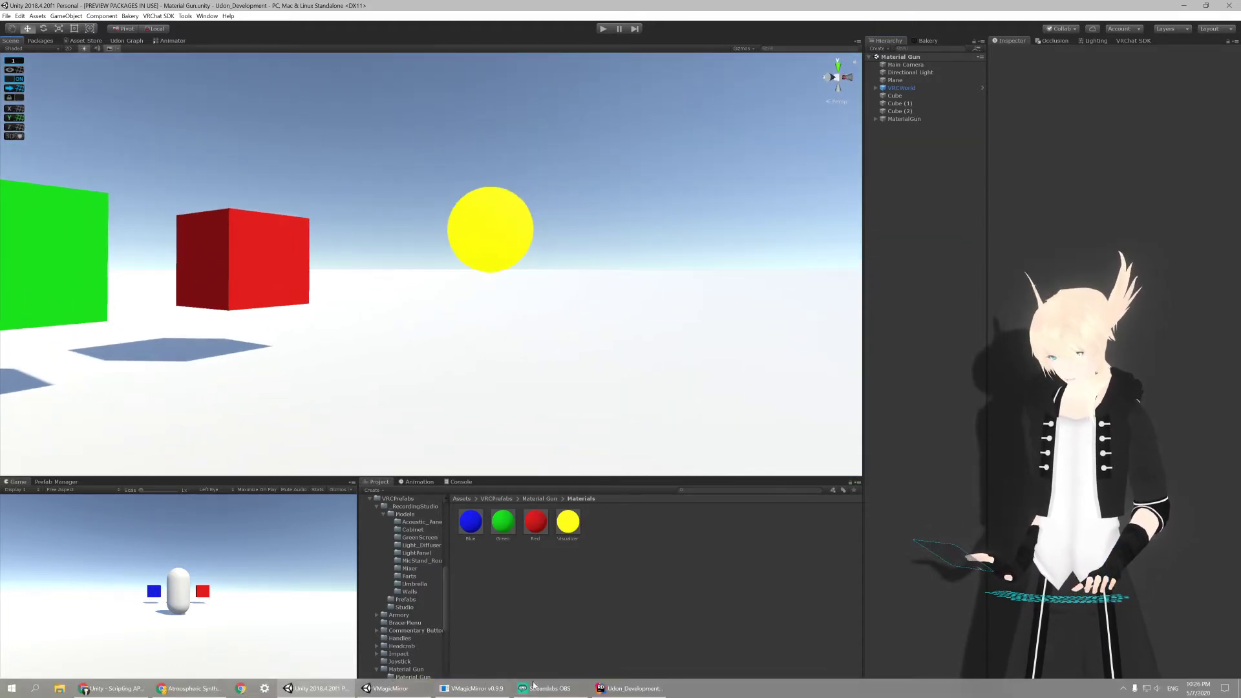
left_click(630, 688)
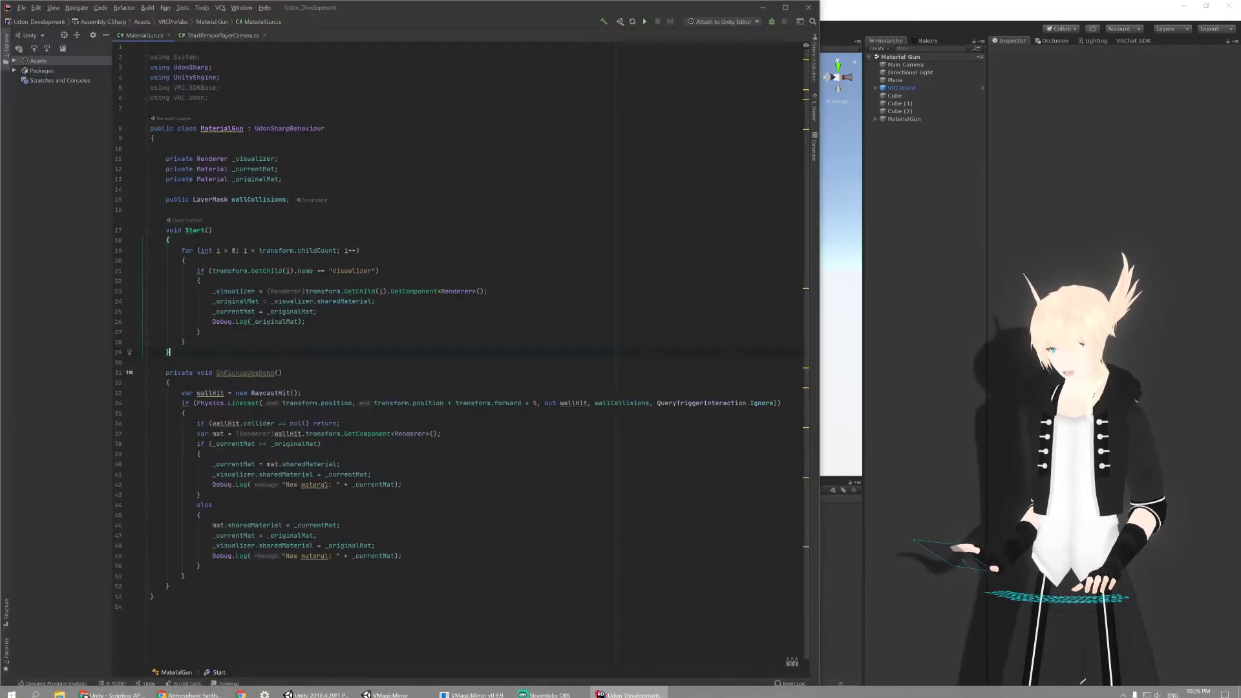
left_click(764, 7)
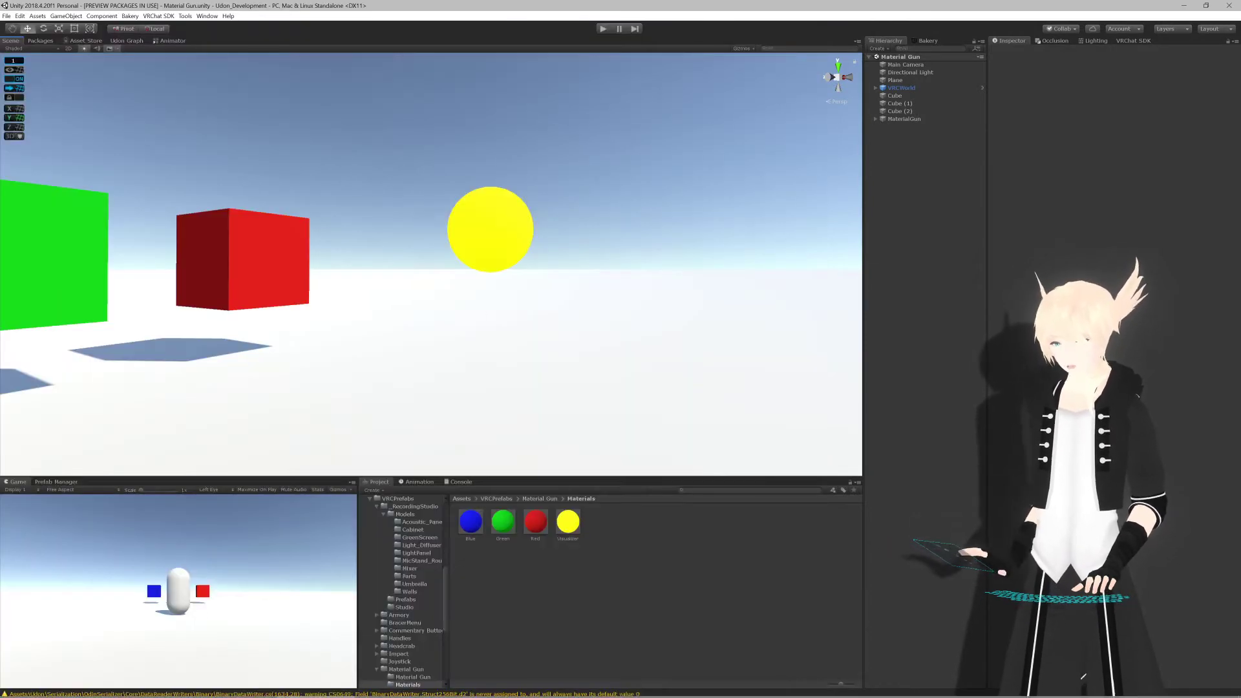
Step: Switch to Chrome, run an image search for "sci fi paint gun" in a new tab, and browse the pictures for gun design references
left_click(187, 691)
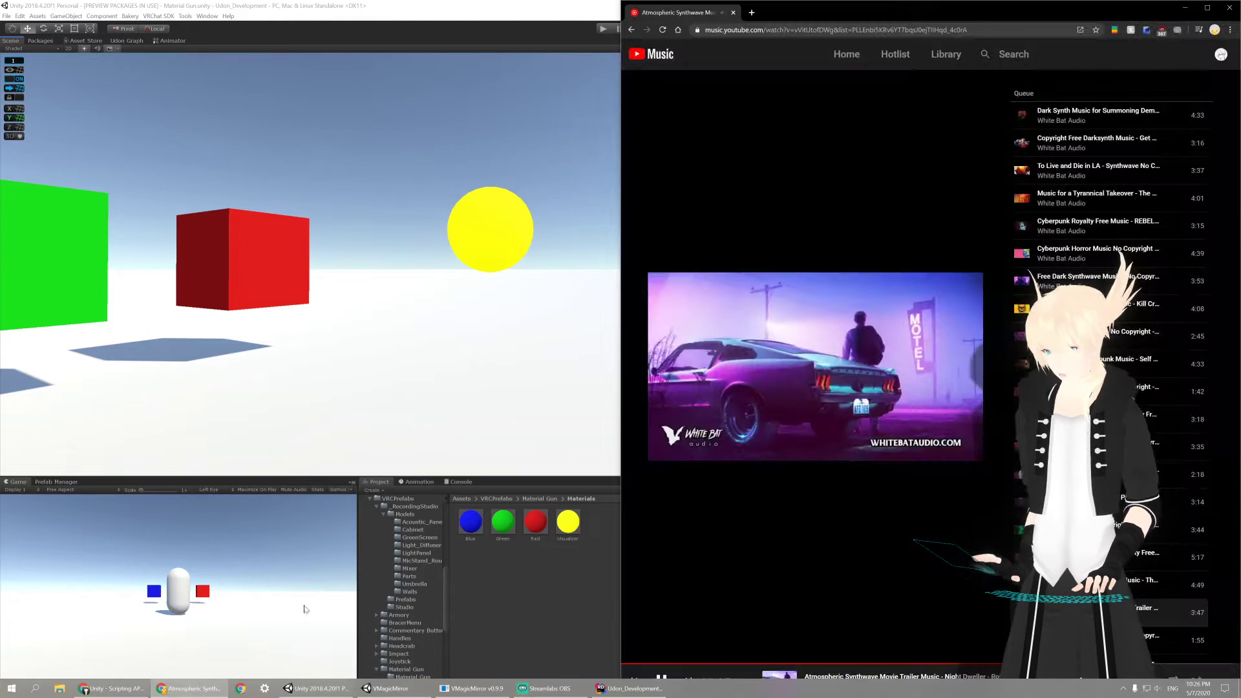
left_click(751, 12)
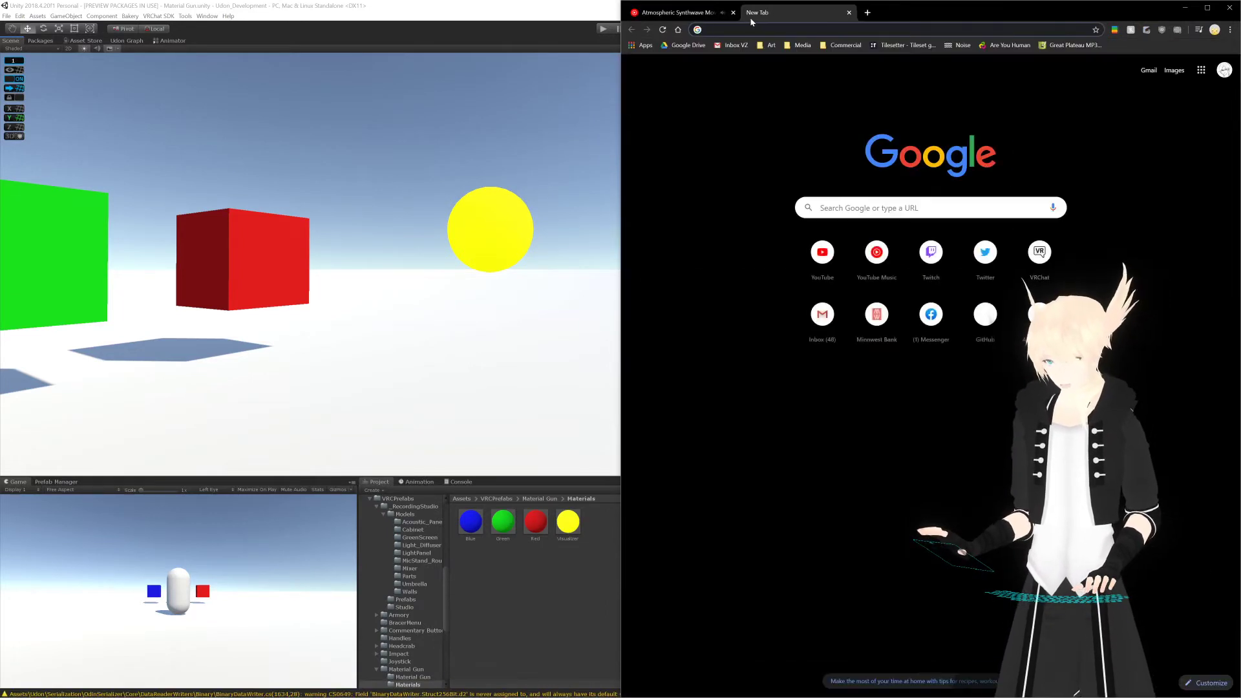
type("sci fi paint")
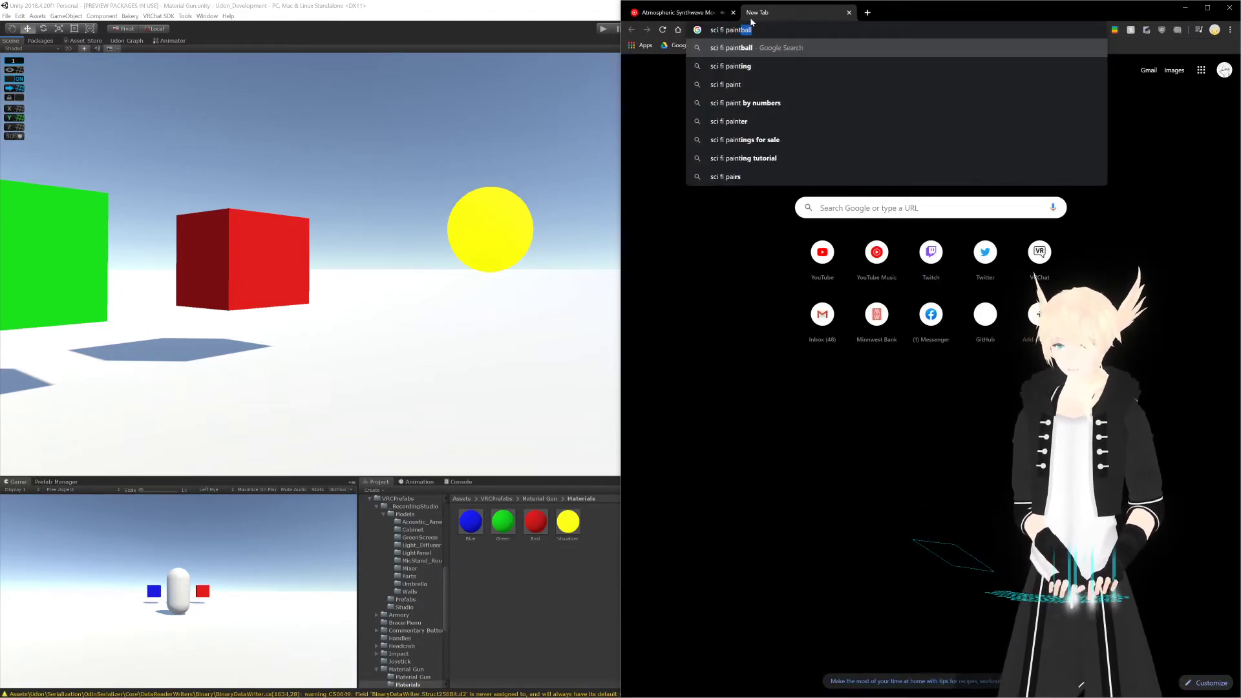
type(" fun")
key("Return")
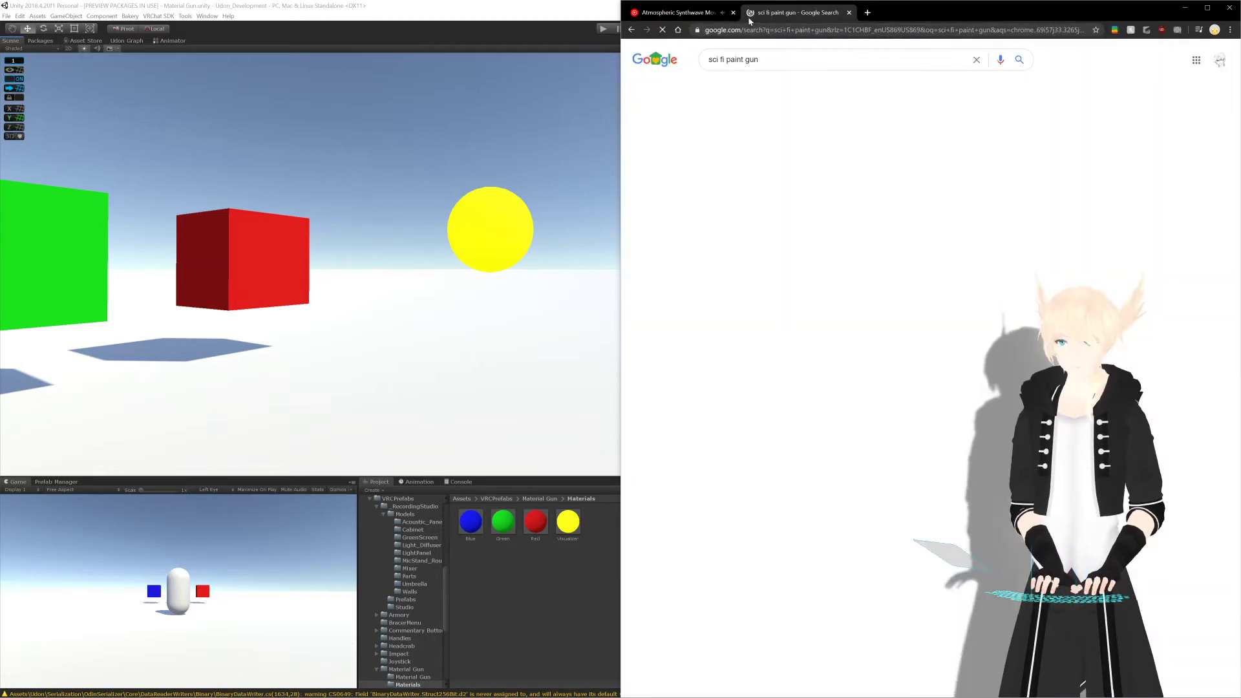
left_click(800, 87)
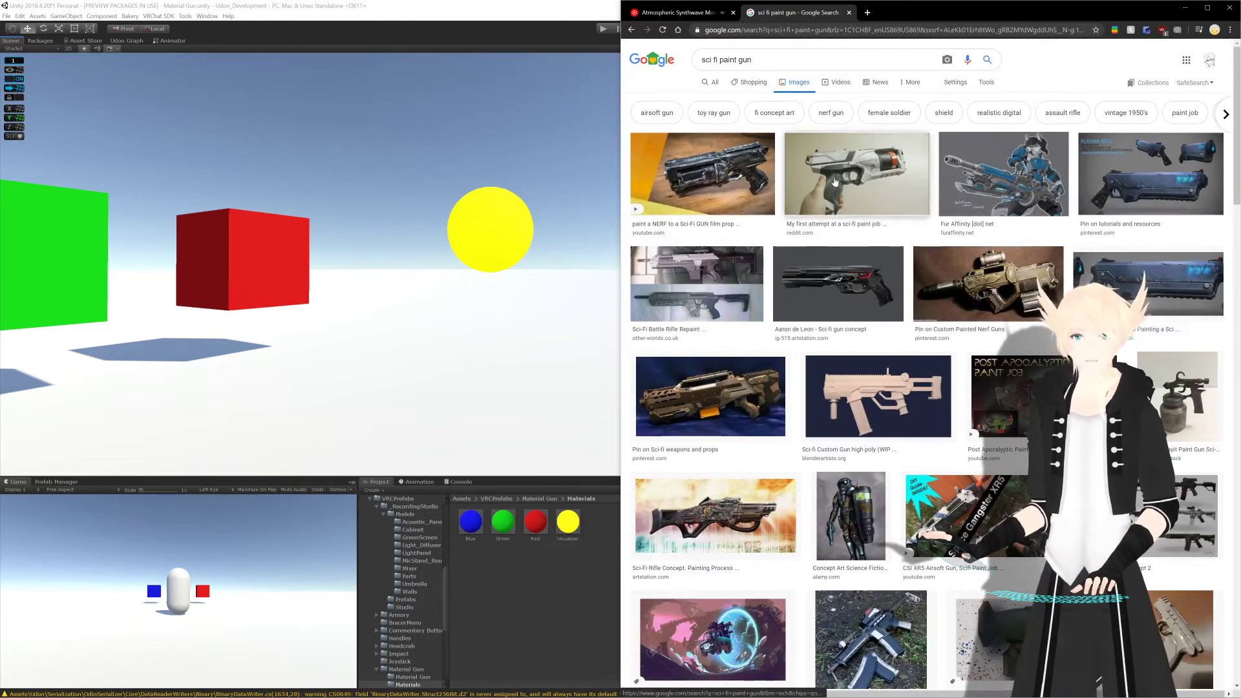
scroll(822, 256, "down", 3)
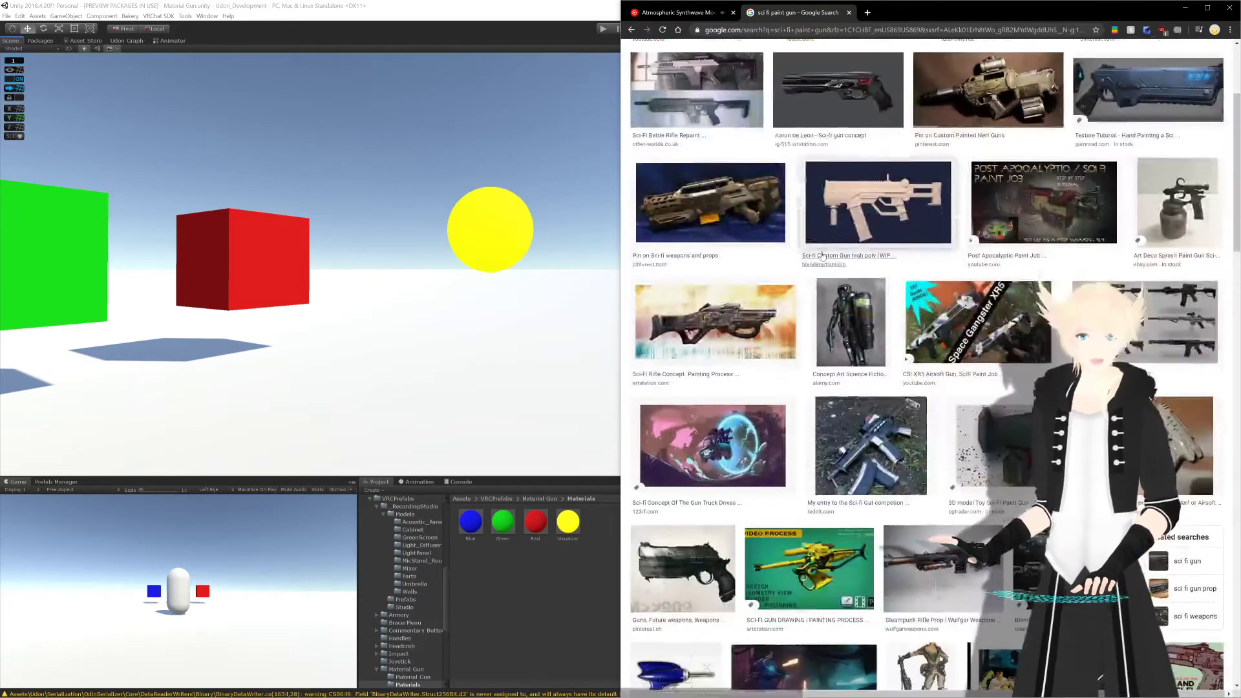
scroll(759, 257, "down", 3)
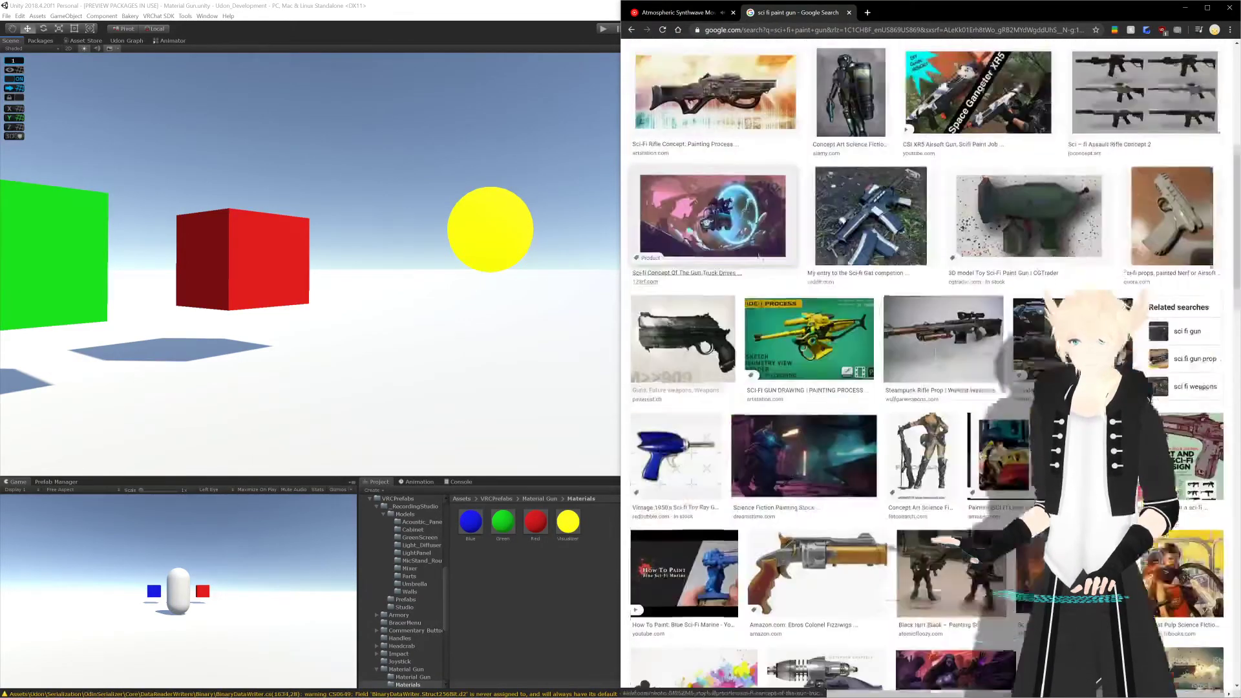
scroll(759, 256, "down", 1)
scroll(760, 256, "up", 7)
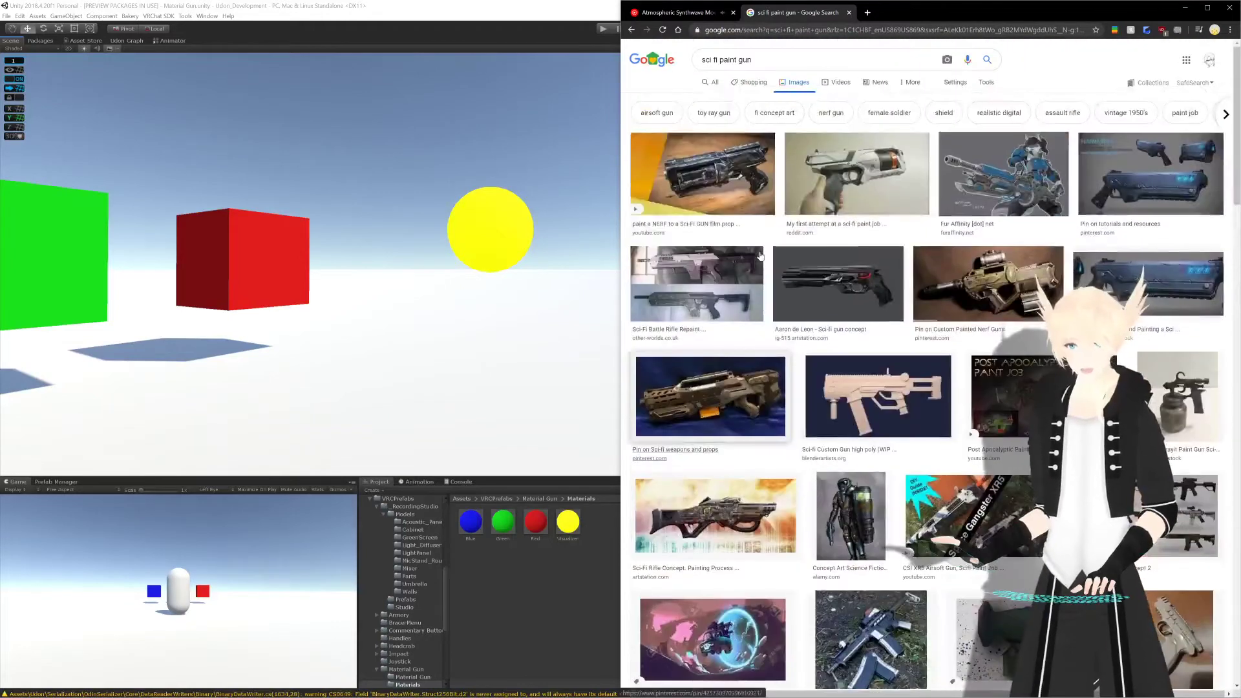
Step: Search images for "tag the power of paint" and preview the Wikipedia and DigiPen Game Gallery screenshots of the paint gun
left_click(796, 59)
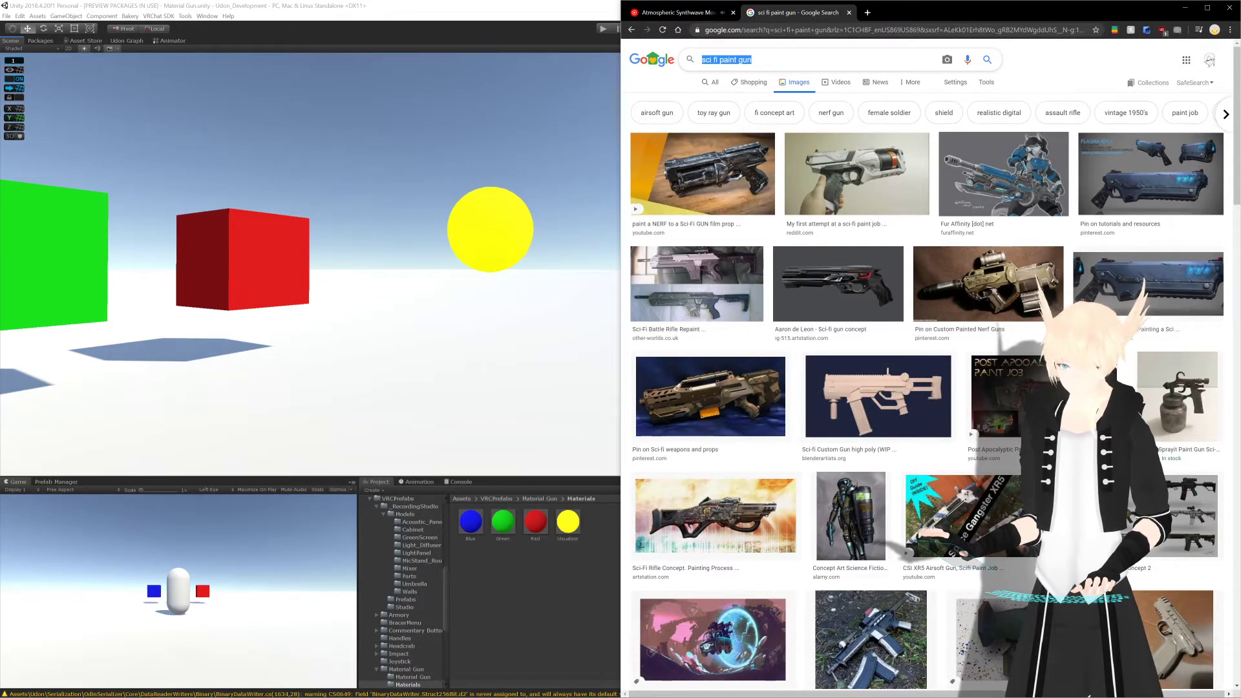
type("the power")
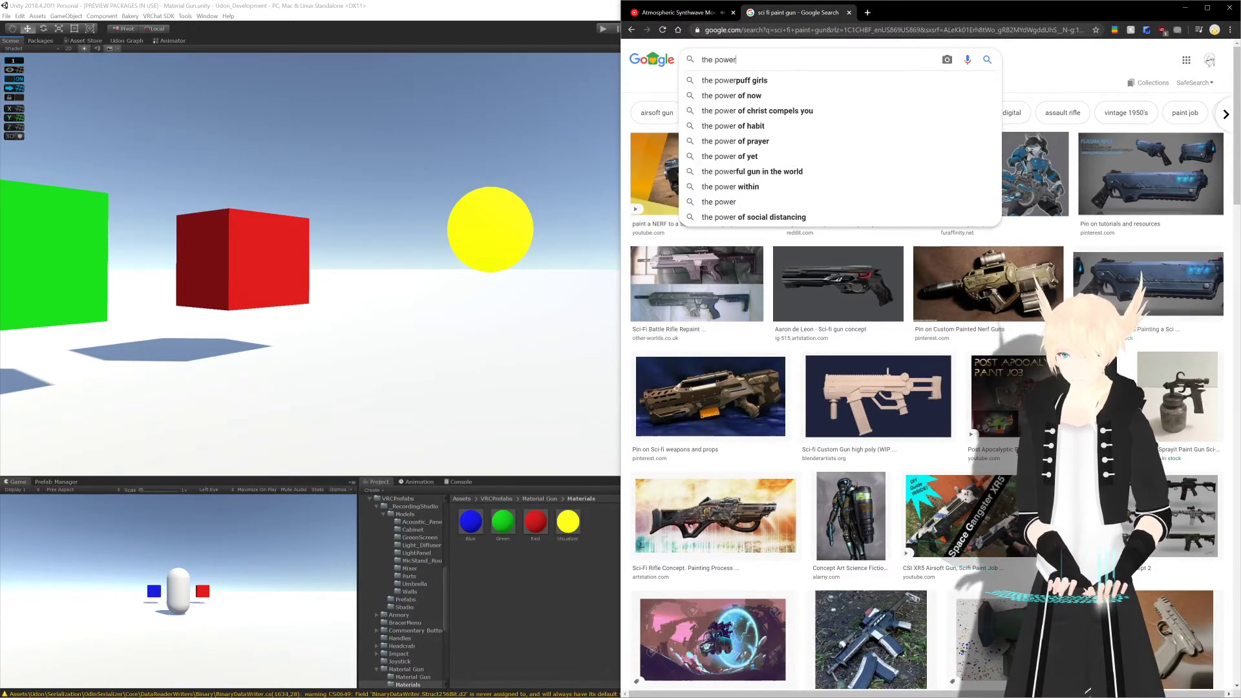
type(" of pain")
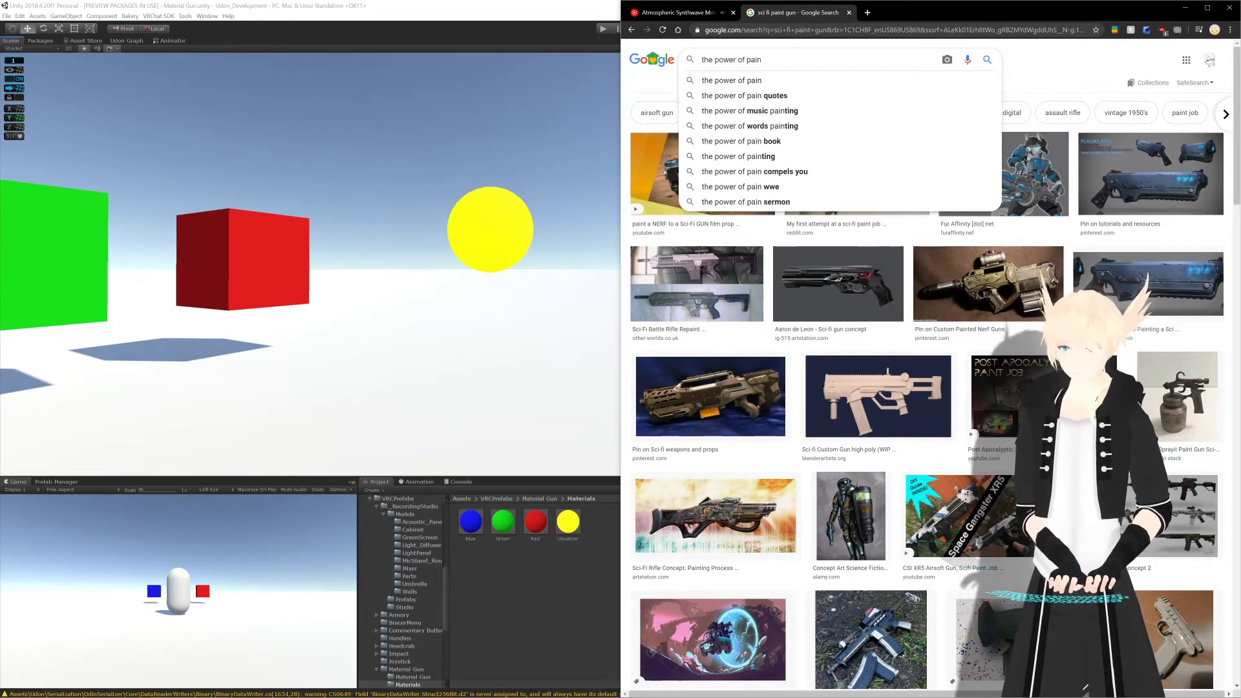
key("BackSpace")
type("nt")
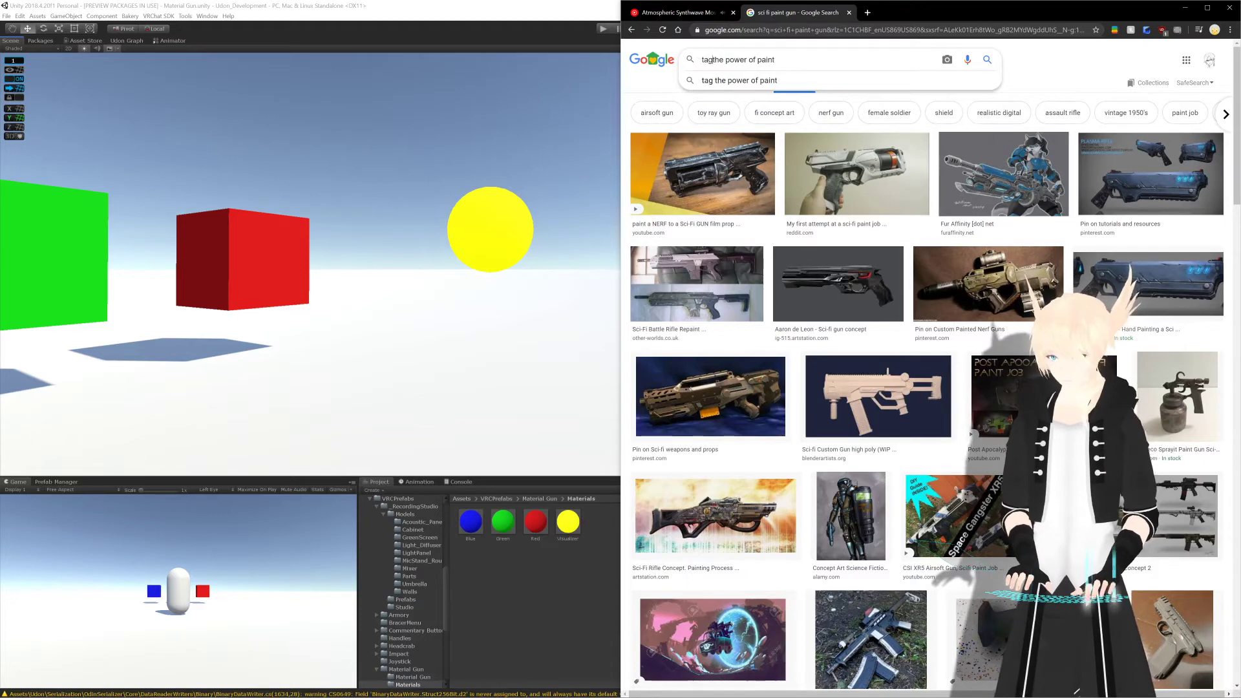
key("Return")
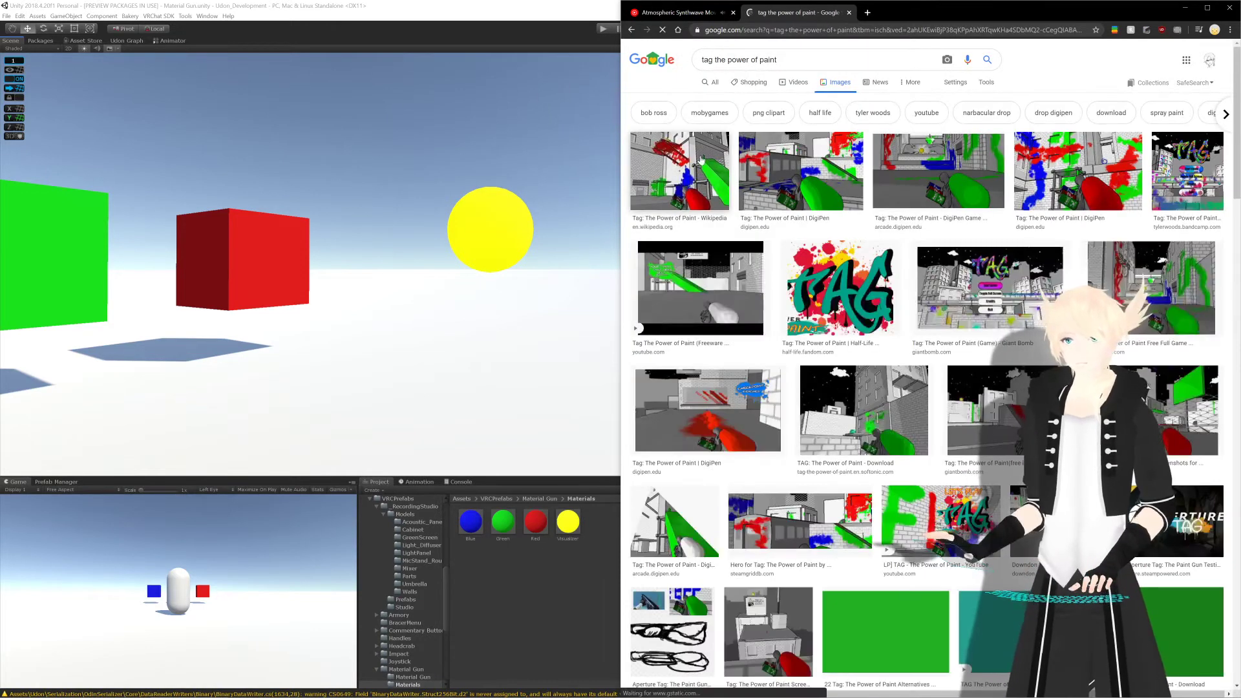
left_click(701, 160)
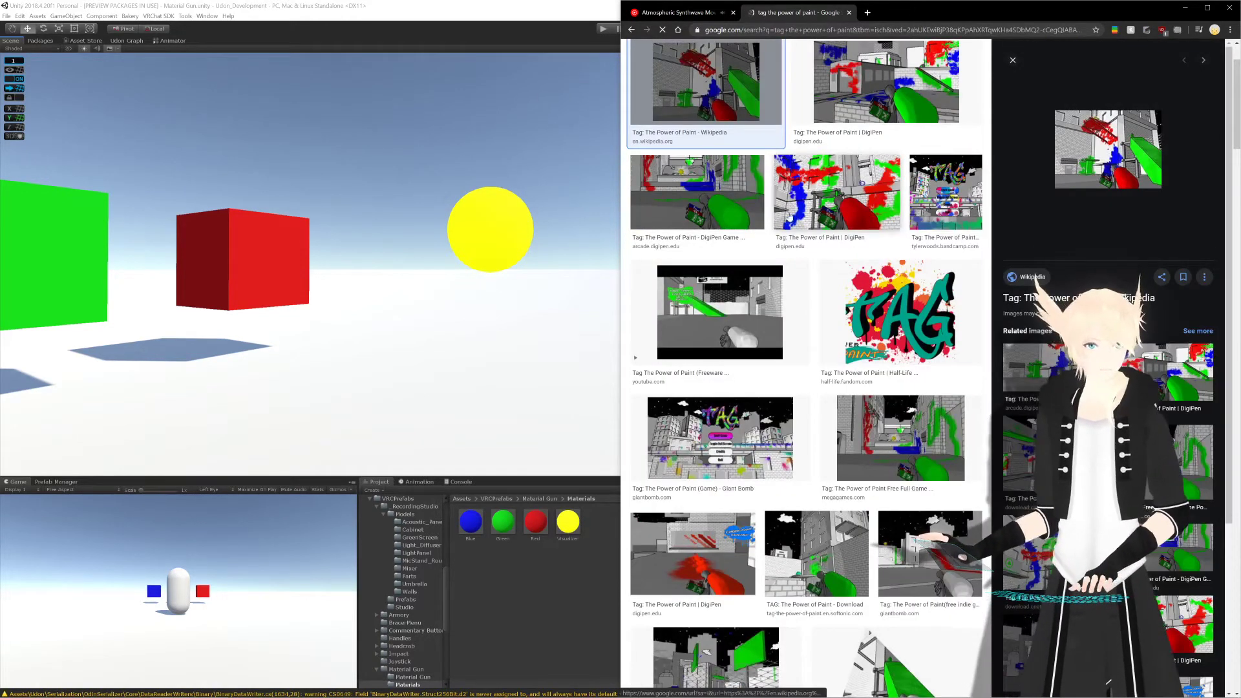
left_click(701, 194)
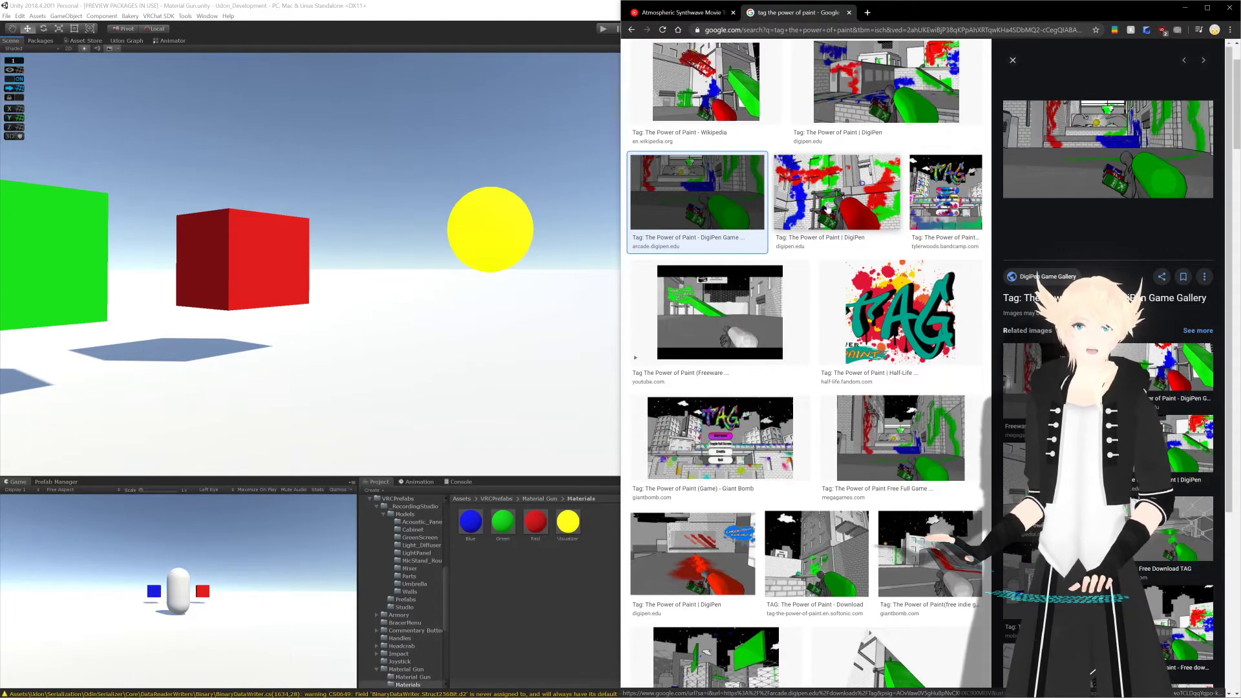
key("Left")
key("Left")
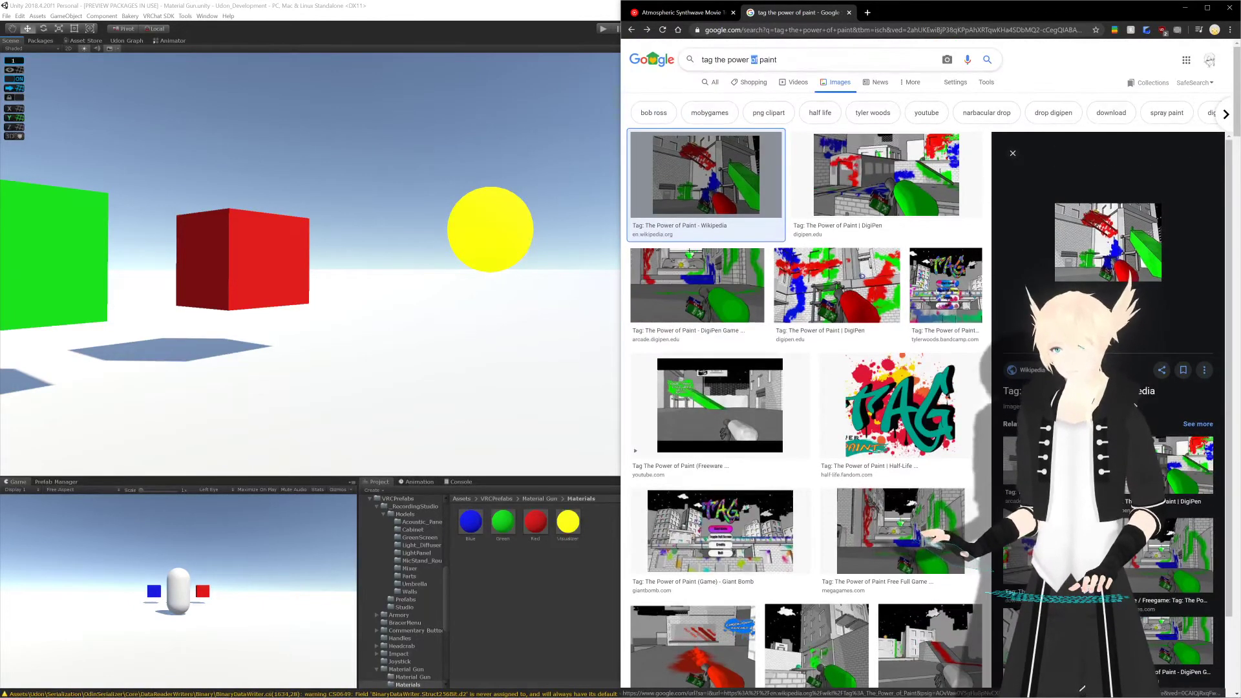
Step: Replace the image search with "paint guns" and look over the pictures
triple_click(753, 60)
type("paint")
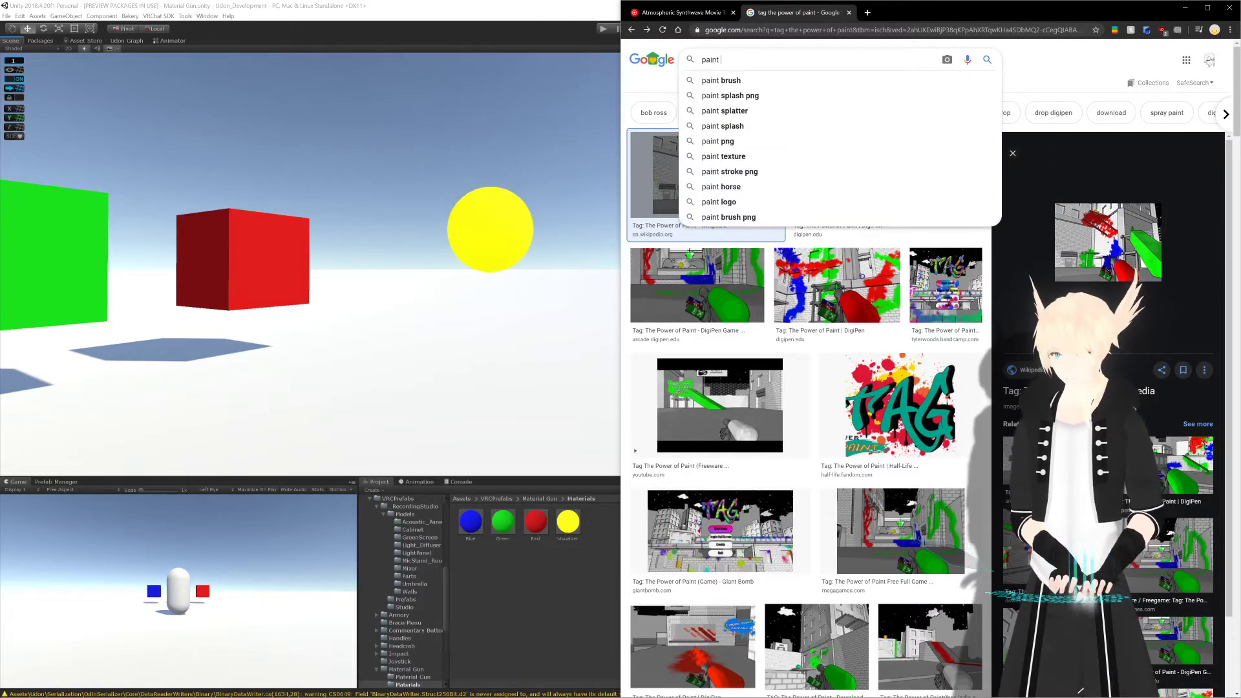
type(" guns")
key("Return")
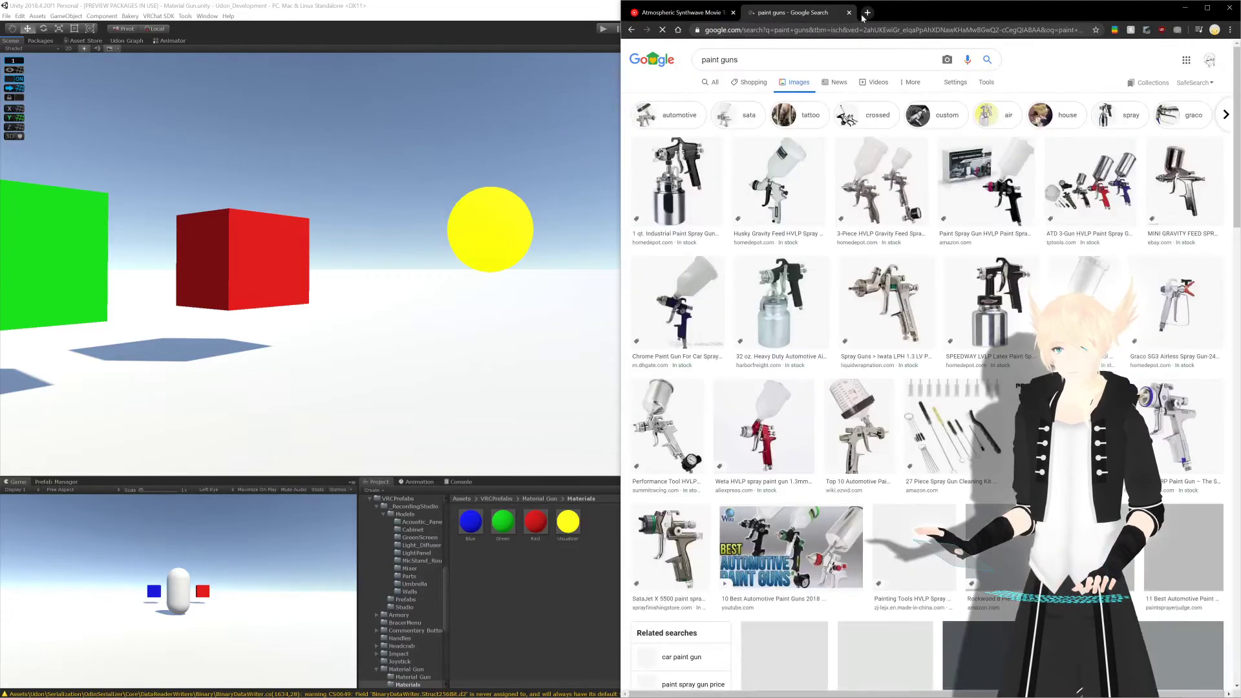
scroll(776, 136, "down", 3)
scroll(716, 115, "up", 3)
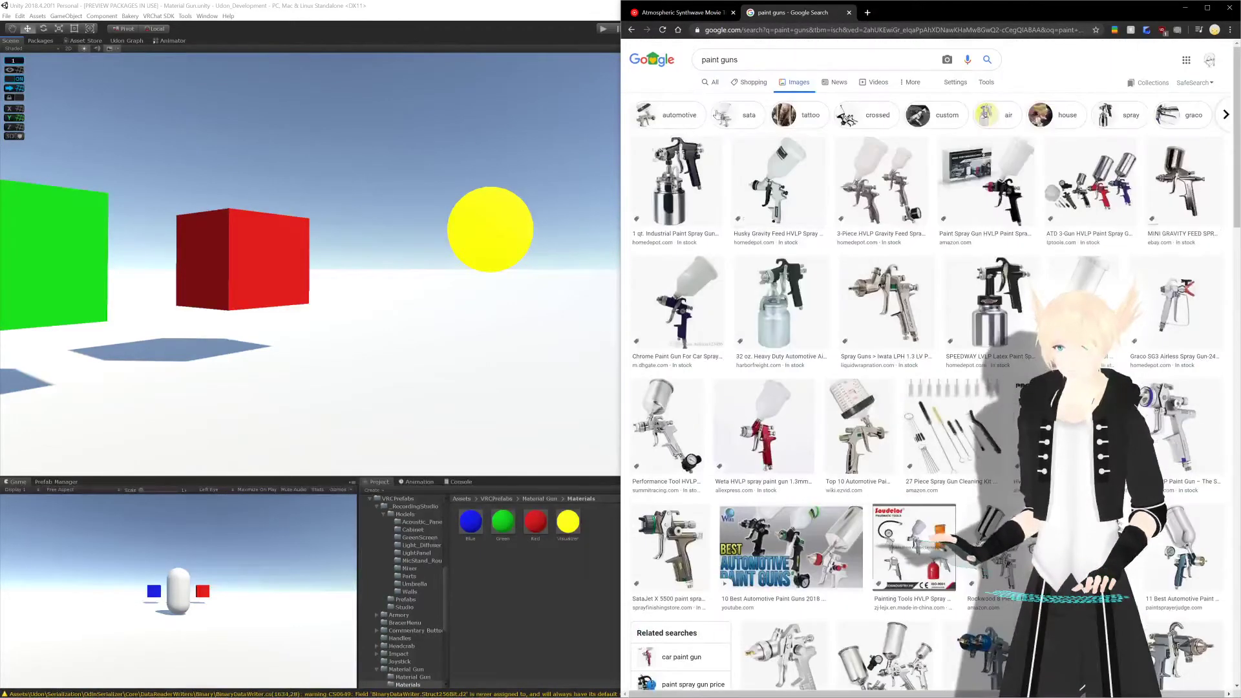
Step: Change the image search to "paintball guns" and look over the pictures
left_click(719, 60)
type("bal")
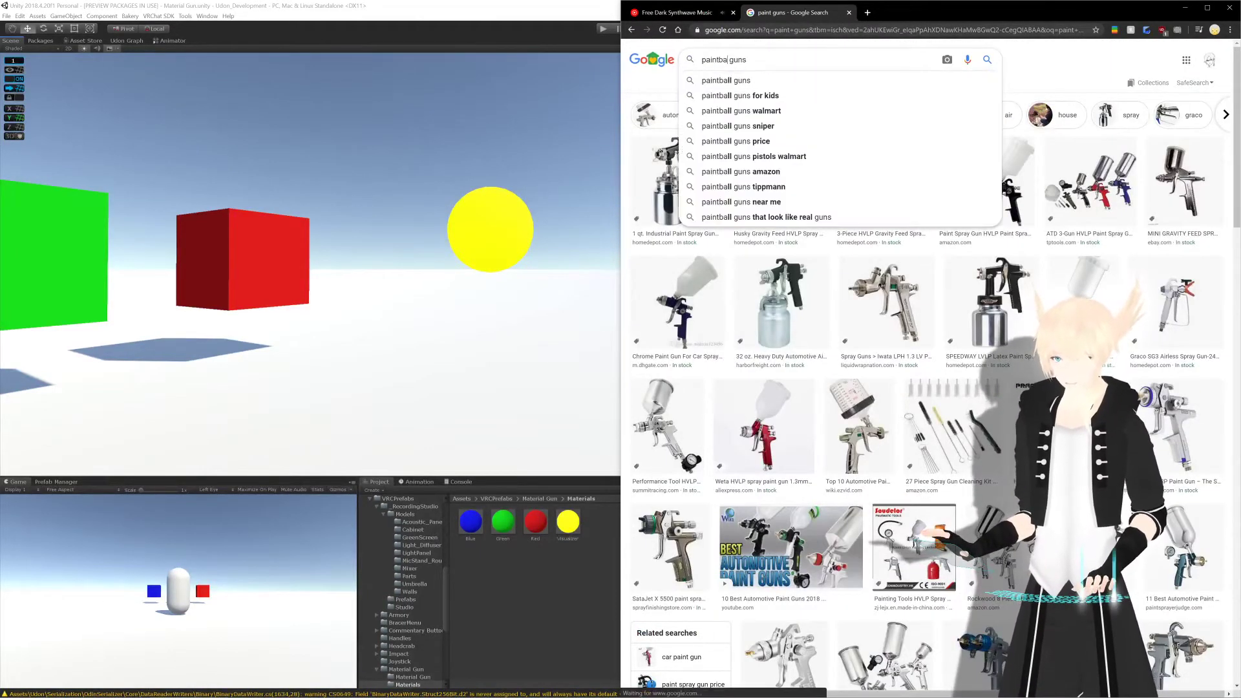
key("Return")
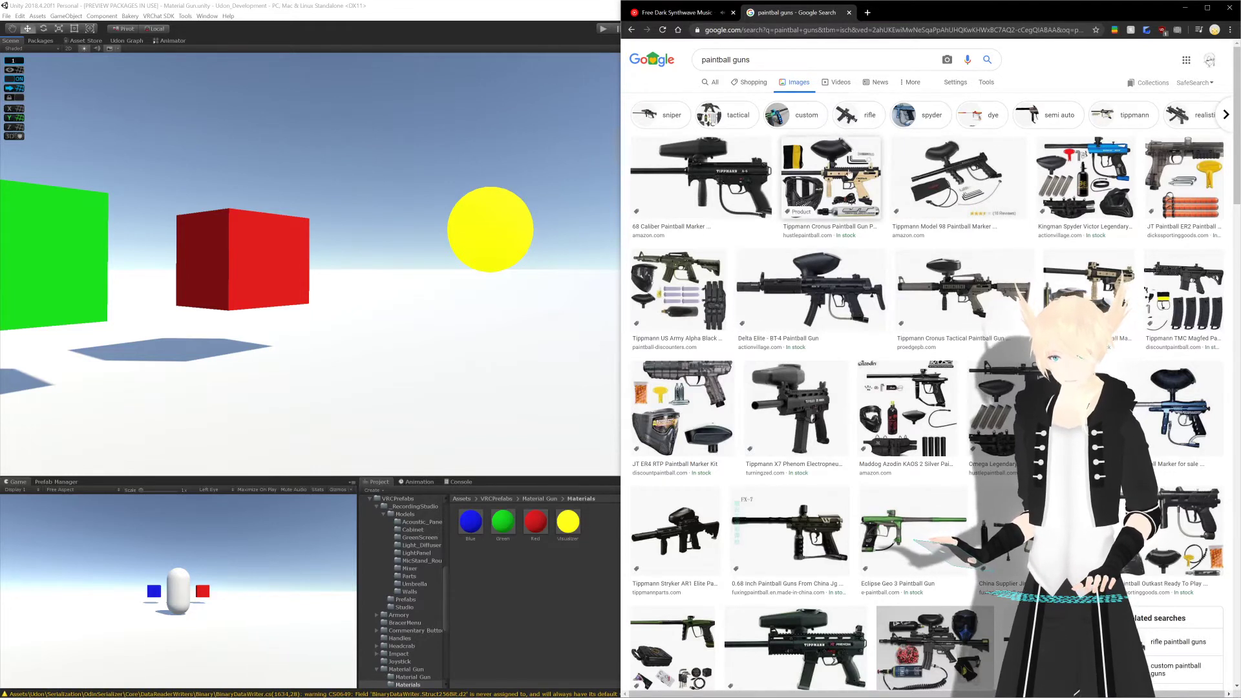
Step: Search images for "sci fi water guns" in a new tab and preview the bulky grey sci-fi gun from the "Pin on Guns" result
left_click(868, 13)
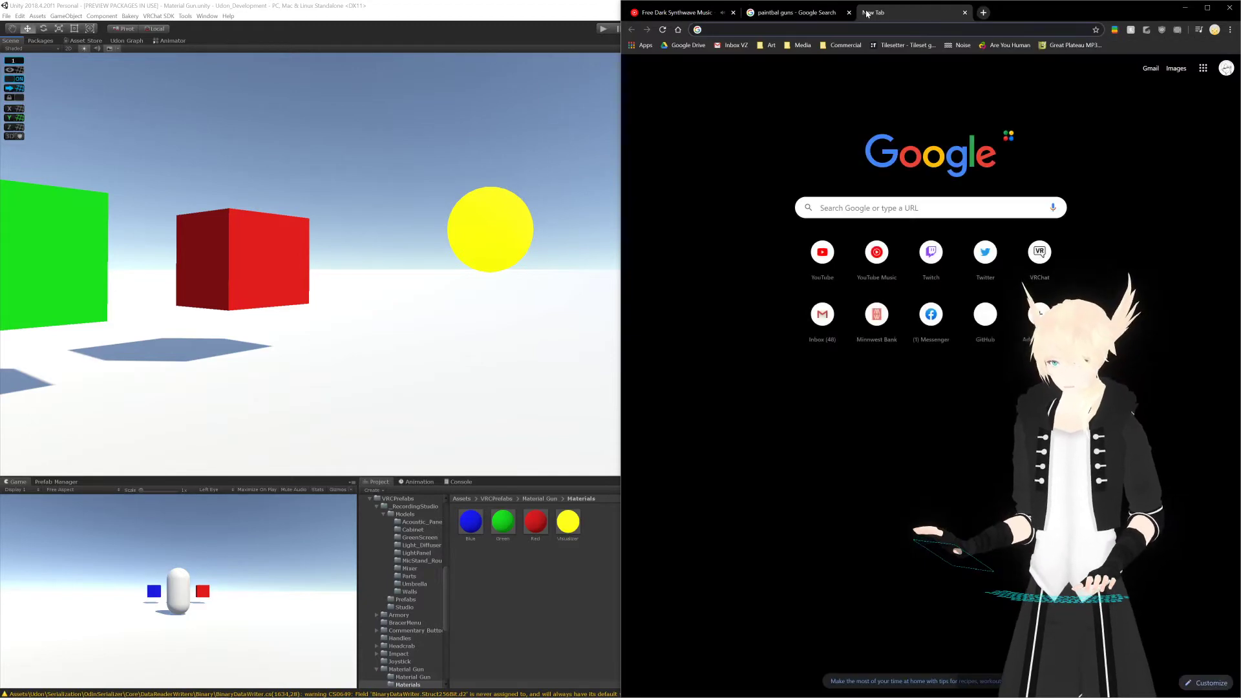
type("sci fi waterguns")
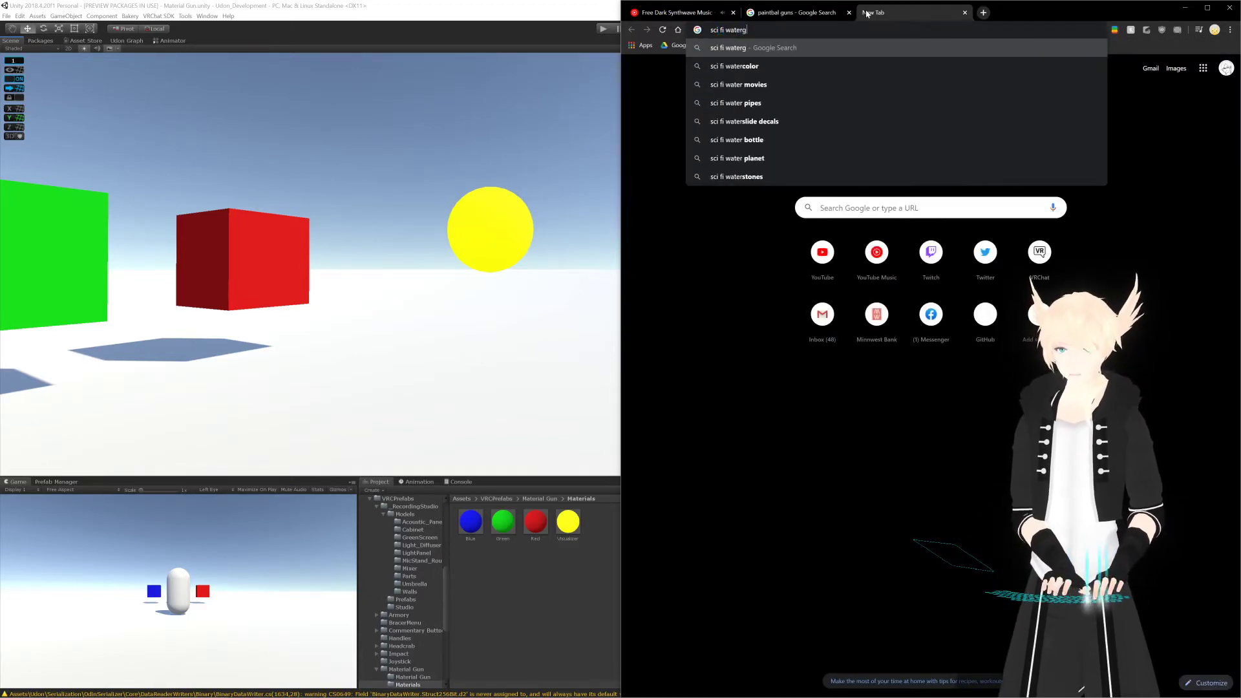
key("Return")
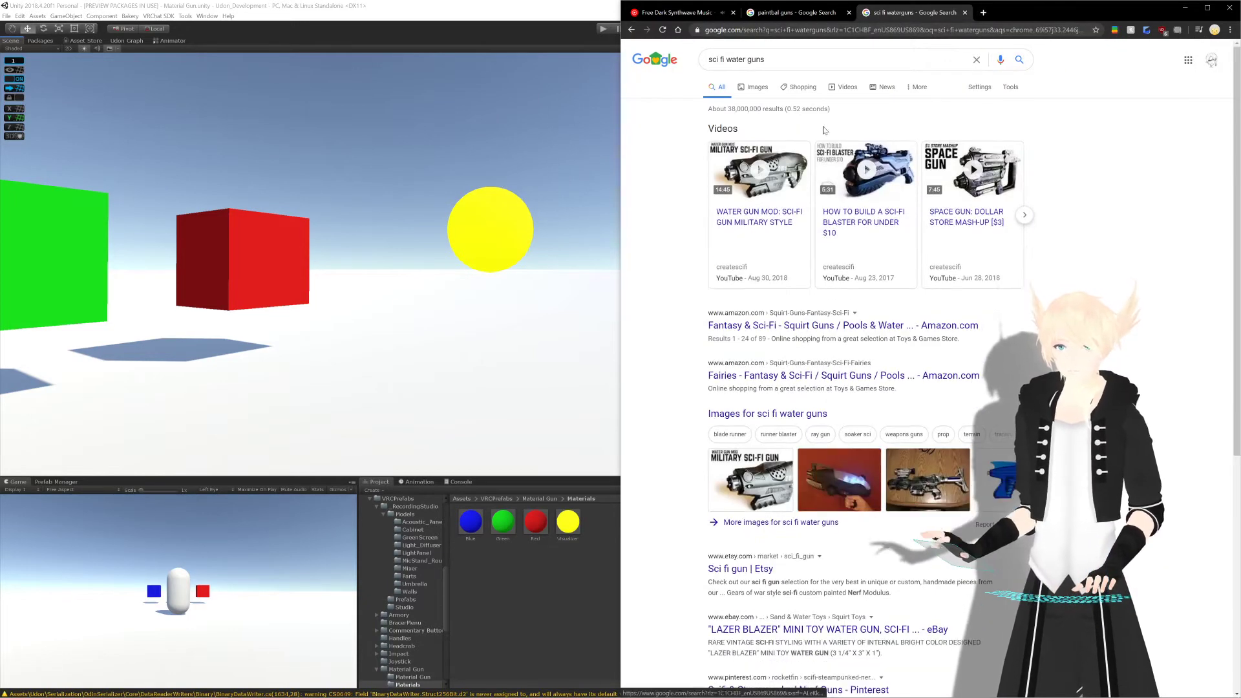
left_click(761, 89)
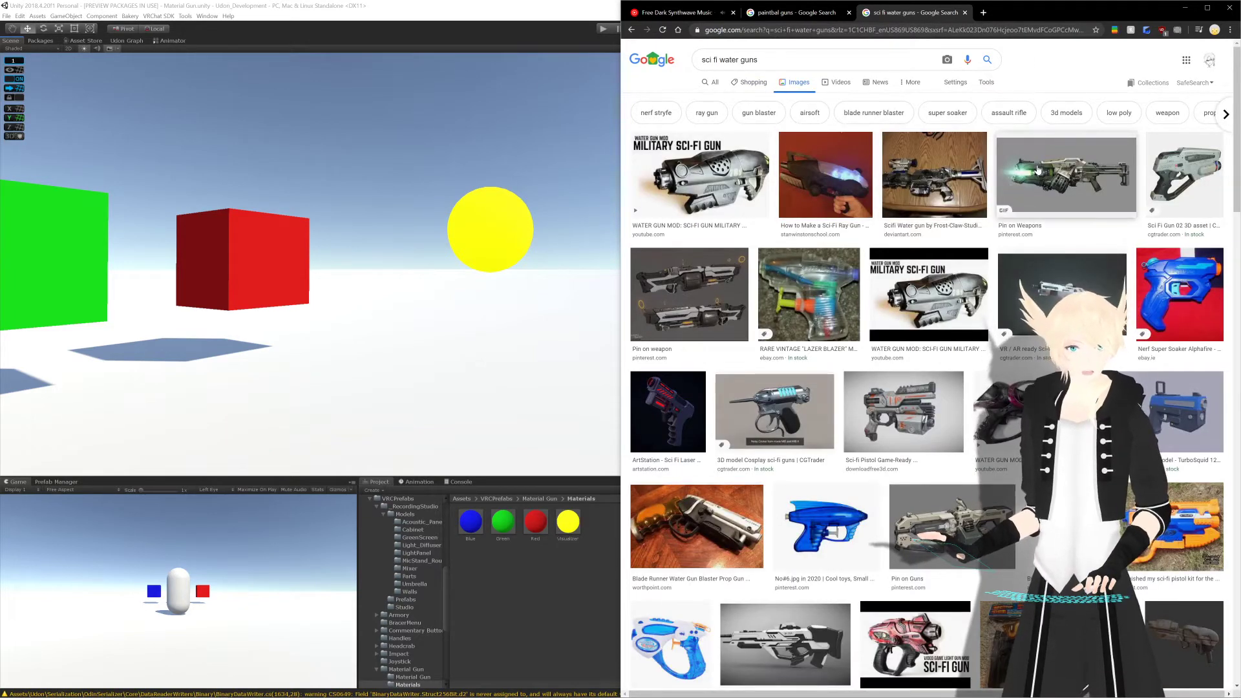
scroll(866, 284, "down", 2)
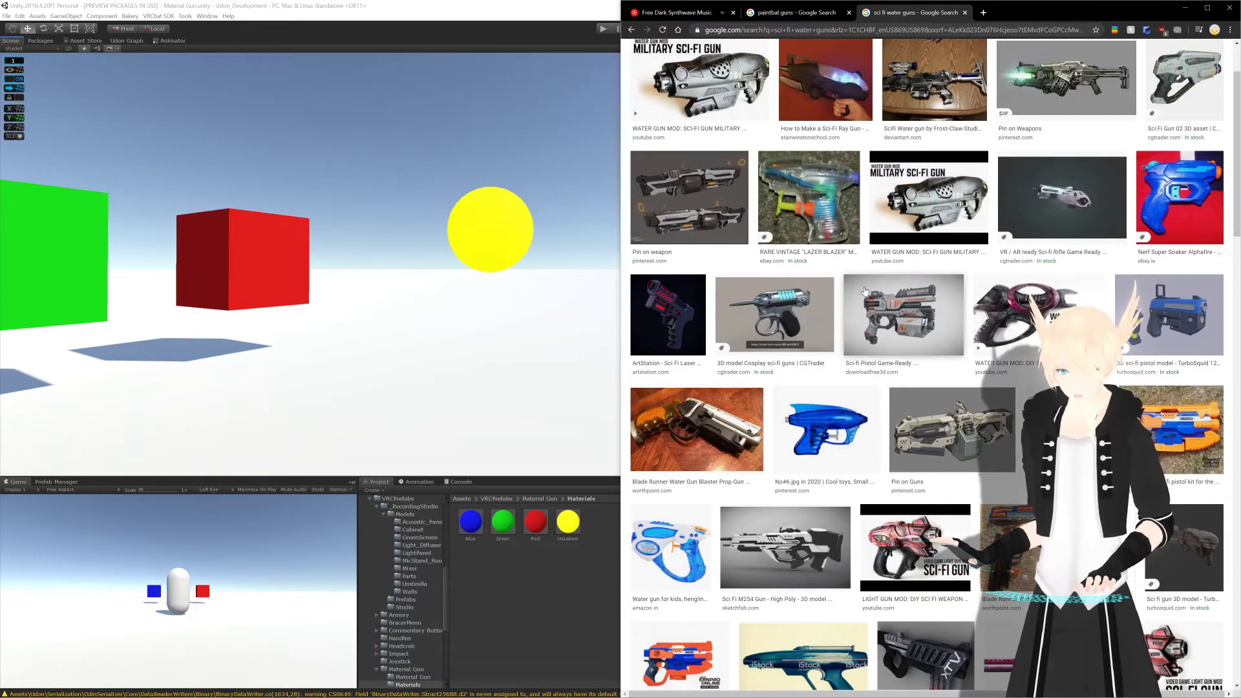
scroll(865, 291, "down", 2)
scroll(879, 366, "up", 2)
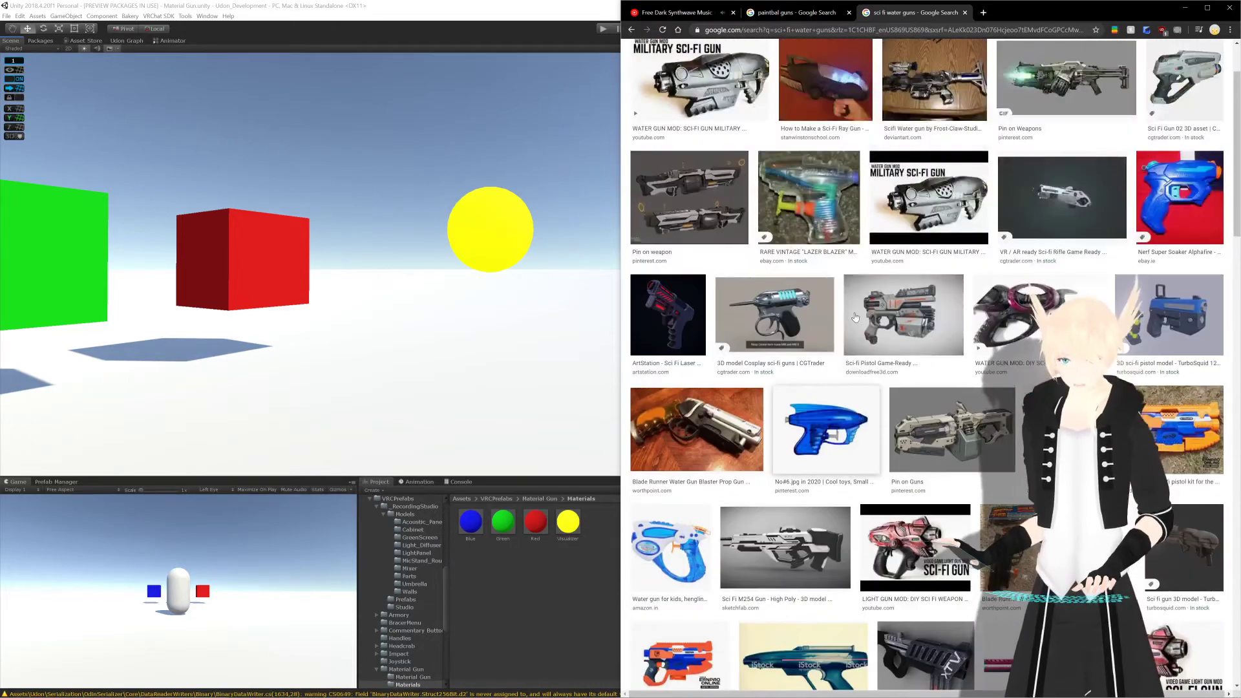
left_click(924, 427)
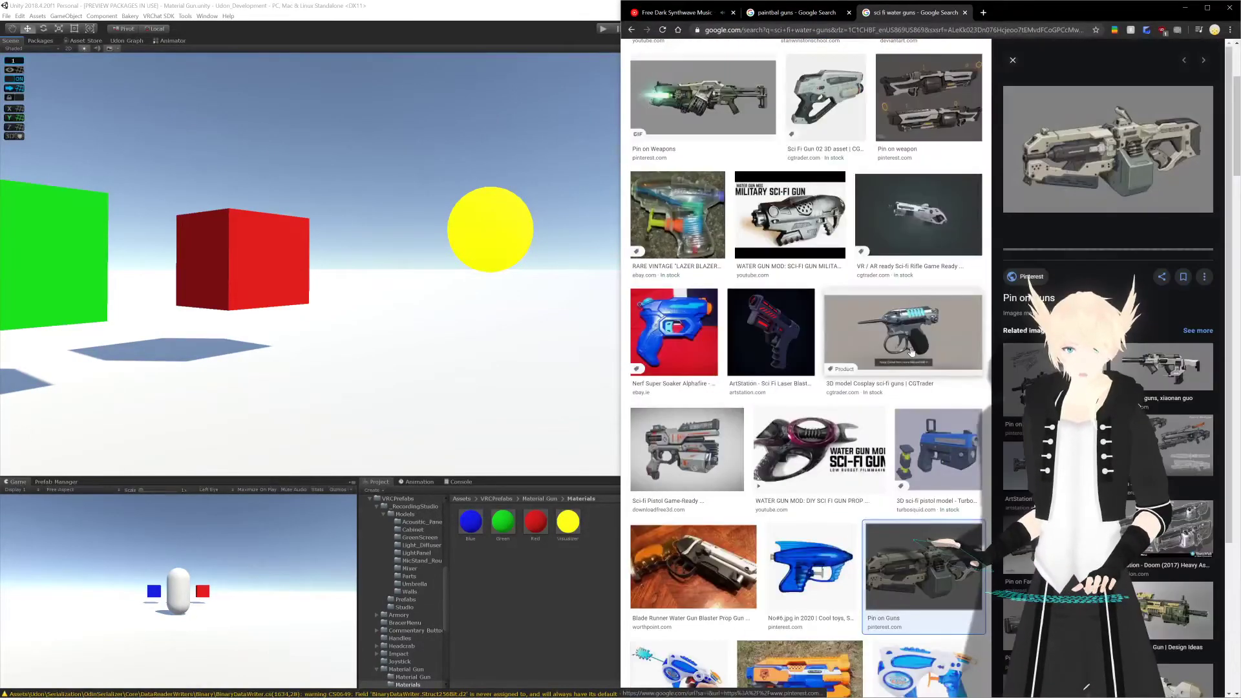
Step: Save the previewed "Pin on Guns" image of the bulky sci-fi gun to disk under its default file name
scroll(911, 353, "up", 1)
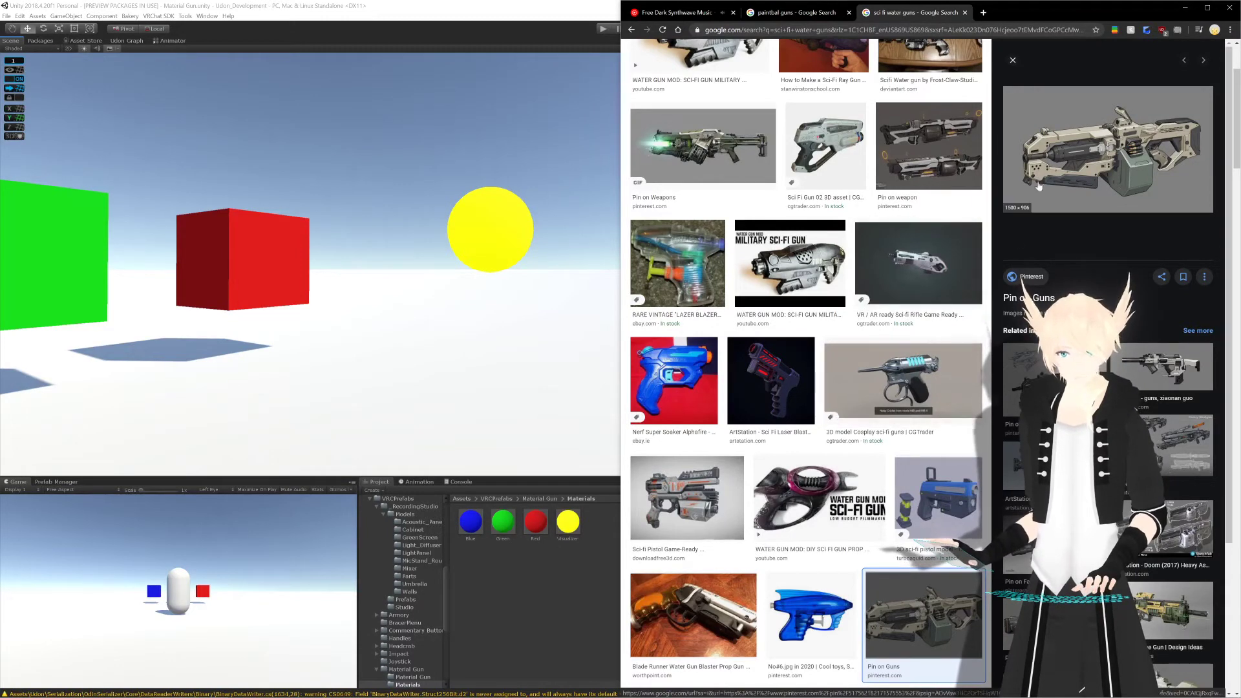
right_click(1068, 157)
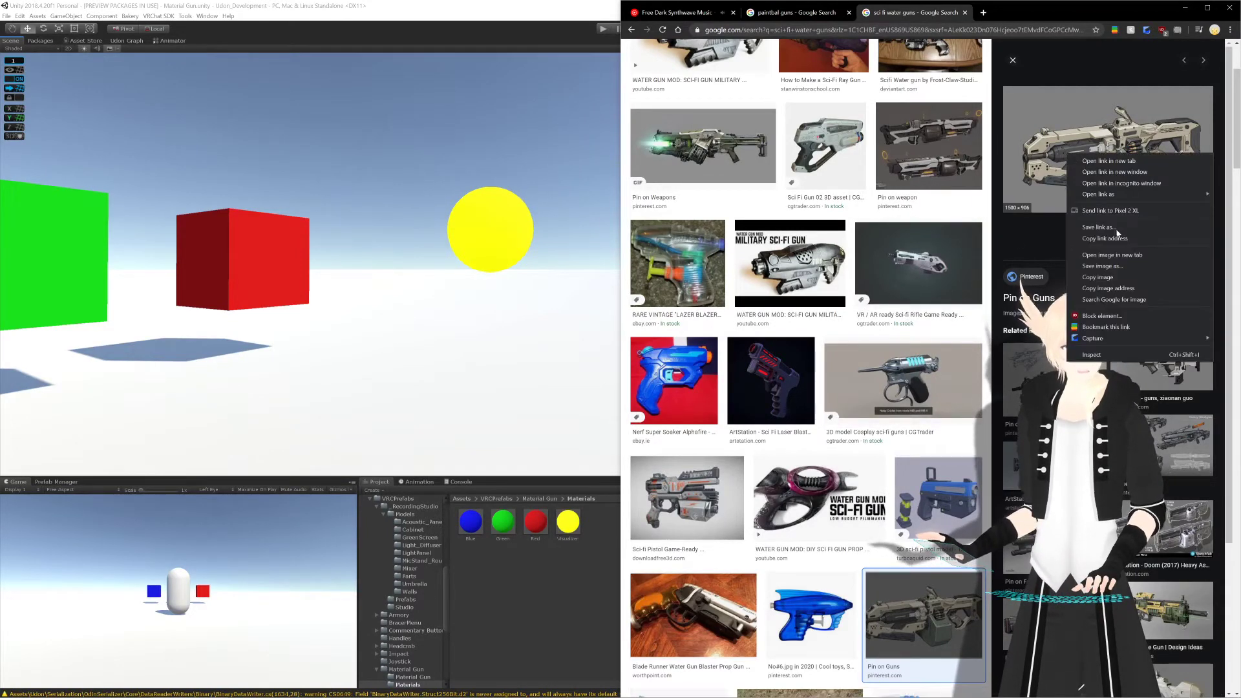
left_click(1129, 268)
key("Return")
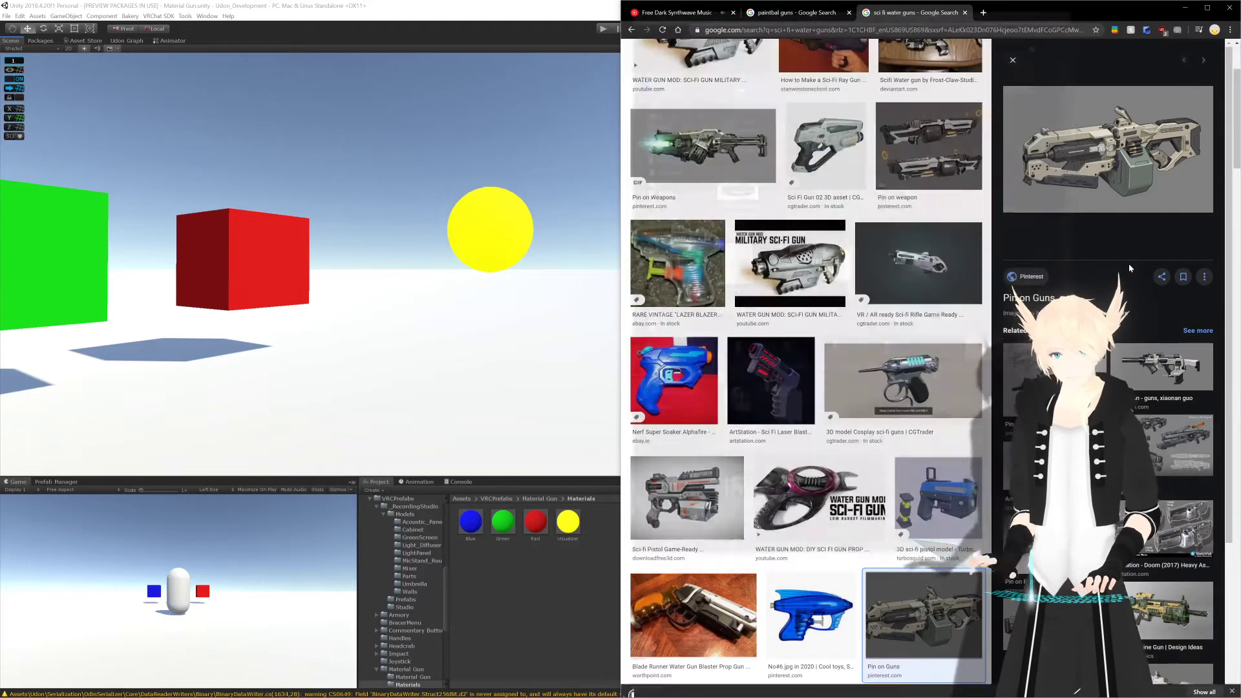
scroll(891, 323, "down", 1)
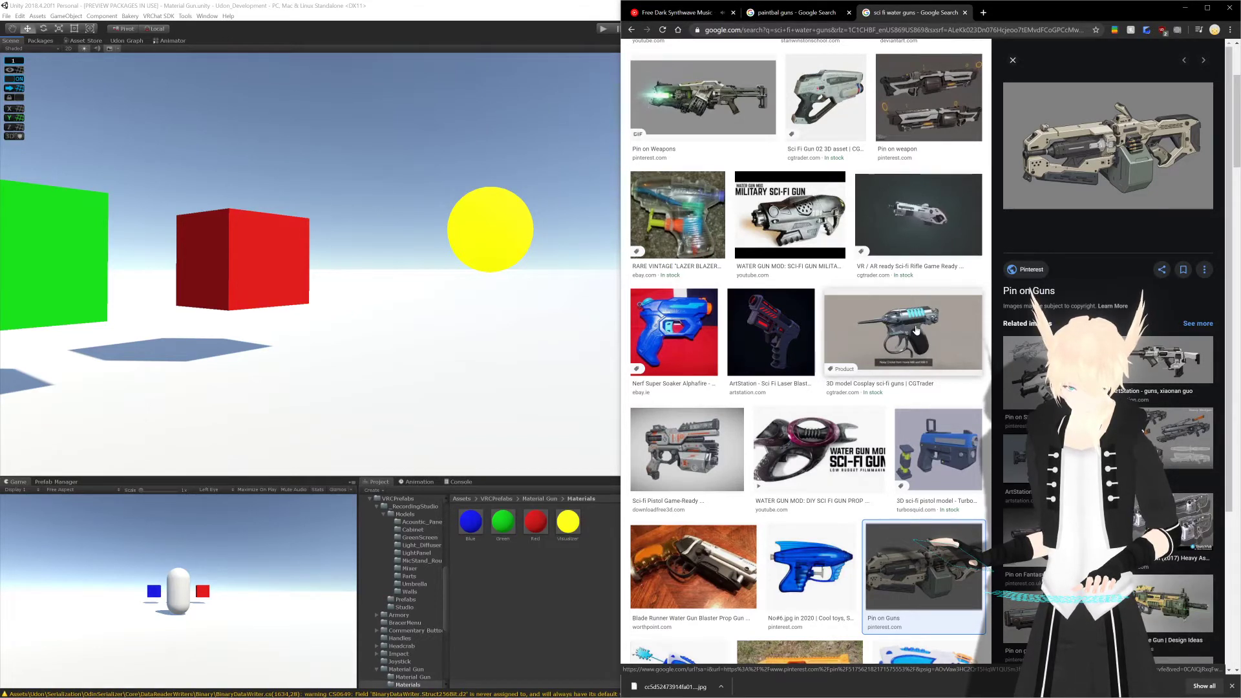
Step: Look through the sci-fi water gun results and preview the "How to Make a Sci-Fi Ray Gun" and "Pin on Weapons" images
scroll(758, 368, "down", 8)
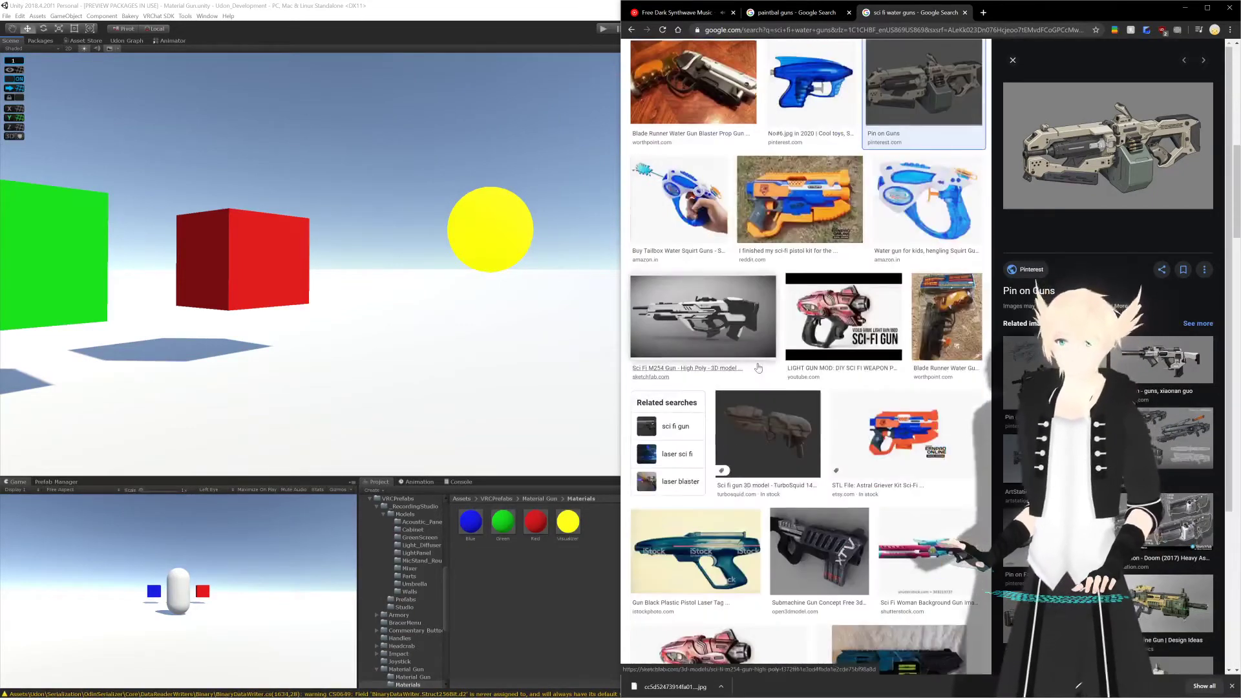
scroll(758, 368, "up", 8)
scroll(753, 266, "down", 1)
scroll(753, 266, "up", 1)
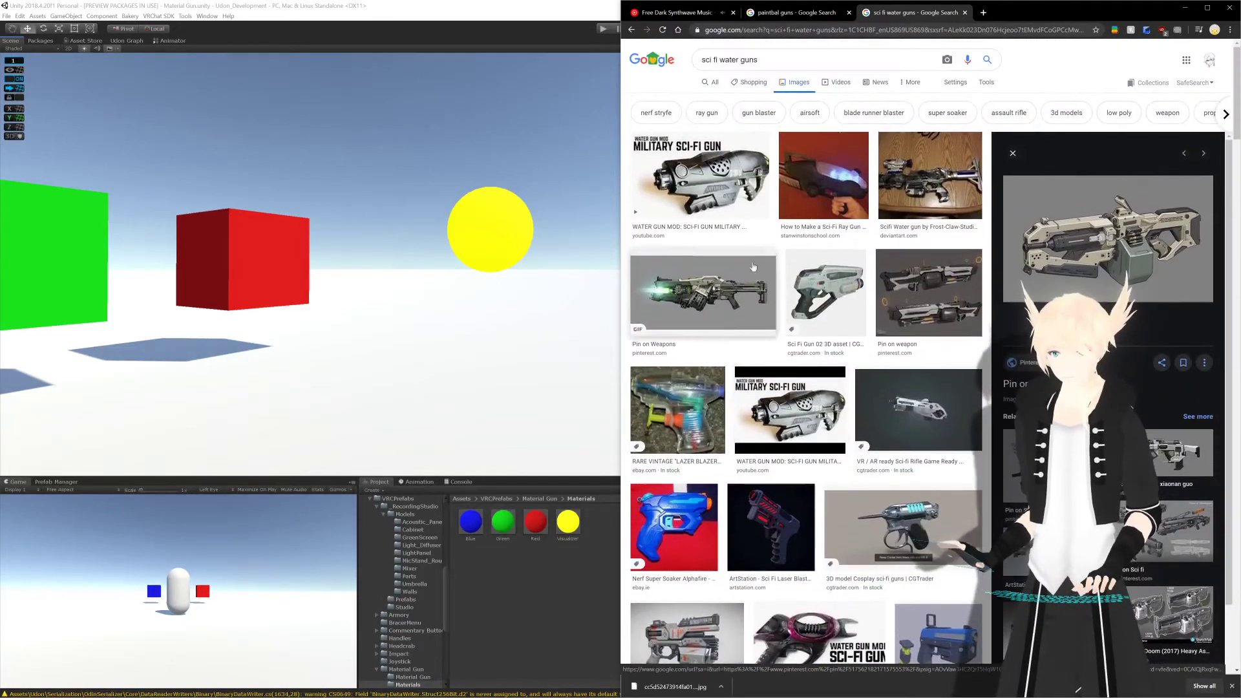
left_click(840, 178)
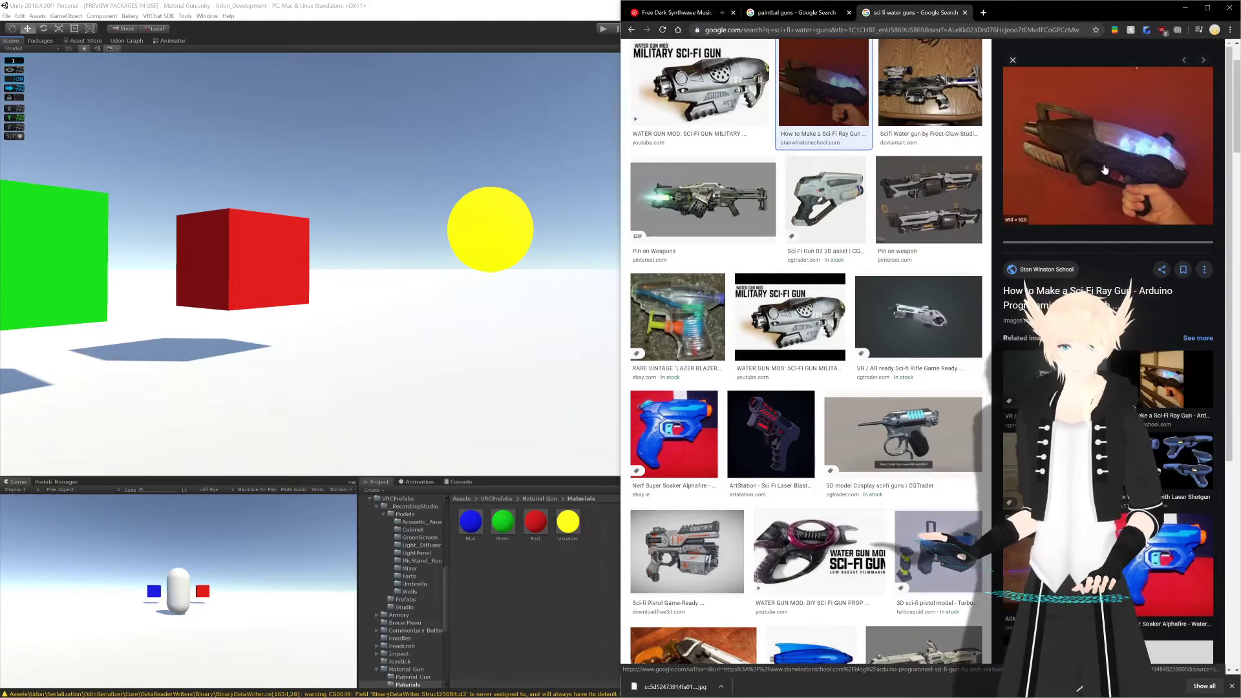
scroll(820, 254, "down", 1)
left_click(703, 248)
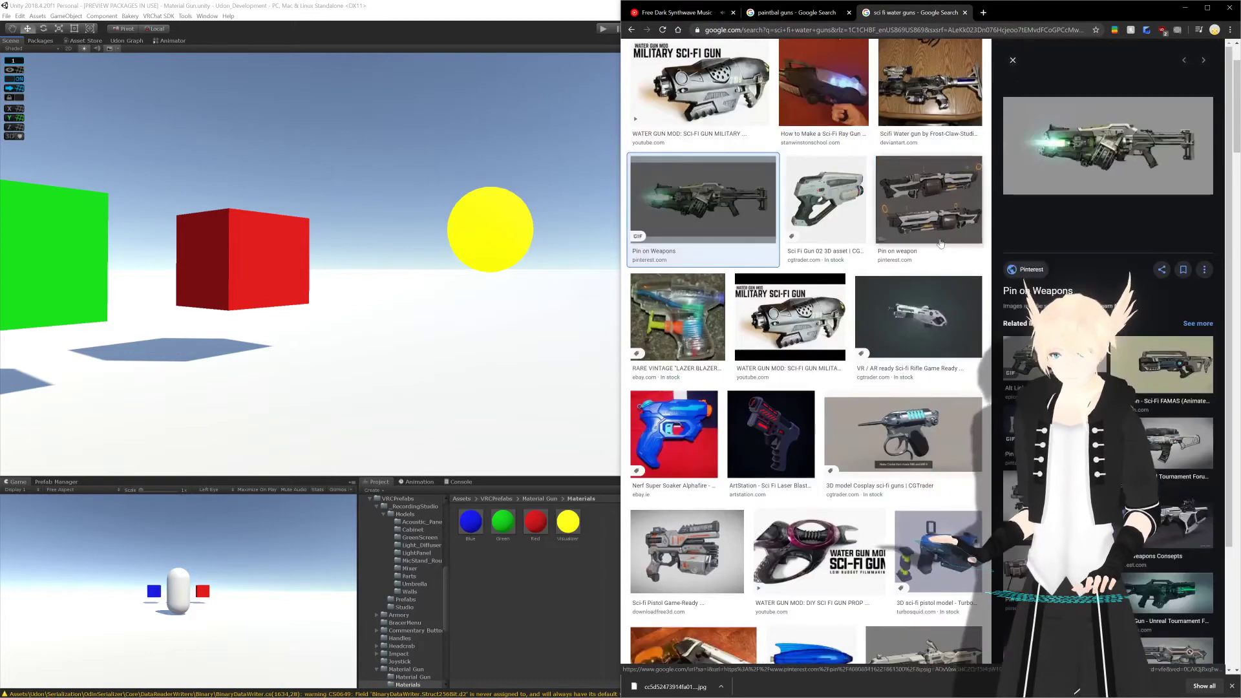
Step: Preview the CGTrader "Cosplay sci-fi guns" image and the Fortnite grappling plunger gun among its related images
scroll(840, 272, "up", 2)
scroll(935, 260, "down", 3)
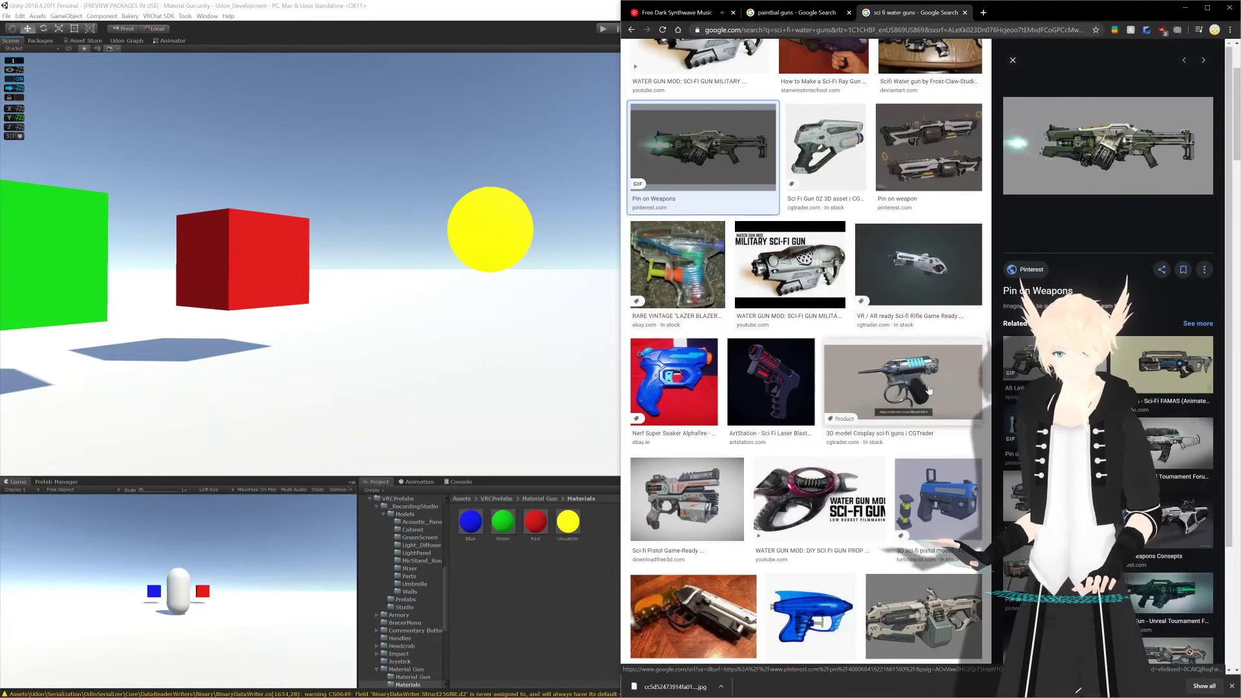
left_click(892, 390)
scroll(893, 390, "up", 3)
scroll(893, 389, "down", 7)
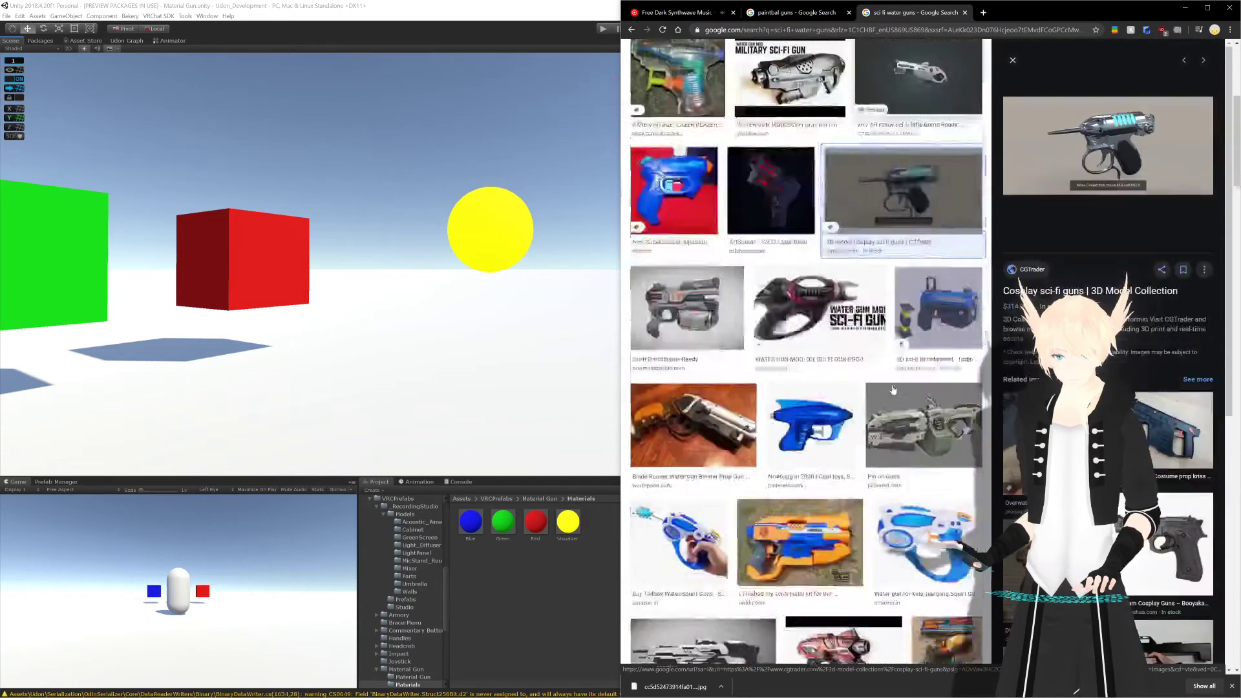
scroll(1128, 385, "down", 3)
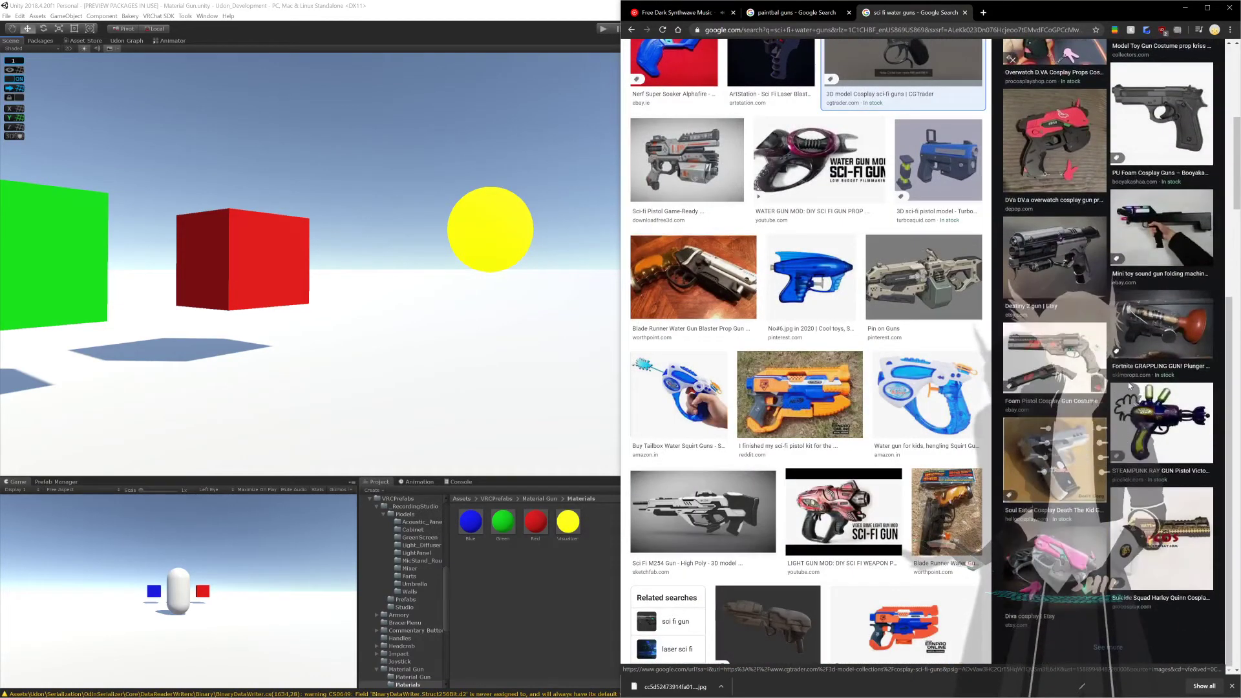
left_click(1151, 328)
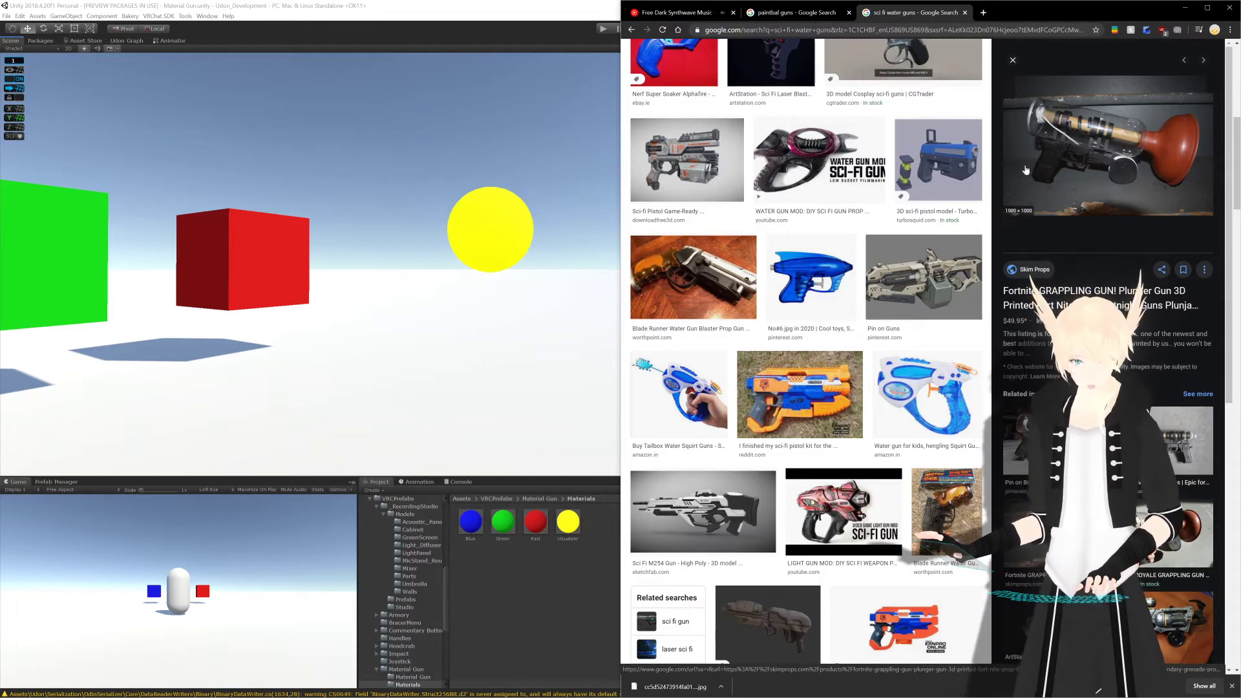
Step: Look over the paintball gun results in the other tab and change that image search to "homemade paintball guns"
left_click(796, 12)
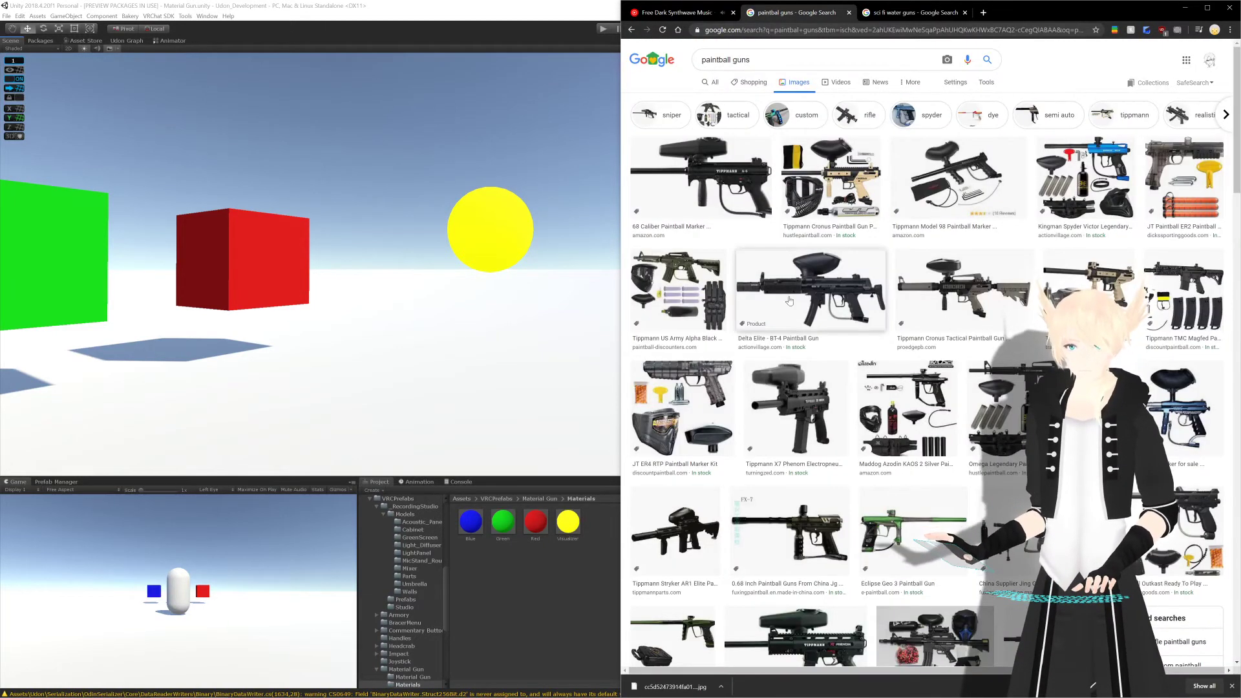
scroll(789, 300, "down", 8)
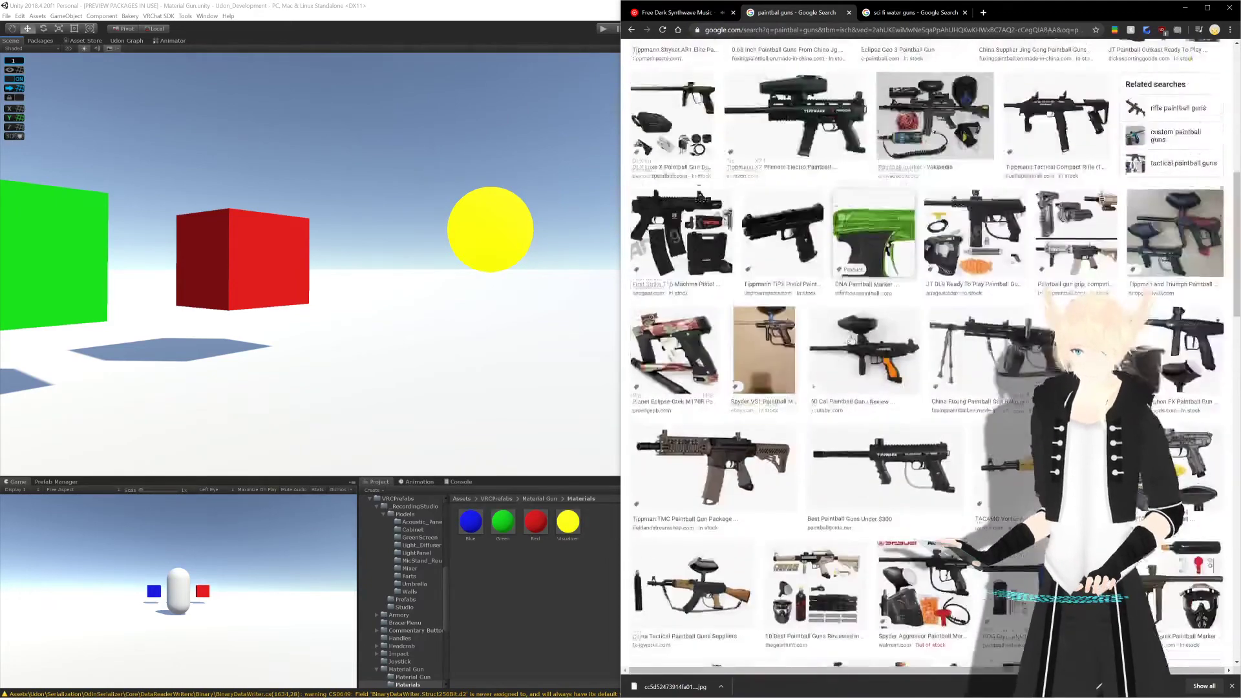
scroll(850, 340, "up", 8)
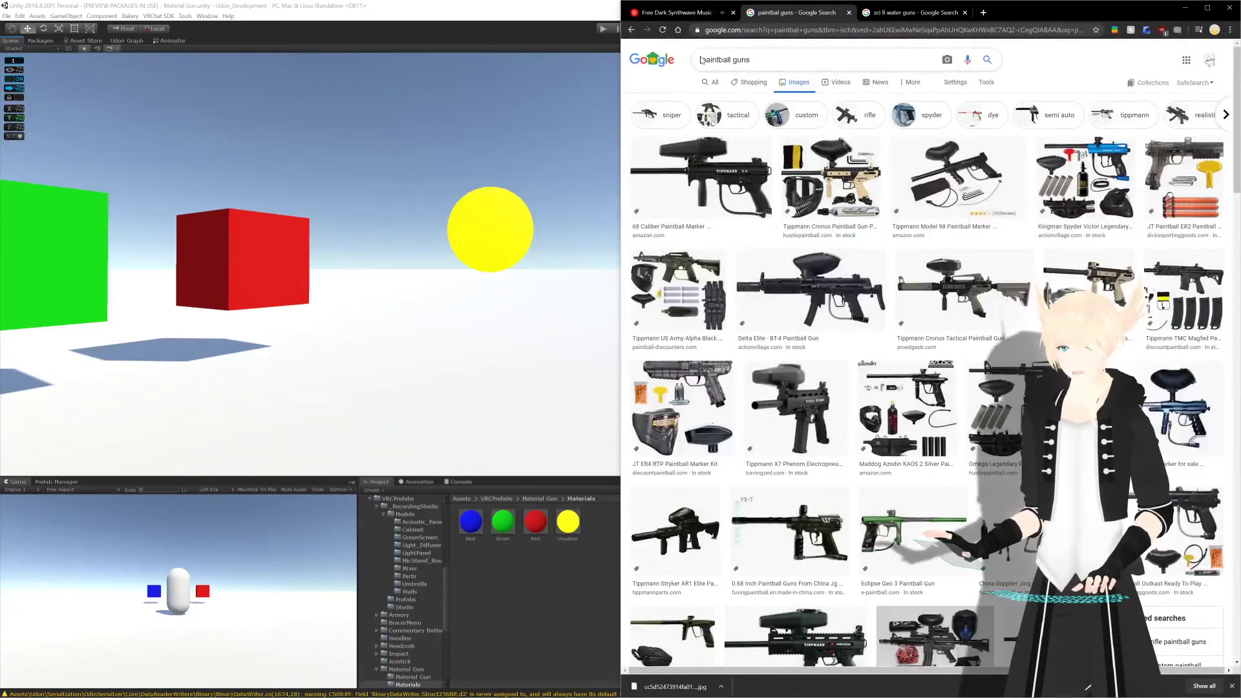
type("ome")
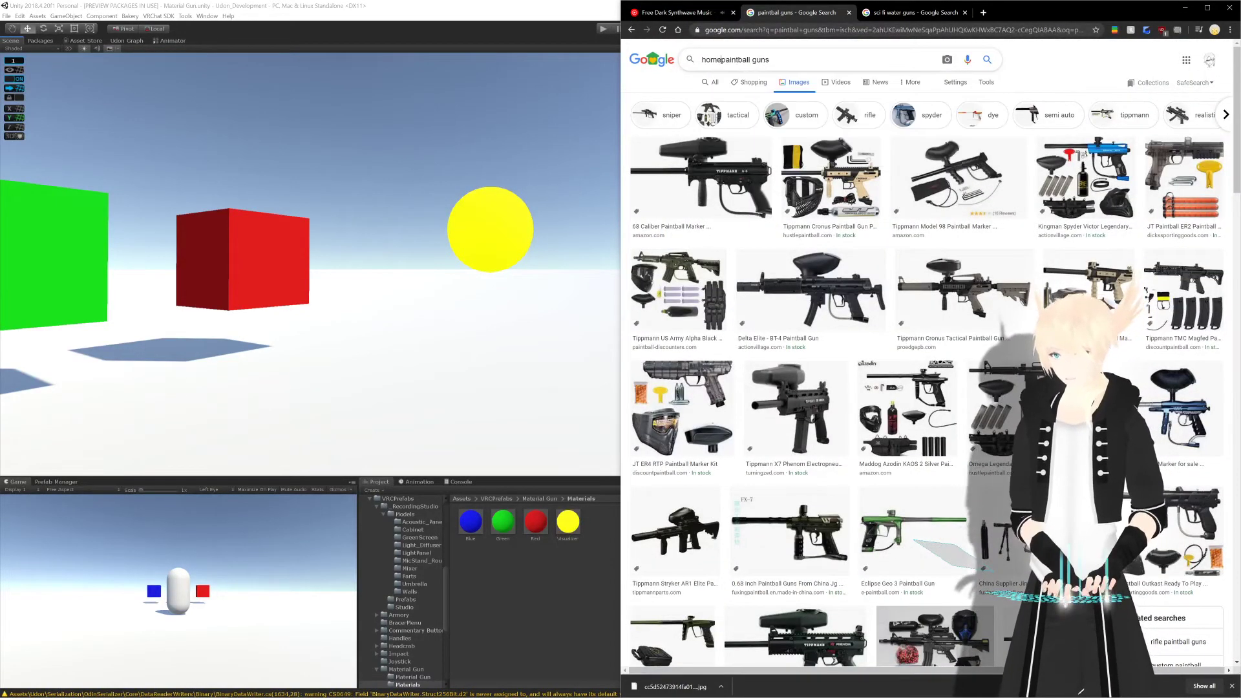
type("made")
key("Return")
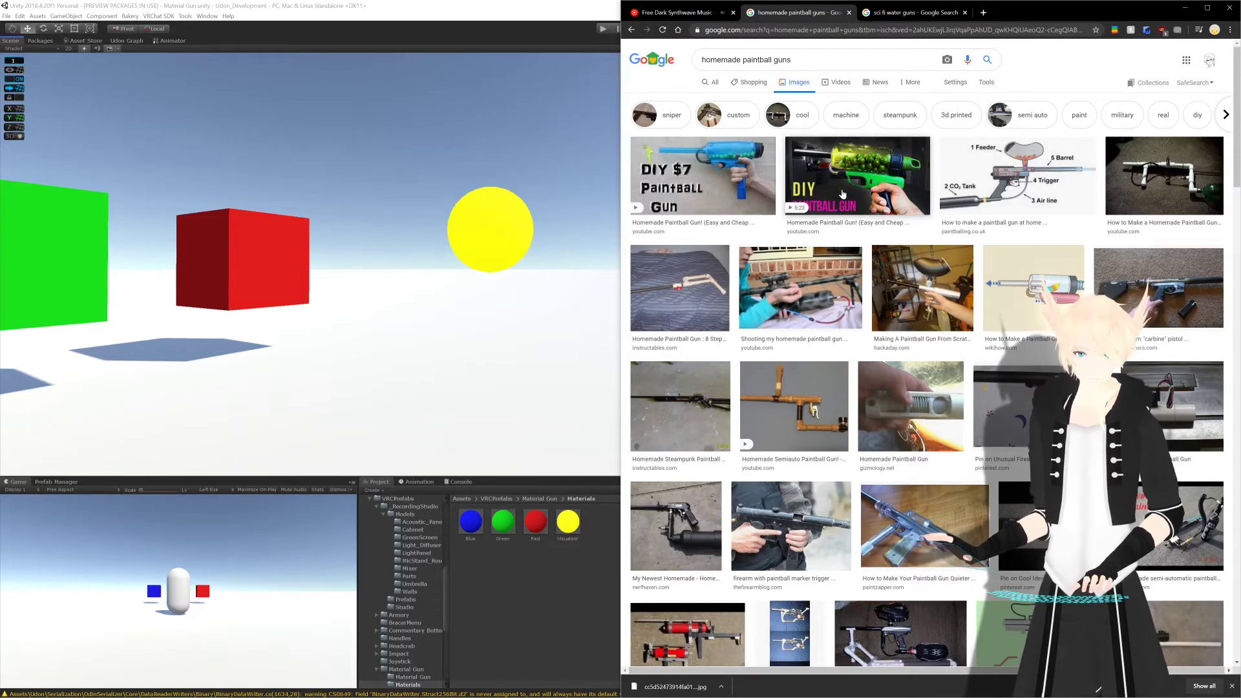
Step: Preview the green "DIY Paintball Gun" image and compare it with the plunger gun in the sci-fi water guns tab
left_click(841, 212)
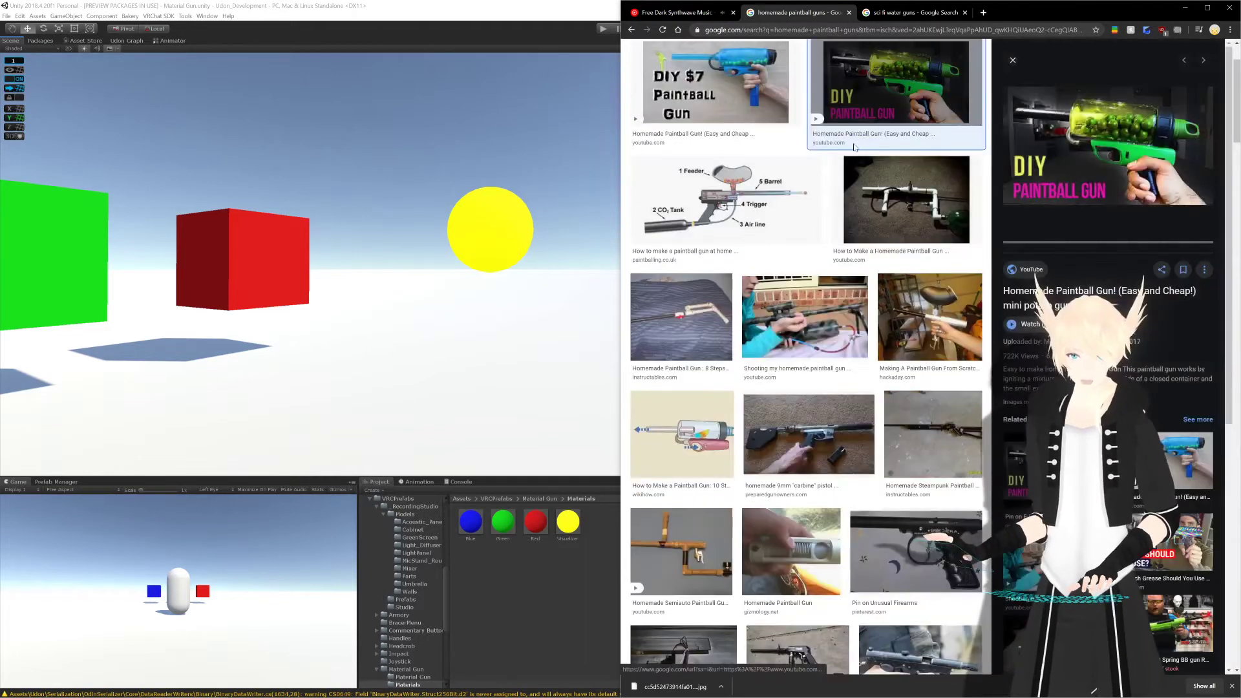
left_click(897, 16)
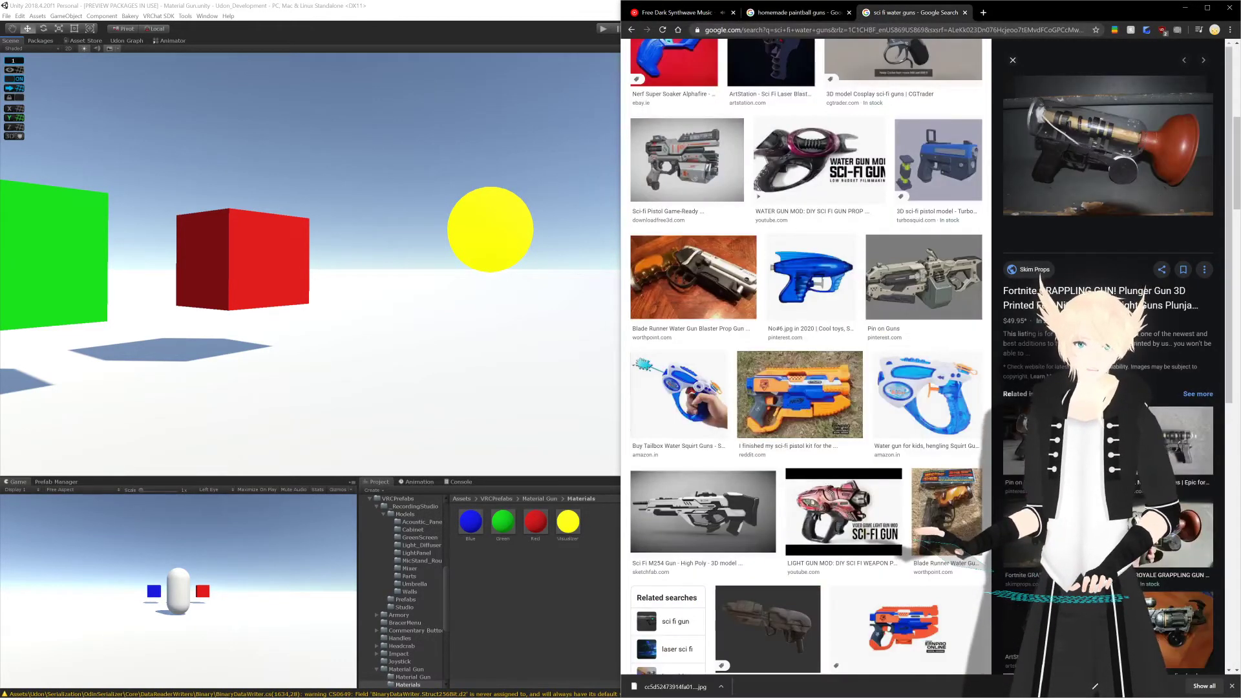
left_click(801, 12)
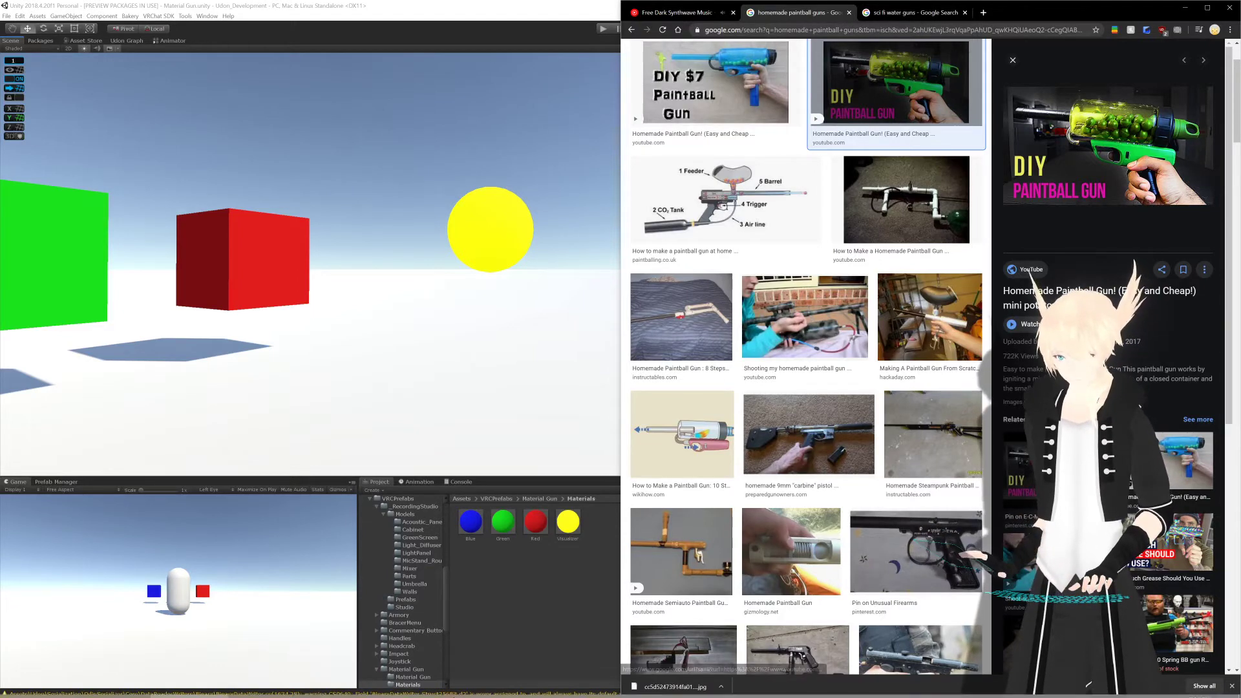
Step: Launch Blender and dismiss its splash screen to start in the empty scene
mouse_move(153, 679)
left_click(11, 689)
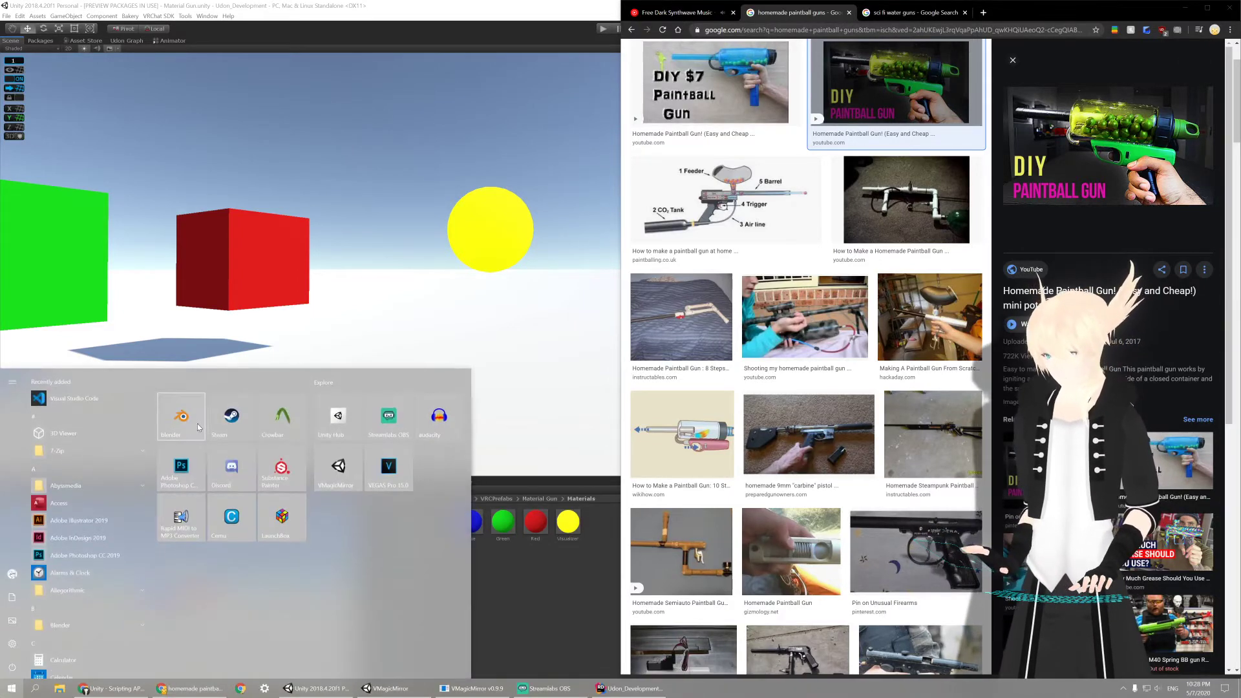
left_click(198, 428)
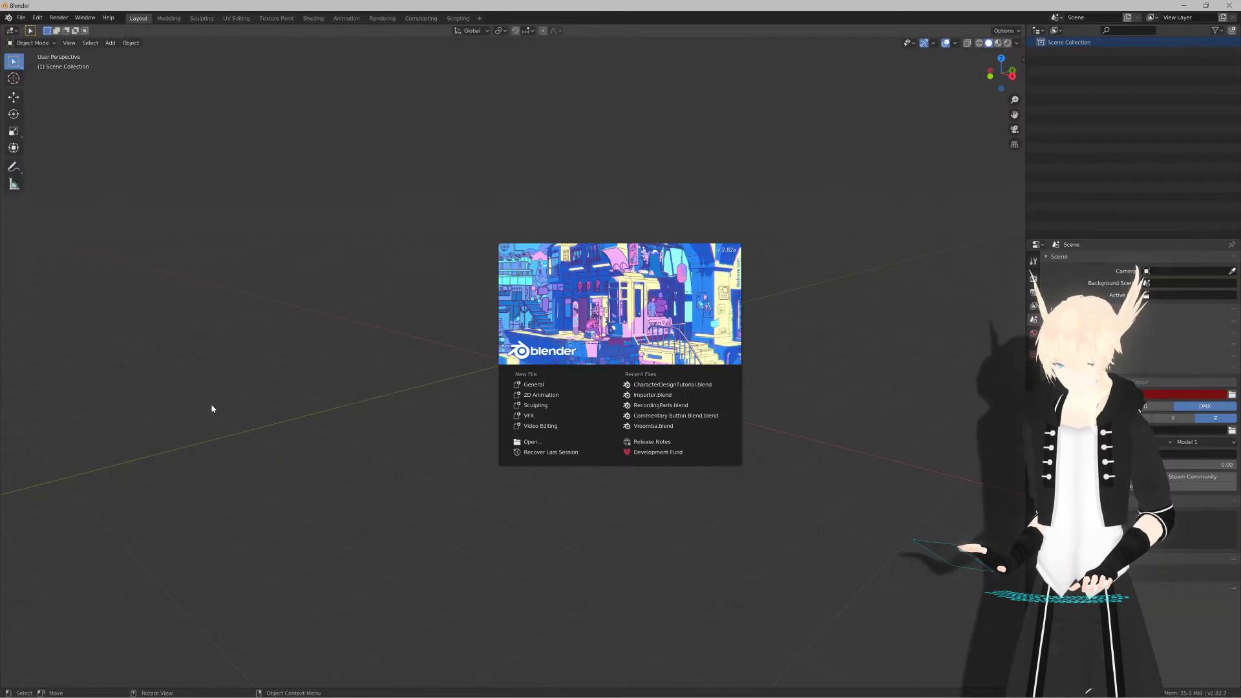
left_click(261, 373)
middle_click_drag(261, 373, 454, 346)
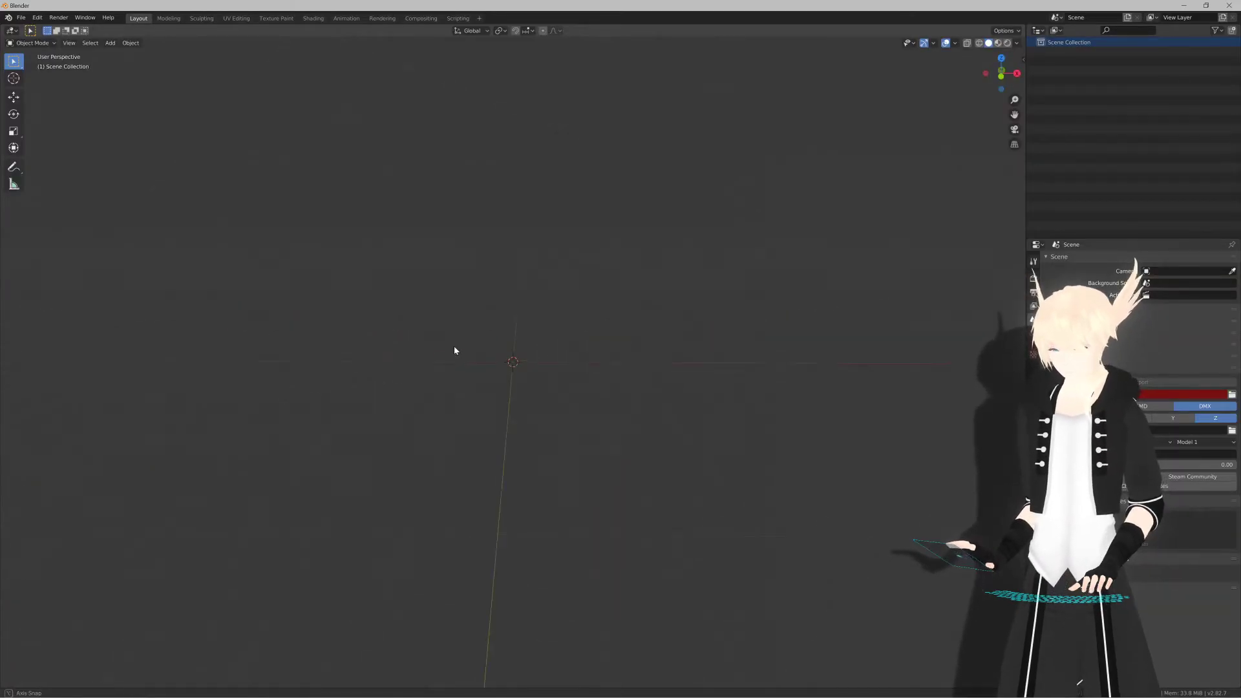
Step: Add a cylinder mesh at the world origin with its X rotation set to 90° so it lies on its side
key("F3")
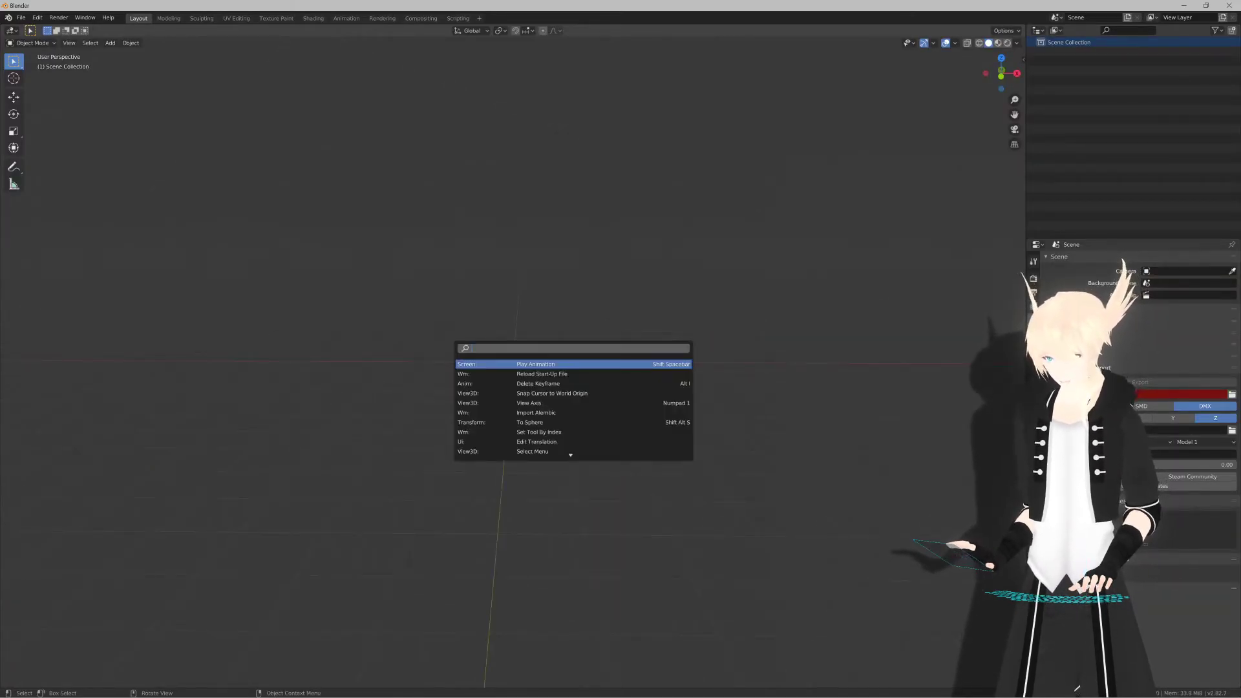
type("cylinder")
key("Return")
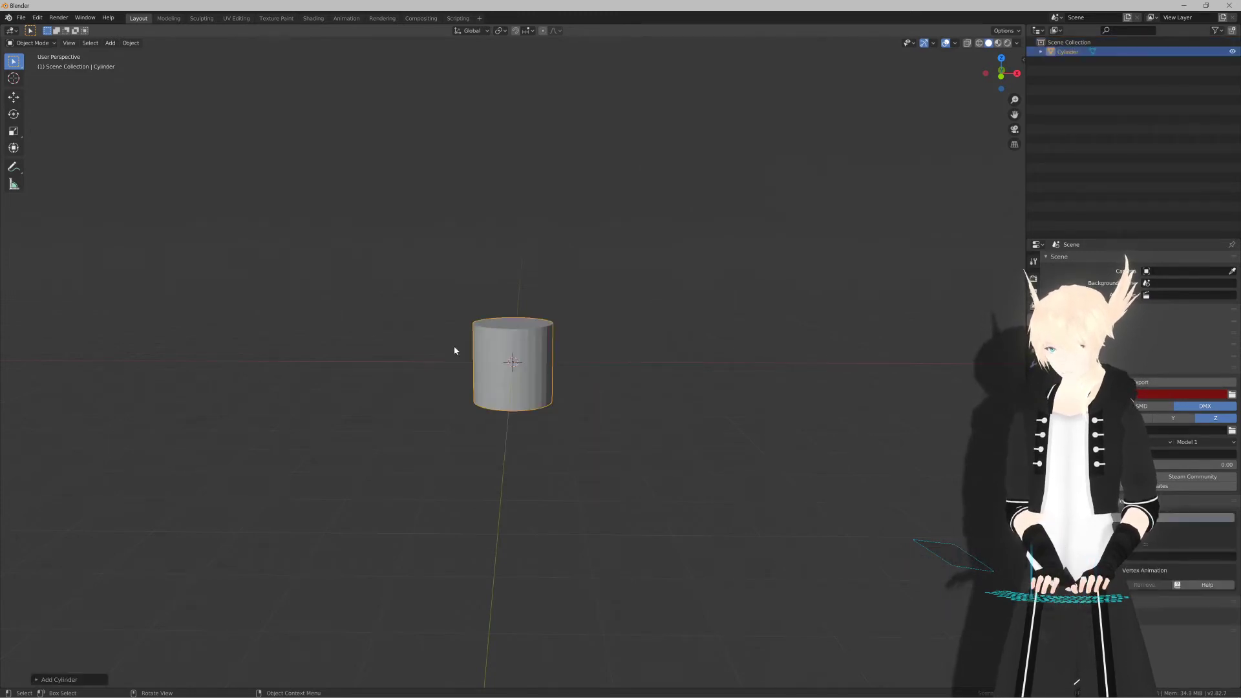
left_click(38, 674)
scroll(476, 480, "up", 3)
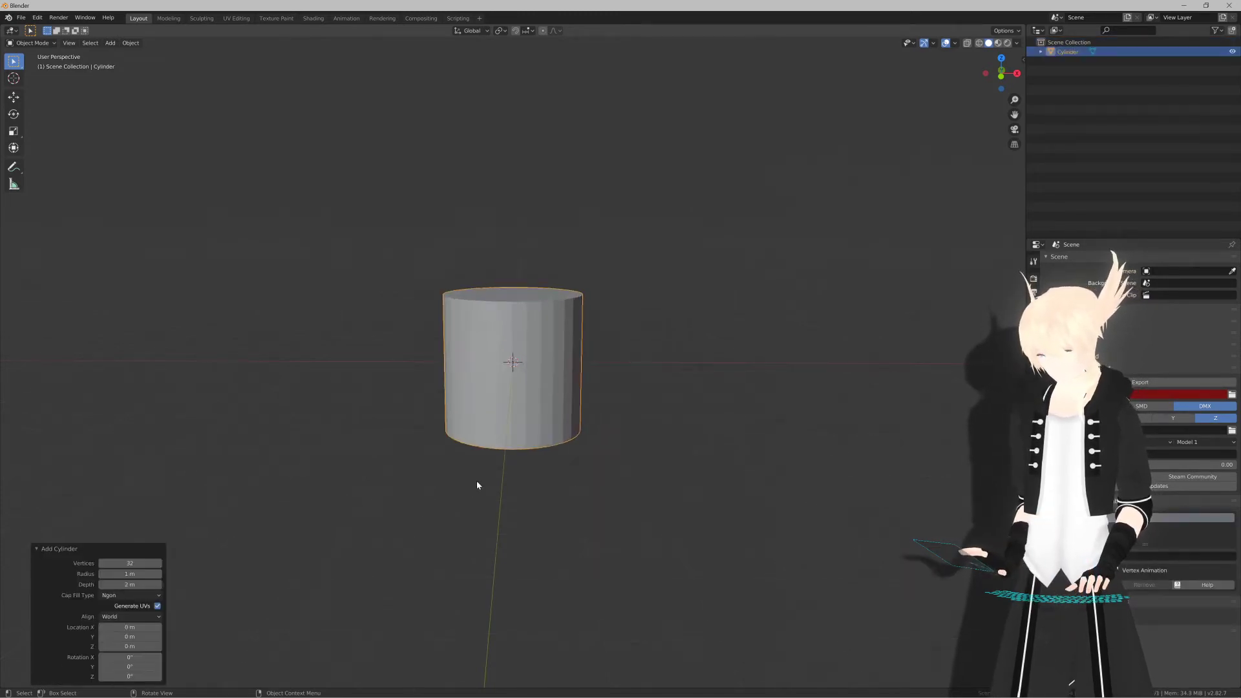
middle_click_drag(476, 479, 435, 484)
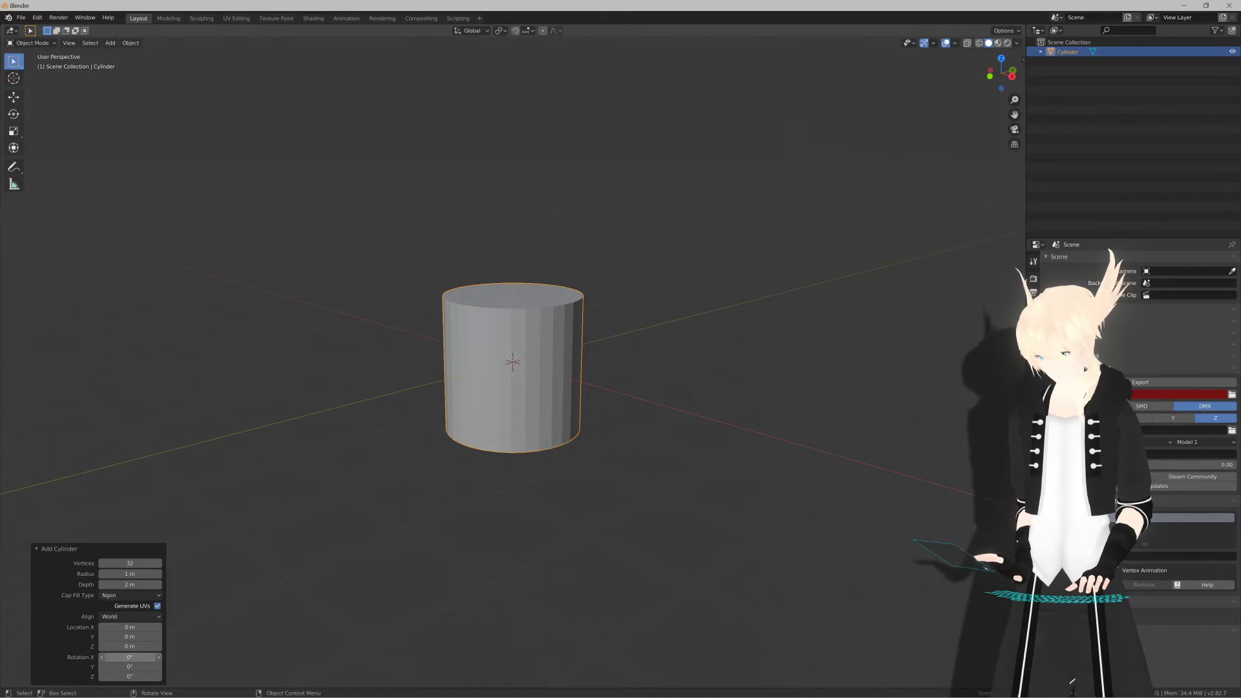
left_click_drag(102, 656, 132, 657)
left_click(129, 657)
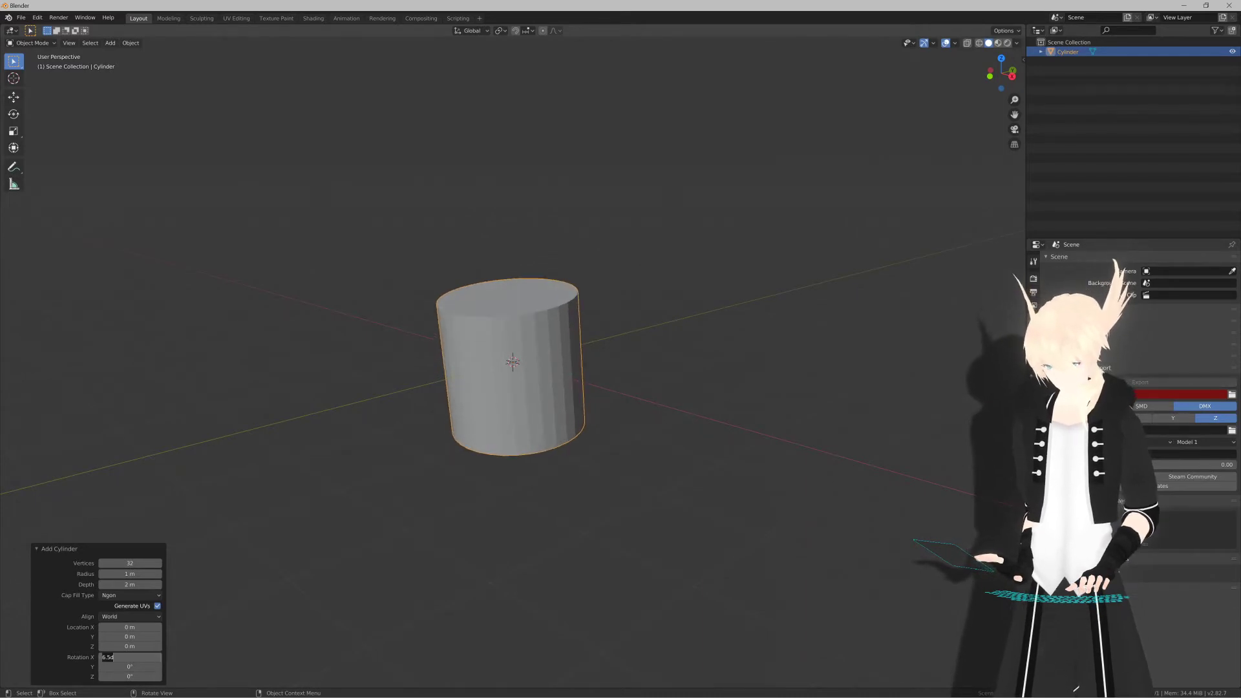
type("90")
key("Return")
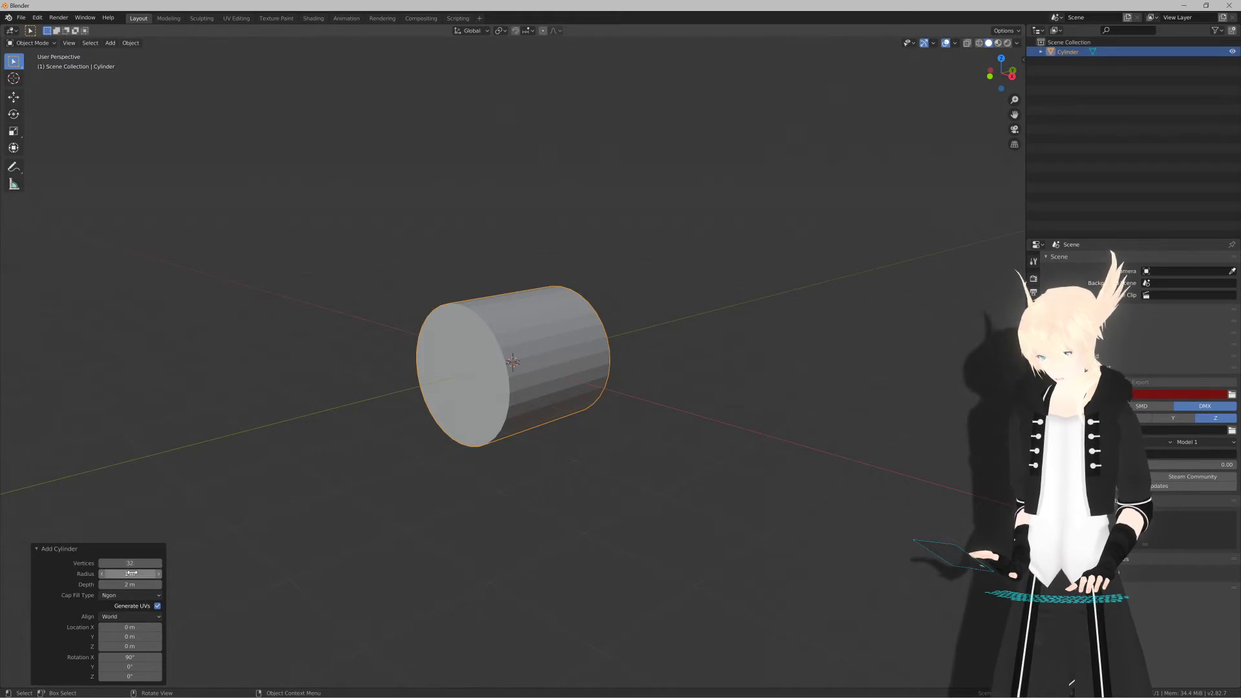
Step: Set the new cylinder's radius to 0.25 m to make it a slim barrel
left_click(112, 585)
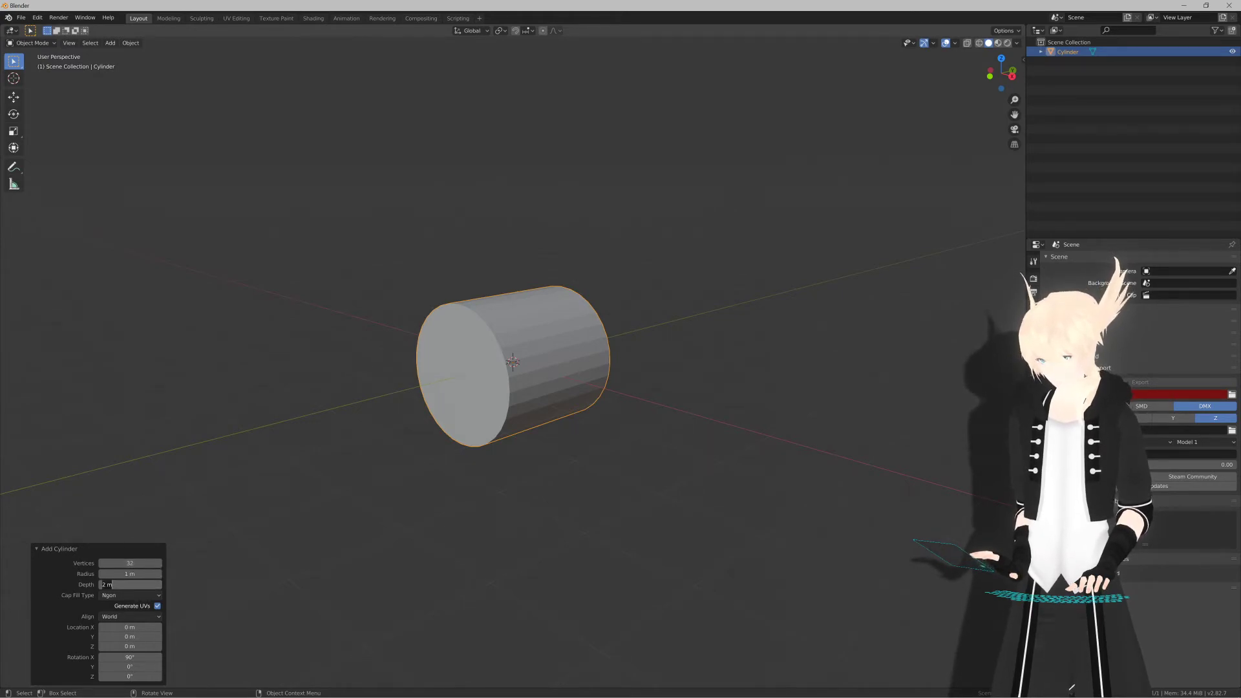
left_click(112, 574)
key("BackSpace")
key("BackSpace")
key("BackSpace")
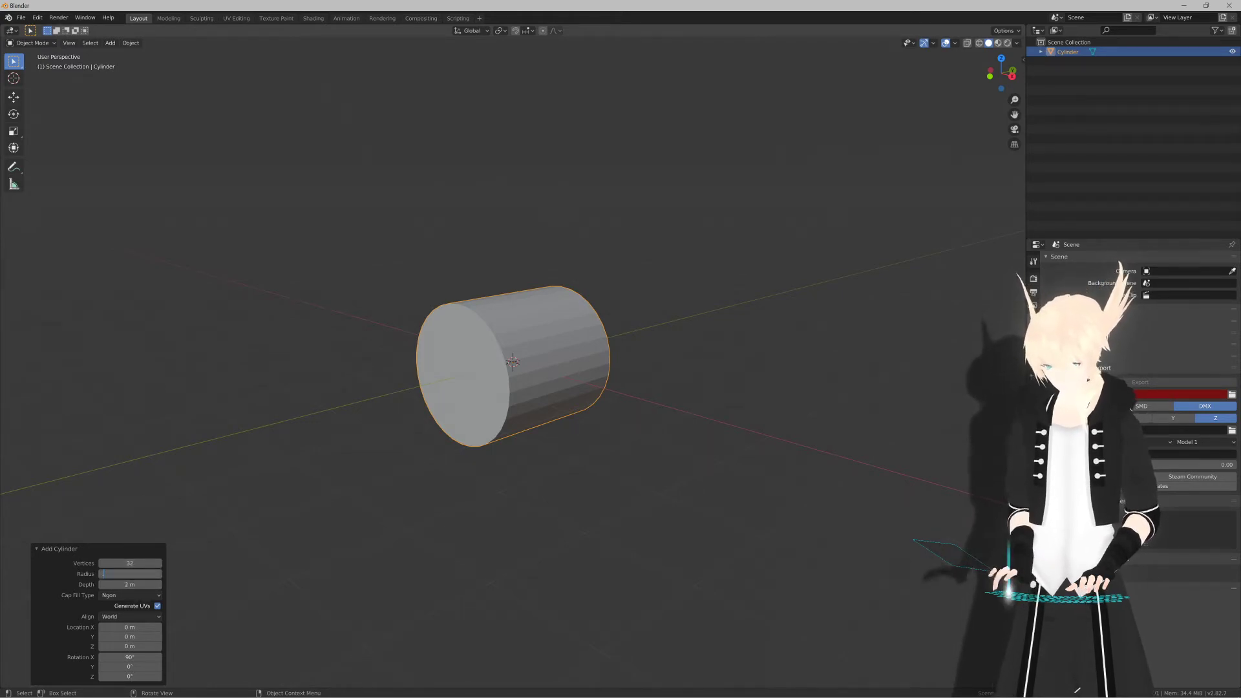
type(".25")
key("Return")
scroll(510, 428, "up", 3)
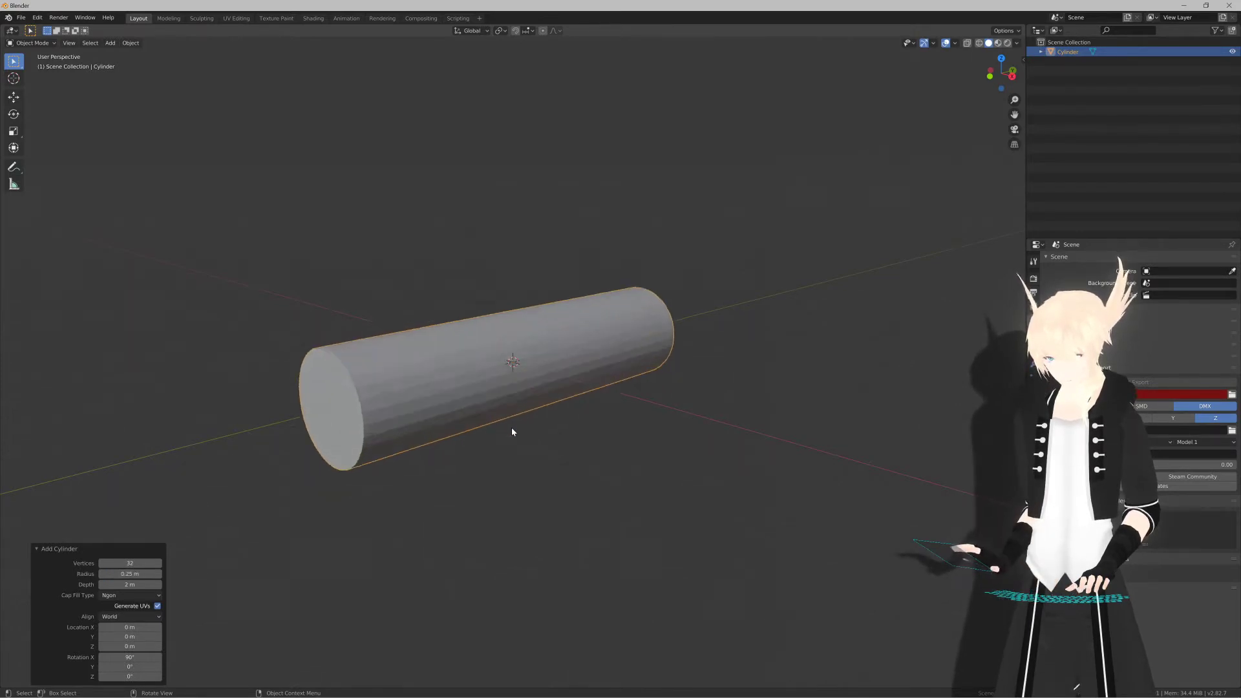
mouse_move(511, 428)
middle_mouse_down()
mouse_move(557, 406)
mouse_move(515, 424)
middle_mouse_up()
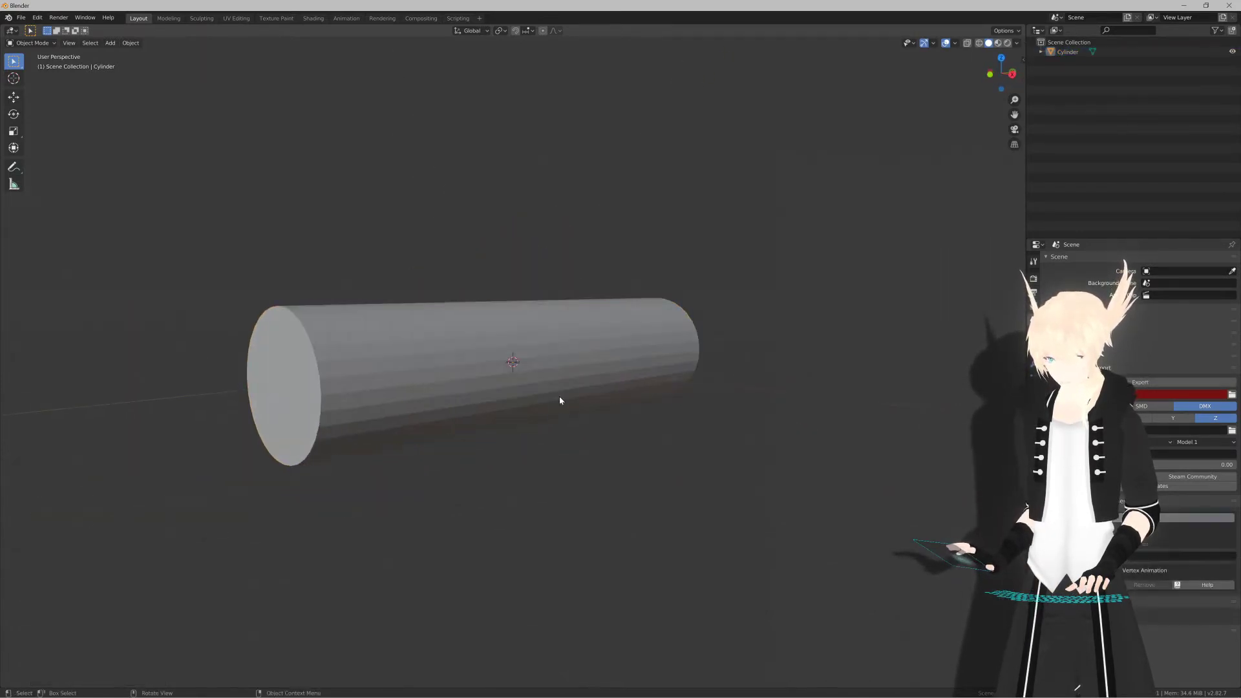
Step: Apply the cylinder's object transform and open its mesh for editing
key("ctrl+a")
left_click(616, 397)
middle_click_drag(614, 398, 510, 415)
scroll(512, 410, "down", 1)
key("Tab")
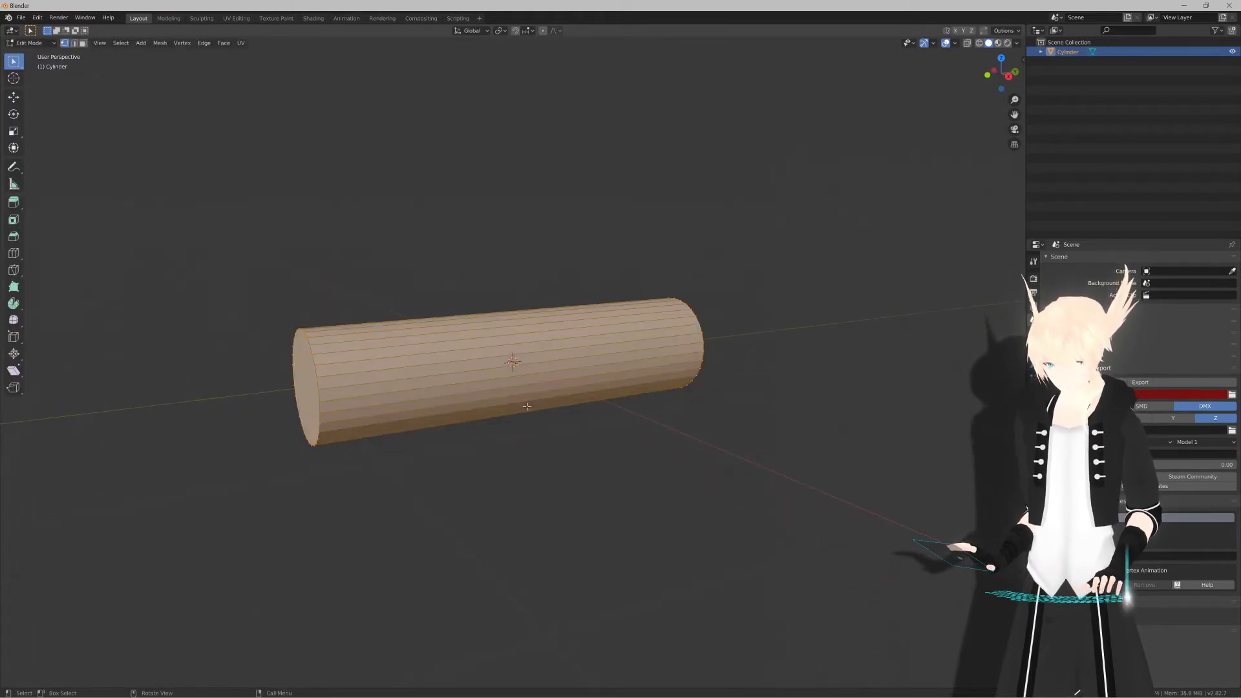
key("ctrl+r")
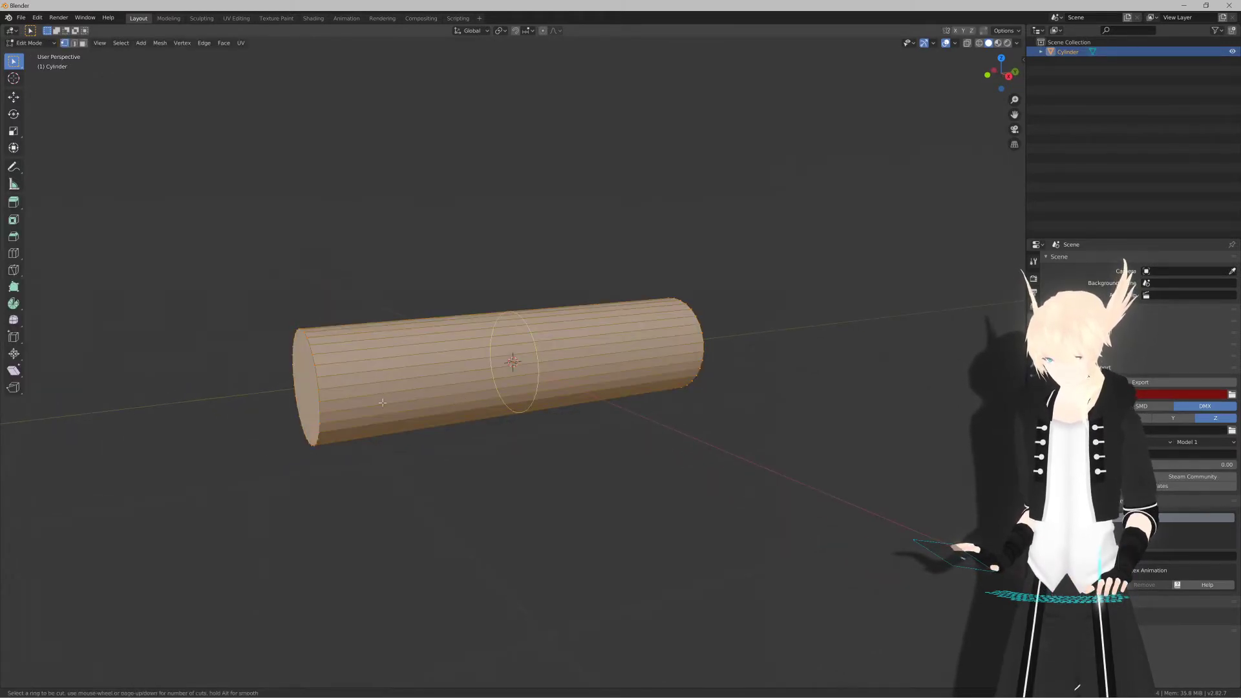
key("Escape")
Step: Extrude one round end face of the cylinder by 0.1 m and scale the extruded face to 0.9
middle_click_drag(381, 400, 397, 398)
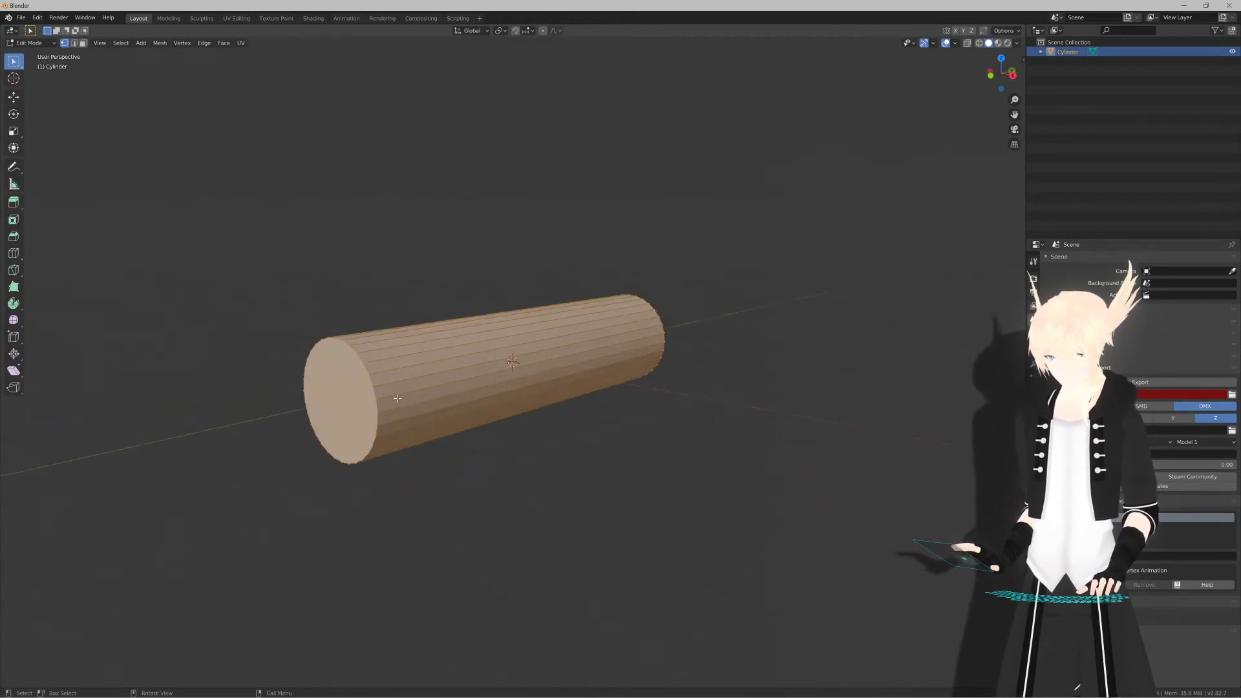
key("alt+a")
key("2")
key("3")
left_click(354, 409)
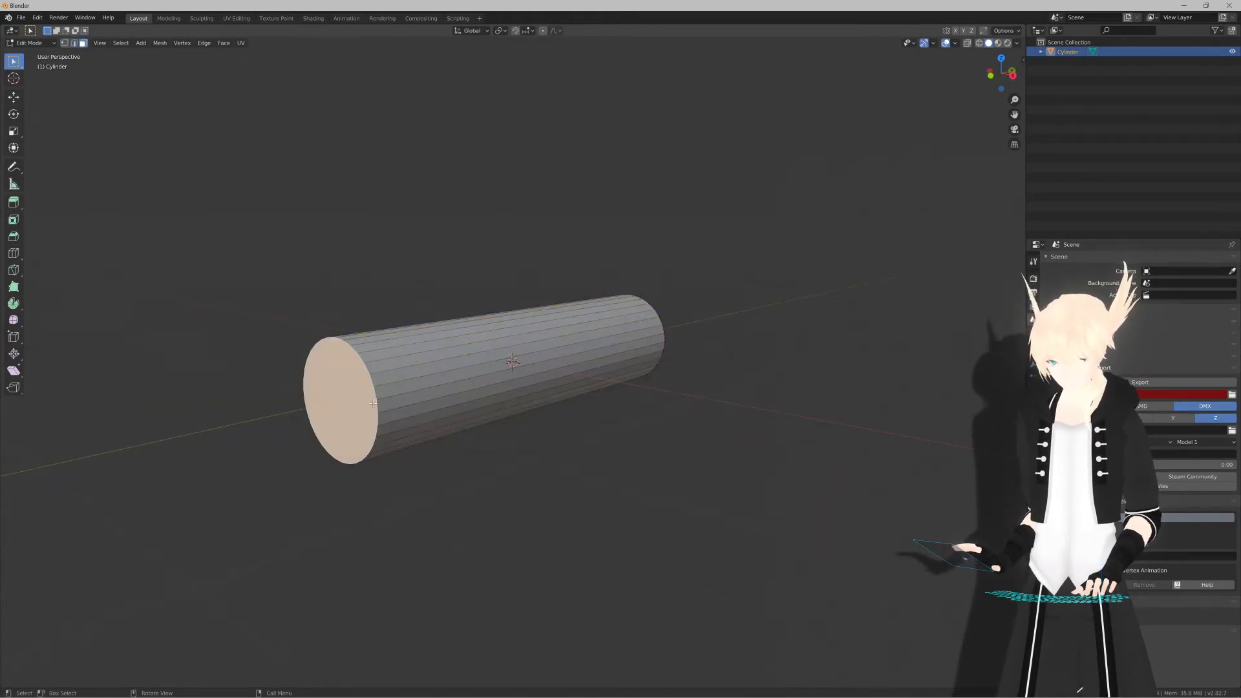
key("KP_3")
type("e")
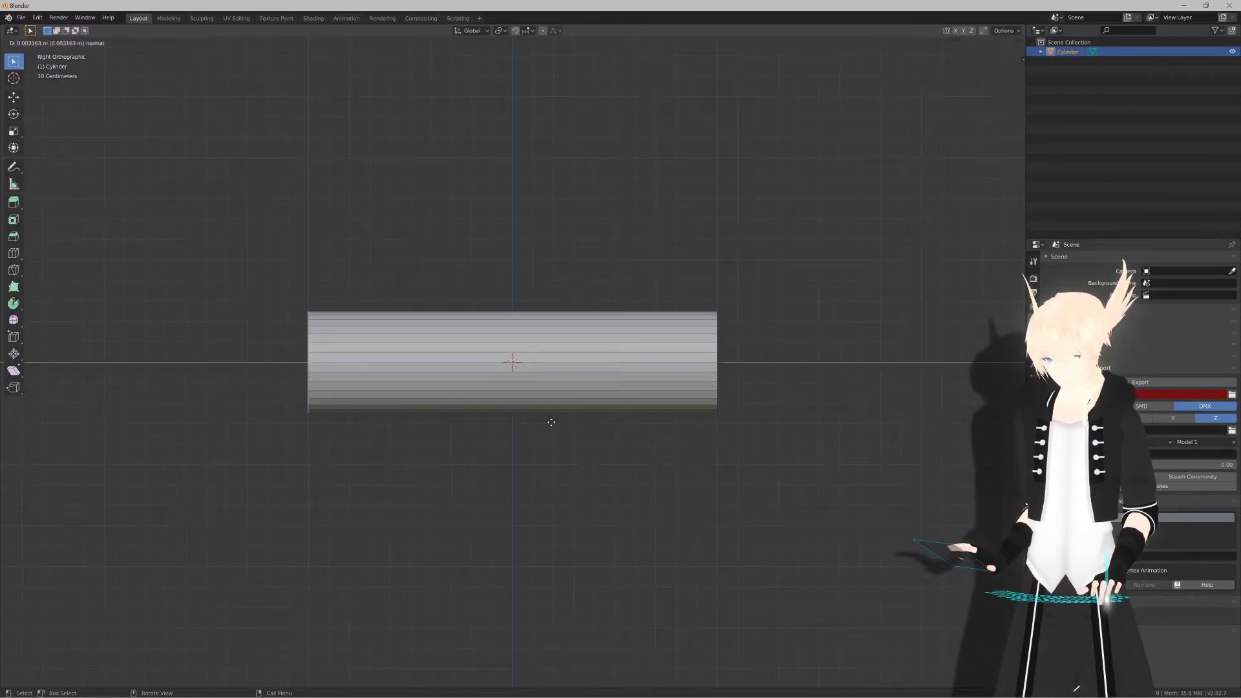
type("0.1")
key("Return")
key("s")
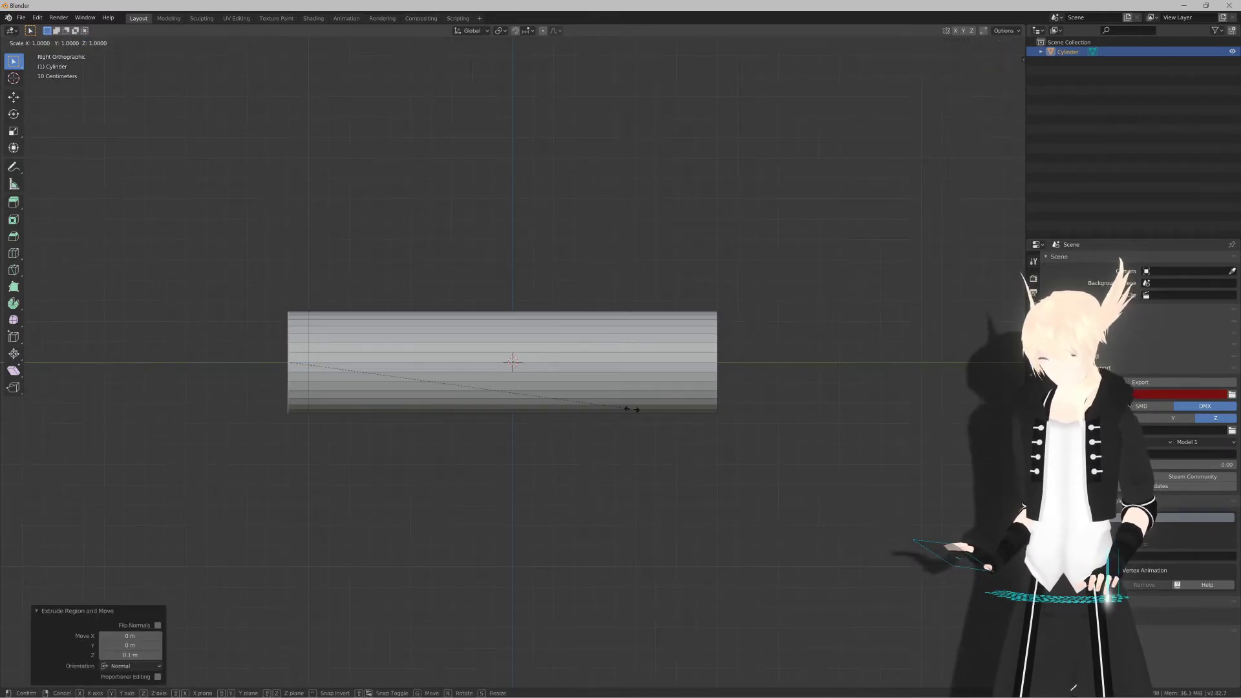
left_click(606, 412)
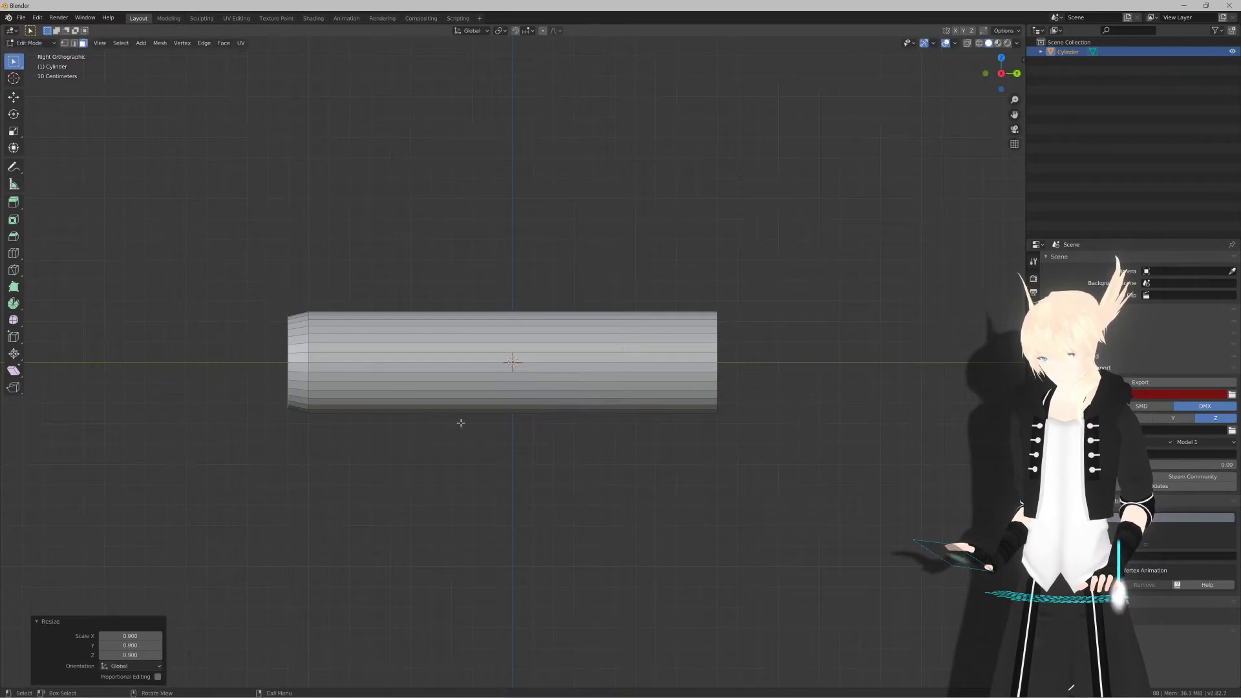
Step: Extrude the tapered end face another 0.1 m and scale it to 0.5 to round the nose further
middle_click_drag(414, 426, 478, 434, "shift")
scroll(489, 429, "up", 2)
middle_click_drag(426, 434, 471, 440)
key("KP_3")
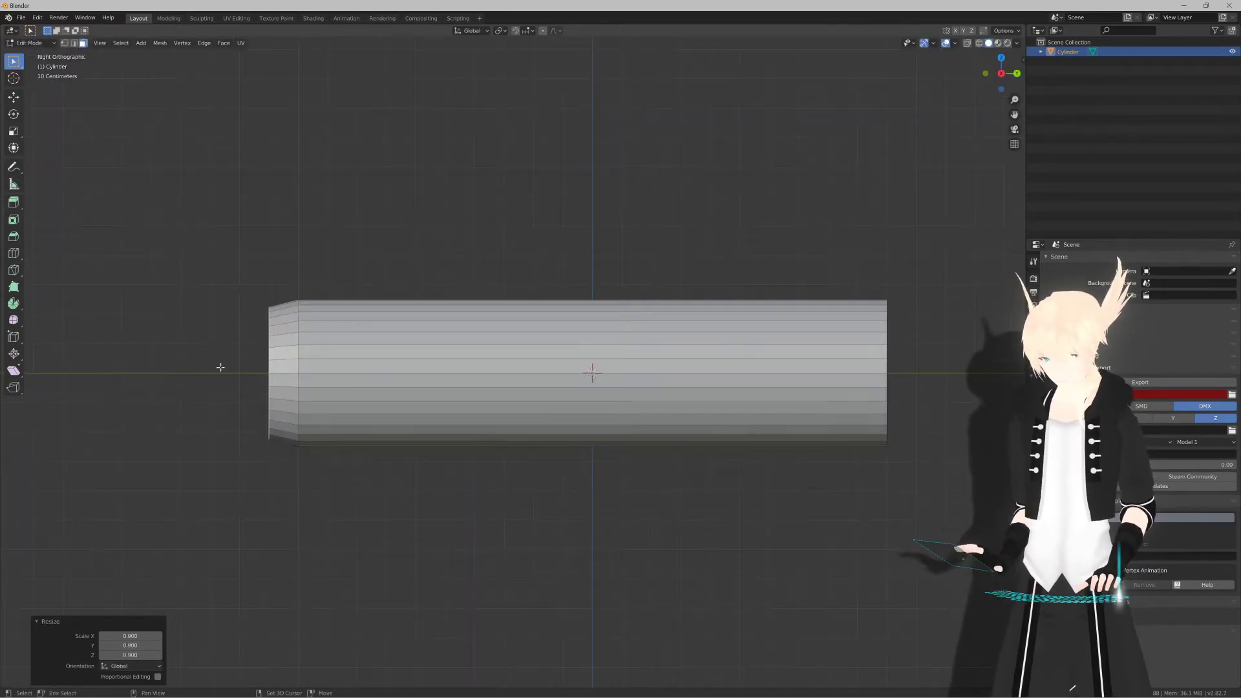
middle_click_drag(221, 367, 404, 368, "shift")
scroll(540, 424, "up", 2)
key("e")
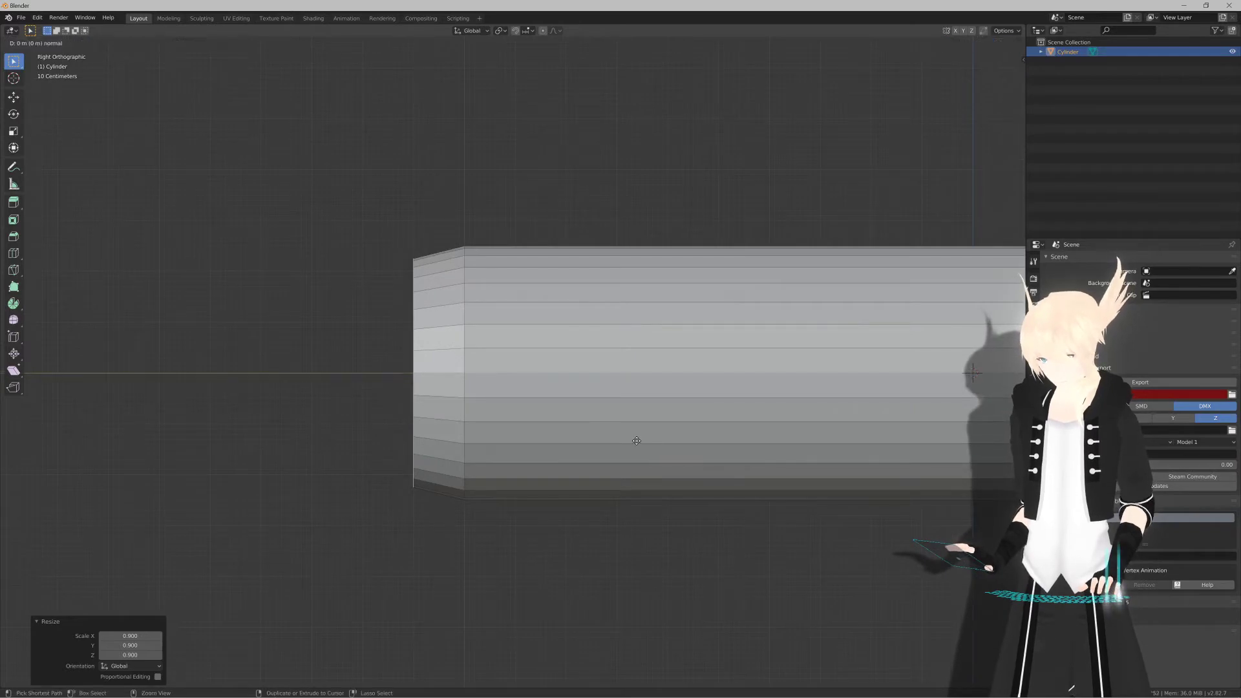
left_click(620, 440, "ctrl")
key("s")
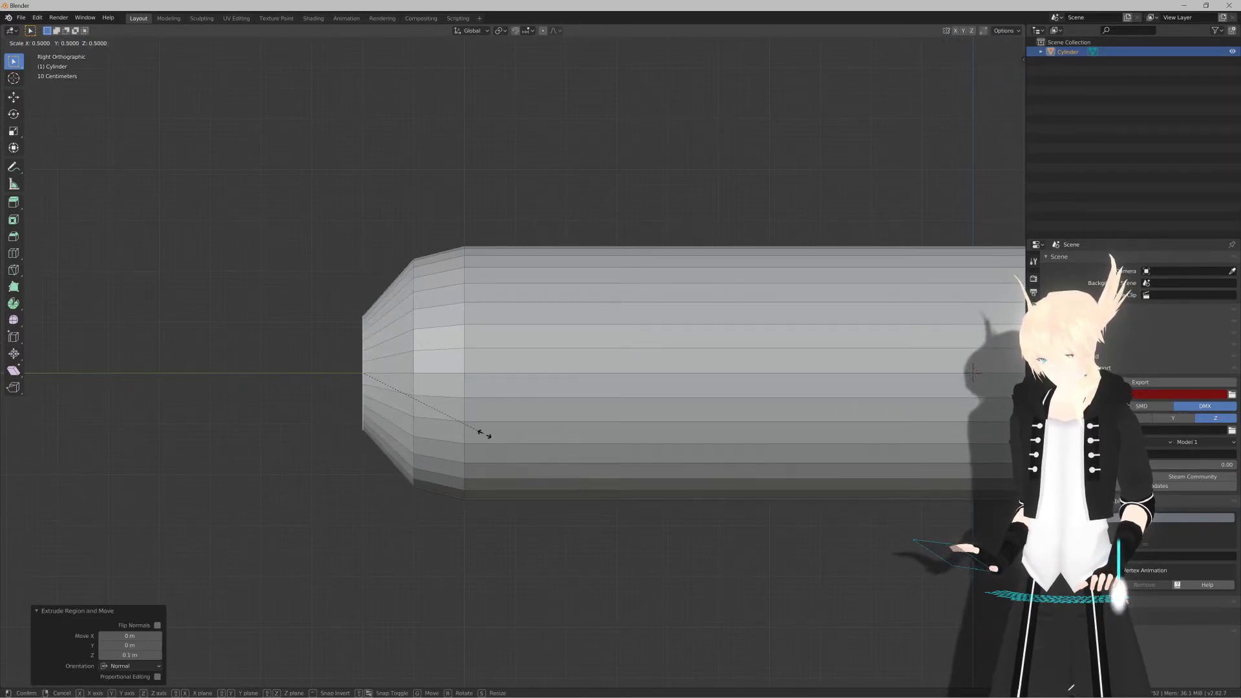
left_click(484, 434, "ctrl")
Step: Extrude the nose face about 0.03 m and shrink it to a scale of 0.18
key("e")
left_click(573, 435)
key("s")
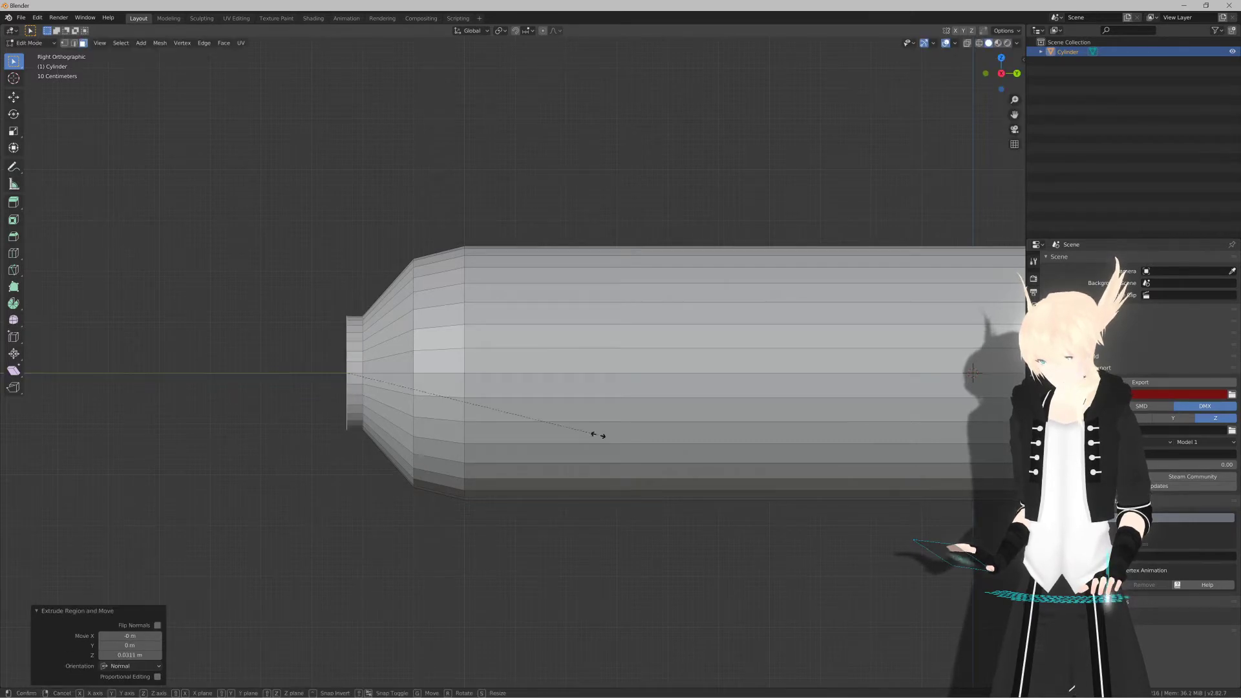
left_click(374, 411)
middle_click_drag(375, 412, 433, 431)
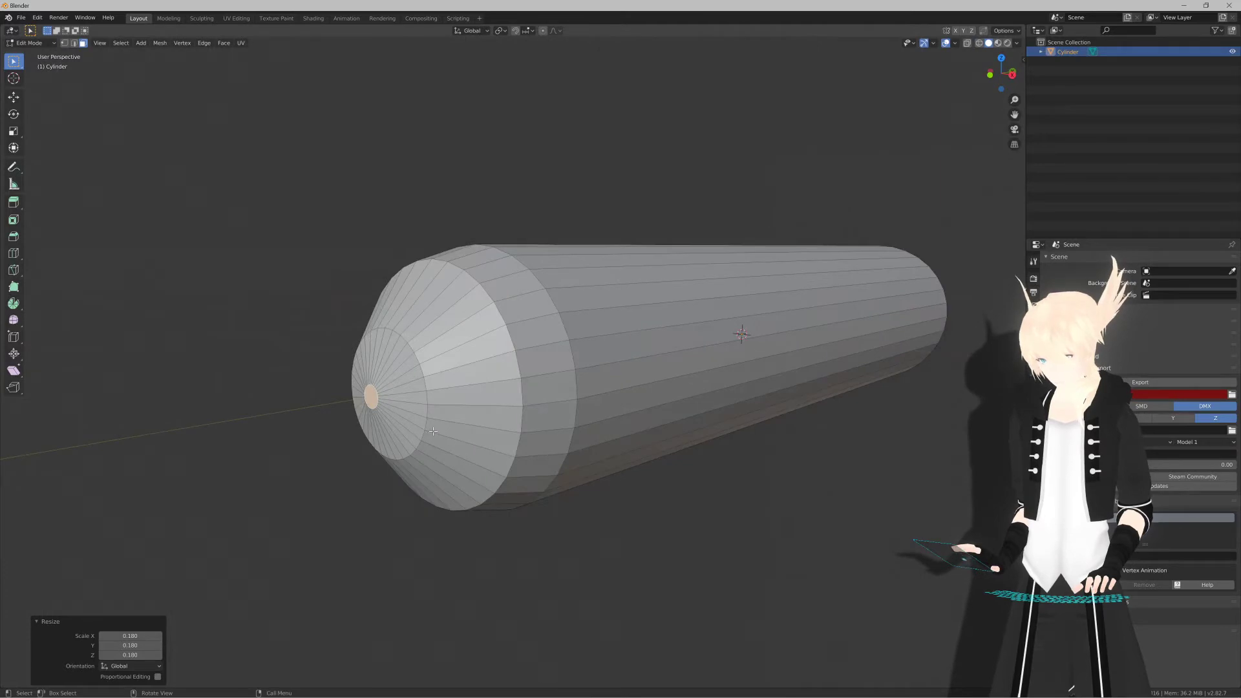
Step: Extrude the small nose face about 0.046 m and merge its vertices at their center into one tip
key("e")
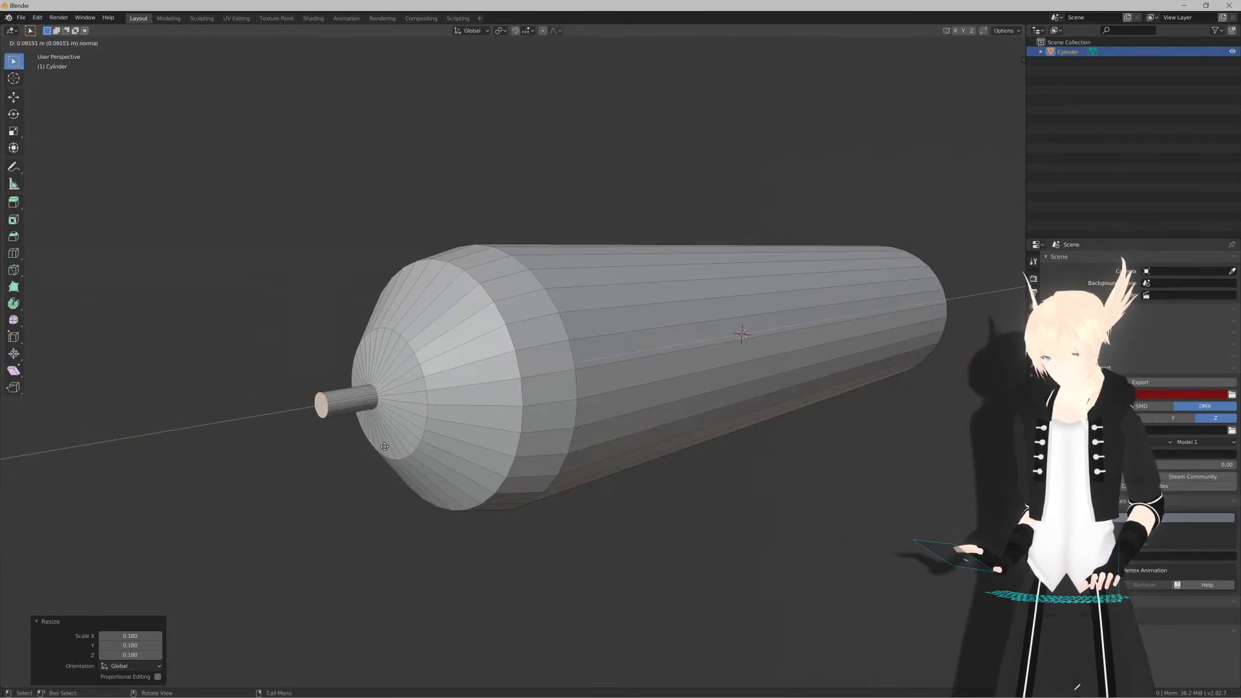
right_click(392, 441)
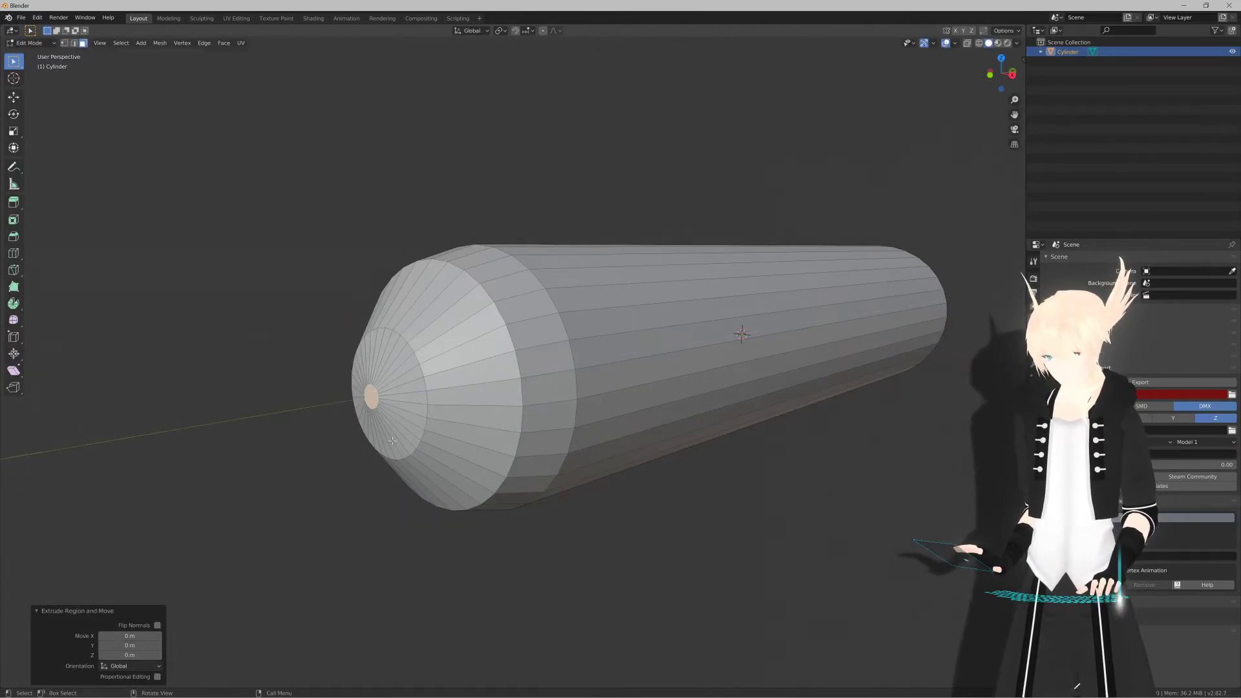
key("e")
left_click(478, 444)
key("F3")
type("mer")
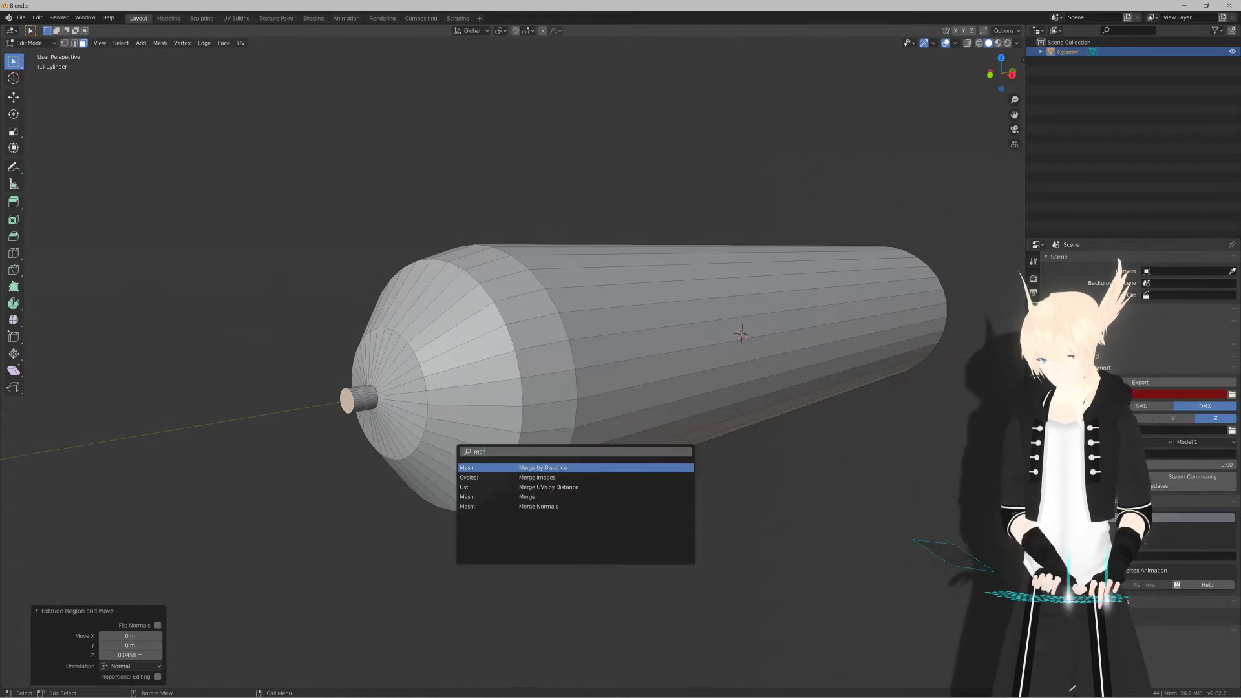
key("Down")
key("Down")
key("Down")
key("Return")
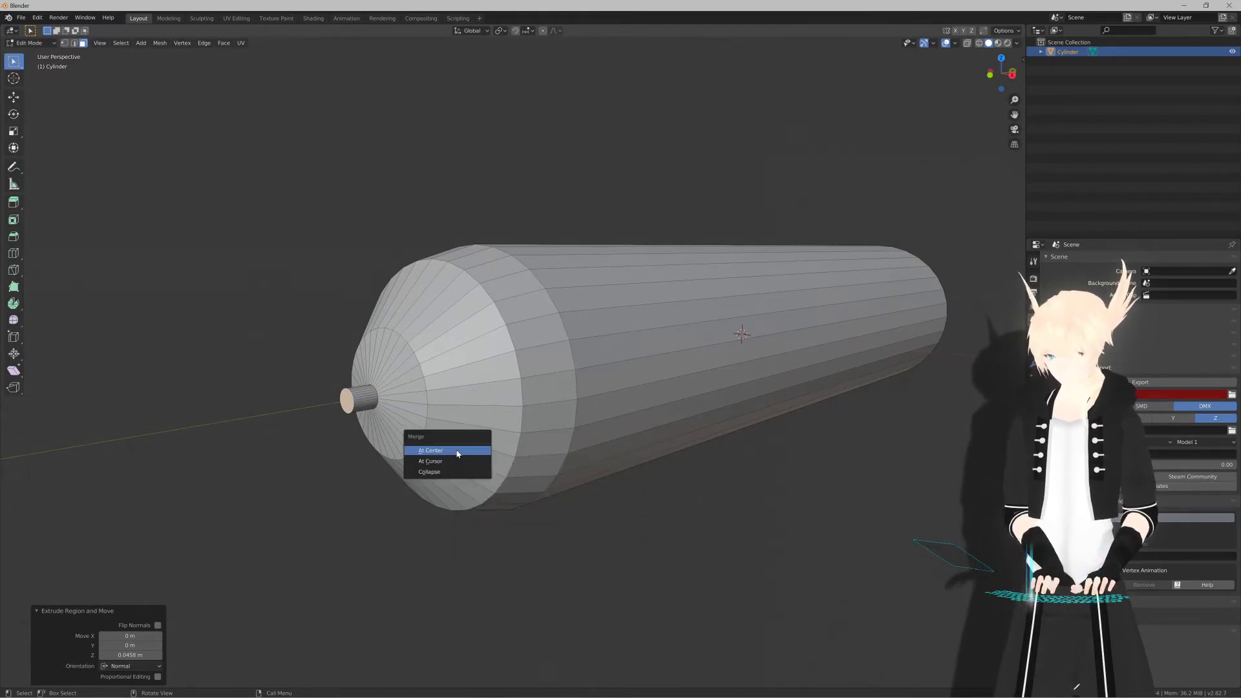
left_click(456, 449)
Step: Move the nose's tip vertex about 0.043 m along Y toward the body to flatten the spike
key("KP_3")
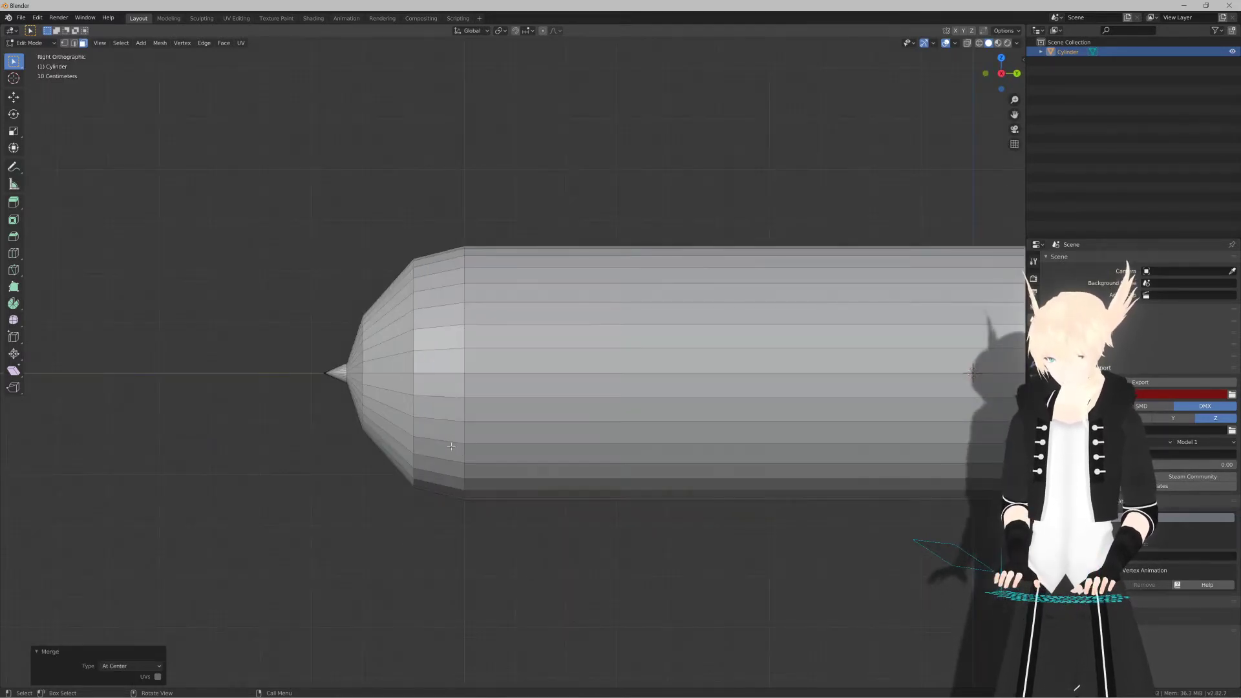
key("1")
left_click(322, 375)
middle_click_drag(290, 377, 321, 376, "shift")
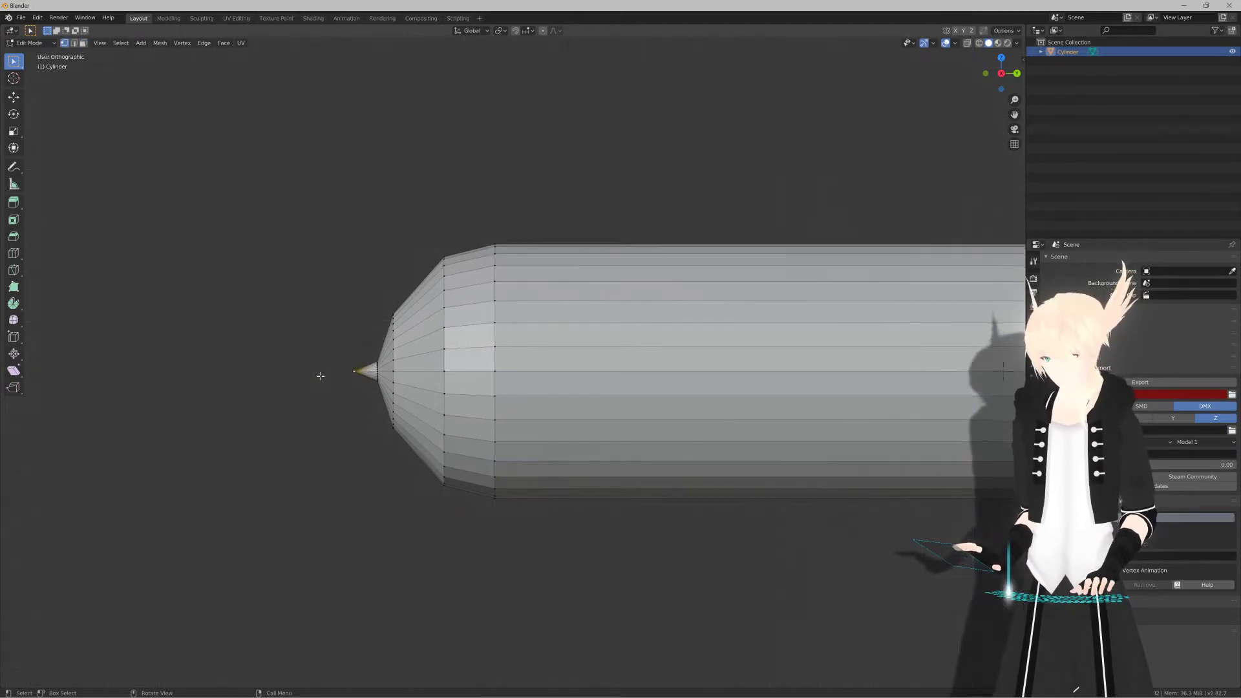
key("KP_3")
scroll(515, 435, "up", 5)
key("g")
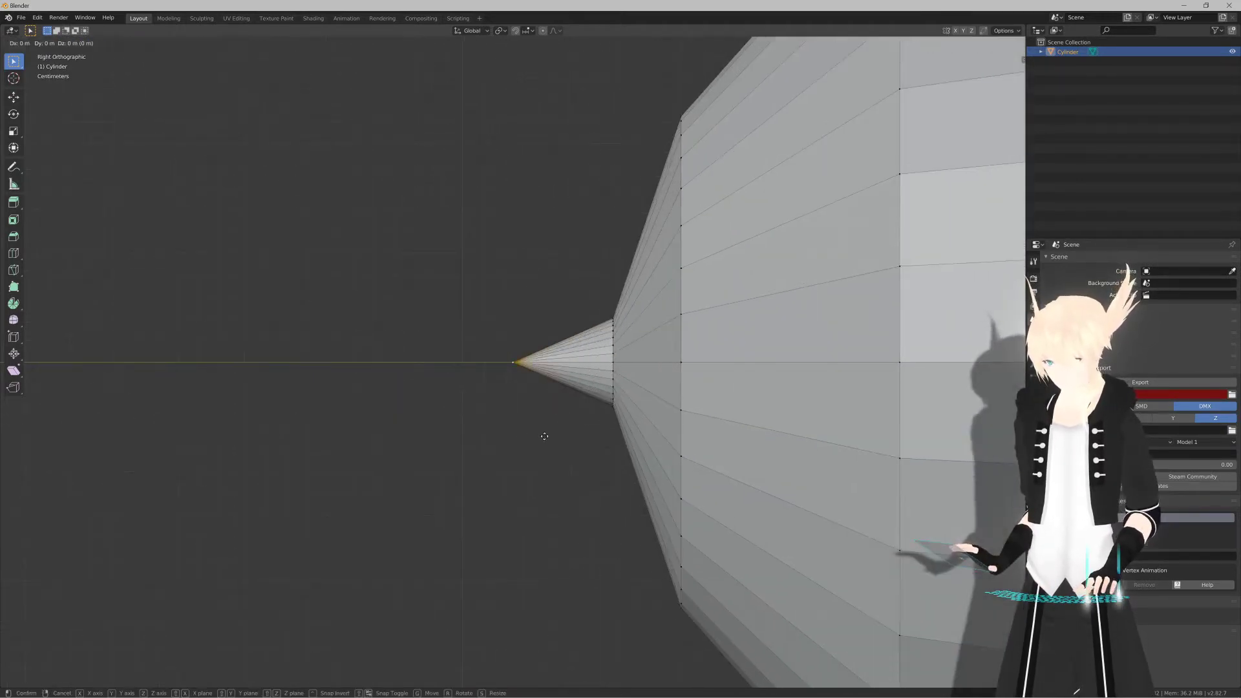
left_click(615, 435)
Step: Inspect the cylinder's flat far end with its rim vertices selected and compare it with the rounded nose in side view
scroll(614, 435, "down", 3)
middle_click_drag(446, 439, 386, 438, "shift")
scroll(524, 435, "down", 4)
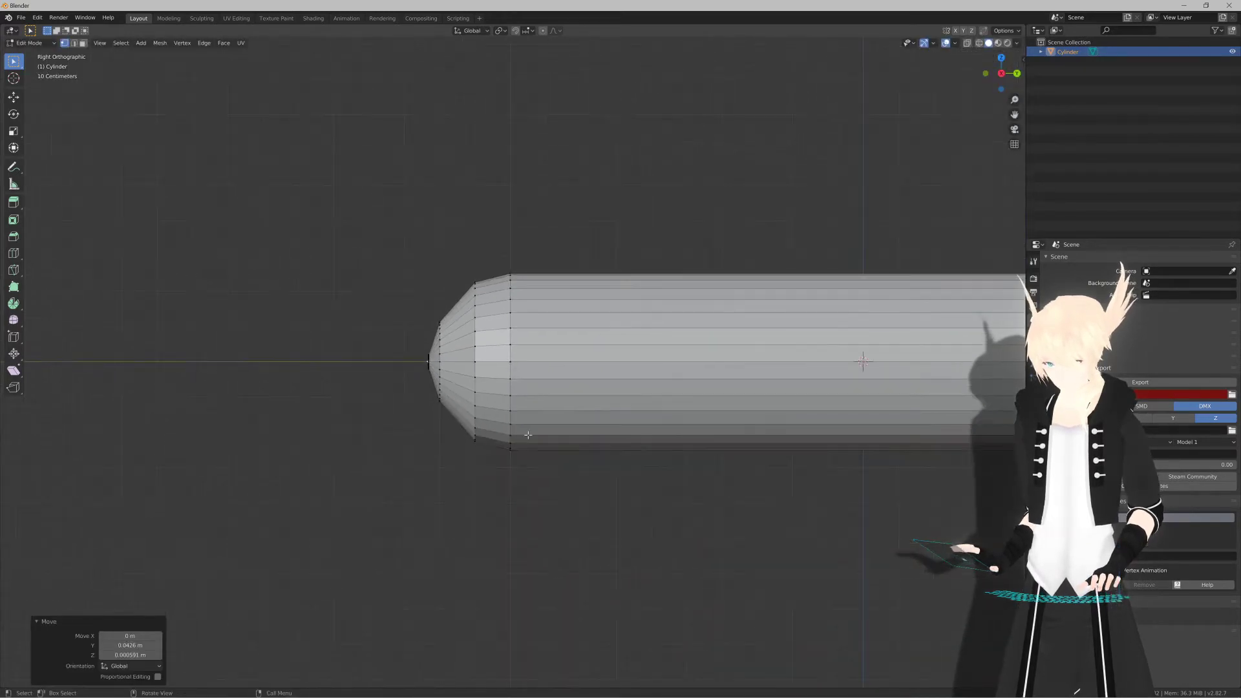
middle_click_drag(645, 431, 379, 435, "shift")
scroll(498, 426, "down", 3)
middle_click_drag(519, 429, 384, 443, "shift")
middle_click_drag(569, 437, 540, 438, "shift")
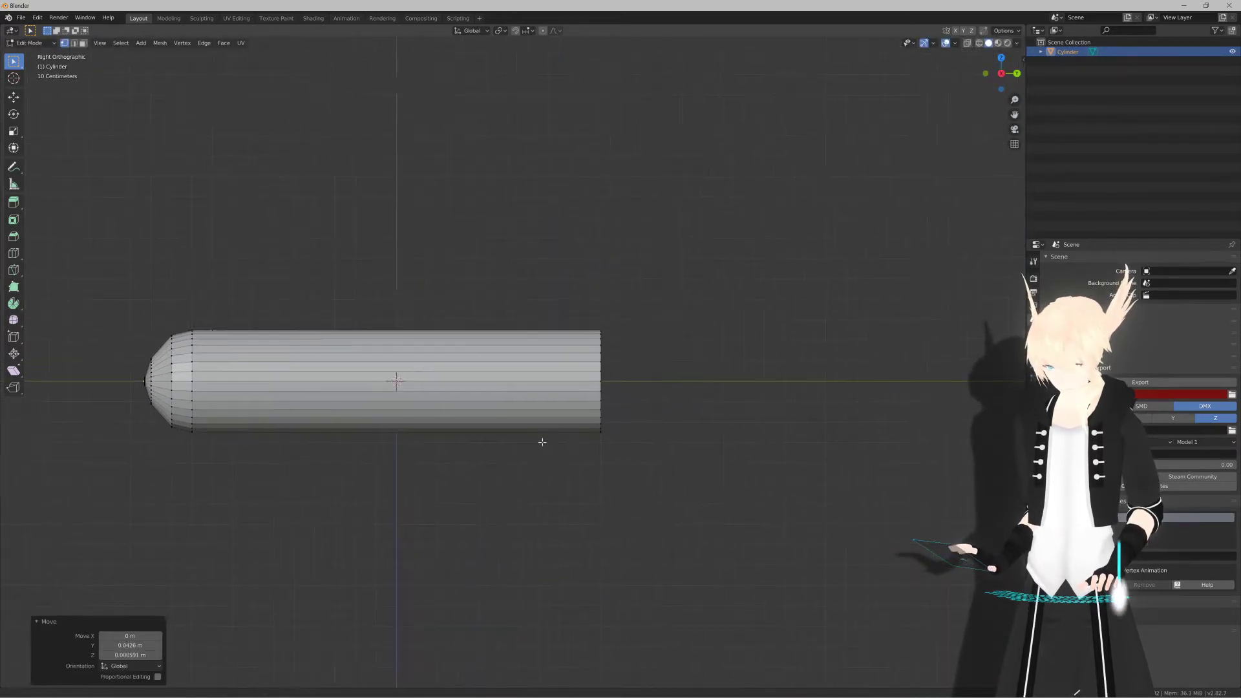
middle_click_drag(640, 433, 527, 437, "shift")
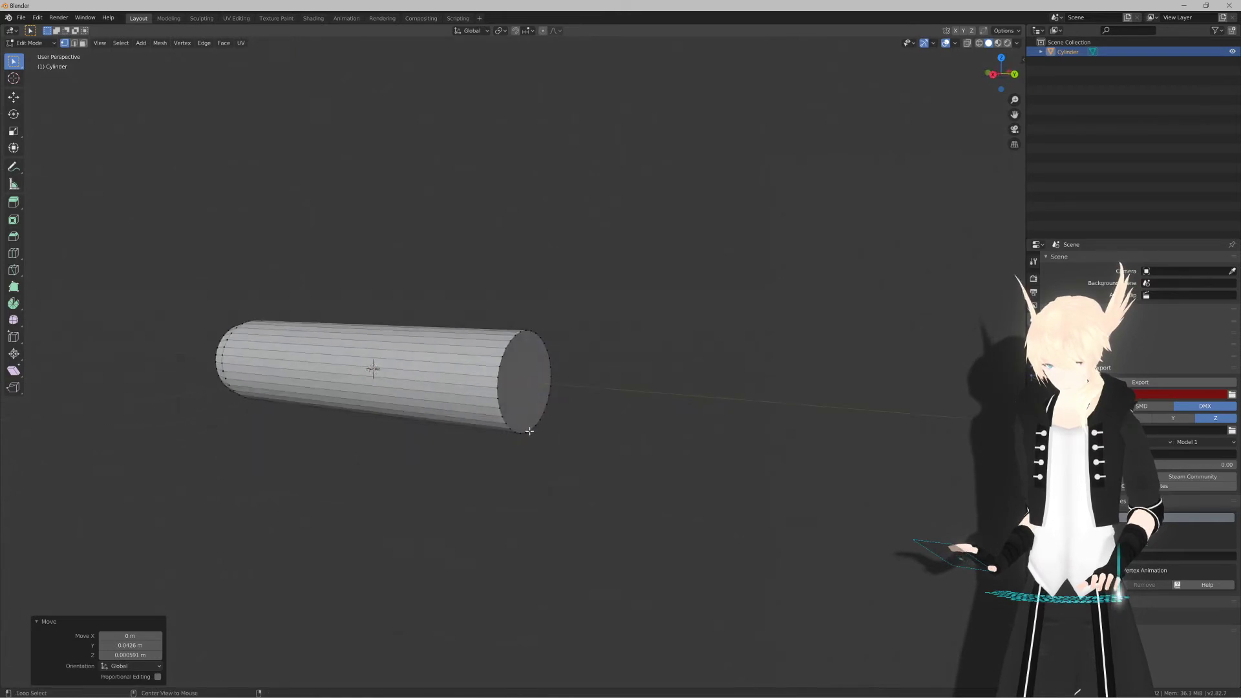
left_click(516, 428, "alt")
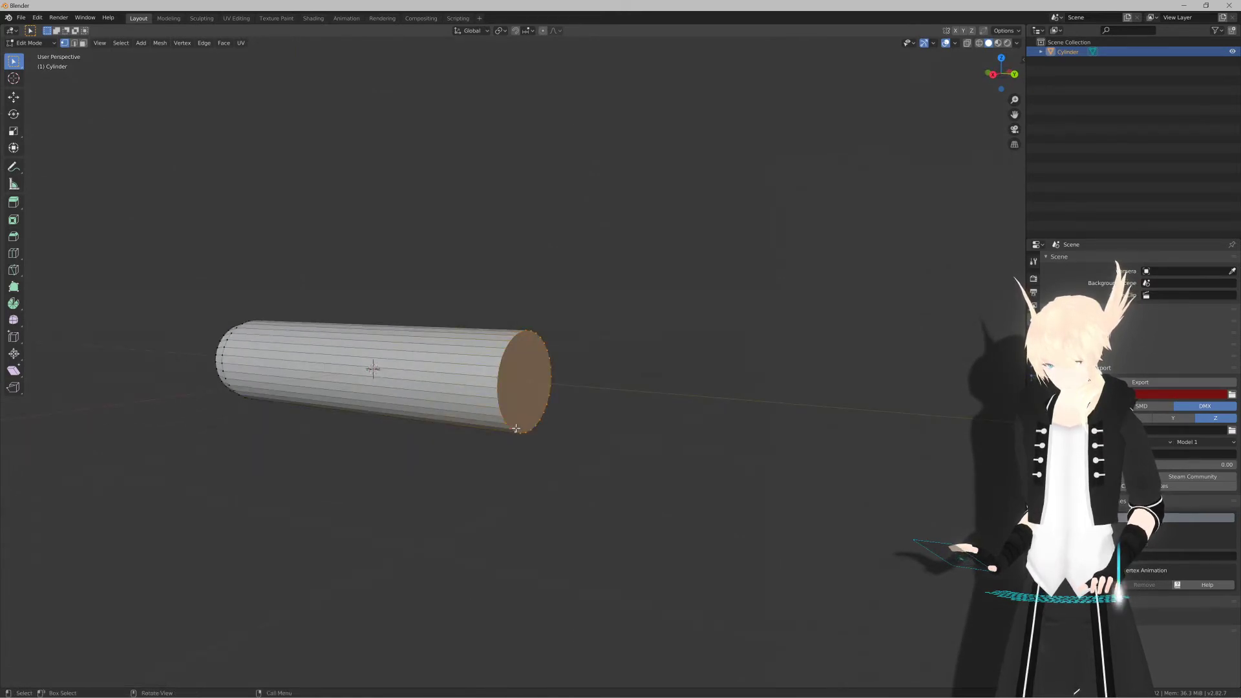
key("KP_3")
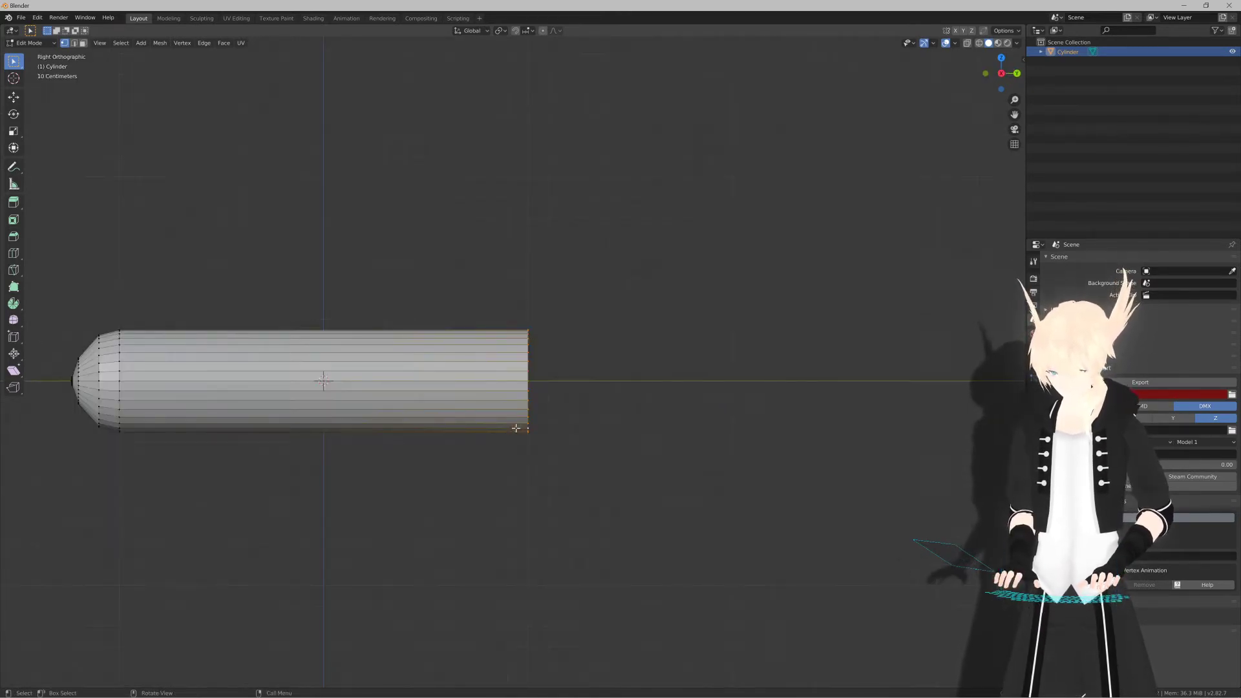
scroll(516, 429, "up", 4)
middle_click_drag(568, 449, 584, 402, "shift")
scroll(520, 430, "down", 1)
scroll(518, 437, "up", 1)
scroll(494, 425, "down", 2)
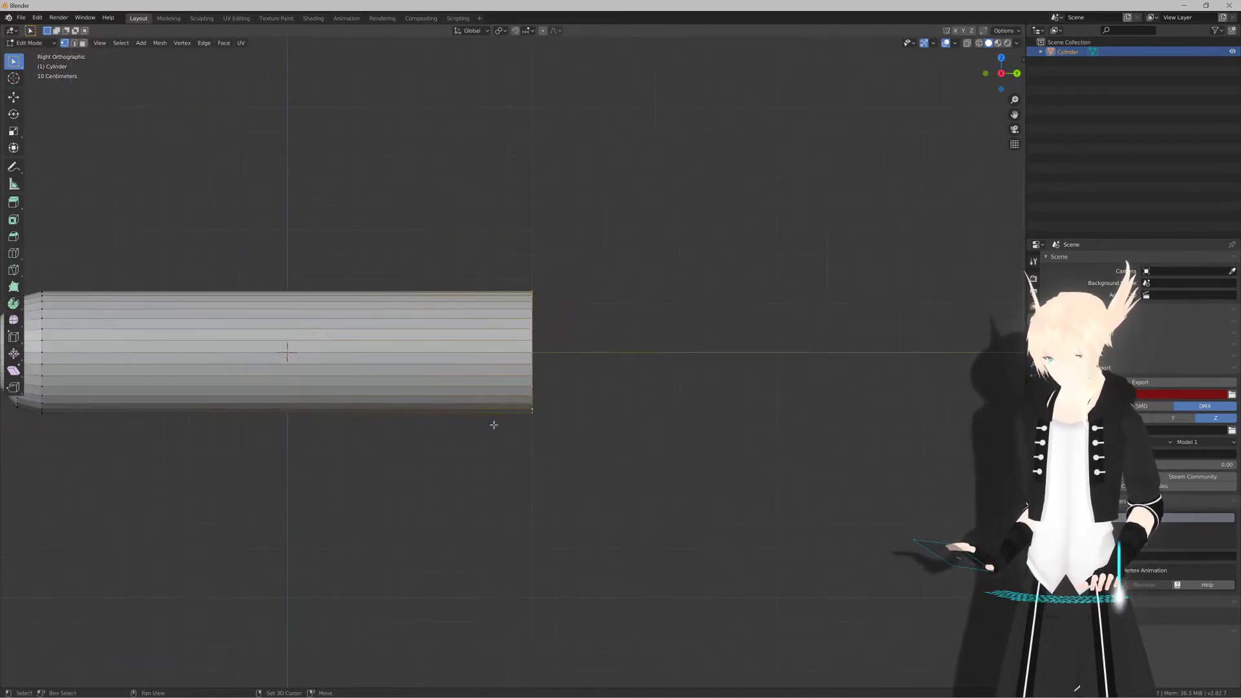
middle_click_drag(493, 425, 625, 428, "shift")
scroll(443, 435, "up", 5, "ctrl")
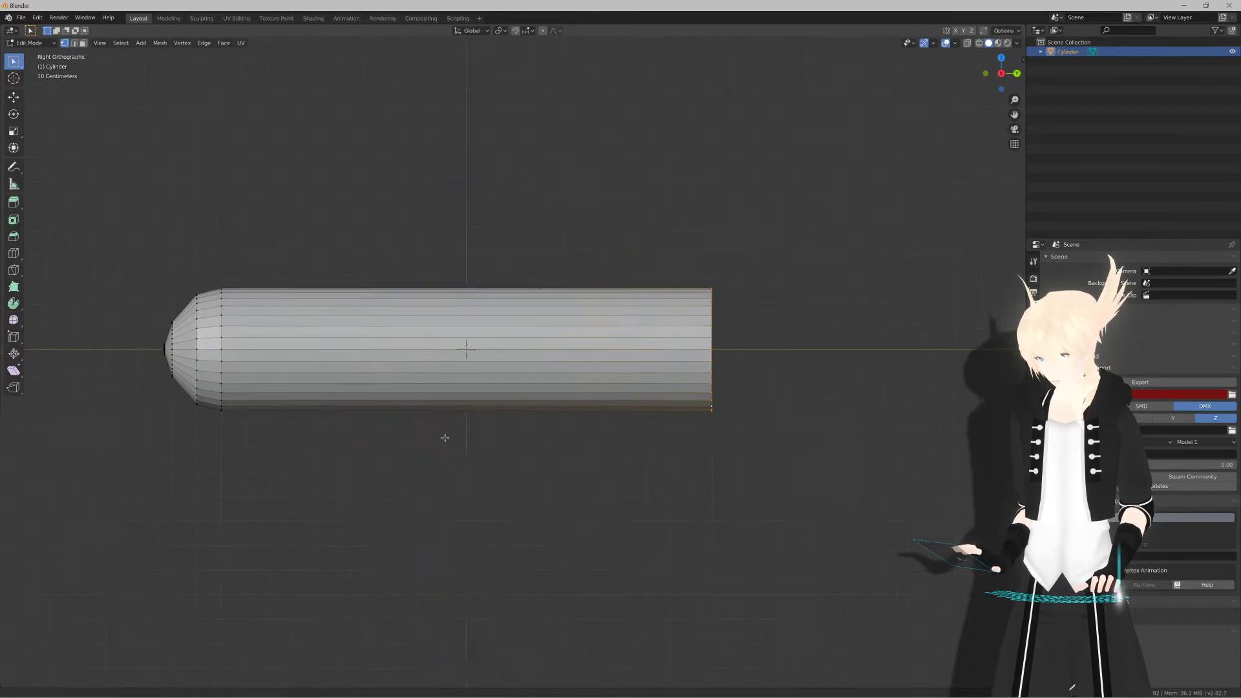
Step: In wireframe display, select the nose's tip and outermost ring and move them 0.02 m along Y toward the body
scroll(452, 352, "up", 3)
key("z")
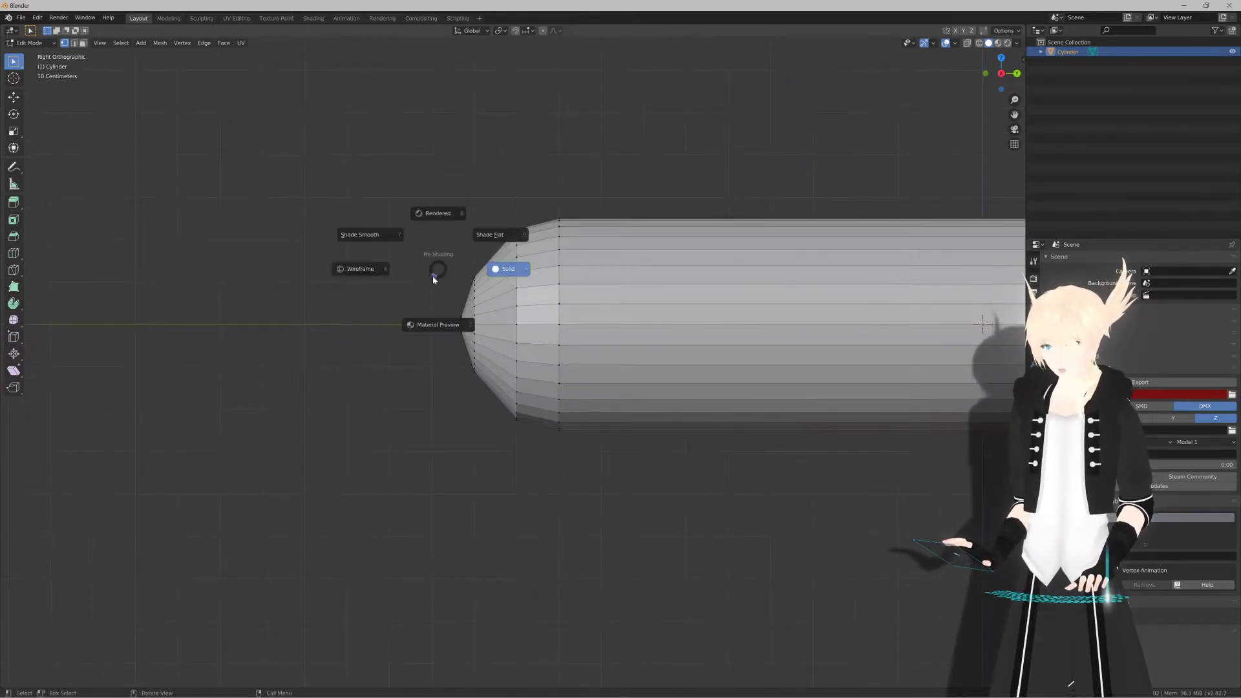
left_click(384, 270)
mouse_move(407, 258)
left_mouse_down()
mouse_move(509, 420)
mouse_move(494, 404)
left_mouse_up()
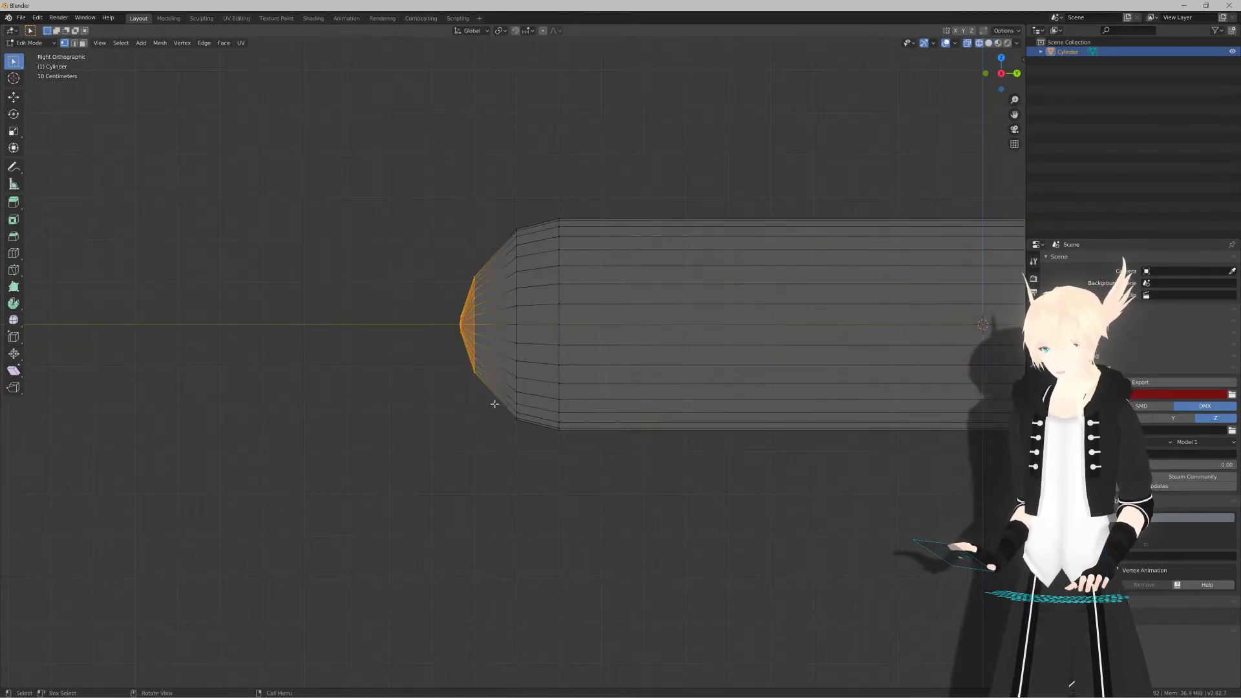
key("KP_1")
key("KP_3")
scroll(494, 404, "up", 5)
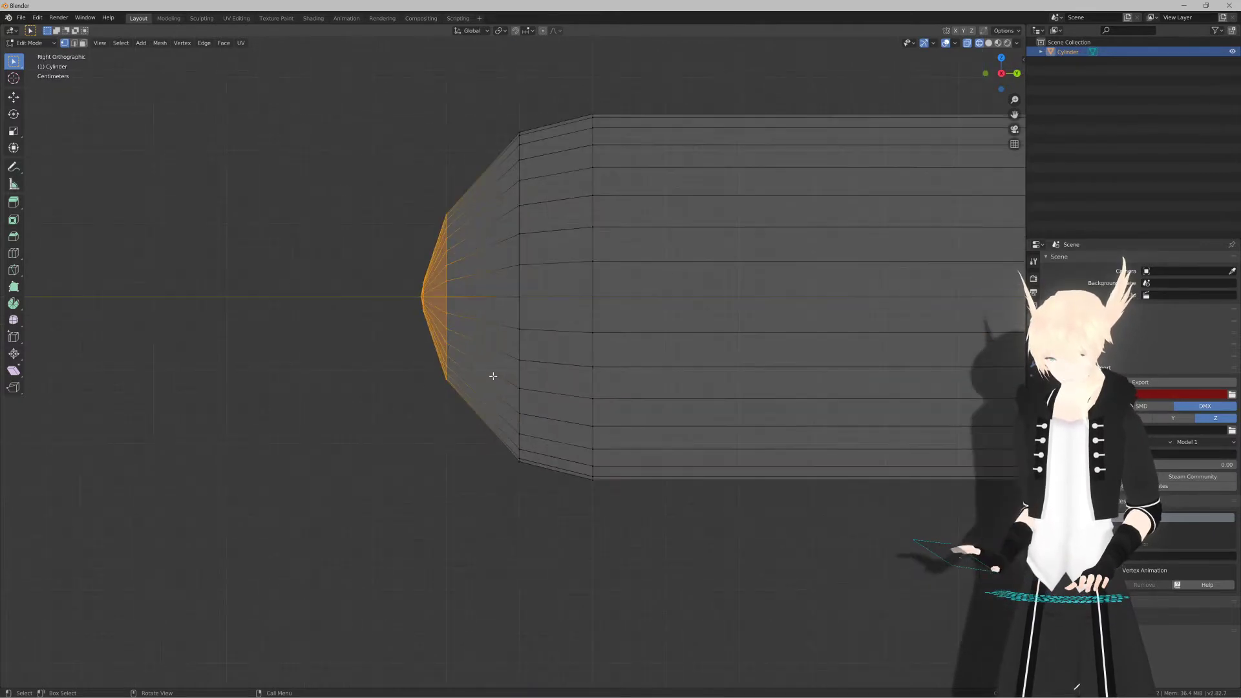
key("g")
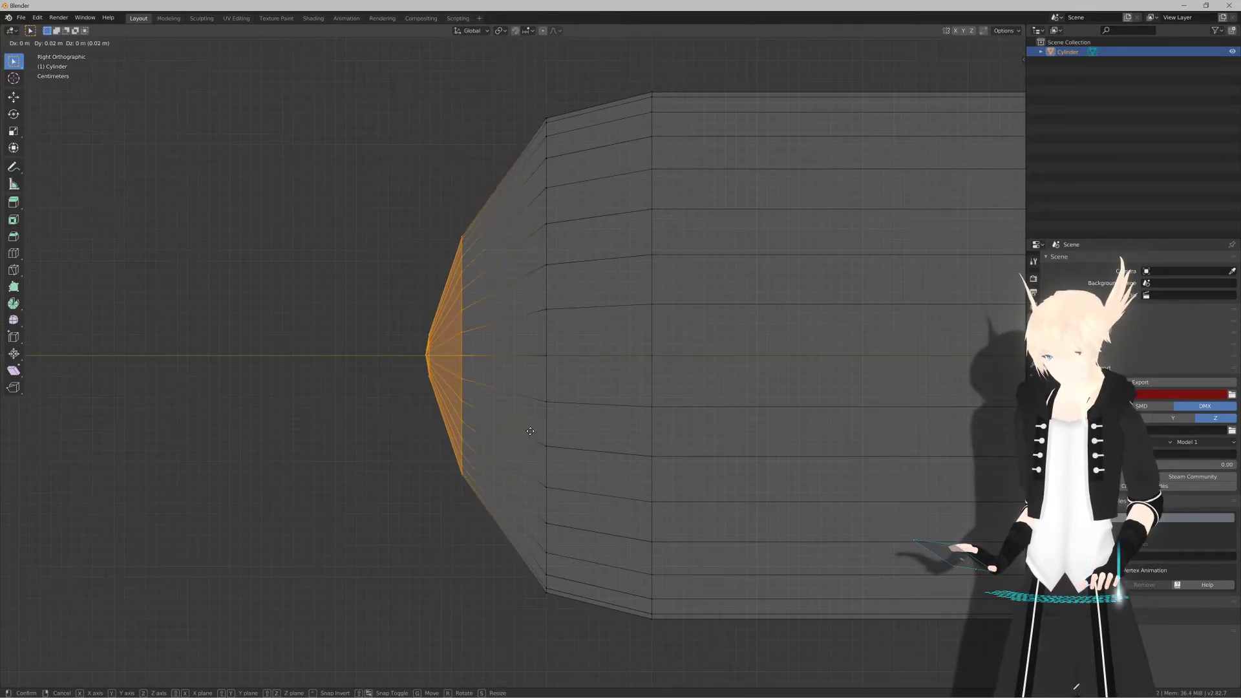
left_click(530, 431)
Step: Review the rounded cylinder as a whole object, reopen its mesh for editing and restore solid shading
key("Tab")
scroll(482, 433, "down", 10)
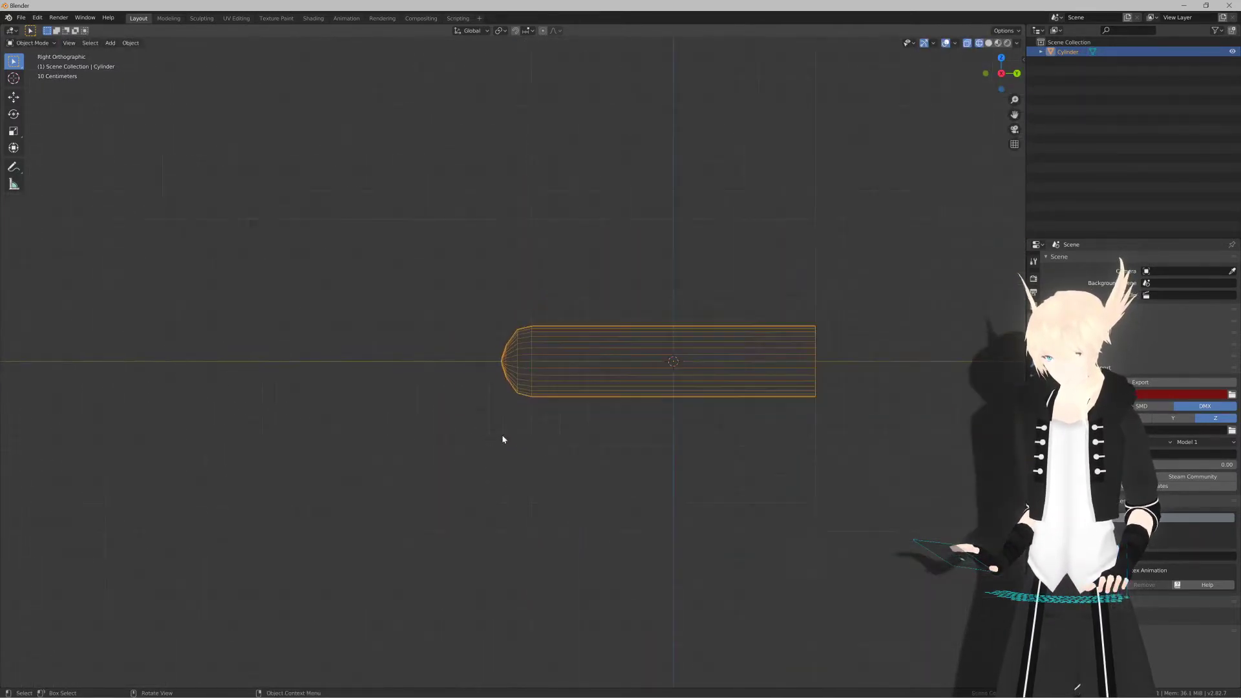
mouse_move(502, 438)
middle_mouse_down("shift")
mouse_move(377, 443)
mouse_move(513, 449)
mouse_move(379, 446)
mouse_move(690, 316)
middle_mouse_up("shift")
key("Tab")
key("z")
left_click(430, 446)
scroll(430, 446, "down", 3)
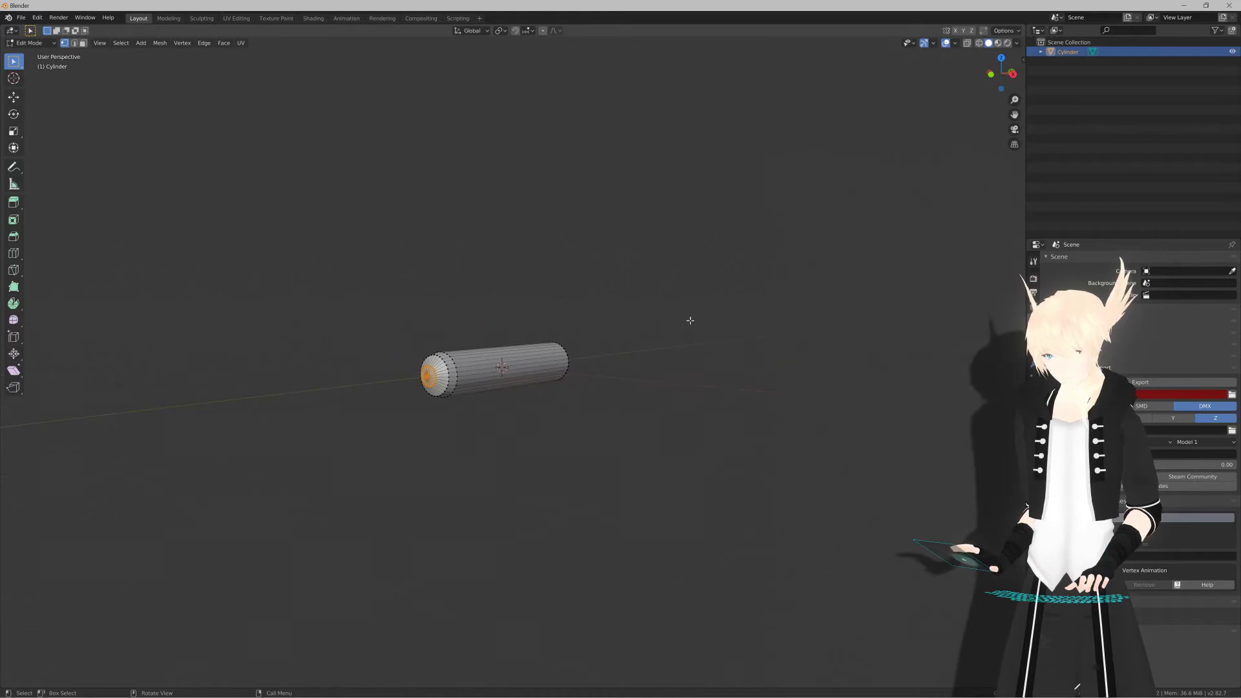
Step: Enable Shadow and screen-space Cavity in the viewport shading options and view the cylinder in Object Mode
left_click(1016, 44)
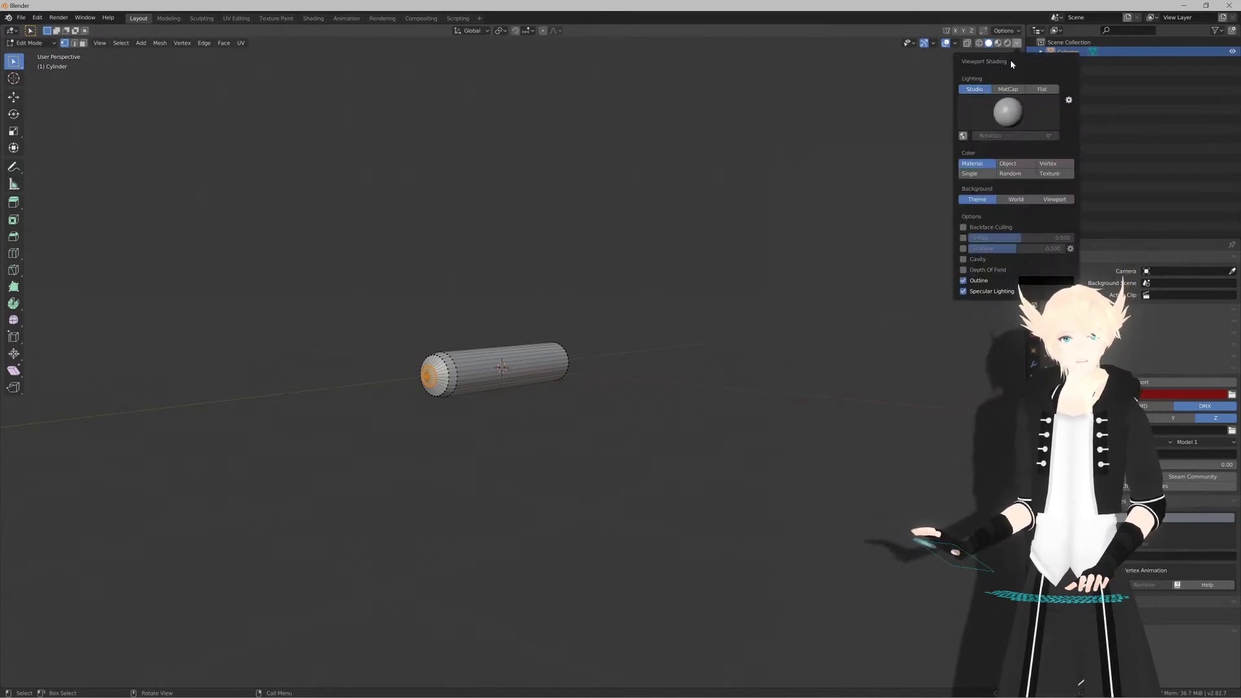
left_click(963, 249)
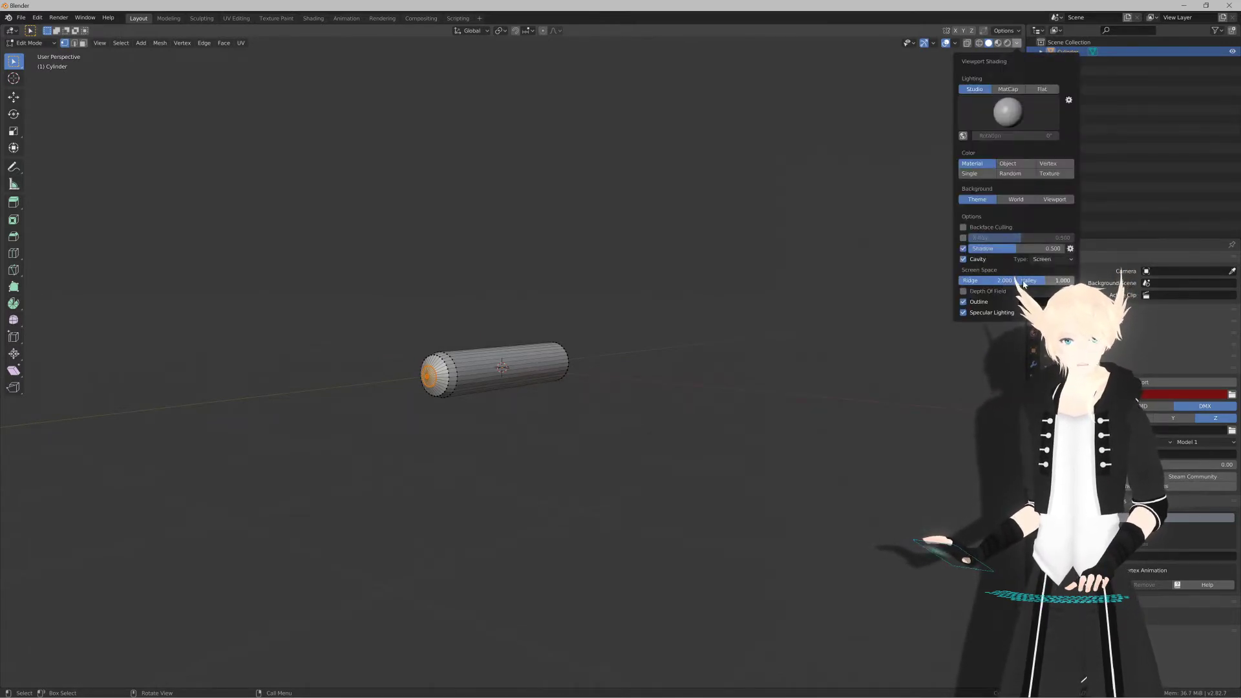
key("Tab")
scroll(618, 394, "up", 3)
mouse_move(618, 393)
middle_mouse_down()
mouse_move(601, 424)
mouse_move(648, 423)
mouse_move(457, 416)
mouse_move(667, 402)
mouse_move(520, 380)
middle_mouse_up()
Step: Add a loop cut midway between the outer nose ring and the next ring, and scale it by about 1.074
key("Tab")
scroll(667, 402, "up", 2)
key("ctrl+r")
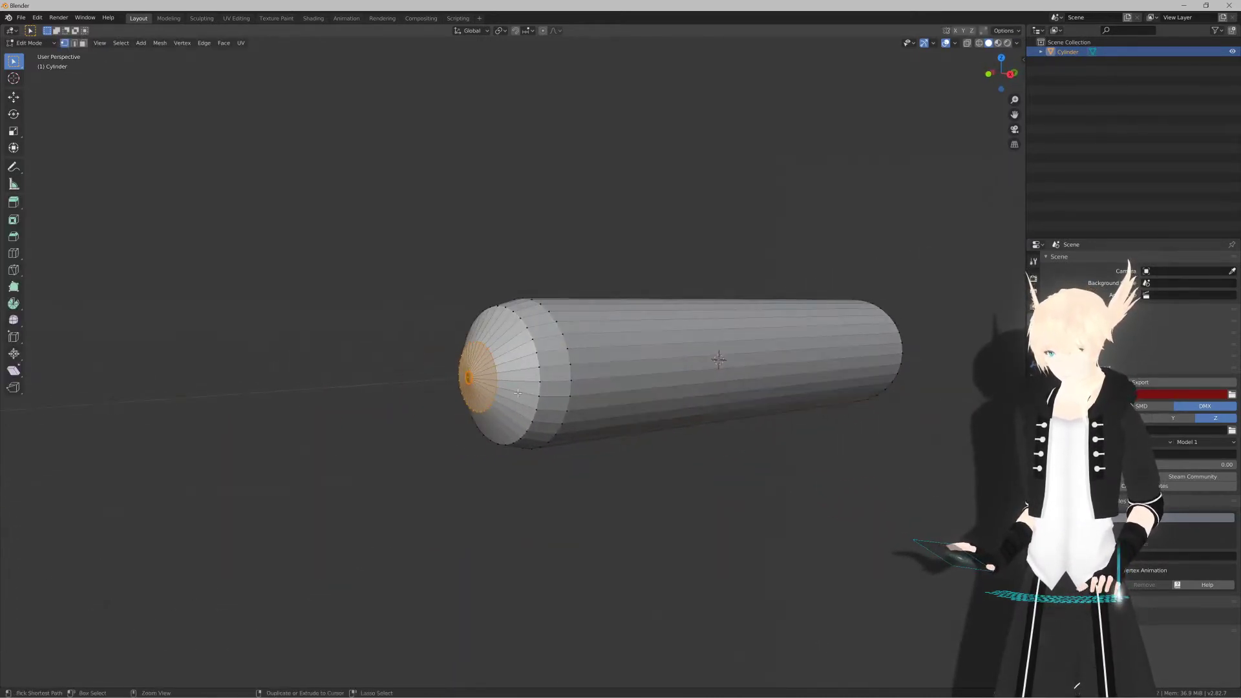
left_click(520, 381)
right_click(520, 381)
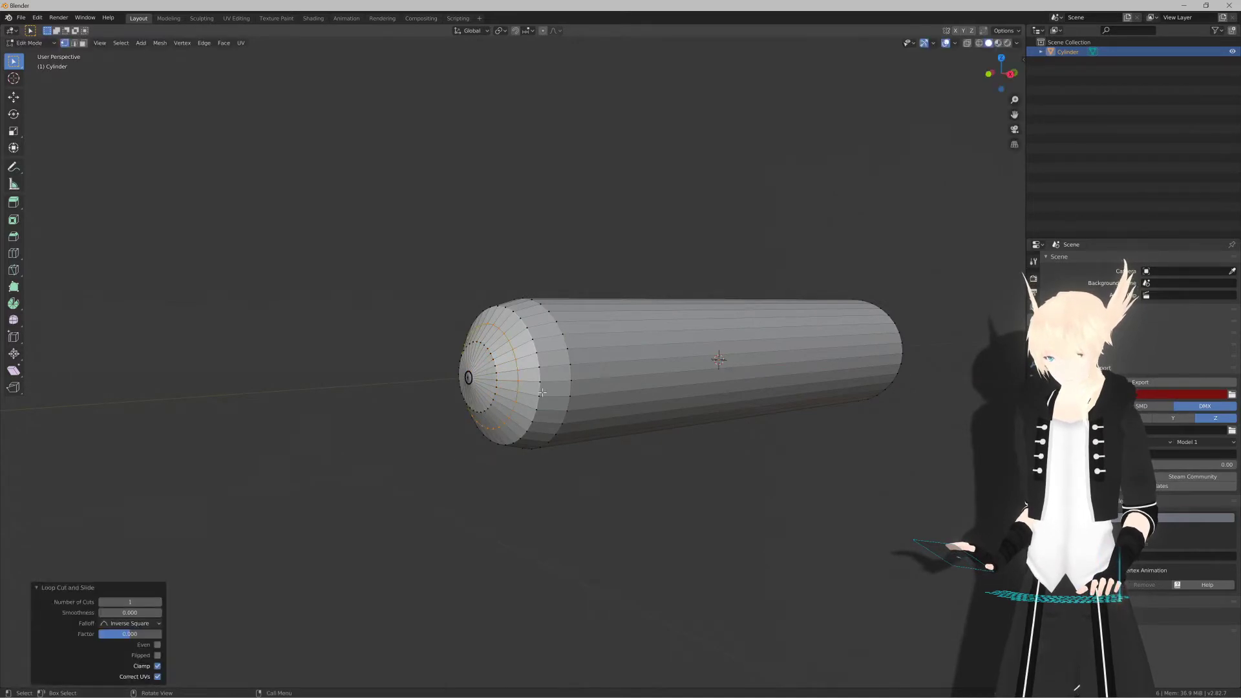
scroll(541, 392, "up", 6)
key("s")
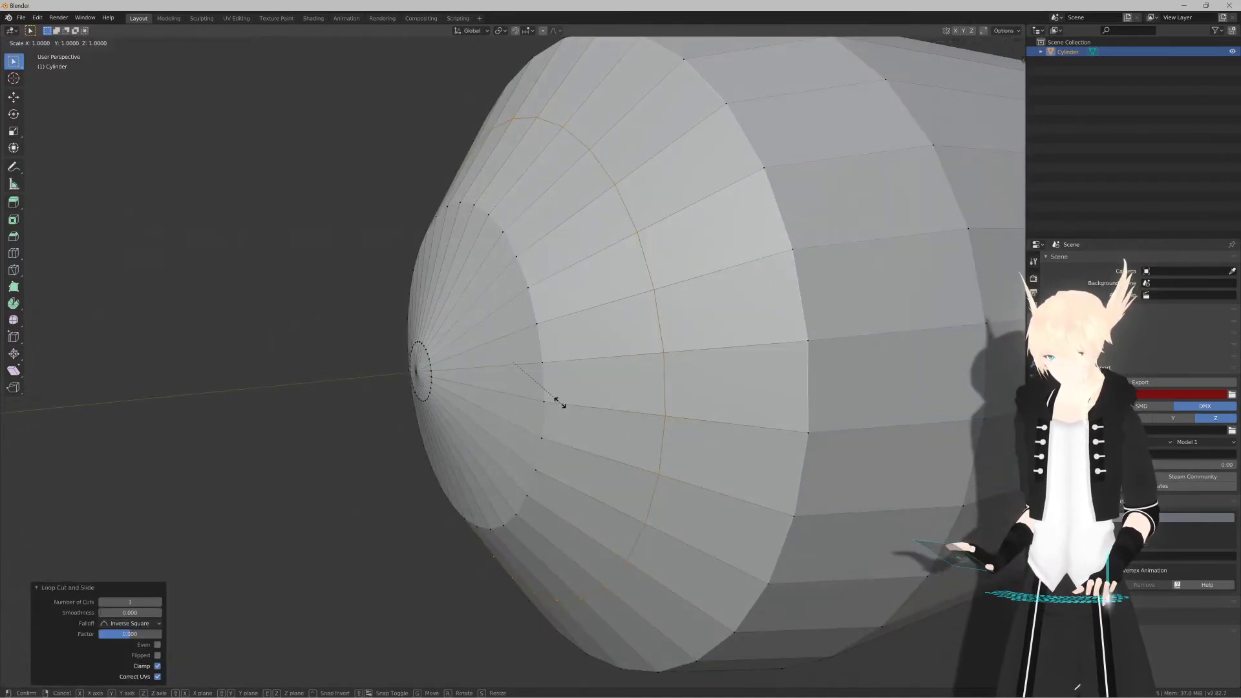
left_click(562, 407)
scroll(567, 411, "down", 4)
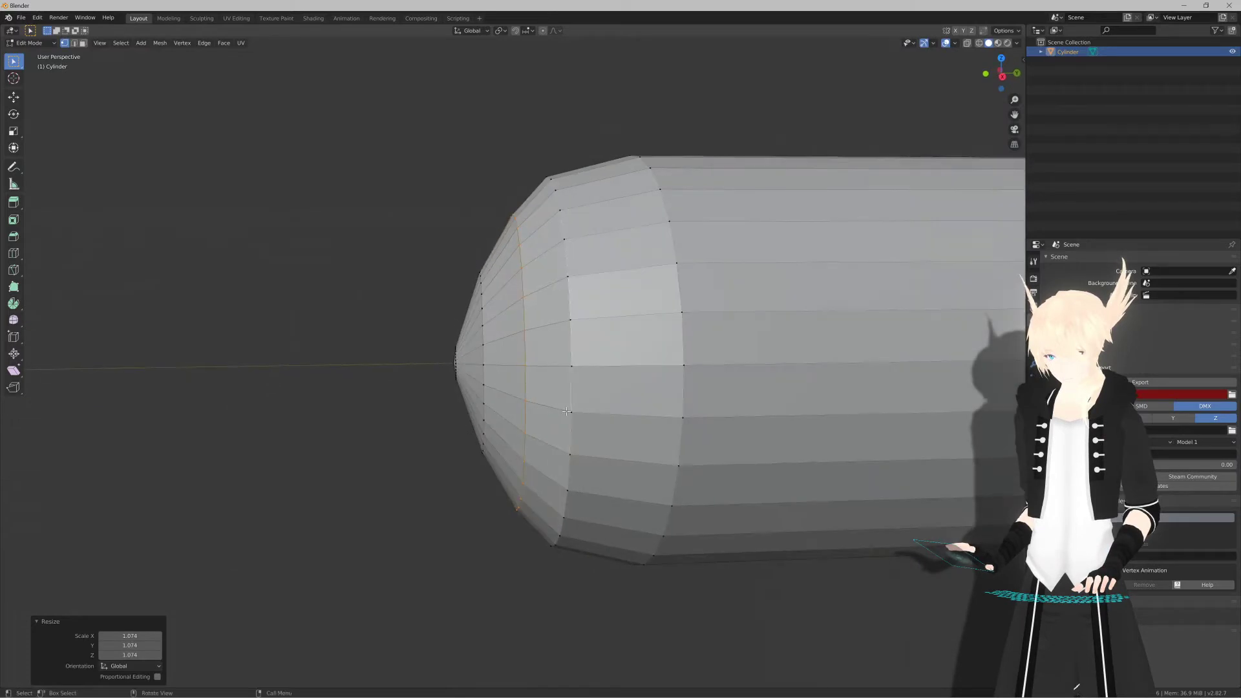
Step: In right side view, scale the new nose ring by about 1.016 and move it about 0.005 m along Y toward the tip
key("KP_3")
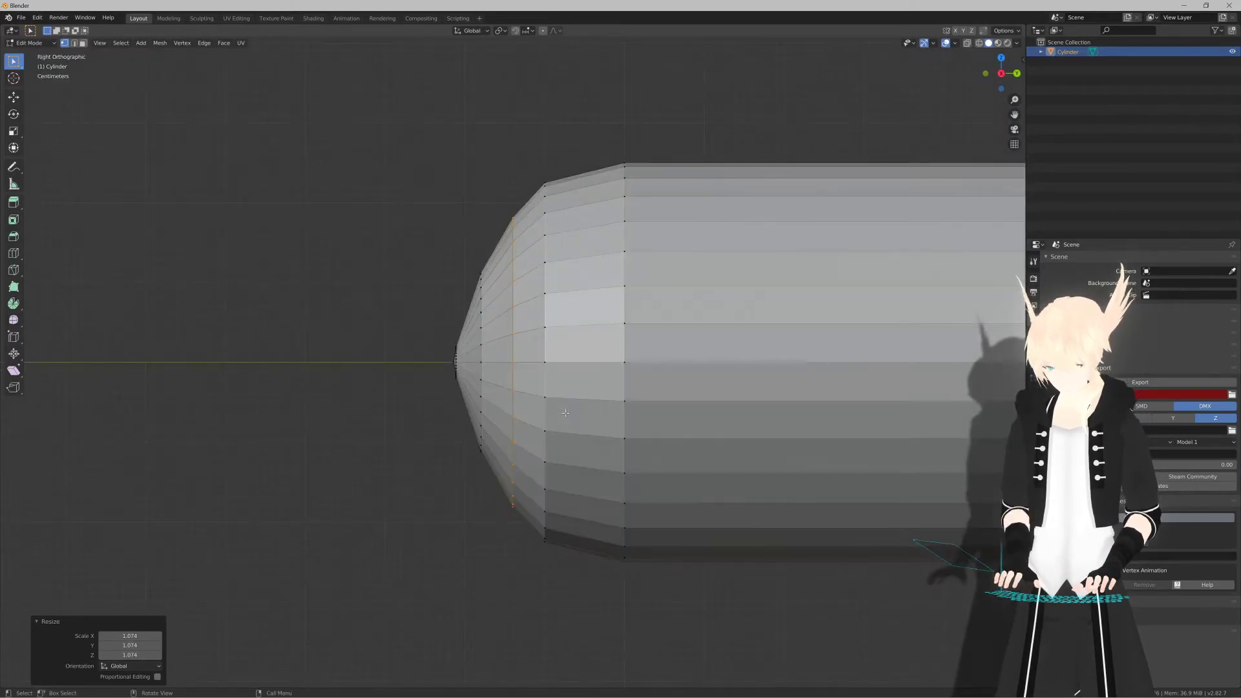
scroll(565, 412, "down", 4)
middle_click_drag(654, 420, 520, 413, "shift")
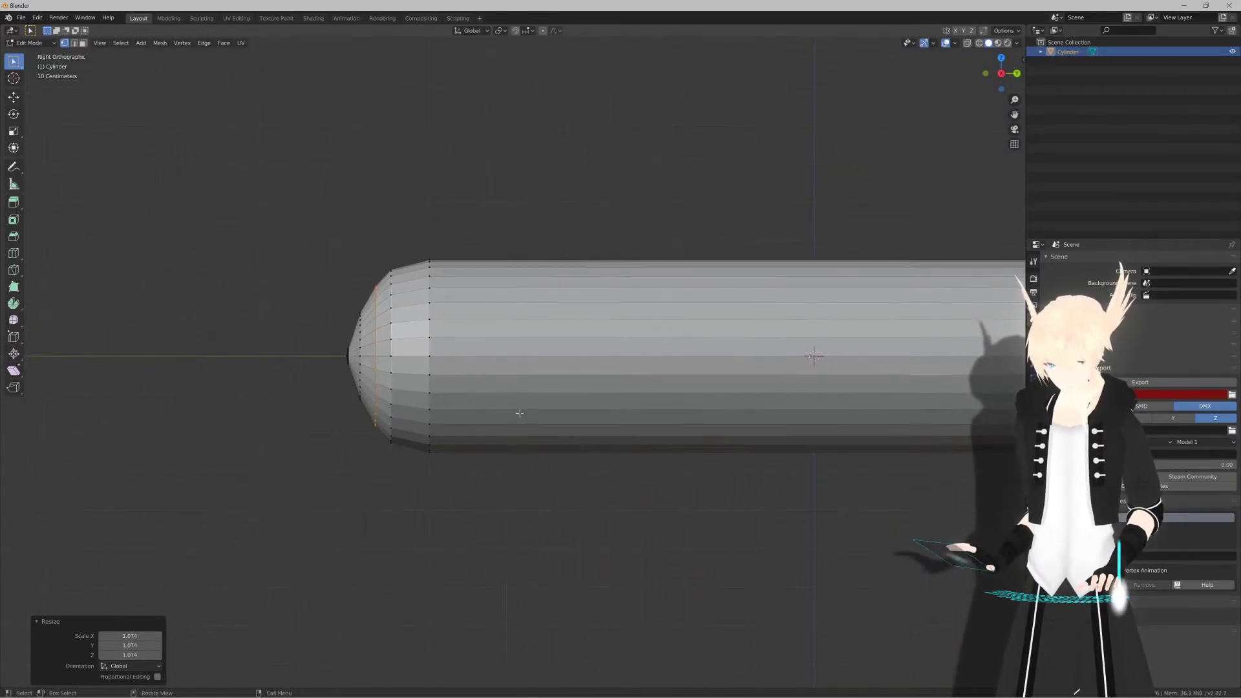
key("s")
left_click(611, 406)
key("g")
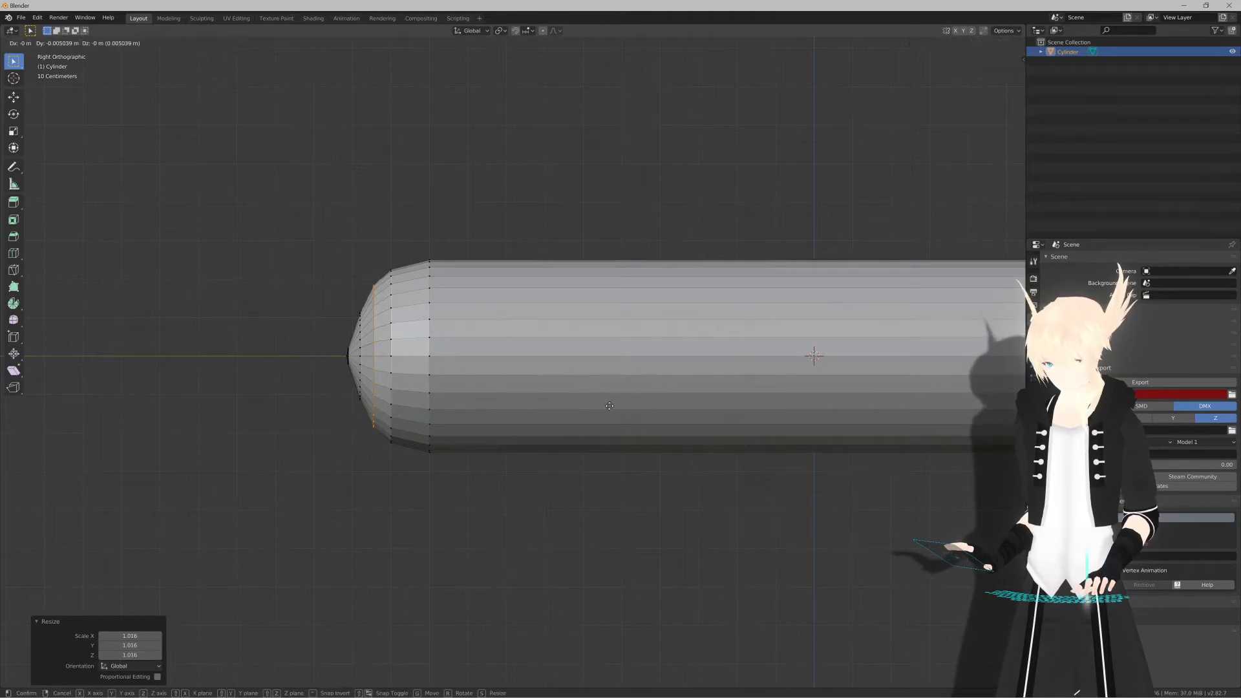
key("x")
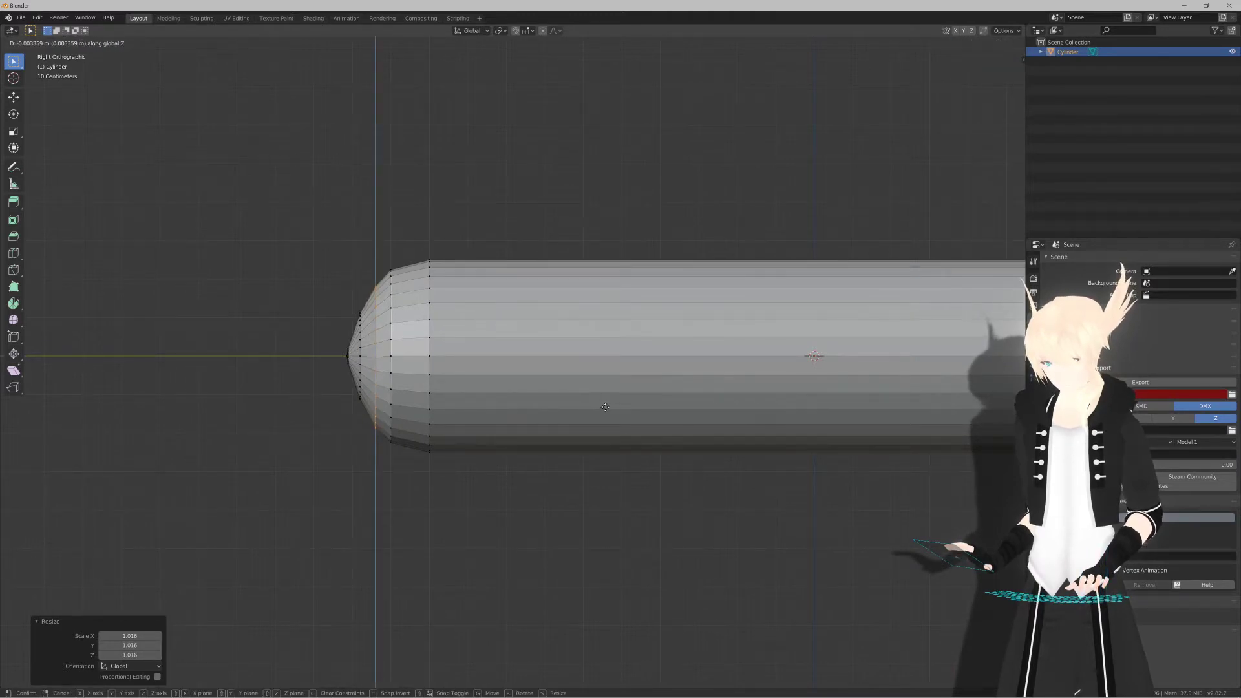
key("y")
key("Escape")
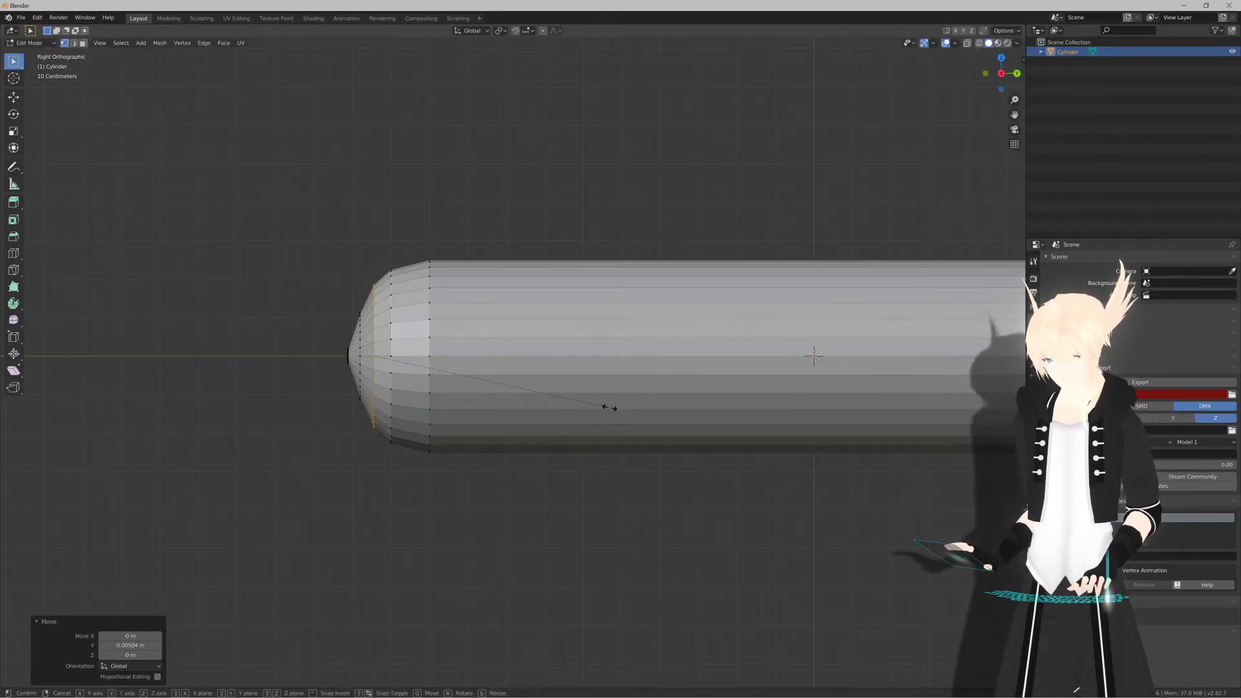
key("s")
left_click(607, 408)
Step: Select the next nose ring toward the tip, scale it by about 1.188, and return to Object Mode
left_click(361, 359, "alt")
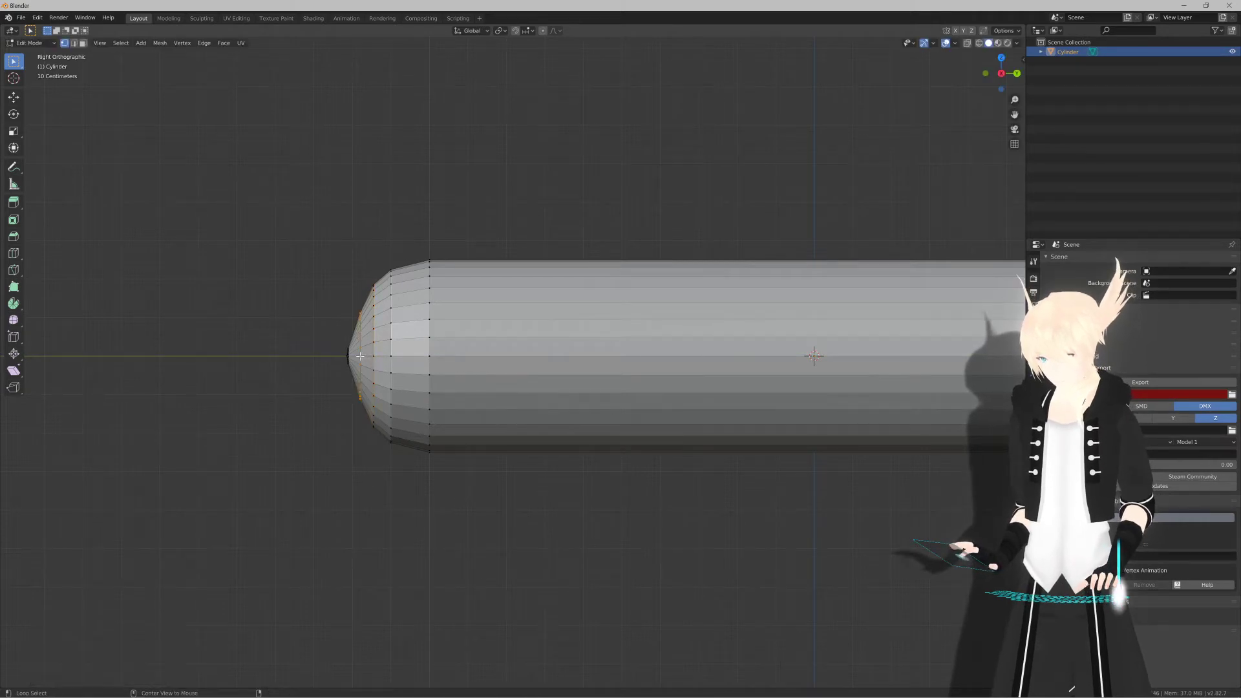
key("s")
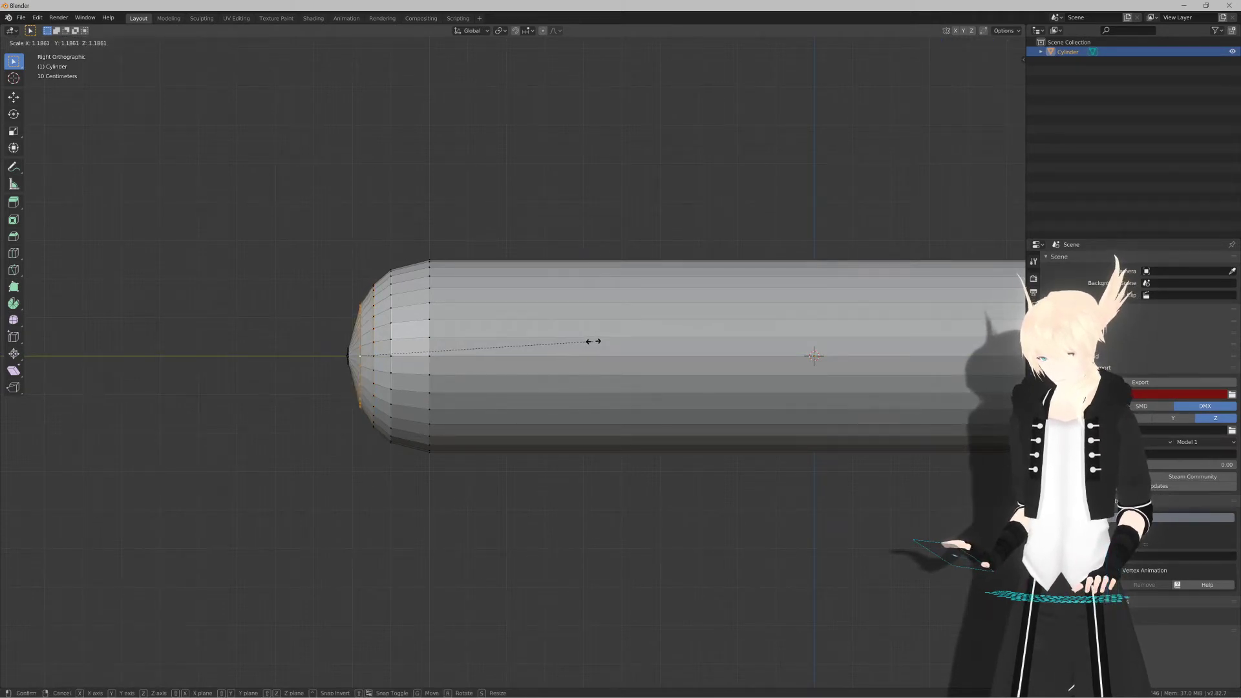
left_click(593, 341)
key("g")
key("y")
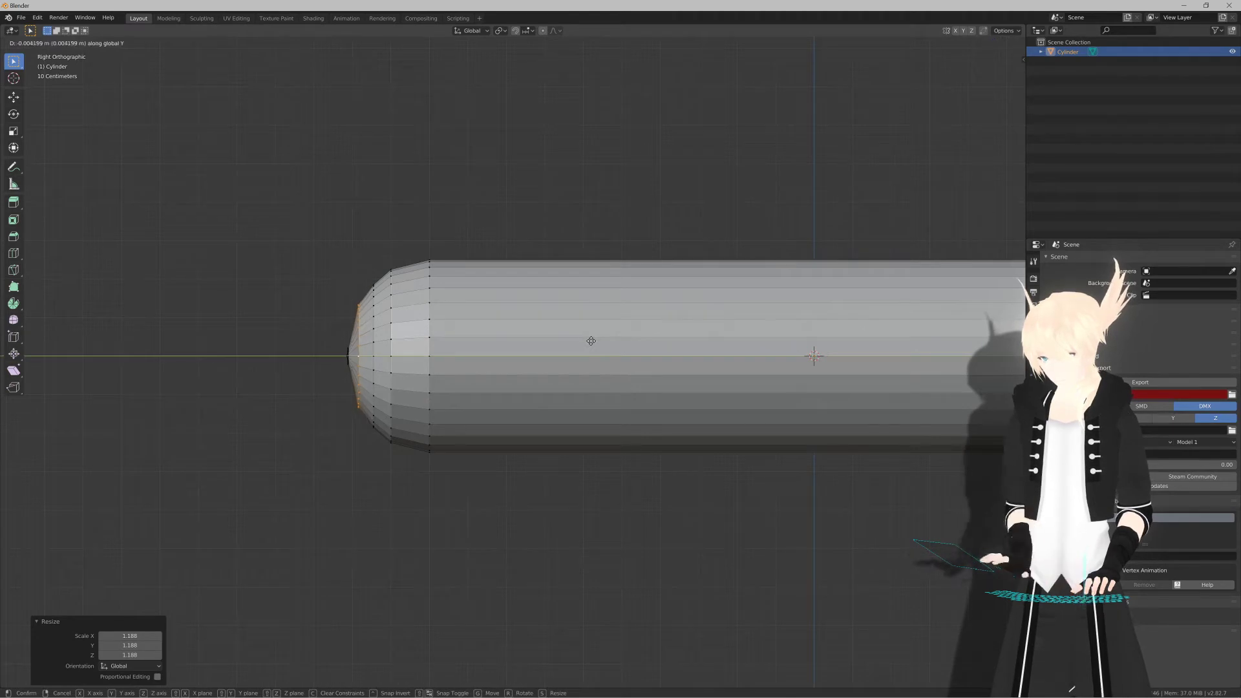
right_click(591, 341)
key("Tab")
scroll(581, 382, "down", 3)
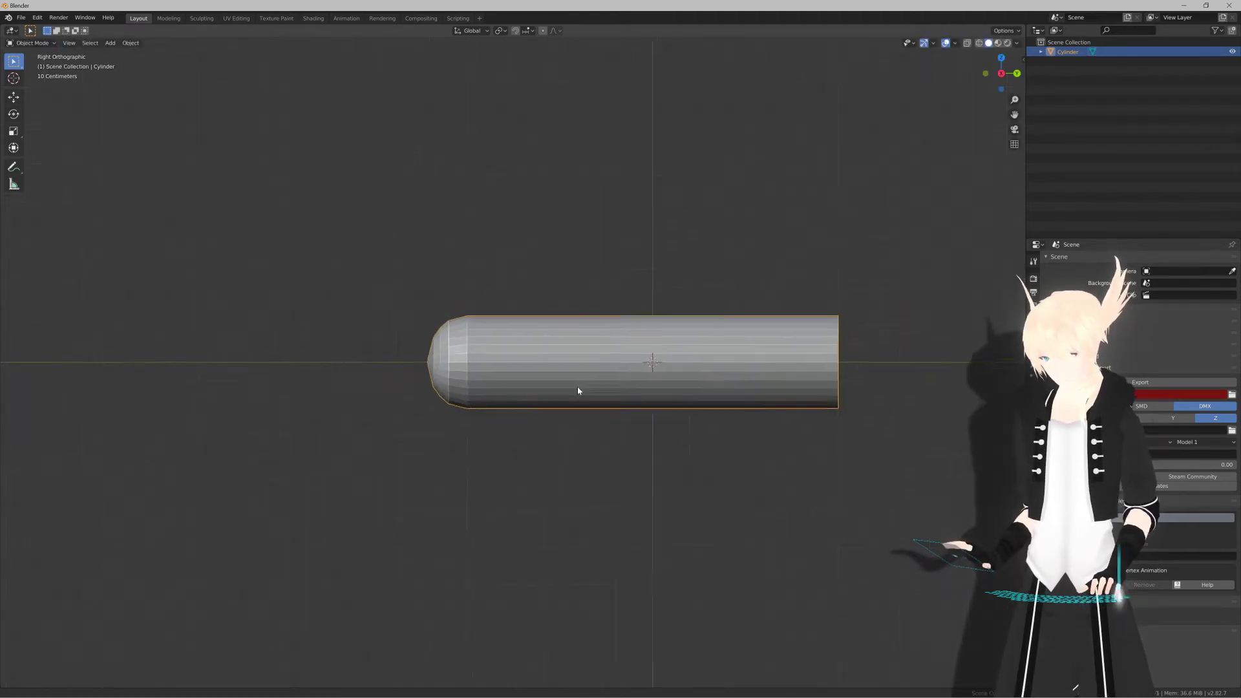
Step: Try to scale the small ring around the nose's tip by about 2.72 and move it outward
middle_click_drag(577, 391, 525, 396)
key("Tab")
scroll(523, 393, "up", 4)
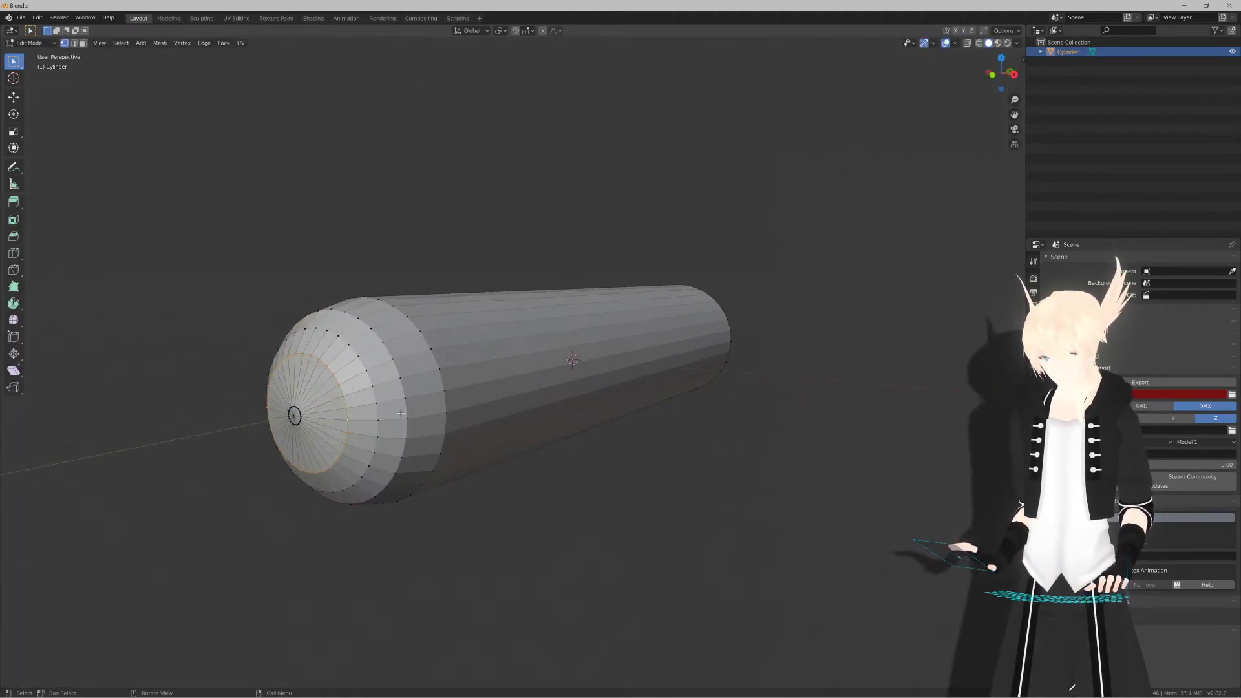
middle_click_drag(352, 423, 405, 408, "shift")
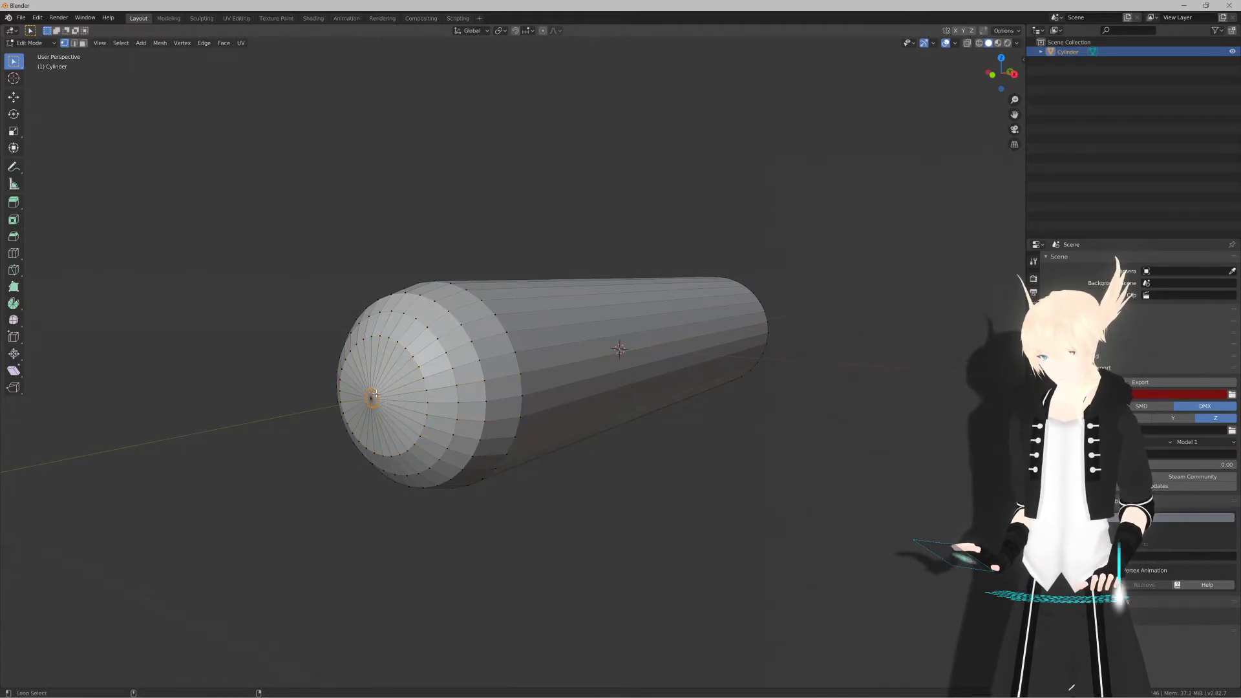
key("KP_3")
scroll(385, 391, "up", 4)
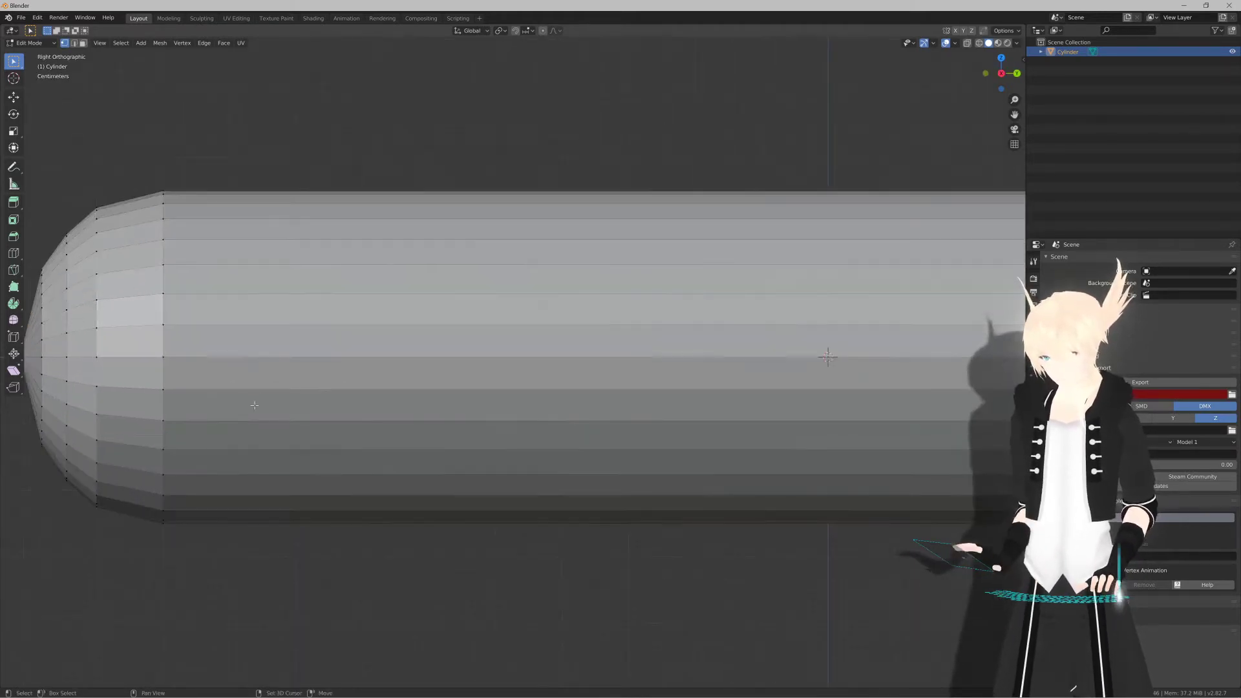
middle_click_drag(255, 405, 679, 402, "shift")
key("s")
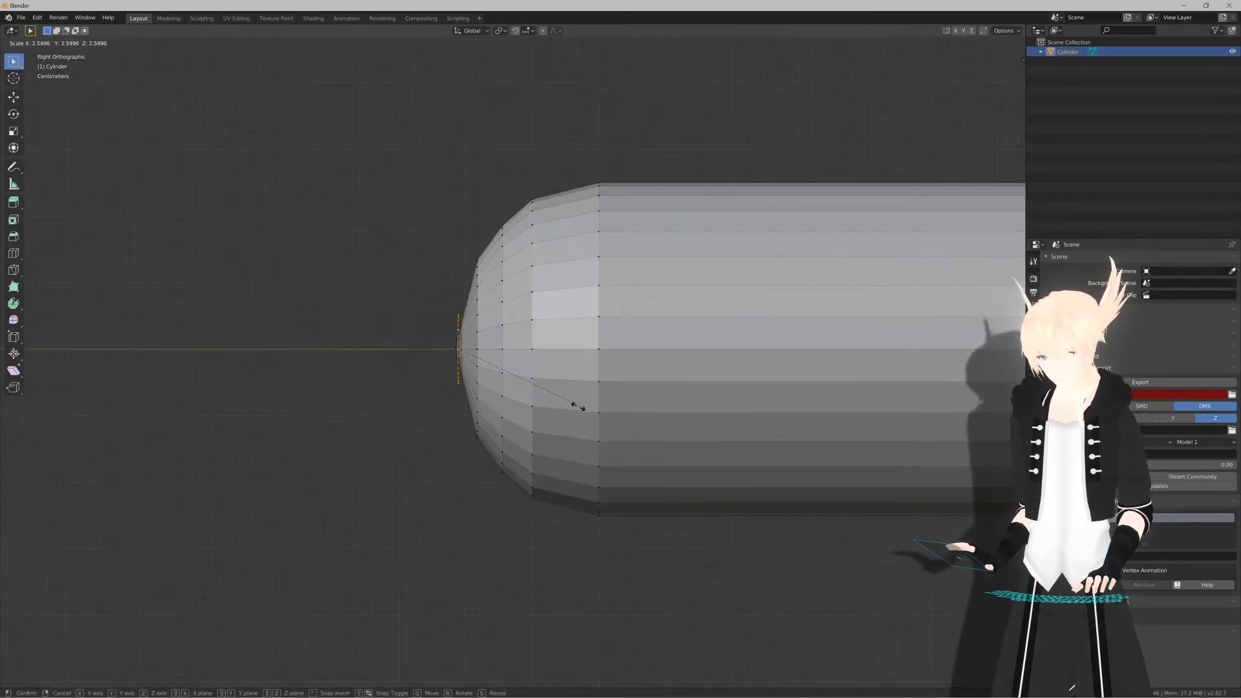
left_click(597, 402)
key("g")
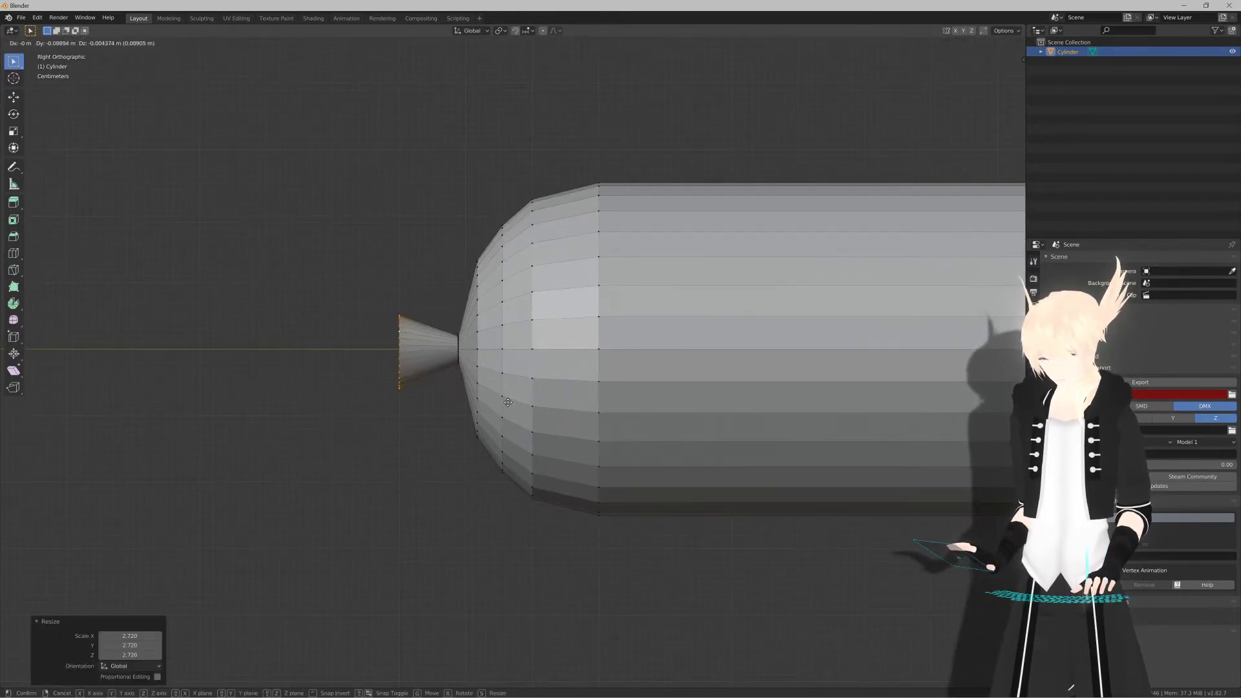
right_click(553, 401)
Step: Try to extrude the small tip ring outward from the nose, and undo the attempt
middle_click_drag(553, 400, 485, 420)
key("s")
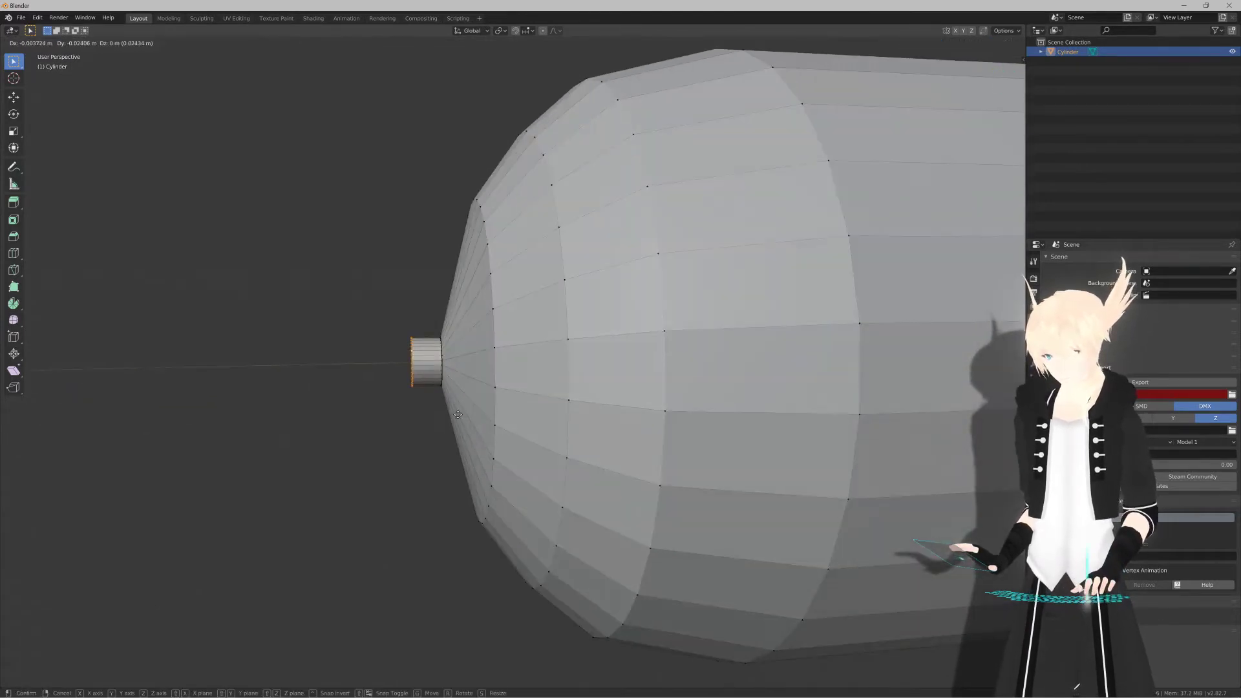
right_click(462, 412)
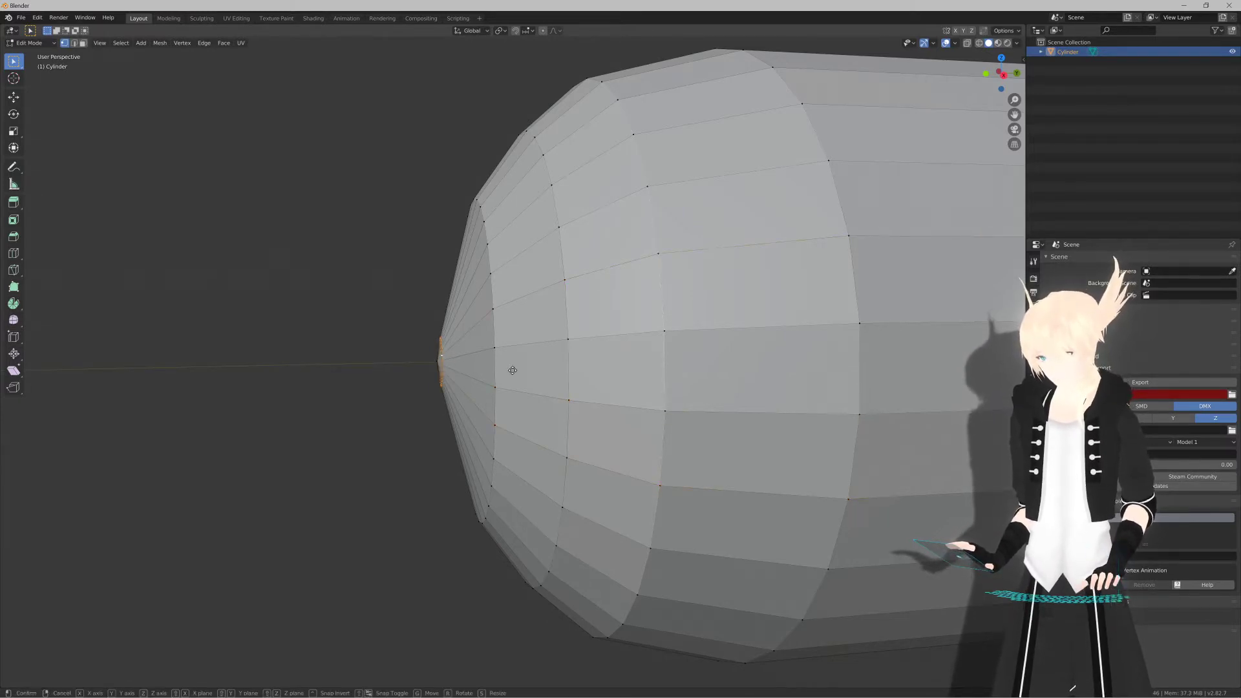
key("e")
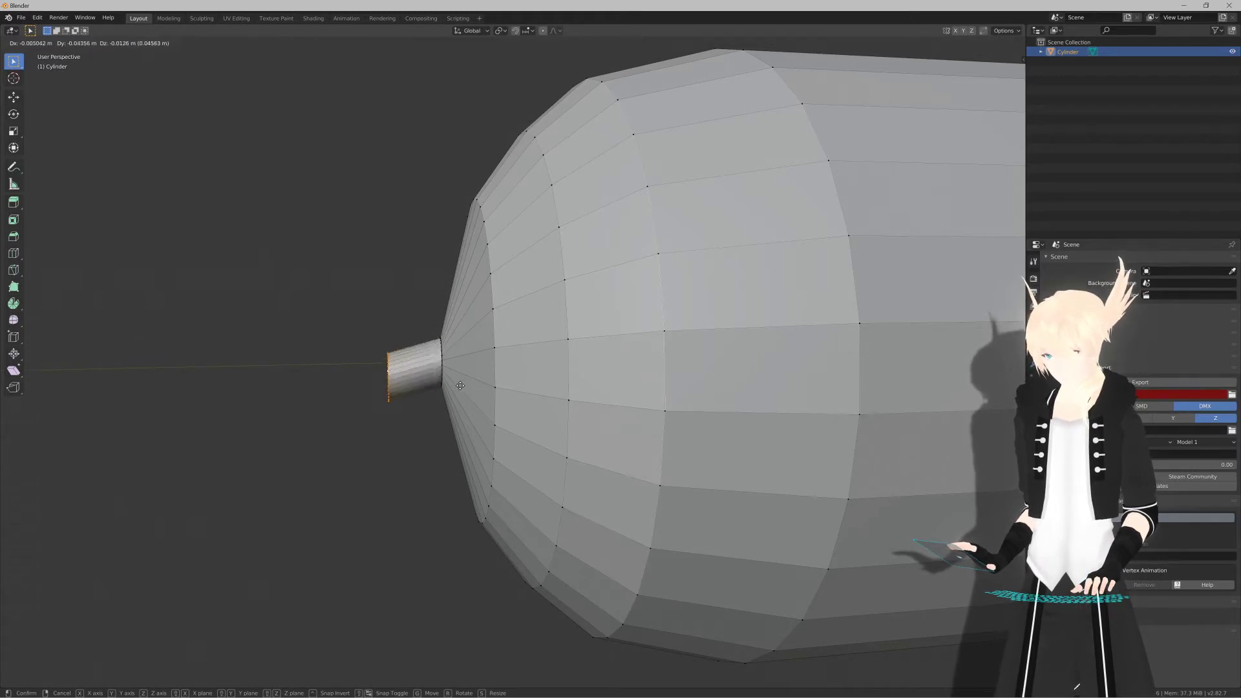
left_click(467, 374)
middle_click_drag(466, 374, 524, 375)
key("ctrl+z")
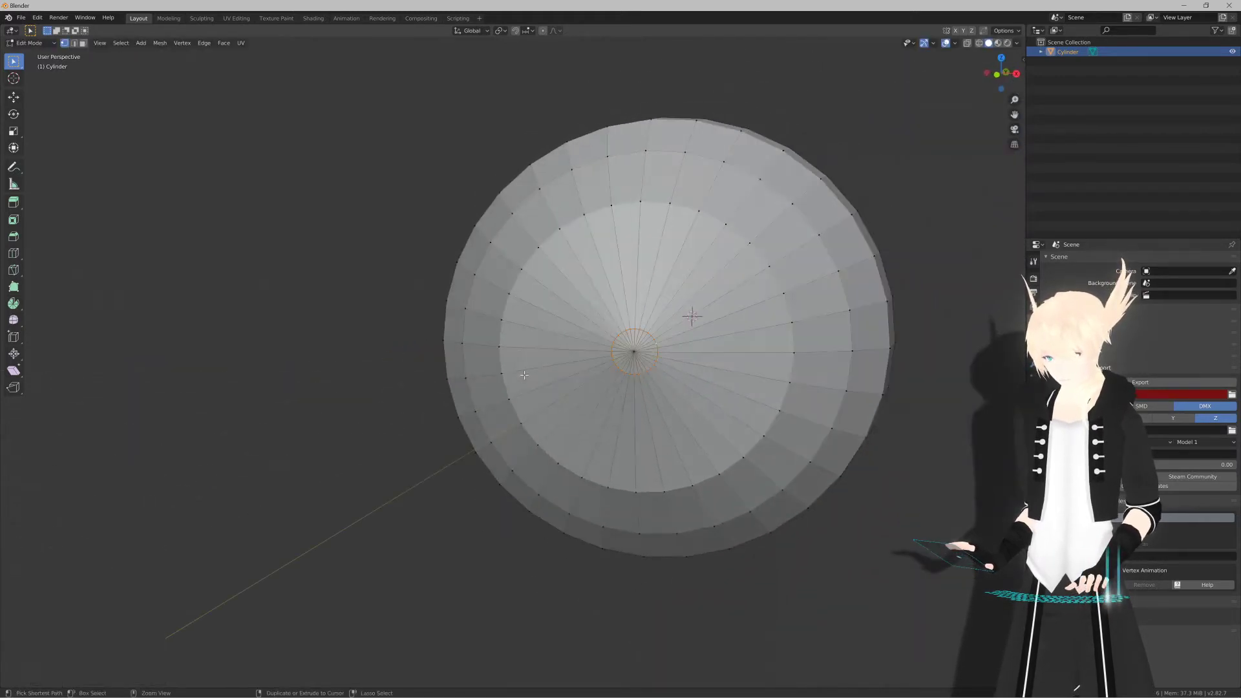
Step: Try merging only the tip ring's selected vertices by distance in front view
key("KP_3")
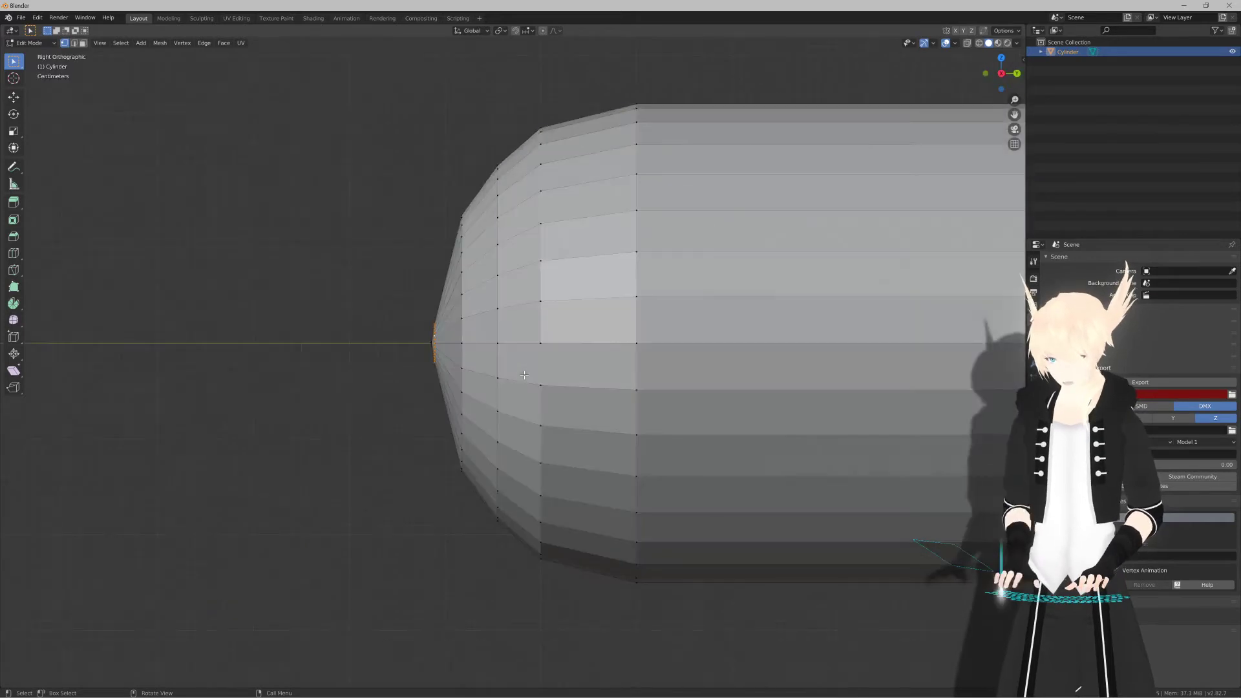
key("KP_1")
key("KP_Decimal")
scroll(525, 369, "down", 4)
key("F3")
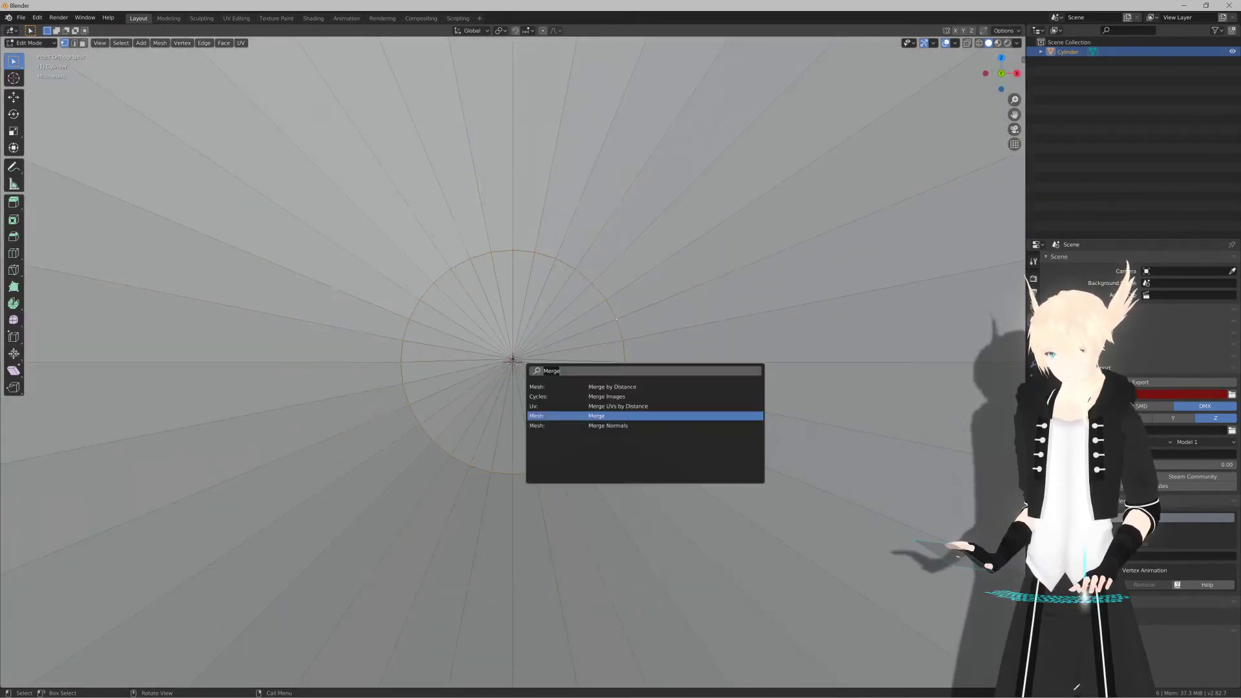
key("Up")
key("Up")
key("Up")
key("Return")
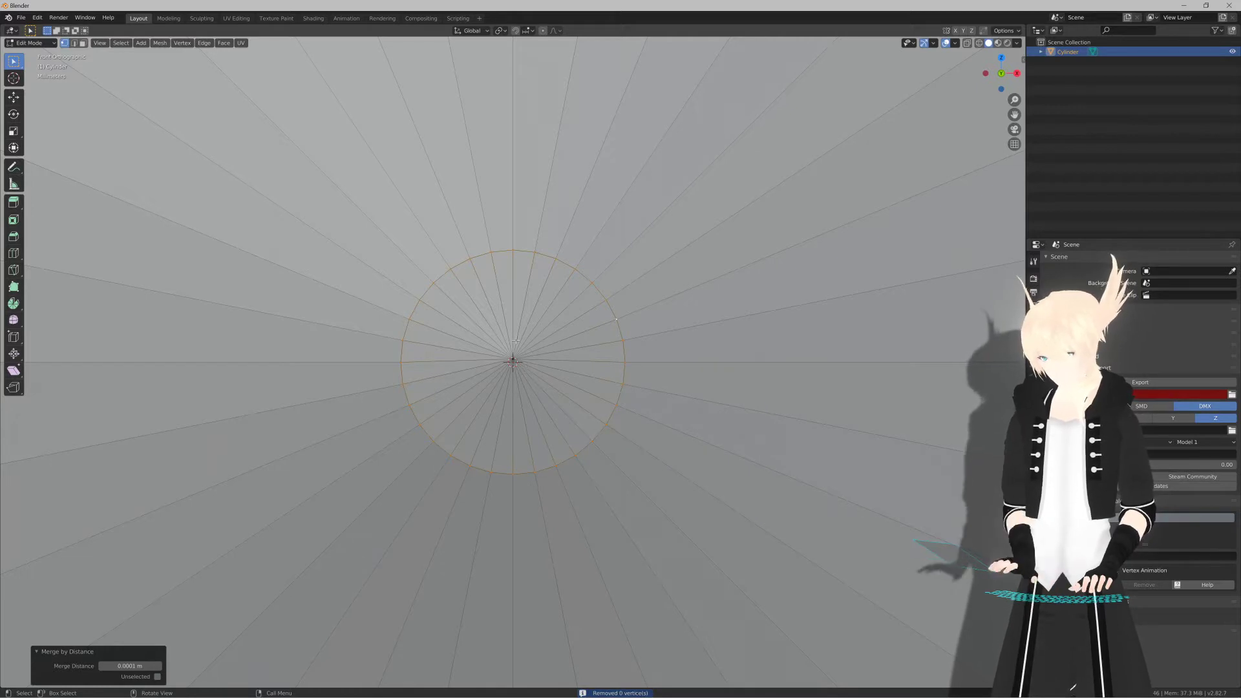
Step: In wireframe display, select all vertices around the nose's tip and merge them by a distance of 0.0001 m
left_click(617, 320)
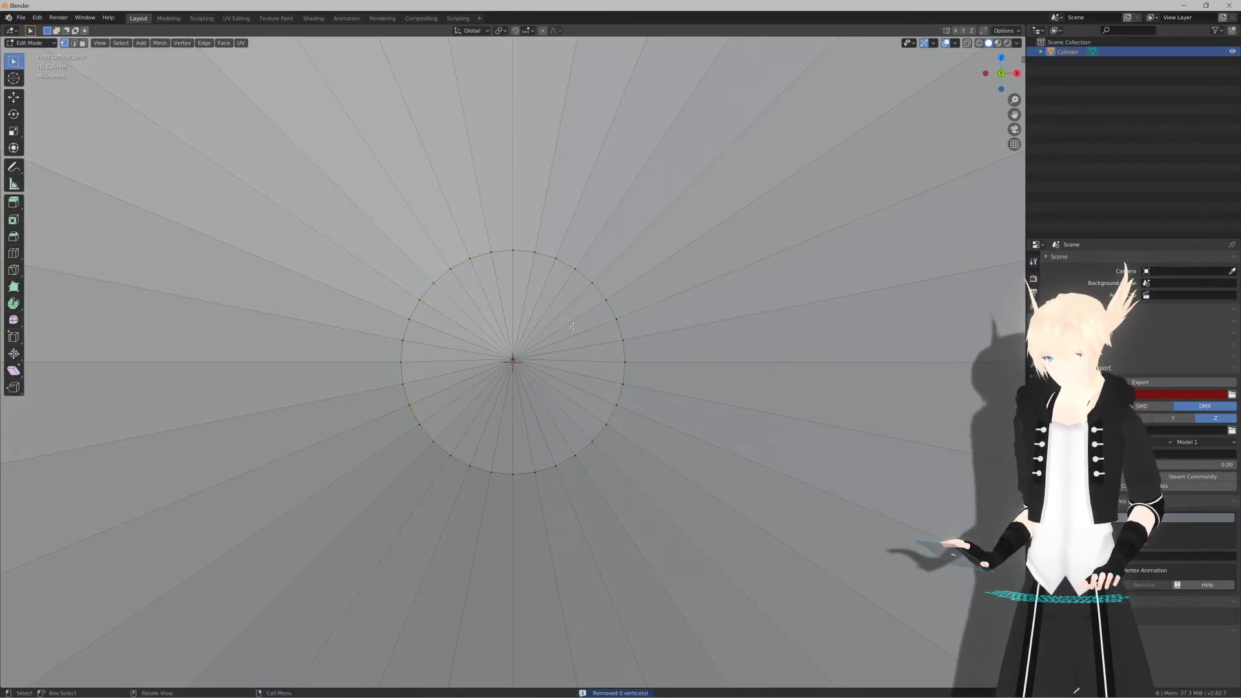
key("z")
left_click(507, 327)
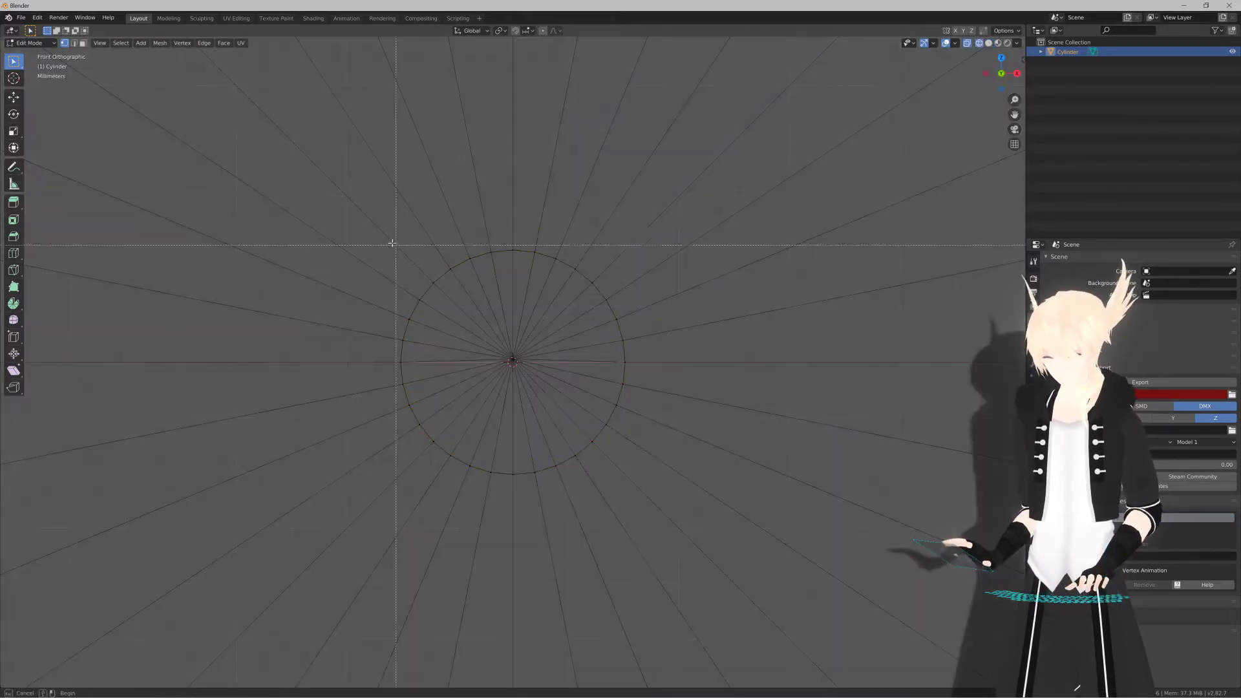
mouse_move(343, 222)
left_mouse_down()
mouse_move(551, 379)
mouse_move(679, 505)
left_mouse_up()
key("m")
left_click(590, 384)
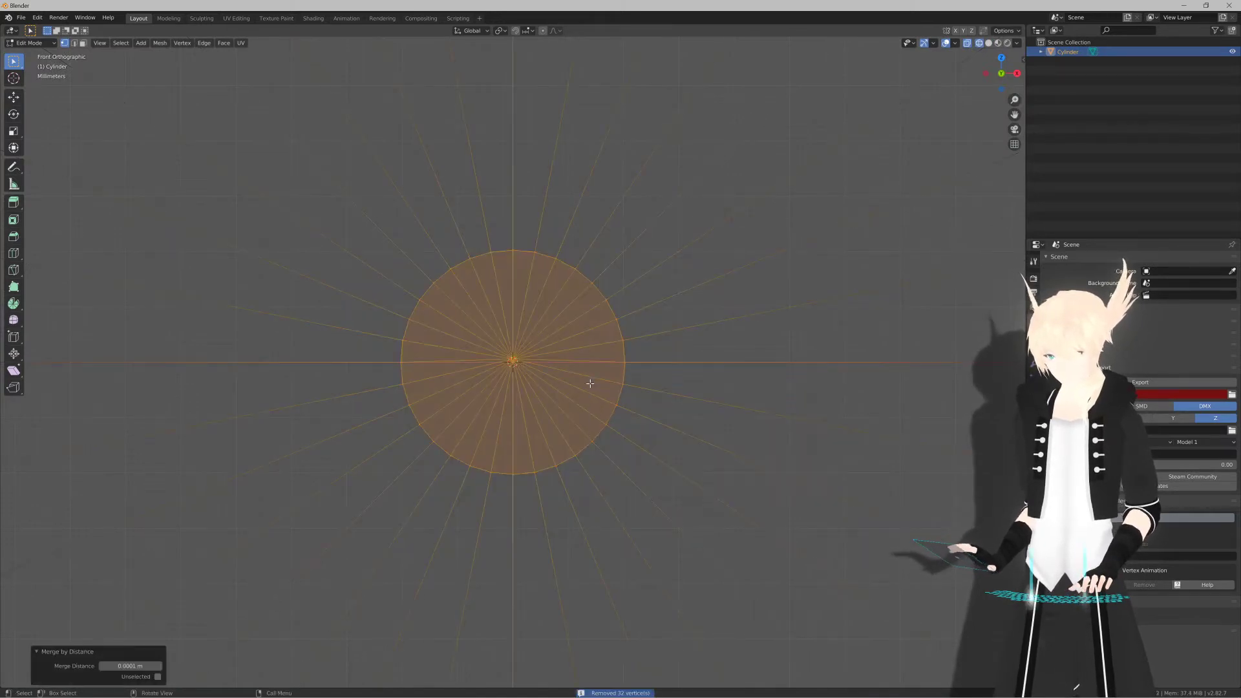
Step: Check the merged nose as a whole object, reopen its mesh in right side view and restore solid shading
middle_click_drag(590, 383, 551, 394)
key("Tab")
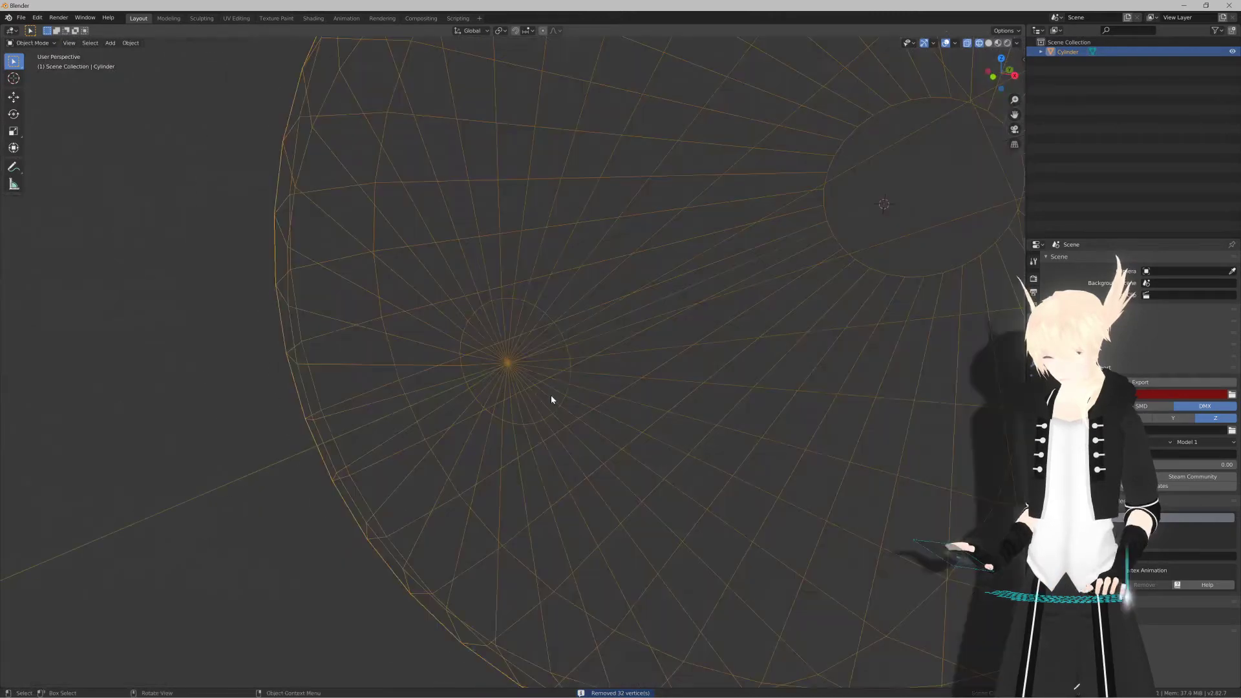
key("Tab")
key("KP_3")
key("z")
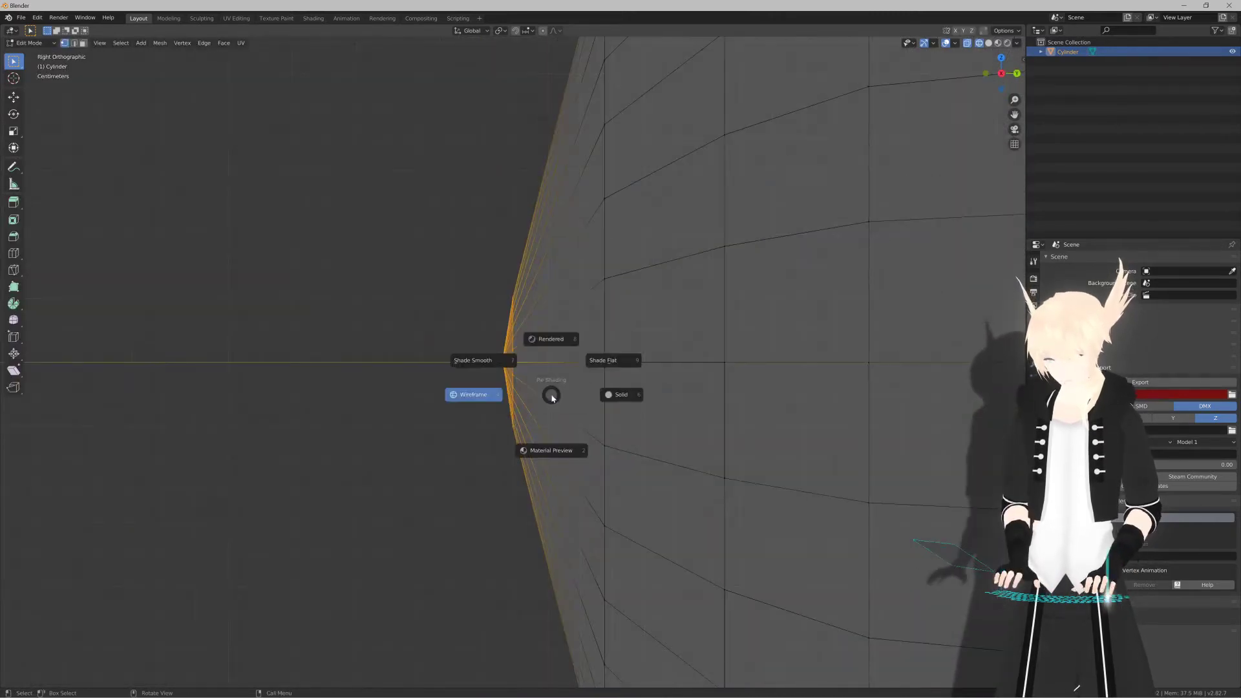
left_click(630, 386)
Step: Scale the merged ring around the nose's tip by about 2.206 to round off the point
mouse_move(634, 383)
middle_mouse_down()
mouse_move(523, 431)
mouse_move(537, 432)
mouse_move(553, 376)
middle_mouse_up()
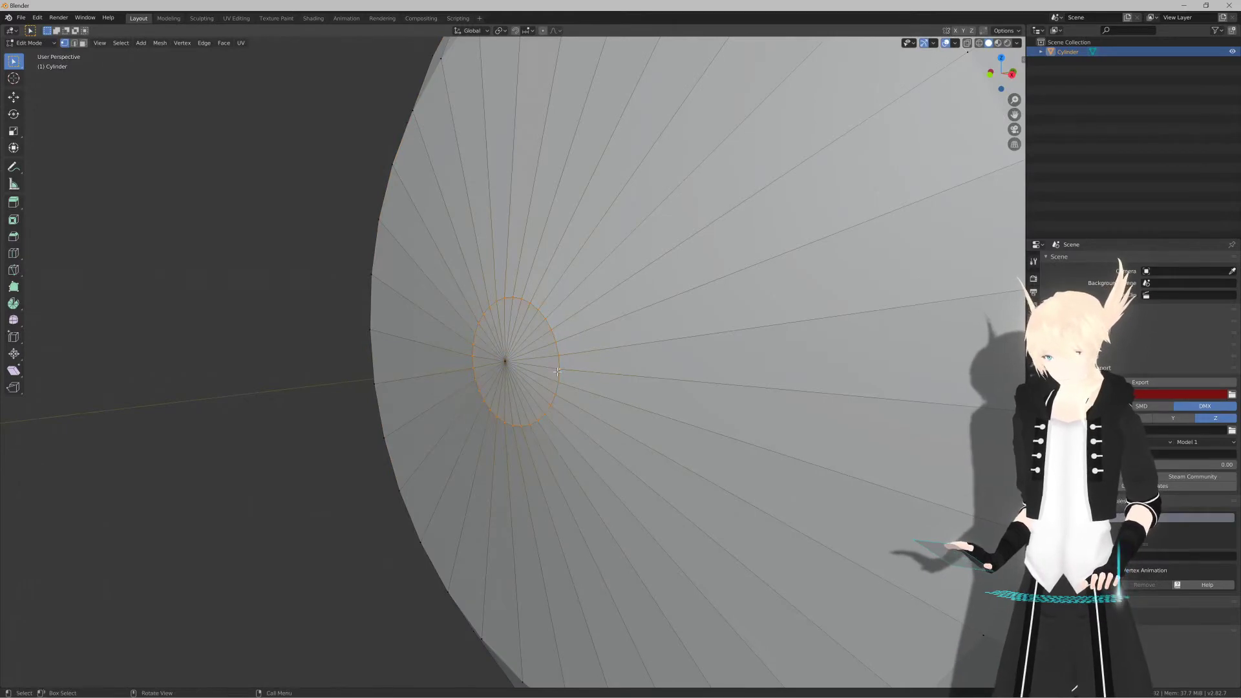
key("KP_3")
scroll(541, 356, "down", 4)
key("s")
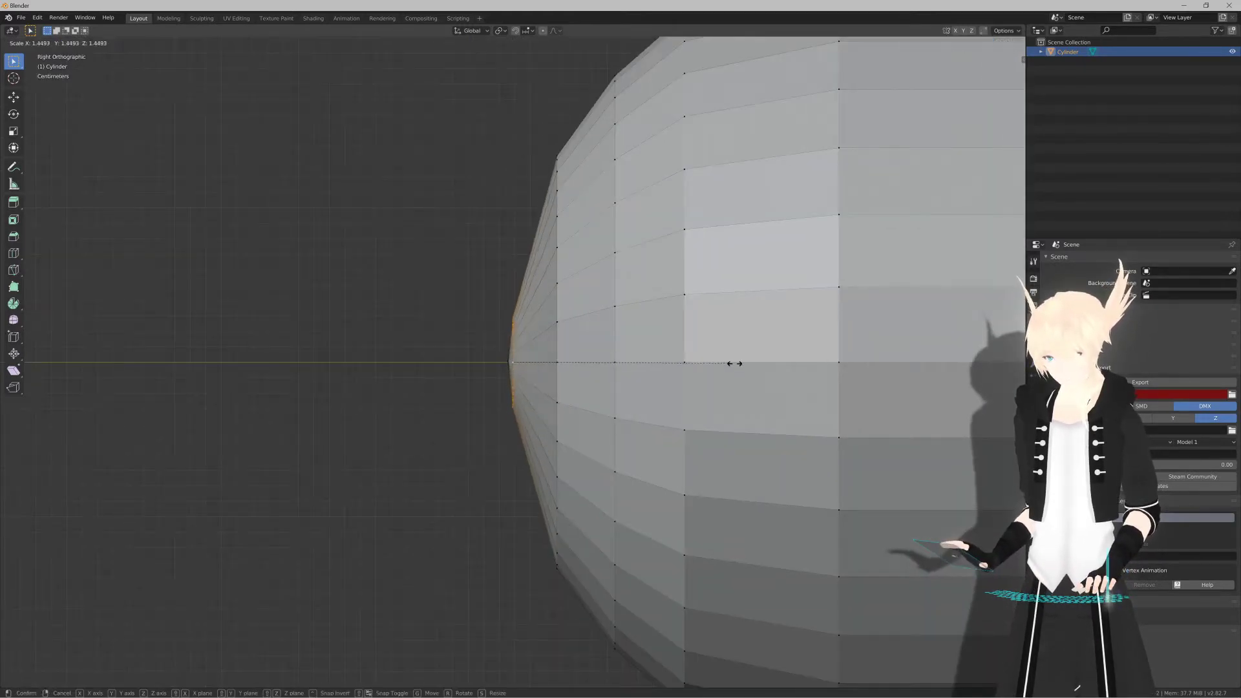
left_click(842, 362)
scroll(739, 369, "down", 3)
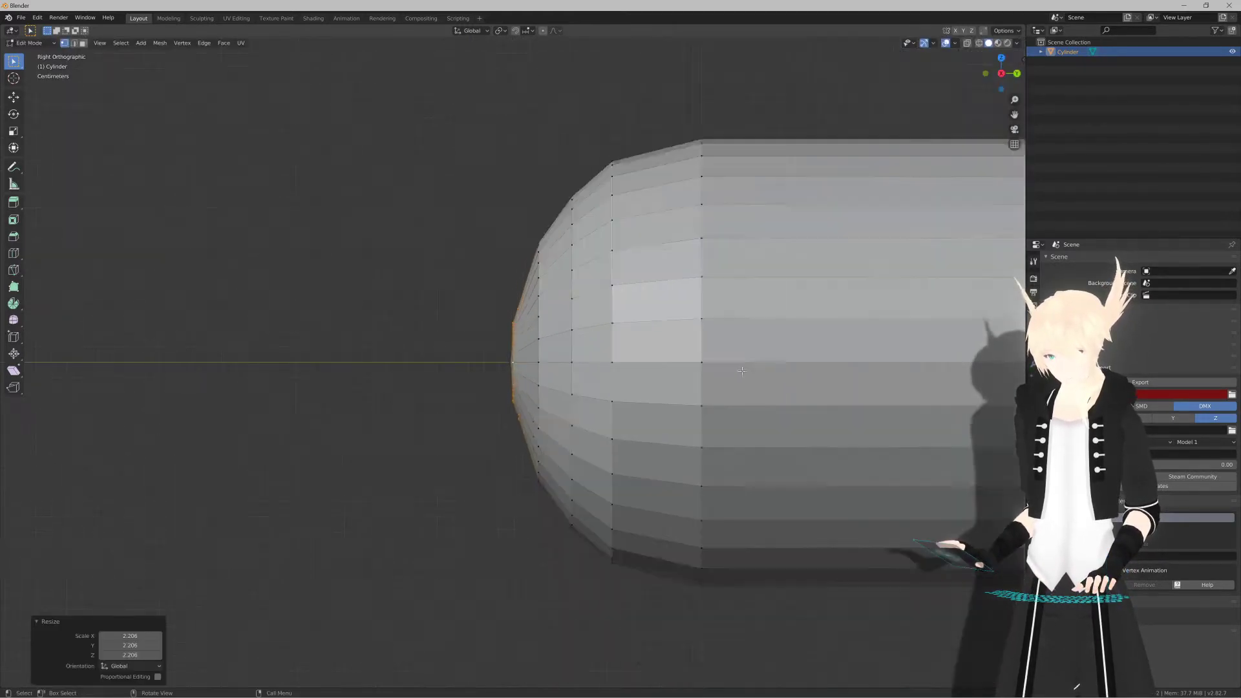
Step: Return to Object Mode and inspect the whole cylinder's reshaped nose from an oblique angle
key("Tab")
scroll(628, 380, "down", 3)
middle_click_drag(628, 380, 601, 369)
scroll(612, 367, "down", 2)
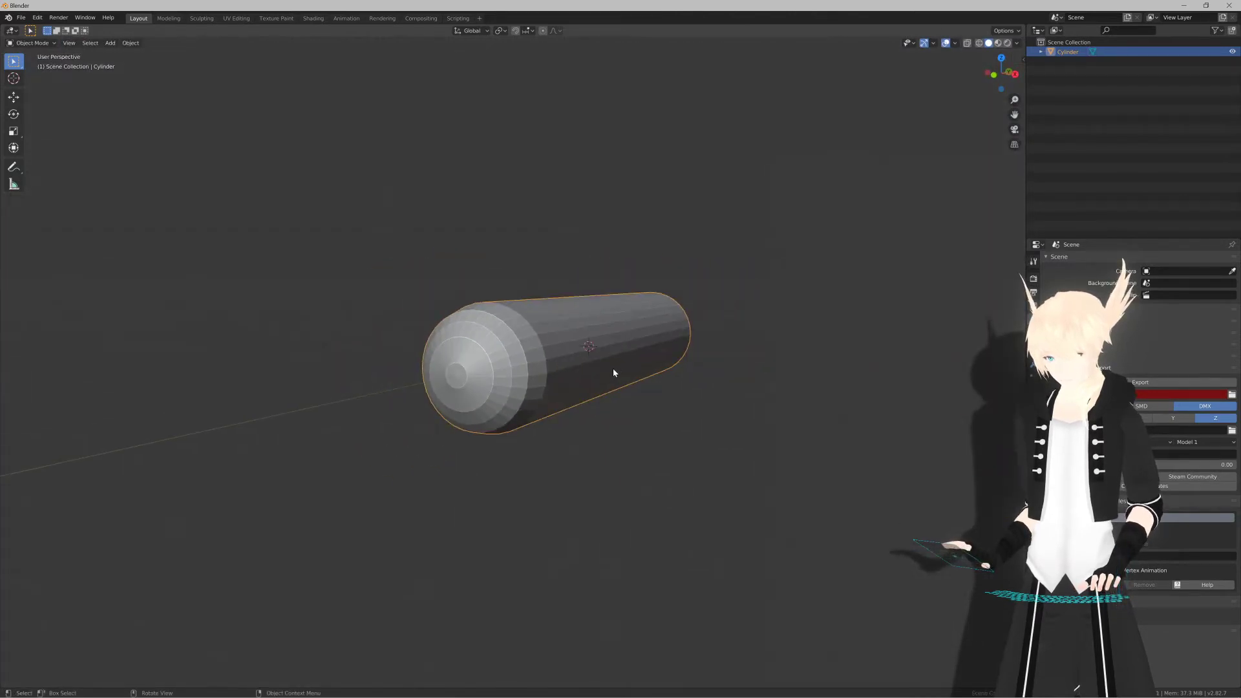
key("z")
left_click(655, 345)
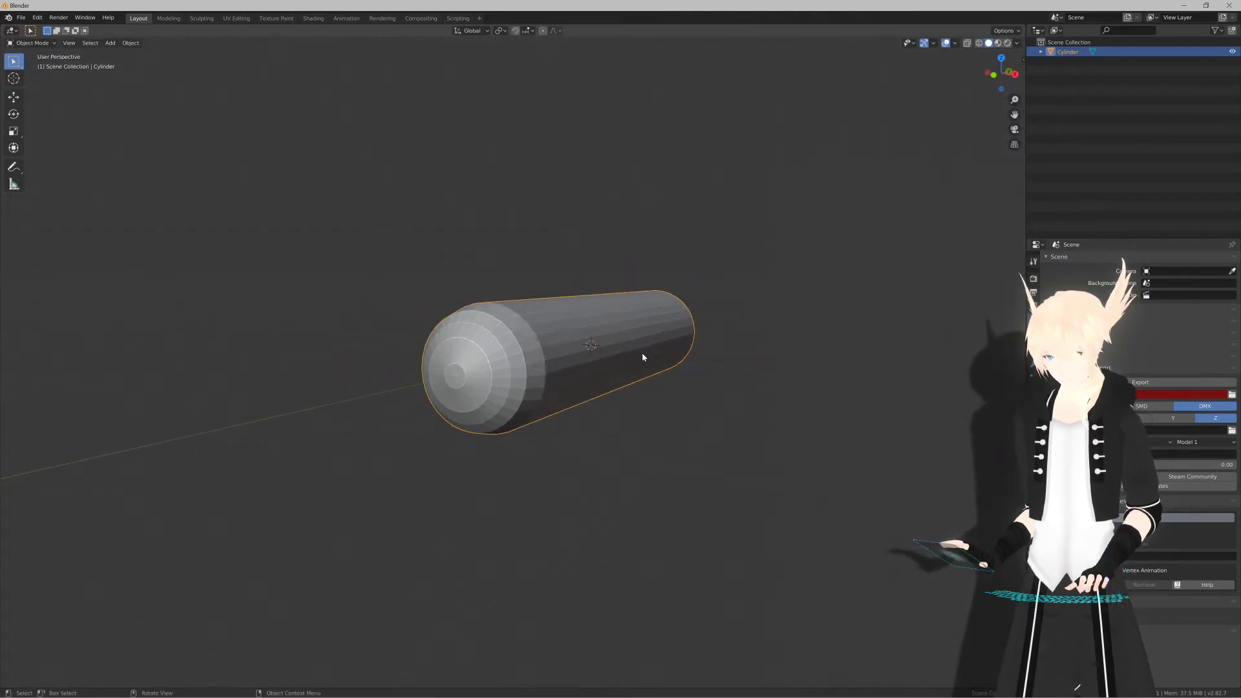
Step: Select all of the cylinder's mesh to inspect its edges, and view the whole object from both ends in Object Mode
scroll(608, 362, "up", 4)
key("Tab")
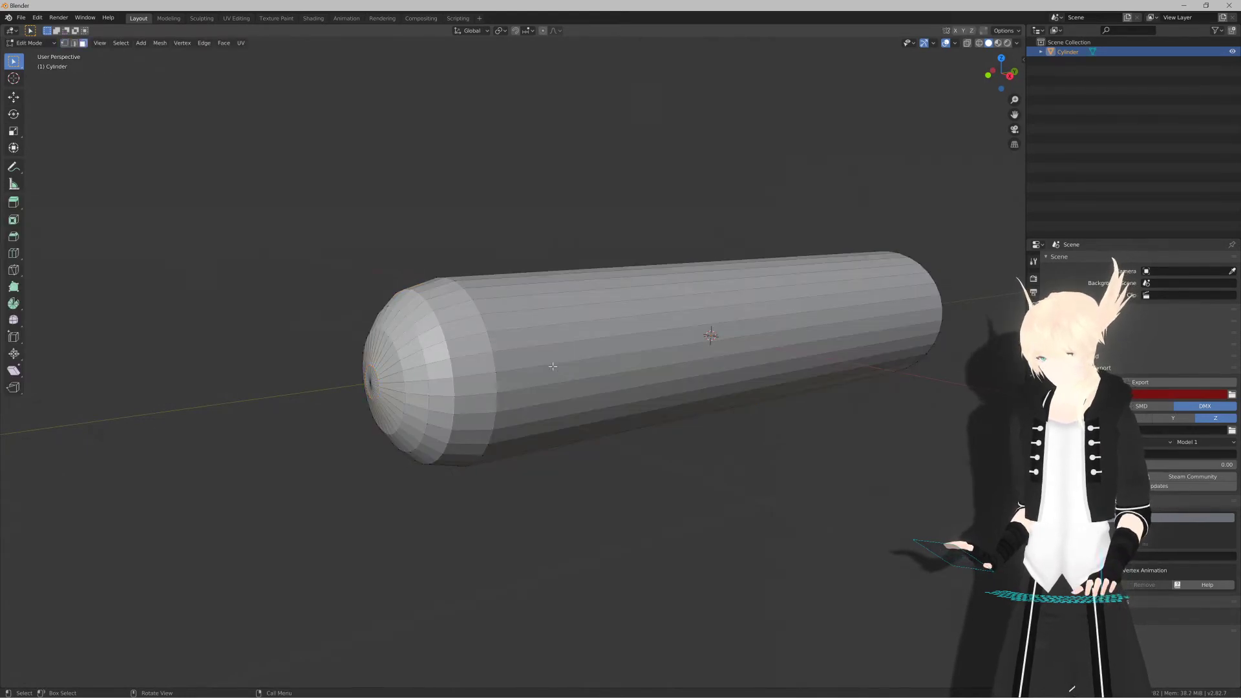
key("a")
key("z")
left_click(615, 336)
scroll(586, 351, "down", 4)
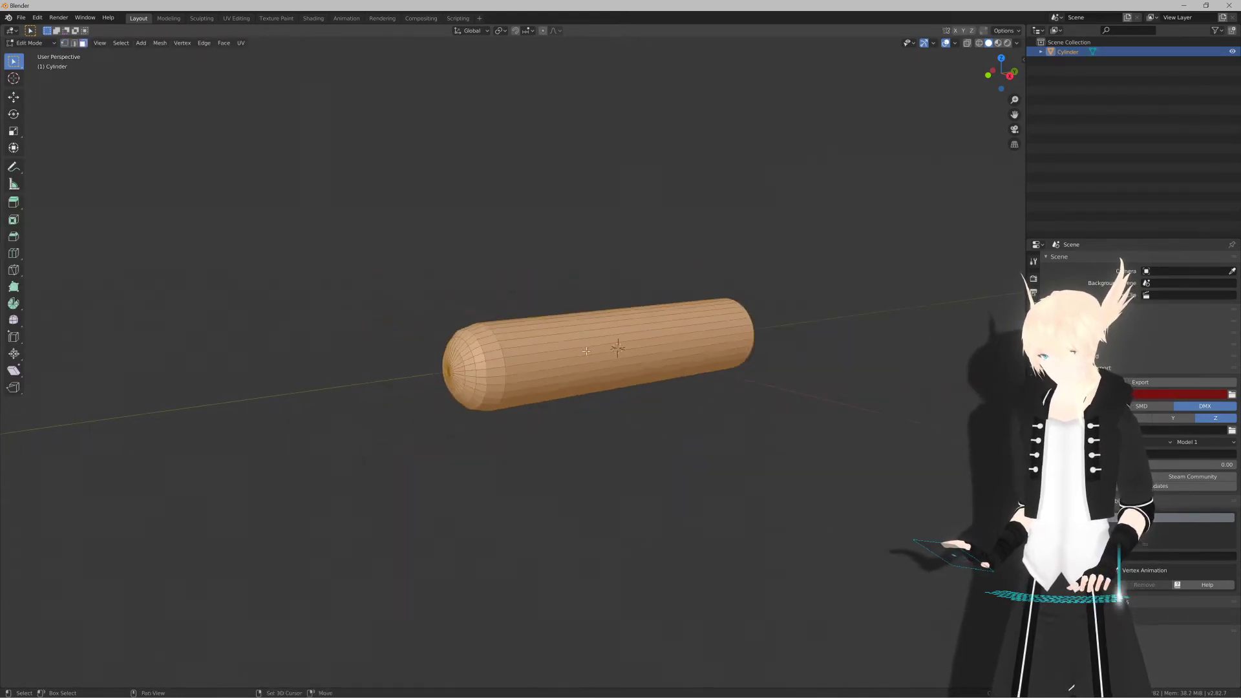
key("Tab")
mouse_move(525, 367)
middle_mouse_down()
mouse_move(624, 344)
mouse_move(466, 389)
mouse_move(534, 370)
middle_mouse_up()
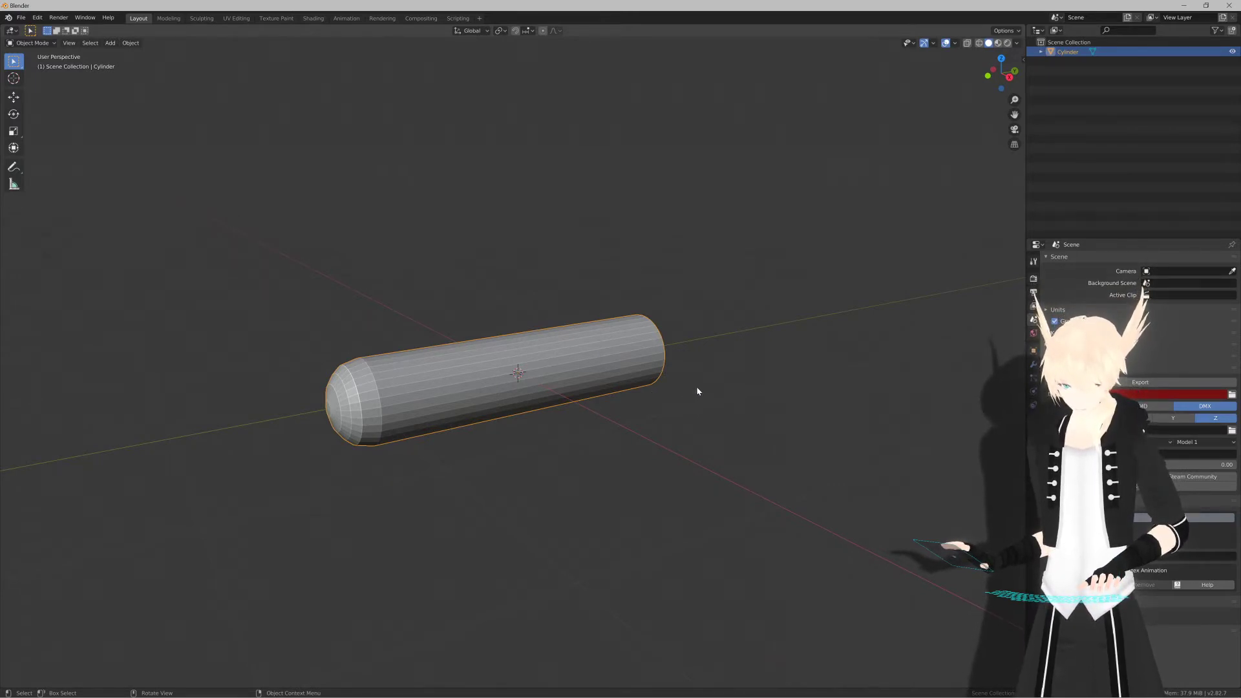
middle_click_drag(695, 390, 626, 387)
Step: Select the flat face opposite the rounded nose and, in right side view, move it -0.2 m along Y
key("Tab")
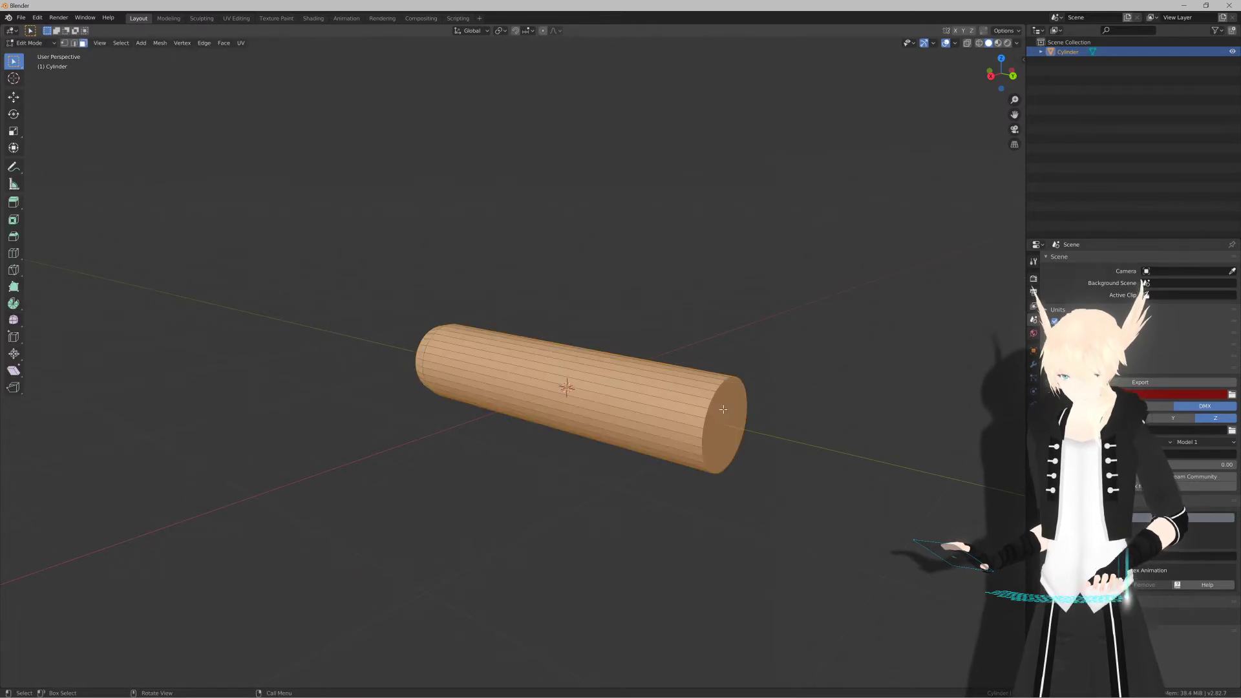
key("3")
left_click(723, 412)
key("KP_3")
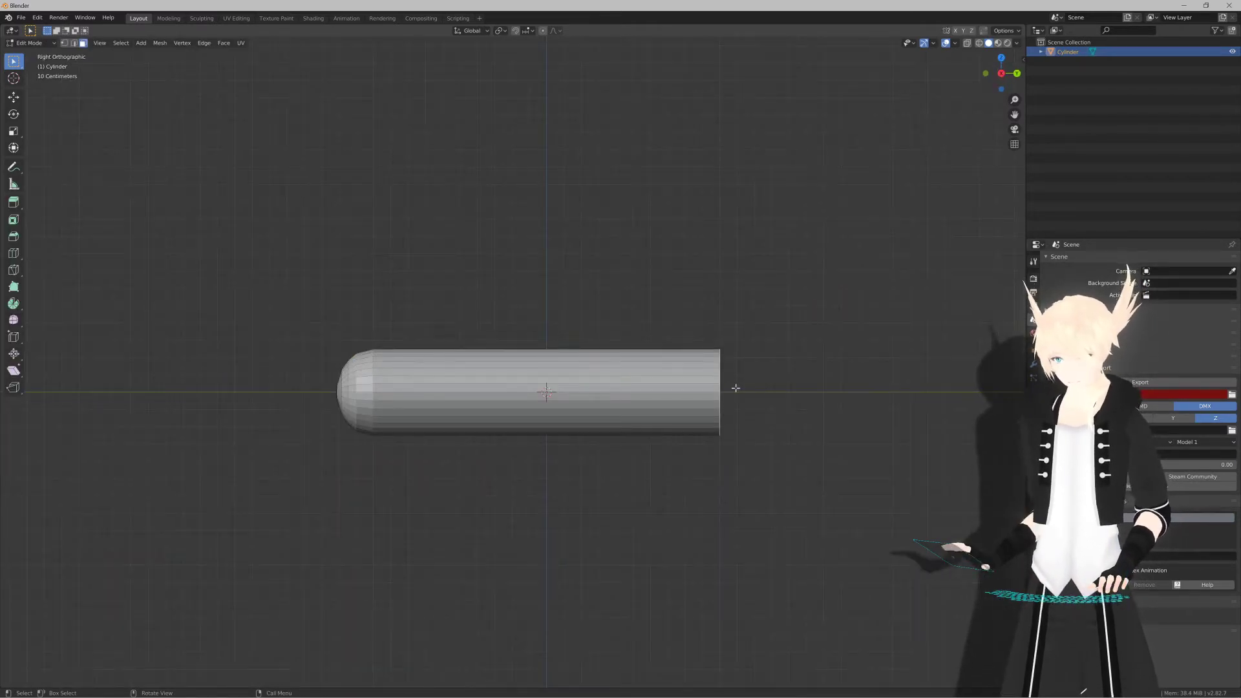
scroll(733, 391, "up", 2)
scroll(776, 401, "up", 1, "ctrl")
key("g")
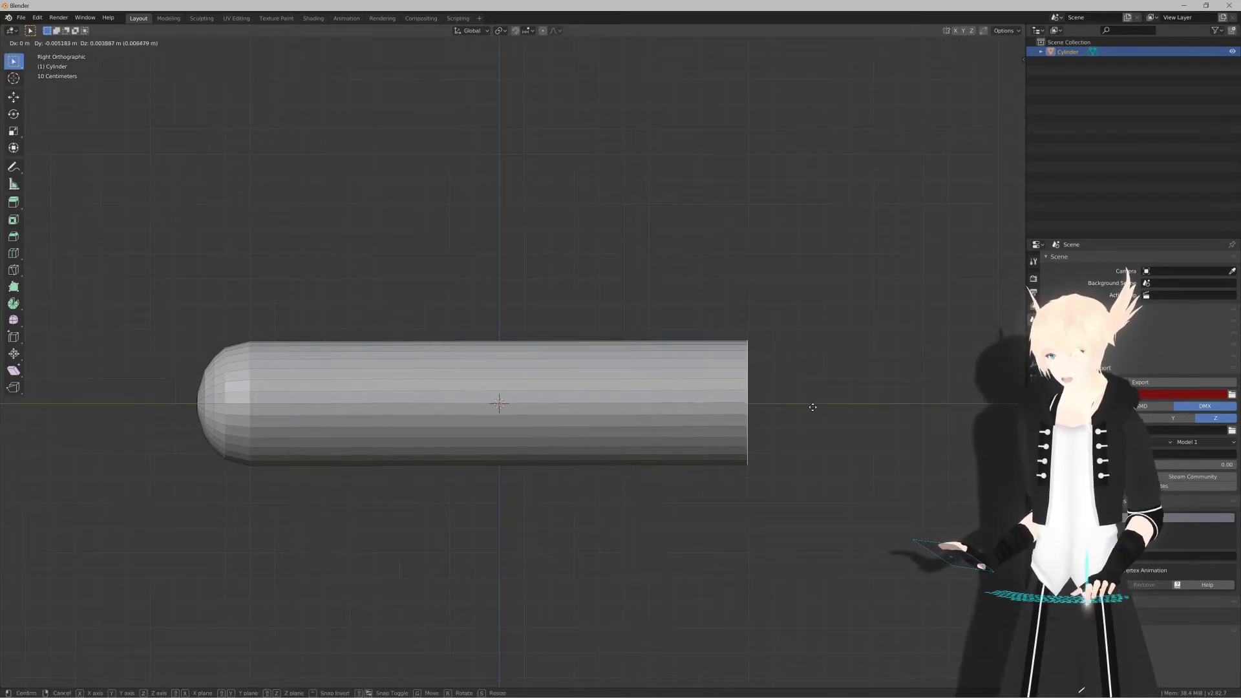
left_click(756, 412)
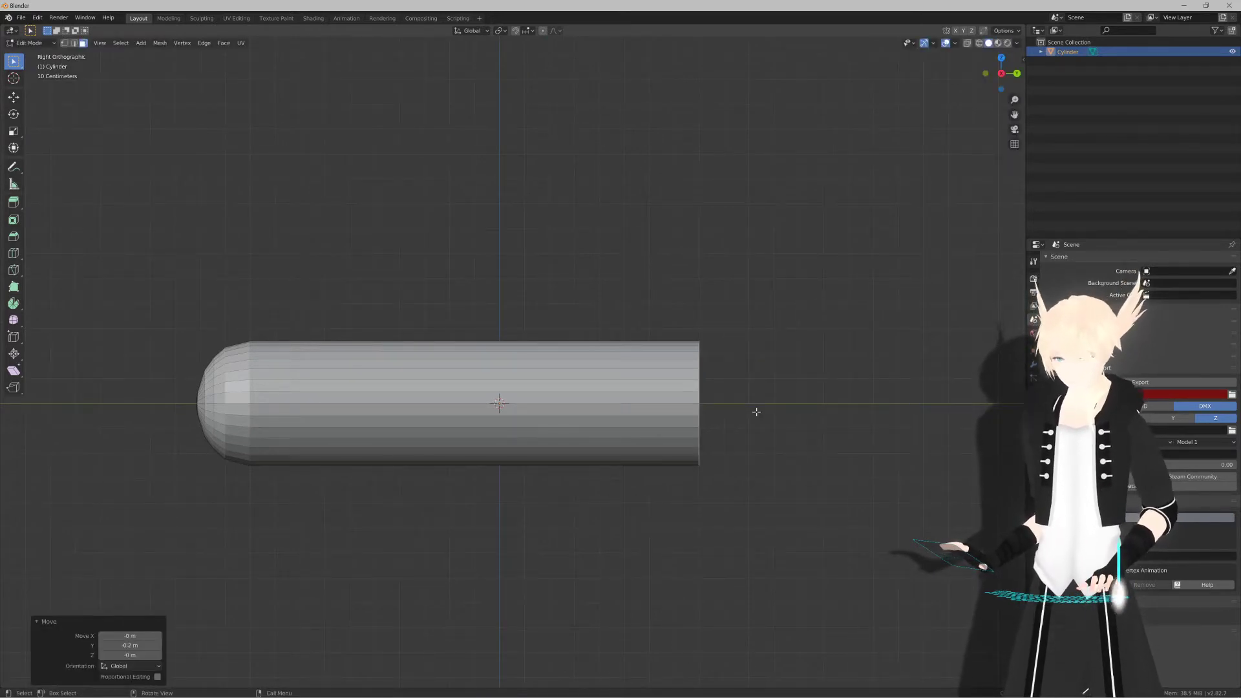
Step: Extrude the flat end face in place, scale it by 1.2 and extrude it 0.1 m to form a flange
key("e")
right_click(784, 411)
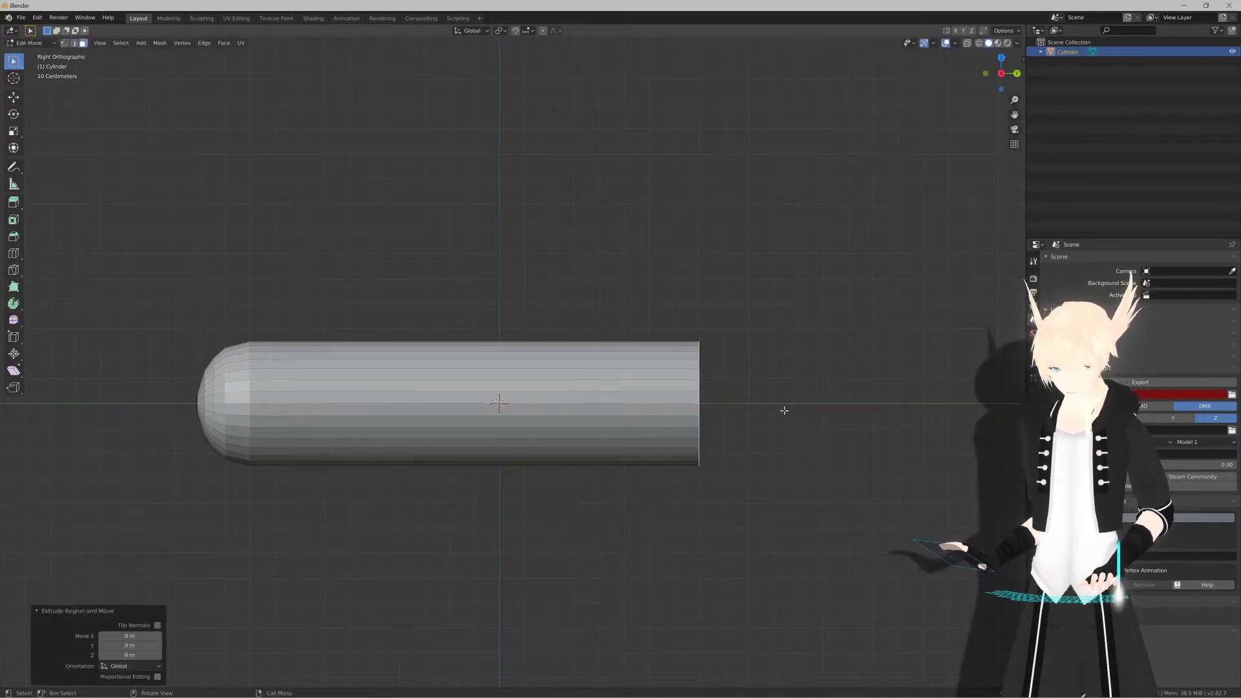
key("s")
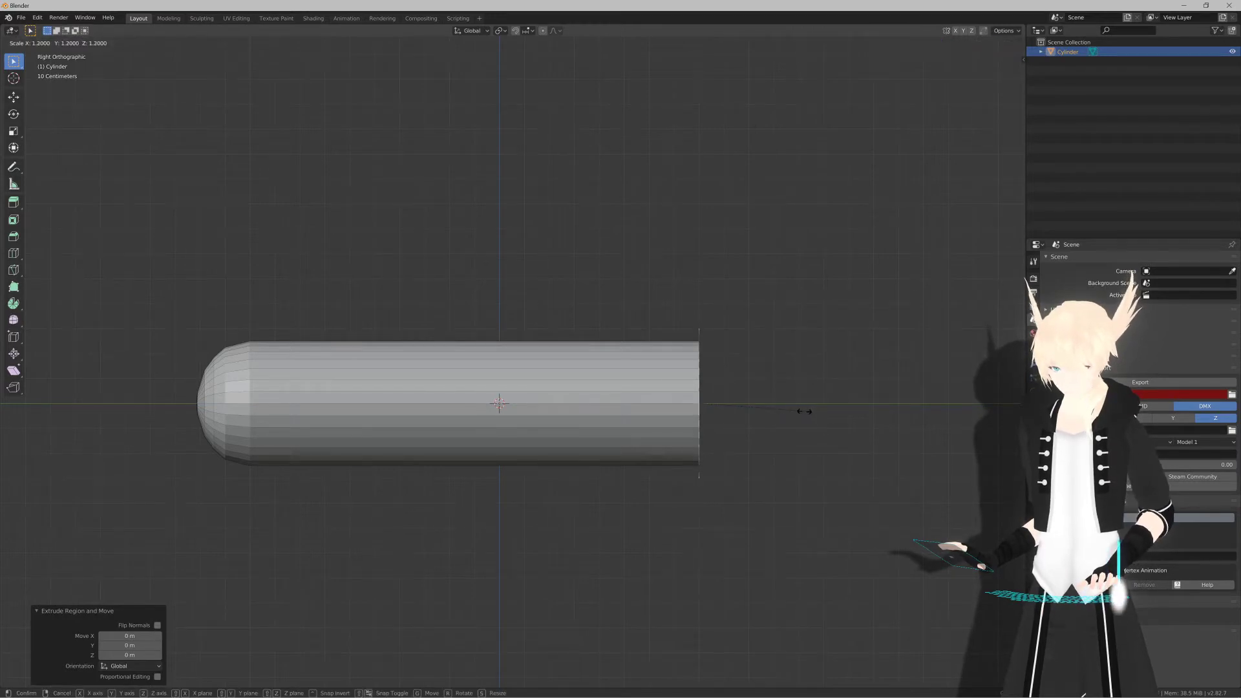
left_click(803, 411)
key("e")
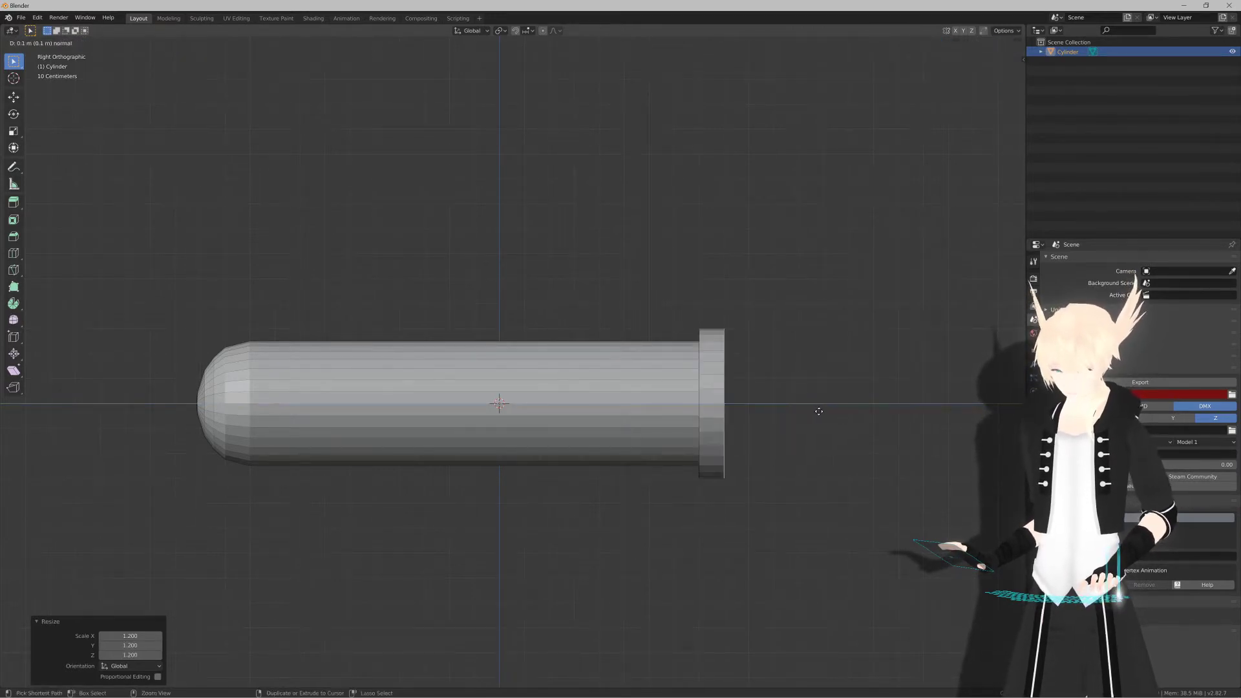
left_click(818, 411)
mouse_move(818, 411)
middle_mouse_down()
mouse_move(776, 421)
mouse_move(801, 420)
middle_mouse_up()
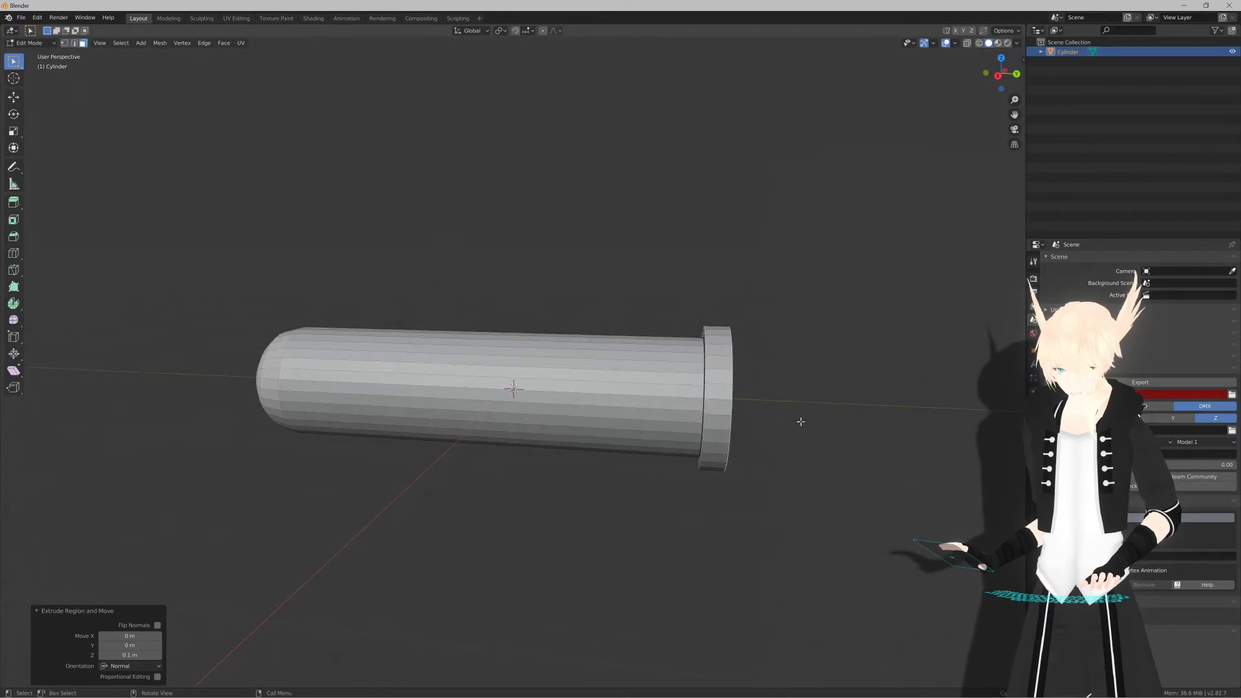
Step: Check the flanged cylinder in right side view, and switch to the browser's sci-fi water gun image results for reference
key("KP_3")
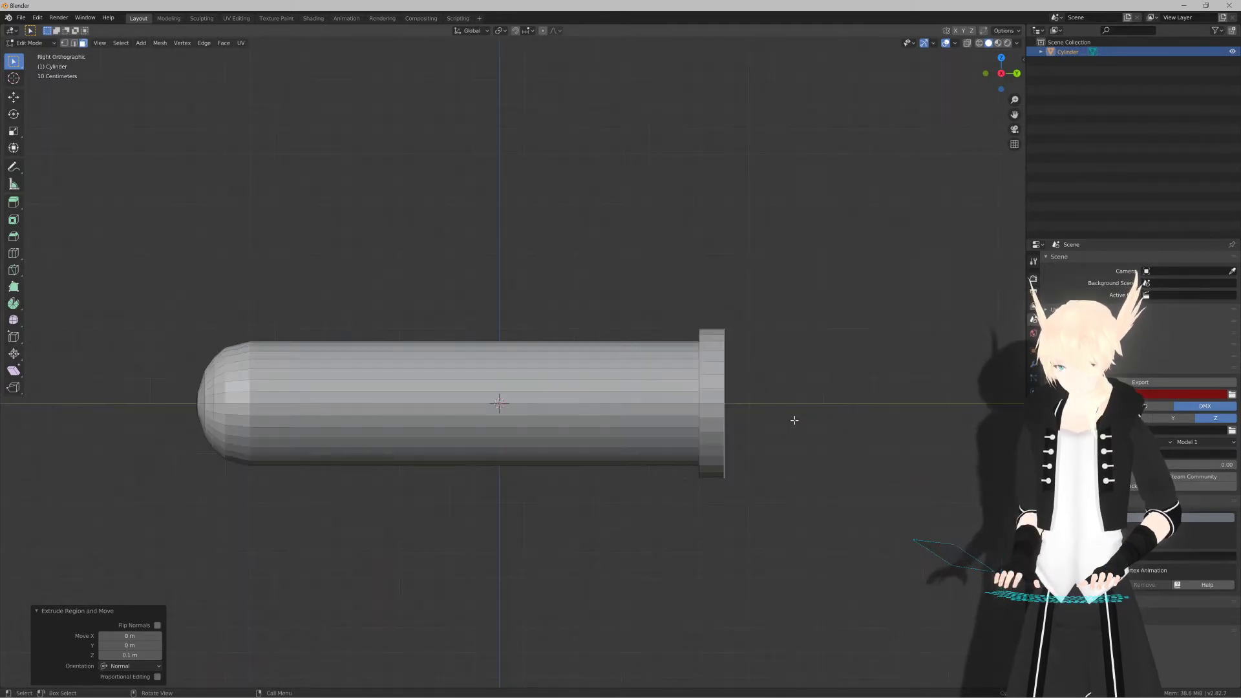
middle_click_drag(635, 448, 652, 457)
key("alt+Tab")
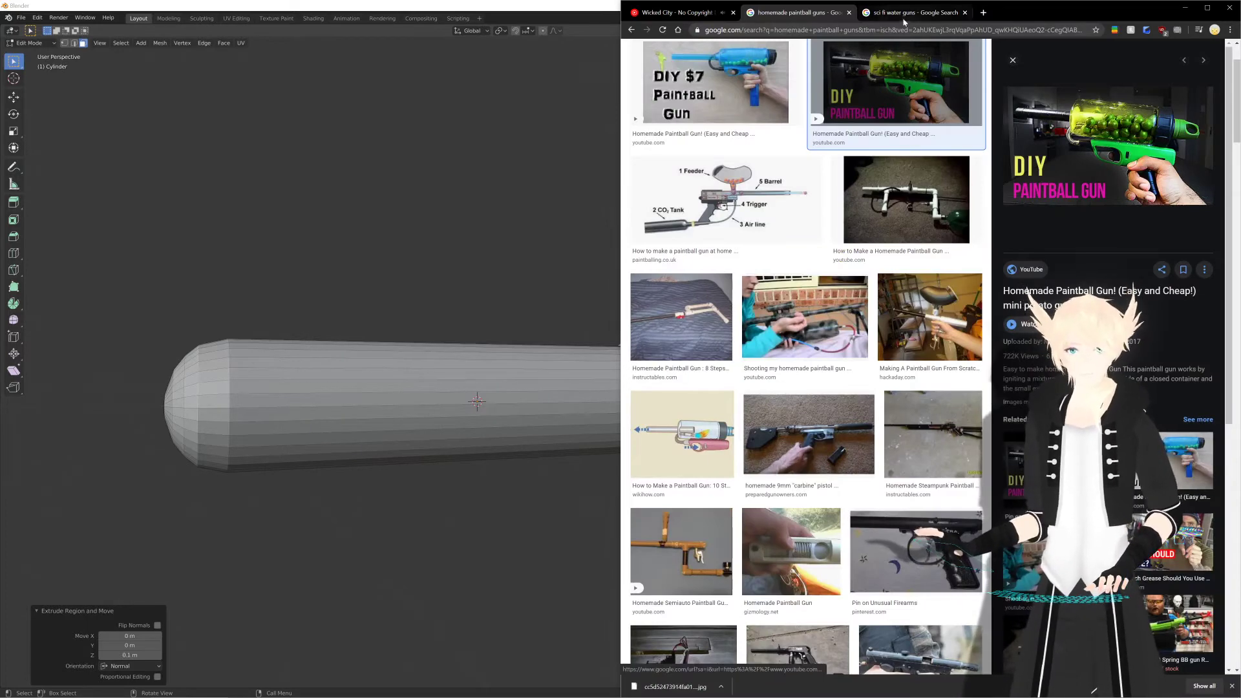
left_click(904, 19)
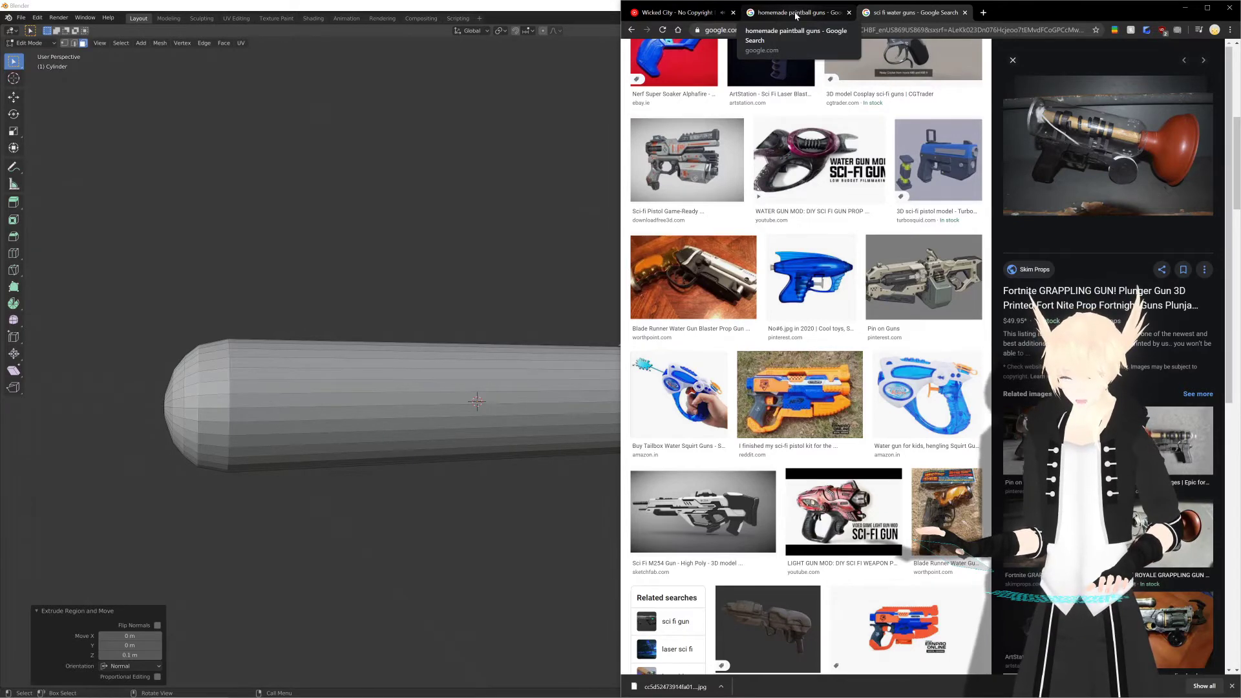
Step: Search Google for "bakugo" in a new tab, and close that tab
left_click(984, 13)
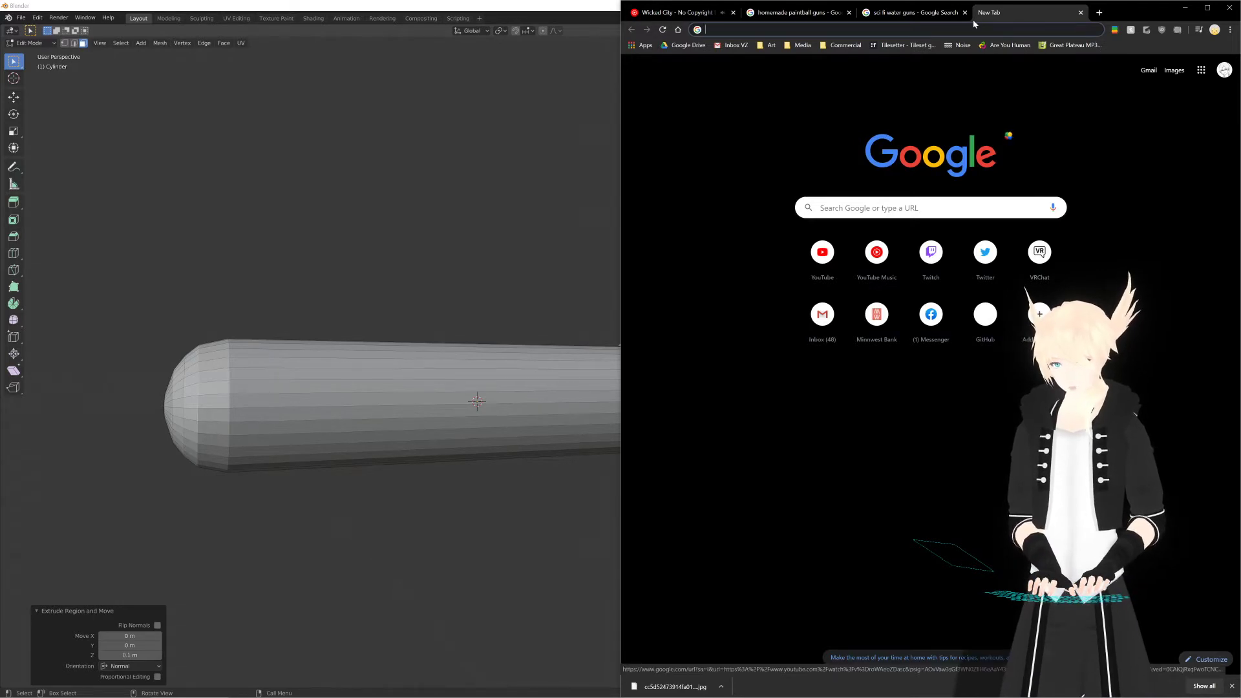
type("bakugo")
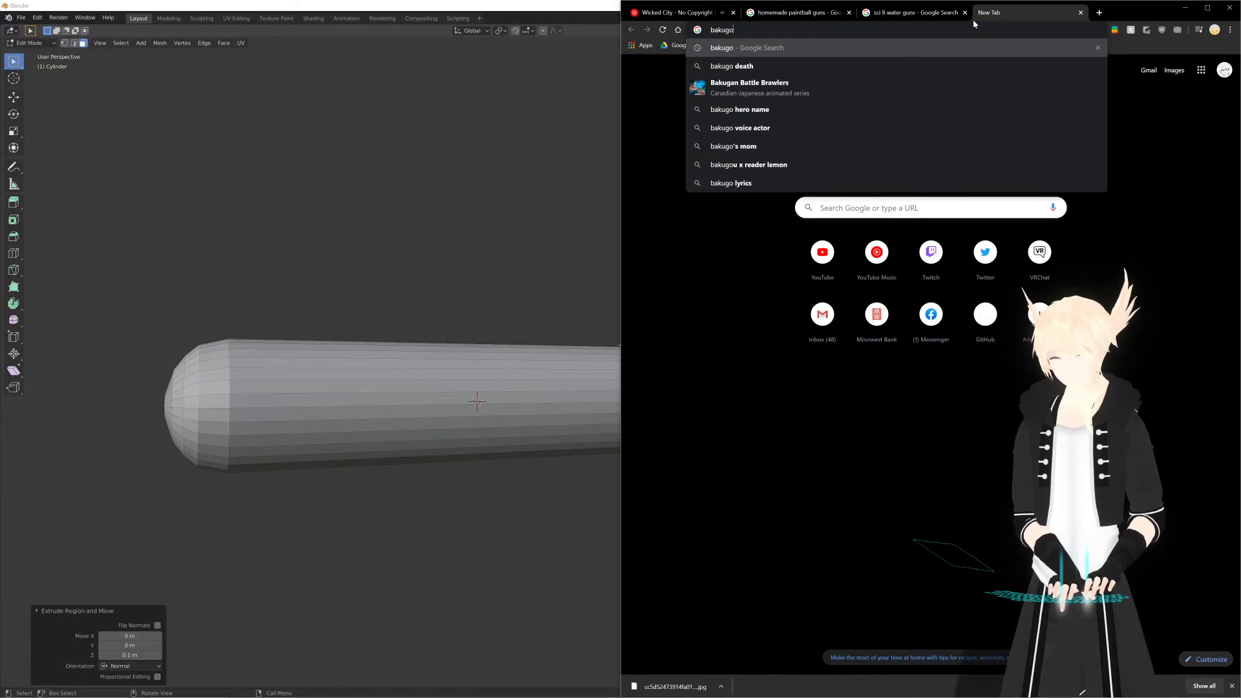
key("Return")
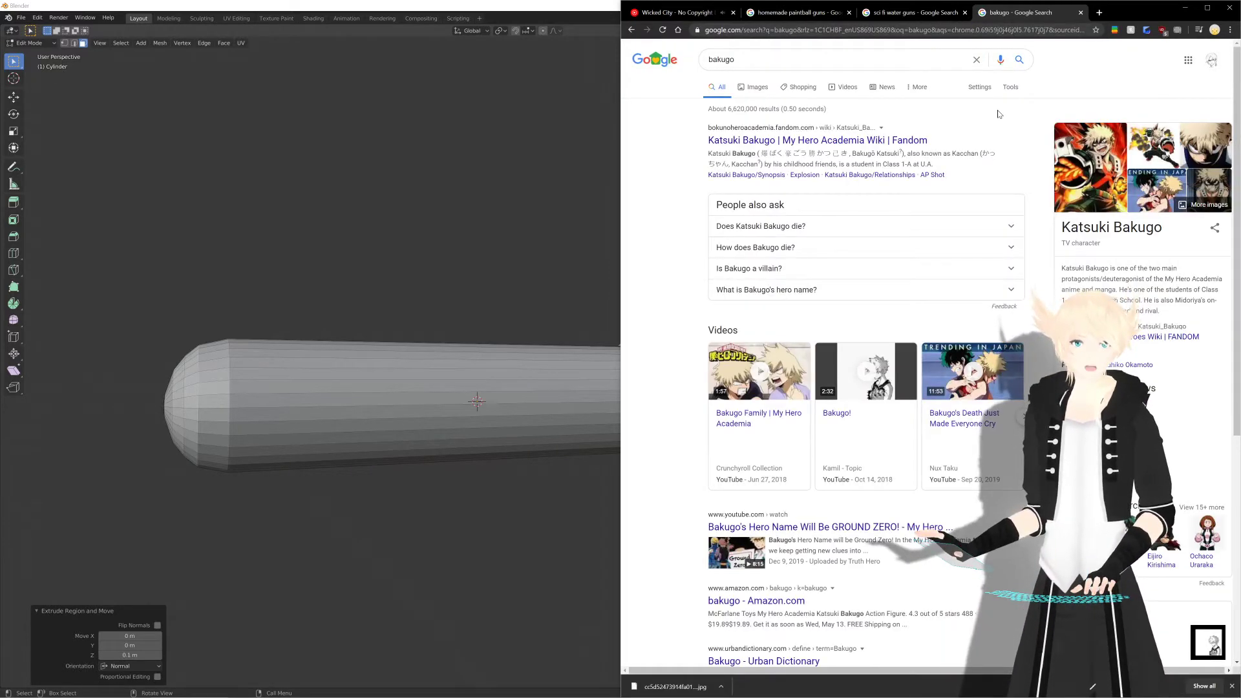
left_click(1081, 13)
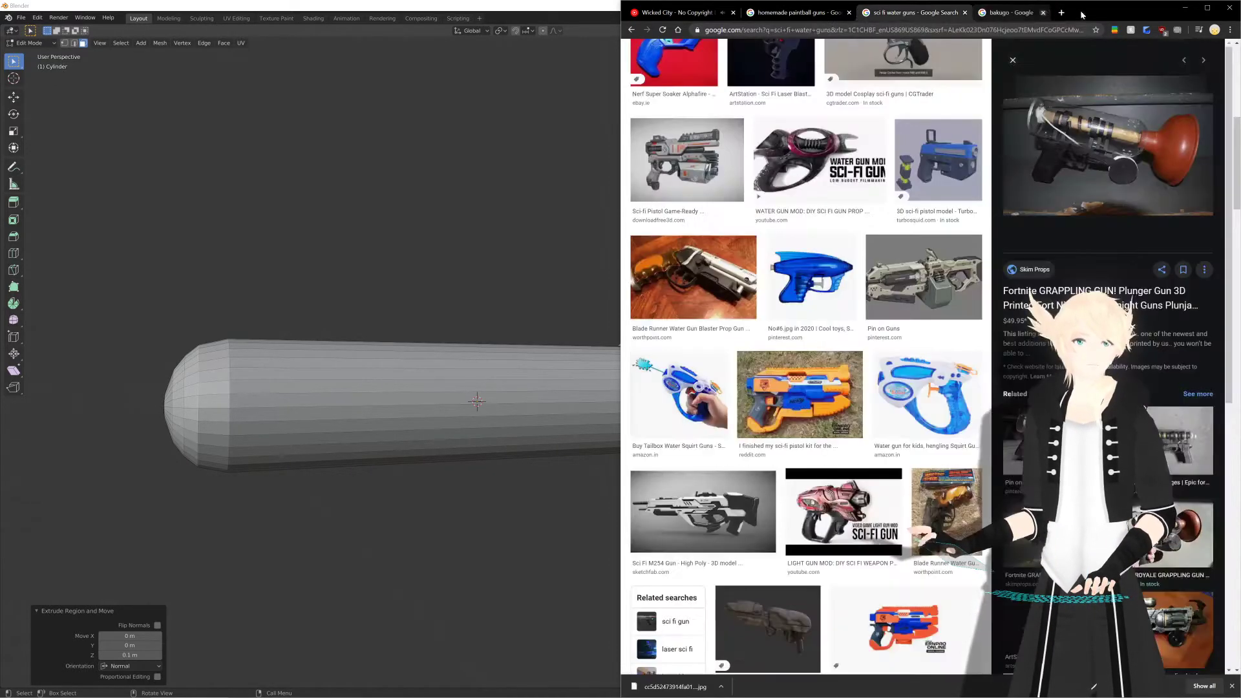
Step: Look through the sci-fi water gun and homemade paintball gun images for design ideas, and return to Blender
scroll(914, 233, "down", 1)
scroll(914, 233, "up", 1)
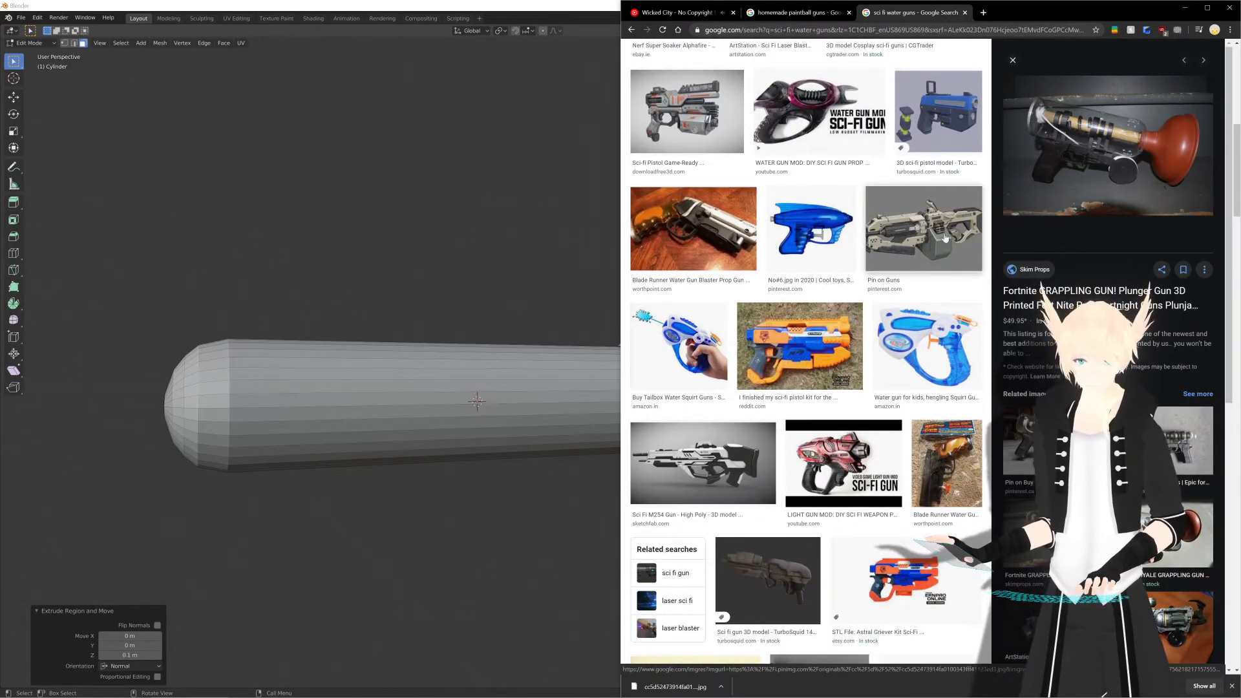
left_click(792, 13)
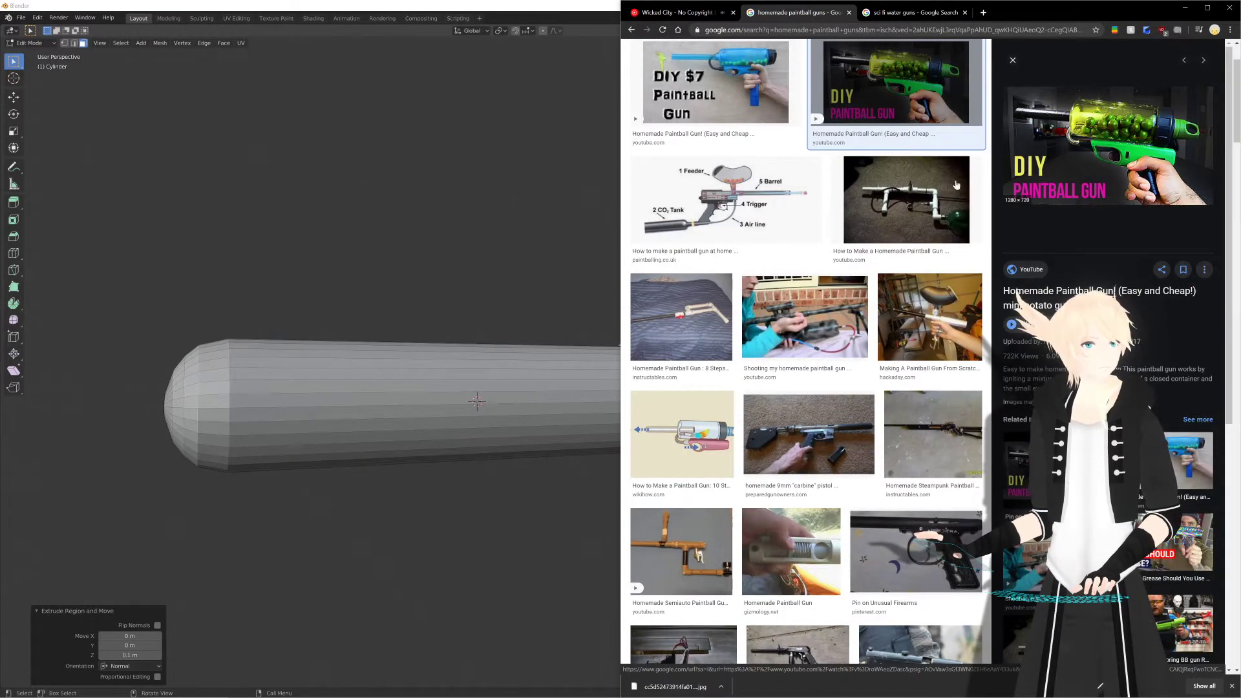
scroll(527, 235, "down", 3)
left_click(535, 249)
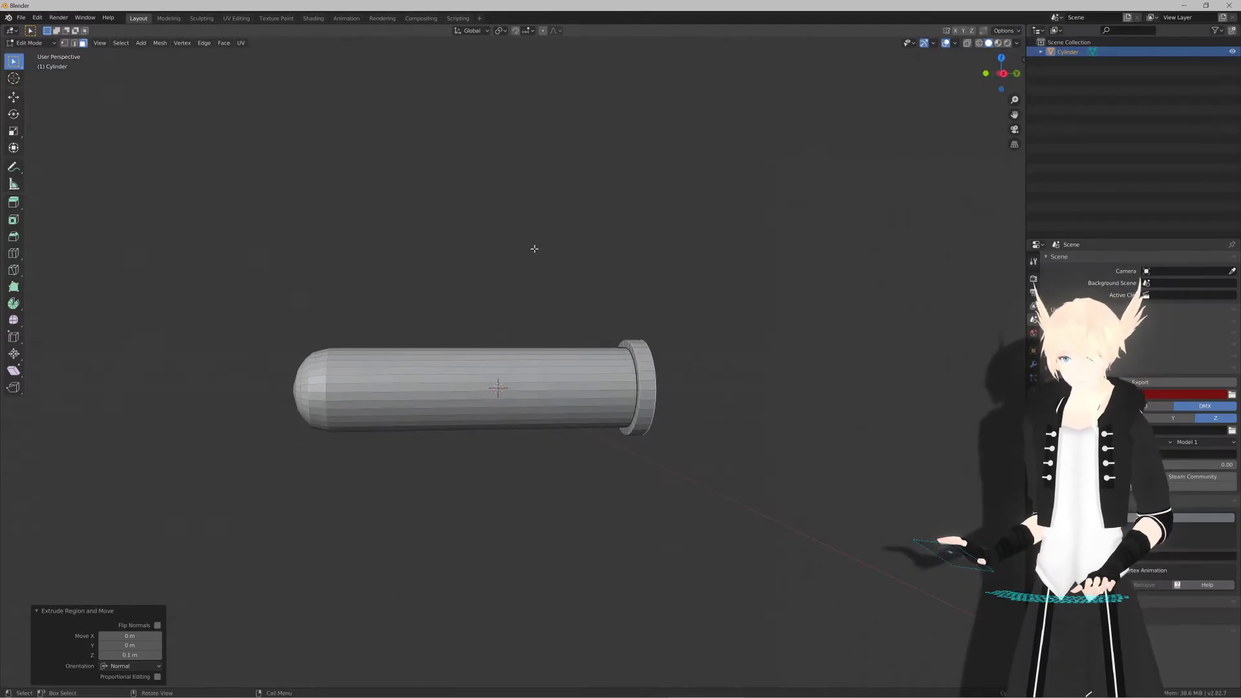
Step: Inspect the flange from the side and rear, and grow the selection from its end face to cover the whole flange
key("KP_3")
scroll(534, 248, "up", 2)
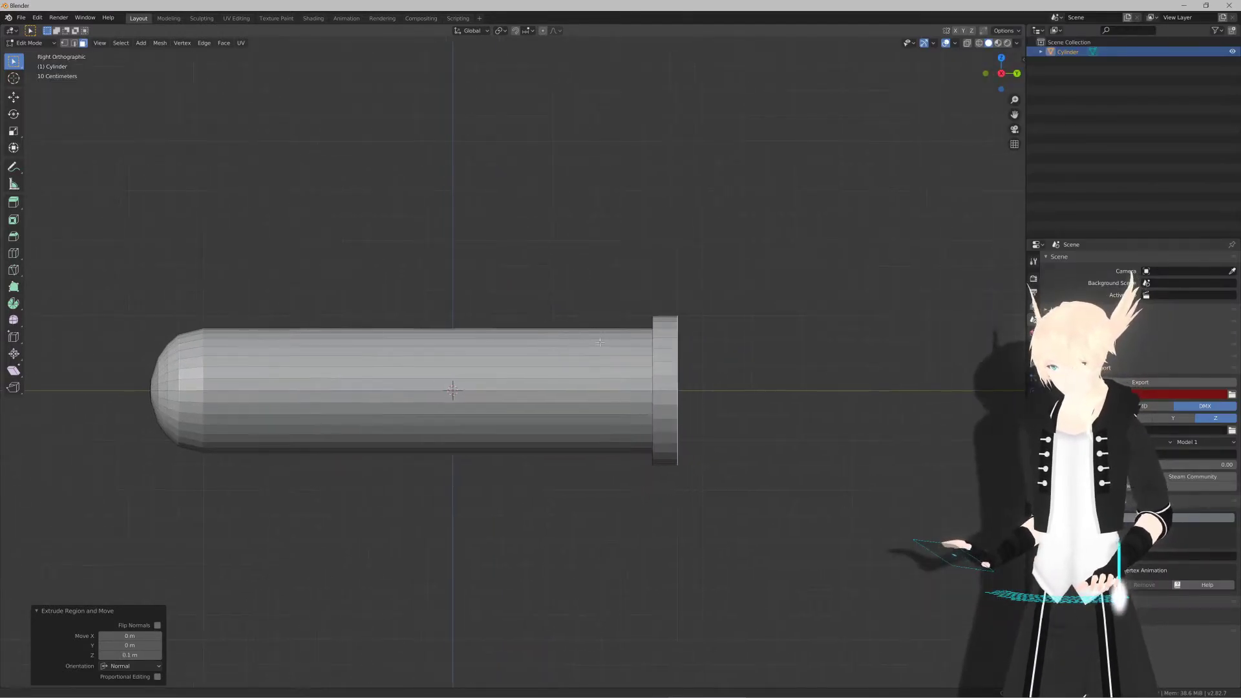
mouse_move(599, 342)
middle_mouse_down()
mouse_move(629, 352)
mouse_move(681, 336)
mouse_move(595, 337)
middle_mouse_up()
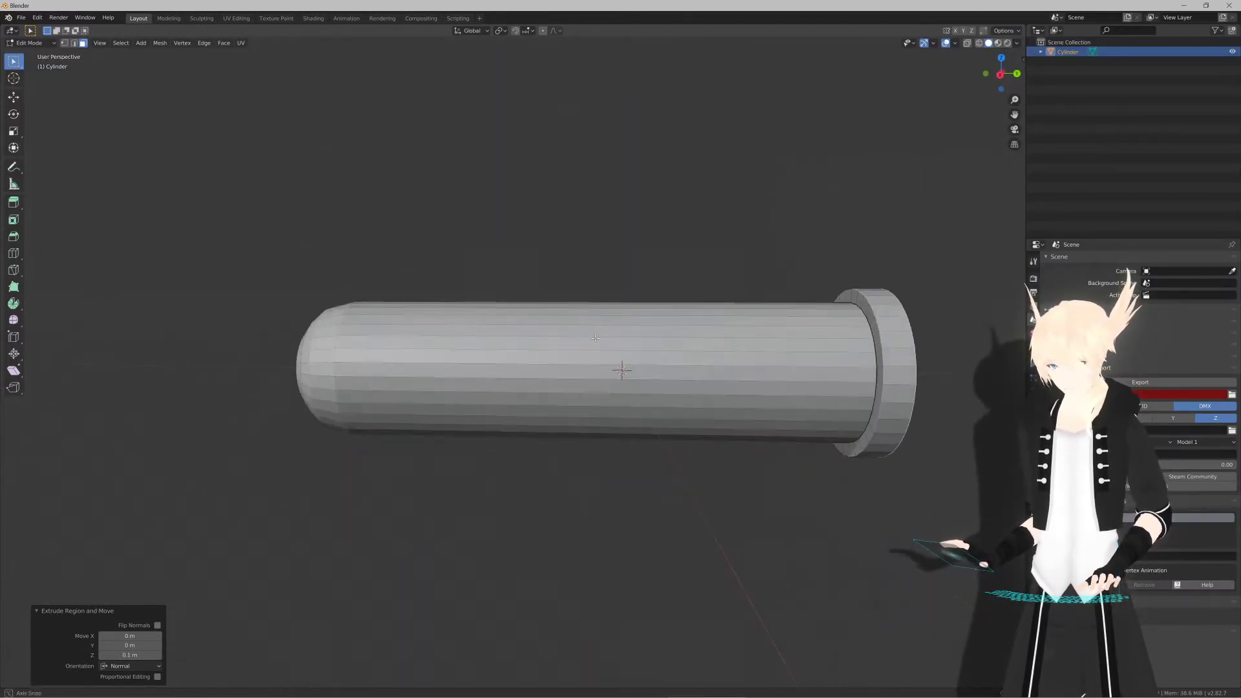
scroll(596, 337, "down", 3)
scroll(657, 341, "up", 6)
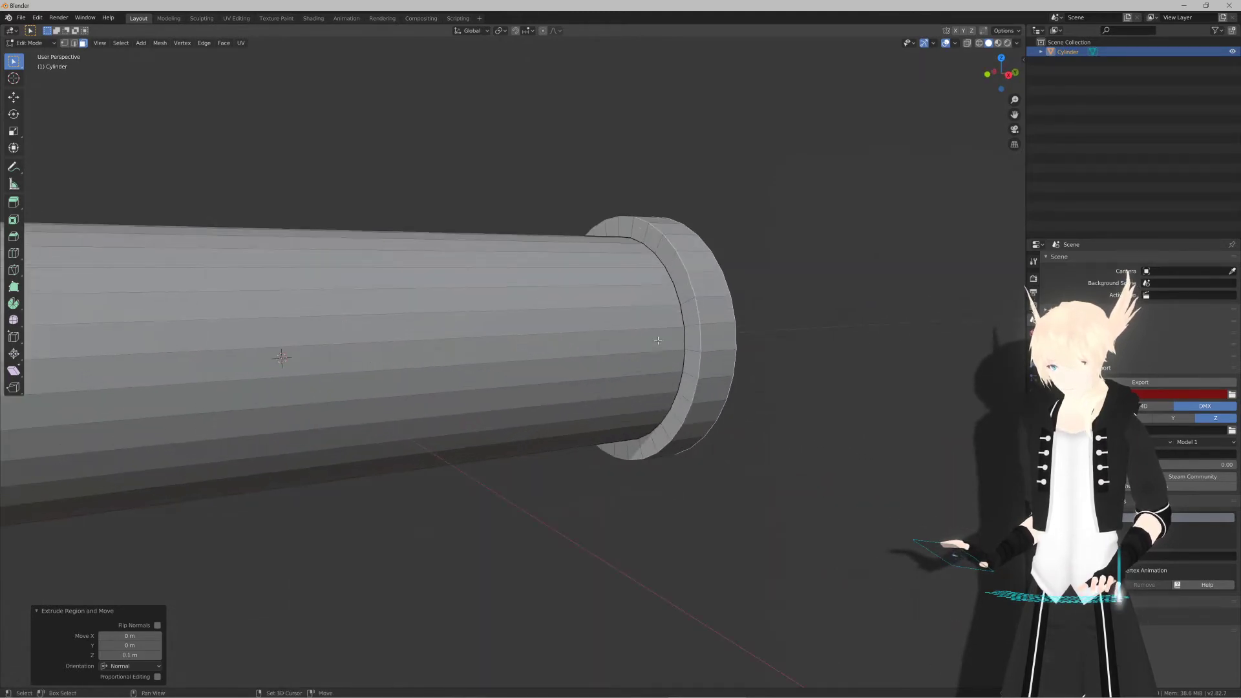
scroll(657, 340, "down", 2)
middle_click_drag(658, 341, 742, 349)
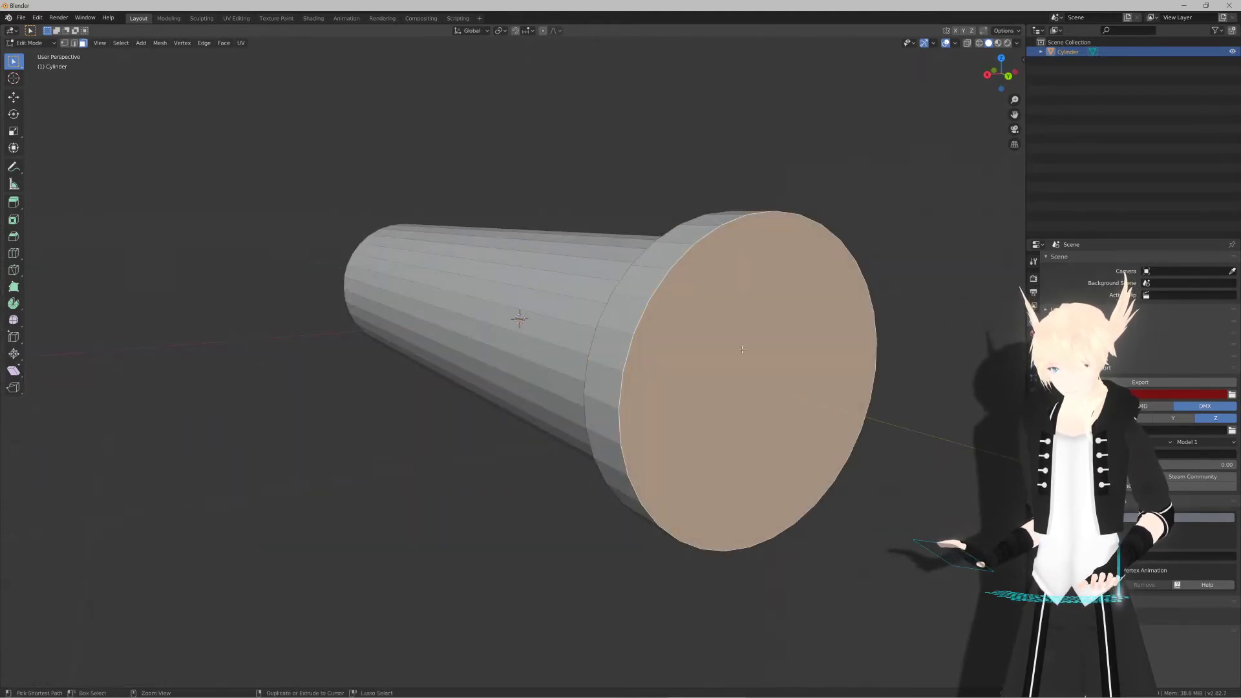
key("ctrl+KP_Add")
middle_click_drag(625, 332, 679, 333)
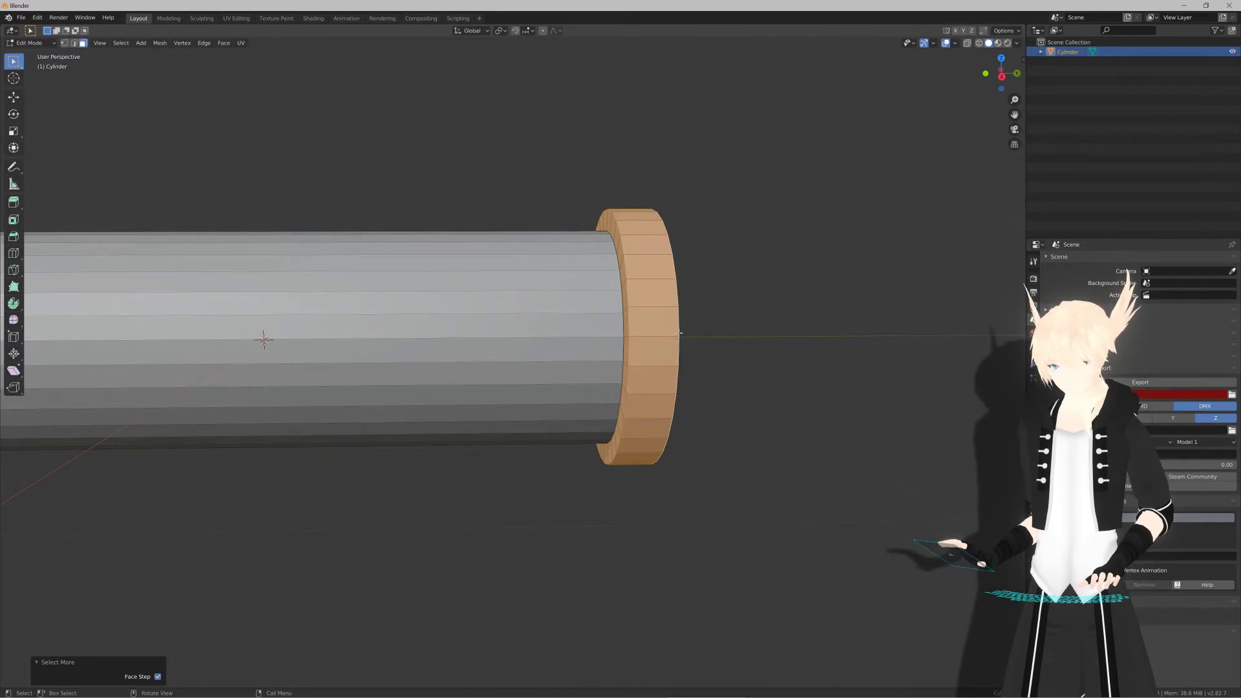
key("x")
left_click(680, 336)
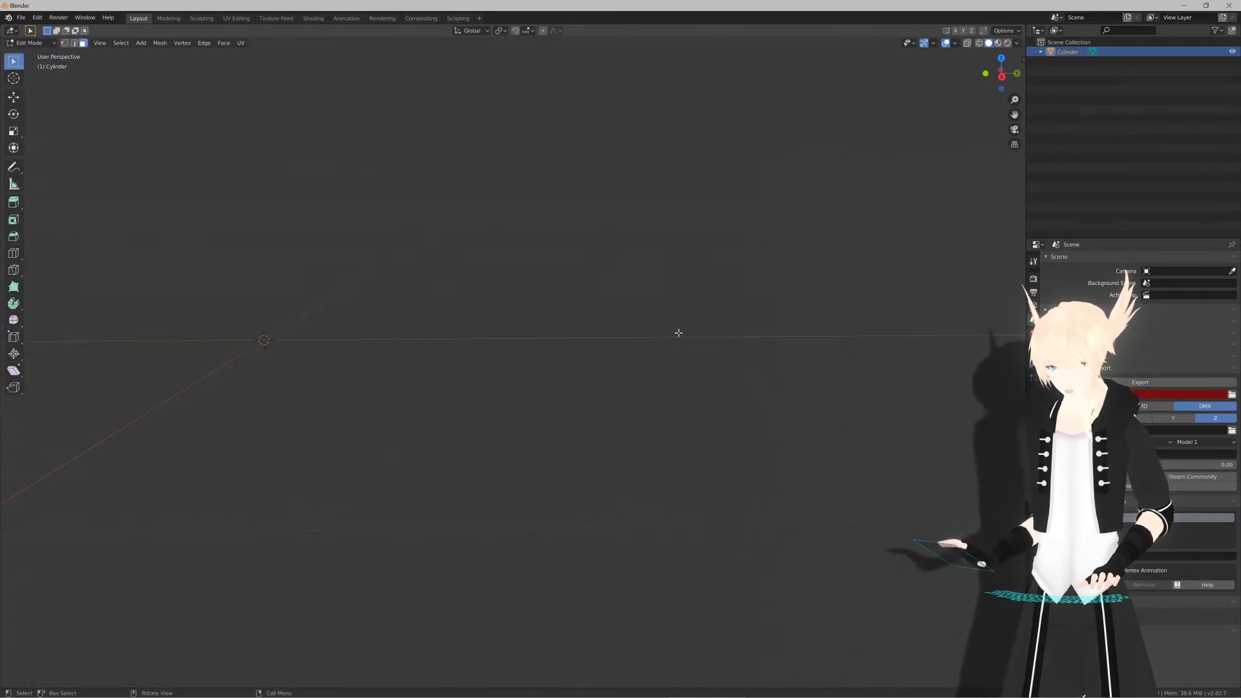
key("ctrl+z")
Step: Delete only the selected flange's faces to leave the cylinder's rear open, and check the result in Object Mode
key("x")
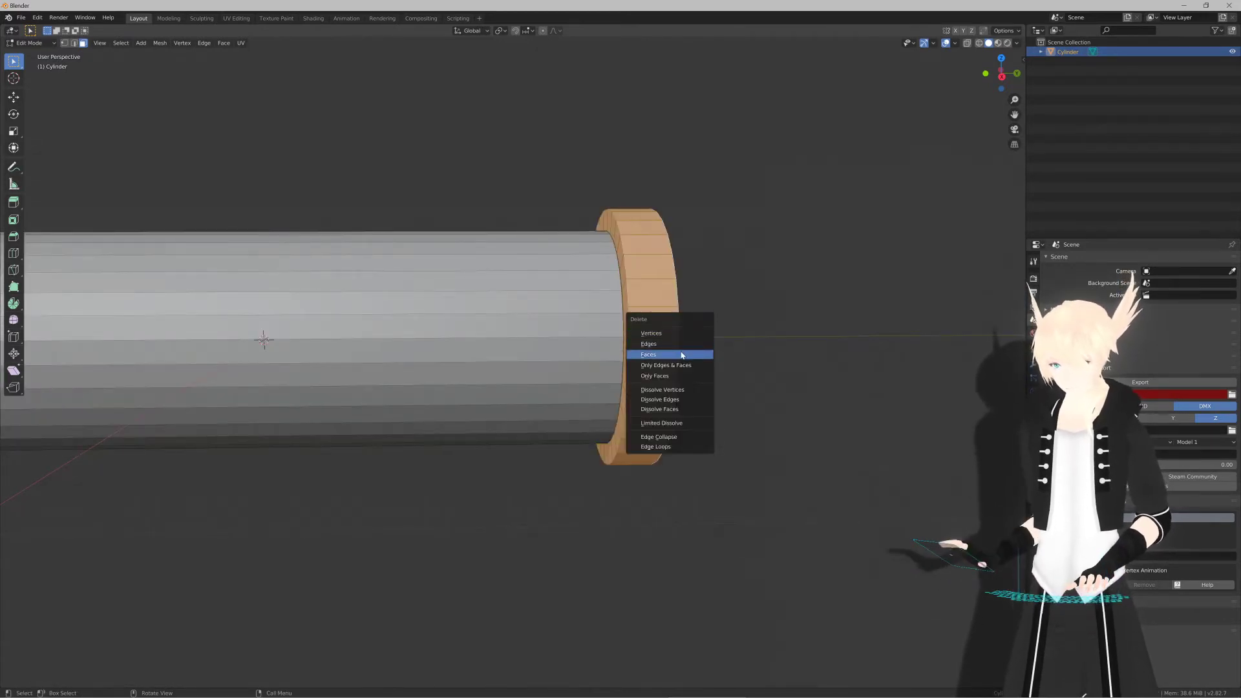
left_click(681, 355)
middle_click_drag(678, 349, 632, 353)
key("Tab")
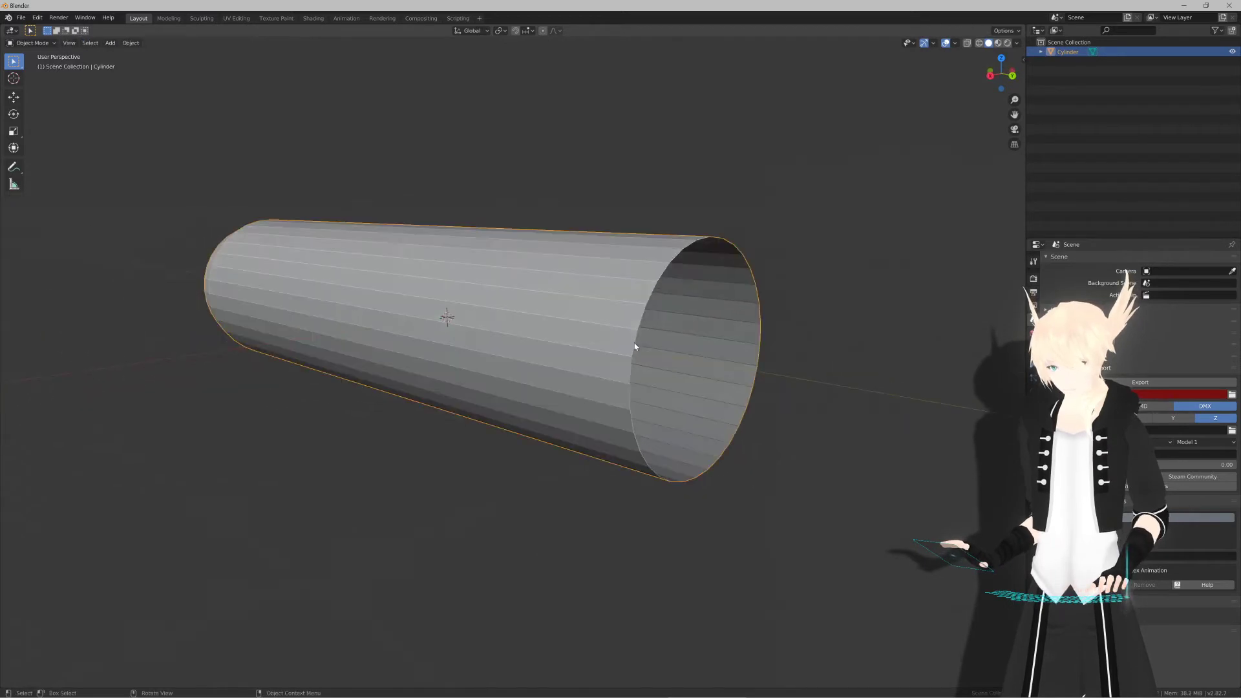
Step: Select the edge loop around the cylinder's open end and extrude it inward, scaled to 0.3
key("Tab")
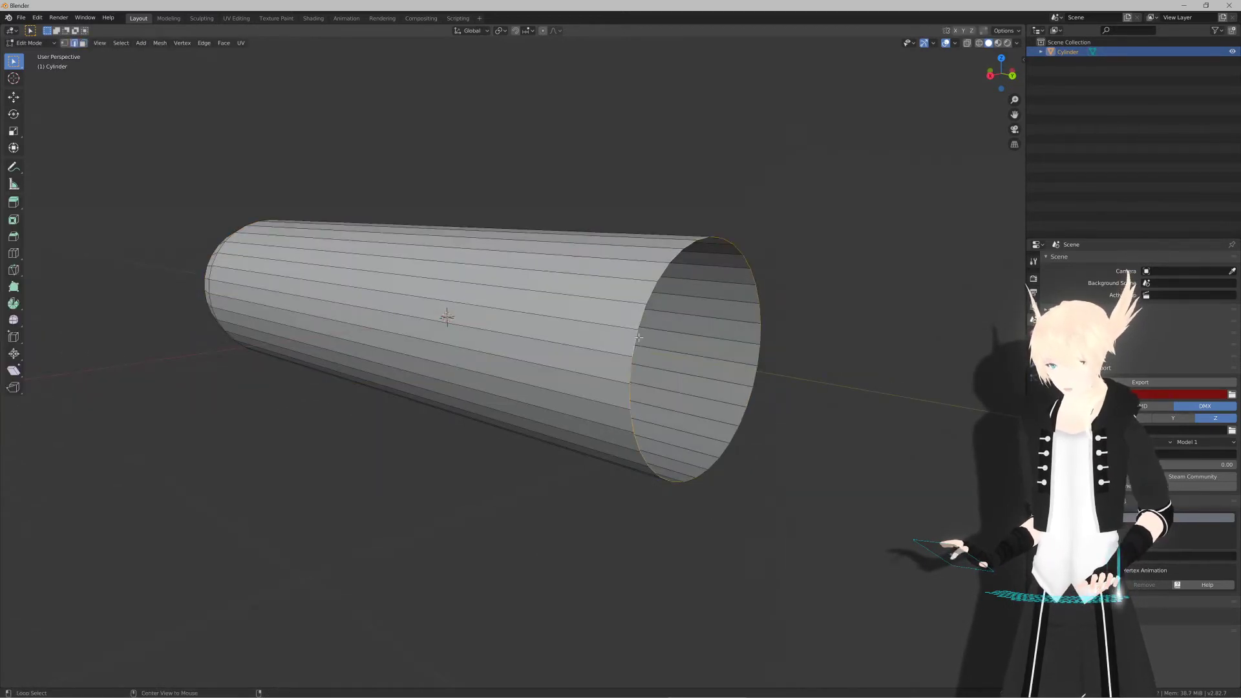
key("e")
key("s")
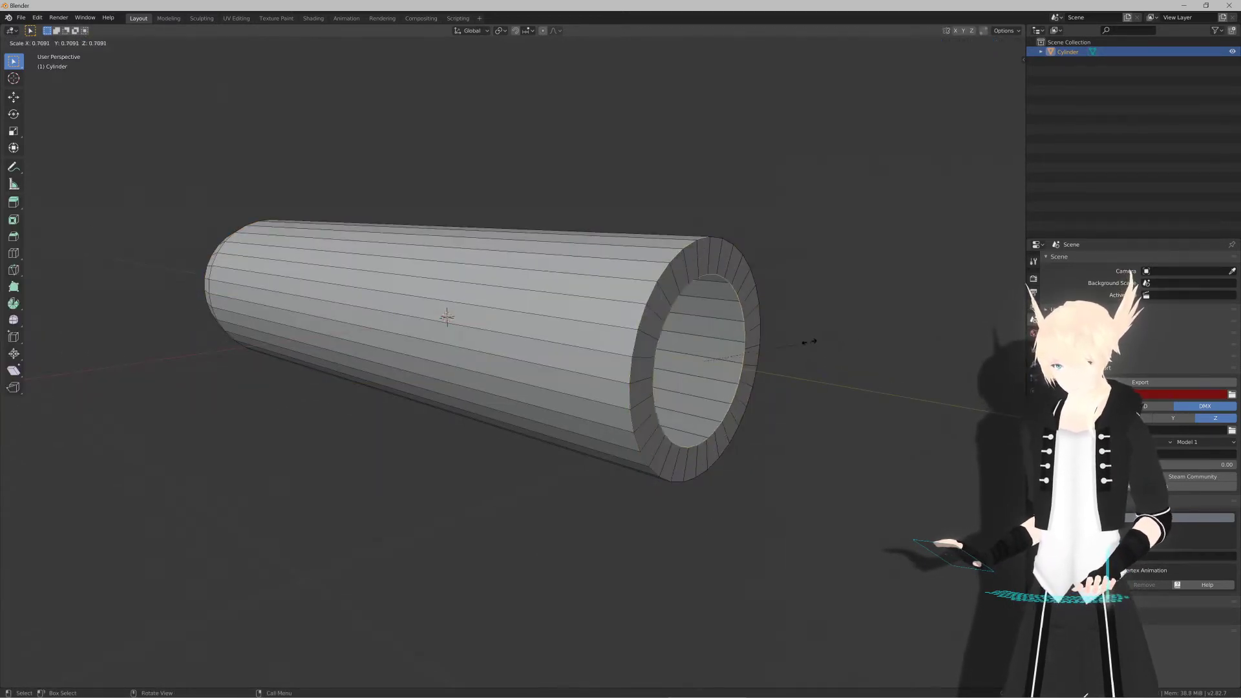
key("Return")
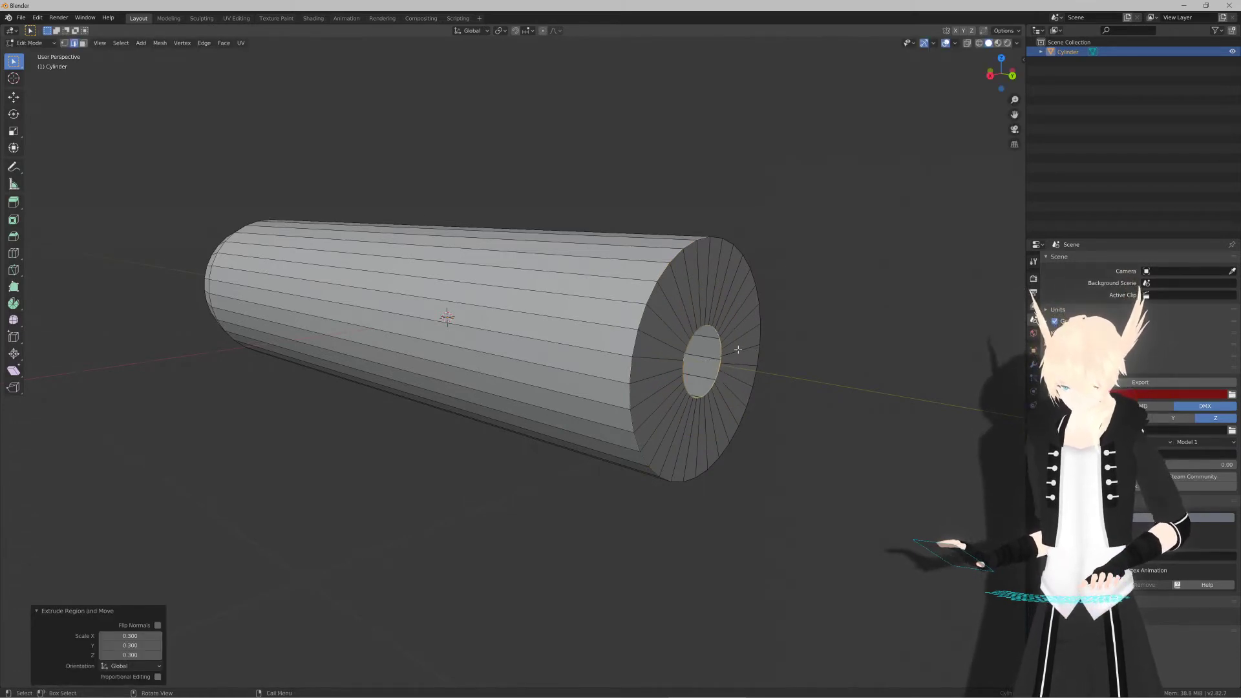
Step: Merge the small inner edge loop at its center to close the cylinder's flat end
middle_click_drag(738, 349, 742, 348)
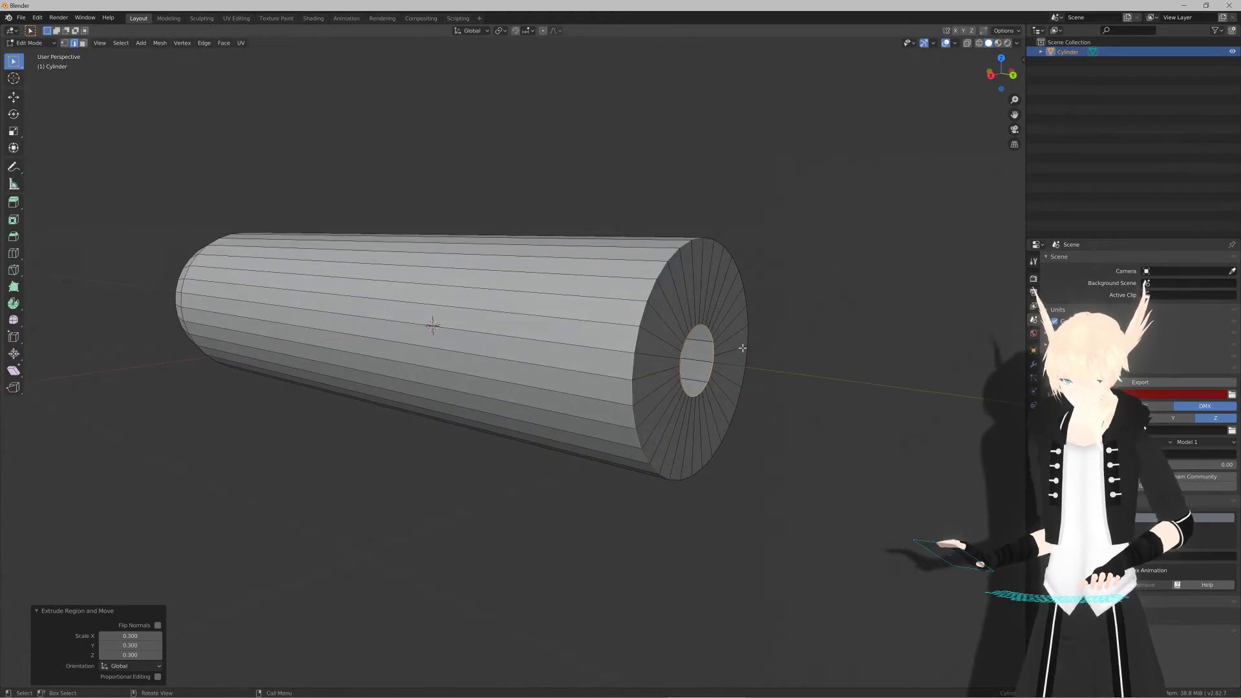
key("F3")
type("mer")
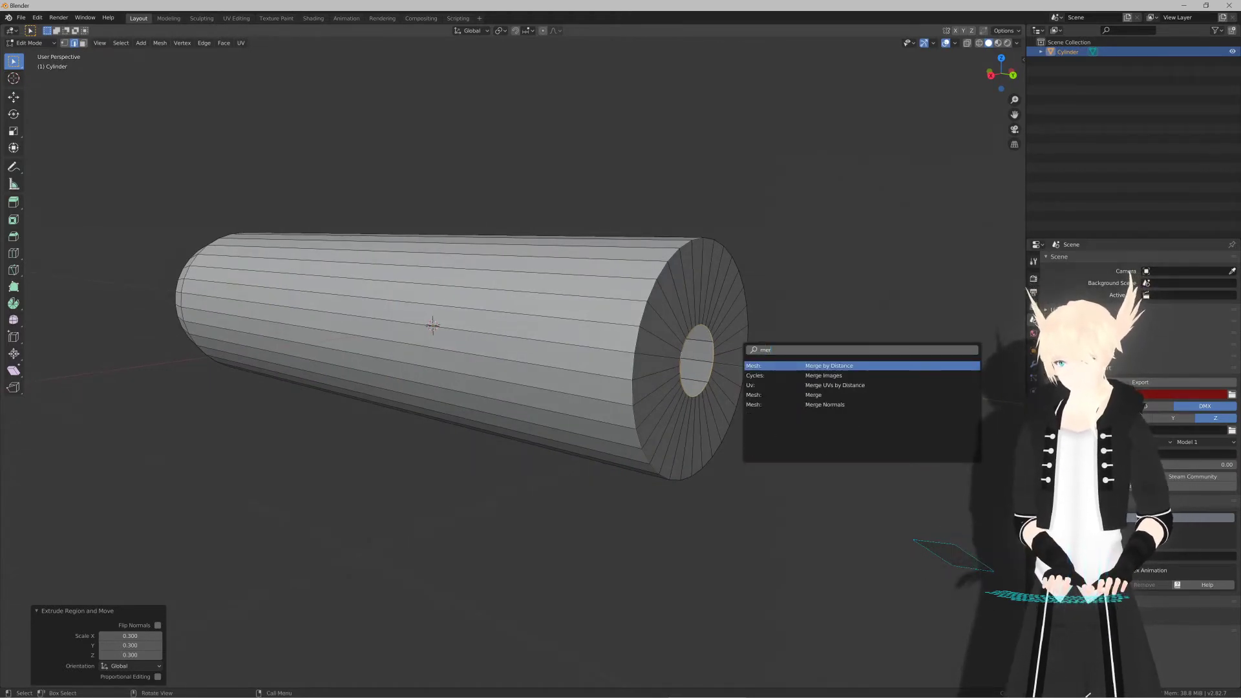
key("Down")
key("Down")
key("Down")
key("Return")
left_click(742, 347)
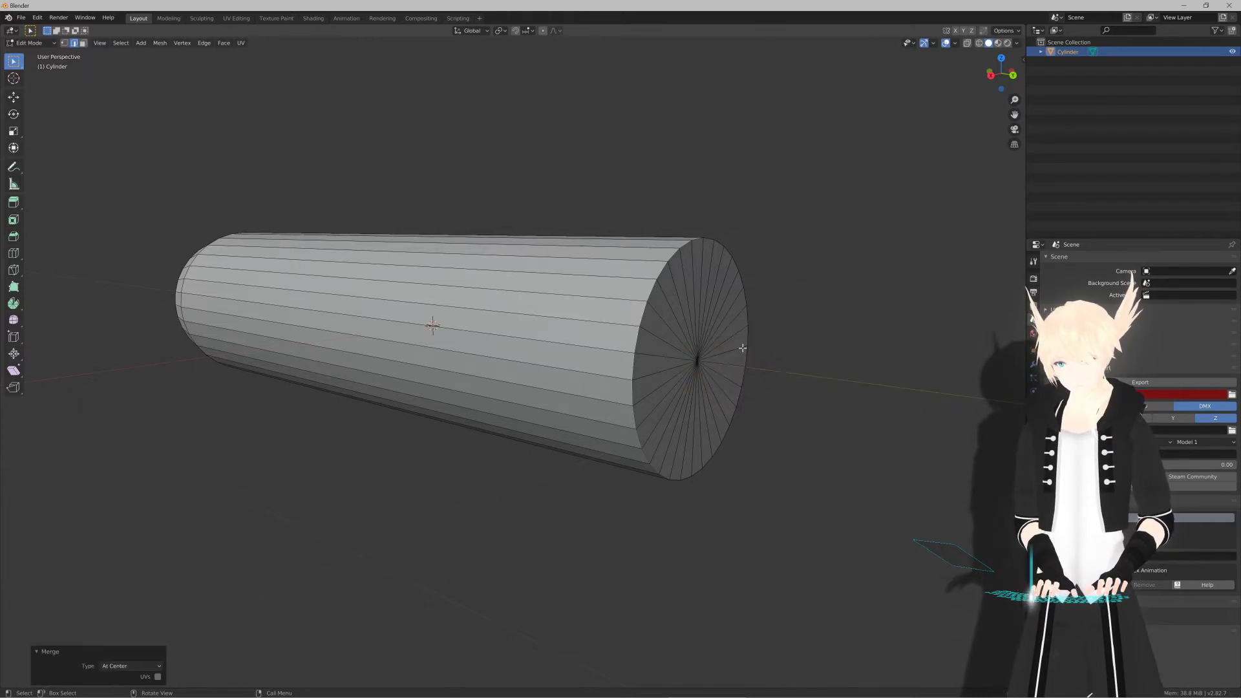
Step: Inspect the closed barrel from the side, and deselect everything in Object Mode
key("KP_3")
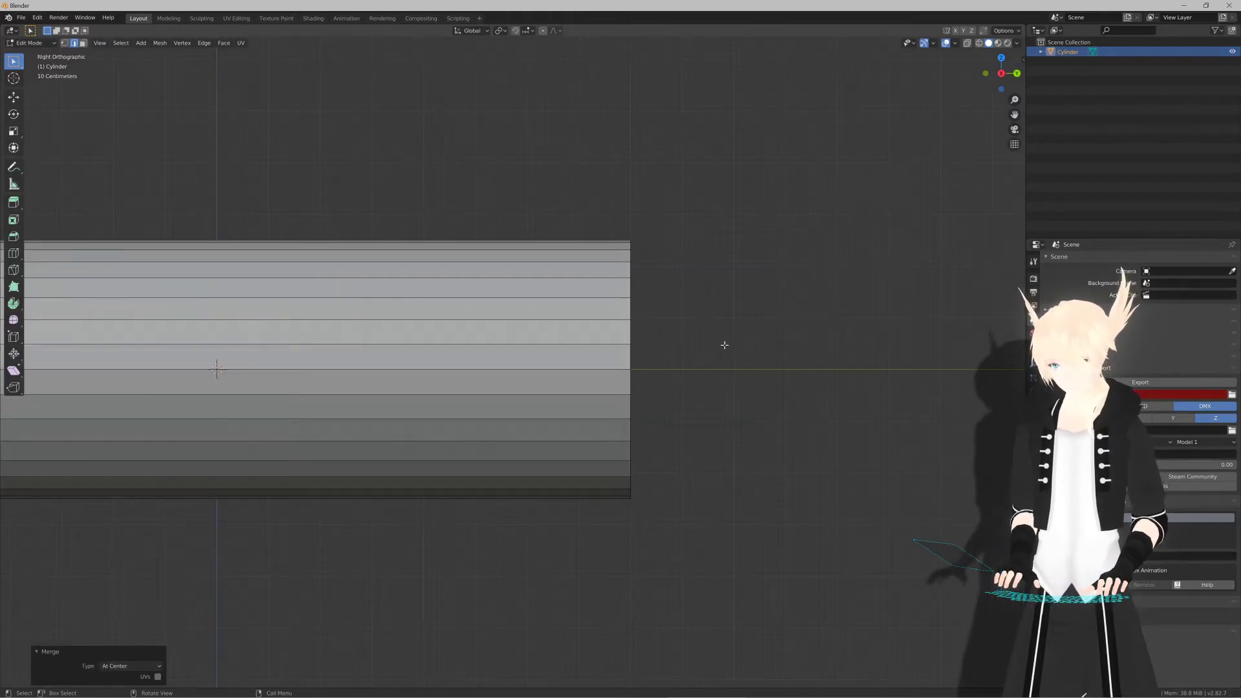
middle_click_drag(724, 345, 581, 360)
key("Tab")
key("KP_3")
key("Tab")
key("KP_3")
scroll(517, 369, "down", 2)
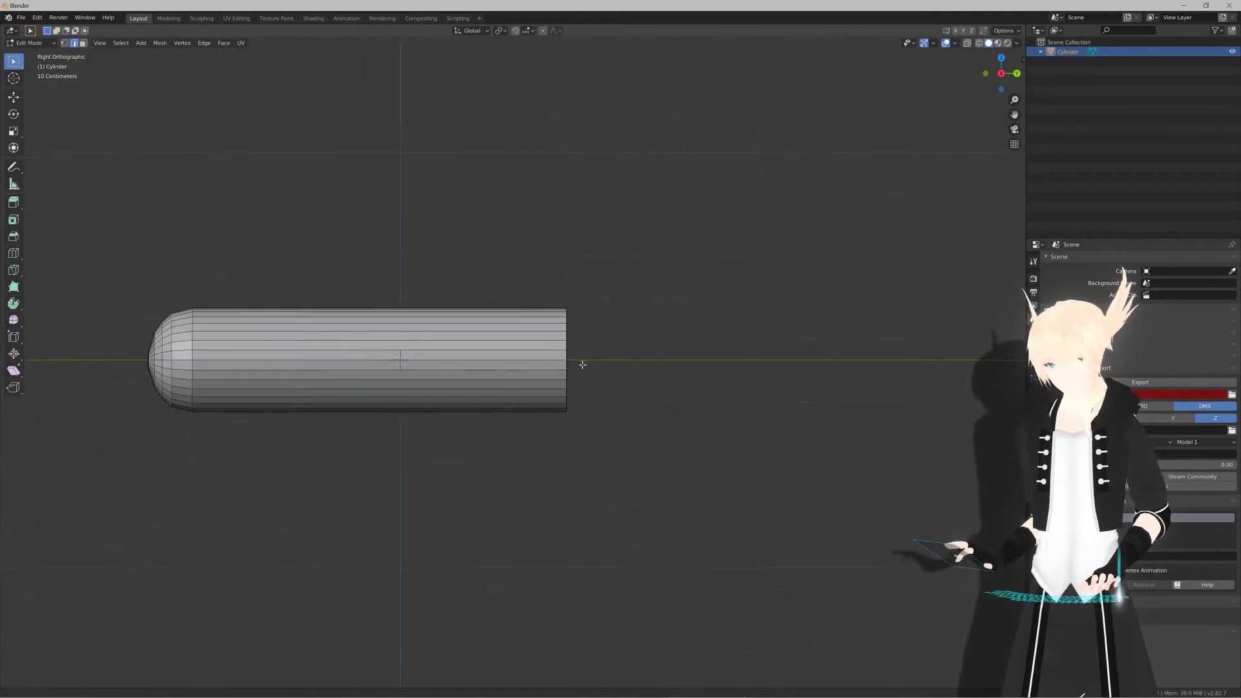
key("Tab")
left_click(588, 366)
Step: Add a new mesh cylinder to the scene
key("F3")
type("Merge")
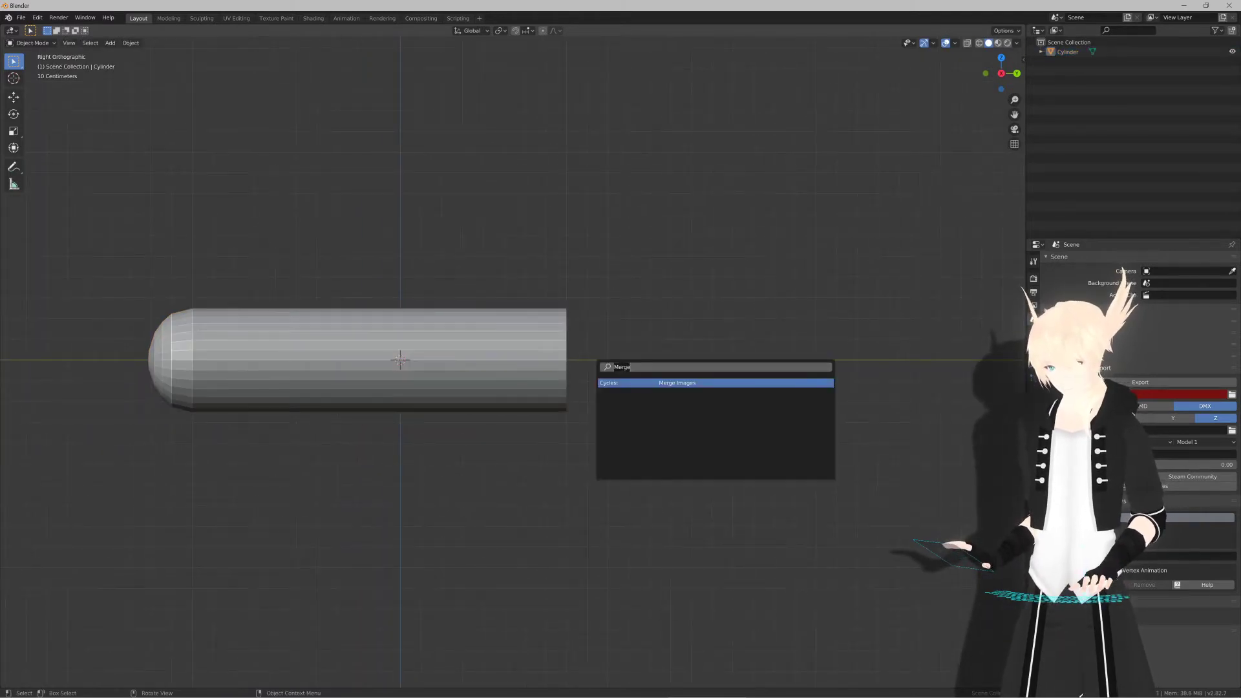
key("BackSpace")
key("BackSpace")
key("BackSpace")
key("BackSpace")
key("BackSpace")
type("cylinder")
key("Return")
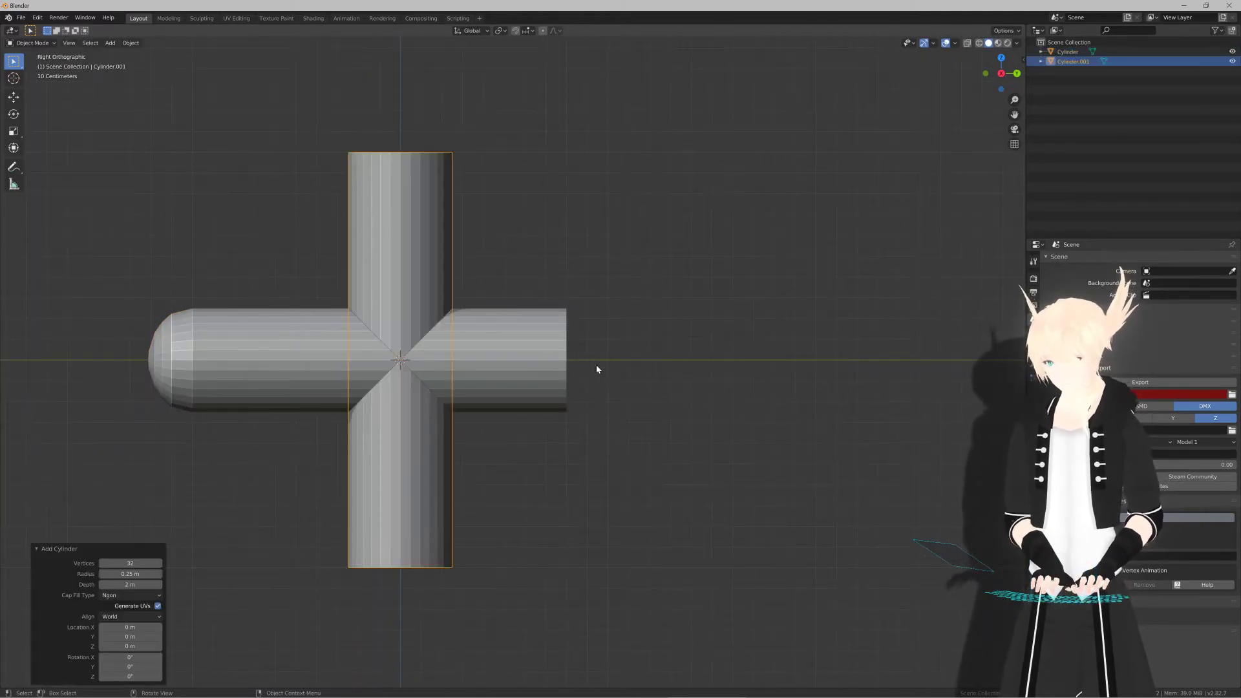
Step: Rotate the new cylinder 90° about X and set its radius to 0.3 m and depth to 0.1 m
left_click(129, 657)
type("90")
key("Return")
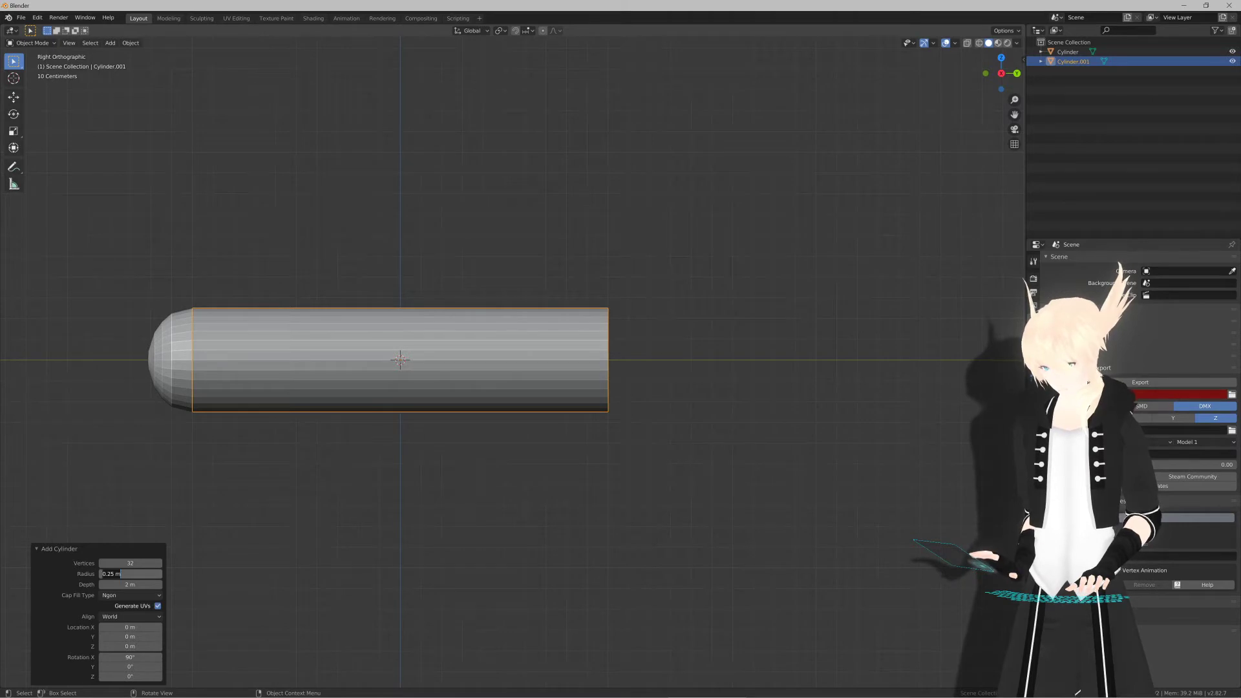
type("0.3")
key("Return")
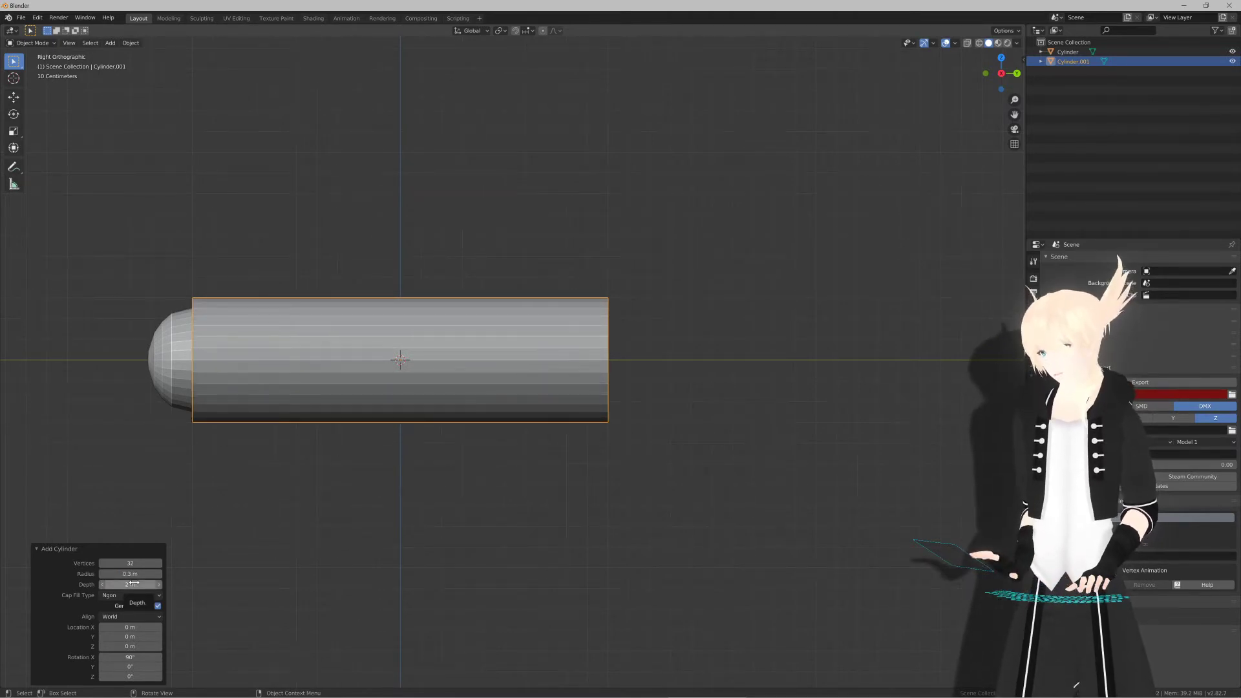
left_click(134, 583)
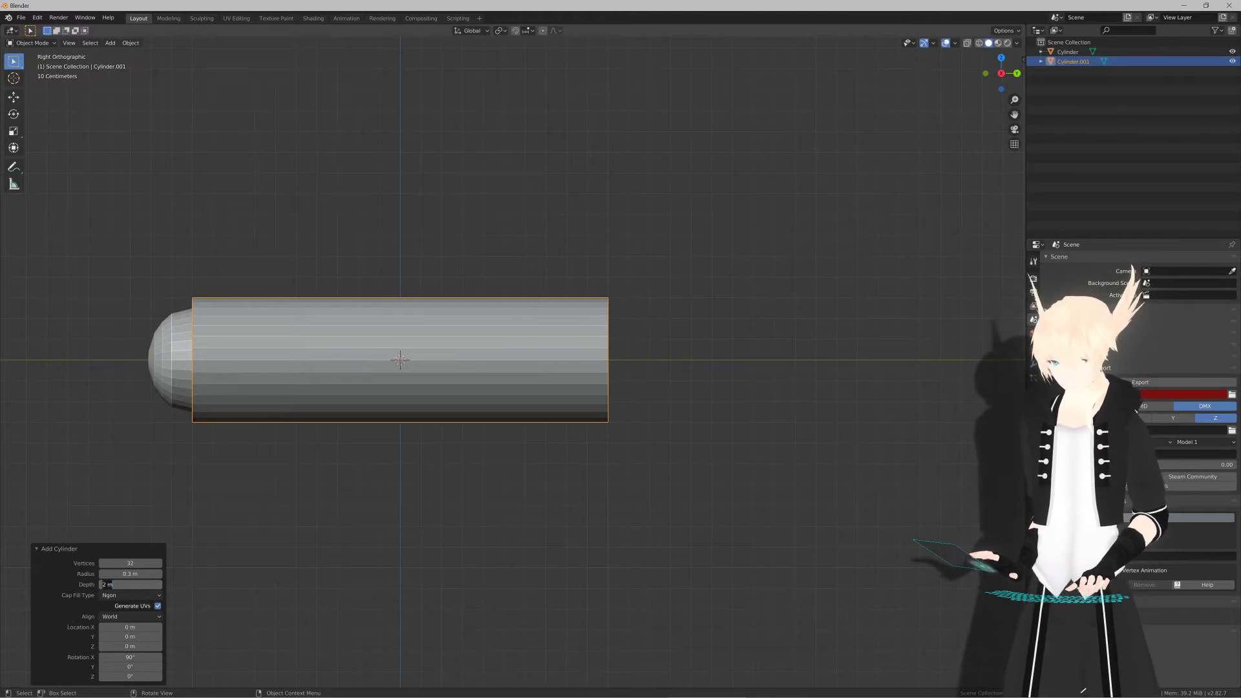
type(".1")
key("Return")
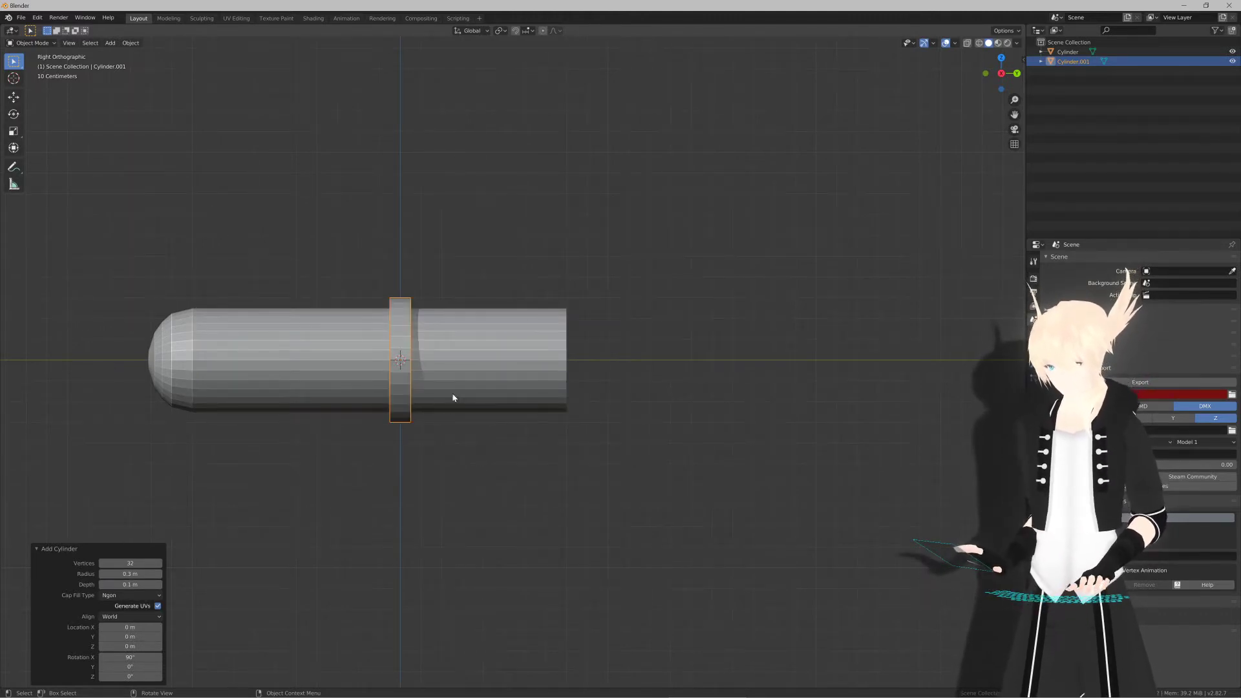
Step: Move the thin disc 0.8 m along Y and another 0.05 m, so it sits against the barrel's flat end
key("g")
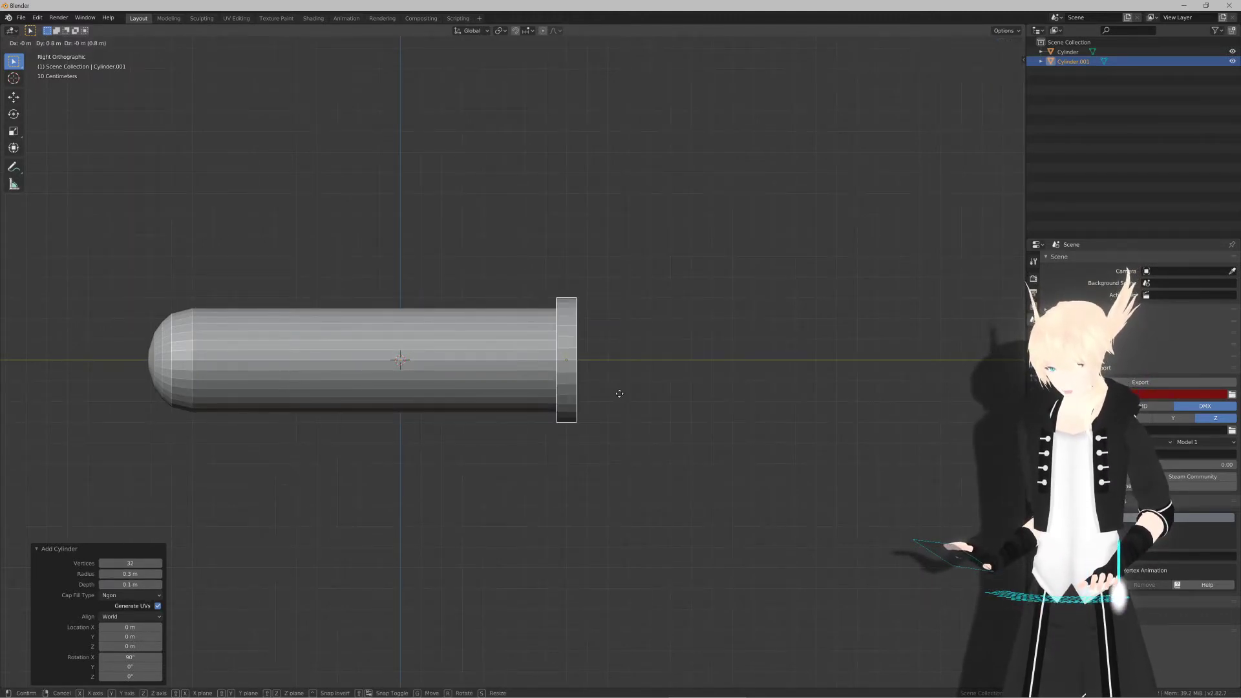
left_click(631, 393)
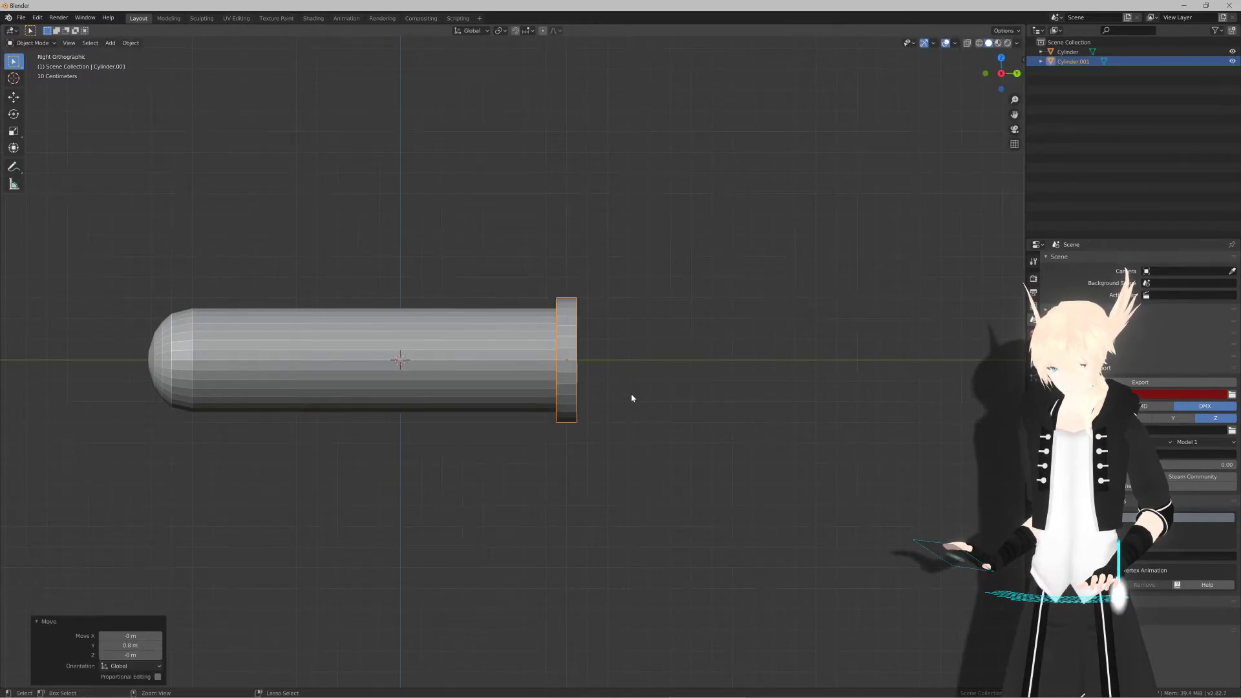
scroll(707, 395, "up", 5)
middle_click_drag(707, 397, 573, 401, "shift")
scroll(620, 382, "up", 2)
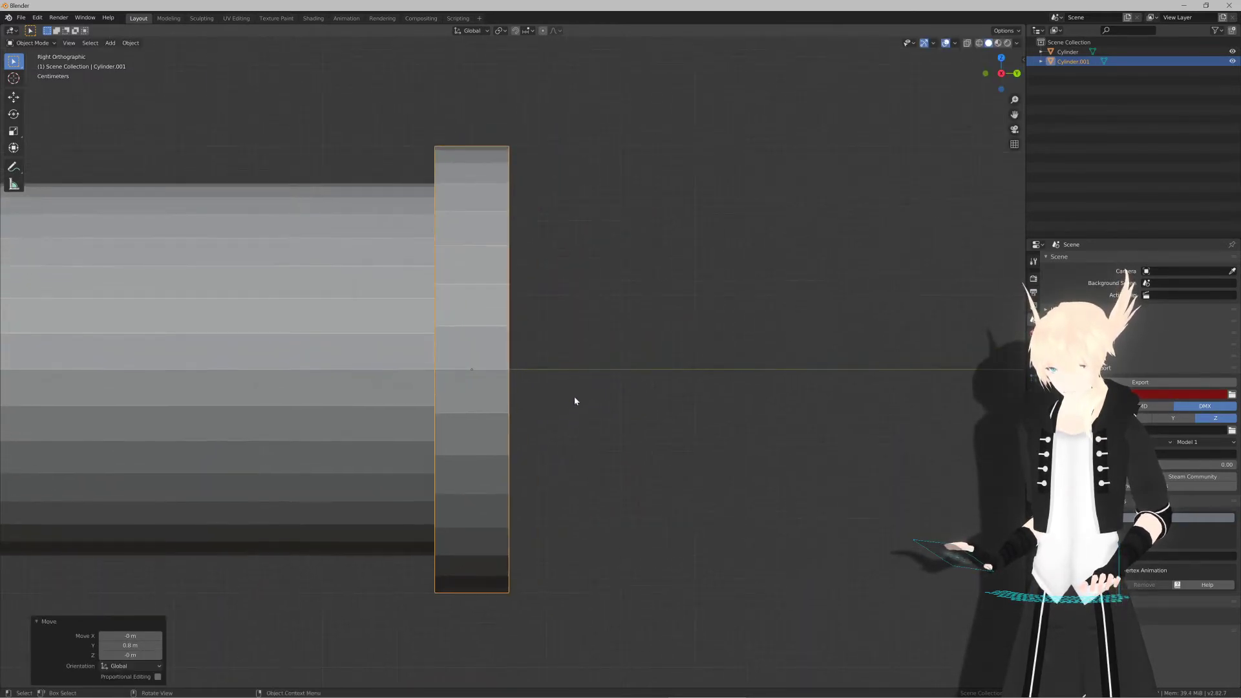
key("g")
left_click(604, 396)
scroll(604, 396, "down", 7)
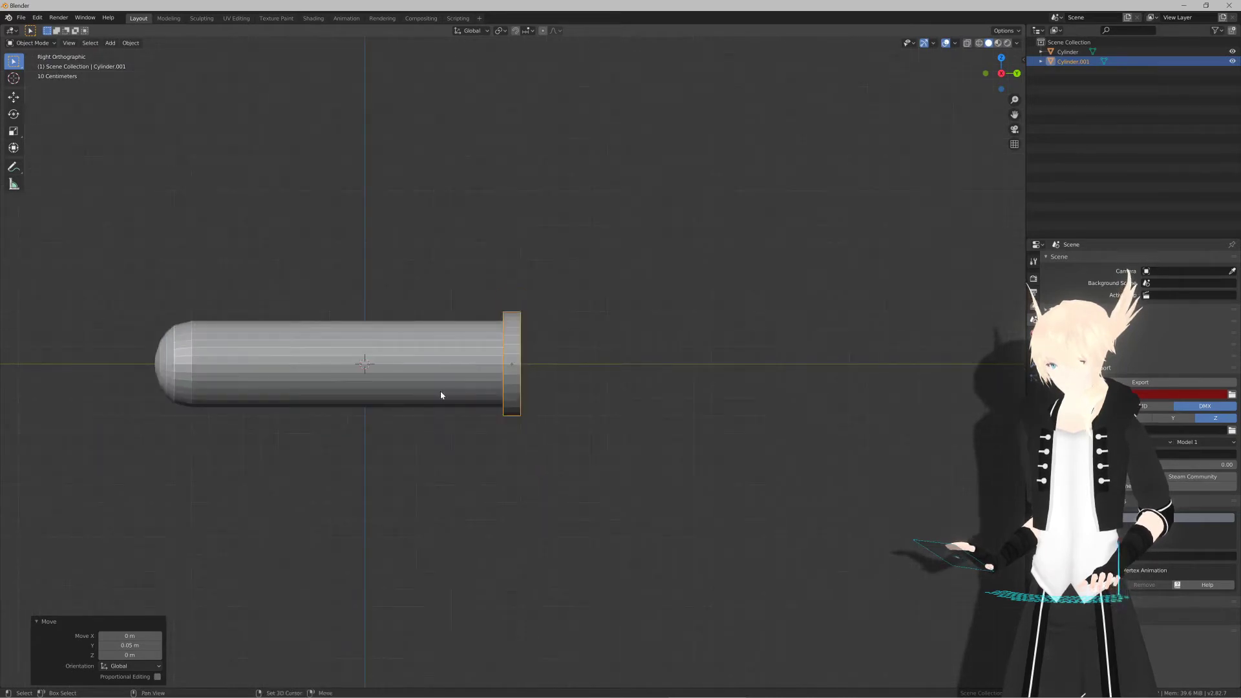
Step: Add a cube, scale it to about 0.22, and move it down 0.3 m to the barrel's underside
middle_click_drag(438, 396, 561, 399, "shift")
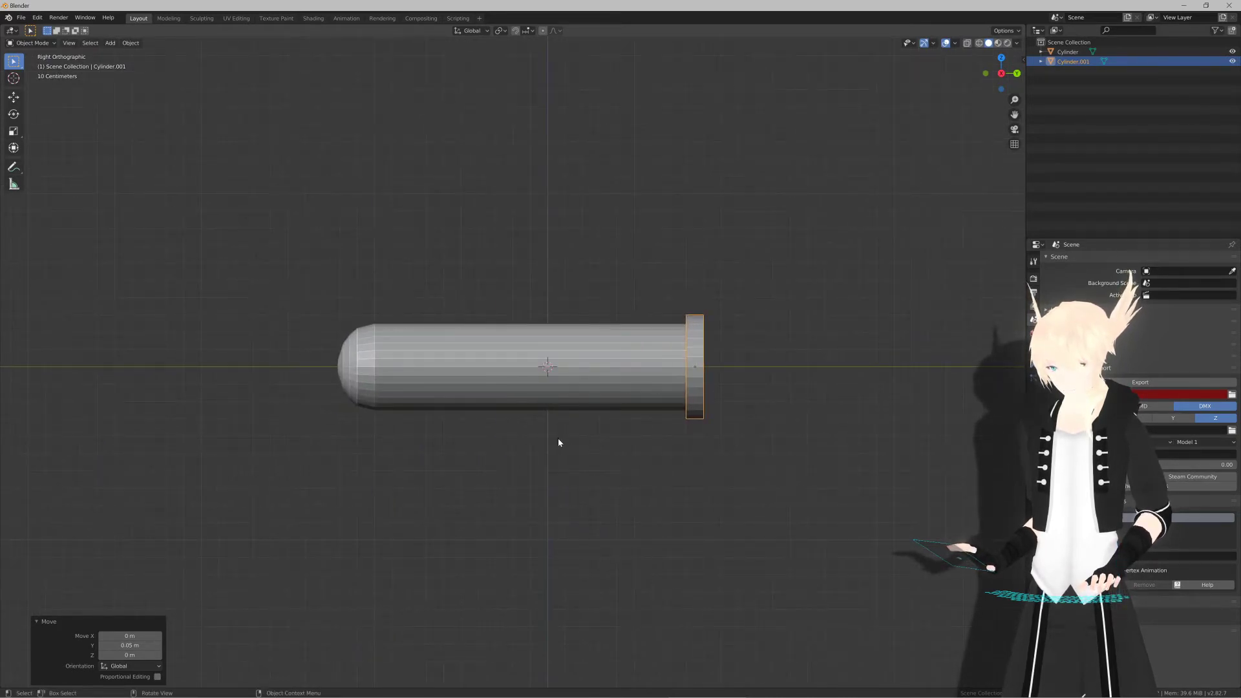
middle_click_drag(558, 442, 540, 397, "shift")
key("alt+a")
key("F3")
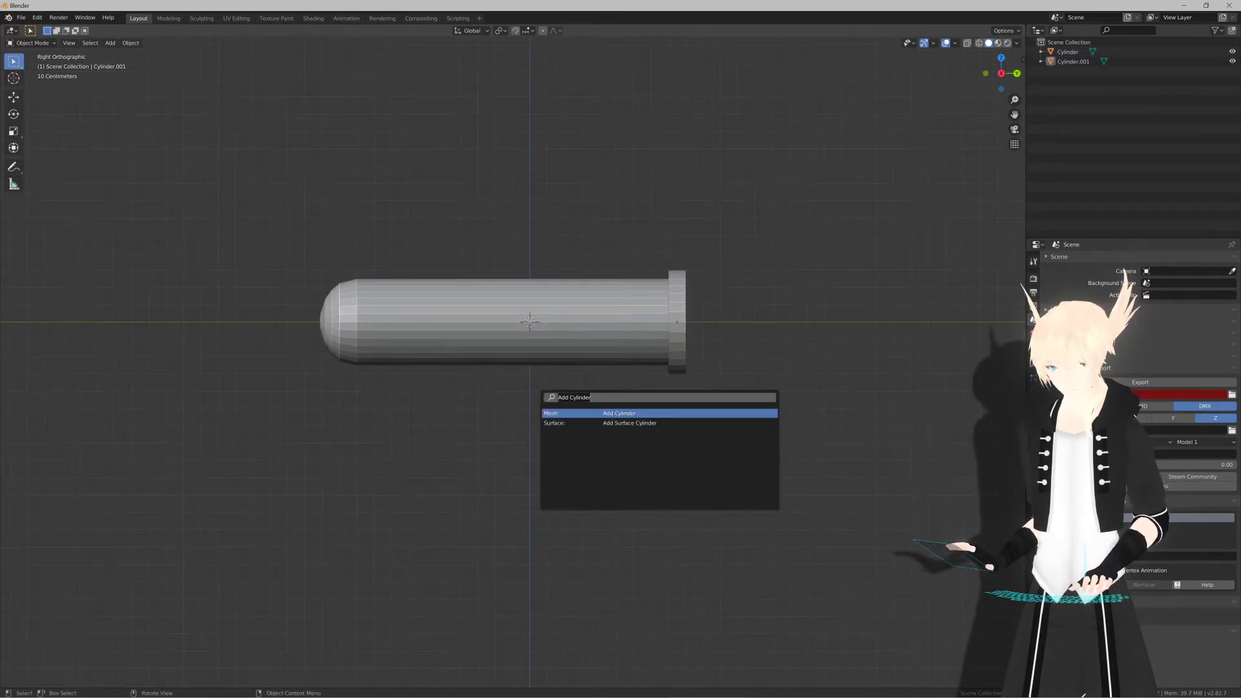
type("cub")
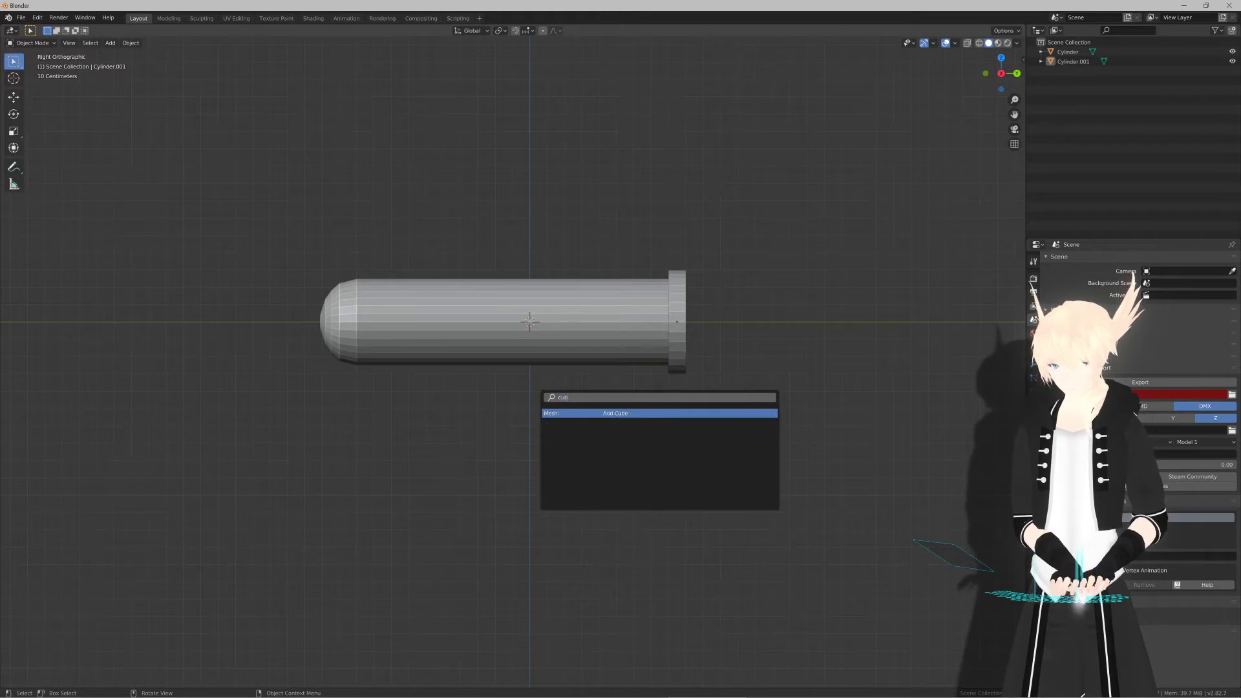
key("Return")
key("s")
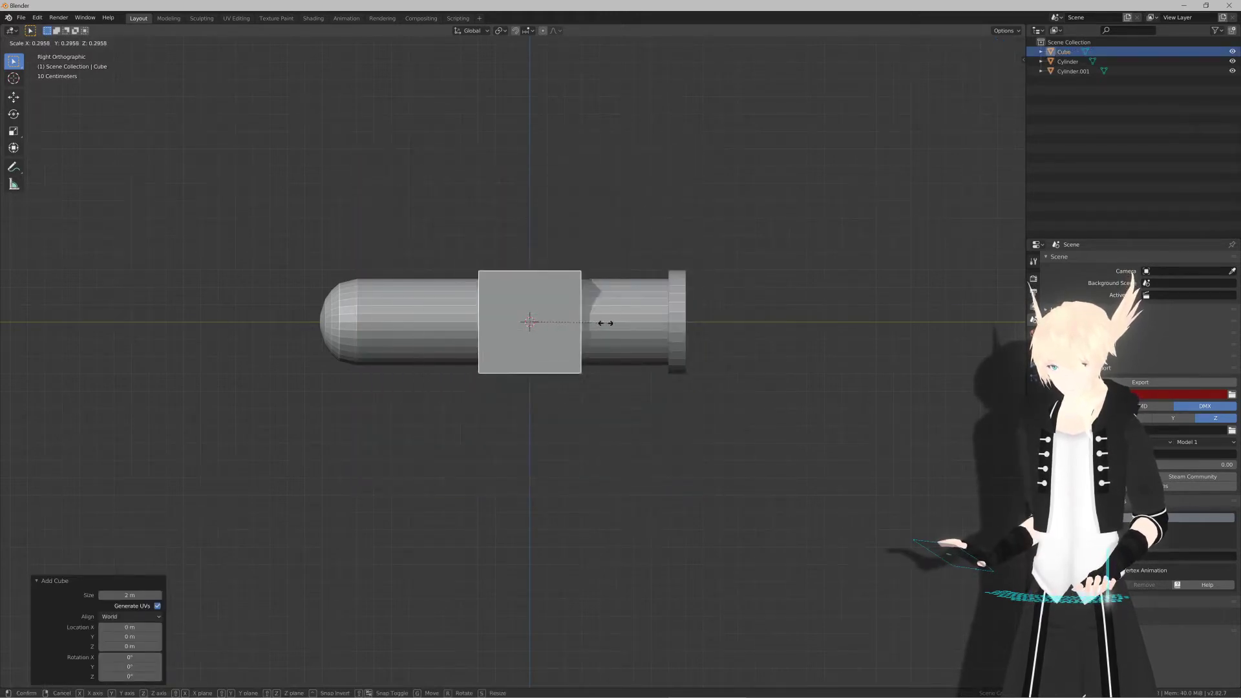
left_click(587, 321)
key("g")
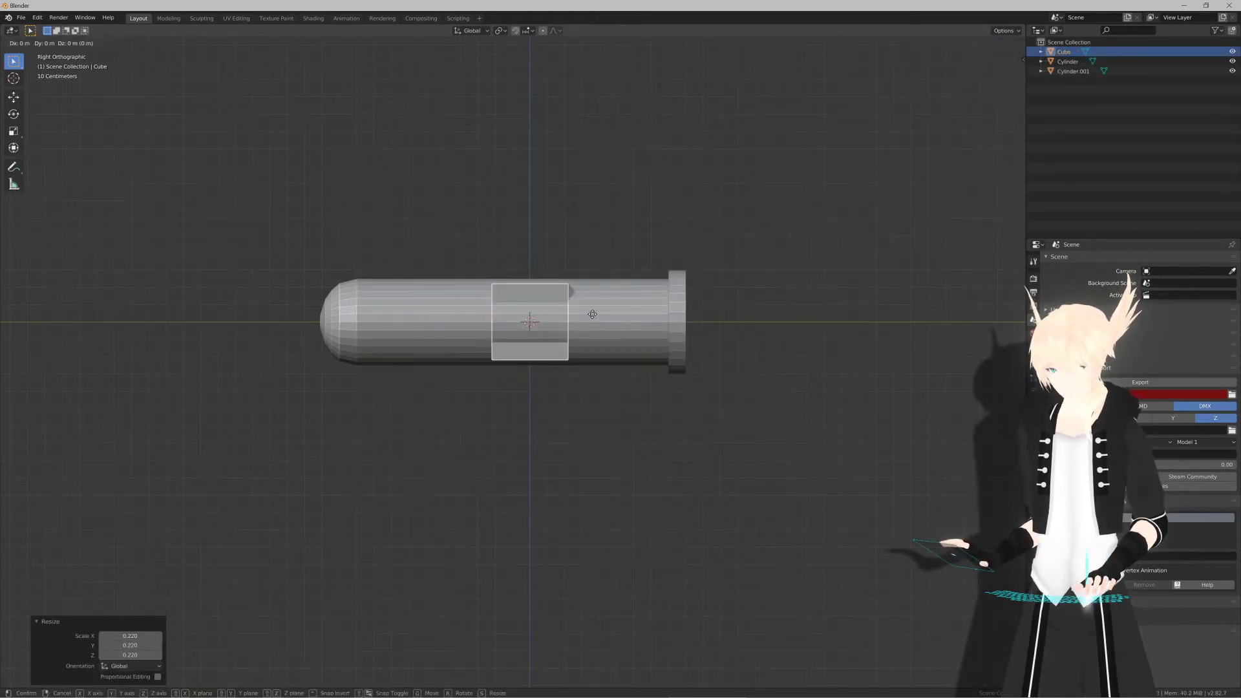
left_click(593, 365)
Step: Scale the cube by 3.3 along Y and 0.4 along Z into a long, flat block under the barrel
key("s")
key("z")
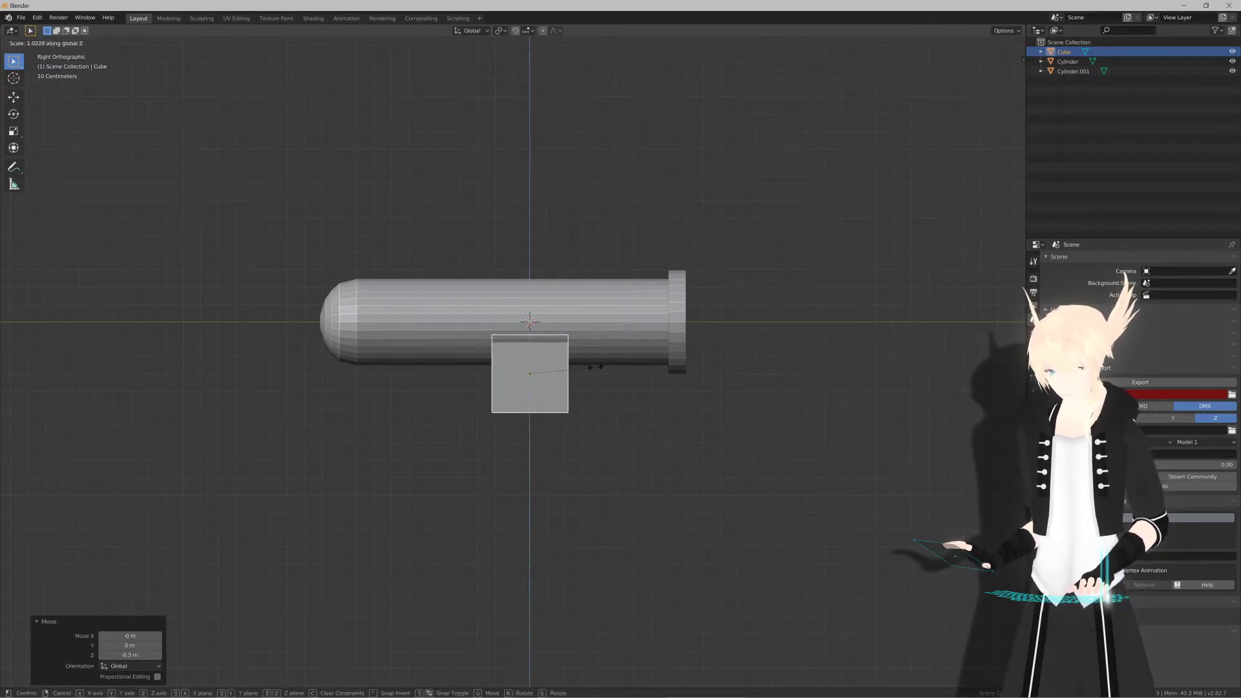
key("y")
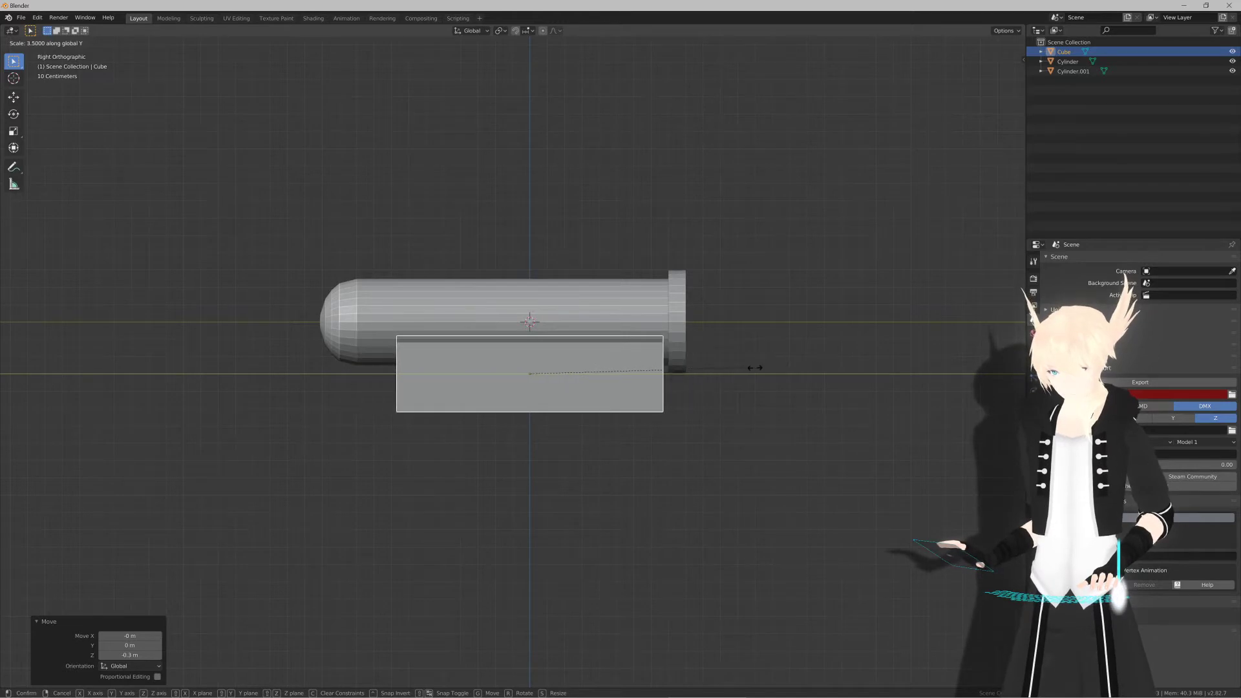
left_click(745, 373)
key("s")
key("z")
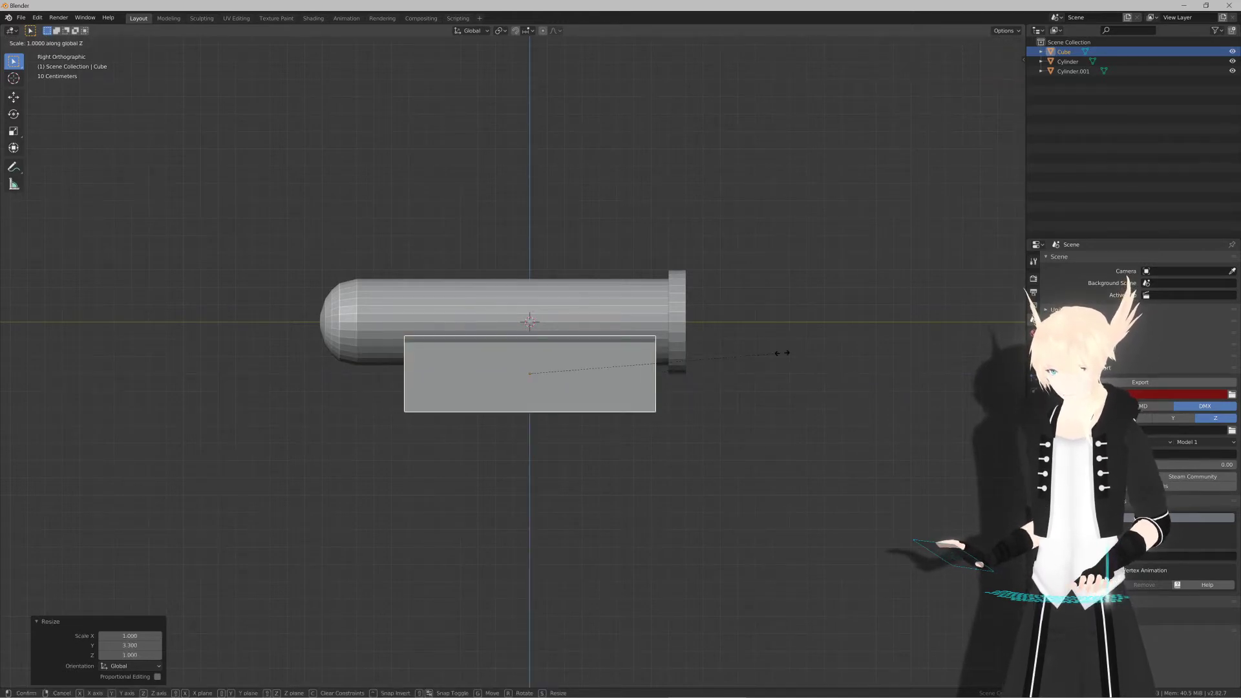
left_click(645, 357)
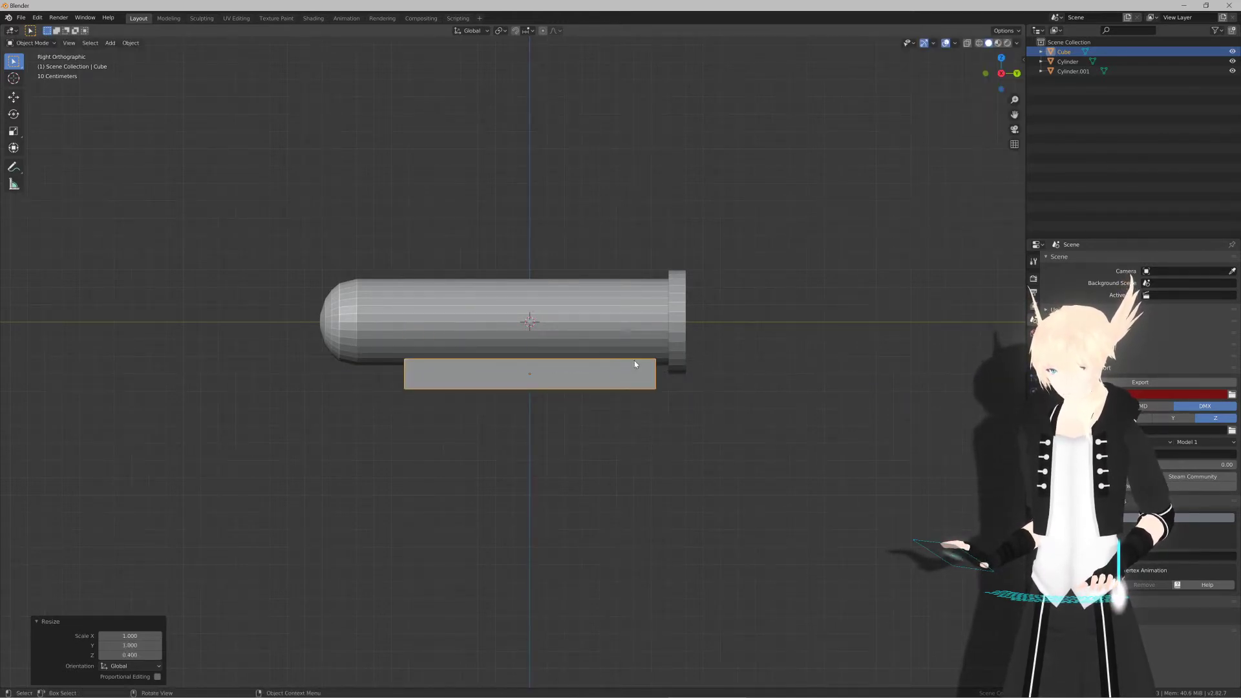
key("g")
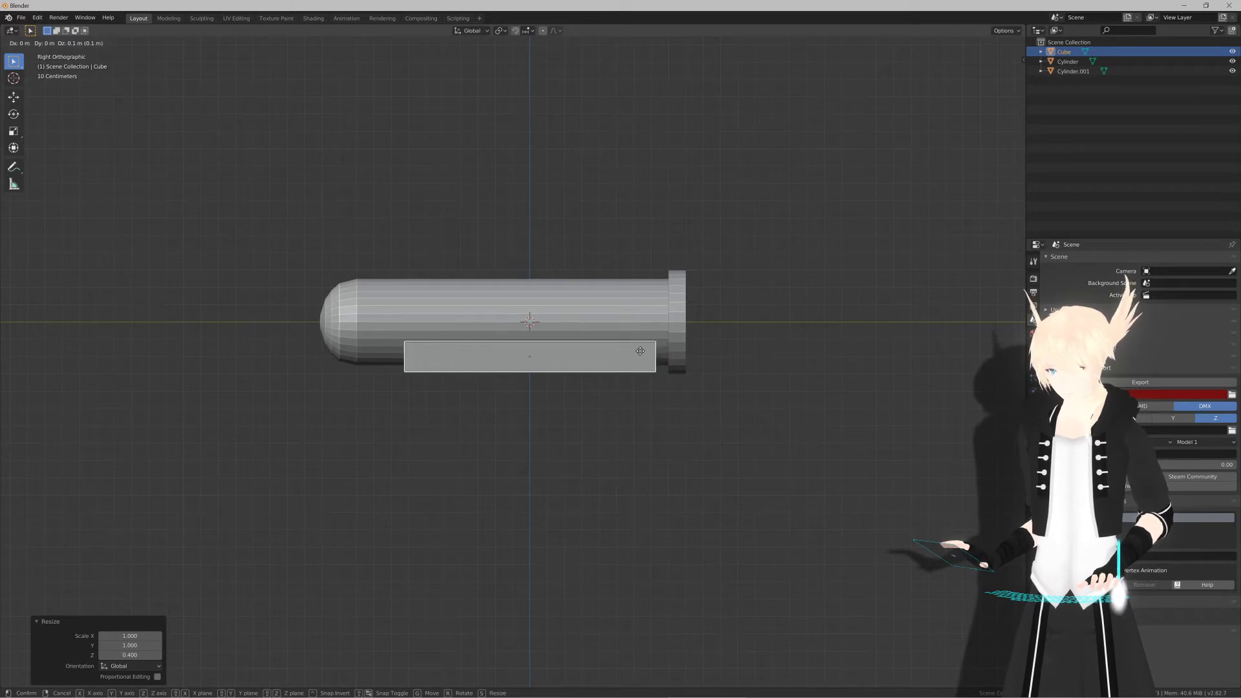
left_click(641, 359)
Step: Examine the sci-fi water gun reference images in the browser, and compare them with the model from several angles in Blender
middle_click_drag(565, 375, 703, 404)
key("alt+Tab")
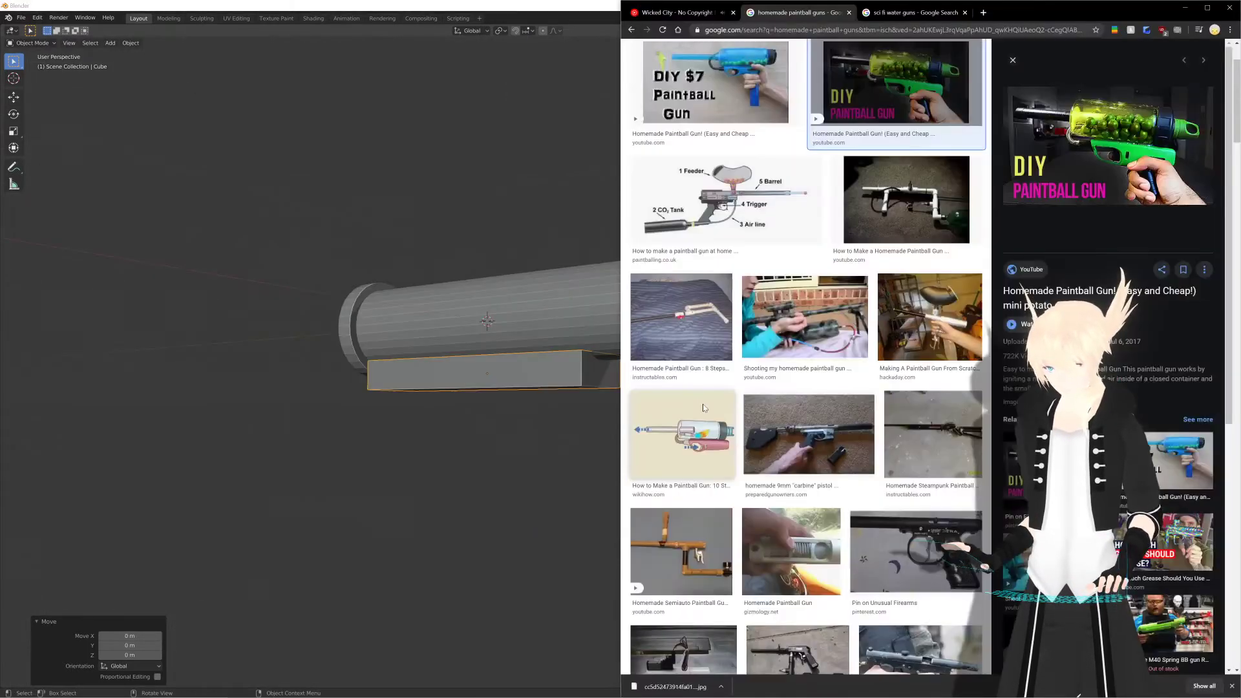
left_click(910, 12)
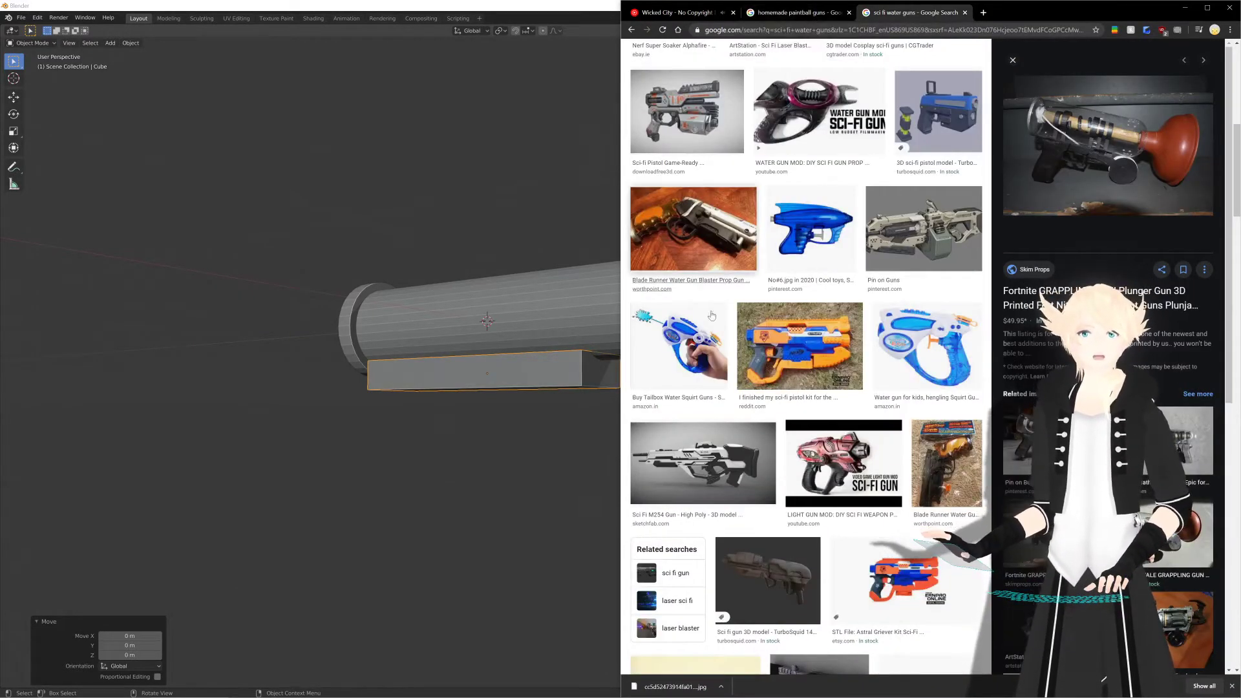
middle_click_drag(474, 401, 376, 400)
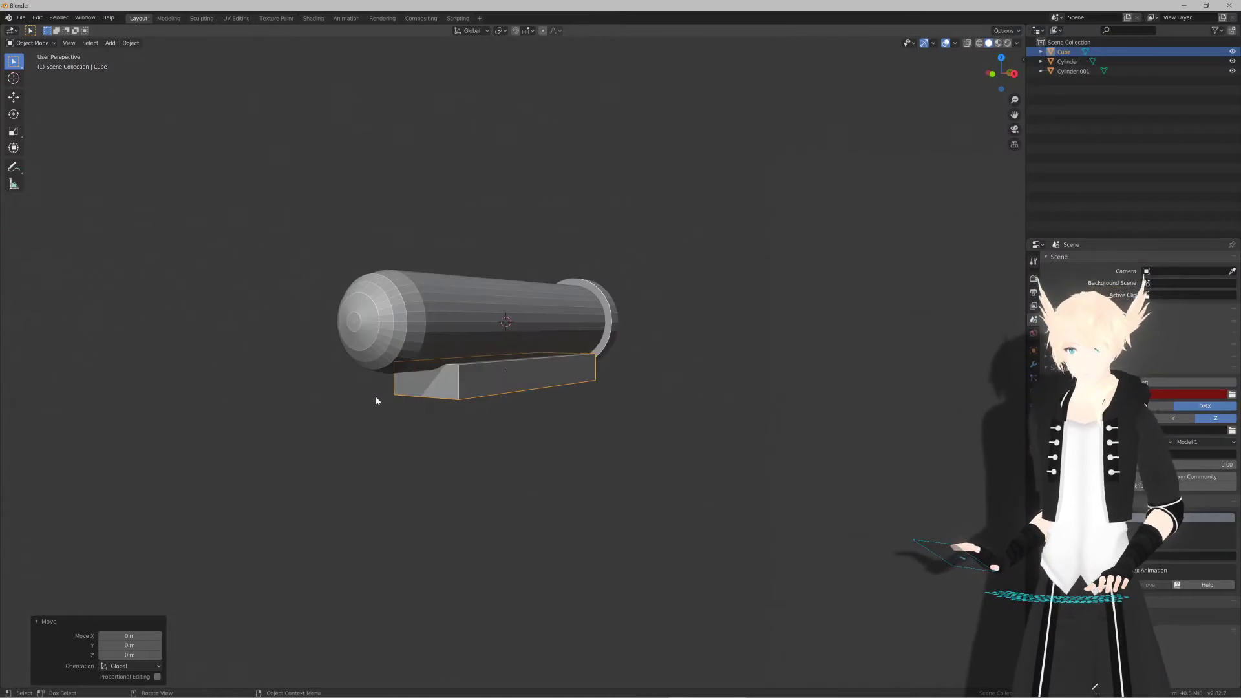
key("KP_3")
middle_click_drag(538, 428, 587, 349)
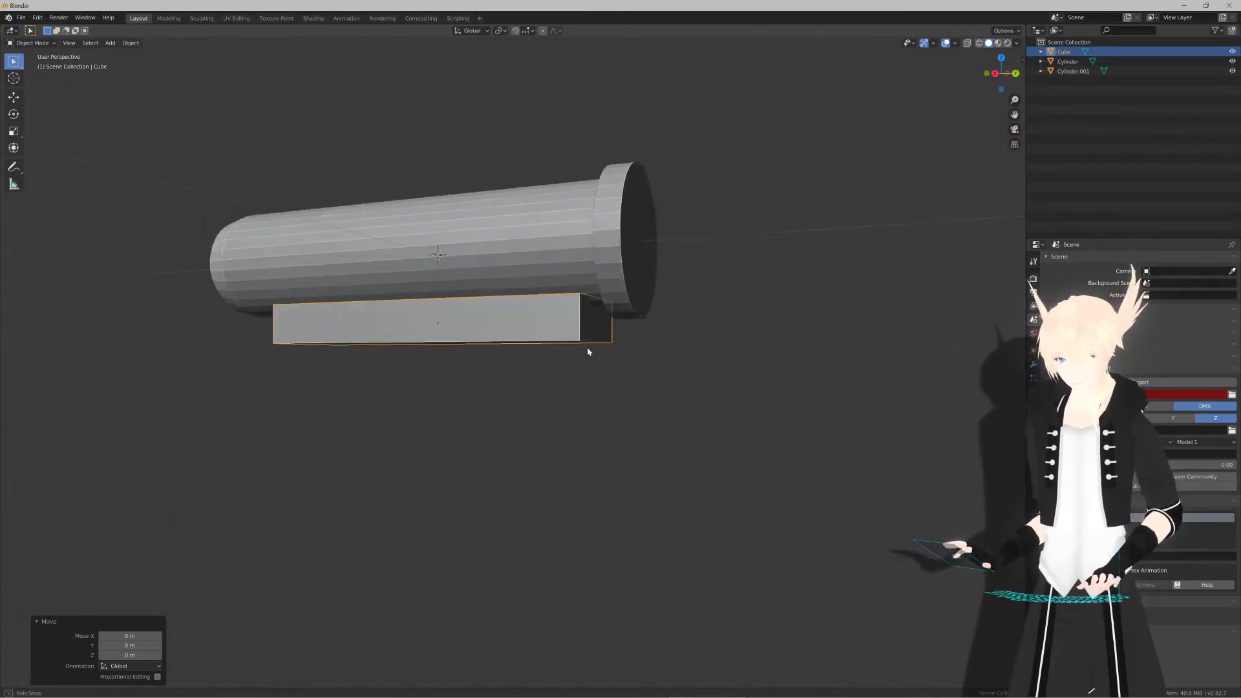
Step: In Edit Mode, shift the whole block along the barrel toward its rounded nose
key("Tab")
key("KP_1")
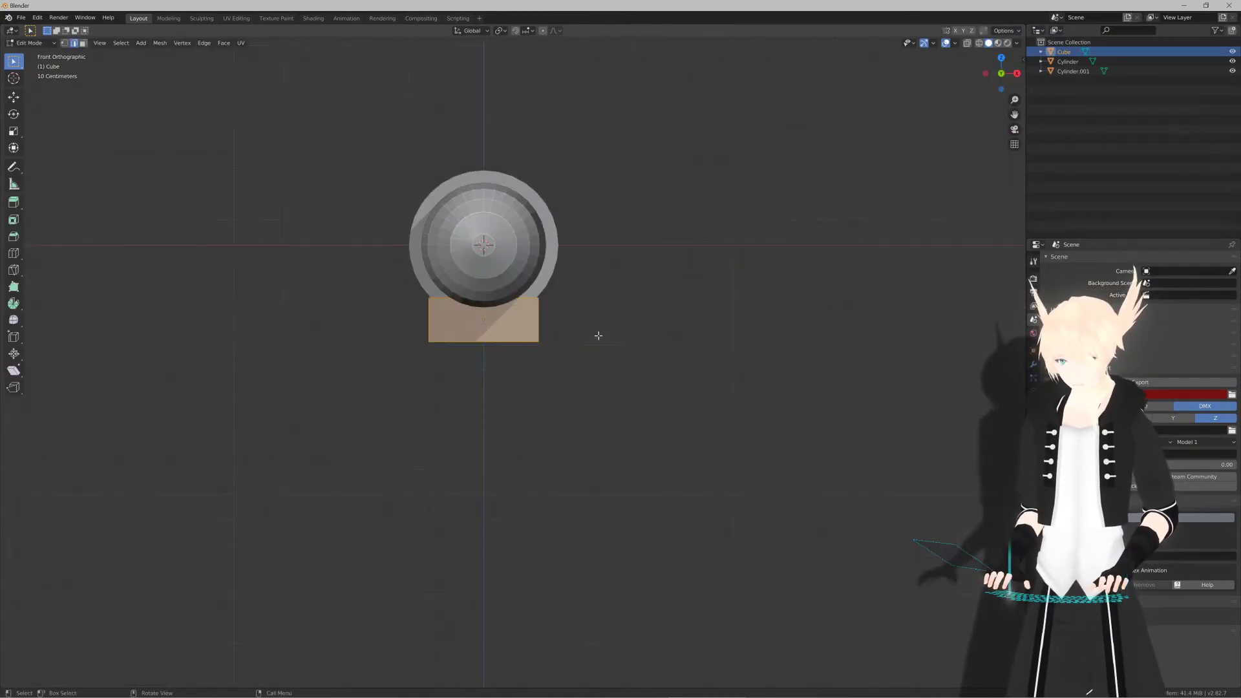
key("KP_3")
middle_click_drag(561, 368, 603, 355, "shift")
key("g")
left_click(579, 373)
Step: Select only the block's rear end face and move it 0.2 m along negative Y to shorten the block
key("alt+a")
left_click(603, 350)
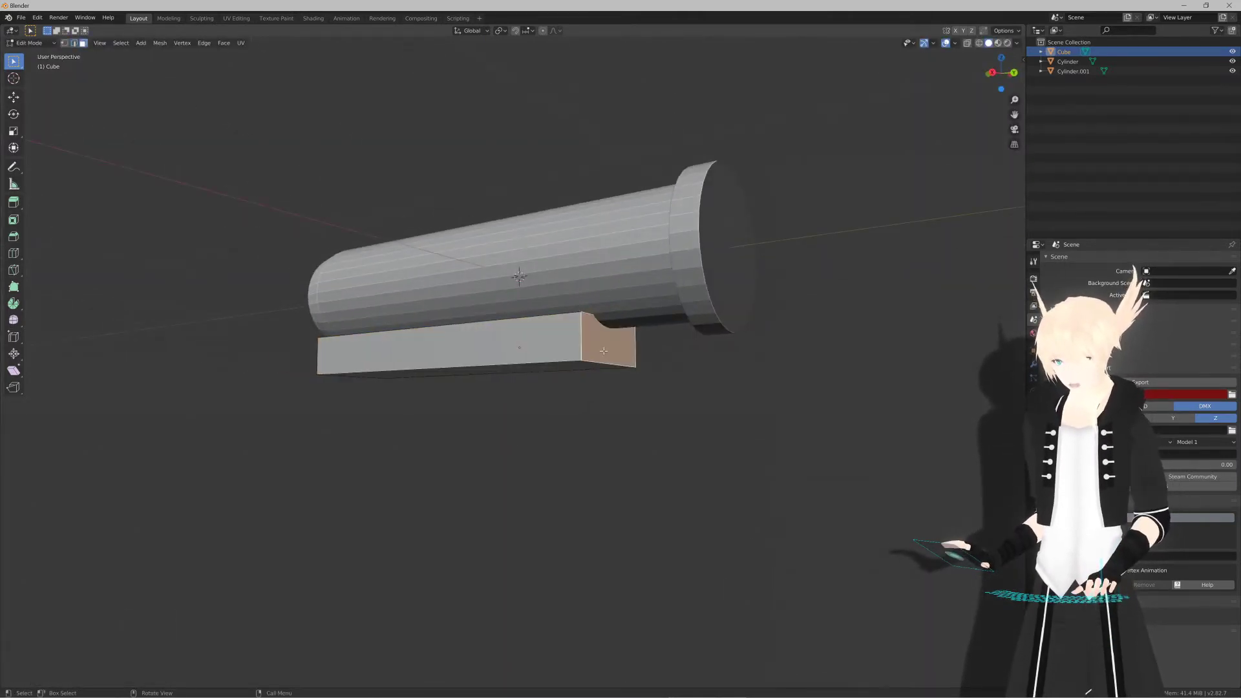
key("KP_3")
key("g")
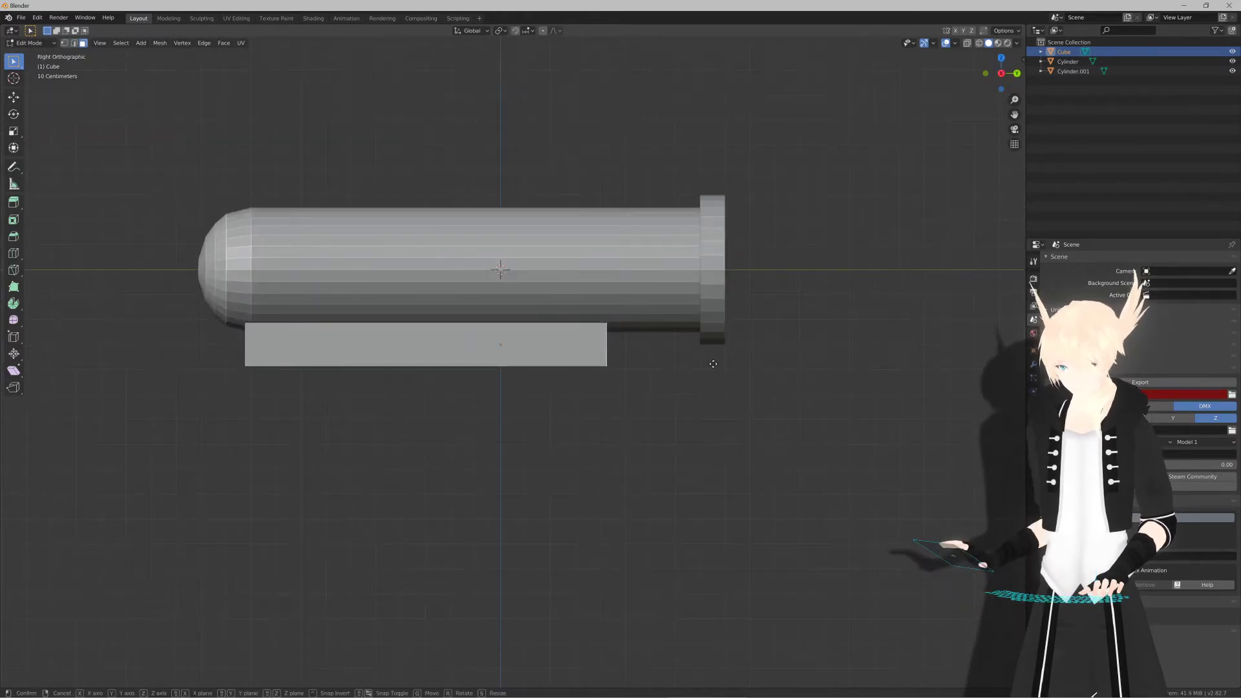
left_click(652, 362)
Step: Extrude the block's unrotated rear end face outward by 0.1 m
key("r")
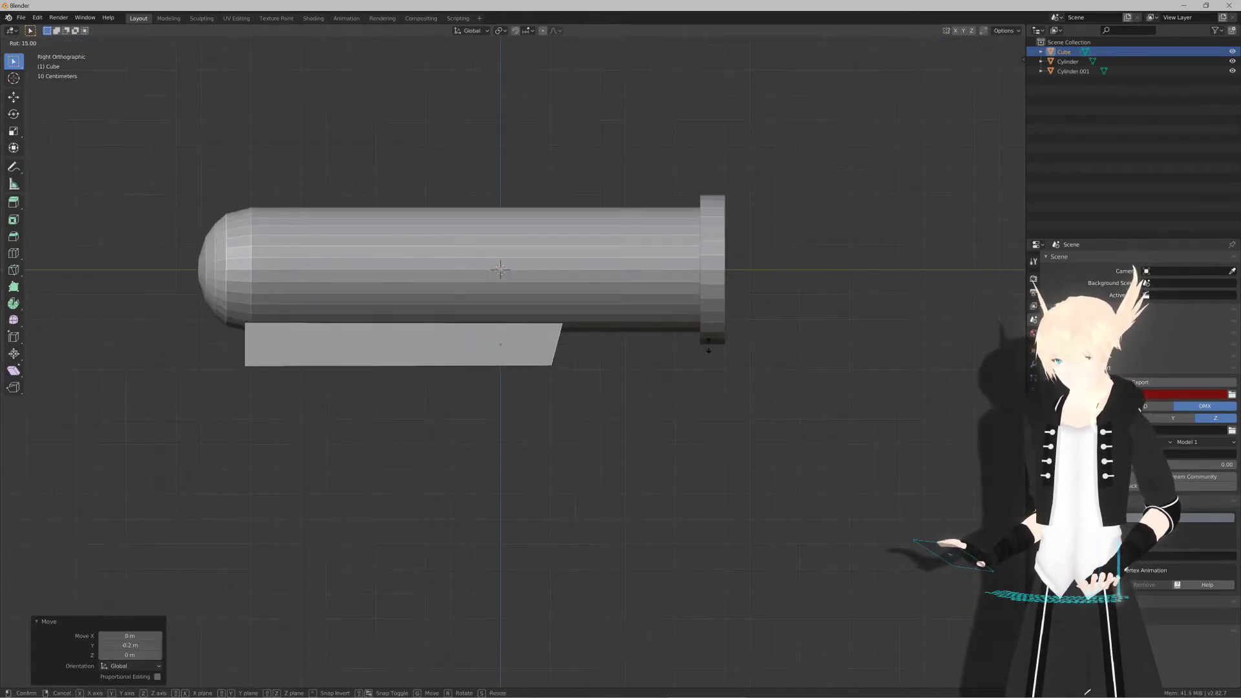
right_click(710, 333)
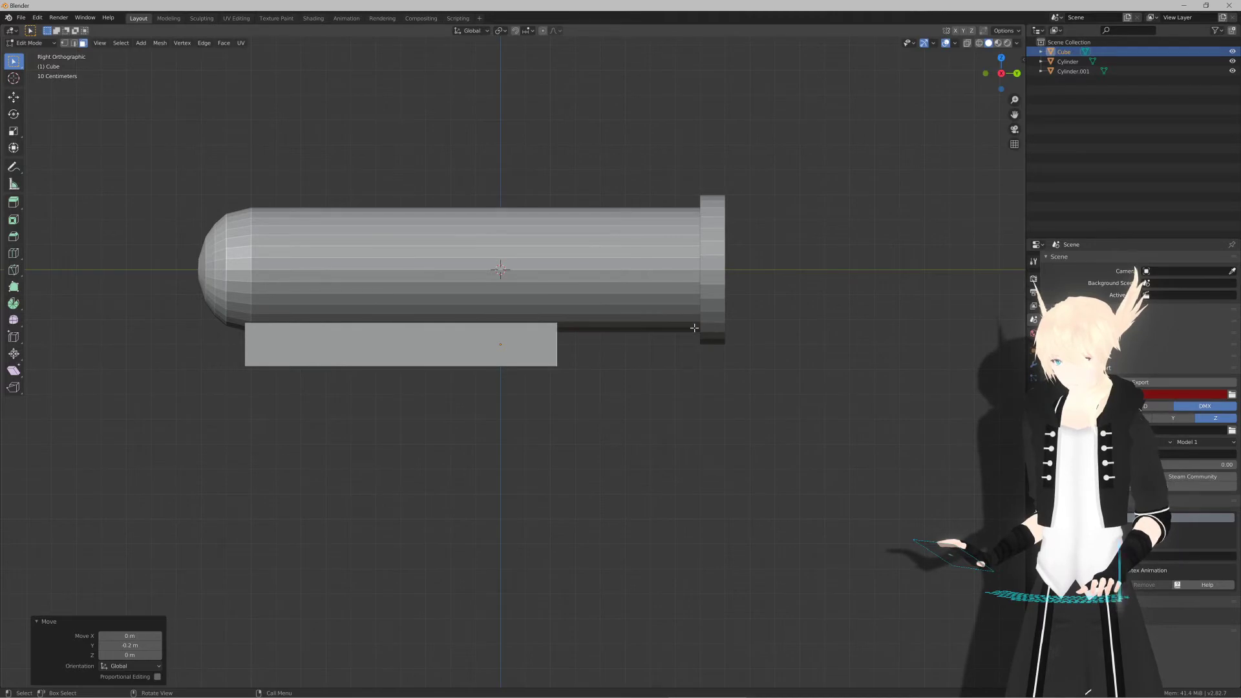
key("e")
left_click(711, 332)
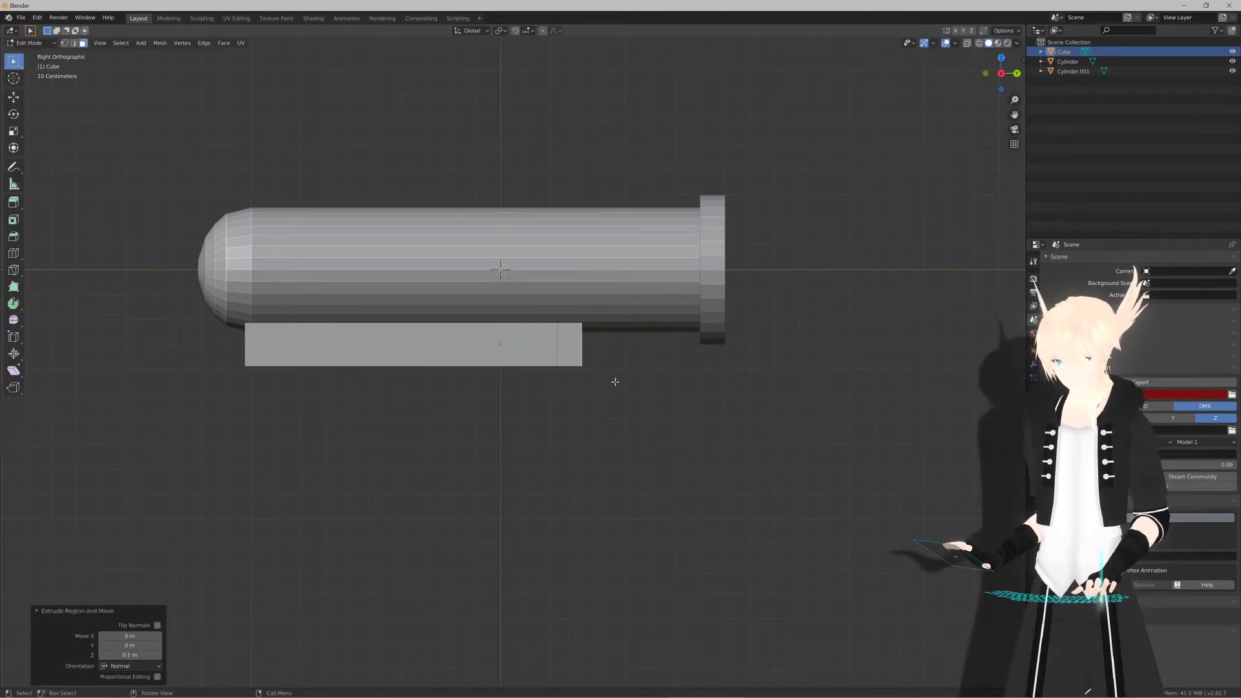
Step: Select the lower edge of the block's rear end and move it 0.1 m along negative Y to slant the end
key("2")
middle_click_drag(614, 380, 601, 369)
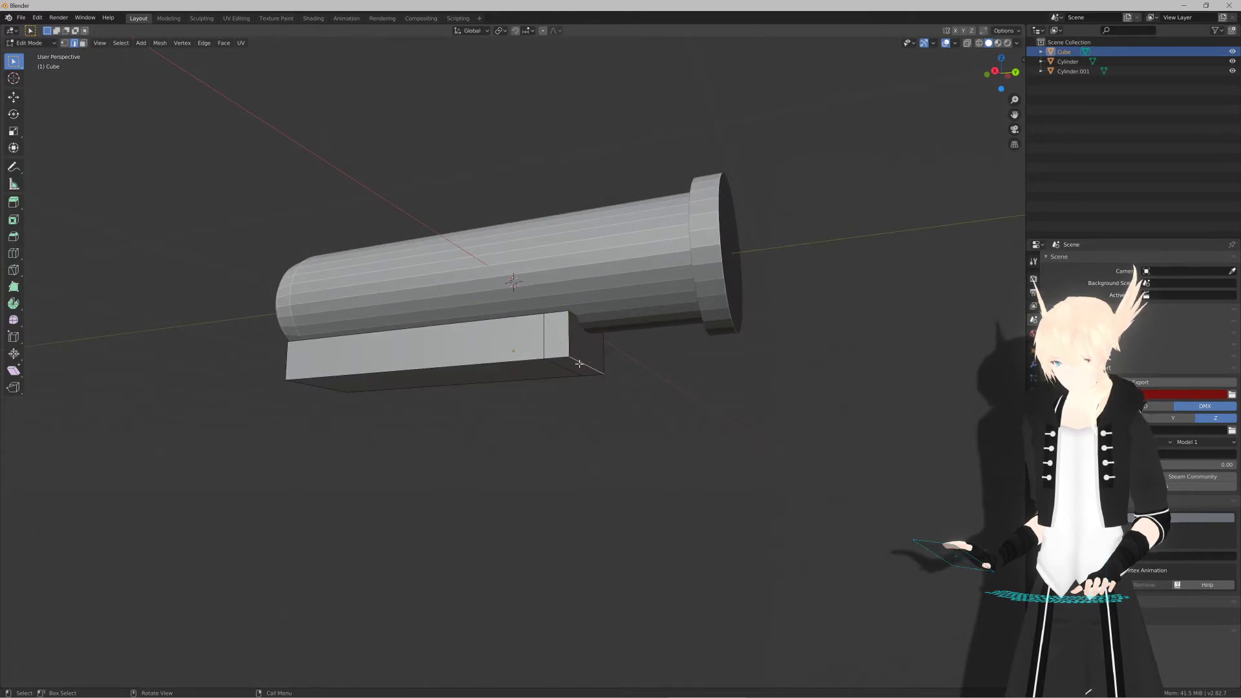
key("KP_3")
scroll(619, 382, "up", 6)
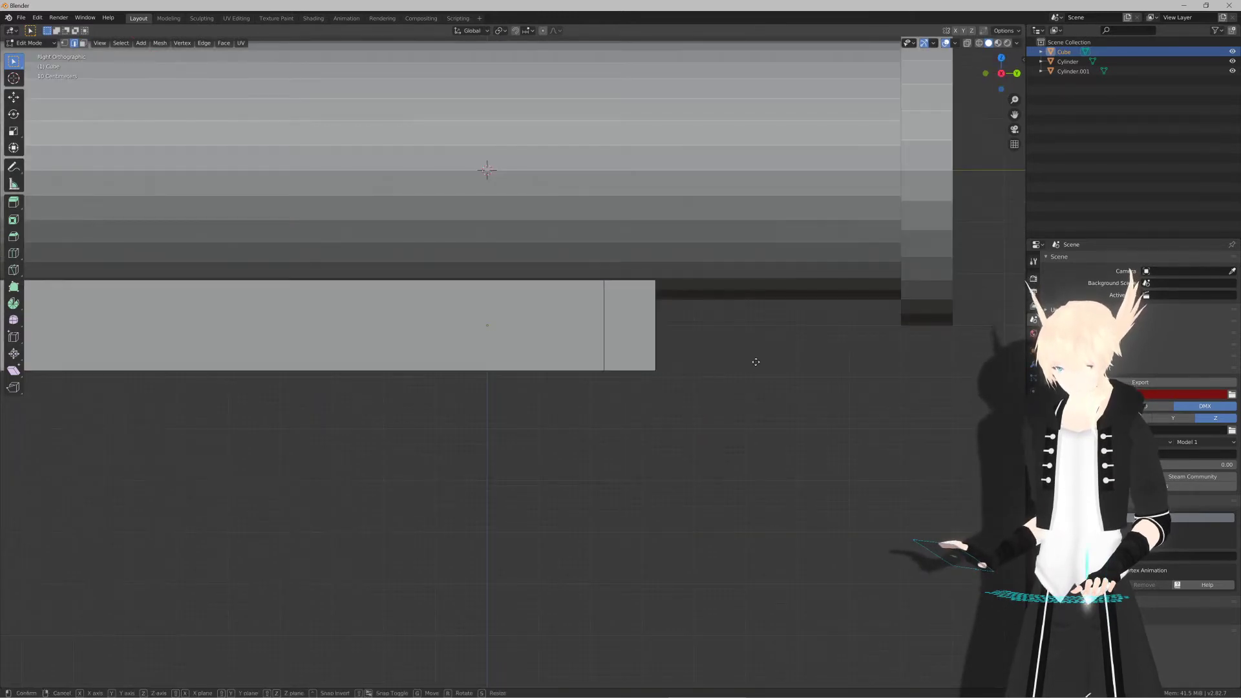
key("g")
left_click(706, 355)
middle_click_drag(682, 371, 657, 364)
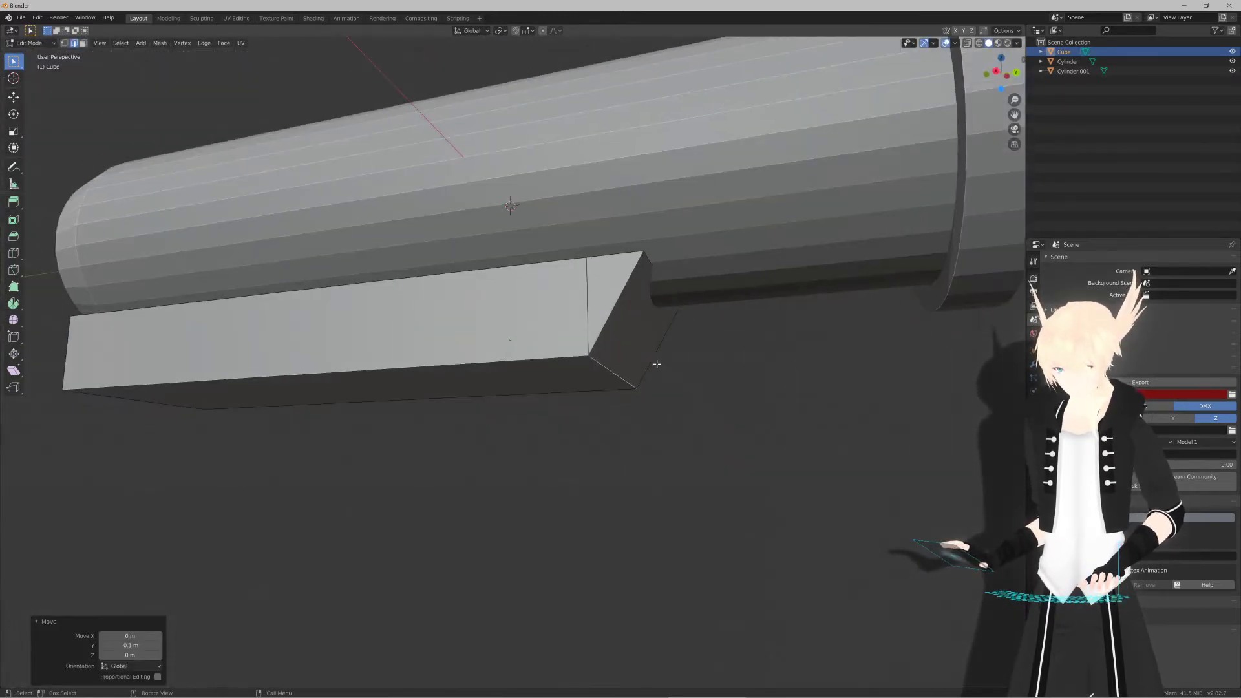
Step: Extrude the block's slanted rear face 0.5 m, and move it -0.3 m in Y and -0.2 m in Z to form a grip
key("3")
left_click(641, 337)
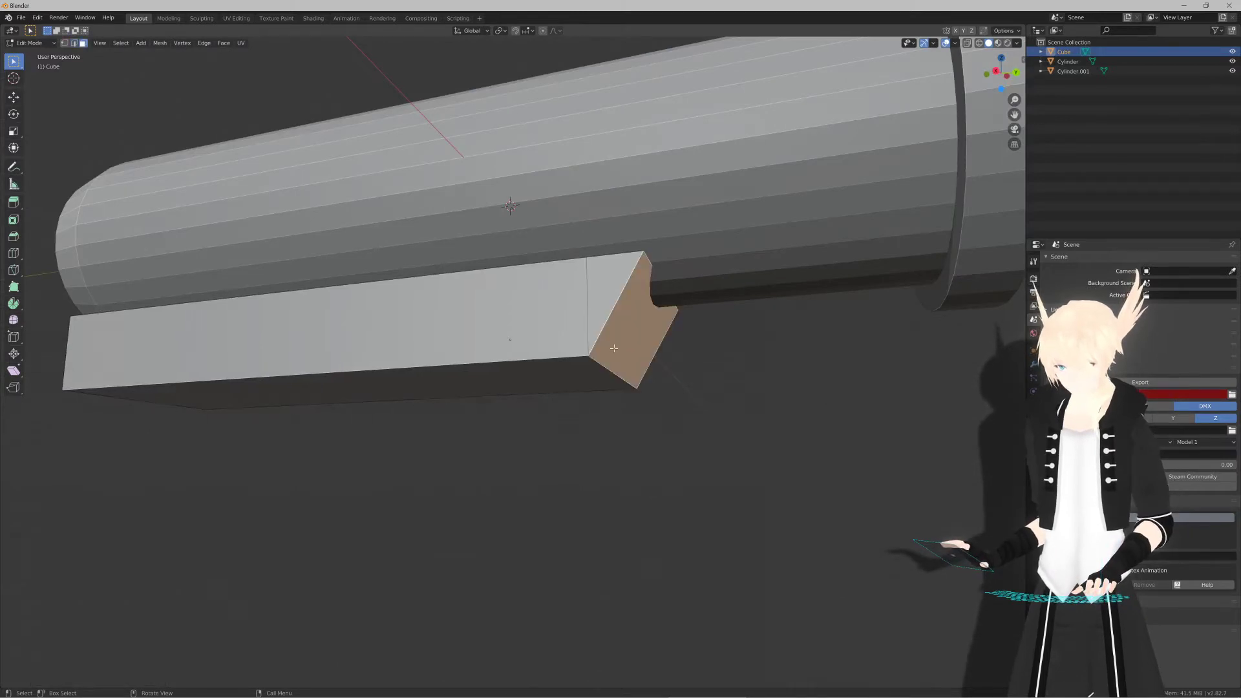
key("KP_3")
scroll(622, 362, "down", 6)
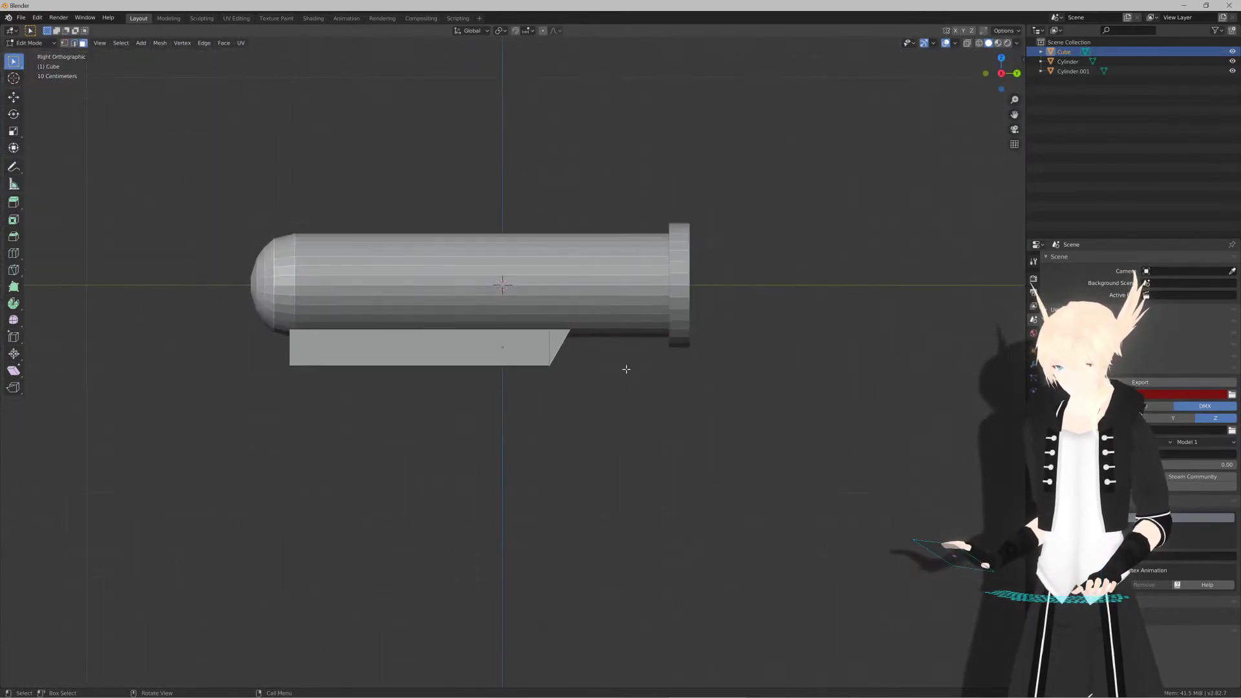
key("e")
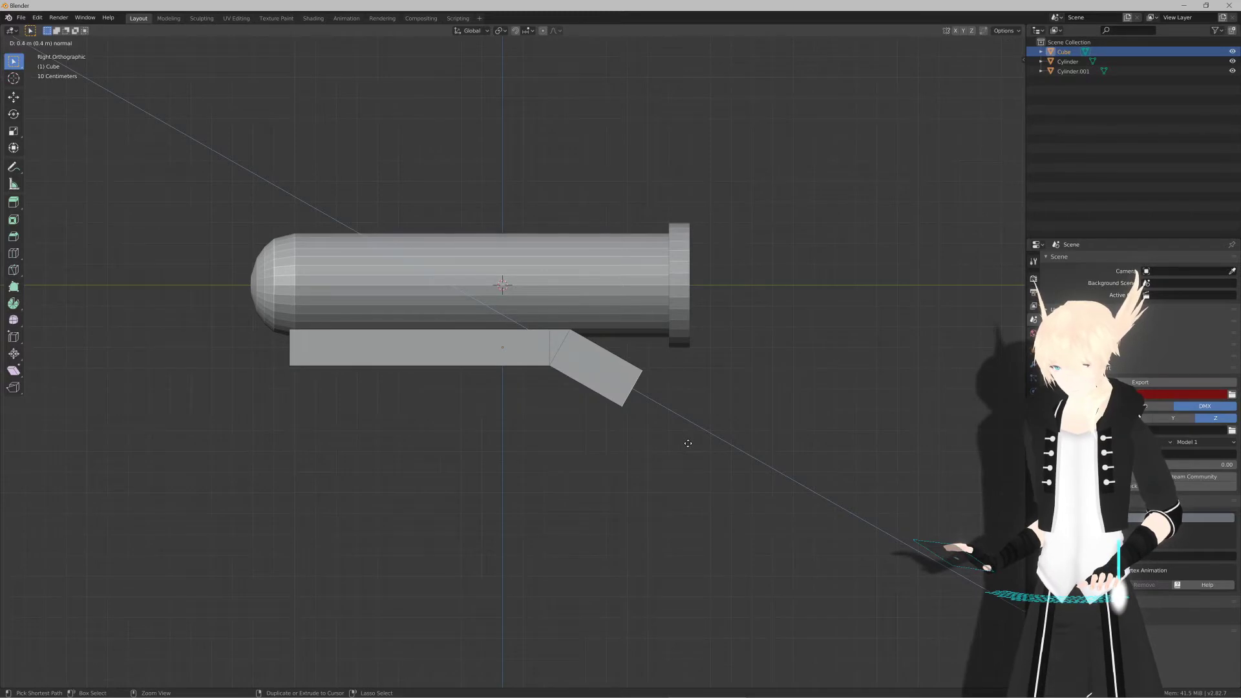
left_click(695, 446)
key("g")
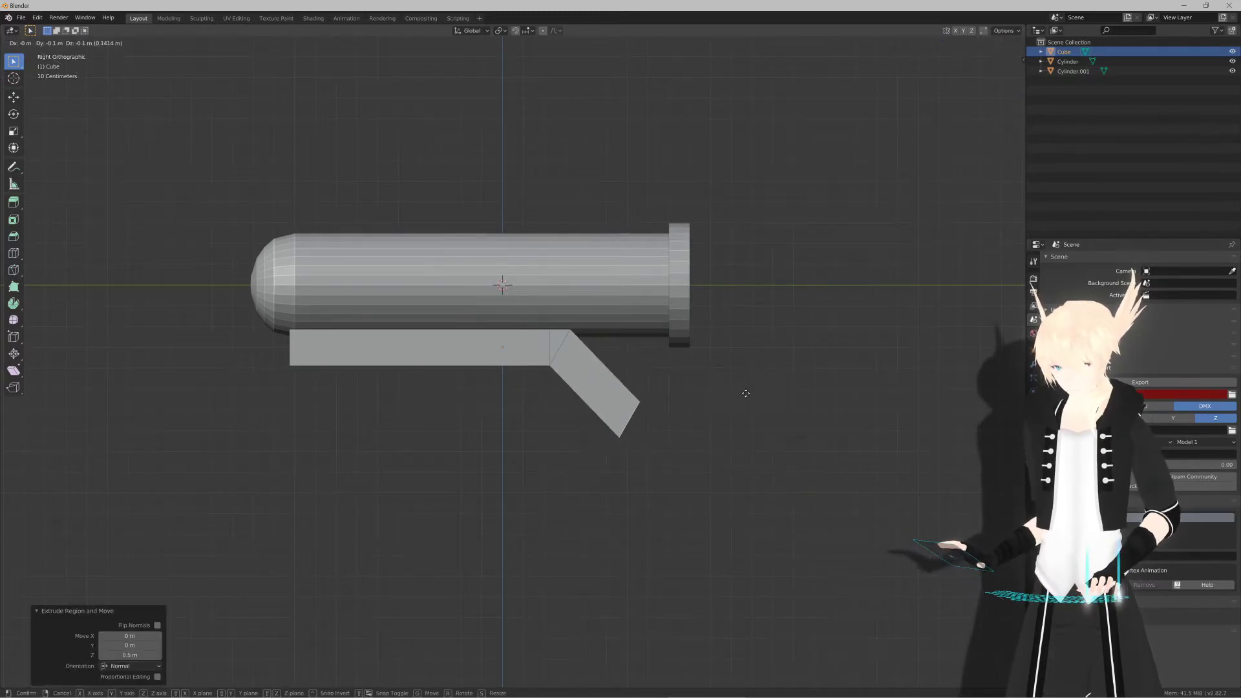
left_click(729, 414)
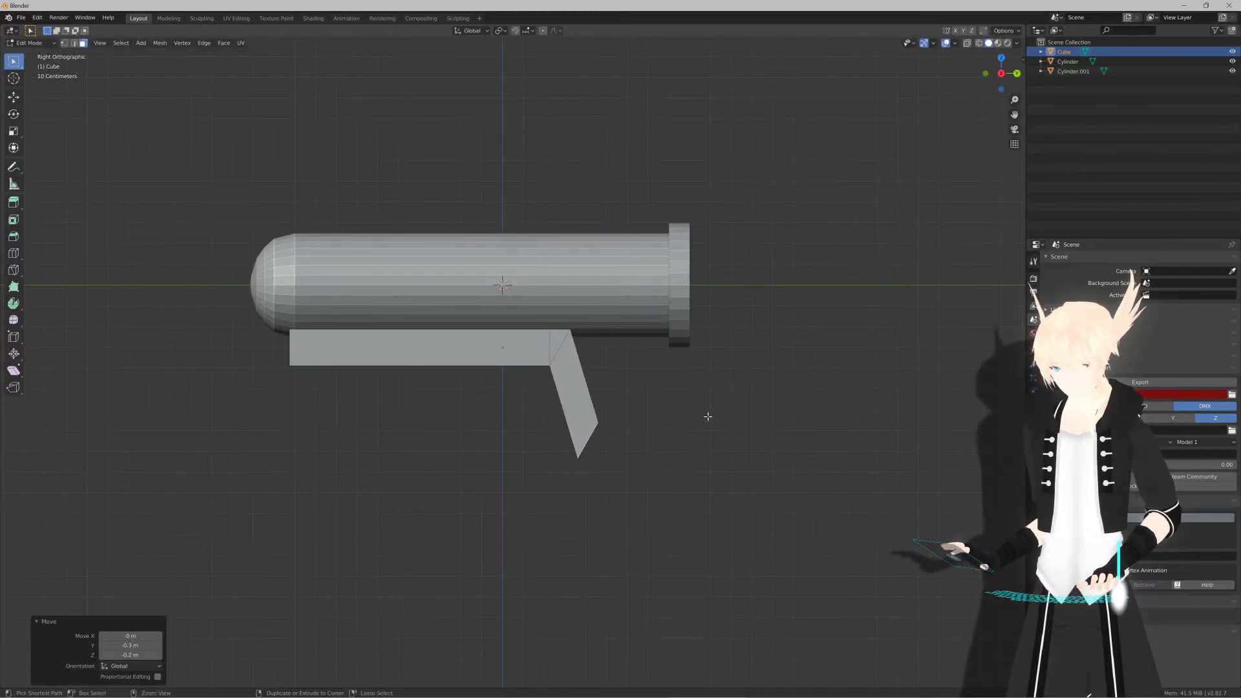
Step: Select the block's underside face together with the grip's front face and scale them to 0.775
middle_click_drag(706, 415, 509, 375)
left_click(509, 376)
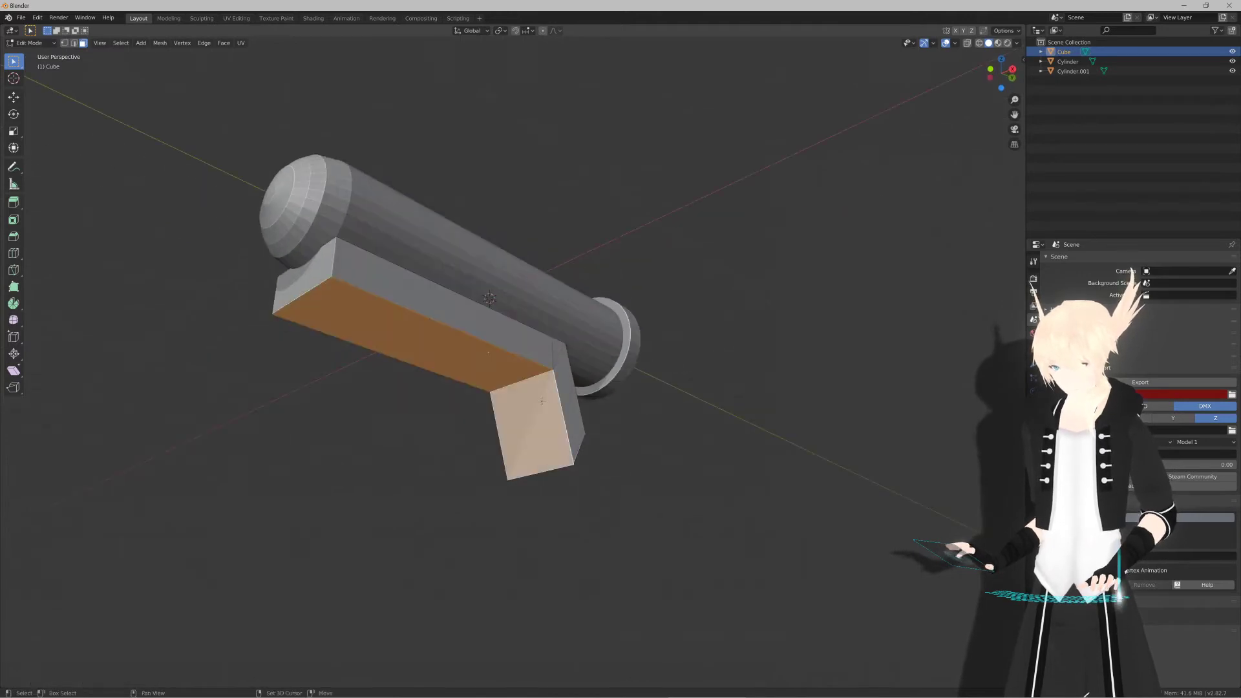
key("s")
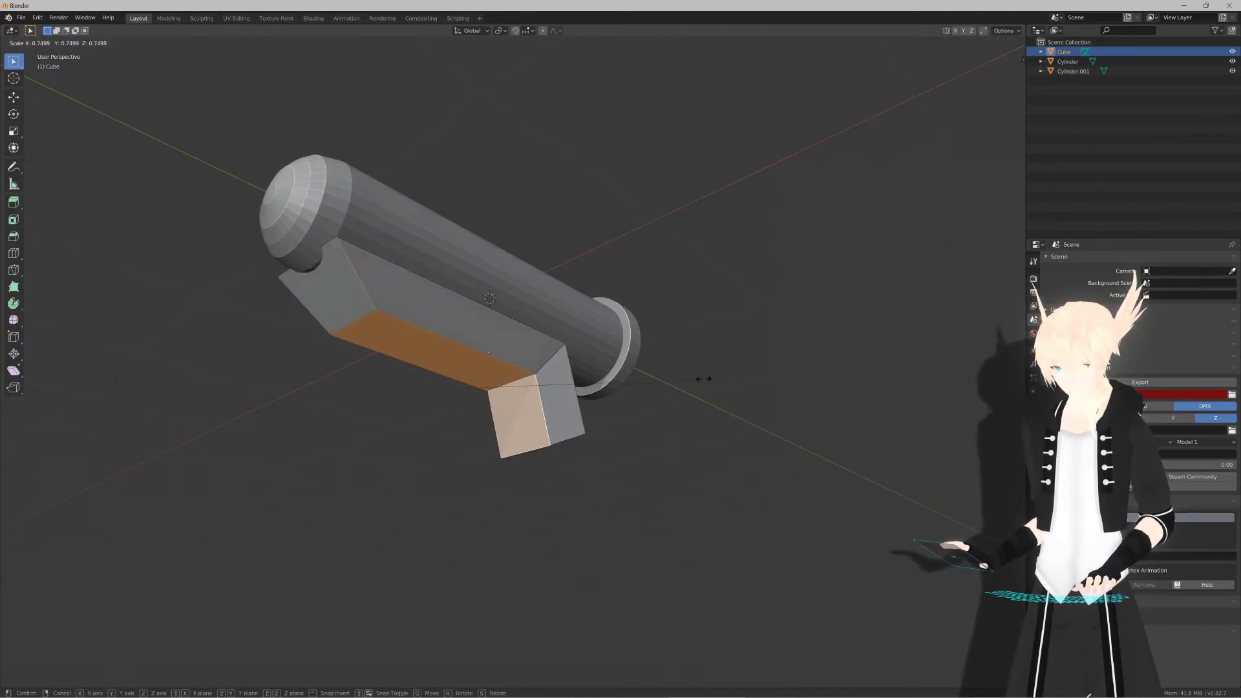
left_click(709, 377)
Step: In the right orthographic view, move the scaled underside and grip front faces -0.1 m in Y and -0.1 m in Z
middle_click_drag(709, 376, 668, 401)
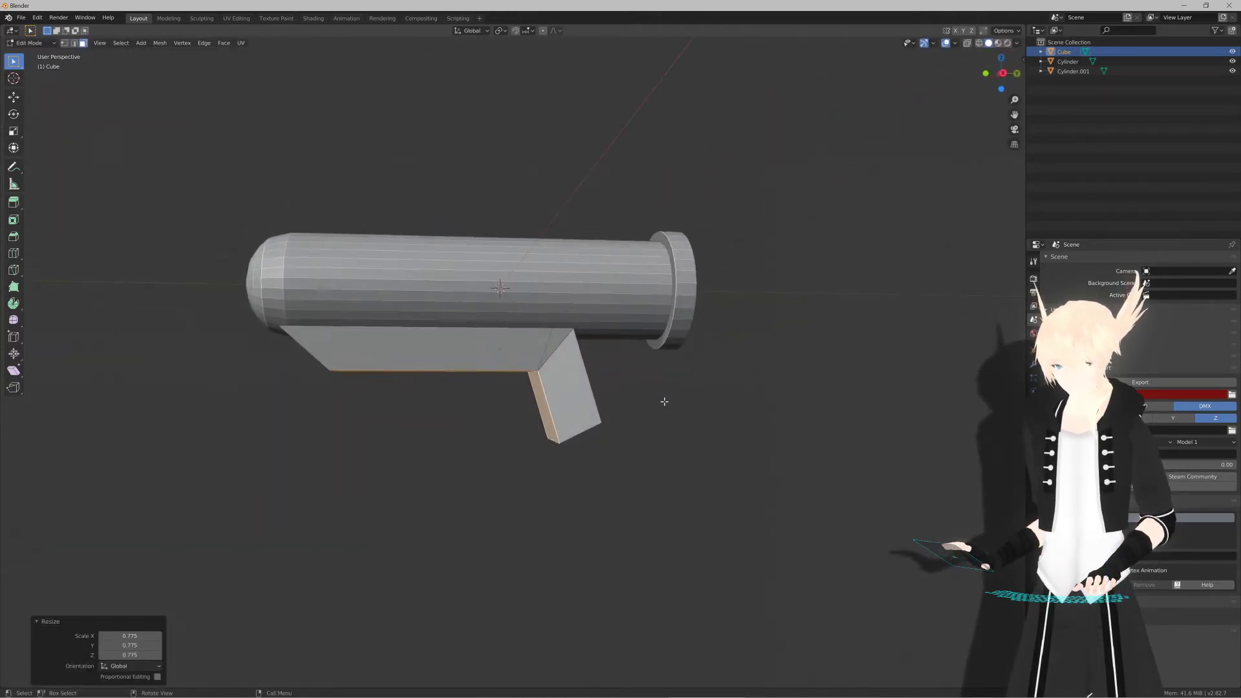
key("KP_3")
key("g")
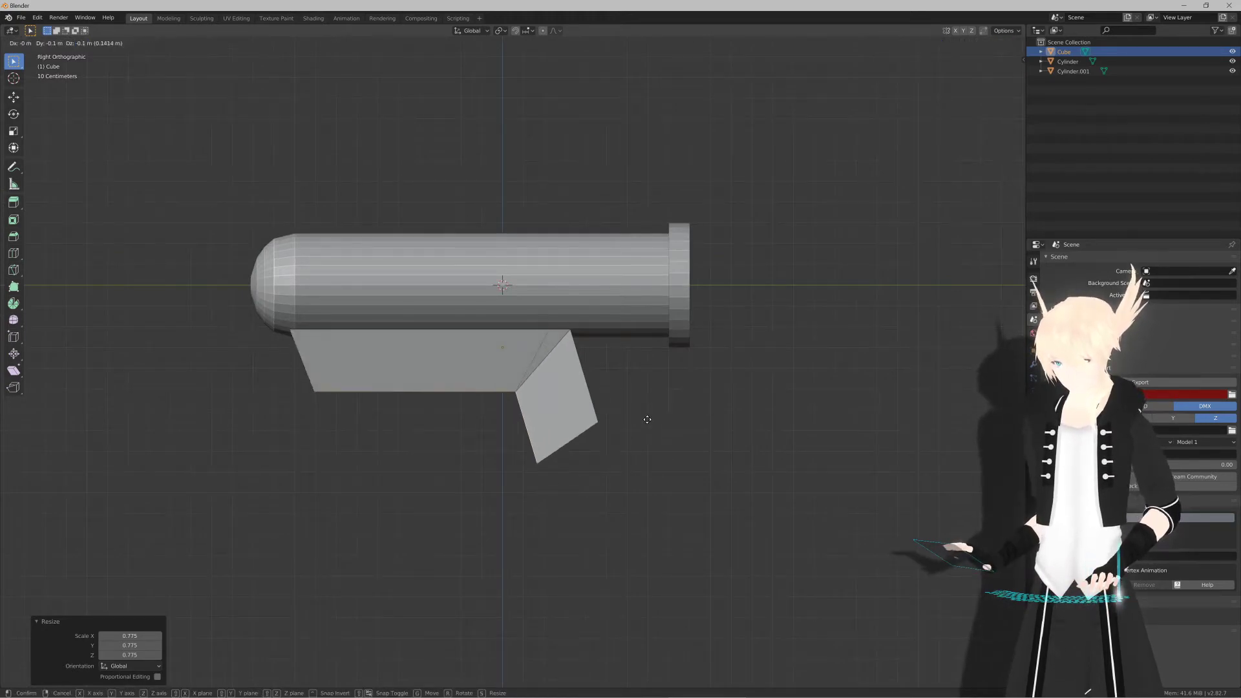
left_click(643, 421)
scroll(568, 432, "down", 3)
key("Tab")
mouse_move(568, 433)
middle_mouse_down()
mouse_move(682, 426)
mouse_move(529, 435)
mouse_move(566, 434)
middle_mouse_up()
key("KP_3")
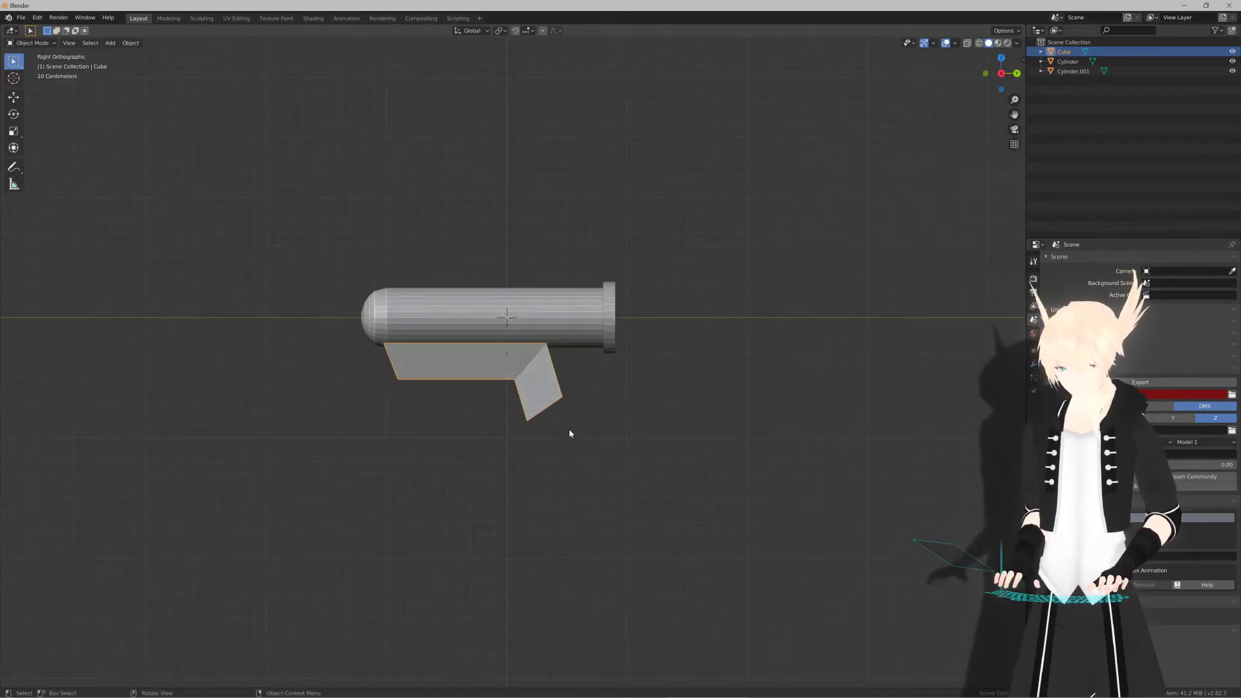
Step: Select the grip's lower rear edge and move it -0.1 m in Y and -0.2 m in Z to level the grip's bottom
key("Tab")
scroll(668, 472, "up", 5)
middle_click_drag(585, 453, 563, 446)
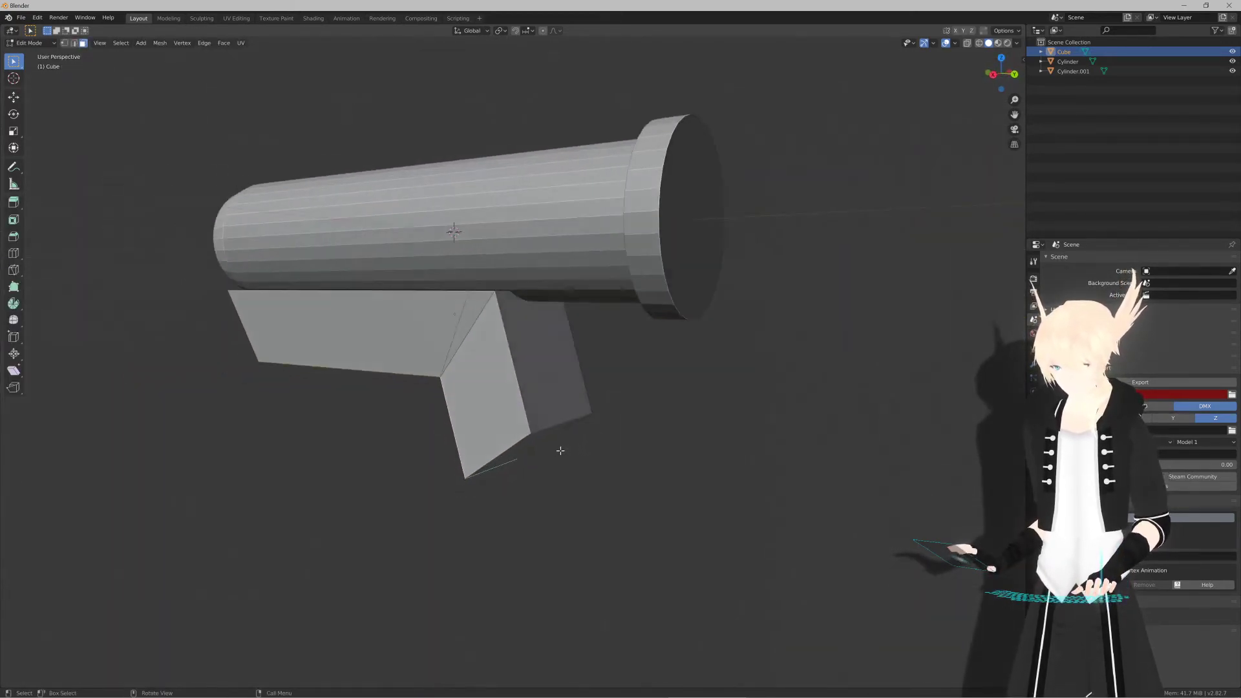
left_click(561, 422)
left_click(561, 422)
key("KP_3")
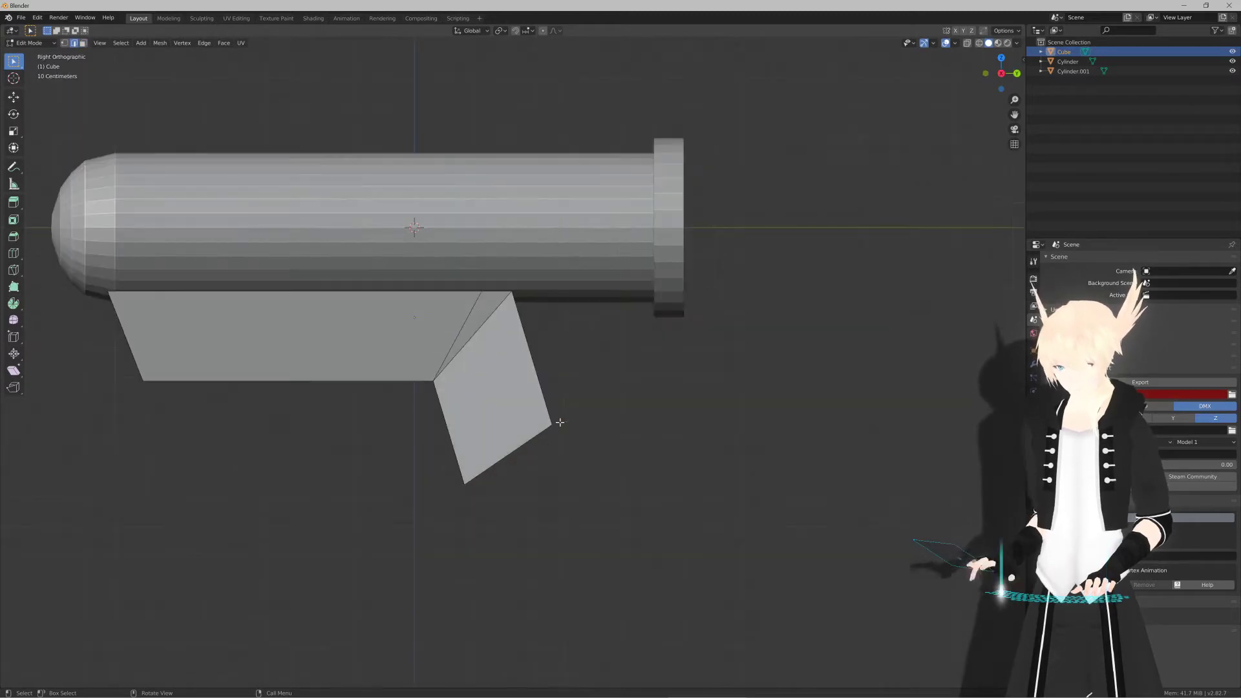
key("g")
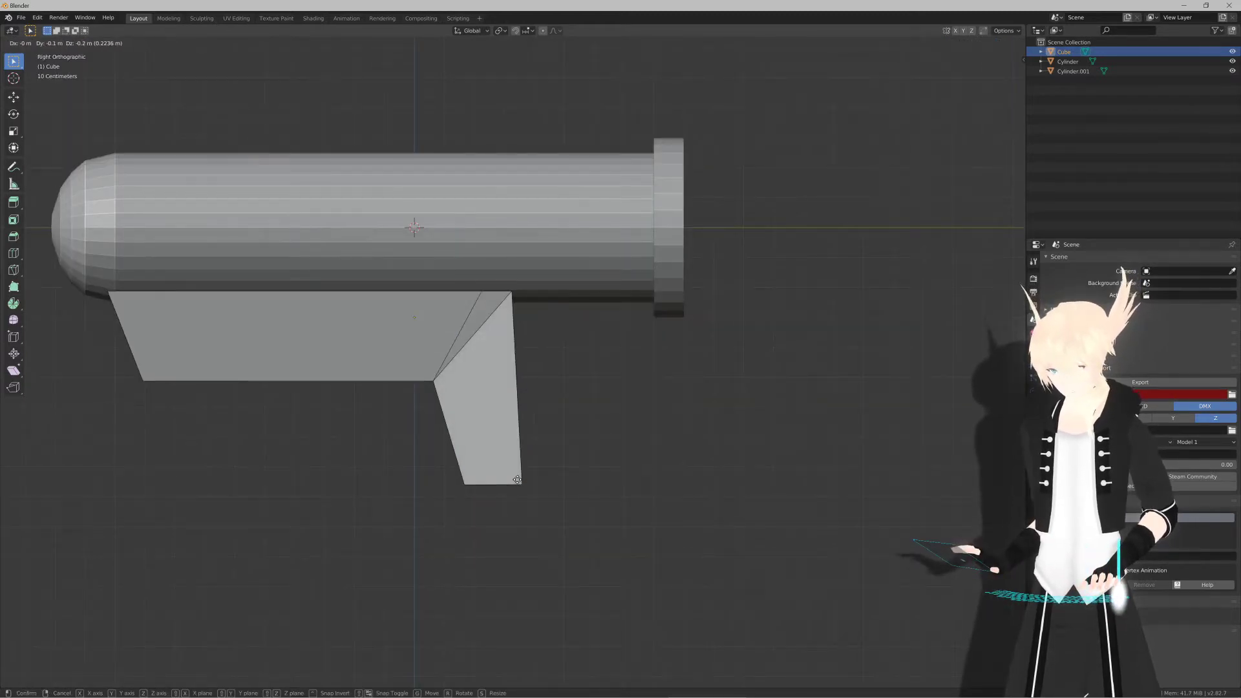
left_click(518, 479)
Step: Move the grip's lower rear edge another -0.04 m along Y to straighten the grip's back
scroll(532, 501, "up", 6)
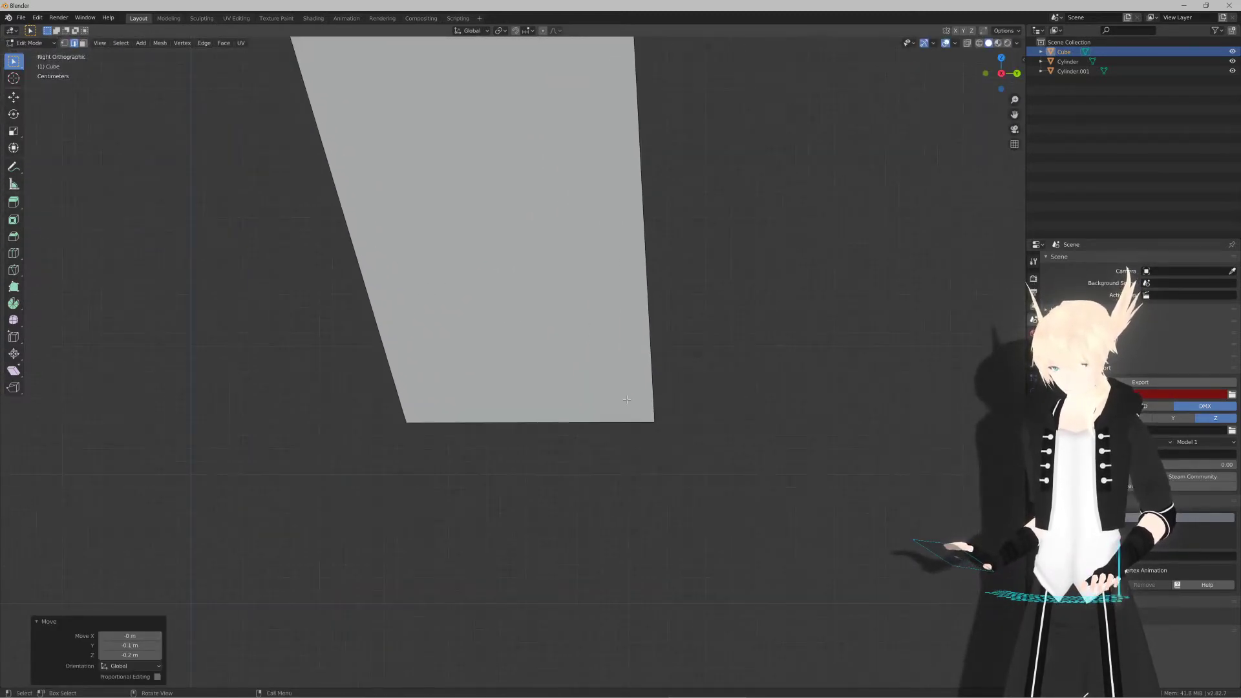
left_click(626, 400)
key("g")
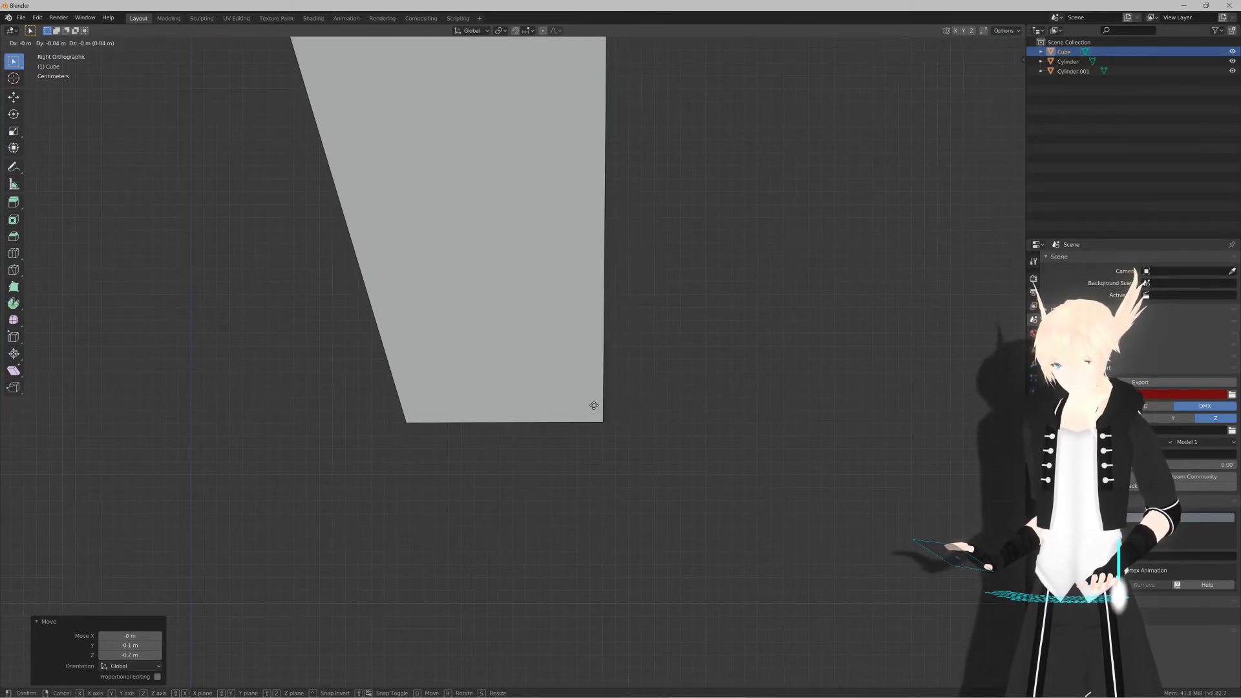
left_click(594, 406)
Step: Set the local Y position of the grip's upper rear edge to 0.45 m
scroll(593, 394, "down", 4)
middle_click_drag(593, 386, 587, 482, "shift")
middle_click_drag(586, 372, 573, 493, "shift")
mouse_move(573, 441)
middle_mouse_down("shift")
mouse_move(566, 493)
mouse_move(545, 484)
middle_mouse_up("shift")
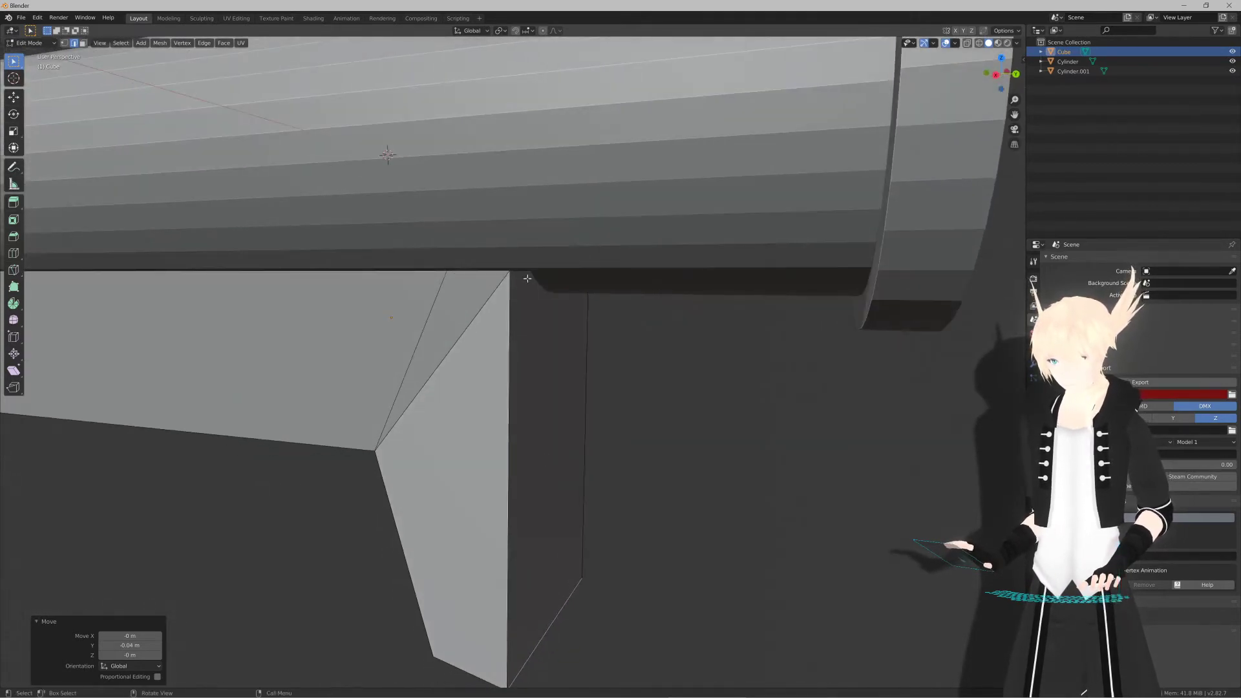
key("n")
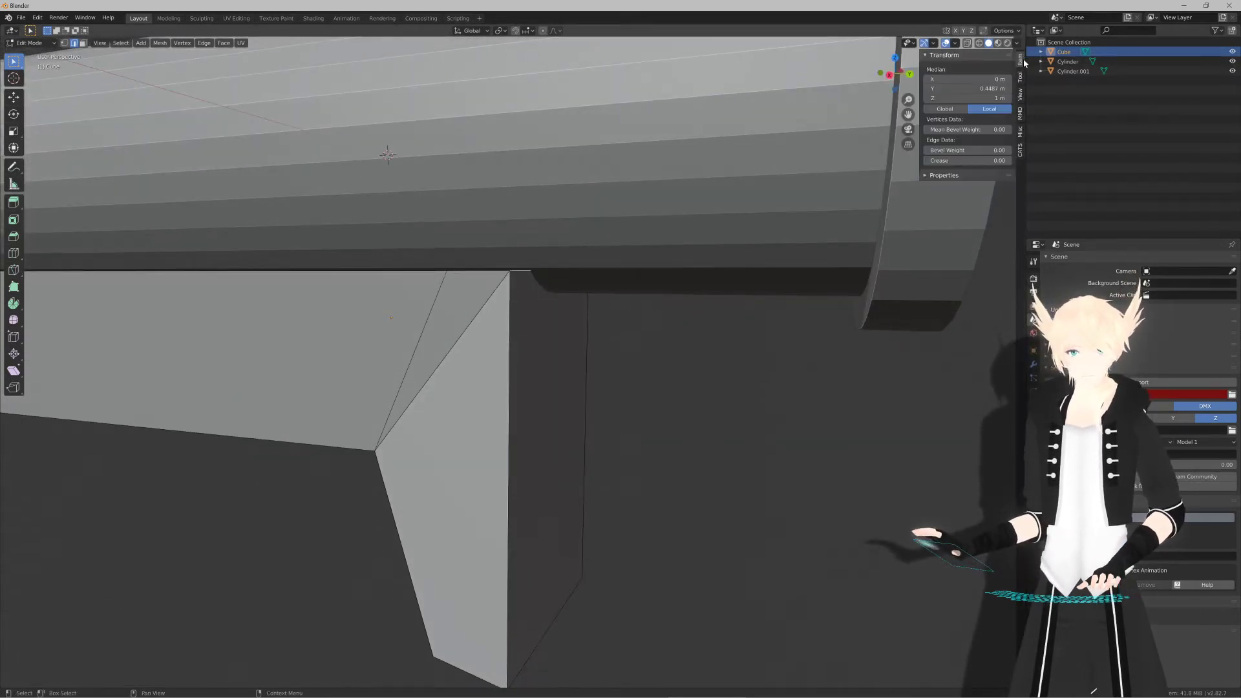
left_click(966, 88)
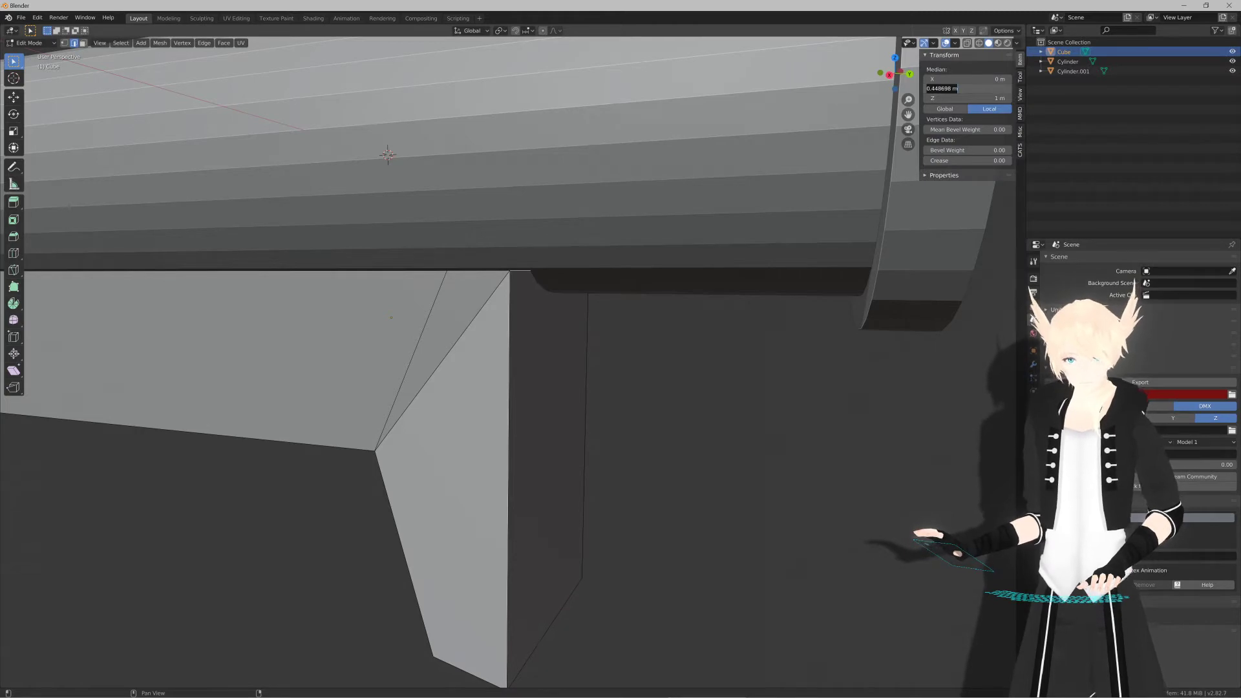
key("Return")
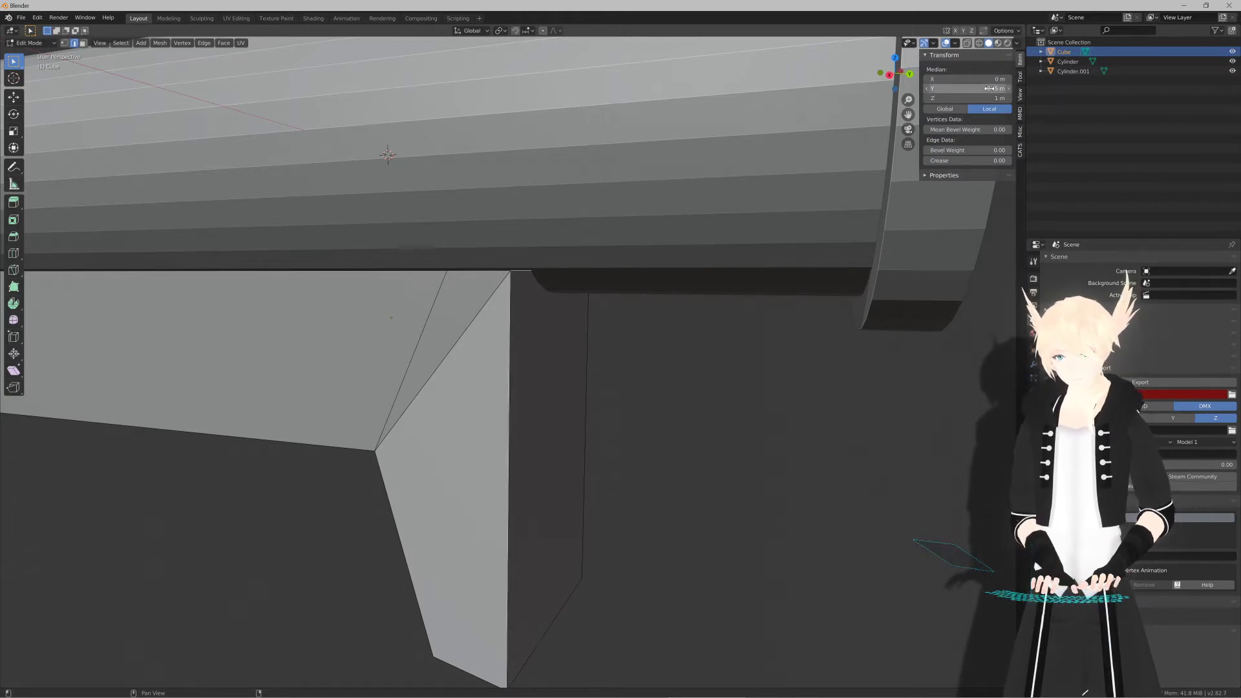
Step: Try 0.44 m for both Y and Z of the upper rear edge and 0.95 m for Z, undoing each change
left_click_drag(989, 88, 990, 98)
type(".4")
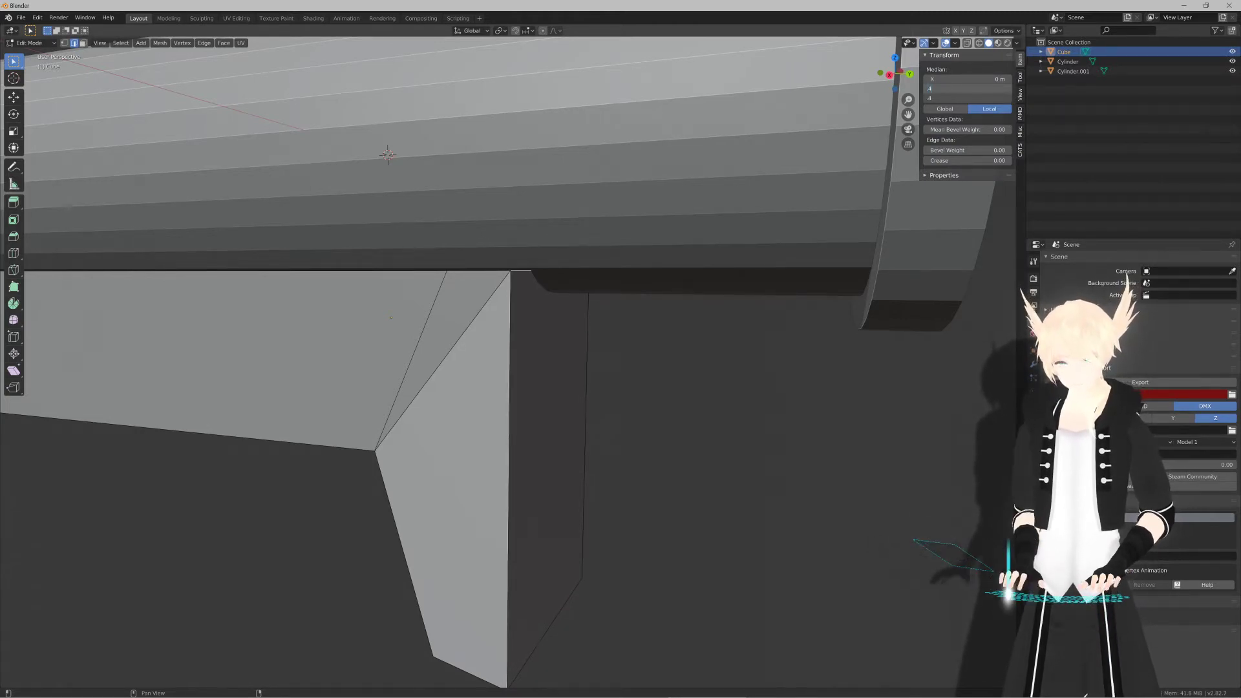
type("4")
key("Return")
key("ctrl+z")
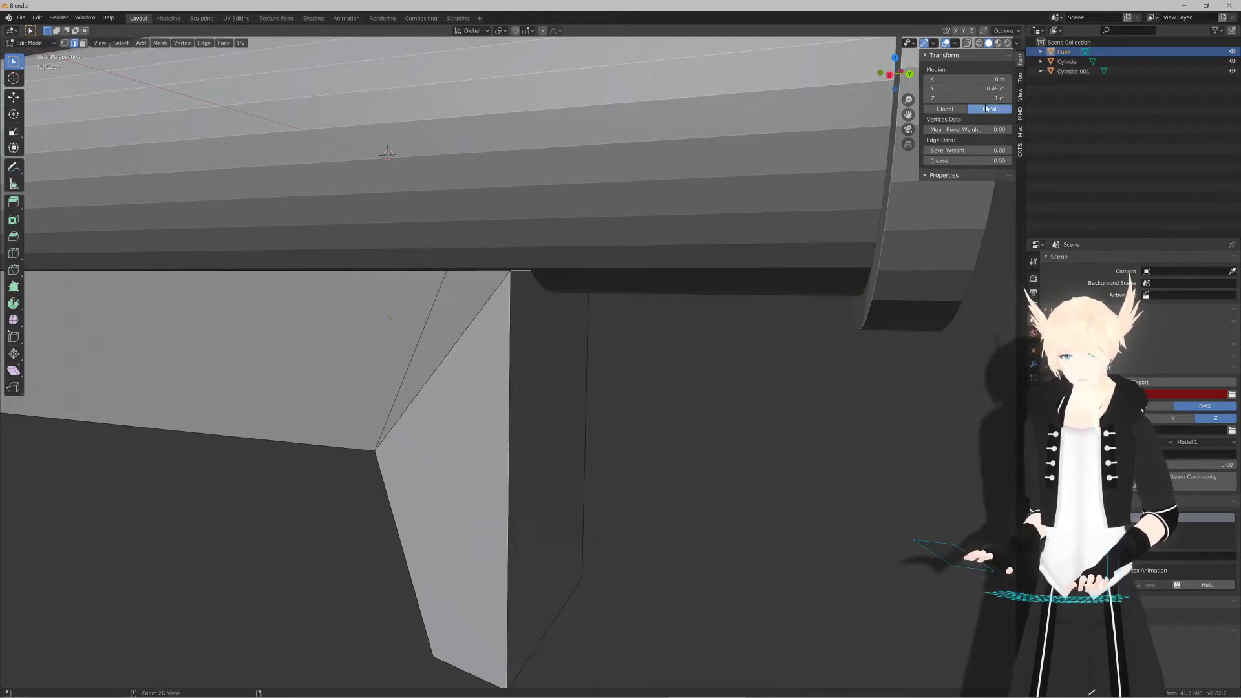
left_click(967, 98)
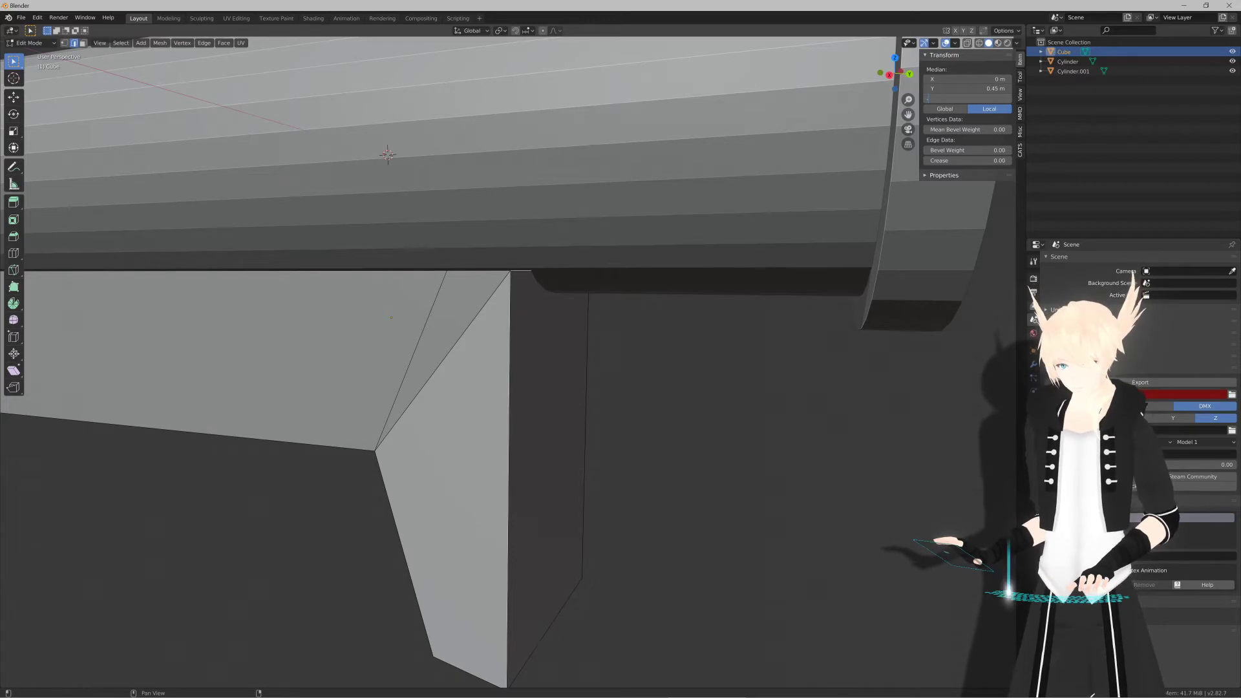
type(".95")
key("Return")
key("ctrl+z")
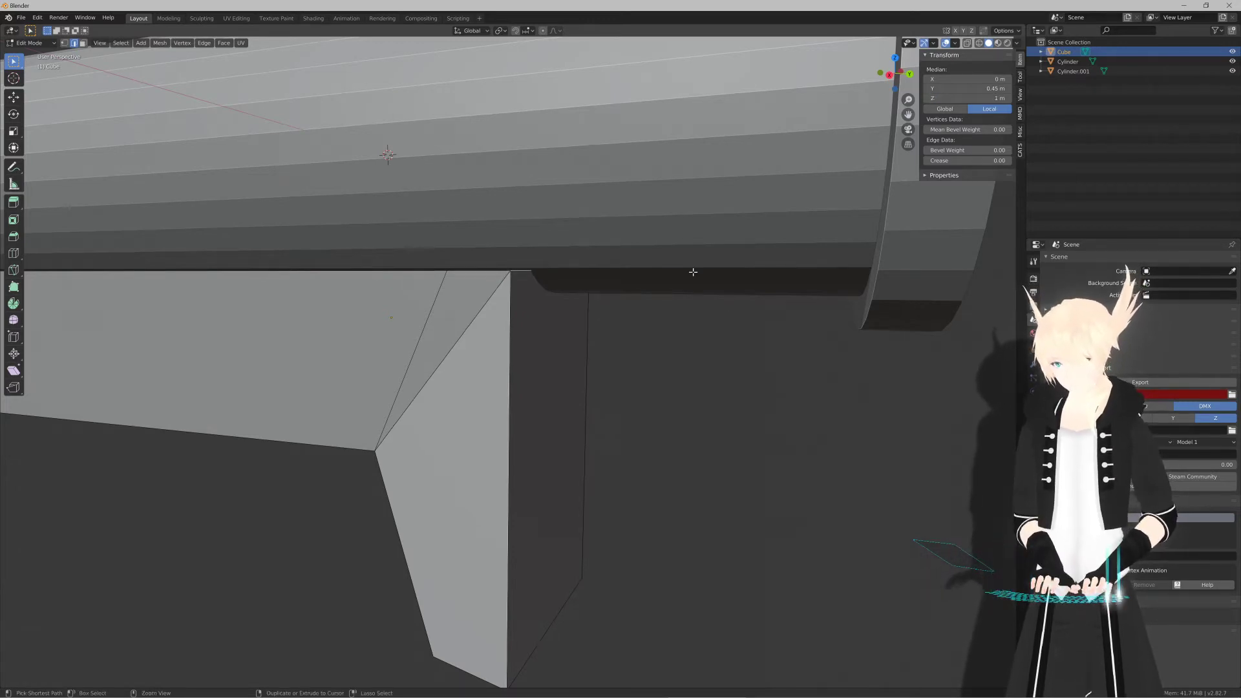
Step: With the Move tool, shift the grip's upper rear edge about -0.017 m along Y
middle_click_drag(682, 271, 542, 301)
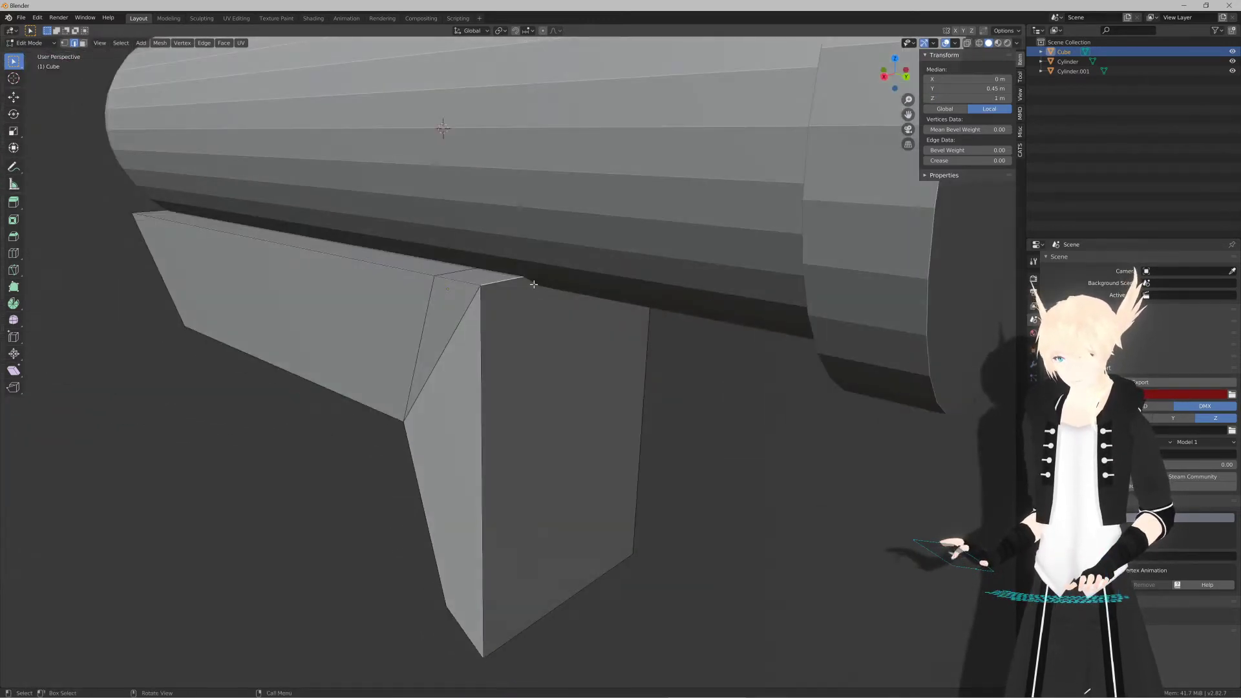
left_click(13, 97)
middle_click_drag(362, 265, 423, 258)
left_click_drag(564, 261, 555, 278)
middle_click_drag(562, 329, 558, 335)
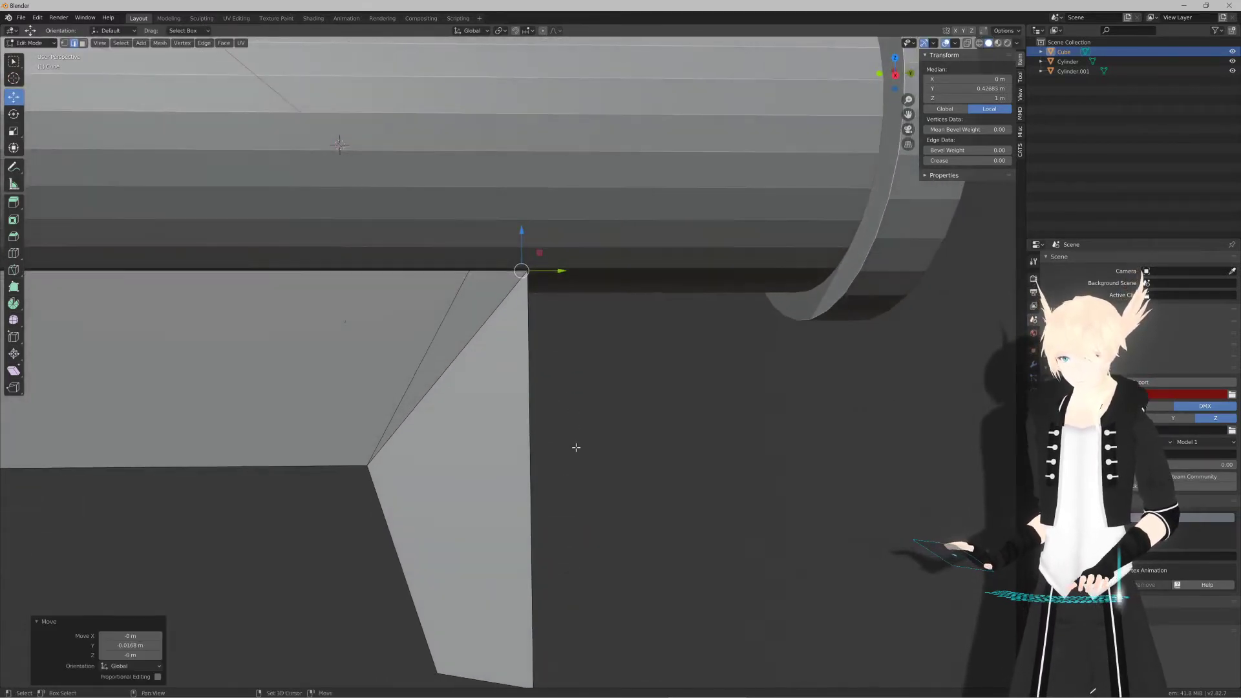
Step: Select the grip's lower rear edge and set its local Y position to 0.44 m
middle_click_drag(560, 510, 574, 416, "shift")
middle_click_drag(556, 502, 543, 510)
left_click(544, 511)
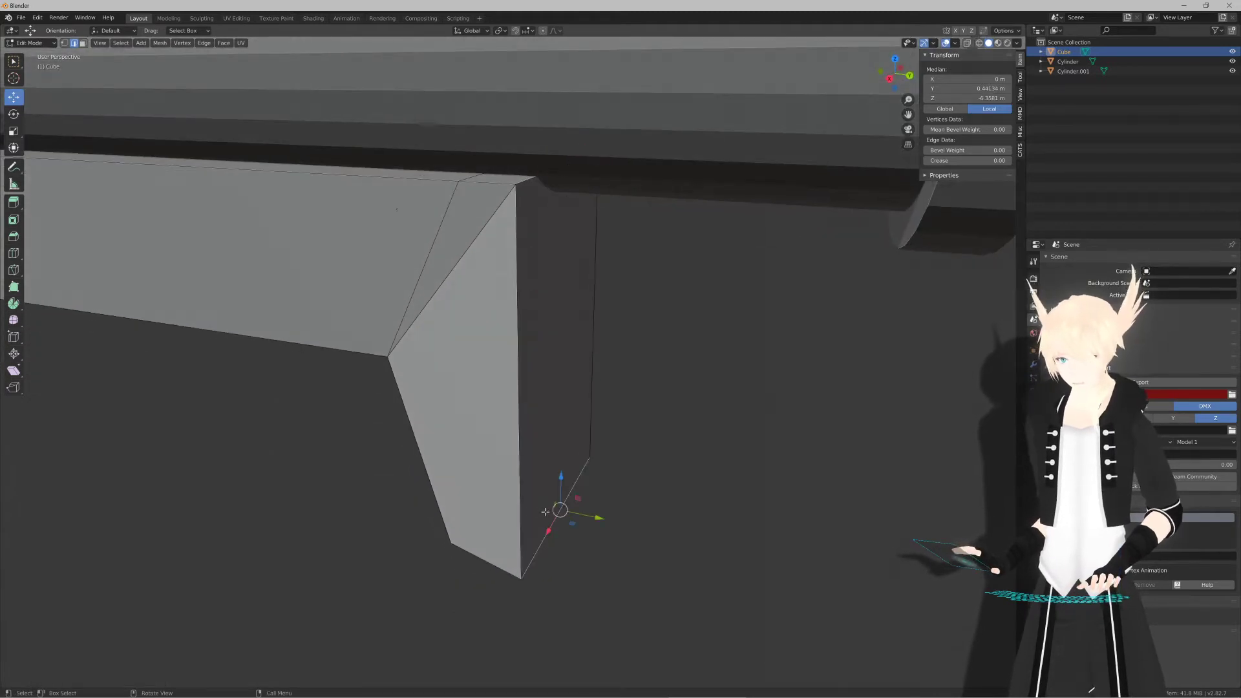
left_click(966, 88)
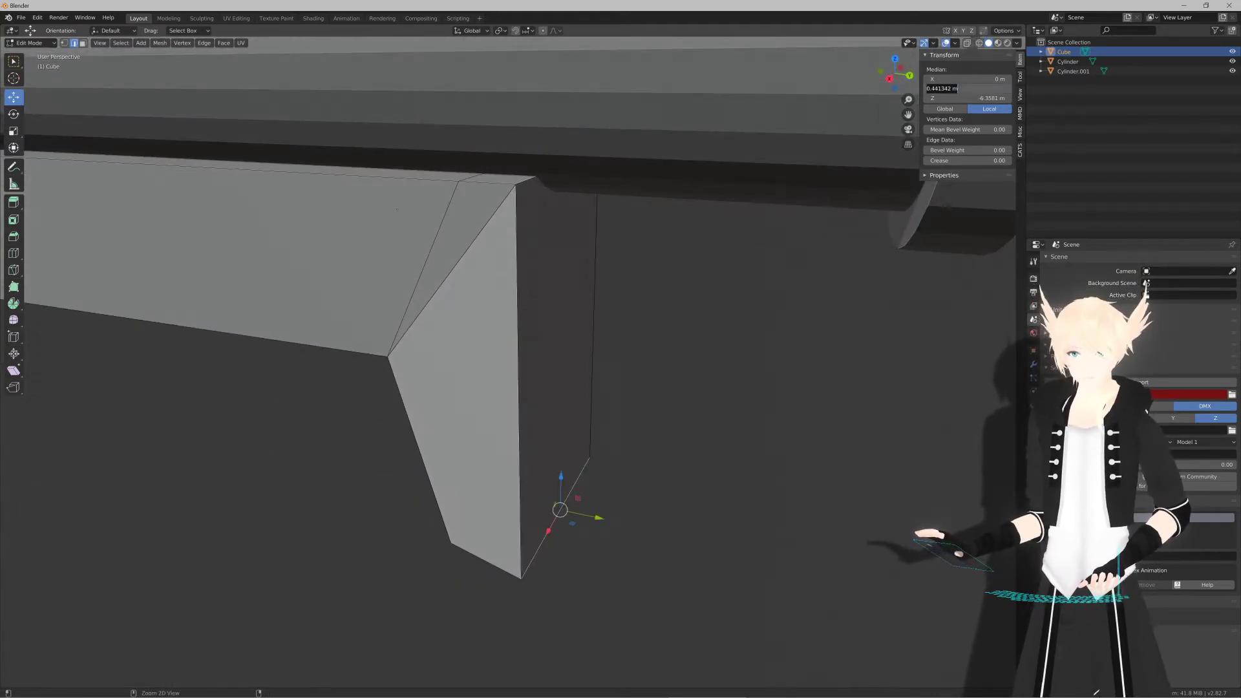
key("Return")
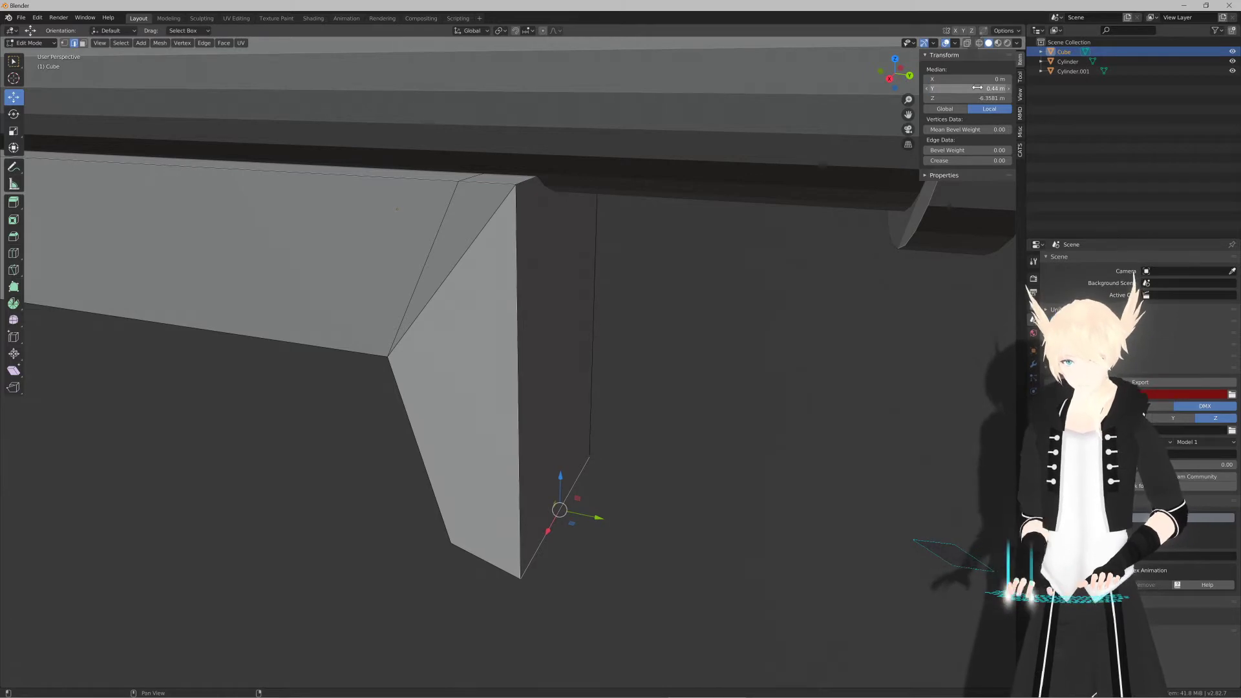
Step: Set the grip's upper rear edge to the same local Y of 0.44 m, and check the outline in the right view
left_click(976, 88)
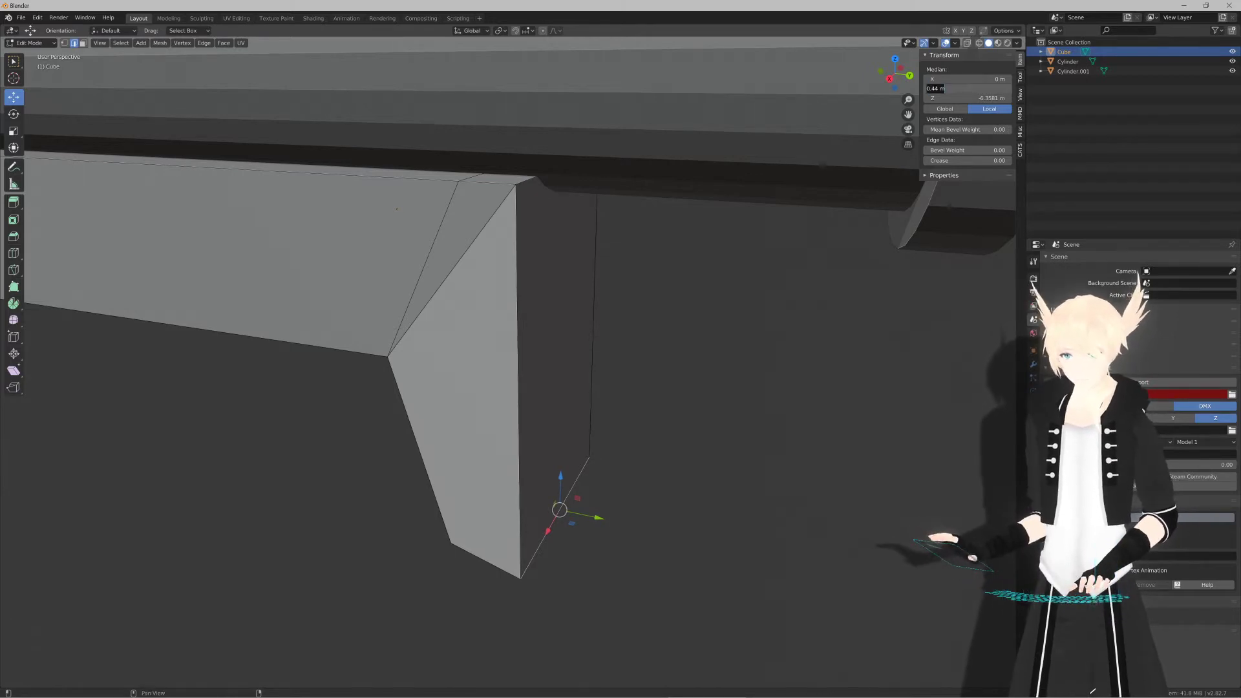
key("Tab")
type("1")
key("Return")
left_click(966, 88)
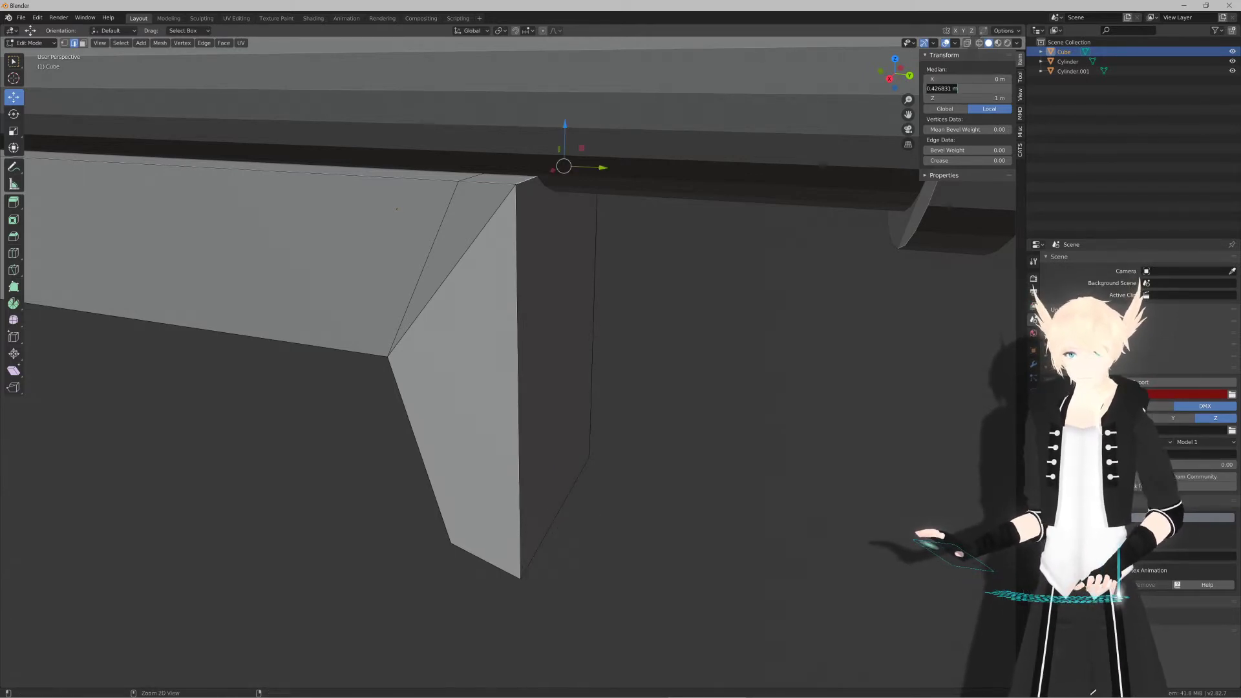
type("0.44")
key("Return")
key("KP_3")
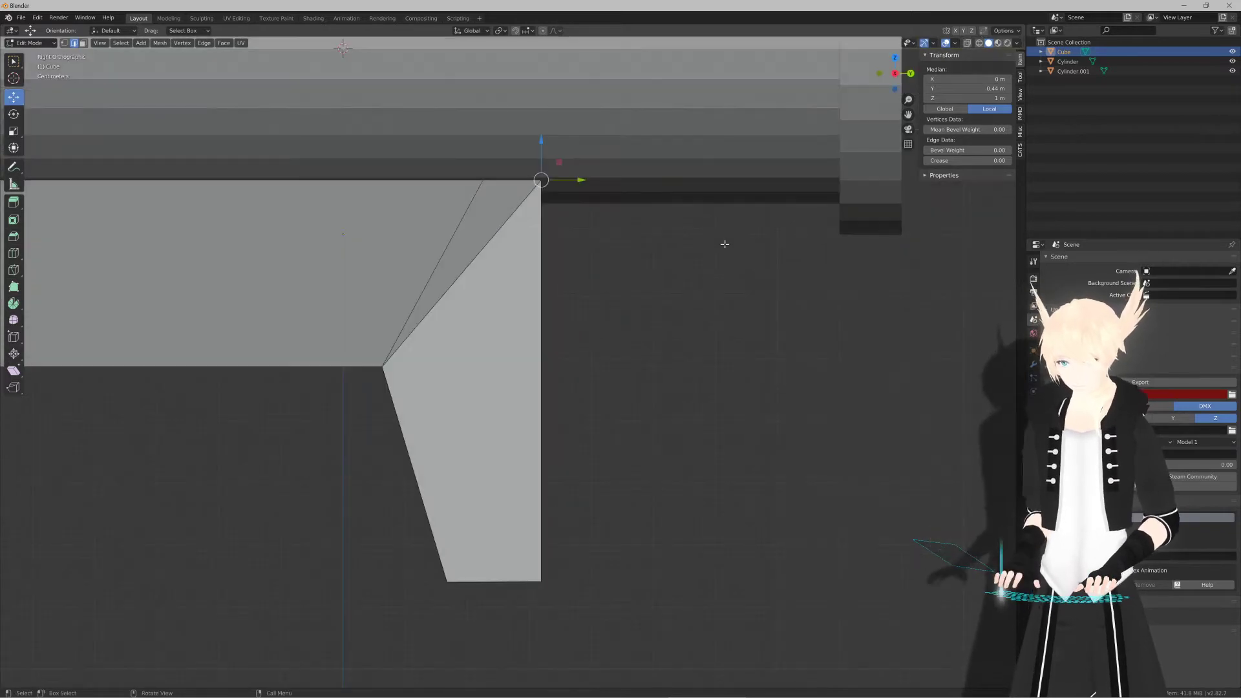
scroll(725, 244, "down", 4)
middle_click_drag(514, 354, 579, 355, "shift")
key("Tab")
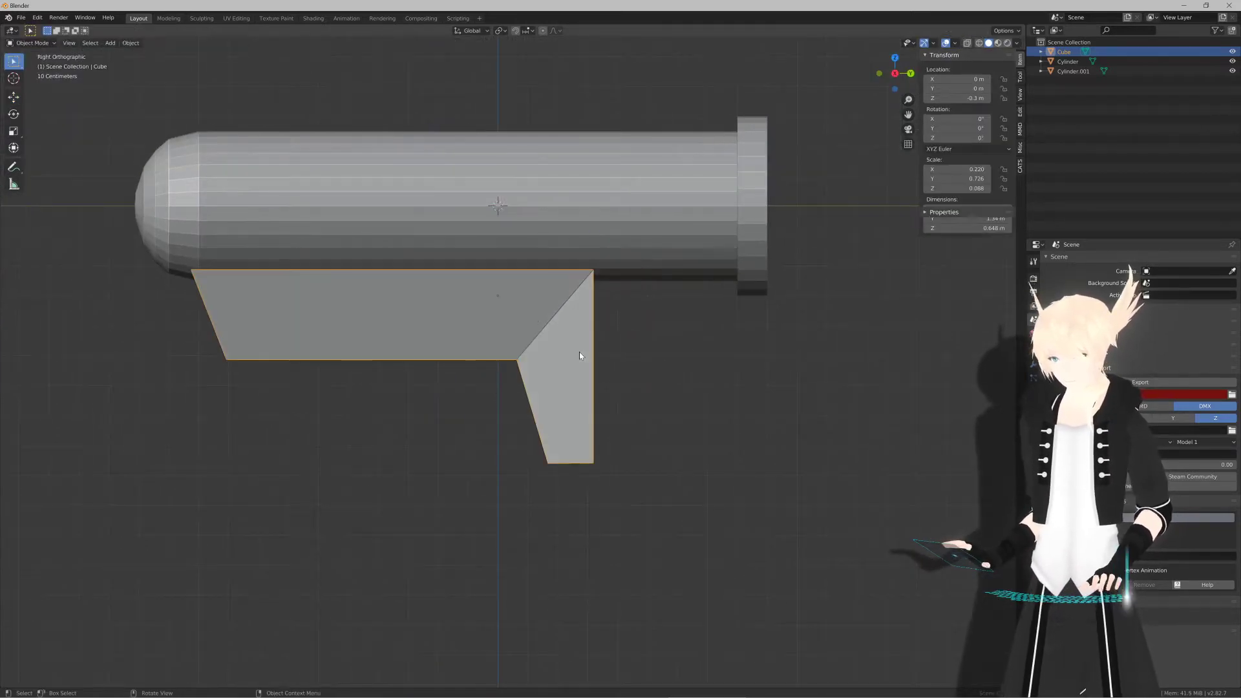
scroll(572, 348, "up", 1)
Step: Merge the spare vertex on the body's upper edge into the grip's upper rear corner on this side, using At Last
key("Tab")
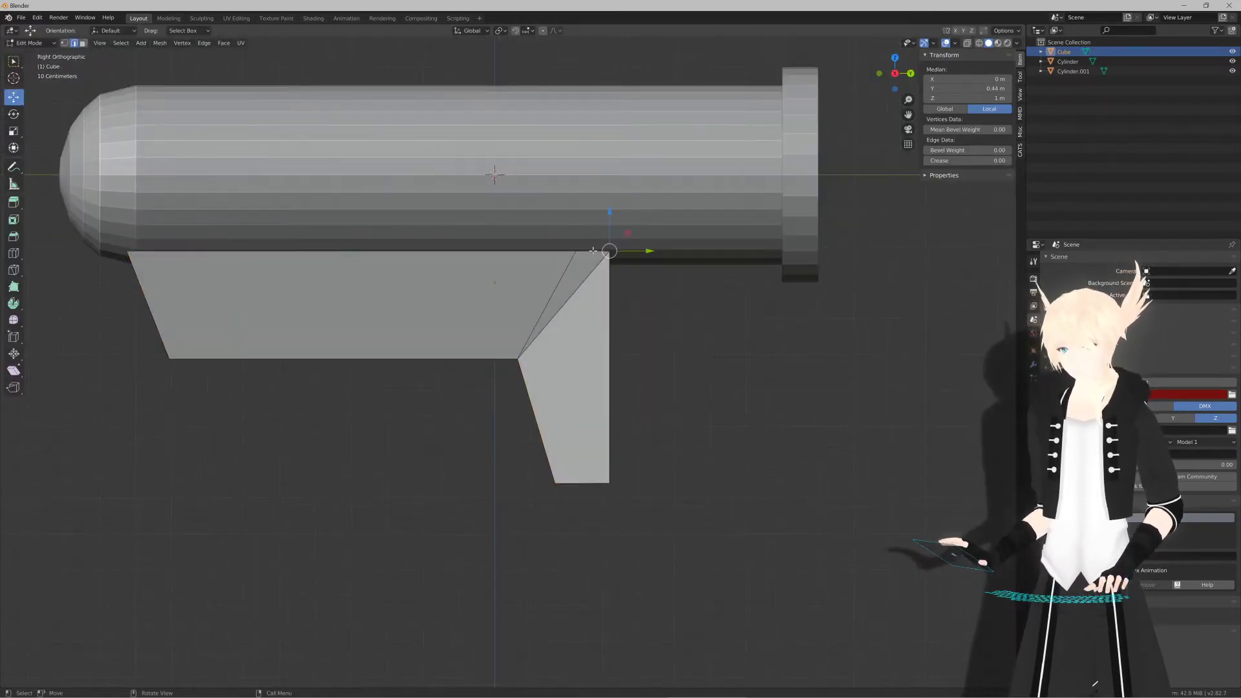
scroll(593, 250, "down", 1)
scroll(592, 250, "up", 3)
middle_click_drag(530, 311, 510, 320)
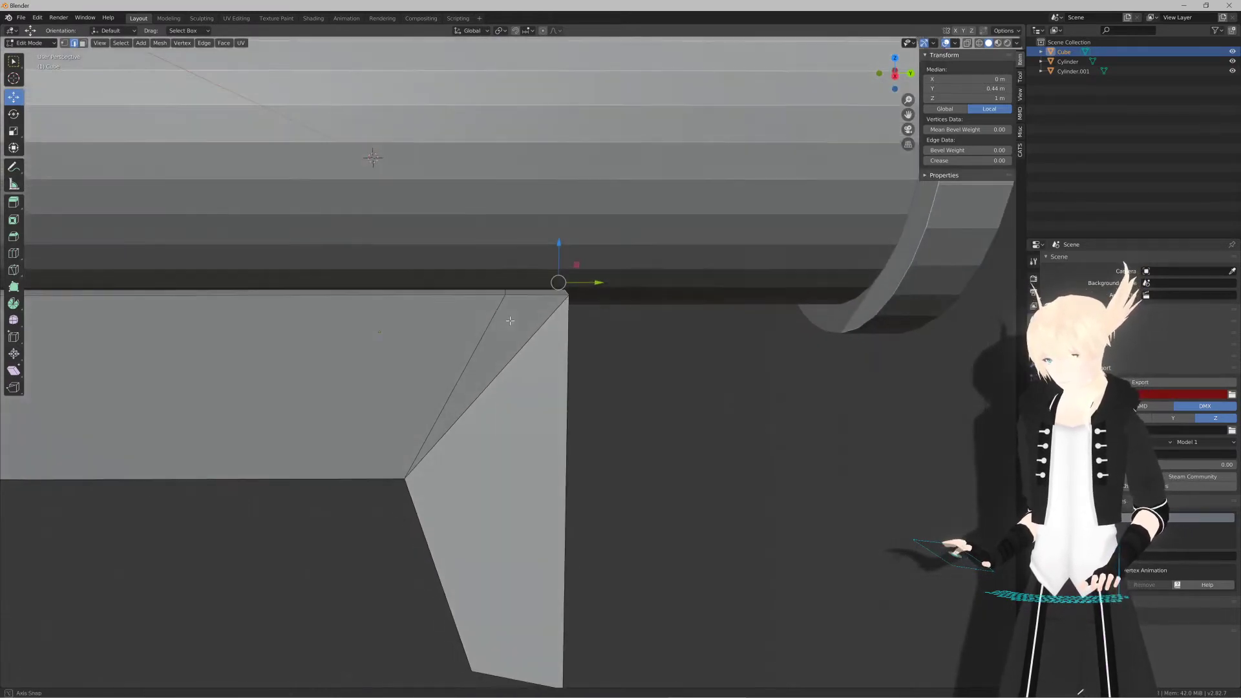
key("1")
left_click(537, 295)
key("F3")
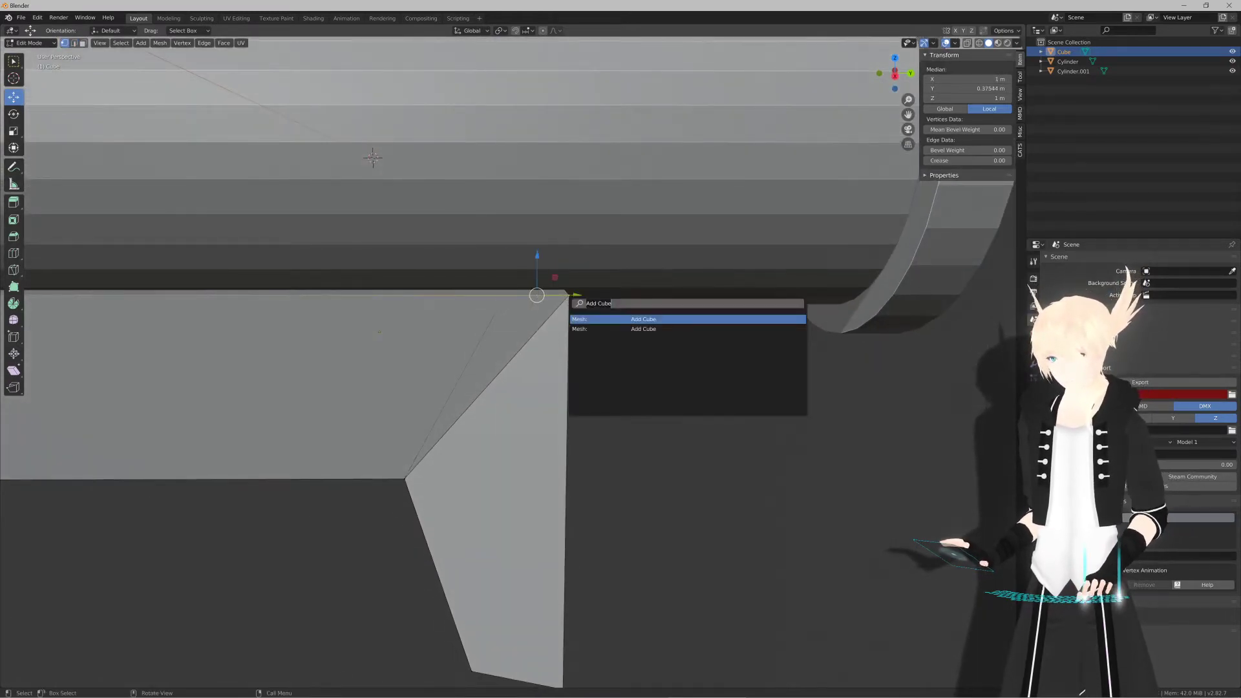
type("merge")
key("Down")
key("Down")
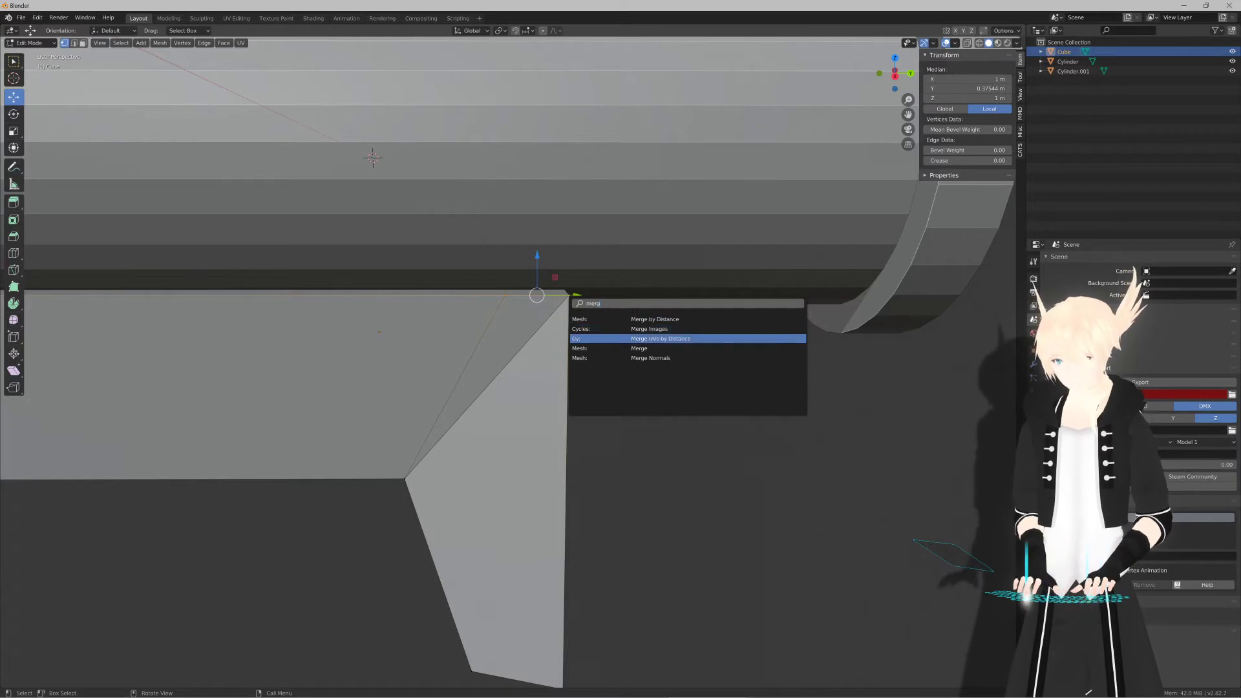
key("Return")
left_click(568, 292)
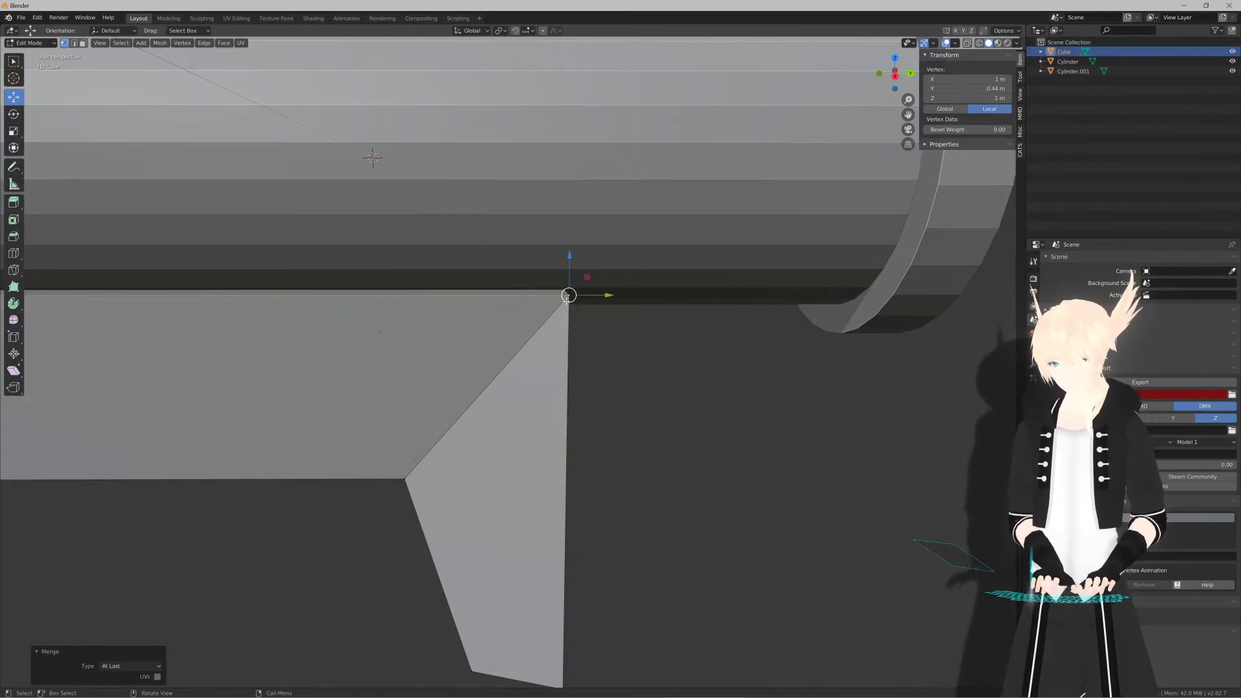
Step: Merge the matching spare vertex on the opposite side into its corner with At Last, and check the outline in the right view
scroll(636, 307, "down", 5)
middle_click_drag(636, 306, 530, 323)
scroll(530, 323, "up", 5)
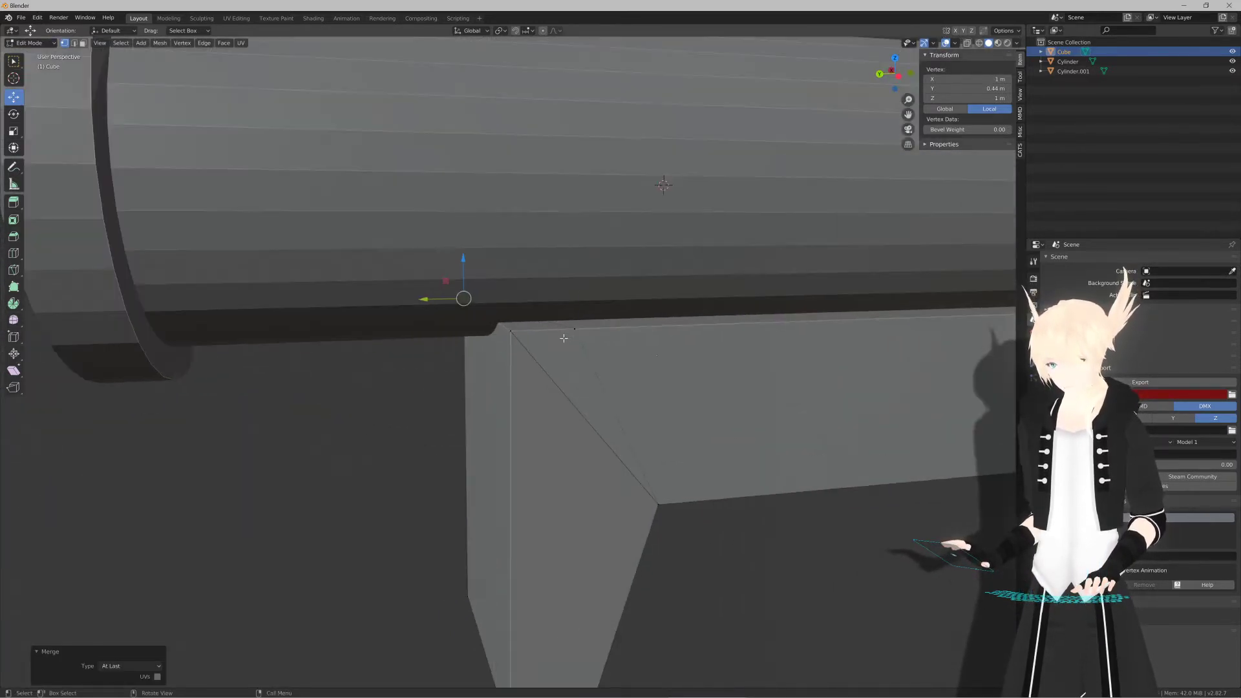
left_click(518, 336)
key("m")
left_click(518, 336)
scroll(518, 337, "down", 6)
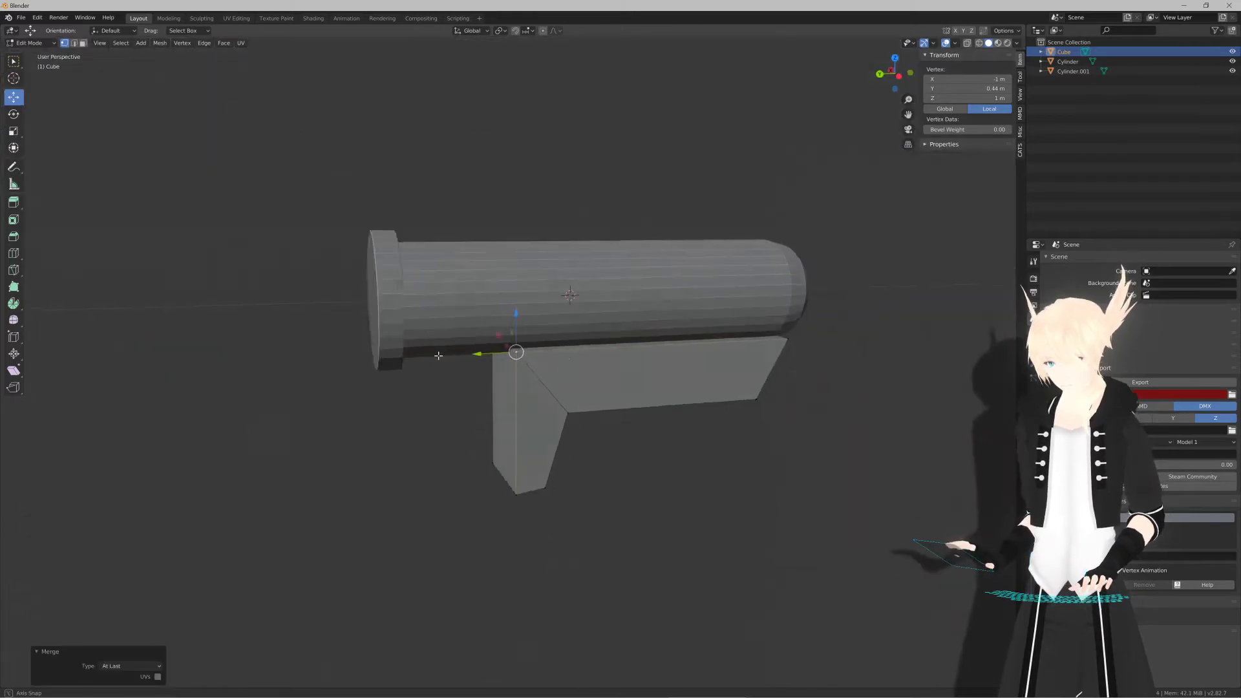
middle_click_drag(517, 336, 549, 375)
key("Tab")
key("KP_3")
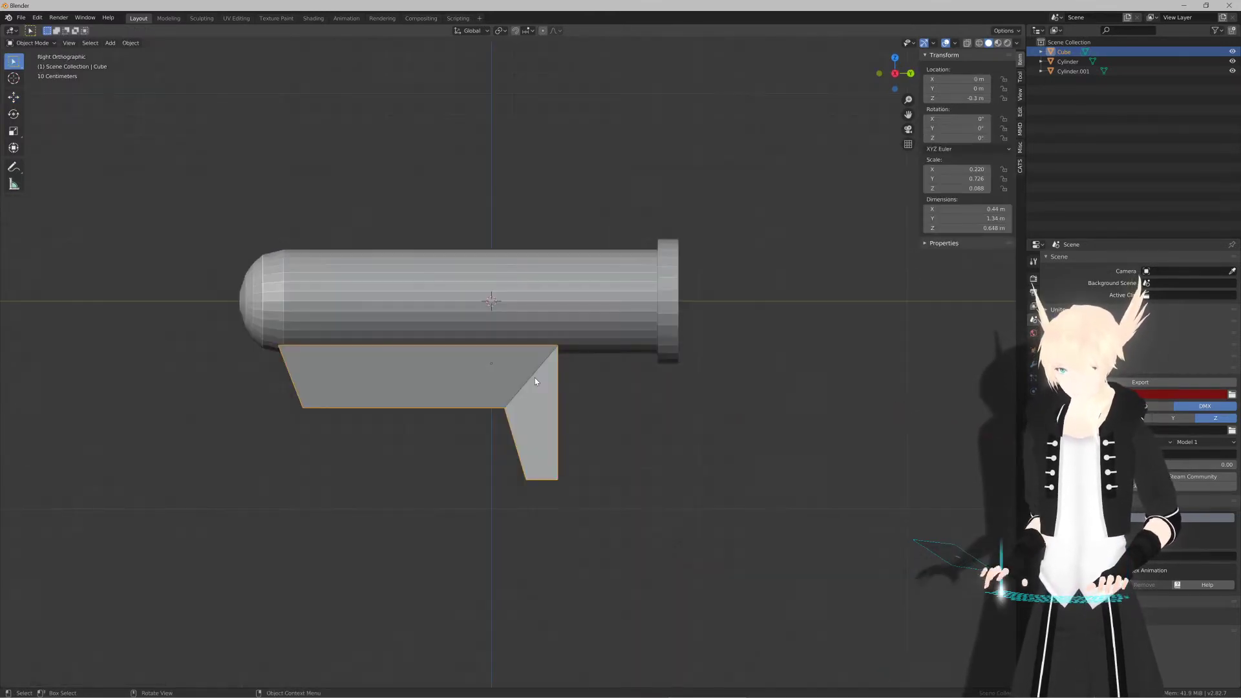
scroll(535, 381, "up", 2)
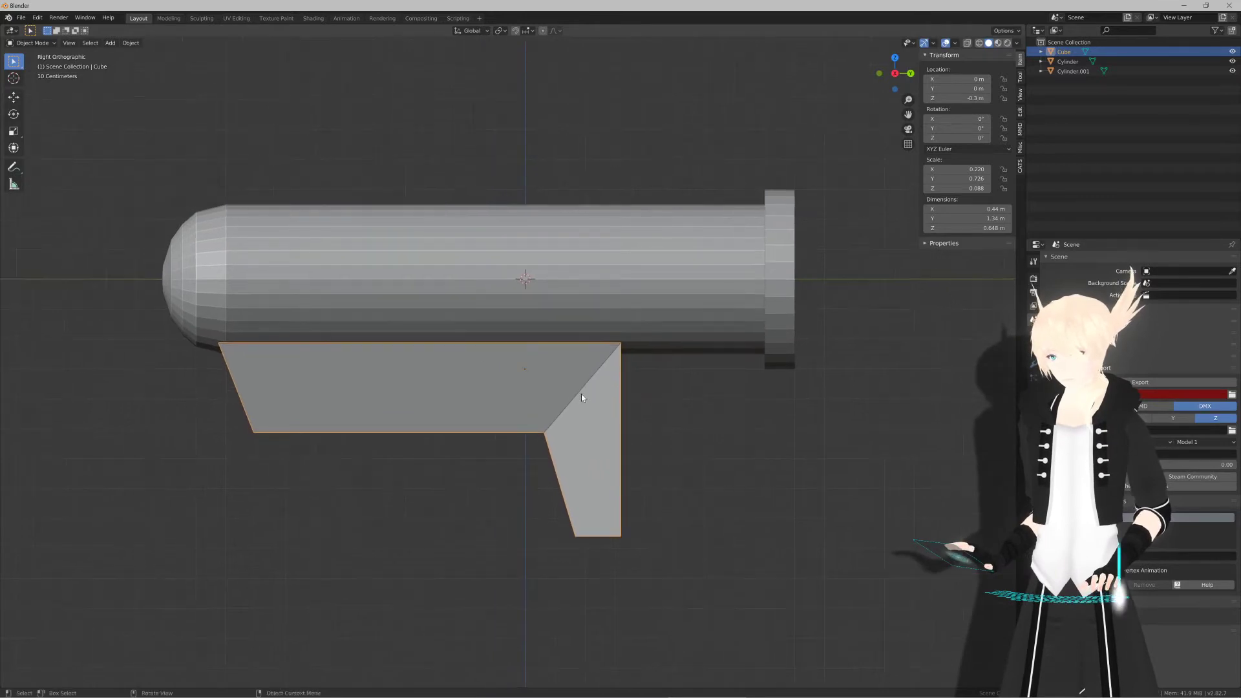
scroll(588, 391, "down", 2)
Step: Switch to Chrome, examine the homemade paintball gun reference images, and return to Blender
key("alt+Tab")
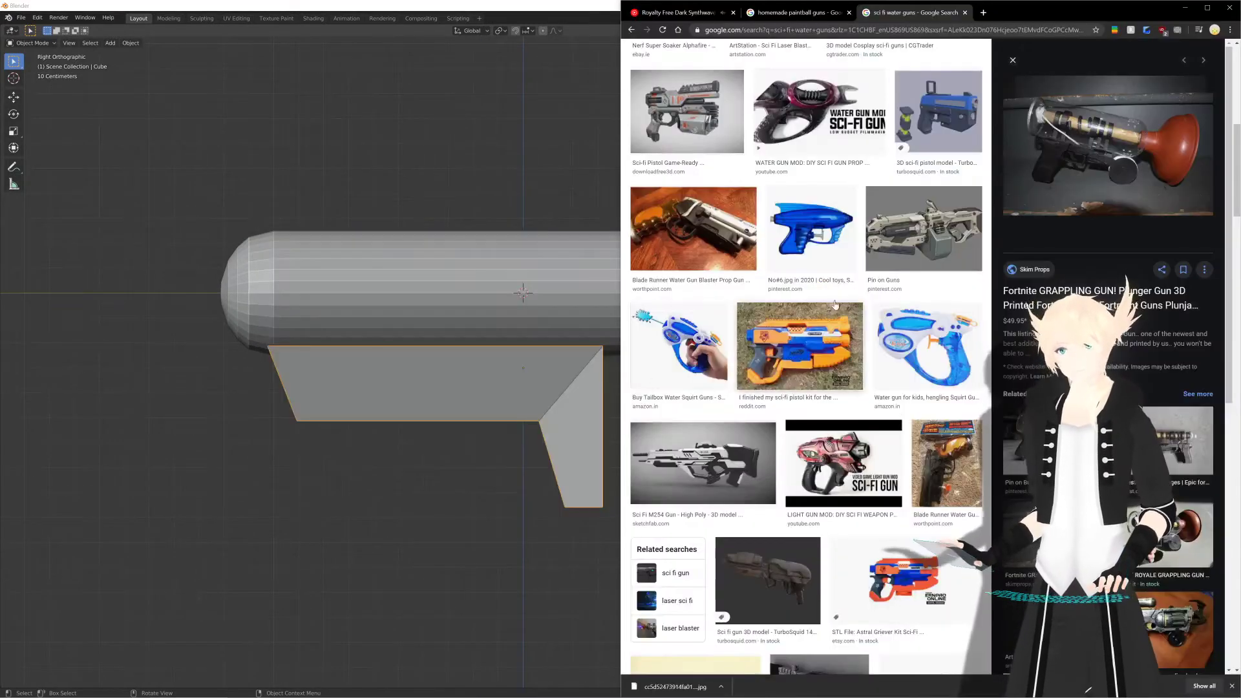
left_click(837, 14)
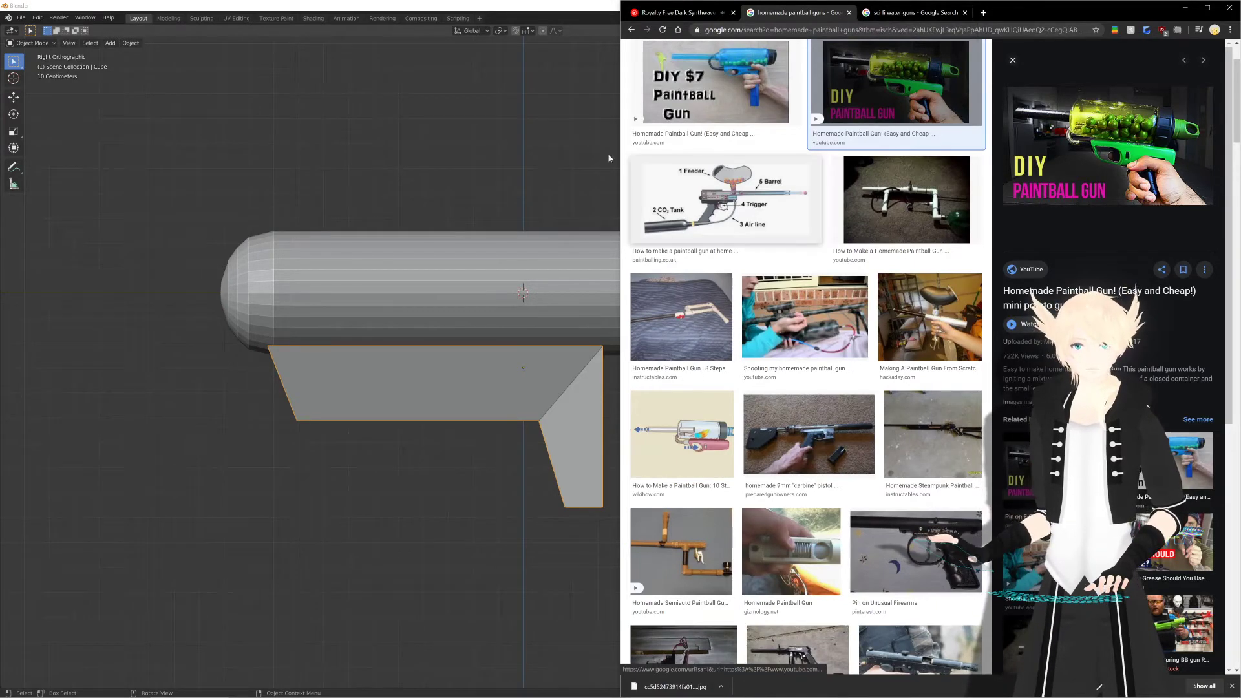
key("alt+Tab")
Step: Select the grip's rear, side, front and bottom faces and move them about -0.2 m along Y
middle_click_drag(537, 84, 562, 381)
key("Tab")
key("KP_3")
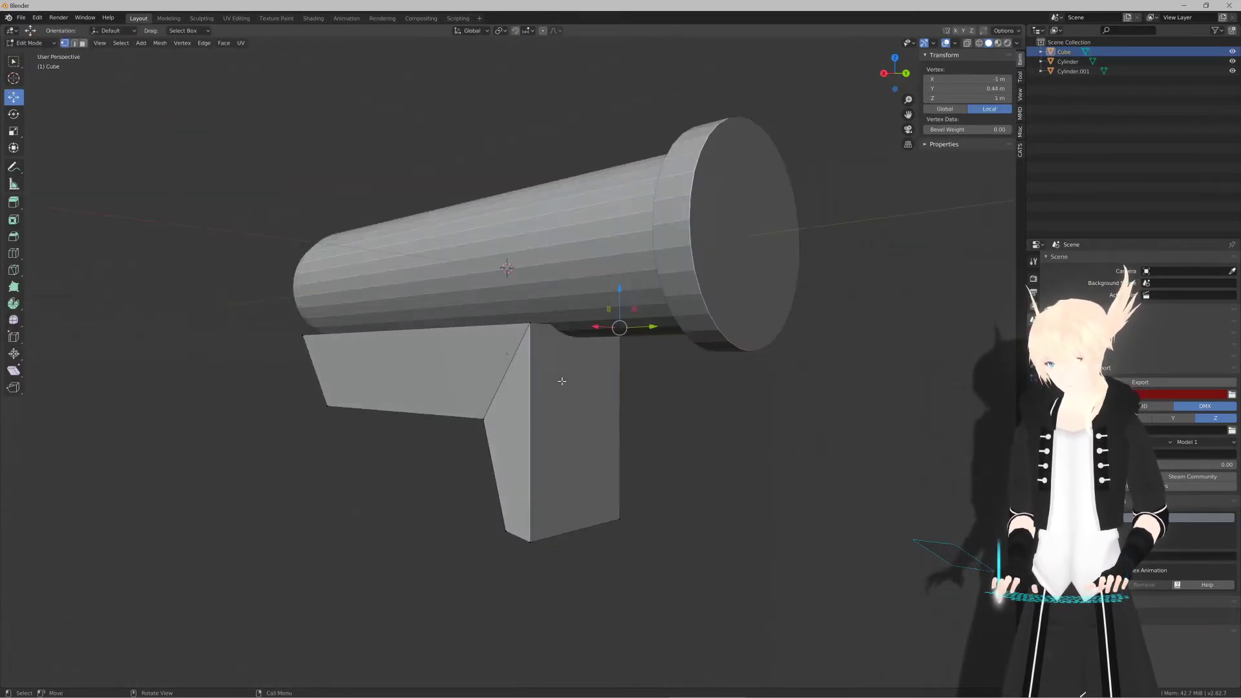
key("2")
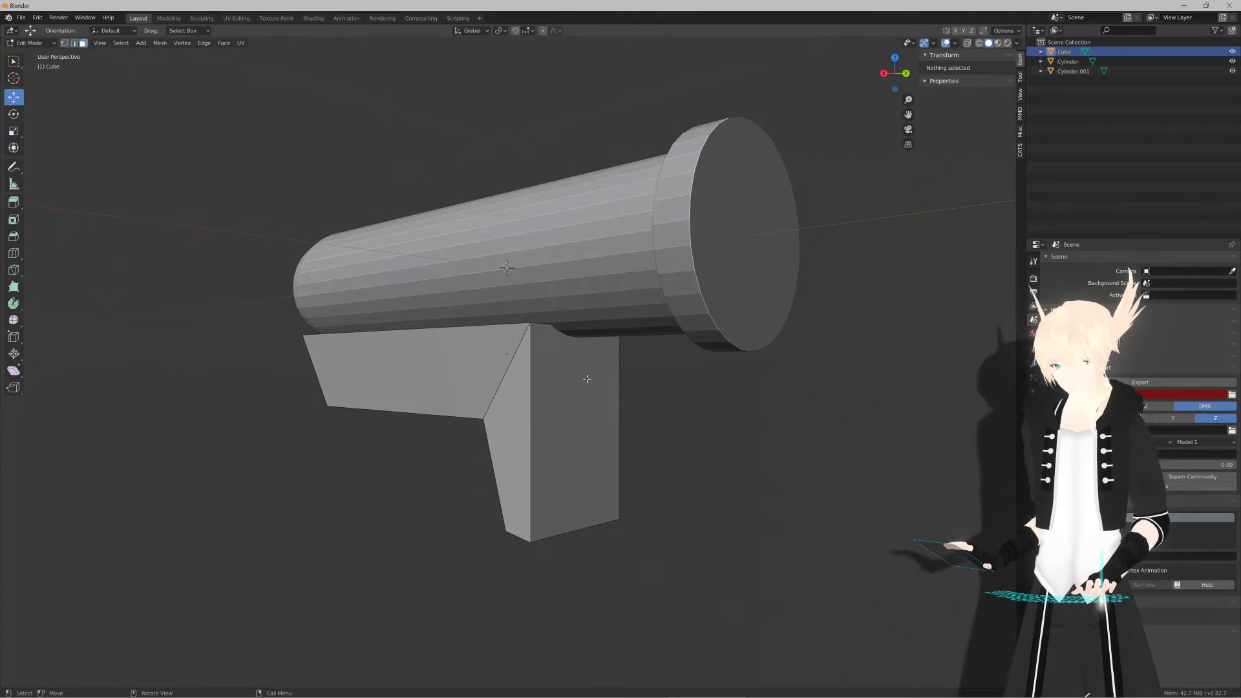
left_click(585, 379)
key("KP_3")
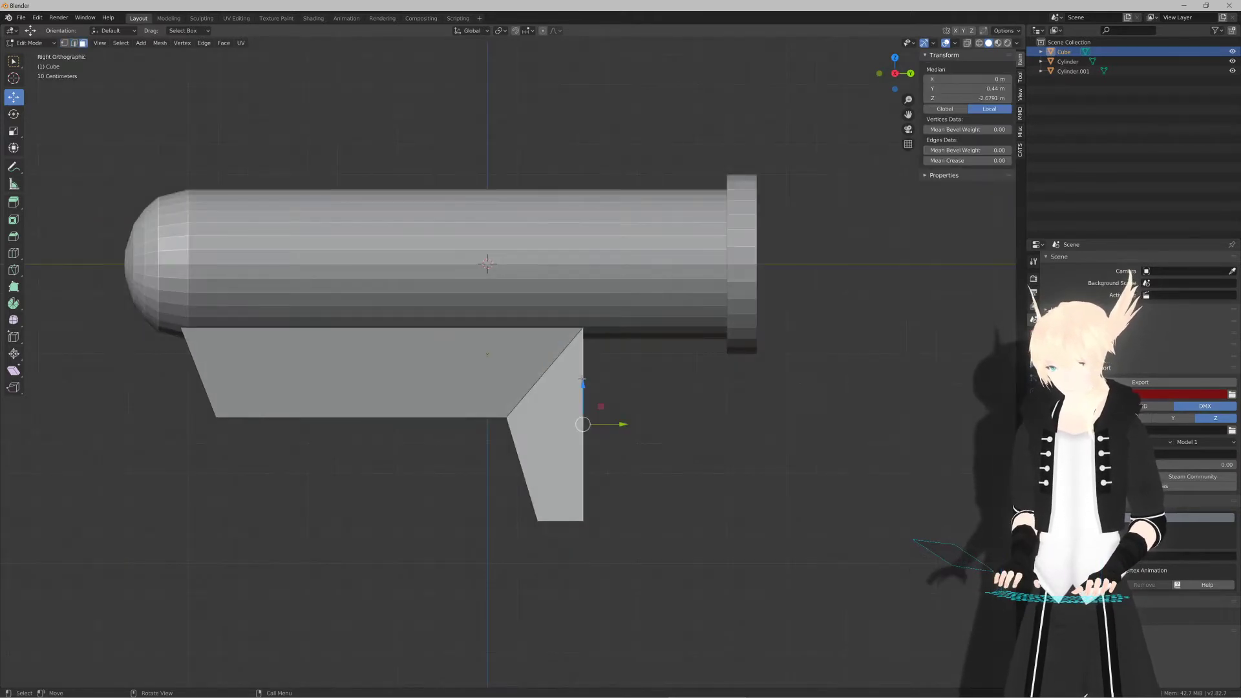
key("ctrl+l")
key("ctrl+z")
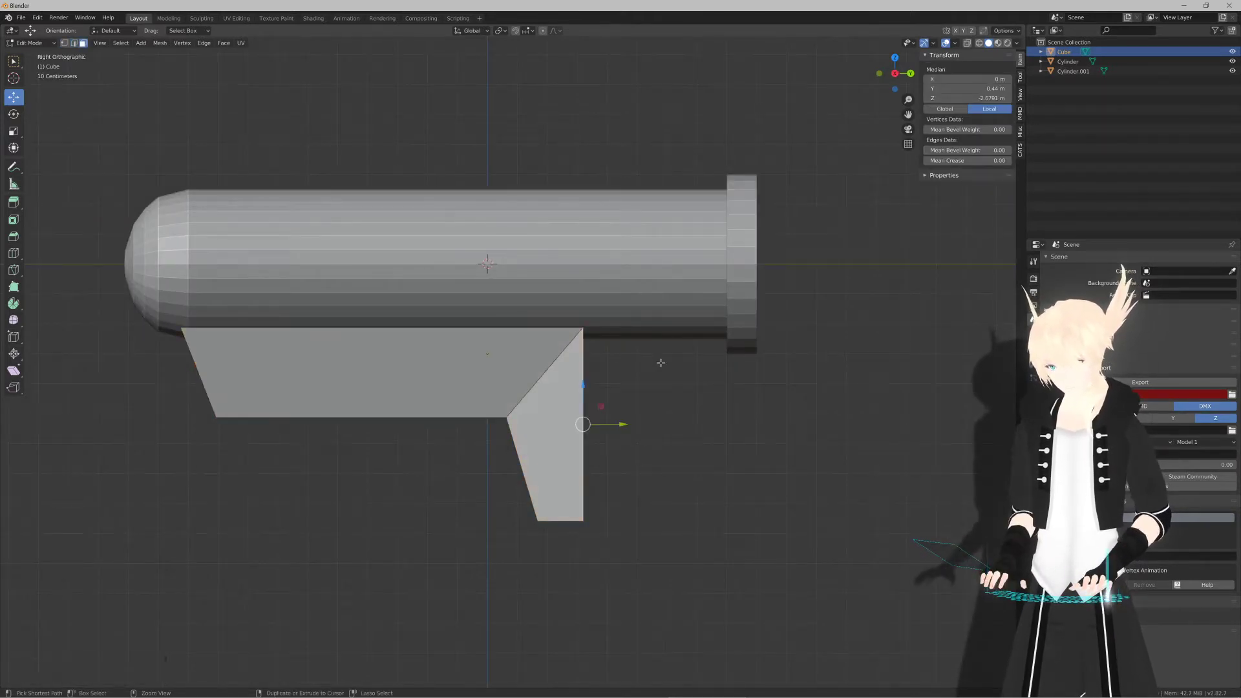
middle_click_drag(661, 362, 556, 426)
left_click(518, 462, "shift")
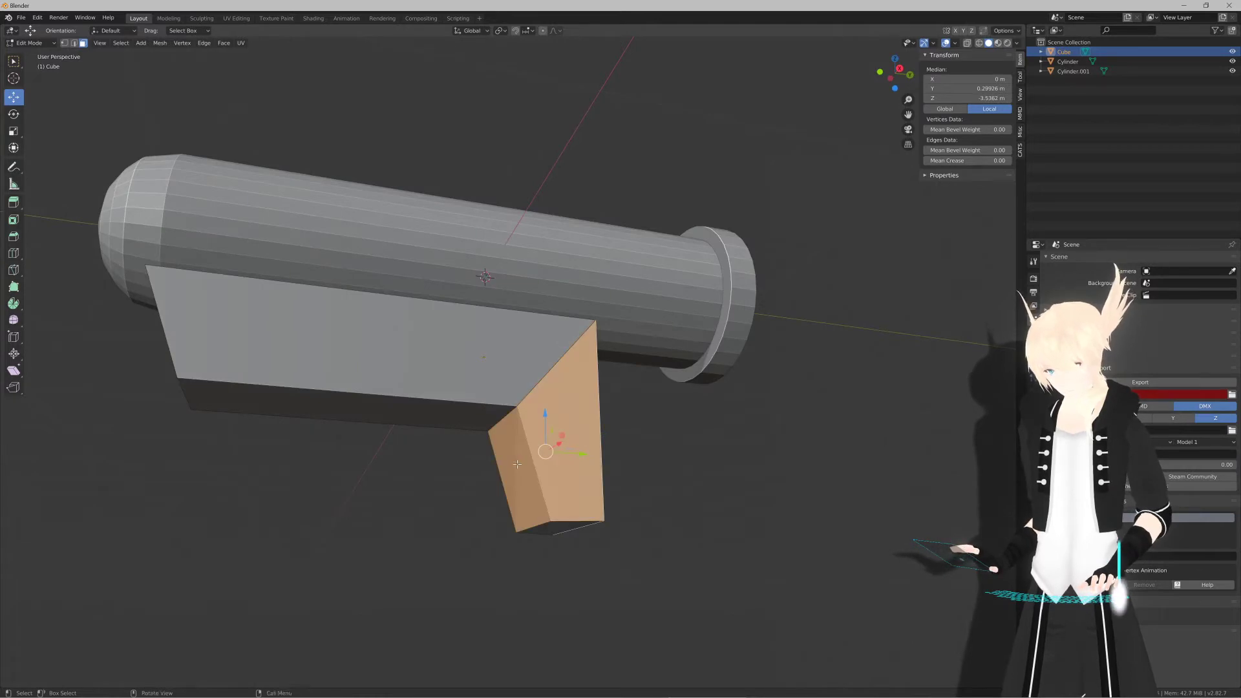
middle_click_drag(518, 464, 438, 515)
key("KP_3")
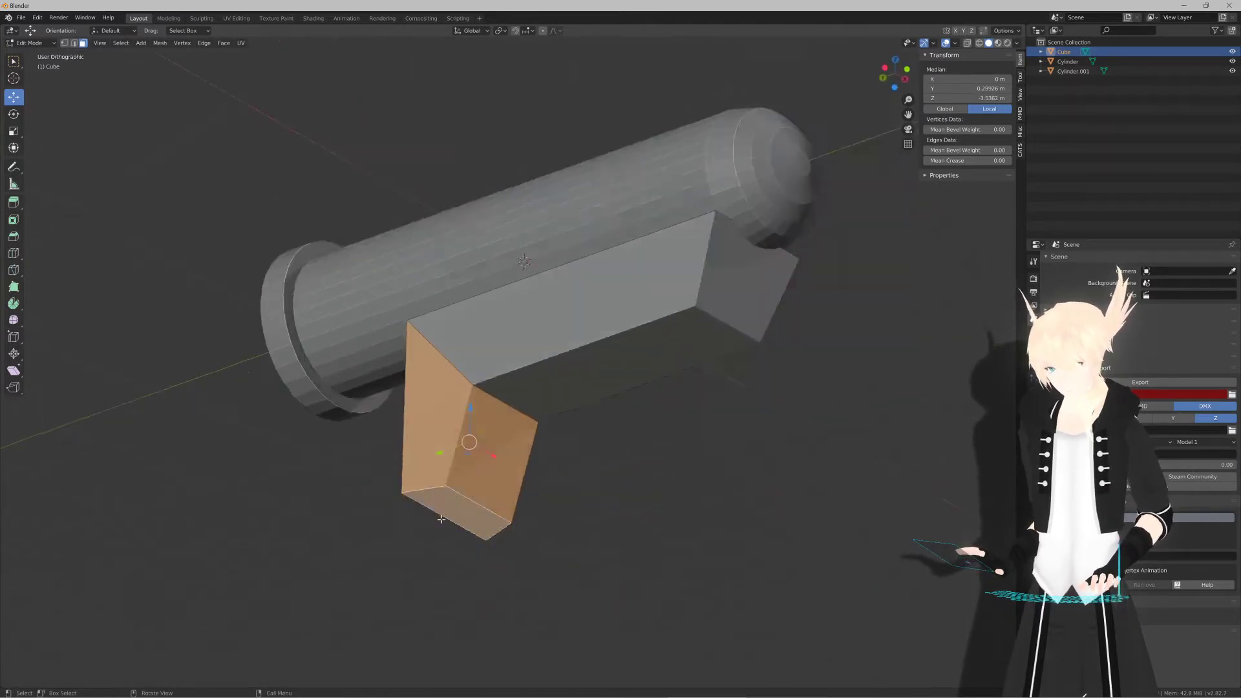
scroll(443, 516, "up", 3)
key("g")
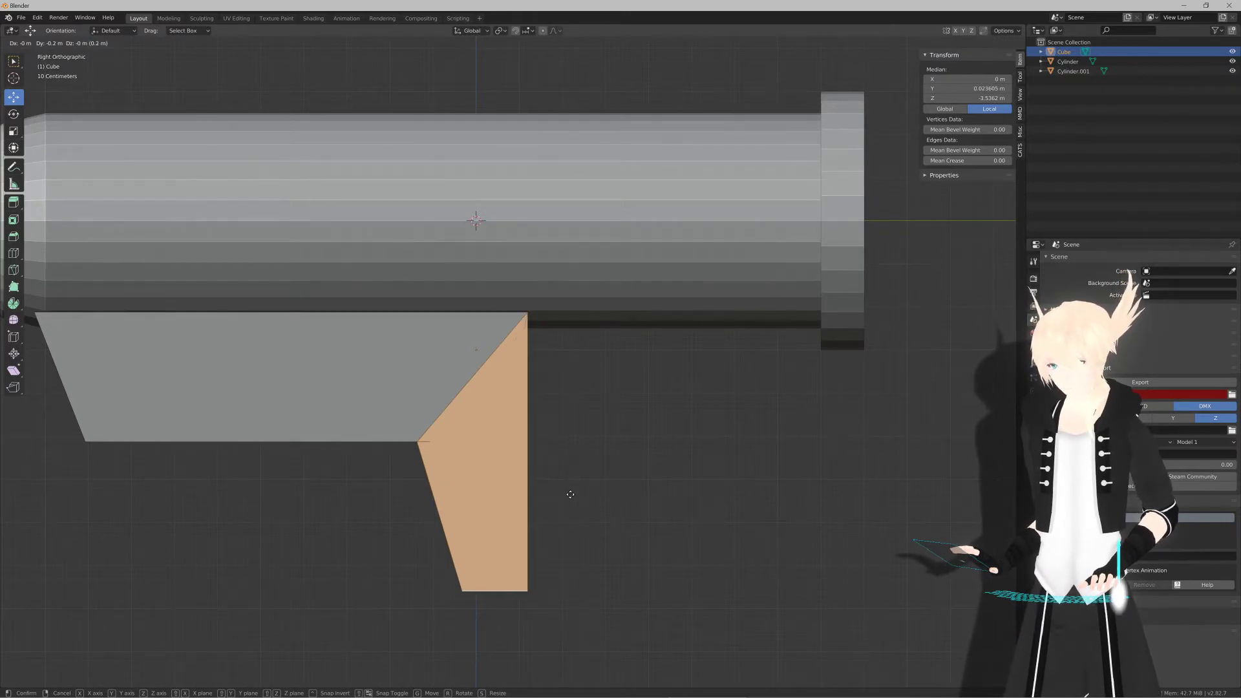
left_click(563, 498)
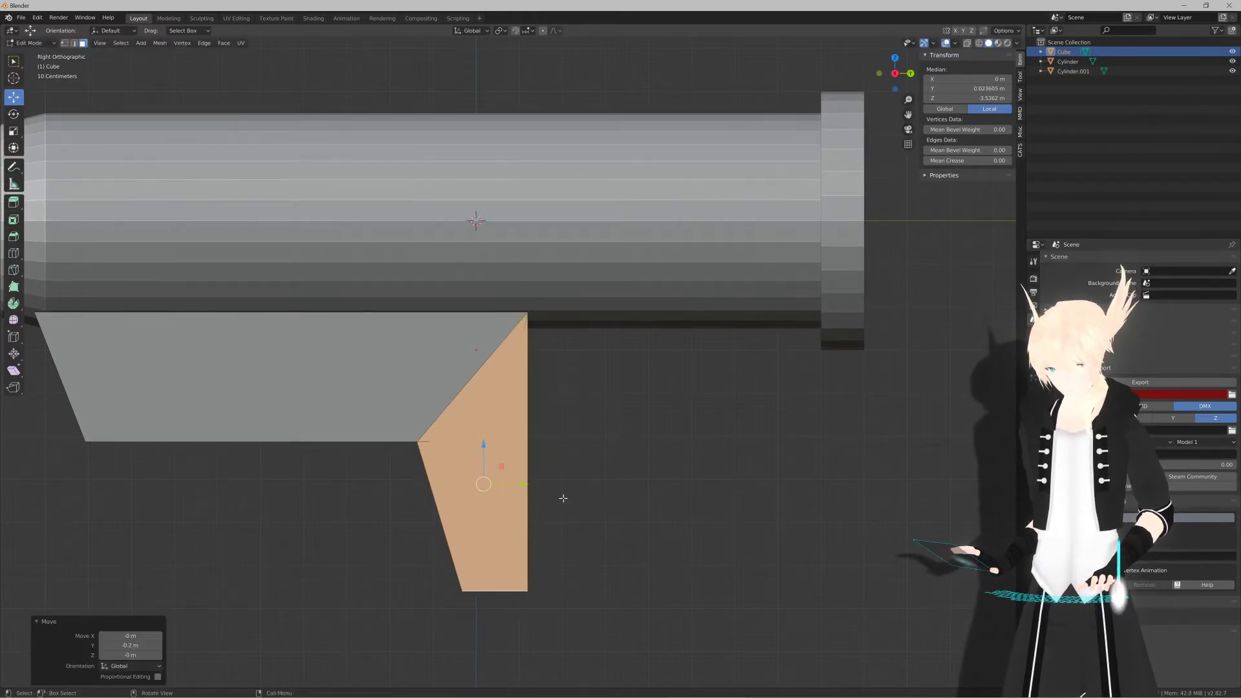
Step: Extrude the top face of the underside body slightly upward to form a thin strip beneath the barrel
scroll(564, 497, "down", 5)
middle_click_drag(563, 497, 504, 338)
left_click(502, 344)
key("KP_1")
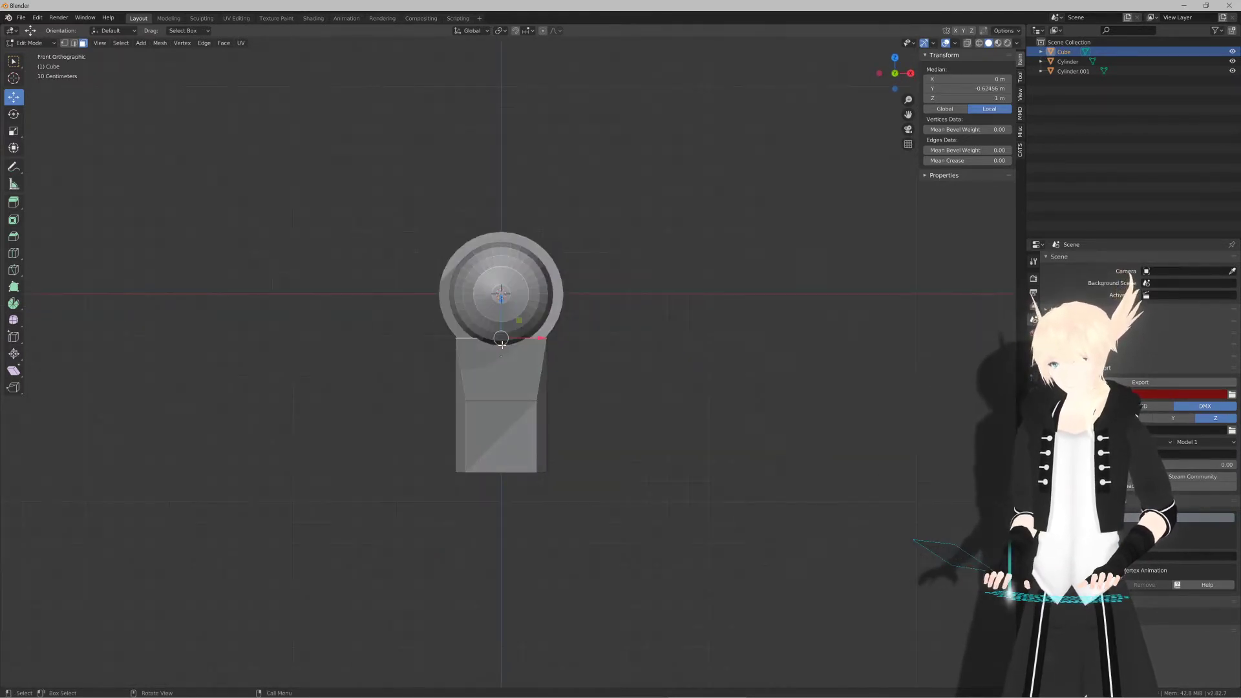
key("KP_3")
scroll(558, 375, "up", 5)
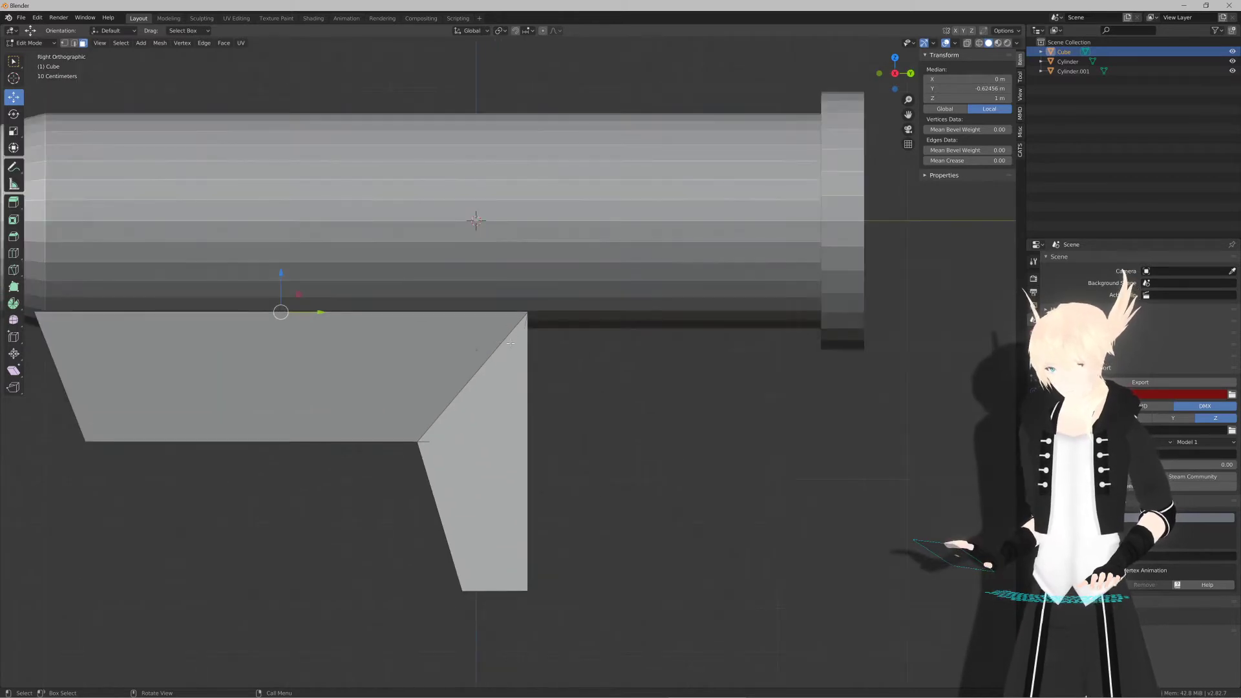
key("e")
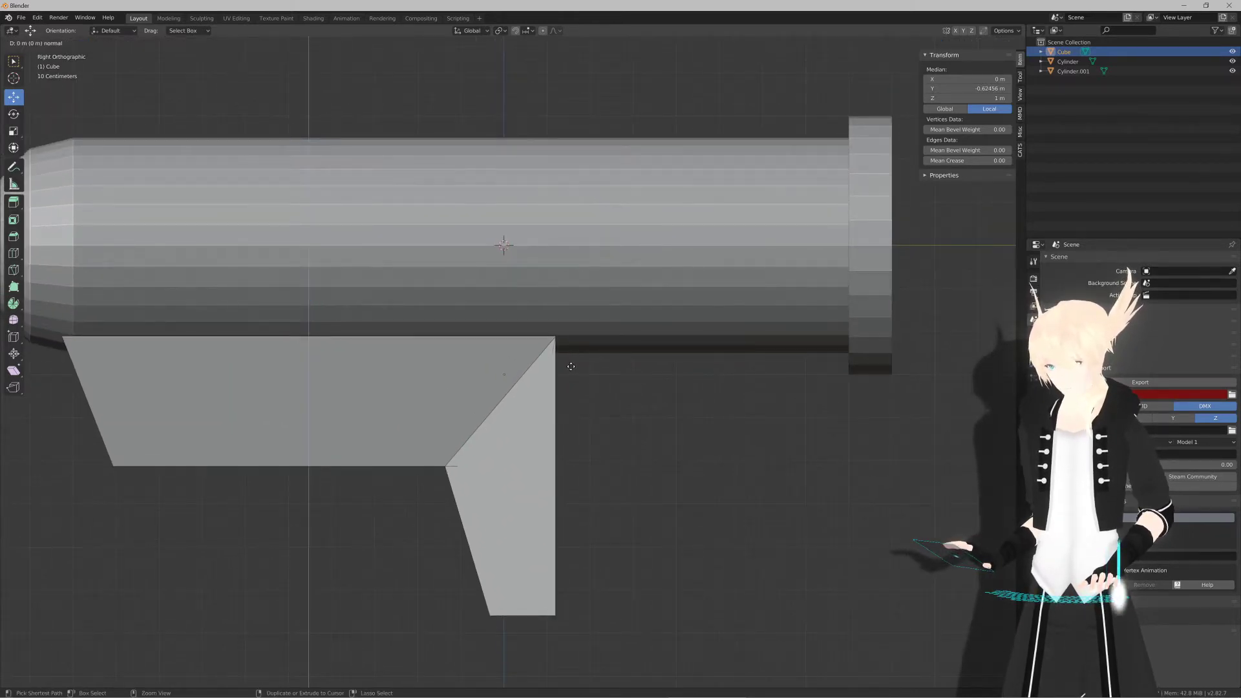
left_click(571, 363)
Step: Extrude the thin strip's rear face backward in two segments toward the rear disc, making the last one 0.2 m long
middle_click_drag(571, 363, 533, 332)
left_click(530, 329)
key("KP_3")
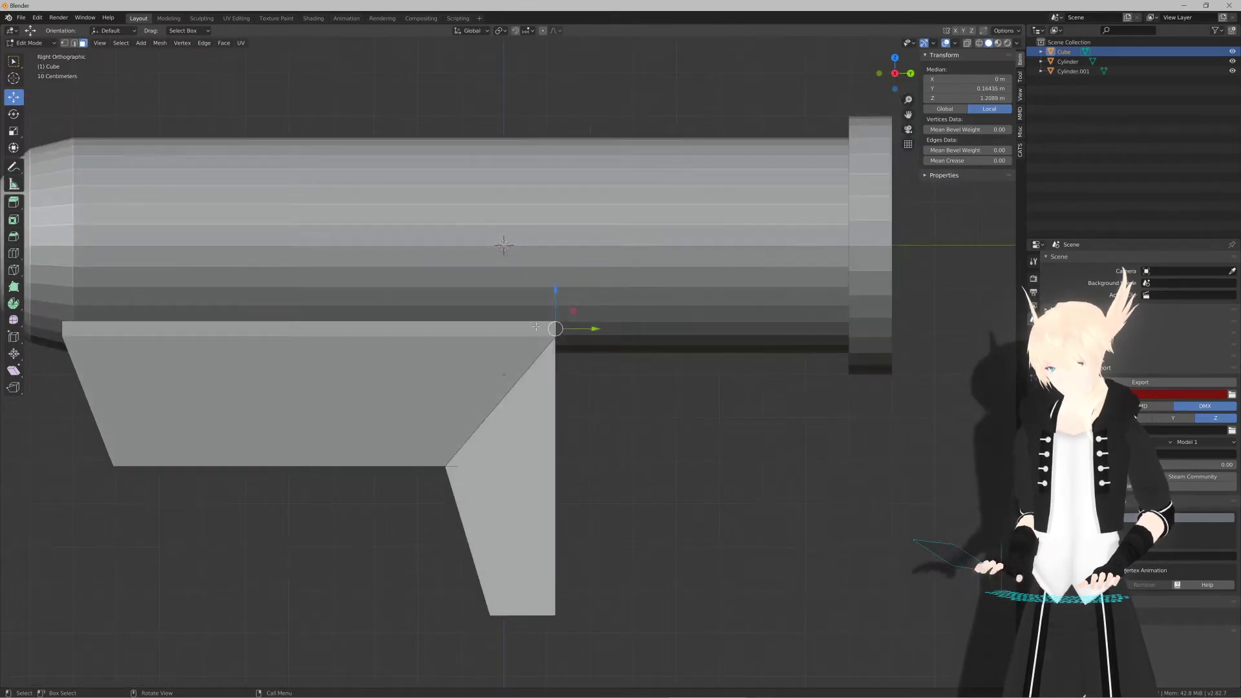
scroll(535, 327, "down", 4)
key("e")
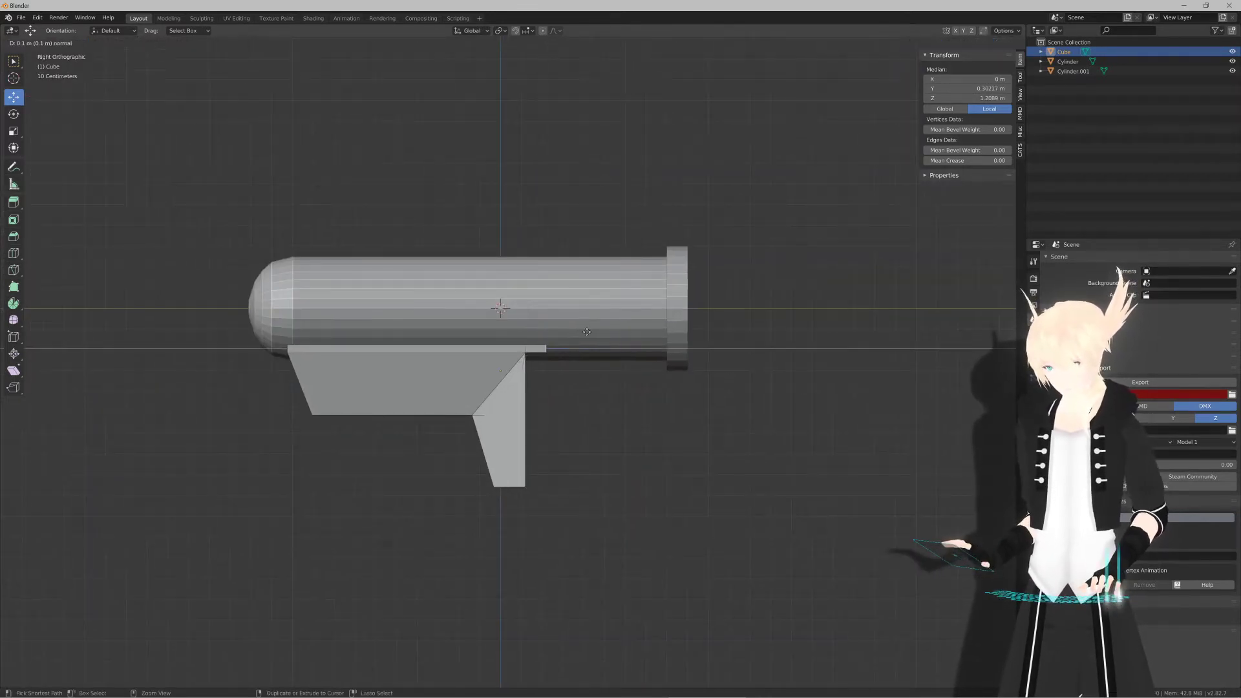
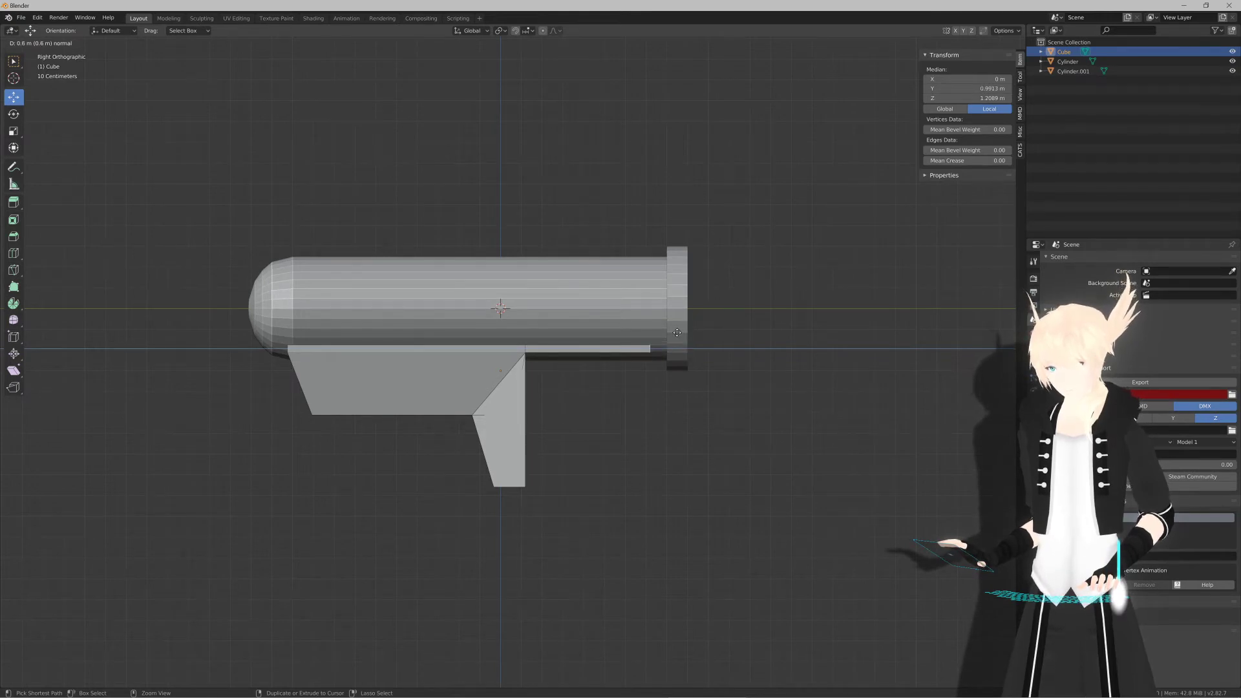
left_click(642, 334, "ctrl")
left_click(677, 336)
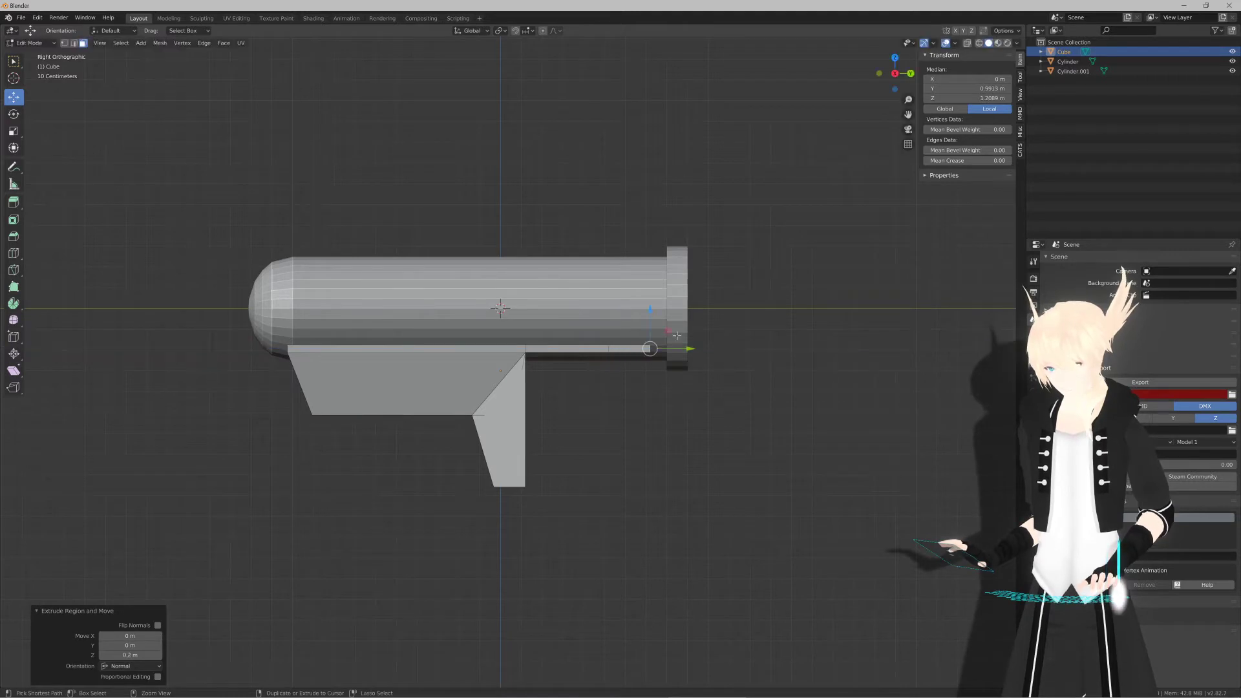
Step: Extrude the underside of the strip's last rear segment about 0.1 m downward to form a small block
middle_click_drag(677, 335, 634, 332)
key("KP_3")
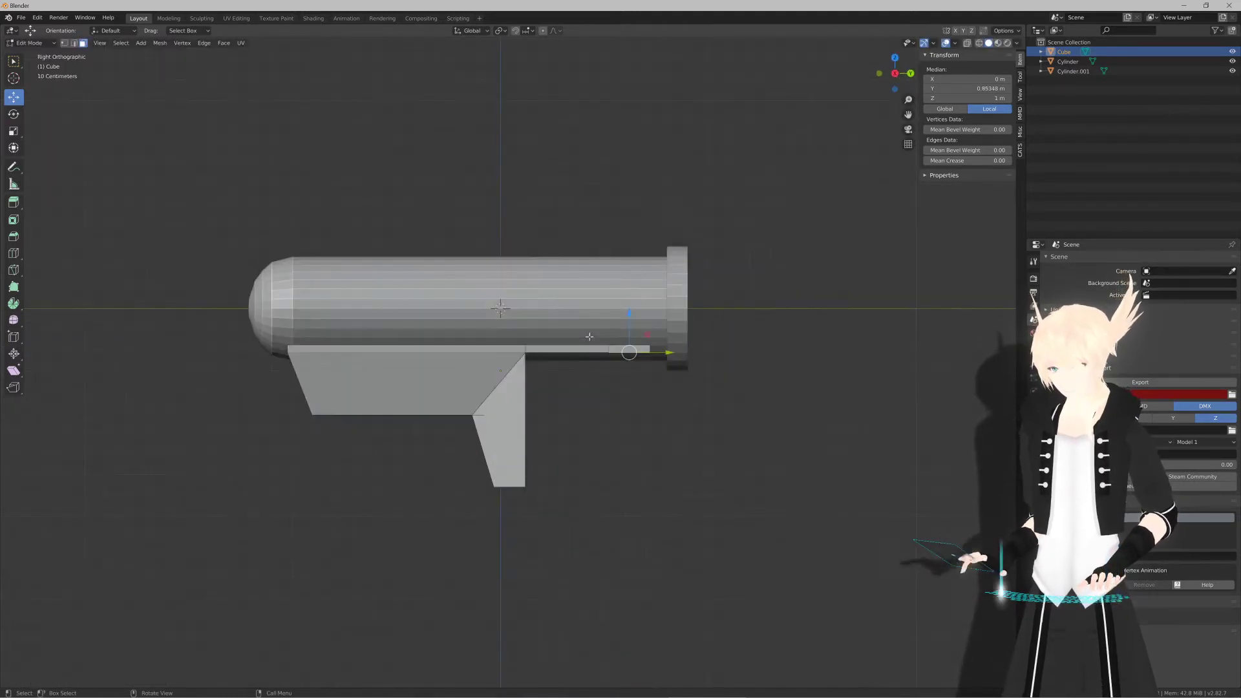
key("e")
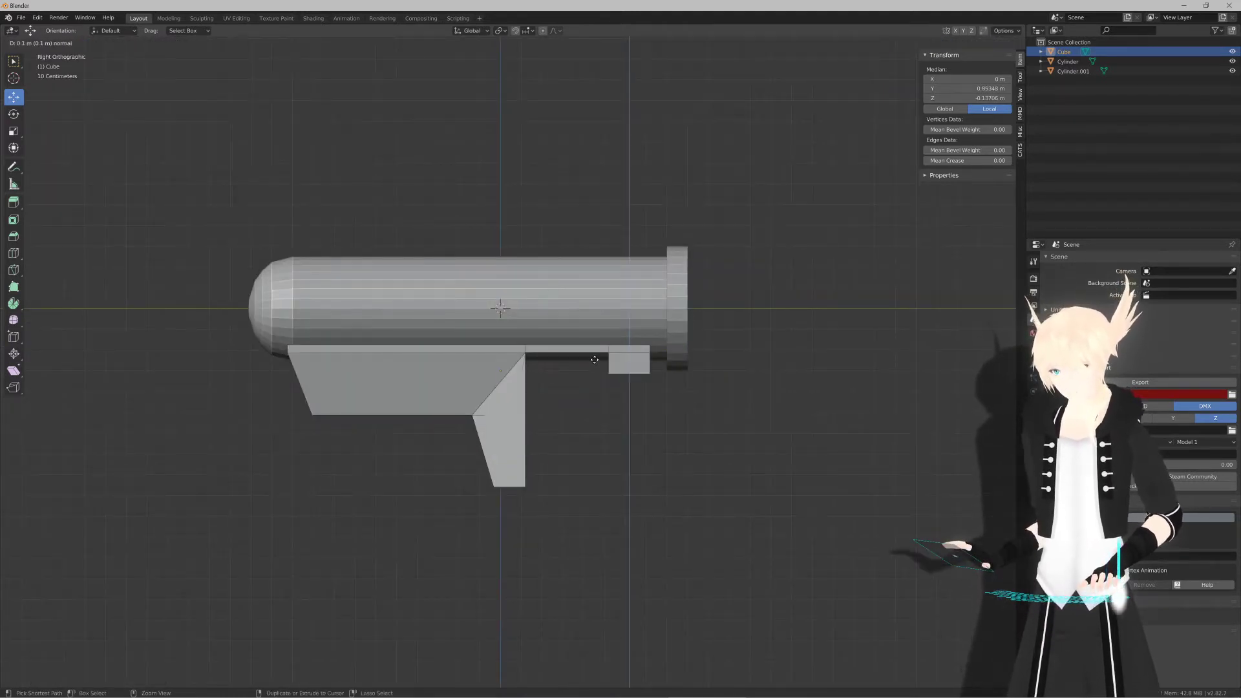
left_click(595, 359)
Step: Lower the small block's bottom front edge about 0.036 m along Z so its underside slopes, and inspect the shape from below
middle_click_drag(594, 360, 613, 373)
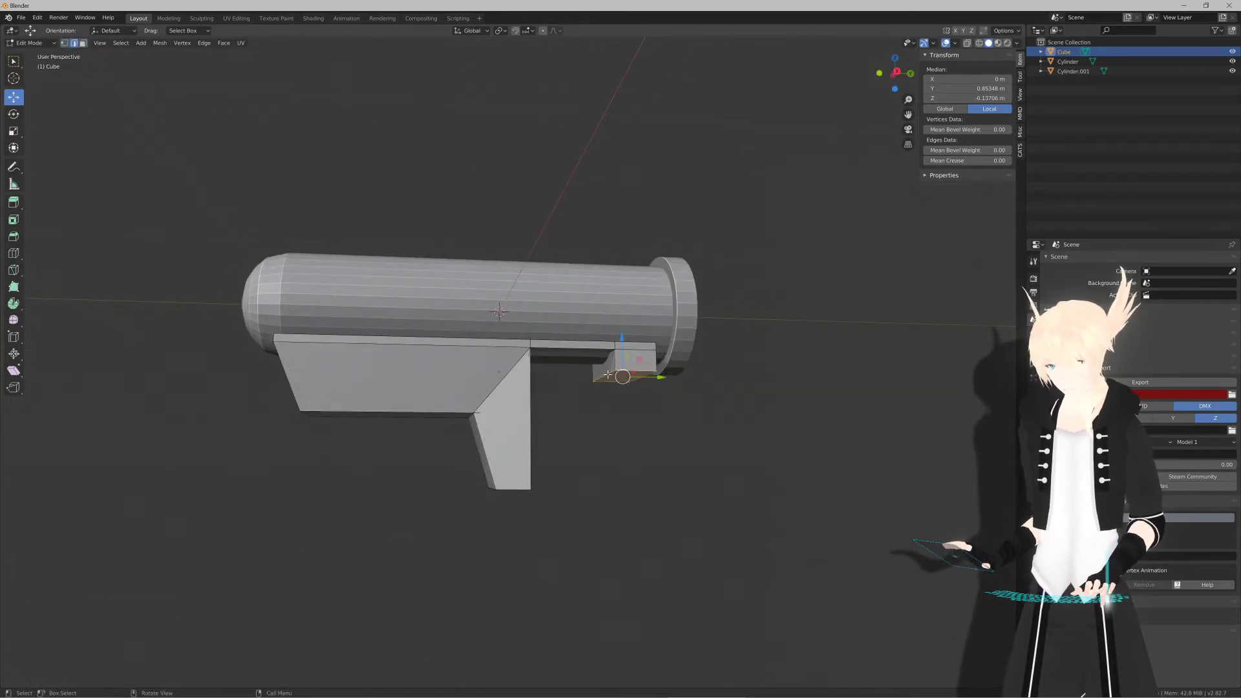
key("KP_3")
scroll(569, 358, "up", 2)
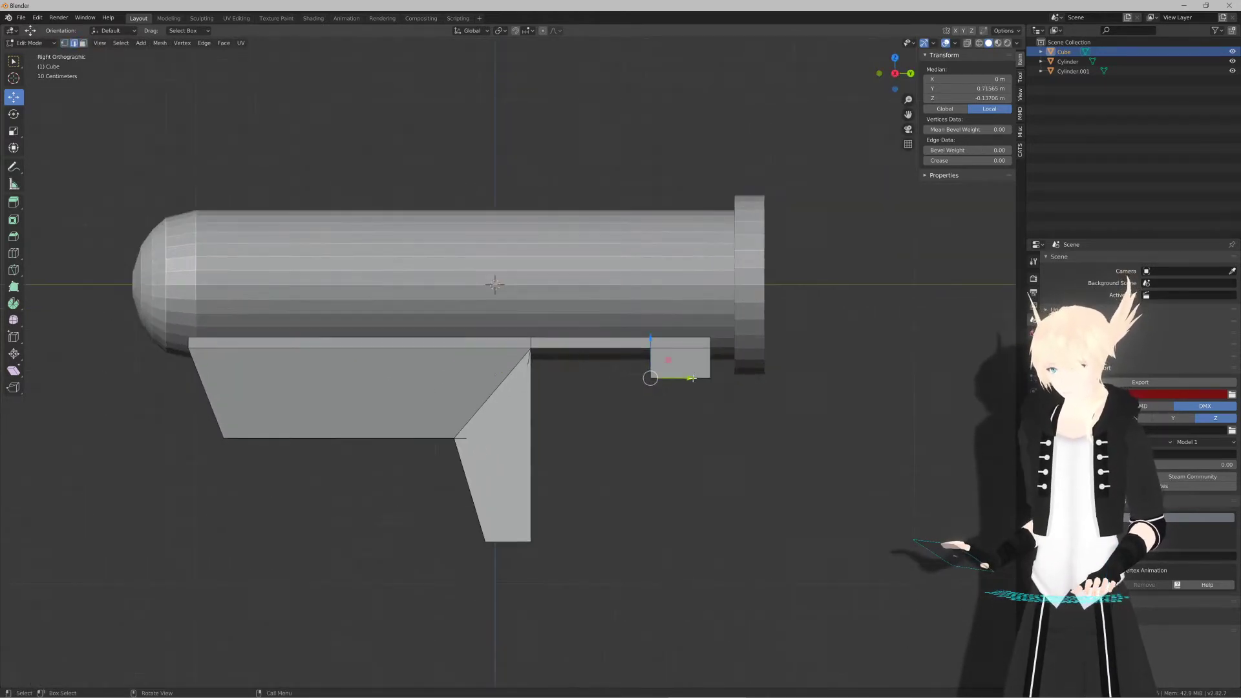
key("g")
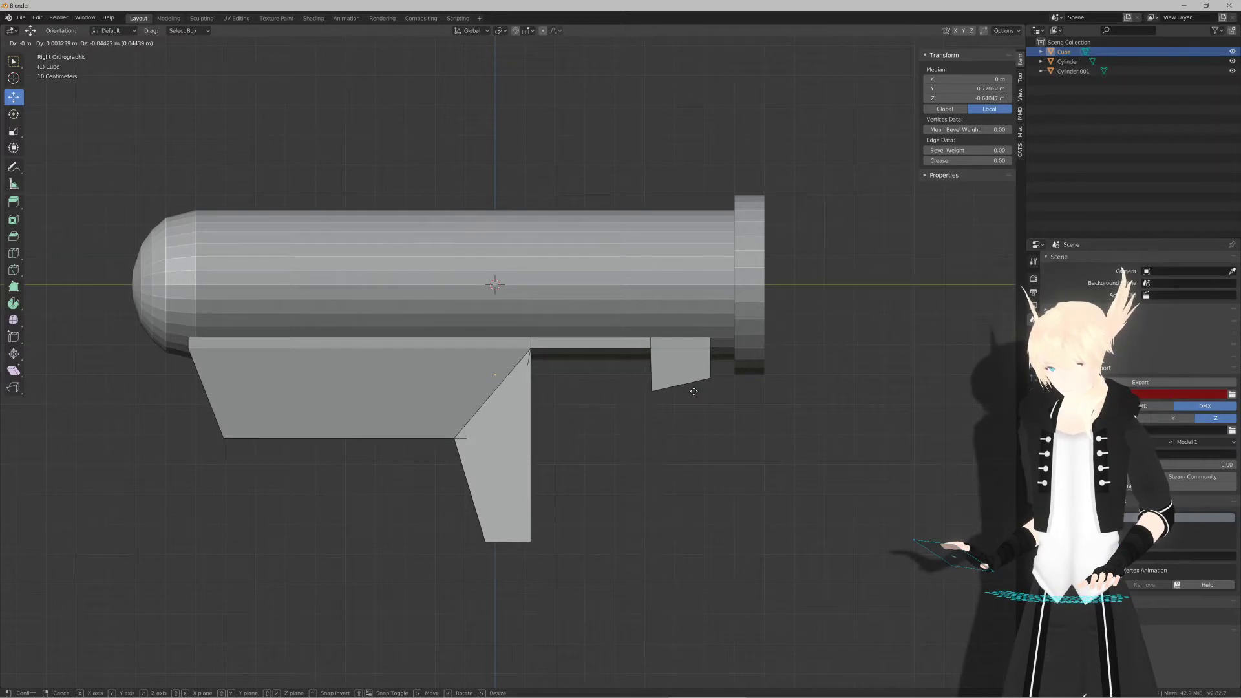
left_click(695, 388)
key("Tab")
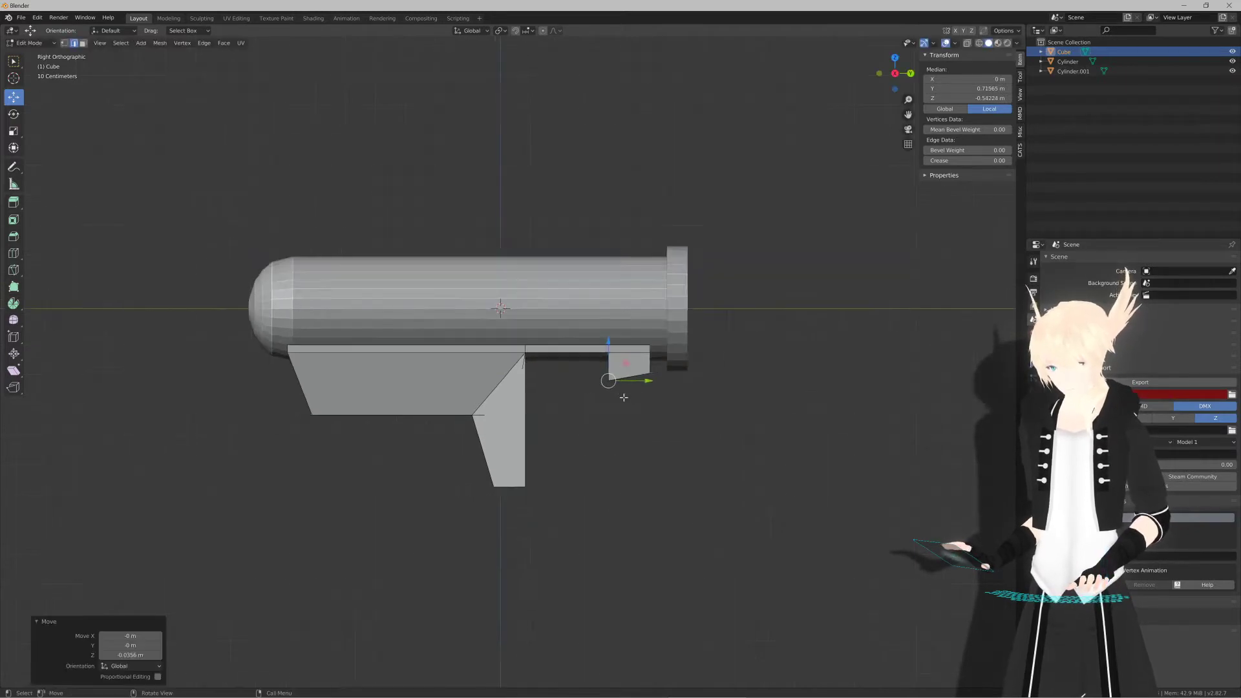
middle_click_drag(695, 389, 569, 420)
key("Tab")
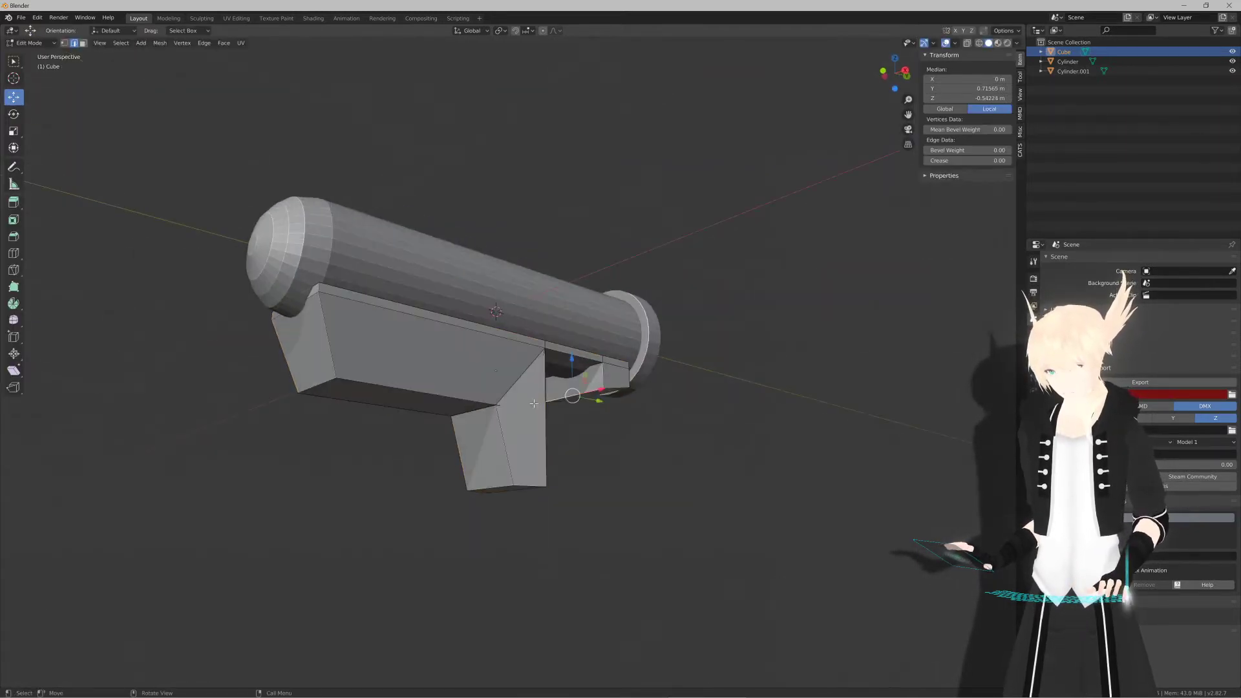
Step: Clear the selection and select the side faces and overlapping underside face inside the body where it meets the grip
scroll(495, 448, "up", 5)
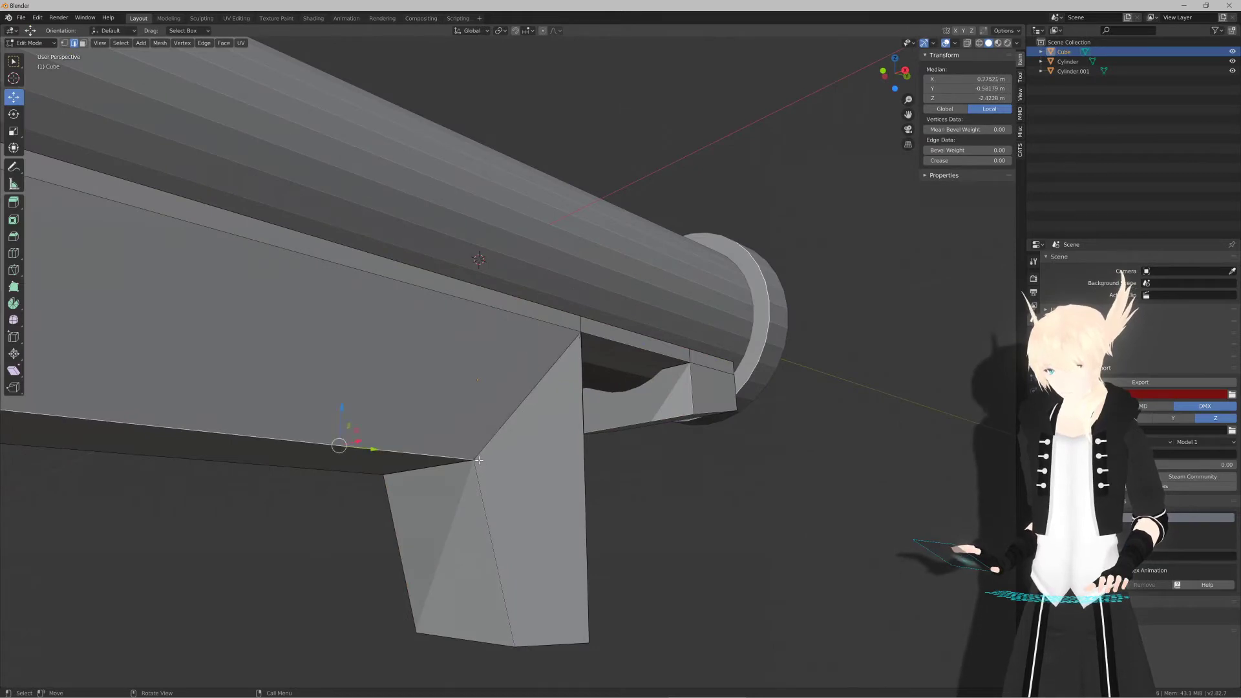
scroll(479, 460, "up", 2)
middle_click_drag(479, 460, 632, 352, "shift")
scroll(587, 320, "up", 2)
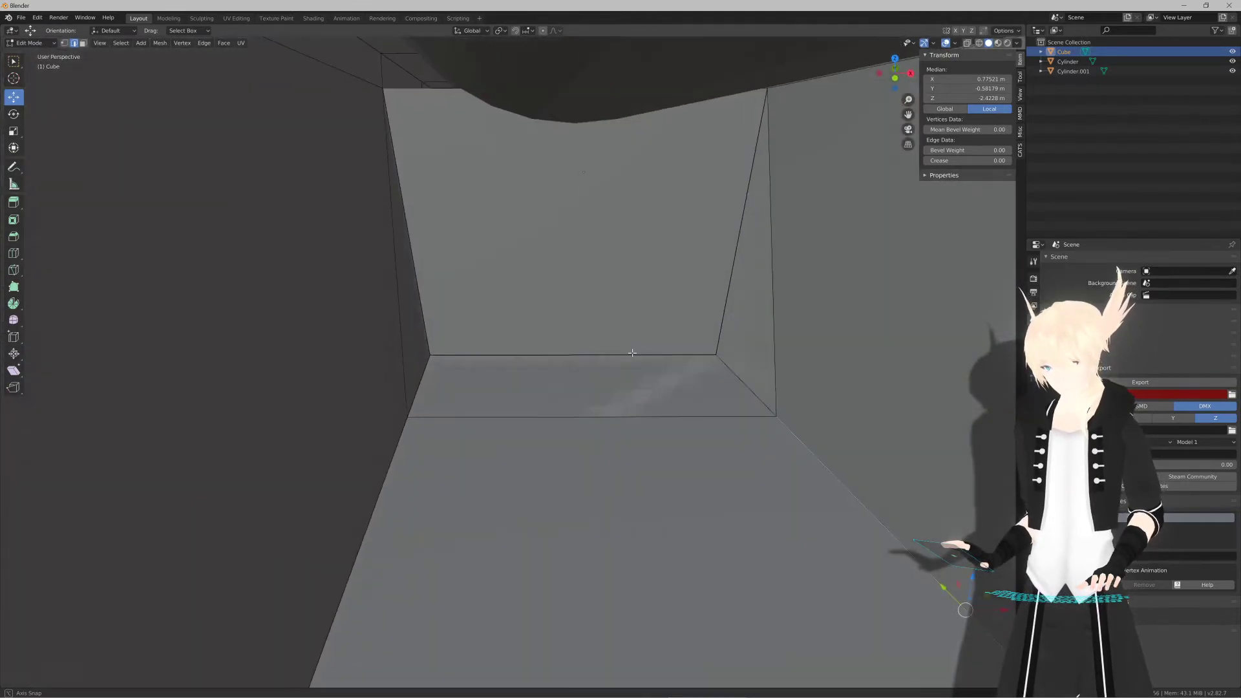
key("alt+a")
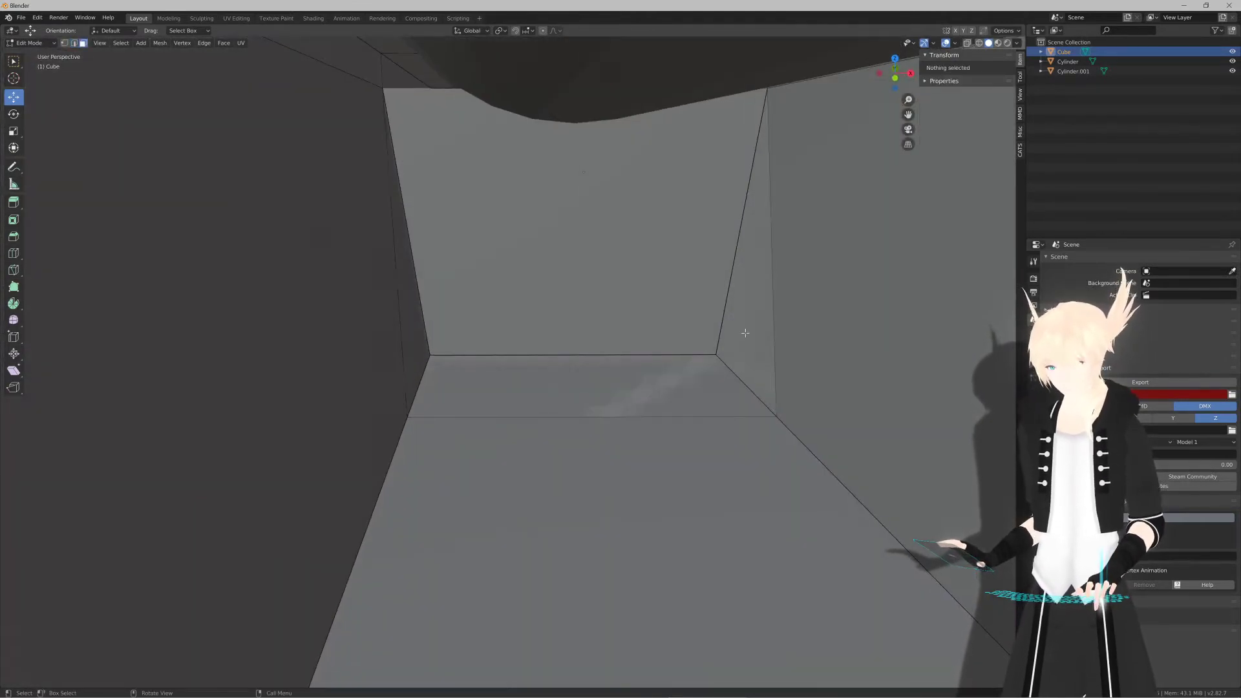
left_click(745, 333)
left_click(653, 385, "shift")
left_click(400, 338, "shift")
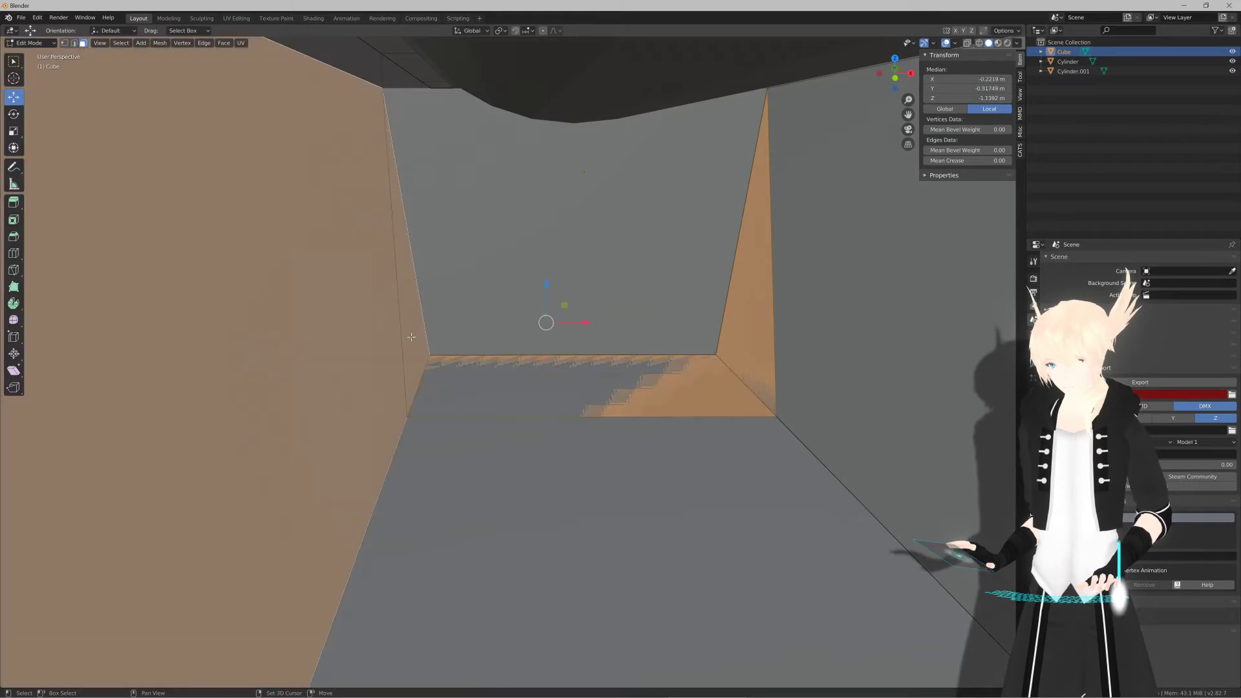
left_click(411, 336, "shift")
left_click(413, 341, "shift")
left_click(414, 343, "shift")
left_click(414, 343, "shift")
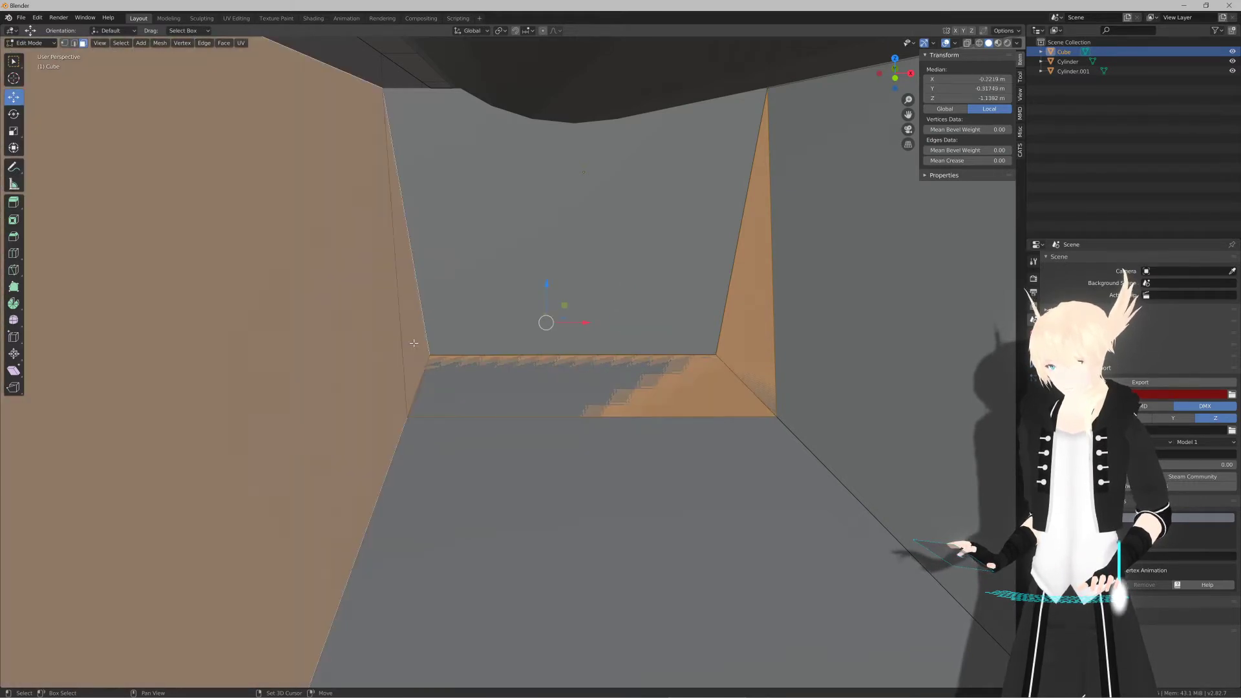
left_click(413, 343, "shift")
mouse_move(414, 343)
middle_mouse_down()
mouse_move(504, 345)
mouse_move(413, 355)
middle_mouse_up()
left_click(504, 345, "shift")
scroll(467, 358, "up", 1)
key("ctrl+z")
mouse_move(572, 362)
middle_mouse_down()
mouse_move(595, 364)
mouse_move(461, 329)
mouse_move(556, 351)
middle_mouse_up()
left_click_drag(576, 302, 572, 337)
middle_click_drag(571, 338, 669, 429)
key("ctrl+z")
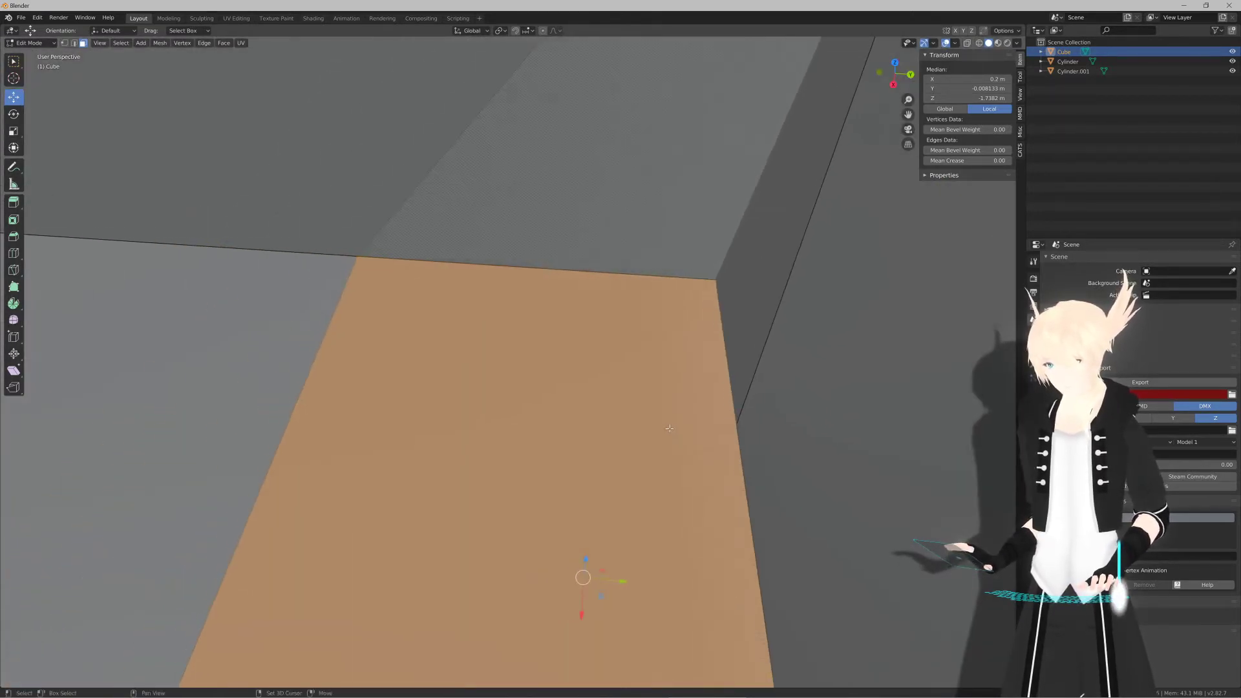
Step: Merge the corner vertex beside the grip into the neighbouring vertex on the lower body's underside, using At Last
key("1")
left_click(717, 279)
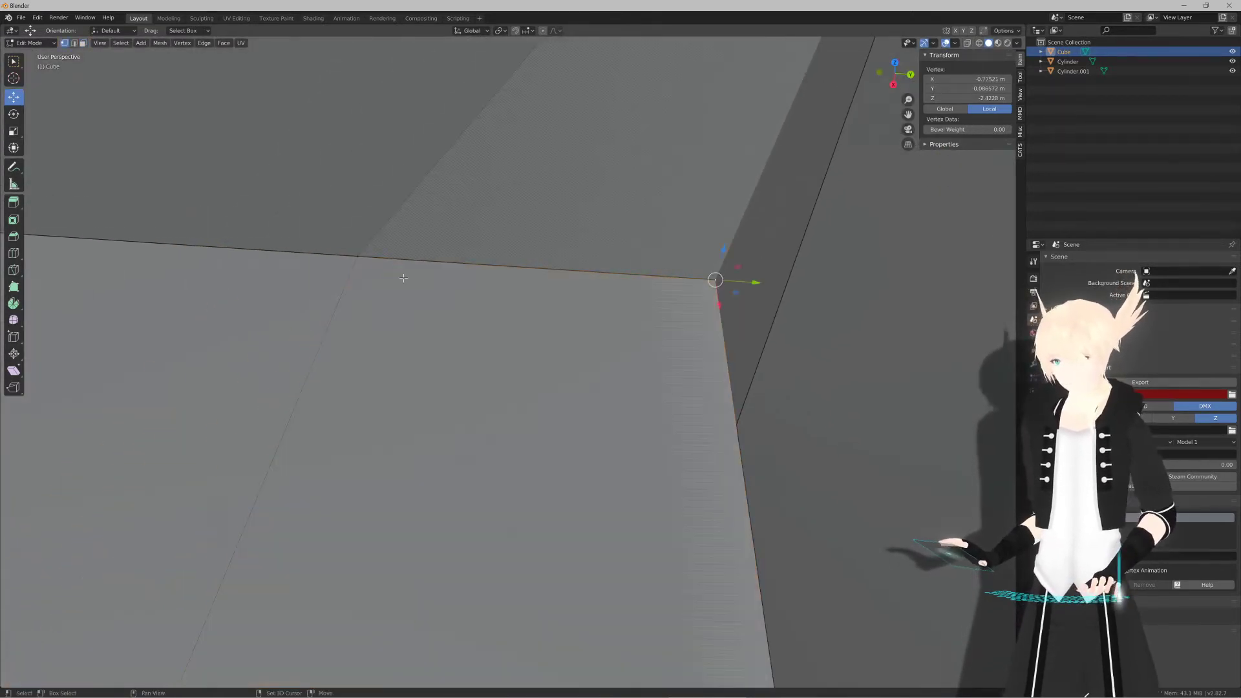
left_click(363, 259, "shift")
key("m")
left_click(364, 262)
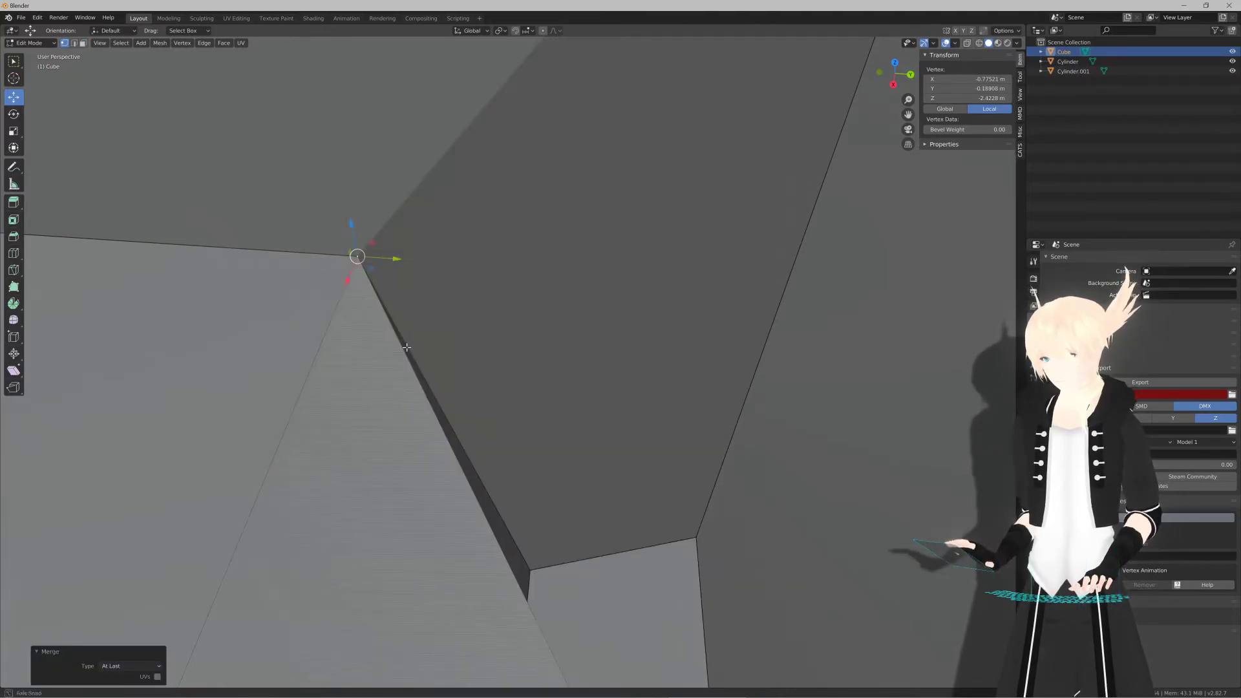
Step: Merge the matching pair of vertices on the opposite side of the grip, again using At Last
middle_click_drag(406, 347, 406, 382)
left_click(493, 131)
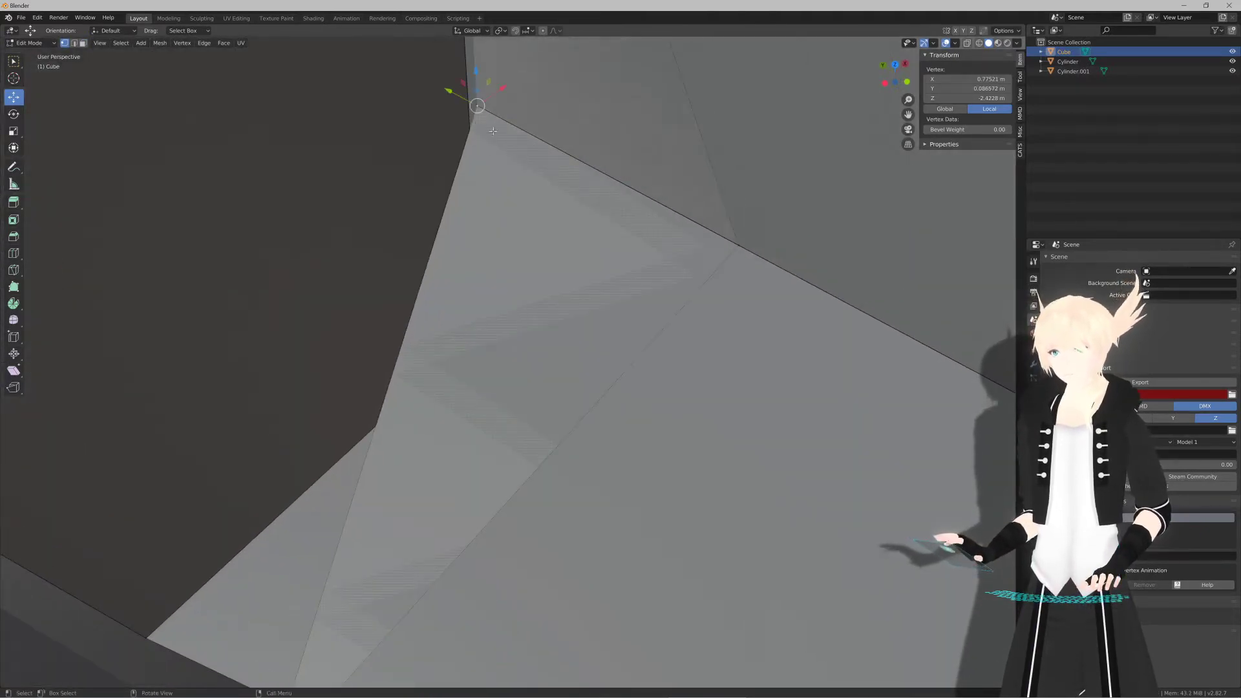
left_click(744, 245, "shift")
key("alt+m")
left_click(742, 250)
middle_click_drag(743, 248, 652, 270)
scroll(647, 273, "down", 10)
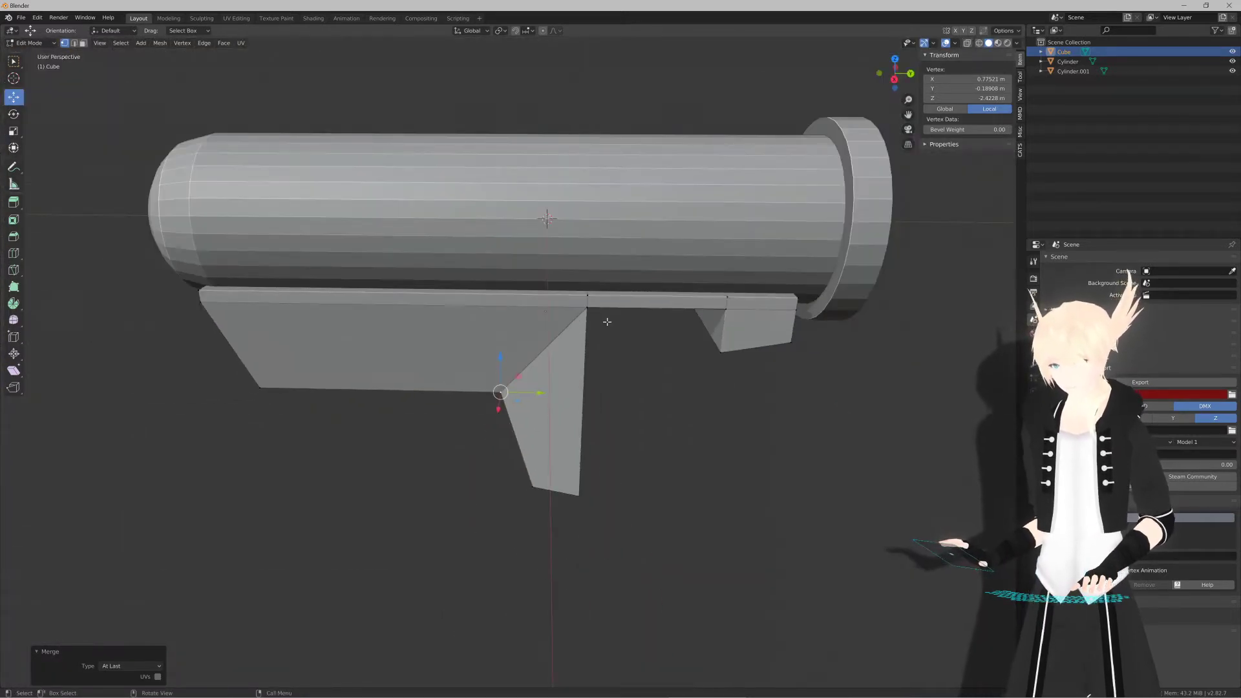
Step: Lower the whole cube object 0.1 m along Z, away from the cylinder, to Z -0.4 m
key("Tab")
middle_click_drag(607, 322, 591, 343)
key("KP_3")
key("g")
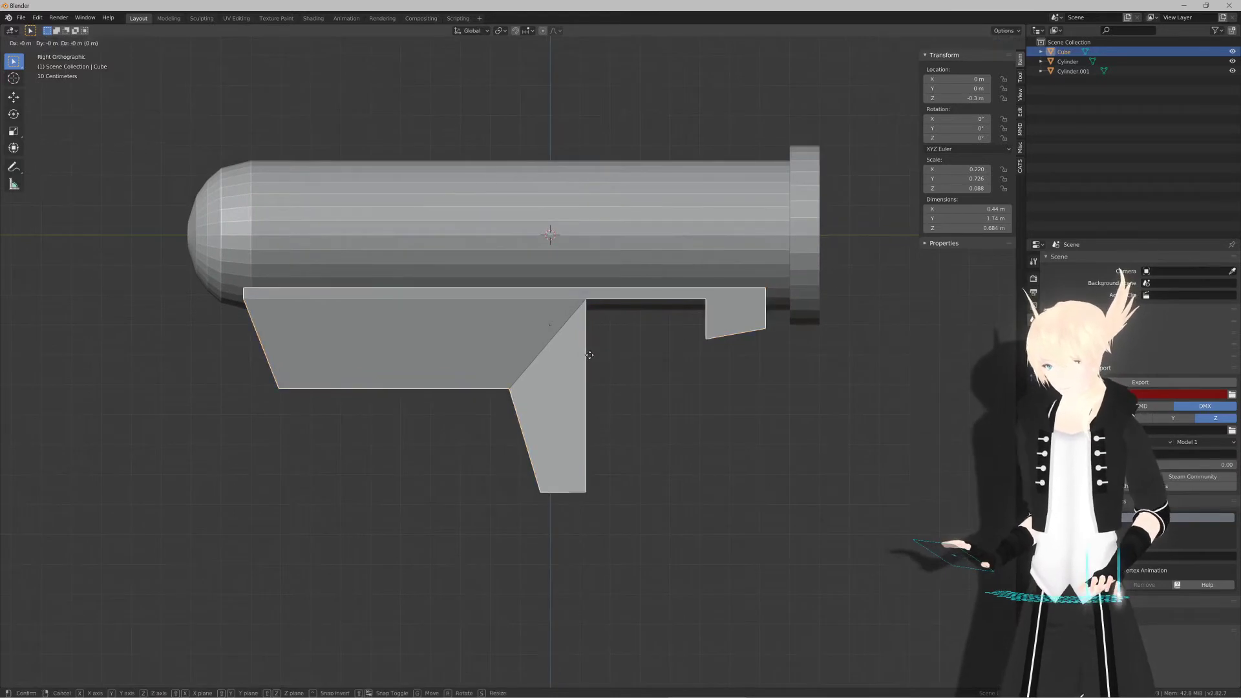
left_click(590, 374)
Step: Scale the bottom face of the small rear block inward along X so the block tapers downward
middle_click_drag(590, 375, 638, 278)
scroll(637, 377, "up", 2)
key("Tab")
left_click(638, 278)
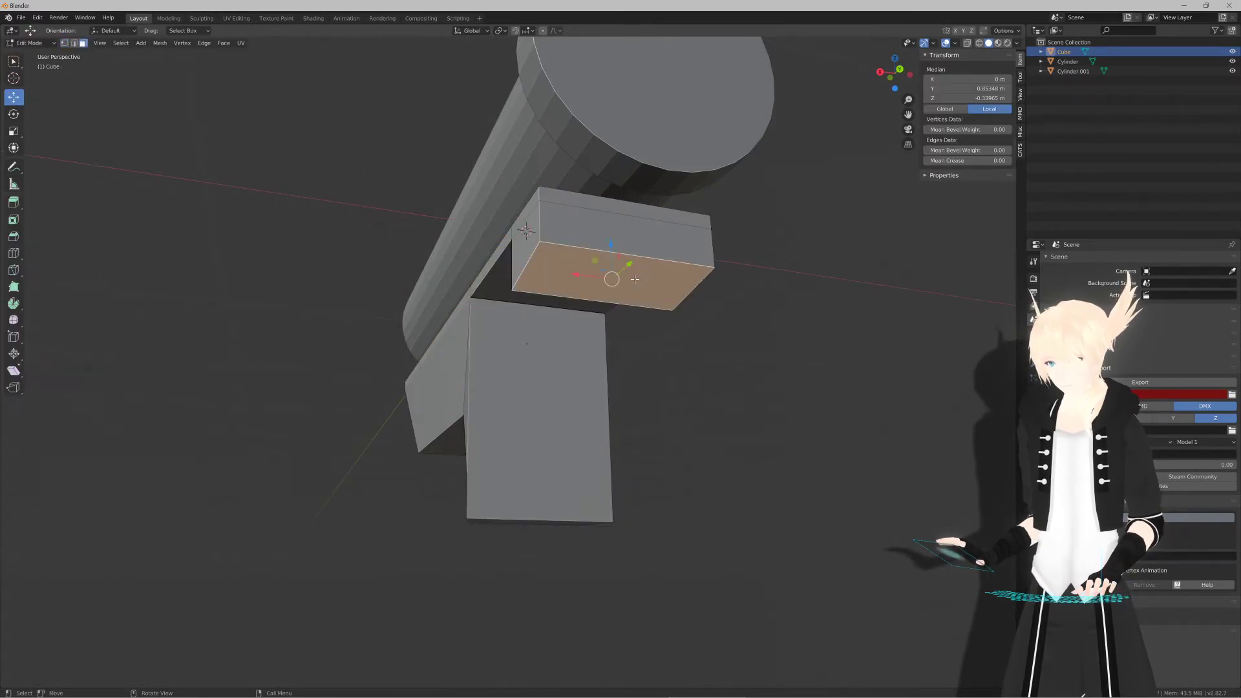
key("KP_3")
key("KP_1")
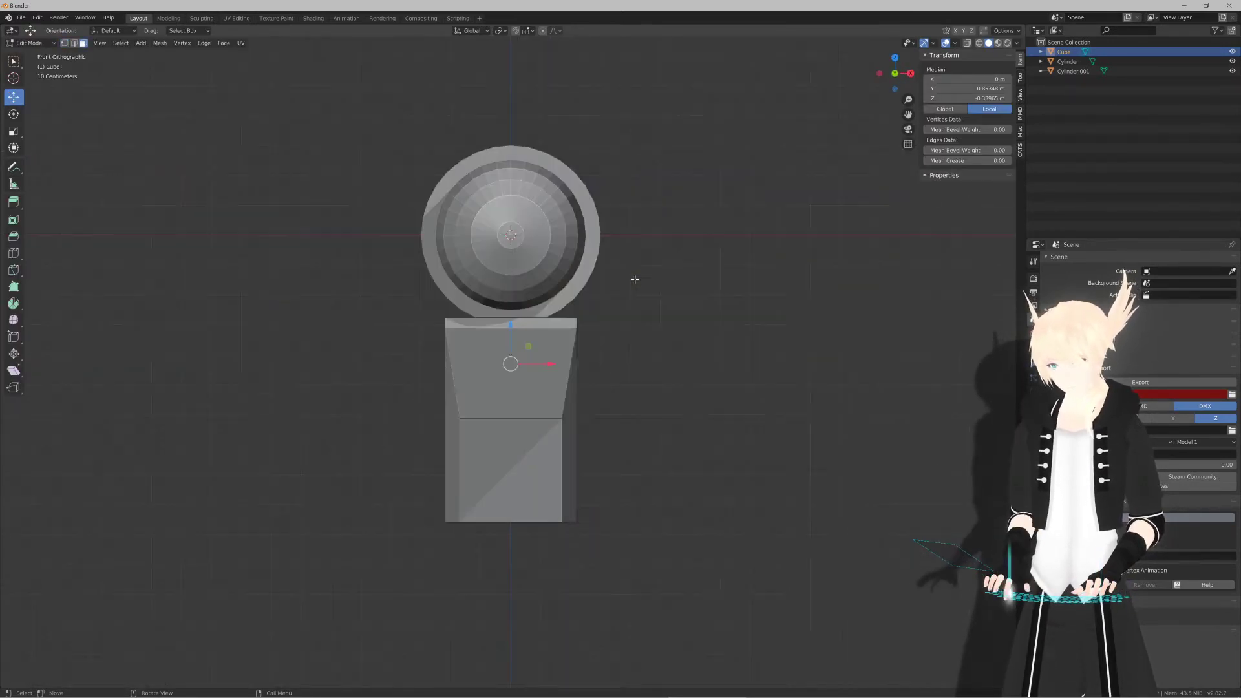
key("ctrl+KP_1")
scroll(644, 306, "up", 2)
key("s")
key("x")
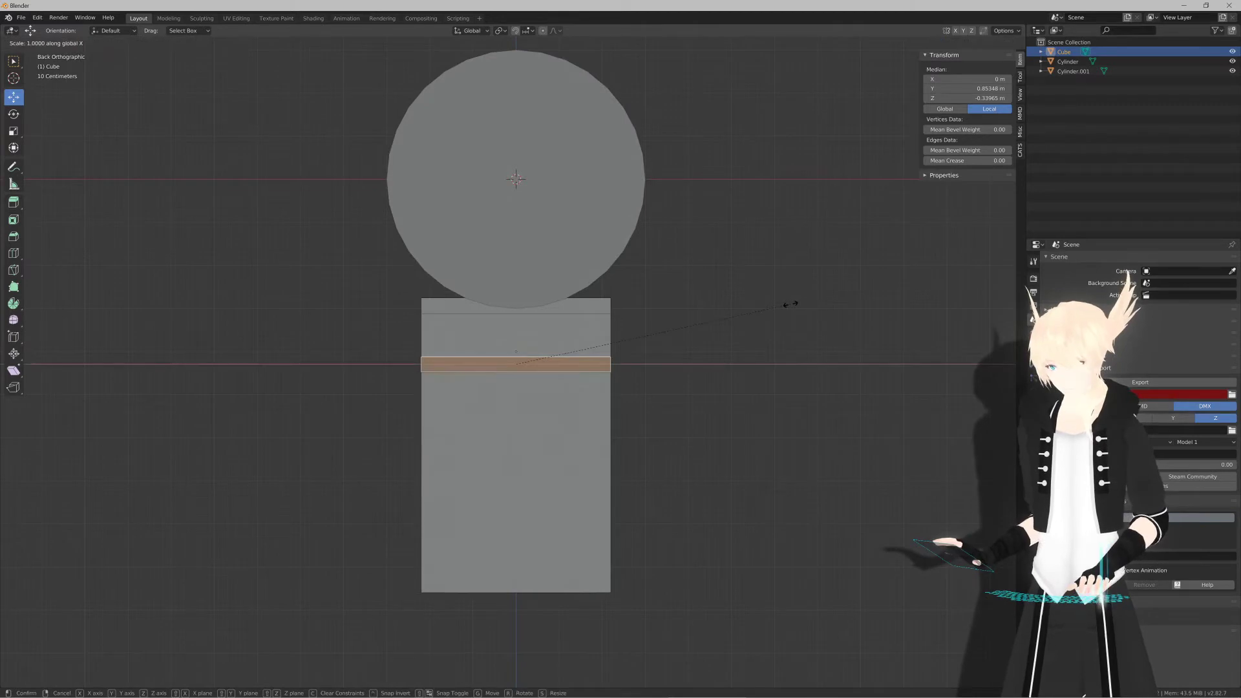
left_click(763, 310)
key("Tab")
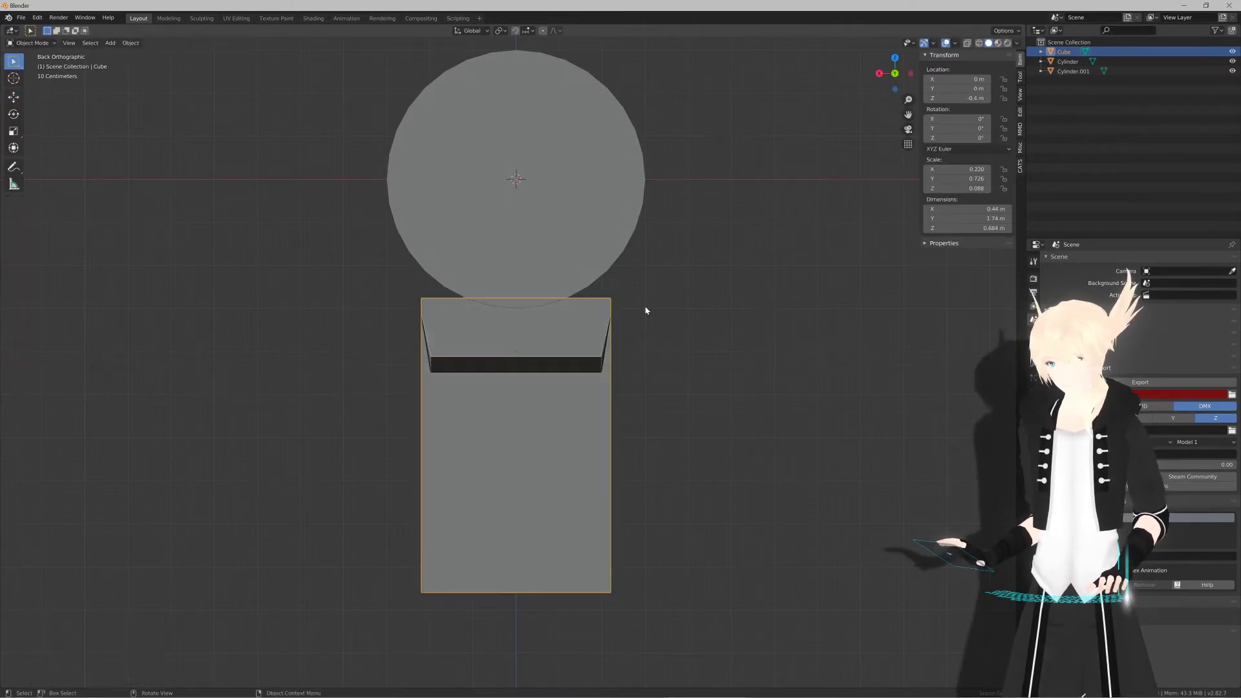
key("KP_3")
scroll(624, 313, "down", 2)
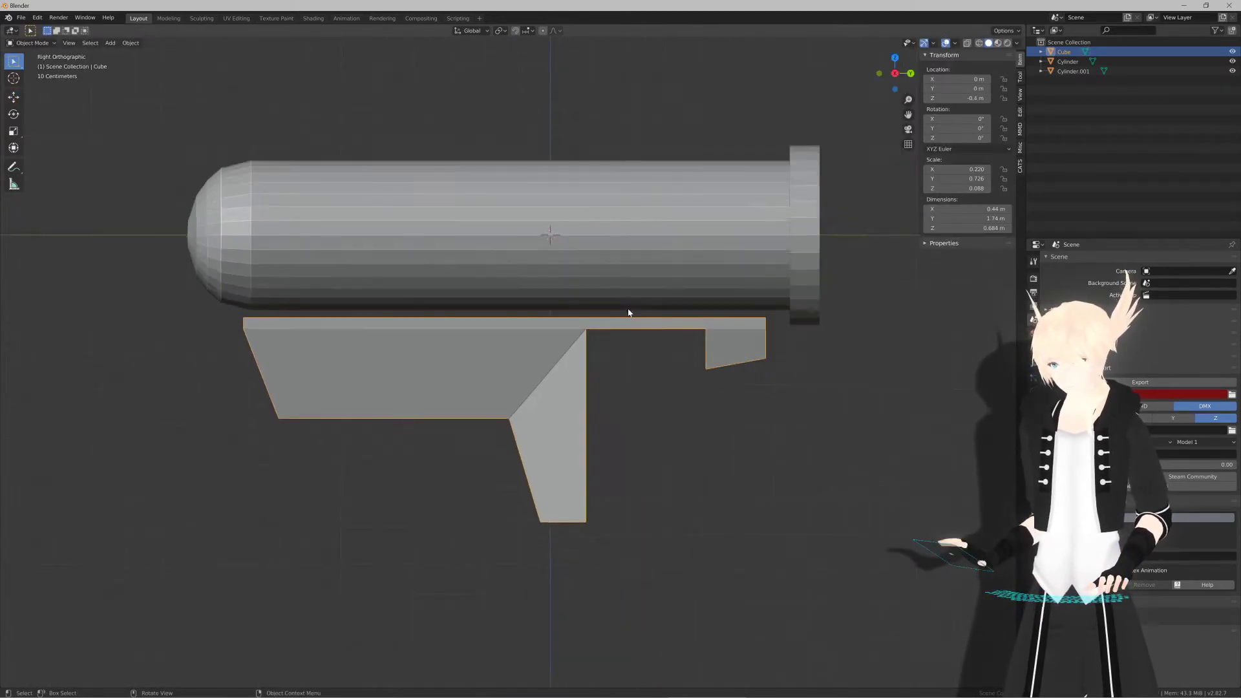
Step: Inset the grip's rear face with a thickness of about 0.29 m
middle_click_drag(629, 313, 530, 314)
key("Tab")
scroll(661, 317, "up", 1)
key("Tab")
key("Tab")
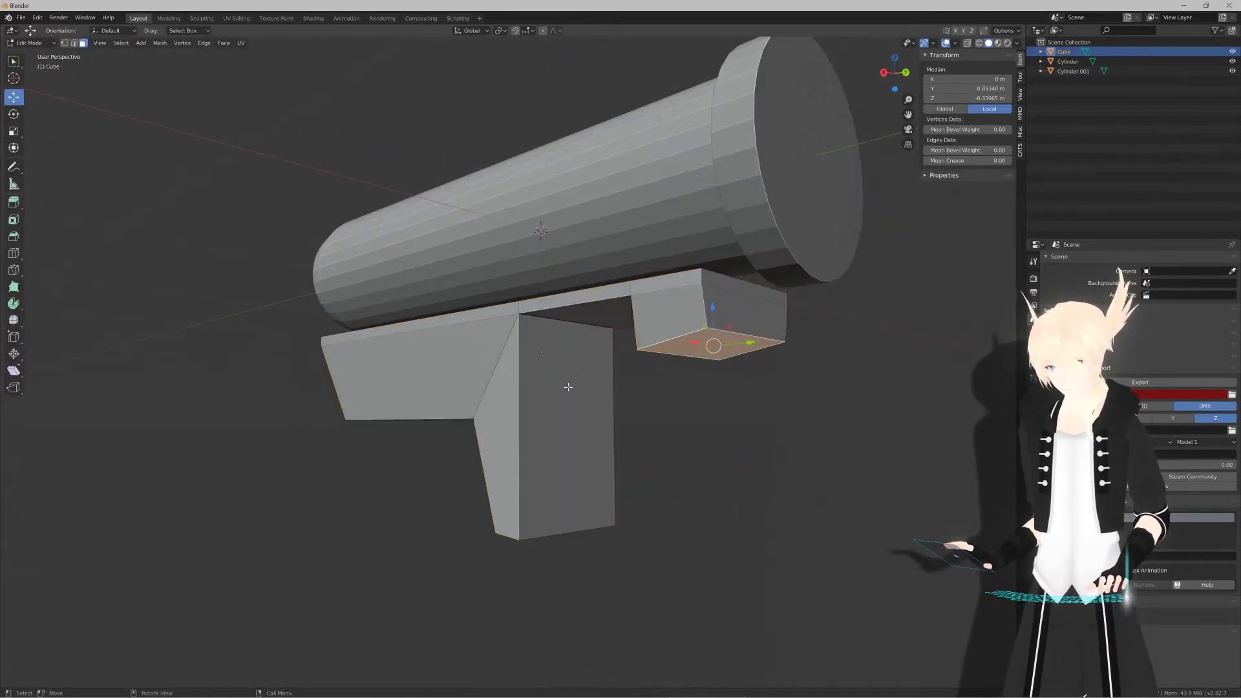
left_click(557, 378)
middle_click_drag(557, 378, 567, 387)
key("i")
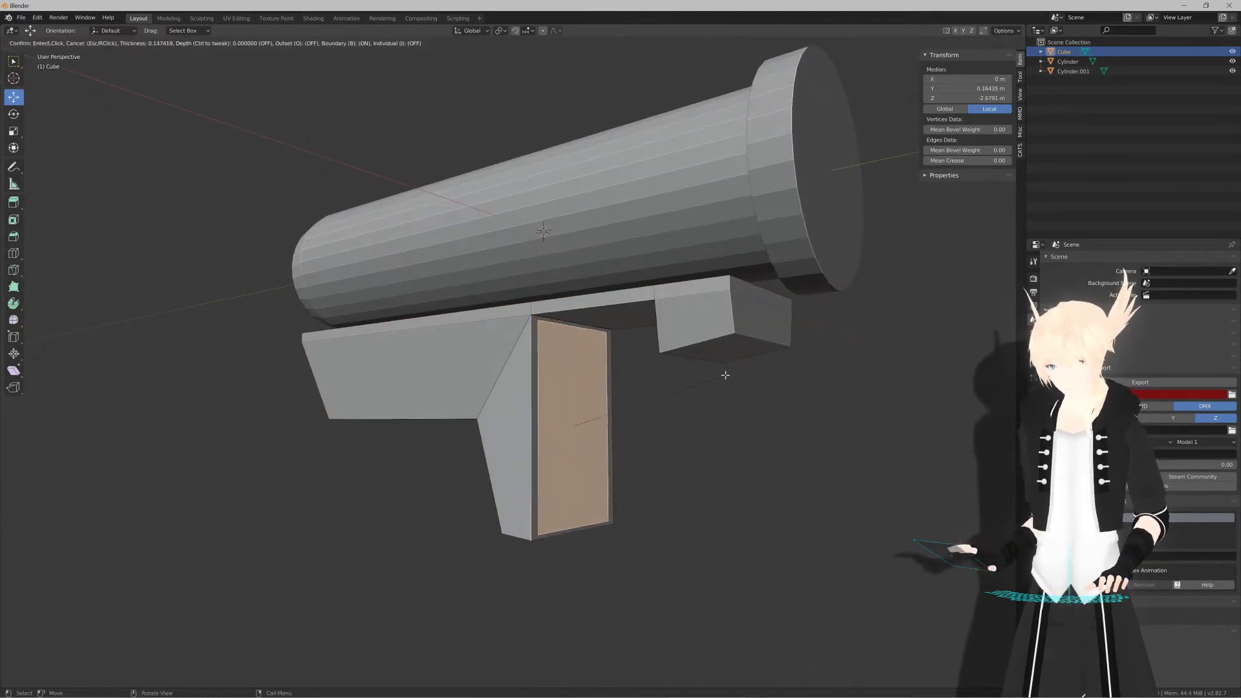
left_click(706, 382)
Step: Extrude the inset rear face slightly inward to recess it into the grip
middle_click_drag(706, 382, 747, 379)
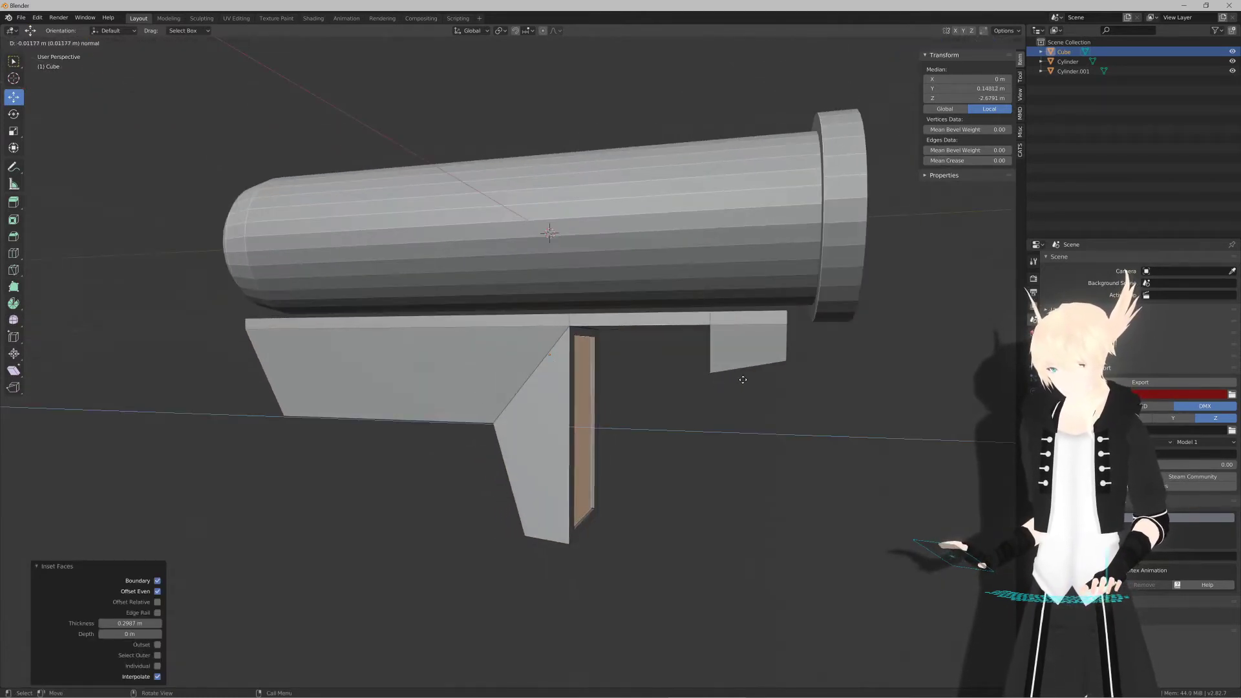
left_click(742, 380)
key("Tab")
scroll(742, 380, "down", 2)
Step: Inset both large side faces of the lower body about 0.066 m and scale them to 0.935 along Z
middle_click_drag(581, 384, 616, 390)
key("Tab")
left_click(517, 389)
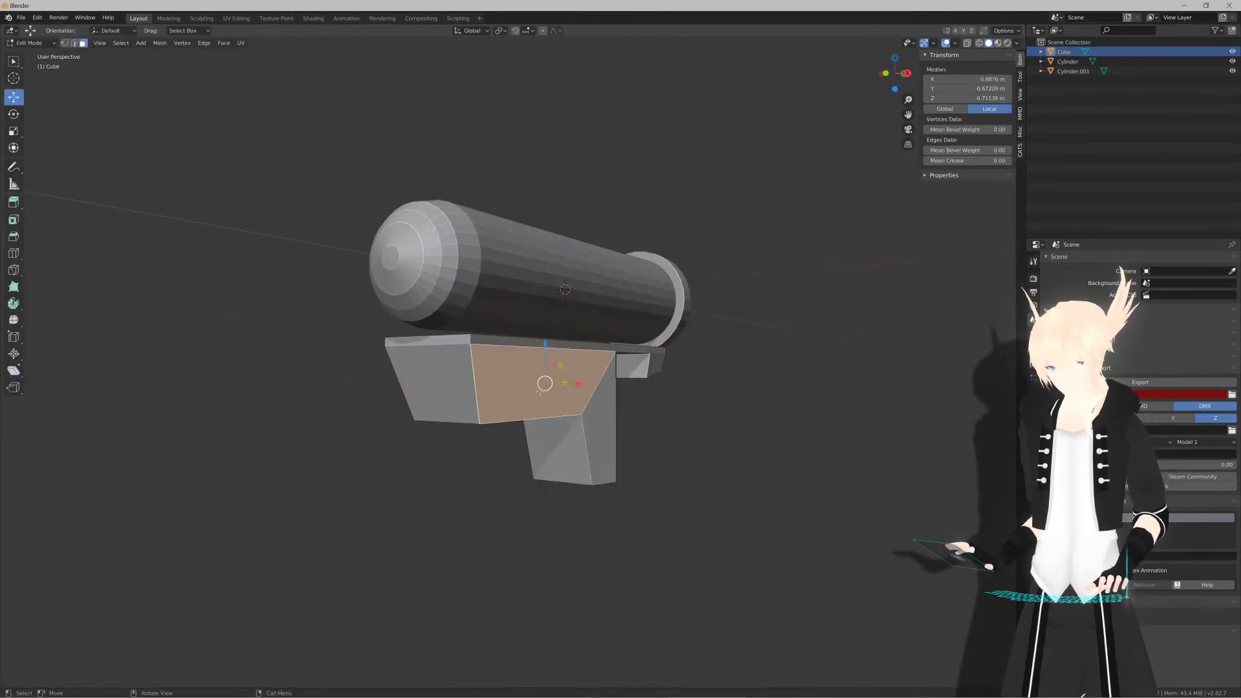
middle_click_drag(517, 389, 737, 375)
scroll(740, 373, "up", 2)
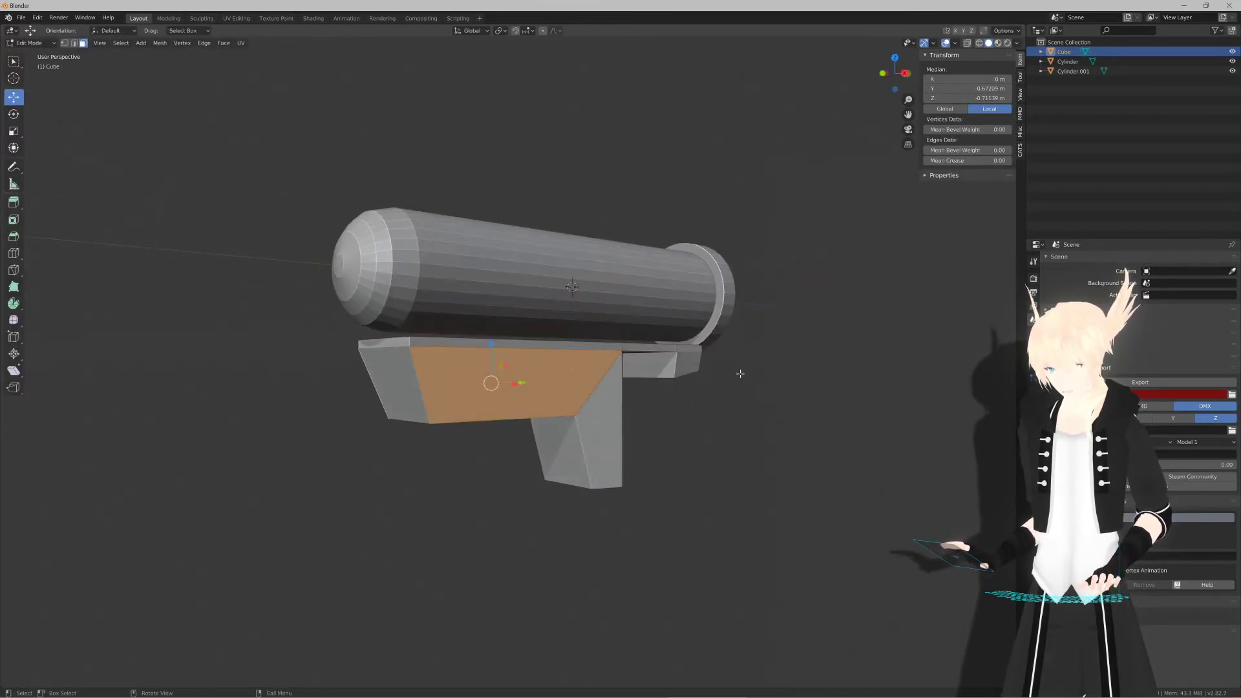
key("i")
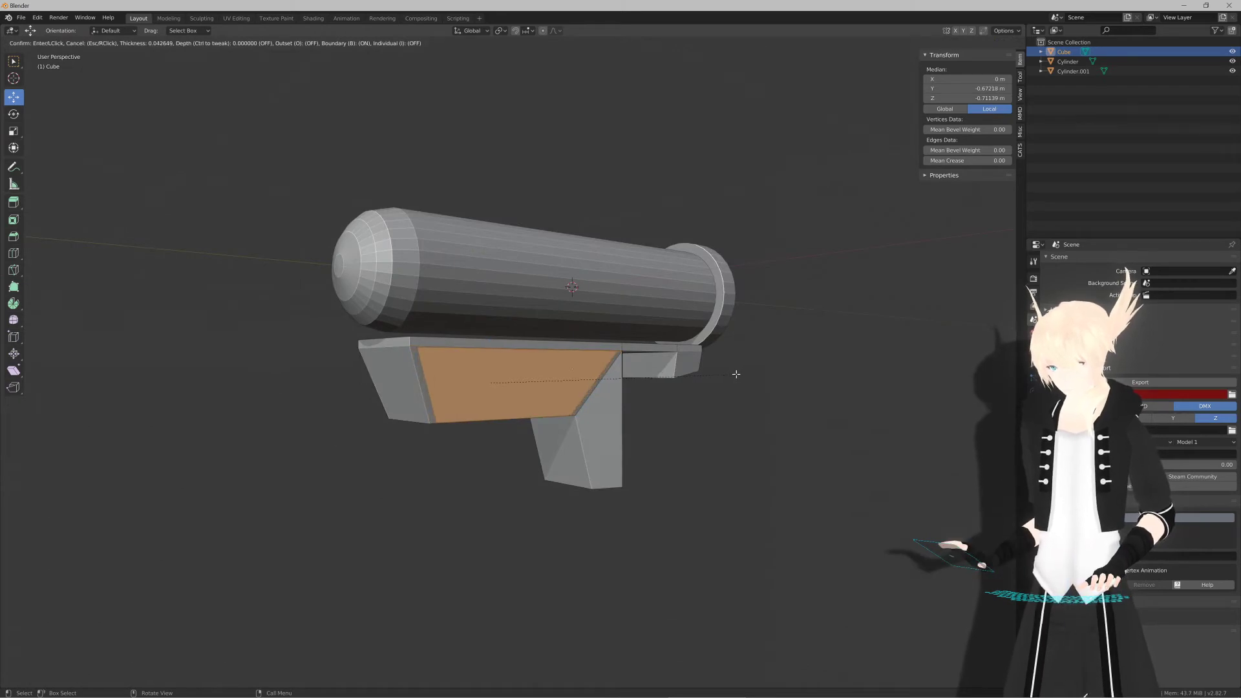
left_click(739, 372)
key("s")
key("z")
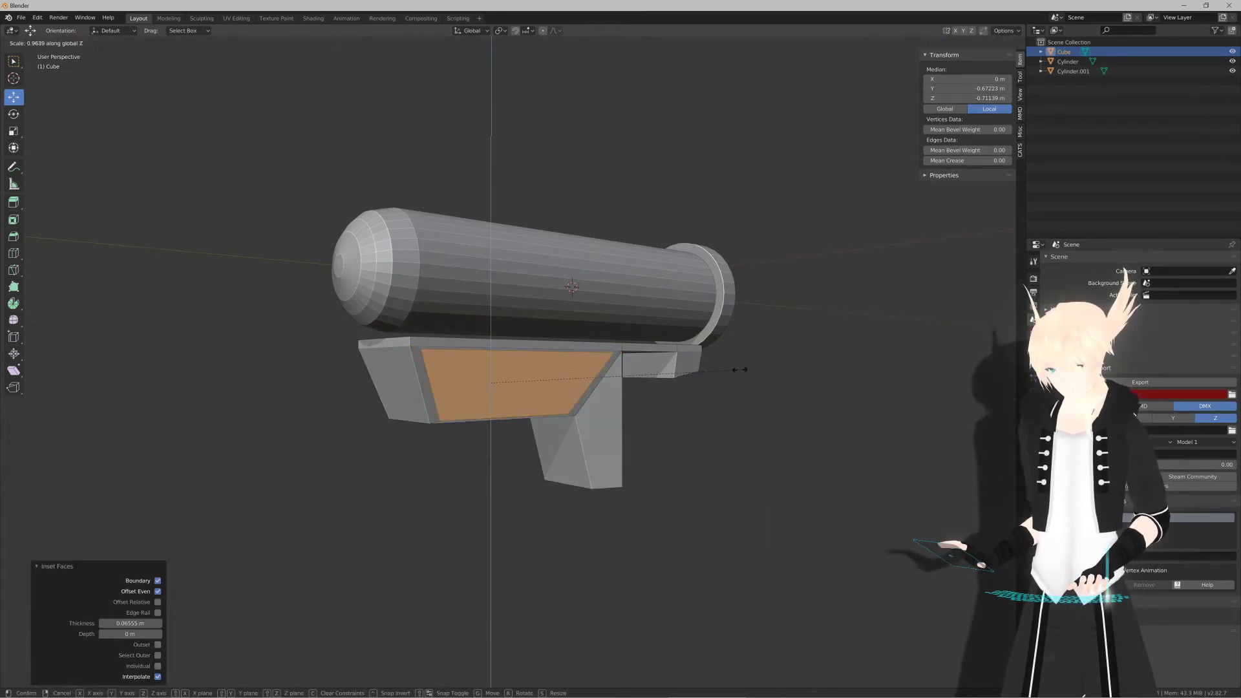
left_click(734, 372)
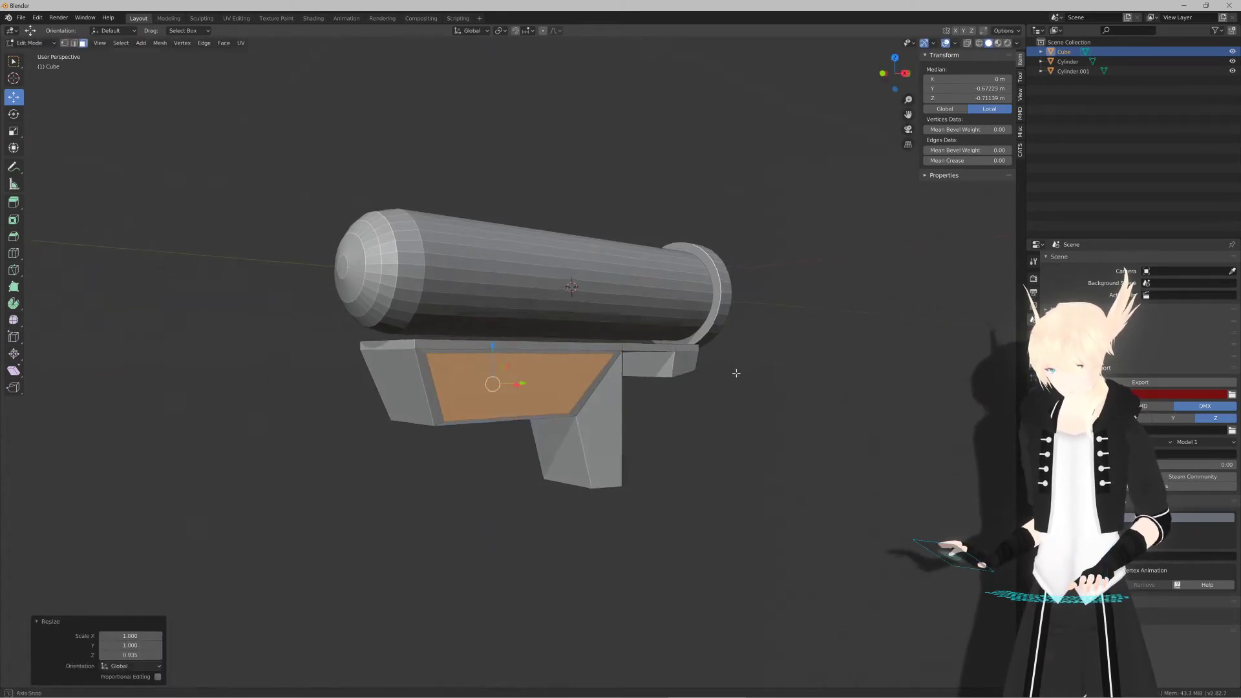
middle_click_drag(733, 371, 752, 373)
key("e")
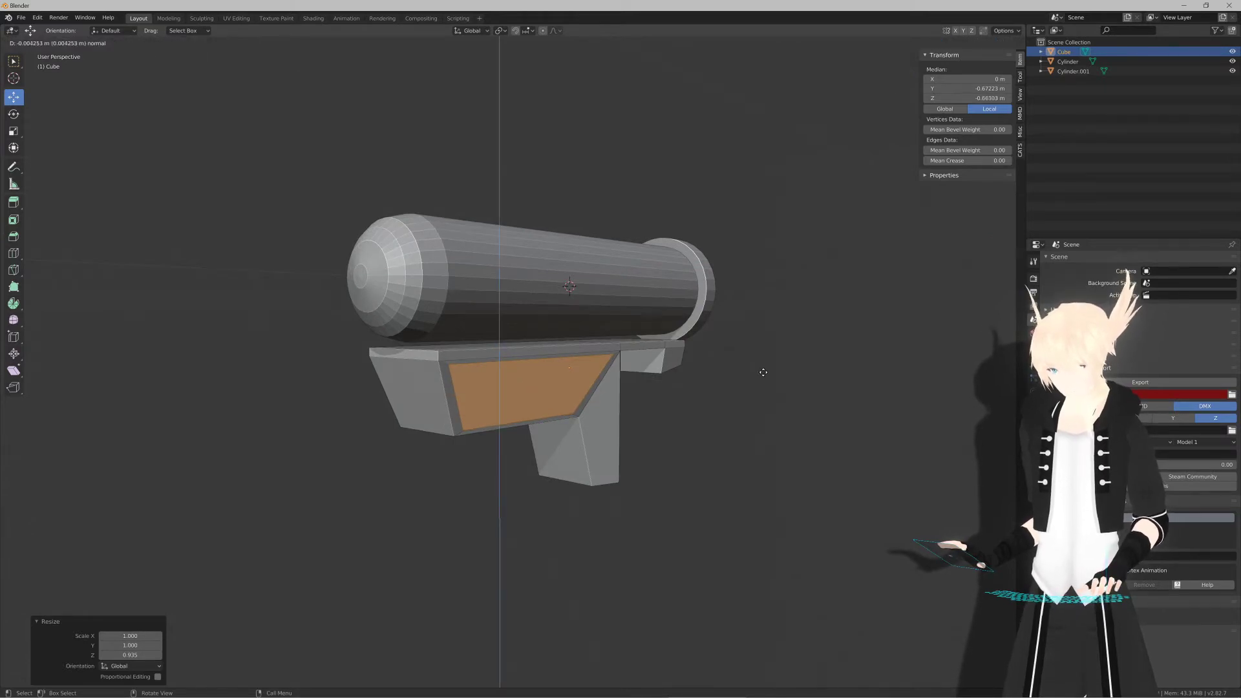
key("x")
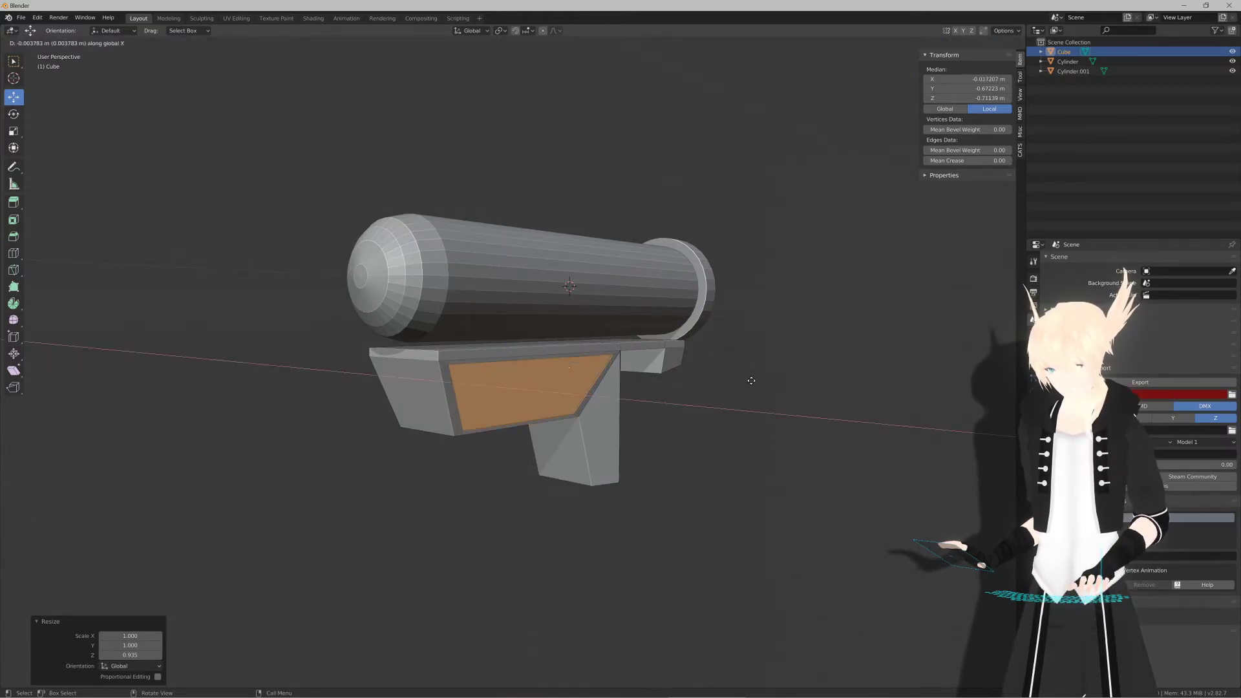
key("Escape")
key("ctrl+z")
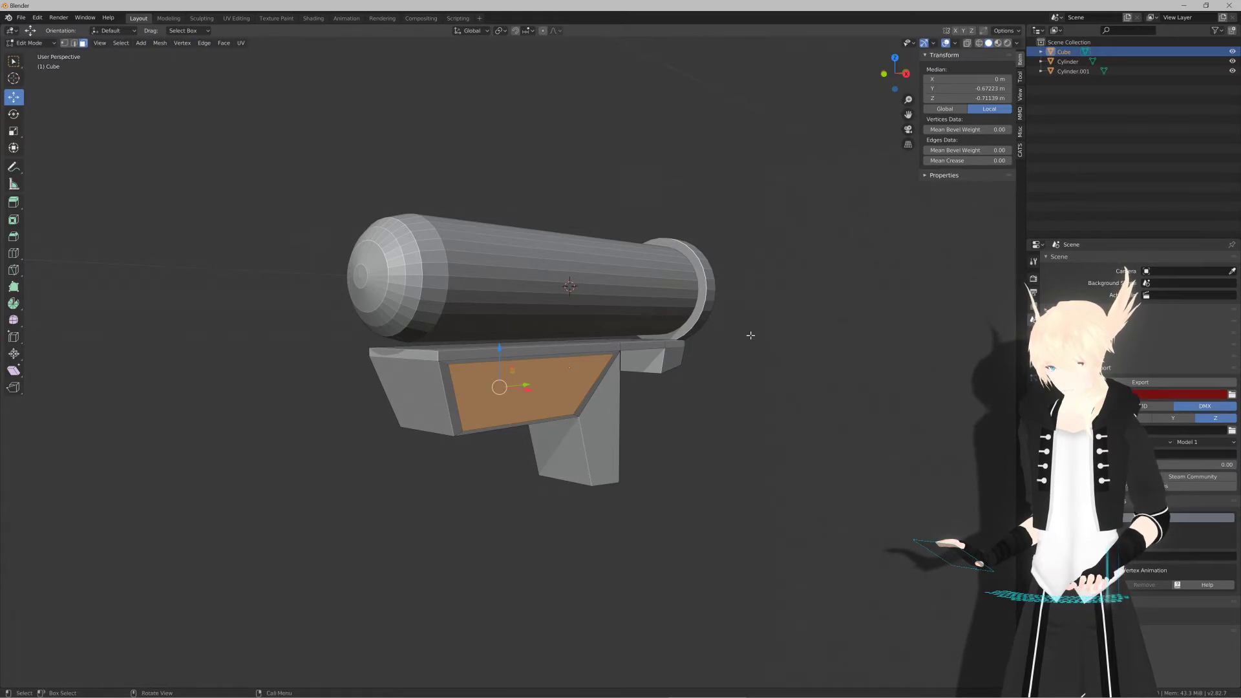
Step: Extrude the two inset side faces as individual faces with an offset of about 0.092 m
key("alt+e")
left_click(750, 350)
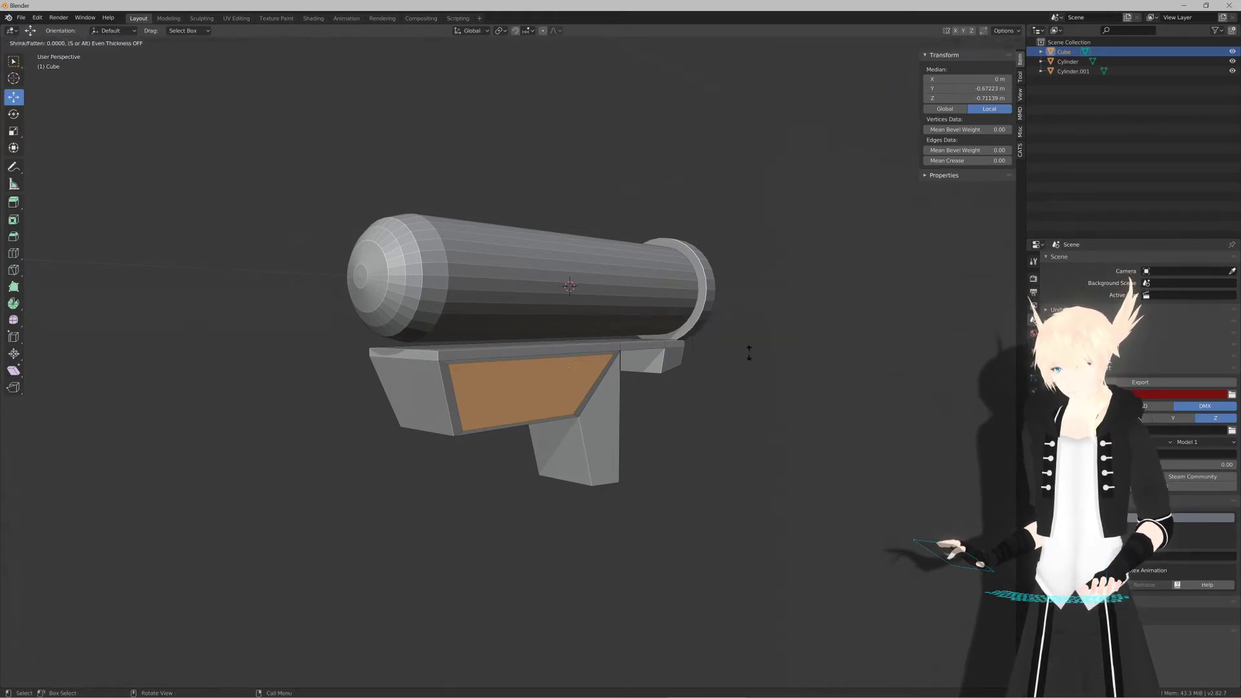
left_click(750, 342)
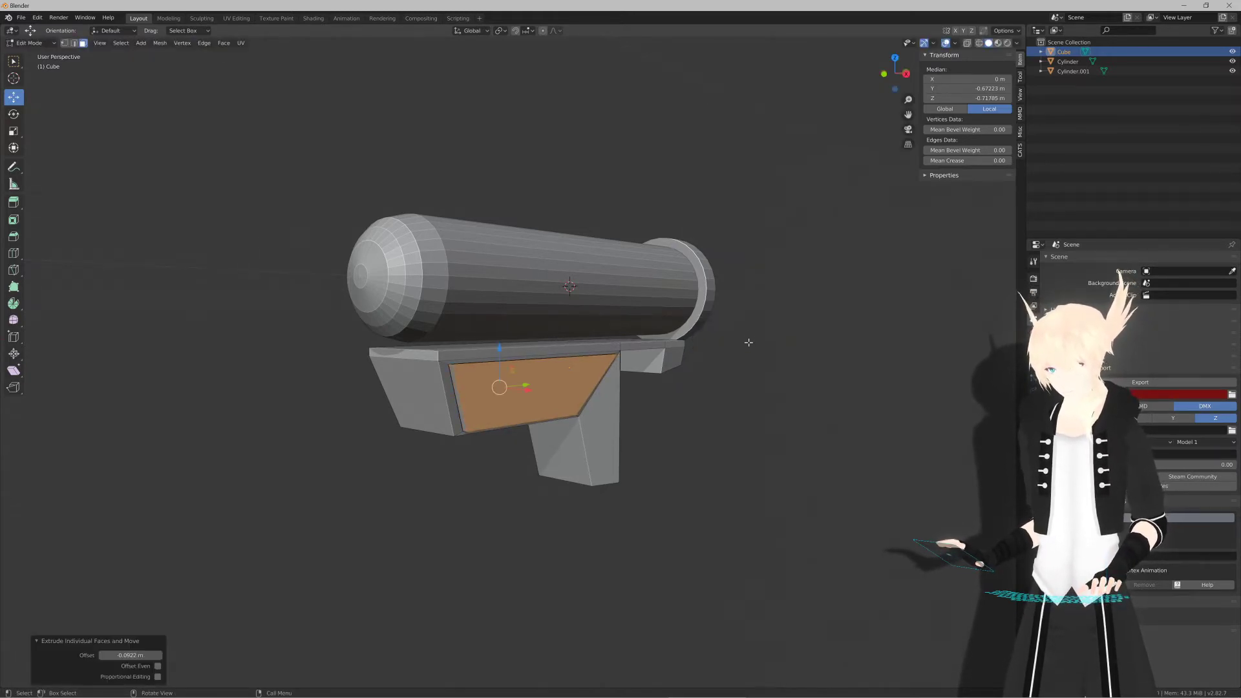
middle_click_drag(695, 321, 670, 352)
key("ctrl+z")
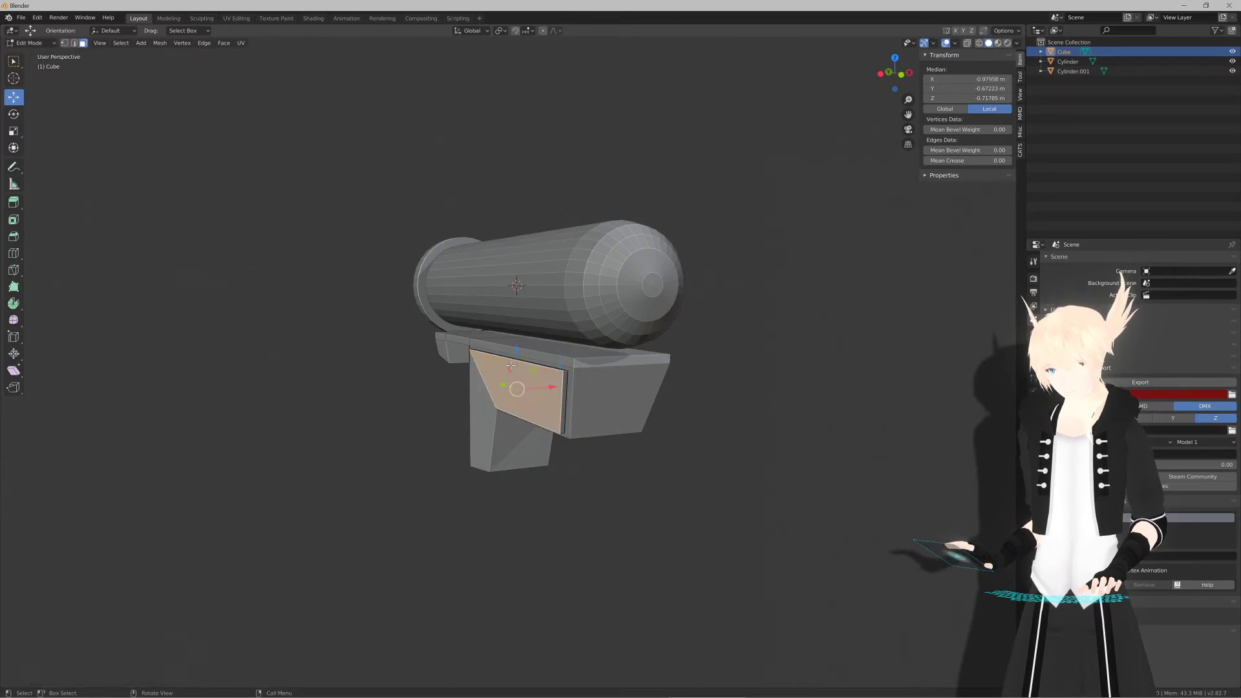
Step: Scale the upper edges of both side panels outward along X so the panels flare beyond the body
key("2")
left_click(510, 363)
middle_click_drag(511, 364, 582, 376)
key("s")
key("x")
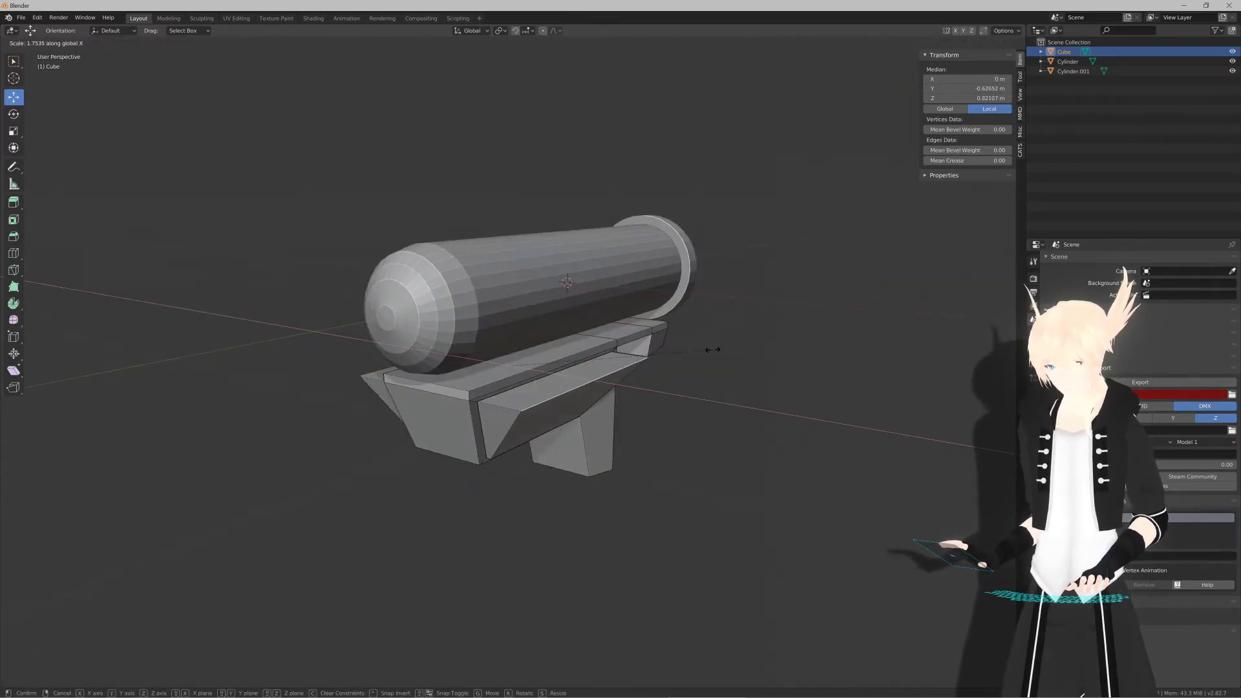
left_click(680, 355)
key("Tab")
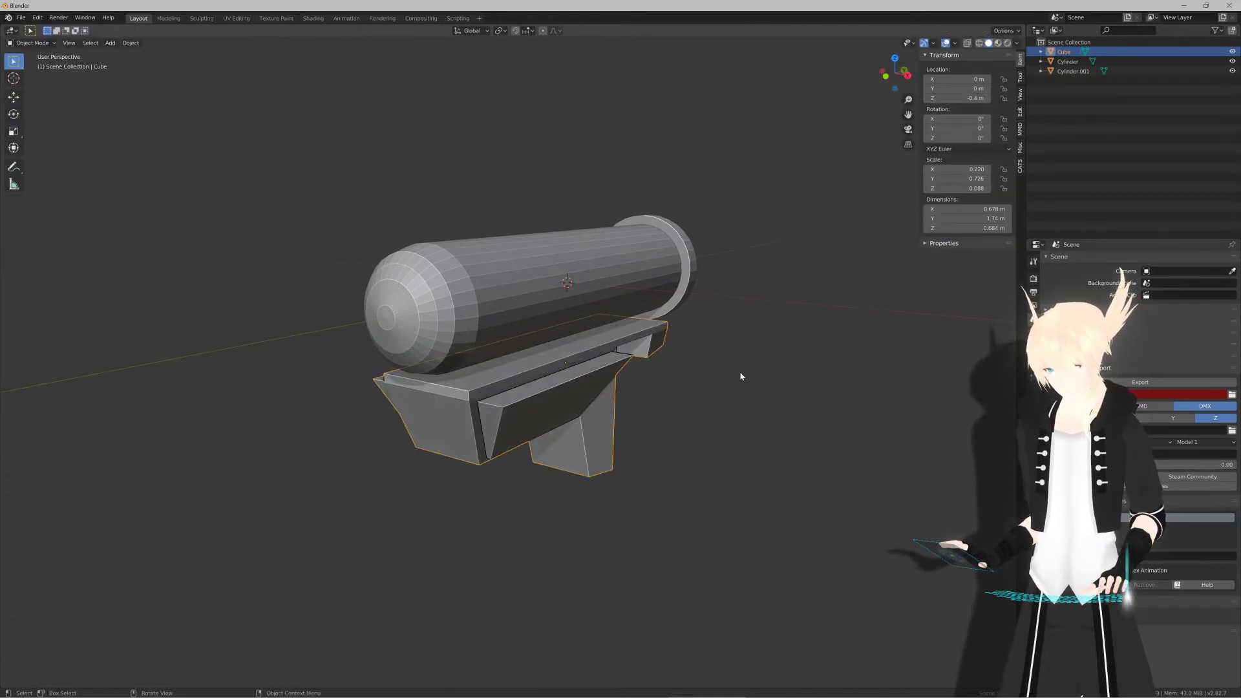
Step: Inset both side faces of the grip by about 0.05 m
middle_click_drag(739, 374, 583, 416)
scroll(636, 362, "up", 4)
key("Tab")
left_click(517, 364)
key("i")
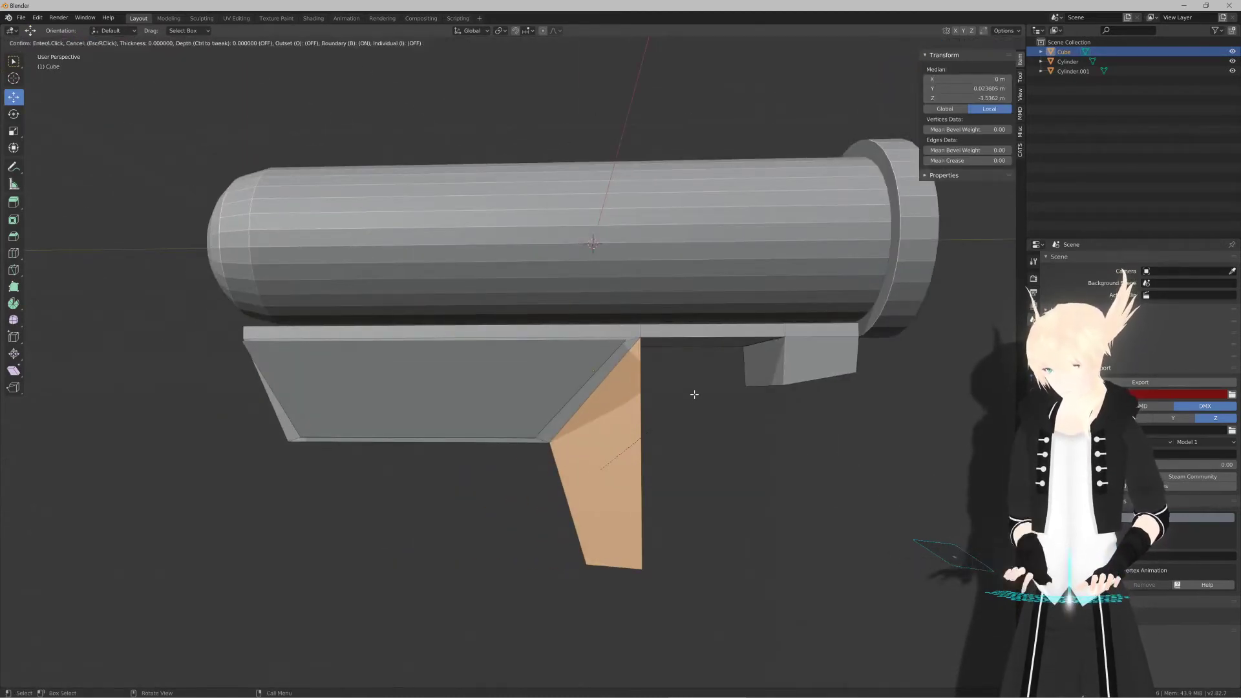
left_click(691, 399)
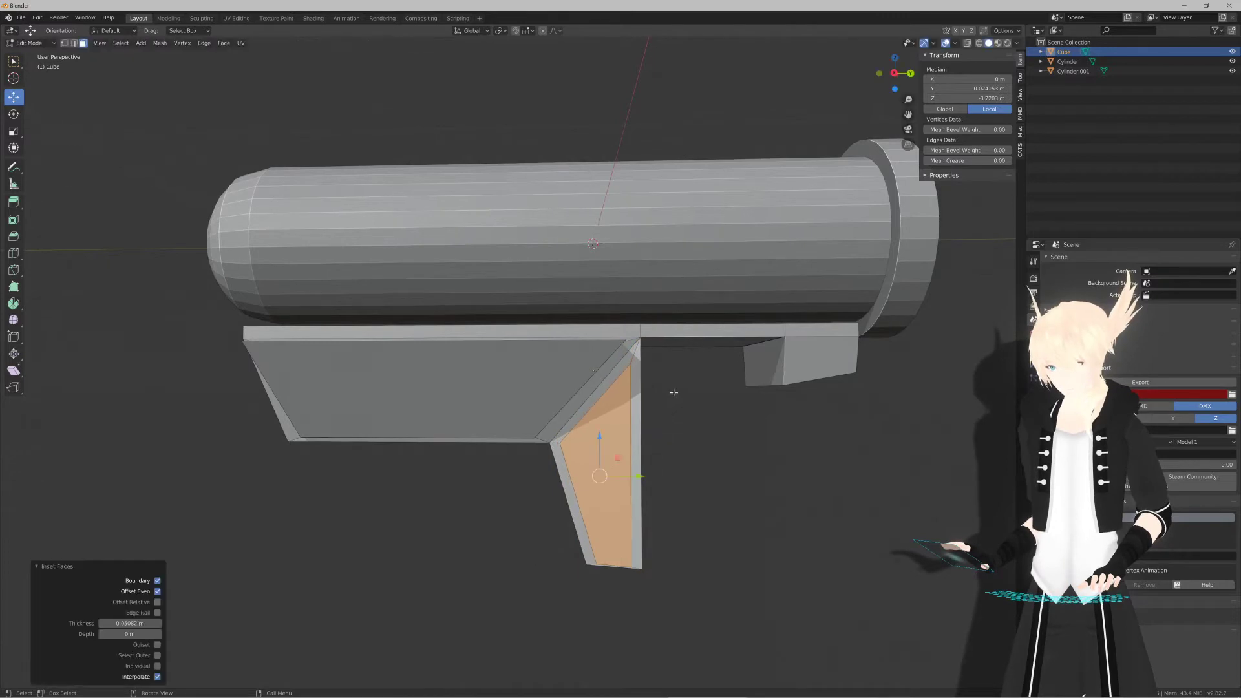
Step: Move the inset grip side faces up 0.01 m along Z
key("KP_3")
scroll(672, 392, "up", 5)
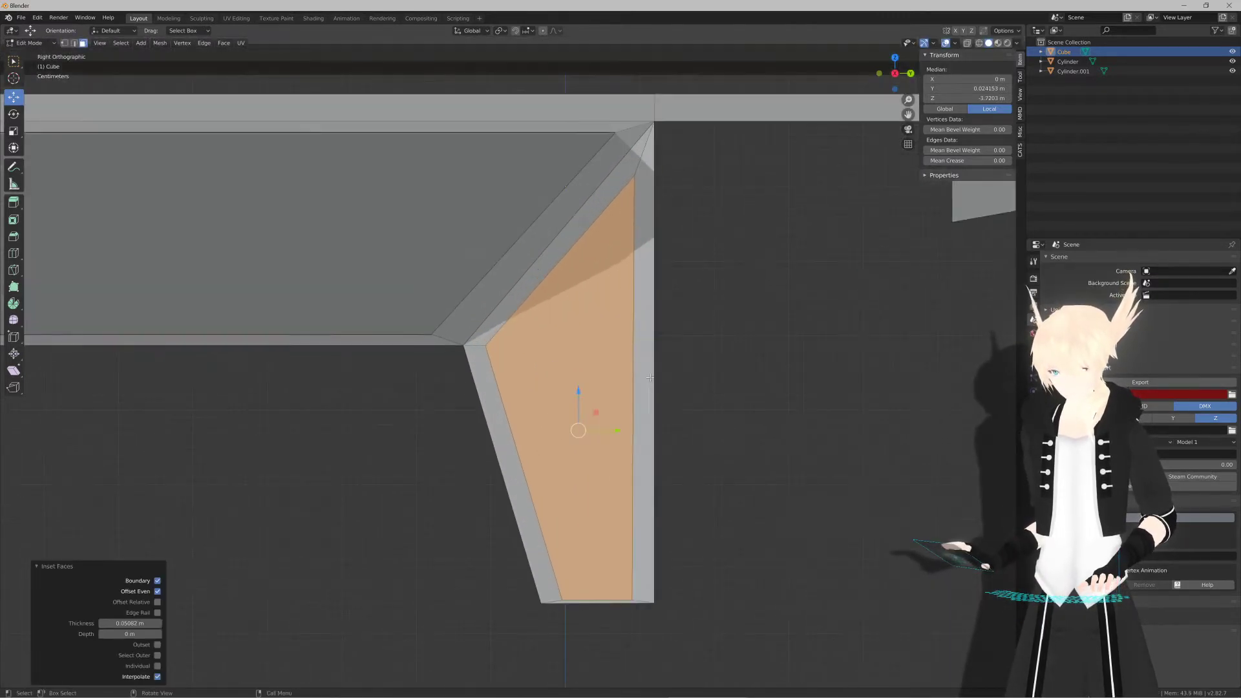
key("g")
left_click(732, 424)
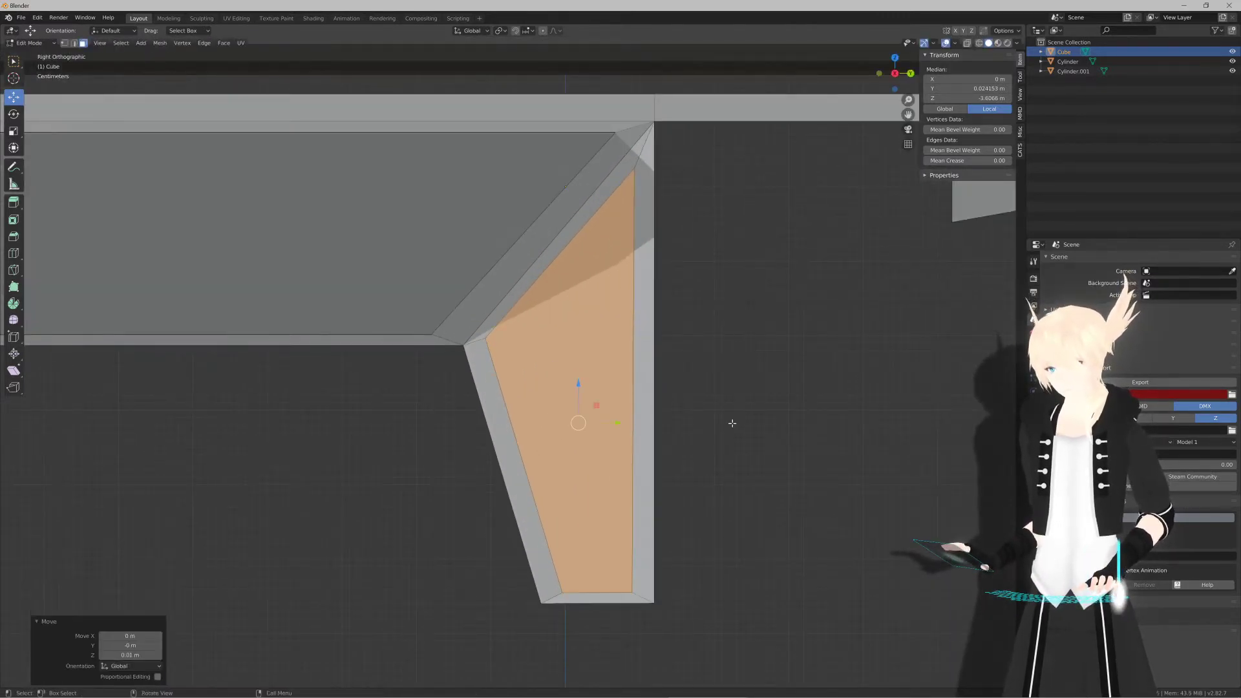
Step: Extrude the inset grip side faces inward as individual faces by about 0.015 m
middle_click_drag(731, 421, 731, 428)
key("alt+e")
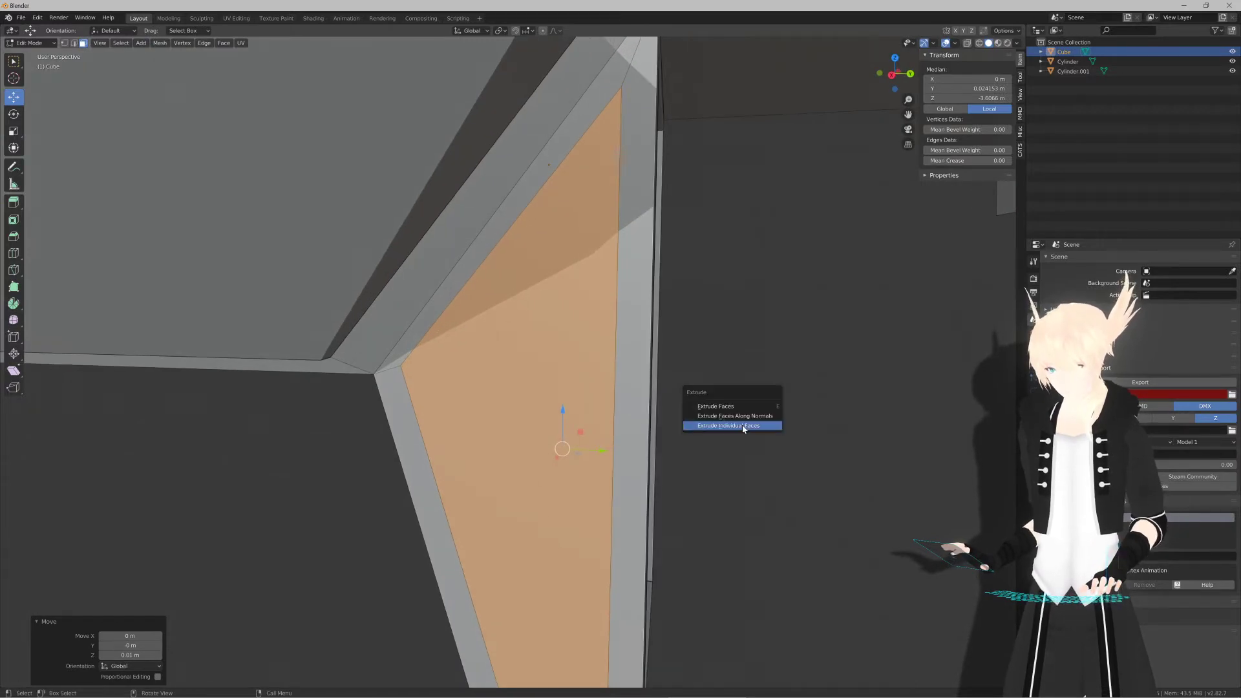
left_click(743, 426)
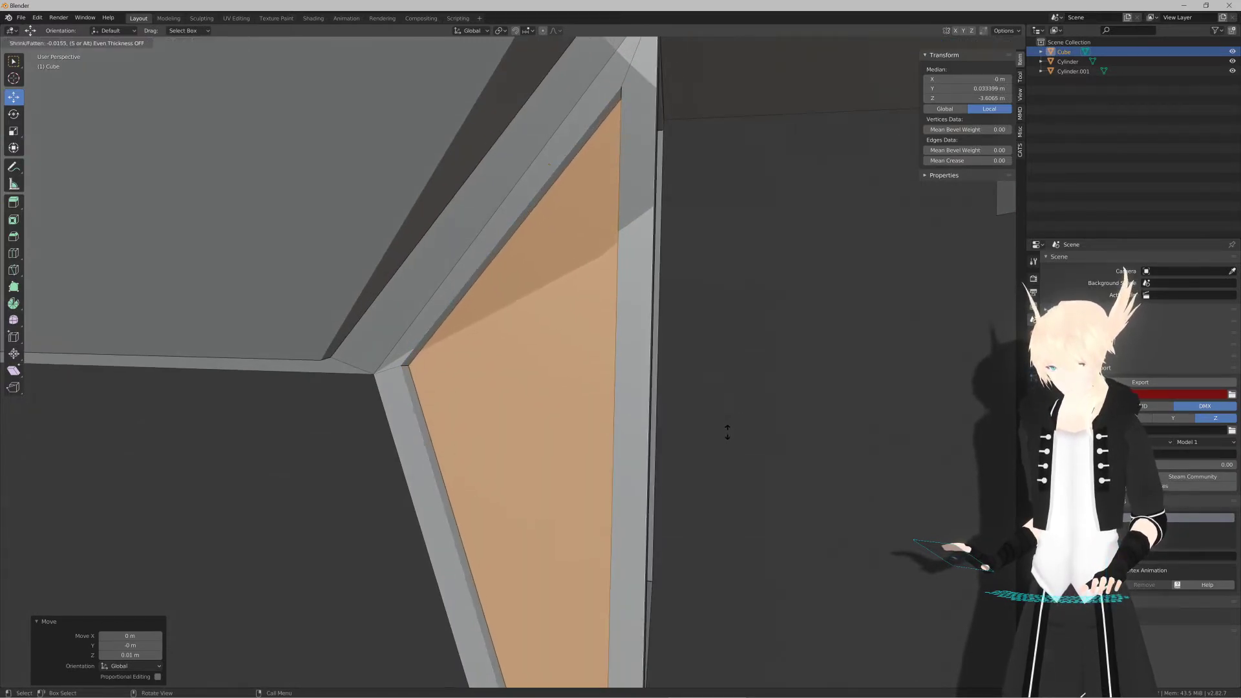
left_click(727, 432)
scroll(727, 432, "down", 5)
middle_click_drag(728, 431, 535, 419)
key("Tab")
scroll(735, 435, "down", 3)
scroll(743, 427, "down", 2)
Step: Inset the front end face of the lower body evenly to leave a narrow border
left_click(713, 421)
scroll(673, 465, "up", 3)
key("Tab")
scroll(695, 474, "down", 1)
left_click(504, 411)
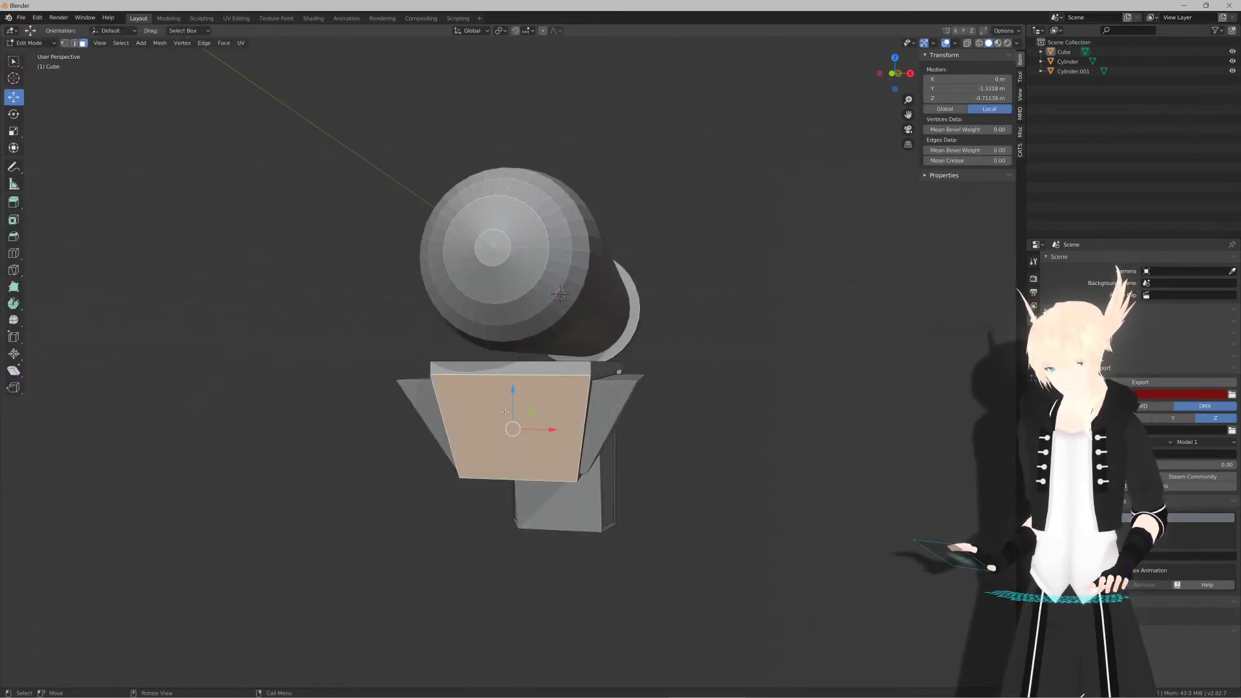
key("i")
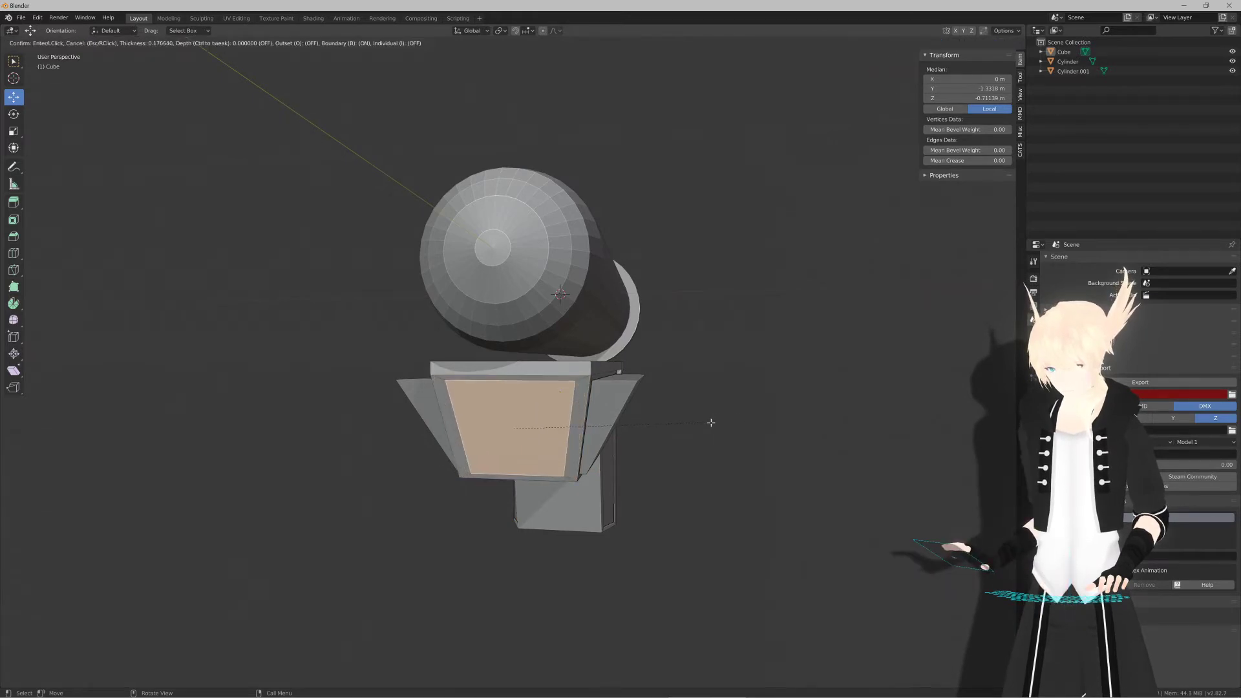
left_click(707, 424)
Step: Extrude the inset front face of the lower body along its normal and leave mesh editing
middle_click_drag(703, 425, 591, 382)
key("e")
left_click(686, 436)
key("Tab")
Step: Inset the body's underside face between the grip and the rear block by about 0.135 m
left_click(595, 341)
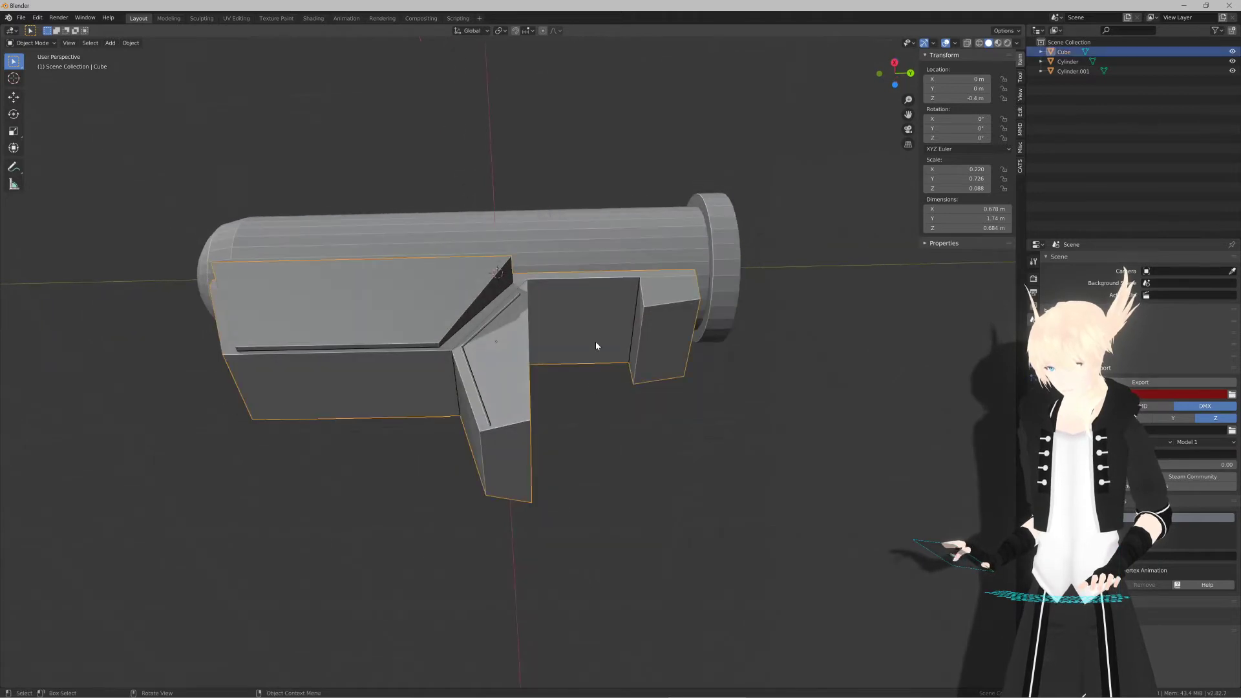
key("Tab")
left_click(595, 342)
key("i")
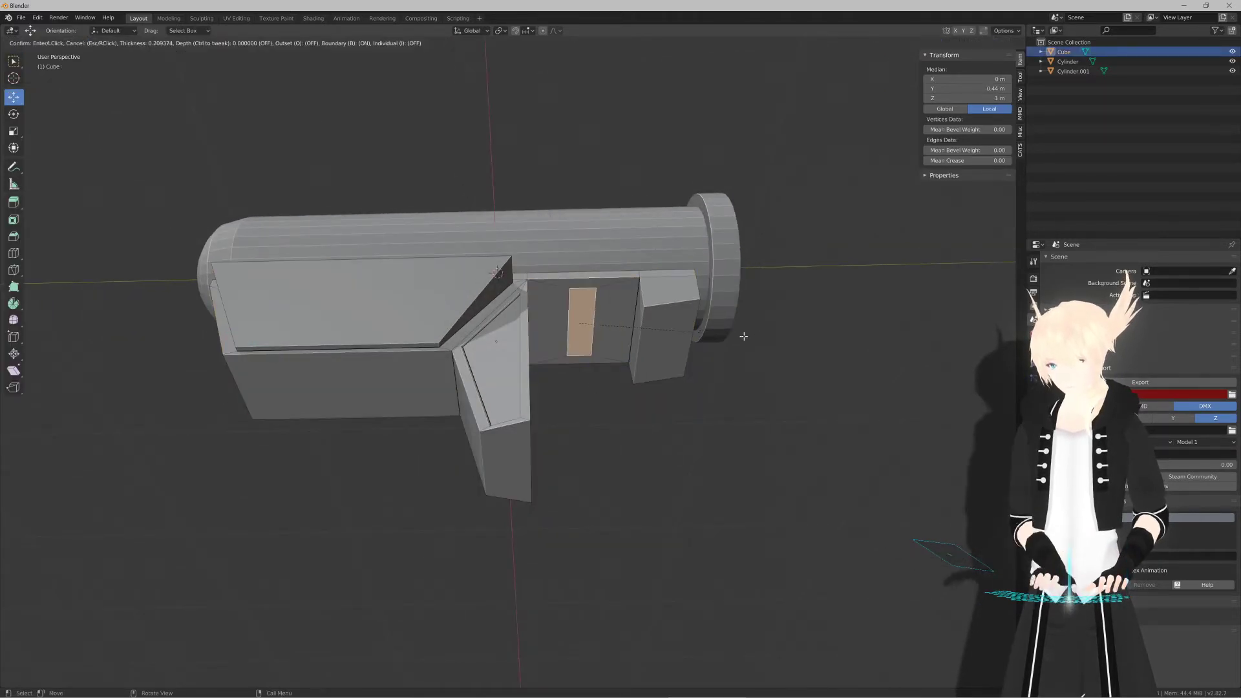
left_click(758, 336)
Step: Scale the inset underside face to 0.492 along X and shift it about 0.054 m along Y toward the rear block
key("s")
key("x")
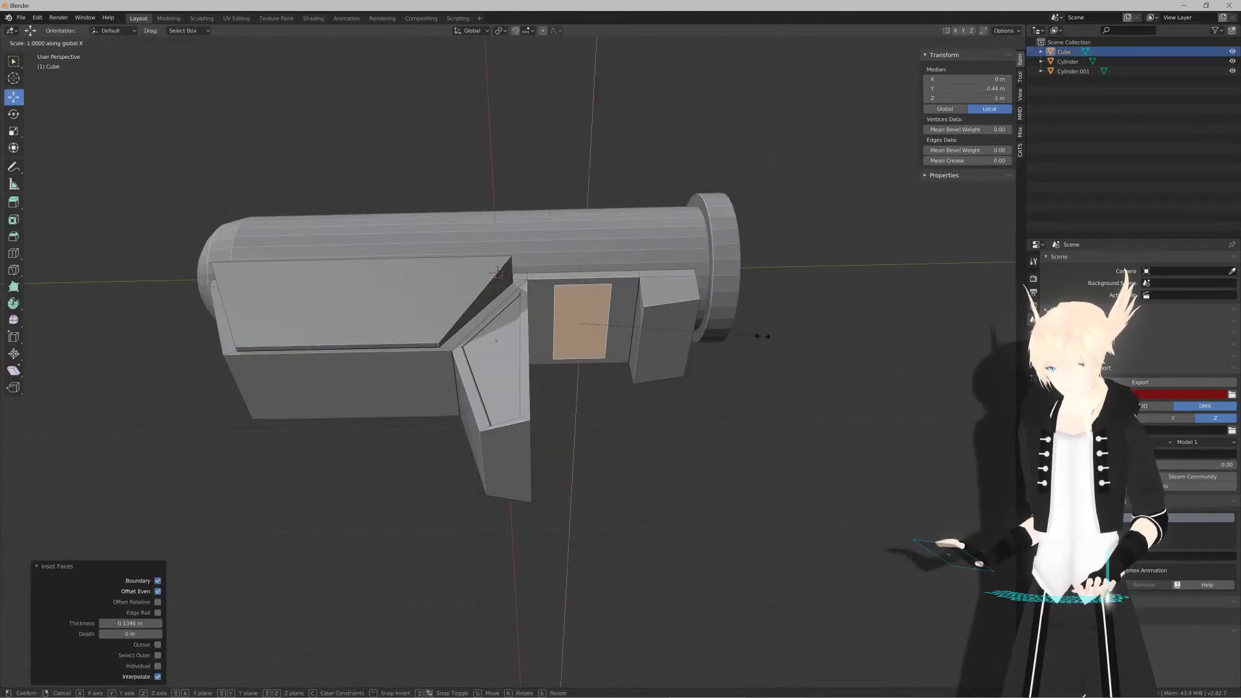
left_click(671, 329)
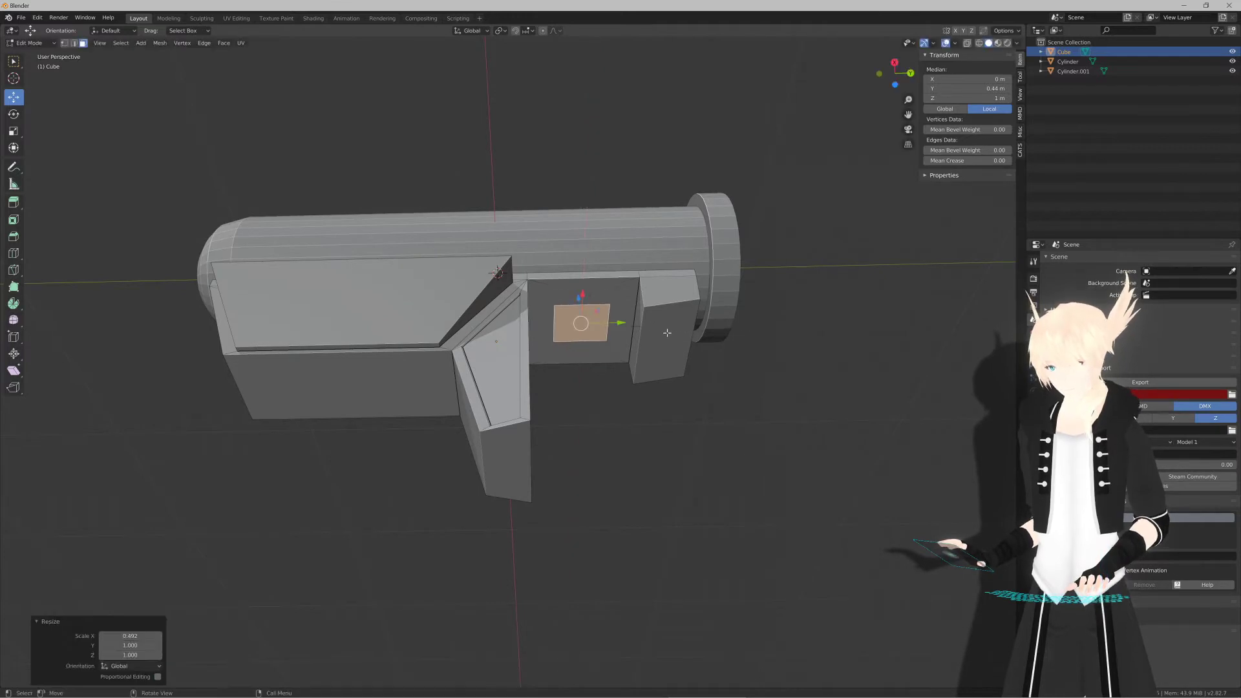
left_click_drag(619, 323, 635, 323)
left_click(635, 323)
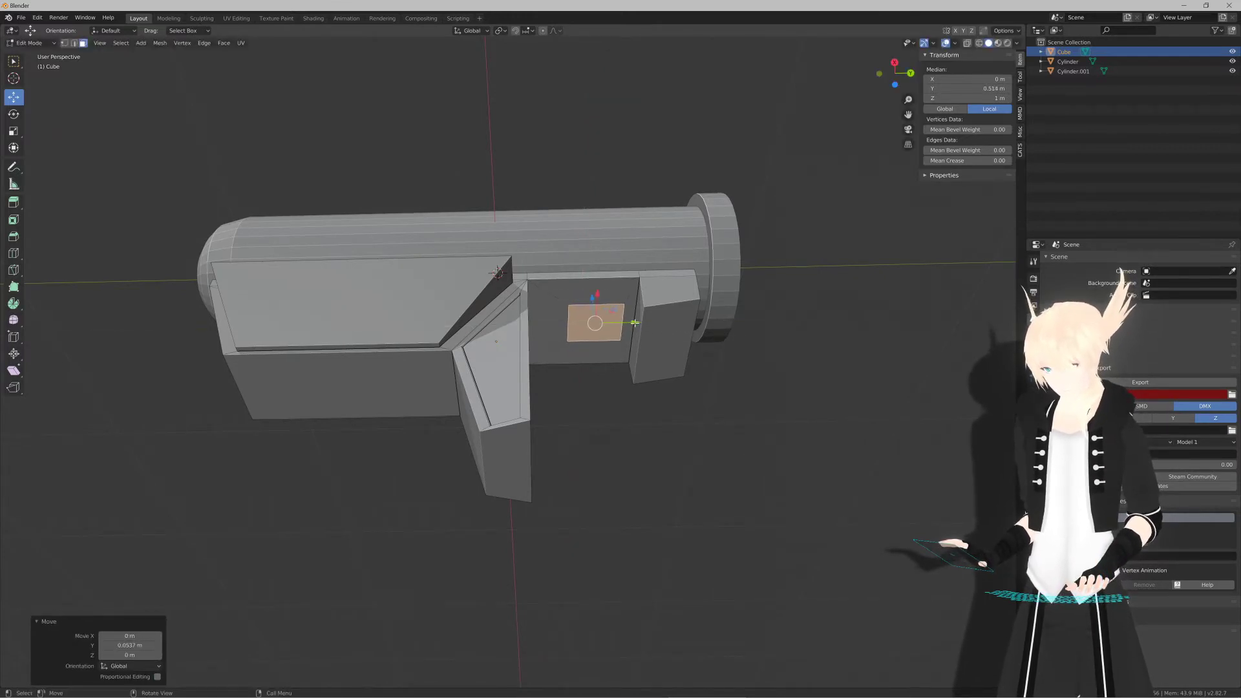
Step: Try extruding the inset underside face downward into a post and shifting its lower end about 0.07 m along Y
middle_click_drag(635, 323, 632, 352)
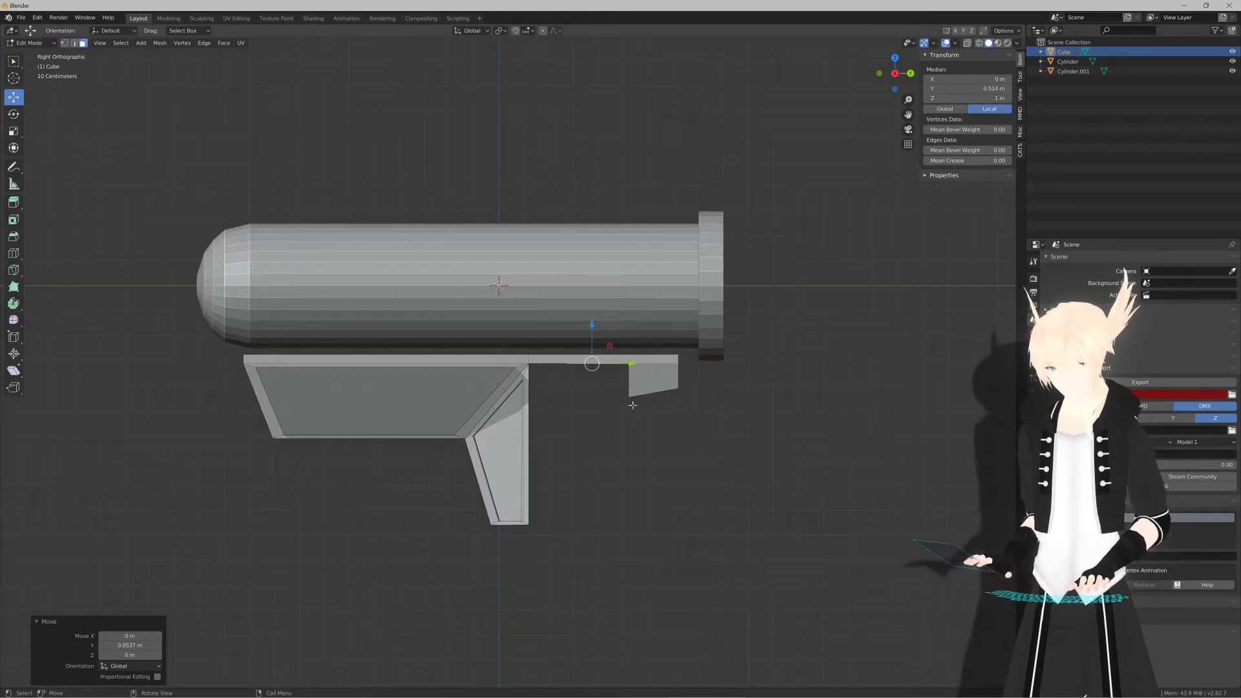
scroll(592, 409, "up", 1)
middle_click_drag(593, 409, 560, 379, "shift")
key("e")
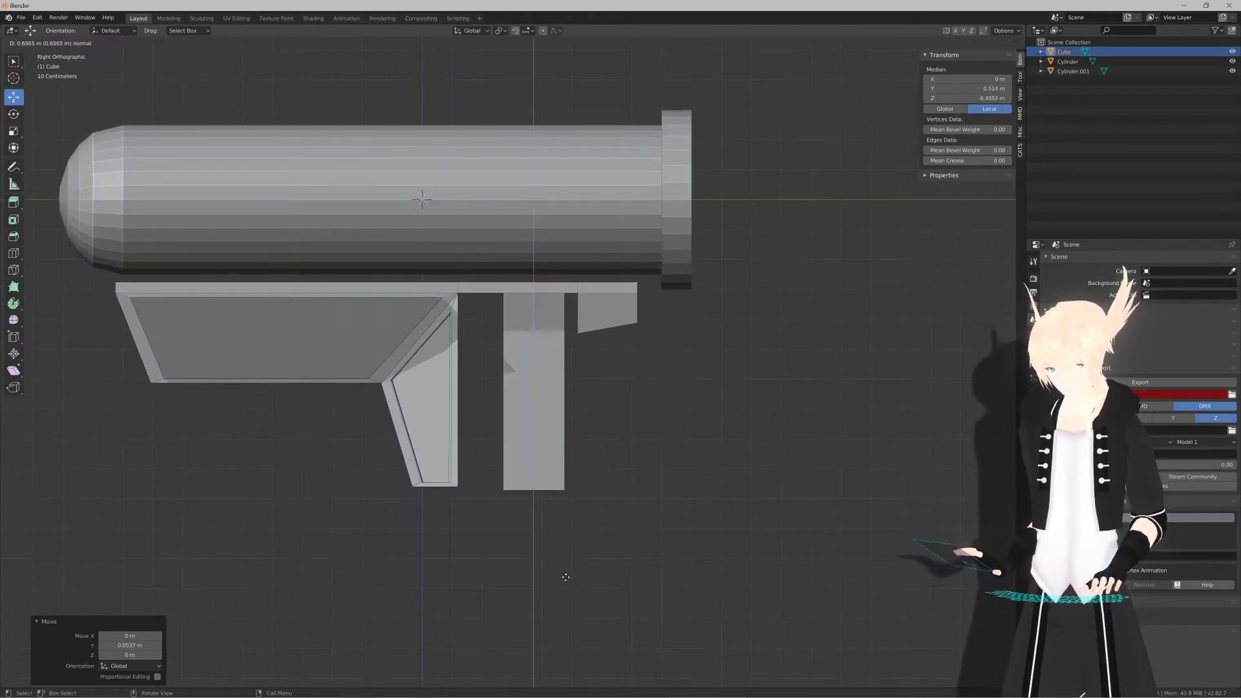
left_click(562, 568)
left_click_drag(573, 479, 593, 480)
Step: Try a centred lengthwise loop cut on the post, then undo back to the flat inset underside face
key("ctrl+r")
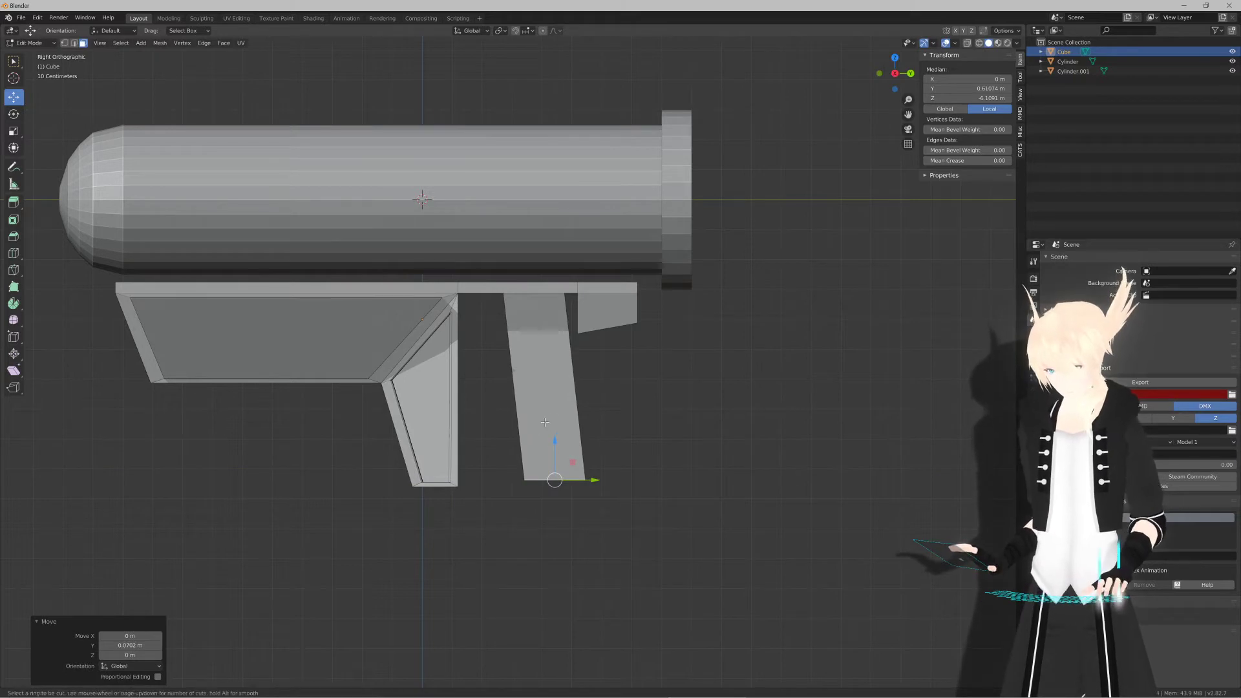
left_click(564, 477)
left_click(567, 473)
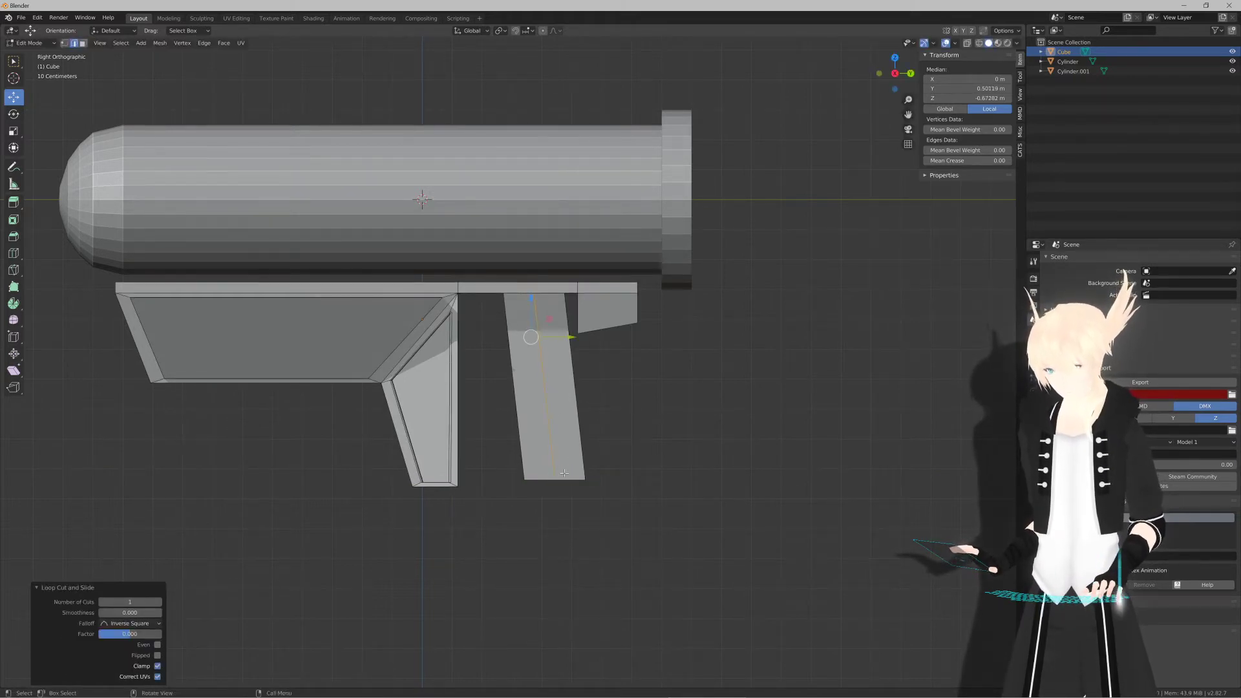
middle_click_drag(567, 473, 535, 393)
left_click(579, 393)
key("ctrl+z")
Step: Lower the inset underside face about 0.04 m along Z to form a tapered base
scroll(568, 324, "up", 3)
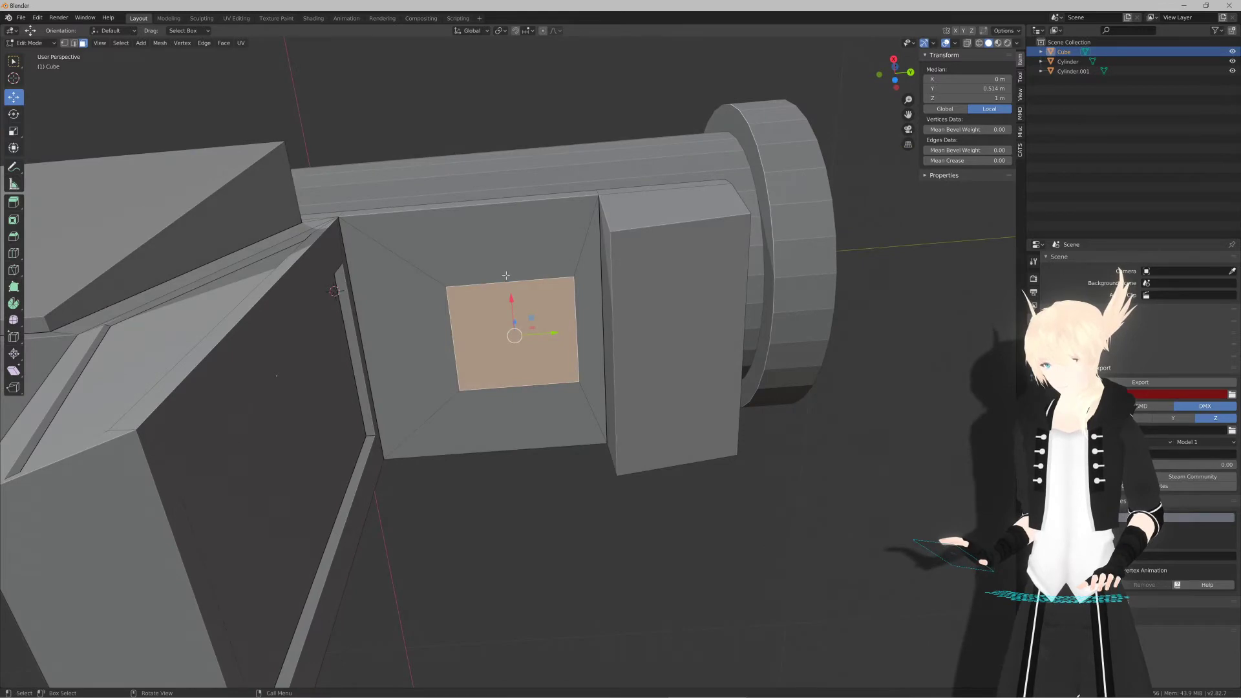
middle_click_drag(503, 288, 511, 315)
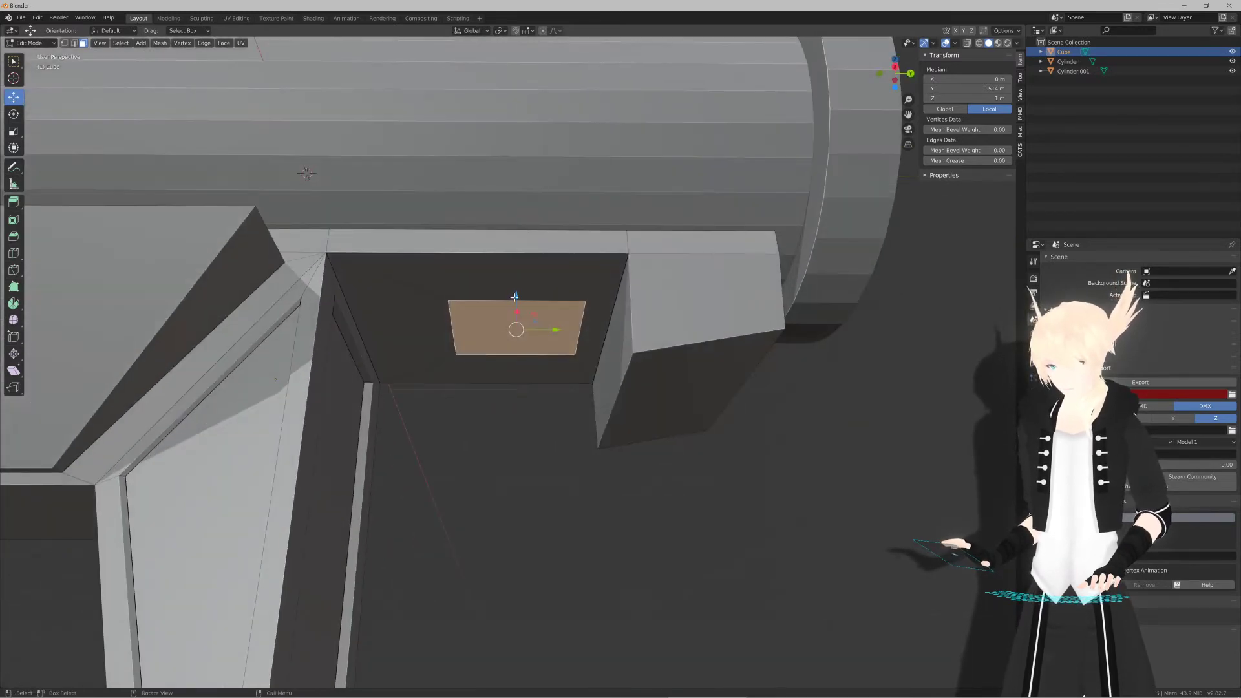
left_click_drag(514, 296, 514, 335)
key("KP_3")
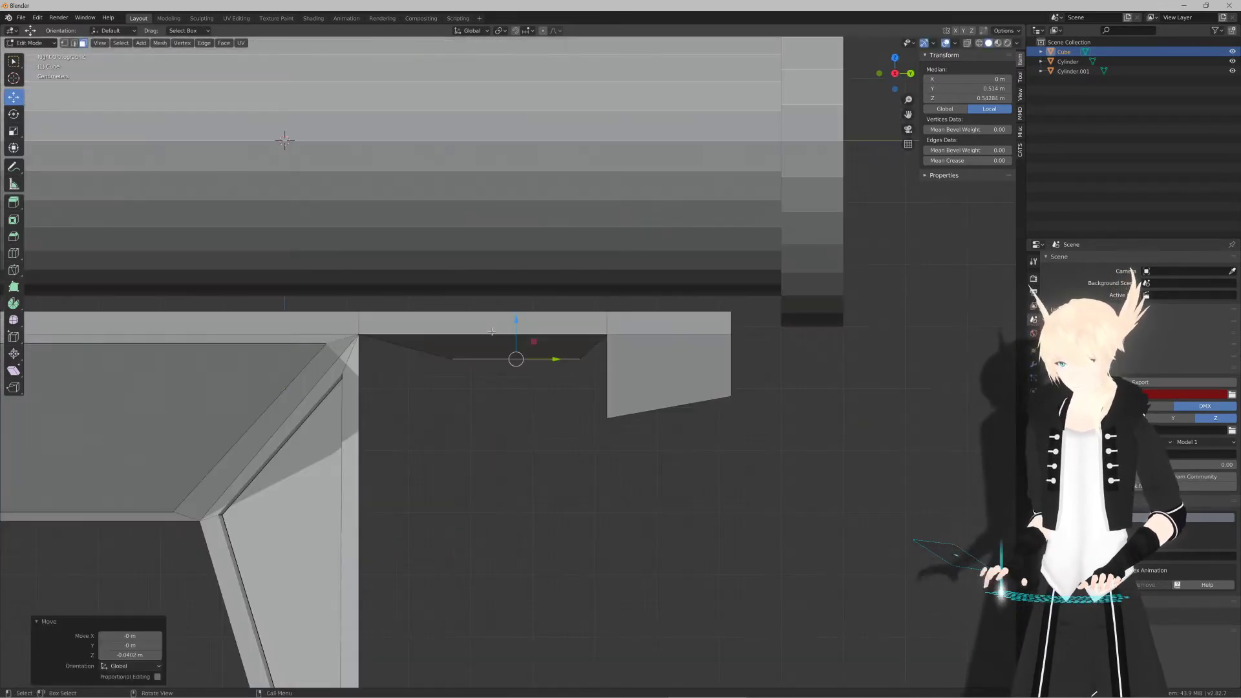
scroll(492, 331, "down", 3)
scroll(501, 363, "up", 2)
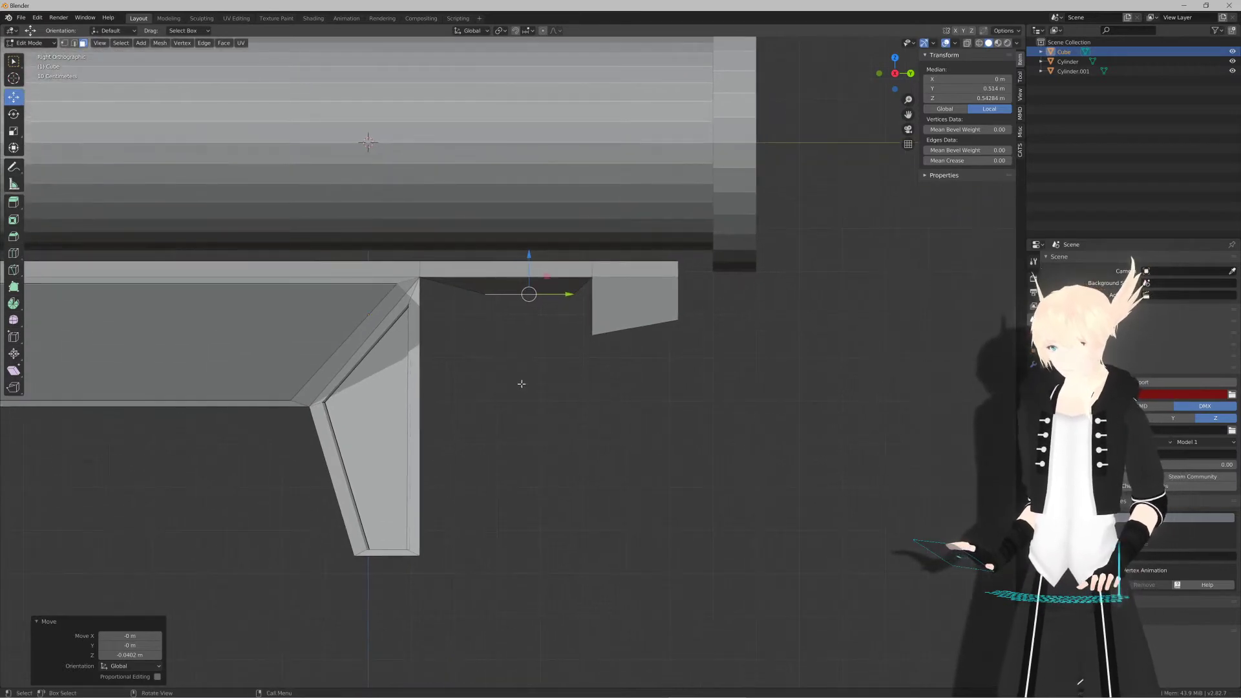
Step: Clear the selection and add a cylinder with 16 vertices to the body mesh
key("alt+a")
key("F3")
type("Merge")
key("BackSpace")
key("BackSpace")
key("BackSpace")
key("BackSpace")
key("BackSpace")
type("cylinder")
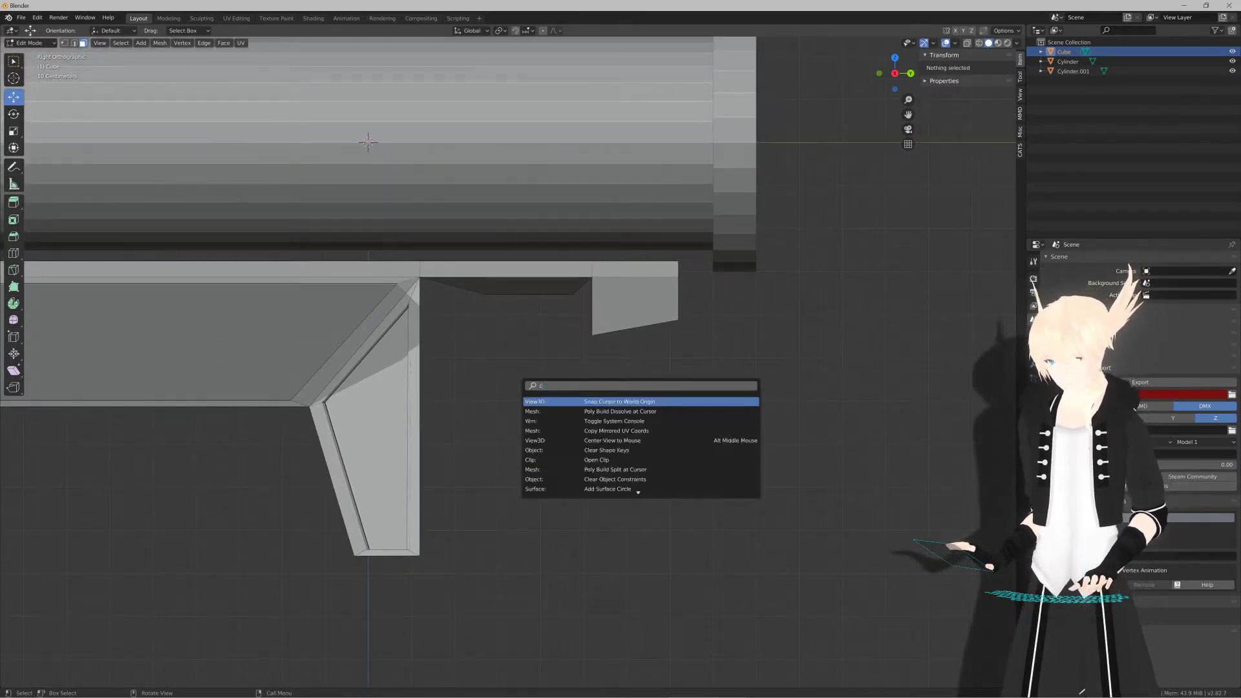
key("Return")
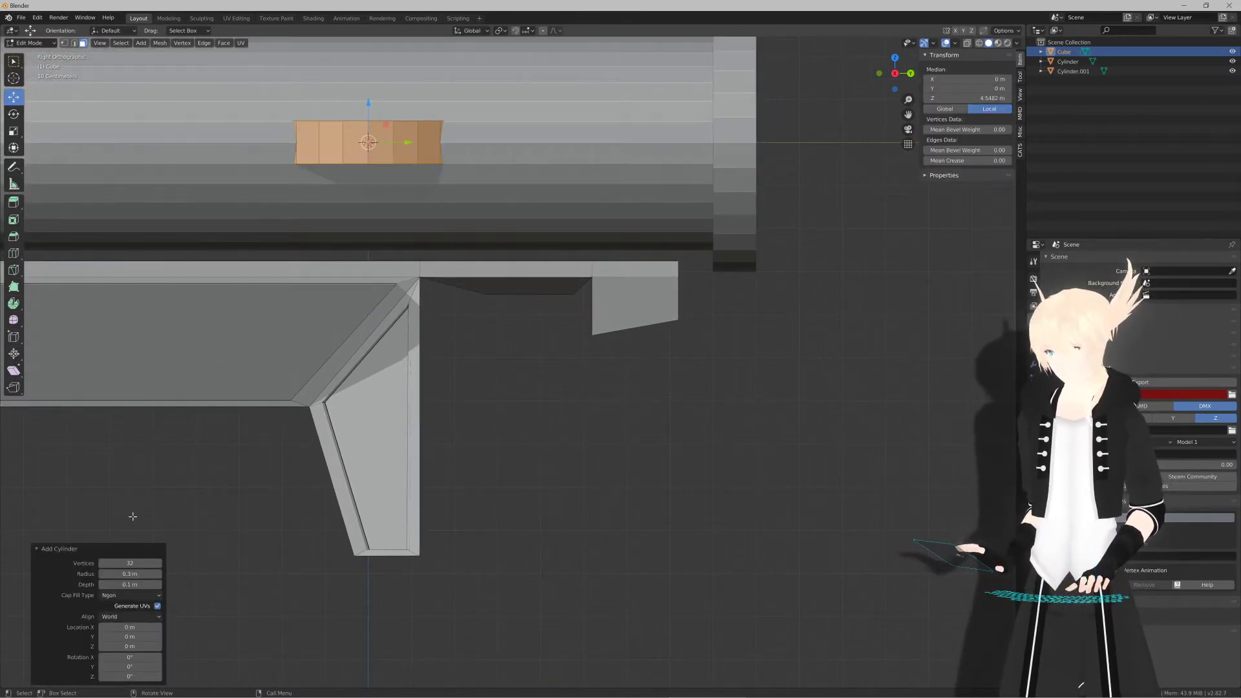
left_click(130, 562)
type("16")
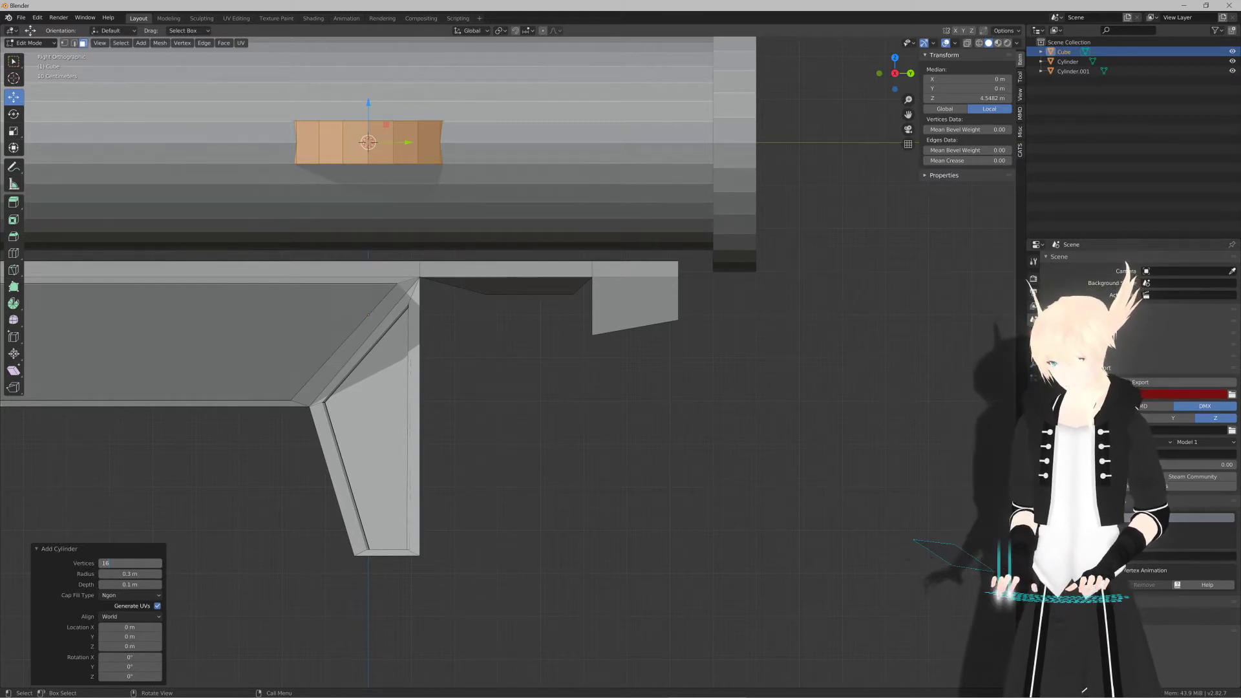
key("Return")
Step: Move the new cylinder 0.4 m along Y and -0.4 m along Z, scale it to 0.292, and center it beneath the tapered base
key("g")
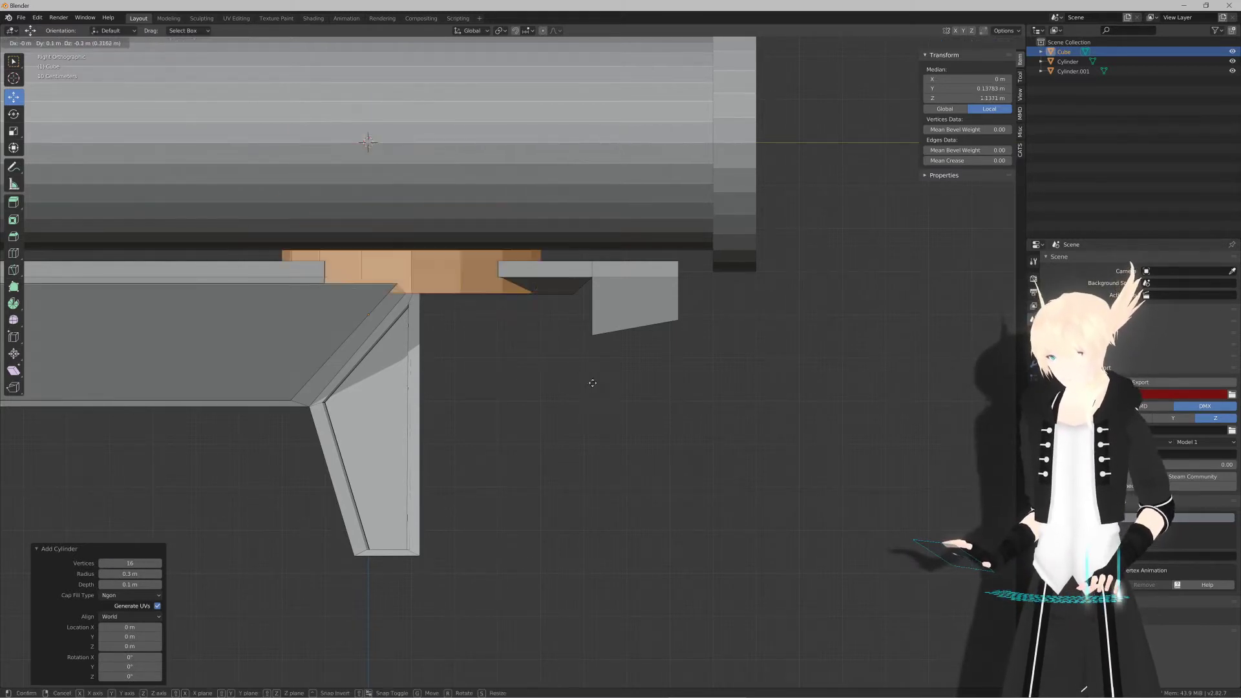
left_click(685, 431, "ctrl")
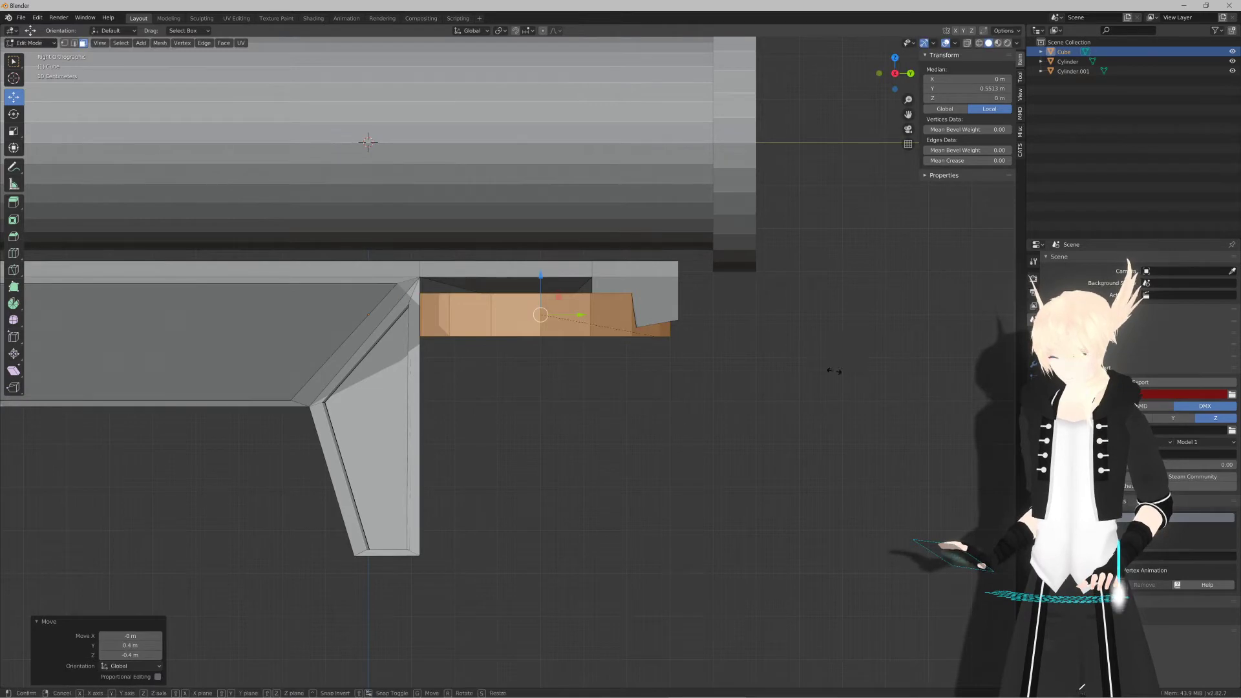
key("s")
left_click(613, 355)
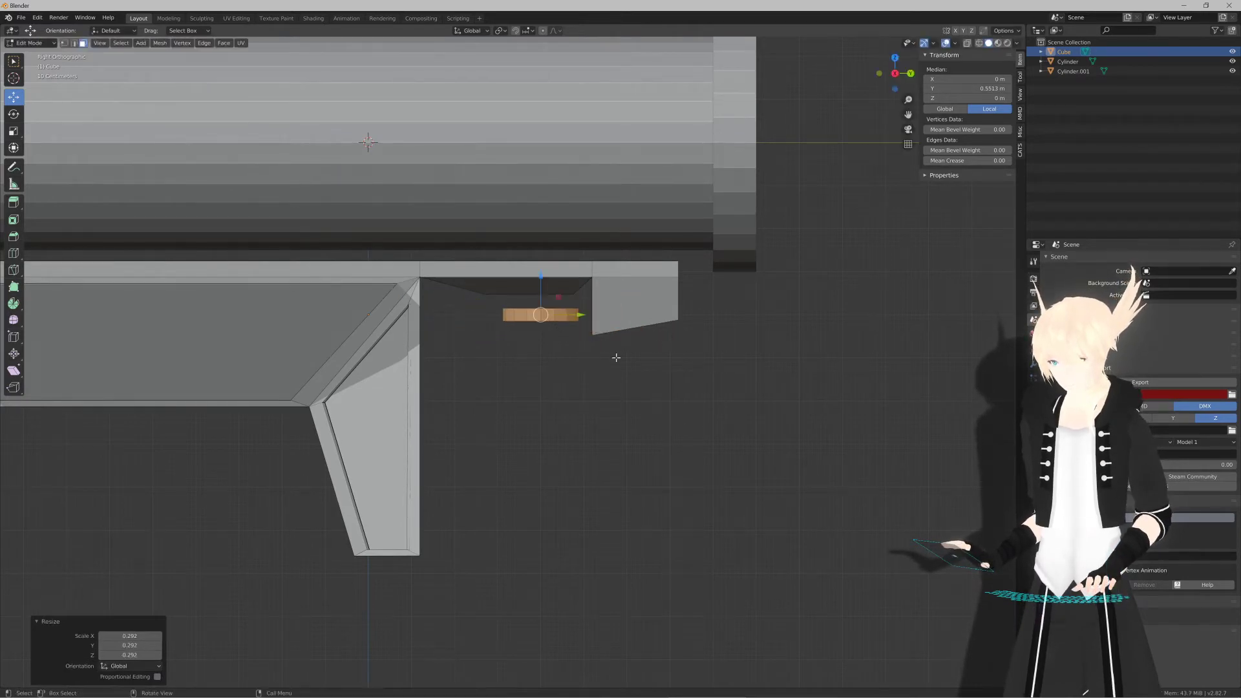
key("g")
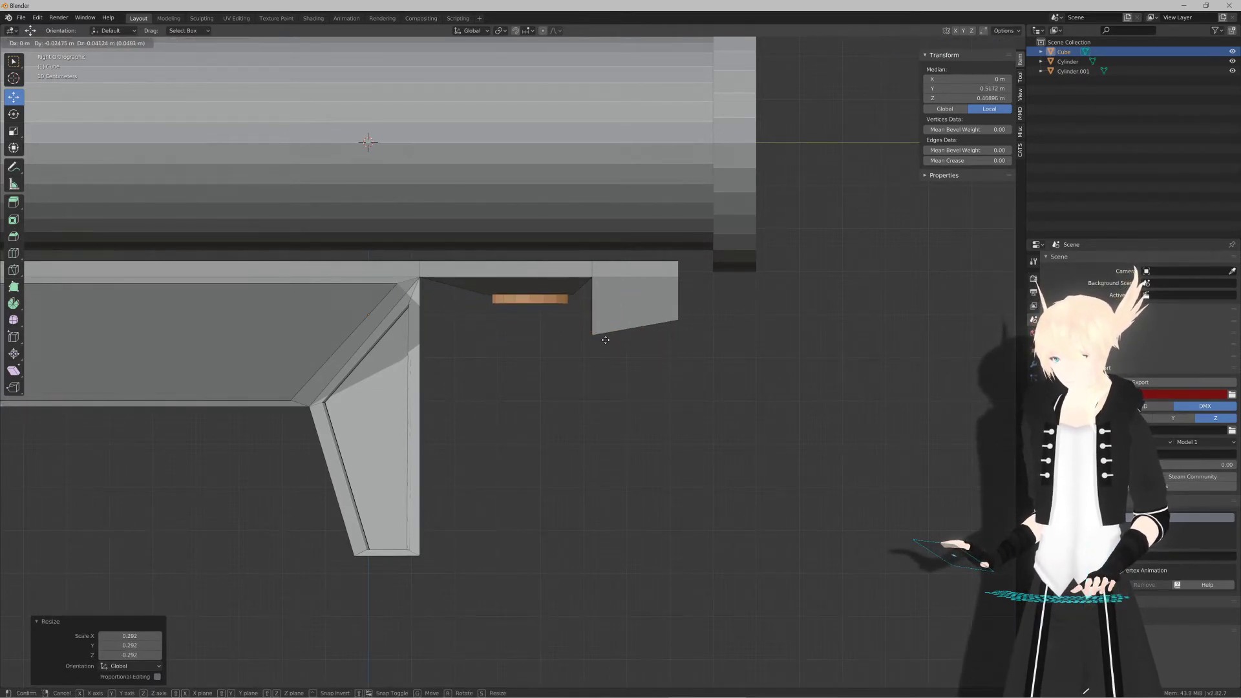
left_click(605, 340)
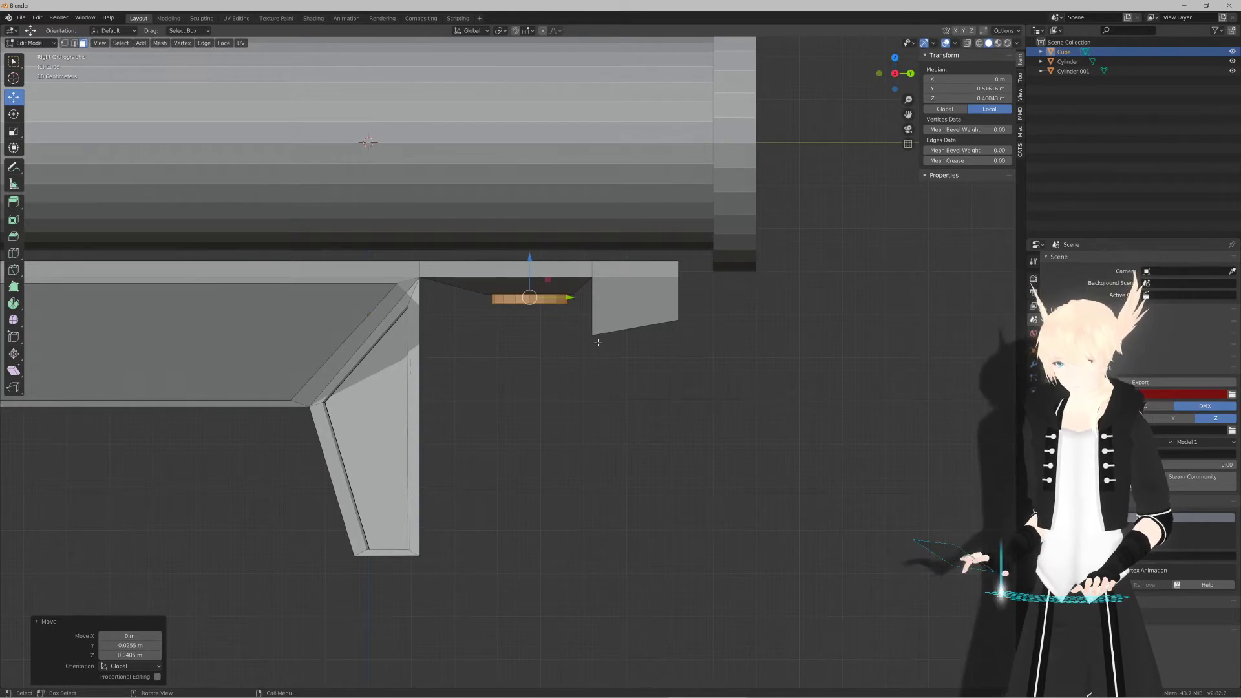
scroll(598, 343, "down", 4)
key("s")
key("x")
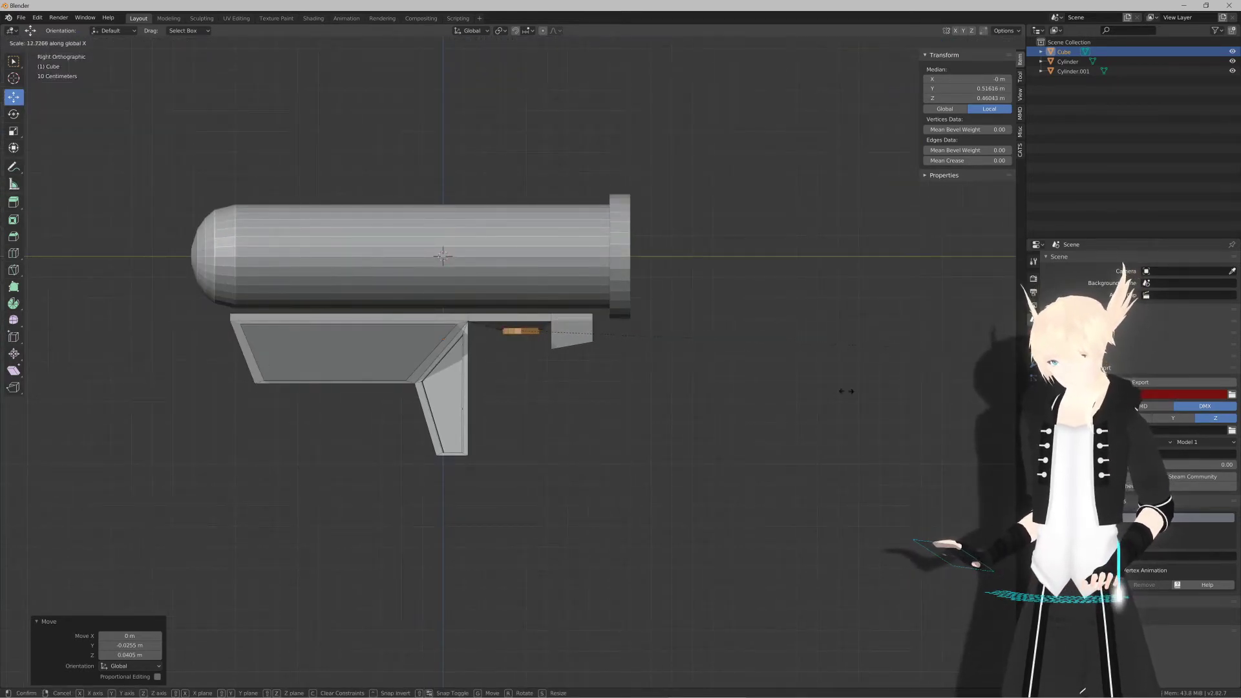
key("Escape")
Step: Stretch the cylinder to 18.9 times its height along Z and move it down below the tapered base
key("s")
key("z")
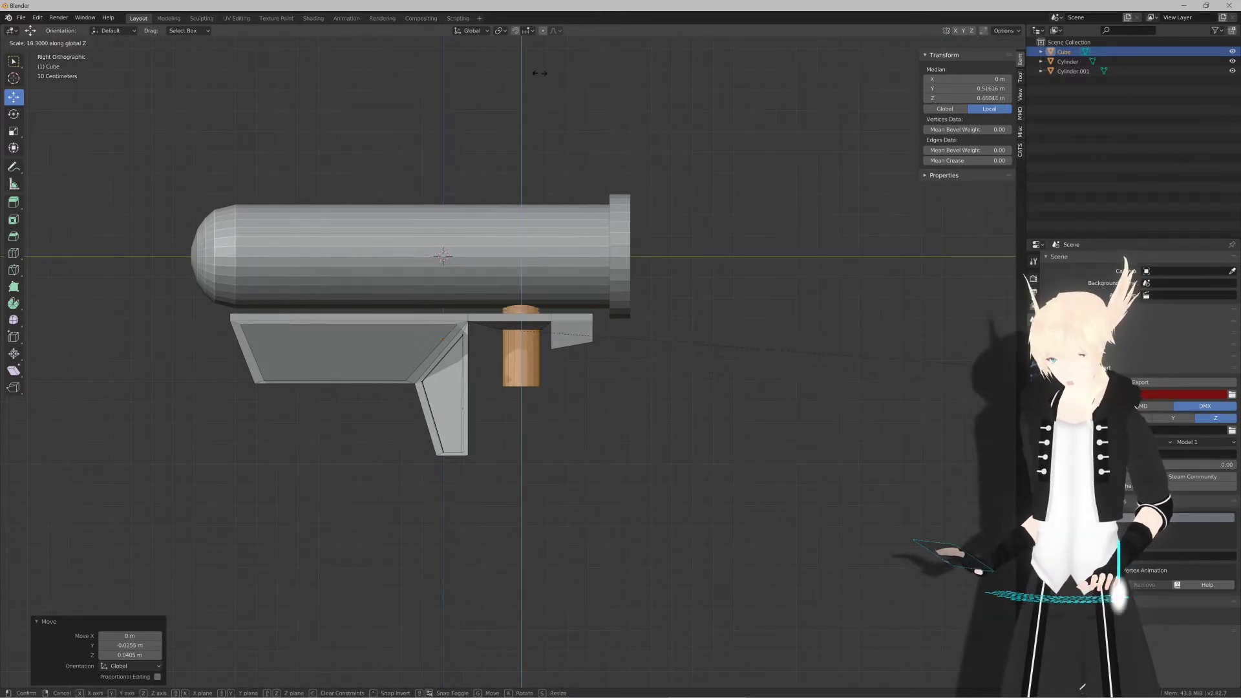
left_click(556, 126)
key("g")
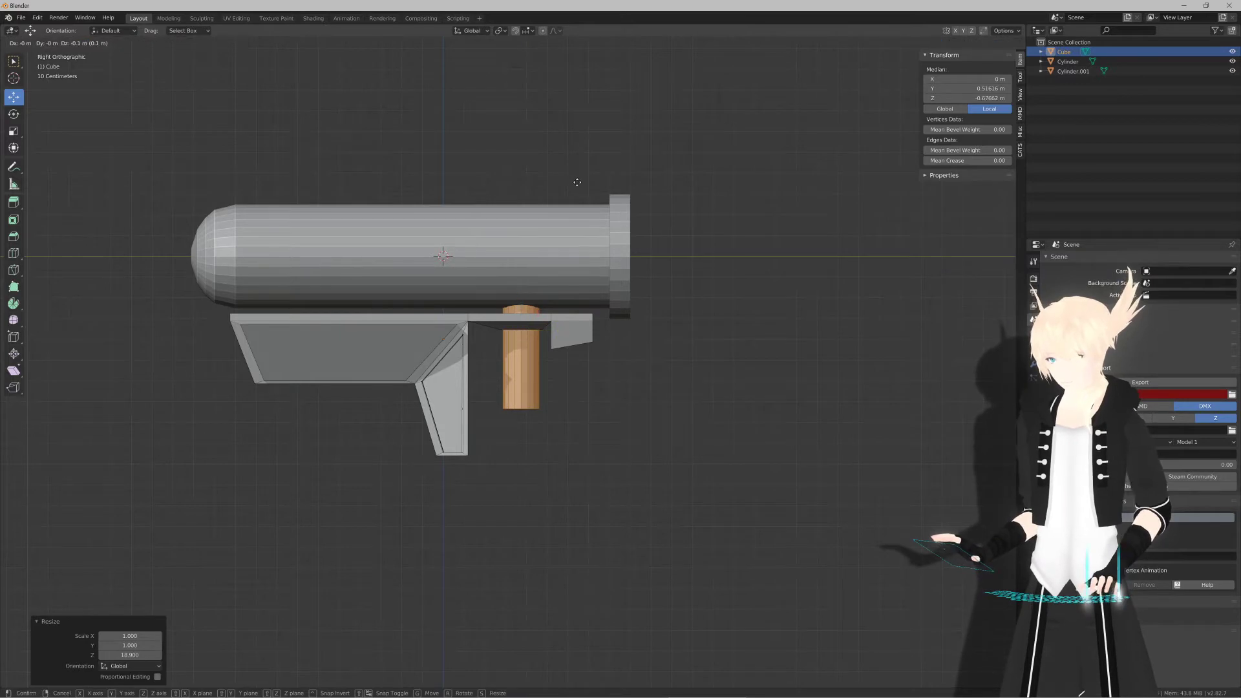
left_click(574, 217)
Step: Raise the cylinder slightly along Z and scale it uniformly to about two thirds of its size
scroll(558, 391, "up", 6)
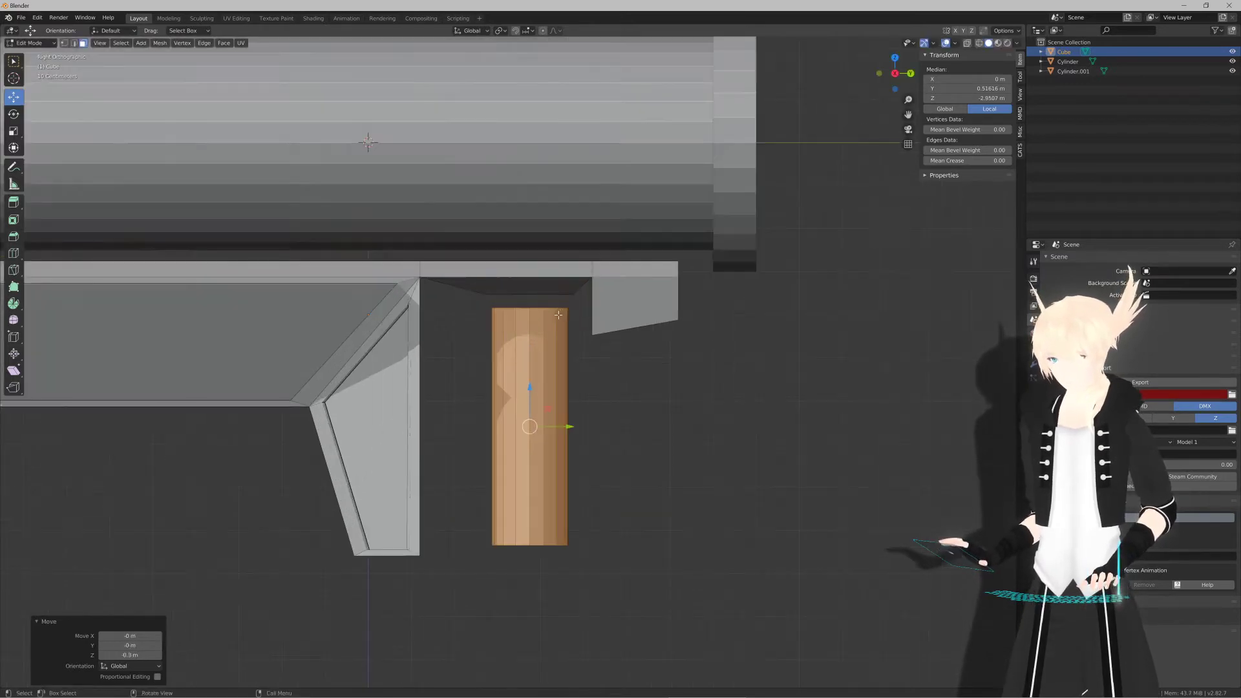
left_click_drag(539, 407, 538, 371)
key("s")
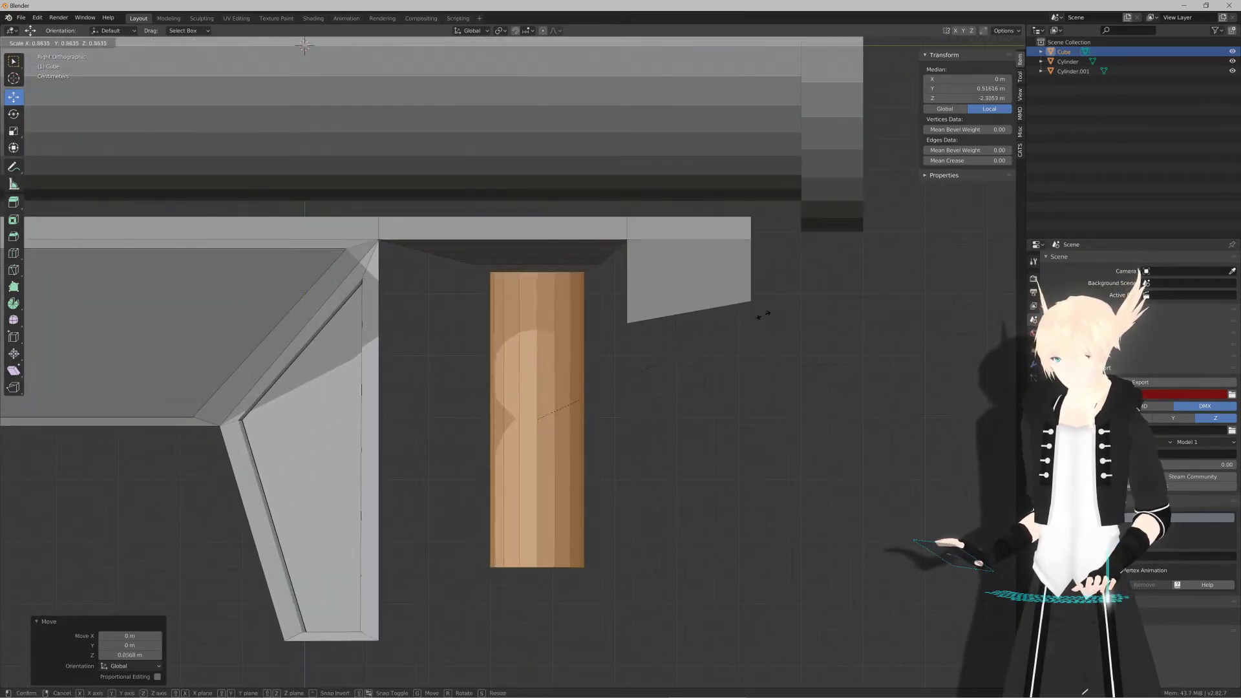
left_click(689, 344)
key("shift+s")
key("Escape")
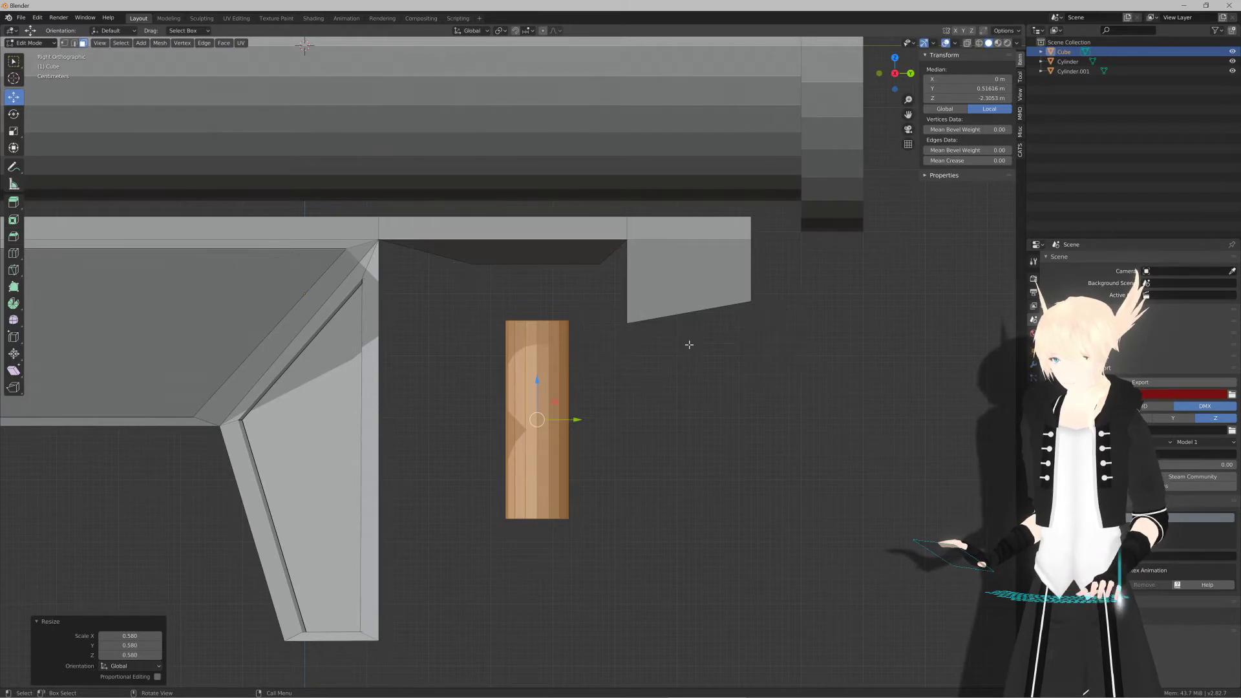
Step: Stretch the cylinder along Z by about 1.52 and raise it until its upper end meets the tapered base
key("s")
key("z")
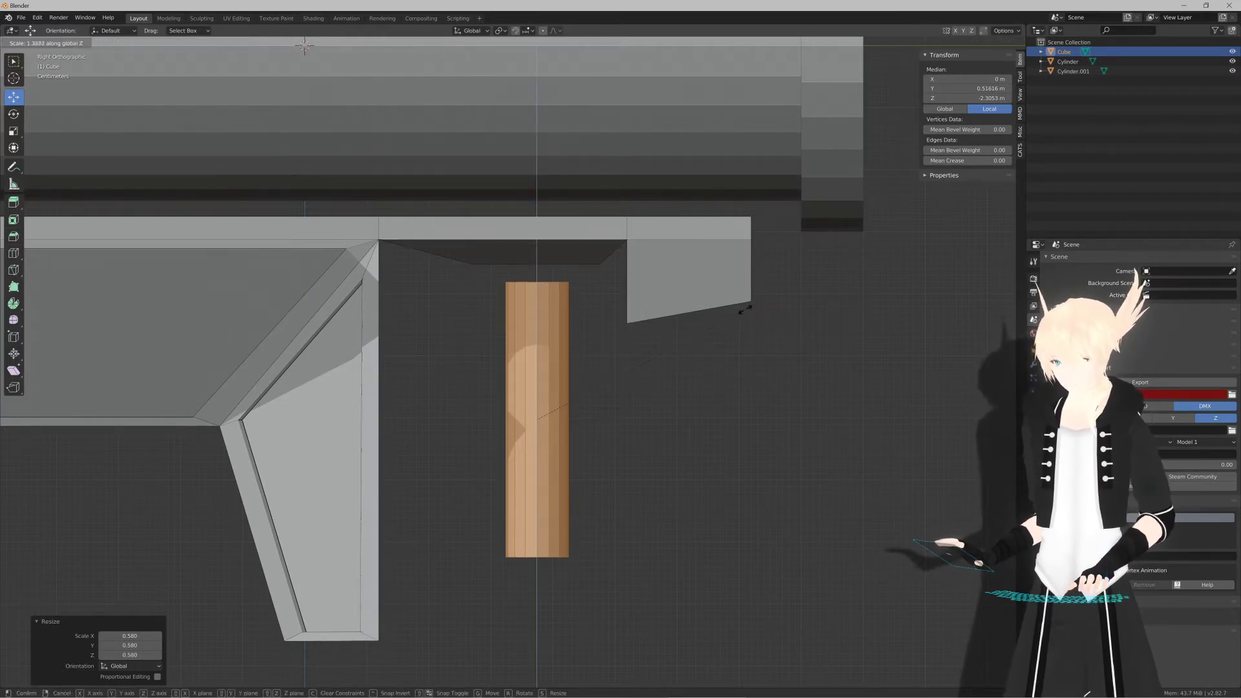
left_click(768, 304)
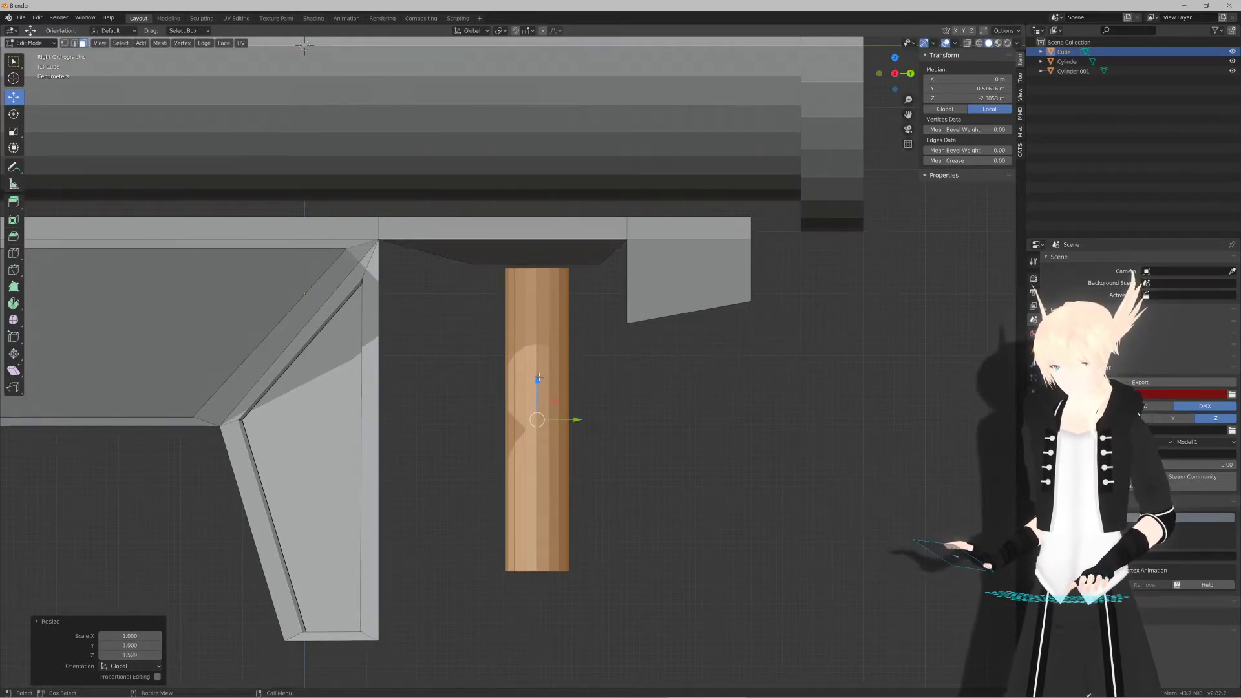
left_click_drag(538, 377, 540, 362)
Step: Select the bottom end face of the rear handle cylinder, viewed from the right side
middle_click_drag(573, 368, 441, 482, "shift")
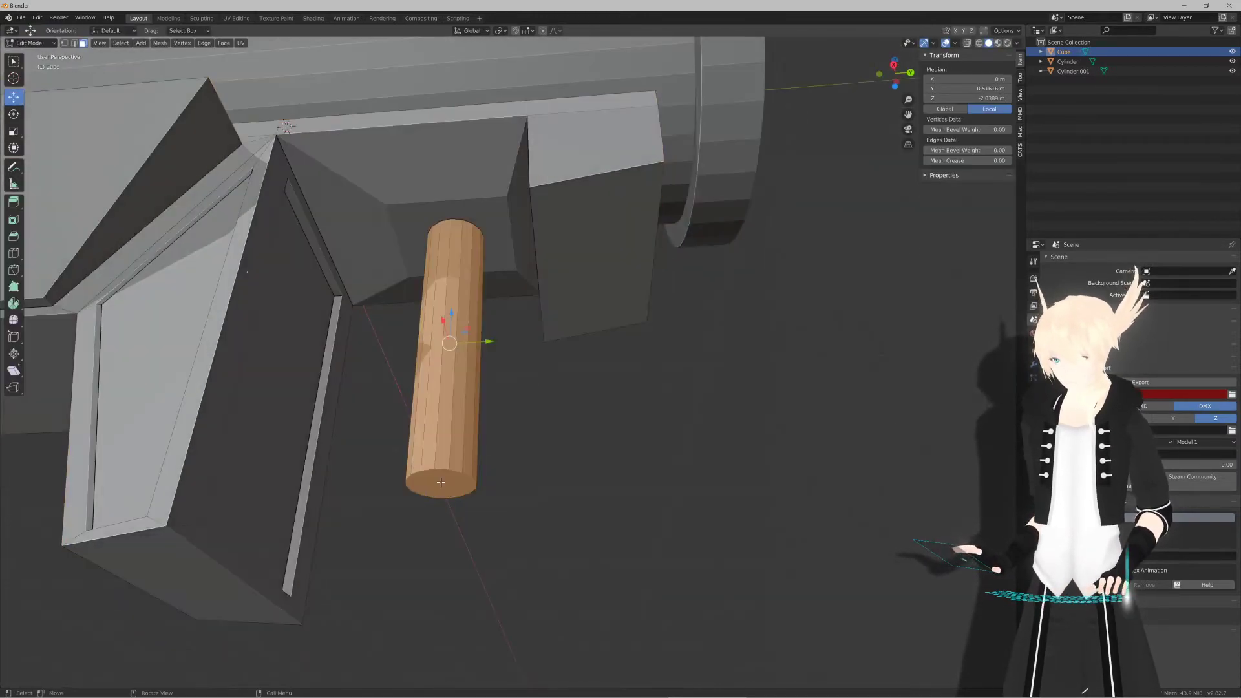
left_click(441, 482)
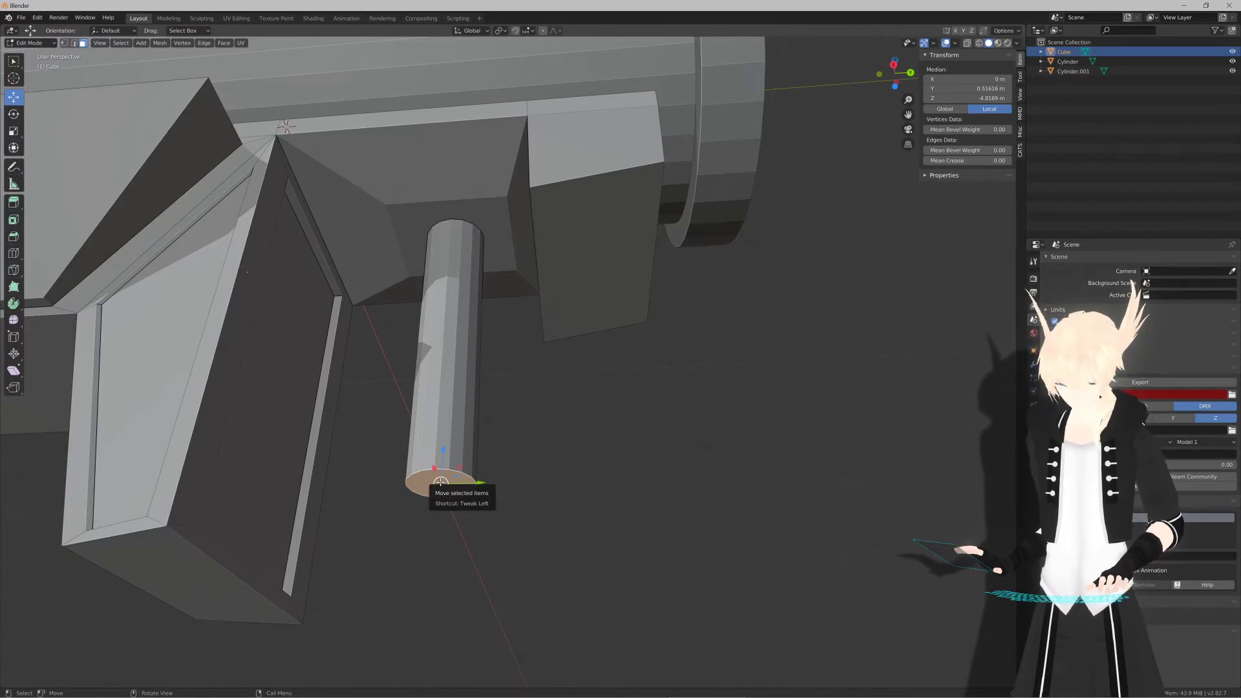
key("KP_3")
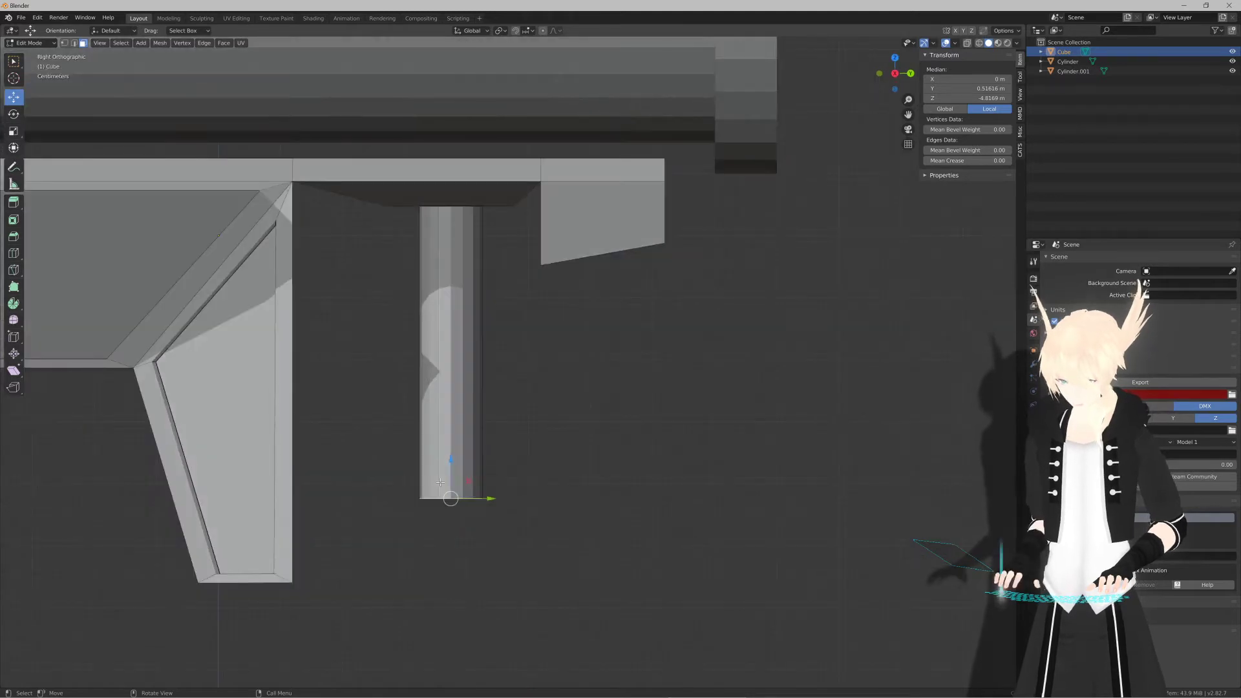
Step: Slant the cylinder by moving its bottom face 0.07 m along Y and -0.08 m along Z
key("g")
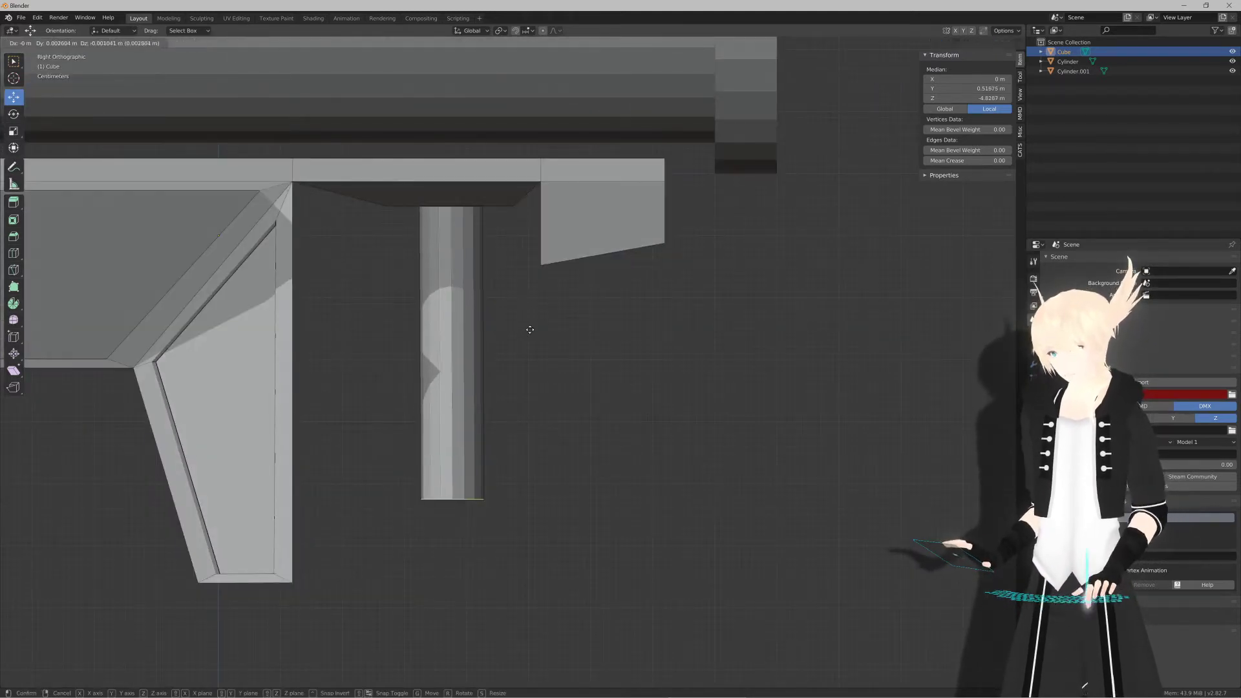
left_click(554, 368)
scroll(555, 367, "down", 2)
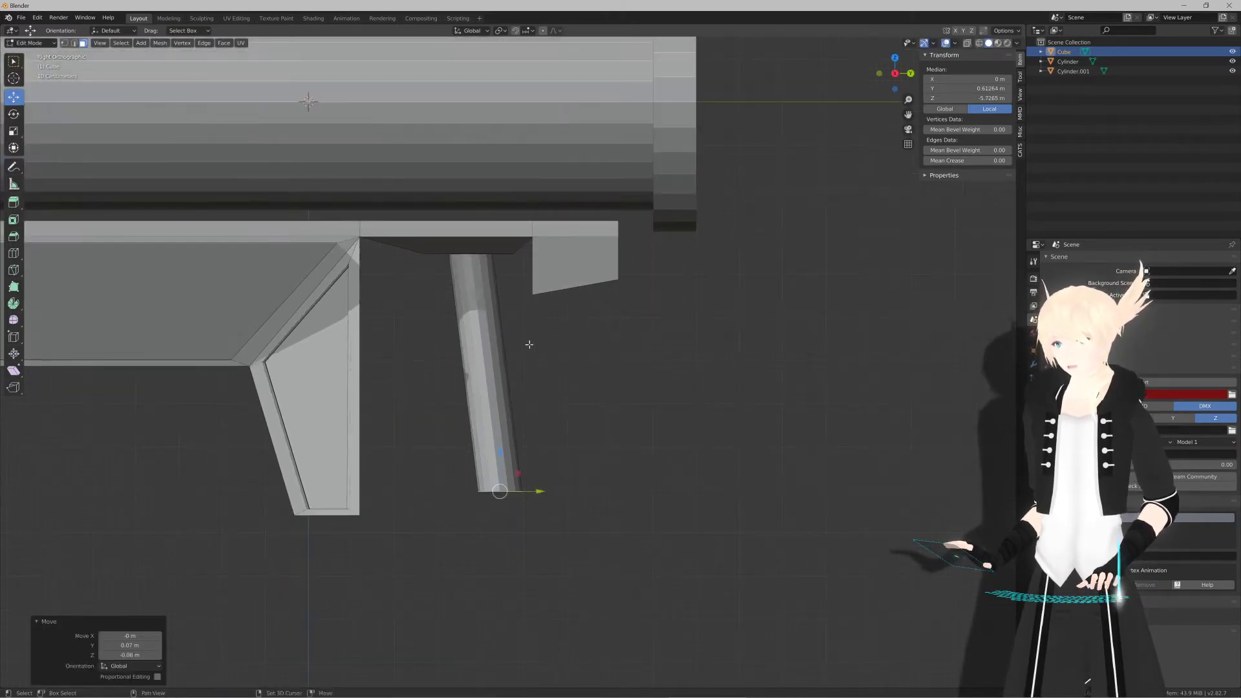
middle_click_drag(527, 347, 564, 385, "shift")
Step: Add a loop cut near the cylinder's lower end, rotate it about 11°, and shift it -0.006 m along Y
key("ctrl+r")
left_click(528, 400)
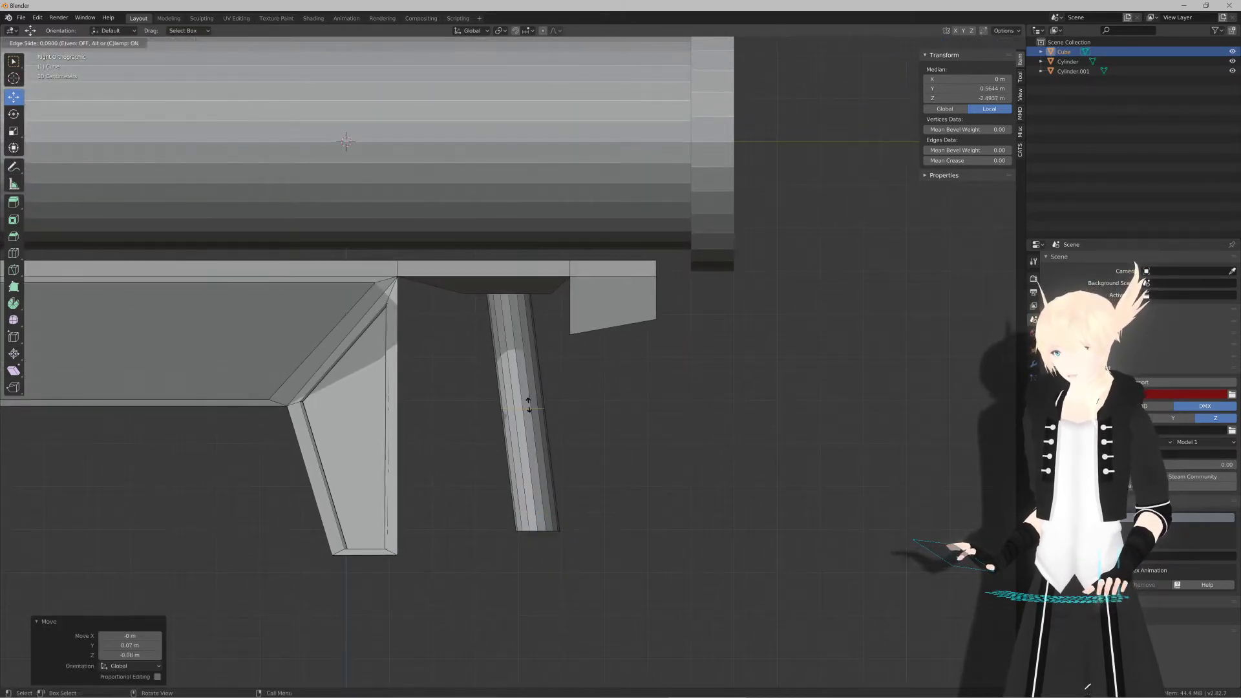
left_click(543, 510)
key("r")
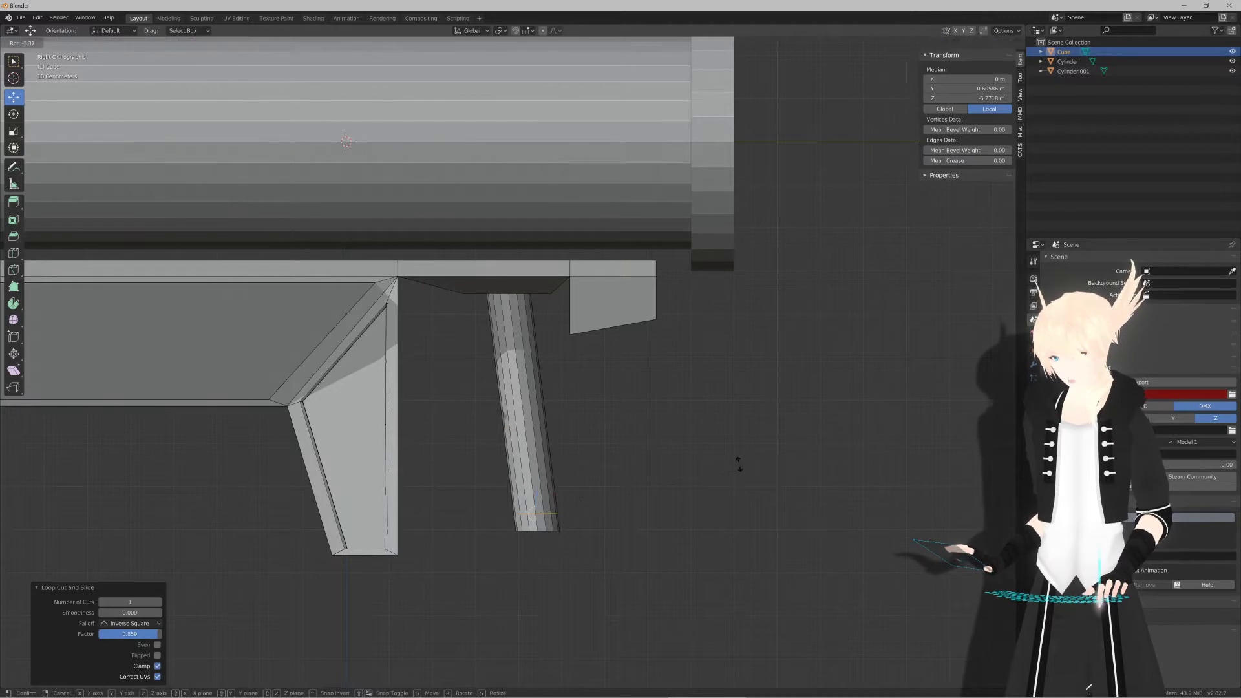
key("Return")
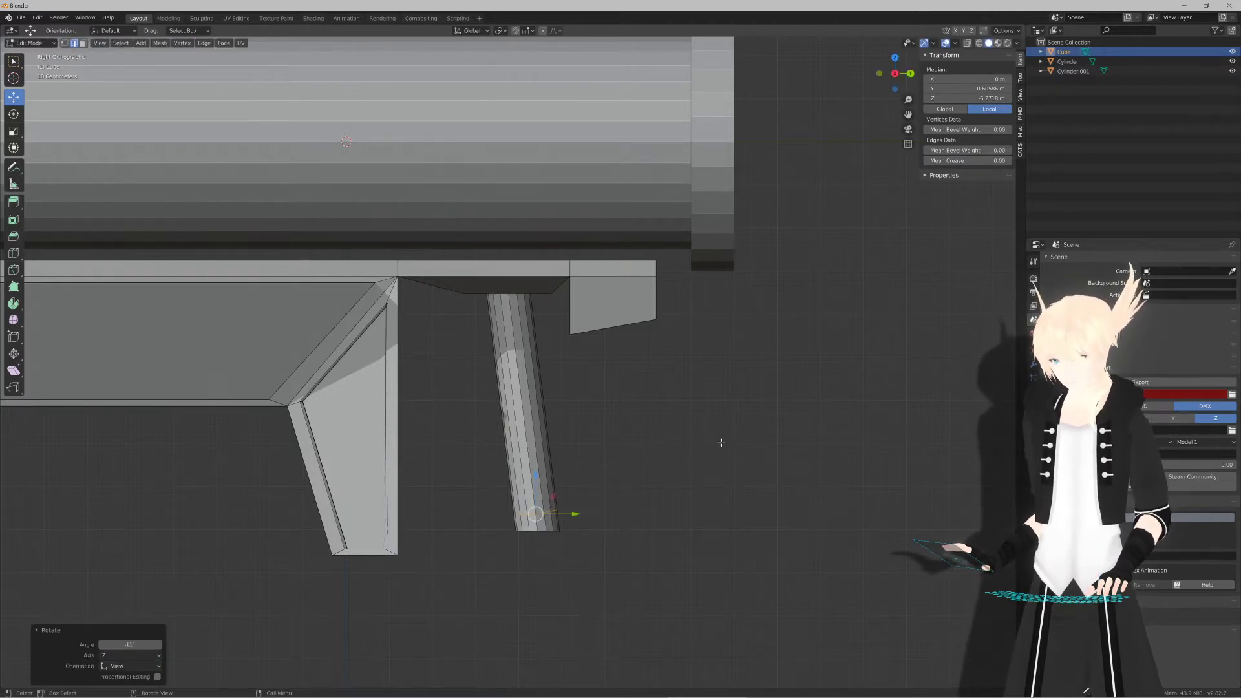
key("g")
left_click(718, 444)
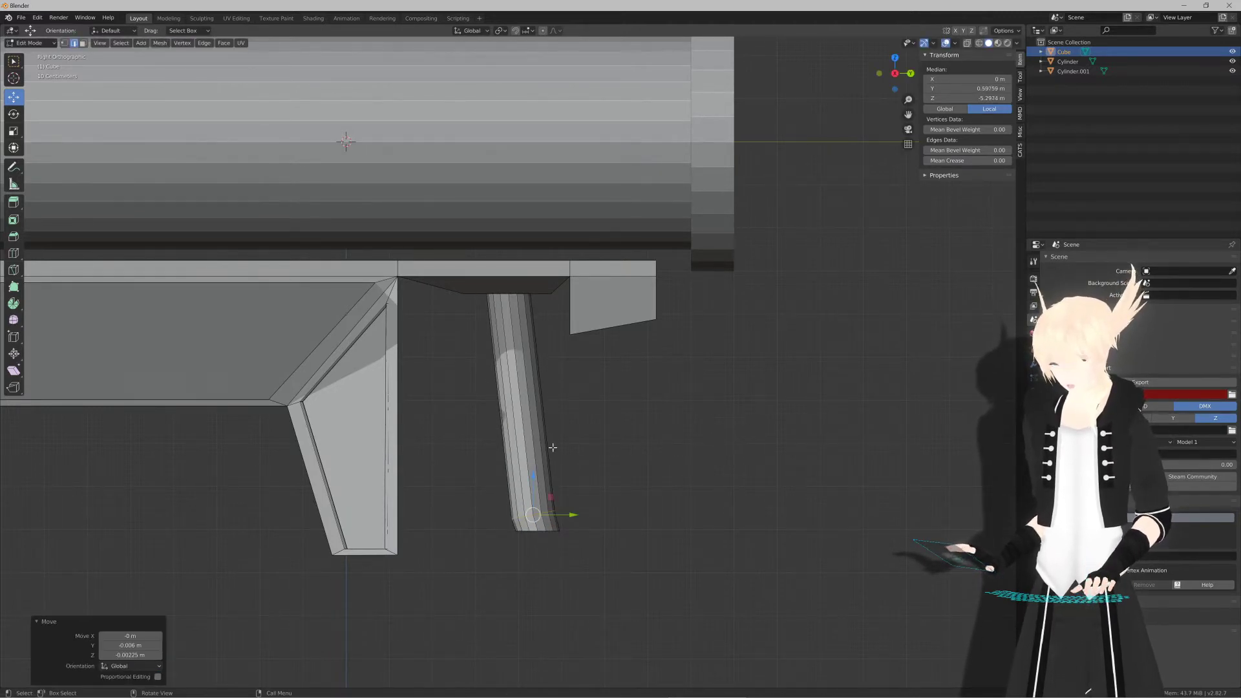
Step: Add a second loop cut above the lower one and move it about -0.009 m along Y and 0.03 m along Z
key("ctrl+r")
left_click(539, 453)
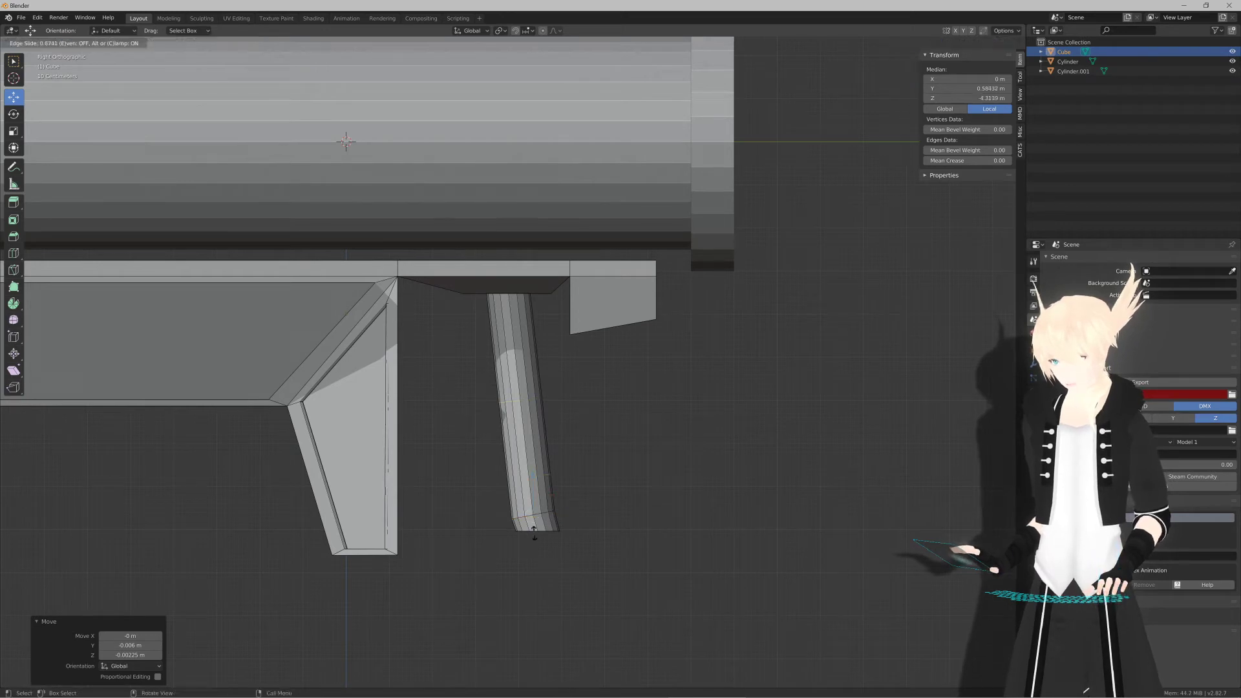
left_click(539, 542)
key("g")
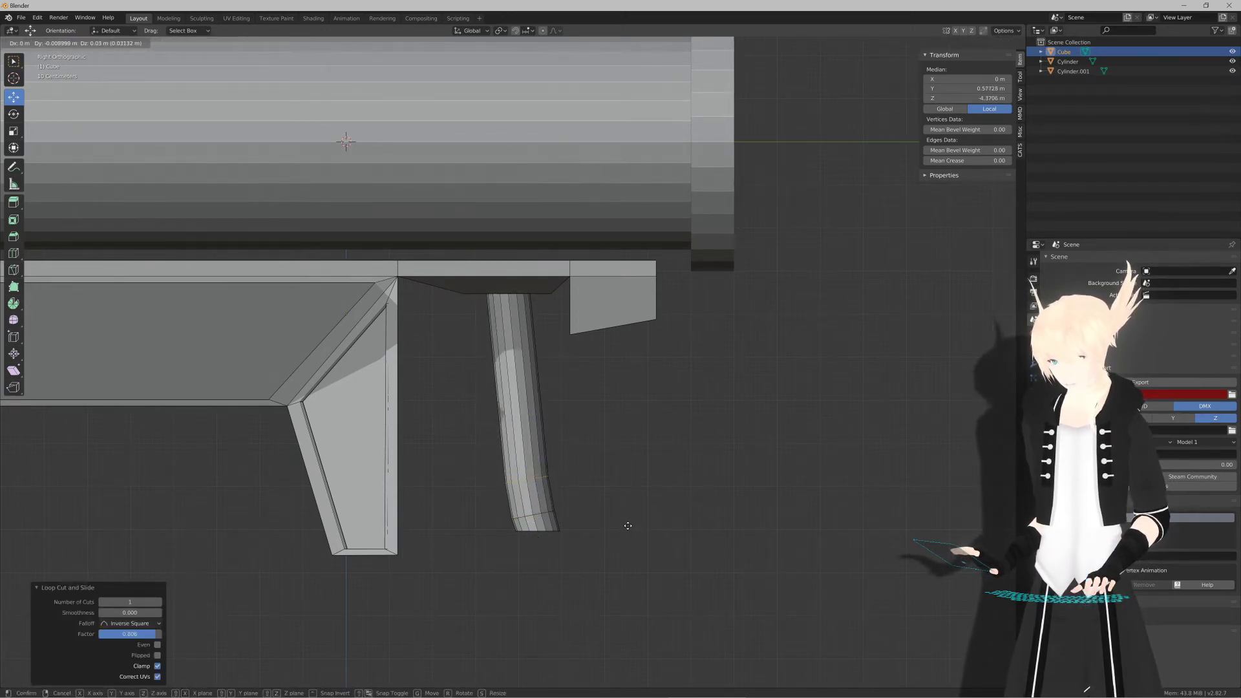
left_click(627, 526)
Step: Add a loop cut near the cylinder's upper end and shift it about -0.005 m along Y
key("g")
key("g")
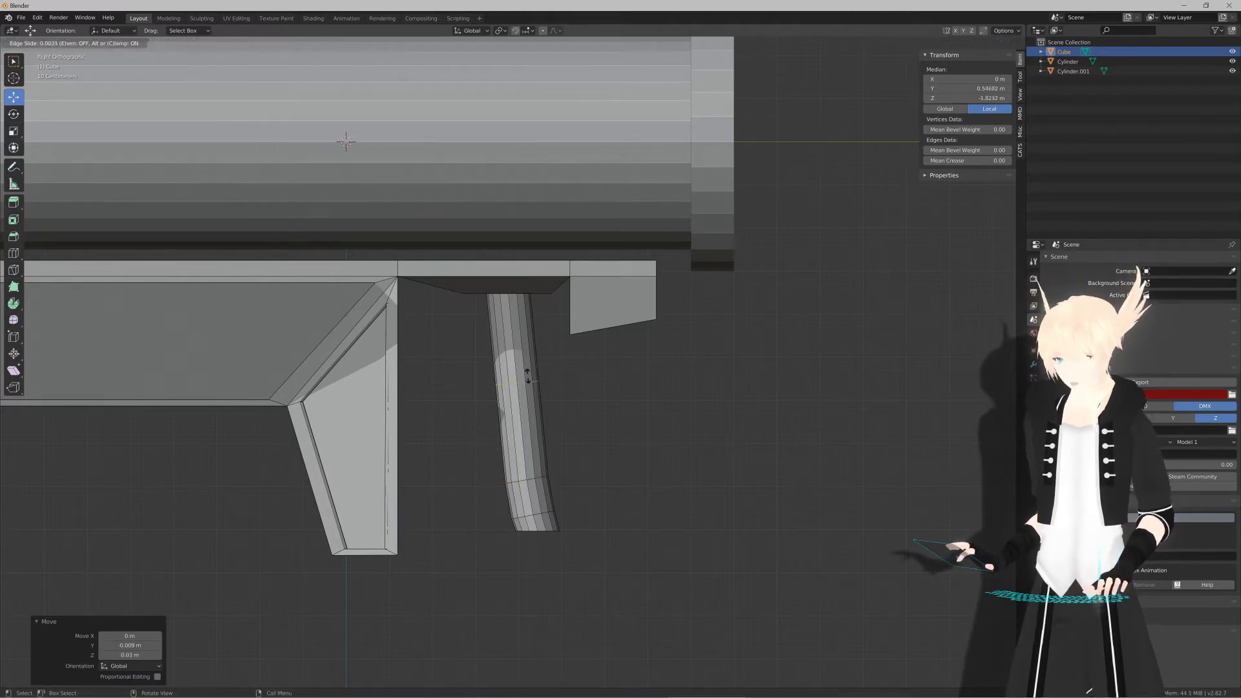
left_click(524, 303)
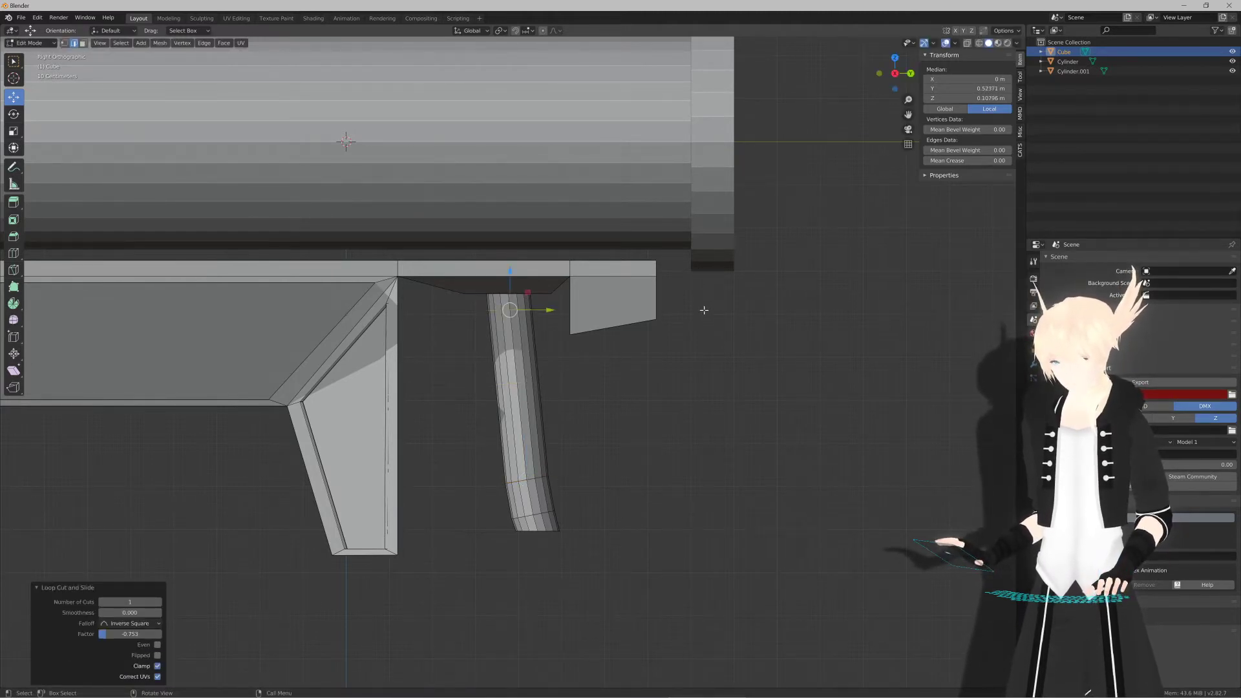
key("g")
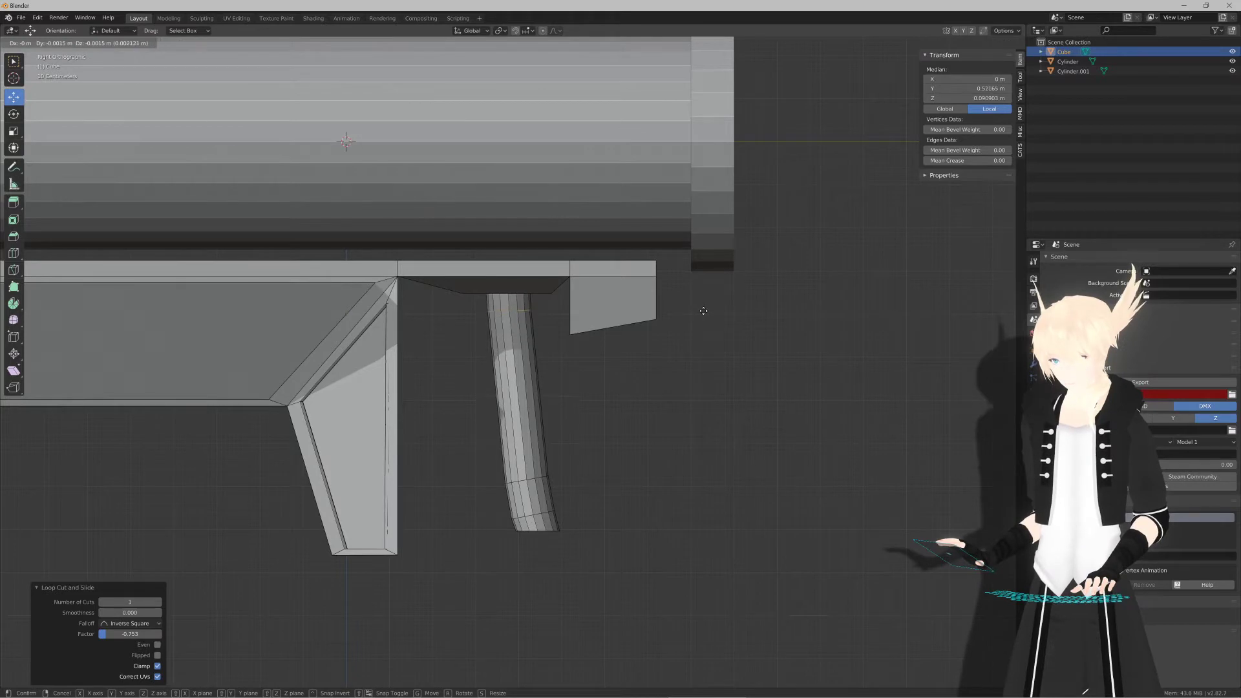
left_click(702, 311)
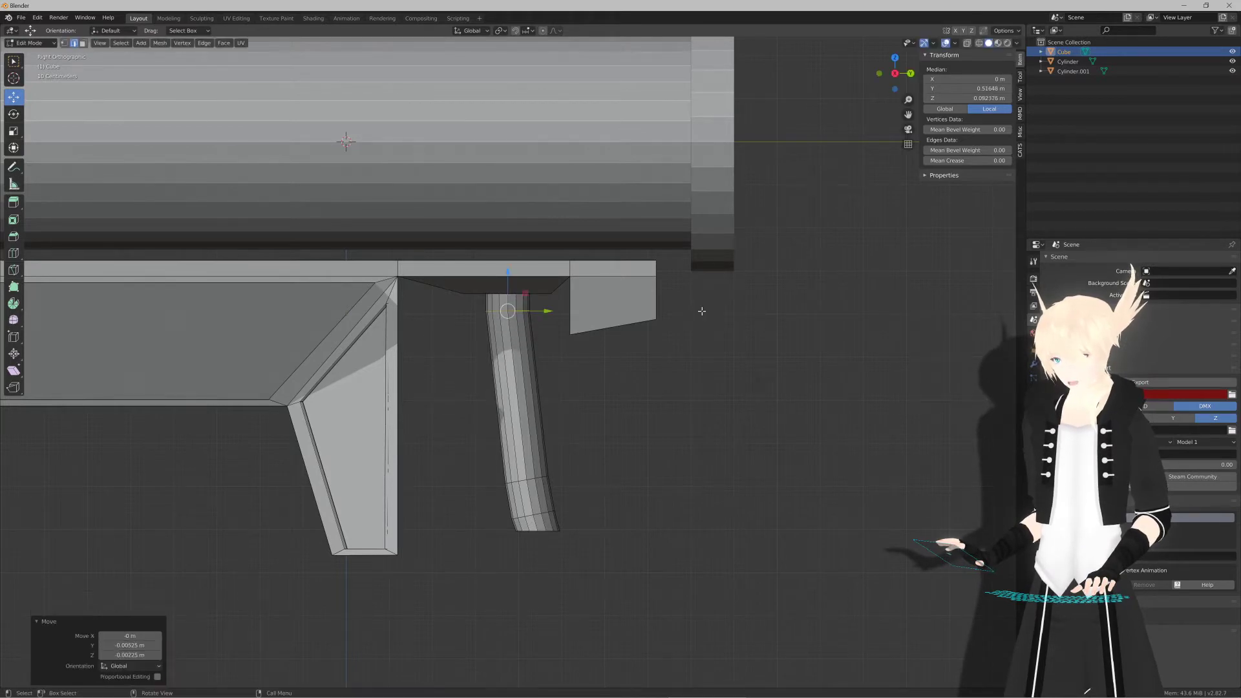
Step: Add a loop cut around the cylinder's middle, then rotate it and move it about -0.0165 m along Y to curve the handle
key("ctrl+r")
left_click(524, 410)
left_click(643, 403)
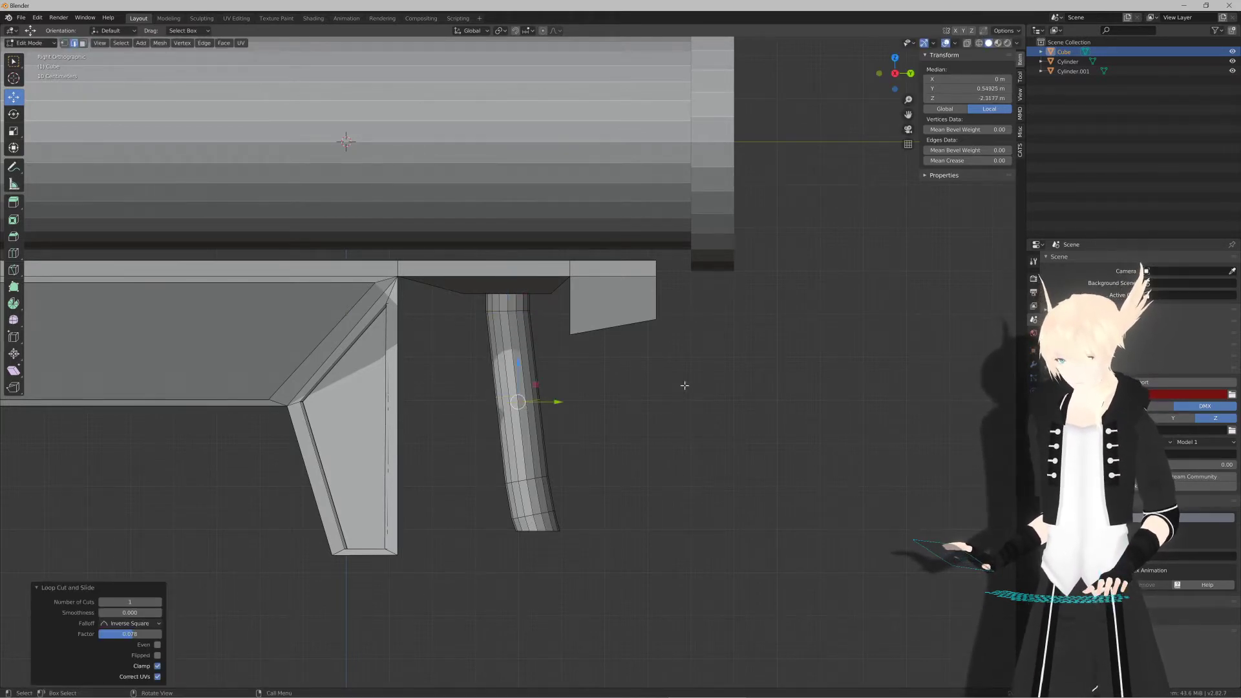
key("r")
left_click(705, 350)
key("g")
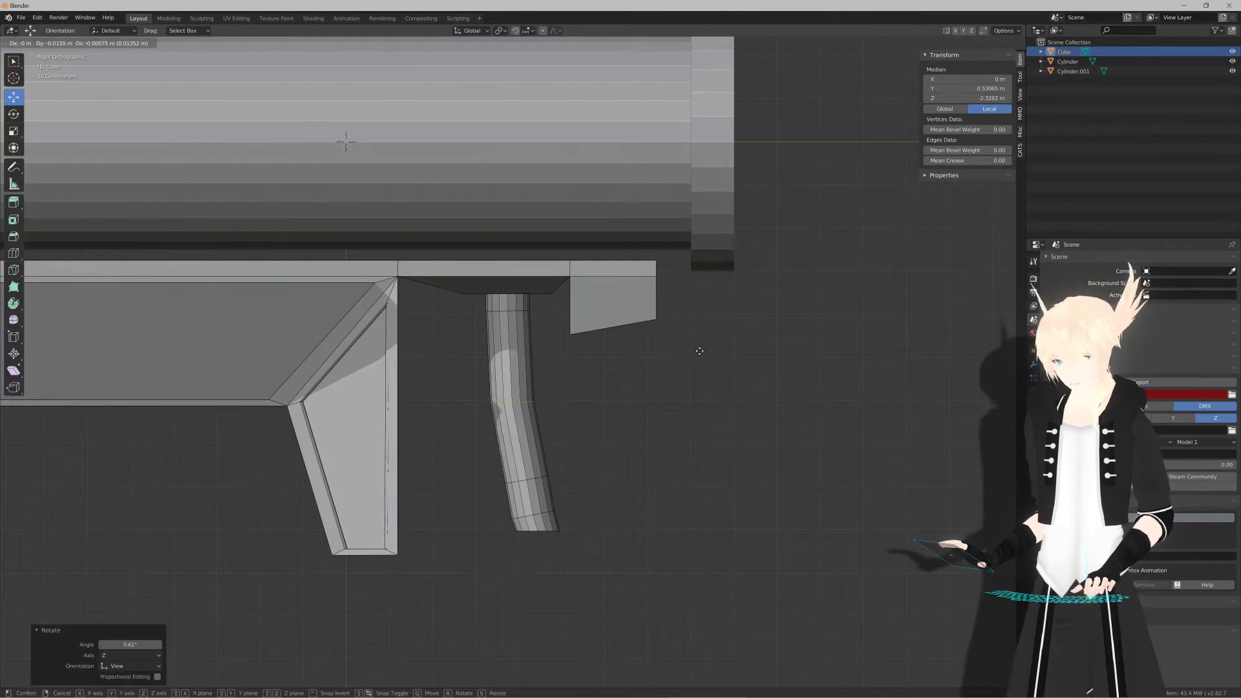
left_click(699, 351)
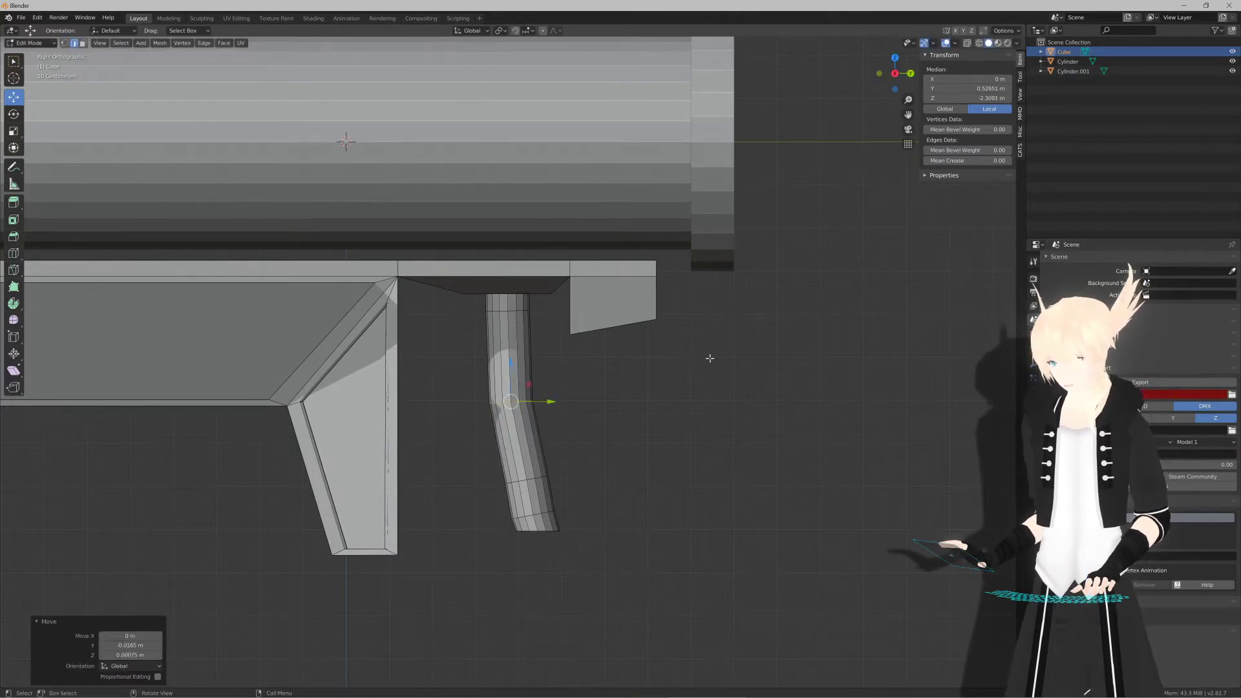
key("r")
left_click(709, 348)
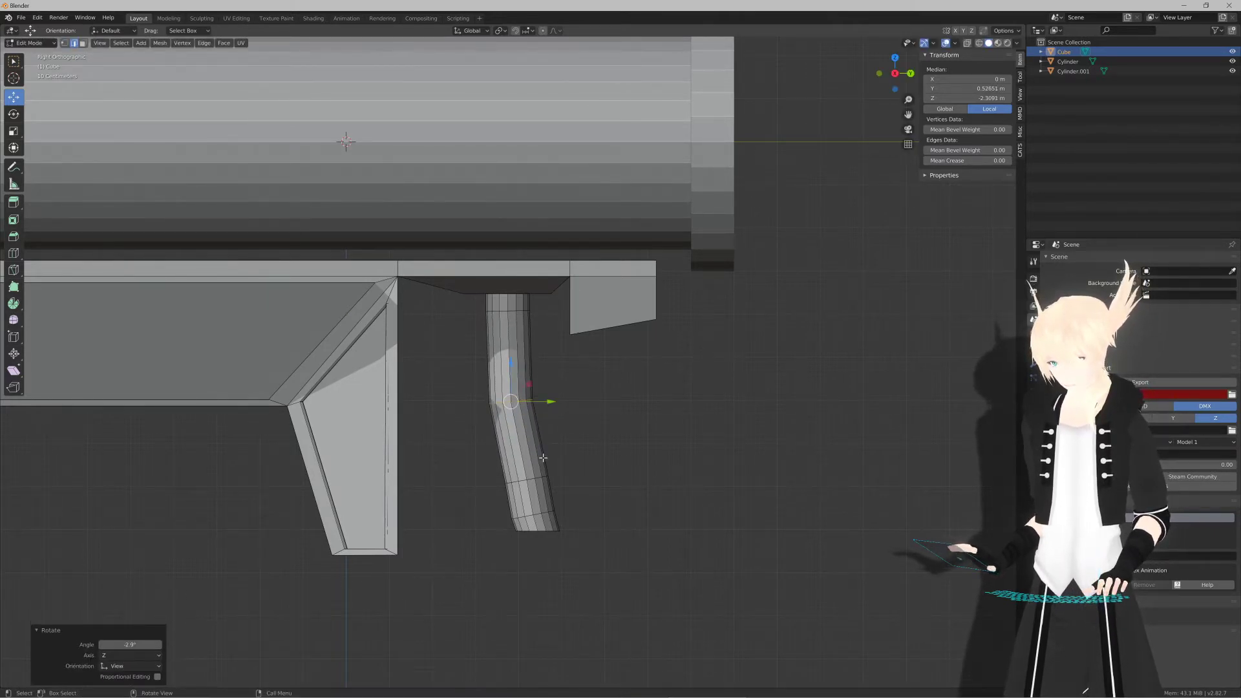
Step: Undo all the loop cuts and bends back to the straight, uncut cylinder
key("ctrl+z")
key("ctrl+z")
key("ctrl+z")
key("ctrl+z")
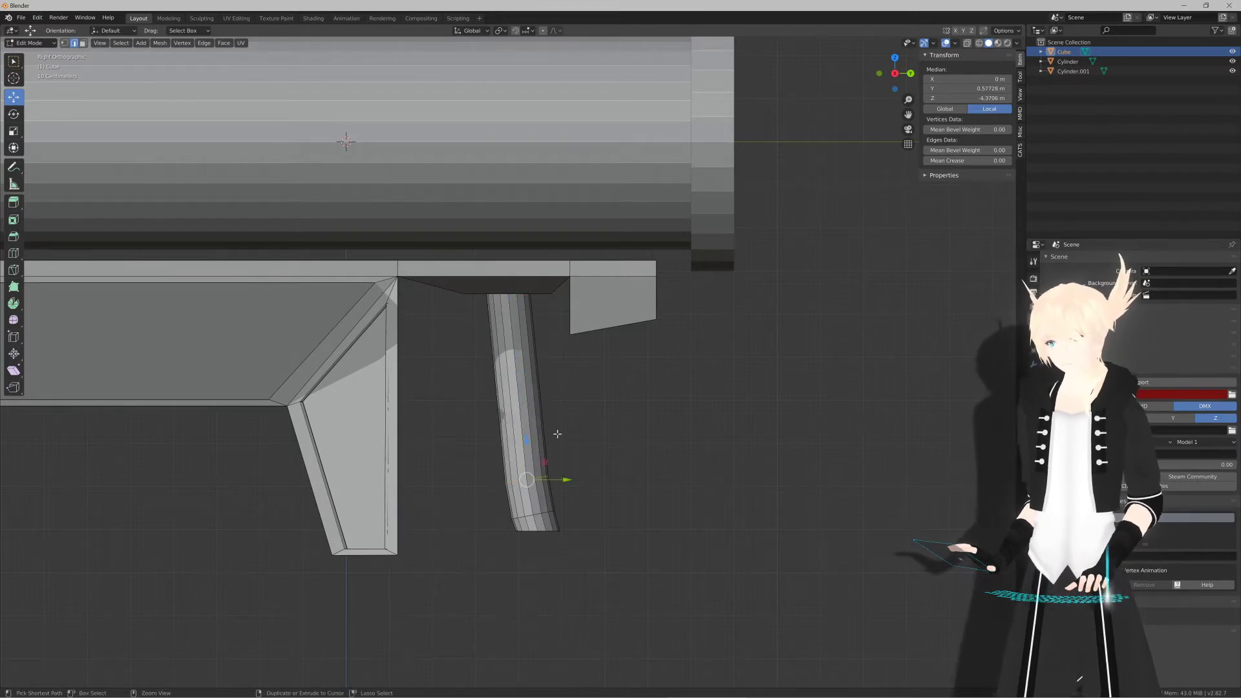
key("ctrl+z")
key("ctrl+z")
key("ctrl+z")
key("ctrl+z")
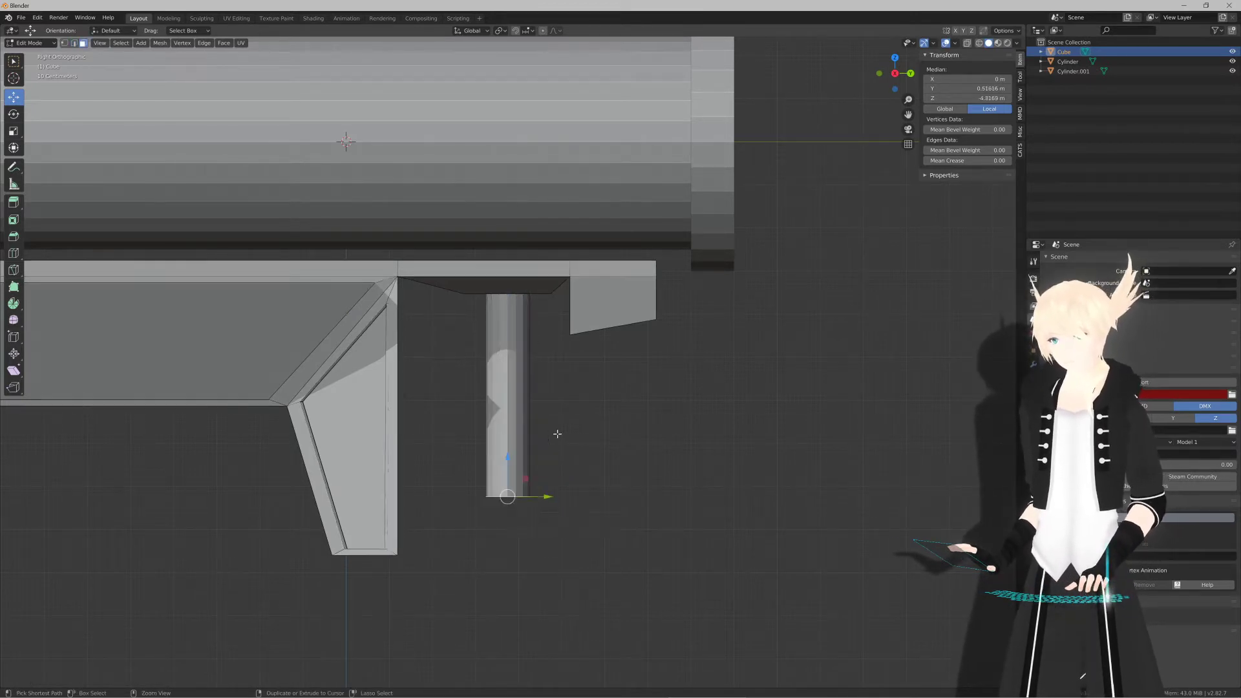
Step: Lengthen the cylinder by moving its bottom face down along Z to just above the level of the grip's lower edge
left_click_drag(509, 461, 510, 503)
key("Tab")
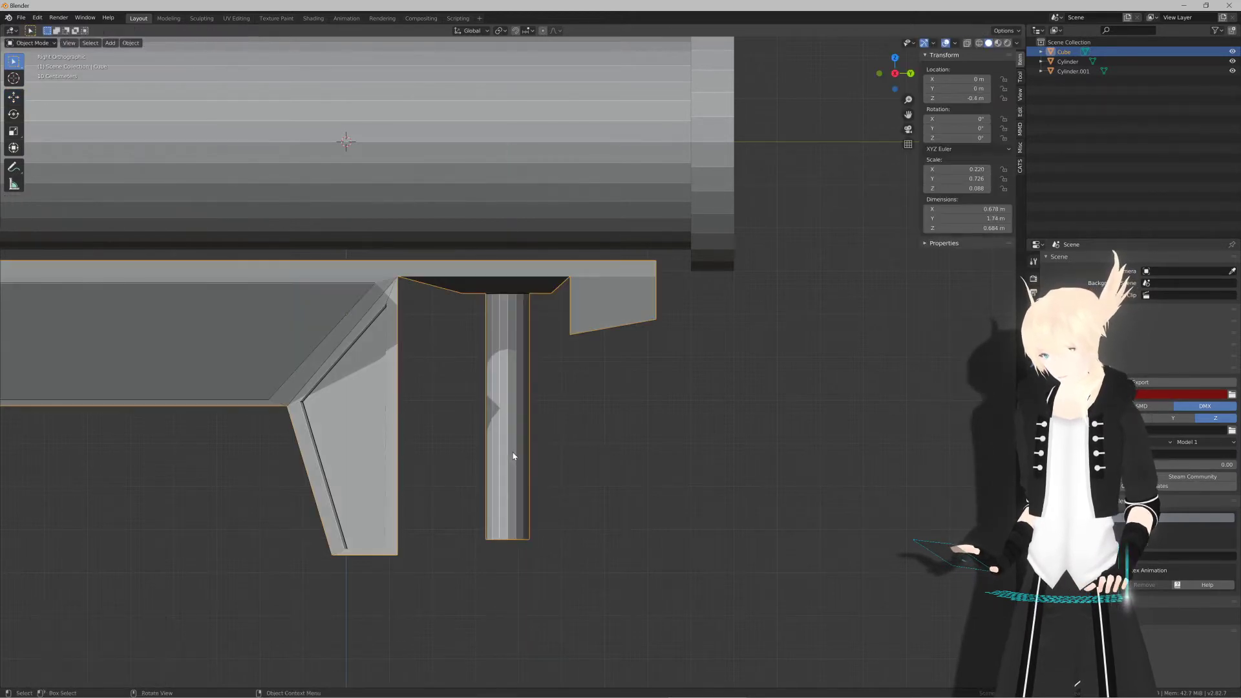
key("ctrl+z")
Step: Add five evenly spaced loop cuts along the cylinder's length
key("ctrl+r")
scroll(509, 439, "up", 1)
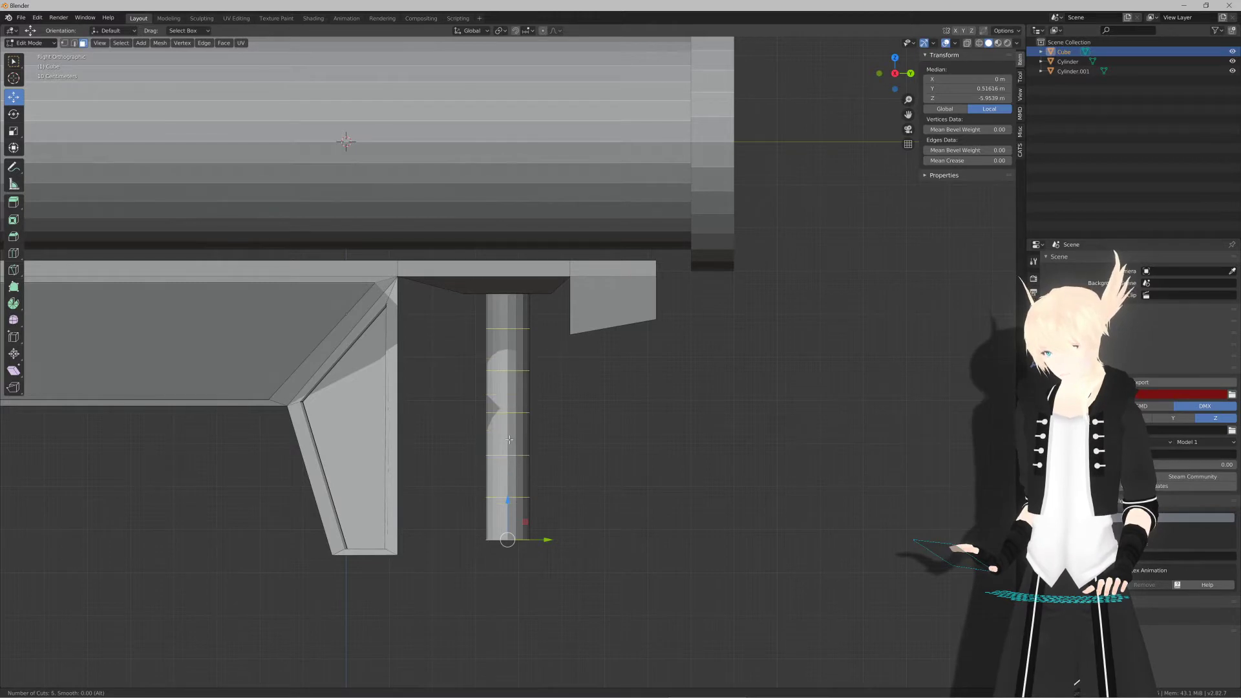
left_click(510, 440)
right_click(520, 451)
Step: Turn on smooth proportional editing and try moving the cylinder's bottom edge loop along Y with a proportional size of 0.29
middle_click_drag(525, 540, 518, 526)
left_click(517, 527, "alt")
key("KP_3")
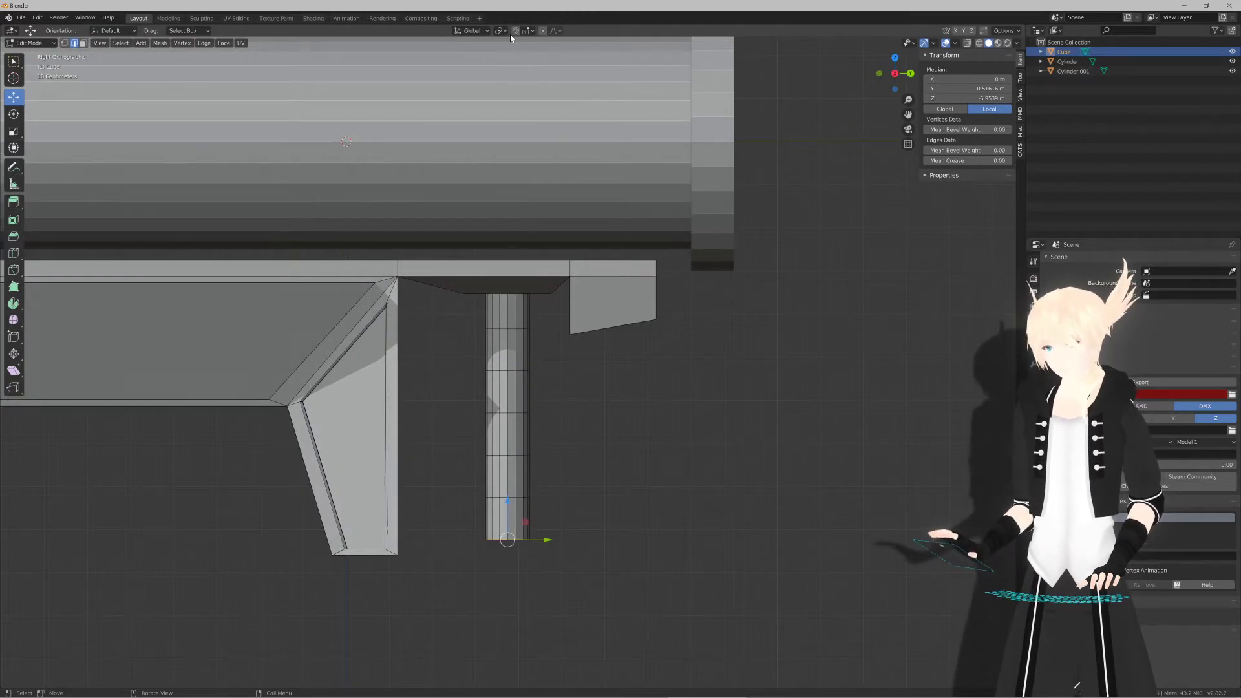
key("g")
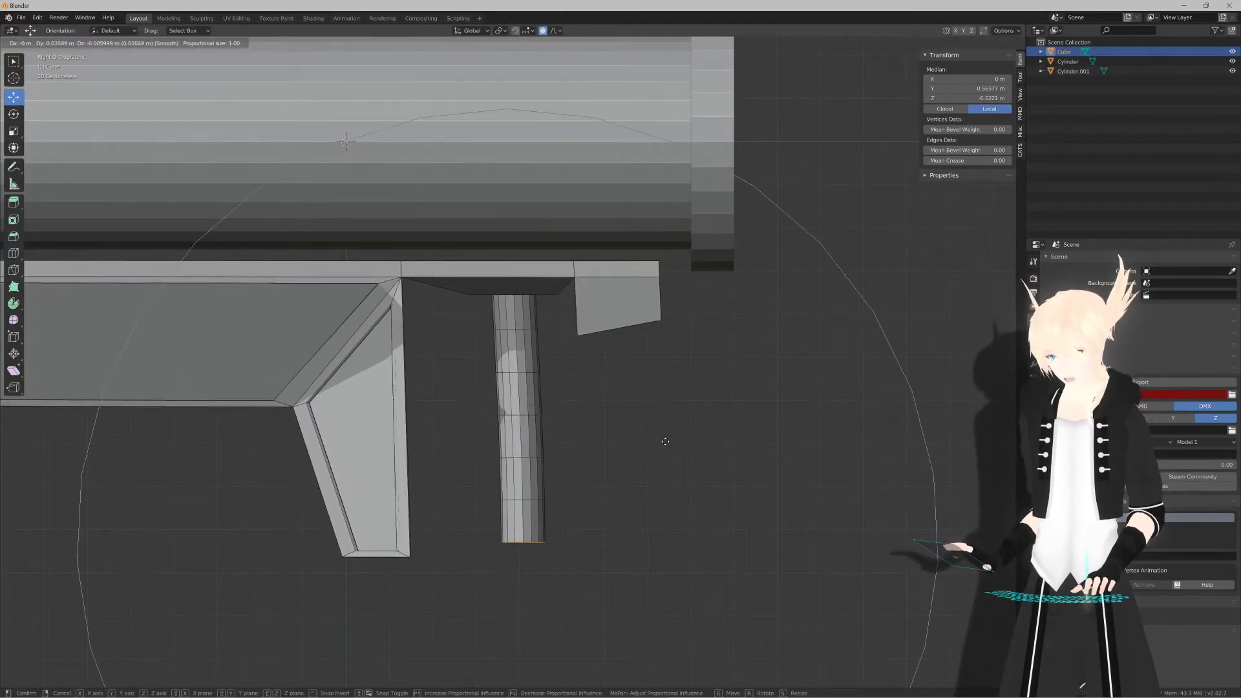
scroll(653, 440, "up", 13)
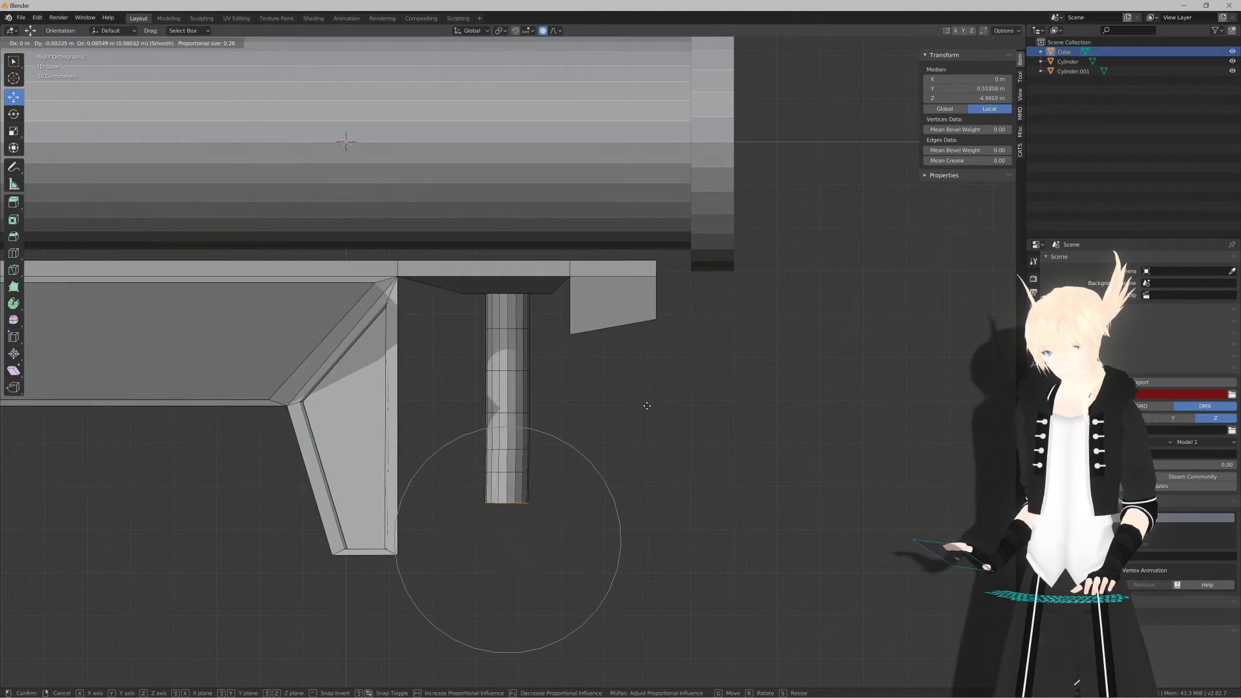
scroll(665, 439, "down", 1)
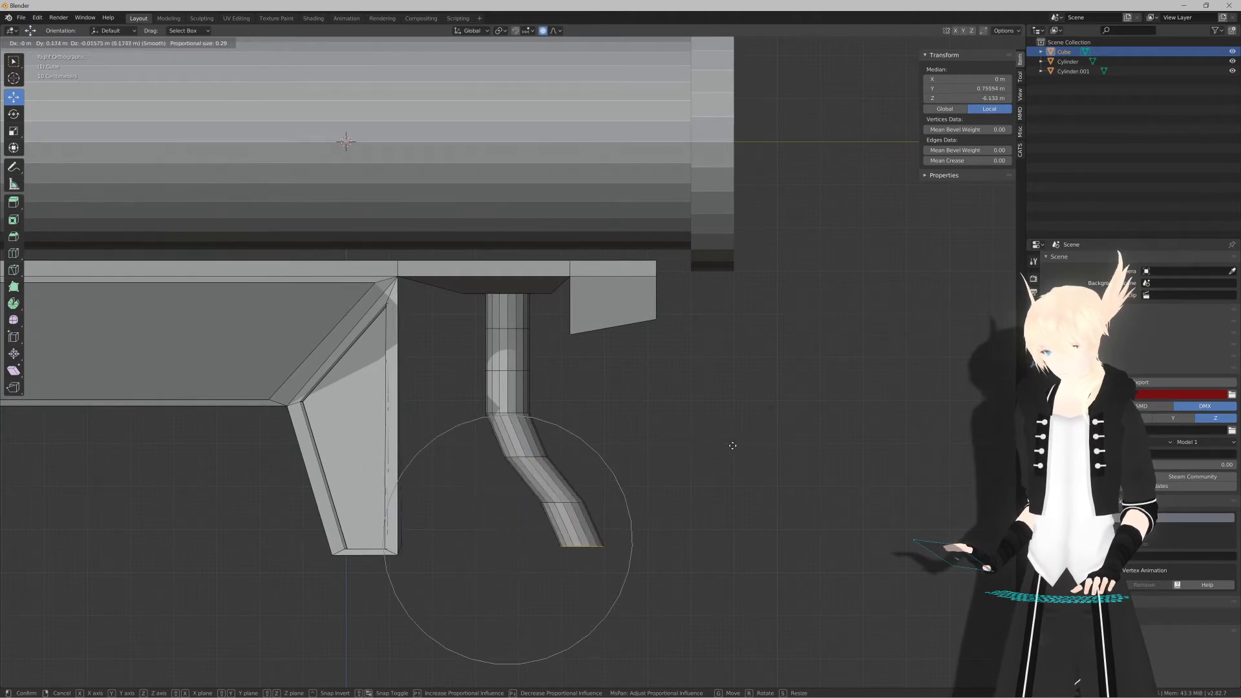
key("Escape")
Step: Rotate the cylinder's lowest three edge loops about 9.6° and shift them about 0.047 m along Y with a proportional size of 0.20
scroll(704, 462, "up", 2)
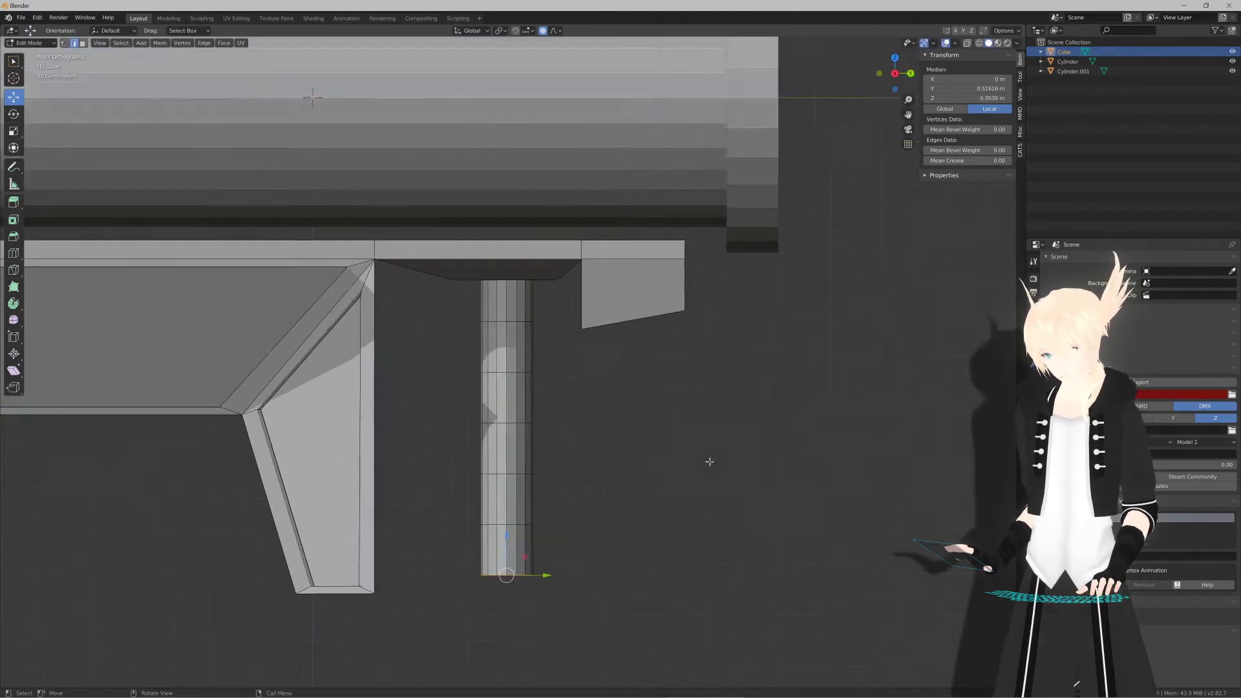
middle_click_drag(684, 475, 671, 362, "shift")
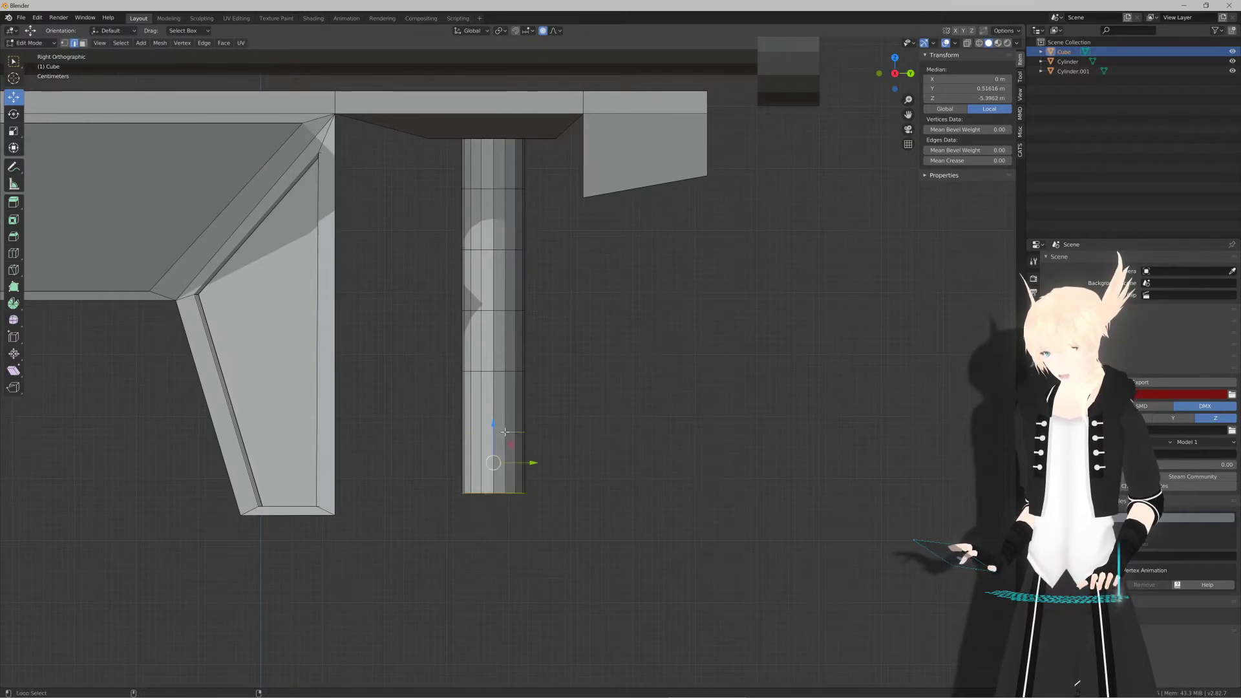
scroll(648, 374, "up", 1)
key("r")
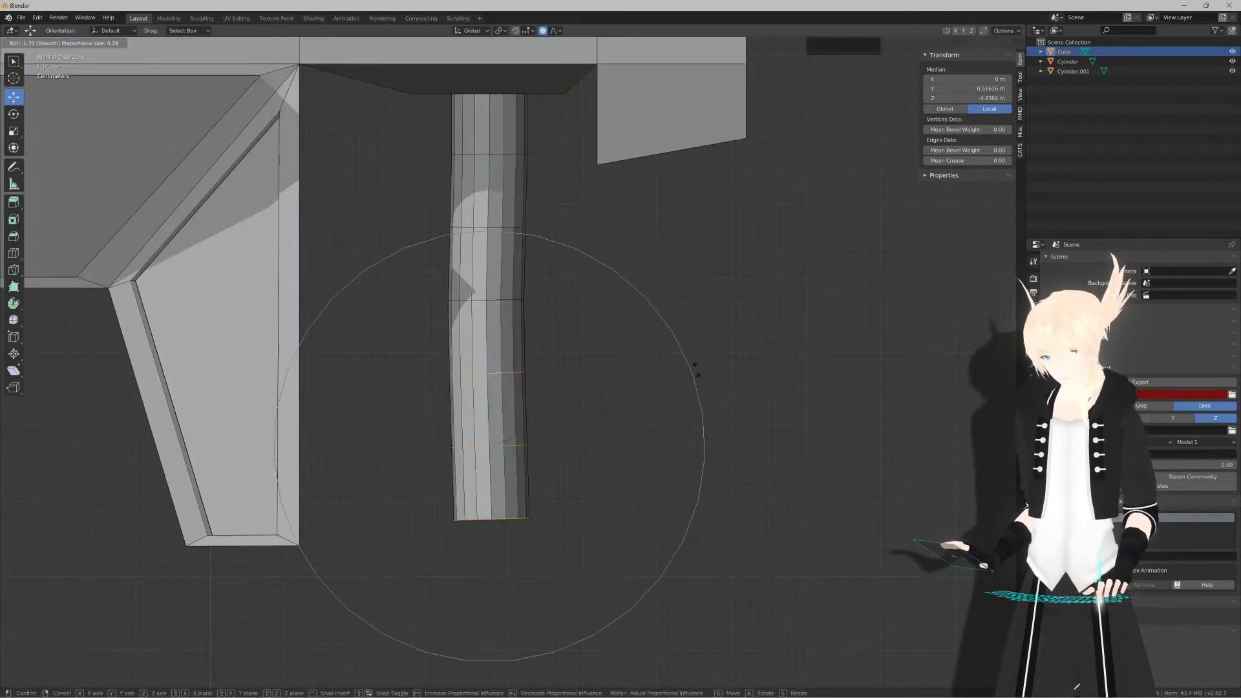
scroll(678, 349, "up", 3)
scroll(675, 351, "up", 1)
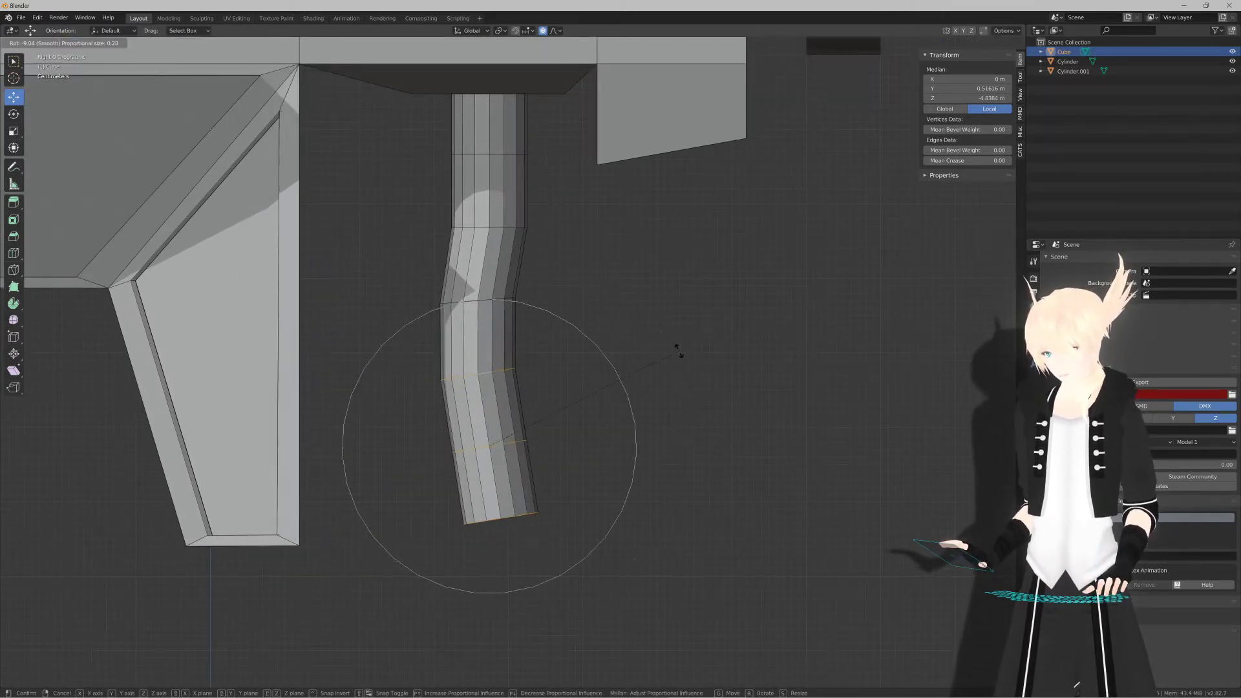
left_click(673, 349)
key("g")
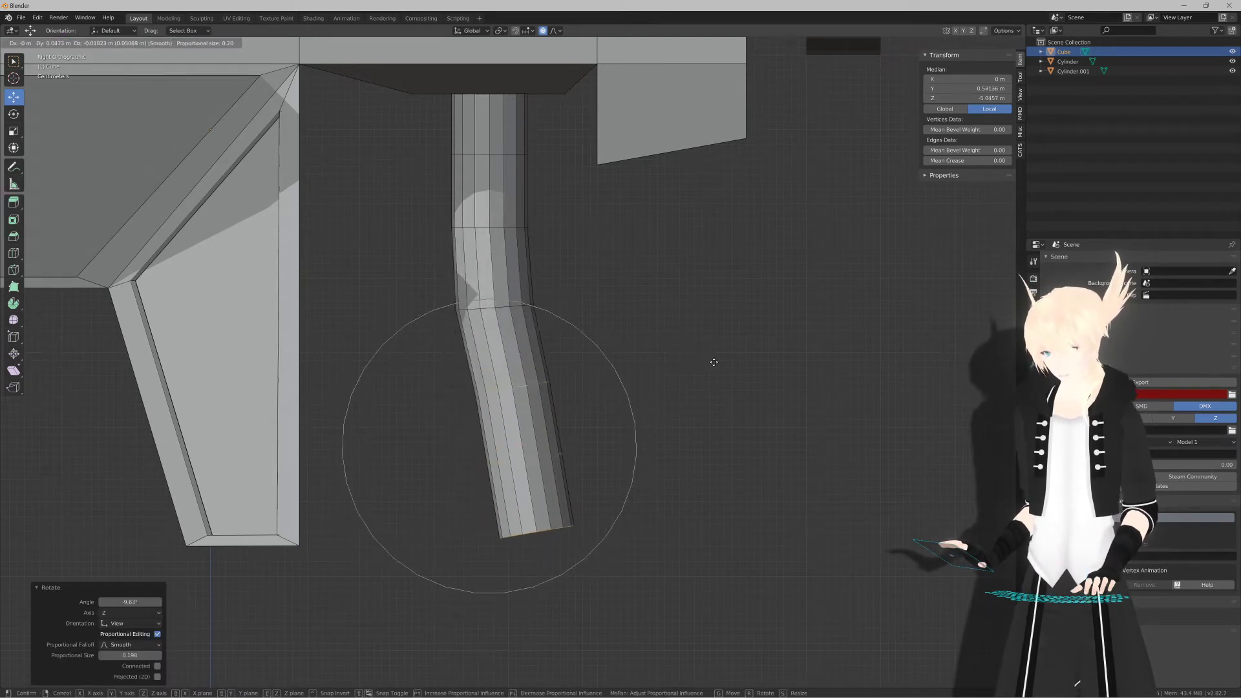
left_click(714, 361)
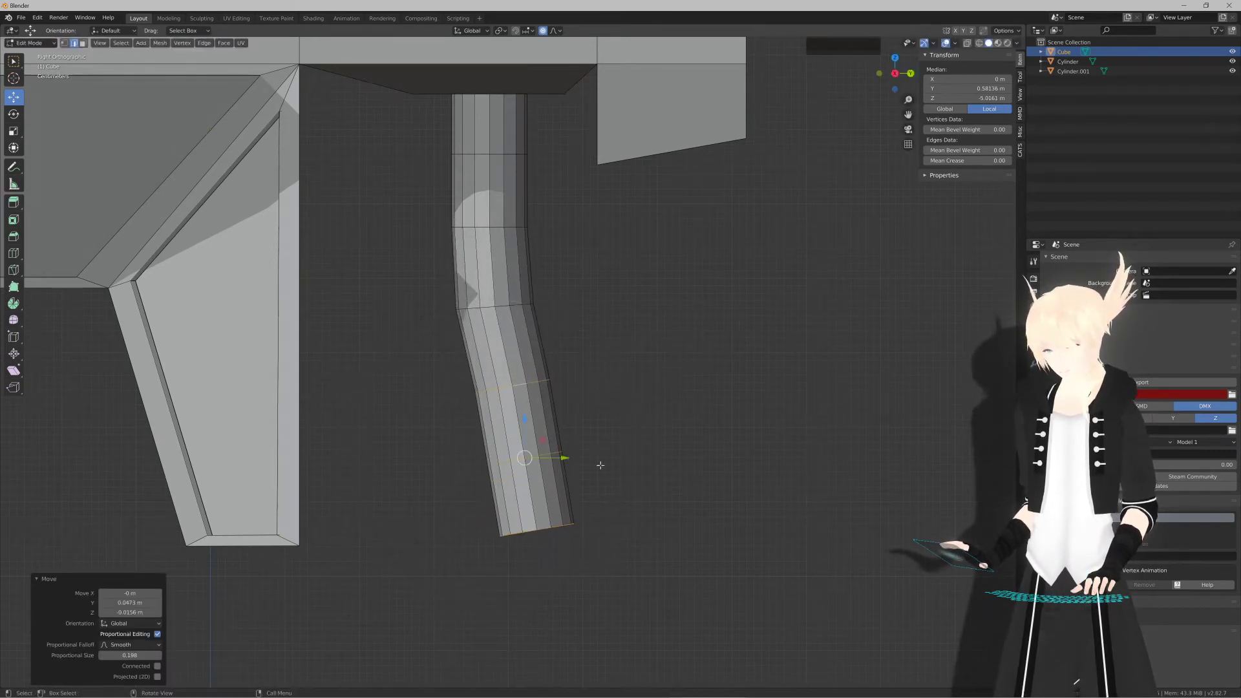
Step: Move the handle's bottom edge loop about 0.029 m along Y and 0.011 m along Z with a proportional size of 0.10
left_click(560, 519, "alt")
left_click(545, 528, "alt")
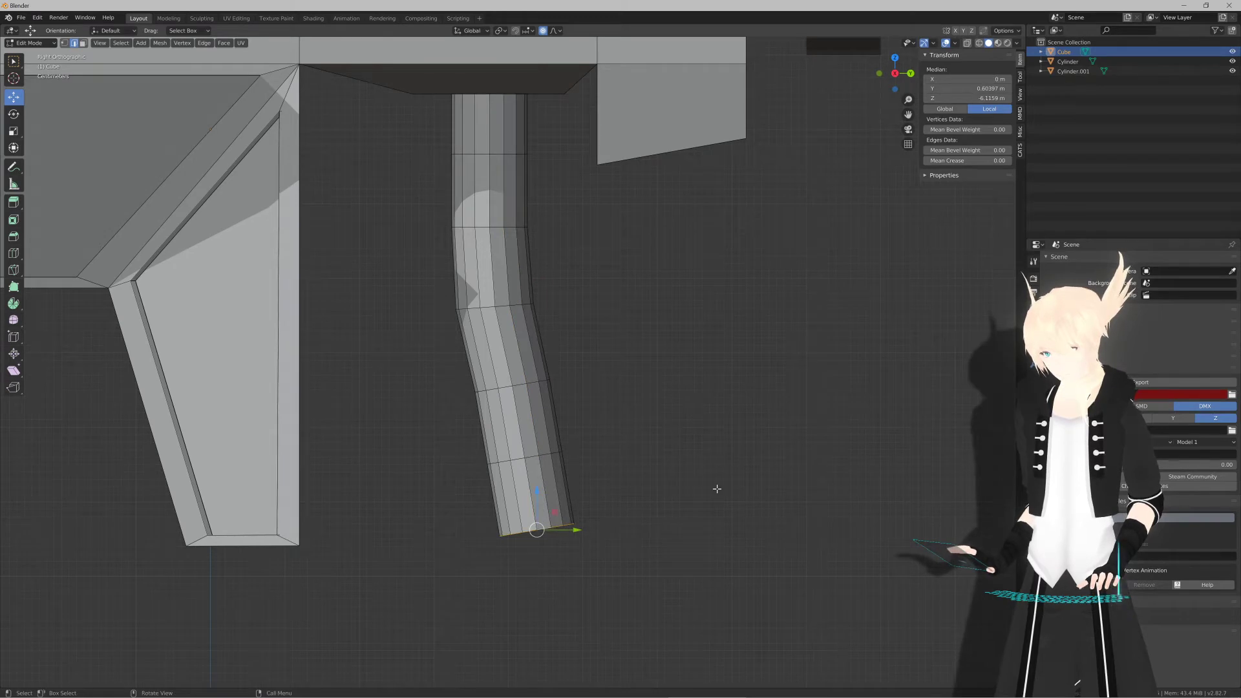
key("g")
scroll(736, 479, "up", 1)
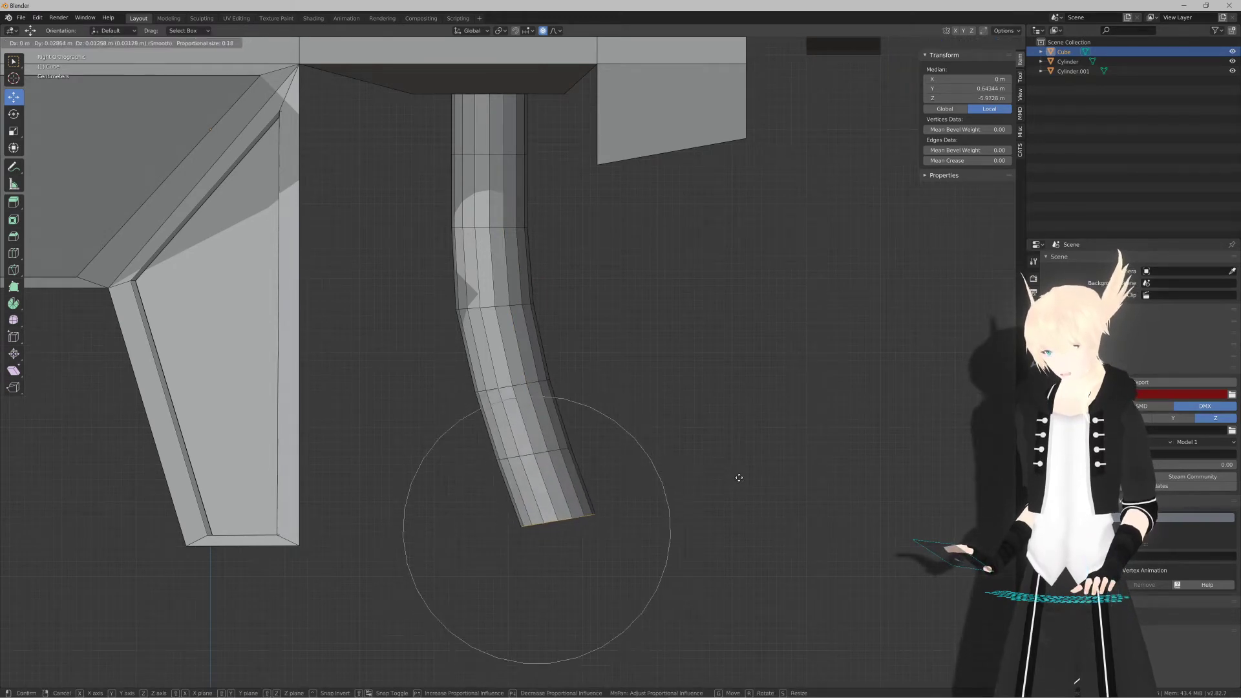
left_click(739, 478)
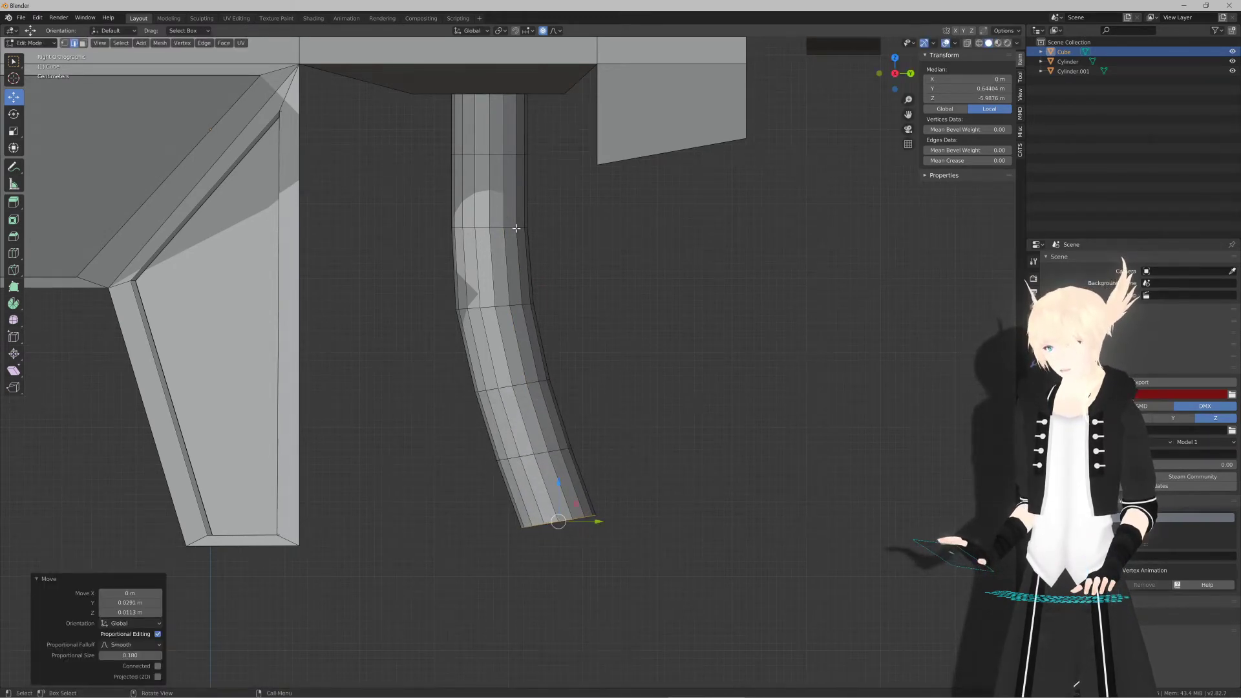
Step: Shift the handle's lowest four edge loops about 0.009 m along Y with a proportional size of 0.11
left_click(497, 228, "alt+shift")
left_click(500, 305, "alt+shift")
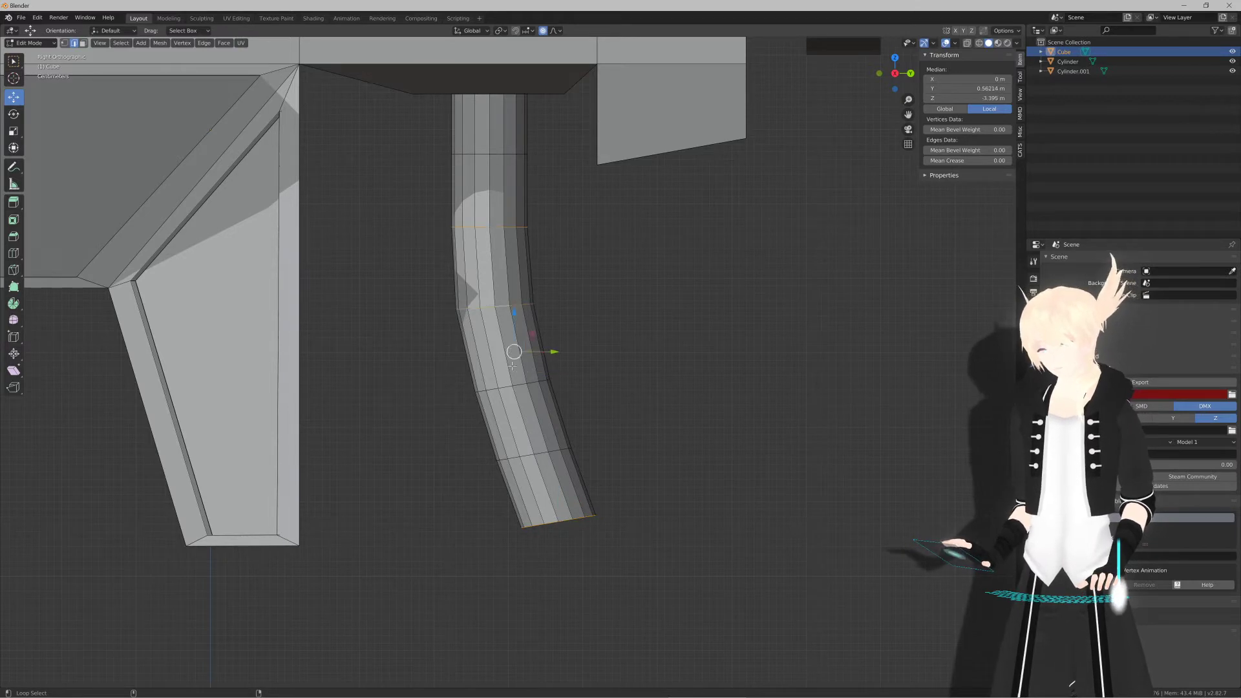
left_click(517, 384, "alt+shift")
left_click(552, 452, "alt+shift")
key("g")
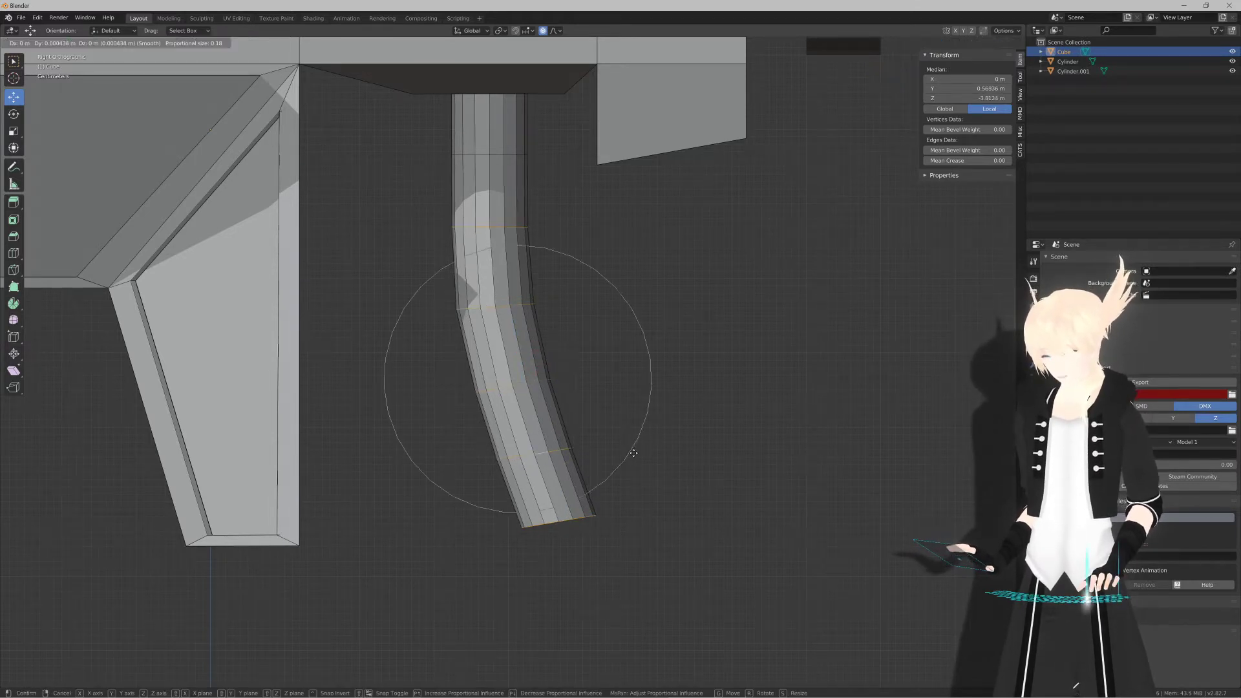
scroll(636, 452, "up", 6)
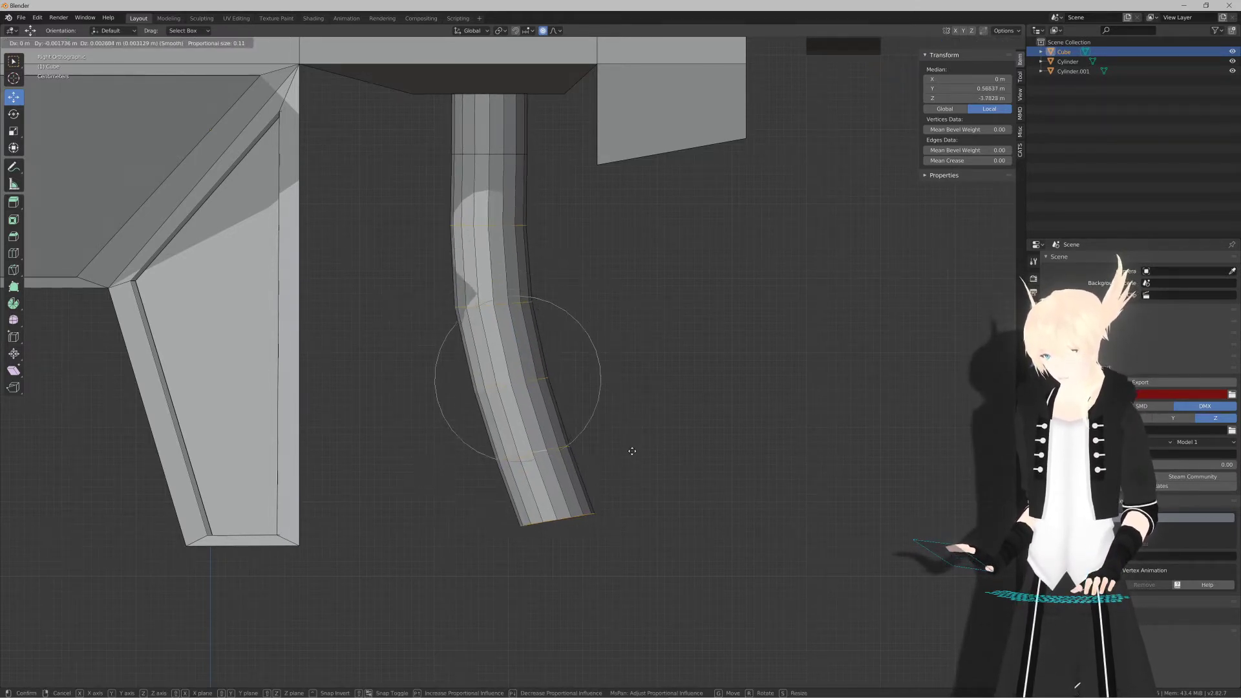
left_click(637, 452)
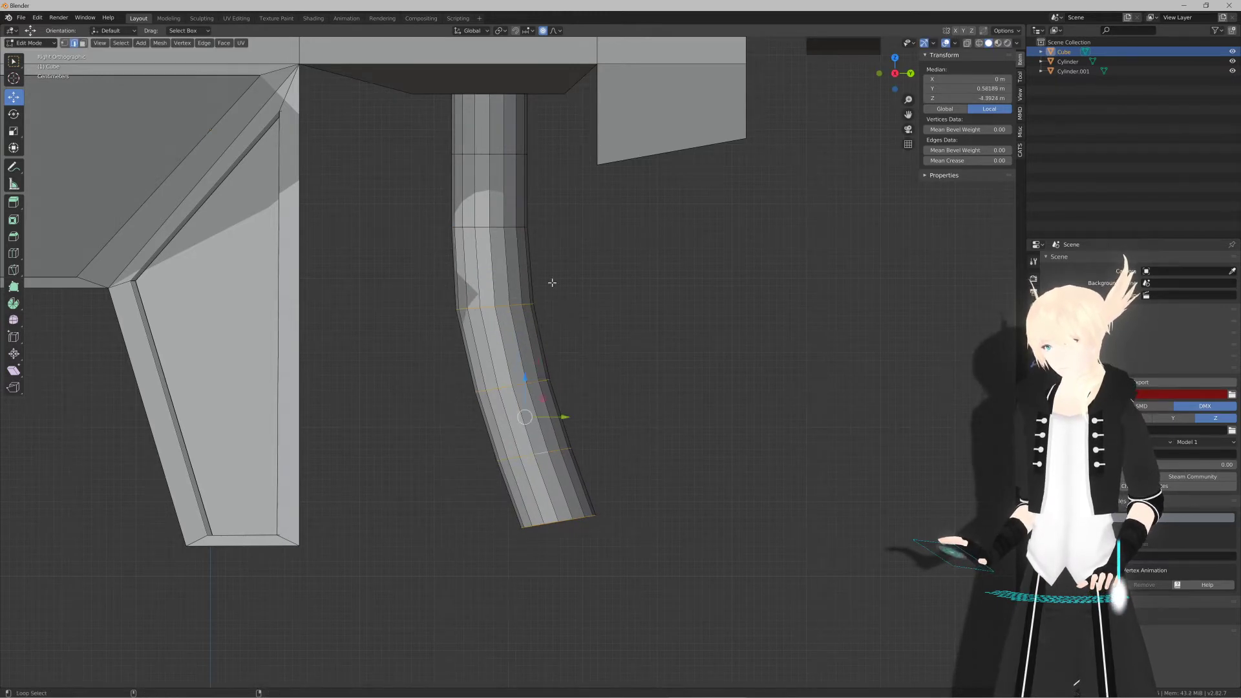
key("g")
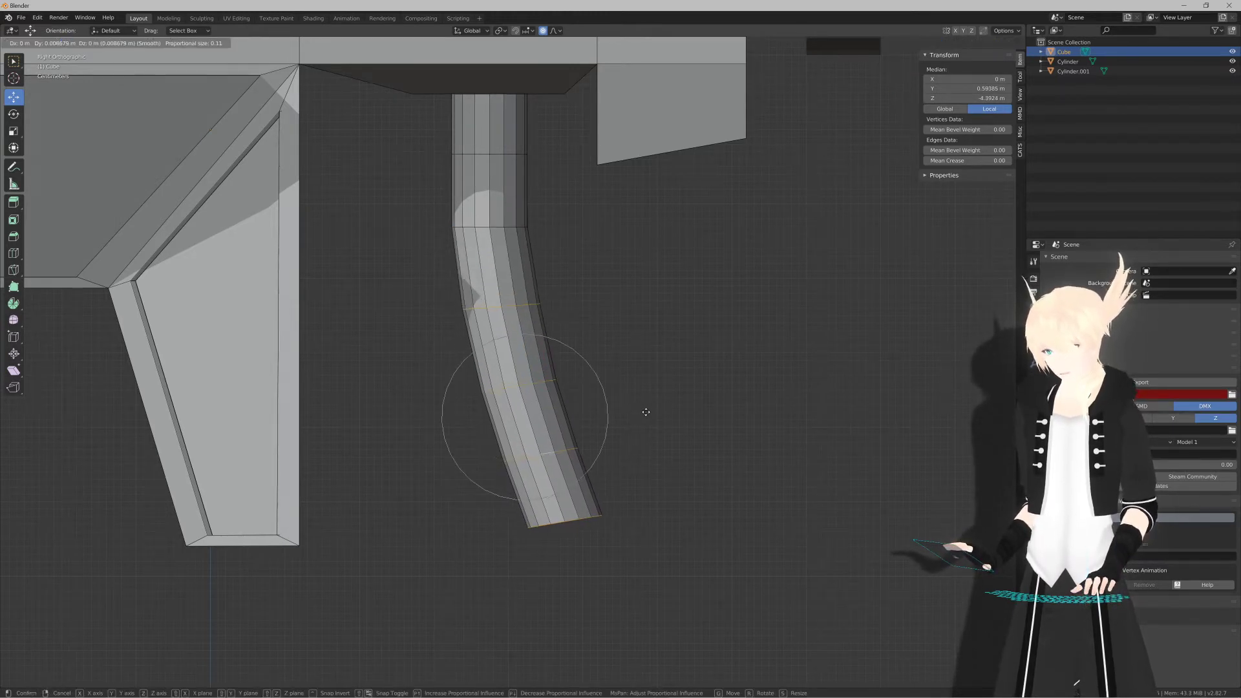
left_click(645, 412)
Step: Add the next edge loop up to the selection, shift the handle's lowest five loops slightly along Y, and leave Edit Mode
scroll(640, 420, "up", 5)
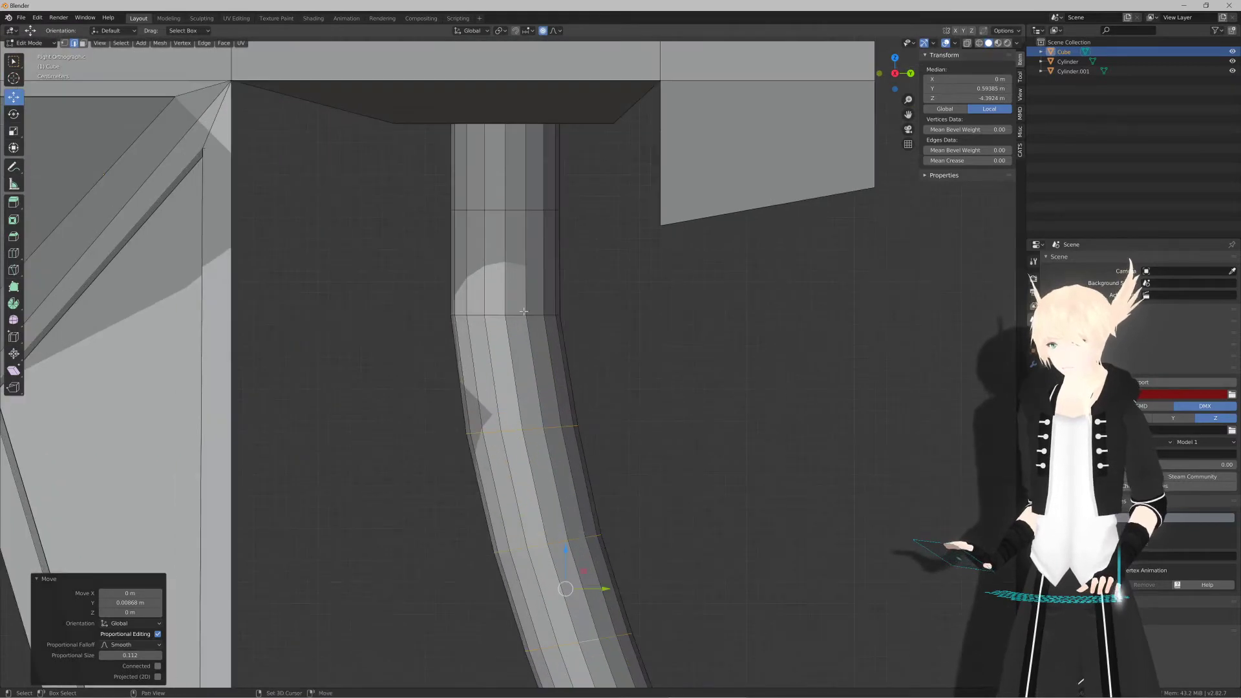
left_click(524, 316, "alt+shift")
scroll(584, 362, "down", 2)
key("g")
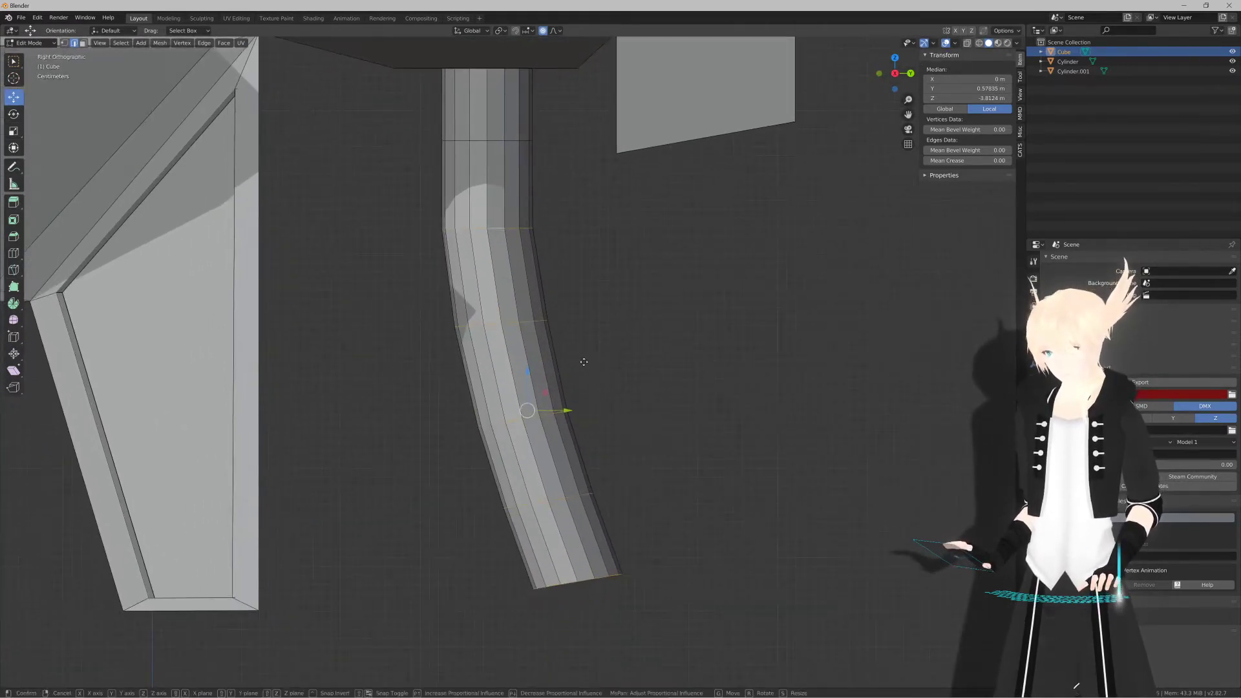
left_click(589, 361)
key("Tab")
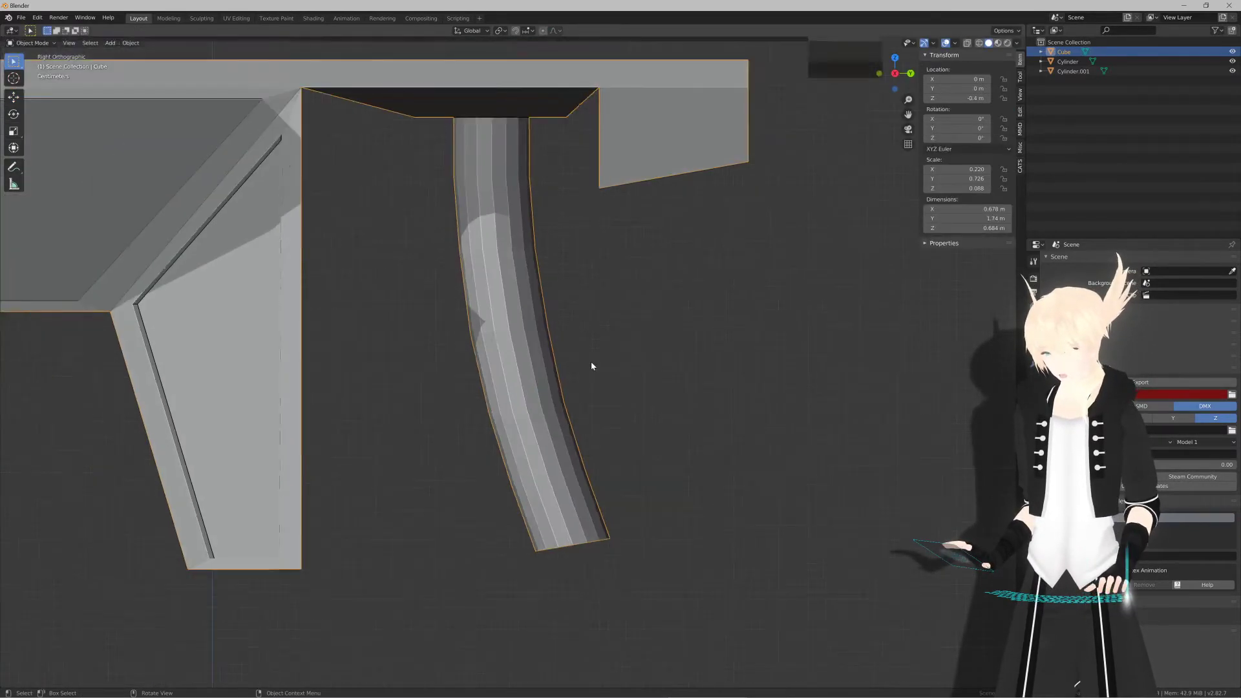
scroll(591, 366, "down", 3)
middle_click_drag(565, 382, 577, 413)
scroll(584, 415, "down", 4)
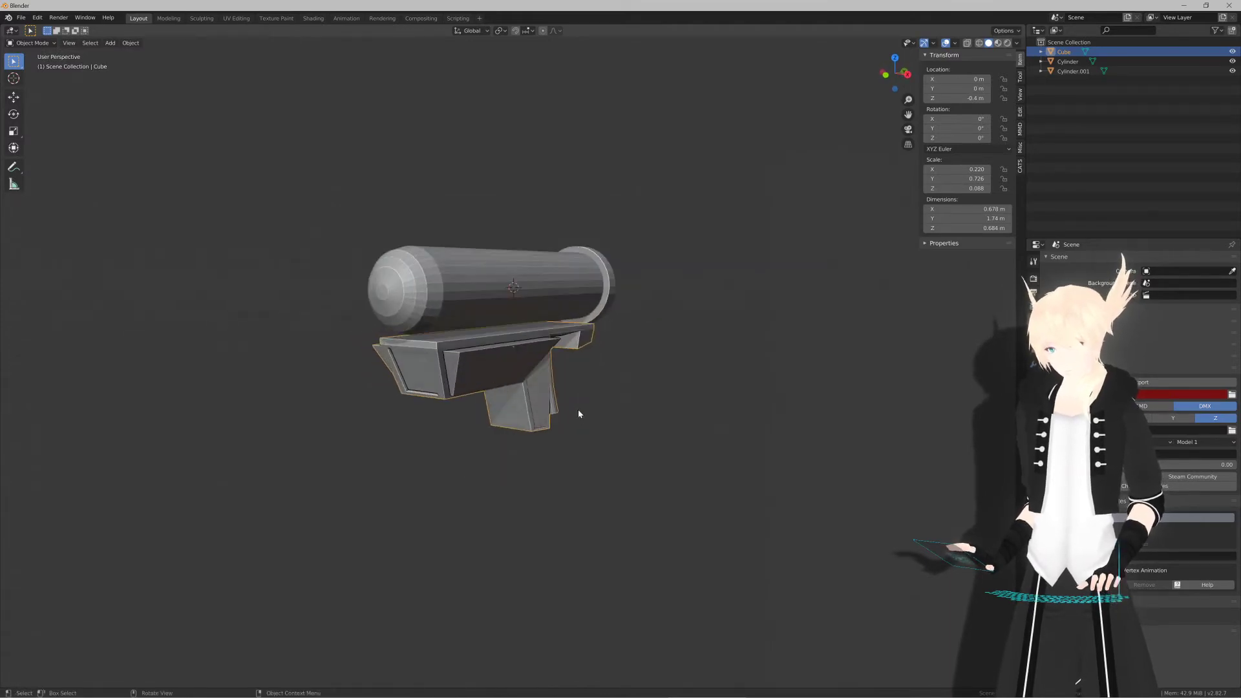
Step: Glance at the homemade paintball gun reference images and open the large barrel cylinder for face editing
left_click(526, 291)
middle_click_drag(526, 291, 554, 316)
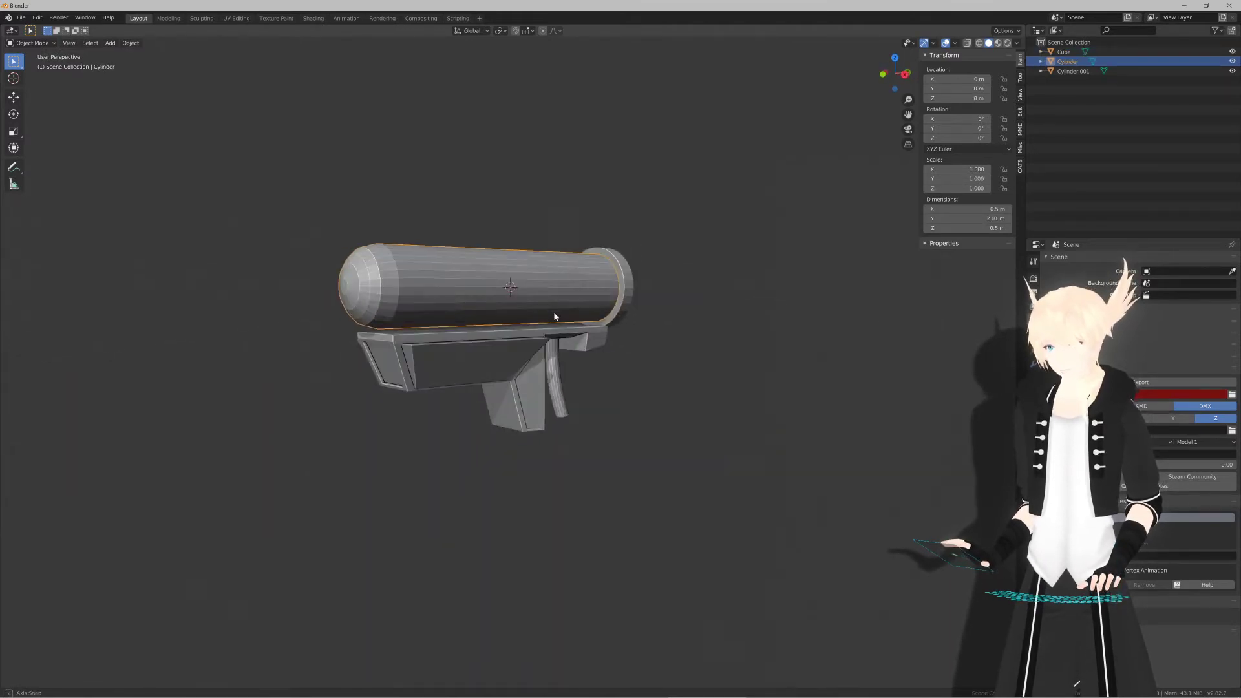
key("alt+Tab")
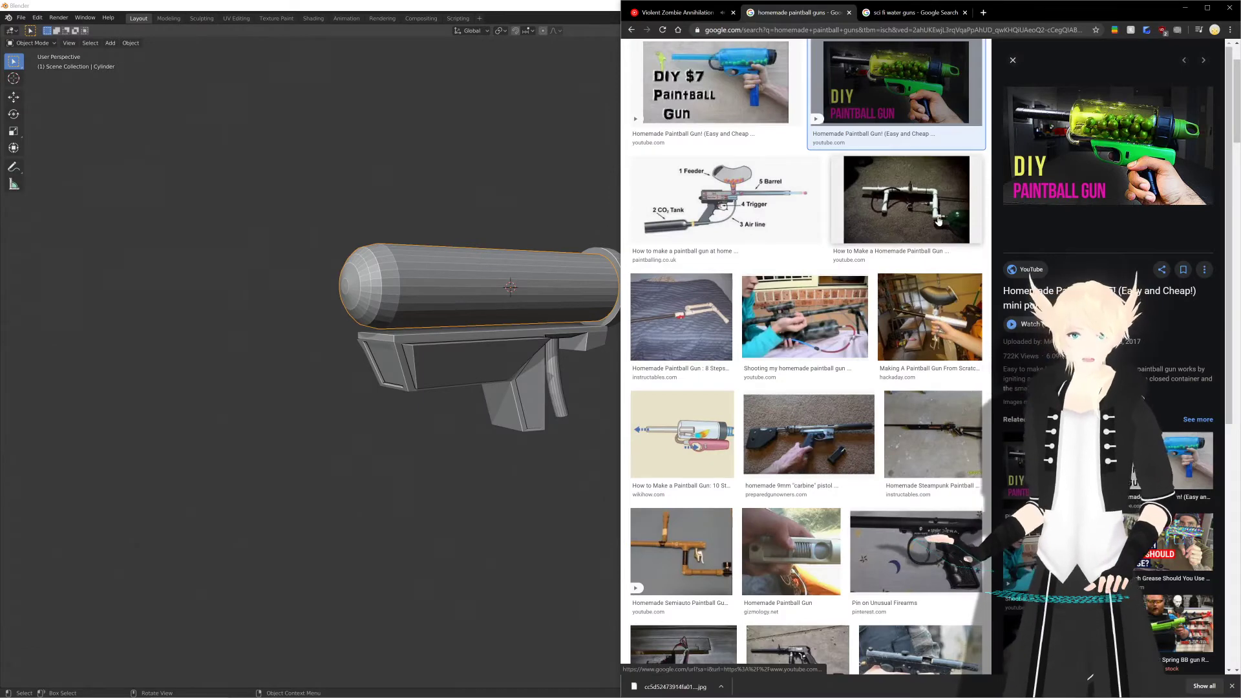
key("alt+Tab")
middle_click_drag(646, 304, 572, 276, "alt")
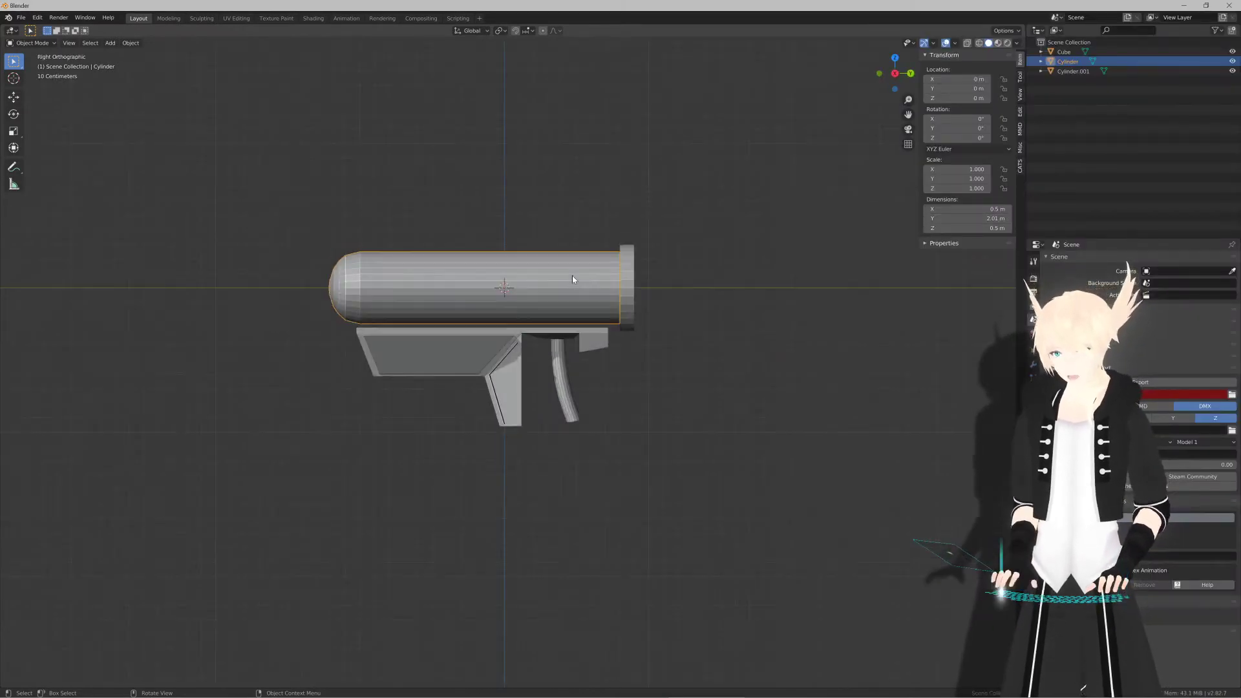
middle_click_drag(412, 265, 491, 304, "shift")
scroll(487, 304, "up", 3)
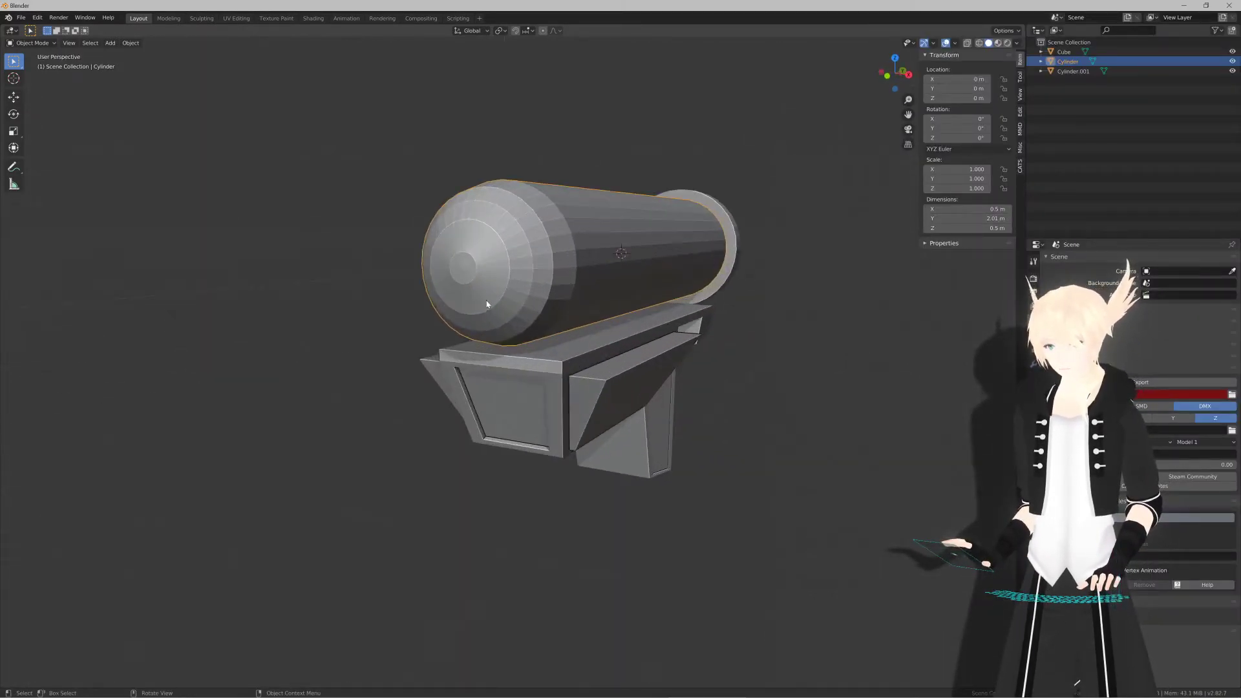
key("Tab")
left_click(472, 263, "alt")
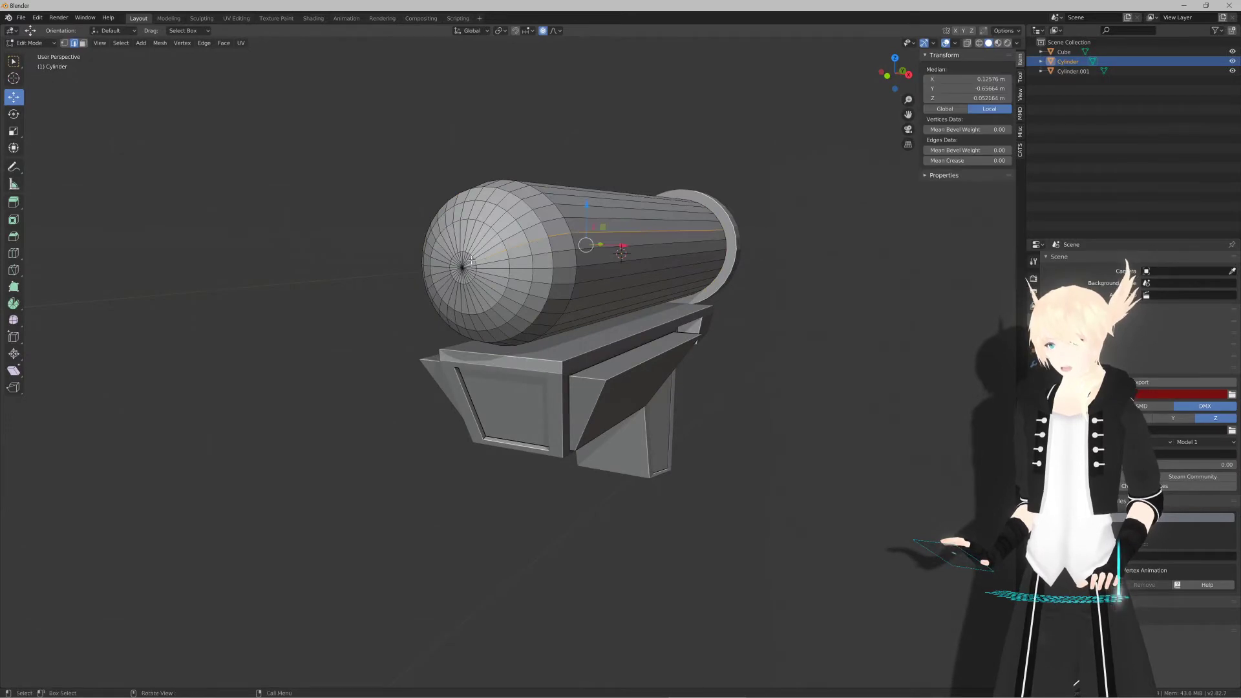
key("3")
left_click(510, 238, "alt")
left_click(500, 233)
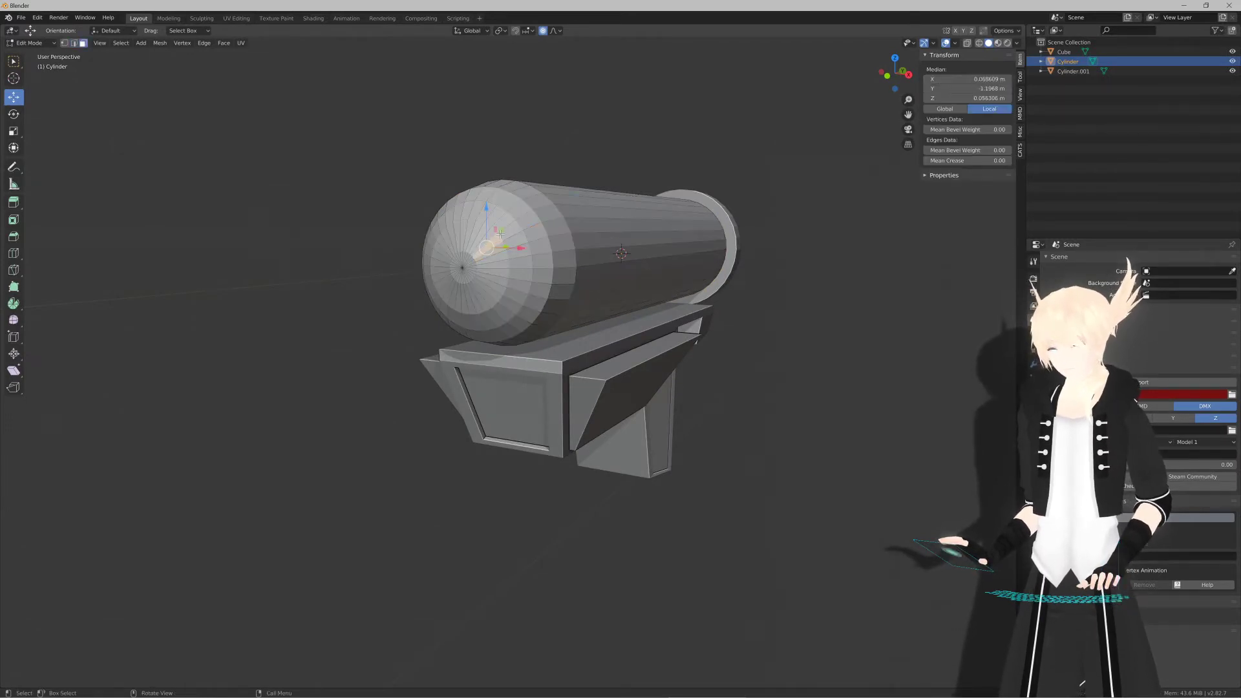
Step: Try to dissolve the ring of faces around the barrel's rounded front end
left_click(519, 264, "alt")
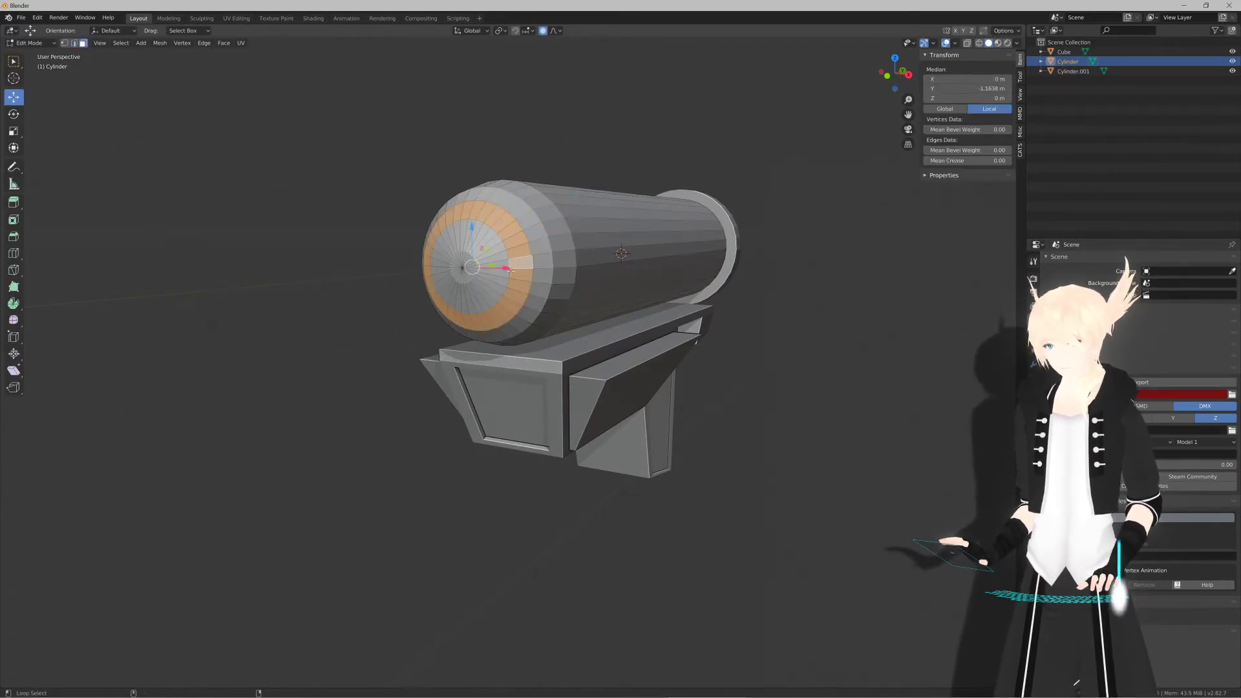
key("x")
key("Down")
key("Down")
key("Down")
key("Down")
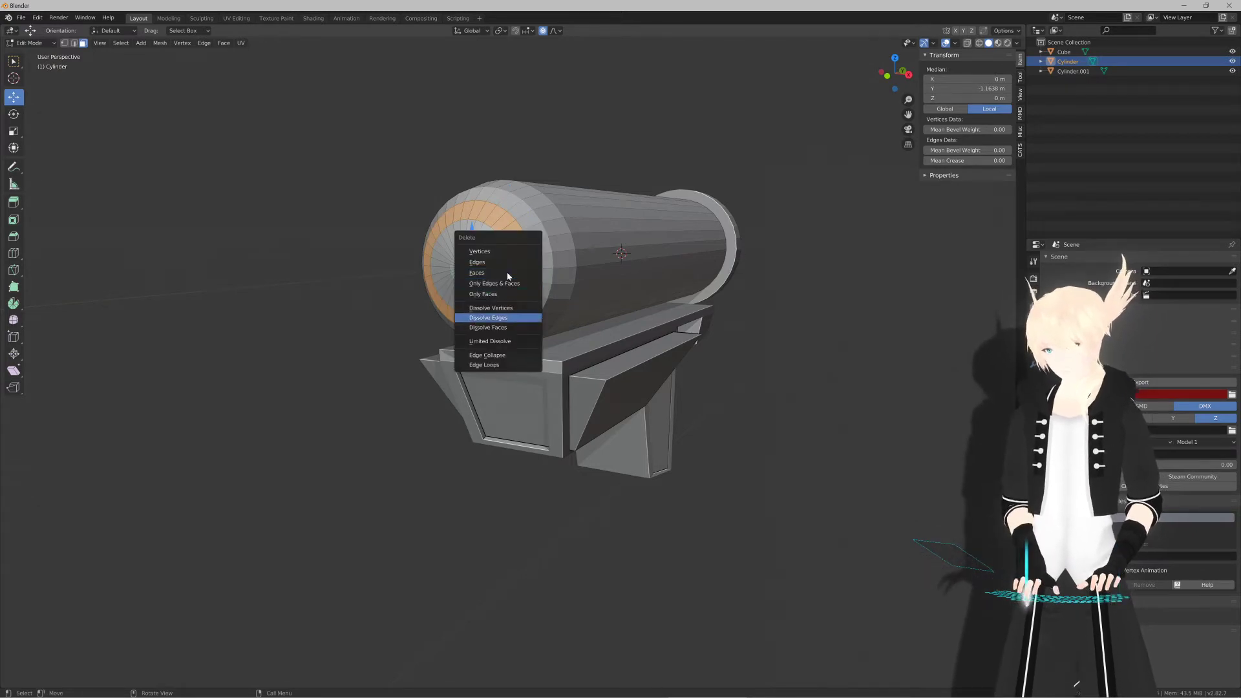
key("Down")
key("Return")
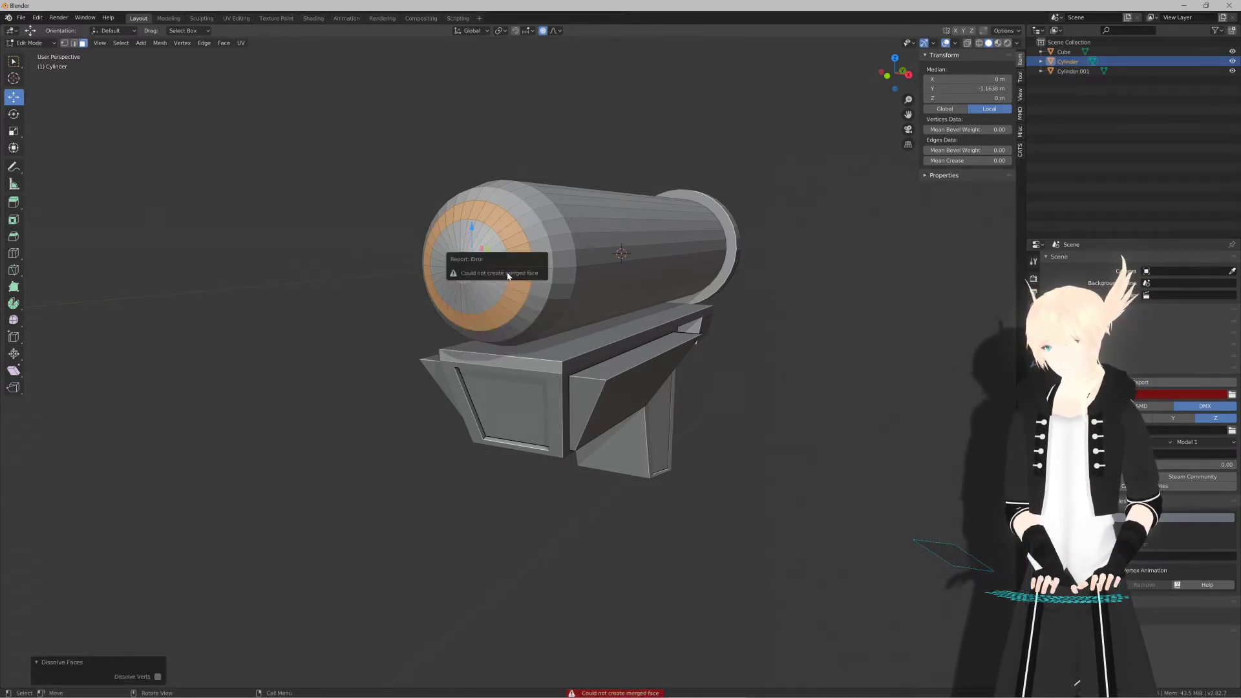
mouse_move(508, 276)
middle_mouse_down()
mouse_move(556, 271)
mouse_move(497, 267)
middle_mouse_up()
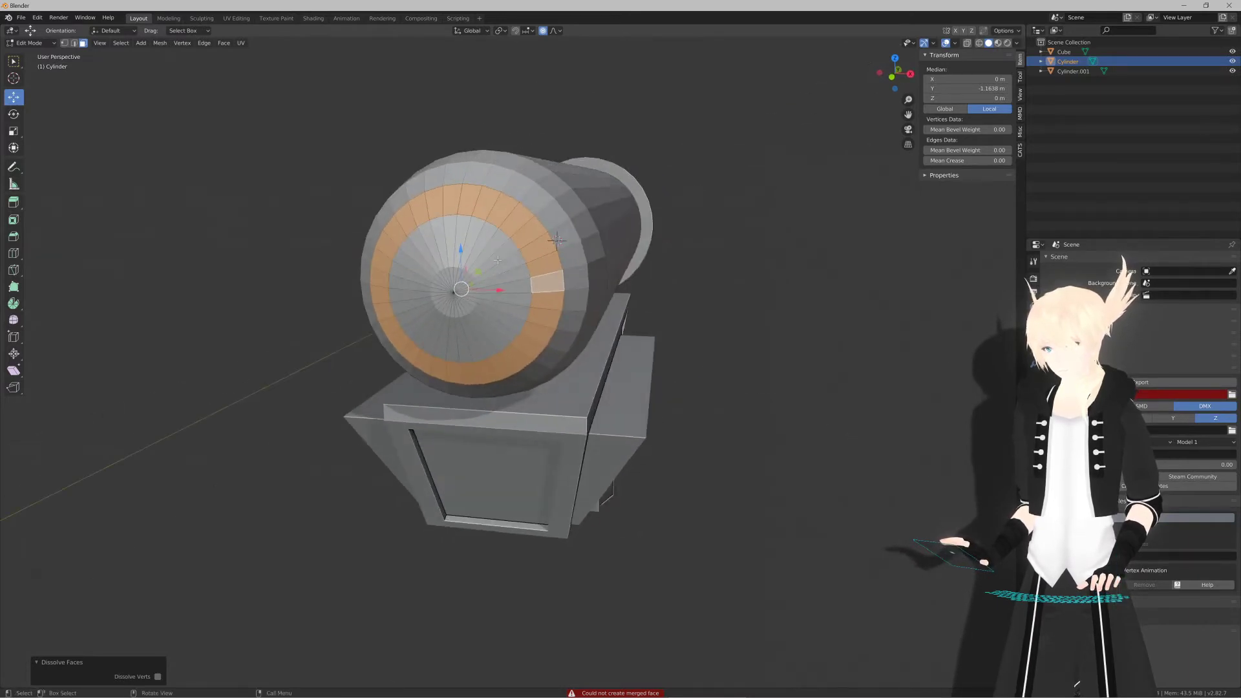
left_click(498, 260)
left_click(457, 258, "alt")
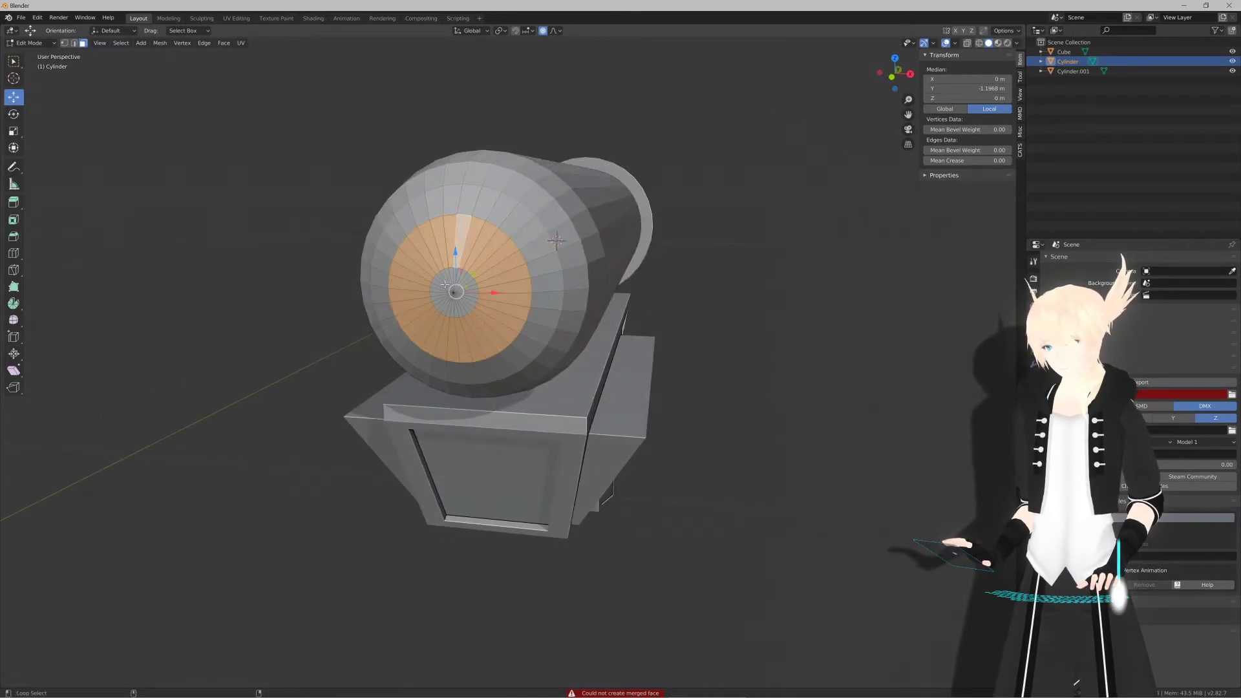
left_click(401, 206, "shift")
left_click(441, 282)
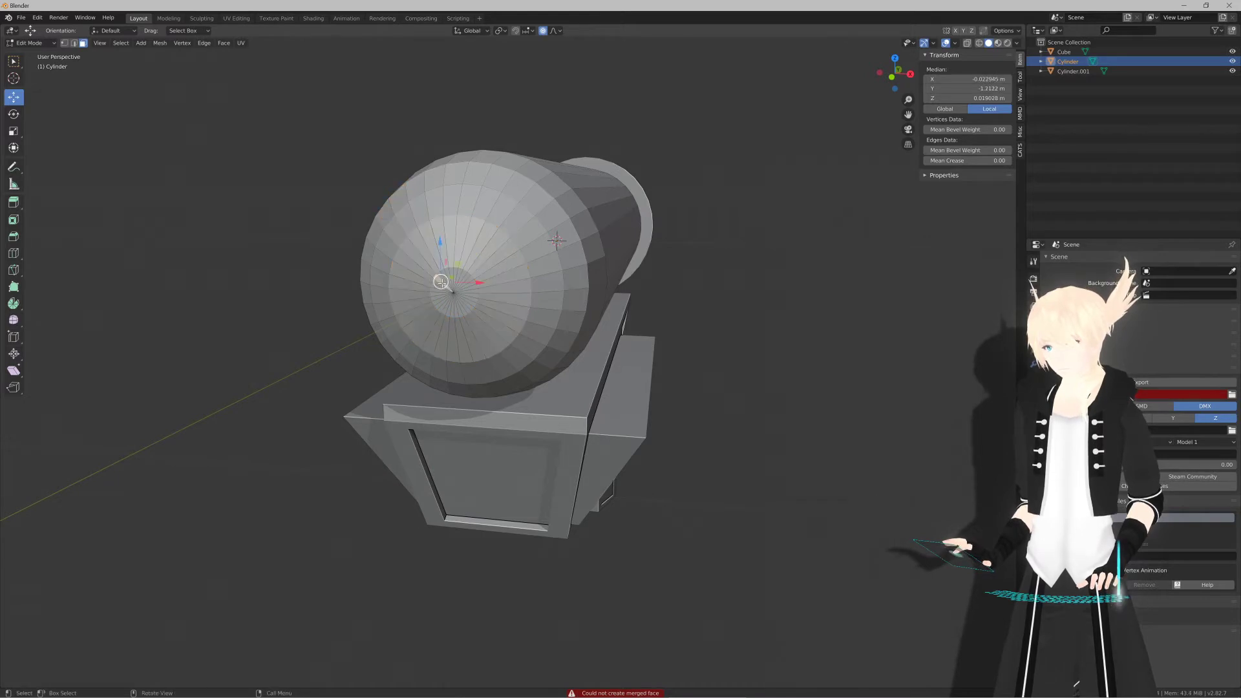
left_click(461, 272, "alt+shift")
Step: In front view, merge the innermost two rings of faces on the barrel's rounded end into one vertex at their center
key("KP_1")
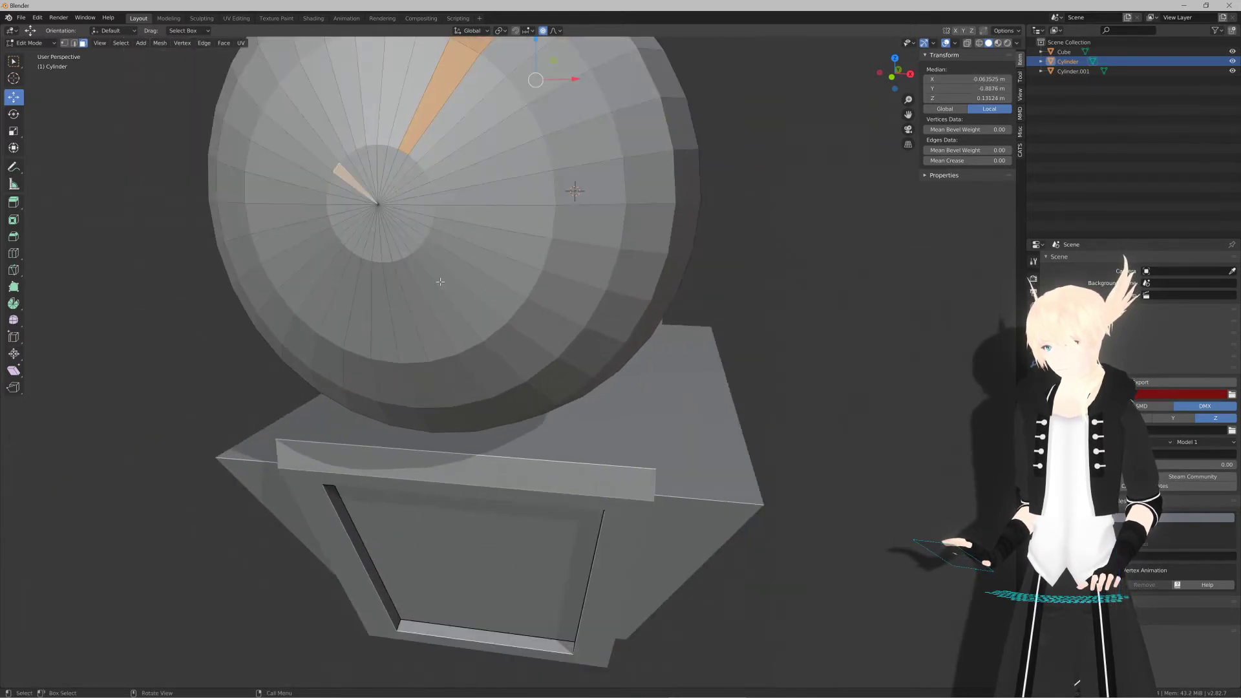
middle_click_drag(462, 179, 466, 284, "shift")
key("z")
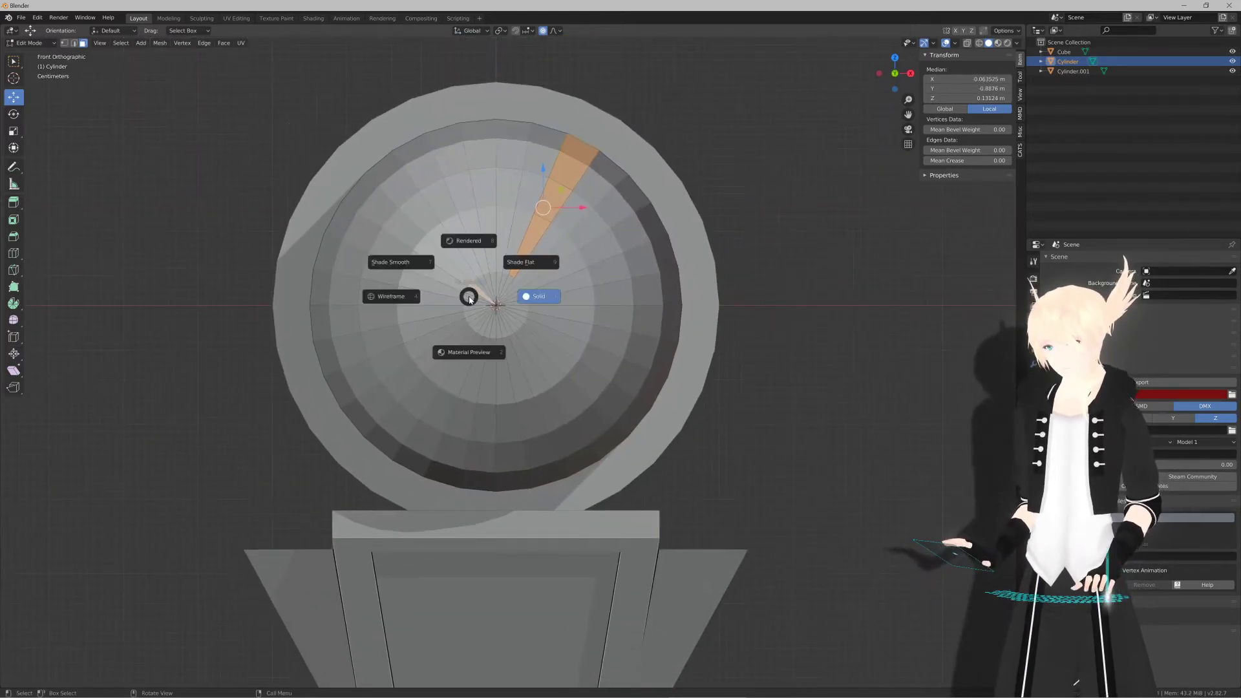
key("Escape")
key("a")
key("alt+a")
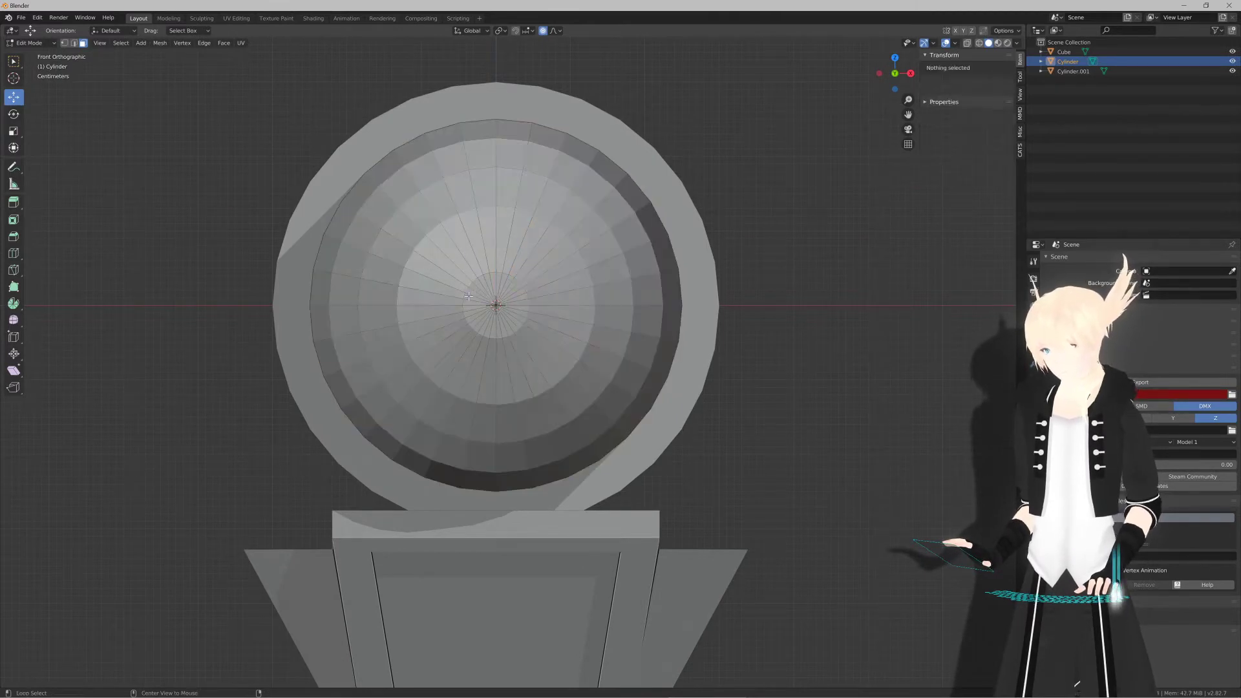
key("b")
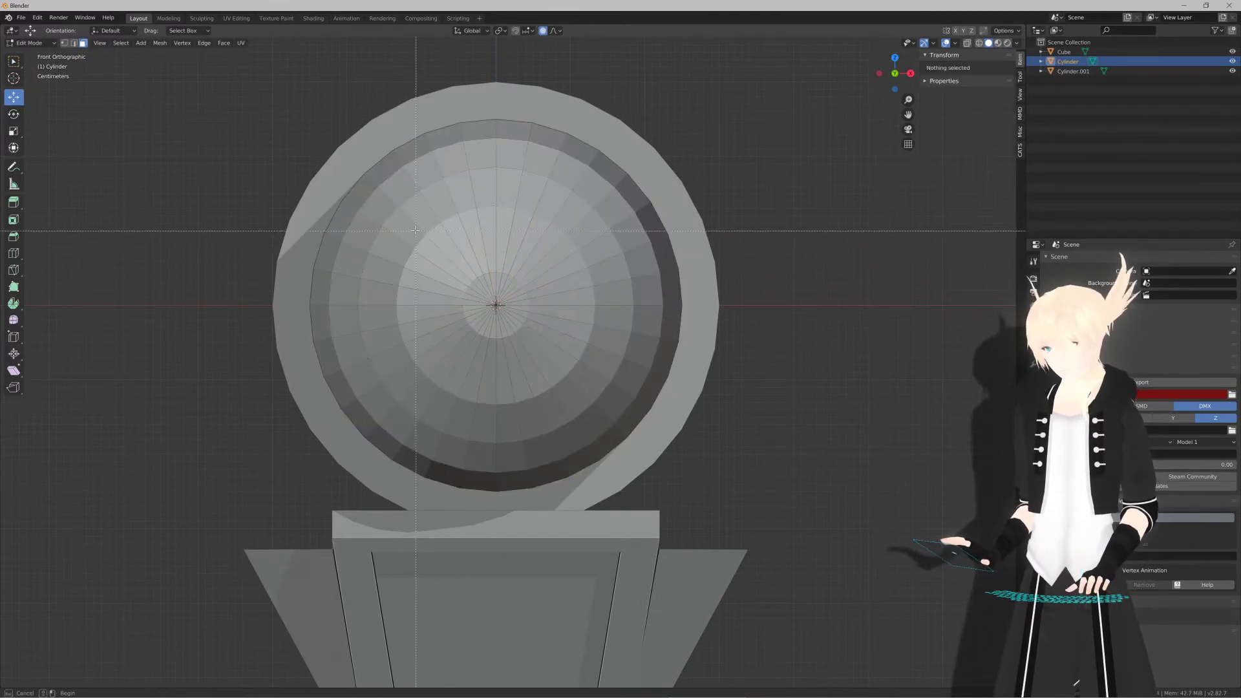
left_click_drag(448, 265, 541, 339)
key("F3")
type("Add Cylinder")
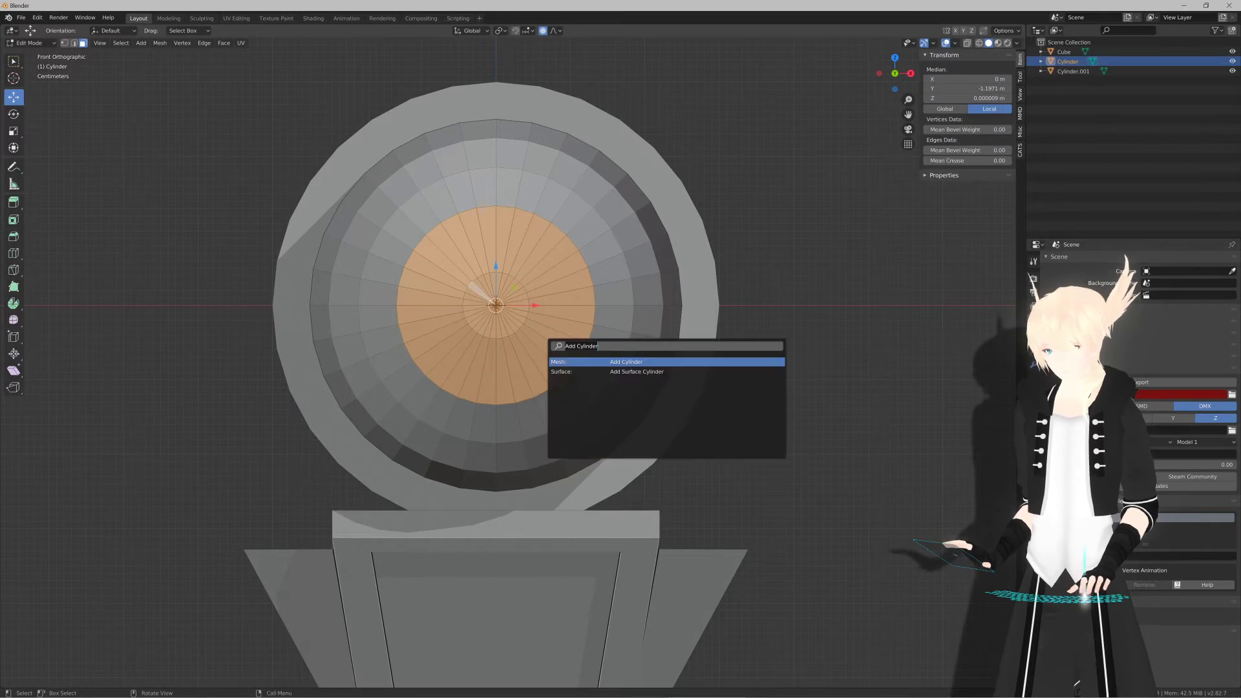
key("ctrl+BackSpace")
key("ctrl+BackSpace")
type("merge")
key("Down")
key("Down")
key("Down")
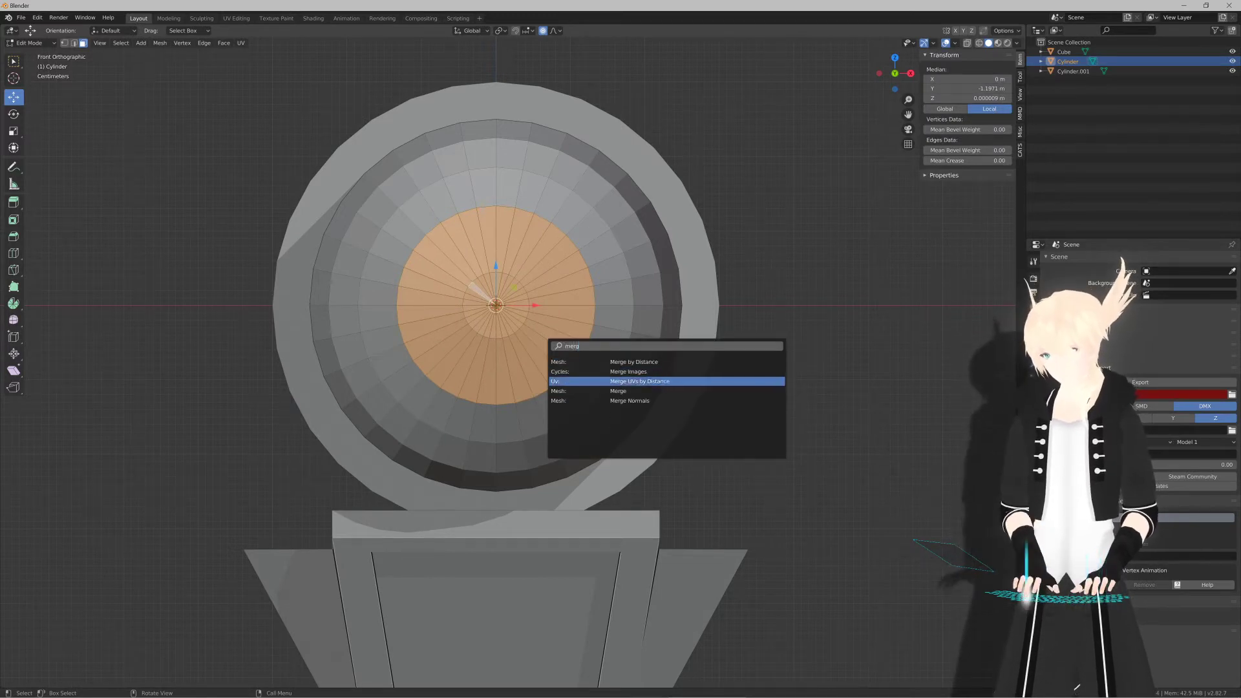
key("Return")
left_click(545, 354)
Step: Scale the ring of faces around the barrel's front tip by about 1.06 with a proportional size of 0.11
scroll(543, 353, "down", 3)
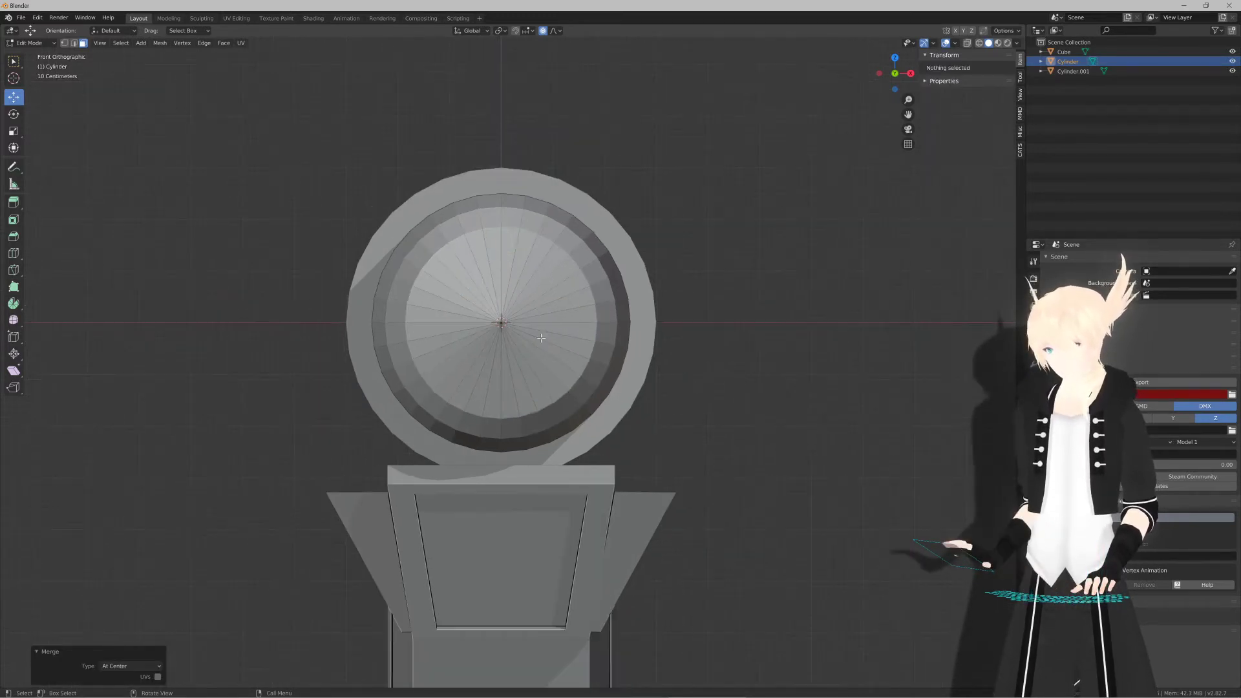
middle_click_drag(544, 352, 415, 354)
scroll(415, 353, "up", 4)
left_click(426, 341, "alt")
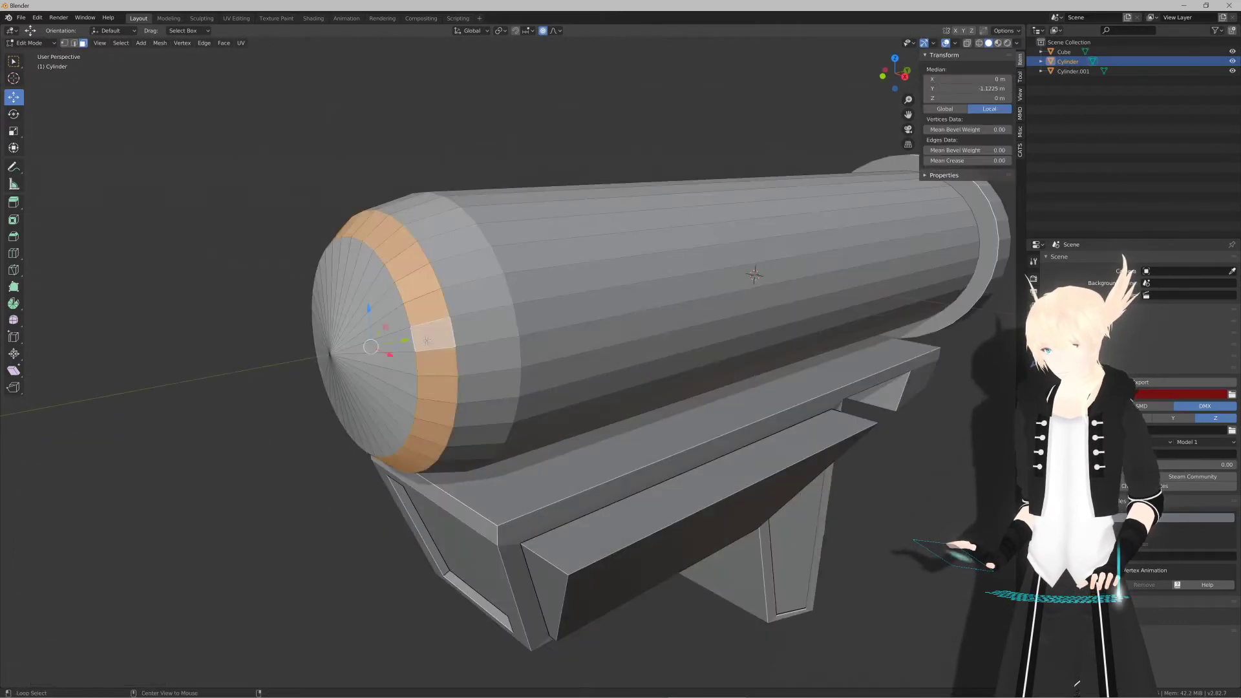
key("KP_3")
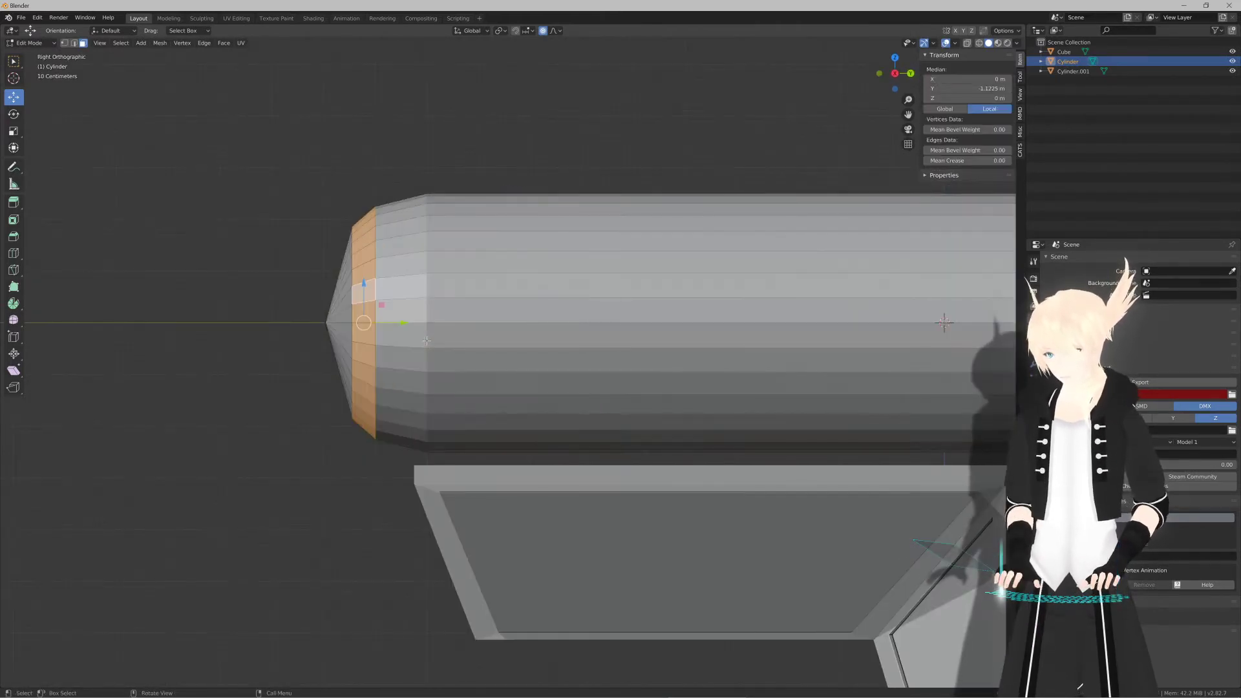
key("s")
left_click(568, 324)
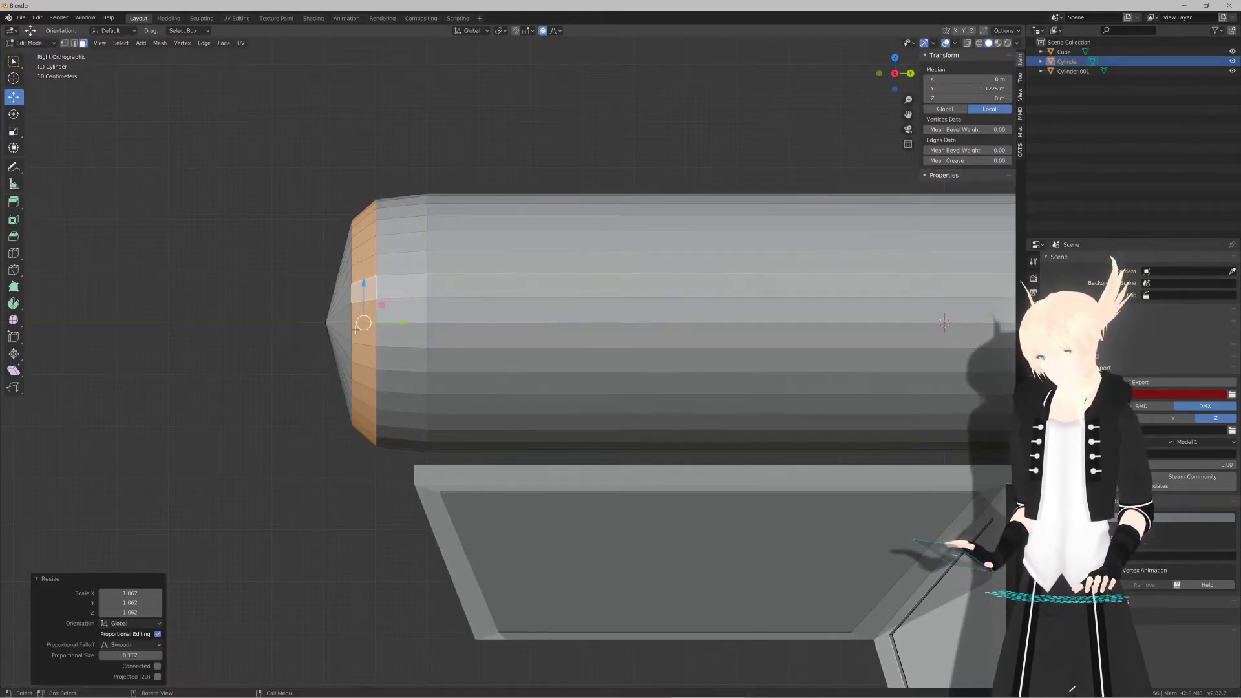
Step: Move the single vertex at the barrel's front tip about 0.03 m inward along Y to flatten the nose
key("1")
left_click(326, 322)
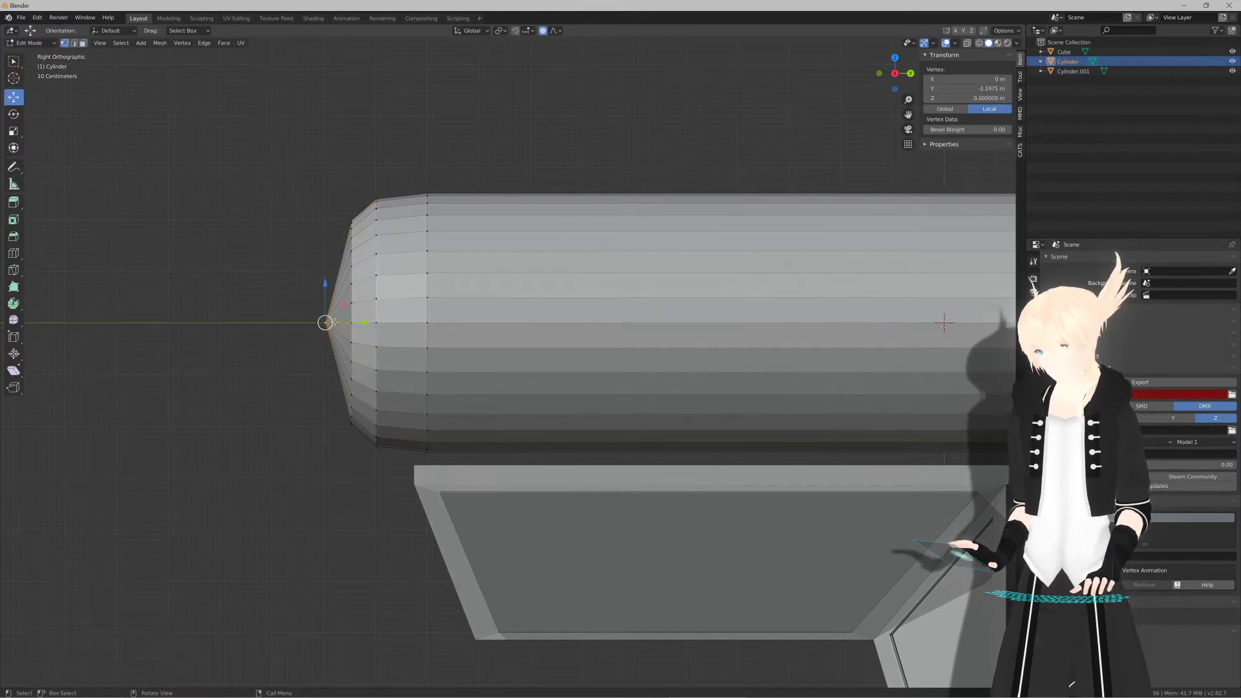
key("g")
left_click(381, 325)
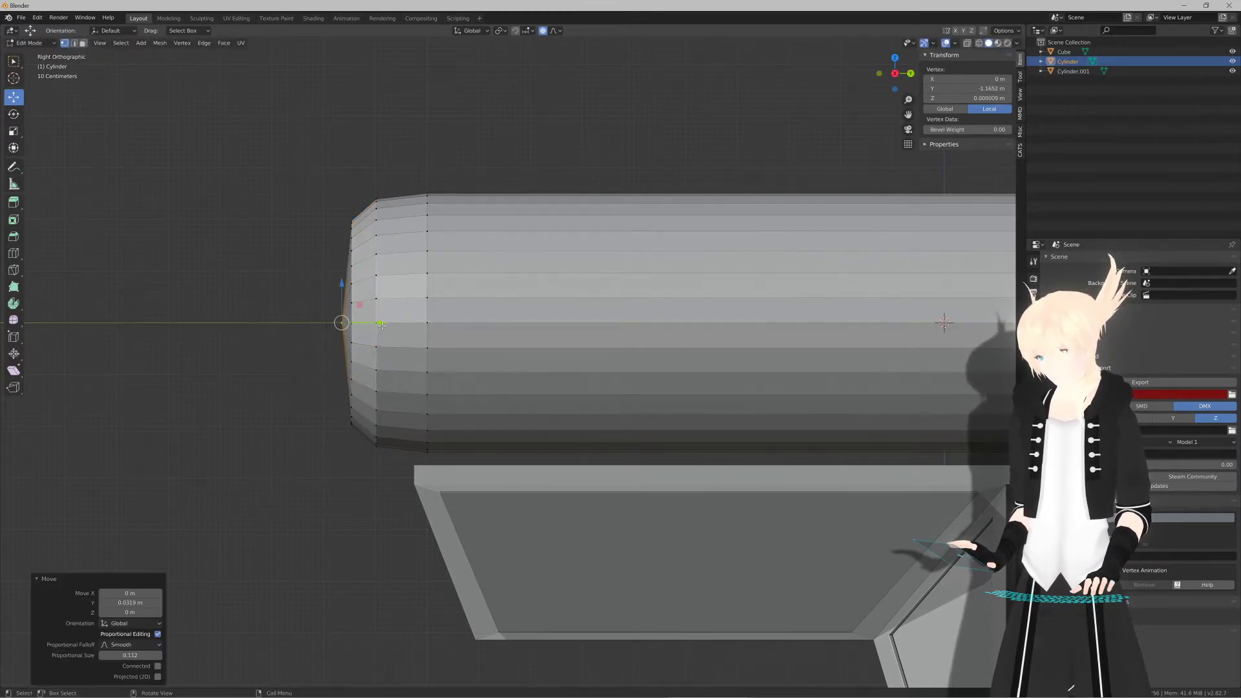
key("Tab")
scroll(406, 325, "down", 6)
scroll(446, 325, "up", 2)
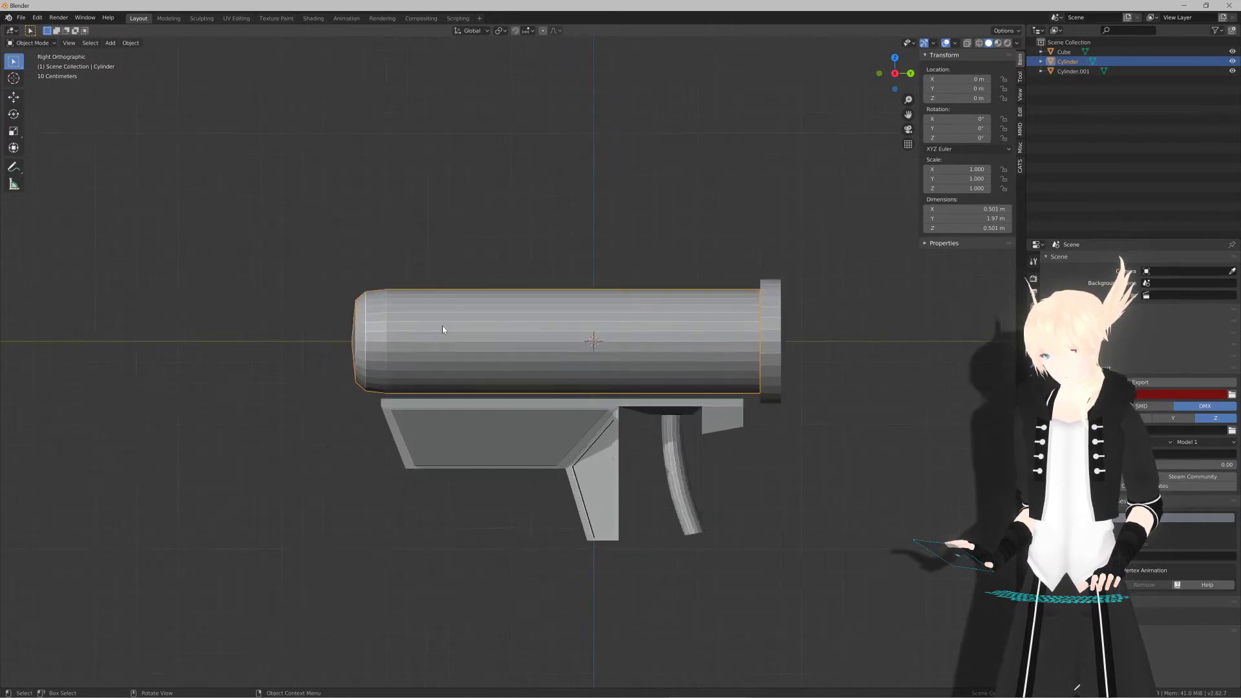
Step: Expand the selection to the barrel's whole rounded front end and move it 0.3 m back along Y to shorten the barrel
key("Tab")
mouse_move(442, 327)
middle_mouse_down()
mouse_move(465, 330)
mouse_move(423, 333)
middle_mouse_up()
key("ctrl+KP_Add")
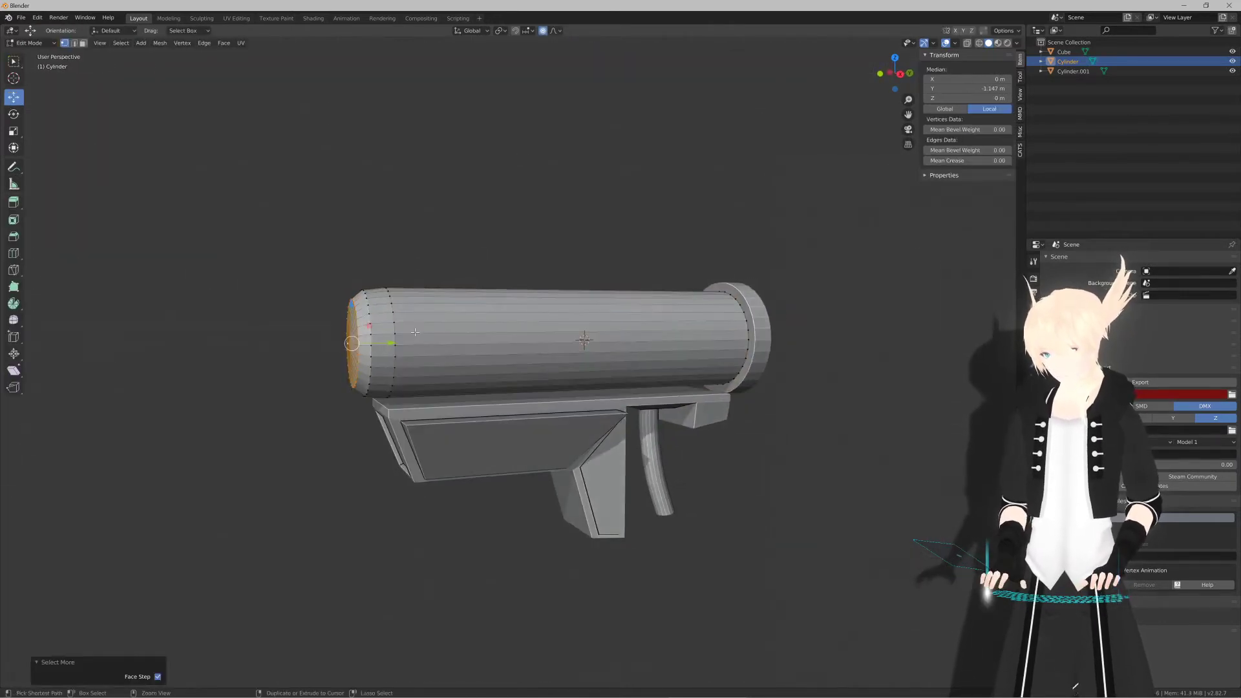
key("KP_3")
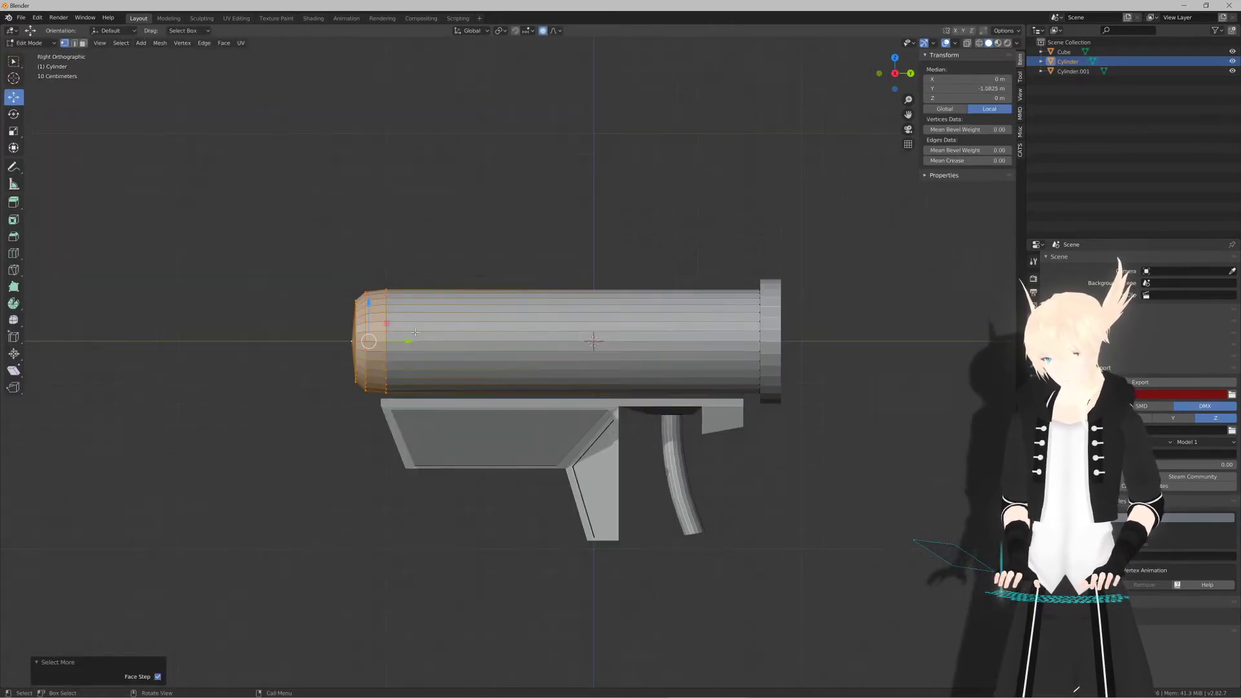
scroll(414, 332, "up", 2)
middle_click_drag(420, 359, 346, 333, "shift")
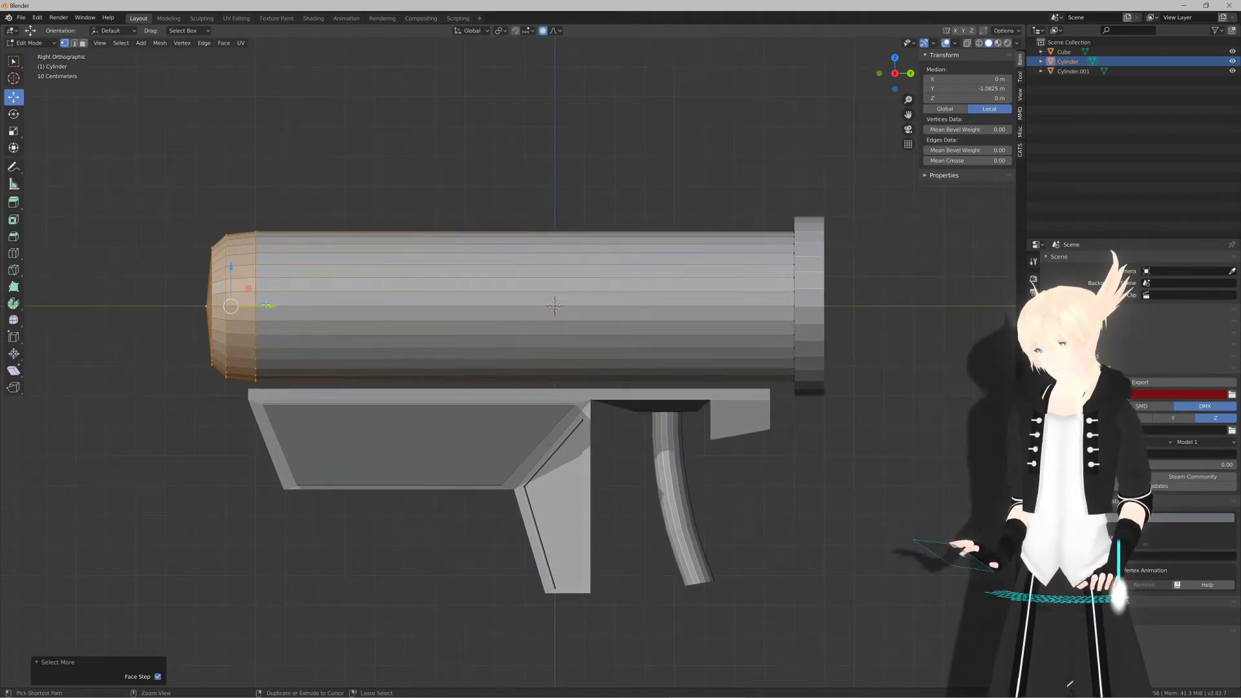
left_click_drag(266, 304, 355, 316)
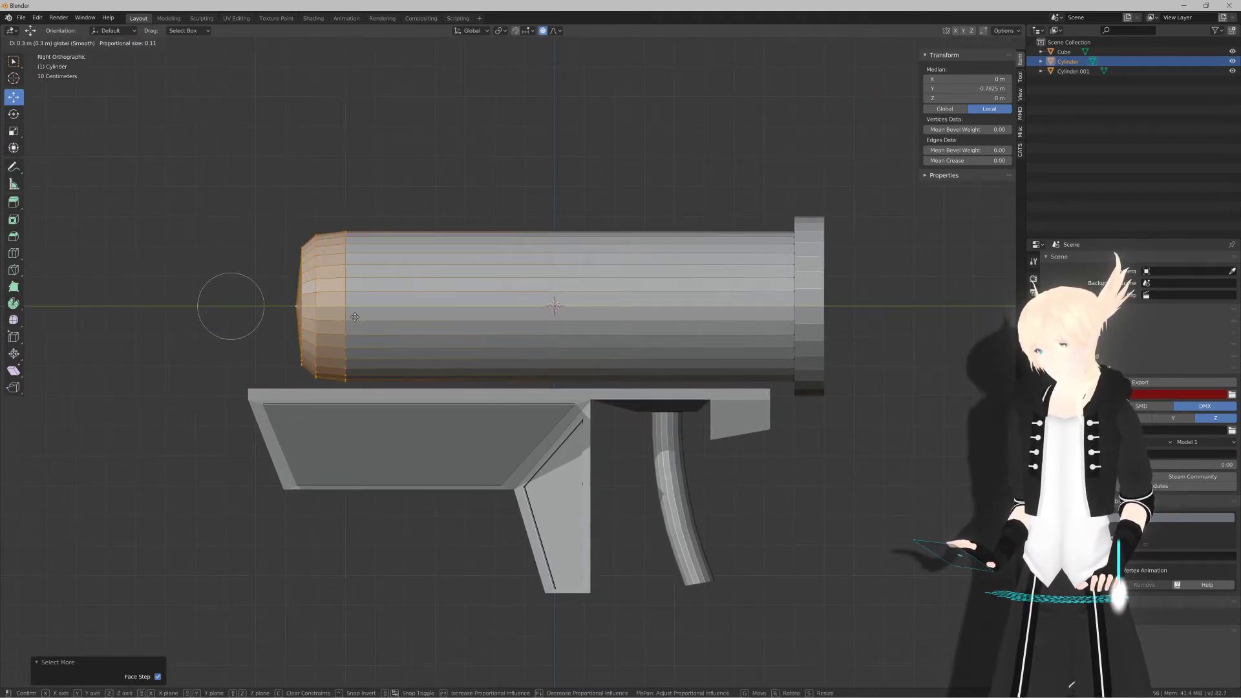
left_click(353, 317)
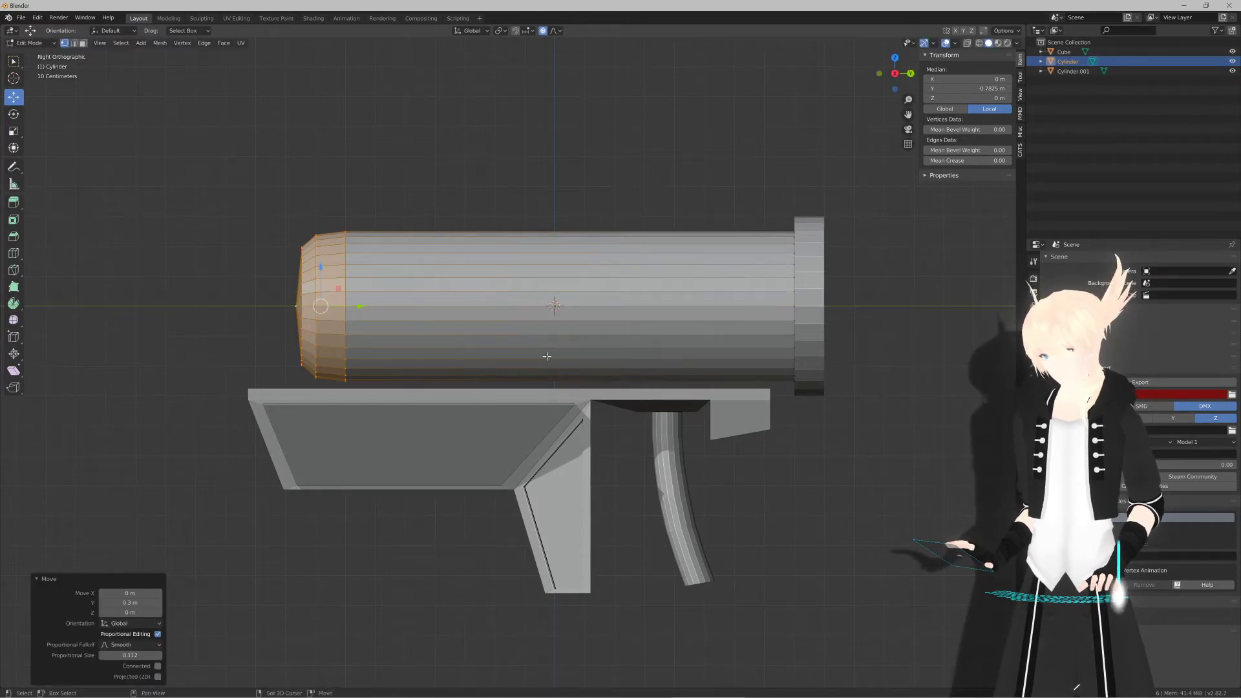
key("Tab")
Step: Add a 16-vertex cylinder with a 0.3 m radius and 0.1 m depth at the world origin
scroll(455, 331, "down", 4)
middle_click_drag(455, 331, 510, 349)
left_click(330, 326)
scroll(397, 349, "up", 5)
scroll(397, 349, "down", 4)
middle_click_drag(397, 349, 485, 335)
key("F3")
type("Merge")
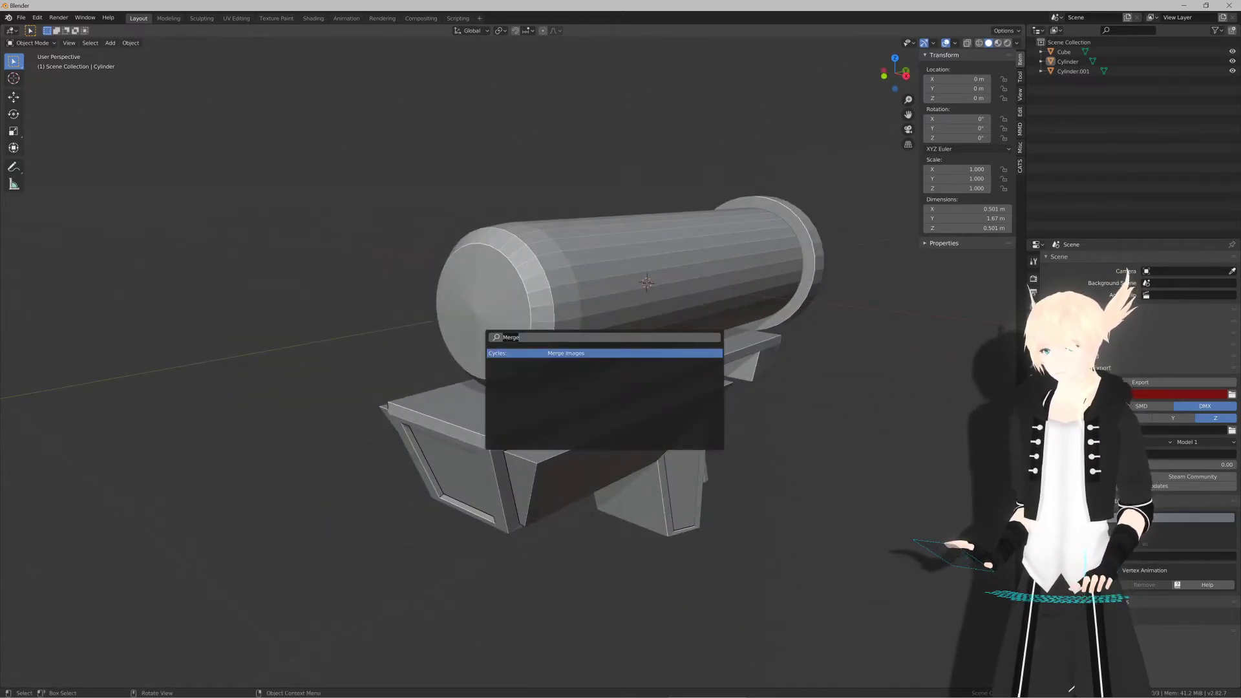
type("cyl")
key("Return")
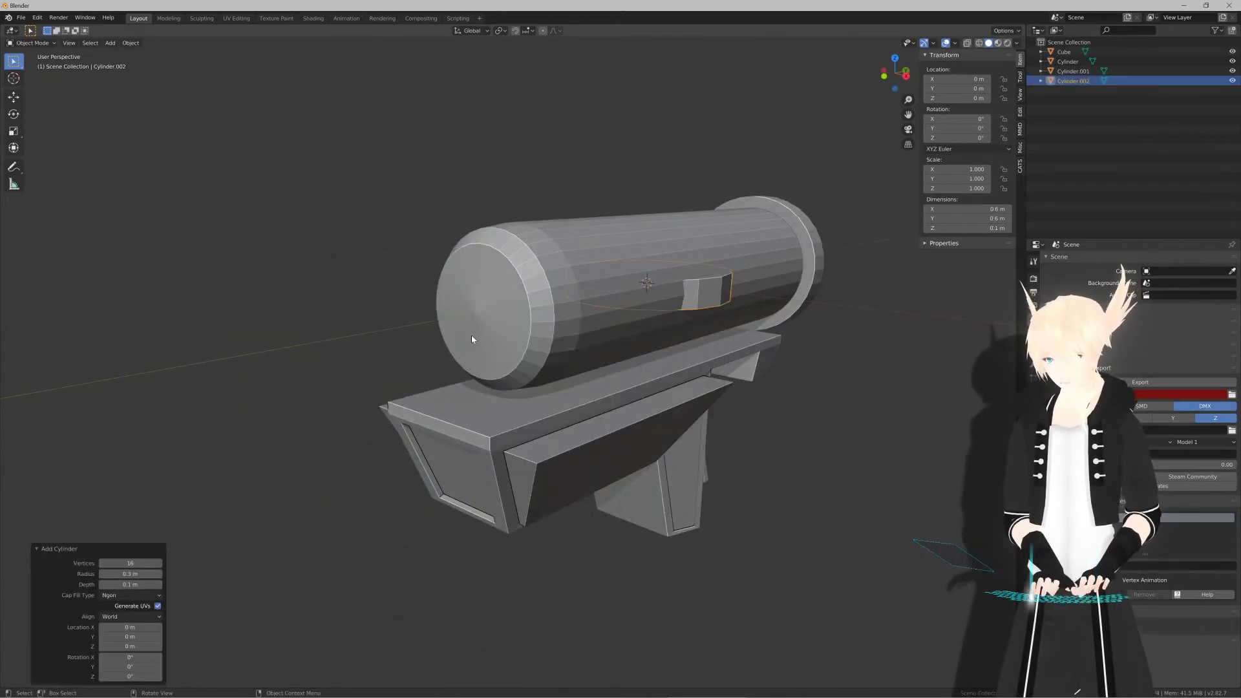
Step: Rotate the new cylinder 90° in the right view and move it -0.9 m along Y to the barrel's front
key("KP_3")
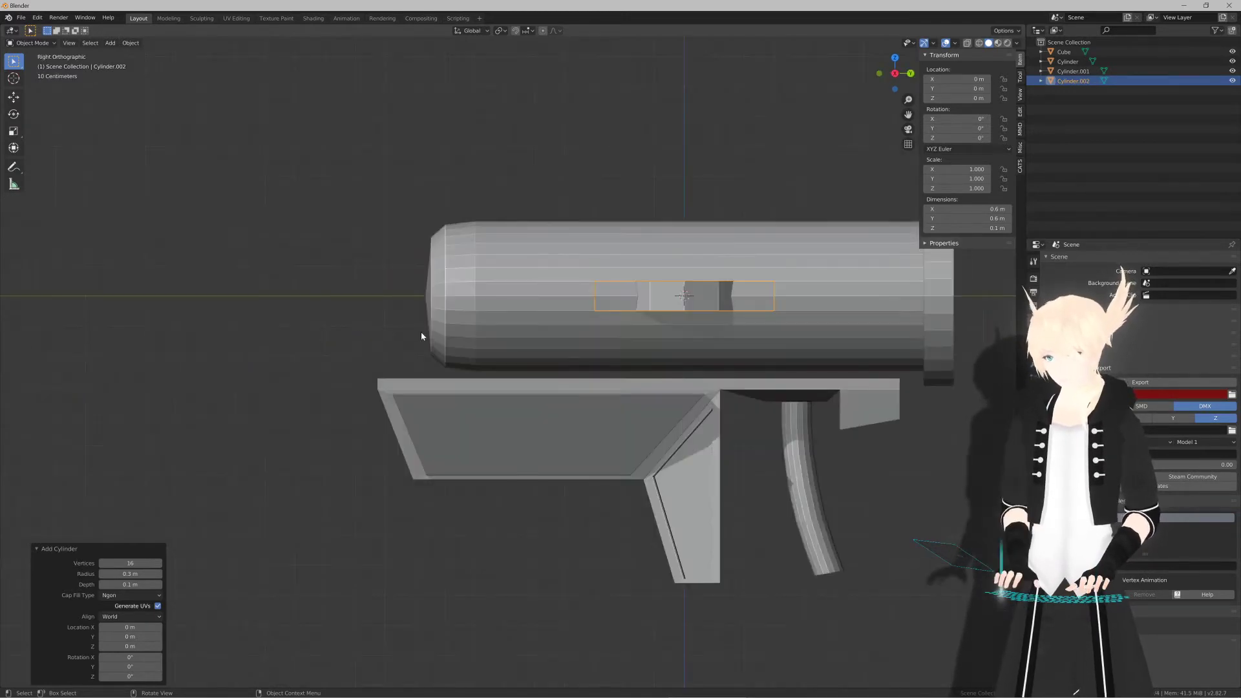
type("r90")
key("Return")
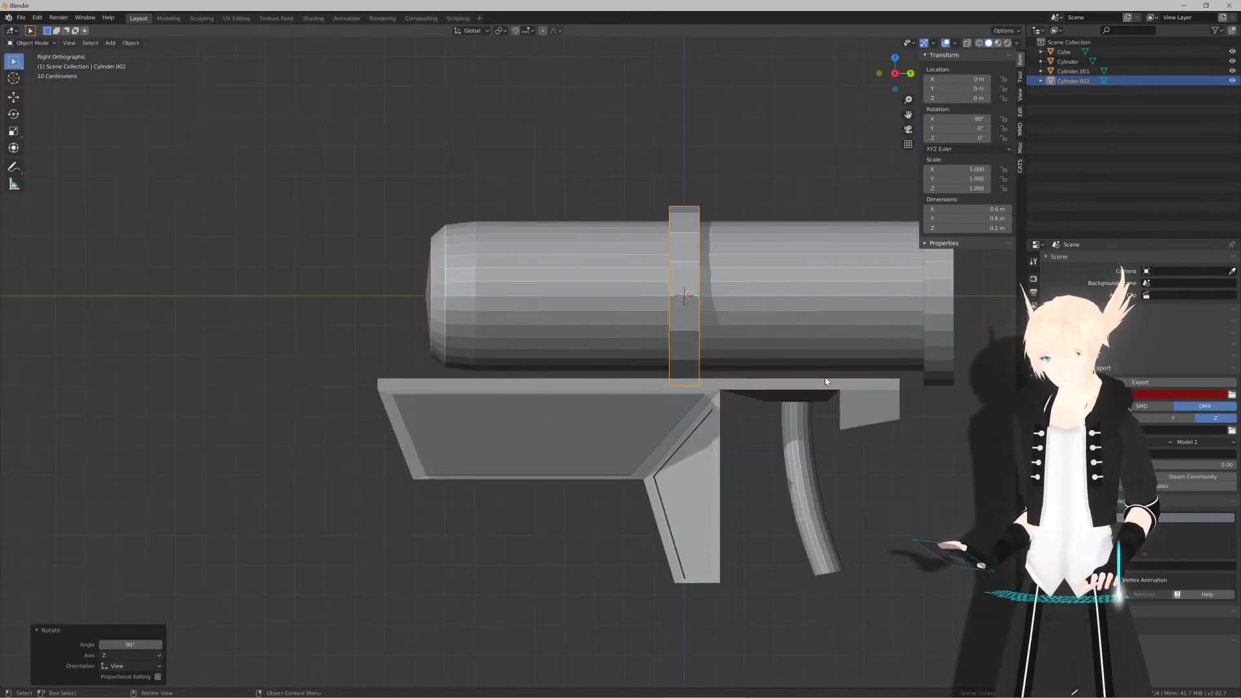
key("g")
left_click(540, 385)
Step: Scale the cylinder down to about 0.168 and stretch it along Y into a thin rod 1.3 m long
key("s")
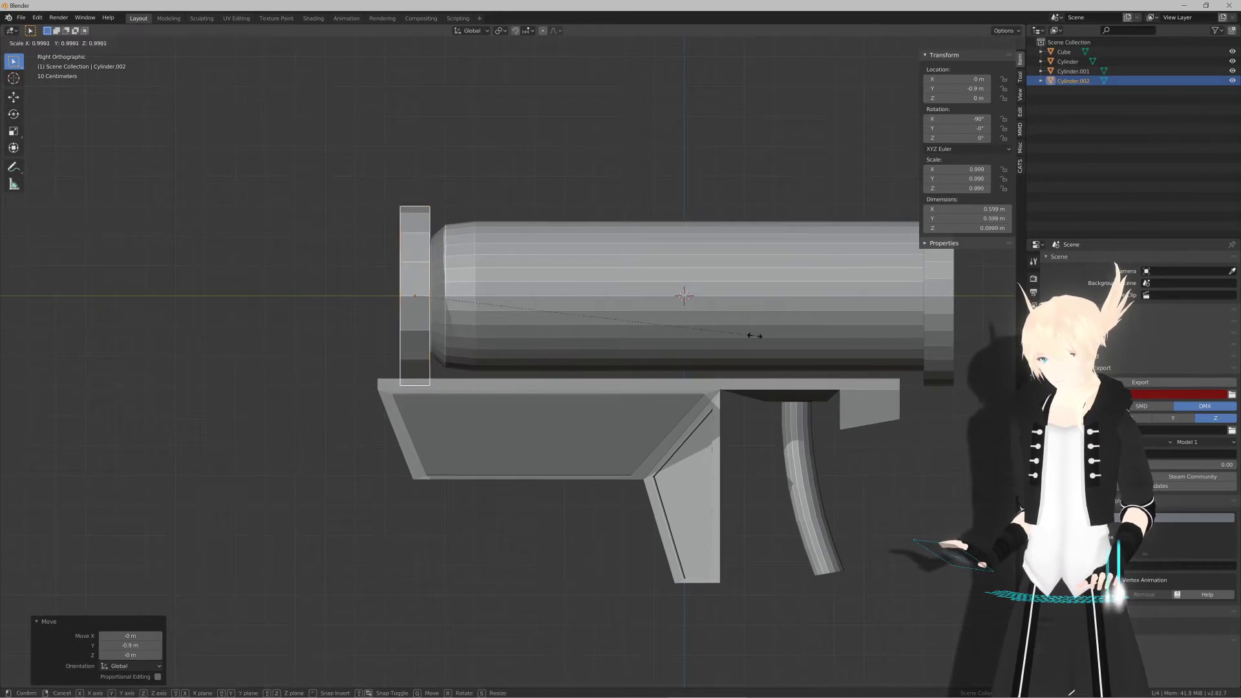
left_click(477, 322)
key("s")
key("x")
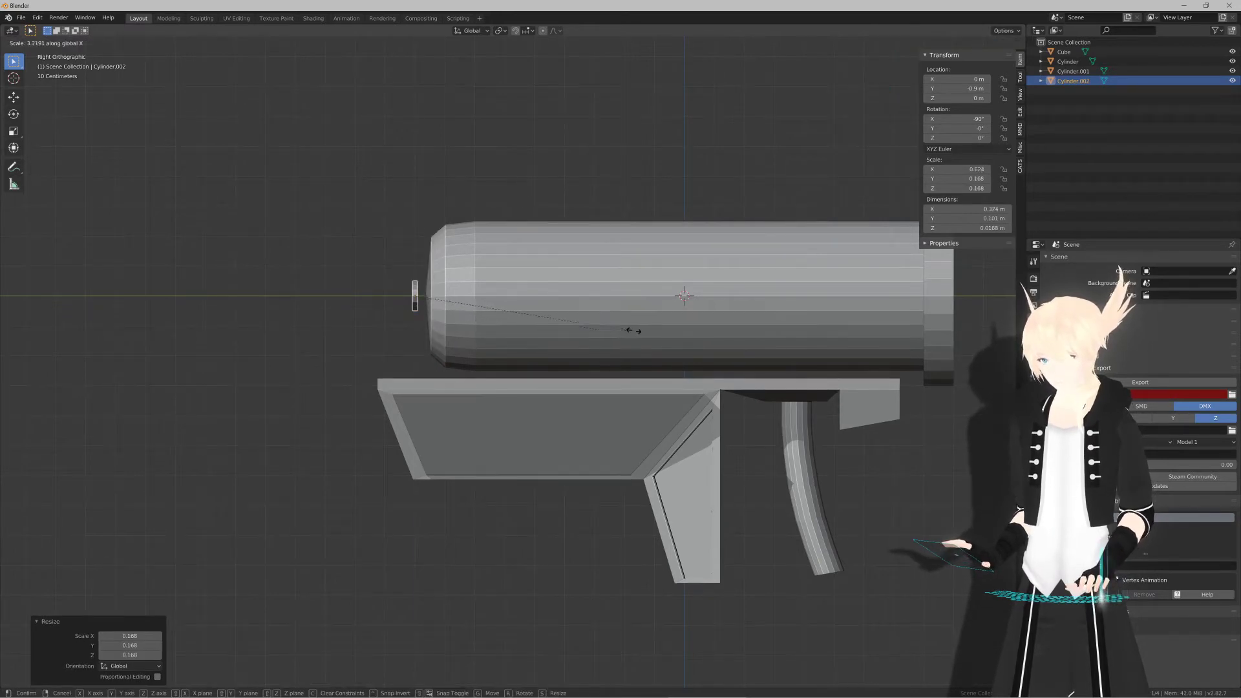
key("z")
key("y")
left_click(873, 335)
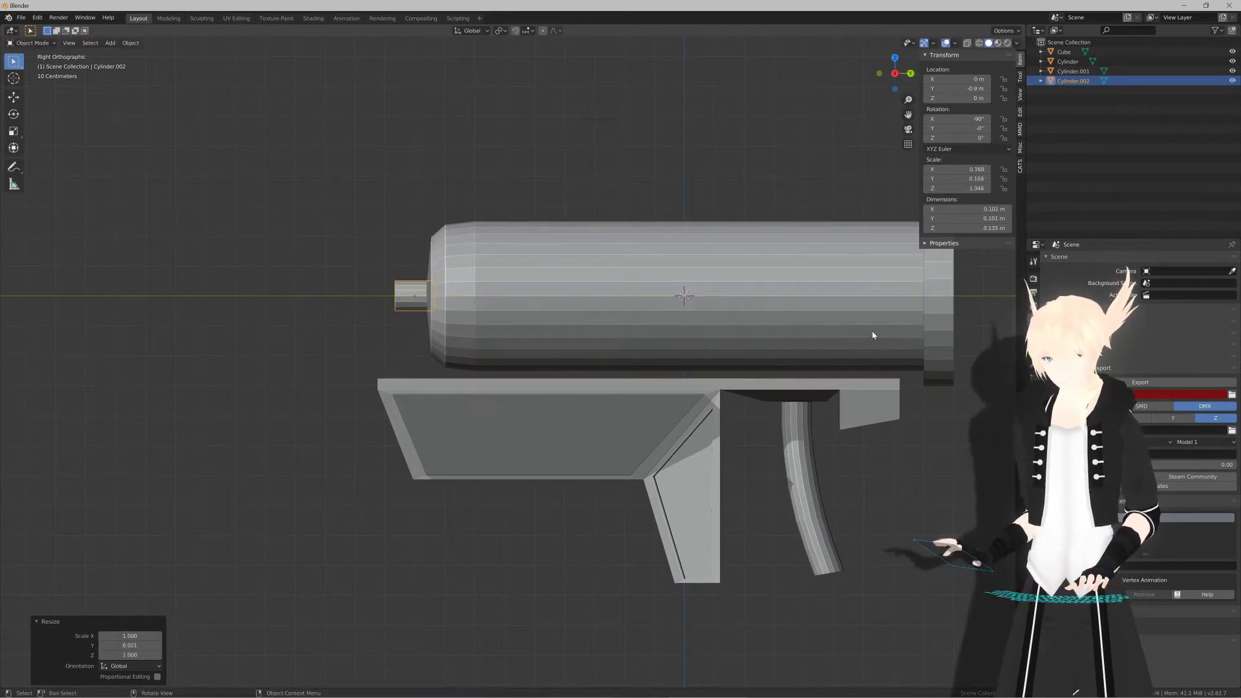
key("s")
key("y")
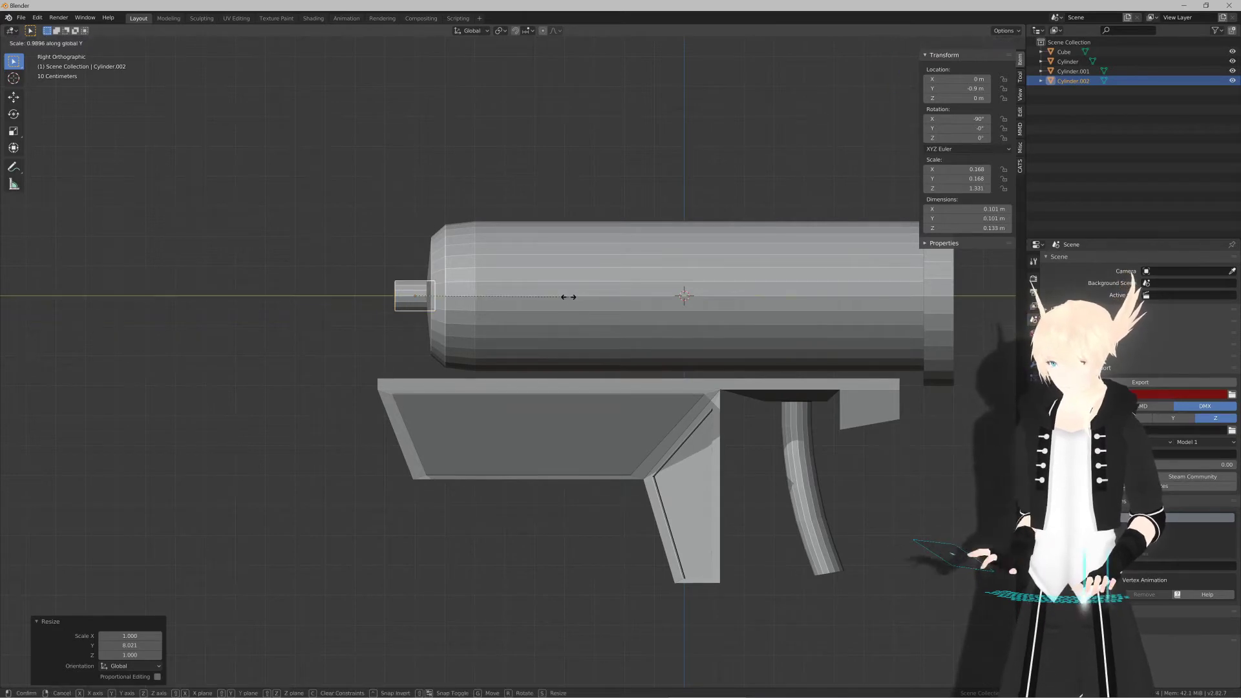
left_click(891, 269)
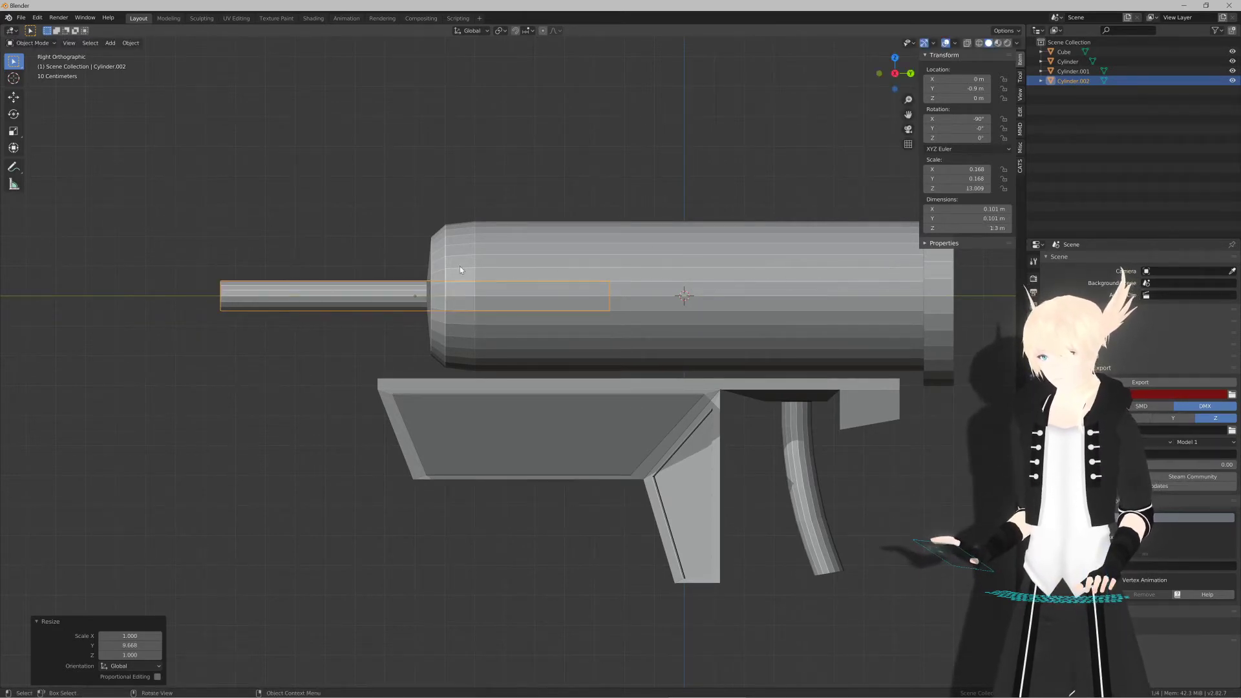
Step: Move the thin rod about 0.495 m forward along Y so it protrudes from the barrel's front
left_click(14, 98)
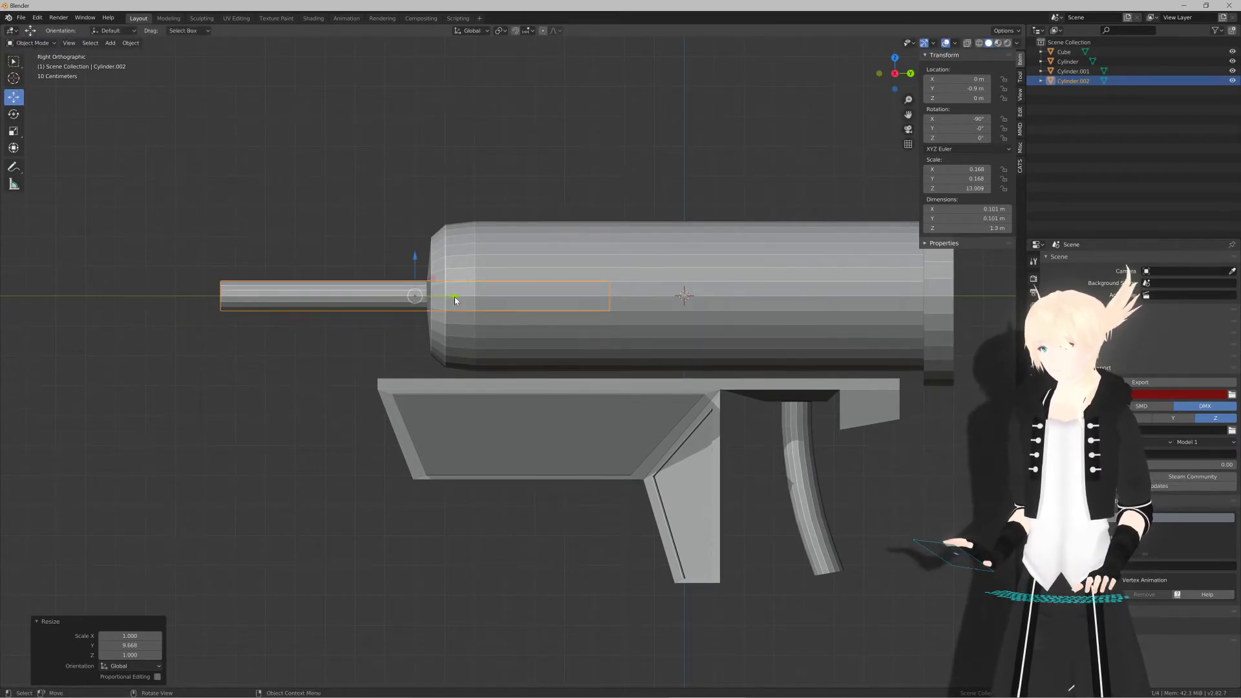
left_click_drag(455, 298, 302, 303)
scroll(310, 309, "down", 5)
mouse_move(379, 355)
middle_mouse_down()
mouse_move(471, 362)
mouse_move(375, 359)
middle_mouse_up()
key("KP_3")
scroll(391, 357, "up", 4)
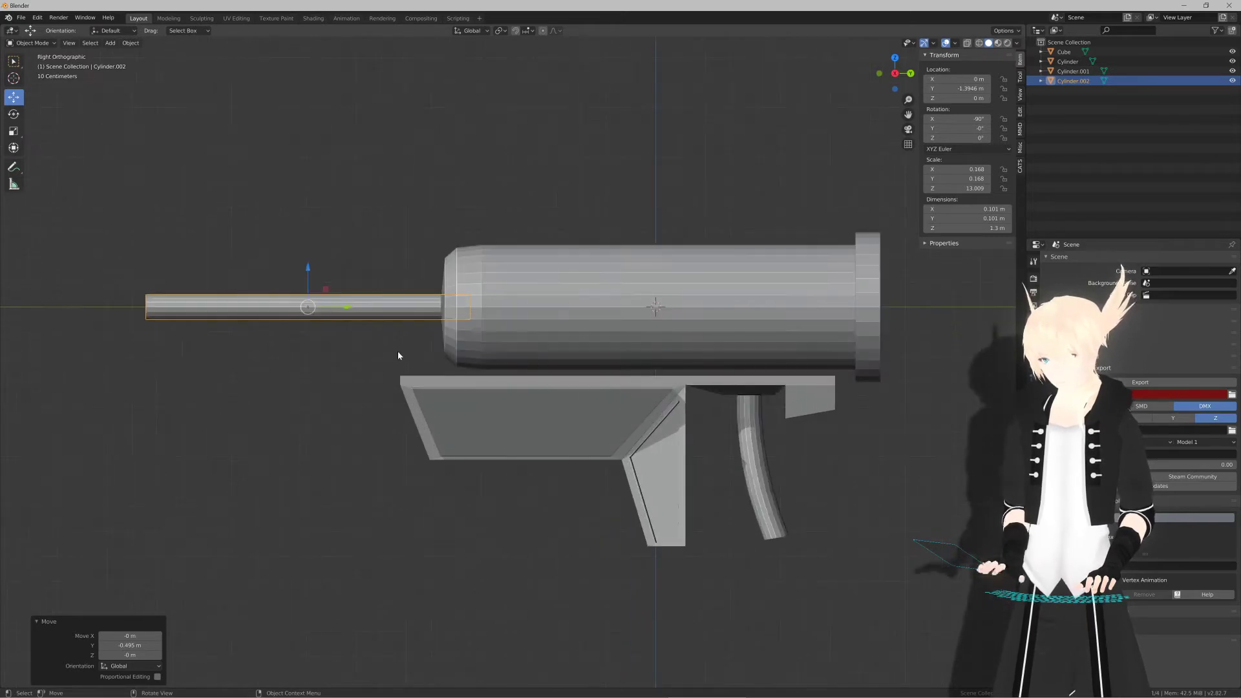
Step: Select the rod's front end face and move it 0.2 m back along Y to shorten the rod
key("Tab")
middle_click_drag(341, 354, 450, 405)
left_click(518, 363)
key("3")
left_click(510, 365)
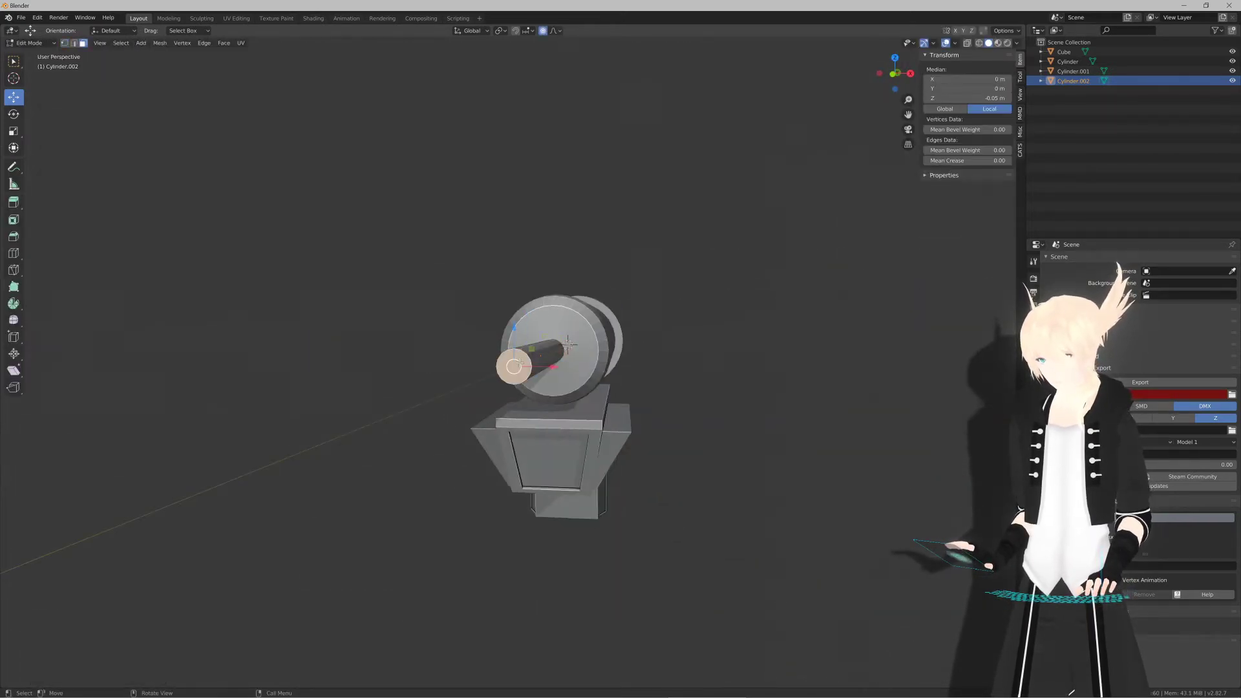
key("KP_5")
key("KP_3")
scroll(510, 365, "up", 2)
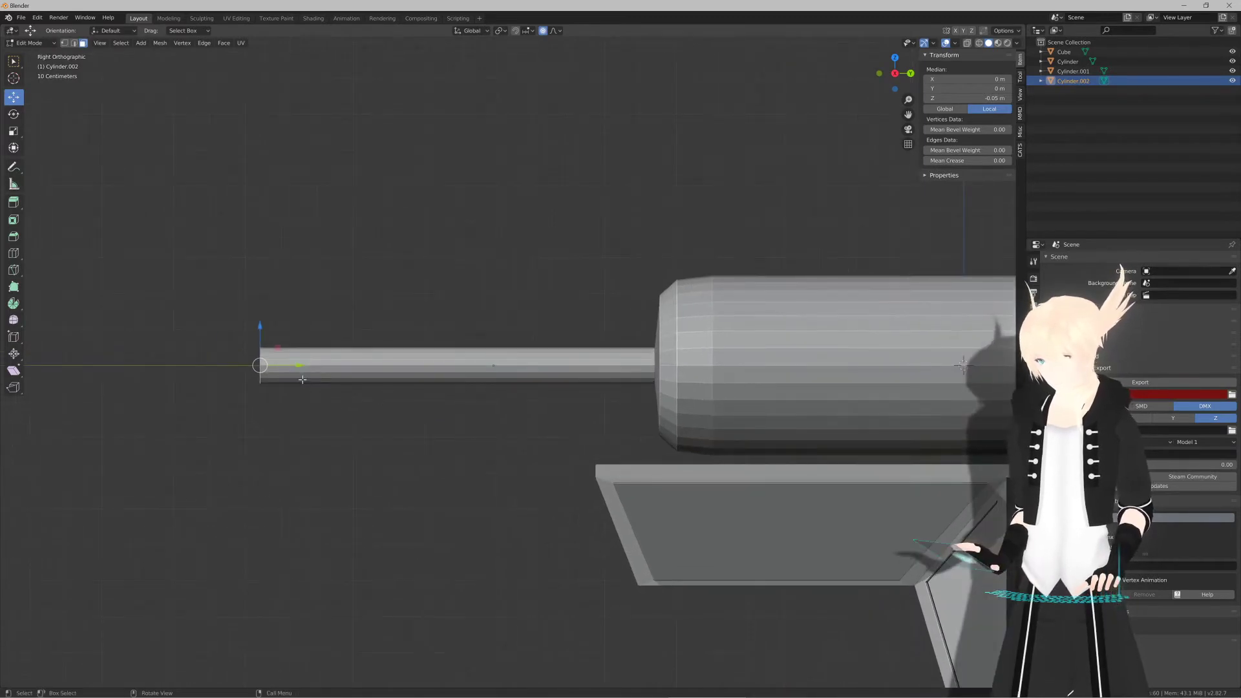
left_click_drag(299, 366, 377, 371)
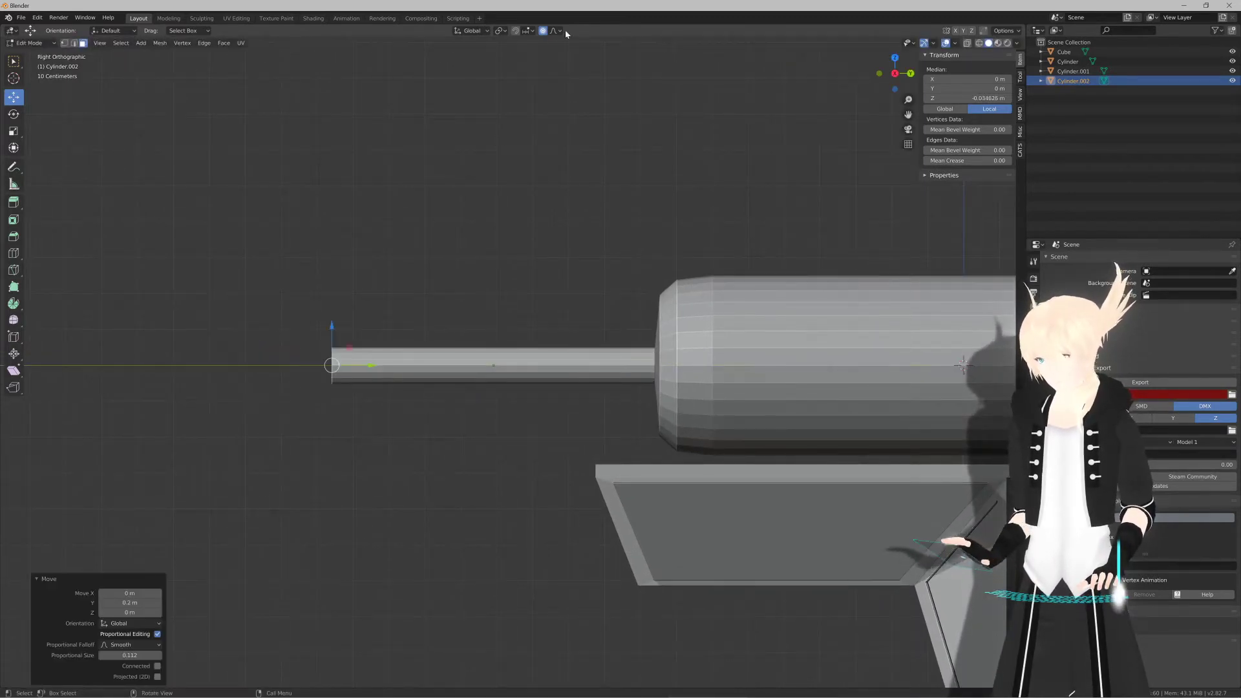
Step: With proportional editing off, extrude the rod's front face scaled up 1.4 times and extrude it 0.2 m forward as a thicker muzzle
key("o")
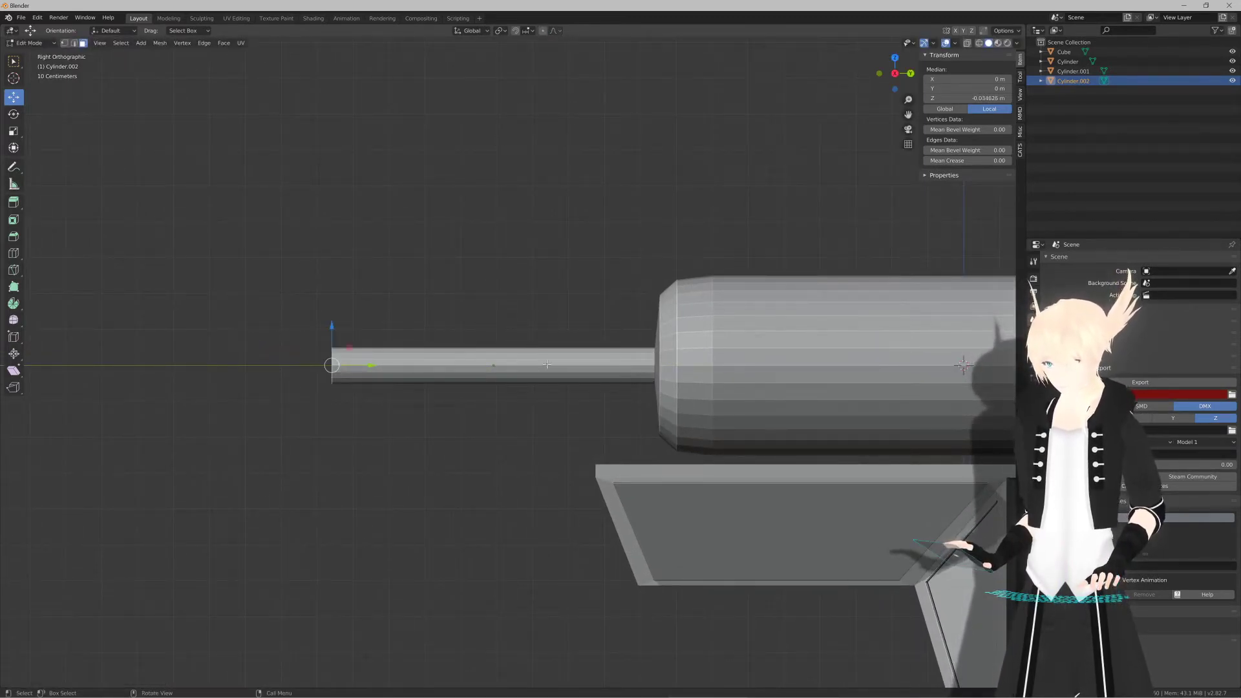
key("e")
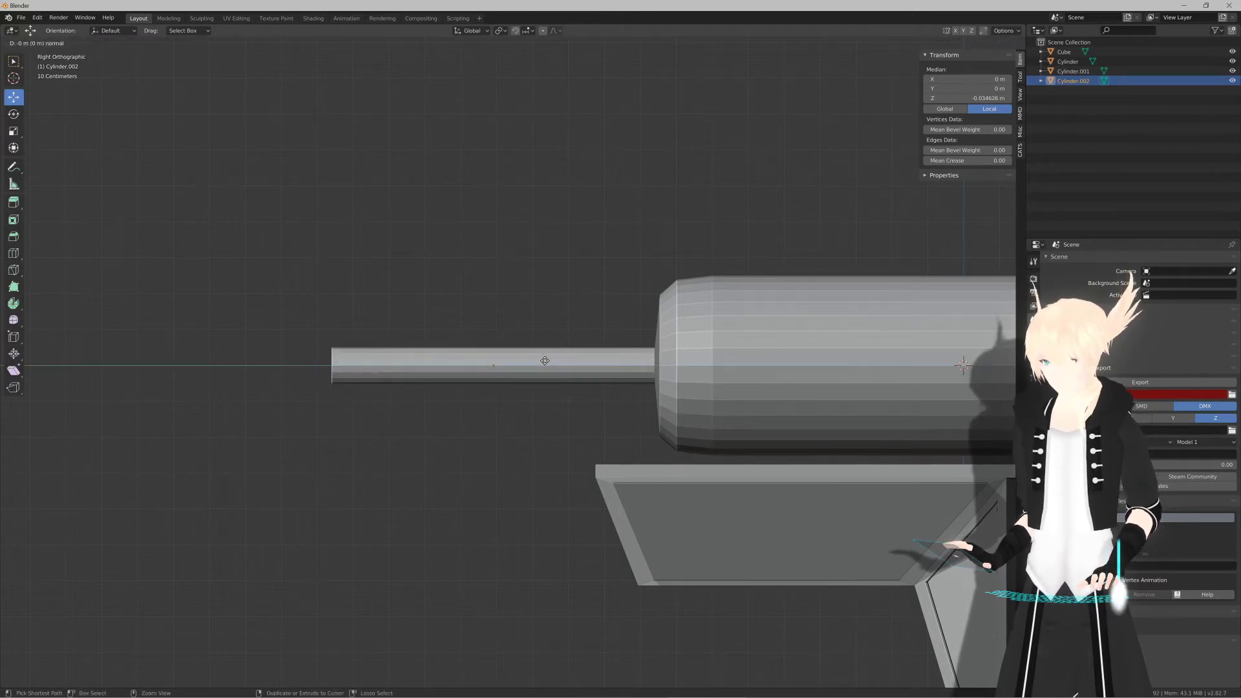
left_click(545, 361)
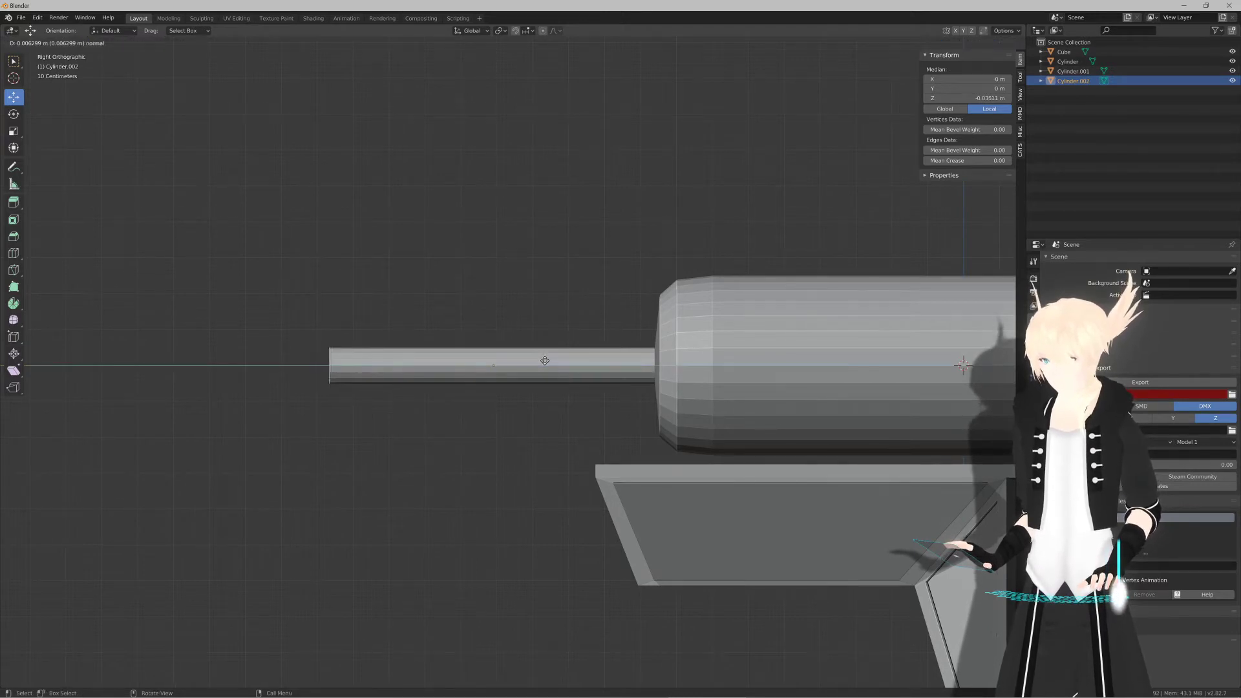
left_click(638, 358)
key("e")
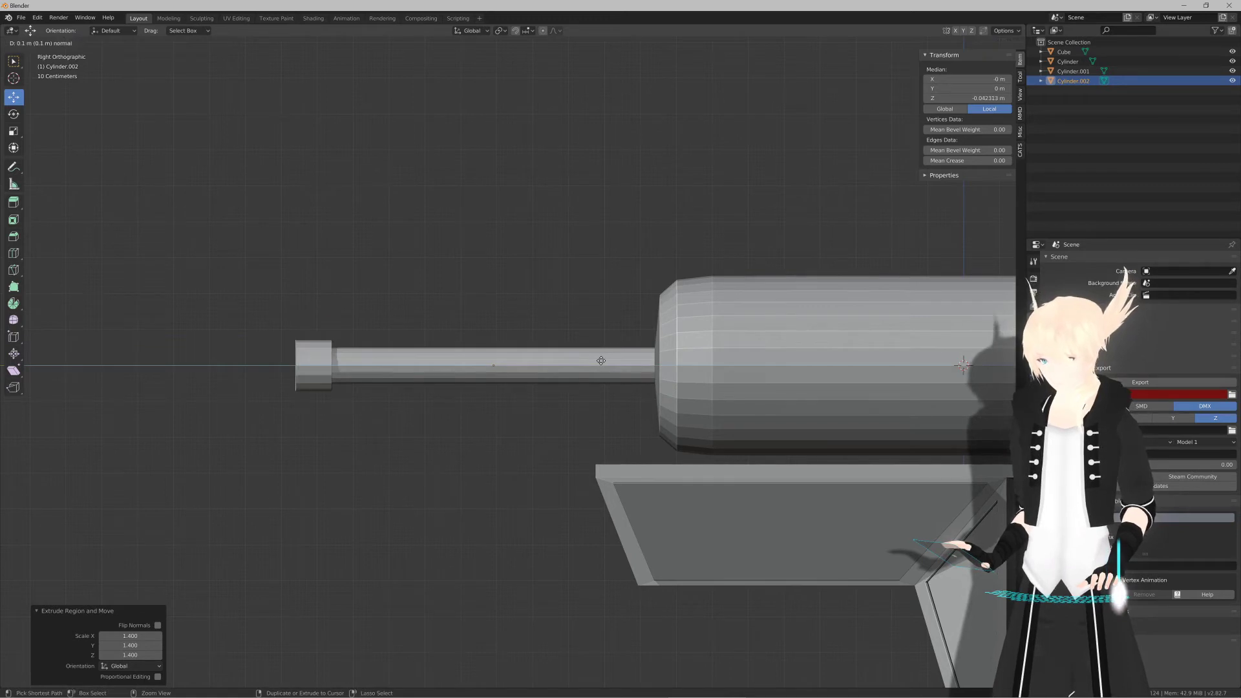
left_click(581, 360)
middle_click_drag(582, 360, 547, 365)
key("i")
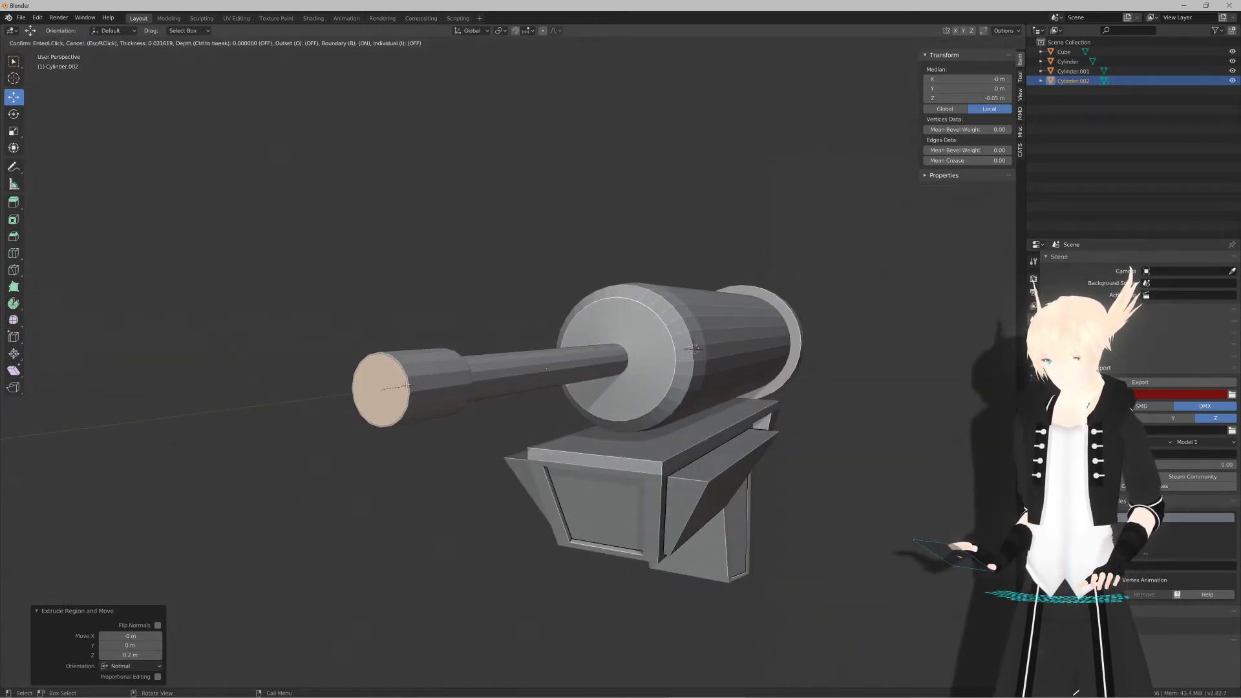
key("Escape")
key("KP_Decimal")
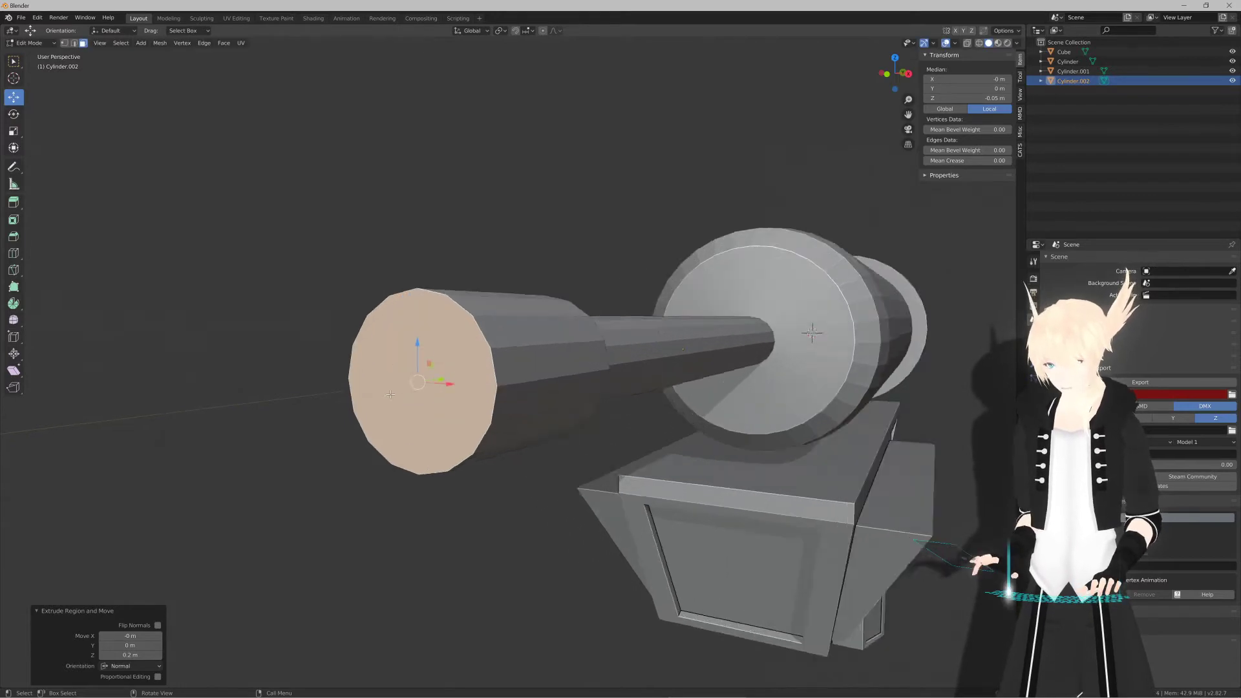
scroll(700, 356, "down", 2)
middle_click_drag(699, 356, 709, 359)
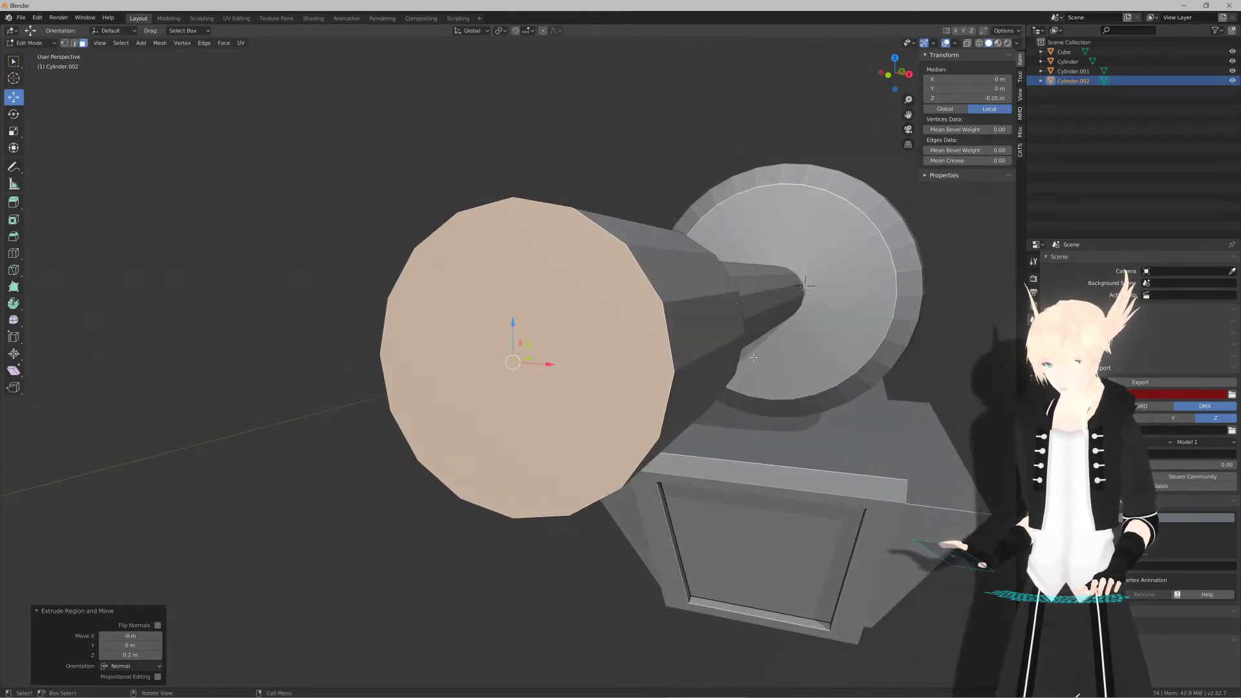
key("s")
right_click(655, 374)
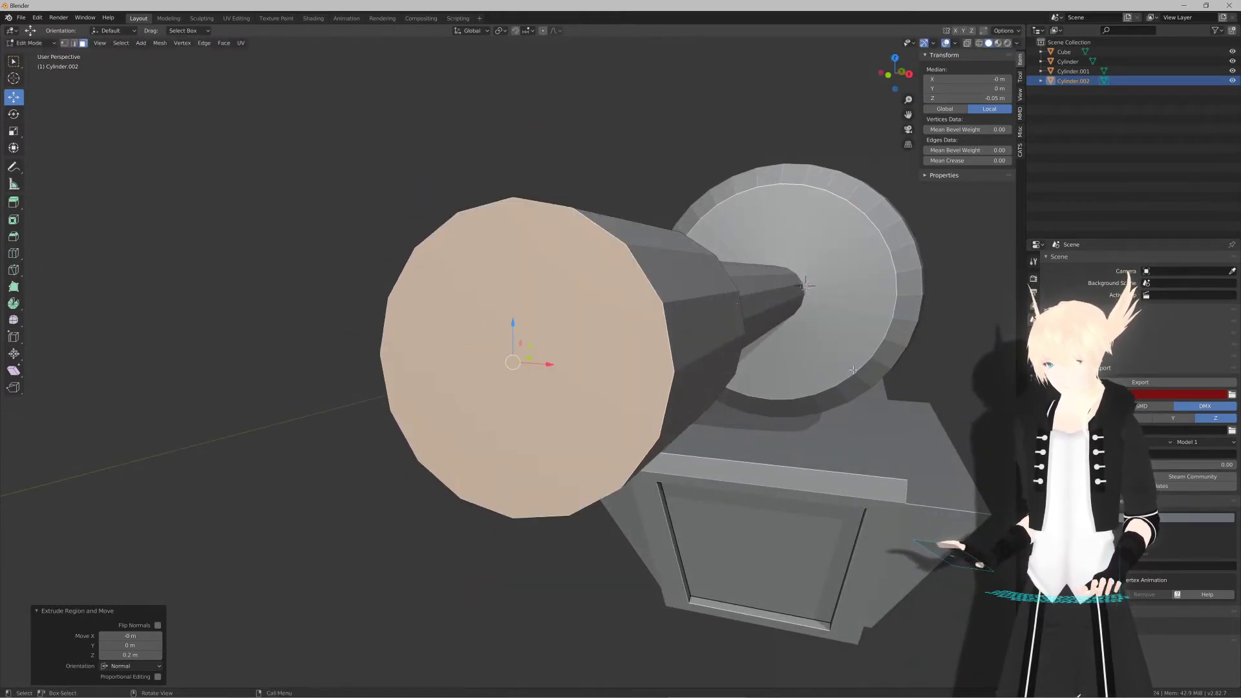
key("i")
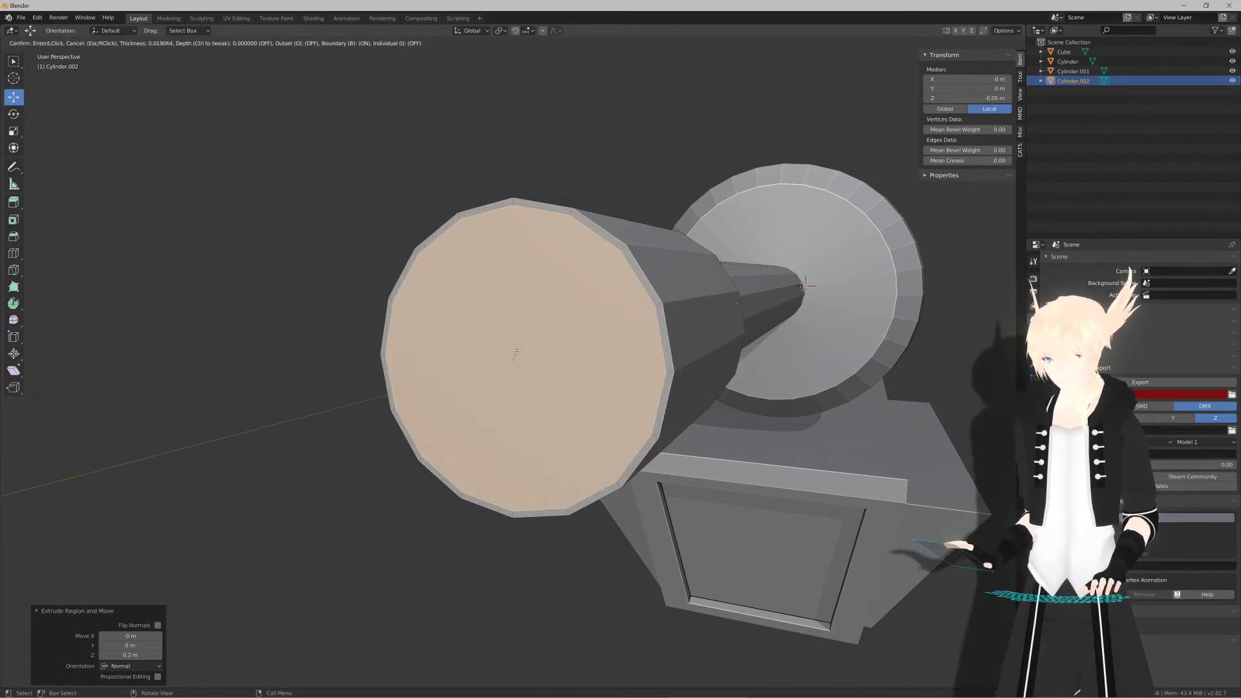
right_click(516, 351)
Step: Apply all transforms to the muzzle rod object in Object Mode
middle_click_drag(713, 376, 623, 401)
scroll(708, 391, "down", 6)
key("Tab")
key("ctrl+a")
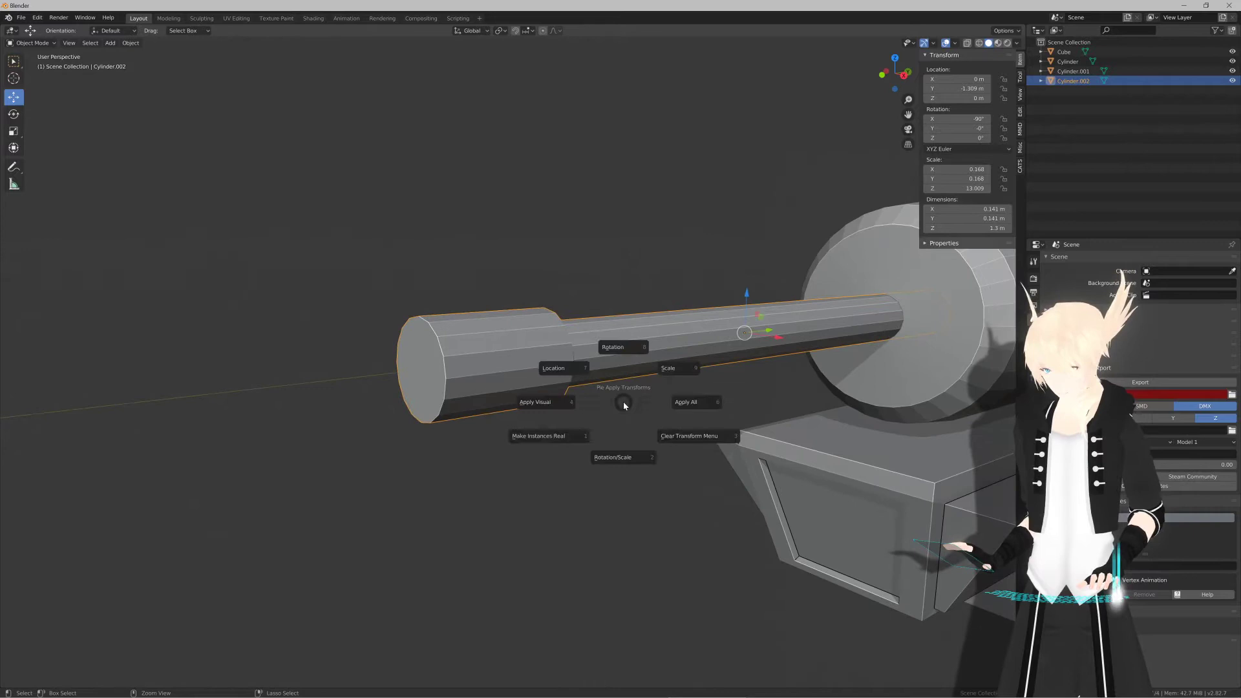
left_click(709, 409)
middle_click_drag(544, 407, 581, 402)
Step: Inset the muzzle's front face to leave an even rim around a smaller central circle
key("Tab")
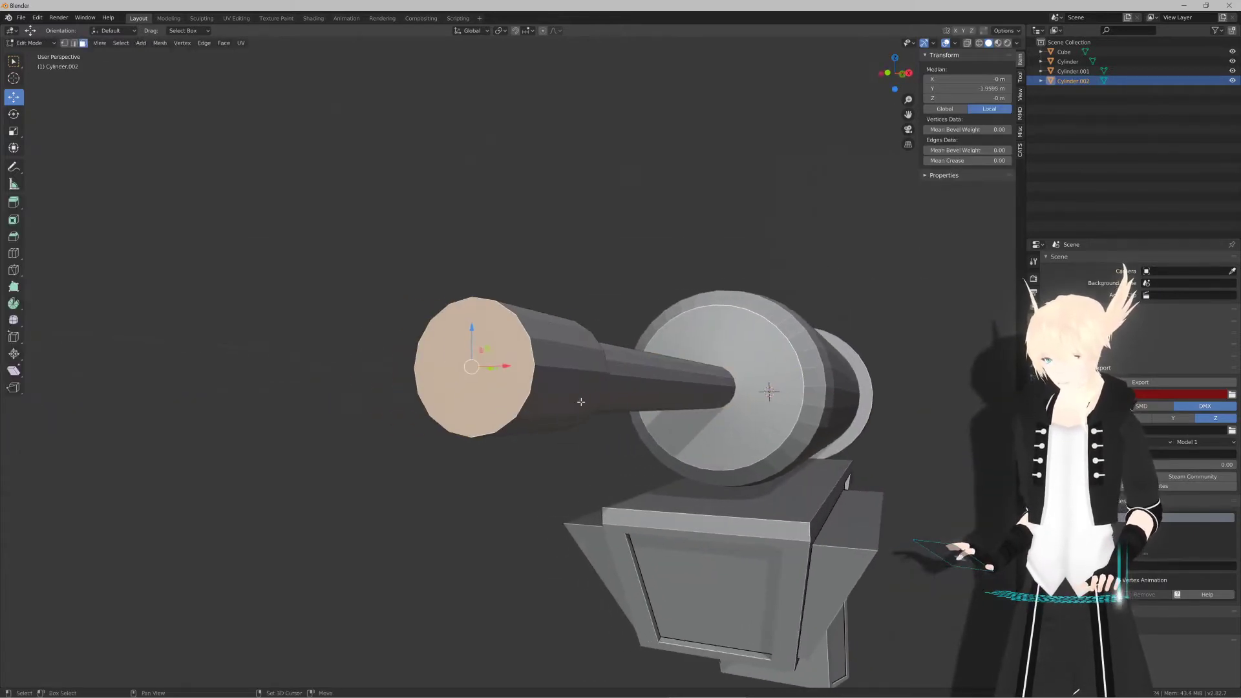
scroll(581, 402, "up", 2)
key("i")
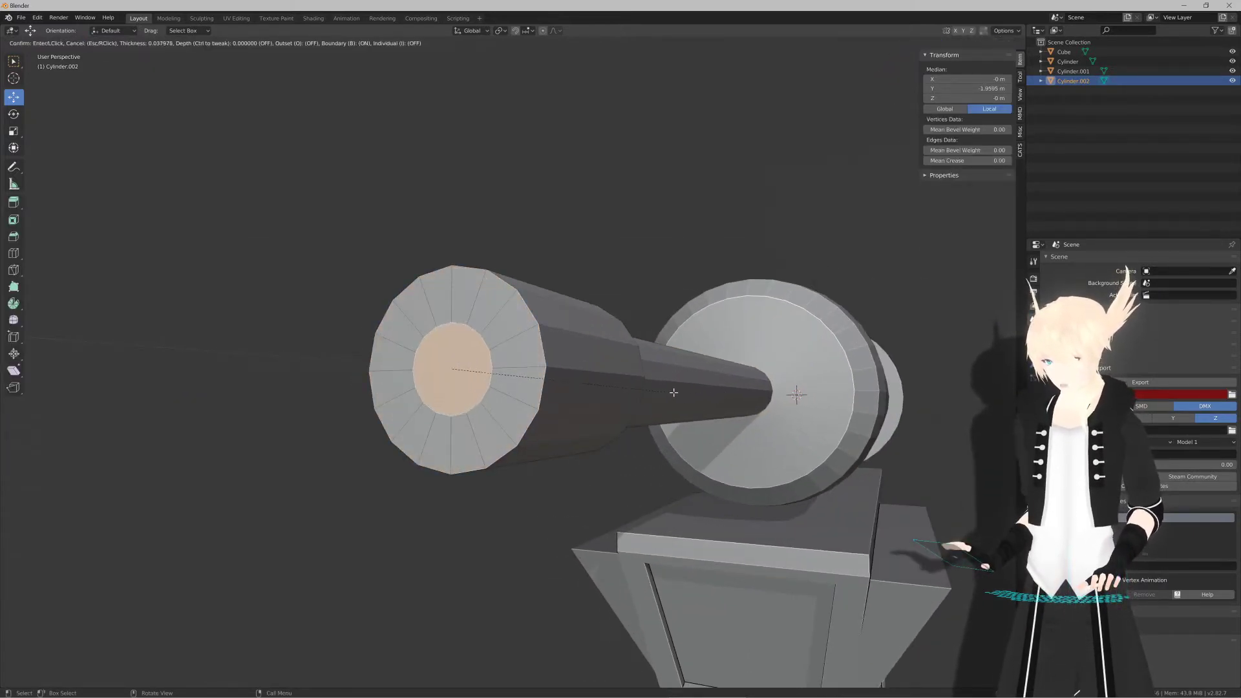
left_click(698, 394)
middle_click_drag(698, 394, 594, 401)
Step: Extrude the inset circle and push it about 0.37 m inward along Y to hollow out the muzzle
key("e")
left_click(646, 404)
left_click_drag(592, 371, 890, 390)
scroll(813, 408, "down", 8)
key("KP_3")
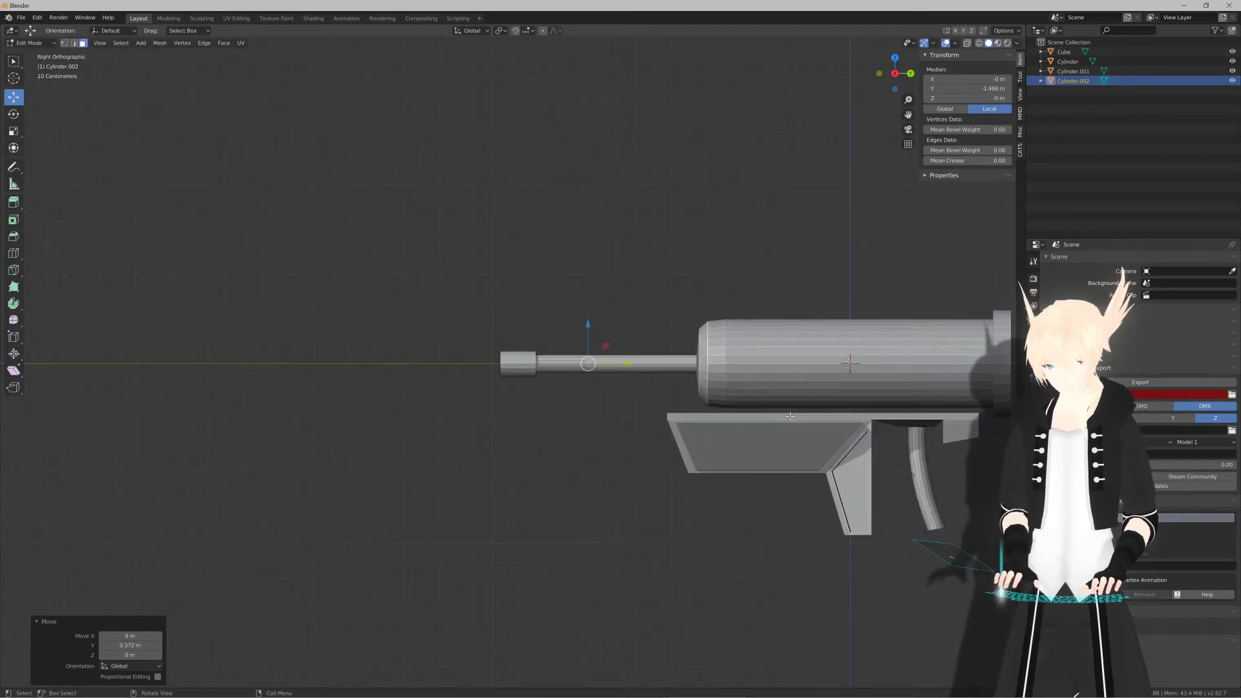
Step: Push the inner end of the muzzle's bore deeper along Y towards the barrel and return to Object Mode
scroll(560, 366, "up", 5)
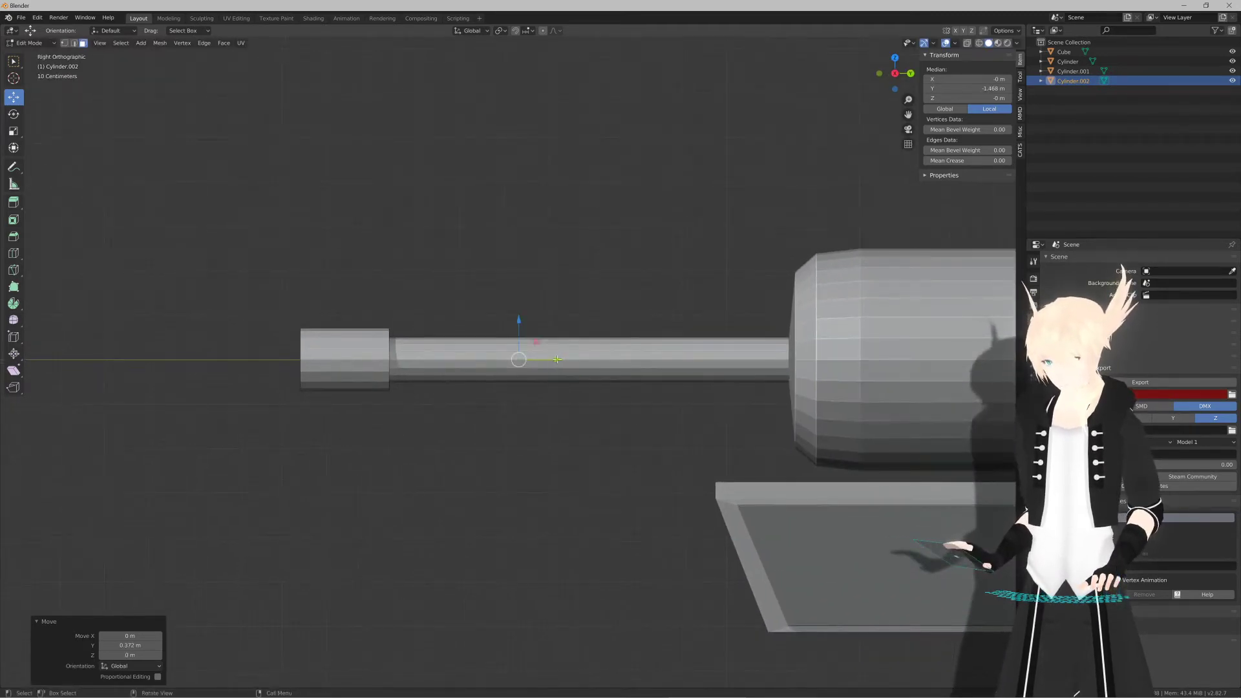
left_click_drag(557, 360, 794, 367)
middle_click_drag(698, 395, 612, 429)
key("Tab")
scroll(686, 420, "down", 2)
scroll(577, 429, "up", 4)
left_click(584, 470)
middle_click_drag(536, 440, 512, 408)
left_click(512, 409)
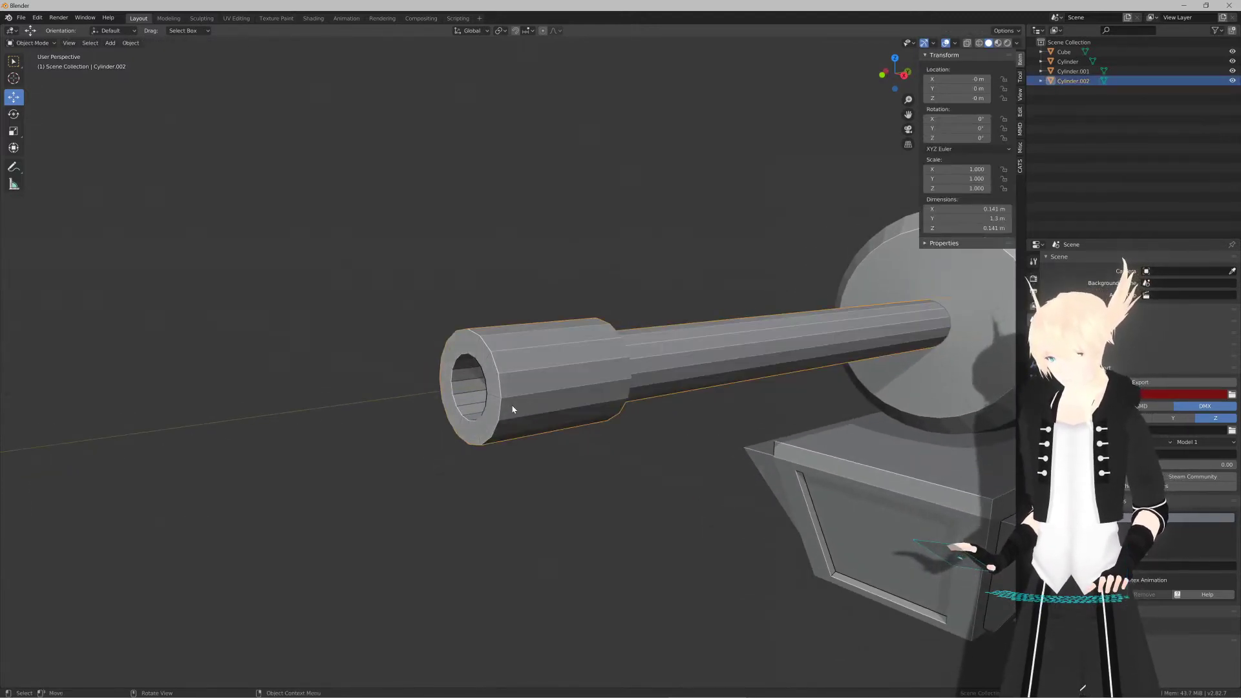
Step: Deselect the muzzle rod and add a new cube mesh, working in the right side view
key("KP_3")
left_click(472, 410)
key("F3")
type("Add Cylinder")
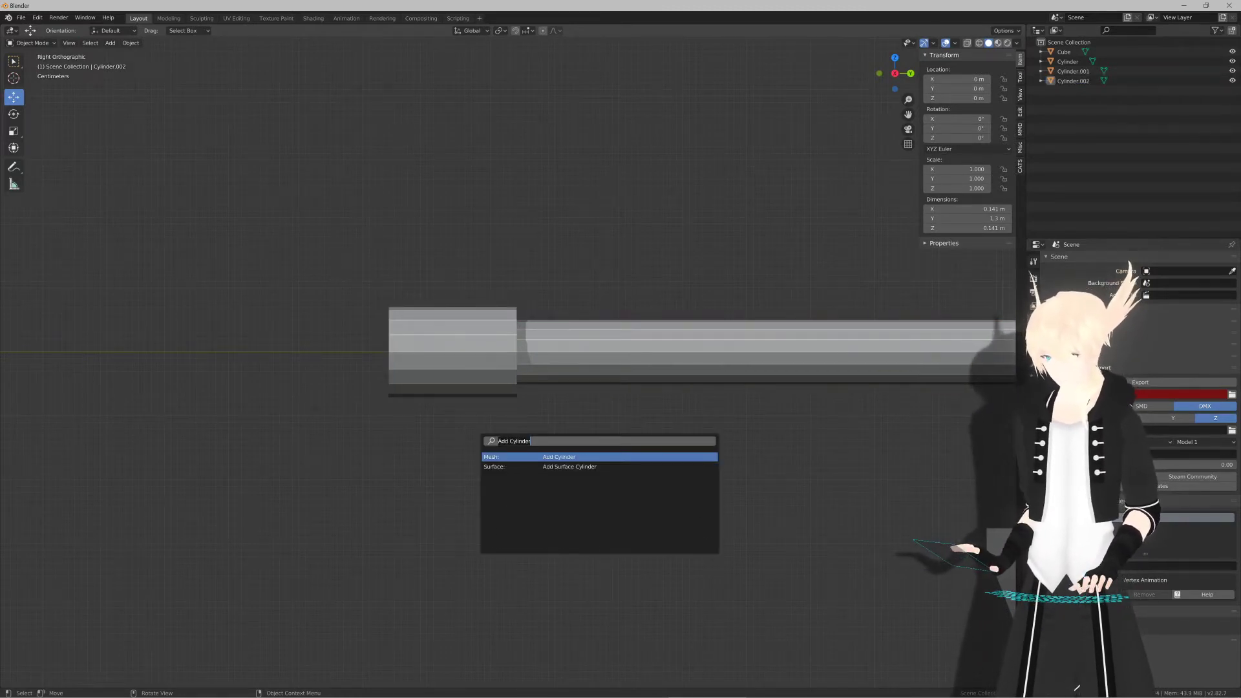
type("box")
key("BackSpace")
key("BackSpace")
key("BackSpace")
type("cube")
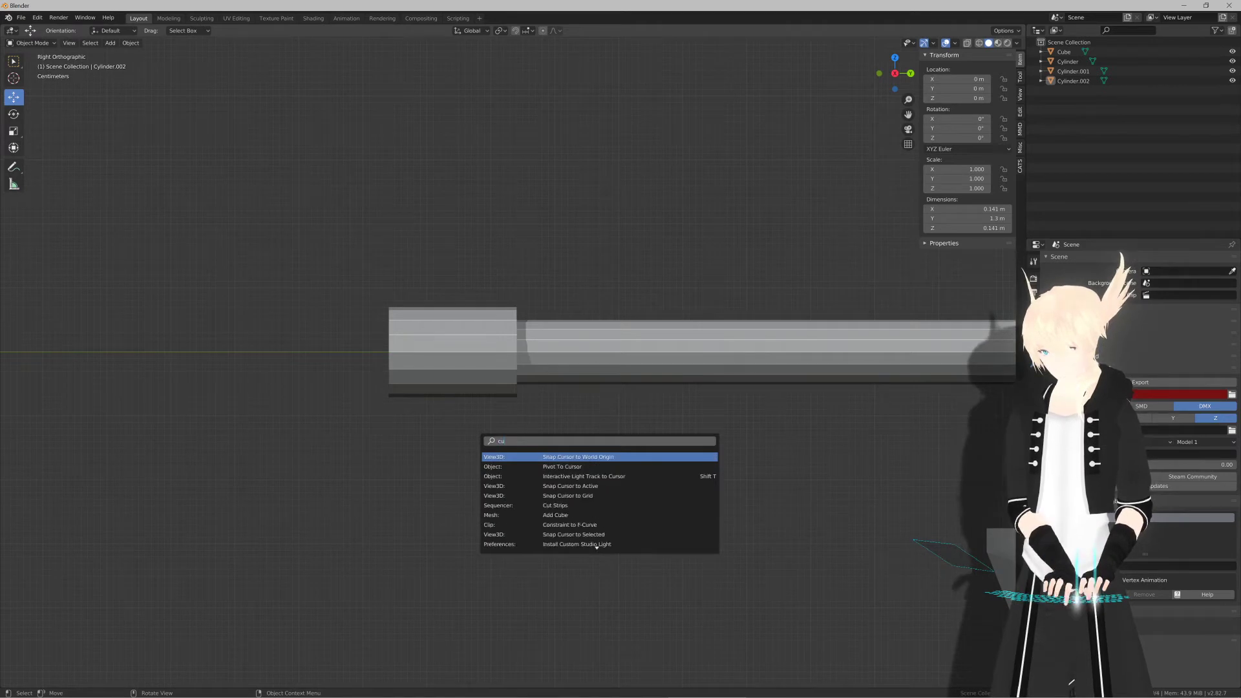
key("Return")
Step: Scale the new cube to 0.1 and move it 1.8 m forward along negative Y onto the muzzle
scroll(481, 444, "down", 10)
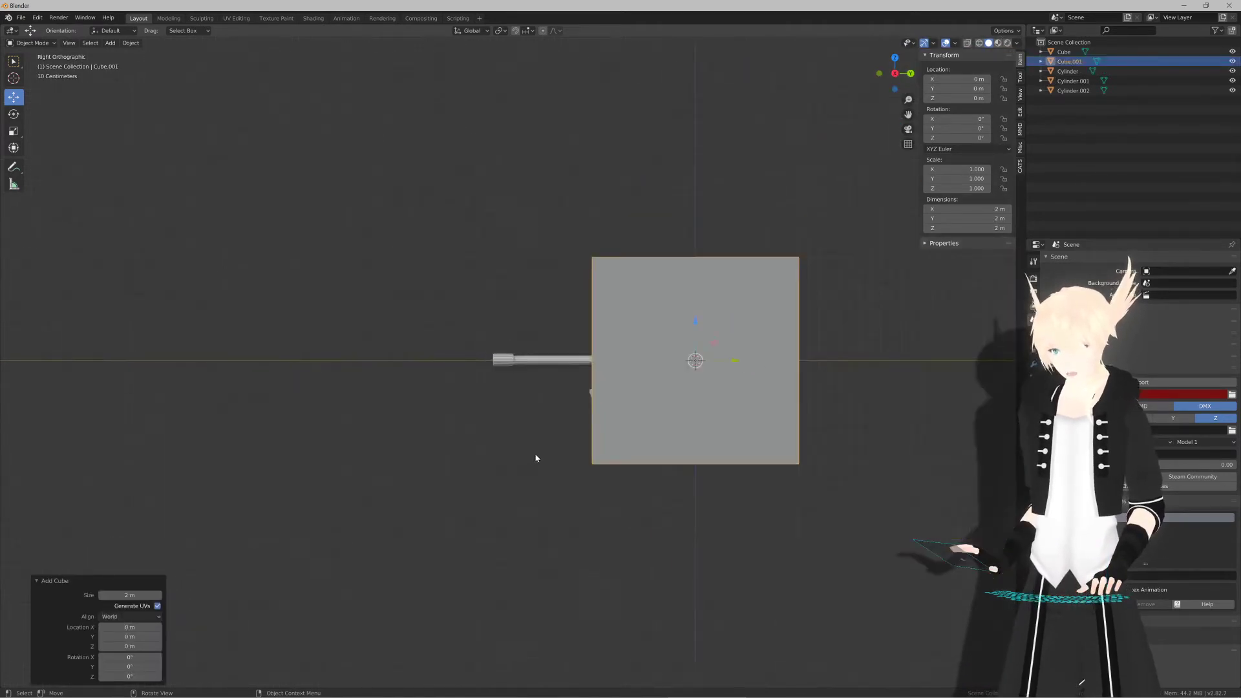
key("s")
key("BackSpace")
type("1")
key("Return")
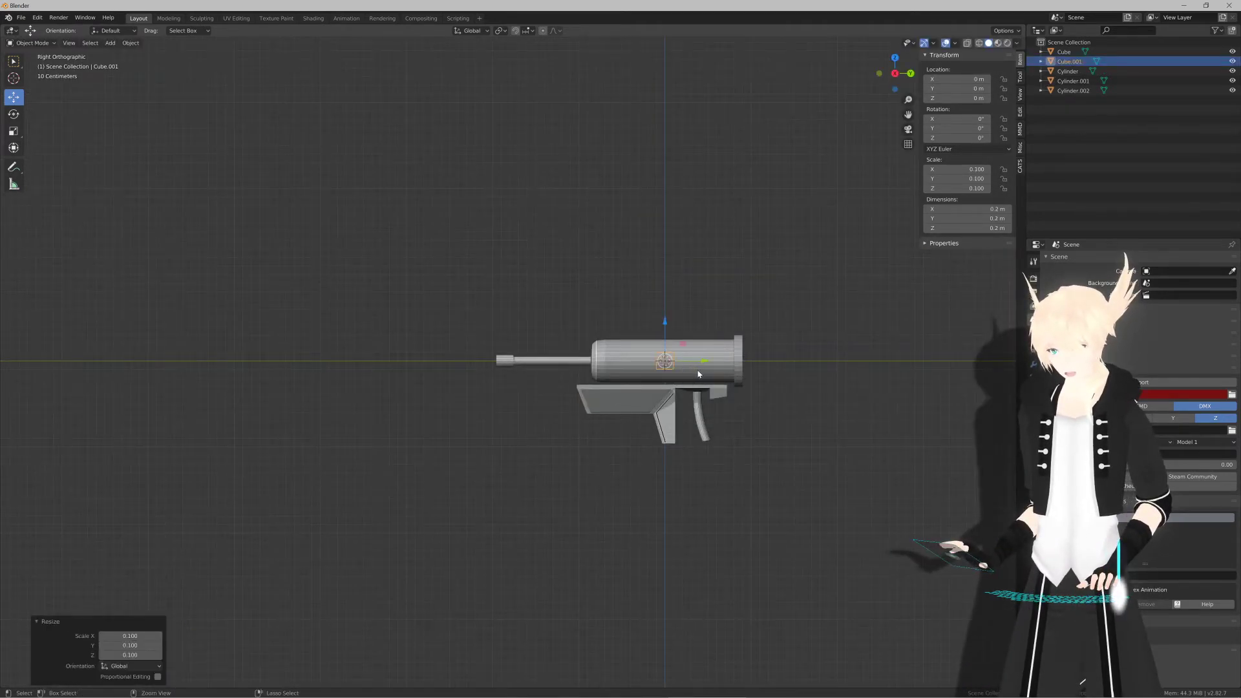
key("g")
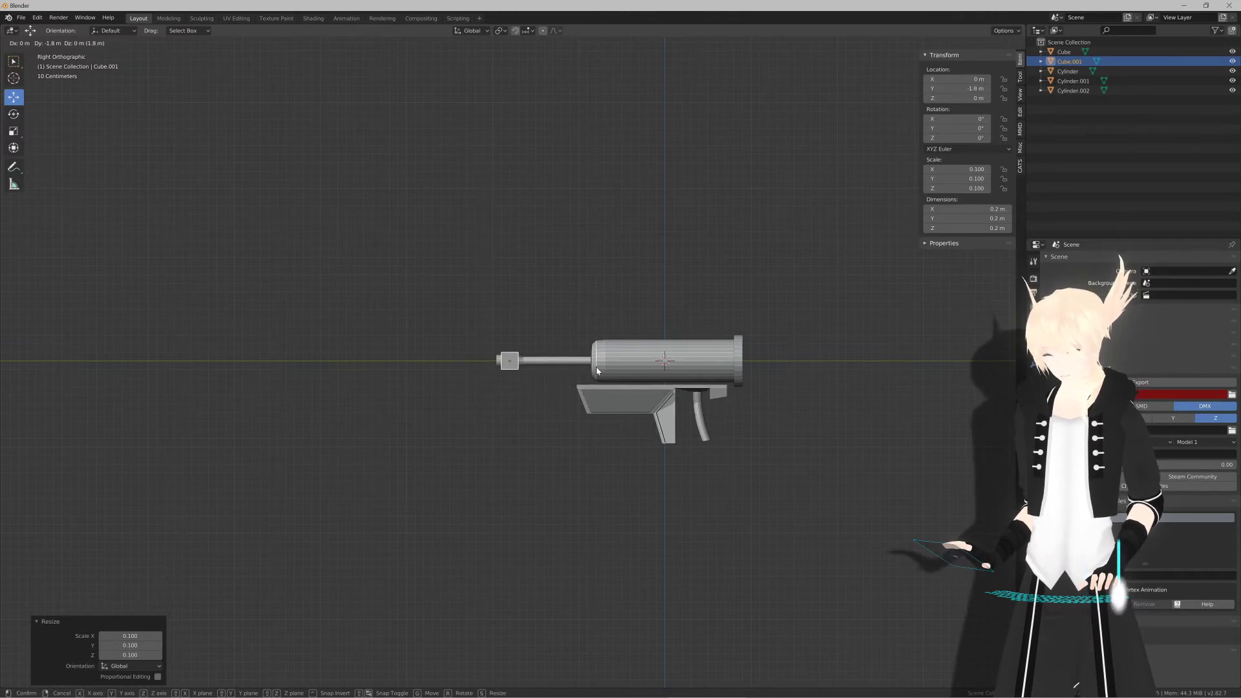
key("Return")
key("KP_Decimal")
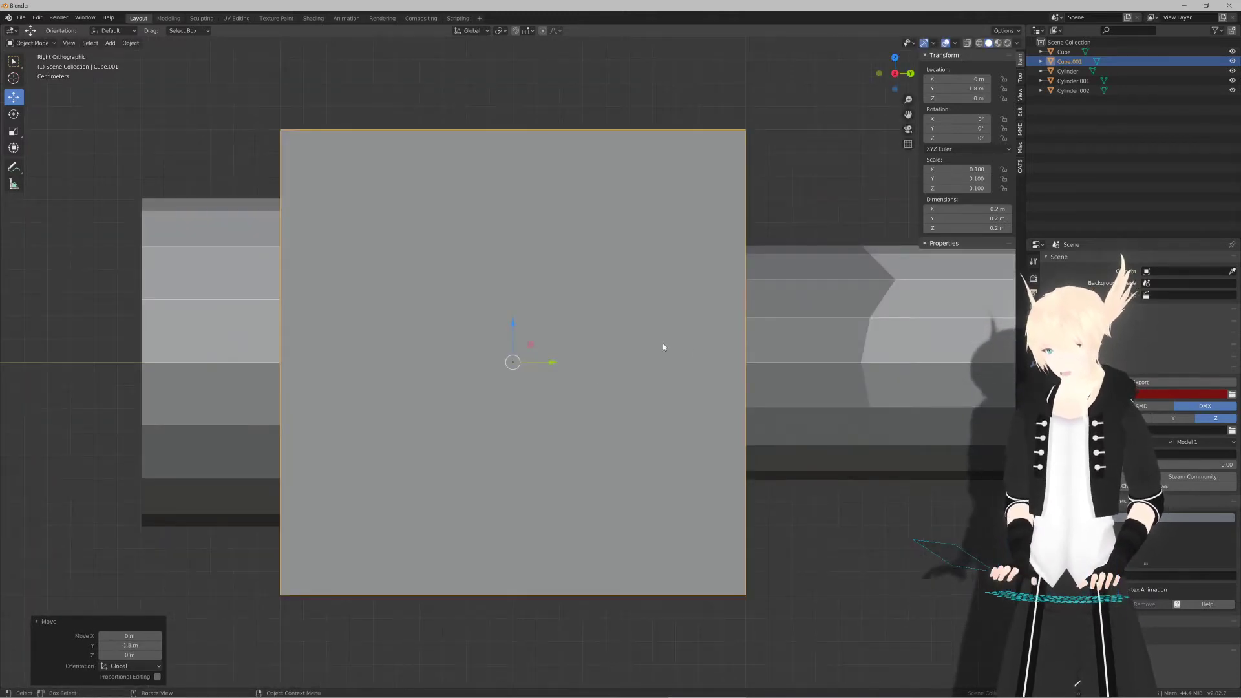
Step: Scale the cube by 0.4 and move it 0.06 m forward along negative Y to centre it in the muzzle
key("s")
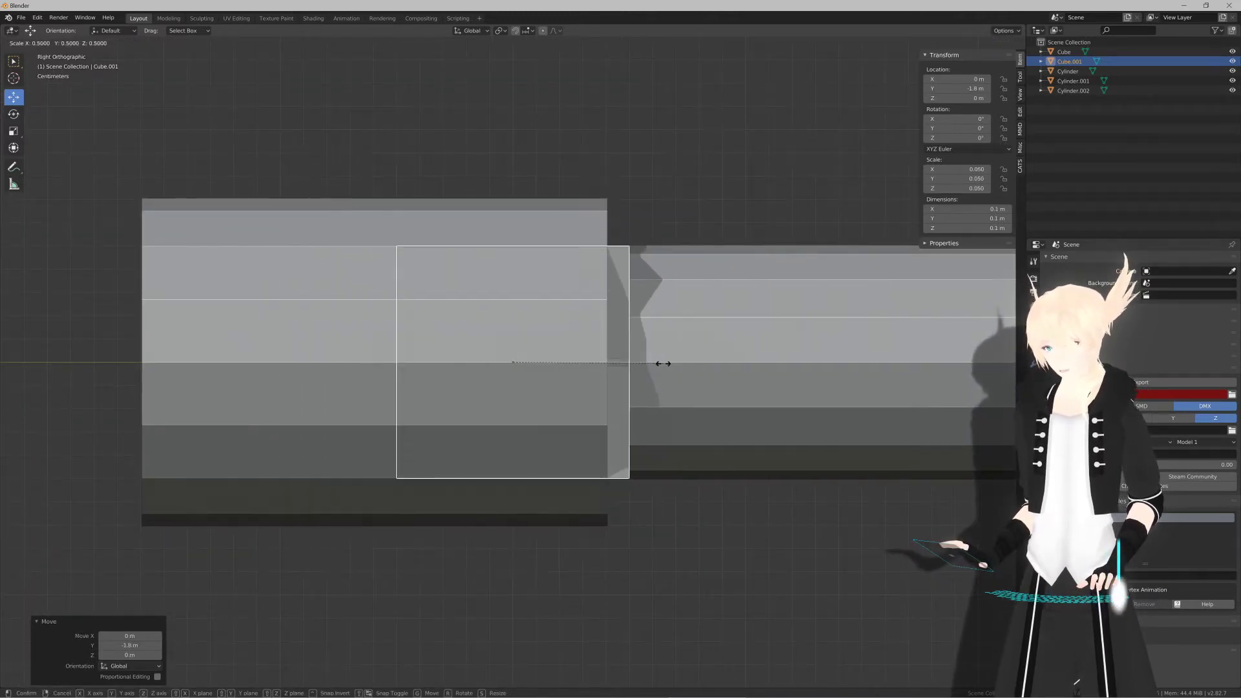
key("Return")
key("g")
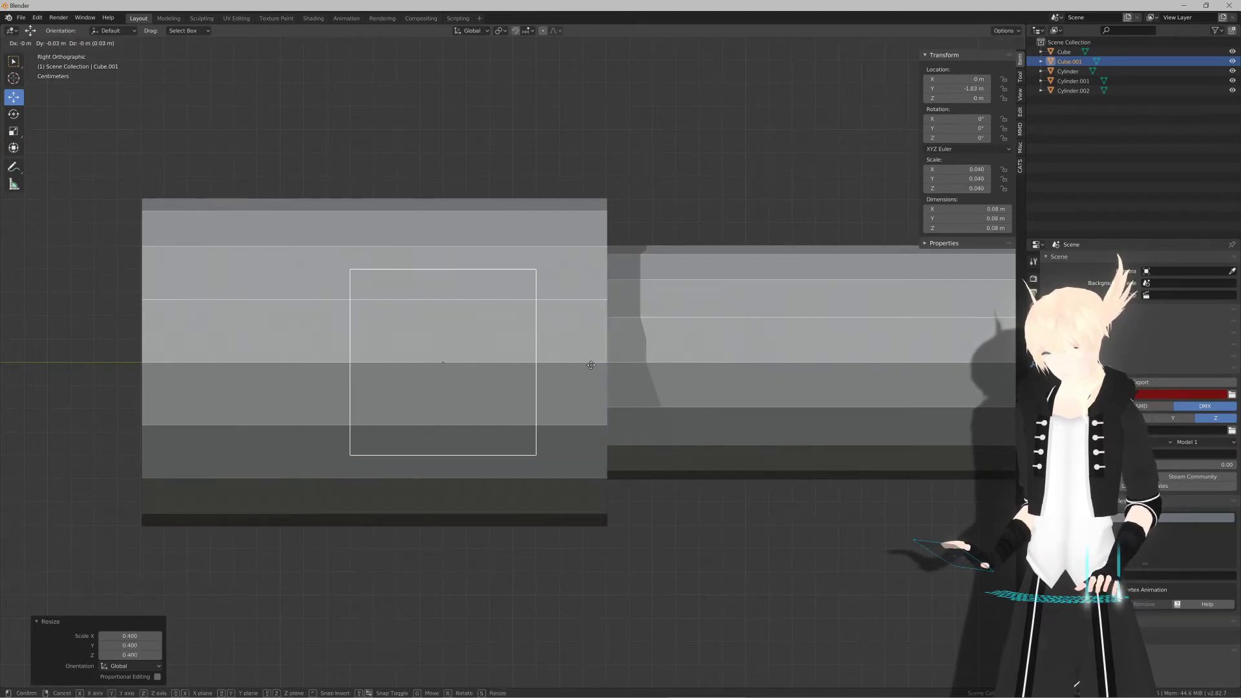
left_click(518, 366)
Step: Scale the cube by 0.6 along Z and by 2 along X so it passes through the muzzle's sides
key("s")
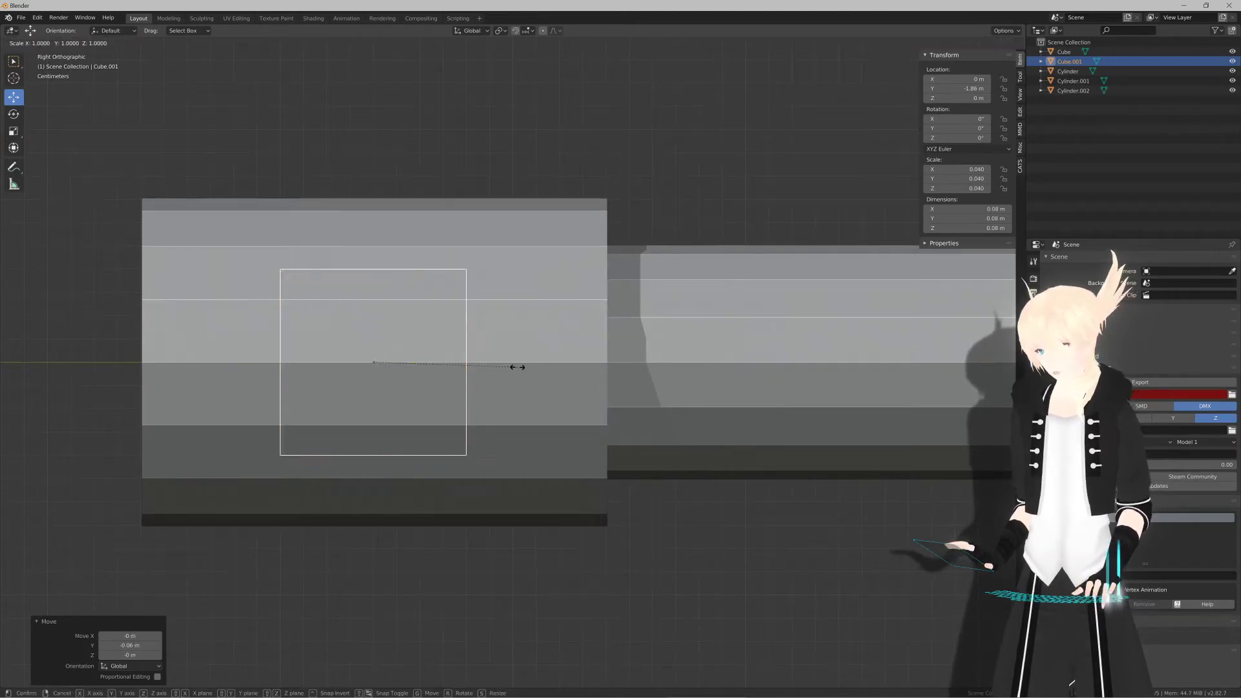
key("z")
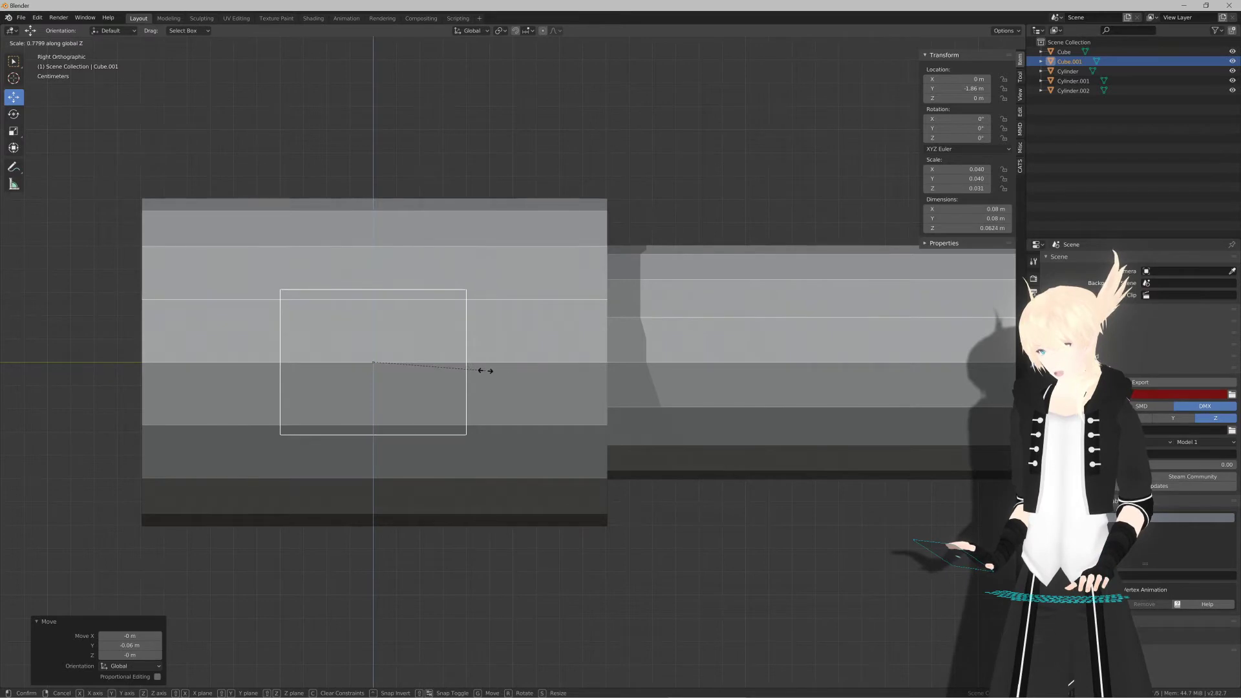
left_click(457, 369)
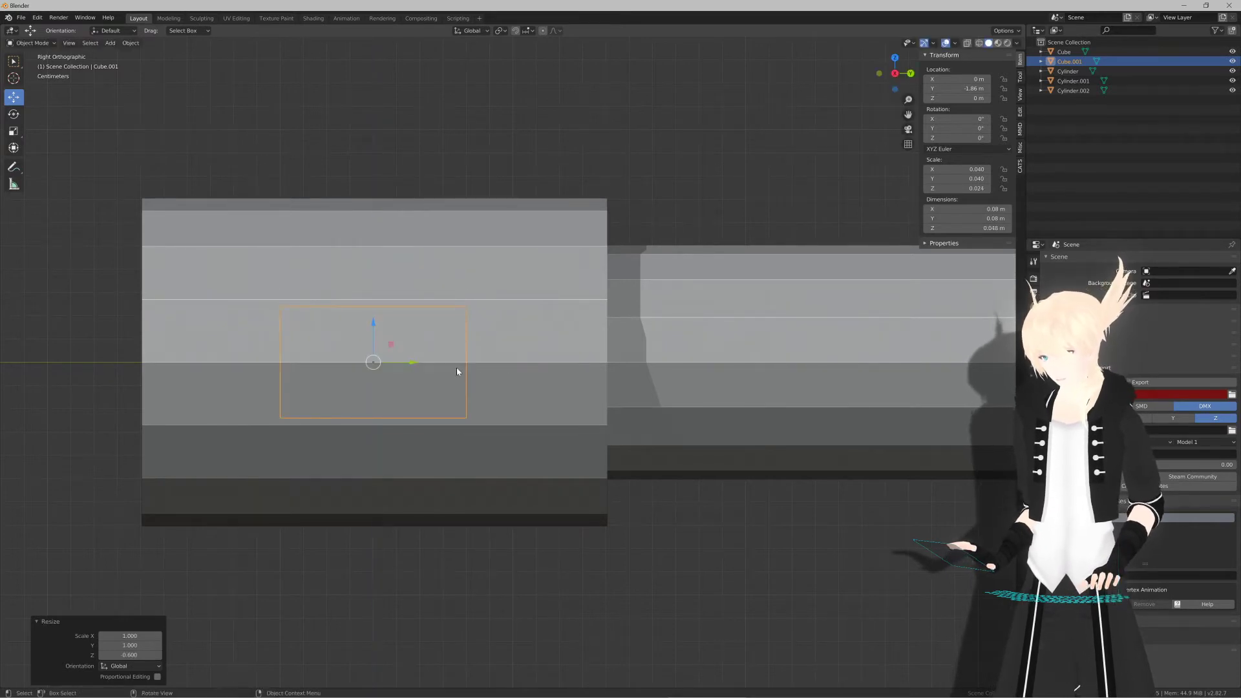
key("s")
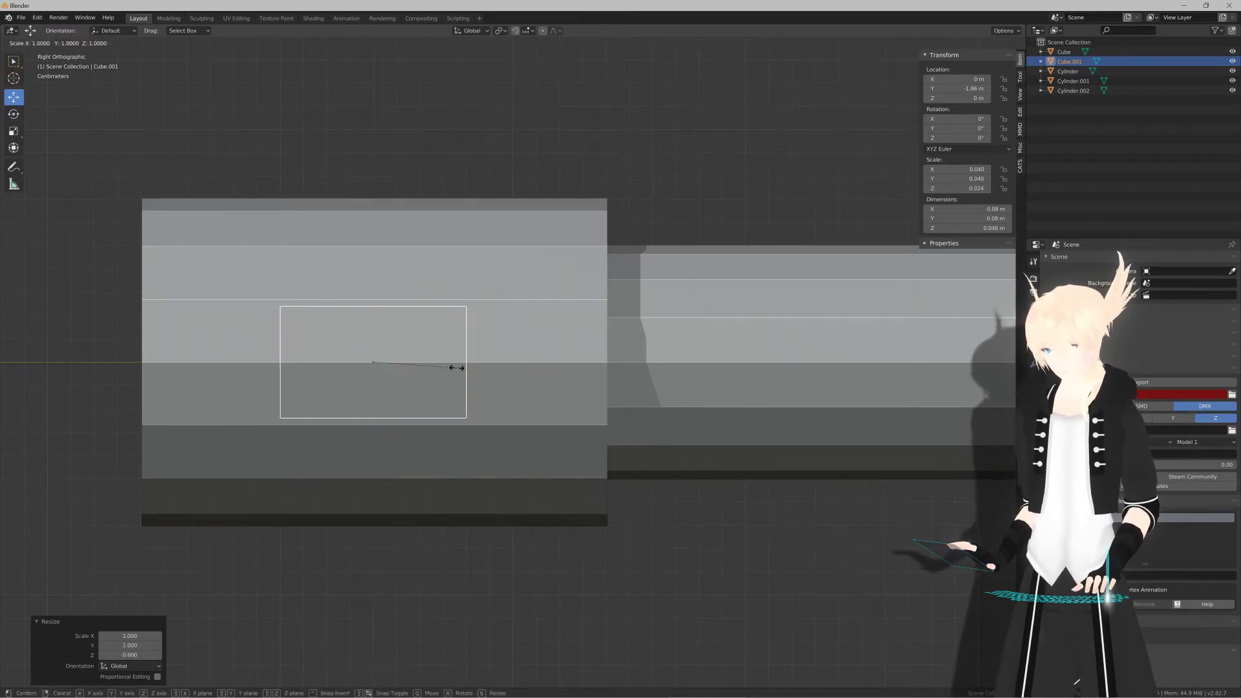
key("z")
key("x")
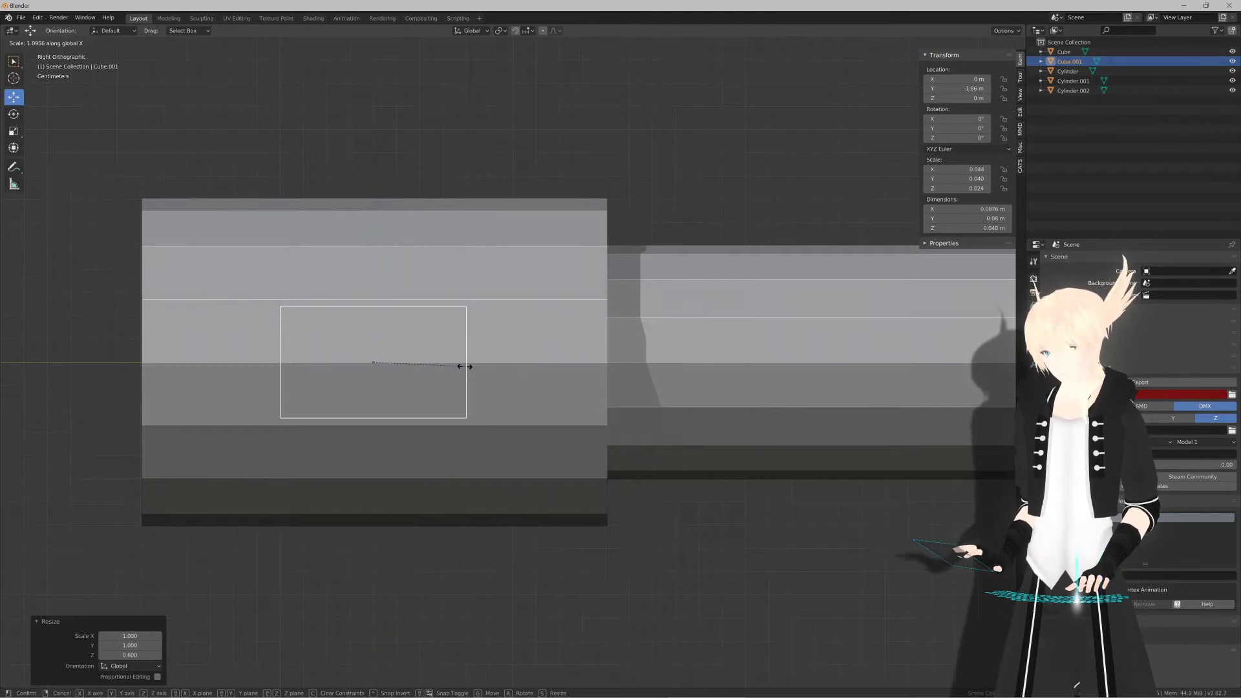
left_click(541, 370)
key("s")
key("x")
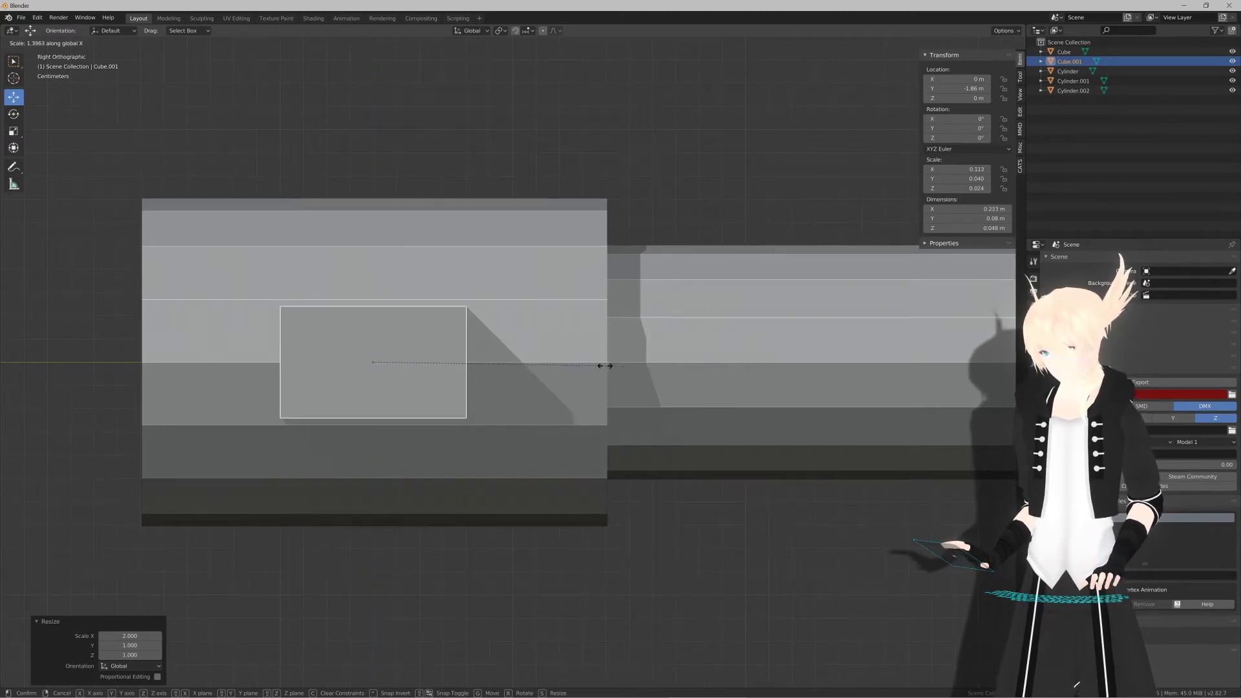
right_click(556, 377)
Step: Stretch the cube about 1.6 times along Y to lengthen the cutting block along the muzzle
middle_click_drag(557, 377, 546, 409)
key("s")
key("x")
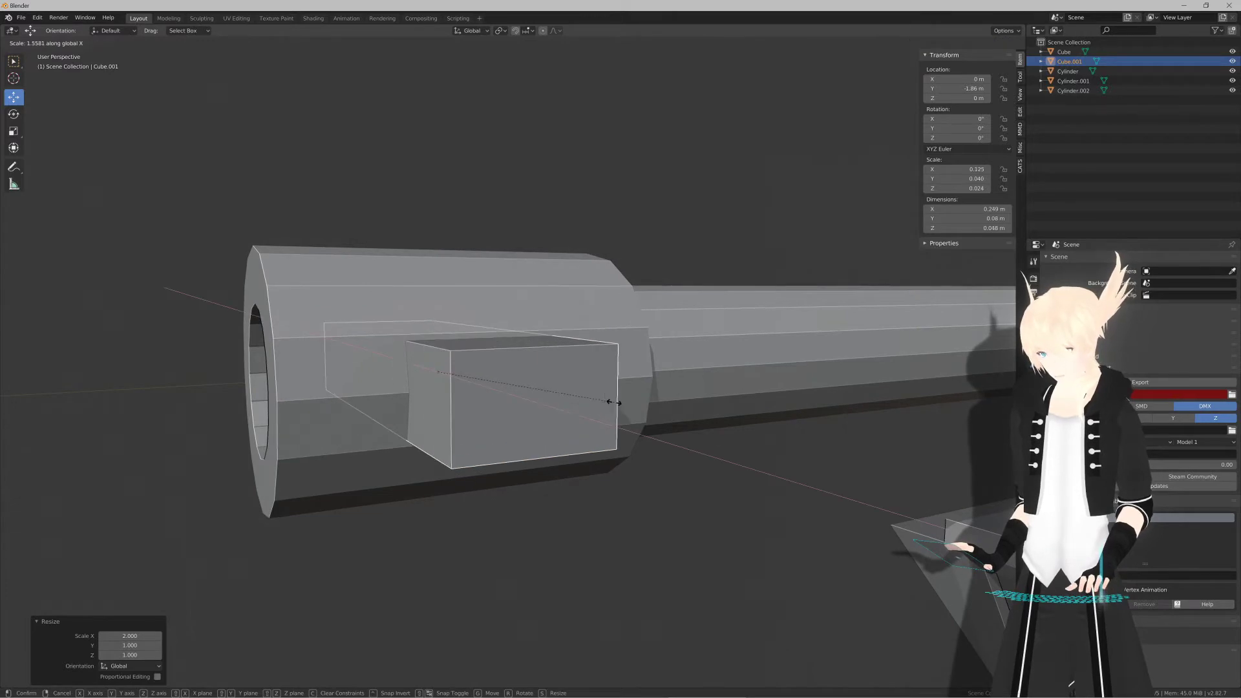
key("z")
key("y")
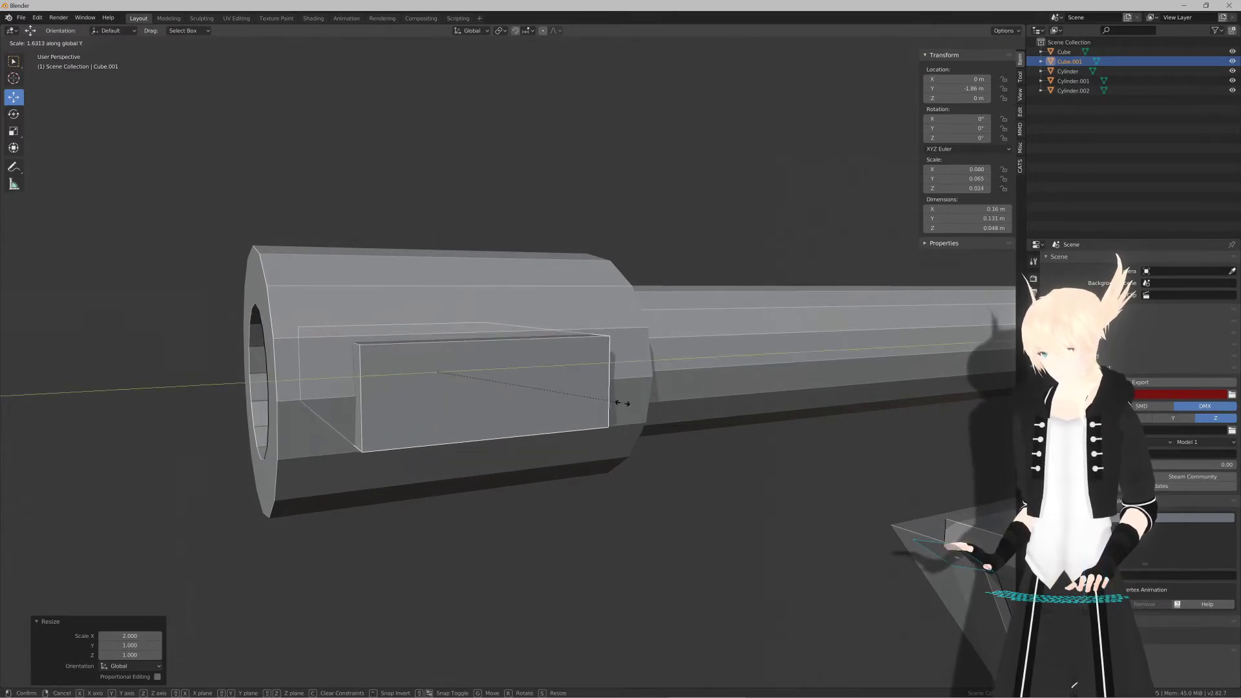
left_click(624, 402)
Step: Subtract the cube from the muzzle rod with Bool Tool's Auto Boolean Difference to open rectangular side windows
middle_click_drag(626, 401, 545, 414)
left_click(607, 377, "shift")
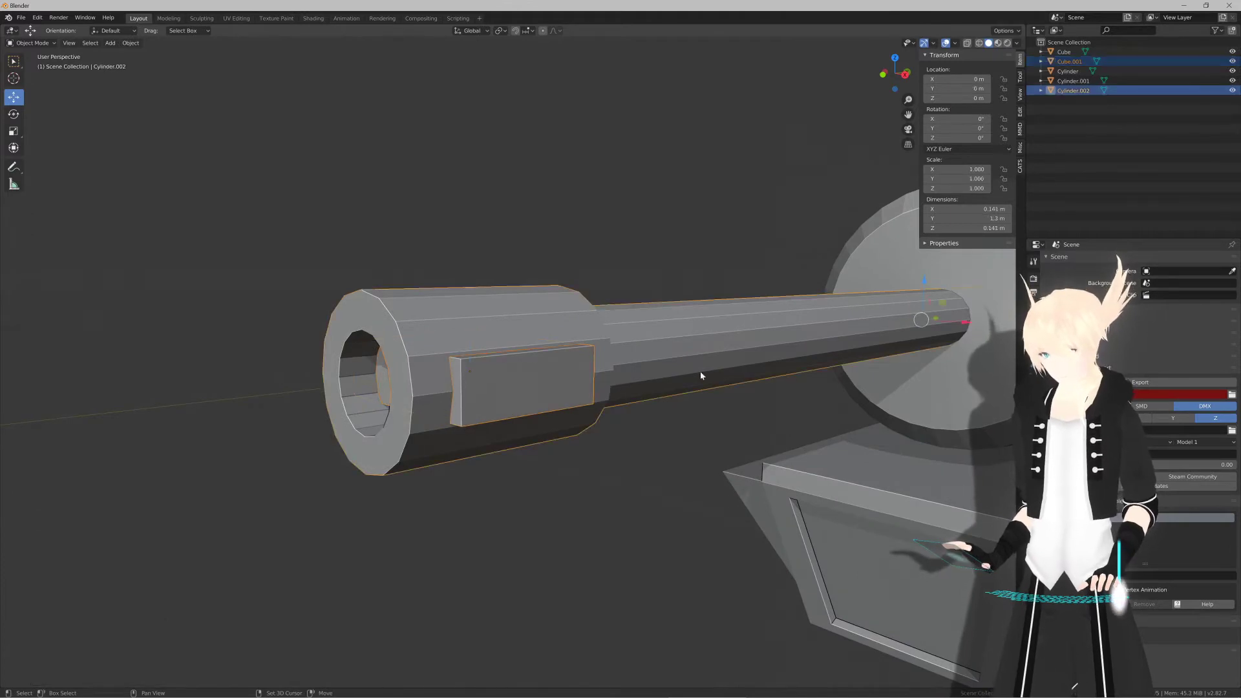
left_click(1021, 113)
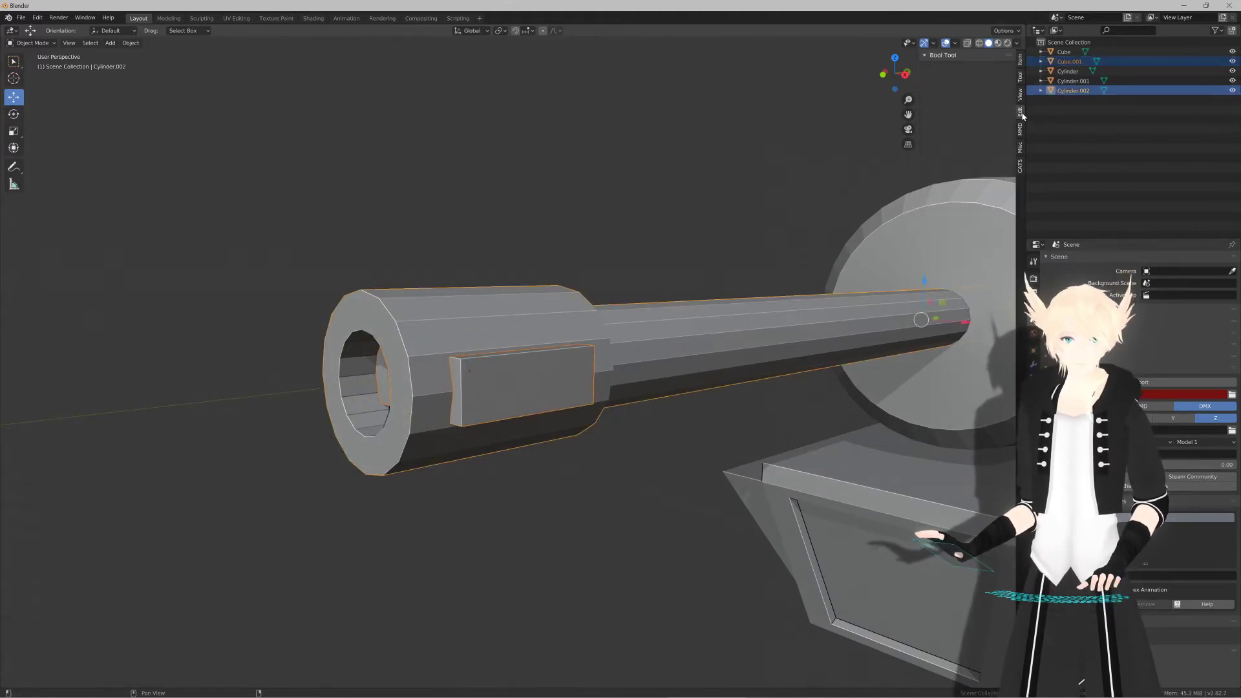
left_click(924, 55)
left_click(971, 79)
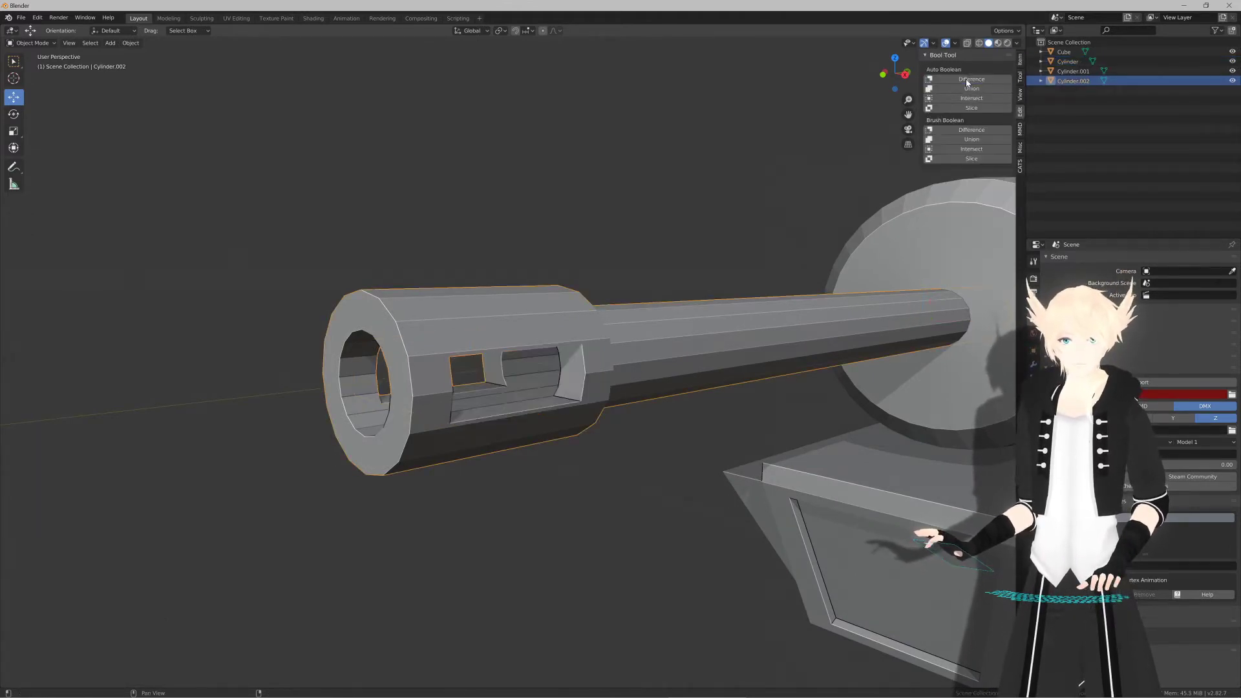
Step: In Edit Mode with vertex selection, knife-cut from the side window's upper rear corner to the nearest vertex on the muzzle's rear edge
middle_click_drag(621, 303, 585, 302)
key("Tab")
scroll(630, 357, "up", 5)
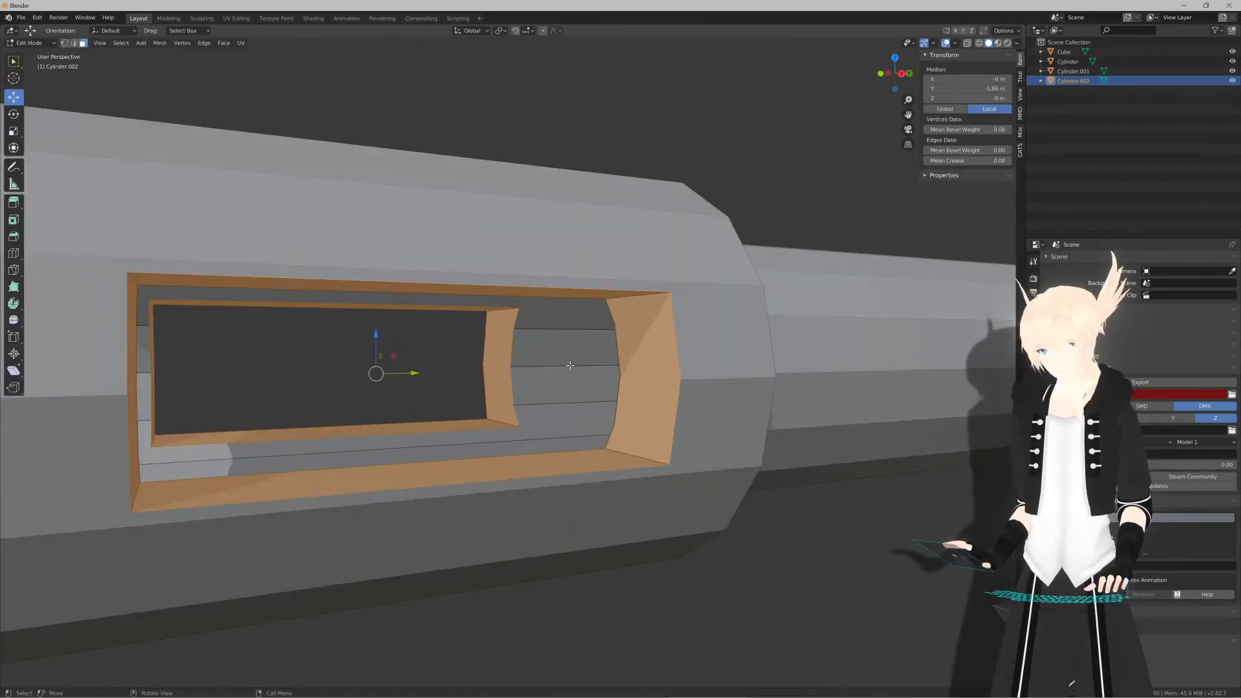
middle_click_drag(630, 357, 621, 349)
scroll(620, 349, "down", 4)
scroll(610, 349, "up", 3)
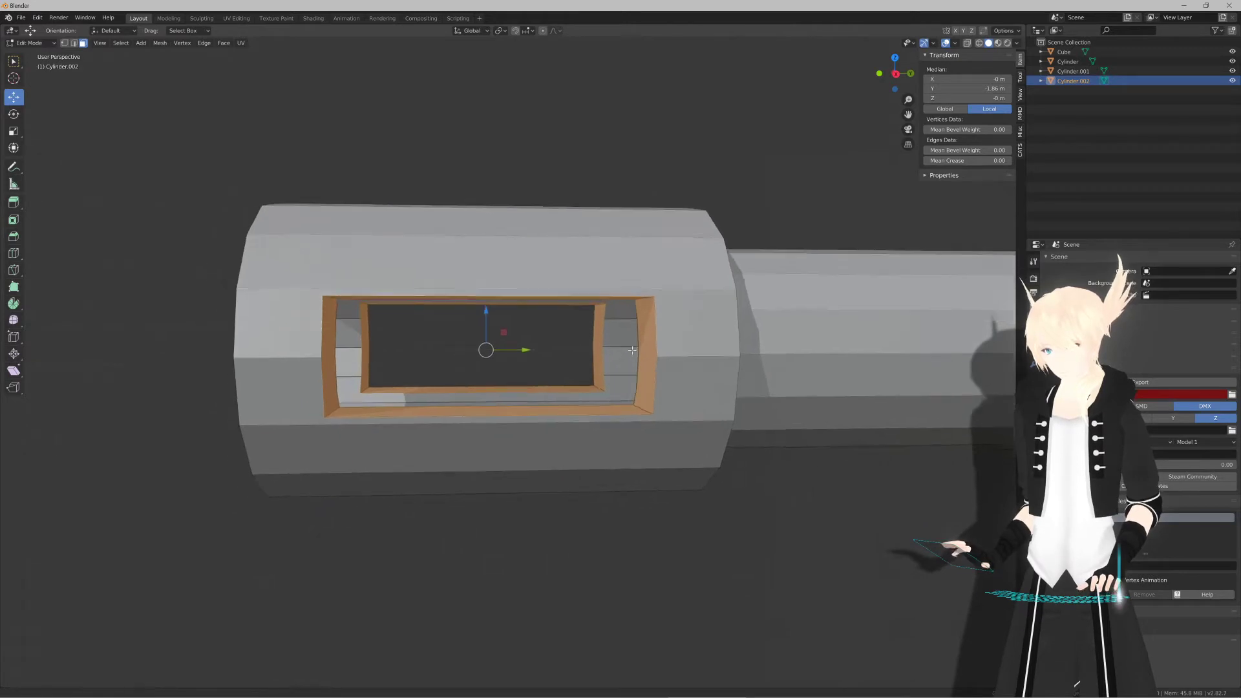
scroll(608, 349, "up", 5)
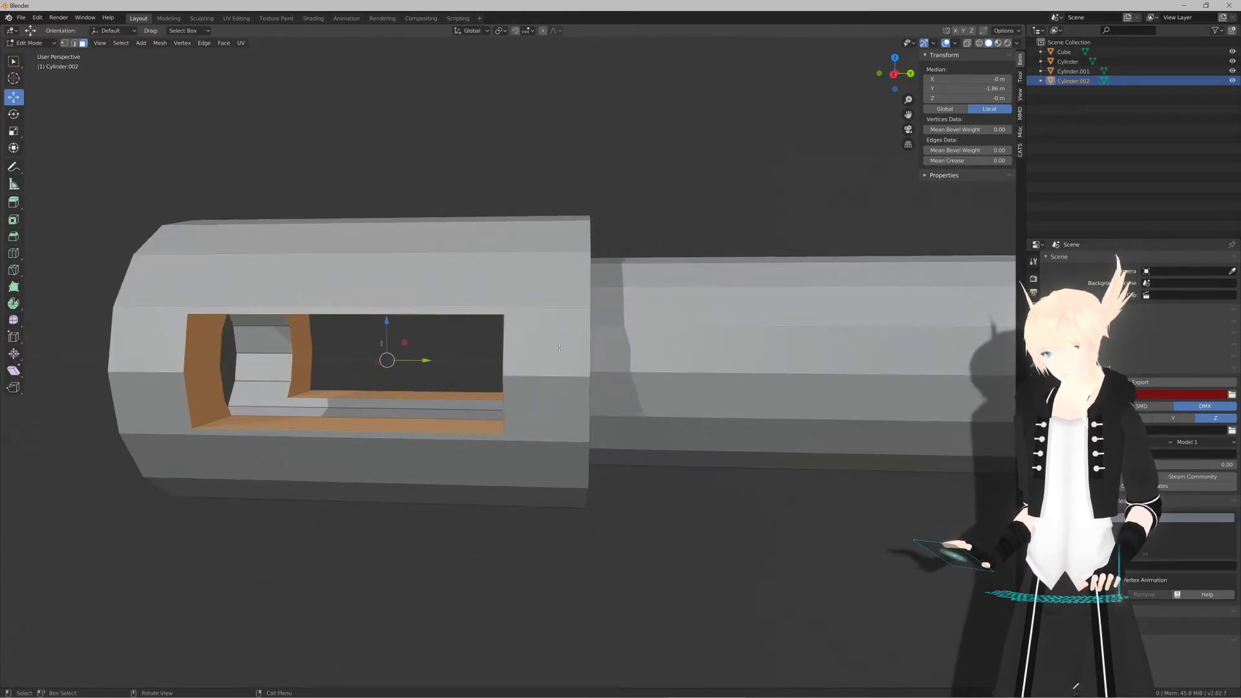
scroll(534, 351, "up", 2)
key("1")
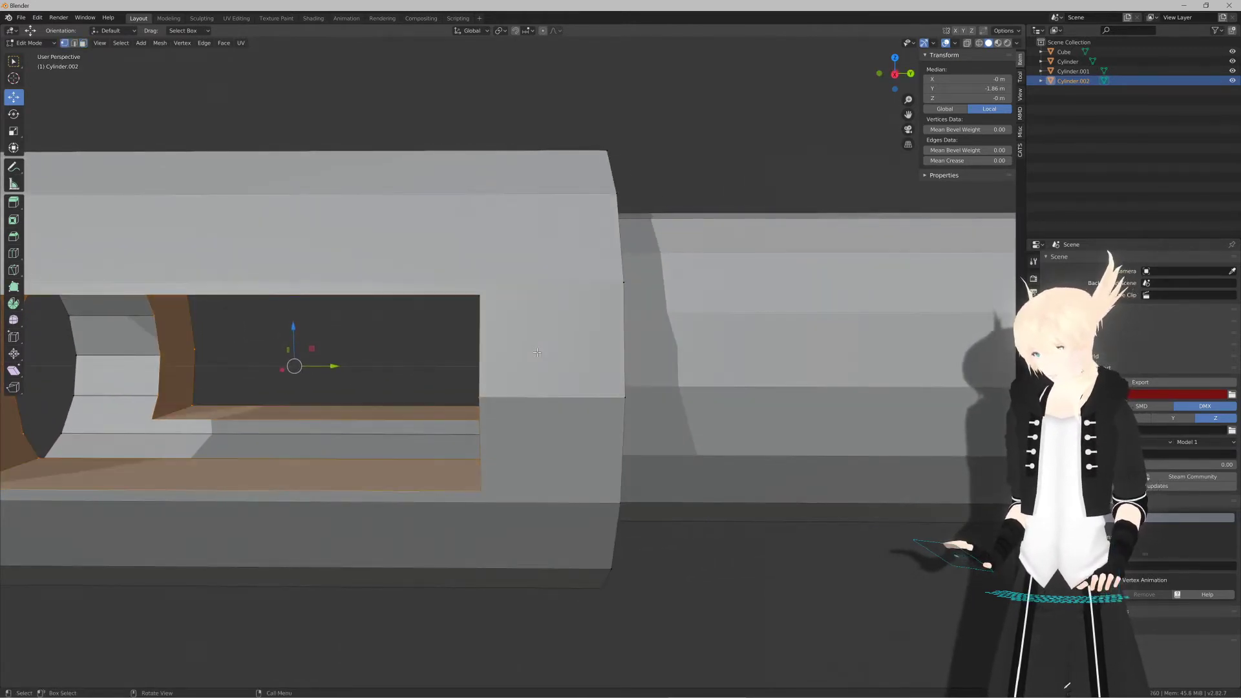
scroll(537, 351, "up", 2)
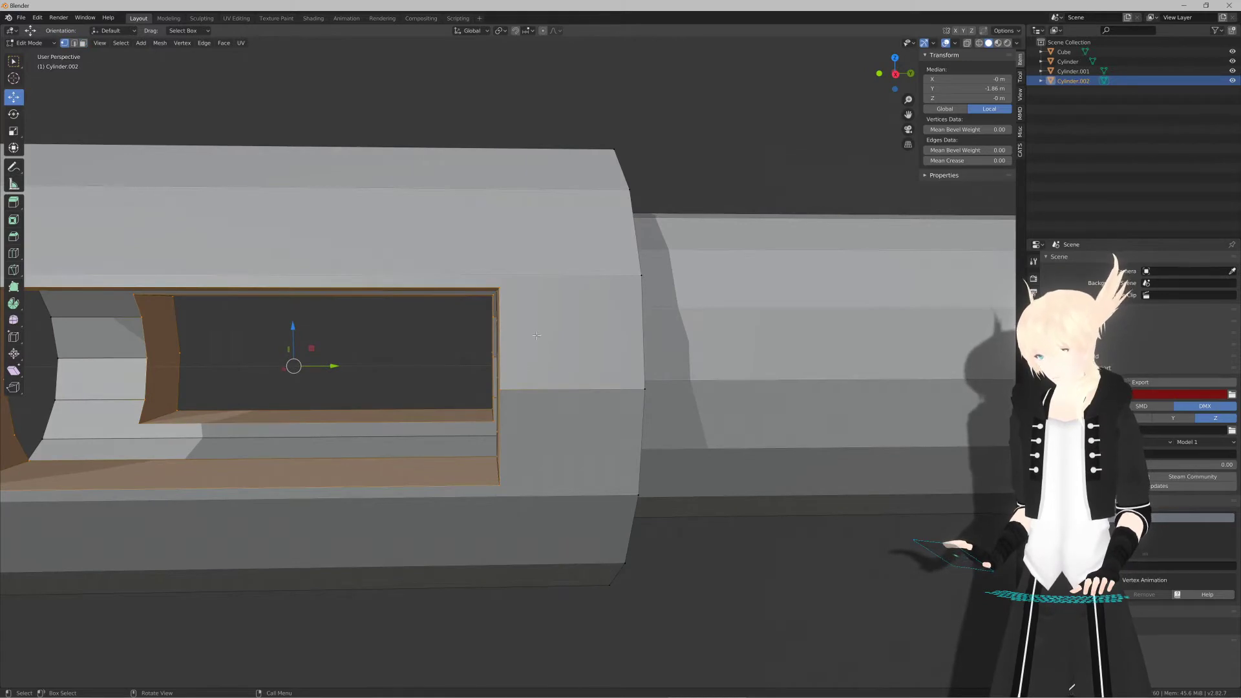
key("k")
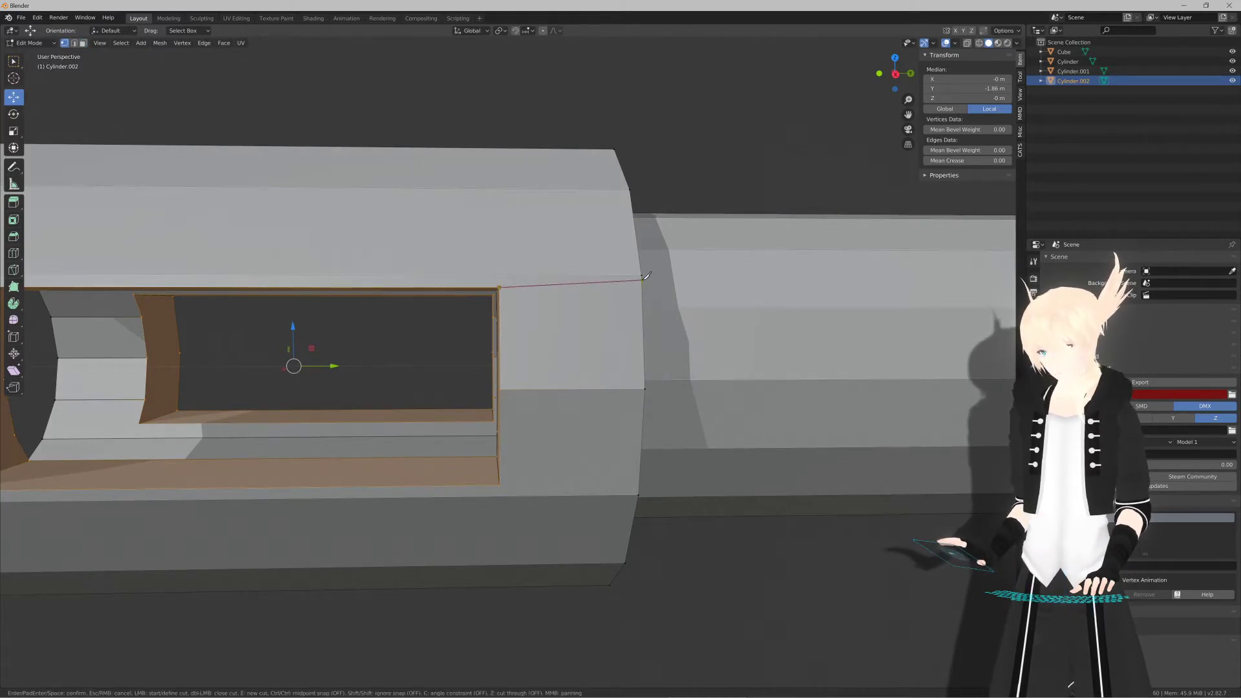
left_click(640, 277)
key("Return")
Step: On the muzzle's opposite side, knife-cut from the window's upper and lower rear corners to the rear edge vertices
middle_click_drag(544, 310, 522, 287)
key("k")
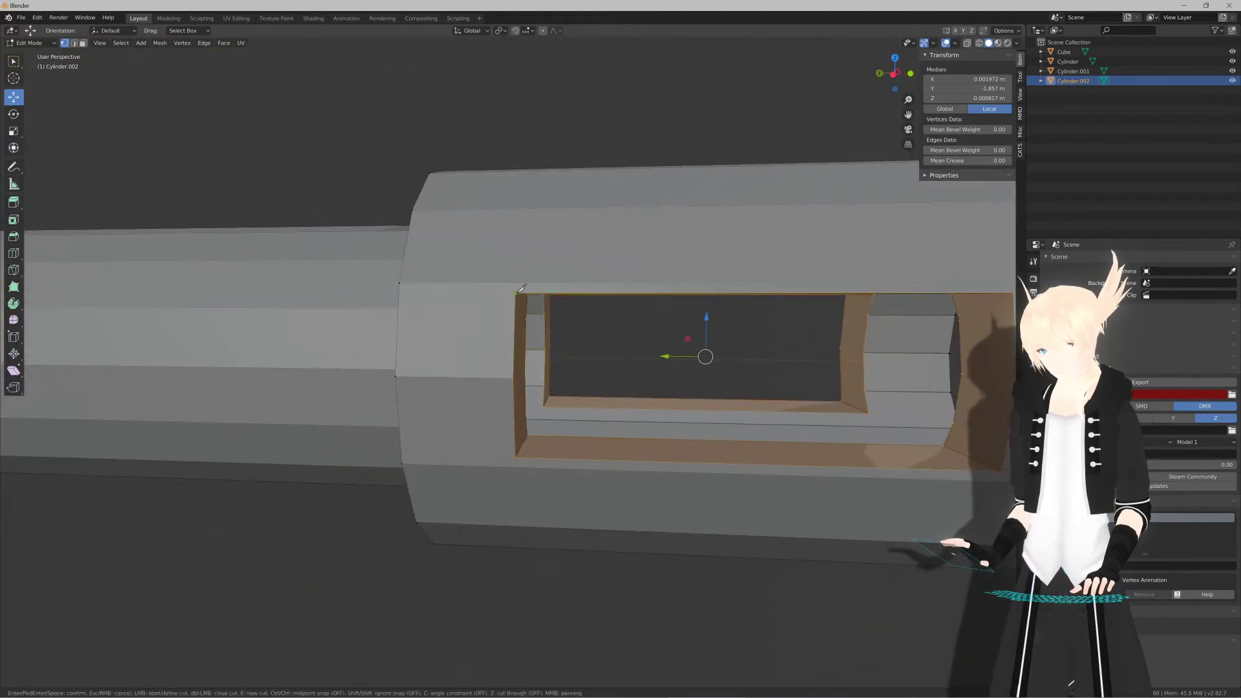
left_click(400, 283)
key("Return")
key("k")
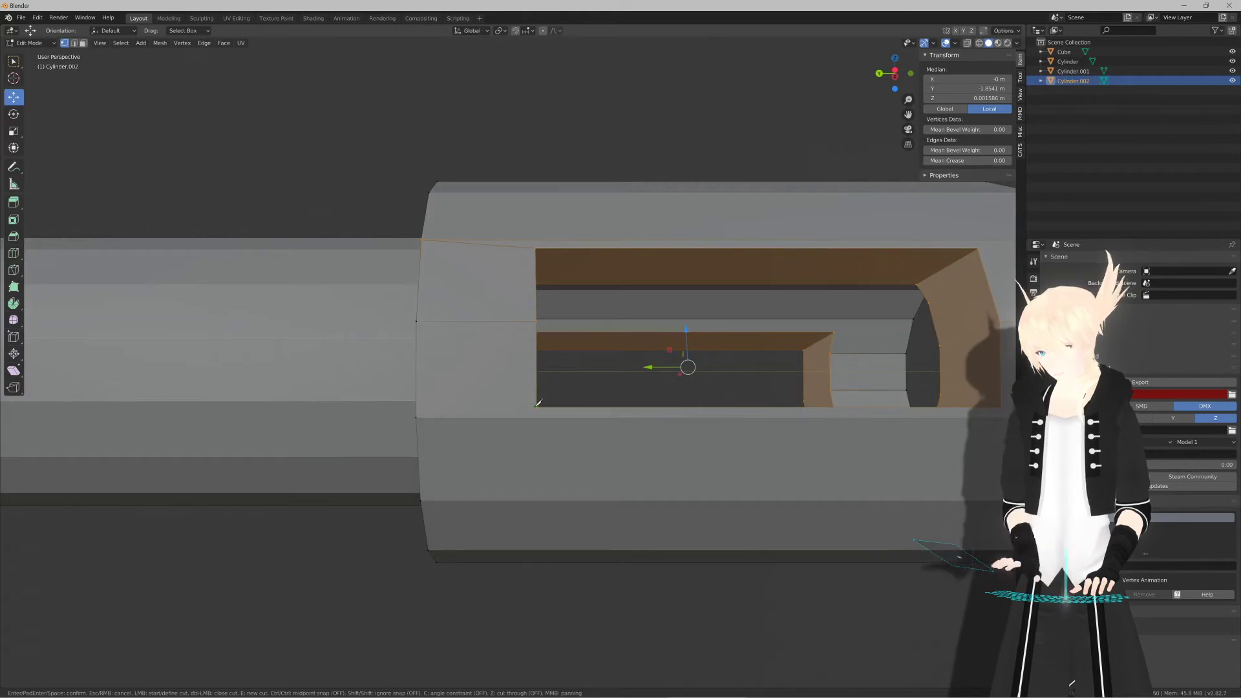
left_click(417, 416)
key("Return")
Step: Try to knife-cut from the same window's lower front corner to the nearest vertex on the muzzle's front edge
middle_click_drag(740, 401, 596, 395, "shift")
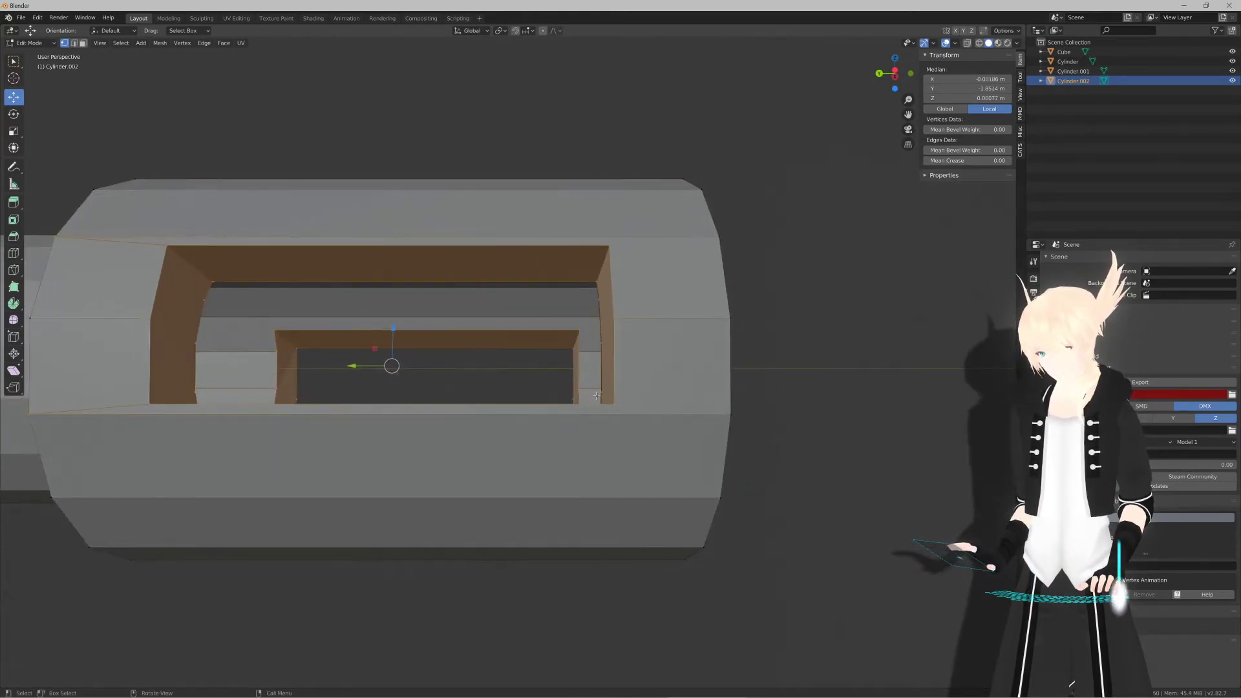
key("k")
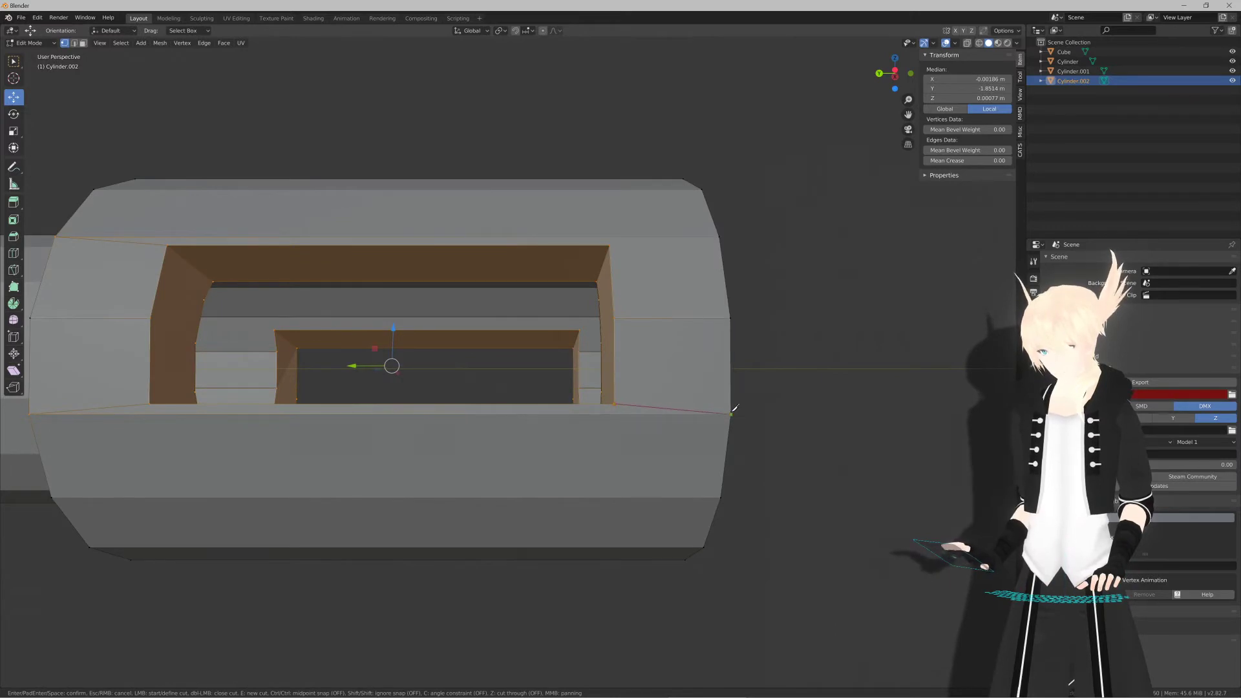
left_click(729, 392)
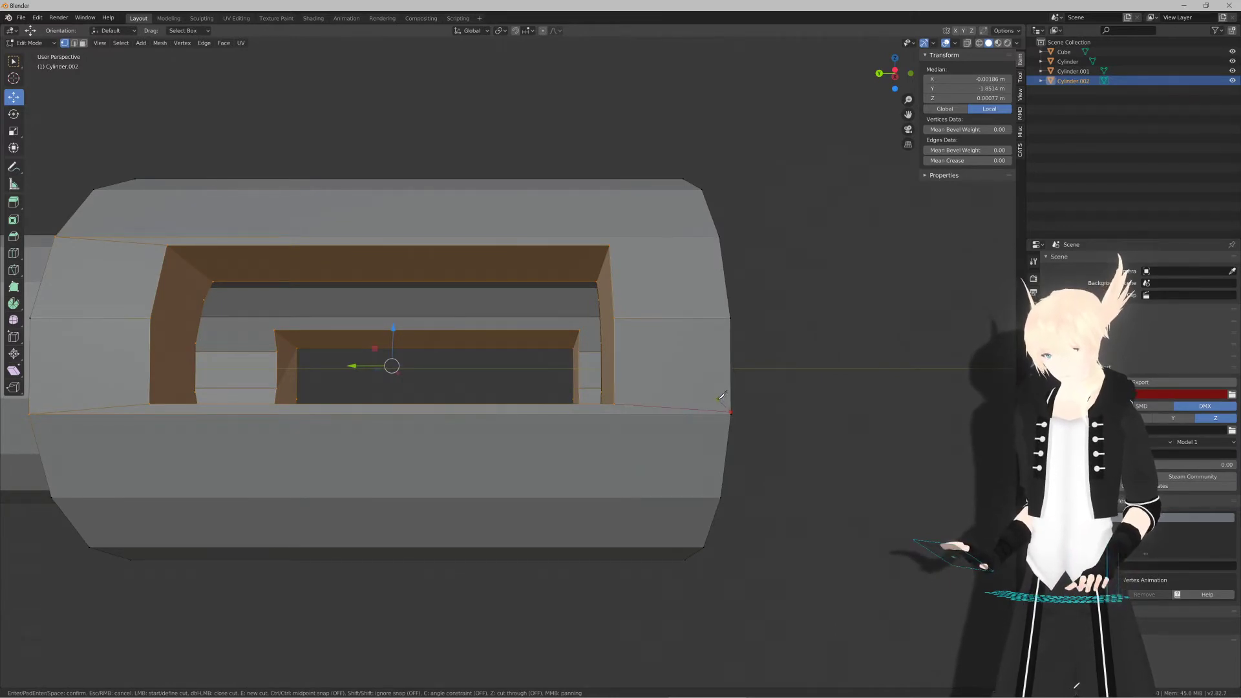
key("Return")
middle_click_drag(729, 391, 545, 366, "shift")
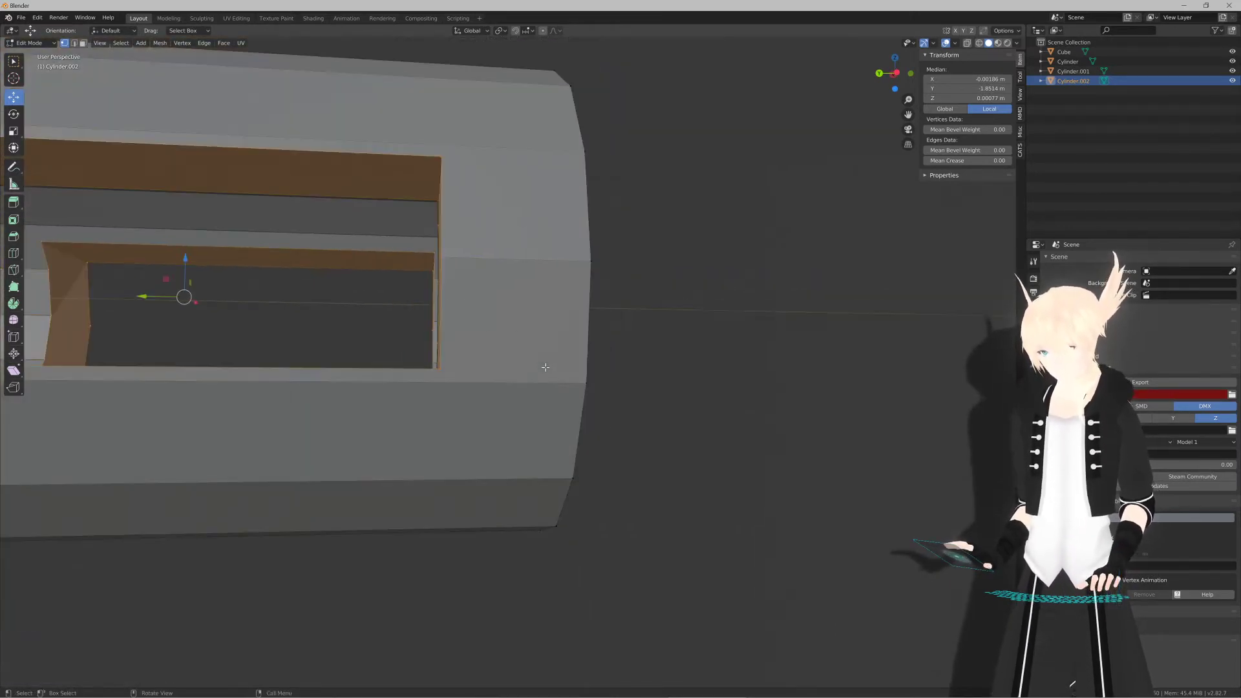
Step: Set the viewport's clip start distance to 0.01 m
left_click(1020, 82)
left_click(1019, 94)
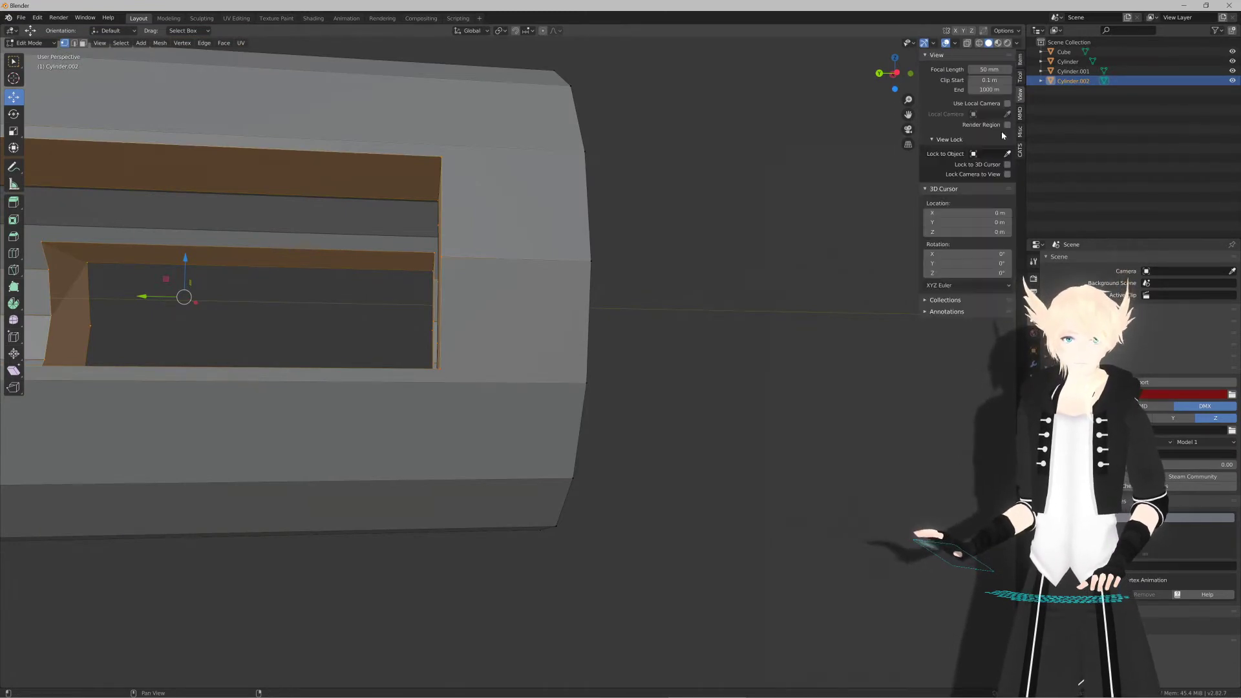
left_click(988, 81)
type("0")
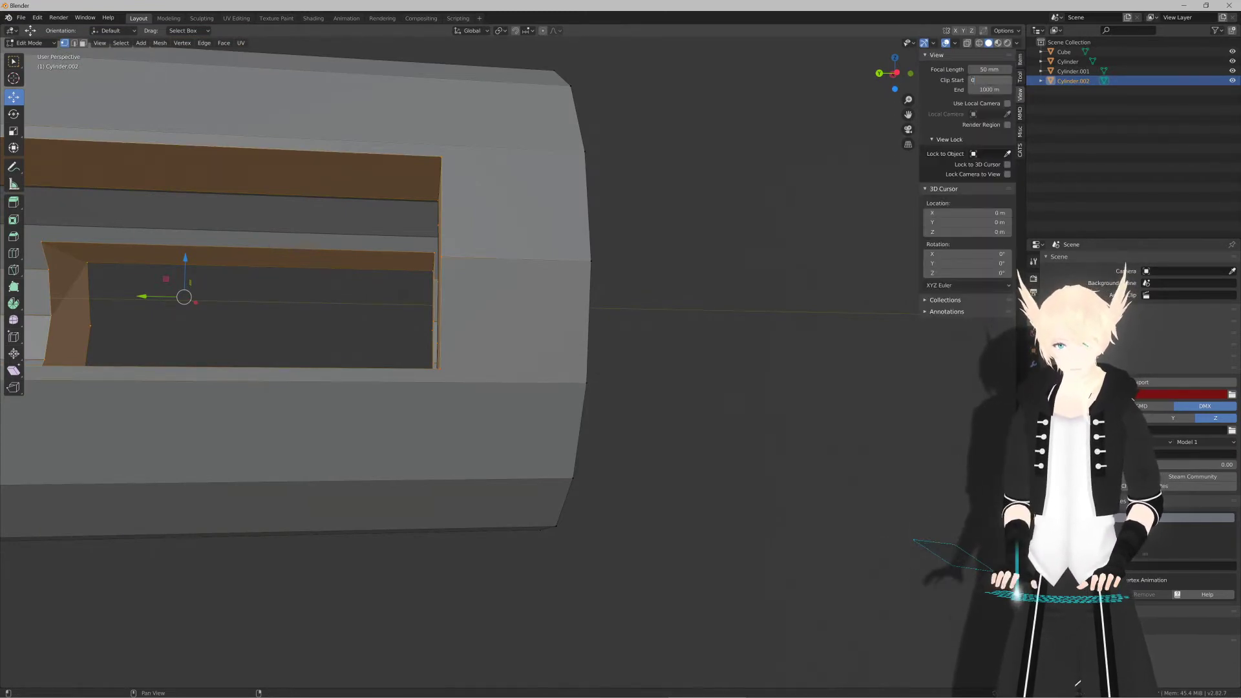
type(".01")
key("Return")
Step: Knife-cut from the side window's lower front corner to the nearest vertex on the muzzle's outer front edge
scroll(554, 339, "up", 3)
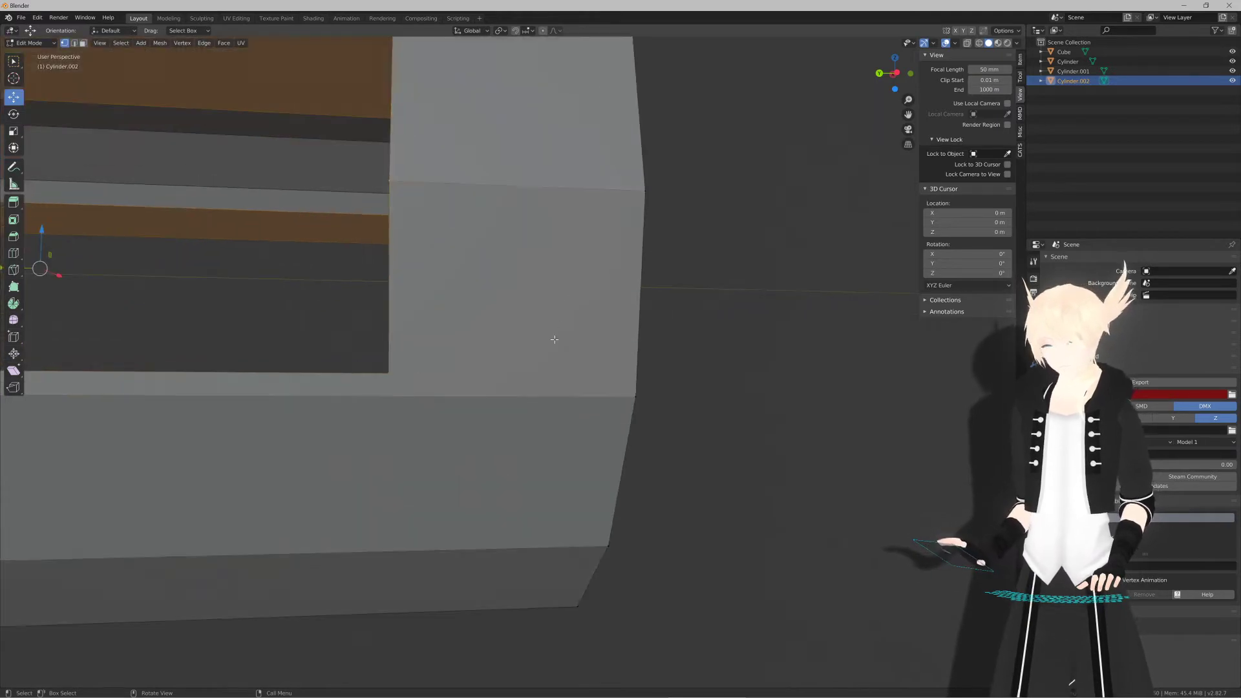
middle_click_drag(568, 362, 504, 407)
key("k")
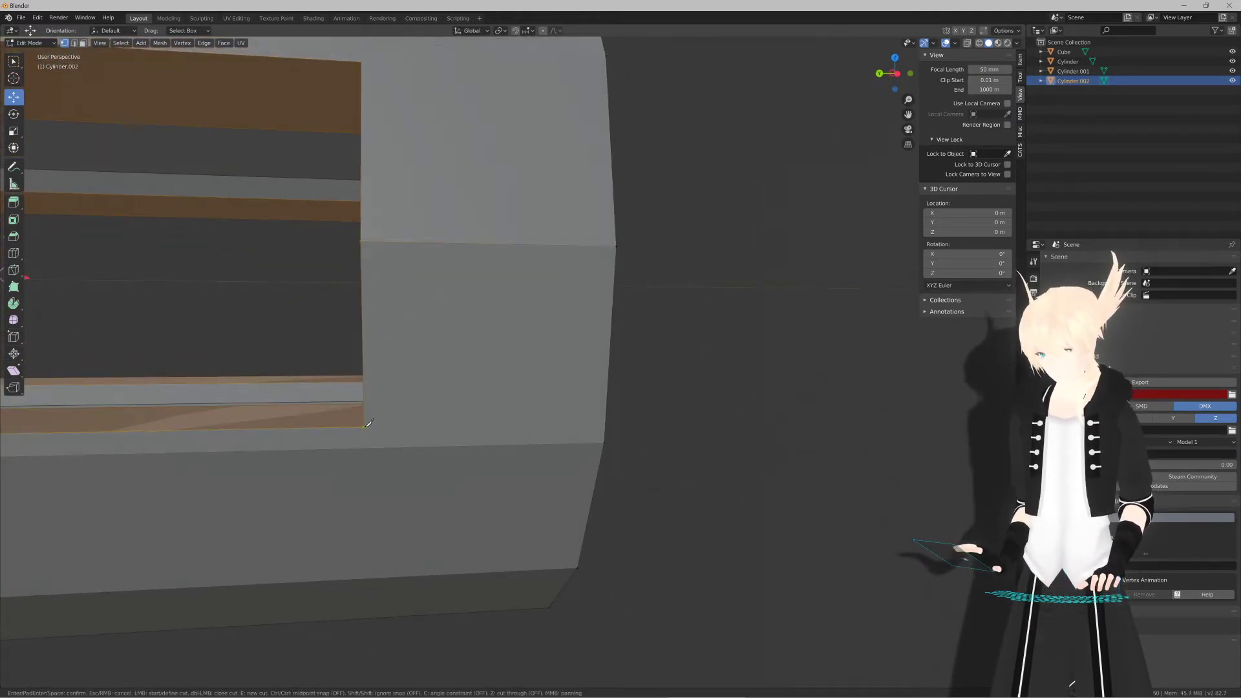
key("Return")
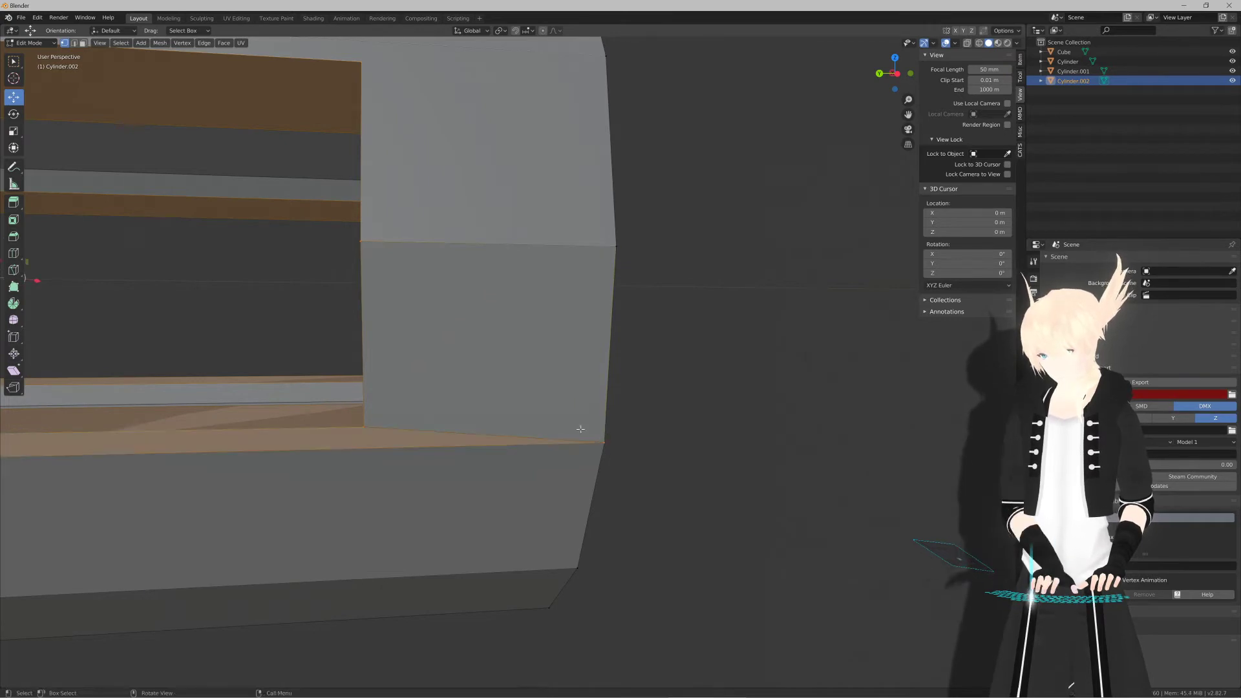
Step: Knife-cut from the same window's upper front corner to the nearest vertex on the muzzle's outer front edge
middle_click_drag(520, 360, 561, 572, "shift")
middle_click_drag(493, 452, 488, 386, "shift")
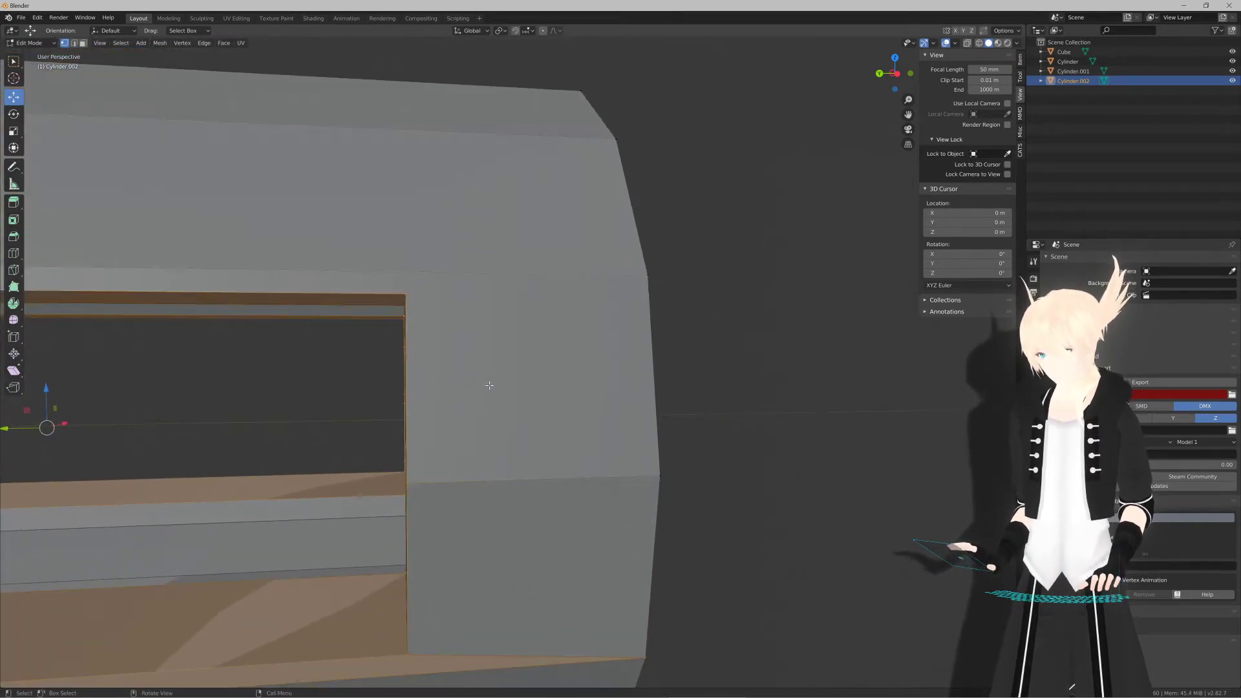
key("k")
left_click(407, 293)
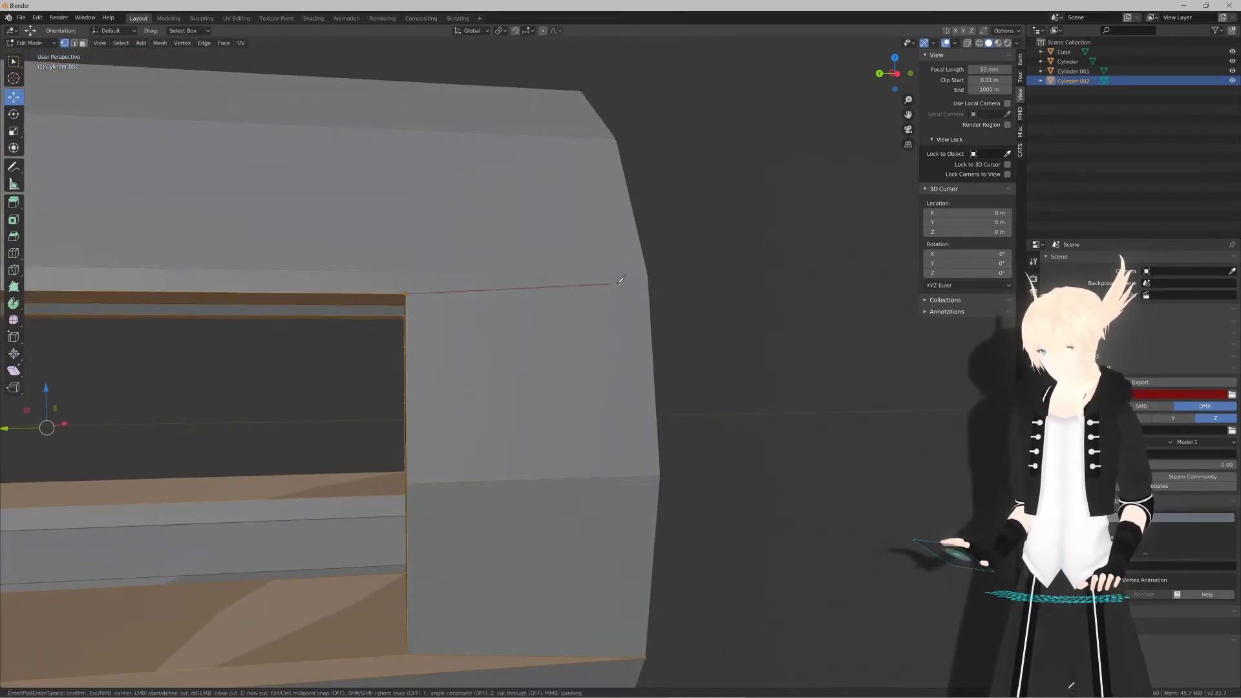
left_click(649, 273)
key("Return")
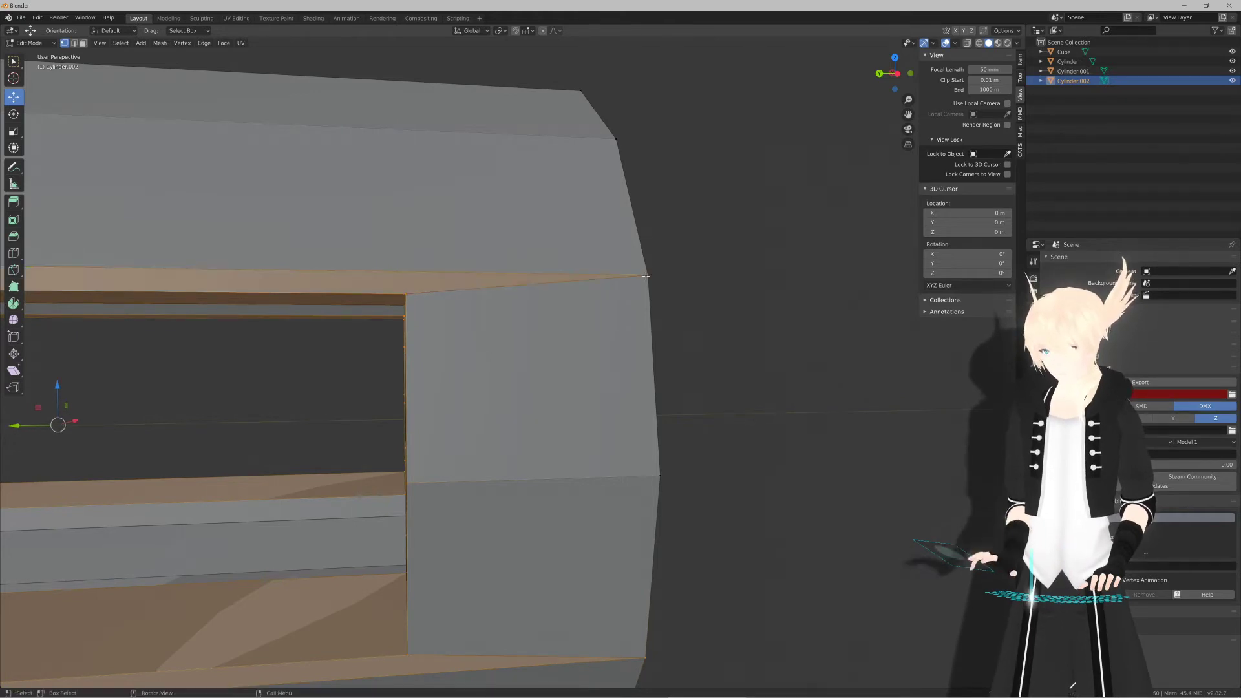
Step: Inside the bore, knife-cut from the window's upper front corner to the nearest vertex on the front opening's inner rim
middle_click_drag(649, 273, 504, 362)
scroll(562, 361, "up", 2)
key("k")
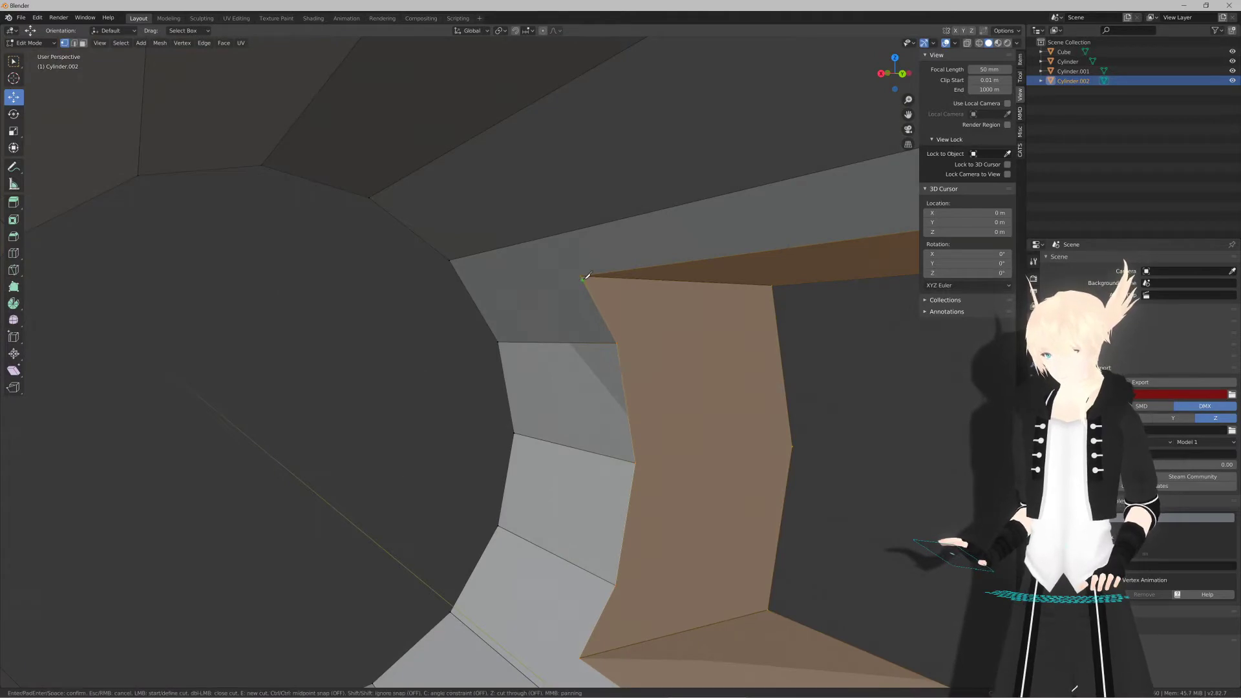
left_click(454, 258)
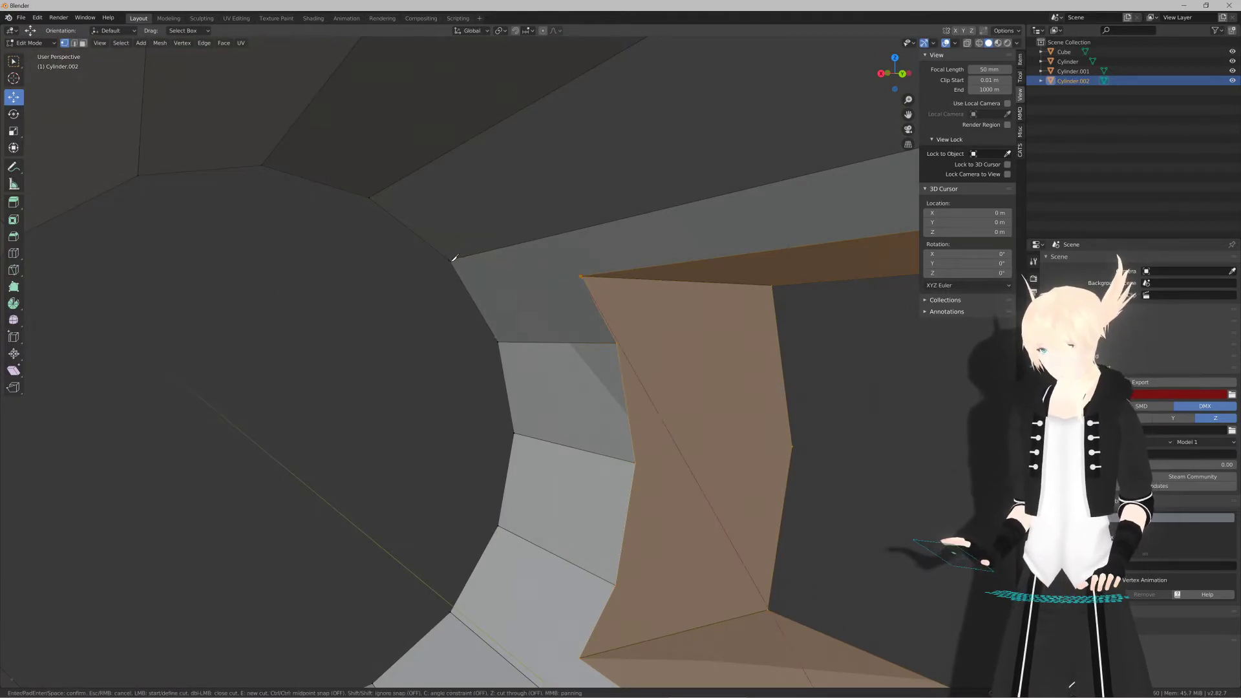
key("Return")
middle_click_drag(420, 333, 384, 349)
middle_click_drag(384, 349, 475, 354, "shift")
scroll(475, 353, "up", 2)
key("k")
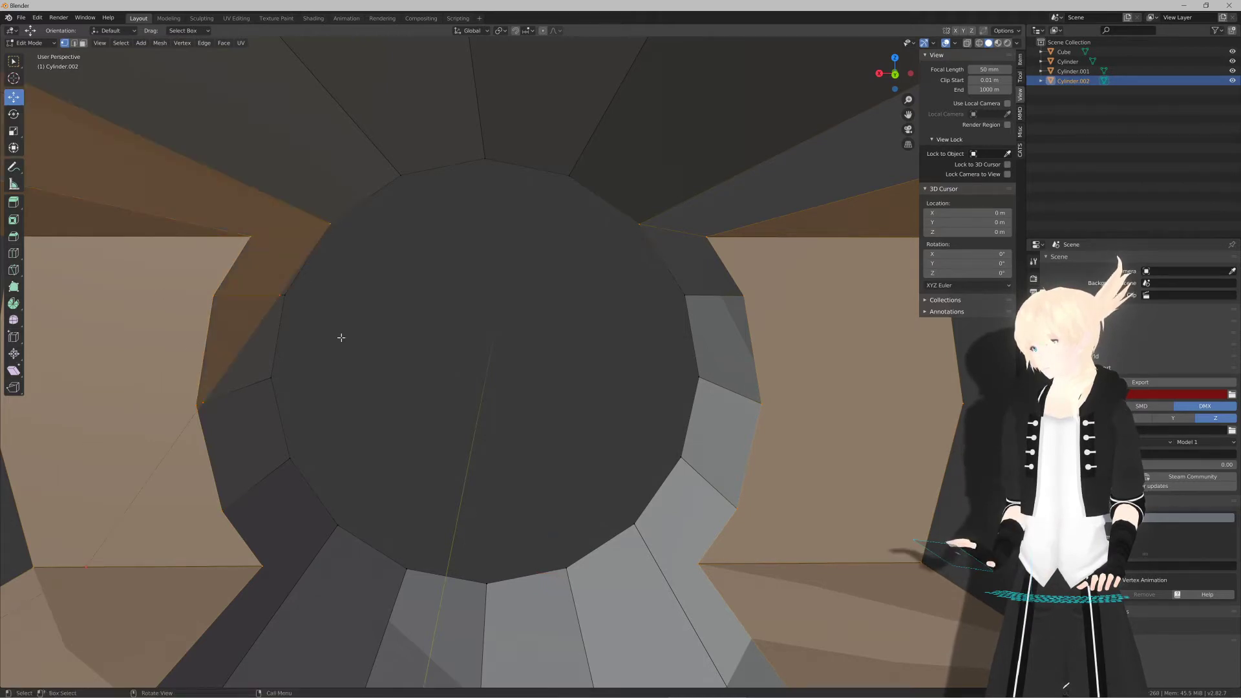
middle_click_drag(347, 344, 541, 348)
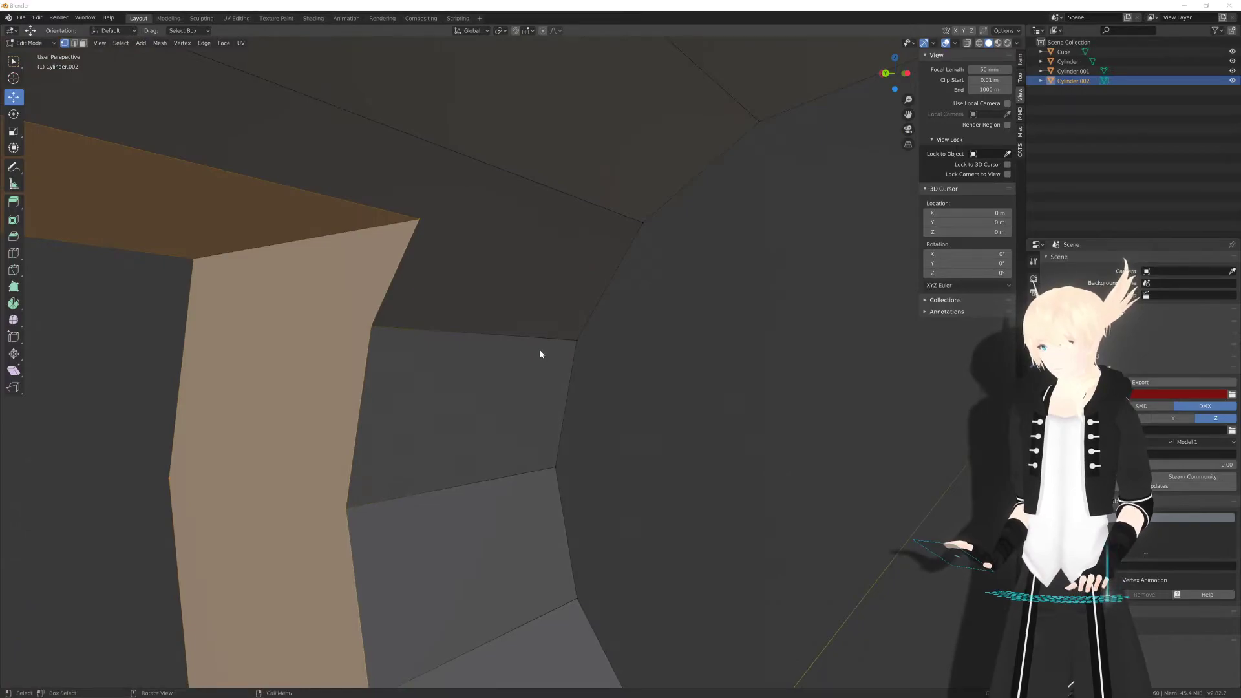
key("alt+z")
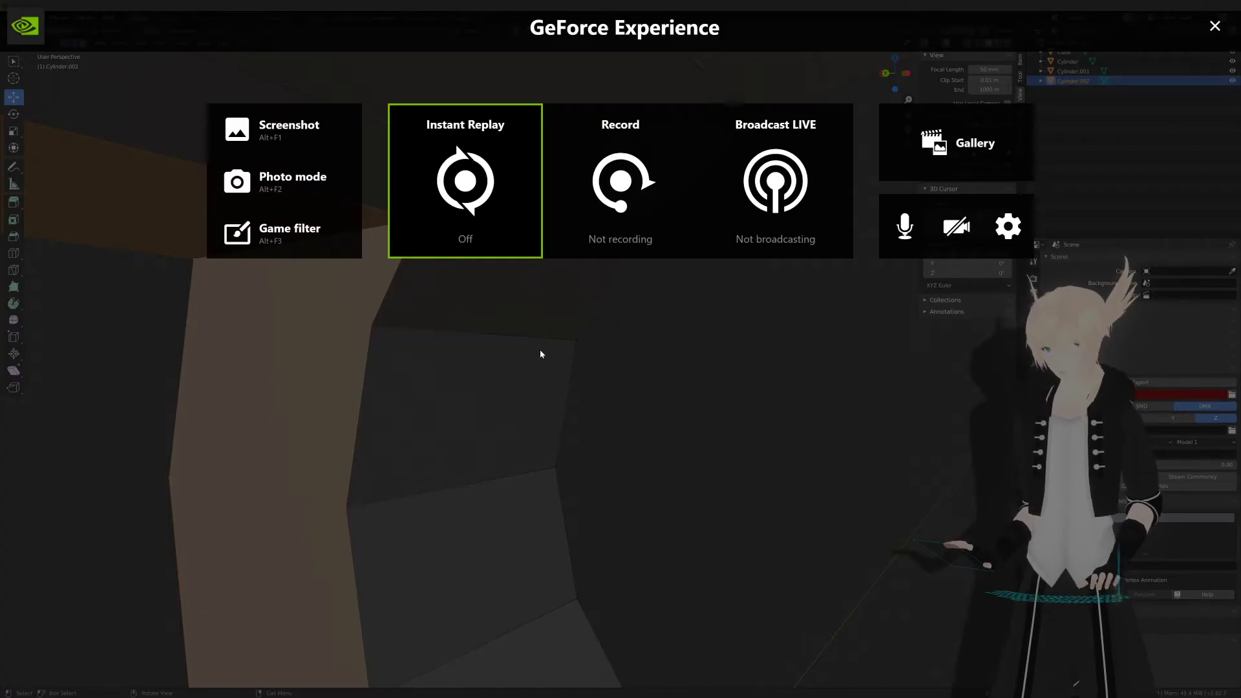
key("alt+z")
middle_click_drag(541, 346, 526, 355)
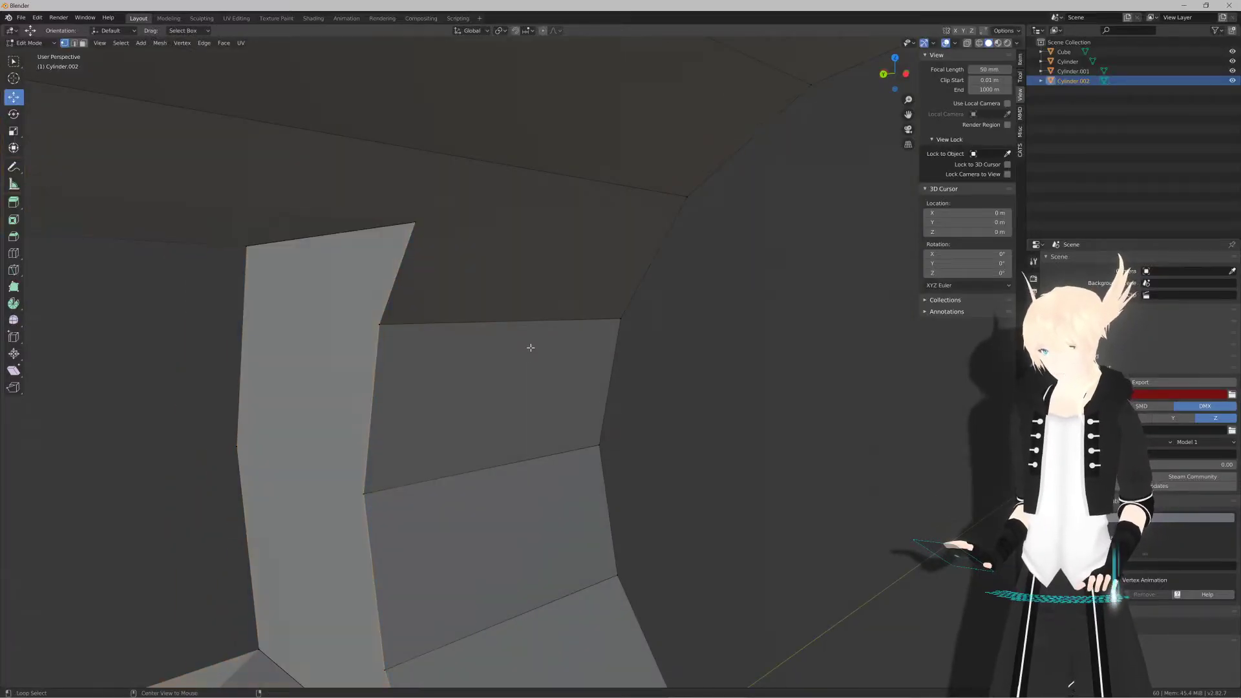
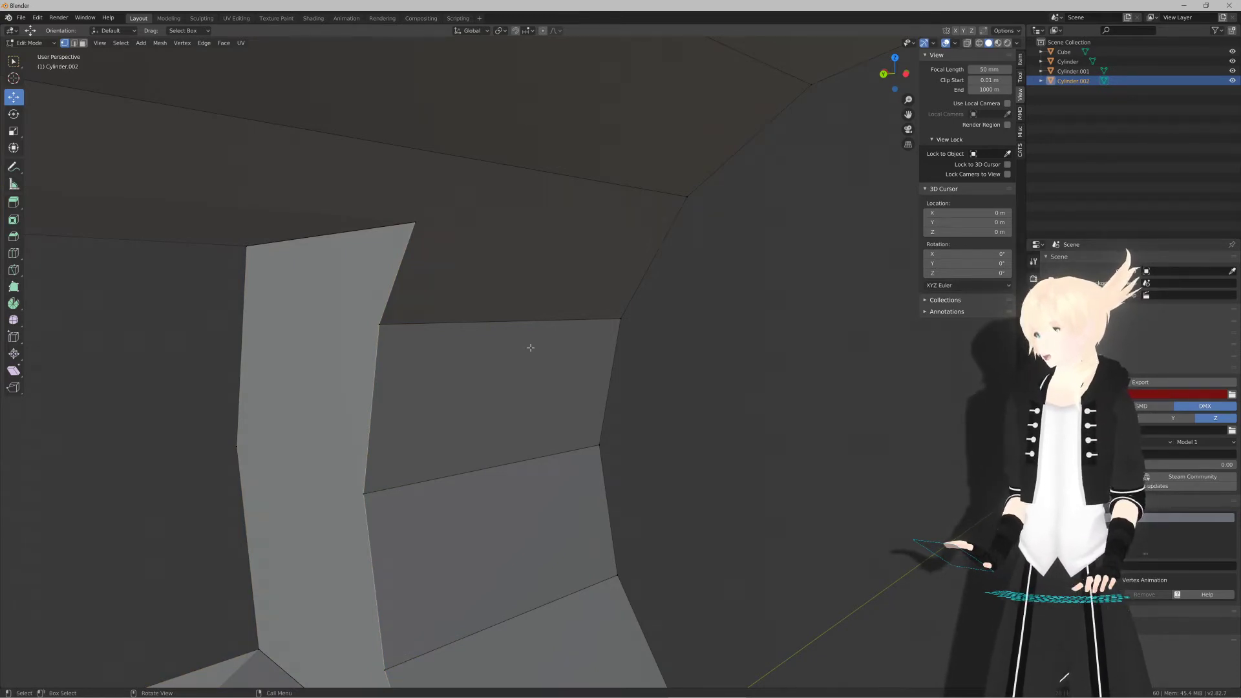
Step: Inside the bore, knife-cut from the opposite window's upper front corner to the nearest vertex on the front opening's rim
scroll(548, 366, "up", 1)
mouse_move(557, 361)
middle_mouse_down()
mouse_move(560, 338)
mouse_move(537, 360)
middle_mouse_up()
key("k")
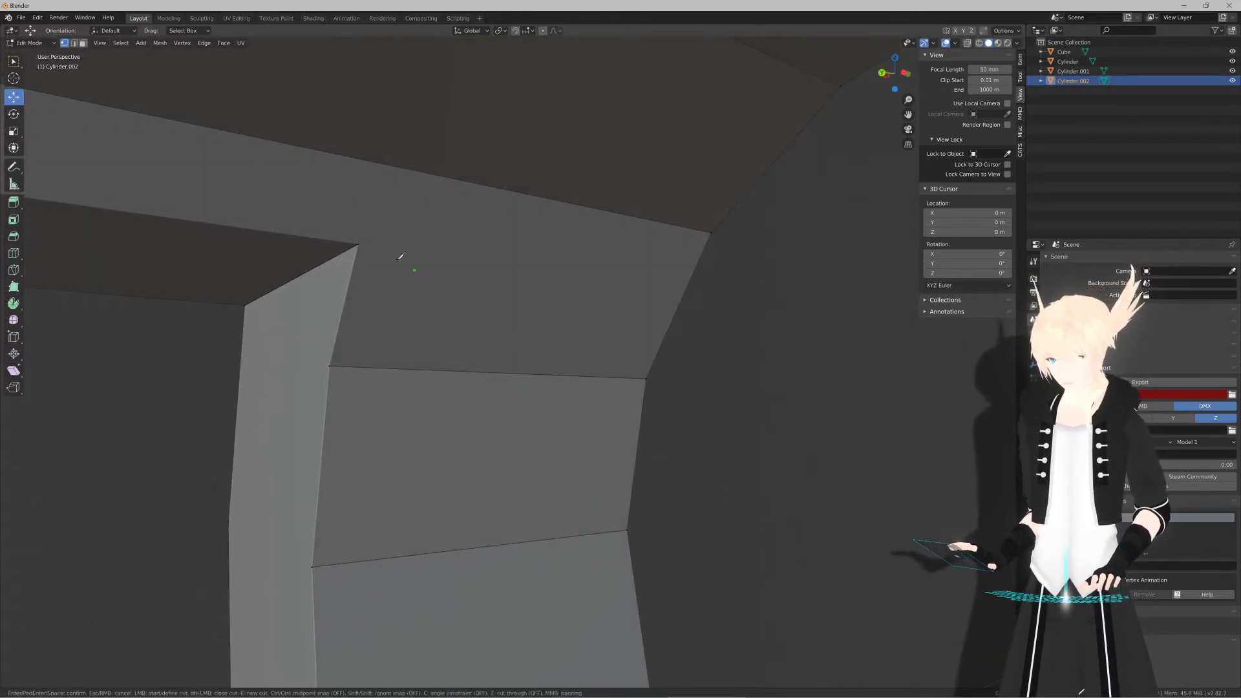
left_click(359, 244)
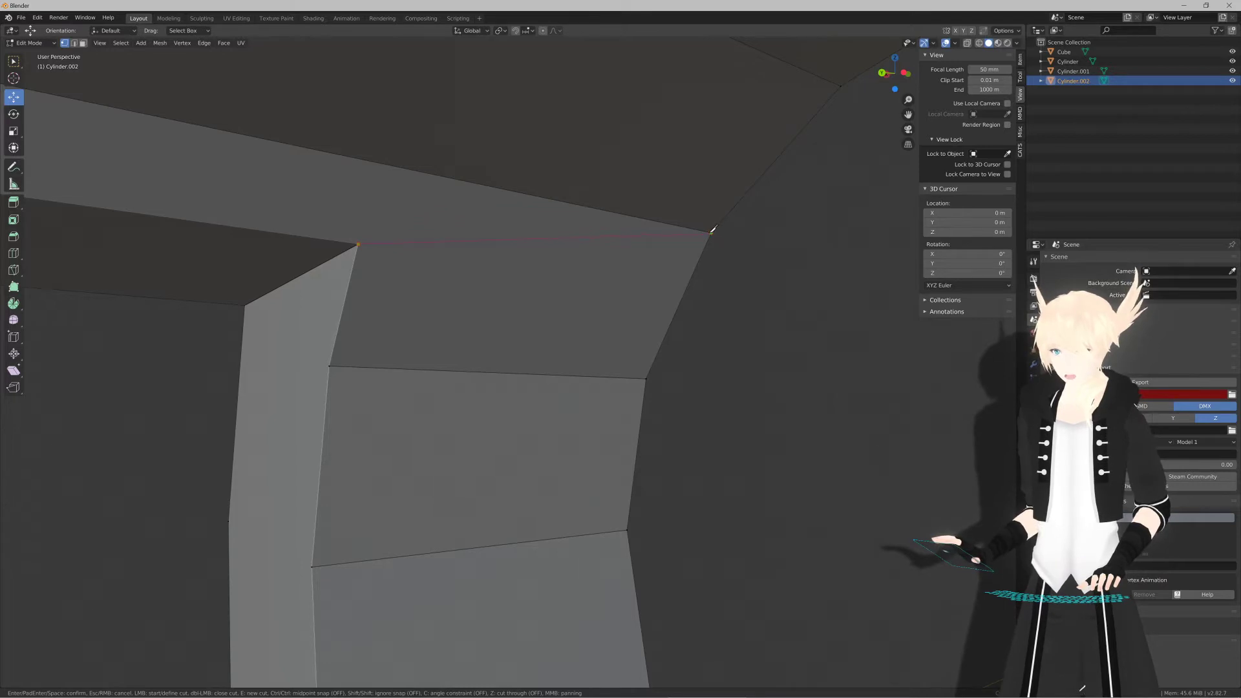
left_click(711, 231)
key("Return")
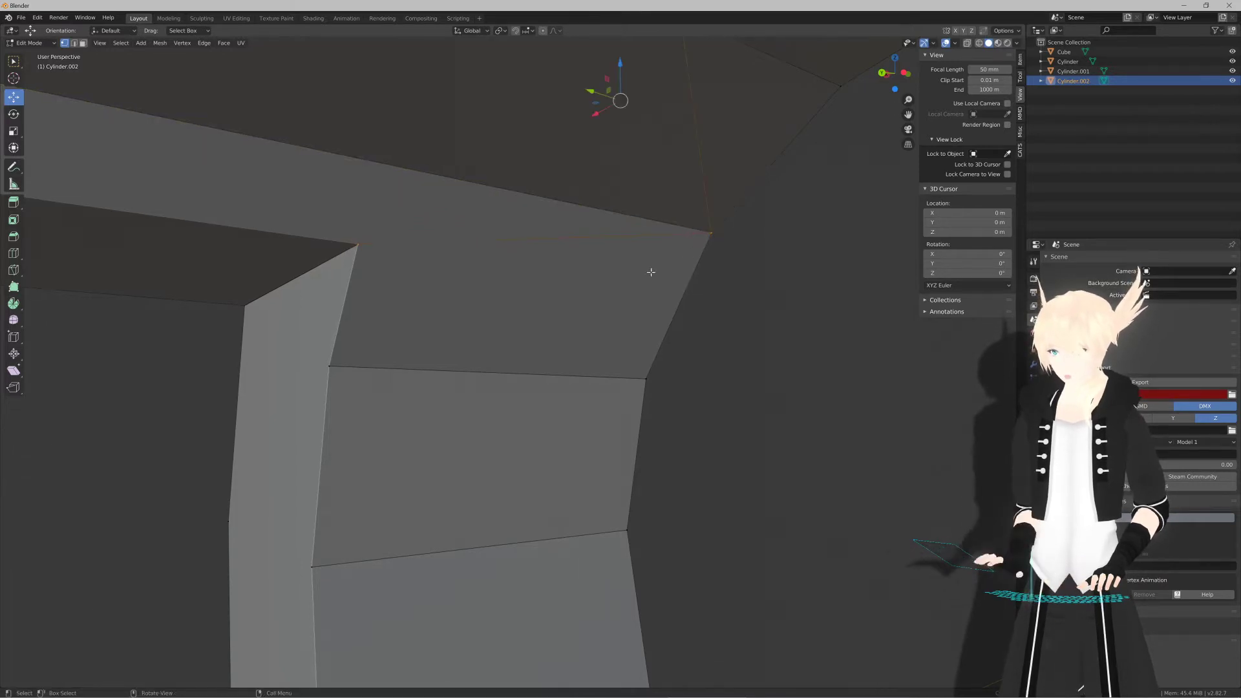
Step: On the muzzle's outer surface, knife-cut from the window's uncut front corner to the nearest ridge vertex on the front edge
middle_click_drag(650, 272, 568, 291)
key("k")
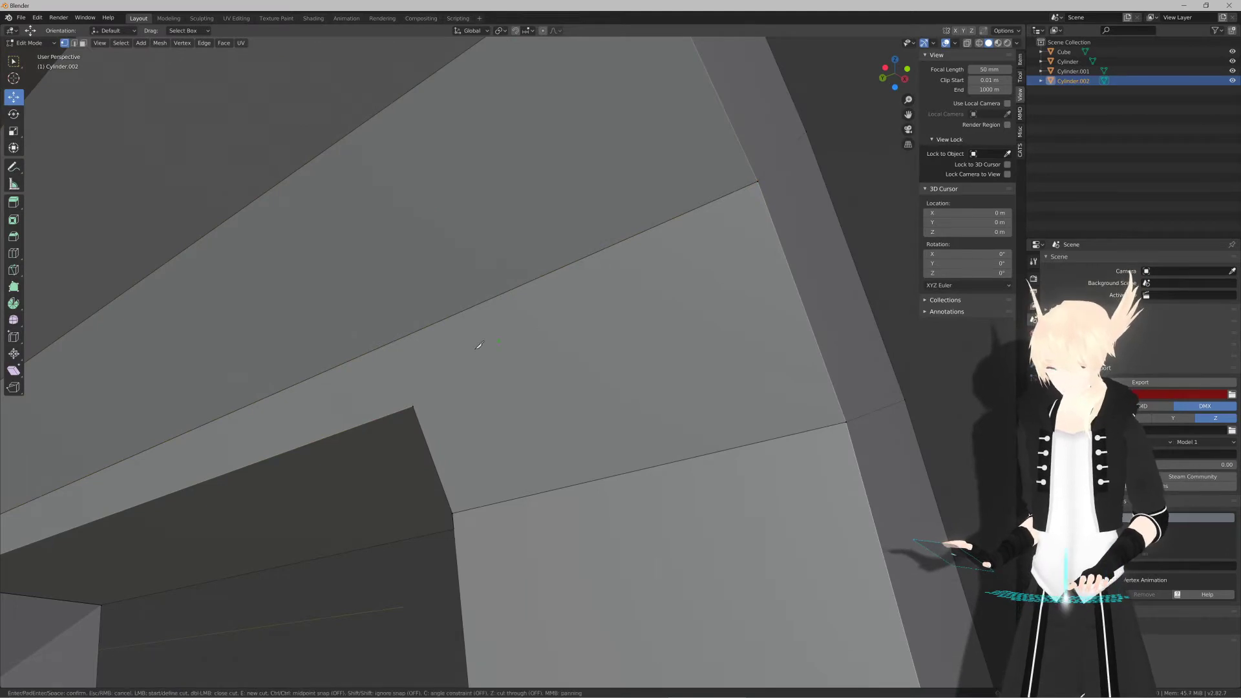
left_click(414, 405)
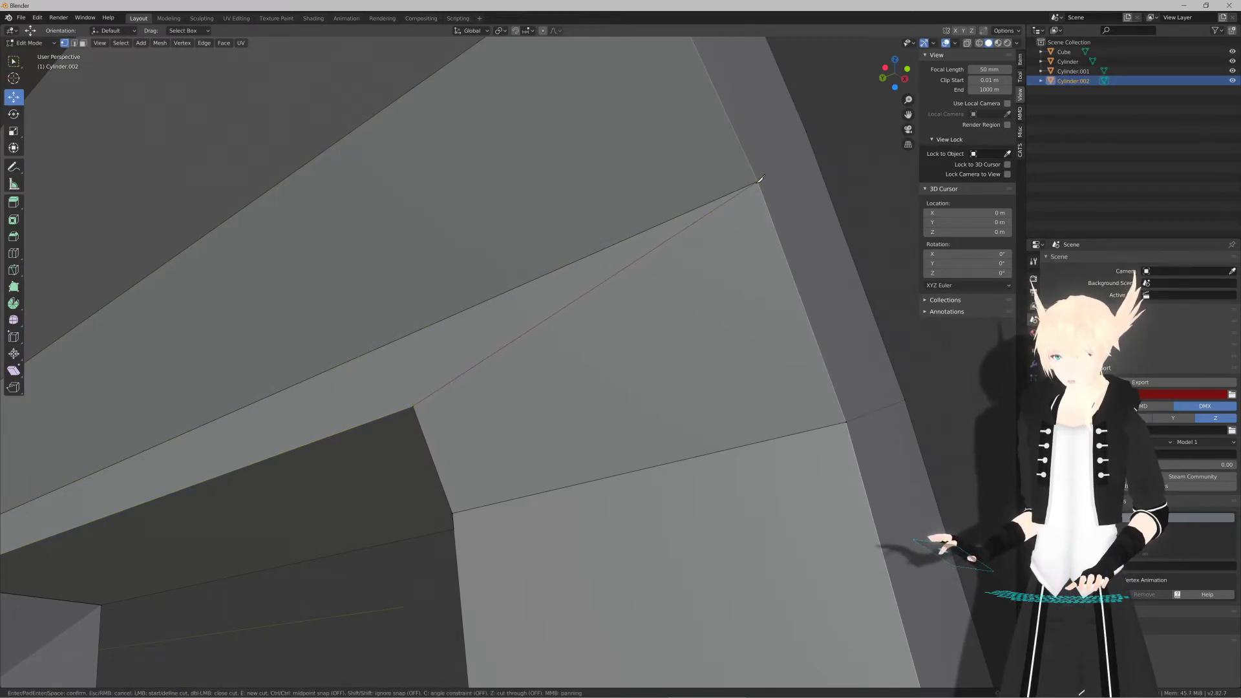
key("Return")
Step: Inside the bore, knife-cut from one window's lower front corner to the nearest vertex on the front opening's rim
middle_click_drag(624, 357, 656, 335)
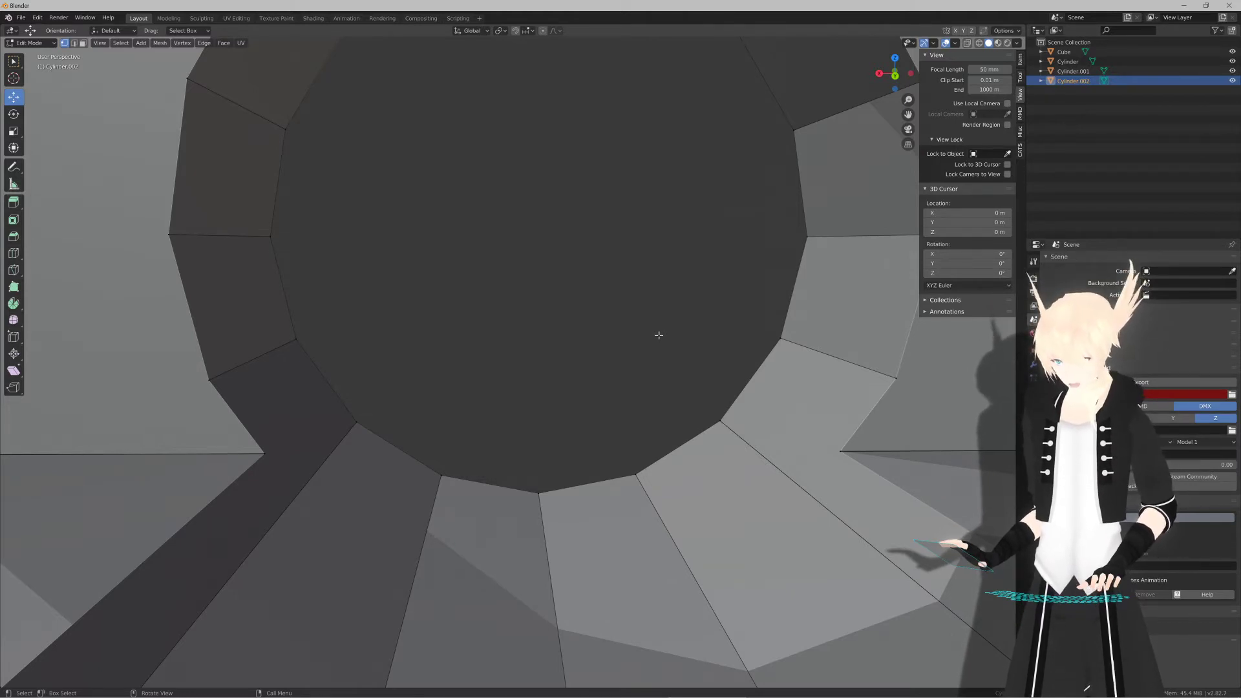
middle_click_drag(637, 297, 621, 387)
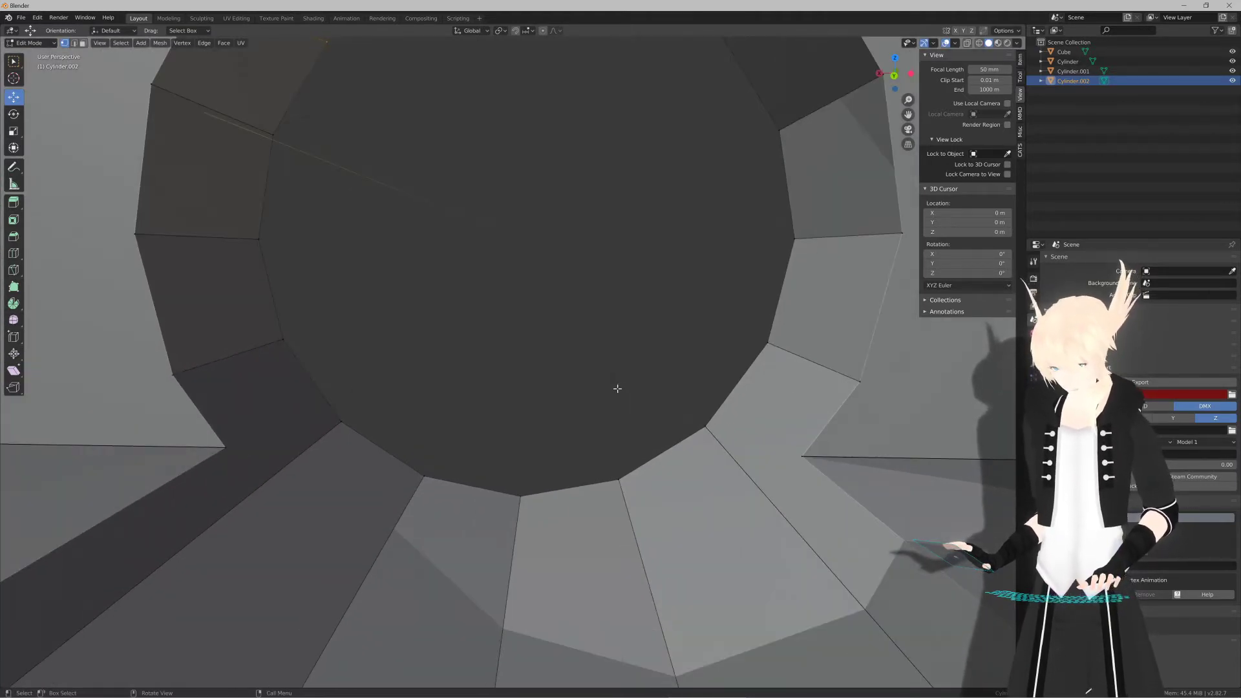
key("k")
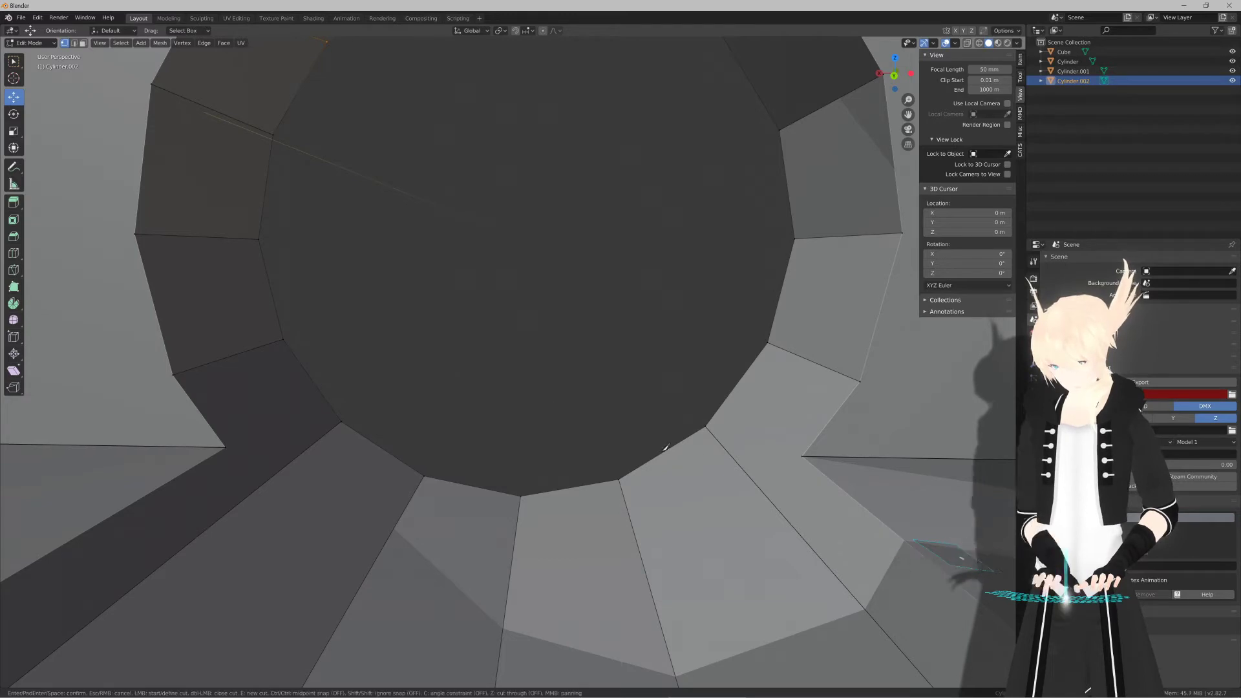
left_click(802, 456)
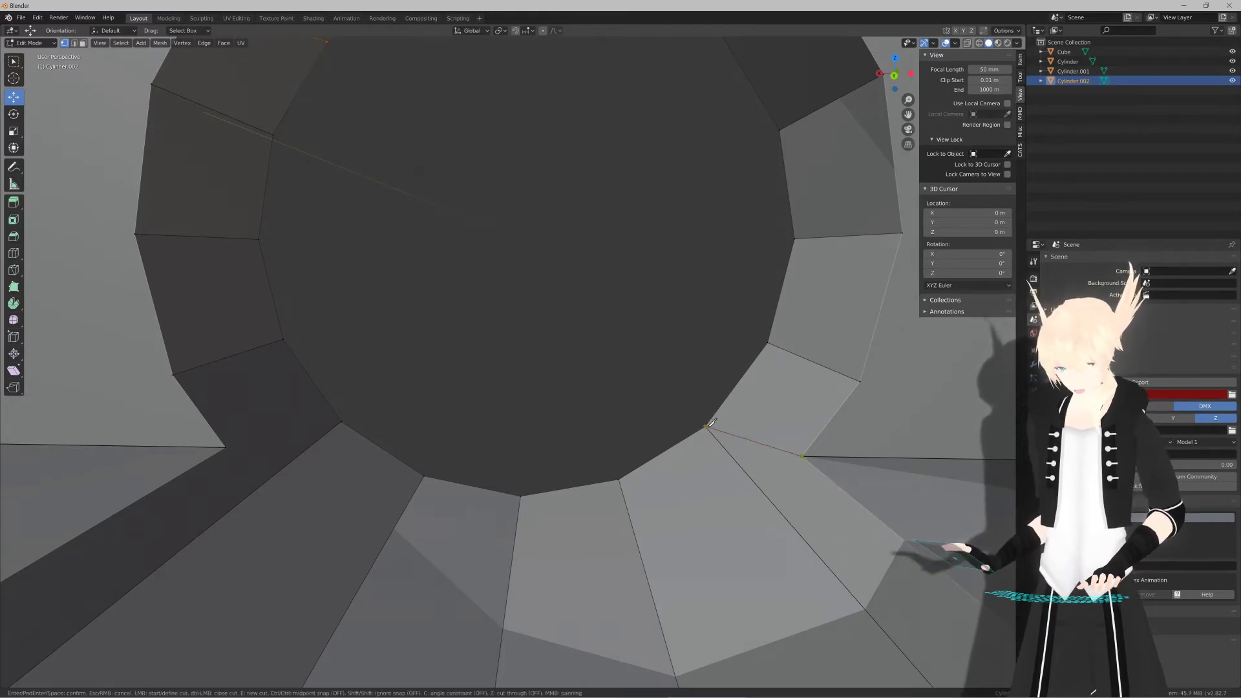
key("Return")
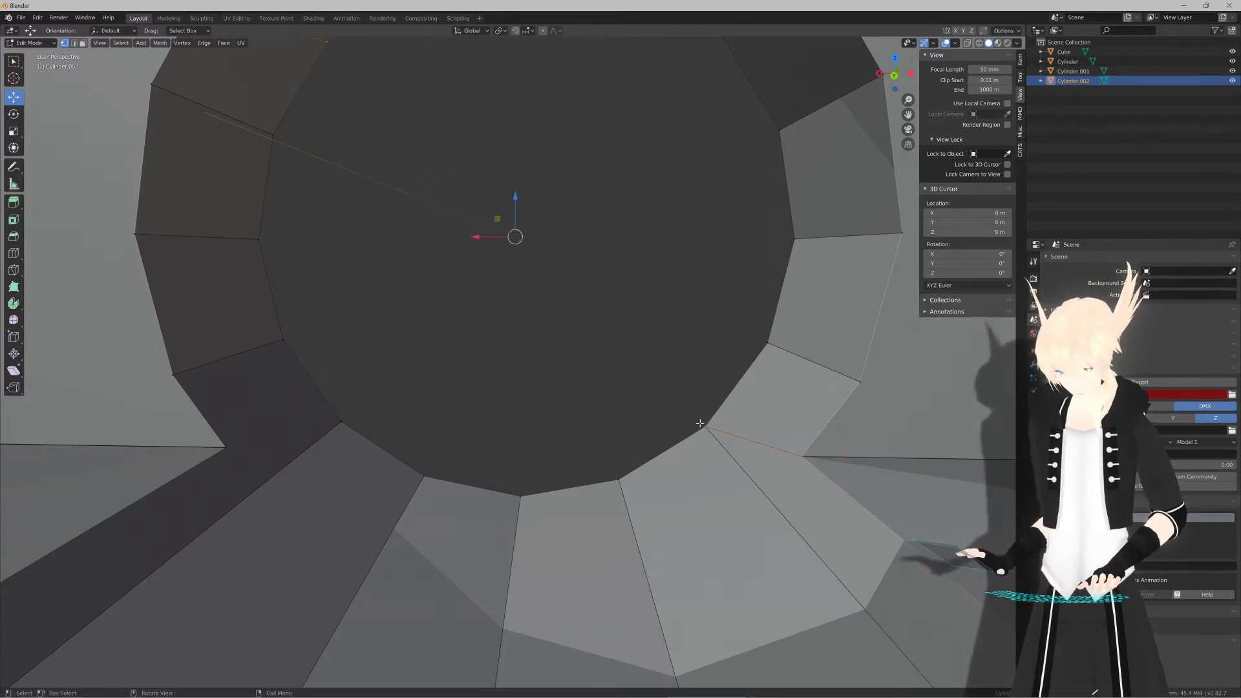
Step: Clear the selection and knife-cut from the opposite window's lower front inner corner to the nearest front rim vertex
scroll(562, 363, "down", 1)
mouse_move(562, 362)
middle_mouse_down()
mouse_move(526, 352)
mouse_move(638, 420)
mouse_move(559, 354)
middle_mouse_up()
key("ctrl+z")
scroll(568, 368, "up", 3)
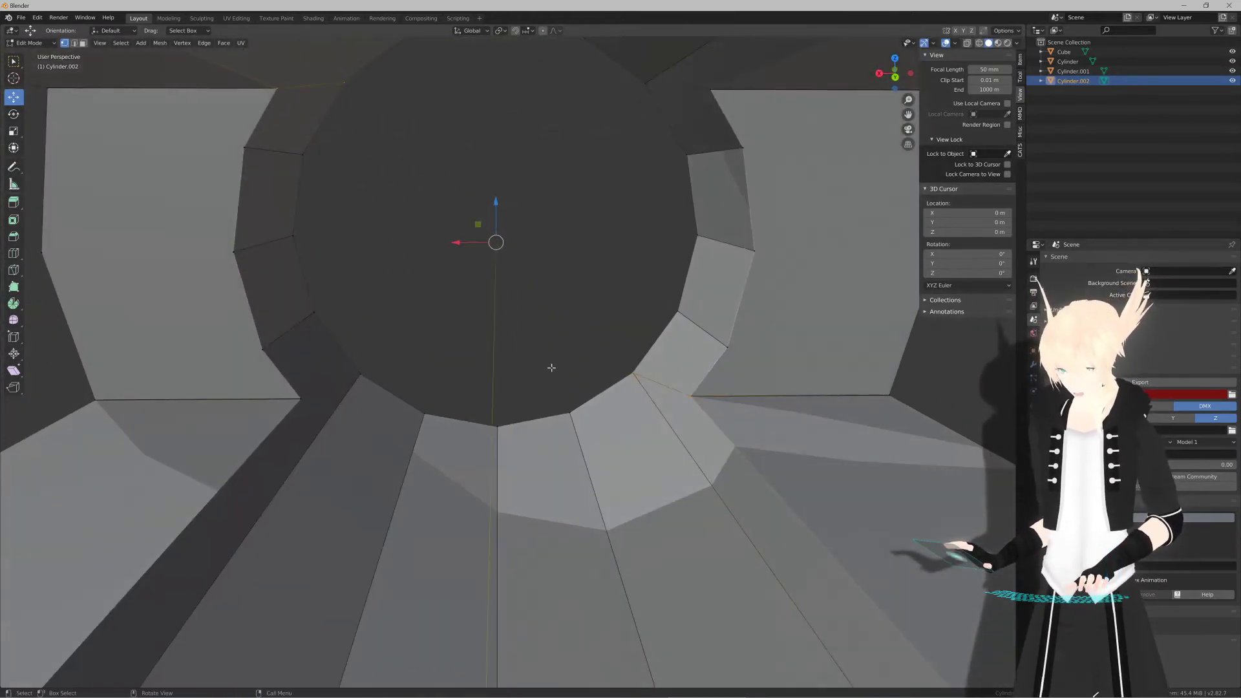
key("alt+a")
middle_click_drag(457, 388, 485, 401)
key("k")
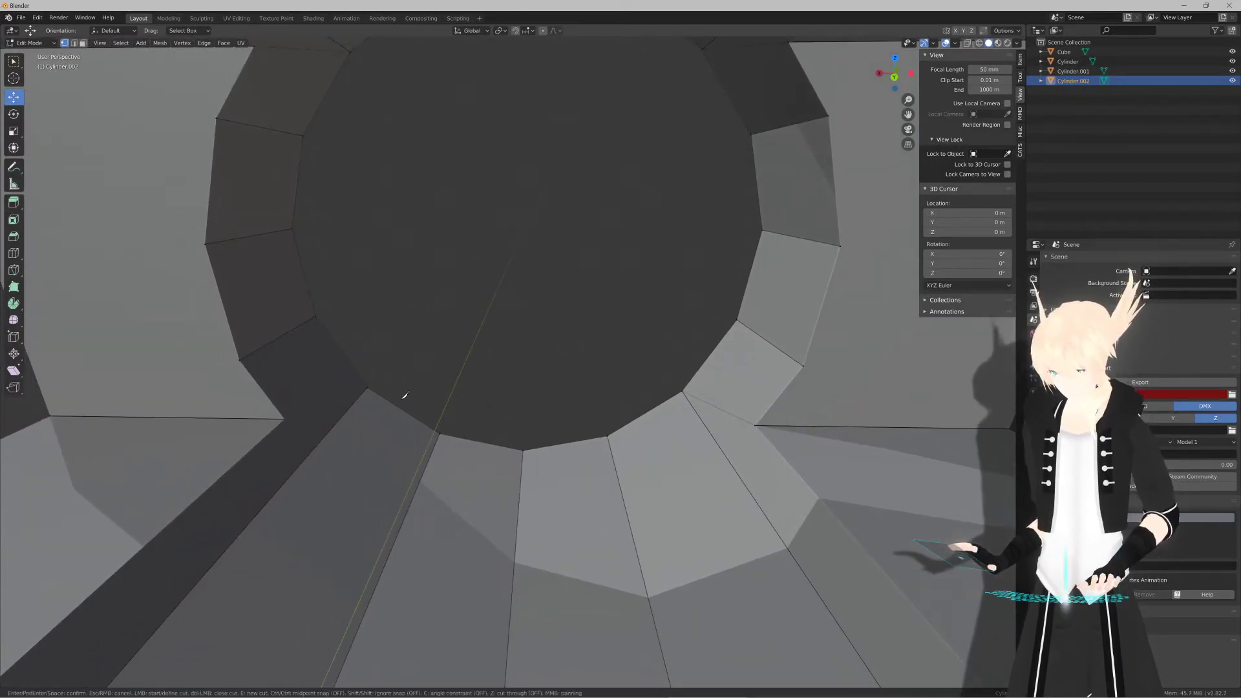
left_click(285, 418)
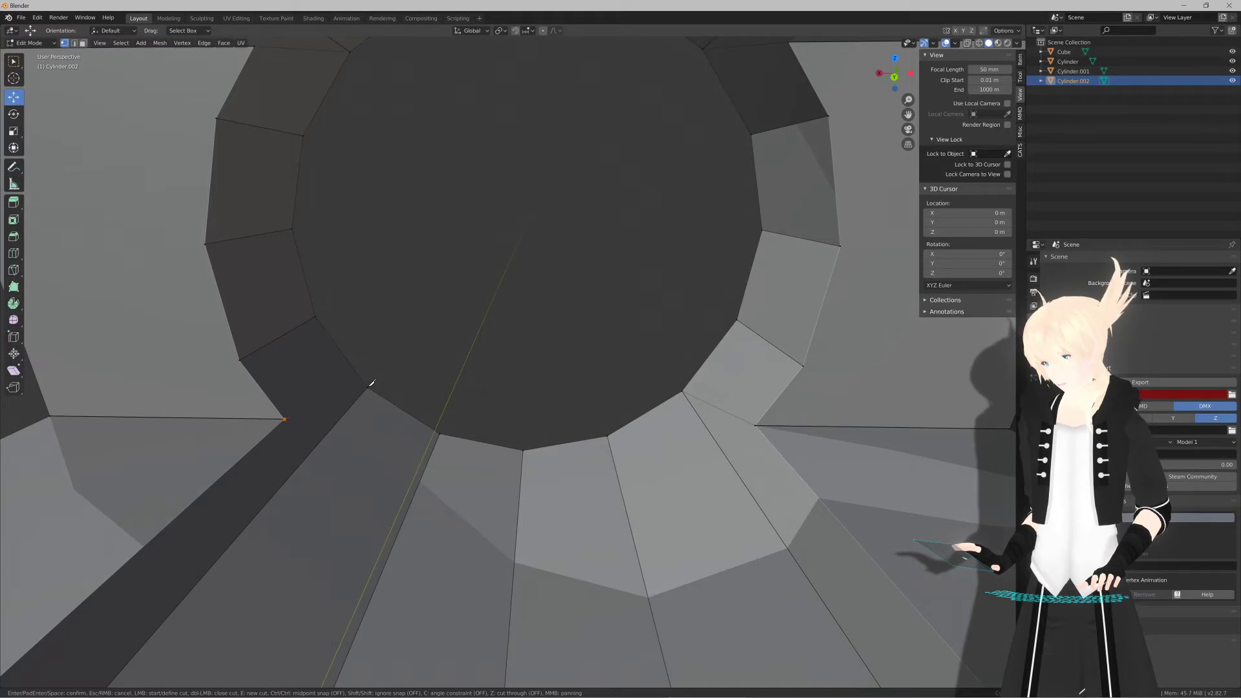
left_click(370, 384)
key("Return")
Step: Add a single loop cut across the bore's lower inner faces and slide it level with the windows' rear corners, factor about 0.635
middle_click_drag(370, 384, 423, 410)
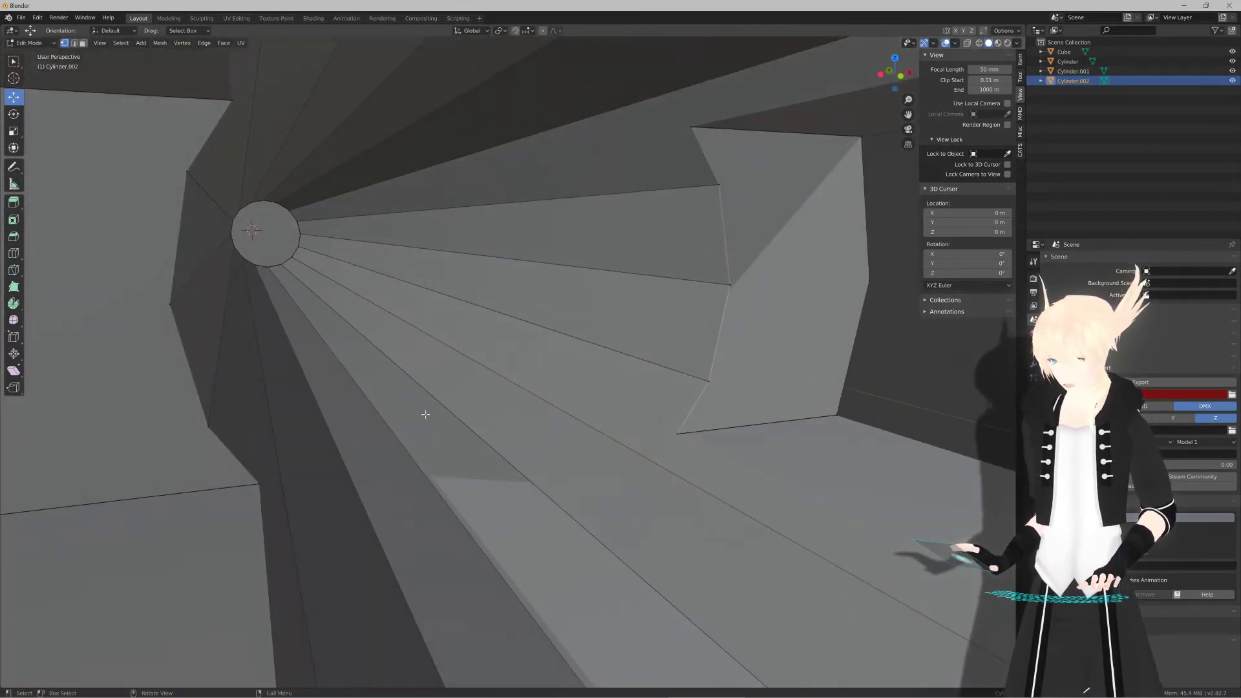
key("ctrl+r")
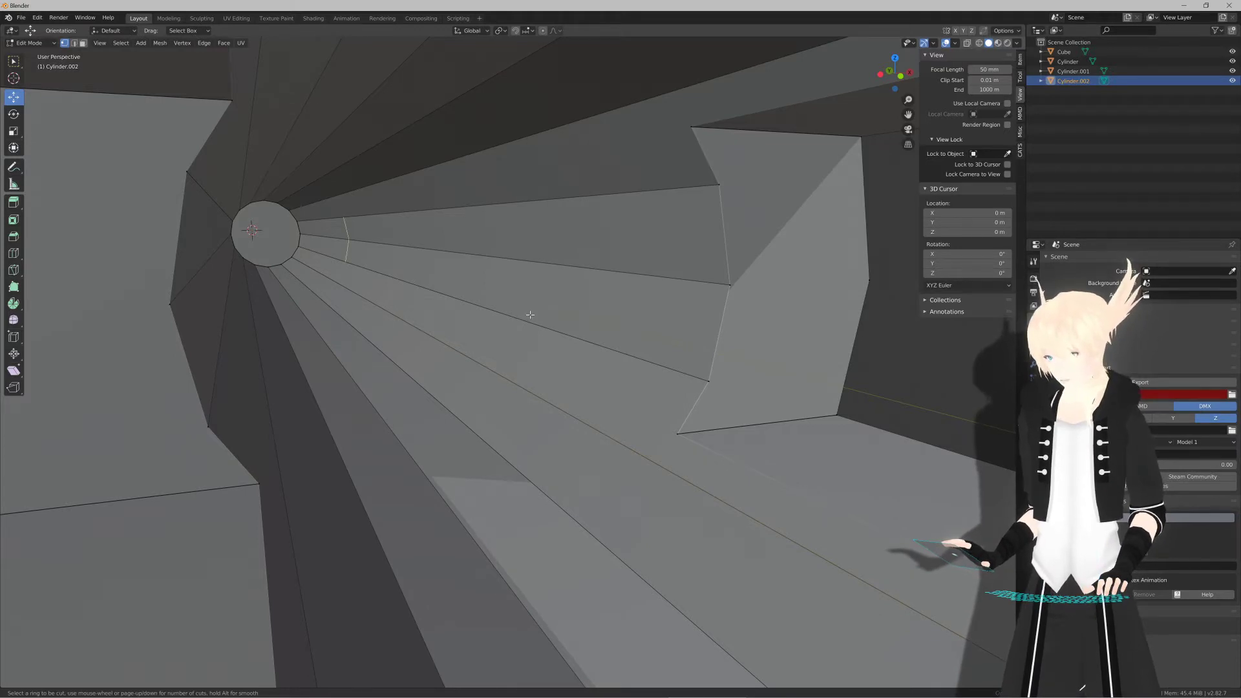
left_click(429, 388)
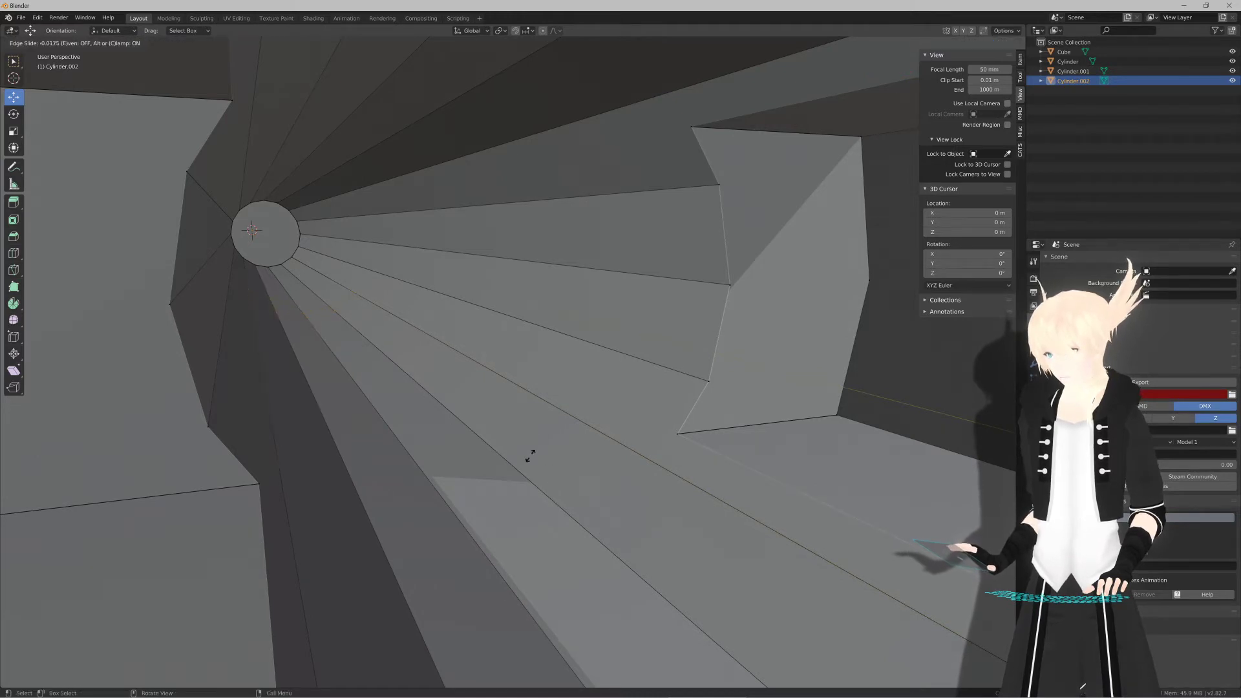
left_click(510, 641)
Step: Knife-cut from the new loop's end vertex to the window's lower rear inner corner and to the window-edge vertex just above it
key("k")
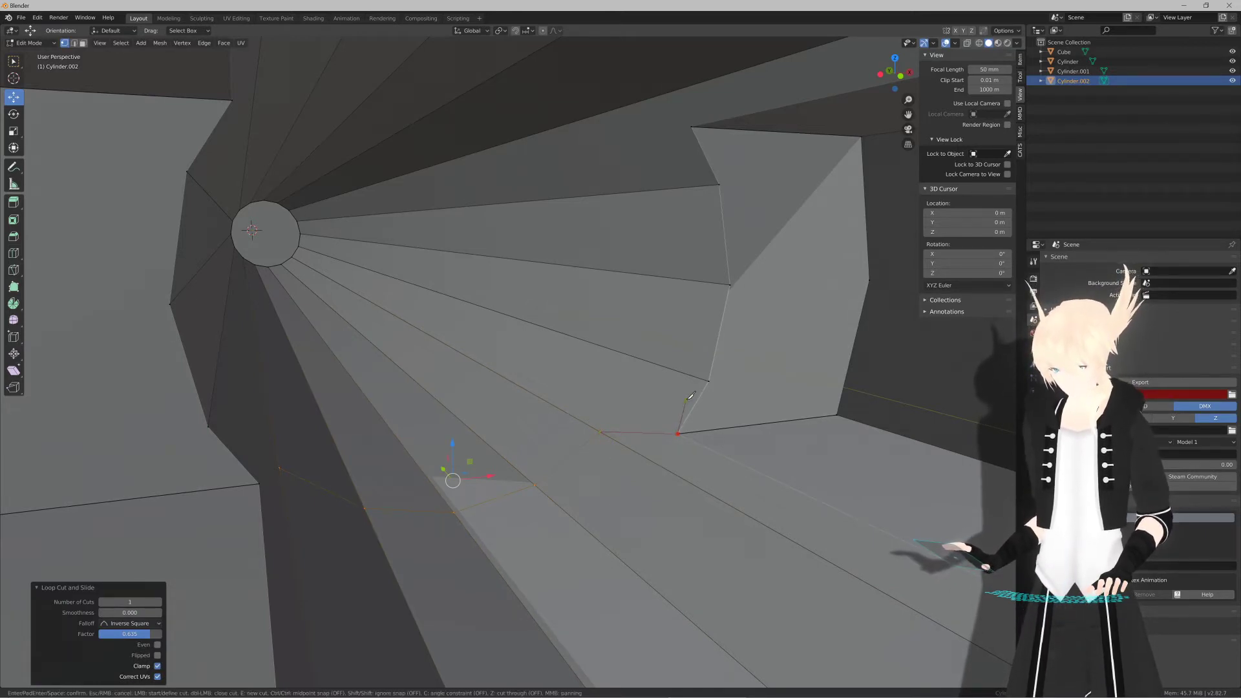
key("Return")
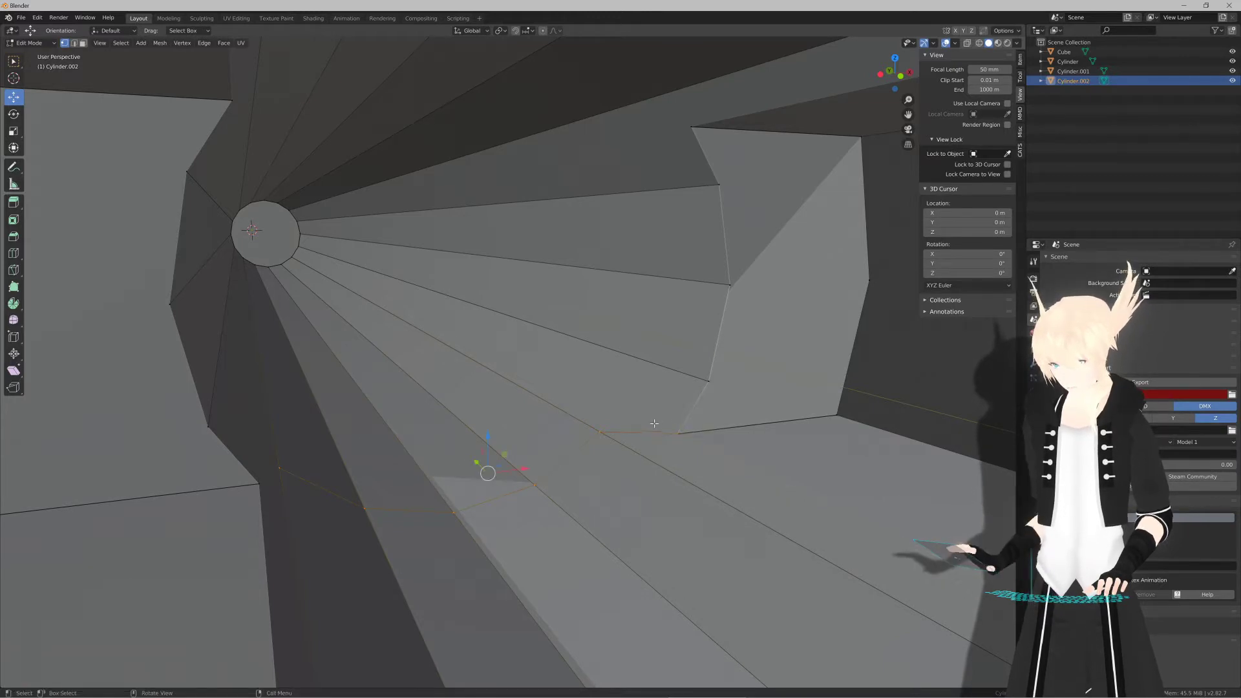
key("k")
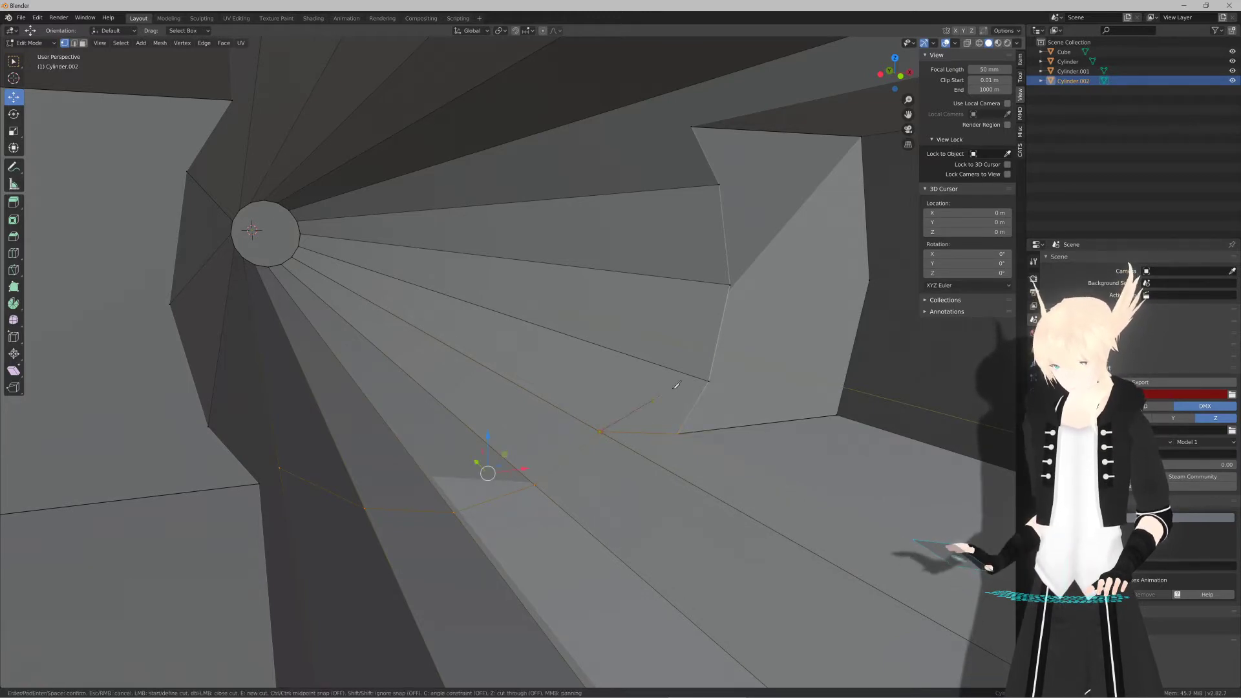
left_click(712, 376)
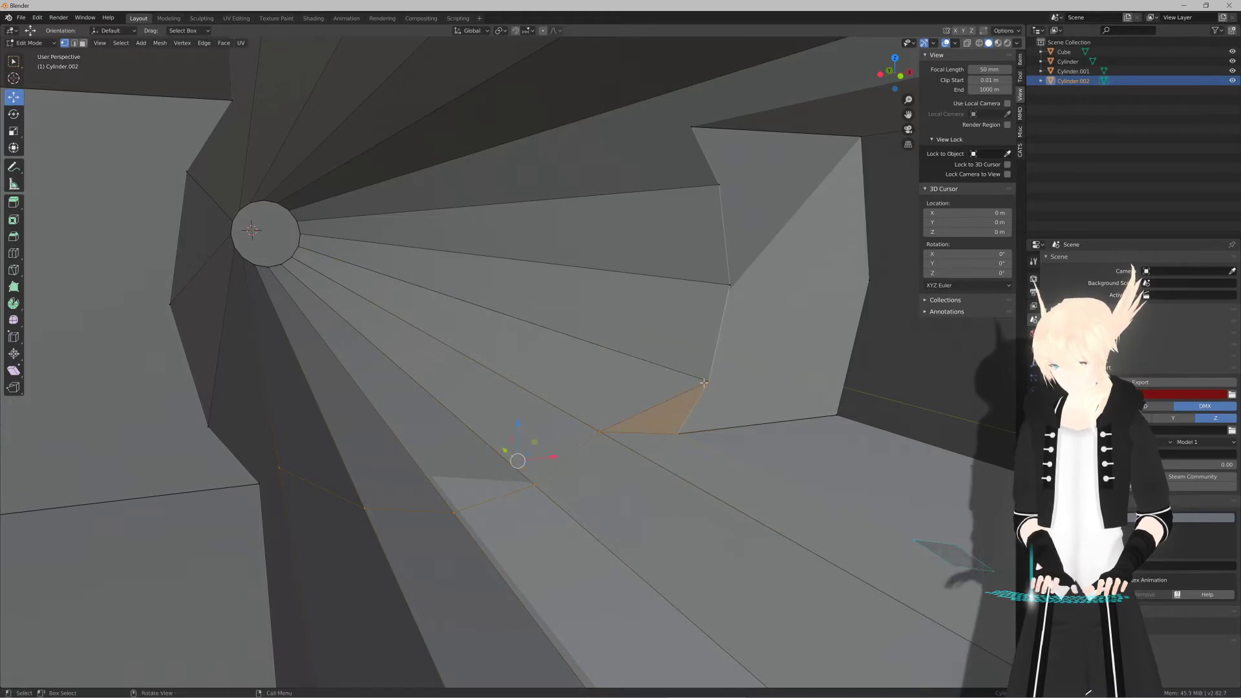
Step: Knife-cut from the lower loop's other end vertex to the opposite window's lower rear inner corner and the window-edge vertex just above it
middle_click_drag(711, 377, 526, 415)
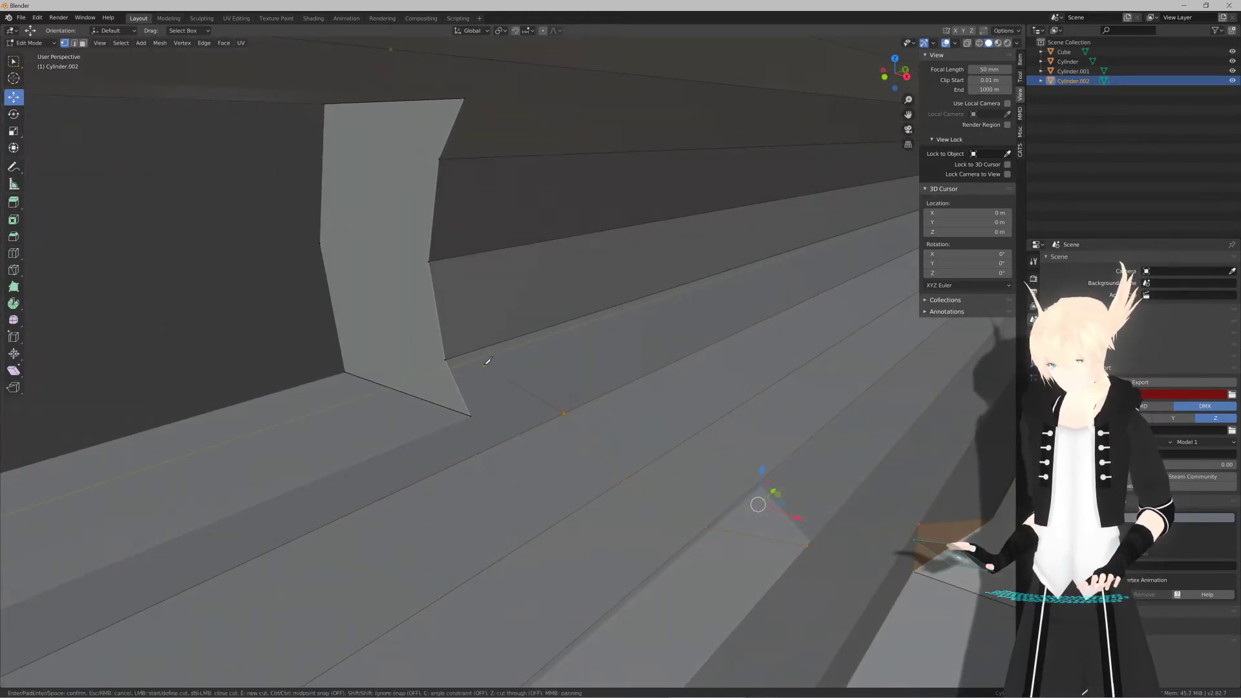
left_click(480, 413)
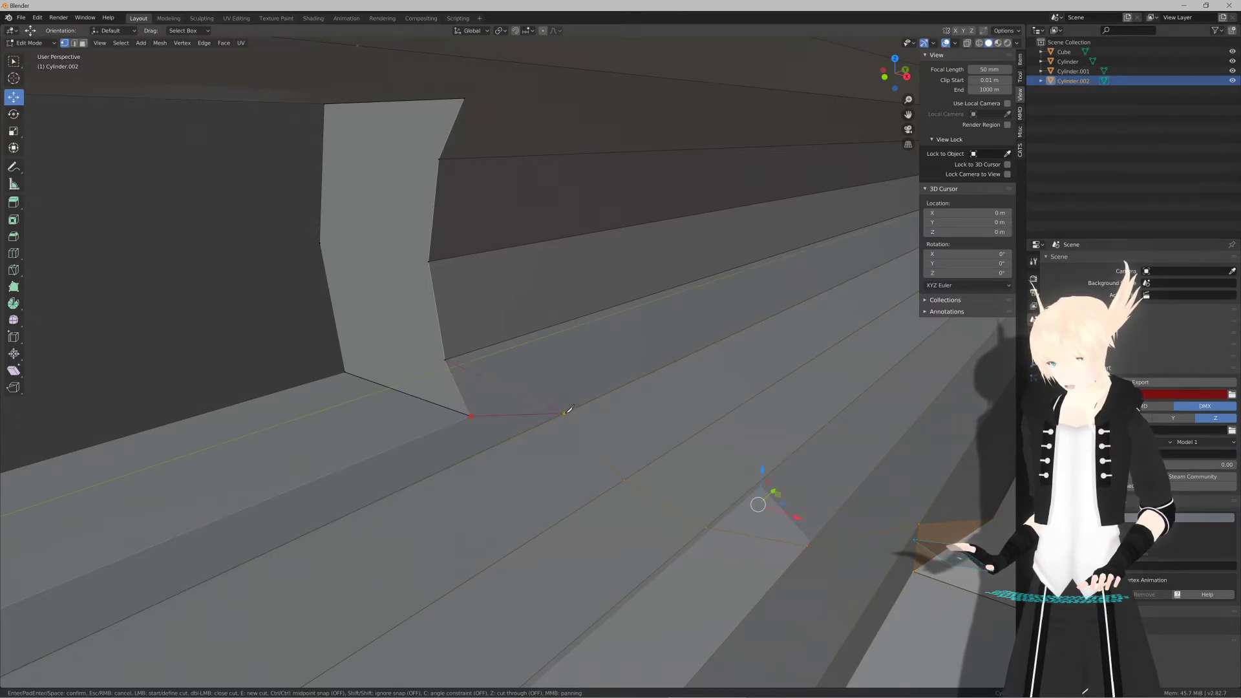
key("Return")
Step: Add a single loop cut across the bore's upper inner faces and slide it level with the windows' rear corners, factor about 0.66
middle_click_drag(567, 411, 507, 377)
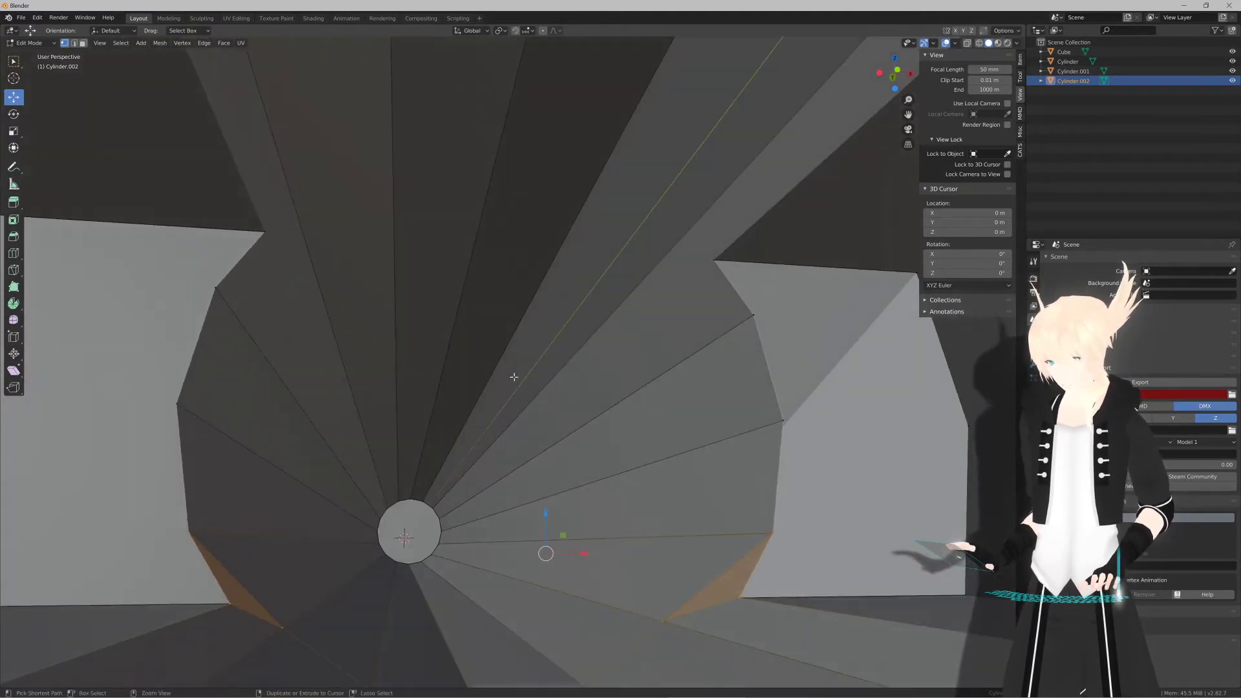
key("g")
key("g")
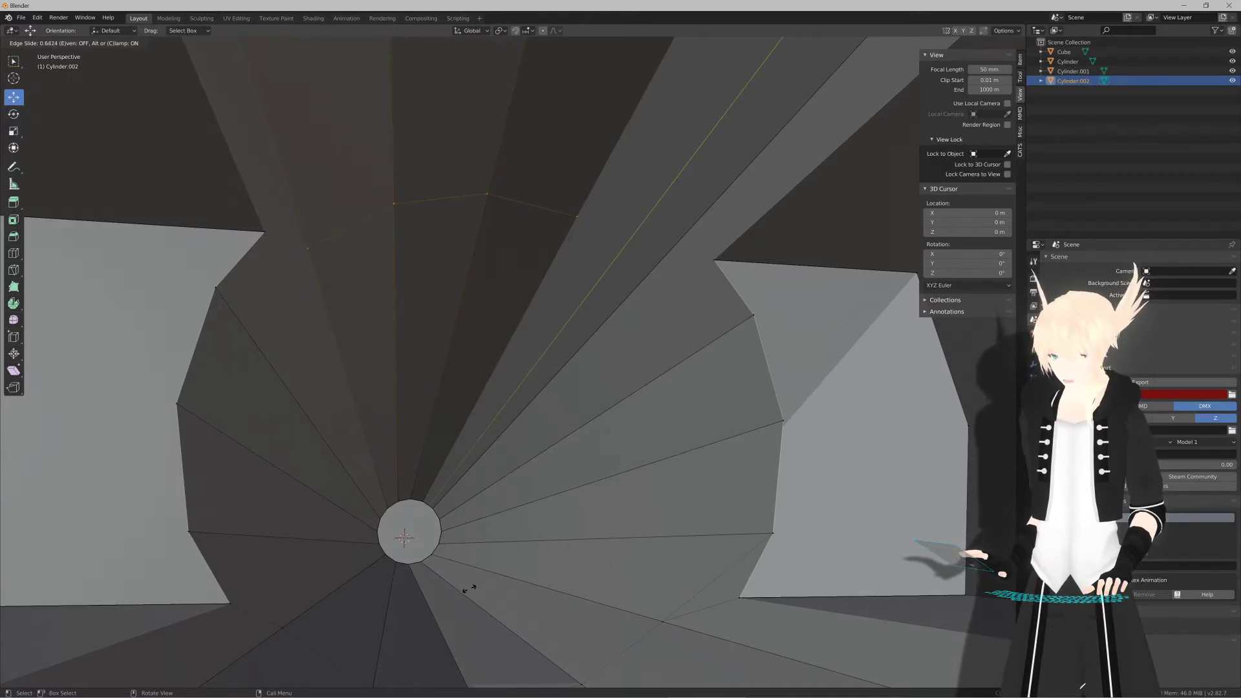
left_click(467, 593)
middle_click_drag(465, 591, 543, 382)
key("ctrl+r")
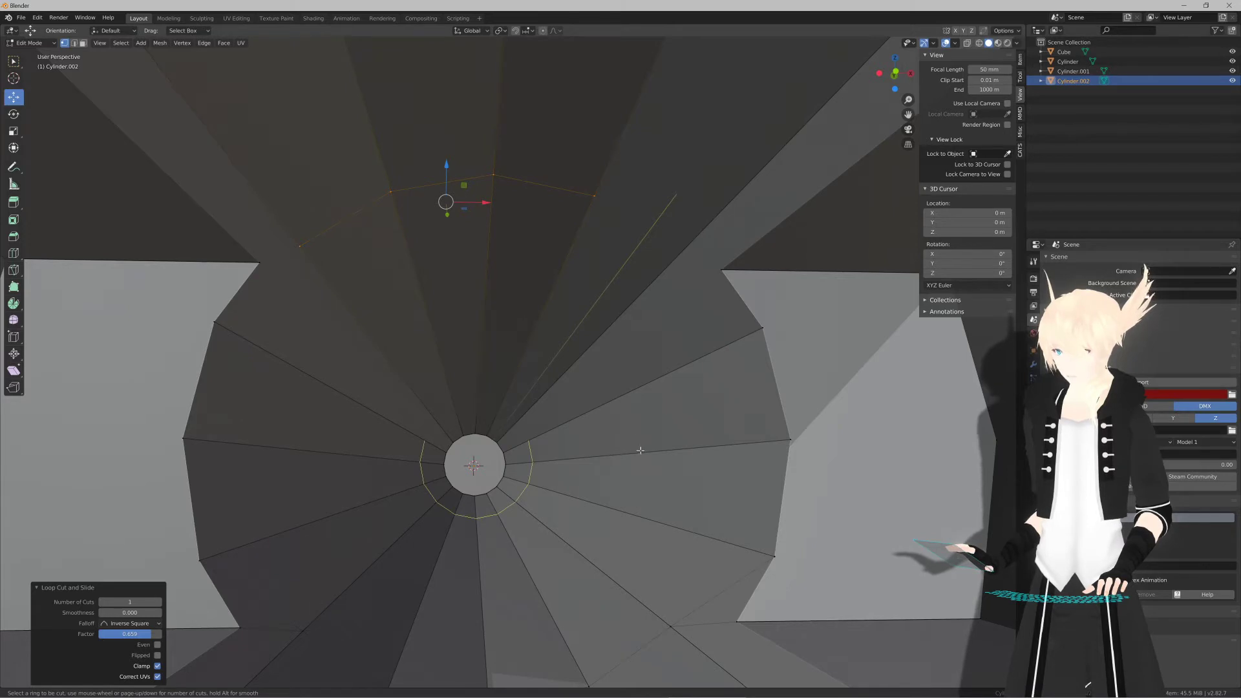
key("Escape")
middle_click_drag(565, 275, 563, 280)
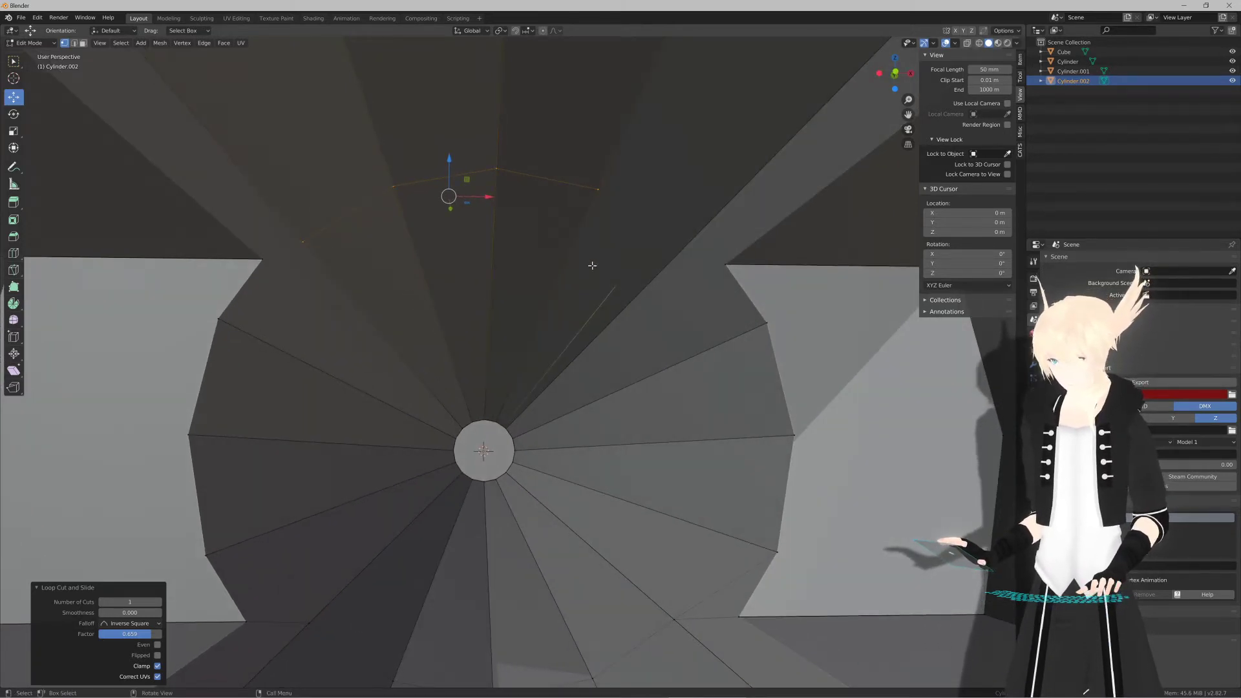
key("k")
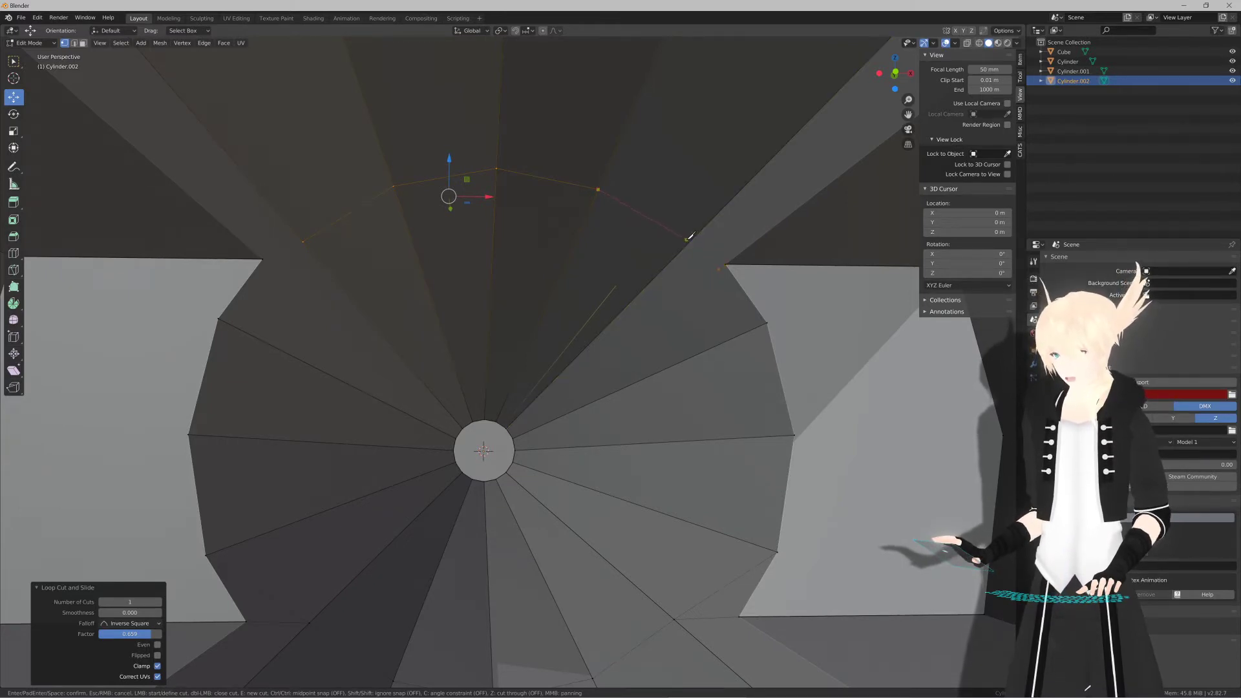
left_click(688, 240)
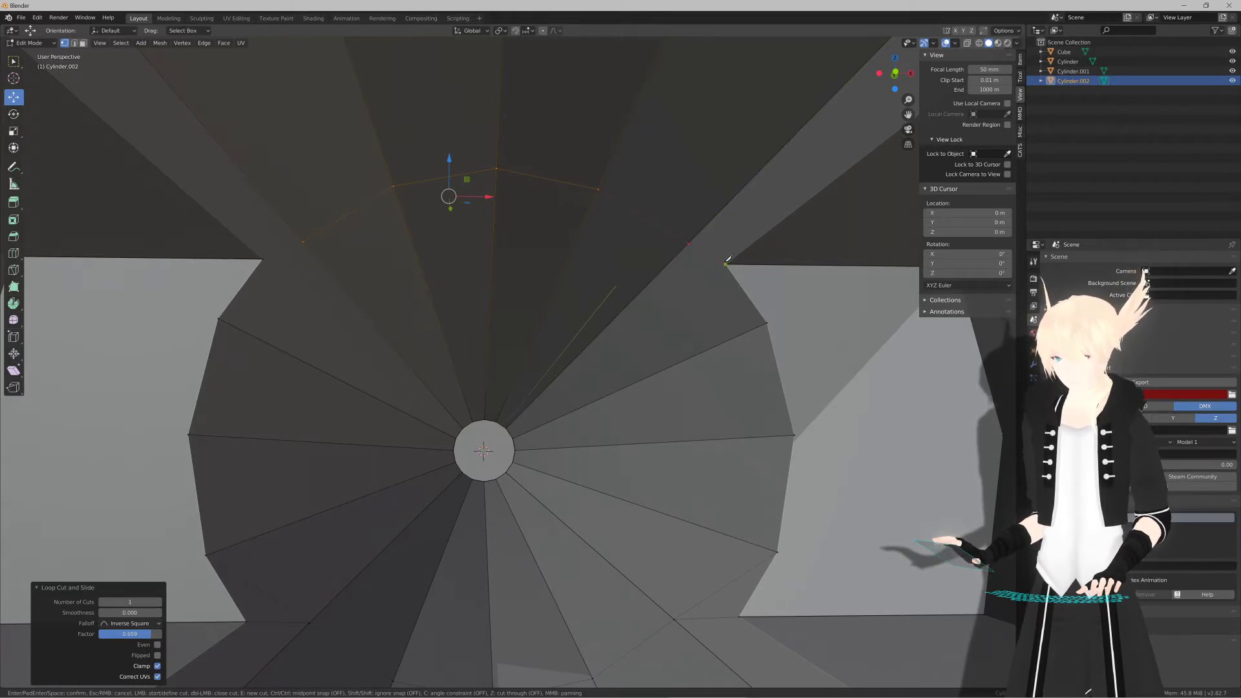
key("Return")
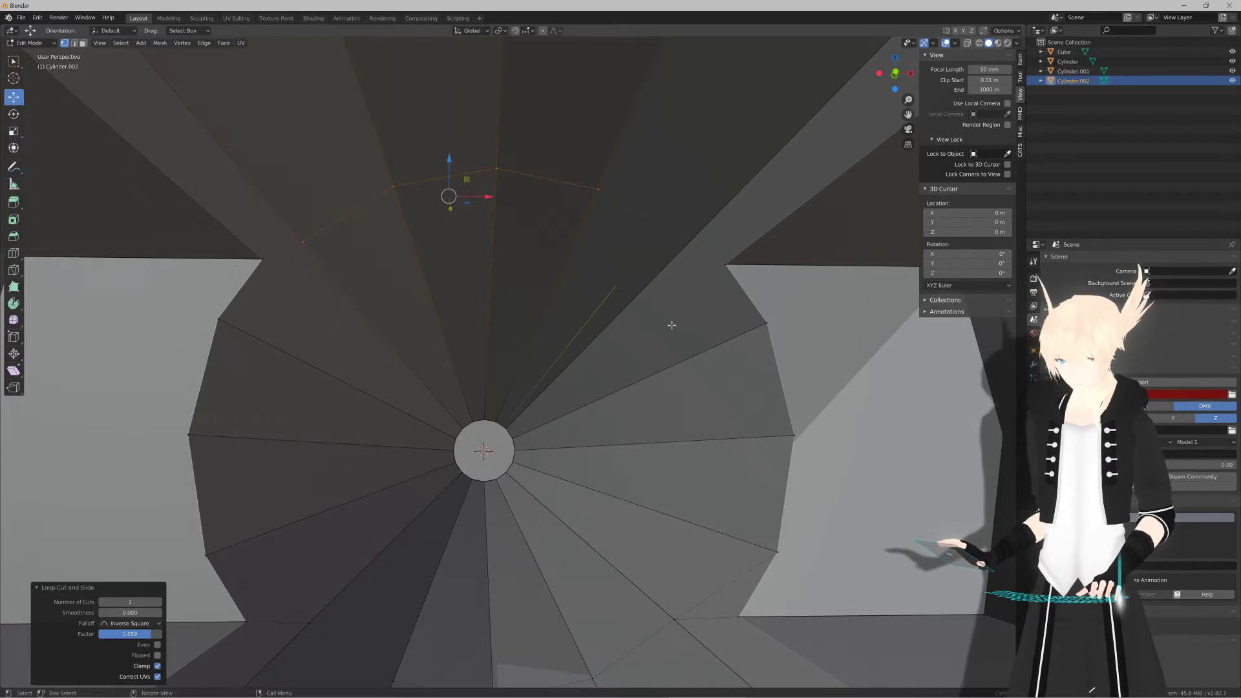
Step: Knife-cut from the upper loop's end vertex to one window's upper rear inner corner and the window-edge vertex just below it
middle_click_drag(667, 324, 610, 277)
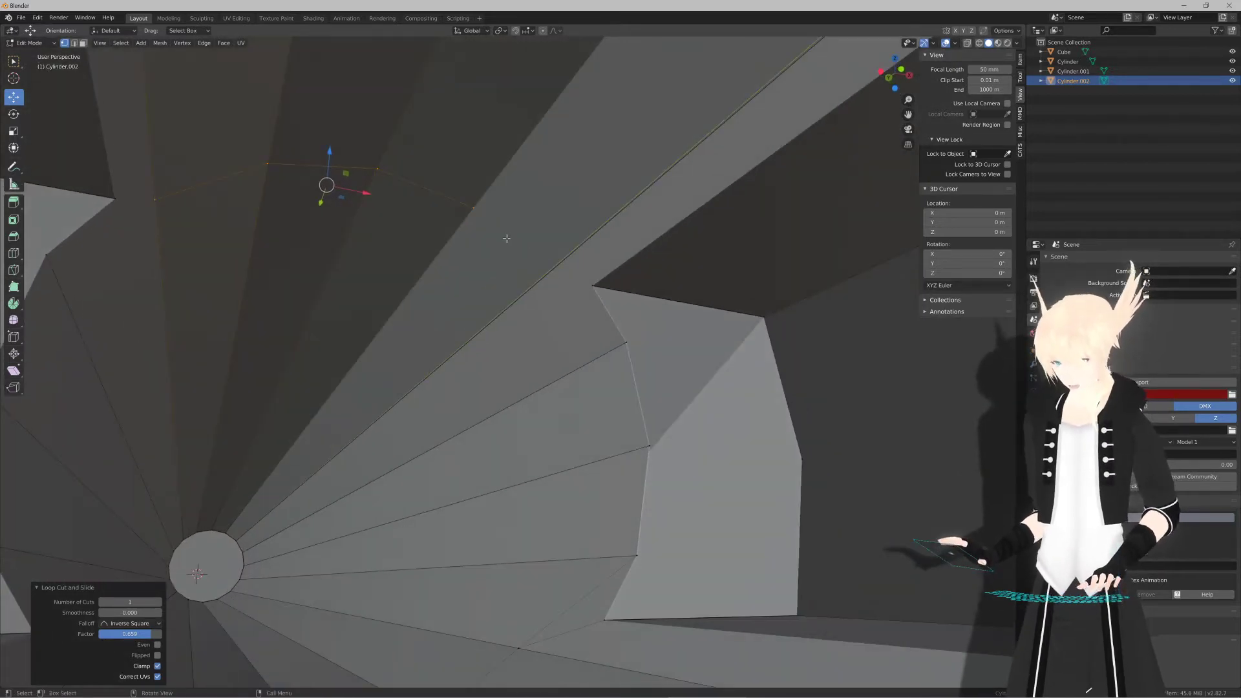
key("k")
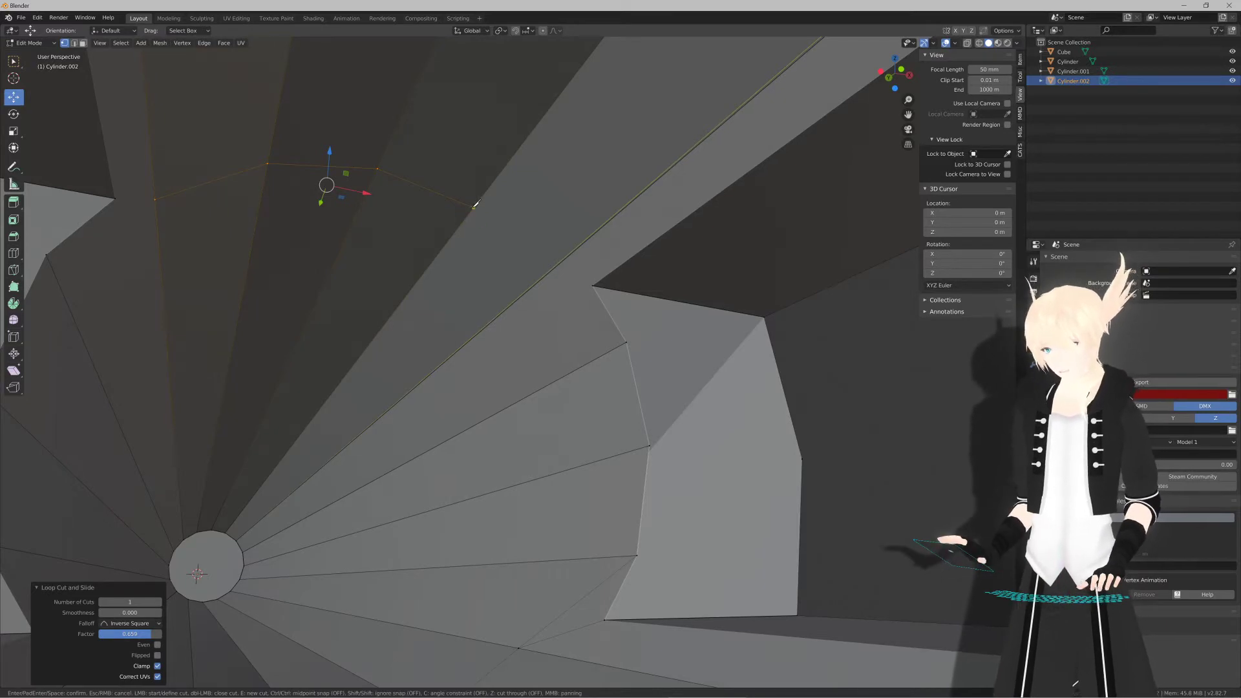
left_click(474, 208)
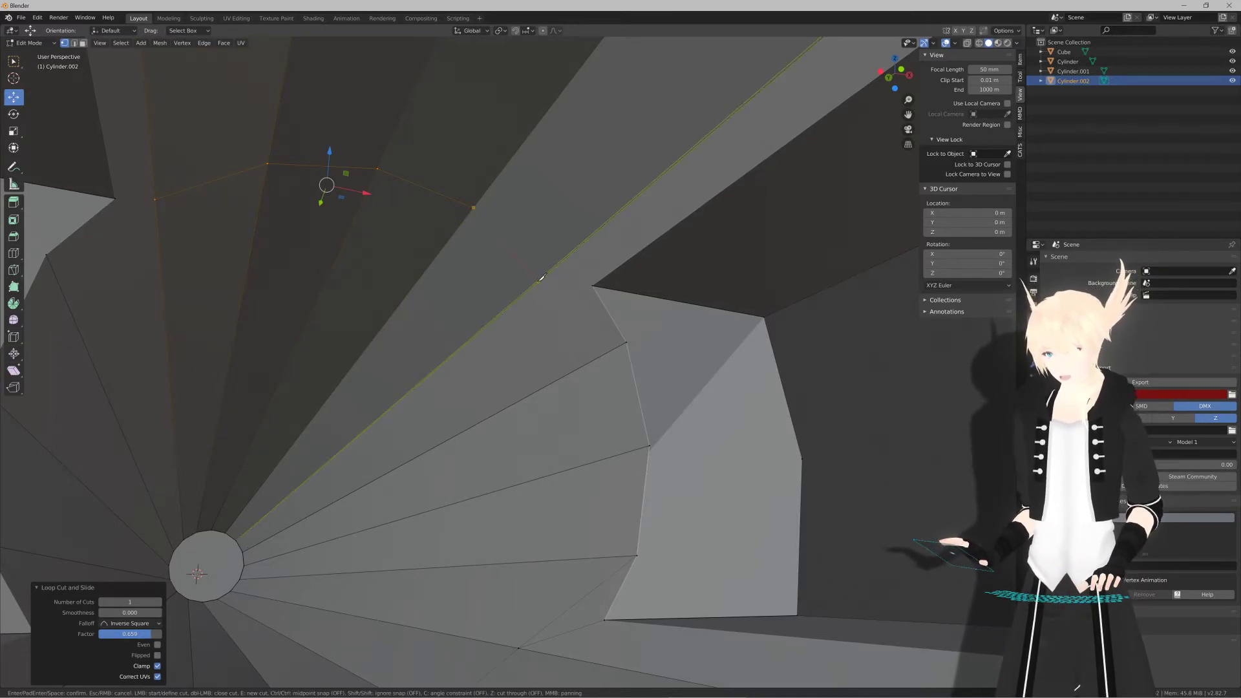
left_click(540, 279)
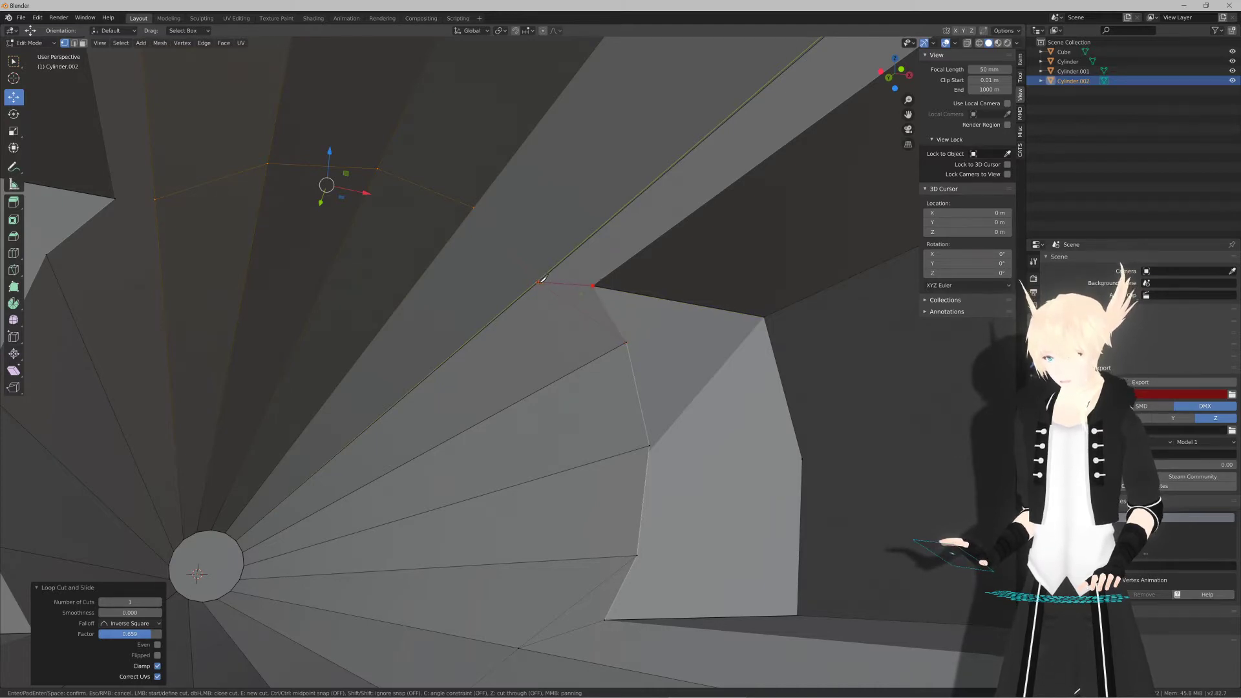
key("Return")
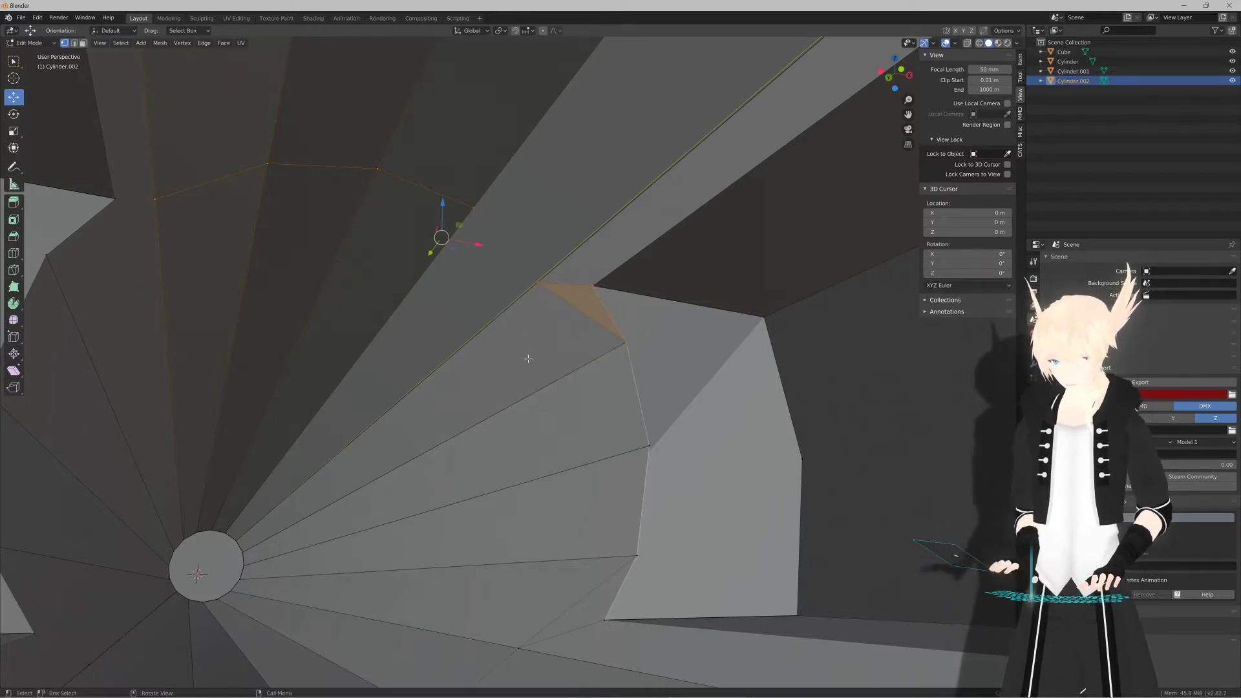
Step: Try to knife-cut from the upper loop's other end vertex to the opposite window's upper rear corner and the window-edge vertex below
mouse_move(526, 355)
middle_mouse_down()
mouse_move(498, 368)
mouse_move(541, 376)
mouse_move(532, 393)
mouse_move(518, 376)
middle_mouse_up()
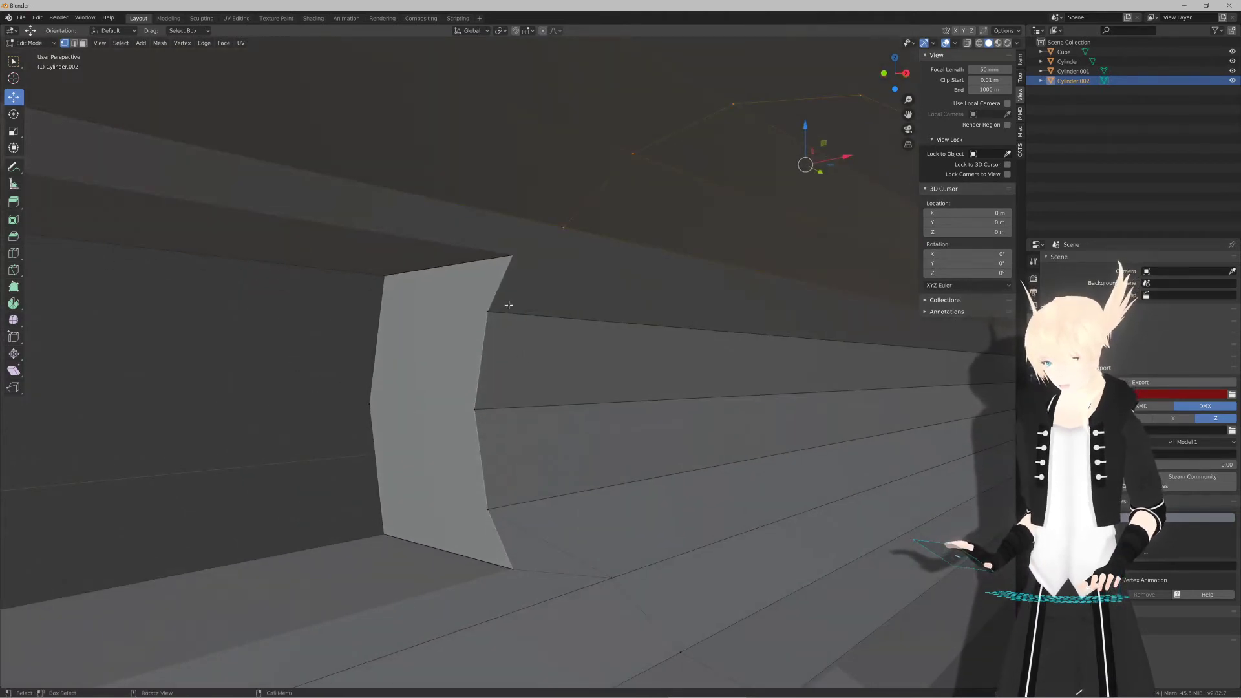
key("r")
key("Escape")
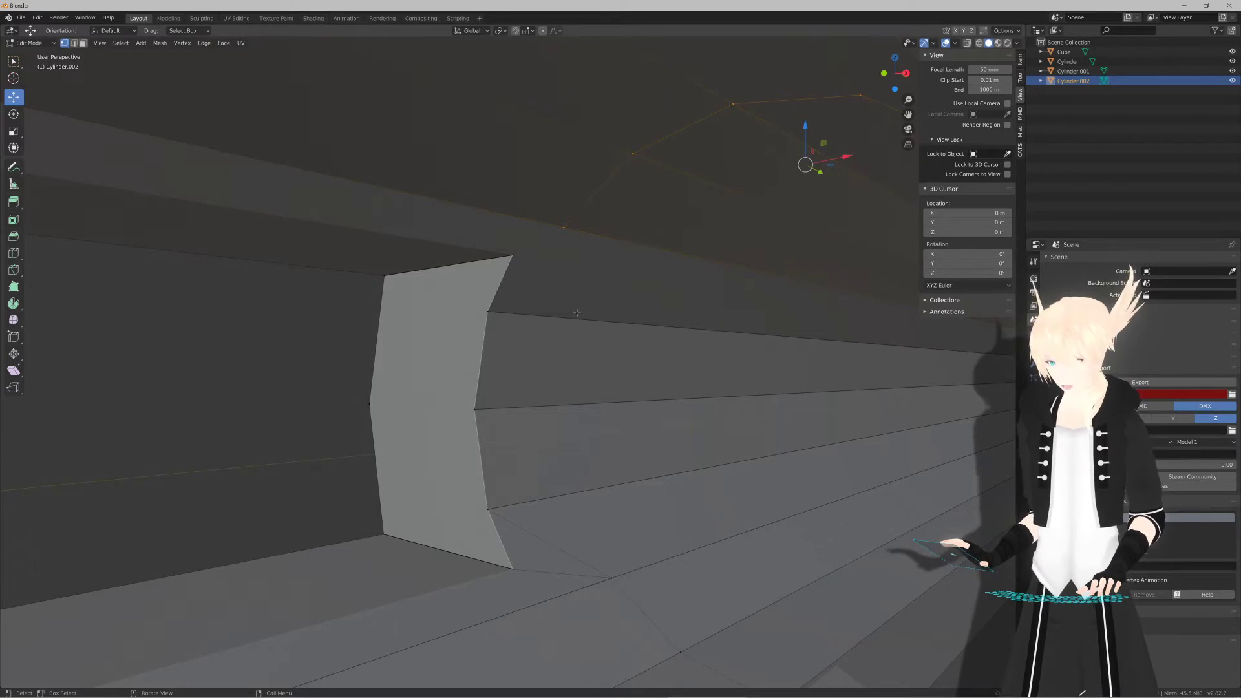
key("k")
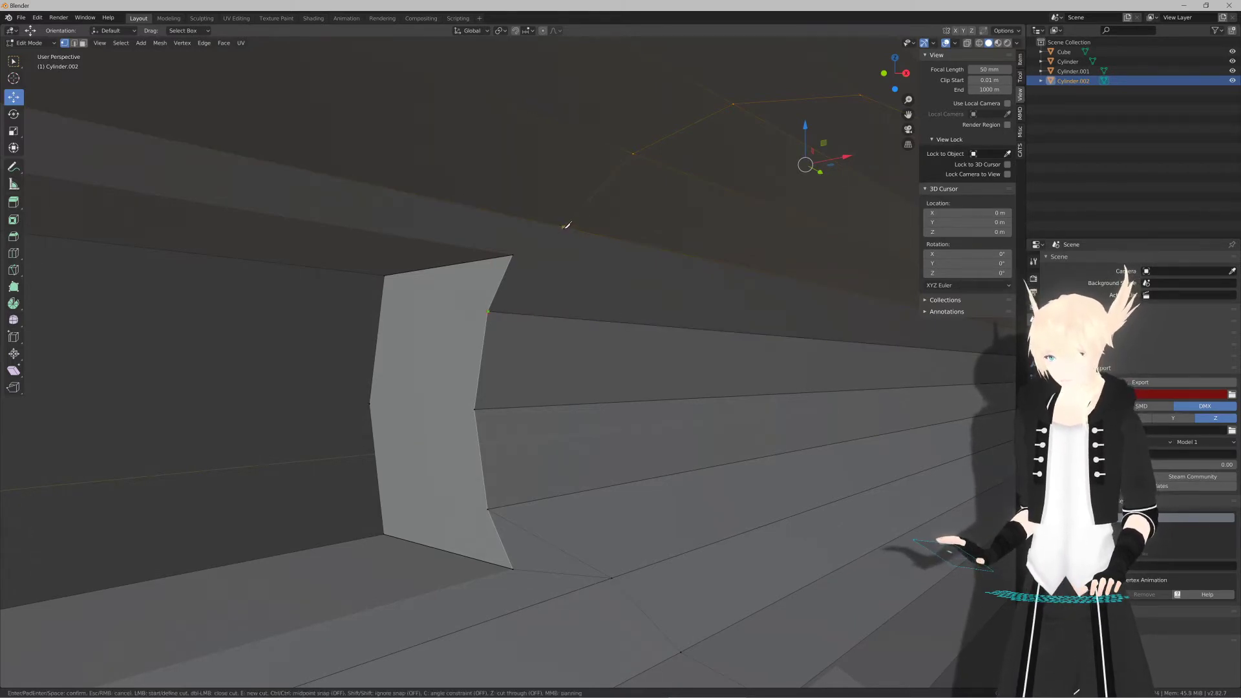
left_click(564, 228)
left_click(514, 253)
key("Return")
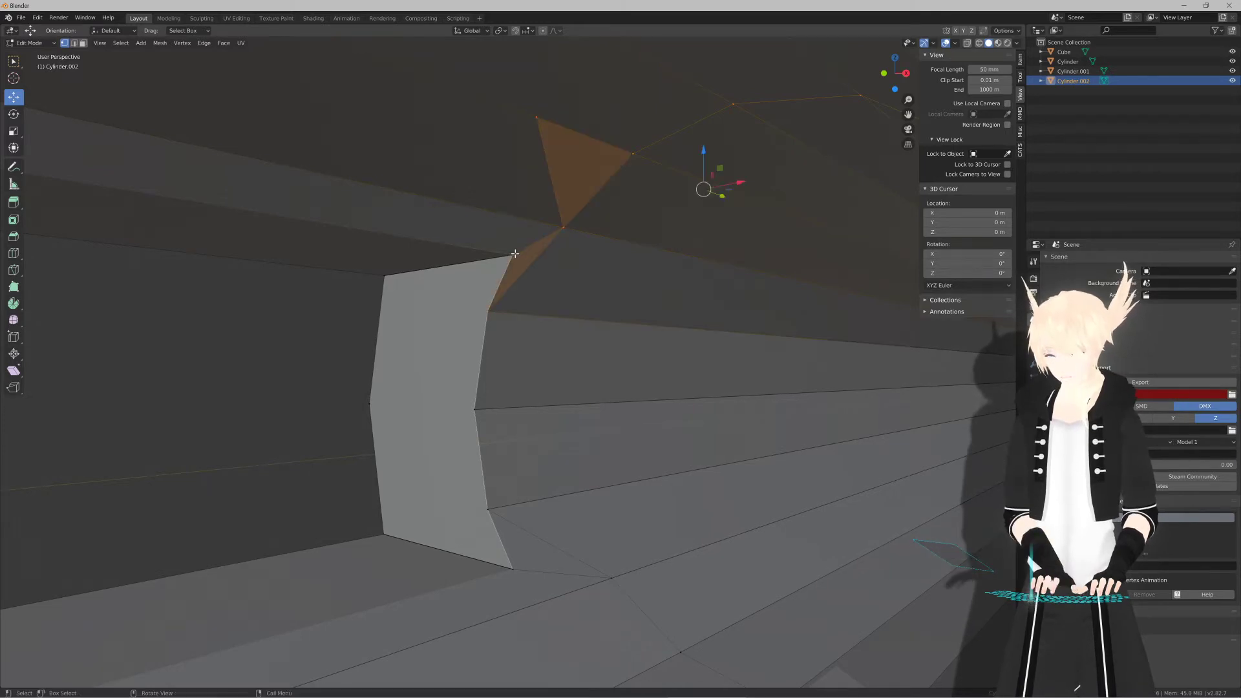
Step: With nothing selected, knife-cut the opposite window's edge vertex below its upper rear corner to the loop's end vertex and on to that corner
middle_click_drag(515, 250, 581, 300)
key("alt+a")
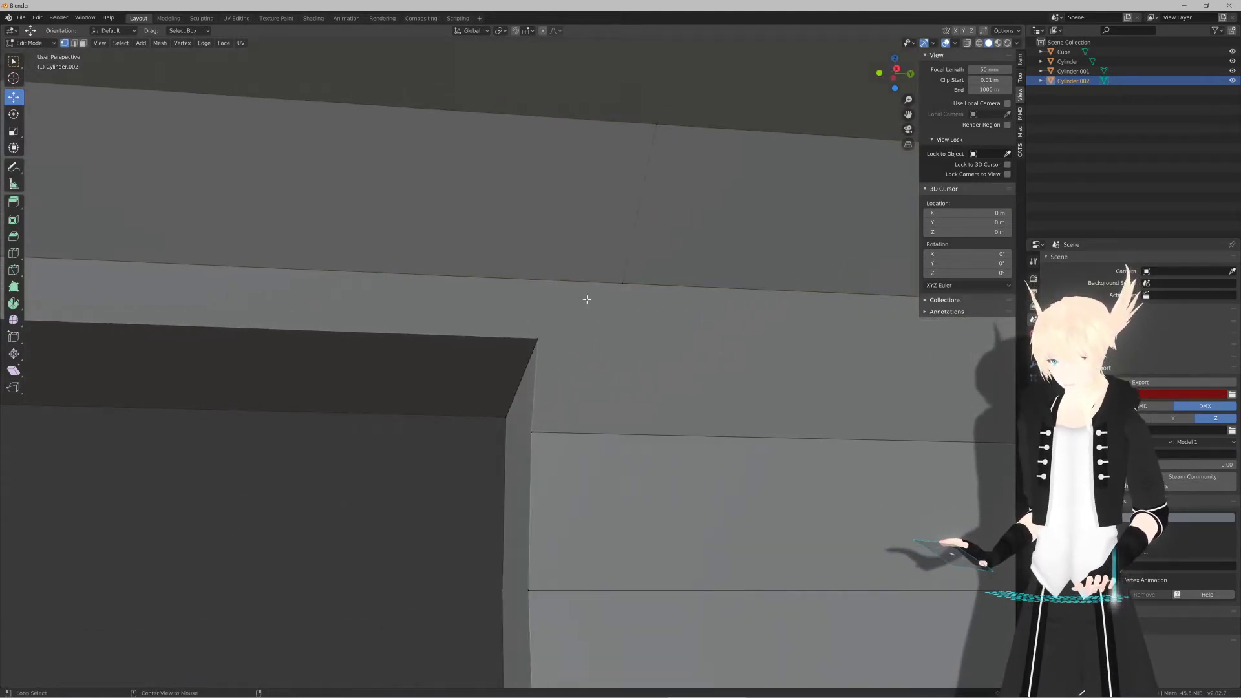
key("k")
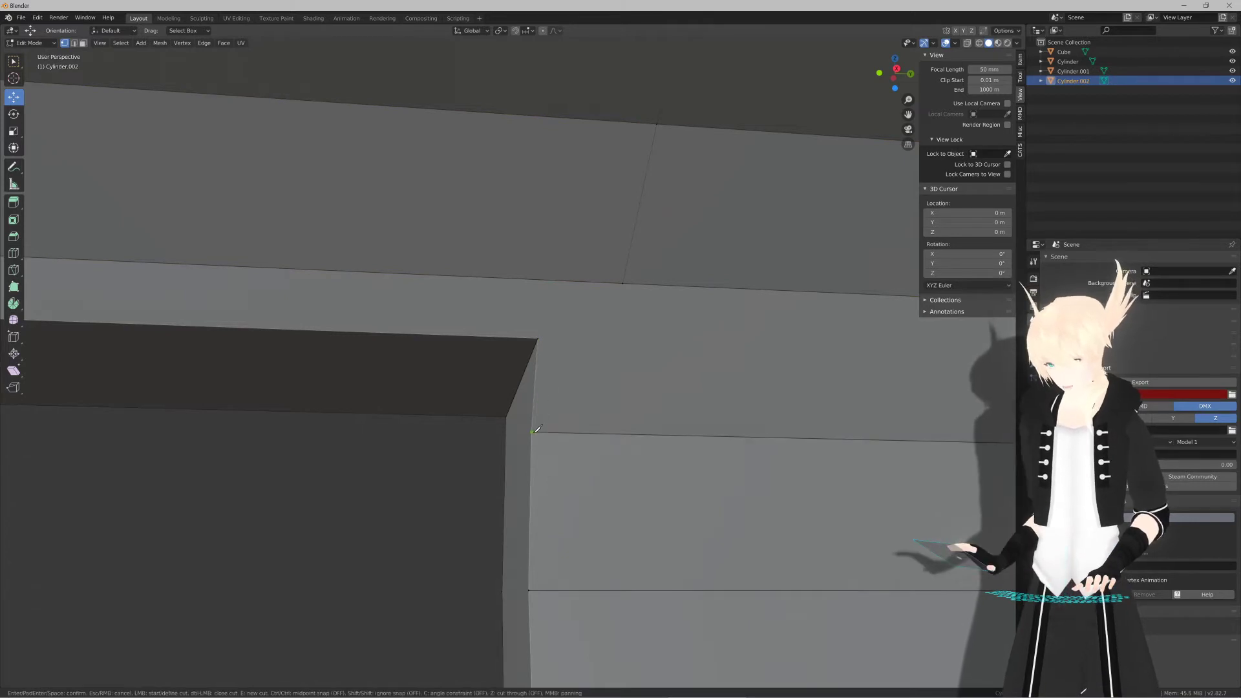
left_click(533, 430)
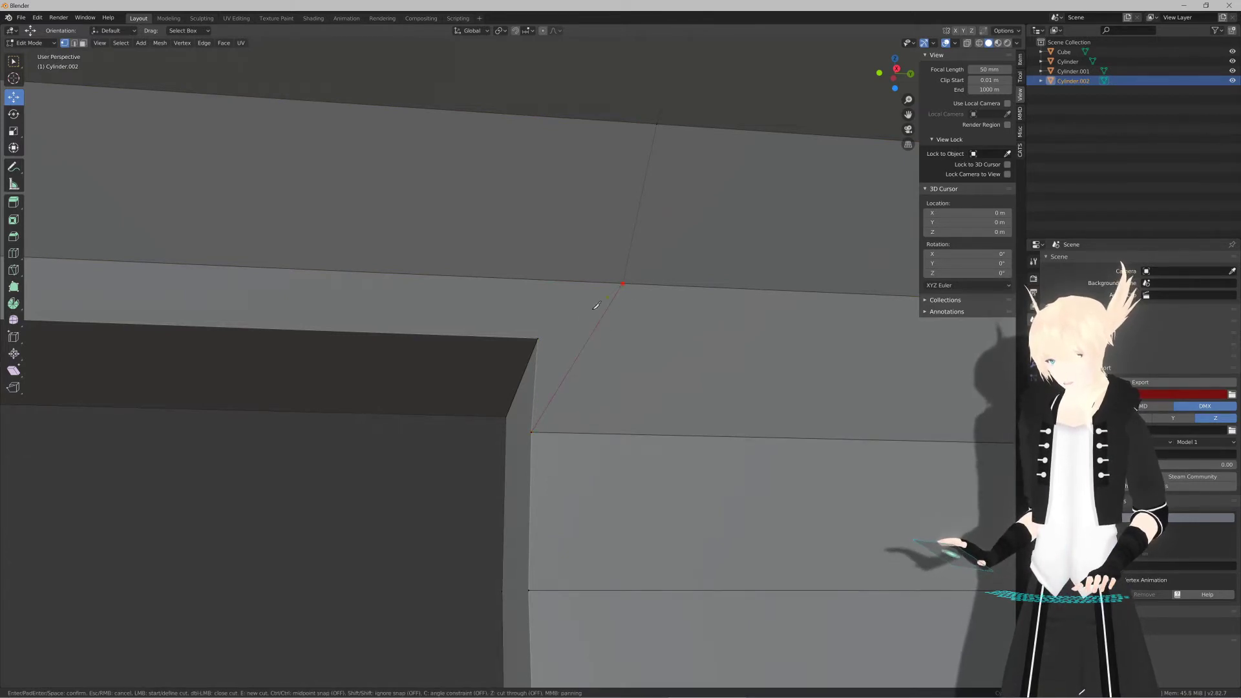
left_click(541, 334)
key("Return")
Step: On the right-hand window's rear end face, knife-cut from the outer middle vertex to the three middle vertices of the inner edge
middle_click_drag(542, 334, 611, 396)
scroll(601, 400, "down", 2)
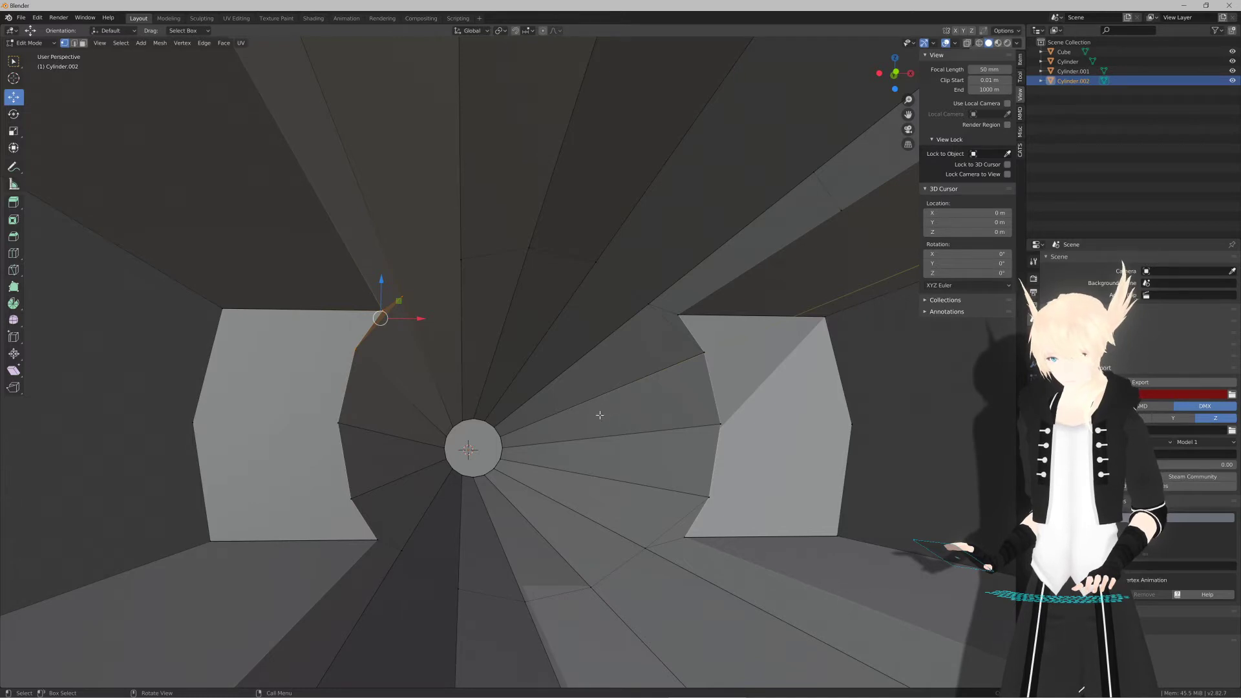
middle_click_drag(600, 415, 427, 419)
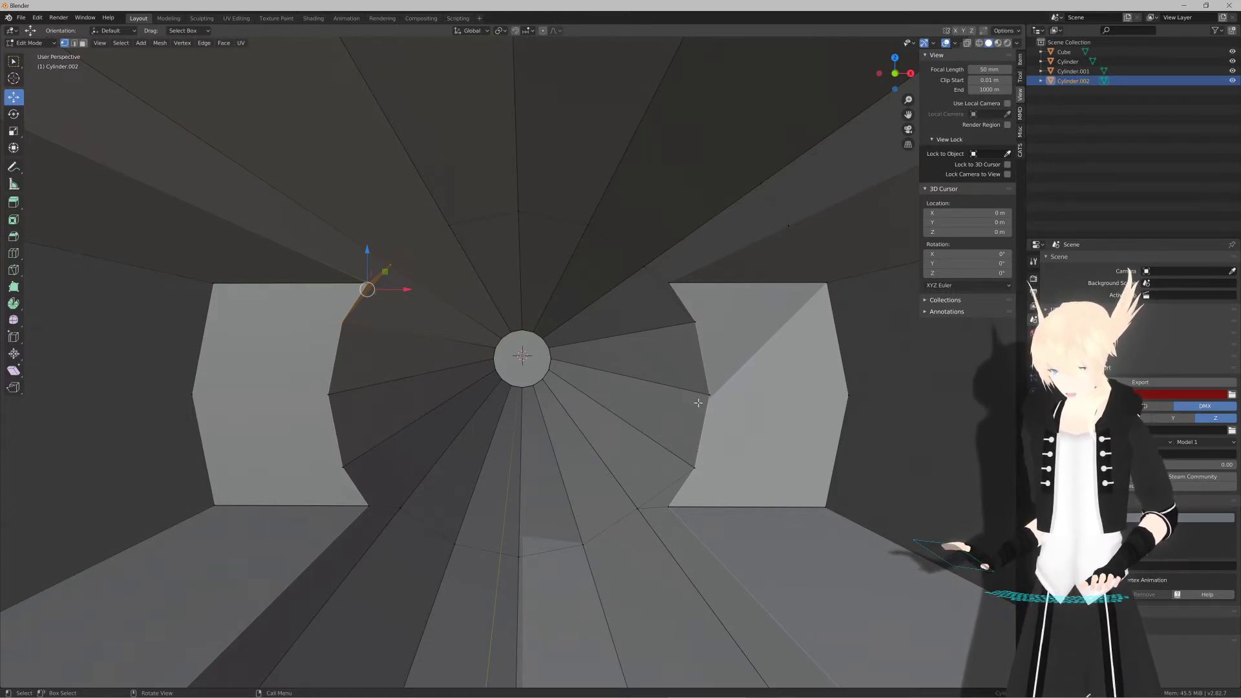
key("k")
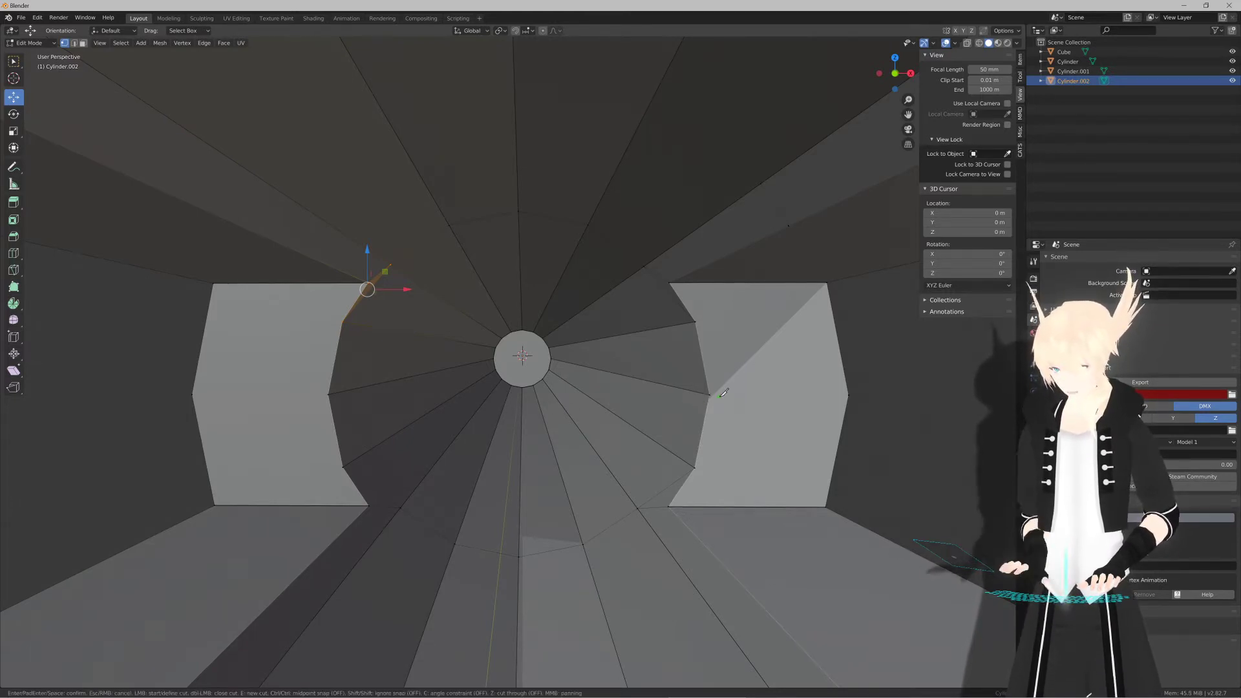
left_click(696, 319)
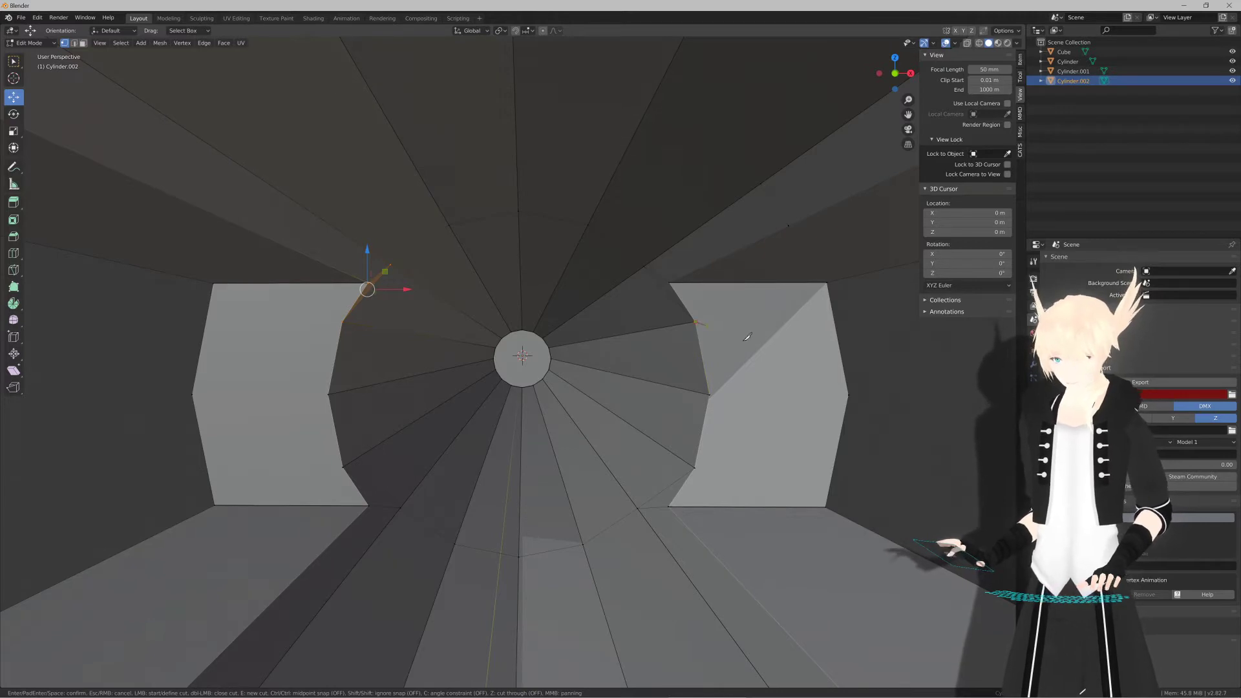
left_click(808, 399)
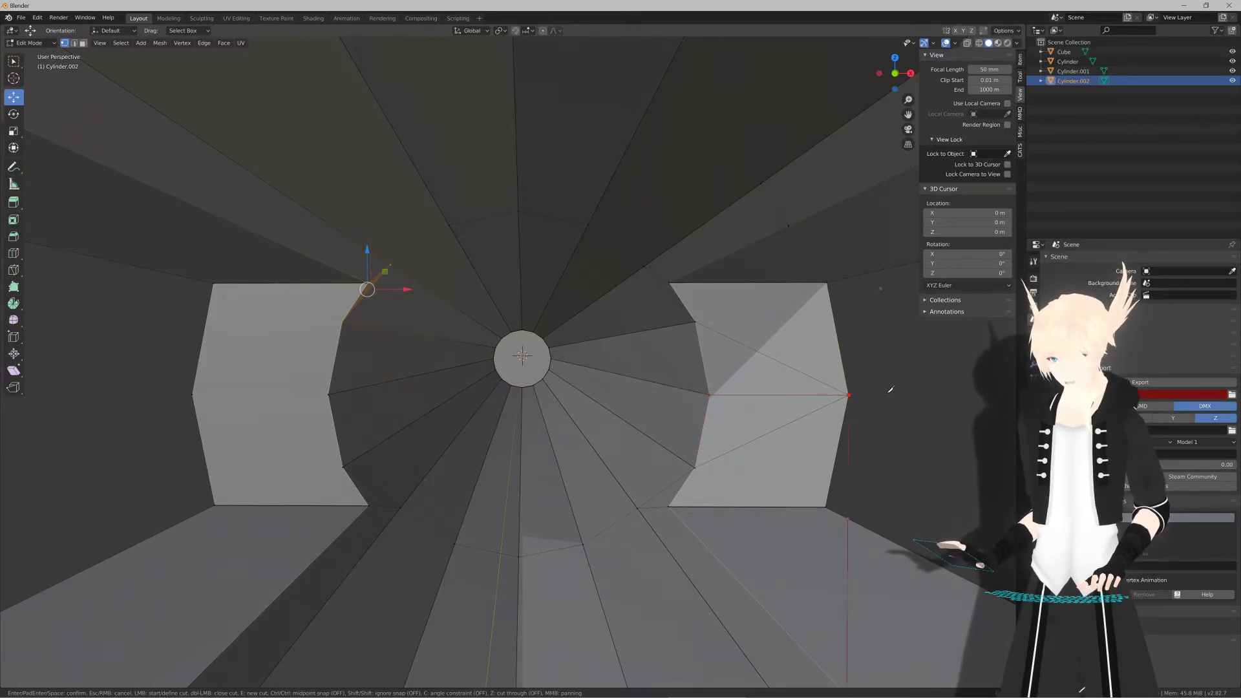
key("Return")
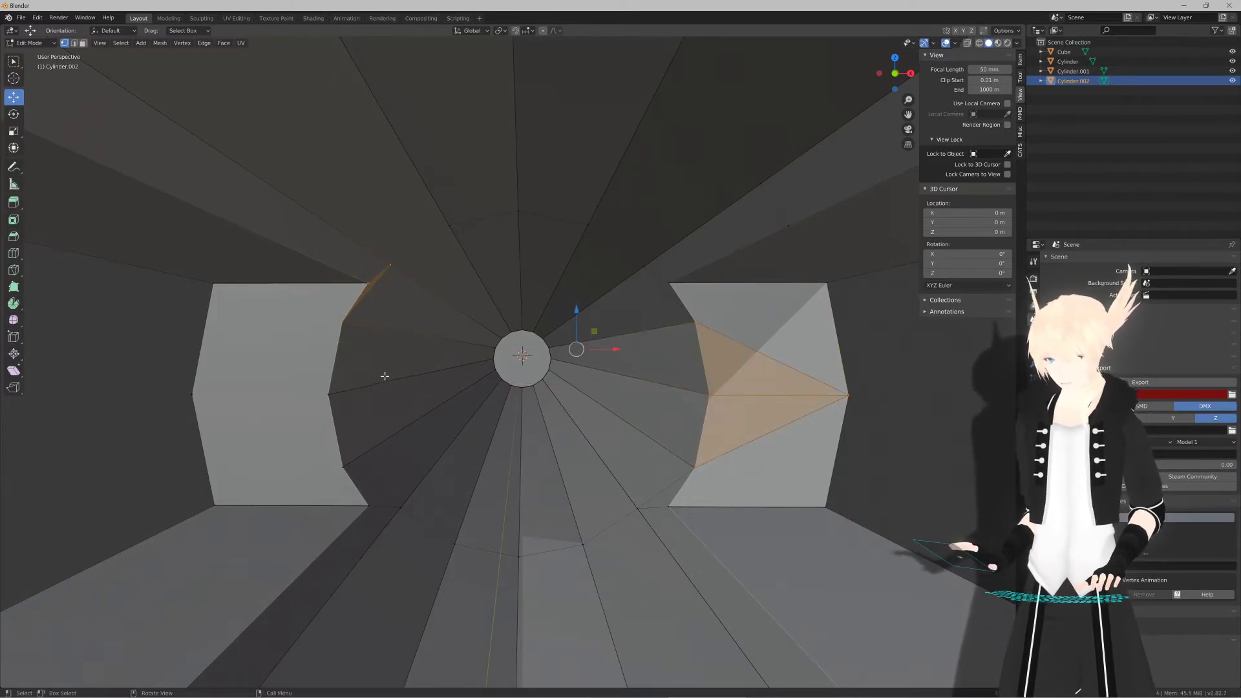
Step: Clear the selection and make the same three fan-shaped knife cuts on the left-hand window's rear end face
key("alt+a")
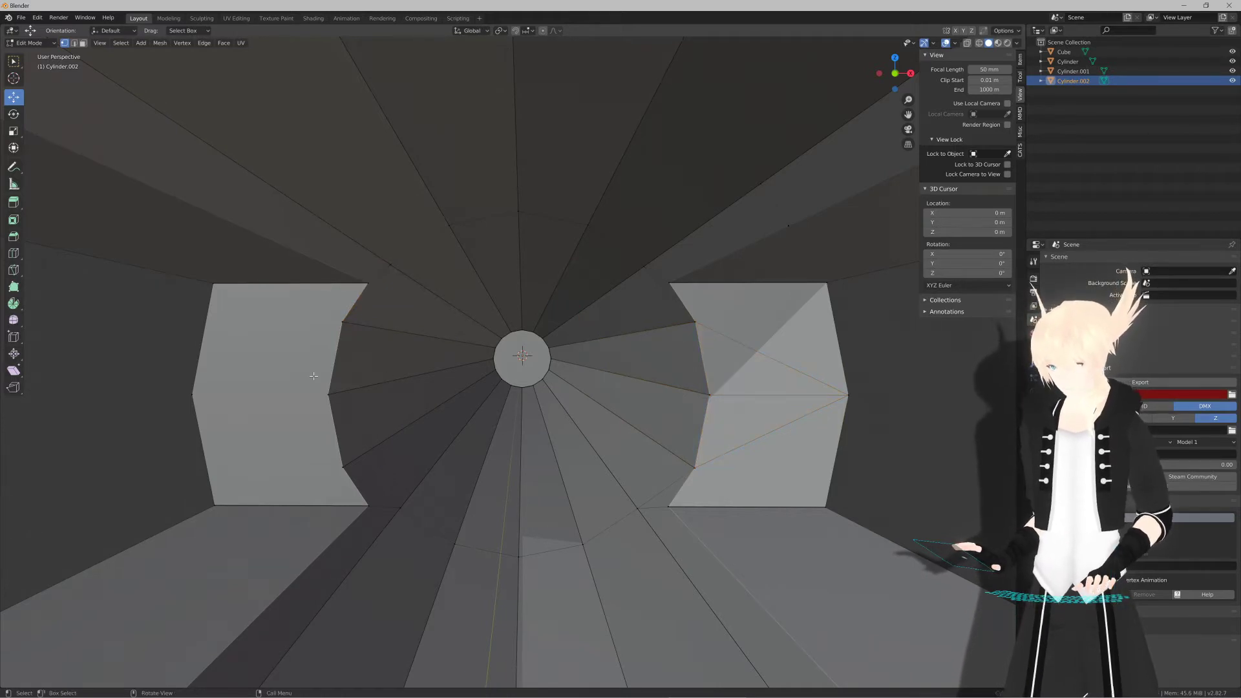
key("k")
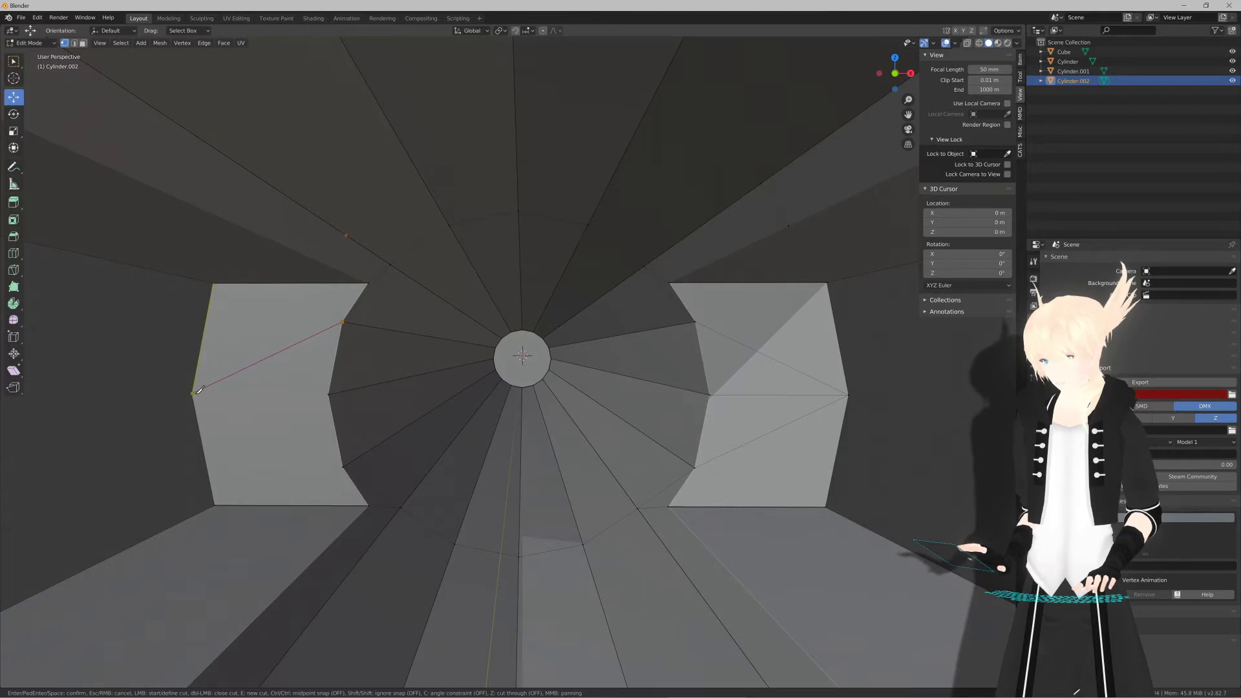
left_click(197, 392)
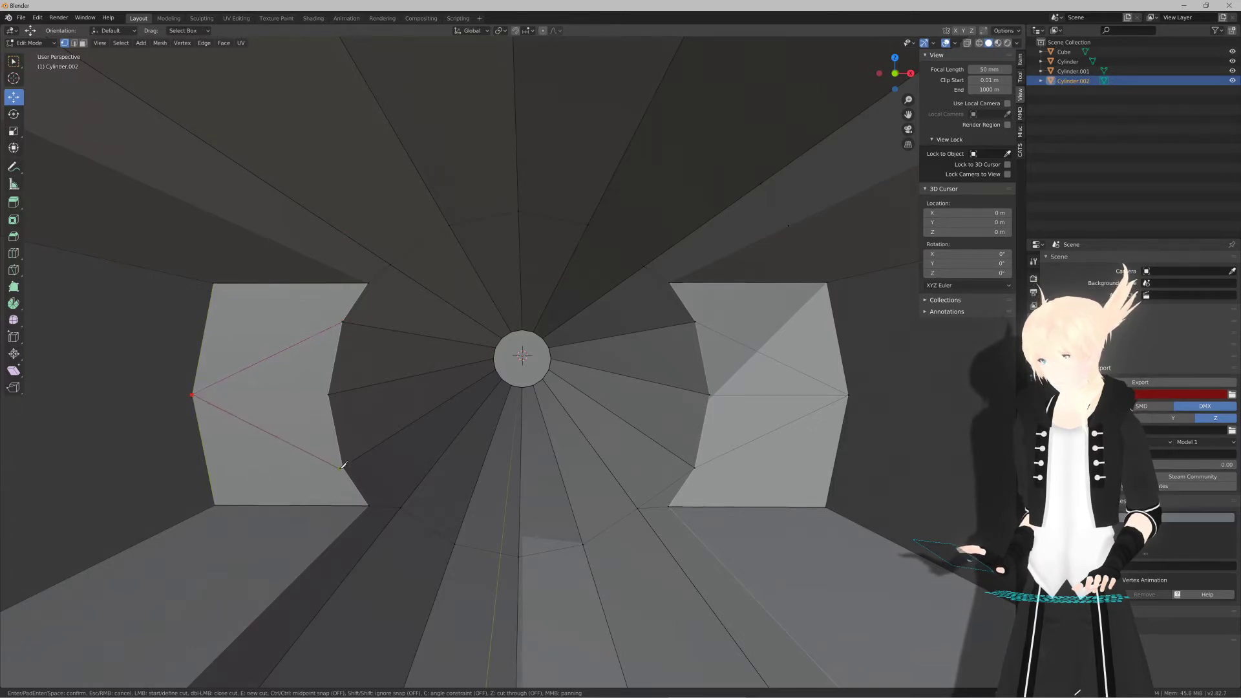
left_click(329, 393)
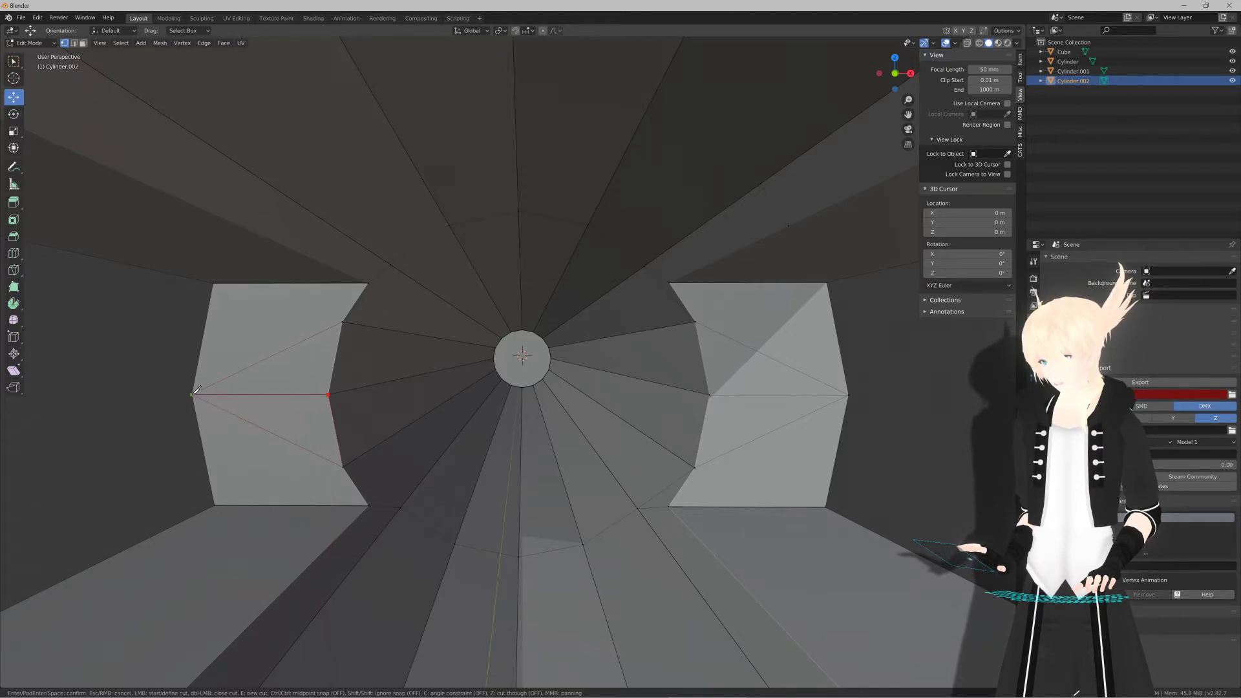
key("Return")
Step: Dissolve the stray knife-cut vertices on the bore edges above the side window
middle_click_drag(473, 414, 510, 314)
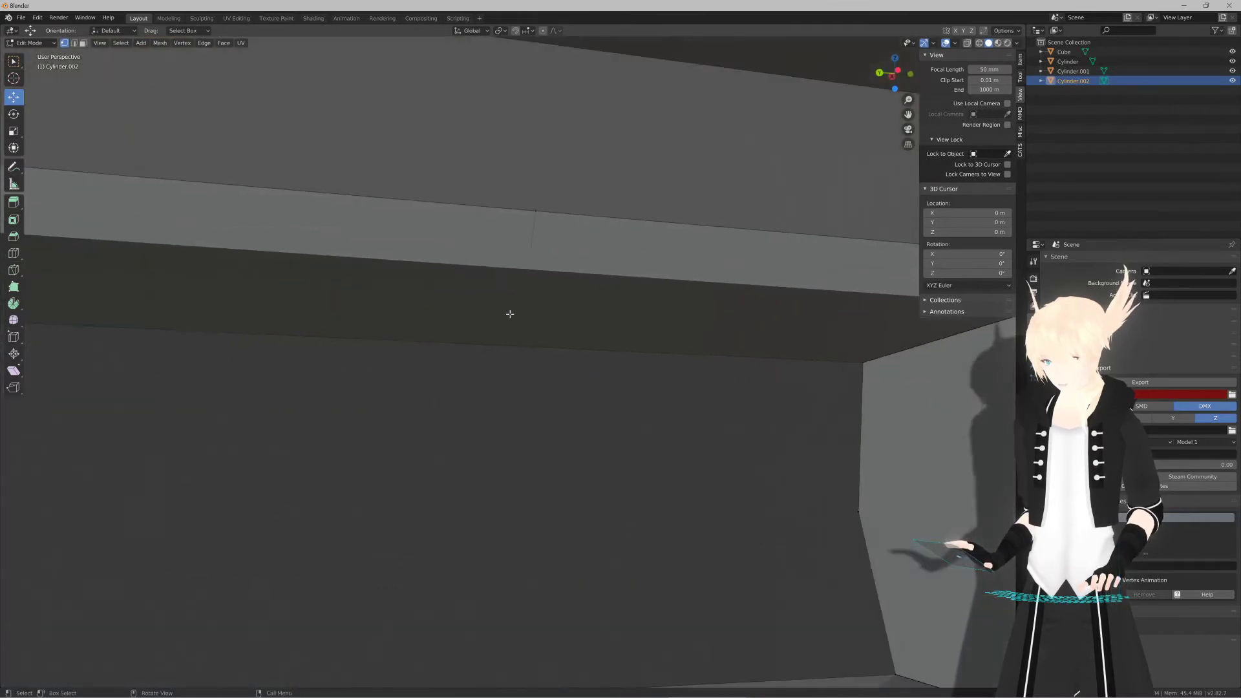
left_click(544, 213, "shift")
key("x")
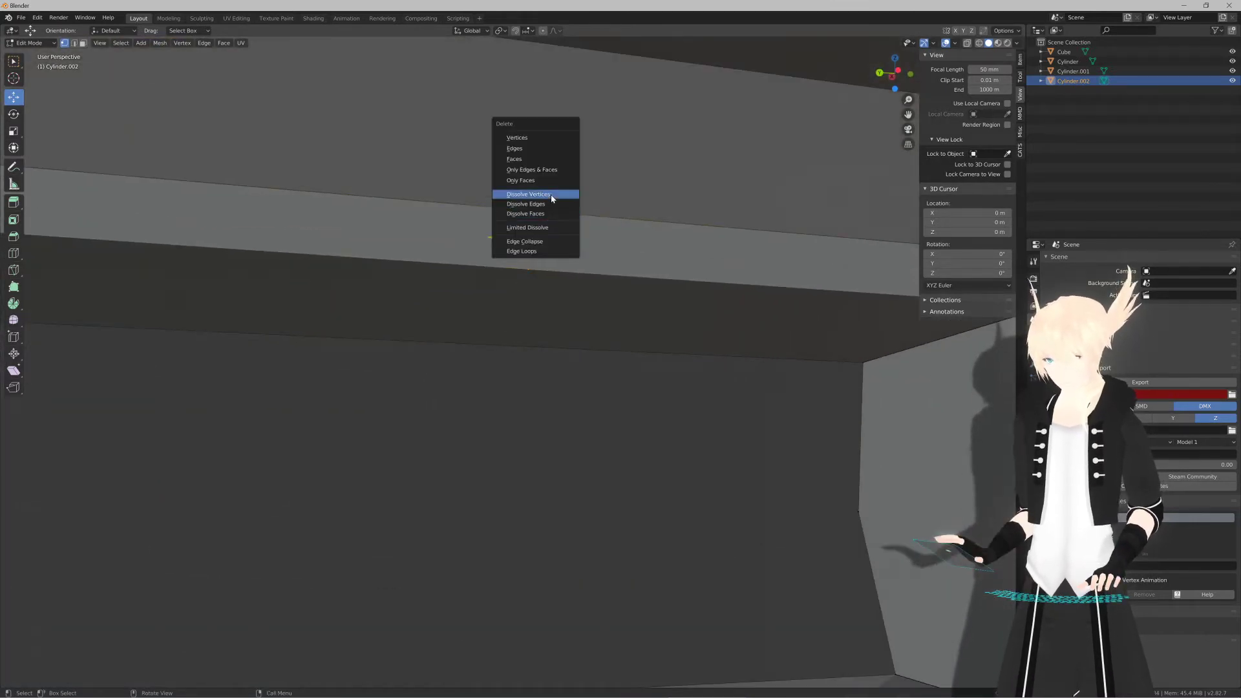
left_click(553, 195)
middle_click_drag(543, 205, 435, 278)
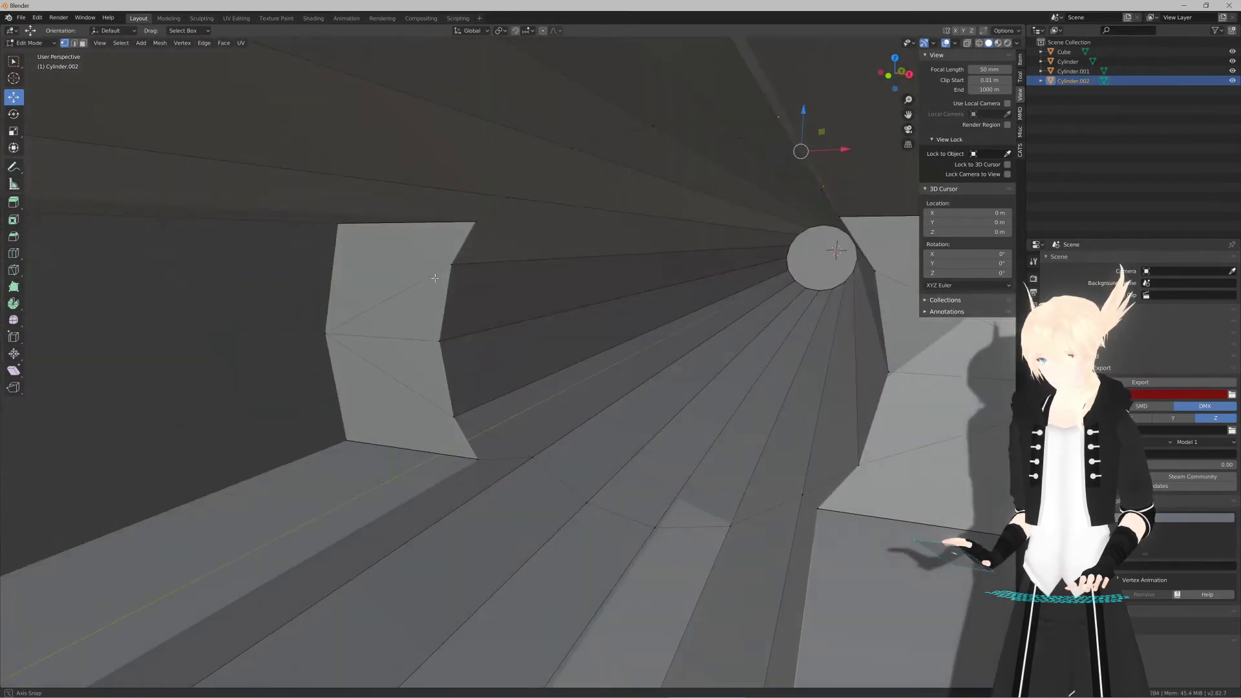
scroll(435, 278, "down", 10)
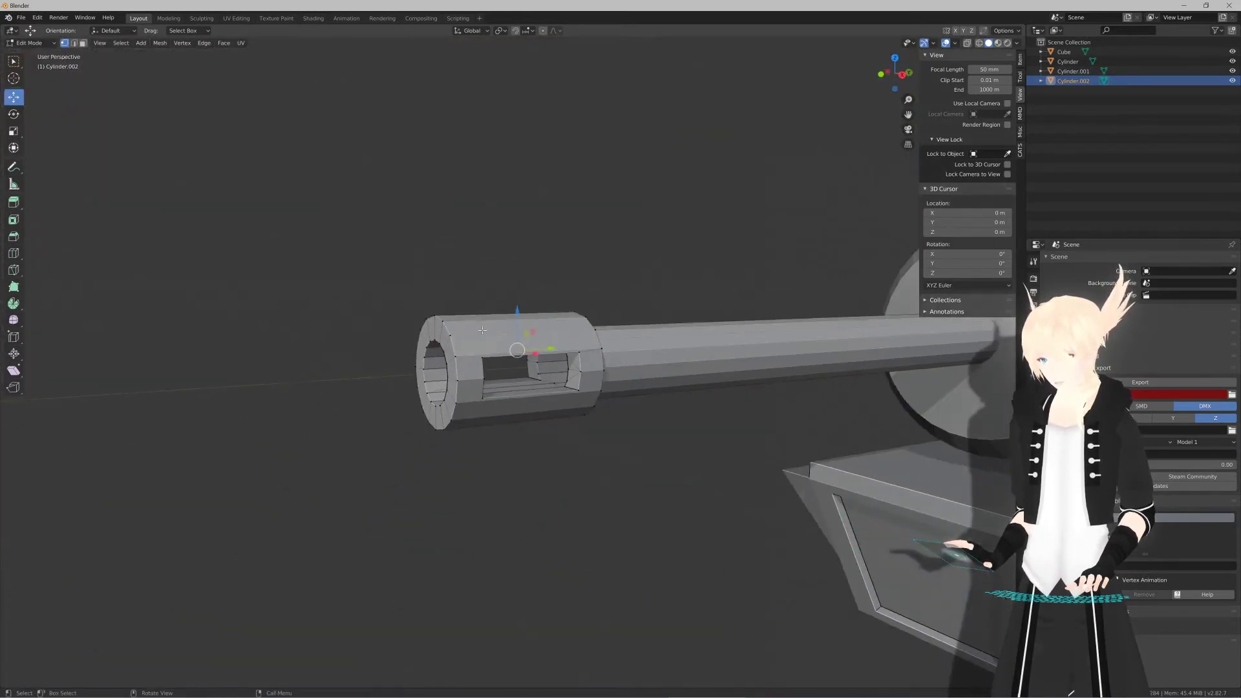
Step: Undo the muzzle's window cuts and topology edits, back to the plain hollow muzzle with the separate cube still in place
key("ctrl+z")
key("ctrl+z")
key("ctrl+z")
key("ctrl+z")
key("ctrl+z")
key("ctrl+z")
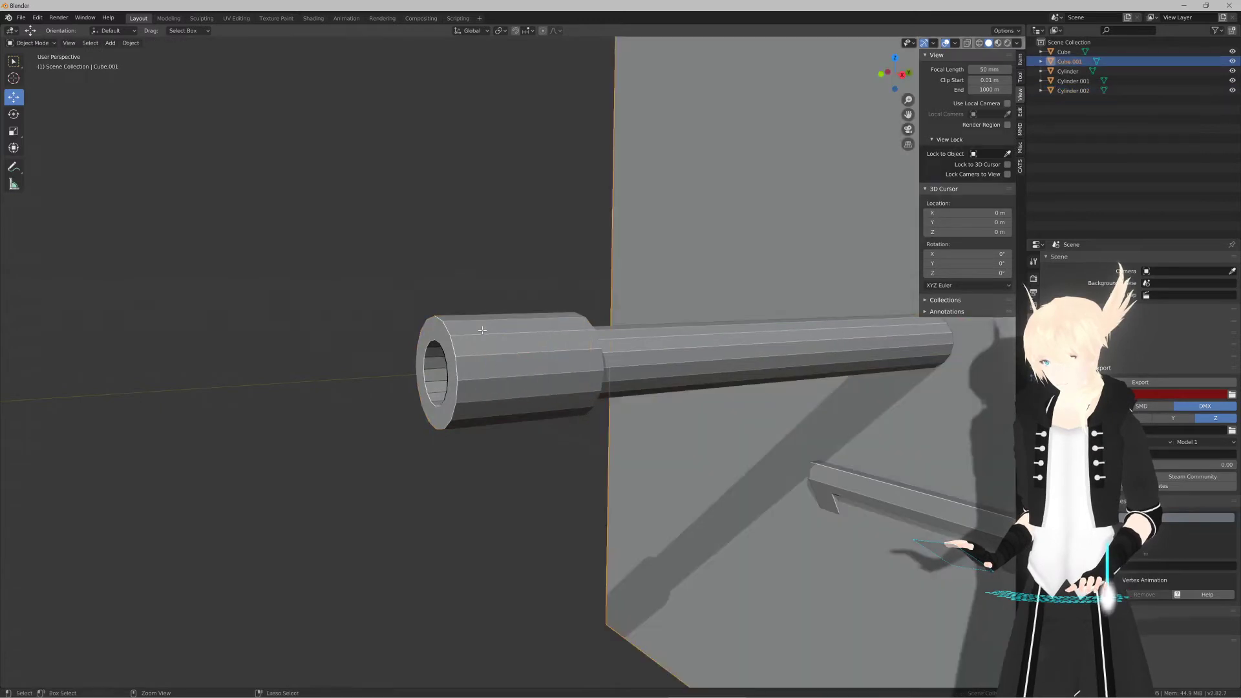
Step: Delete the large leftover cube object that surrounds the gun
scroll(483, 330, "down", 3)
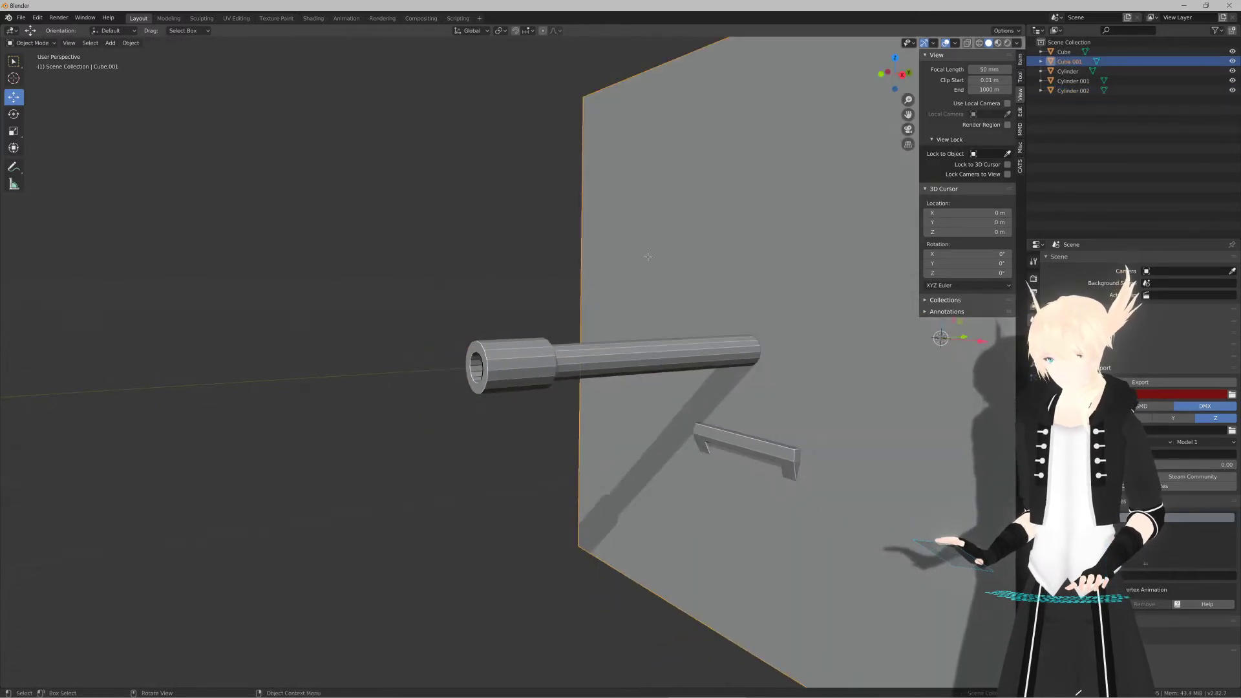
key("Tab")
left_click(648, 257)
key("x")
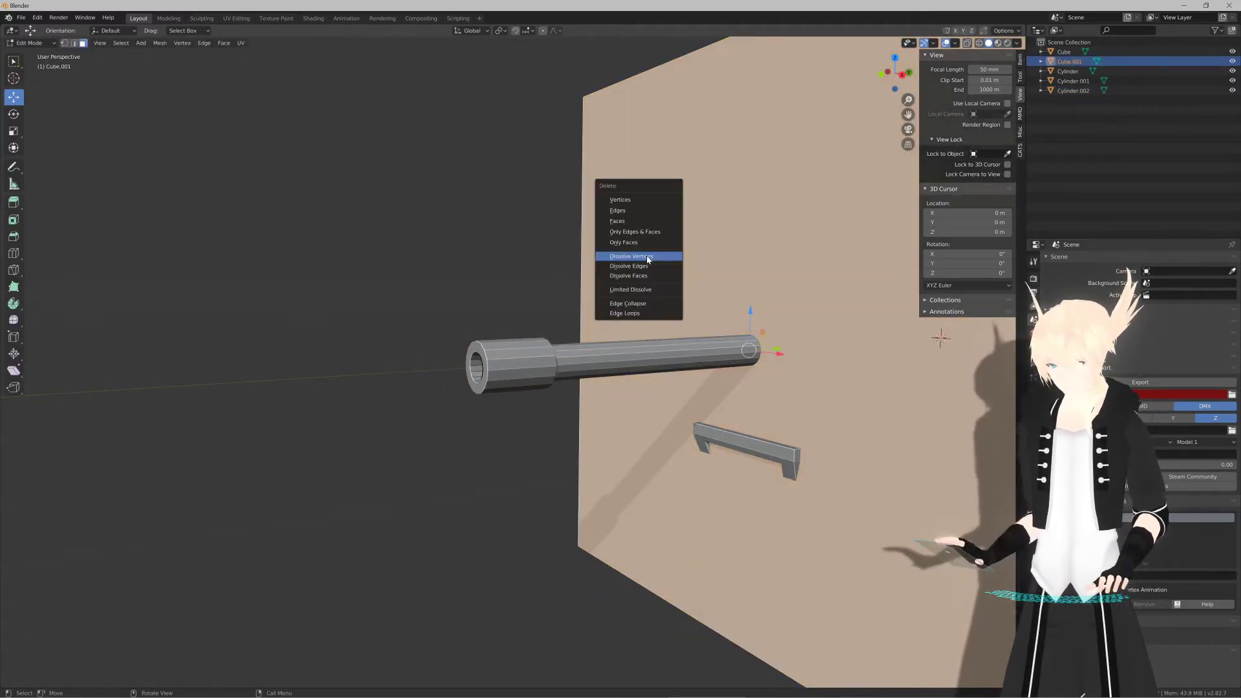
key("Escape")
key("Tab")
key("Delete")
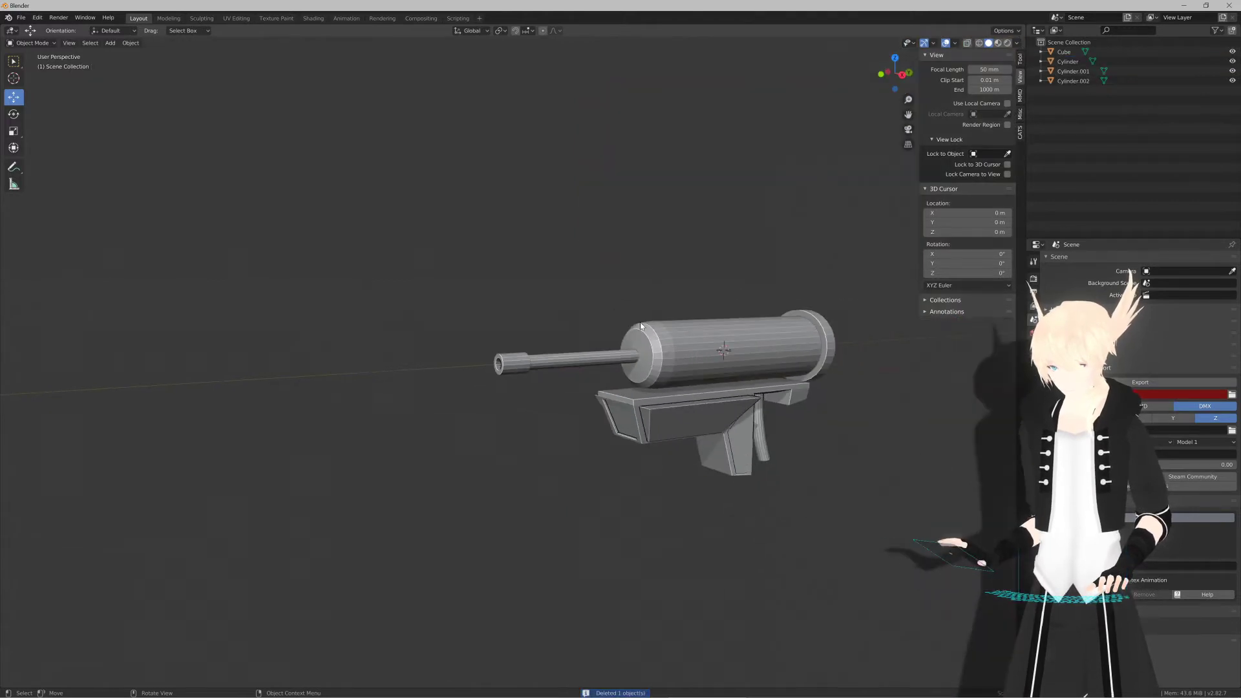
Step: Bevel a lengthwise edge along the top of the thin front rod with an offset of about 0.0095 m and one segment
middle_click_drag(640, 326, 427, 371)
scroll(627, 332, "up", 5)
scroll(378, 327, "down", 4)
scroll(522, 348, "up", 4)
scroll(440, 350, "up", 4)
left_click(479, 367)
scroll(465, 371, "down", 4)
middle_click_drag(582, 372, 513, 371, "shift")
middle_click_drag(581, 373, 519, 421, "shift")
key("Tab")
scroll(530, 407, "up", 3)
left_click(526, 423)
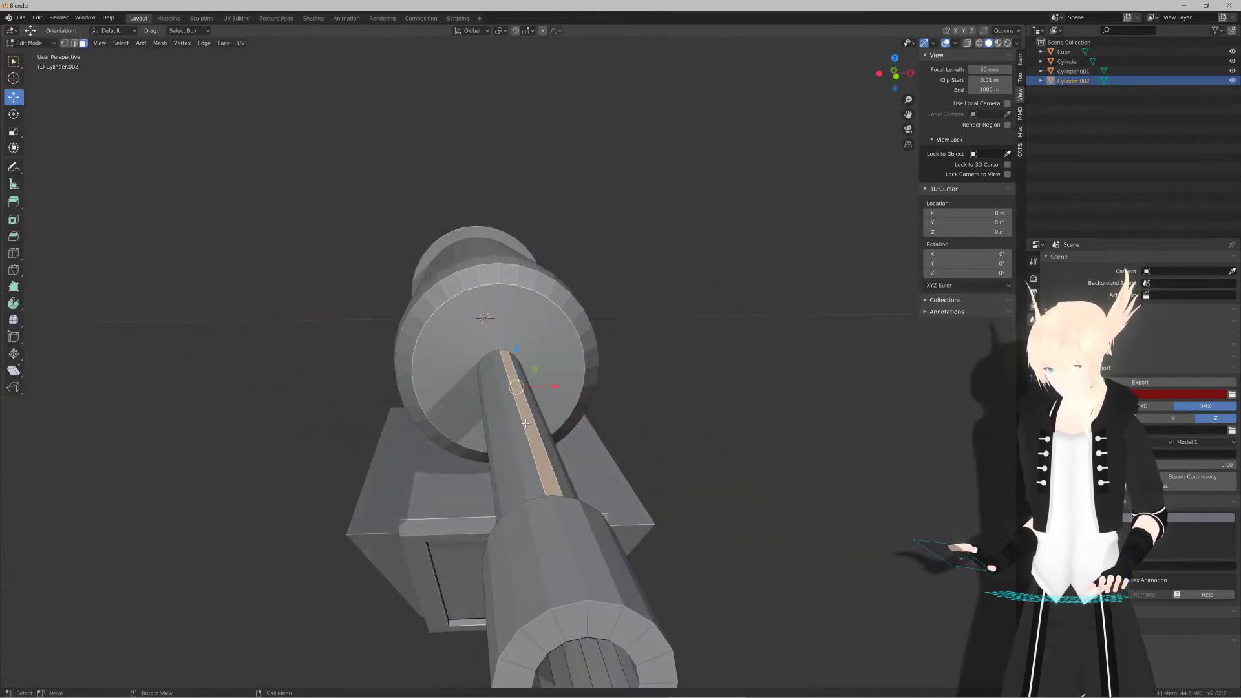
key("2")
left_click(526, 423)
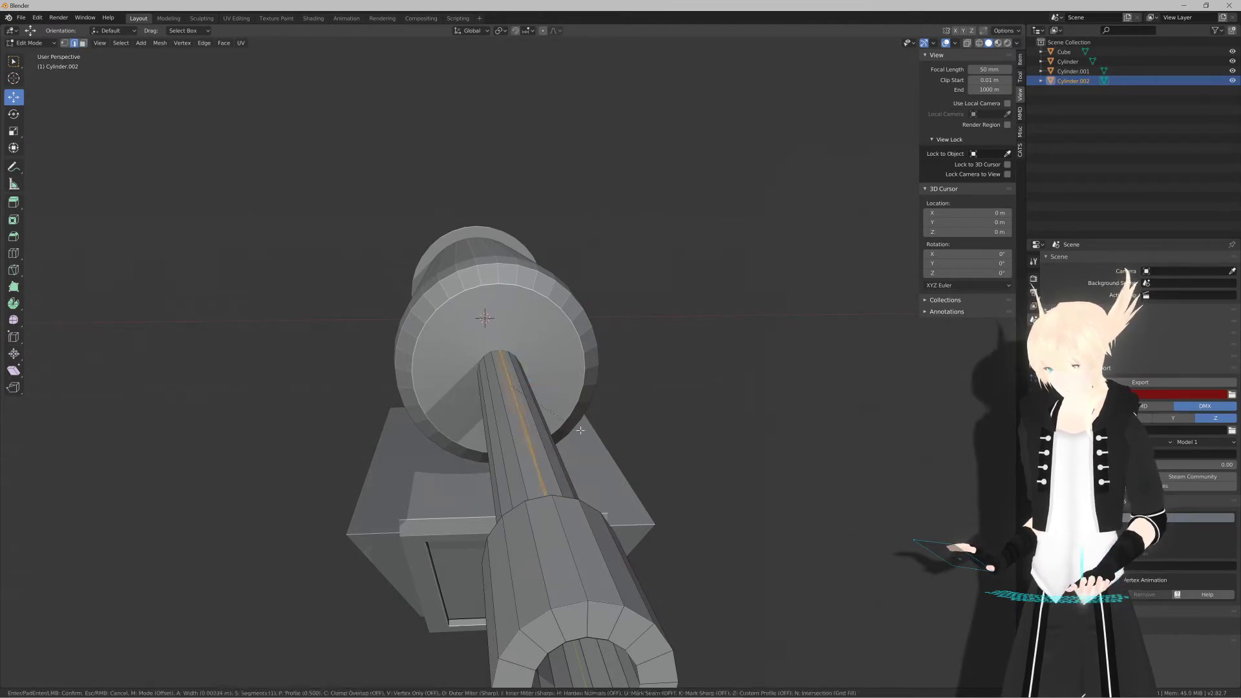
key("ctrl+b")
left_click(584, 430)
Step: Extrude the beveled strip slightly outward as a thin raised rail along the rod, and return to Object Mode
key("e")
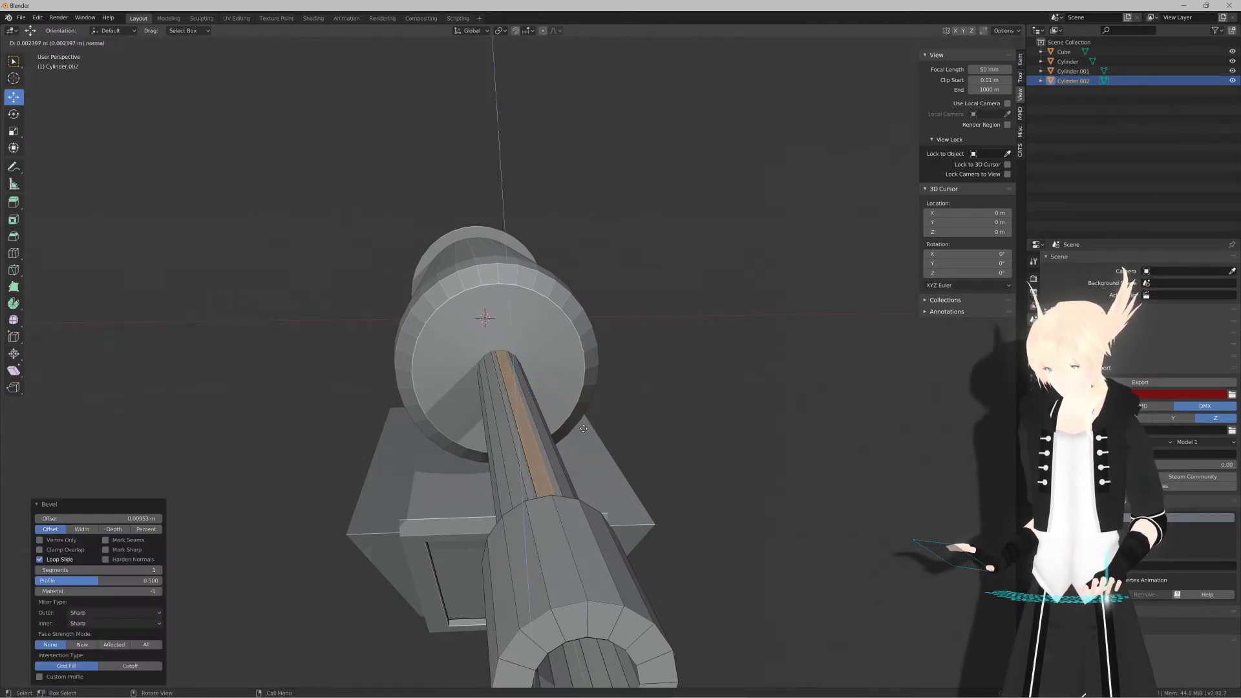
left_click(583, 425)
middle_click_drag(569, 435, 514, 349)
key("Tab")
scroll(650, 351, "down", 5)
scroll(514, 349, "up", 2)
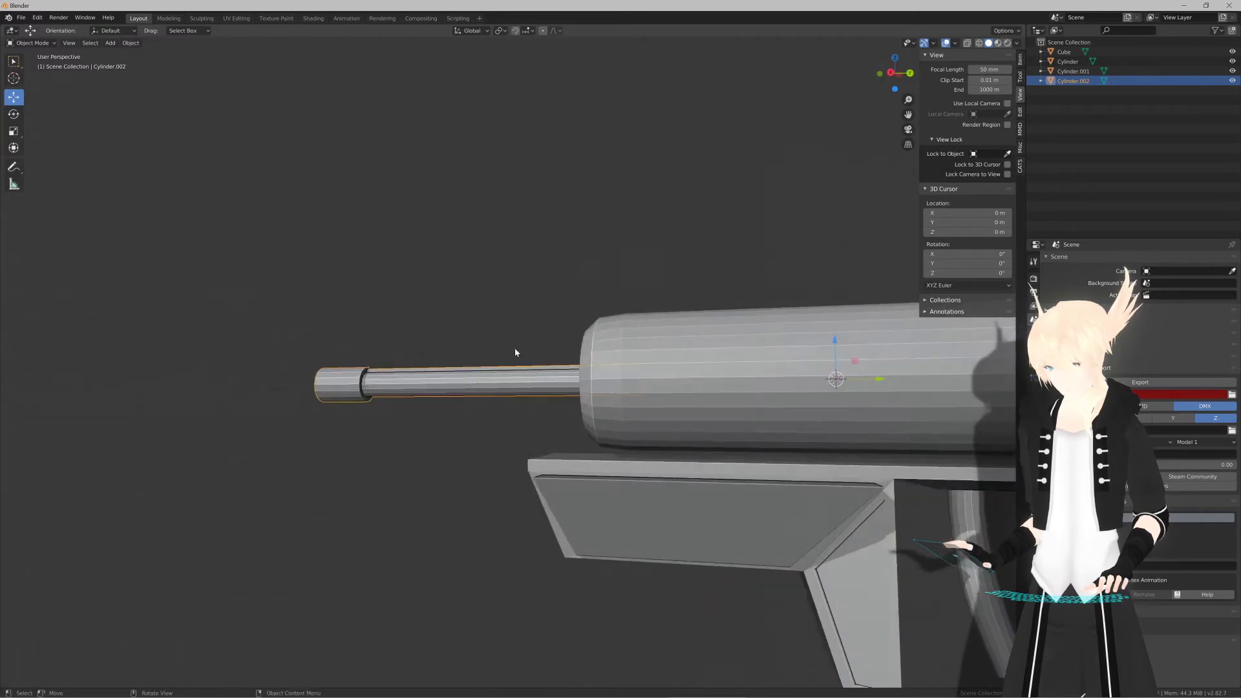
Step: Deselect the rod and examine the whole gun and the raised rail from the side and from both front angles
scroll(514, 349, "down", 4)
left_click(457, 399)
middle_click_drag(476, 416, 430, 420)
scroll(424, 416, "up", 5)
scroll(424, 416, "down", 5)
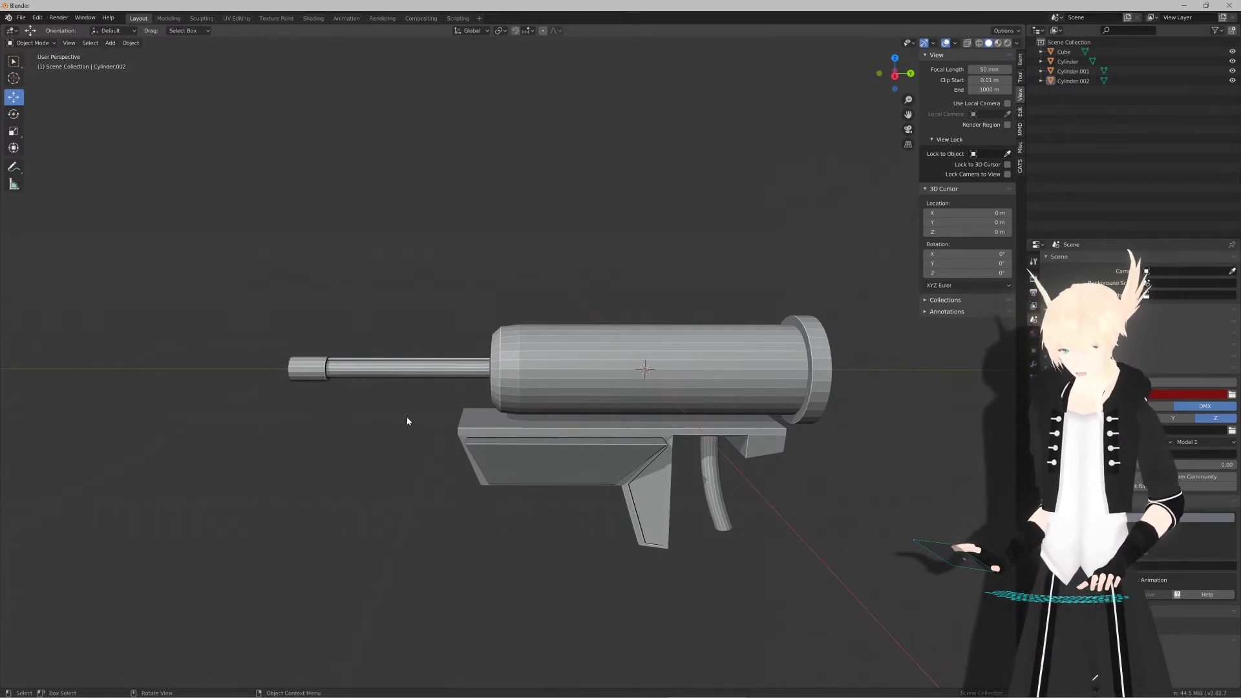
middle_click_drag(429, 465, 461, 448)
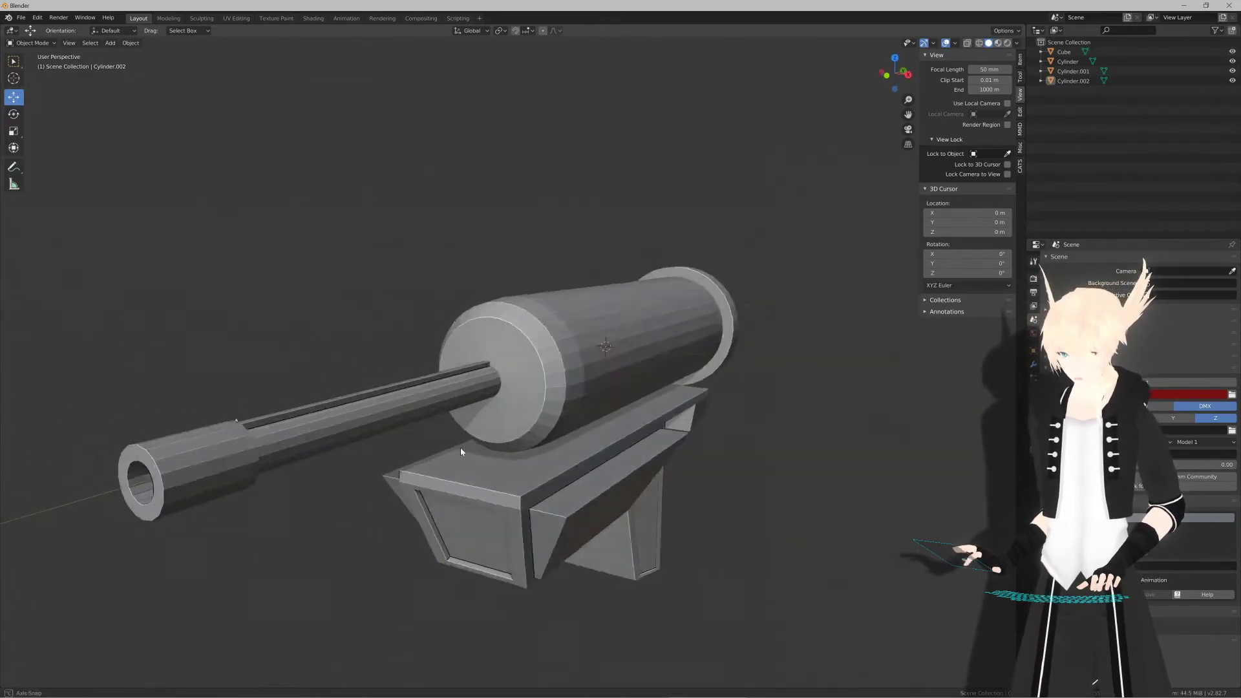
scroll(479, 439, "down", 4)
scroll(491, 432, "up", 3)
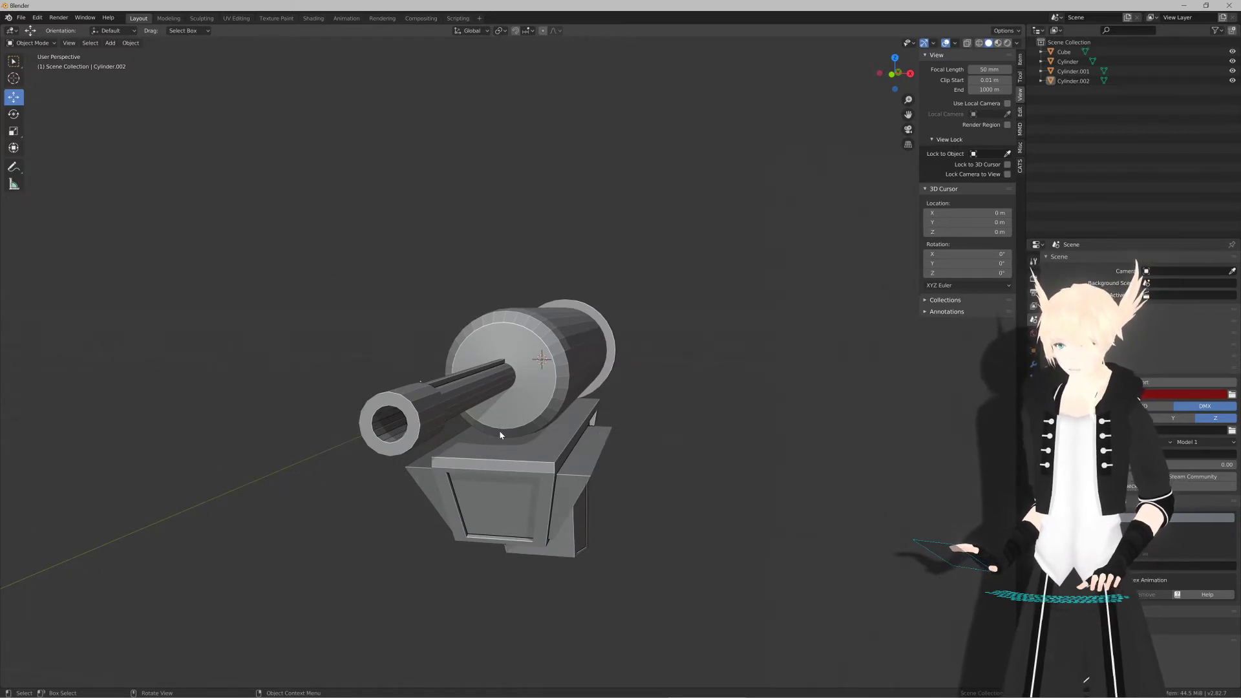
middle_click_drag(638, 410, 684, 431)
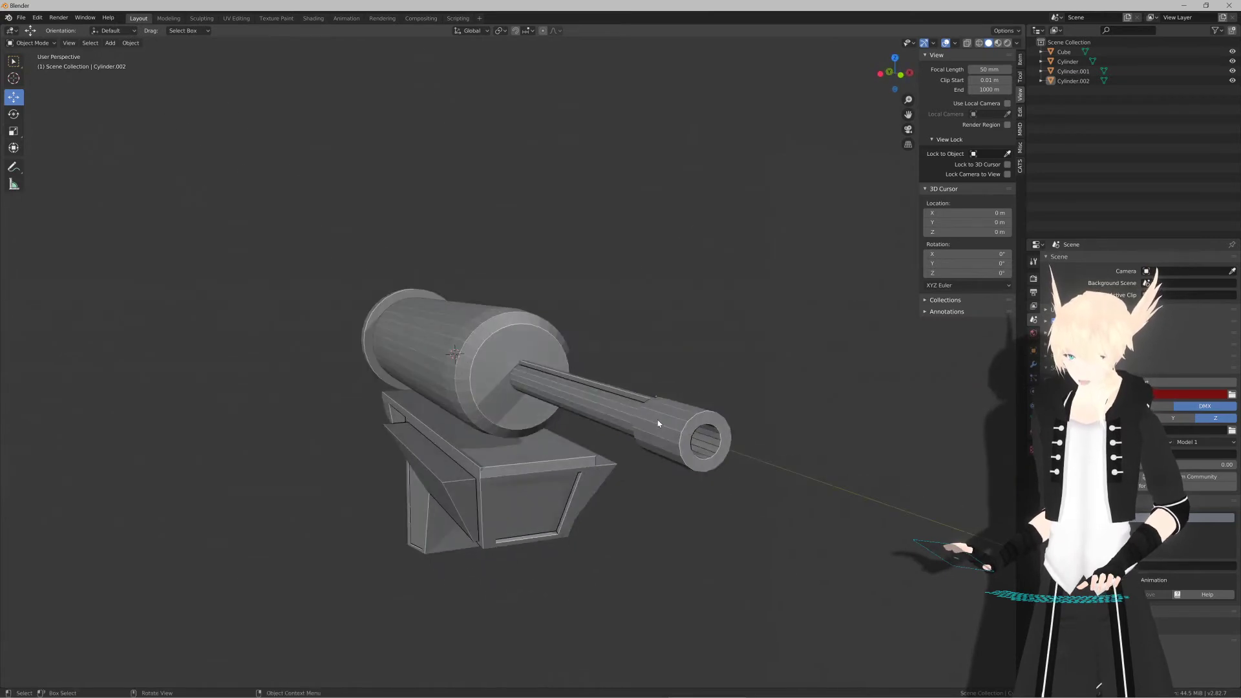
left_click(658, 423)
key("Tab")
left_click(666, 427, "alt")
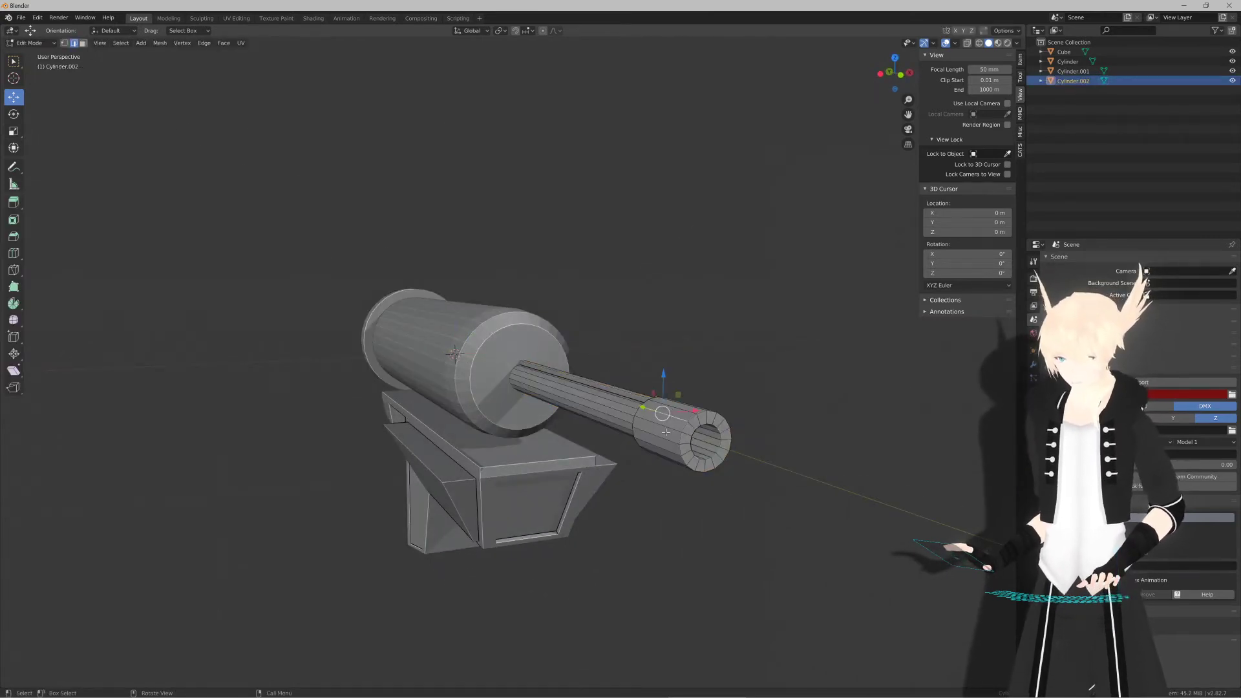
key("3")
left_click(678, 414, "alt")
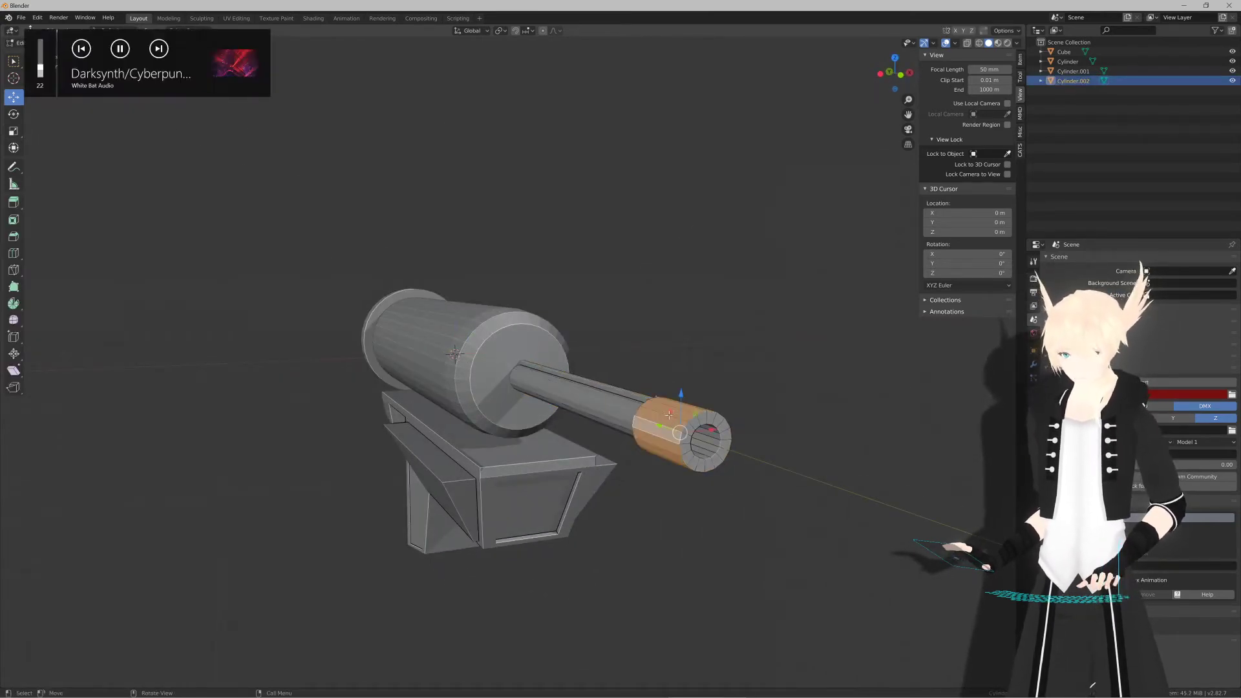
middle_click_drag(669, 414, 536, 418)
key("Tab")
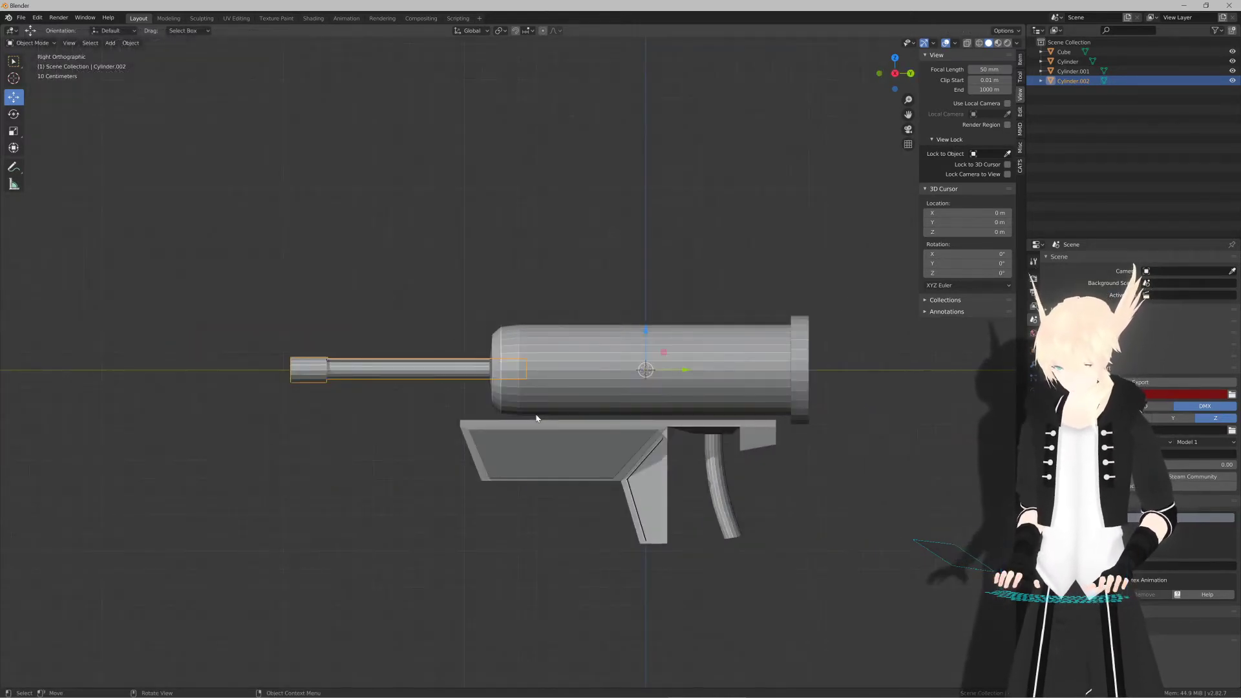
scroll(536, 418, "up", 2)
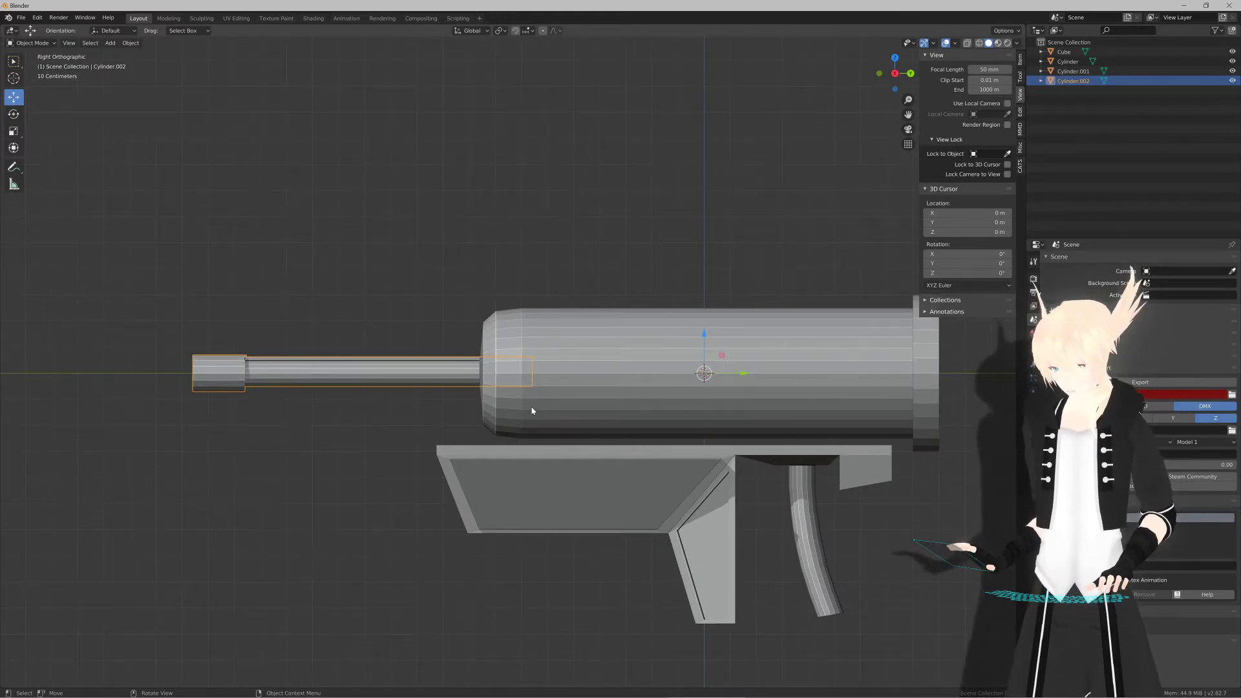
Step: Switch to the Material Gun scene in Unity and examine the MaterialGun object and its children beside the coloured cubes
key("alt+Tab")
key("alt+Tab")
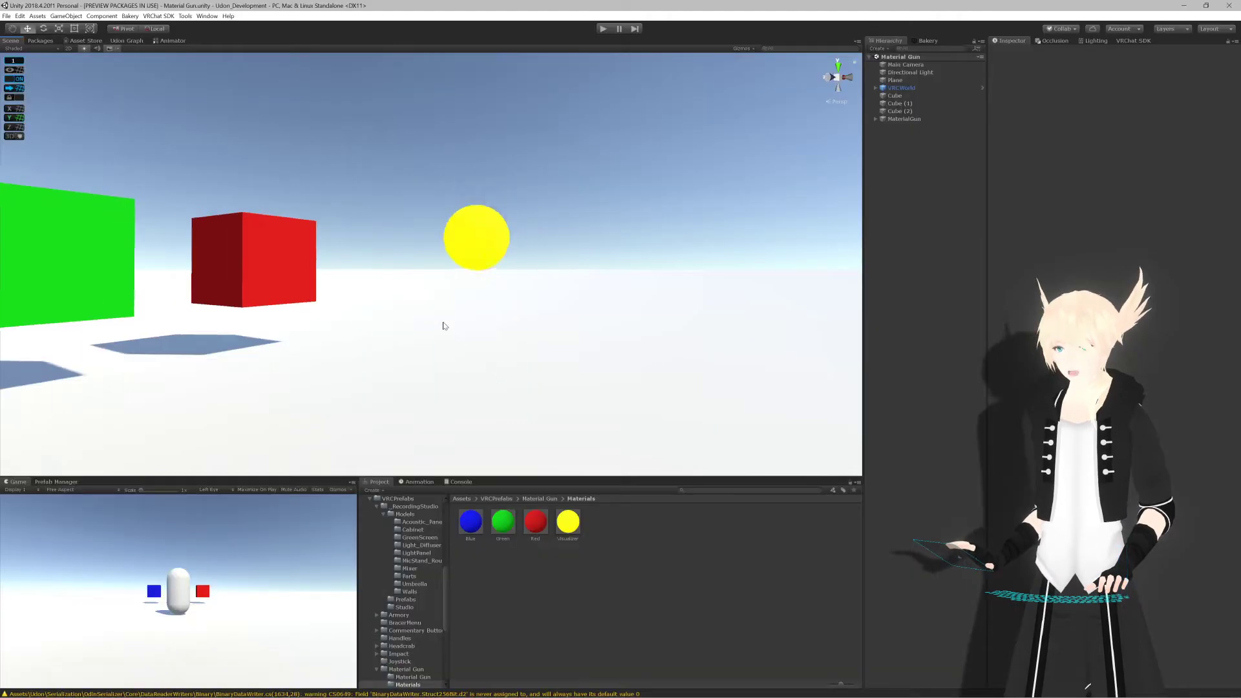
left_click_drag(474, 335, 576, 316, "alt")
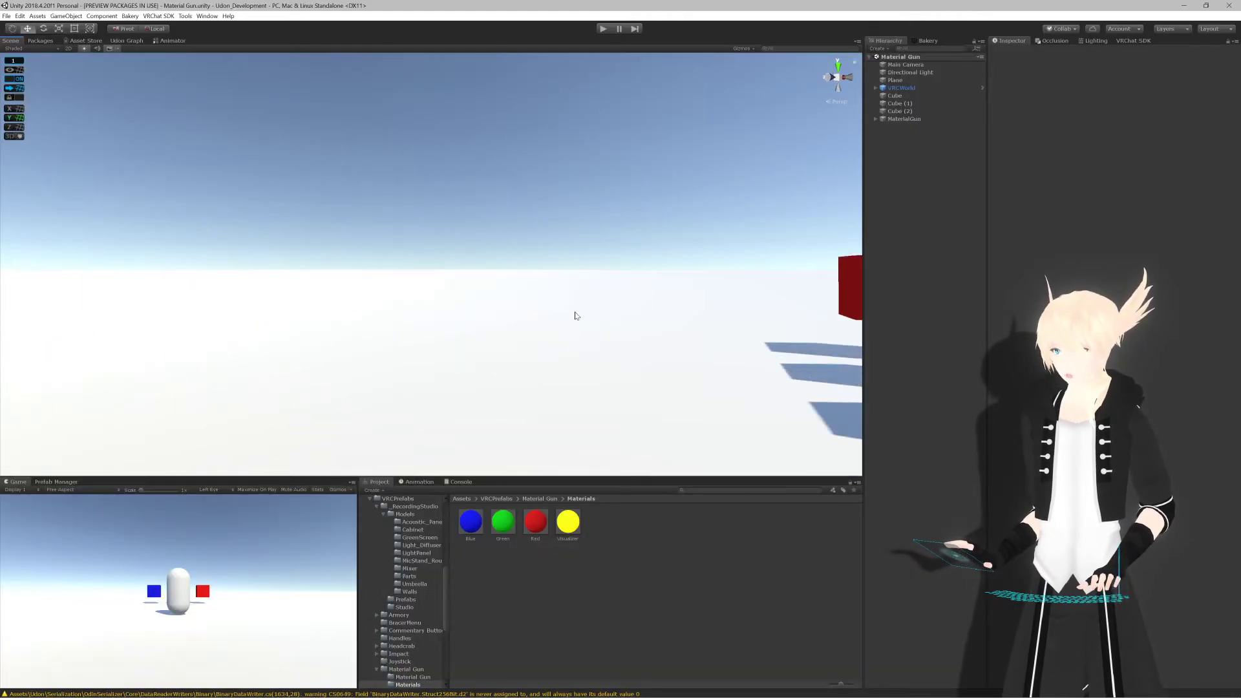
double_click(904, 119)
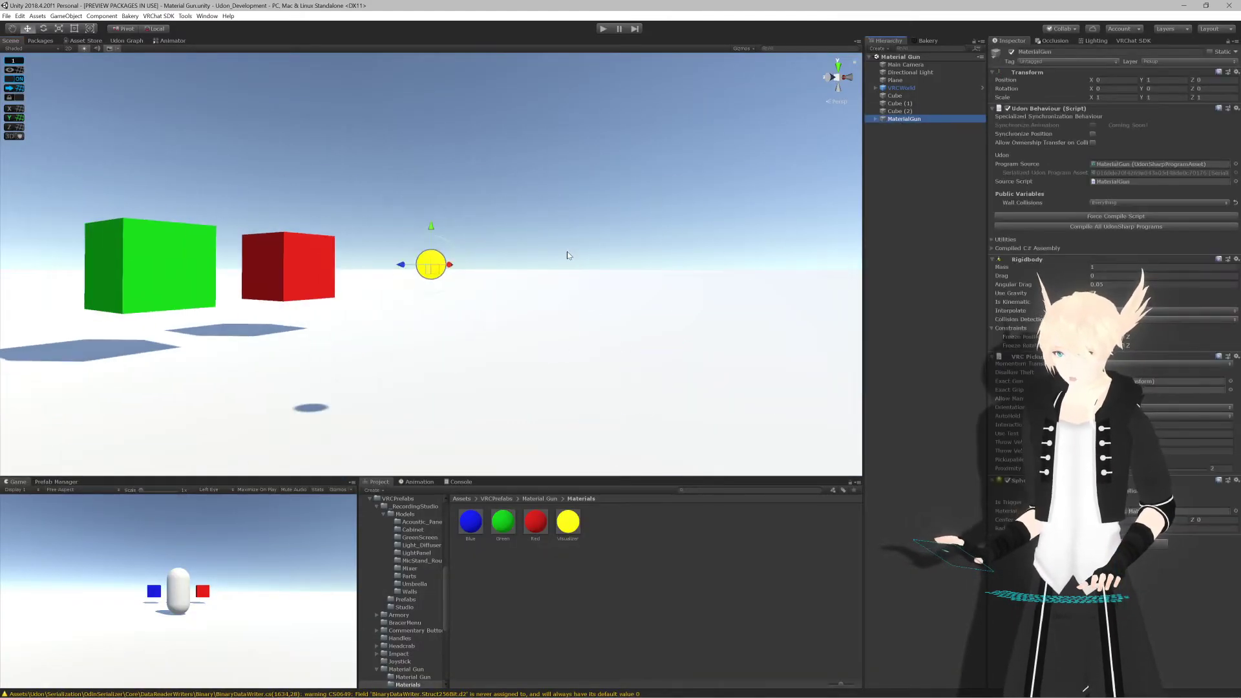
left_click_drag(569, 255, 389, 280, "alt")
left_click(565, 246)
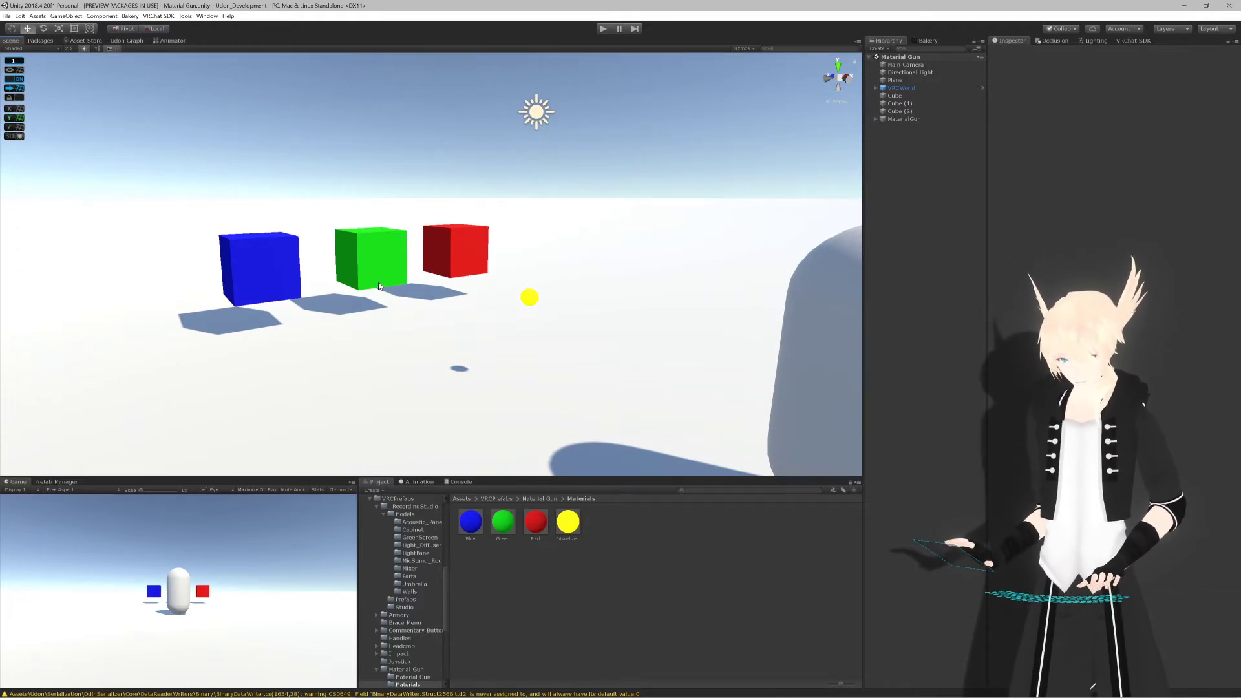
left_click(533, 302)
left_click(917, 121)
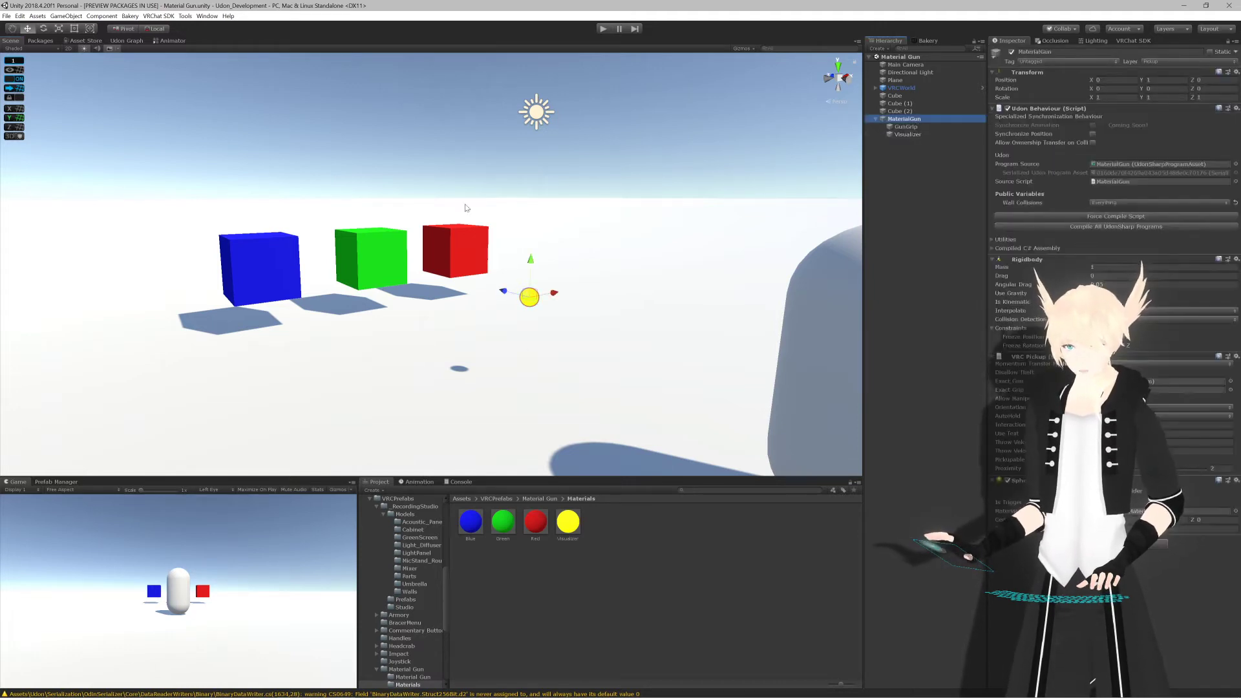
Step: Run the scene in Play mode, inspect the blue cube, the yellow Visualizer sphere and the red cube, and stop it
left_click(604, 30)
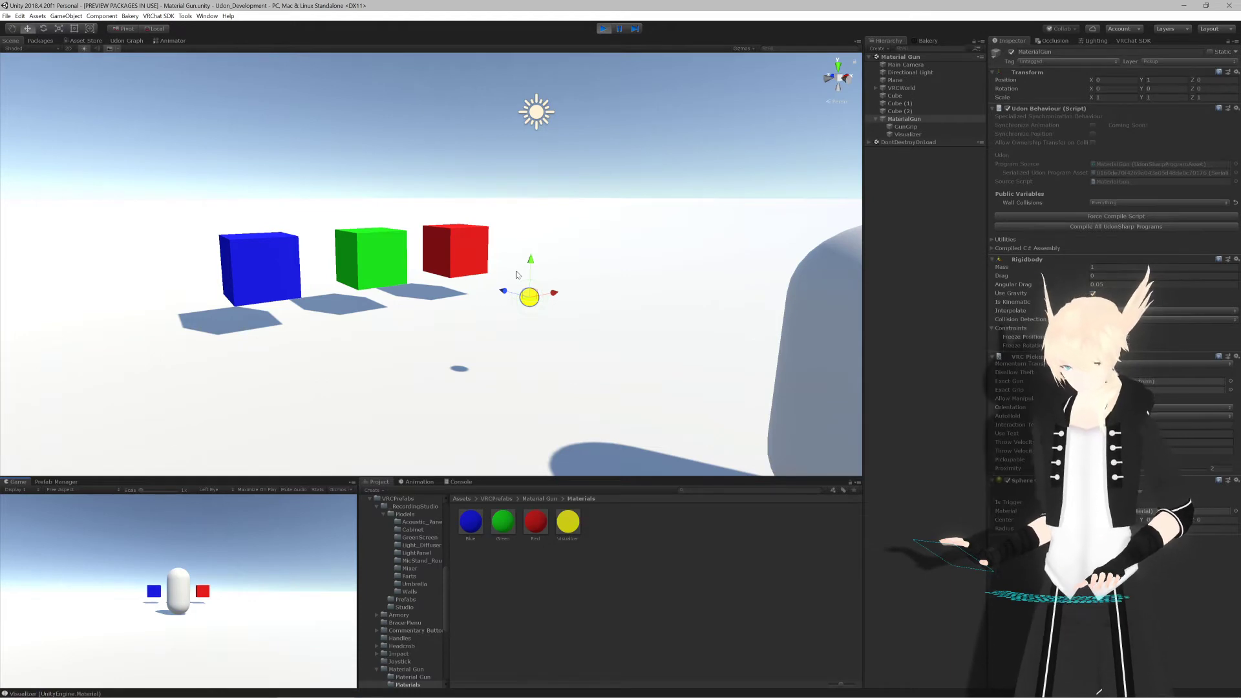
scroll(523, 320, "down", 2)
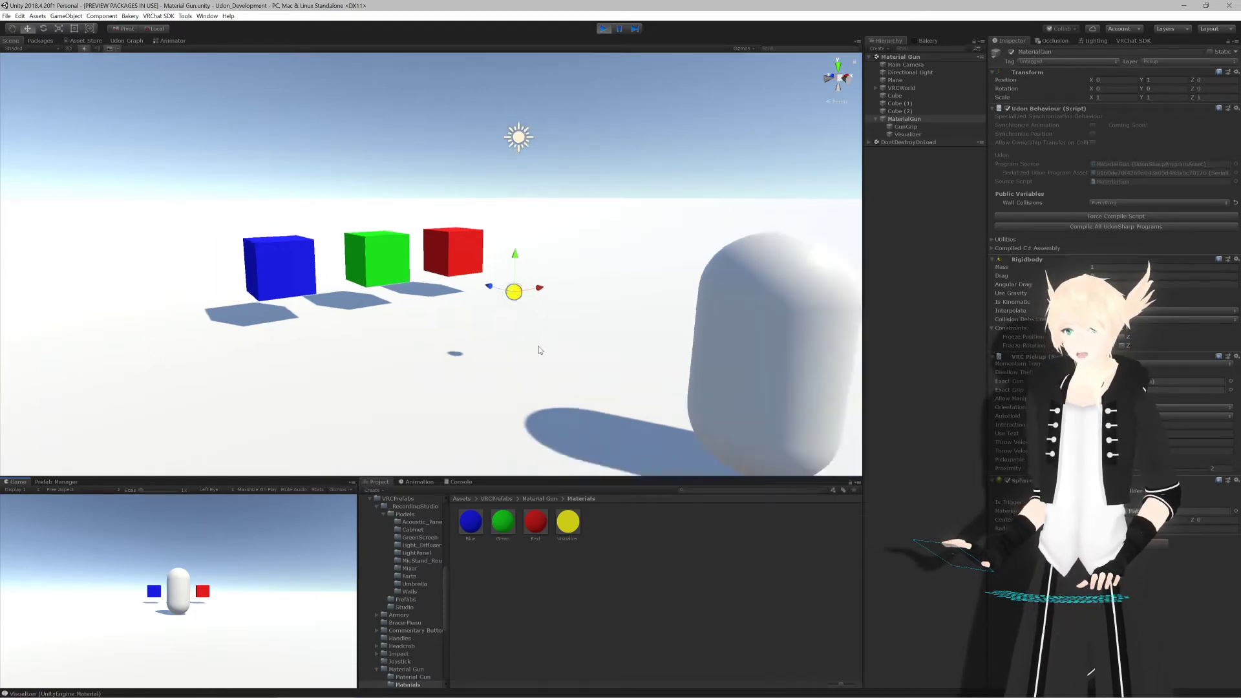
scroll(522, 319, "up", 3)
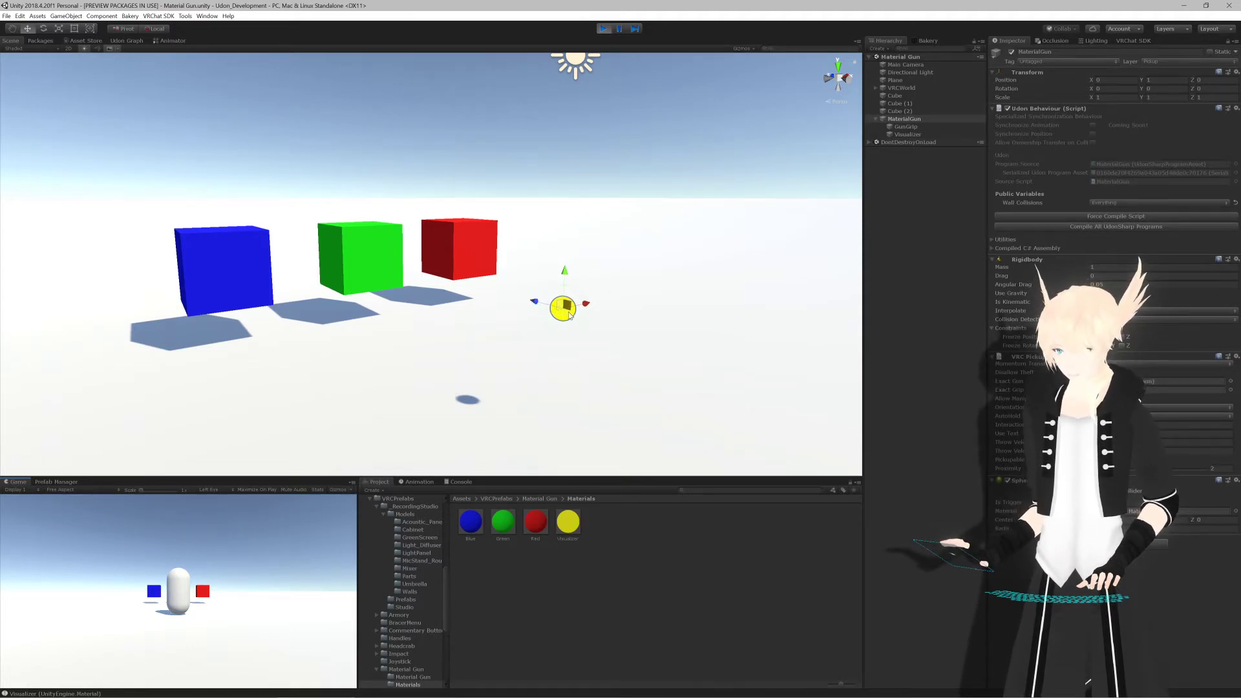
scroll(583, 335, "up", 2)
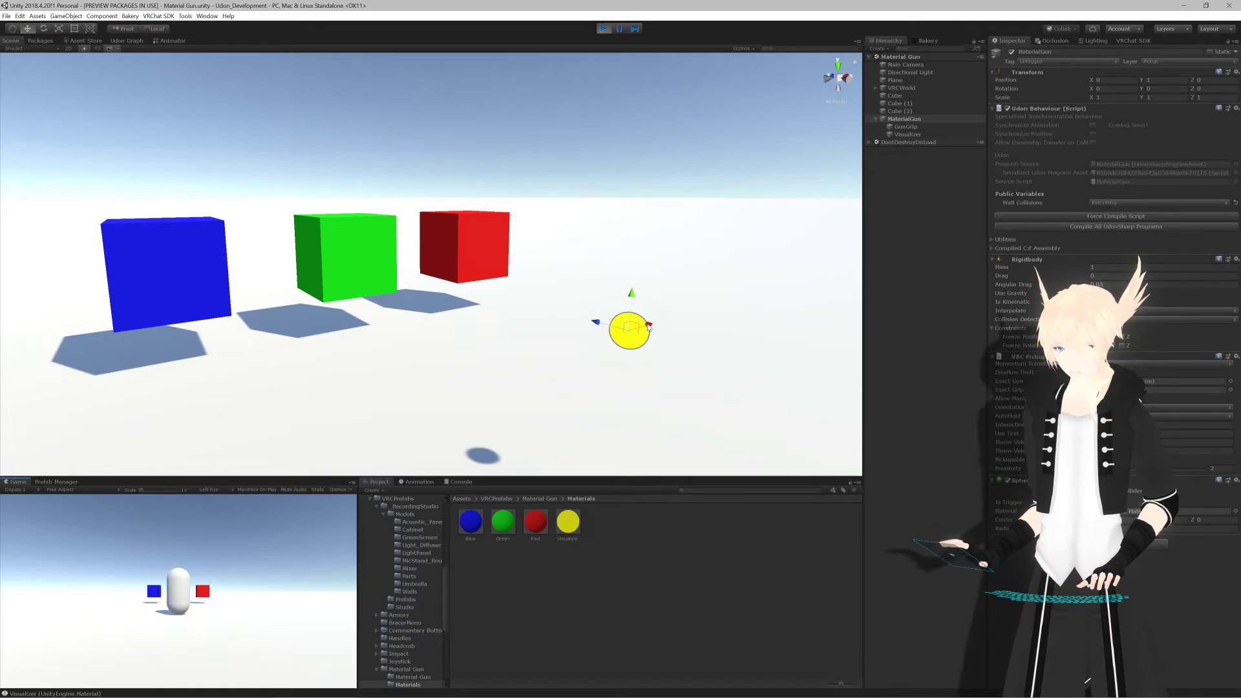
left_click(188, 263)
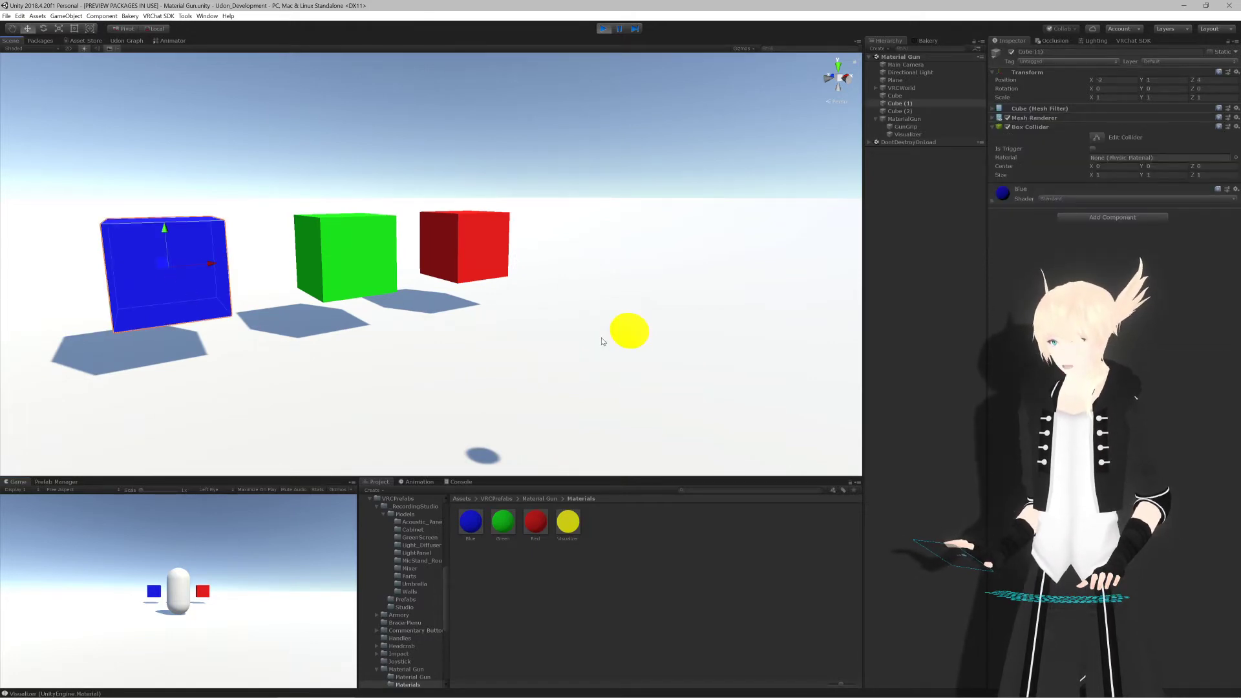
left_click(636, 329)
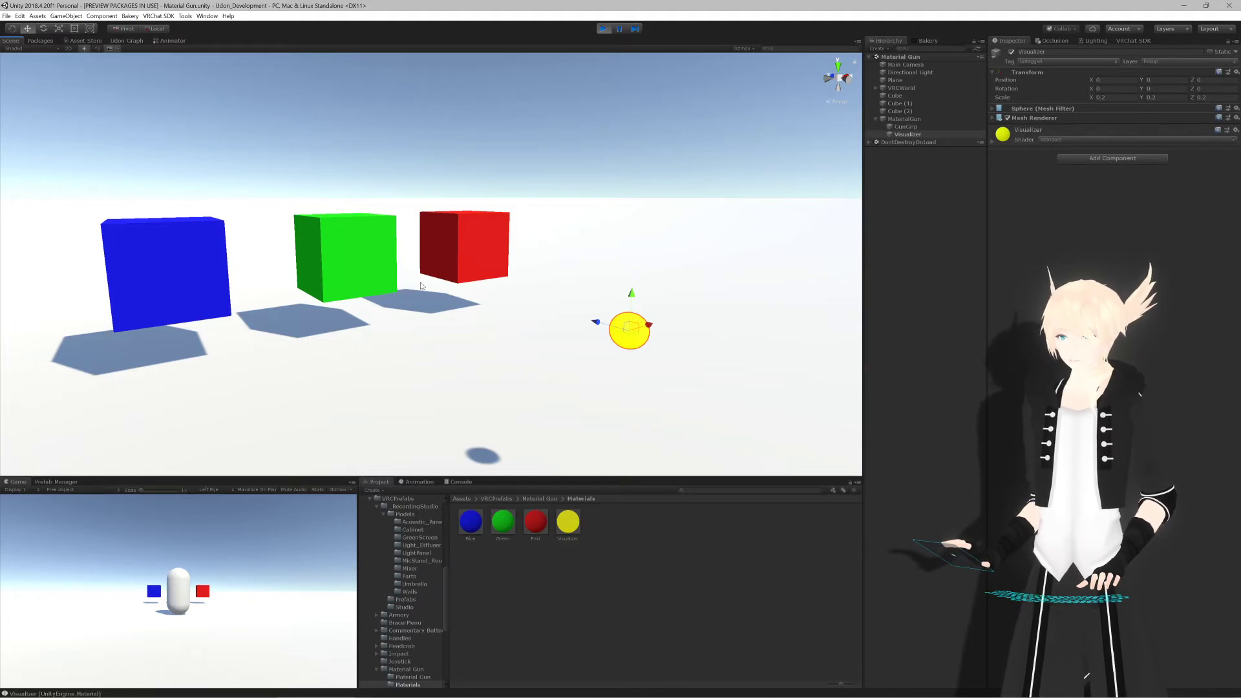
left_click(469, 244)
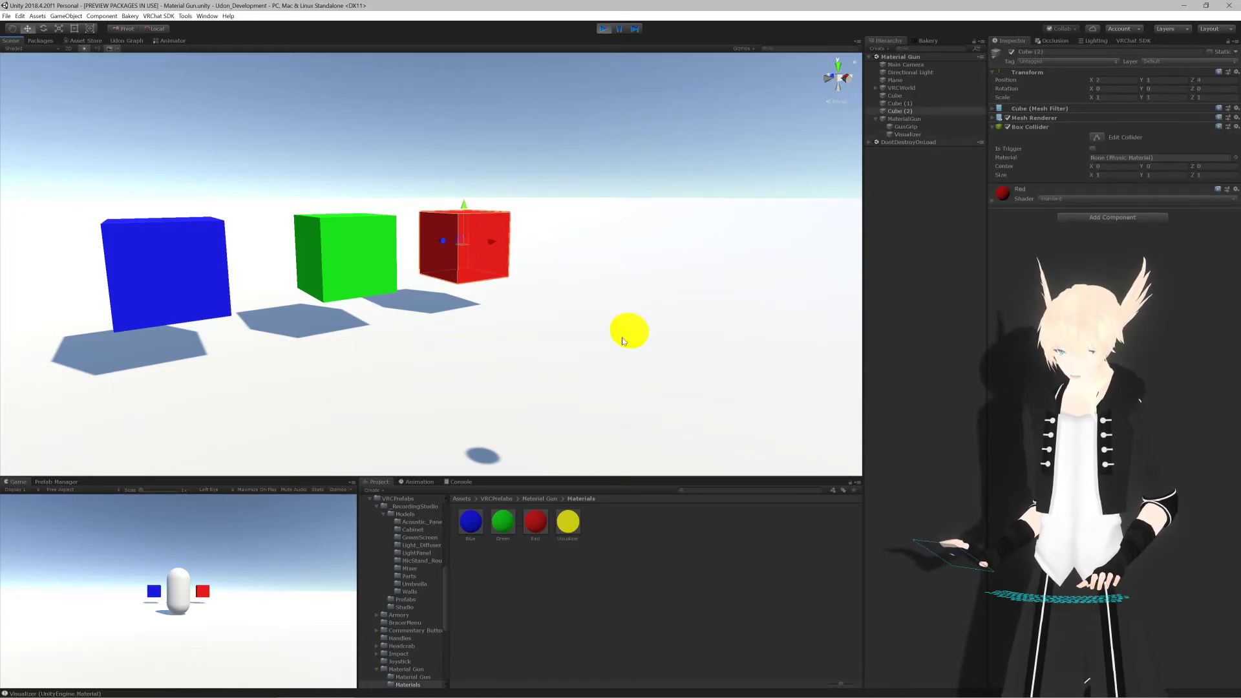
left_click(603, 29)
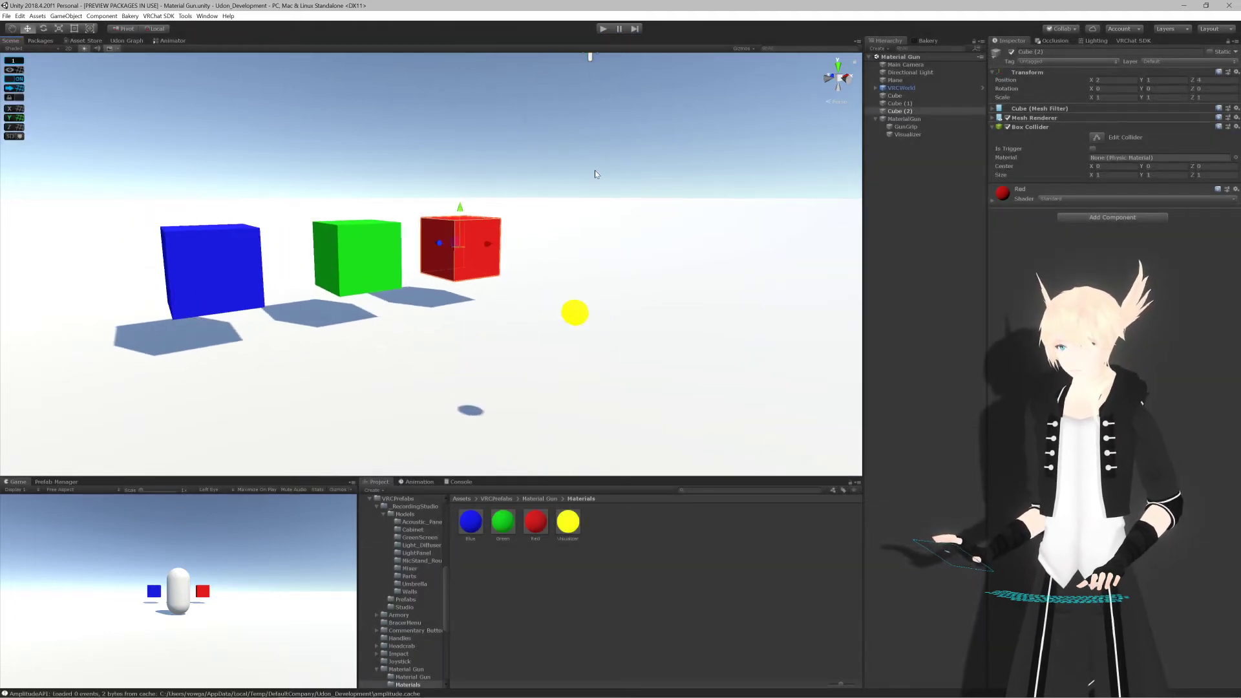
Step: Switch between Blender and Unity to compare the gun model with the yellow sphere and coloured cubes in the scene
key("alt+Tab")
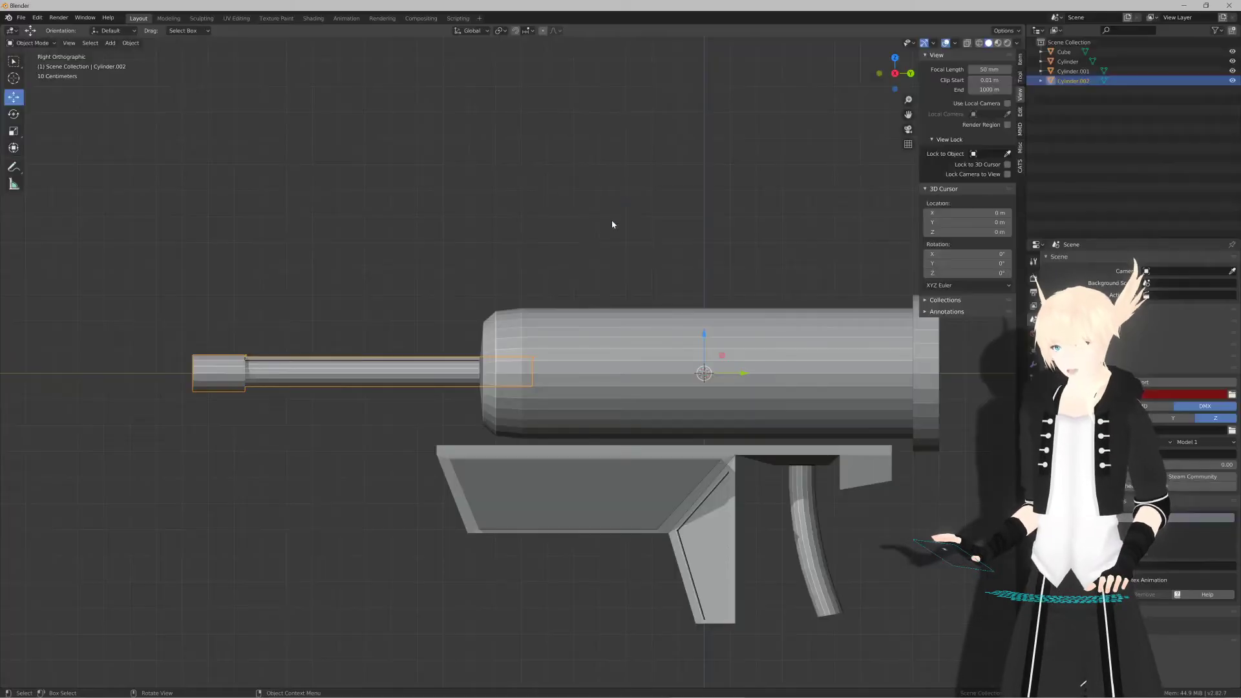
scroll(611, 302, "down", 2)
scroll(607, 304, "up", 2)
key("alt+Tab")
mouse_move(525, 328)
middle_mouse_down()
mouse_move(546, 315)
mouse_move(509, 327)
middle_mouse_up()
left_click_drag(510, 327, 539, 287, "alt")
middle_click_drag(539, 287, 513, 289)
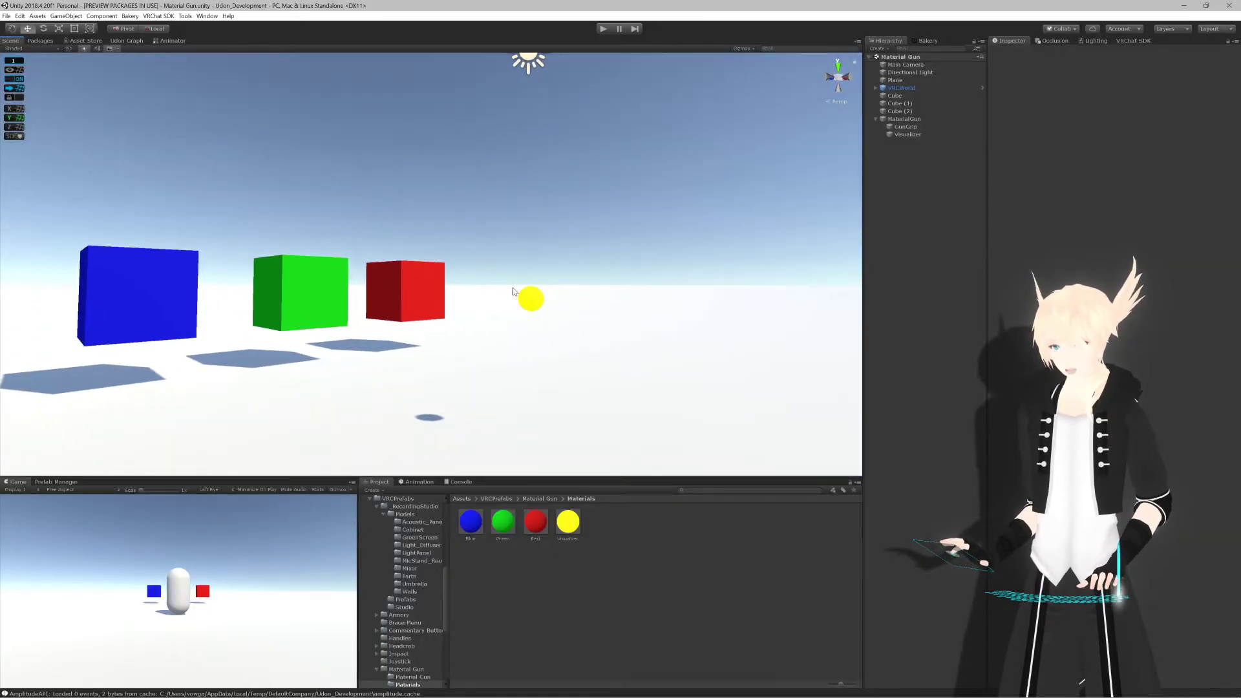
left_click_drag(513, 292, 529, 317, "alt")
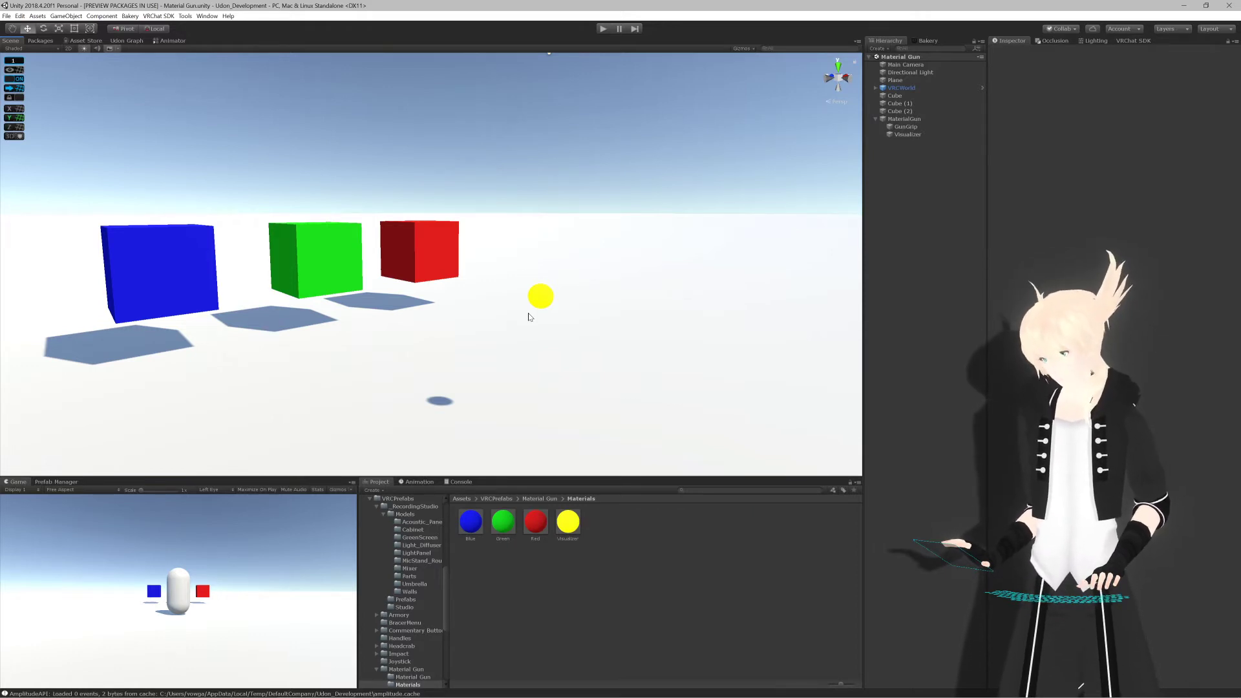
Step: Switch to Blender and extrude the front rod's rear end face 0.2 m further into the main body in wireframe view
key("alt+Tab")
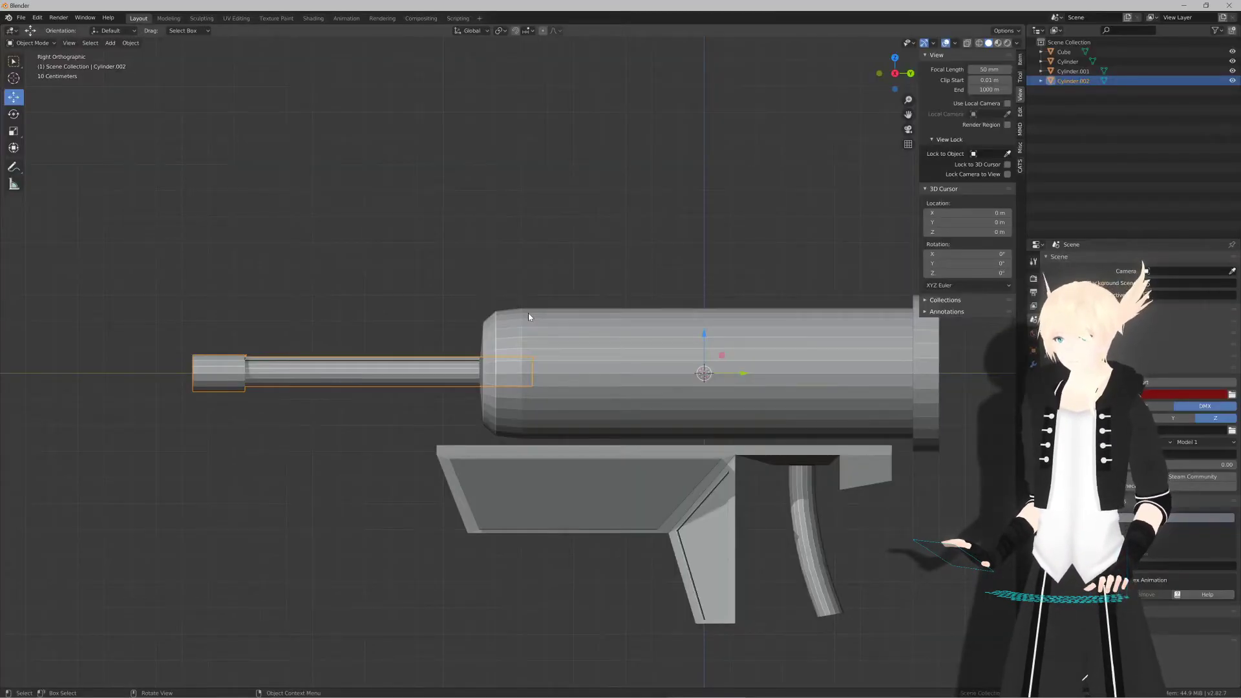
middle_click_drag(572, 363, 444, 354, "shift")
scroll(405, 351, "up", 6)
key("Tab")
left_click(508, 293)
scroll(528, 273, "up", 2)
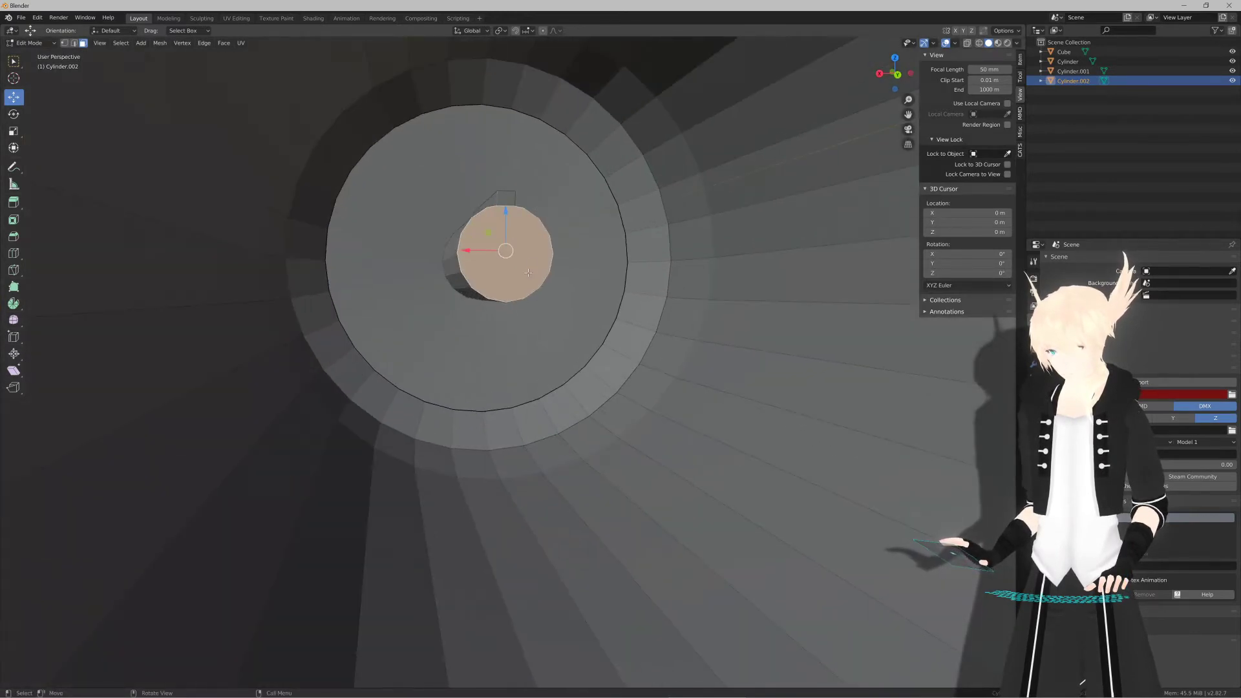
key("KP_3")
scroll(517, 272, "down", 3)
key("z")
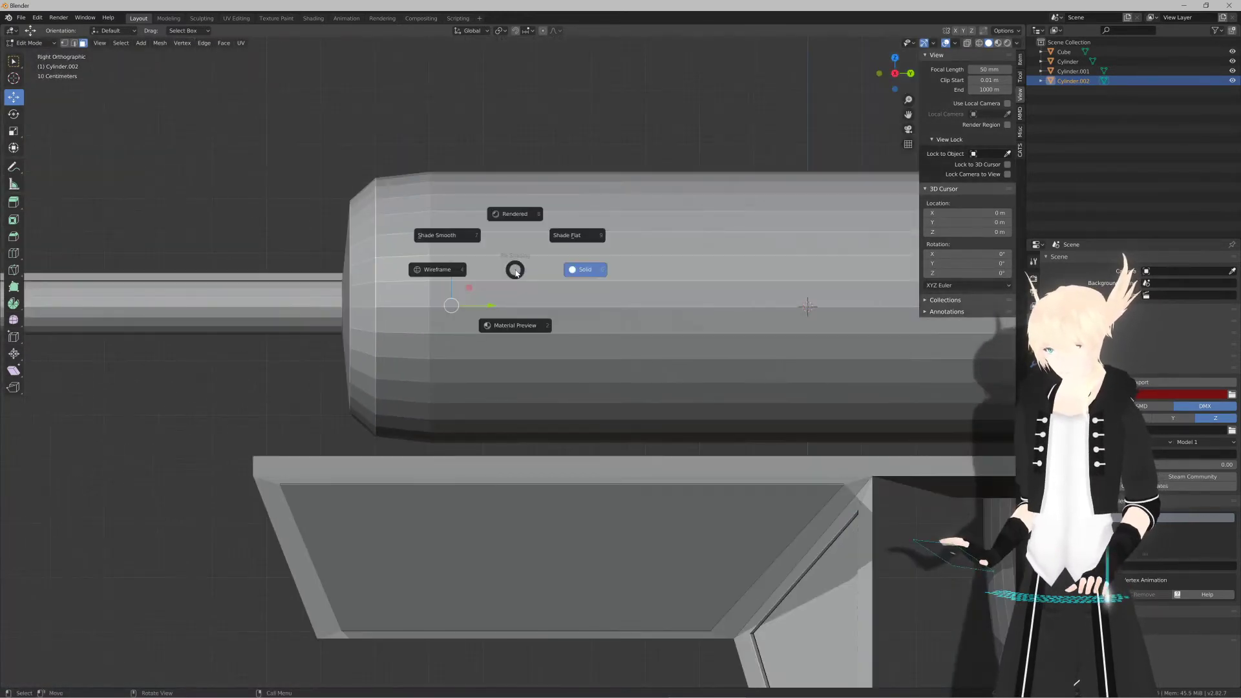
left_click(466, 276)
scroll(479, 341, "down", 3)
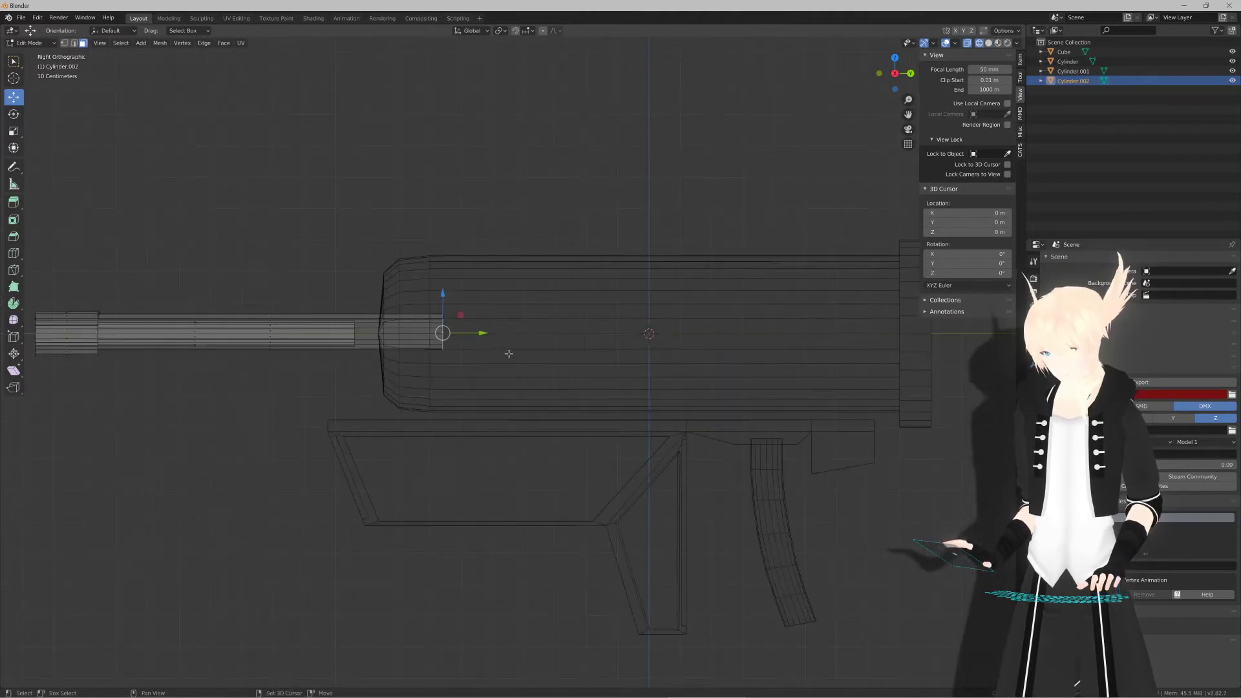
key("e")
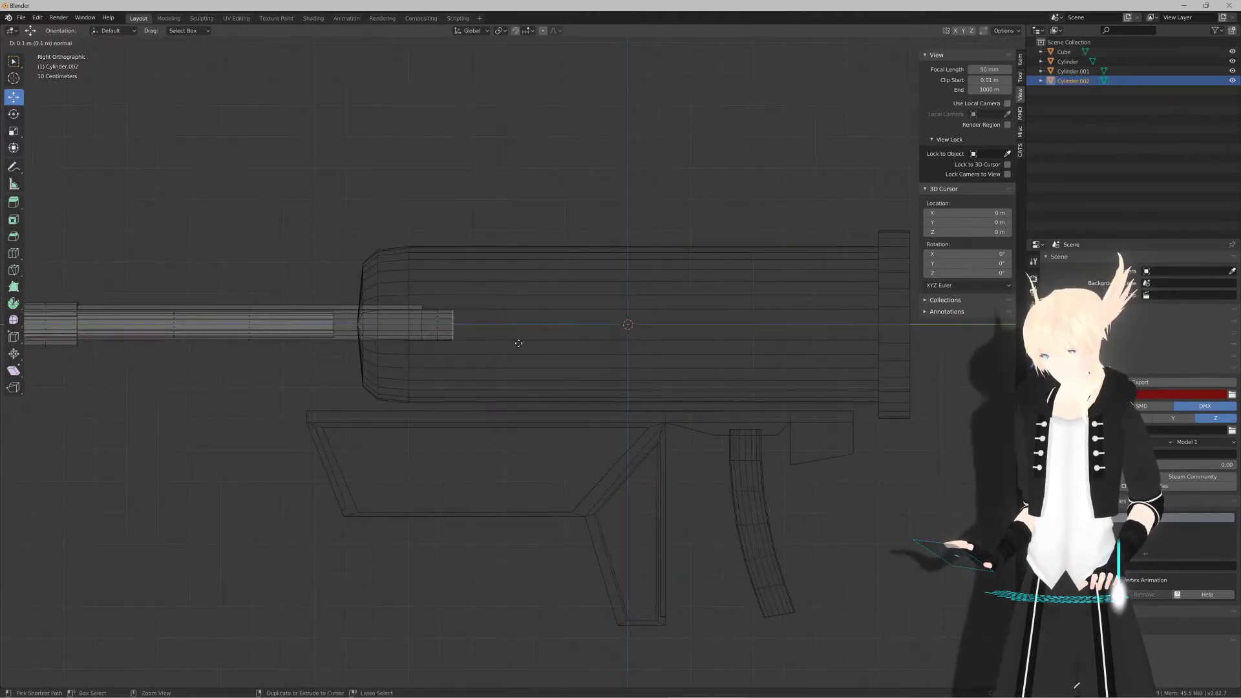
left_click(535, 343)
Step: Scale the rod's rear end face to 0.521 and extrude it 0.185 m as a thinner stub inside the body
key("e")
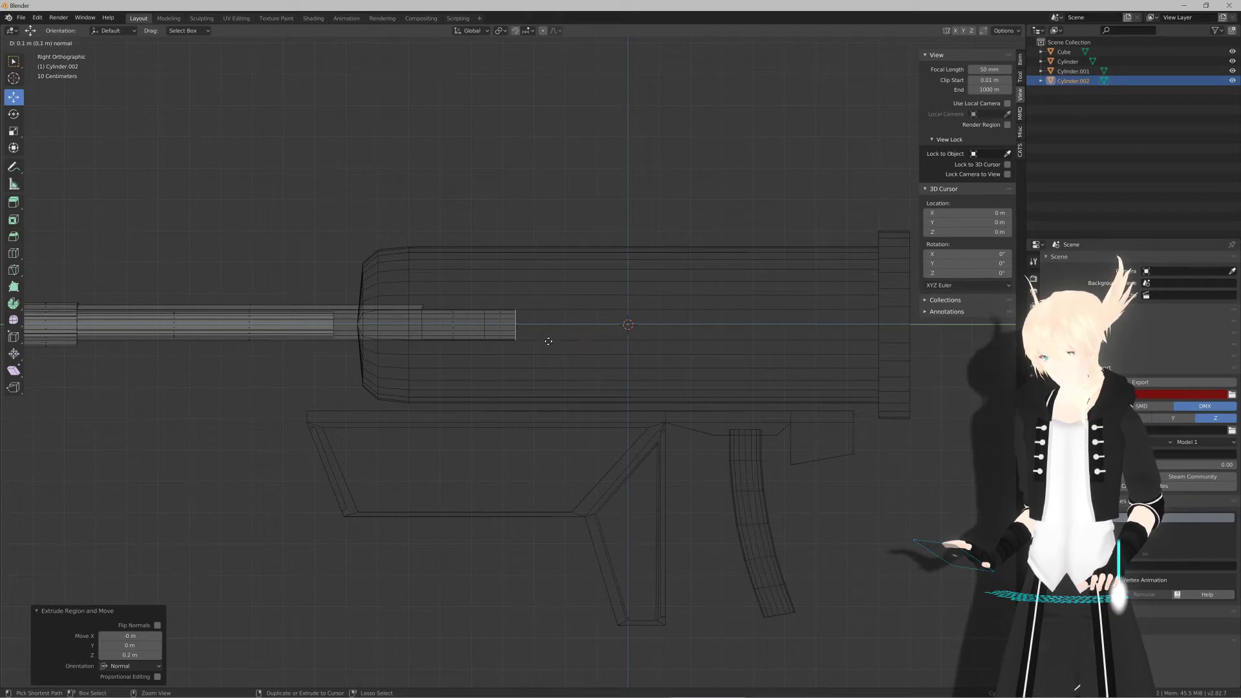
right_click(543, 341)
middle_click_drag(543, 342, 582, 346)
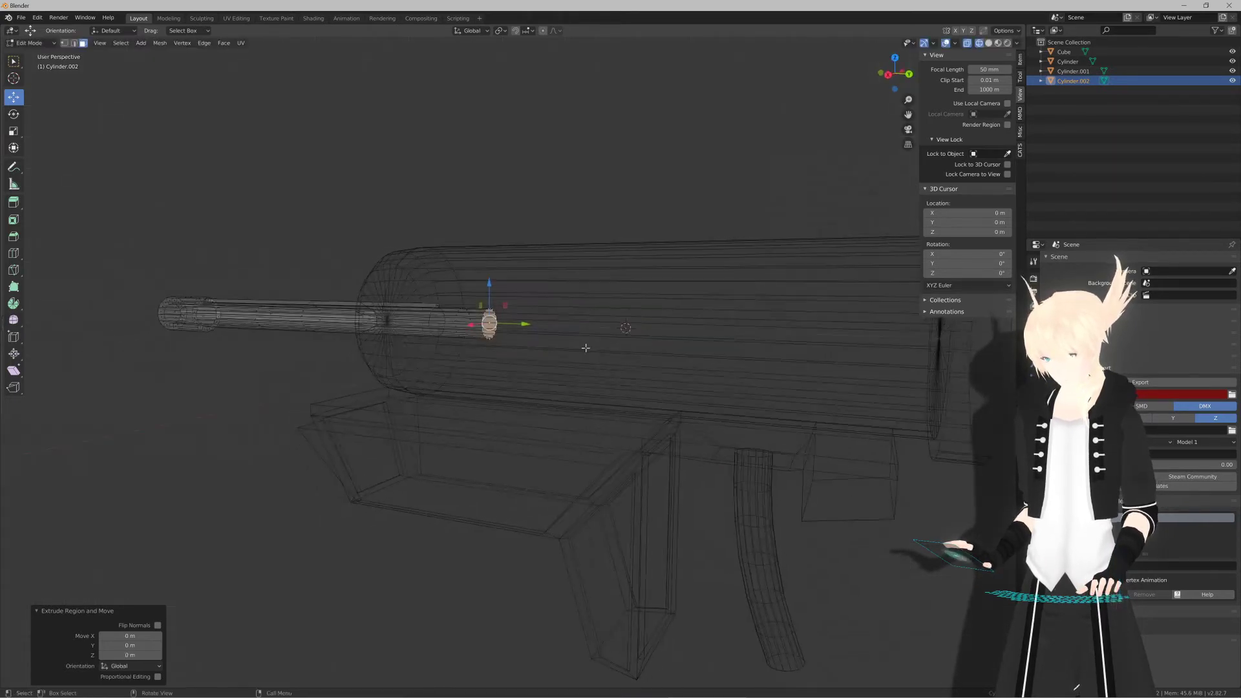
key("s")
left_click(572, 334)
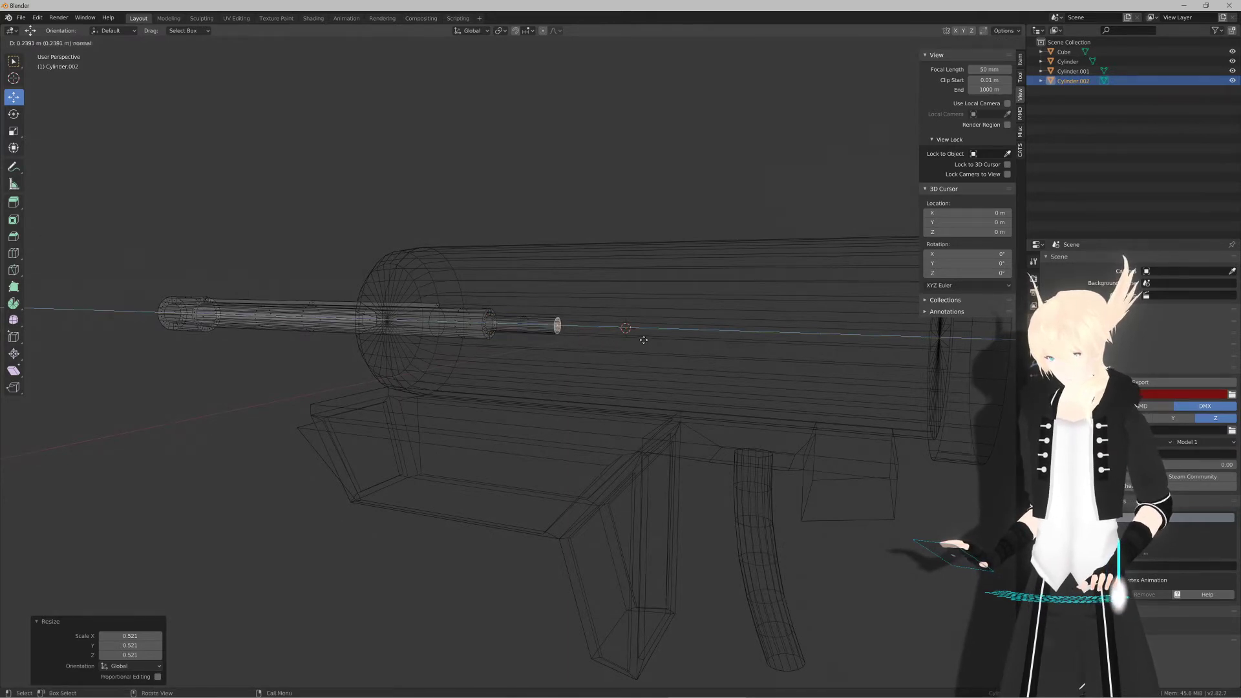
left_click(624, 340)
mouse_move(561, 347)
middle_mouse_down()
mouse_move(508, 349)
mouse_move(551, 336)
middle_mouse_up()
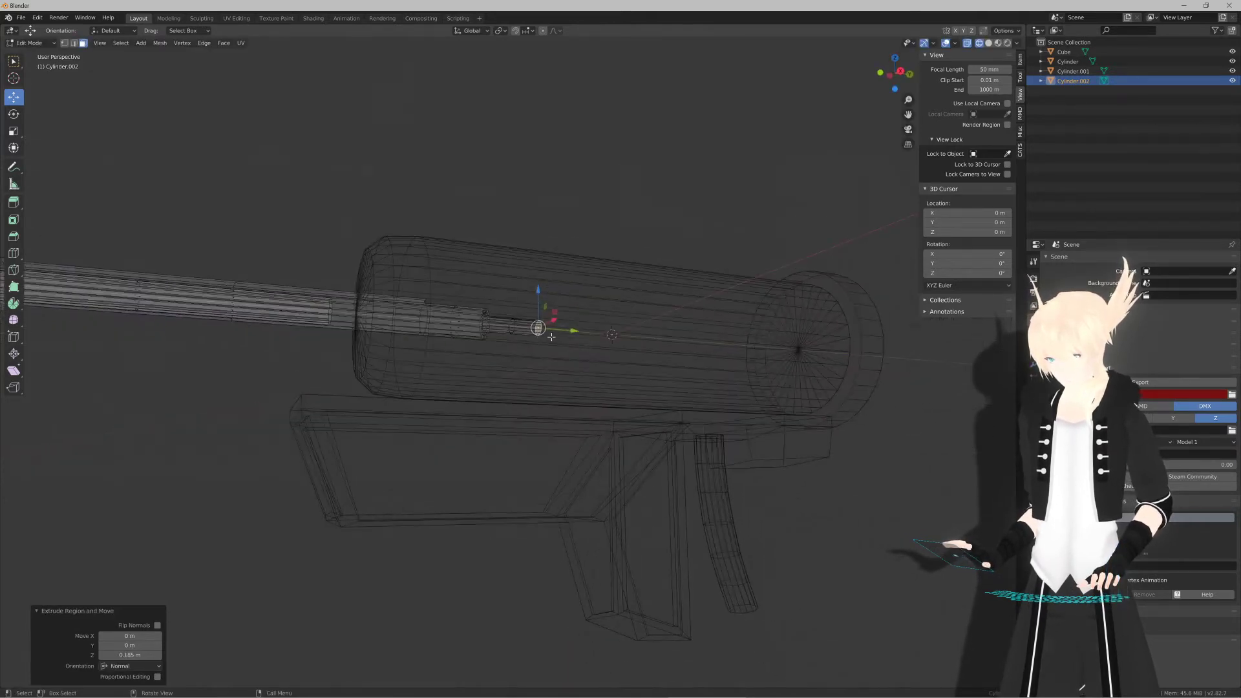
Step: Extrude the two underside faces of the rod's thick rear section 0.247 m downward to form a strut
scroll(497, 345, "up", 4)
key("z")
left_click(531, 347)
scroll(517, 348, "up", 3)
mouse_move(436, 349)
middle_mouse_down()
mouse_move(510, 355)
mouse_move(521, 332)
mouse_move(515, 426)
mouse_move(521, 313)
middle_mouse_up()
scroll(520, 332, "down", 3)
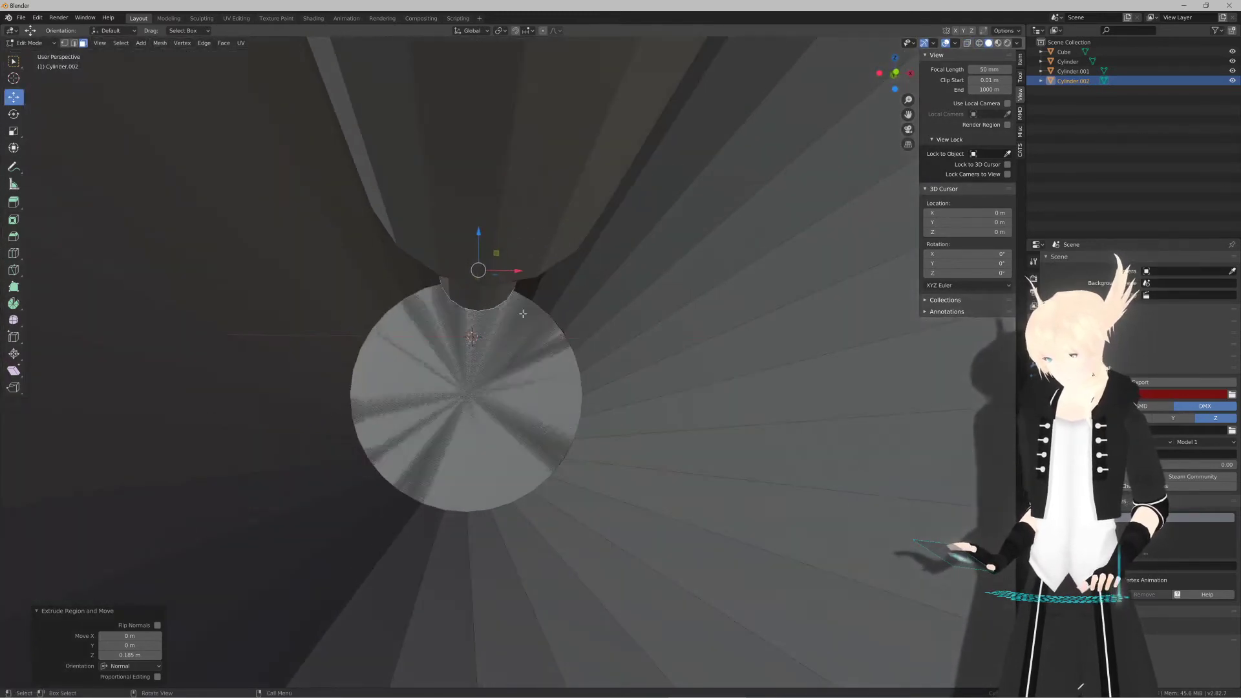
left_click(529, 207)
left_click(470, 208, "shift")
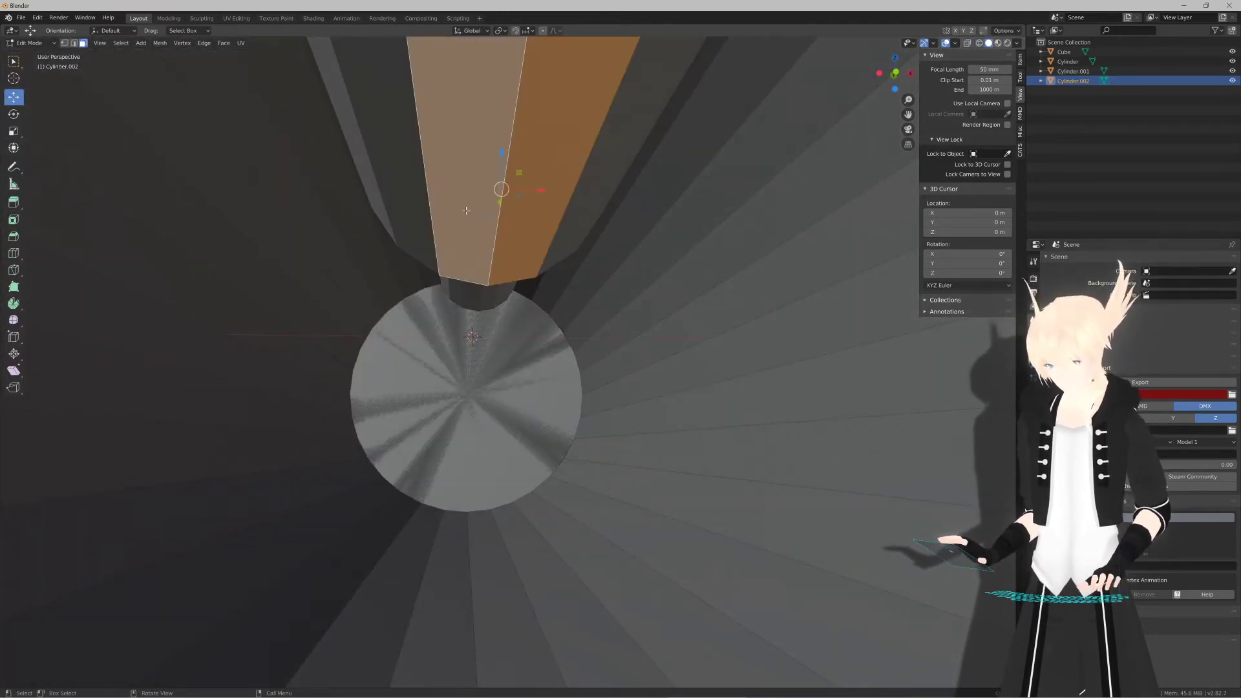
middle_click_drag(466, 211, 549, 239)
key("grave")
left_click(554, 277)
key("alt+z")
key("e")
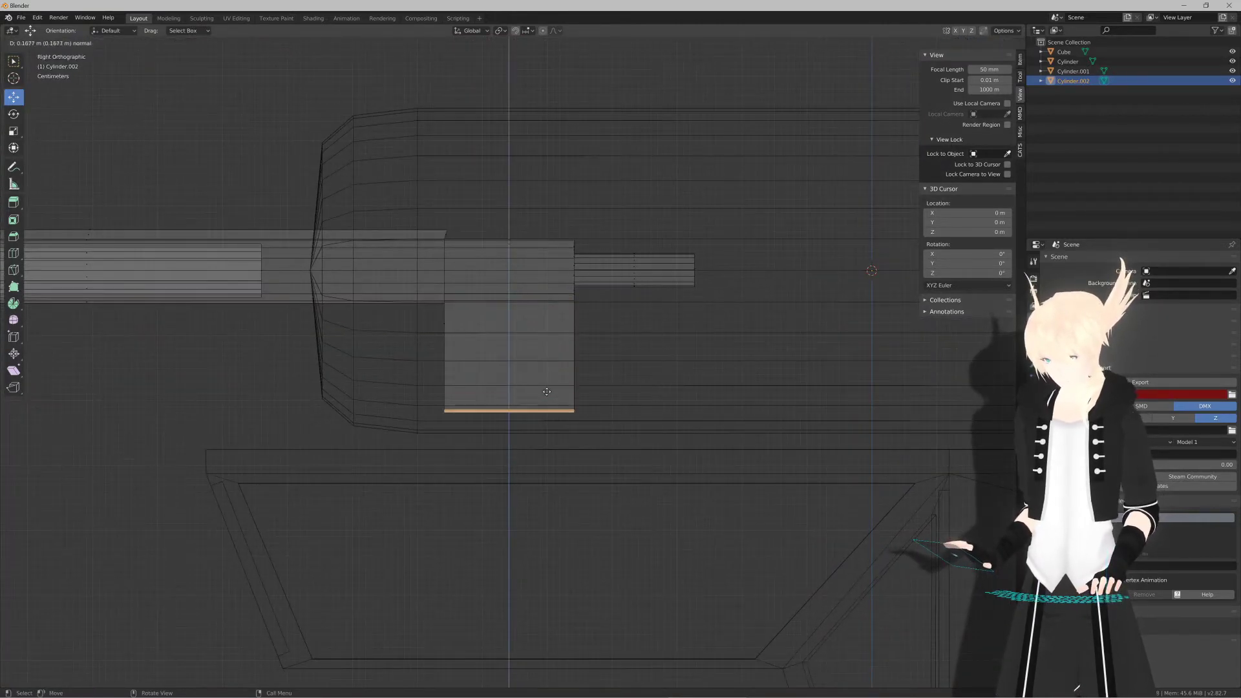
left_click(547, 436)
middle_click_drag(547, 437, 602, 431)
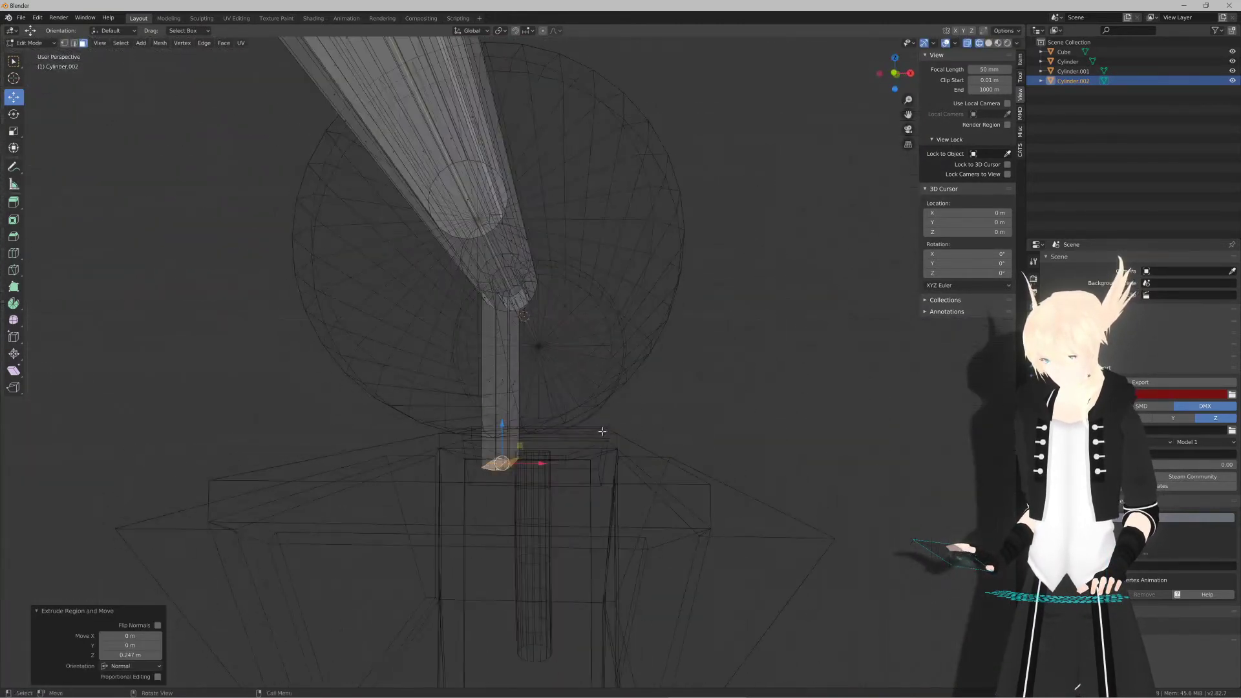
Step: Move the strut's lower end face down 0.06 m into the base, checking from the front and side
key("KP_1")
middle_click_drag(511, 421, 513, 383, "shift")
left_click_drag(508, 385, 507, 430)
key("KP_3")
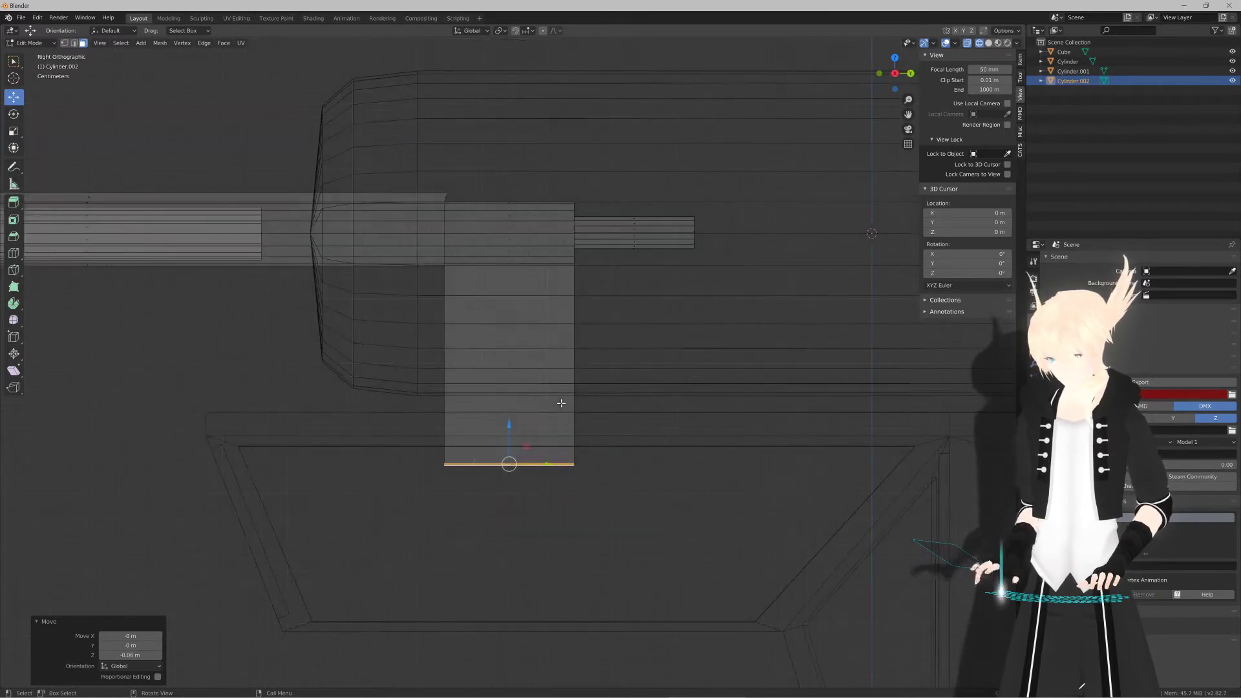
Step: Return to solid shading and Object Mode, and examine how the rod and its strut join the body and base
scroll(538, 354, "down", 2)
key("z")
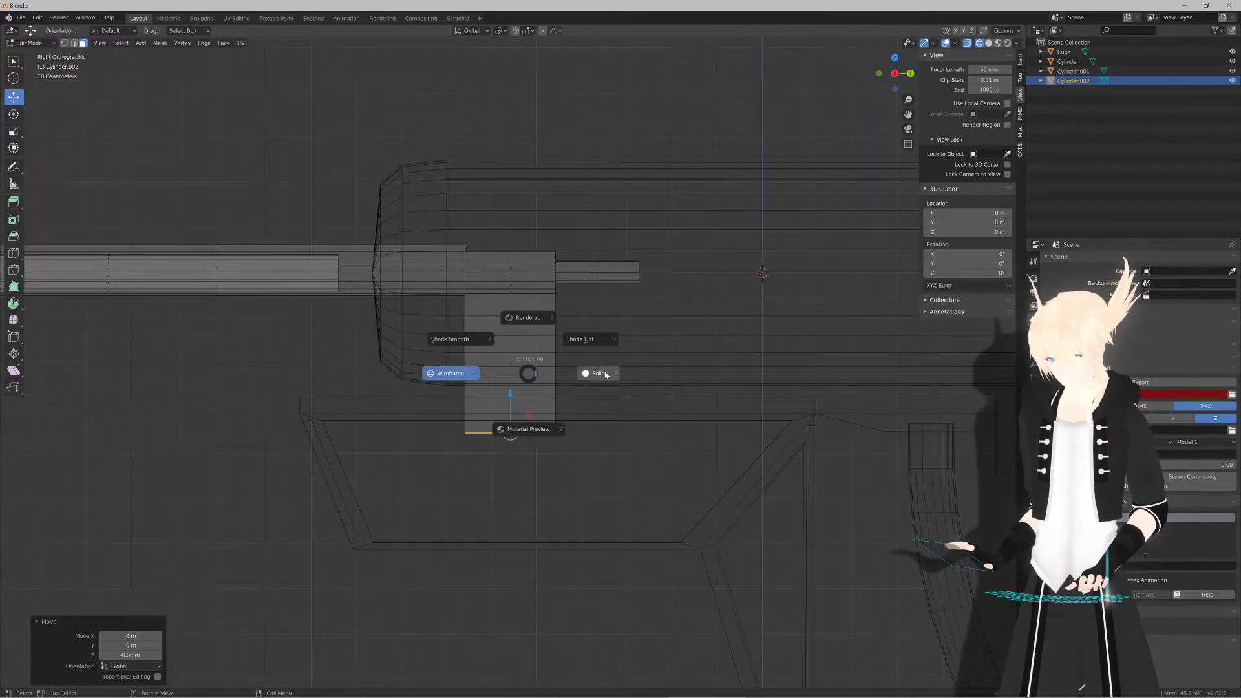
left_click(582, 368)
scroll(452, 370, "down", 2)
middle_click_drag(448, 370, 559, 357)
scroll(484, 356, "down", 4)
key("Tab")
scroll(504, 384, "up", 3)
key("Tab")
key("Tab")
Step: Add a new material named Body to the main body cylinder and show the model in Material Preview shading
left_click(559, 357)
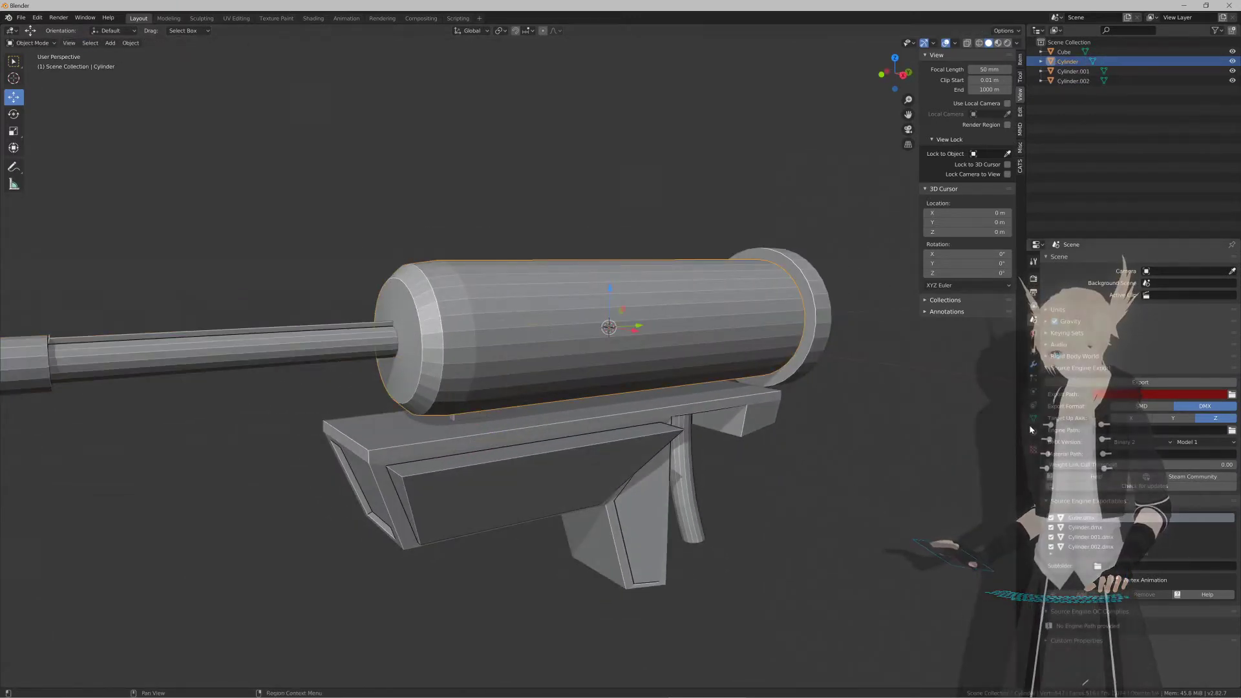
left_click(1033, 433)
key("z")
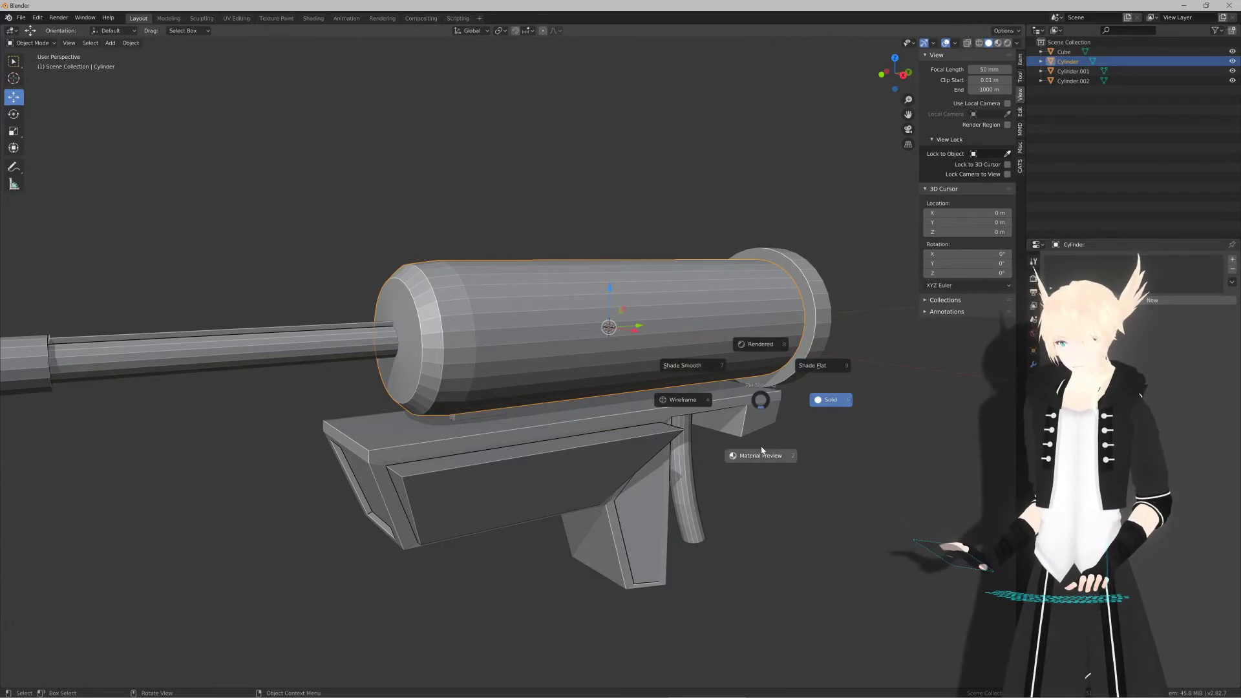
left_click(742, 422)
middle_click_drag(742, 421, 707, 420)
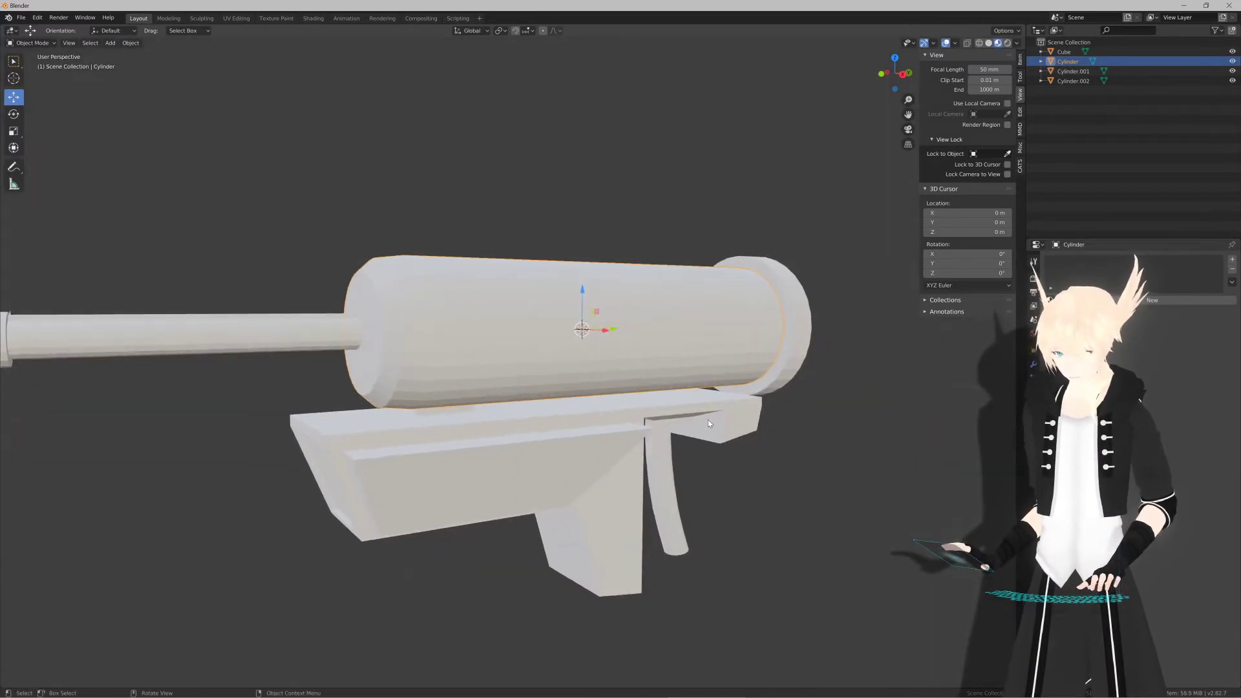
left_click(1232, 260)
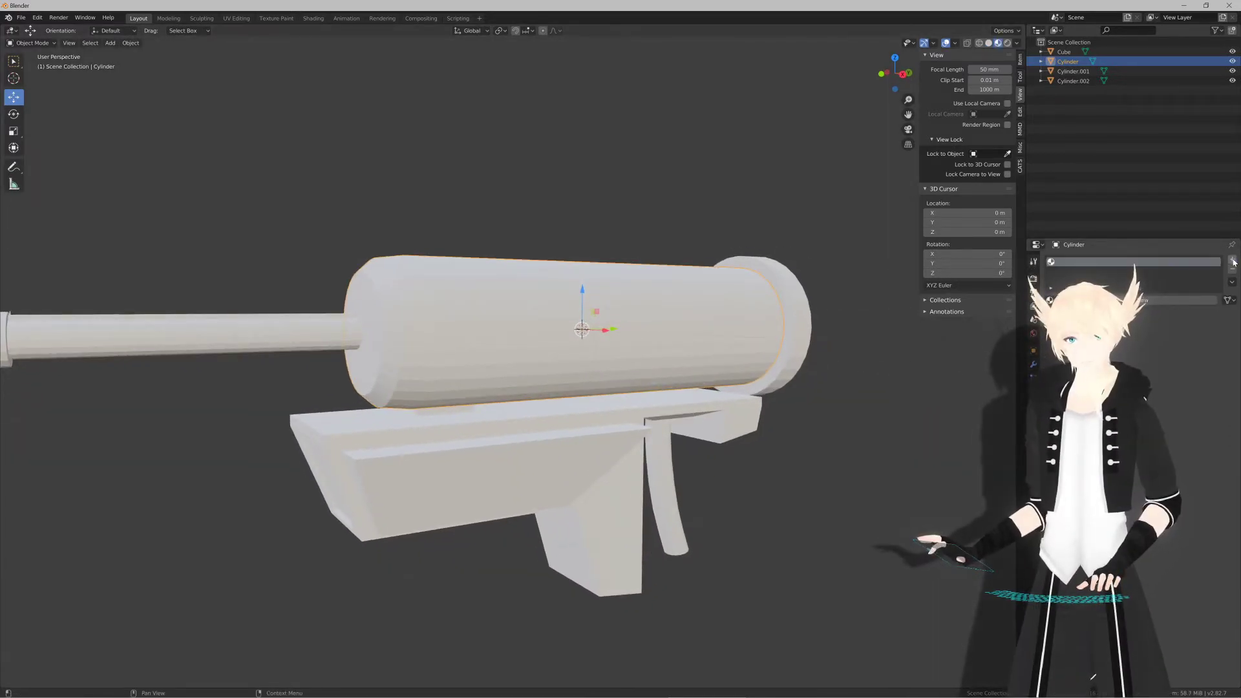
left_click(1105, 303)
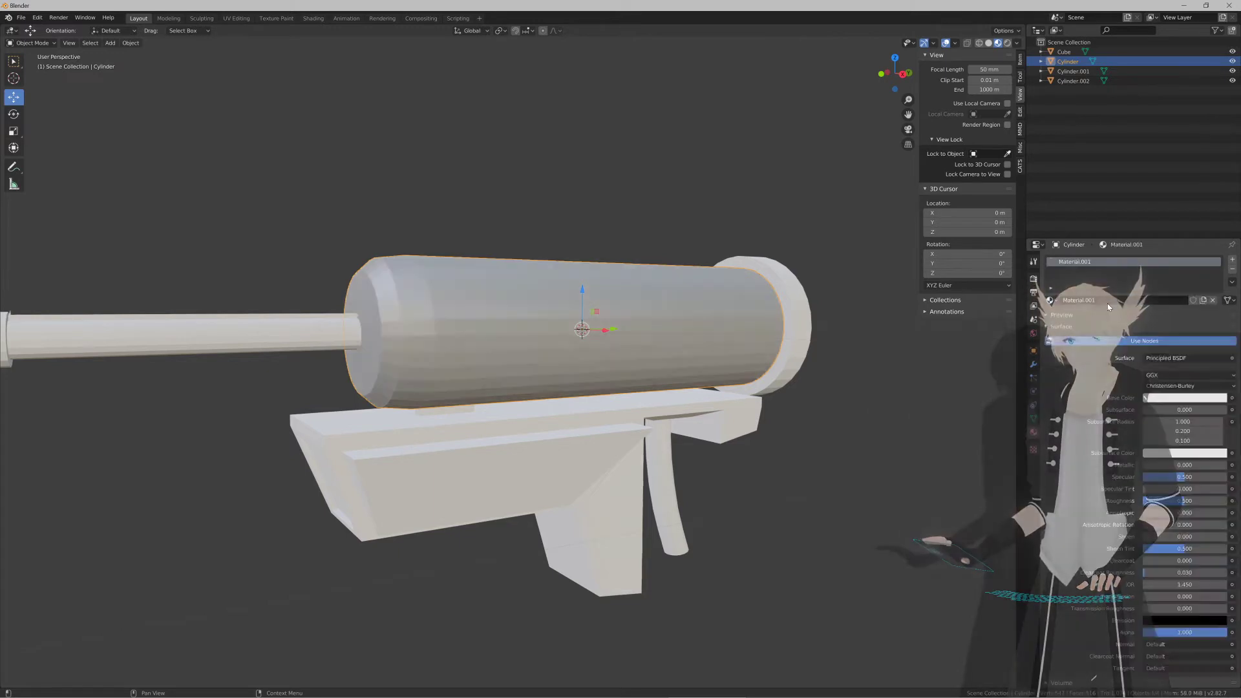
double_click(1105, 301)
type("Body")
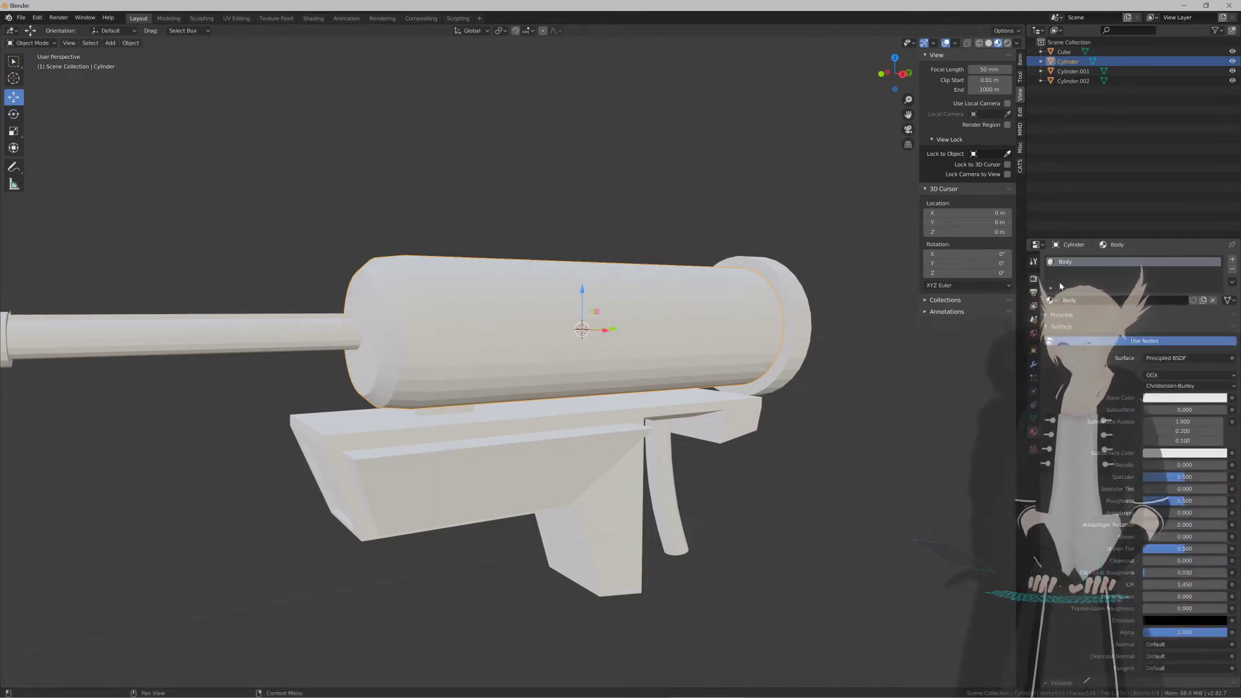
Step: Assign the existing Body material to the lower base, the rear ring and the front rod
left_click(514, 429)
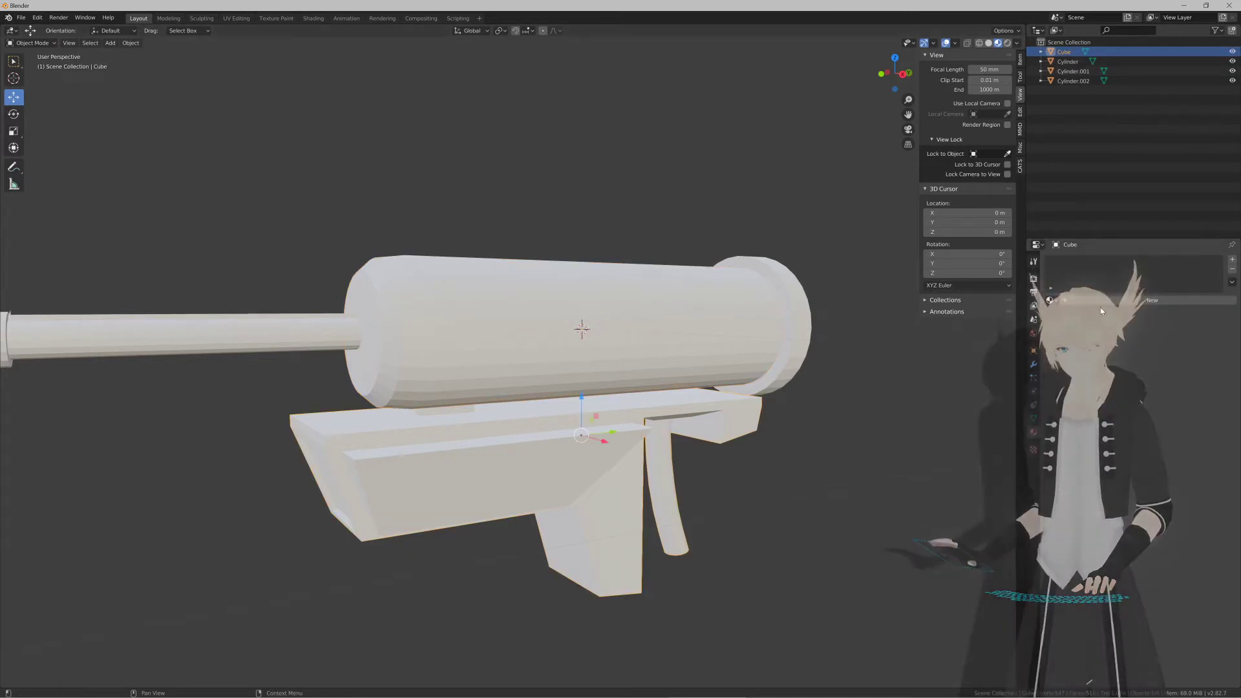
left_click(1049, 300)
left_click(1072, 314)
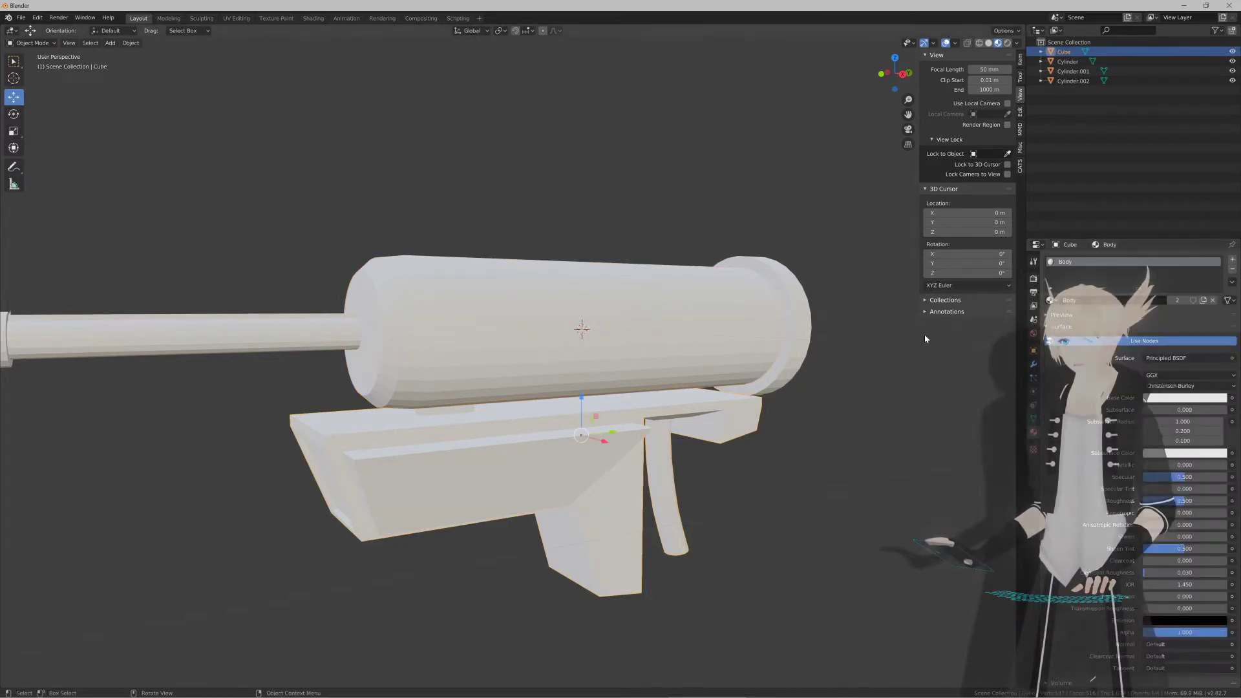
left_click(782, 336)
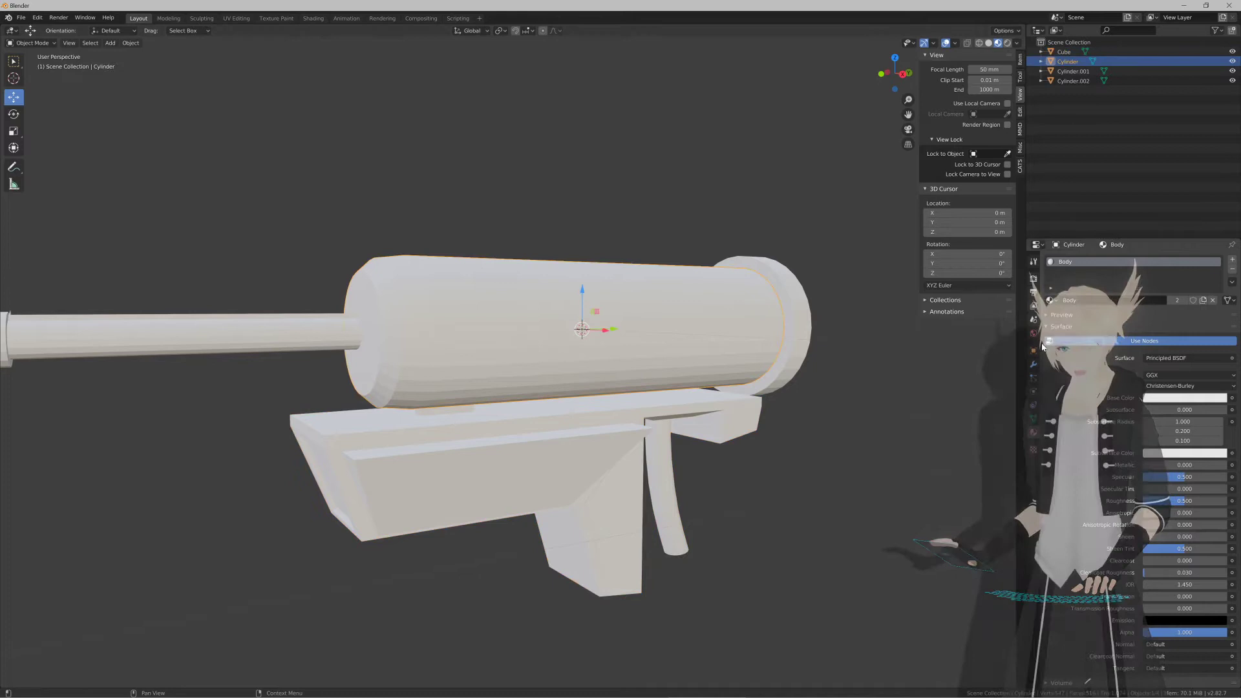
left_click(796, 329)
left_click(1050, 300)
left_click(1067, 315)
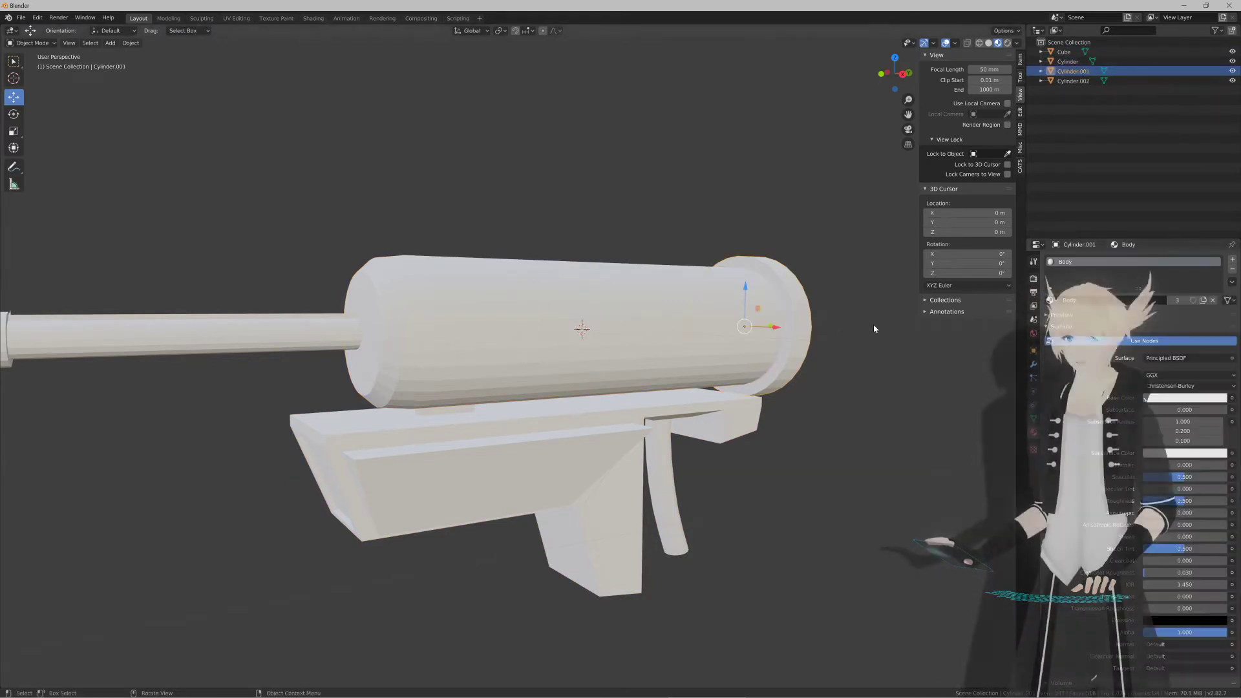
left_click(319, 335)
left_click(1050, 300)
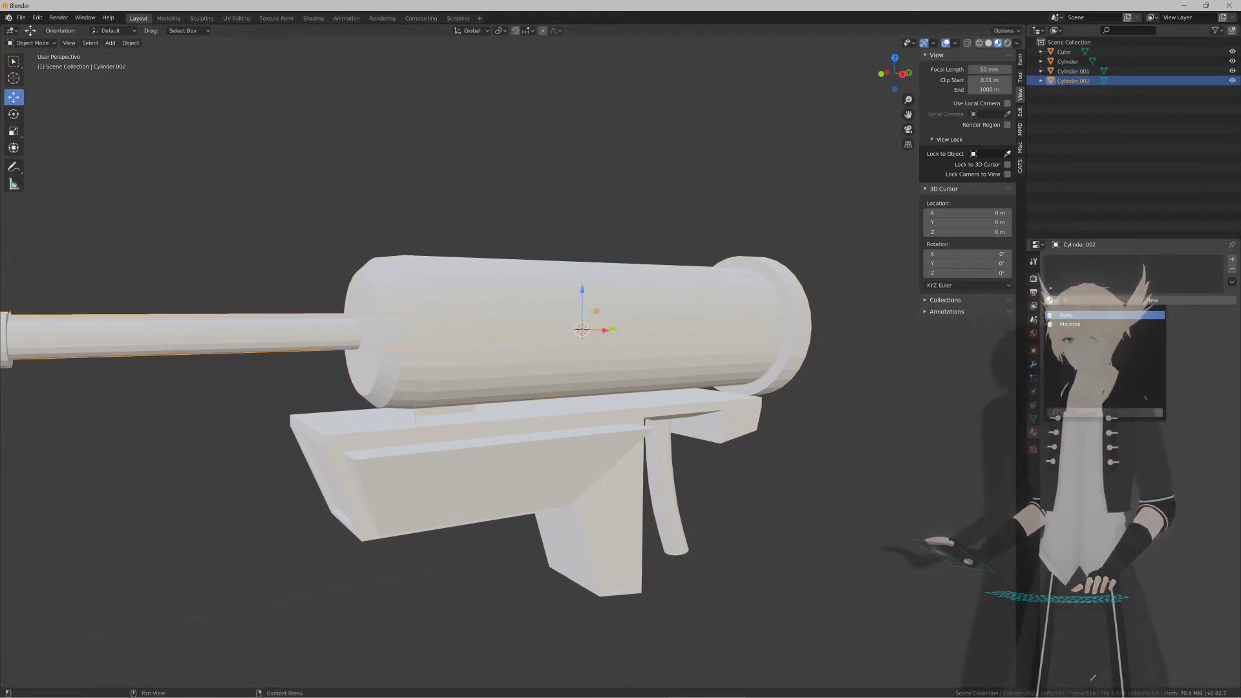
left_click(1069, 317)
middle_click_drag(691, 356, 698, 331)
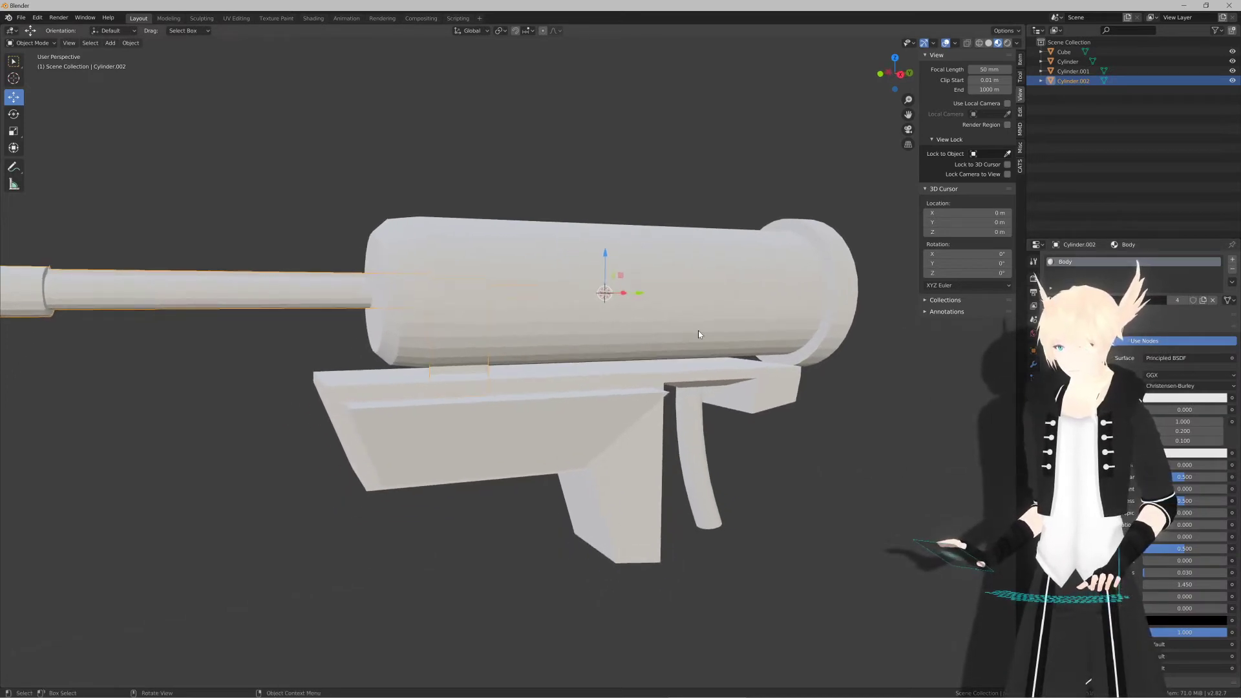
Step: Add a second material slot to the main body cylinder with a new material named Tube
left_click(669, 330)
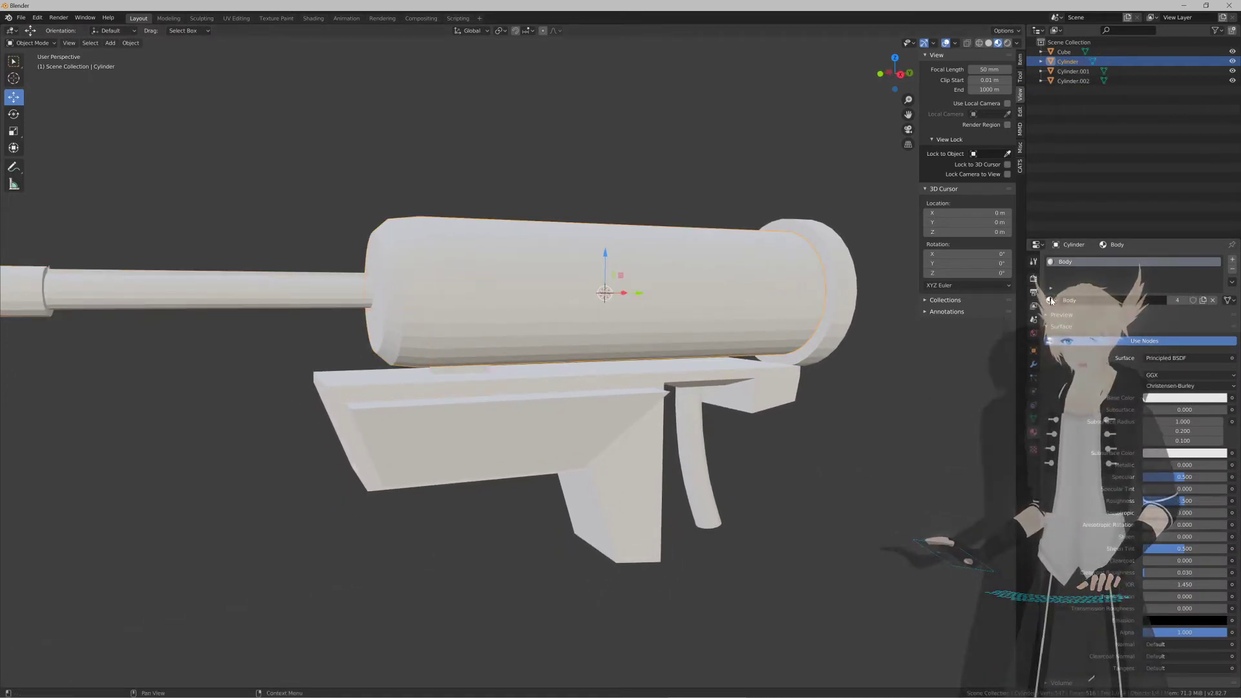
left_click(1232, 259)
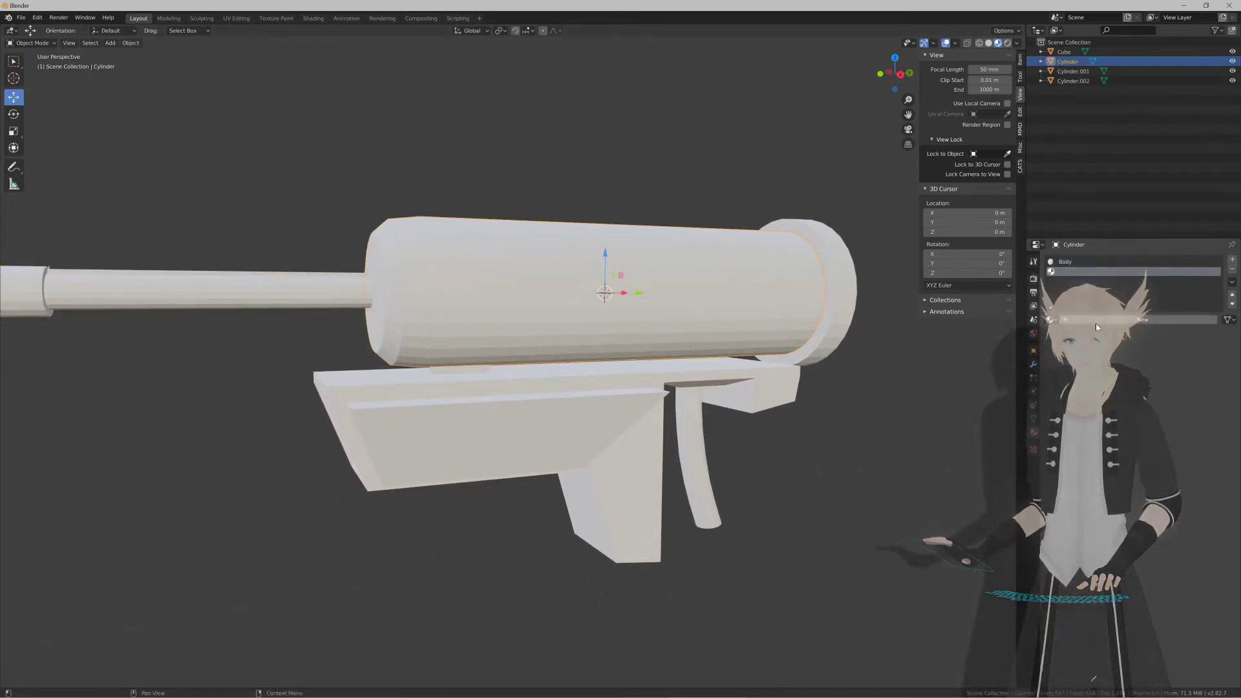
left_click(1096, 324)
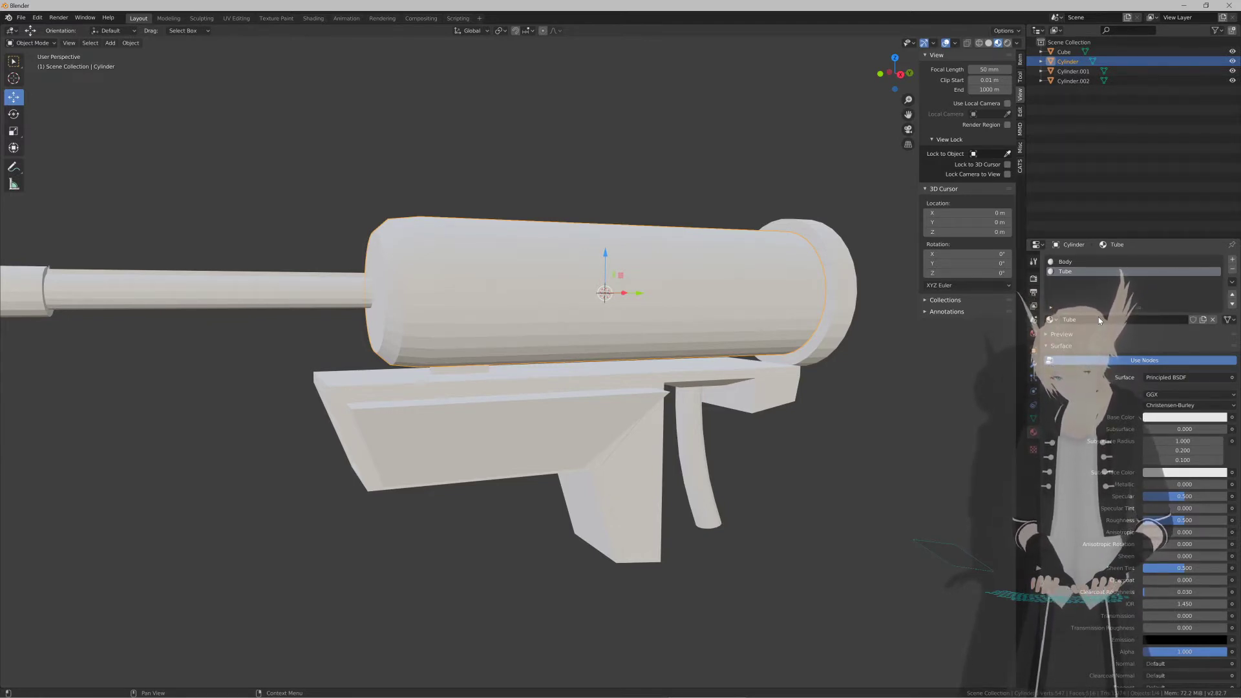
scroll(759, 260, "down", 2)
middle_click_drag(759, 261, 627, 324)
scroll(627, 324, "down", 1)
scroll(630, 324, "up", 2)
scroll(630, 323, "down", 2)
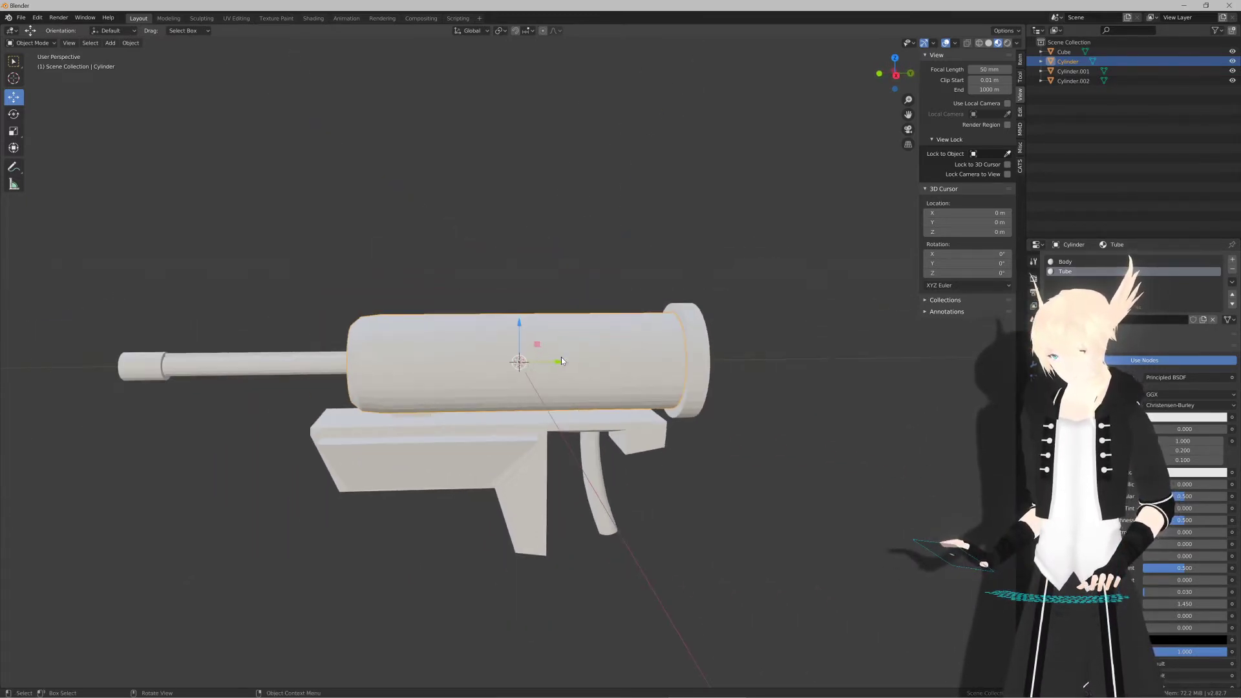
middle_click_drag(561, 357, 598, 326, "shift")
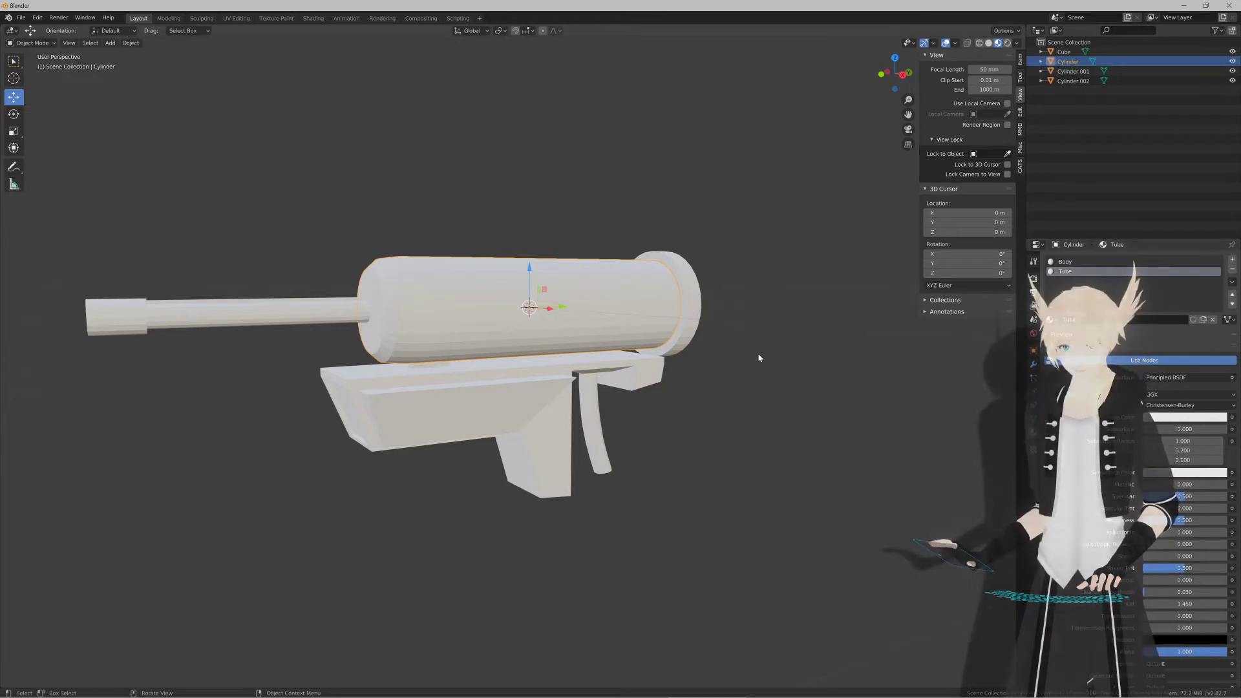
Step: Select all faces of the main body cylinder in Edit Mode and shade them smooth
mouse_move(762, 355)
middle_mouse_down()
mouse_move(667, 349)
mouse_move(677, 385)
middle_mouse_up()
scroll(667, 349, "up", 2)
key("Tab")
key("ctrl+Tab")
key("a")
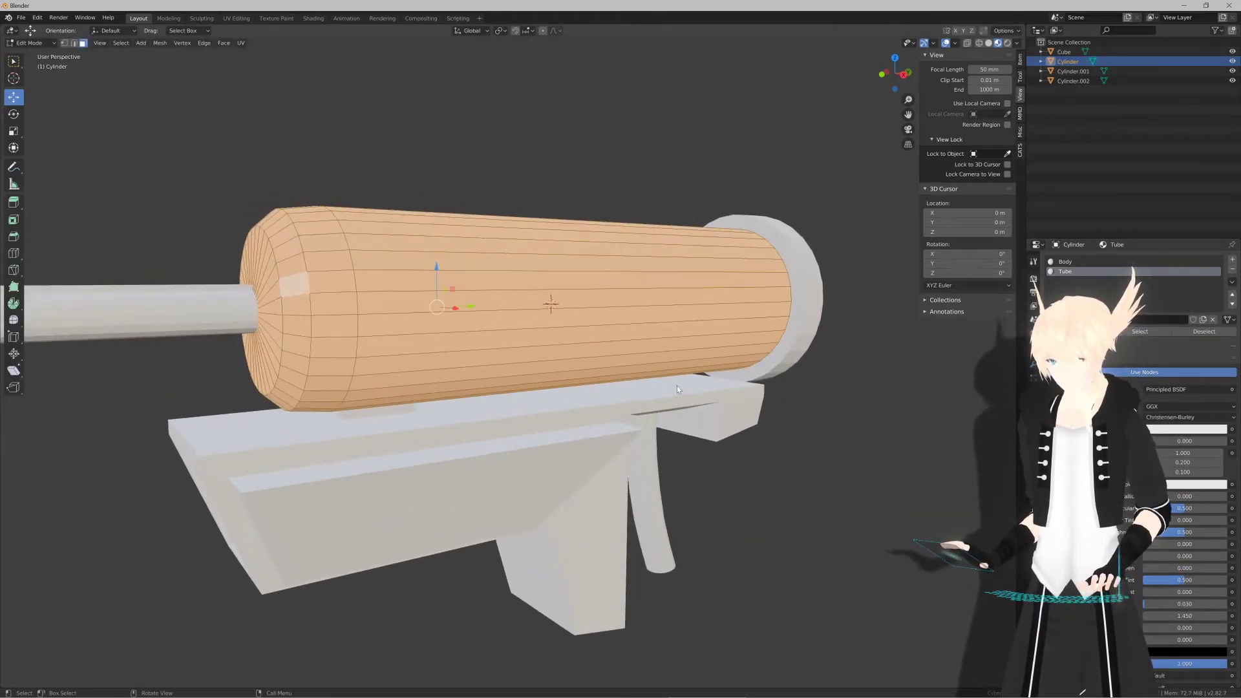
key("z")
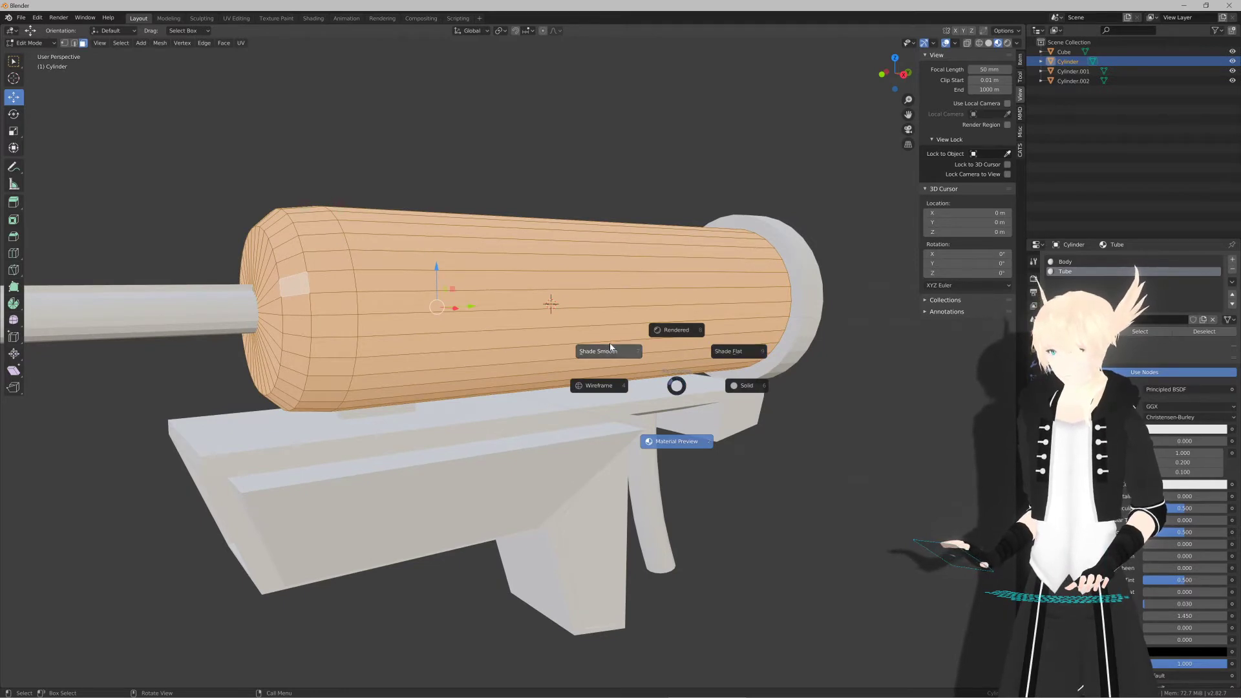
left_click(610, 347)
key("Tab")
mouse_move(615, 343)
middle_mouse_down()
mouse_move(634, 326)
mouse_move(689, 326)
mouse_move(606, 335)
mouse_move(626, 335)
middle_mouse_up()
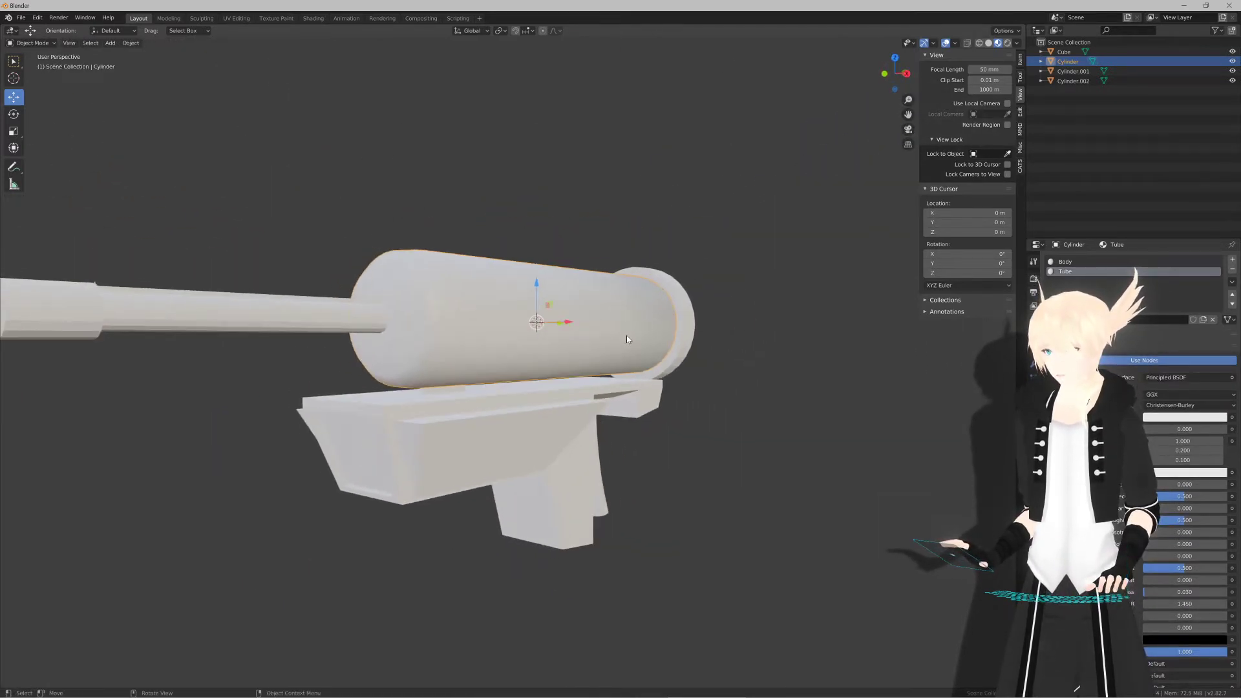
Step: Assign the Tube material to the main body cylinder's faces and set its base color to bright green
key("Tab")
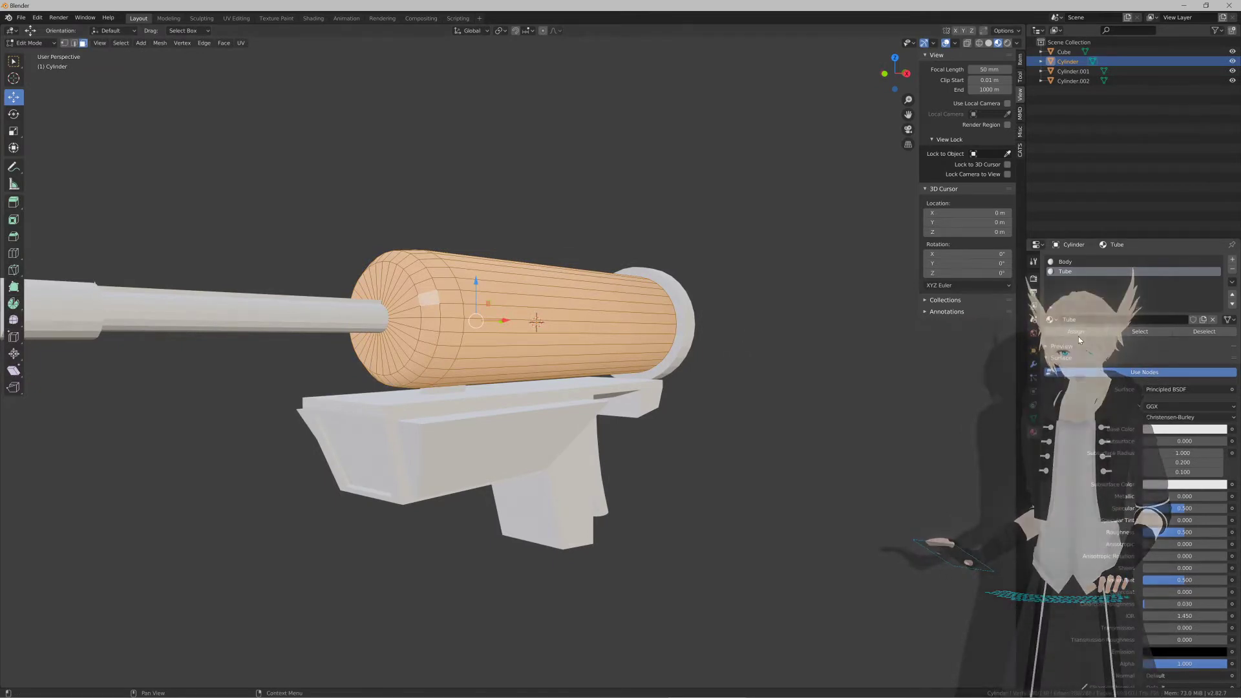
left_click(1168, 429)
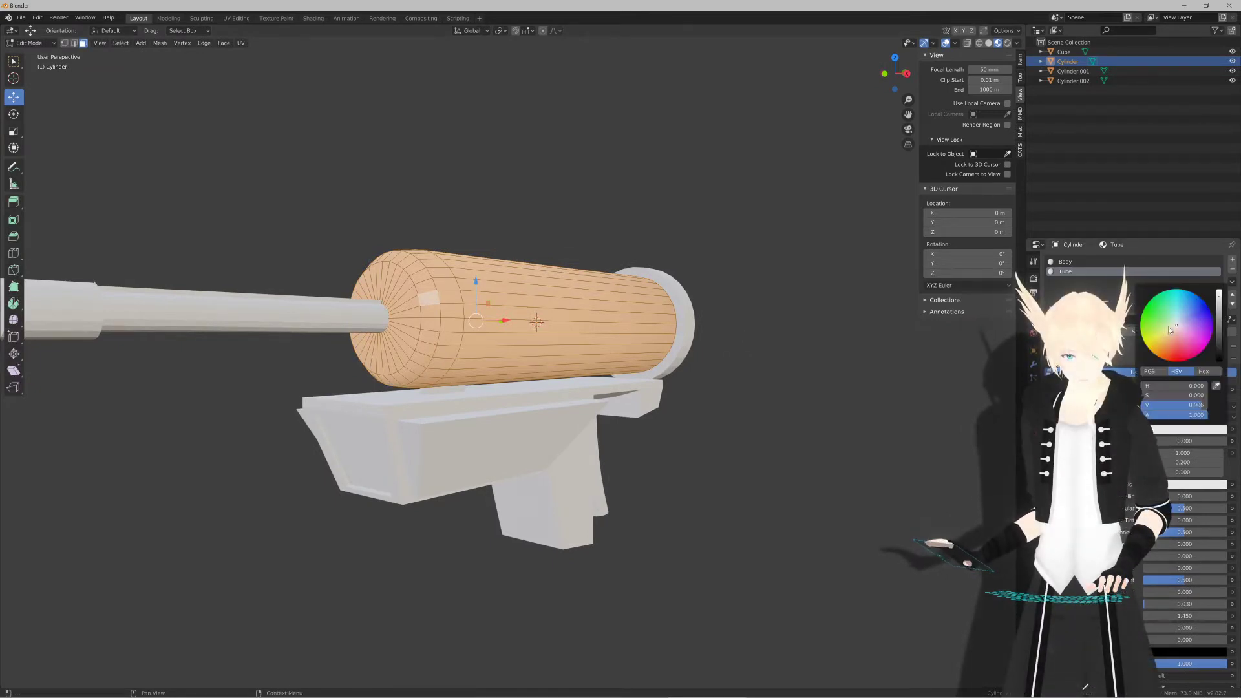
left_click_drag(1168, 329, 1151, 298)
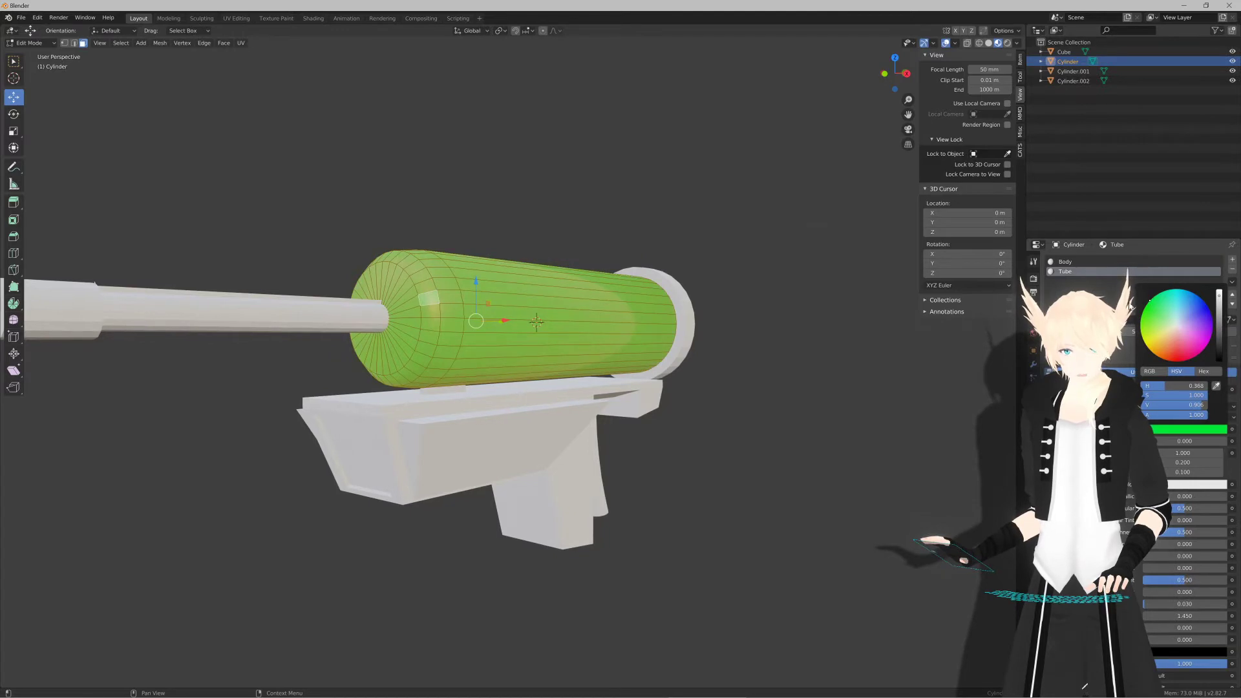
mouse_move(801, 349)
middle_mouse_down()
mouse_move(758, 362)
mouse_move(784, 352)
middle_mouse_up()
key("Tab")
key("Tab")
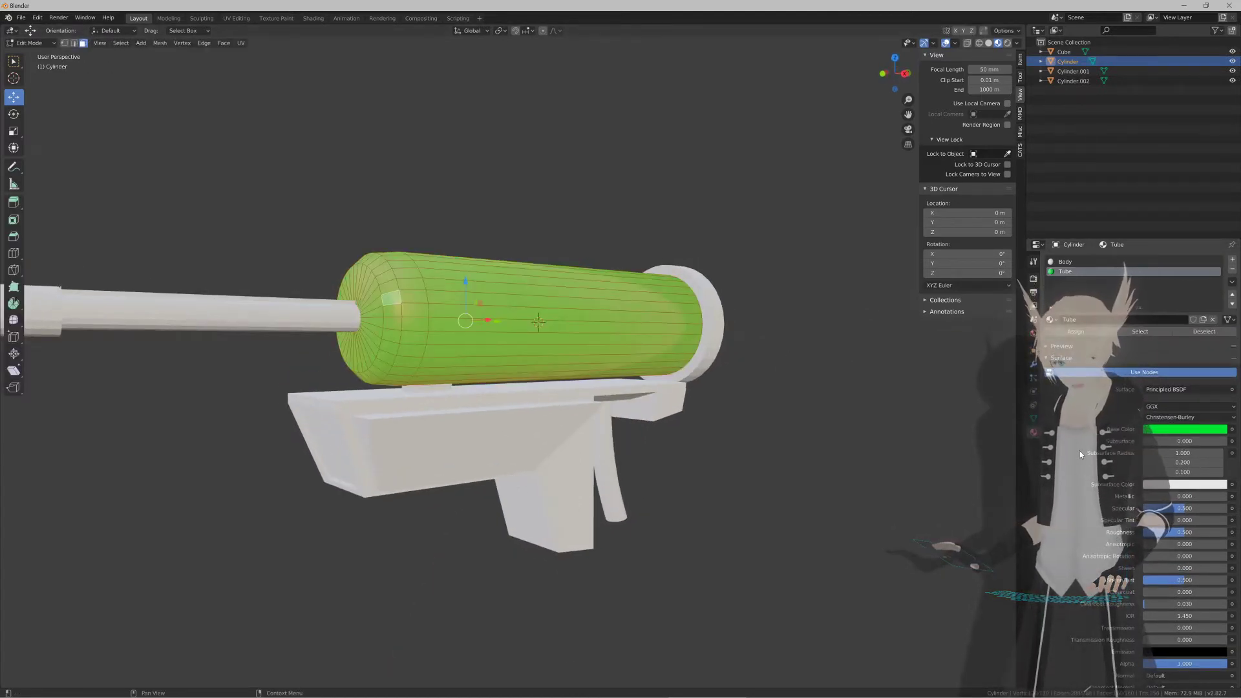
Step: Make the Tube material semi-transparent with Alpha Hashed blend mode and an alpha of 0.5
scroll(1098, 507, "down", 4)
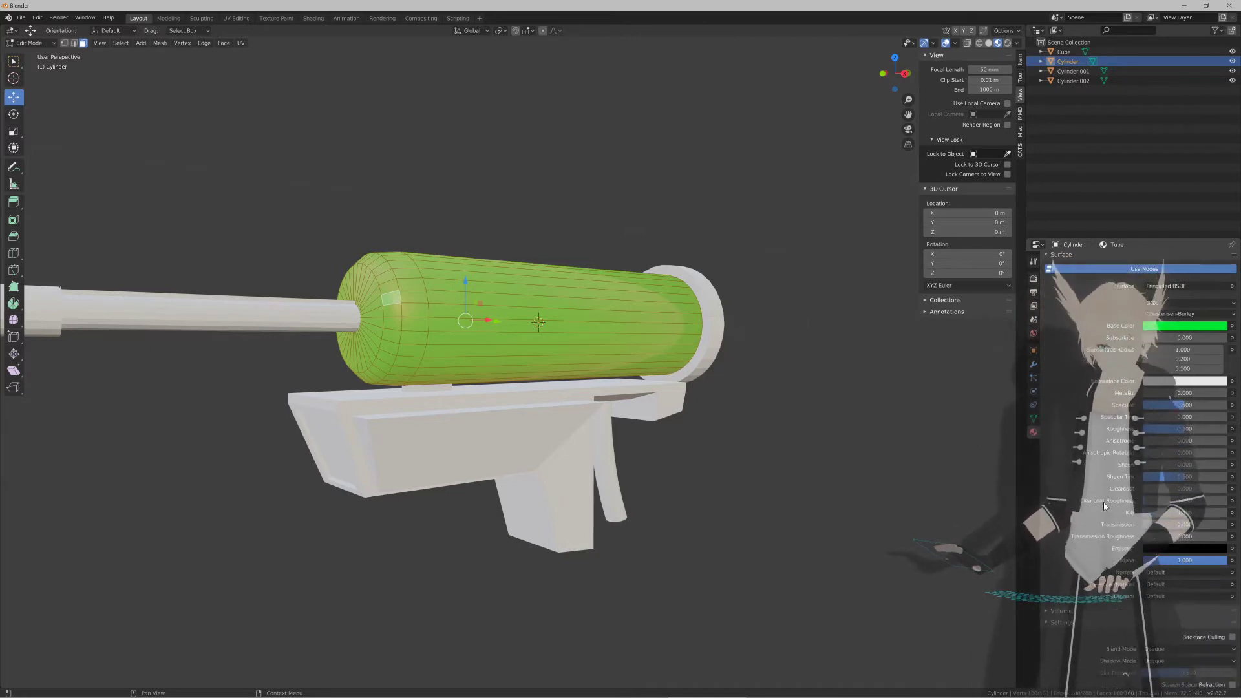
scroll(1099, 504, "down", 10)
left_click(1186, 379)
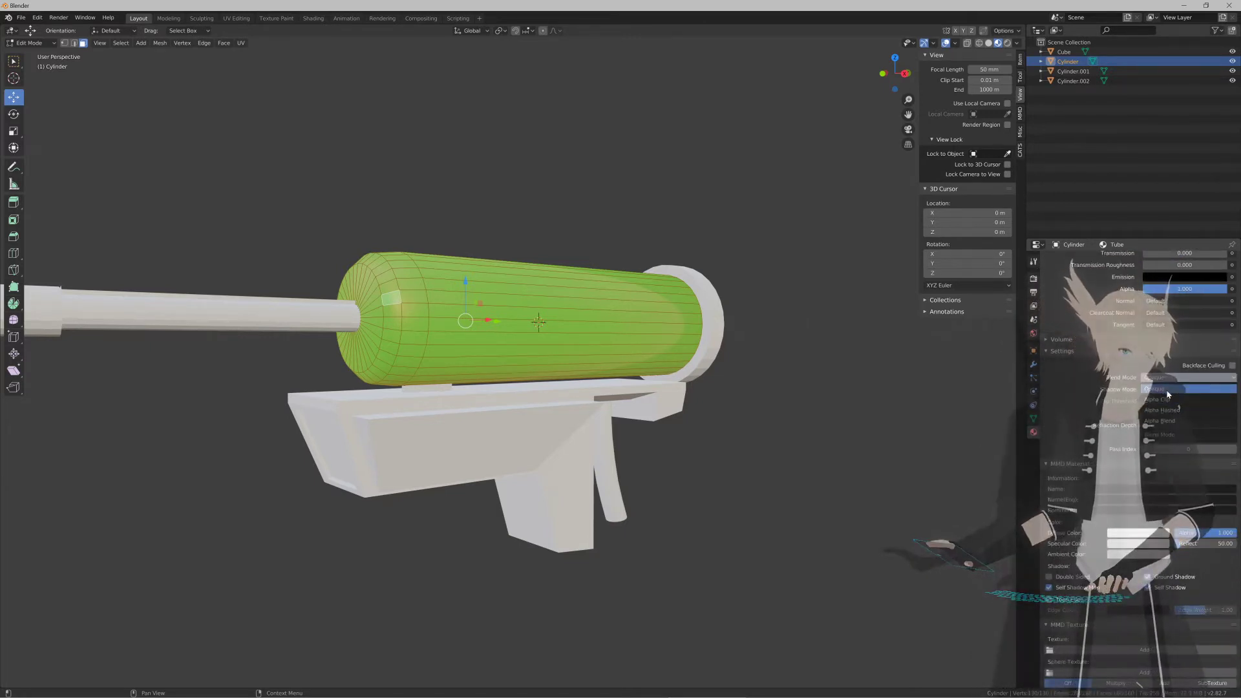
left_click(1175, 411)
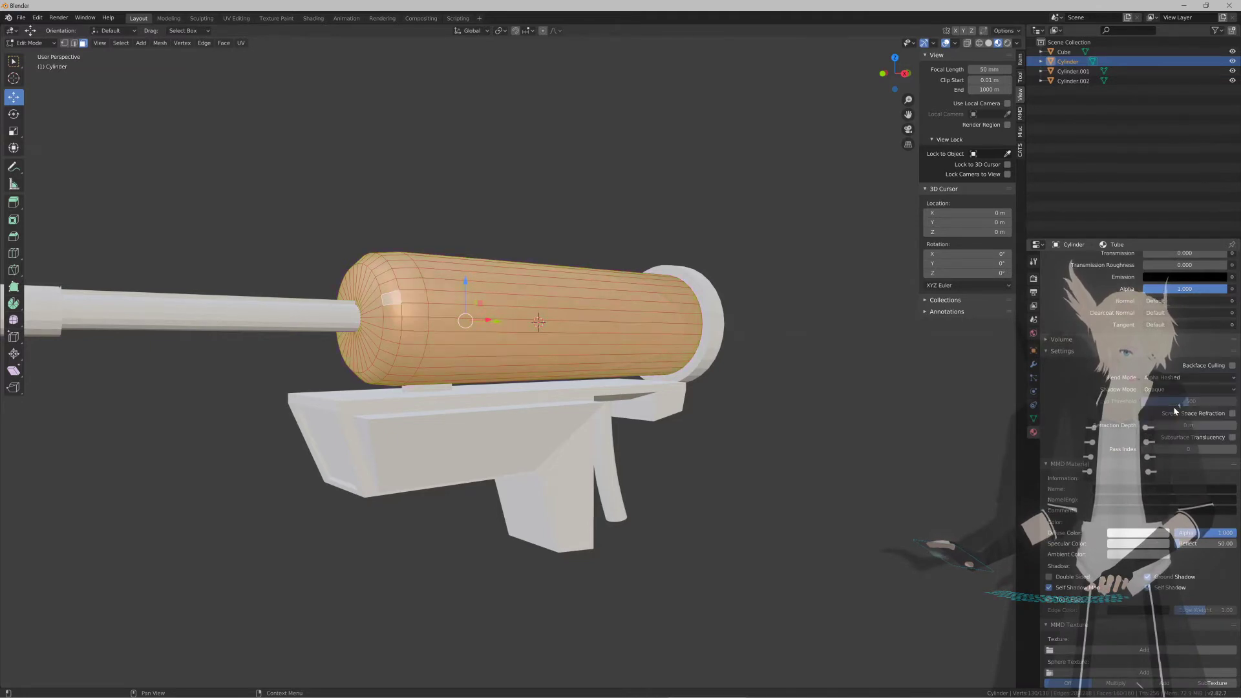
double_click(1189, 288)
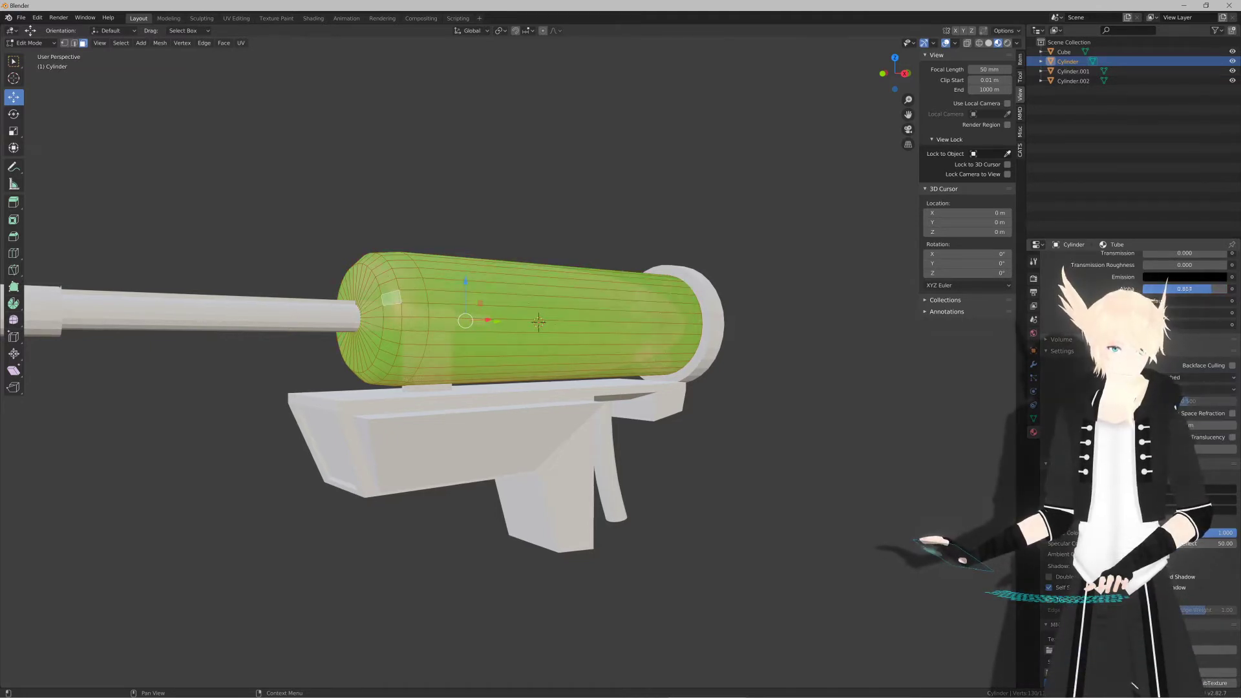
type(".5")
key("Return")
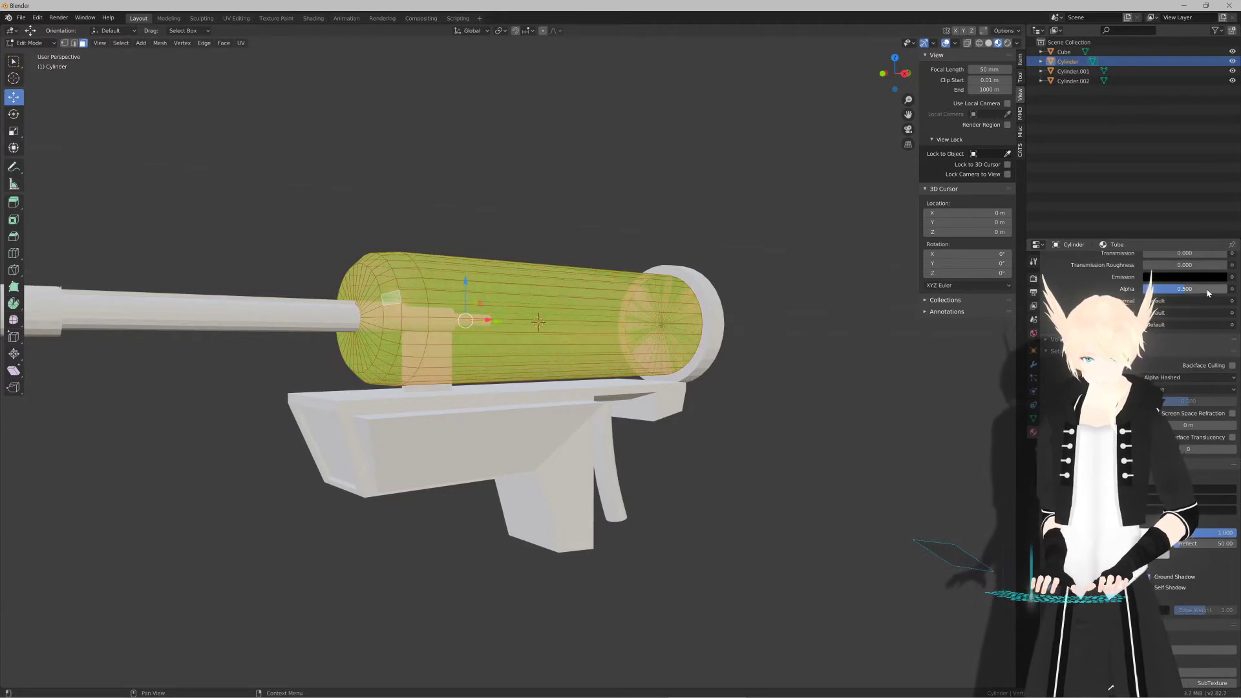
key("Tab")
middle_click_drag(762, 387, 734, 412)
scroll(603, 433, "up", 5)
scroll(591, 434, "down", 5)
left_click(734, 413)
Step: Add two closely spaced loop cuts around the front rod where it enters the green tube
middle_click_drag(621, 428, 510, 463)
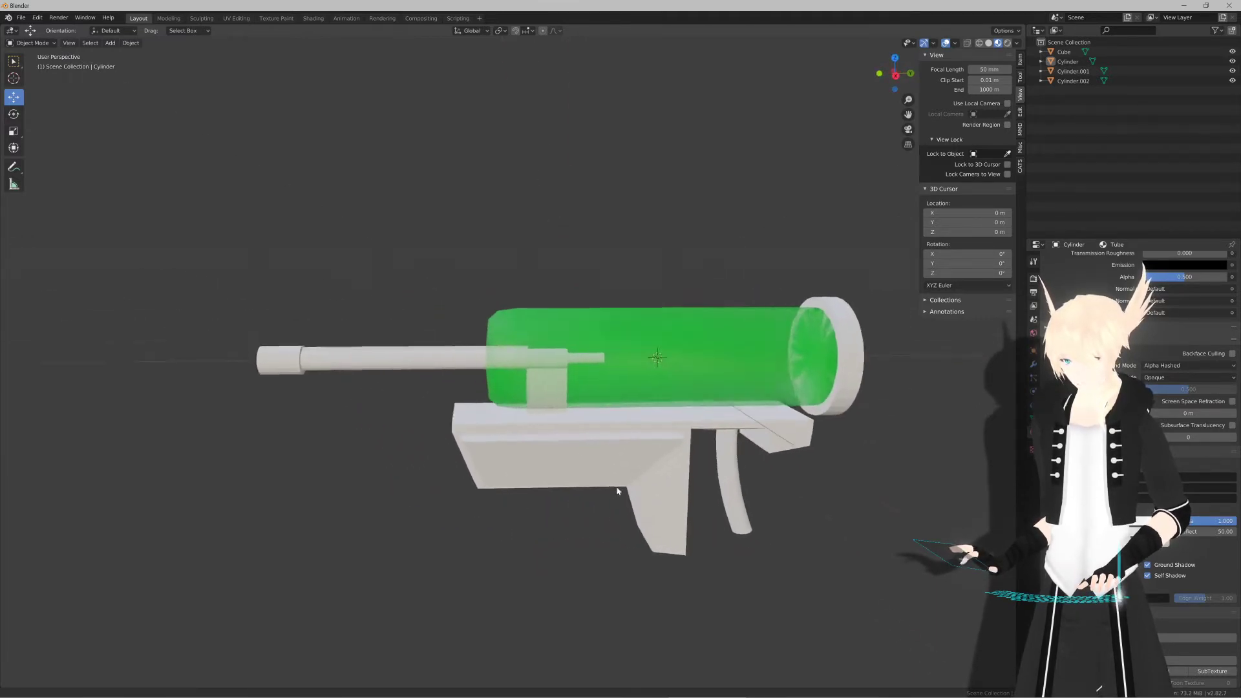
scroll(506, 464, "up", 6)
left_click(564, 384)
key("Tab")
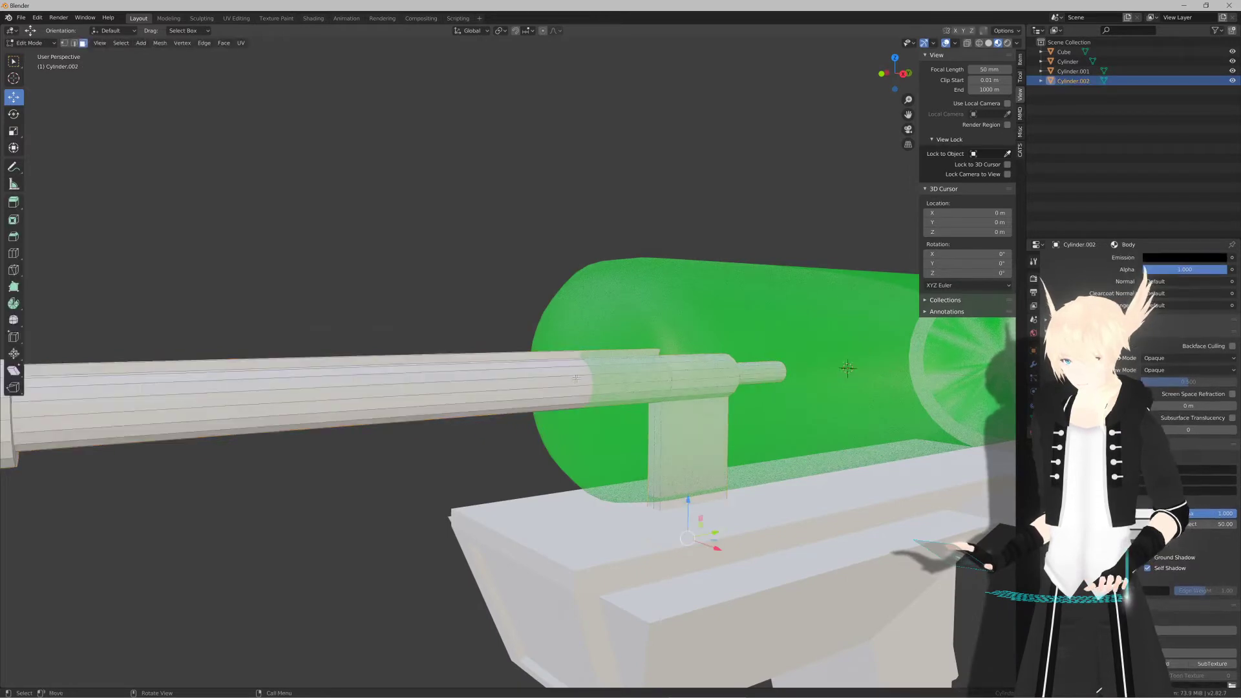
scroll(610, 383, "up", 4)
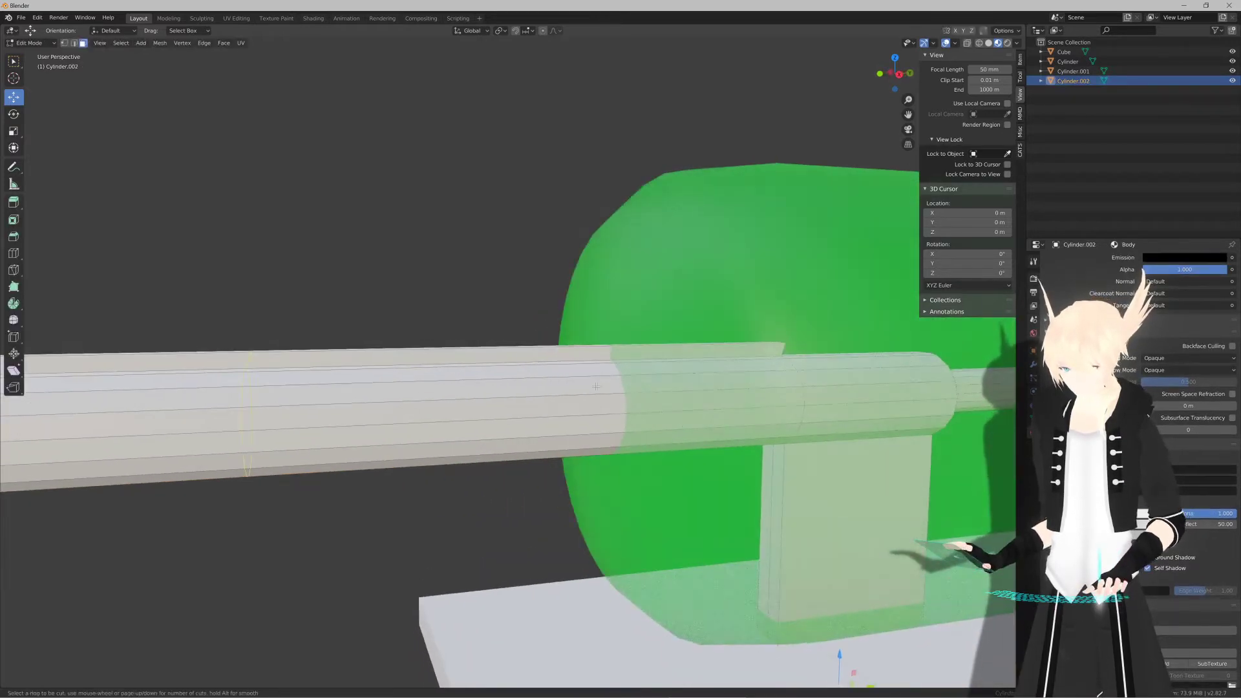
left_click(596, 386)
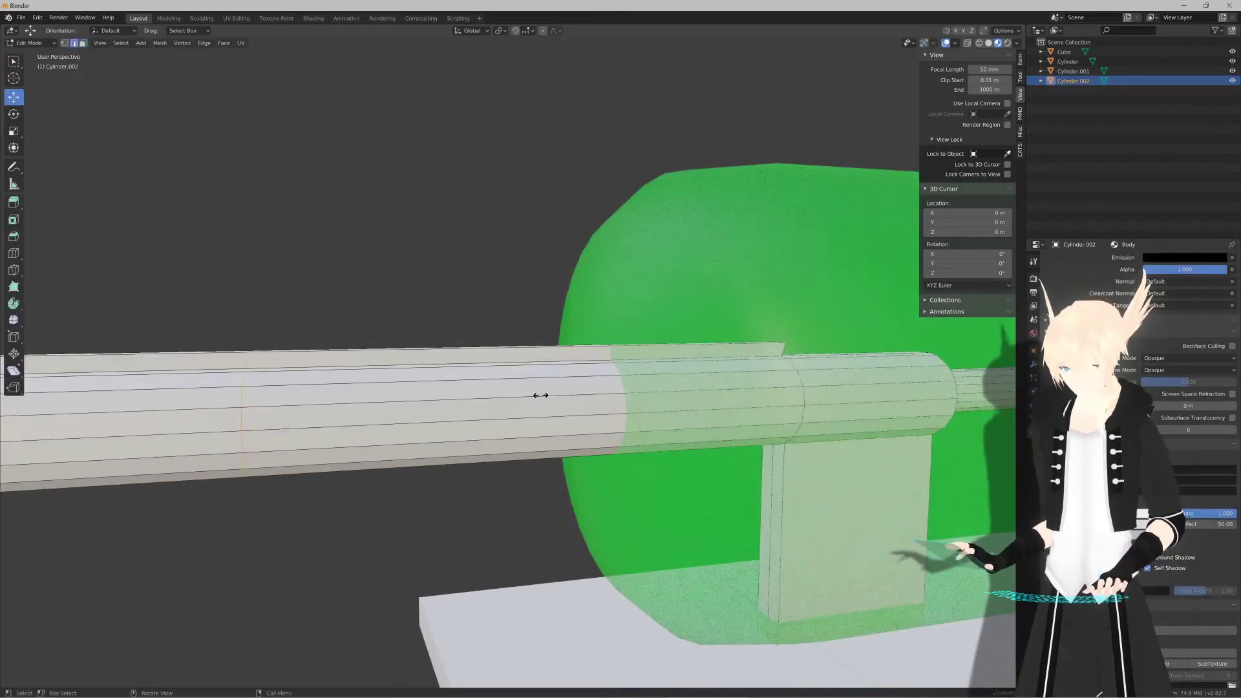
left_click(1001, 392)
scroll(649, 403, "up", 2)
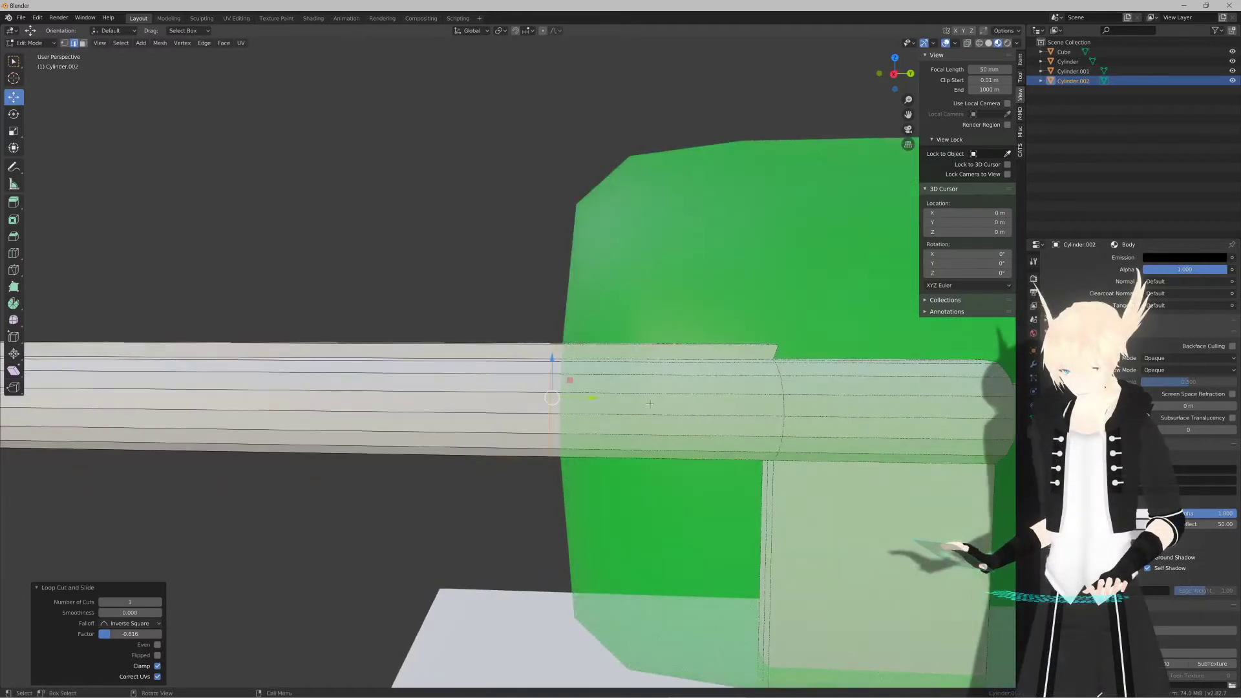
left_click(595, 397)
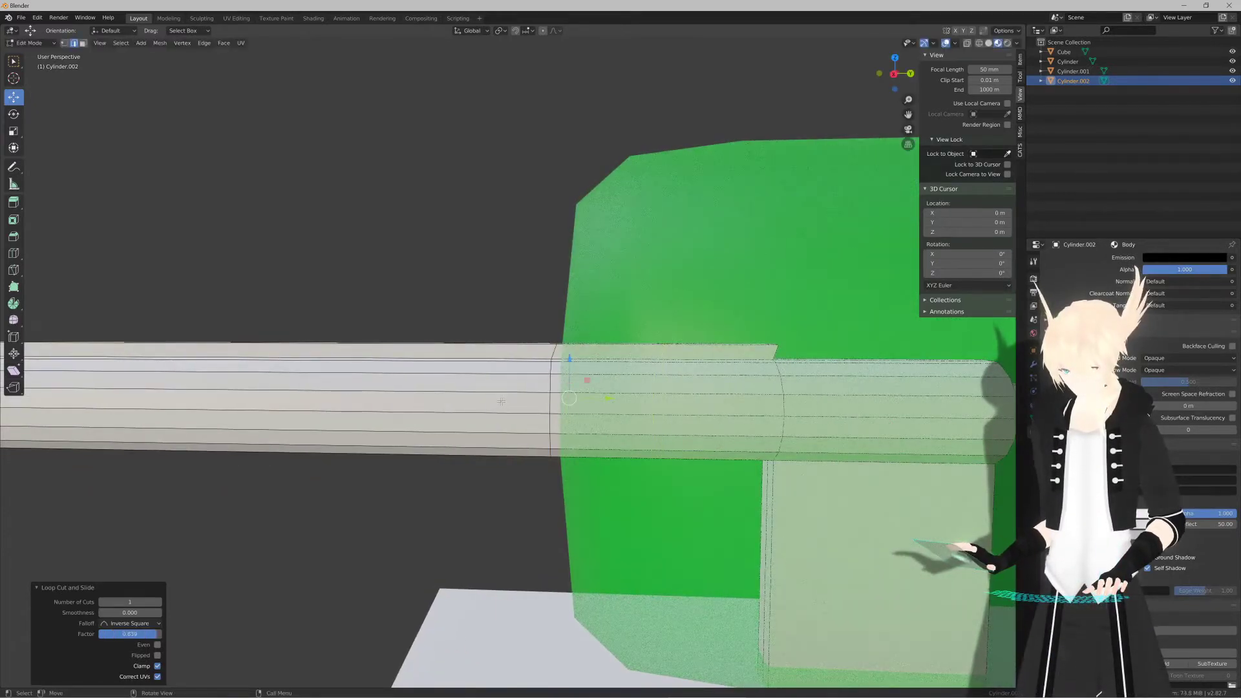
Step: Select the top faces between the rod's two new loop cuts and move them about -0.0048 m along Y
key("alt")
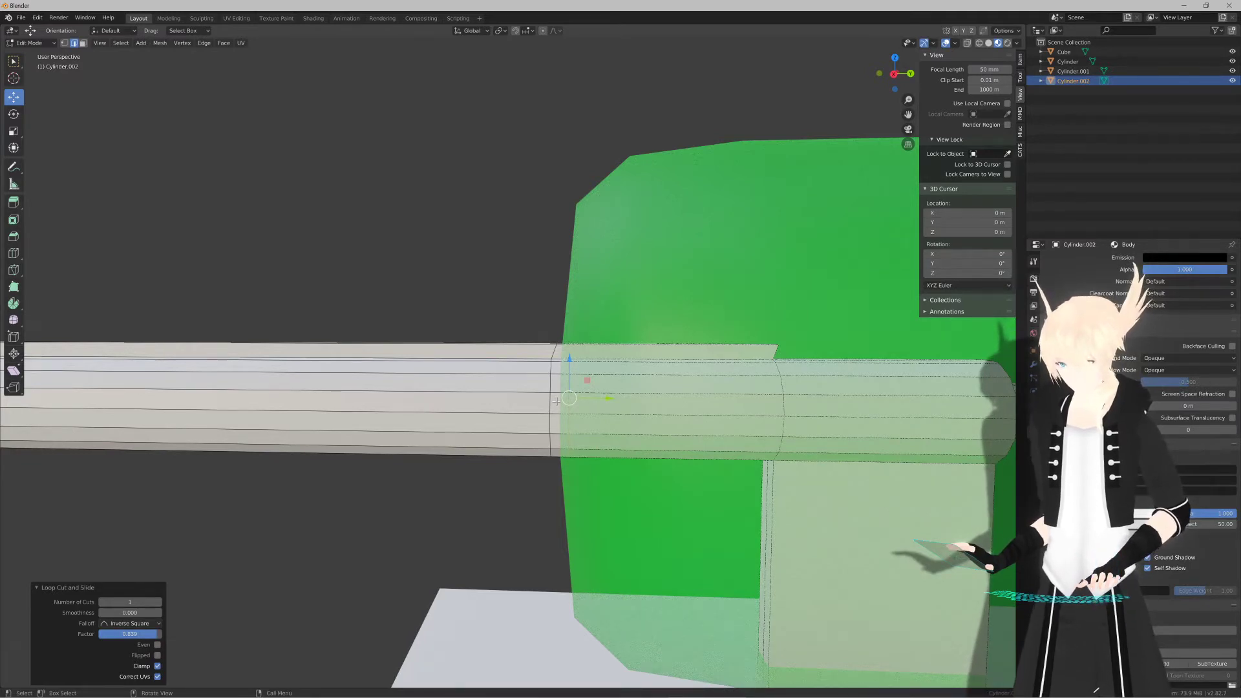
key("3")
middle_click_drag(557, 402, 565, 402)
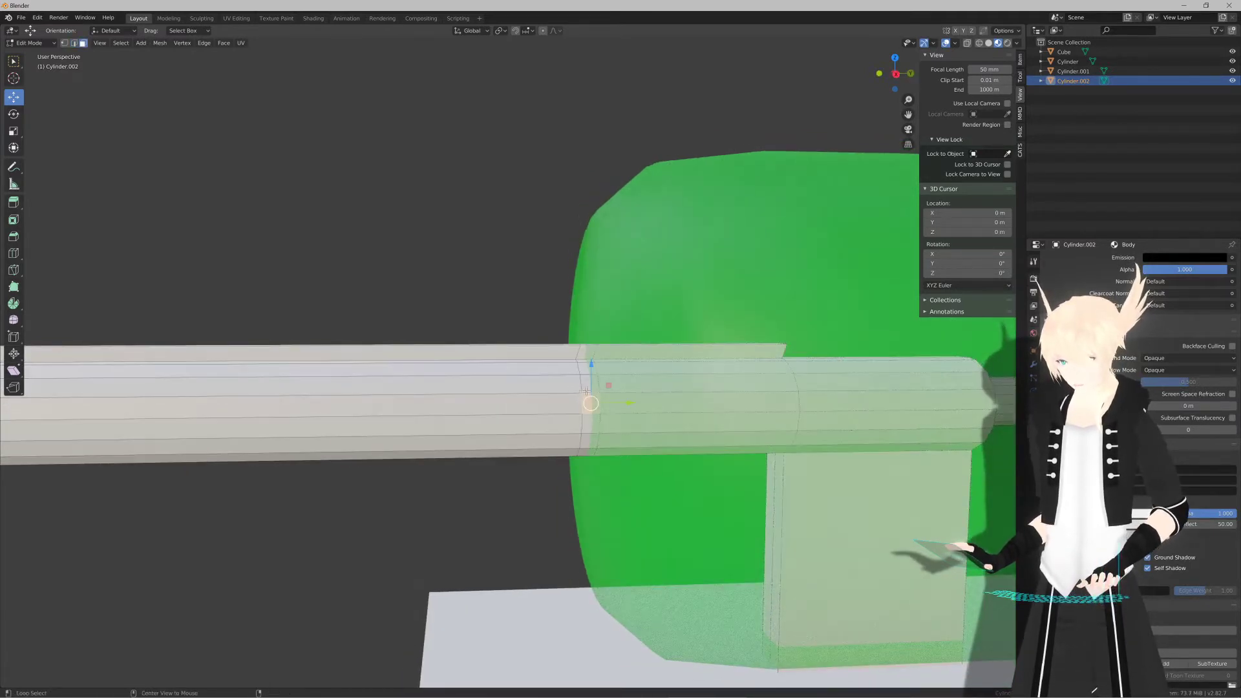
left_click(583, 385, "alt")
left_click(585, 386, "alt")
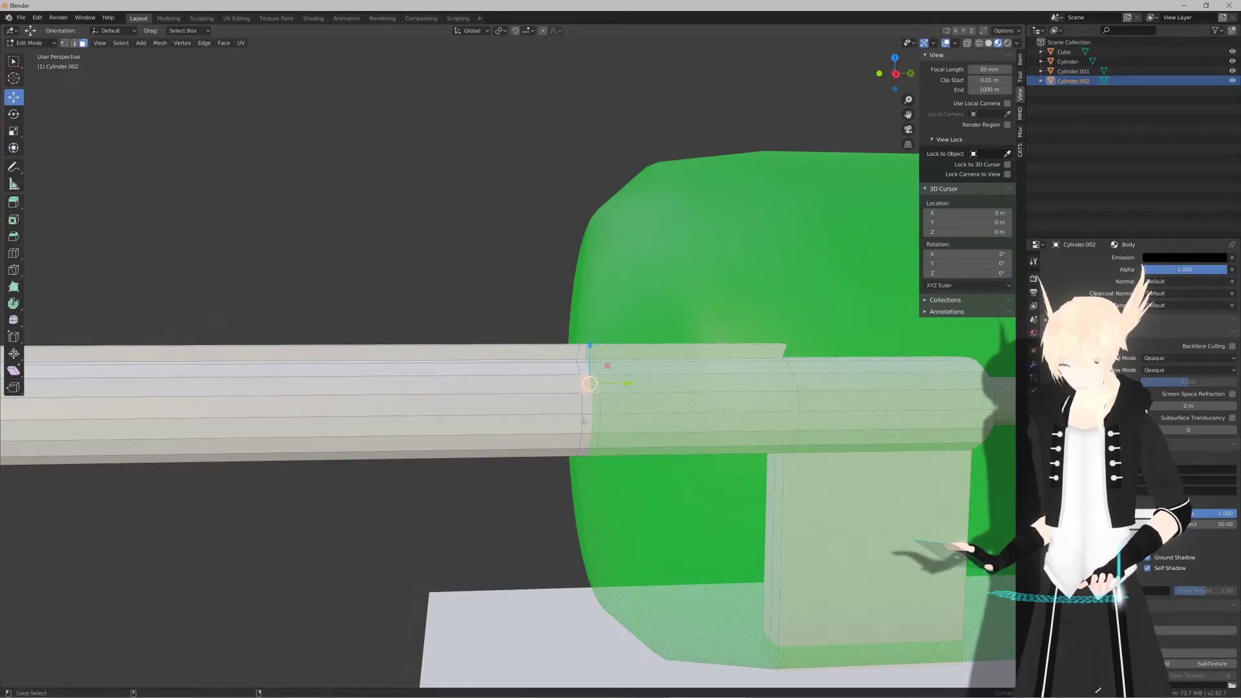
left_click(588, 408, "alt")
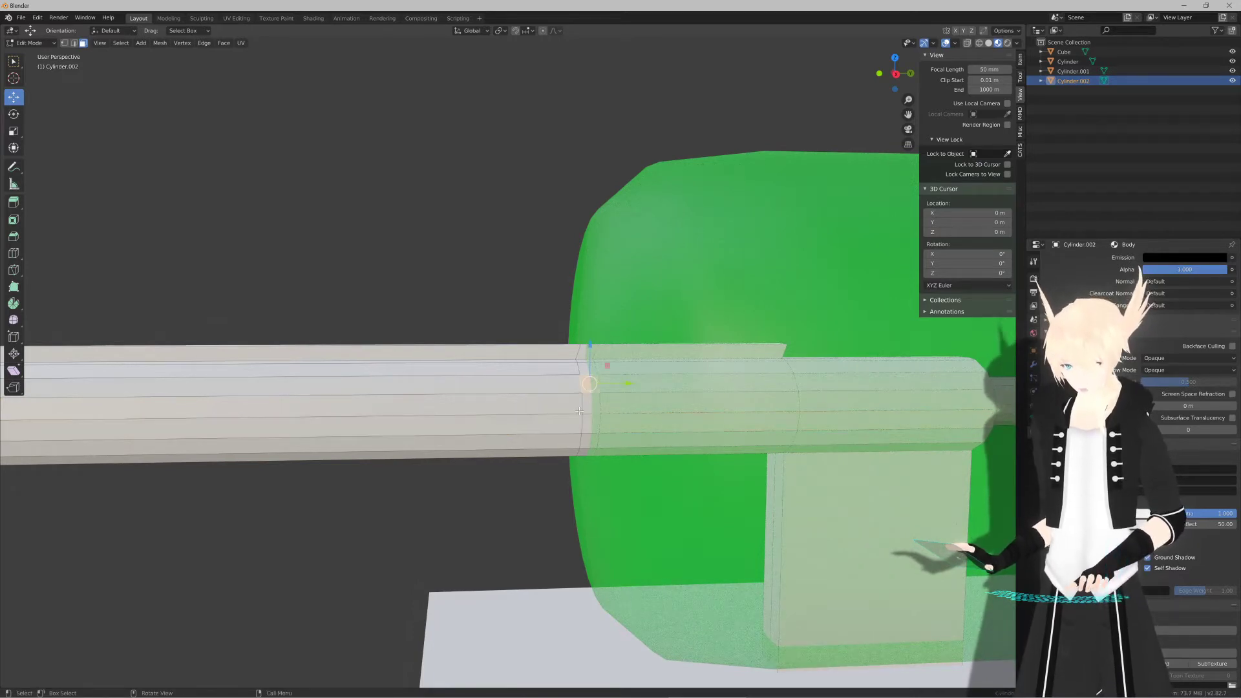
key("KP_3")
middle_click_drag(559, 405, 556, 426)
key("KP_3")
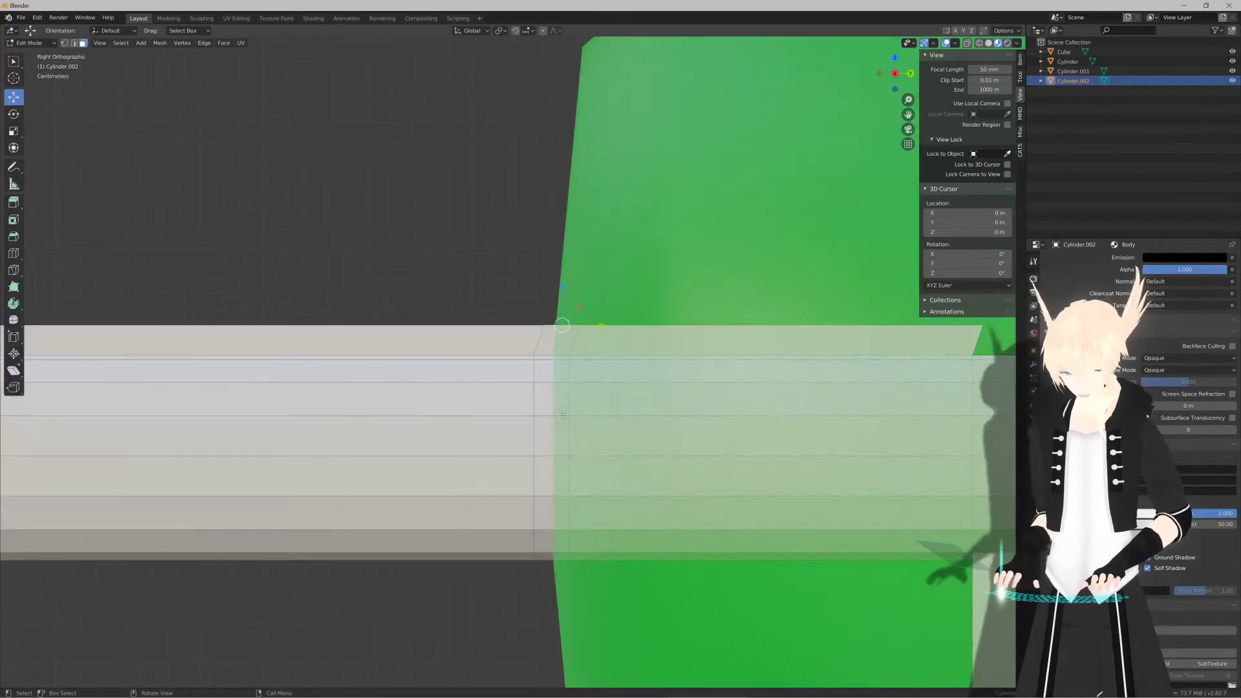
left_click_drag(601, 323, 592, 323)
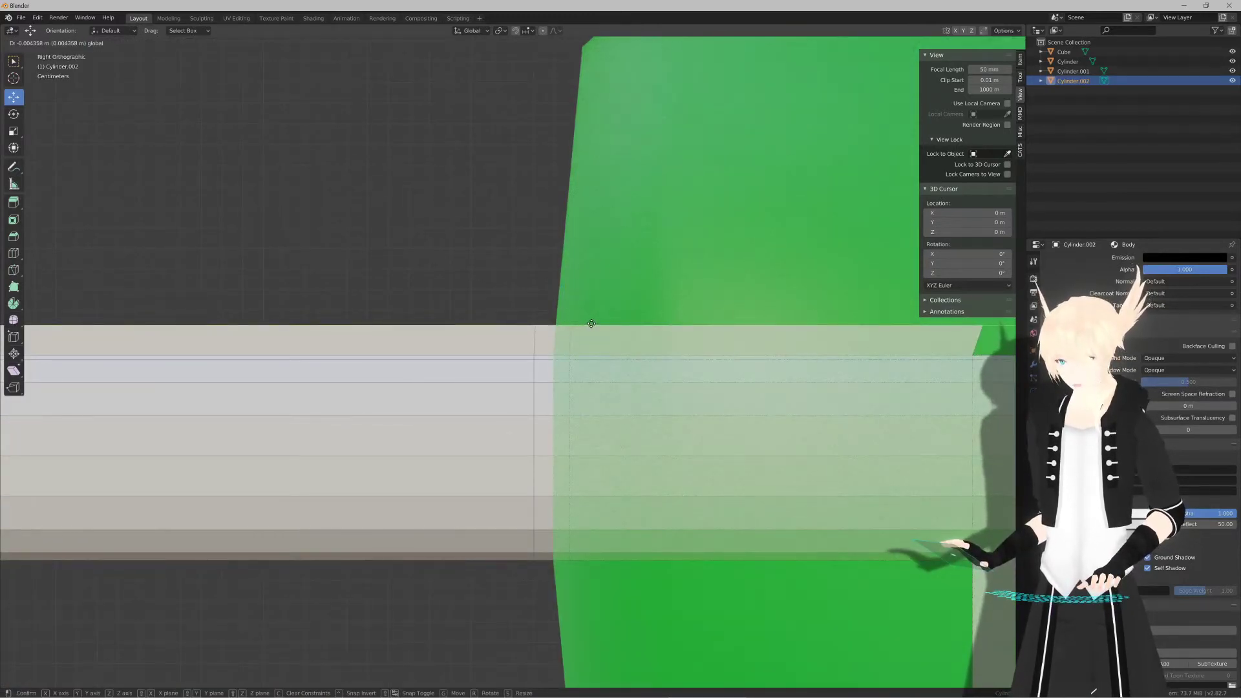
left_click_drag(591, 323, 591, 324)
scroll(579, 445, "down", 1)
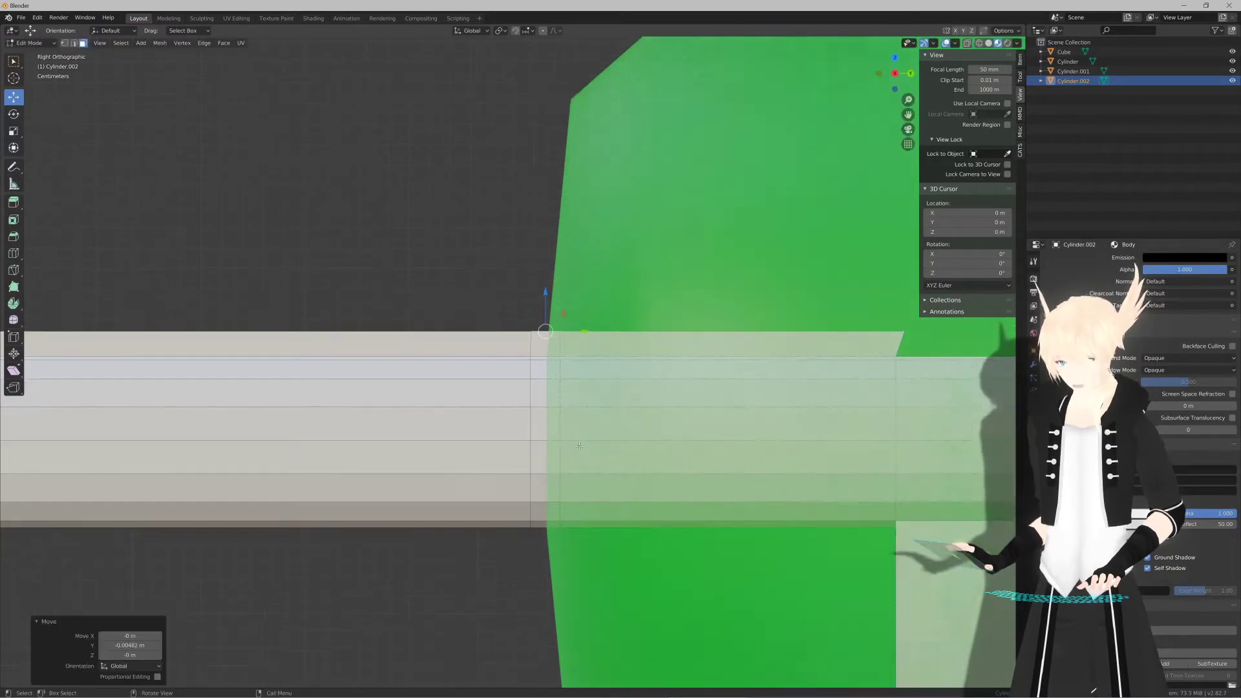
Step: Select the whole ring of faces between the rod's two loop cuts in wireframe and extrude it outward along the normals as a collar
middle_click_drag(579, 446, 551, 391, "shift")
key("z")
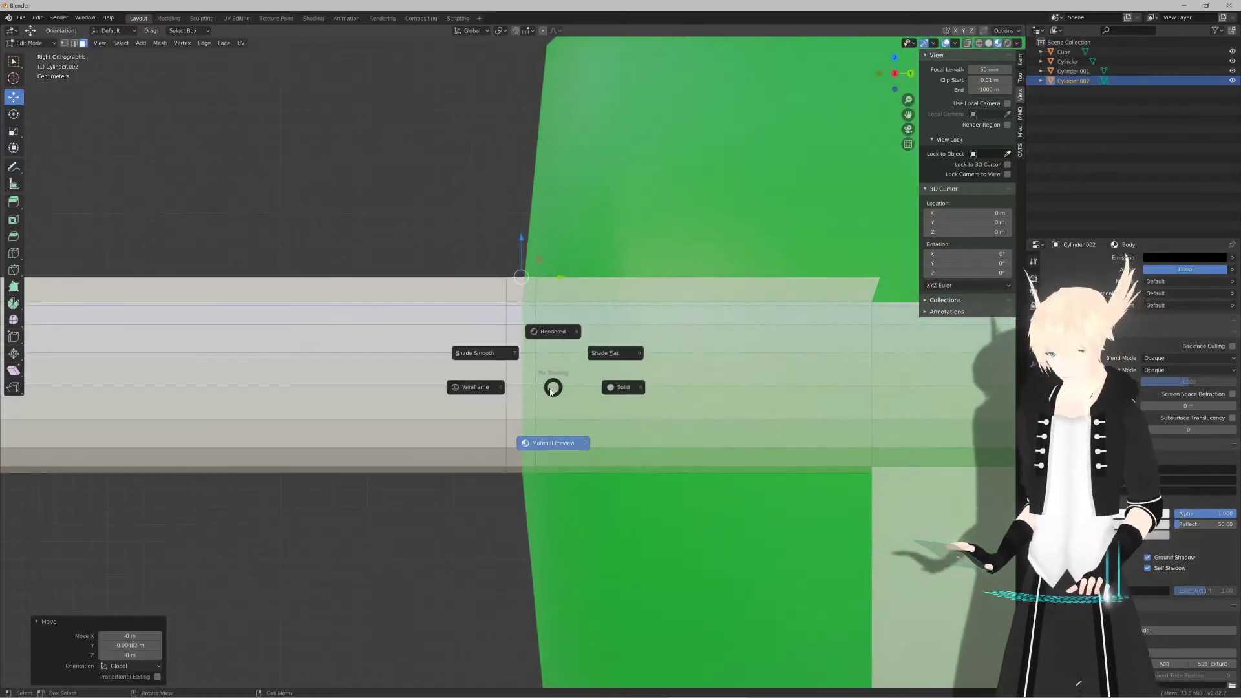
left_click(511, 391)
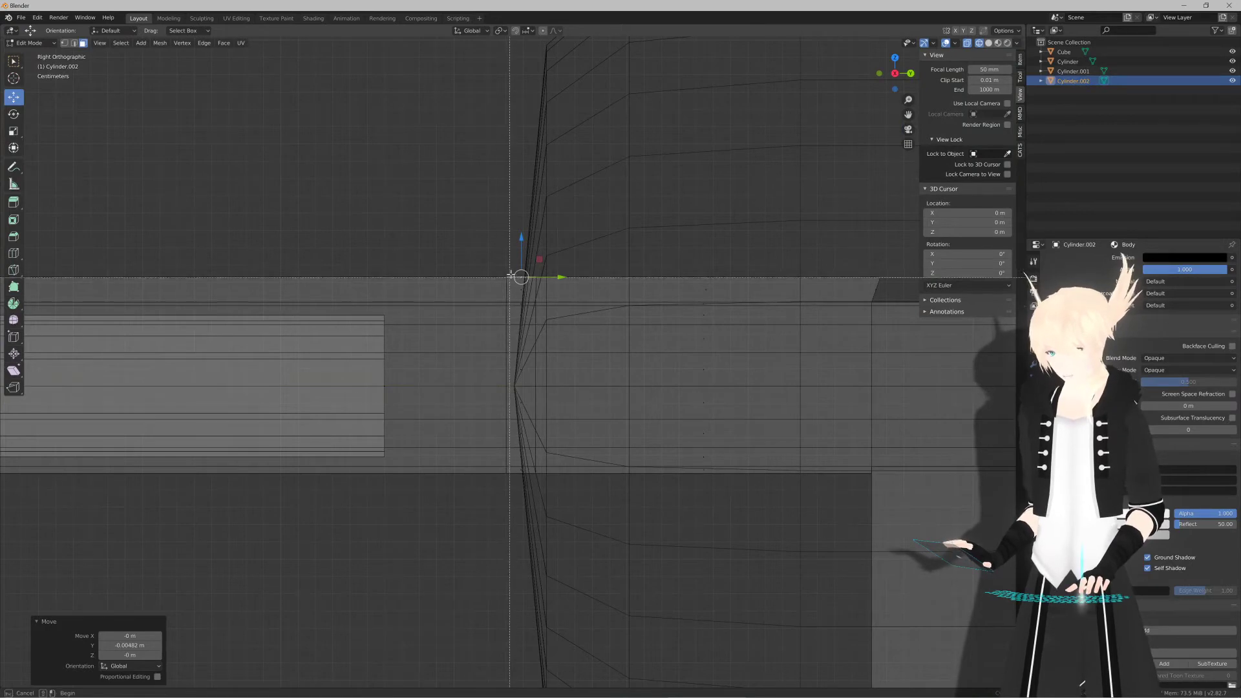
left_click_drag(510, 276, 524, 324)
left_click_drag(528, 481, 529, 482)
key("z")
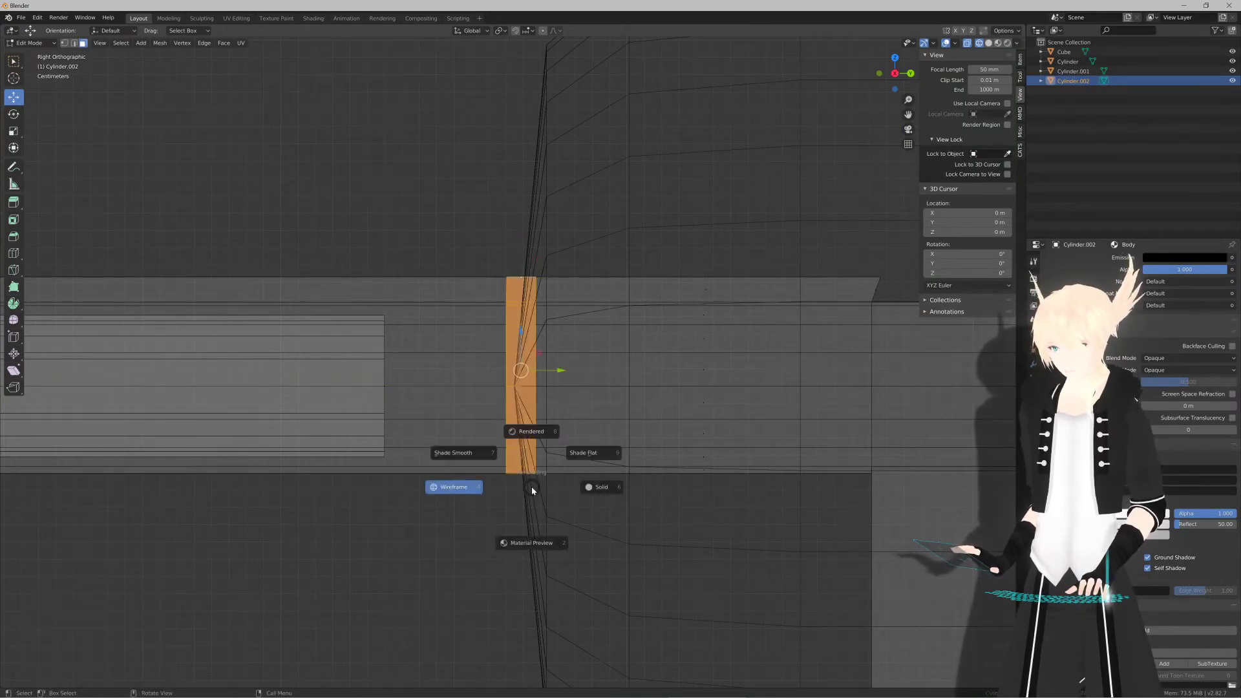
left_click(601, 486)
mouse_move(602, 486)
middle_mouse_down()
mouse_move(553, 467)
mouse_move(577, 467)
middle_mouse_up()
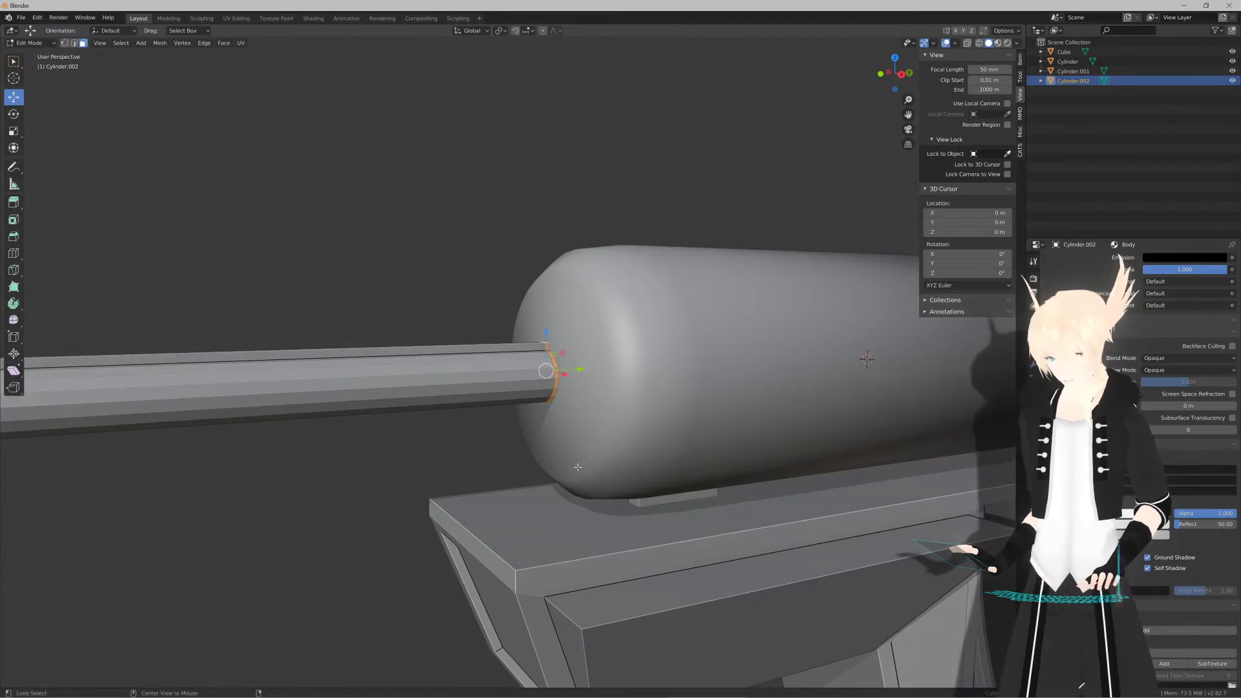
key("alt+e")
left_click(556, 457)
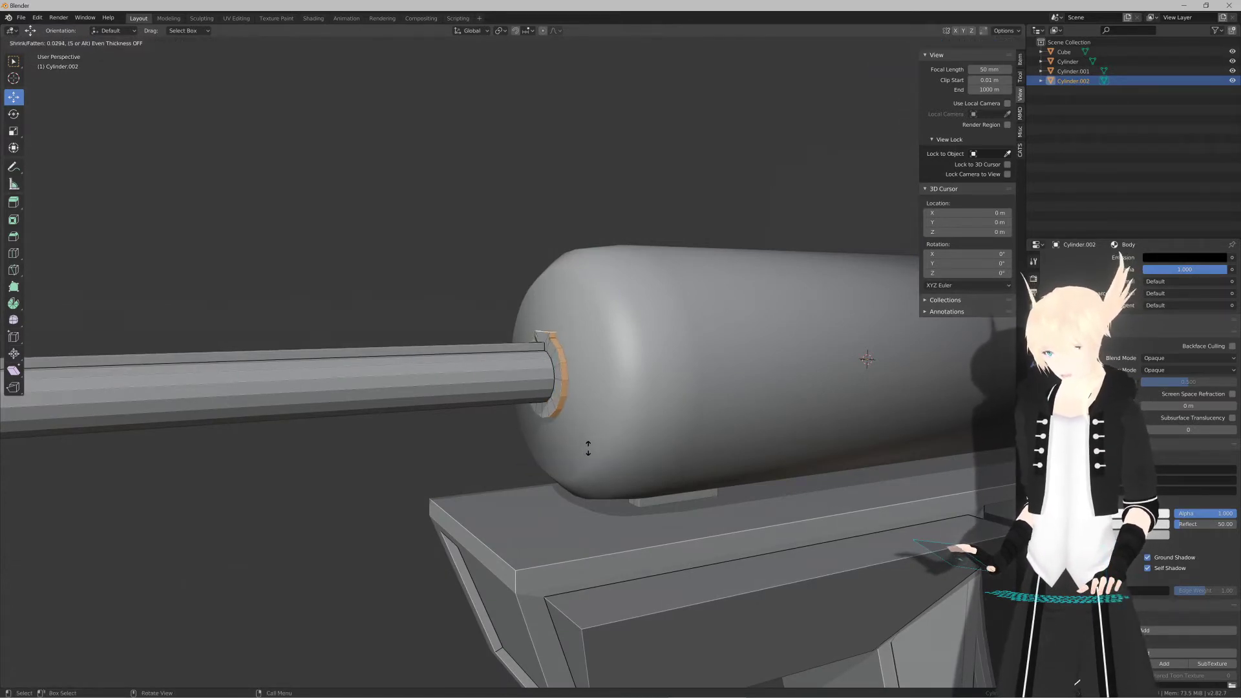
left_click(590, 446)
Step: Scale the top faces of the rod's collar to 0.742 and raise them 0.0367 m along Z into a tab
scroll(589, 446, "up", 3)
middle_click_drag(589, 446, 750, 409)
scroll(700, 425, "up", 3)
left_click(703, 411)
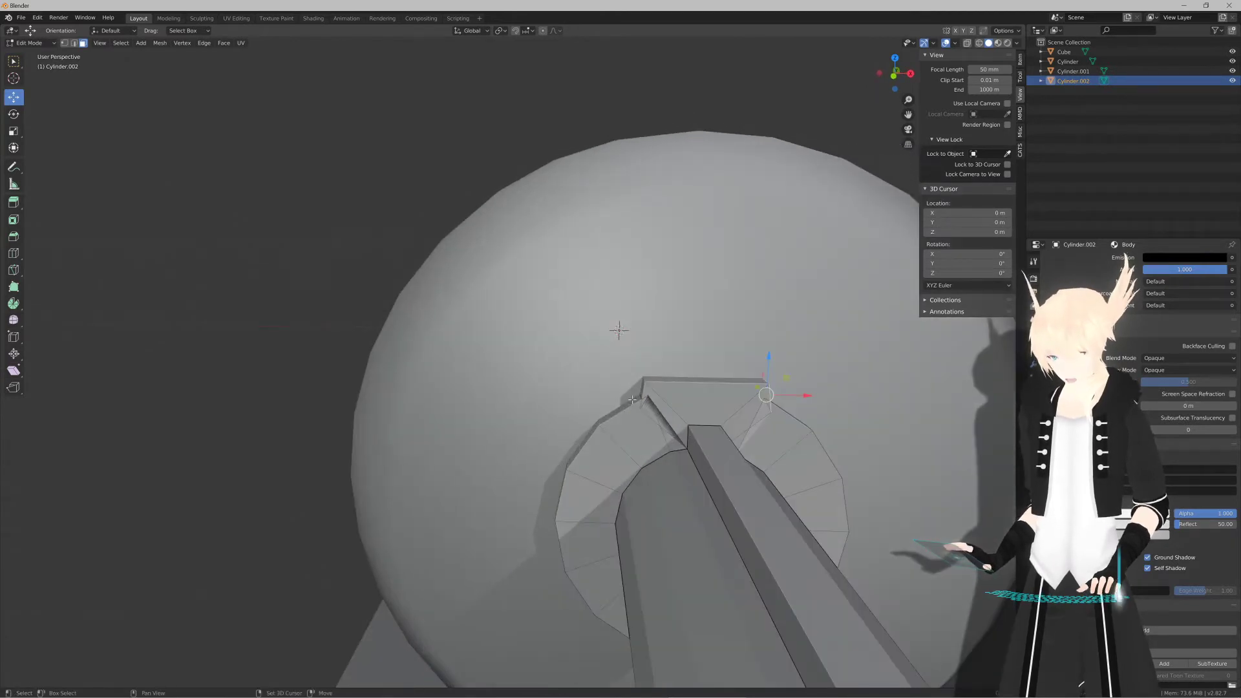
middle_click_drag(637, 392, 654, 390)
key("KP_1")
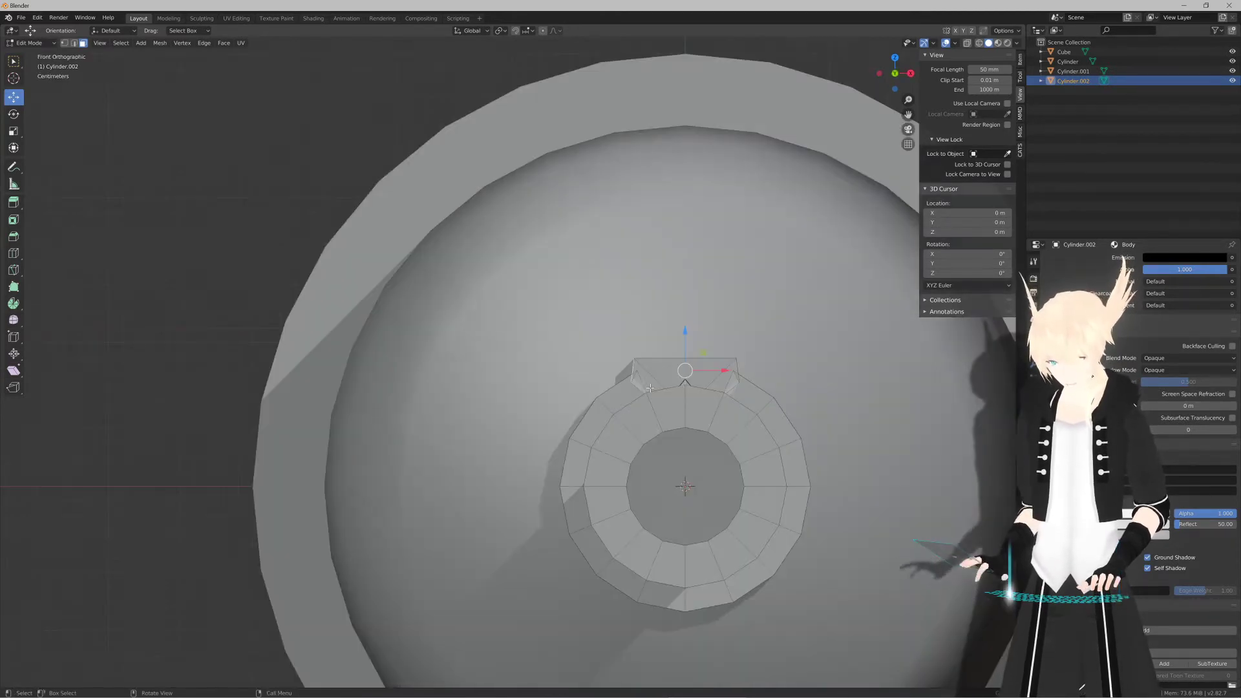
scroll(623, 375, "up", 1)
middle_click_drag(989, 334, 818, 346, "shift")
scroll(818, 346, "up", 2)
key("s")
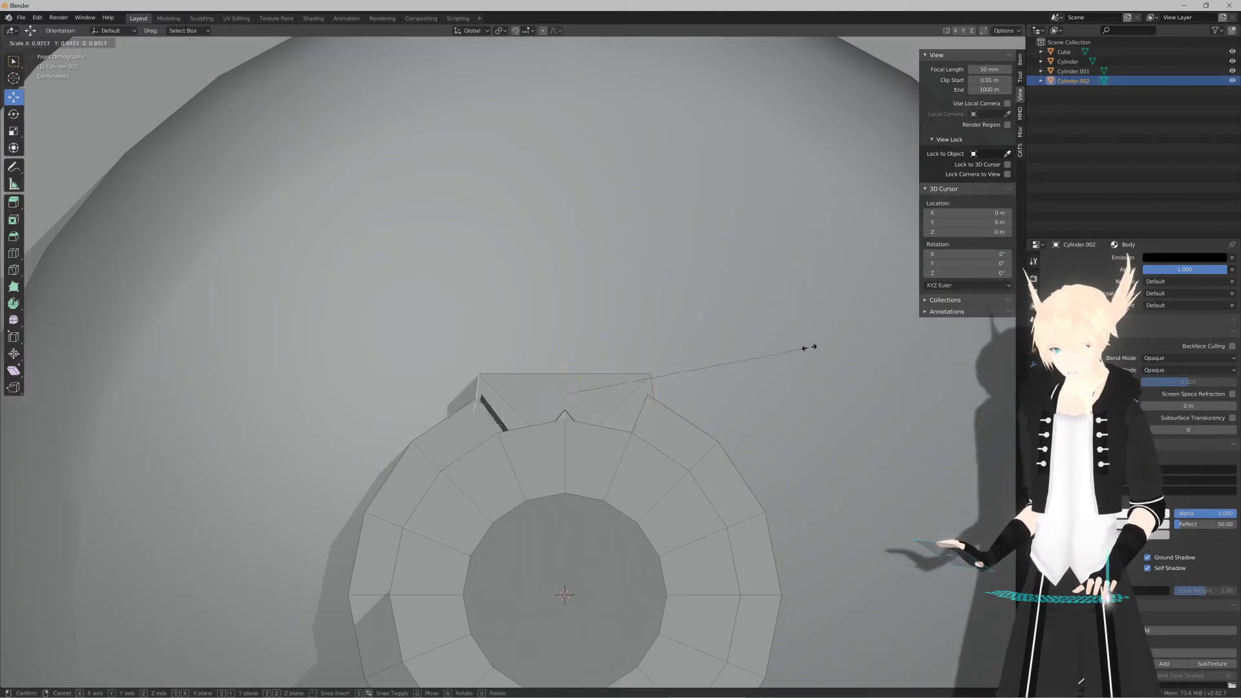
left_click(752, 356)
left_click_drag(565, 372, 566, 349)
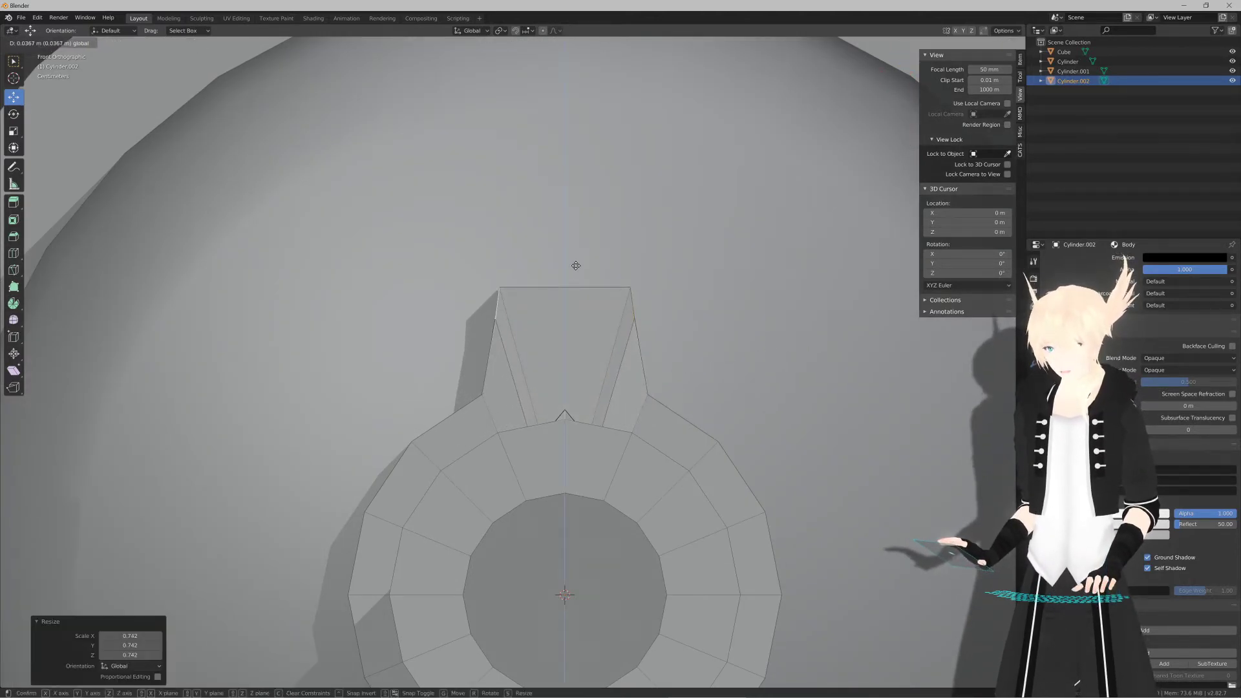
left_click_drag(576, 266, 576, 266)
middle_click_drag(689, 371, 586, 385)
scroll(586, 385, "down", 10)
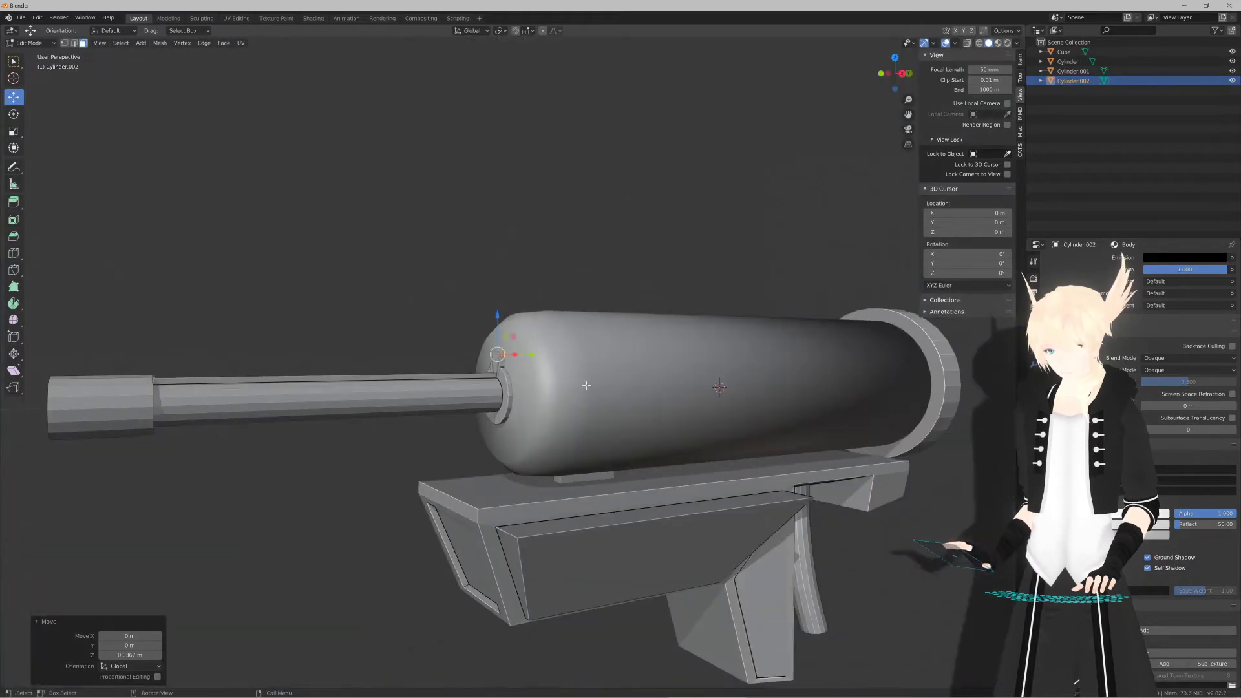
key("Tab")
scroll(564, 399, "up", 2)
scroll(513, 405, "down", 2)
Step: Select the rear middle face of the collar's tab, try moving it along Y toward the tube, and undo the move
middle_click_drag(546, 398, 482, 428)
scroll(498, 430, "up", 8)
key("Tab")
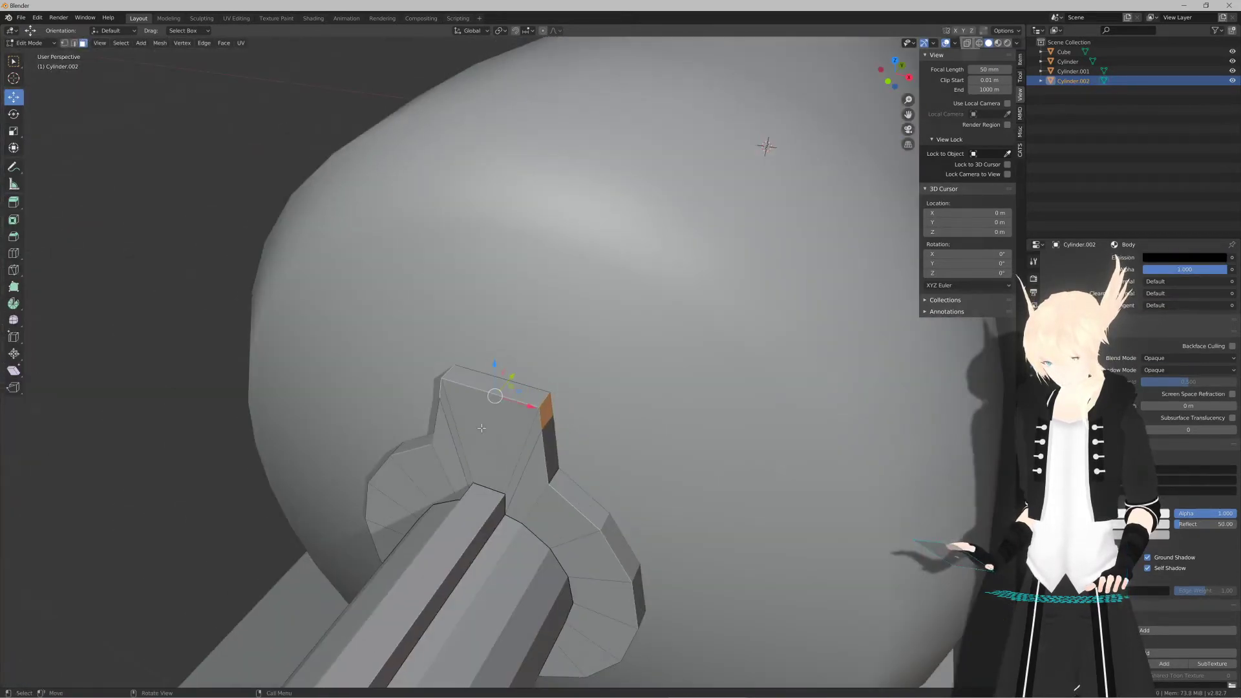
left_click(488, 429)
left_click_drag(505, 419, 497, 428)
middle_click_drag(497, 428, 510, 399)
left_click(460, 380)
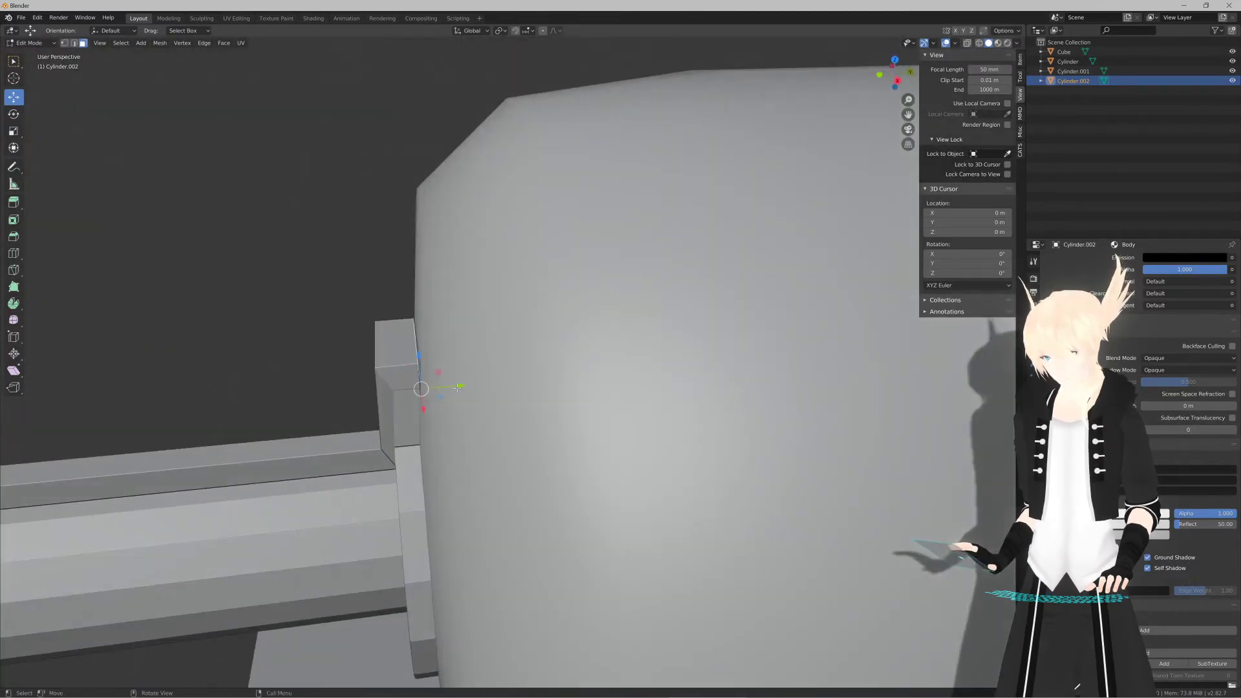
left_click_drag(457, 386, 481, 391)
key("ctrl+z")
Step: Add the two adjoining rear faces of the tab to the selection and move all three 0.00188 m along Y into the tube
mouse_move(462, 386)
middle_mouse_down()
mouse_move(439, 382)
mouse_move(474, 371)
middle_mouse_up()
scroll(474, 371, "up", 2)
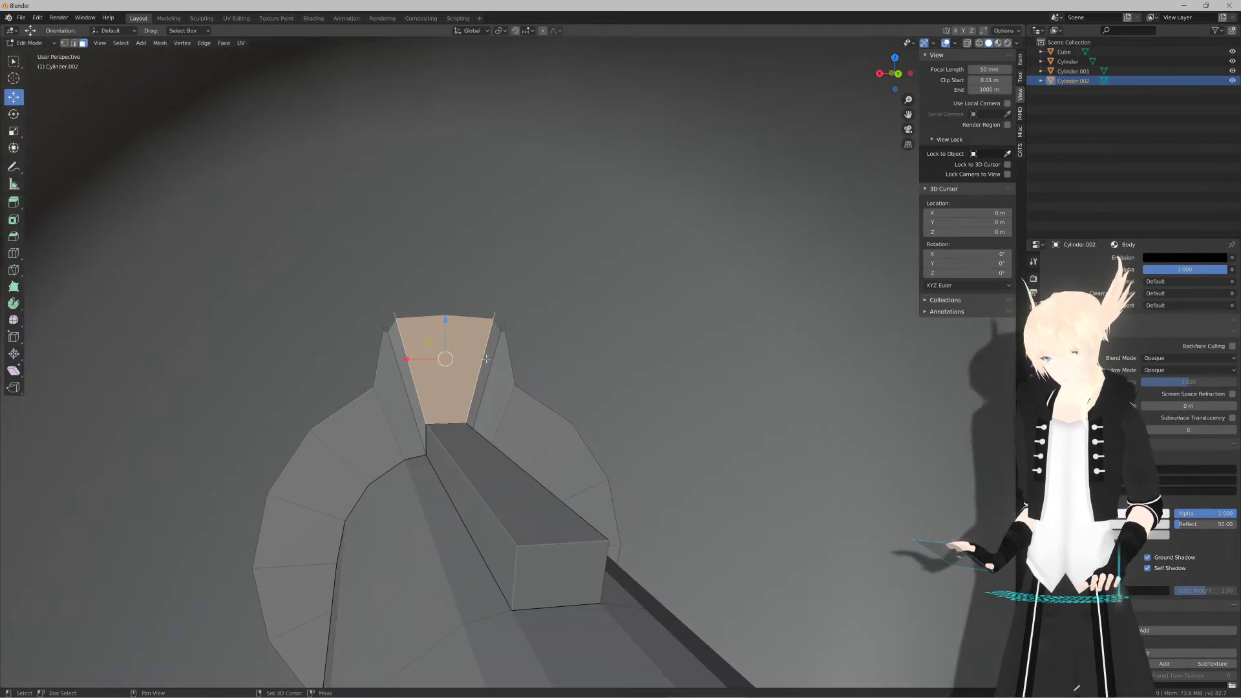
left_click(486, 358, "shift")
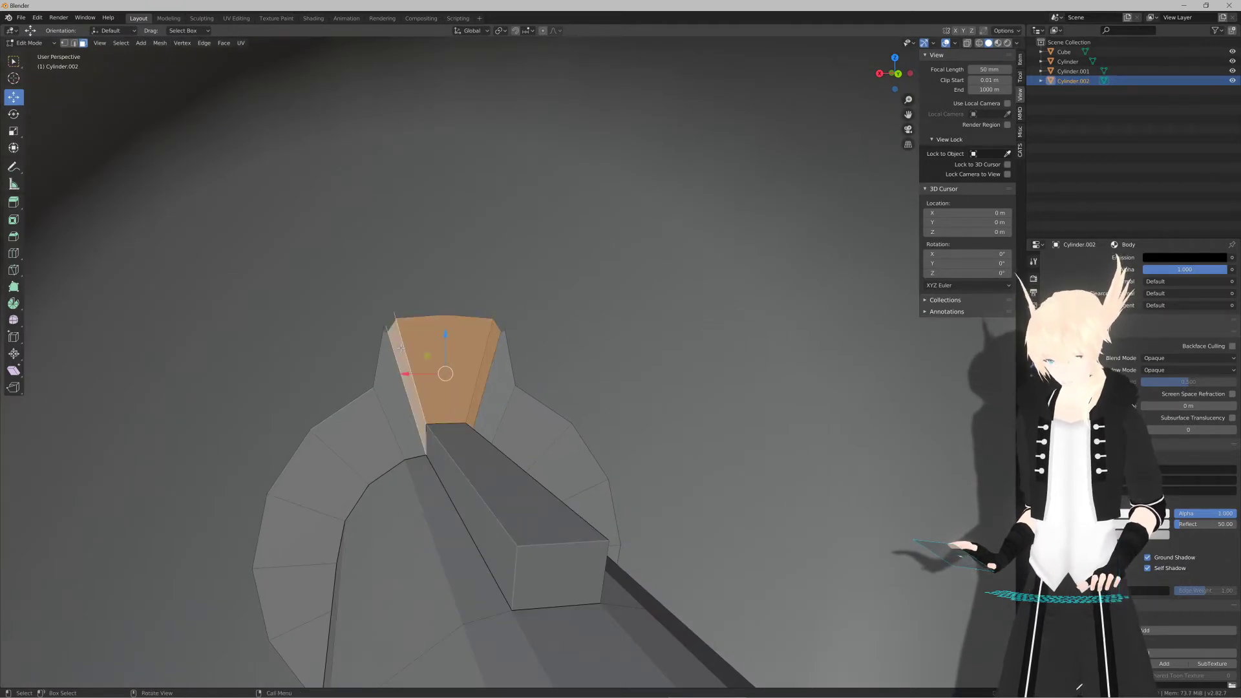
key("KP_3")
left_click_drag(417, 380, 425, 381)
middle_click_drag(425, 381, 526, 387)
scroll(429, 380, "down", 5)
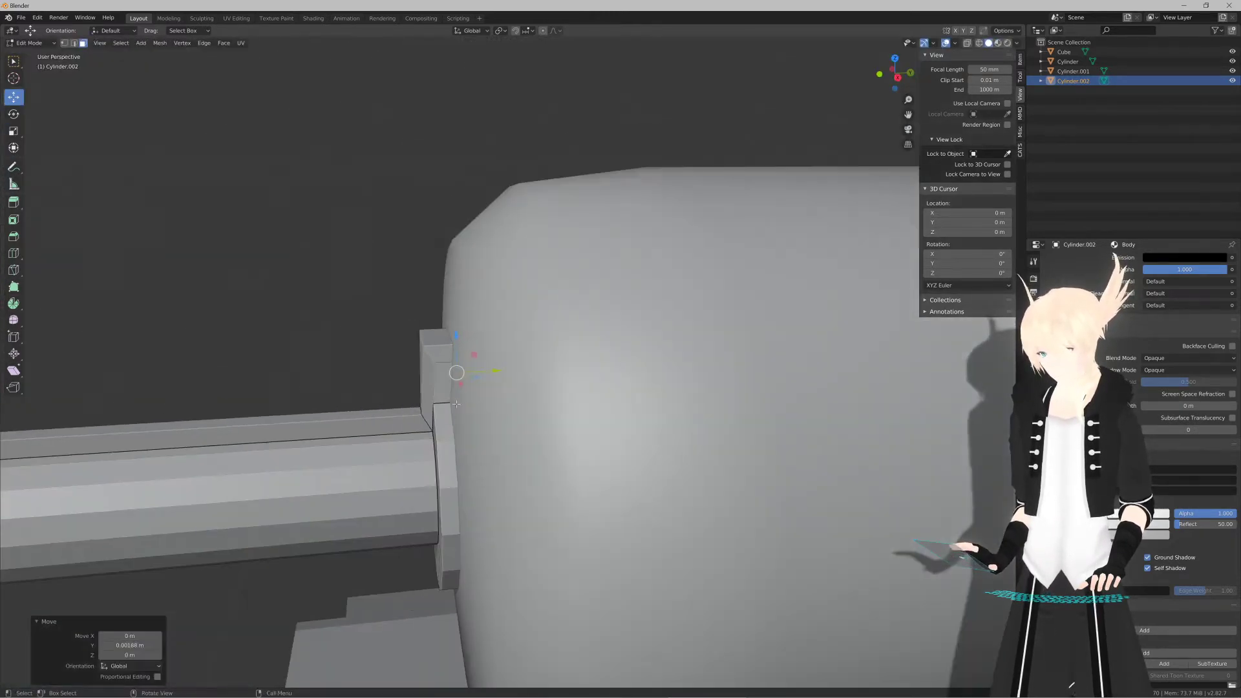
Step: Switch the viewport to Material Preview shading and return to Object Mode to check the collar against the green tube
key("z")
left_click(450, 446)
scroll(449, 446, "down", 4)
key("Tab")
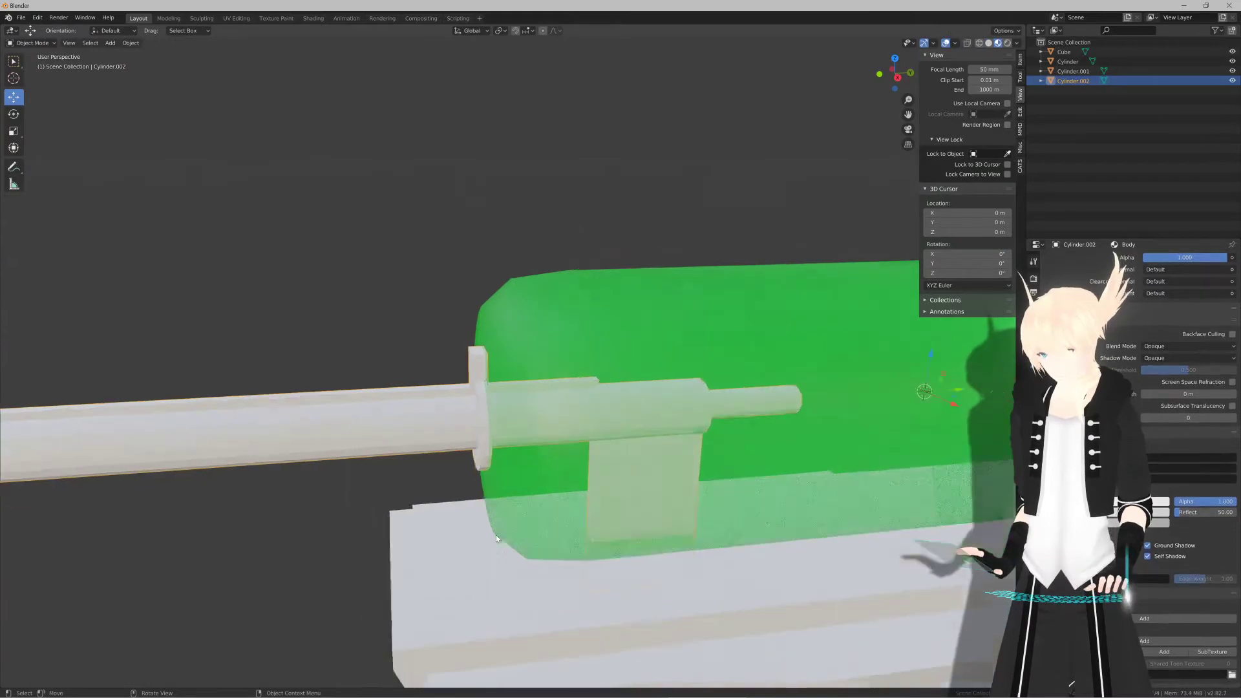
middle_click_drag(495, 534, 564, 530)
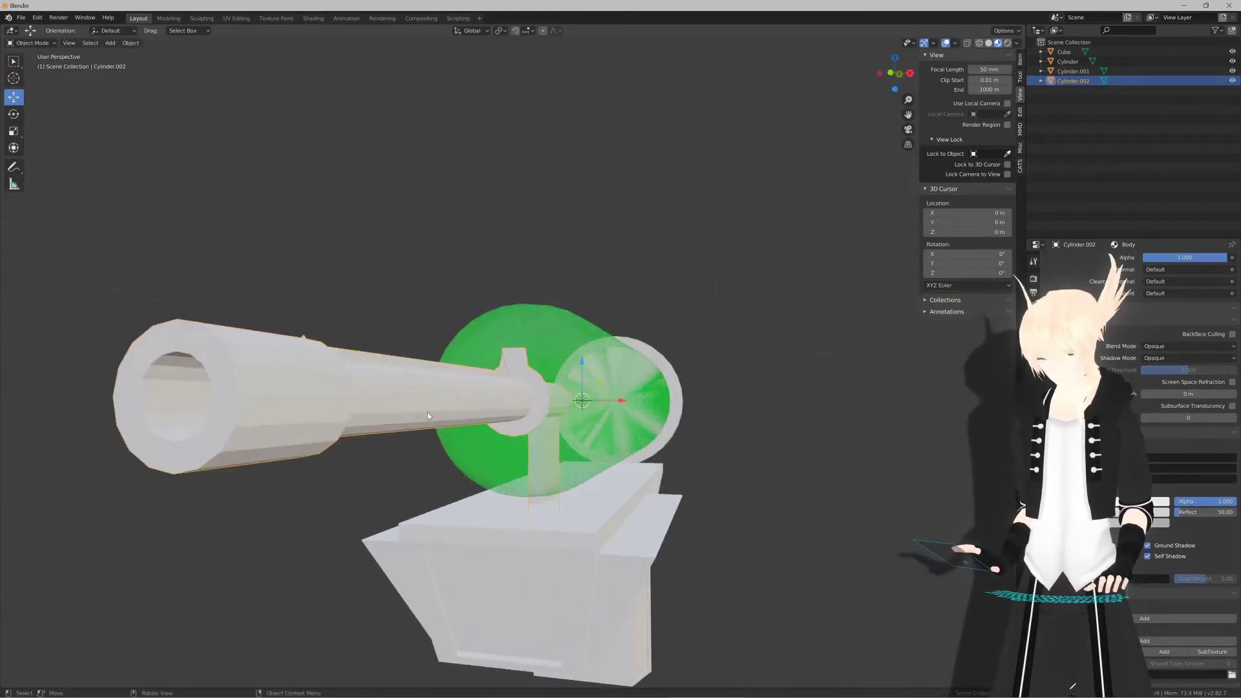
Step: Shade the front rod smooth and enable Auto Smooth in its mesh normals settings
scroll(417, 417, "up", 3)
key("z")
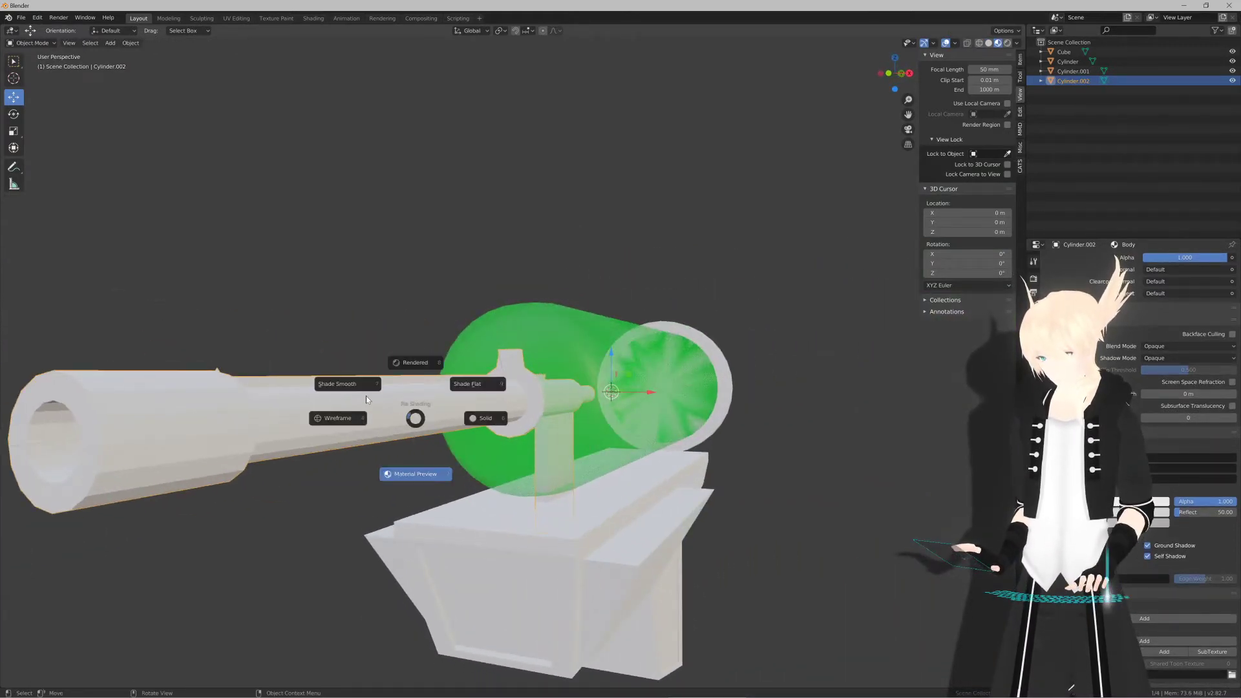
left_click(357, 388)
middle_click_drag(367, 462, 537, 452, "shift")
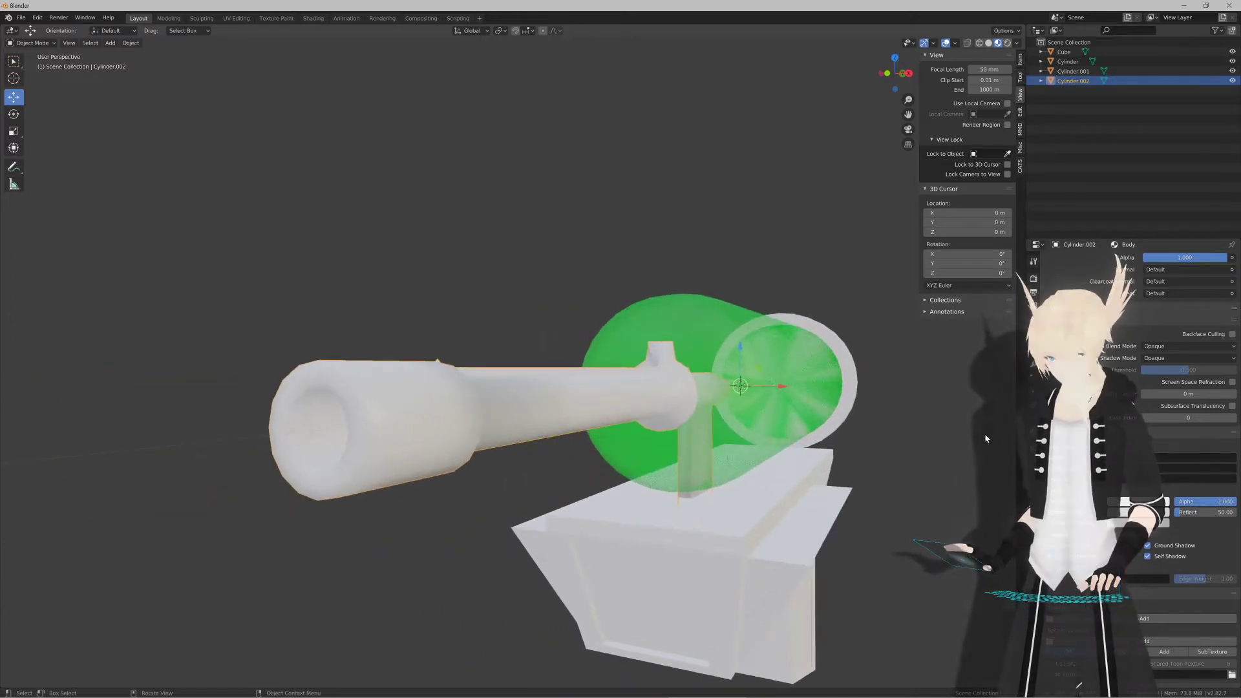
left_click(1034, 418)
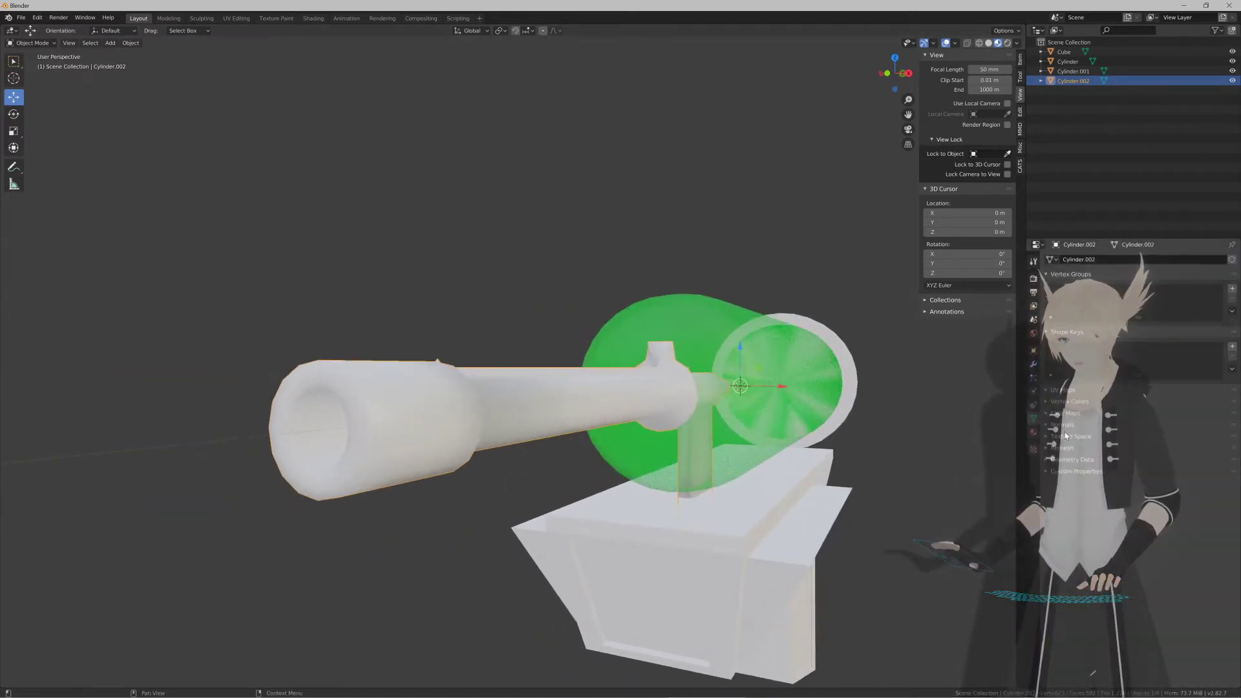
left_click(1062, 437)
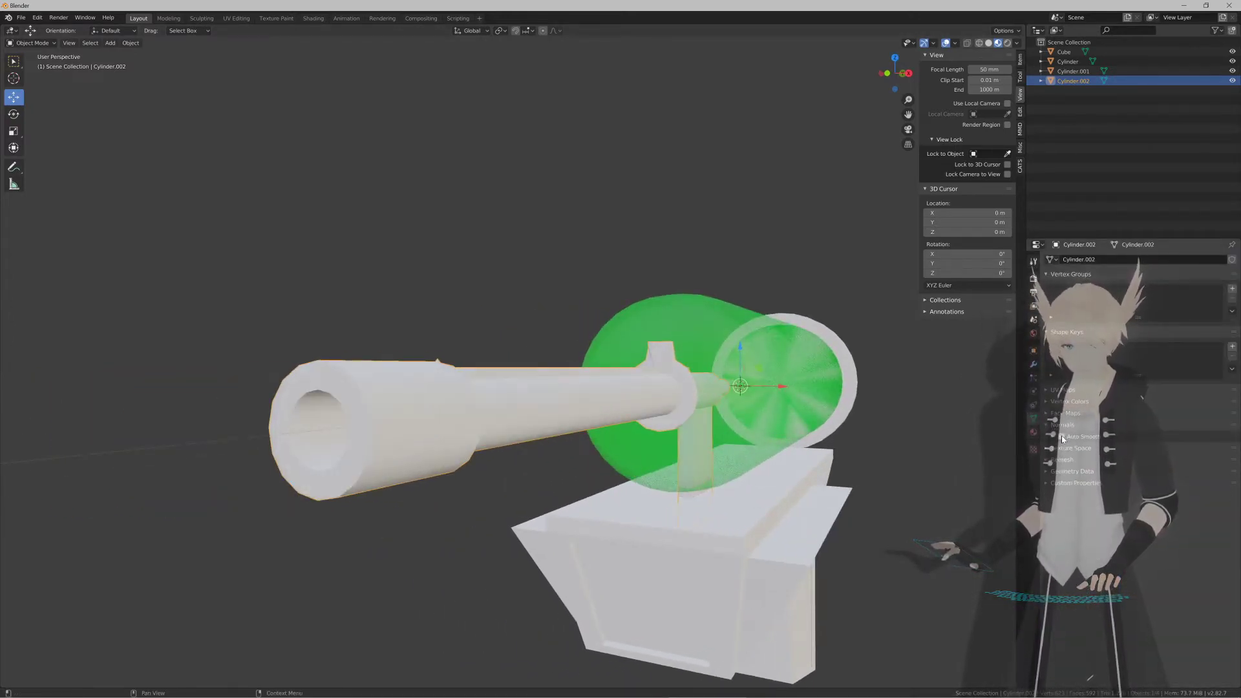
scroll(539, 481, "down", 2)
middle_click_drag(539, 481, 693, 431)
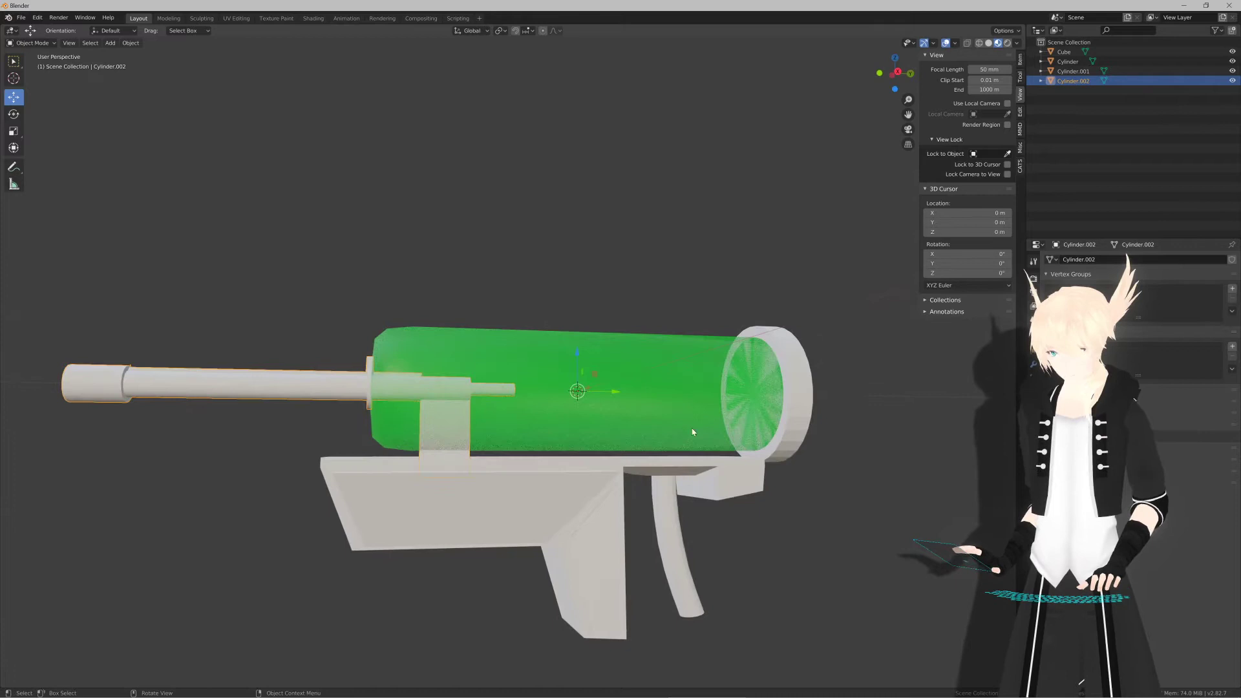
left_click(800, 393, "alt")
left_click(751, 362)
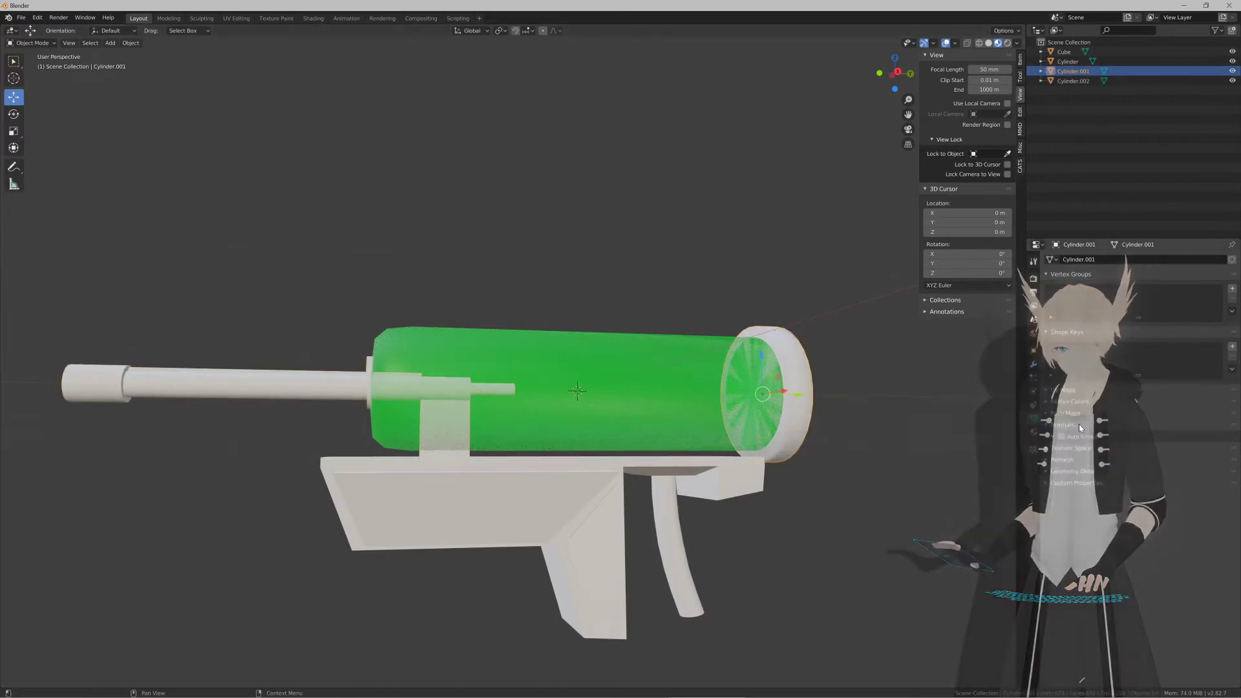
mouse_move(711, 462)
middle_mouse_down()
mouse_move(817, 452)
mouse_move(698, 465)
middle_mouse_up()
scroll(696, 466, "down", 3)
middle_click_drag(626, 490, 659, 364)
scroll(575, 474, "up", 3)
left_click(465, 462)
left_click(659, 364)
left_click(715, 362, "shift")
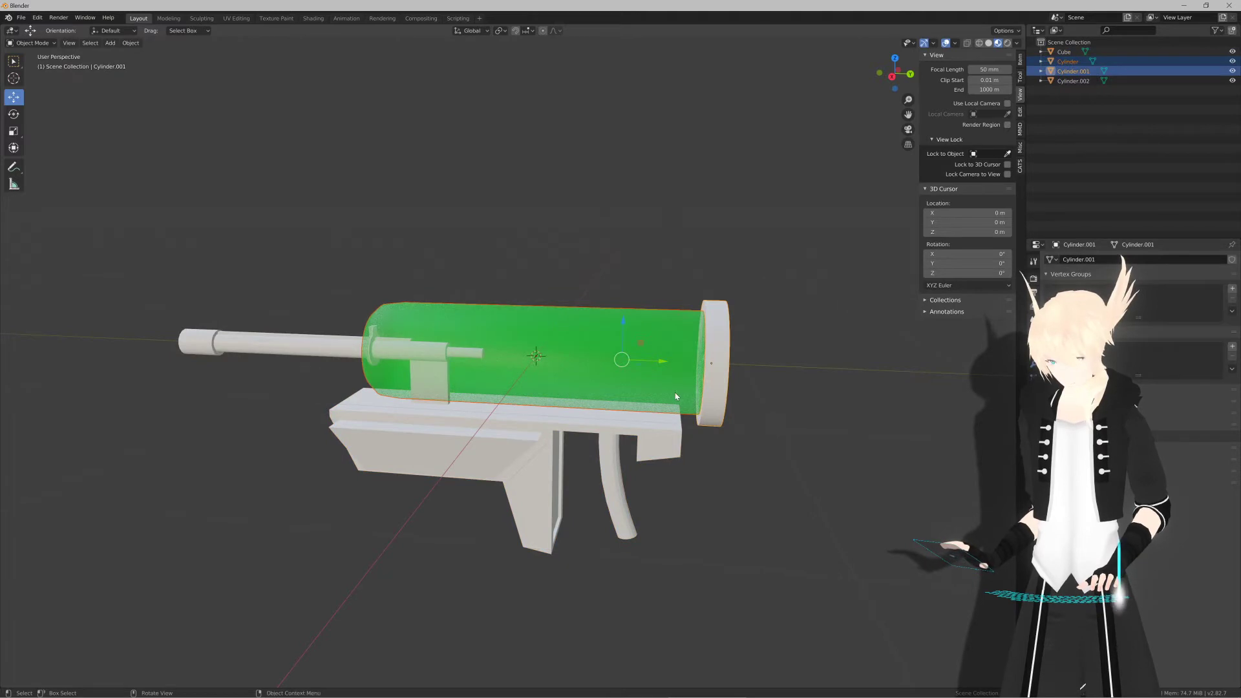
Step: Add a second material slot to the cap ring behind the green tube and create a fully metallic material named Metal
left_click(715, 387)
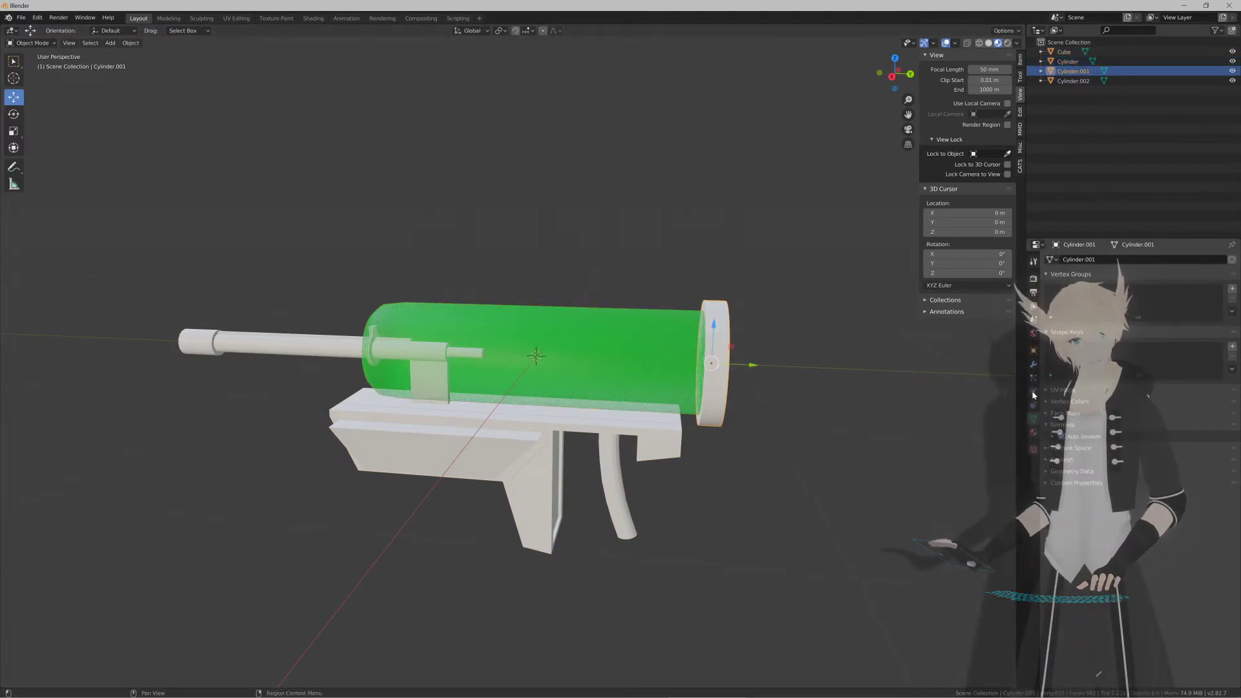
left_click(1033, 432)
scroll(1090, 312, "up", 10)
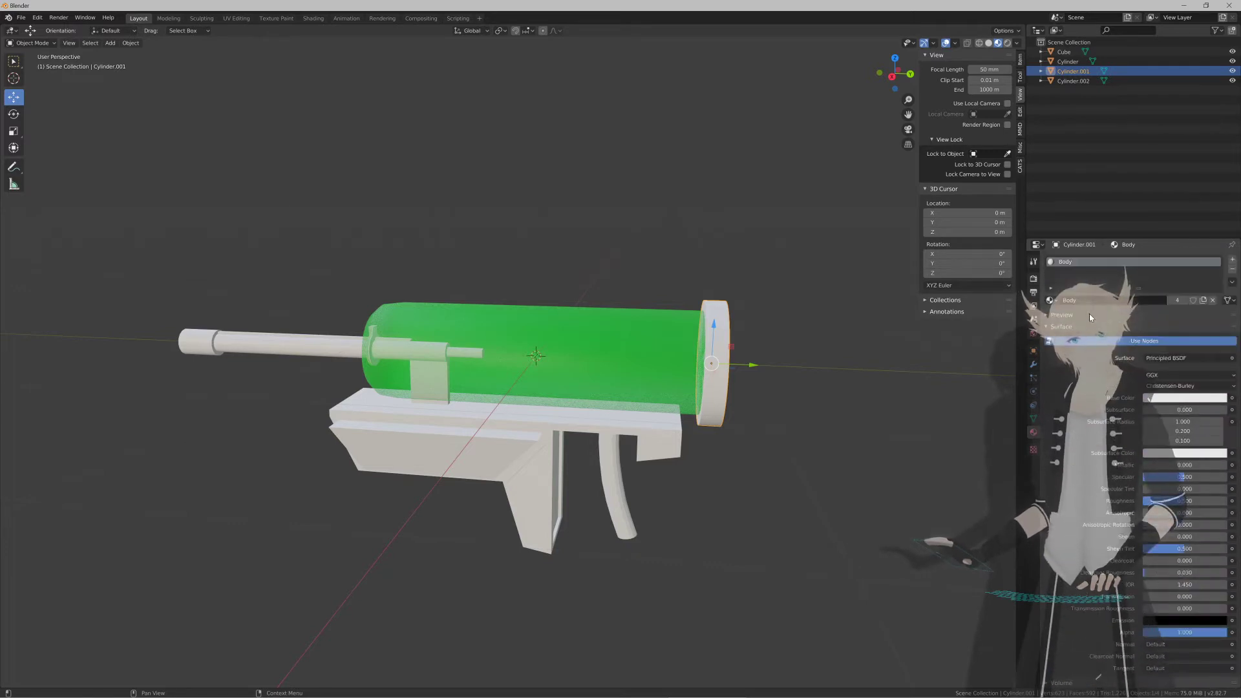
left_click(1232, 259)
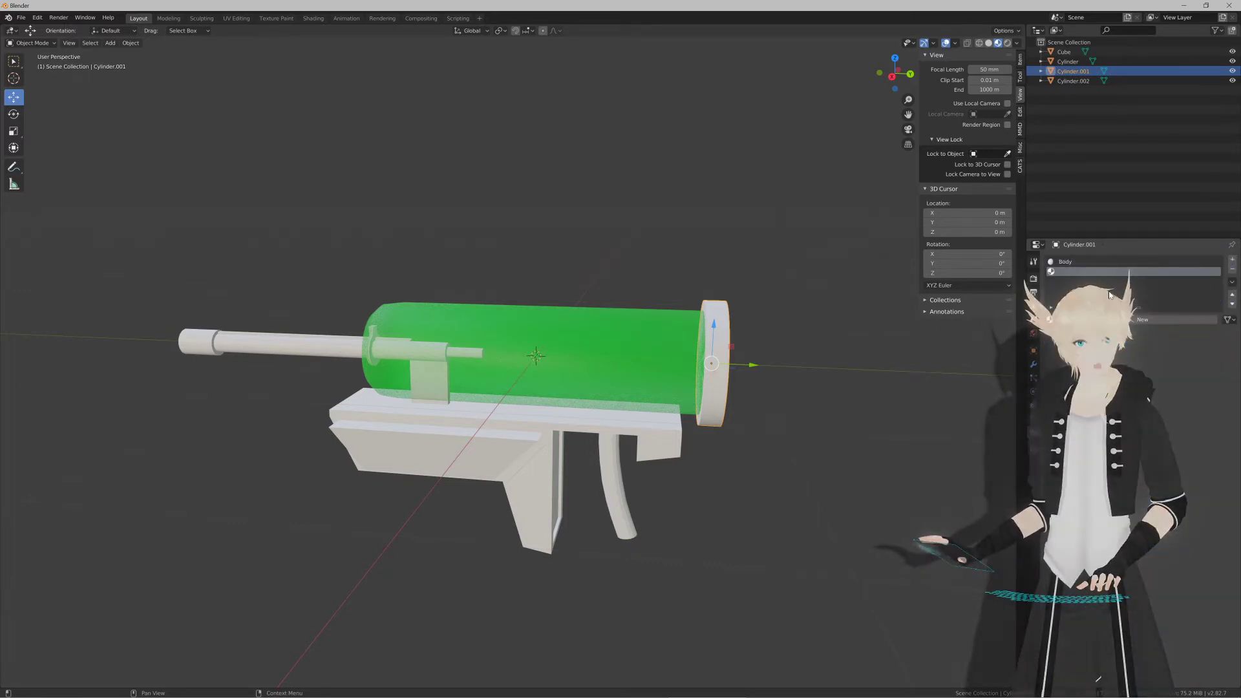
left_click(1109, 318)
double_click(1100, 321)
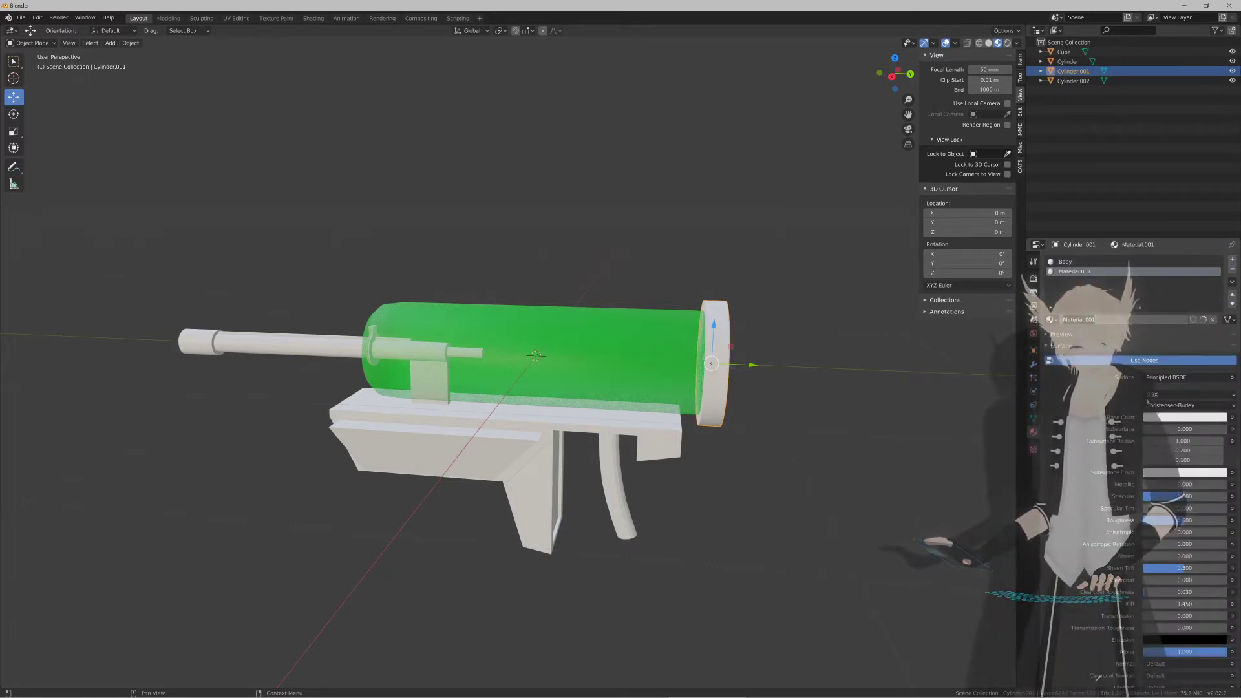
type("Metal")
key("Return")
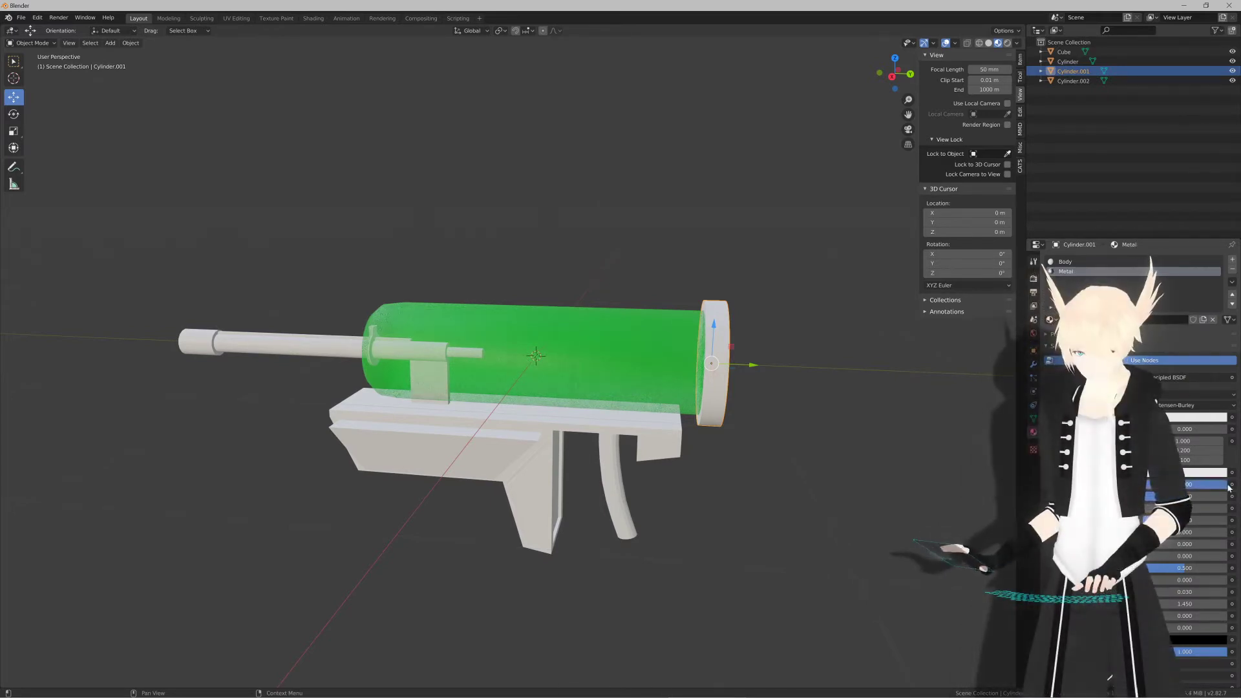
Step: Darken the Metal material's base color to dark grey and assign it to all faces of the rear cap ring
left_click(1184, 417)
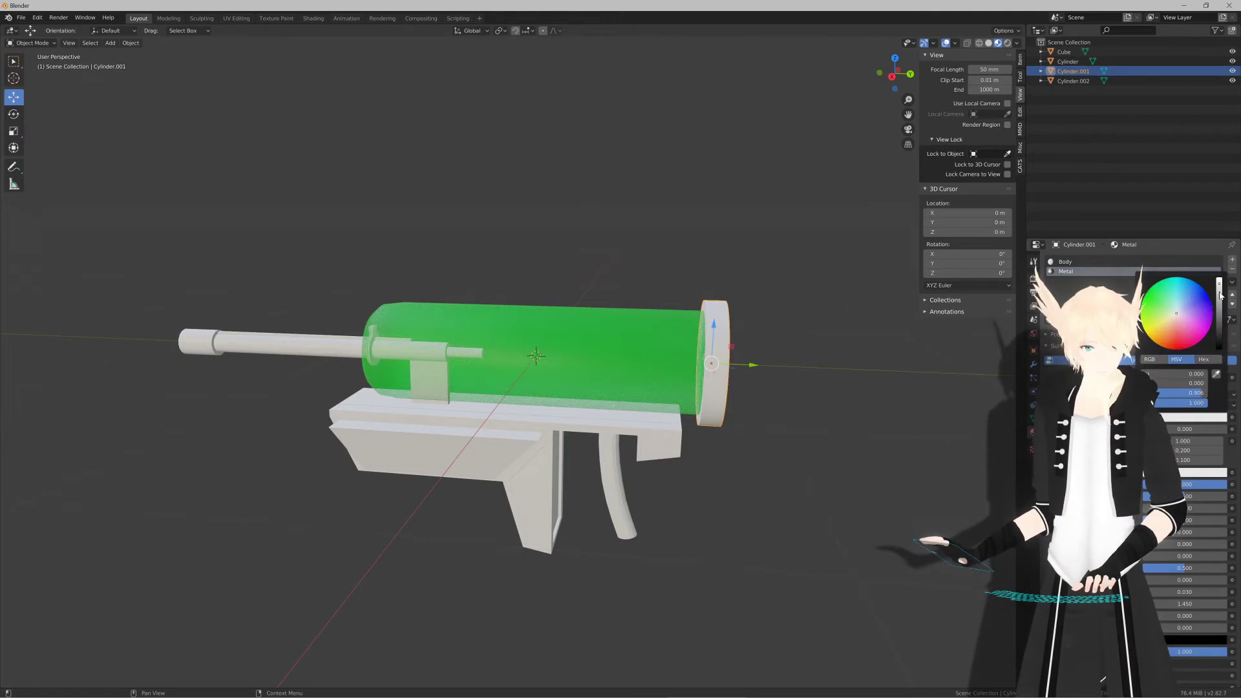
middle_click_drag(640, 421, 670, 410)
key("Tab")
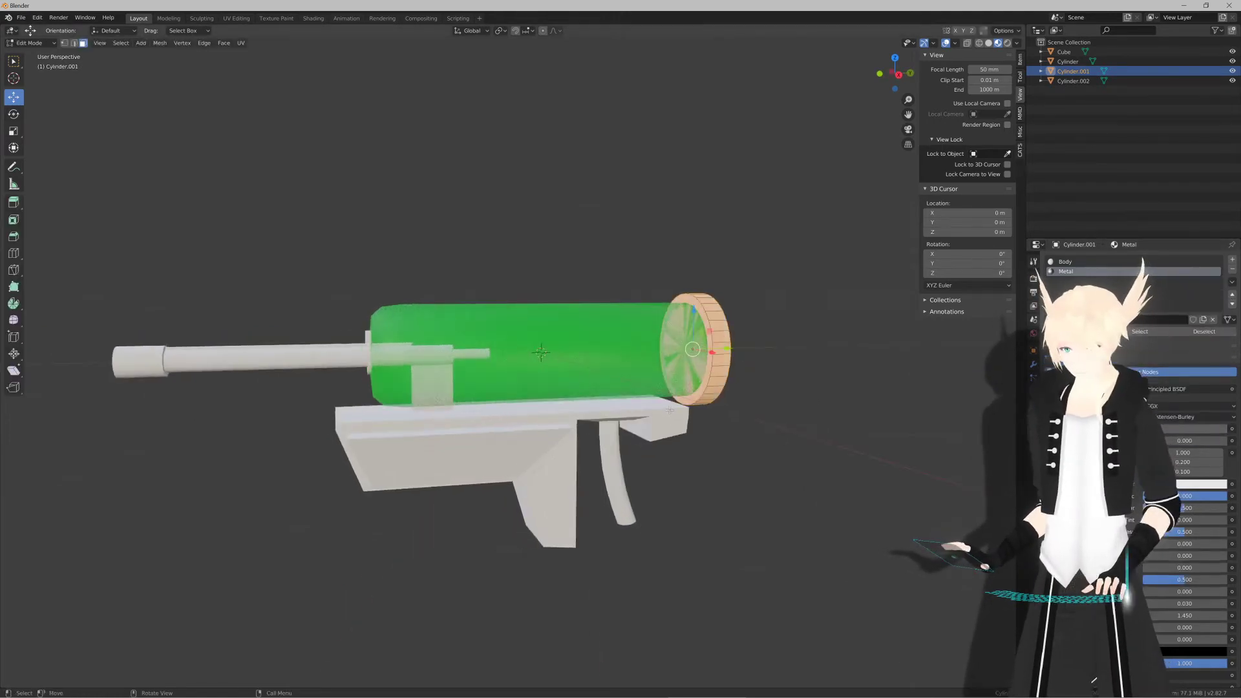
middle_click_drag(843, 362, 801, 375)
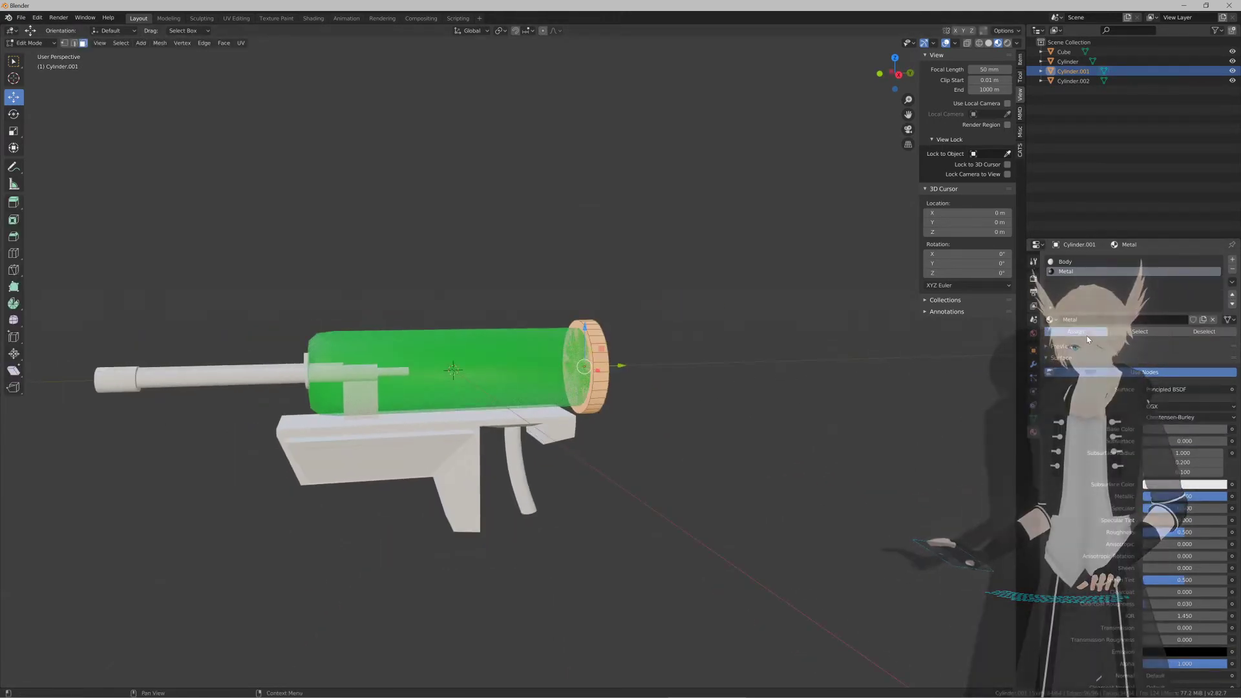
key("Tab")
scroll(683, 392, "up", 3)
middle_click_drag(531, 495, 641, 440, "shift")
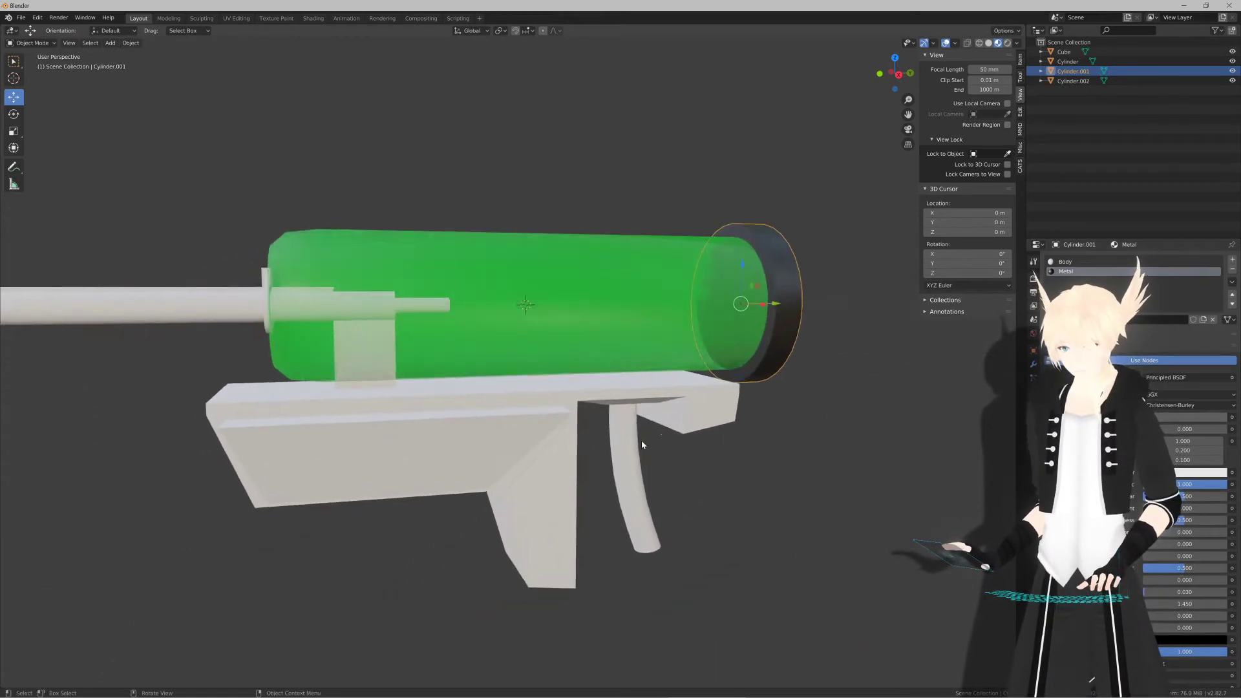
Step: Add the existing Metal material in a second slot of the gun's lower body and assign it to all faces
left_click(623, 445)
key("z")
key("Escape")
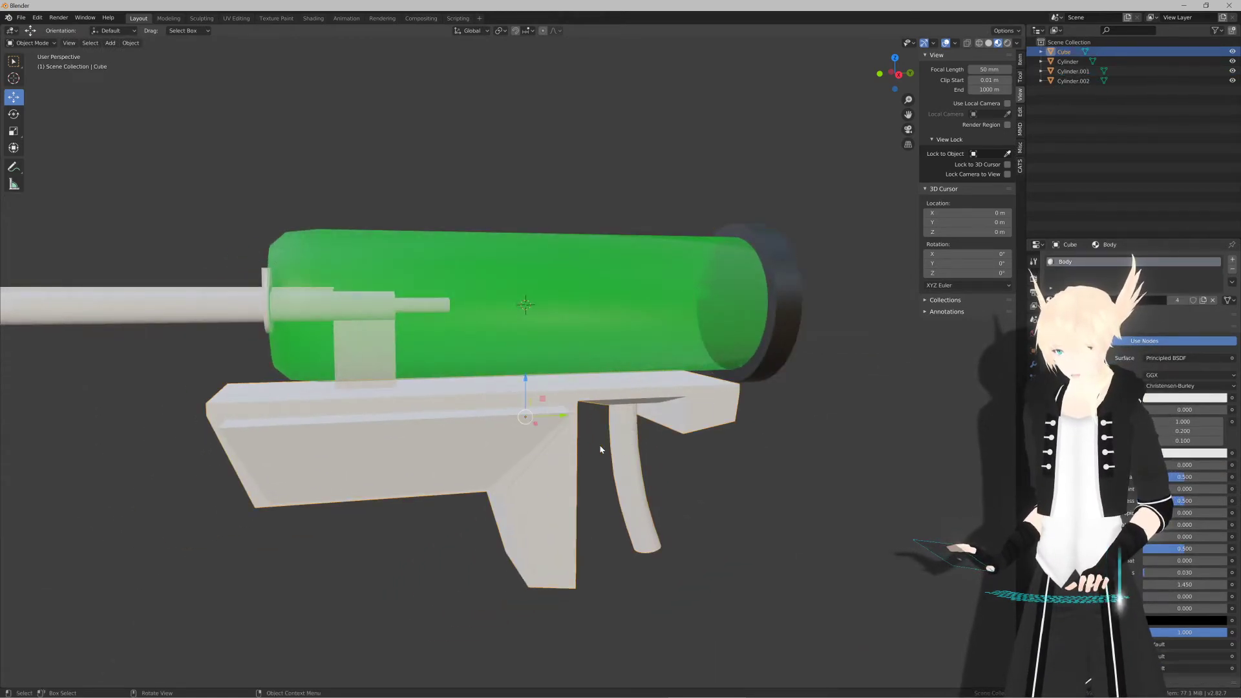
key("Tab")
key("a")
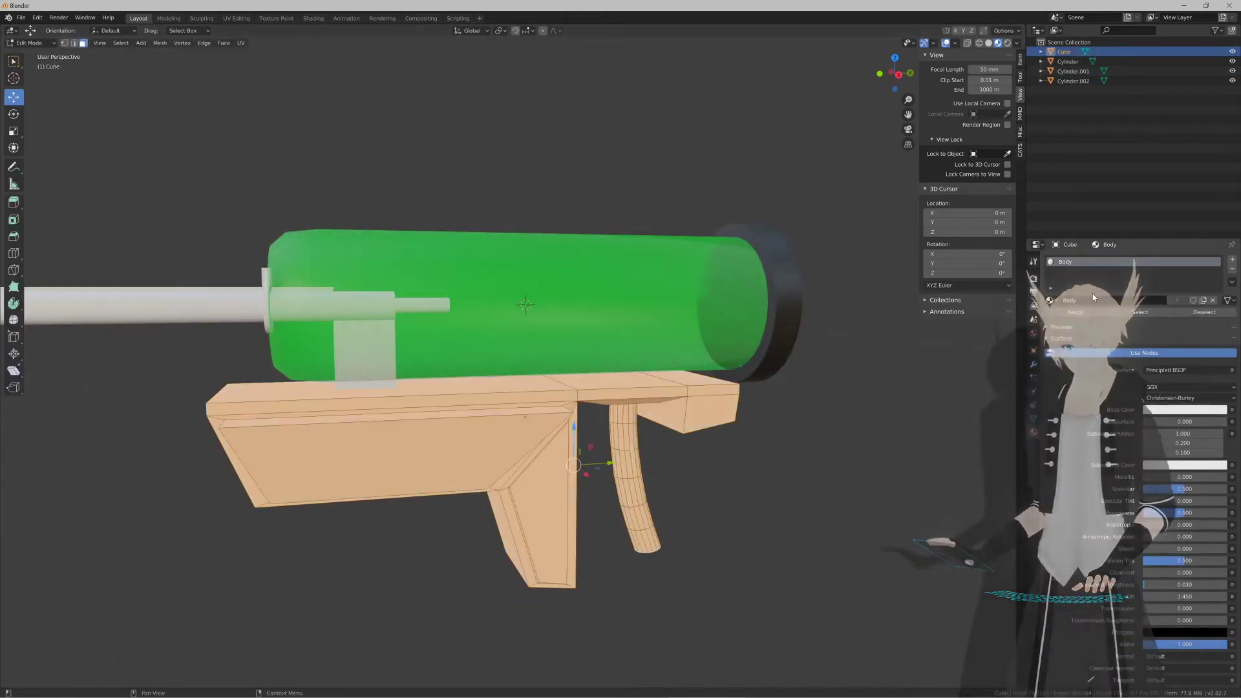
left_click(1231, 260)
left_click(1049, 320)
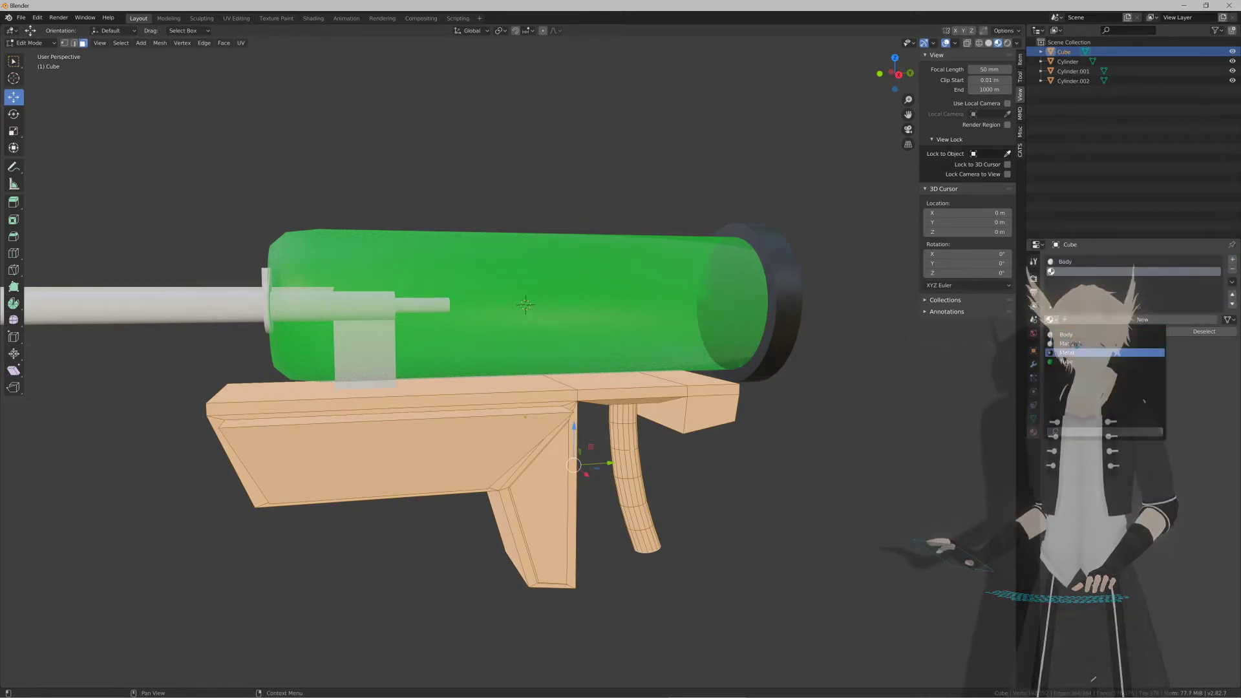
left_click(1070, 353)
left_click(1066, 331)
key("Tab")
scroll(567, 440, "down", 3)
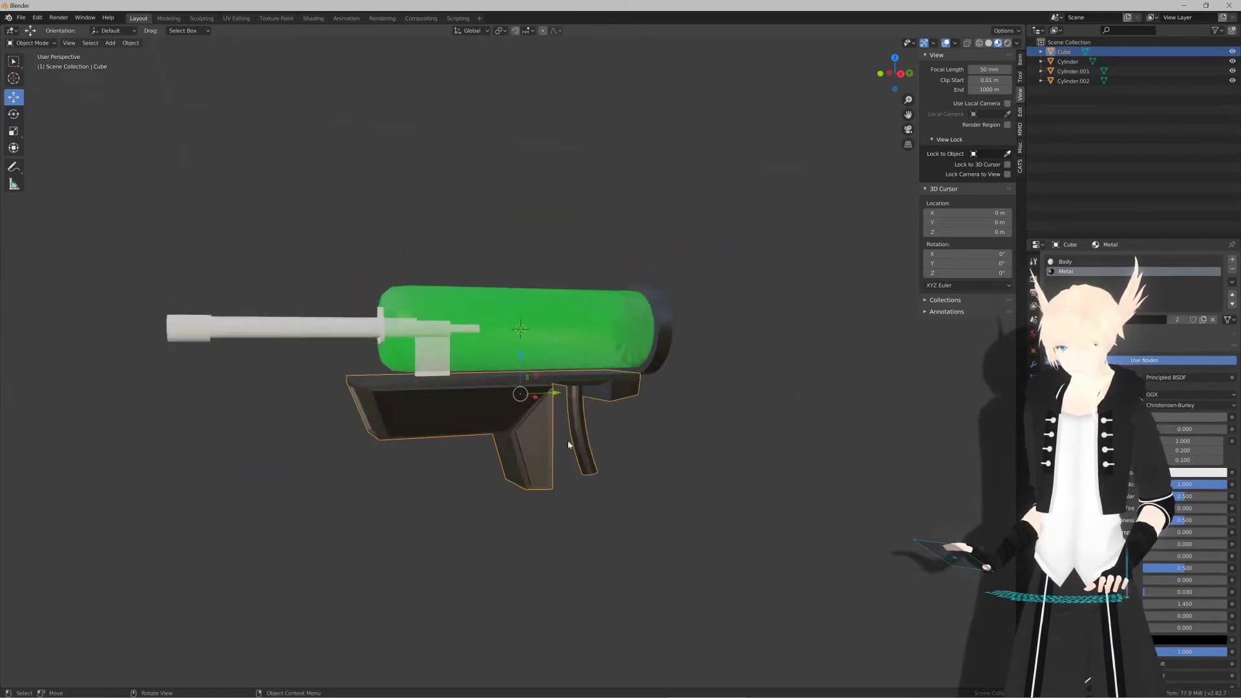
Step: Add the existing Metal material in a second slot of the barrel and assign it to the whole barrel mesh
middle_click_drag(568, 440, 557, 362)
left_click(567, 354)
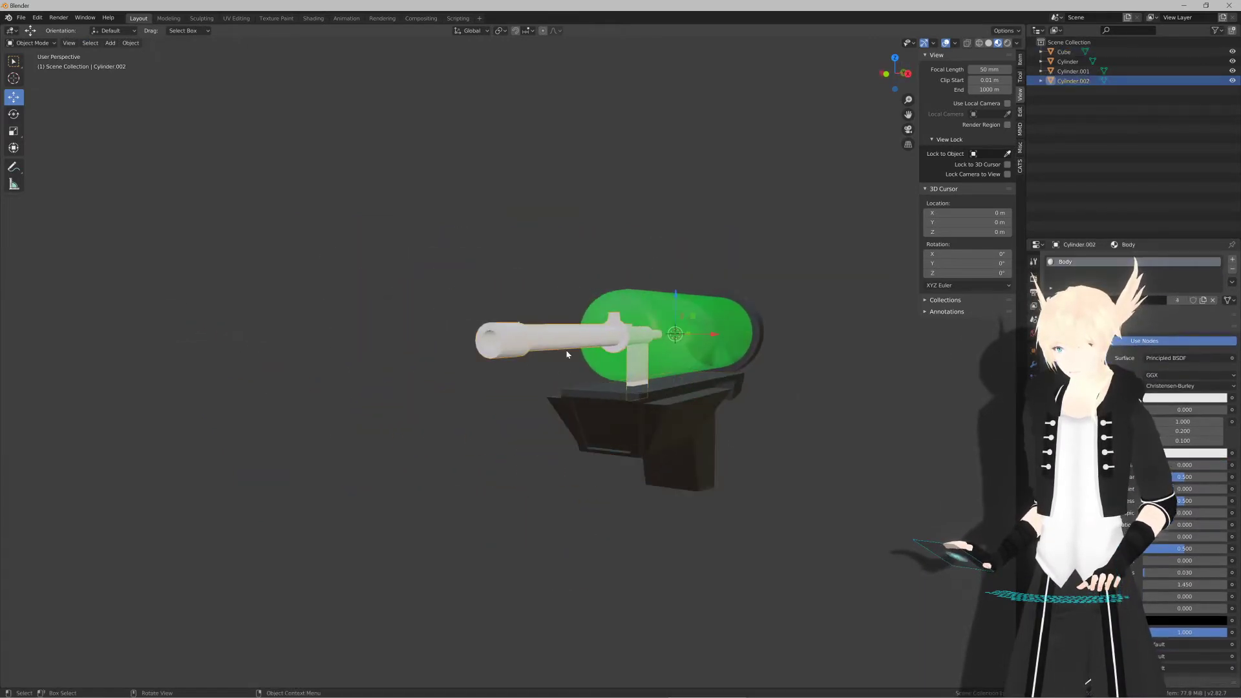
scroll(567, 354, "up", 2)
key("Tab")
key("z")
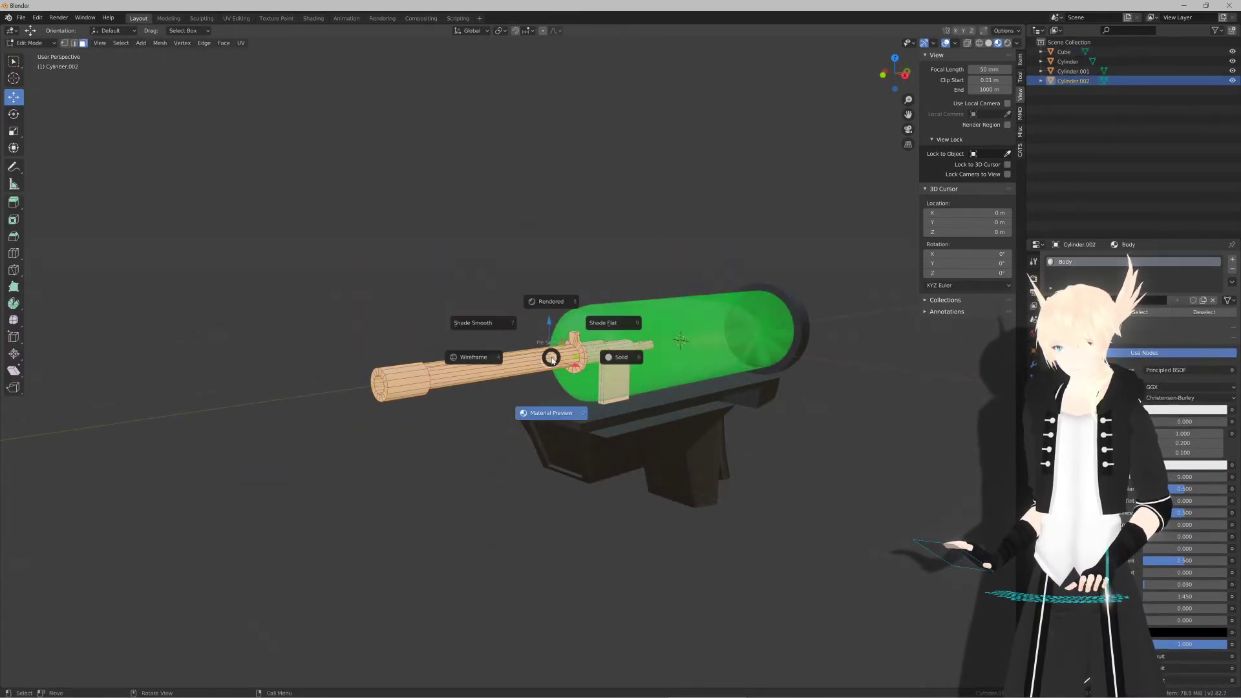
key("Escape")
left_click(1232, 260)
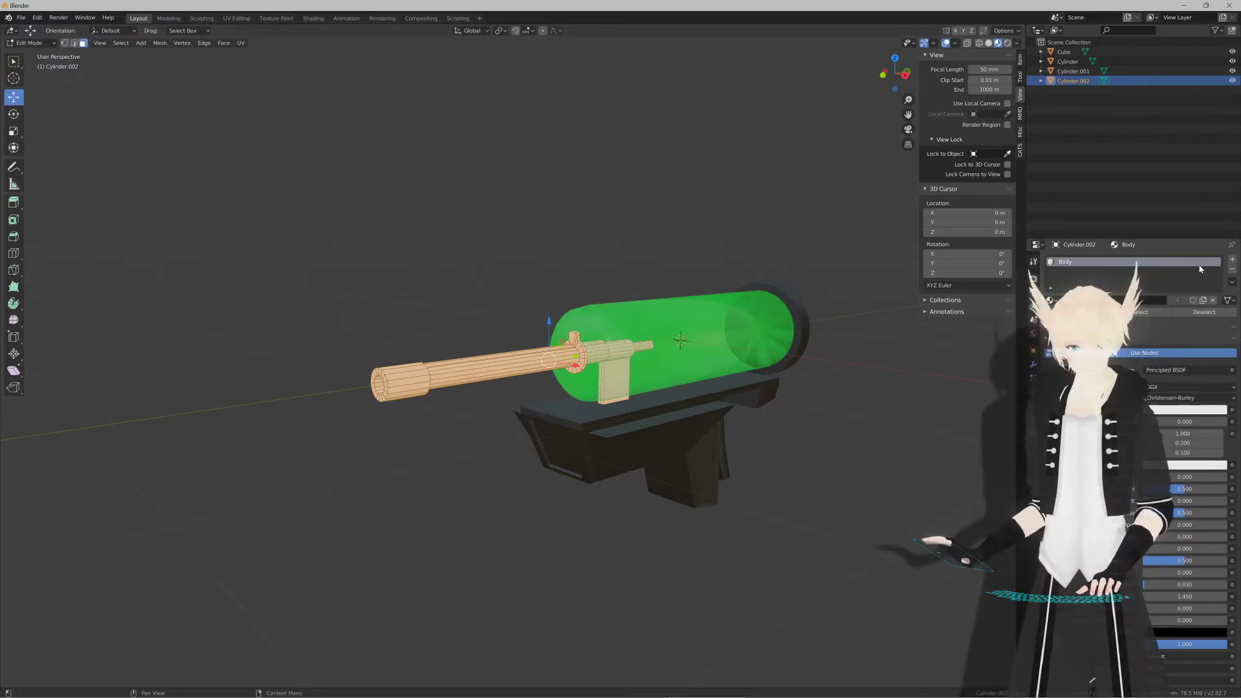
left_click(1051, 320)
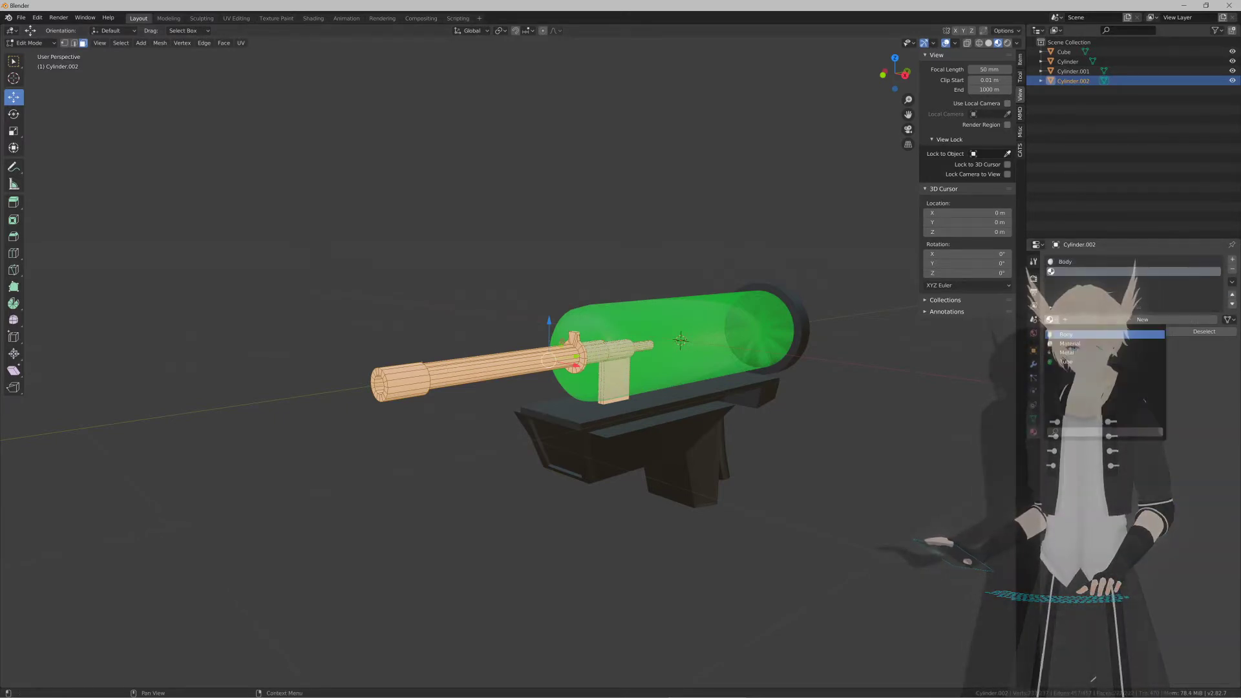
left_click(1067, 352)
key("Tab")
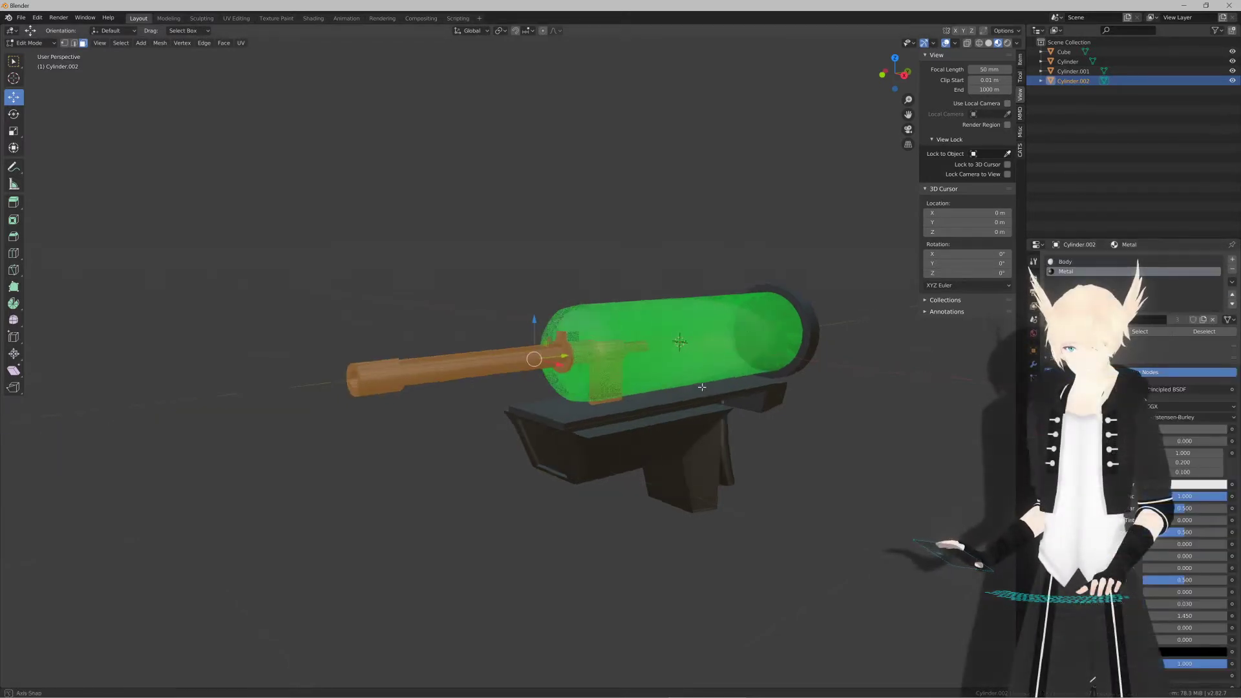
middle_click_drag(647, 387, 615, 393)
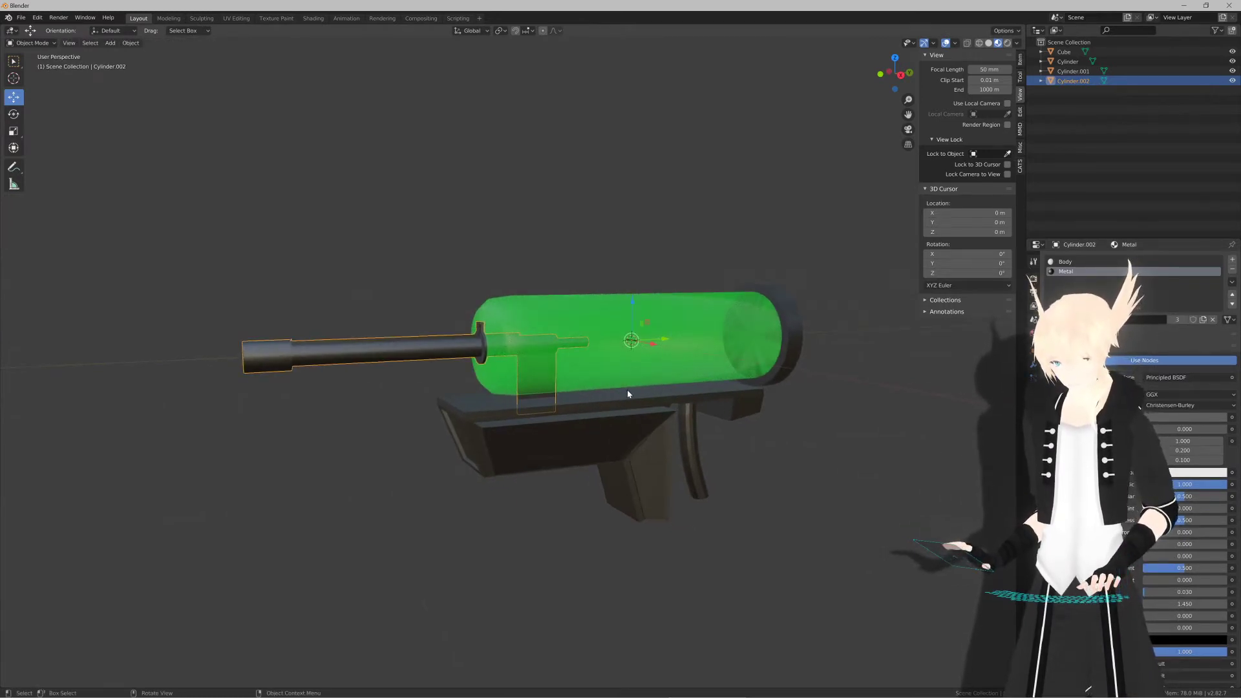
middle_click_drag(613, 390, 603, 388)
left_click(597, 360)
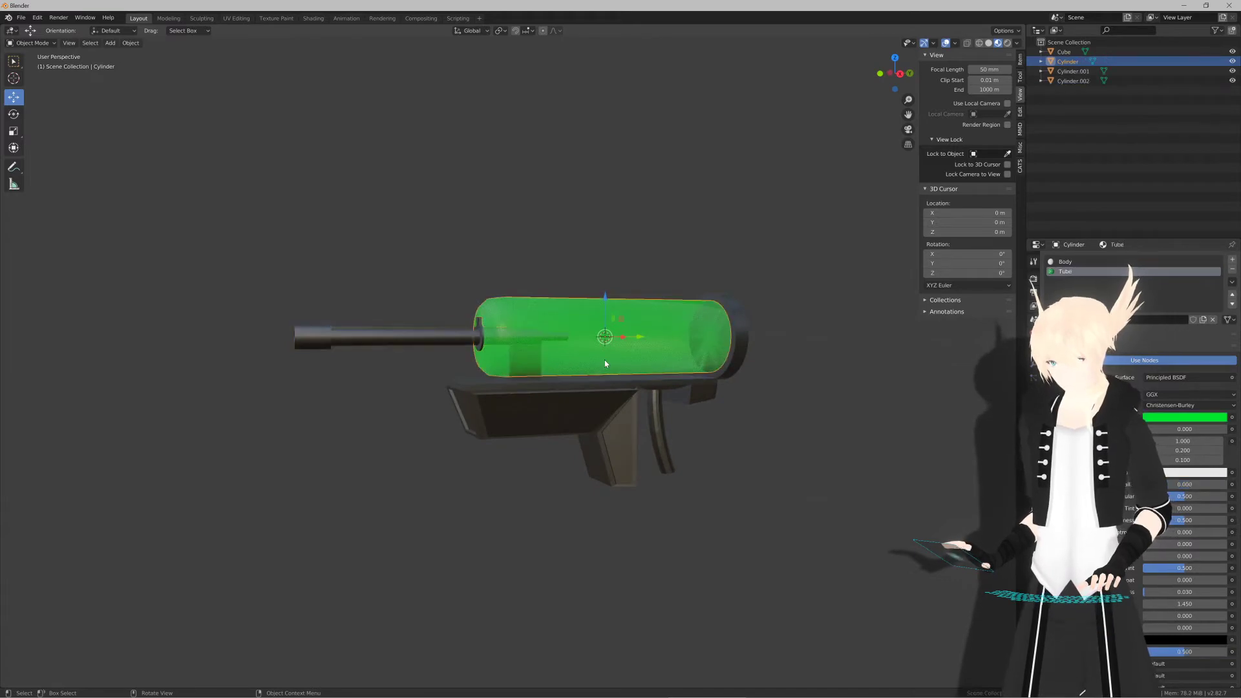
key("KP_Decimal")
scroll(597, 359, "down", 5)
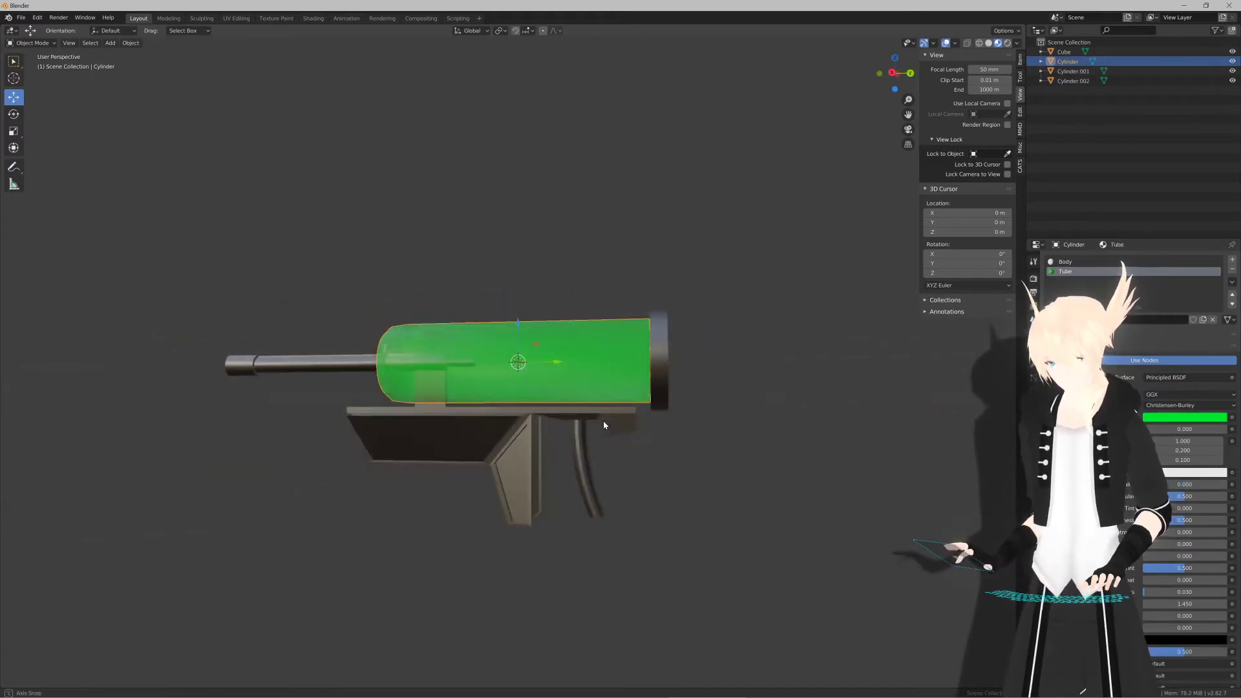
Step: Enable Auto Smooth on the gun's lower body and apply smooth shading to it
left_click(592, 475)
middle_click_drag(592, 475, 586, 475)
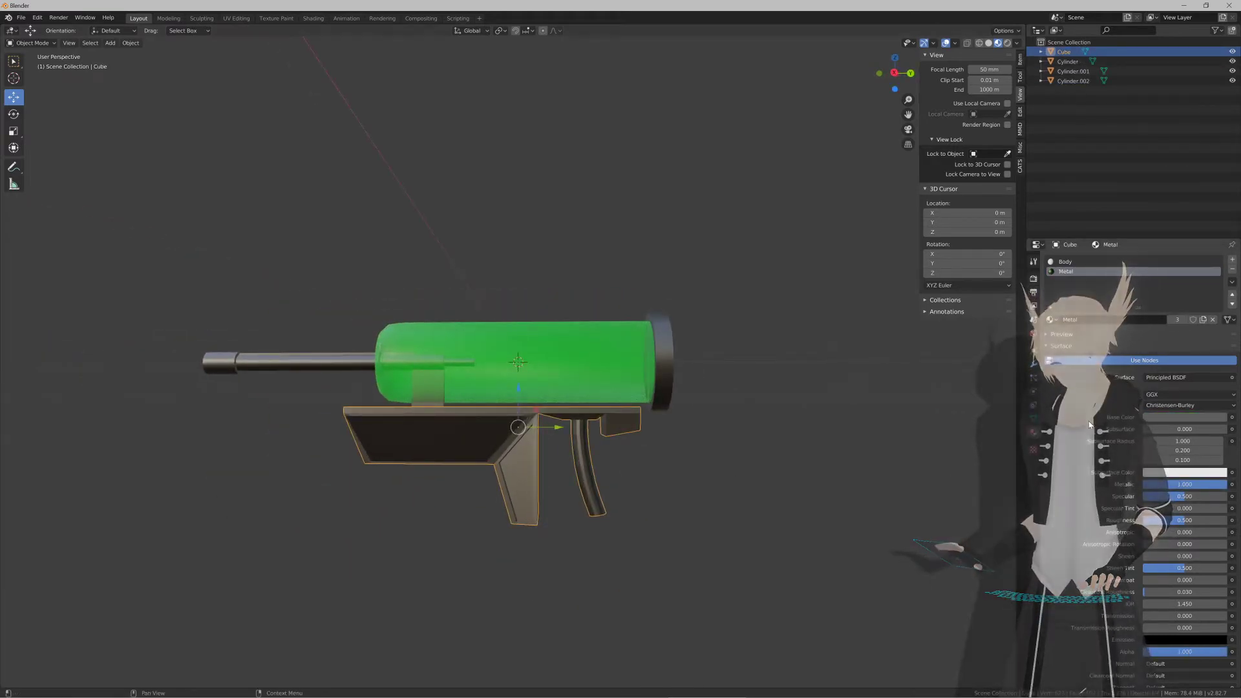
left_click(1034, 419)
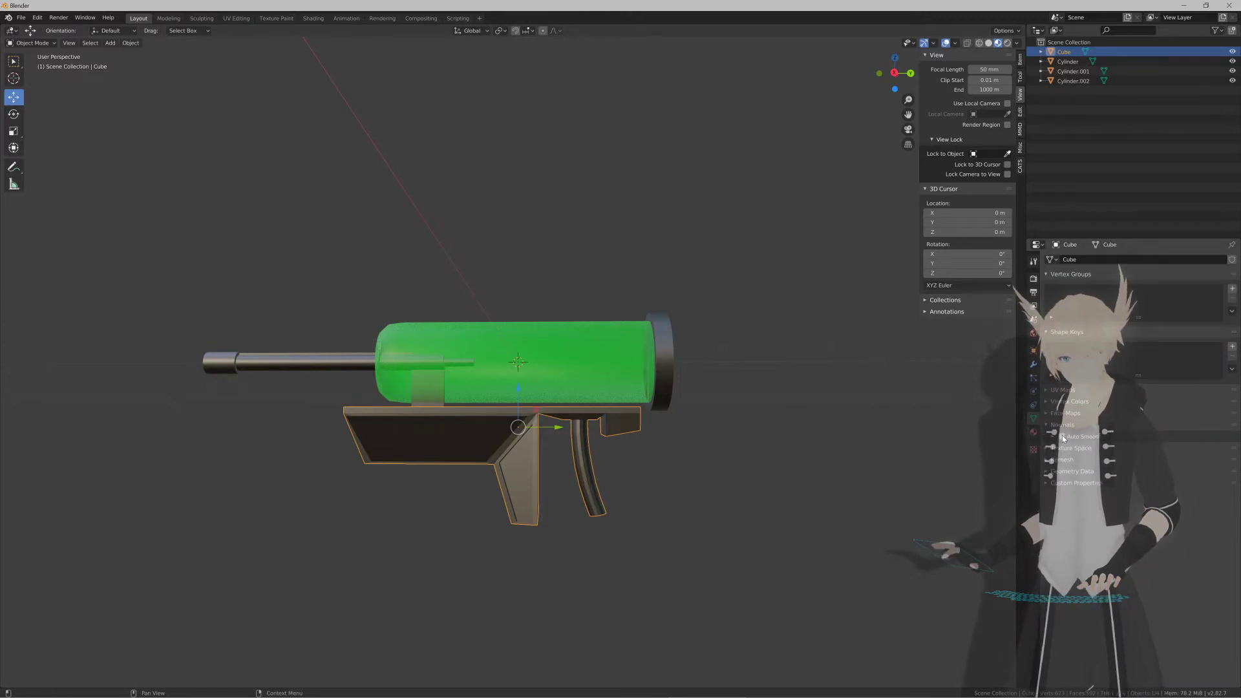
key("KP_Decimal")
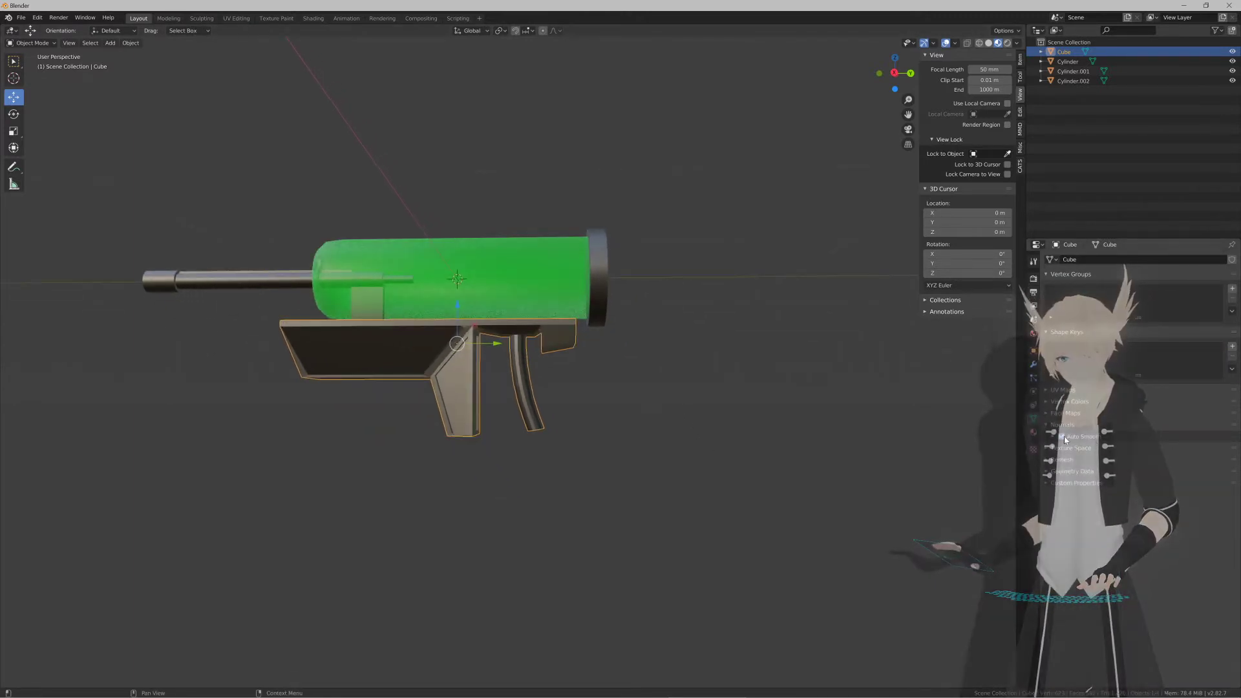
left_click(1064, 438)
scroll(568, 444, "up", 10)
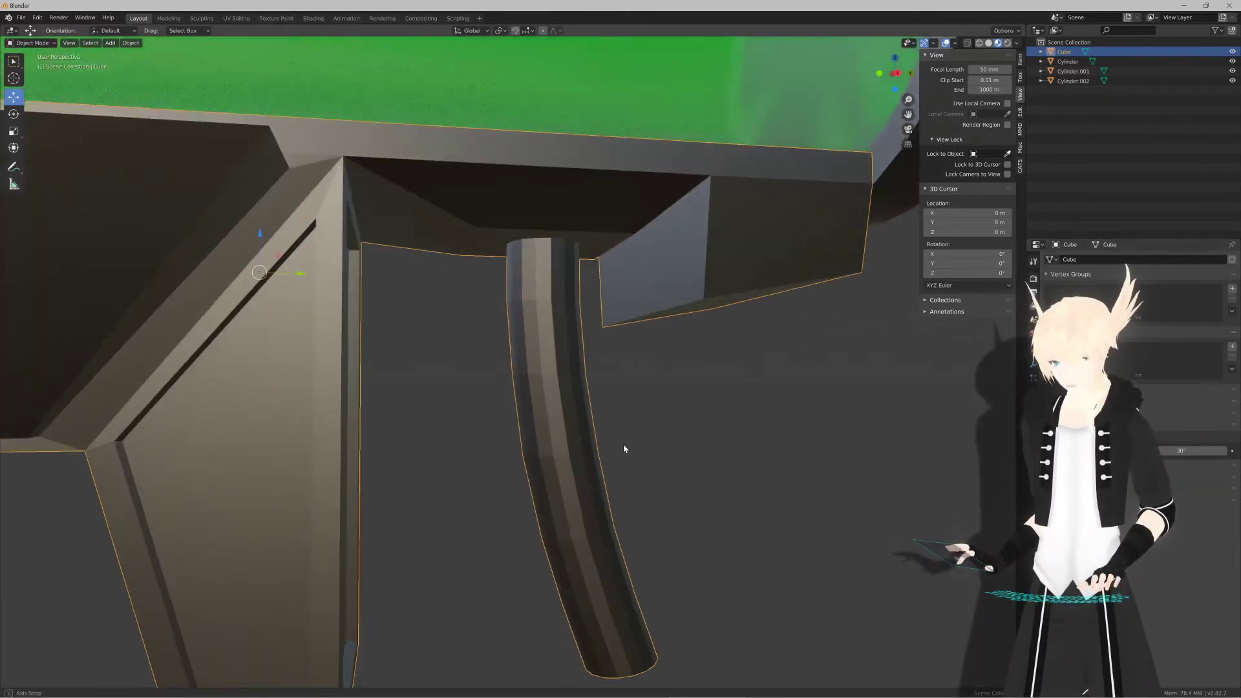
key("z")
left_click(554, 410)
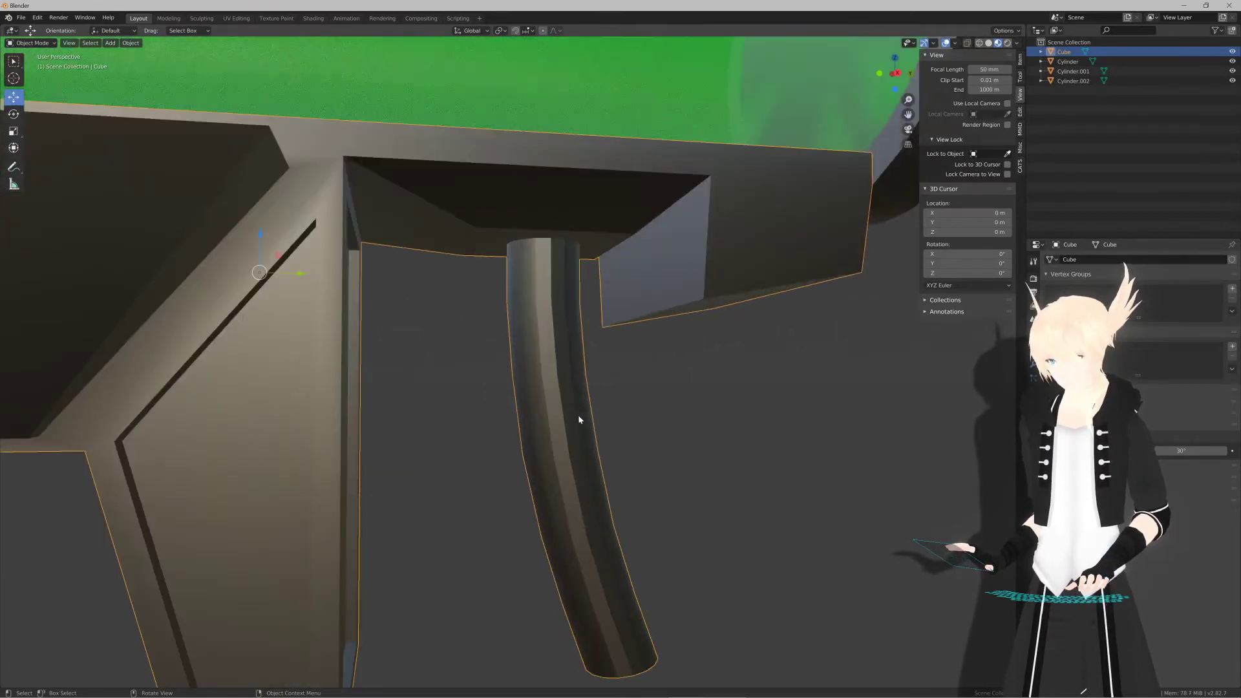
mouse_move(579, 420)
middle_mouse_down()
mouse_move(571, 355)
mouse_move(534, 395)
mouse_move(565, 414)
middle_mouse_up()
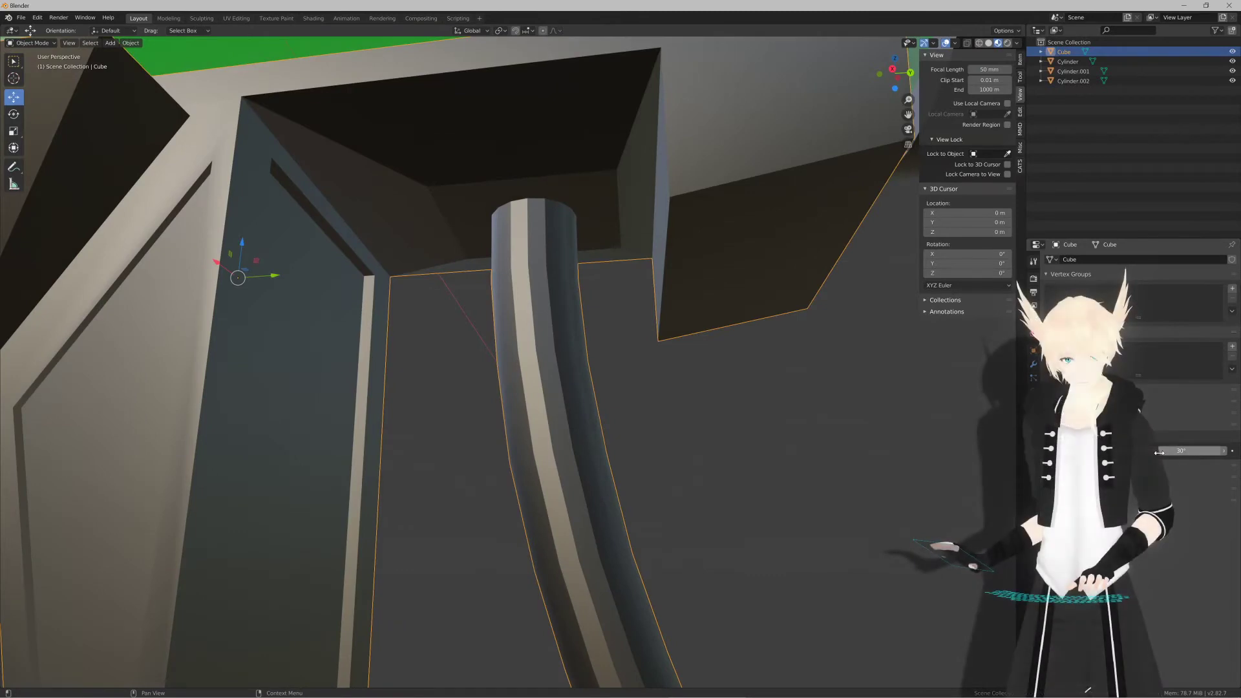
Step: Try an Auto Smooth angle of 44.3° on the gun's lower body
left_click_drag(1159, 452, 1173, 453)
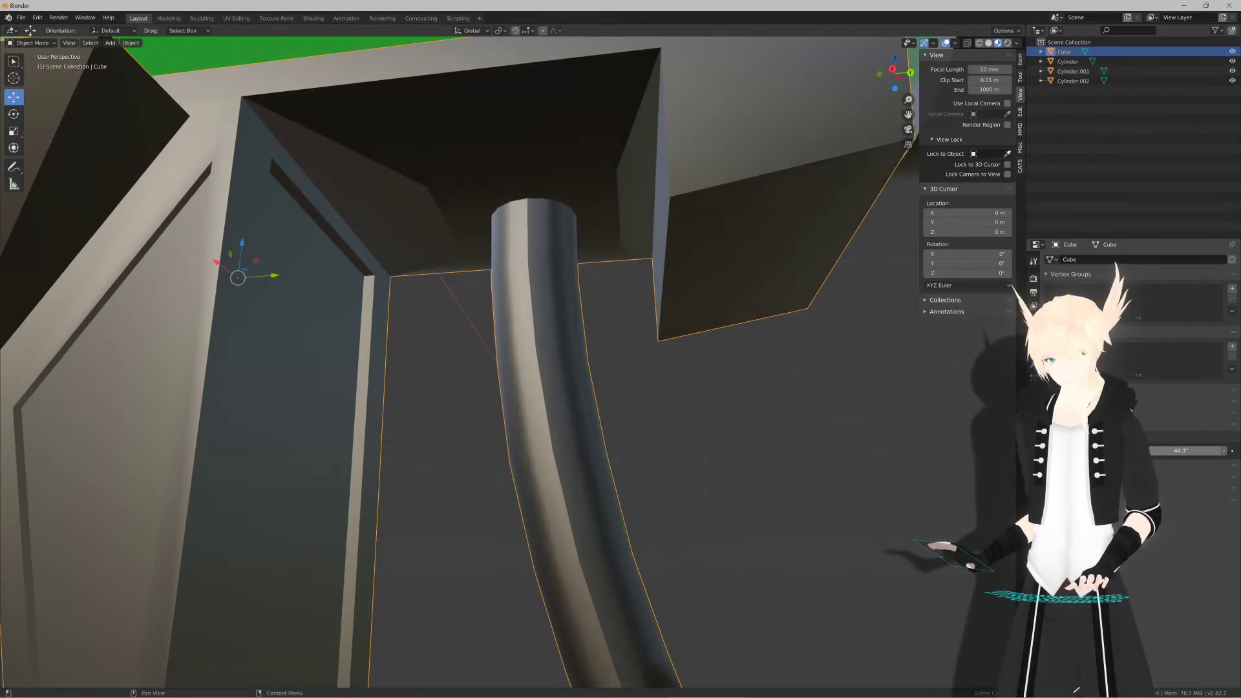
key("Escape")
mouse_move(632, 443)
middle_mouse_down()
mouse_move(614, 391)
mouse_move(634, 377)
mouse_move(642, 394)
mouse_move(623, 421)
mouse_move(573, 429)
mouse_move(539, 393)
mouse_move(584, 405)
mouse_move(571, 416)
middle_mouse_up()
scroll(571, 415, "up", 2)
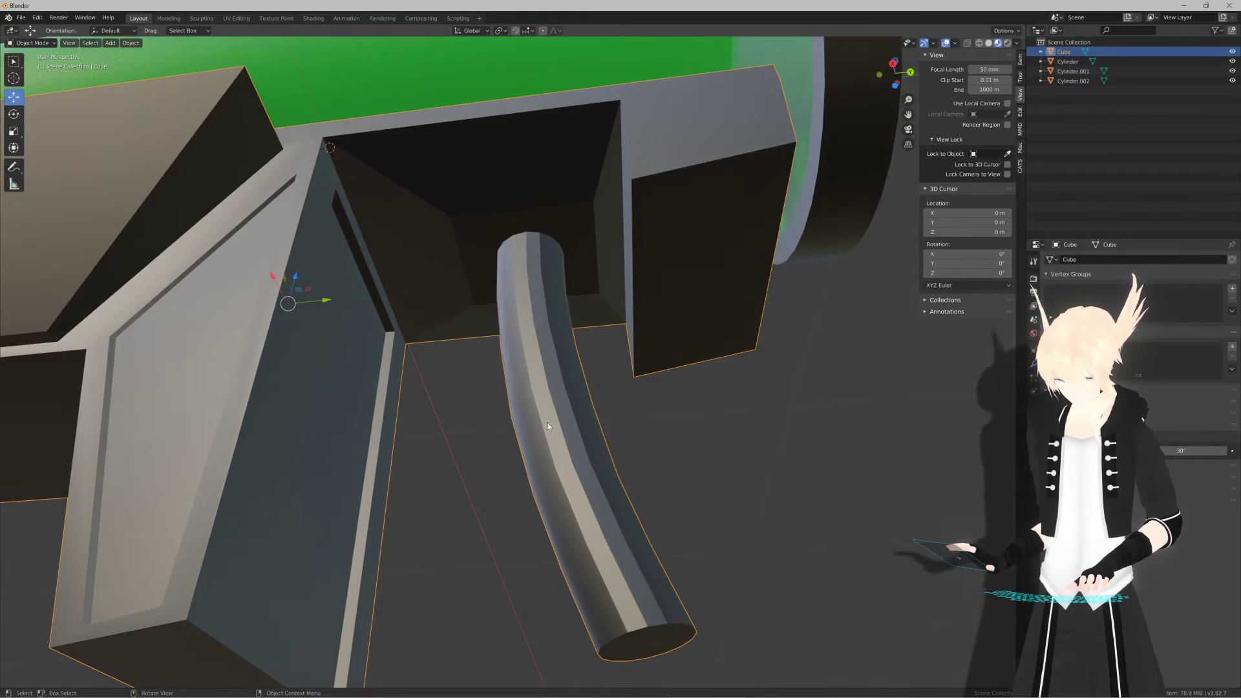
Step: Examine the mesh and shading of the curved trigger from below and in the right orthographic view
scroll(547, 421, "down", 5)
scroll(549, 427, "up", 3)
scroll(570, 441, "down", 3)
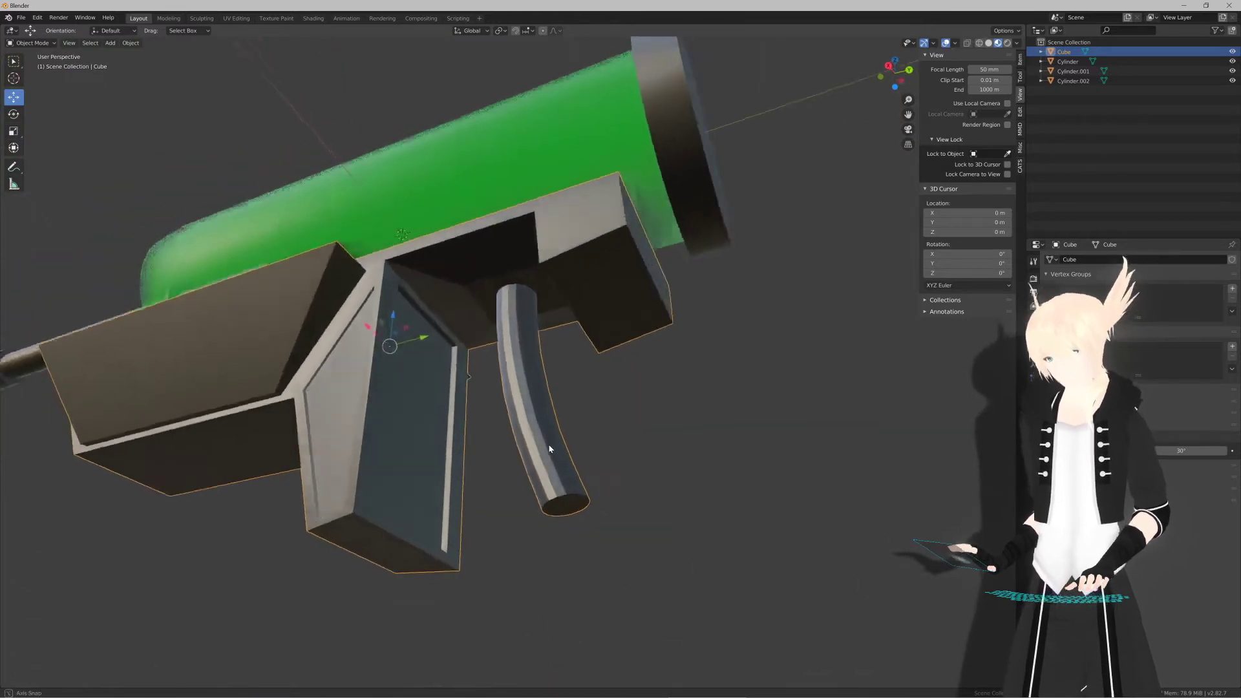
key("Tab")
middle_click_drag(572, 442, 577, 444)
scroll(579, 446, "up", 5)
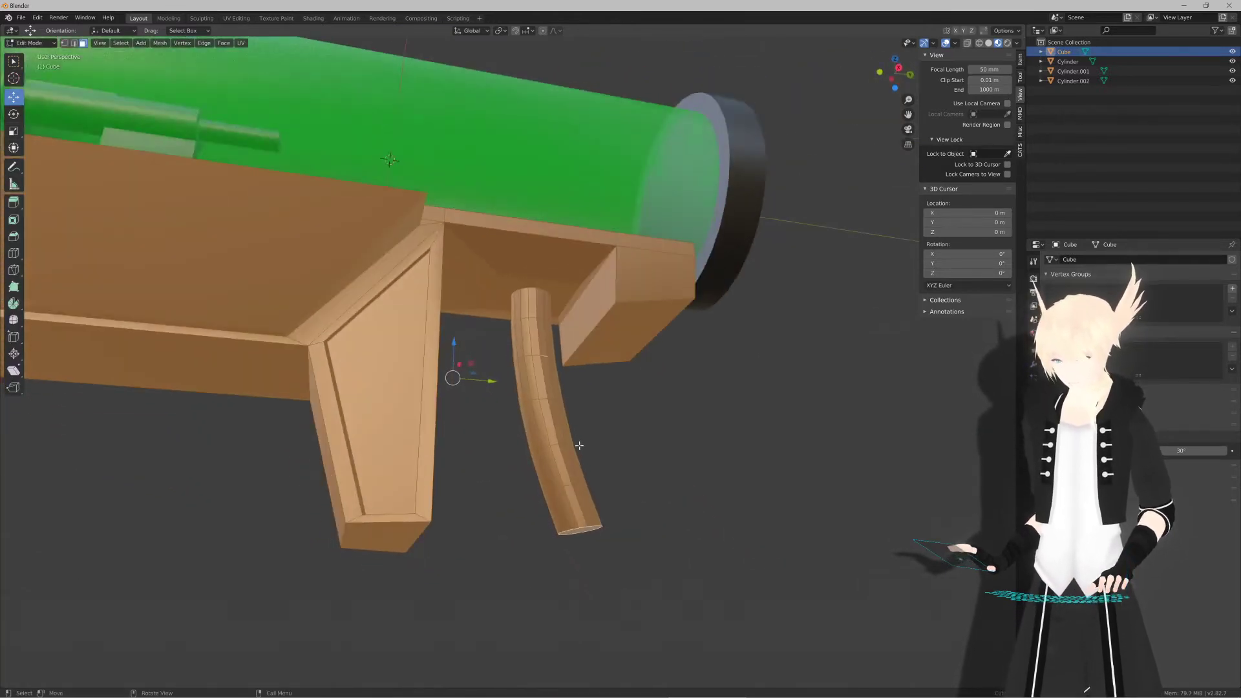
key("KP_1")
key("KP_3")
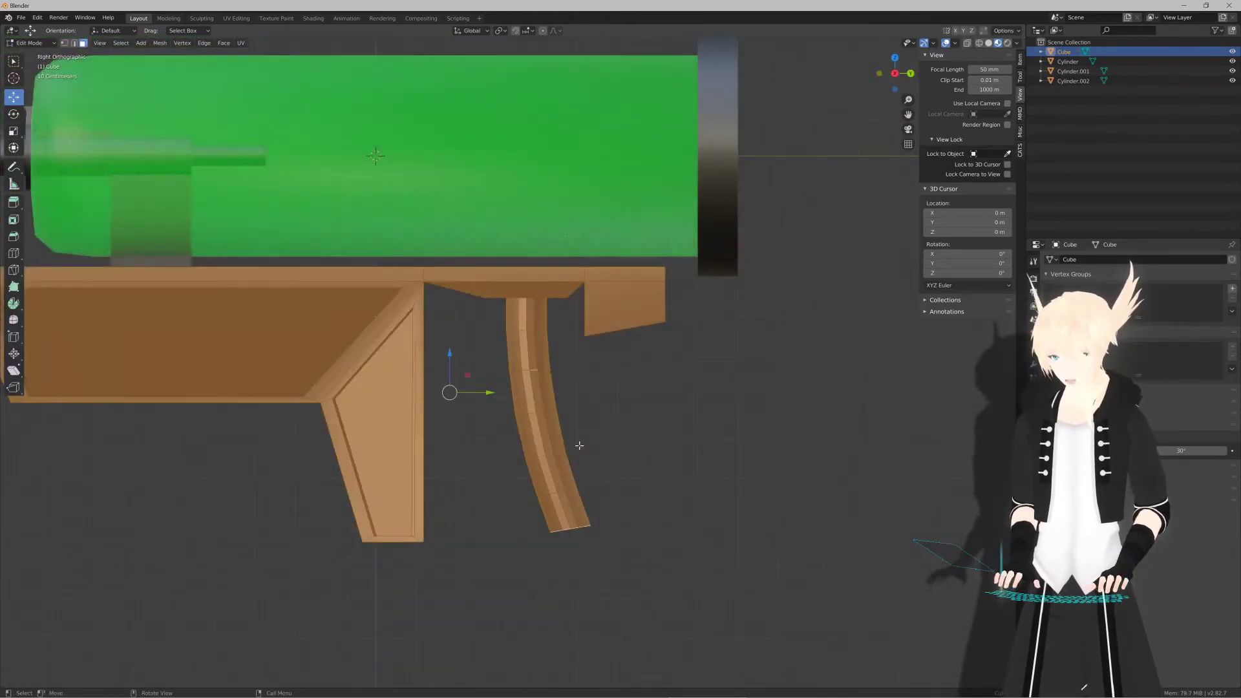
scroll(601, 440, "up", 3)
scroll(614, 434, "down", 2, "shift")
key("alt+z")
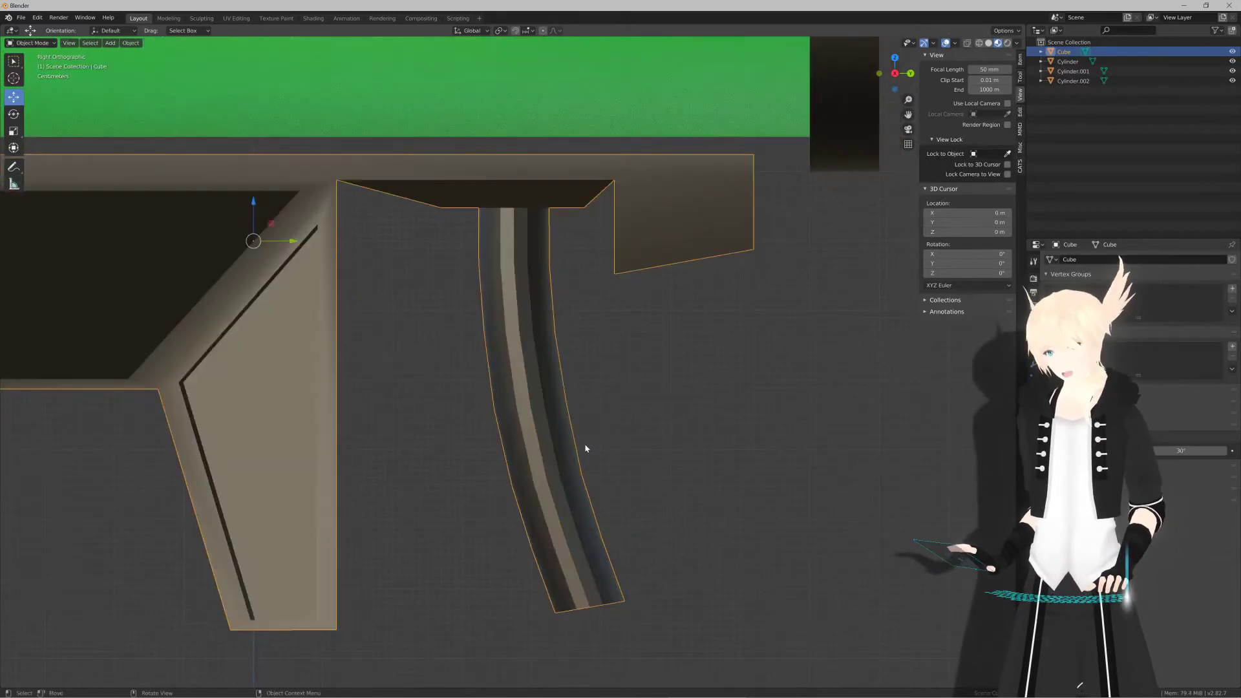
Step: Open the gun's lower body for mesh editing in wireframe display with nothing selected
key("alt+z")
key("z")
left_click(535, 448)
middle_click_drag(574, 483, 569, 462, "shift")
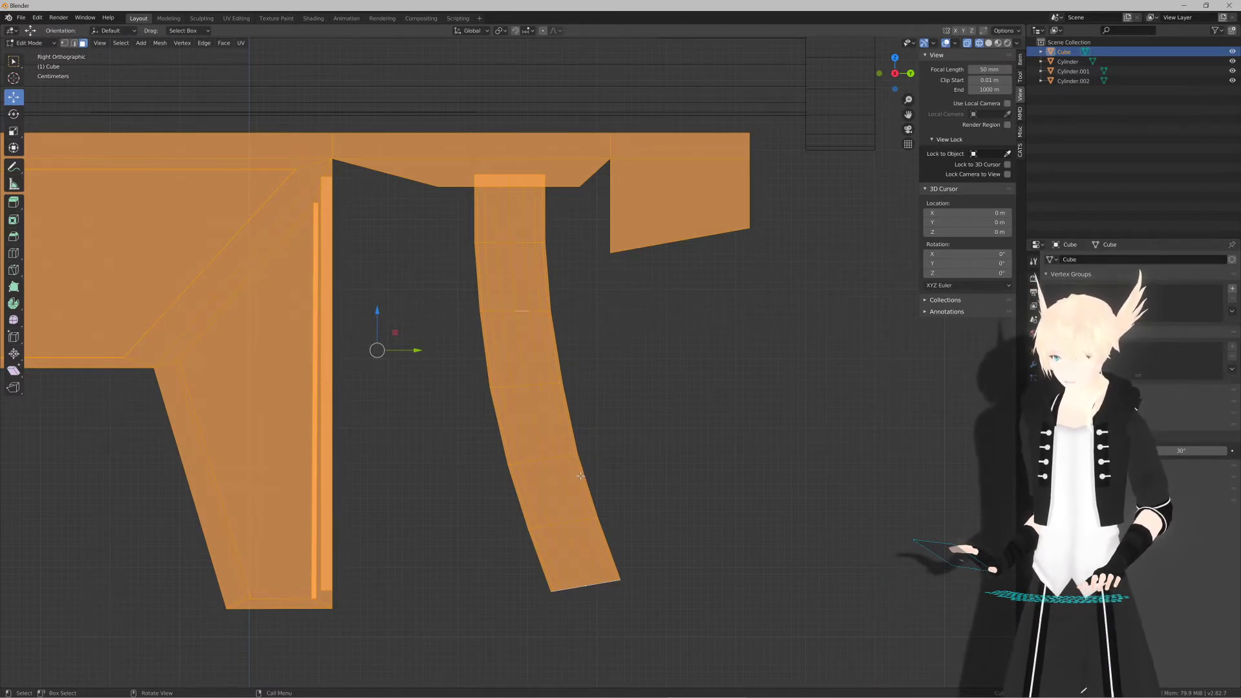
key("alt+a")
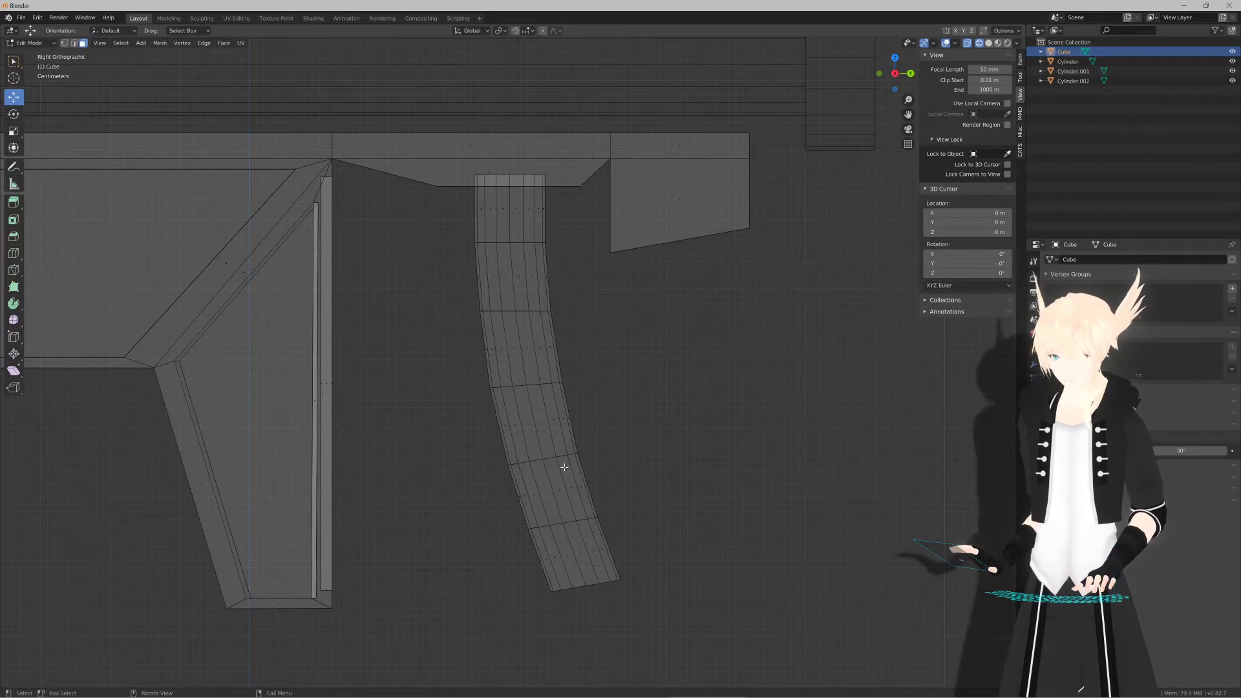
Step: Try to box-select all faces of the curved trigger in the side view
key("b")
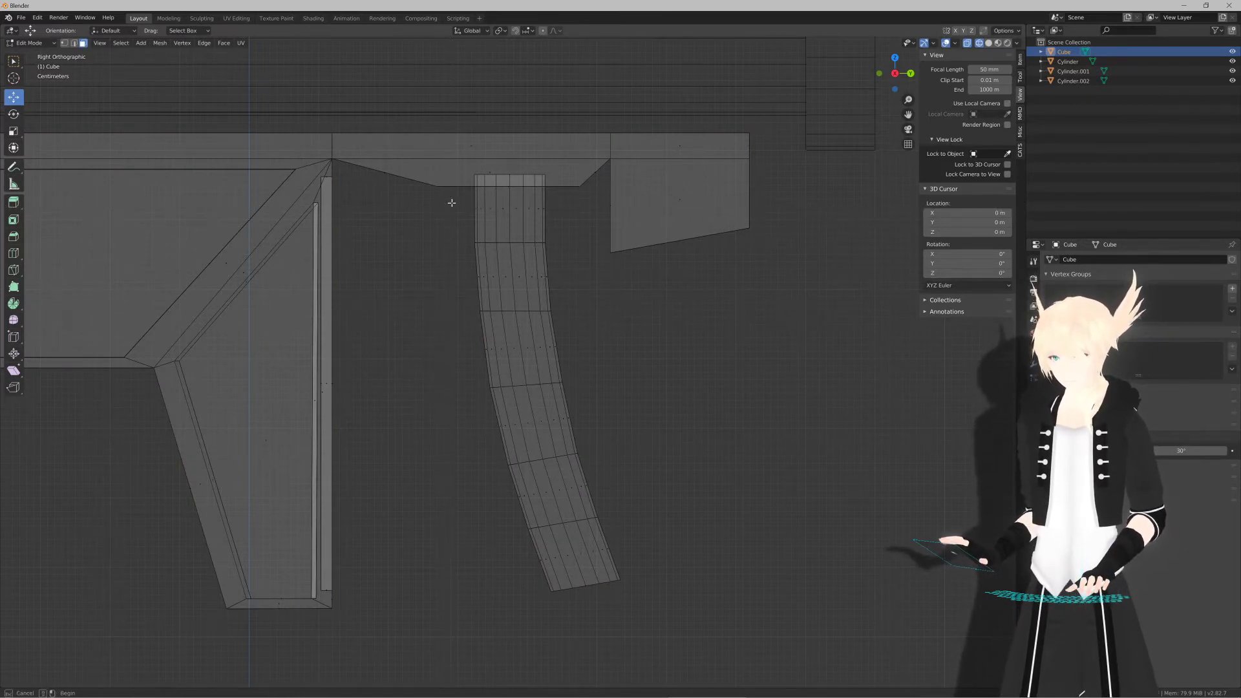
left_click_drag(452, 203, 593, 621)
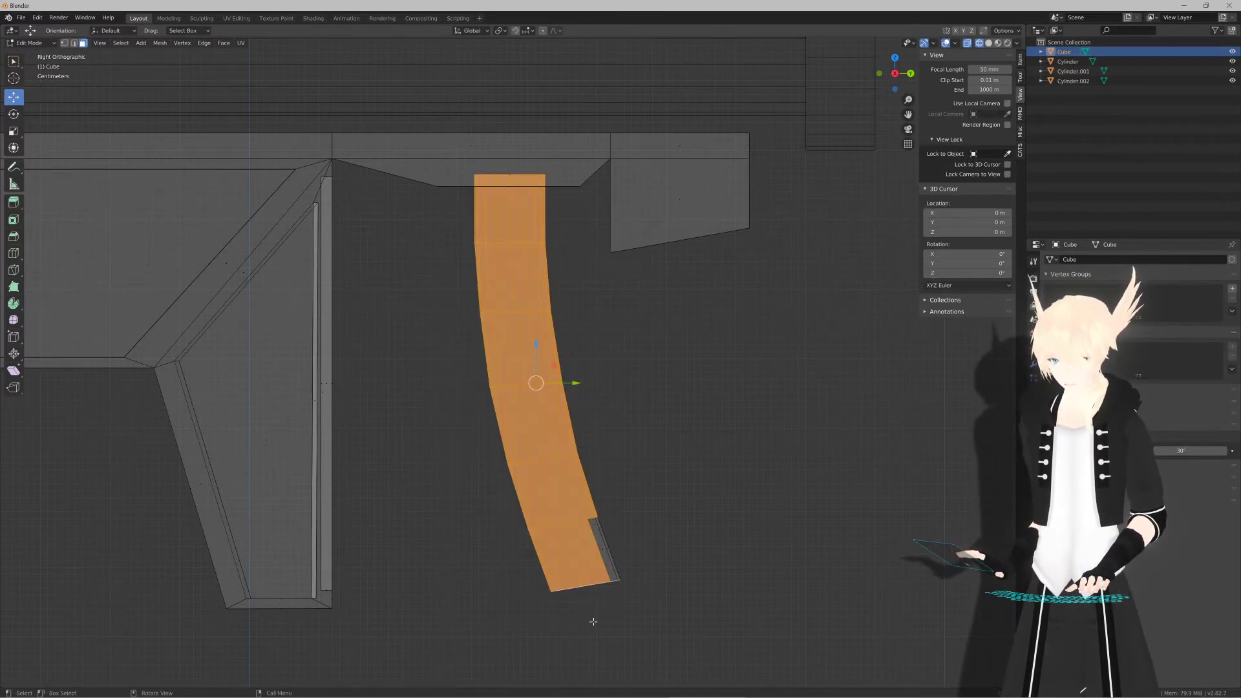
key("alt+z")
middle_click_drag(578, 601, 585, 591)
key("alt+a")
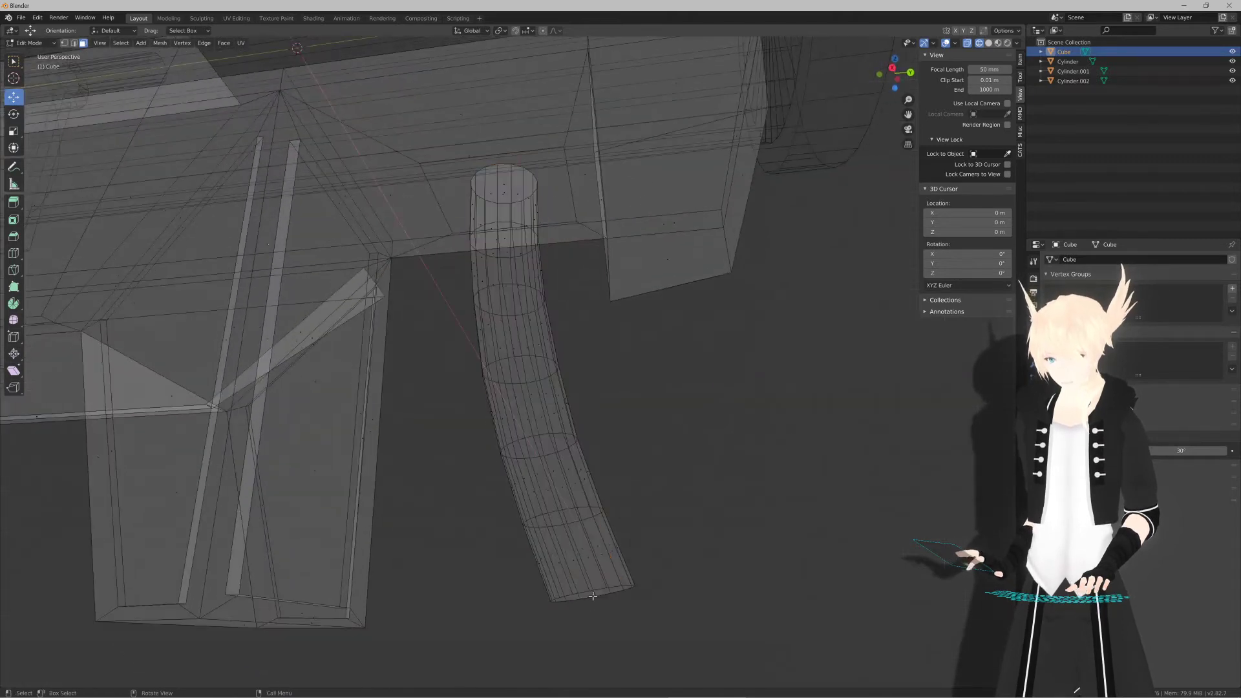
Step: Select the whole curved trigger by growing outward from its bottom cap, nudge it slightly along Y and lower it about 0.0056 m
left_click(583, 589, "alt")
key("KP_3")
key("alt+z")
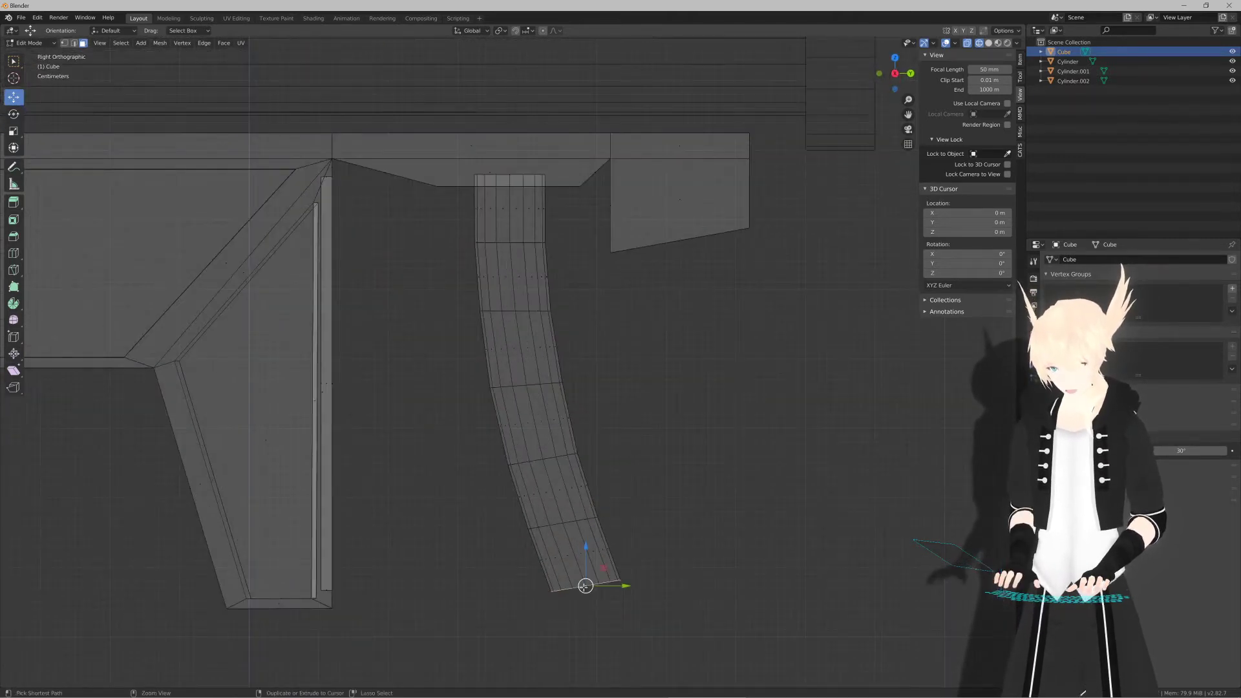
key("ctrl+KP_Add")
key("ctrl+KP_Add")
key("ctrl+KP_Add")
key("ctrl+KP_Add")
key("ctrl+KP_Add")
key("ctrl+KP_Add")
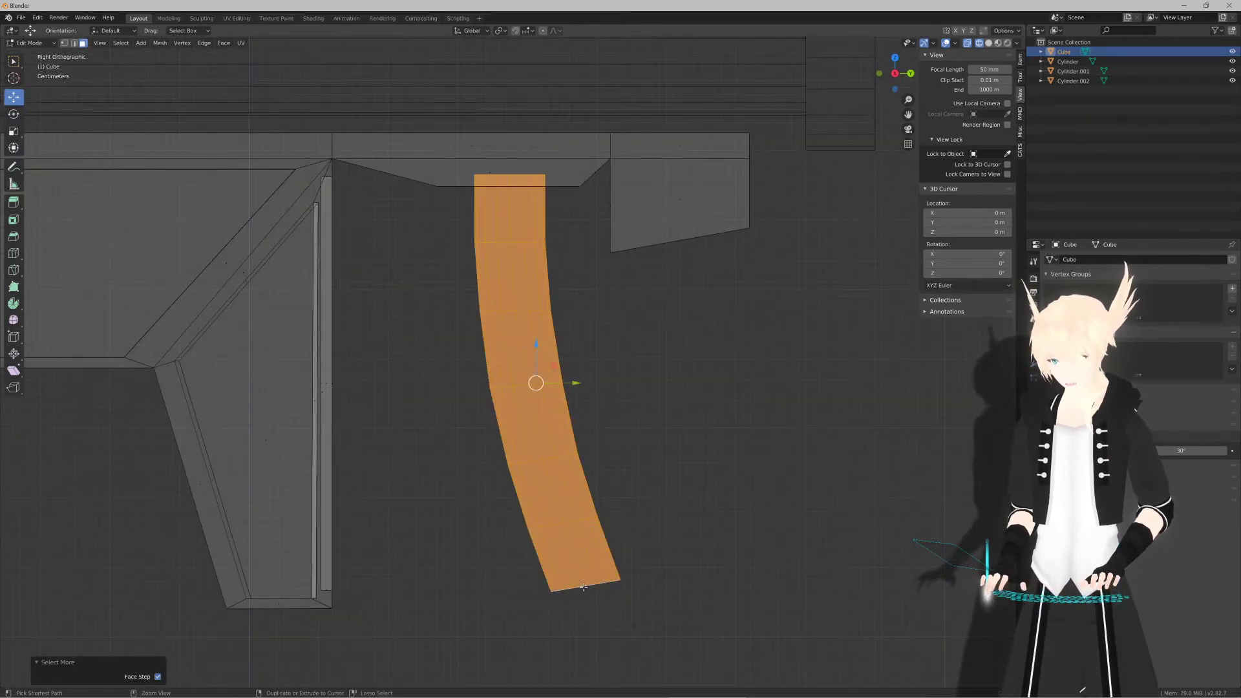
middle_click_drag(650, 515, 673, 529, "shift")
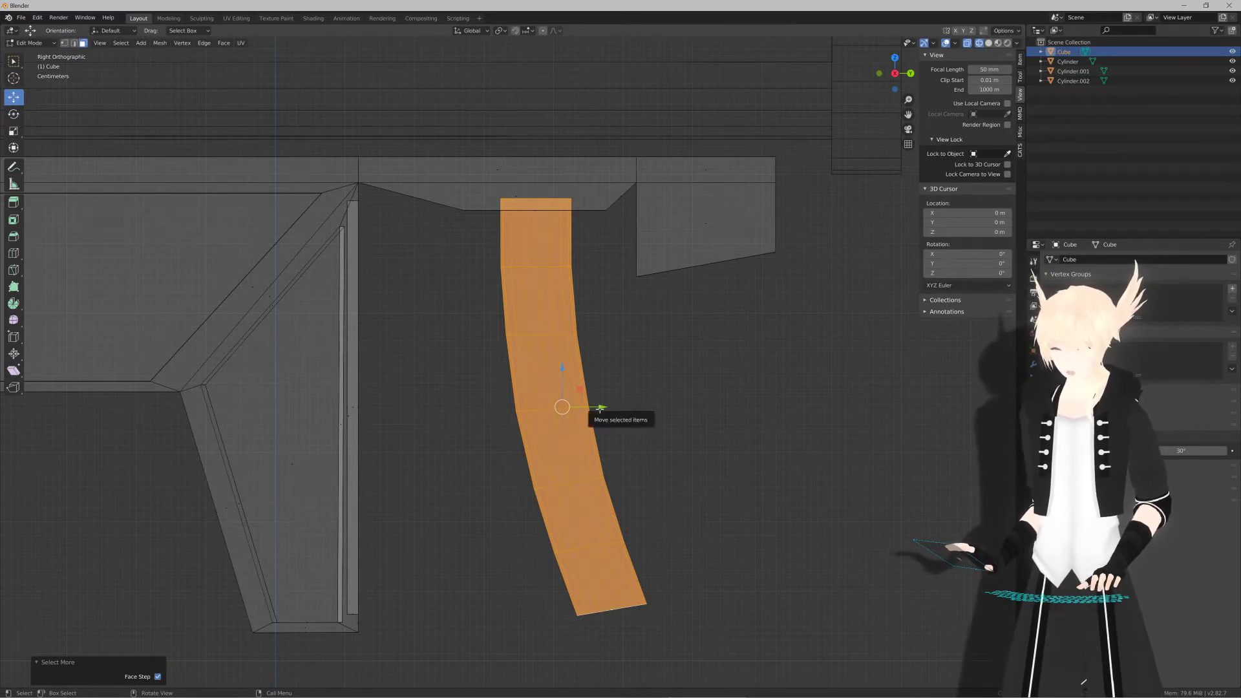
left_click_drag(599, 408, 596, 409)
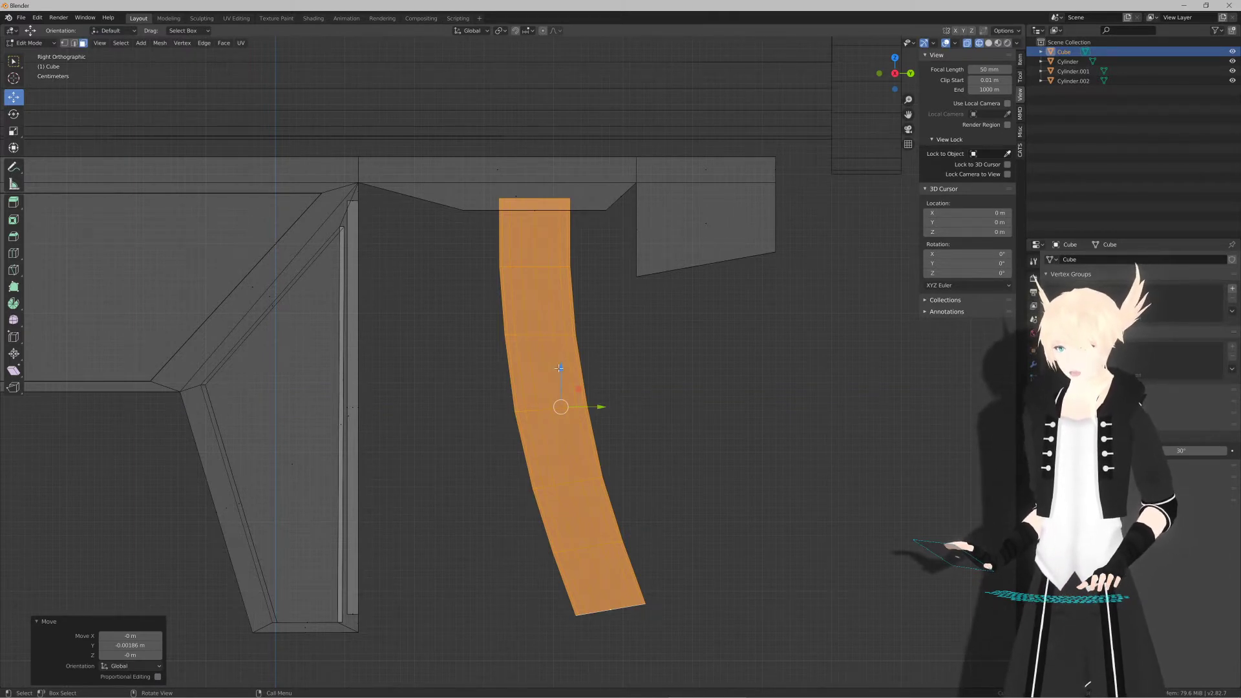
left_click_drag(559, 368, 580, 393)
Step: Leave mesh editing and examine the trigger's placement in solid shading from the side and at an angle
scroll(580, 393, "down", 4)
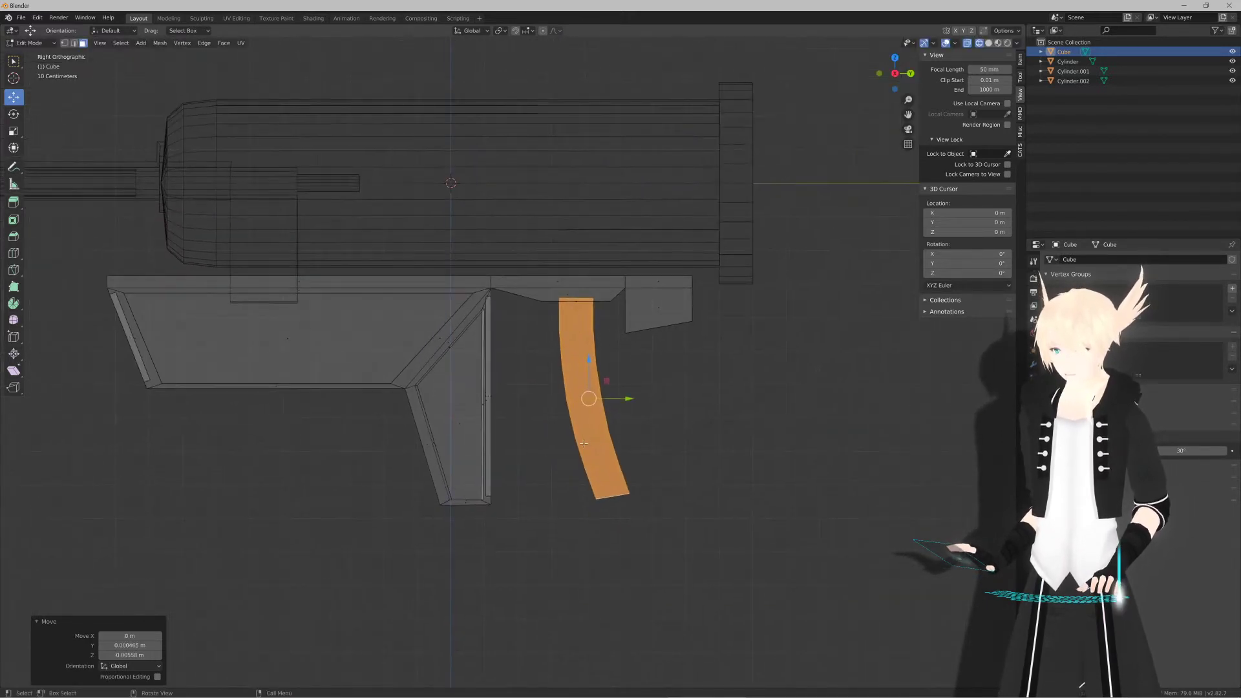
middle_click_drag(574, 448, 468, 438)
key("Tab")
key("KP_3")
scroll(556, 445, "up", 2)
scroll(468, 438, "down", 3)
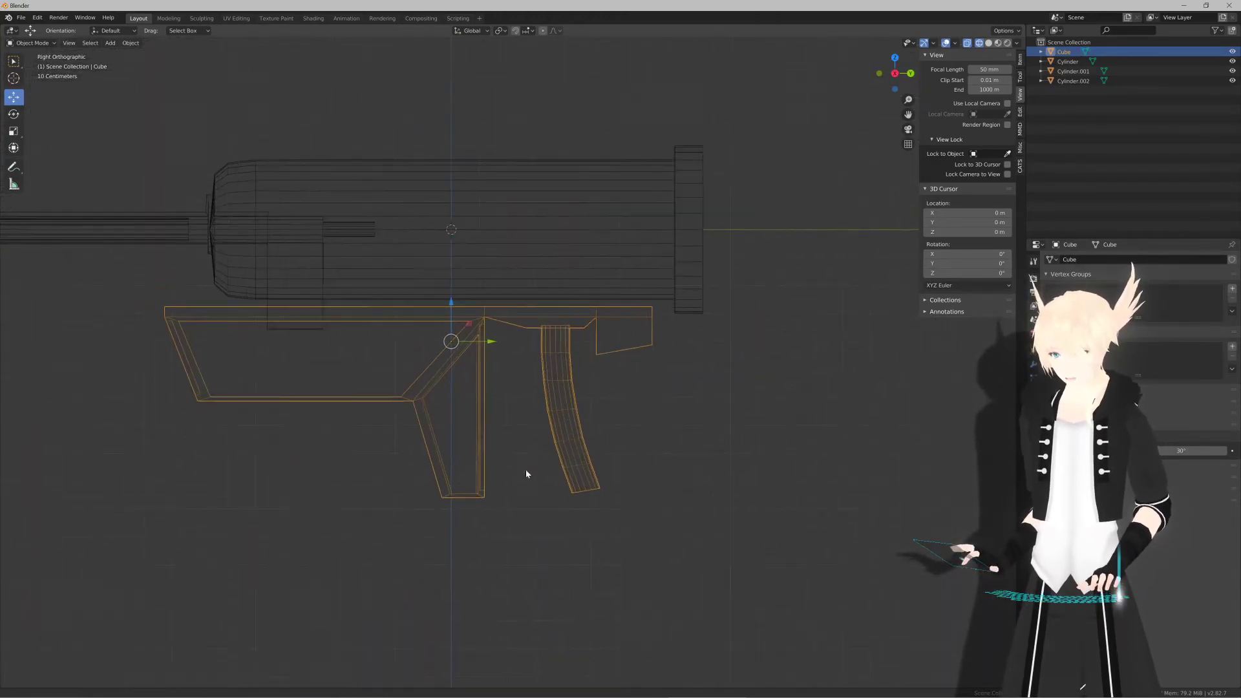
middle_click_drag(526, 469, 549, 487, "shift")
key("z")
left_click(643, 475)
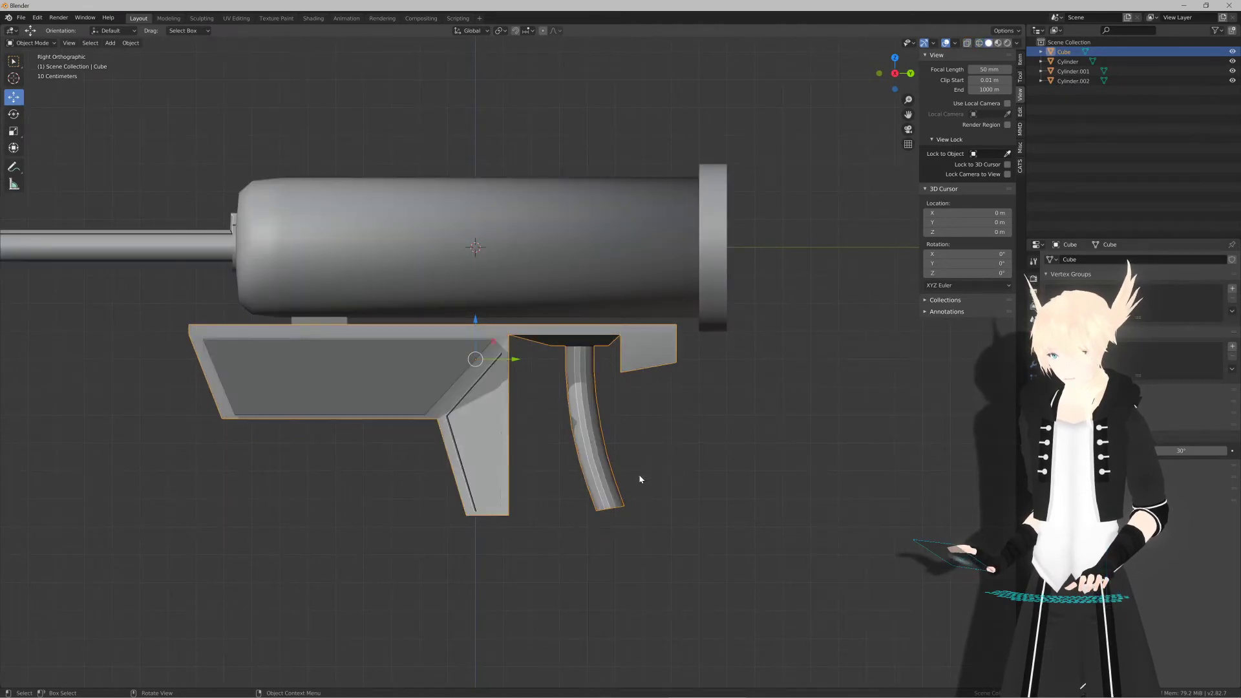
middle_click_drag(640, 479, 512, 420)
key("Tab")
key("Tab")
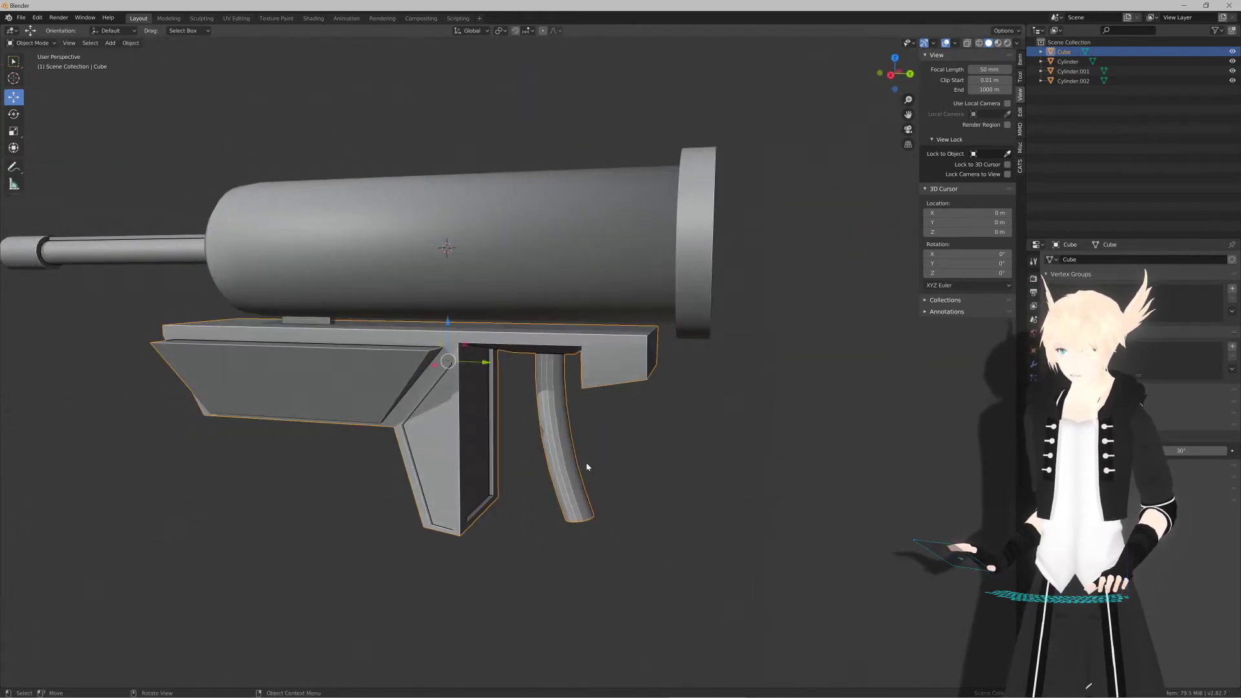
Step: Grow a face selection over the whole curved trigger in mesh editing and apply smooth shading to it
middle_click_drag(587, 467, 504, 409, "shift")
scroll(504, 409, "up", 5)
key("Tab")
scroll(513, 416, "up", 2)
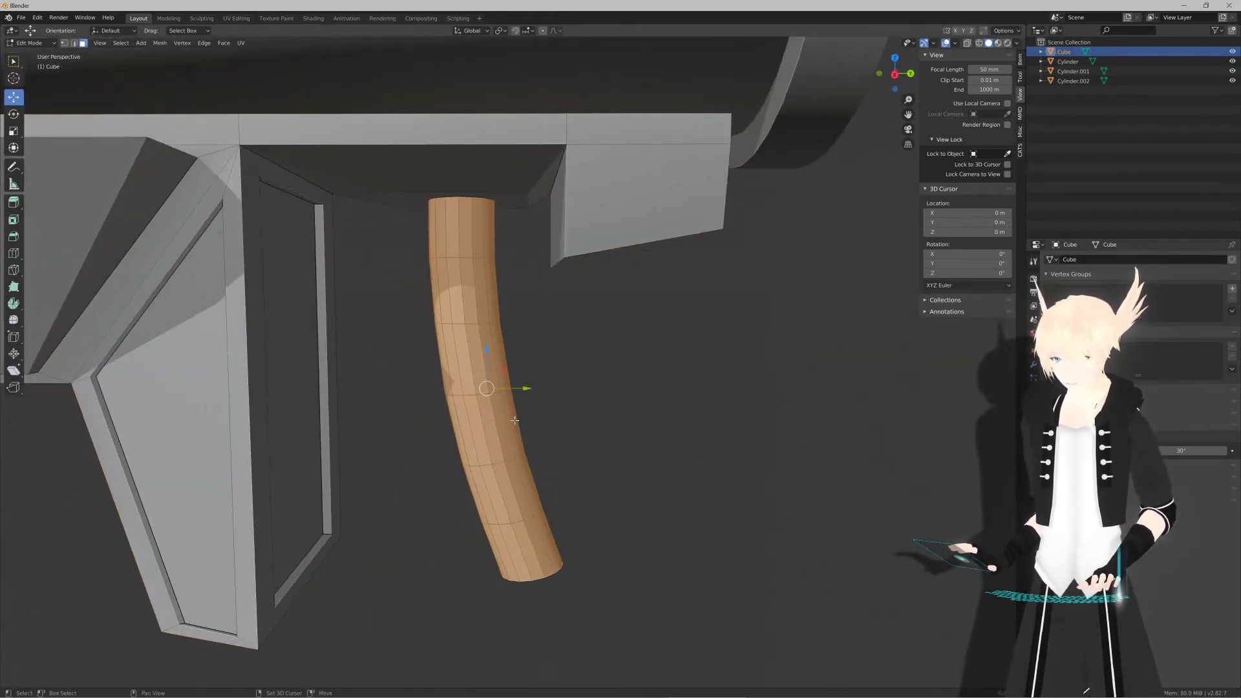
left_click(500, 424)
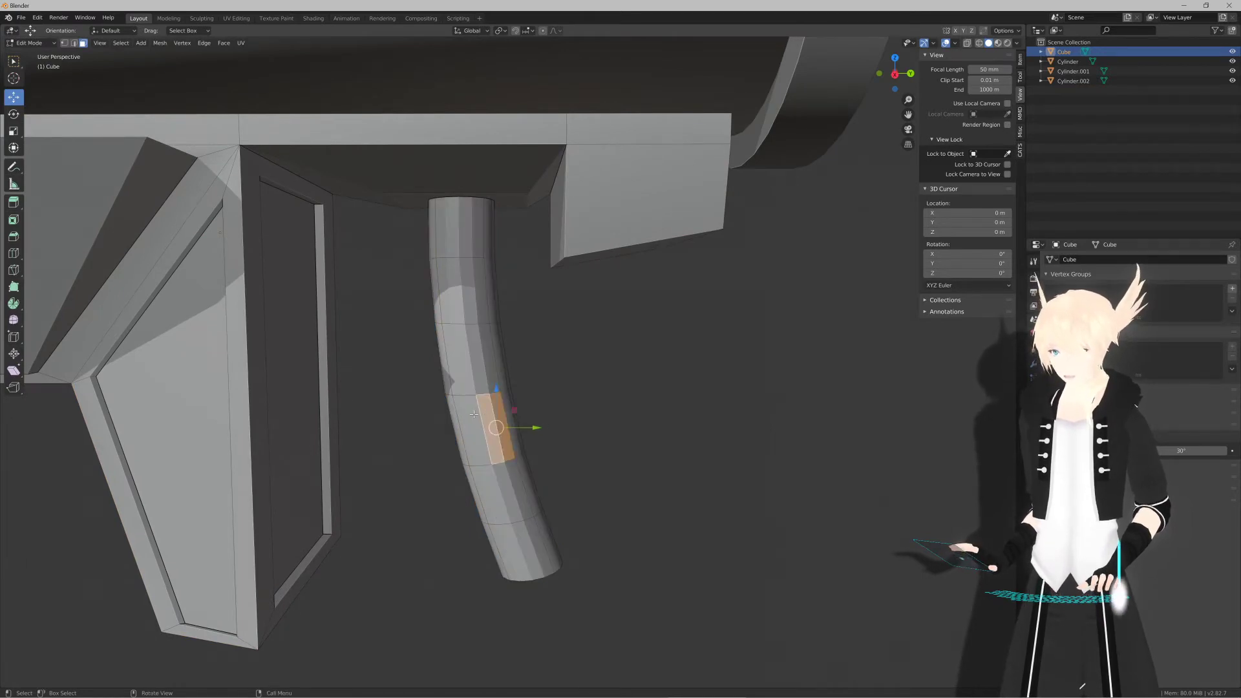
key("z")
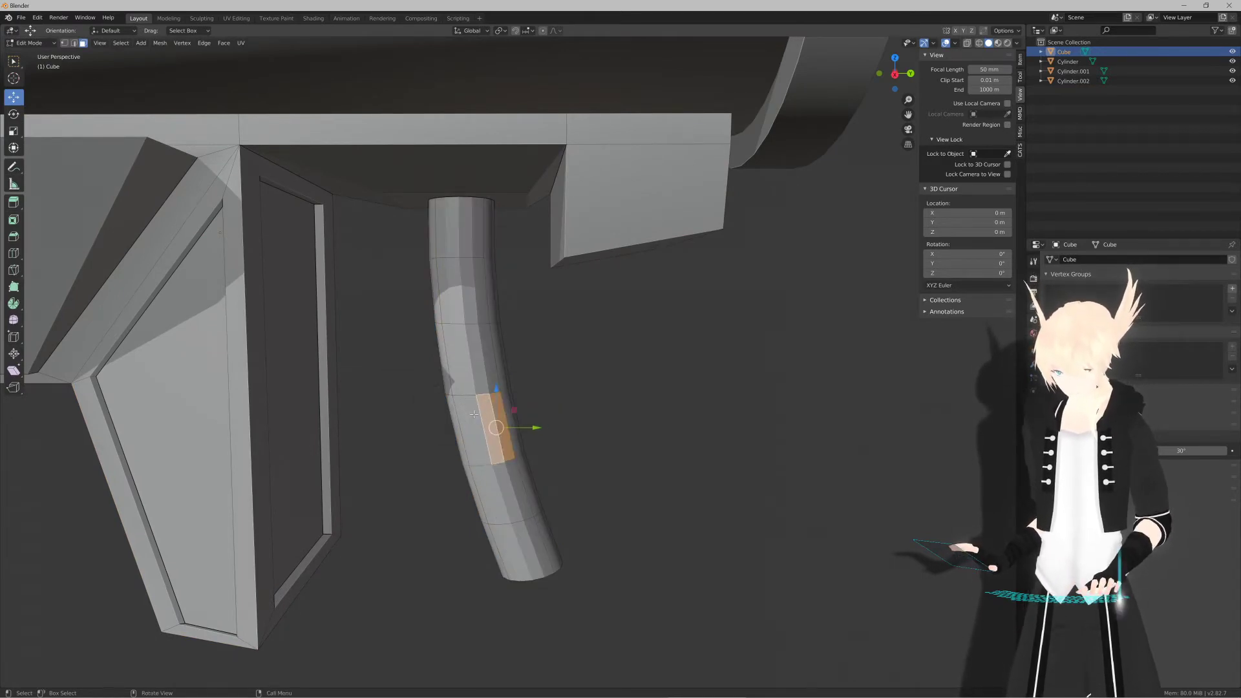
key("ctrl+i")
left_click(479, 412)
left_click(501, 490)
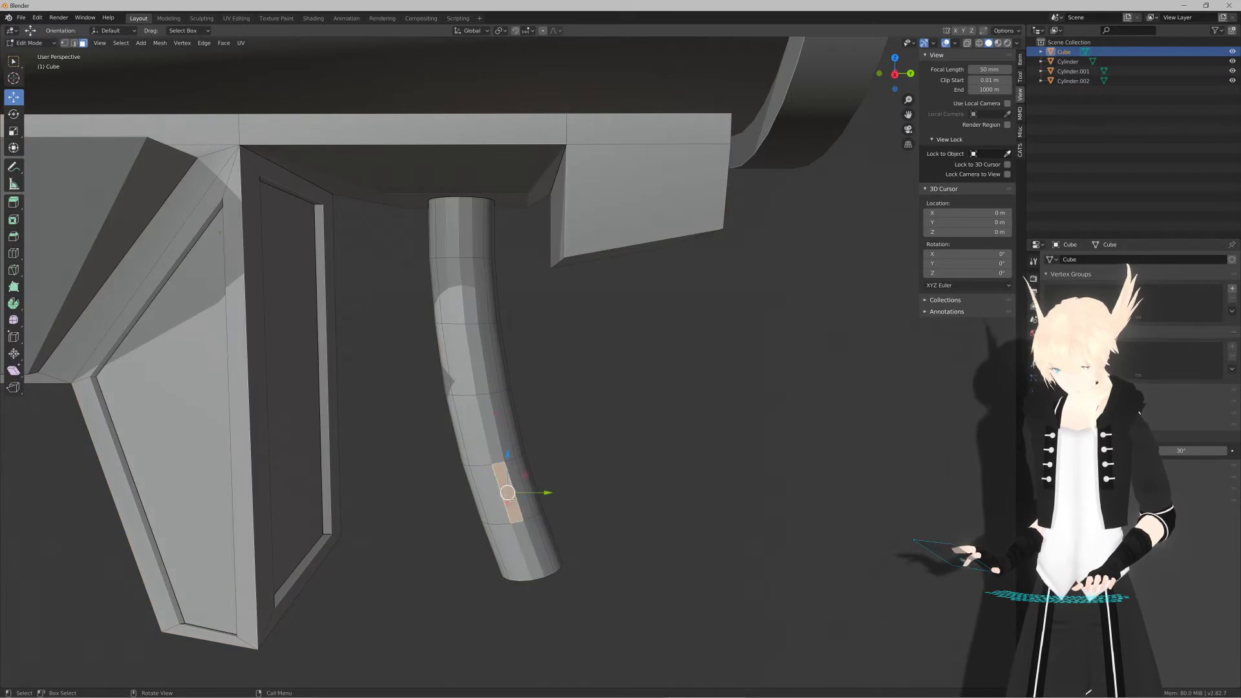
key("ctrl+KP_Add")
key("ctrl+KP_Add")
key("ctrl+KP_Add")
key("ctrl+KP_Add")
key("ctrl+KP_Add")
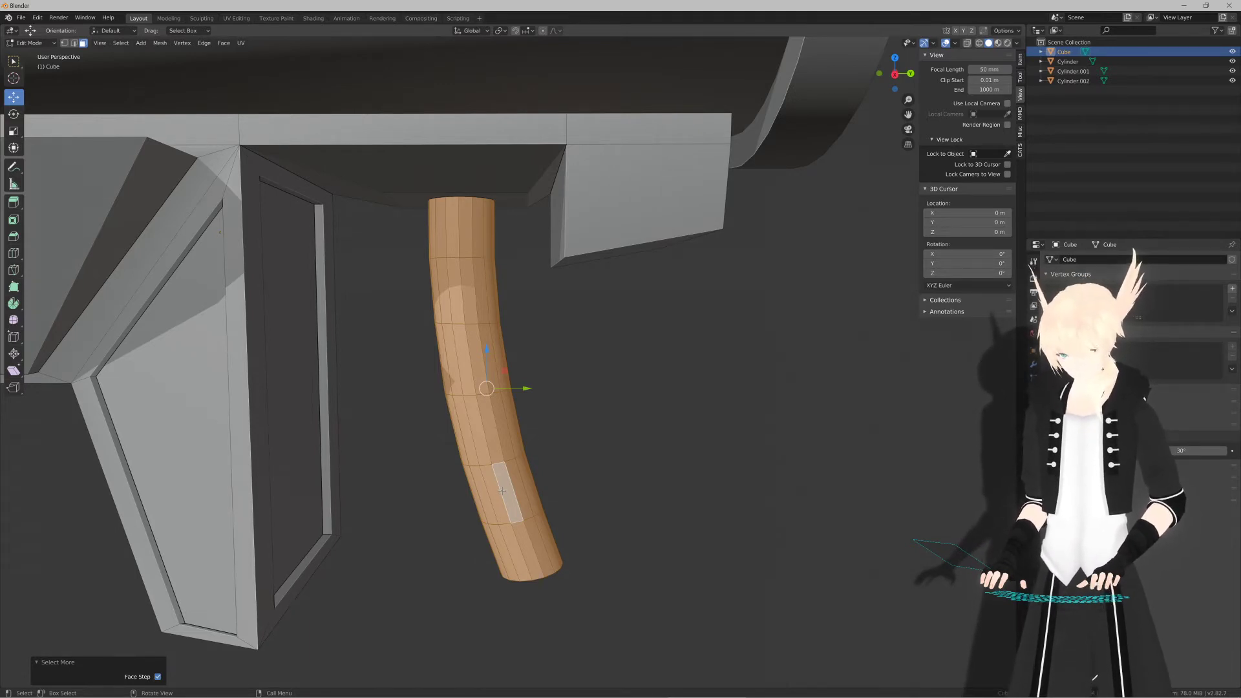
mouse_move(502, 491)
middle_mouse_down()
mouse_move(556, 413)
mouse_move(578, 421)
mouse_move(566, 420)
middle_mouse_up()
key("z")
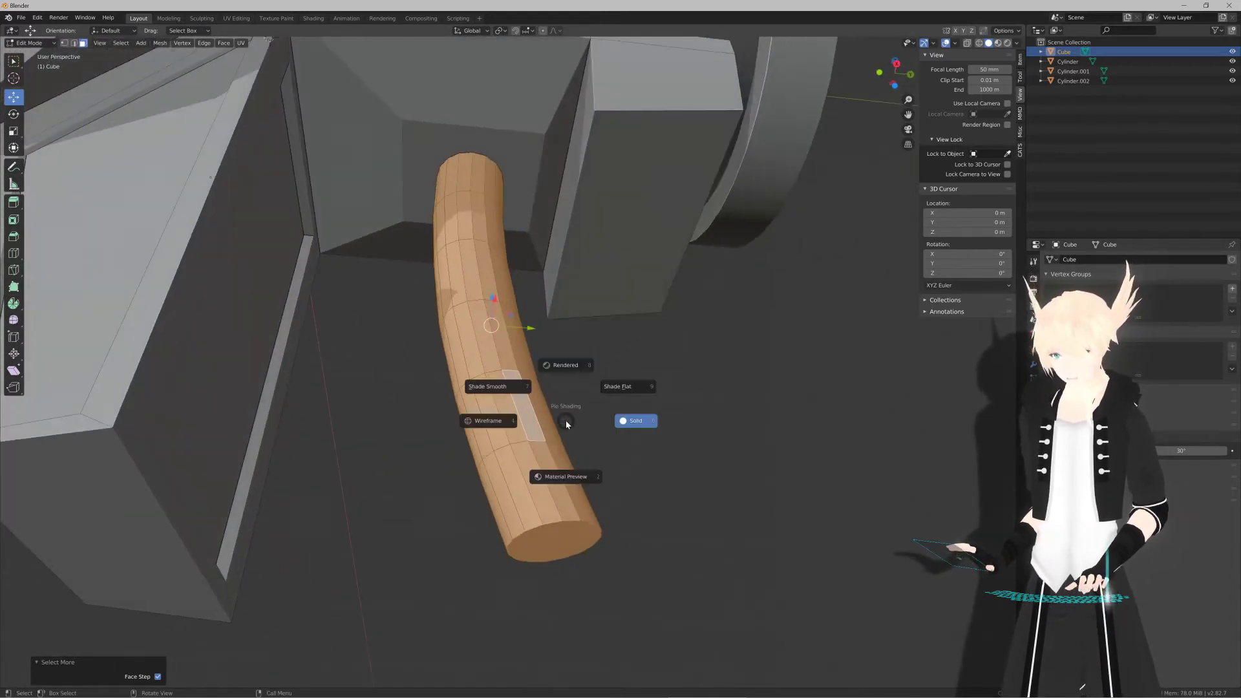
left_click(516, 390)
scroll(519, 391, "down", 5)
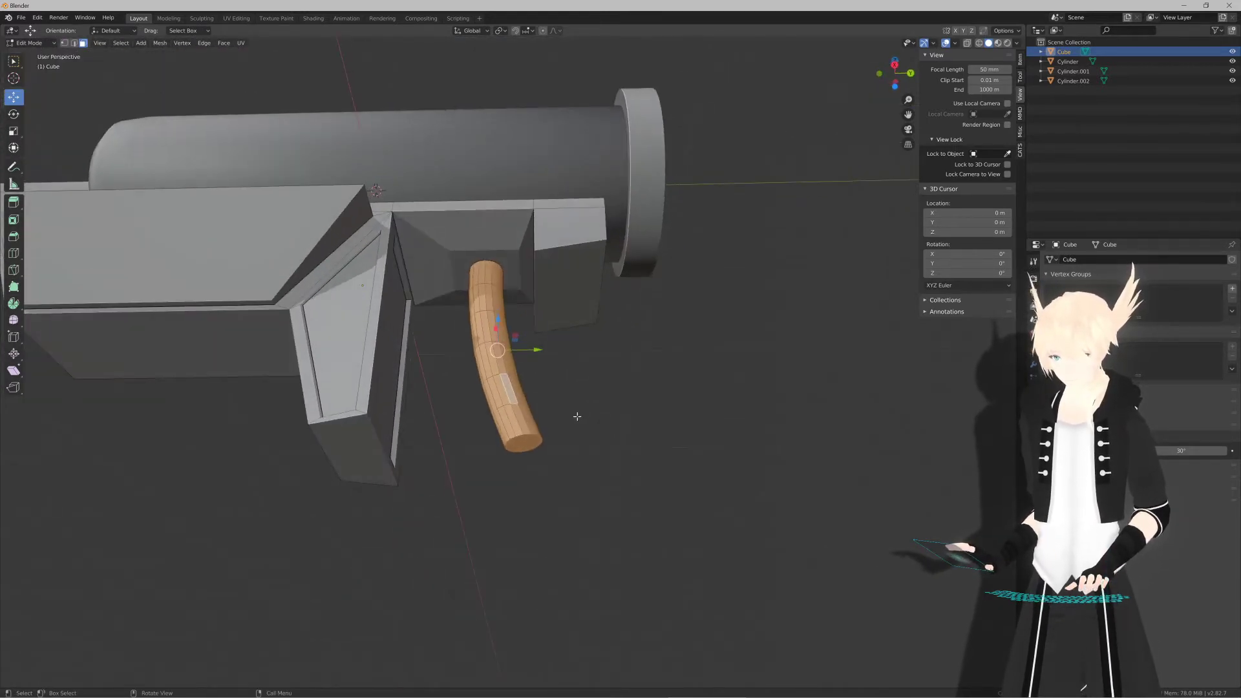
key("KP_3")
scroll(575, 415, "up", 4)
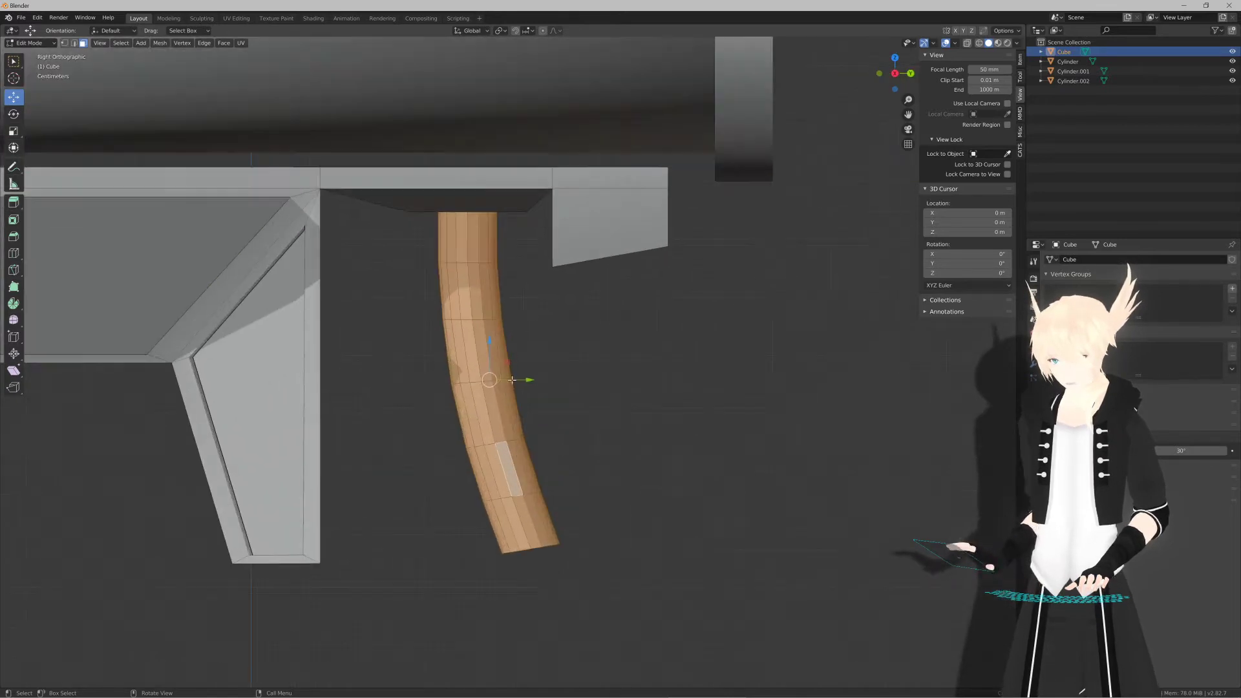
middle_click_drag(560, 394, 570, 399, "shift")
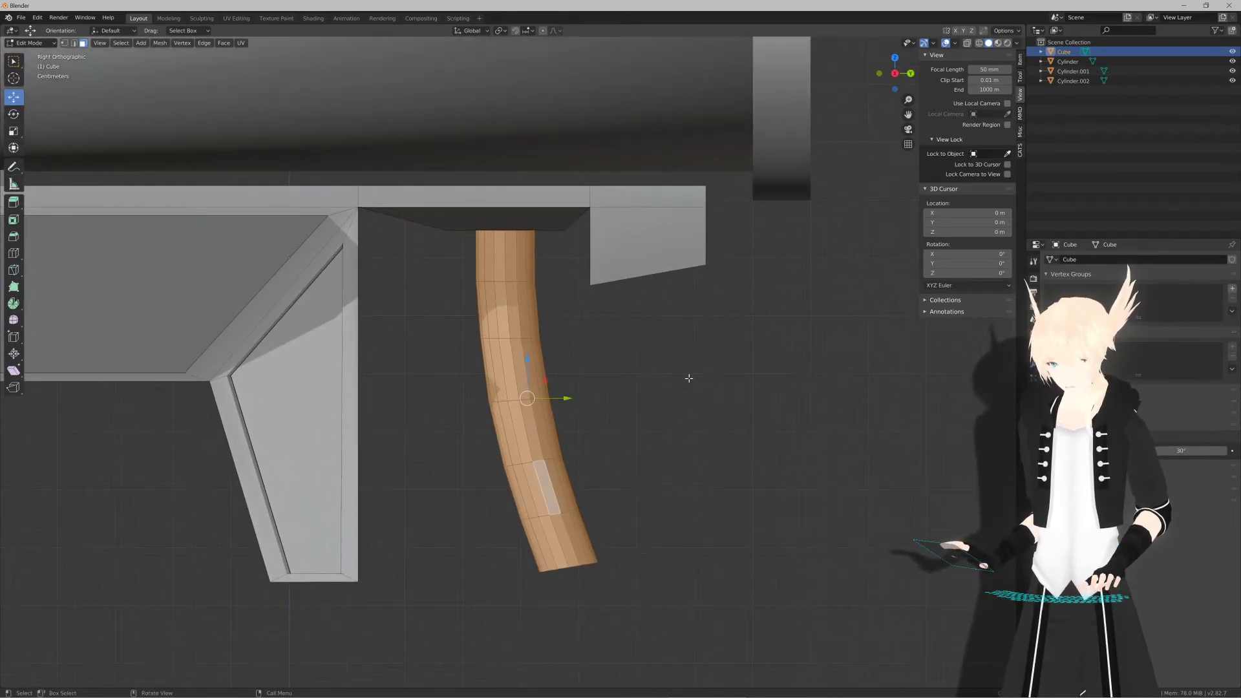
key("shift+d")
key("Escape")
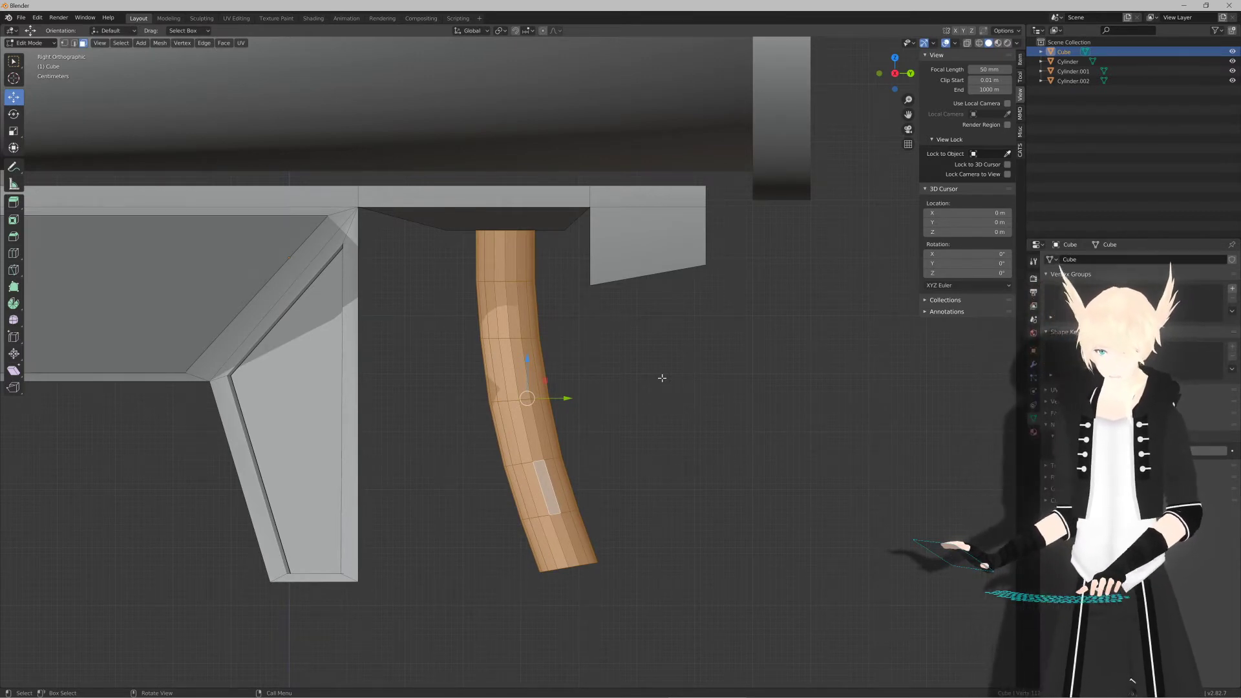
Step: Deselect the trigger's hidden top cap face inside the body, keeping the remaining trigger faces selected
scroll(569, 475, "up", 1)
middle_click_drag(569, 483, 550, 442, "shift")
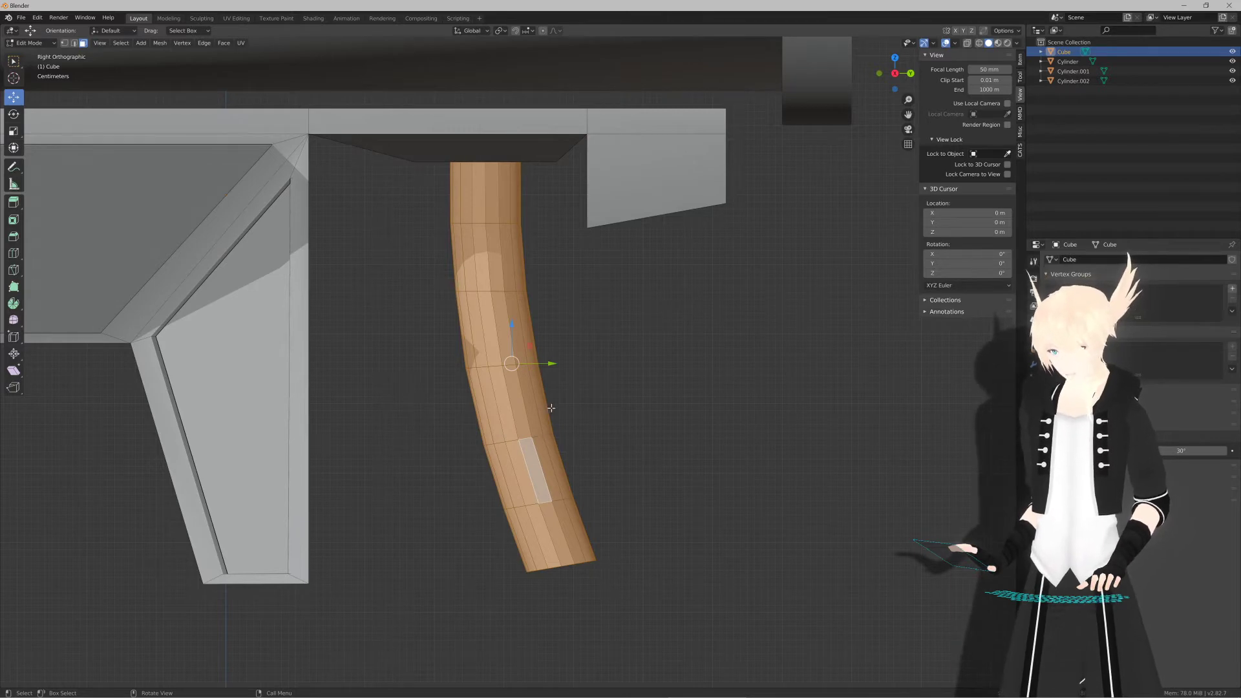
middle_click_drag(550, 408, 513, 457)
left_click(675, 239, "shift")
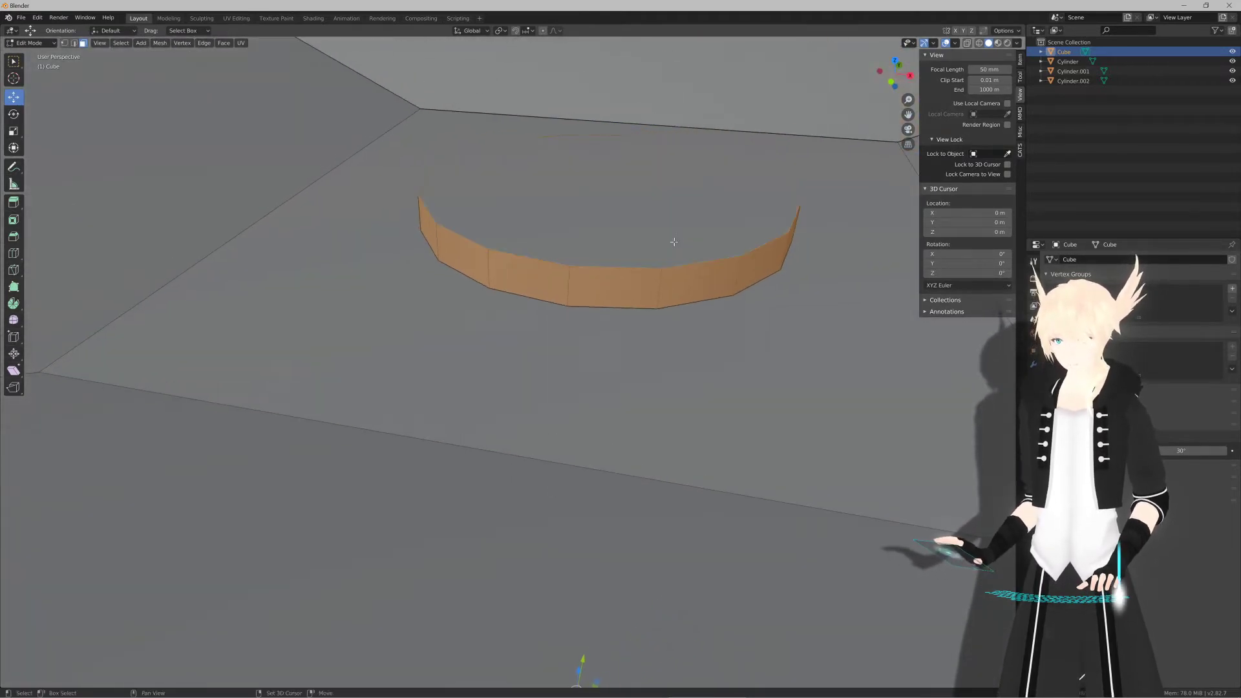
key("KP_3")
scroll(427, 289, "down", 7)
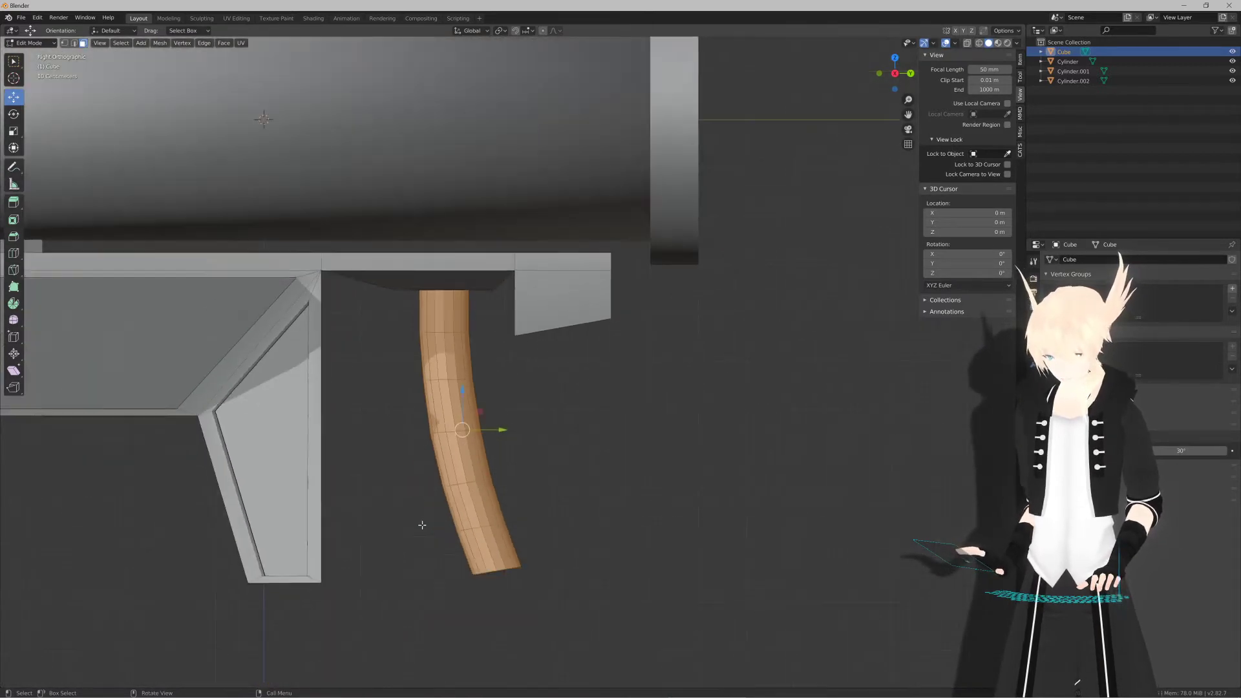
middle_click_drag(420, 521, 463, 481, "shift")
scroll(516, 422, "up", 2)
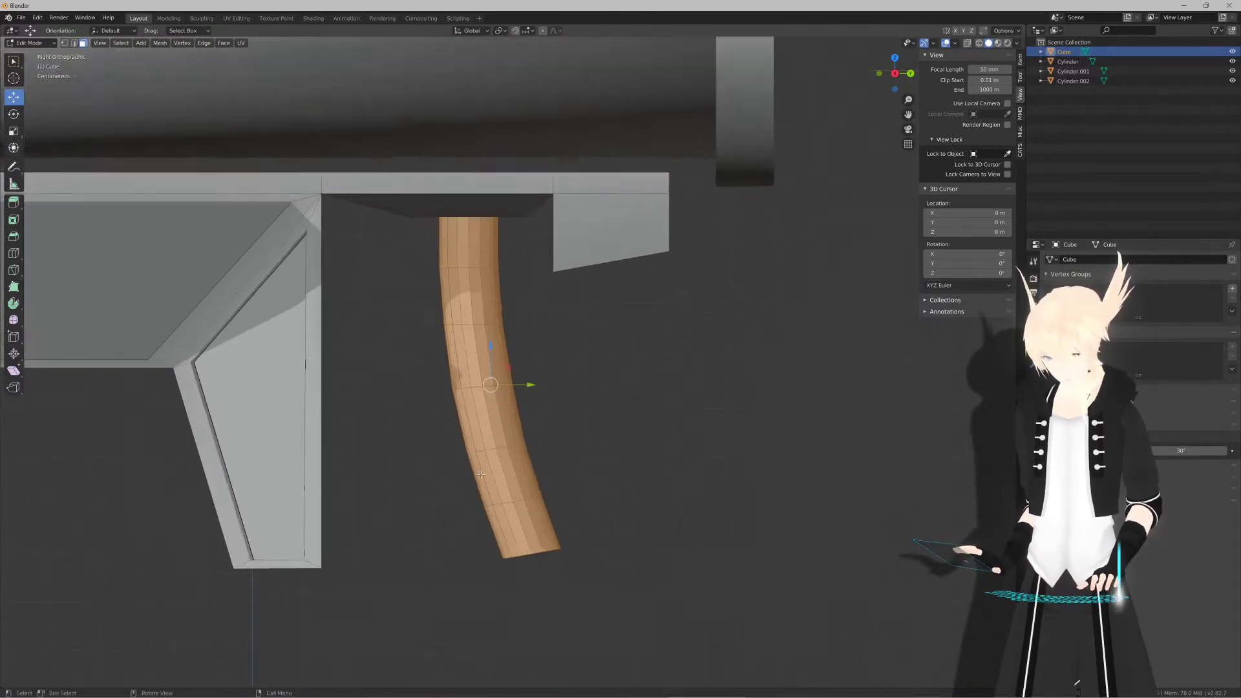
Step: Try moving the selected trigger faces freely in the right orthographic view
key("g")
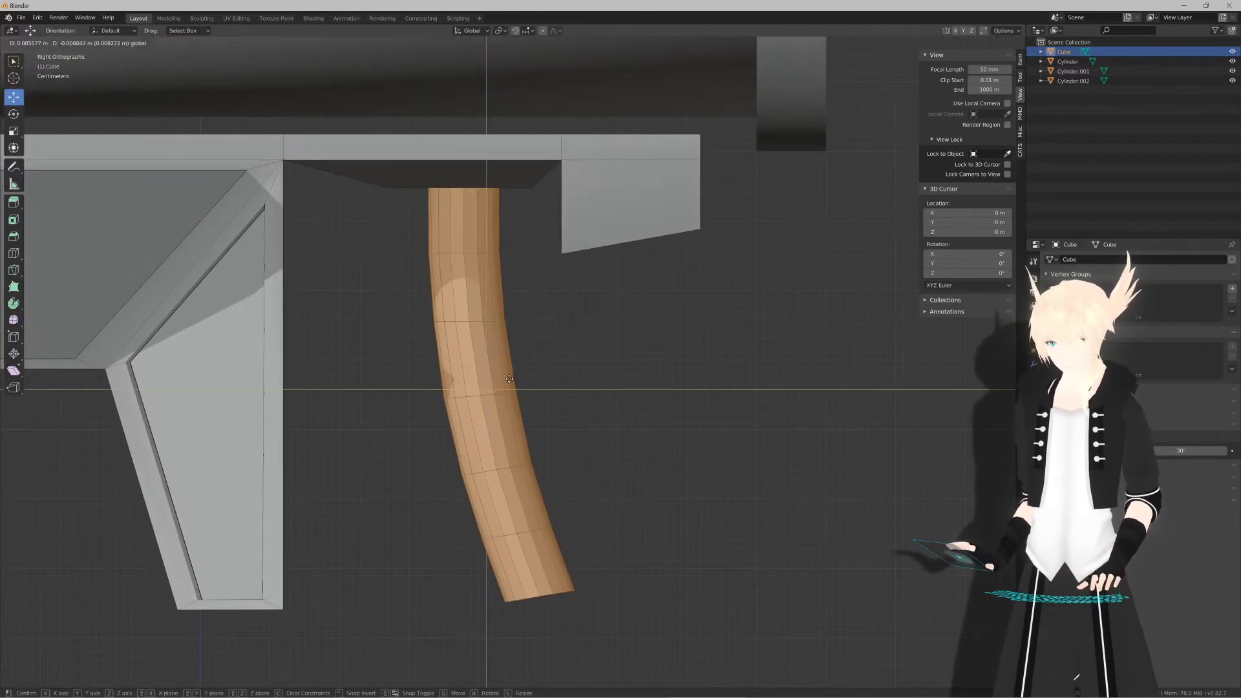
left_click(509, 387)
key("ctrl+z")
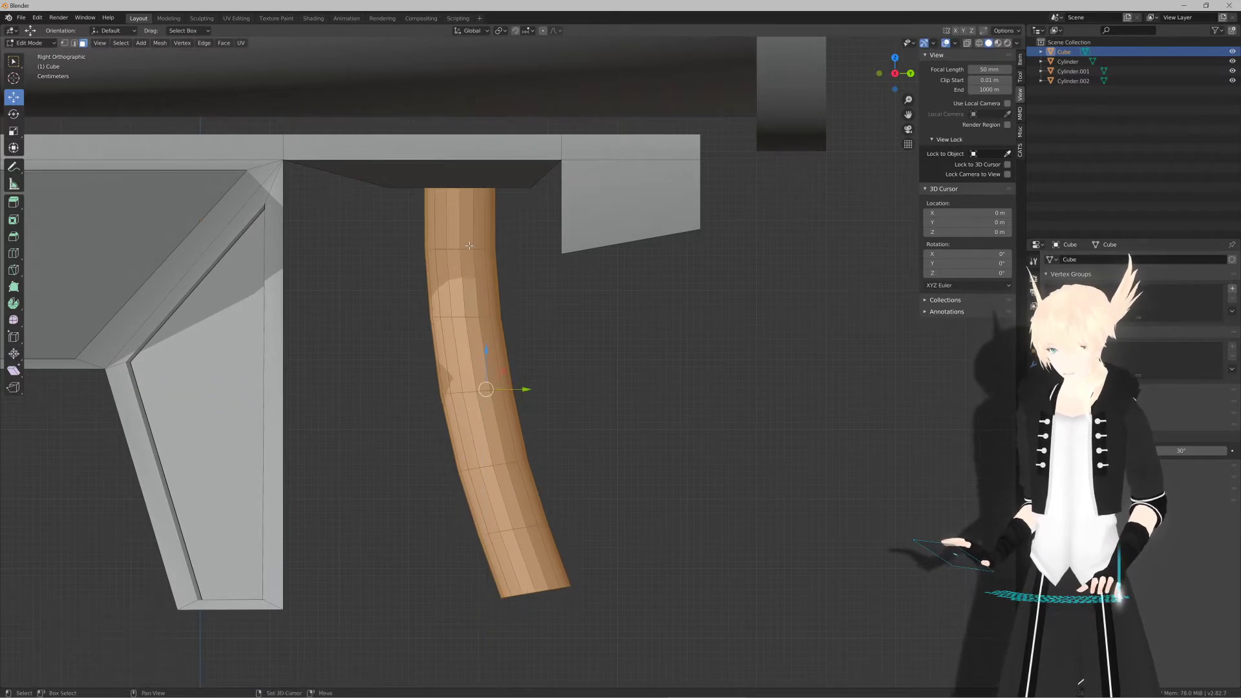
Step: Swing the trigger below its top ring of faces slightly away from the grip and lower that part about 0.0042 m
middle_click_drag(469, 245, 490, 270)
key("ctrl+KP_Subtract")
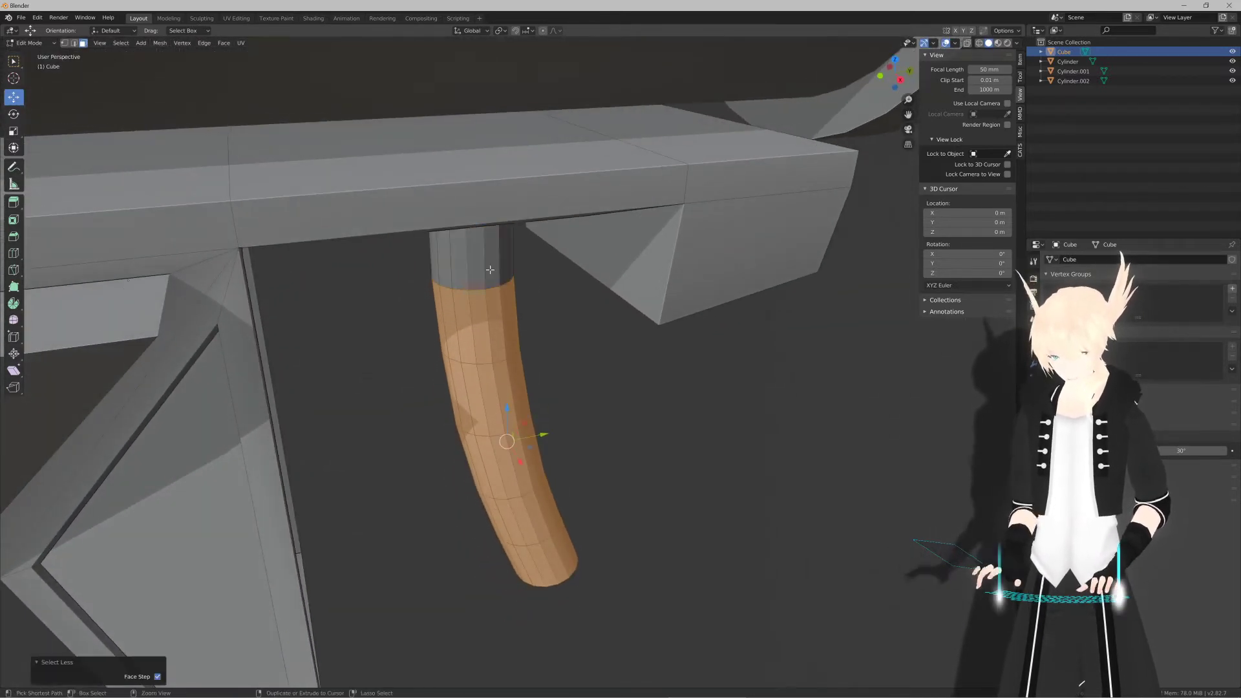
key("KP_3")
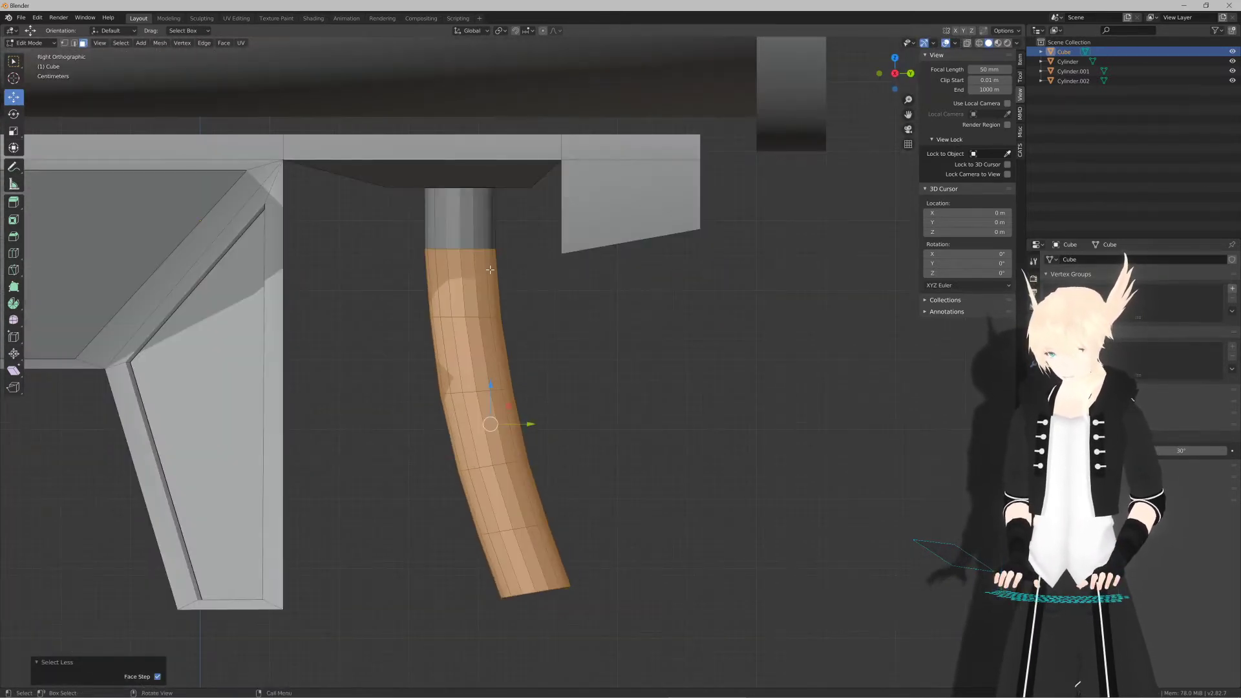
left_click_drag(533, 425, 496, 389)
key("r")
left_click(727, 402)
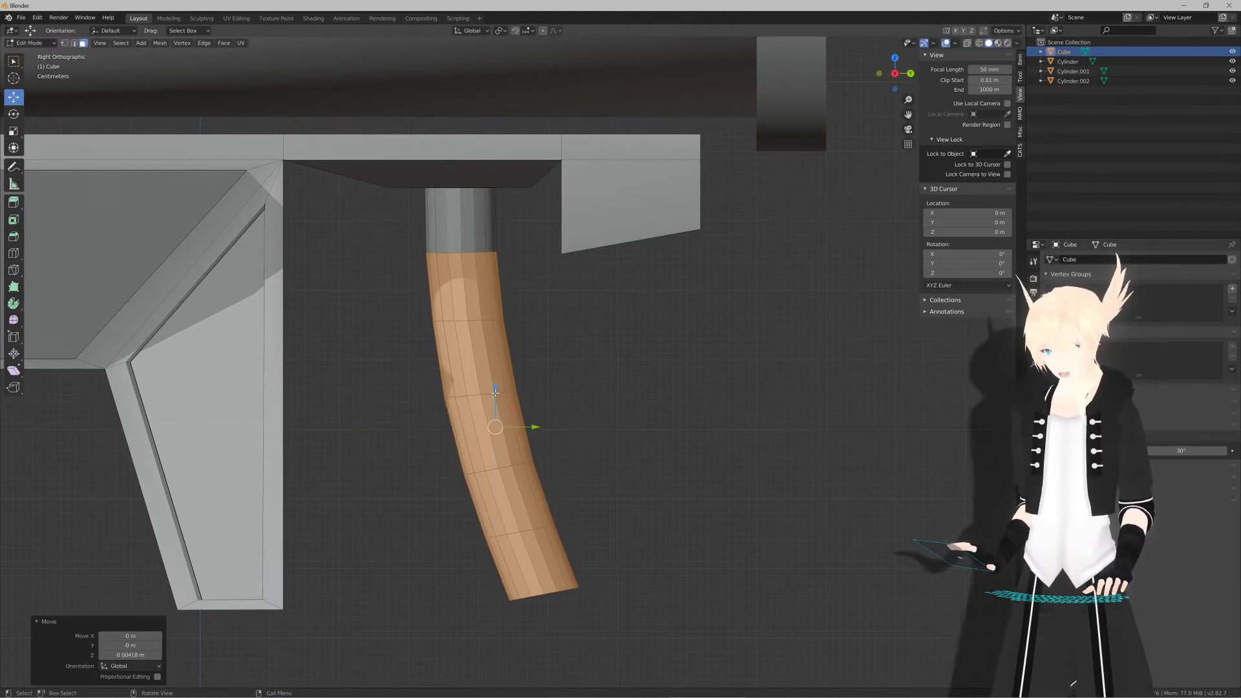
Step: Select the trigger's edge rings from the tip up to the third ring and scale them to 0.939
scroll(532, 424, "down", 5)
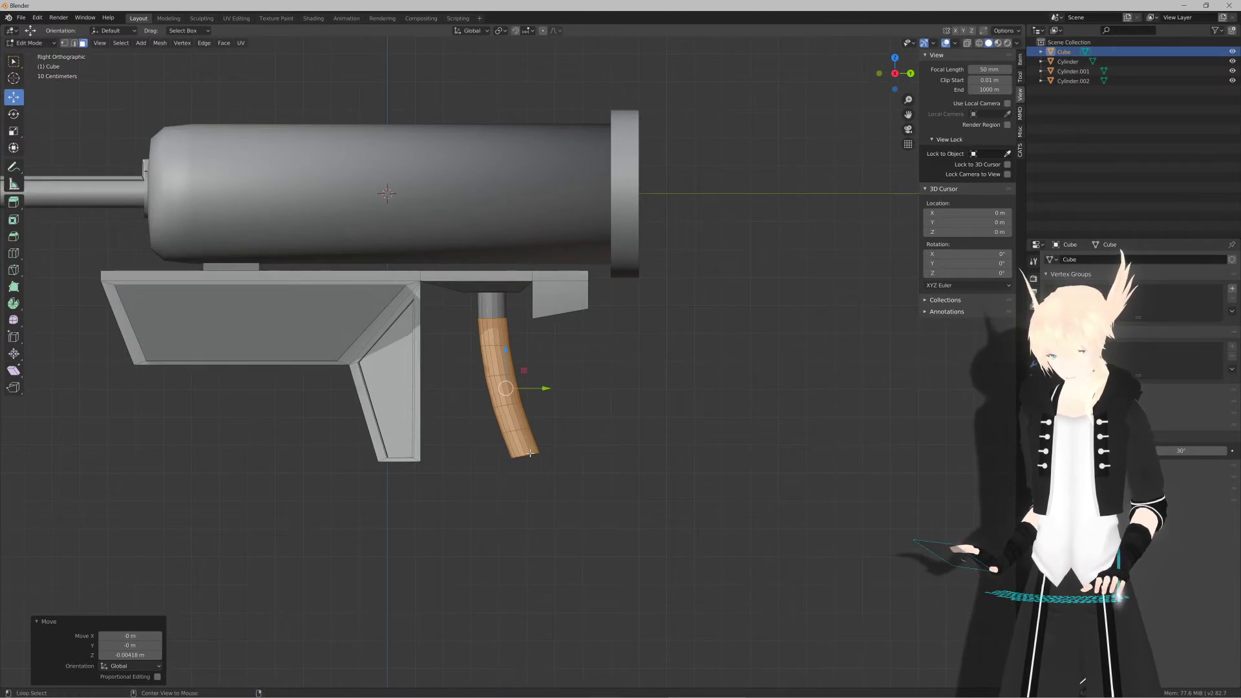
left_click(532, 453, "alt")
key("2")
left_click(529, 456, "alt")
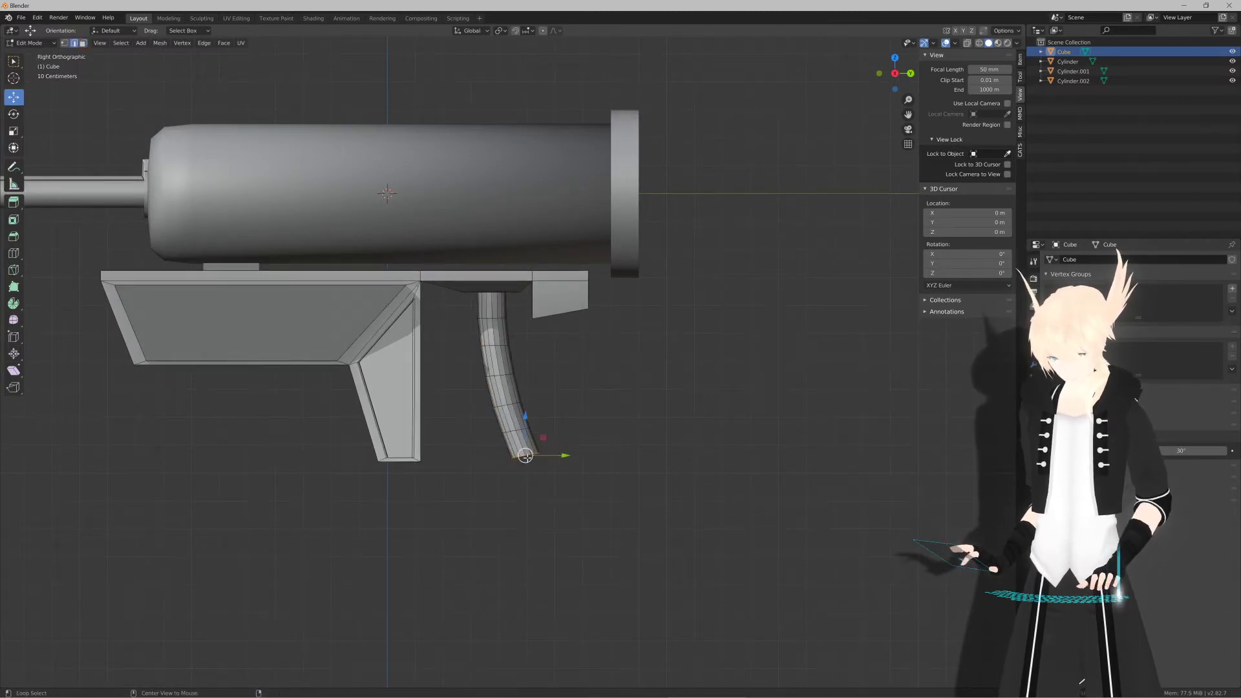
scroll(542, 447, "up", 3)
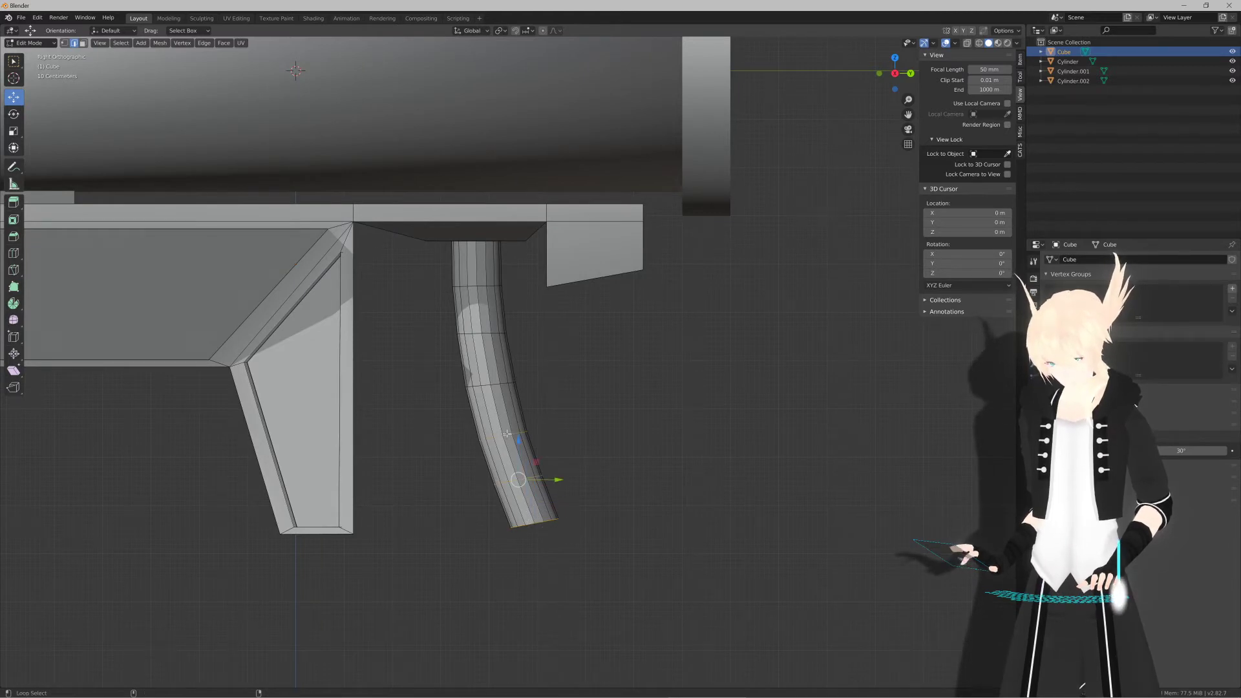
left_click(508, 386, "alt+shift")
left_click(496, 384, "alt+shift")
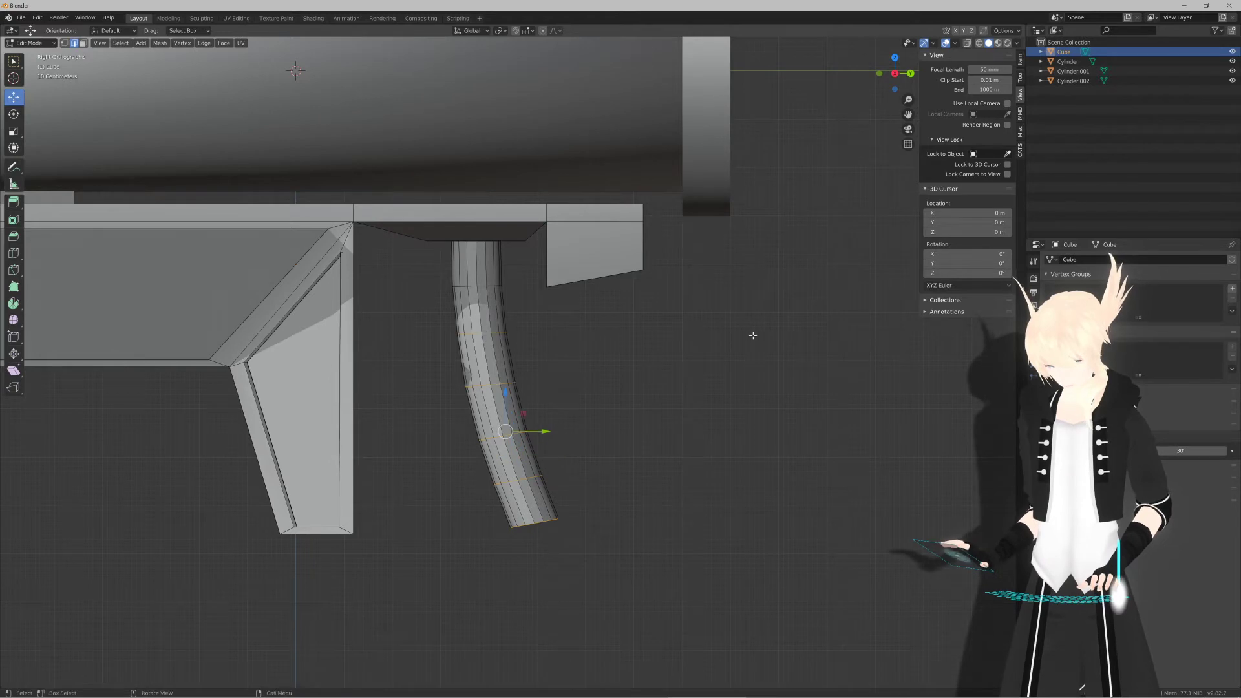
key("s")
left_click(723, 339)
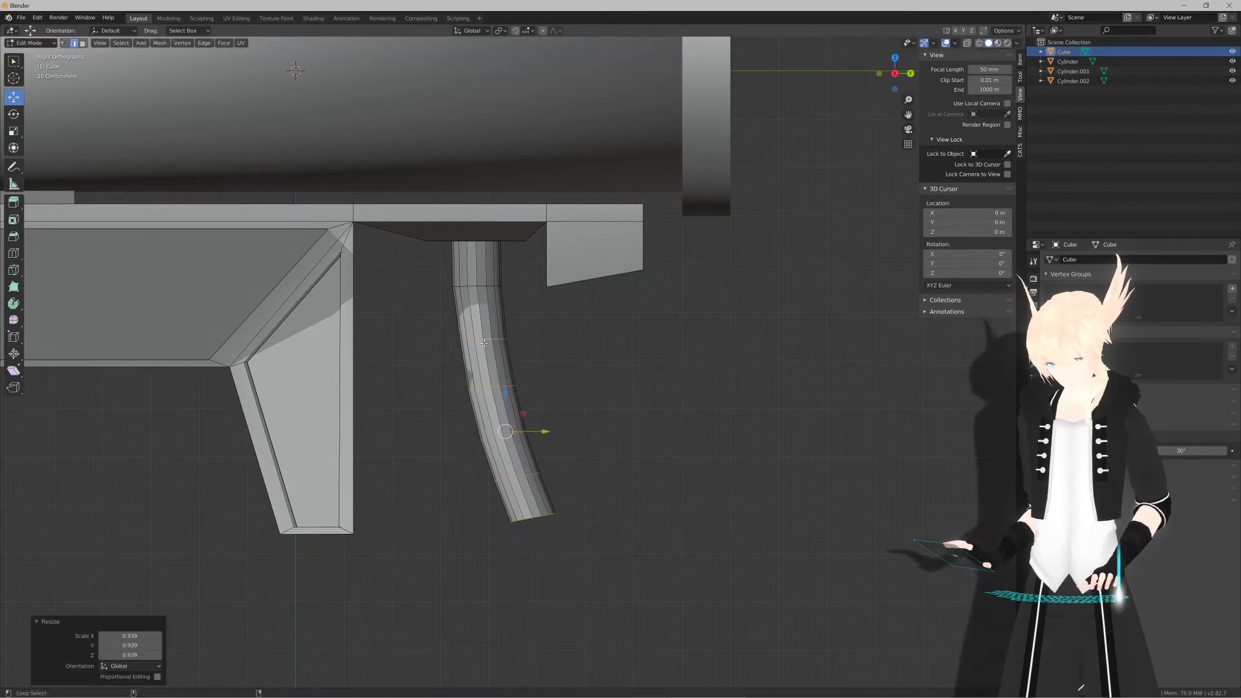
Step: Drop the highest ring from the trigger selection and scale the rest to 0.916, repeating one ring lower to continue the taper
left_click(485, 343, "alt+shift")
key("s")
left_click(706, 340)
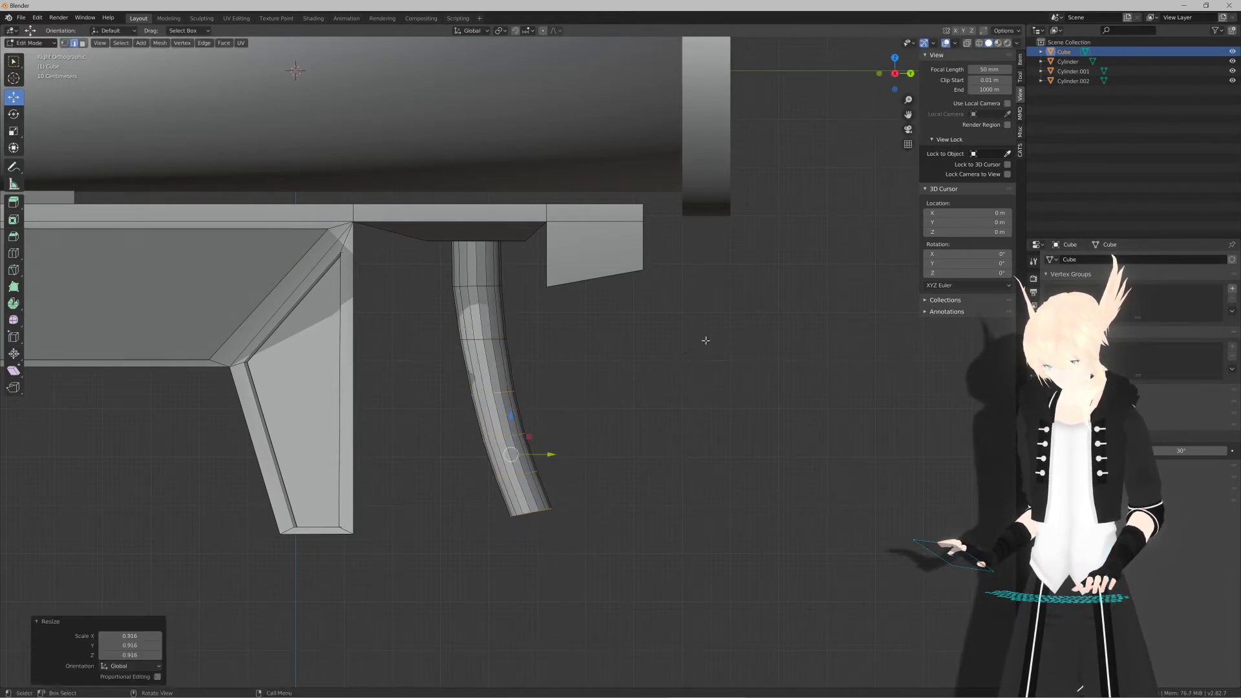
left_click(501, 392, "alt+shift")
key("s")
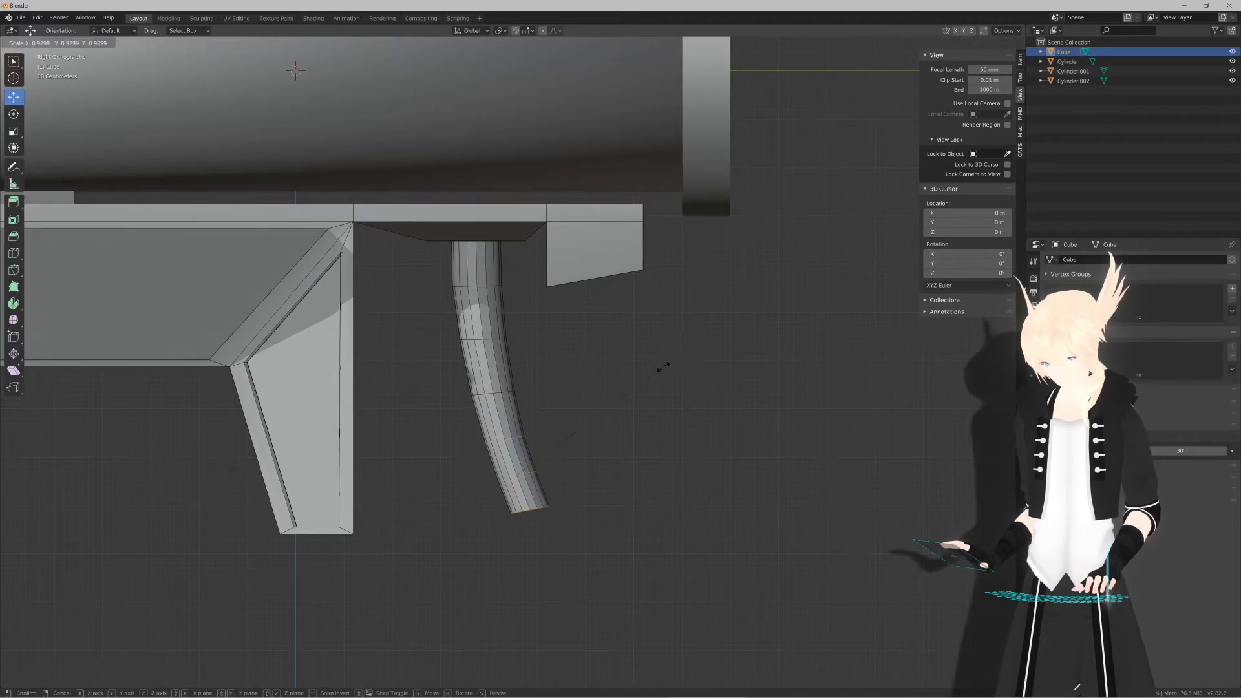
left_click(637, 380)
Step: Continue tapering the trigger's lower rings one ring at a time, ending with the tip ring scaled to 0.755
left_click(508, 442, "alt+shift")
key("s")
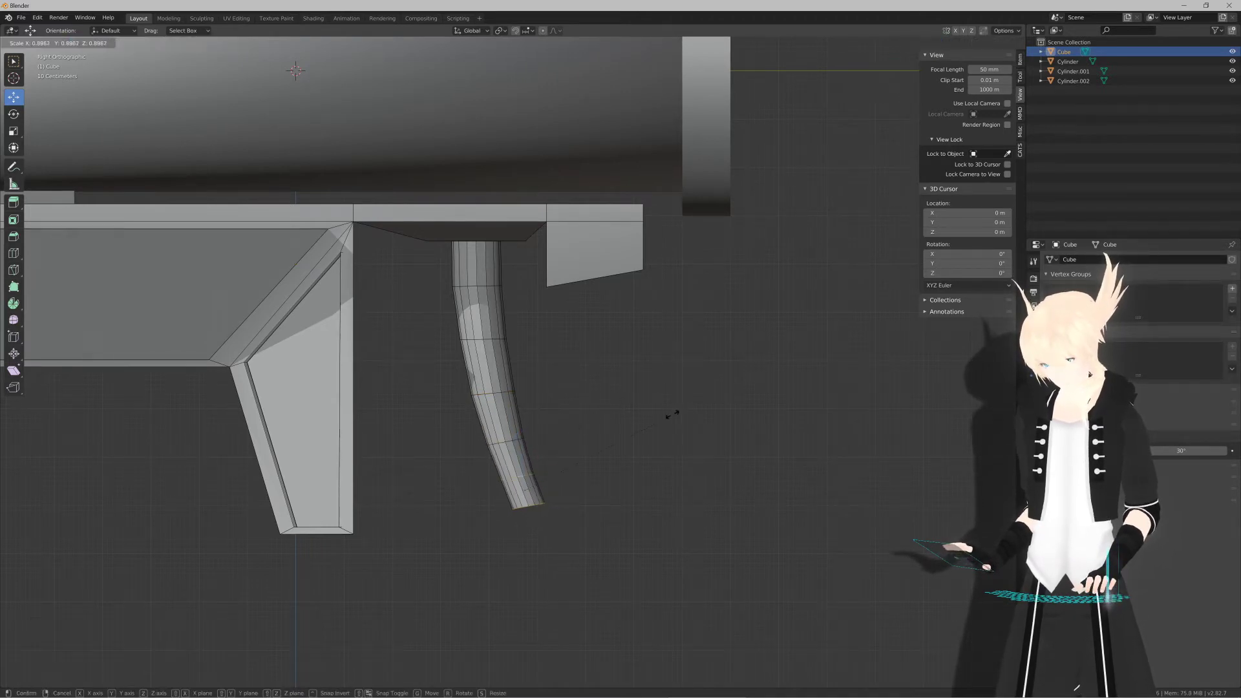
left_click(663, 418)
left_click(513, 481, "alt+shift")
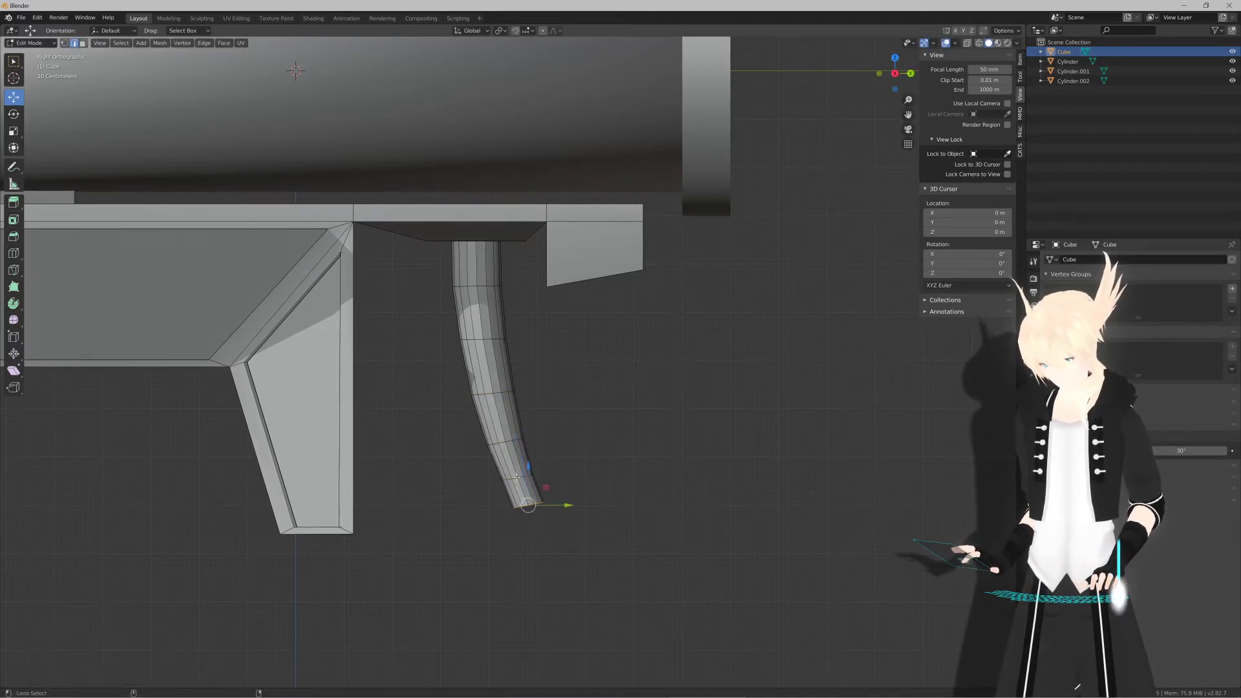
key("s")
left_click(713, 455)
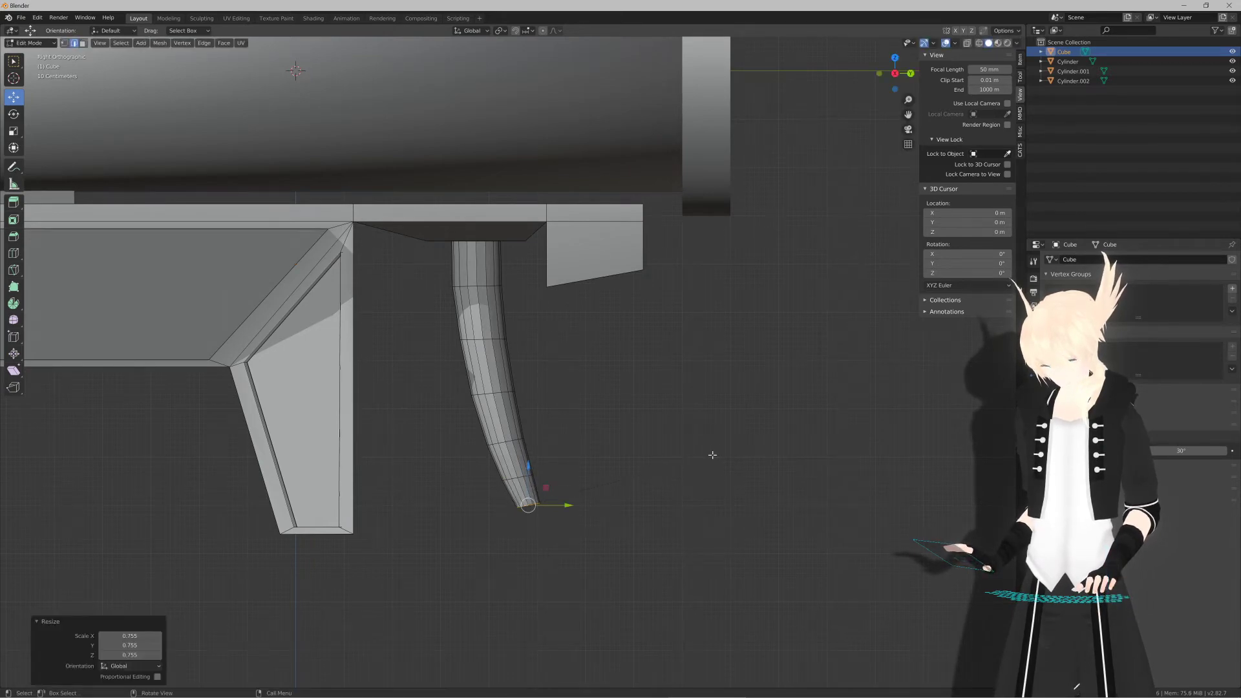
Step: Move the trigger's tip ring about 0.008 m along Y and 0.0221 m down in the right orthographic view
middle_click_drag(640, 451, 660, 450)
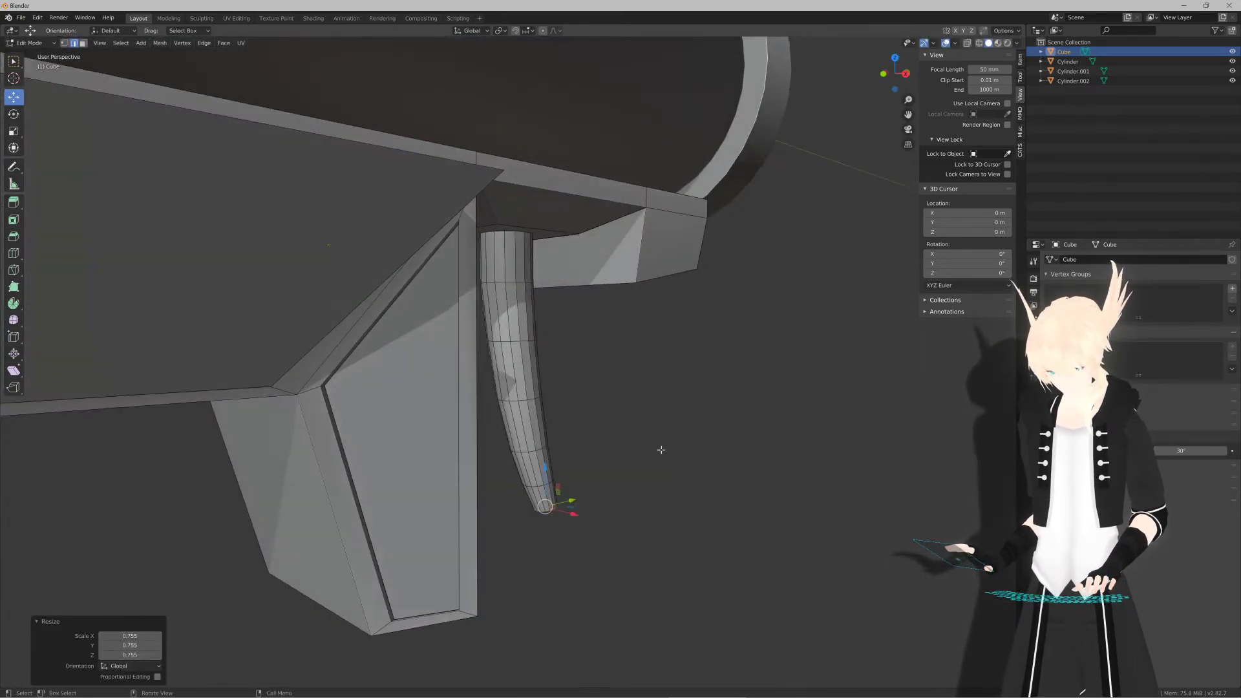
key("KP_3")
scroll(622, 446, "down", 2)
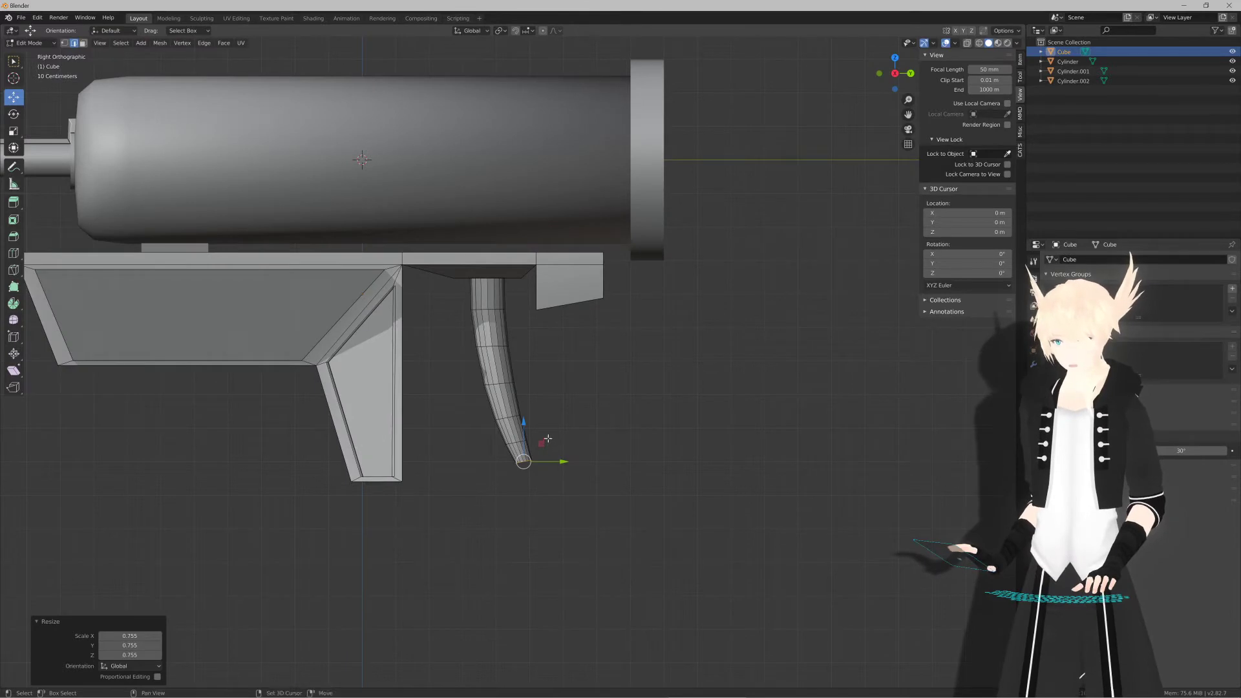
scroll(615, 411, "up", 1)
scroll(616, 414, "up", 1)
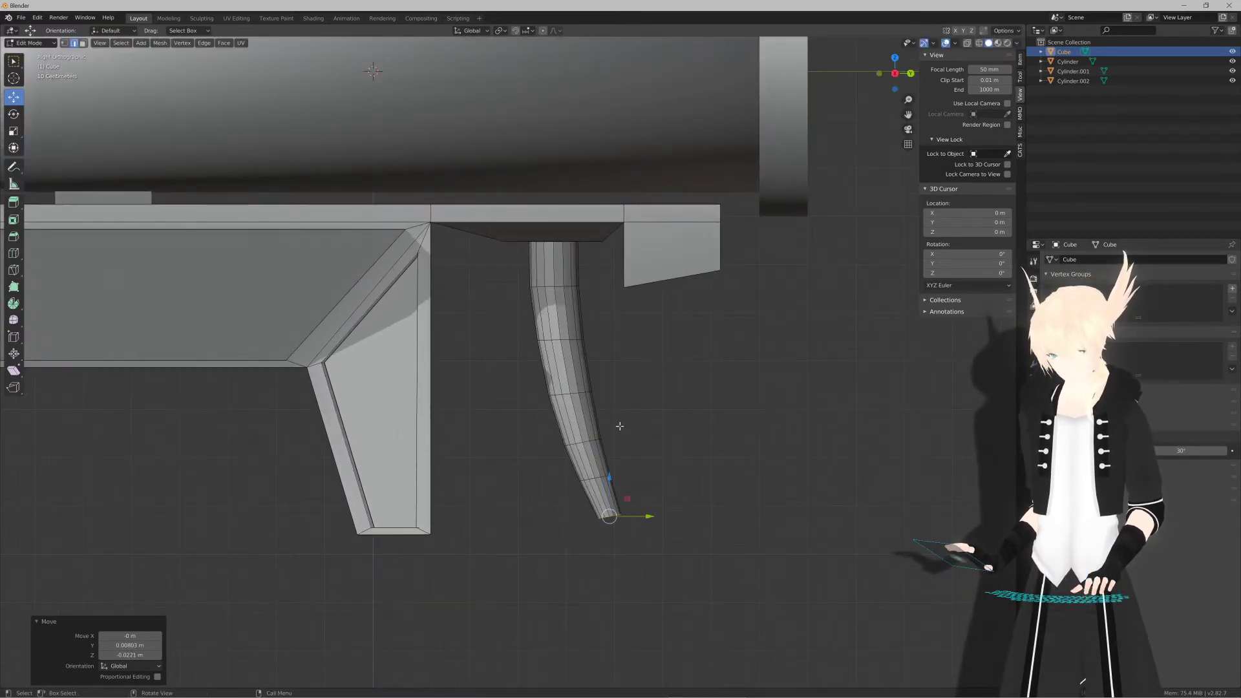
Step: Grow the selection from the trigger's tip cap up over the whole curved trigger
scroll(616, 423, "down", 3)
key("Tab")
scroll(595, 432, "down", 3)
scroll(582, 437, "up", 5)
middle_click_drag(592, 439, 524, 366)
key("Tab")
scroll(522, 367, "up", 2)
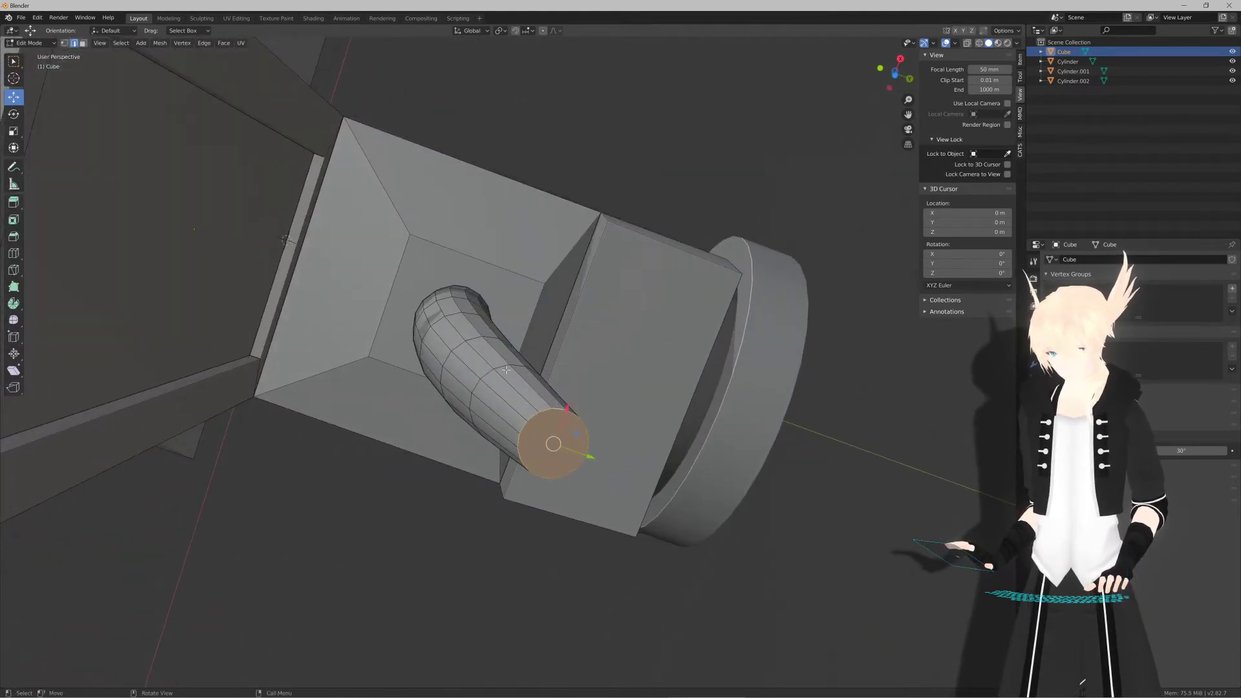
key("ctrl+KP_Add")
key("ctrl+KP_Add")
key("ctrl+KP_Add")
key("ctrl+KP_Add")
key("ctrl+KP_Add")
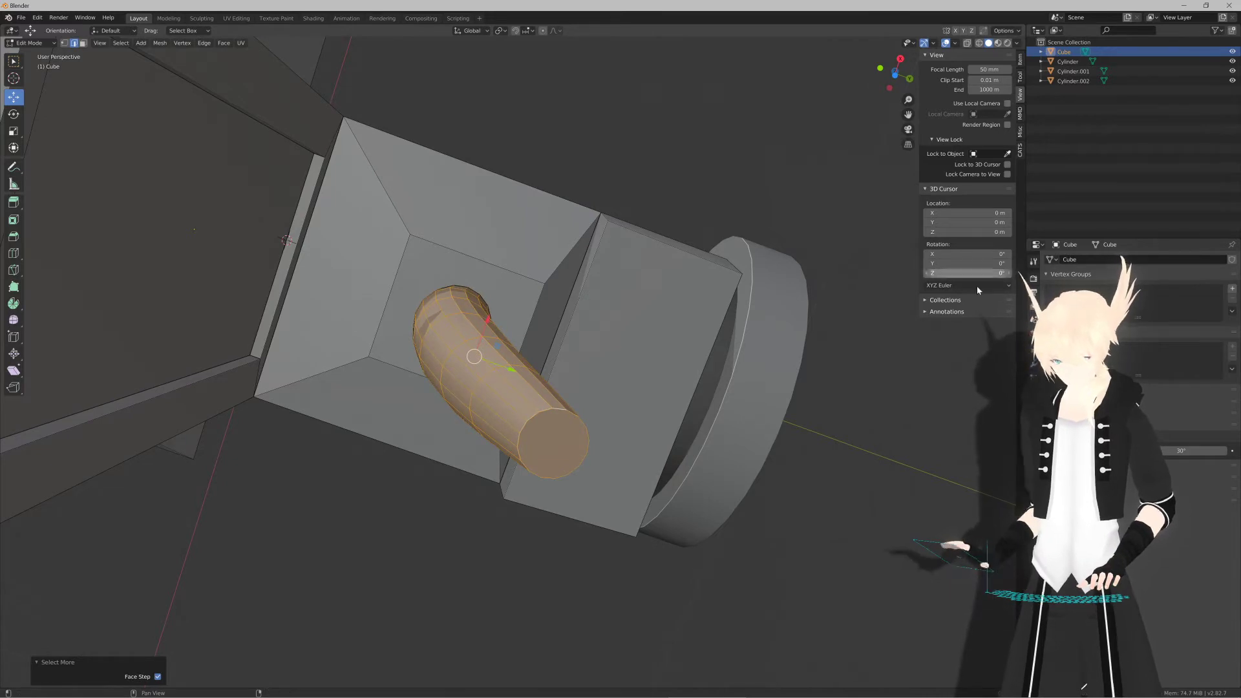
Step: Leave mesh editing and apply the transforms of the object that holds the grip and trigger
middle_click_drag(640, 388, 571, 416)
scroll(663, 404, "up", 3)
key("Tab")
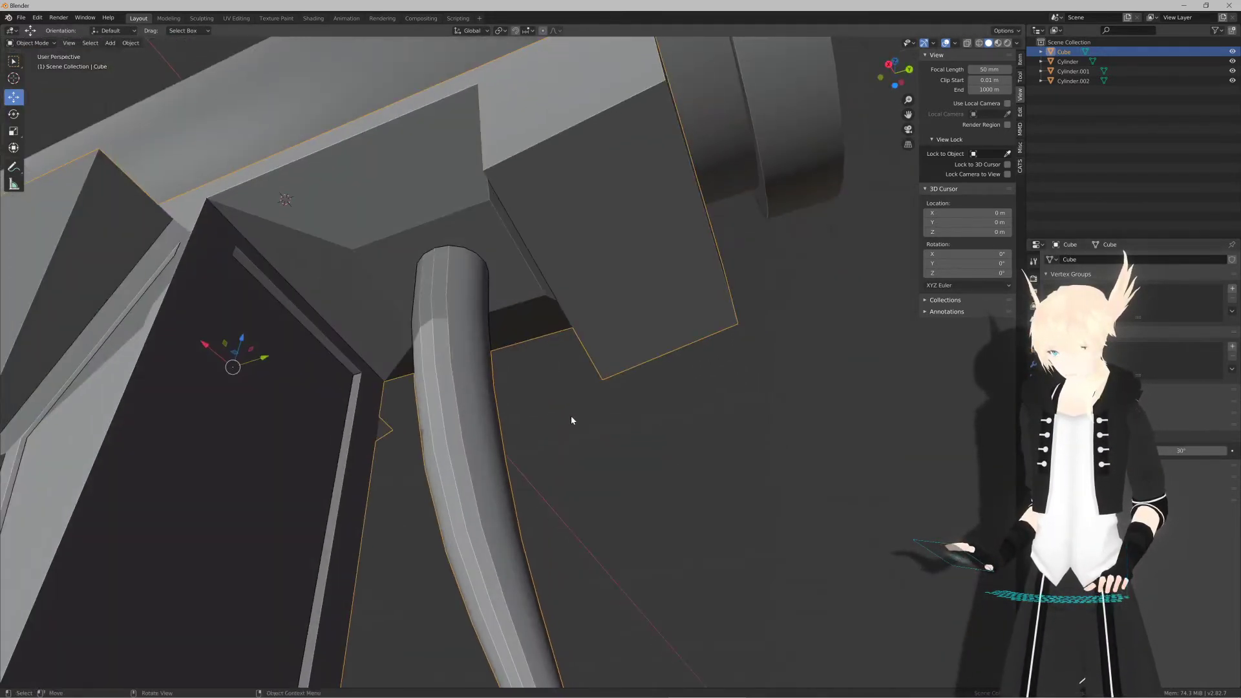
key("ctrl+a")
left_click(646, 417)
middle_click_drag(648, 421, 568, 439)
middle_click_drag(565, 433, 621, 388)
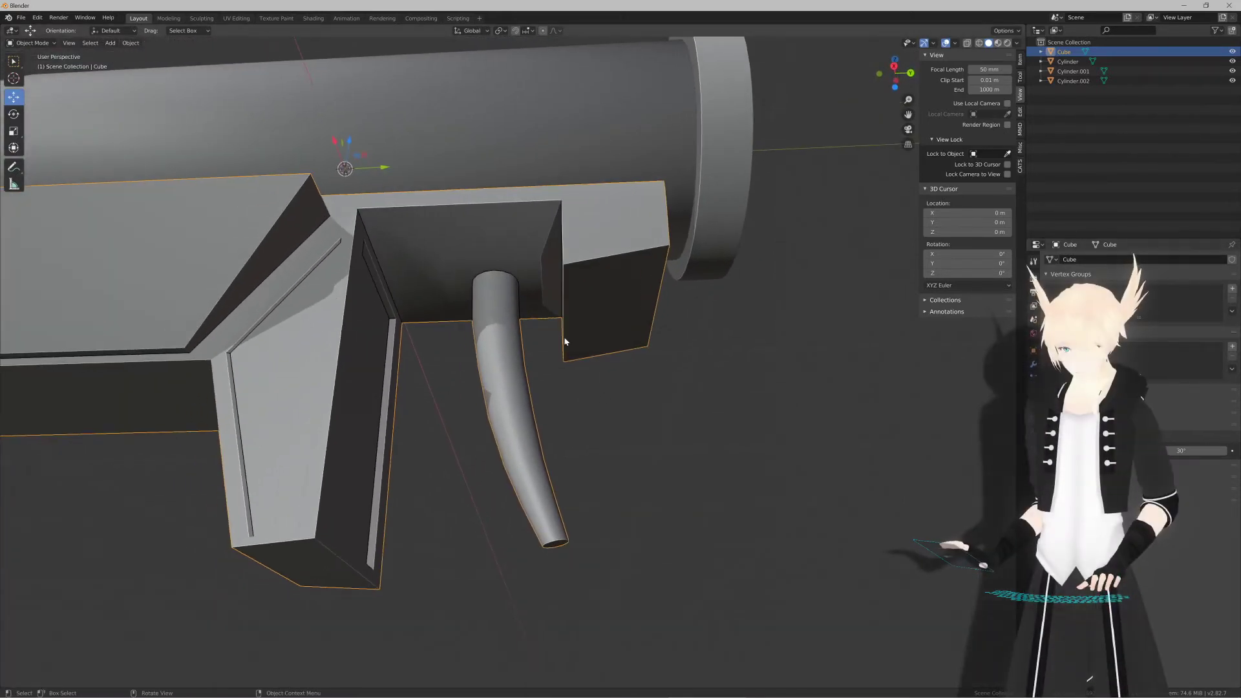
Step: Select the flat mount face around the trigger's base and view it from the right side
key("Tab")
left_click(532, 268)
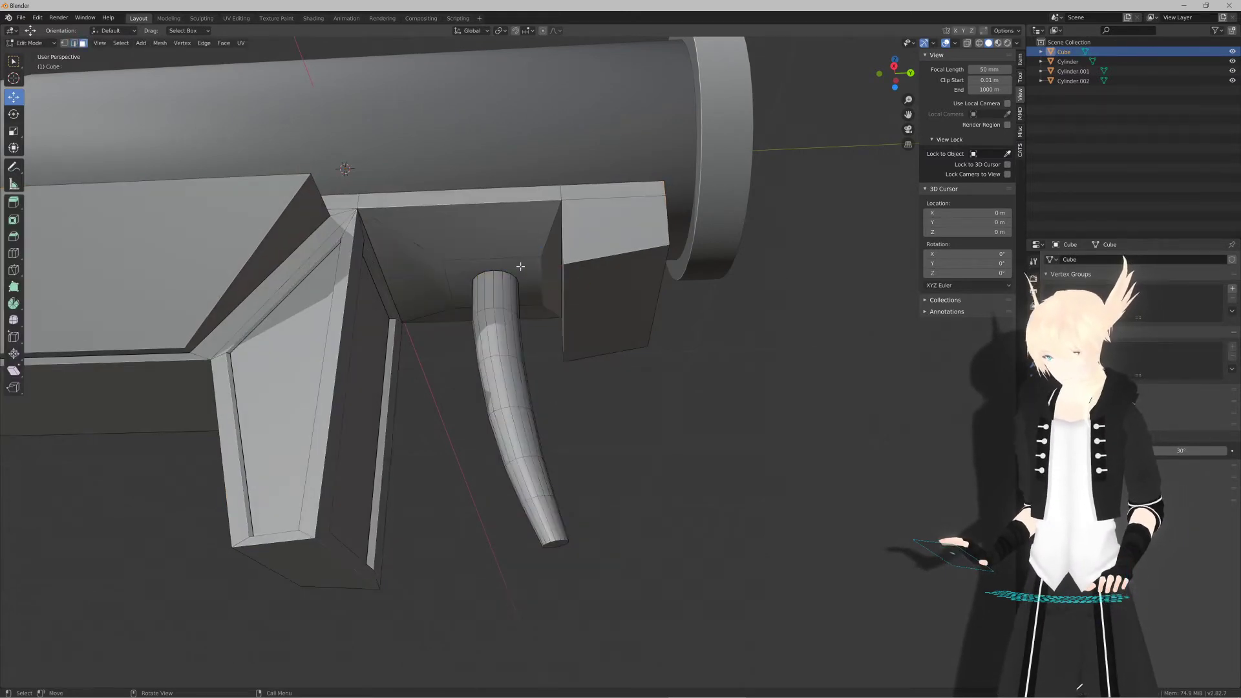
left_click(520, 266)
key("KP_3")
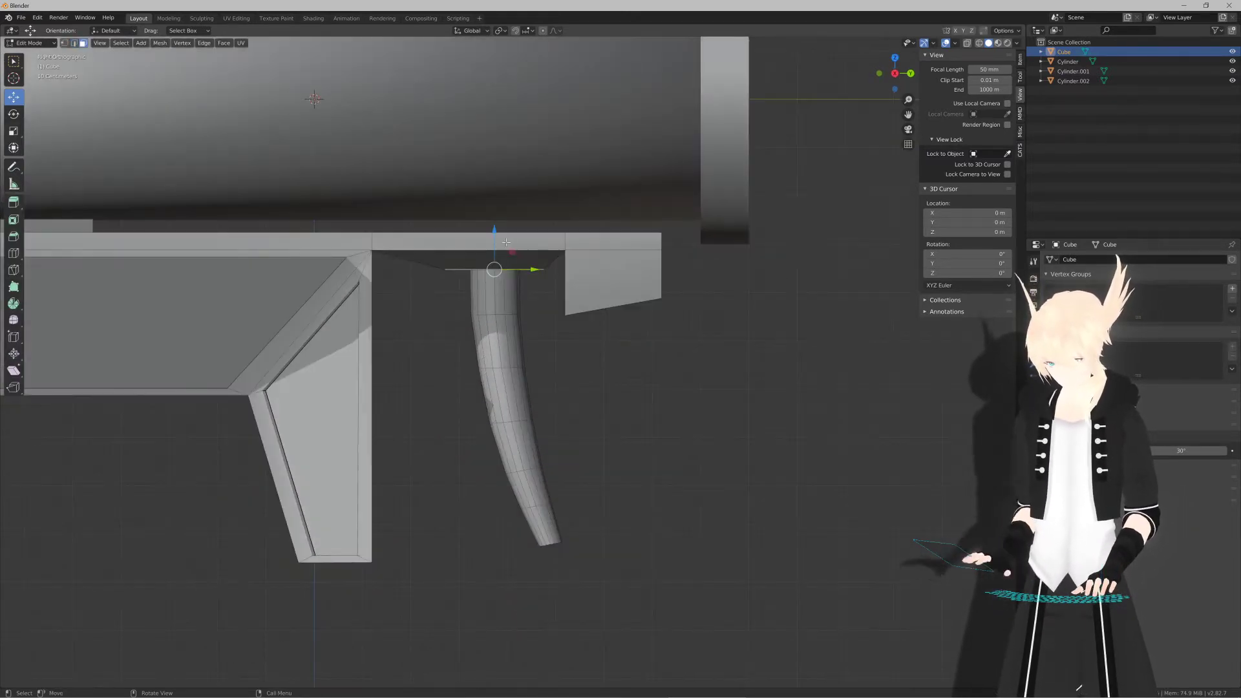
Step: Try extruding the mount face around the trigger's base downward by about 0.0094 m
key("w")
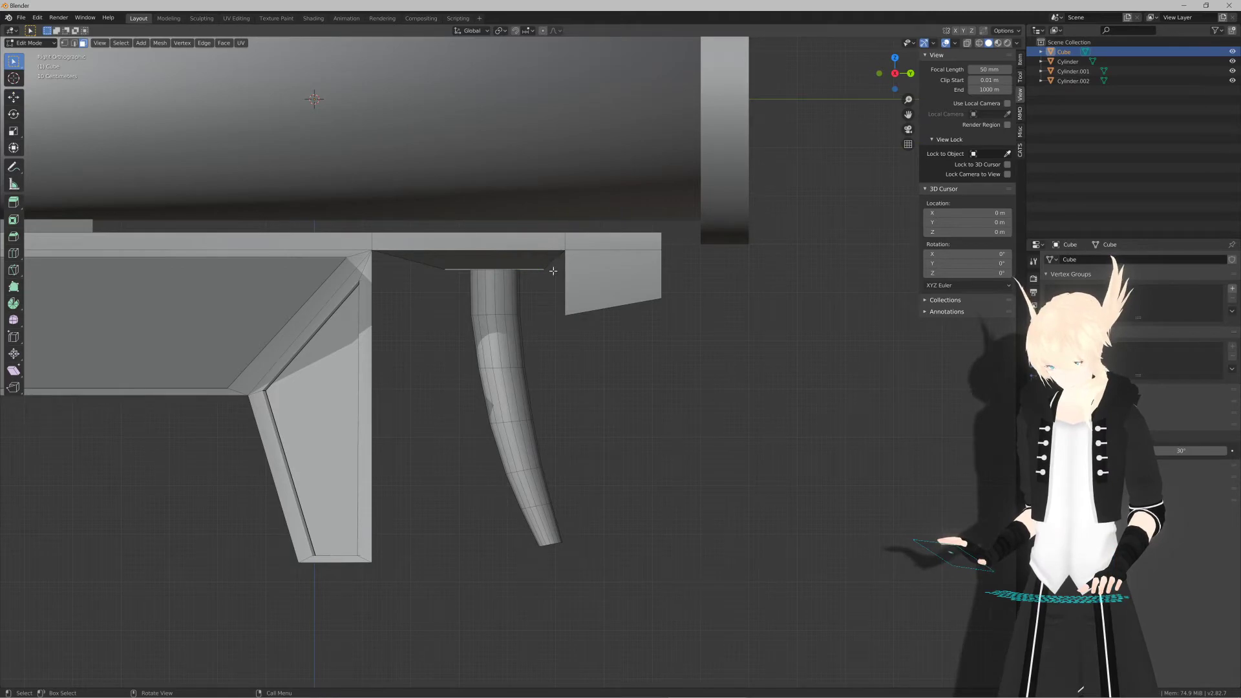
scroll(562, 269, "up", 4)
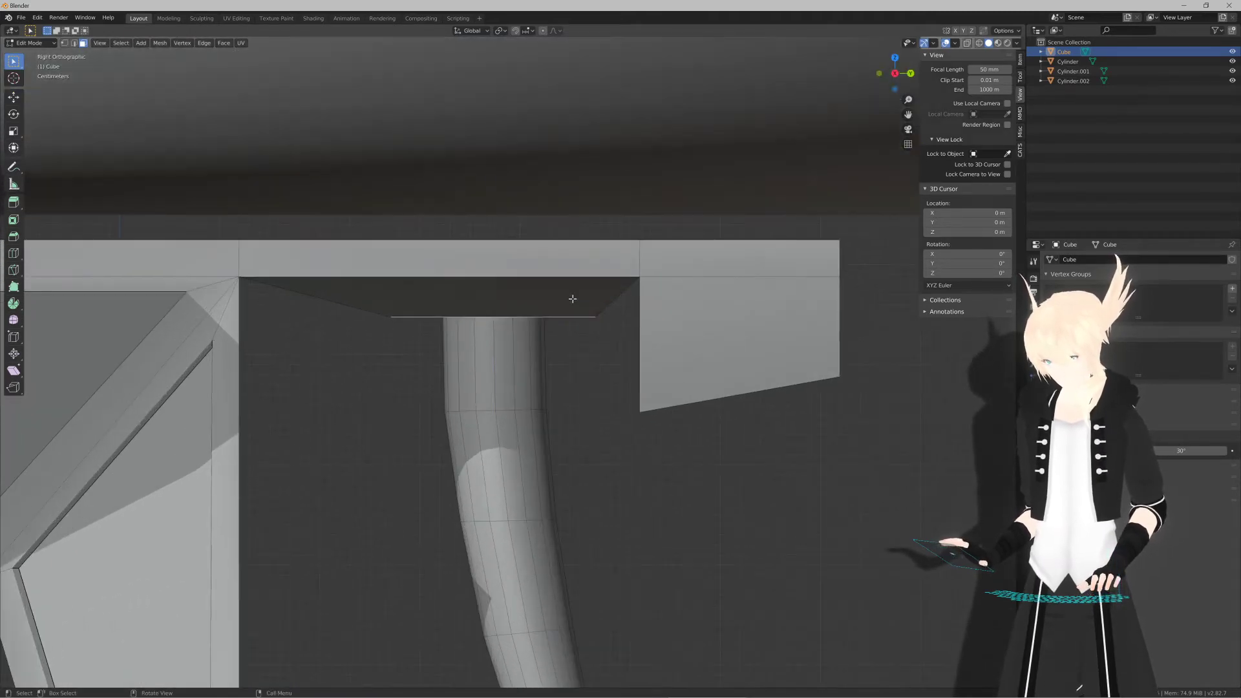
key("e")
left_click(571, 309)
scroll(572, 309, "down", 5)
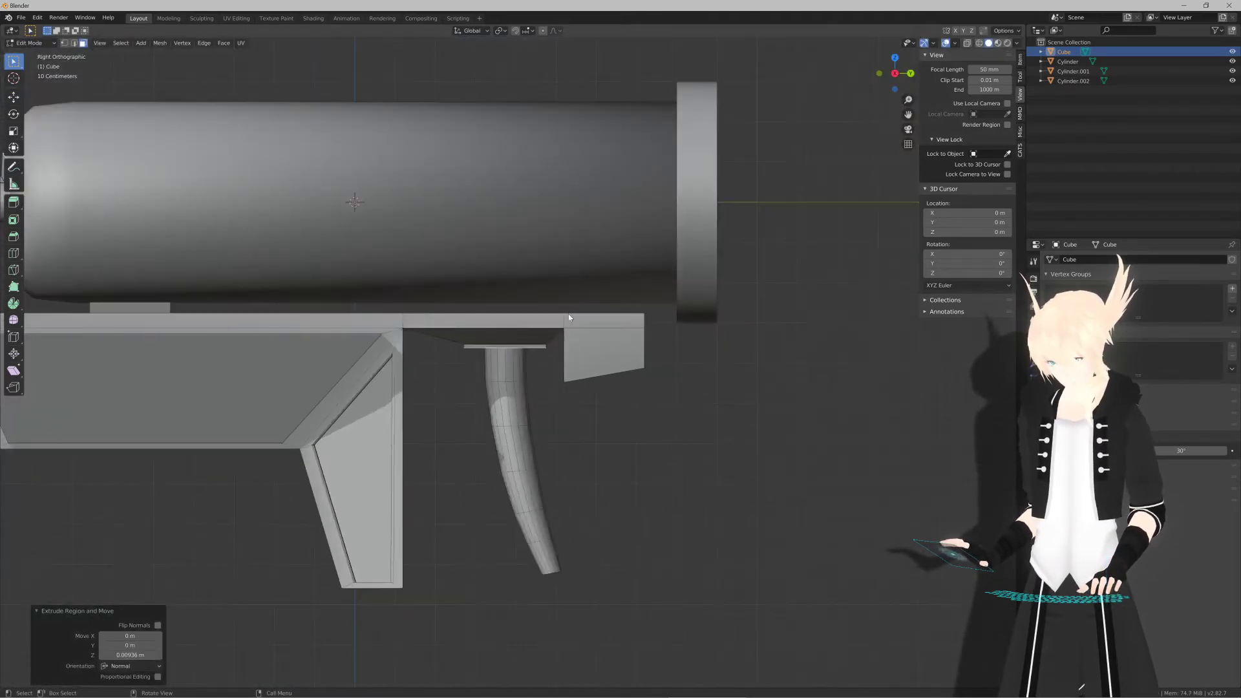
key("Tab")
middle_click_drag(571, 310, 464, 312)
scroll(544, 332, "up", 4)
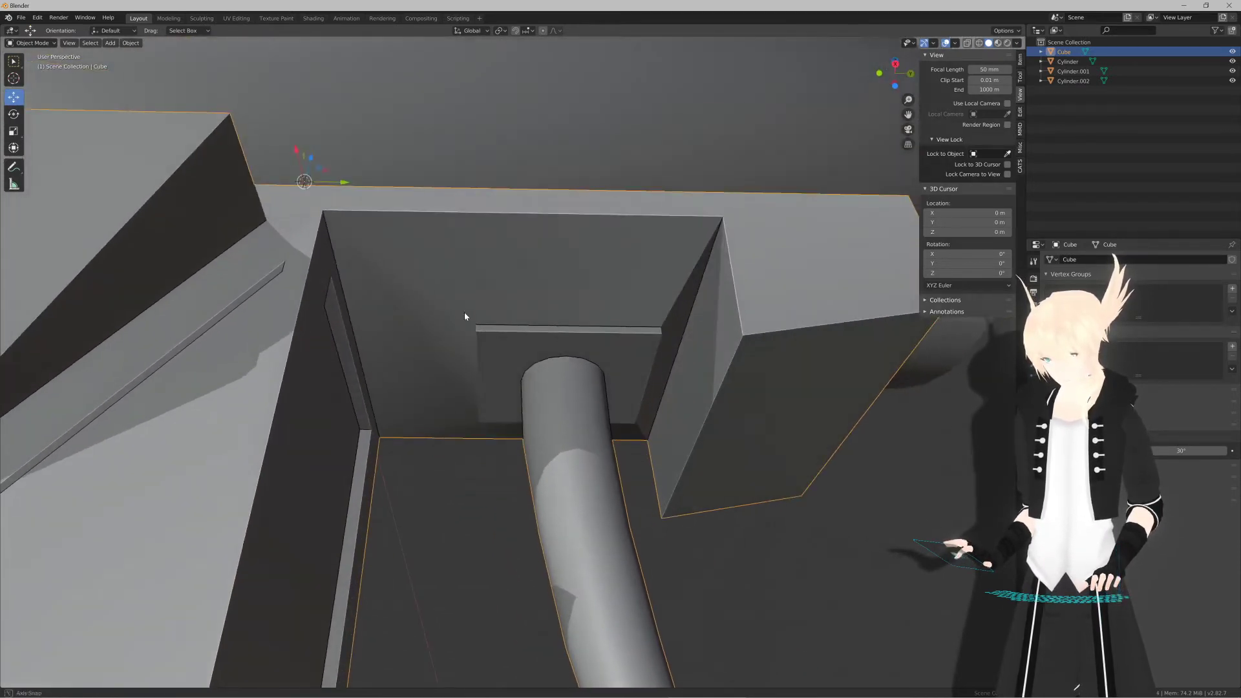
Step: Undo the extrusion of the mount face around the trigger's base
key("Tab")
key("ctrl+z")
key("ctrl+z")
key("ctrl+z")
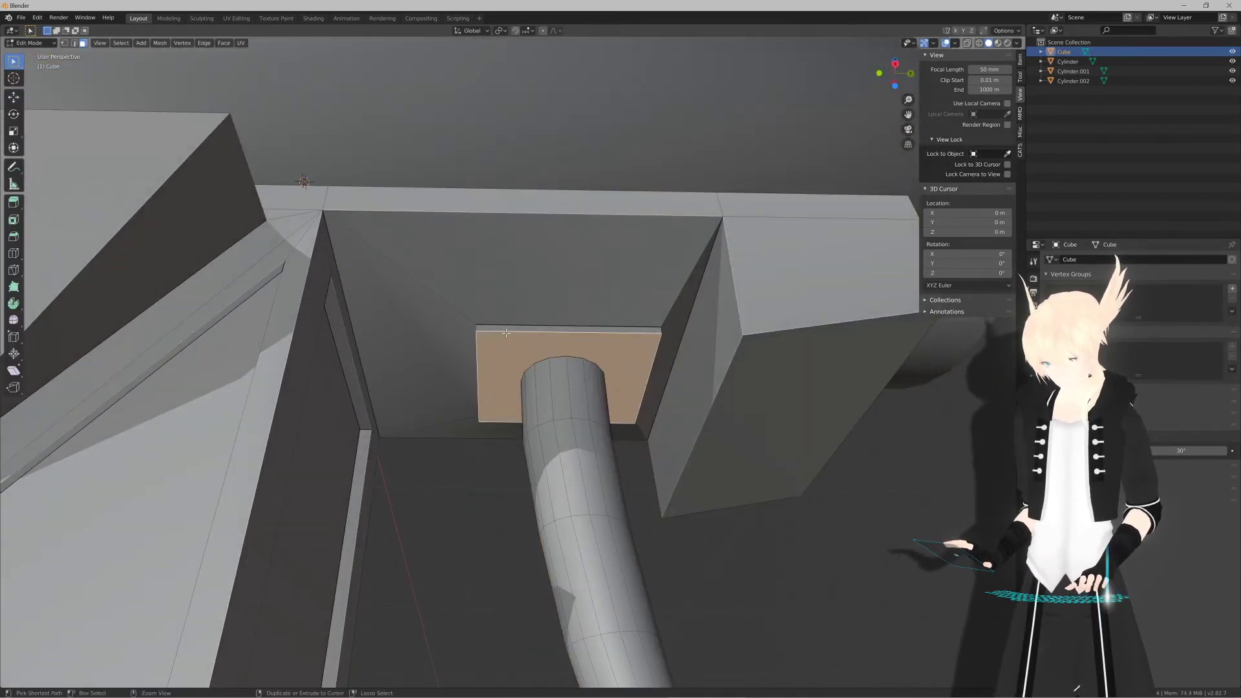
Step: Move the mount face around the trigger's base slightly along Z and check the shape in object mode
left_click(14, 97)
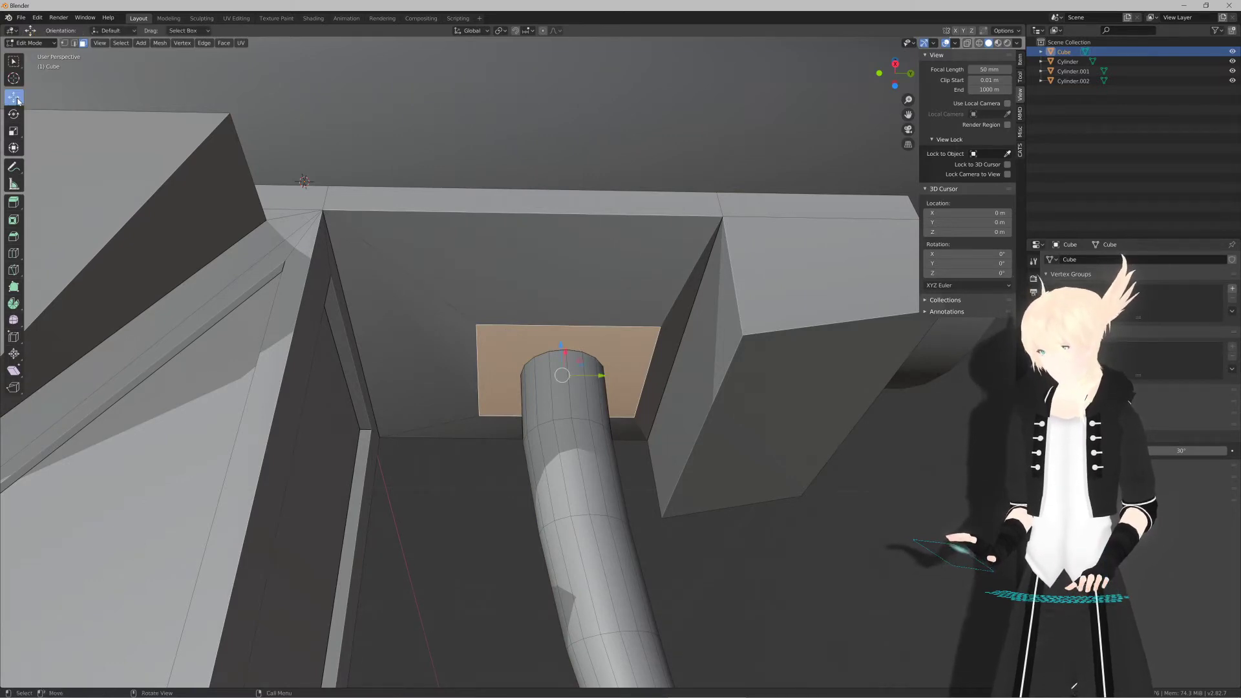
middle_click_drag(540, 307, 563, 343)
left_click_drag(553, 338, 545, 353)
scroll(542, 355, "down", 5)
key("Tab")
mouse_move(539, 356)
middle_mouse_down()
mouse_move(491, 339)
mouse_move(518, 336)
mouse_move(541, 346)
mouse_move(480, 349)
mouse_move(517, 349)
middle_mouse_up()
scroll(534, 344, "up", 5)
Step: Adjust the height of the mount face again with a Z-constrained move
key("Tab")
key("g")
key("z")
left_click(540, 350)
scroll(541, 352, "down", 5)
key("Tab")
scroll(526, 350, "up", 4)
key("Tab")
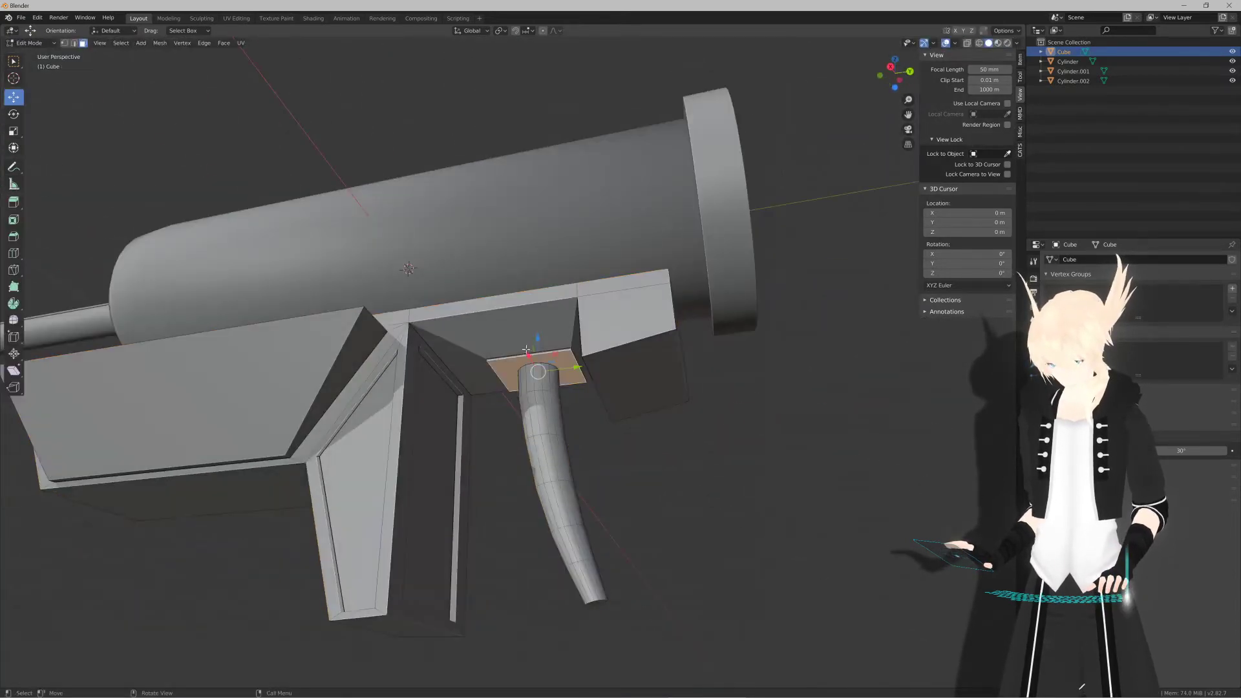
Step: Lower the mount face another 0.0132 m along Z and scale it to 1.091
key("g")
key("z")
left_click(541, 349)
key("s")
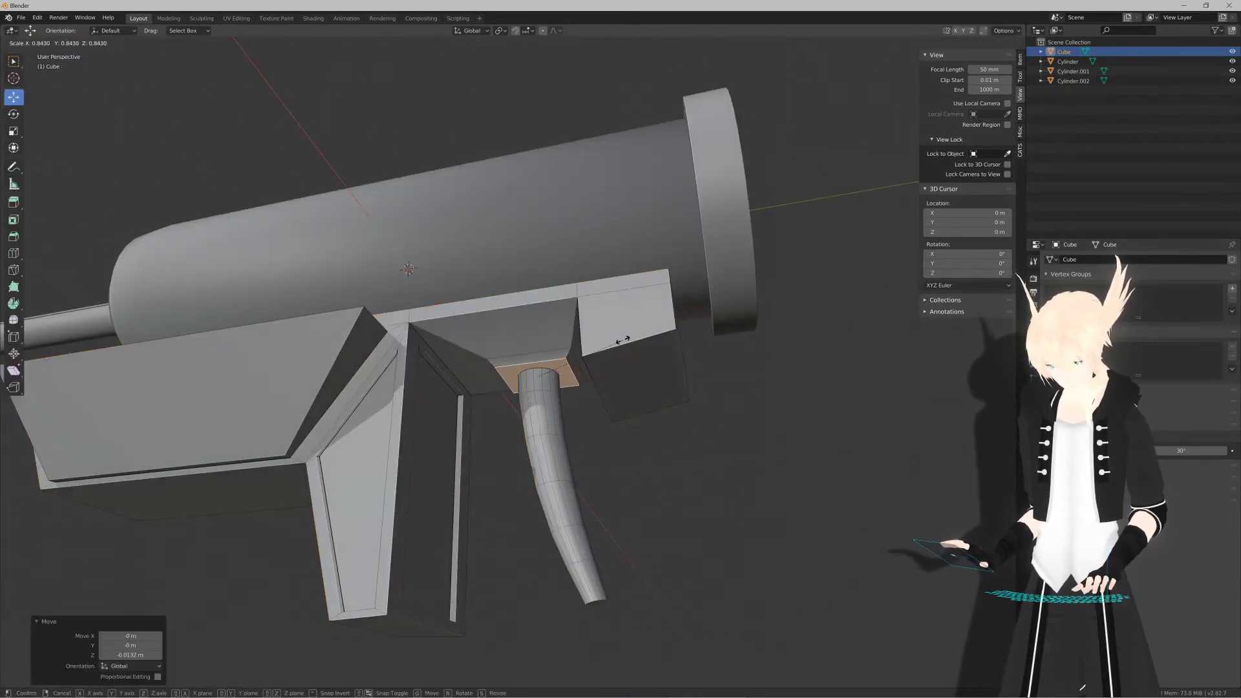
left_click(648, 335)
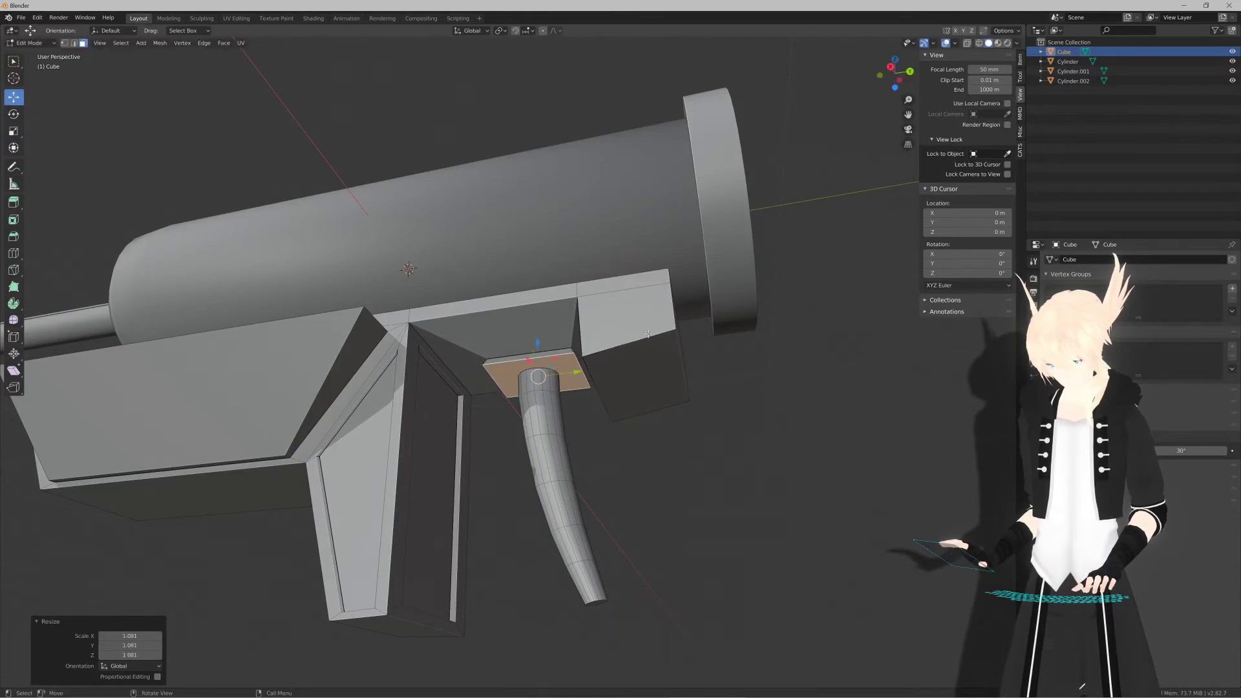
Step: Inset the mount face around the trigger's base and extrude the inner face, finishing mesh editing
key("i")
left_click(635, 335)
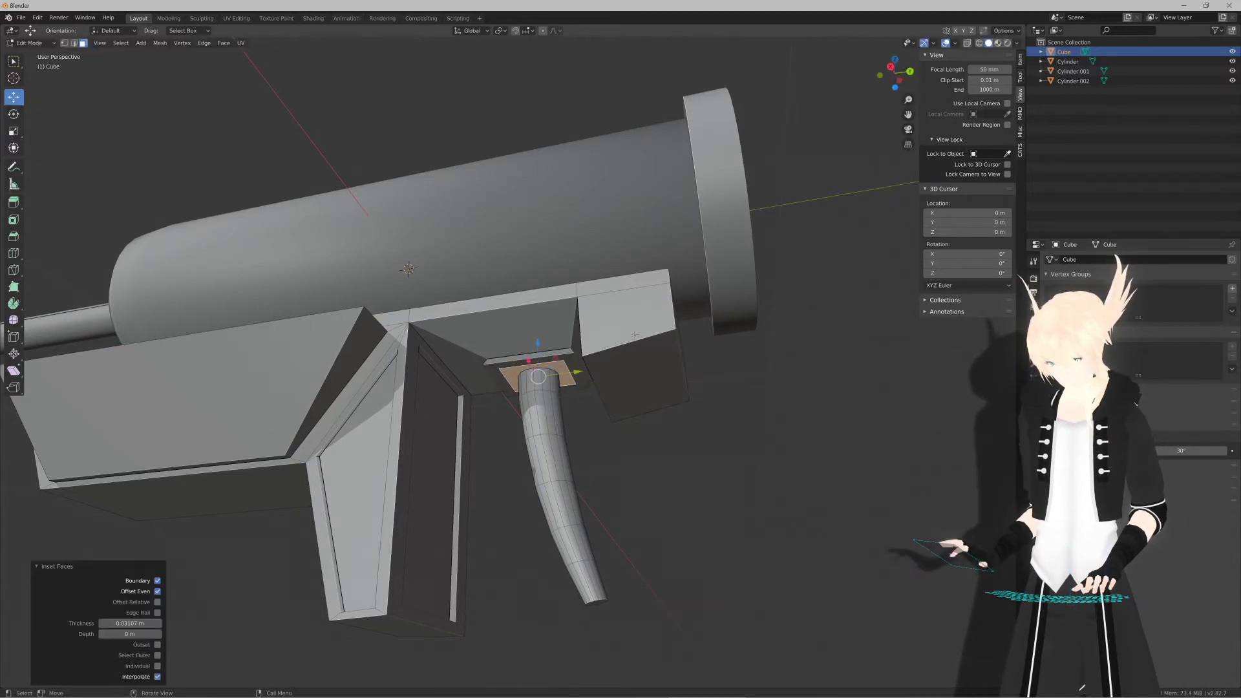
key("e")
left_click(635, 333)
key("Tab")
Step: Examine the whole gun from the right side and at an angle
scroll(635, 333, "down", 3)
middle_click_drag(581, 339, 487, 381)
scroll(510, 352, "up", 5)
scroll(506, 357, "down", 6)
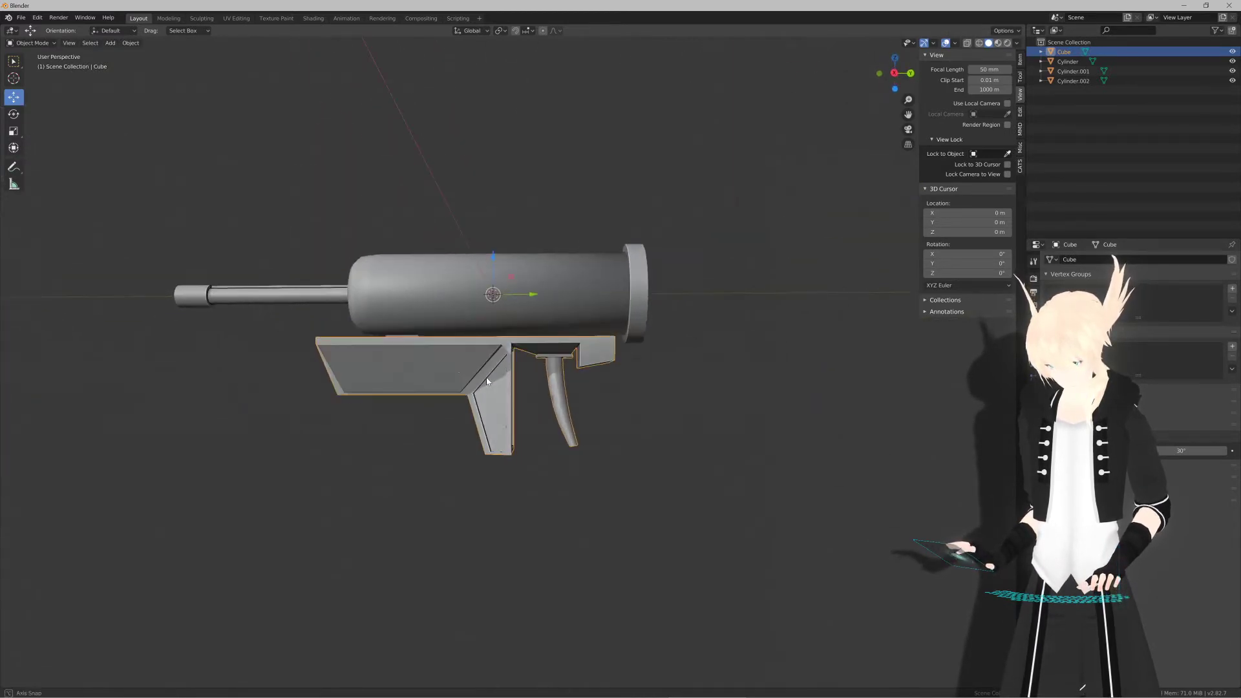
key("KP_3")
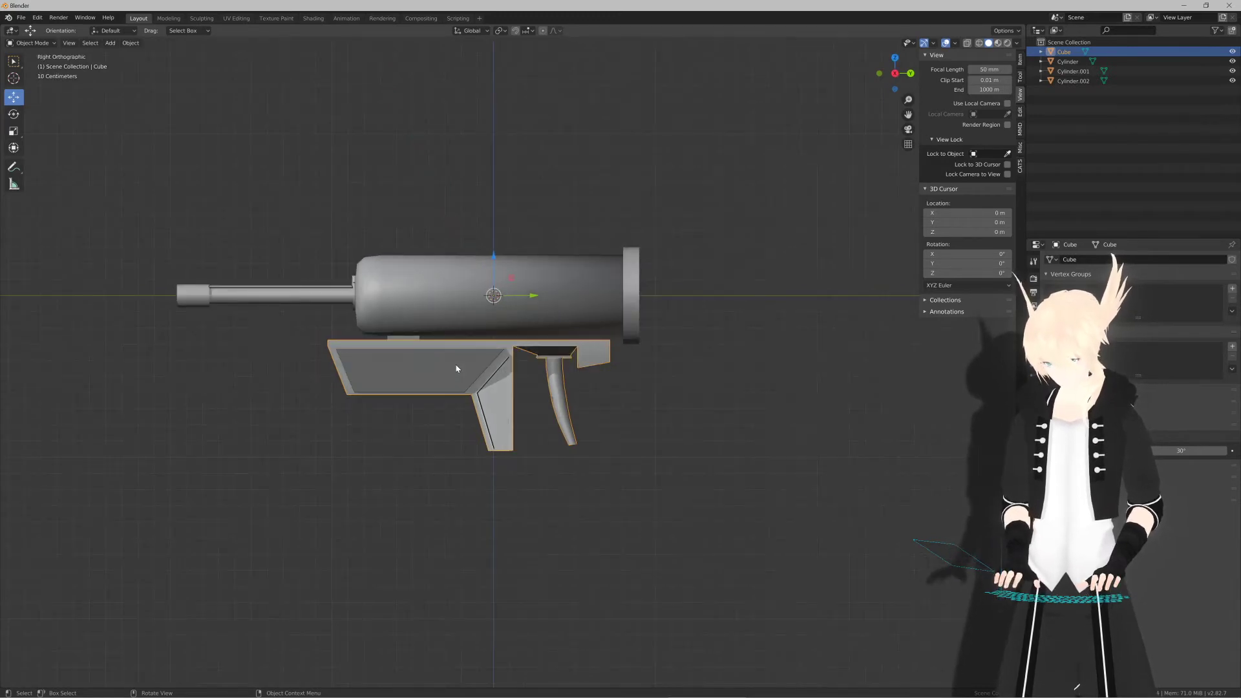
middle_click_drag(436, 334, 482, 368, "shift")
middle_click_drag(482, 368, 538, 357)
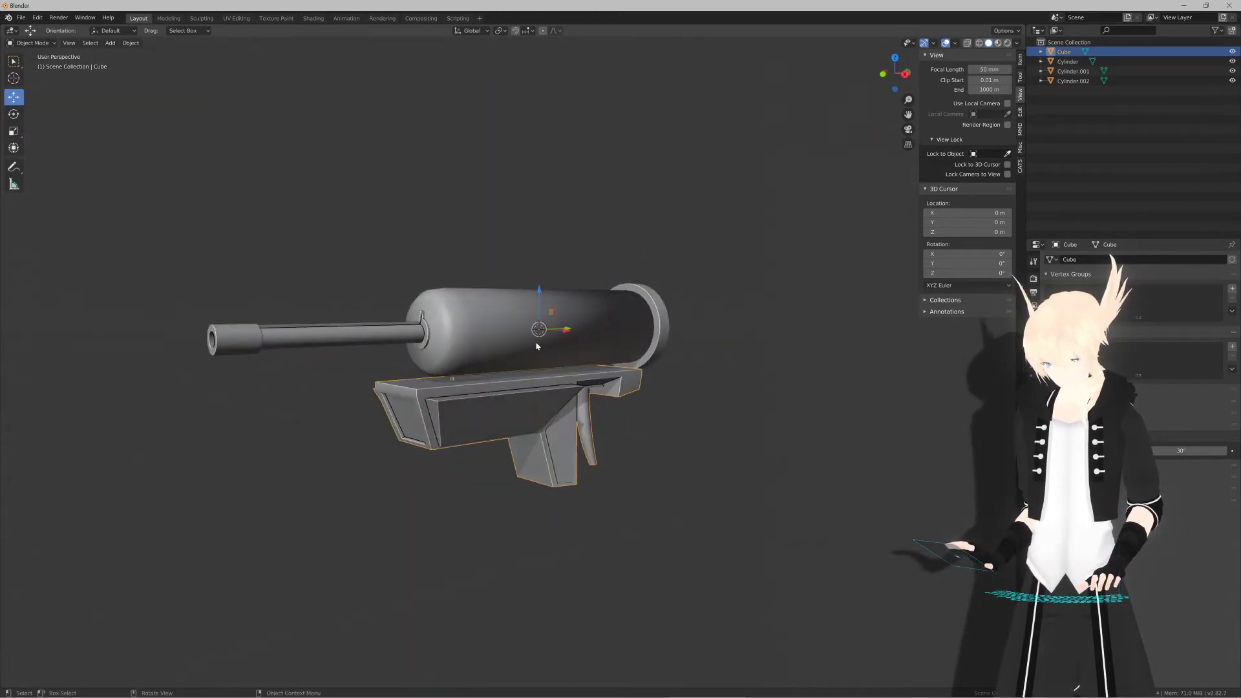
Step: Select the large cylinder body together with its rear ring and switch the viewport shading to Material Preview
left_click(518, 355)
left_click(660, 338, "shift")
middle_click_drag(659, 337, 602, 357)
key("z")
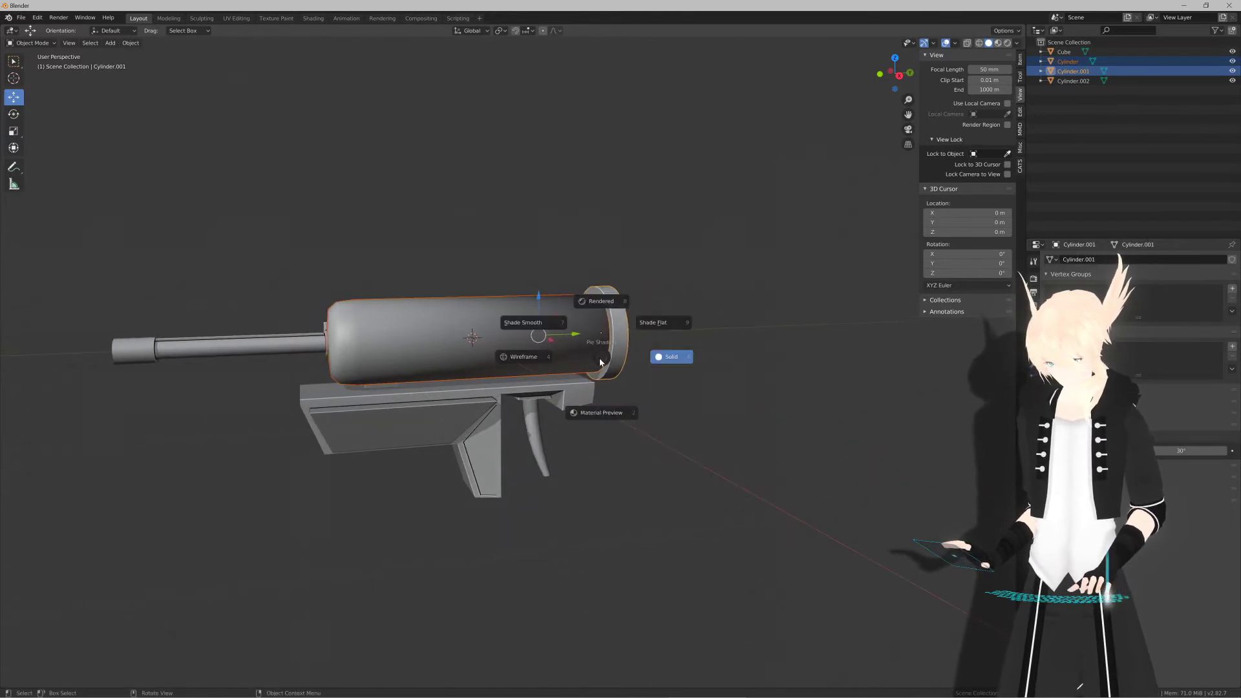
left_click(593, 411)
scroll(586, 404, "up", 3)
middle_click_drag(585, 402, 647, 362)
Step: Reselect the green cylinder body and add the dark rear ring to the selection
key("Tab")
key("Tab")
left_click(701, 281)
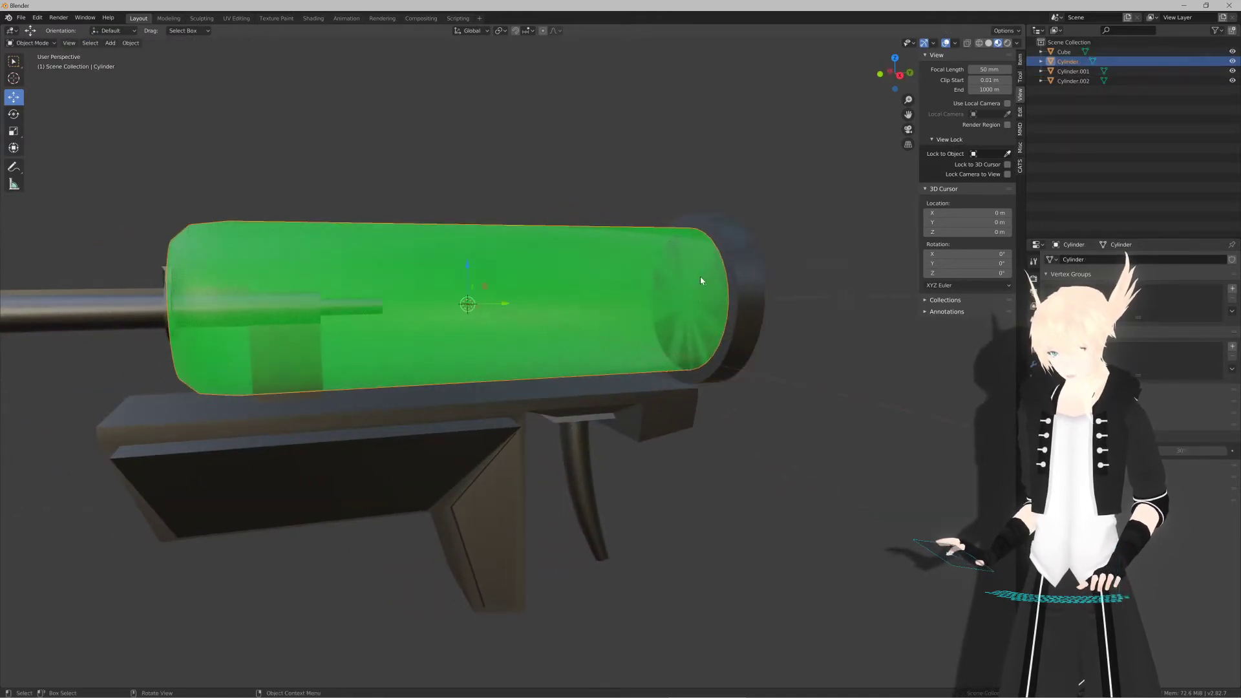
left_click(733, 262, "shift")
middle_click_drag(410, 390, 542, 474)
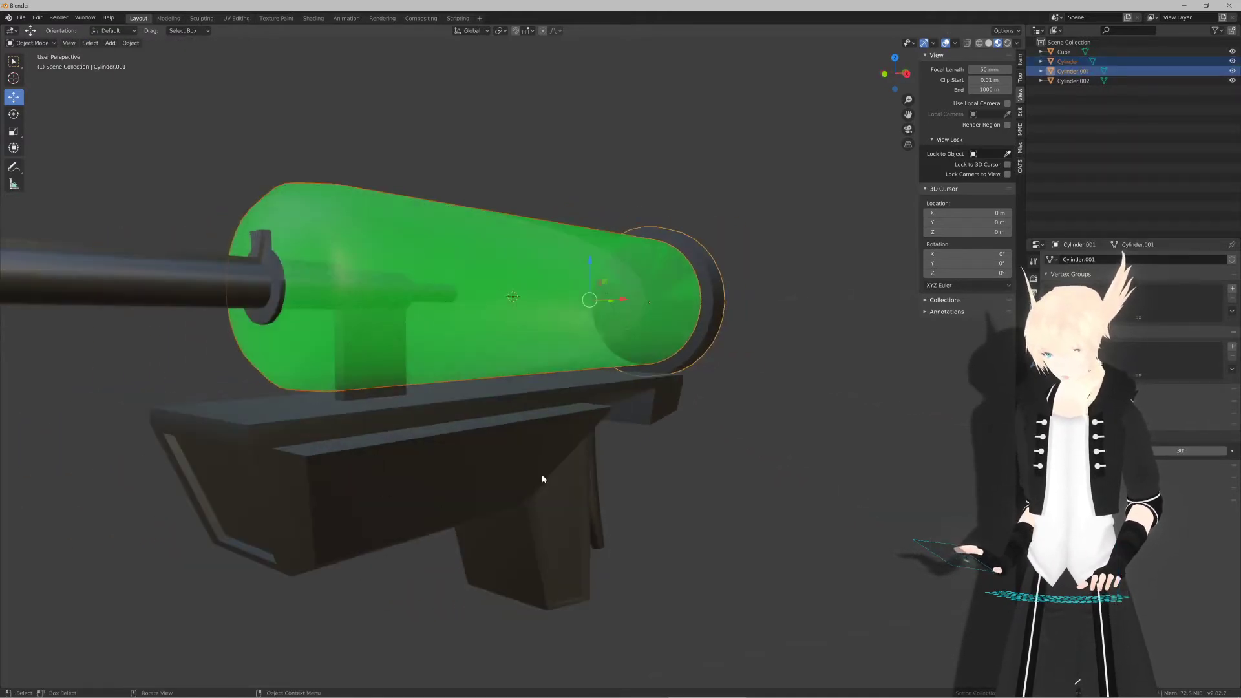
Step: Switch to the Chrome browser and search Google for "tube amplifier" in a new tab
scroll(458, 468, "down", 4)
key("alt+Tab")
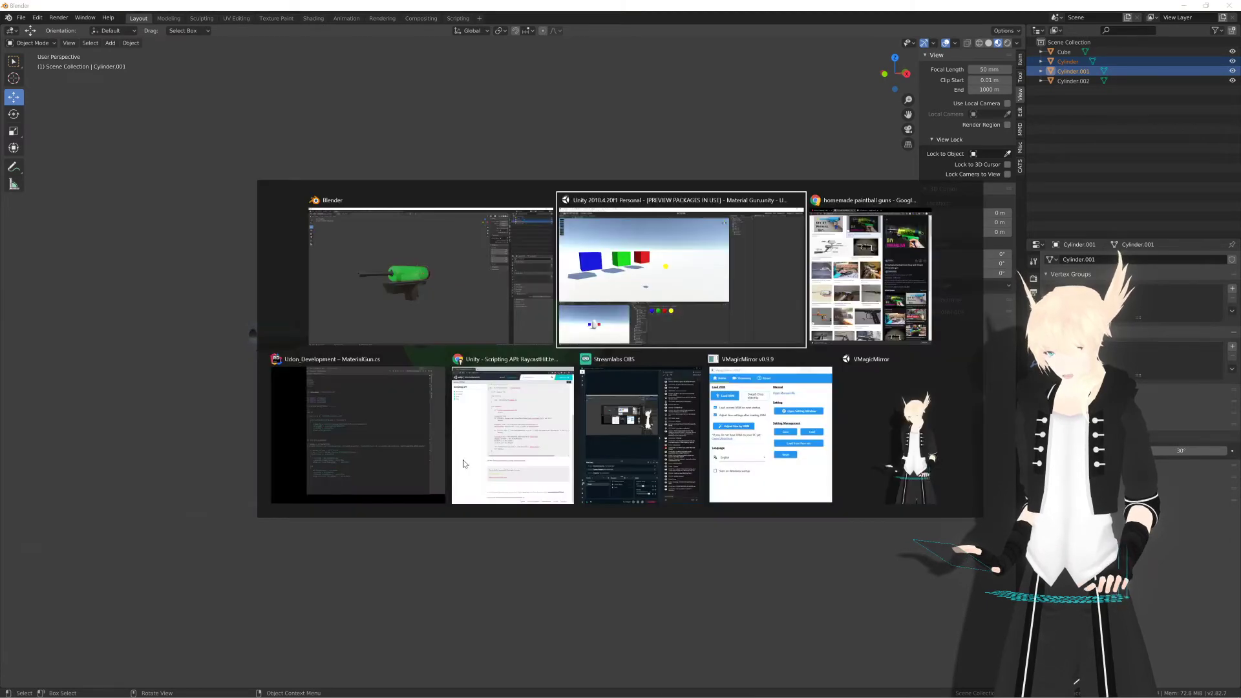
key("alt+Tab")
left_click(979, 14)
type("t")
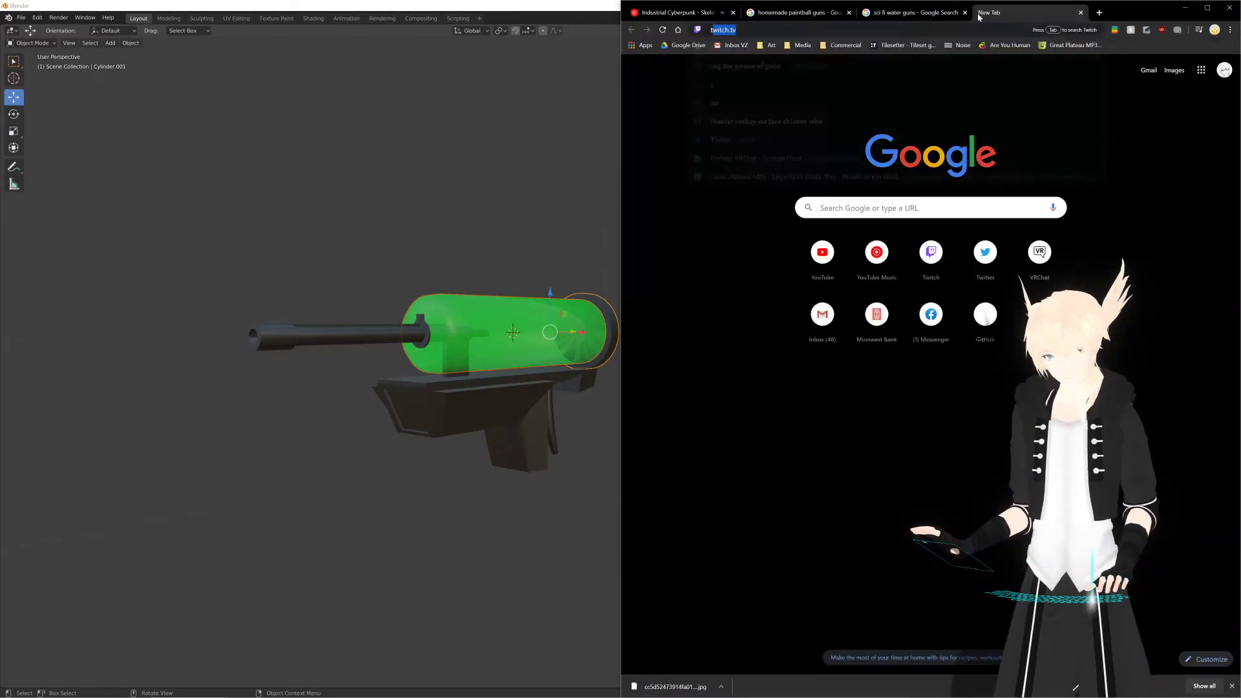
type("ube amp")
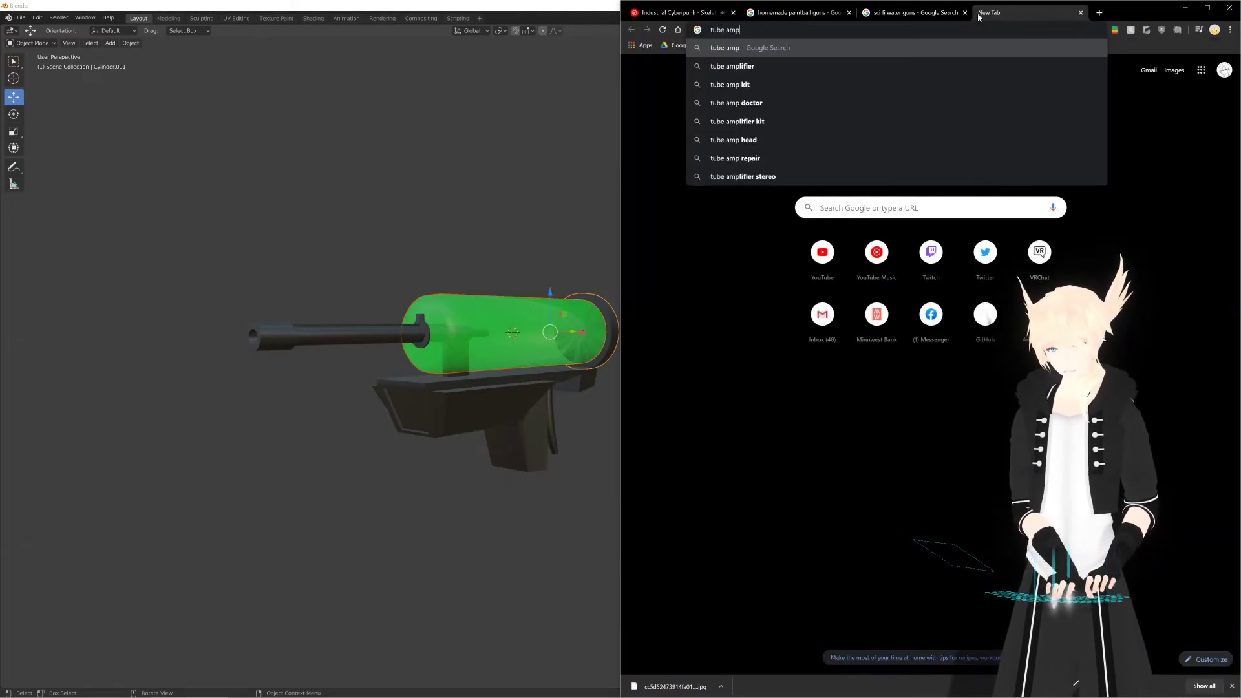
type("lifier")
key("Return")
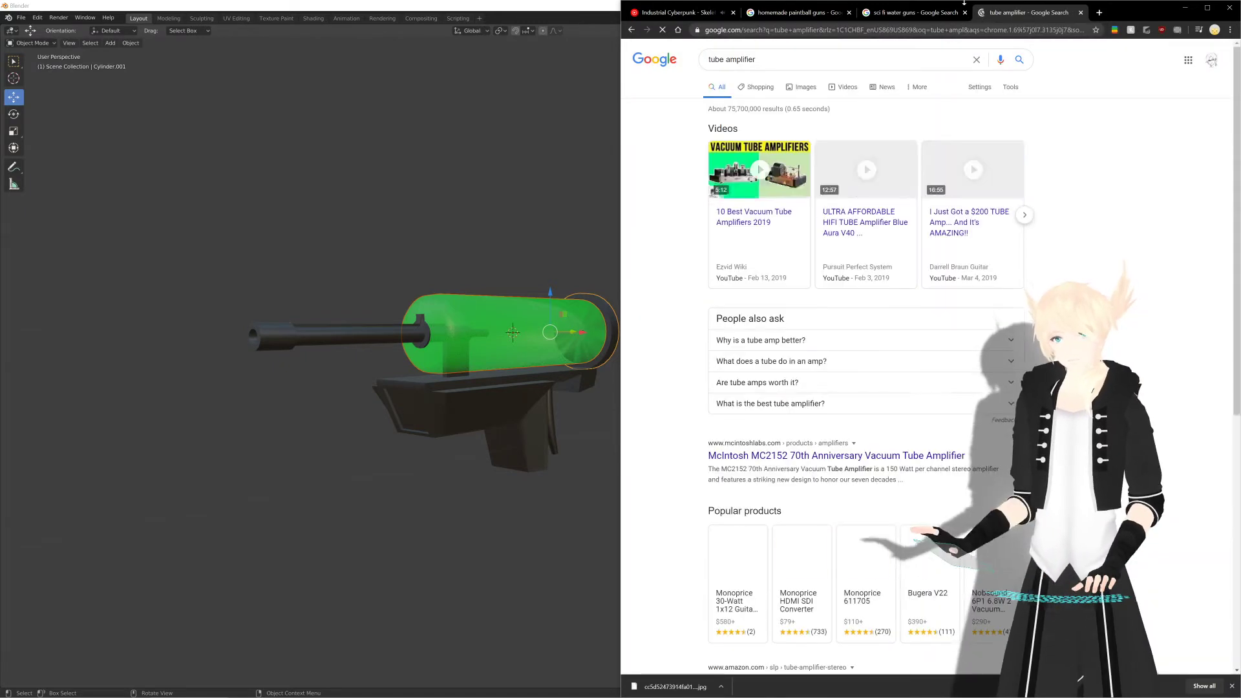
Step: Browse the image results for tube amplifiers and open the vintage vacuum tube amplifier picture on a blue background
left_click(756, 88)
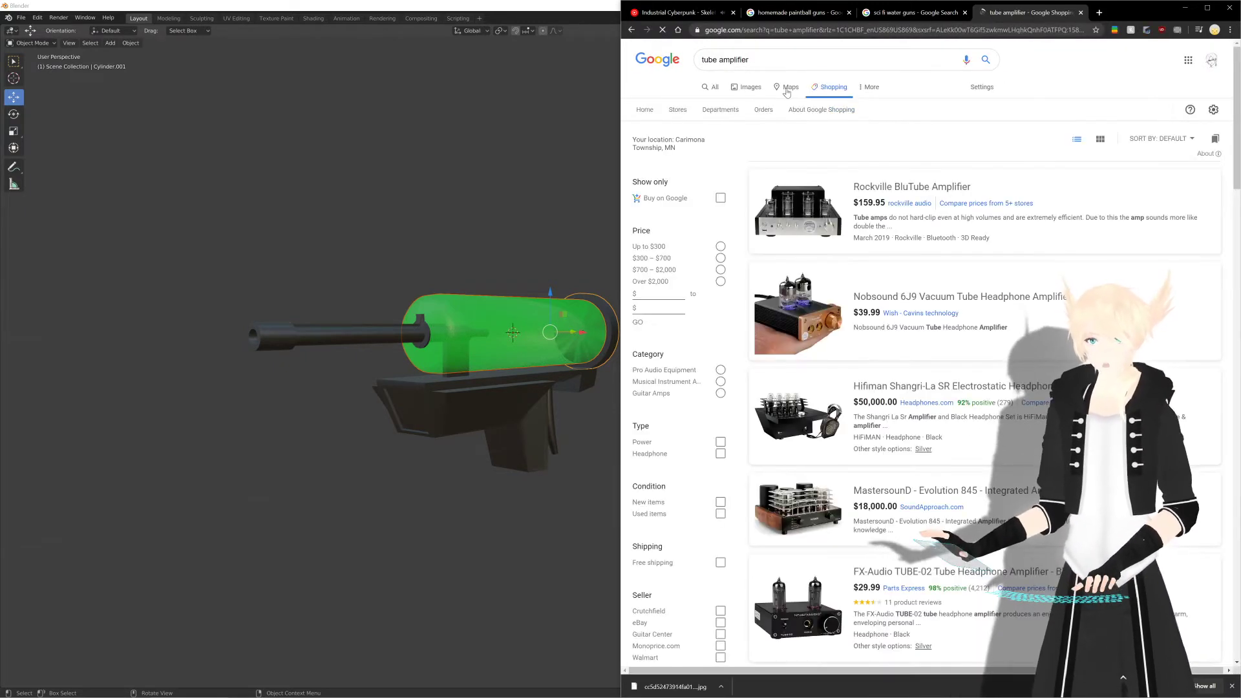
left_click(750, 88)
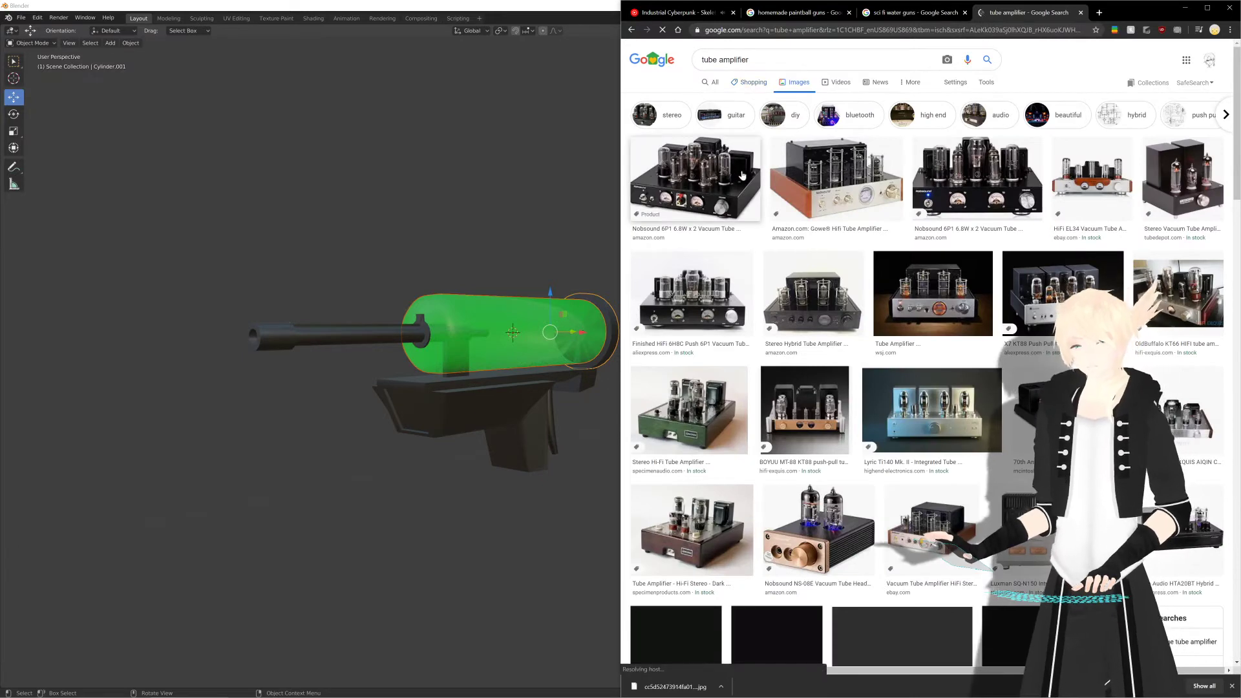
scroll(808, 291, "down", 3)
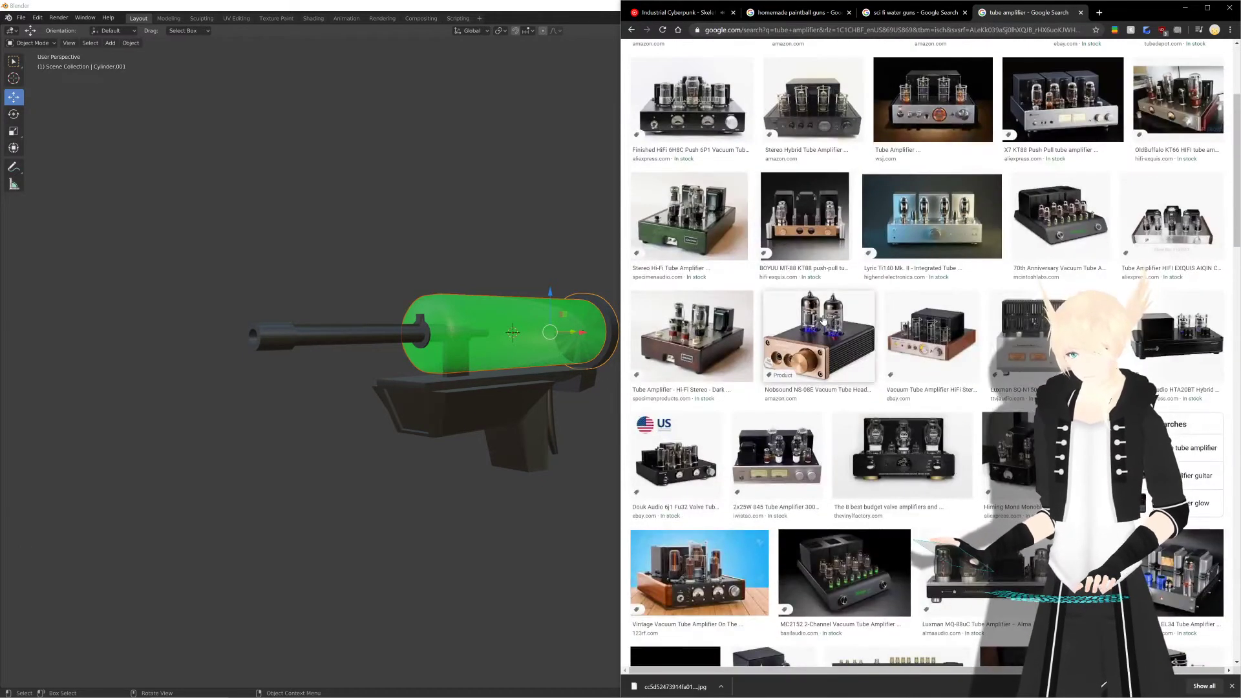
left_click(698, 568)
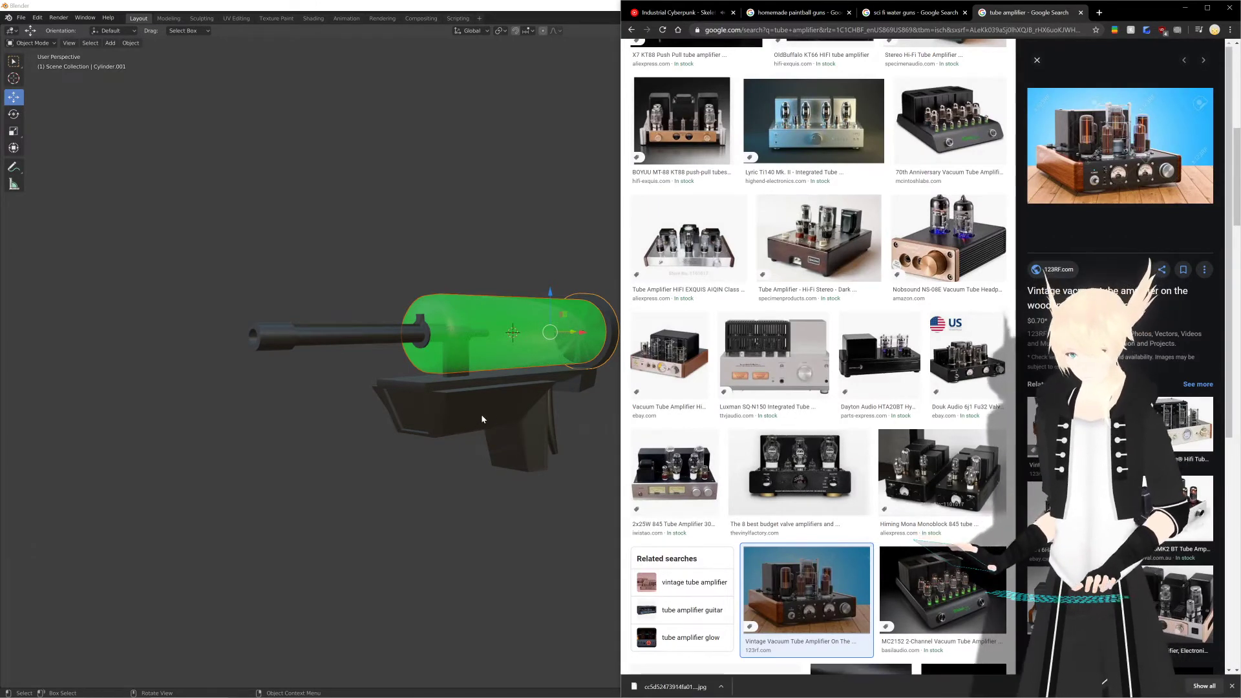
Step: Compare the homemade paintball gun and sci-fi water gun references, ending on the tube amplifier images
left_click(915, 12)
left_click(802, 12)
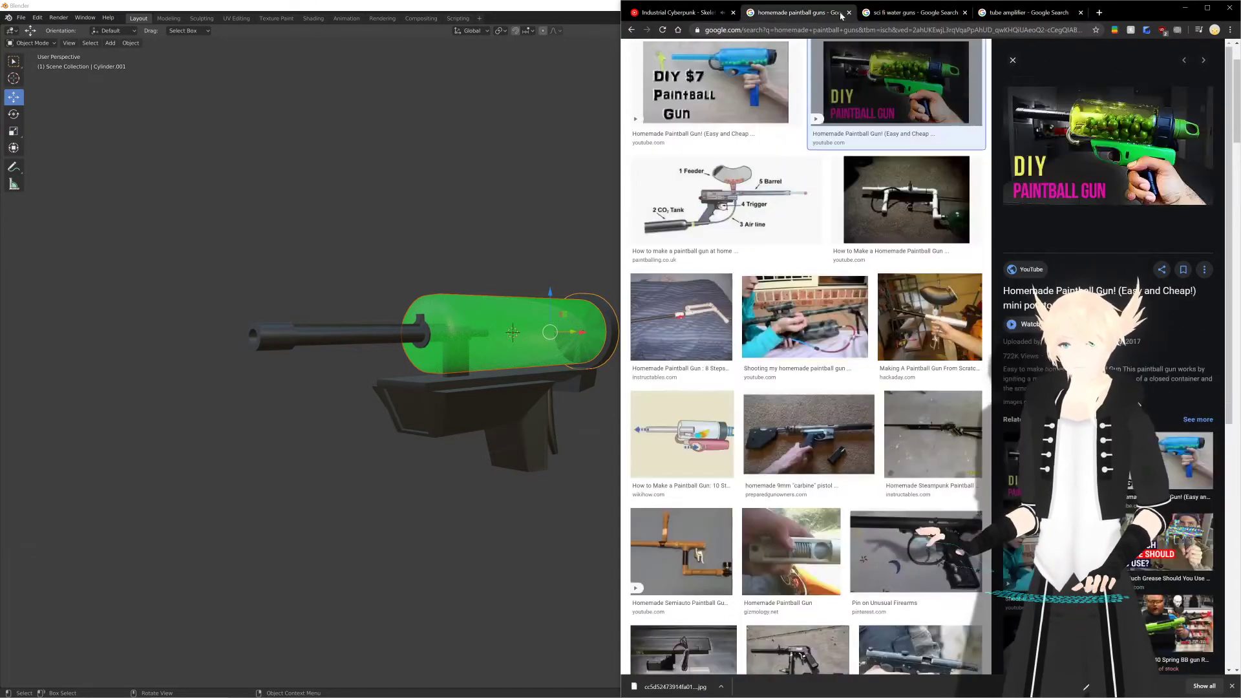
left_click(914, 13)
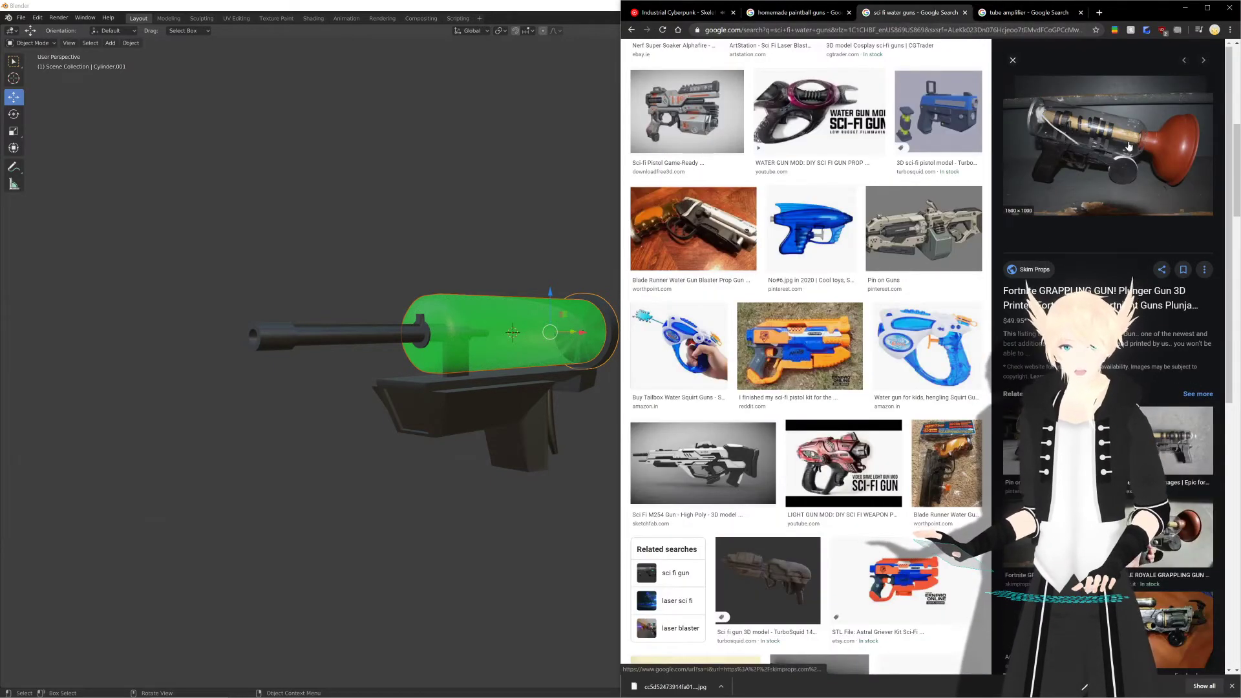
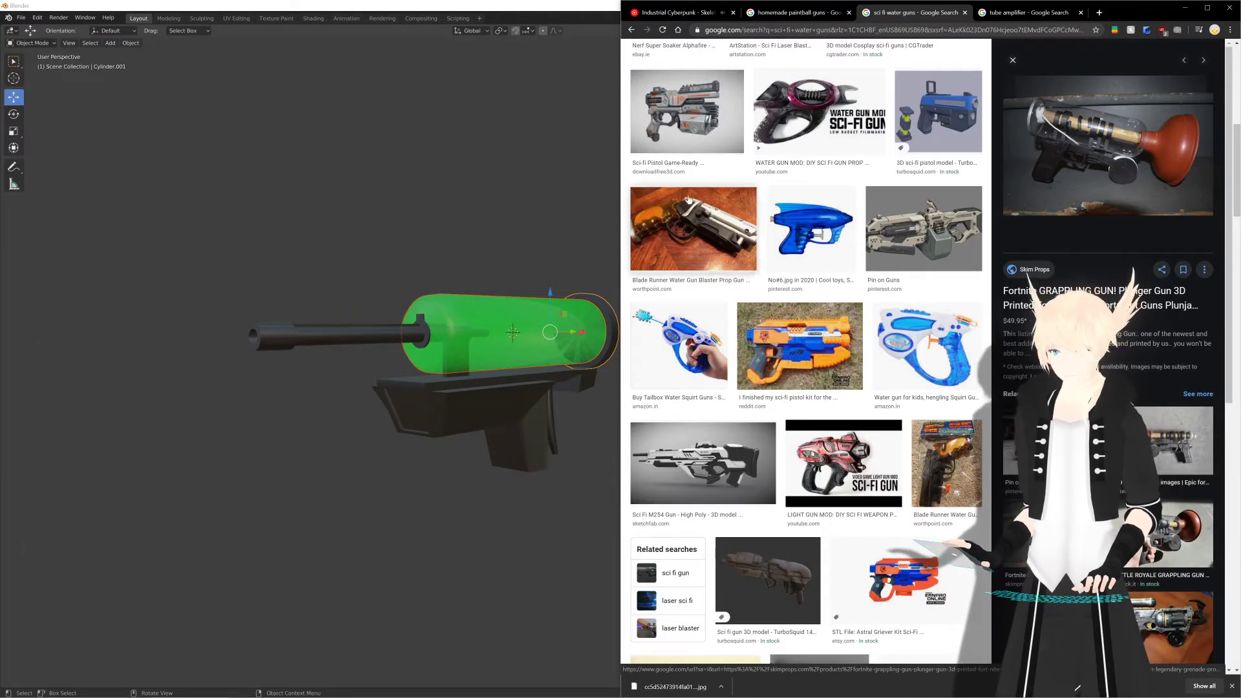
left_click(800, 12)
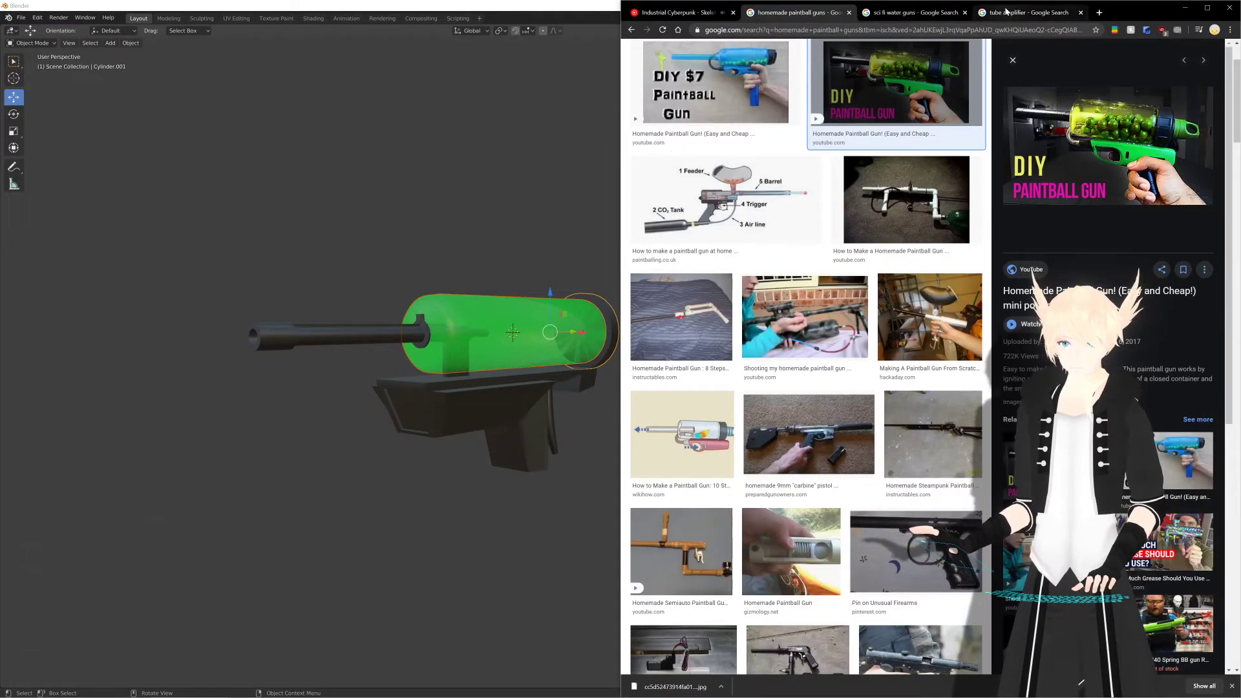
left_click(1007, 12)
Step: Back in Blender, deselect the gun parts and add a 16-vertex cylinder, 0.3 m radius and 0.1 m deep, in front view
middle_click_drag(486, 338, 466, 348)
key("KP_3")
scroll(621, 330, "up", 5)
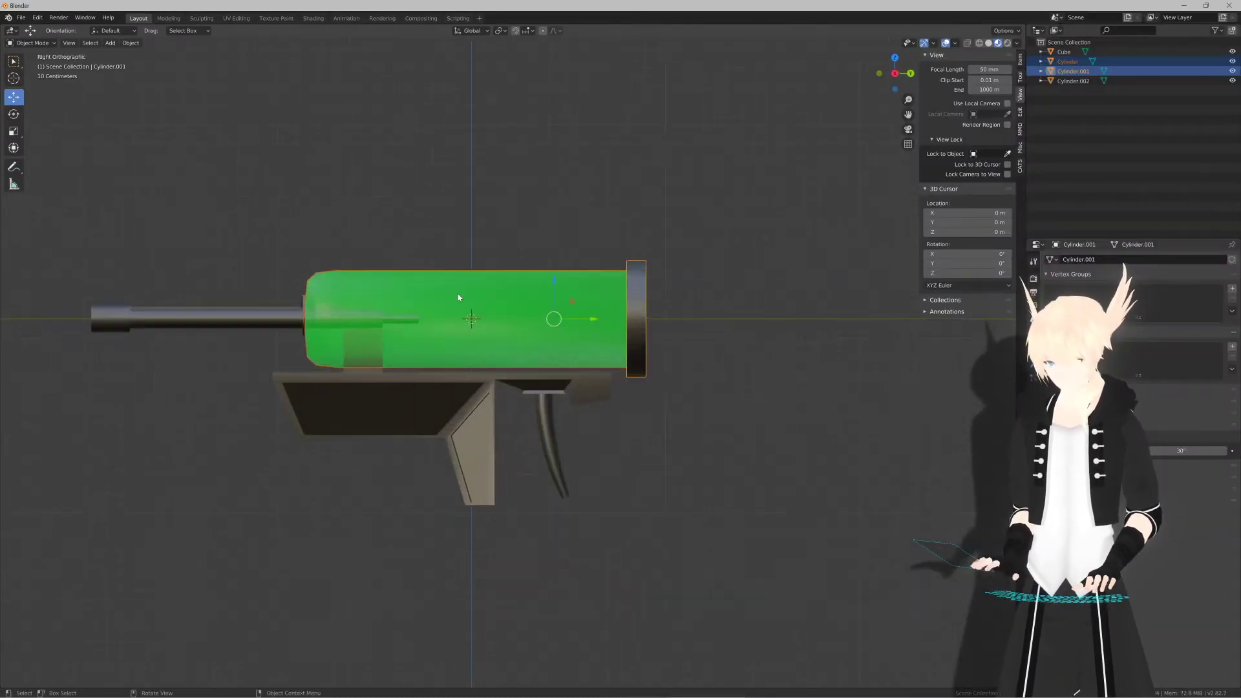
middle_click_drag(621, 331, 568, 318)
key("KP_3")
key("KP_1")
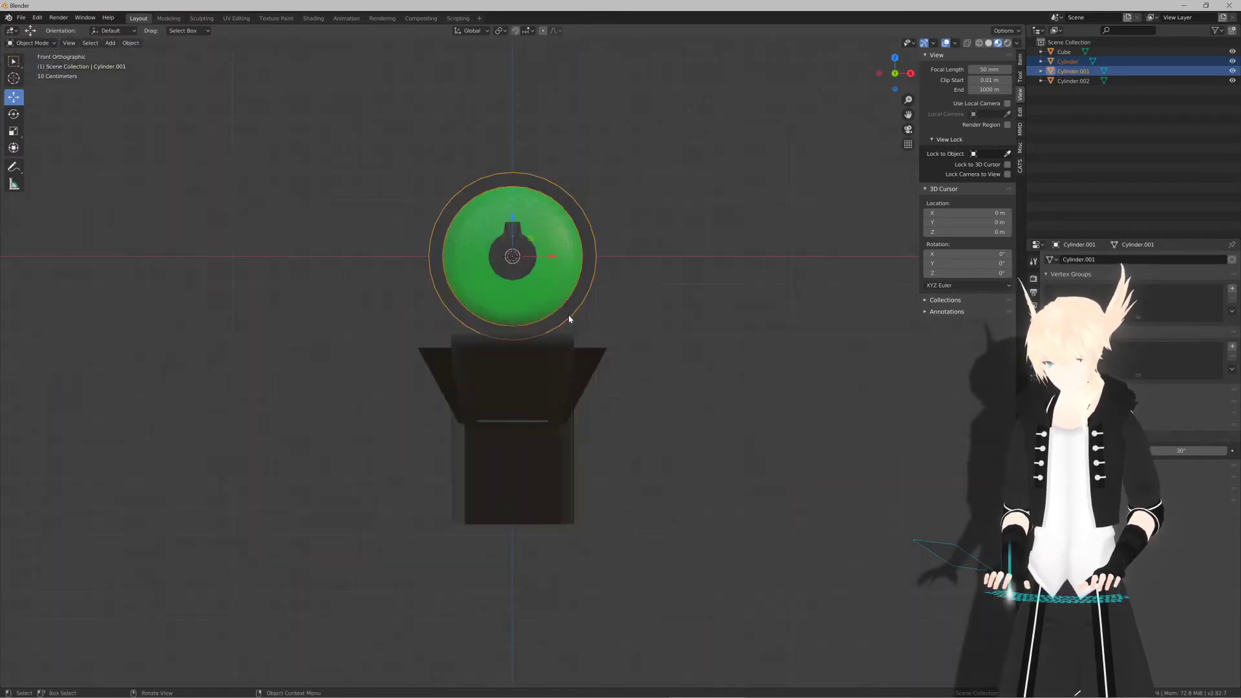
left_click(668, 363)
middle_click_drag(669, 361, 632, 324, "shift")
key("F3")
type("Add Cube")
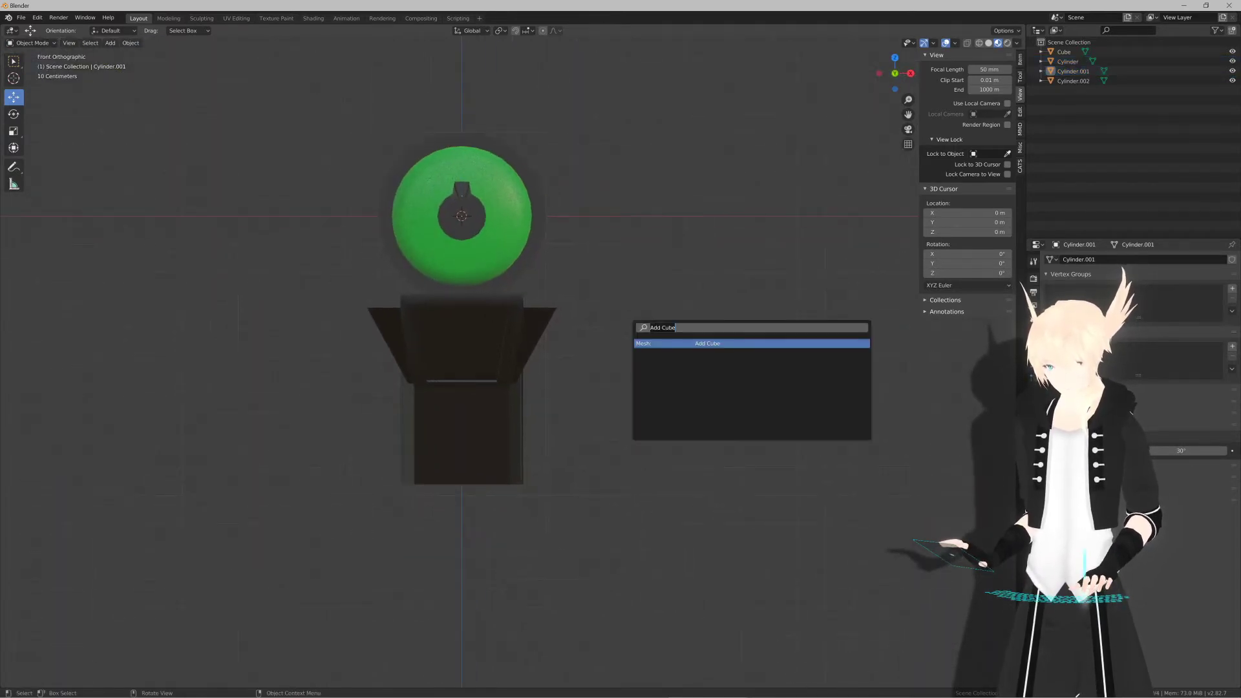
key("BackSpace")
key("BackSpace")
key("BackSpace")
type("ylinder")
key("Return")
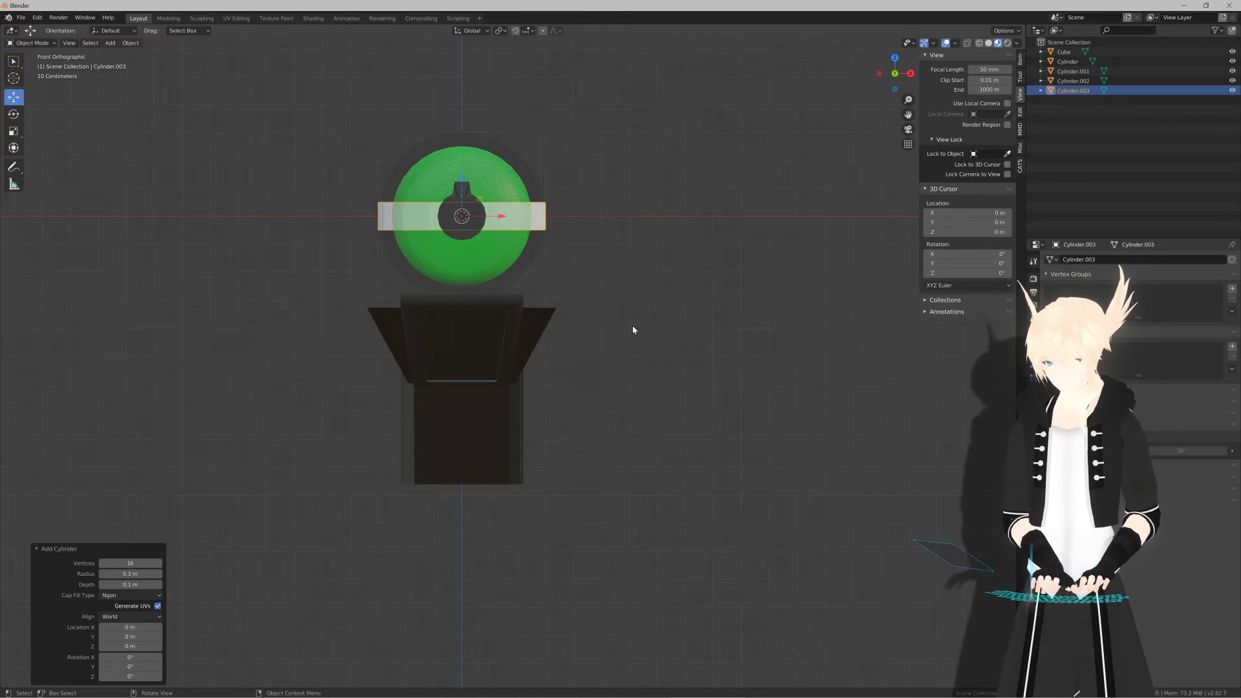
Step: Rotate the new cylinder -60° and move it 0.3 m in X and -0.5 m in Z beside the gun's slanted side
key("r")
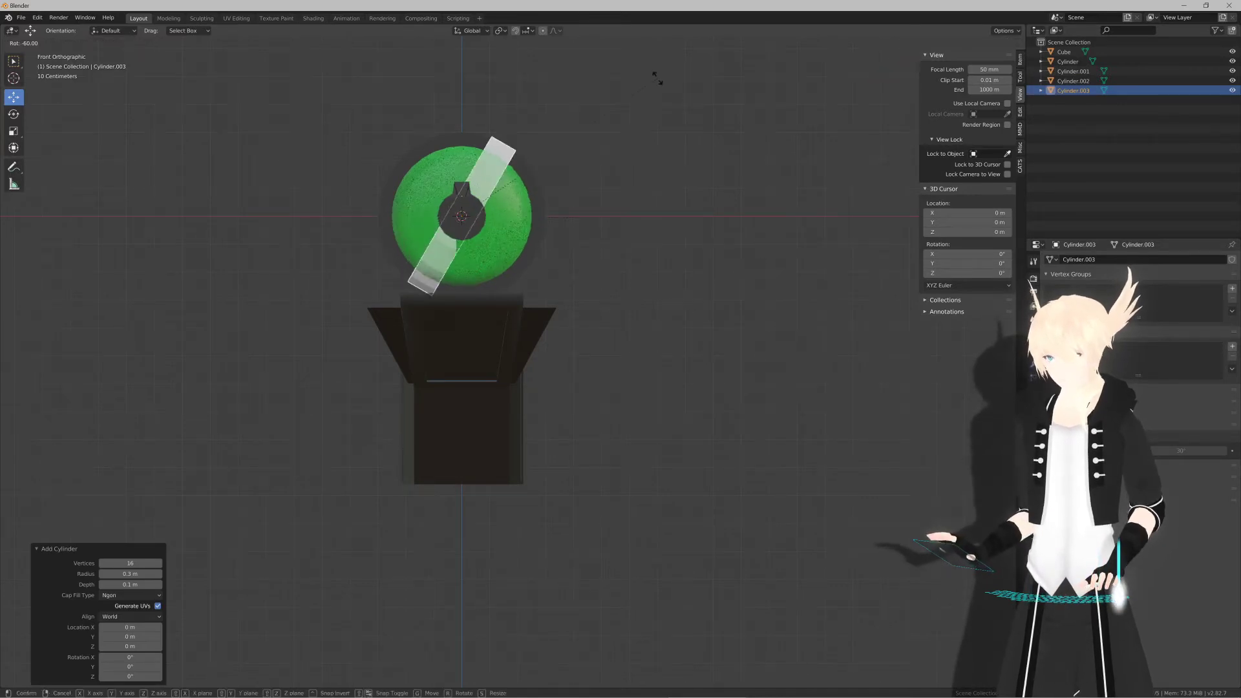
left_click(654, 77)
key("g")
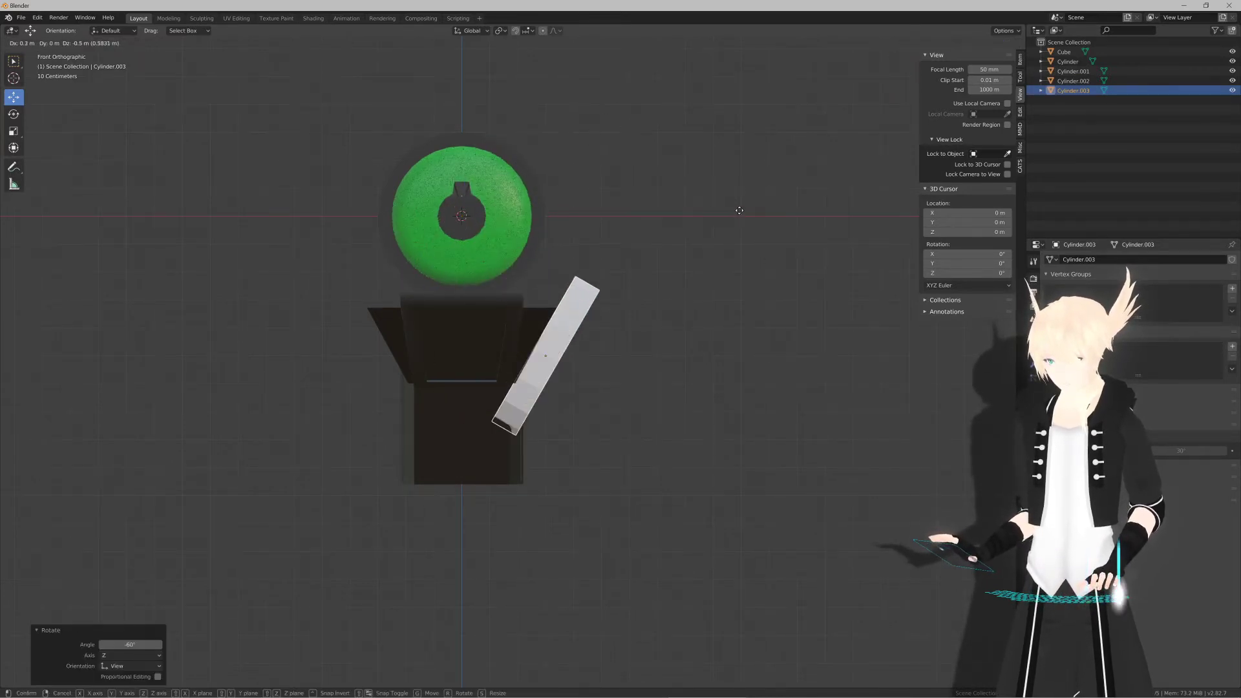
left_click(739, 210)
Step: Scale the cylinder to 0.275 and fit it flush against the gun's slanted side, turning it by about 1.2°
key("s")
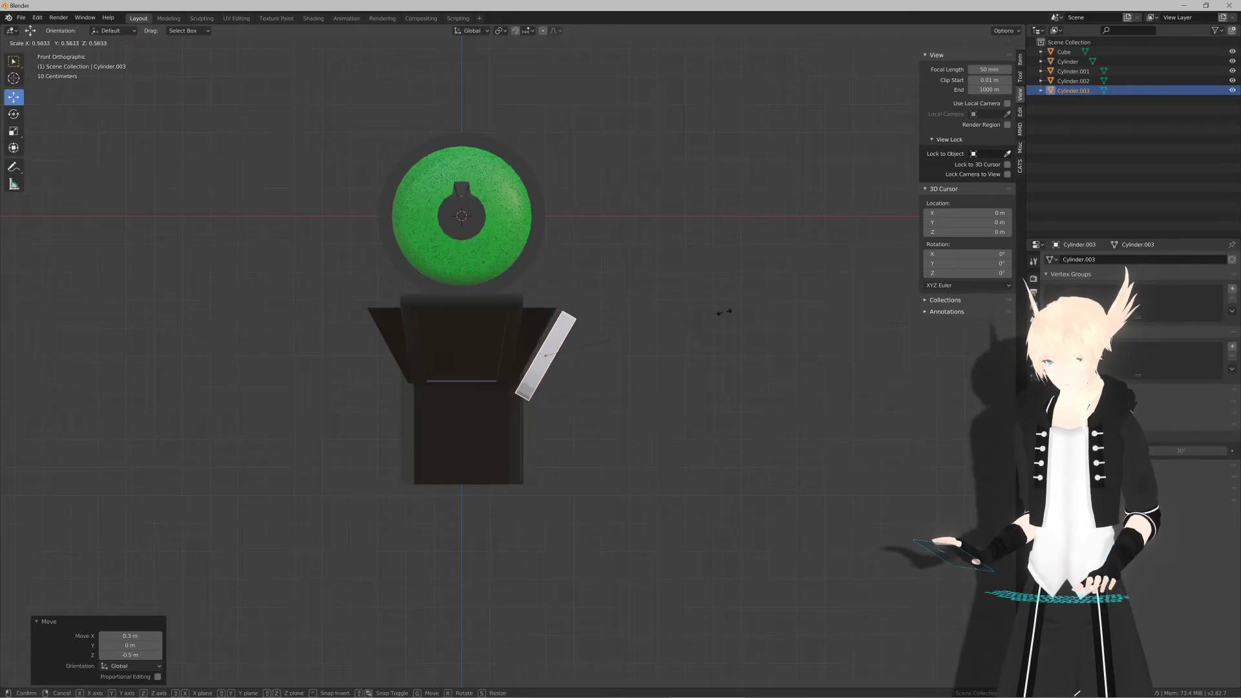
left_click(639, 351)
scroll(592, 388, "up", 3)
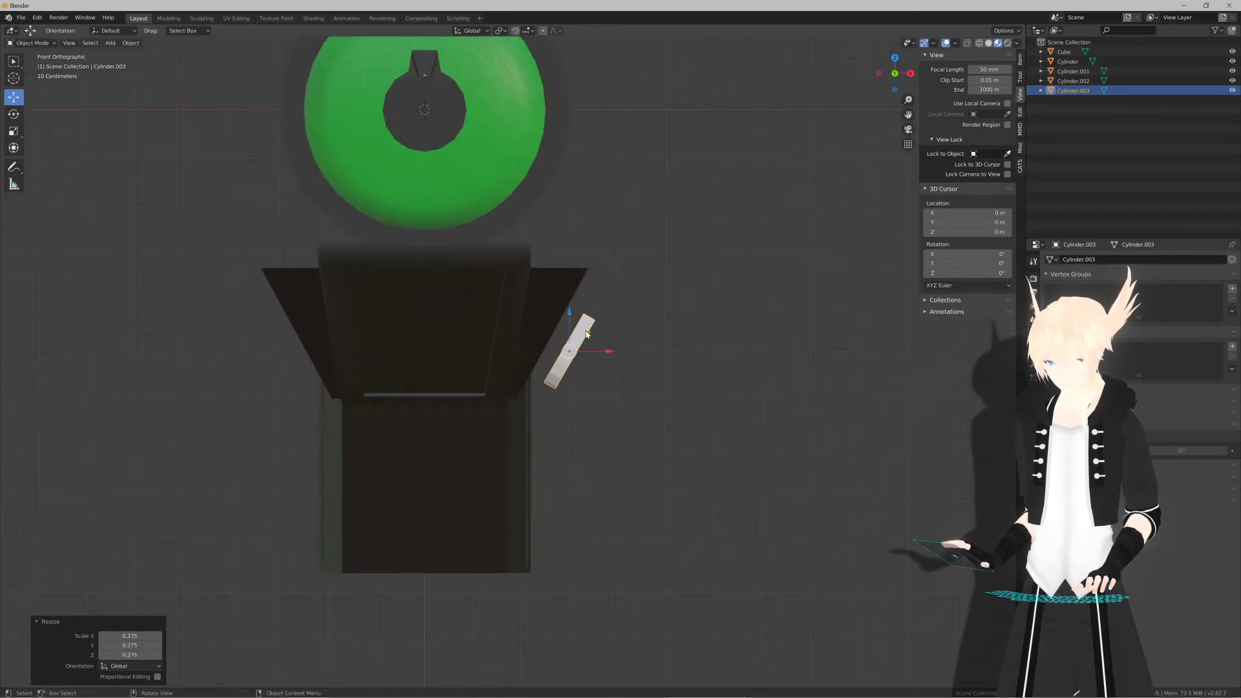
key("g")
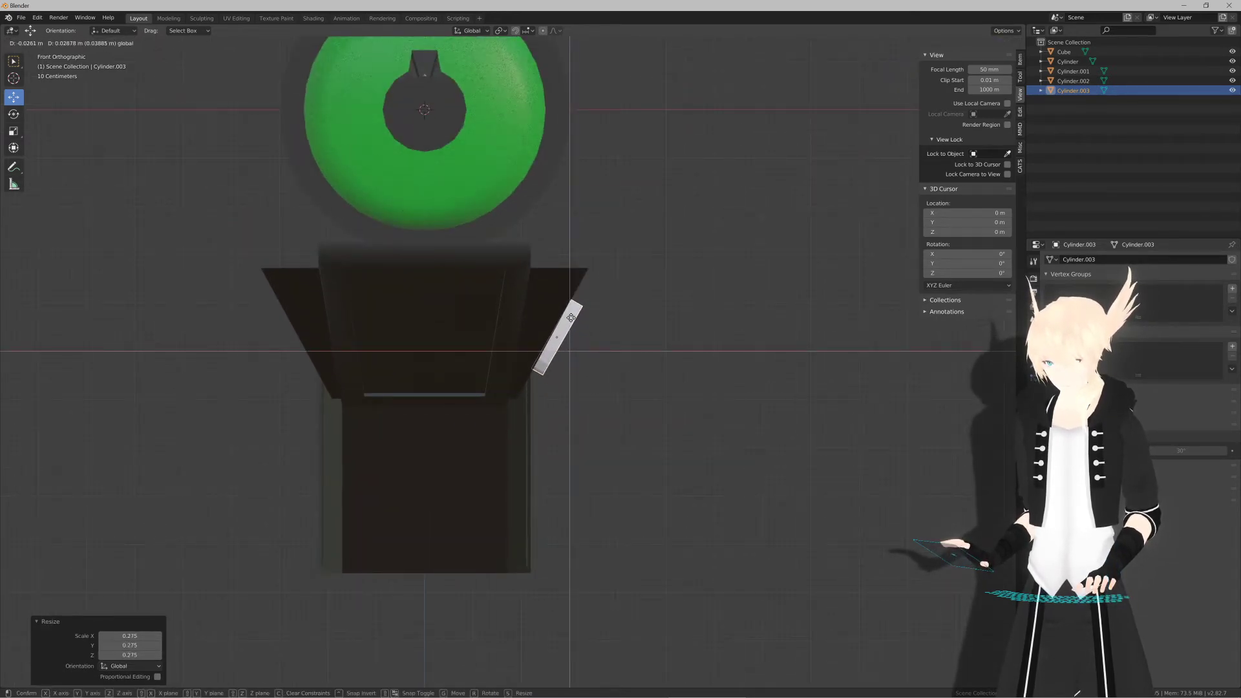
left_click(571, 317)
key("r")
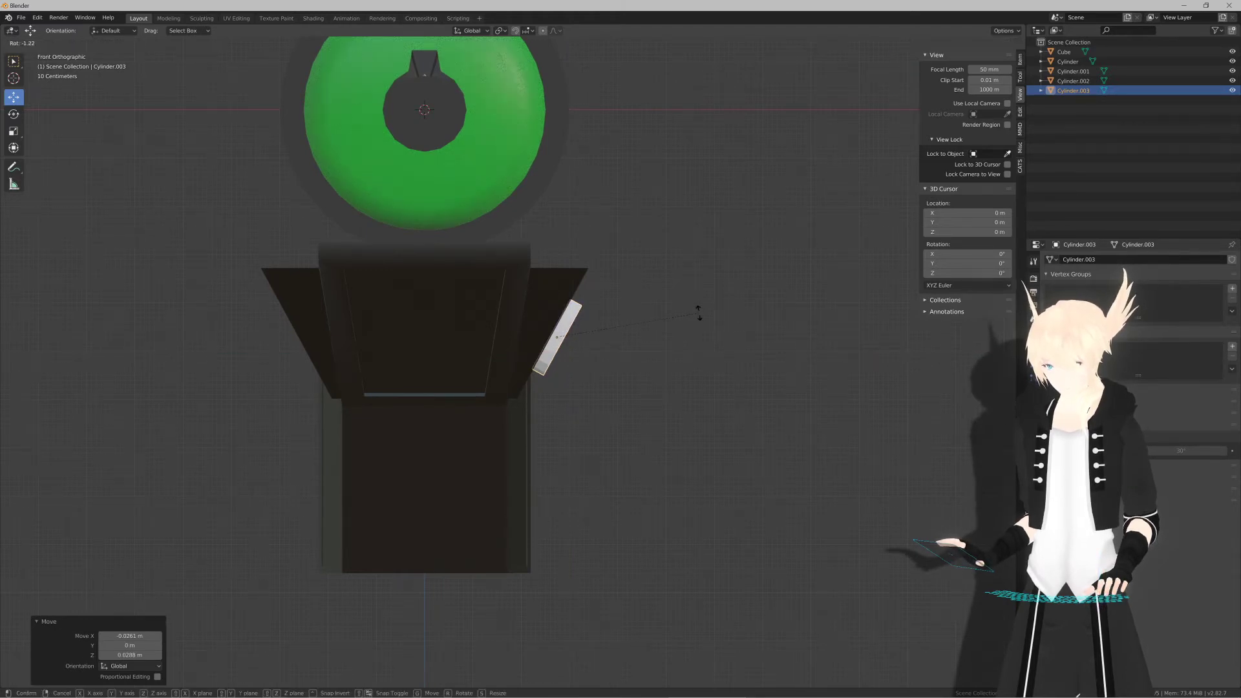
left_click(698, 315)
key("g")
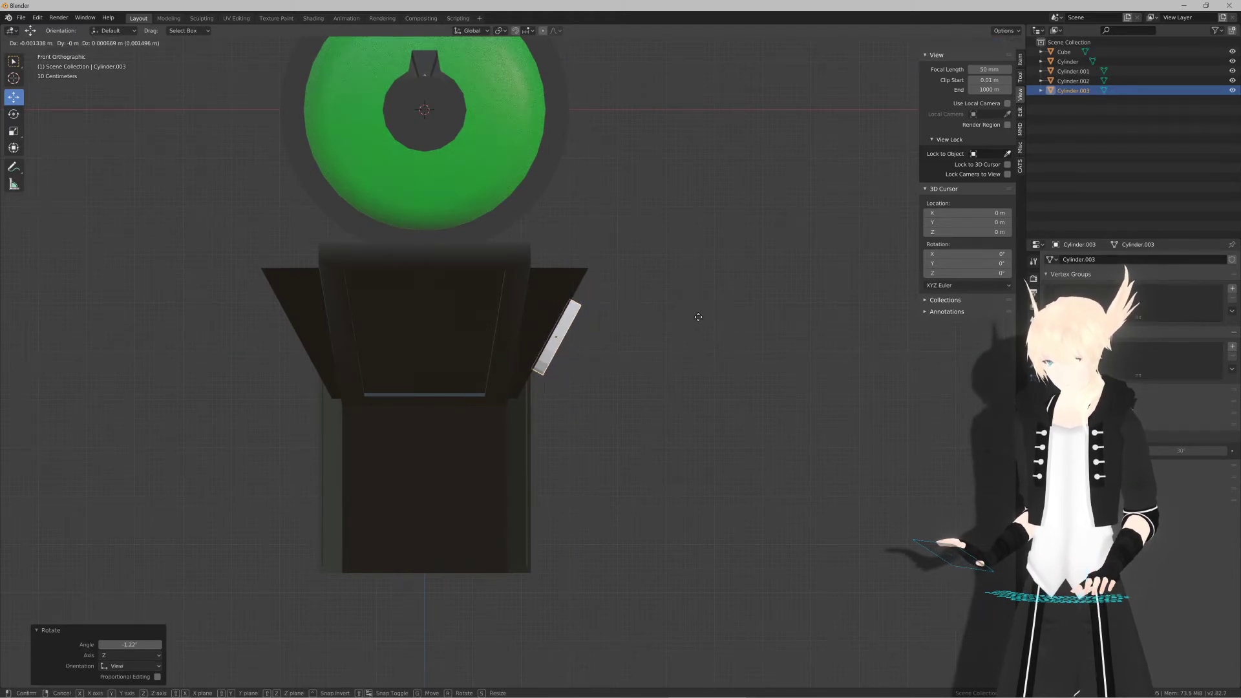
left_click(698, 317)
Step: In Edit Mode, select the cylinder's outer end face and inset it
middle_click_drag(698, 324, 664, 312)
key("Tab")
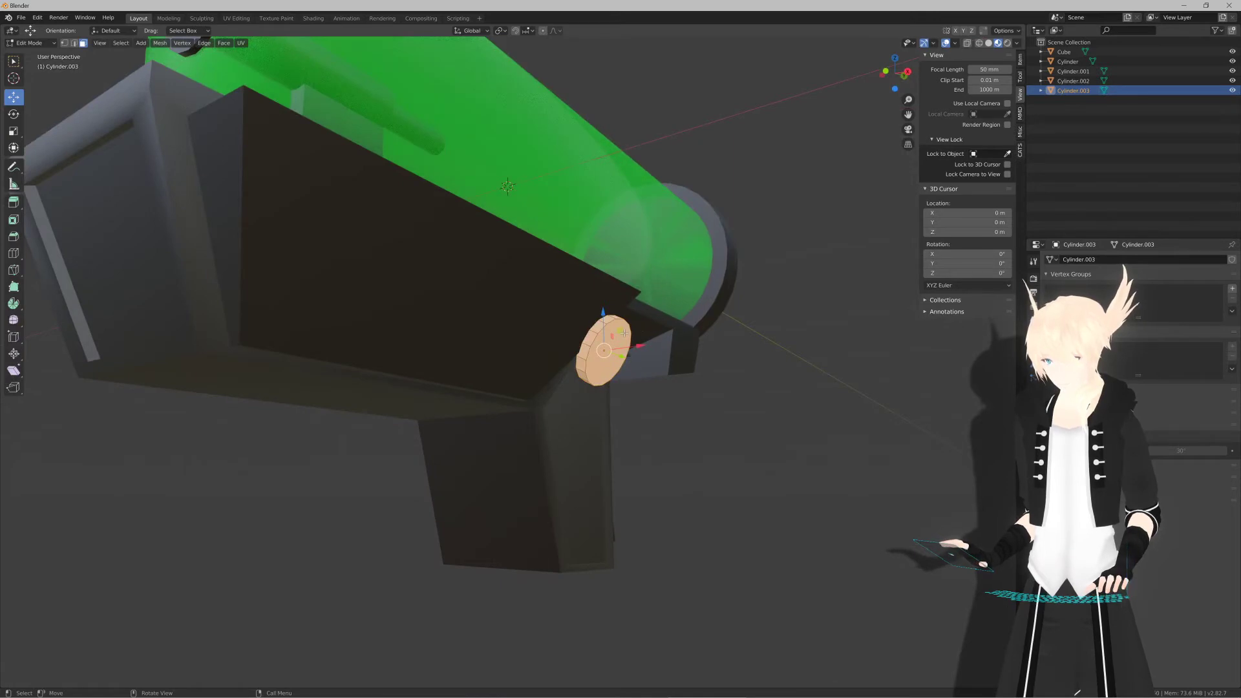
left_click(624, 333)
key("KP_1")
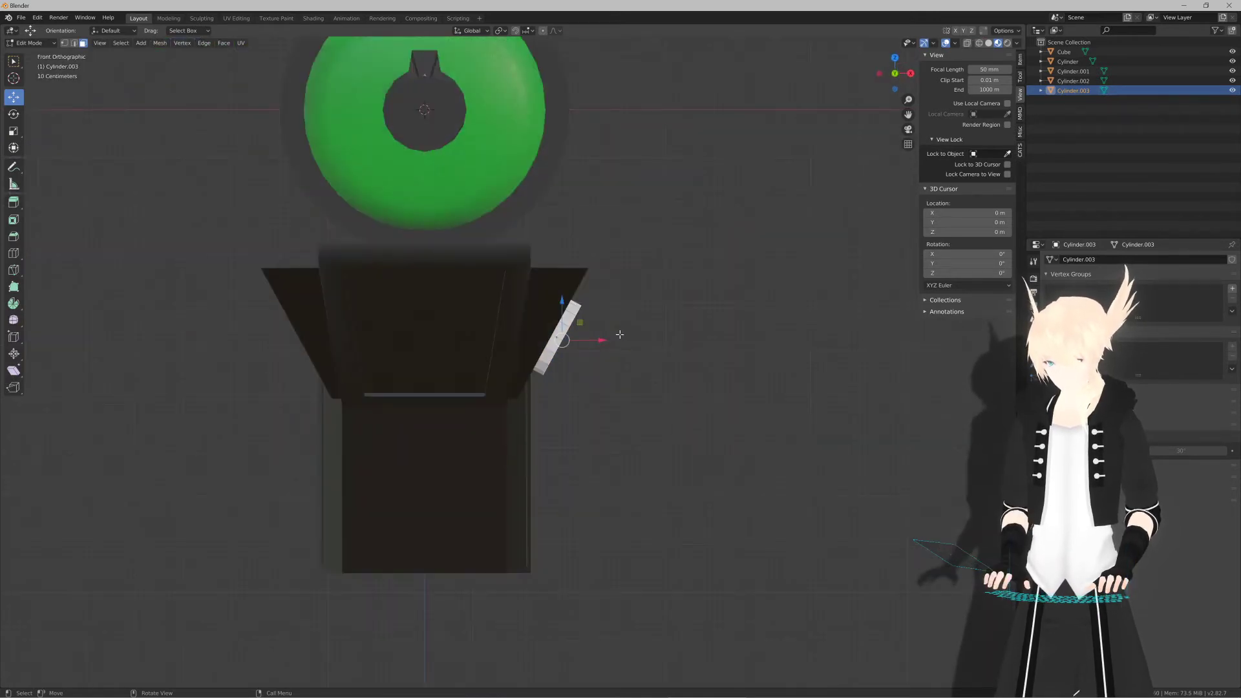
key("i")
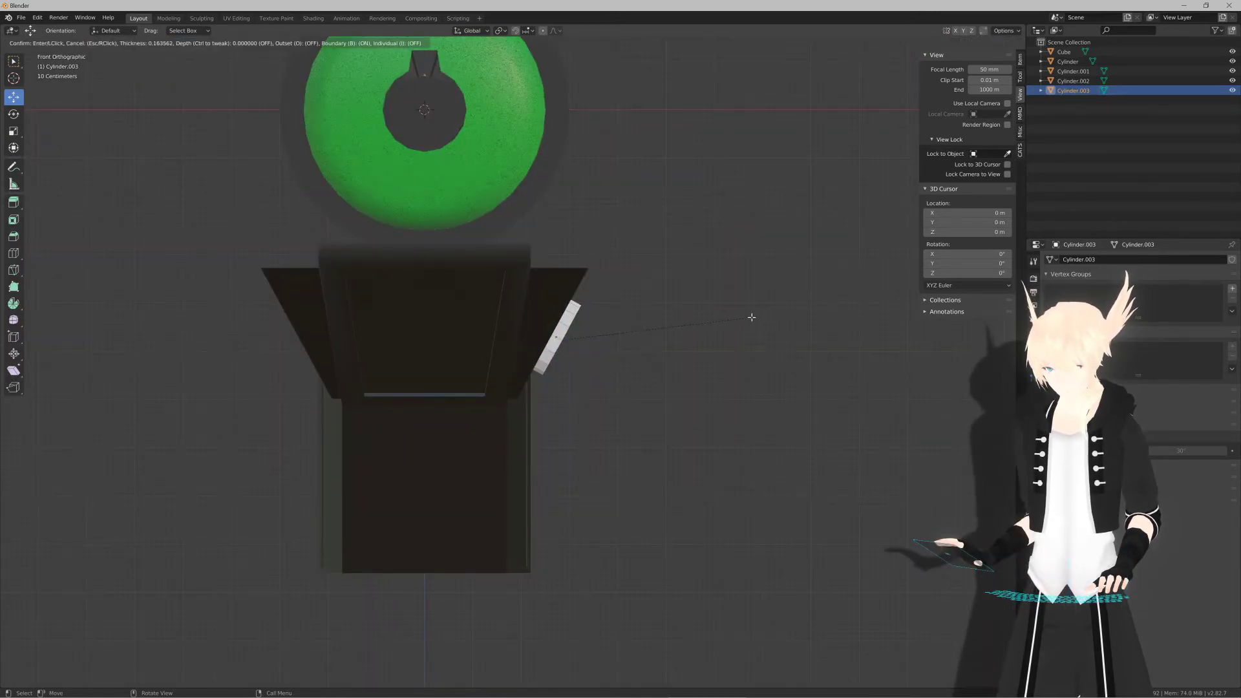
left_click(766, 314)
Step: Scale the inset face to 0.774 and extrude it about 0.178 m outward along its normal
key("e")
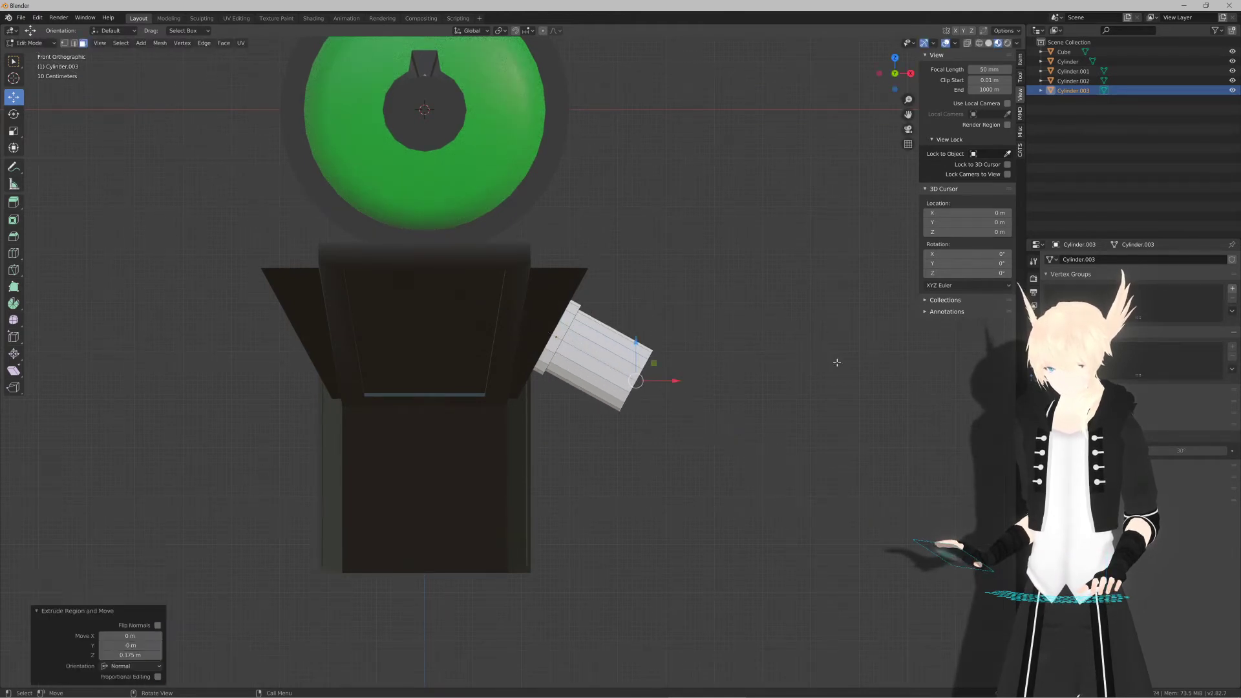
right_click(837, 363)
key("s")
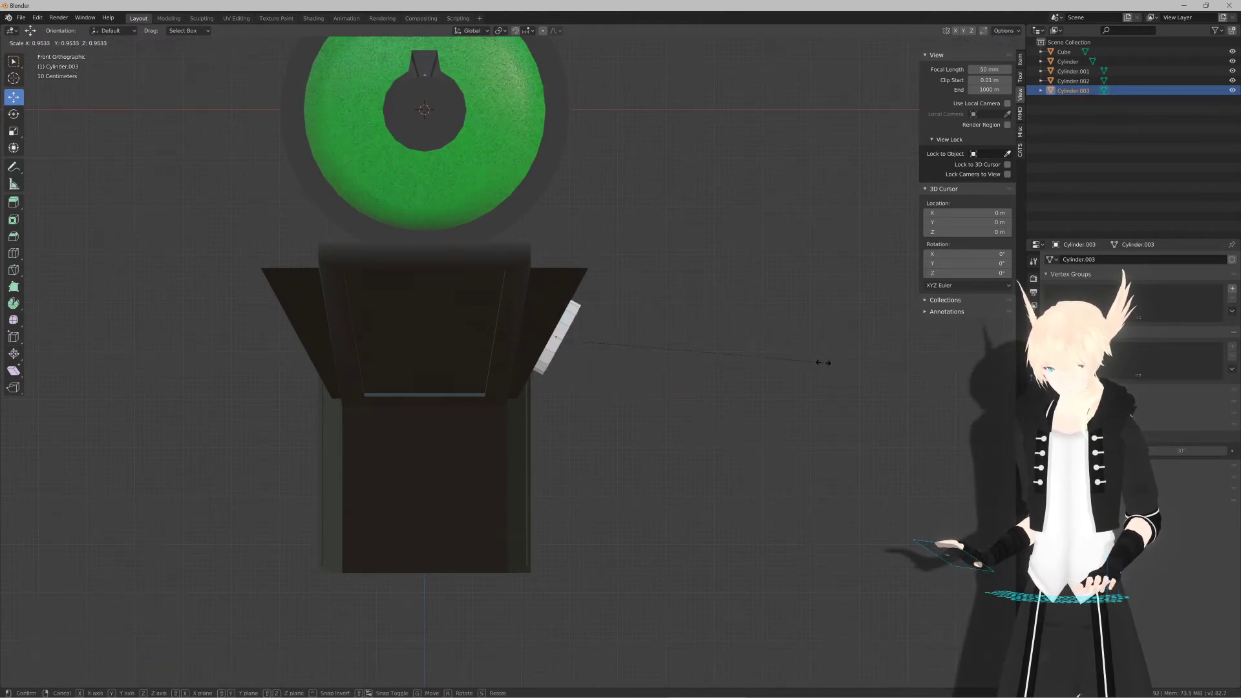
left_click(775, 358)
key("i")
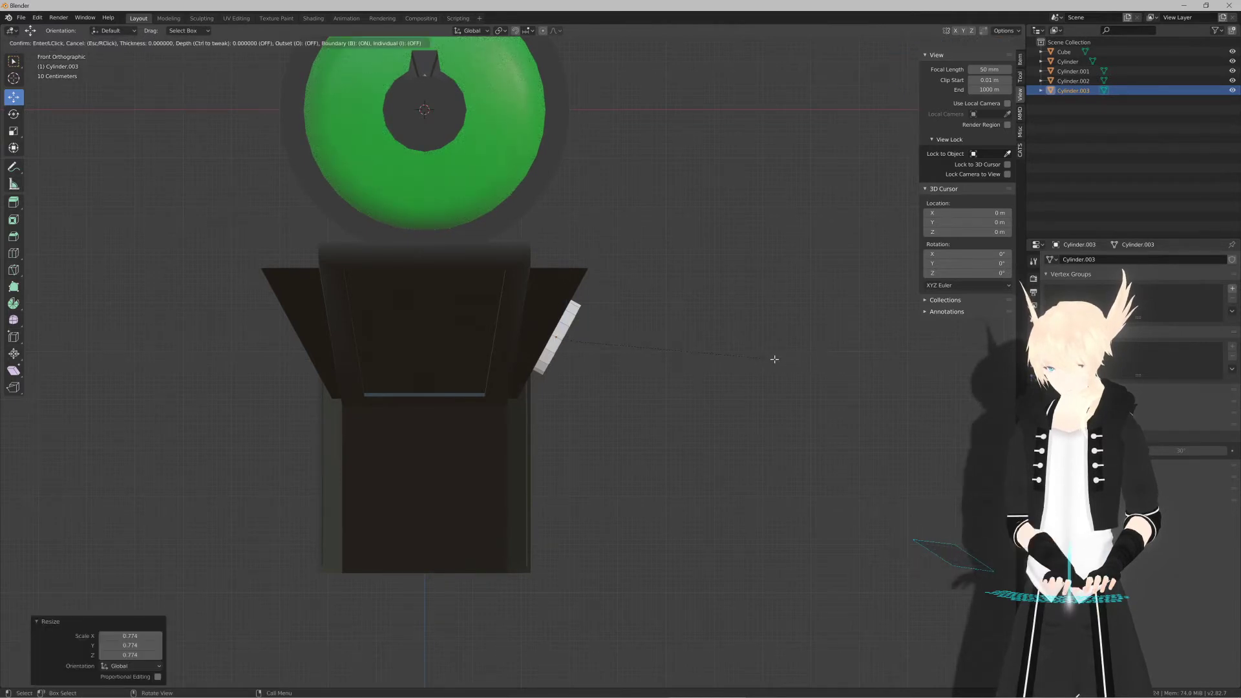
key("Escape")
key("e")
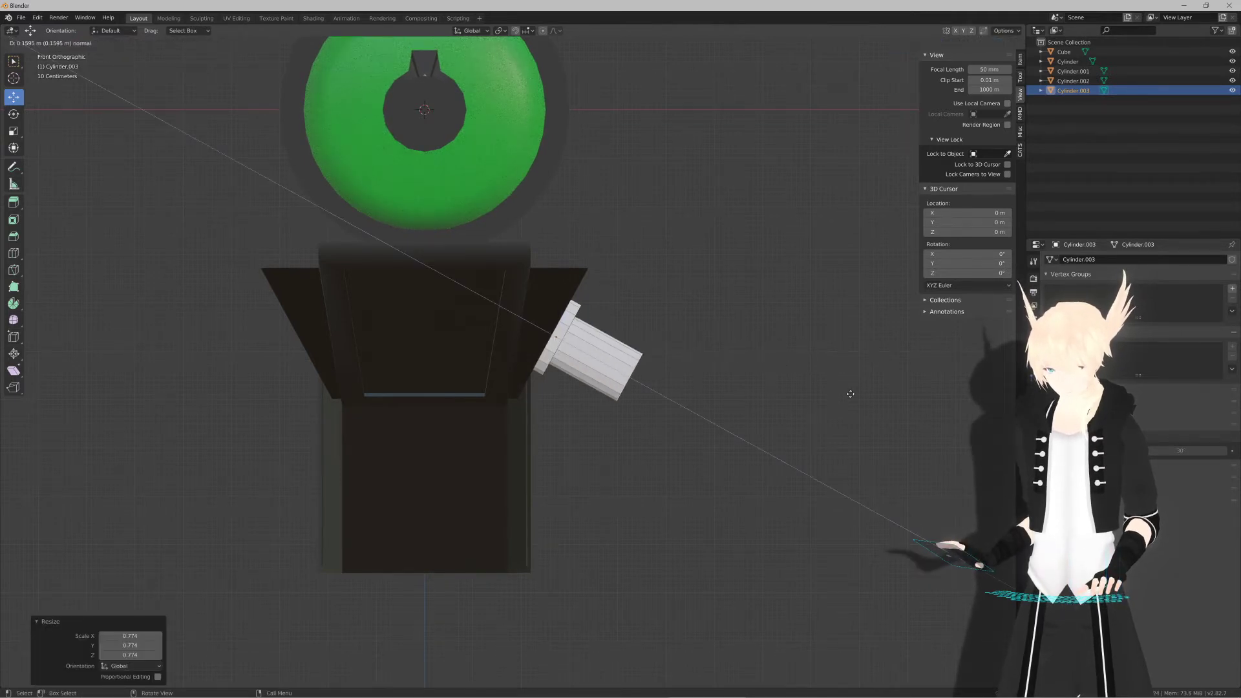
left_click(857, 400)
Step: Extrude the end face about 0.039 m further and scale it to 0.482 to form a tapered tip
key("e")
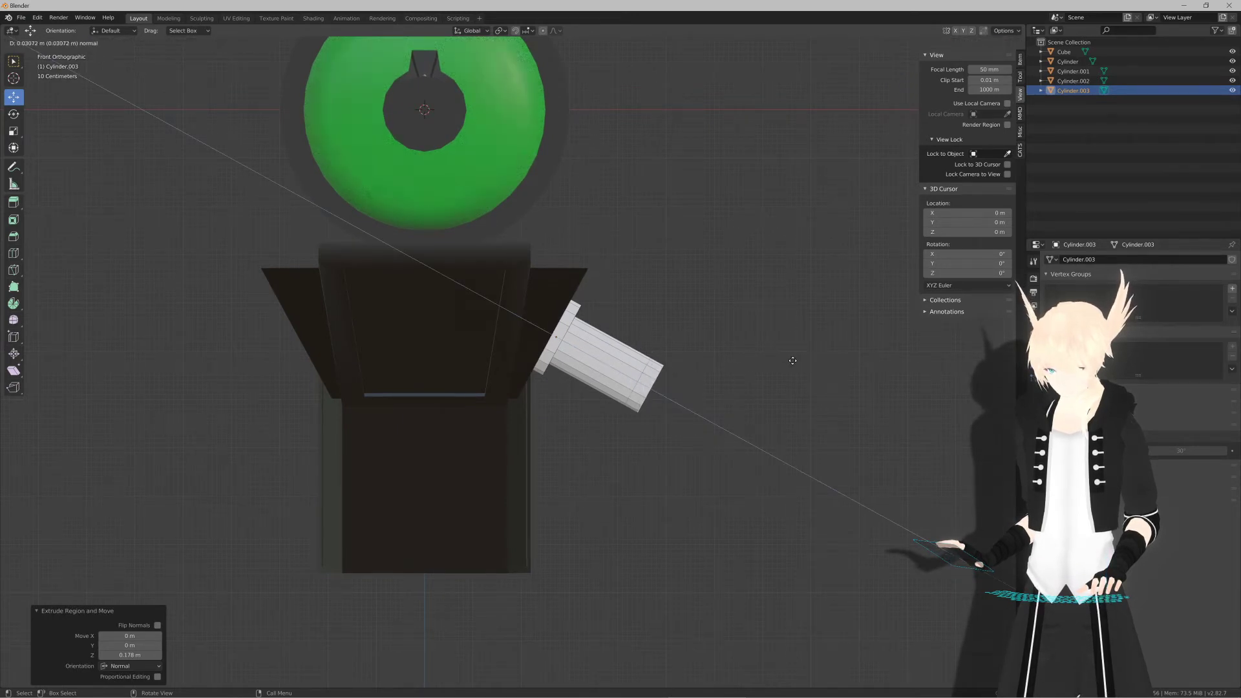
left_click(792, 360)
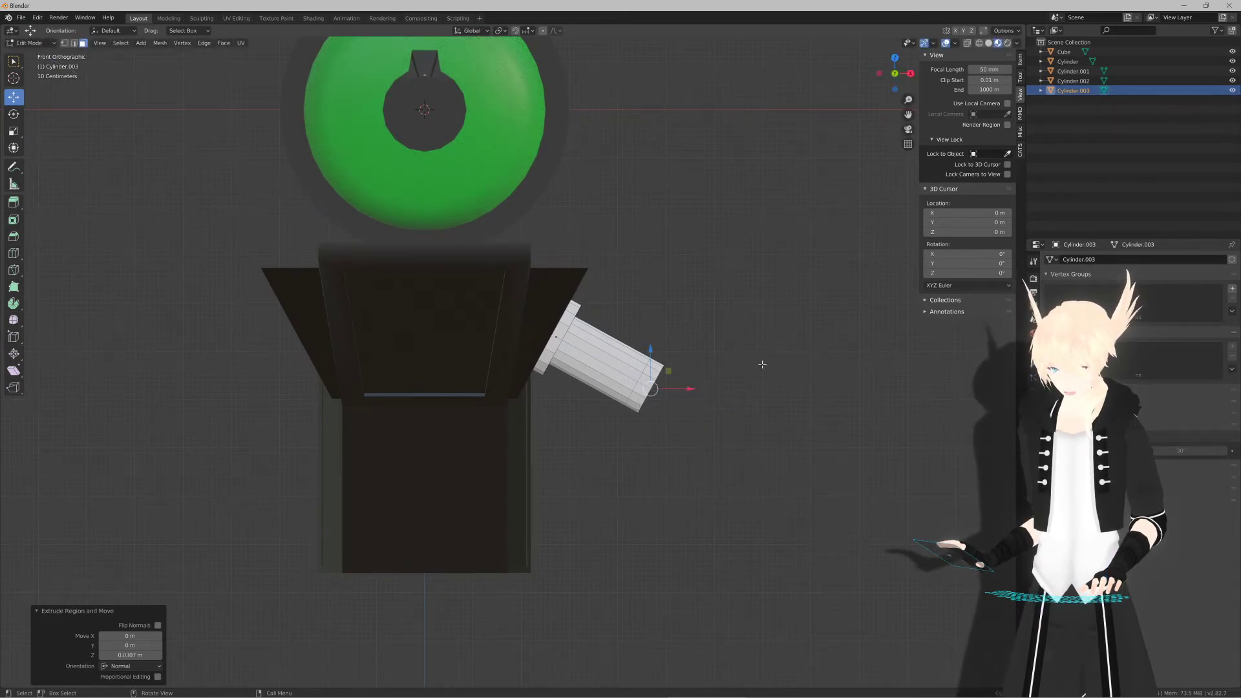
key("s")
left_click(741, 375)
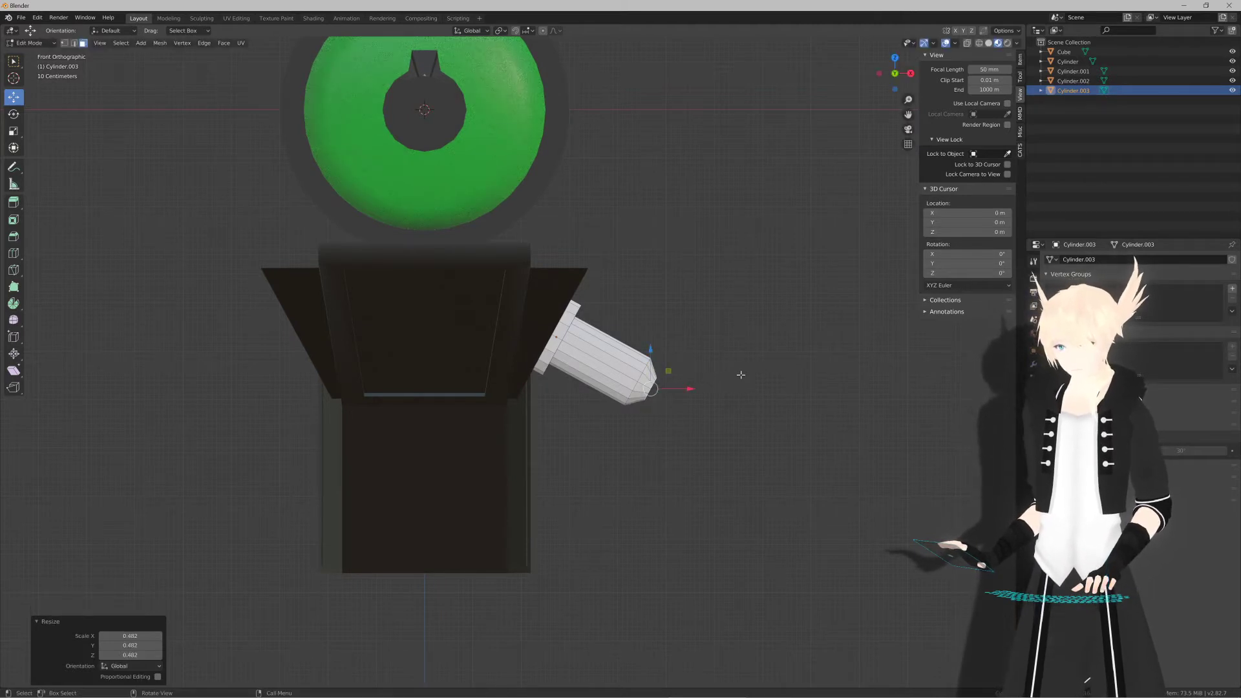
Step: Switch the transform orientation to Local, shift the tip's end face slightly inward along the tube's axis and scale it to 1.366
scroll(762, 452, "up", 3)
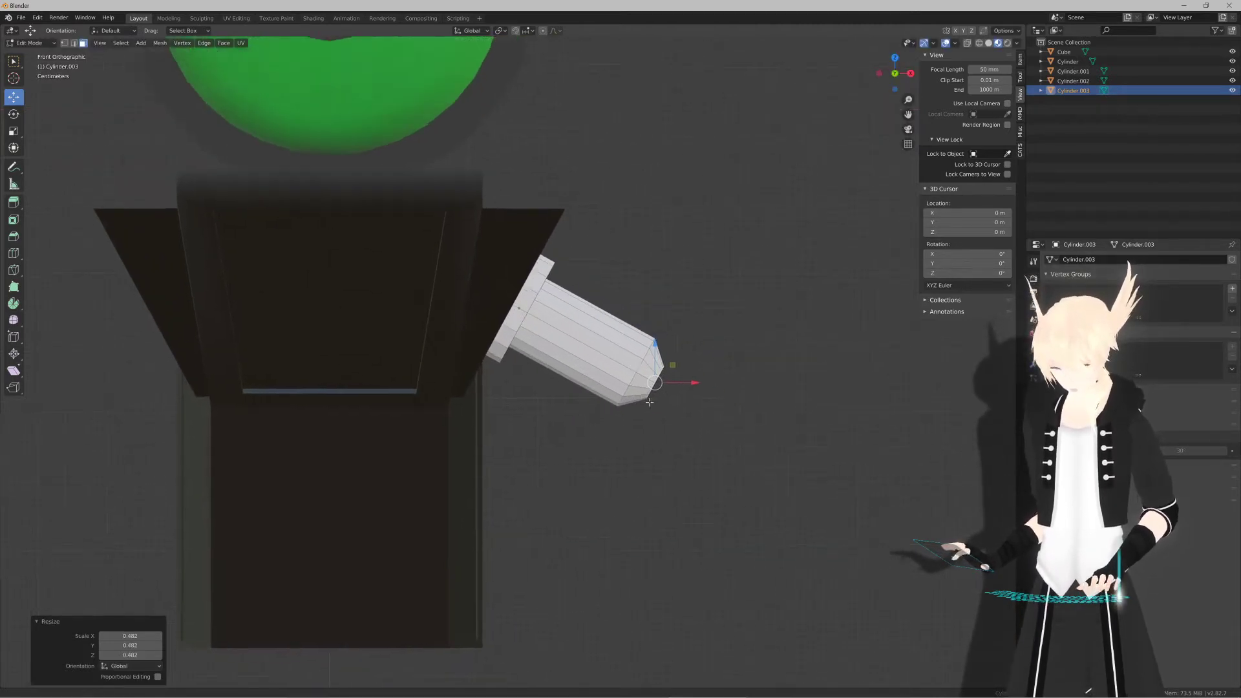
left_click(472, 31)
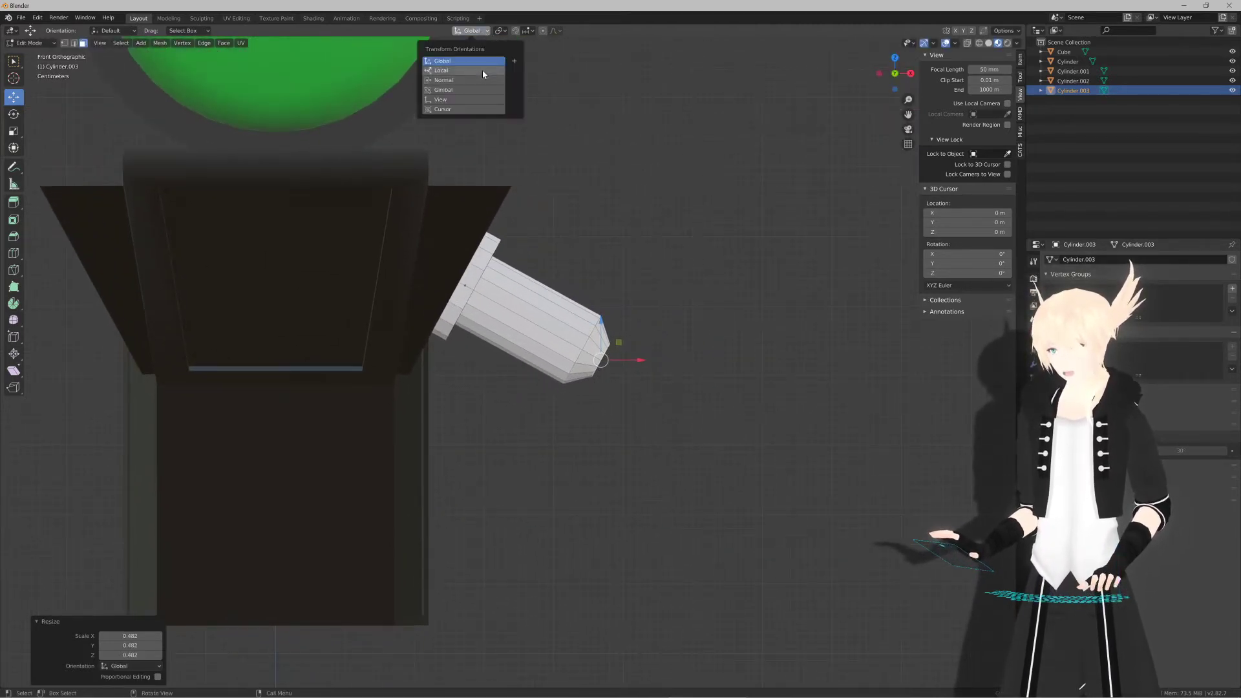
left_click(482, 71)
scroll(582, 352, "up", 4)
key("g")
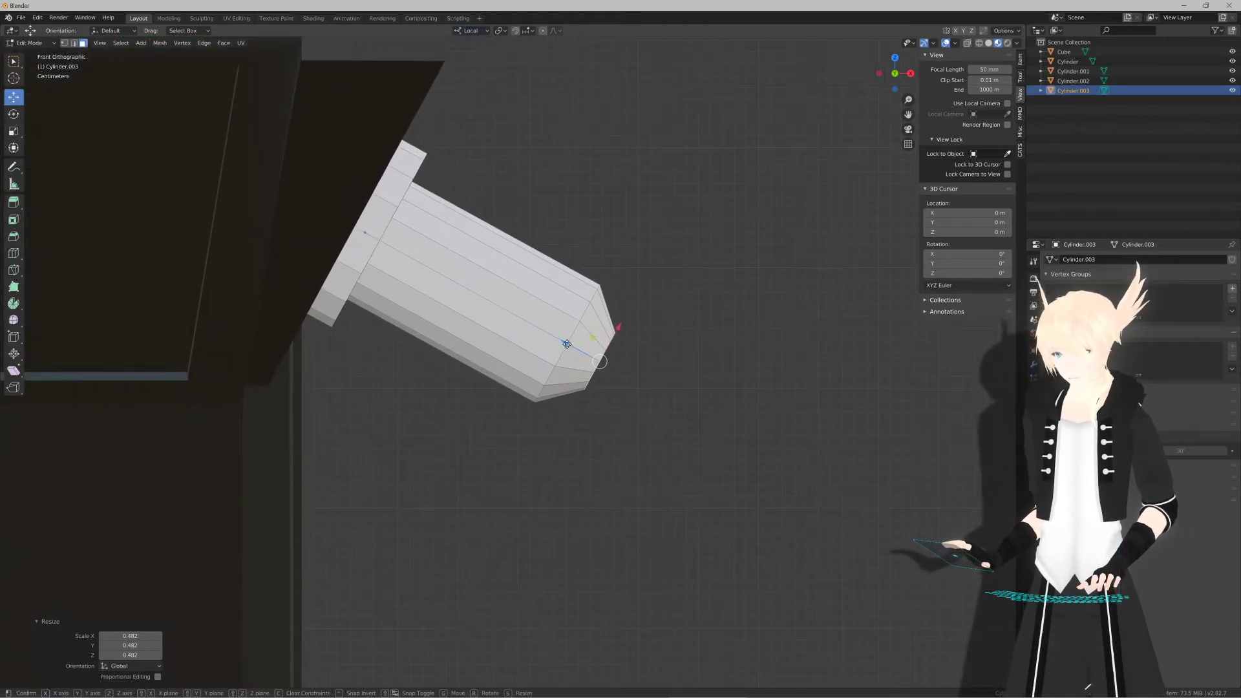
left_click(657, 355)
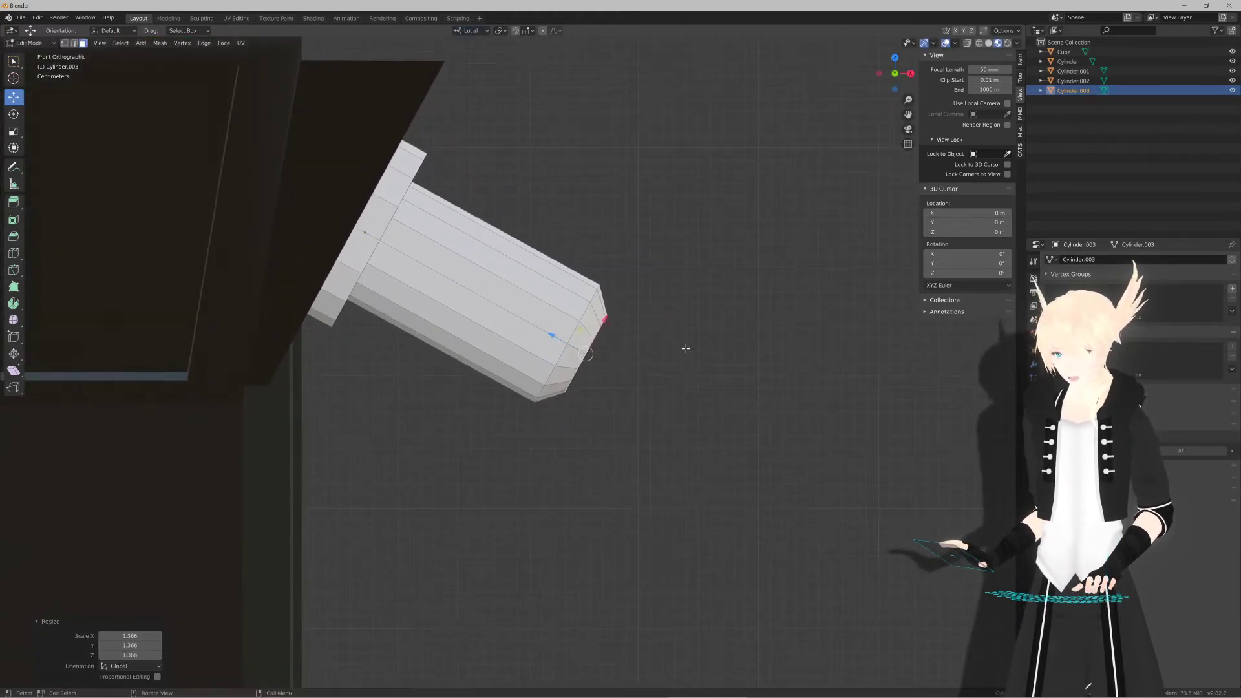
Step: Extrude the end face about 0.021 m, scale it to 0.229 and move it about 0.0113 m inward along local Z to round the tip
key("s")
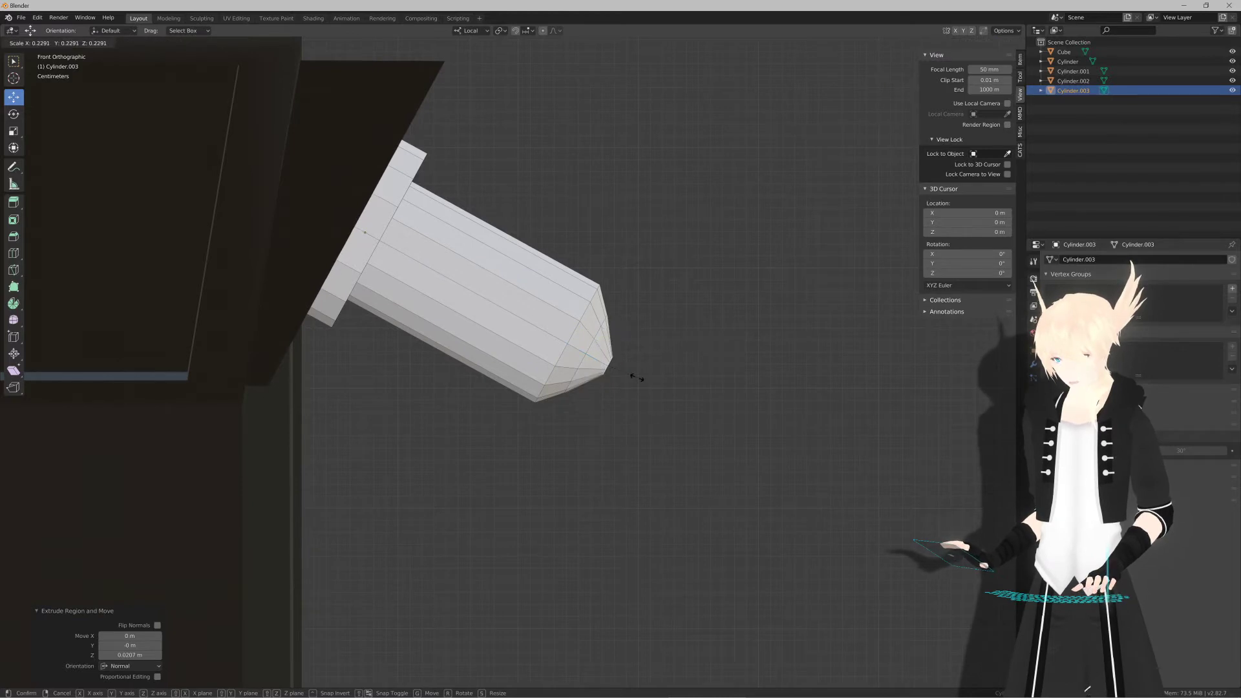
left_click(636, 376)
key("g")
key("z")
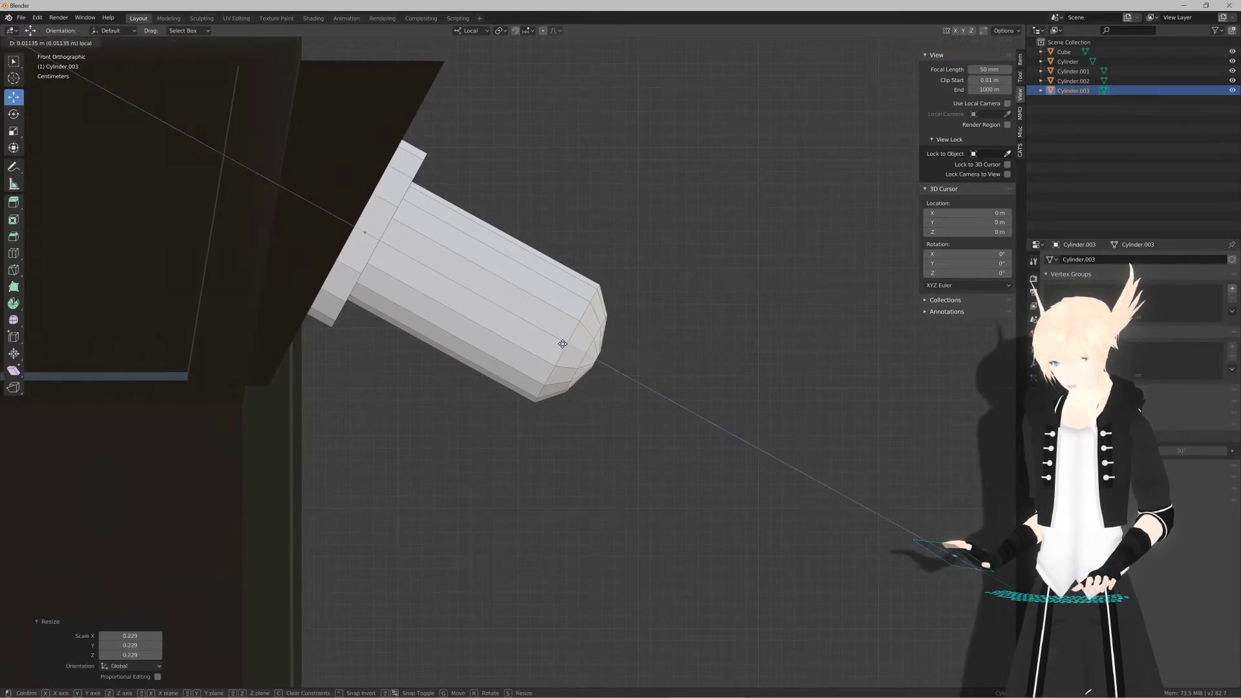
left_click(562, 344)
Step: Merge the vertices of the tip's small end face at their center
middle_click_drag(562, 344, 507, 357)
key("KP_Decimal")
scroll(511, 352, "down", 8)
key("F3")
type("merg")
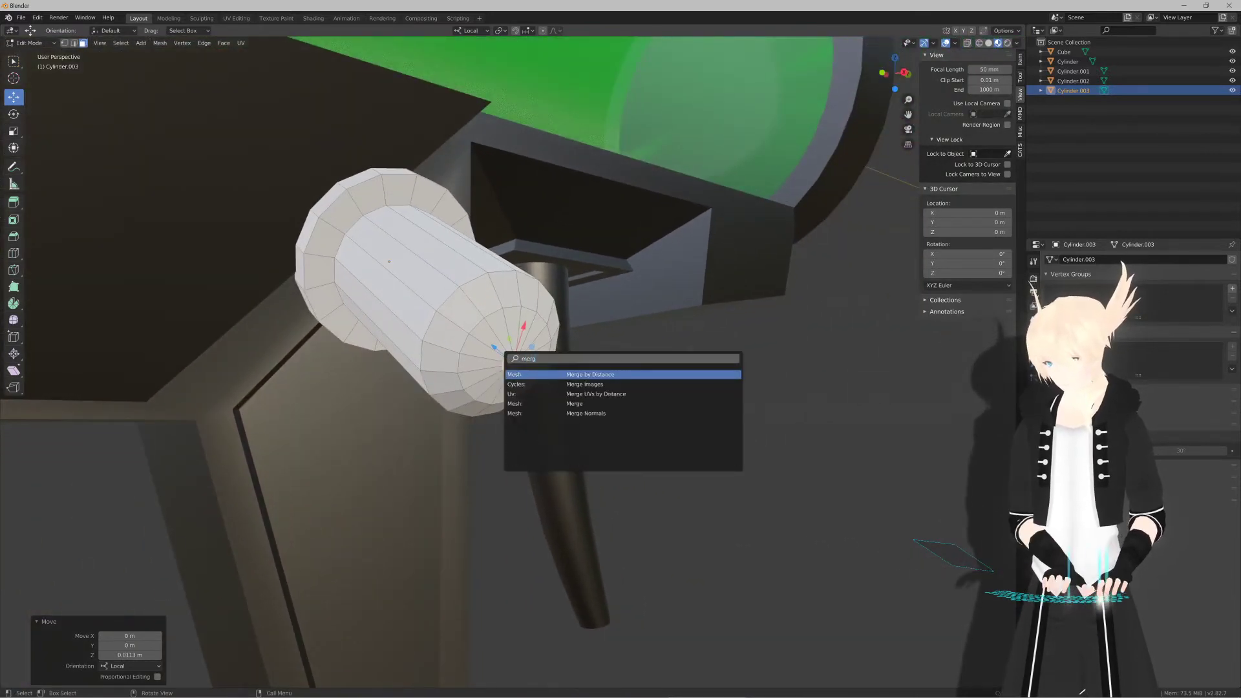
key("Down")
key("Down")
key("Down")
key("Return")
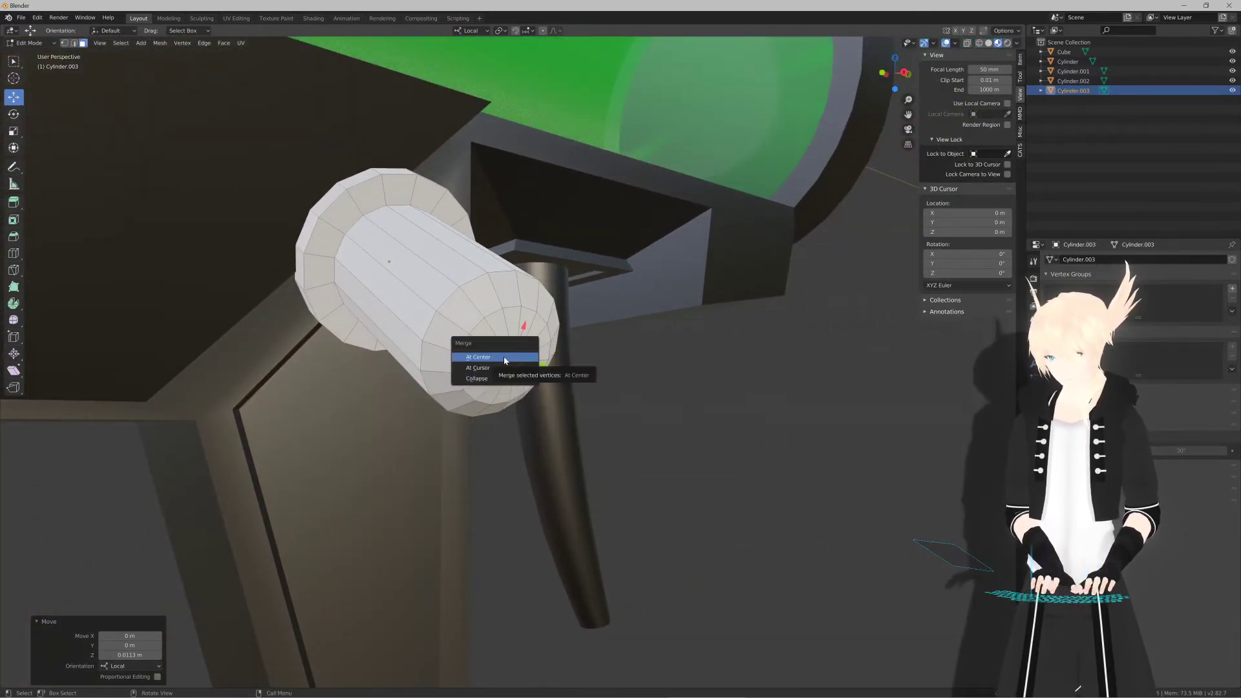
left_click(506, 358)
Step: Select all faces of the flange at the tube's base and give the object the existing Metal material
key("Tab")
mouse_move(496, 328)
middle_mouse_down()
mouse_move(486, 332)
mouse_move(561, 341)
mouse_move(563, 364)
mouse_move(475, 340)
middle_mouse_up()
key("Tab")
left_click(386, 228, "alt")
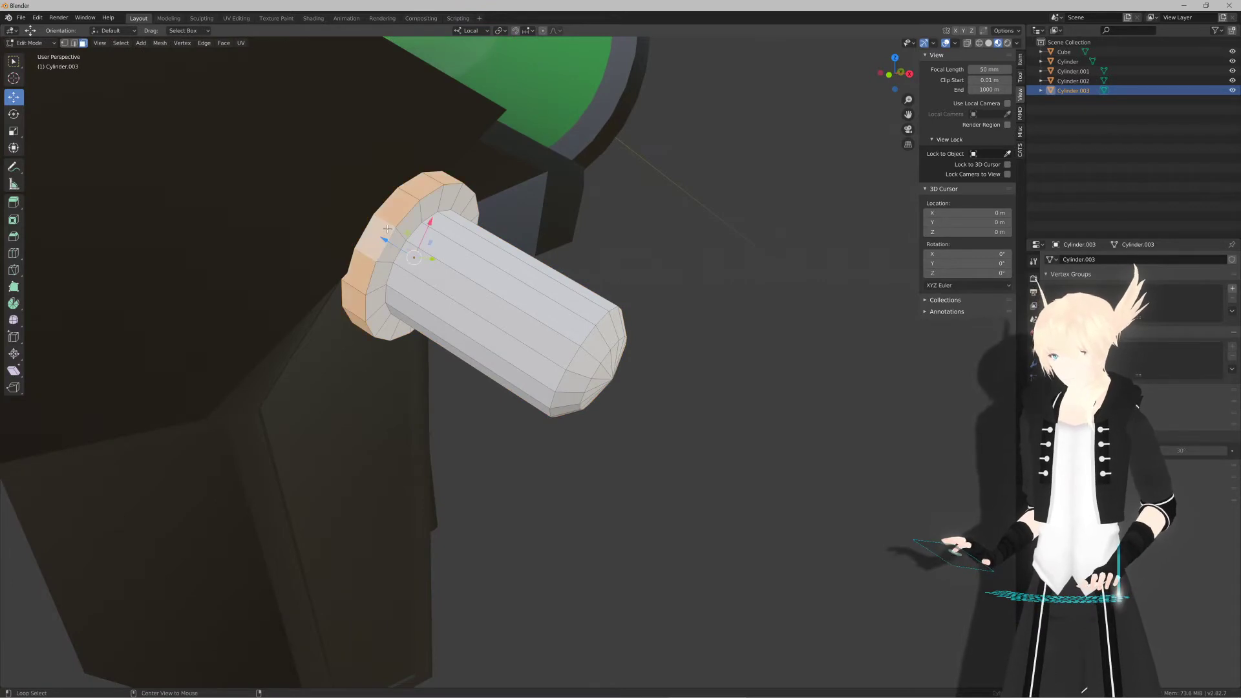
left_click(411, 221)
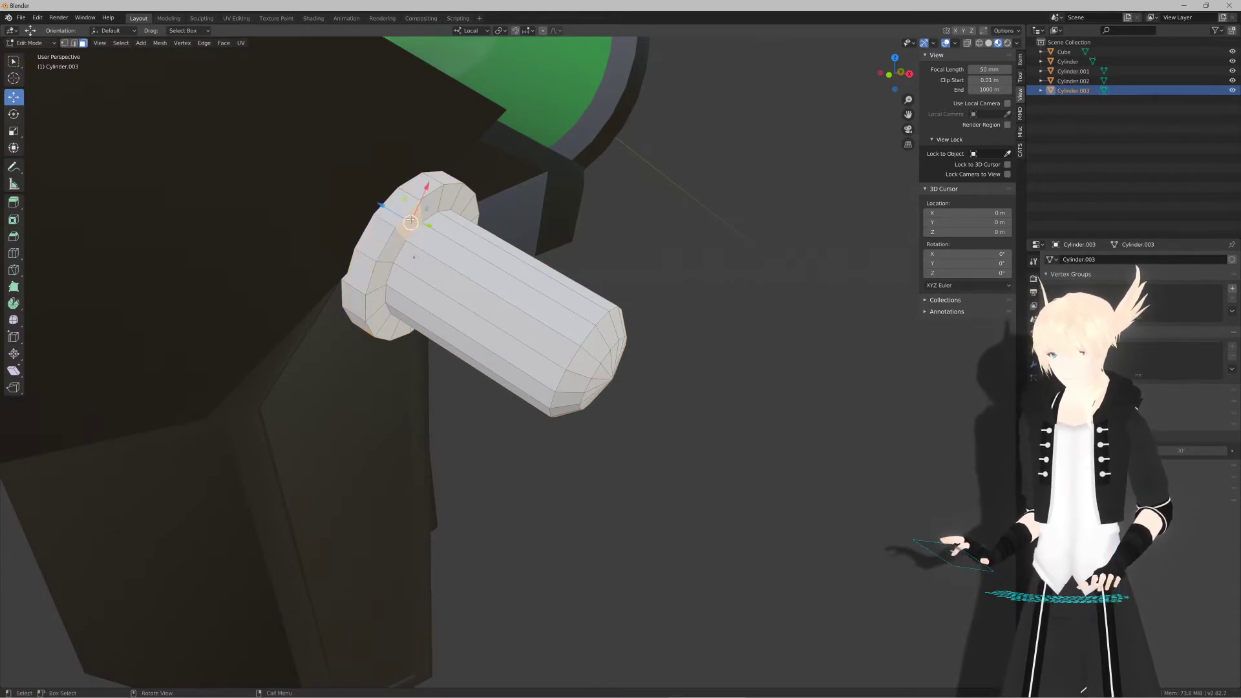
middle_click_drag(349, 225, 402, 236)
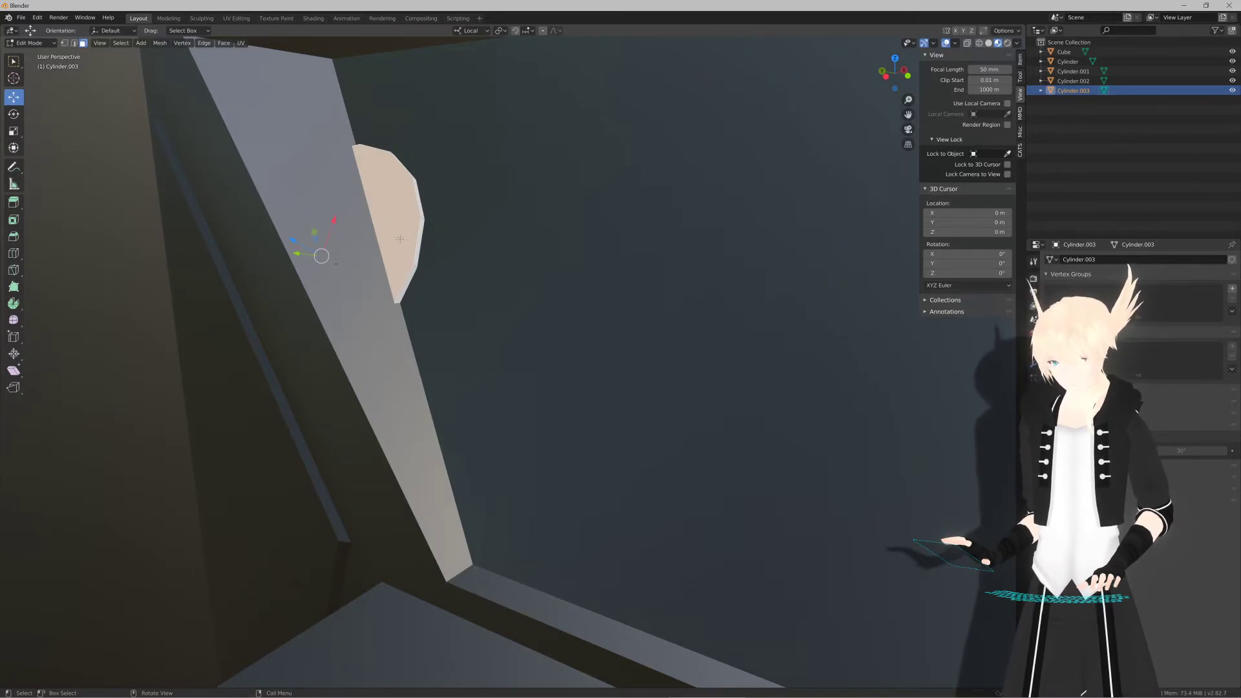
key("KP_5")
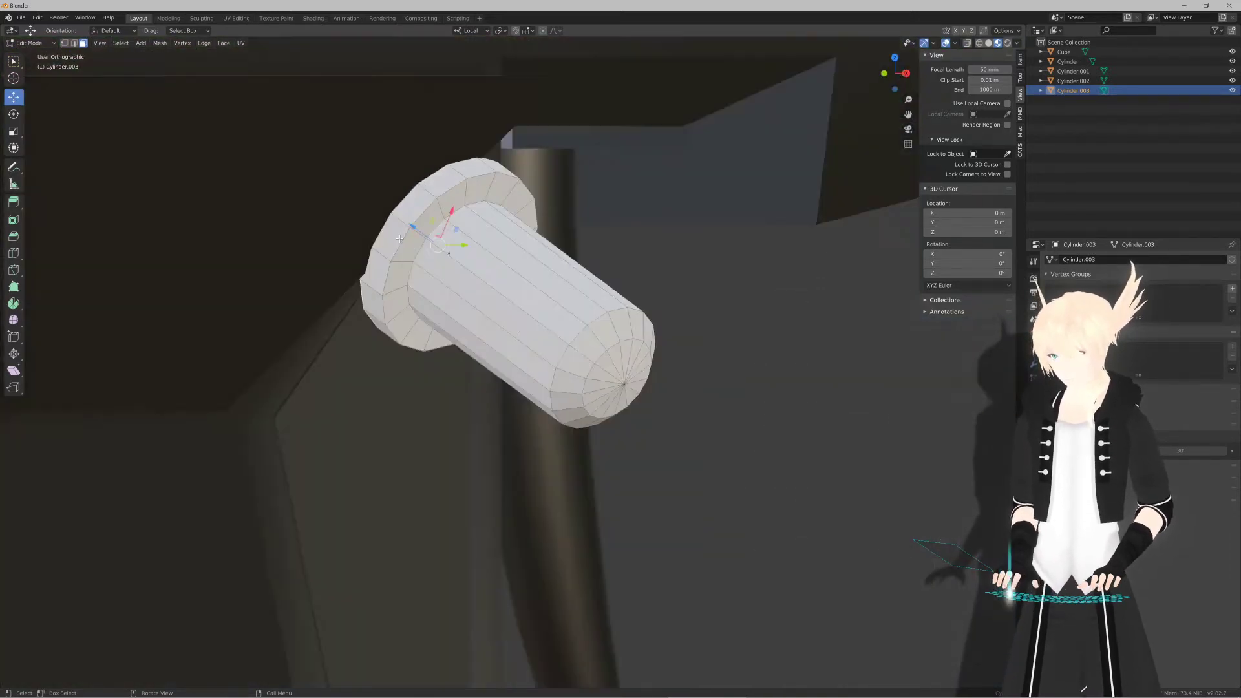
key("KP_1")
key("ctrl+KP_Add")
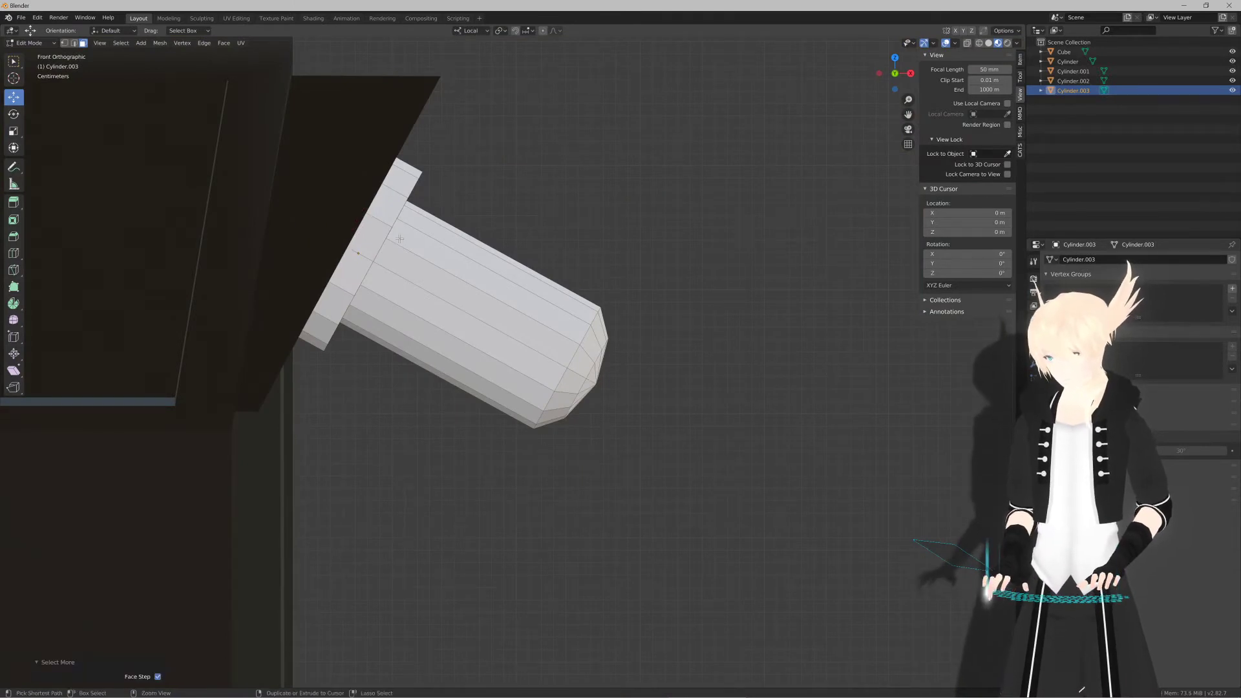
key("ctrl+KP_Add")
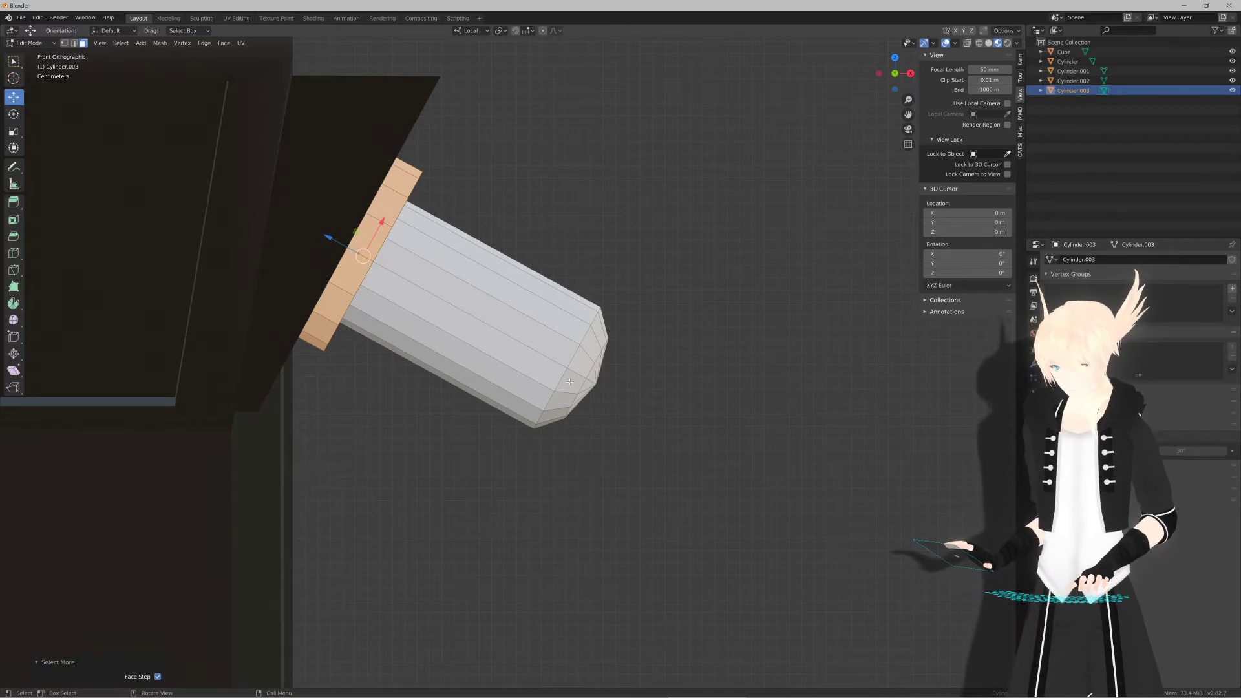
middle_click_drag(570, 381, 515, 388)
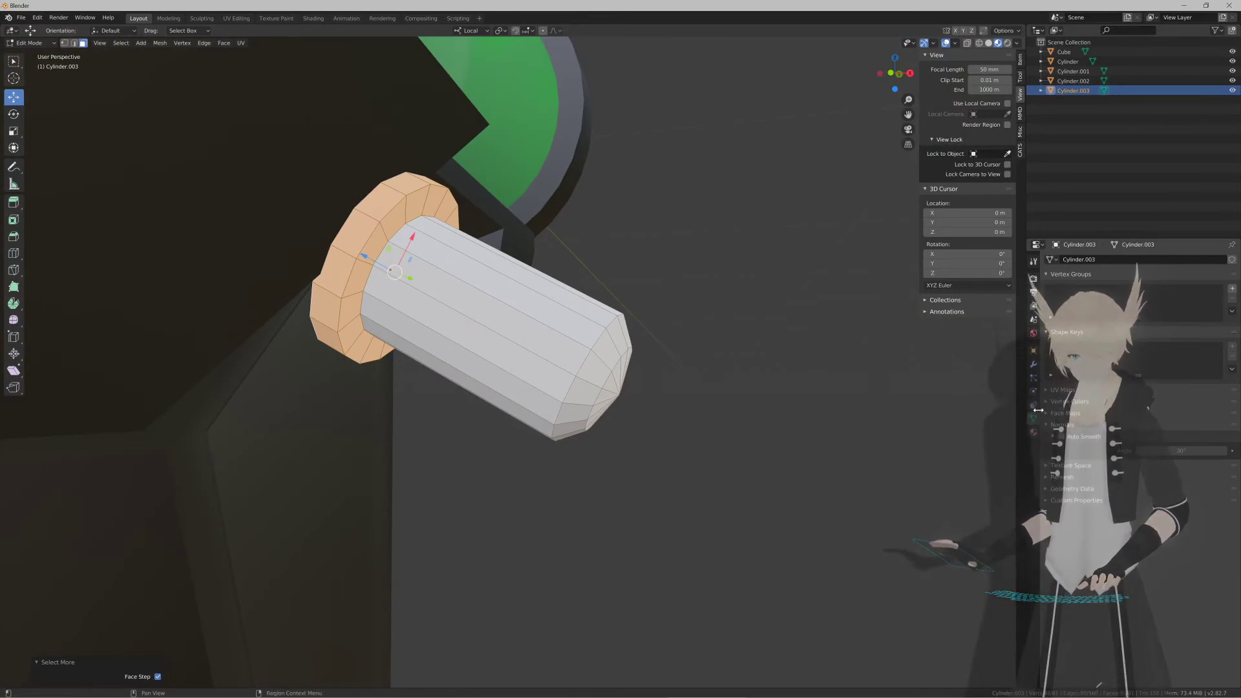
left_click(1035, 433)
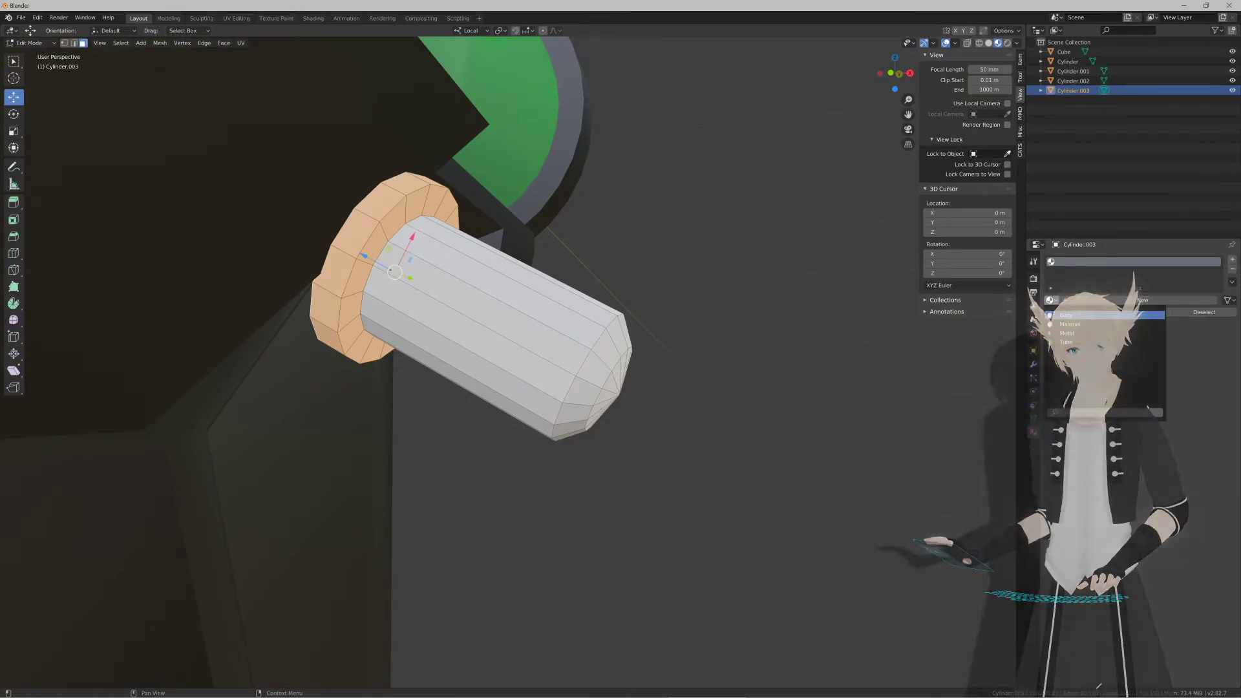
left_click(1050, 300)
left_click(1091, 327)
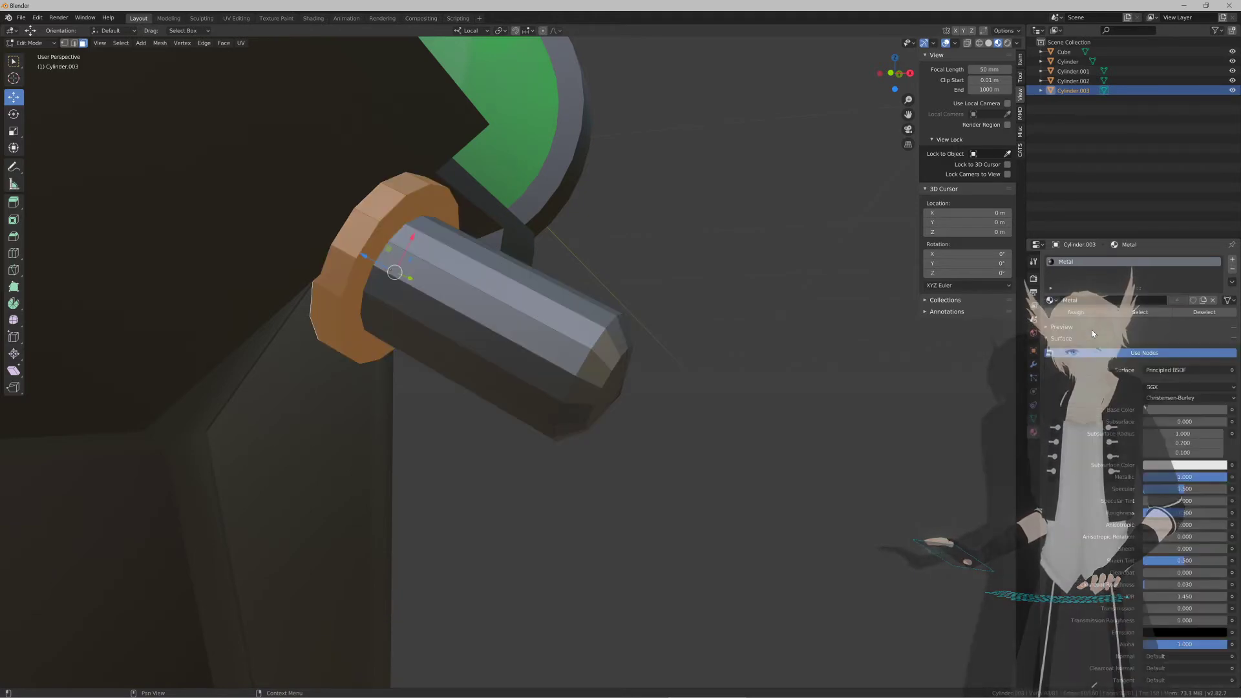
Step: Select the triangular faces at the tube's tip and add a second material slot with the existing Tube material
middle_click_drag(779, 346, 572, 362)
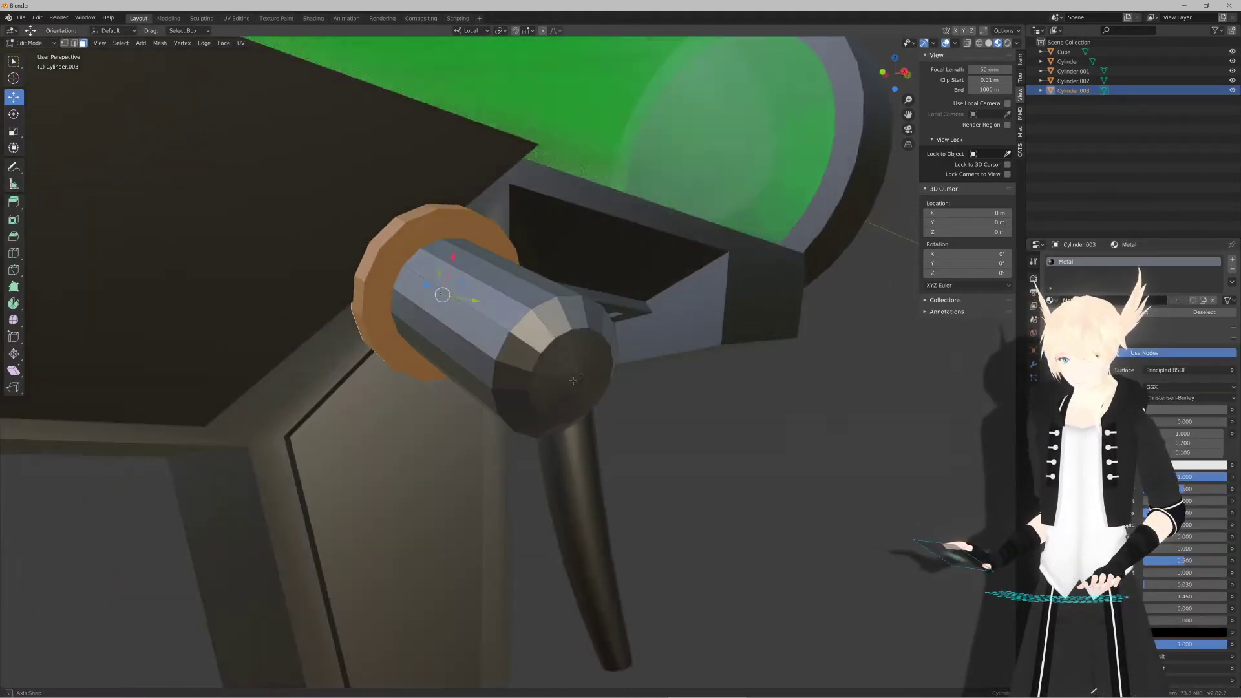
left_click(580, 356)
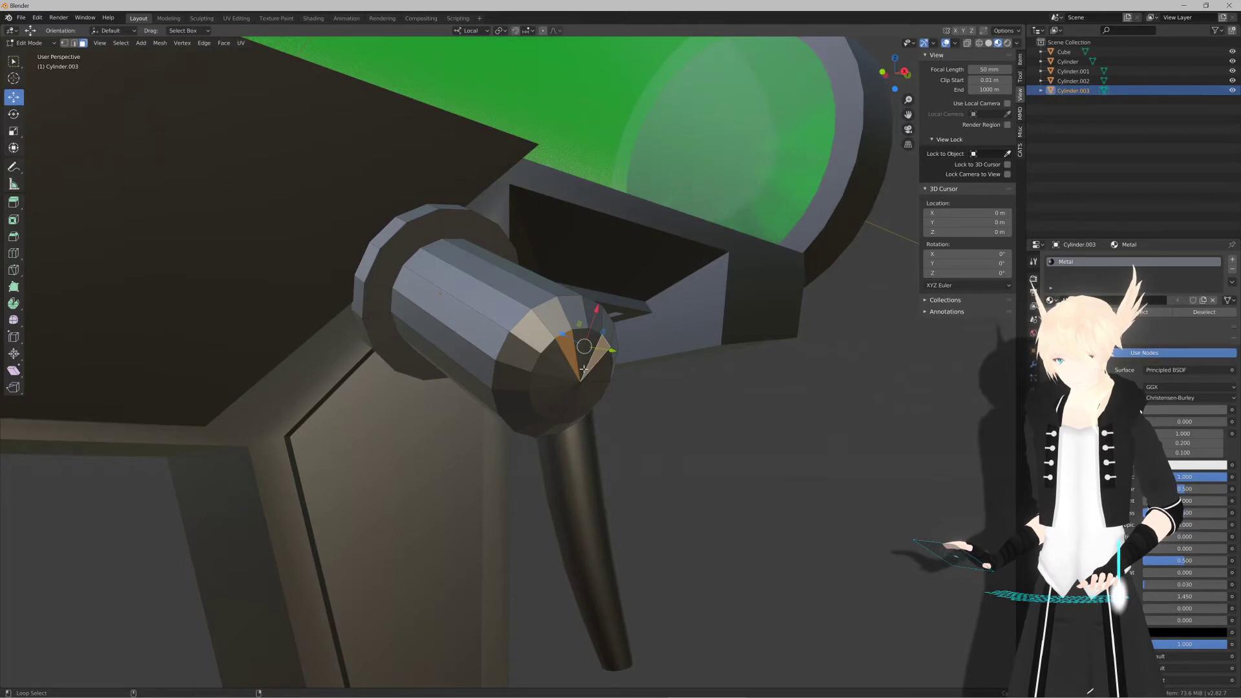
left_click(583, 360)
left_click(556, 372, "shift")
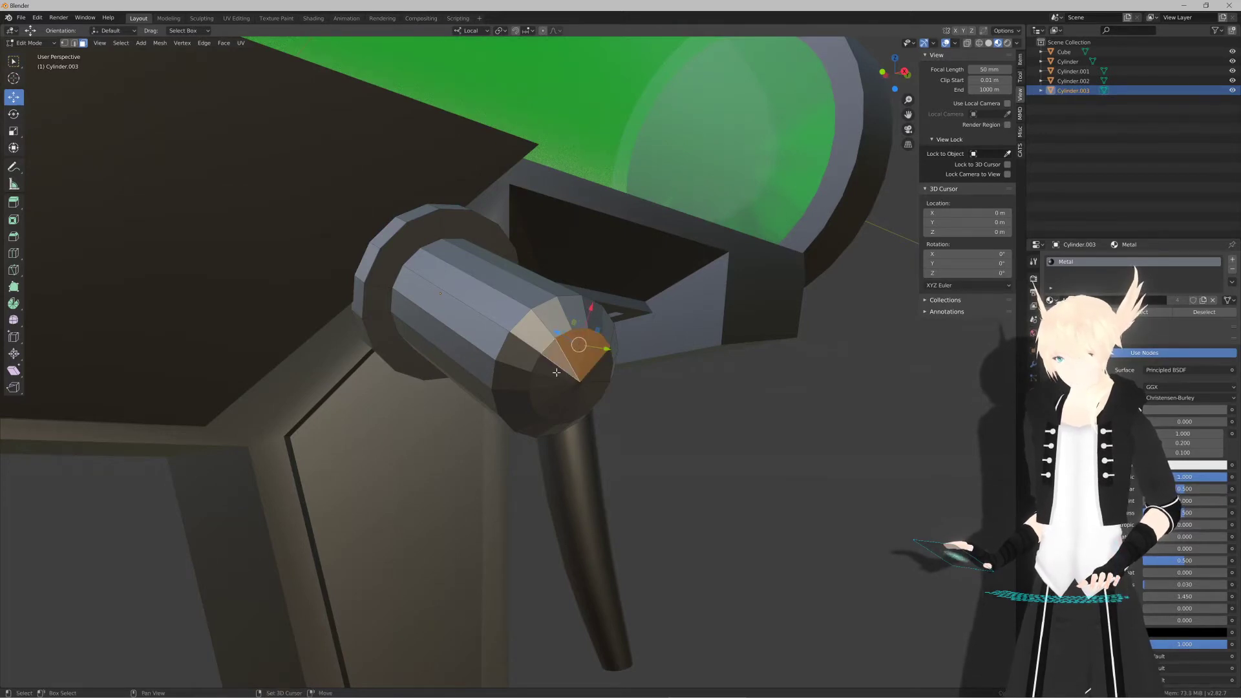
left_click(562, 397, "shift")
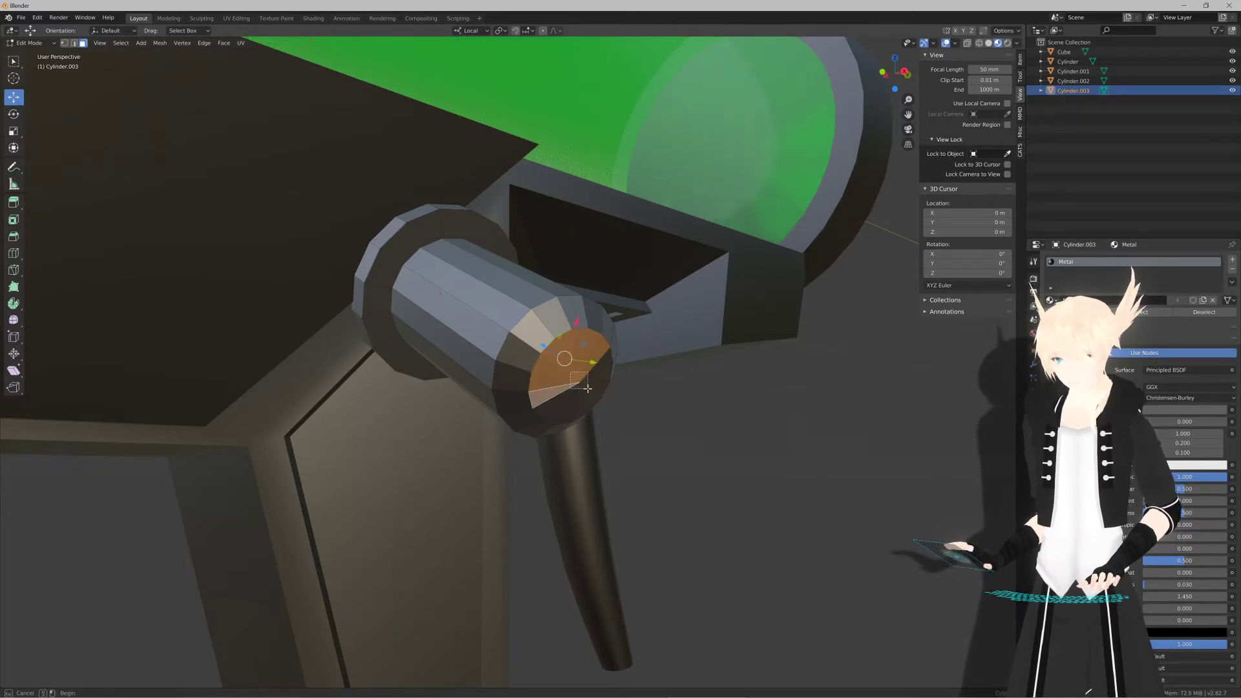
left_click_drag(587, 388, 607, 414)
left_click(1232, 260)
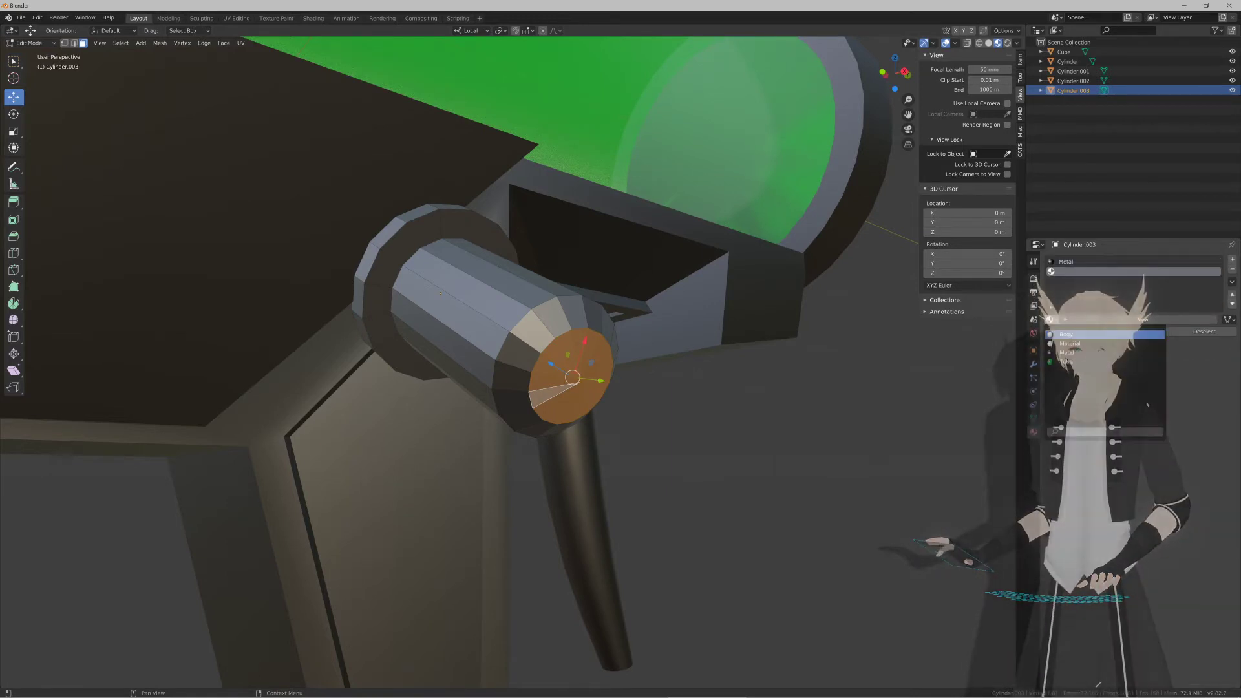
left_click(1050, 319)
left_click(1066, 362)
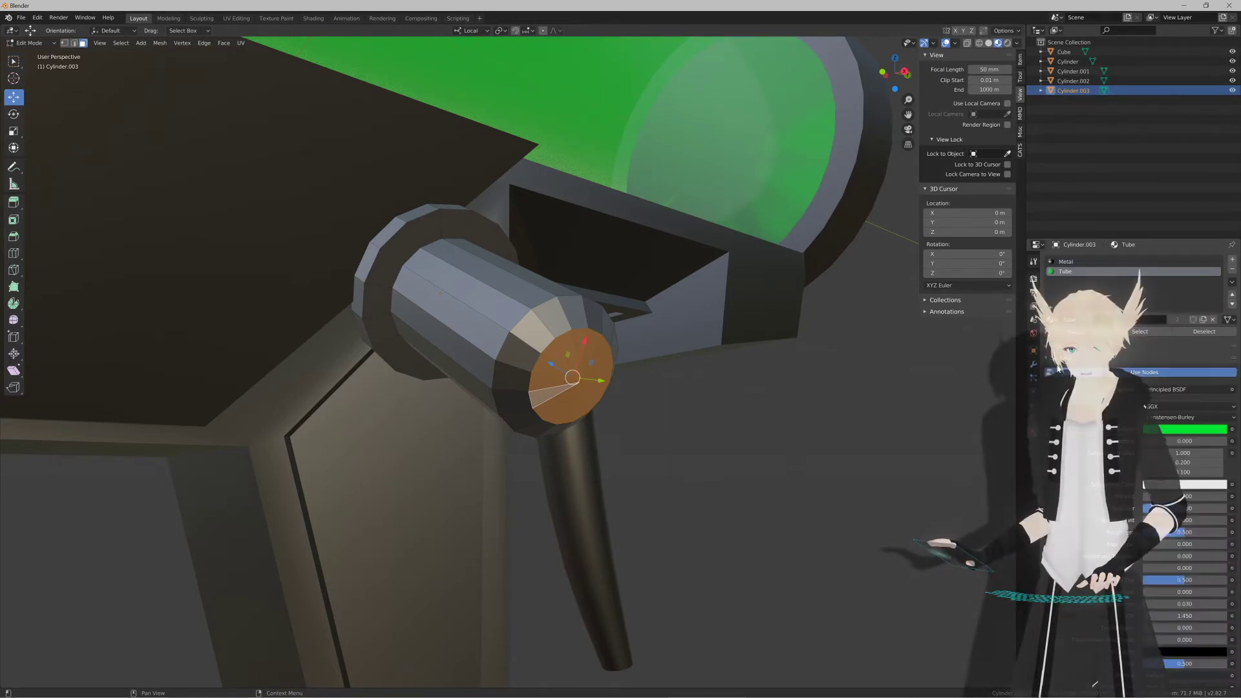
Step: Grow the selection from the tip over the whole tube body up to the flange and assign the Tube material to it
middle_click_drag(766, 362, 782, 375)
key("ctrl+KP_Add")
key("ctrl+KP_Add")
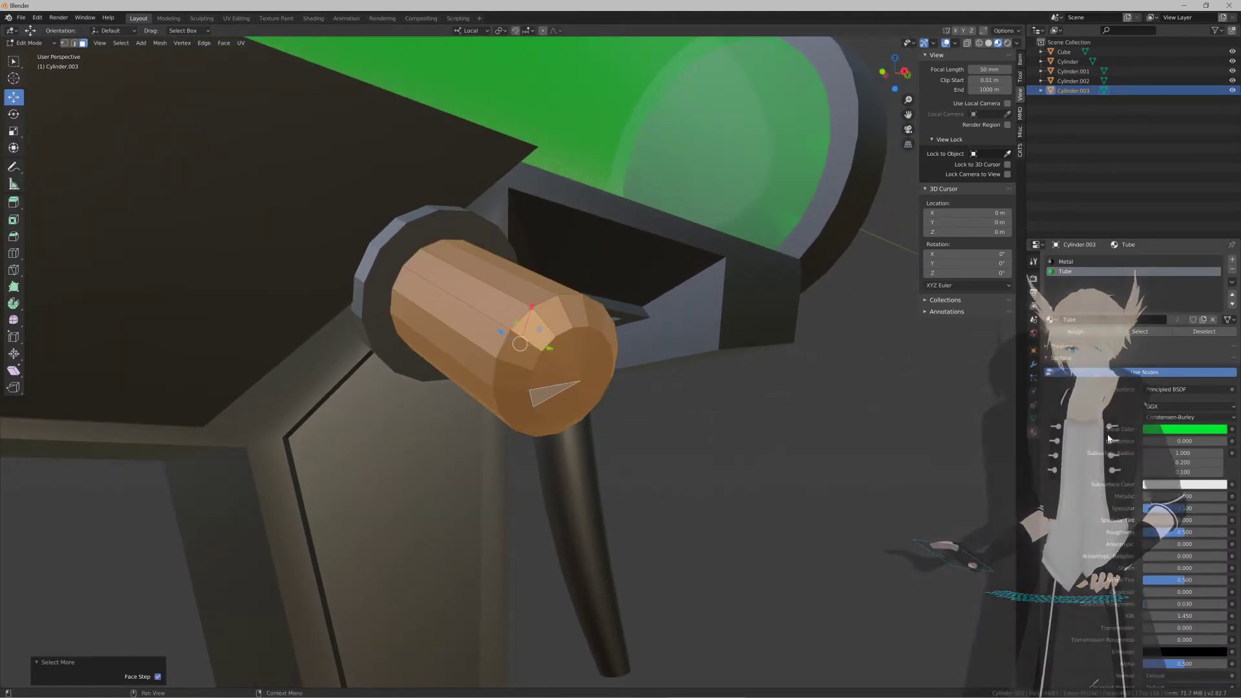
scroll(1137, 420, "down", 4)
scroll(1103, 503, "up", 3)
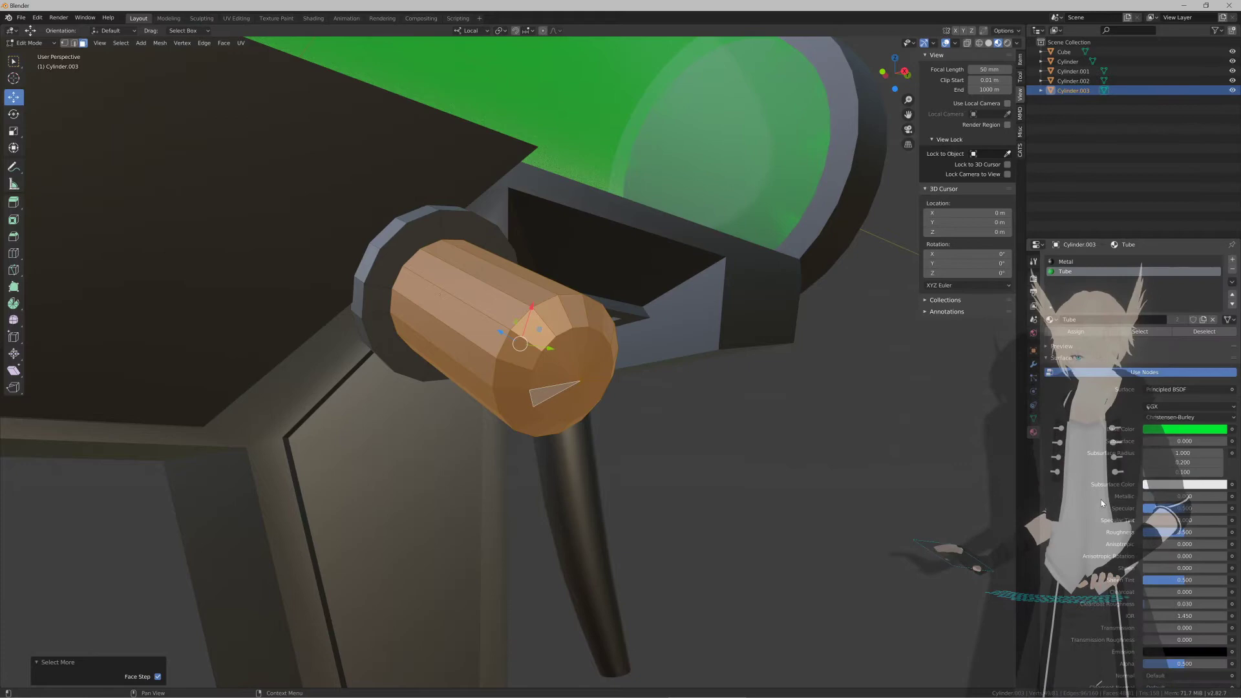
left_click(1082, 333)
scroll(734, 399, "down", 2)
key("Tab")
mouse_move(734, 399)
middle_mouse_down()
mouse_move(631, 421)
mouse_move(705, 386)
mouse_move(716, 452)
mouse_move(715, 393)
mouse_move(734, 390)
middle_mouse_up()
Step: Close the opening inside the tube's base by extruding its edge loop inward at scale 0.545 and merging it at center
scroll(625, 421, "up", 5)
scroll(716, 452, "up", 4)
key("Tab")
scroll(665, 427, "up", 3)
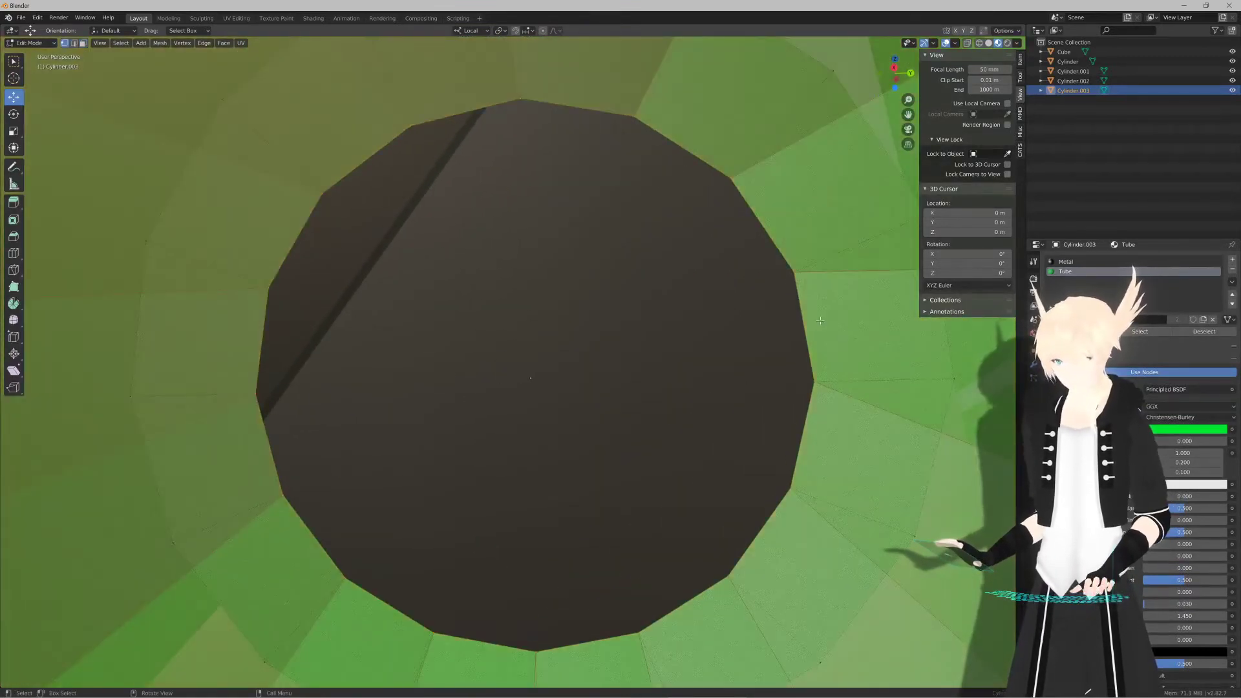
key("2")
left_click(779, 275, "alt")
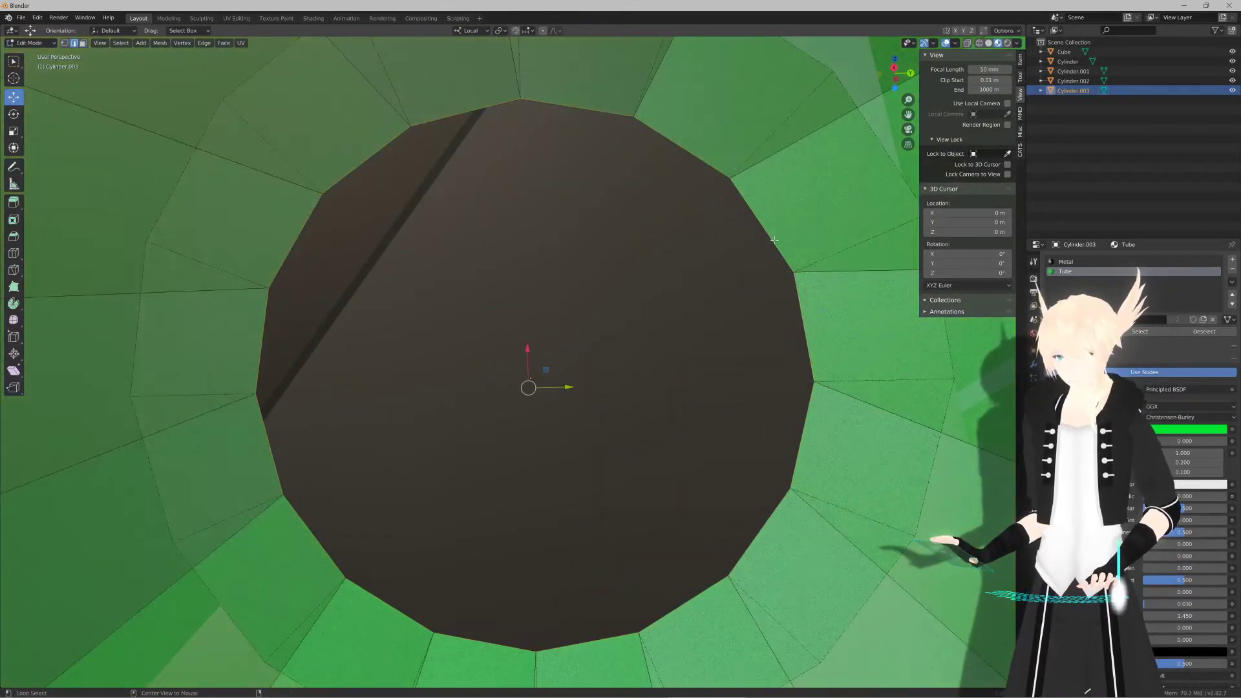
key("e")
key("s")
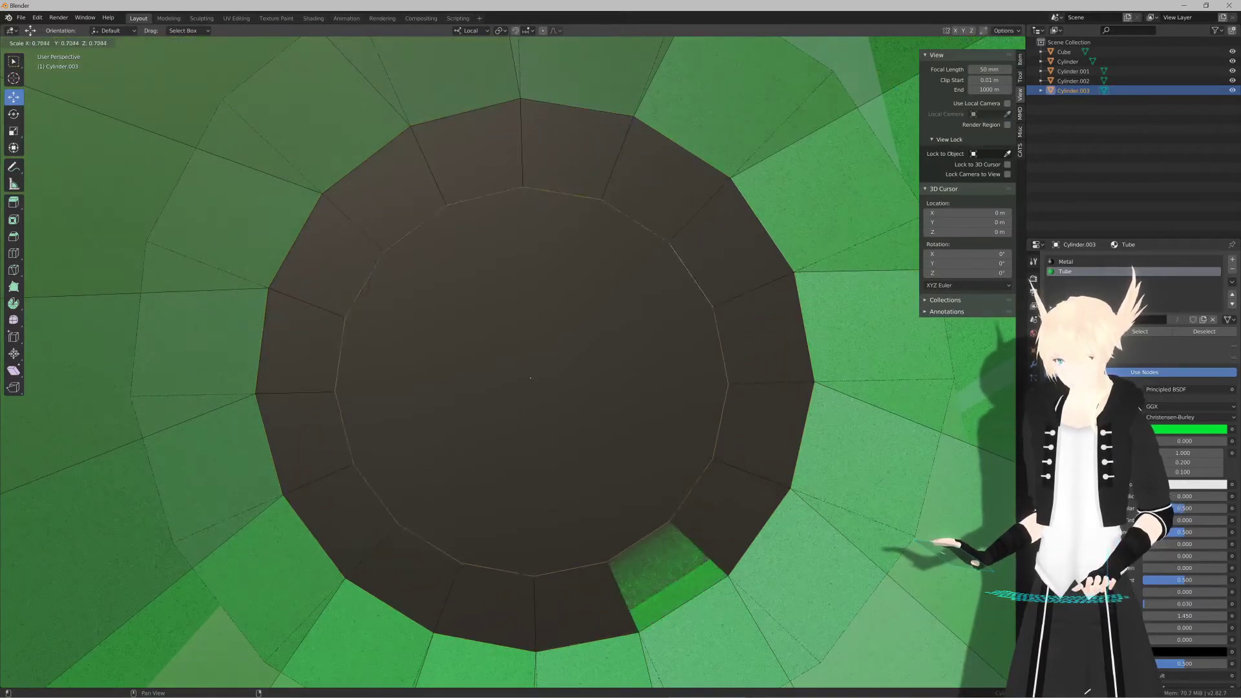
left_click(742, 339)
key("m")
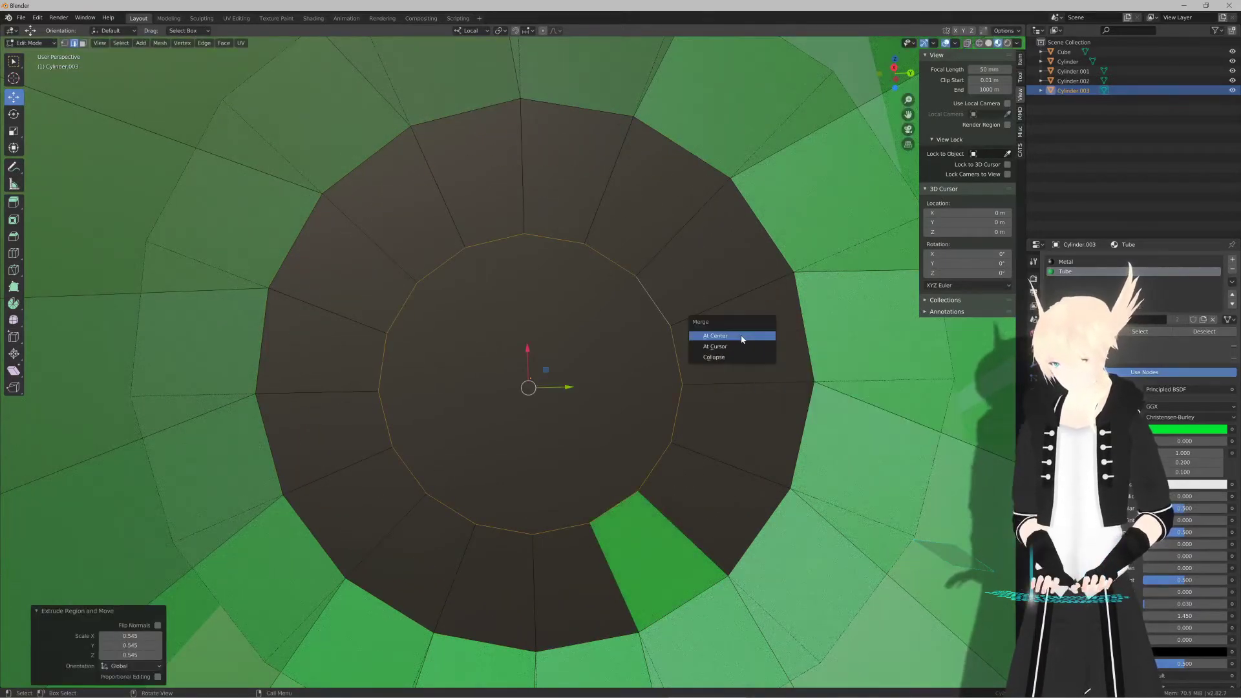
left_click(742, 336)
Step: Assign the Metal material to the remaining green triangle of the new base cap
mouse_move(665, 330)
middle_mouse_down()
mouse_move(659, 318)
mouse_move(669, 328)
middle_mouse_up()
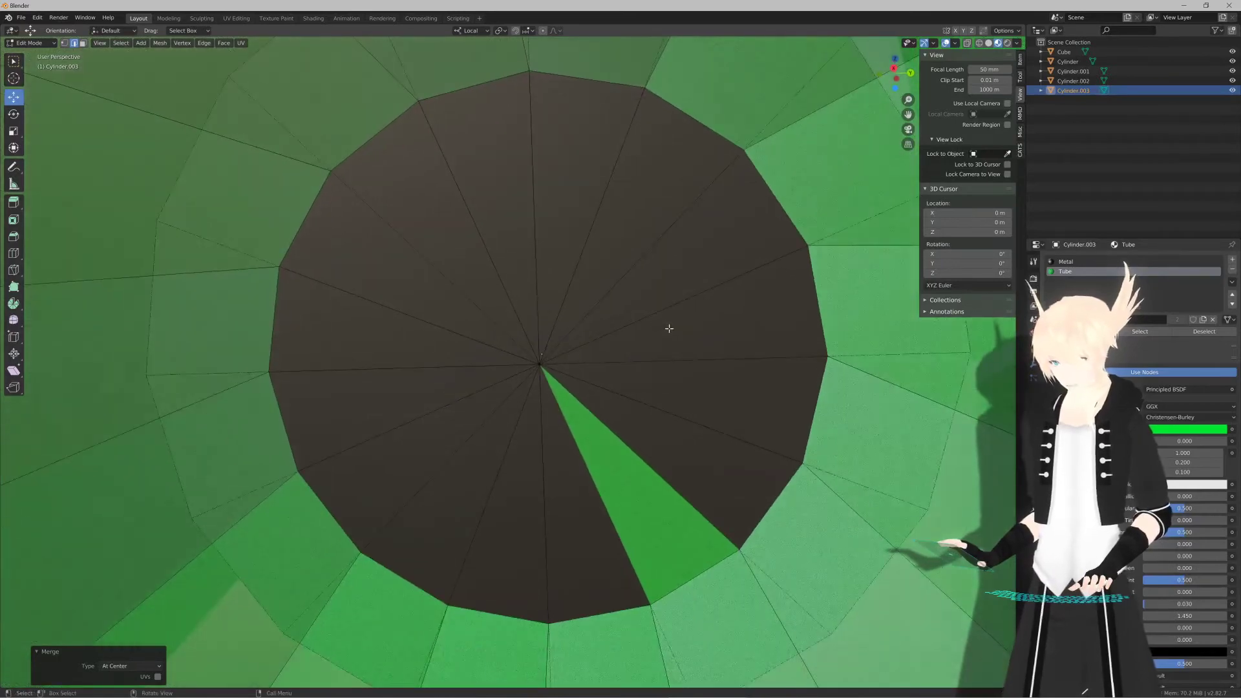
key("3")
left_click(637, 479)
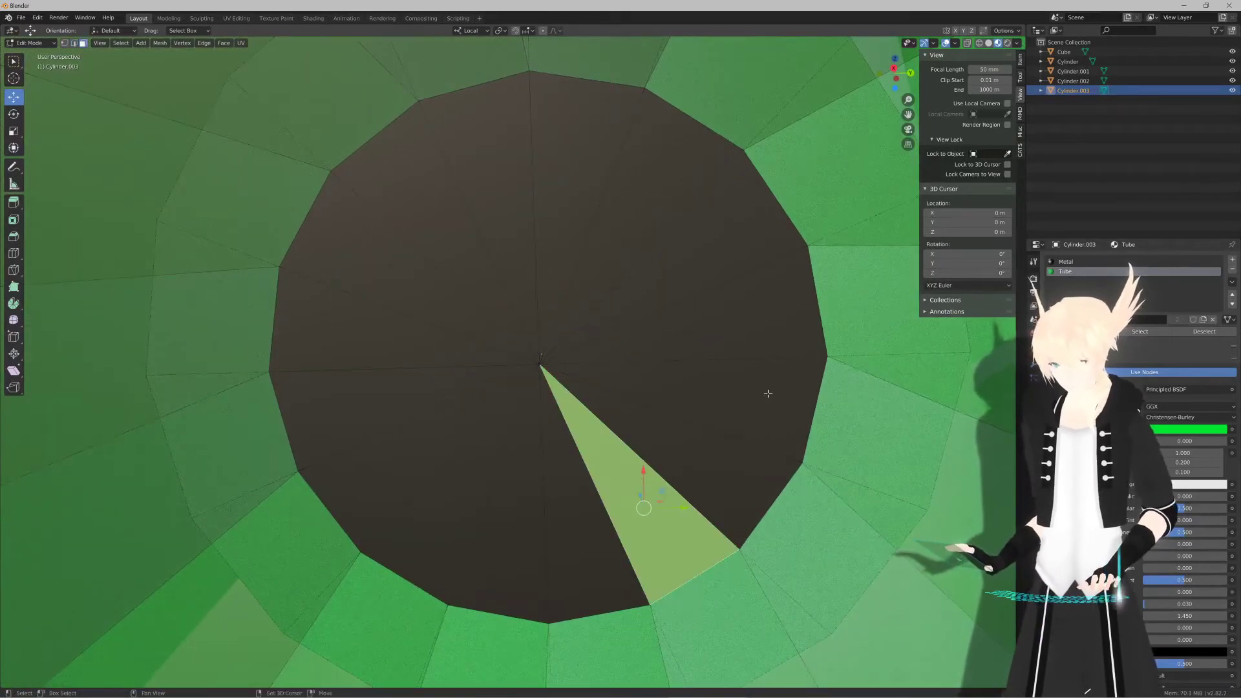
left_click(1067, 261)
left_click(1075, 331)
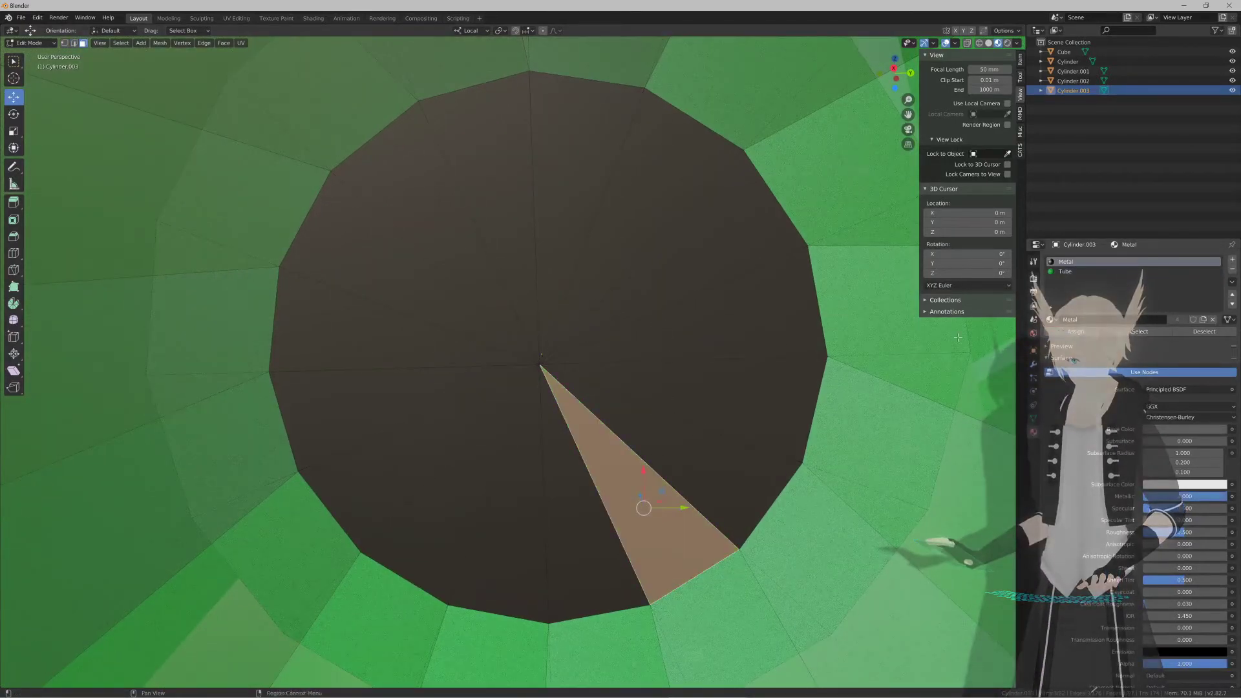
Step: In Object Mode, move the finished tube -0.2 m along Y on the gun's slanted side in the right view
key("Tab")
scroll(572, 341, "down", 2)
middle_click_drag(571, 341, 599, 364)
scroll(614, 360, "down", 2)
key("KP_3")
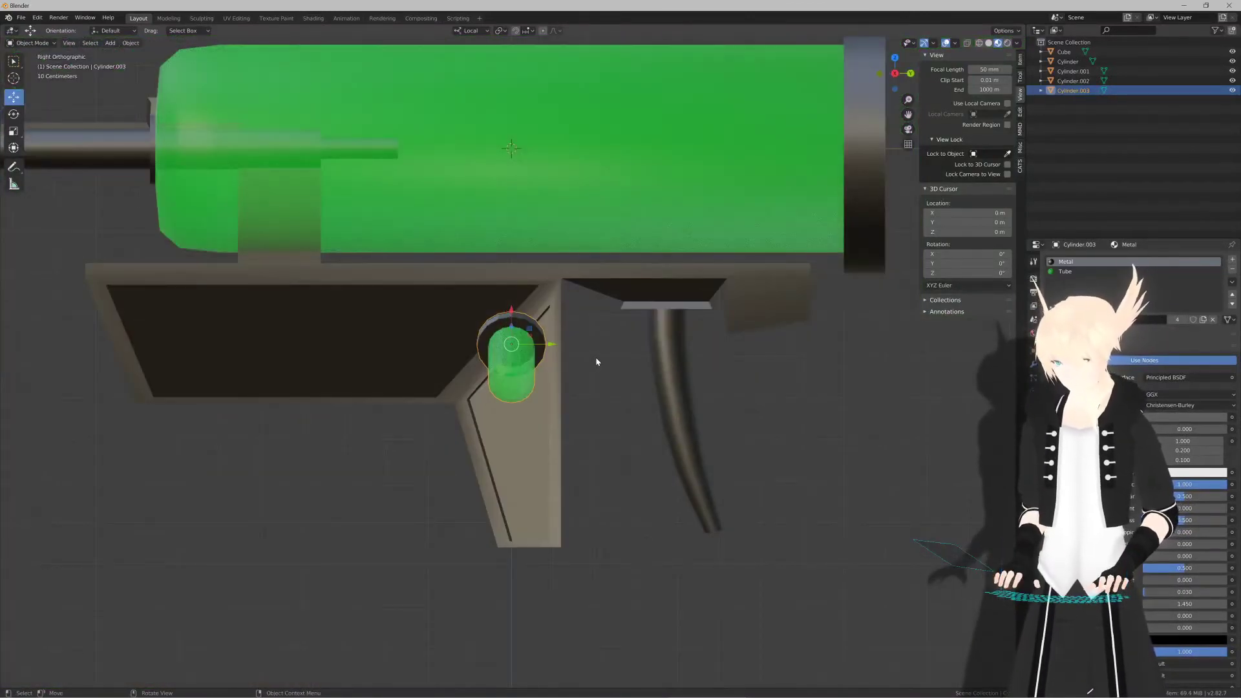
key("g")
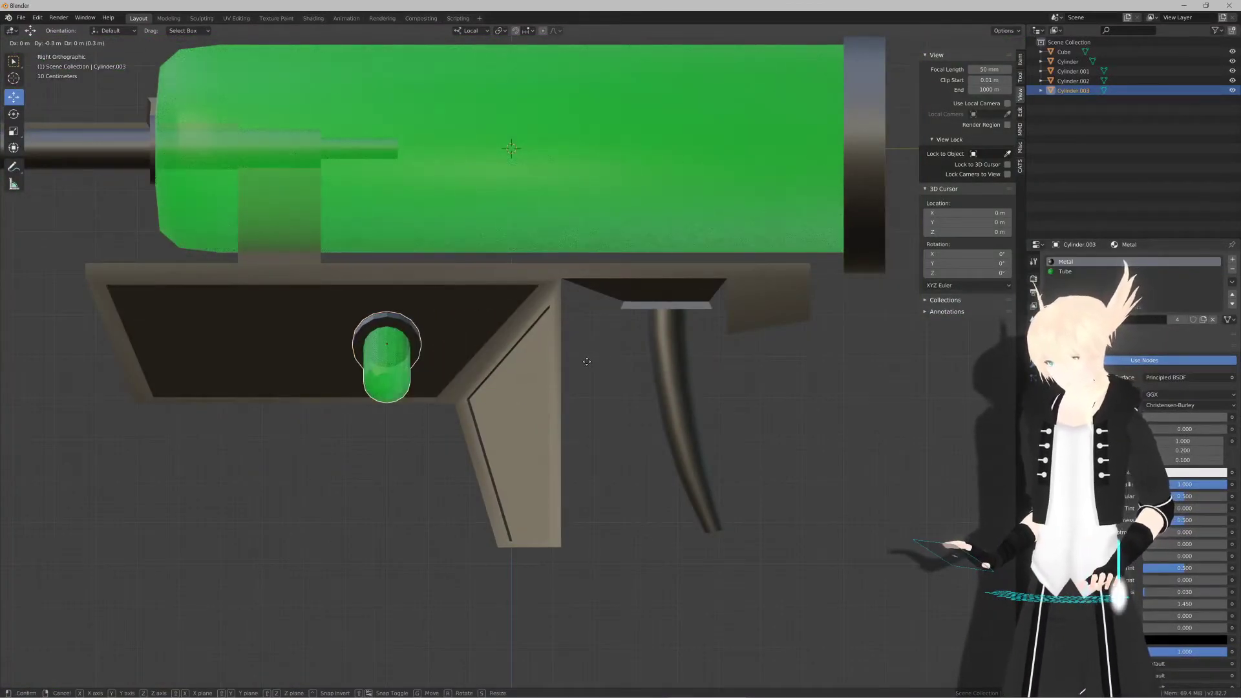
left_click(652, 378)
key("shift")
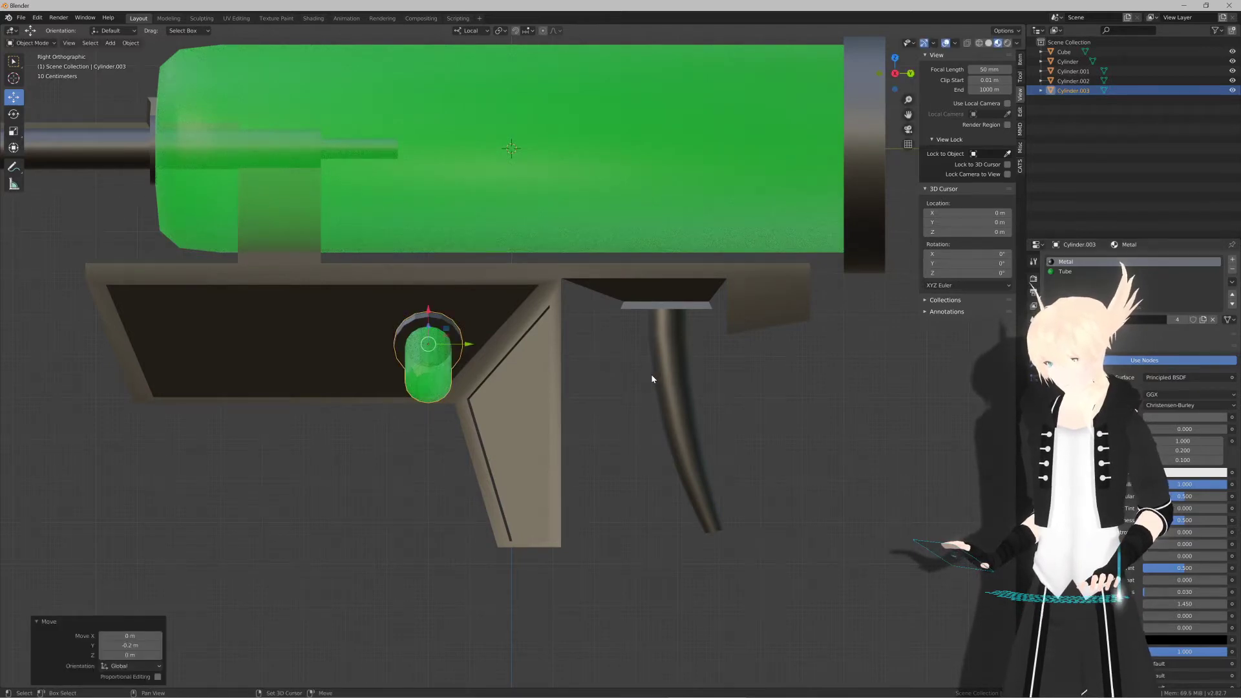
Step: Make two linked duplicates of the tube along the slanted side, each spaced -0.3 m further along Y
key("shift+d")
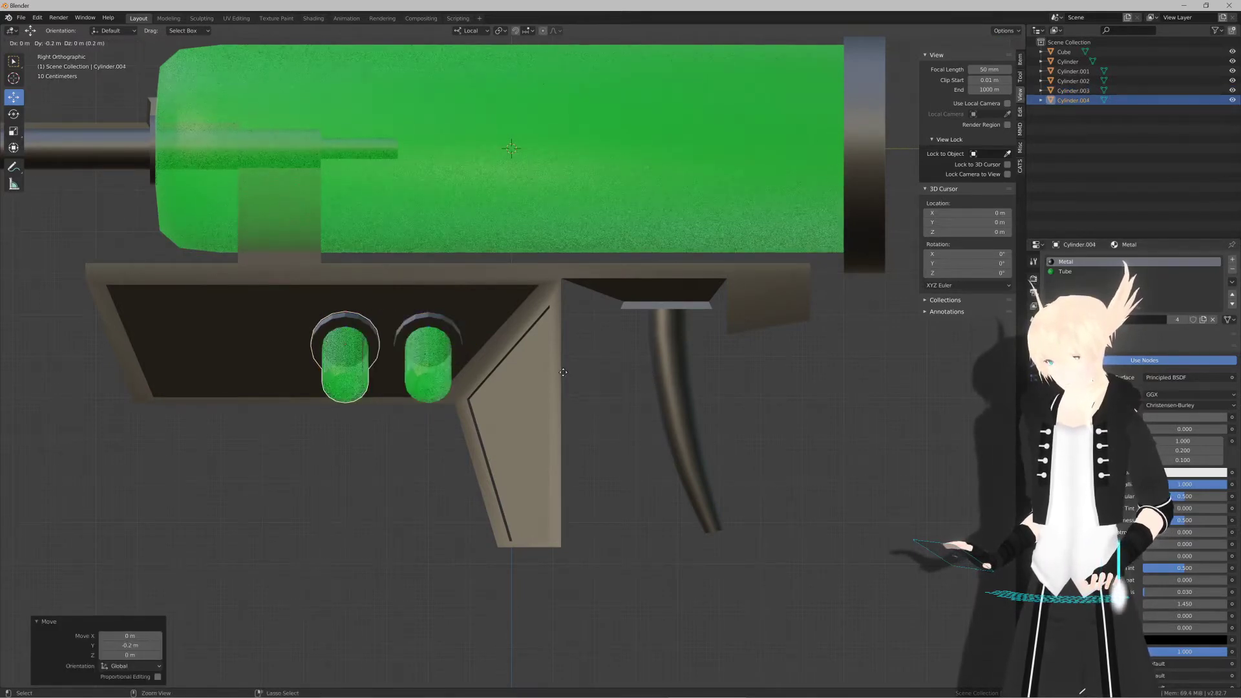
left_click(543, 372)
key("alt+d")
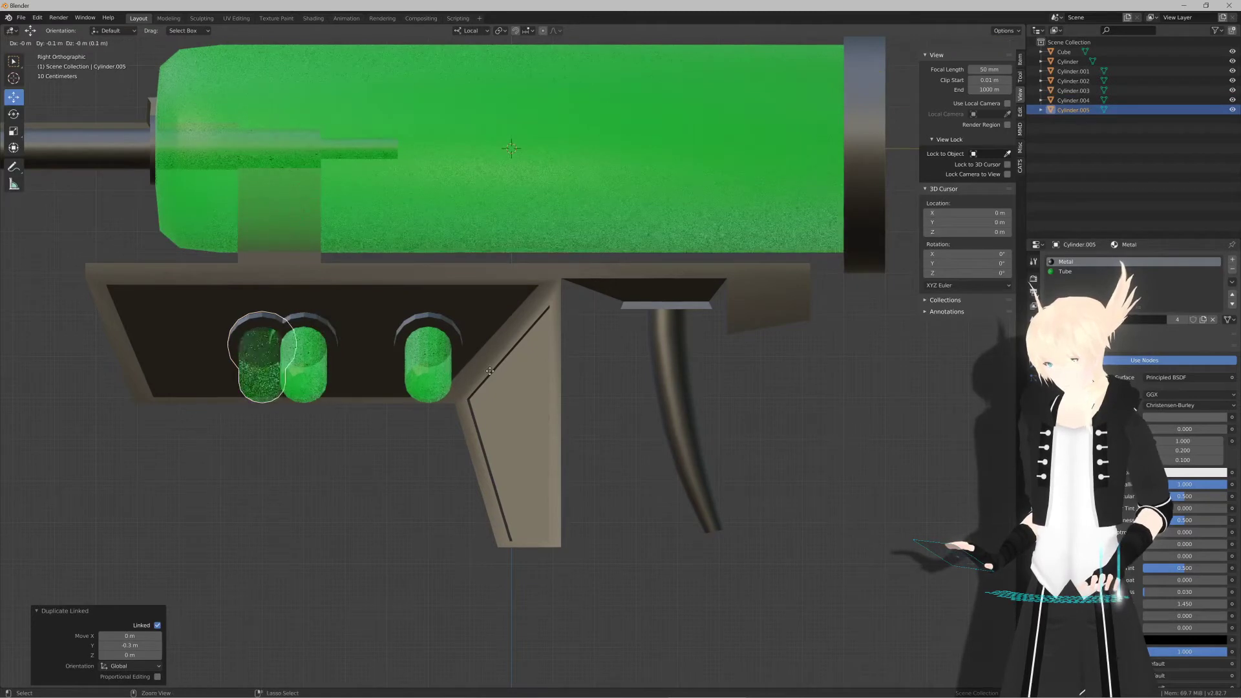
left_click(420, 372)
Step: Select all three tubes and nudge them slightly along Y toward the grip to center the row on the slanted side
middle_click_drag(429, 402, 575, 423, "shift")
scroll(473, 405, "up", 3)
left_click(456, 408, "shift")
left_click(646, 396, "shift")
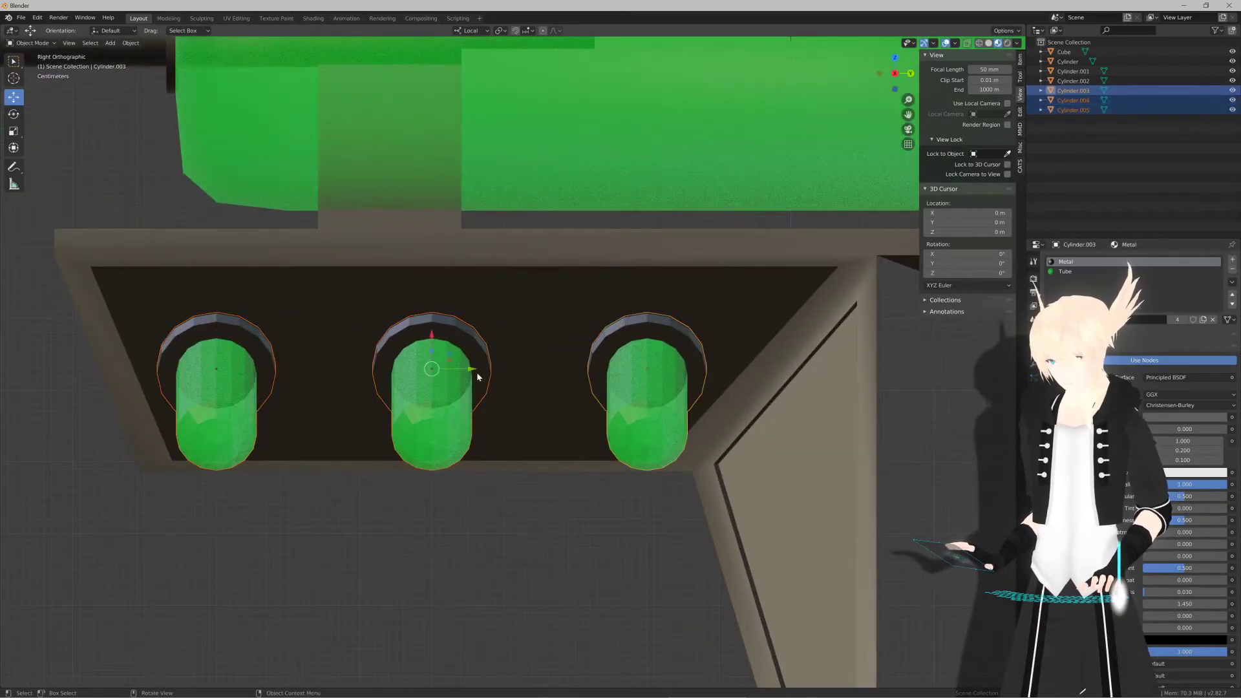
left_click_drag(472, 370, 477, 370)
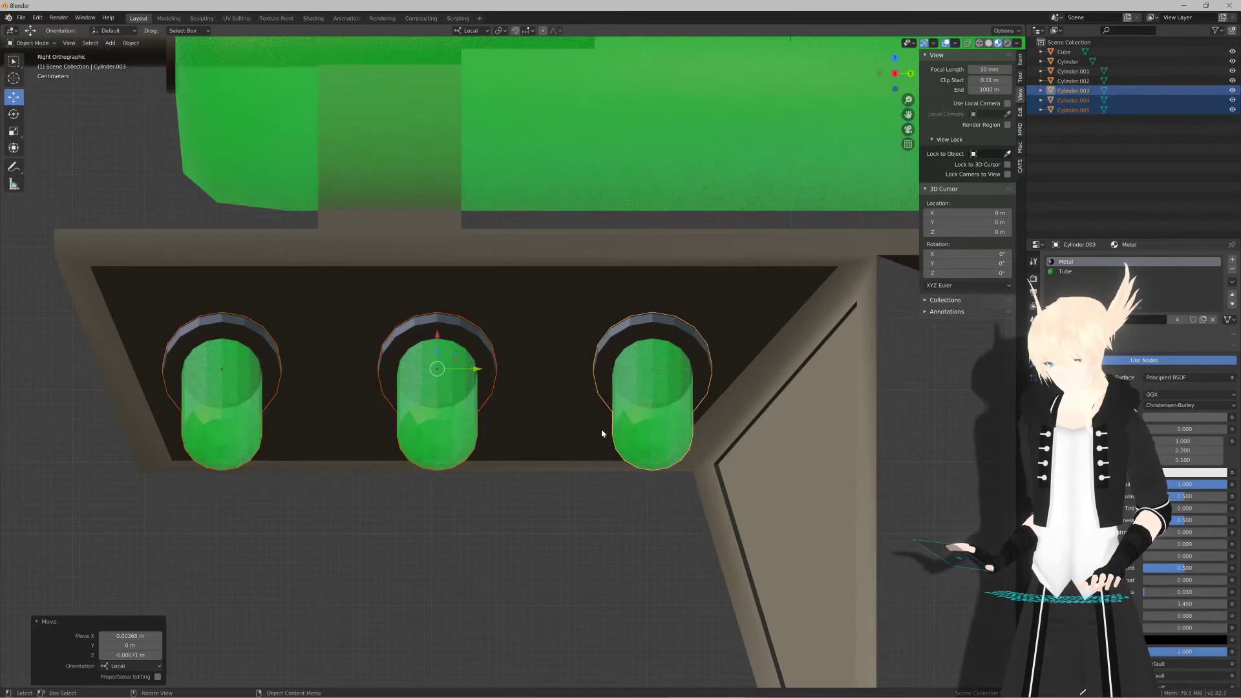
Step: Shade the three tubes' whole meshes smooth in Edit Mode, enable Auto Smooth, and return to Object Mode
key("Tab")
key("a")
key("z")
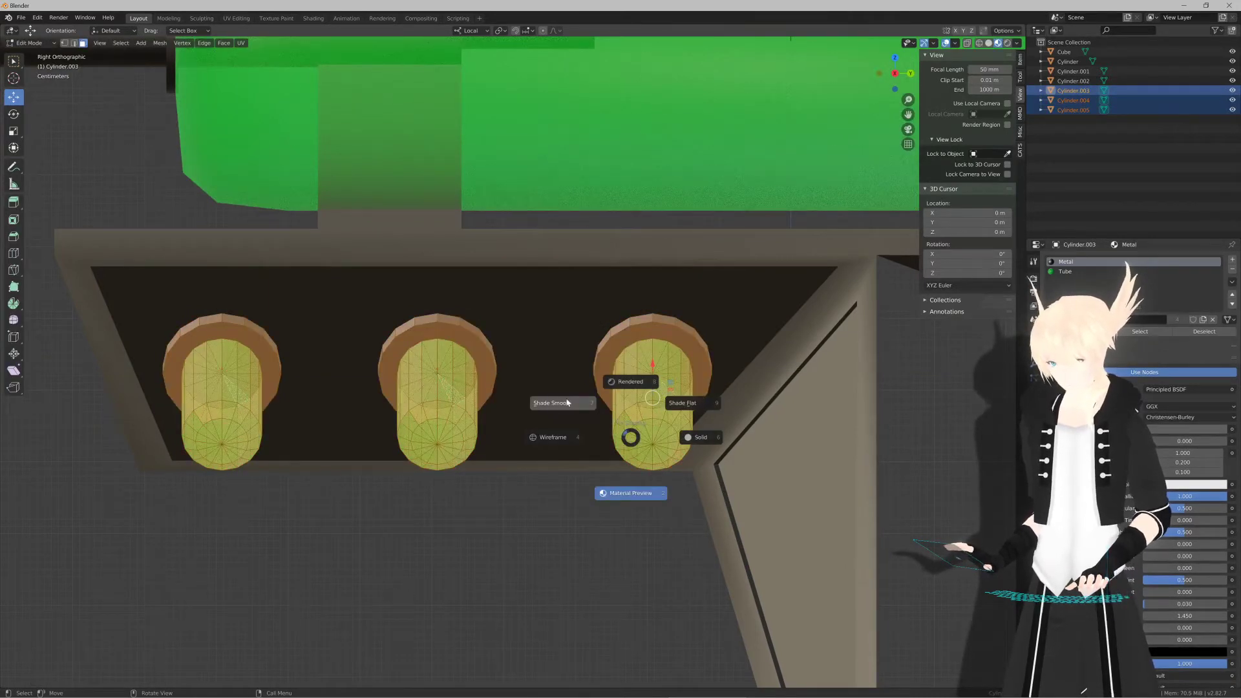
left_click(568, 403)
left_click(1033, 419)
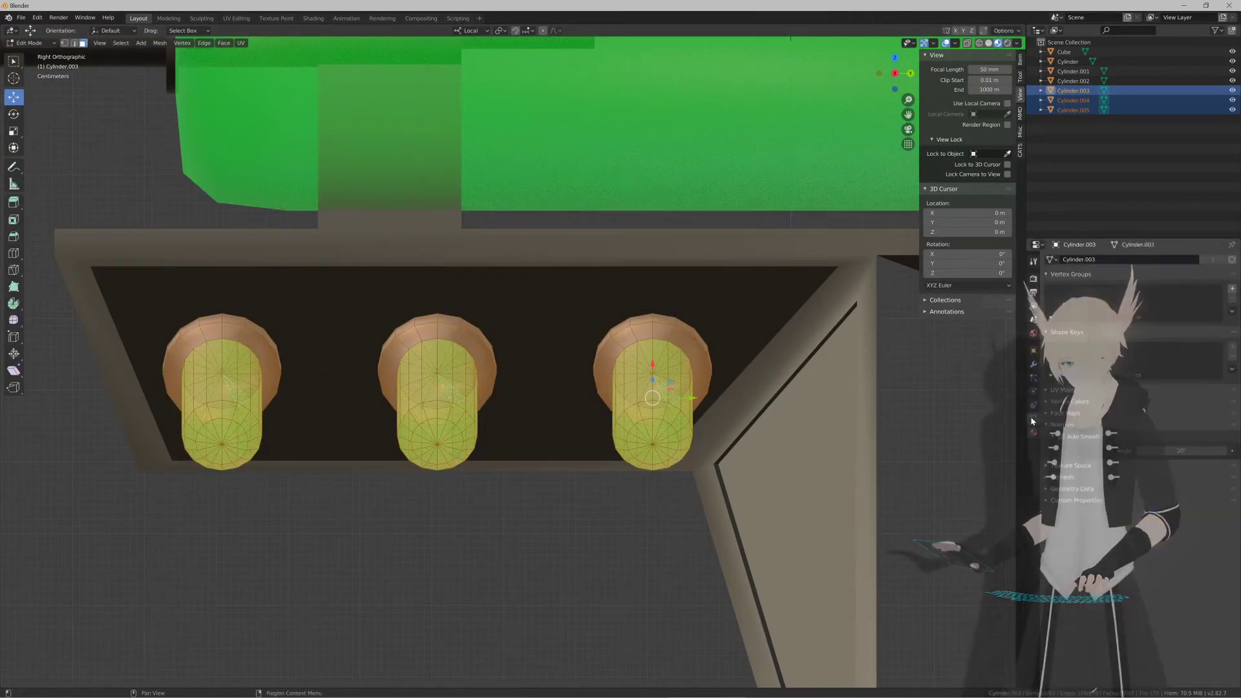
left_click(1065, 437)
scroll(502, 428, "down", 3)
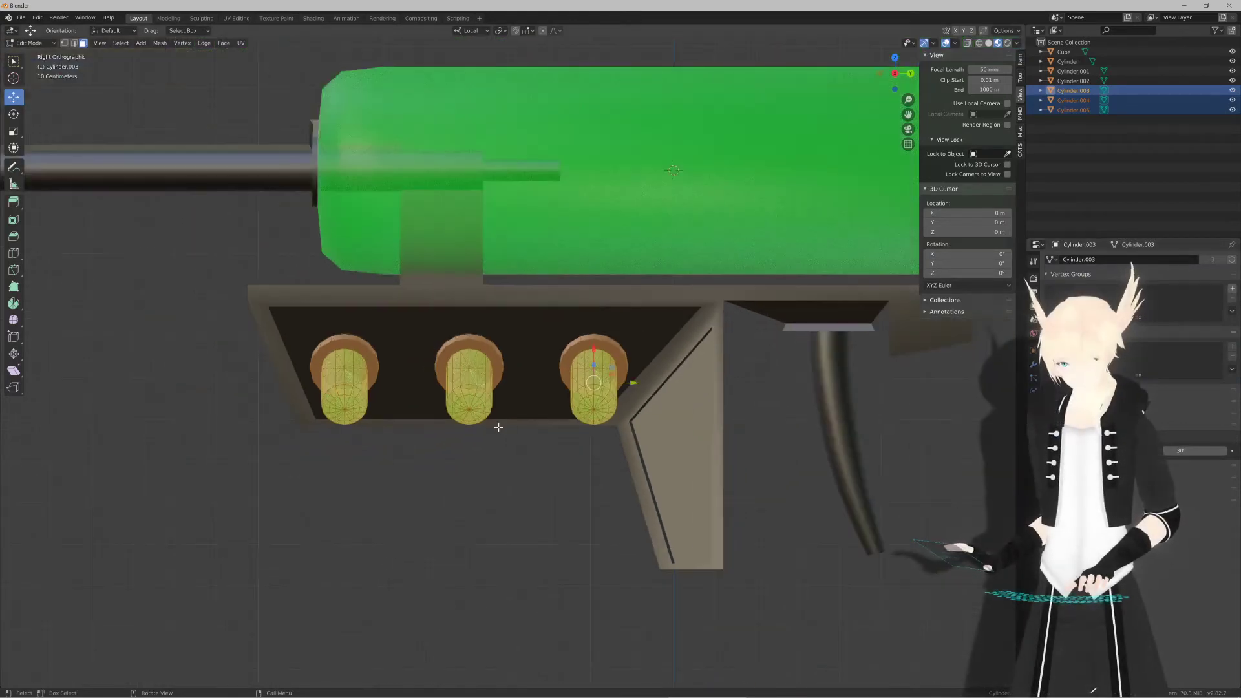
key("Tab")
Step: In the front view, nudge the three tubes along their local Z and rotate them about 0.2° to fit the slanted side
middle_click_drag(502, 428, 576, 437)
key("KP_1")
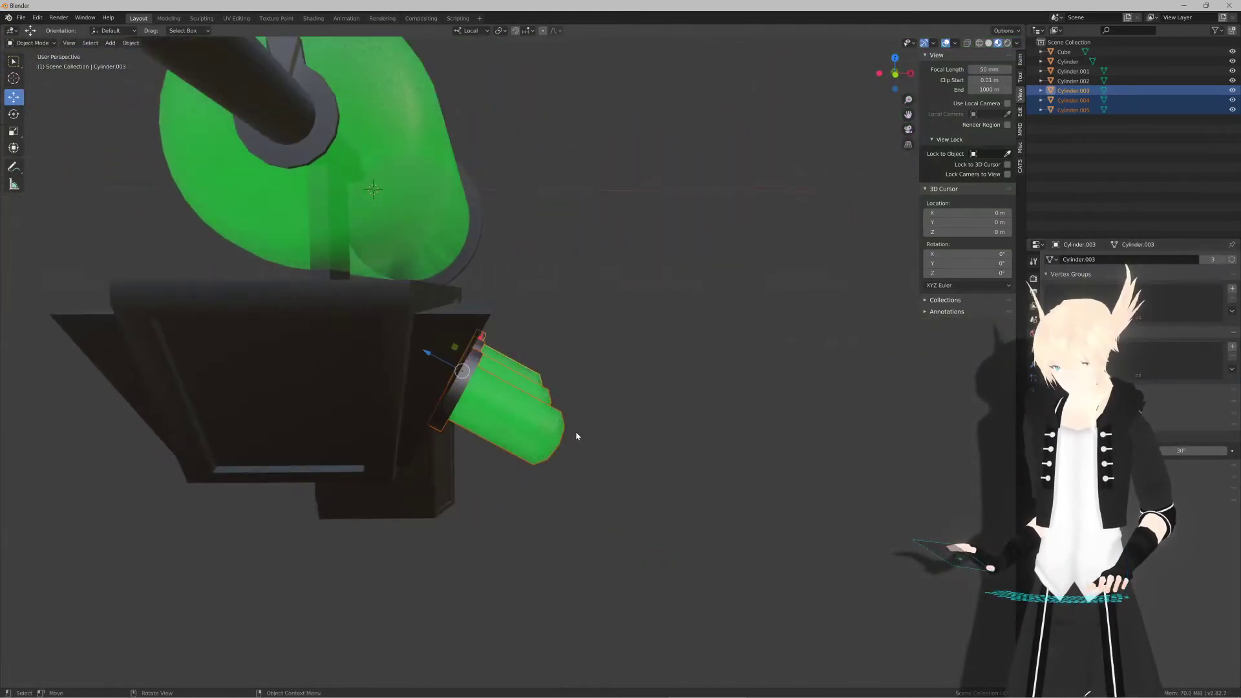
scroll(495, 406, "up", 2)
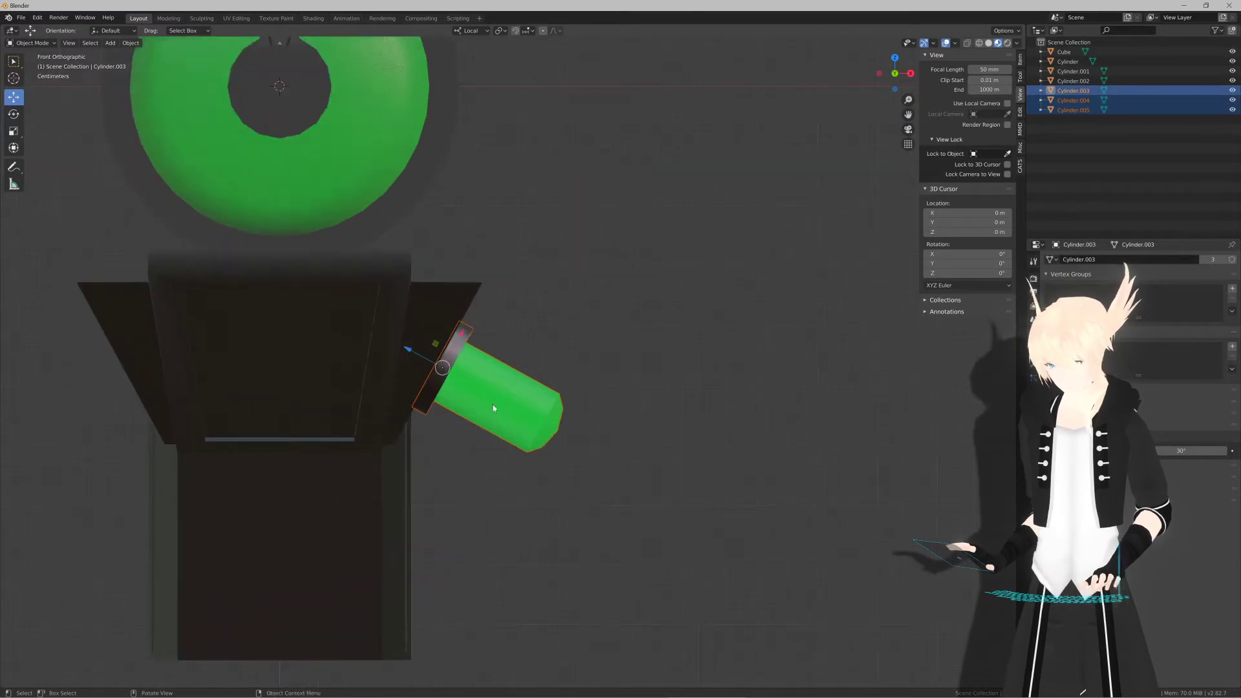
middle_click_drag(493, 407, 631, 424, "shift")
left_click_drag(550, 368, 549, 367)
key("r")
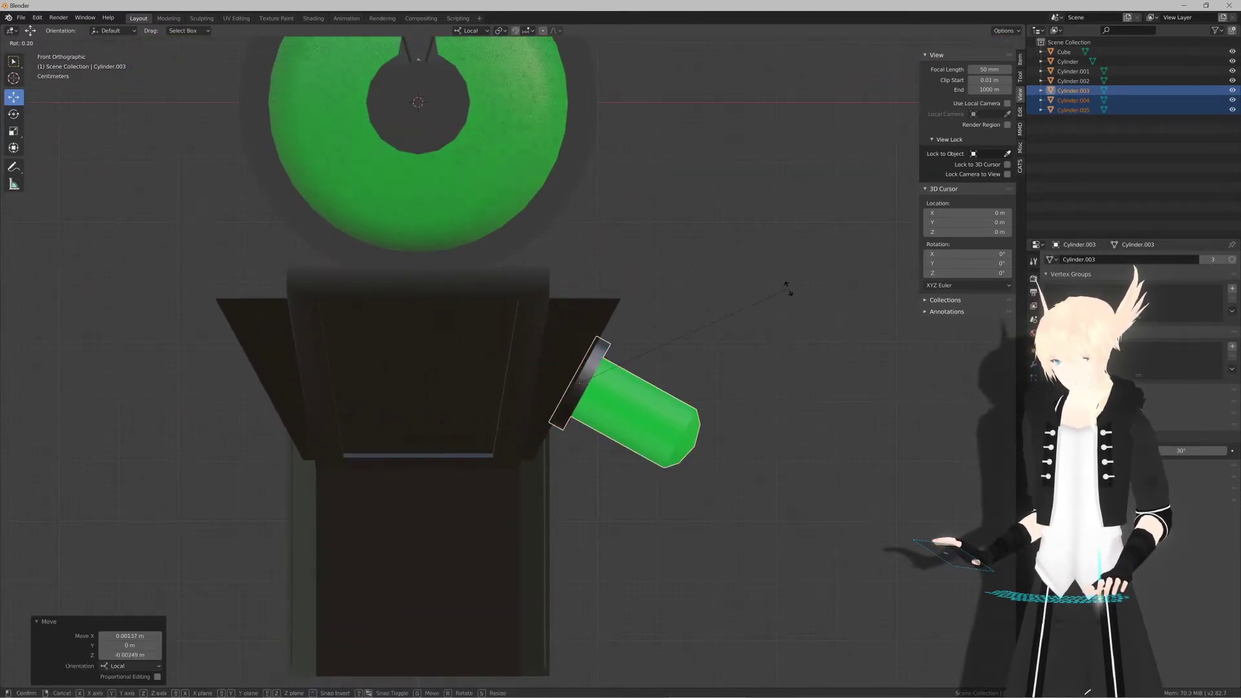
left_click(786, 288)
Step: Make linked duplicates of the three tubes and move them -0.6 m along X to the gun's opposite side
scroll(634, 330, "down", 3)
key("Tab")
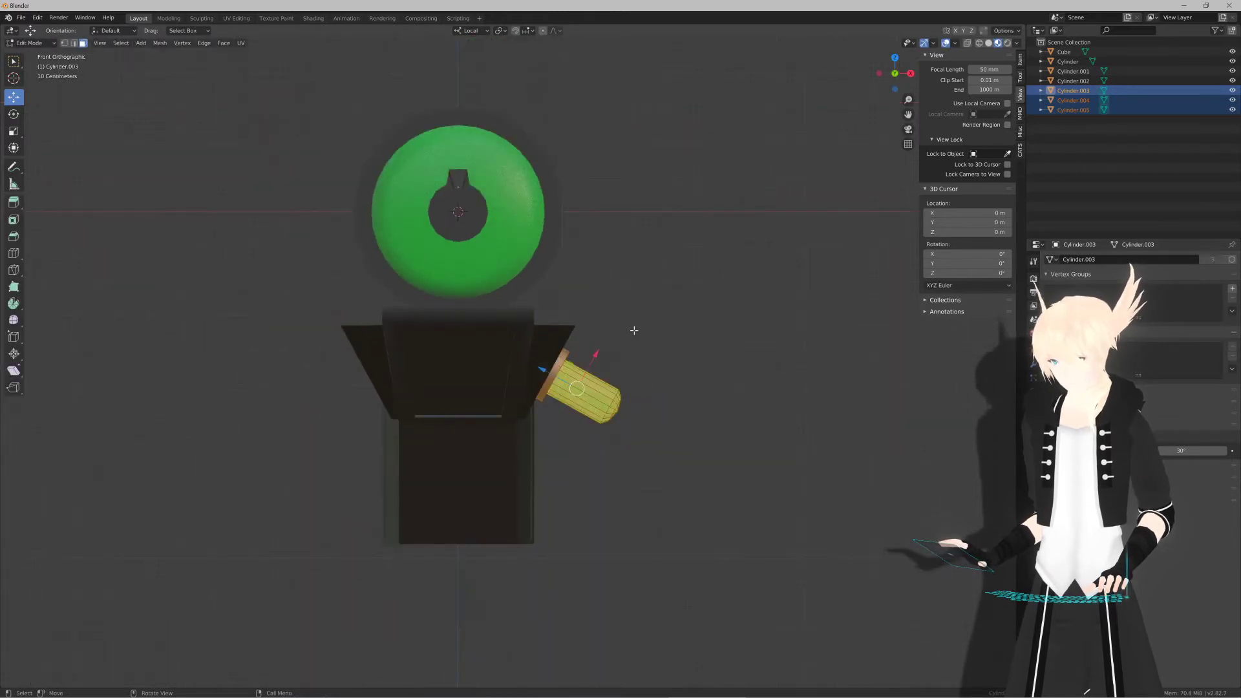
key("Tab")
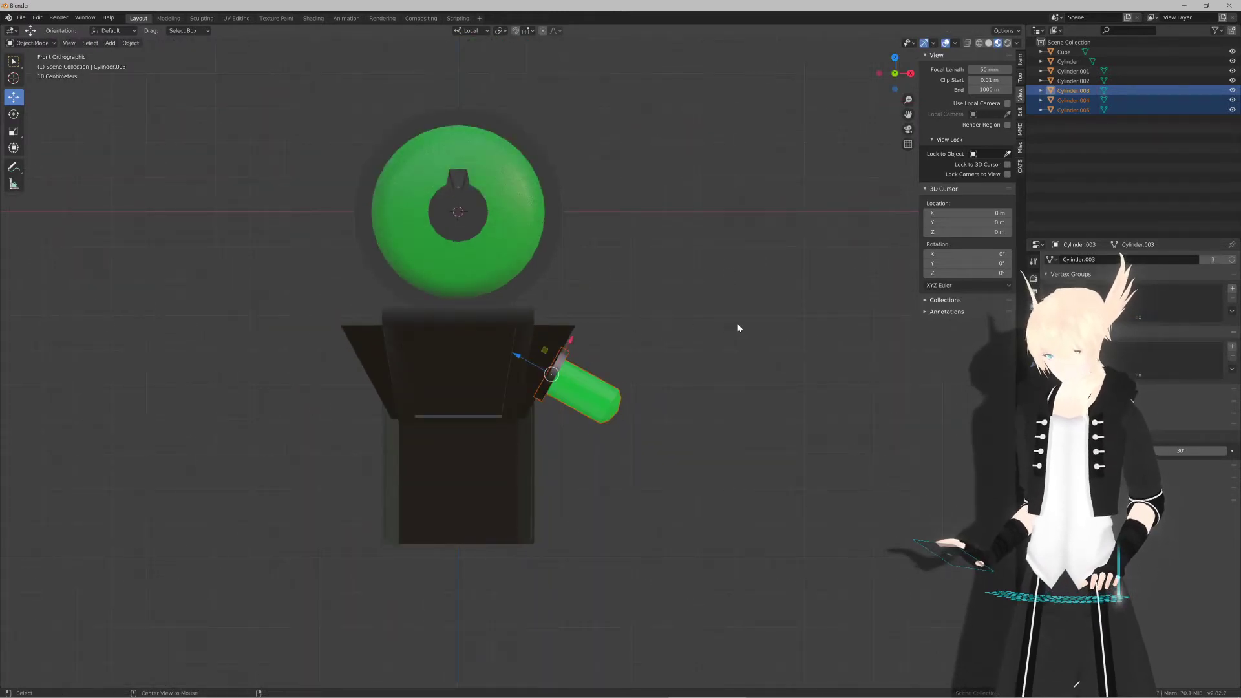
key("shift+d")
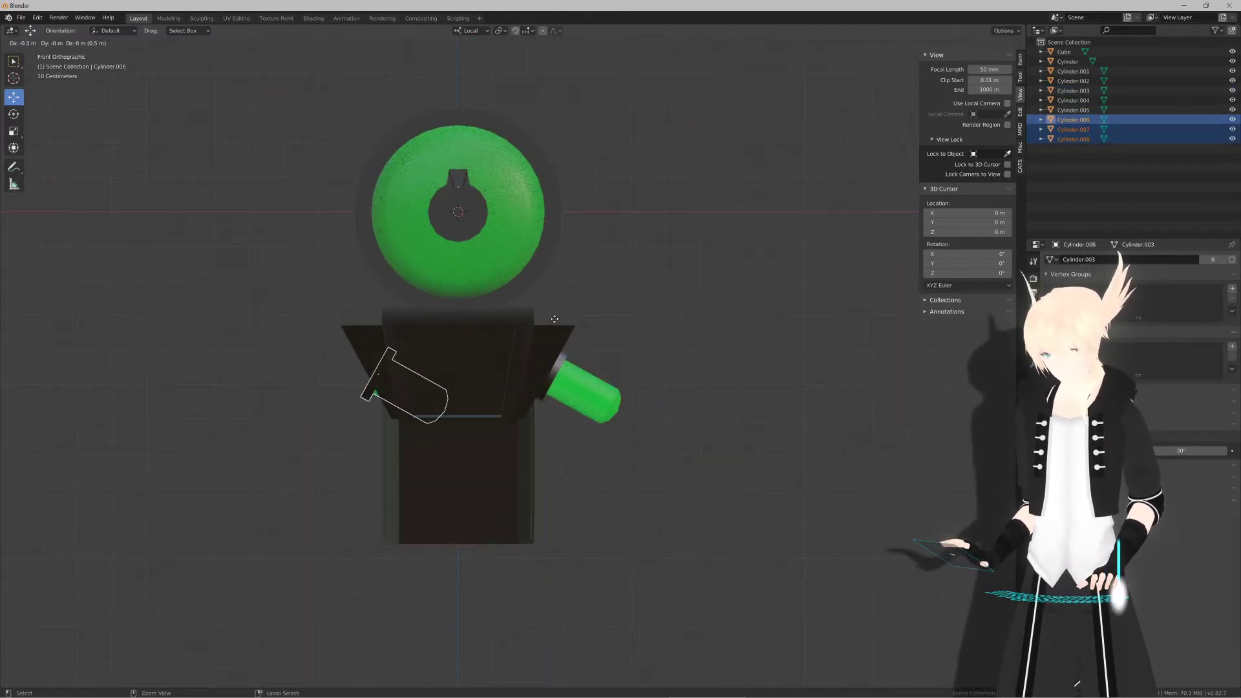
left_click(542, 319)
Step: Set the Y rotation of each of the three duplicated tubes to 60.9° so they point outward on the opposite side
left_click(1020, 61)
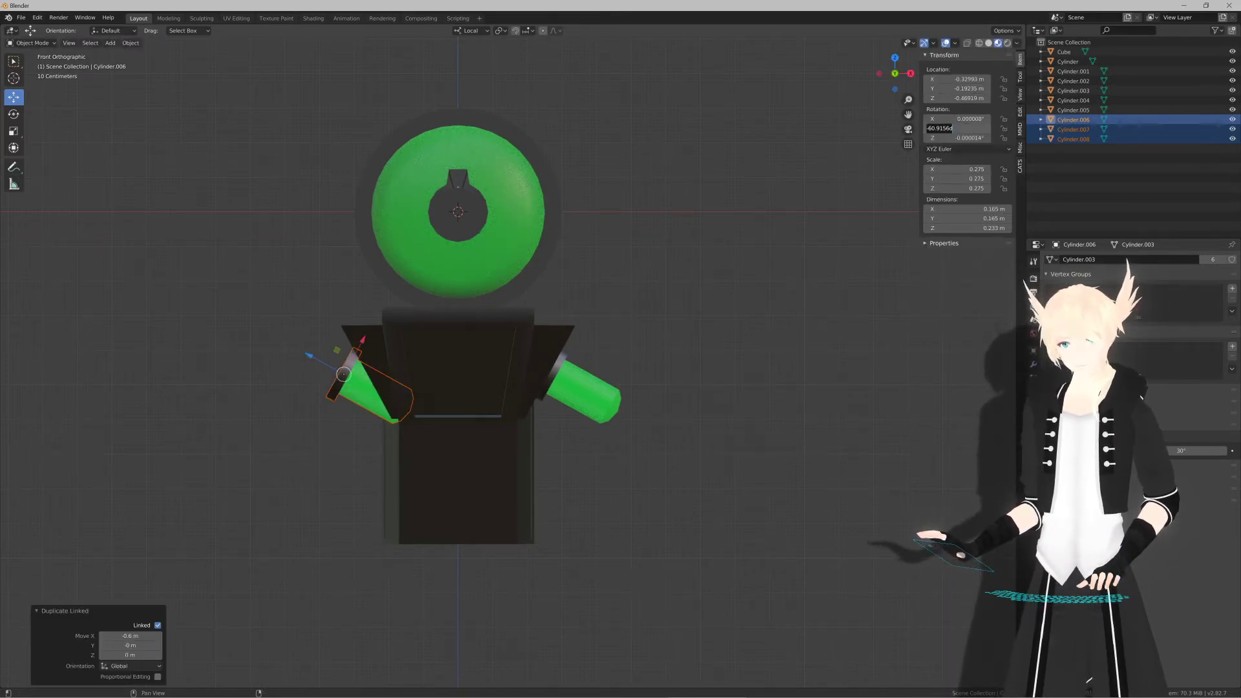
key("Delete")
key("Return")
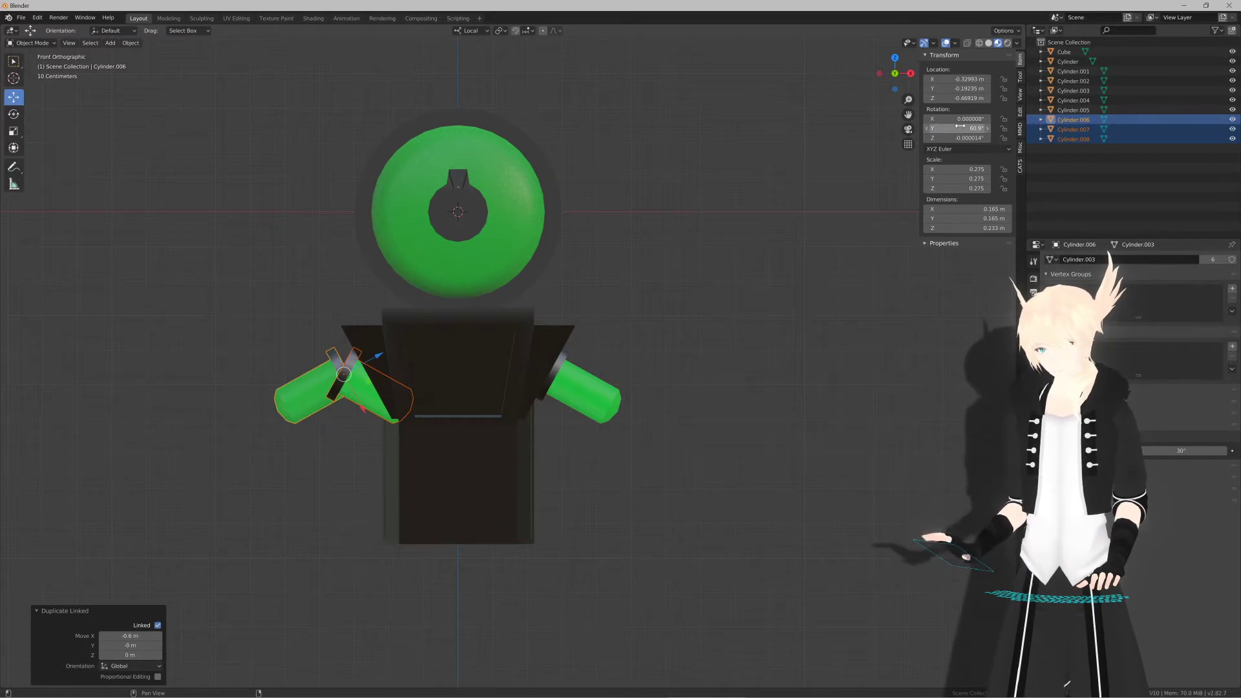
middle_click_drag(556, 265, 590, 277)
left_click(364, 411)
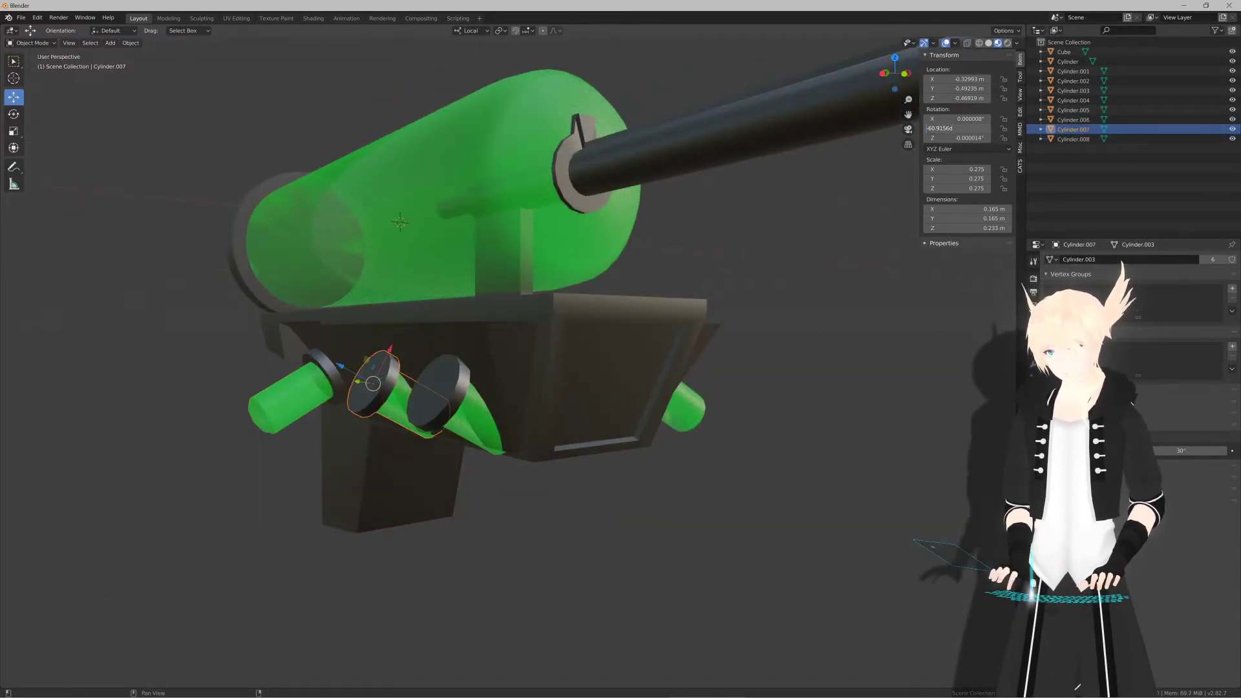
key("Delete")
key("Return")
left_click(443, 381)
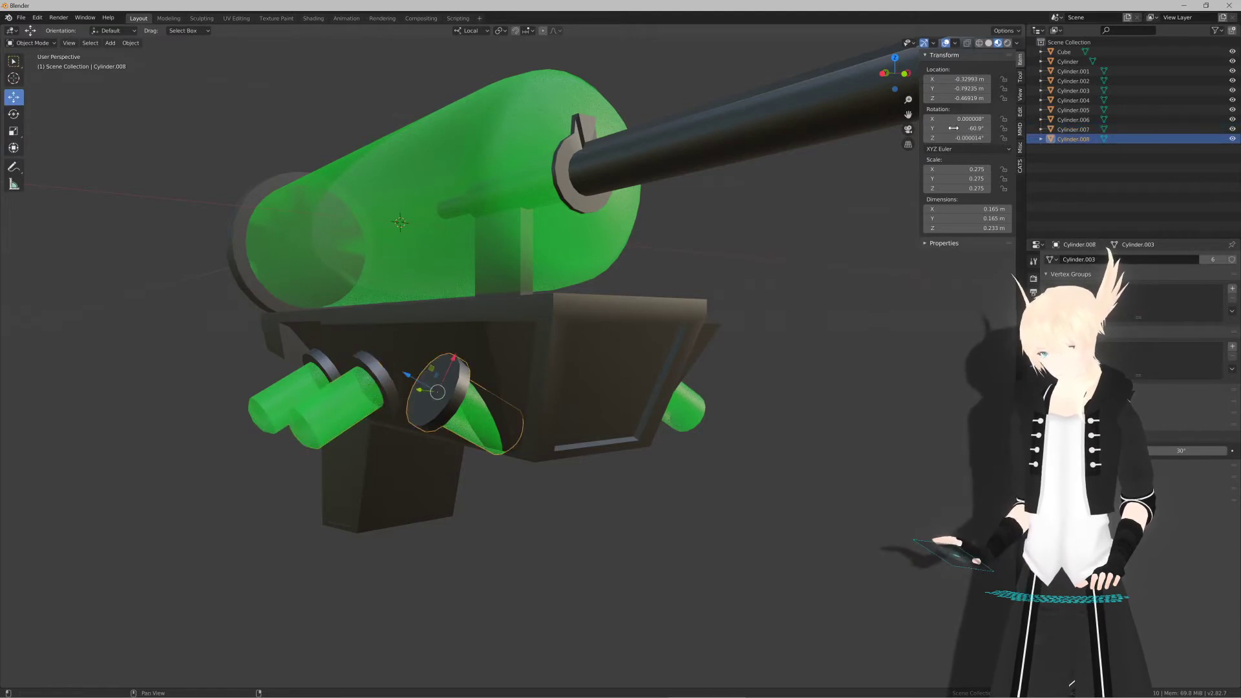
key("Delete")
key("Return")
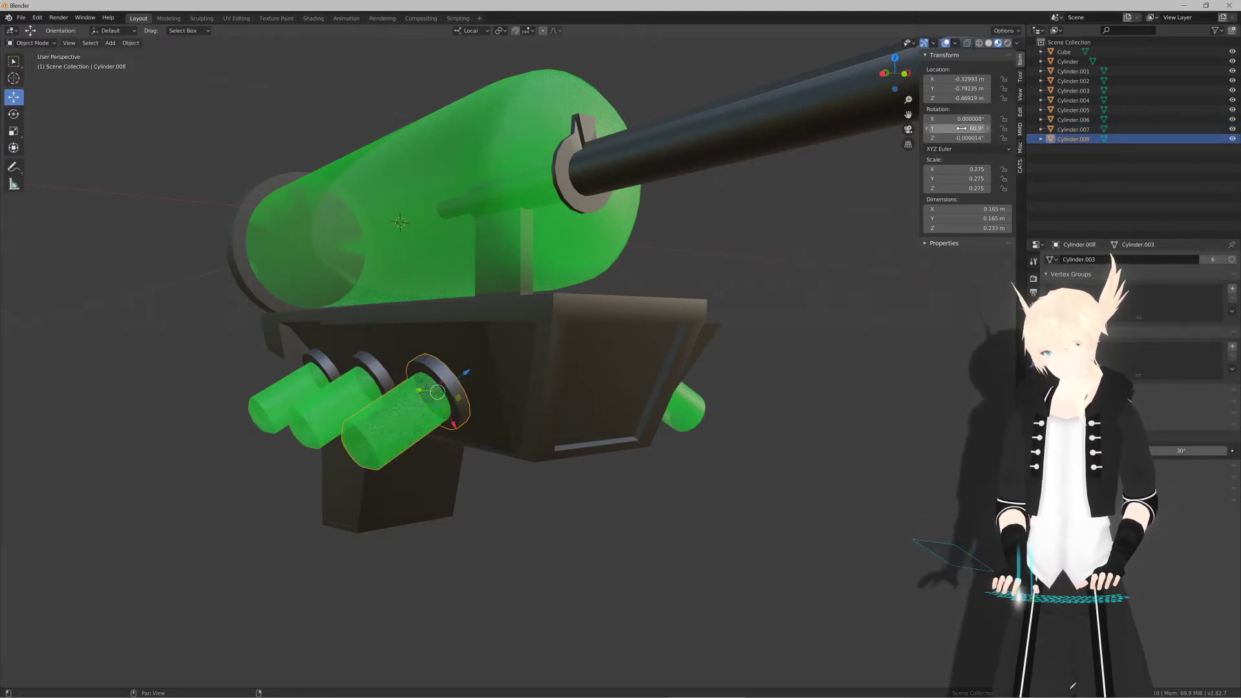
Step: Select all three duplicated tubes and move them 0.06 m along X in the front view, against the slanted side
middle_click_drag(700, 210, 676, 258)
key("KP_1")
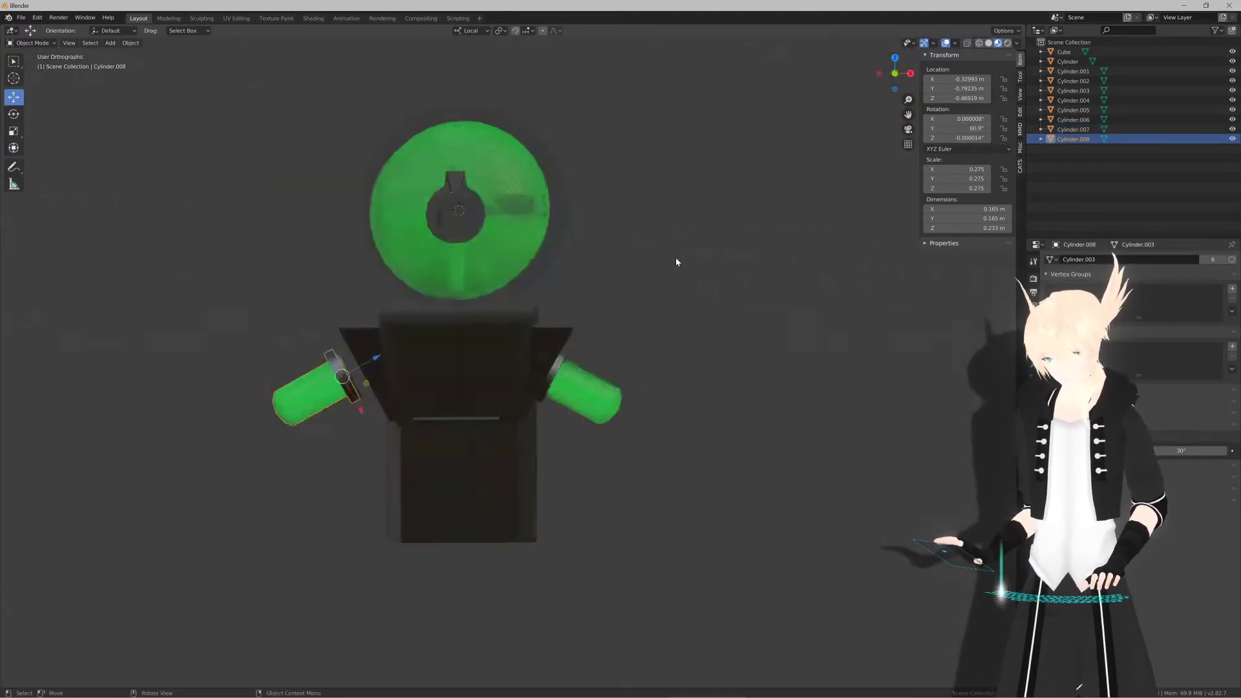
key("KP_3")
key("KP_1")
scroll(374, 363, "up", 3)
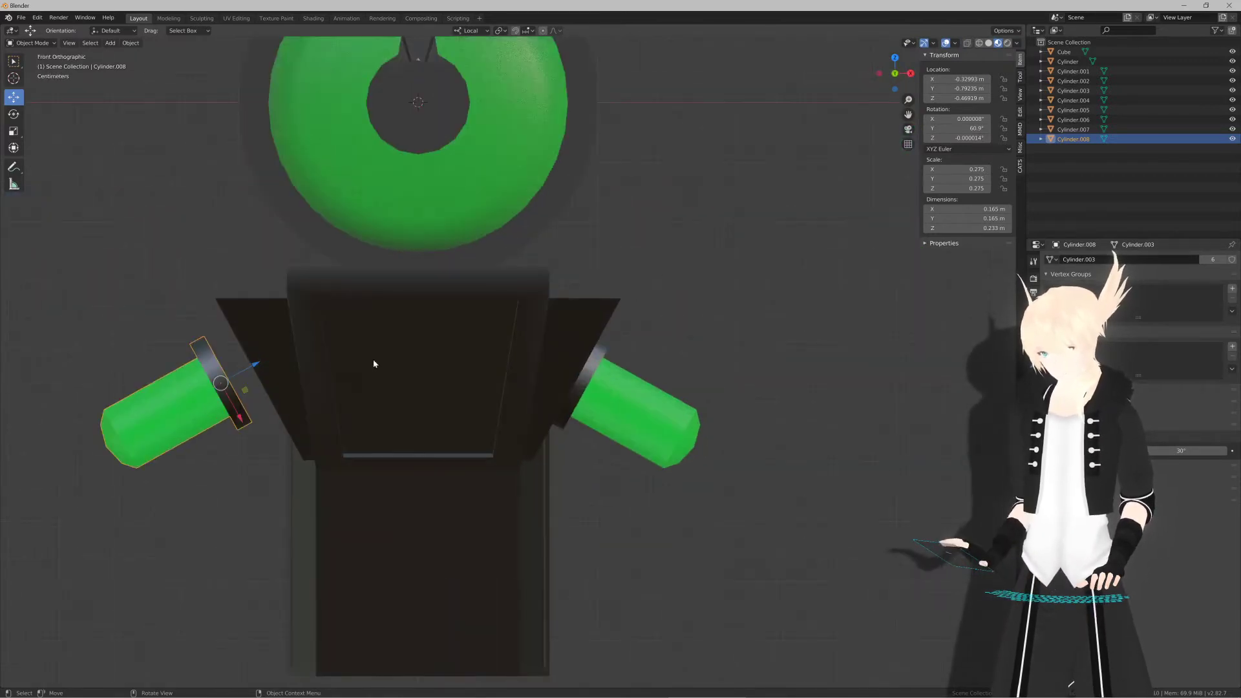
middle_click_drag(374, 363, 547, 363, "shift")
middle_click_drag(331, 392, 368, 400)
left_click(310, 378, "shift")
left_click(310, 378, "shift")
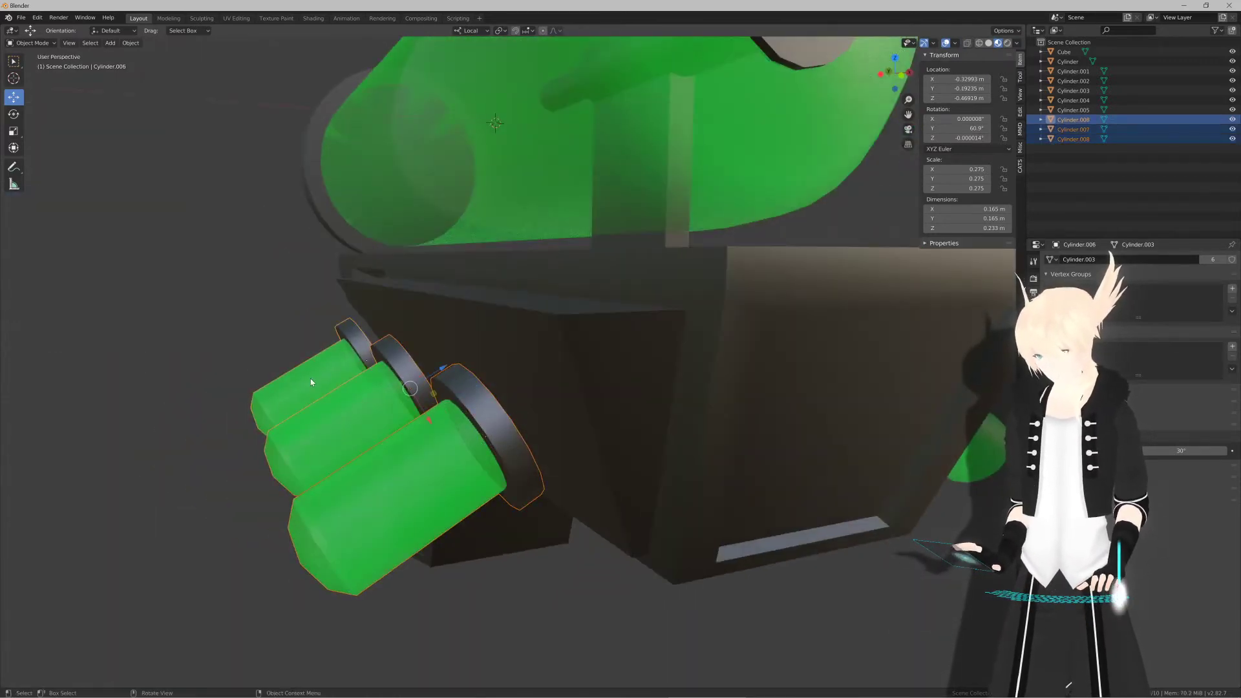
key("KP_3")
key("KP_1")
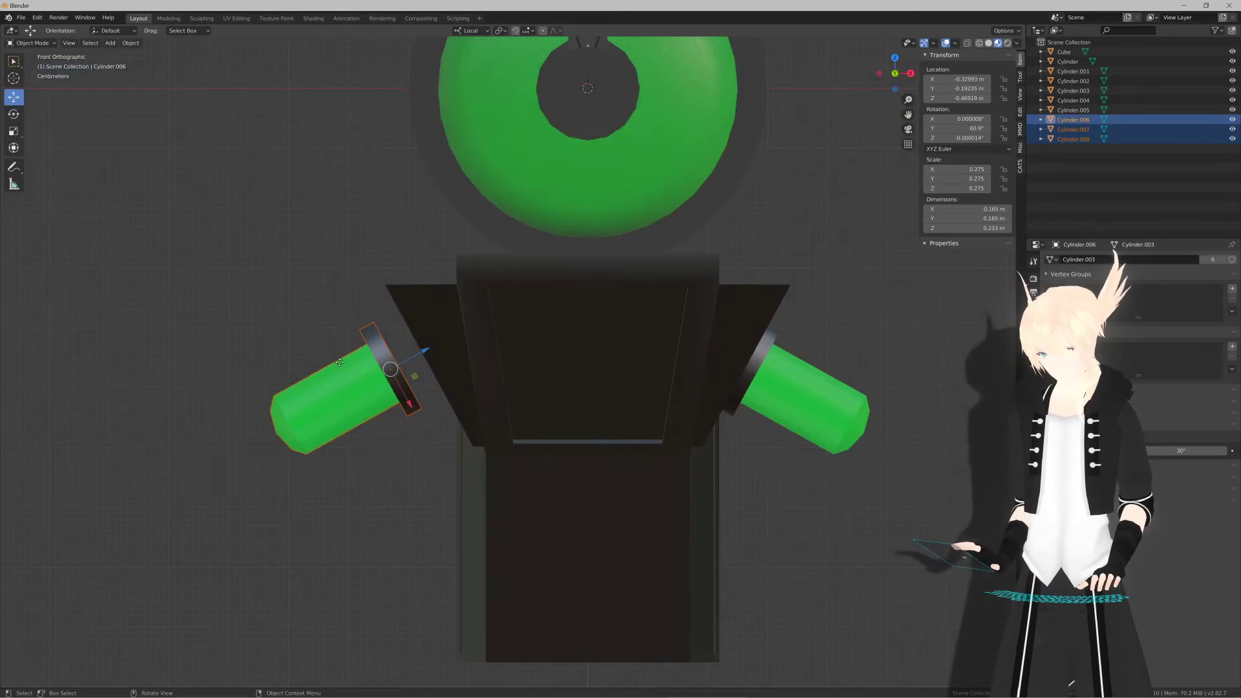
key("g")
left_click(373, 363)
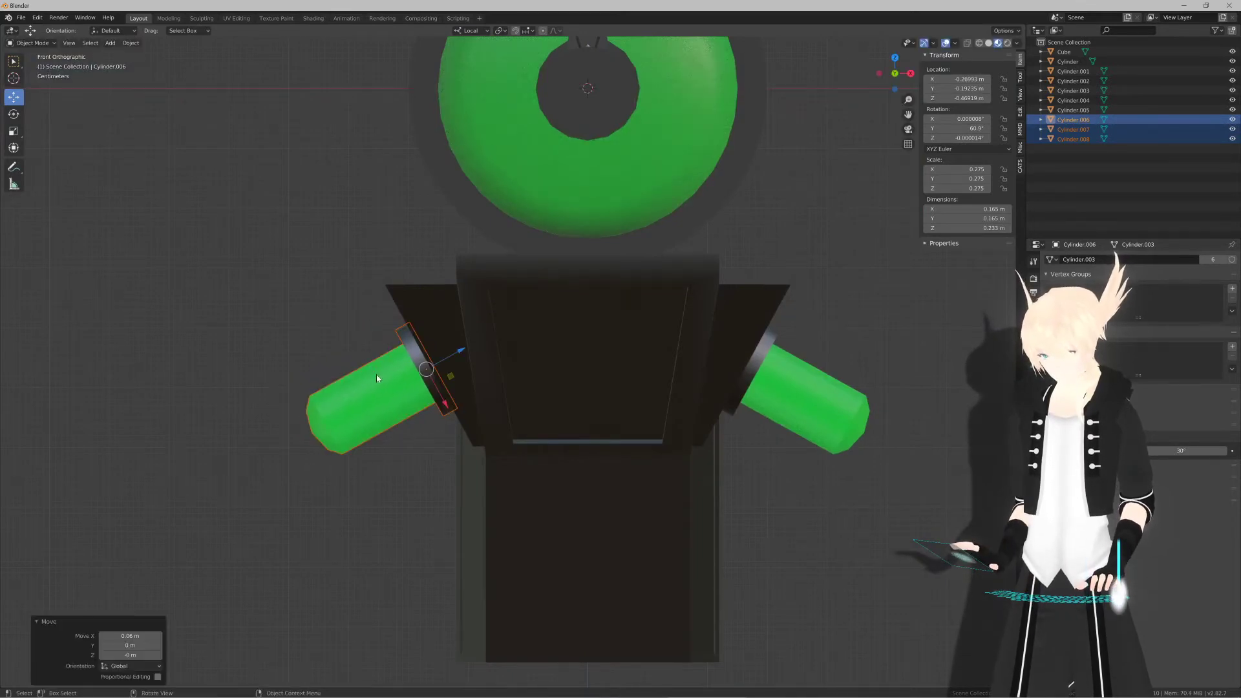
Step: Deselect everything and examine the finished tubes on both sides of the gun
scroll(376, 375, "down", 5)
middle_click_drag(379, 378, 504, 462)
key("Tab")
key("Tab")
left_click(498, 476)
scroll(533, 465, "up", 5)
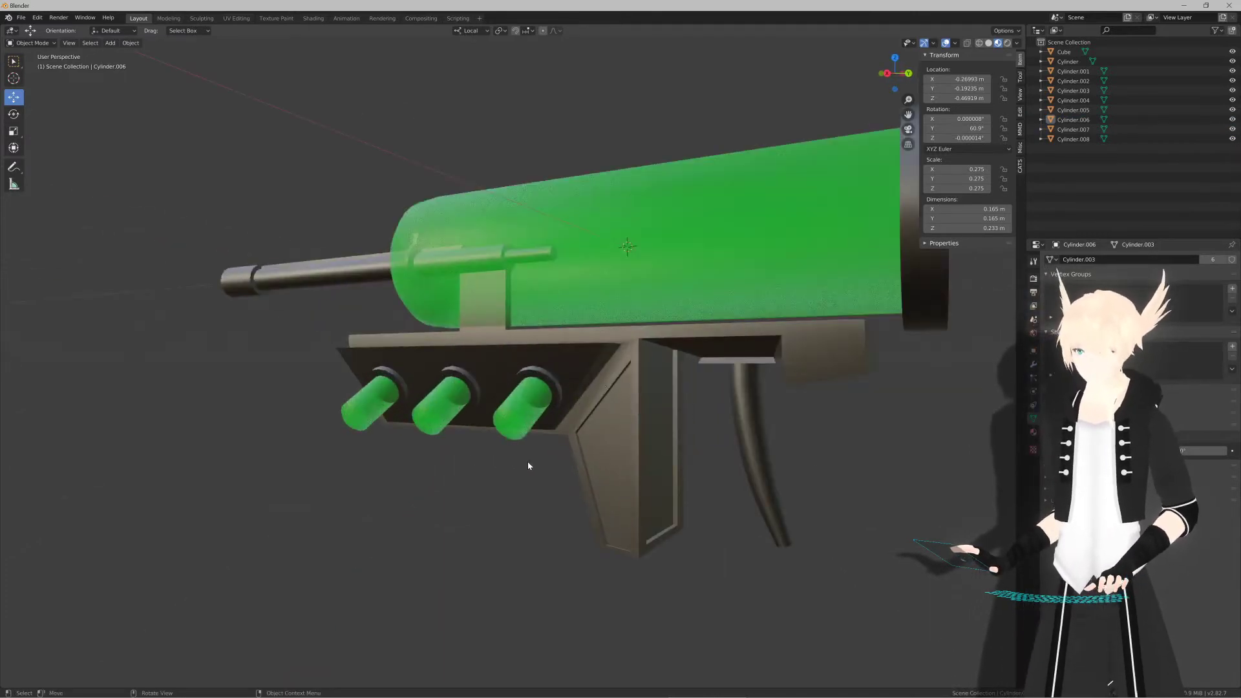
middle_click_drag(517, 464, 744, 468)
scroll(557, 466, "down", 4)
middle_click_drag(557, 466, 640, 457)
Step: Switch to the browser and review the sci fi water gun and homemade paintball gun references, opening the wikiHow paintball gun illustration
key("alt+Tab")
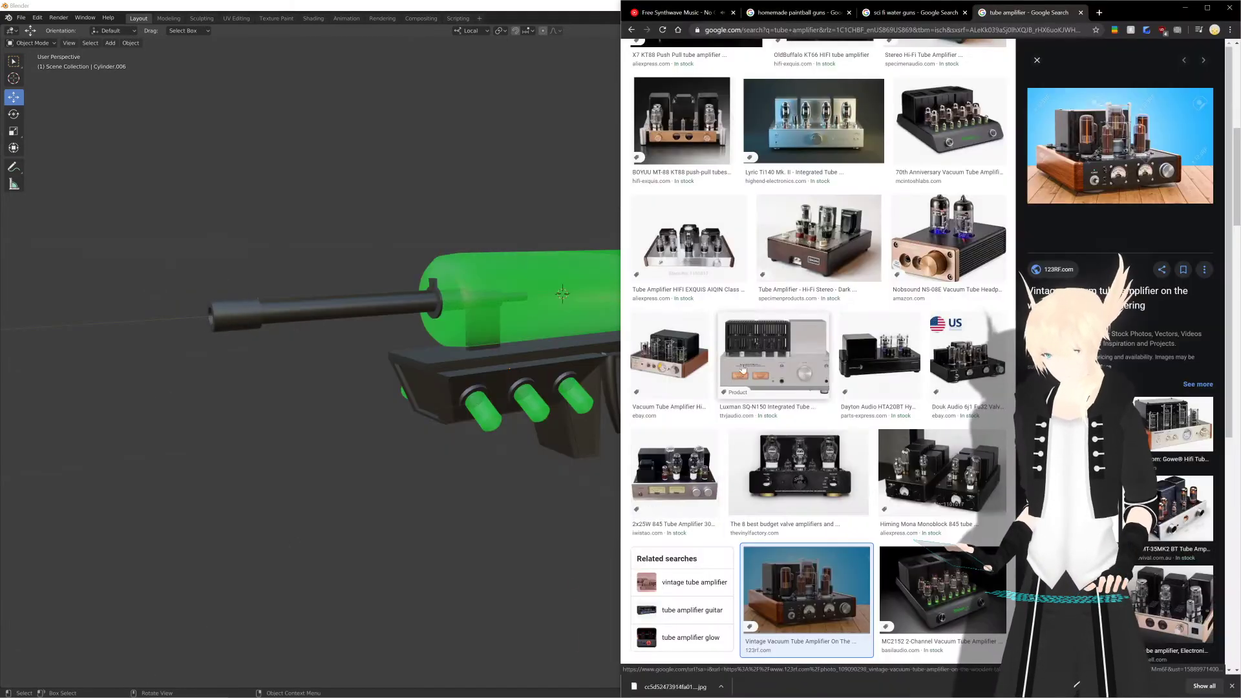
left_click(912, 12)
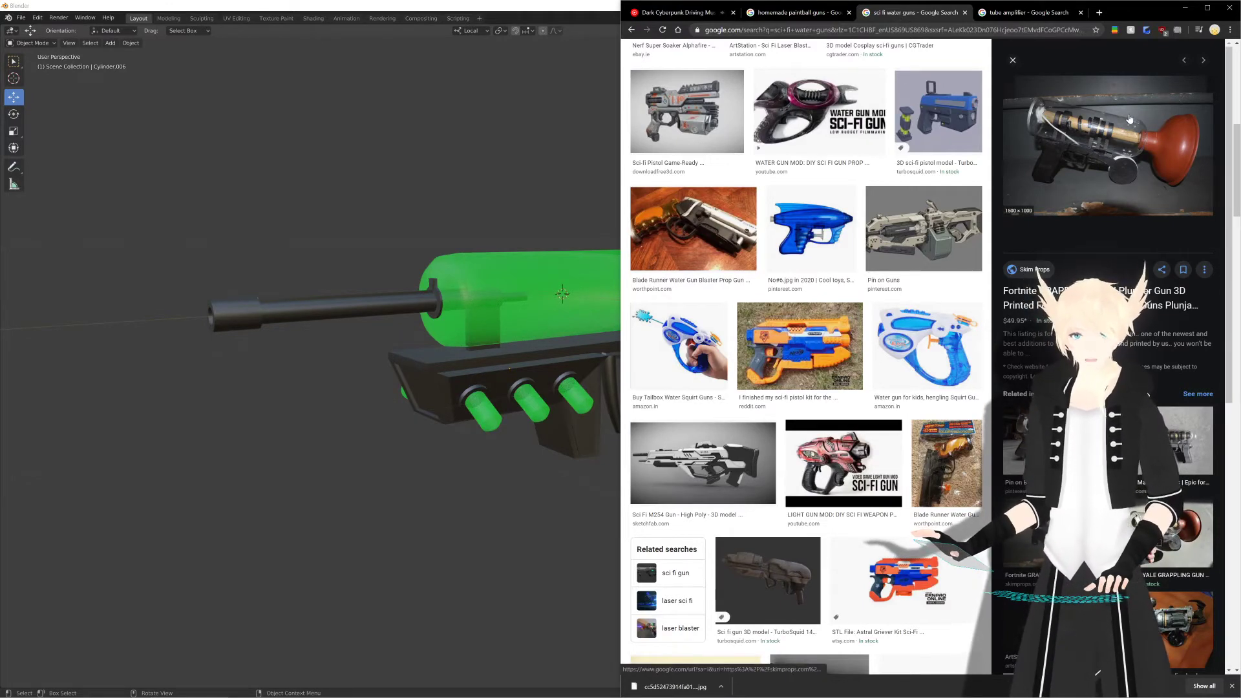
left_click(799, 13)
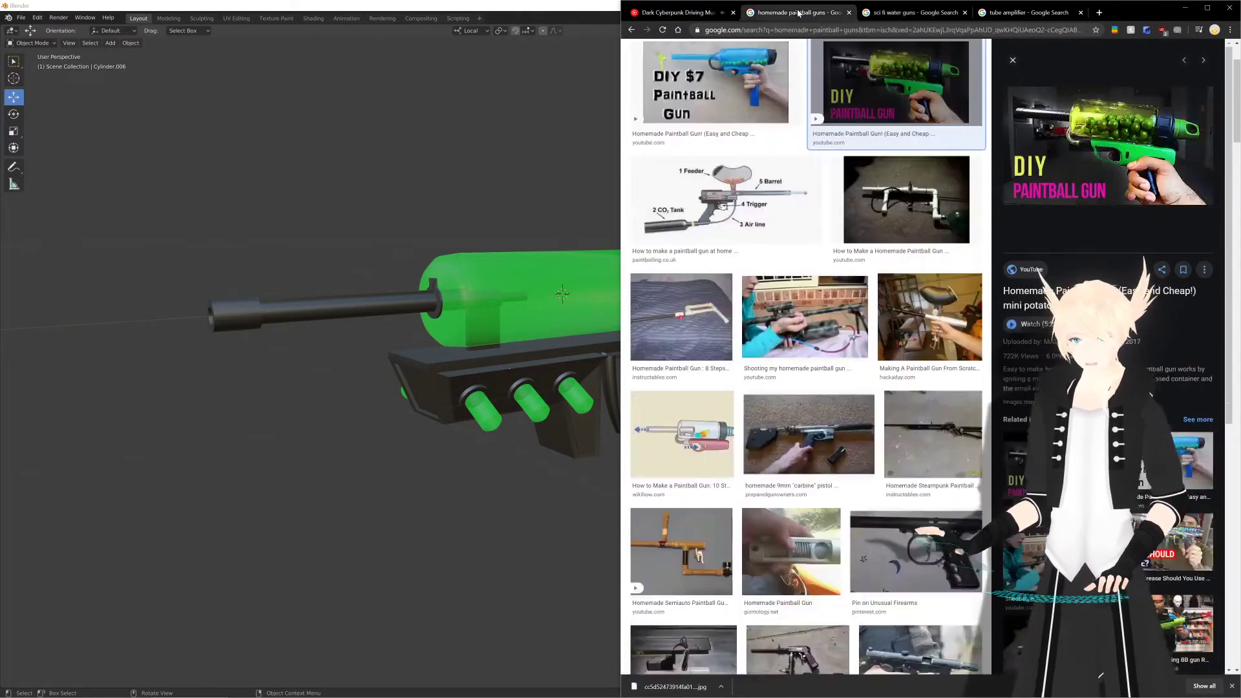
scroll(680, 419, "down", 1)
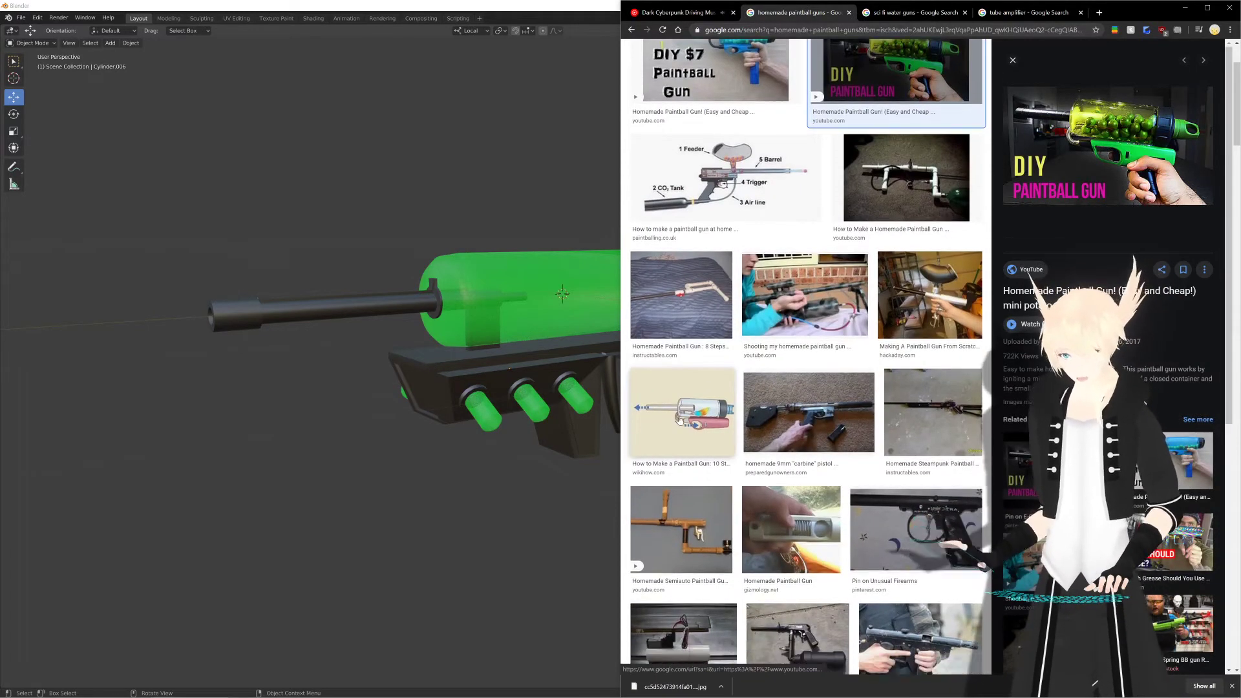
scroll(680, 419, "down", 1)
left_click(680, 419)
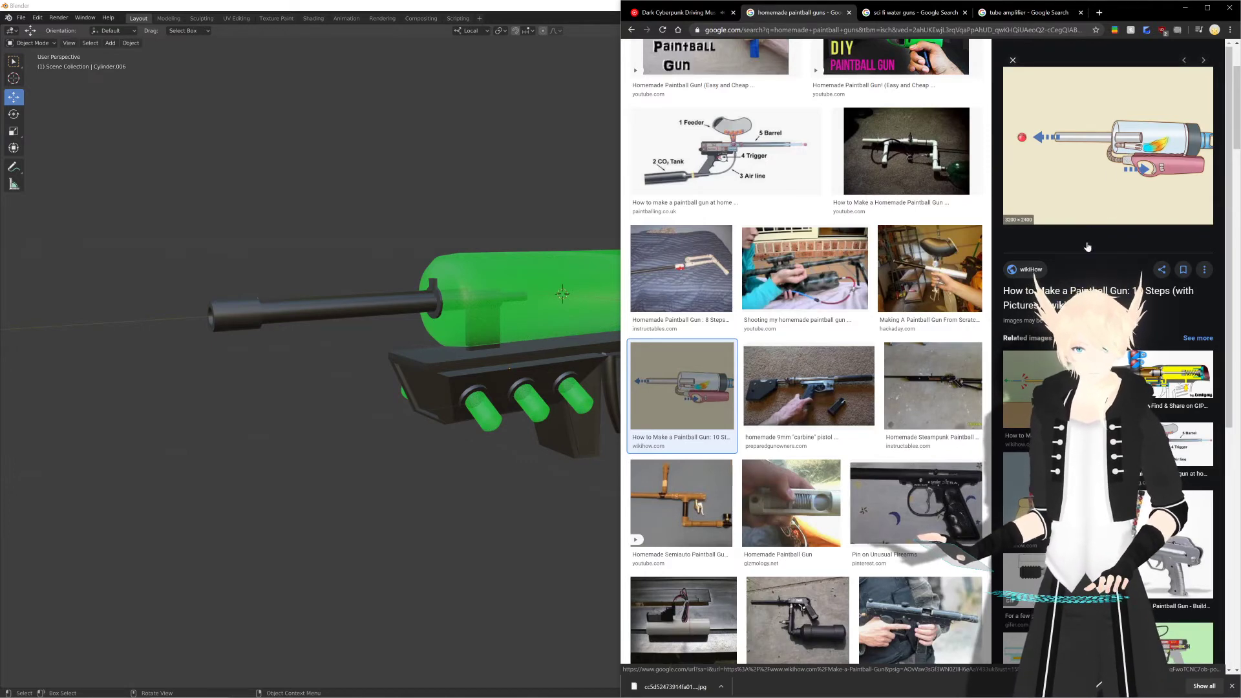
scroll(1090, 246, "up", 1)
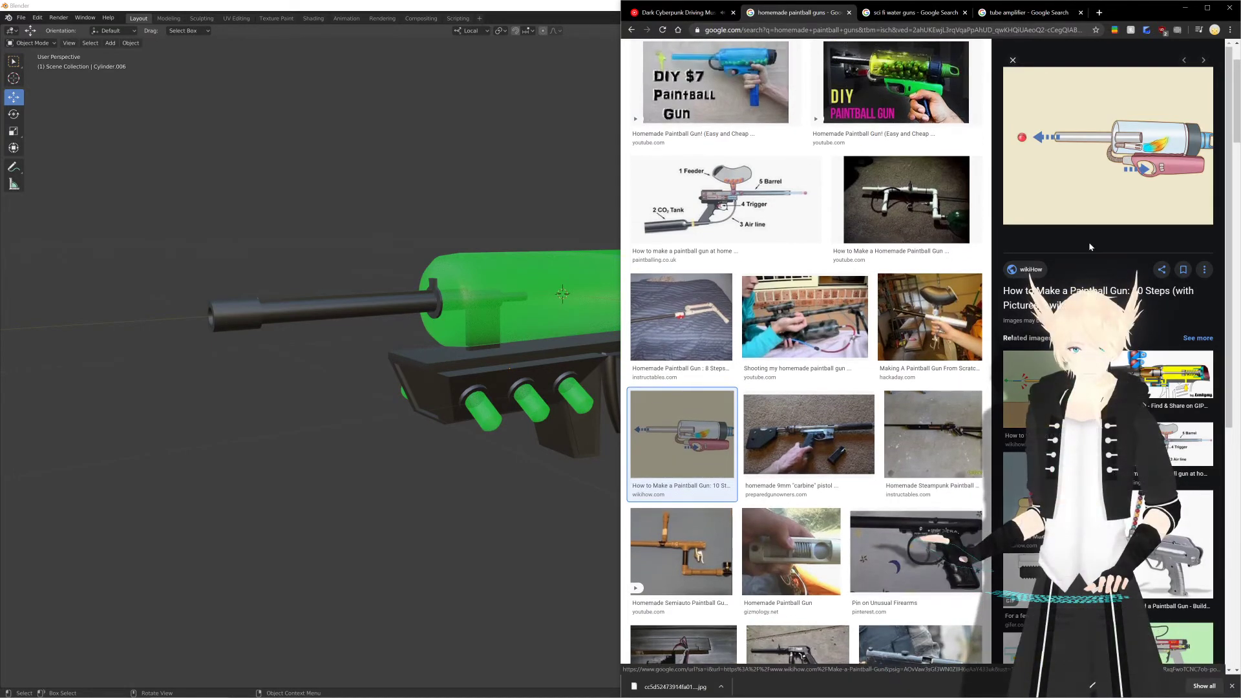
scroll(1090, 247, "up", 1)
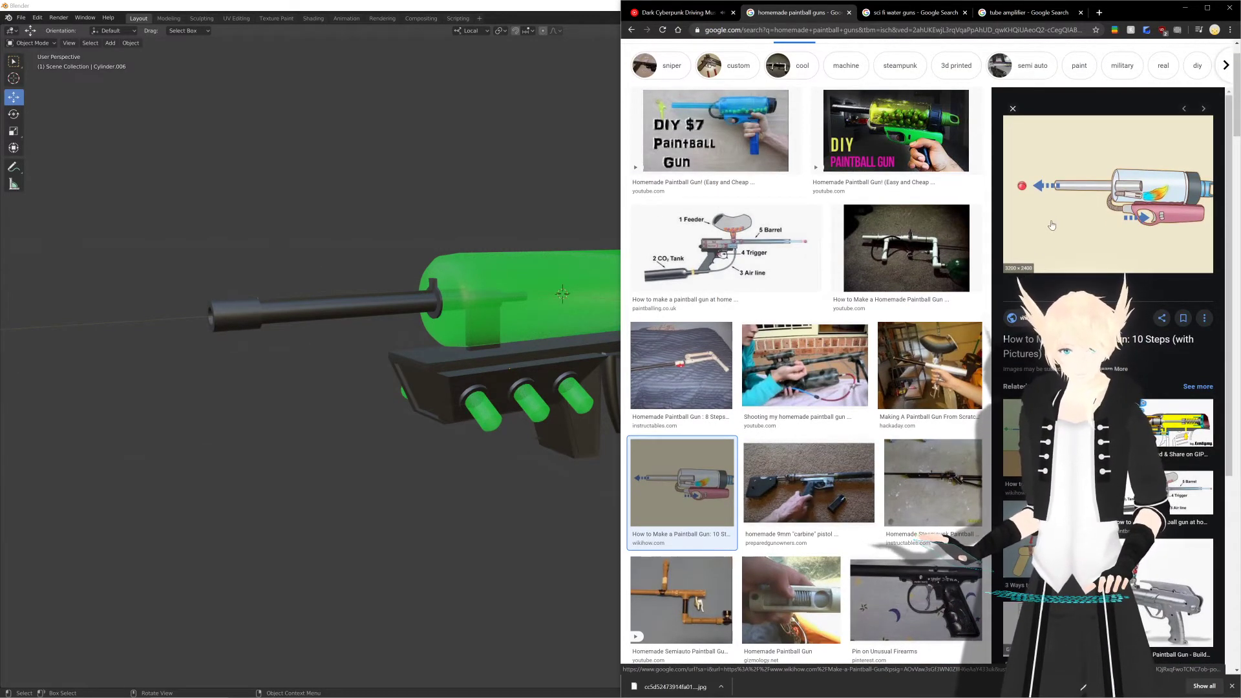
Step: Preview the homemade 9mm carbine and DIY Paintball Gun images, and return to the sci fi water gun results
left_click(793, 477)
scroll(794, 476, "down", 1)
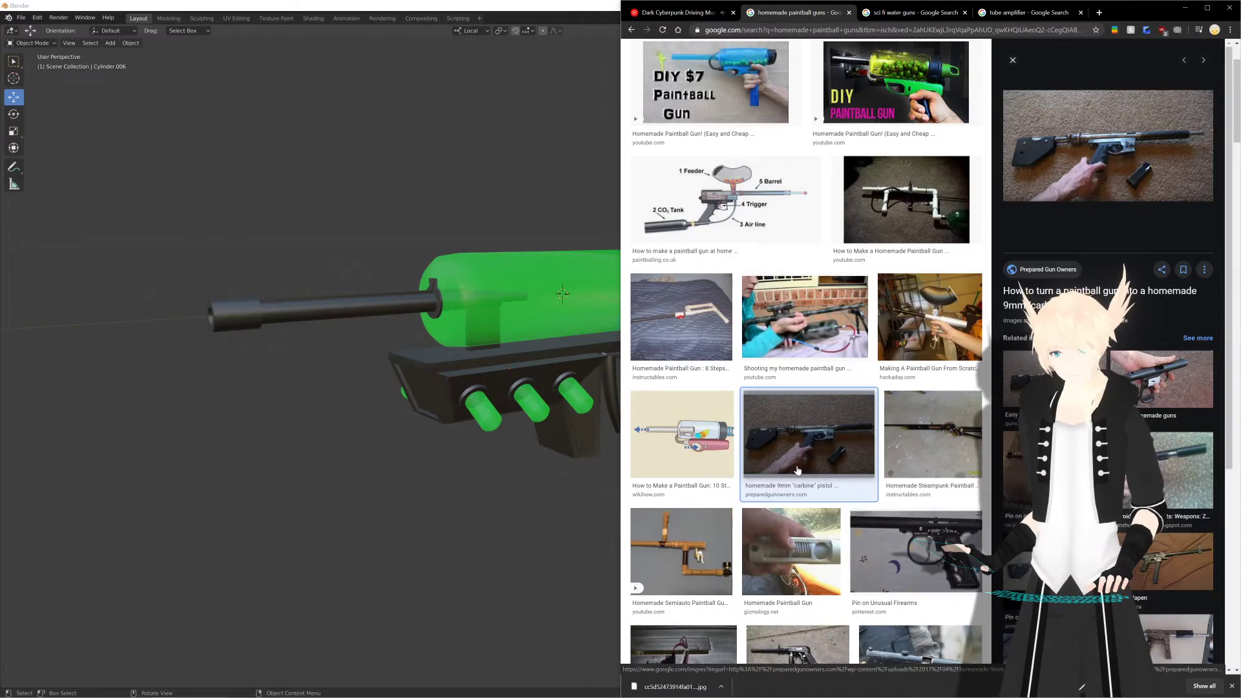
scroll(797, 470, "down", 3)
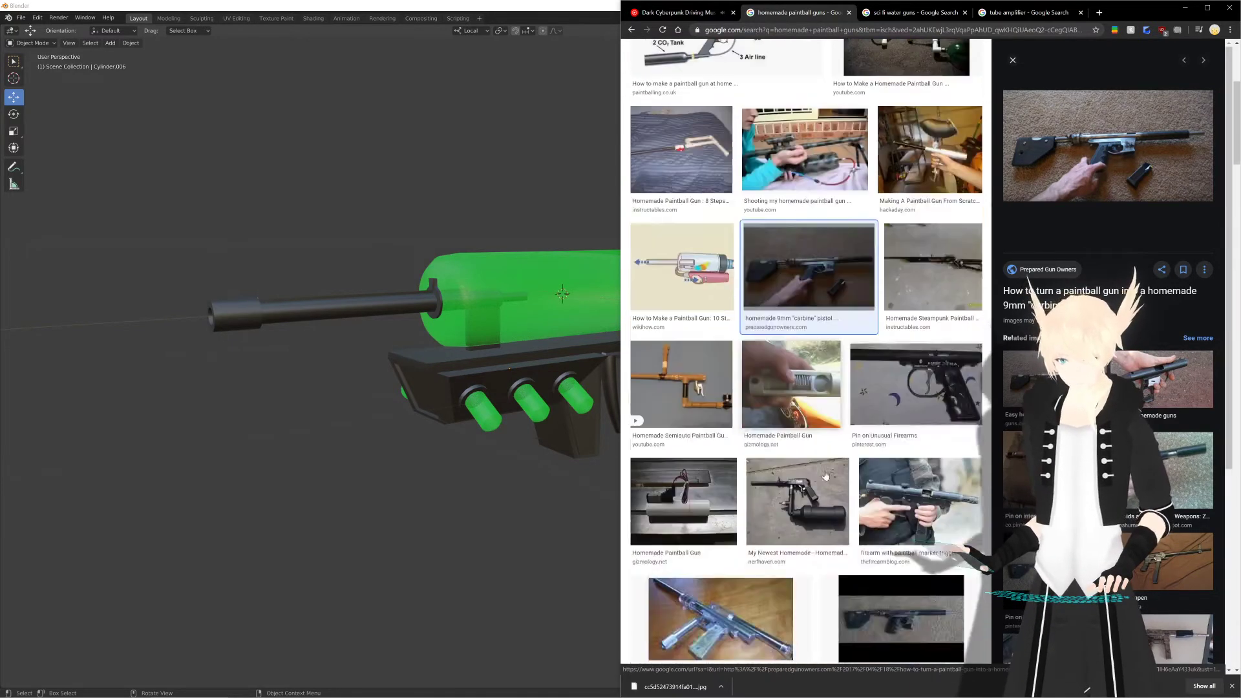
scroll(821, 481, "up", 5)
left_click(896, 181)
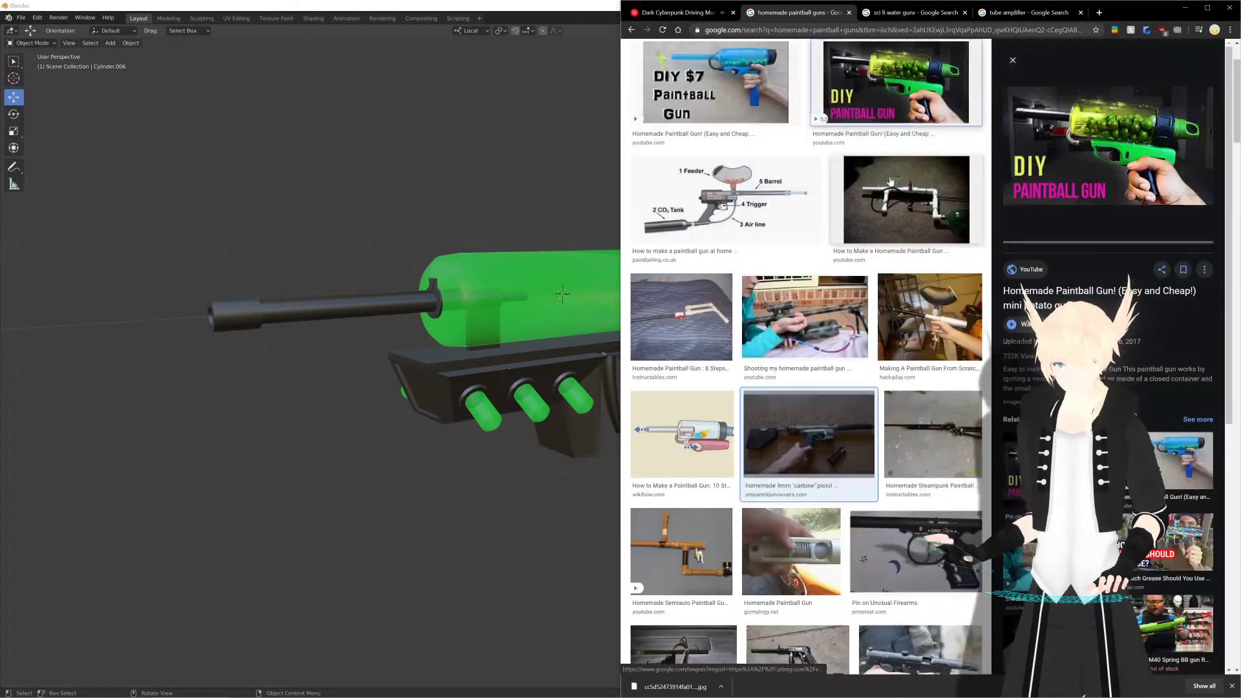
left_click(917, 14)
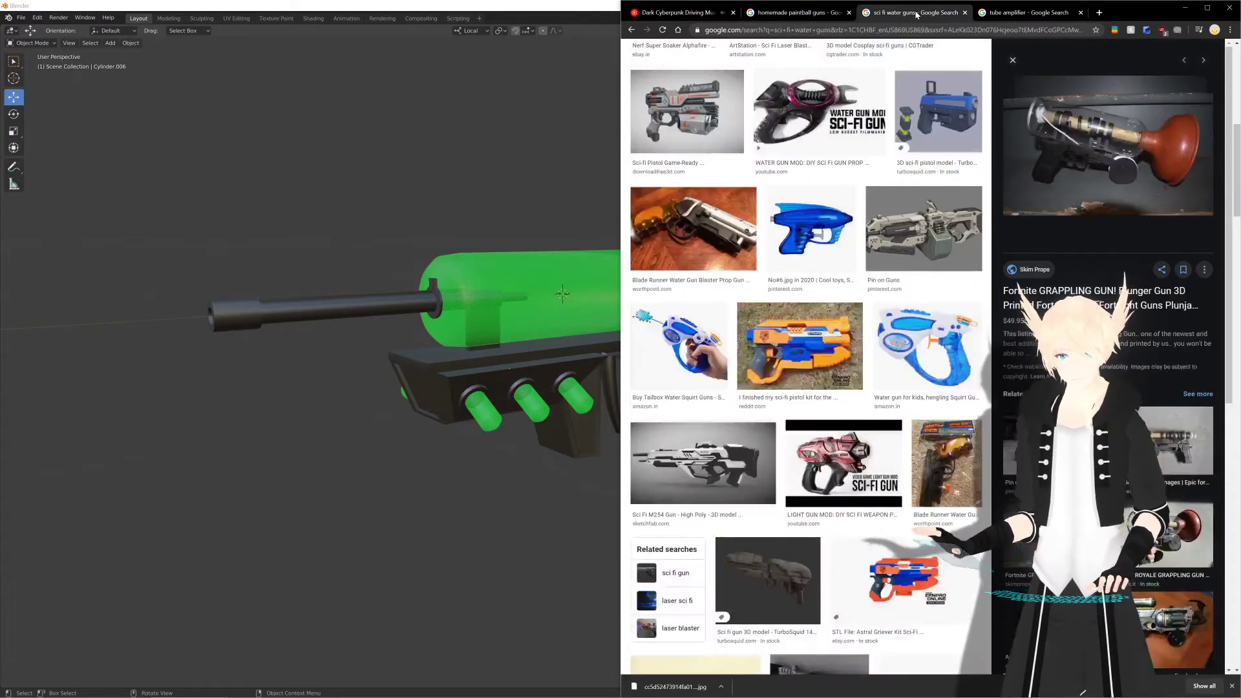
Step: Glance at the tube amplifier results, and search images for "sci fi liquid gun" in a new browser tab
left_click(1000, 14)
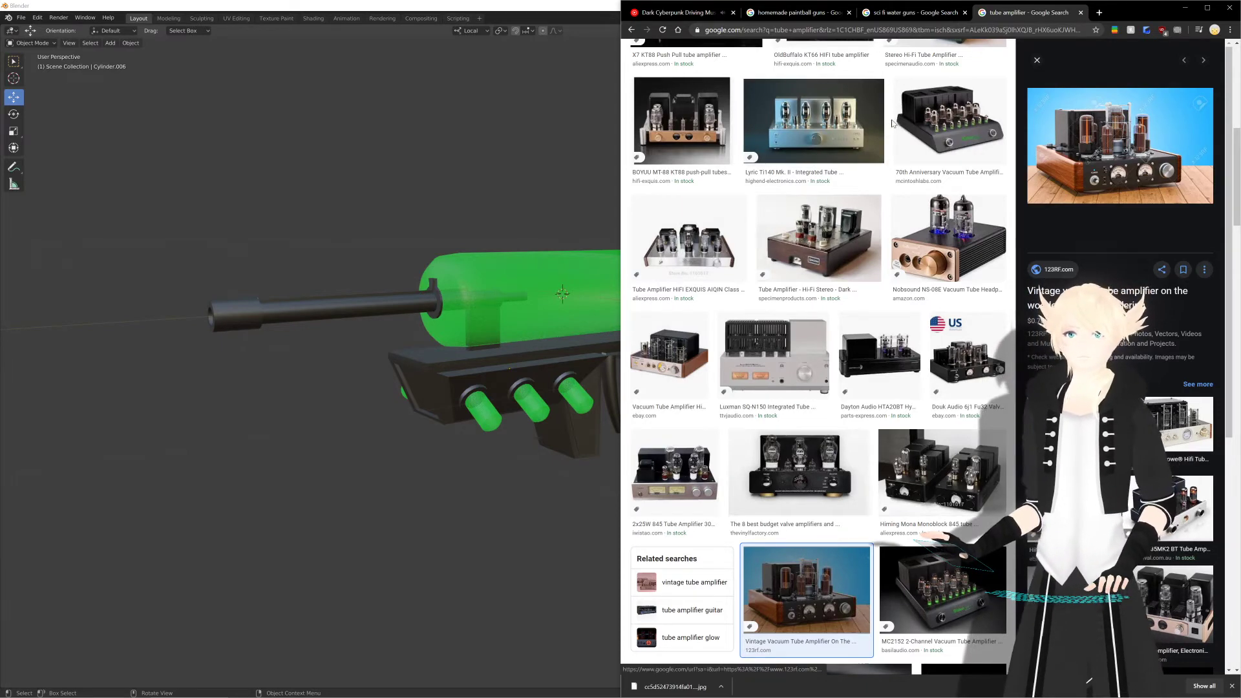
left_click(1101, 13)
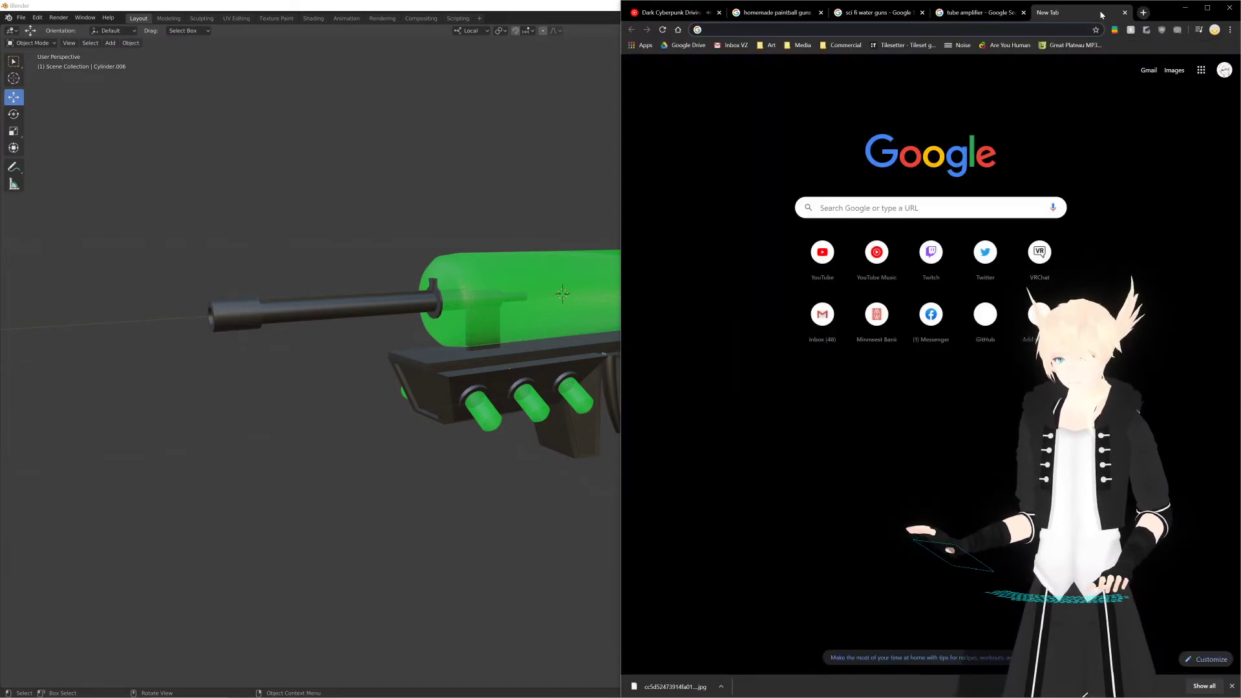
type("sci fi")
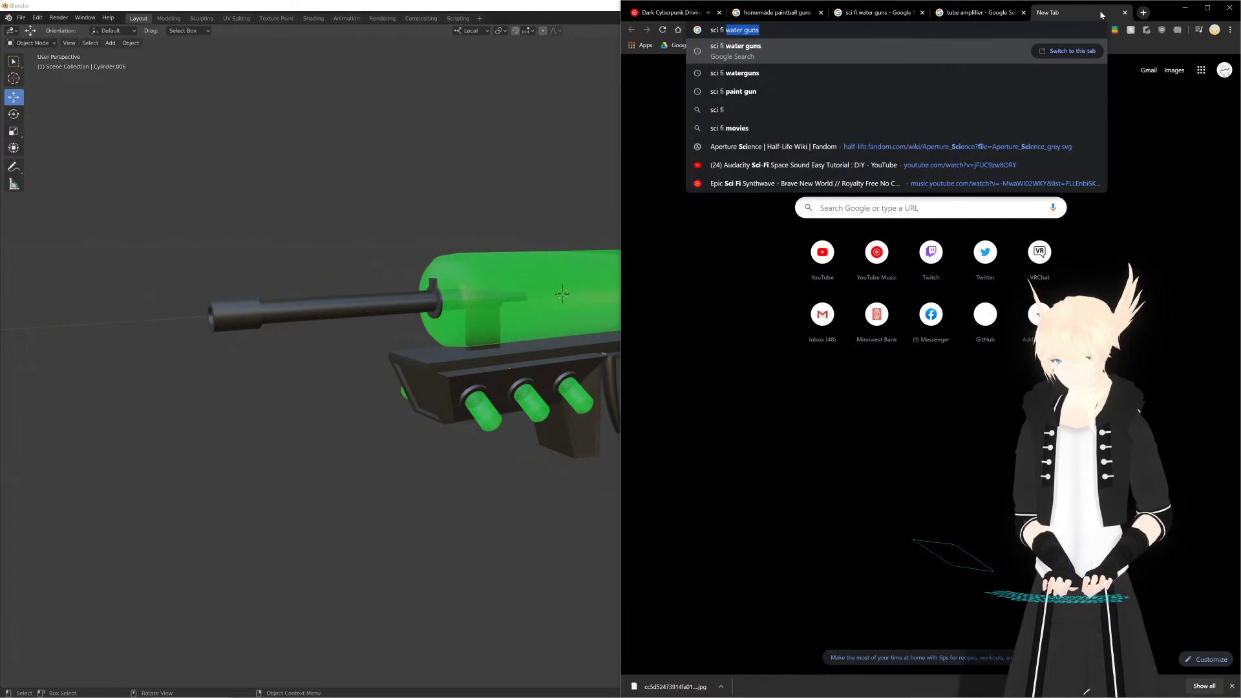
type(" liqui")
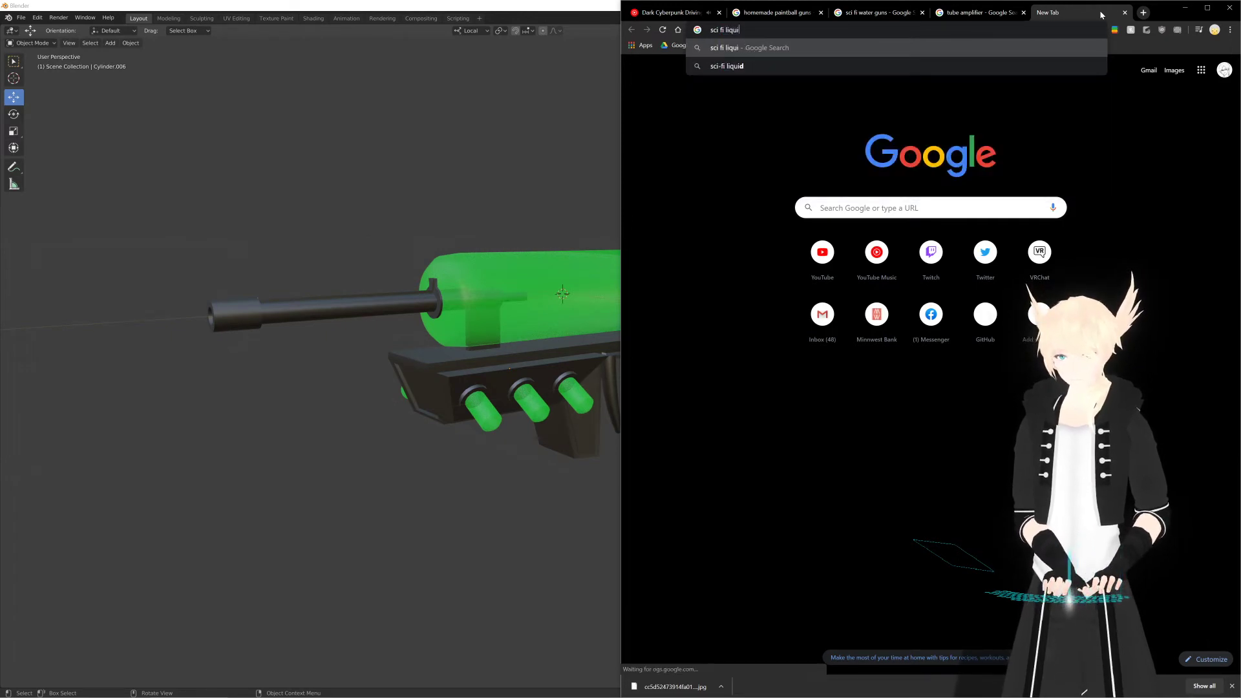
type("d gun")
key("Return")
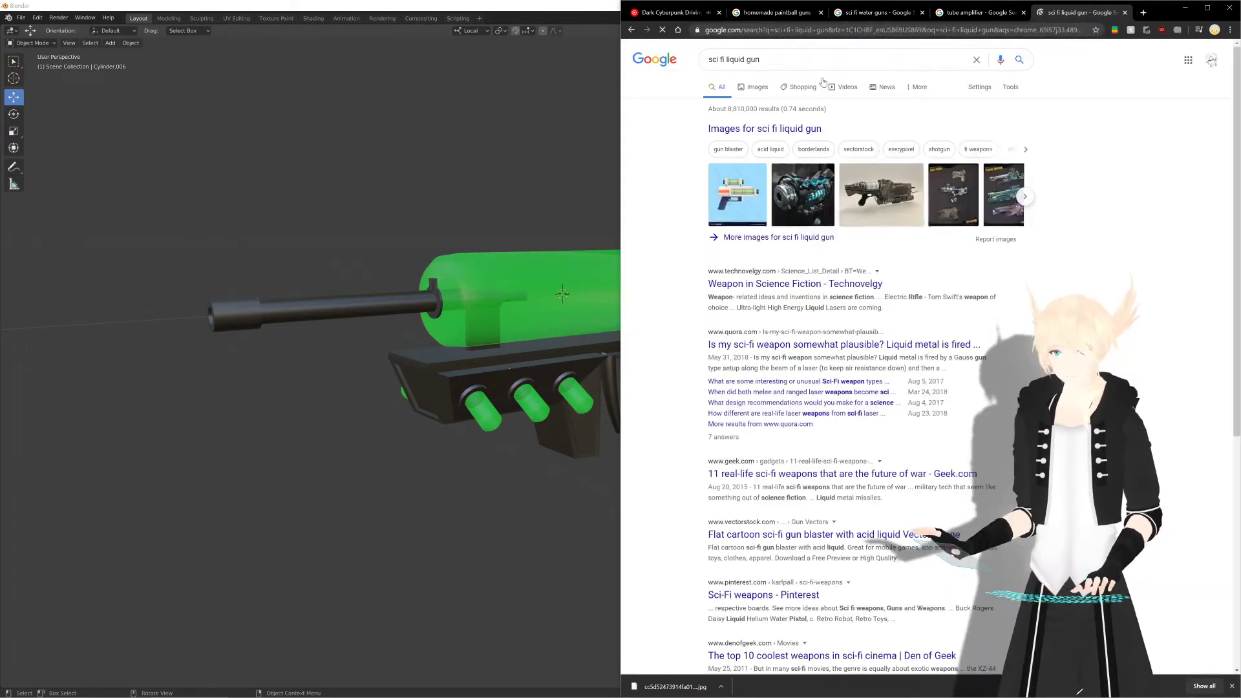
left_click(753, 87)
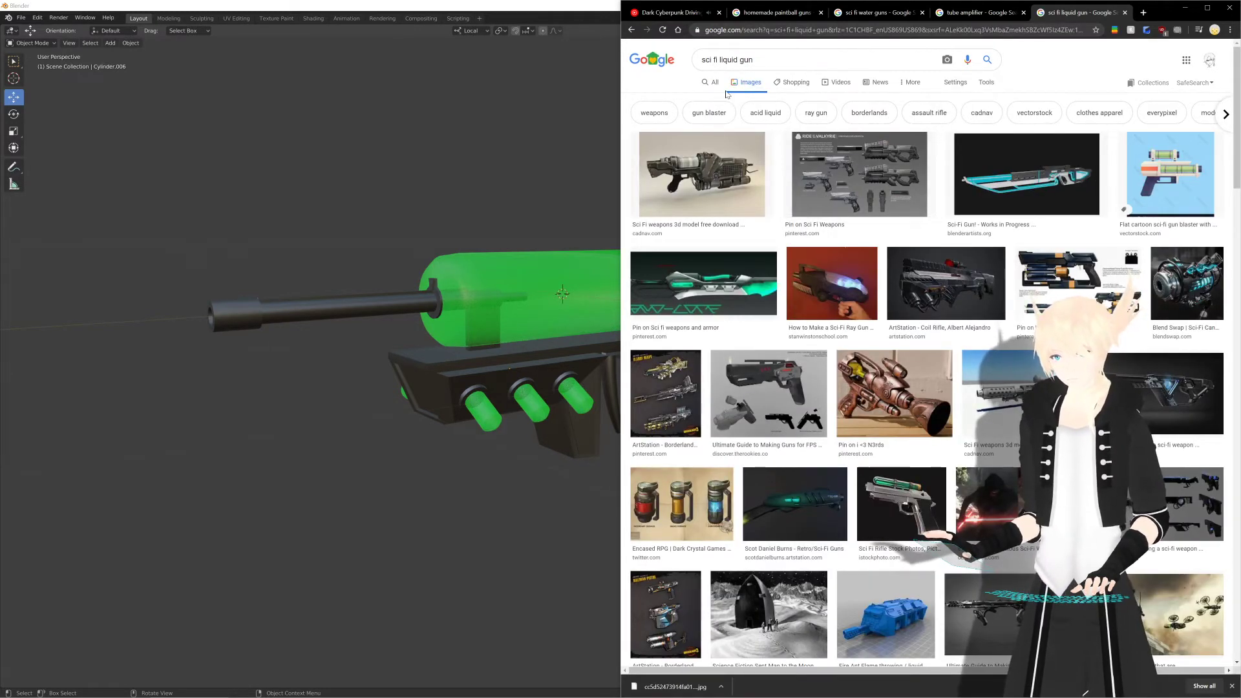
scroll(752, 190, "down", 3)
scroll(782, 284, "up", 3)
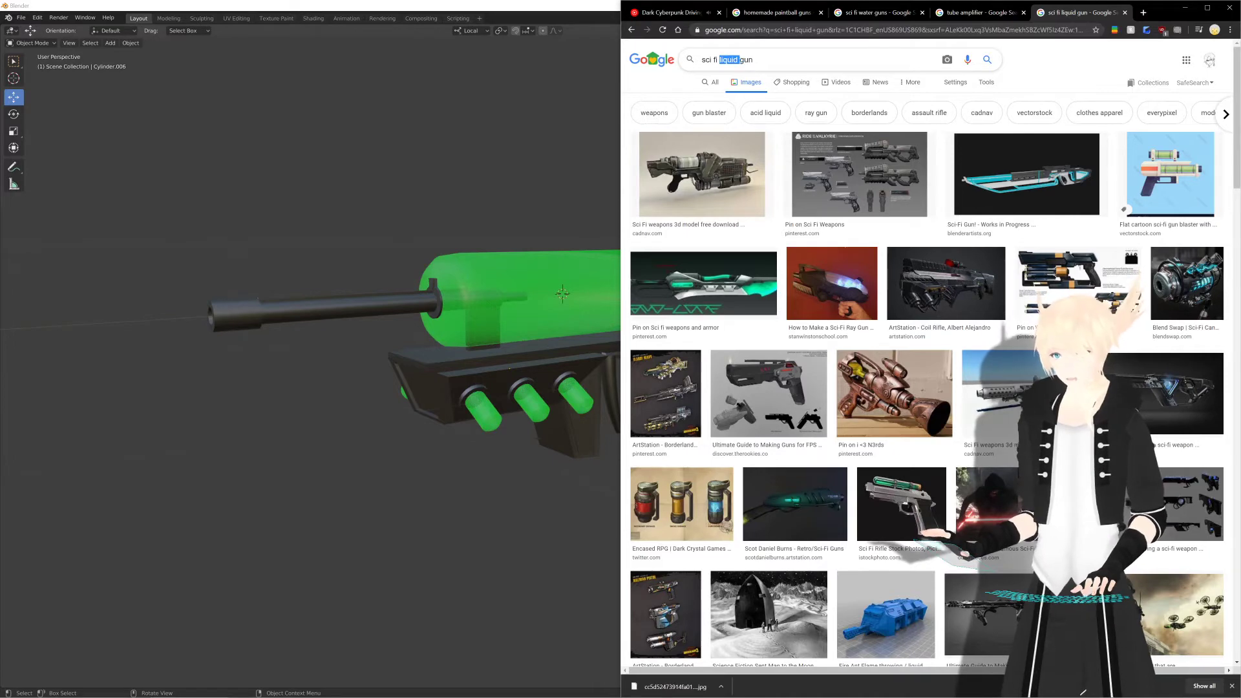
Step: Change the image search to "sci fi plasma gun" and browse the results for designs with green tubes
type("pla")
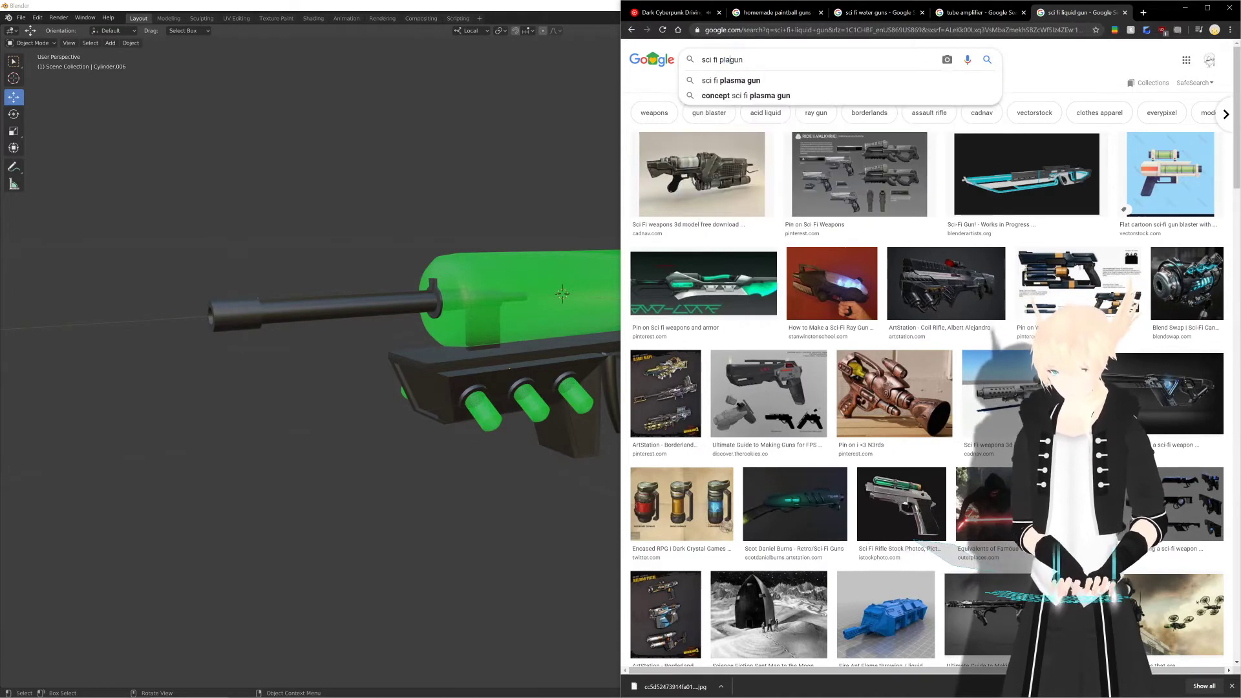
type("sma")
key("Return")
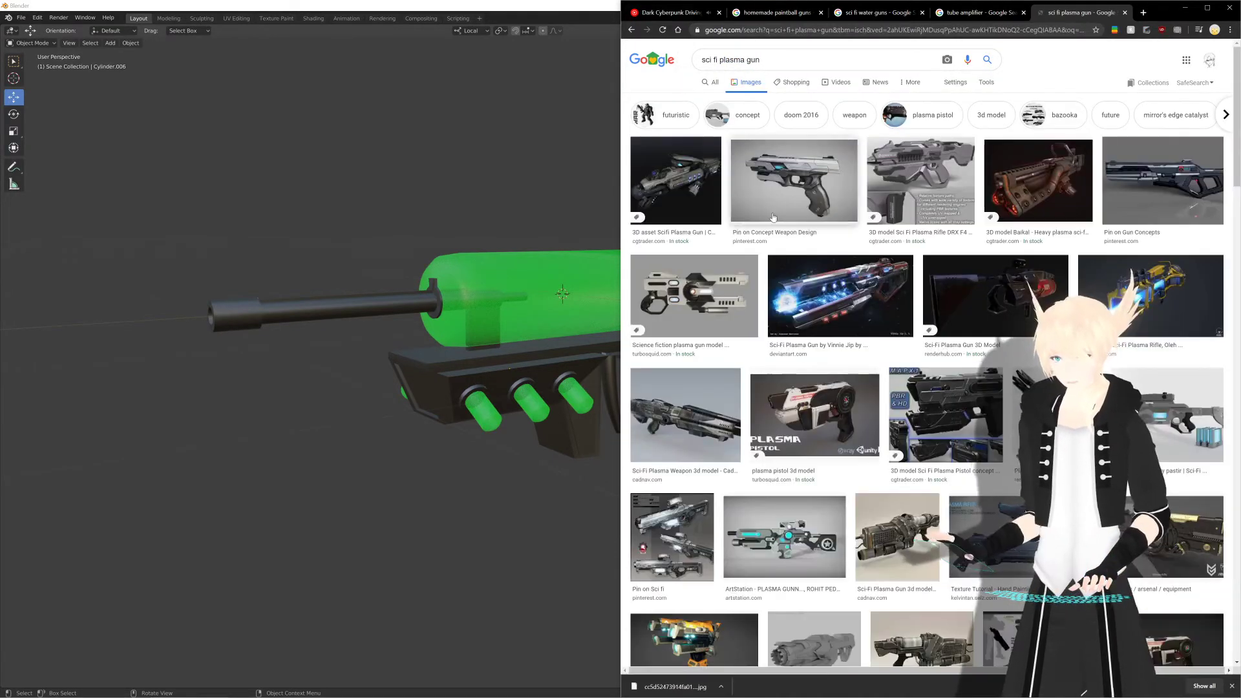
scroll(866, 213, "down", 3)
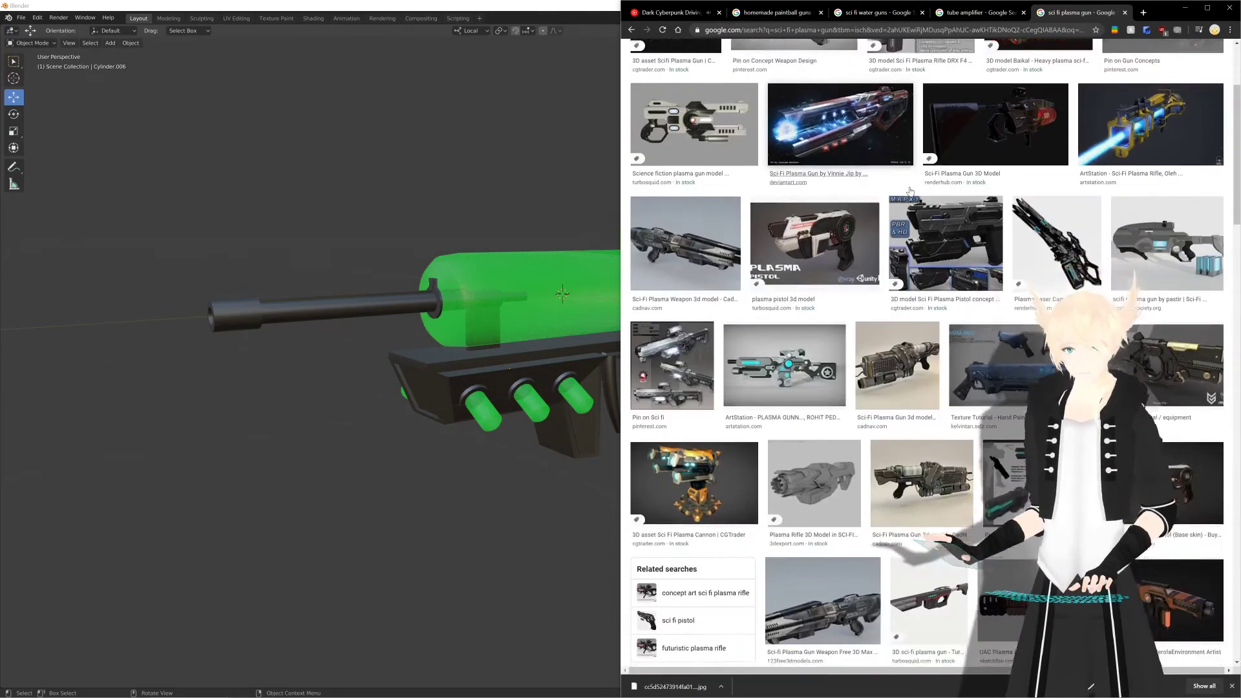
scroll(923, 196, "down", 10)
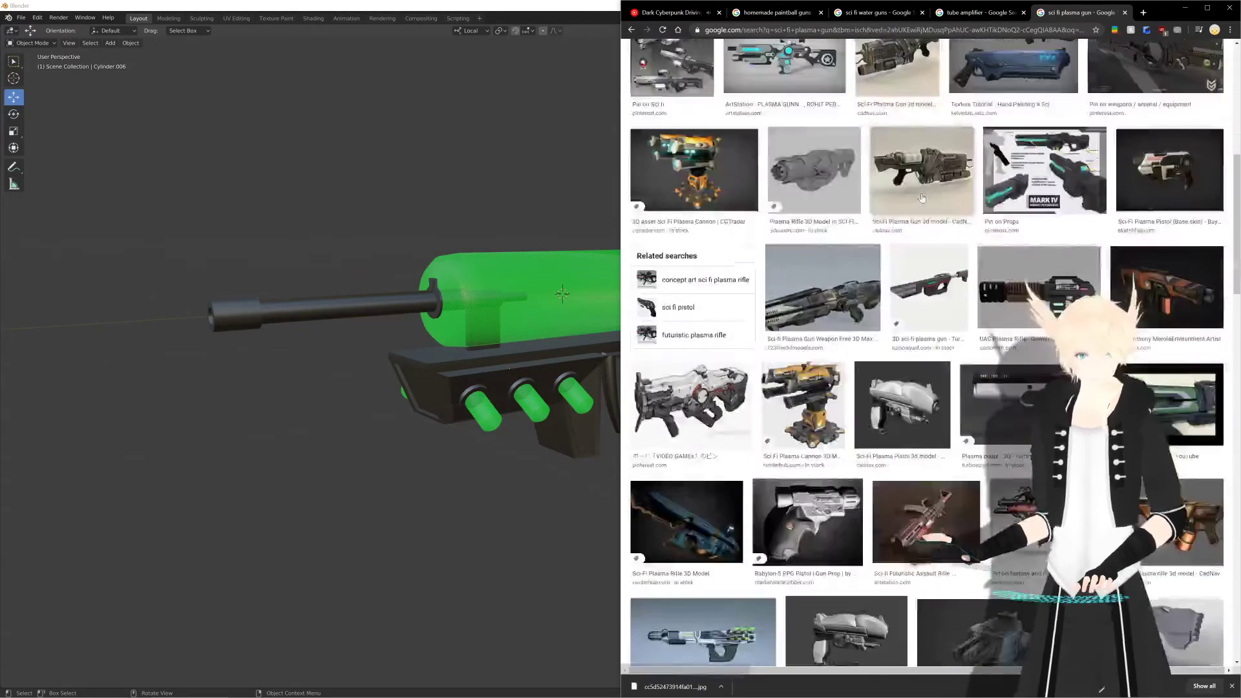
scroll(910, 199, "down", 2)
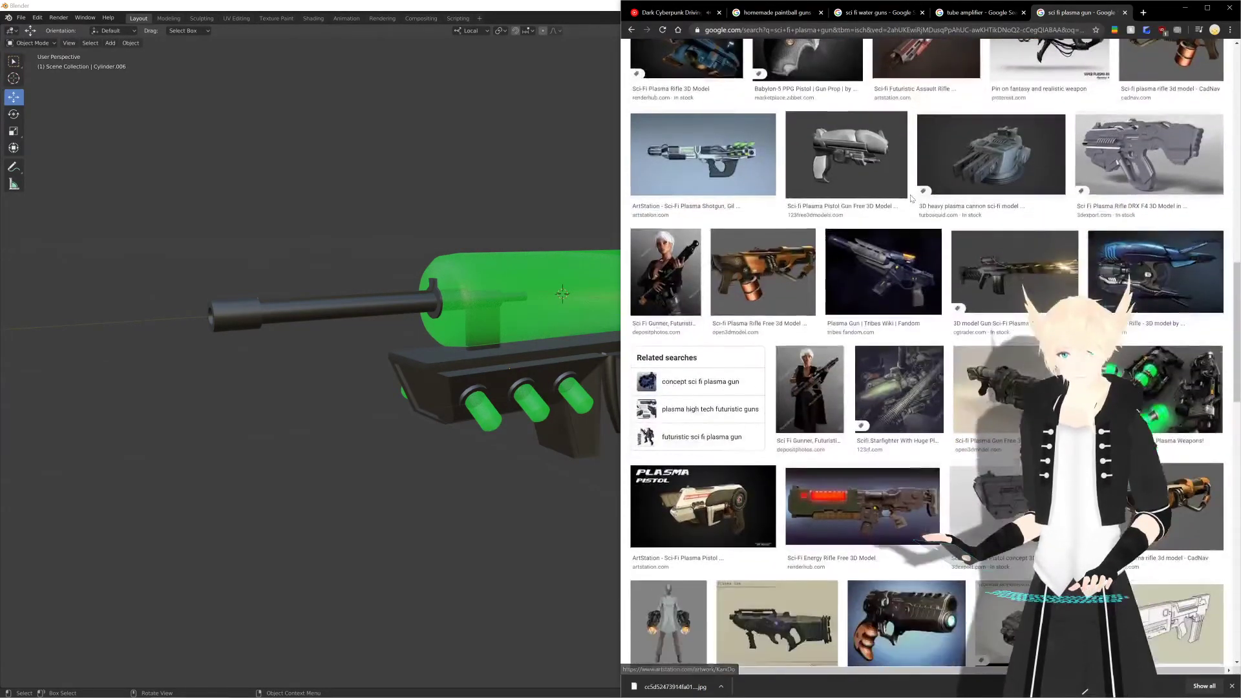
Step: Open the Sci-Fi Plasma Shotgun artwork on ArtStation and examine its tubes, cables, displays and side profile
left_click(703, 156)
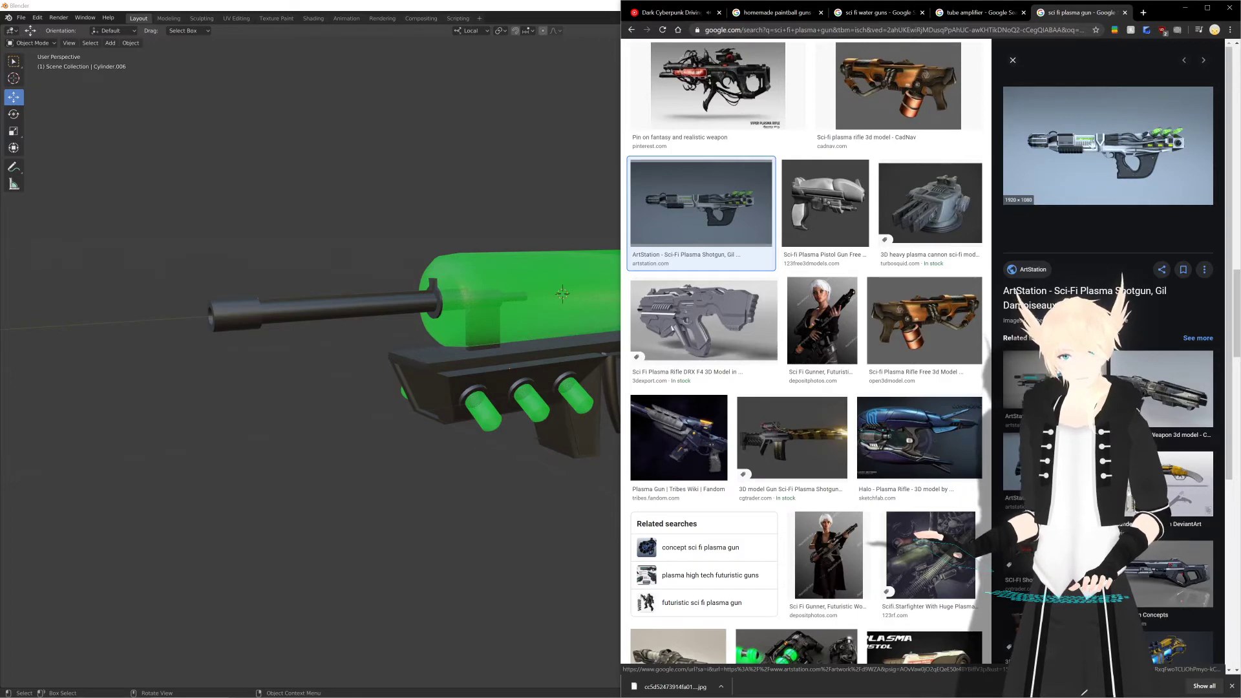
left_click(1048, 134)
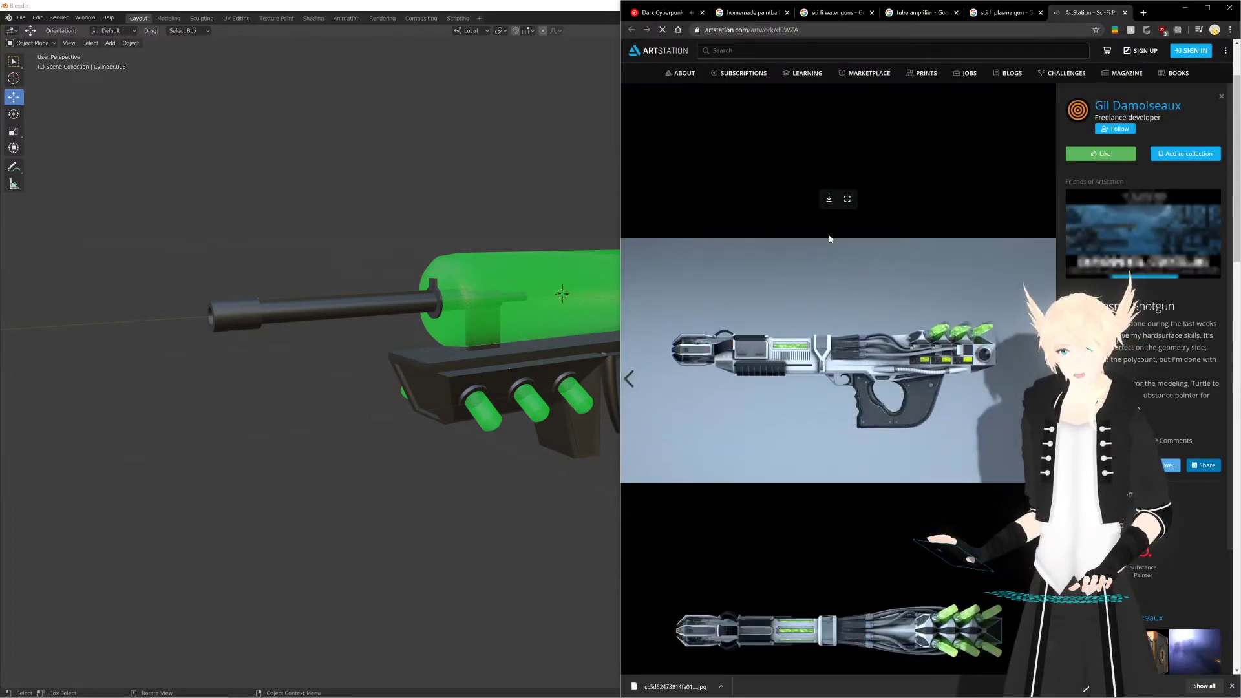
scroll(829, 238, "down", 2)
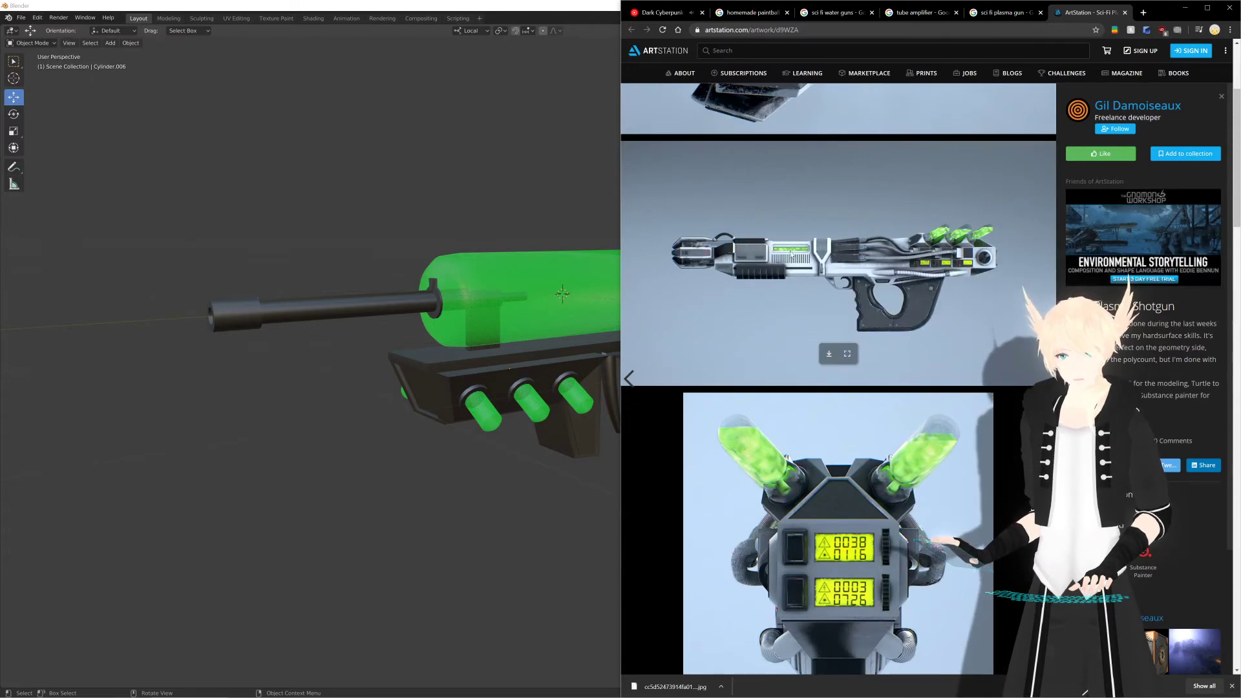
scroll(787, 264, "up", 3)
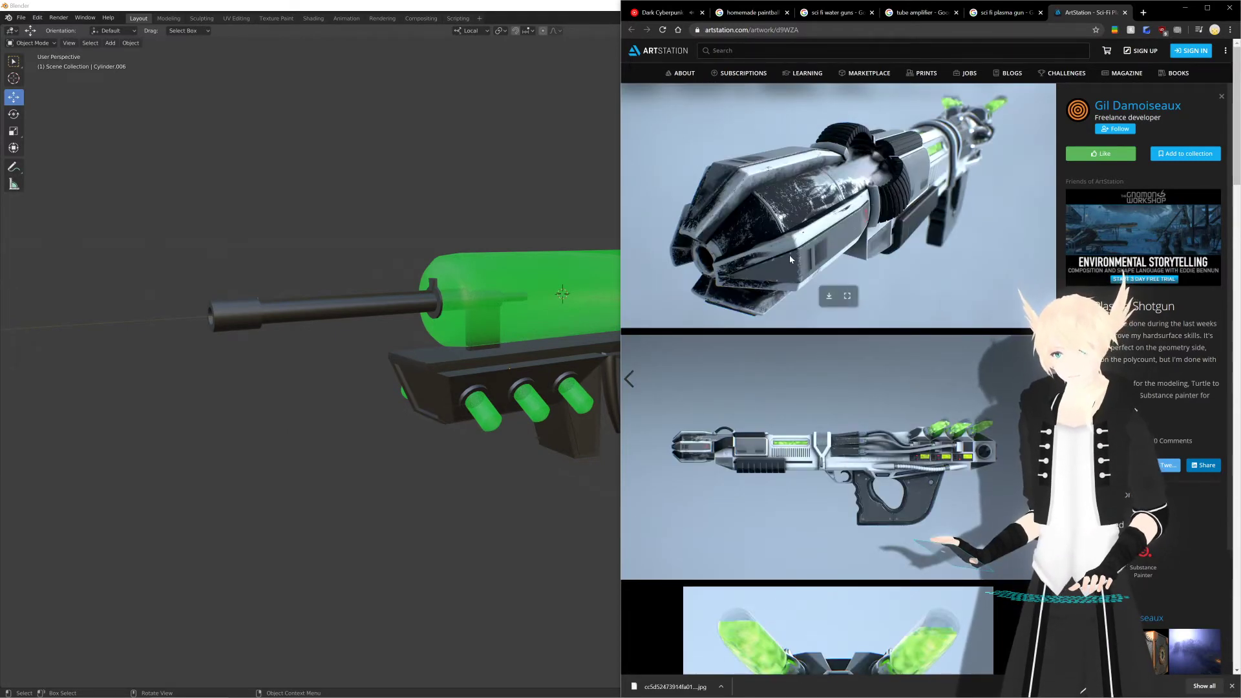
scroll(787, 264, "down", 6)
scroll(787, 264, "down", 9)
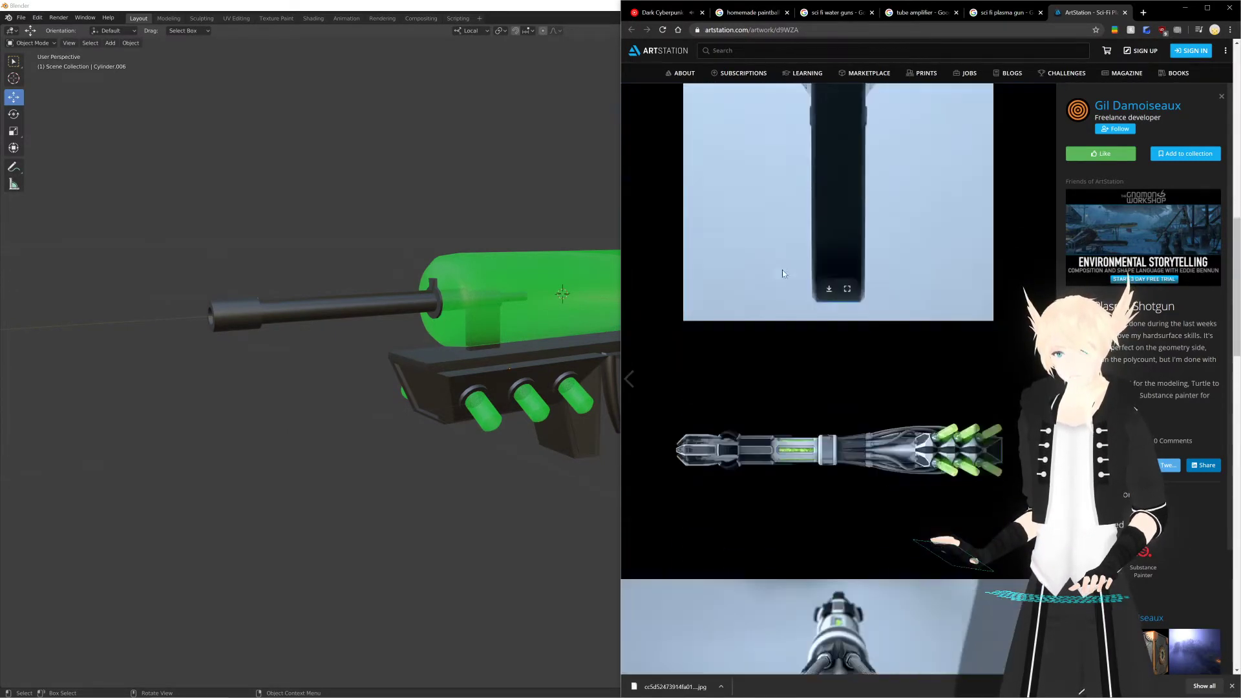
scroll(818, 304, "down", 10)
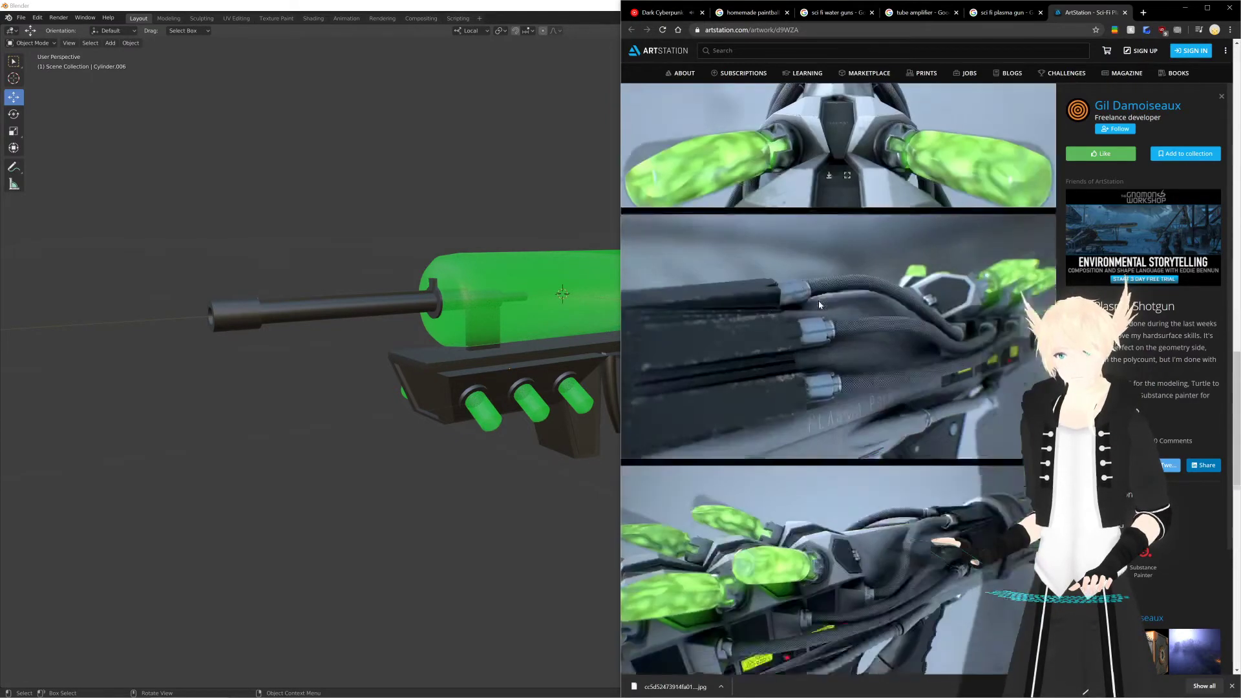
scroll(819, 305, "down", 8)
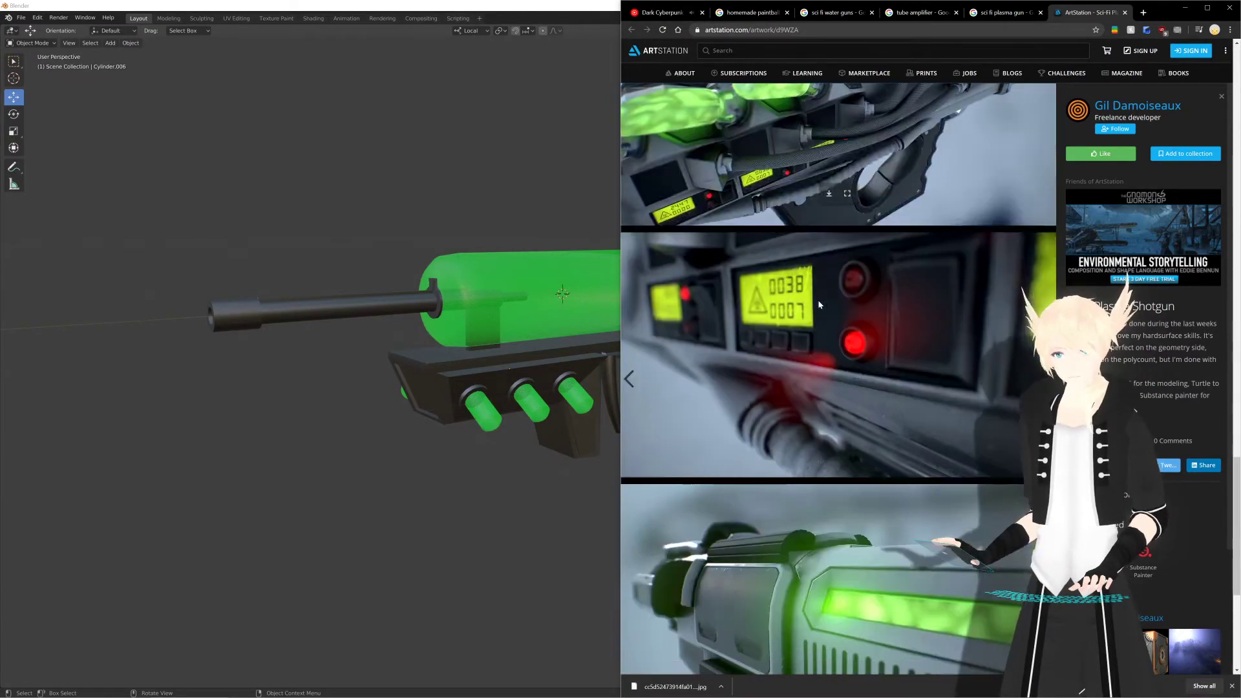
scroll(819, 300, "up", 20)
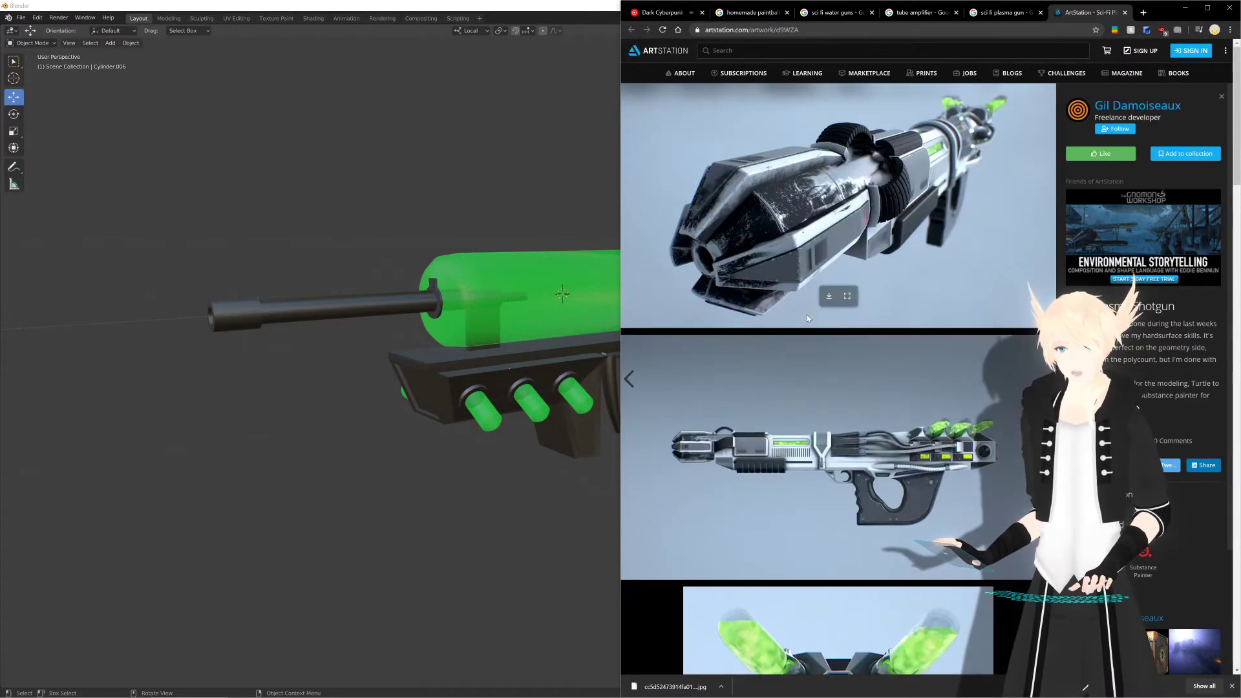
scroll(807, 311, "down", 3)
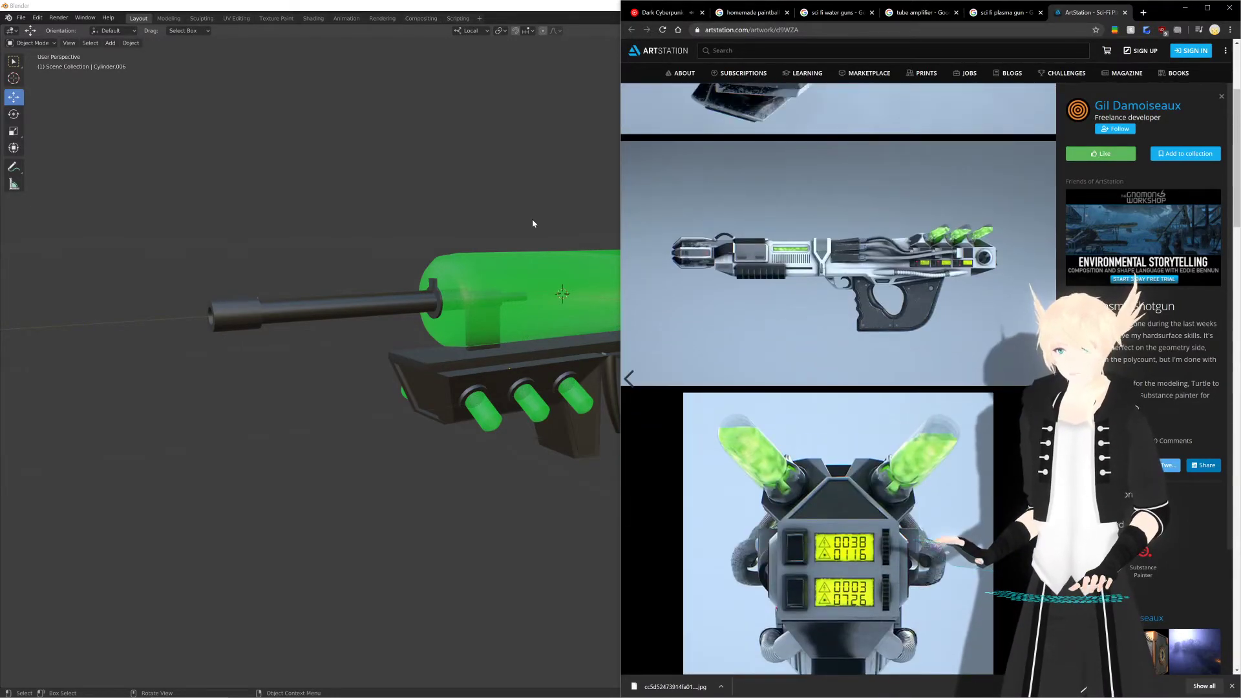
Step: Return to Blender and, in the right side view, move the barrel, green tank and rear cap together -0.2 m along Y, and deselect them
middle_click_drag(532, 220, 521, 220)
key("KP_3")
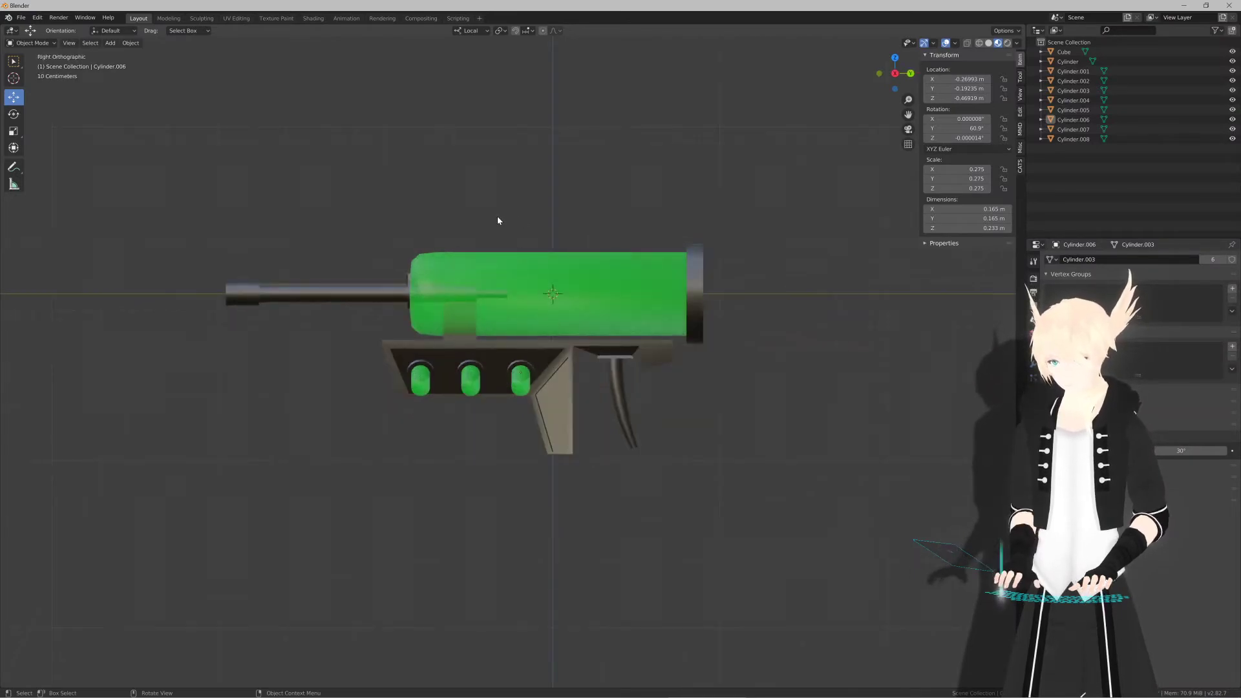
scroll(498, 217, "up", 3)
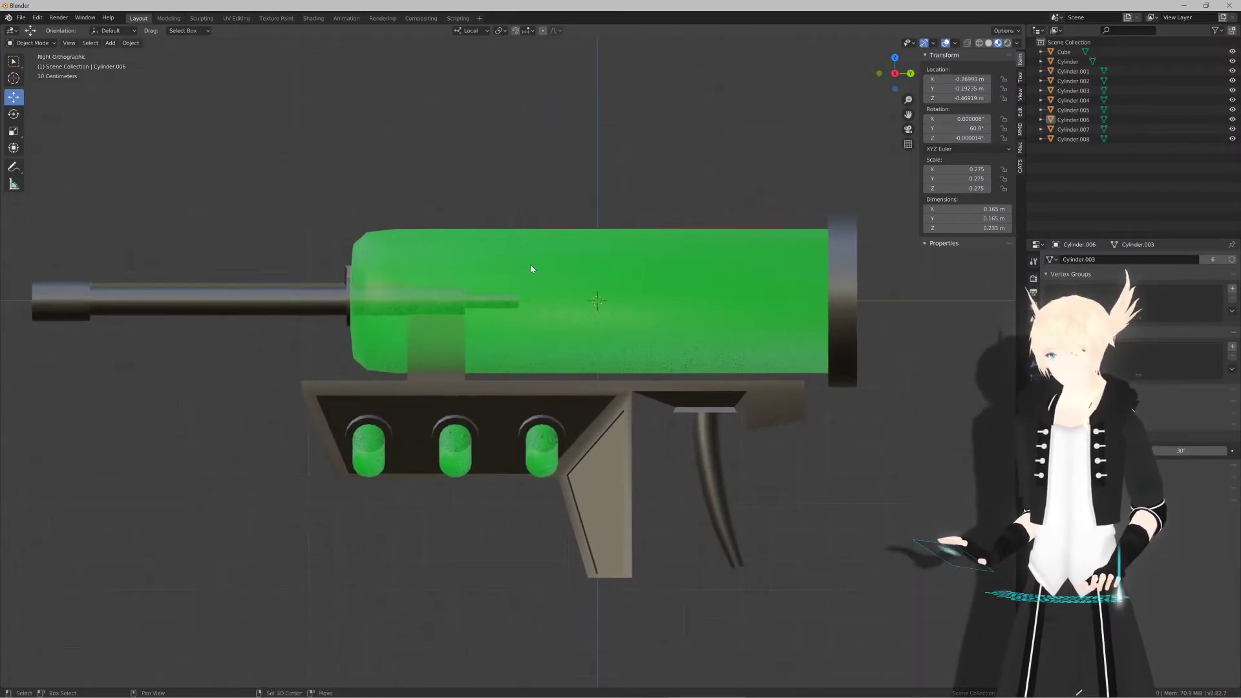
left_click(322, 287)
left_click(539, 275, "shift")
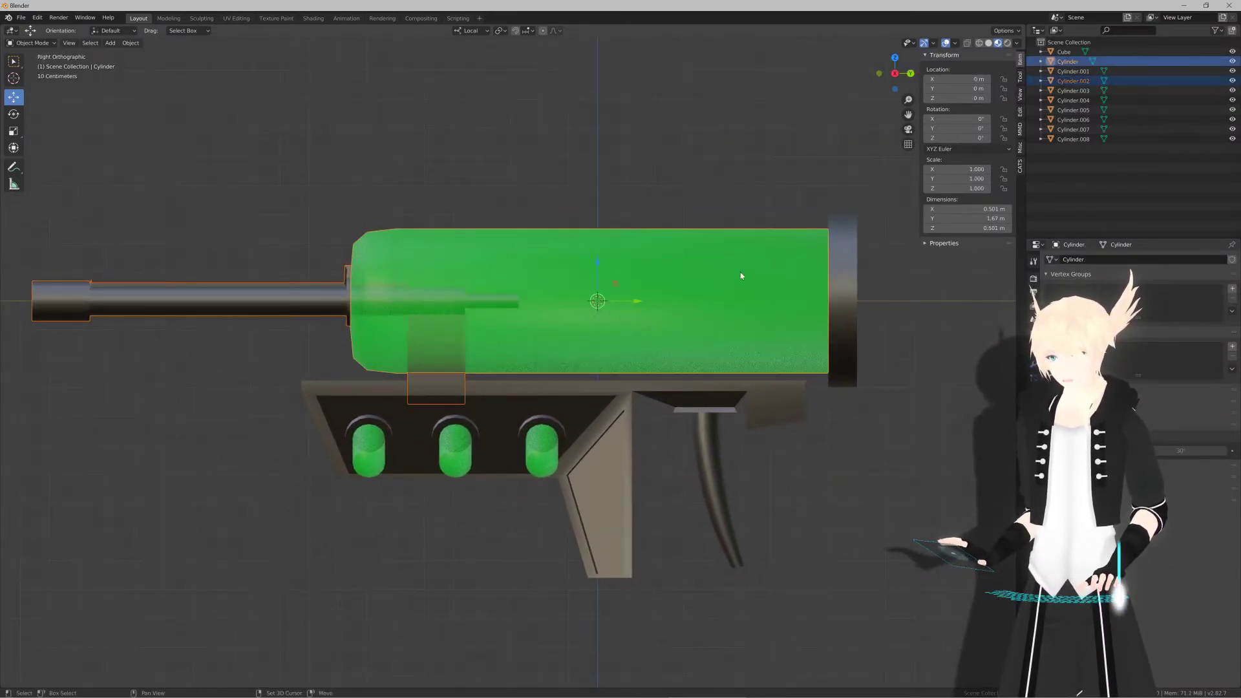
left_click(853, 287, "shift")
key("g")
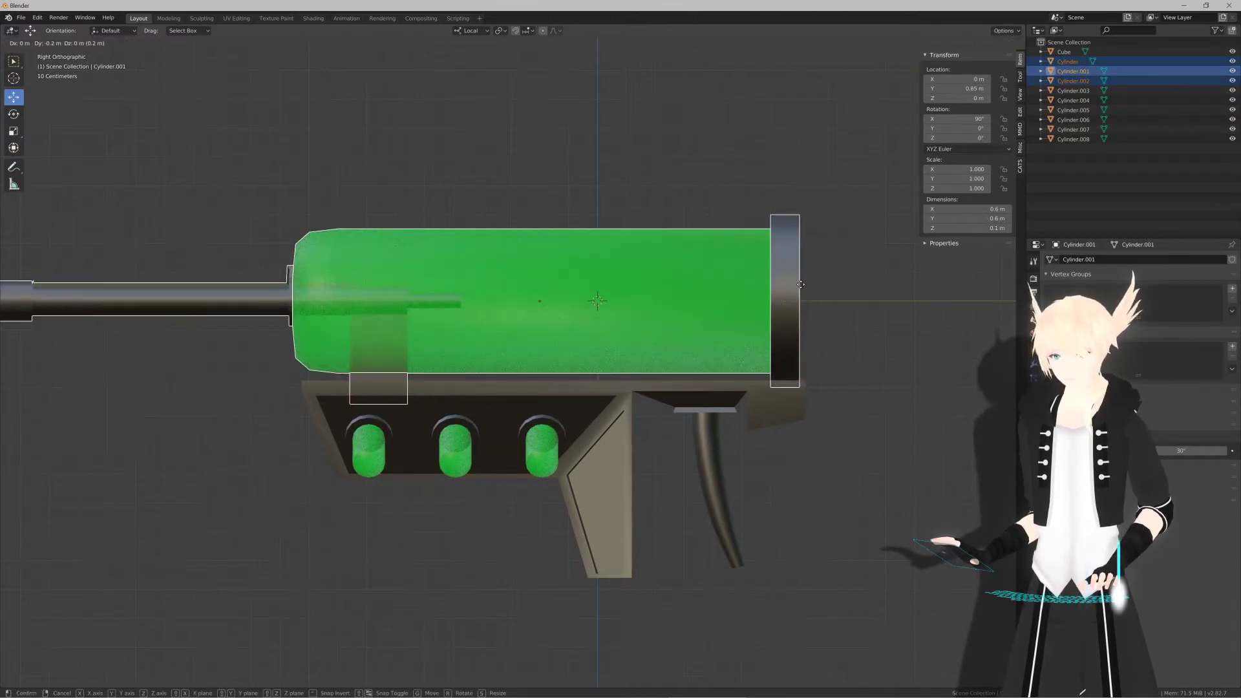
left_click(801, 285)
scroll(653, 285, "down", 5)
middle_click_drag(558, 285, 631, 341, "shift")
left_click(651, 276)
Step: Select all of the gun's objects and try to apply all their transforms
scroll(634, 278, "up", 3)
key("KP_3")
scroll(589, 342, "up", 2)
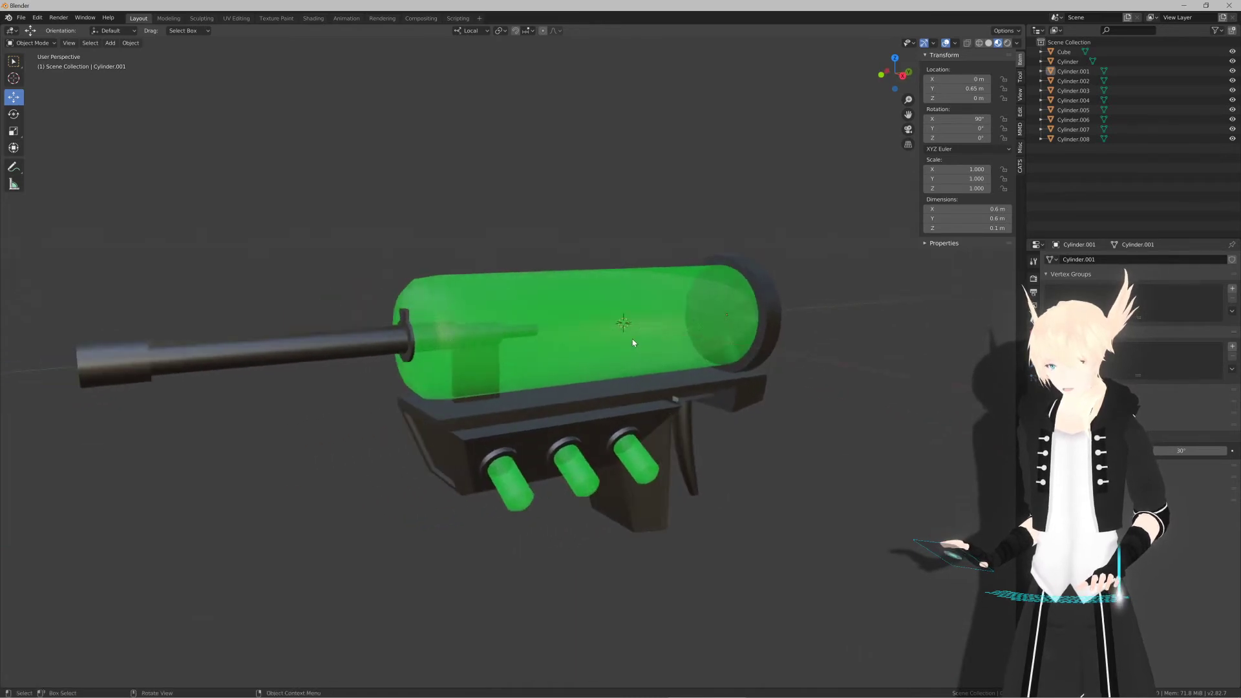
key("a")
scroll(602, 339, "down", 1)
key("KP_1")
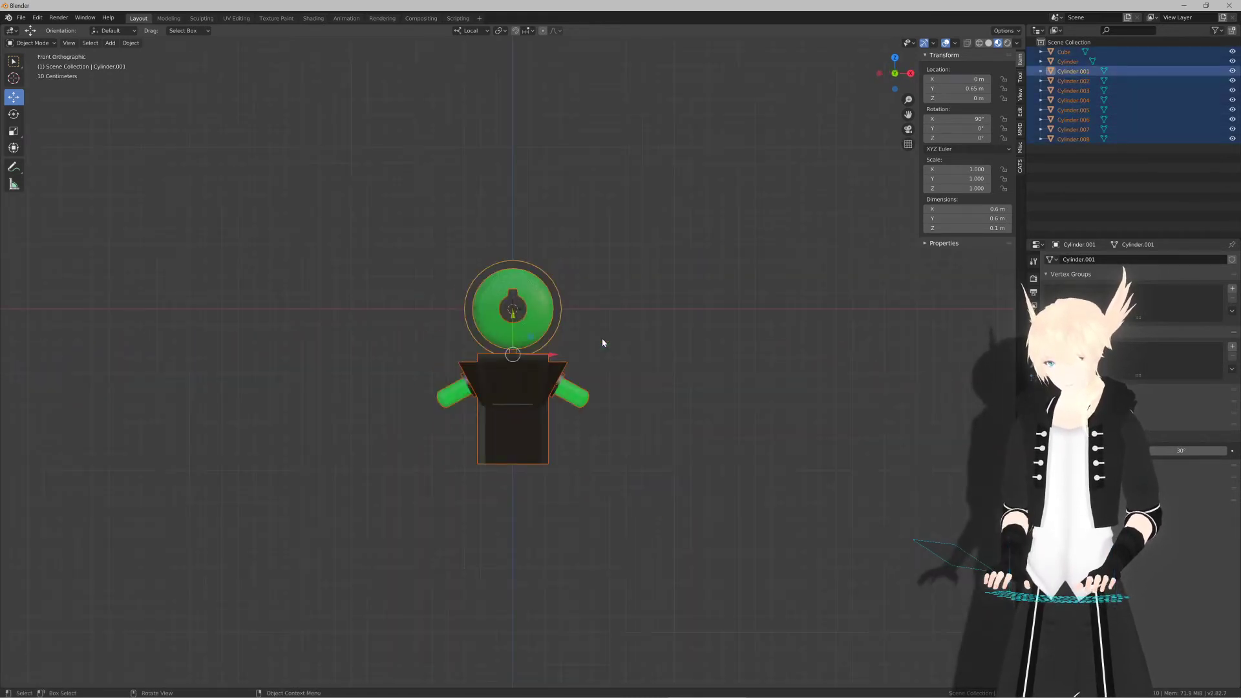
key("KP_3")
key("ctrl+a")
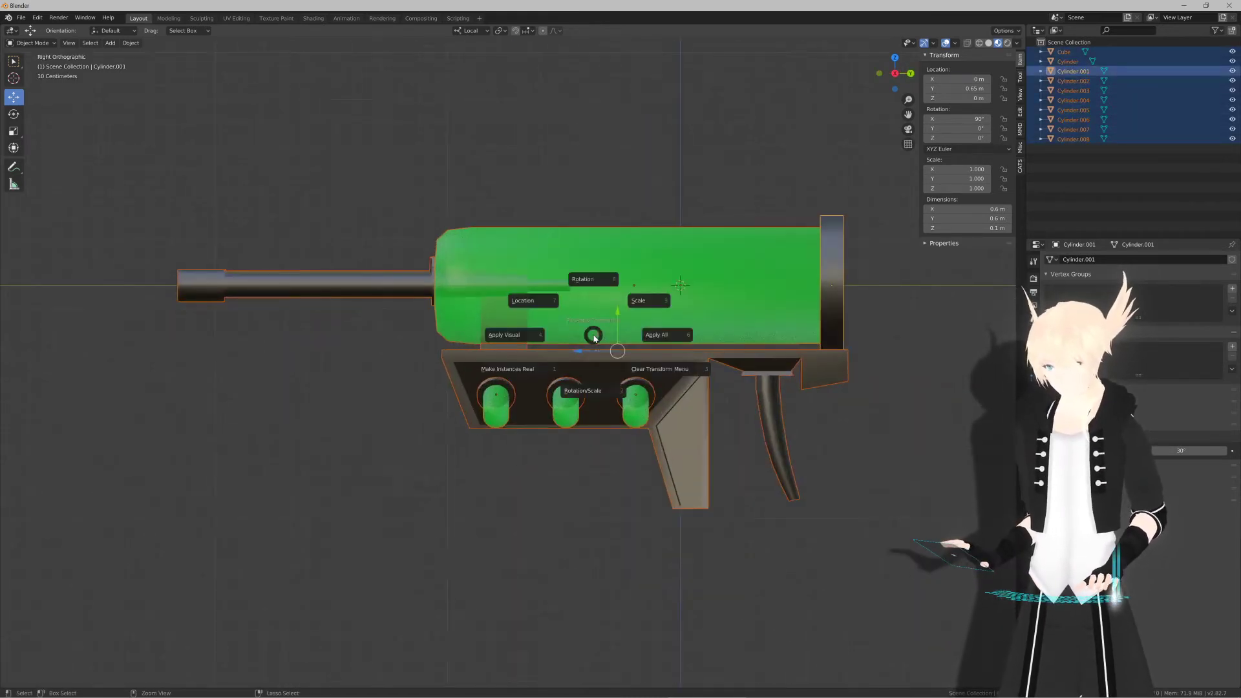
left_click(617, 335)
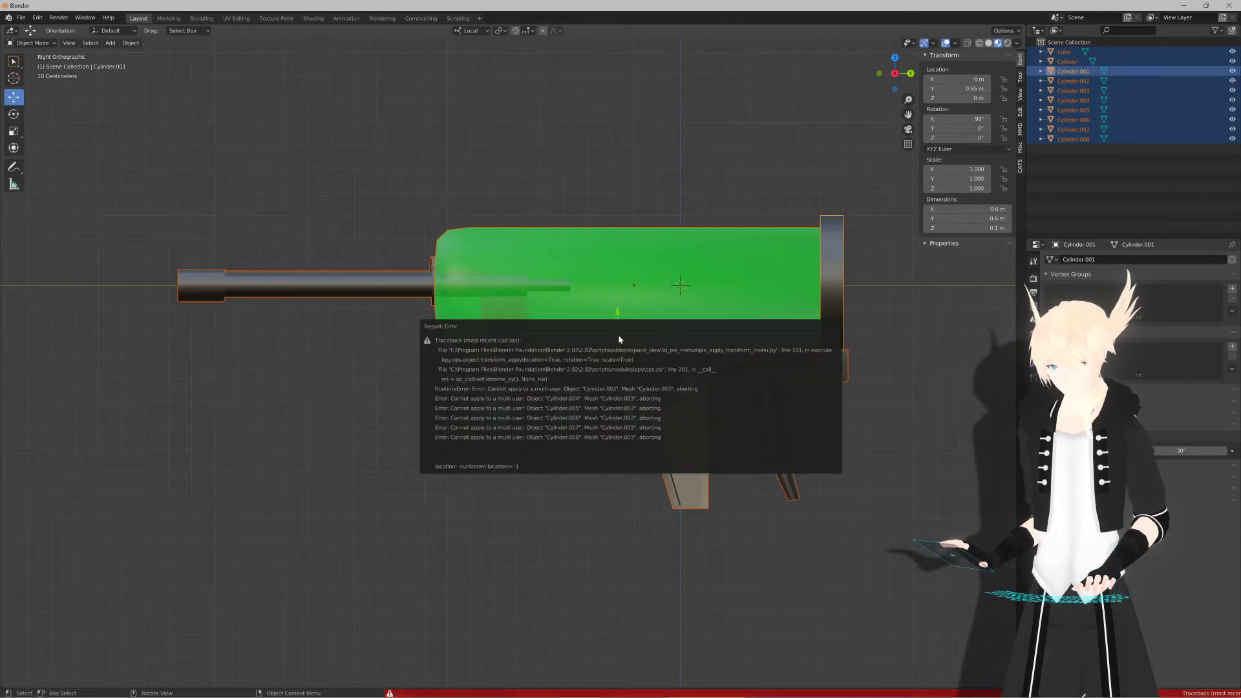
left_click(378, 343)
Step: Pick out the barrel and tank, select only the tank's round rear cap, and examine the gun from the side and rear
scroll(388, 347, "up", 2)
mouse_move(387, 346)
middle_mouse_down("shift")
mouse_move(470, 367)
mouse_move(419, 372)
mouse_move(375, 355)
middle_mouse_up("shift")
scroll(470, 365, "down", 2)
left_click(390, 320)
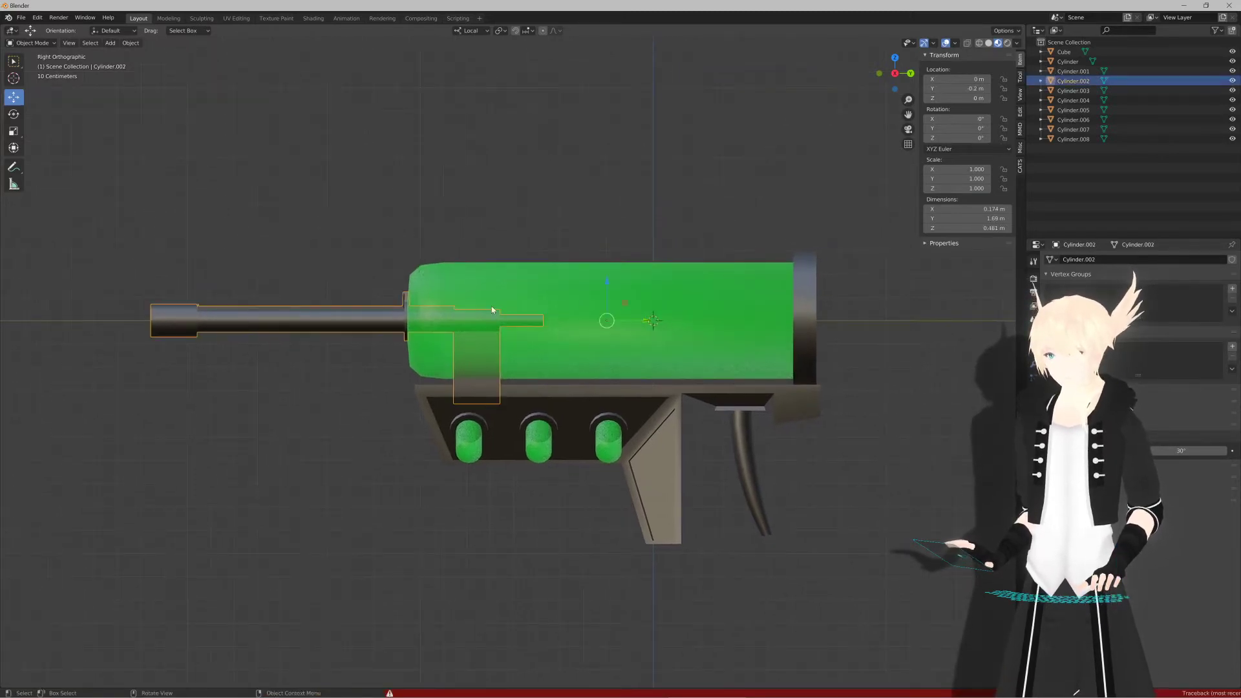
left_click(512, 297, "shift")
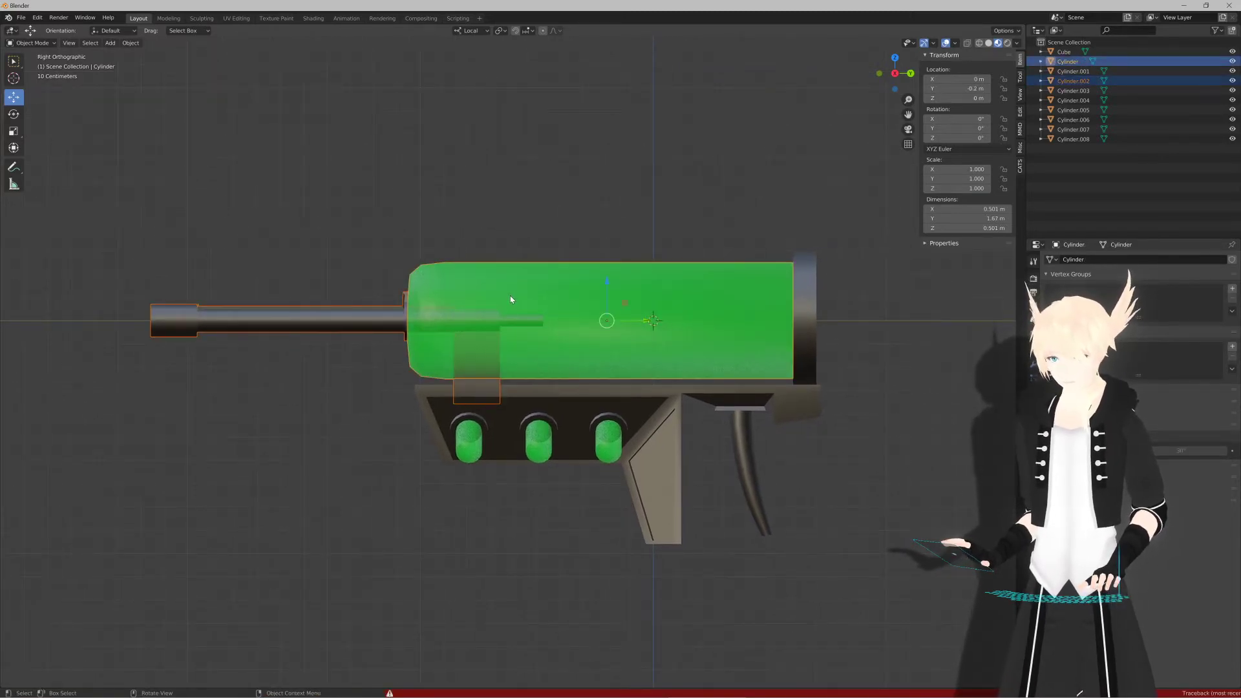
left_click(799, 281)
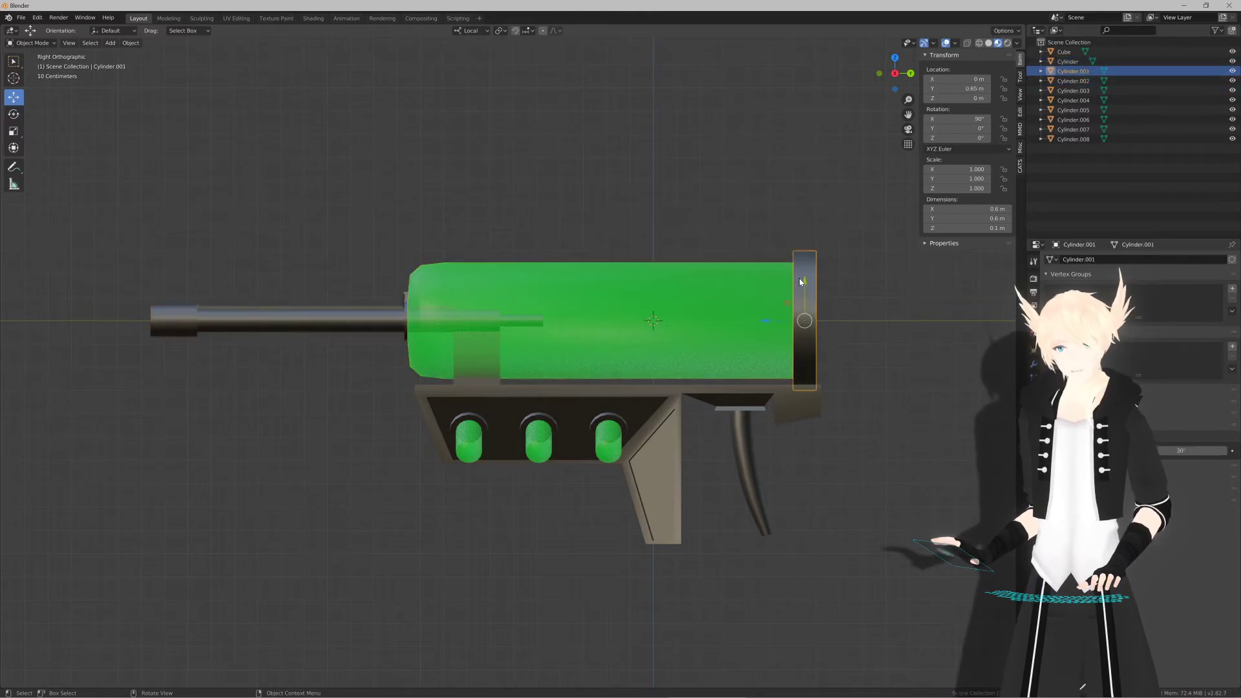
middle_click_drag(683, 301, 498, 343)
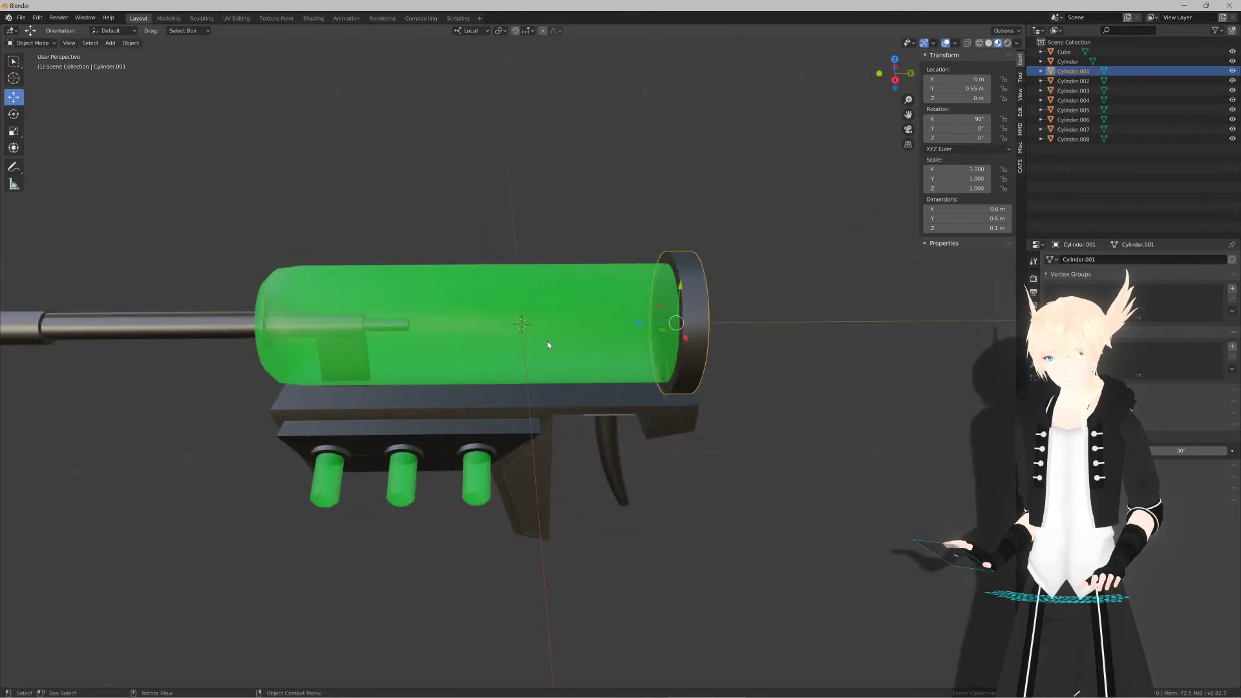
mouse_move(561, 345)
middle_mouse_down()
mouse_move(549, 322)
mouse_move(502, 321)
mouse_move(549, 345)
middle_mouse_up()
scroll(510, 323, "up", 3)
scroll(512, 324, "up", 2)
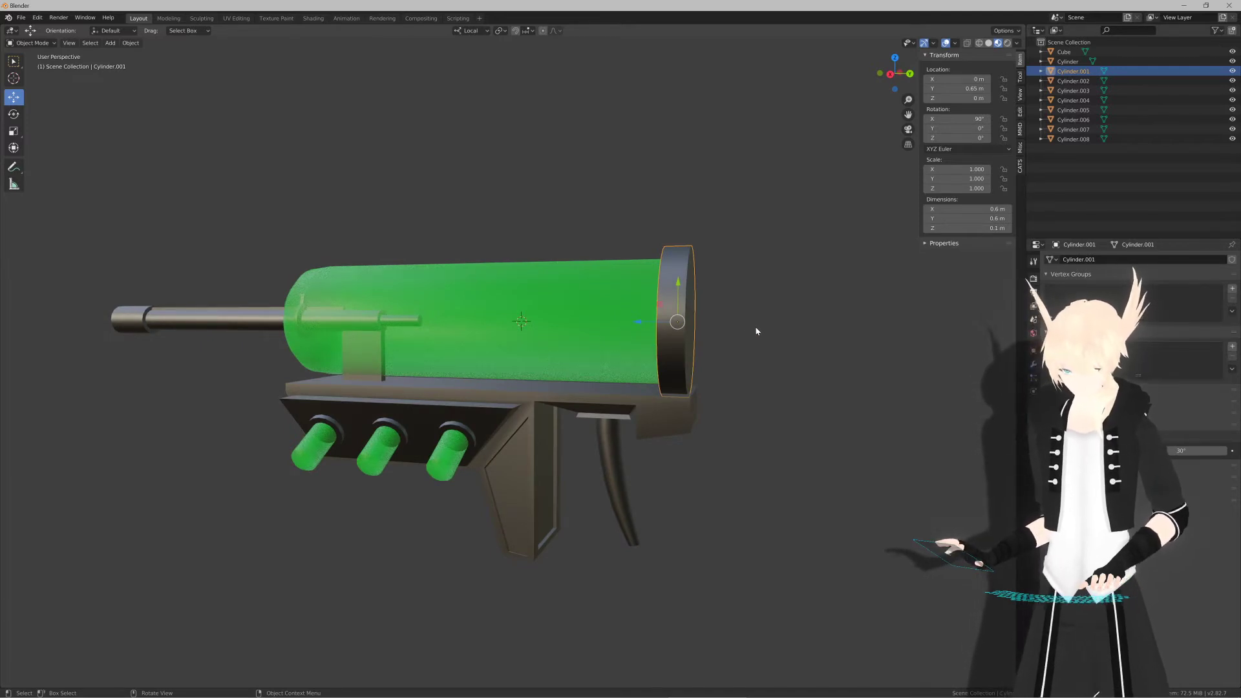
middle_click_drag(756, 332, 652, 351)
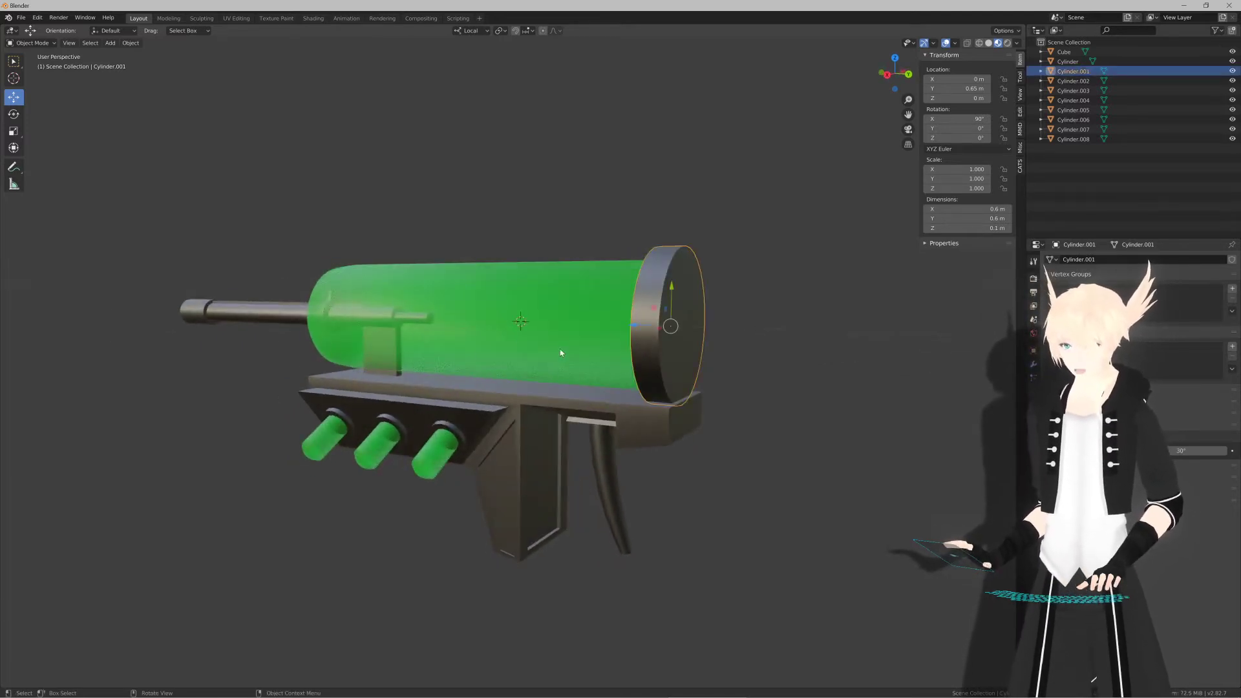
Step: Examine the gun's overall proportions in the right side view, from the barrel and green tank down to the tube rack and grip
middle_click_drag(561, 353, 518, 378)
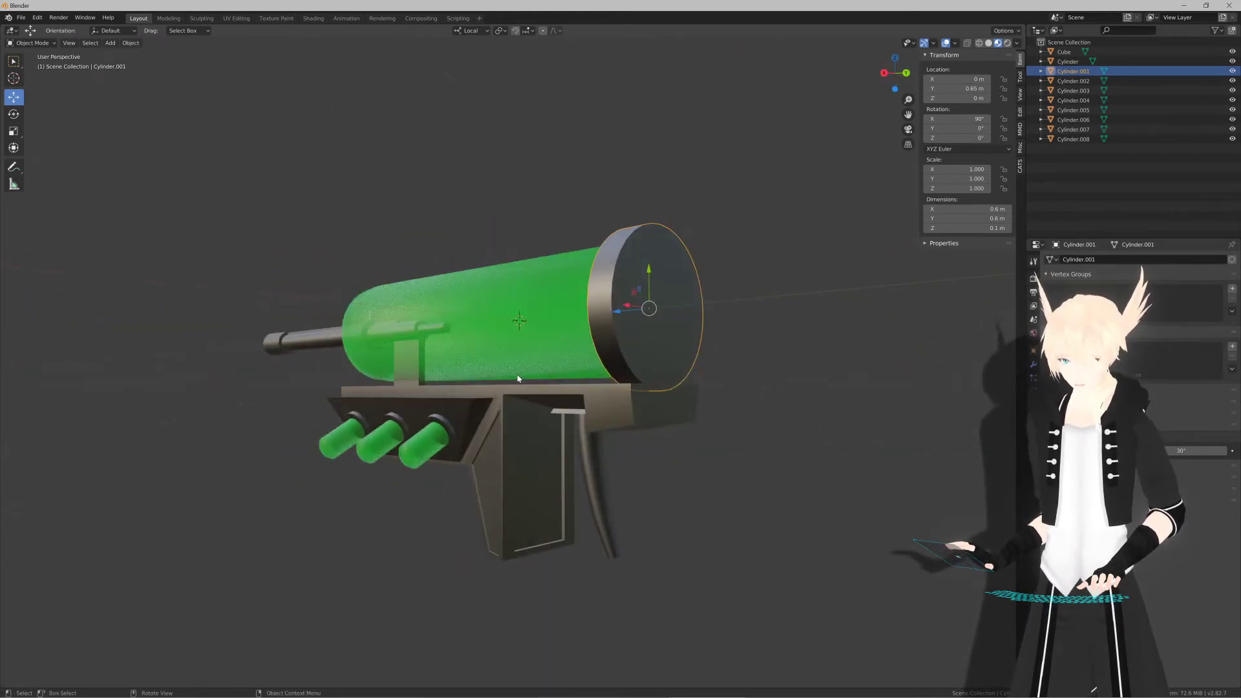
key("KP_1")
key("KP_3")
middle_click_drag(465, 353, 501, 350, "shift")
left_click(530, 285)
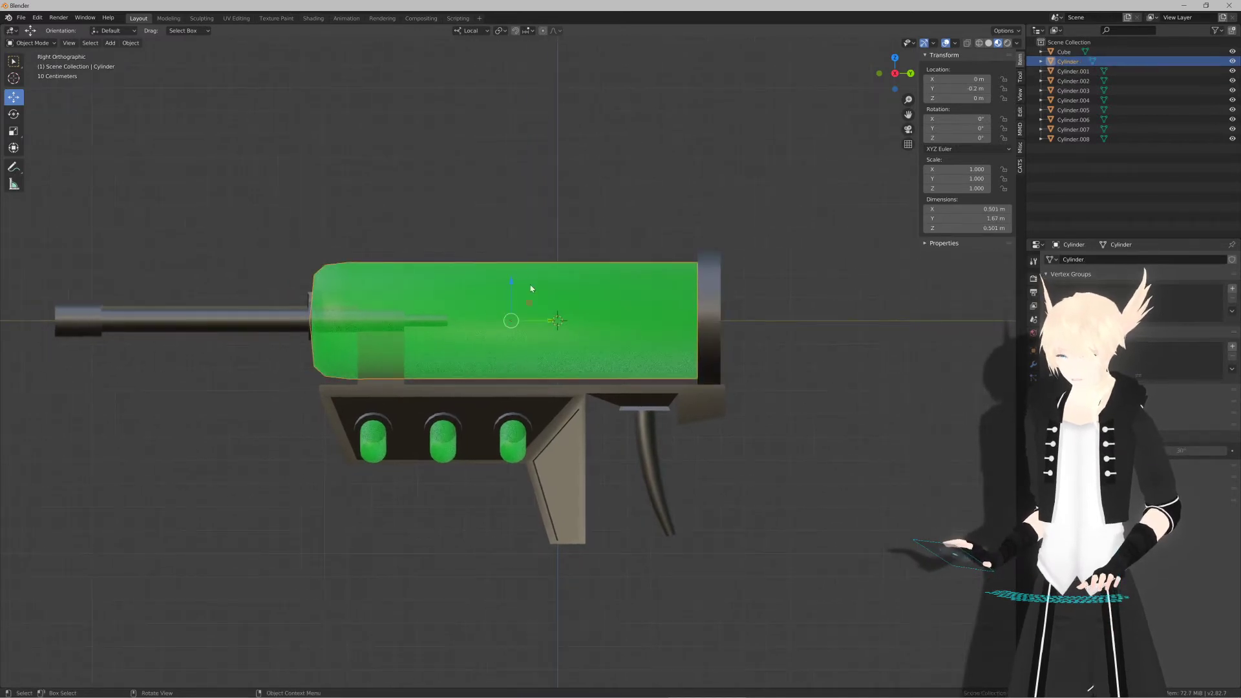
left_click(508, 442)
left_click(461, 316)
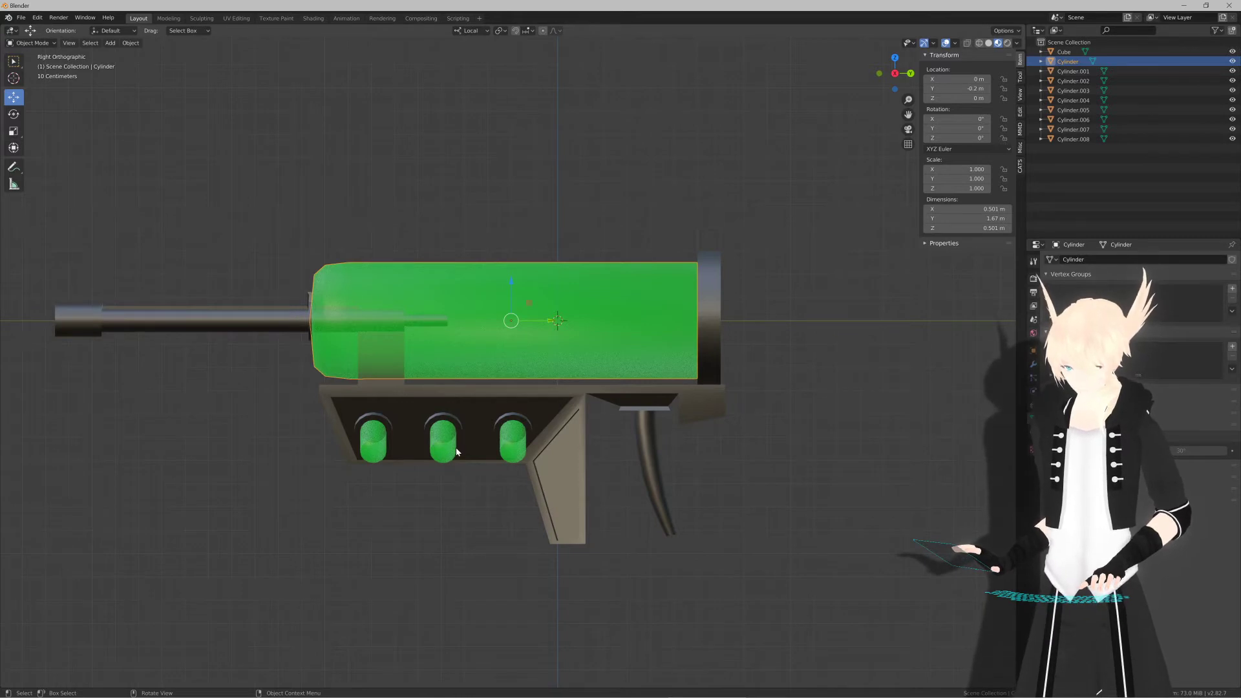
scroll(456, 451, "up", 2)
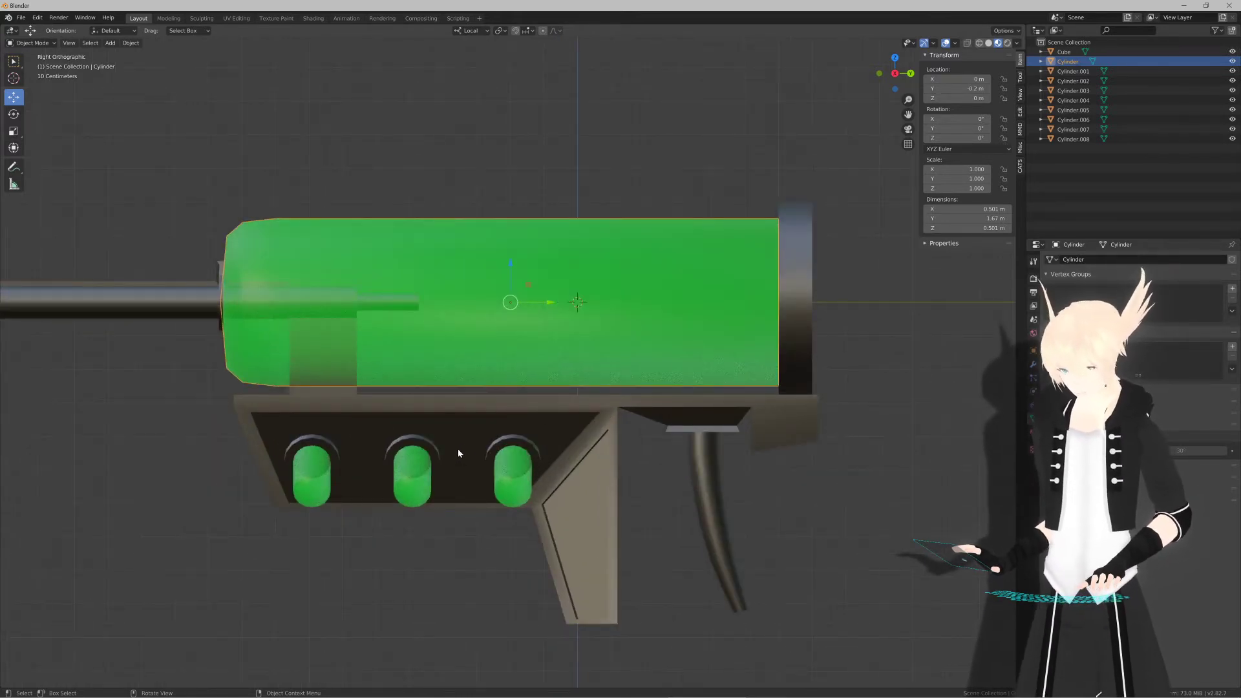
scroll(469, 447, "down", 3)
scroll(472, 447, "up", 2)
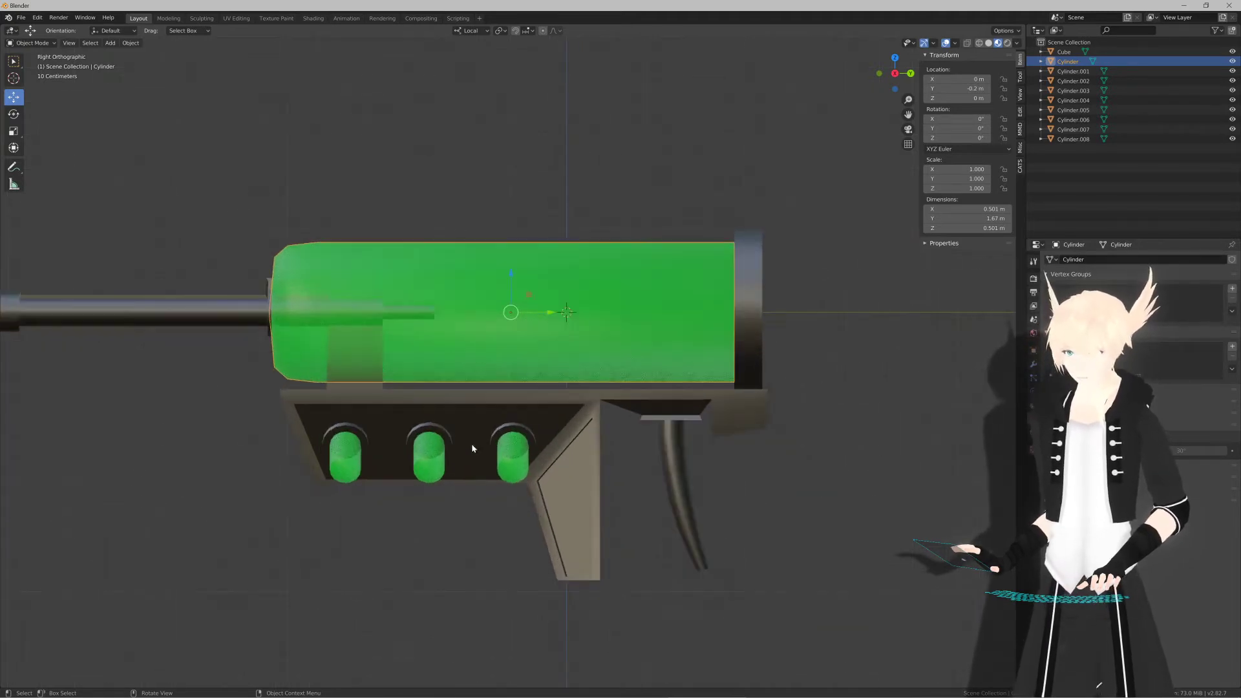
scroll(387, 441, "down", 1)
middle_click_drag(416, 442, 486, 441, "shift")
scroll(411, 421, "up", 2)
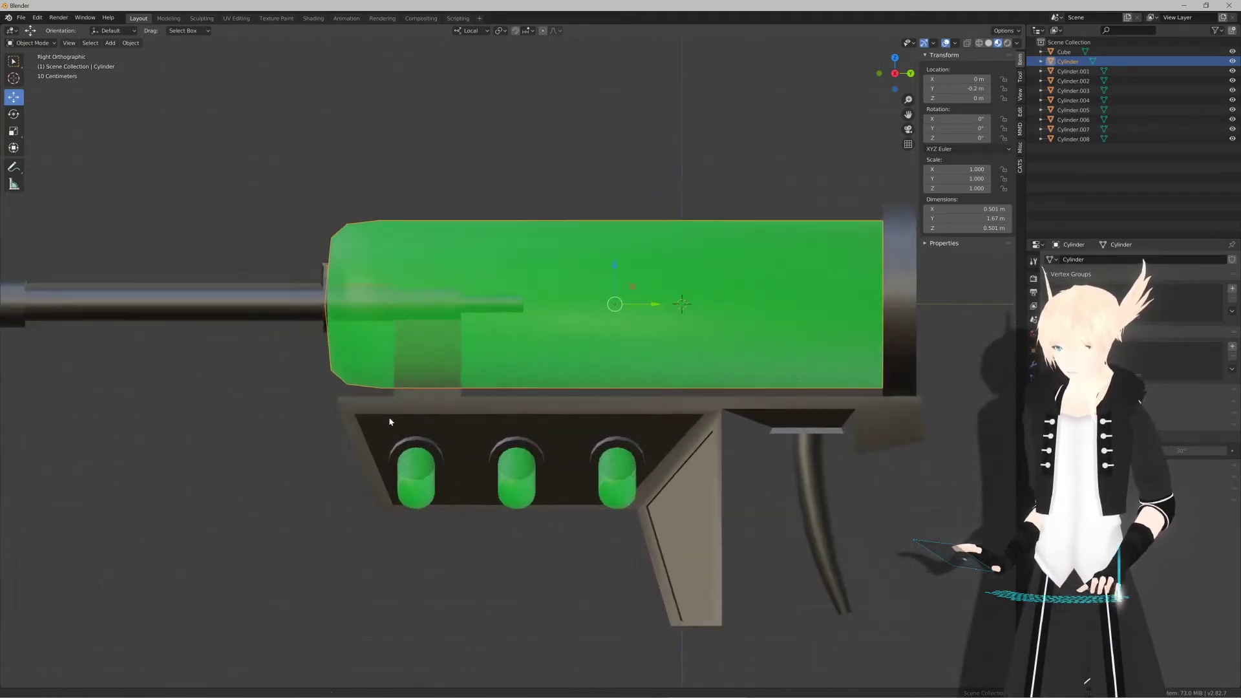
middle_click_drag(390, 422, 482, 446, "shift")
key("Tab")
key("Tab")
middle_click_drag(379, 425, 328, 433, "shift")
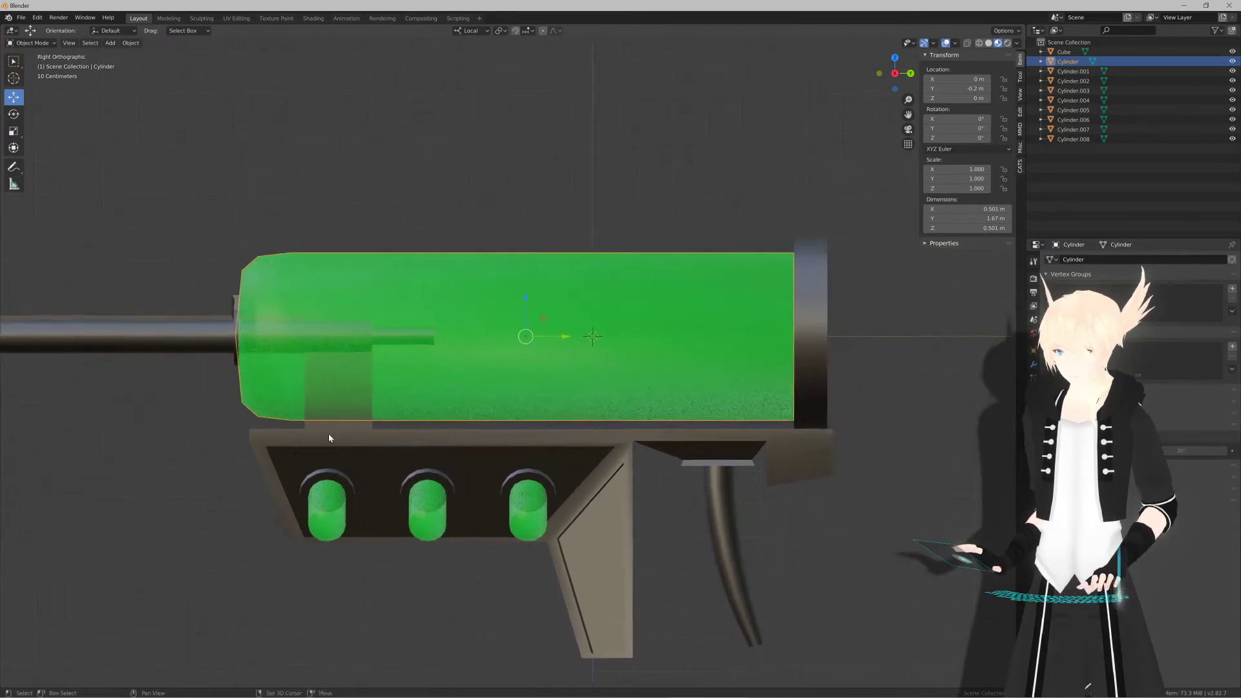
scroll(413, 432, "down", 1)
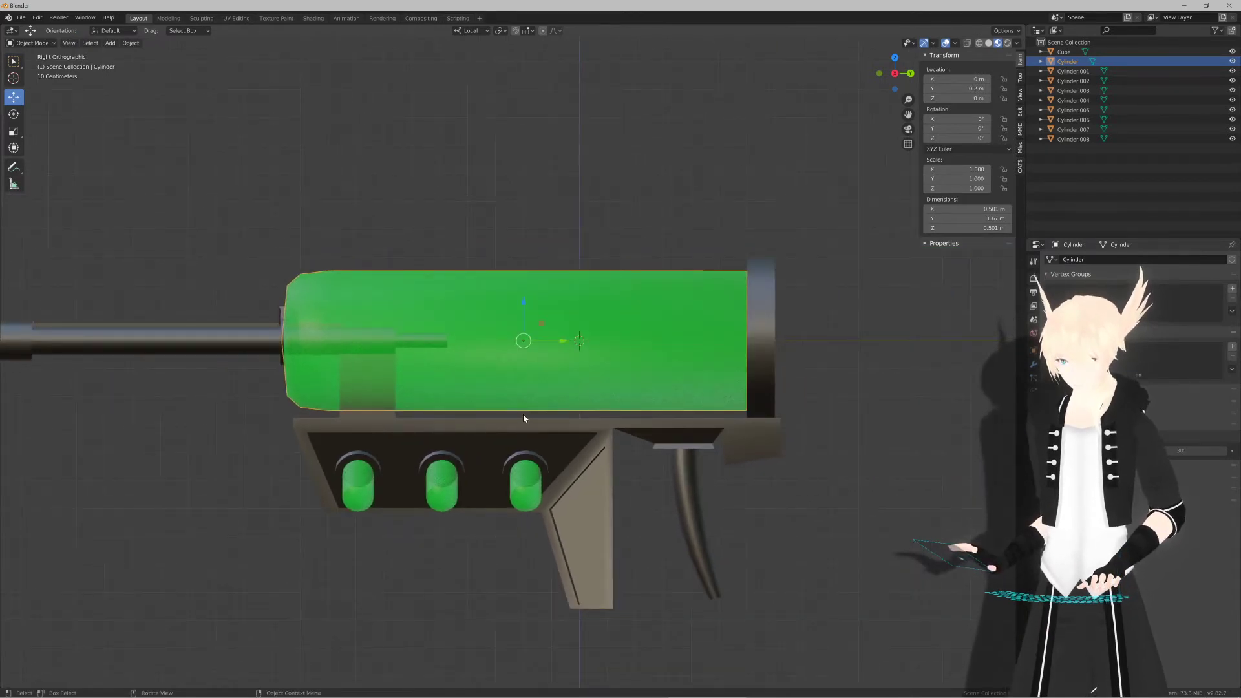
Step: Save the file as MaterialGun.blend in the Unity project's Udon_Development\Assets\VRCPrefabs\Material Gun folder
left_click(21, 17)
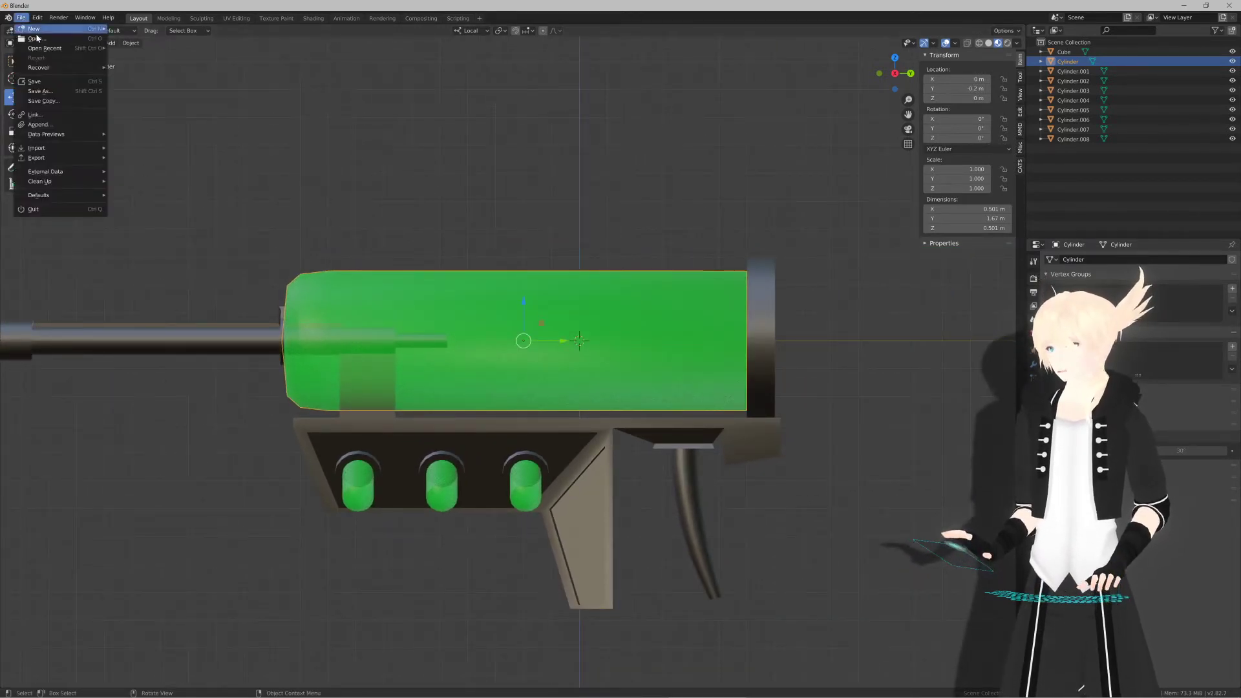
left_click(40, 91)
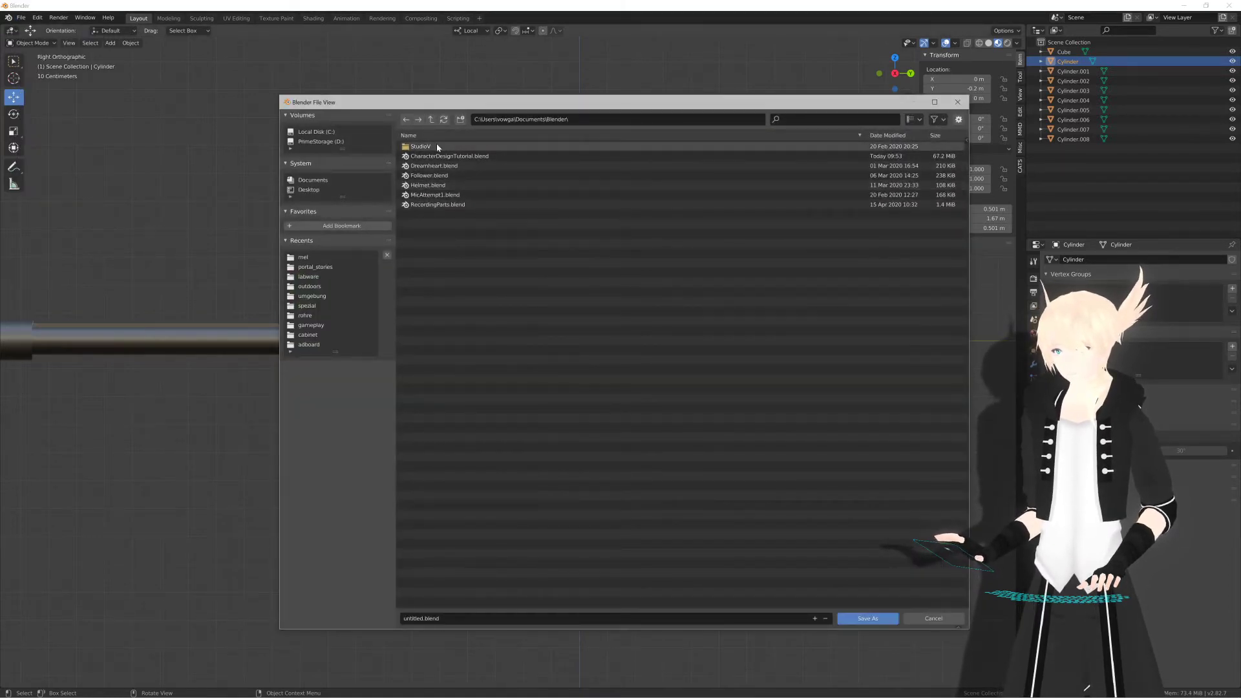
left_click(431, 120)
double_click(436, 267)
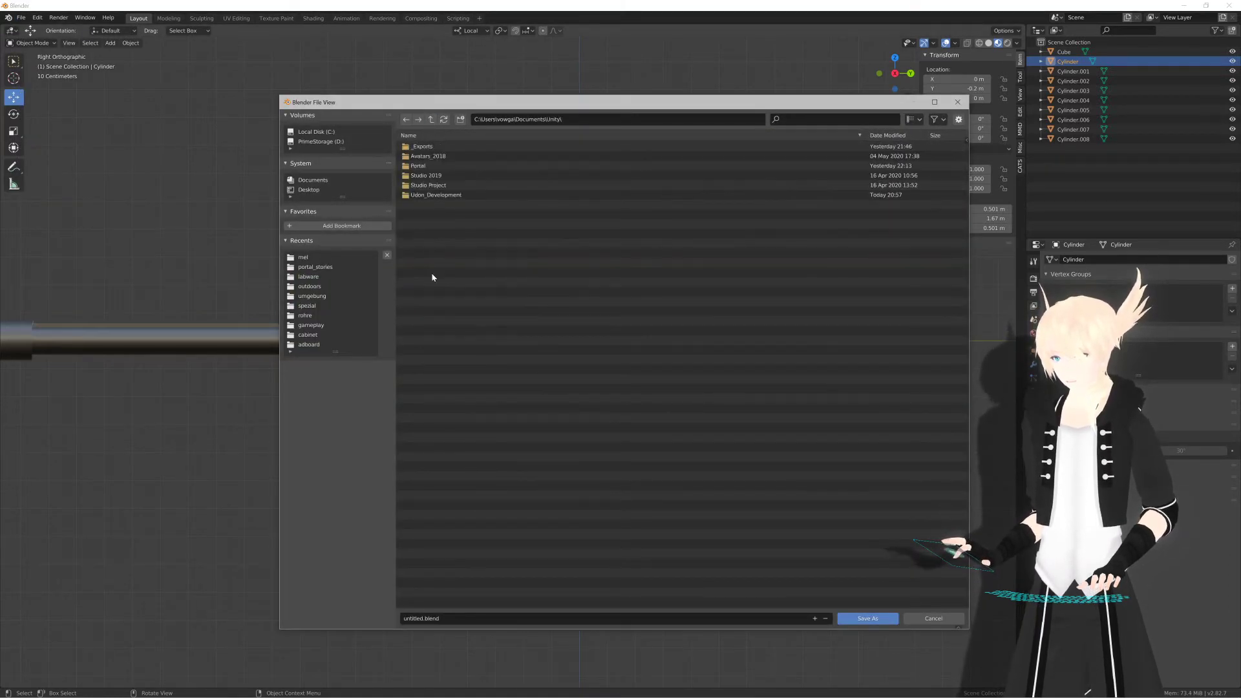
double_click(446, 195)
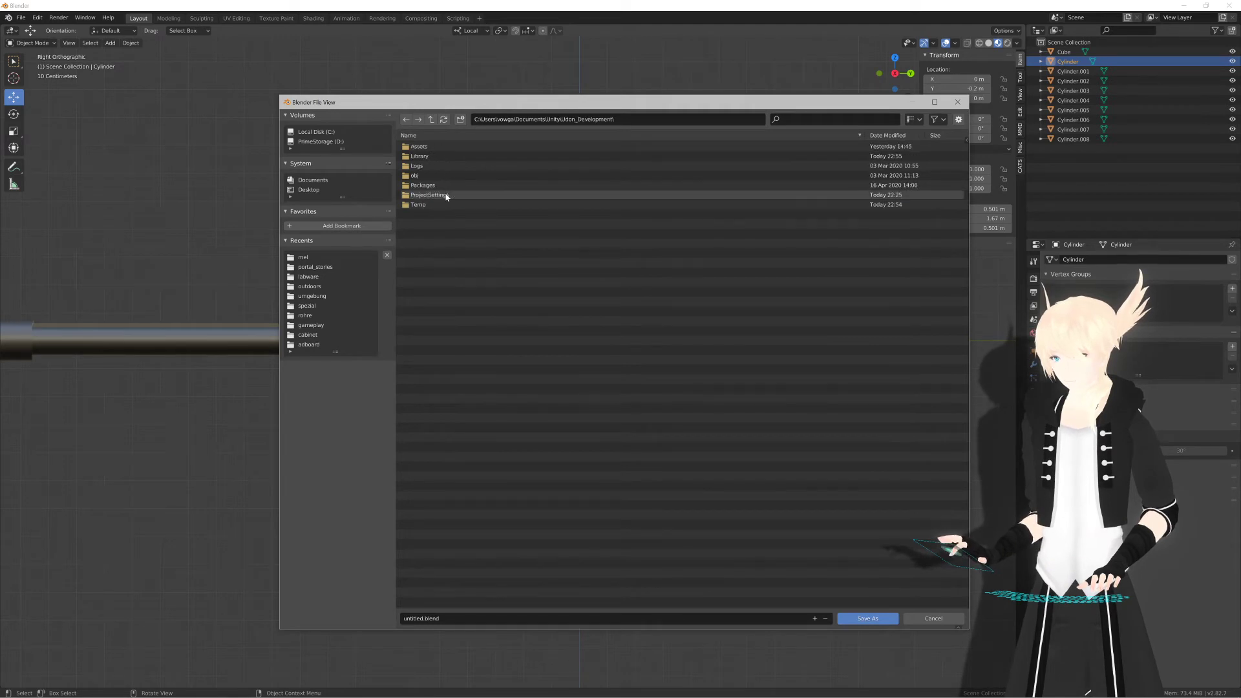
double_click(450, 146)
double_click(443, 273)
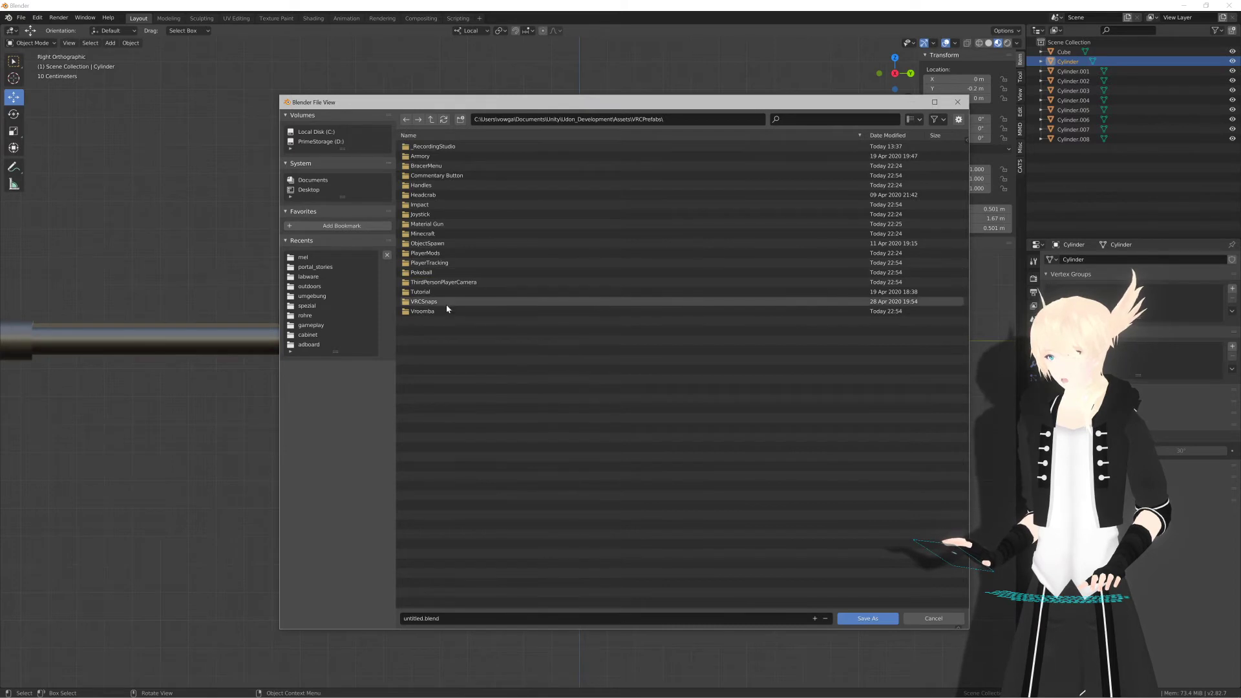
double_click(445, 224)
left_click(485, 618)
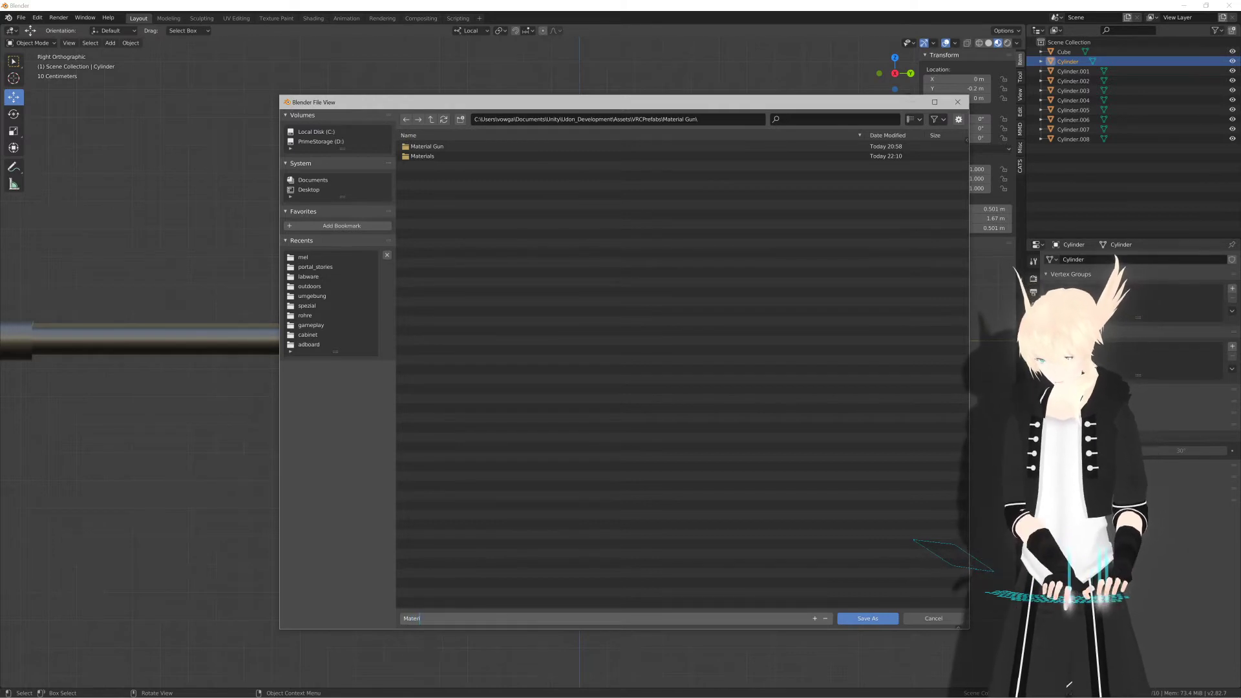
type("MaterialGun")
key("Return")
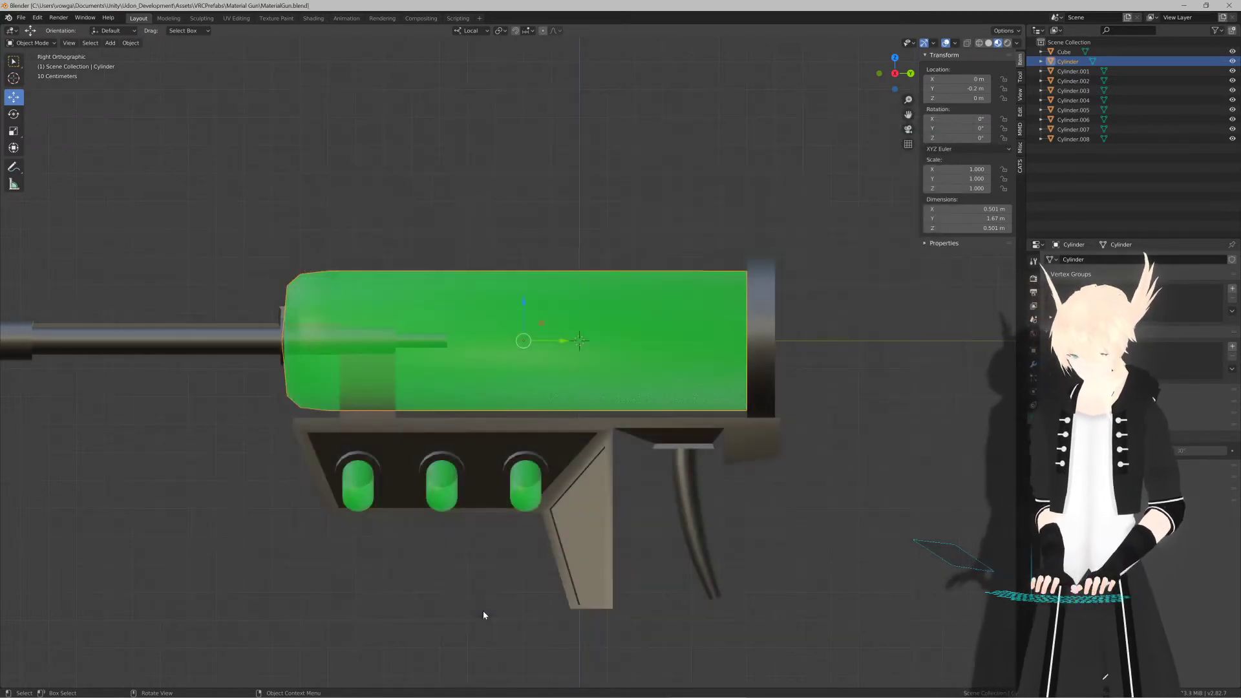
Step: Select all of the gun's objects, save the file again, and clear the selection
scroll(504, 463, "up", 3)
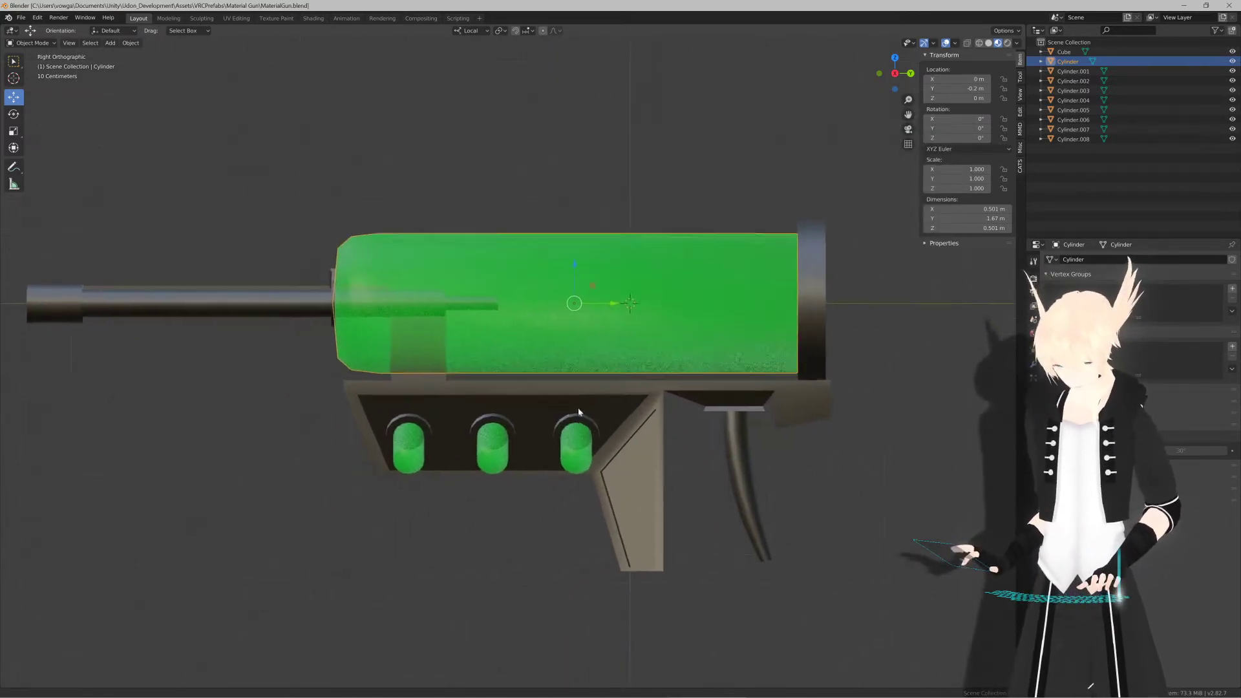
scroll(498, 461, "down", 2)
left_click(486, 459)
key("a")
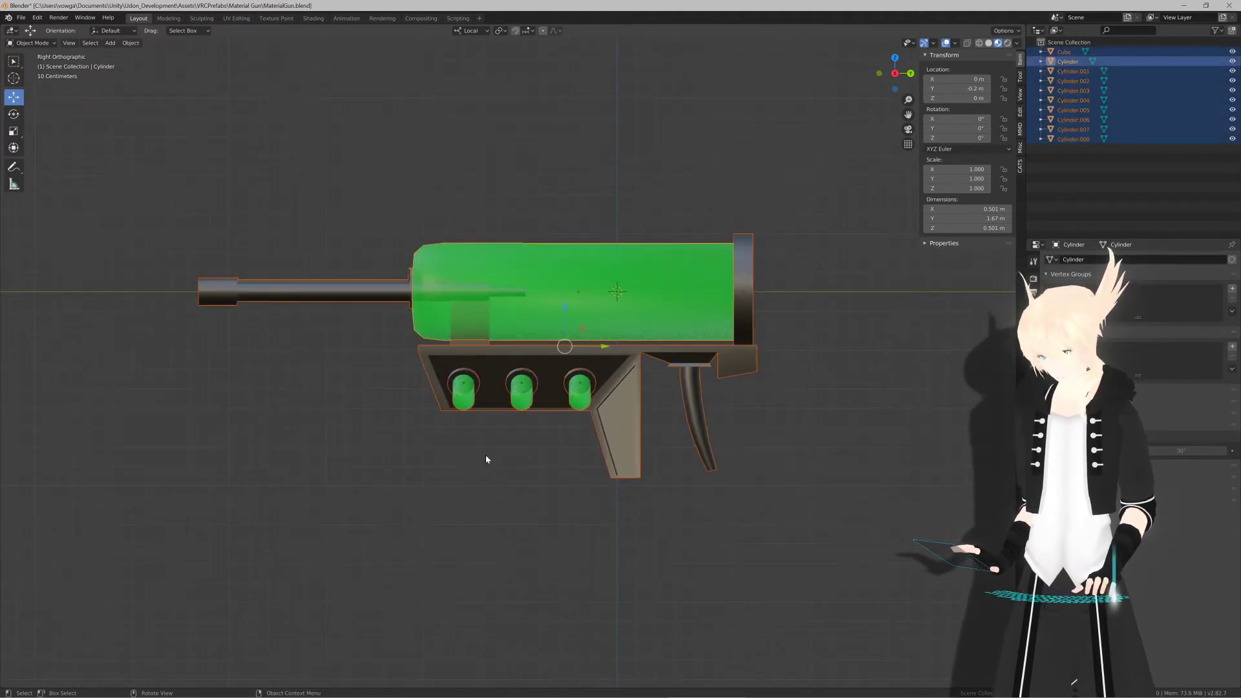
key("ctrl+s")
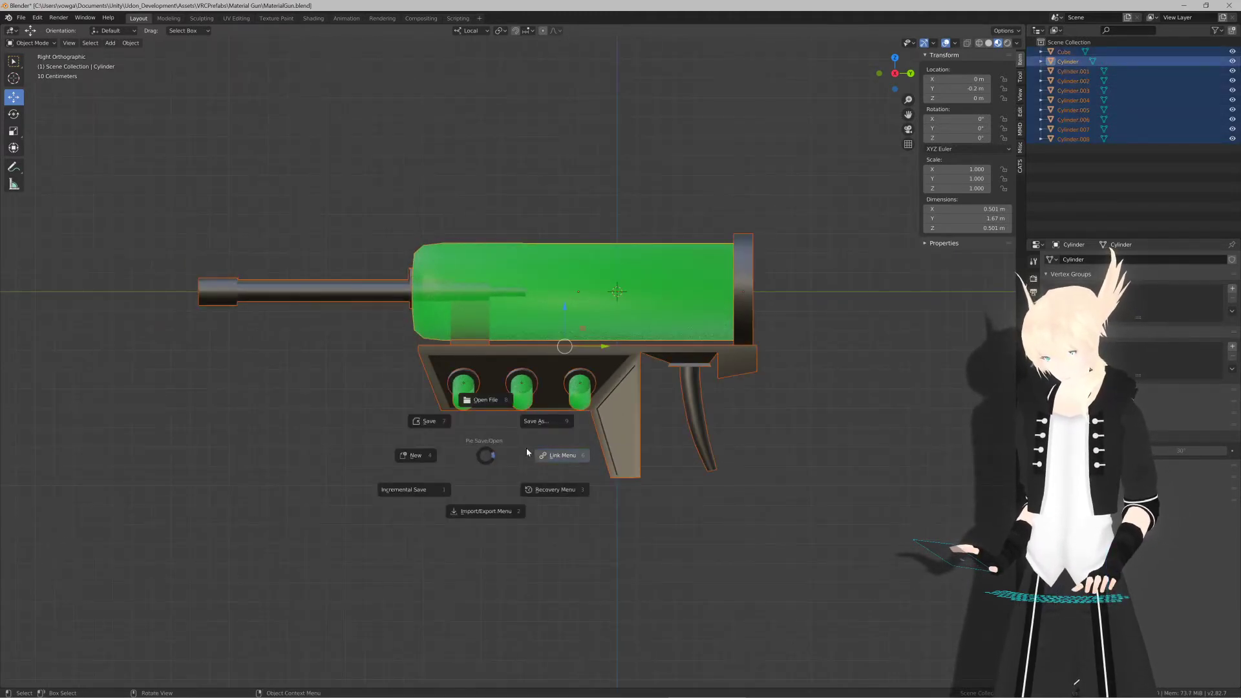
left_click(430, 422)
left_click(484, 465)
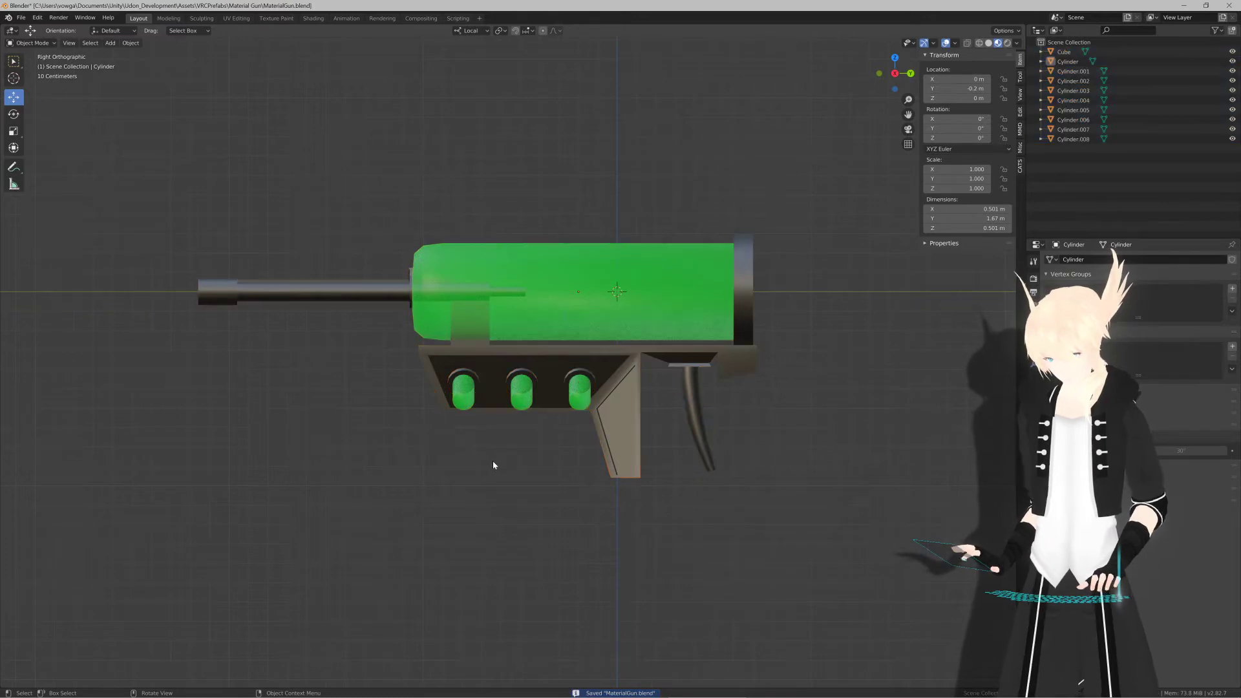
Step: Try to extend the rear panel of the grip by extruding its face about 0.152 m and scaling the end to about 0.755
middle_click_drag(490, 457, 481, 451, "shift")
middle_click_drag(584, 435, 493, 424, "shift")
scroll(548, 433, "up", 2)
key("Tab")
scroll(481, 428, "up", 2)
key("Tab")
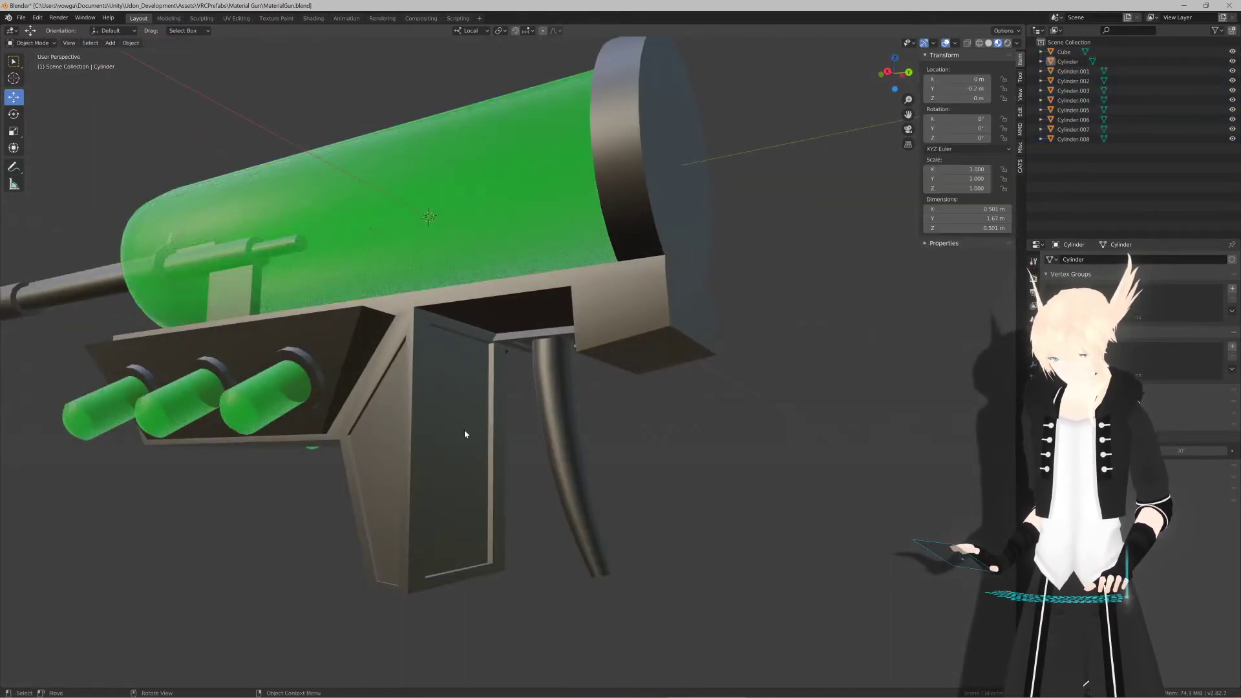
left_click(464, 429)
key("Tab")
left_click(459, 430)
middle_click_drag(459, 430, 592, 429)
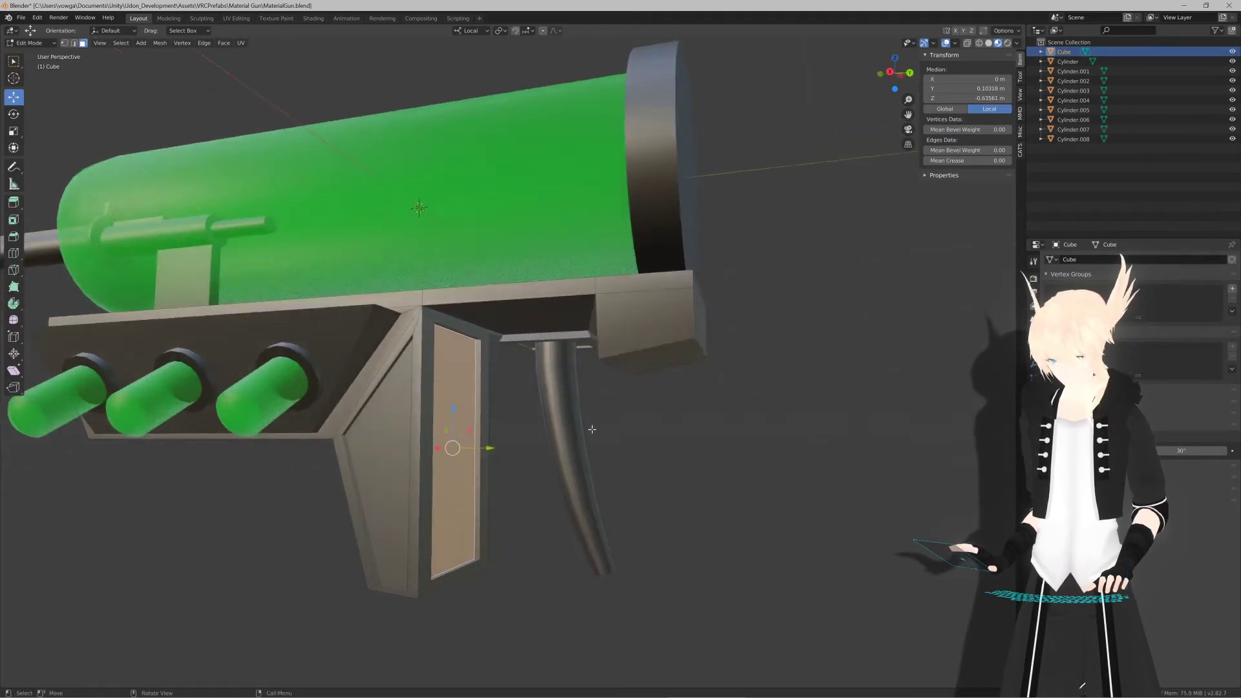
key("e")
left_click(705, 429)
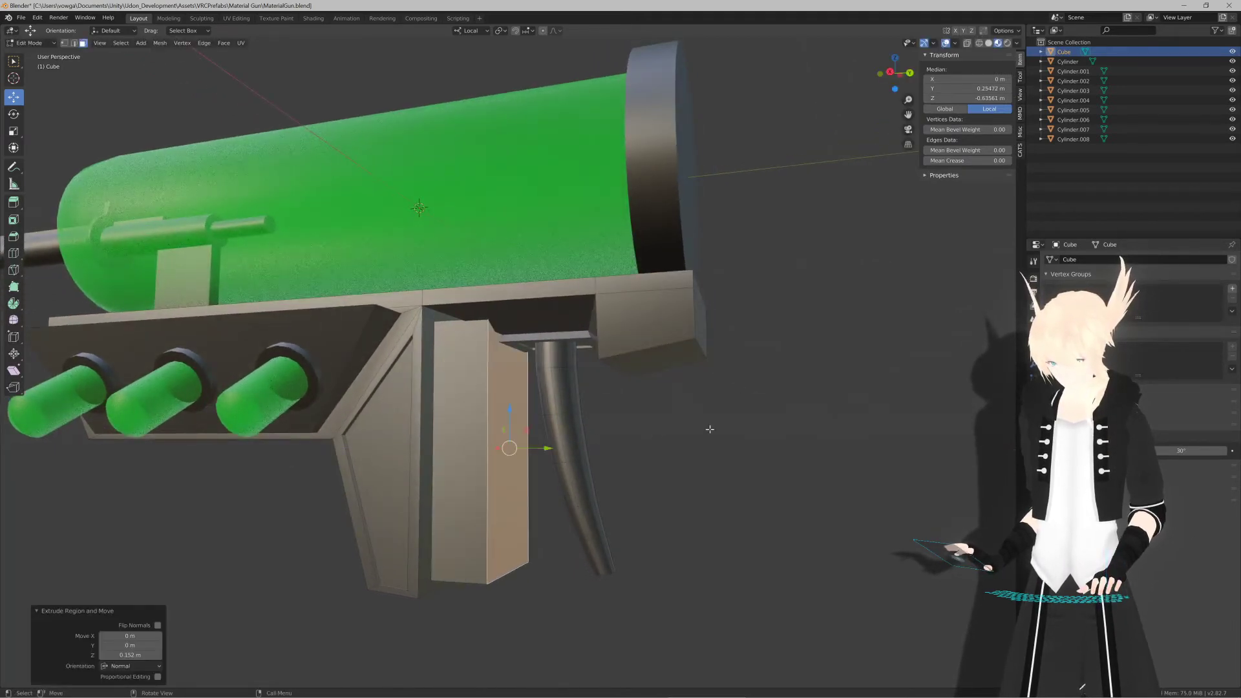
key("s")
left_click(660, 431)
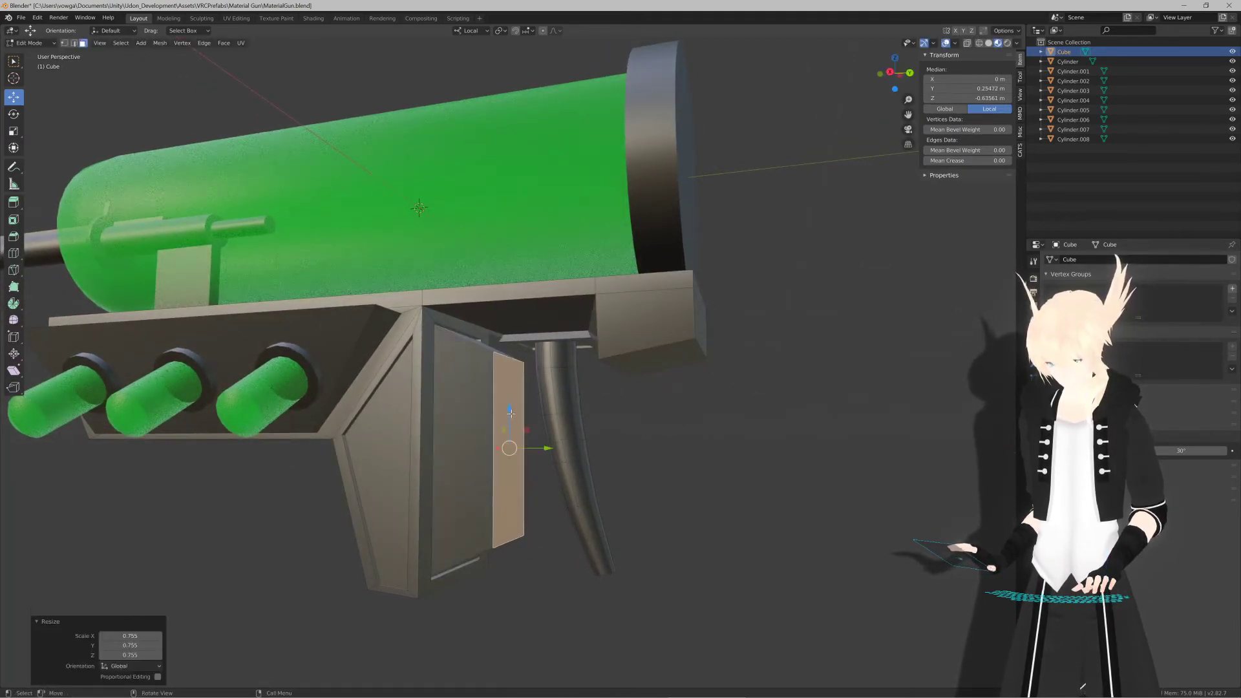
Step: Try to refine the grip extension by shifting its faces vertically and scaling its rear face along X
mouse_move(511, 413)
left_mouse_down()
mouse_move(515, 375)
mouse_move(514, 417)
left_mouse_up()
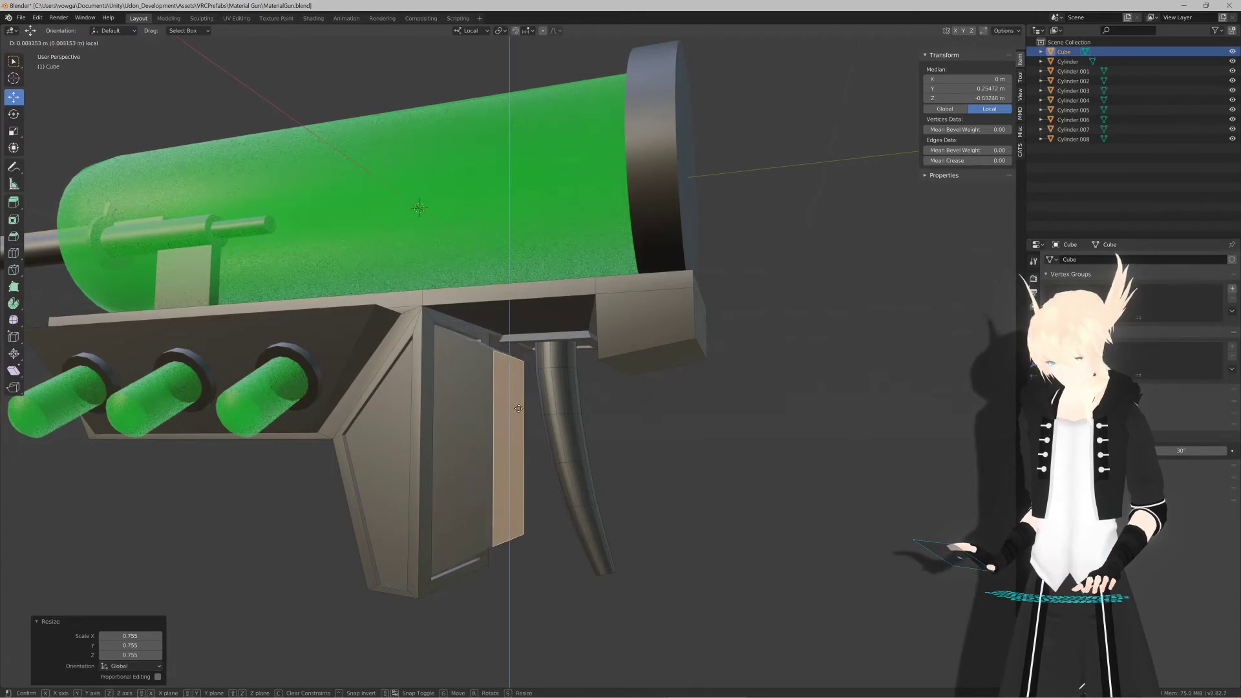
middle_click_drag(488, 321, 495, 350)
left_click(459, 332)
left_click_drag(472, 300, 477, 276)
middle_click_drag(477, 276, 526, 406)
left_click(510, 453)
key("s")
key("x")
left_click(672, 365)
scroll(601, 364, "up", 4)
scroll(601, 363, "down", 4)
key("Tab")
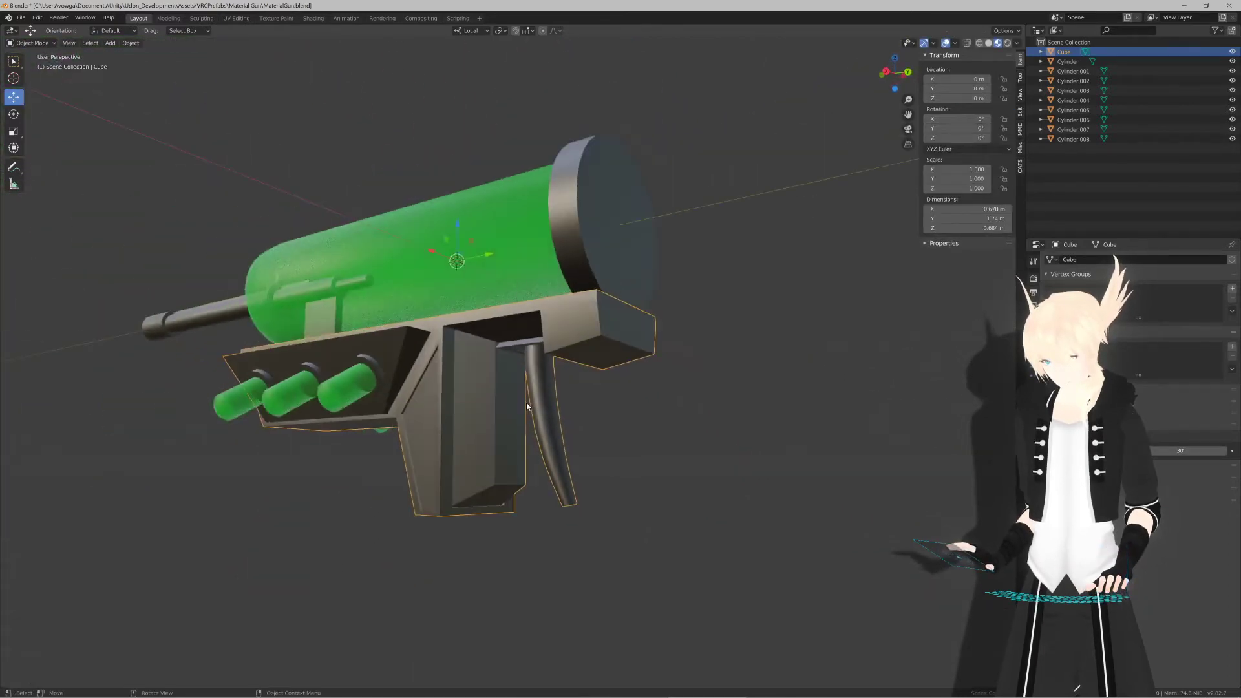
Step: Undo the grip extension and deselect the gun body
key("Tab")
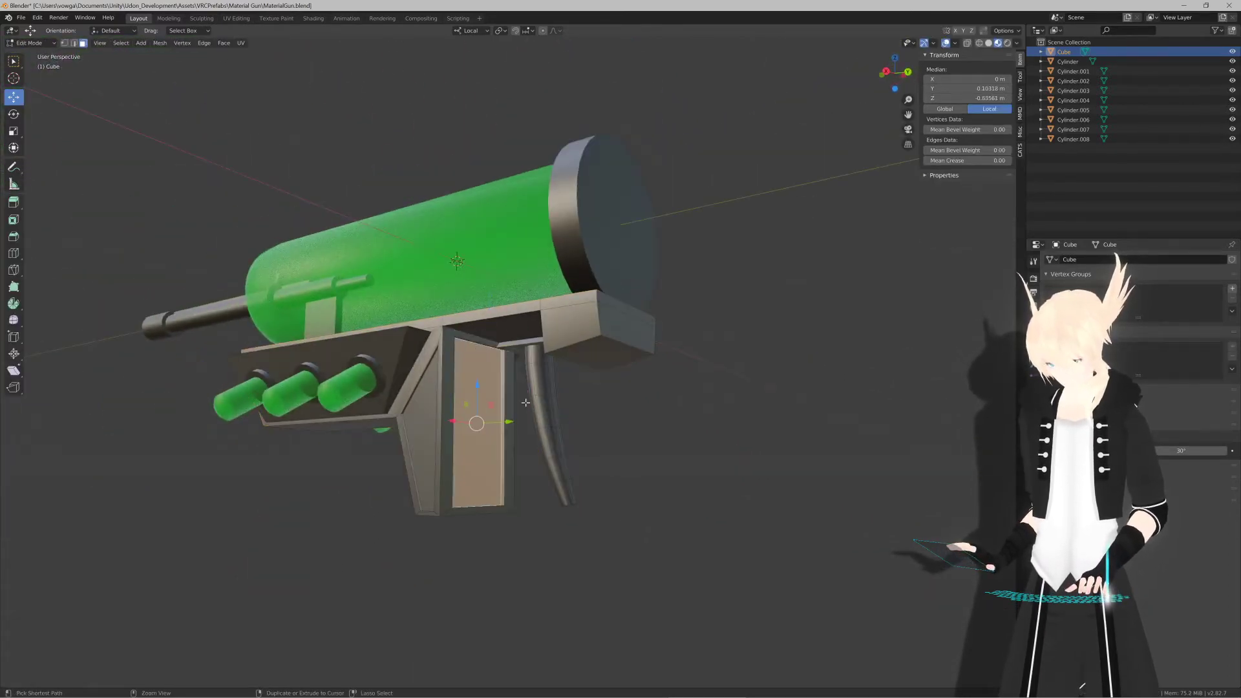
middle_click_drag(526, 402, 574, 399)
key("Tab")
left_click(510, 488)
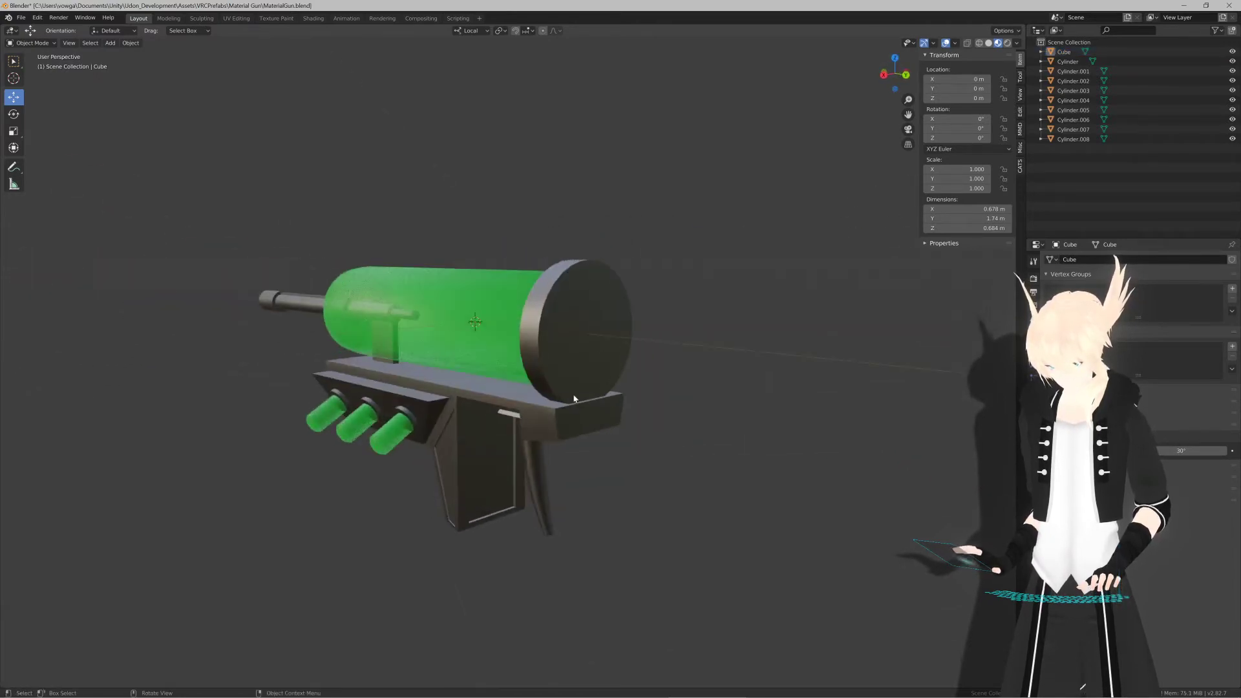
Step: Open the tank's round rear cap for mesh editing and select its flat rear face
left_click(594, 326)
key("Tab")
left_click(610, 335)
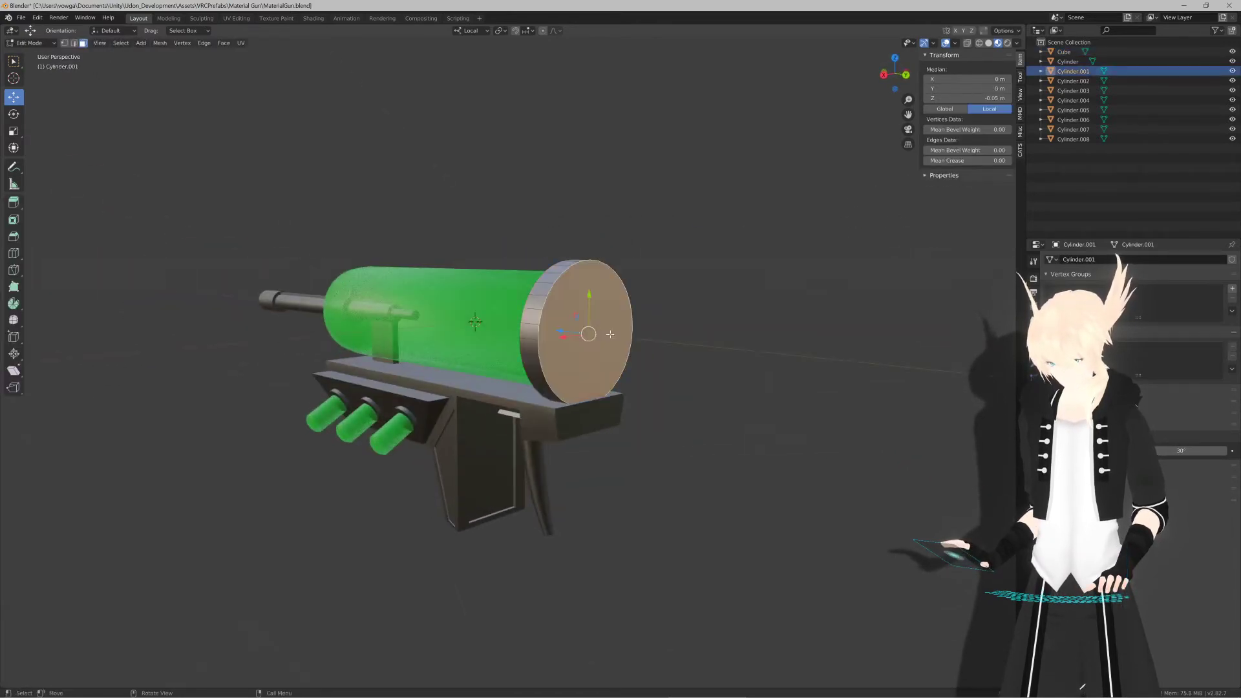
key("e")
right_click(660, 347)
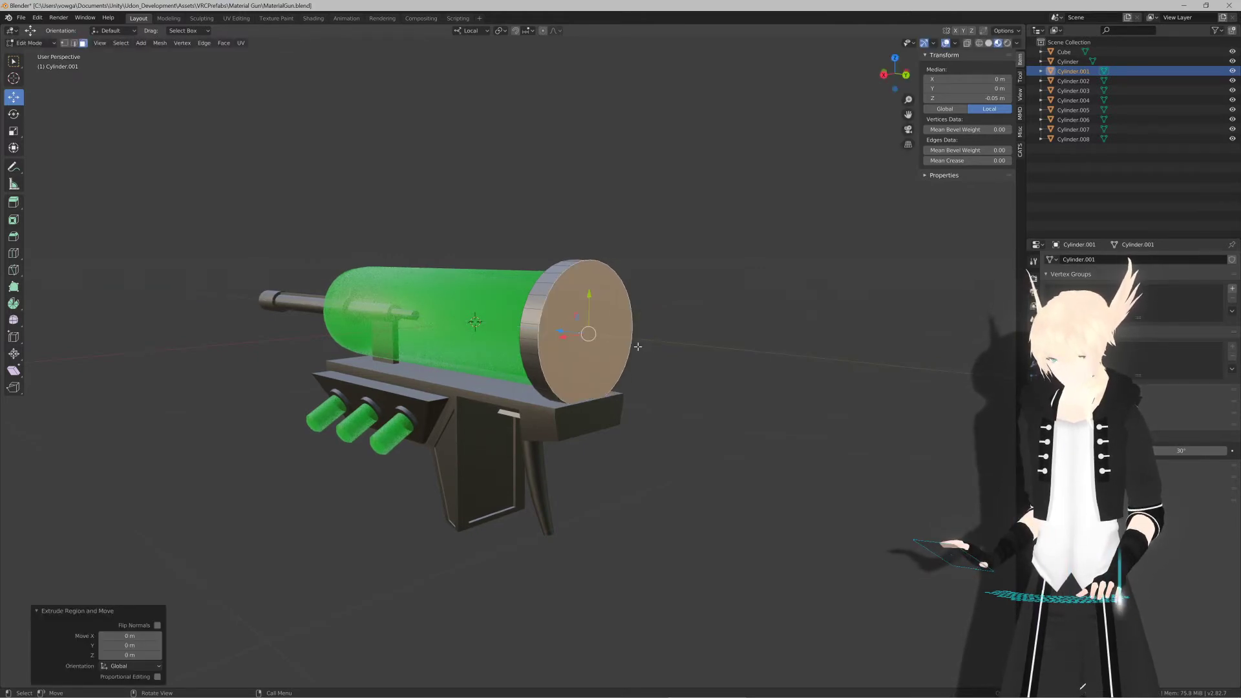
key("ctrl+z")
key("ctrl+z")
key("ctrl+z")
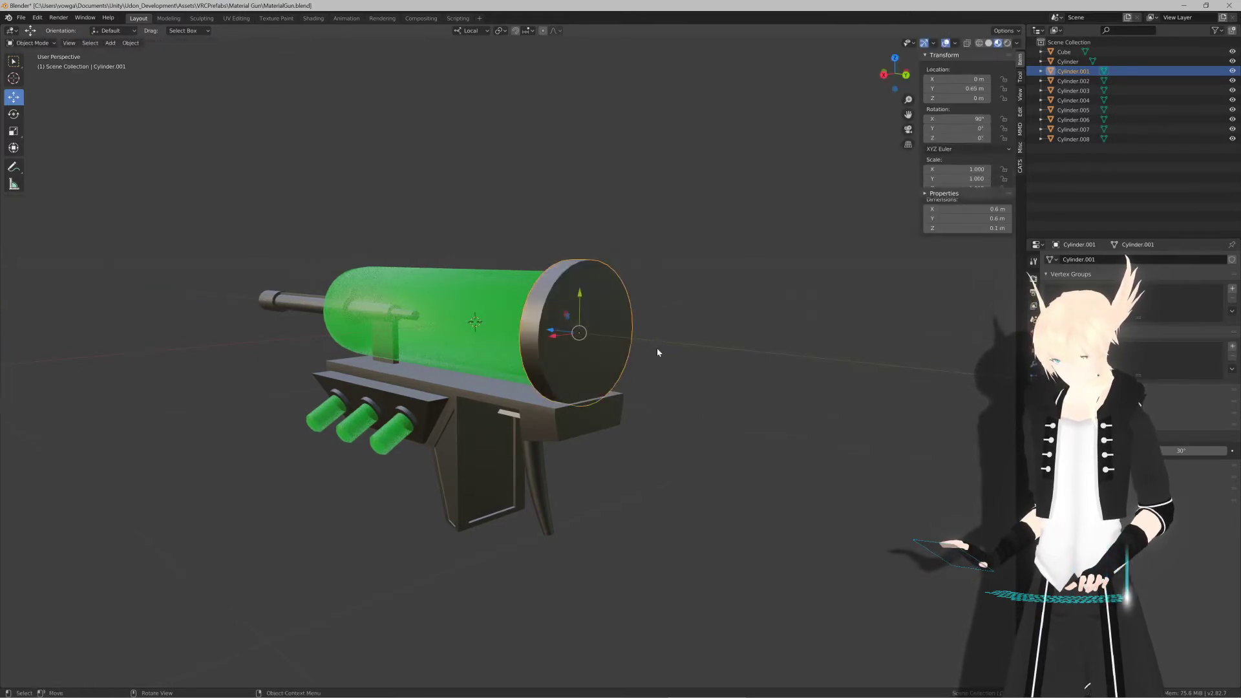
key("ctrl+shift+z")
key("ctrl+shift+z")
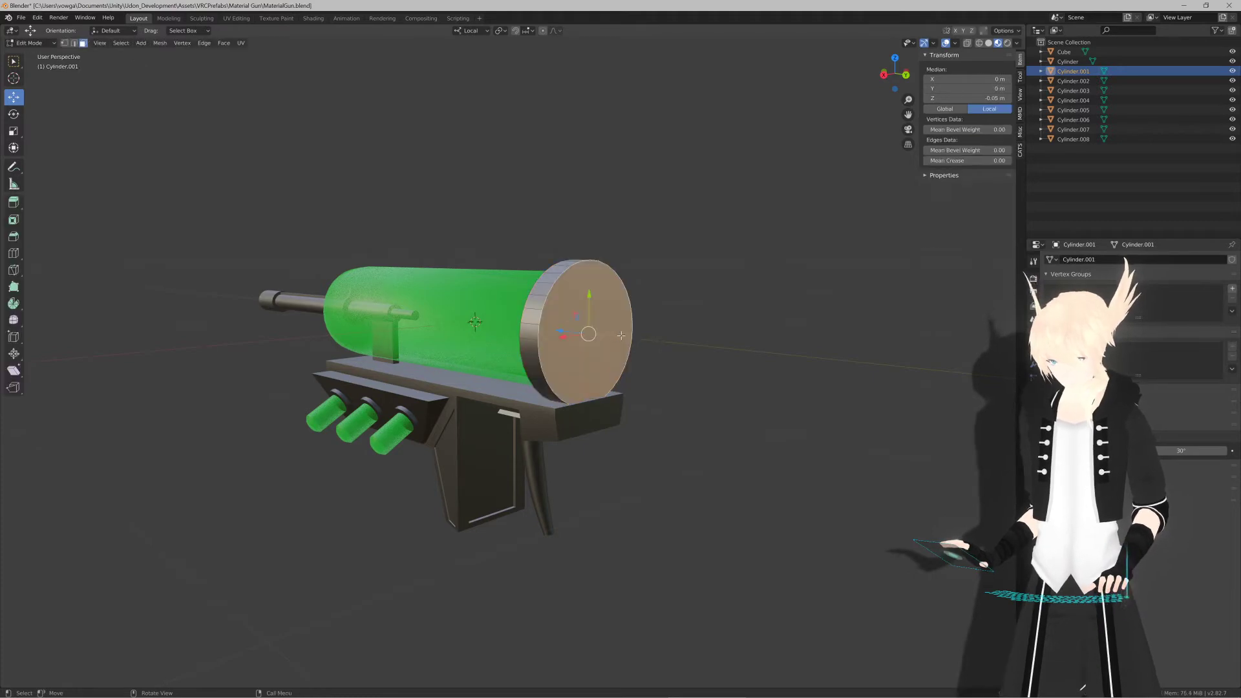
Step: Recess the cap's rear face by insetting it about 0.046 m and extruding it inward about 0.0135 m
key("i")
left_click(749, 333)
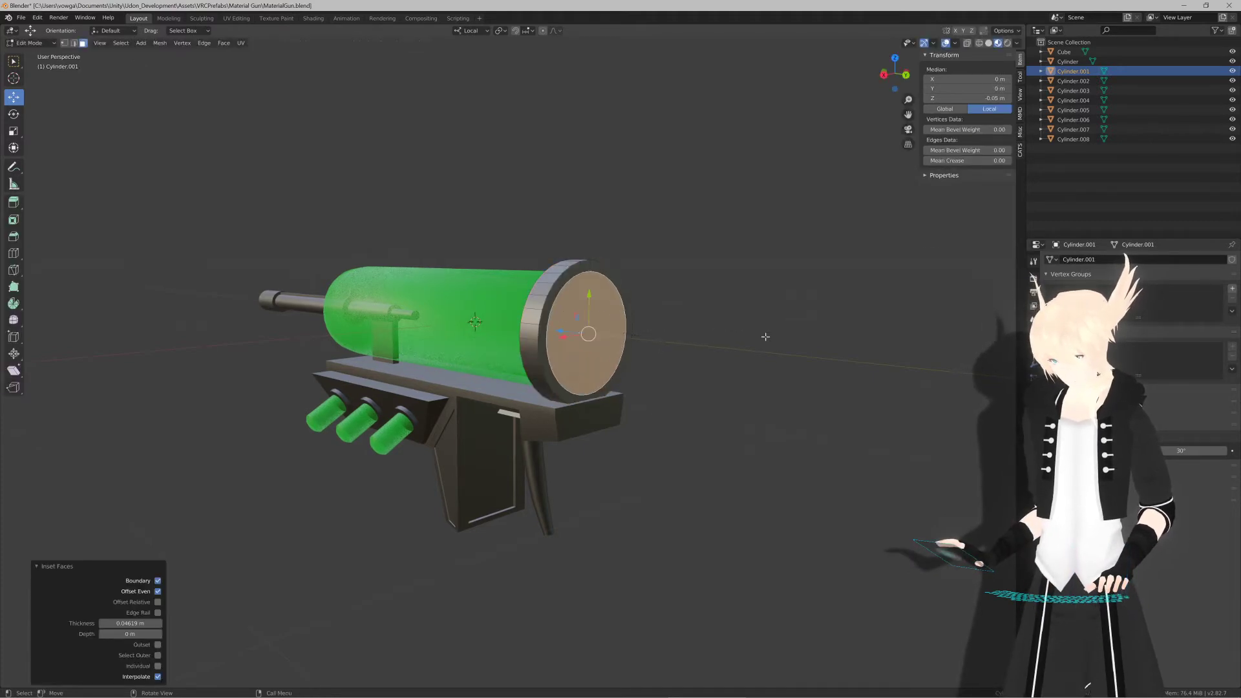
key("e")
left_click(763, 337)
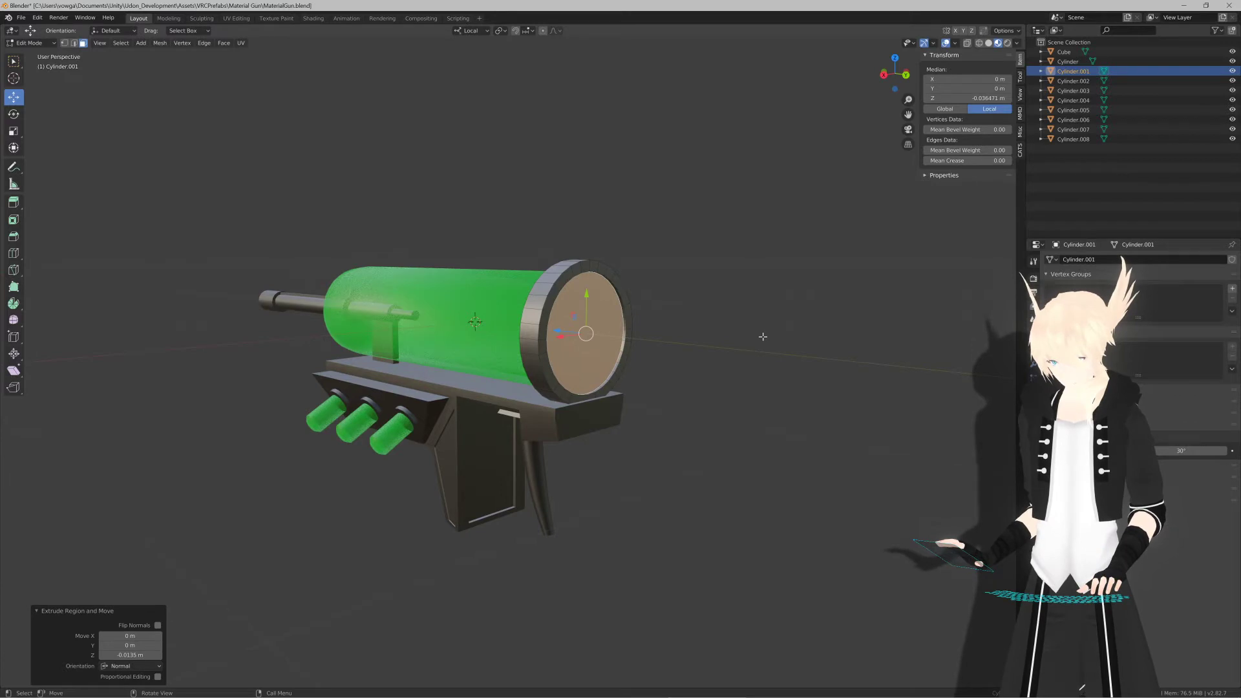
Step: Inset the cap's recessed rear face about 0.113 m, extrude it outward about 0.06 m and scale its end to about 0.51
key("i")
left_click(741, 339)
key("e")
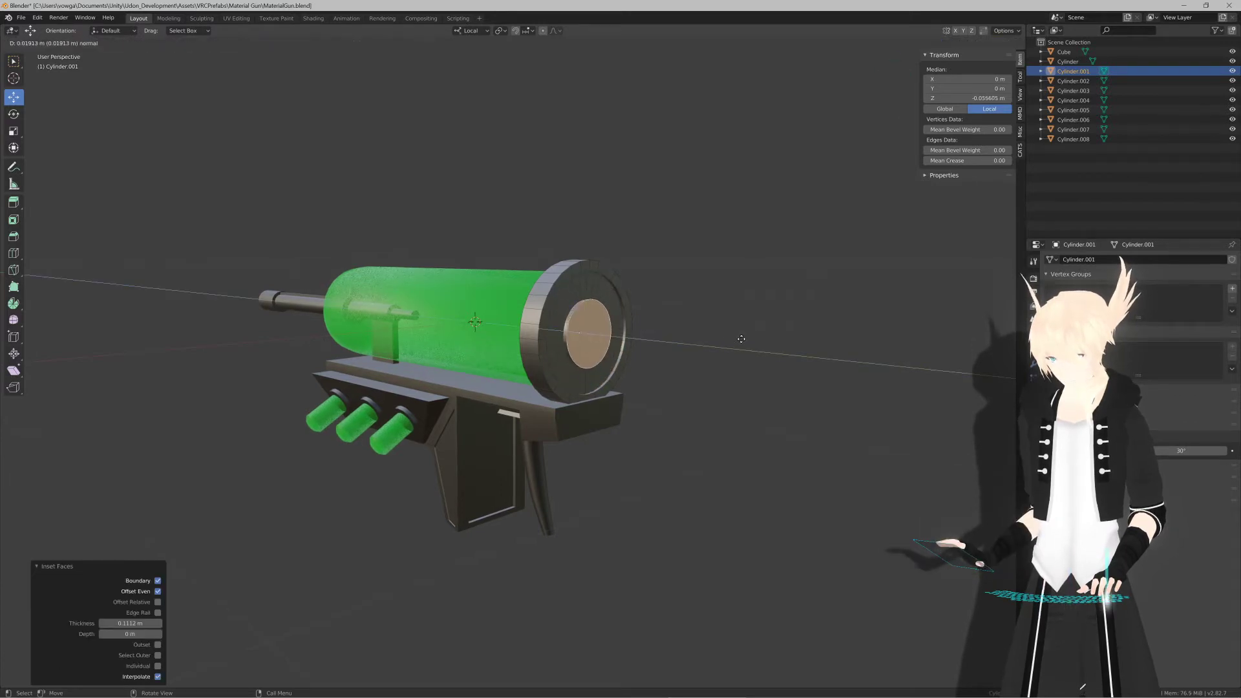
left_click(741, 339)
key("s")
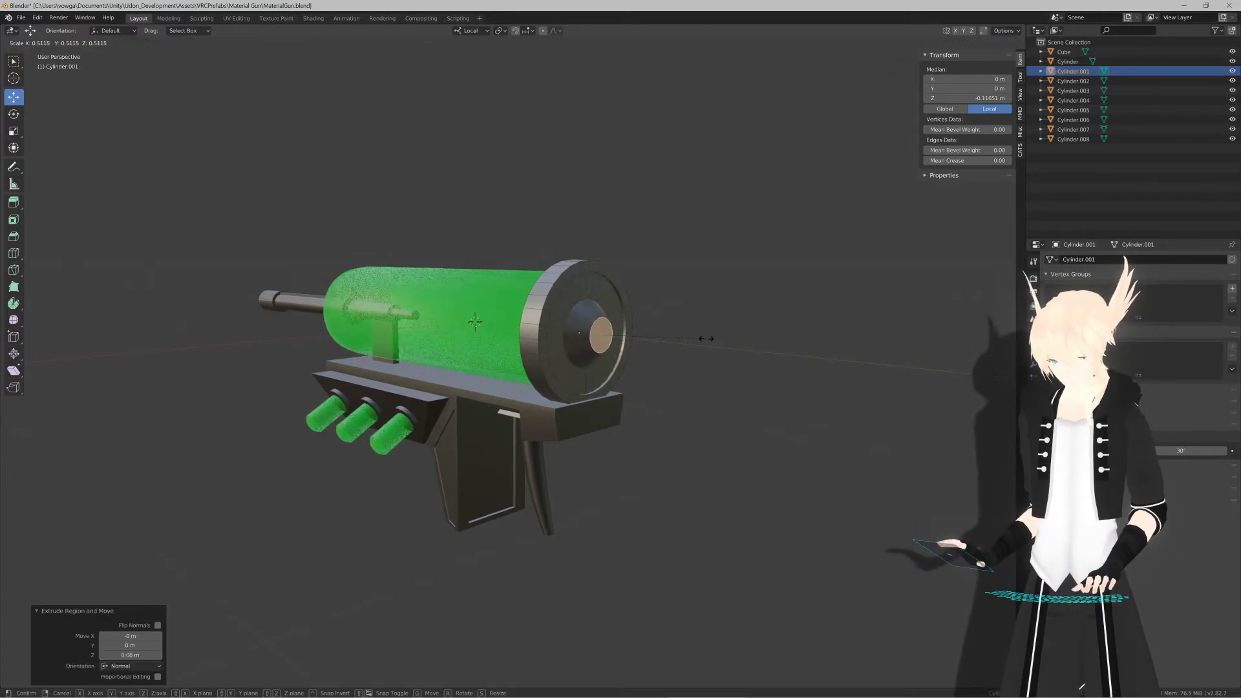
left_click(705, 338)
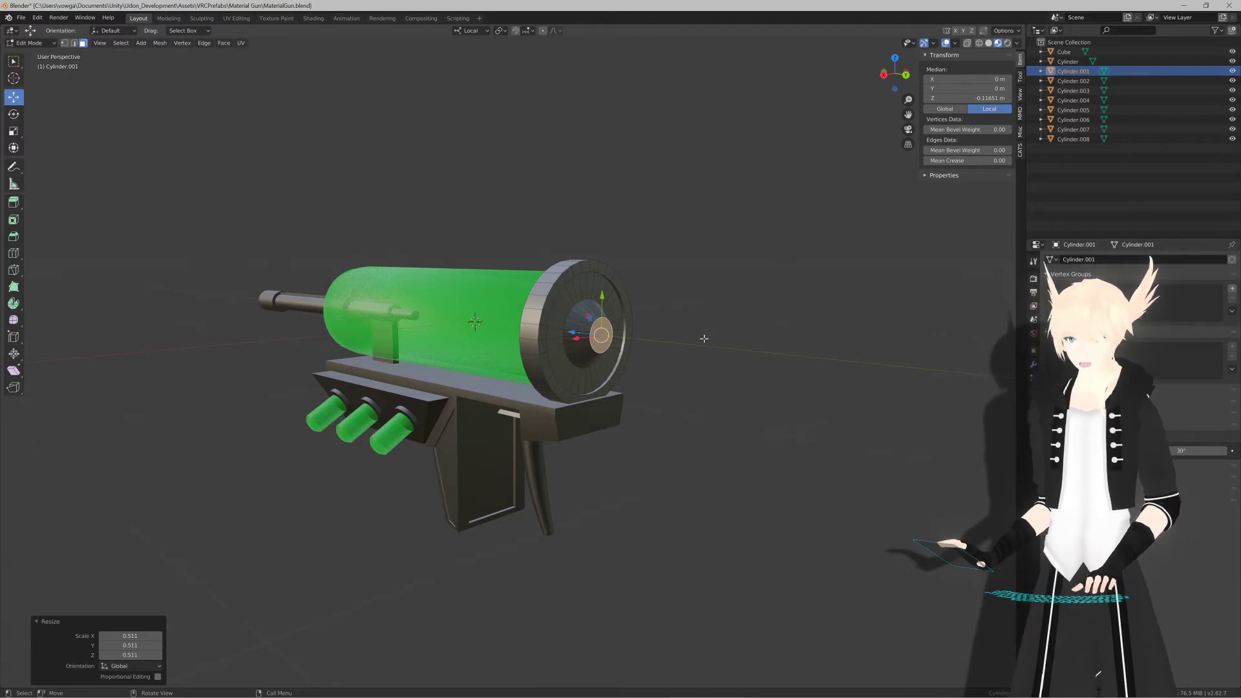
Step: Hollow the cone's flat tip on the rear cap by insetting its end face and extruding it inward
scroll(685, 343, "up", 10)
scroll(665, 351, "down", 5)
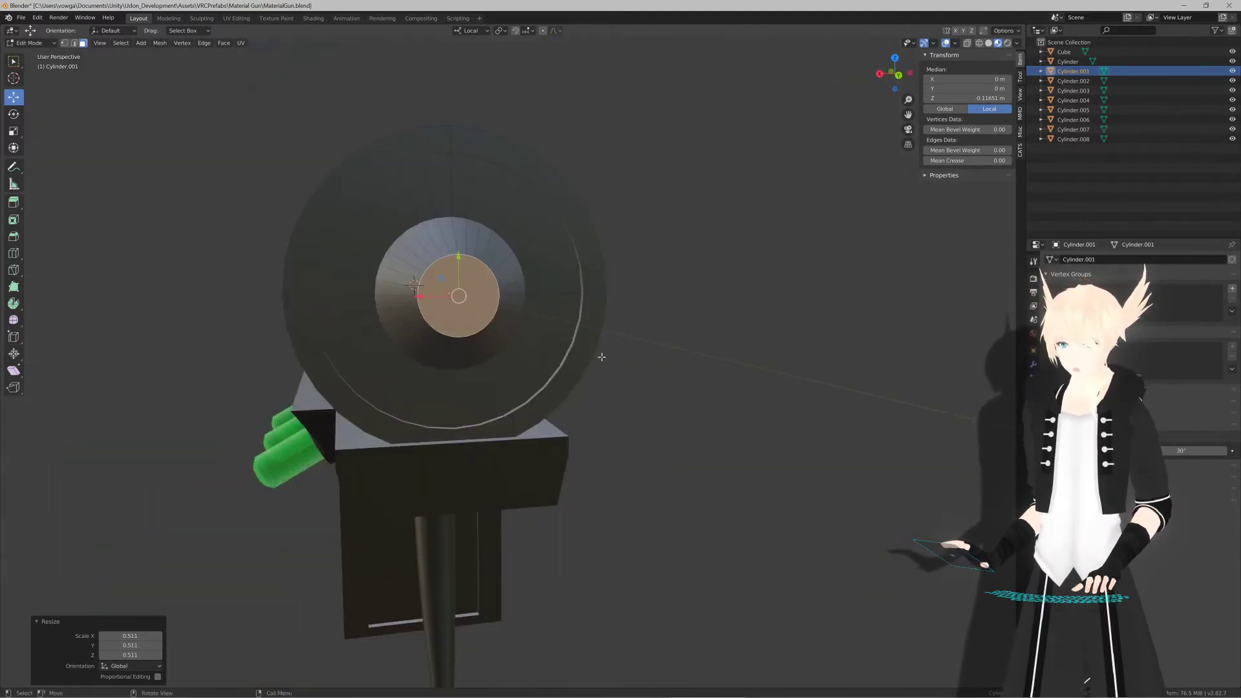
middle_click_drag(601, 355, 770, 335)
scroll(688, 354, "up", 5)
scroll(673, 349, "down", 4)
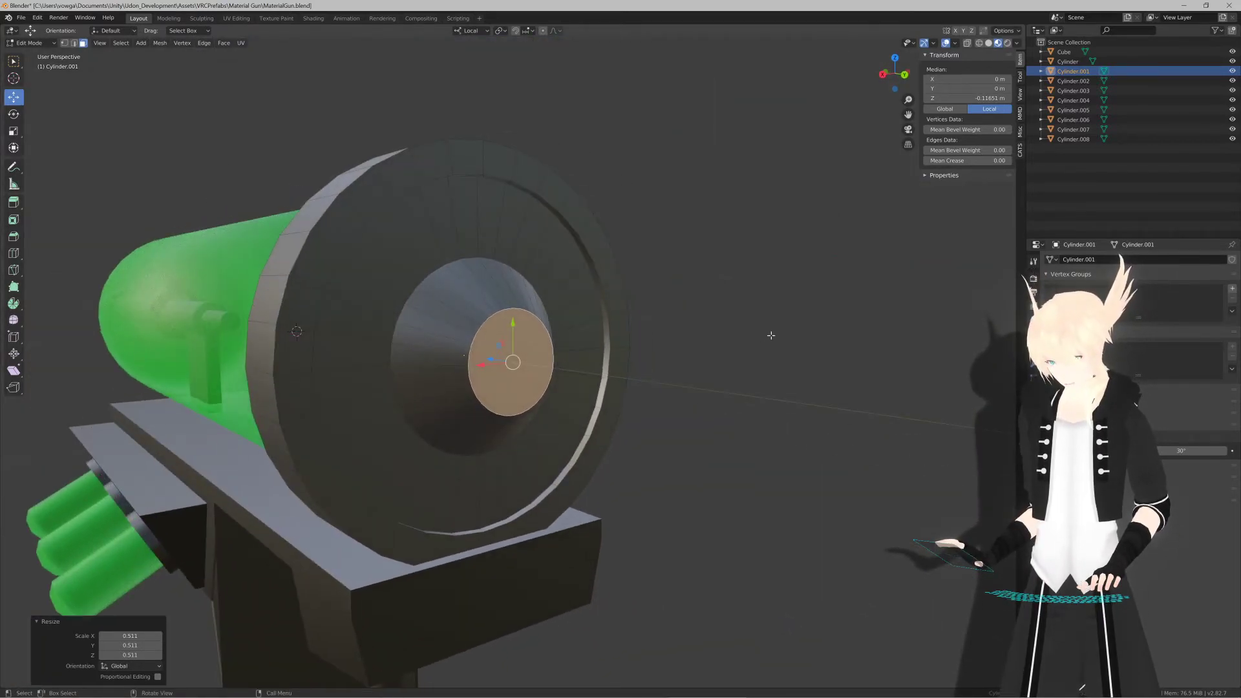
key("i")
left_click(758, 338)
middle_click_drag(759, 338, 701, 388)
key("e")
left_click(800, 346)
key("Tab")
scroll(786, 351, "down", 4)
key("Tab")
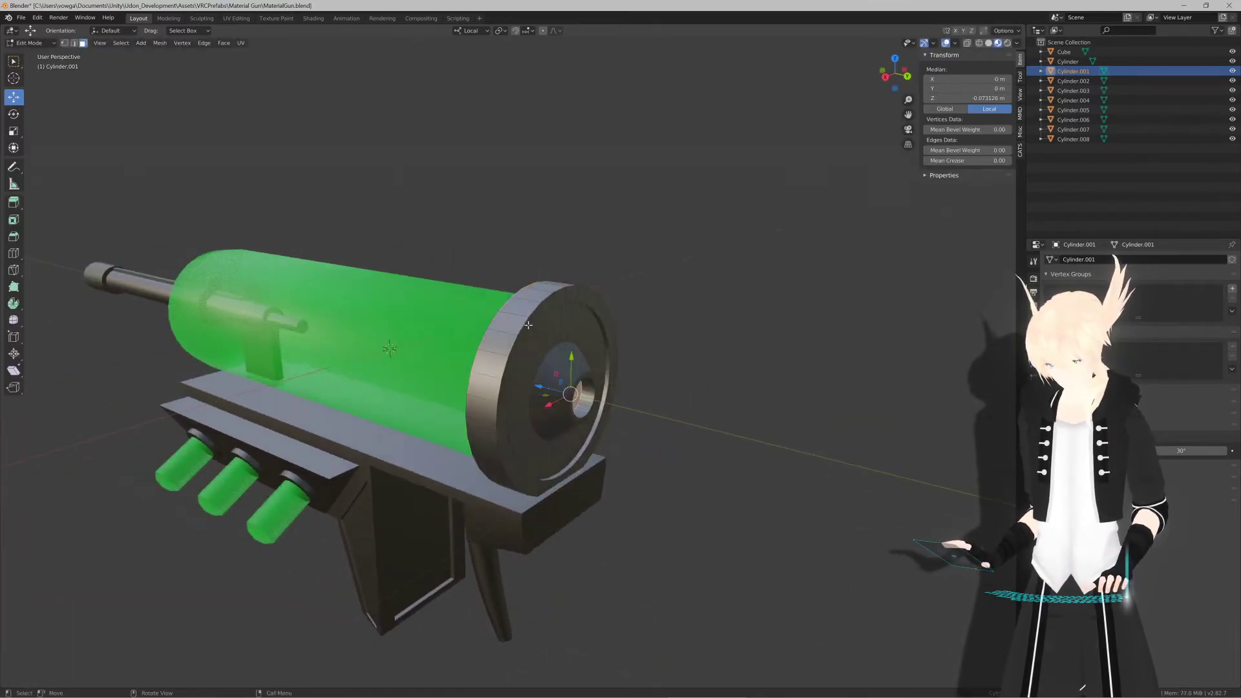
left_click(506, 332)
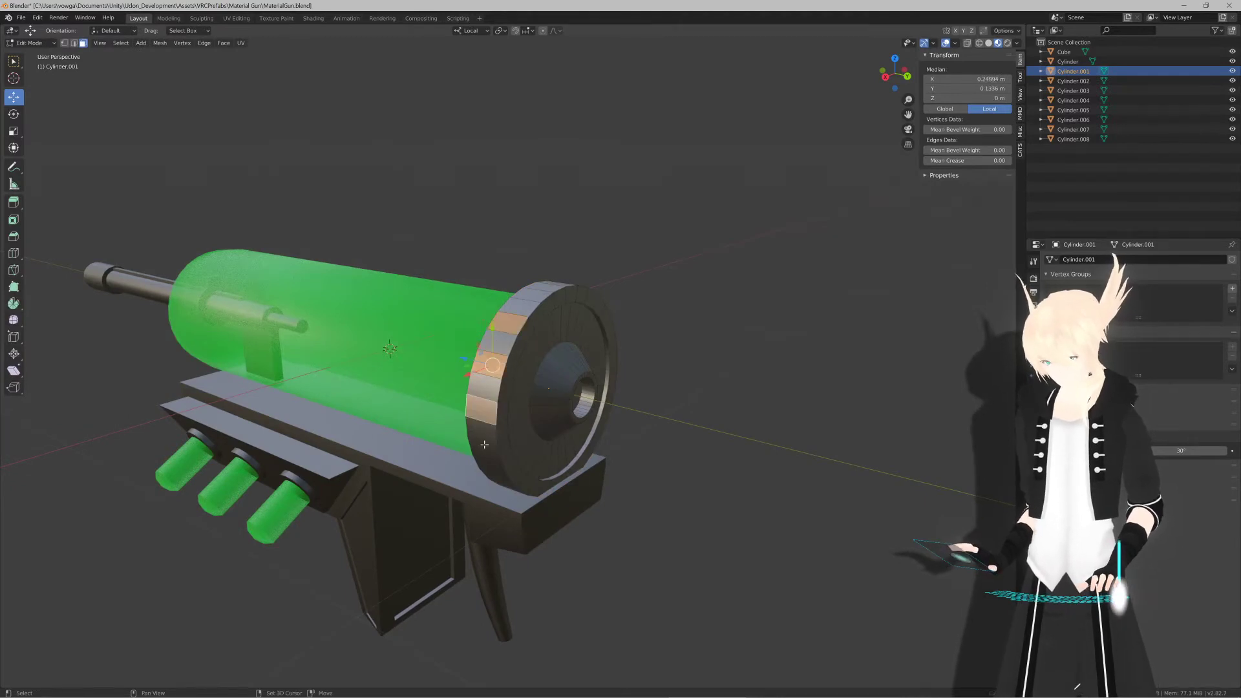
left_click(502, 482, "shift")
middle_click_drag(502, 481, 469, 449)
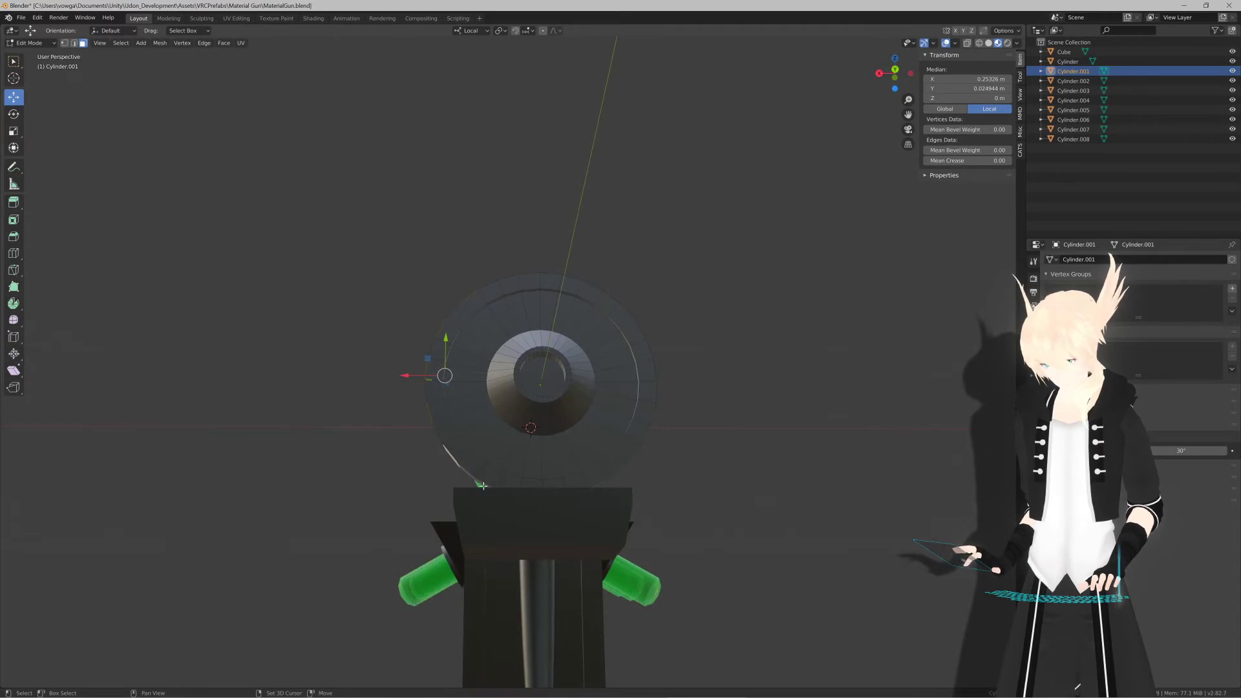
middle_click_drag(506, 423, 513, 442)
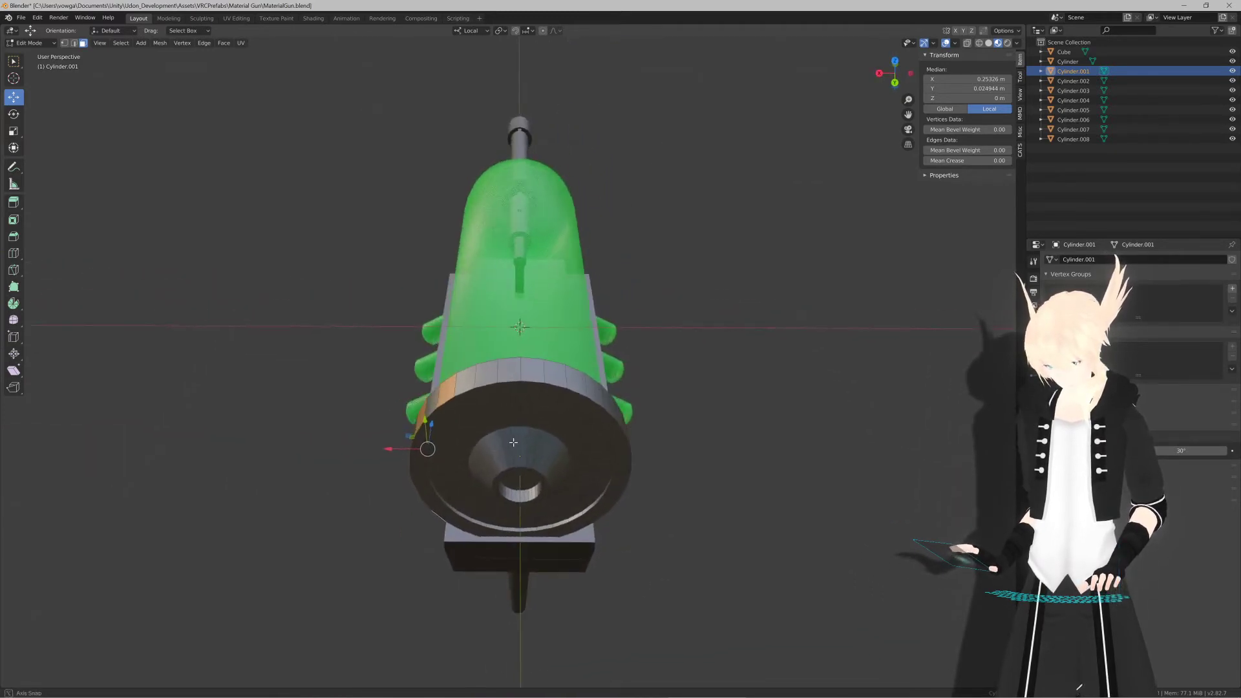
scroll(517, 435, "up", 1)
key("Tab")
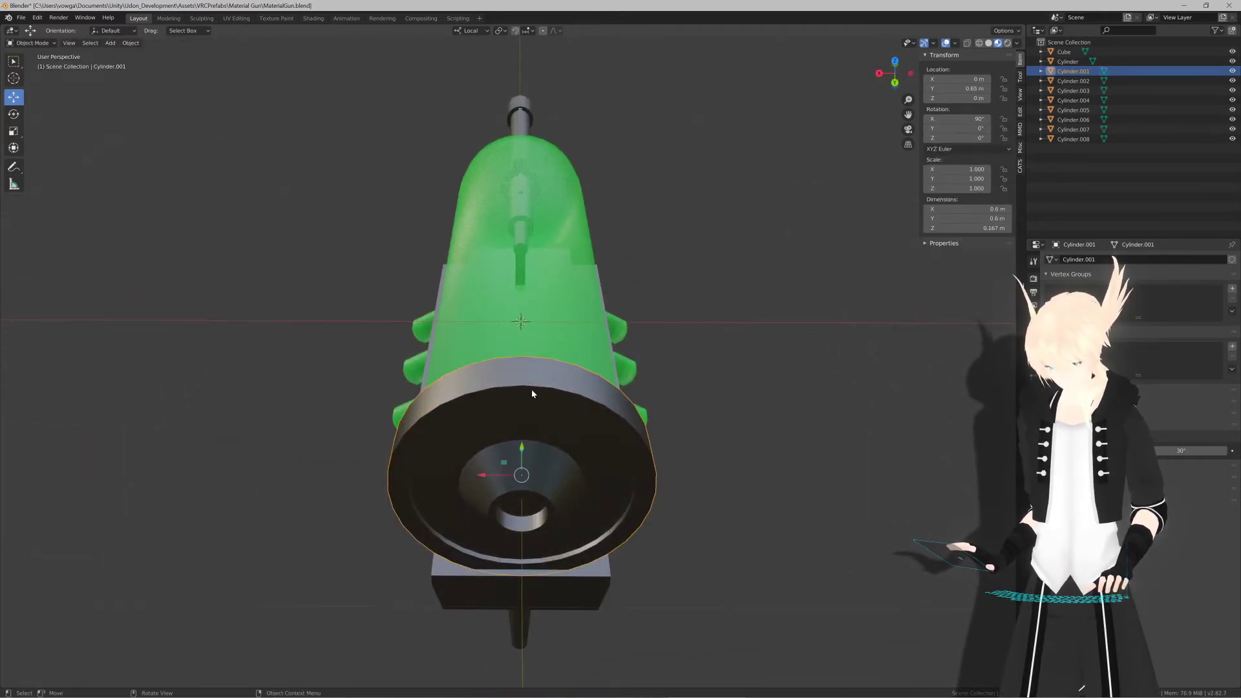
Step: Rotate the whole cap 5° in the front orthographic view
key("KP_1")
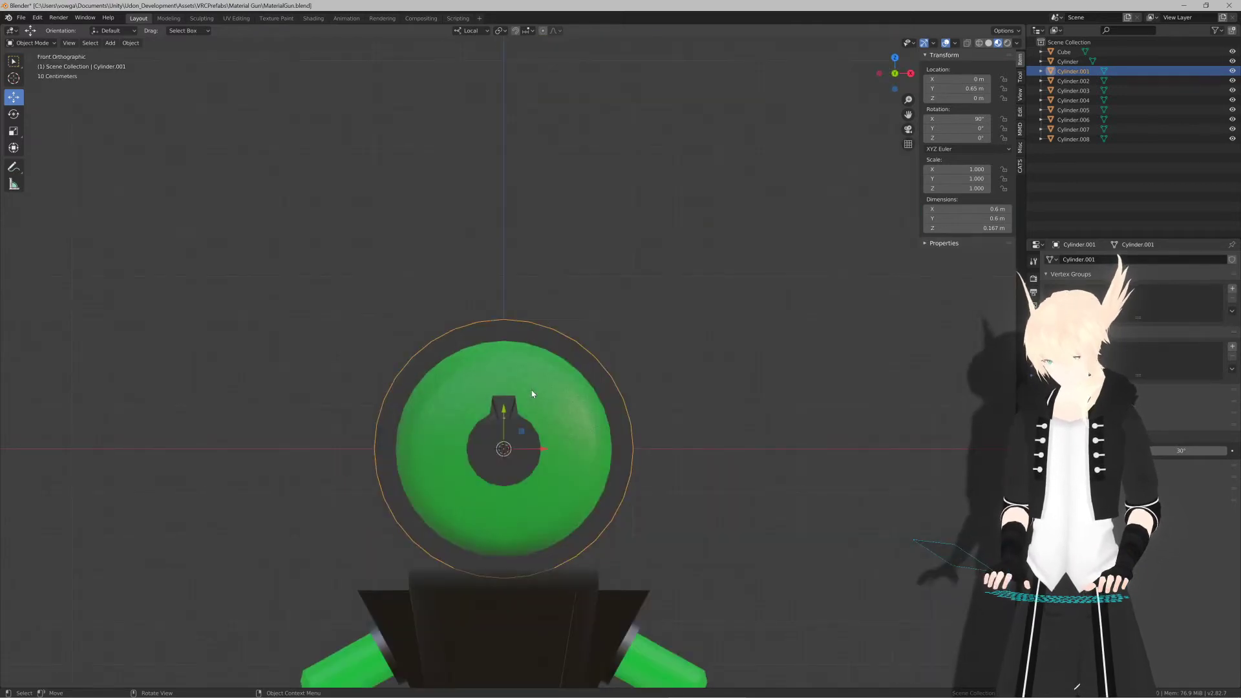
scroll(533, 394, "up", 3)
key("r")
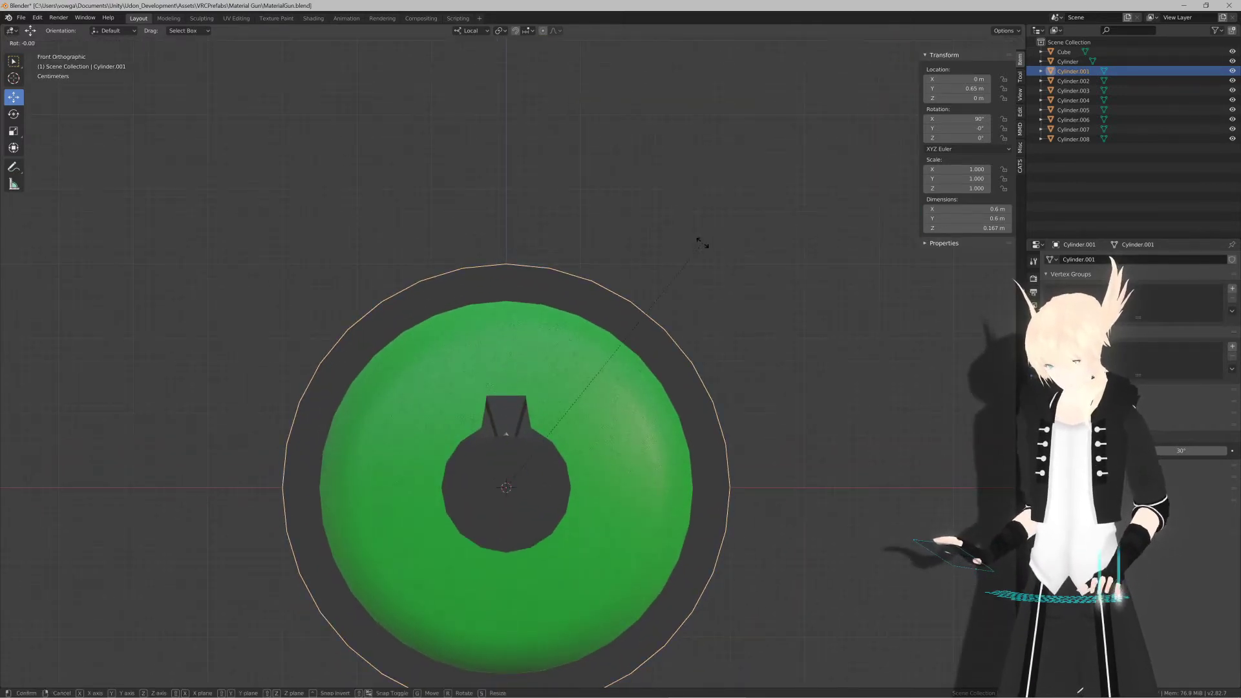
left_click(731, 261)
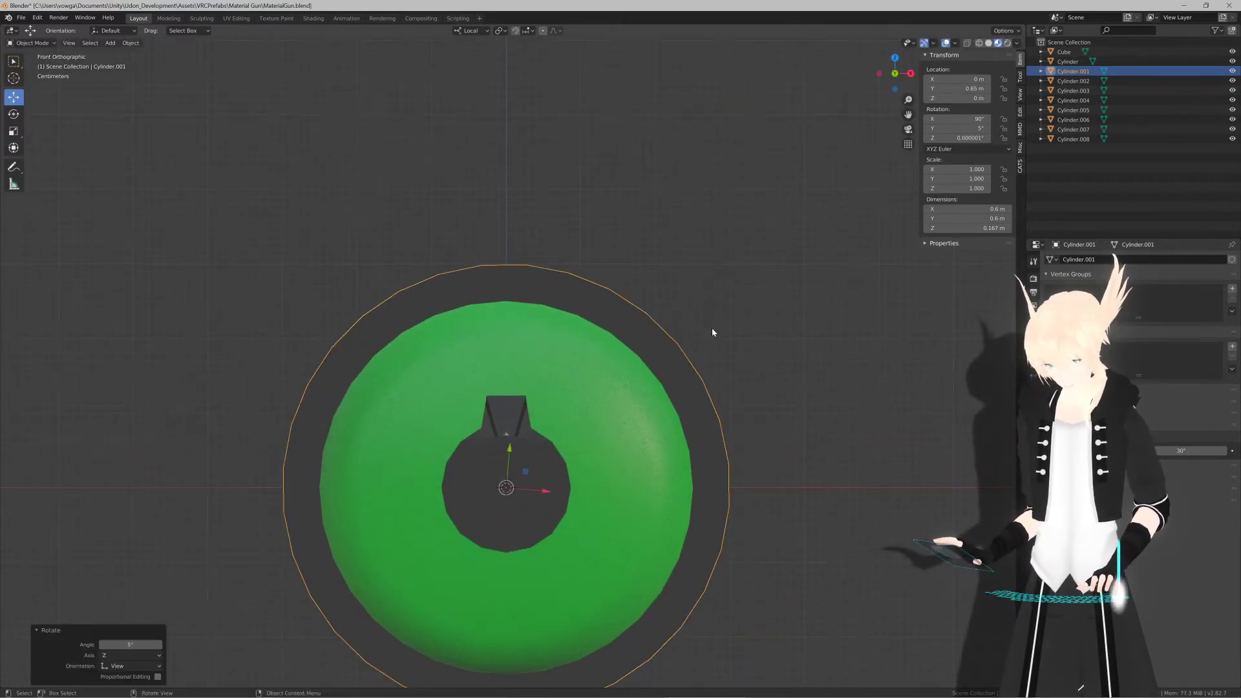
scroll(713, 333, "down", 1)
middle_click_drag(713, 381, 715, 347, "shift")
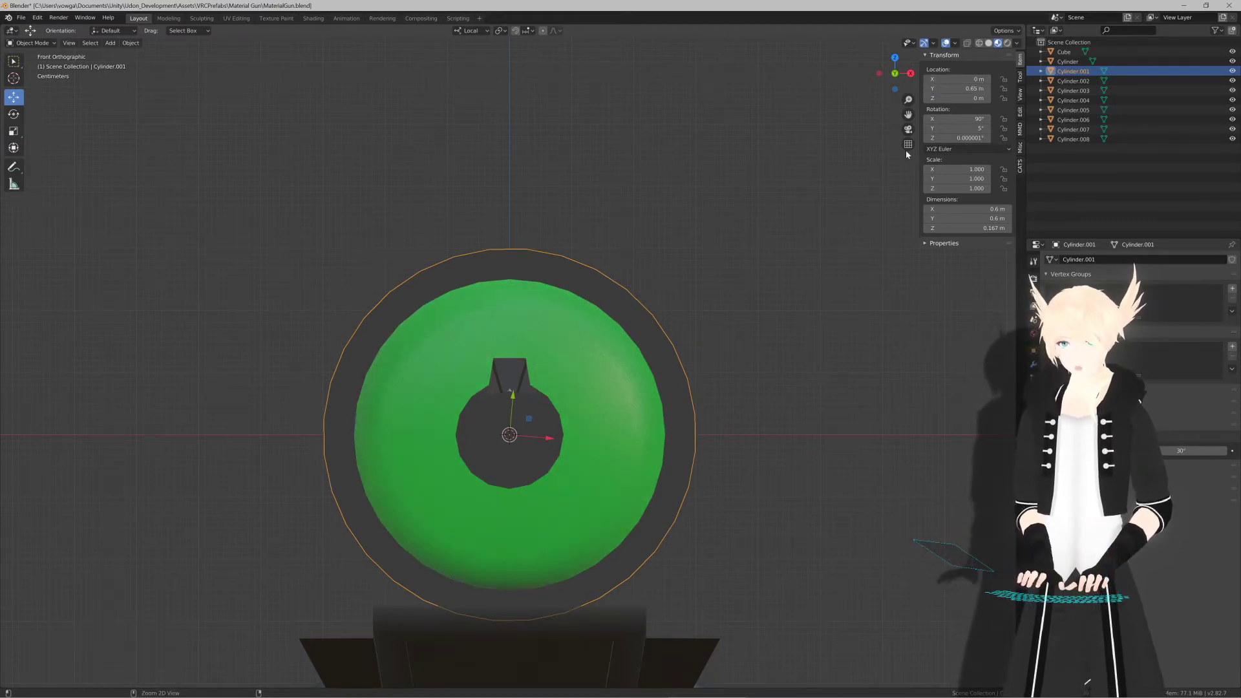
Step: Rotate the cap about 0.58° further so its top edge is level, and apply all its transforms
scroll(695, 296, "up", 7)
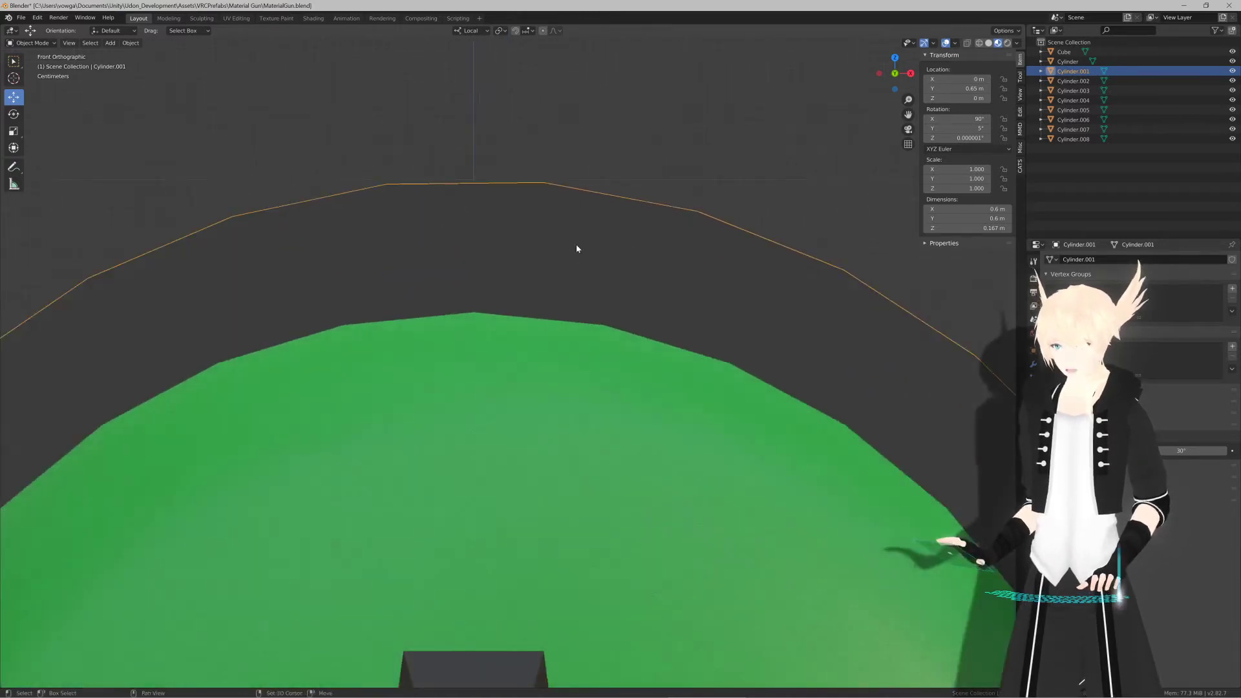
middle_click_drag(577, 249, 599, 295, "shift")
key("r")
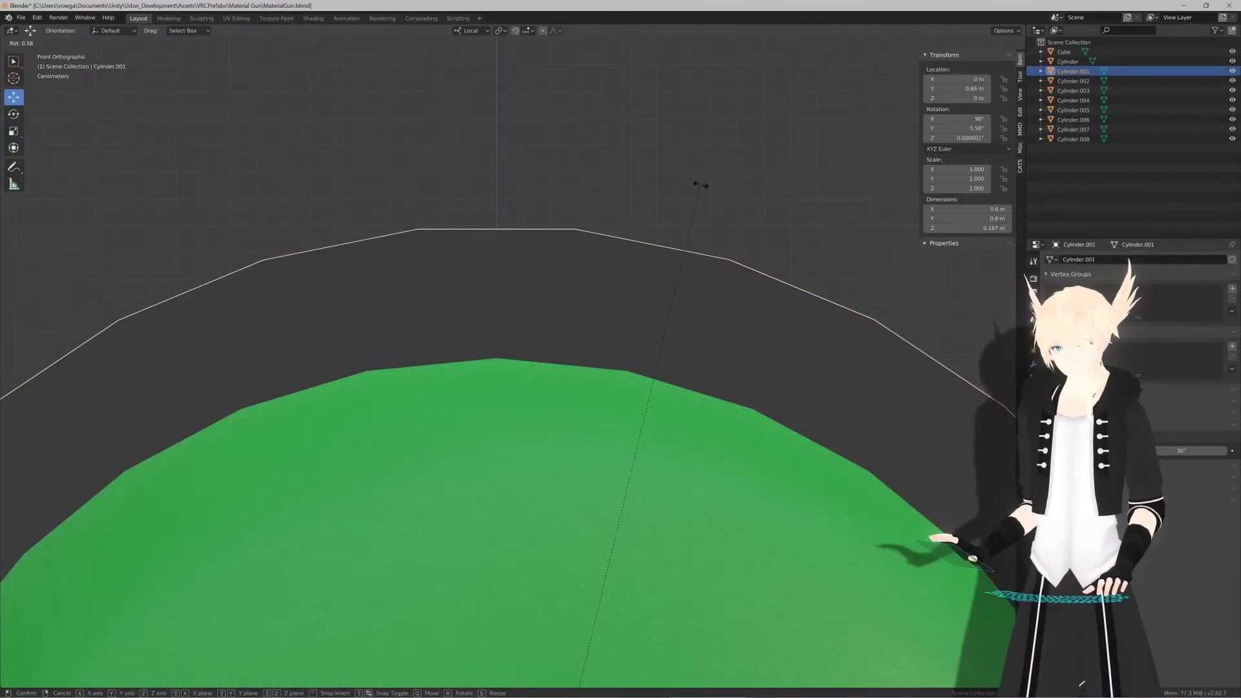
left_click(700, 185)
scroll(683, 221, "down", 6)
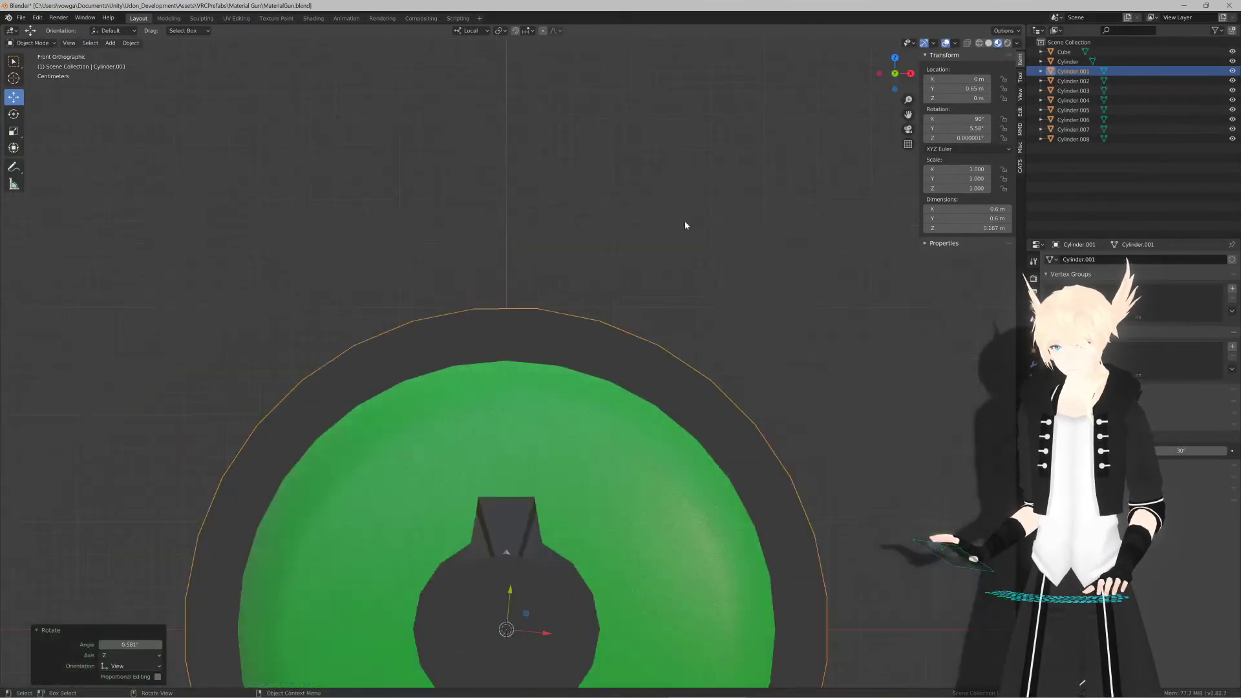
middle_click_drag(607, 366, 632, 235, "shift")
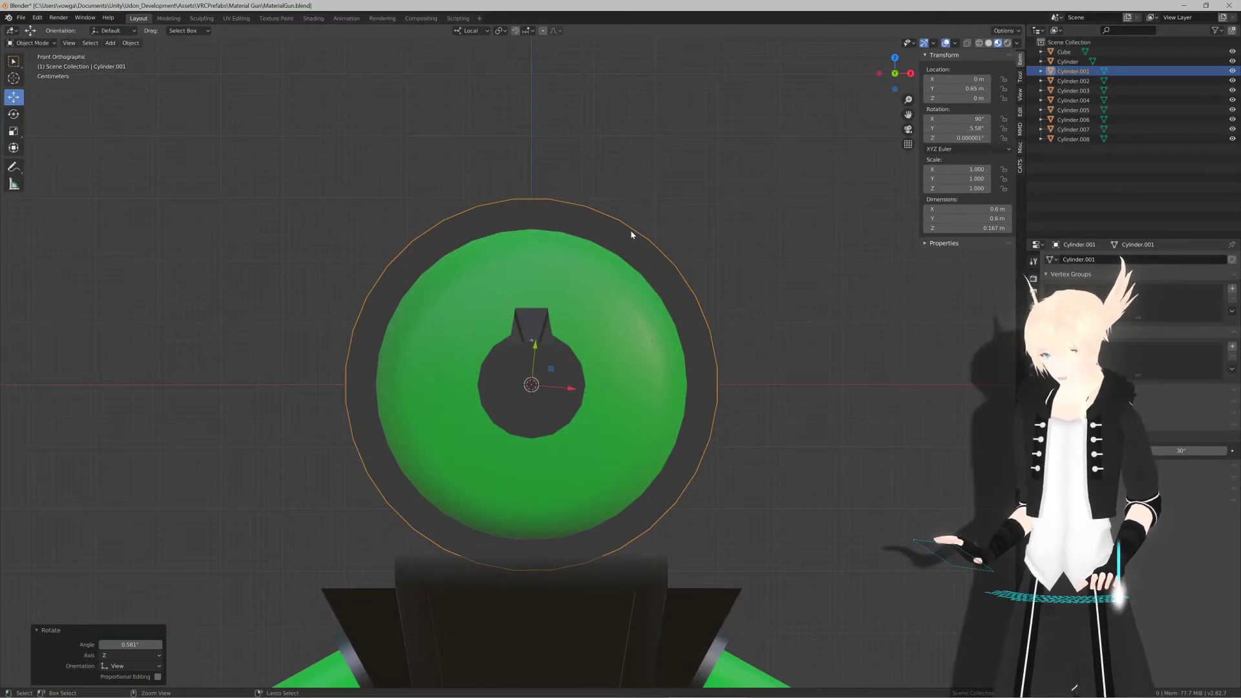
key("ctrl+a")
left_click(701, 231)
Step: Open the cap for mesh editing and select every other rim face across the top and down one side
middle_click_drag(701, 230, 506, 349)
scroll(547, 271, "up", 3)
key("Tab")
left_click(473, 305)
left_click(562, 304, "shift")
left_click(501, 339, "shift")
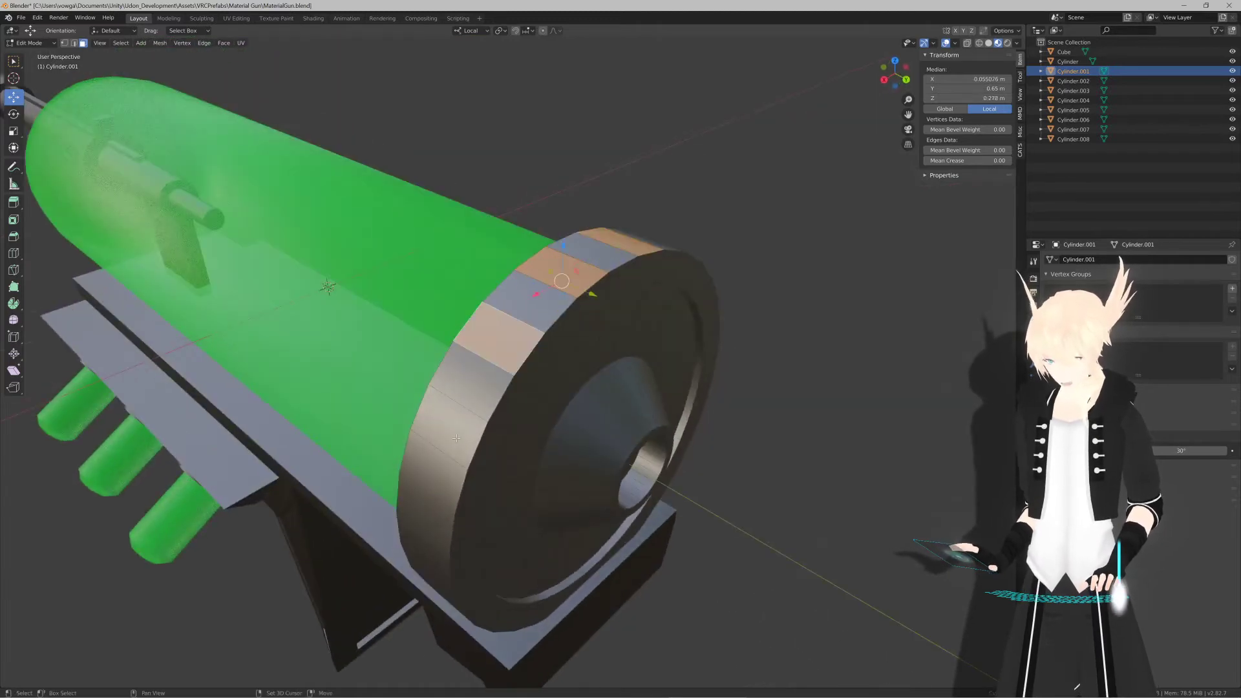
left_click(452, 427, "shift")
left_click(426, 510, "shift")
Step: Add every other rim face around the cap's opposite side and underside to the selection
middle_click_drag(427, 510, 512, 333)
left_click(497, 305, "shift")
left_click(514, 409, "shift")
left_click(563, 472, "shift")
left_click(549, 316, "shift")
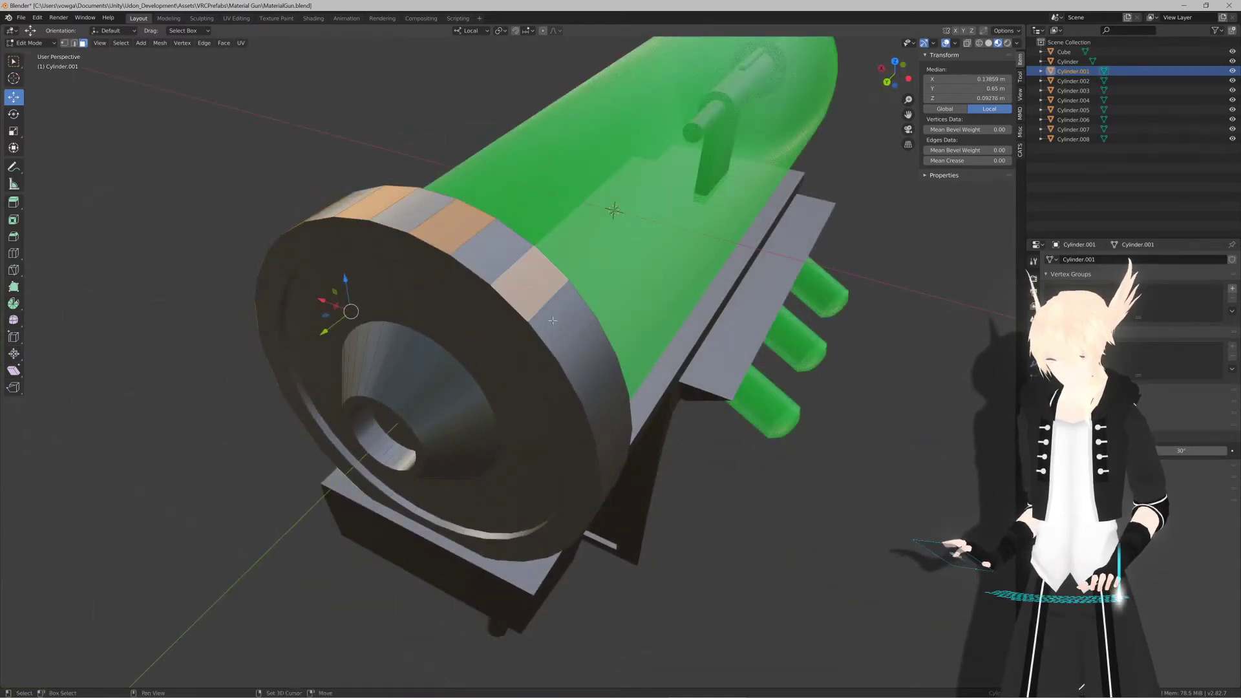
left_click(608, 434, "shift")
left_click(584, 354, "shift")
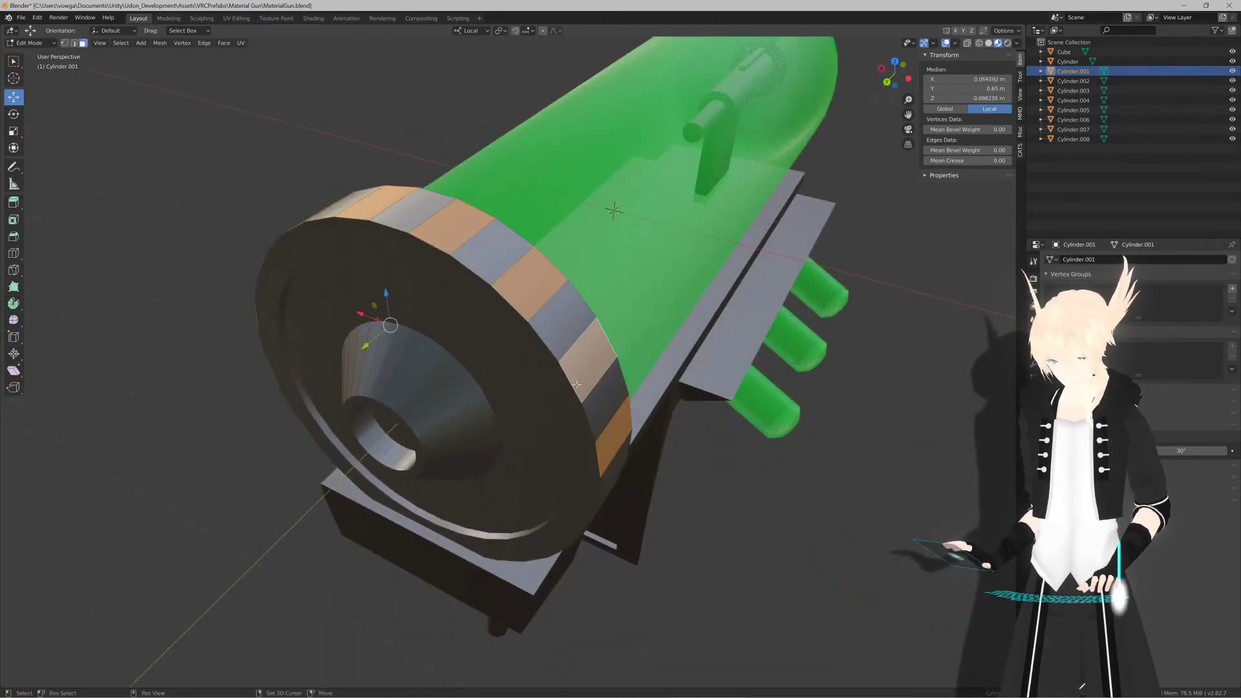
middle_click_drag(527, 464, 543, 383)
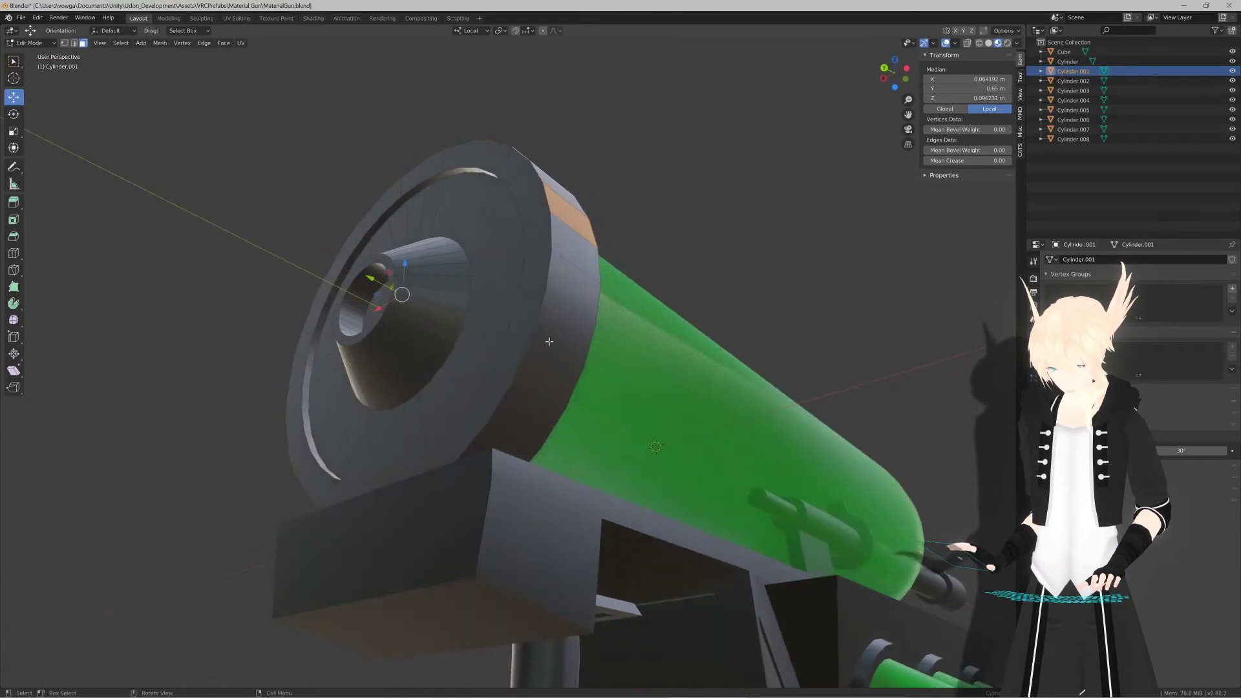
left_click(543, 382, "shift")
left_click(509, 438, "shift")
Step: Extrude the alternating rim faces individually outward about 0.065 m and scale them to about 0.85 to form low grip ridges
middle_click_drag(508, 437, 638, 398)
scroll(618, 348, "down", 5)
key("alt+e")
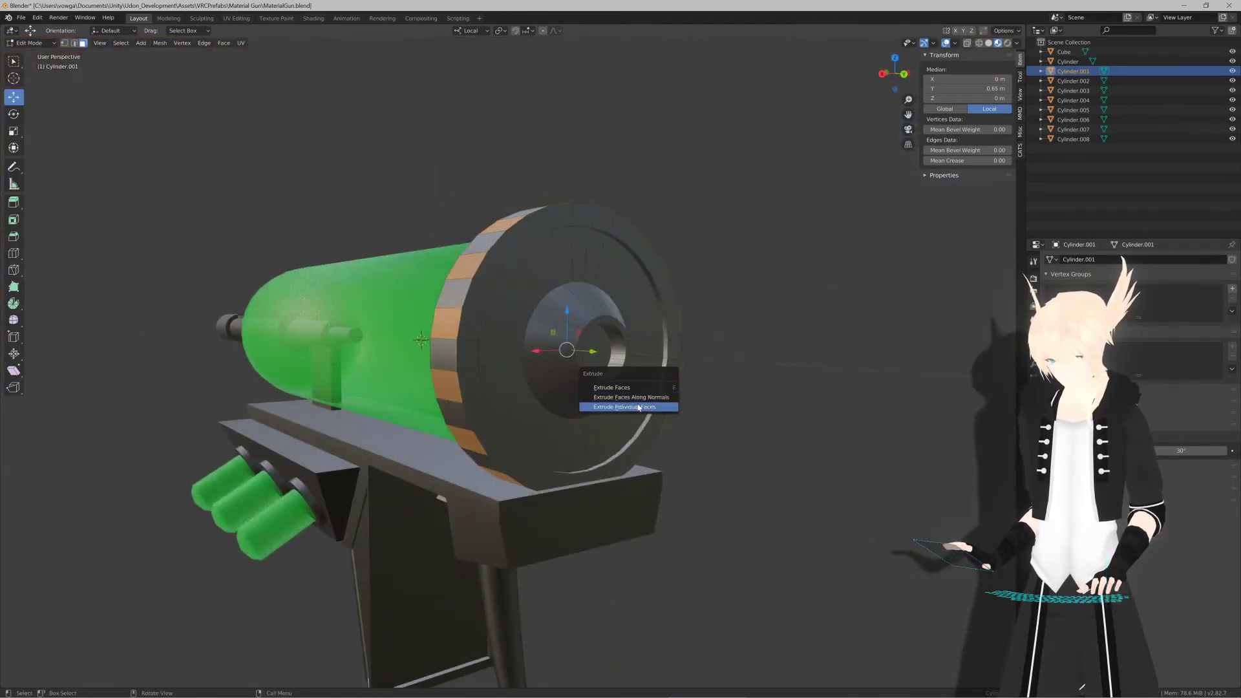
left_click(638, 407)
left_click(636, 387)
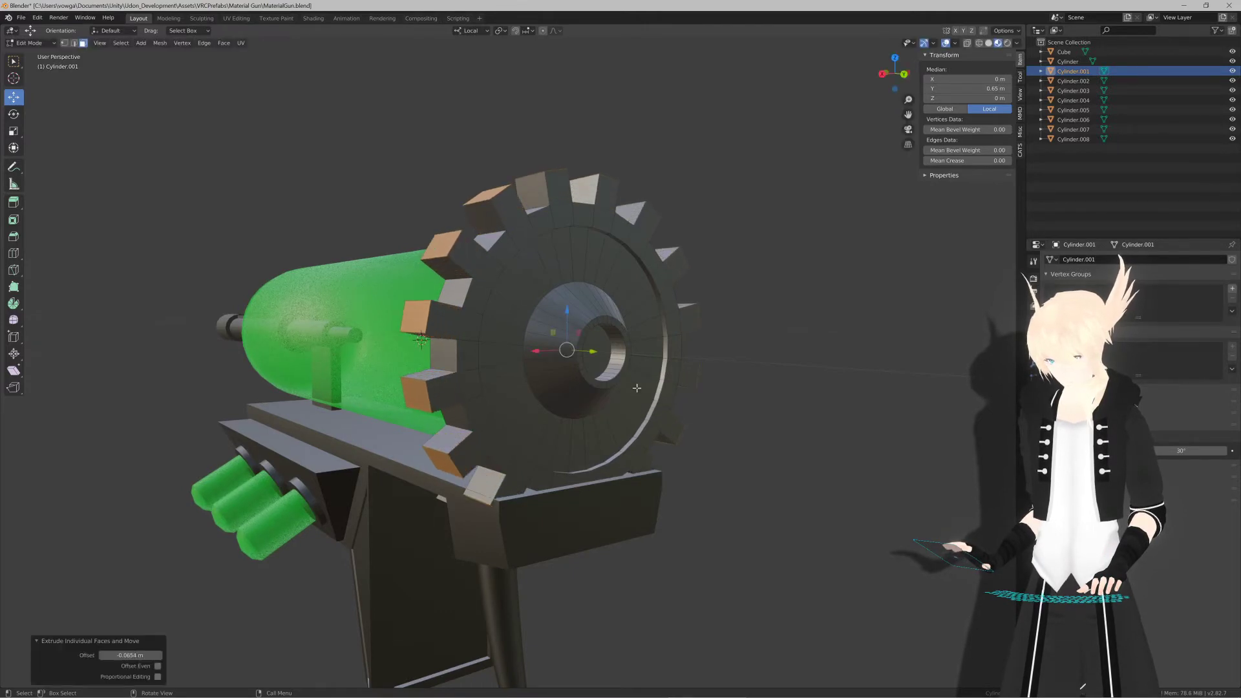
key("s")
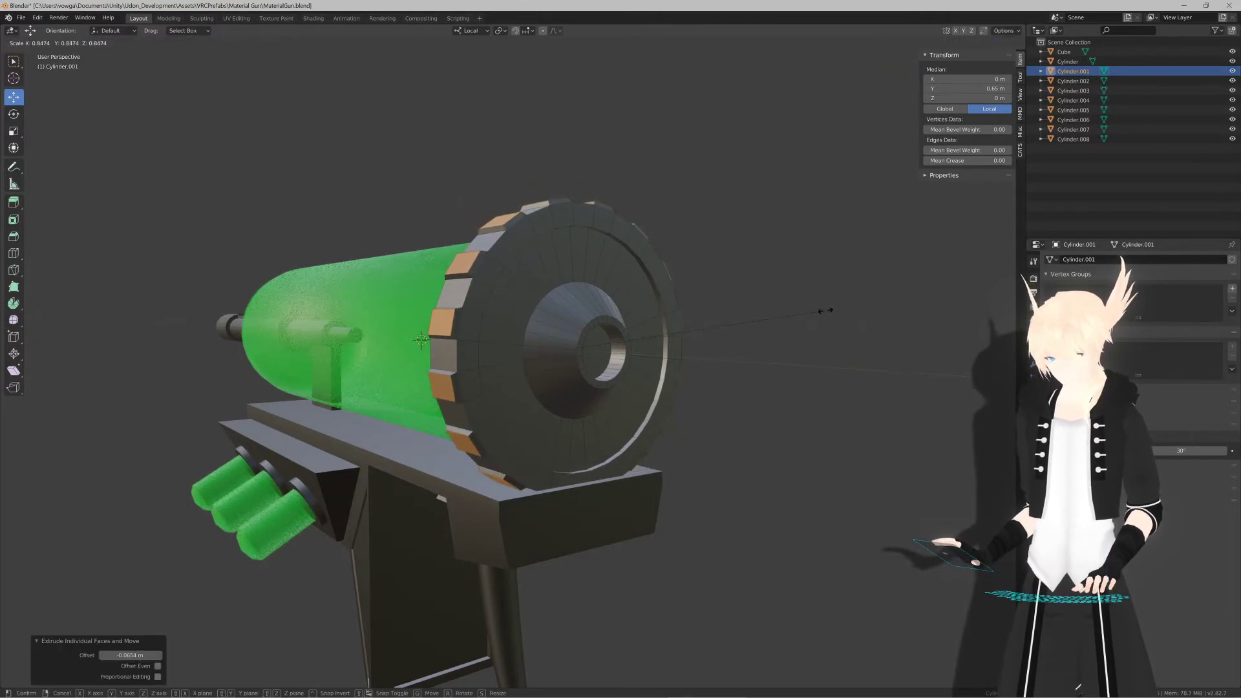
left_click(825, 310)
Step: Select the cap's tank-side face, extrude it in place and scale it to about 0.866
key("Tab")
middle_click_drag(686, 329, 804, 360)
scroll(613, 348, "up", 4)
middle_click_drag(598, 347, 691, 391, "shift")
middle_click_drag(669, 385, 582, 376)
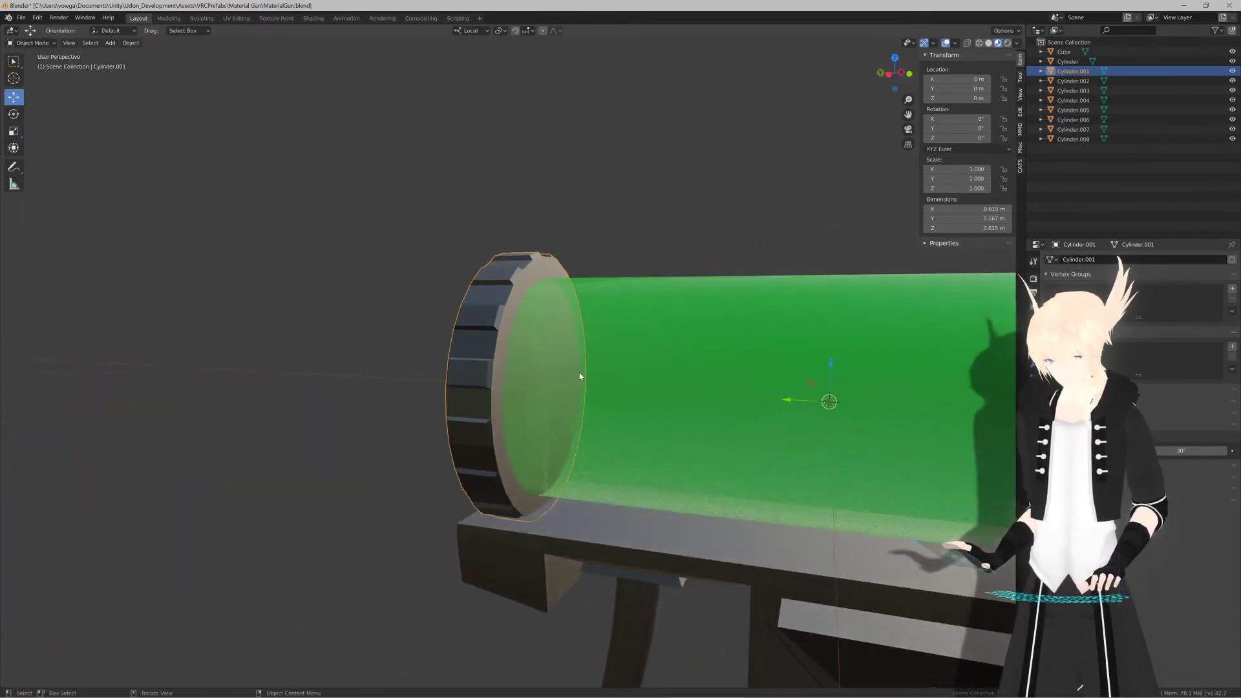
key("KP_Decimal")
key("Tab")
left_click(487, 282)
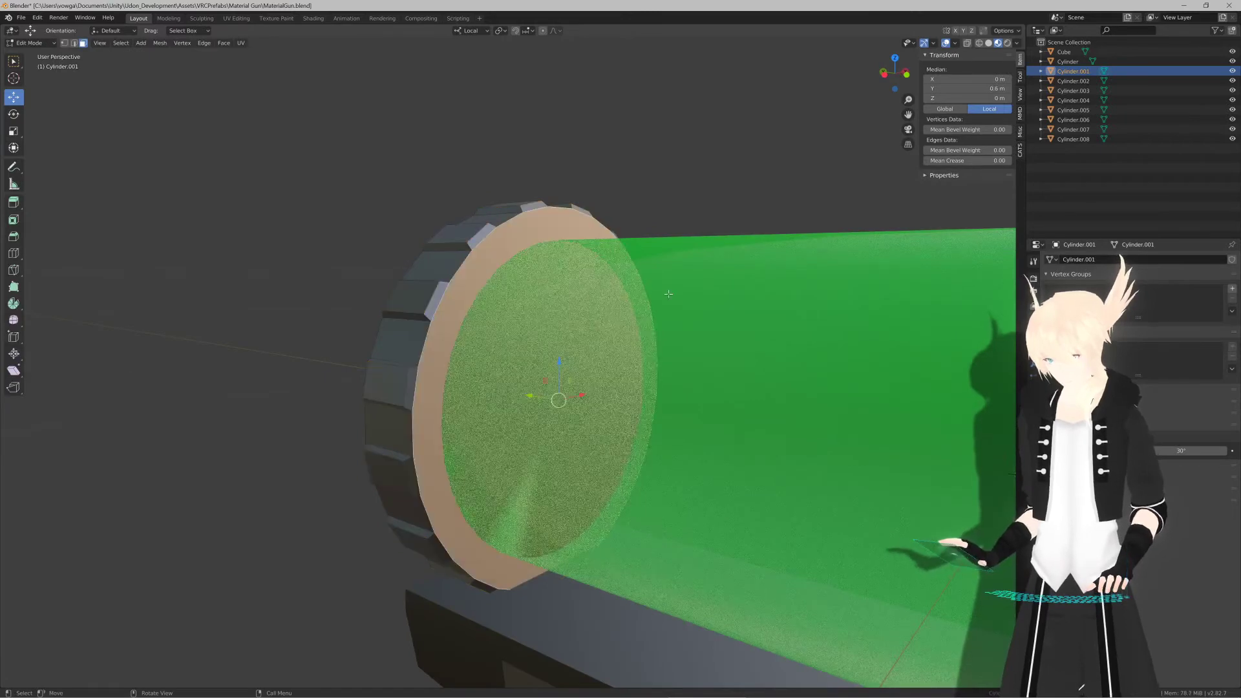
key("e")
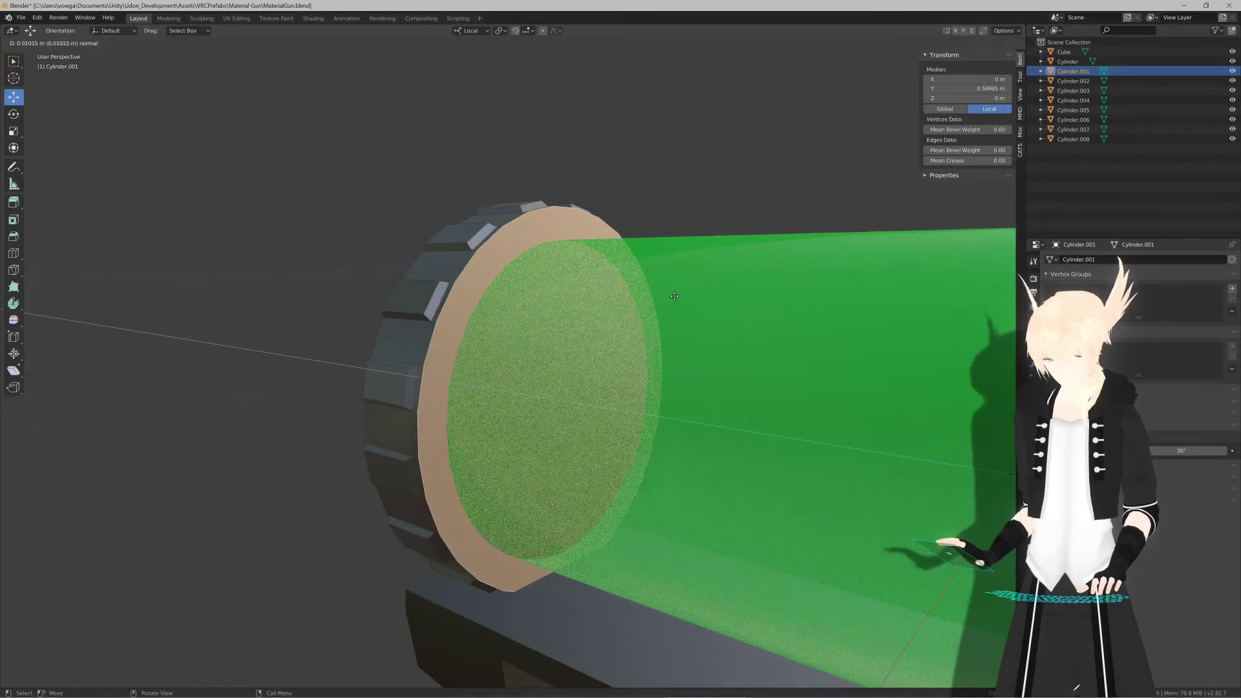
key("Escape")
key("s")
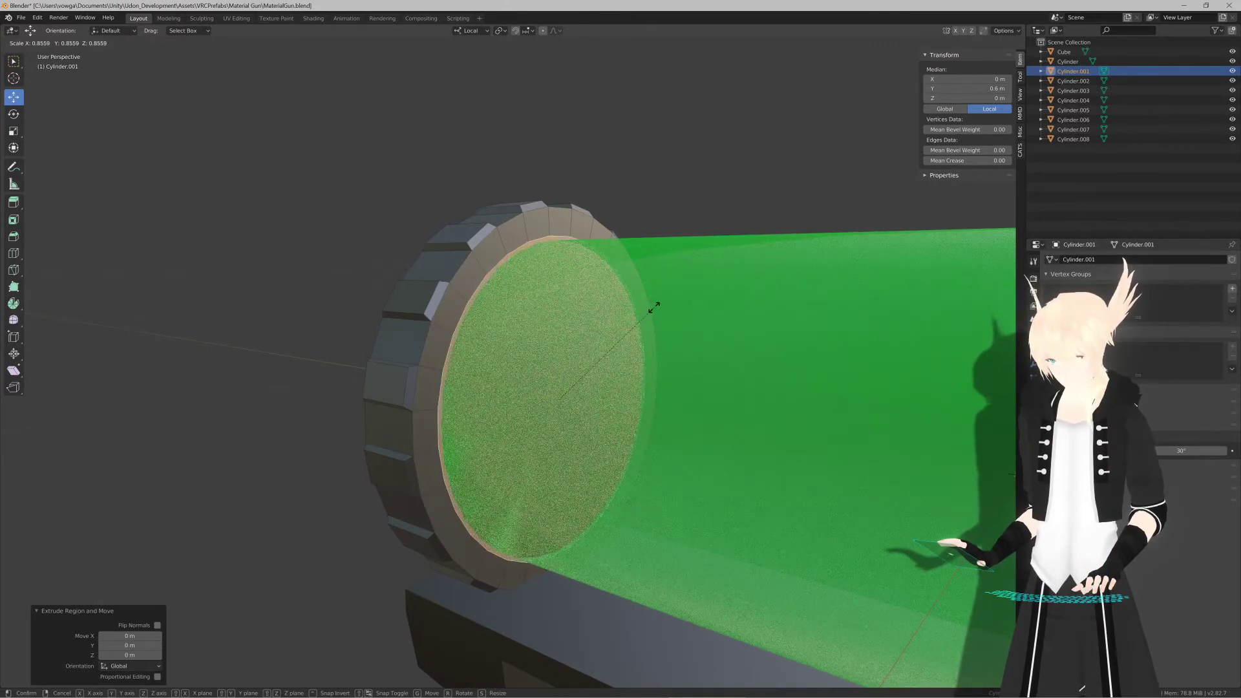
left_click(656, 307)
Step: Extrude the scaled tank-side face about 0.0099 m into the cap and scale it to about 0.949
key("i")
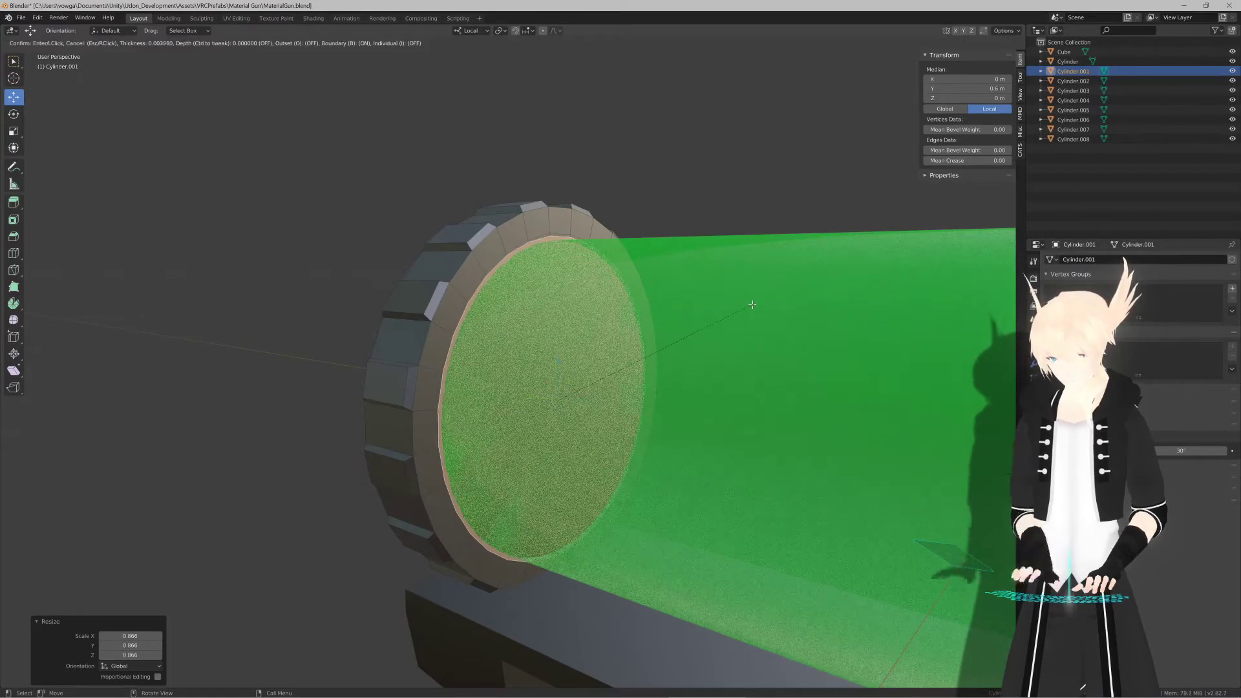
key("Escape")
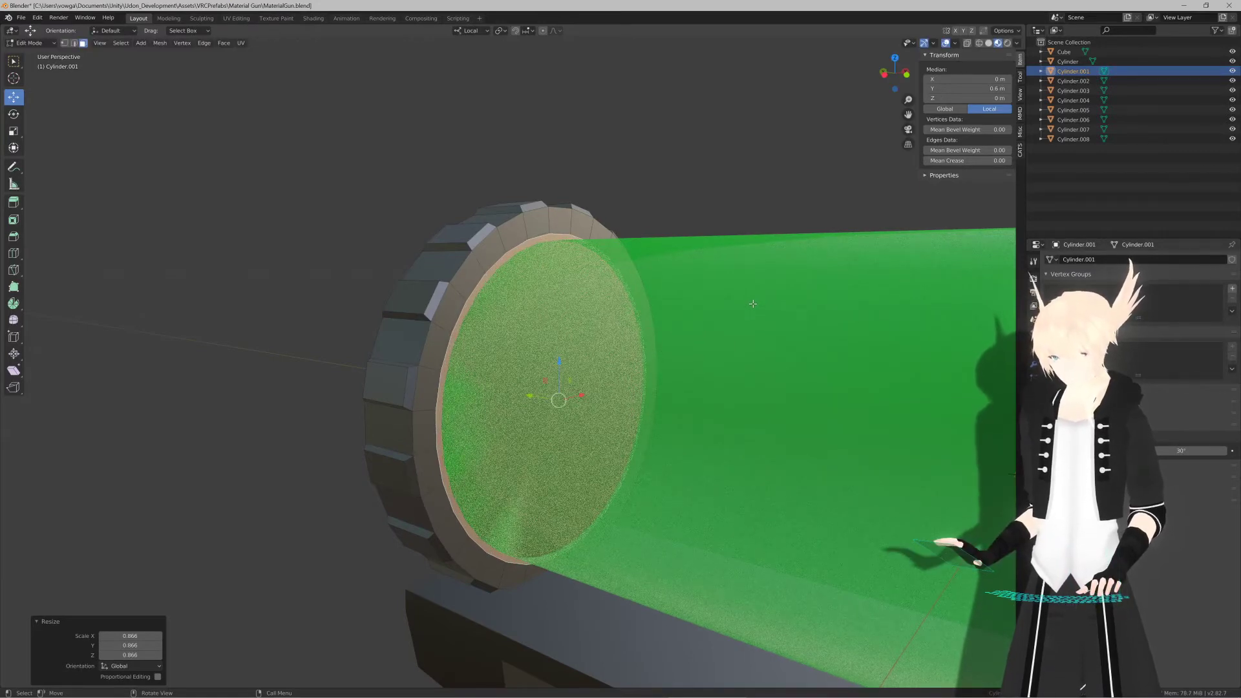
key("e")
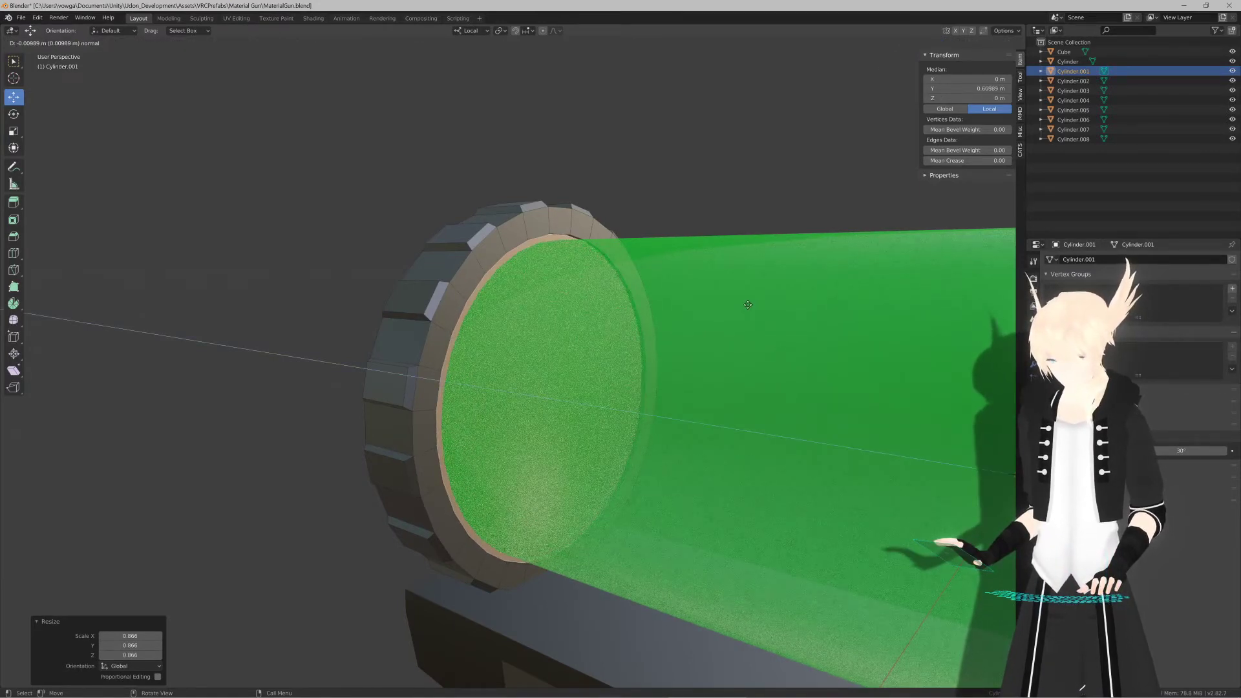
left_click(748, 304)
key("s")
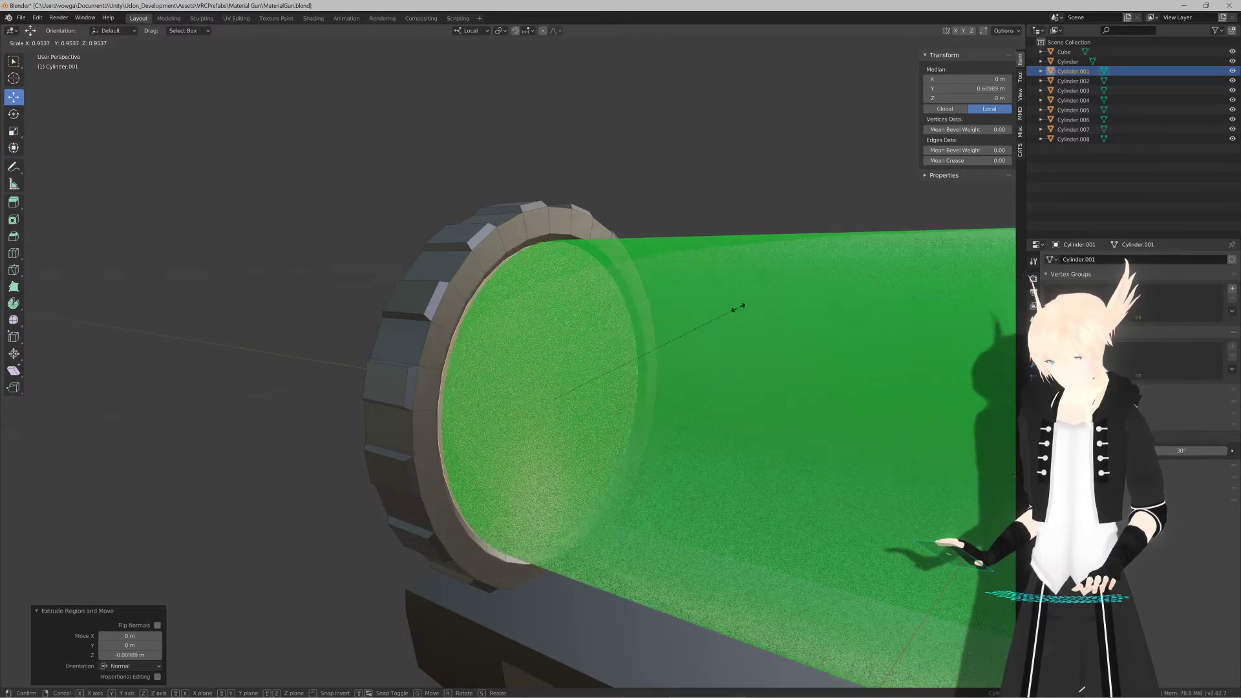
left_click(737, 307)
Step: Inset the cap's tank-side face about 0.051 m, extrude it about 0.058 m into the tank and scale it to 0.546
key("i")
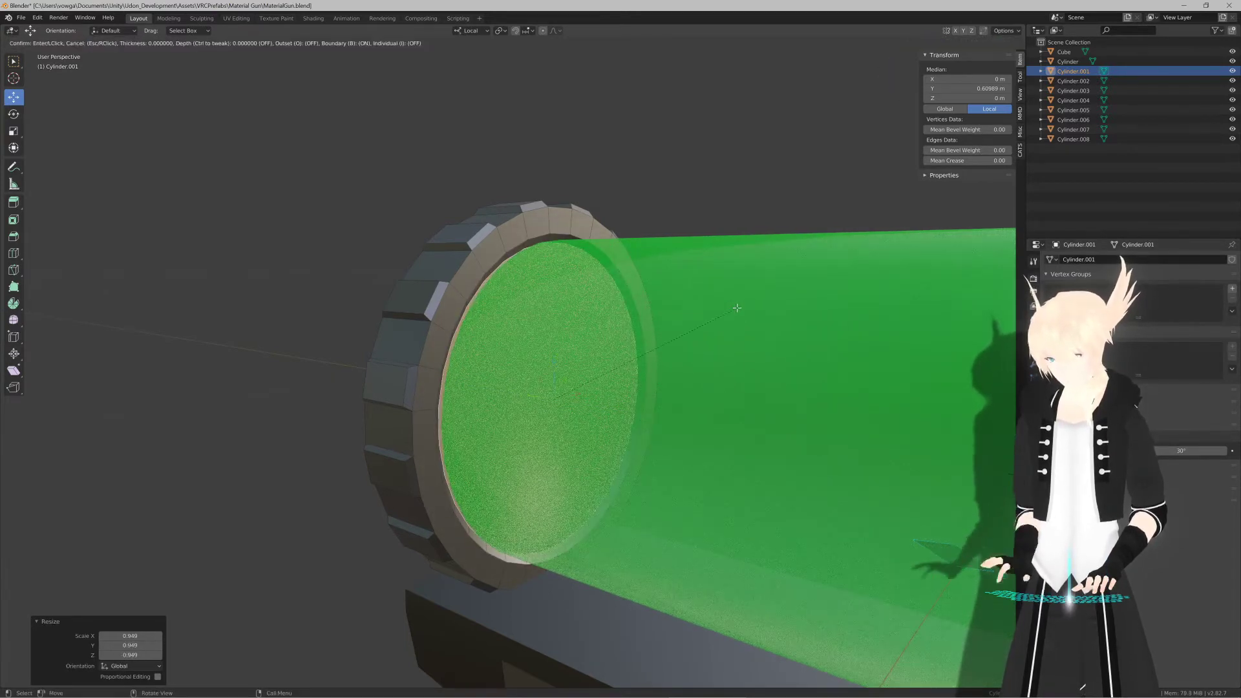
left_click(723, 317)
key("e")
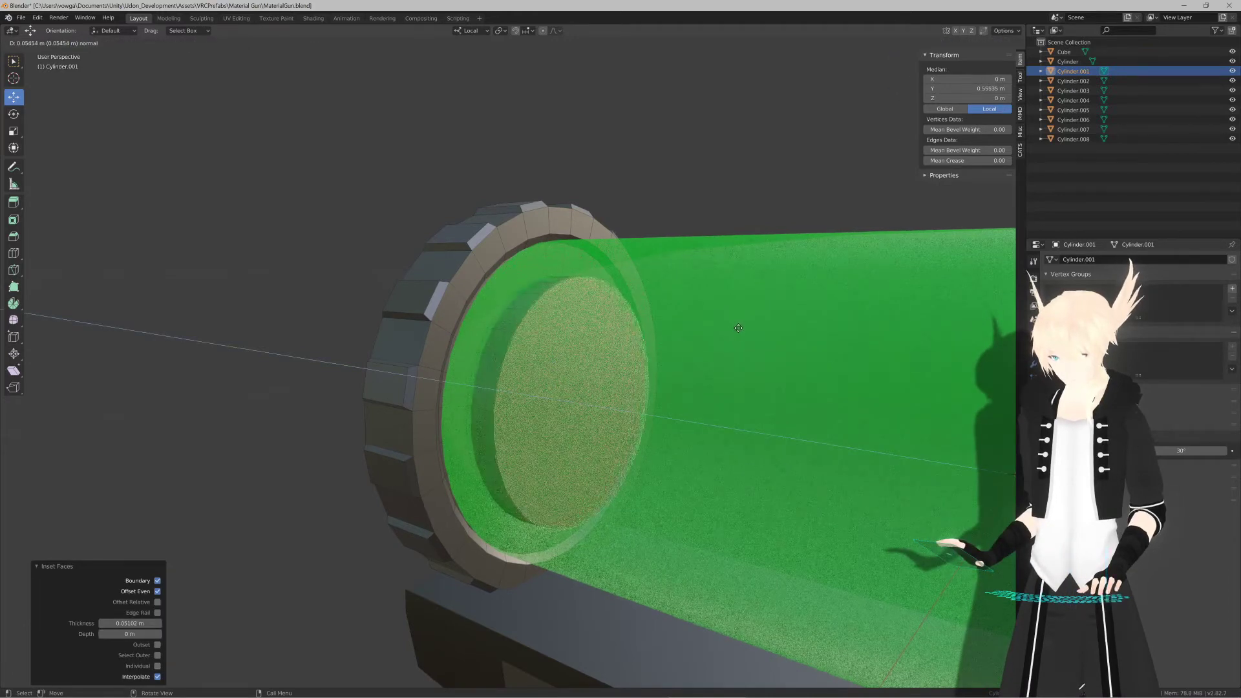
left_click(734, 327)
key("s")
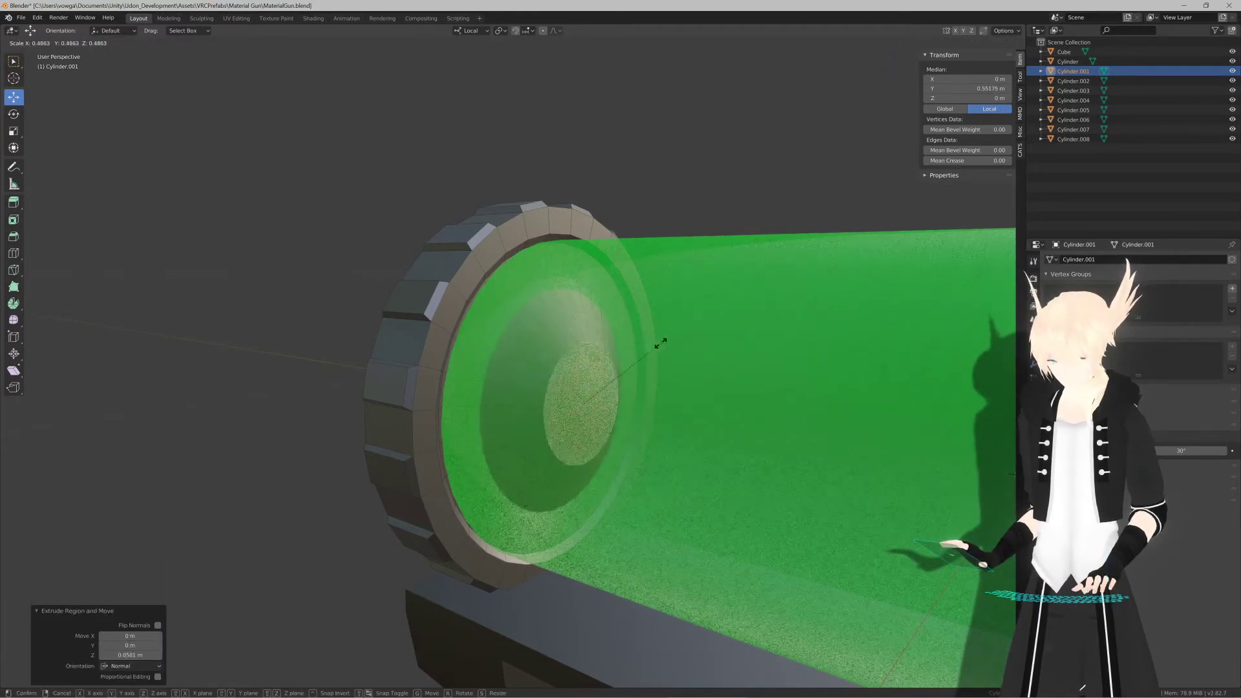
left_click(670, 339)
Step: Inset the inner plug's tip face about 0.042 m and extrude it about 0.017 m back into the plug
key("i")
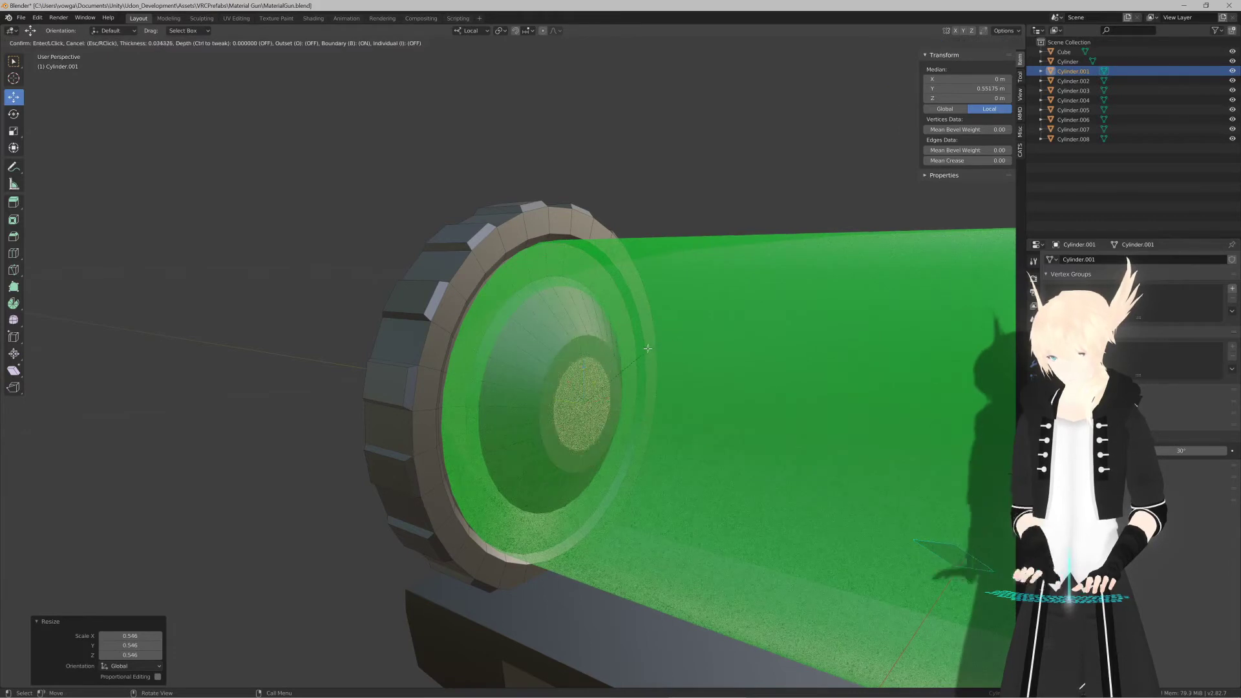
left_click(645, 350)
key("e")
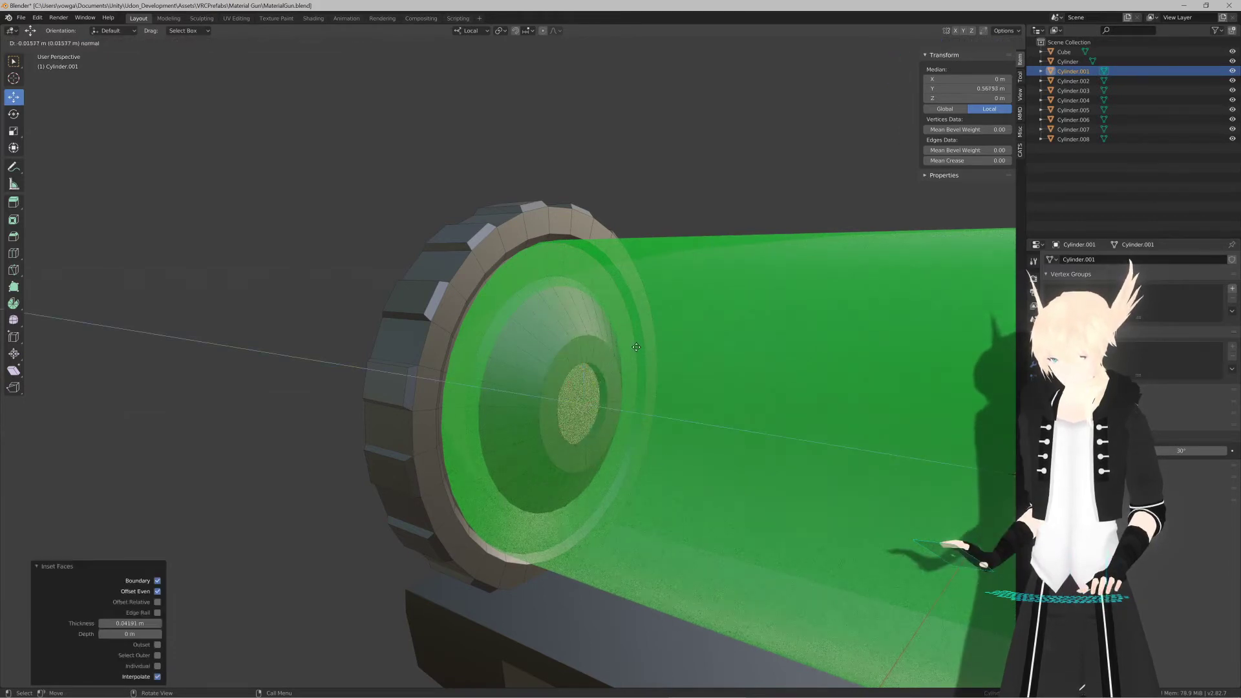
left_click(637, 347)
Step: Inset the recessed tip face and extrude it about 0.247 m into the tank as a thin rod
key("i")
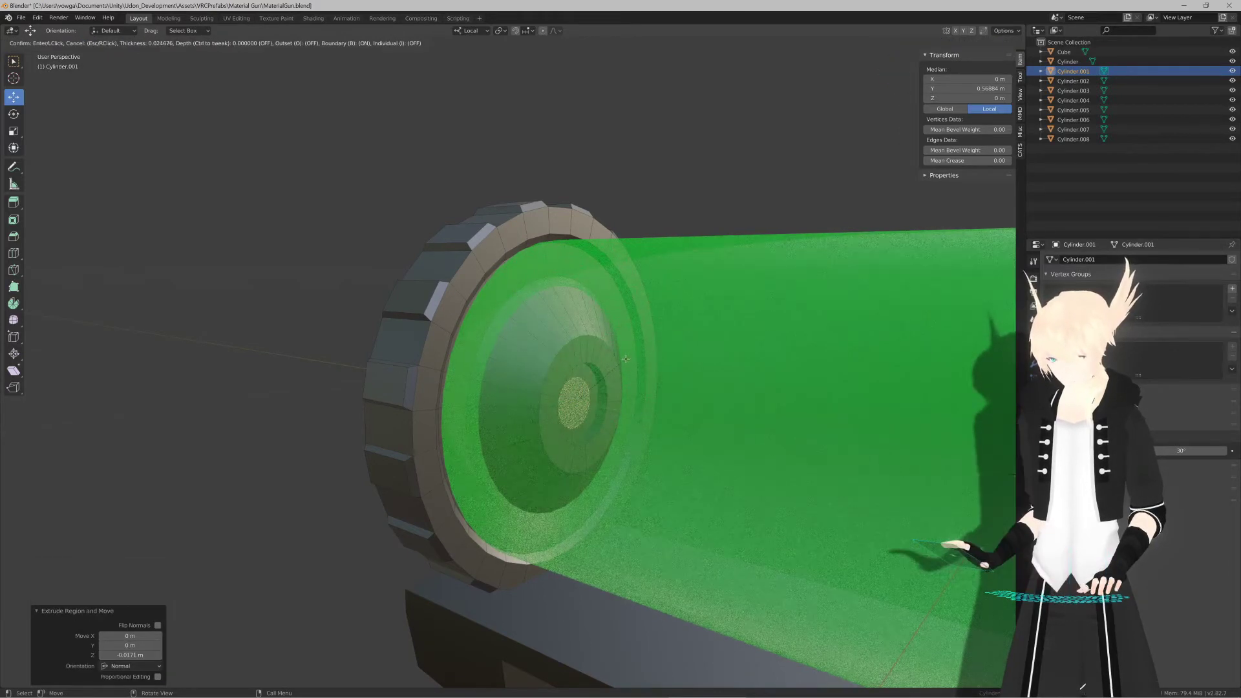
left_click(626, 359)
key("e")
left_click(758, 389)
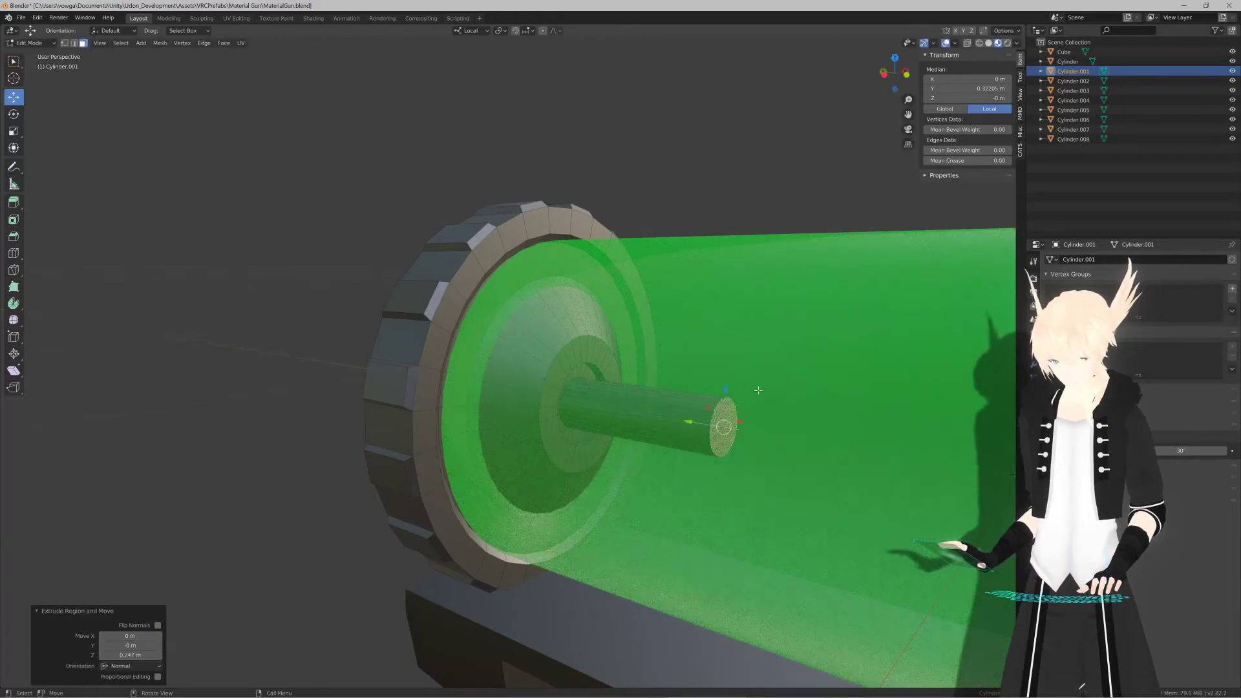
middle_click_drag(758, 389, 712, 388)
Step: Switch to Chrome and search Google Images in a new tab for "nerf super soaker"
mouse_move(430, 696)
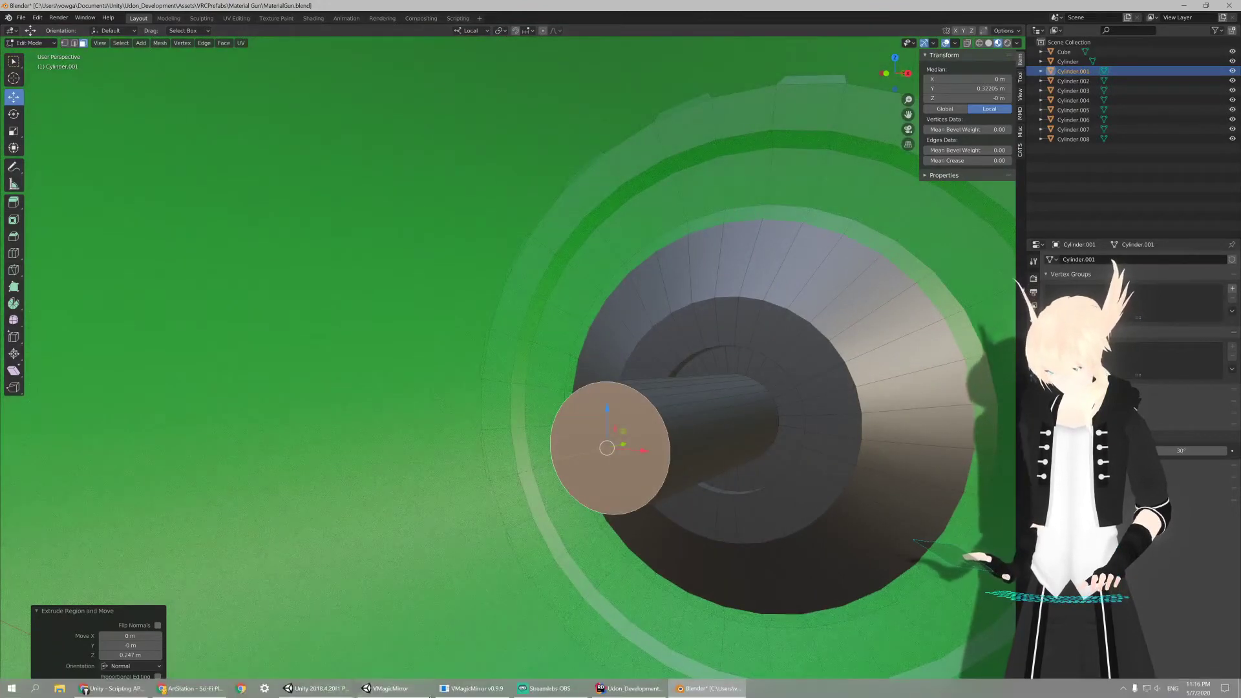
left_click(188, 689)
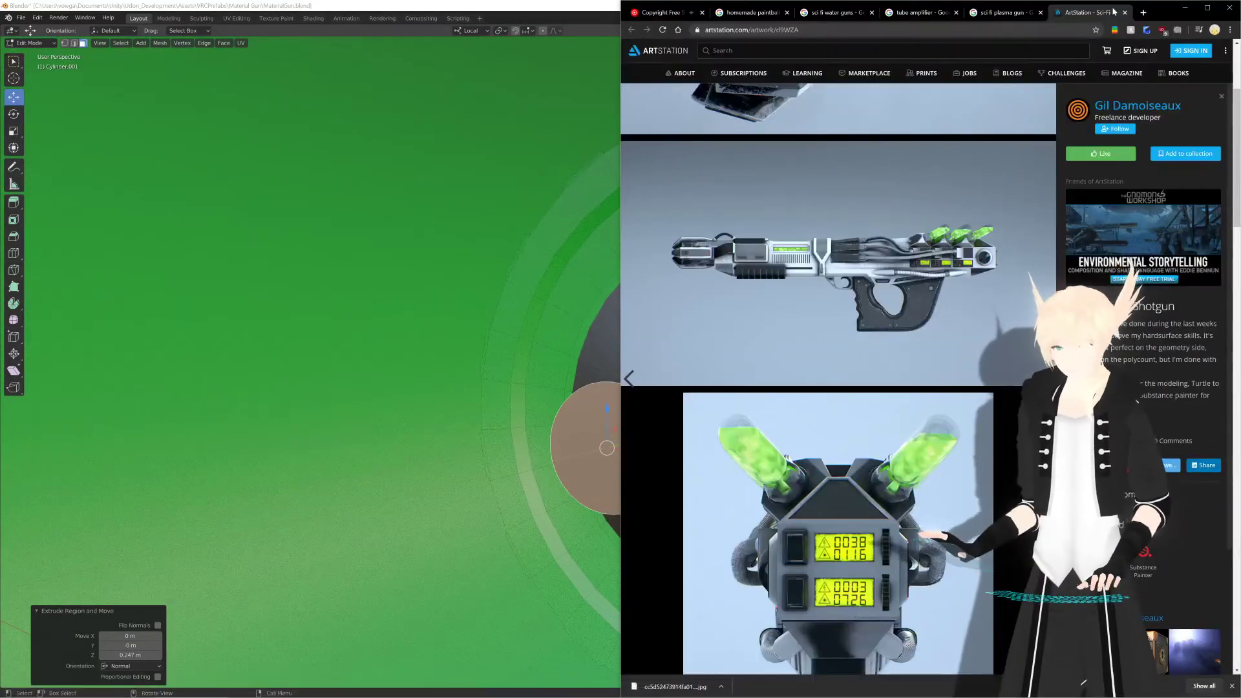
left_click(1143, 13)
type("nerf")
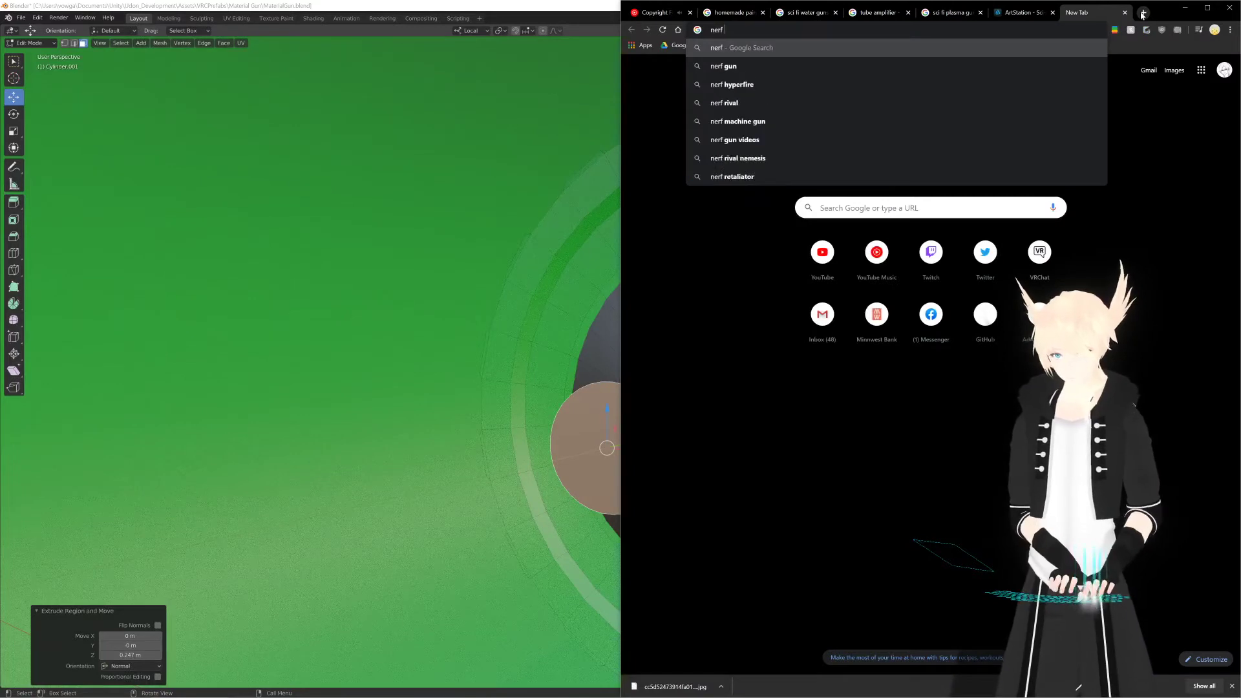
type(" super")
key("Return")
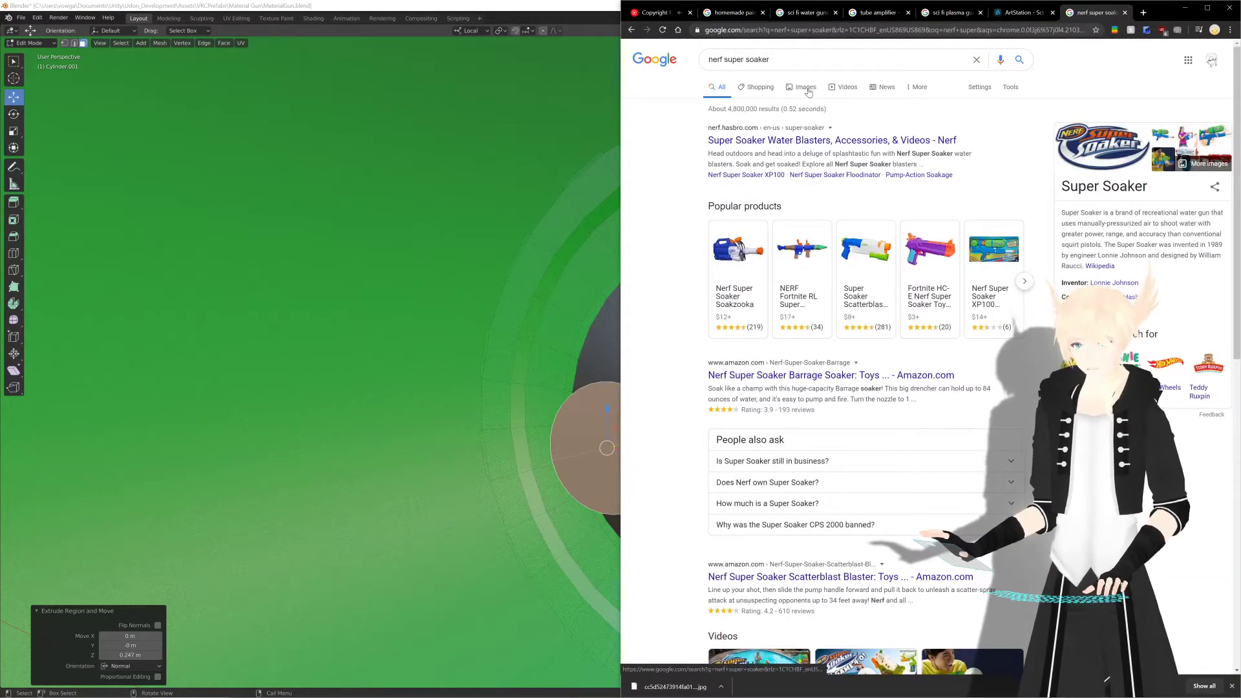
left_click(807, 91)
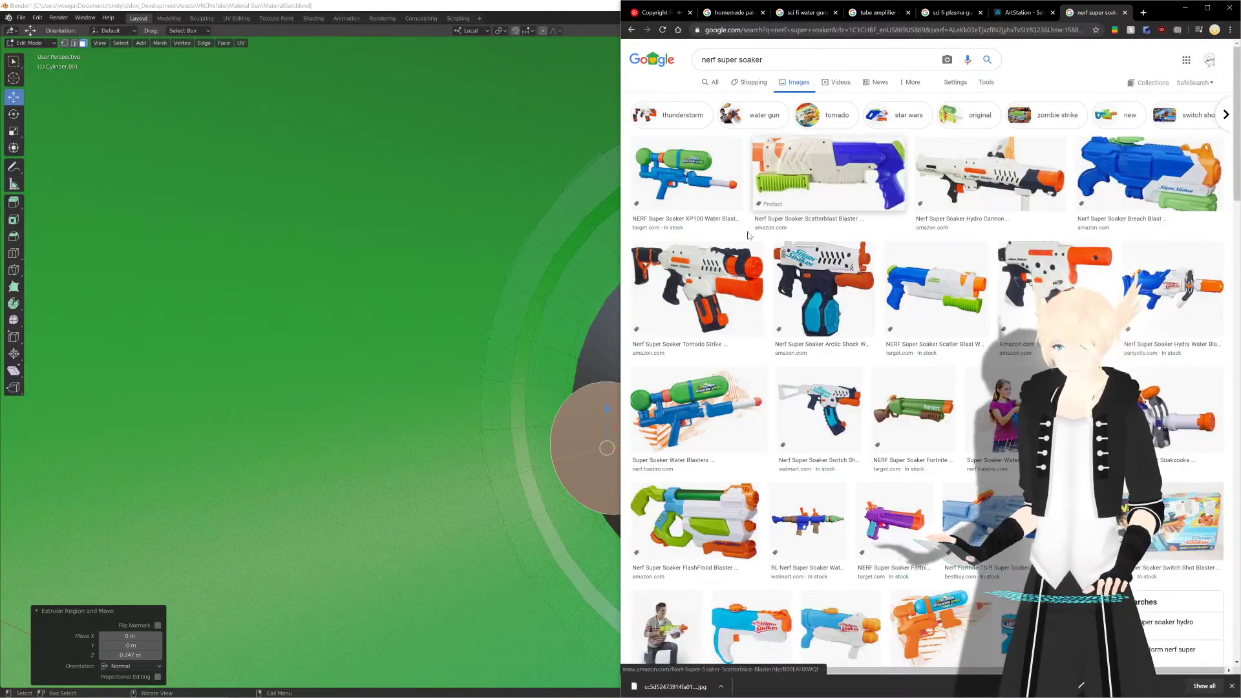
Step: Browse the image results and examine the Nerf Super Soaker Tidal Torpedo Bow's picture and product details
scroll(748, 236, "down", 6)
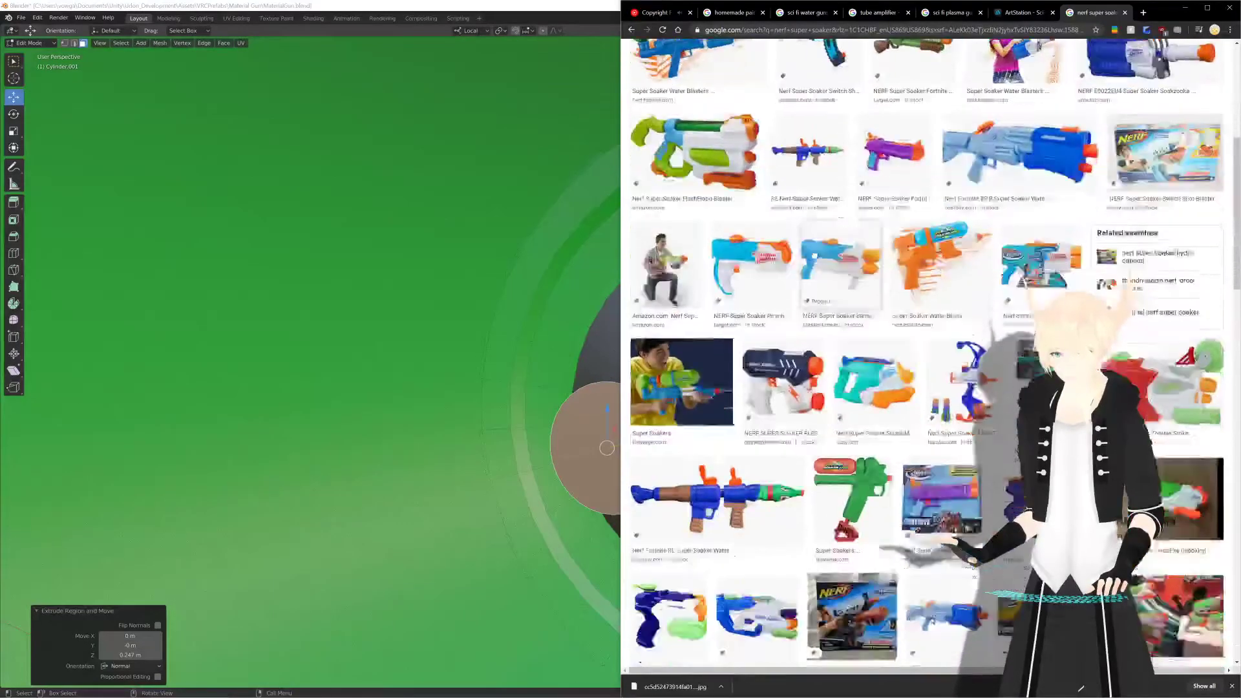
scroll(815, 256, "down", 3)
scroll(904, 245, "up", 1)
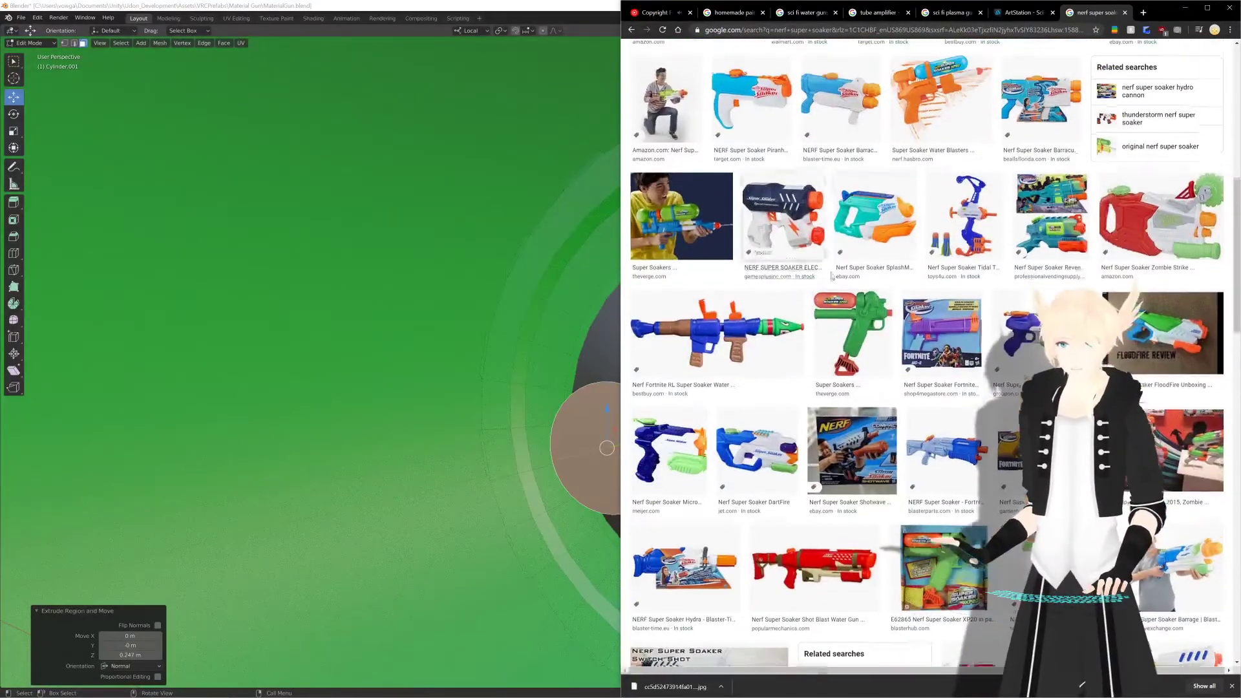
left_click(965, 217)
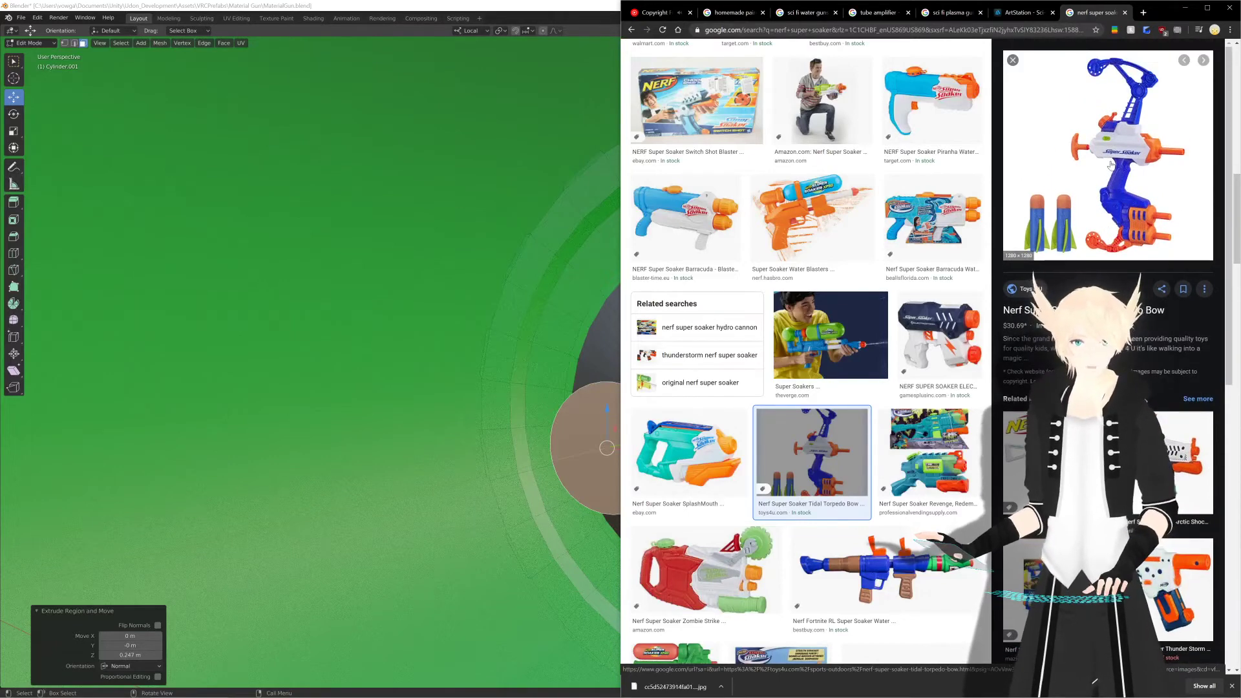
scroll(1110, 165, "down", 2)
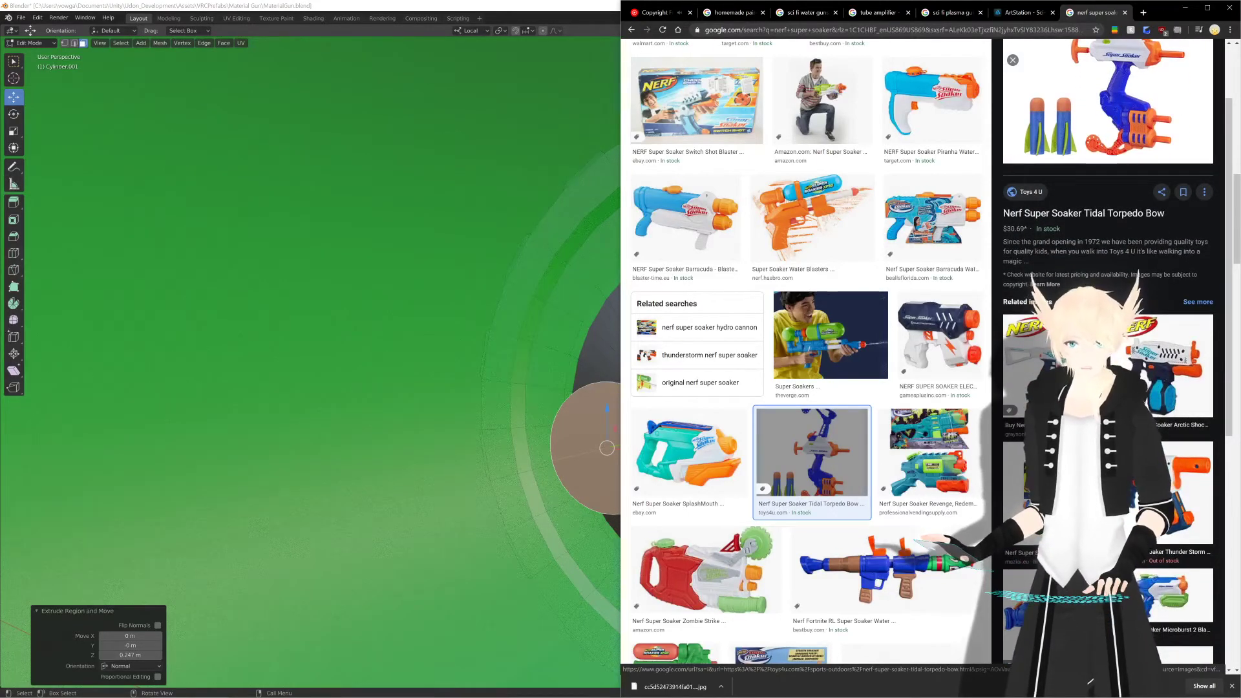
left_click_drag(1007, 229, 1020, 229)
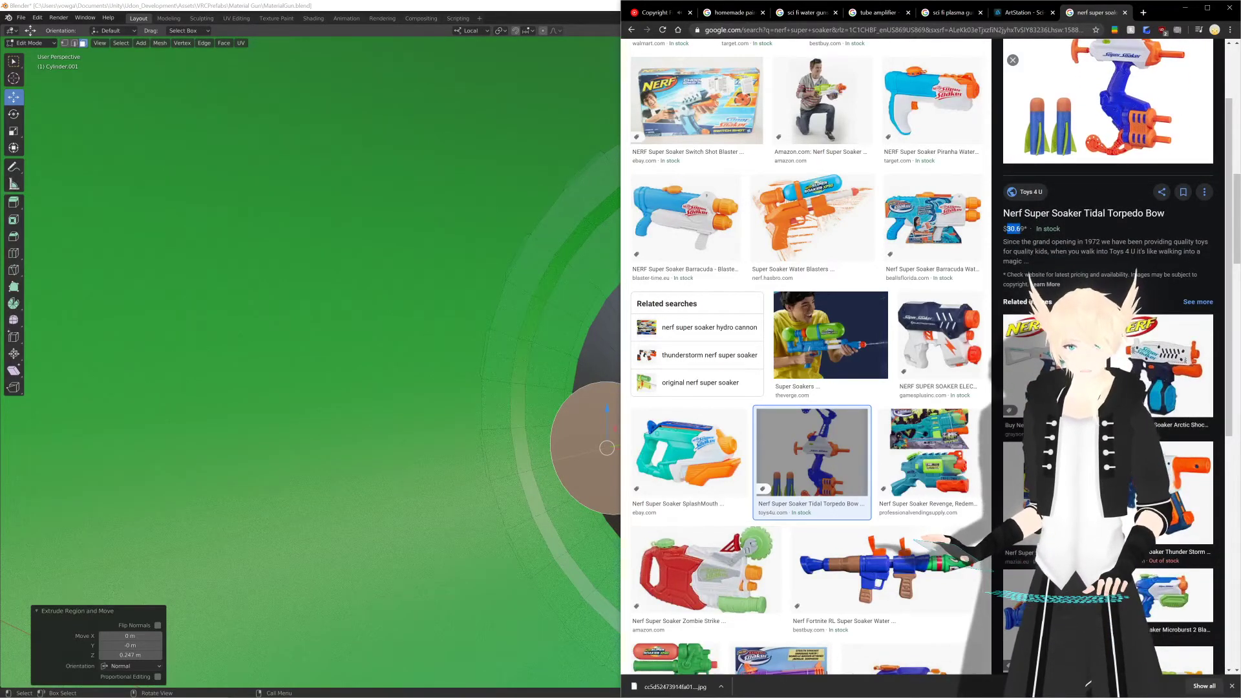
left_click(1034, 234)
scroll(1034, 234, "up", 2)
Step: Examine the Nerf Fortnite RL Super Soaker and the Fortnite HC-E water blaster in the image results
scroll(928, 222, "down", 4)
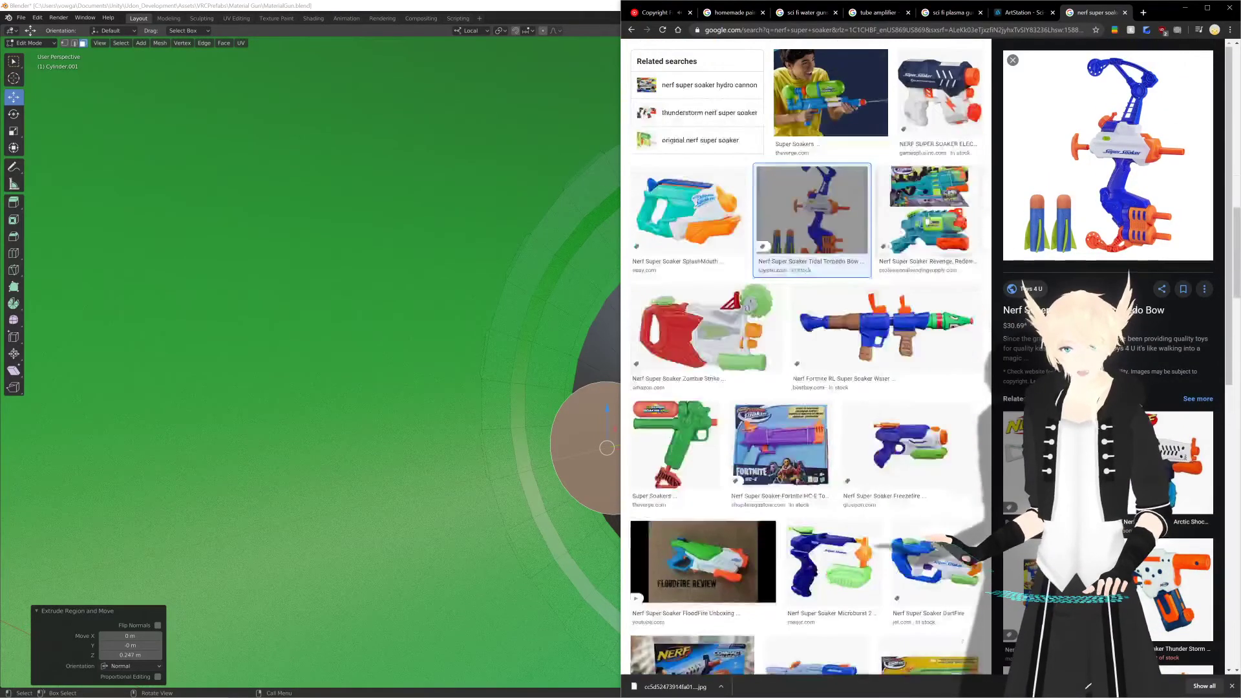
scroll(928, 221, "up", 1)
scroll(905, 214, "down", 3)
left_click(899, 208)
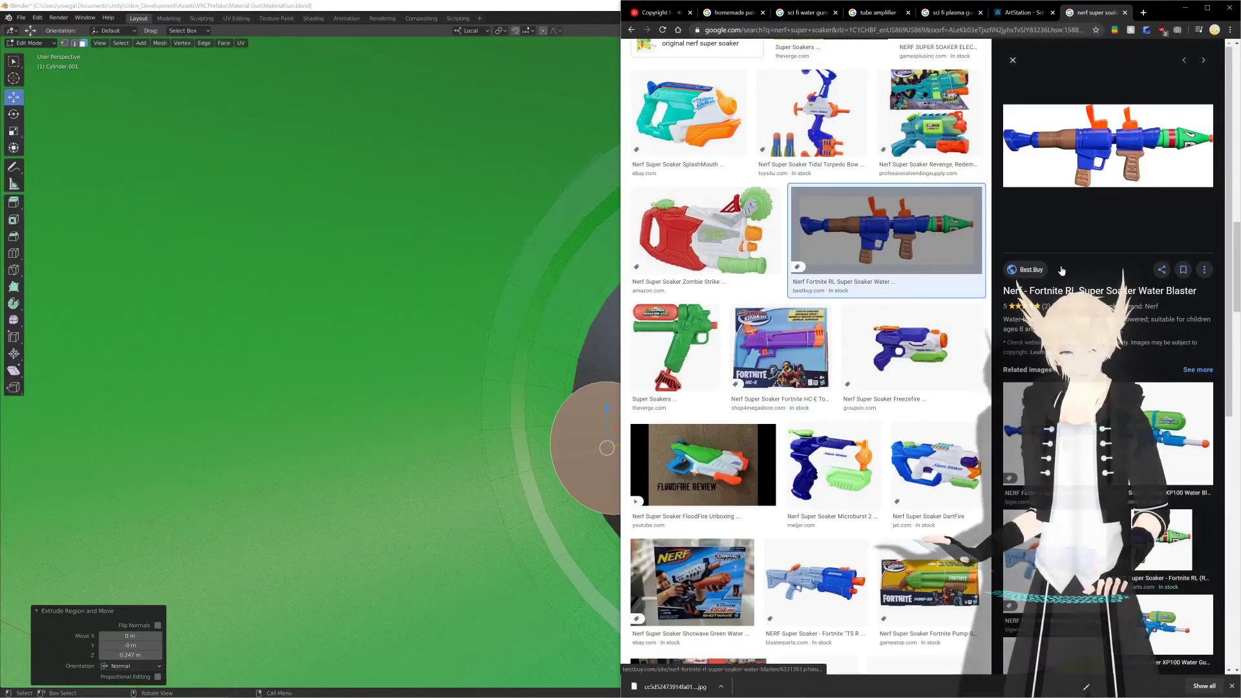
scroll(1061, 270, "down", 2)
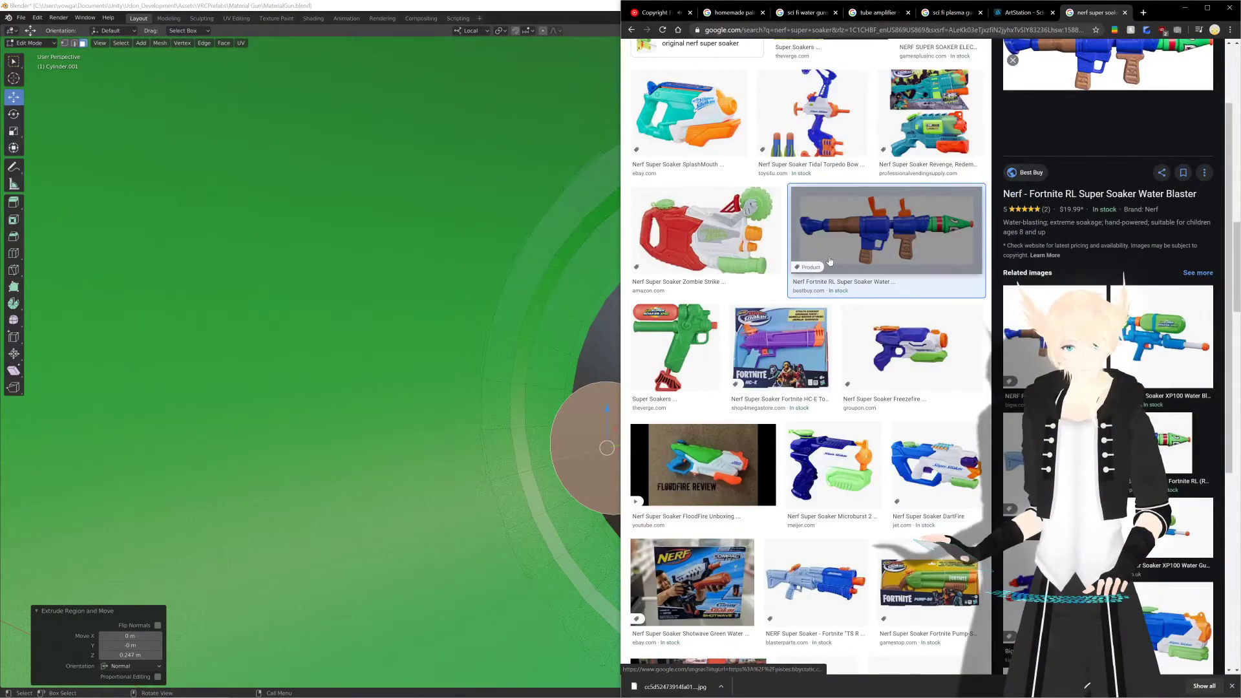
scroll(823, 260, "down", 2)
left_click(806, 276)
Step: Examine the NERF Super Soaker XP100 water blaster's picture among the first image results
scroll(808, 258, "up", 5)
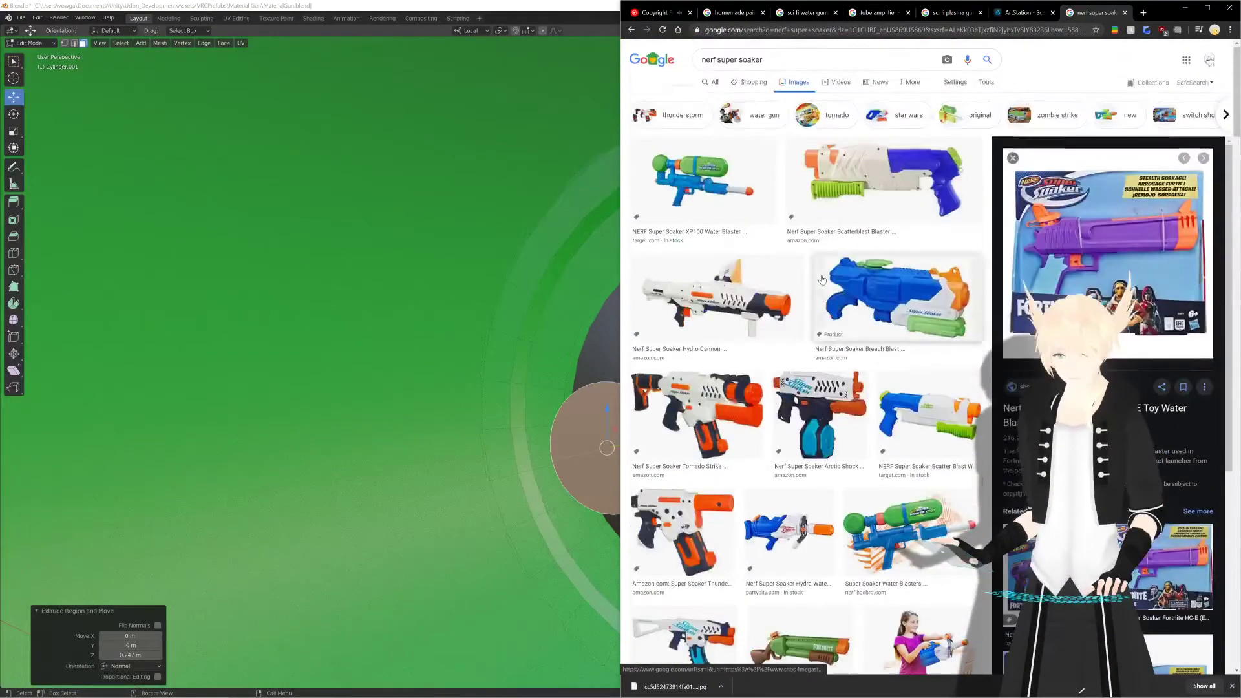
left_click(728, 174)
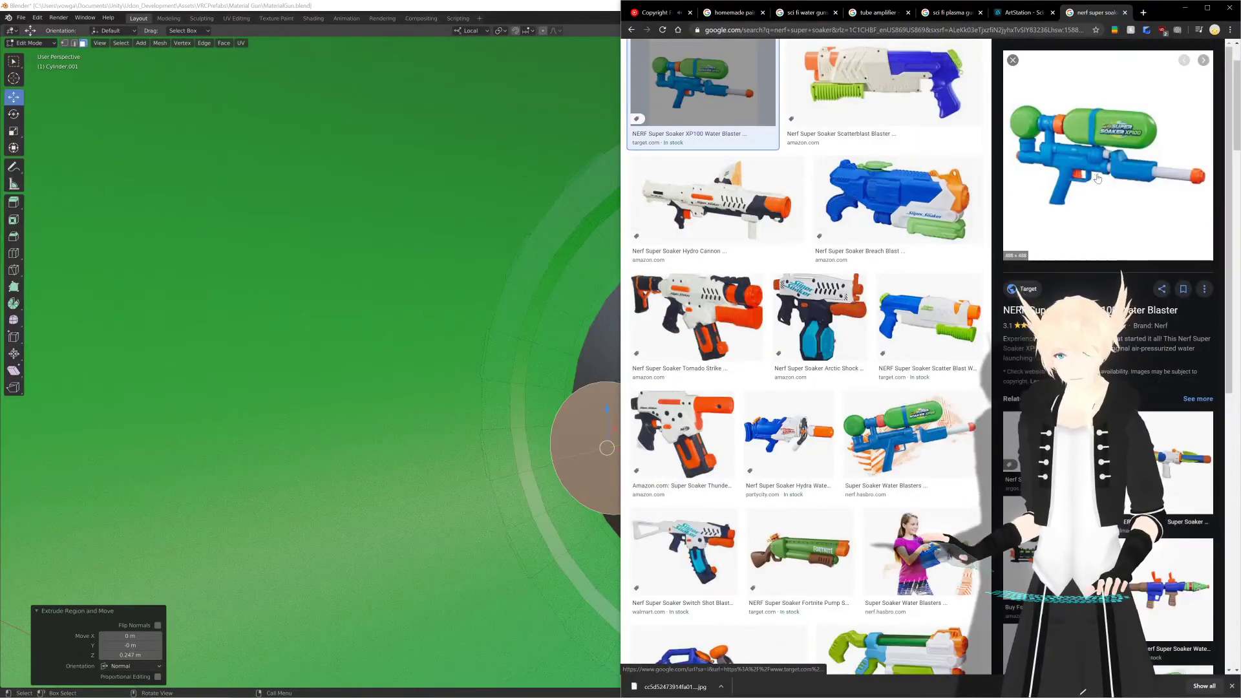
scroll(467, 202, "down", 1)
scroll(467, 202, "down", 4)
Step: Switch back to Blender and examine the cap's inner rod inside the tank, including from the right side view
key("alt+Tab")
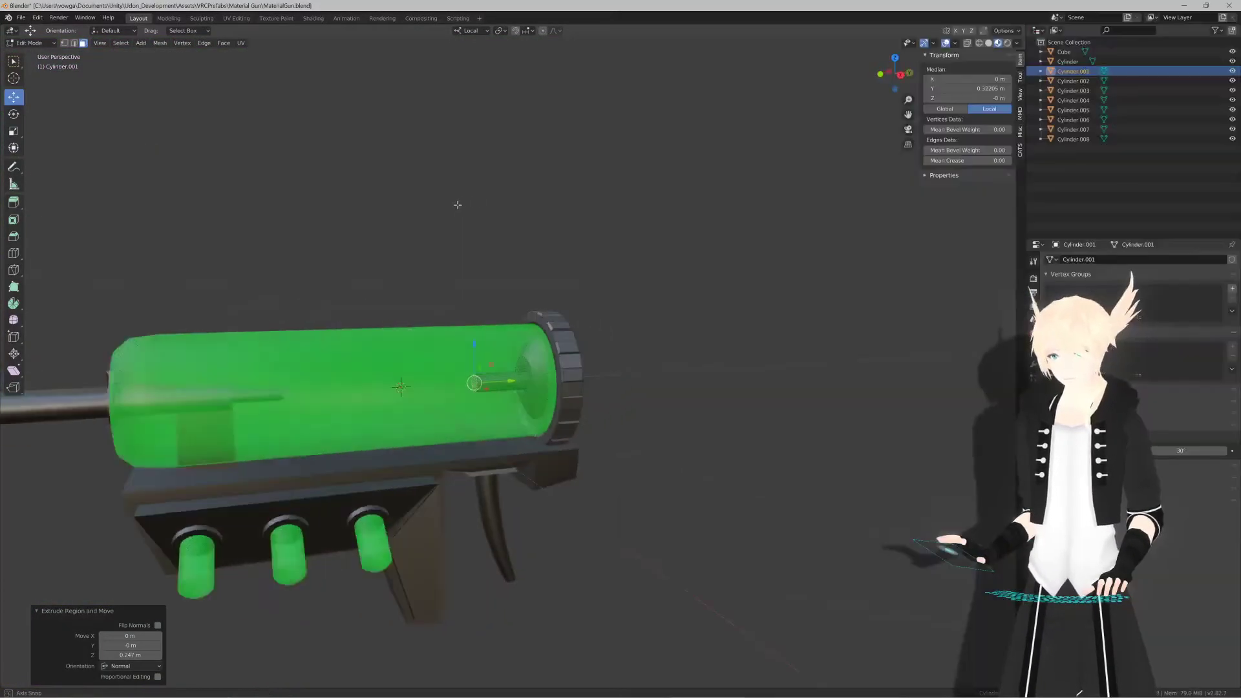
middle_click_drag(500, 234, 582, 227)
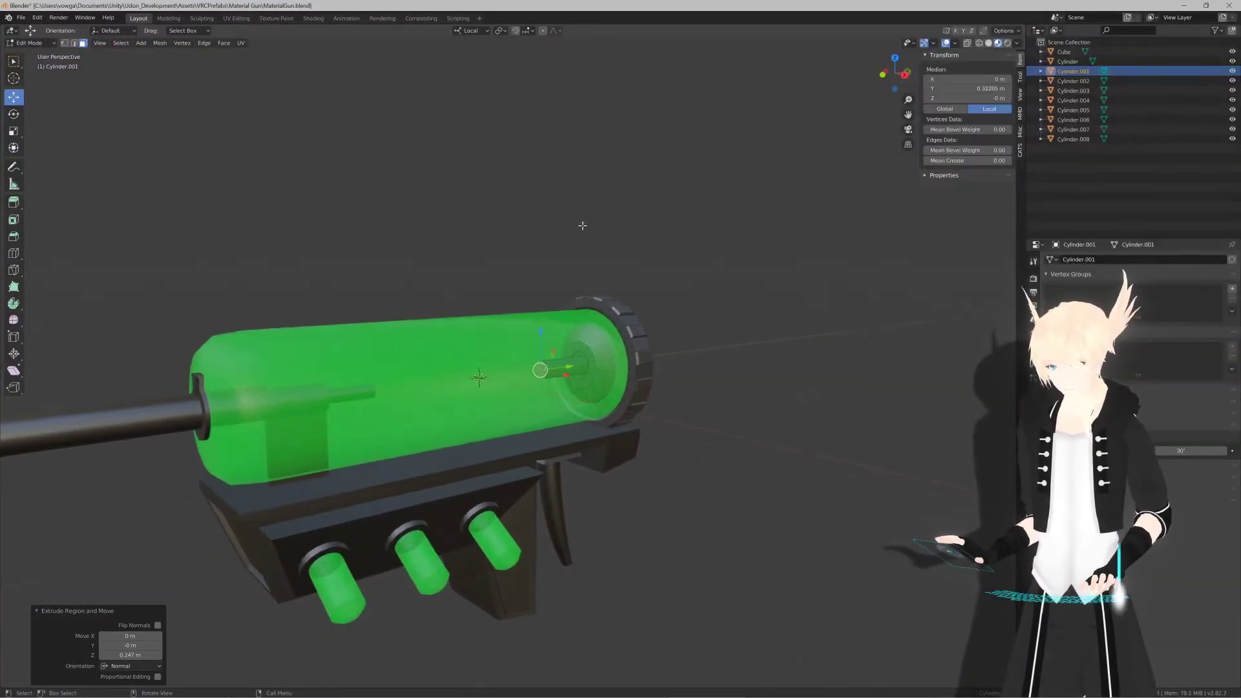
scroll(614, 213, "up", 5)
scroll(653, 192, "up", 3)
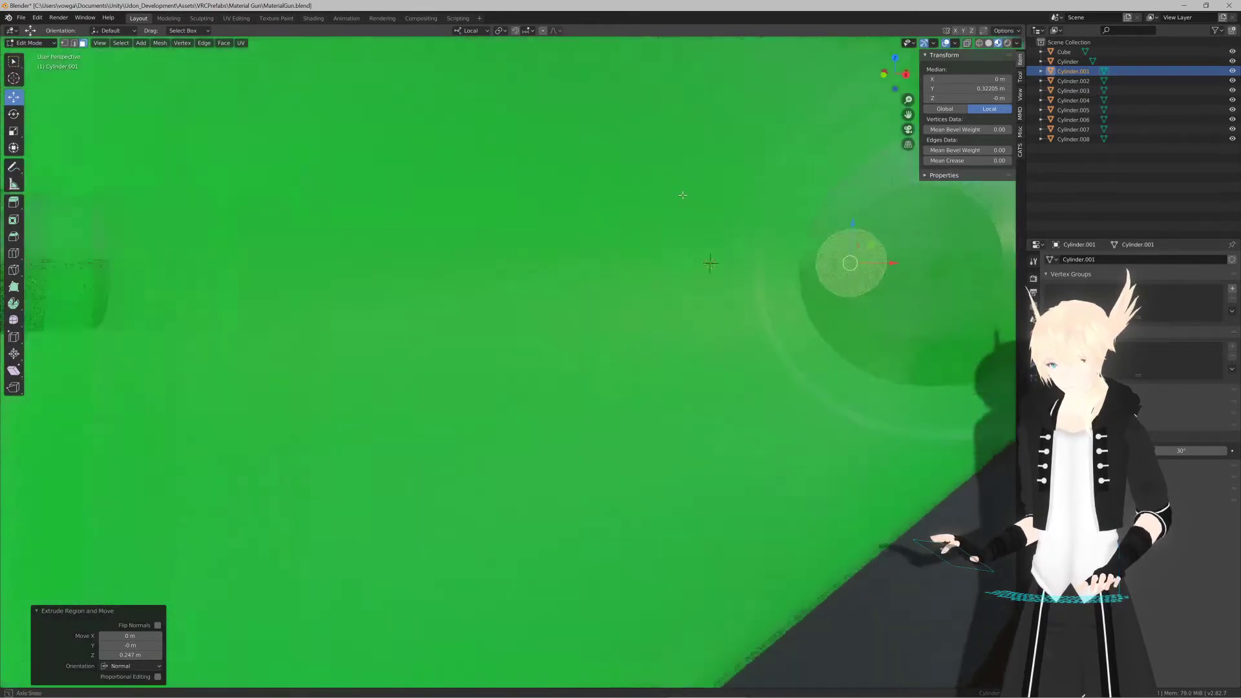
middle_click_drag(659, 194, 713, 208)
scroll(711, 205, "up", 2)
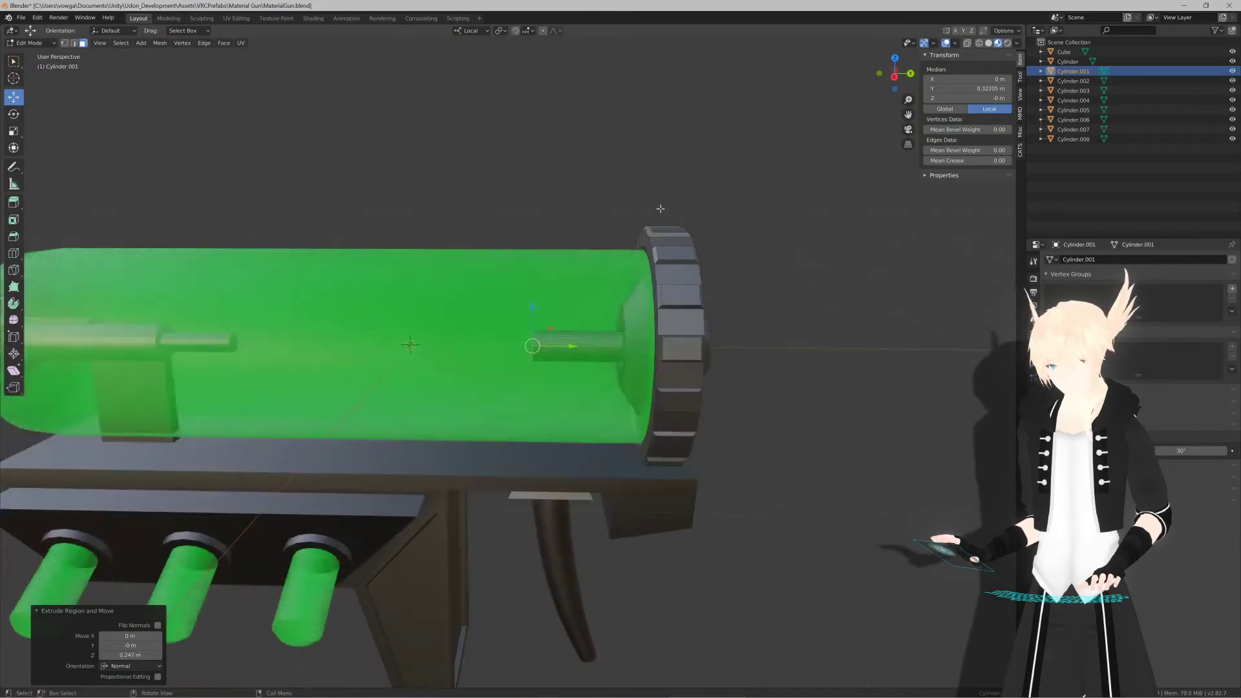
scroll(710, 208, "up", 2)
key("KP_1")
key("KP_3")
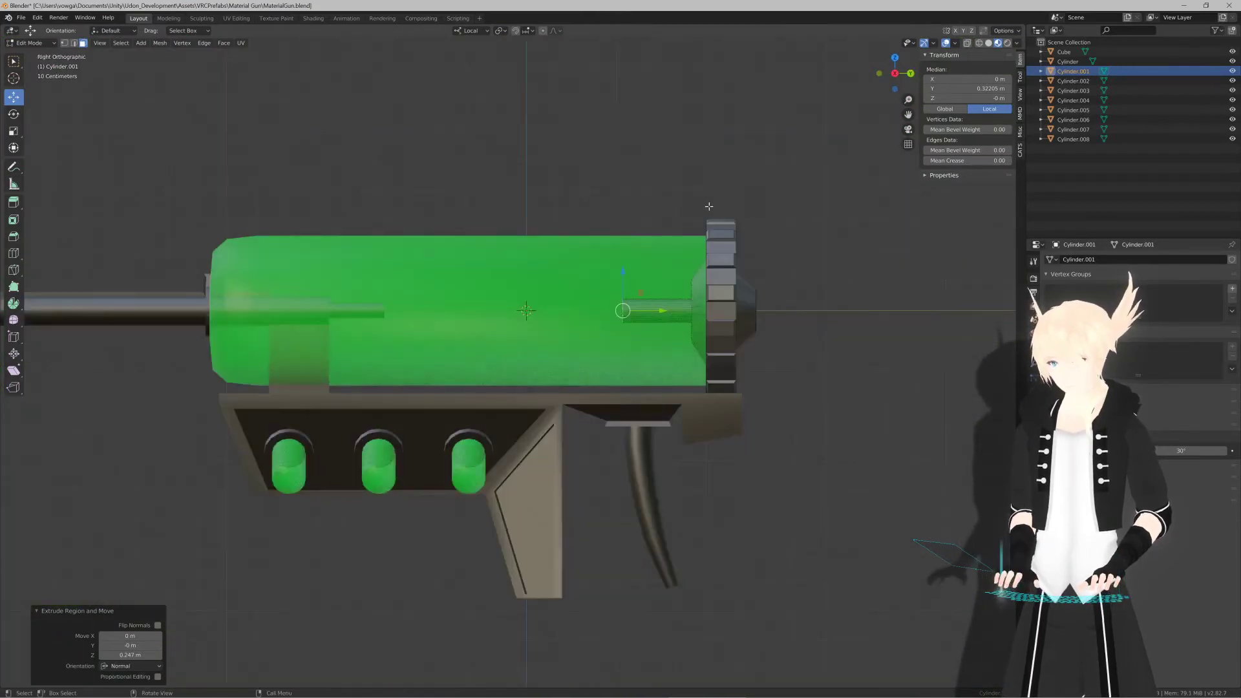
middle_click_drag(688, 231, 581, 305, "shift")
scroll(711, 275, "down", 1)
Step: Leave the cap's mesh editing, check the liquid tank's mesh and examine the whole gun in Object Mode
key("Tab")
left_click(679, 308)
scroll(613, 289, "down", 2)
scroll(563, 278, "up", 2)
key("Tab")
middle_click_drag(603, 353, 480, 345)
key("Tab")
scroll(555, 266, "up", 6)
scroll(470, 341, "down", 3)
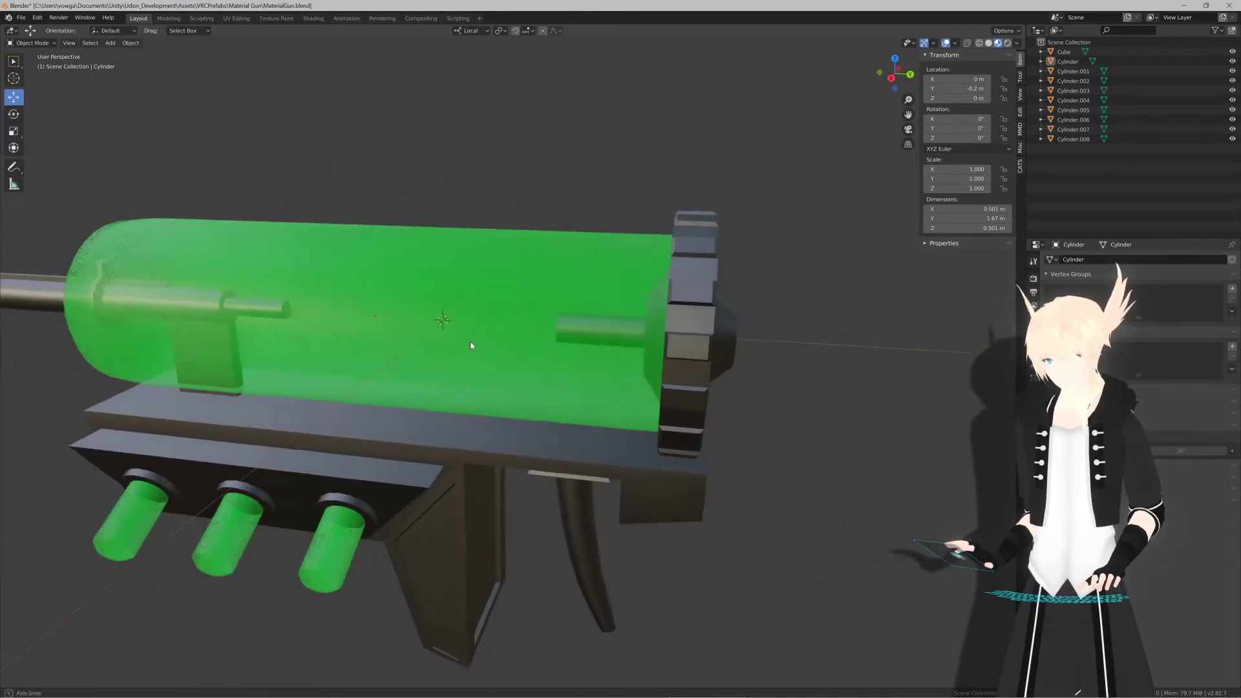
scroll(468, 342, "up", 2)
scroll(472, 343, "up", 2)
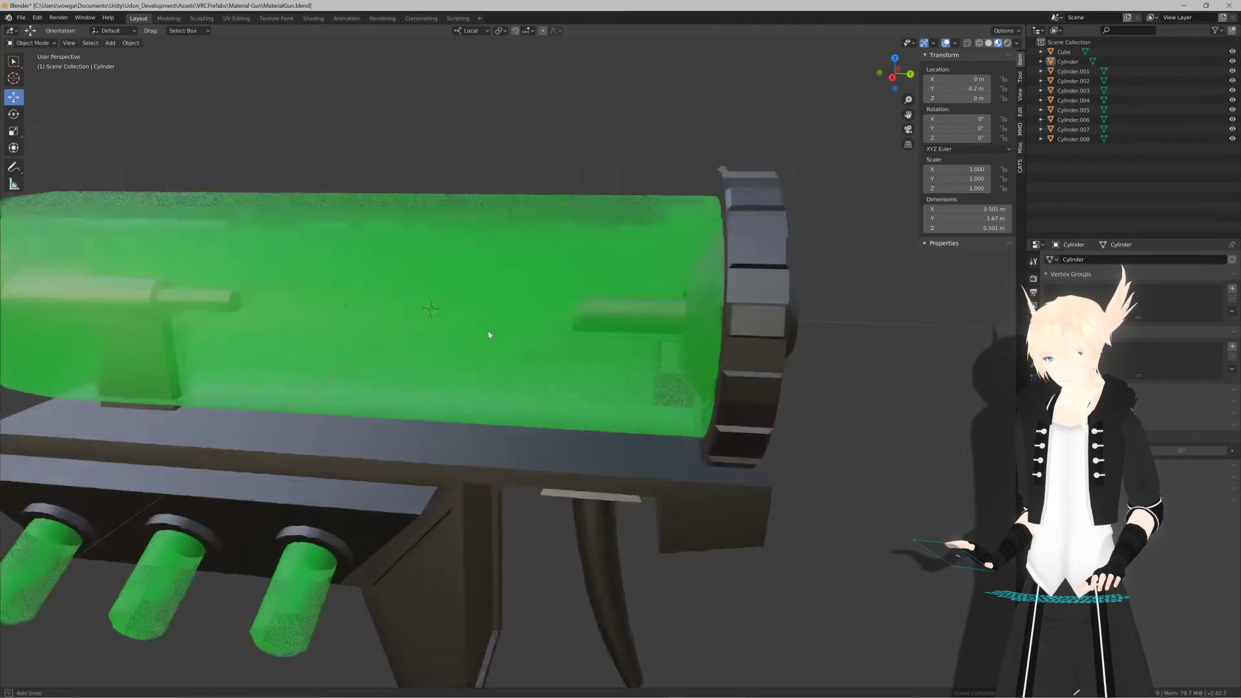
middle_click_drag(488, 335, 614, 338)
middle_click_drag(527, 338, 453, 341)
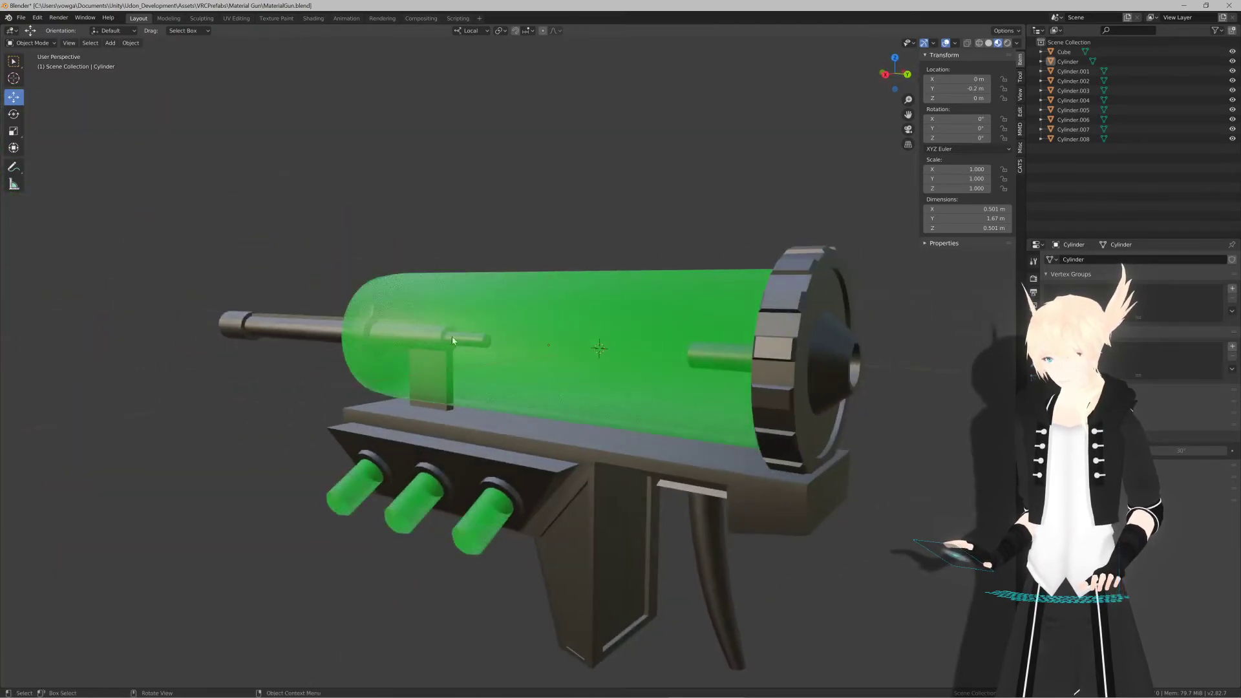
scroll(384, 338, "down", 4)
scroll(618, 340, "up", 3)
Step: Duplicate the tank's rear cap beside the gun in top view and rotate the copy 90° about Z
left_click(684, 342)
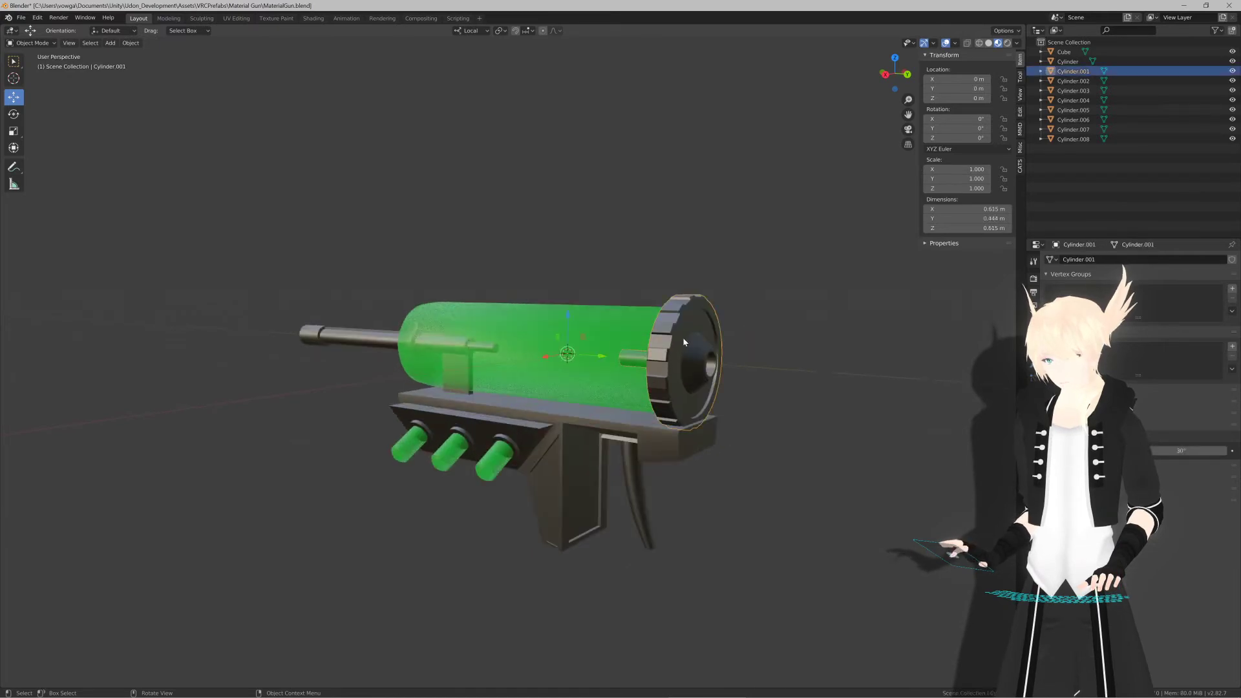
key("KP_3")
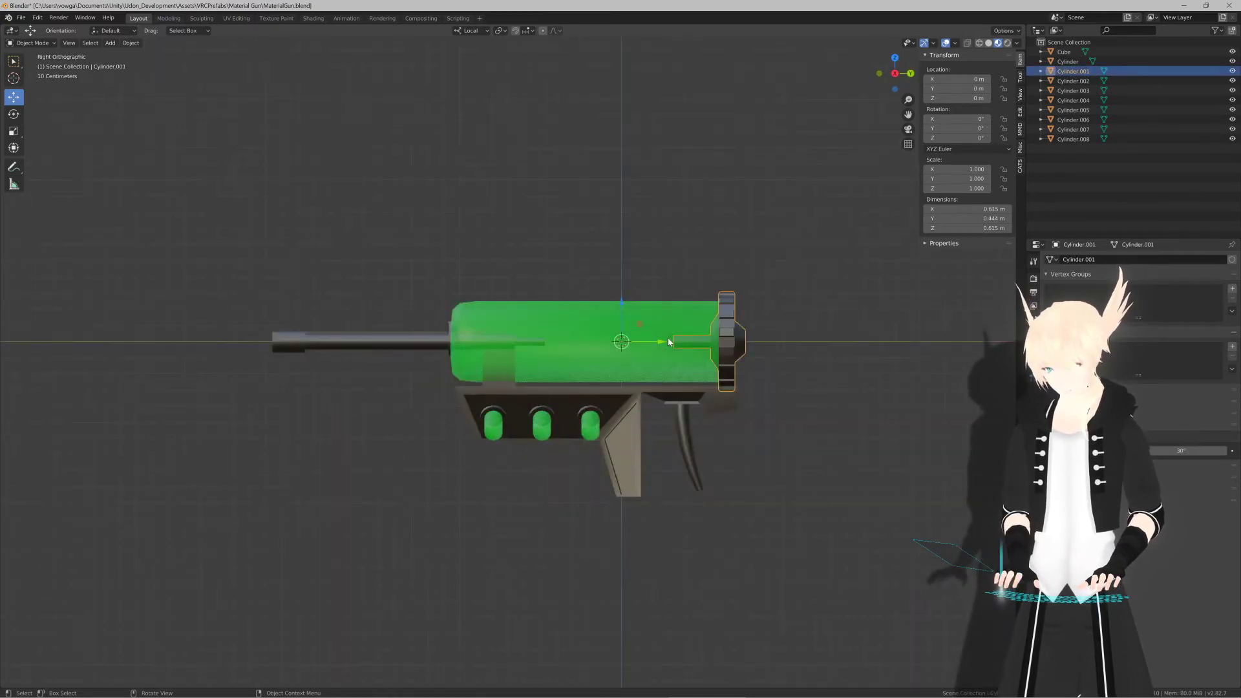
key("KP_1")
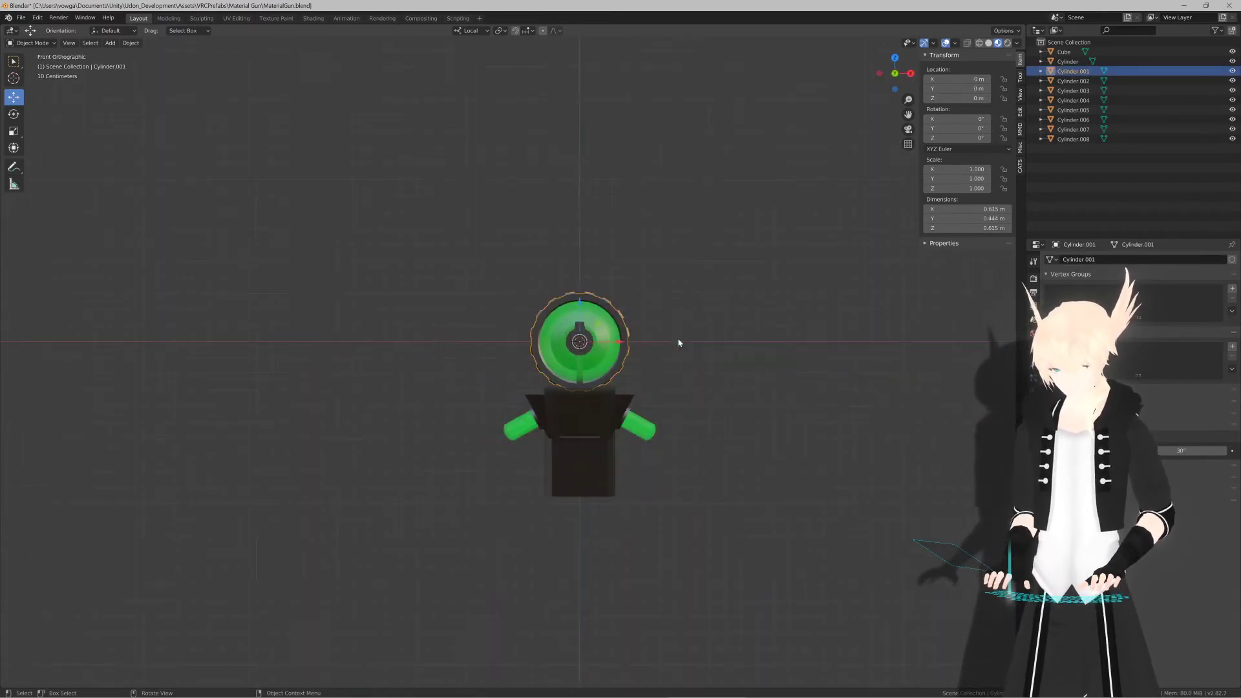
key("KP_7")
key("shift+d")
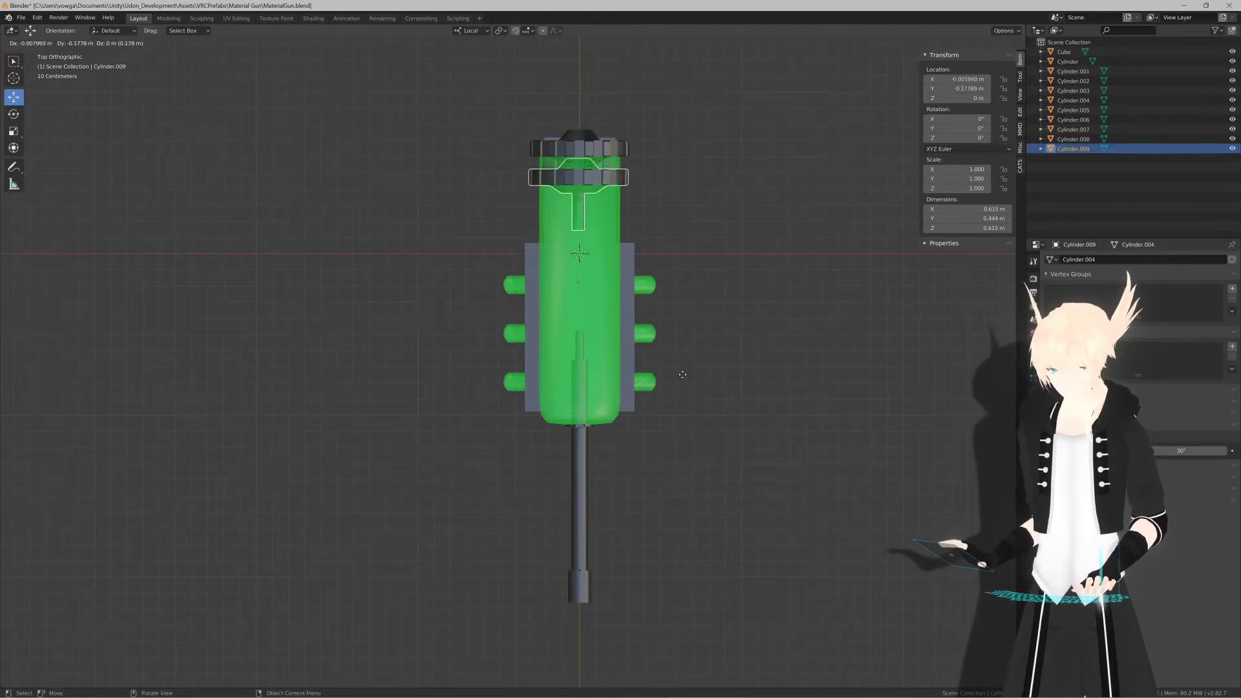
left_click(663, 495)
key("r")
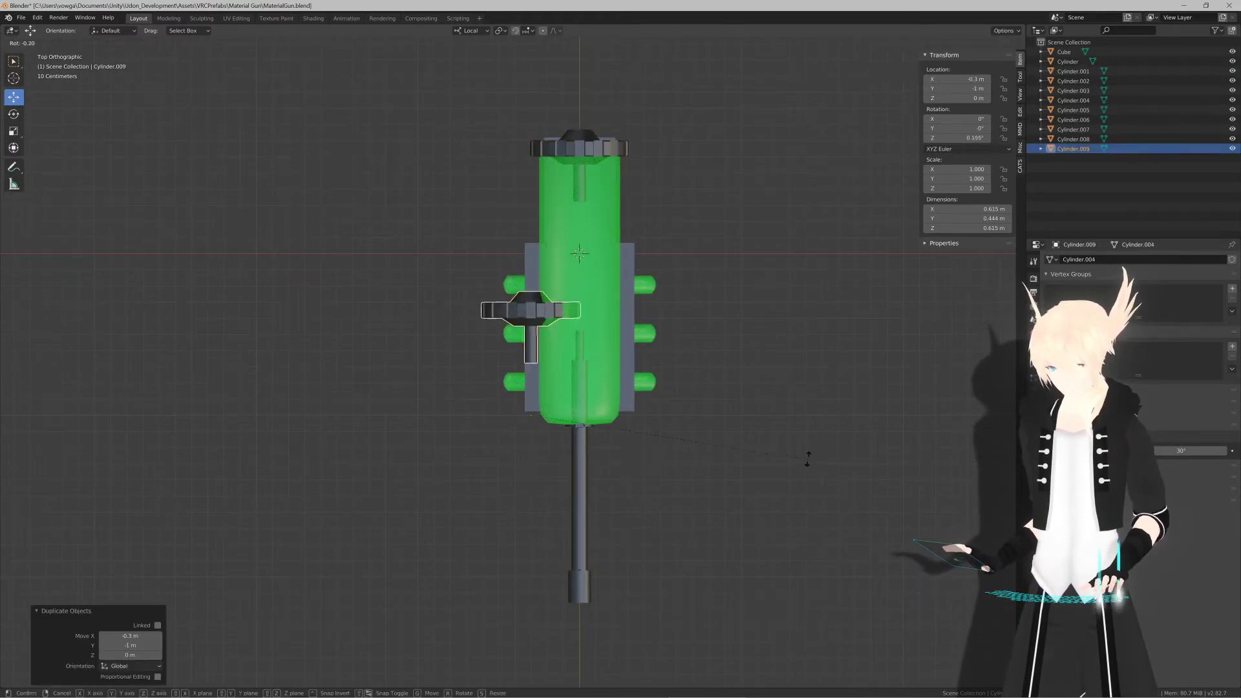
left_click(572, 208)
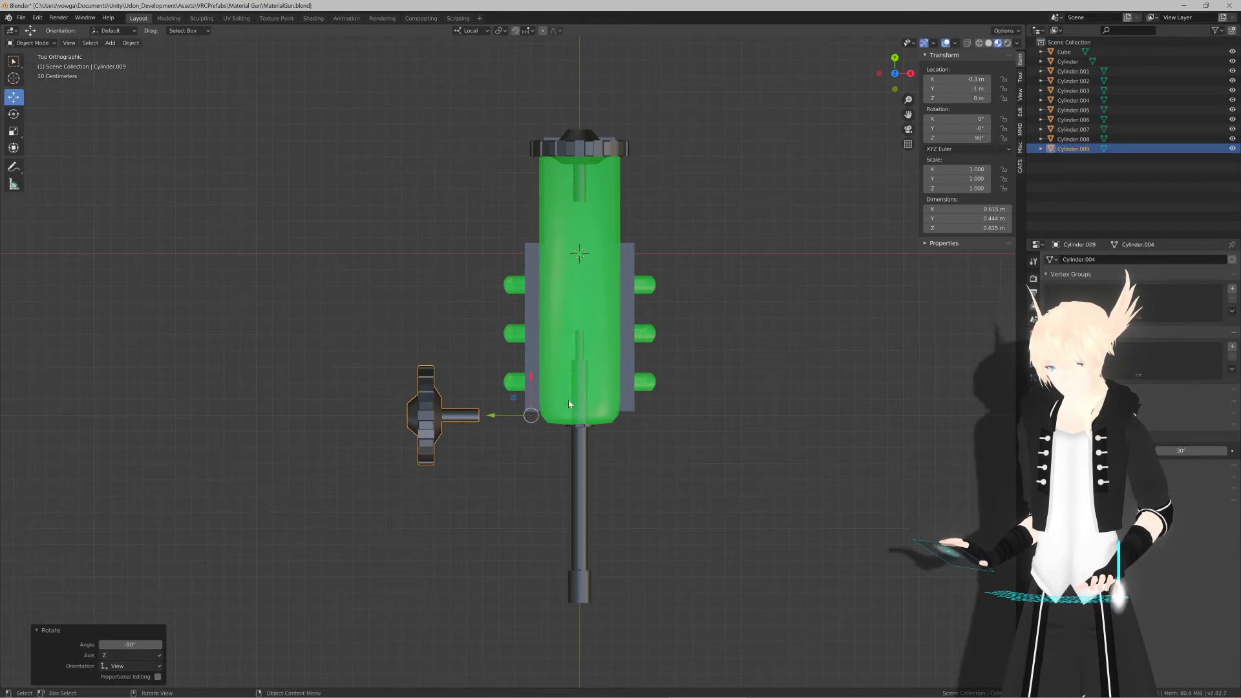
Step: Scale the copied cap to 0.5 and place it on the tank's front -X side, with its location at X 0.1 m and Y -0.7 m
key("g")
left_click(665, 357)
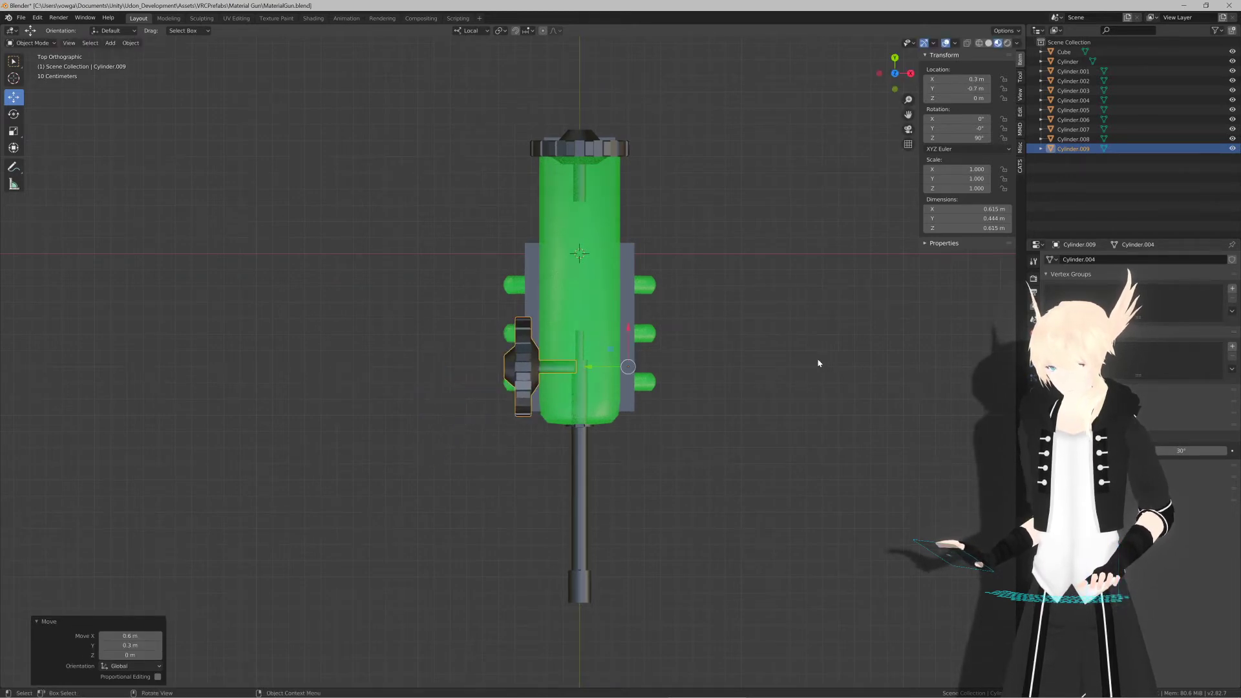
key("g")
left_click(800, 357)
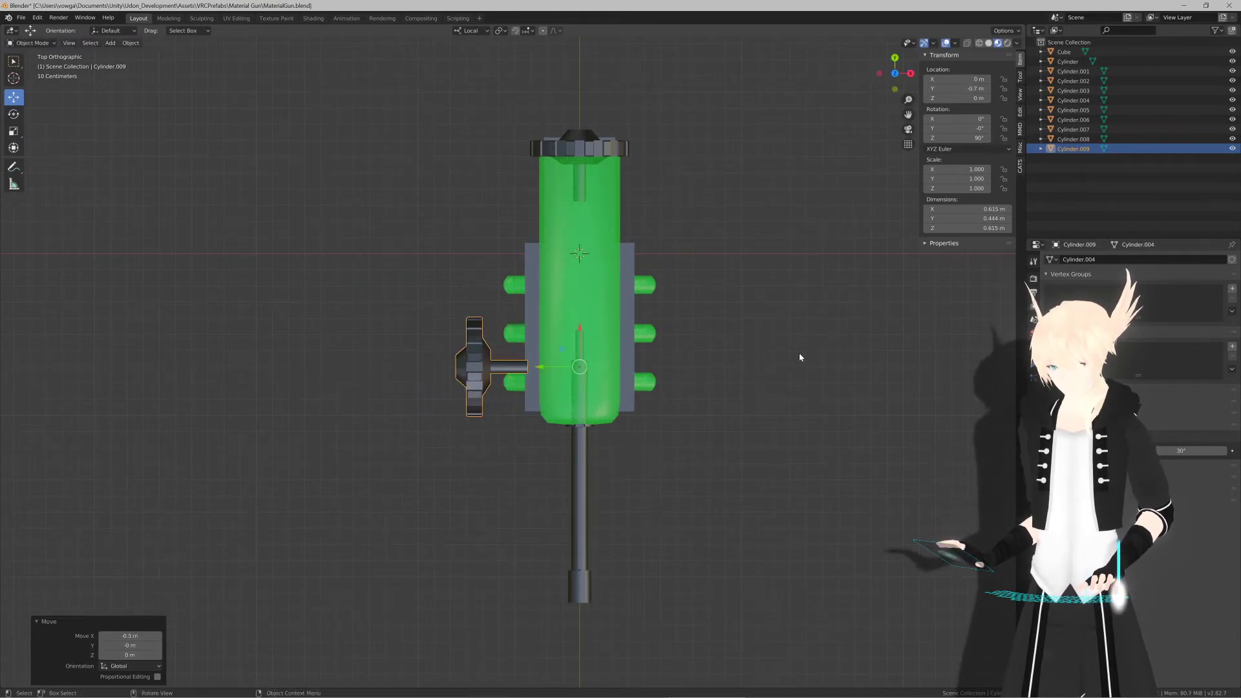
key("s")
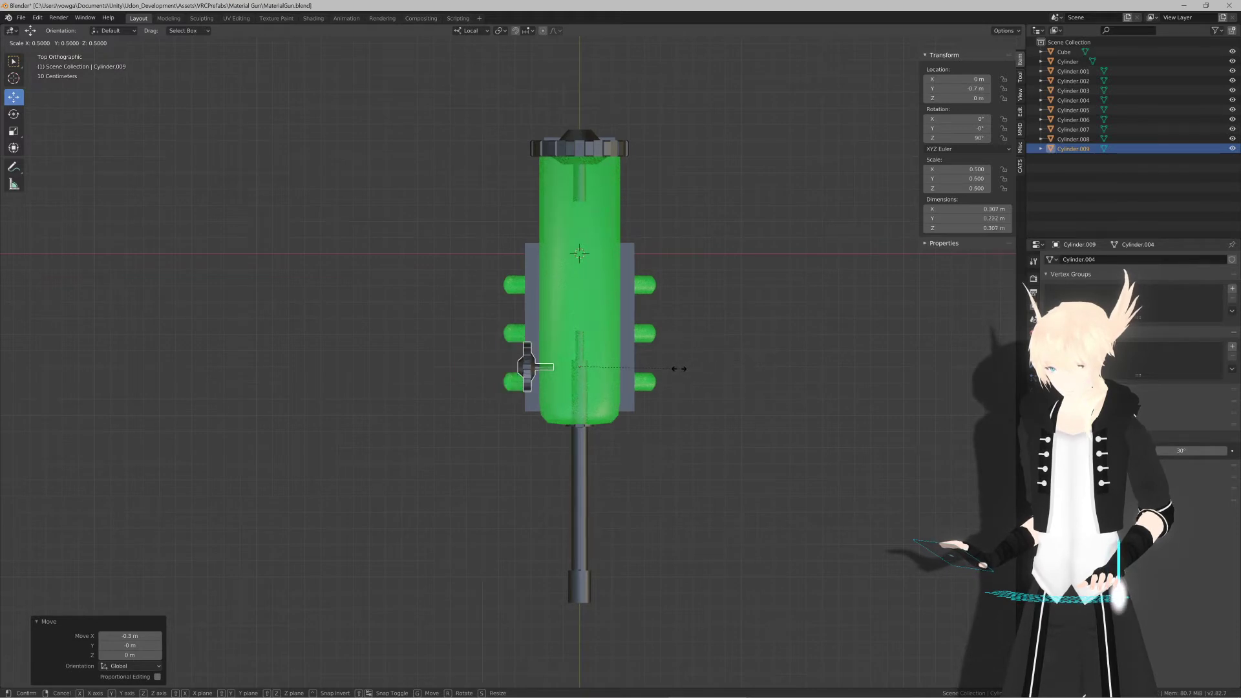
right_click(679, 369)
key("g")
left_click(697, 373)
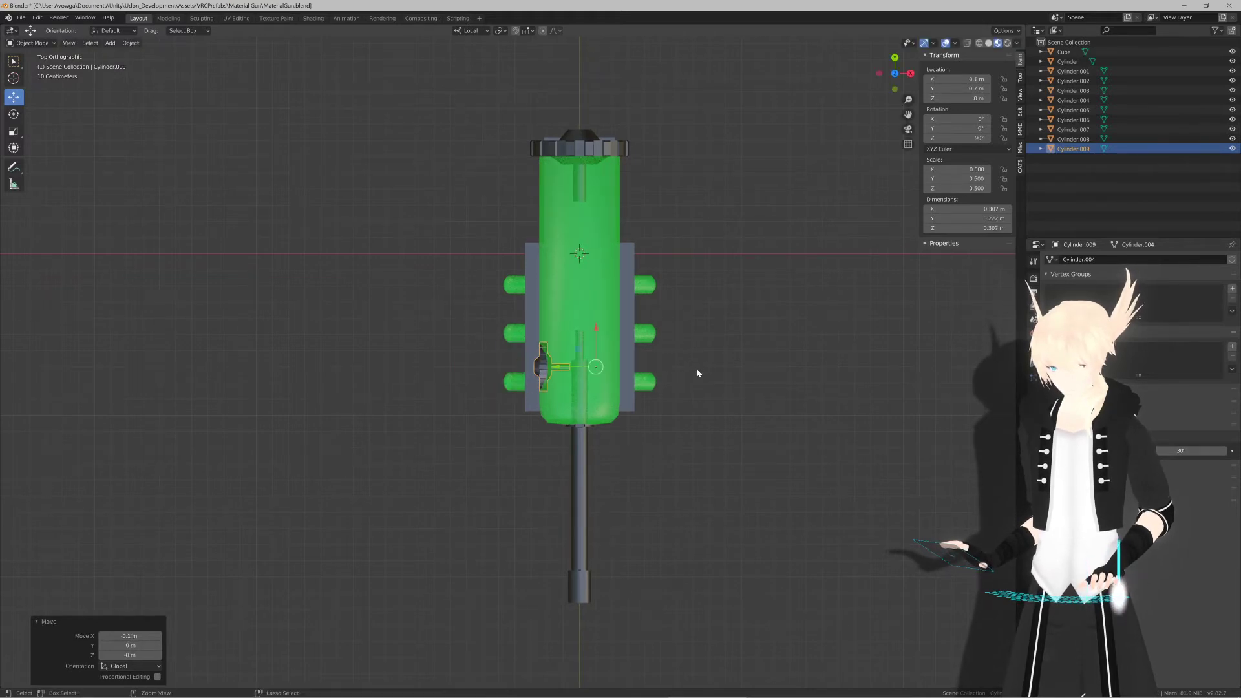
Step: Shift the small side cap about 0.02 m outward along its local Y axis and apply all its transforms
scroll(630, 386, "up", 4)
key("g")
key("y")
key("y")
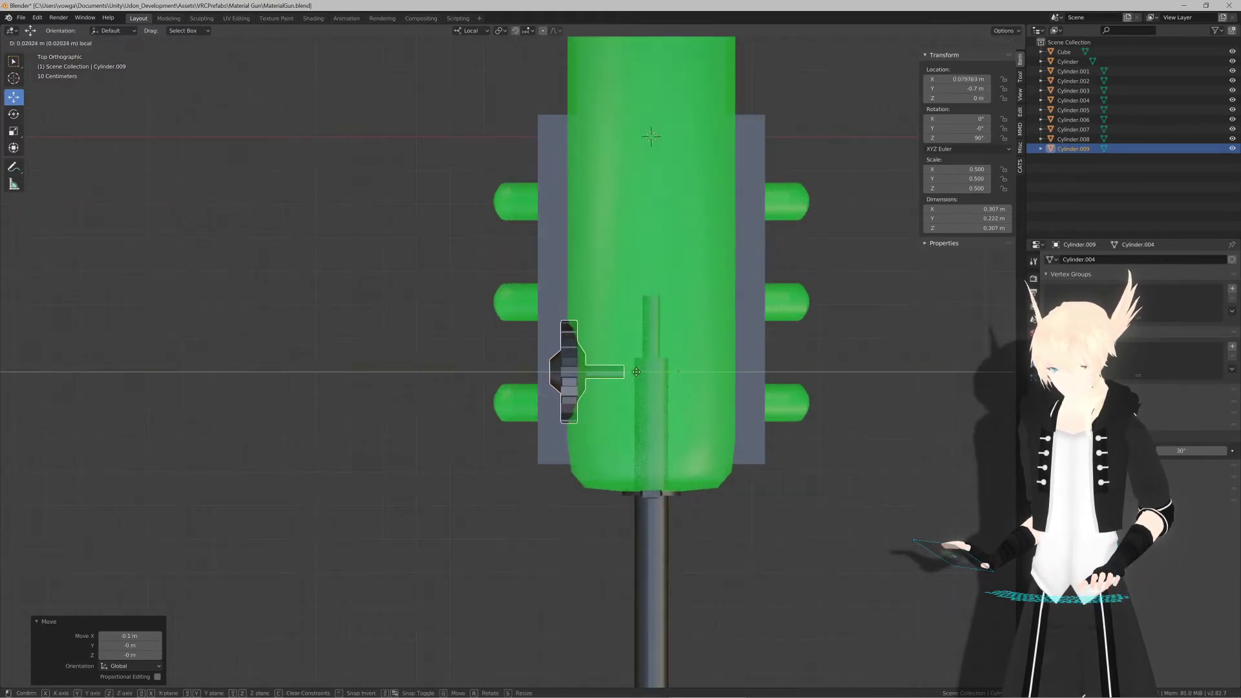
left_click(636, 373)
key("ctrl+a")
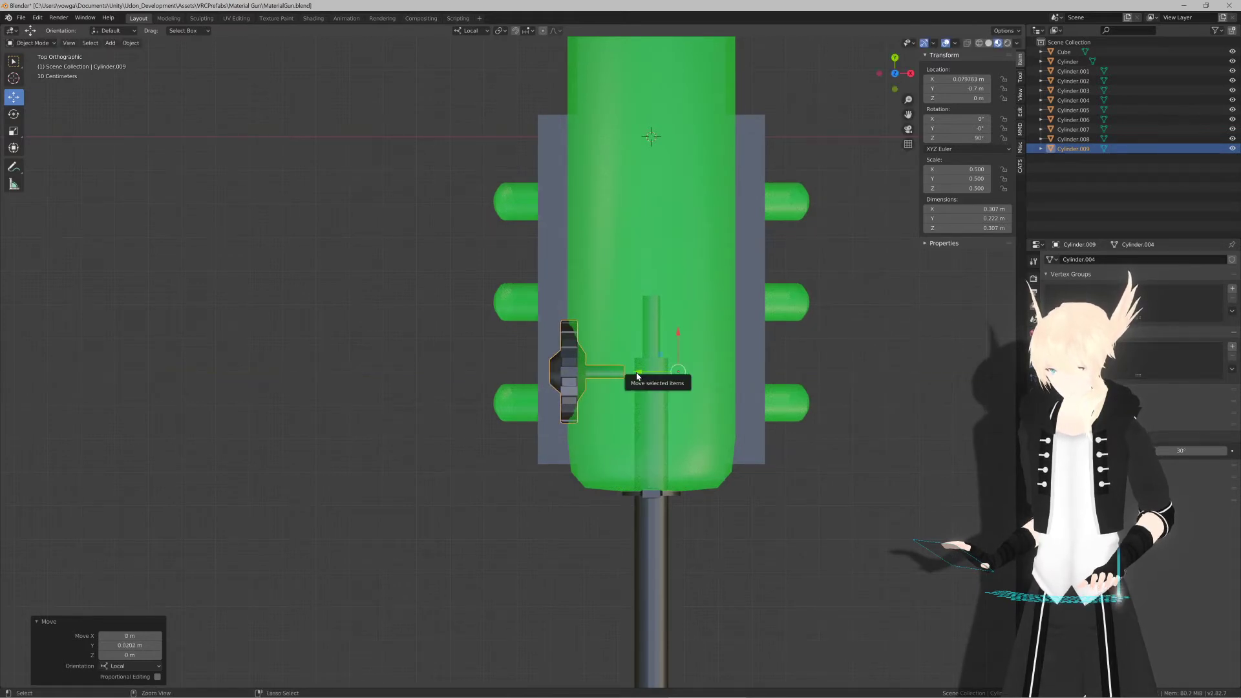
left_click(687, 378)
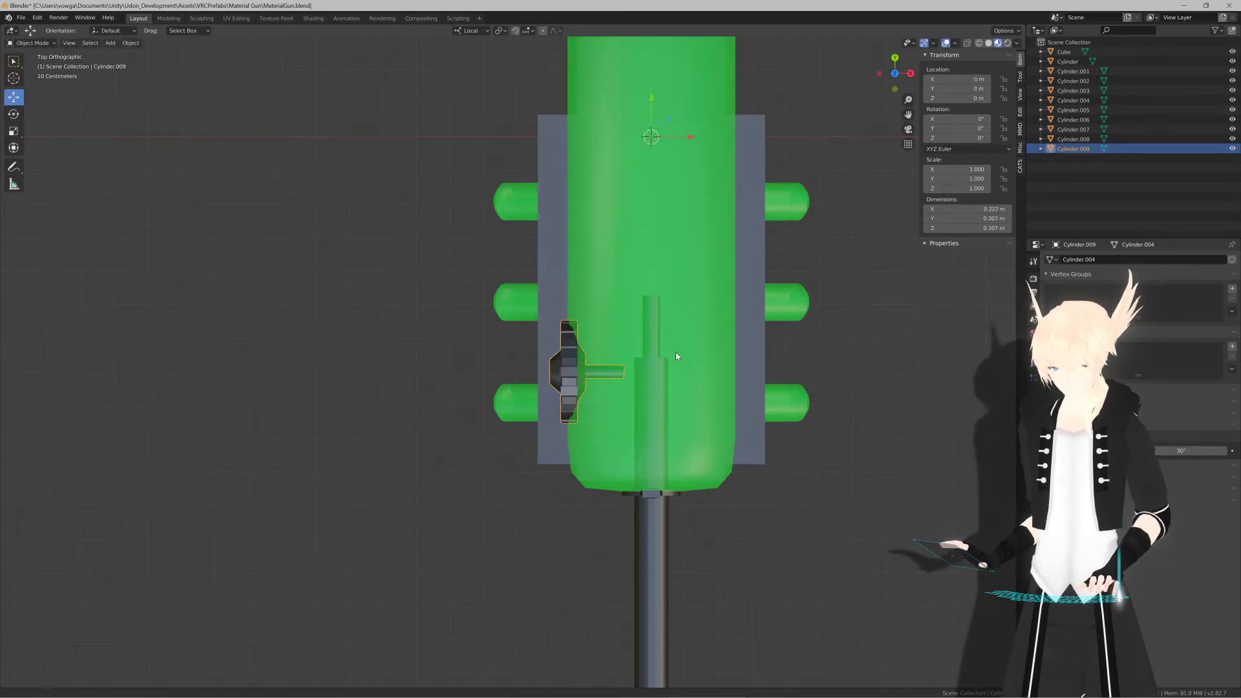
Step: Mirror an in-place duplicate of the small side cap with an X scale of -1 and join both caps into one object
key("Home")
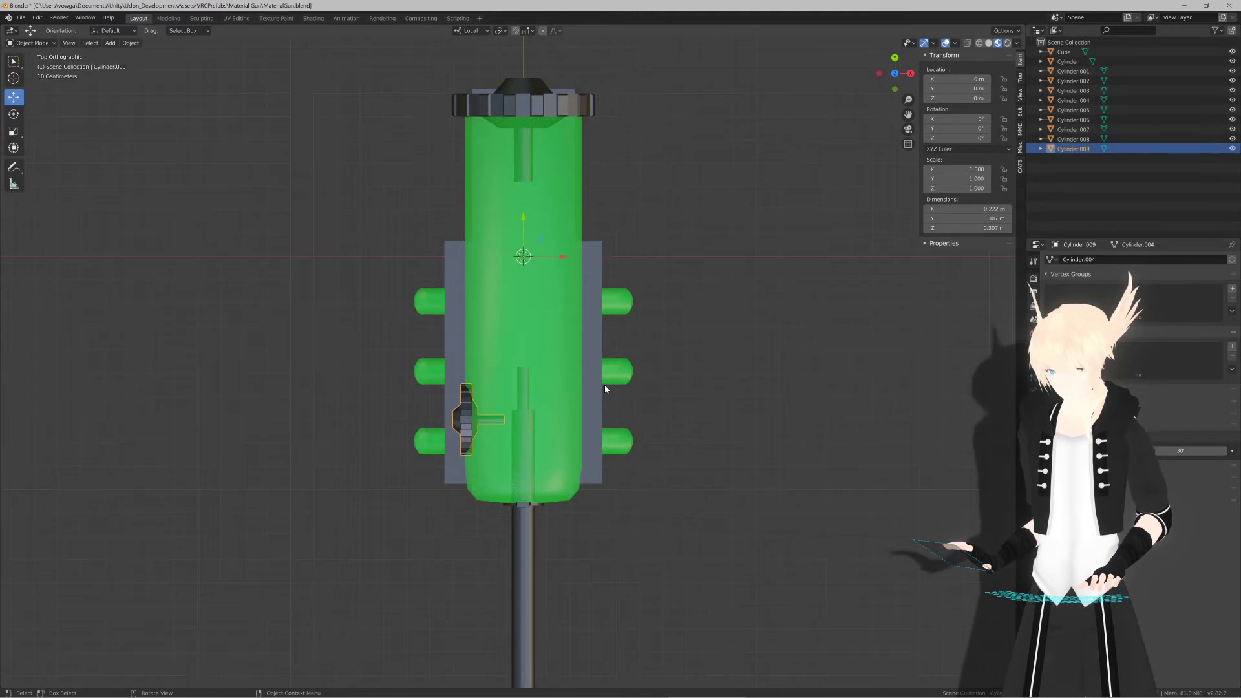
key("shift+d")
key("Escape")
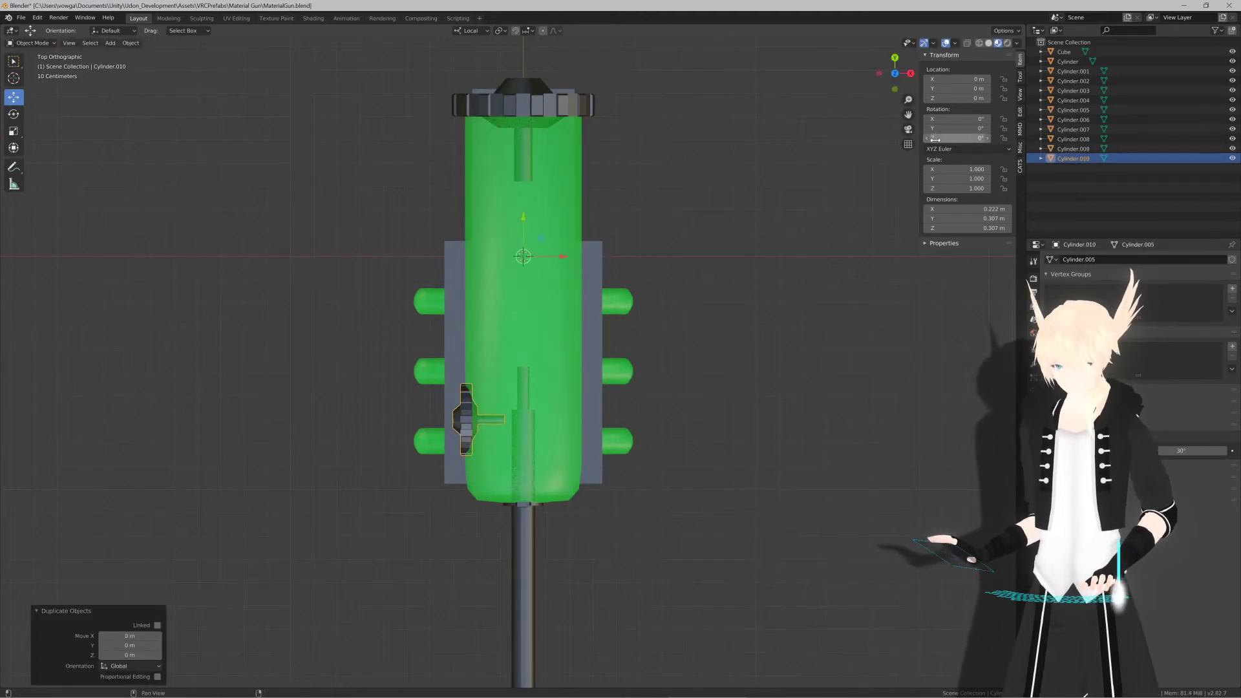
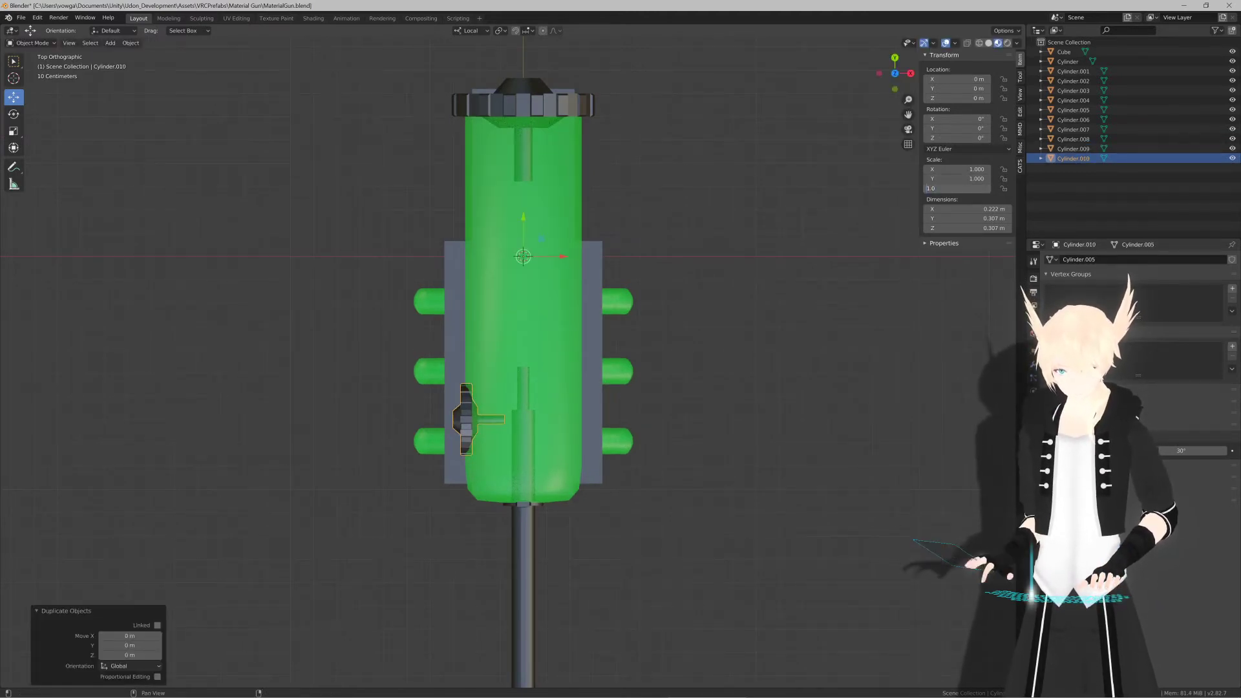
key("Return")
key("ctrl+z")
double_click(953, 178)
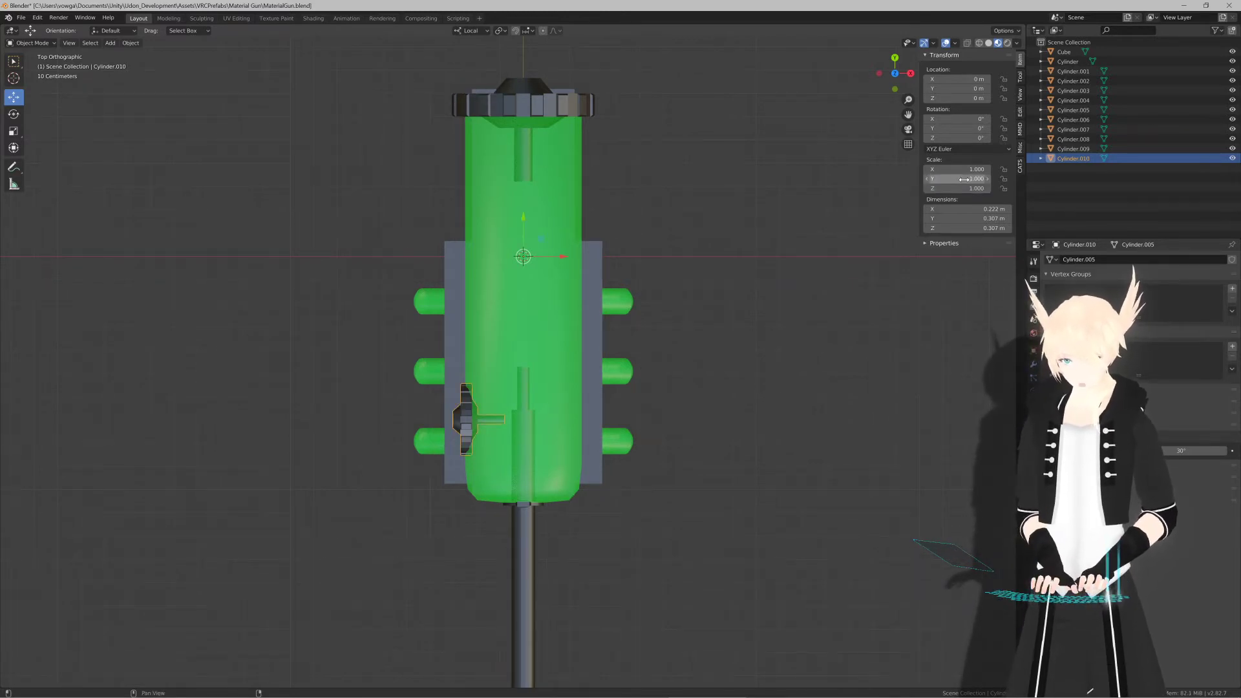
key("shift+Tab")
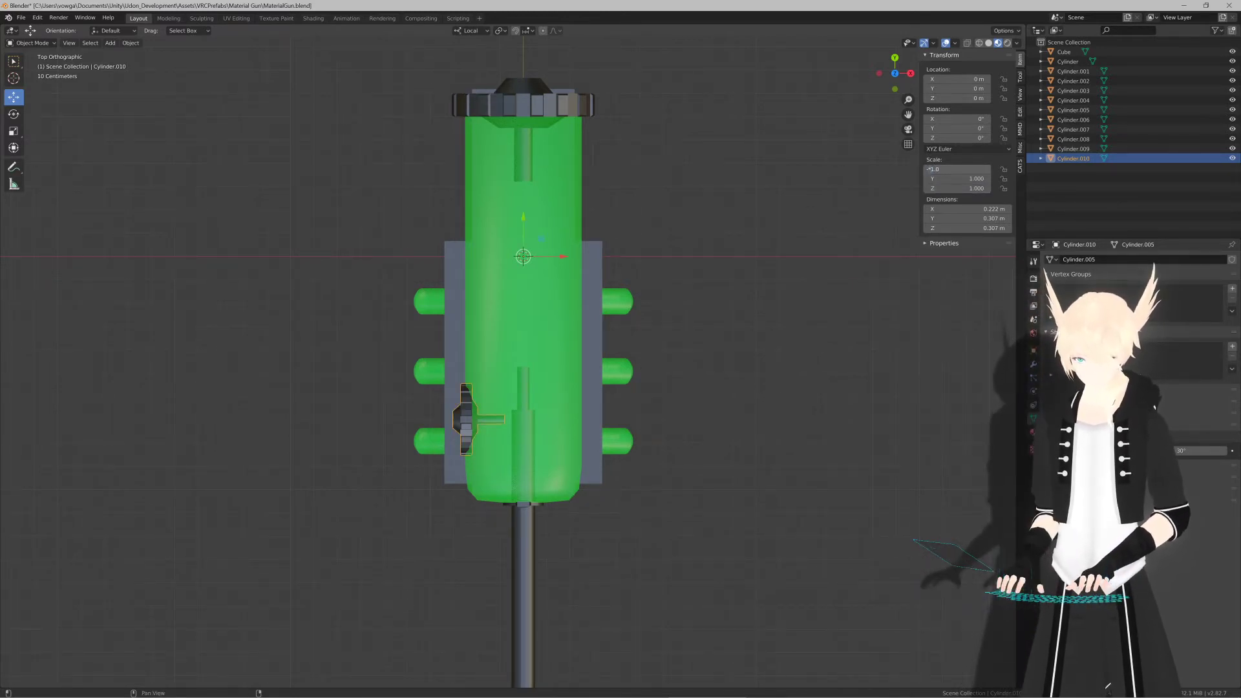
key("Return")
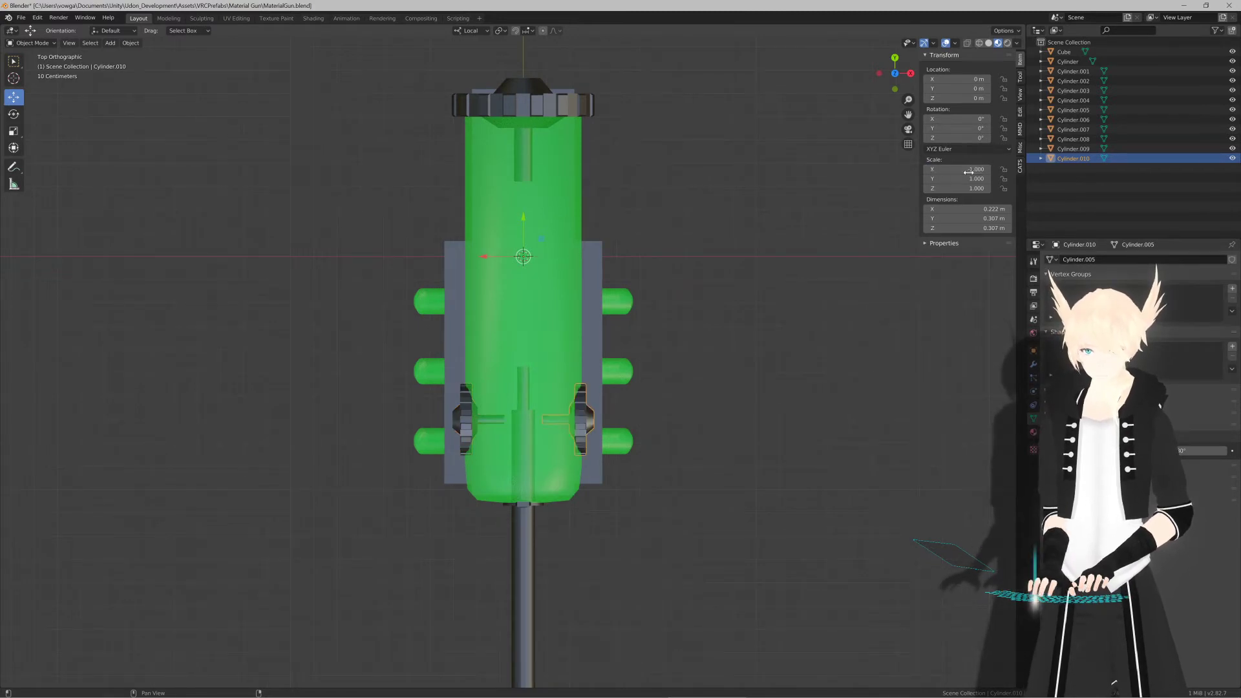
left_click(467, 421, "shift")
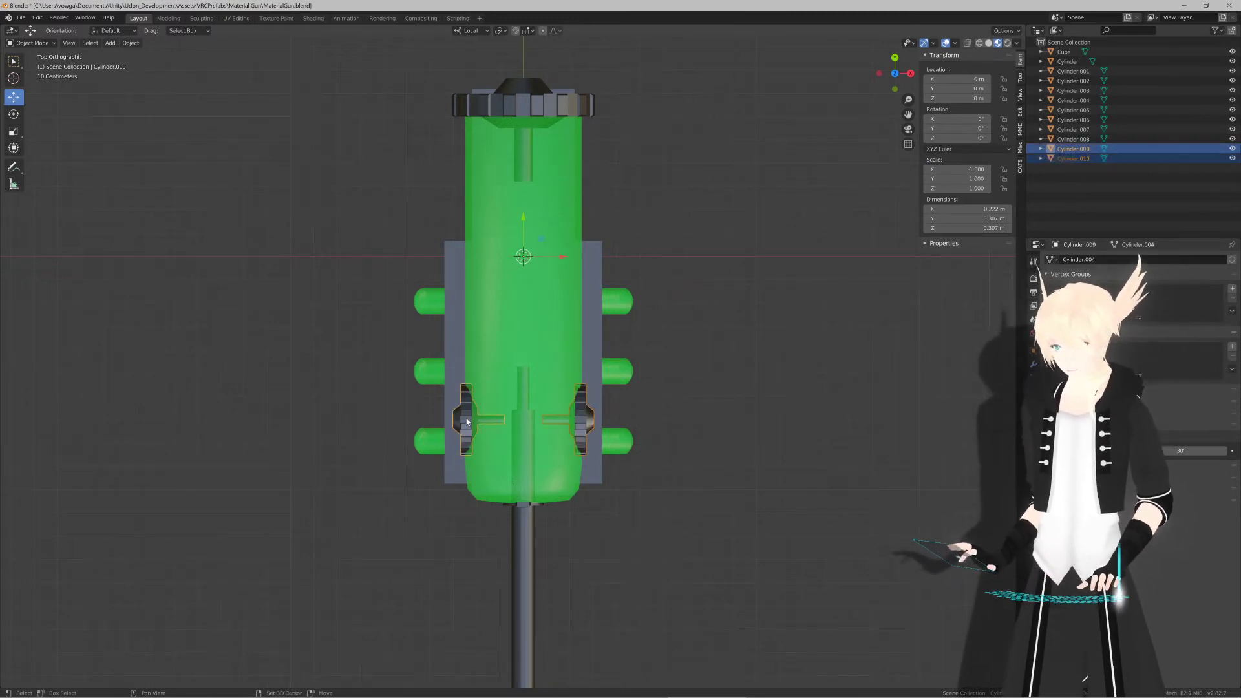
key("ctrl+j")
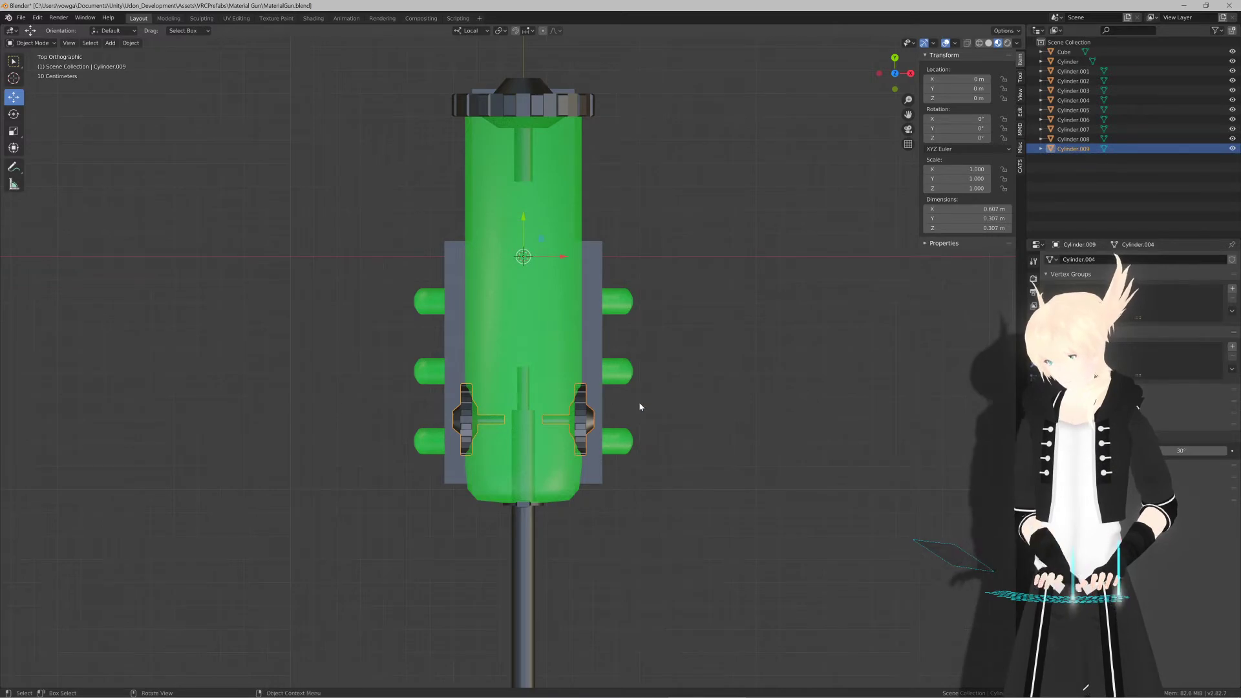
Step: Lengthen the side caps' inner rods towards the centre by scaling their two end faces to about 0.402 along X
middle_click_drag(640, 407, 631, 350)
scroll(628, 352, "up", 4)
key("Tab")
scroll(627, 353, "up", 8)
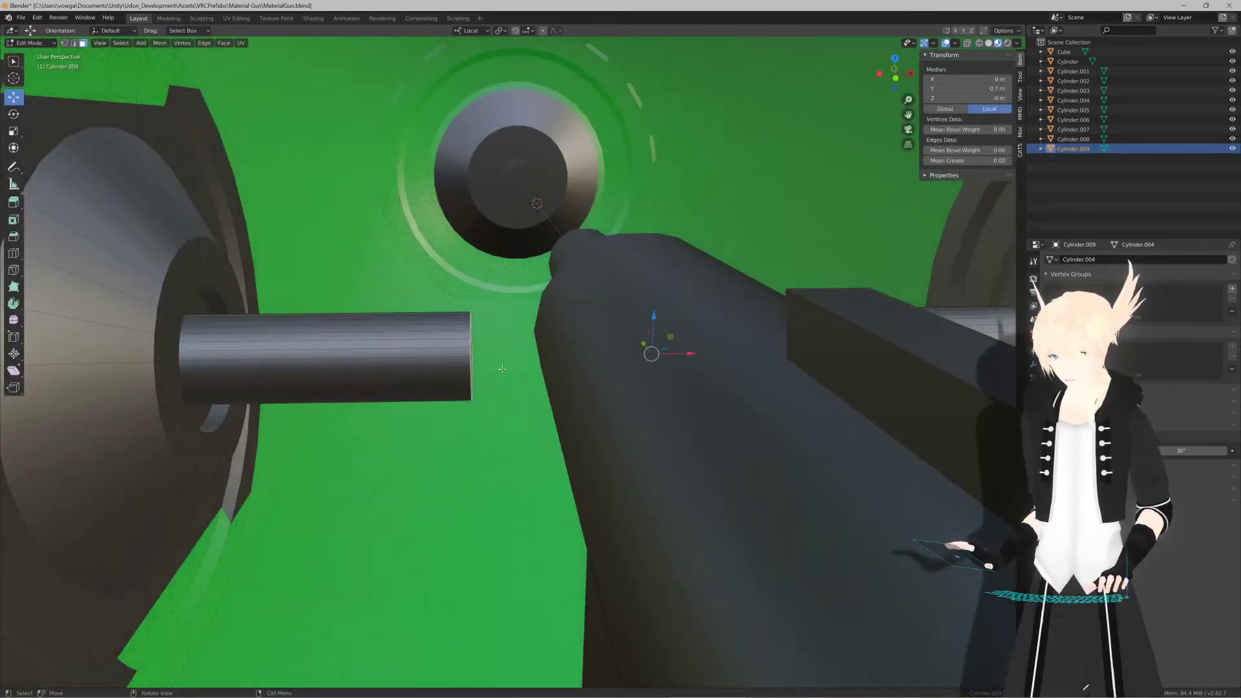
middle_click_drag(502, 368, 416, 364)
left_click(423, 354)
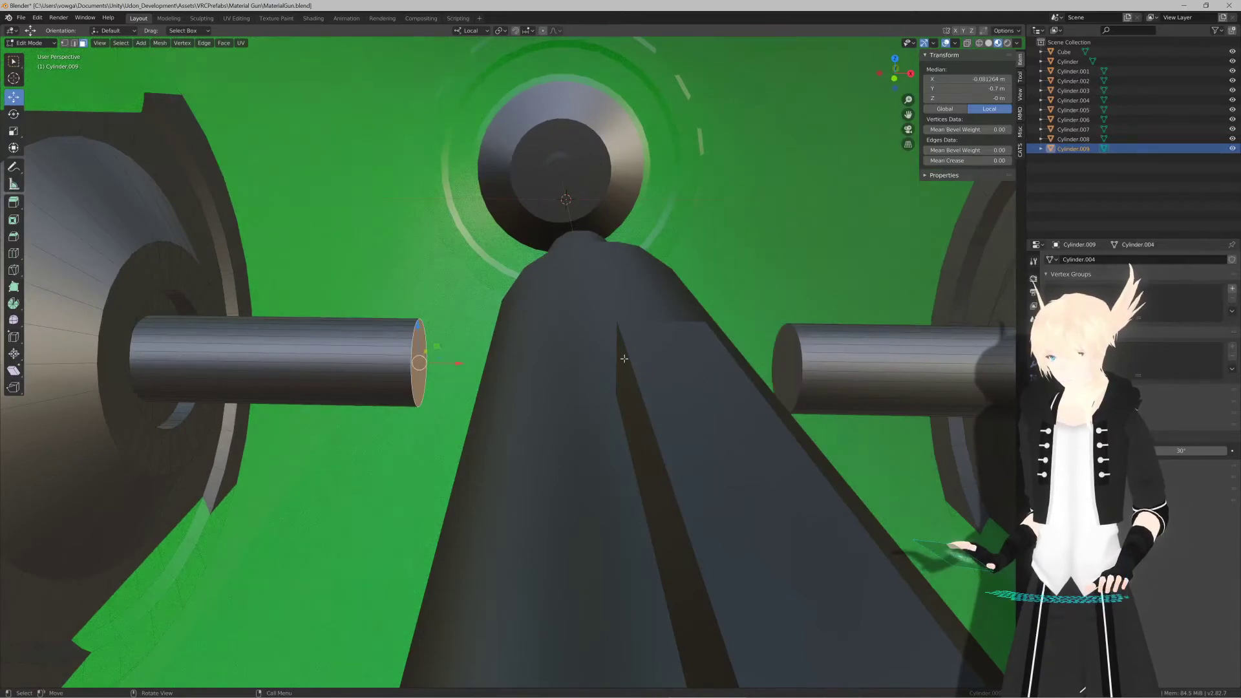
left_click(786, 358, "shift")
key("s")
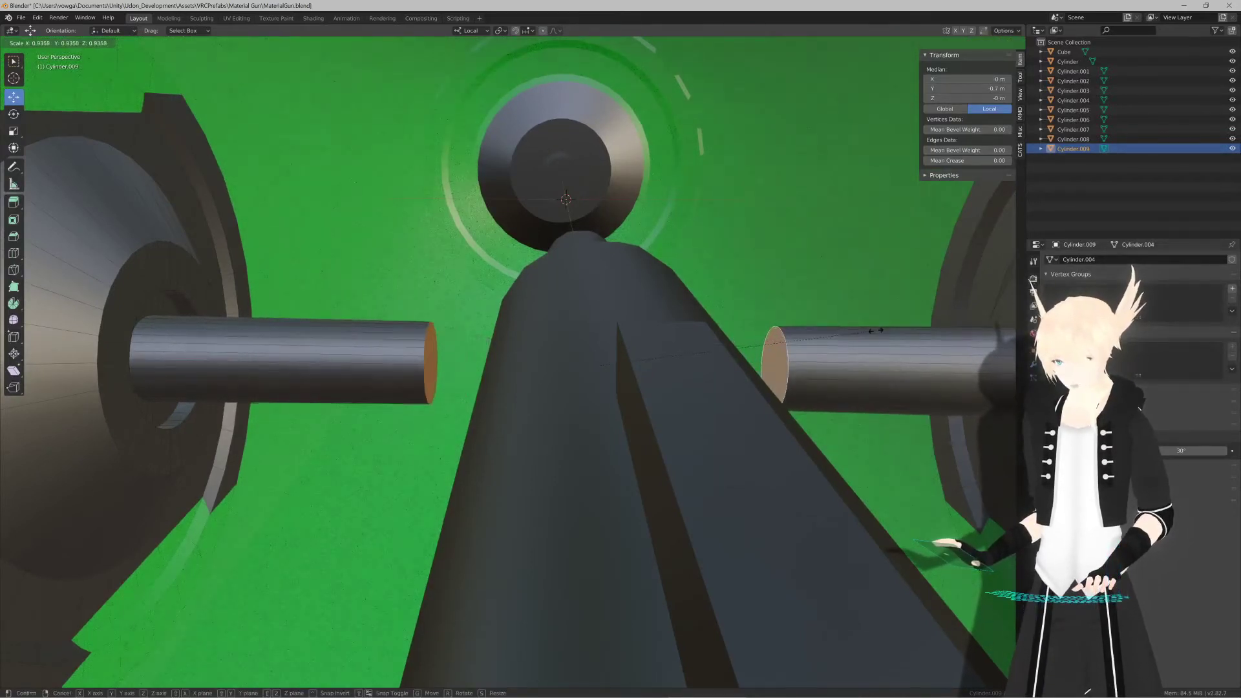
key("x")
left_click(717, 342)
scroll(717, 341, "down", 5)
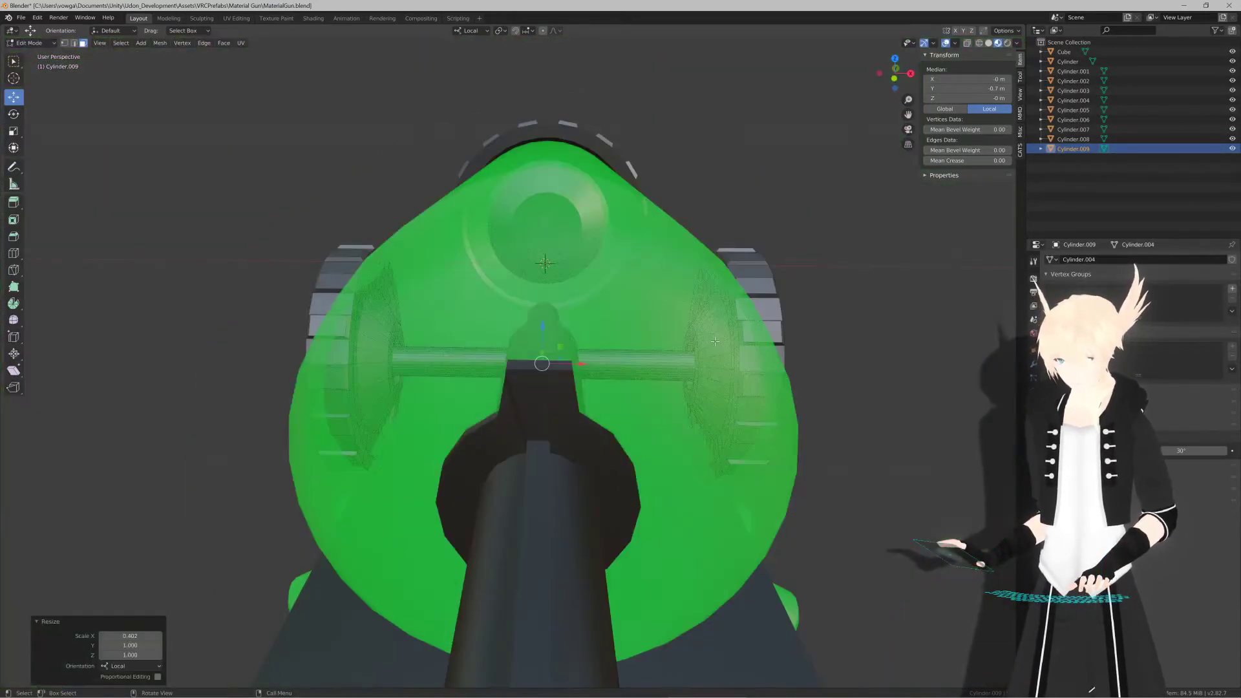
middle_click_drag(717, 341, 676, 350)
key("Tab")
scroll(676, 350, "down", 5)
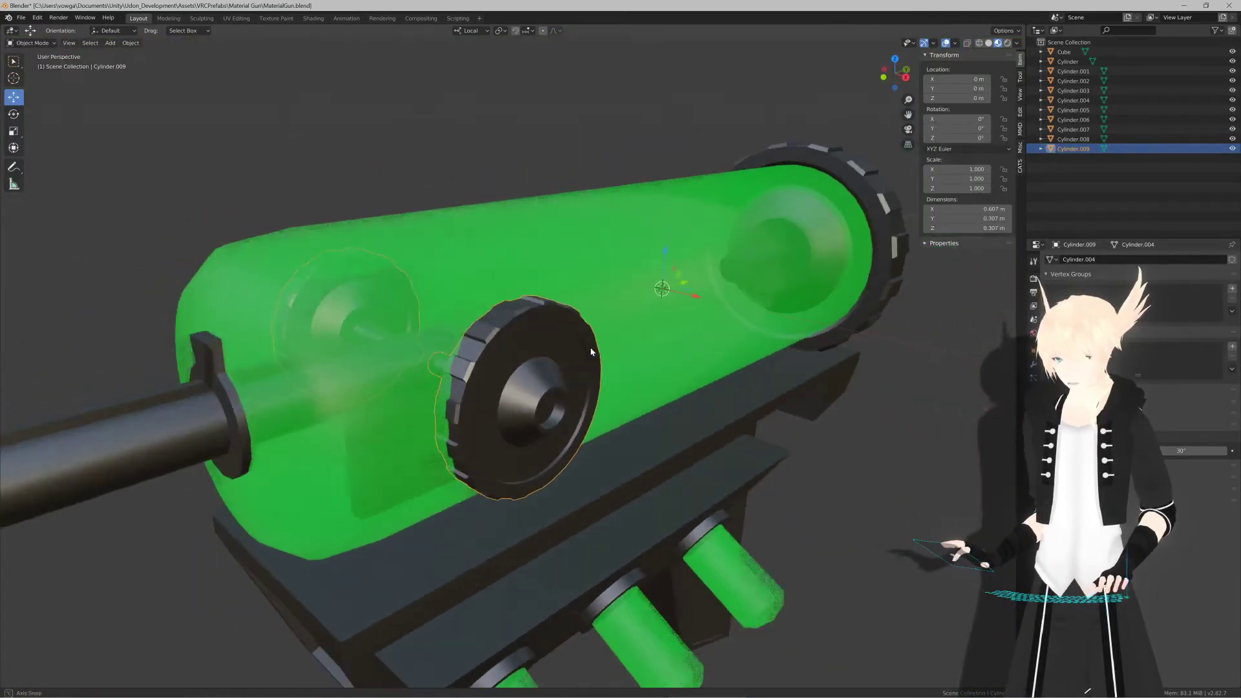
Step: Try to move and extrude the lowest rim faces of both side caps downwards in right side view
mouse_move(931, 188)
left_mouse_down()
mouse_move(969, 189)
mouse_move(928, 196)
left_mouse_up()
key("ctrl+z")
middle_click_drag(546, 359, 442, 364)
key("Tab")
scroll(672, 338, "up", 4)
key("KP_1")
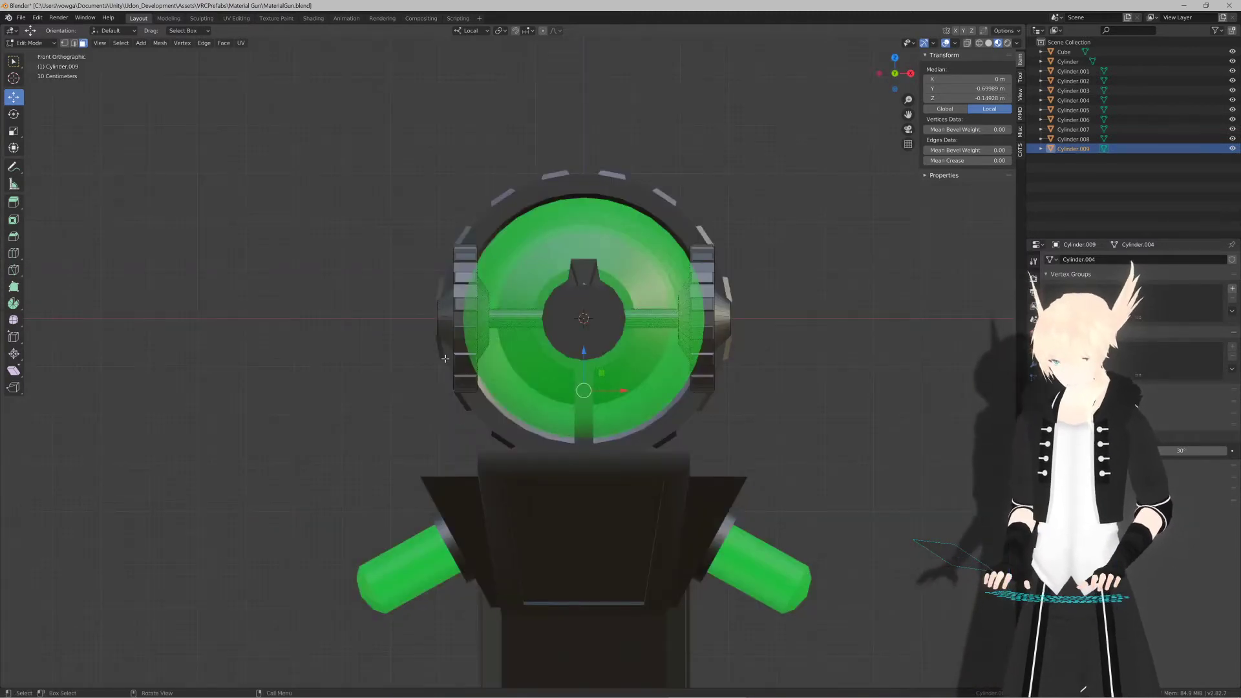
key("KP_3")
left_click_drag(450, 353, 435, 386)
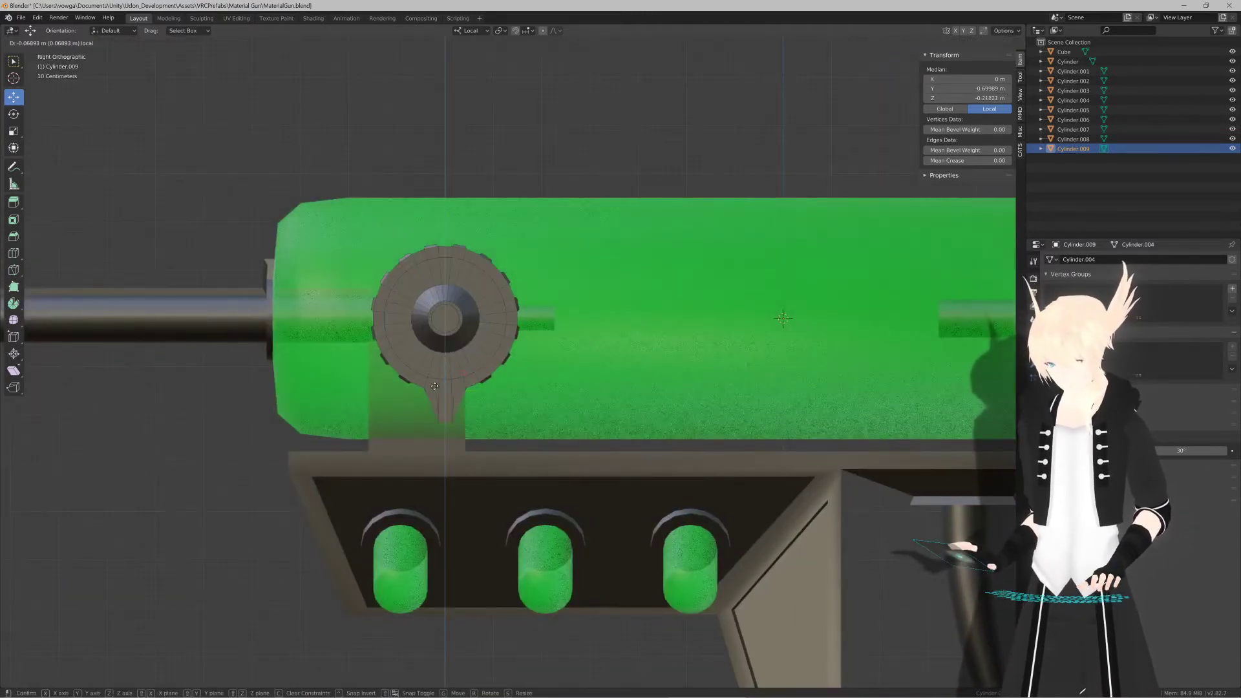
key("Escape")
key("e")
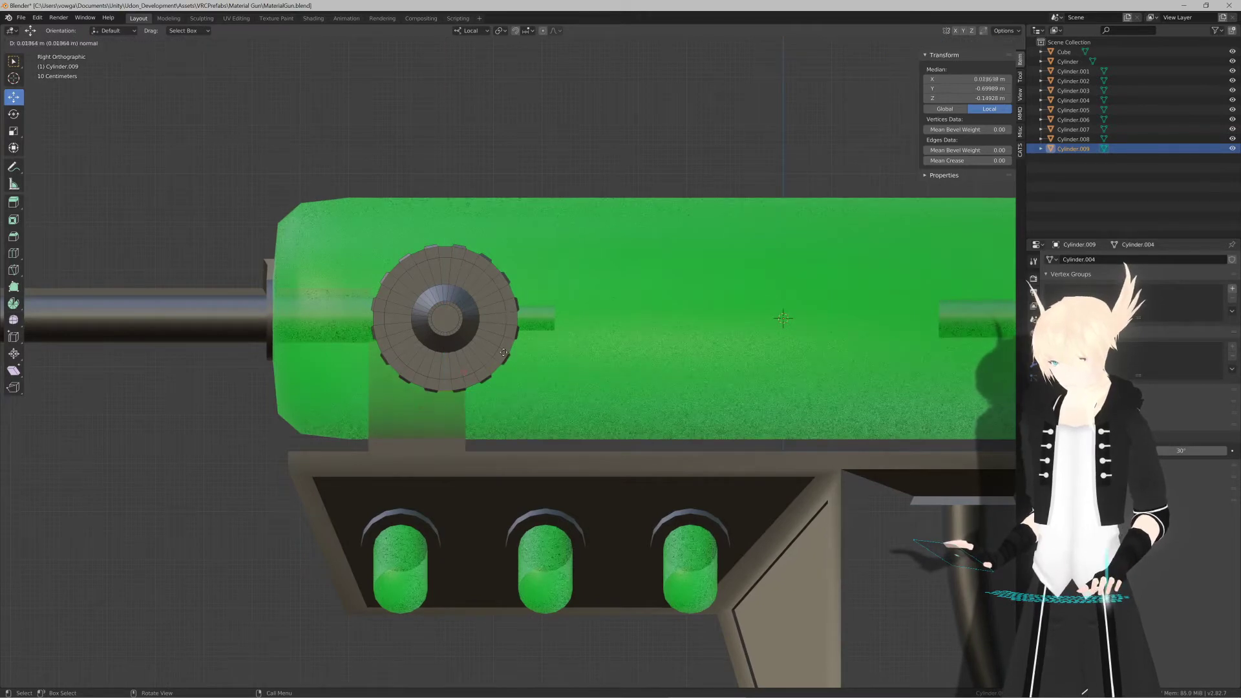
key("Escape")
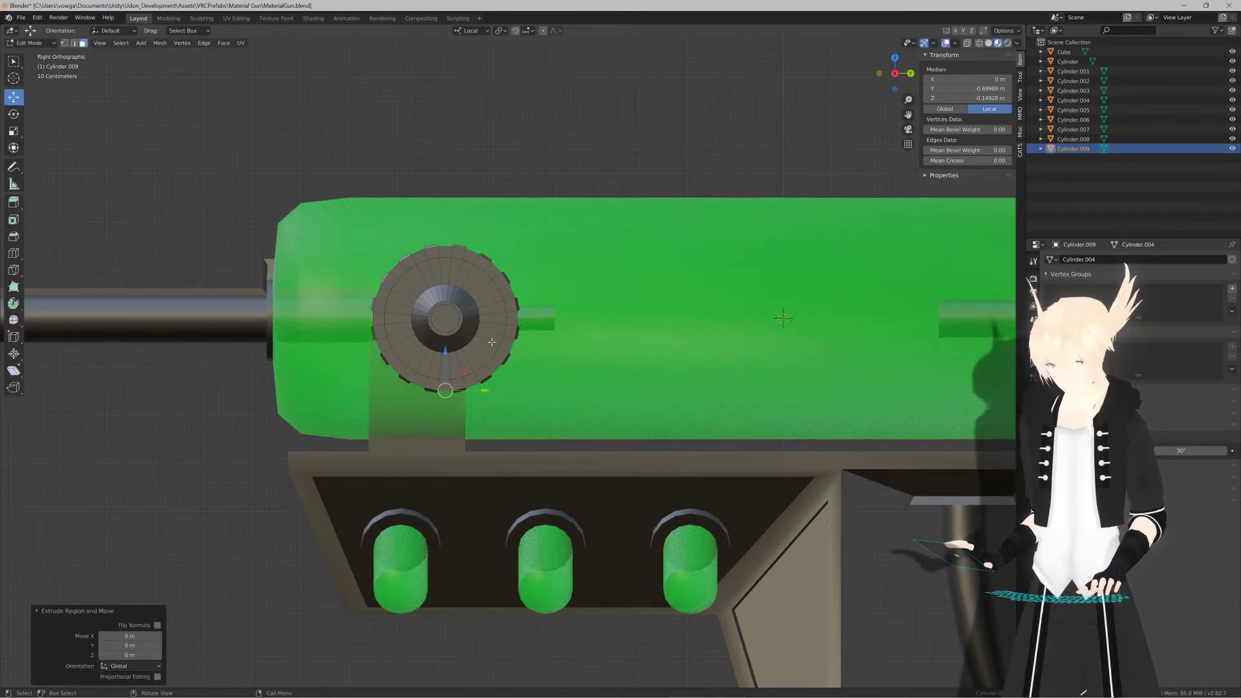
Step: Try Extrude Individual Faces on the side caps' lowest rim faces towards the gun body, and undo it
mouse_move(491, 342)
middle_mouse_down()
mouse_move(508, 369)
mouse_move(486, 360)
middle_mouse_up()
key("KP_3")
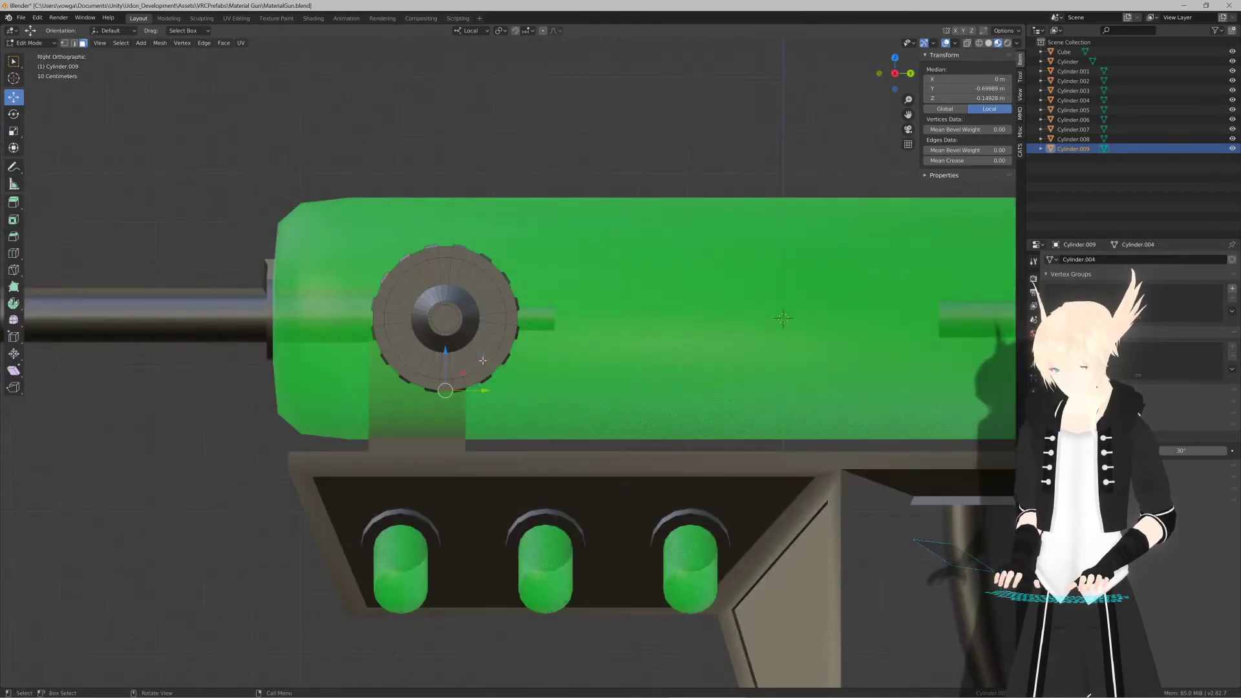
key("alt+e")
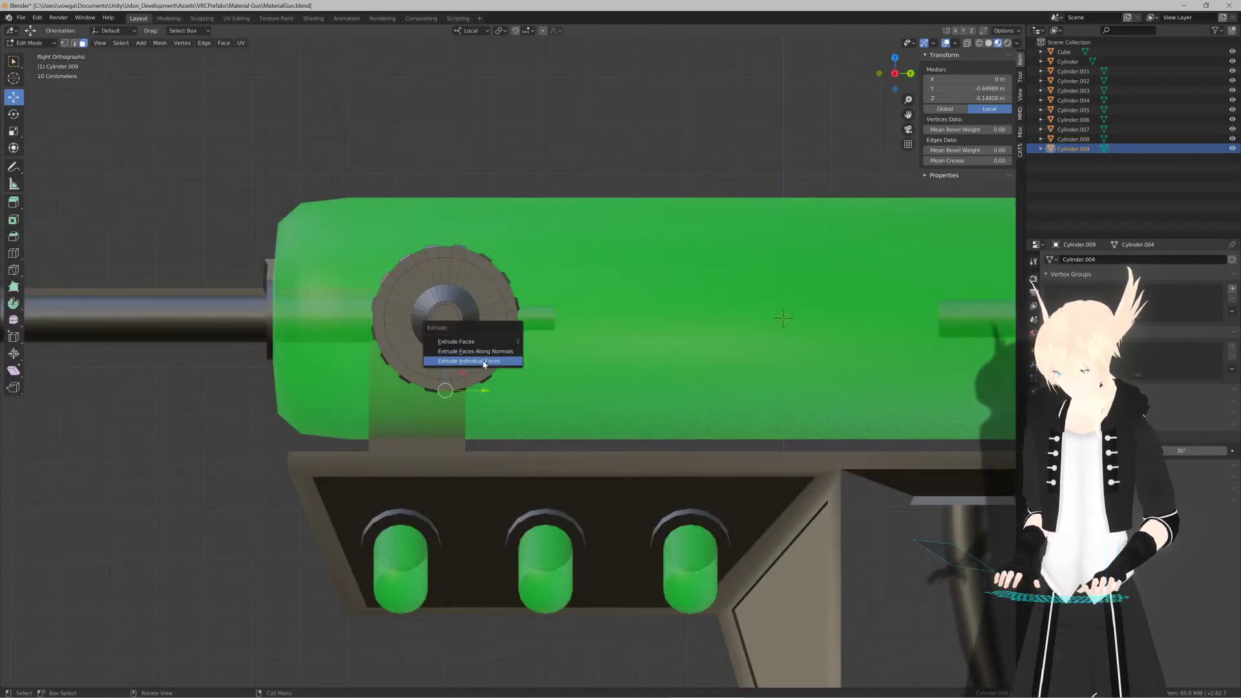
left_click(484, 362)
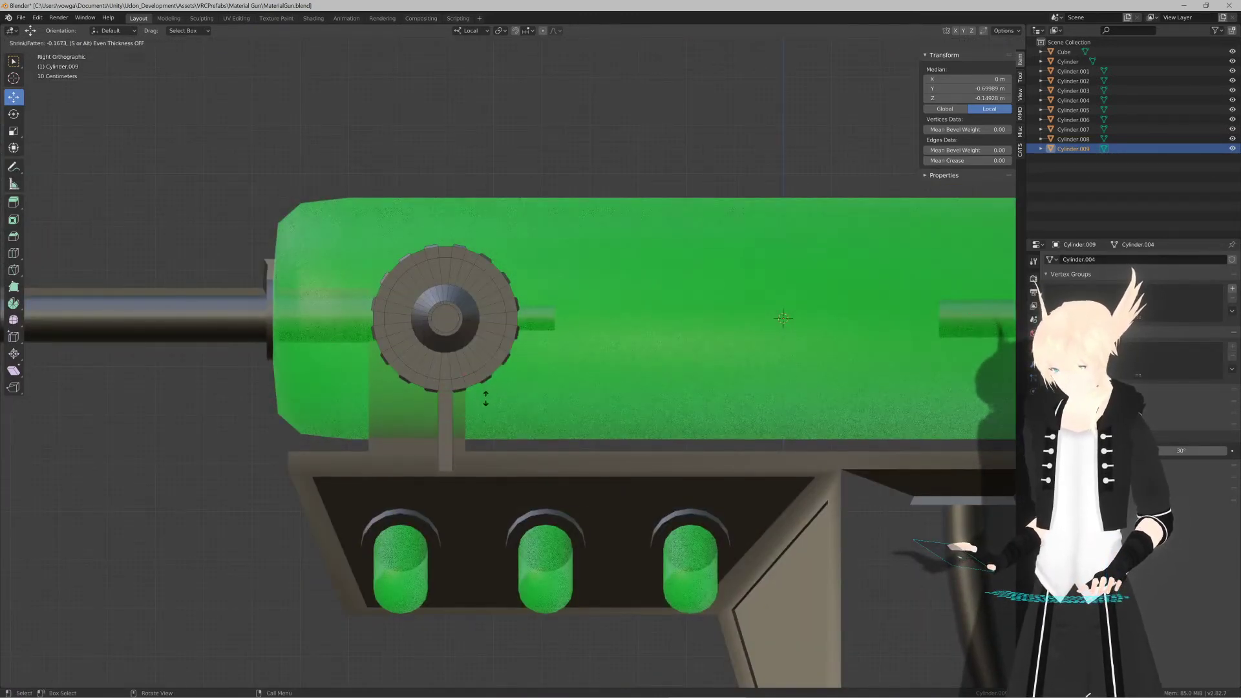
left_click(488, 394)
middle_click_drag(488, 394, 510, 382)
key("ctrl+z")
Step: Leave mesh editing and apply all transforms of the joined side caps object
key("Tab")
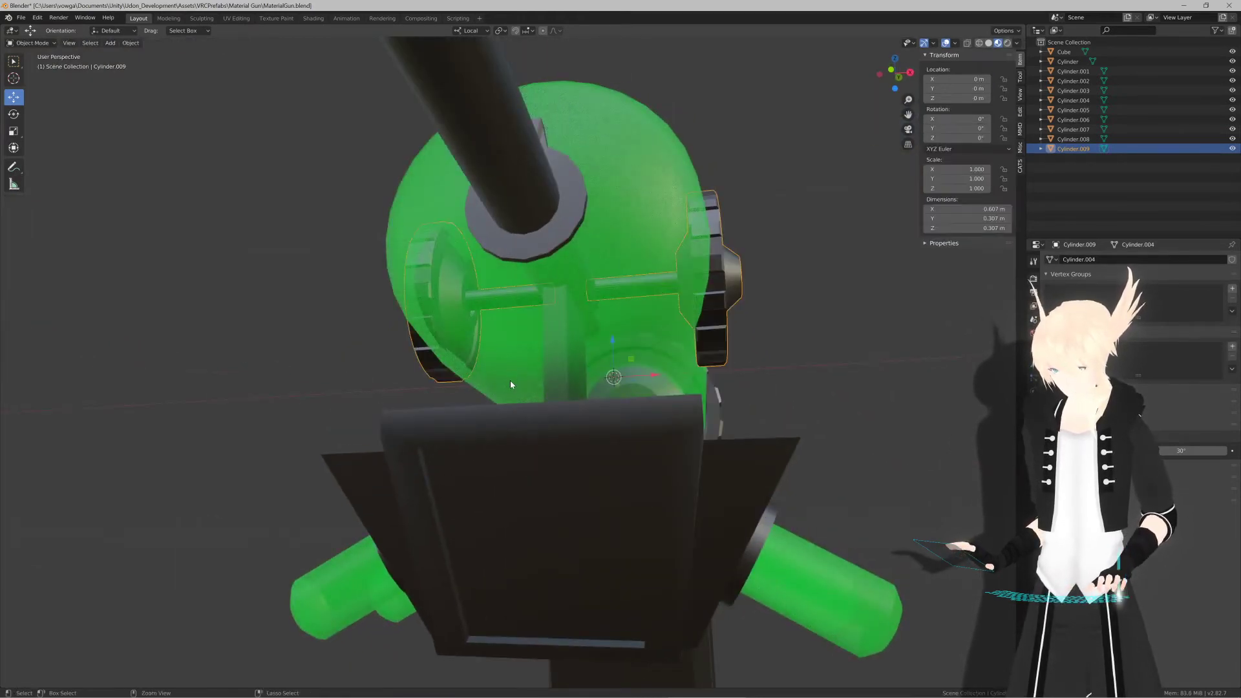
key("ctrl+Tab")
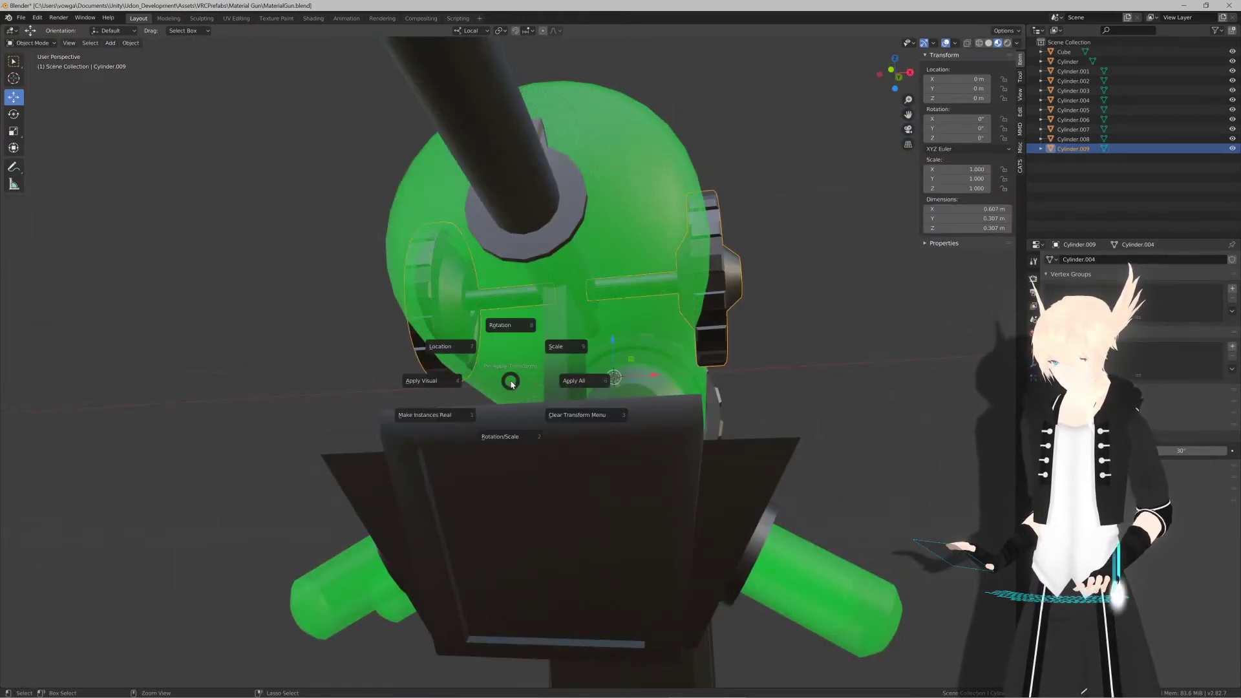
left_click(568, 377)
Step: Extrude the lowest rim faces of both side caps and move them 0.133 m downwards along local Z to form support posts
middle_click_drag(522, 376, 512, 370)
key("e")
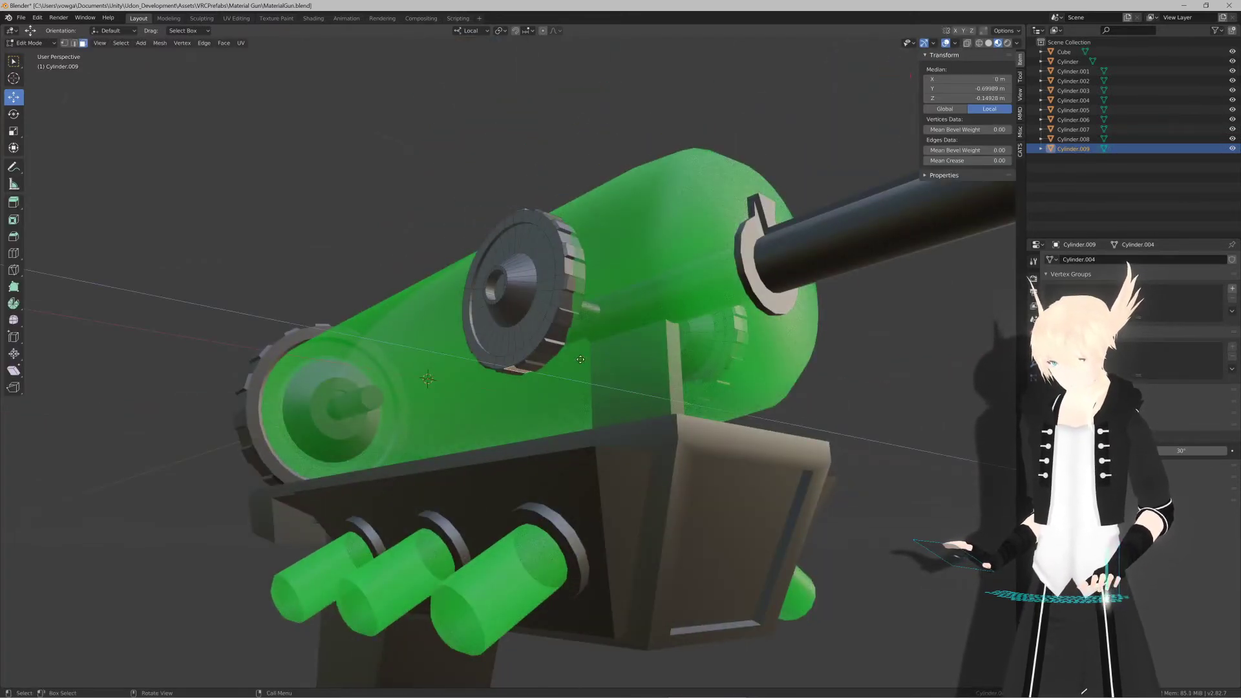
right_click(579, 386)
middle_click_drag(578, 386, 427, 398)
left_click_drag(473, 360, 473, 386)
left_click(474, 431)
Step: Lower the end faces of both support posts by another 0.066 m along local Z in right side view
middle_click_drag(475, 431, 536, 421)
key("KP_3")
scroll(536, 421, "up", 2)
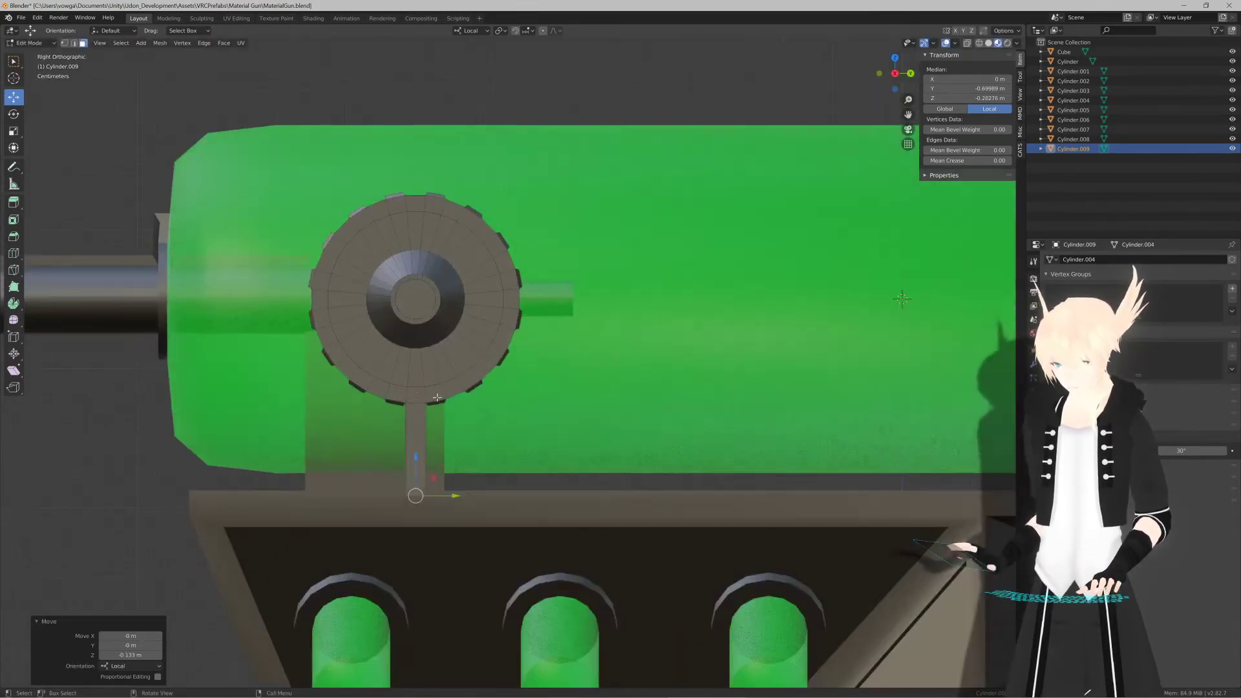
key("g")
left_click_drag(416, 456, 411, 485)
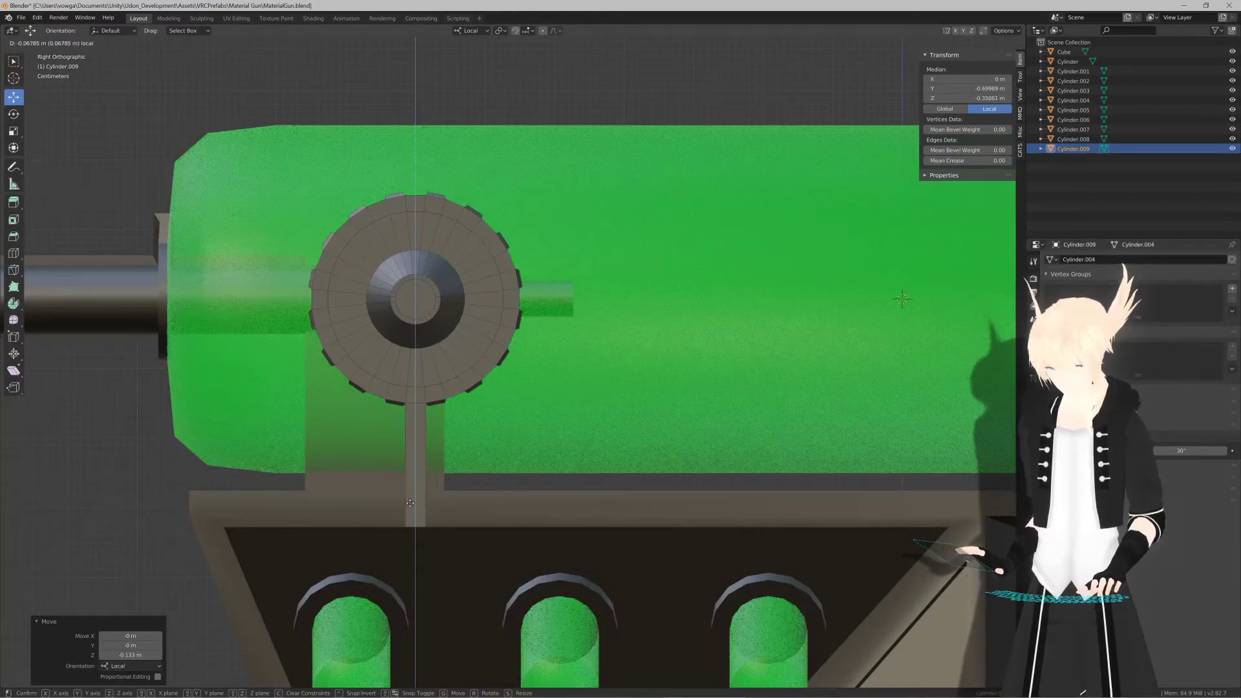
left_click(410, 503)
Step: Raise the end faces of both support posts by 0.12 m along local Z in right side view
scroll(415, 540, "down", 3)
middle_click_drag(415, 541, 475, 429)
key("KP_3")
scroll(503, 463, "up", 4)
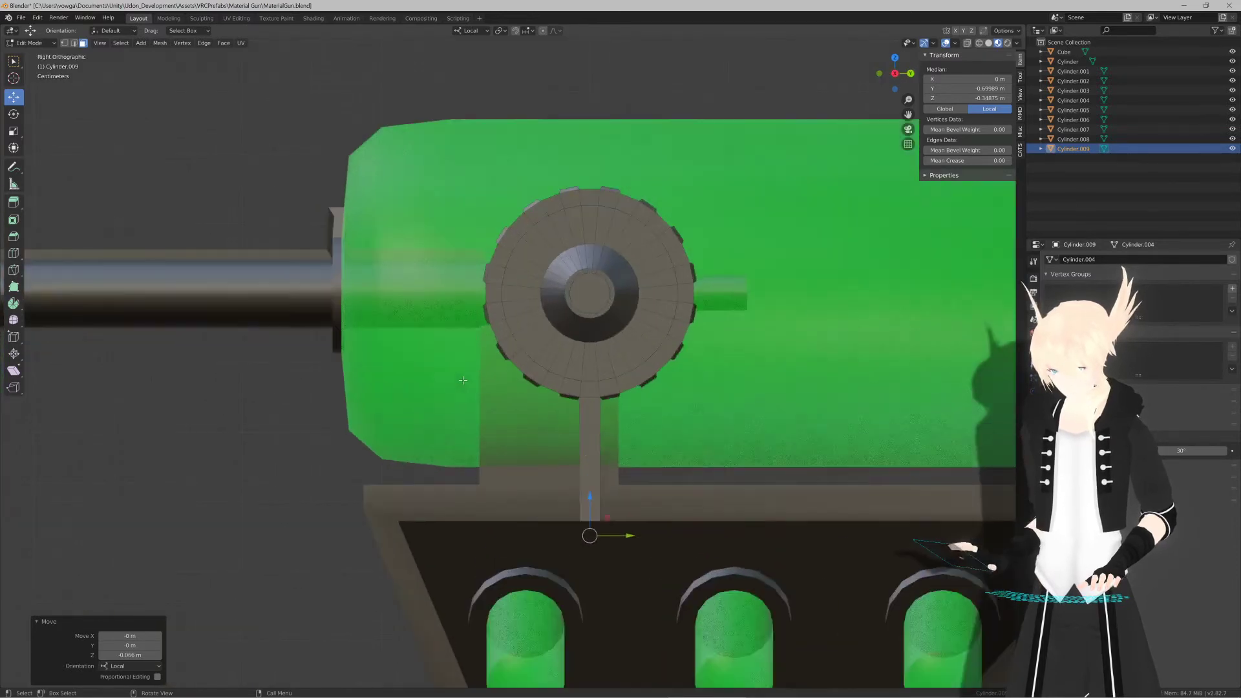
left_click_drag(502, 464, 502, 374)
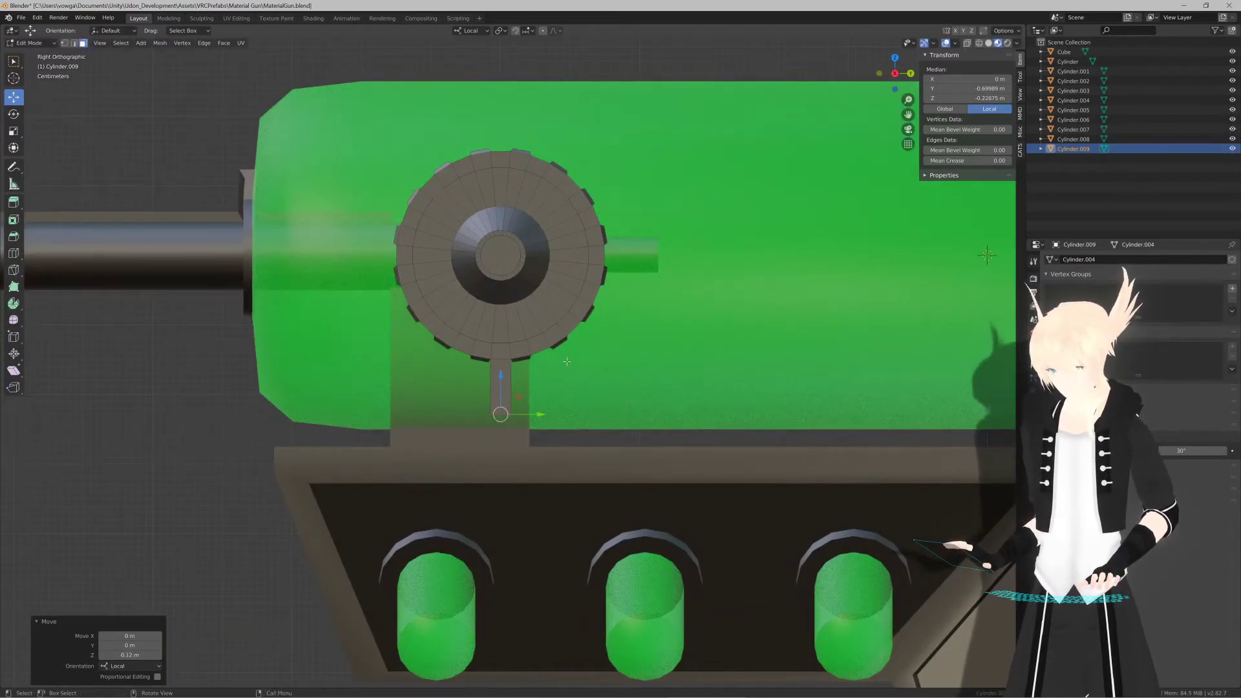
Step: Try to extrude the support posts' end faces in place and scale them to 2.8
key("e")
right_click(567, 359)
key("s")
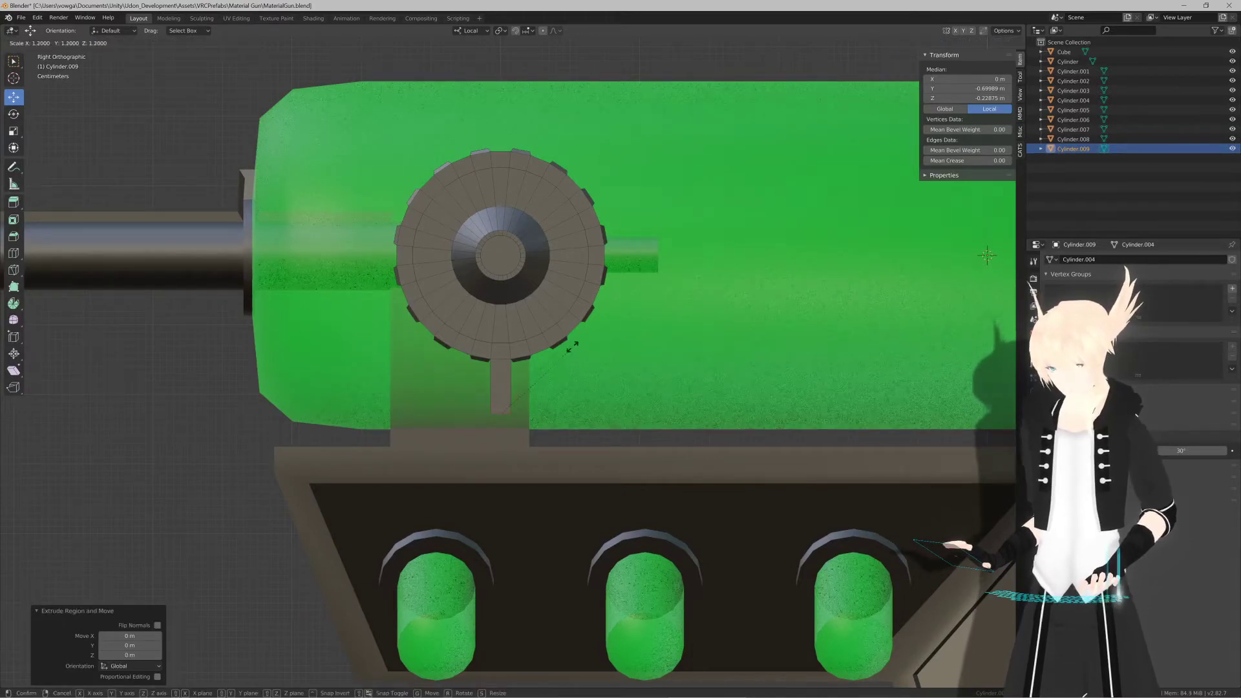
left_click(634, 211)
middle_click_drag(536, 252, 653, 313)
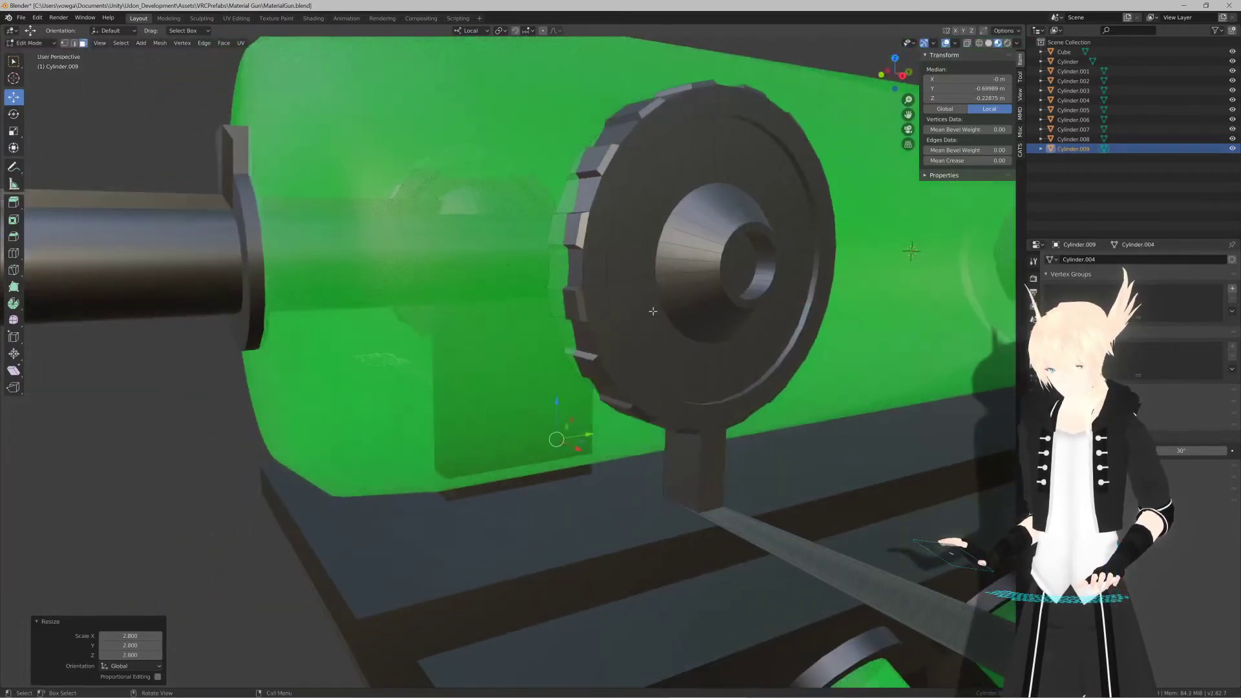
scroll(629, 356, "down", 4)
middle_click_drag(629, 356, 603, 349)
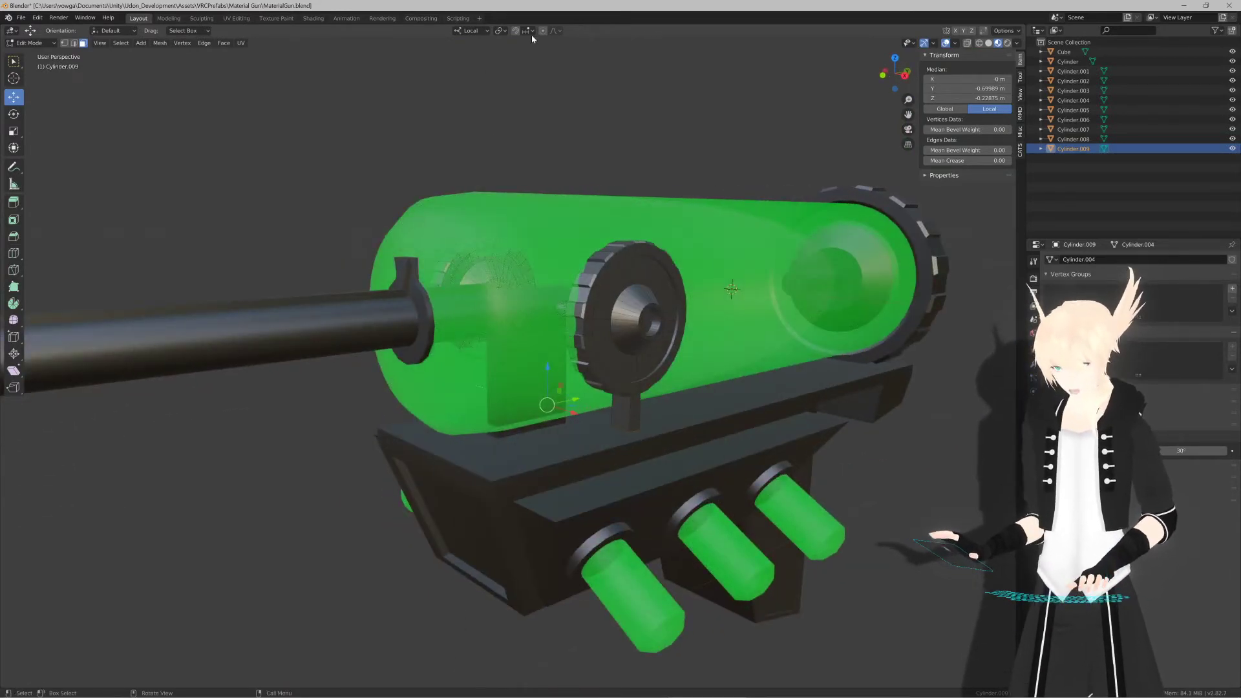
Step: Open the transform pivot point choices for scaling the support posts' end faces
left_click(470, 31)
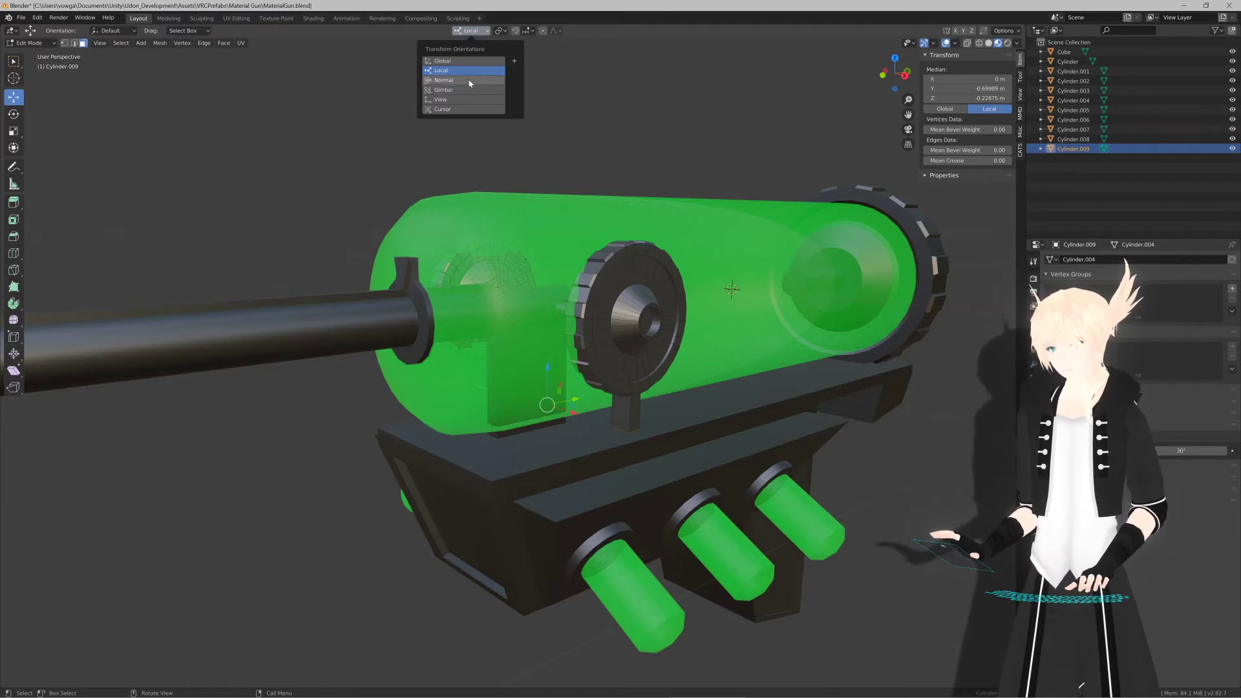
left_click(500, 31)
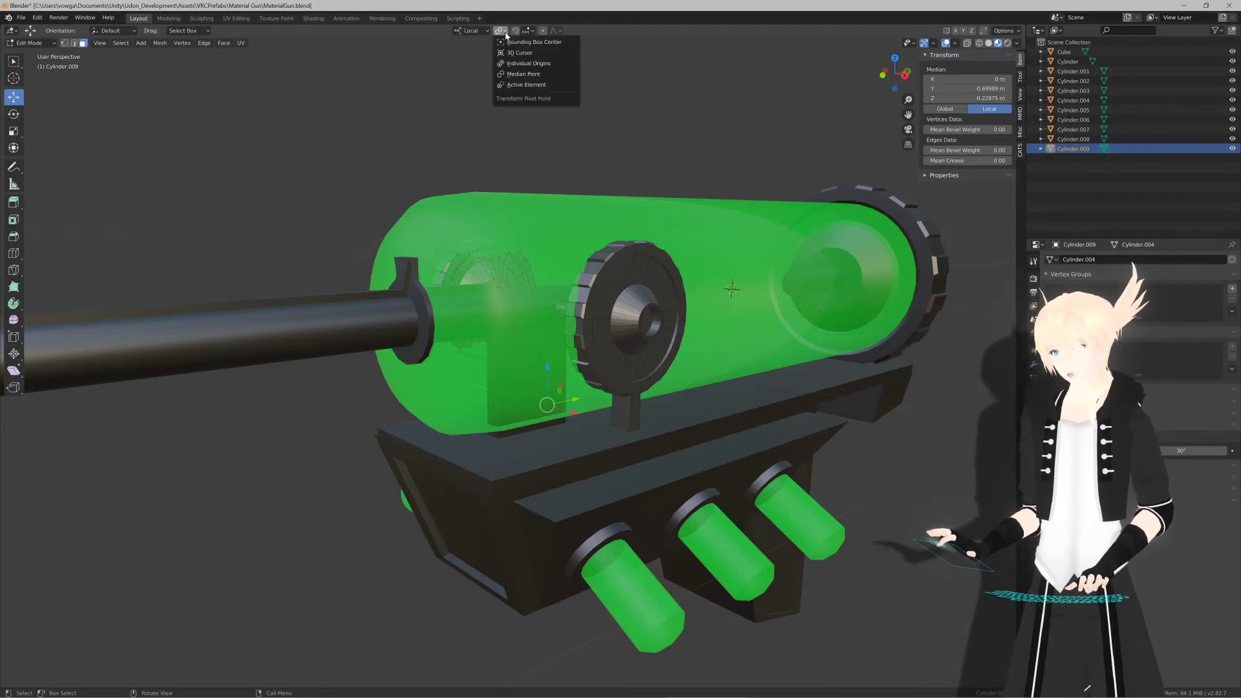
Step: Set the transform pivot to Individual Origins and the transform orientation to Normal
left_click(527, 64)
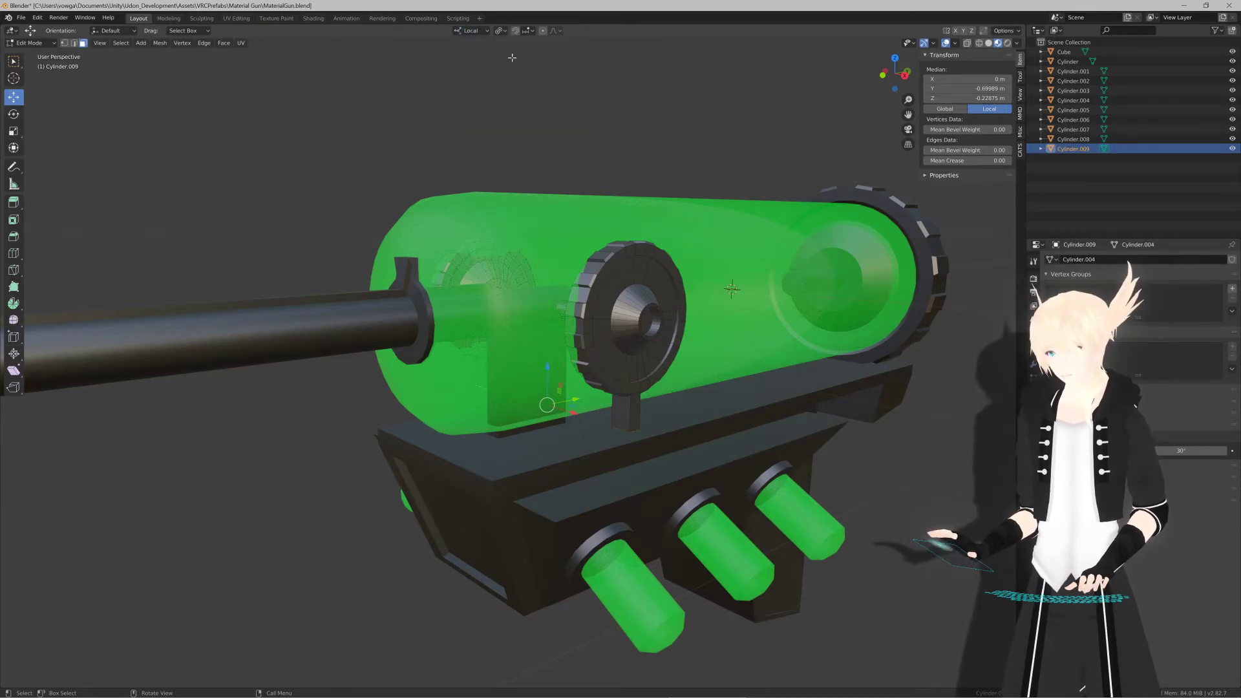
left_click(482, 33)
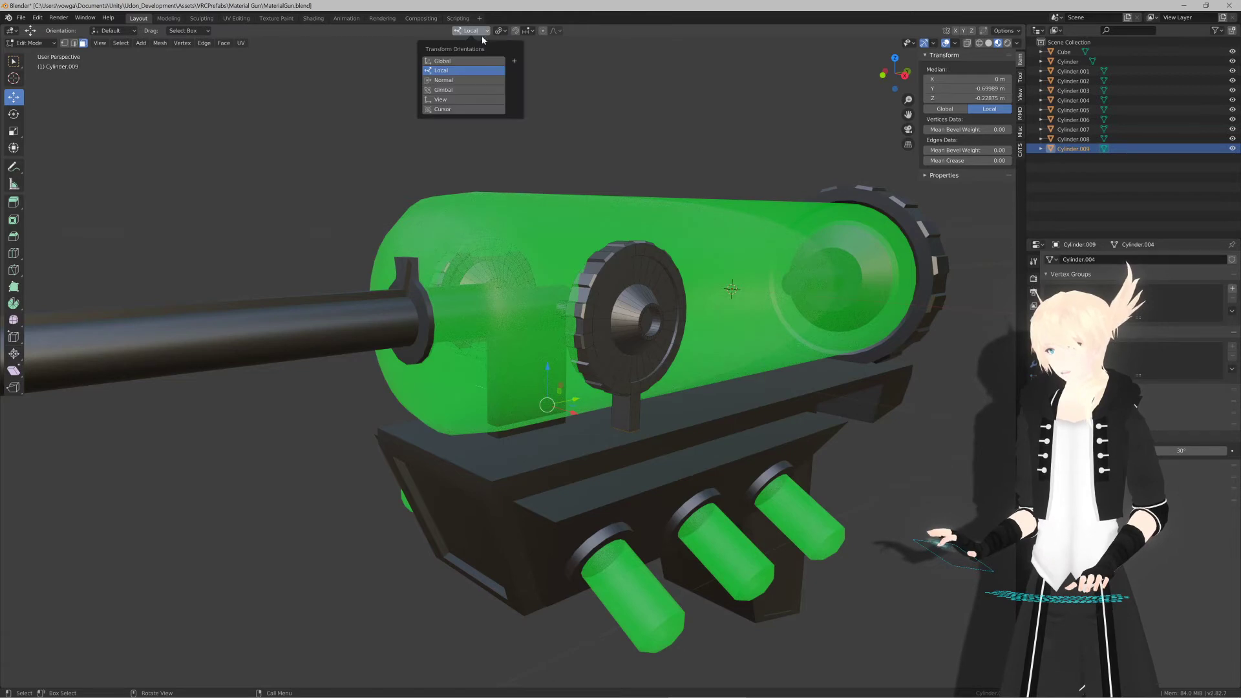
left_click(468, 80)
Step: Scale the bottom faces of both wheel supports uniformly by 2.5
middle_click_drag(731, 304, 621, 304)
key("s")
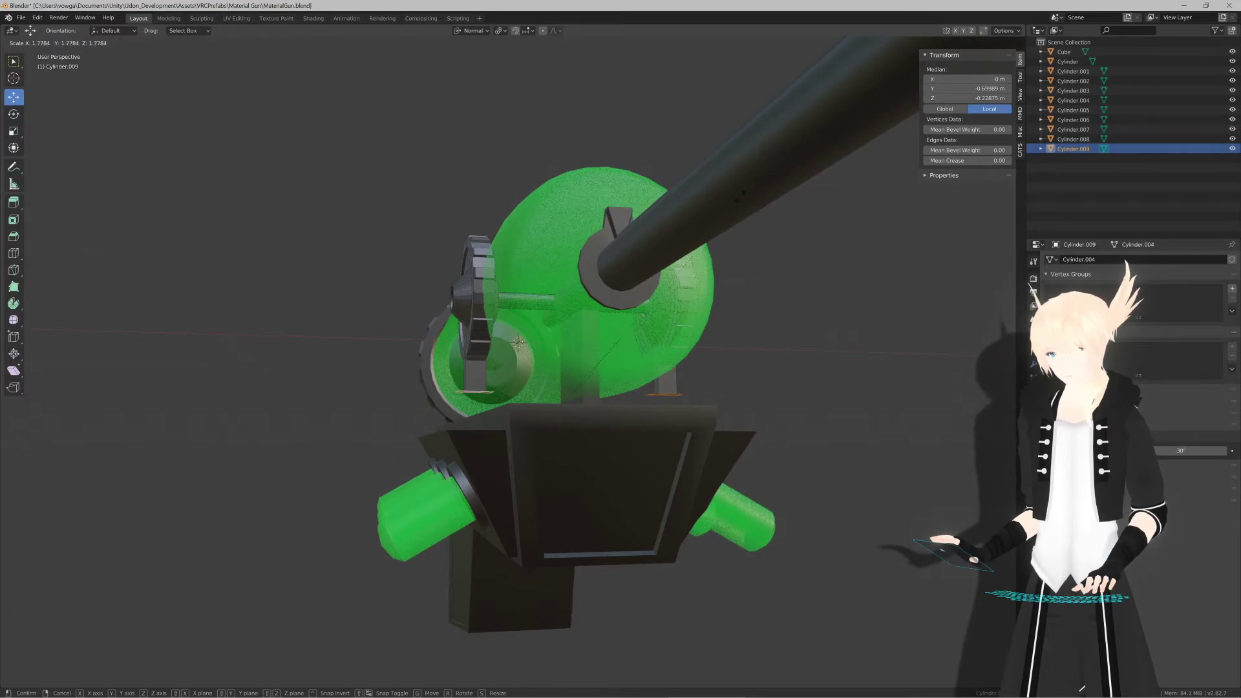
left_click(759, 102)
Step: Stretch the supports' bottom faces by 2.4 along the normal X axis and scale them uniformly by 0.604
middle_click_drag(711, 193, 581, 271)
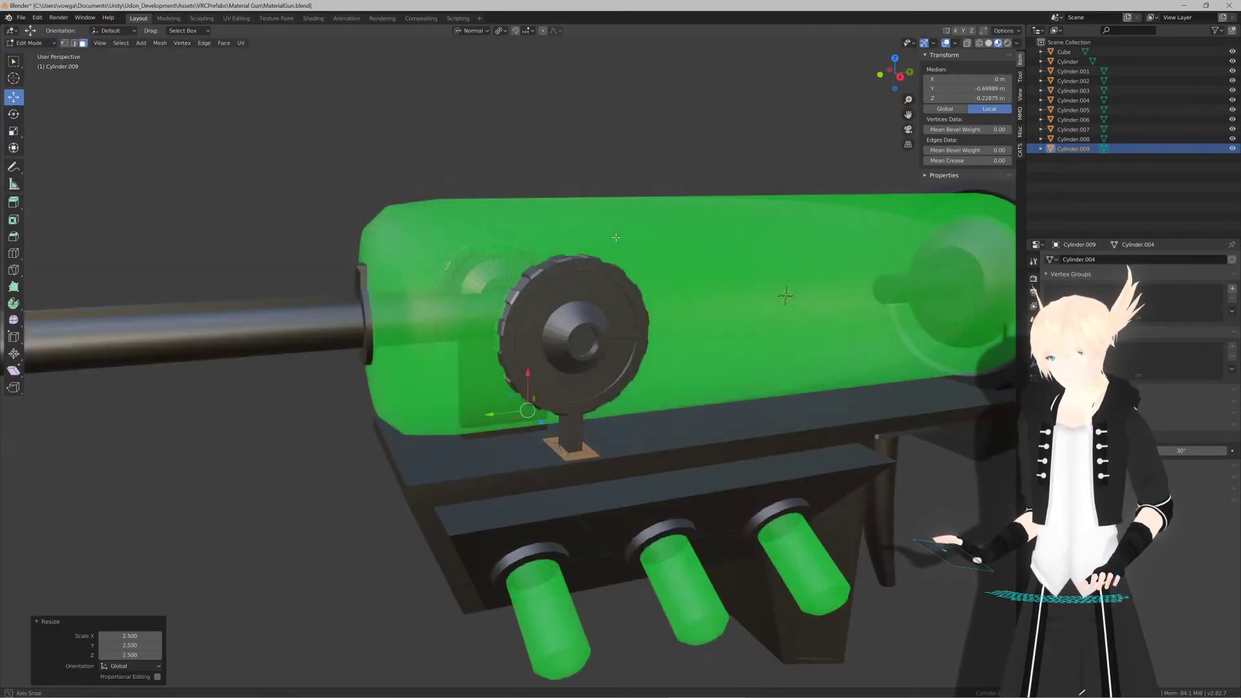
scroll(581, 271, "up", 3)
key("s")
key("z")
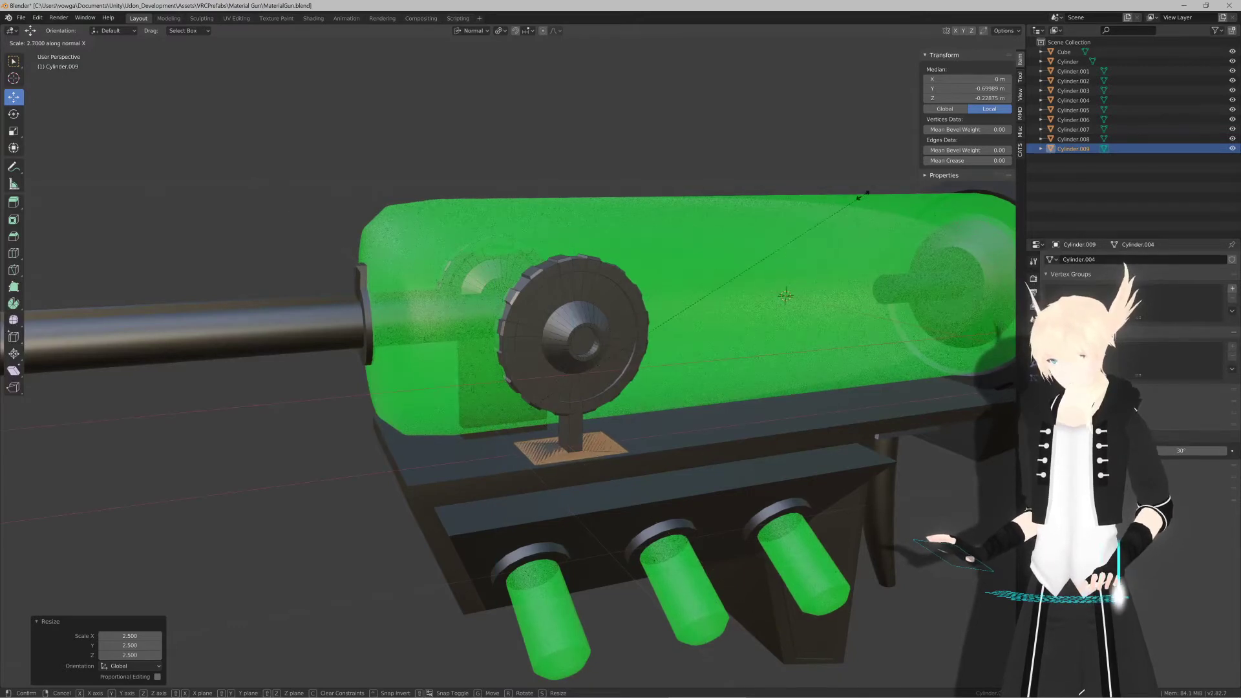
left_click(835, 212)
key("s")
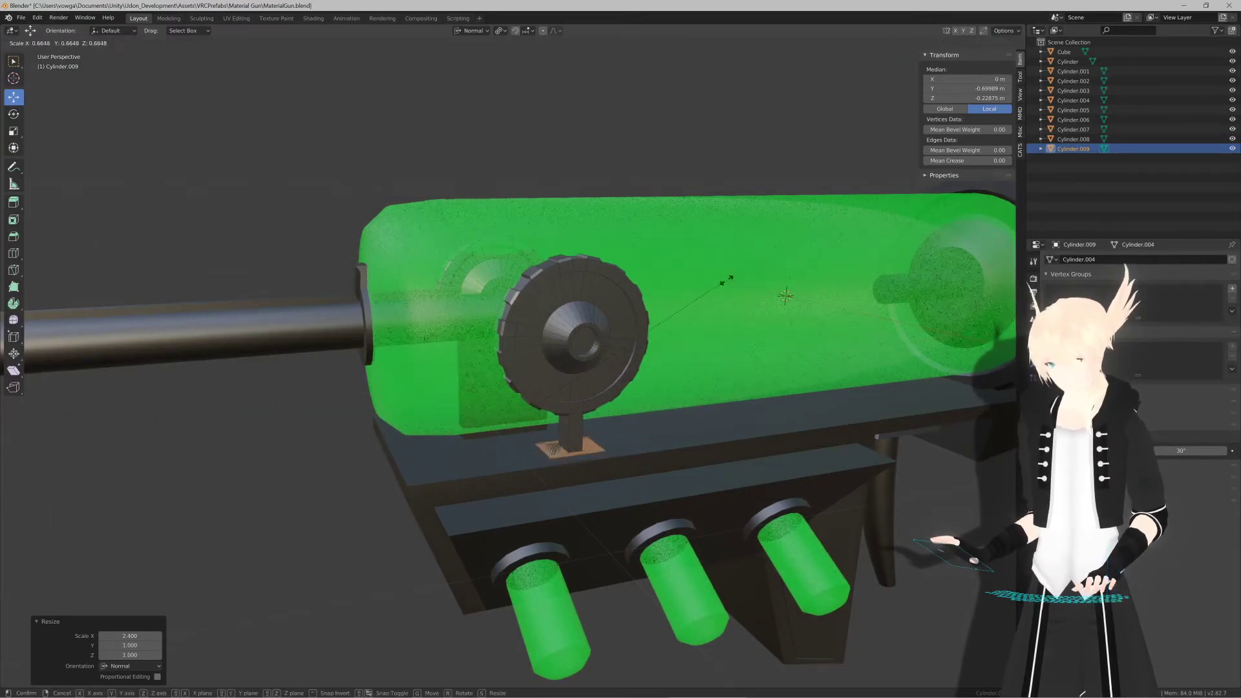
left_click(709, 288)
Step: Extrude the widened bottom faces of the supports by about 0.013 m and try a second extrusion
key("g")
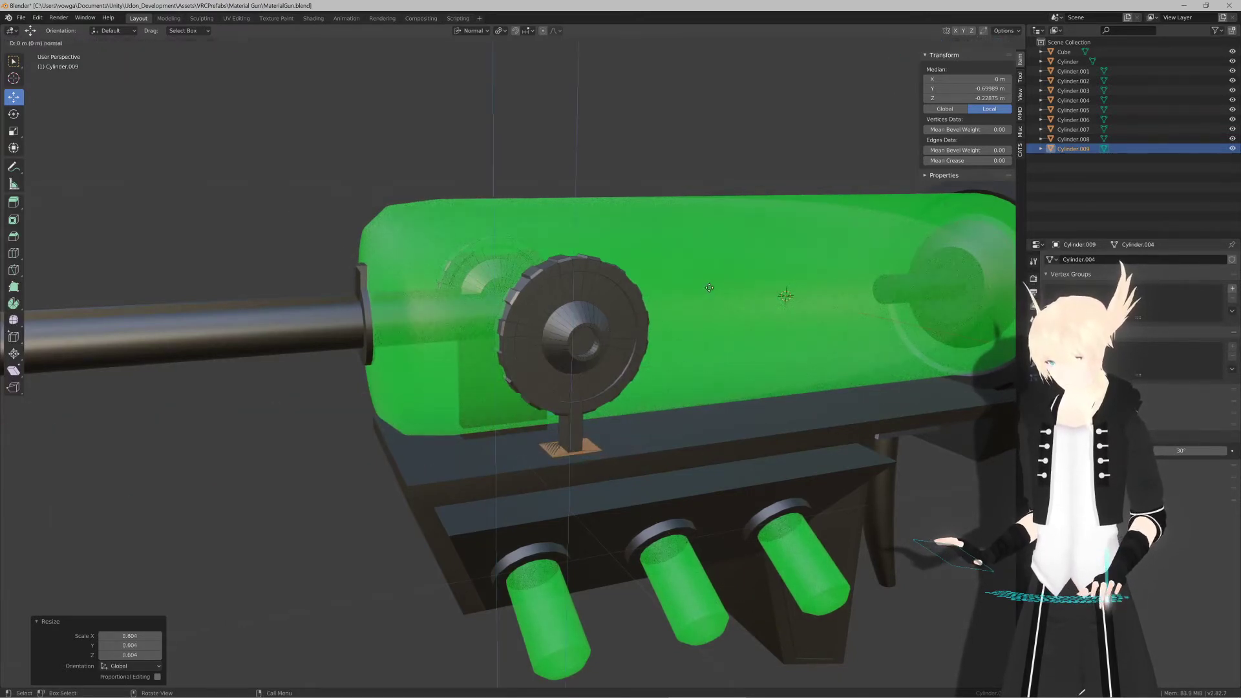
key("z")
key("z")
left_click(709, 284)
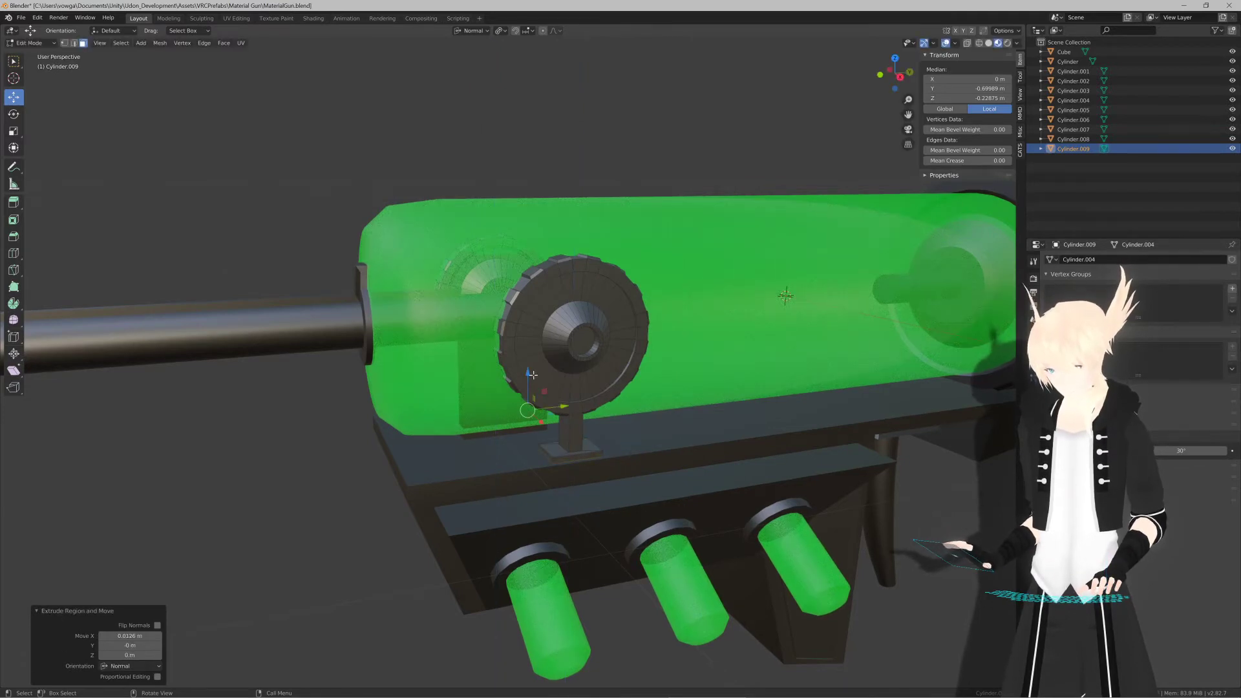
key("e")
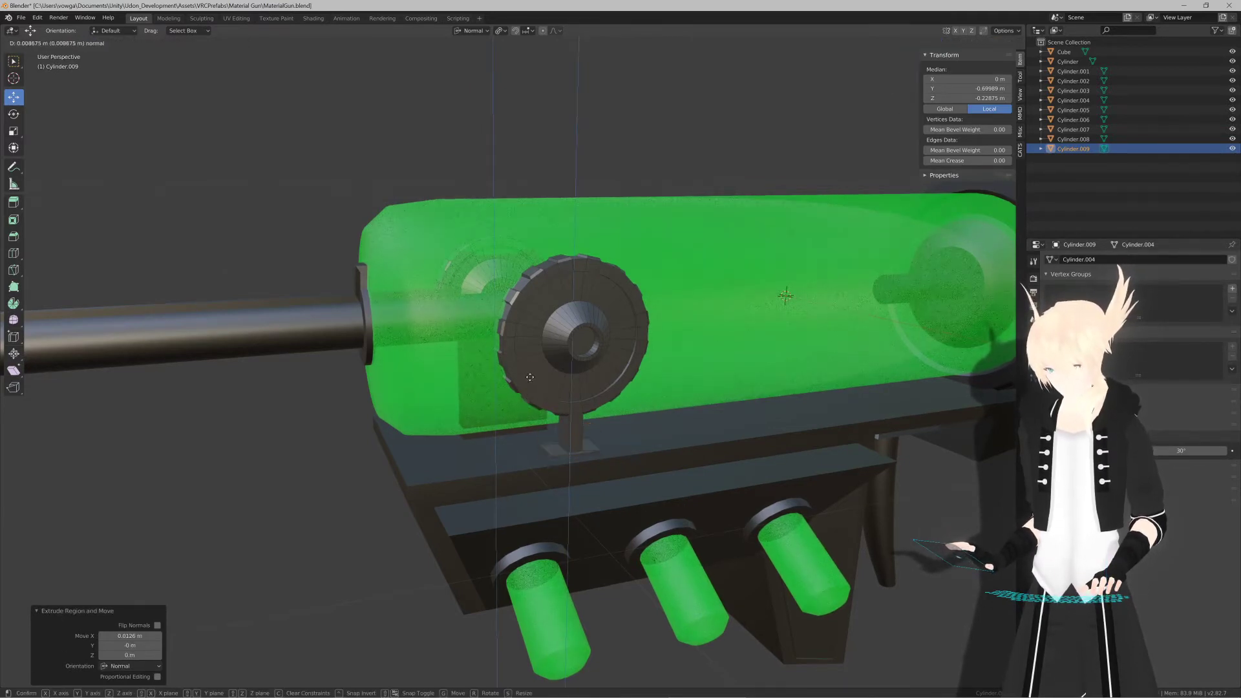
key("Escape")
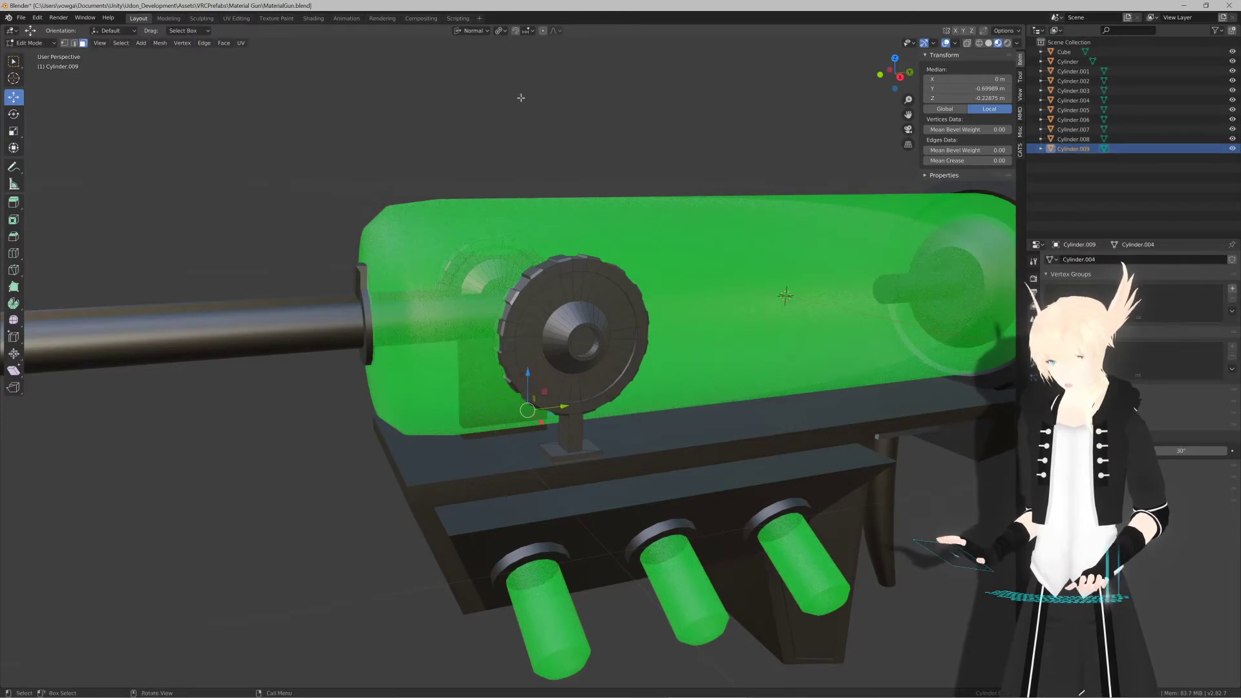
Step: Set the transform orientation to Local and move the widened bottom faces down about 0.041 m along Z
left_click(482, 31)
left_click(464, 71)
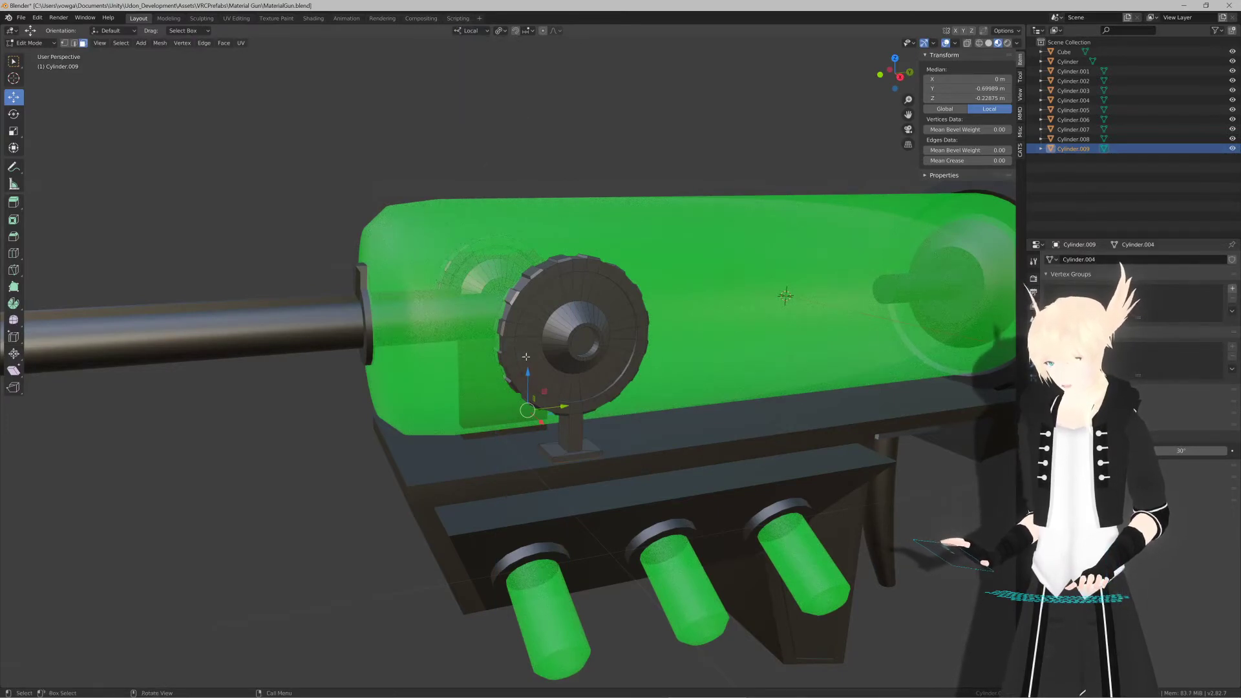
mouse_move(526, 371)
left_mouse_down()
mouse_move(527, 384)
mouse_move(531, 362)
left_mouse_up()
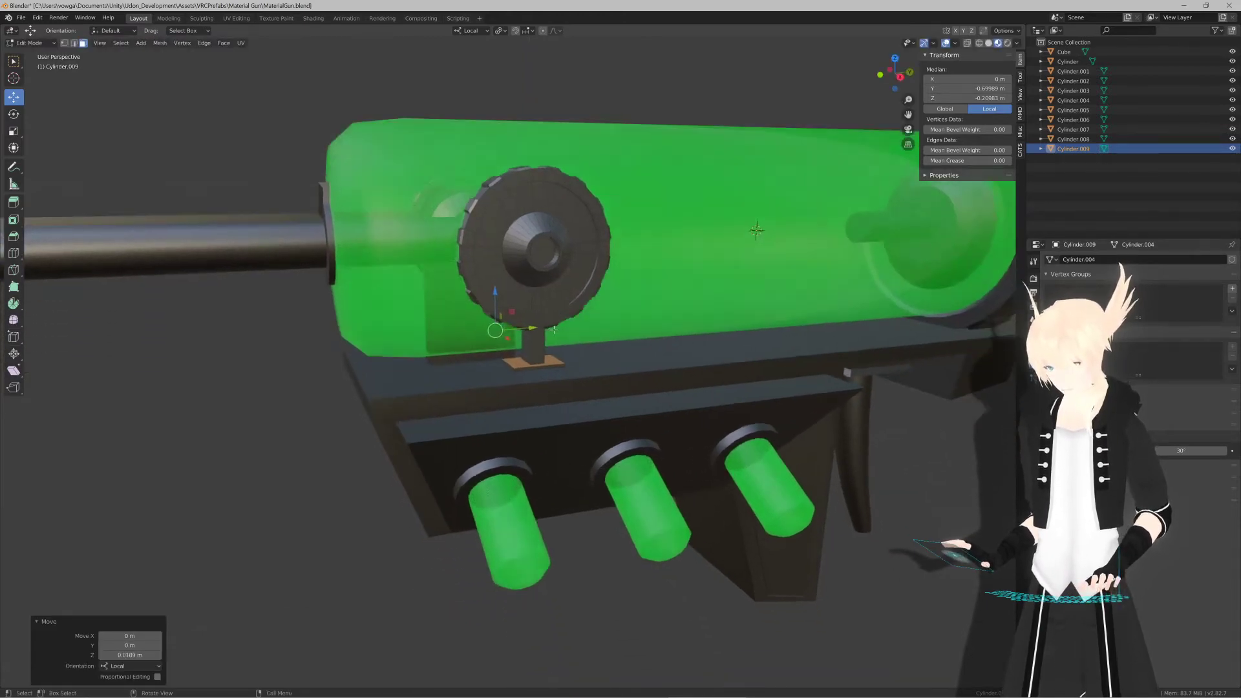
scroll(563, 336, "up", 5)
key("ctrl+z")
middle_click_drag(579, 336, 563, 338)
left_click_drag(463, 279, 463, 311)
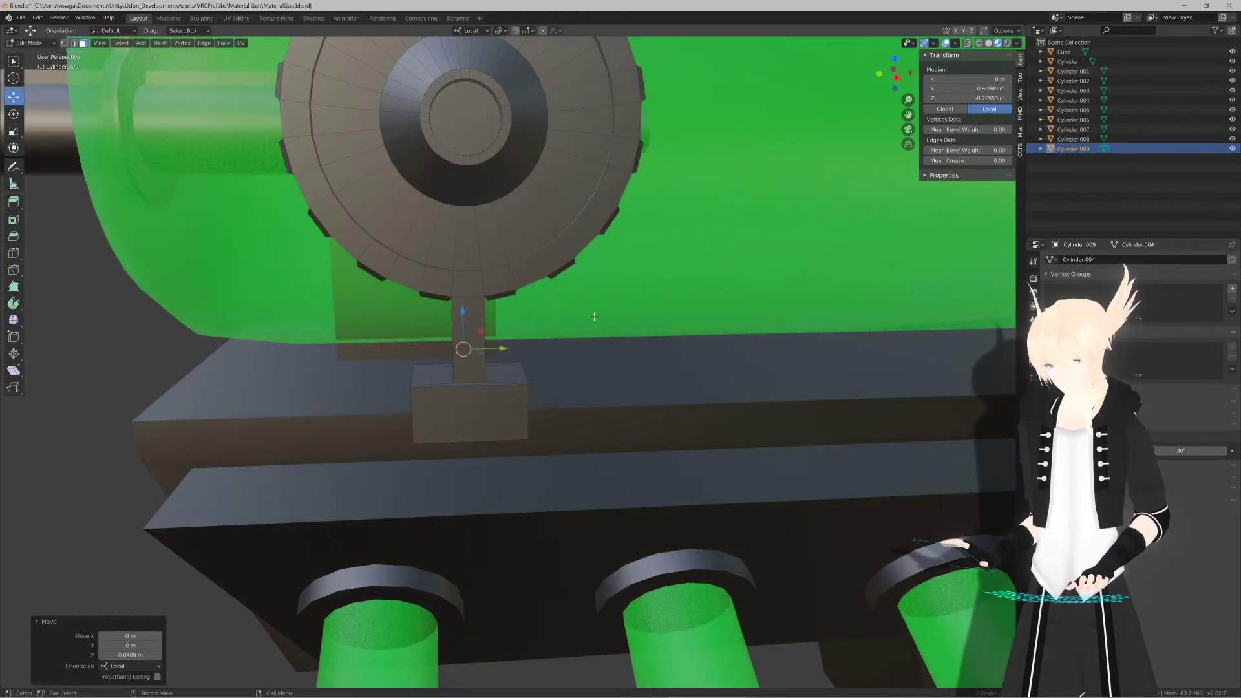
key("e")
right_click(600, 305)
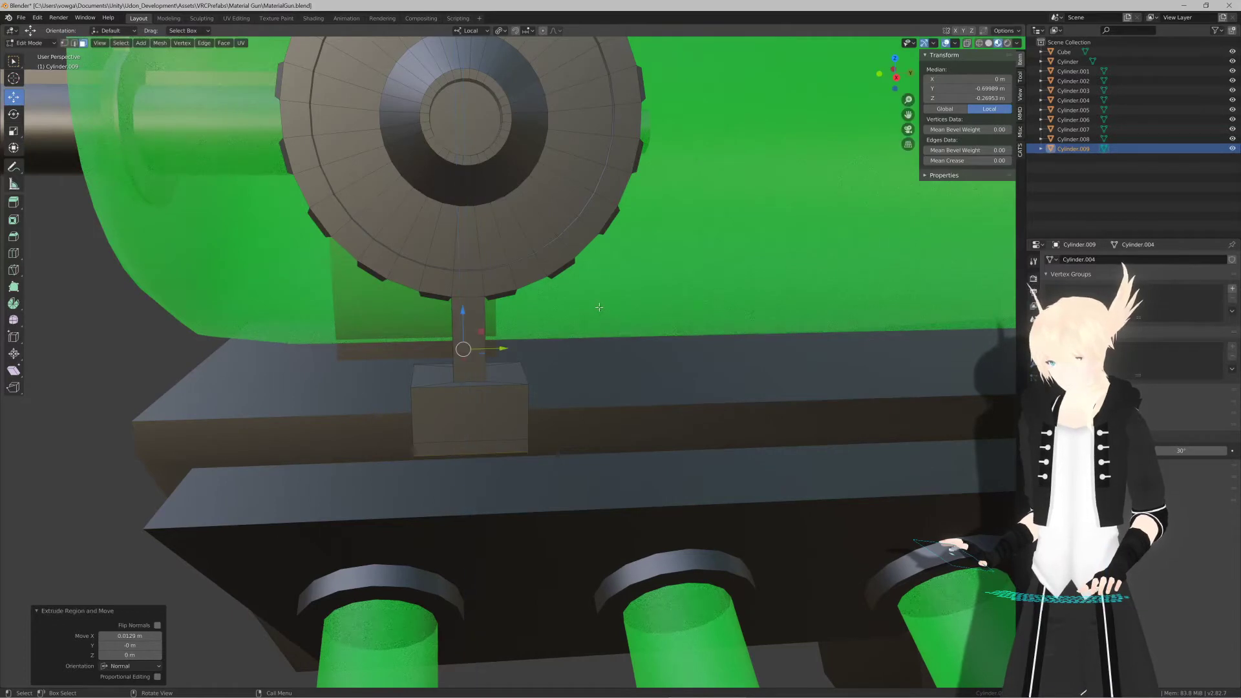
key("ctrl+z")
Step: Set the transform orientation to Global and try scaling the supports' foot faces
left_click(488, 31)
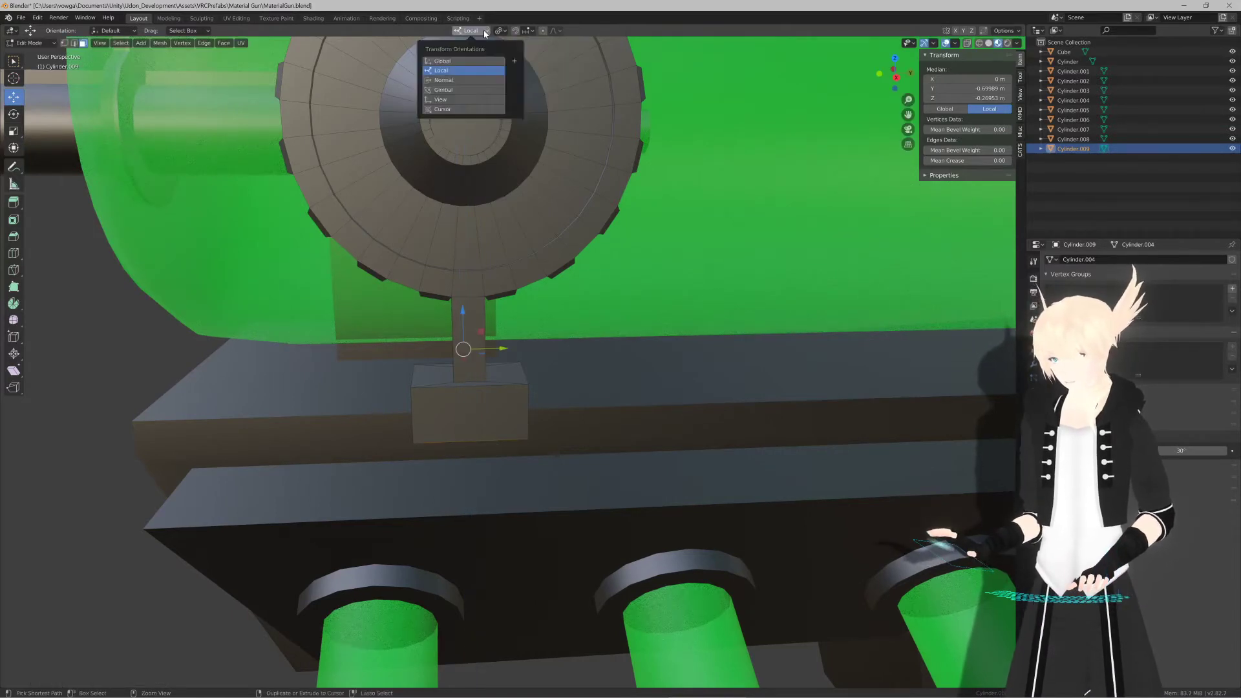
left_click(445, 61)
key("s")
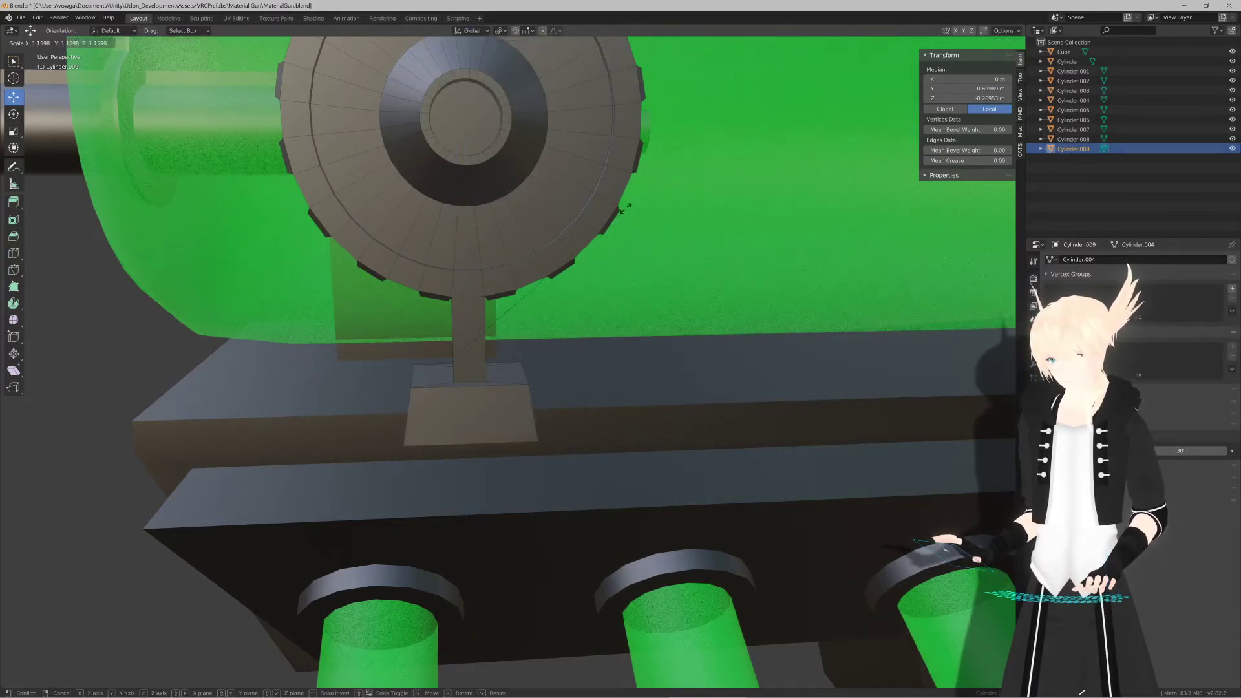
right_click(606, 231)
Step: Extrude the bottom faces of the support feet by about 0.008 m and scale them by 1.199 into a flared rim
key("e")
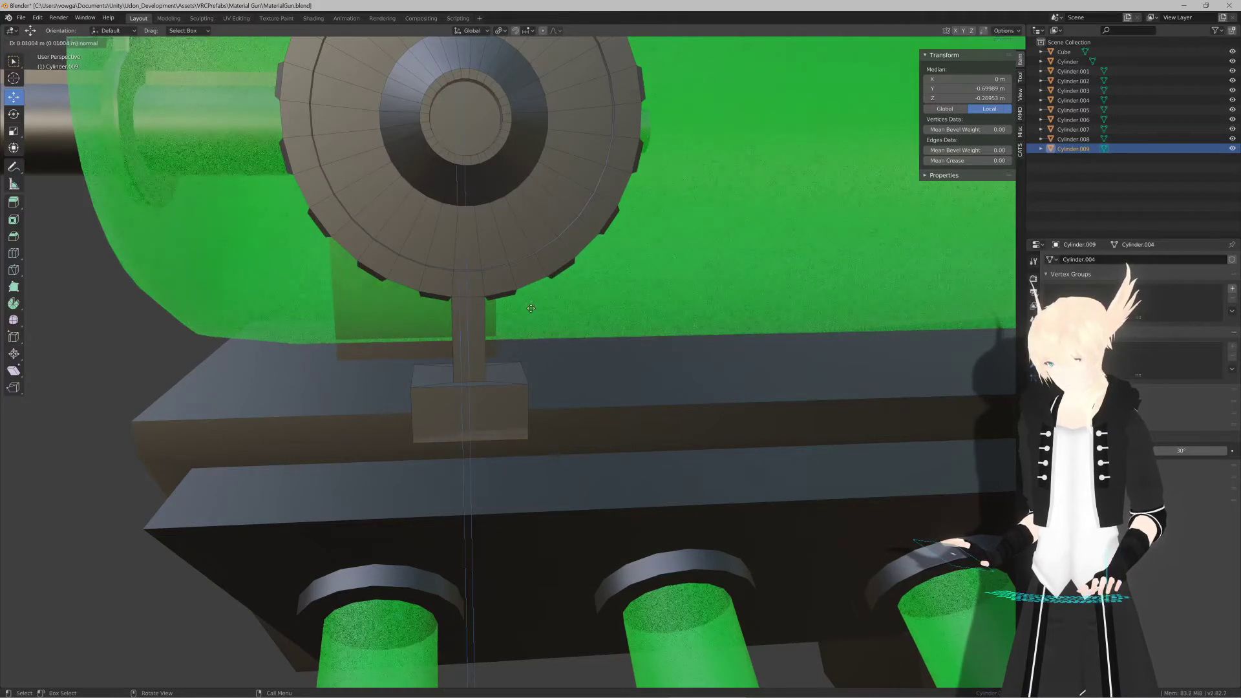
left_click(539, 299)
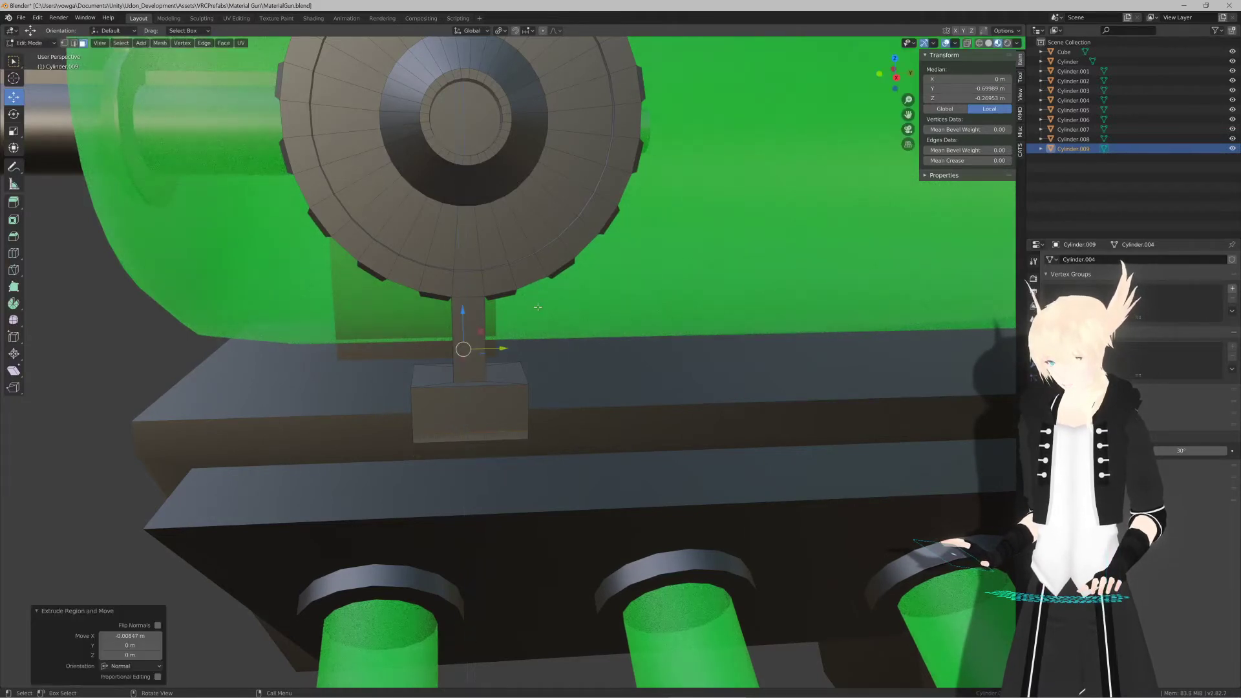
key("s")
left_click(548, 292)
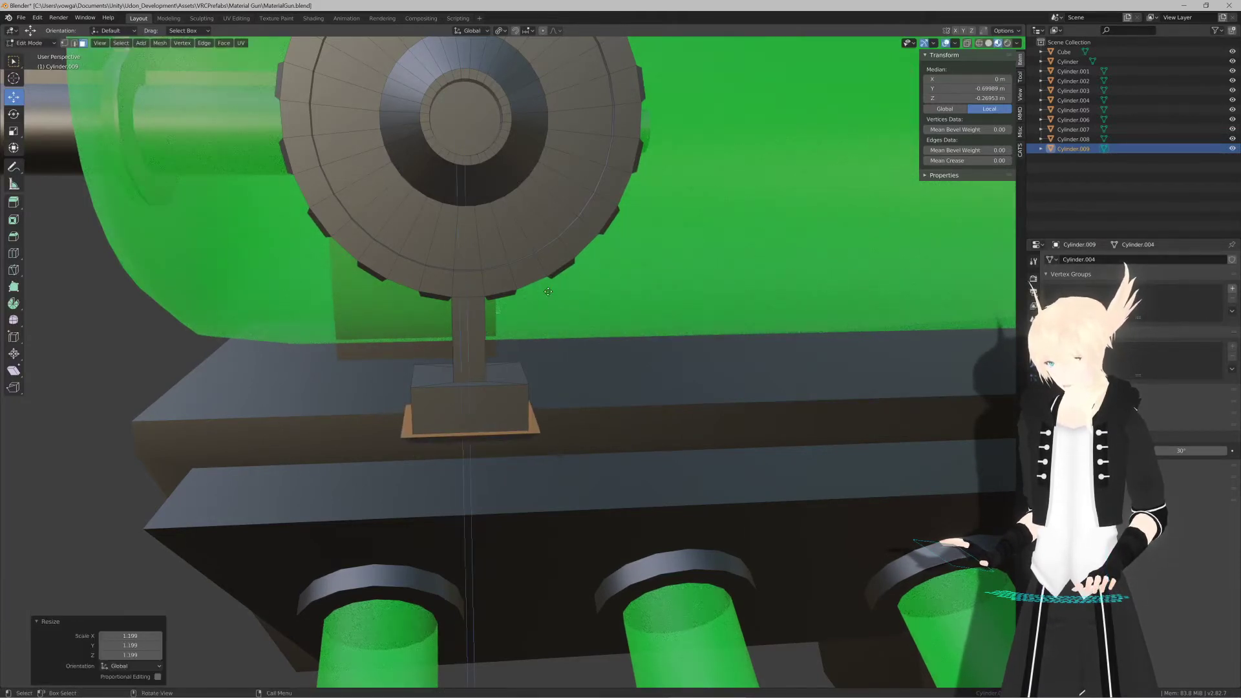
key("e")
right_click(550, 250)
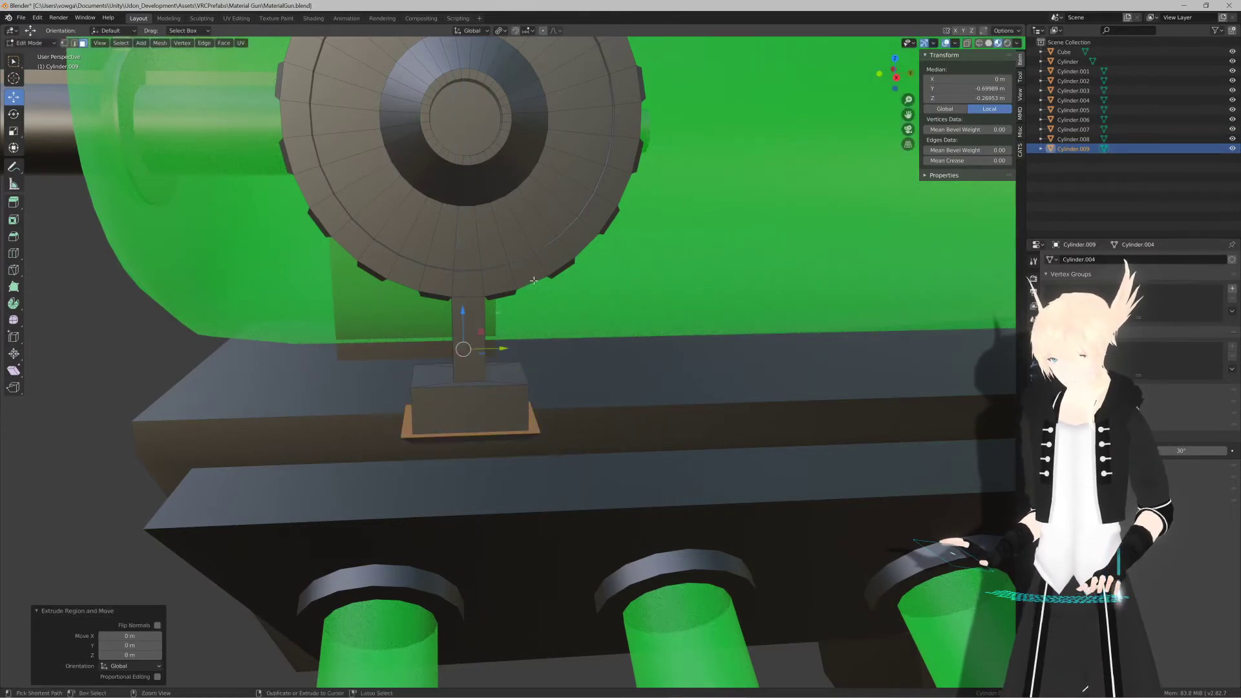
Step: Try lowering the flared foot faces with a Bounding Box Center pivot, and restore the Individual Origins pivot
left_click(501, 30)
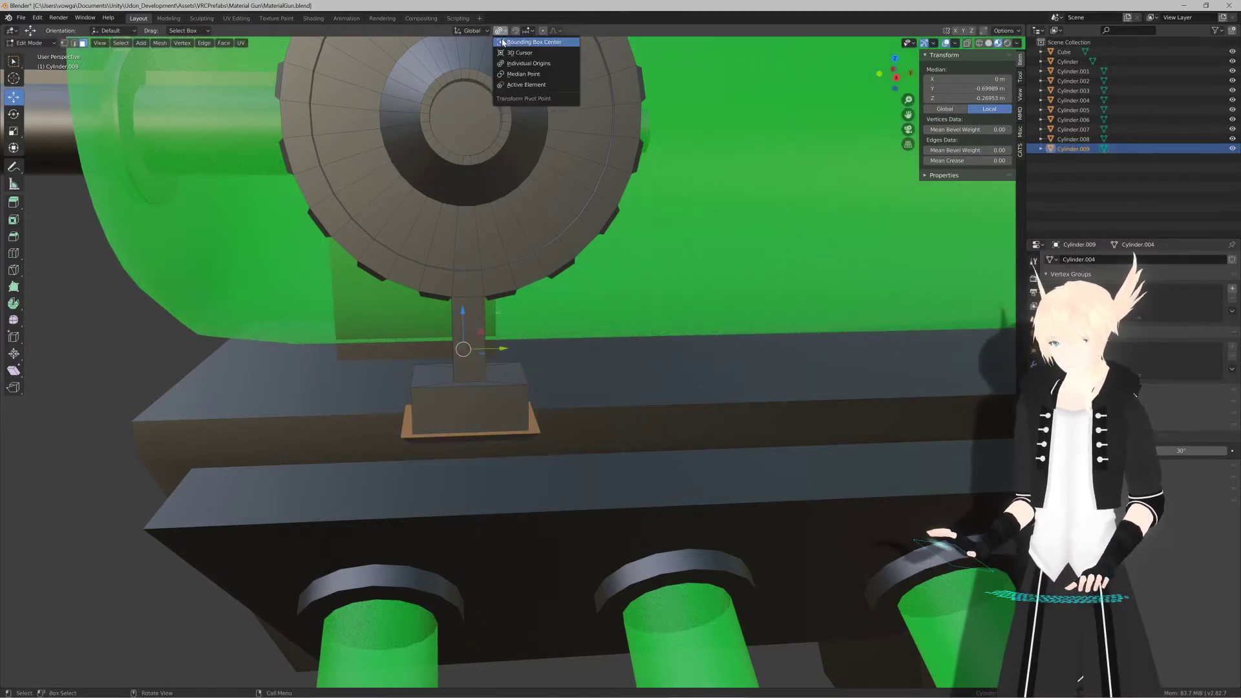
left_click(518, 43)
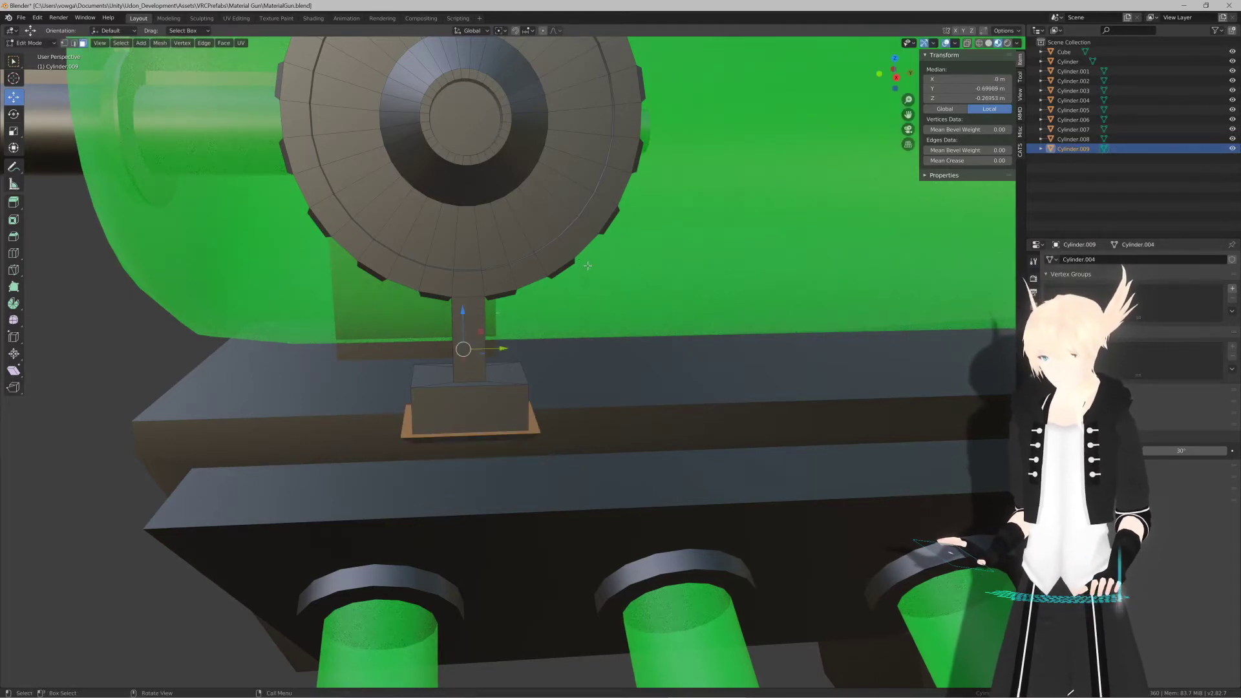
left_click_drag(461, 310, 462, 352)
middle_click_drag(461, 353, 506, 298)
key("ctrl+z")
left_click(501, 30)
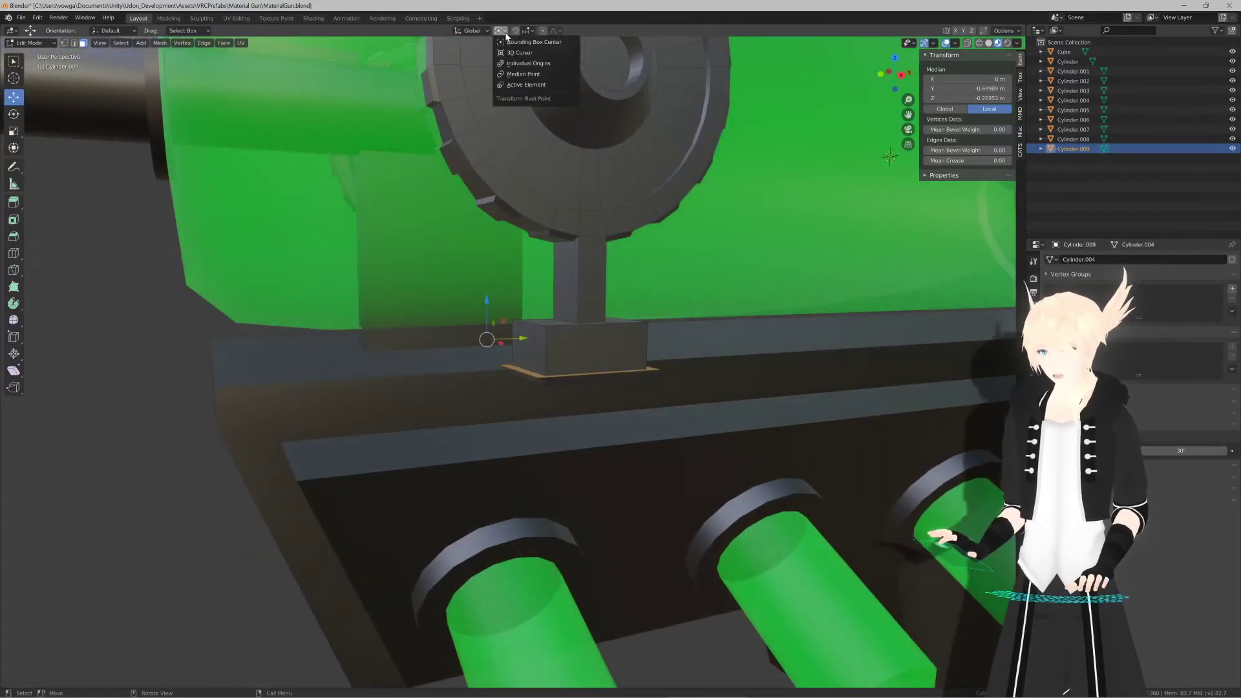
left_click(547, 64)
Step: Try moving the flared foot faces down along global Z, and undo the foot edits on the supports
key("e")
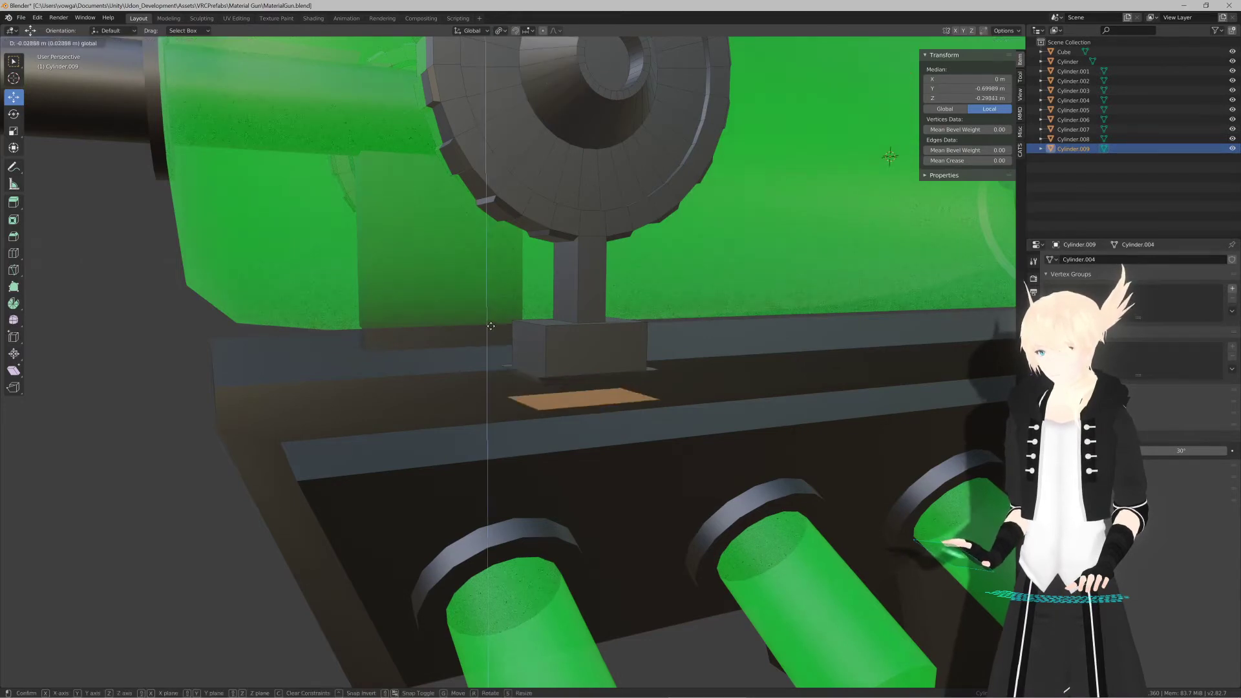
left_click(488, 363)
key("ctrl+z")
key("ctrl+z")
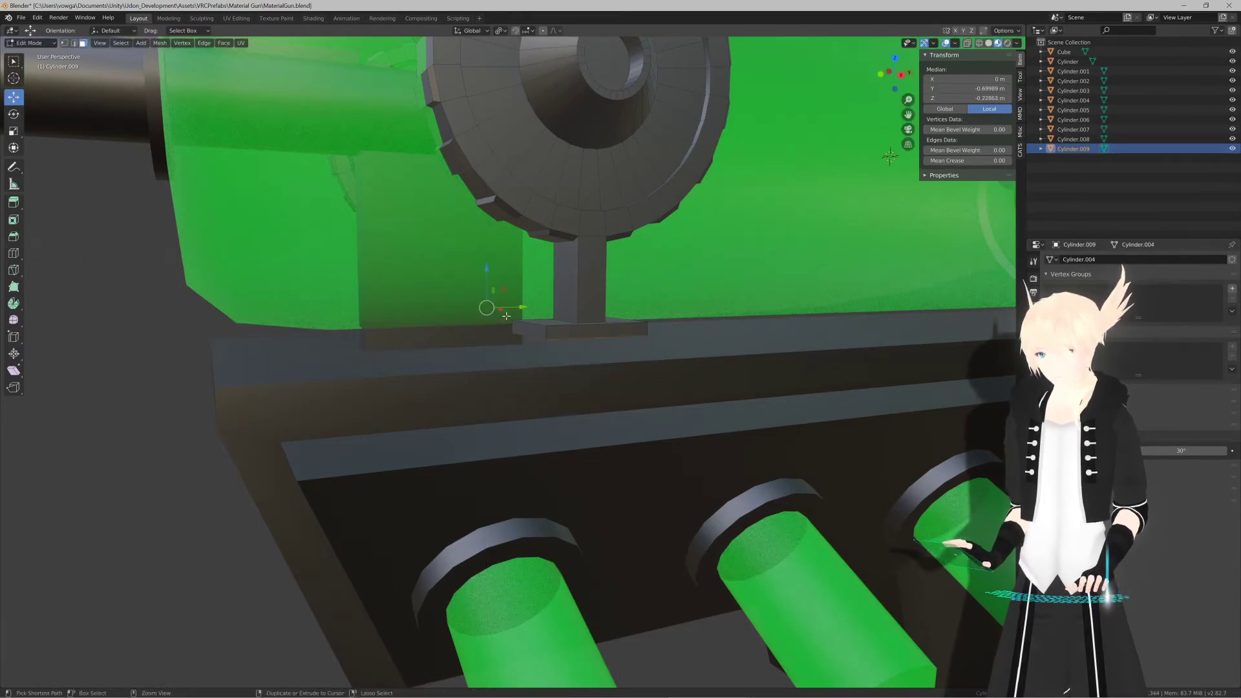
Step: Apply all transforms to the side wheel and support object in Object Mode
middle_click_drag(475, 276, 567, 282)
key("Tab")
key("ctrl+Tab")
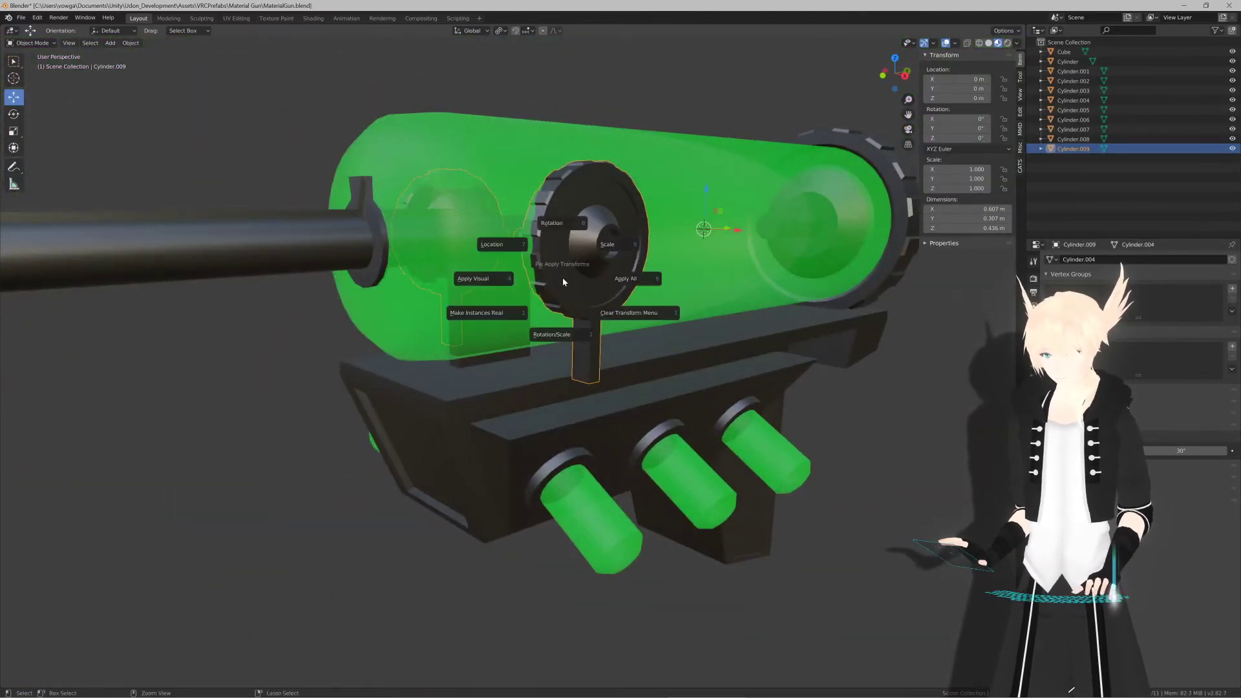
left_click(630, 278)
key("l")
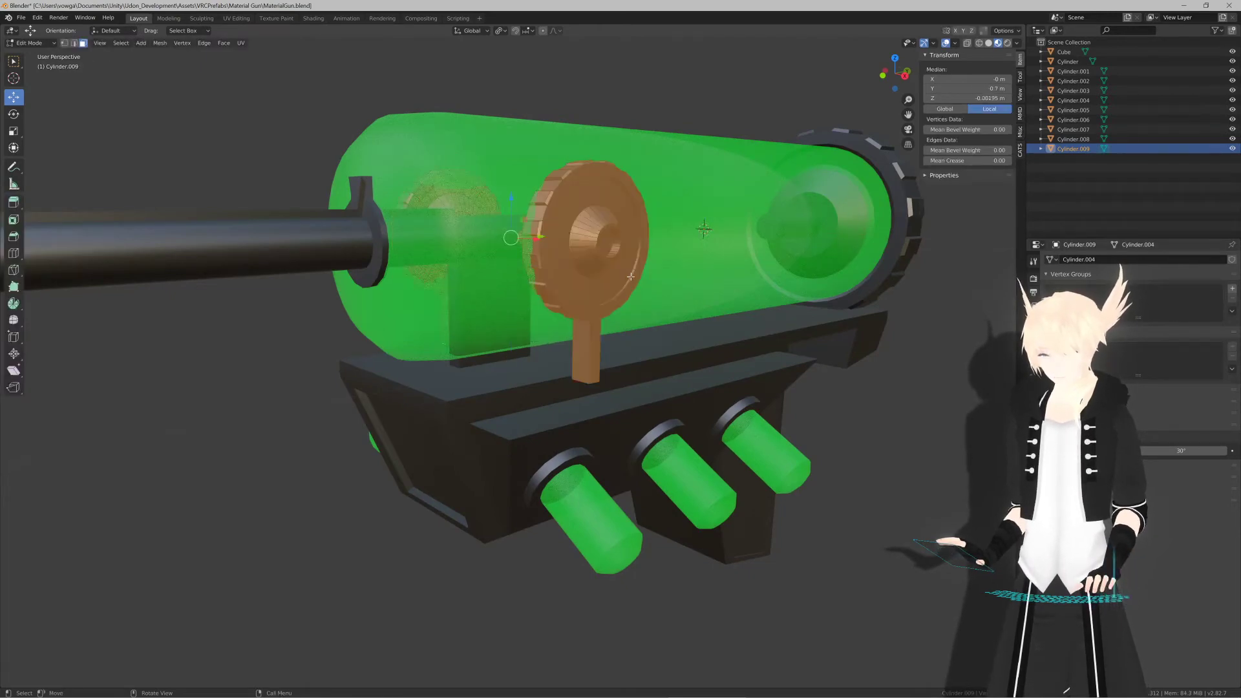
key("Tab")
Step: Shorten both wheel supports by moving their bottom faces up 0.09 m along global Z
middle_click_drag(630, 277, 493, 248)
key("Tab")
scroll(473, 304, "up", 4)
scroll(530, 307, "up", 4)
left_click(563, 318)
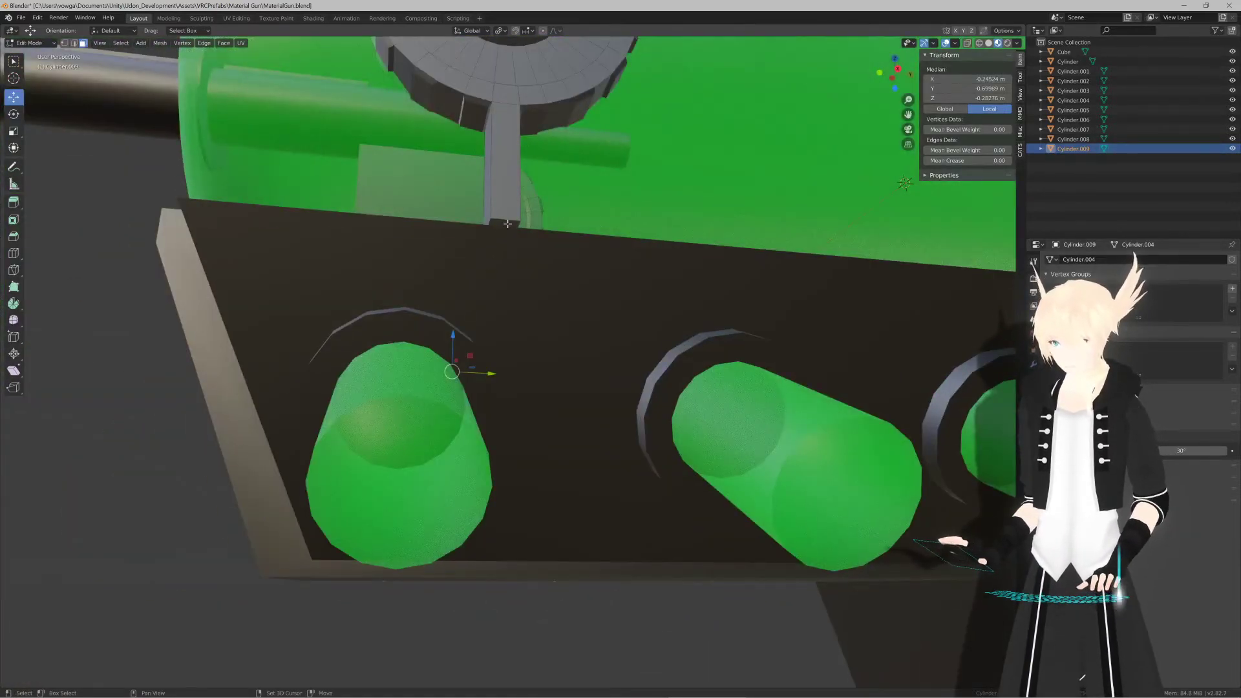
key("KP_3")
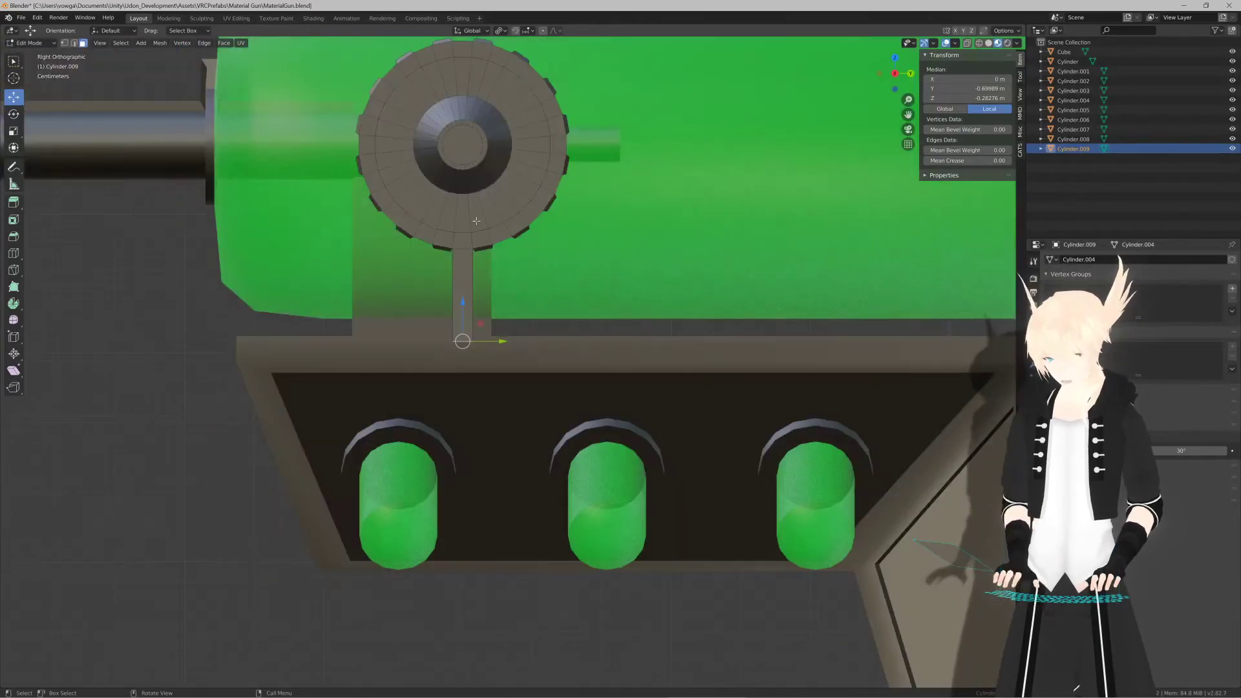
scroll(476, 221, "up", 3)
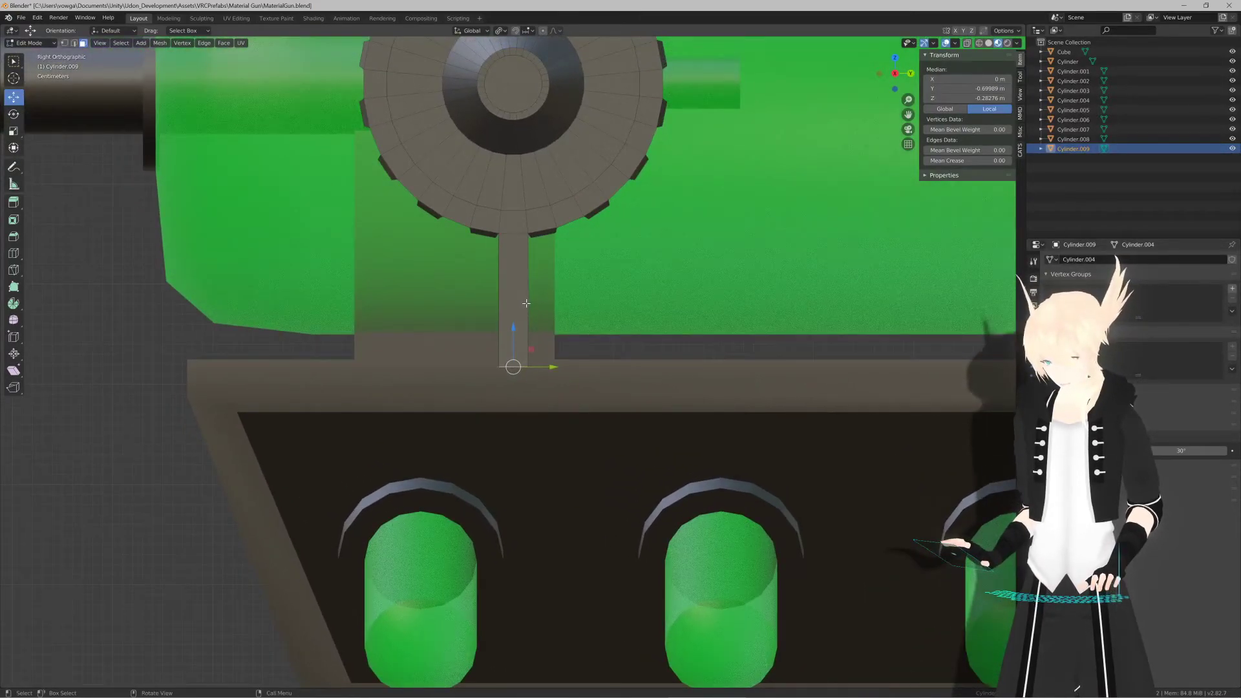
left_click_drag(513, 329, 516, 285)
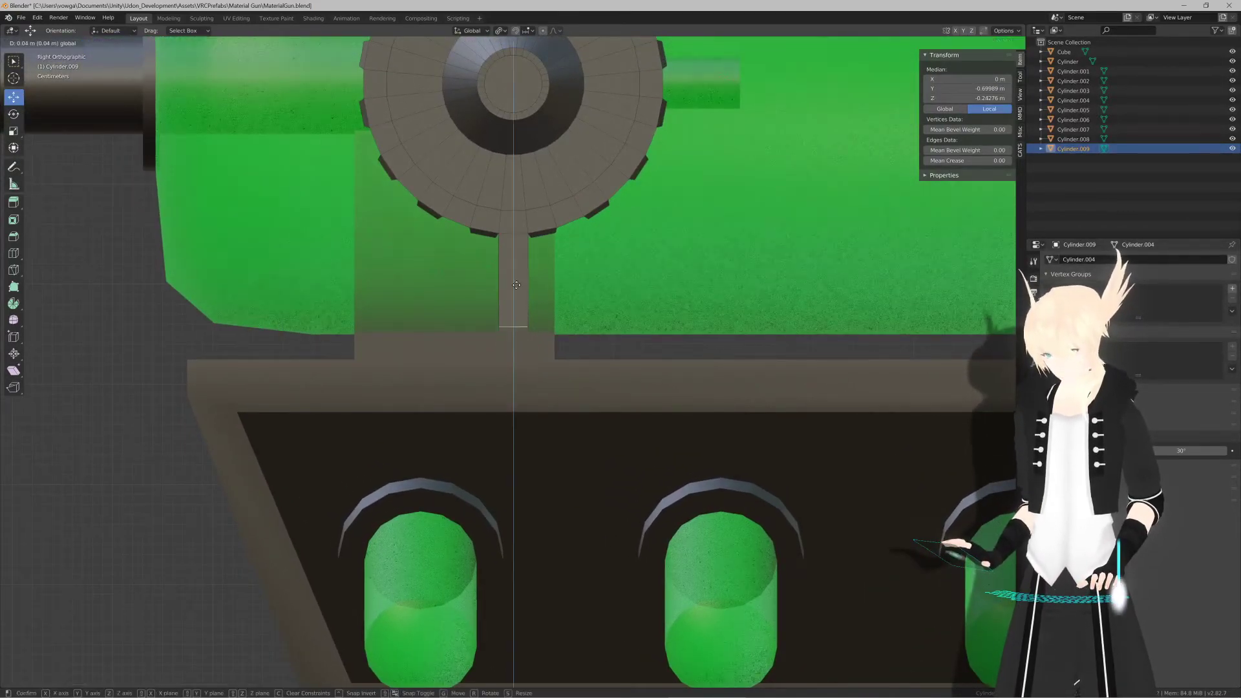
left_click_drag(522, 243, 523, 242)
Step: Extrude the bottom faces of both wheel supports and lower them along Z until they reach into the gun's lower body
middle_click_drag(522, 242, 617, 273)
key("KP_3")
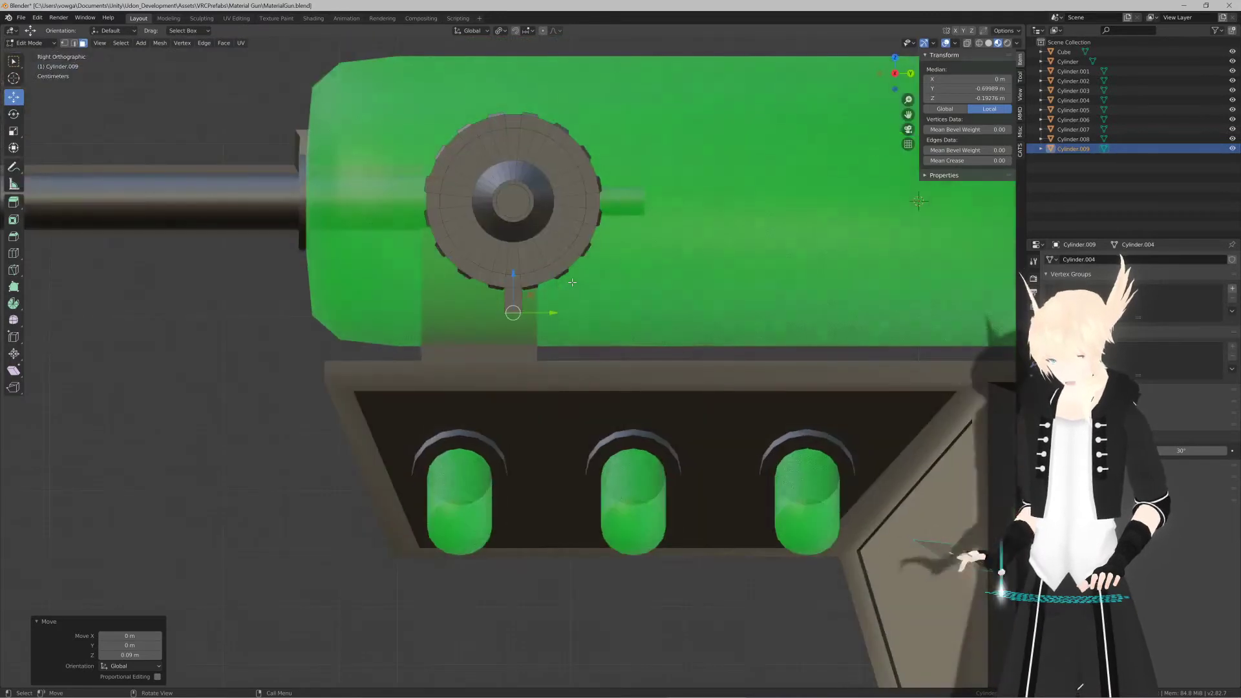
key("e")
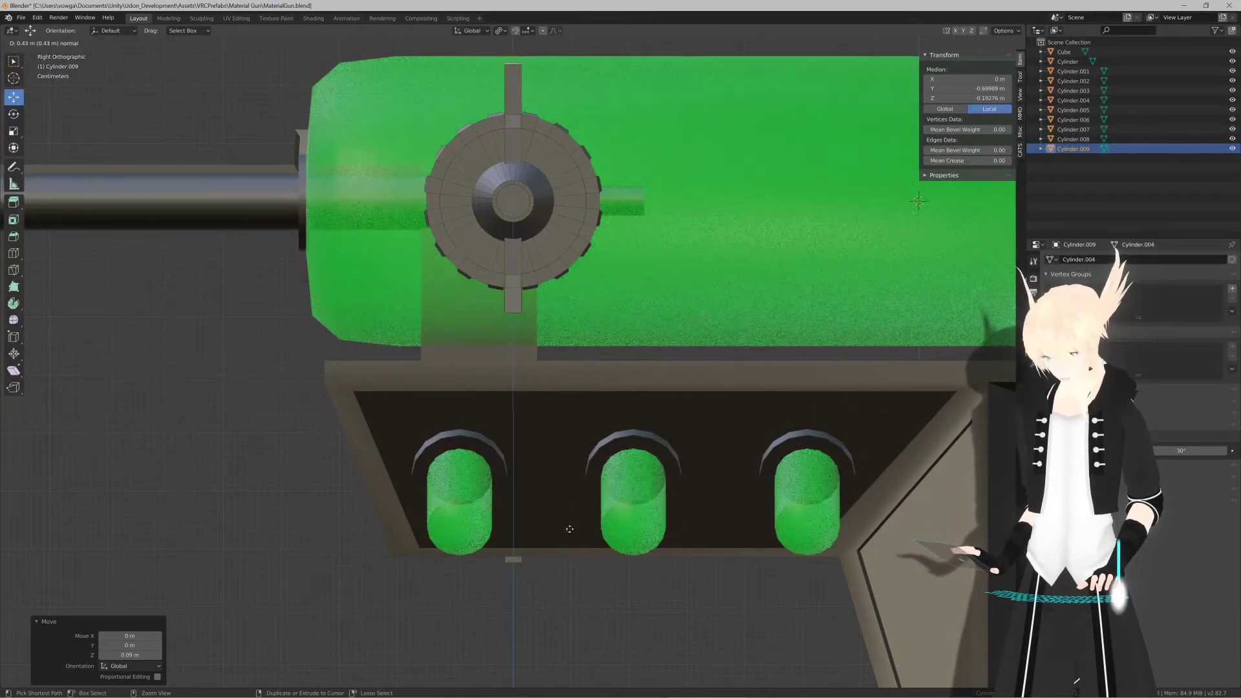
key("Escape")
middle_click_drag(569, 528, 617, 460)
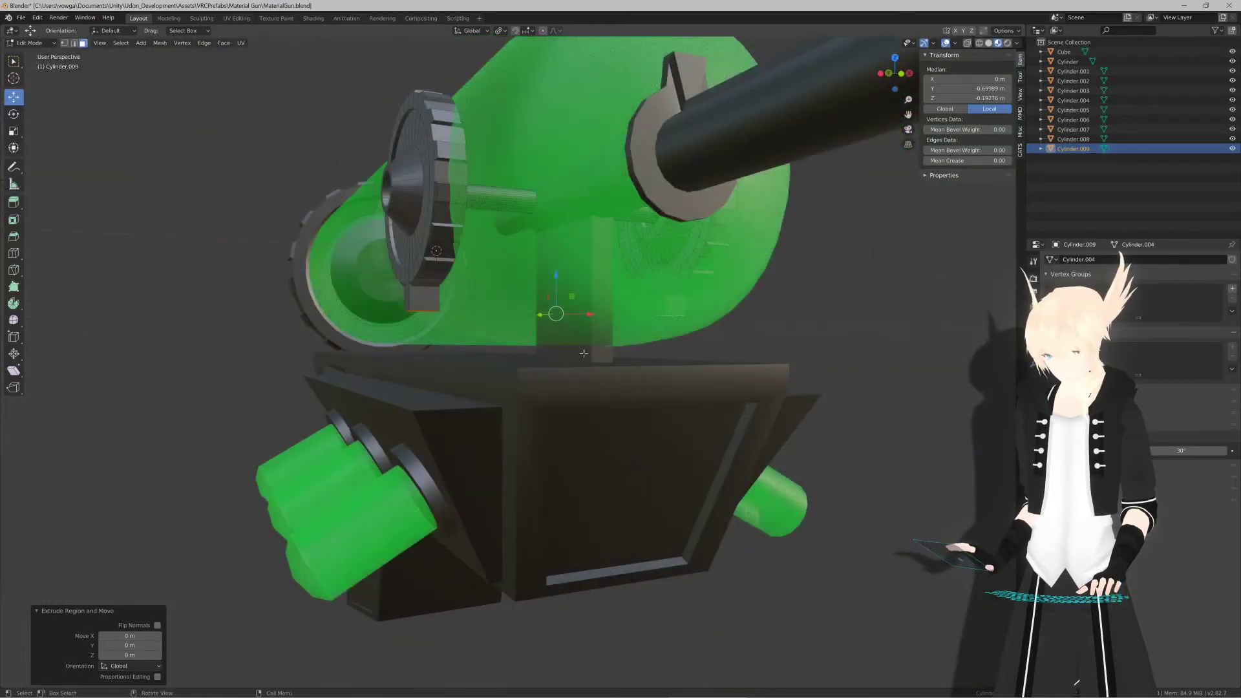
key("g")
key("z")
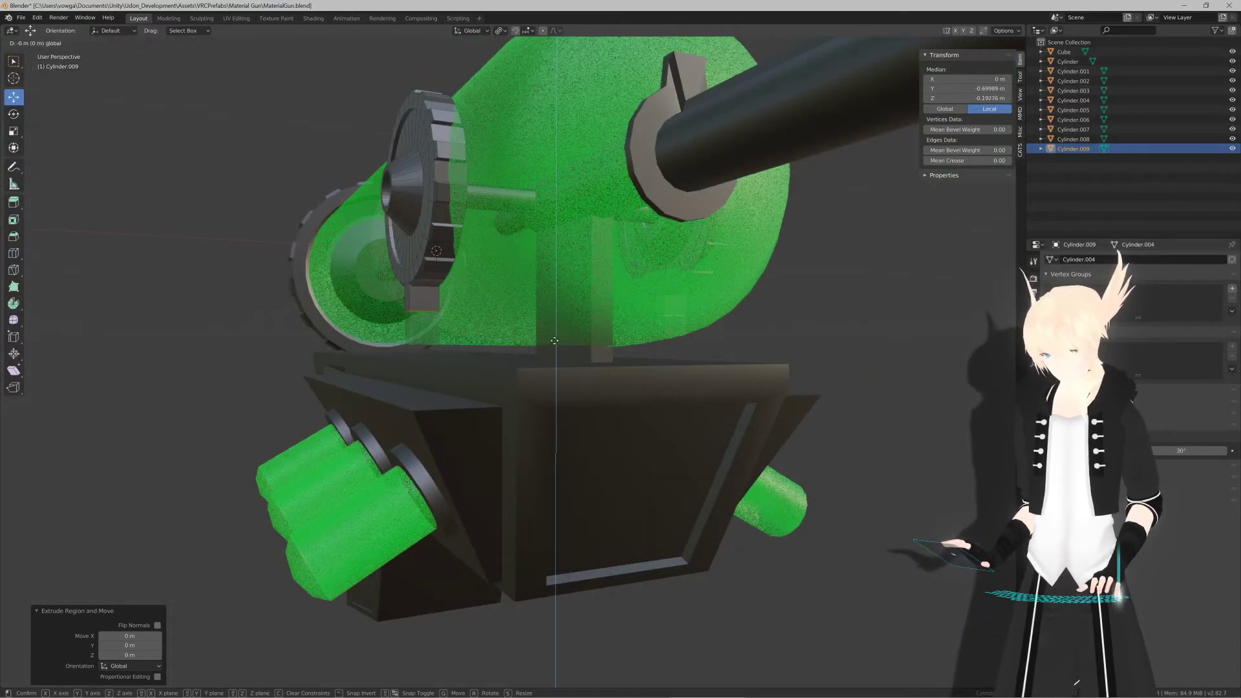
left_click(543, 397)
key("KP_1")
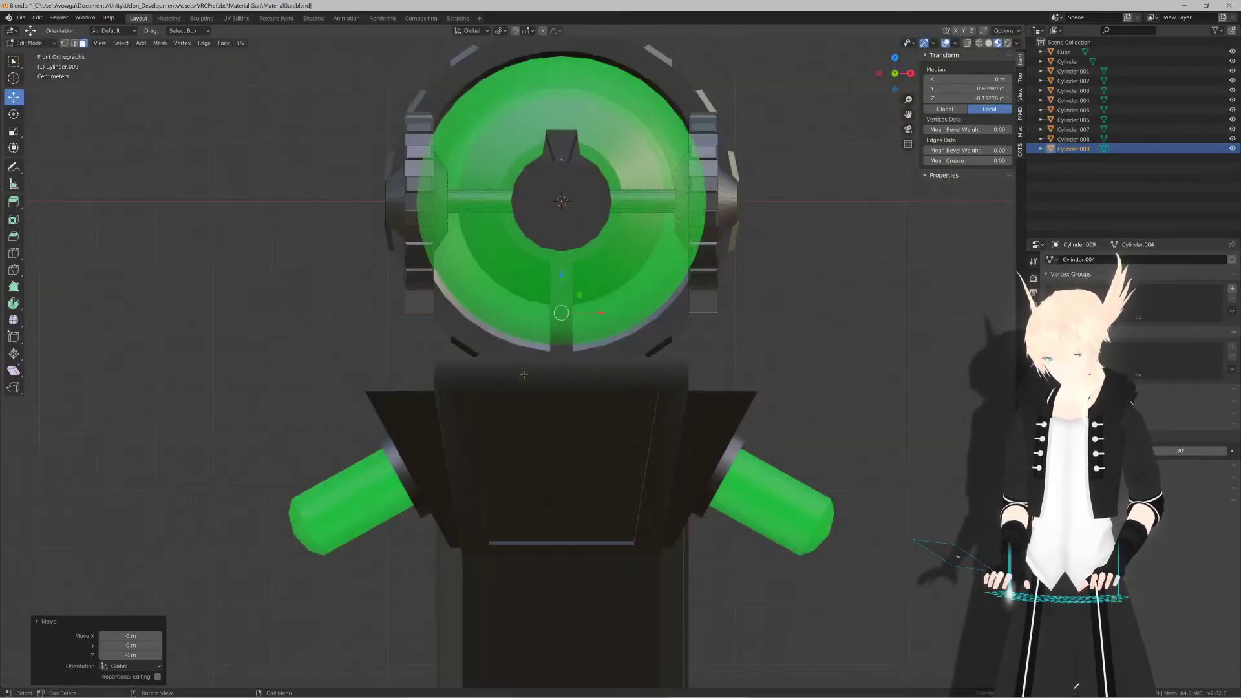
key("g")
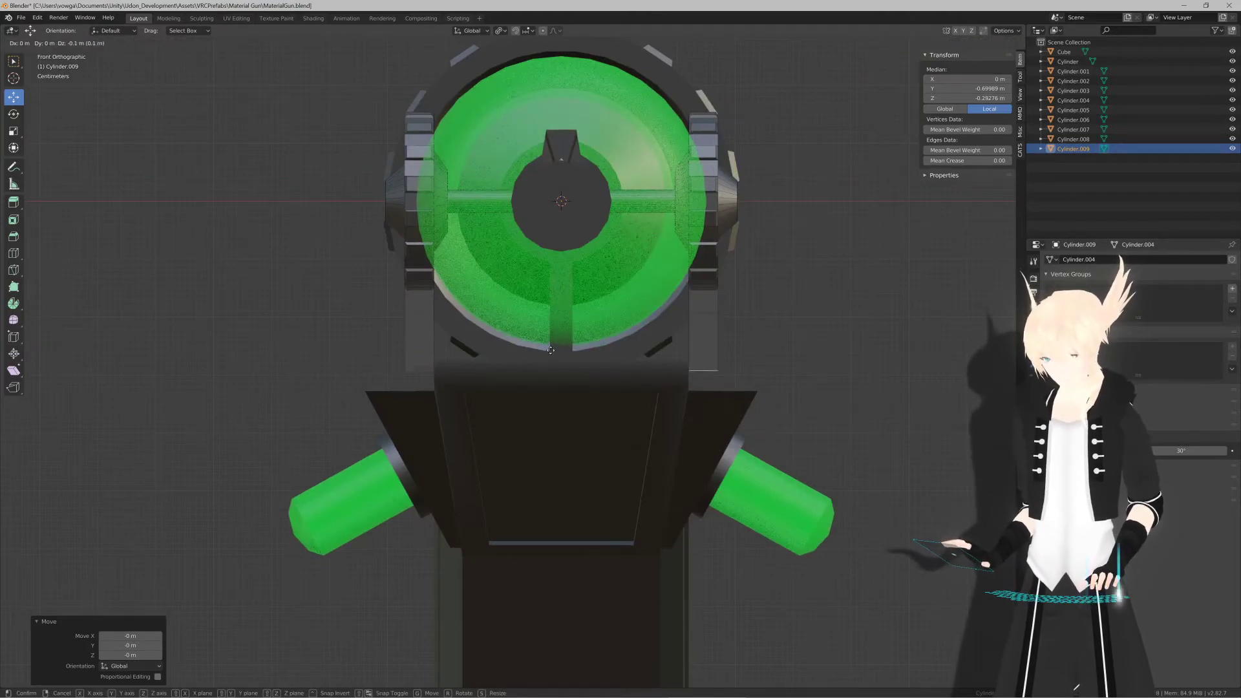
left_click(549, 377)
Step: Select the side faces of both supports' lower sections and try extruding them along normals
middle_click_drag(549, 376, 592, 345)
left_click(452, 353)
left_click(552, 354, "shift")
left_click(570, 359, "shift")
left_click(369, 347, "shift")
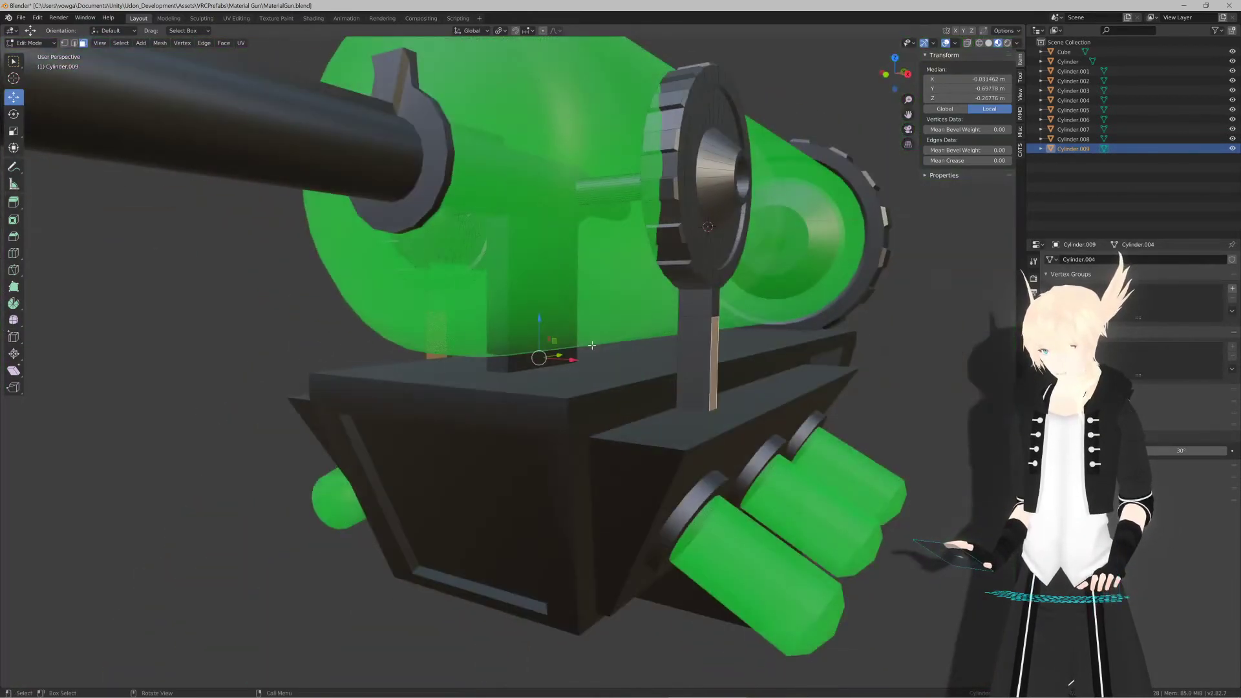
left_click(689, 340, "shift")
middle_click_drag(688, 341, 460, 366)
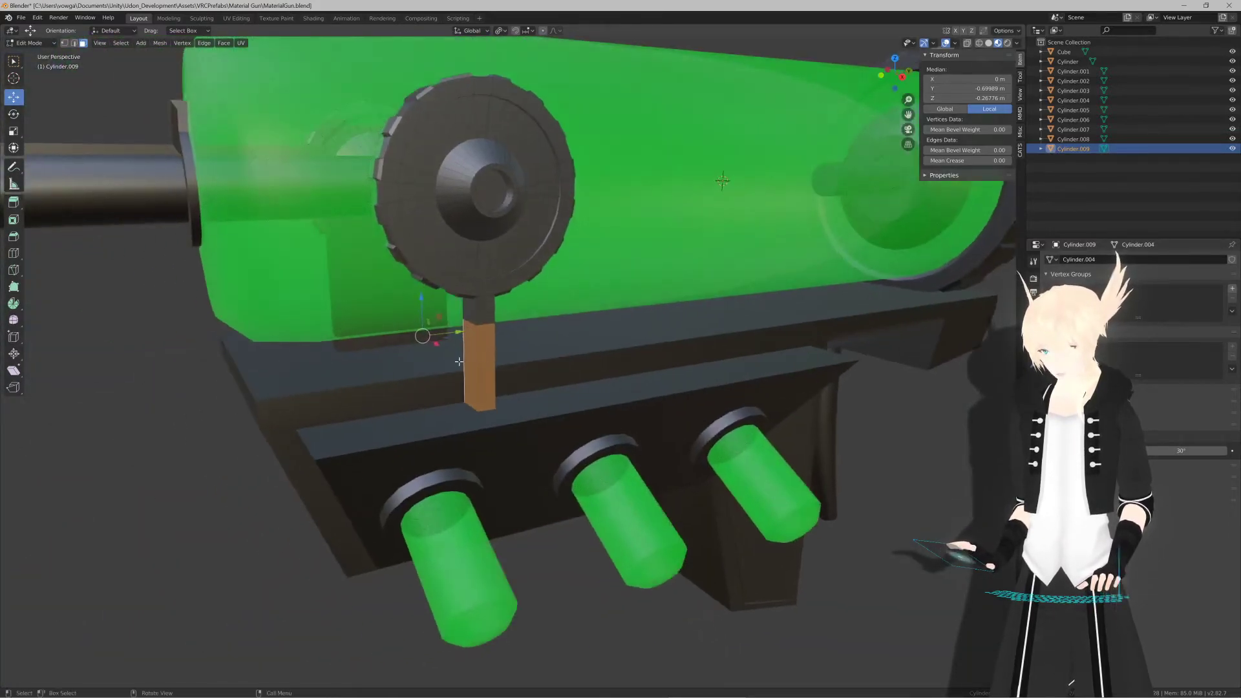
key("alt+e")
left_click(460, 362)
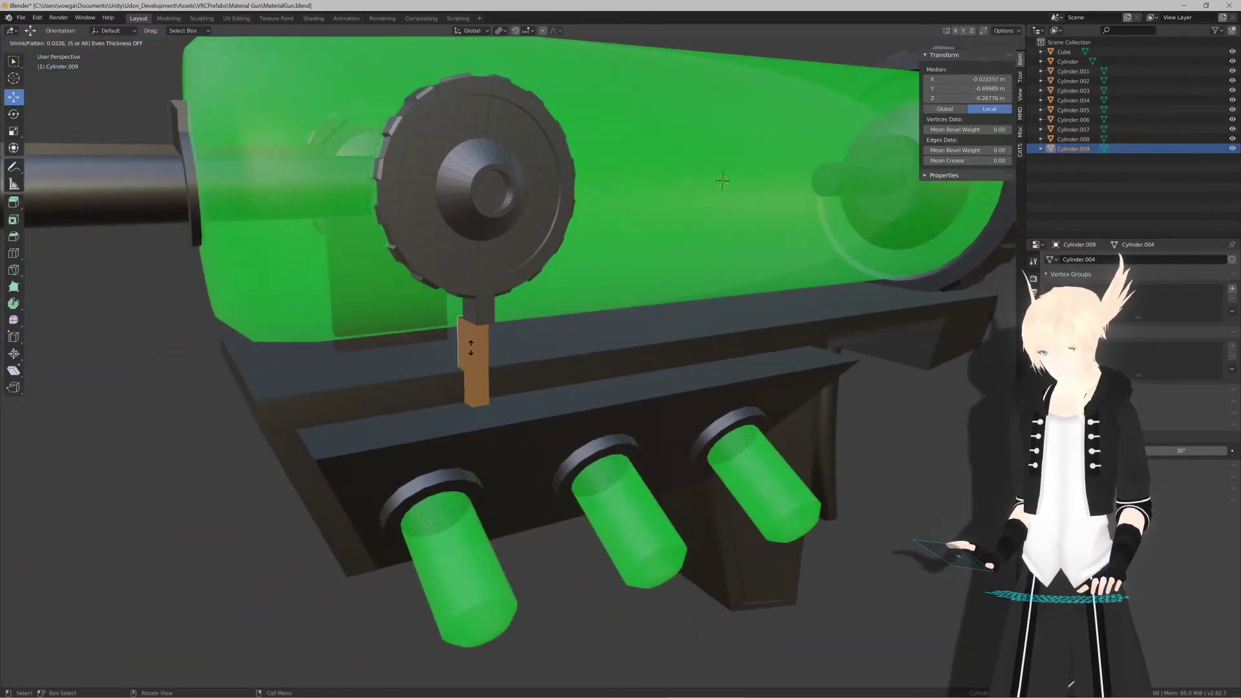
key("Escape")
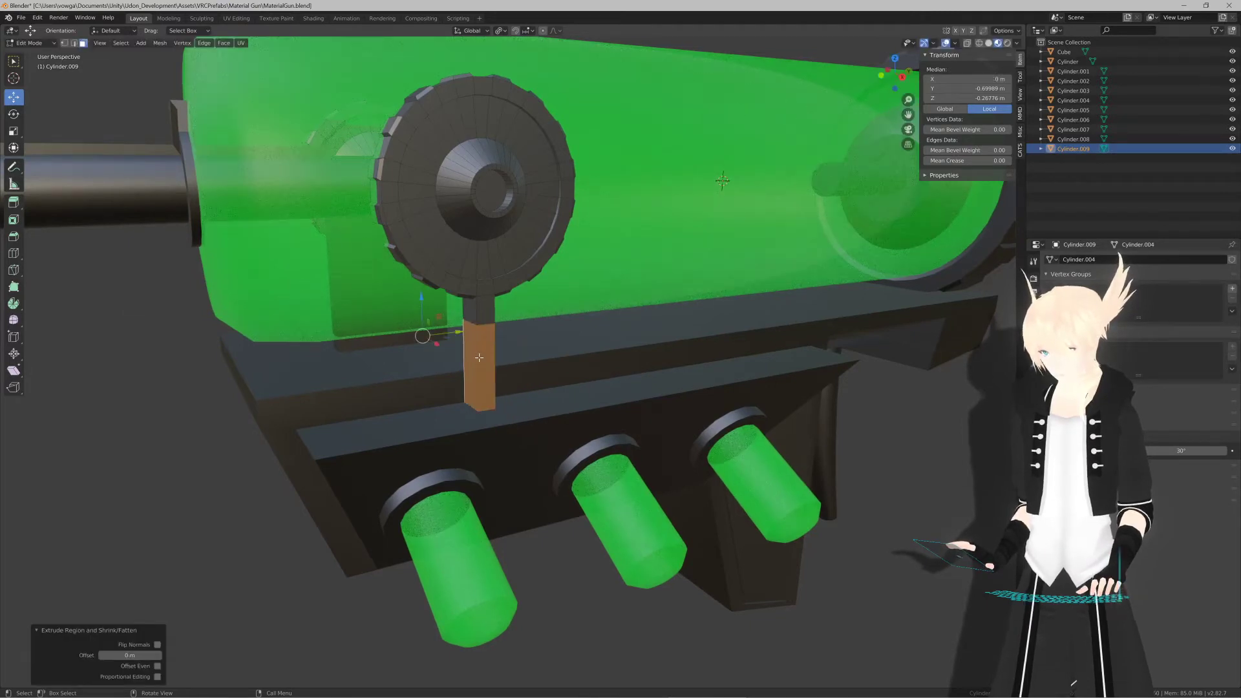
Step: Try extruding the lower sections' side faces individually by 0.0209 m and scaling them by 0.843
key("alt+e")
left_click(479, 360)
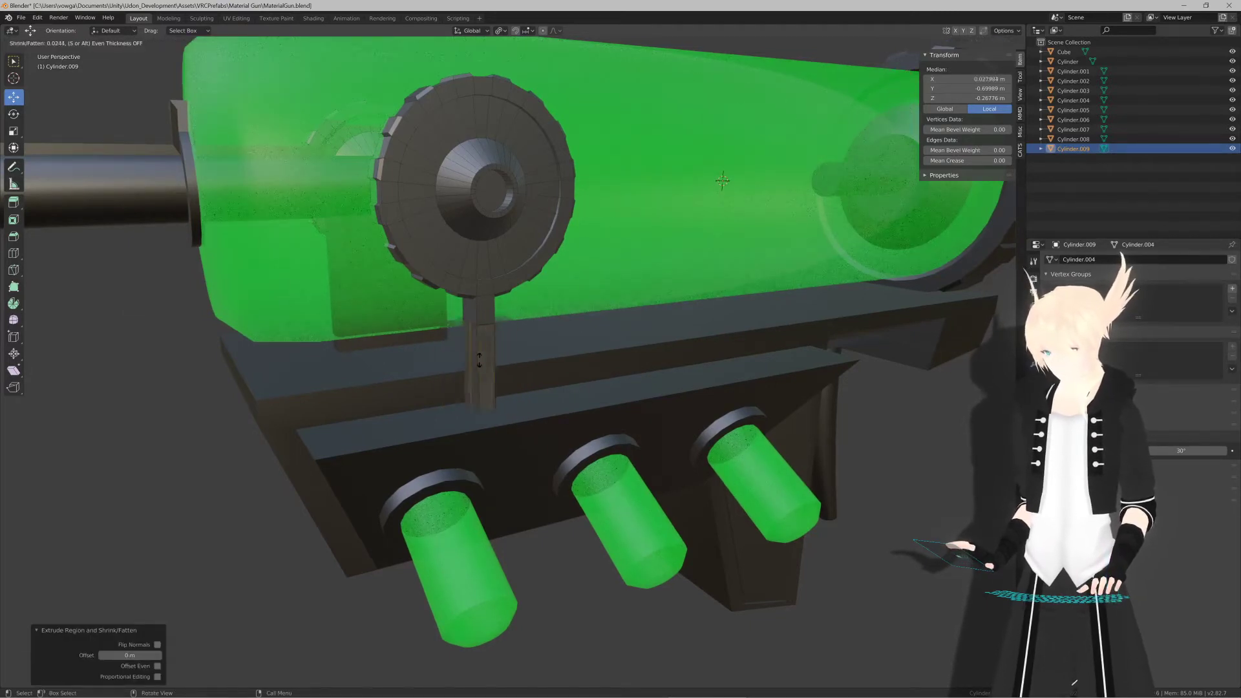
left_click(439, 338)
key("s")
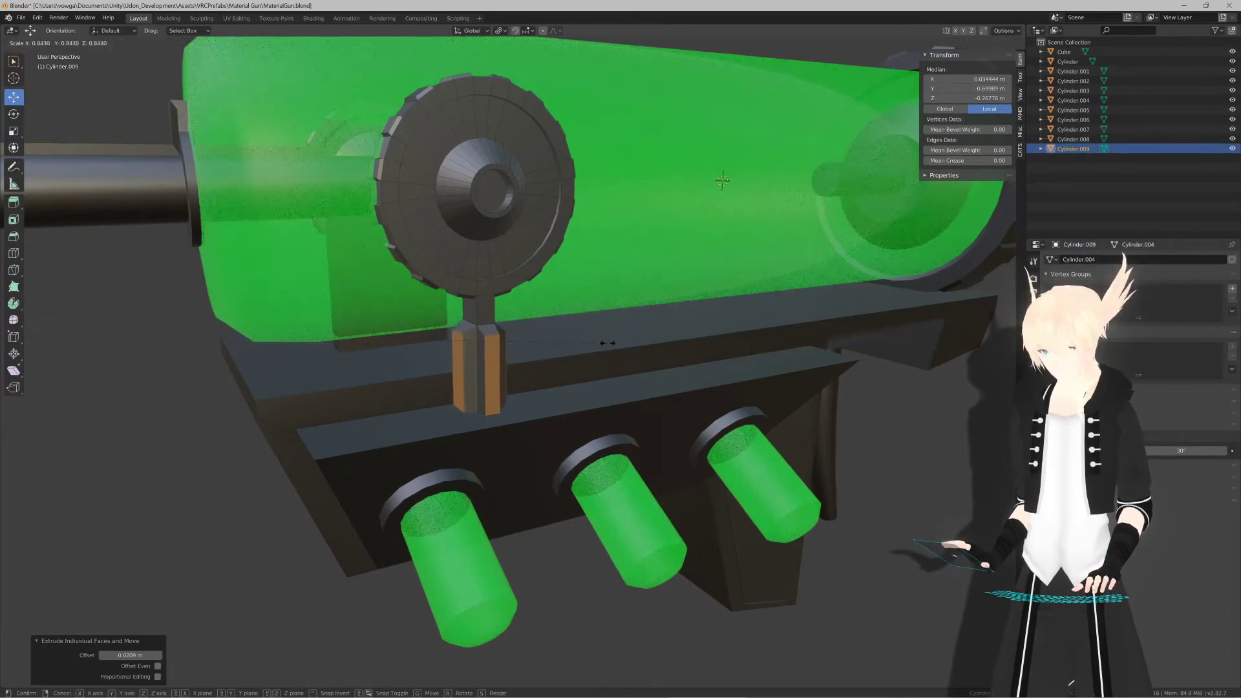
left_click(608, 343)
Step: Try moving the extruded side faces down 0.0149 m along global Z, and undo the side-face edits on both supports
key("g")
key("z")
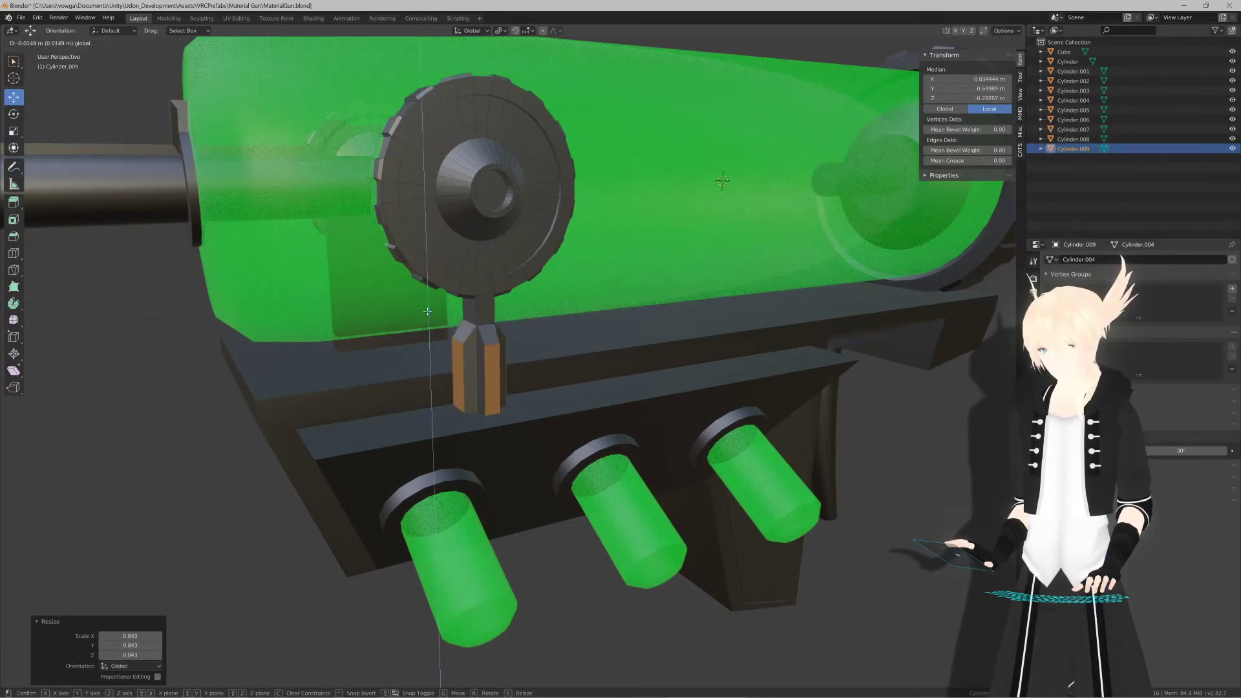
left_click(427, 312)
middle_click_drag(414, 314, 504, 323)
scroll(504, 323, "down", 4)
scroll(504, 323, "up", 4)
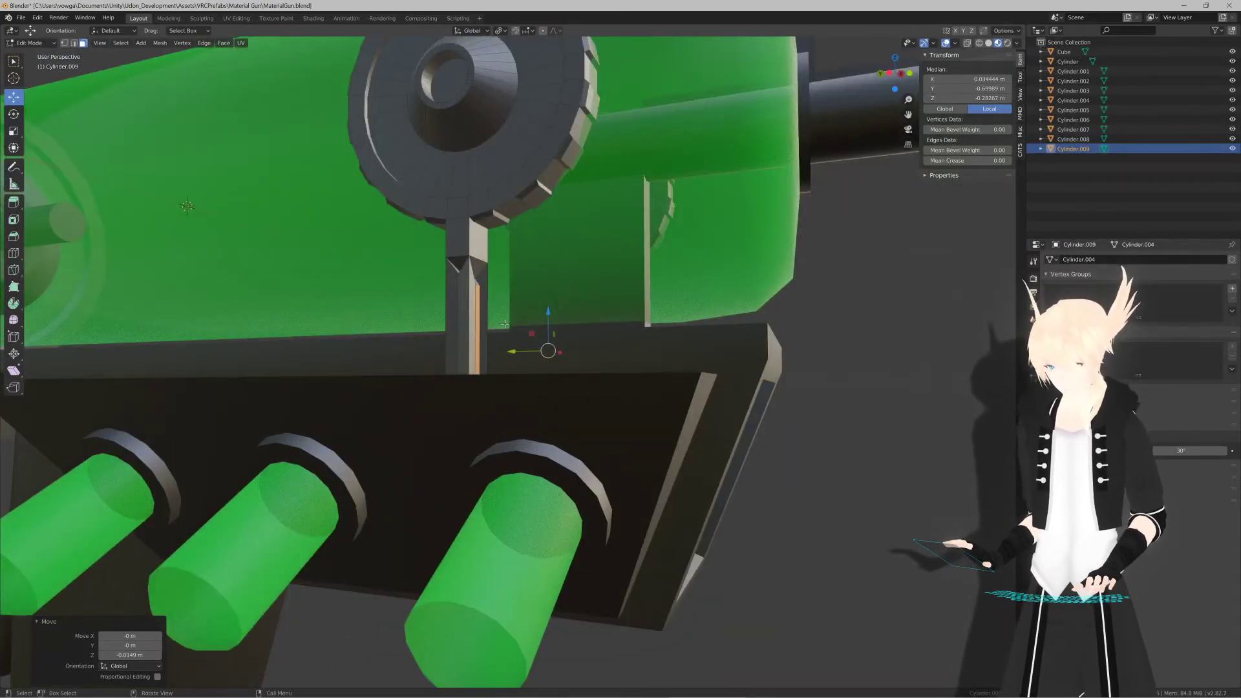
mouse_move(505, 323)
middle_mouse_down()
mouse_move(413, 319)
mouse_move(456, 315)
mouse_move(488, 331)
middle_mouse_up()
scroll(413, 319, "down", 4)
key("ctrl+z")
key("ctrl+z")
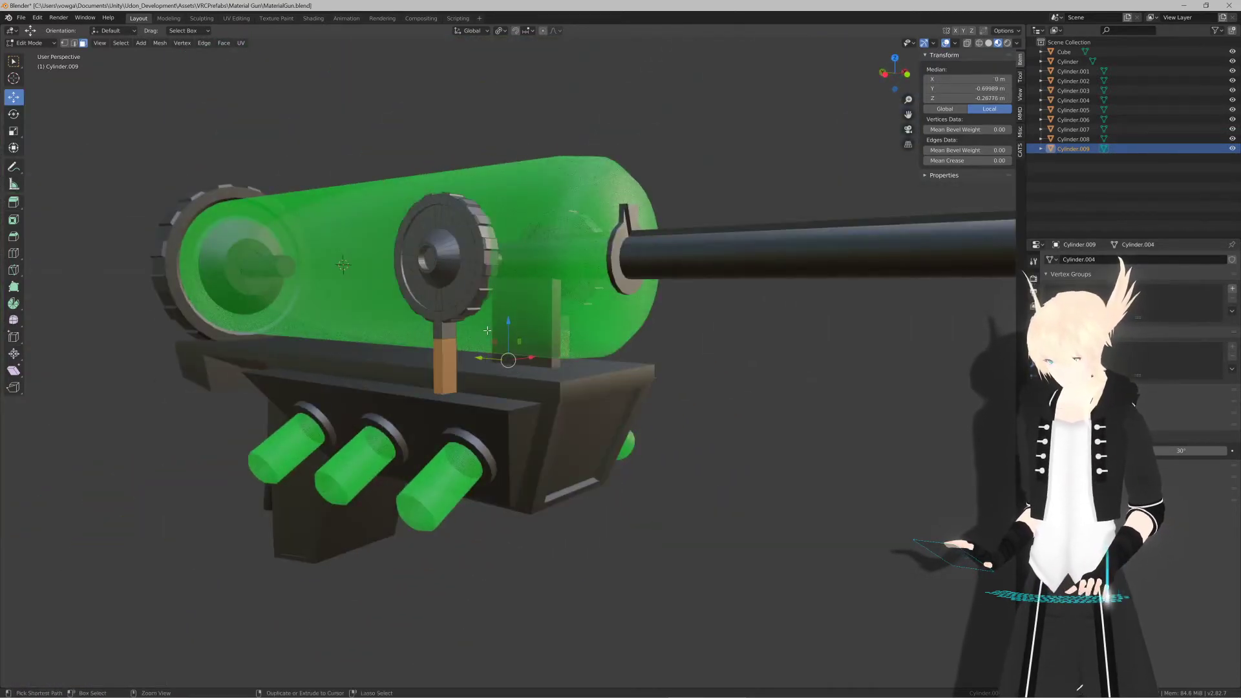
Step: Delete the wheel, support and axle half on the negative X side of the side wheel mesh
key("Tab")
middle_click_drag(488, 330, 429, 349)
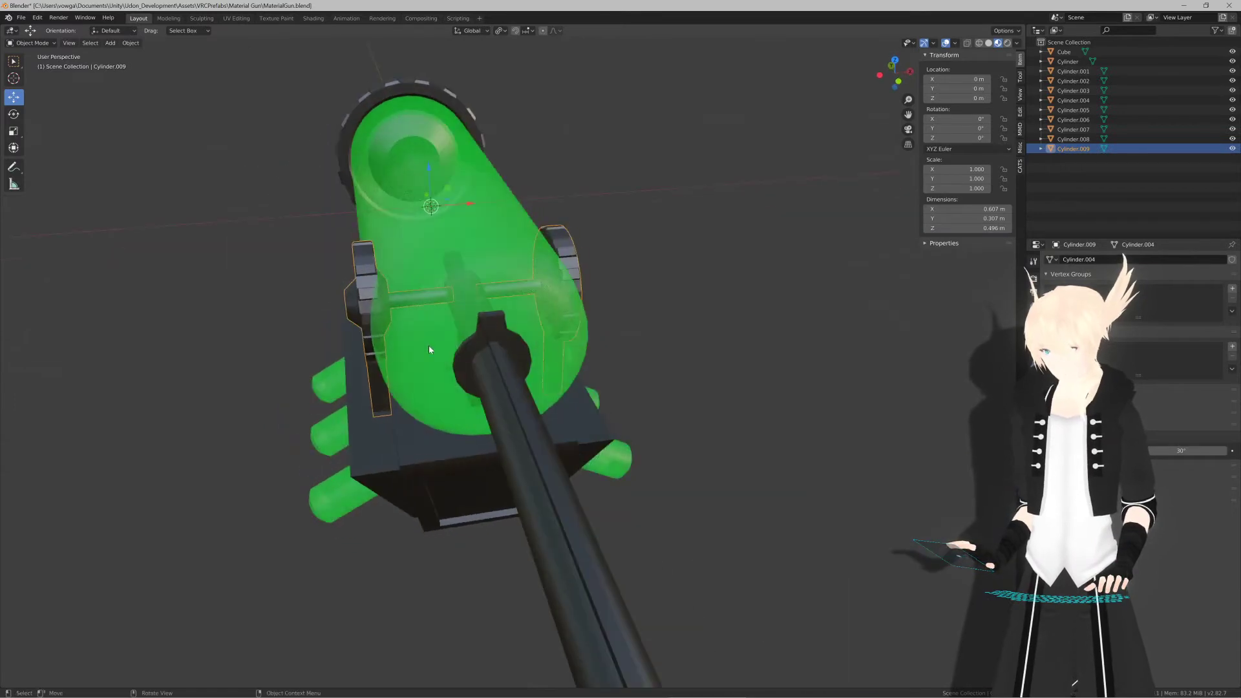
key("KP_7")
key("Tab")
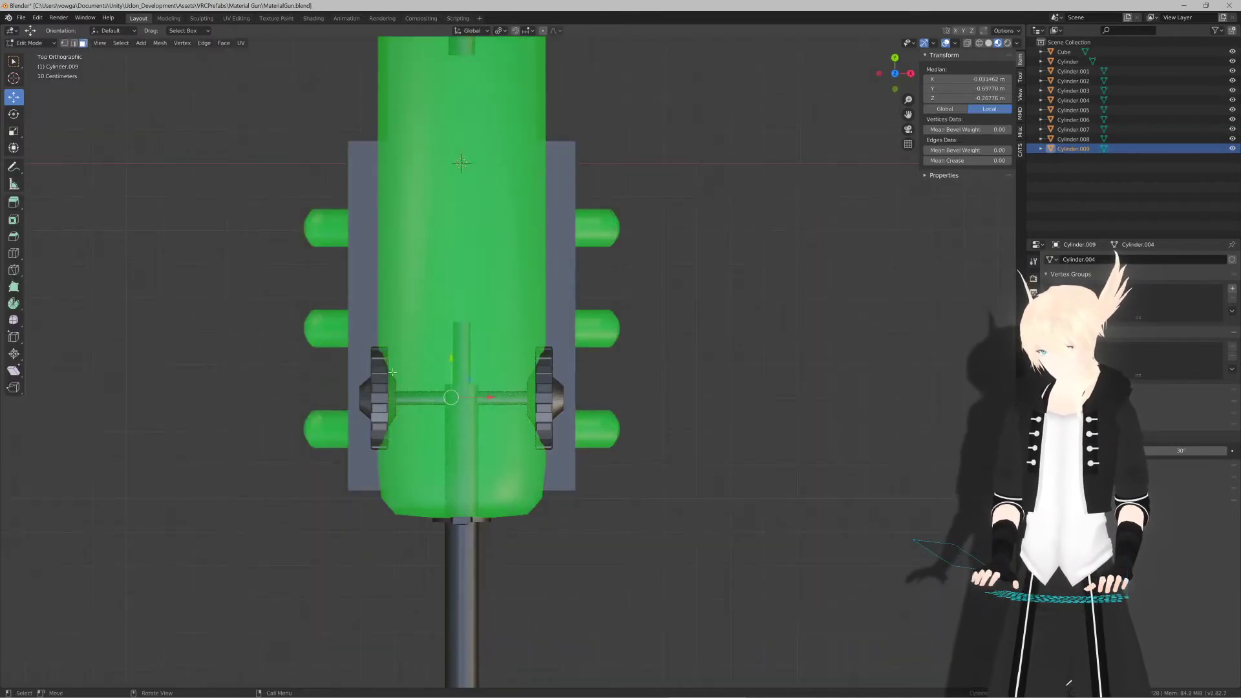
key("ctrl+KP_Add")
key("ctrl+KP_Add")
key("ctrl+KP_Add")
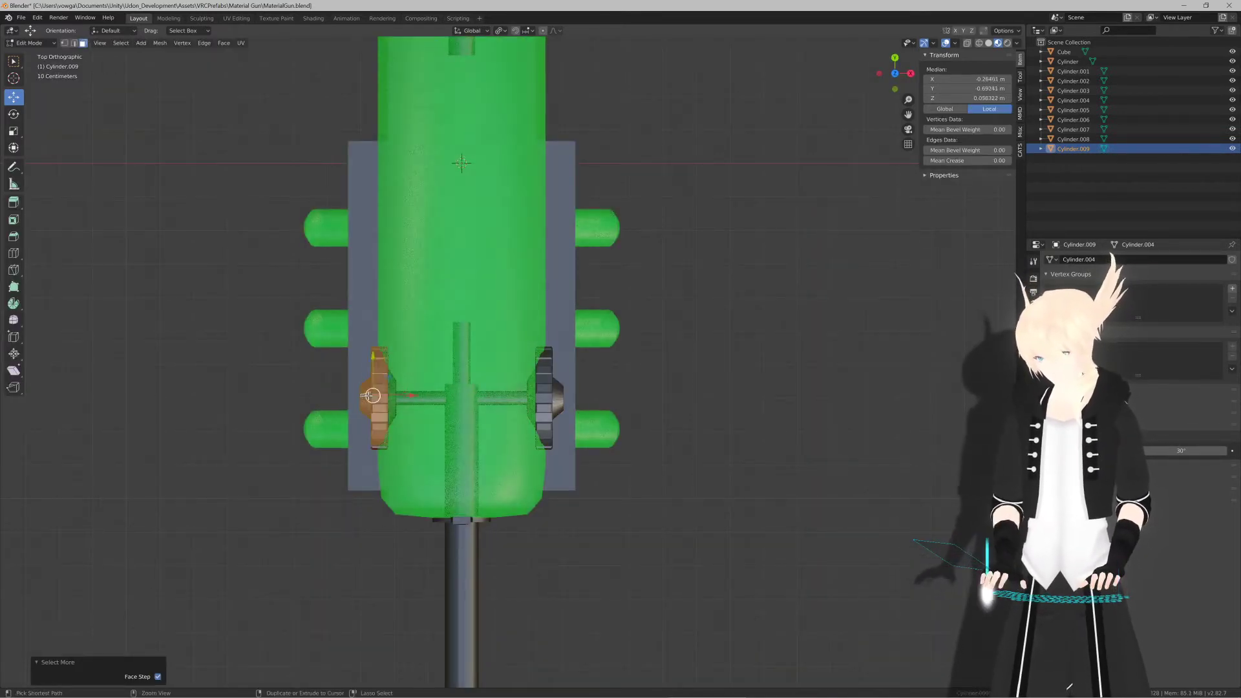
key("x")
key("Up")
key("Up")
key("Up")
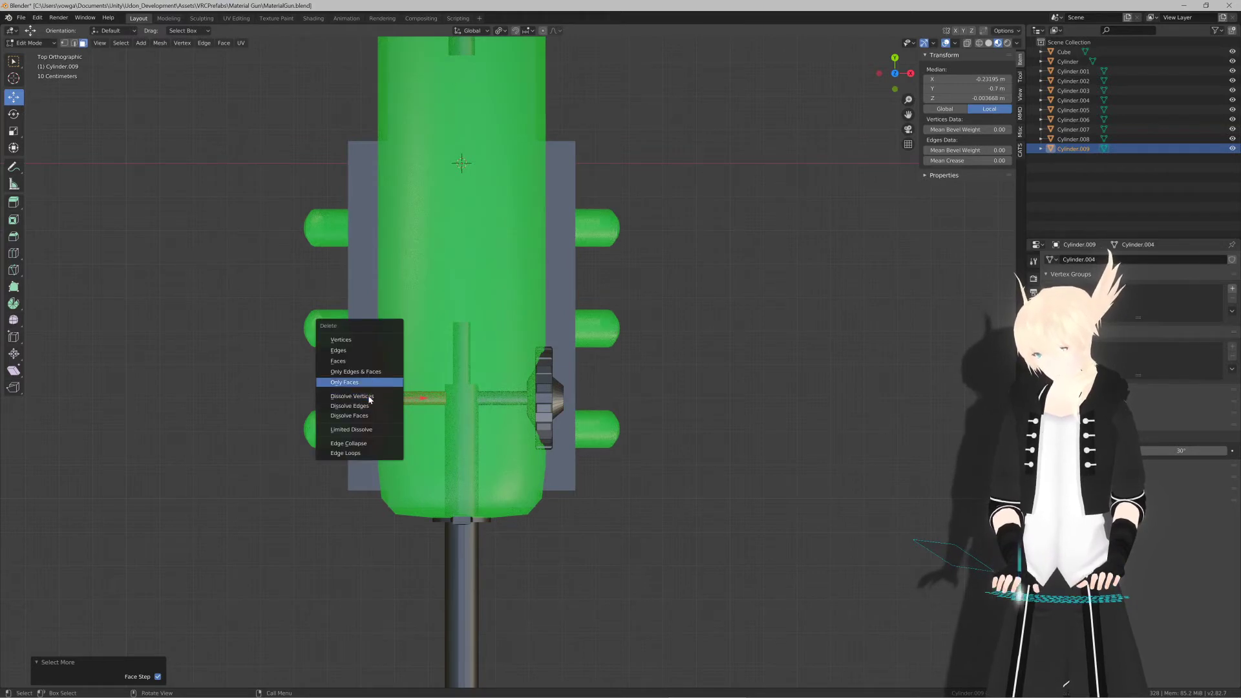
key("Return")
key("Tab")
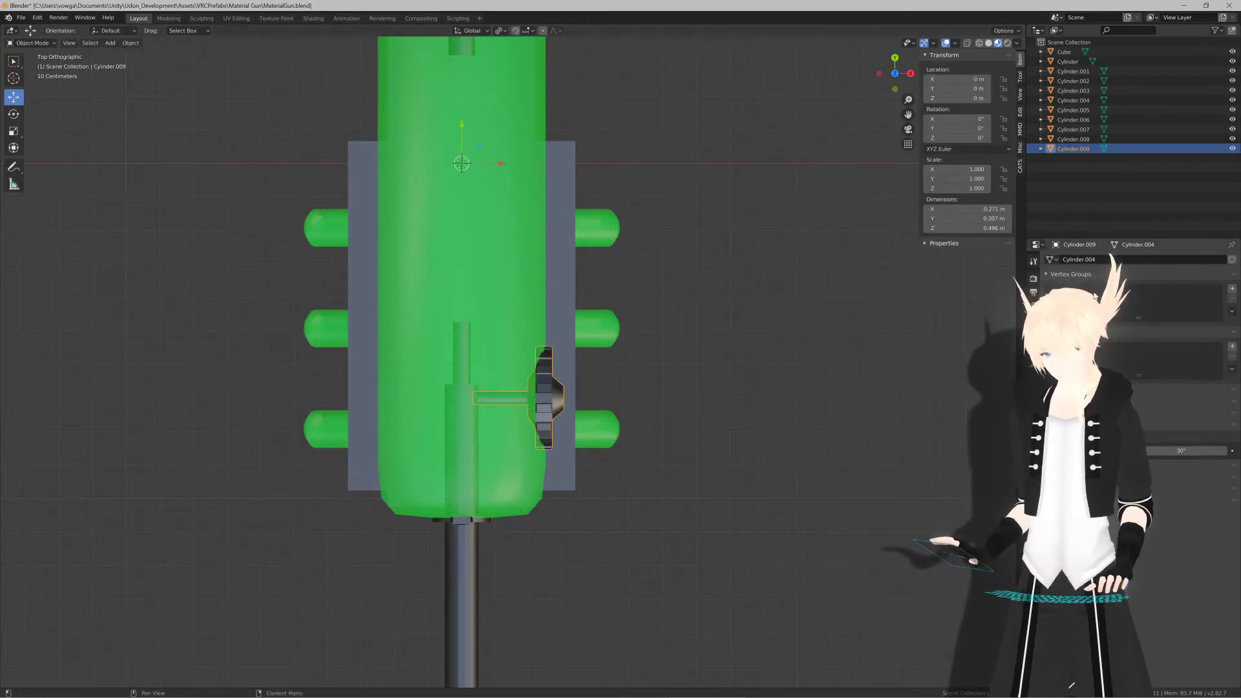
Step: Add a Mirror modifier to the remaining wheel and support half to recreate the opposite side
left_click(1033, 364)
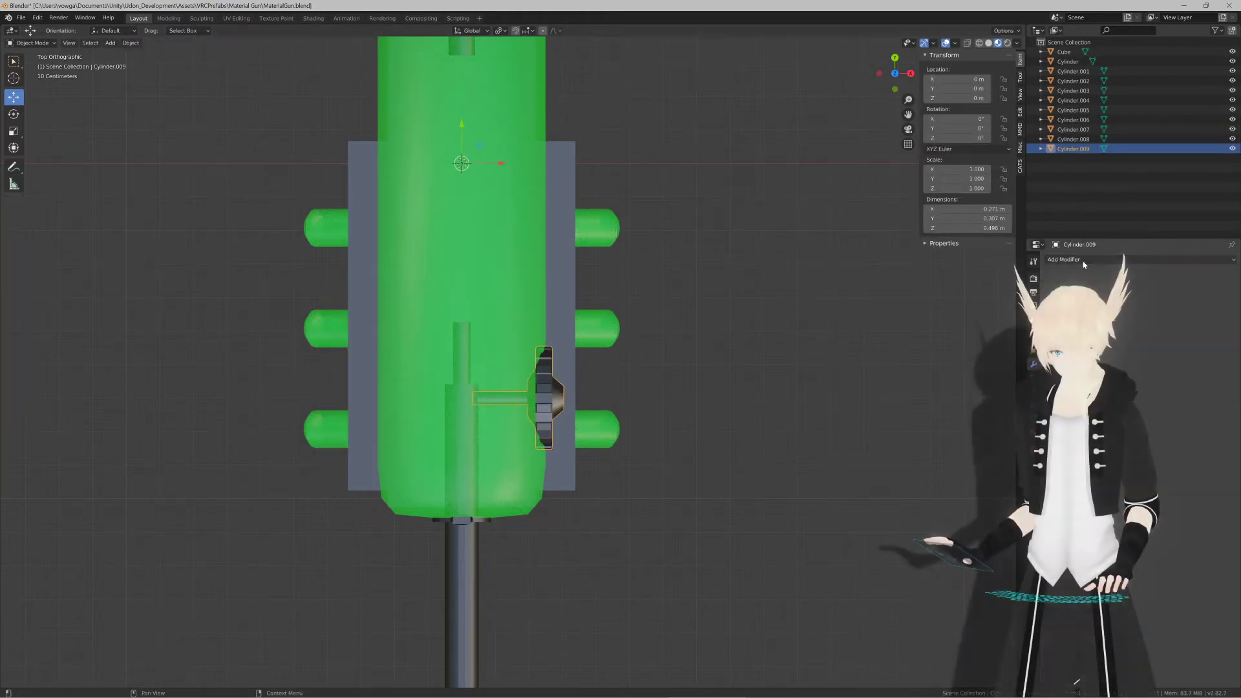
left_click(1073, 259)
left_click(1032, 356)
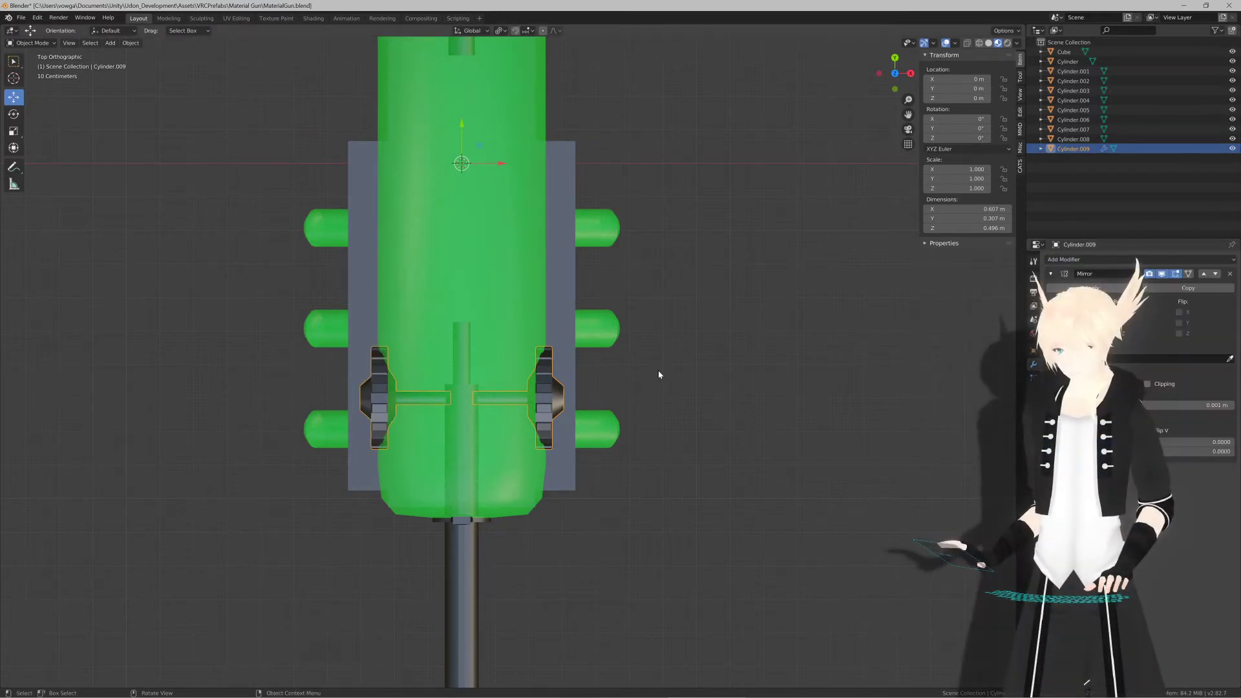
Step: Select the side faces around the lower section of the remaining wheel support in Edit Mode
middle_click_drag(659, 371, 704, 366)
scroll(637, 284, "up", 3)
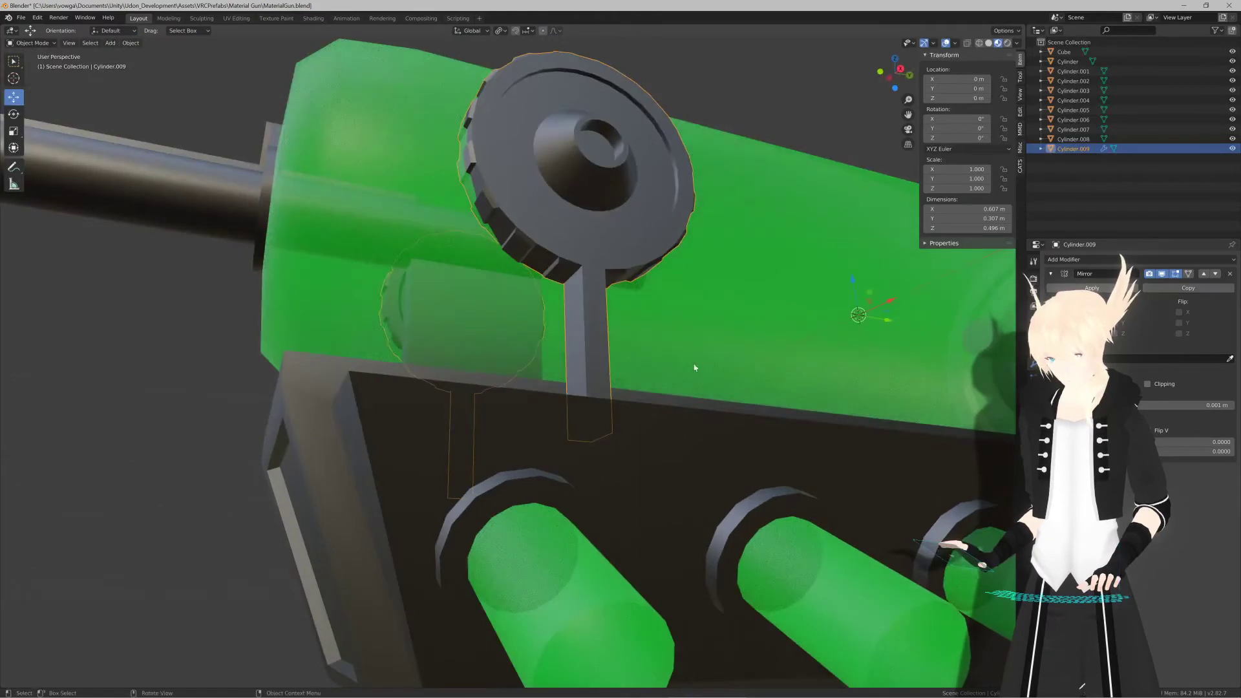
scroll(576, 338, "up", 2)
key("Tab")
left_click(566, 334)
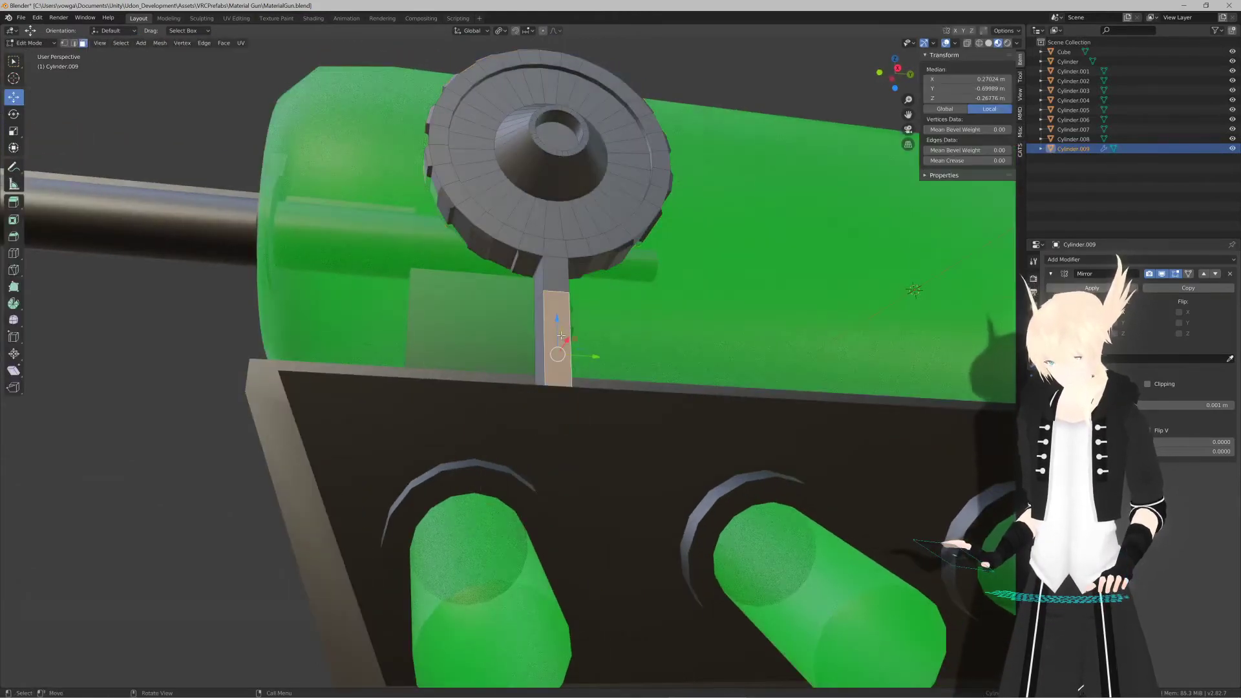
key("KP_1")
key("KP_3")
scroll(491, 339, "up", 3)
mouse_move(463, 340)
middle_mouse_down("shift")
mouse_move(444, 312)
mouse_move(658, 353)
mouse_move(458, 350)
middle_mouse_up("shift")
left_click(667, 358)
left_click(299, 338)
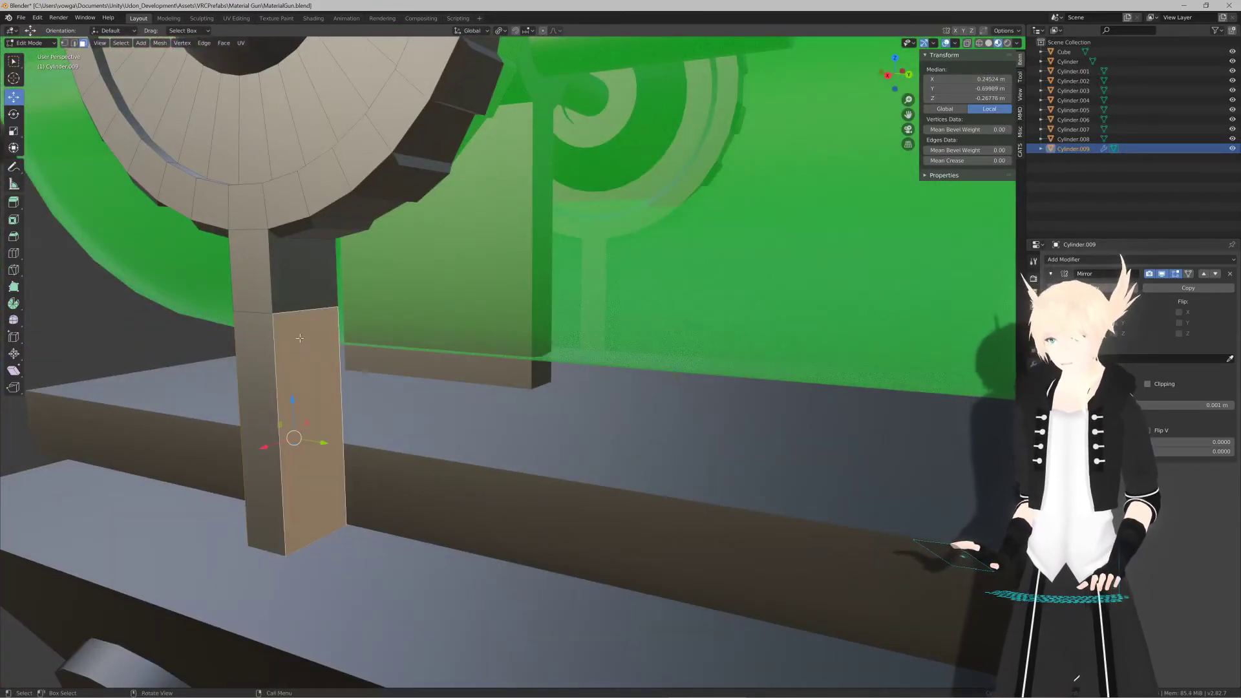
key("KP_3")
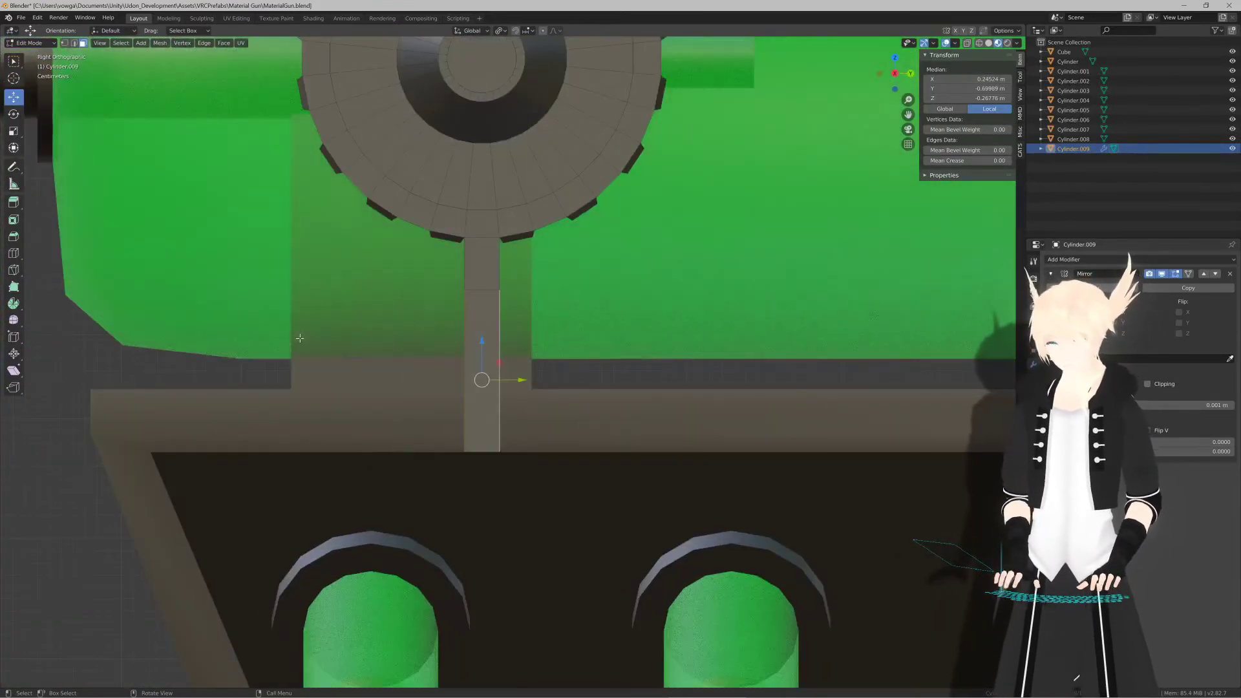
left_click(464, 340)
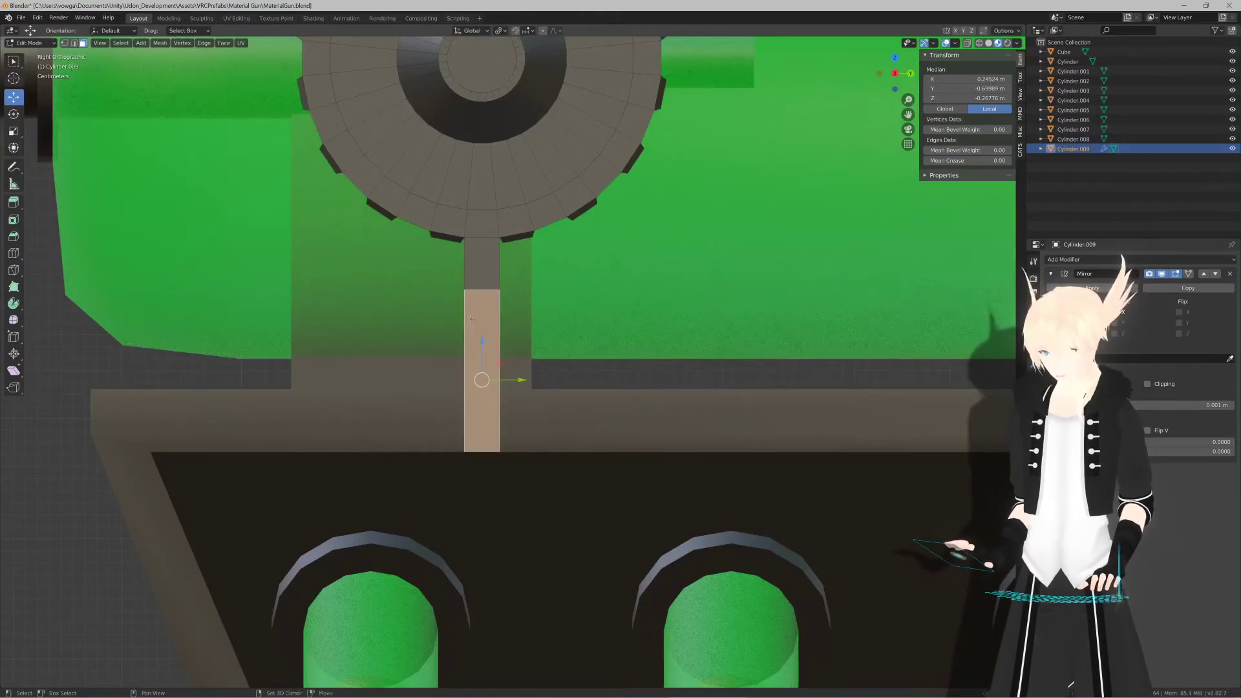
middle_click_drag(464, 340, 604, 317)
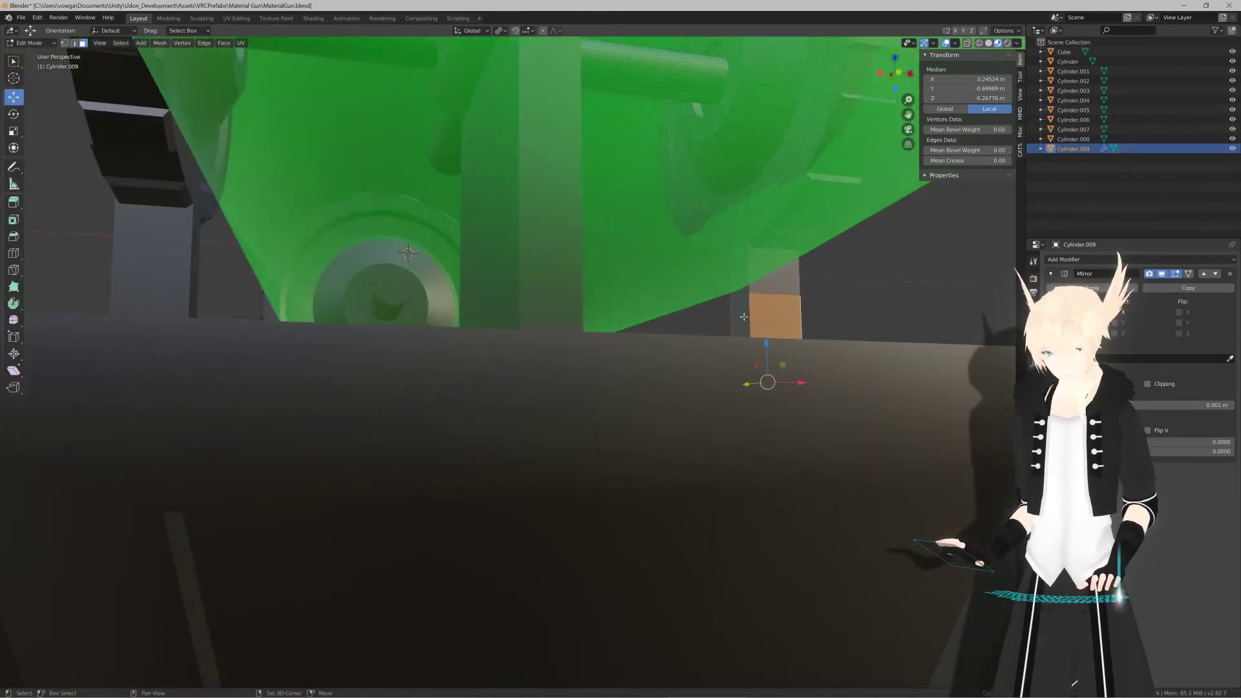
middle_click_drag(710, 319, 674, 325)
key("KP_3")
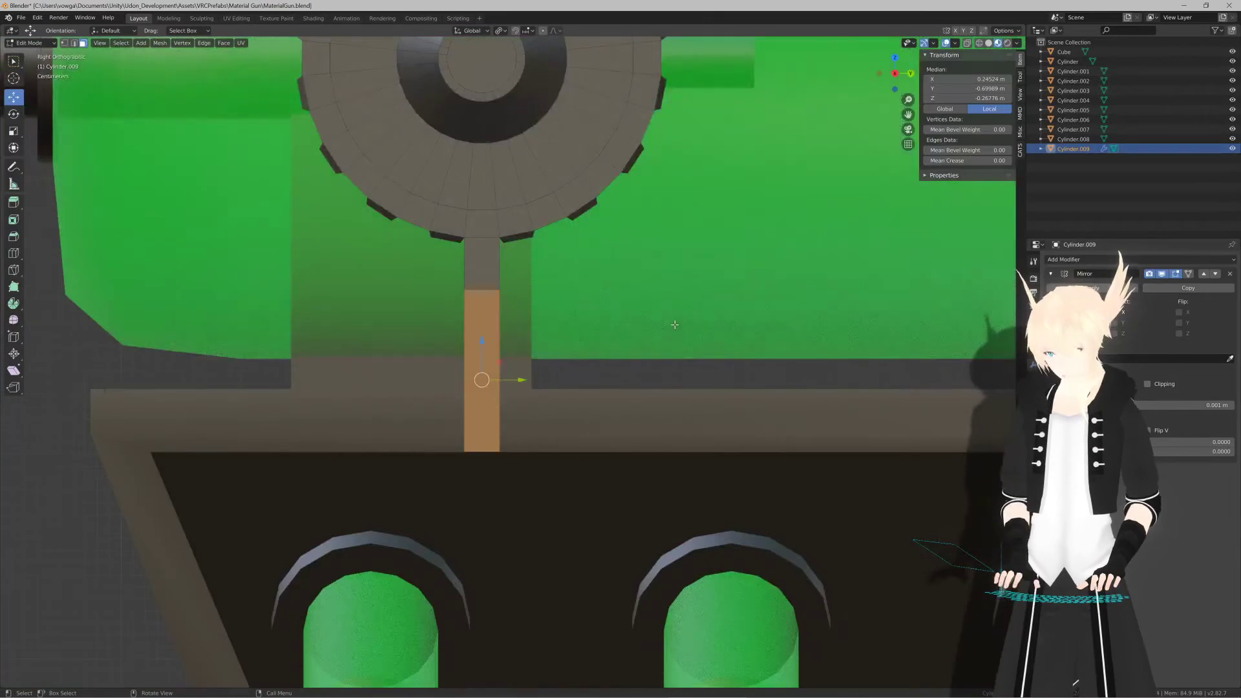
Step: Extrude the selected side faces along normals with a 0 m offset and scale them uniformly by 1.564
key("alt+e")
left_click(414, 376)
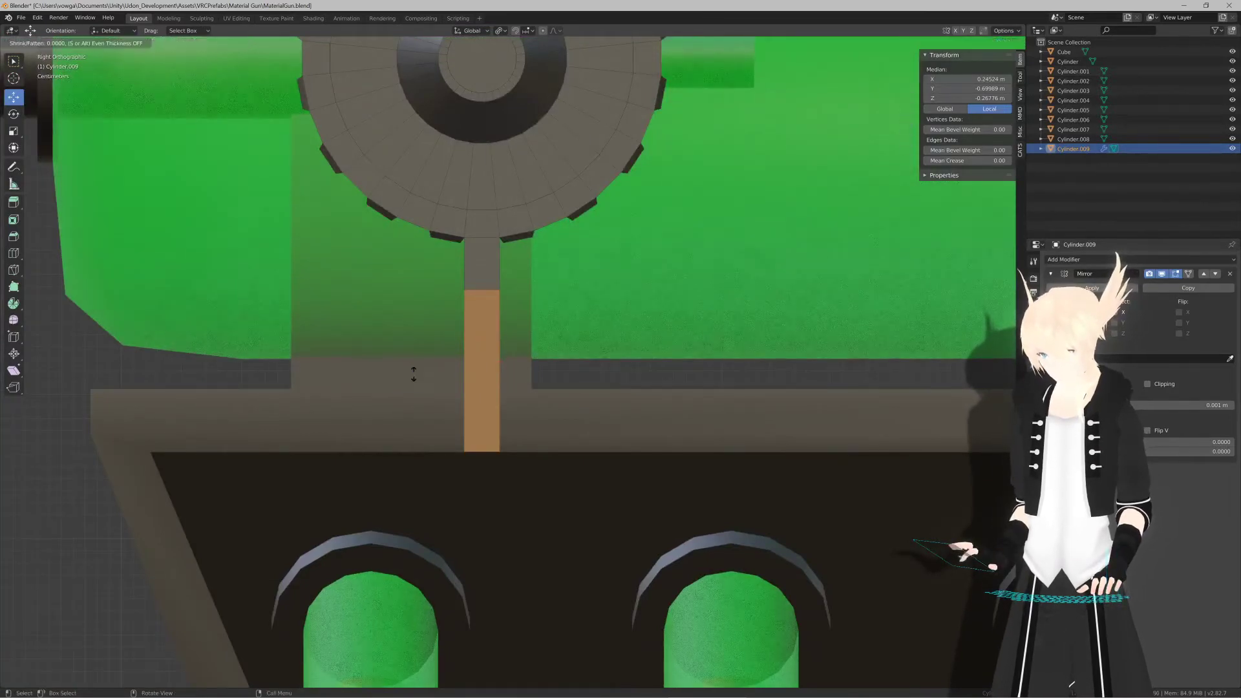
left_click(443, 402)
middle_click_drag(443, 402, 458, 395)
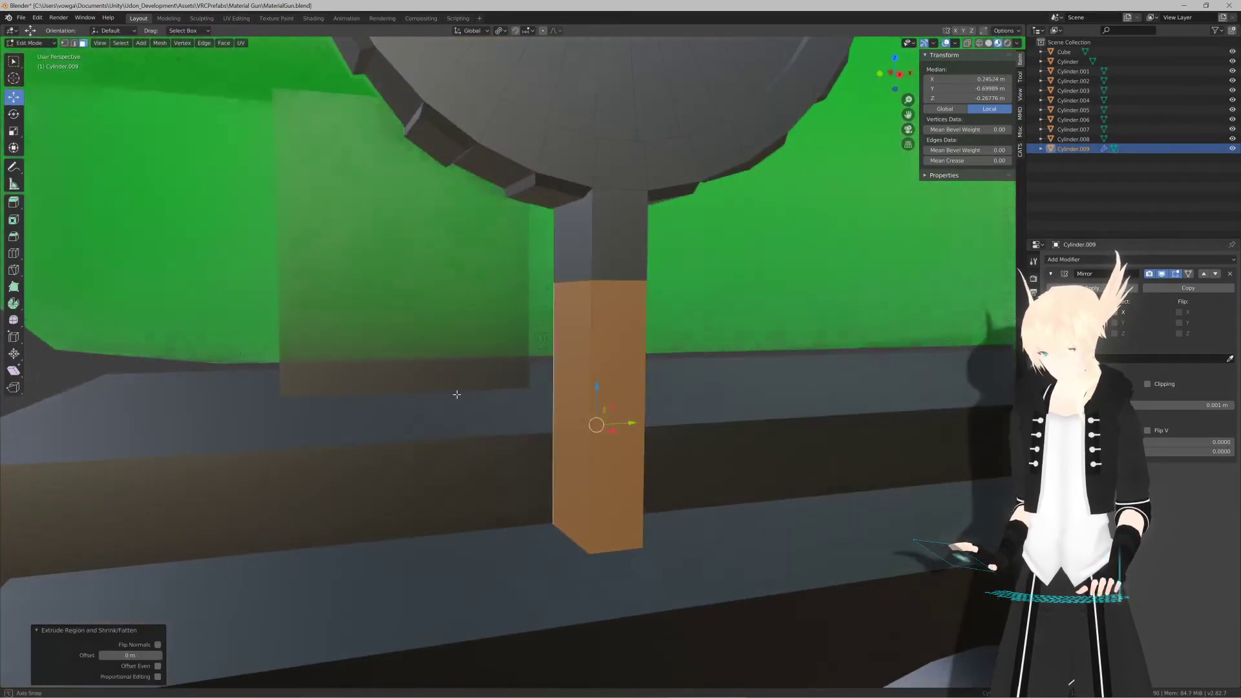
key("s")
left_click(482, 366)
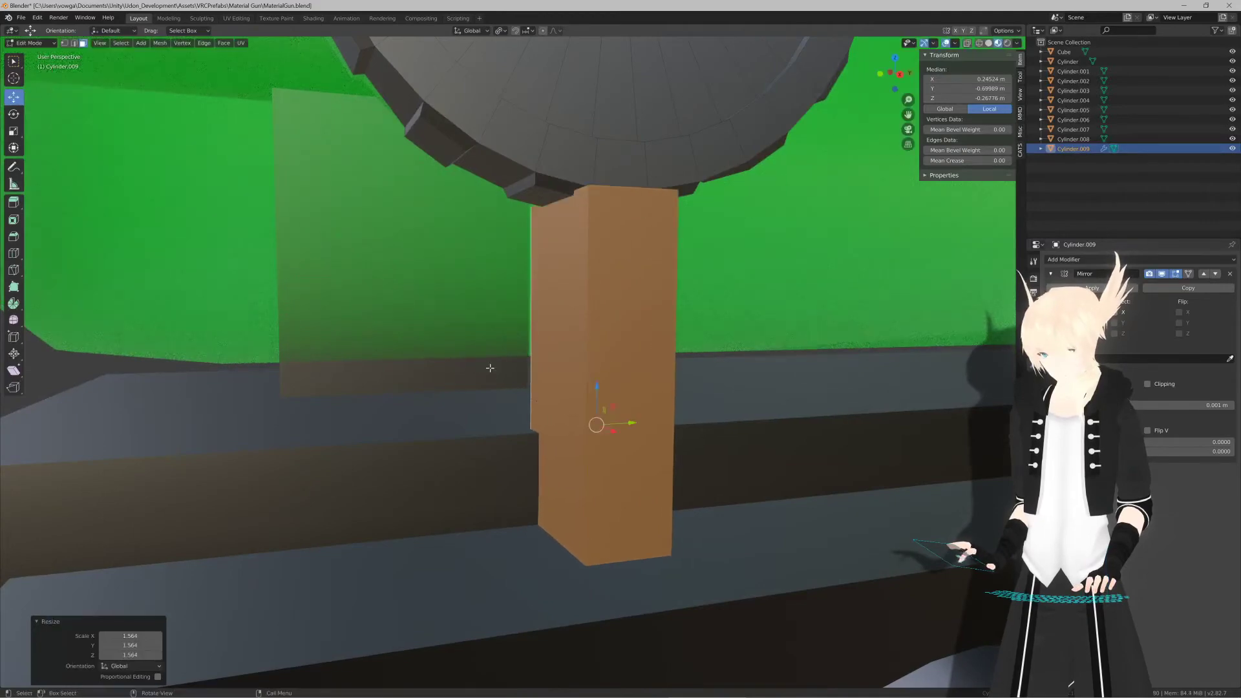
Step: Scale the thickened lower support section by 0.602 along global Z
key("s")
key("x")
key("z")
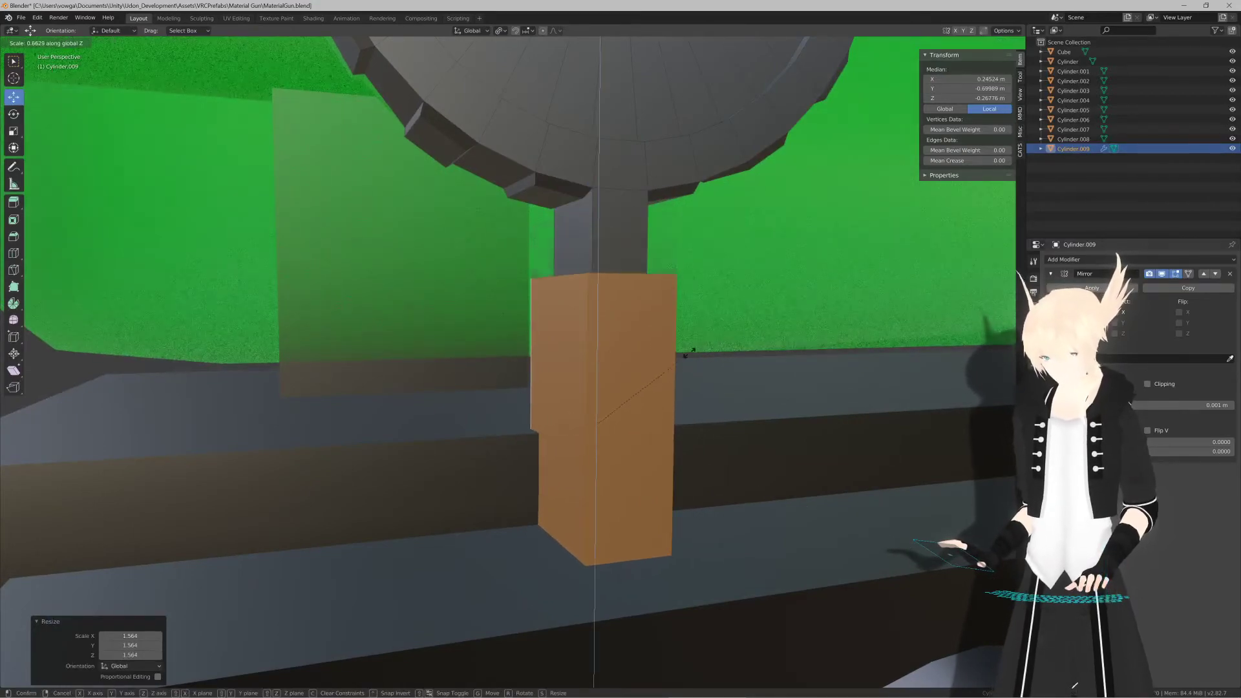
left_click(678, 359)
Step: Scale the thickened lower support section by about 3 along global Y
middle_click_drag(677, 359, 604, 380)
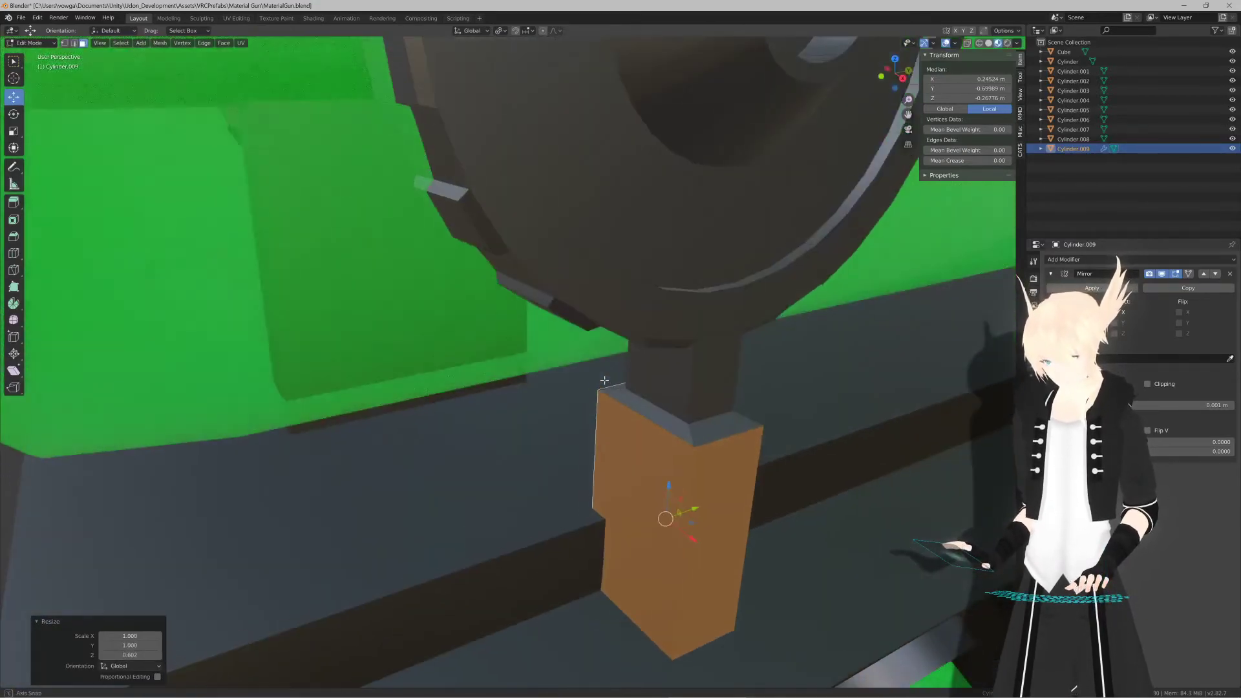
key("s")
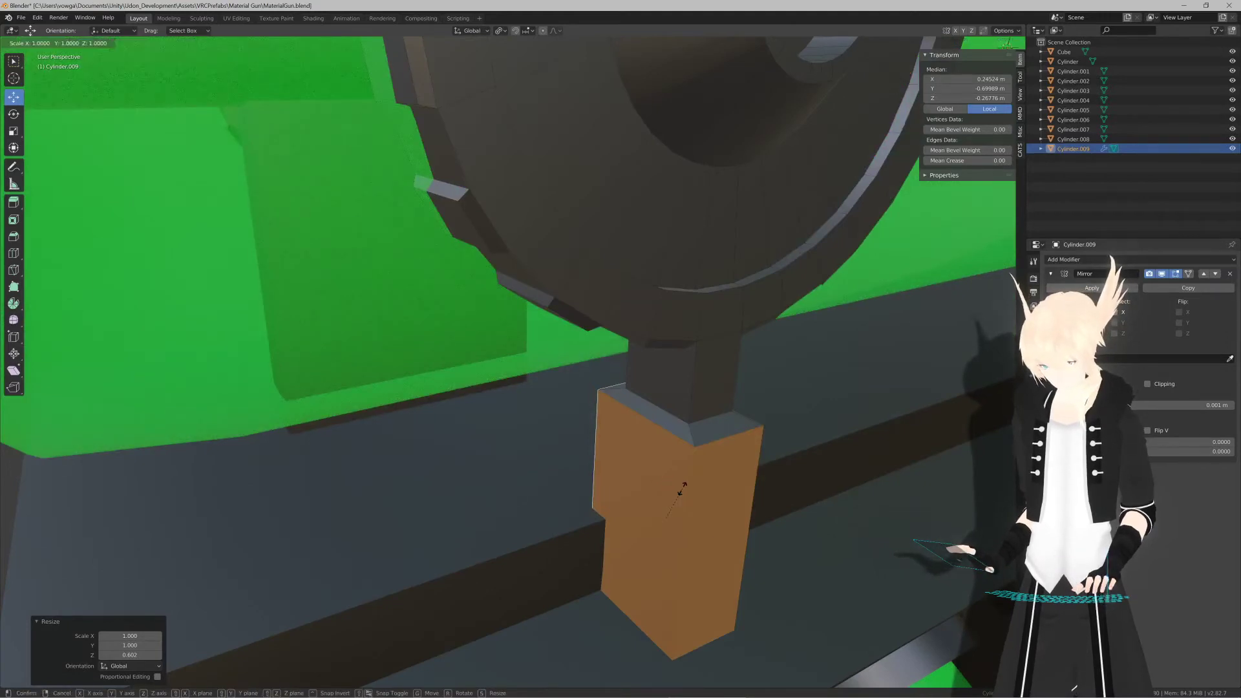
key("y")
left_click(680, 436)
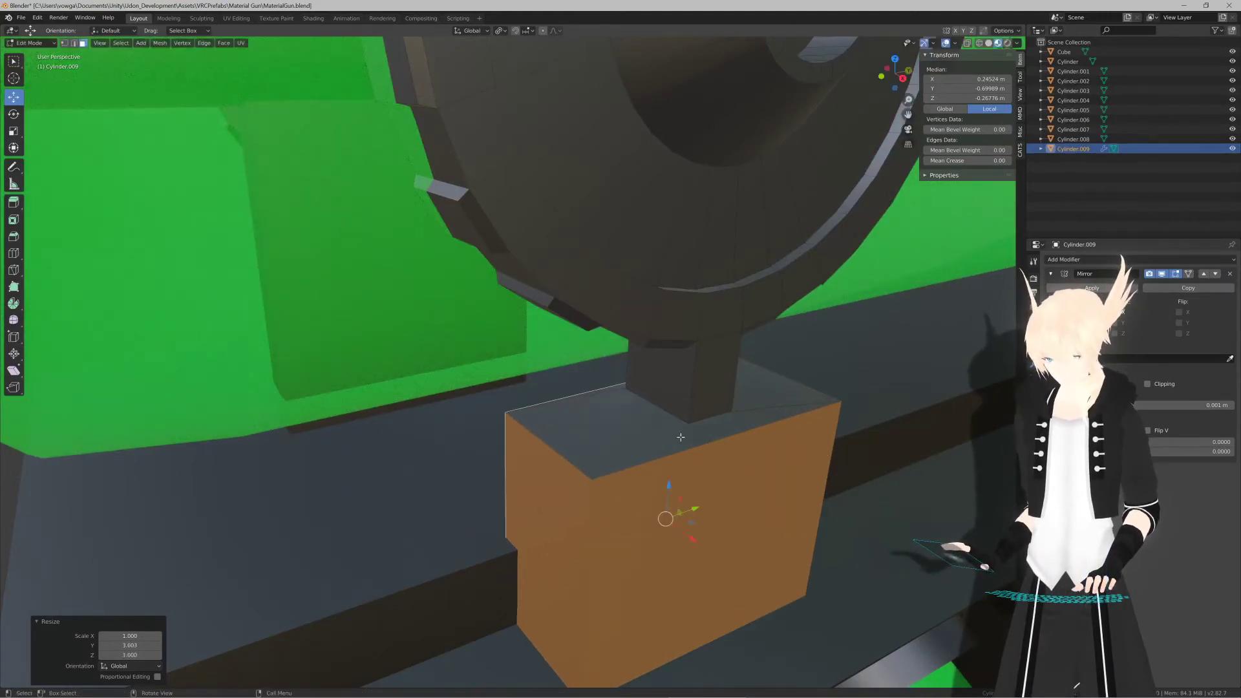
mouse_move(680, 436)
middle_mouse_down()
mouse_move(703, 436)
mouse_move(607, 432)
mouse_move(671, 424)
middle_mouse_up()
scroll(698, 432, "down", 3)
key("Tab")
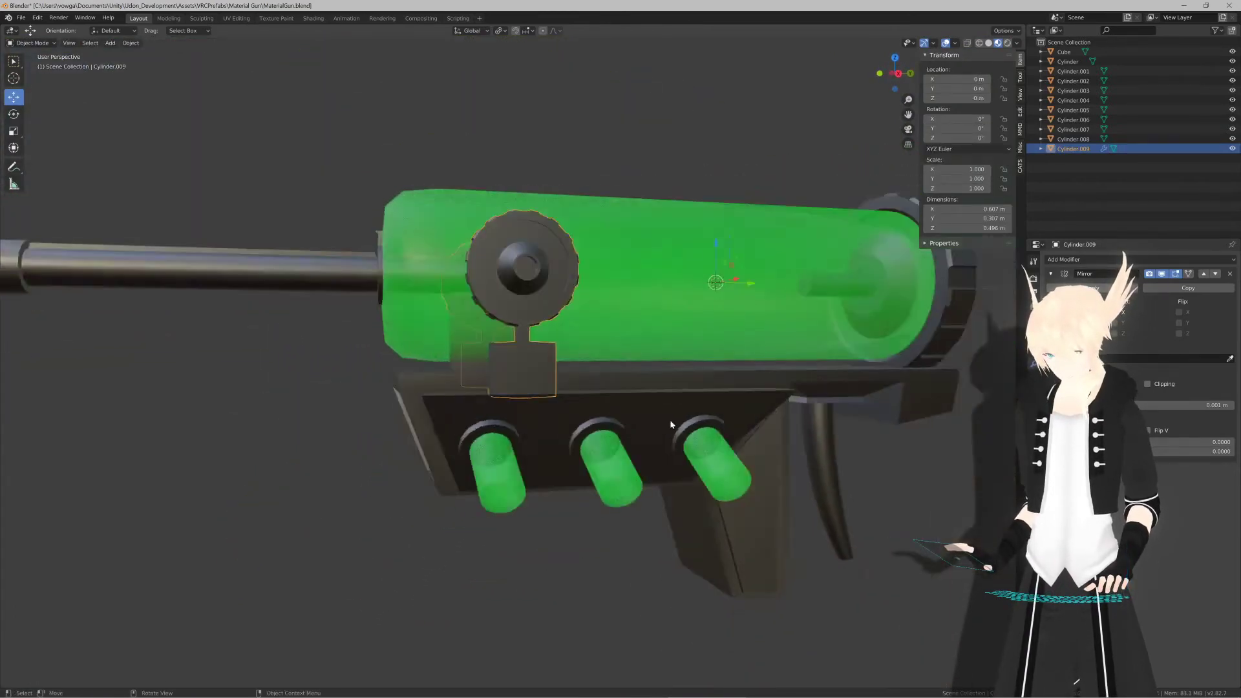
scroll(671, 425, "up", 3)
Step: Inset the outer side face of the lower support block by 0.01141 m and extrude it 0.00873 m inward
key("Tab")
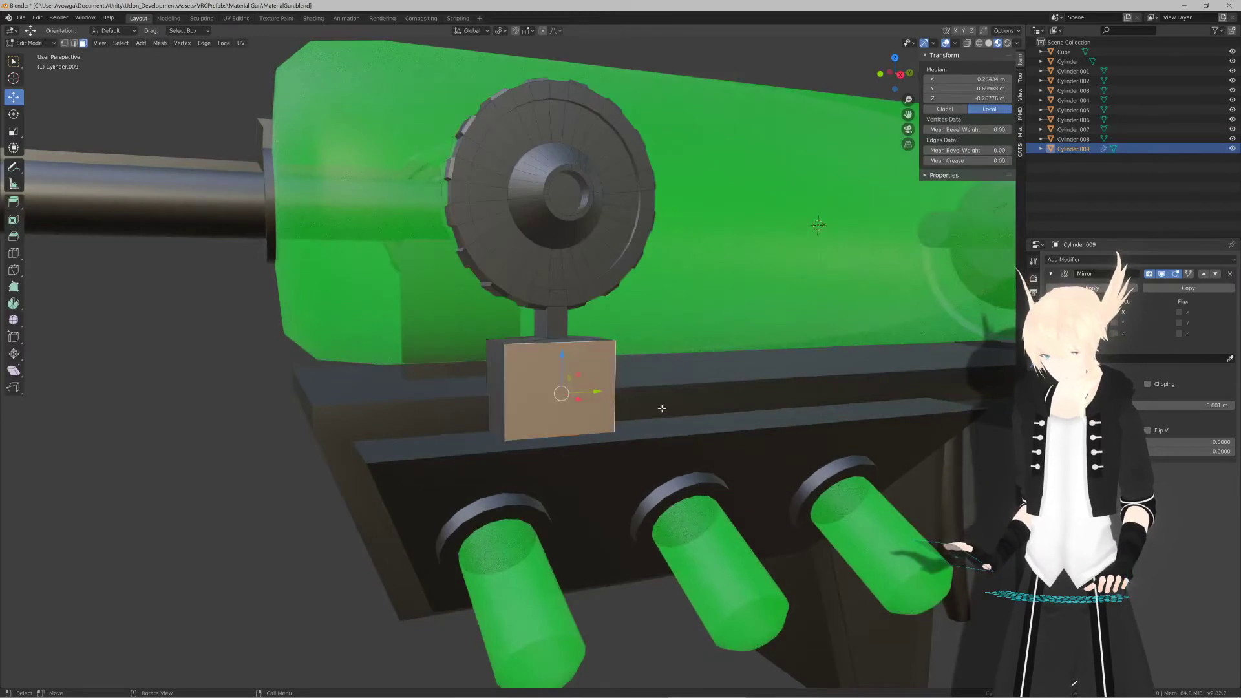
key("i")
left_click(710, 409)
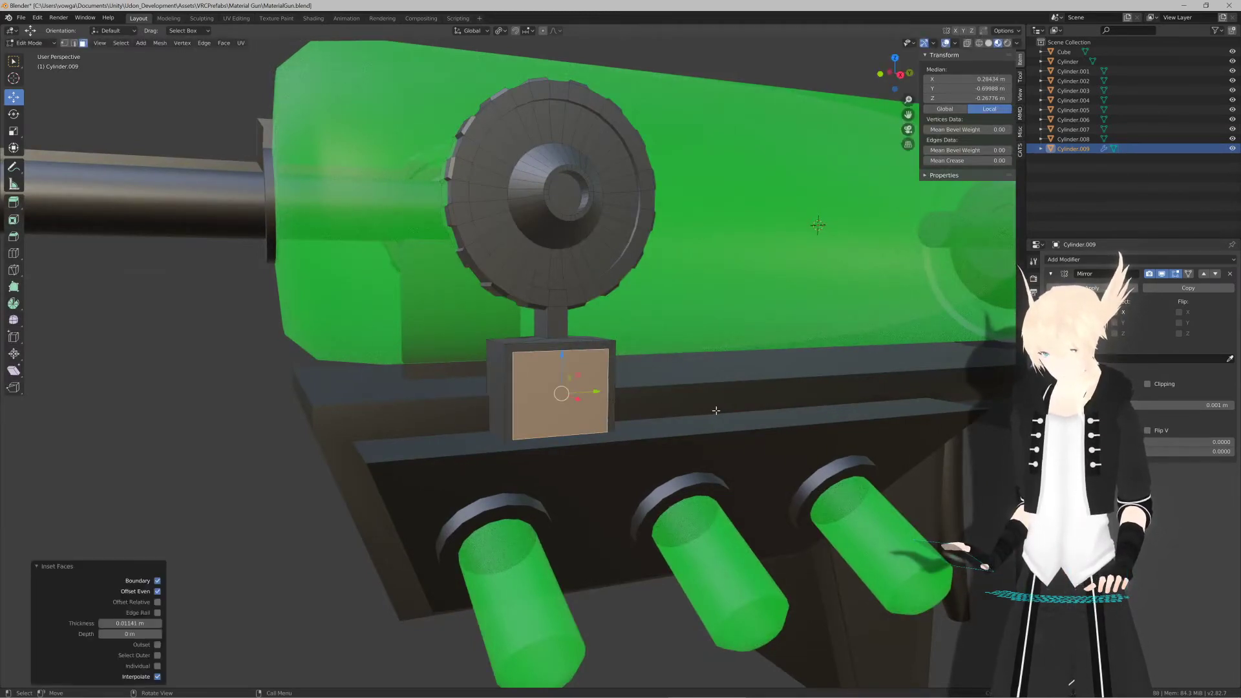
key("e")
left_click(711, 410)
Step: Inset the recessed face again by about 0.021 m and extrude the resulting panel about 0.001 m outward
key("i")
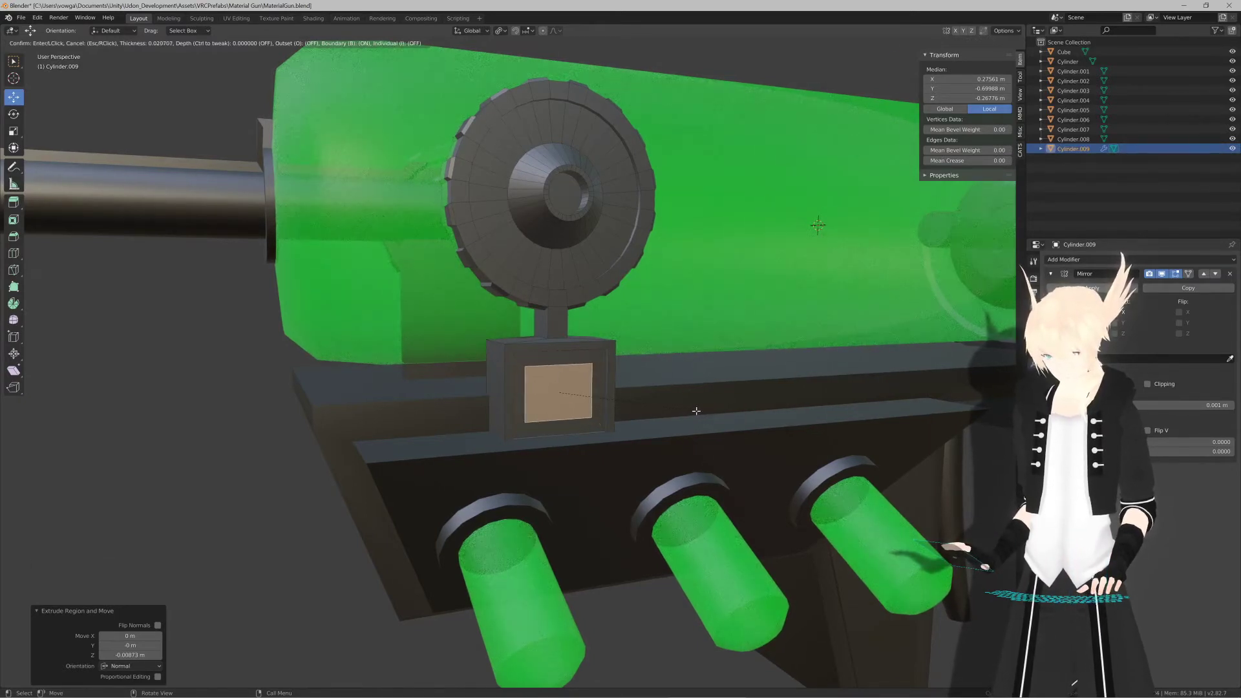
left_click(696, 412)
key("e")
left_click(697, 412)
Step: Expand the selection around the inner panel and move it up about 0.012 m along global Z
key("ctrl+KP_Add")
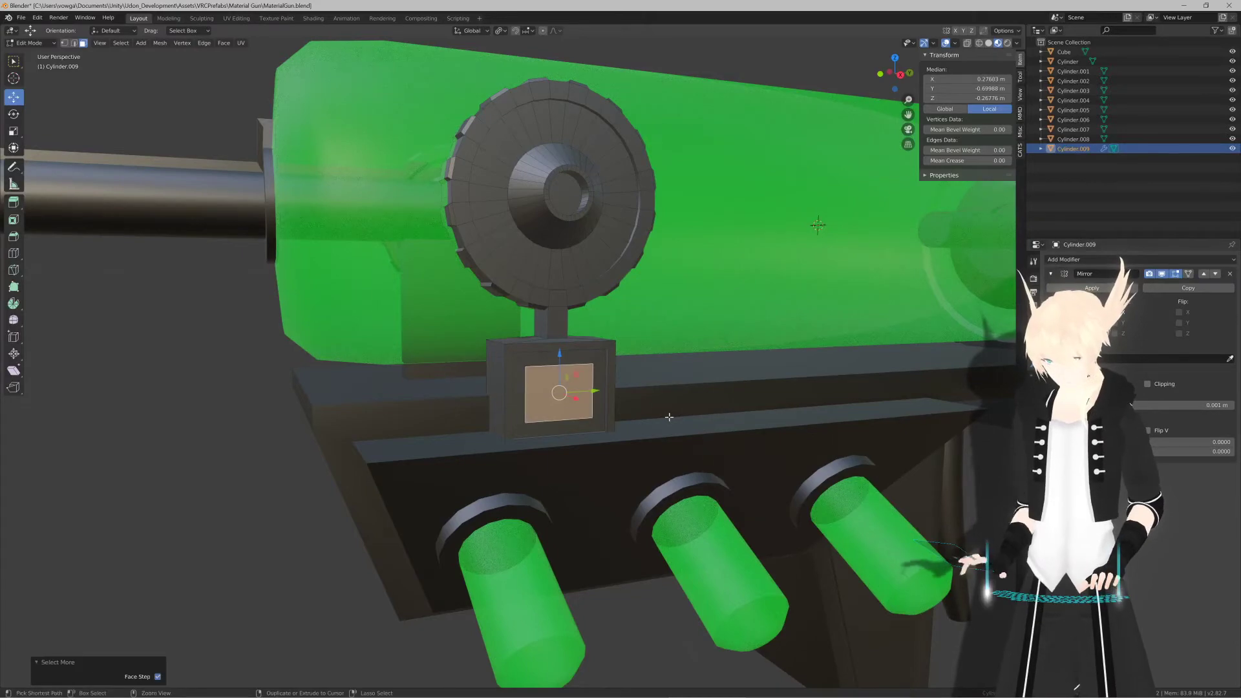
scroll(515, 398, "up", 5)
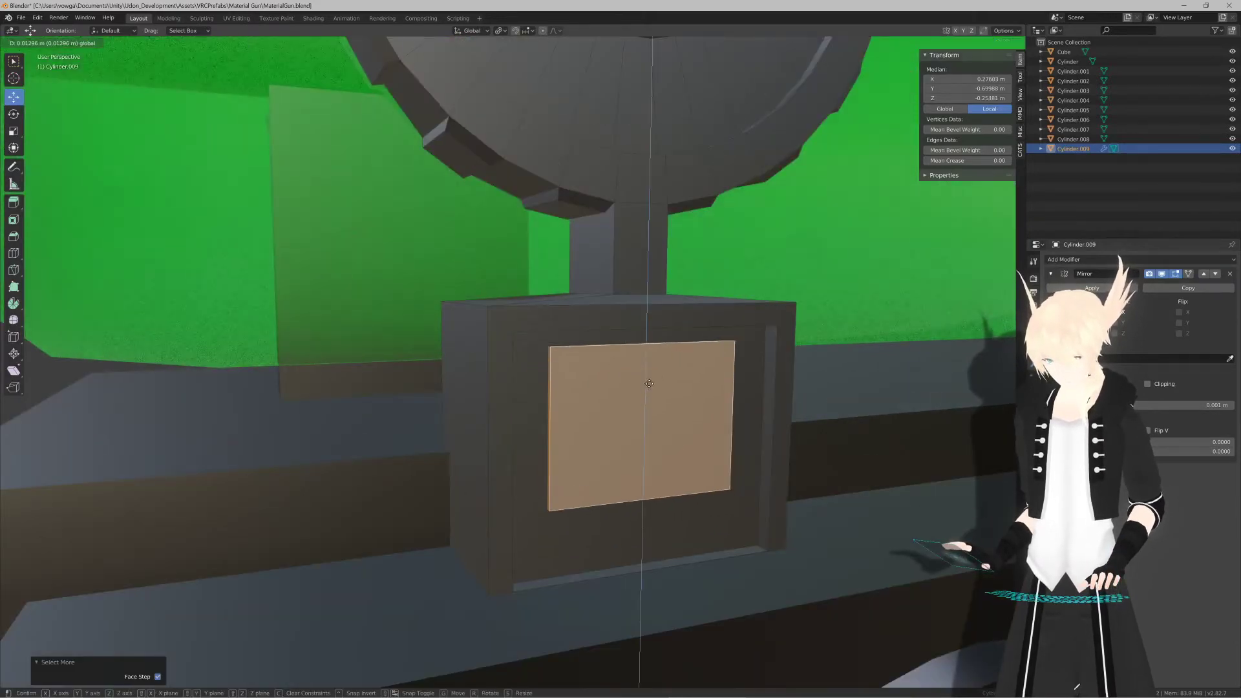
key("Tab")
scroll(480, 419, "down", 10)
scroll(480, 419, "up", 10)
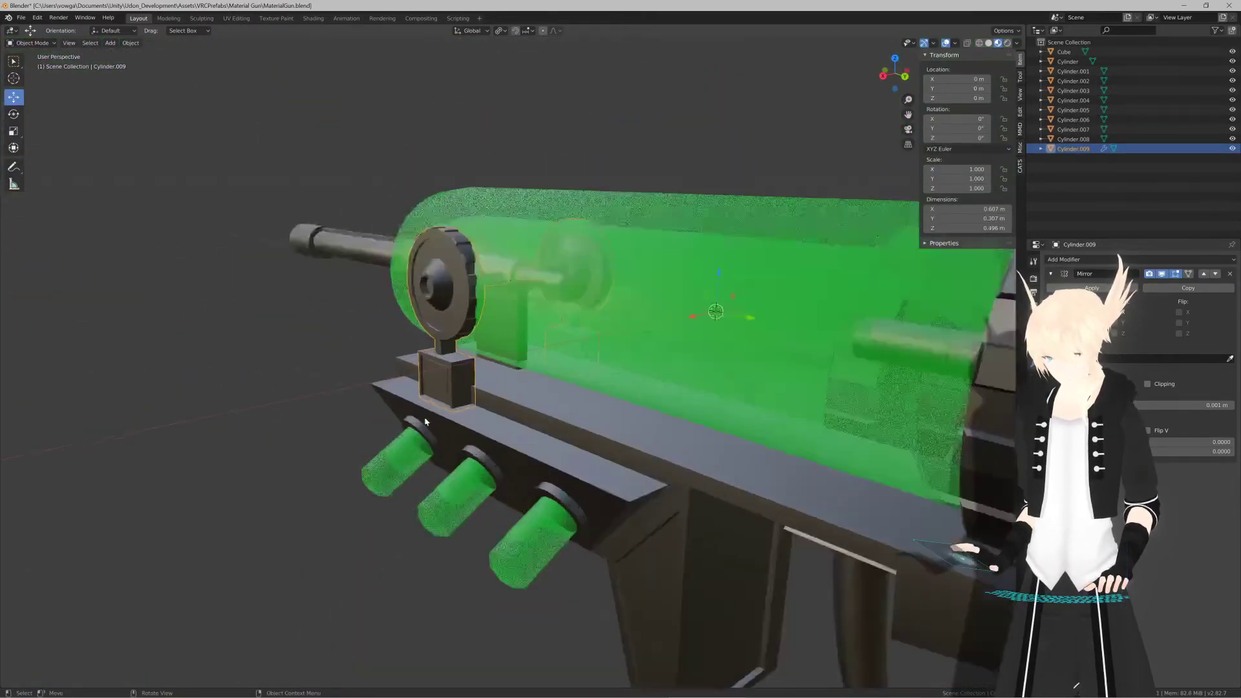
key("Tab")
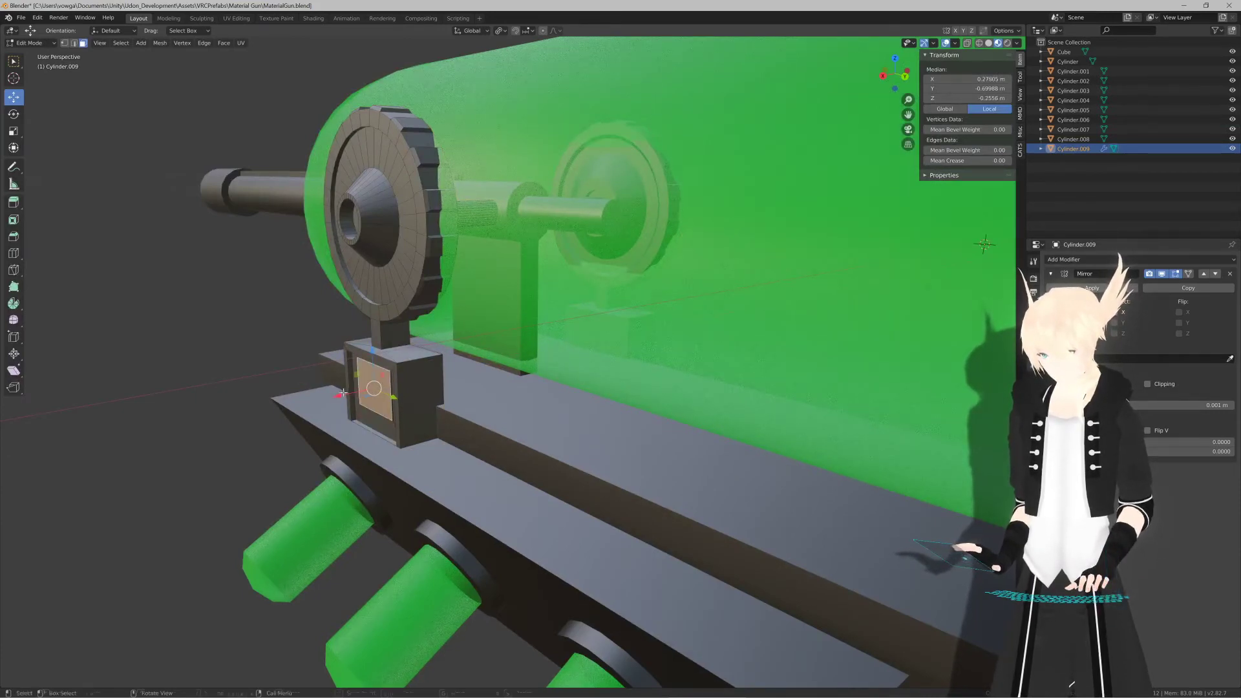
key("Tab")
scroll(235, 375, "down", 2)
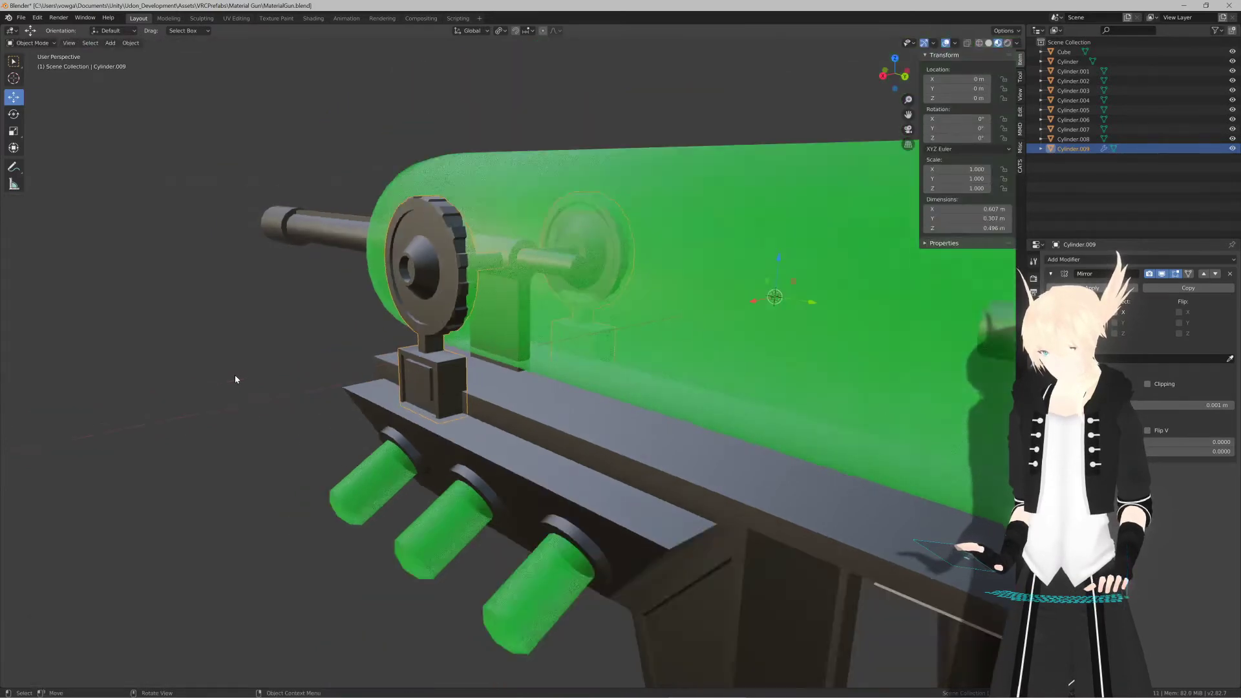
middle_click_drag(235, 379, 485, 399)
scroll(330, 388, "up", 3)
key("Tab")
key("Tab")
Step: Select the side faces of the gun body's upper rail on both sides in Edit Mode
left_click(476, 378)
key("Tab")
left_click(488, 421)
left_click(470, 401, "shift")
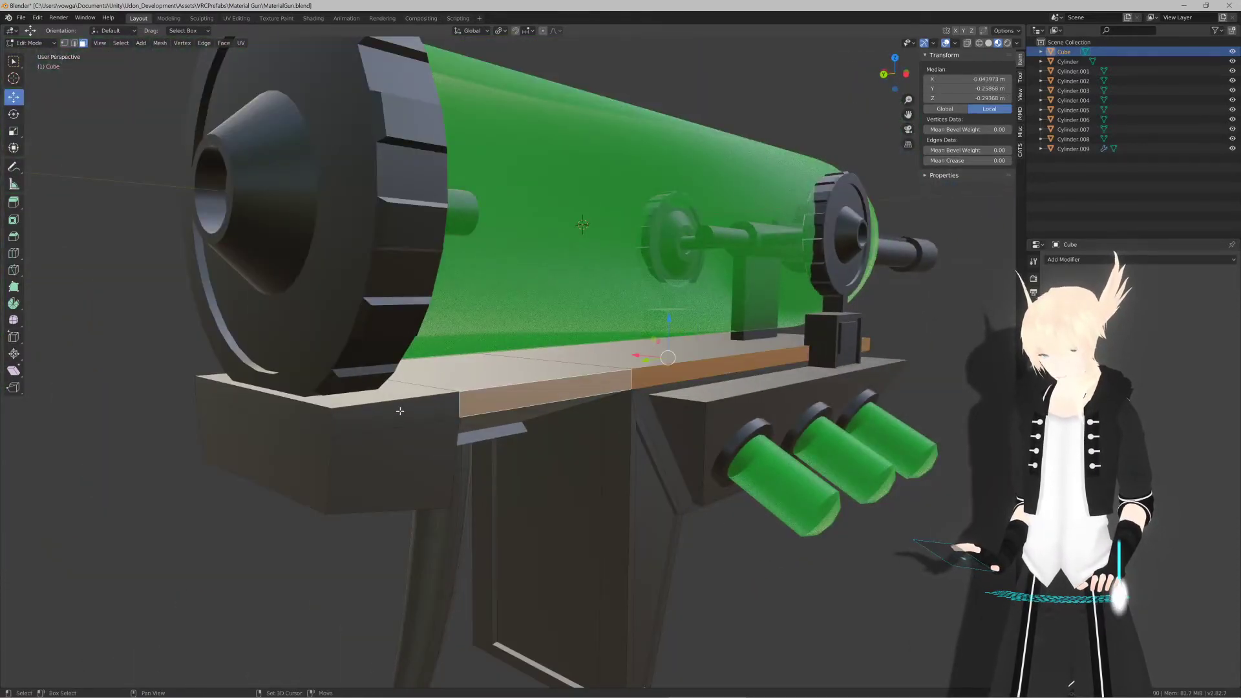
left_click(399, 410, "shift")
middle_click_drag(400, 411, 409, 404)
left_click(738, 361, "shift")
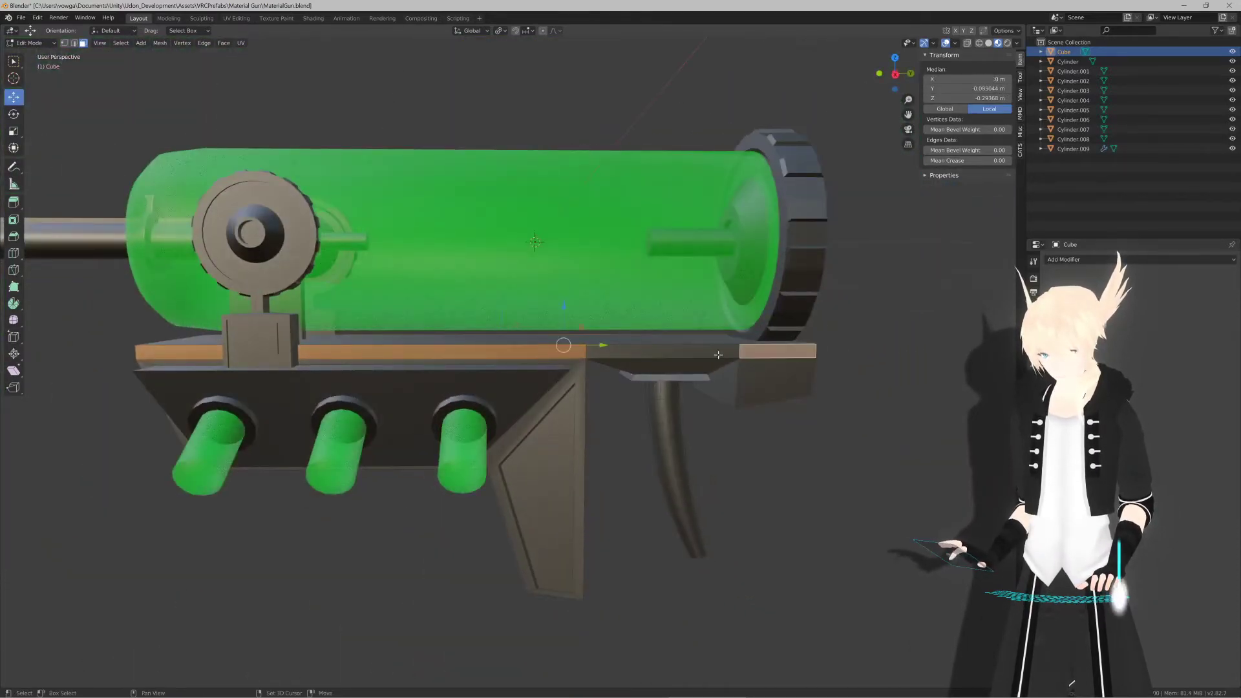
middle_click_drag(737, 361, 684, 367)
Step: Try to scale the selected rail side faces along global Z and along global X
key("g")
key("x")
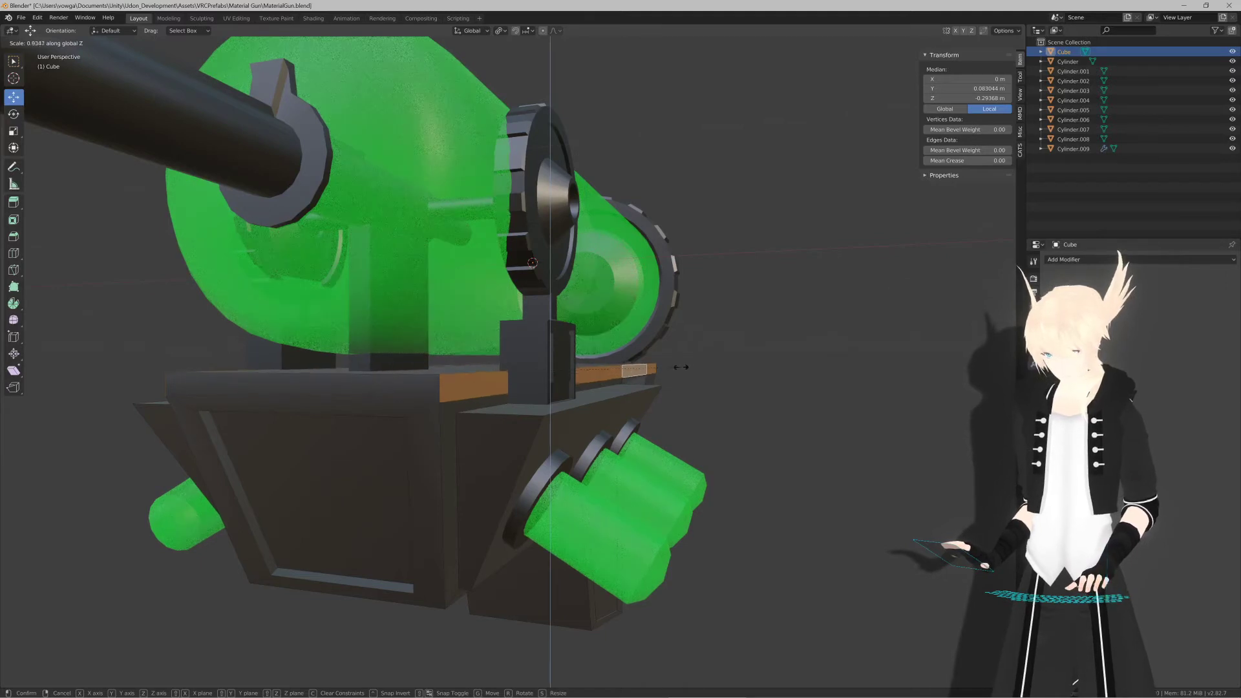
left_click(682, 366)
middle_click_drag(681, 366, 620, 380)
key("s")
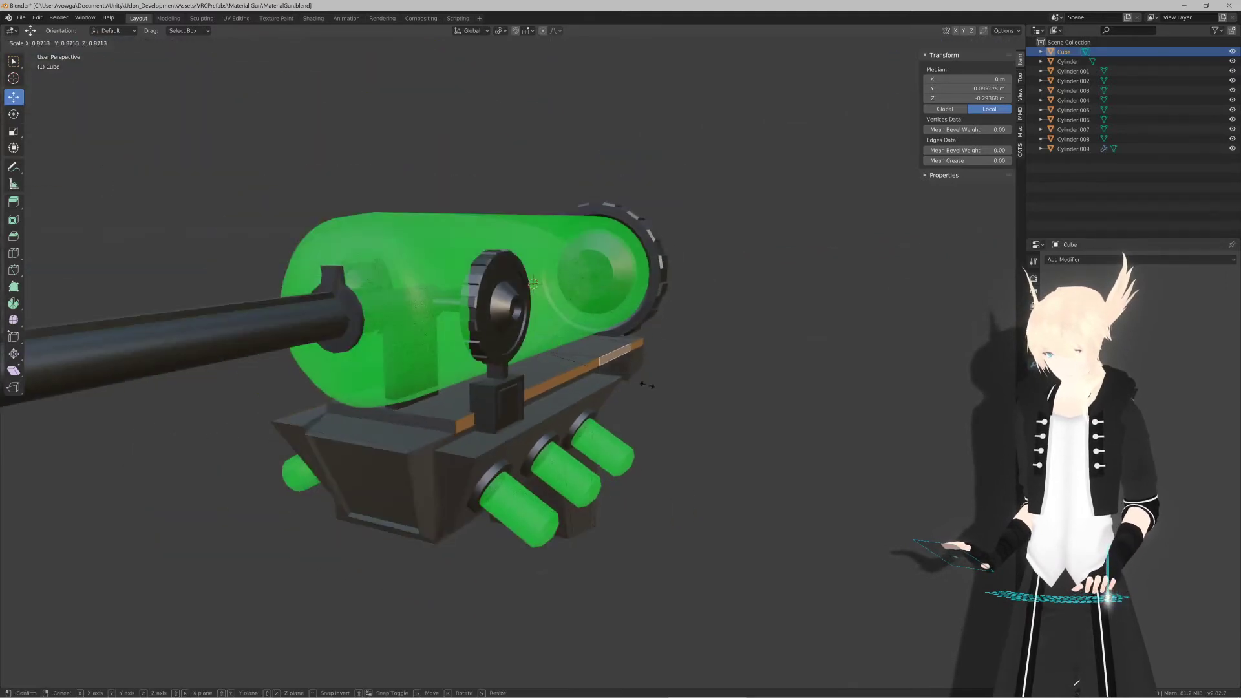
key("x")
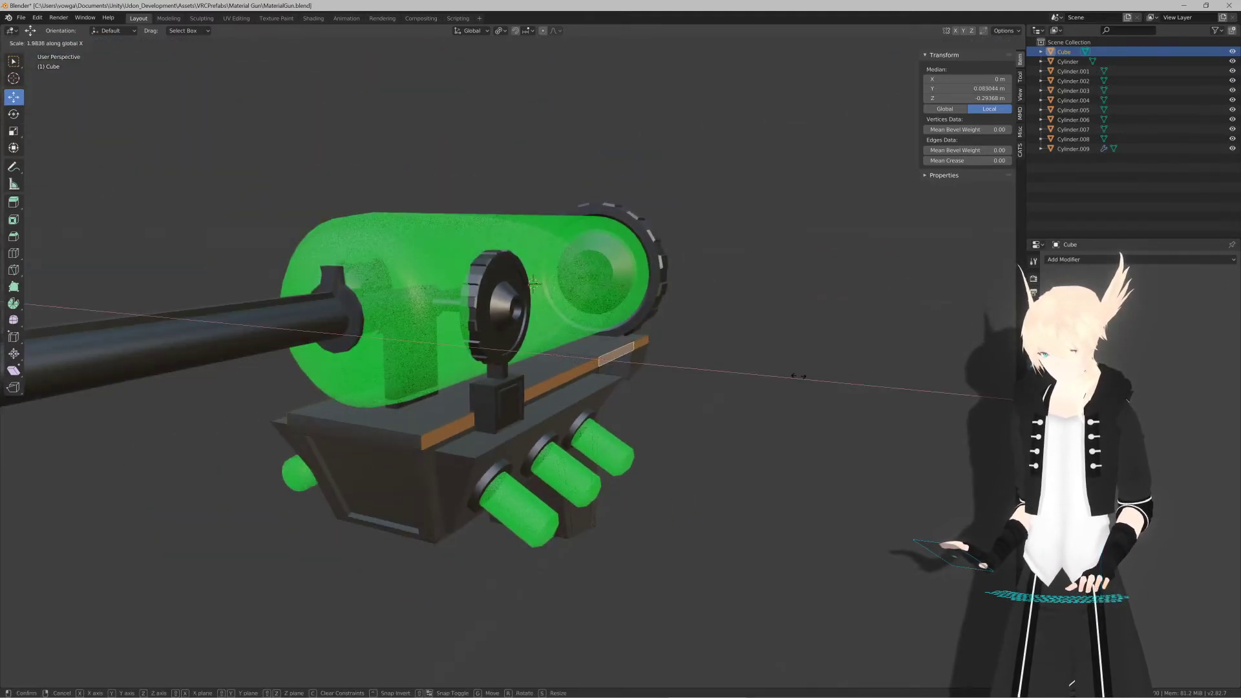
left_click(662, 353)
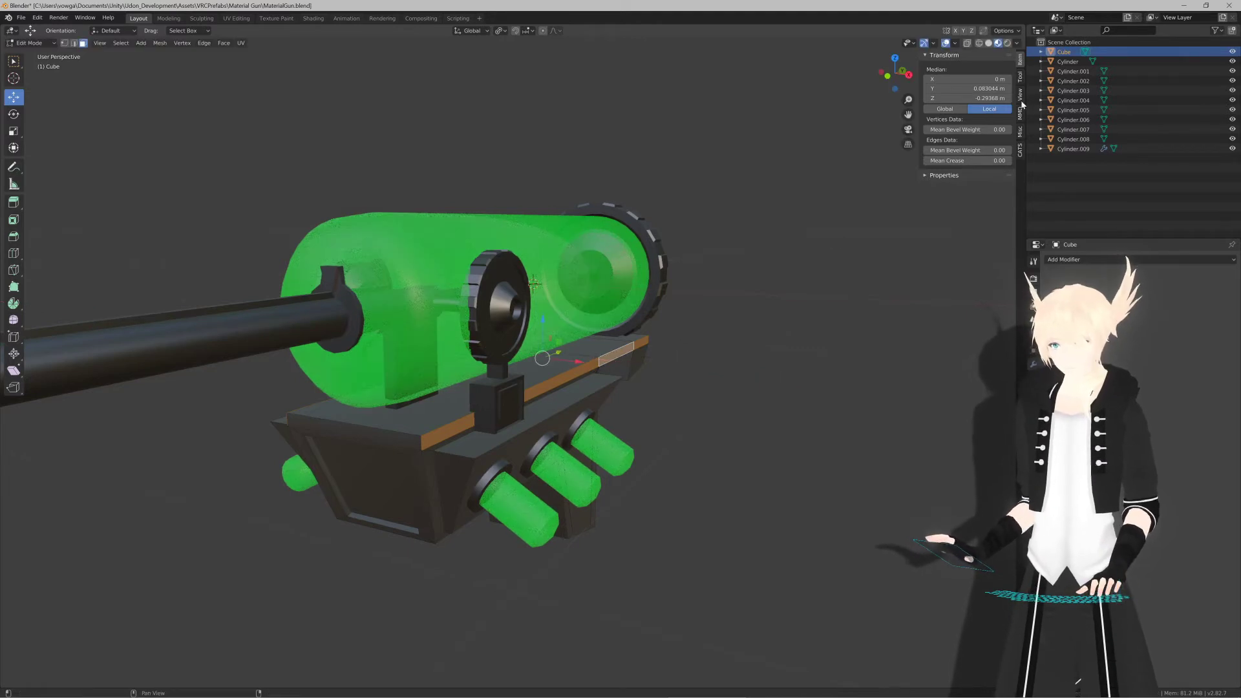
Step: Set the transform pivot to Bounding Box Center and try to scale the rail side faces along global X
left_click(1021, 78)
left_click(1021, 62)
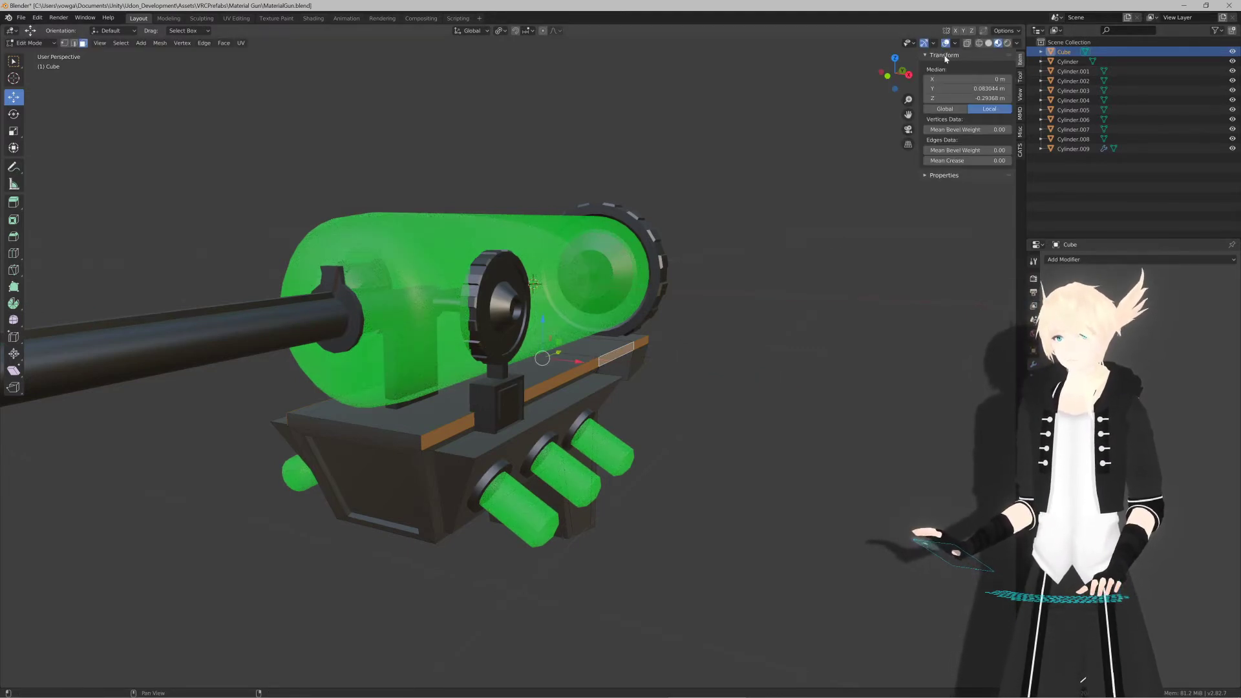
left_click(501, 31)
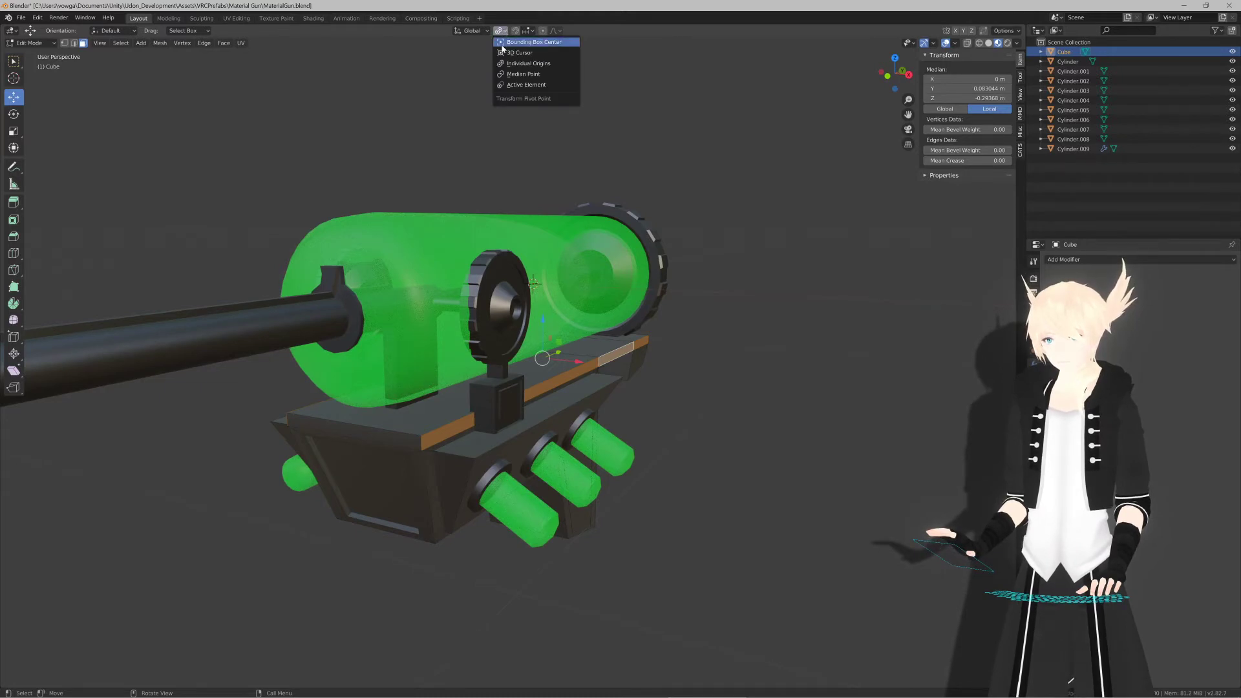
left_click(484, 32)
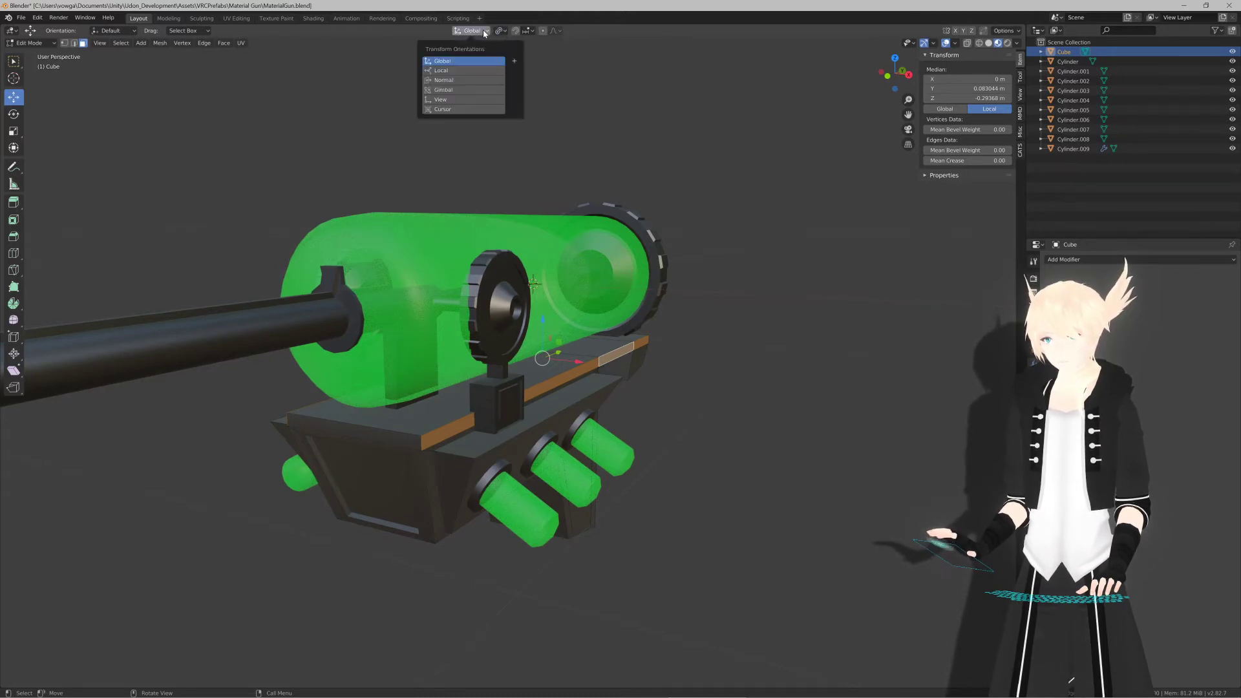
left_click(501, 31)
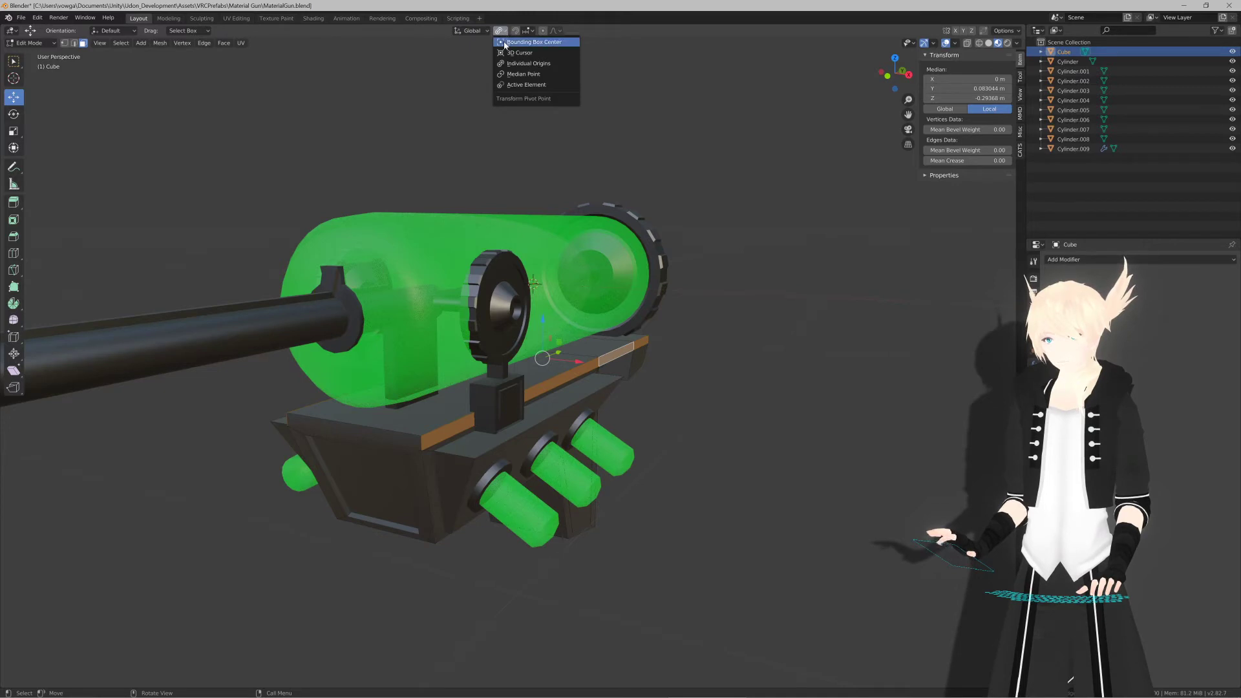
left_click(505, 42)
key("s")
key("x")
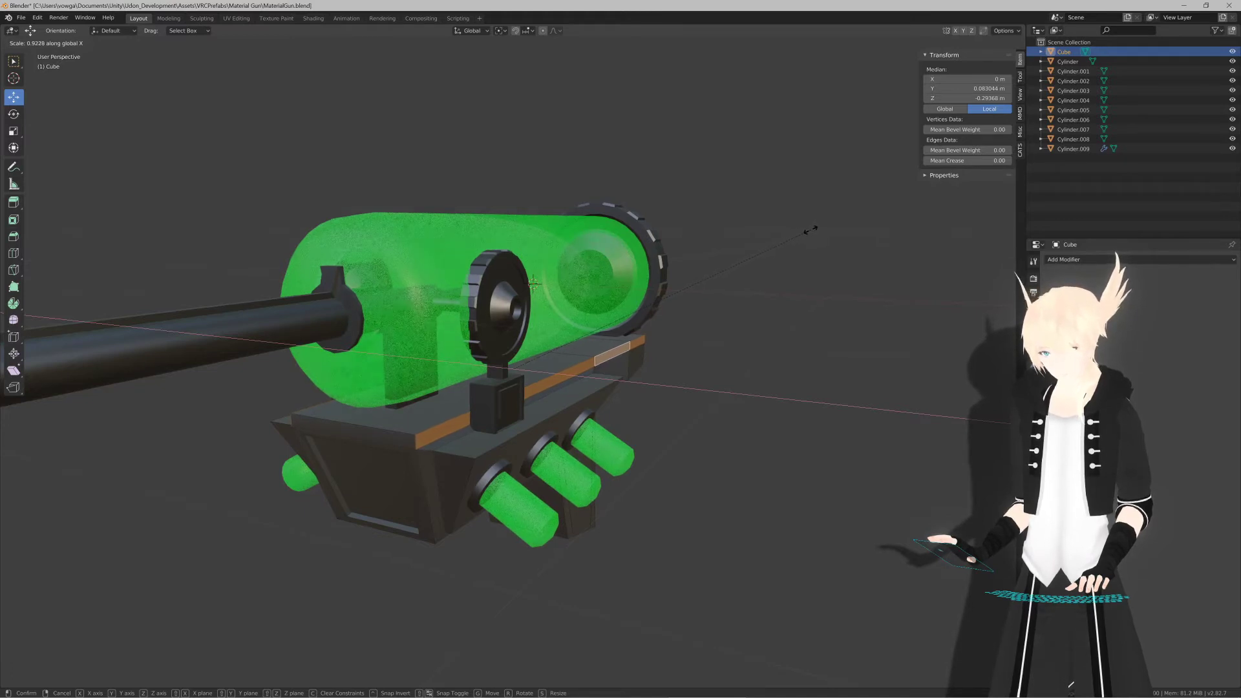
middle_click_drag(676, 267, 557, 358)
key("Tab")
scroll(627, 239, "up", 3)
key("Tab")
scroll(608, 317, "down", 5)
key("Tab")
Step: Select the inner face of the wheel support's lower block and set its median X to 0.22 m
left_click(1073, 149)
key("Tab")
left_click(637, 355)
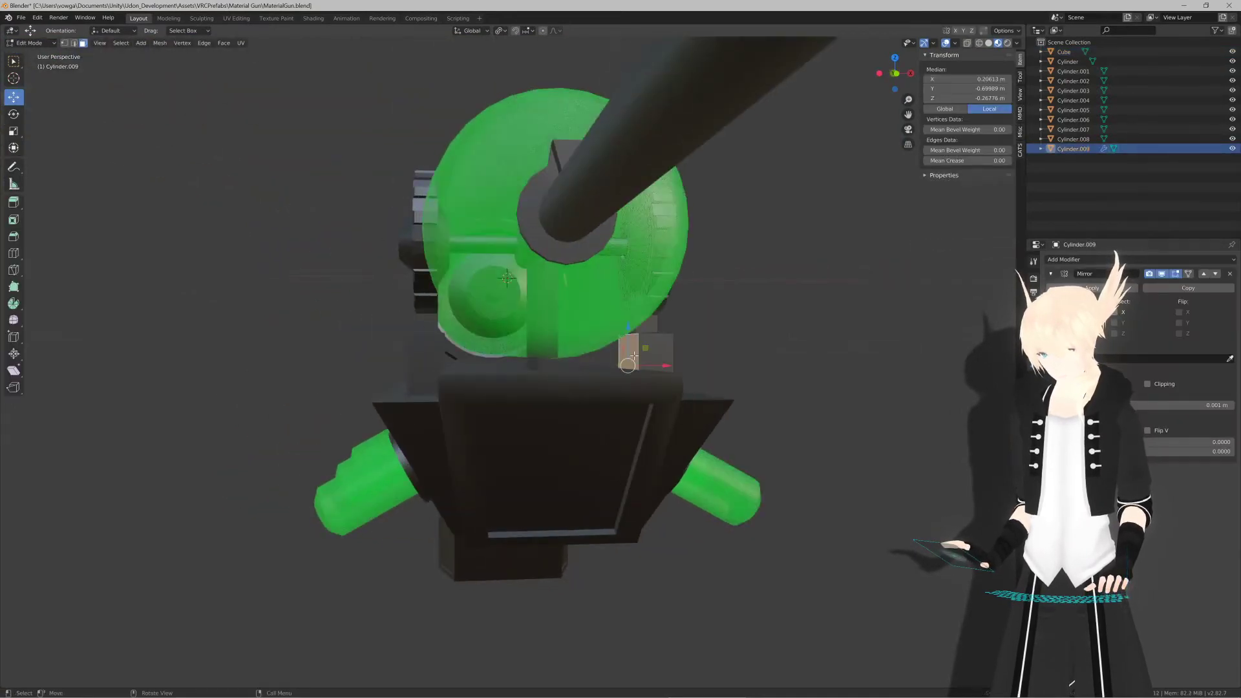
key("KP_1")
scroll(634, 356, "up", 6)
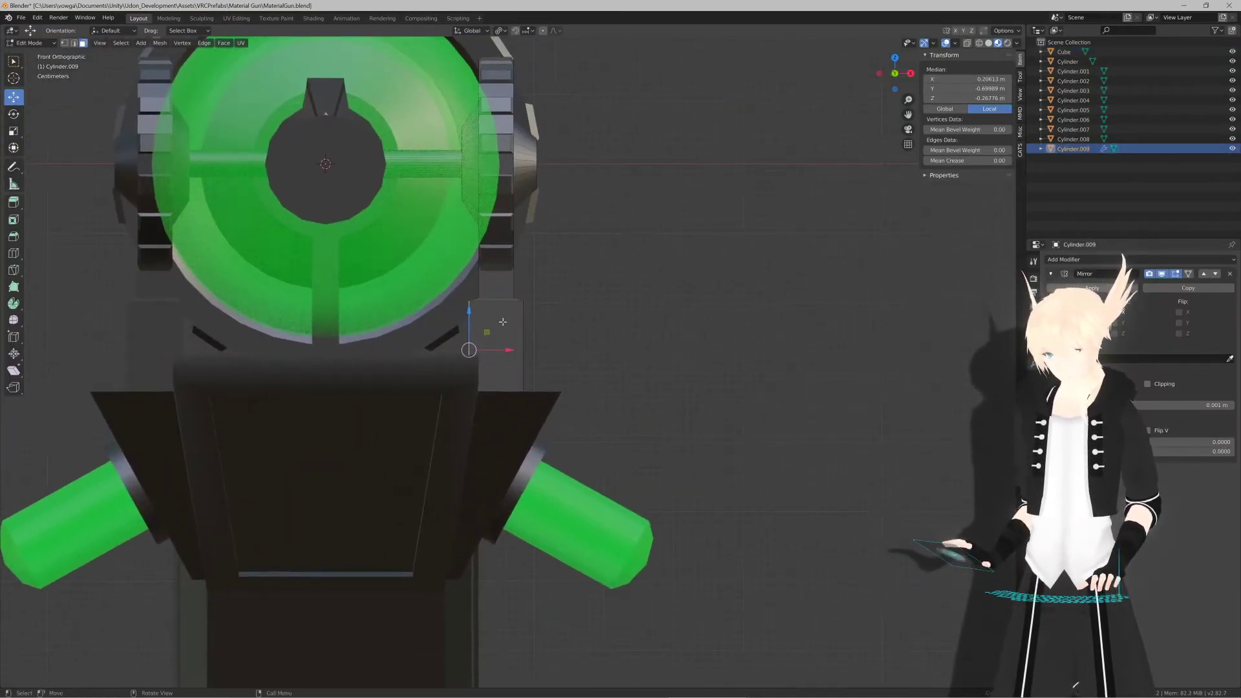
left_click_drag(475, 341, 504, 342)
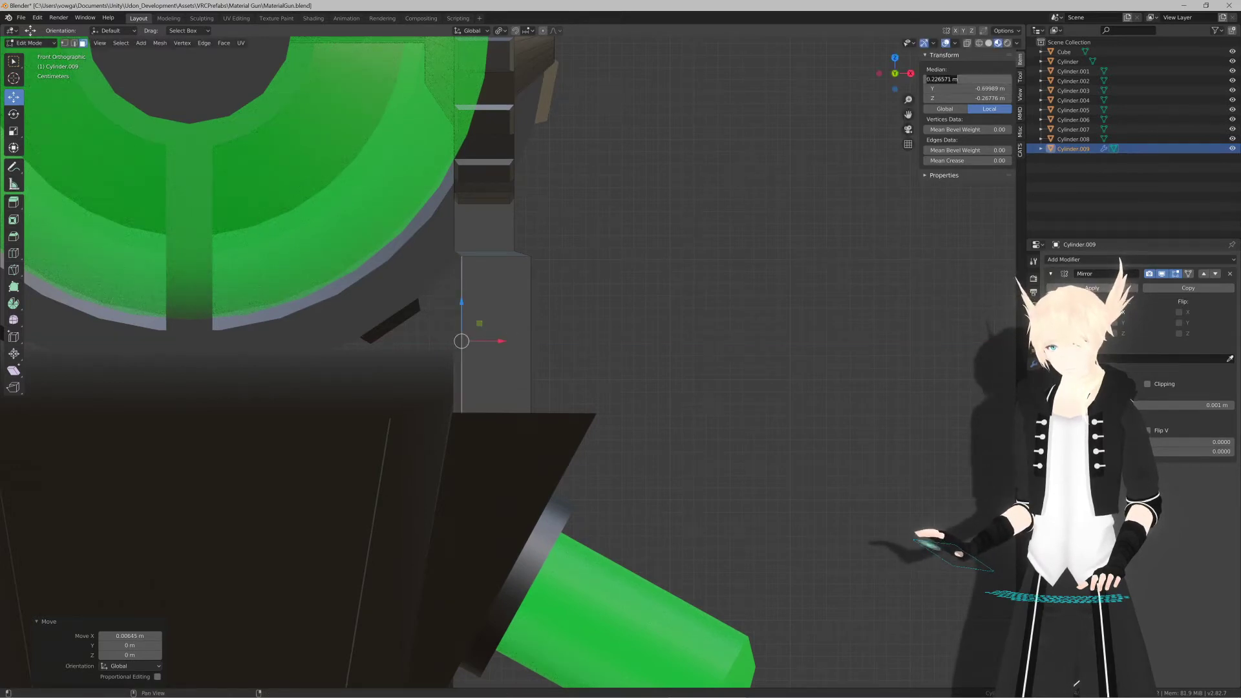
type("0.22")
key("Return")
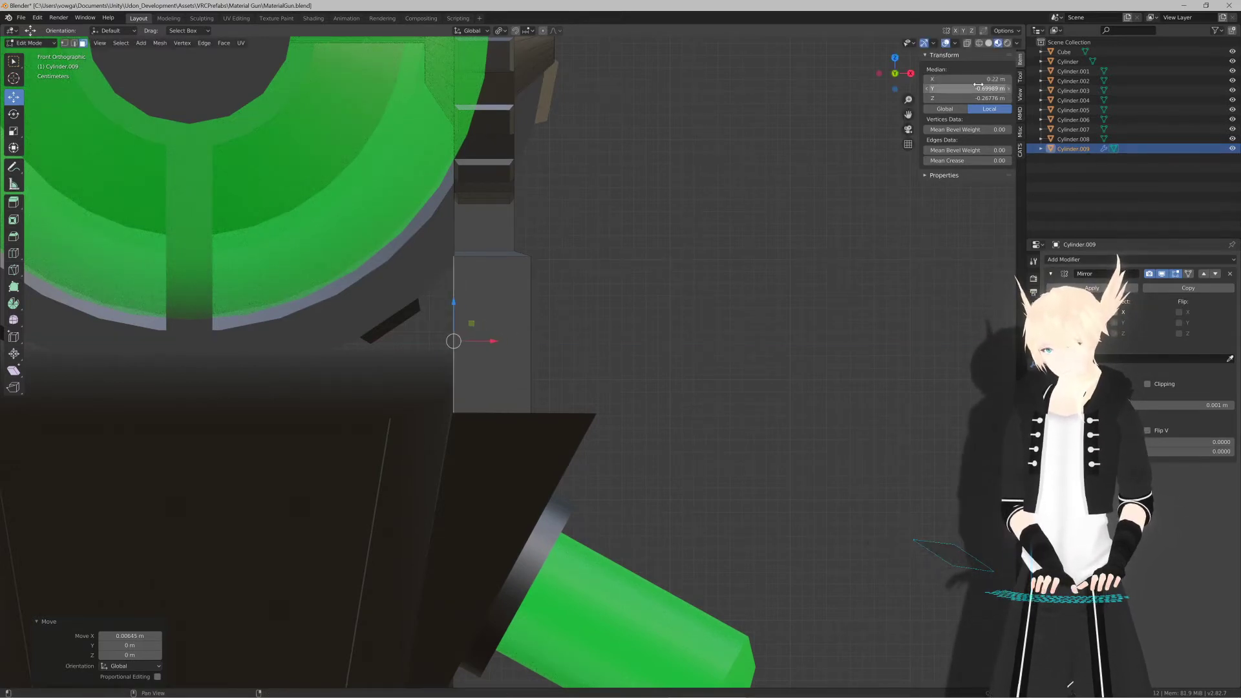
scroll(637, 271, "down", 3)
key("Tab")
middle_click_drag(650, 285, 623, 323)
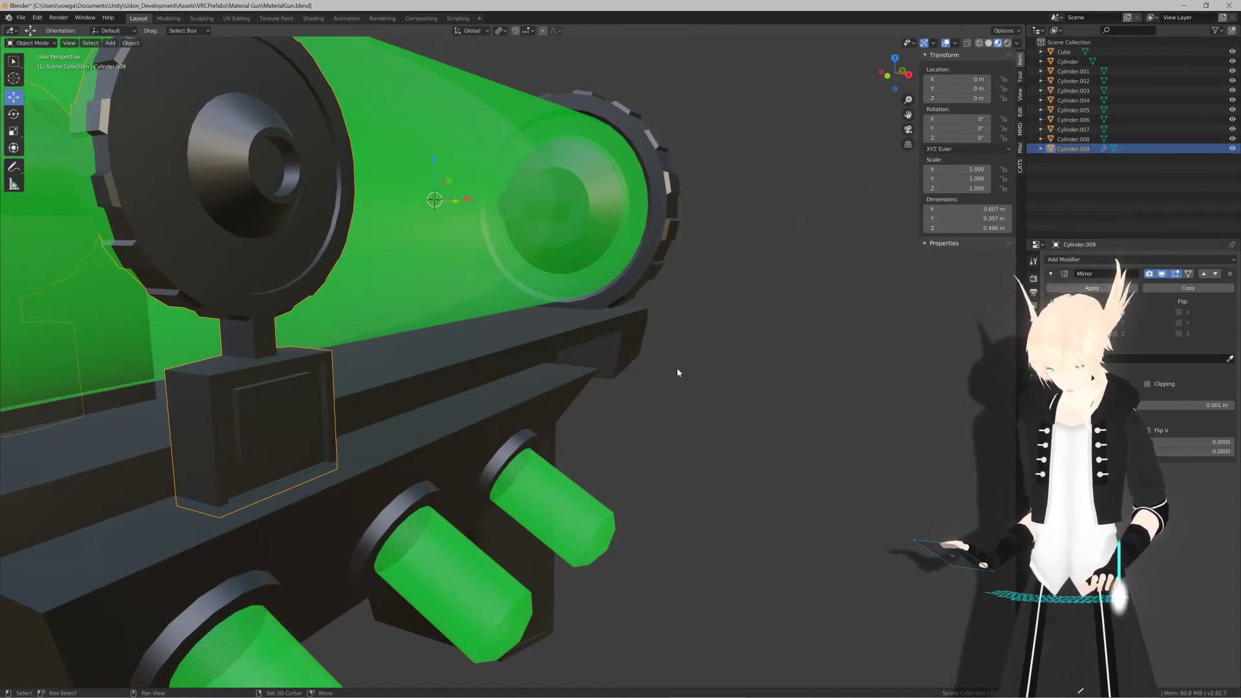
middle_click_drag(677, 367, 718, 367, "shift")
left_click(501, 31)
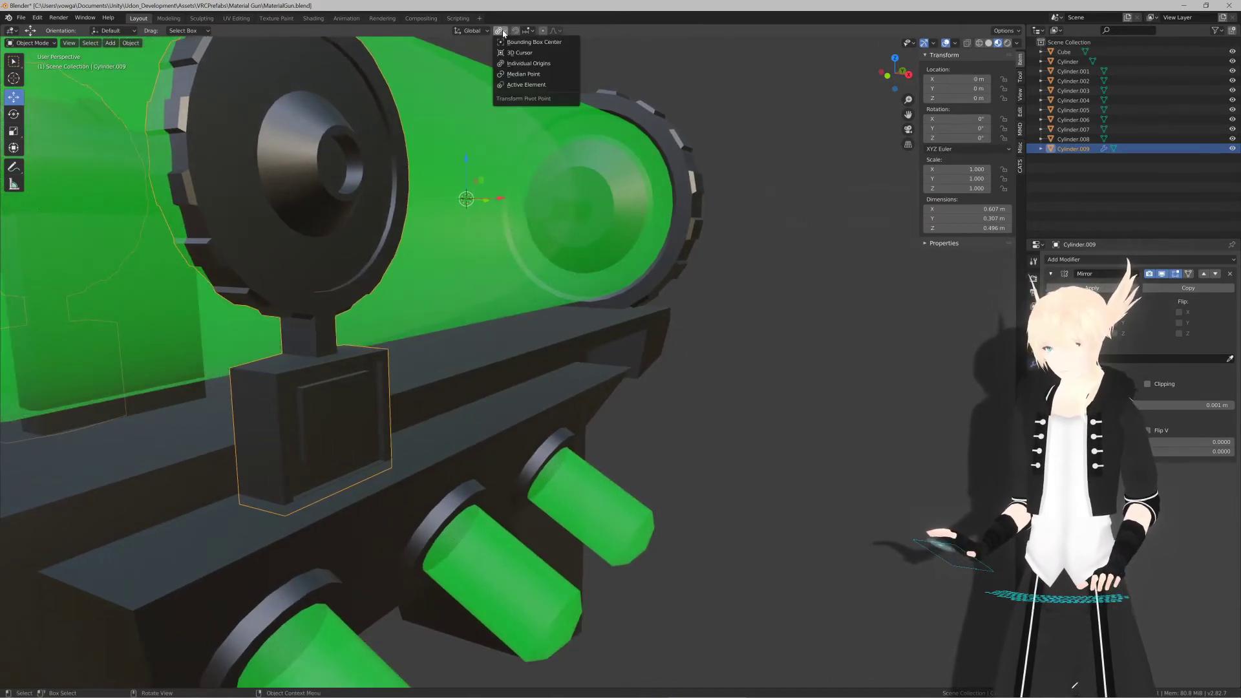
left_click(479, 31)
left_click(499, 31)
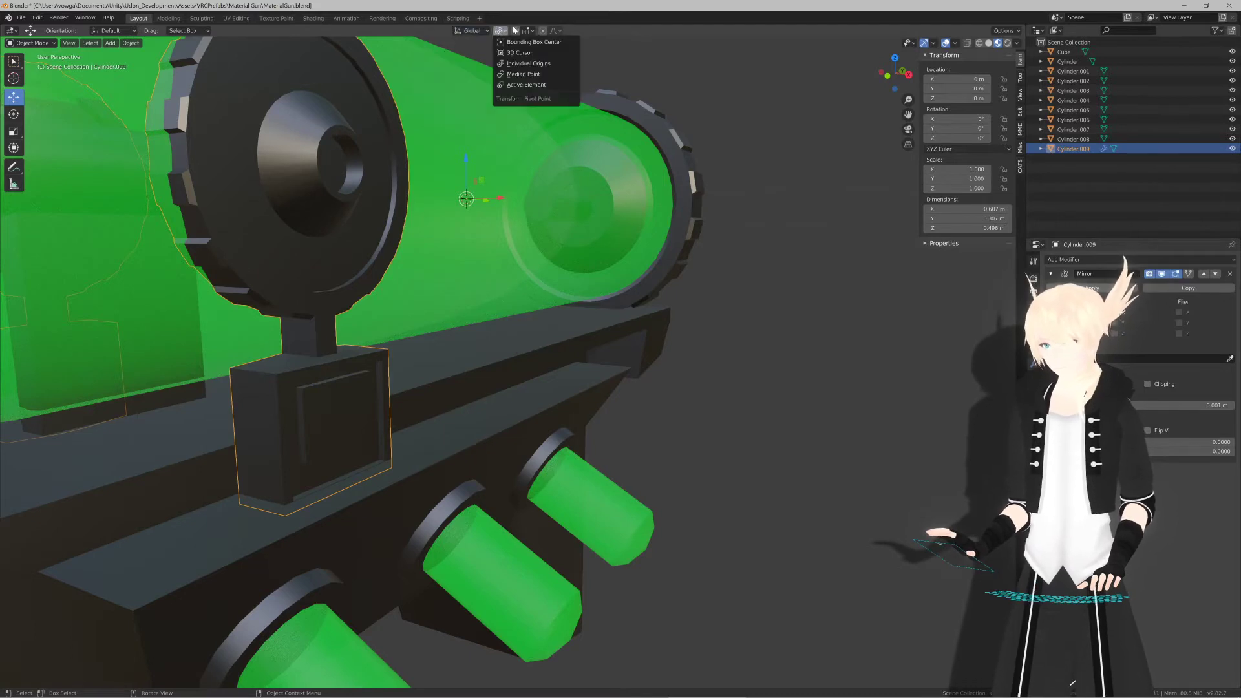
left_click(528, 31)
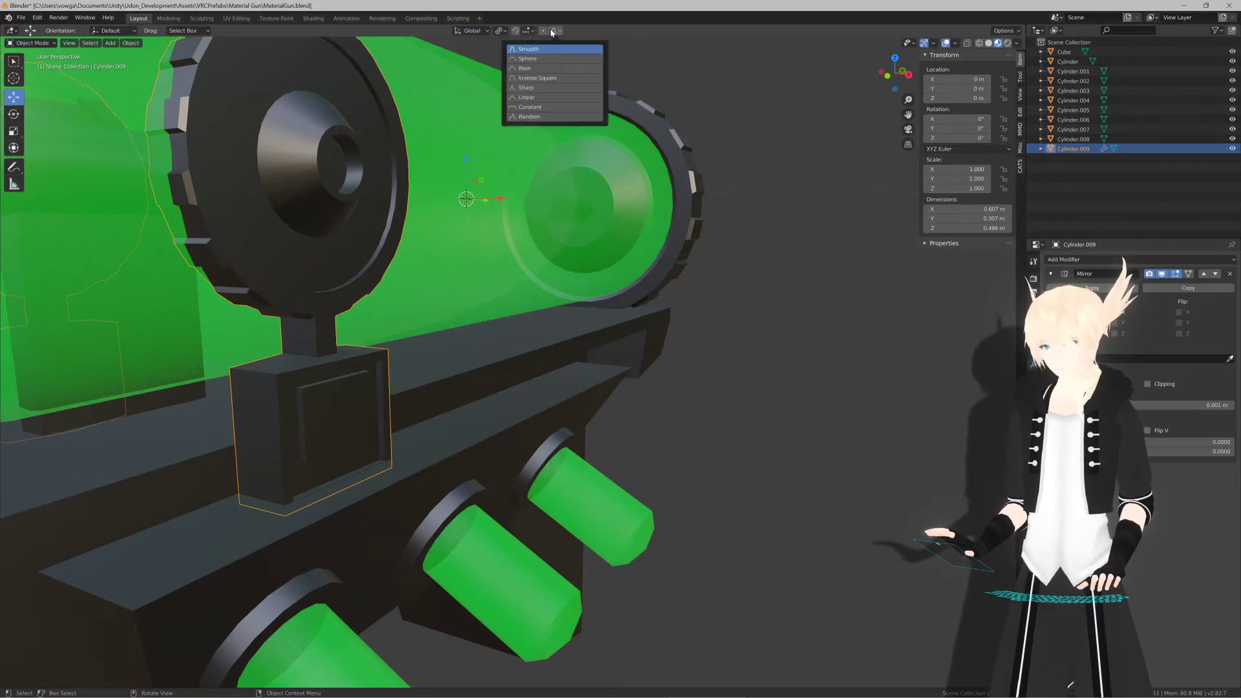
left_click(505, 31)
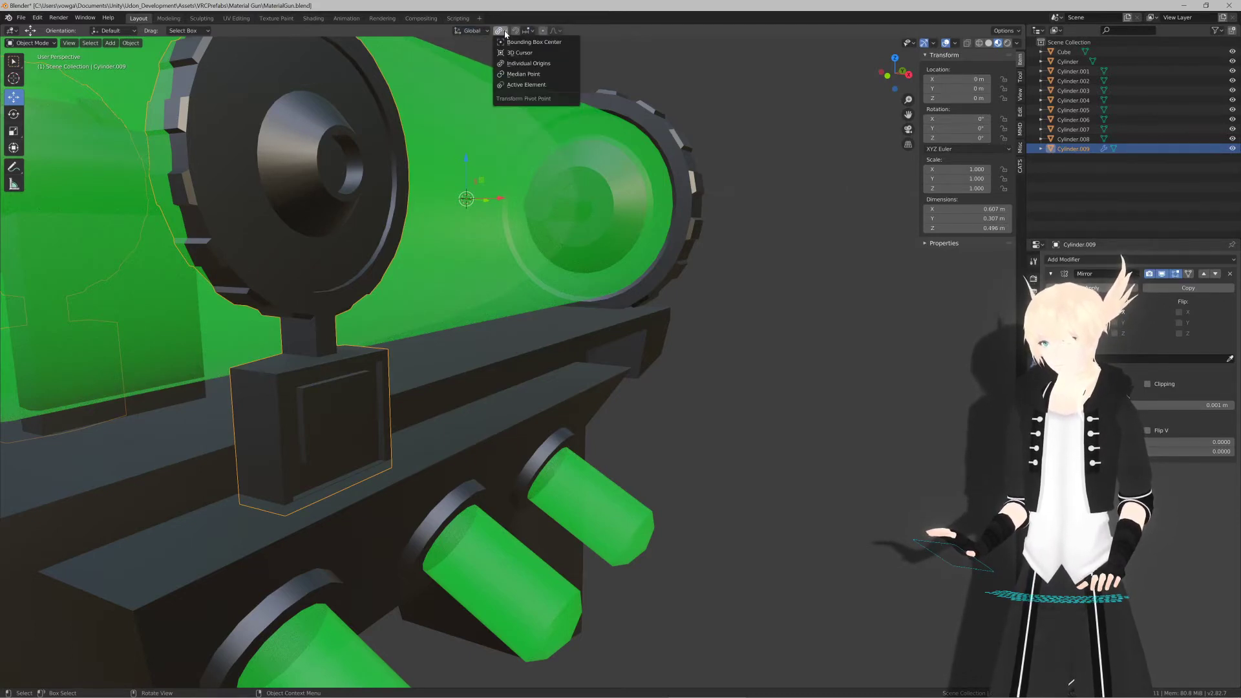
left_click(487, 32)
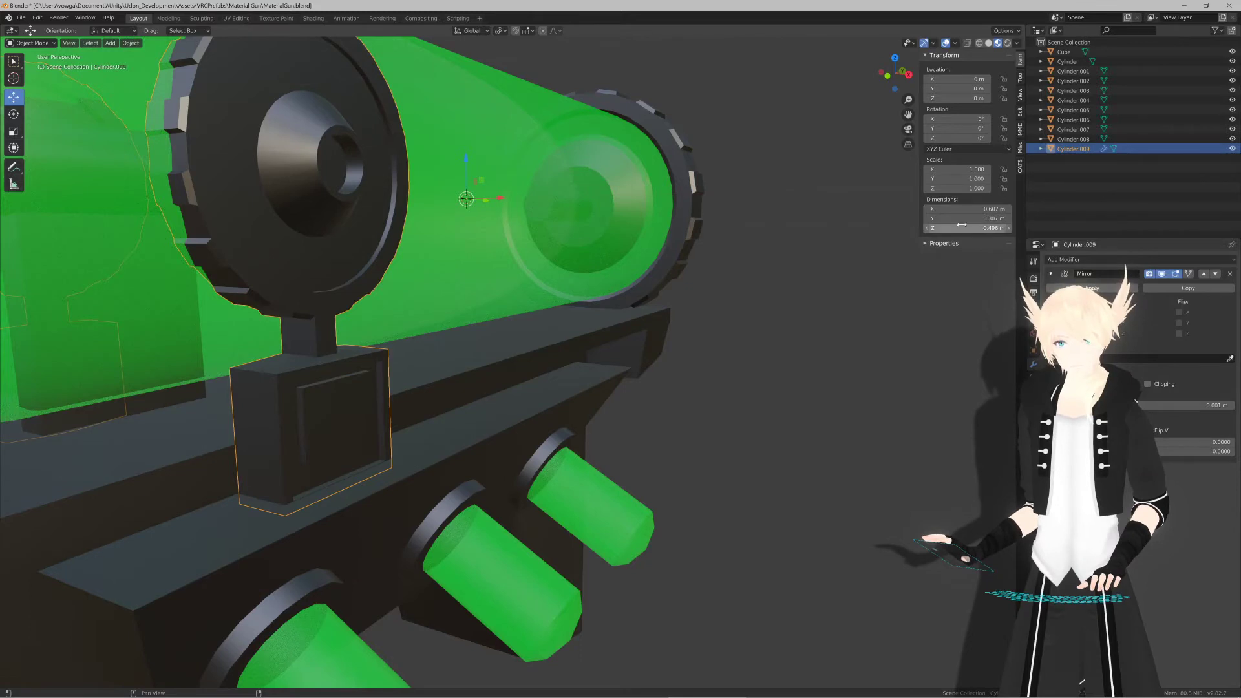
Step: Deselect the wheel support and view the whole gun in right orthographic view
scroll(716, 325, "down", 10)
middle_click_drag(708, 332, 614, 343)
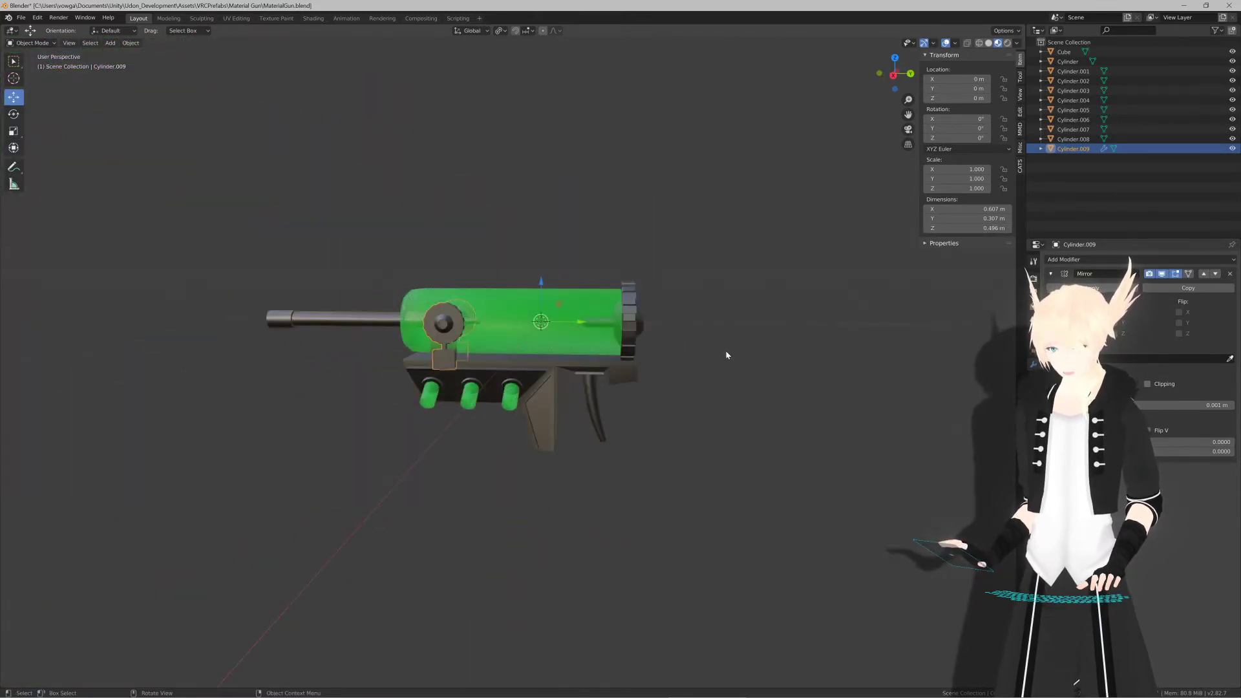
left_click(727, 356)
scroll(427, 380, "up", 2)
middle_click_drag(420, 381, 429, 387)
key("KP_3")
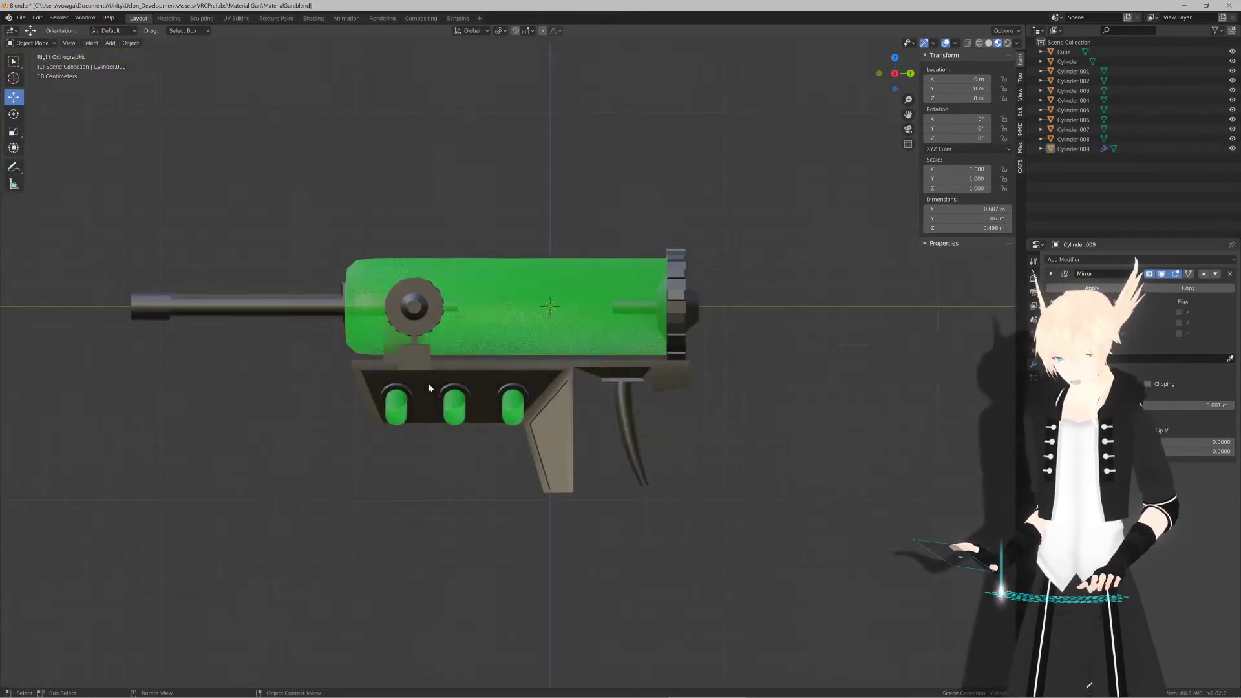
Step: Try to move a face loop on the side wheel's disc in Edit Mode and return to Object Mode
scroll(407, 324, "up", 3)
middle_click_drag(423, 328, 467, 337)
left_click(467, 337)
scroll(468, 337, "up", 2)
key("Tab")
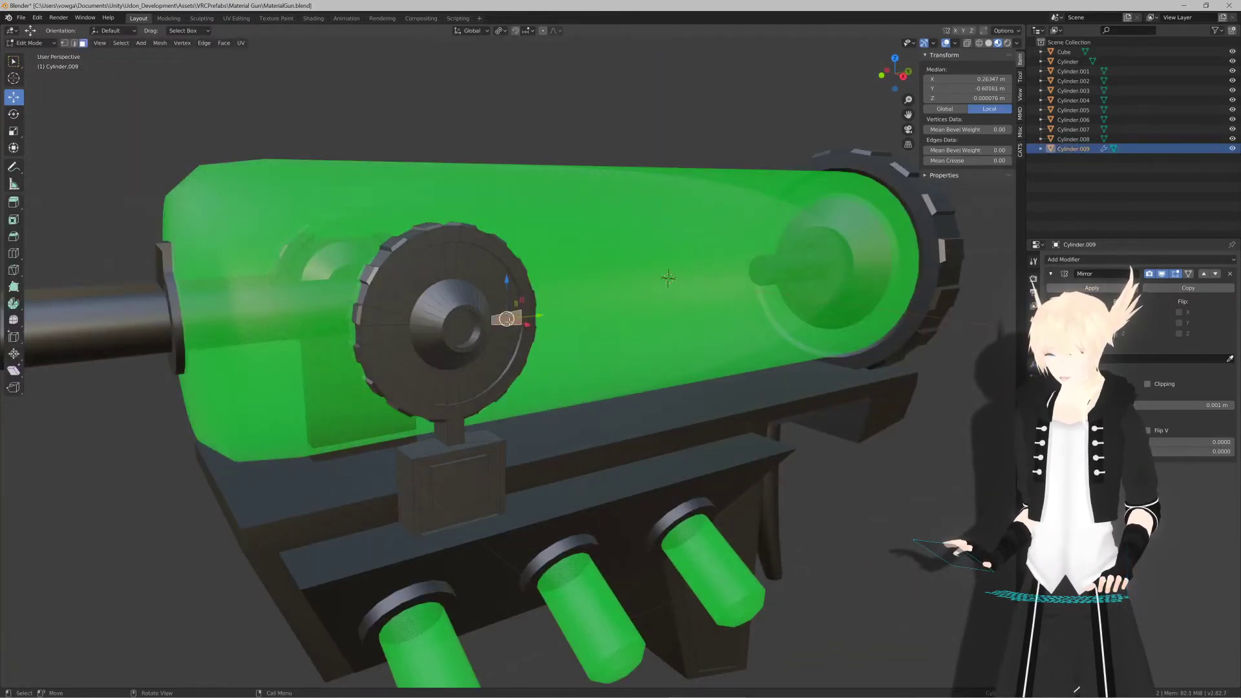
left_click(498, 293, "alt")
middle_click_drag(498, 292, 552, 367)
key("g")
left_click(524, 363)
key("Tab")
scroll(584, 346, "down", 3)
scroll(495, 344, "up", 4)
scroll(552, 367, "down", 5)
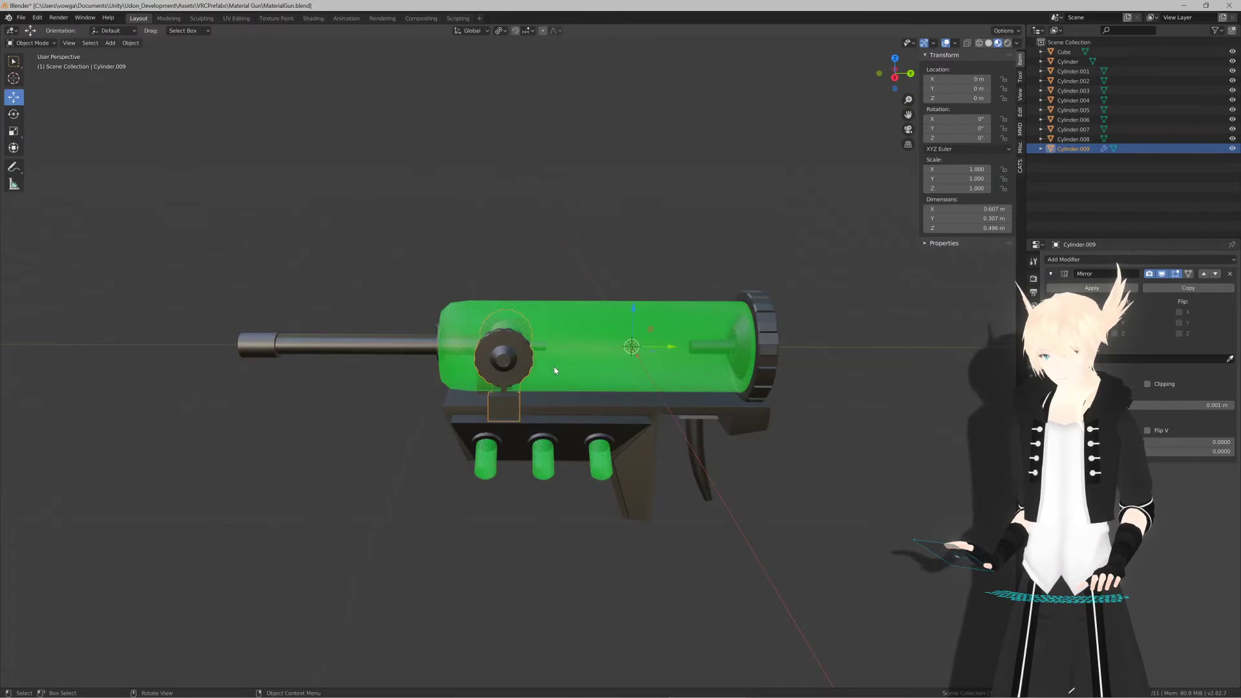
Step: Join the side wheels, barrel, lower body and rear cap into one object
left_click(402, 355, "shift")
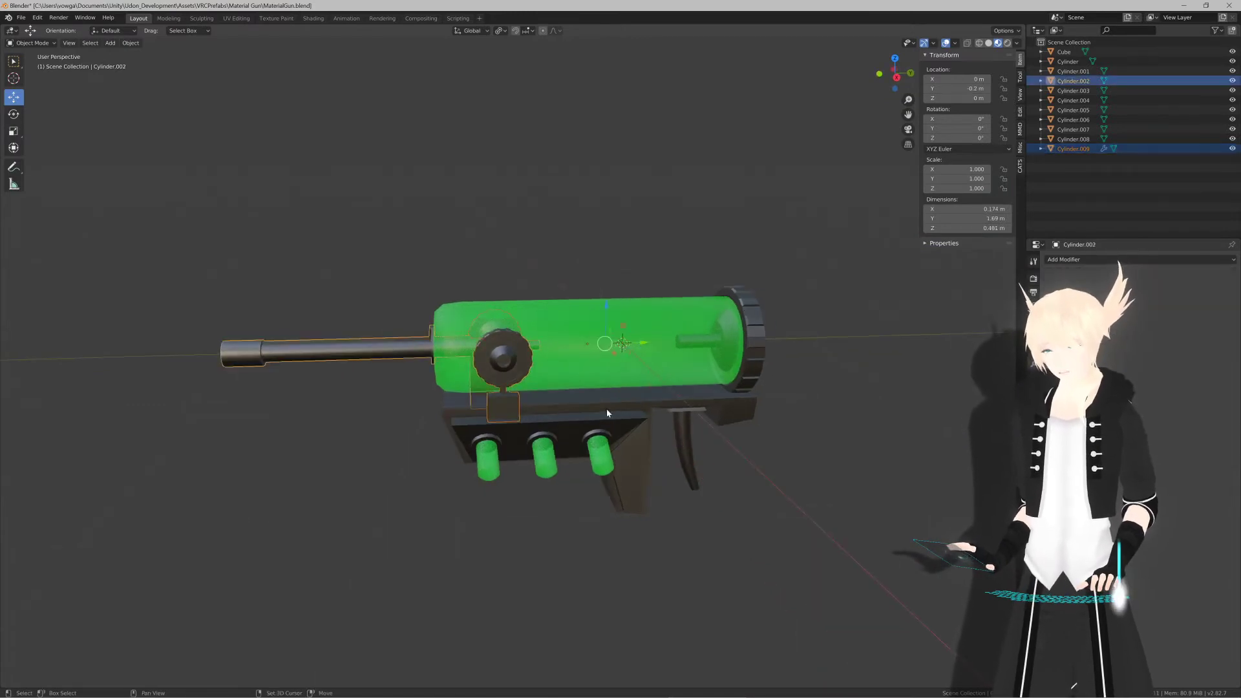
left_click(631, 411, "shift")
left_click(751, 347, "shift")
middle_click_drag(751, 347, 605, 294)
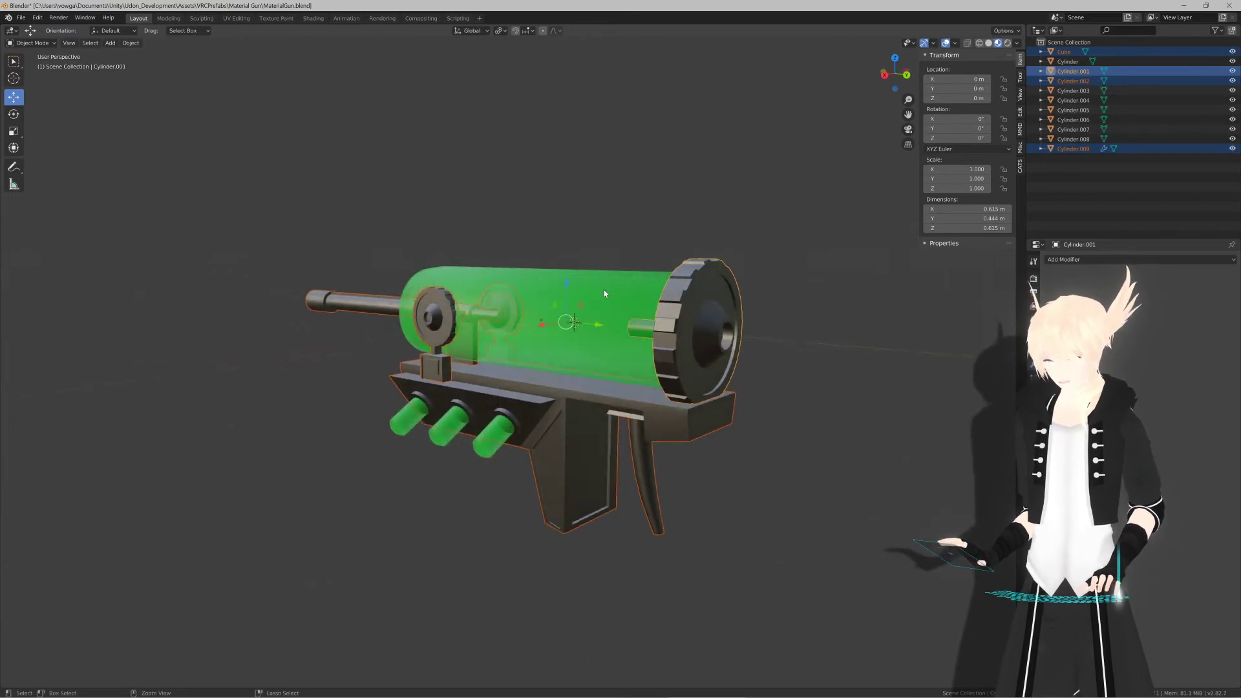
key("ctrl+a")
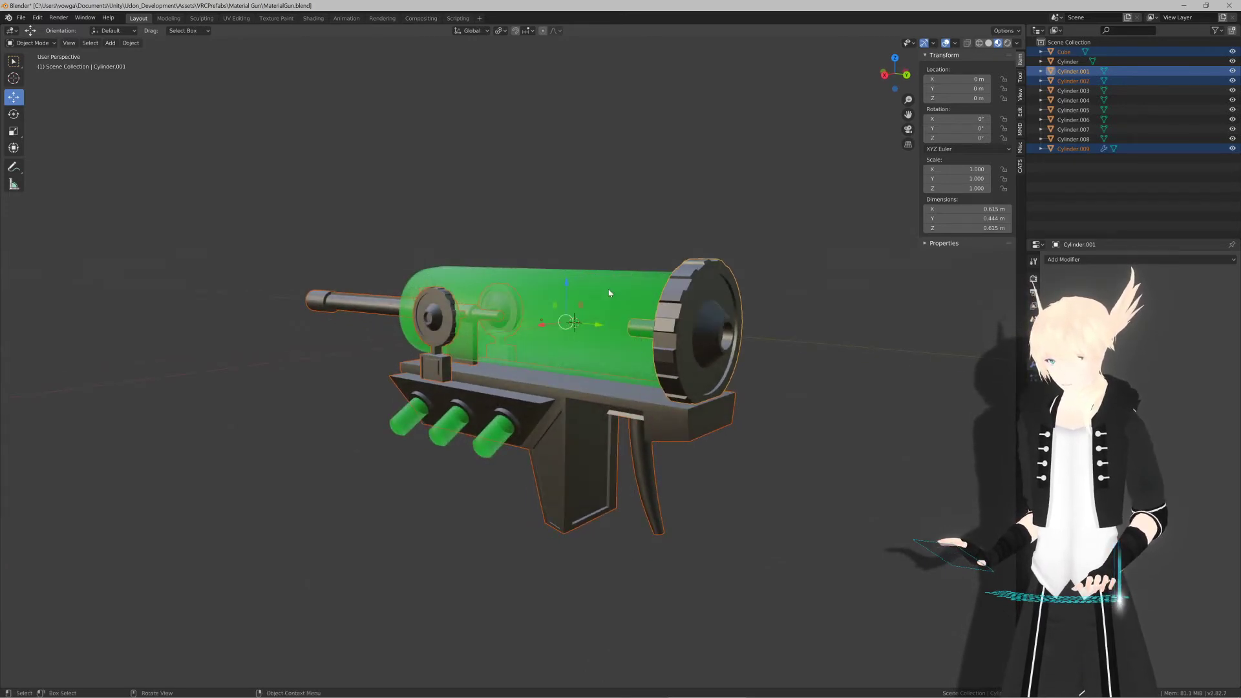
key("ctrl+j")
Step: Try to separate the six green side vials by material with the CATS model options and undo it
middle_click_drag(559, 306, 631, 395)
left_click(609, 415)
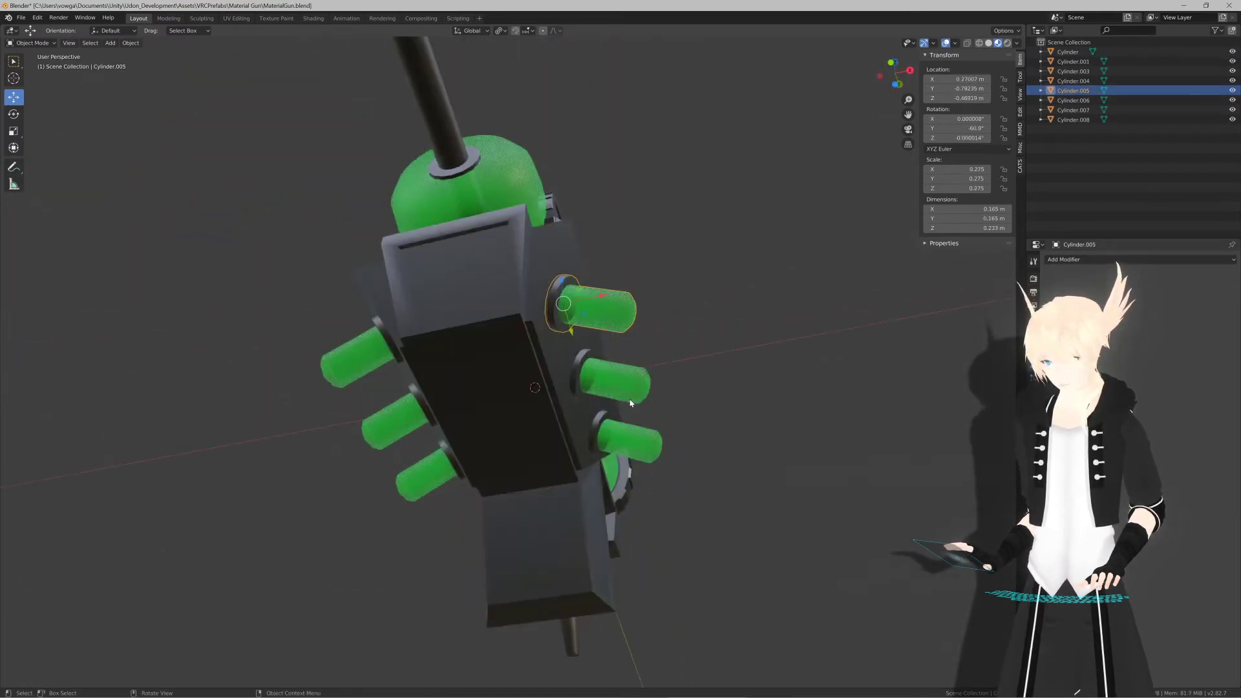
left_click(628, 386, "shift")
left_click(628, 440, "shift")
left_click(418, 471, "shift")
left_click(396, 420, "shift")
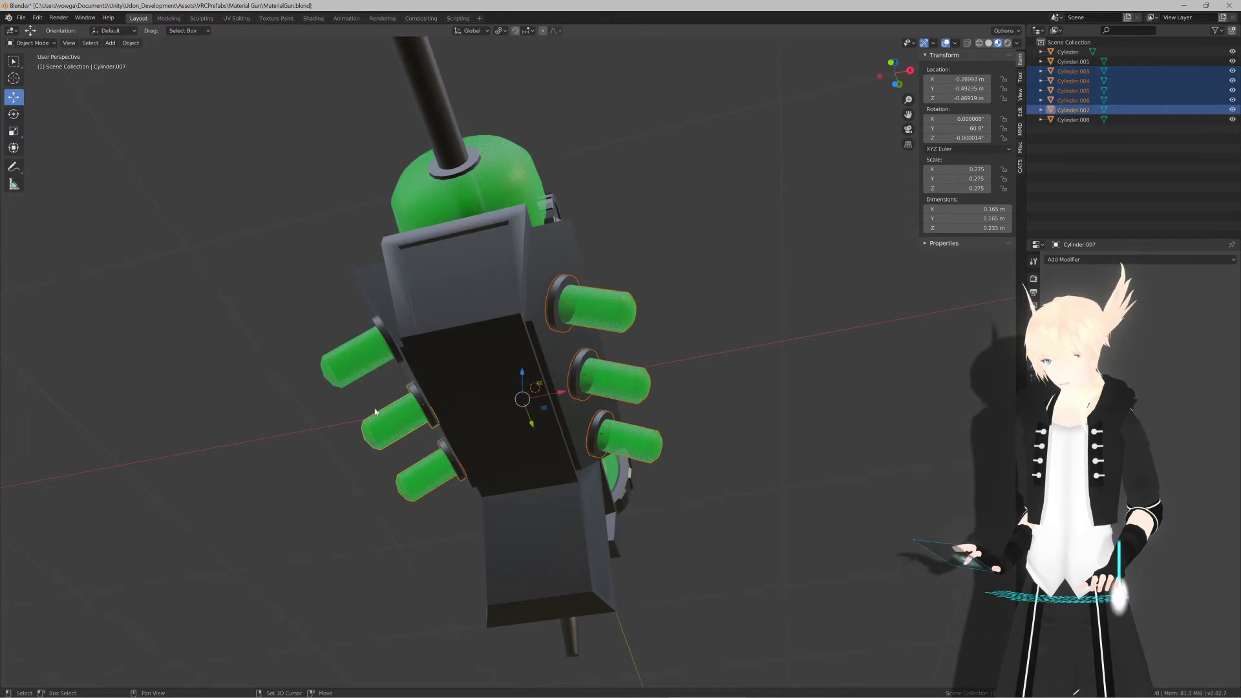
left_click(380, 352, "shift")
left_click(1020, 166)
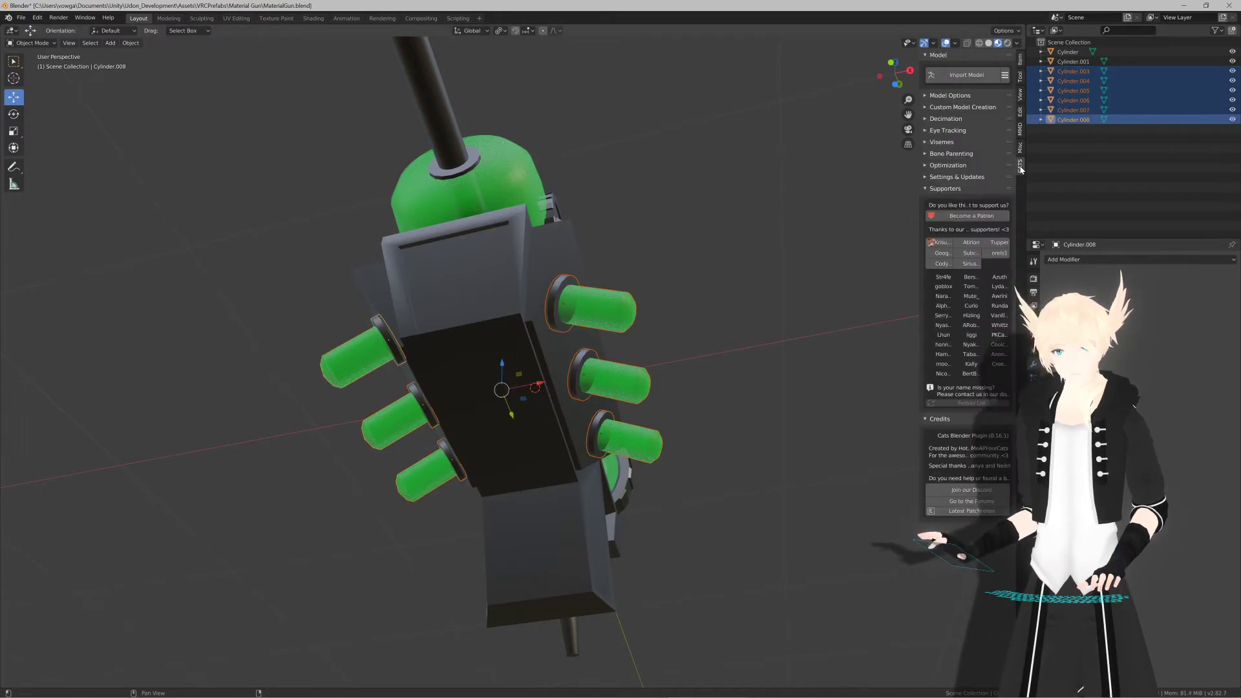
left_click(962, 97)
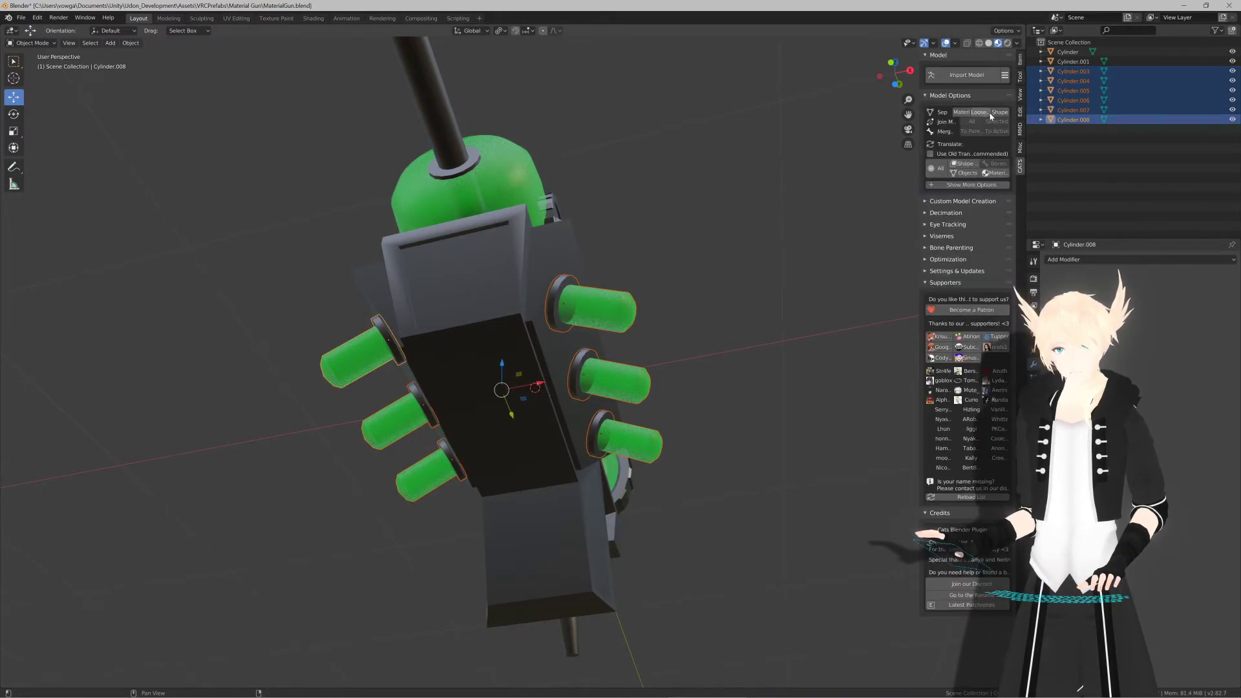
left_click(960, 113)
mouse_move(670, 205)
middle_mouse_down()
mouse_move(653, 220)
mouse_move(673, 225)
mouse_move(665, 203)
middle_mouse_up()
key("ctrl+z")
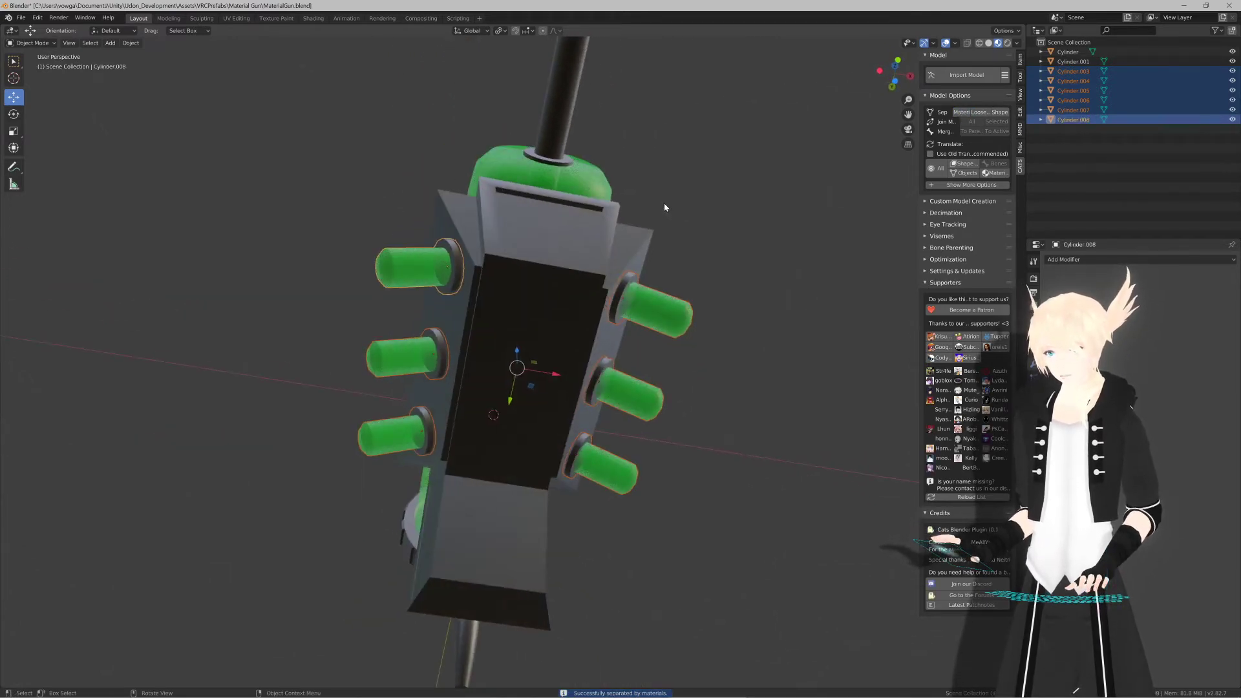
Step: Delete five of the six green vials, keeping only the front vial on the gun's left side
left_click(661, 309)
left_click(648, 403, "shift")
left_click(614, 485, "shift")
left_click(391, 434, "shift")
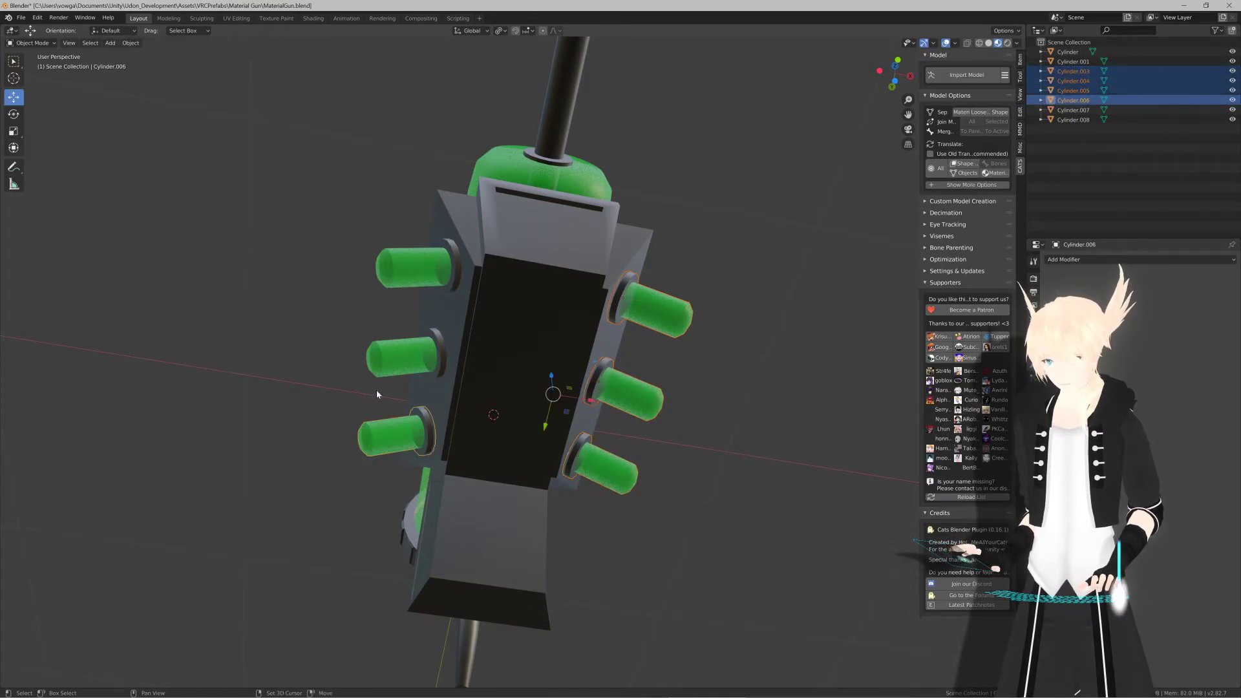
left_click(380, 361, "shift")
key("x")
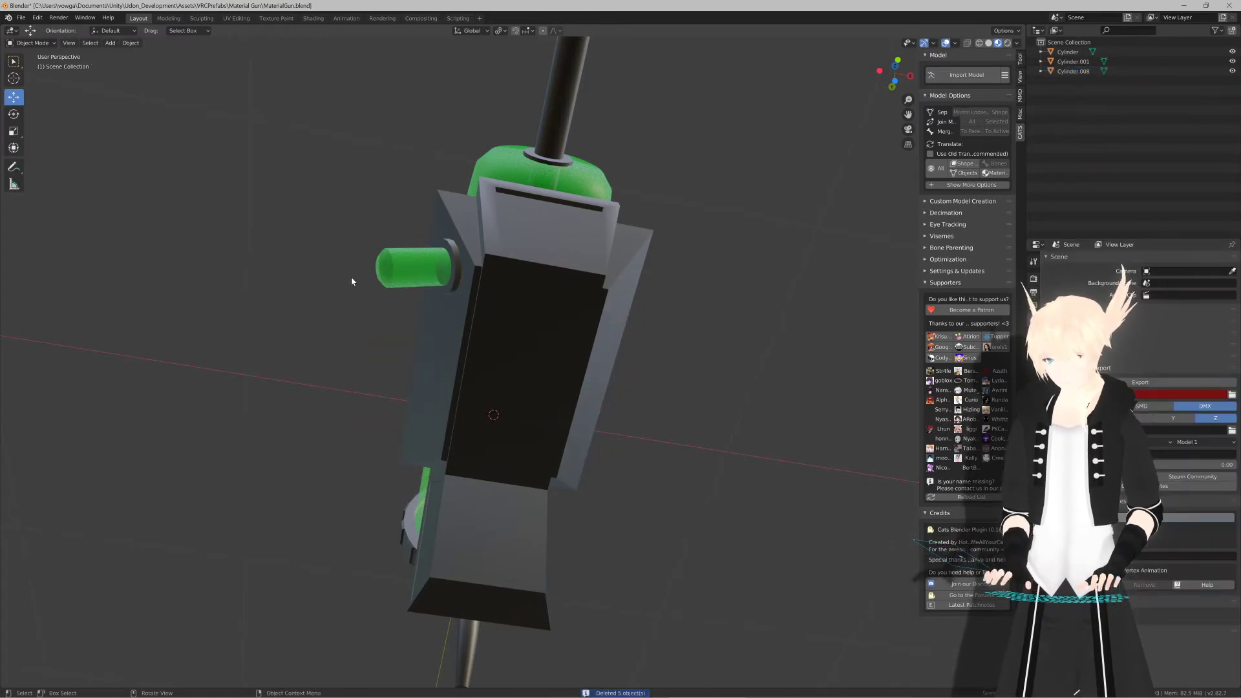
Step: Duplicate the remaining vial twice along the gun's left side at 0.3 m spacing along Y
left_click(401, 259)
key("KP_1")
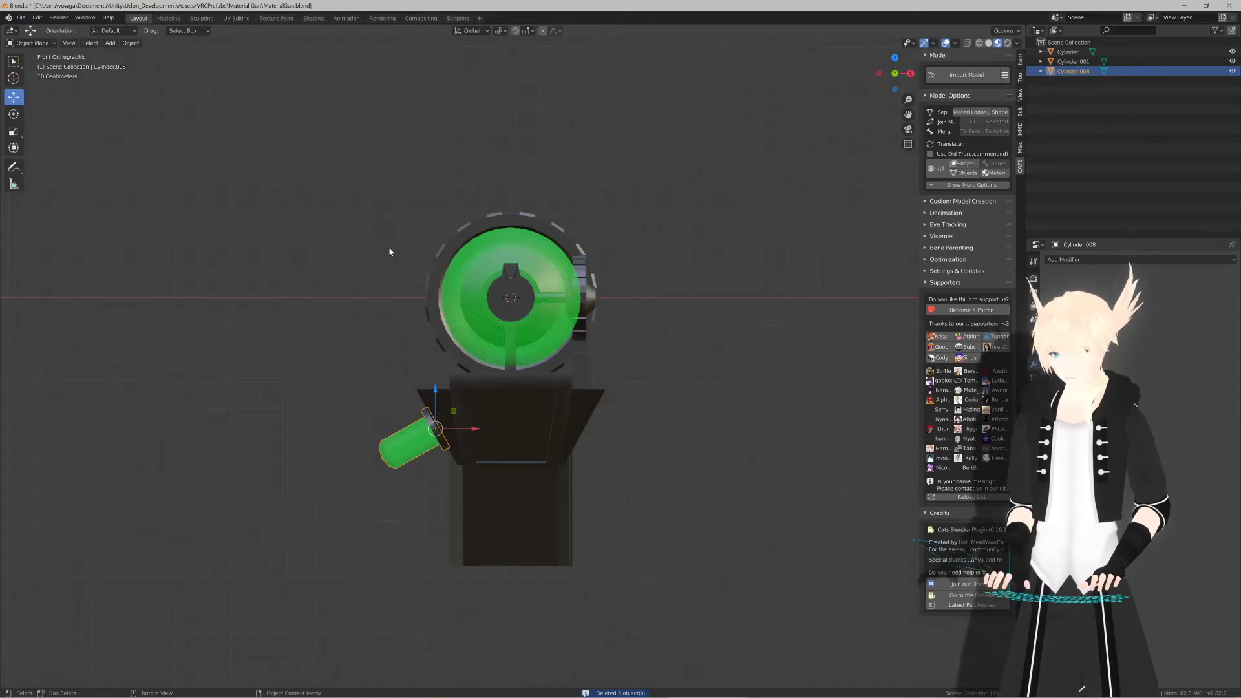
key("KP_3")
key("ctrl+KP_3")
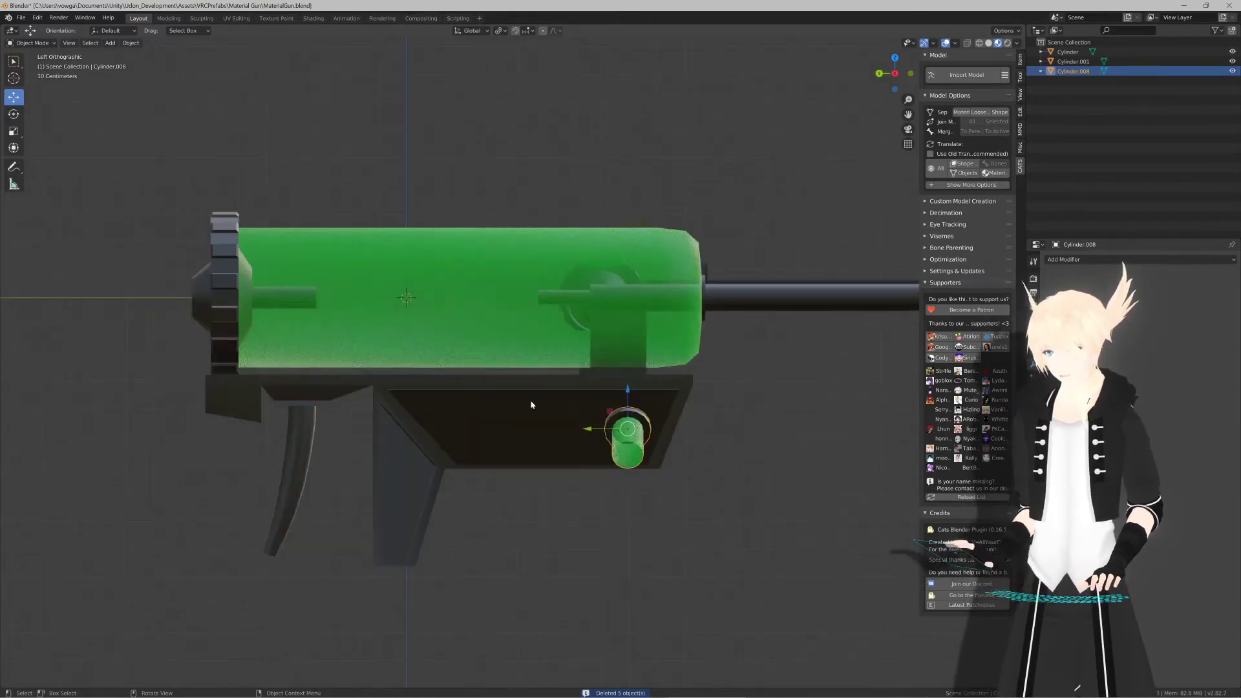
scroll(531, 405, "up", 3)
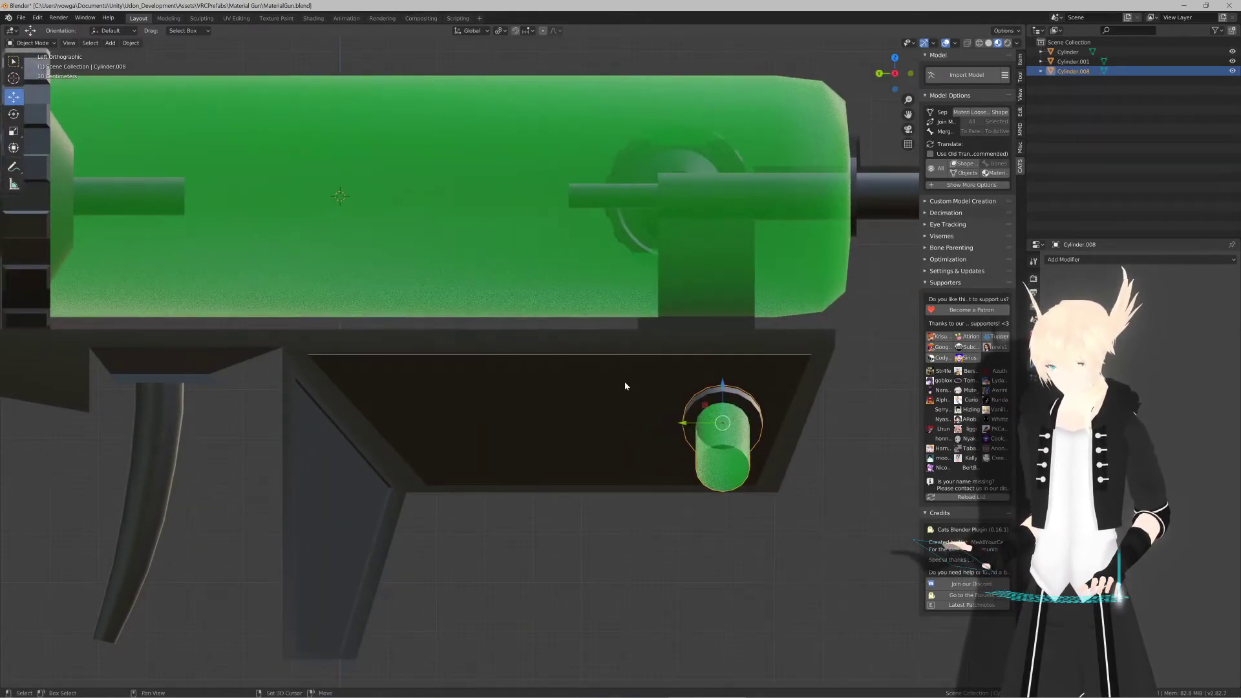
key("shift+d")
left_click(500, 384)
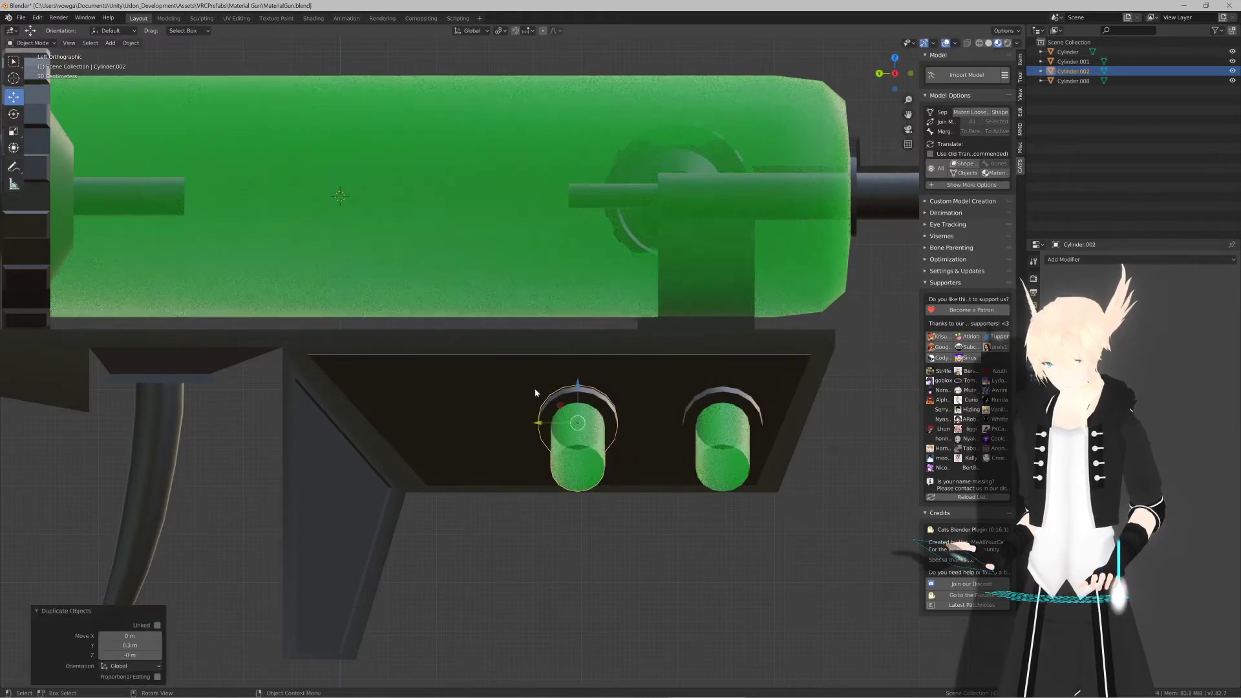
key("shift+d")
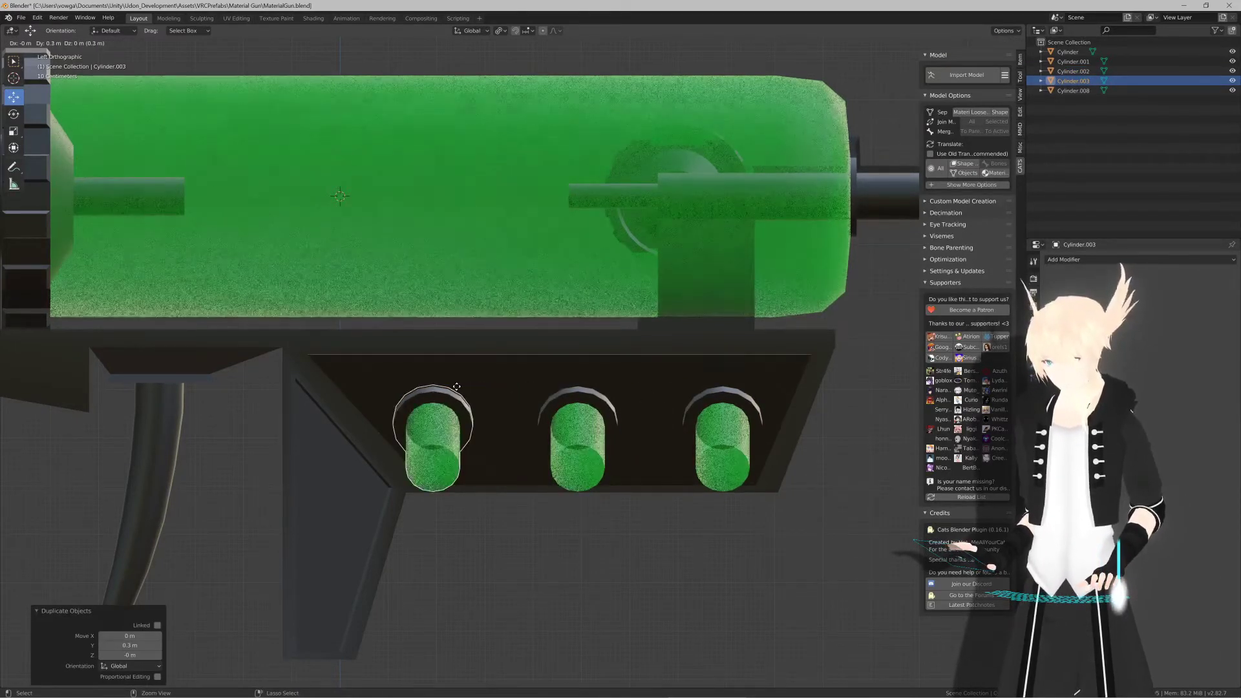
left_click(590, 431)
Step: Duplicate the three left vials in place and join the copies into one object
left_click(590, 432, "shift")
left_click(723, 428, "shift")
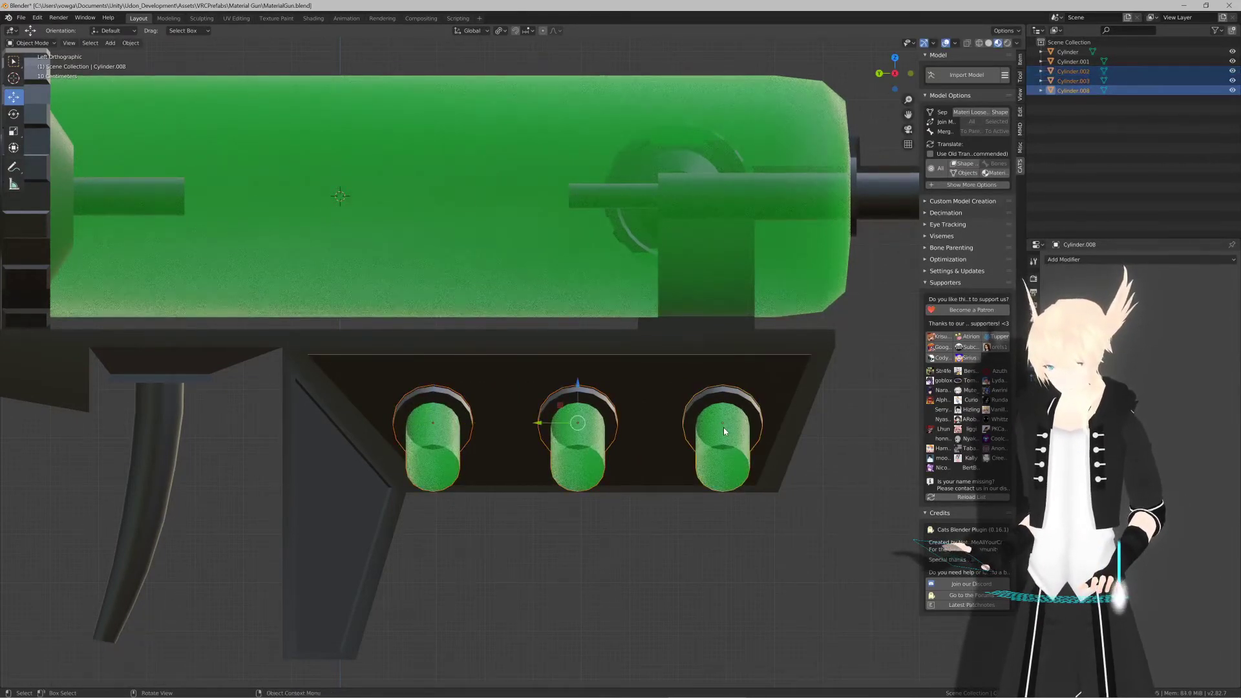
key("KP_1")
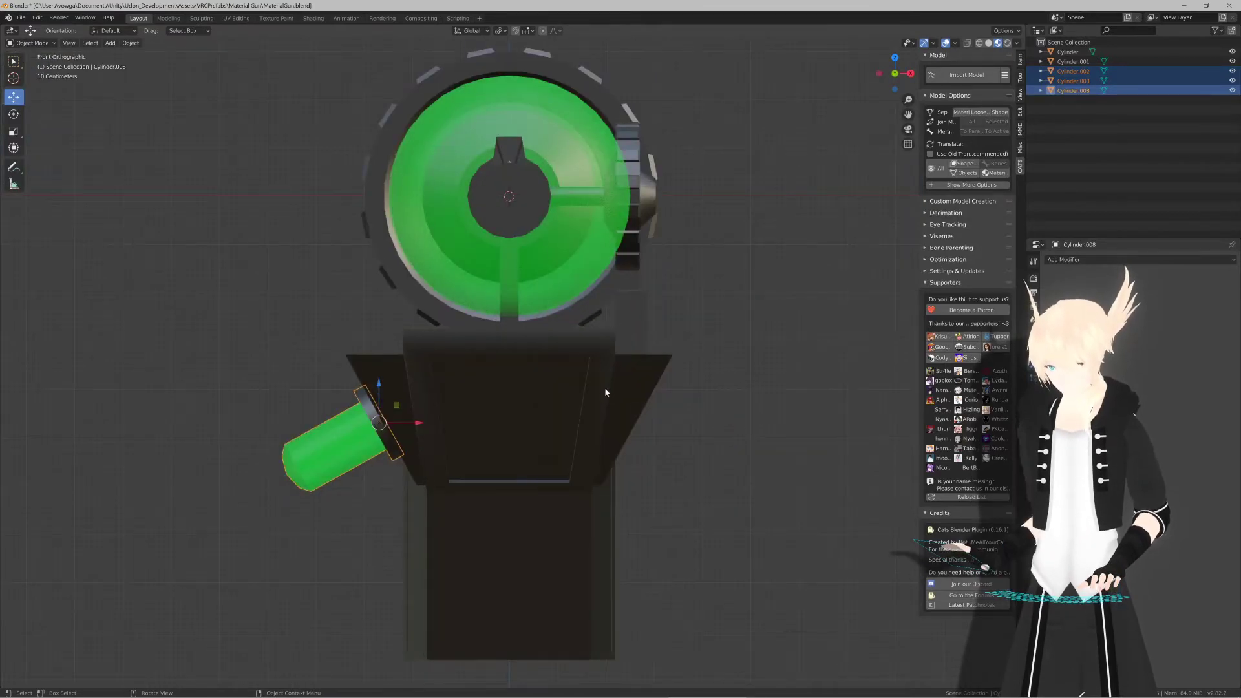
key("shift+d")
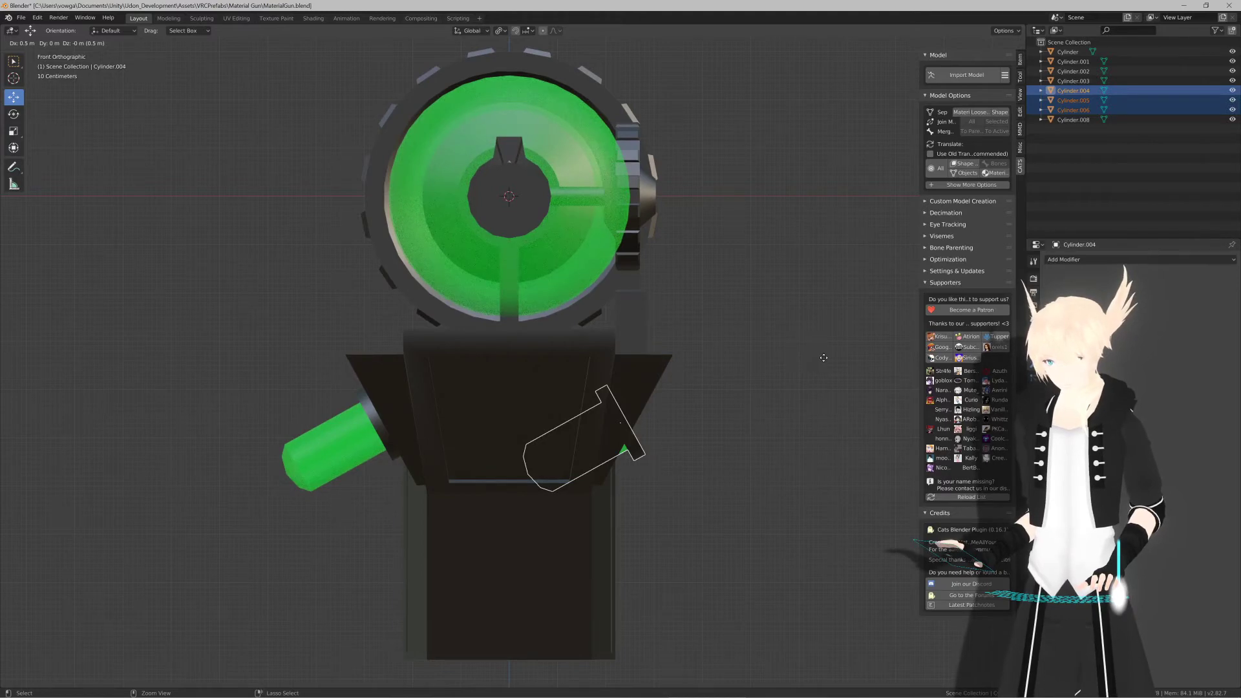
right_click(696, 355)
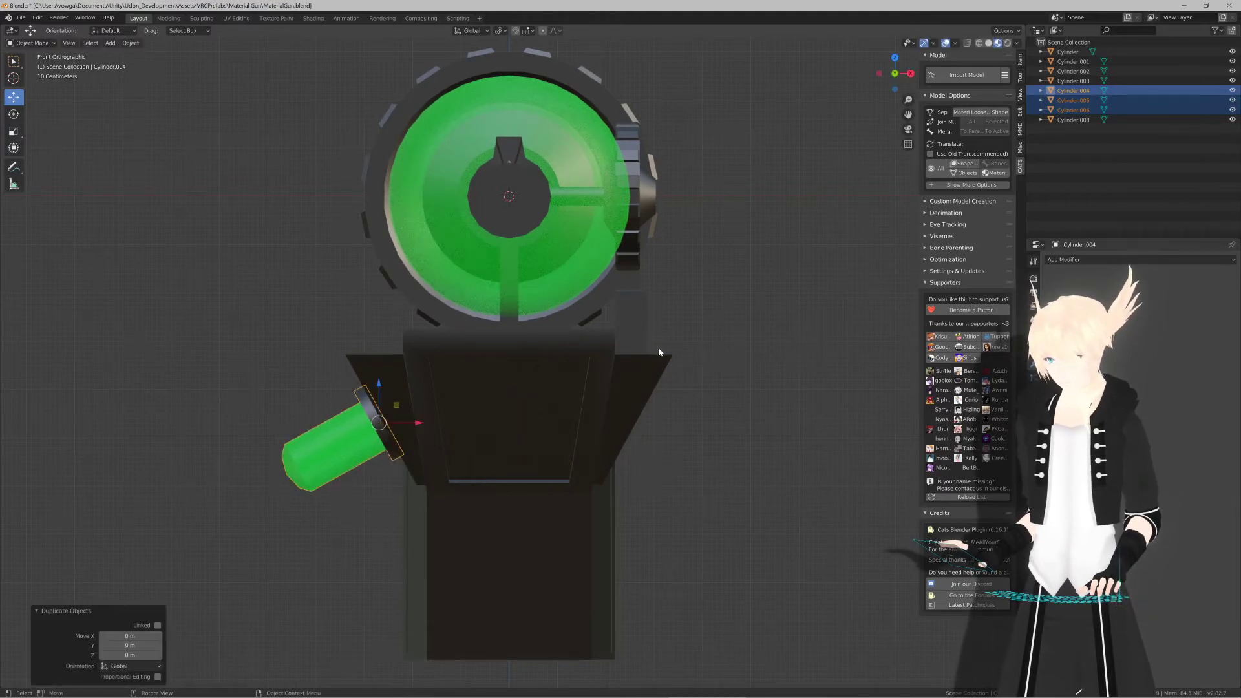
middle_click_drag(658, 349, 648, 364)
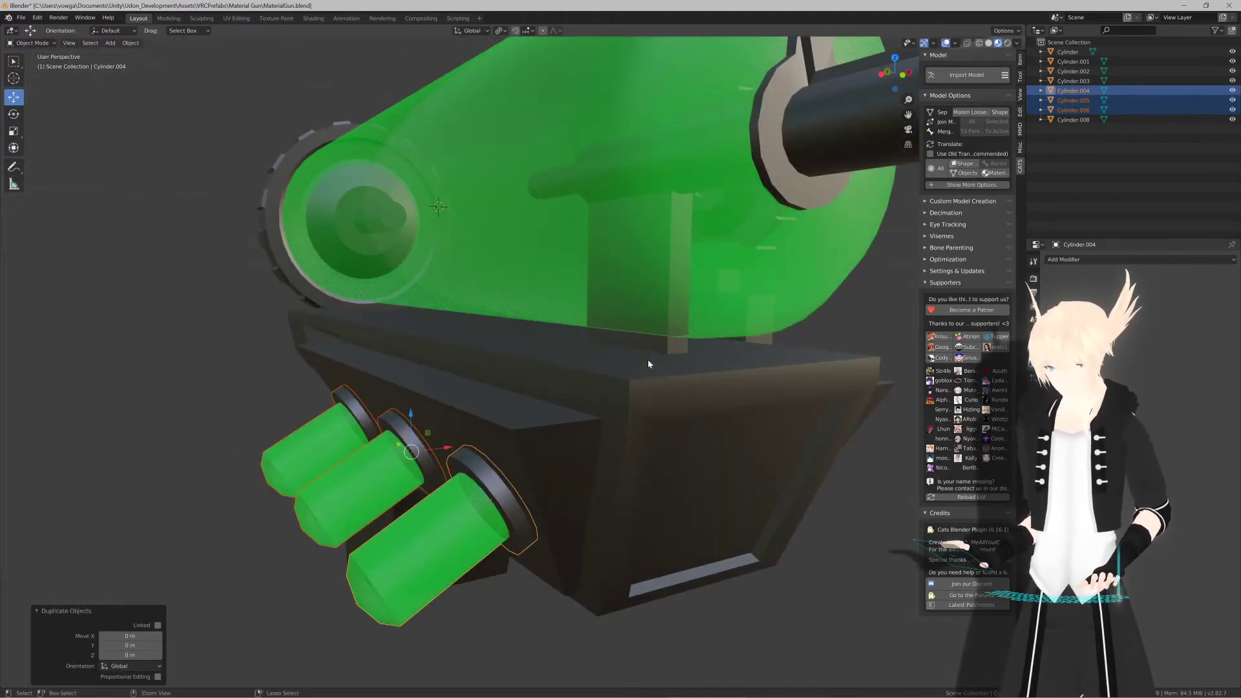
key("ctrl+z")
Step: Apply all transforms to the joined vials and mirror them to the gun's other side with an applied Mirror modifier
key("ctrl+a")
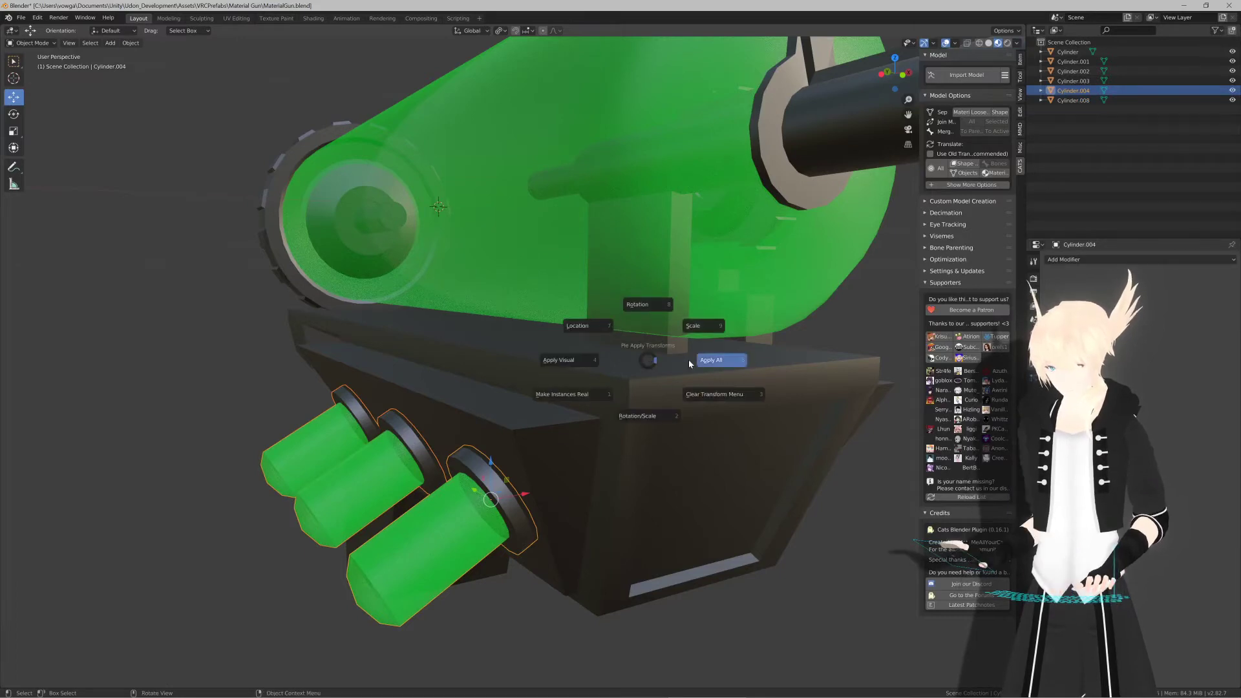
left_click(689, 360)
middle_click_drag(688, 360, 658, 355)
scroll(659, 359, "down", 2)
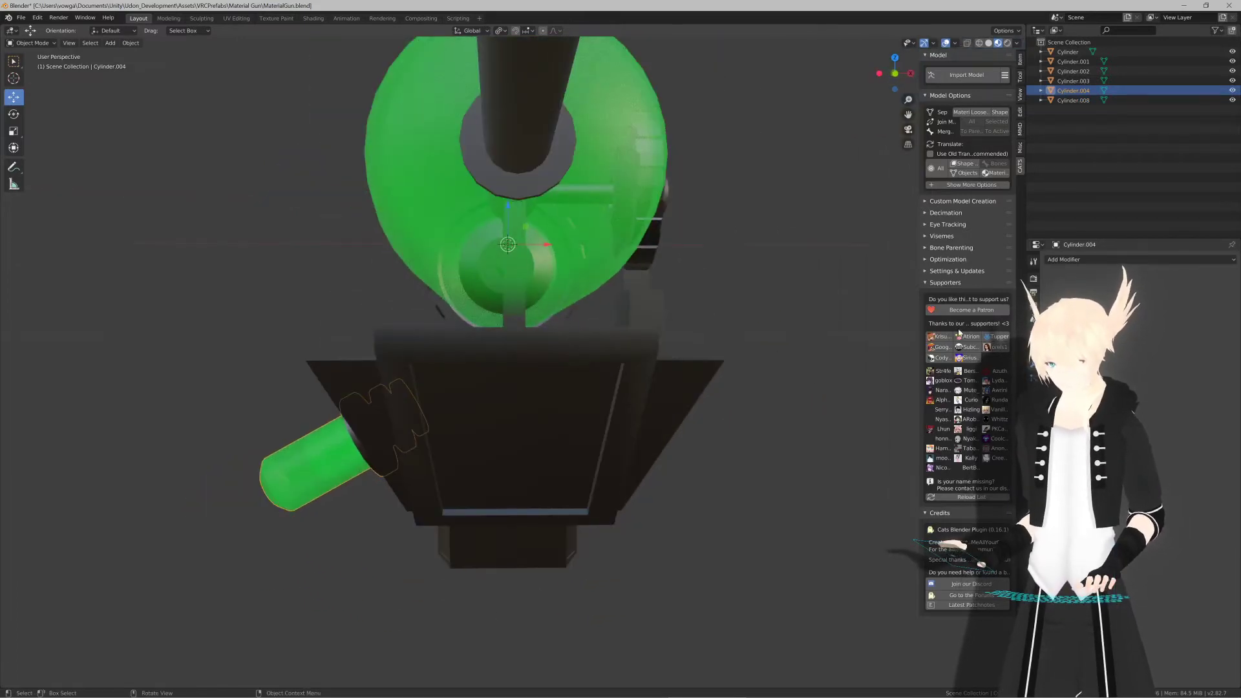
left_click(1073, 259)
left_click(1042, 356)
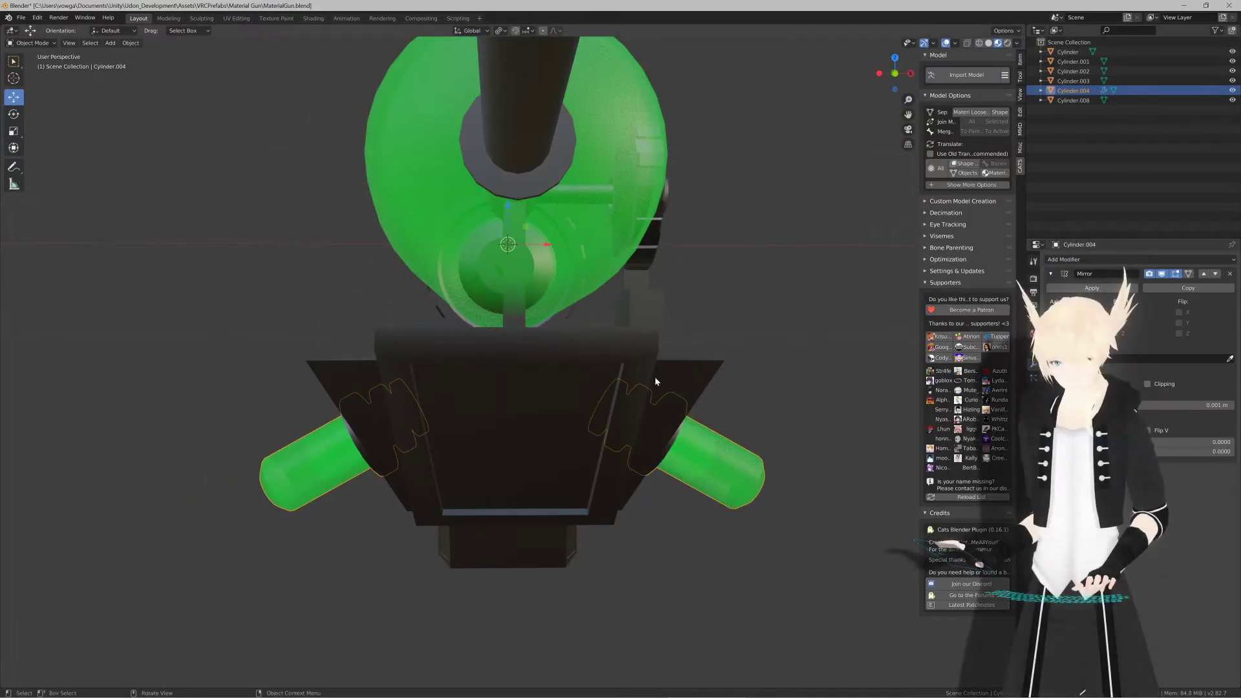
left_click(1104, 289)
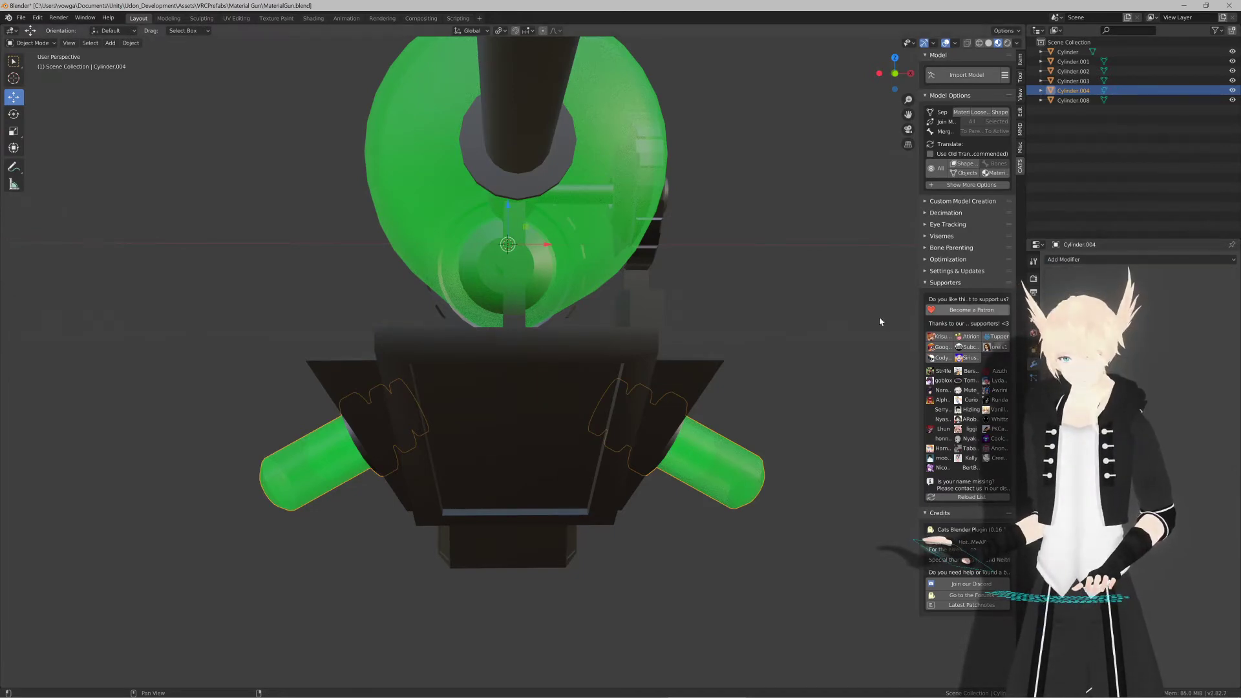
Step: Undo the vial edits and the joining of the gun parts
middle_click_drag(539, 348, 530, 319)
left_click(506, 317)
key("ctrl+z")
key("ctrl+z")
key("ctrl+z")
key("ctrl+z")
key("ctrl+z")
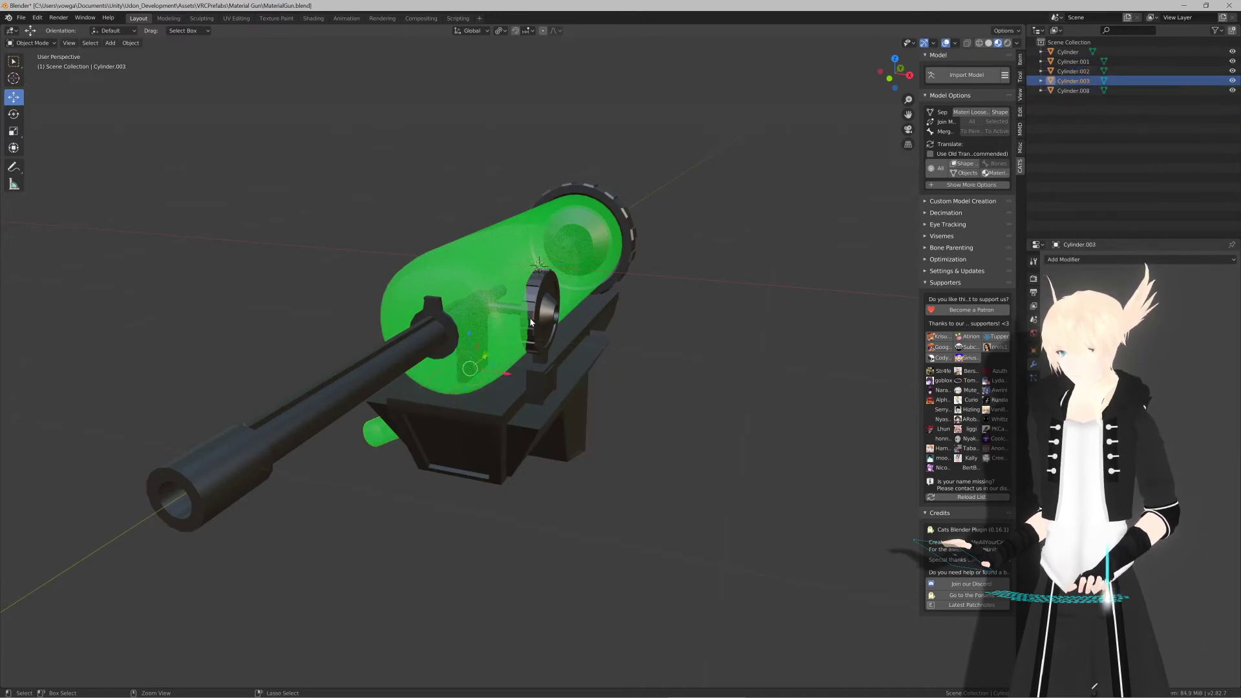
key("ctrl+shift+z")
key("ctrl+shift+z")
key("ctrl+shift+z")
key("ctrl+shift+z")
key("ctrl+shift+z")
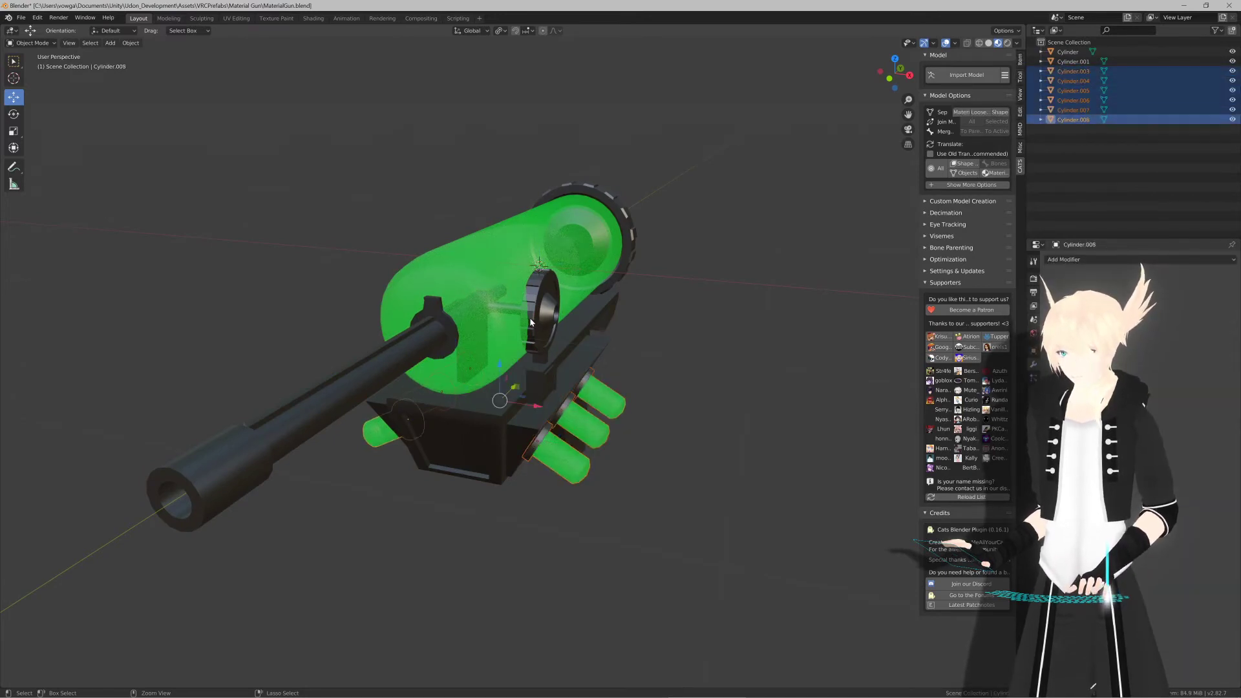
key("ctrl+shift+z")
key("ctrl+shift+z")
key("ctrl+shift+z")
key("ctrl+shift+z")
key("ctrl+shift+z")
key("ctrl+shift+z")
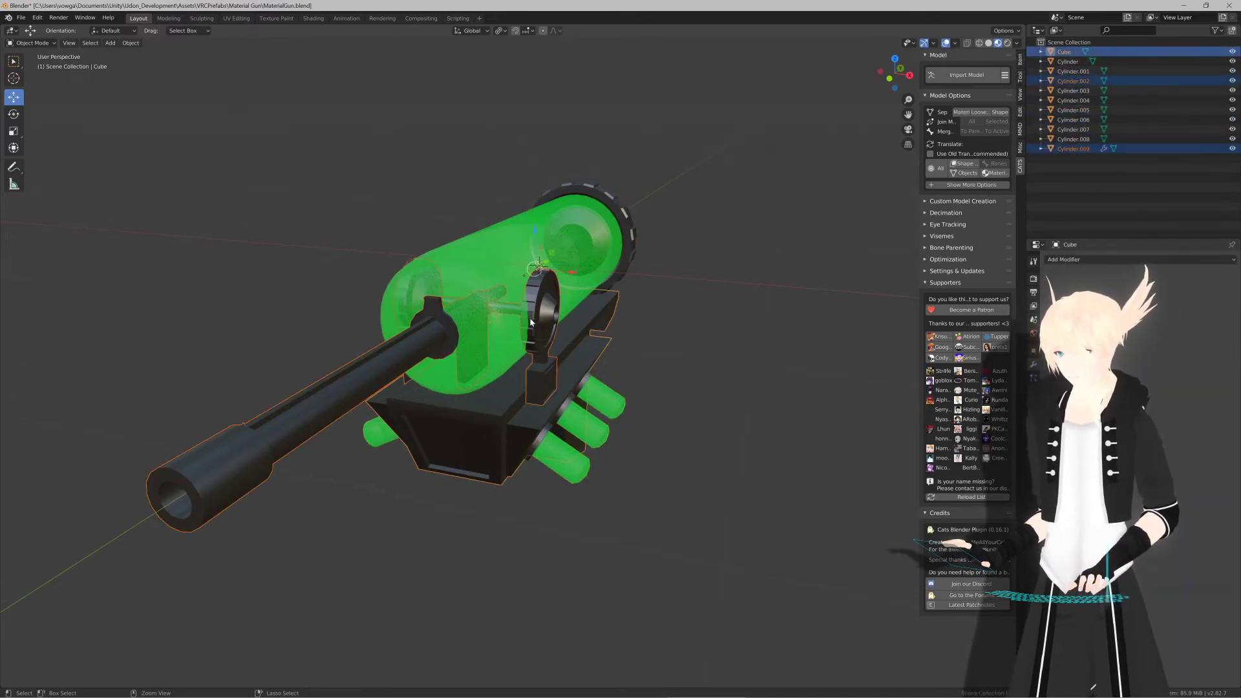
Step: Step back to the side wheel selection and apply its Mirror modifier
key("ctrl+shift+z")
key("ctrl+shift+z")
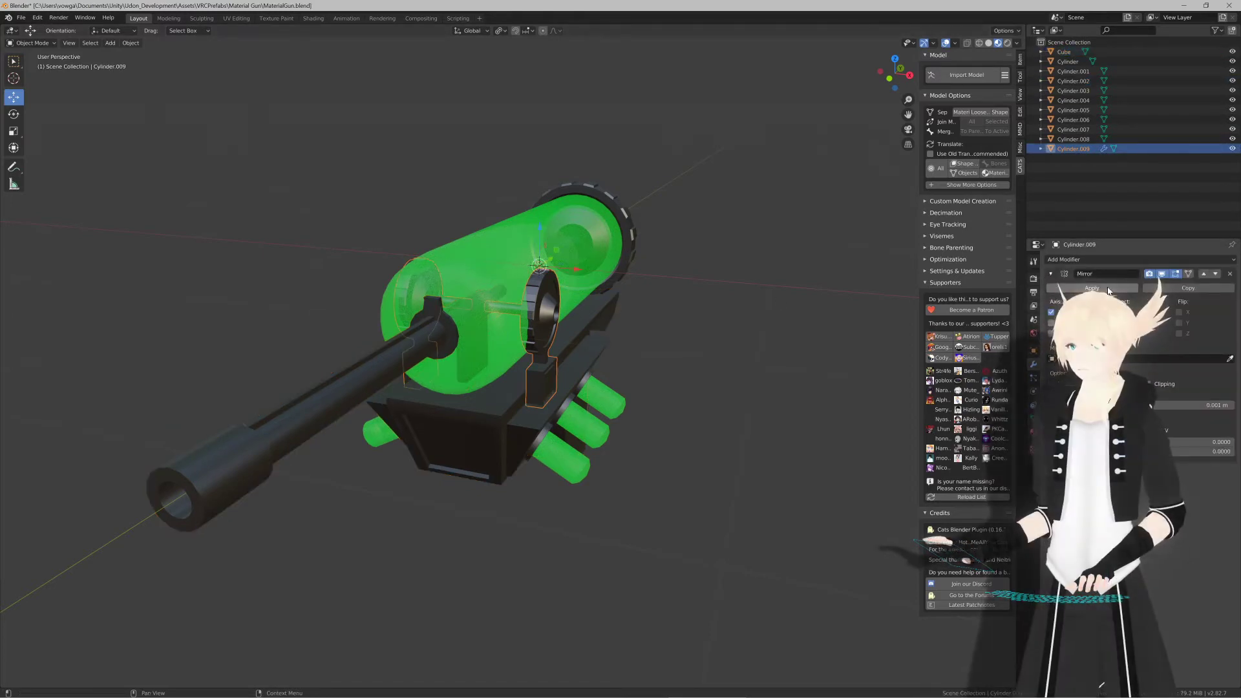
middle_click_drag(816, 327, 782, 322)
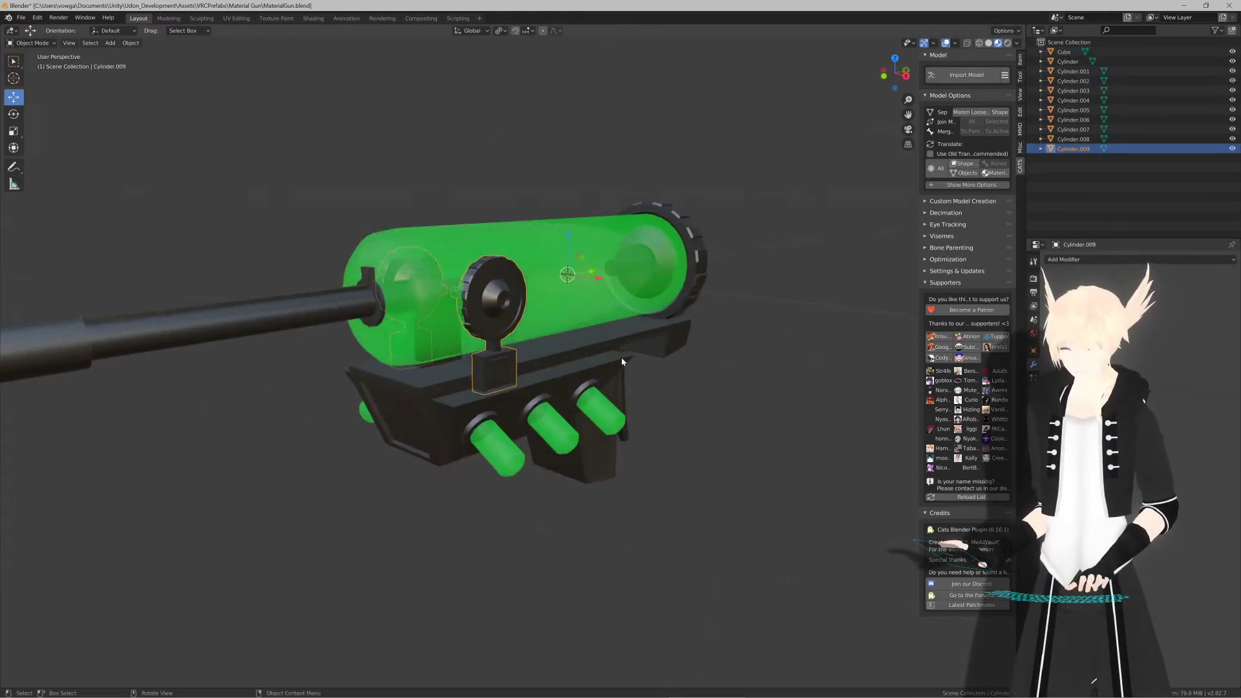
Step: Delete the three right-side vials and the two rear left-side vials, keeping only the front left vial
left_click(590, 406)
left_click(548, 423, "shift")
left_click(494, 441, "shift")
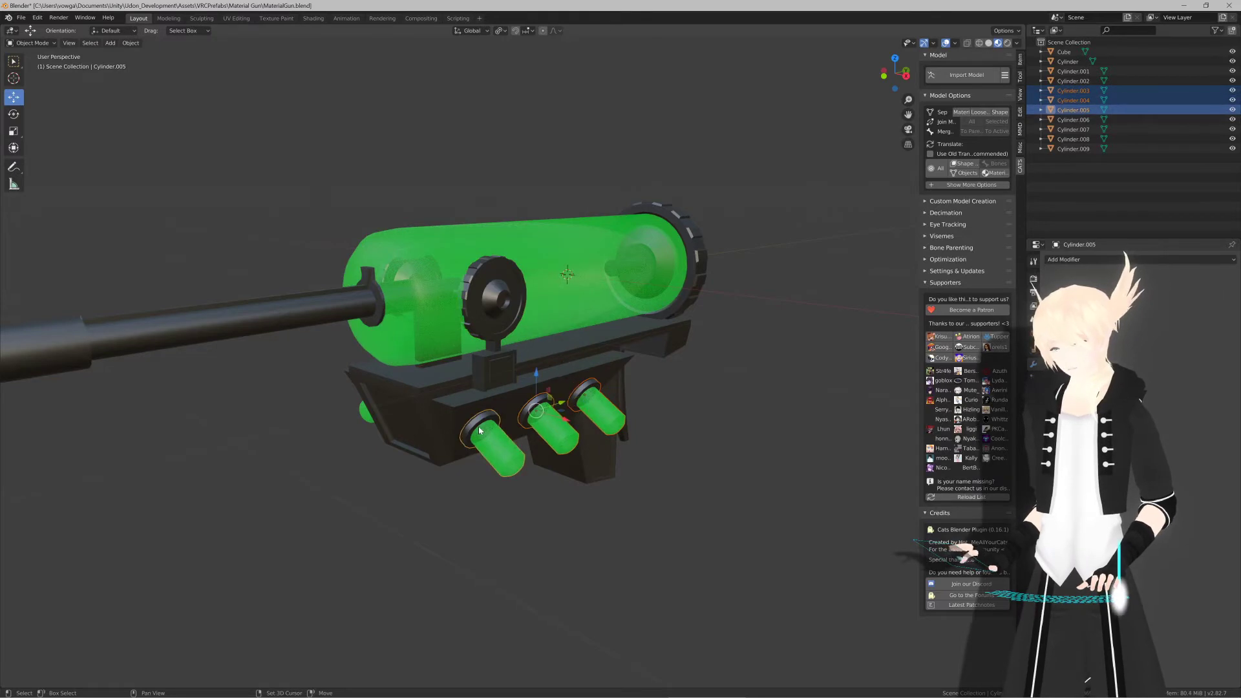
middle_click_drag(458, 428, 541, 421)
left_click(465, 416)
key("Delete")
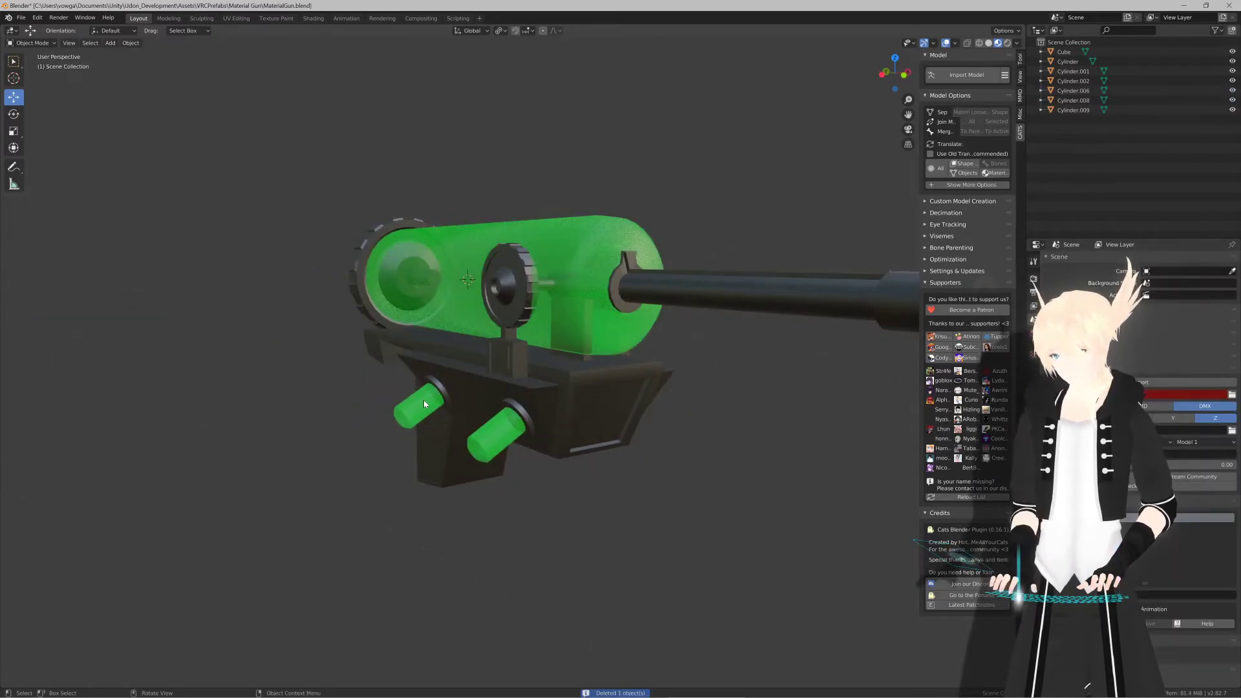
left_click(424, 400)
key("Delete")
Step: Join the mirrored side wheels, the lower body and the rear cap into one object
middle_click_drag(476, 364, 555, 295)
left_click(556, 294)
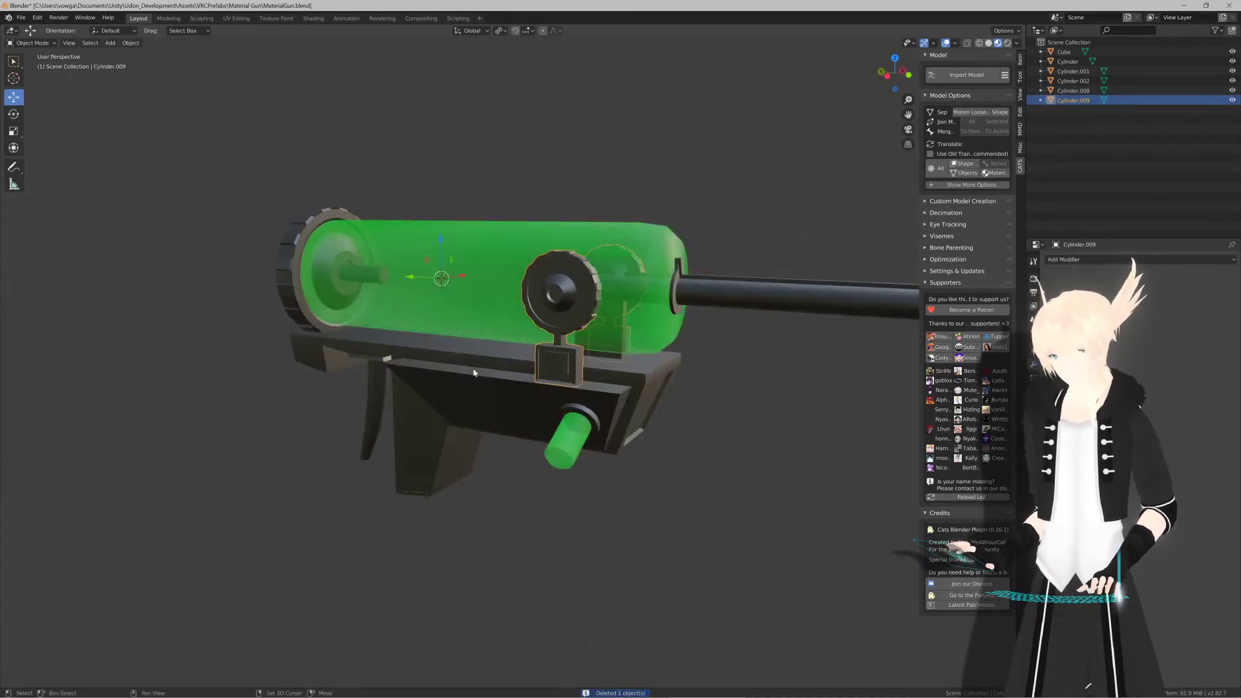
left_click(453, 382, "shift")
left_click(303, 312, "shift")
key("ctrl+j")
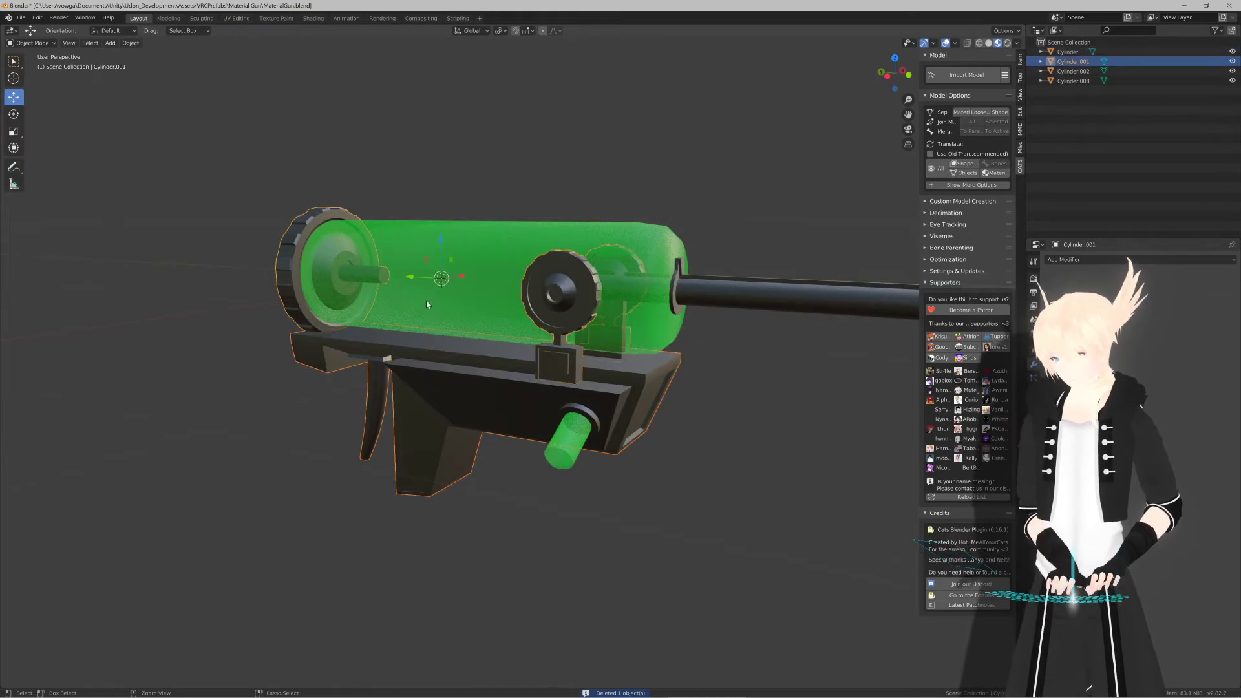
Step: Join the barrel with the already combined gun body
left_click(721, 284, "shift")
key("ctrl+j")
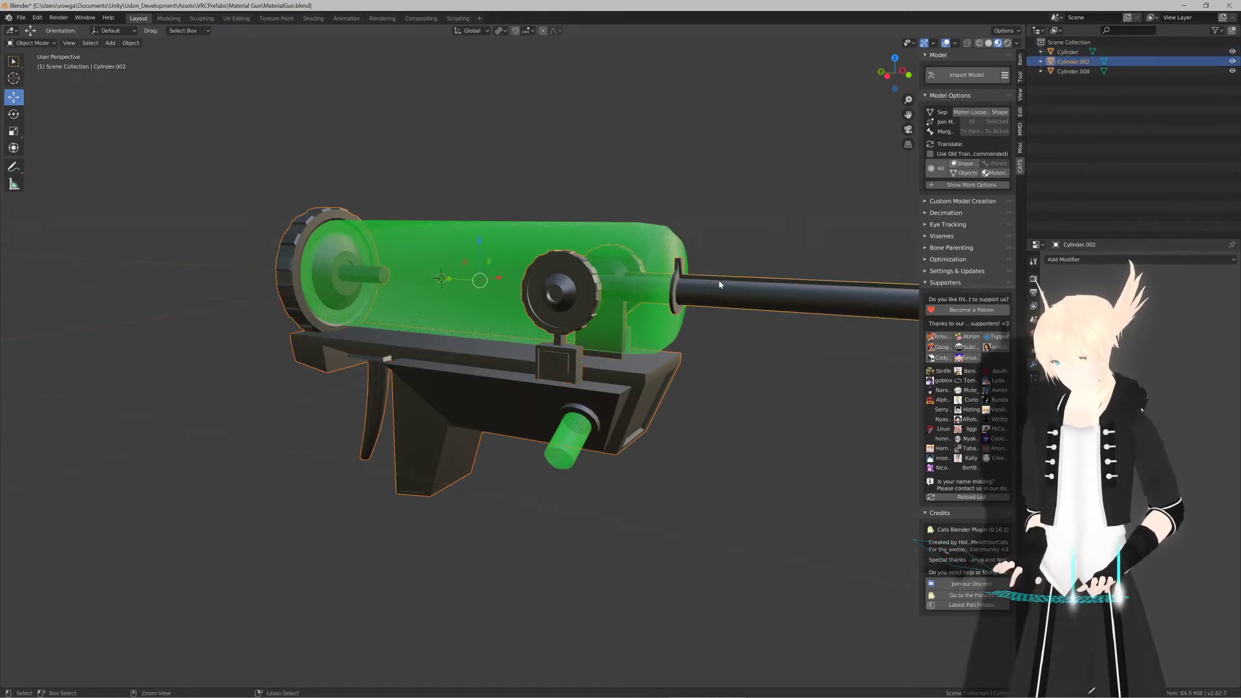
Step: Duplicate the remaining front left vial and place the copy 0.3 m behind it along Y
middle_click_drag(722, 284, 615, 373)
left_click(615, 373)
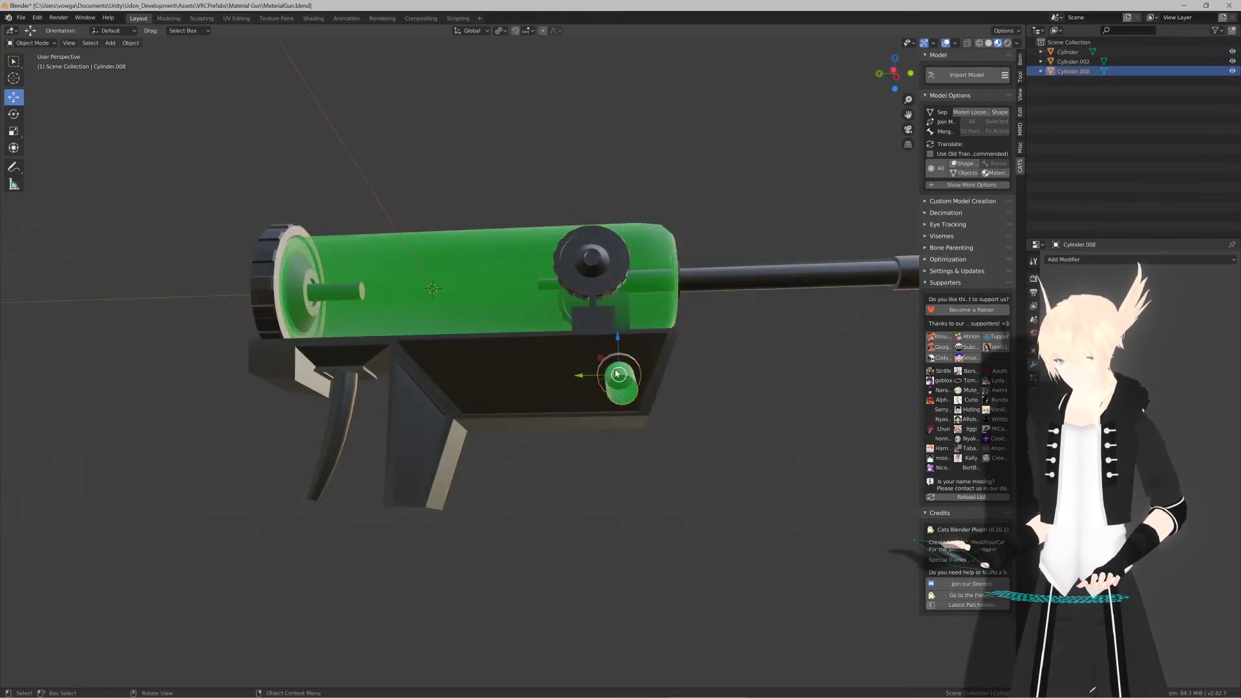
key("KP_3")
key("ctrl+KP_3")
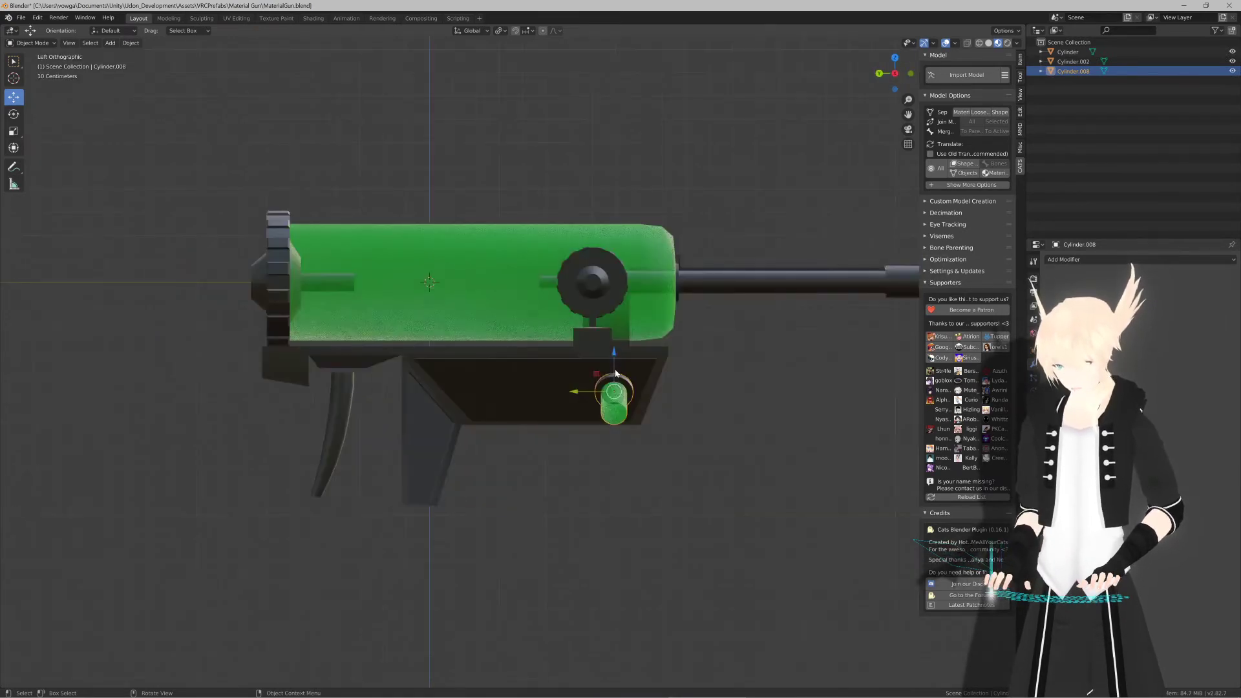
scroll(708, 355, "up", 5)
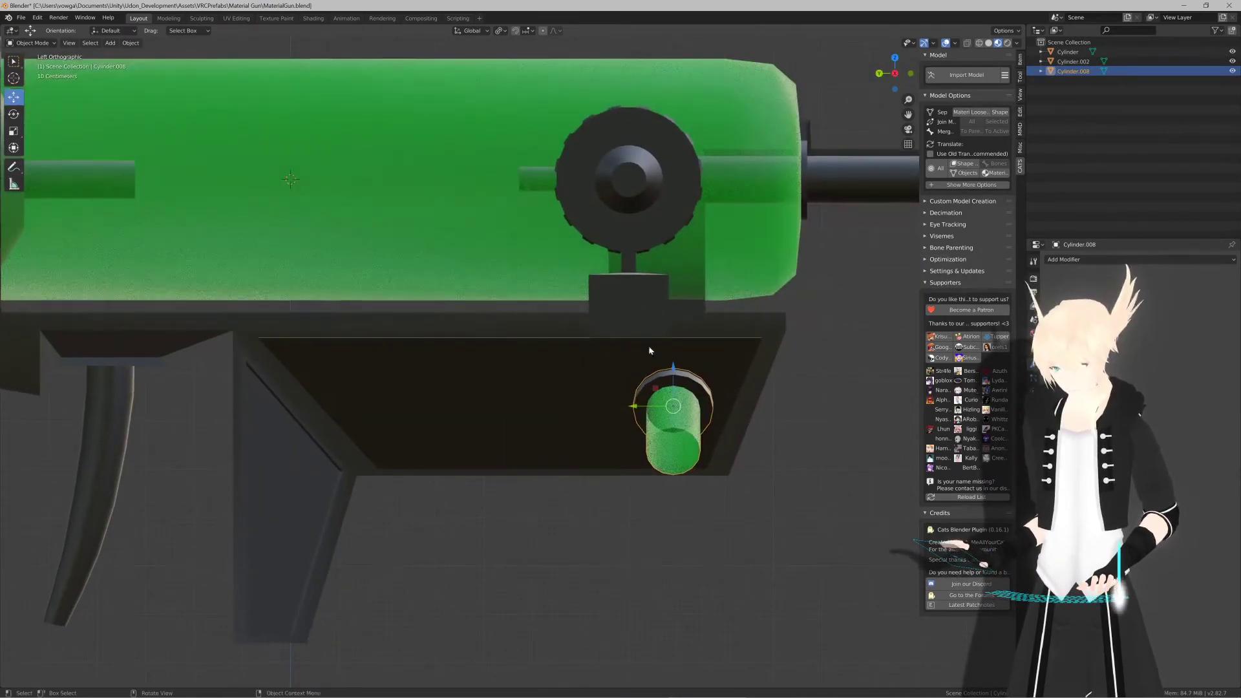
middle_click_drag(642, 363, 778, 370, "shift")
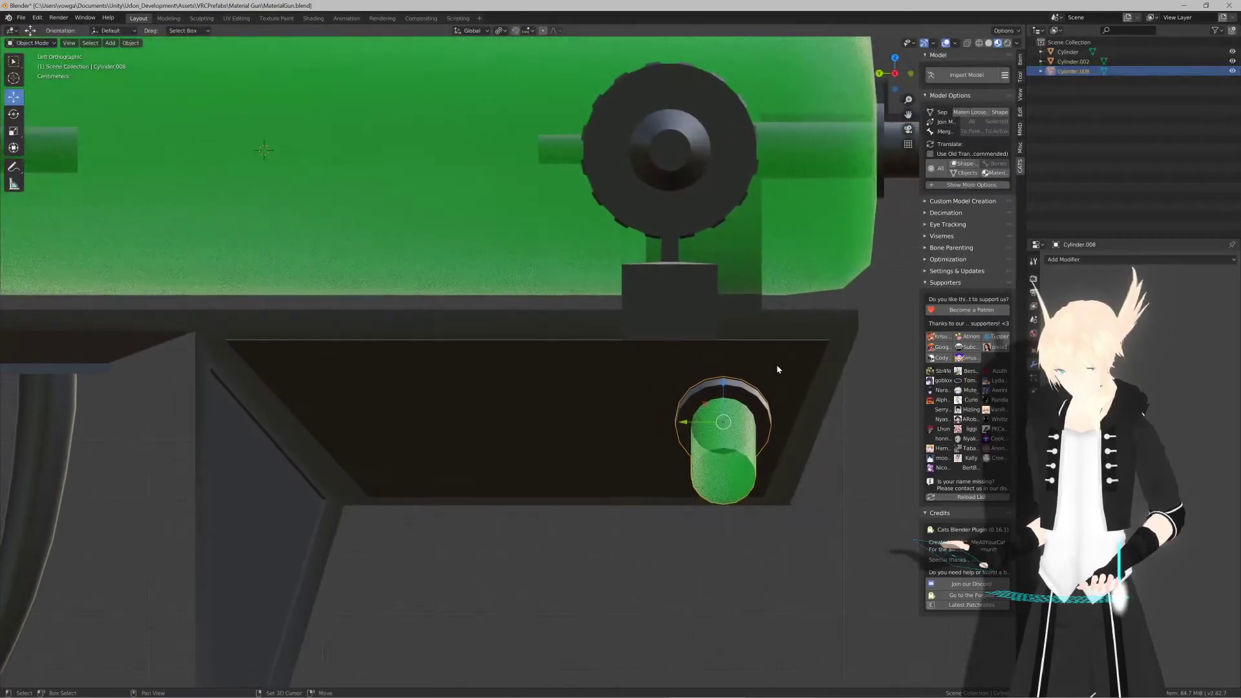
key("shift+d")
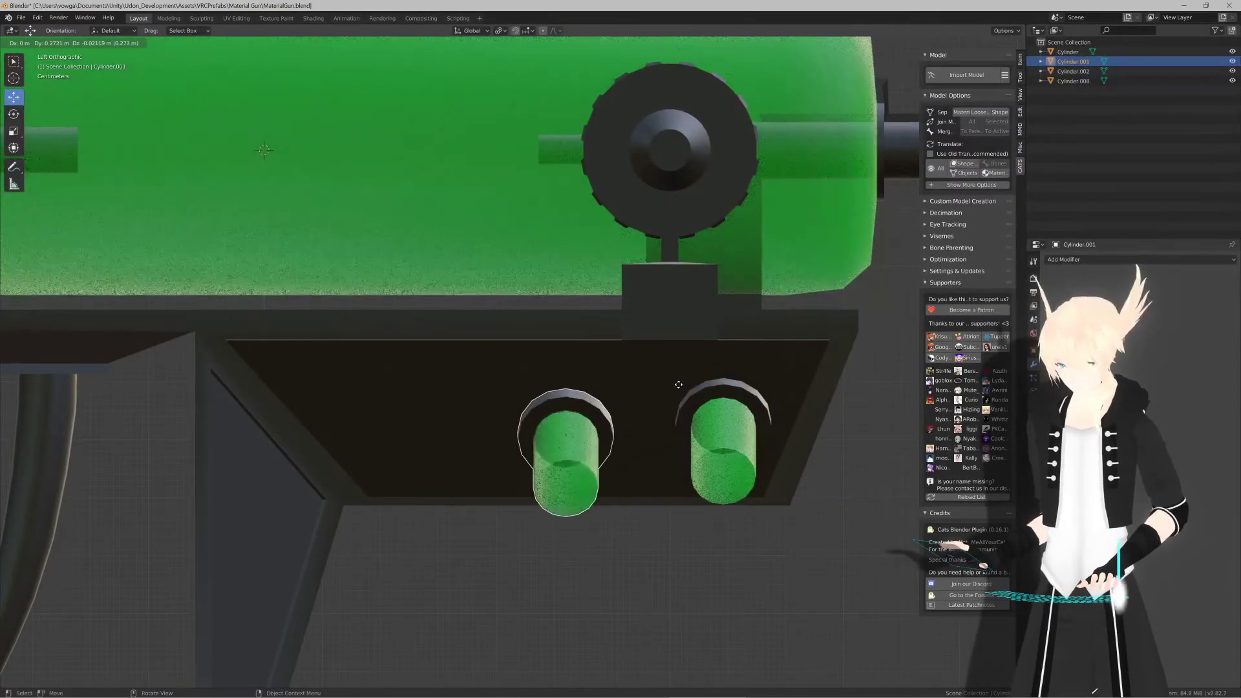
right_click(678, 383)
scroll(657, 386, "down", 4)
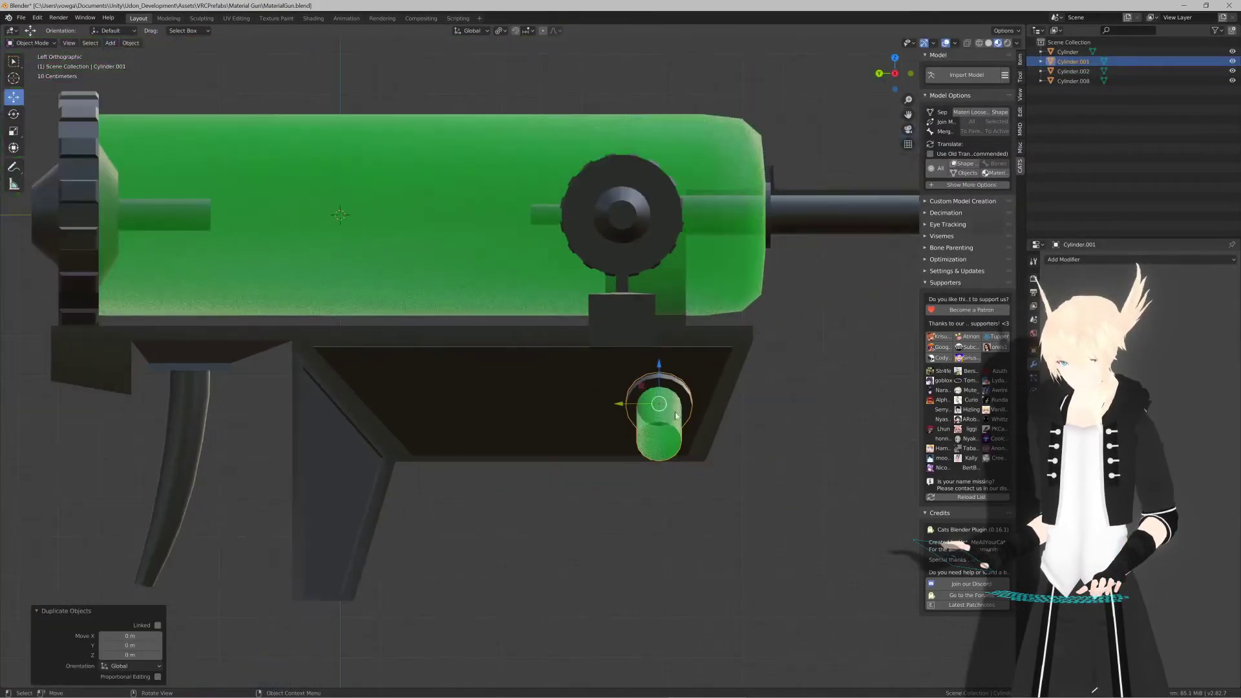
key("g")
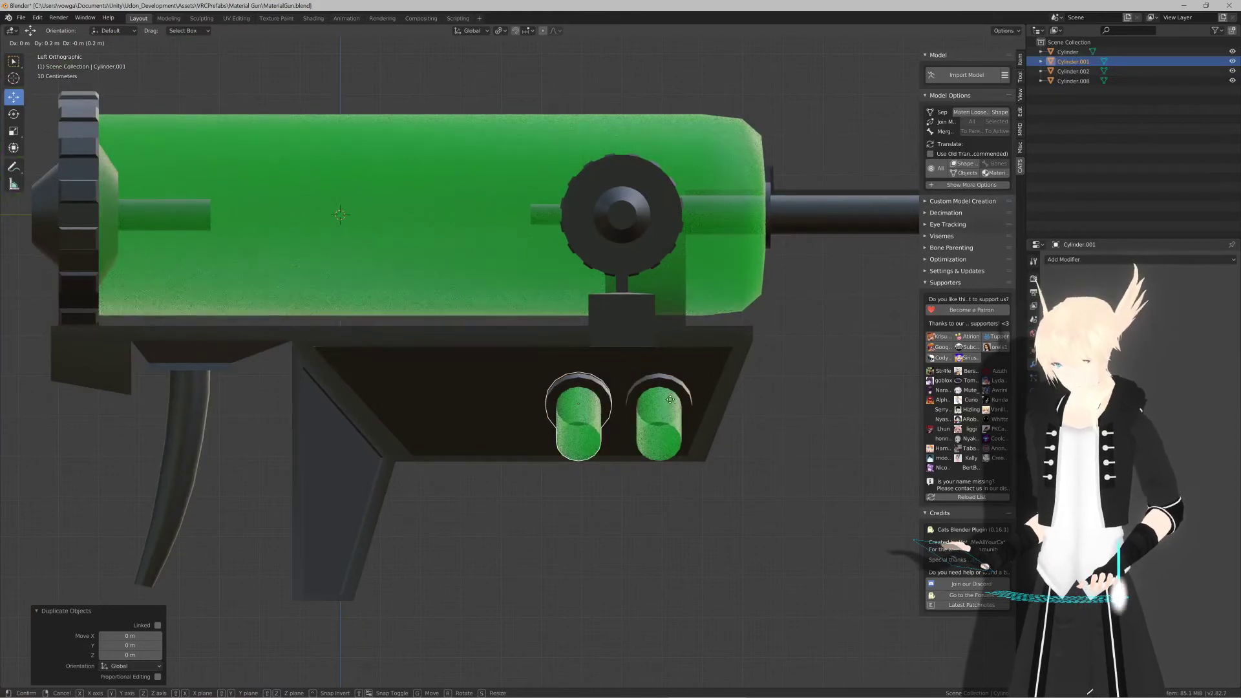
left_click(638, 403)
Step: Duplicate the second vial to add a third behind it at the same spacing, and join all three vials
key("shift+d")
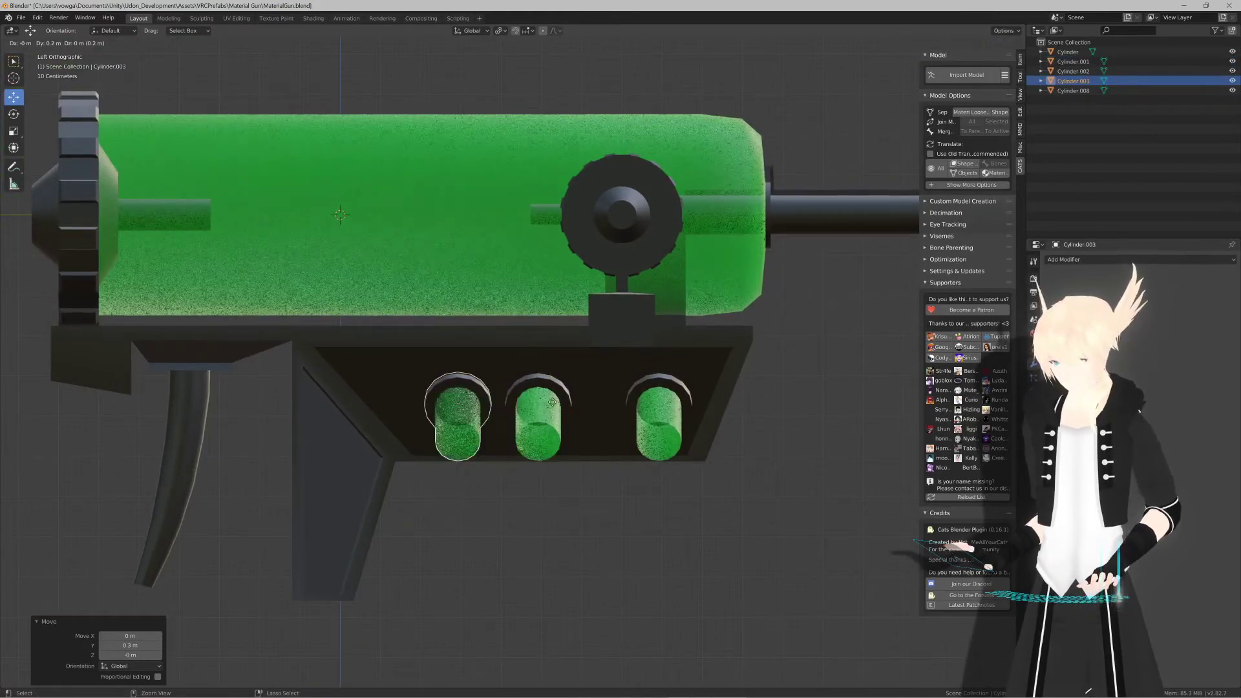
left_click(517, 404)
left_click(538, 413, "shift")
left_click(671, 412, "shift")
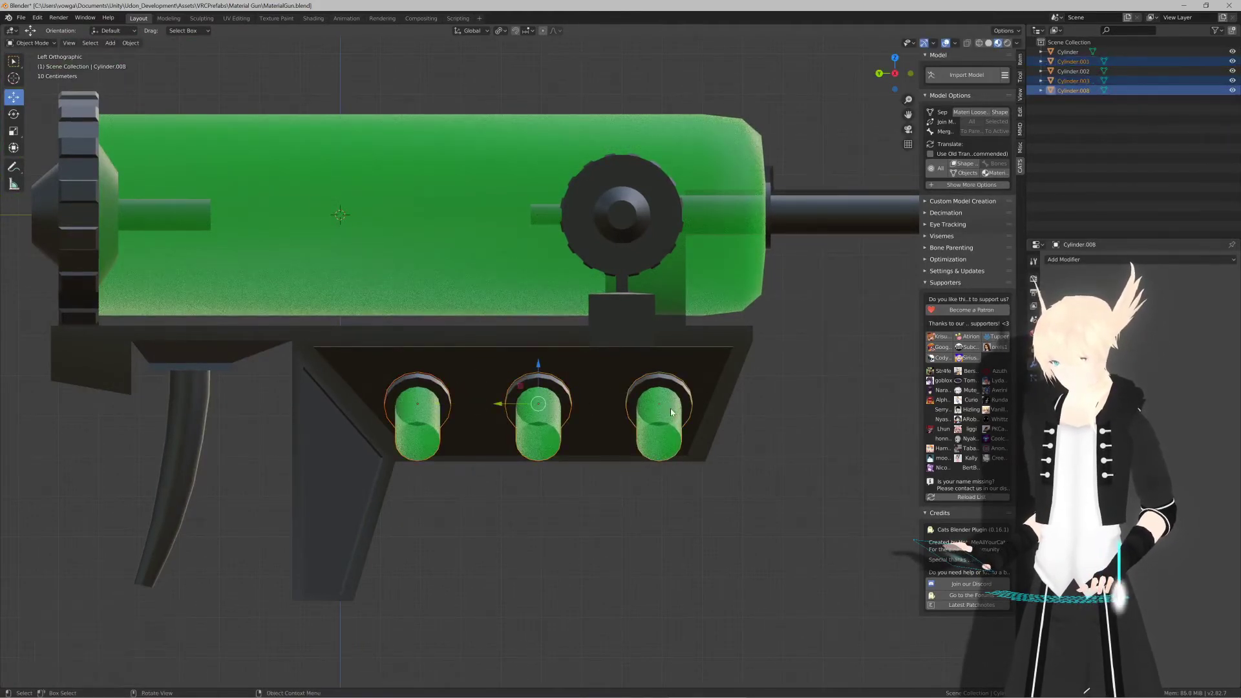
key("ctrl+j")
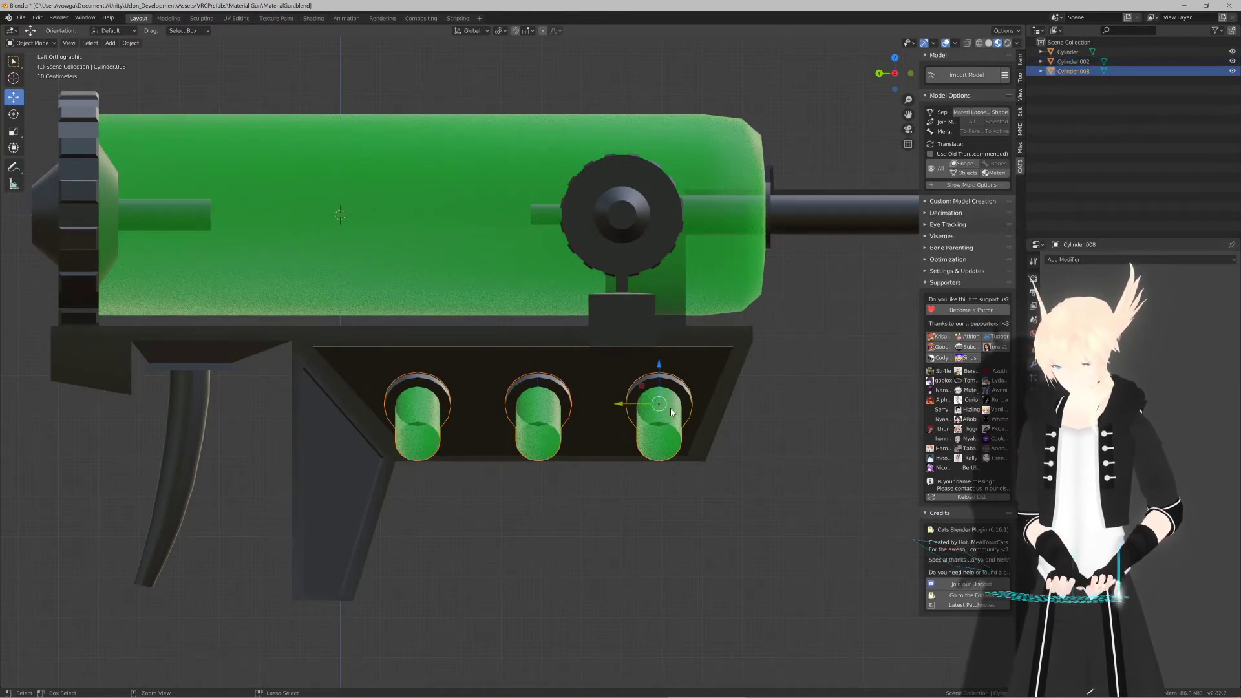
Step: Apply the joined vials' transform and mirror them across X to the gun's other side with an applied Mirror modifier
key("ctrl+a")
left_click(736, 413)
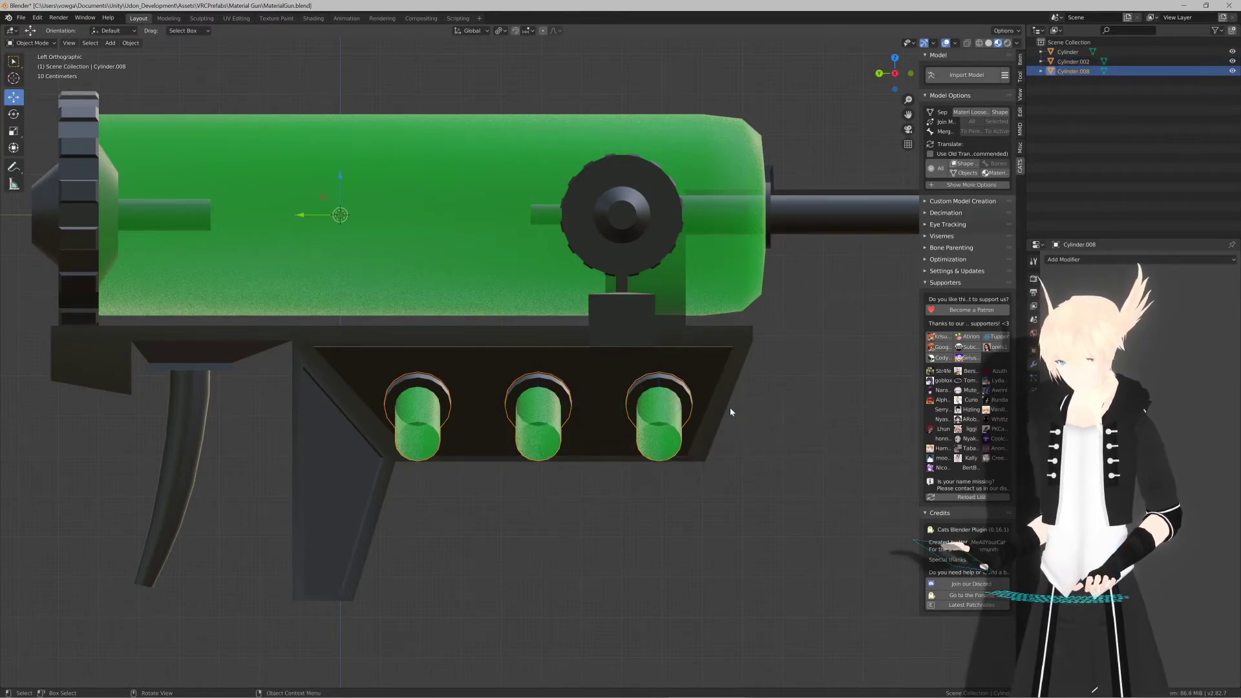
key("KP_3")
key("KP_1")
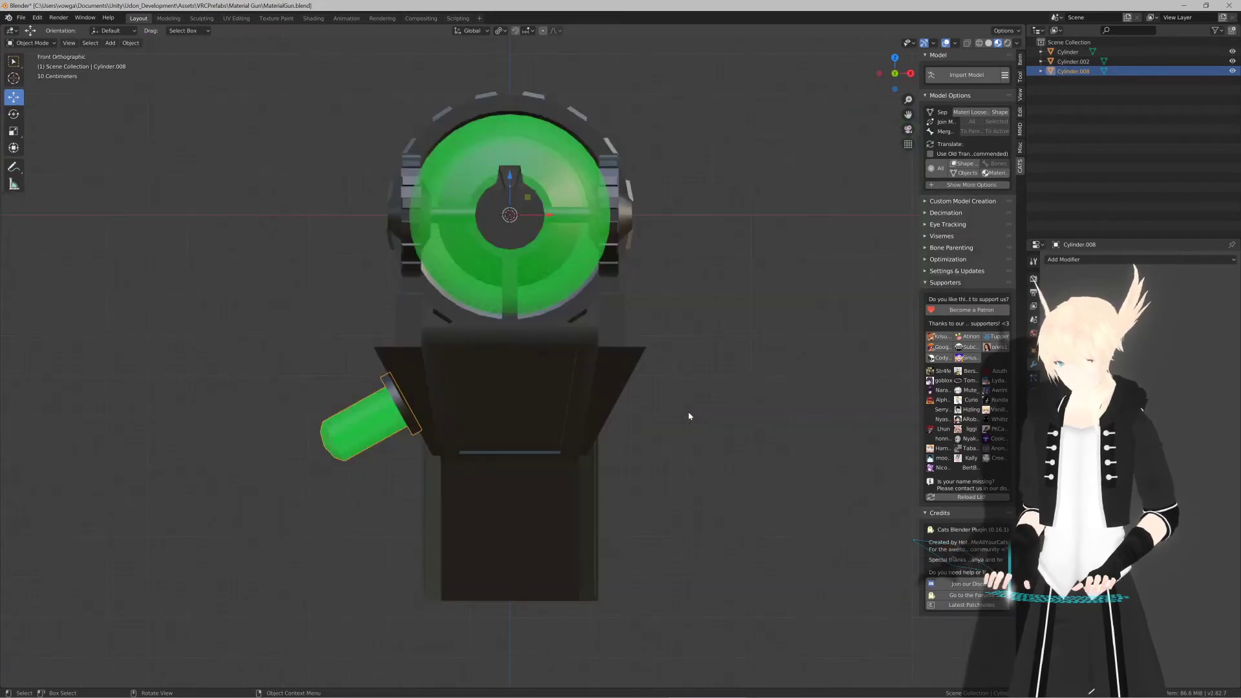
left_click(1086, 259)
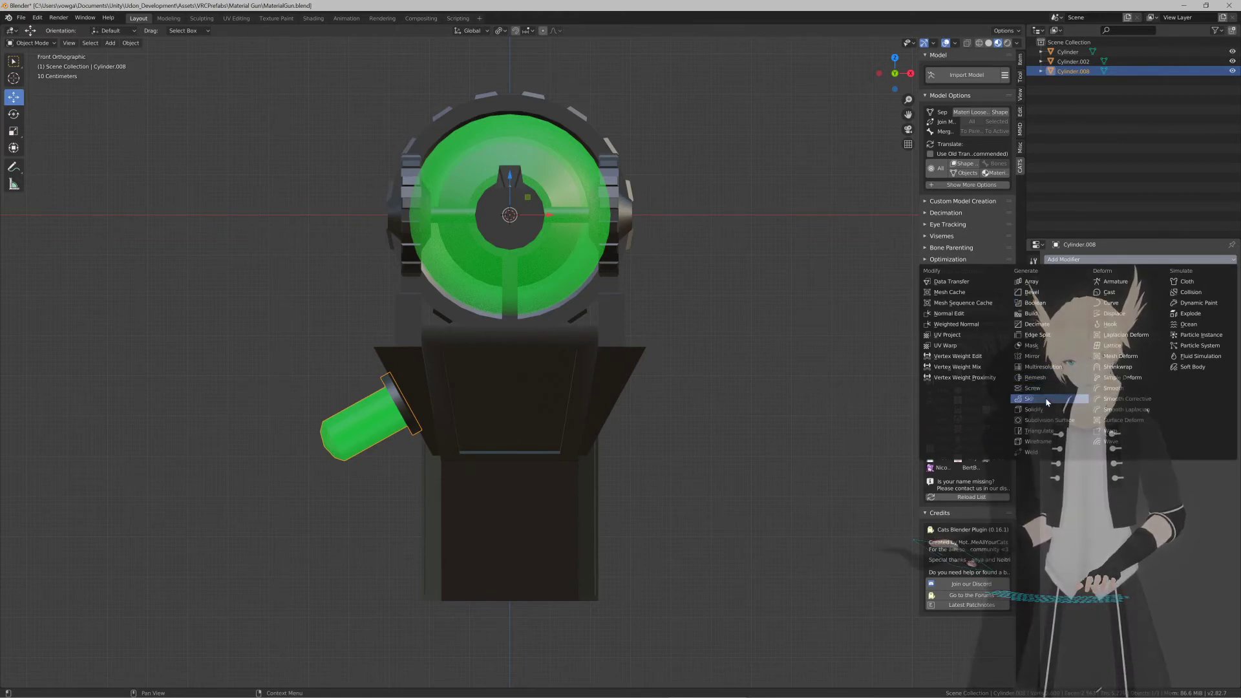
left_click(1031, 356)
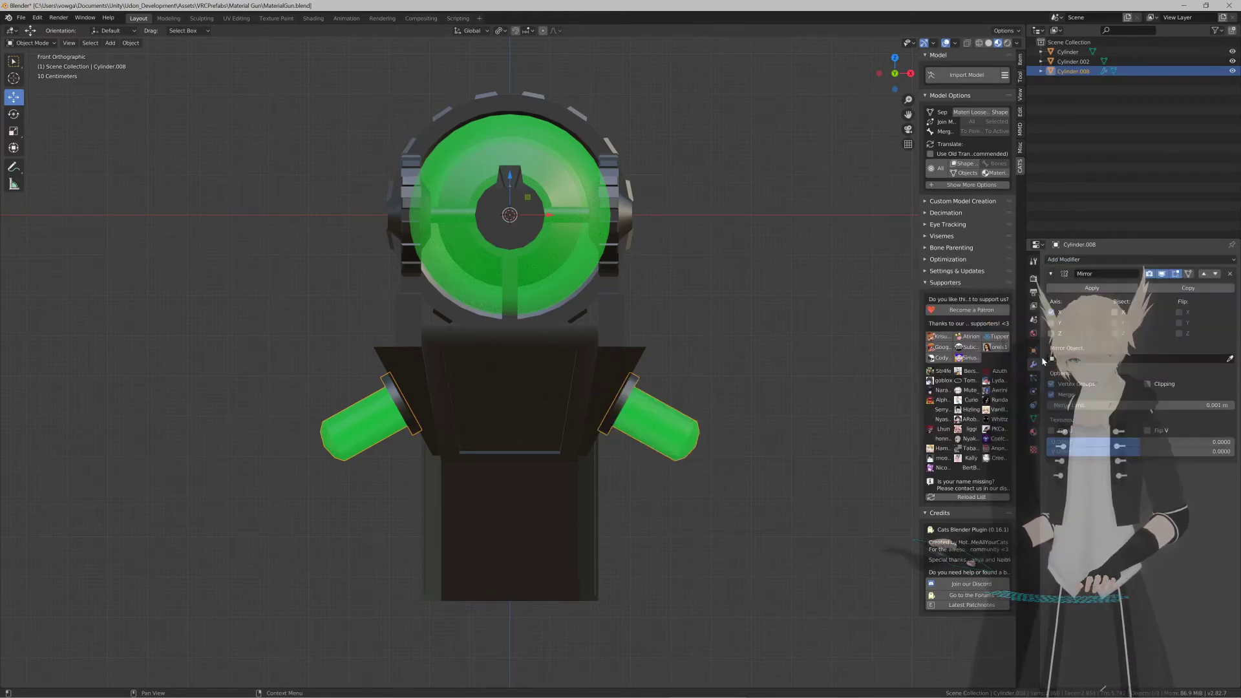
scroll(664, 316, "down", 1)
middle_click_drag(663, 316, 649, 316, "shift")
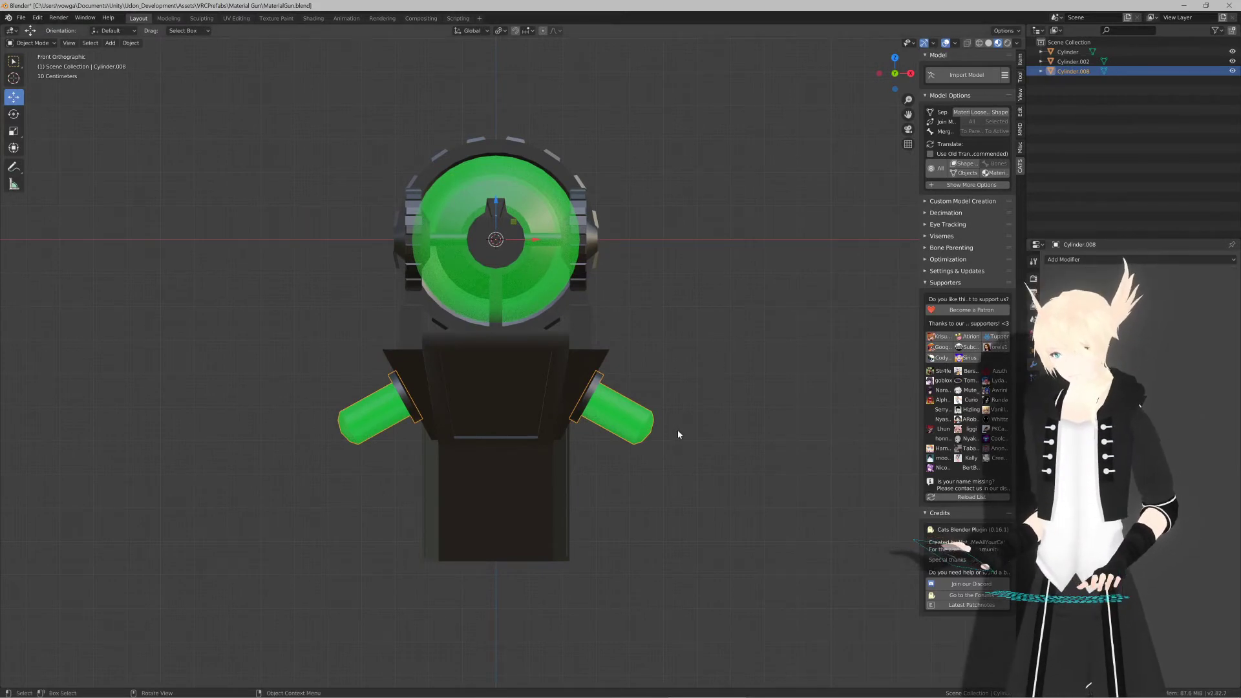
Step: Separate the vials by material and join their green tubes with the large green tank
scroll(678, 429, "up", 1)
middle_click_drag(693, 394, 622, 427)
left_click(970, 112)
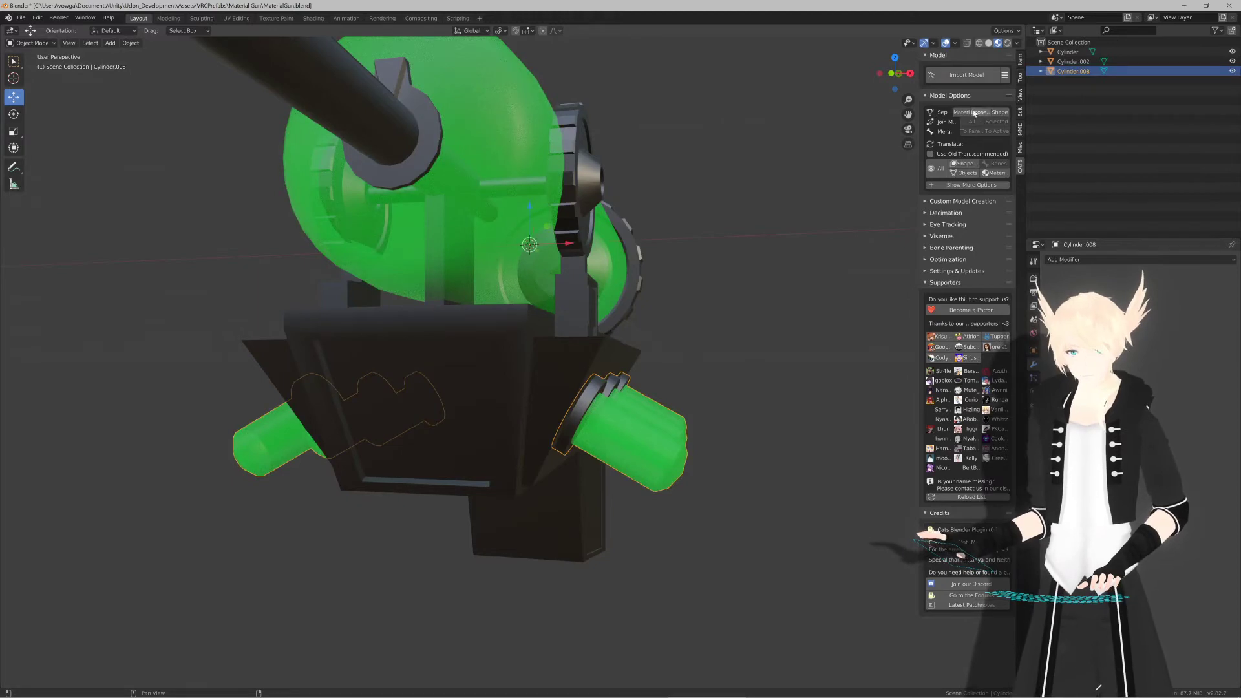
middle_click_drag(649, 351, 704, 235)
left_click(707, 236, "shift")
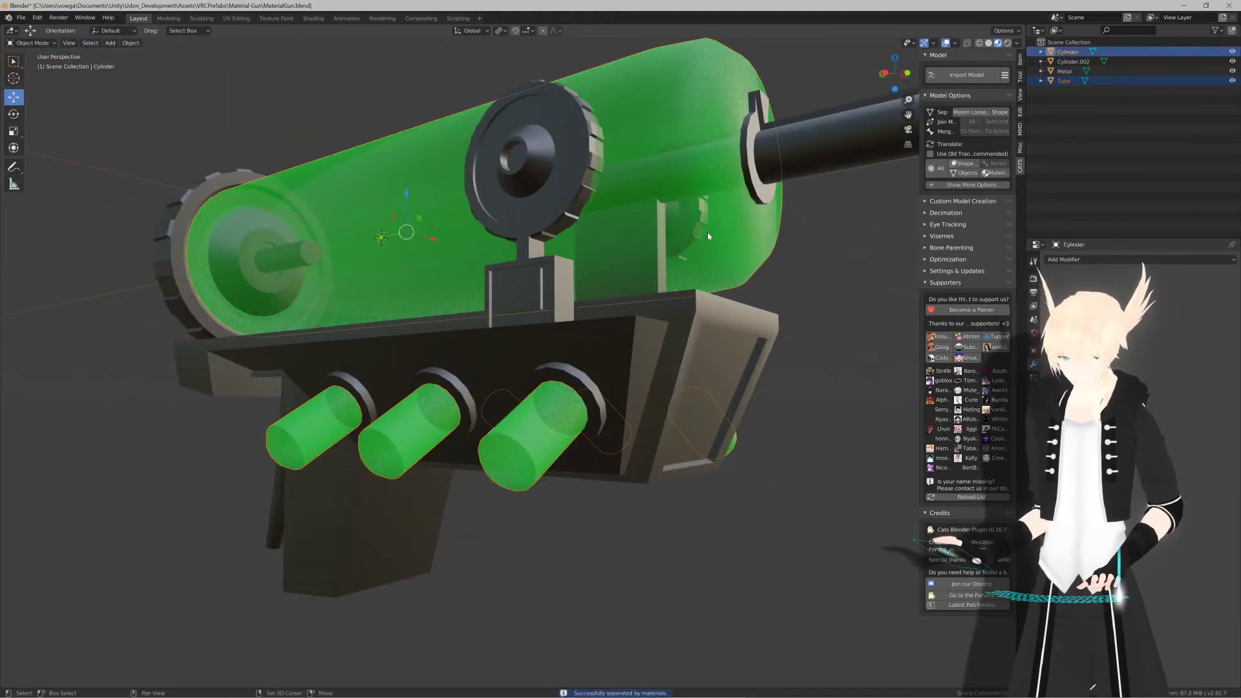
key("ctrl+j")
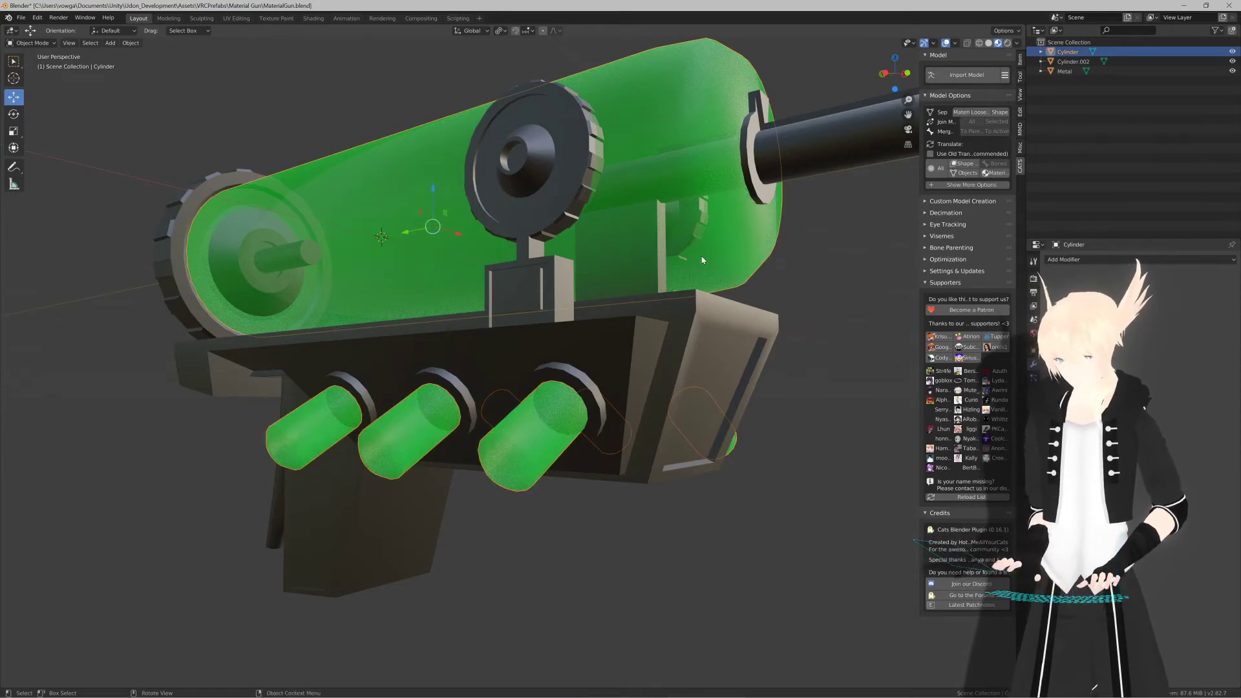
Step: Examine the joined green tank and tubes in Edit Mode, and look over the gun from the front and side
key("Tab")
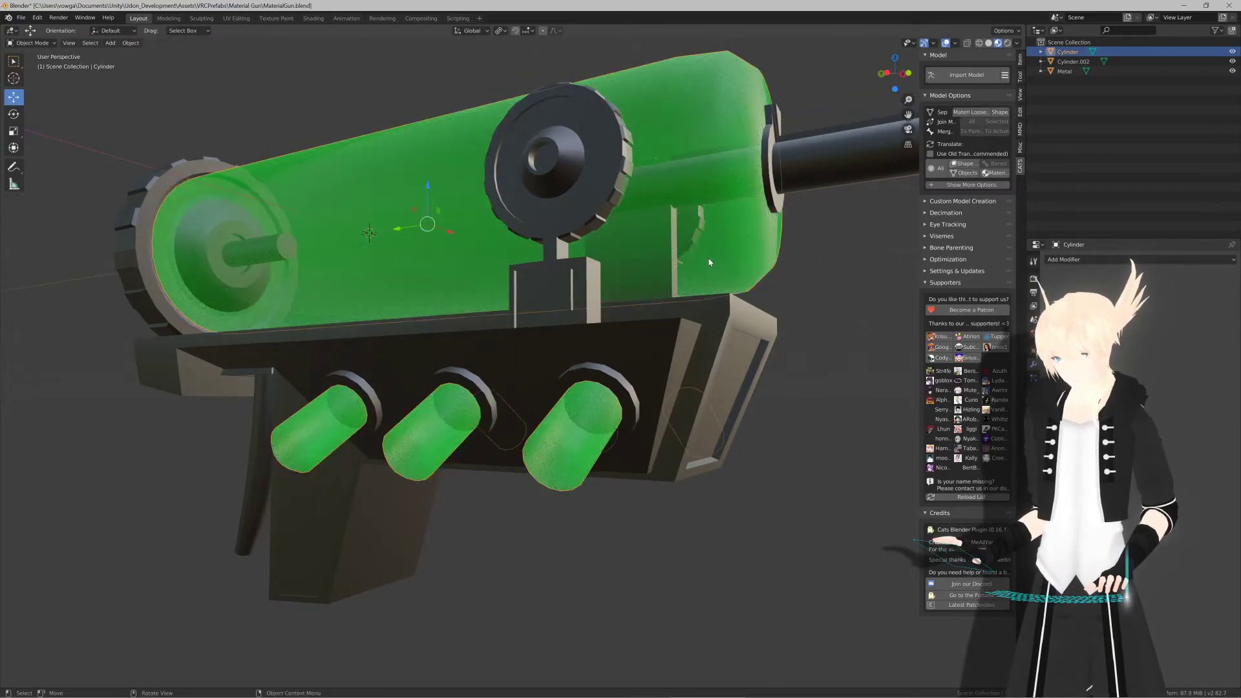
key("a")
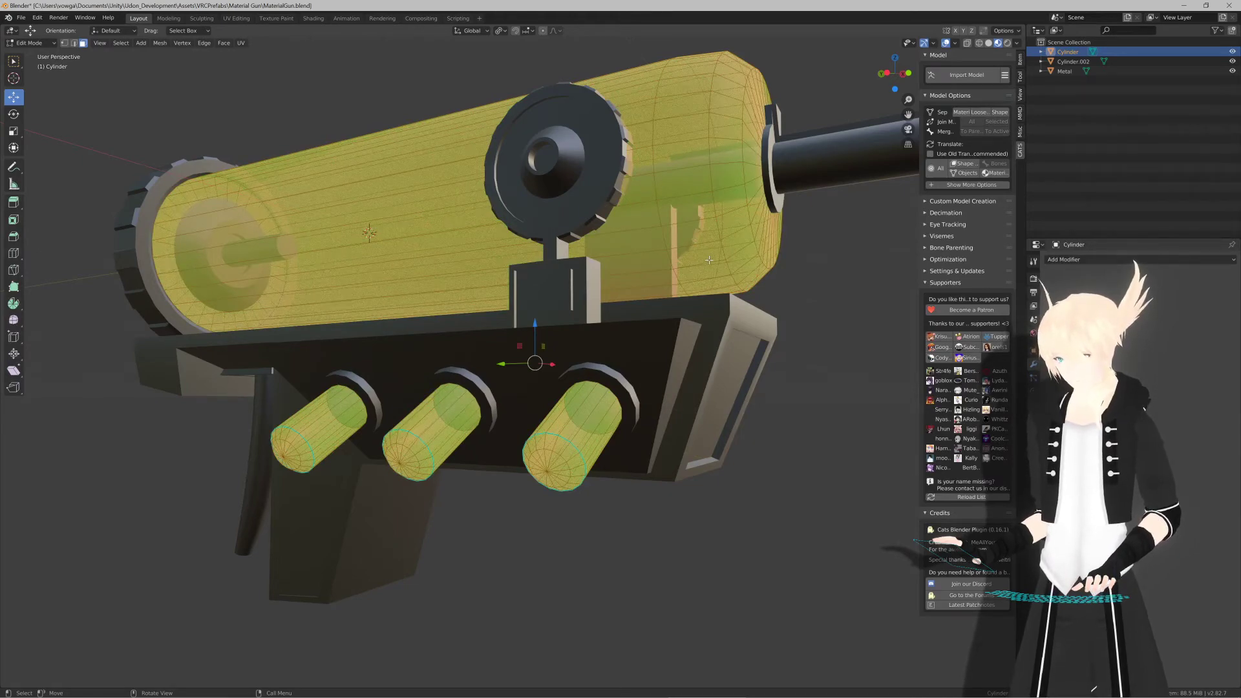
key("z")
left_click(673, 244)
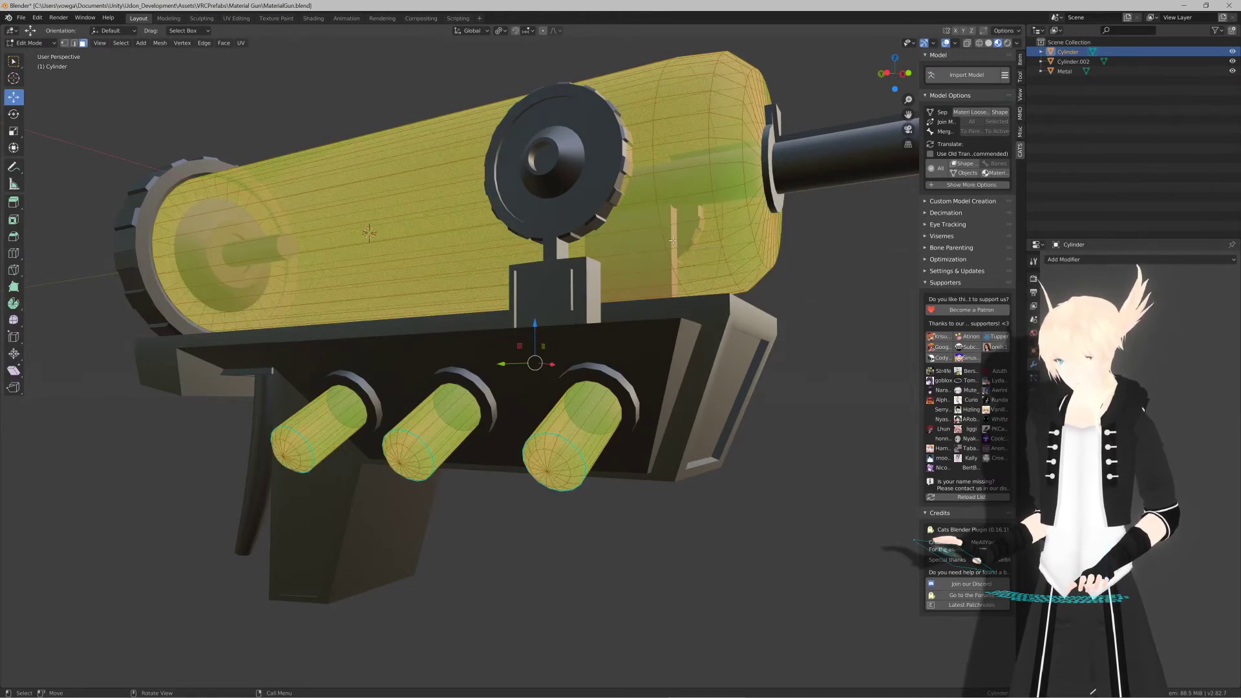
key("Tab")
scroll(676, 276, "down", 4)
middle_click_drag(676, 278, 645, 293)
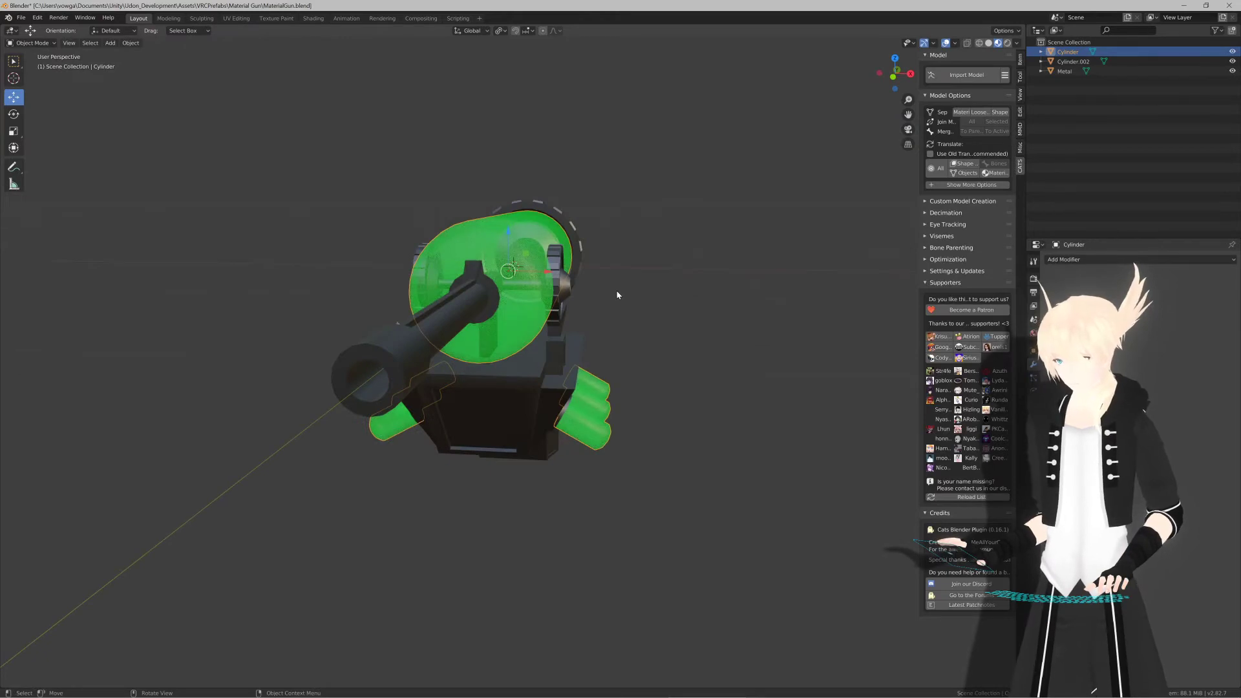
key("KP_1")
middle_click_drag(643, 274, 601, 284)
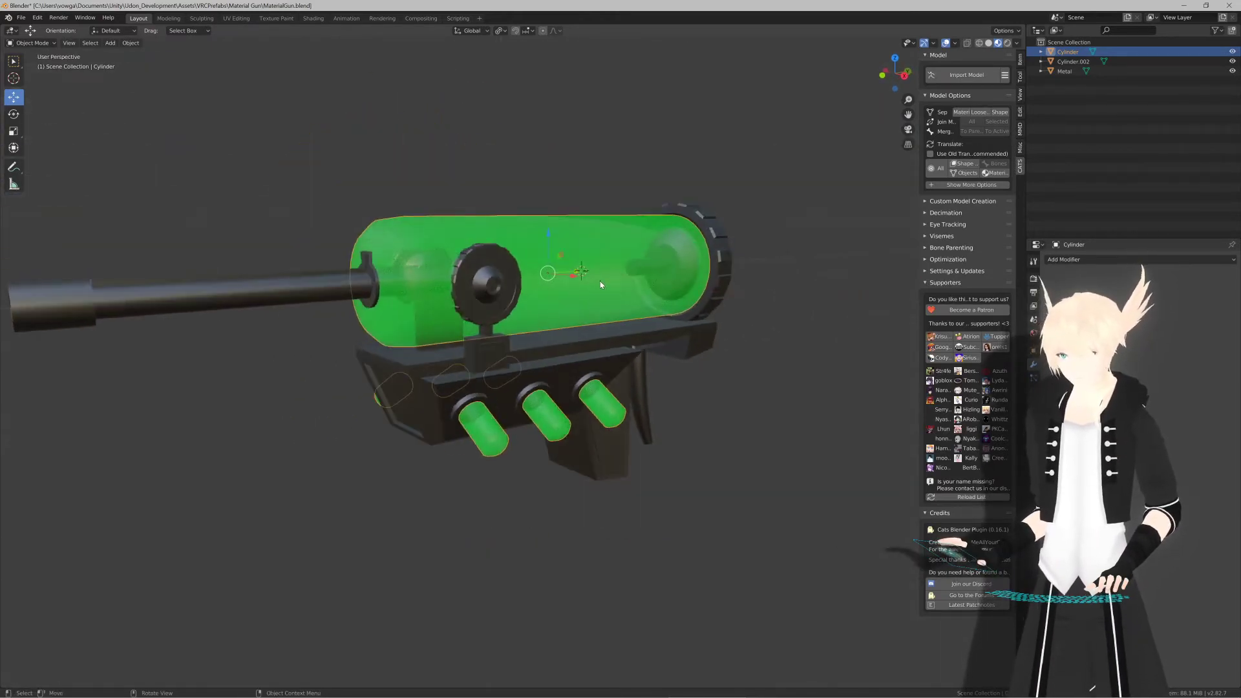
Step: Rename the joined gun body object as Body and the green tank object as Glass
left_click(607, 356)
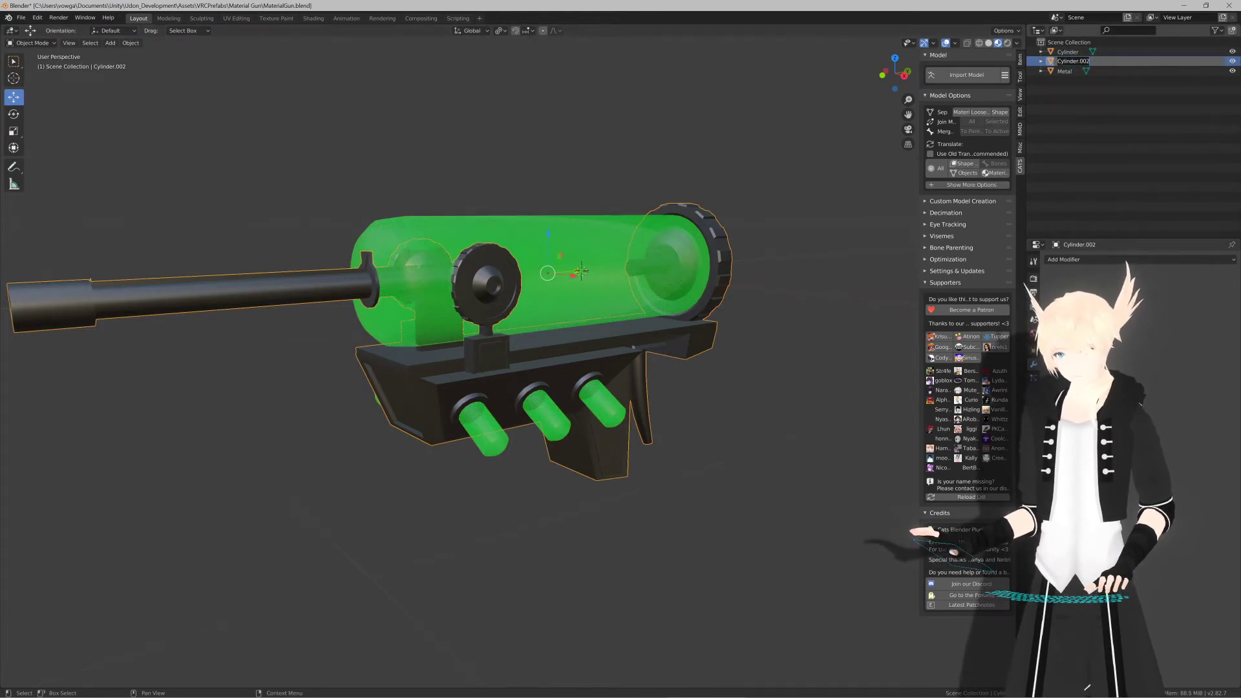
type("Body")
key("Return")
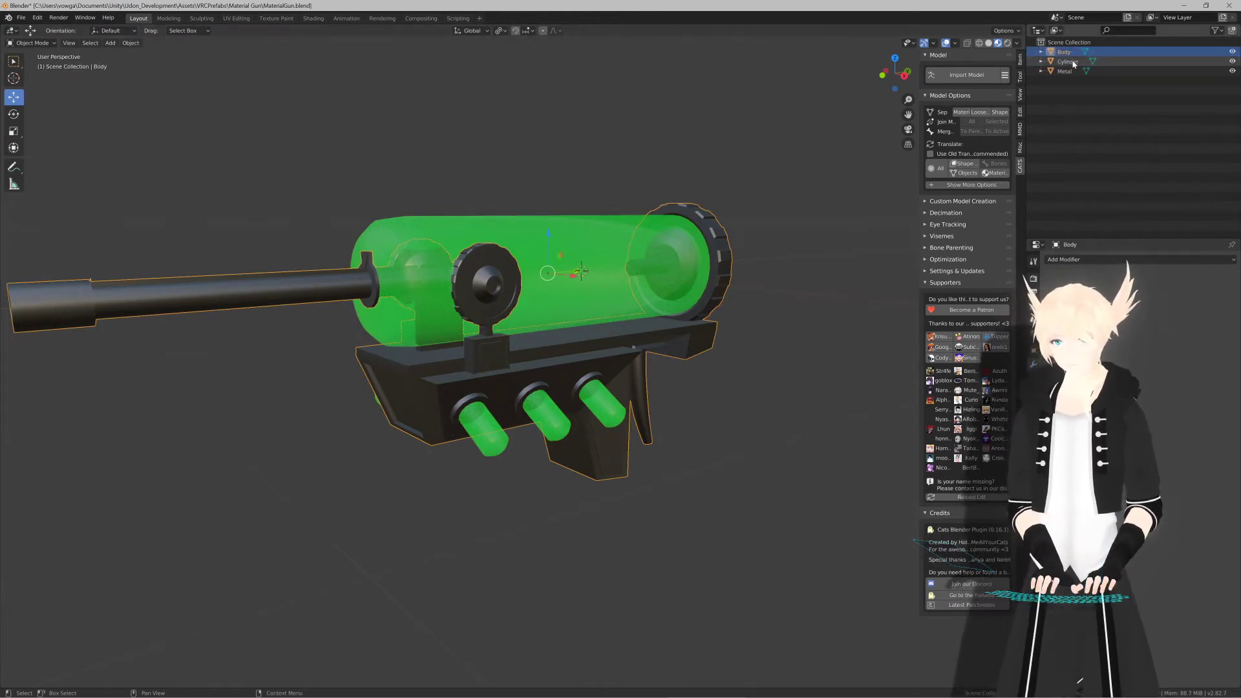
left_click(1072, 62)
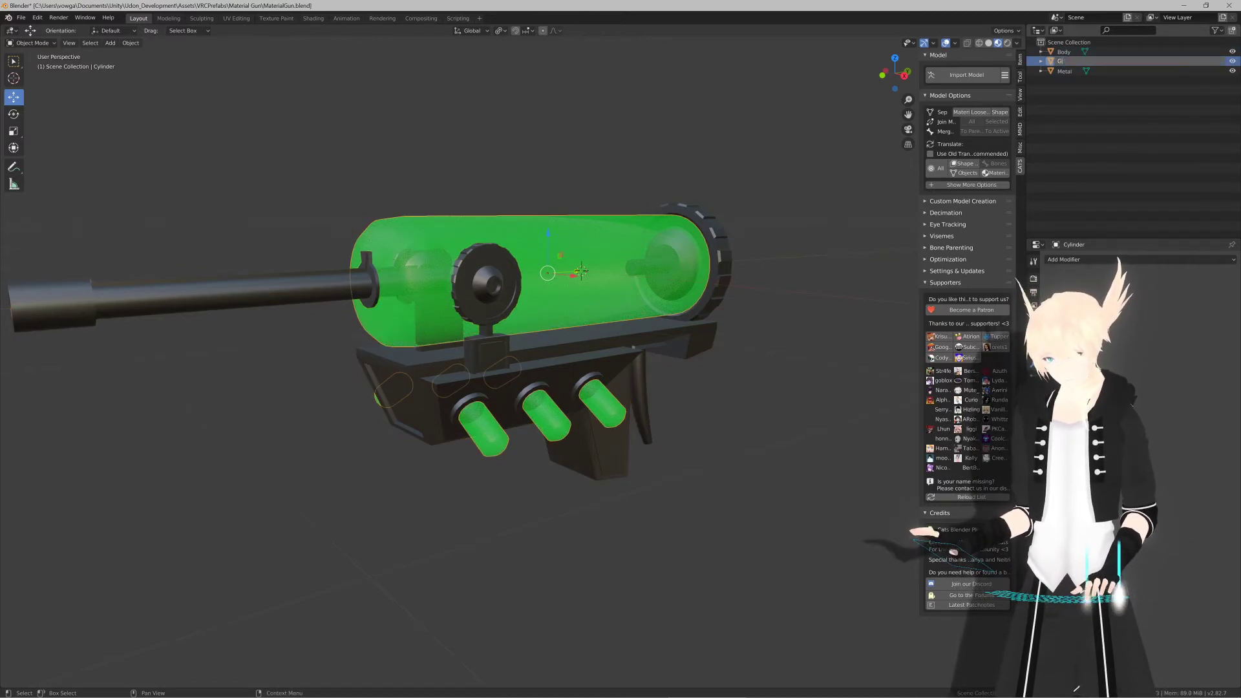
left_click(742, 226)
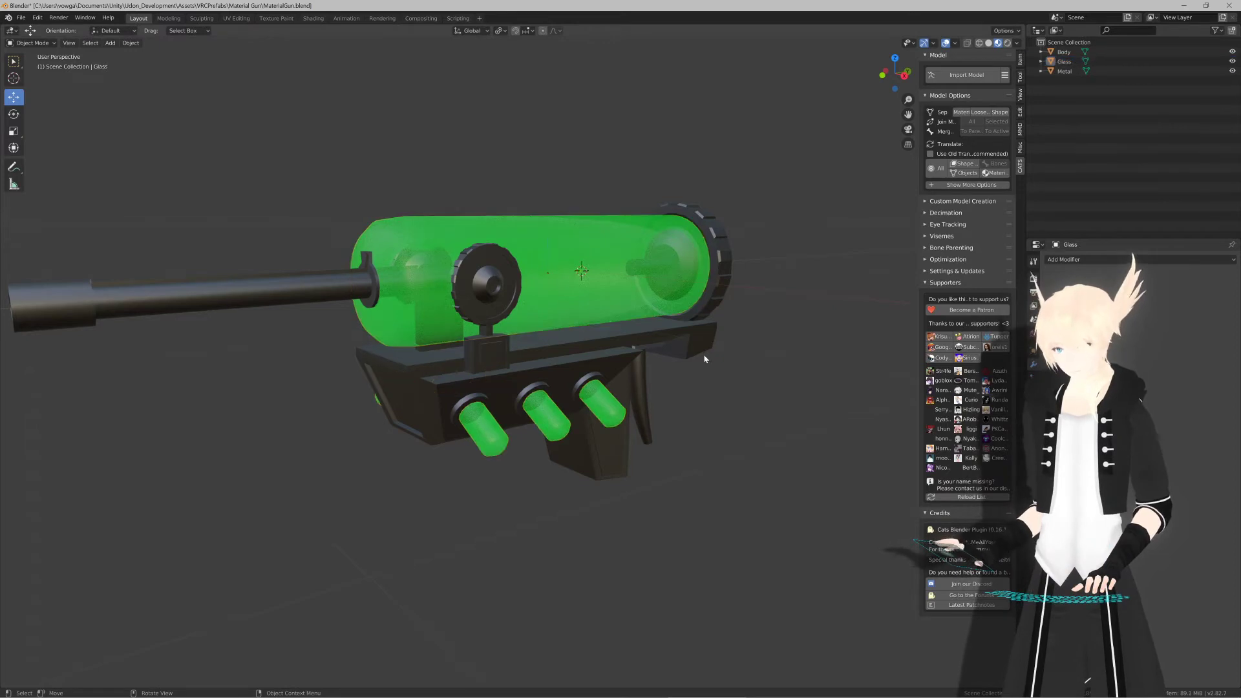
Step: Edit the Body mesh and select the edge loop along the rail beneath the tank in edge mode
left_click(703, 351)
middle_click_drag(703, 351, 742, 363)
key("Tab")
scroll(582, 362, "up", 4)
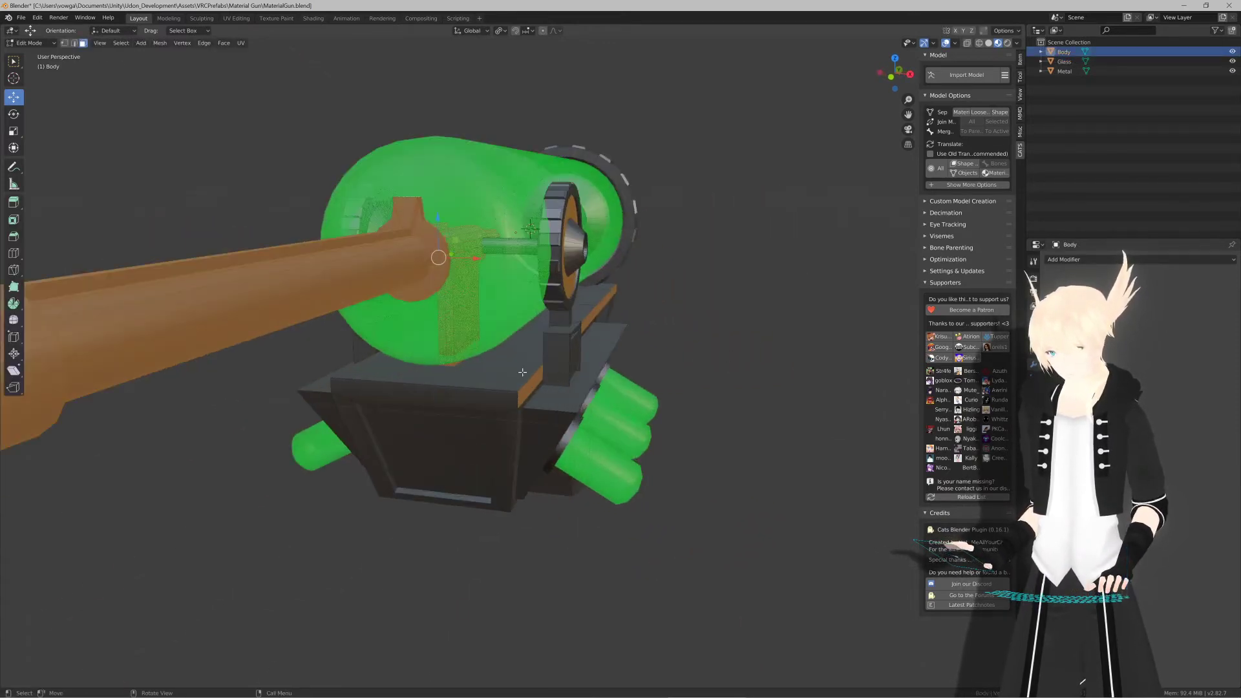
left_click(520, 370)
middle_click_drag(520, 369, 604, 356)
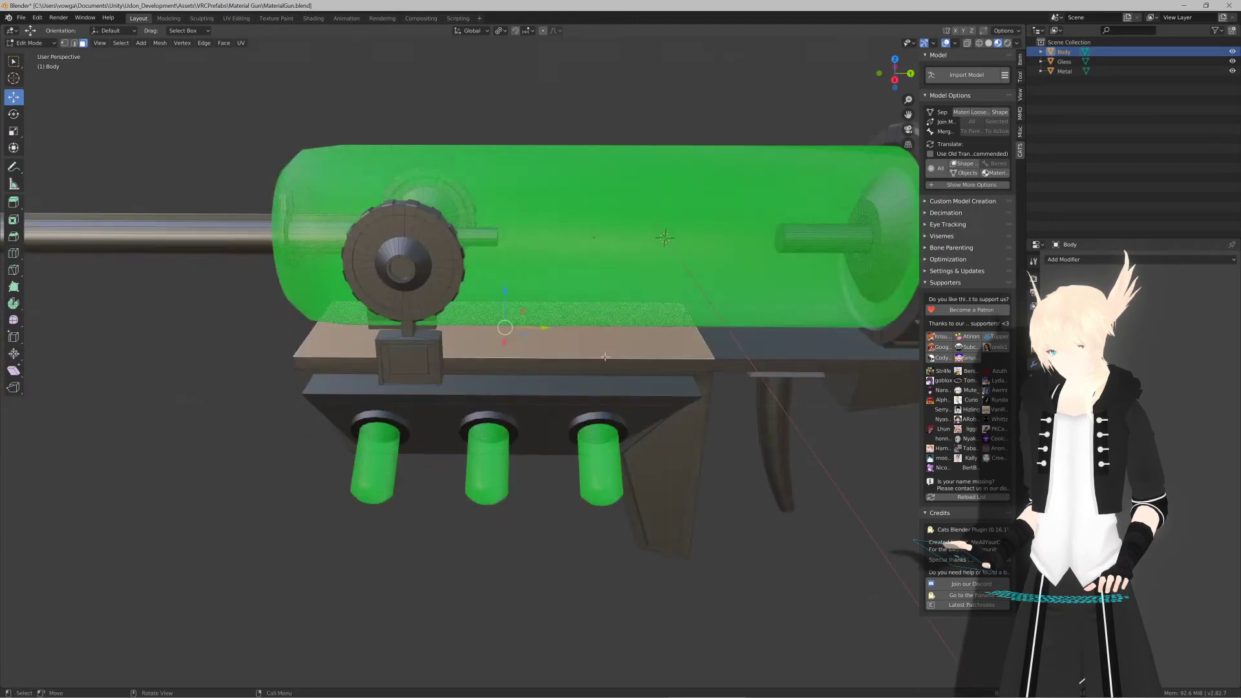
key("2")
left_click(565, 361)
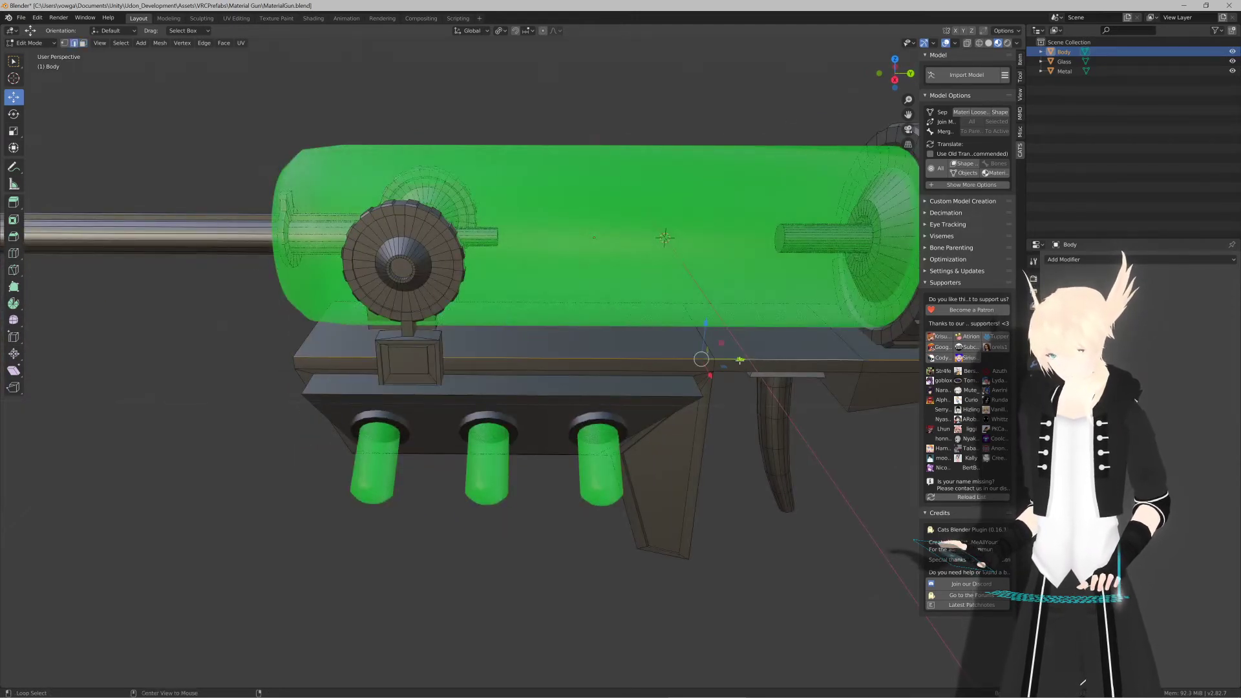
middle_click_drag(564, 361, 573, 363)
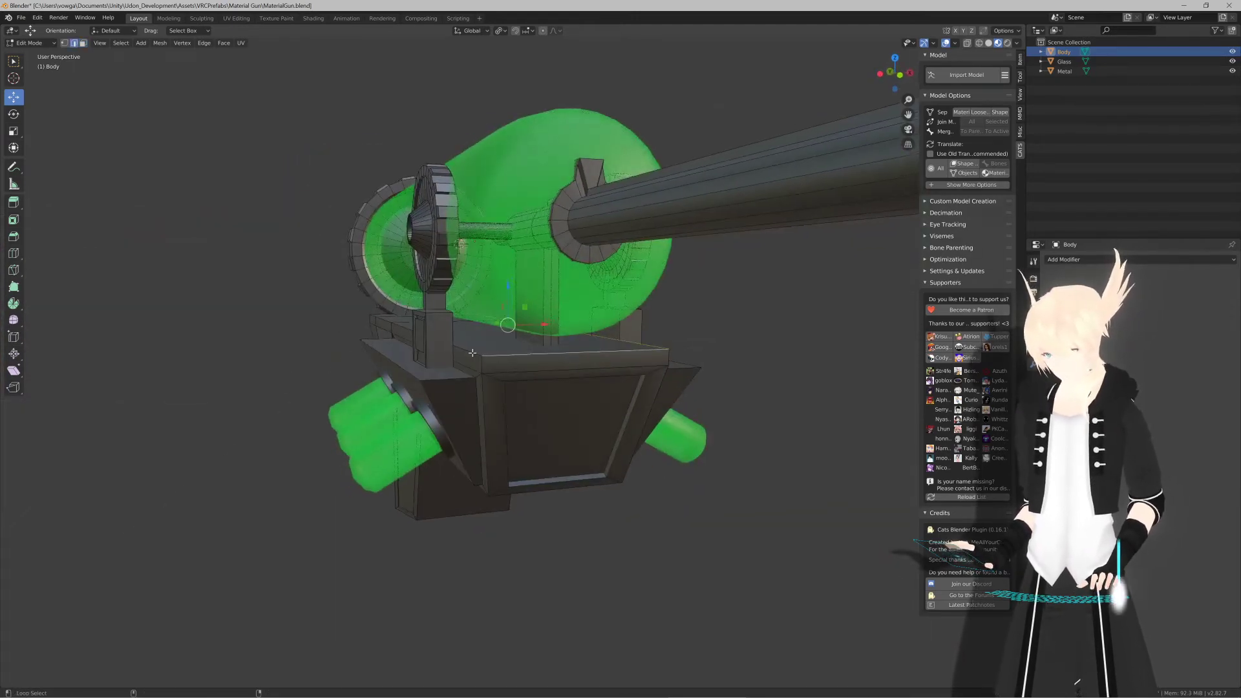
middle_click_drag(471, 352, 521, 347)
left_click(435, 339, "alt")
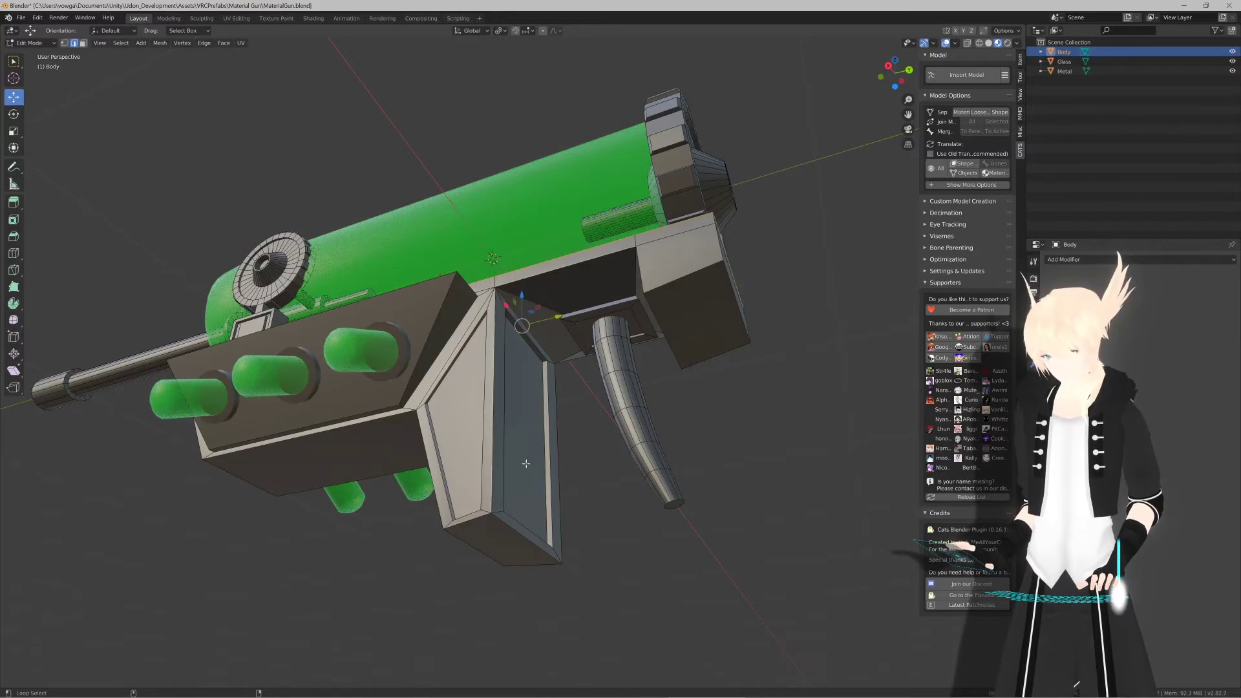
Step: Mark the selected edge loop along the rail and back of the grip as a UV seam
middle_click_drag(564, 517, 445, 351)
middle_click_drag(467, 270, 607, 393)
scroll(475, 371, "up", 3)
scroll(582, 396, "down", 7)
middle_click_drag(517, 397, 575, 398)
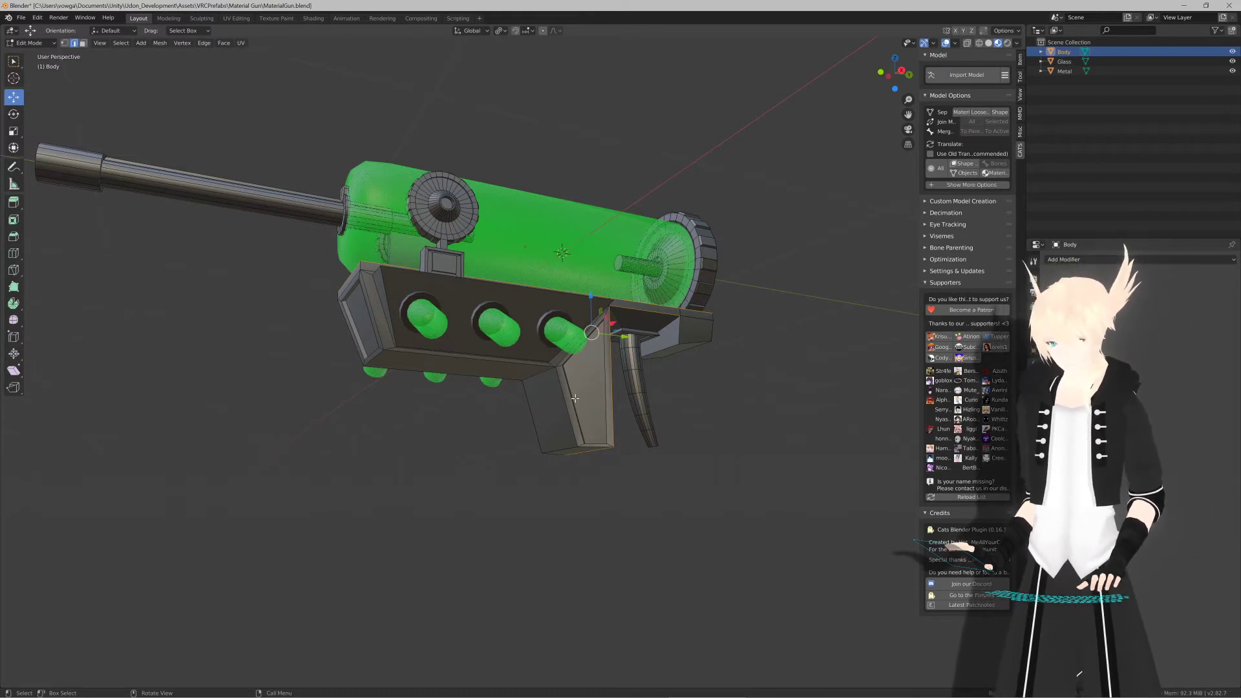
middle_click_drag(593, 385, 636, 385)
key("F3")
type("Merge")
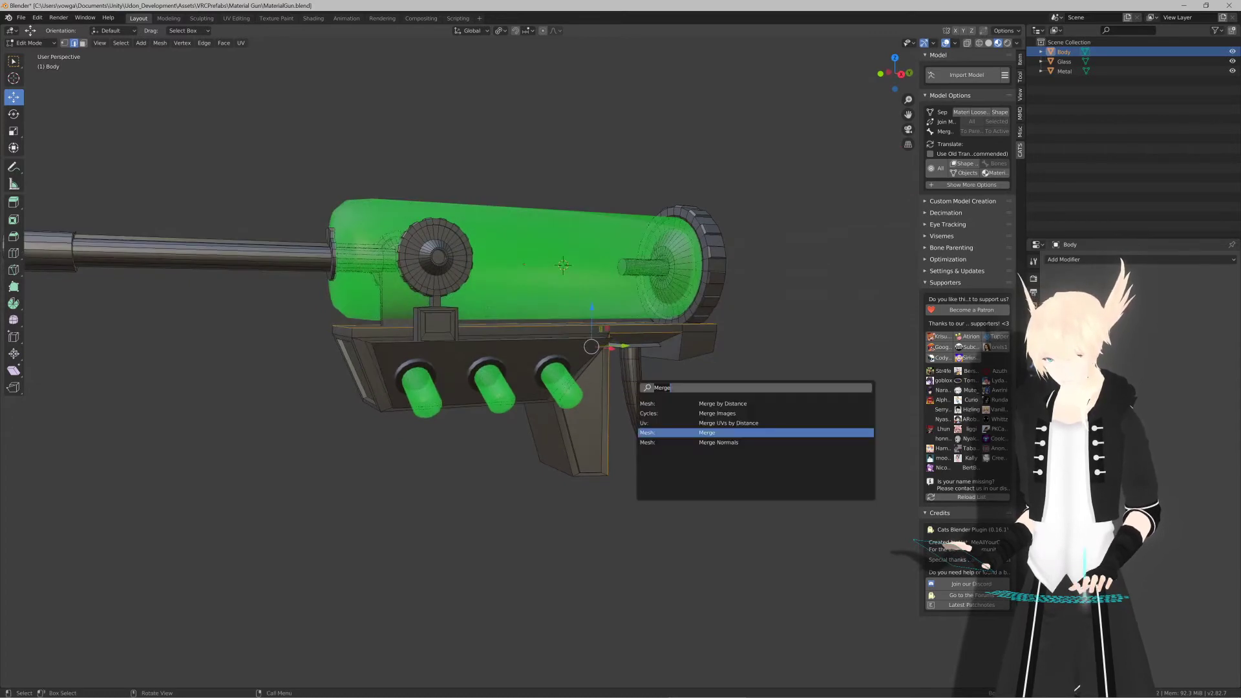
type("mar")
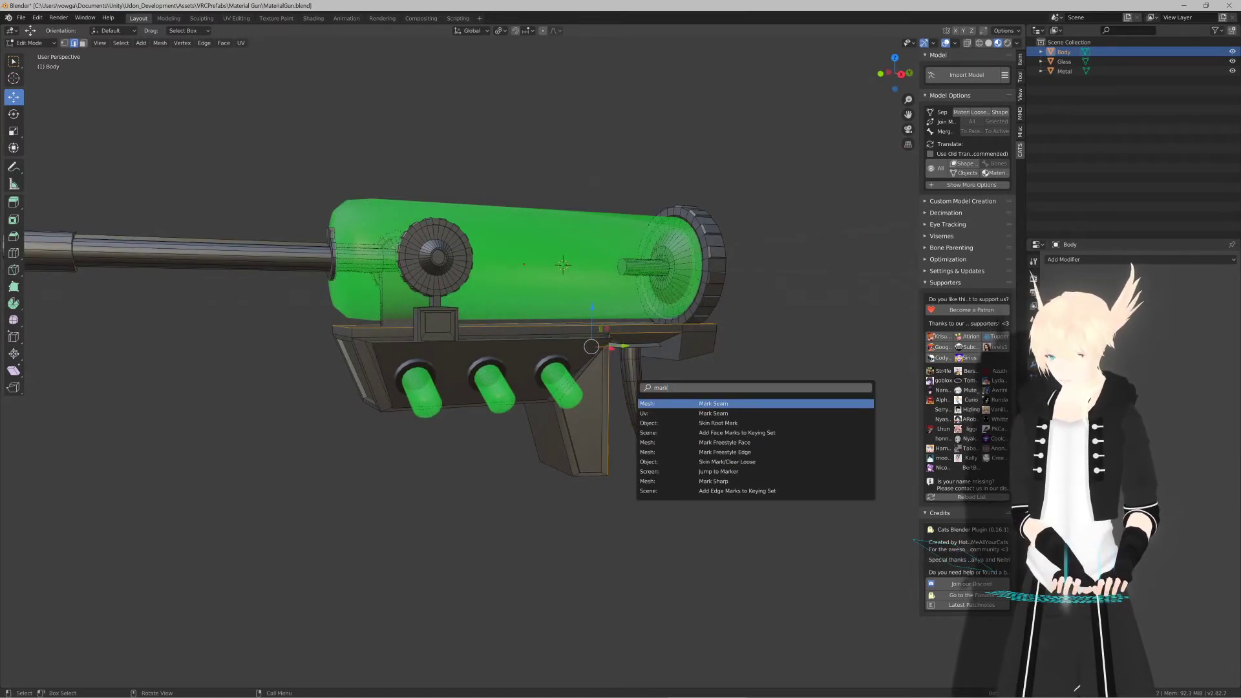
type("k")
key("Return")
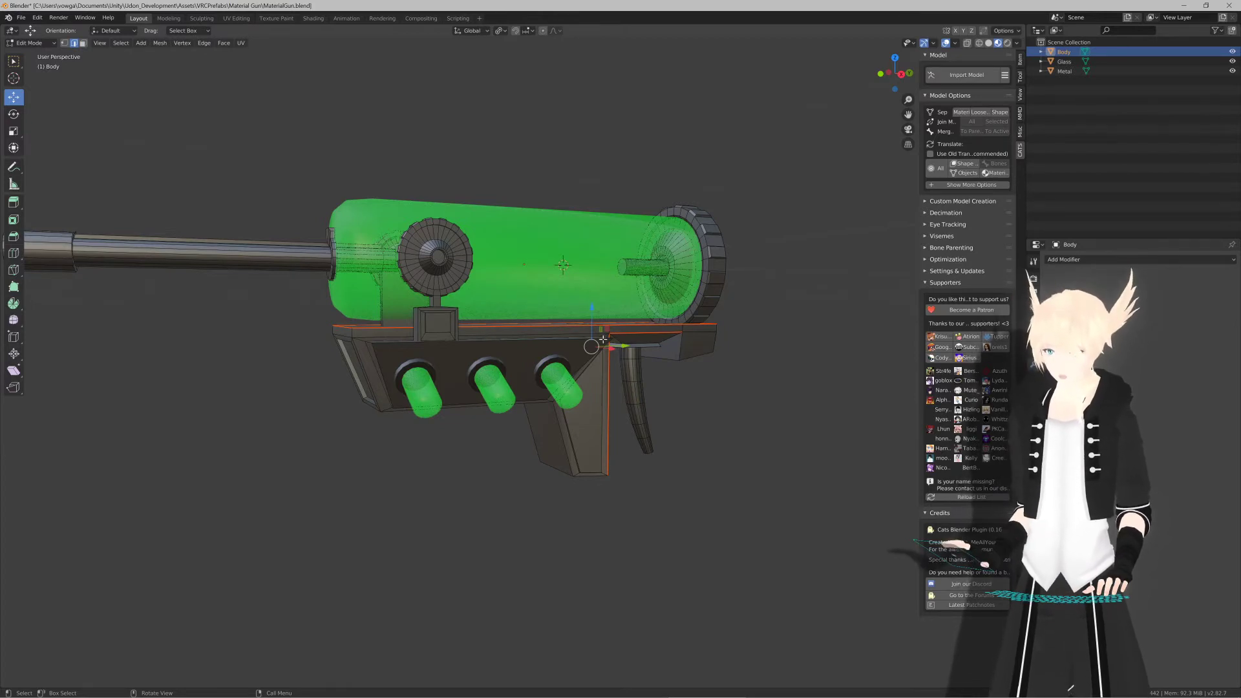
key("F3")
left_click(626, 369)
left_click(626, 369)
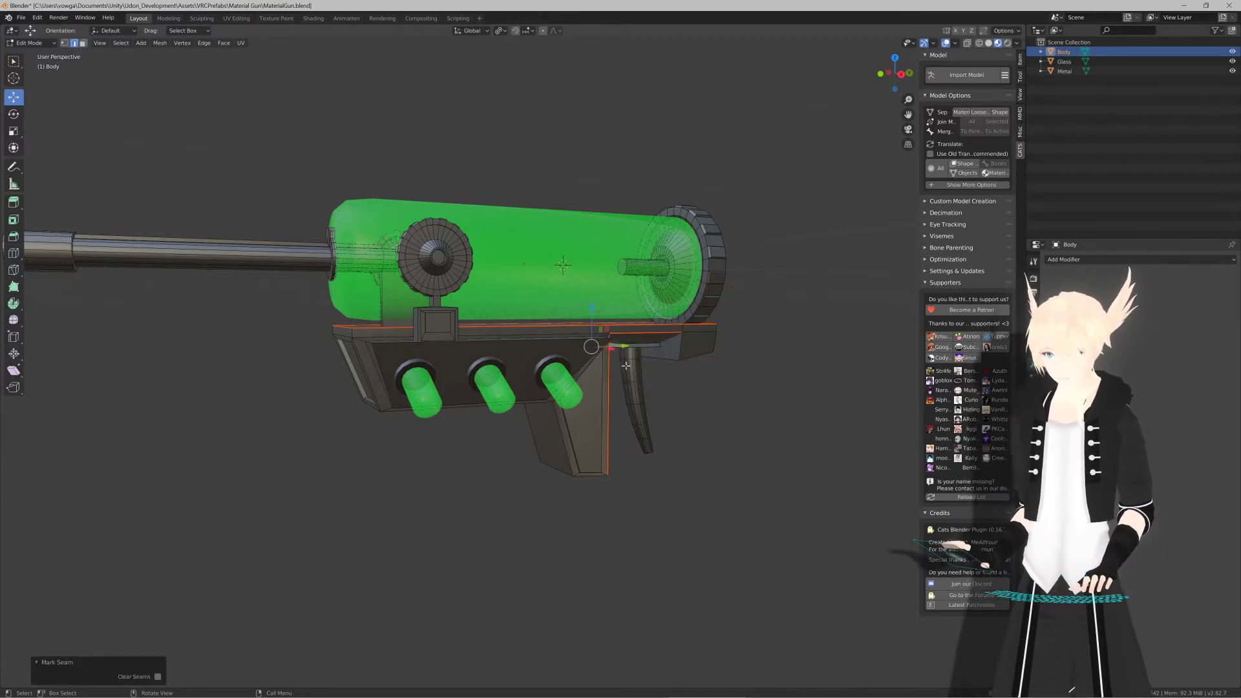
Step: Try to select an edge loop running along the curved handle behind the grip
middle_click_drag(626, 369, 539, 366)
key("KP_3")
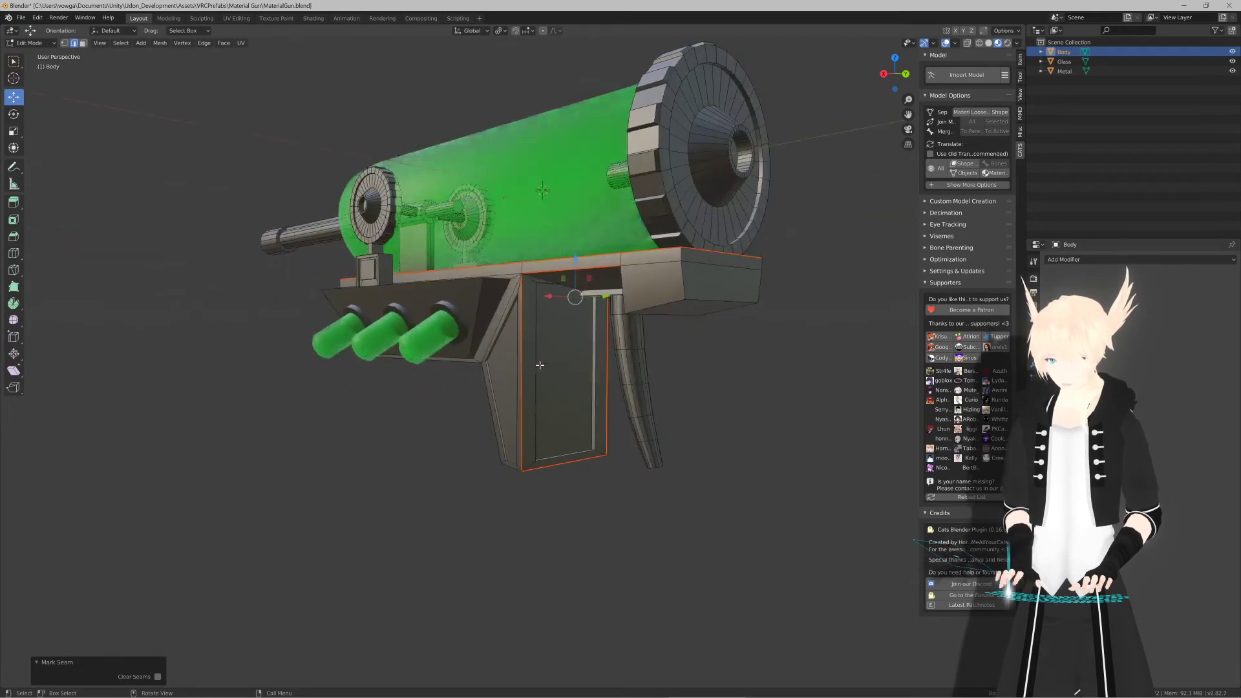
key("KP_1")
key("KP_3")
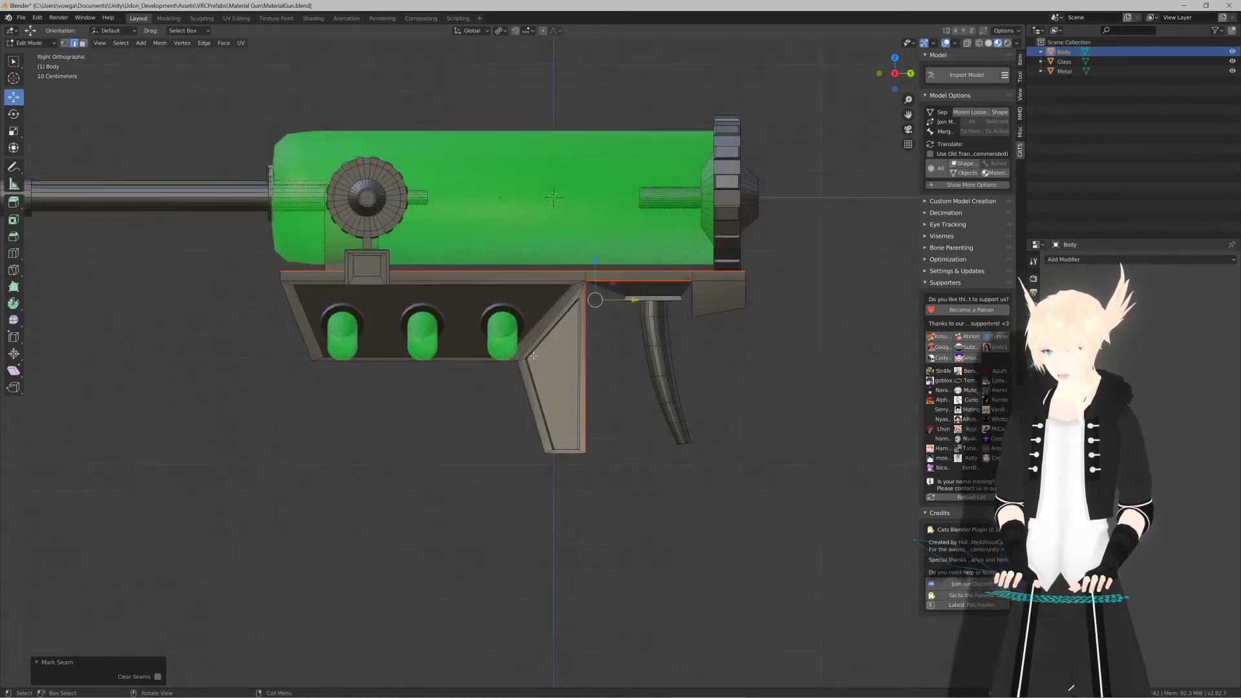
mouse_move(532, 356)
middle_mouse_down()
mouse_move(529, 389)
mouse_move(531, 378)
middle_mouse_up()
scroll(531, 371, "up", 5)
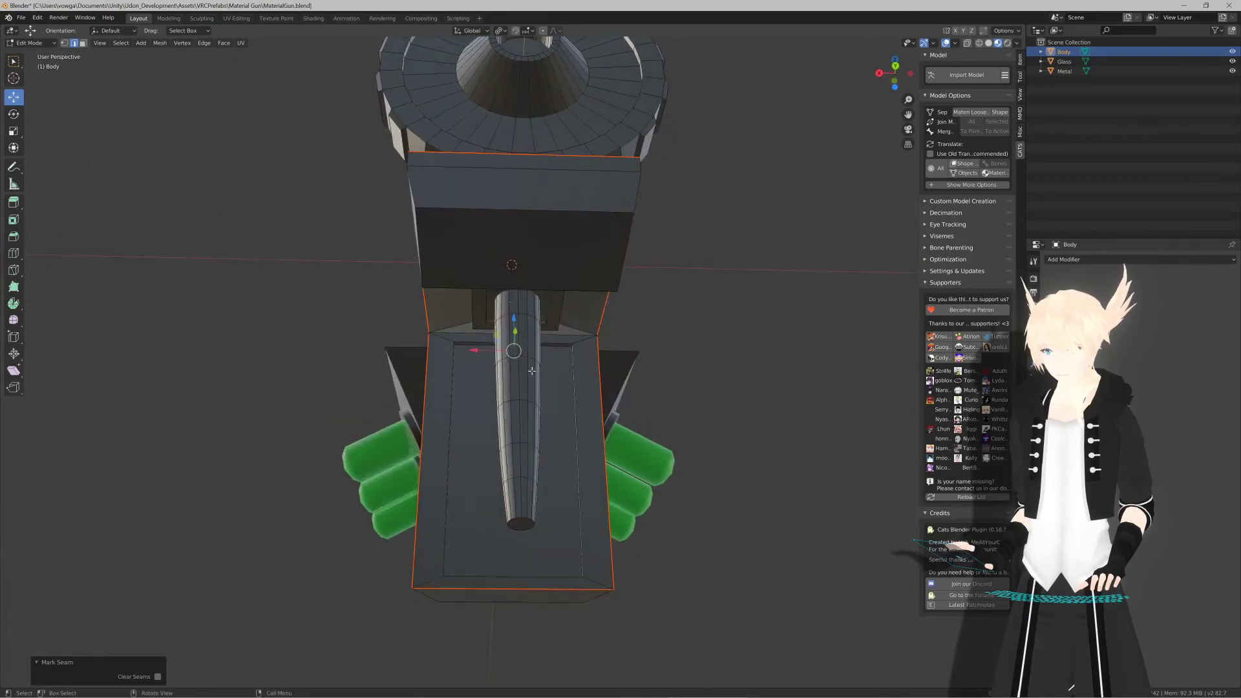
left_click(527, 372, "alt")
left_click(510, 382)
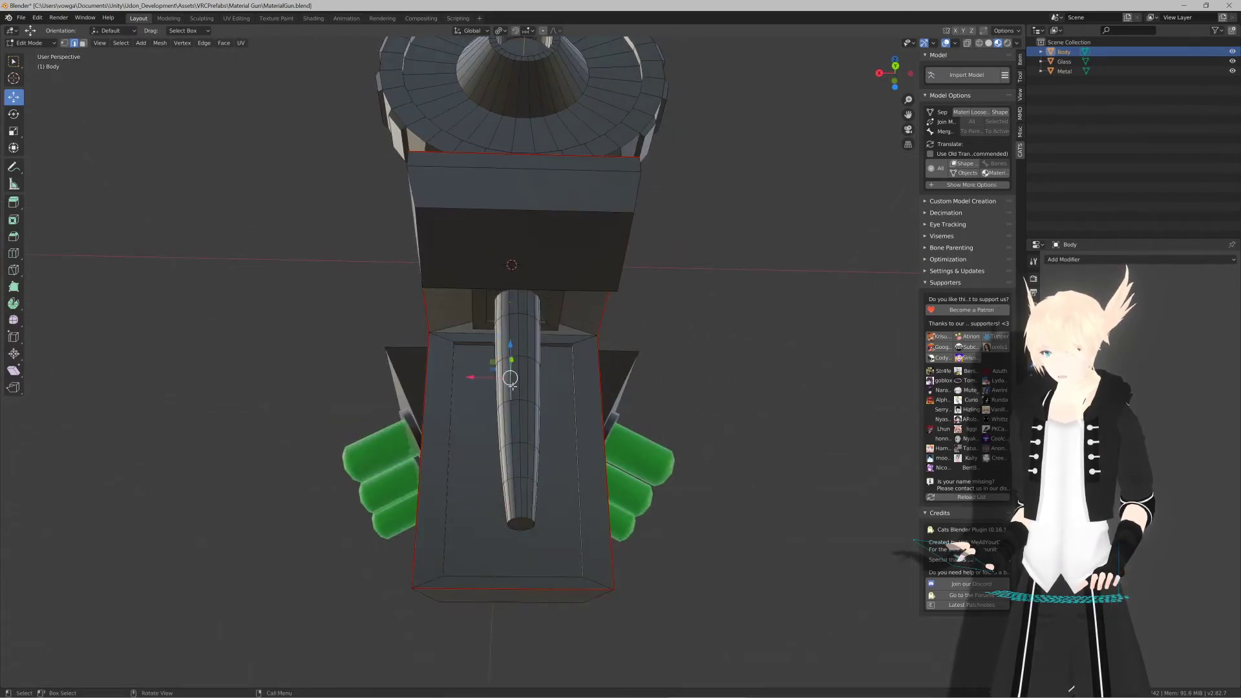
left_click(528, 381, "alt")
left_click(510, 410, "alt")
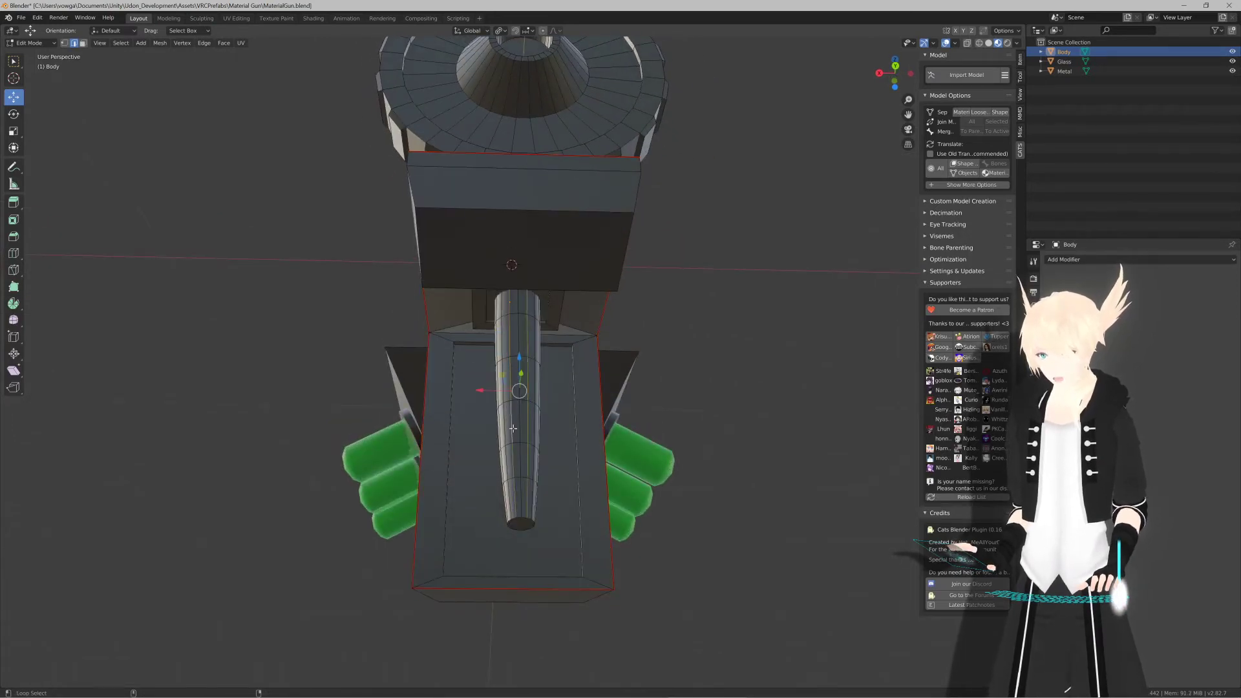
Step: Extrude the curved handle's lower end face, scale it inward to about 0.81, and merge it at center
middle_click_drag(524, 515, 510, 388, "shift")
scroll(518, 379, "up", 3)
key("Tab")
key("Tab")
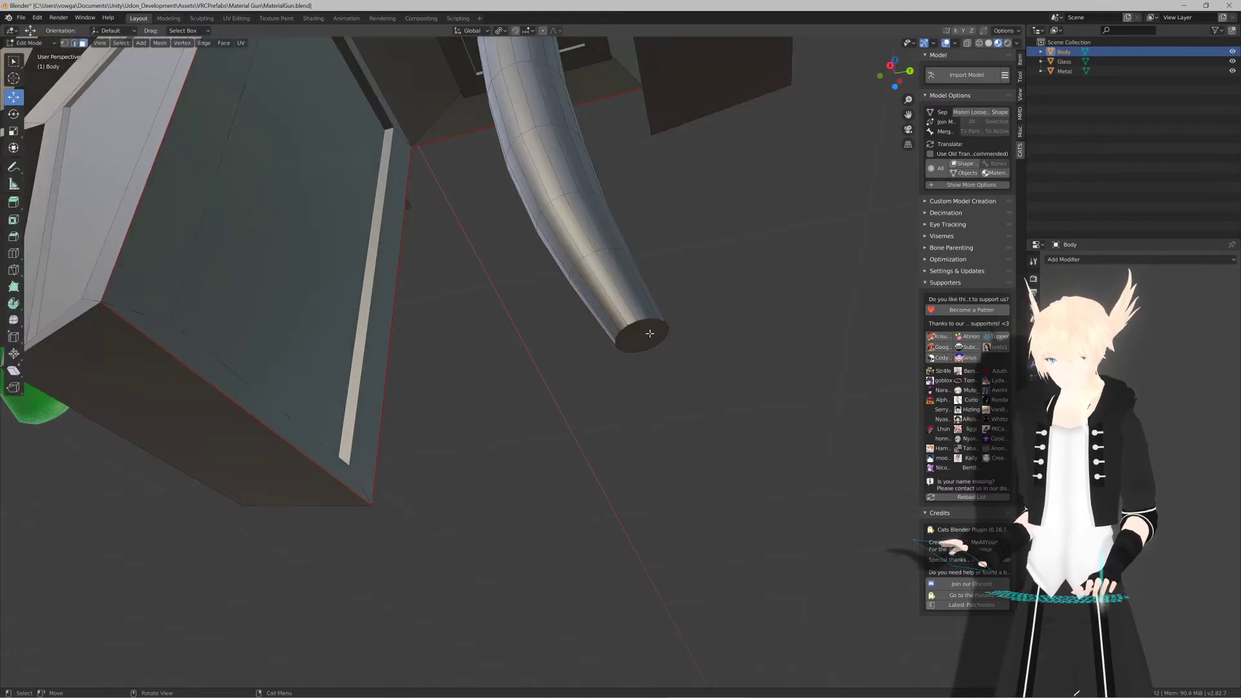
key("3")
key("e")
key("s")
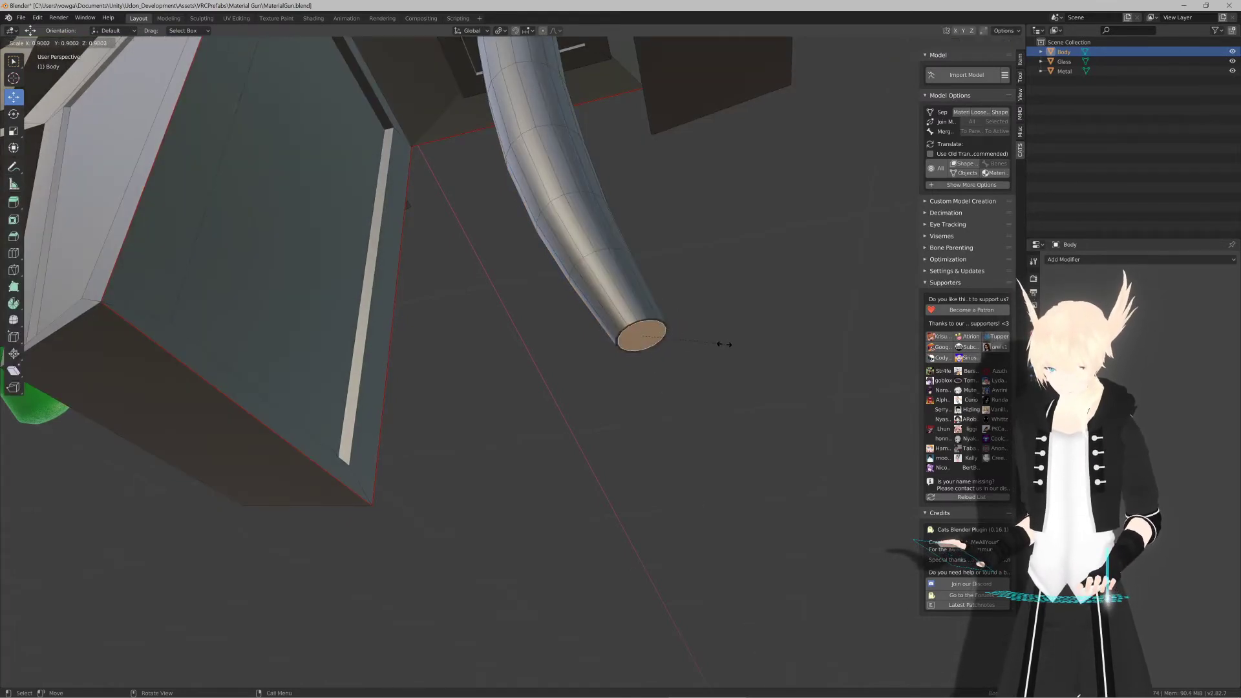
left_click(715, 343)
key("F3")
type("merge")
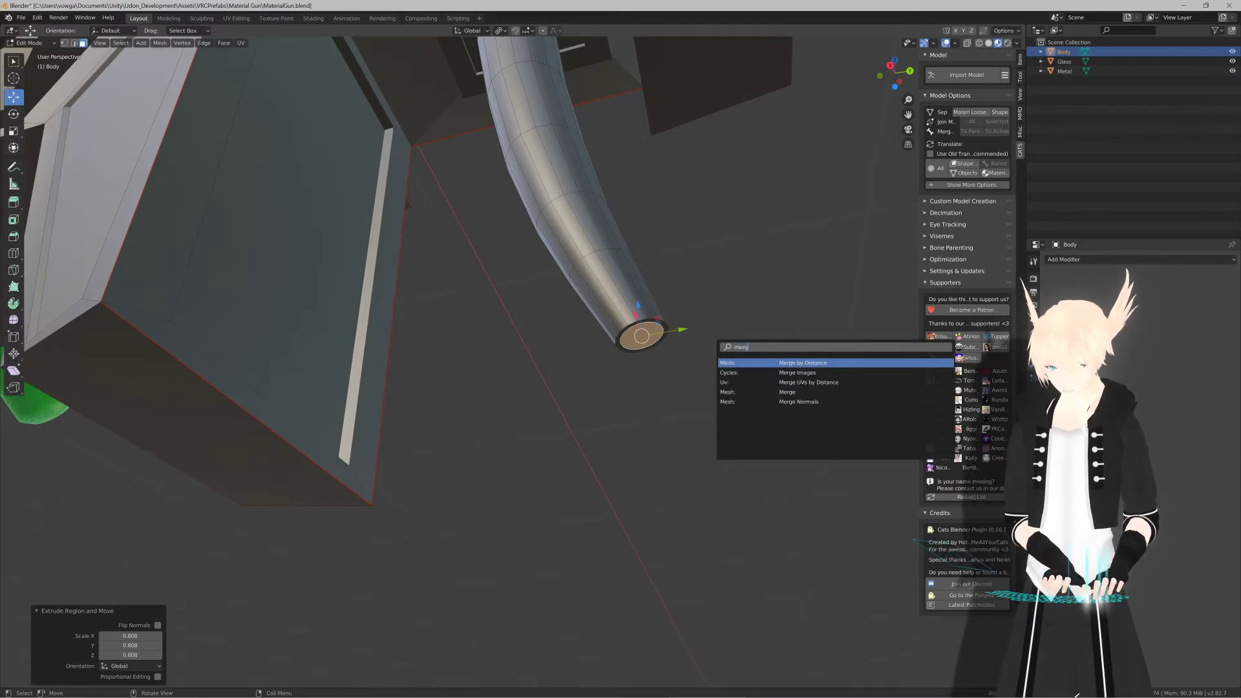
key("Down")
key("Return")
left_click(717, 345)
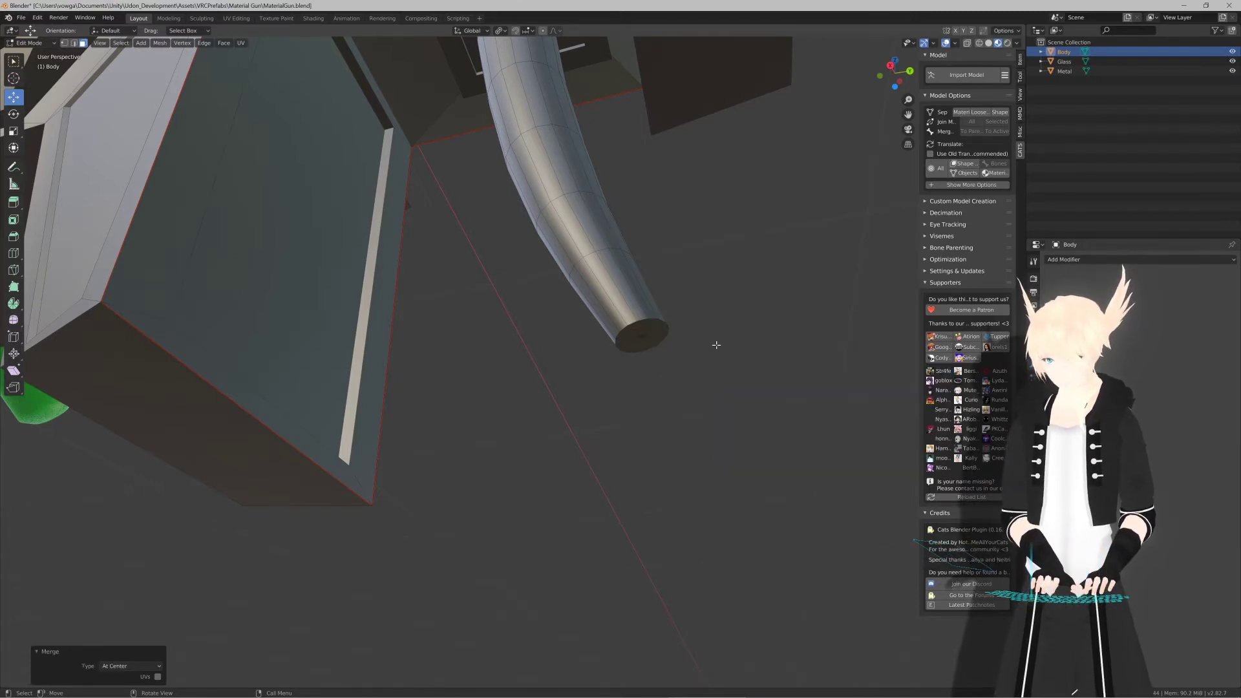
Step: Extrude the curved handle's upper end face in place and merge it at center
middle_click_drag(651, 236, 627, 423)
scroll(647, 284, "up", 3)
scroll(660, 359, "up", 4)
left_click(609, 364)
key("F3")
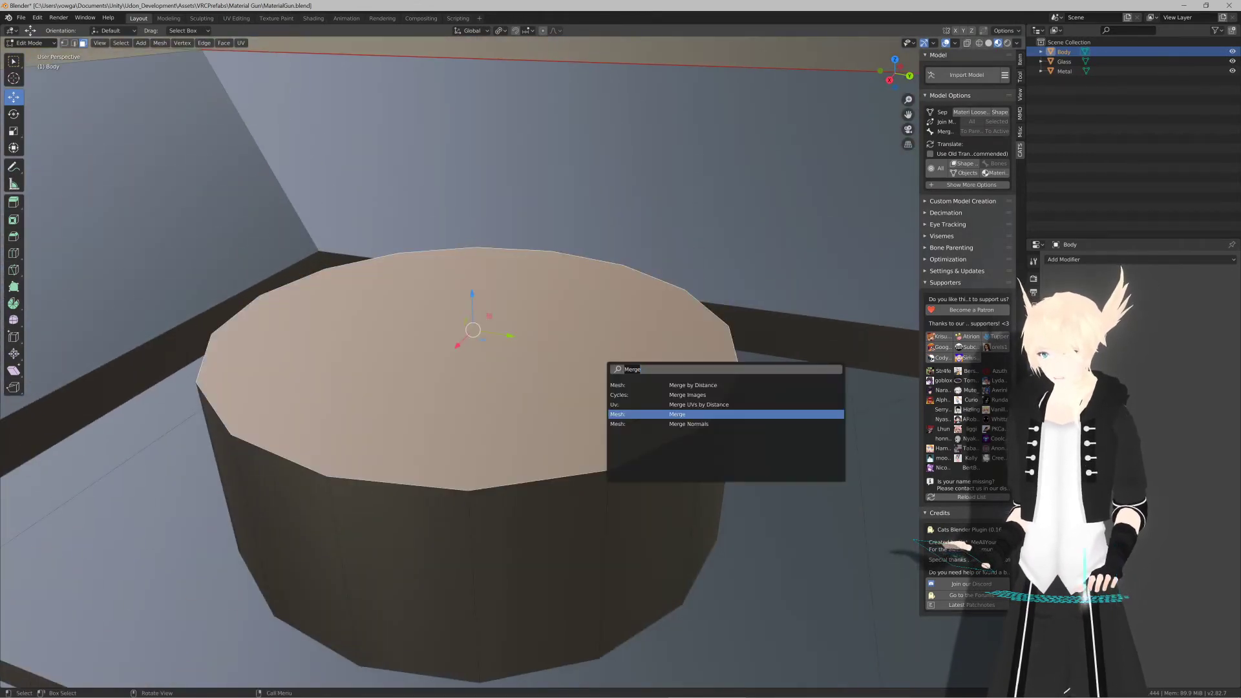
key("Escape")
key("e")
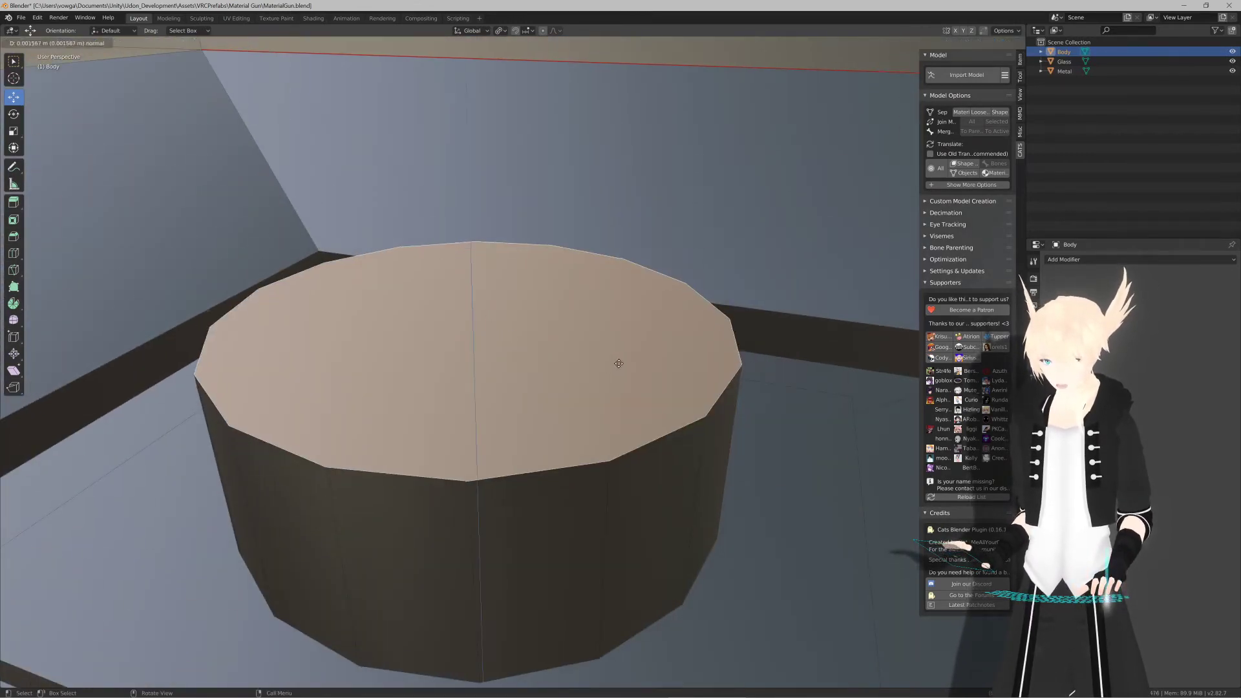
right_click(618, 362)
key("F3")
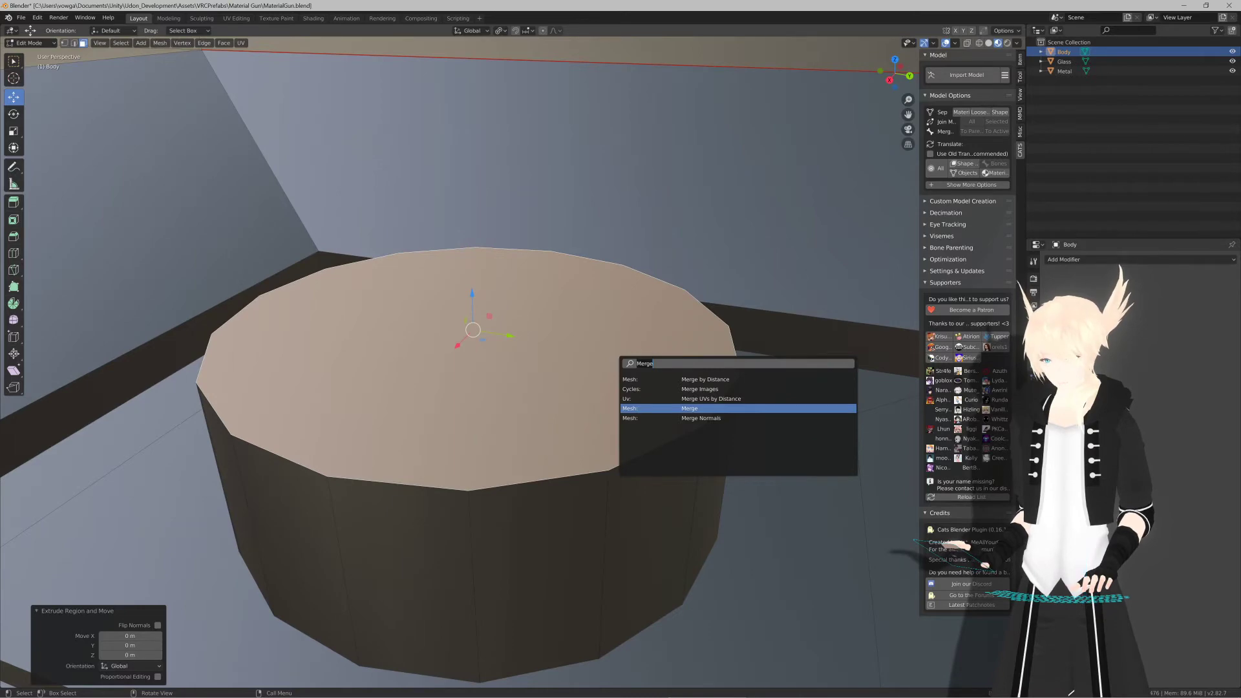
key("Return")
left_click(616, 359)
Step: Select the lengthwise edge loop of the curved handle in edge mode, running across its capped ends
scroll(573, 393, "down", 6)
middle_click_drag(573, 393, 667, 355)
scroll(589, 383, "down", 5)
key("2")
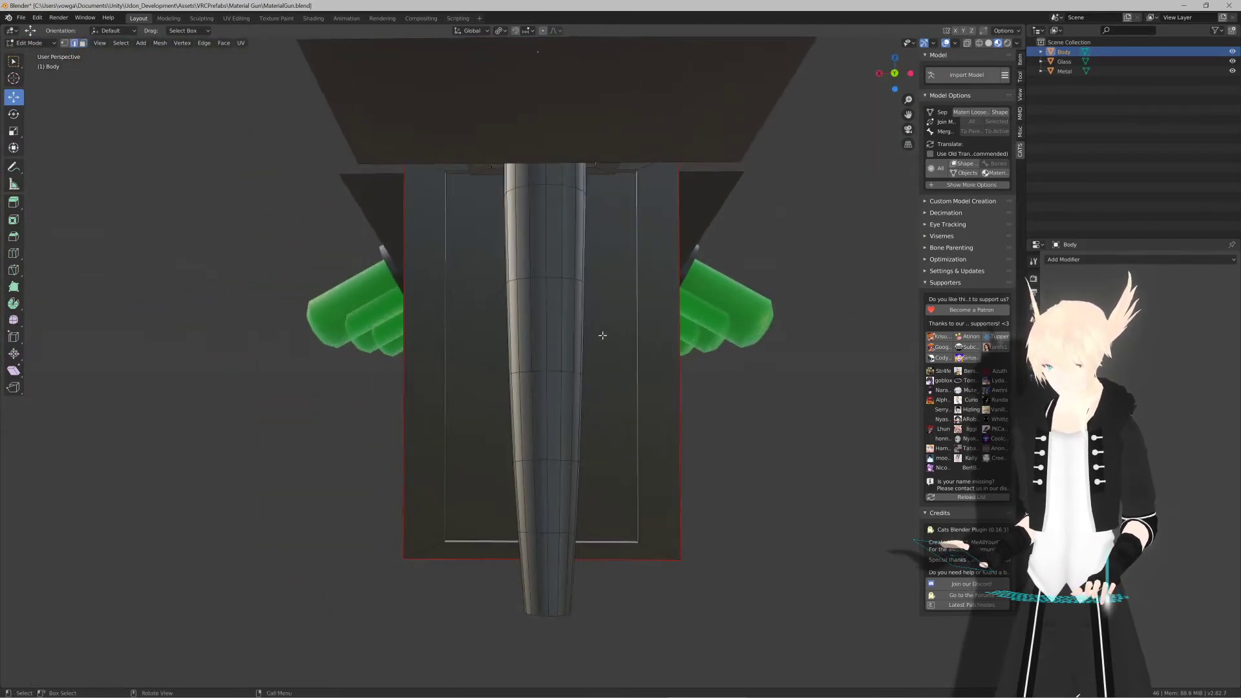
left_click(548, 314, "alt")
middle_click_drag(548, 314, 599, 362)
left_click(579, 324, "alt")
scroll(598, 362, "up", 4)
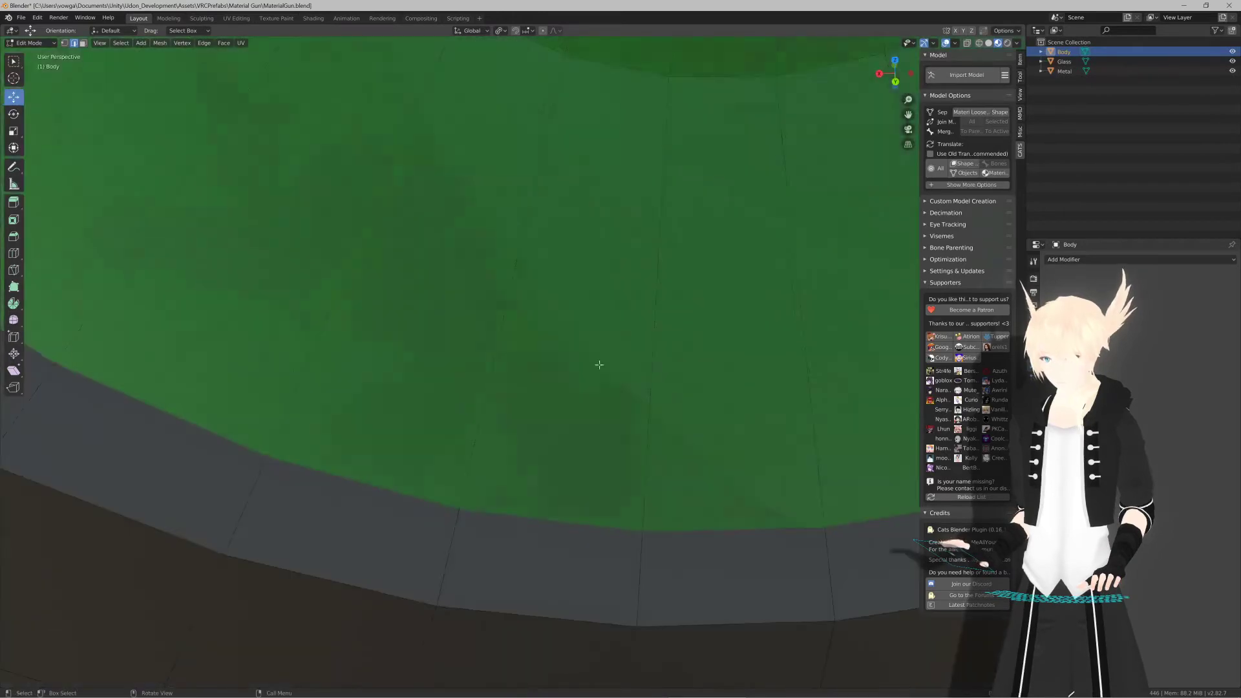
scroll(561, 340, "down", 5)
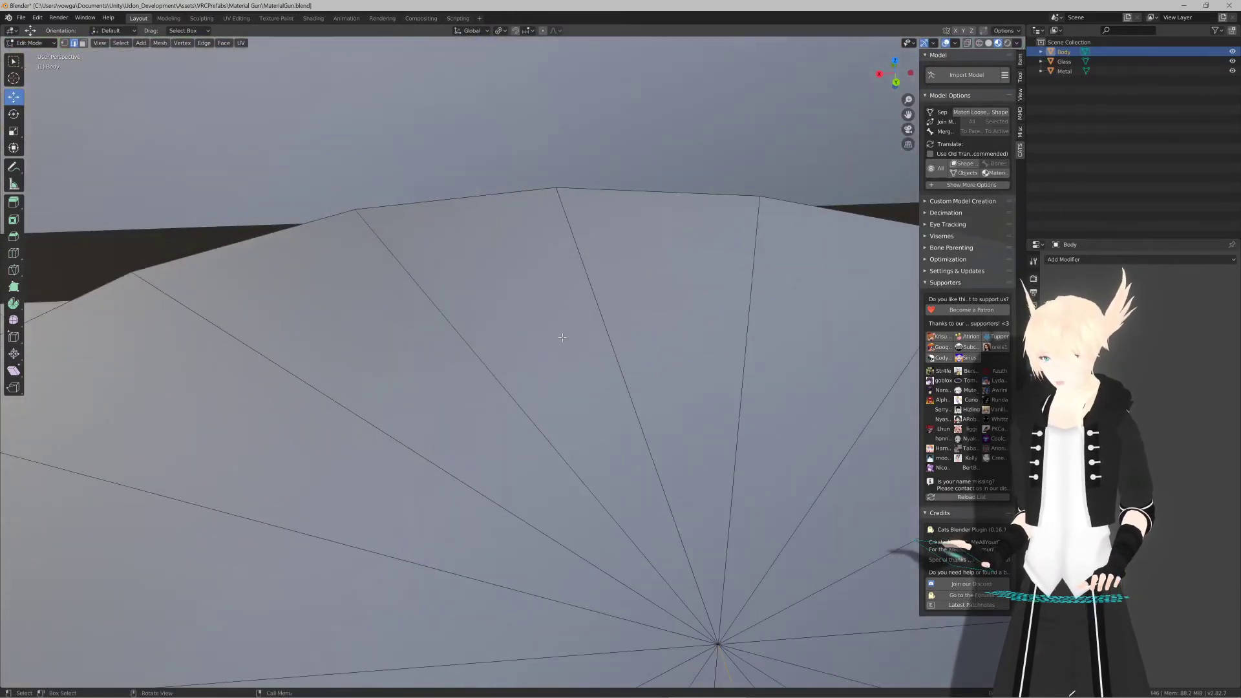
middle_click_drag(556, 354, 547, 387)
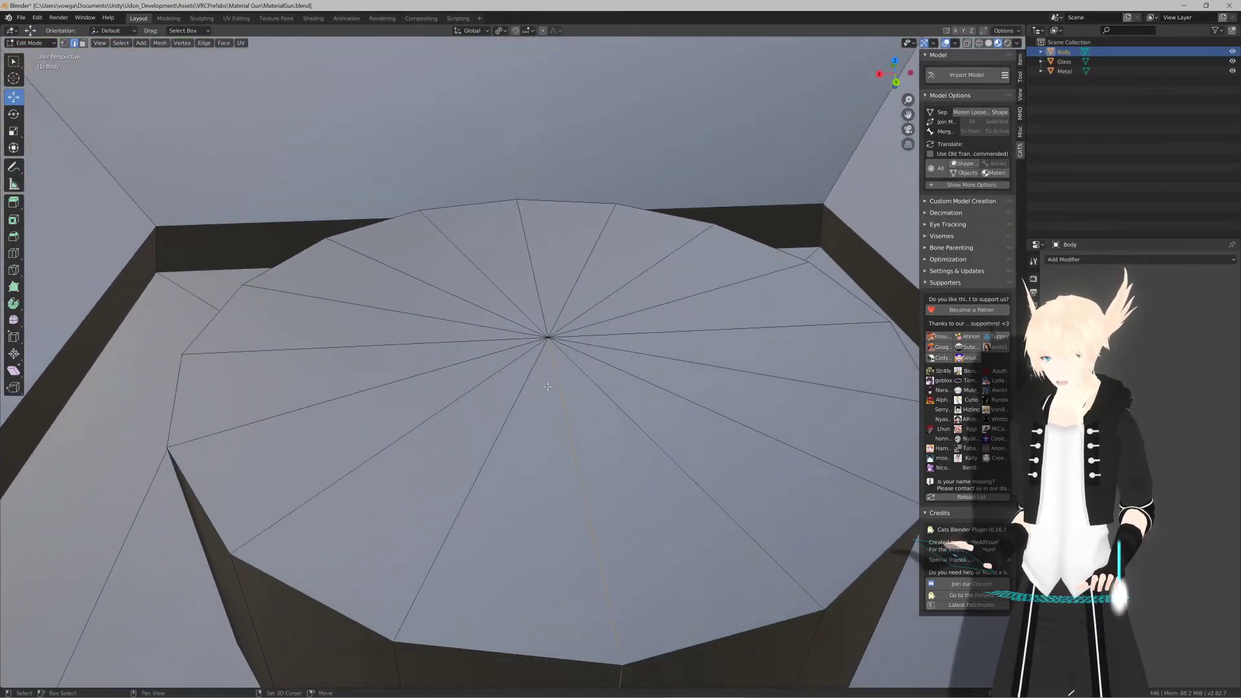
left_click(496, 655, "alt")
scroll(530, 564, "down", 12)
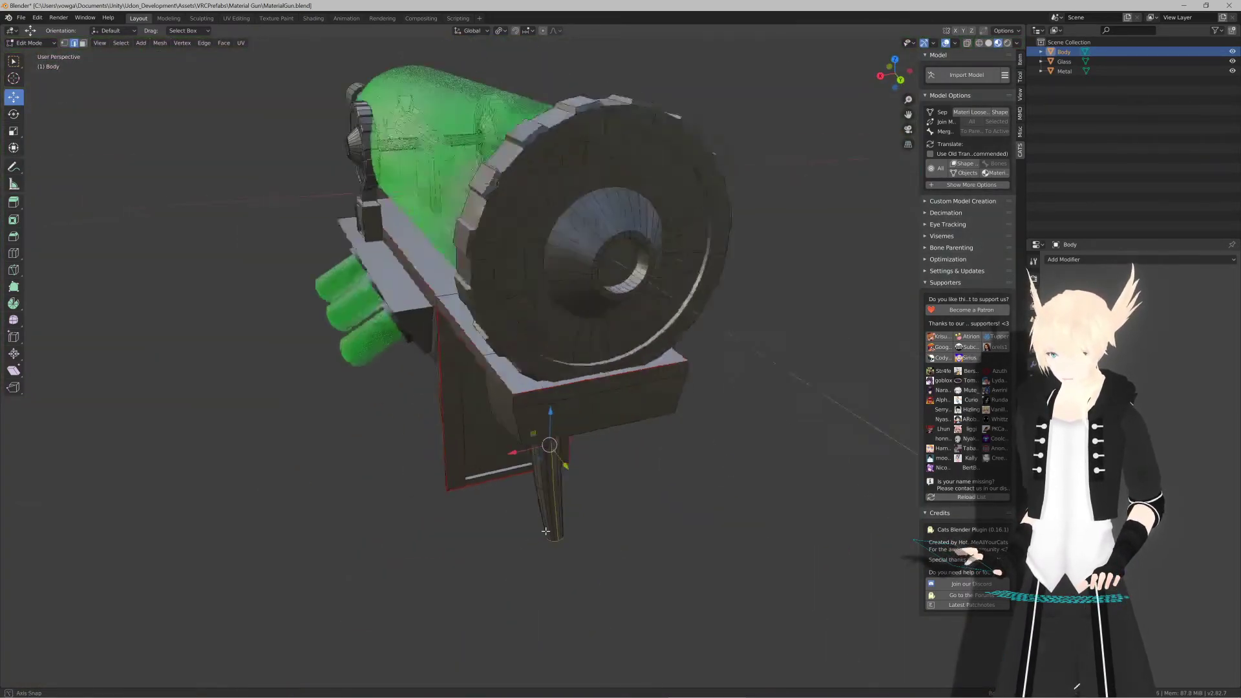
Step: Inspect the round wheels around the tank and mark the selected edge loops as UV seams
middle_click_drag(545, 531, 585, 576)
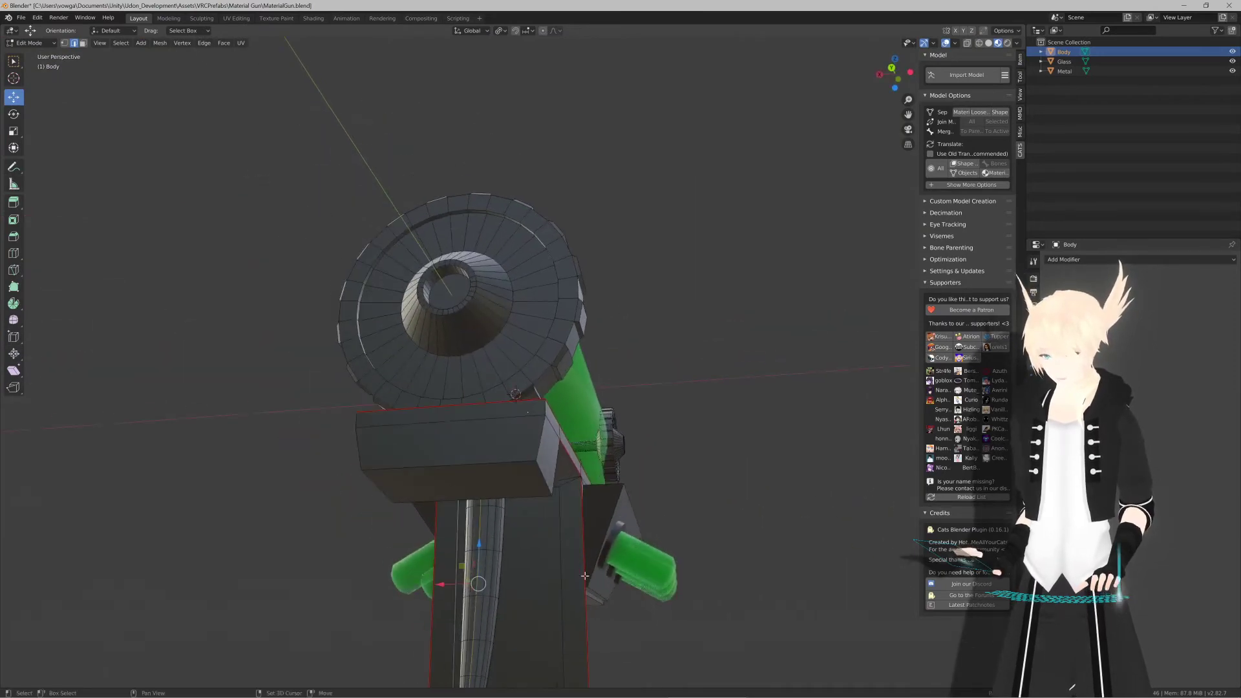
middle_click_drag(477, 216, 525, 493)
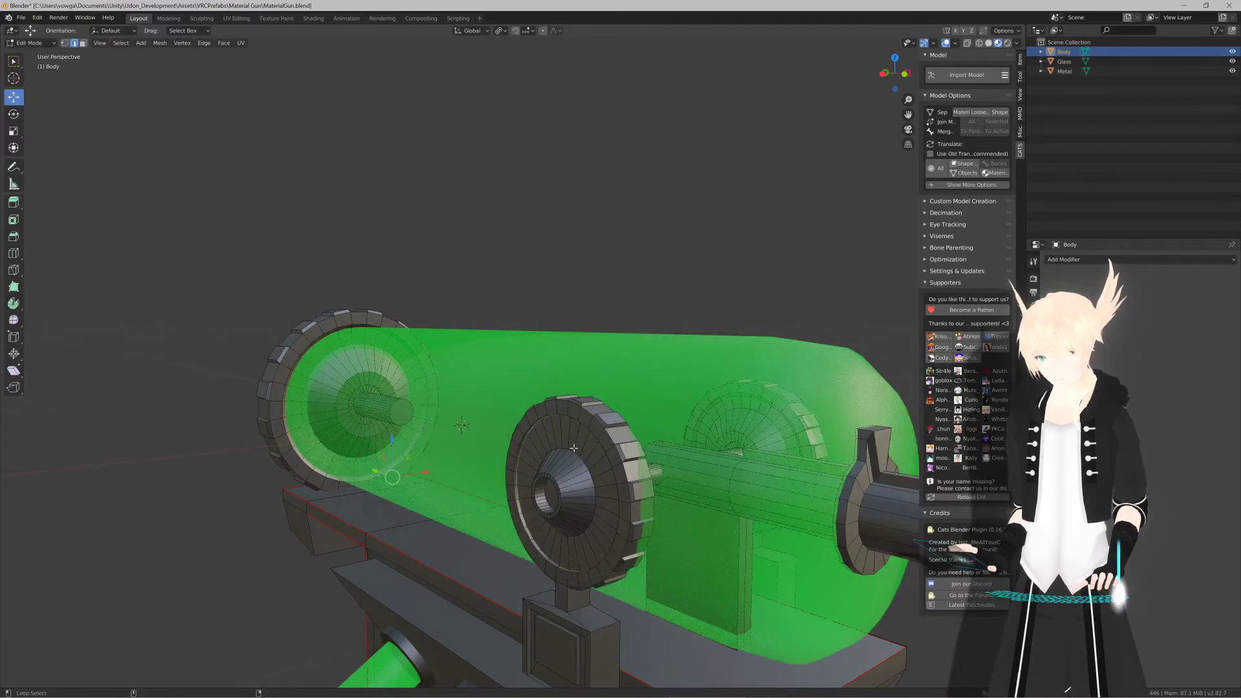
middle_click_drag(532, 433, 475, 443)
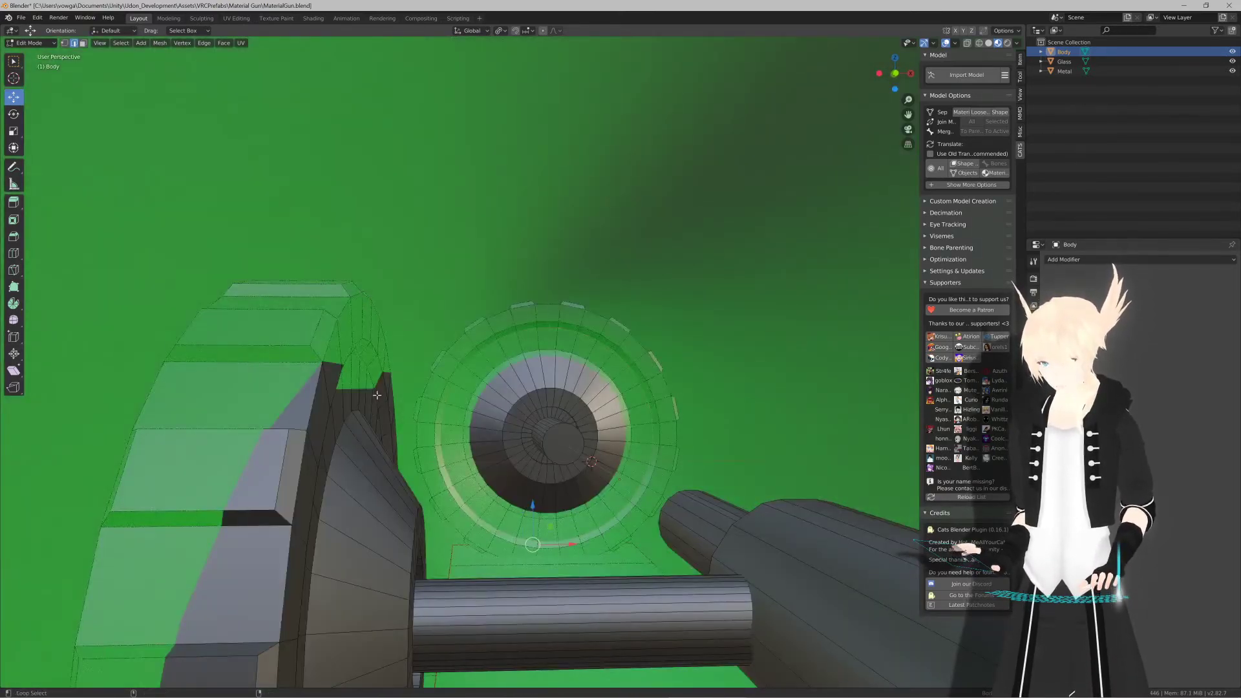
middle_click_drag(675, 439, 510, 409)
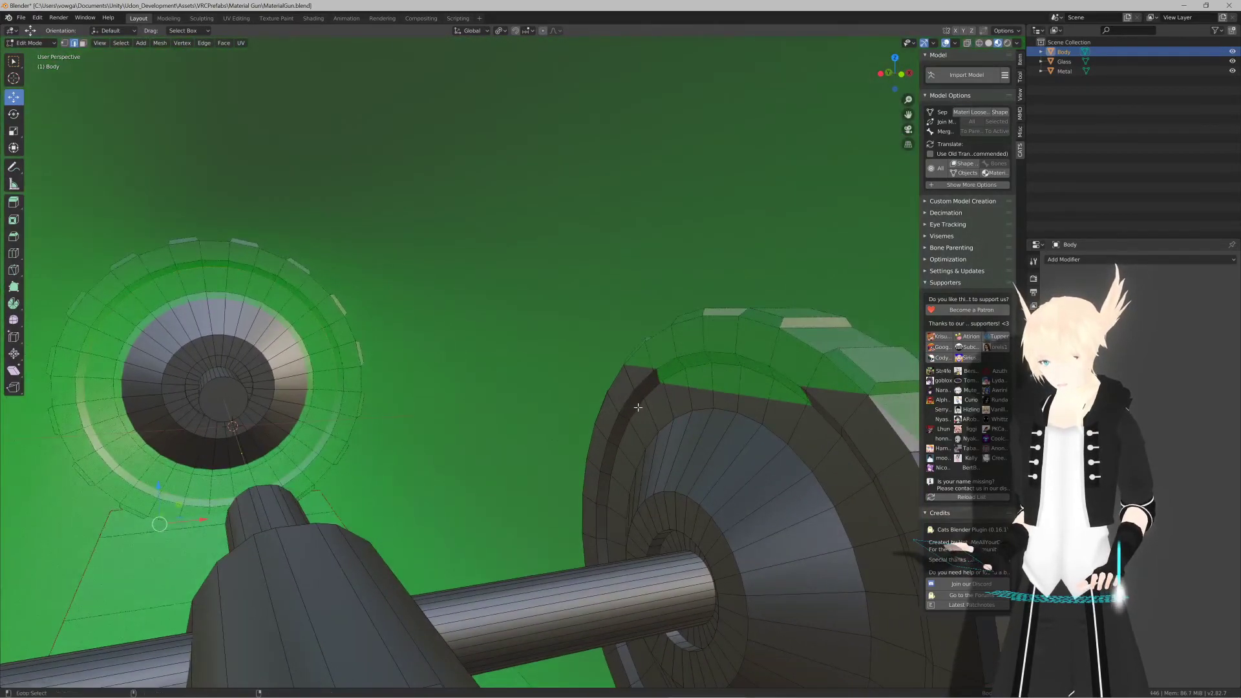
middle_click_drag(638, 407, 478, 399)
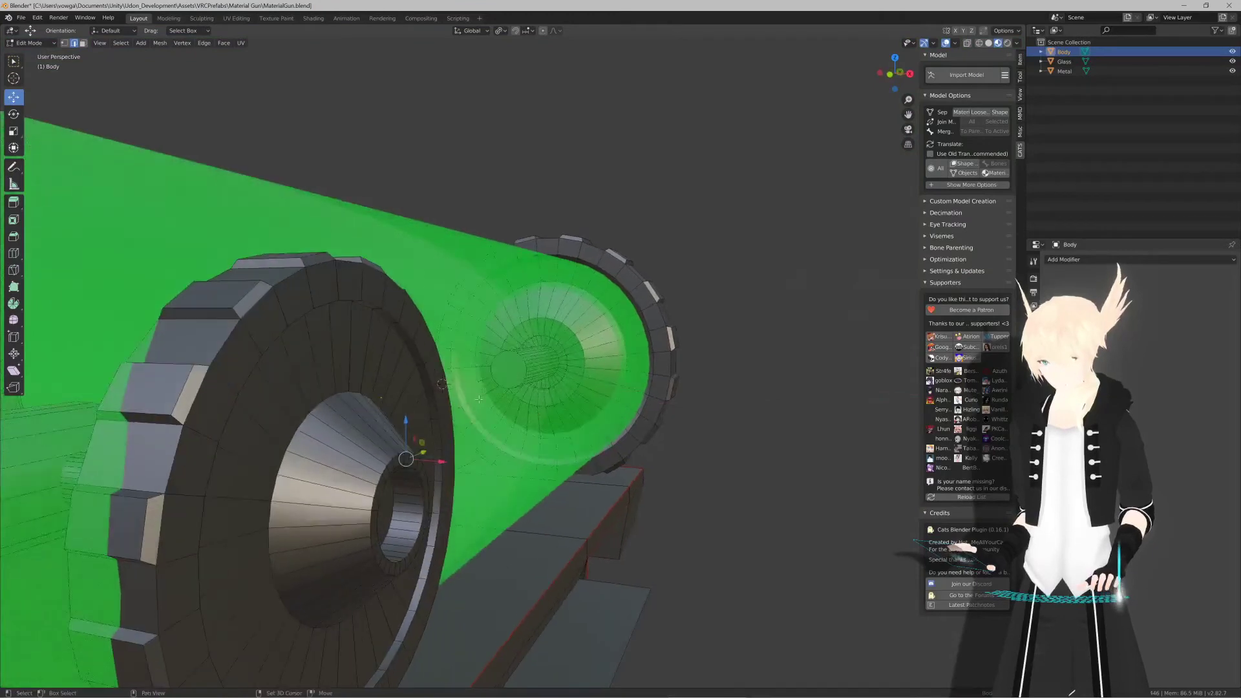
scroll(404, 336, "down", 8)
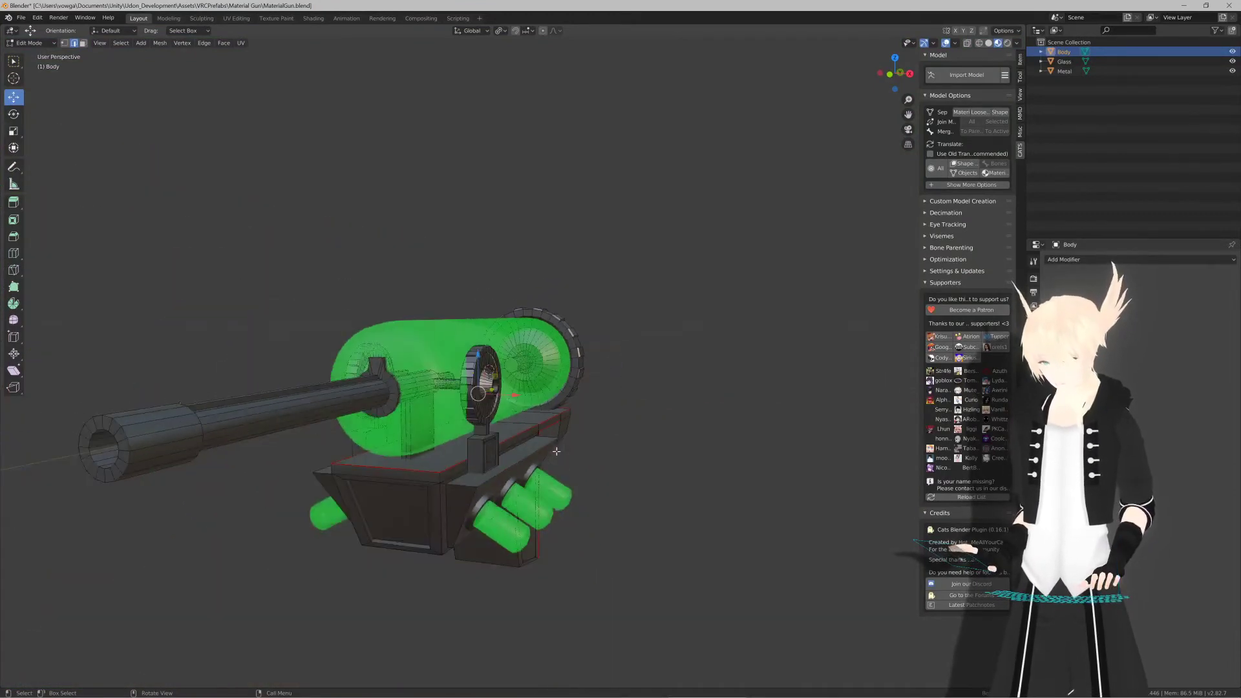
key("F3")
type("Merge")
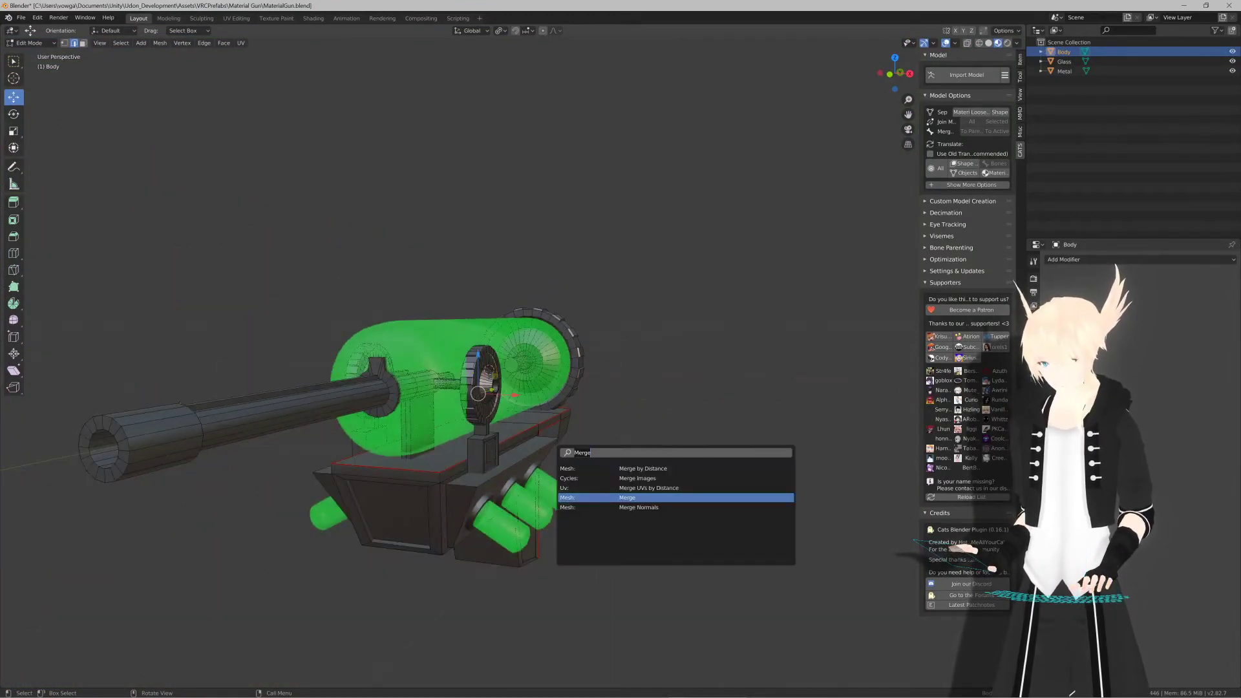
key("BackSpace")
key("BackSpace")
key("BackSpace")
key("BackSpace")
key("BackSpace")
type("mark")
key("Return")
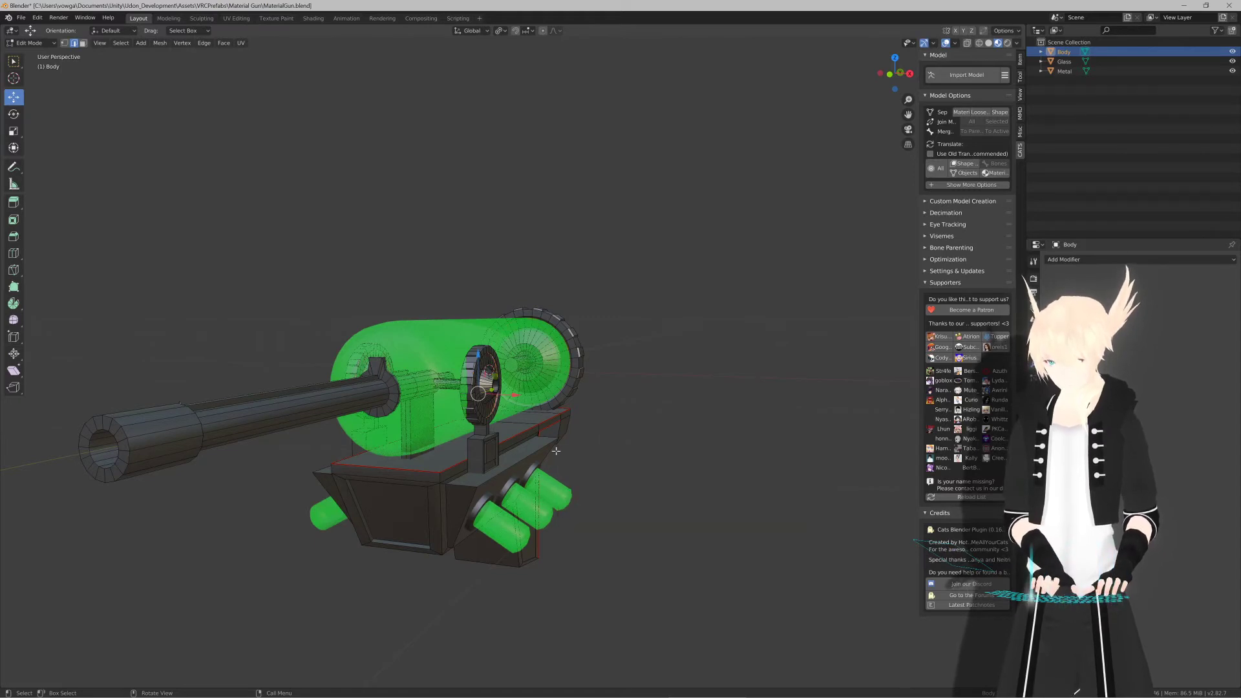
key("F3")
key("Return")
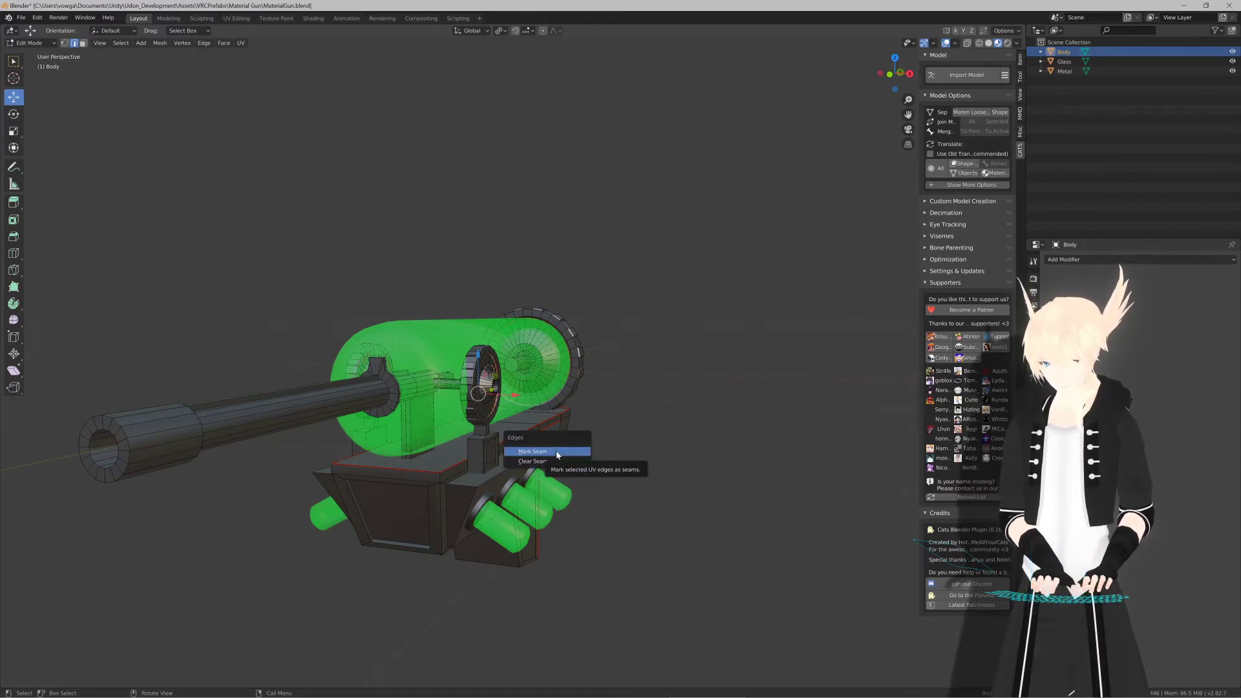
left_click(557, 451)
Step: Mark the muzzle section's rim loops and the edge loops of the raised strip along the barrel as UV seams
middle_click_drag(558, 455, 513, 497)
left_click(508, 522, "alt")
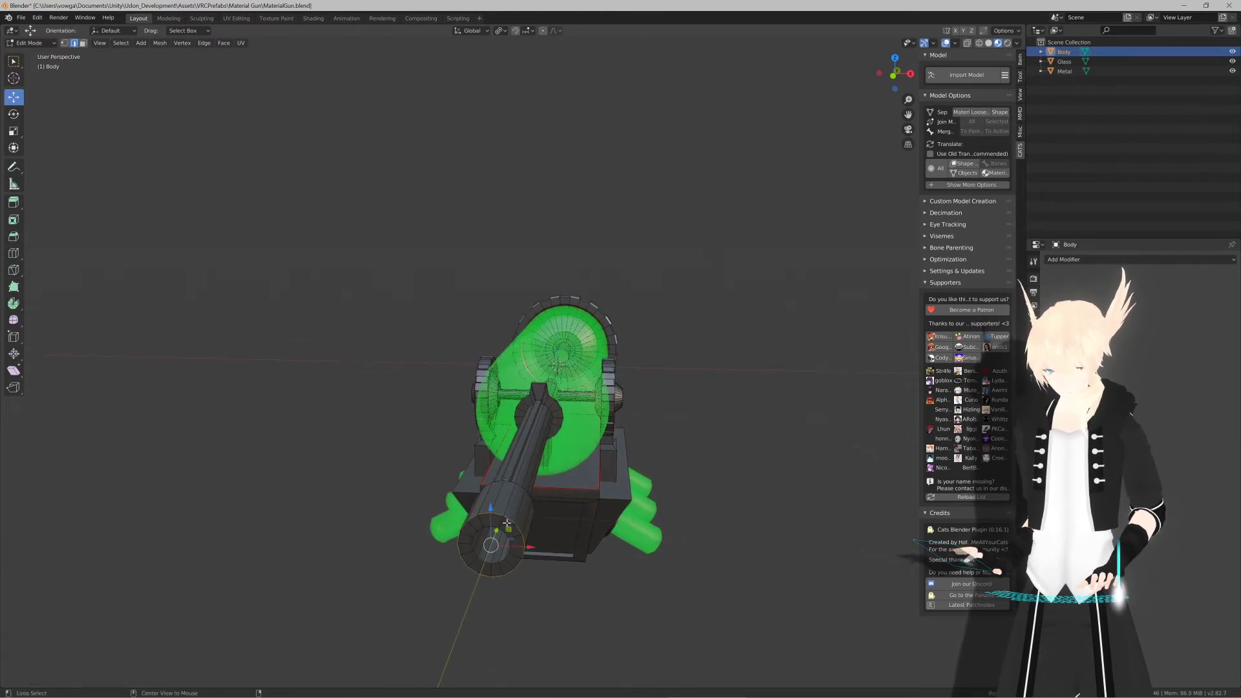
left_click(518, 488, "alt+shift")
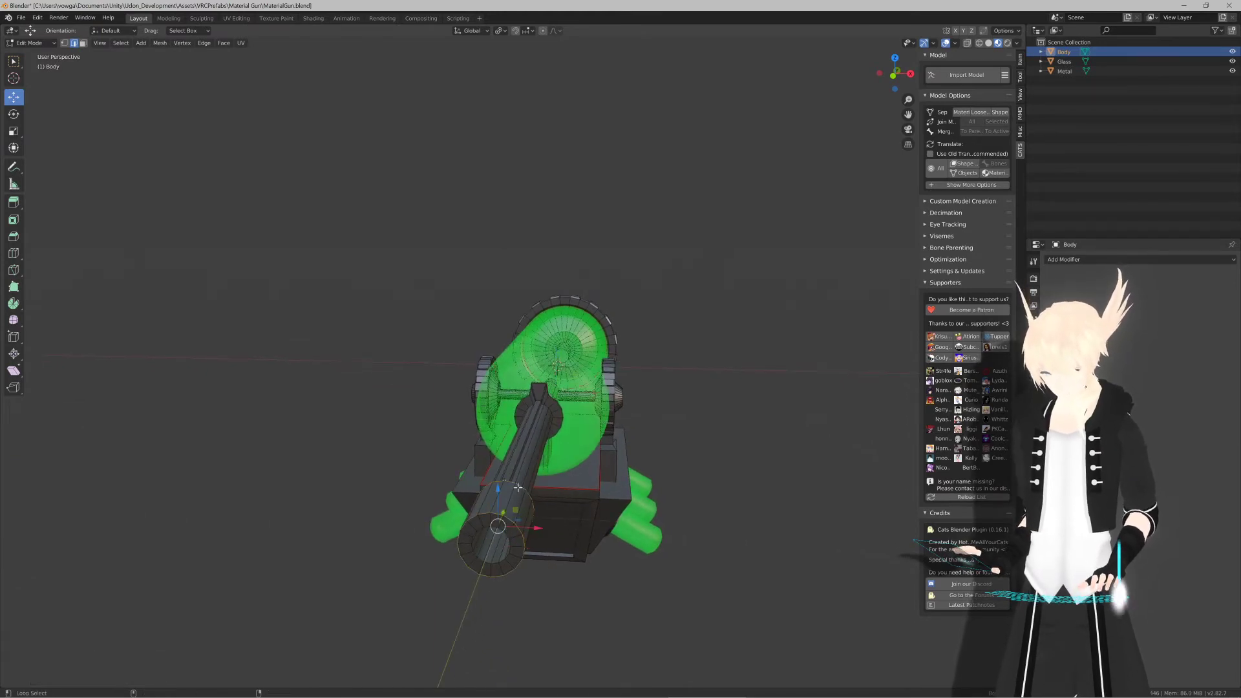
left_click(543, 414, "alt+shift")
left_click(532, 417, "alt+shift")
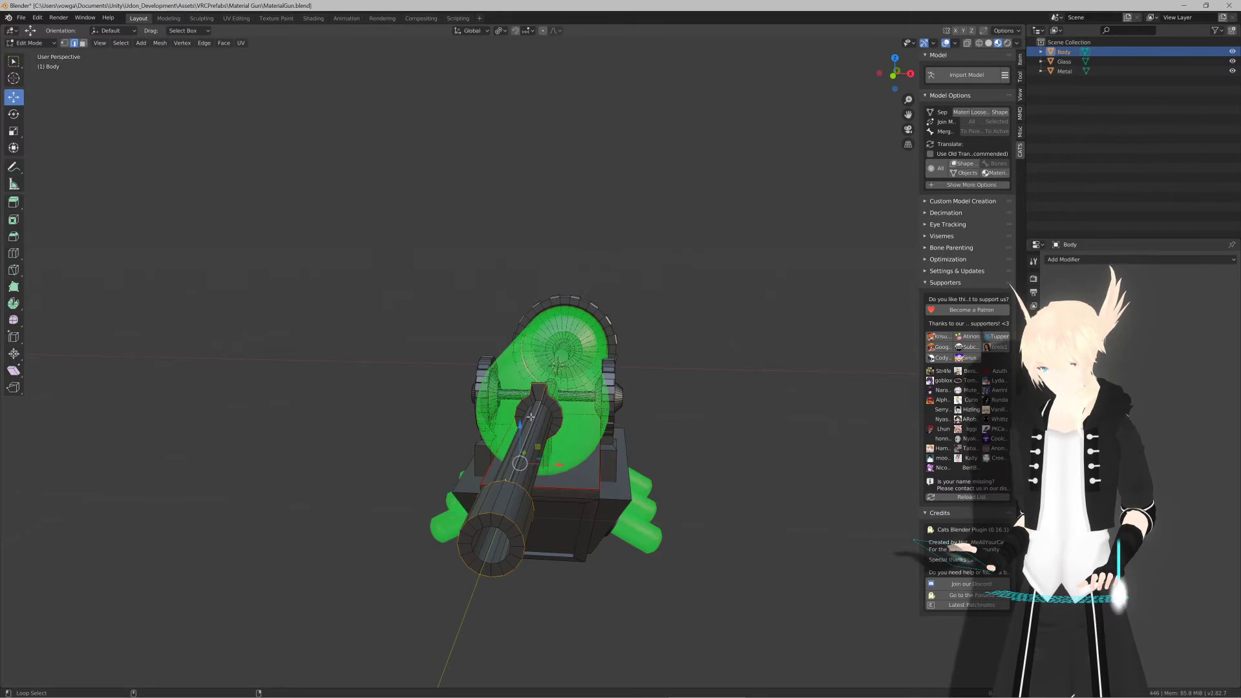
right_click(530, 417)
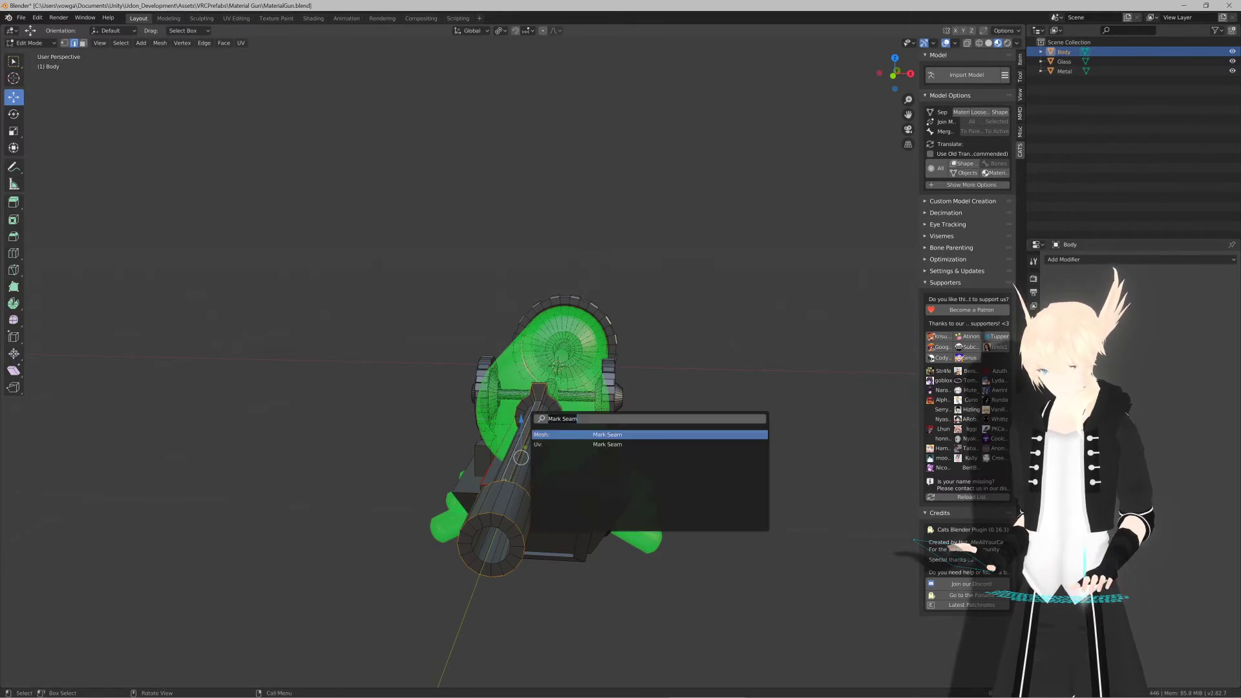
left_click(531, 419)
right_click(529, 417)
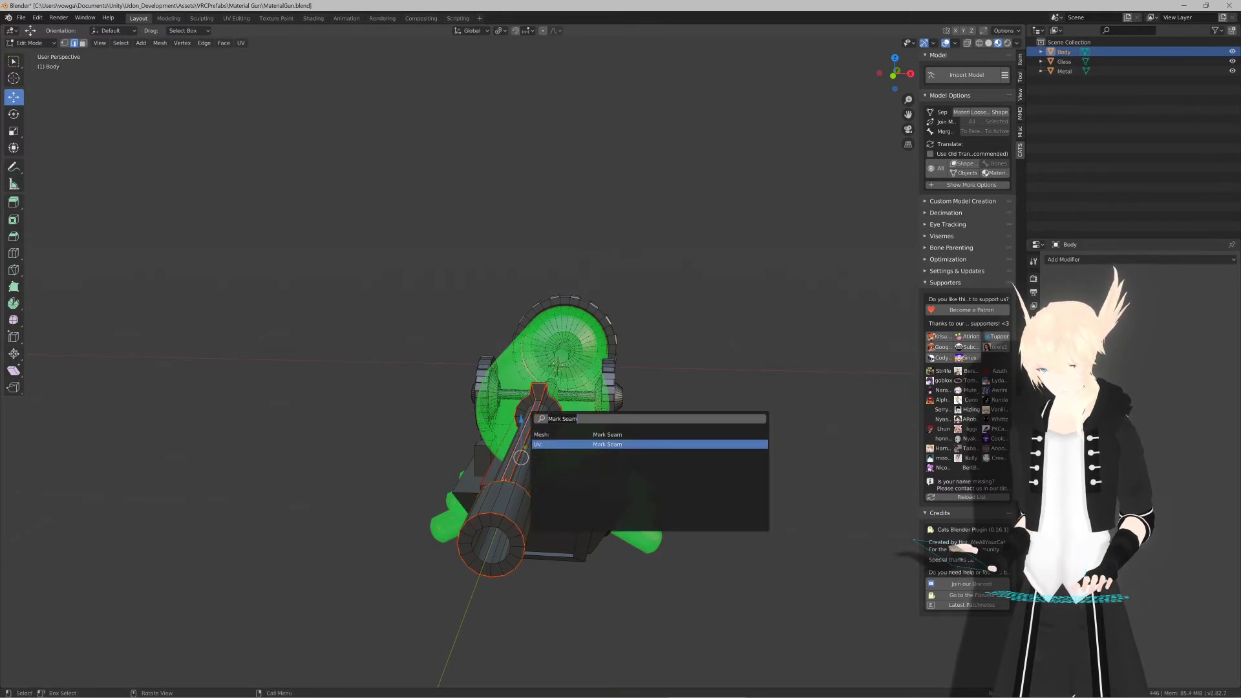
left_click(524, 446)
Step: Move the top vertex on the muzzle section's rear rim, at the raised strip, down about 0.0085 m along Z
middle_click_drag(524, 446, 469, 479)
scroll(502, 480, "up", 3)
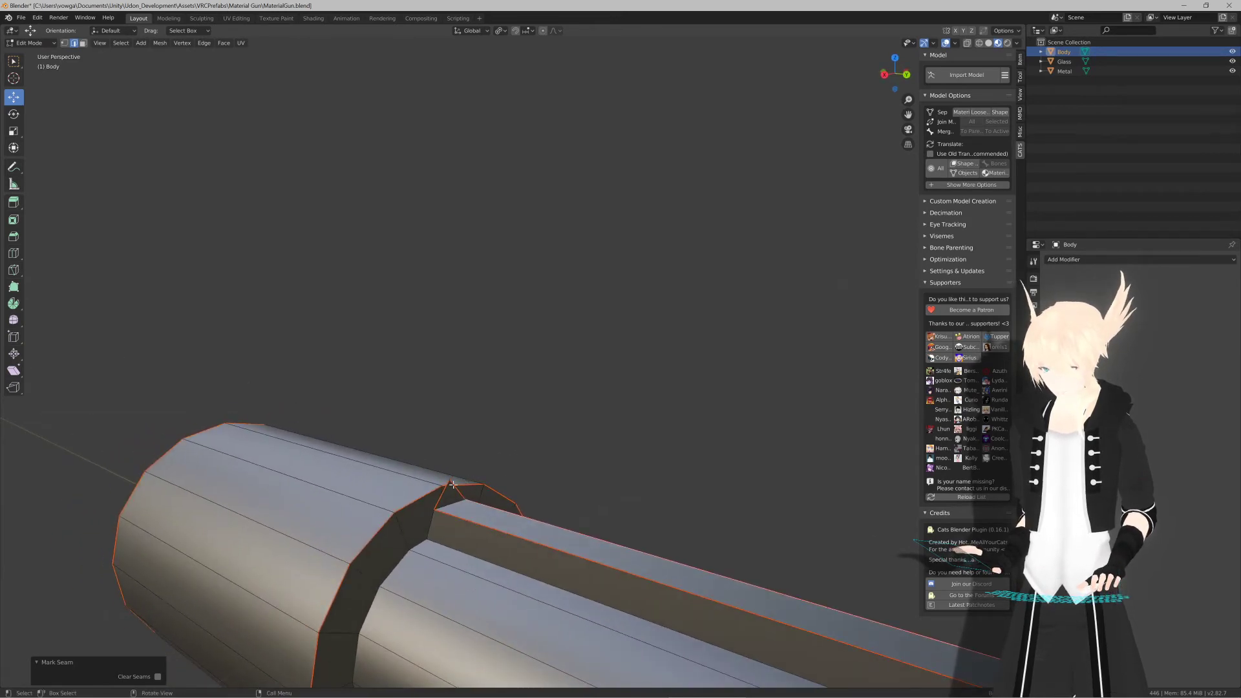
key("1")
left_click(451, 482)
left_click_drag(449, 440, 456, 461)
scroll(456, 461, "down", 8)
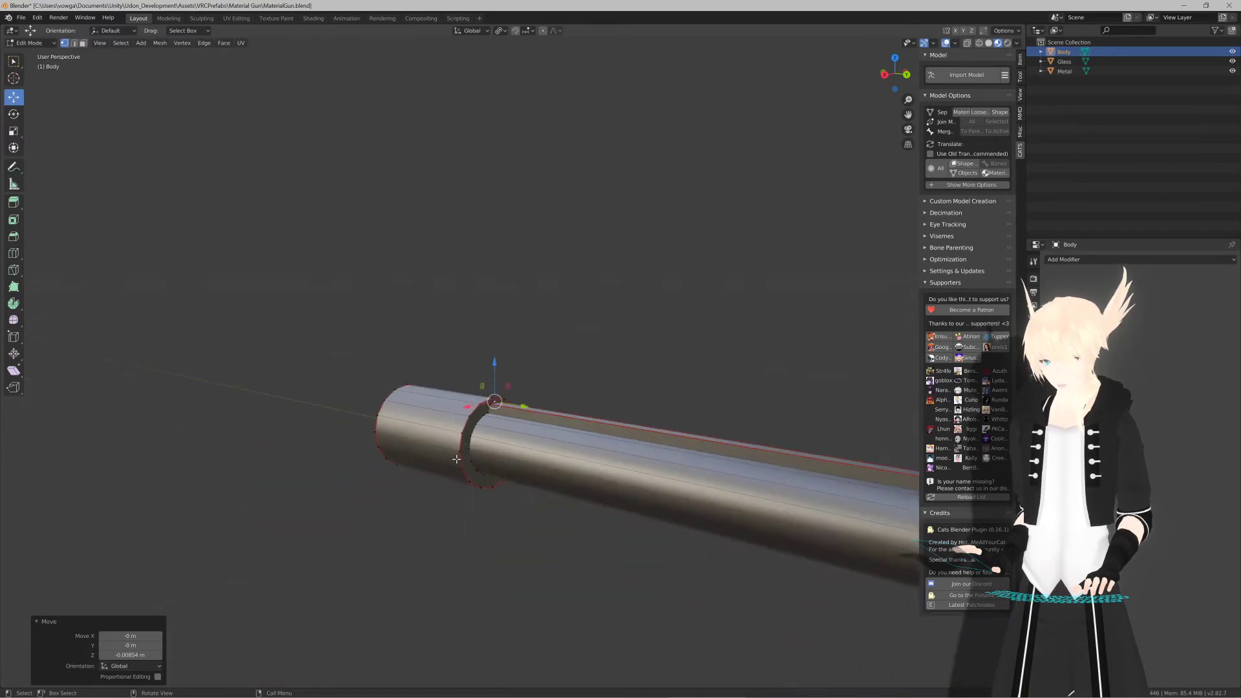
Step: Examine the whole body in object mode and its marked seams in edit mode with all geometry selected
key("Tab")
scroll(444, 473, "down", 8)
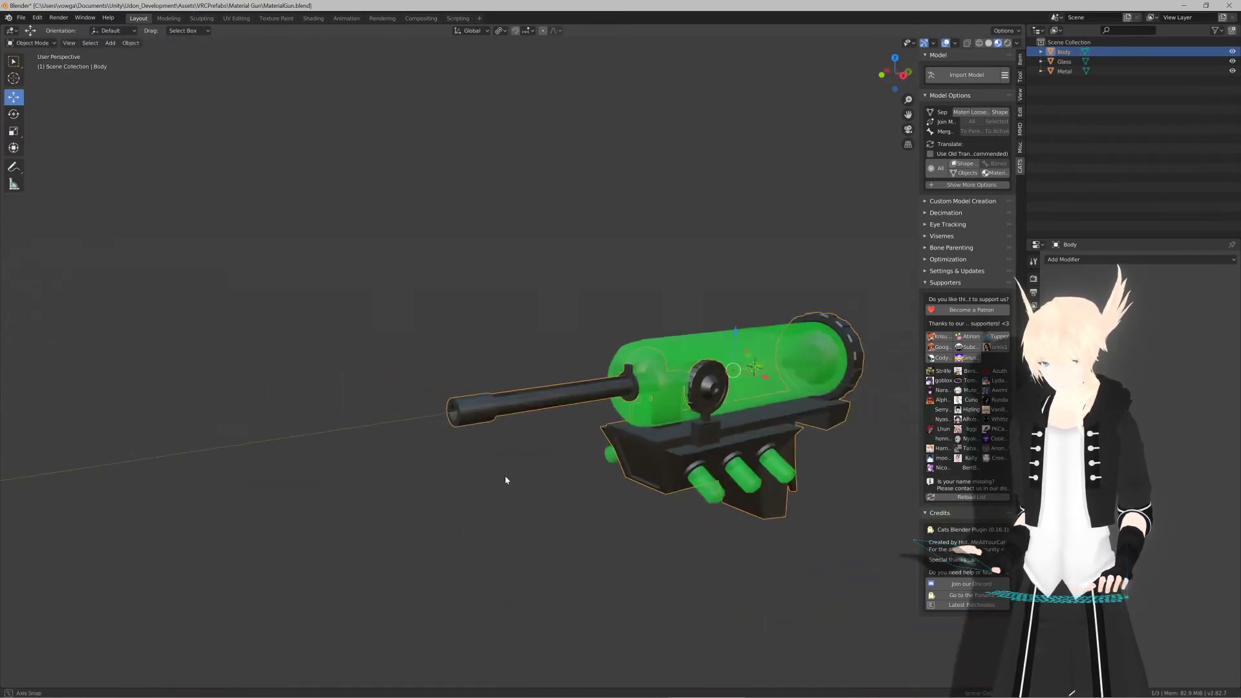
middle_click_drag(407, 483, 614, 486)
left_click(483, 446)
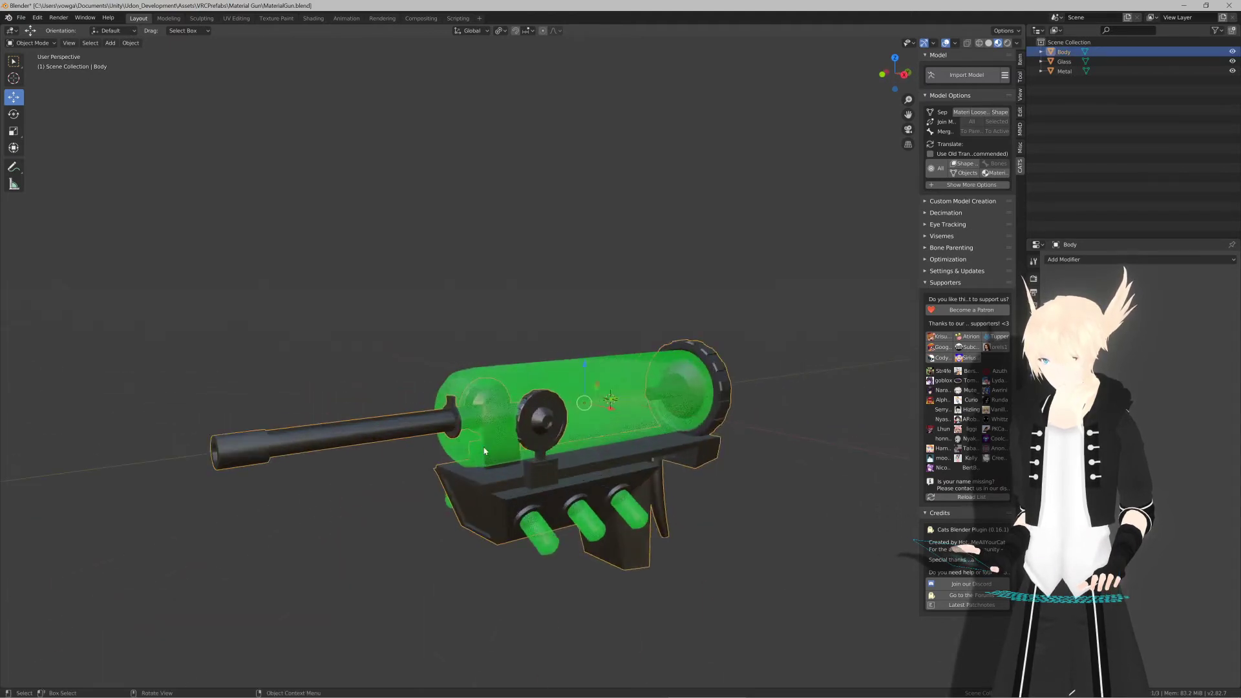
key("Tab")
scroll(484, 446, "up", 2)
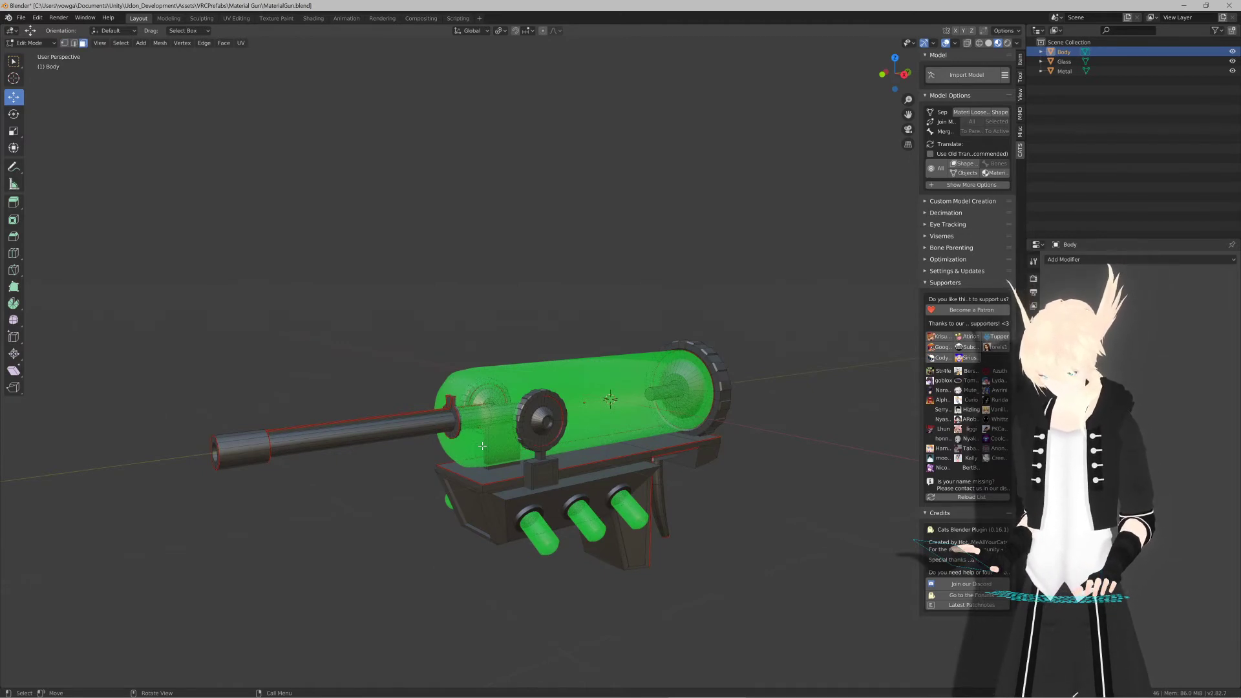
scroll(483, 446, "down", 3)
middle_click_drag(482, 446, 490, 444)
key("a")
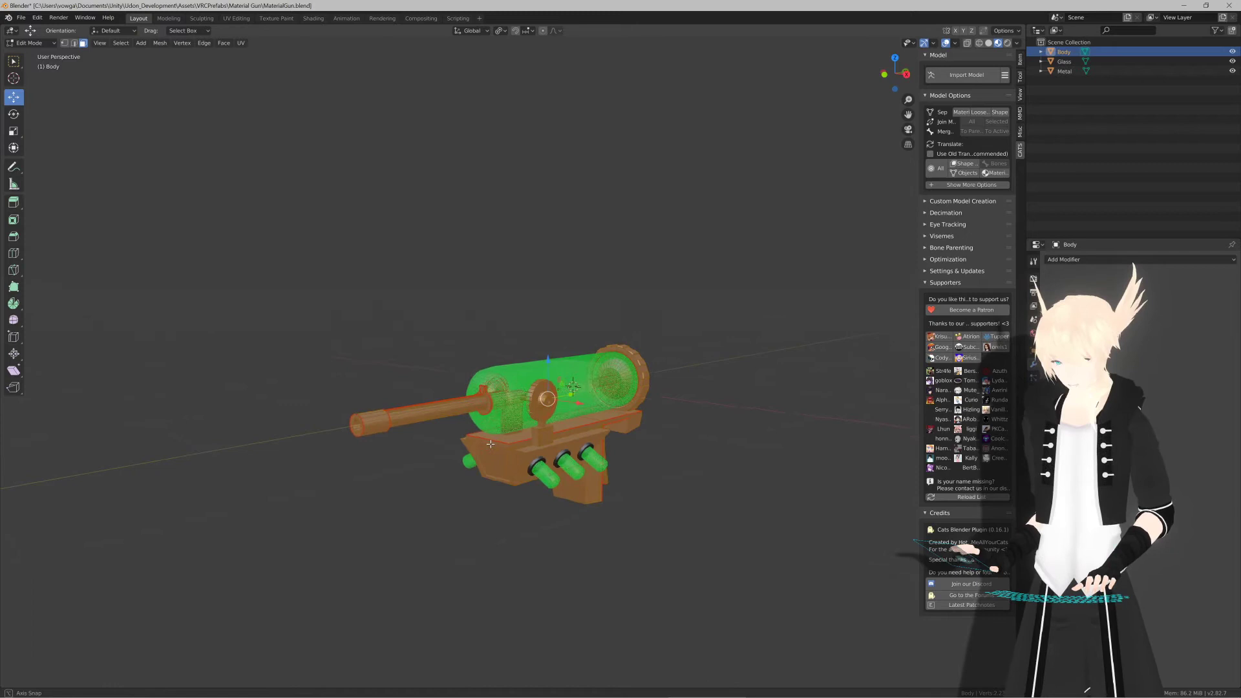
key("Tab")
Step: Edit the Metal object and select the front edge loops of the rings around the glass capsules in edge mode
left_click(527, 466)
scroll(517, 475, "up", 2)
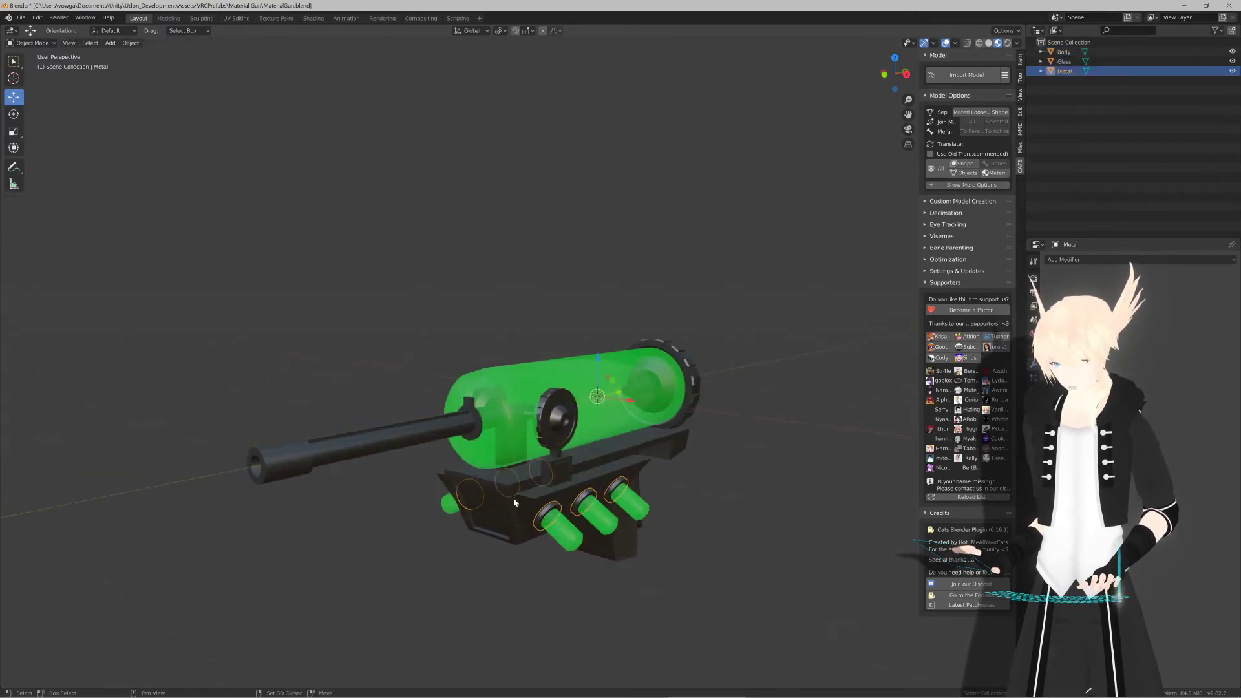
scroll(549, 523, "up", 2)
key("Tab")
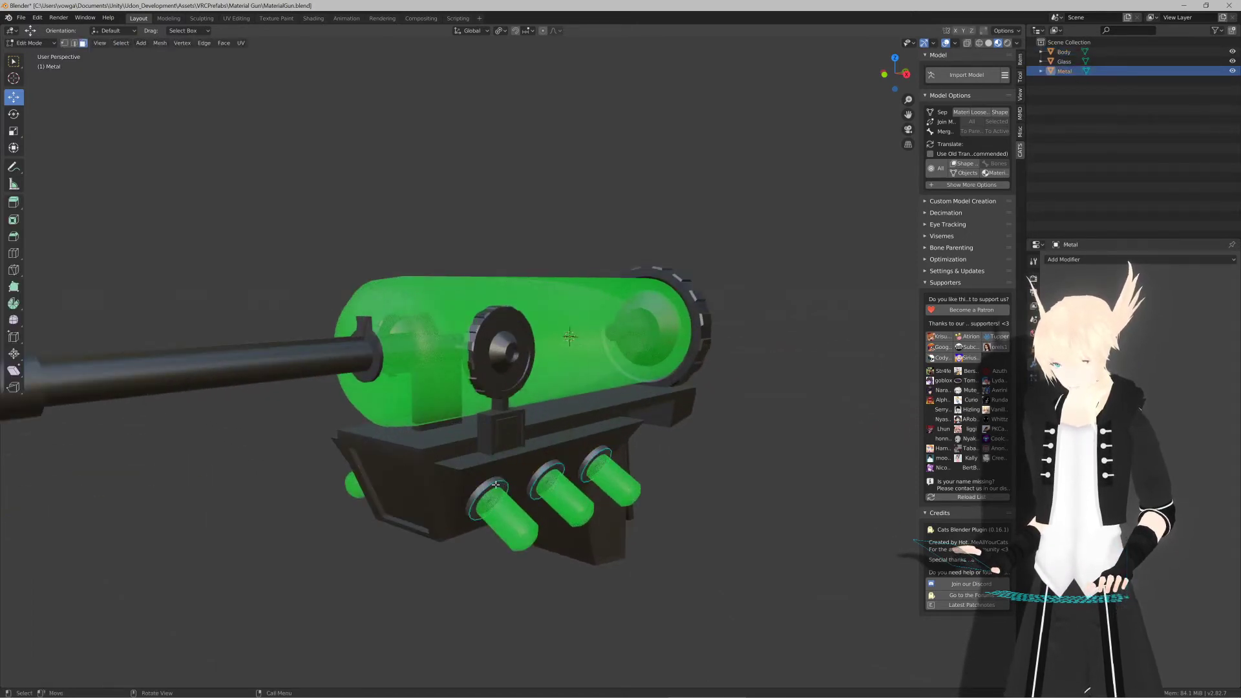
middle_click_drag(495, 484, 577, 477)
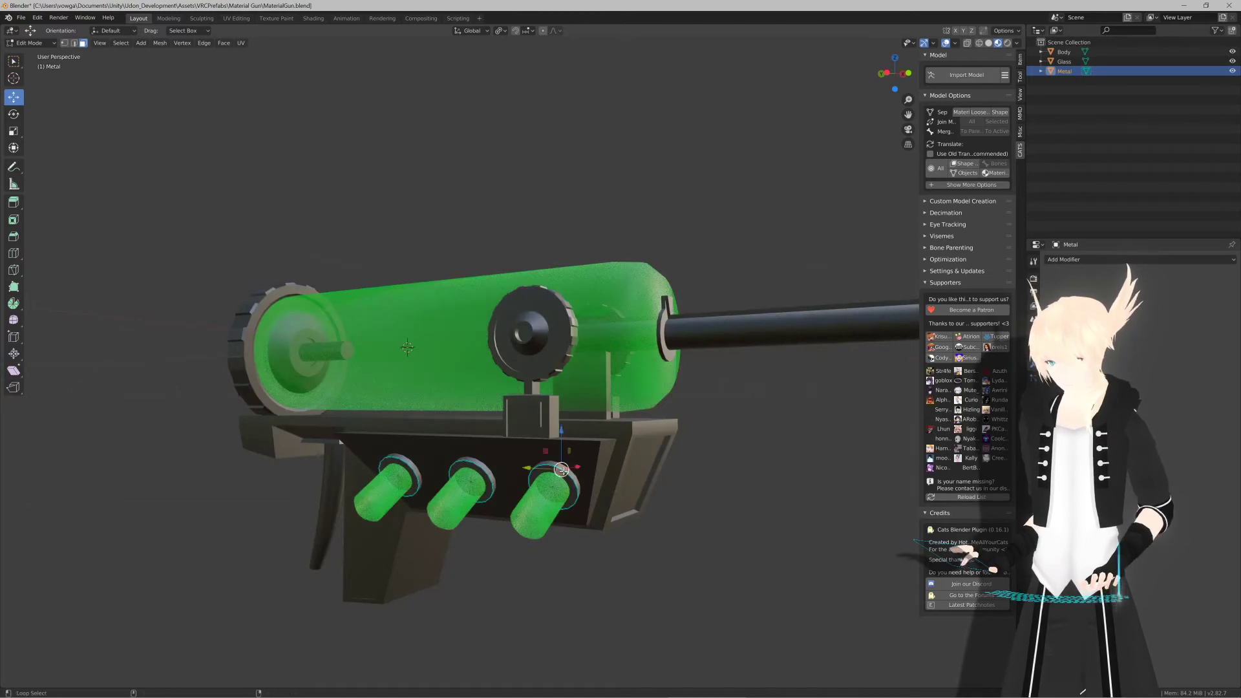
scroll(530, 434, "up", 5)
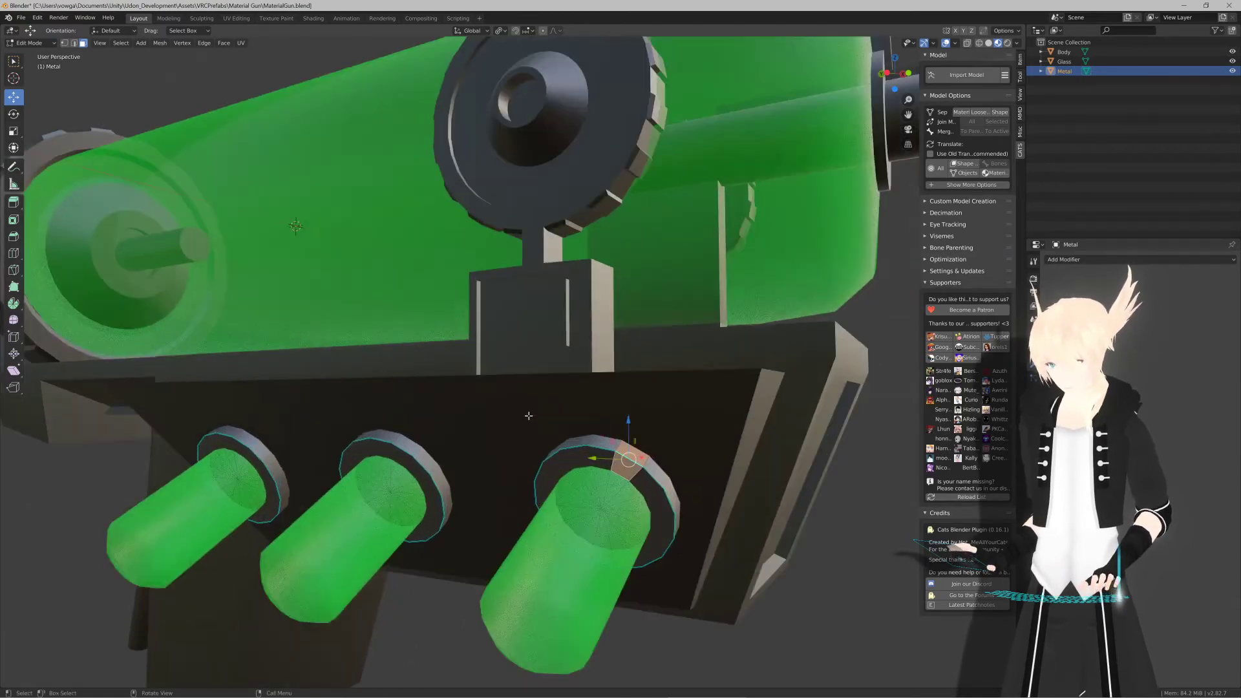
middle_click_drag(527, 418, 535, 421)
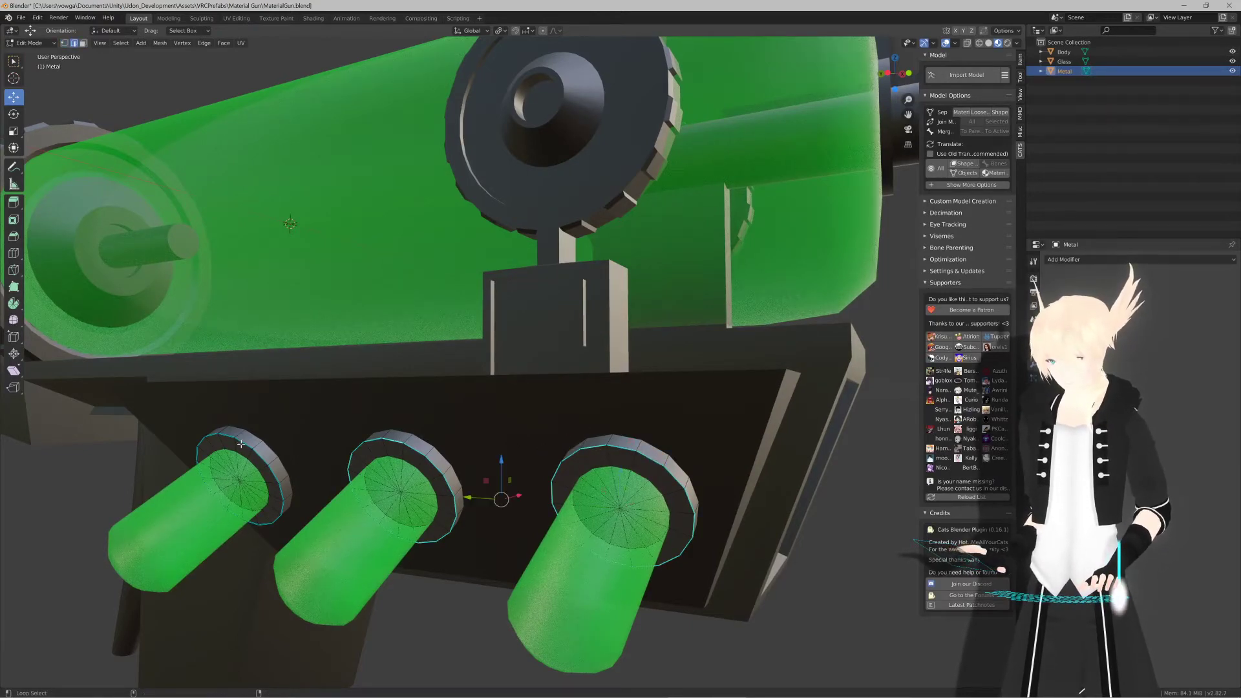
Step: Add the back edge loops of the foremost pair of rings to the selection from inside the housing
scroll(426, 446, "down", 2)
middle_click_drag(424, 445, 409, 475)
scroll(420, 418, "down", 2)
scroll(421, 426, "up", 6)
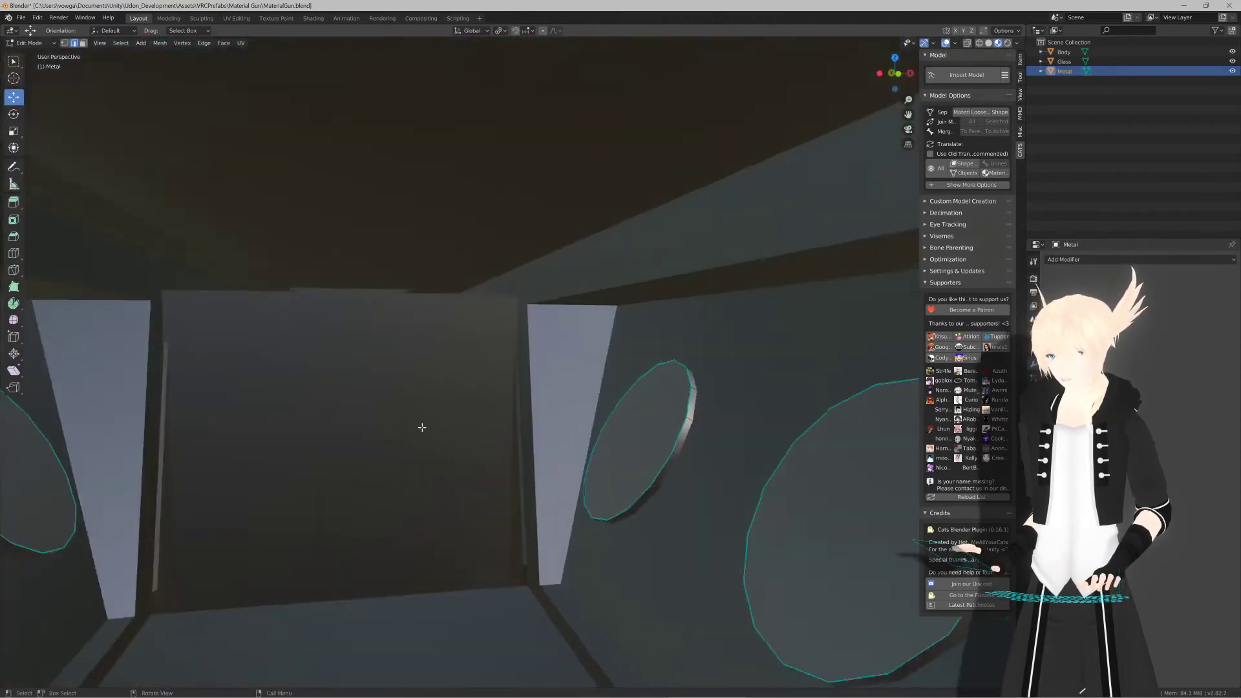
middle_click_drag(421, 426, 409, 448)
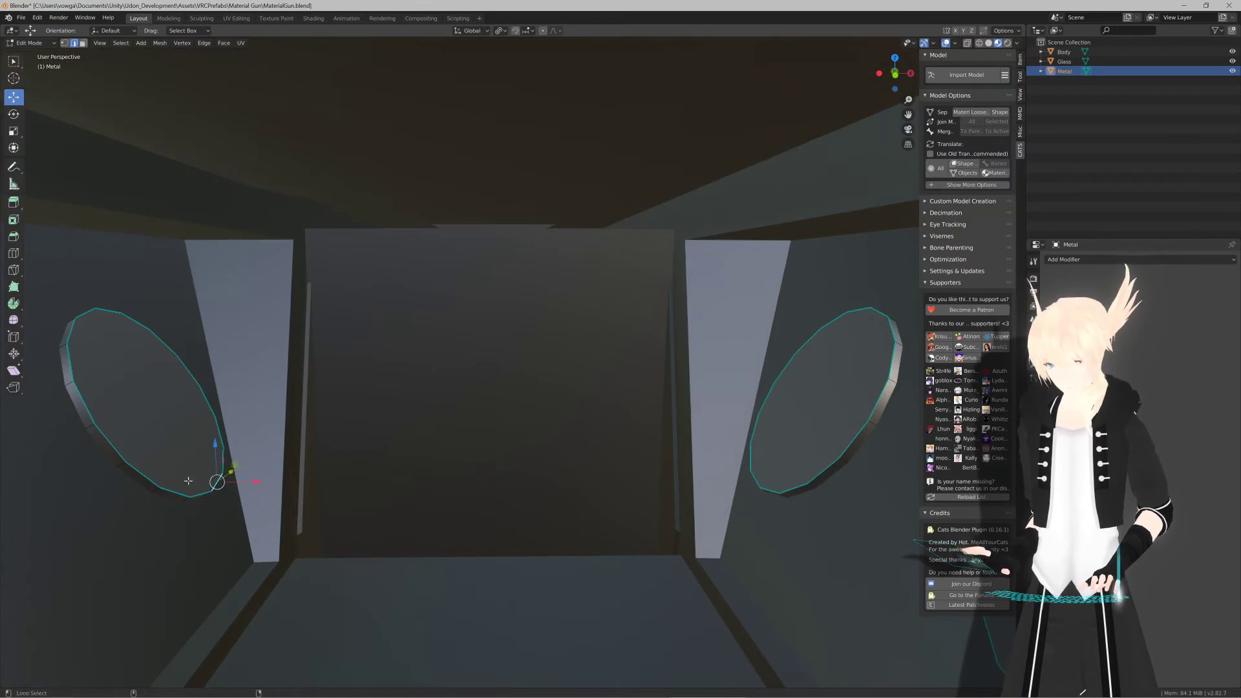
key("f")
key("f")
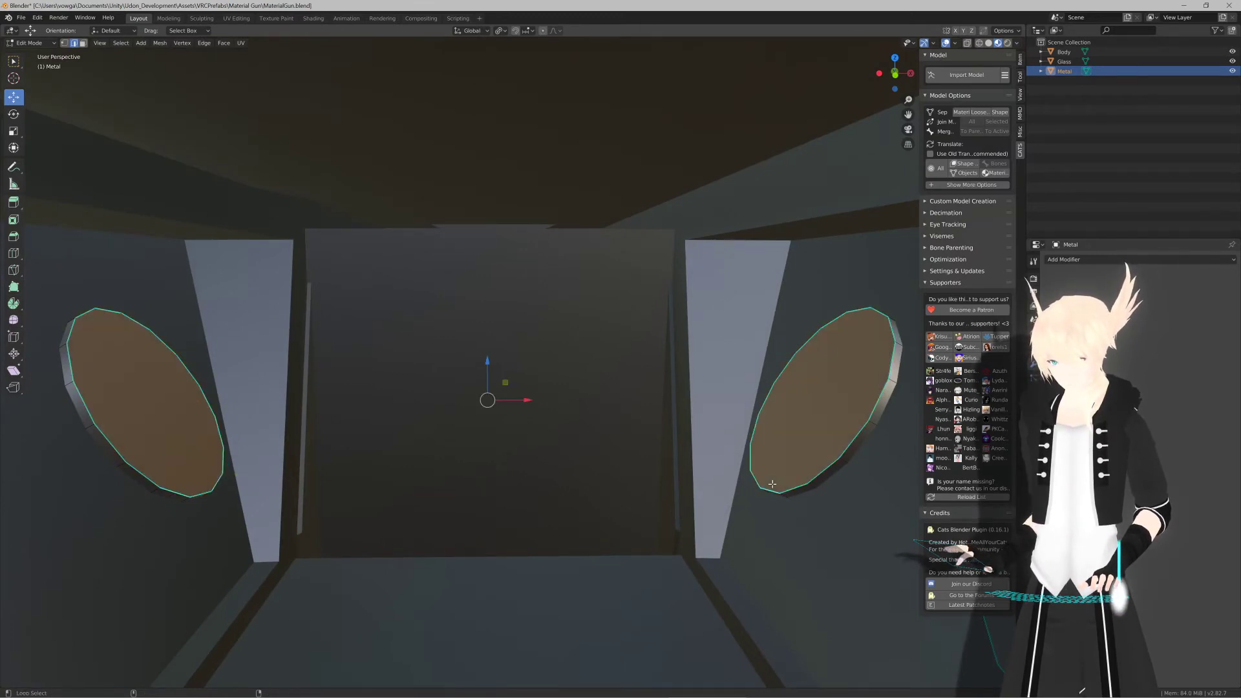
Step: Extend the selection to the back edge loops of the remaining rings on both sides of the housing
middle_click_drag(573, 477, 465, 478)
left_click(717, 417, "alt")
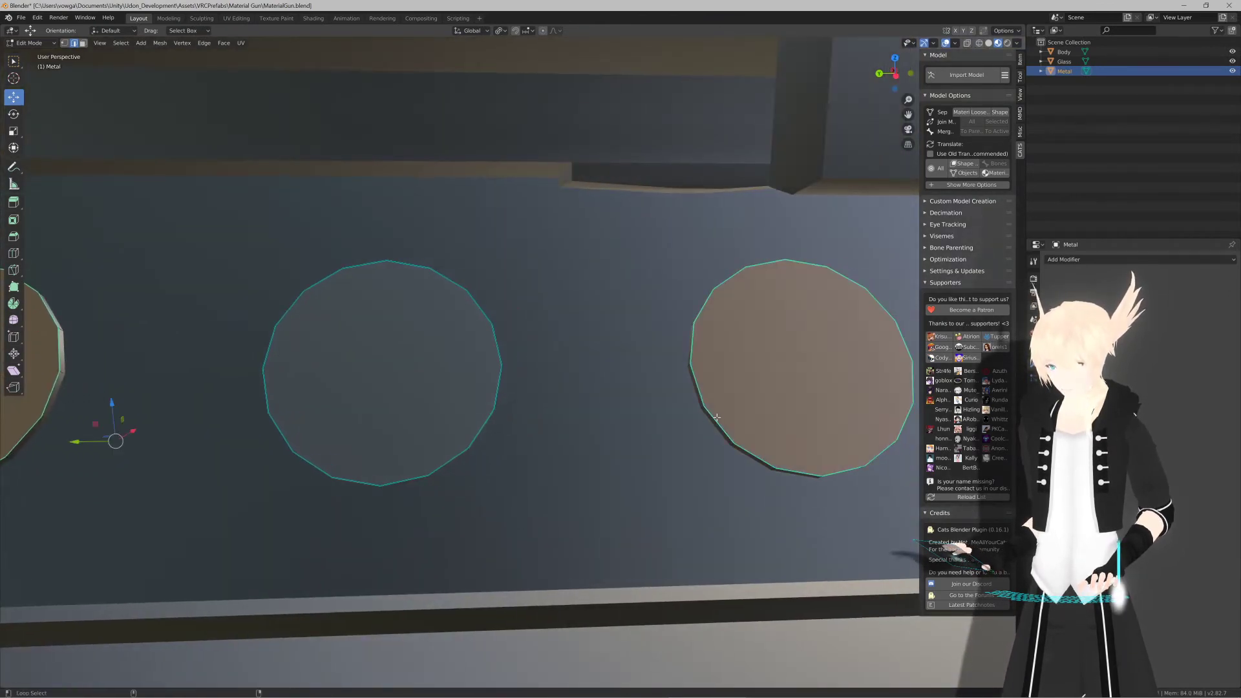
left_click(481, 423, "alt+shift")
middle_click_drag(482, 424, 535, 426)
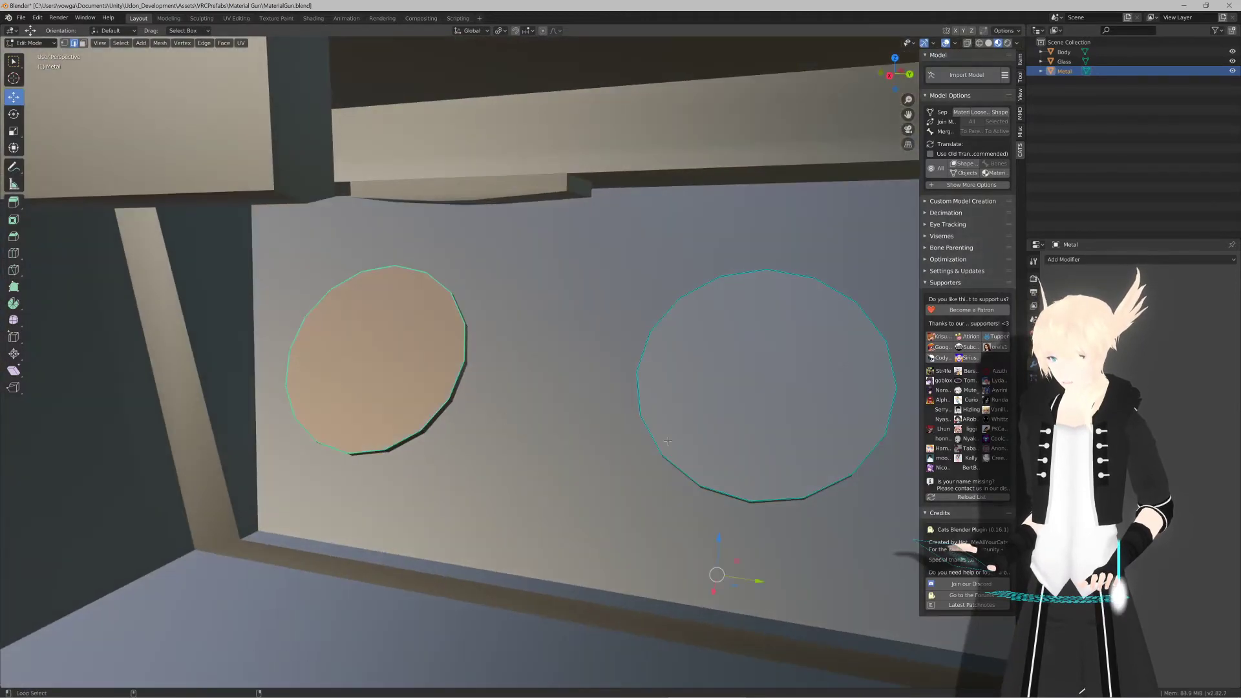
middle_click_drag(528, 458, 611, 441)
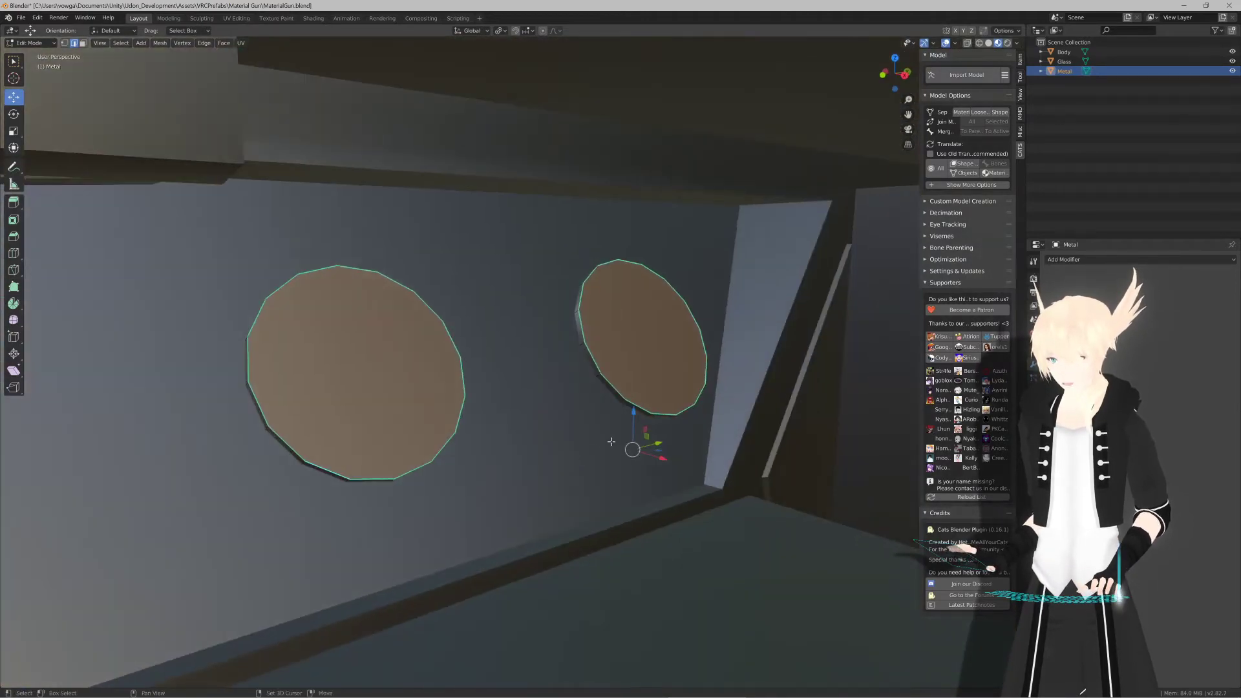
middle_click_drag(498, 437, 553, 438)
Step: Mark the selected edge loops of the metal rings as UV seams
scroll(554, 433, "down", 12)
key("F3")
key("Return")
key("F3")
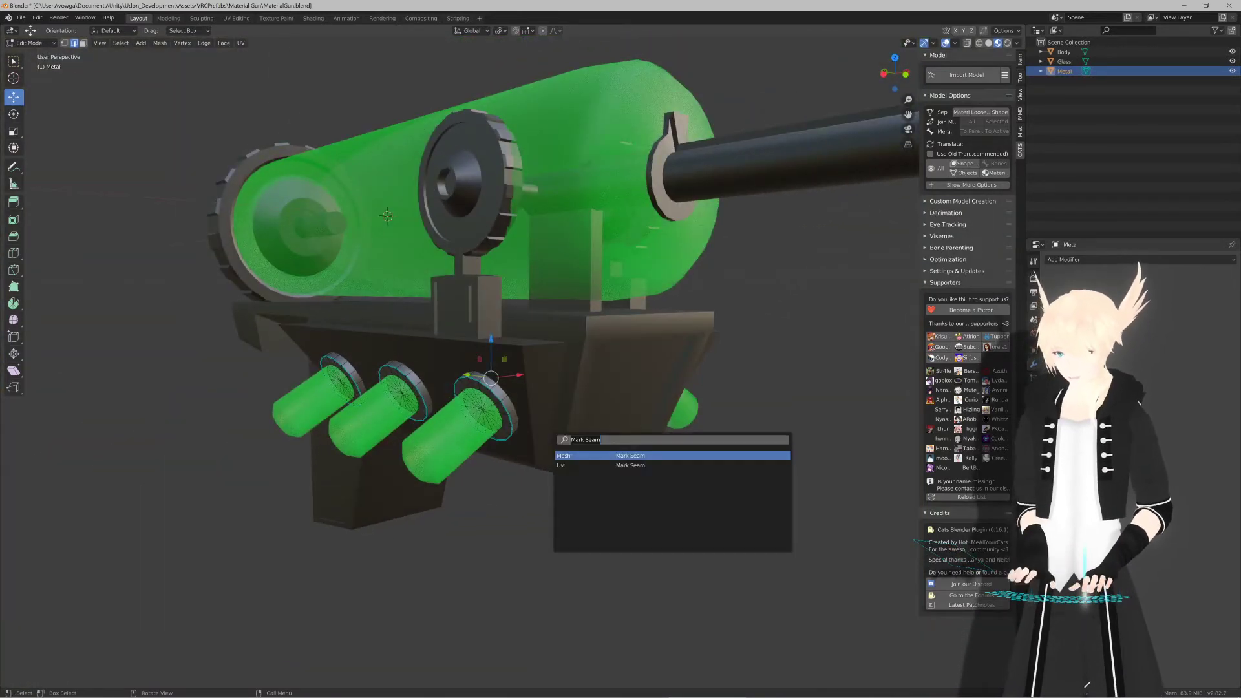
left_click(563, 465)
left_click(554, 462)
Step: Collapse the Supporters and Credits sections and hide the sidebar
scroll(588, 457, "down", 5)
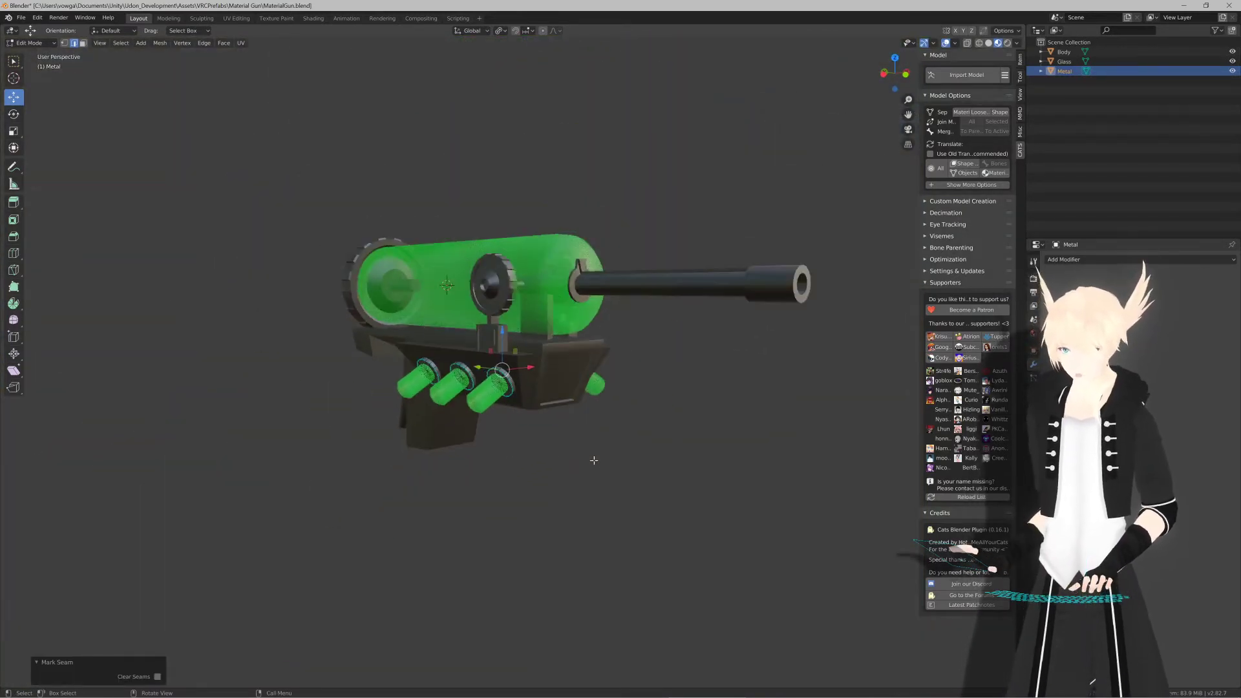
scroll(754, 366, "up", 3)
left_click(926, 282)
left_click(926, 295)
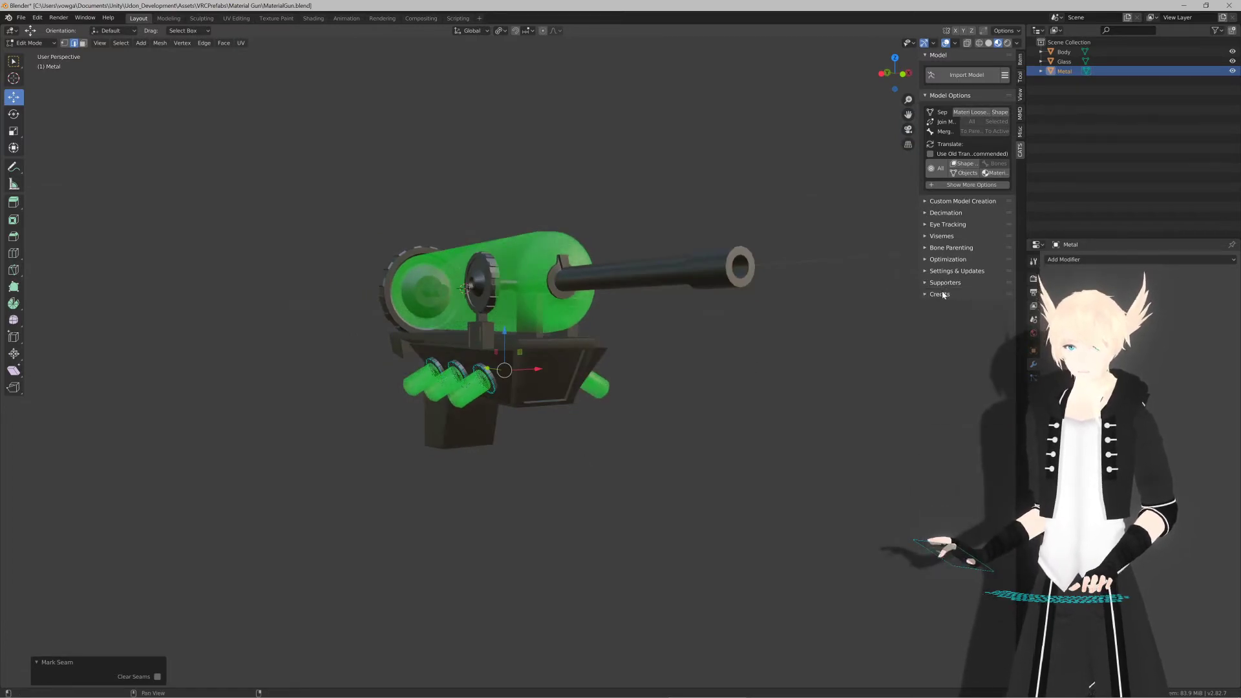
key("n")
Step: Try to join the Metal object into the Body object
middle_click_drag(808, 304, 702, 348)
scroll(637, 350, "up", 2)
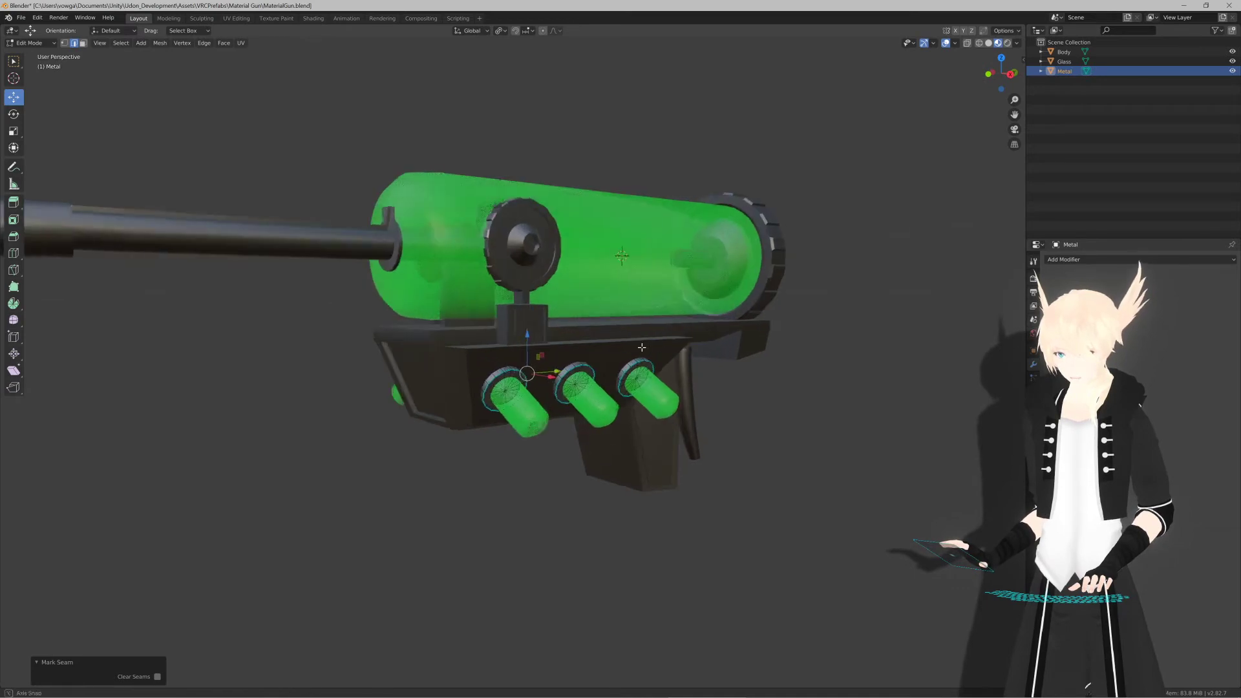
middle_click_drag(622, 352, 638, 353)
key("Tab")
left_click(616, 343, "shift")
key("ctrl+j")
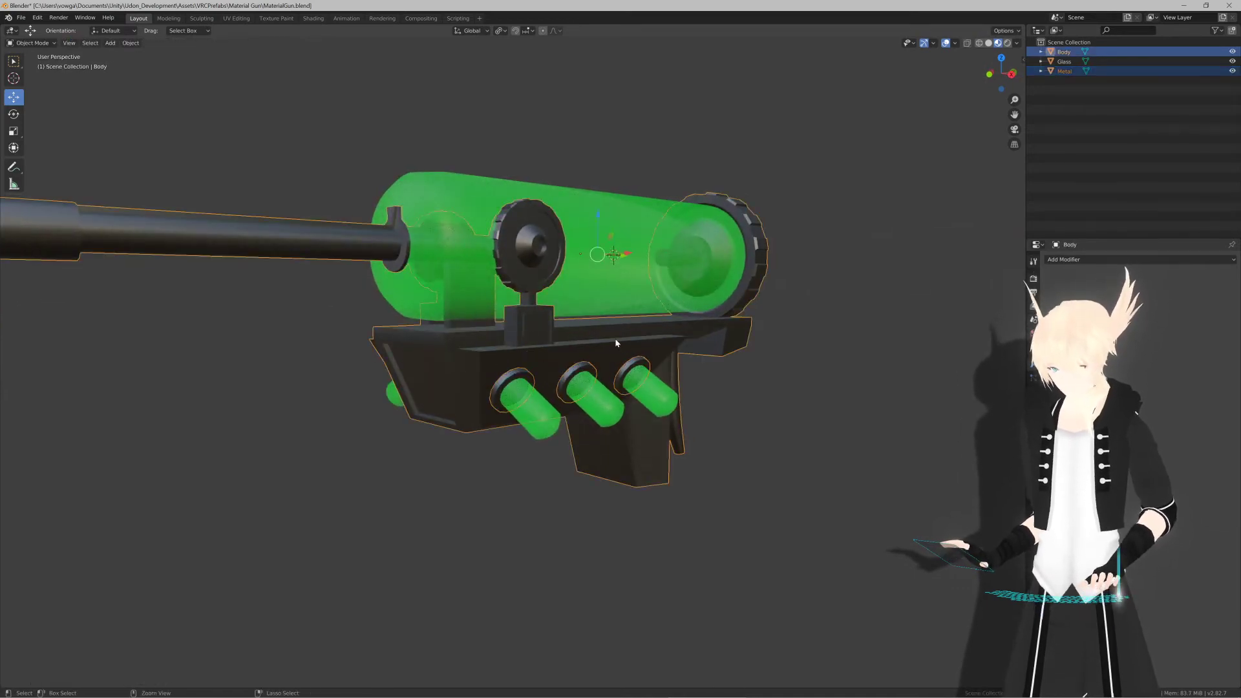
middle_click_drag(614, 339, 622, 342)
Step: Check the joined body's shading and Auto Smooth setting in the mesh data properties, and undo the join
left_click(1033, 419)
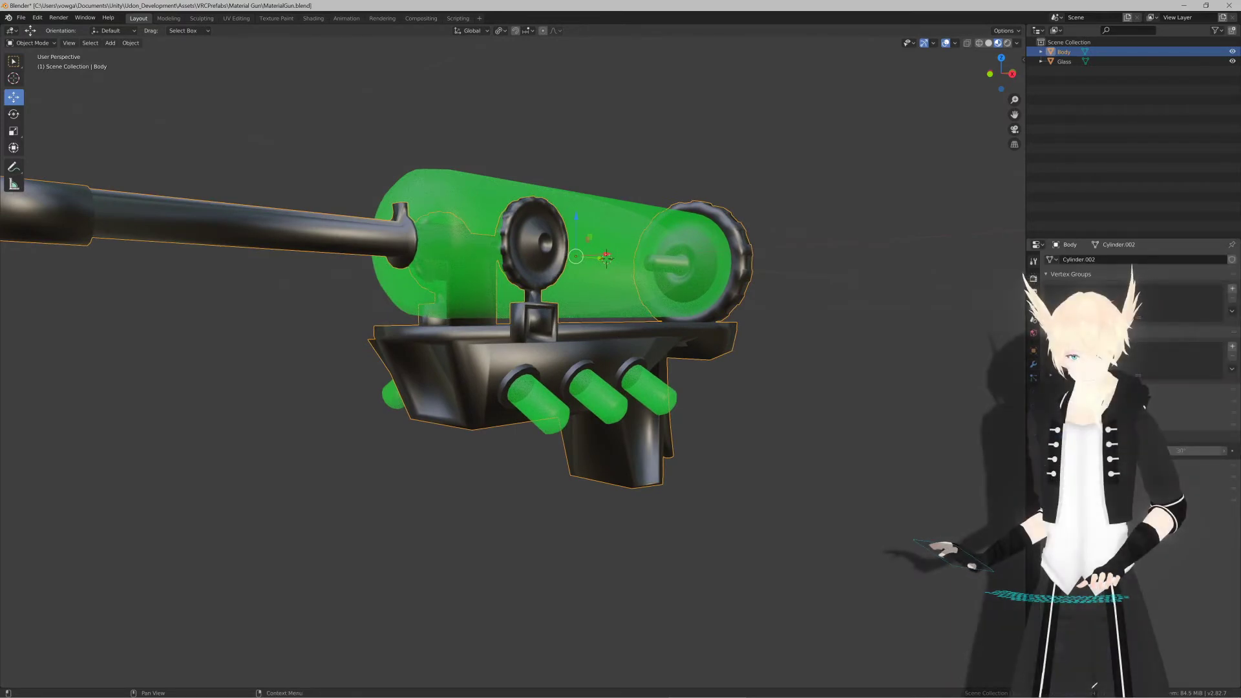
scroll(697, 399, "down", 2)
scroll(697, 400, "up", 1)
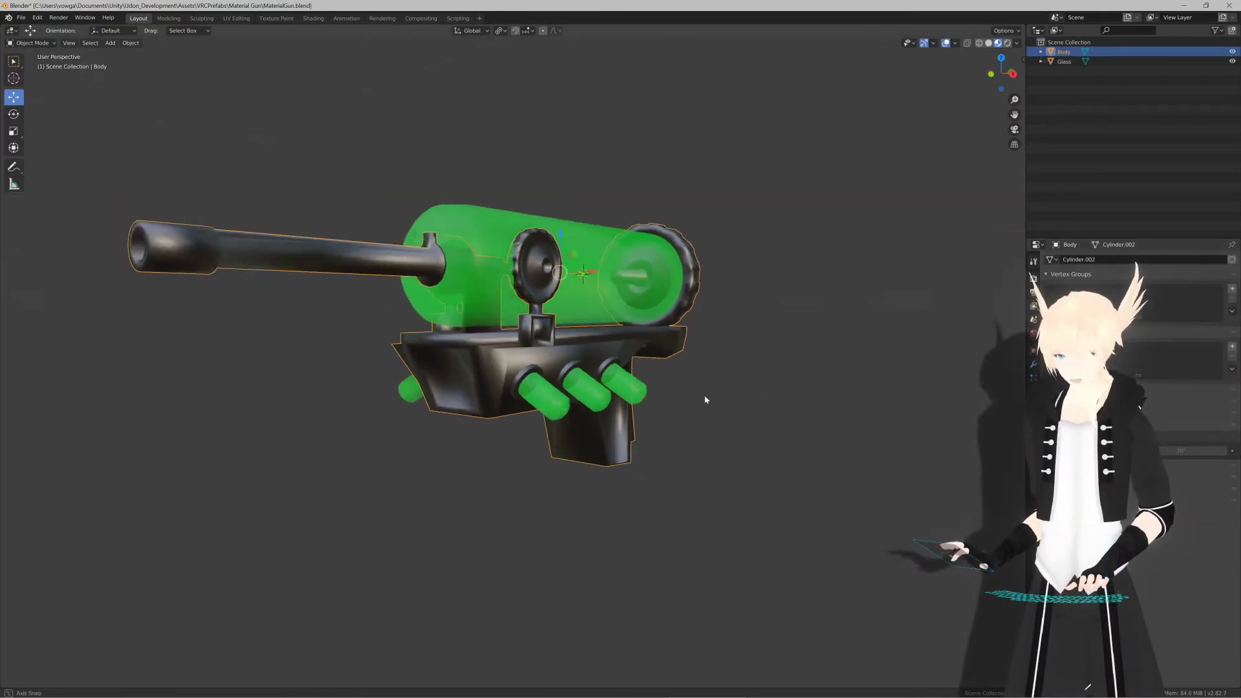
key("a")
key("z")
left_click(632, 362)
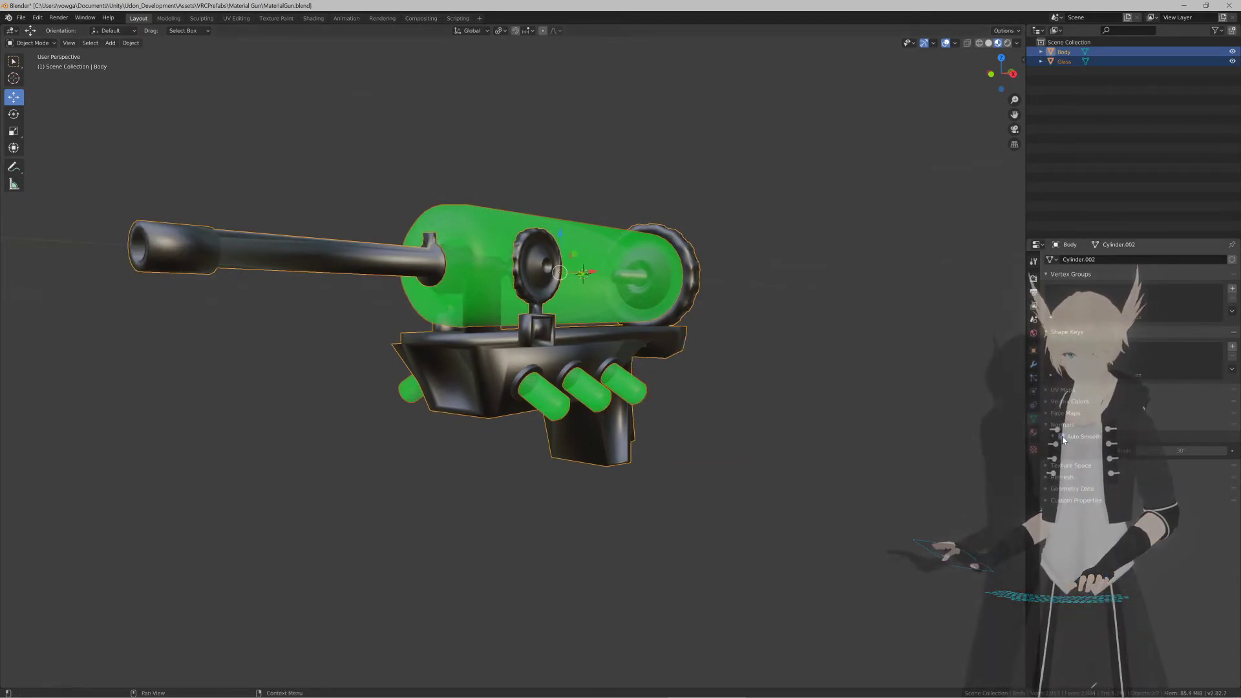
middle_click_drag(715, 401, 721, 401)
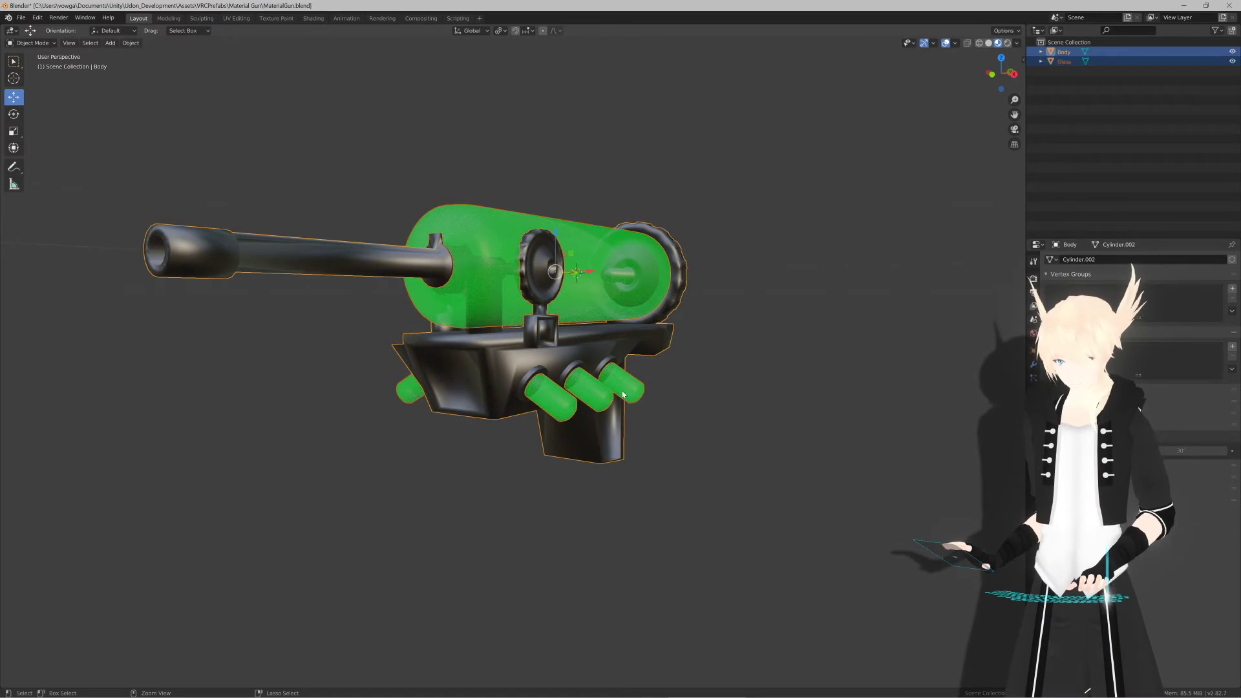
key("ctrl+z")
Step: Try to join Body and Metal with Metal as the active object, and undo the join
scroll(577, 401, "up", 2)
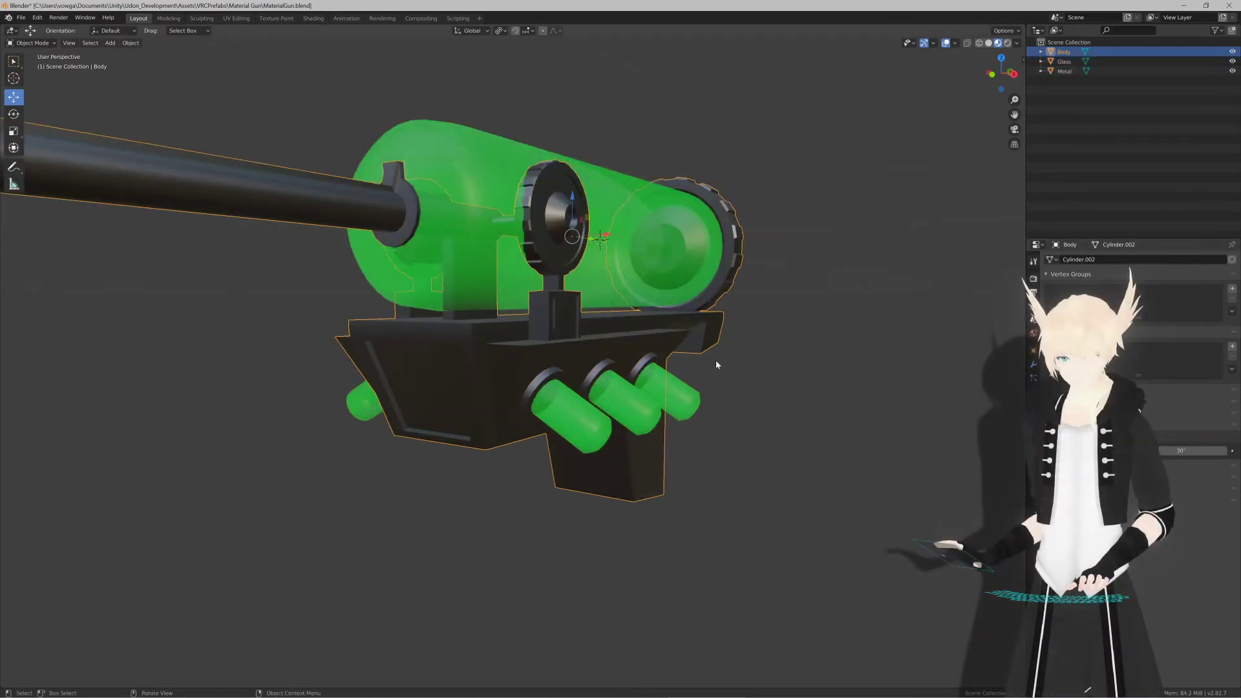
left_click(596, 372, "shift")
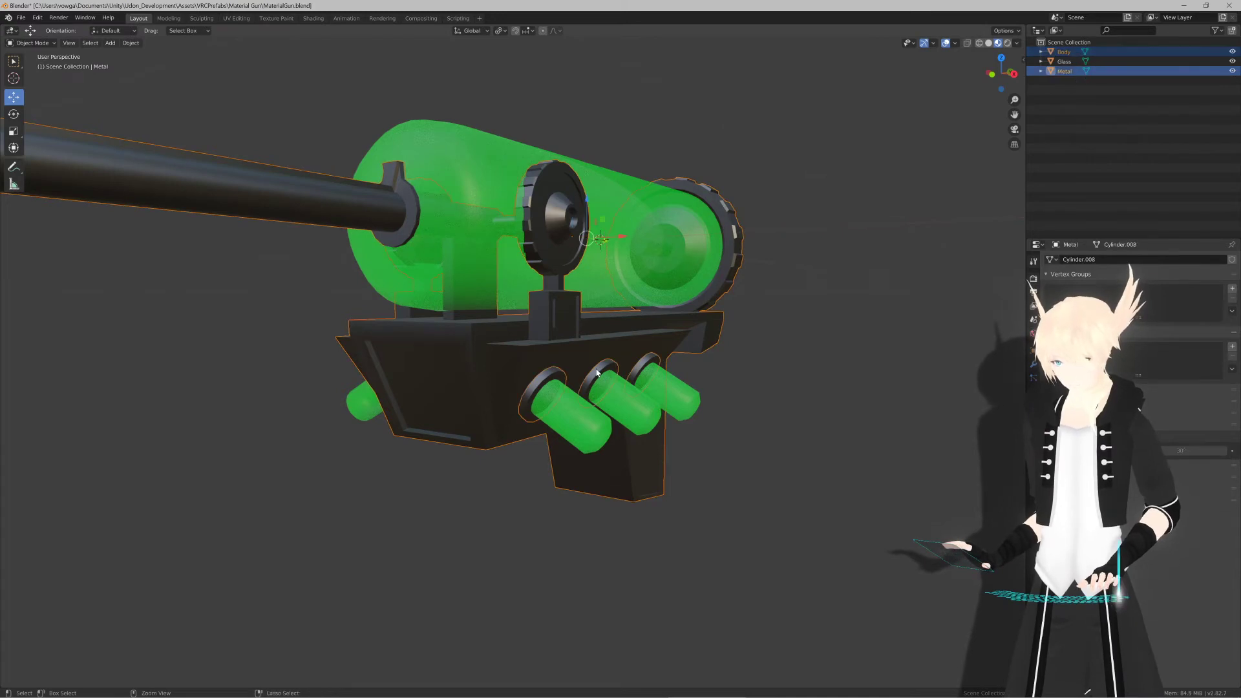
key("ctrl+j")
key("ctrl+z")
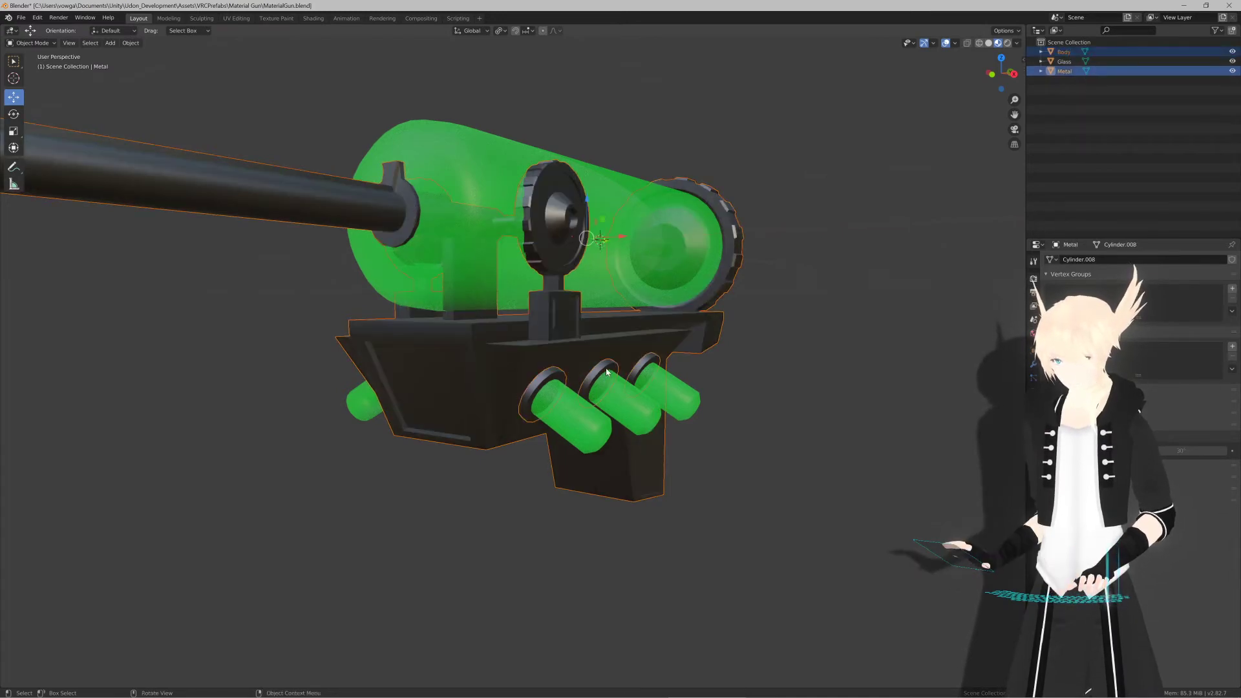
Step: Try to join the Metal object into Body with Body as the active object
left_click(569, 360, "shift")
key("ctrl+j")
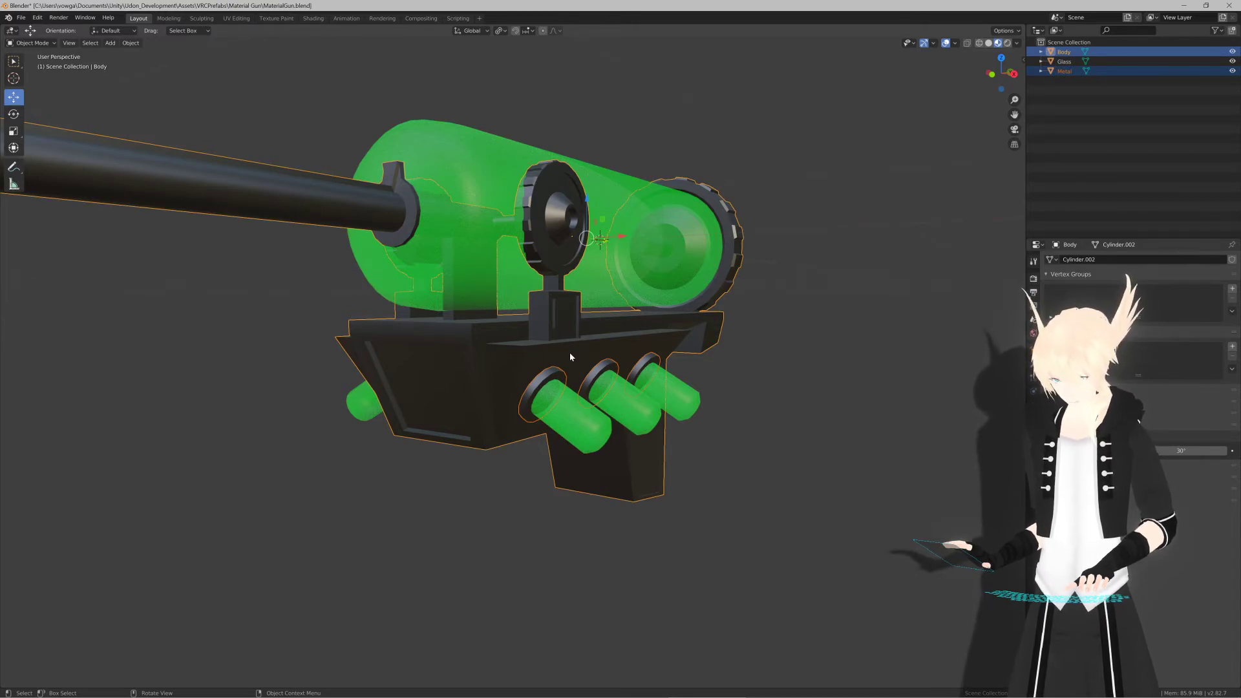
scroll(570, 356, "down", 4)
scroll(563, 375, "up", 4)
Step: Check the Metal object's Auto Smooth setting and the shading of its rings up close
left_click(561, 377)
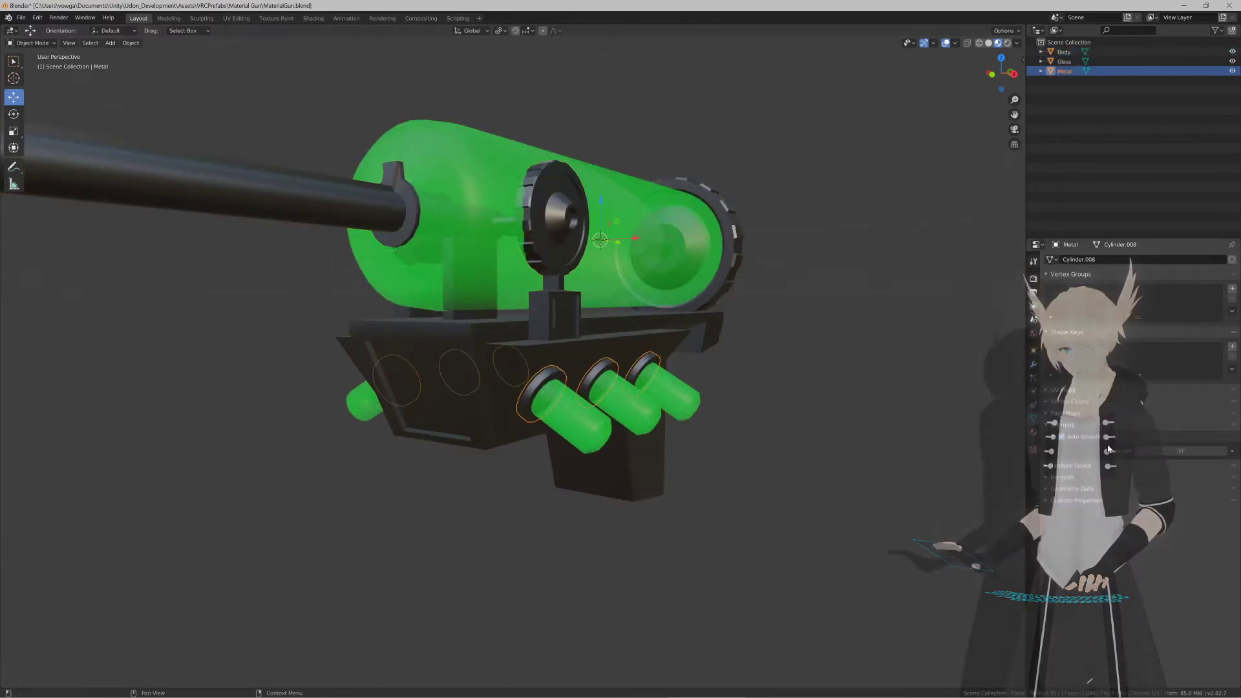
mouse_move(771, 402)
middle_mouse_down()
mouse_move(713, 378)
mouse_move(769, 388)
middle_mouse_up()
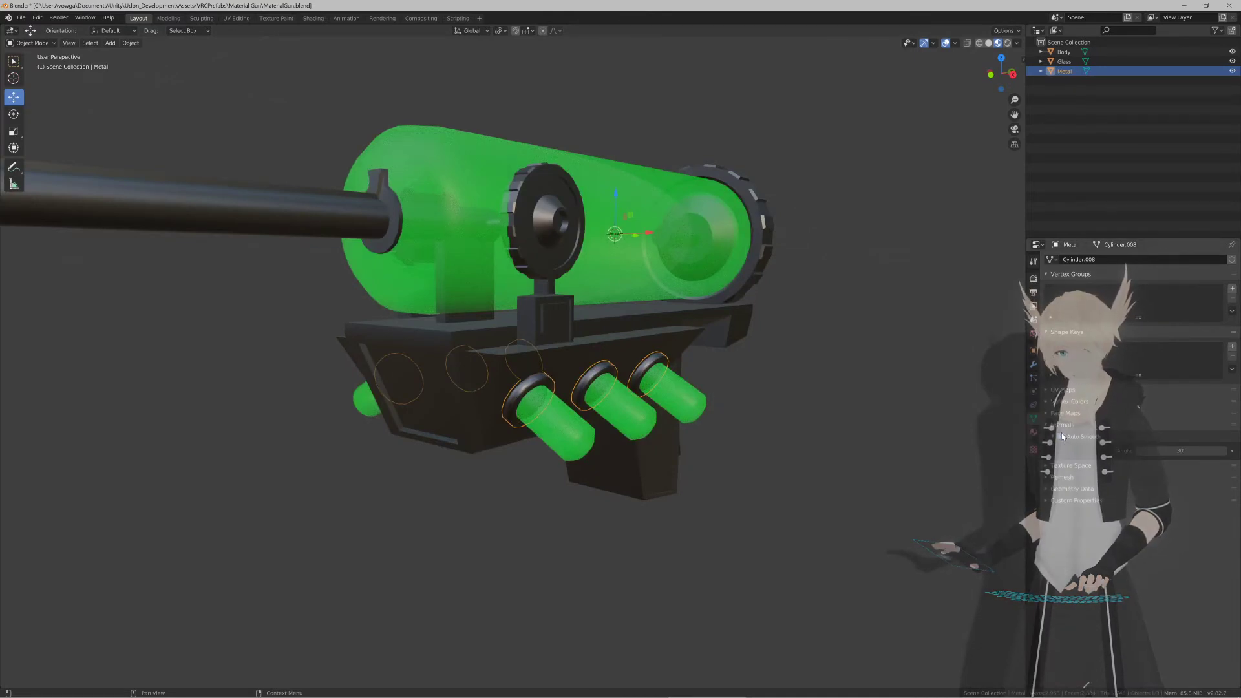
scroll(859, 427, "up", 3)
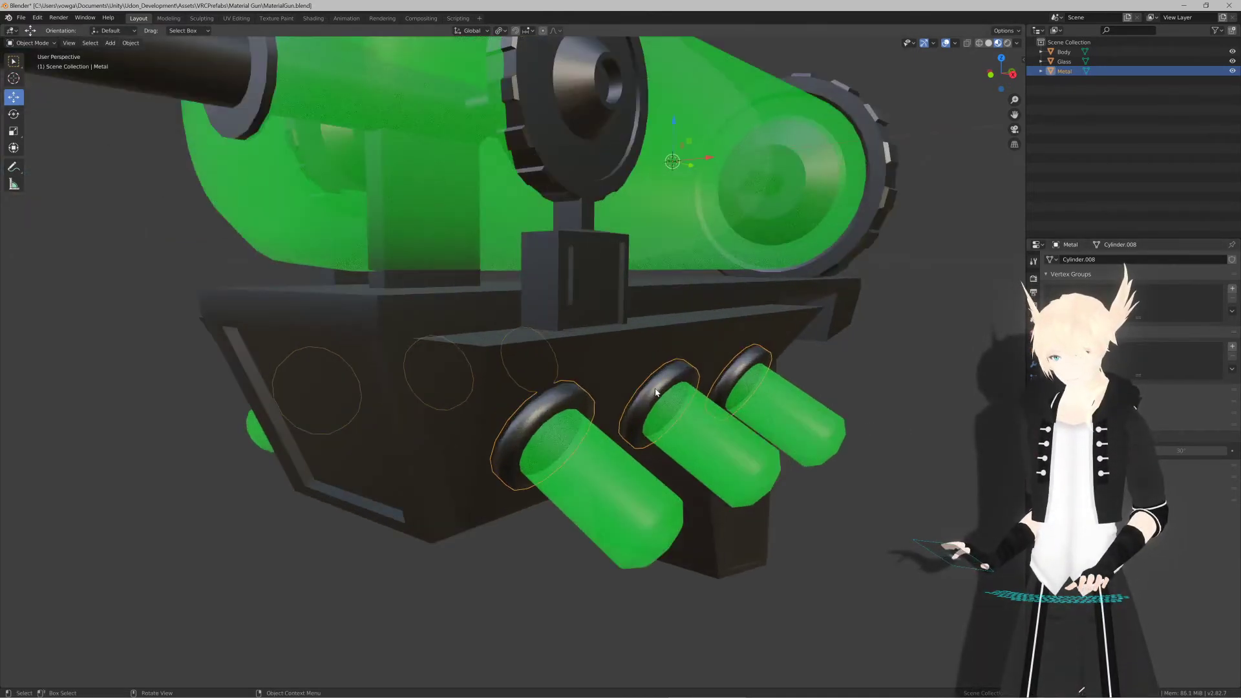
key("z")
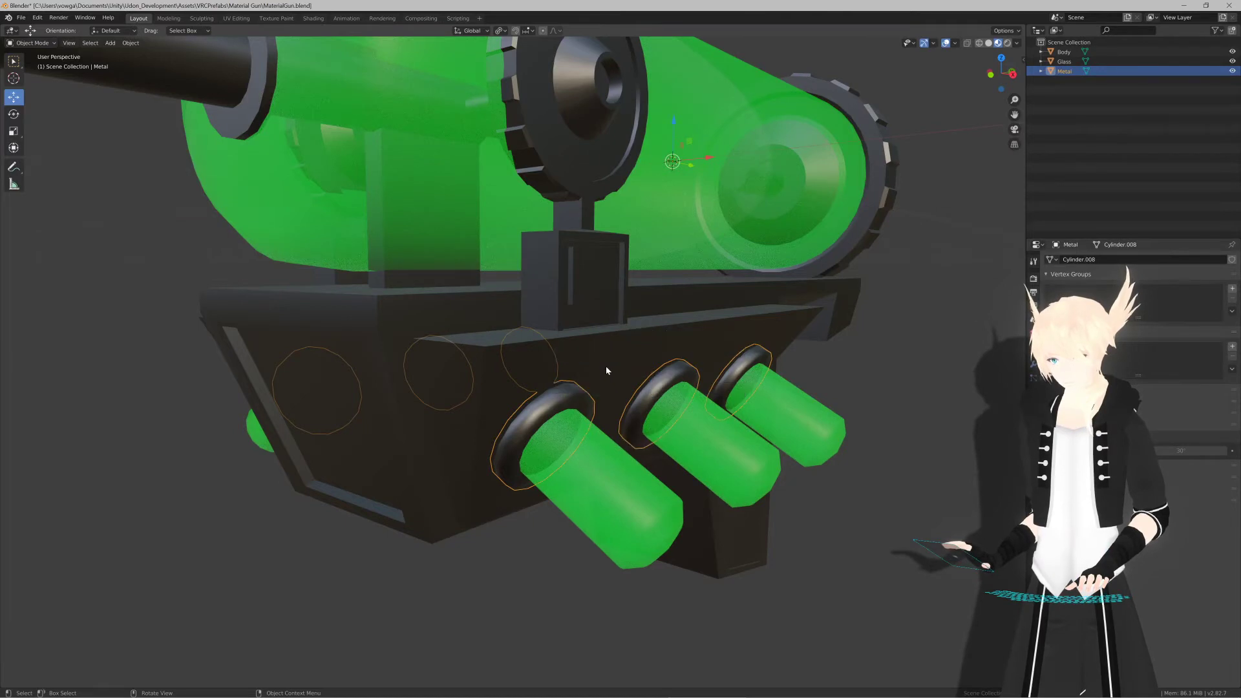
Step: Turn off Auto Smooth on the Body and try to join the Metal object into it
left_click(607, 363)
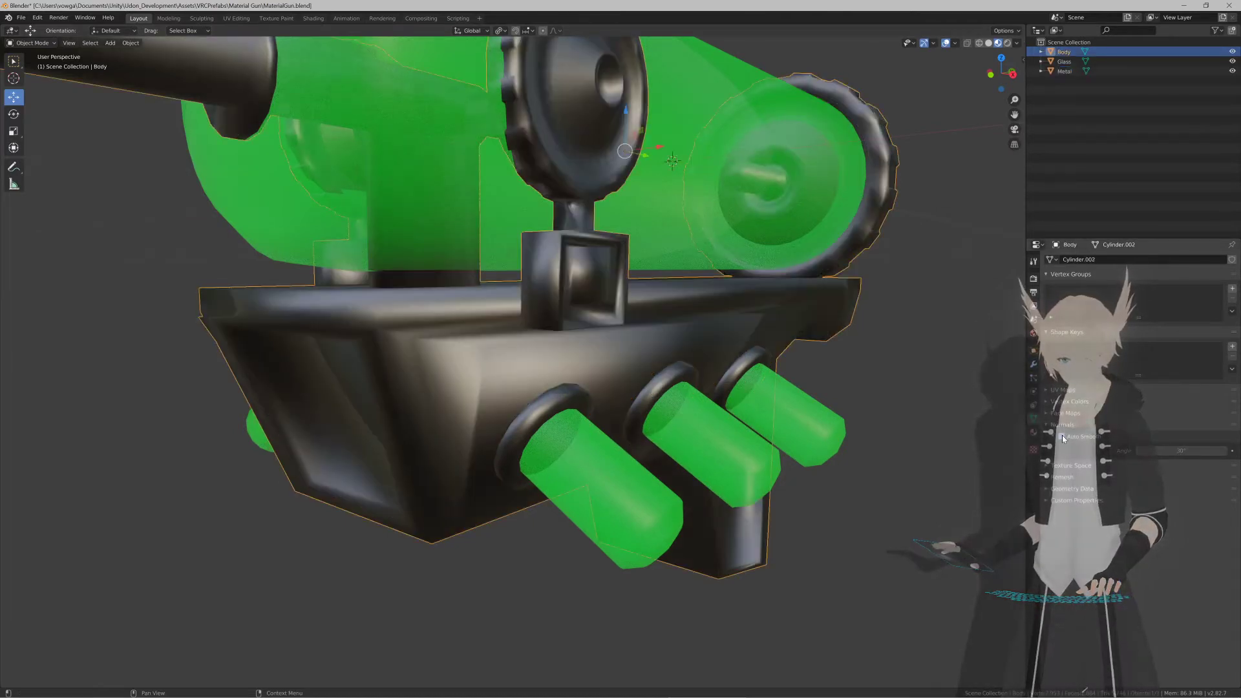
left_click(651, 340)
left_click(650, 339, "shift")
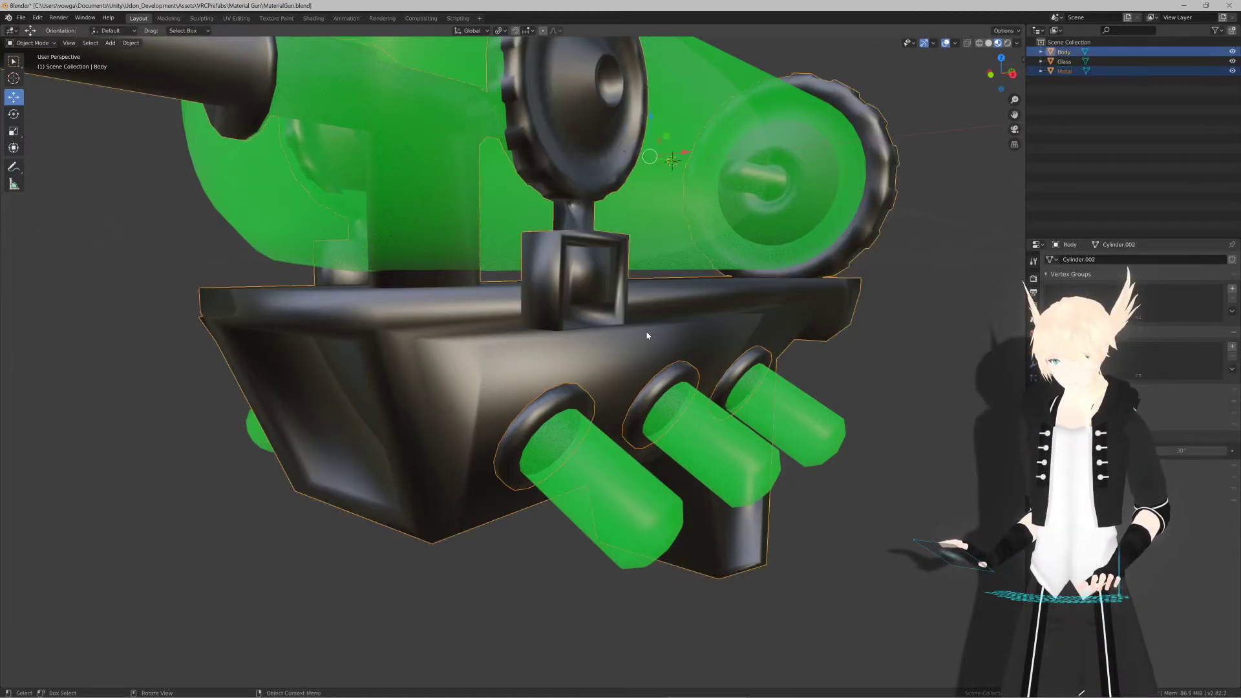
key("ctrl+j")
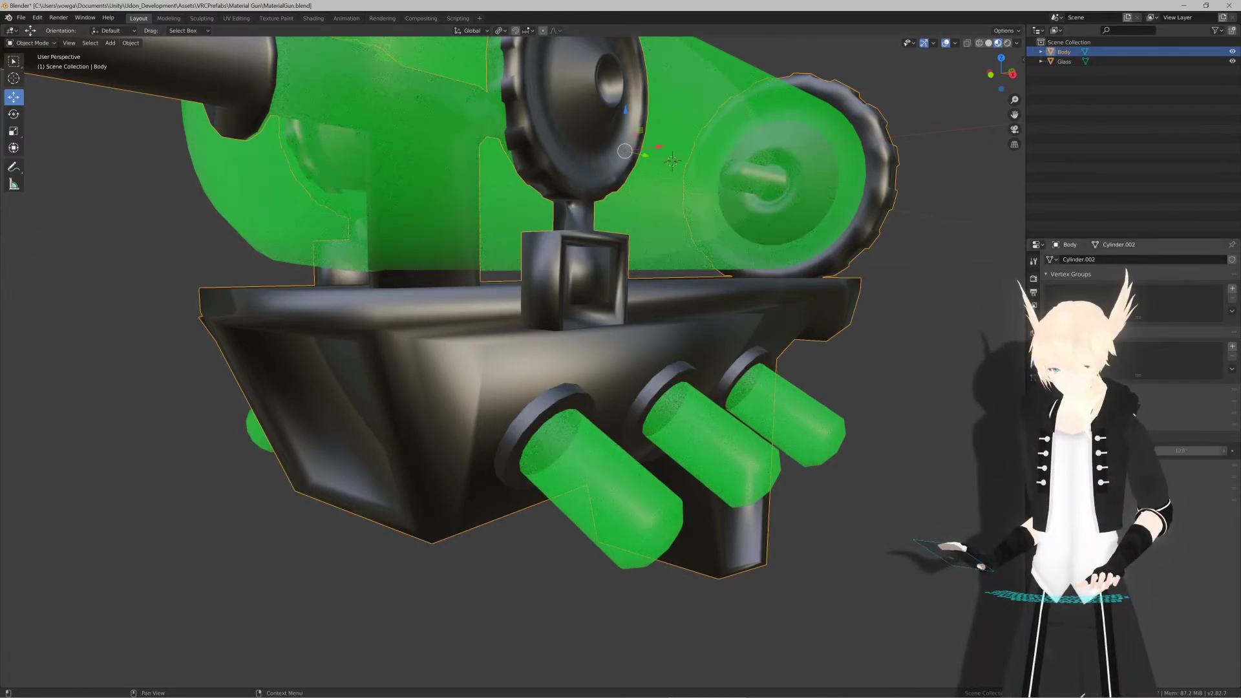
scroll(762, 407, "down", 4)
middle_click_drag(764, 409, 743, 395)
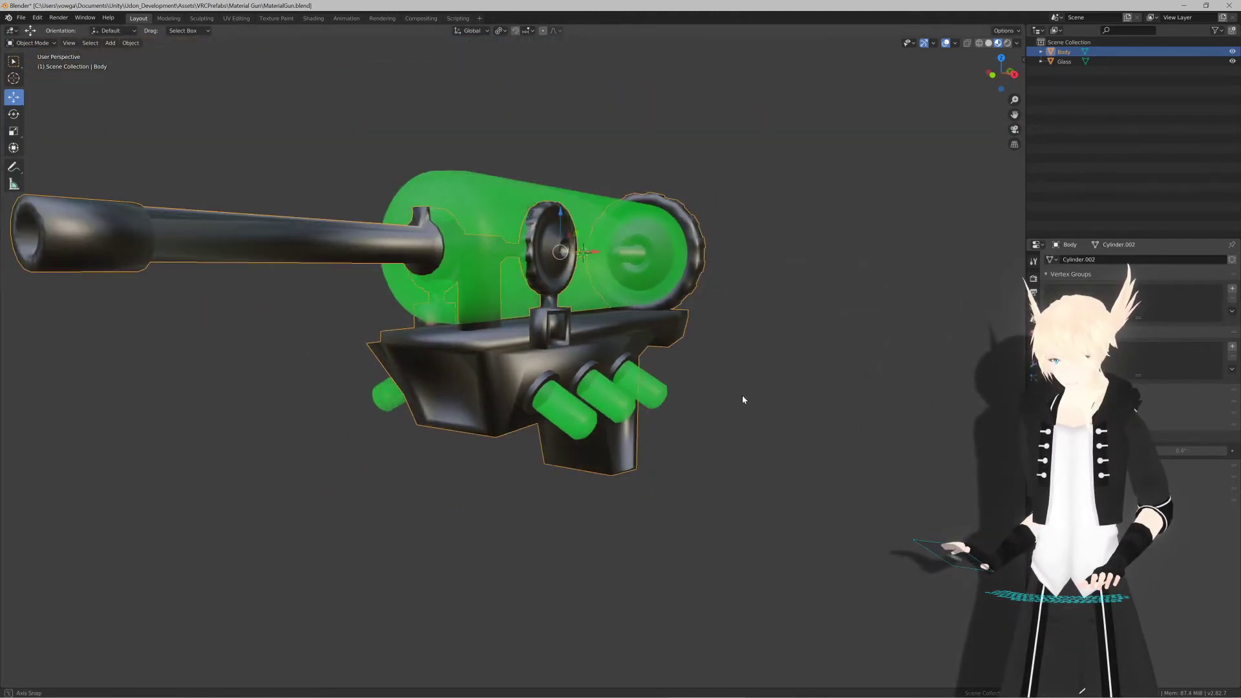
key("ctrl+a")
left_click(814, 396)
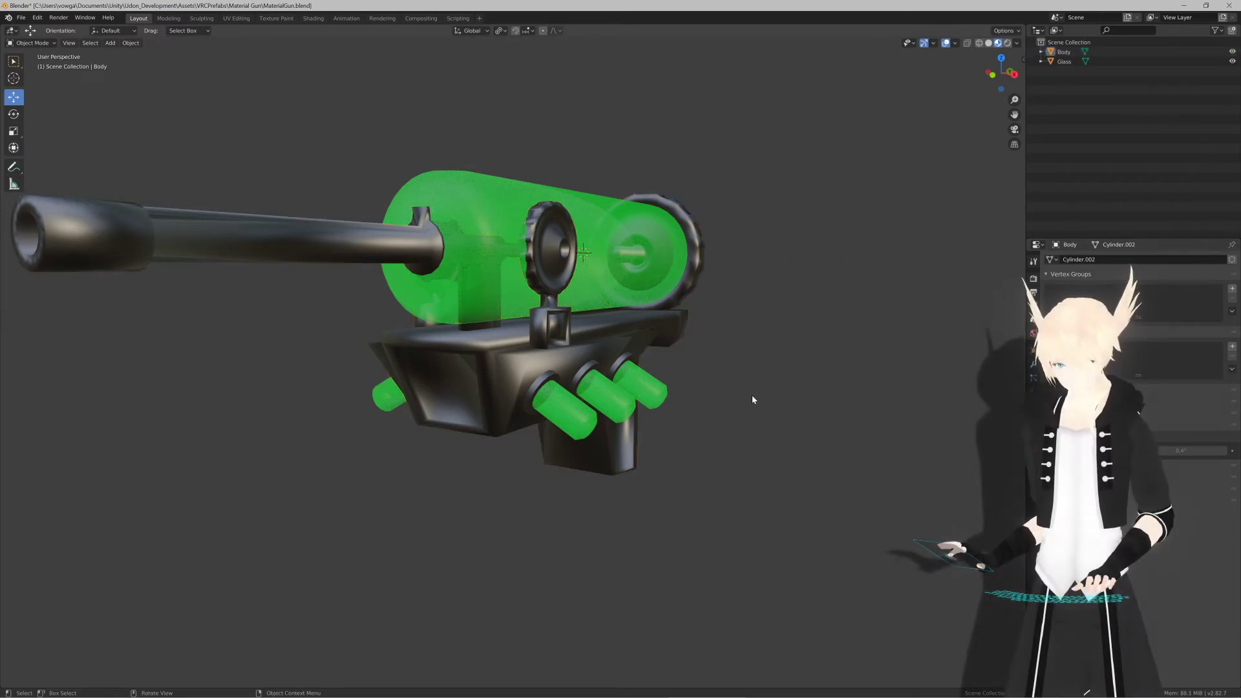
scroll(751, 399, "up", 2)
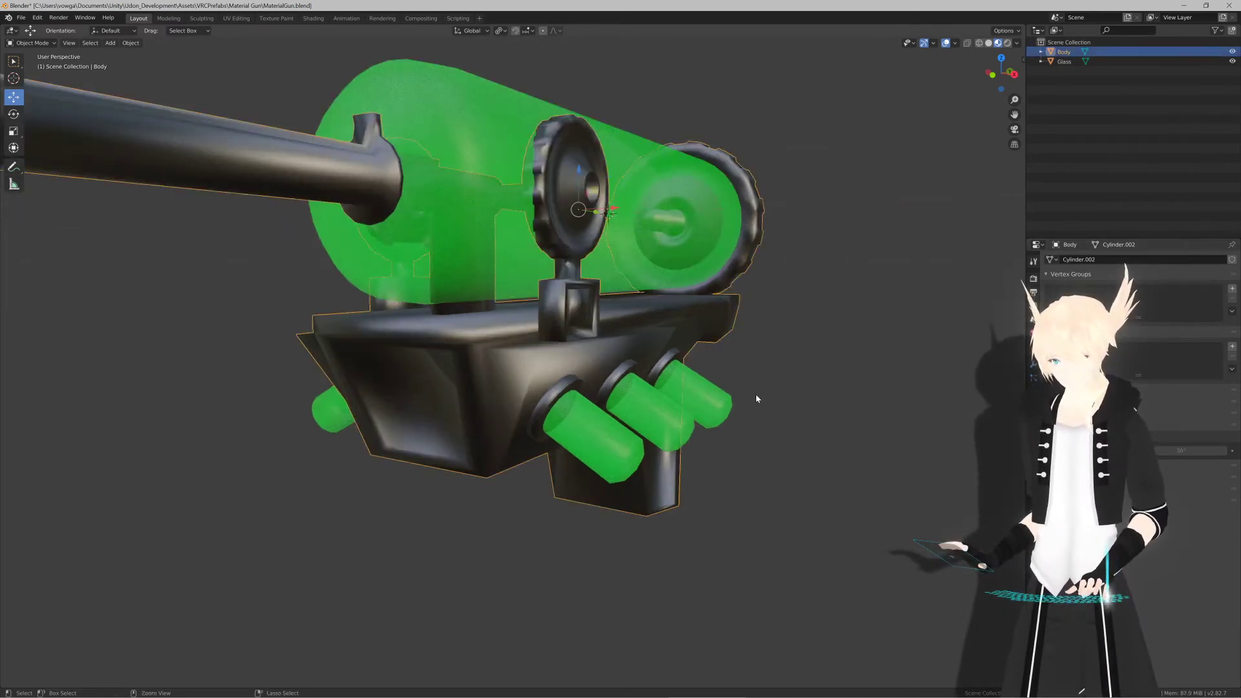
Step: Undo the join and the Auto Smooth change, restoring Body and Metal as separate objects
key("ctrl+z")
key("ctrl+z")
key("ctrl+z")
key("ctrl+z")
key("ctrl+z")
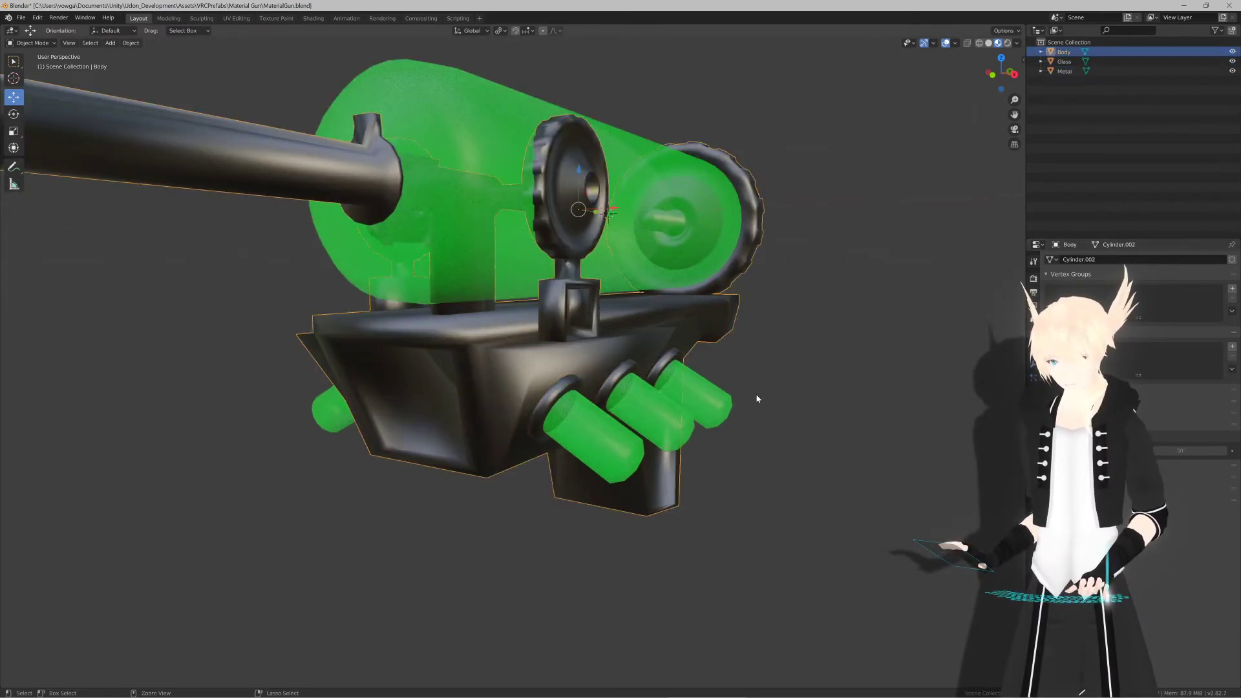
key("ctrl+z")
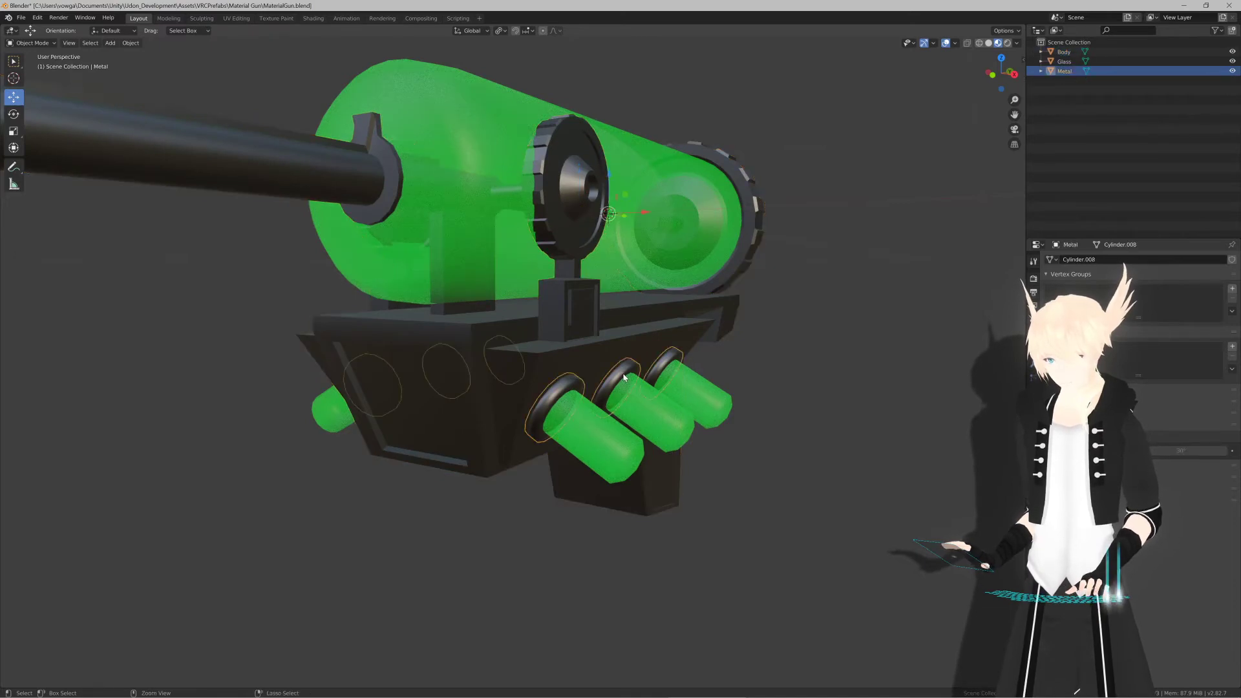
scroll(717, 388, "down", 5)
key("ctrl+z")
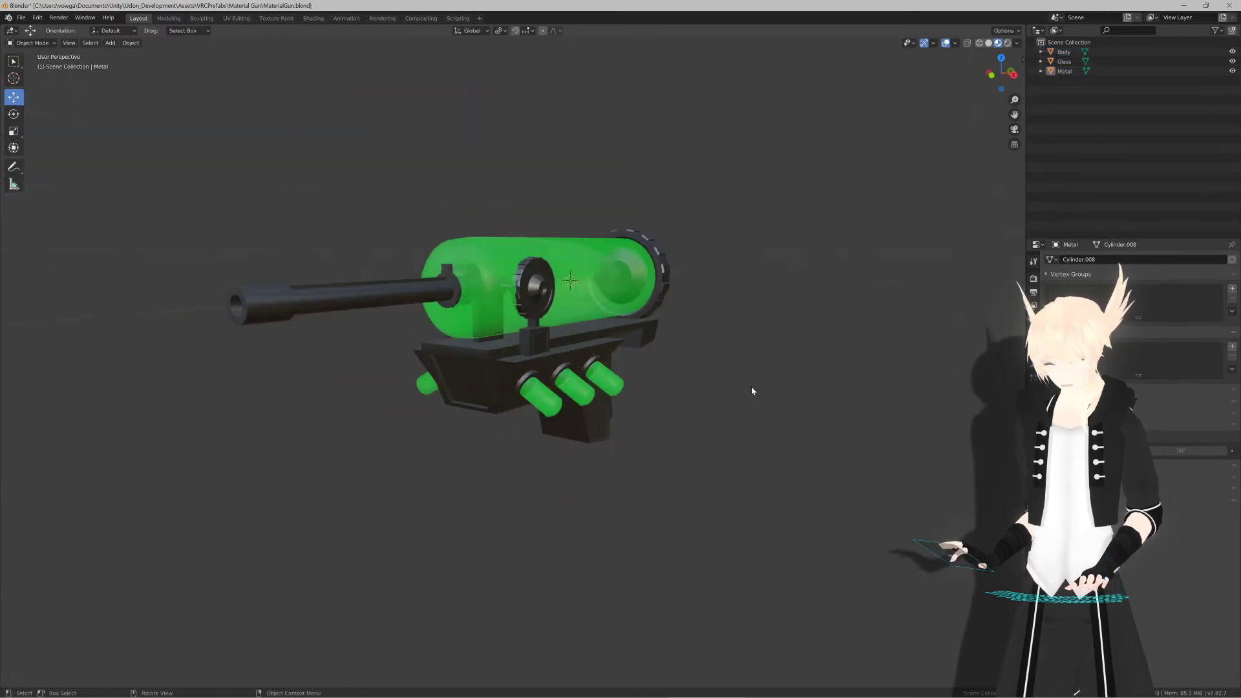
Step: Save MaterialGun.blend with Body, Glass and Metal as separate objects
key("ctrl+s")
left_click(693, 354)
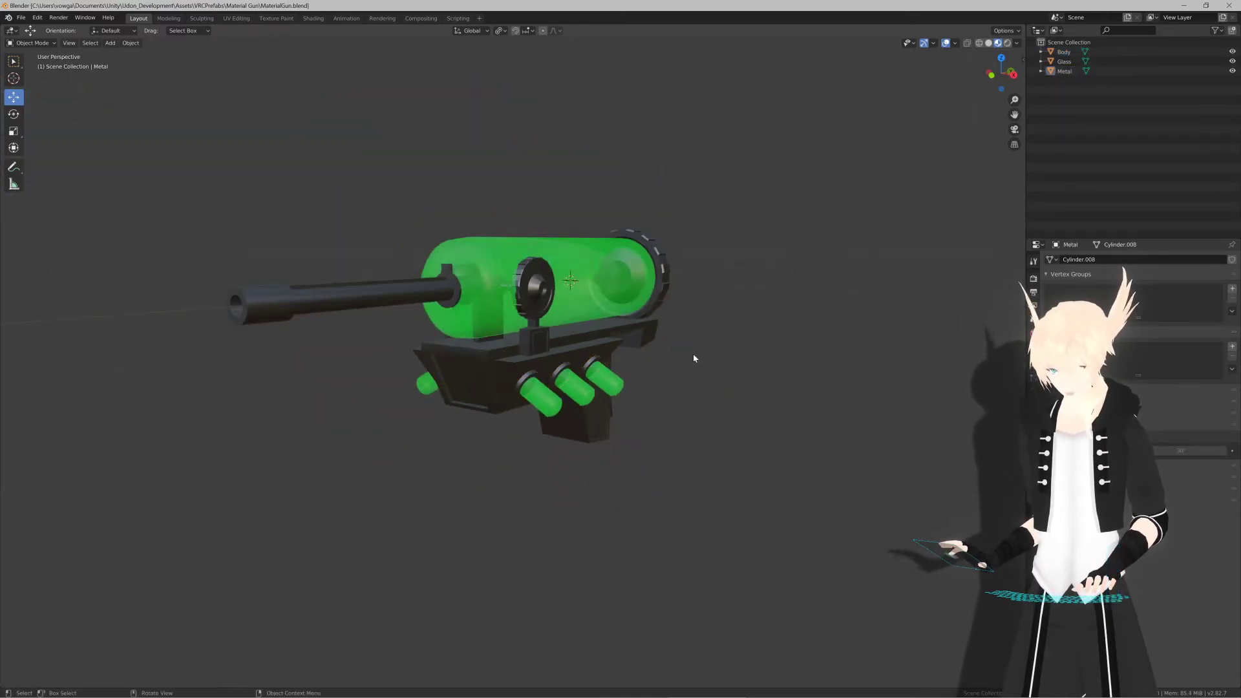
middle_click_drag(701, 368, 638, 373)
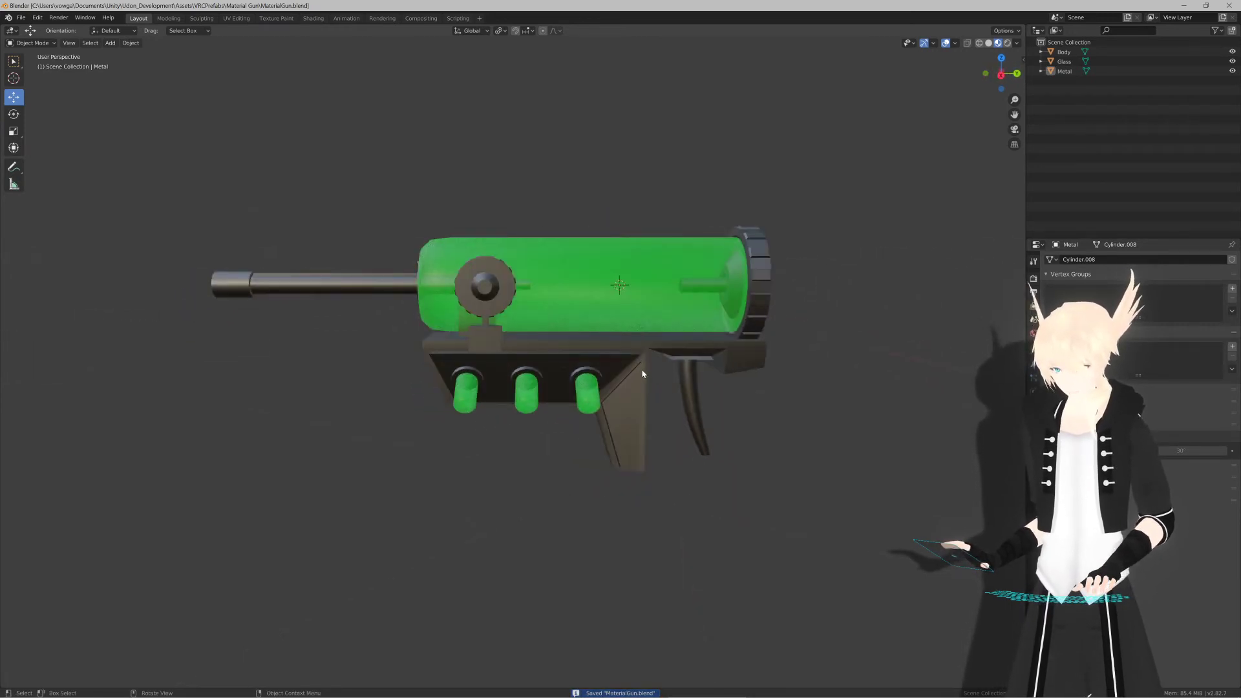
scroll(640, 373, "down", 1)
scroll(642, 374, "up", 3)
scroll(642, 374, "up", 2)
mouse_move(610, 377)
middle_mouse_down()
mouse_move(630, 381)
mouse_move(613, 373)
middle_mouse_up()
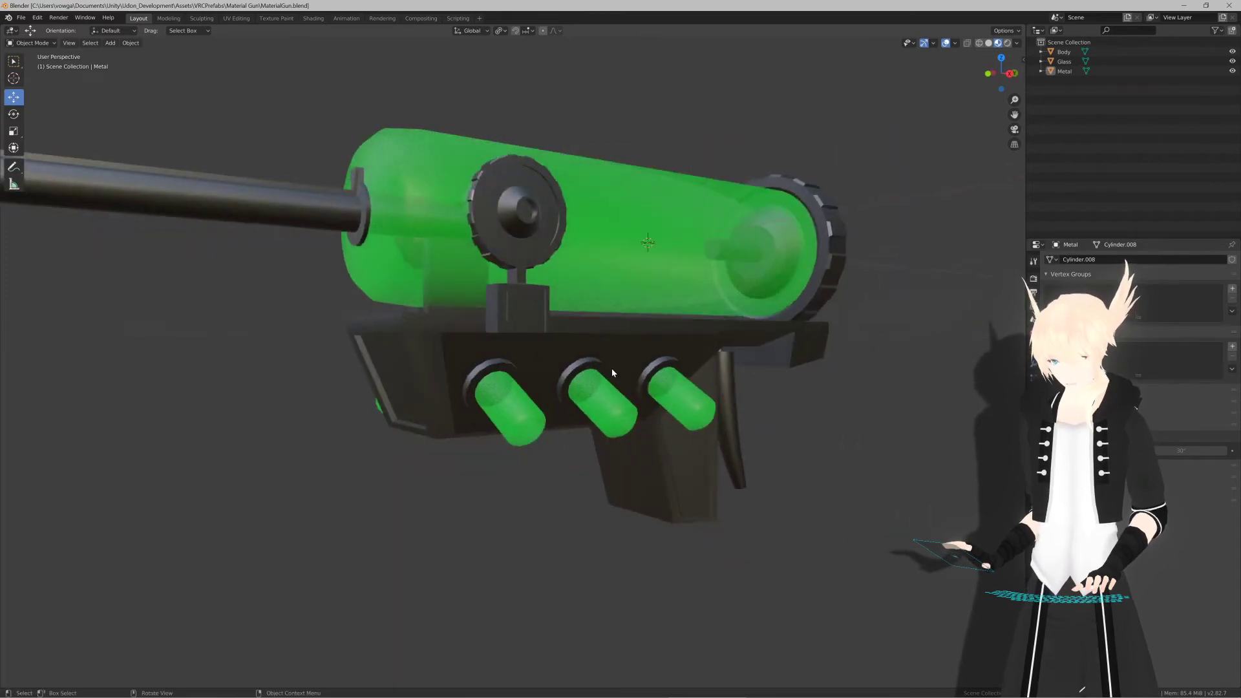
Step: Close Blender and reopen the MaterialGun model from the Material Gun folder in the Unity project
left_click(1221, 5)
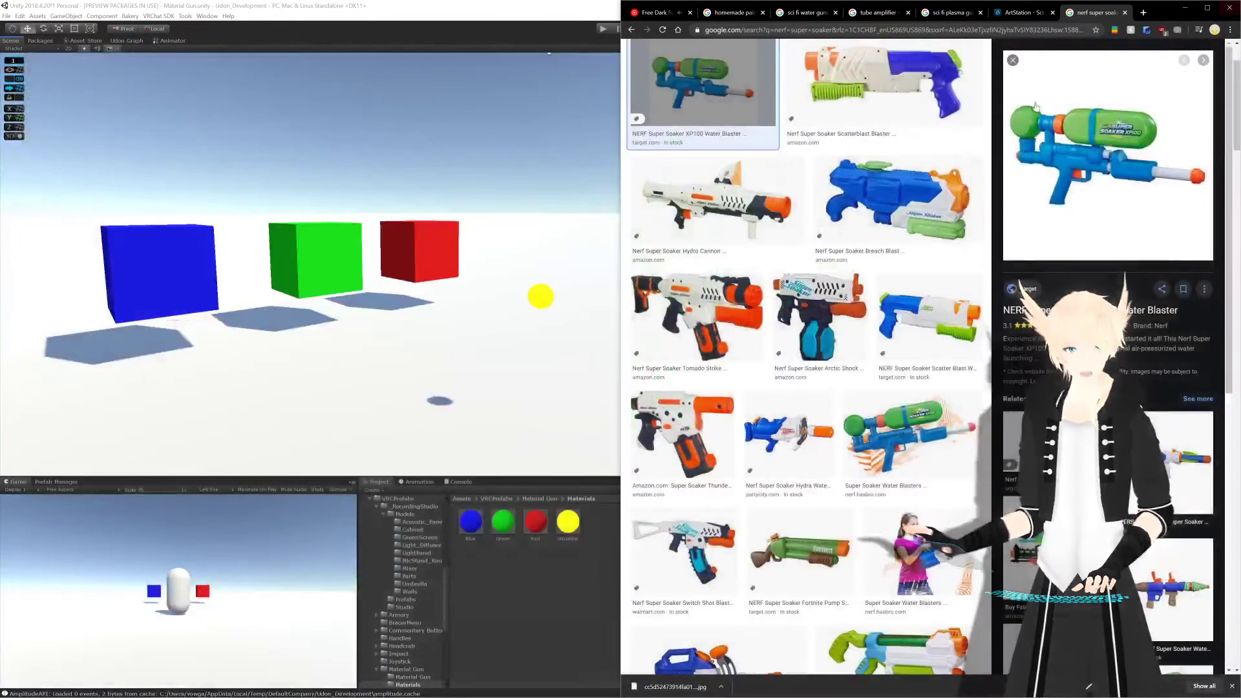
left_click(548, 600)
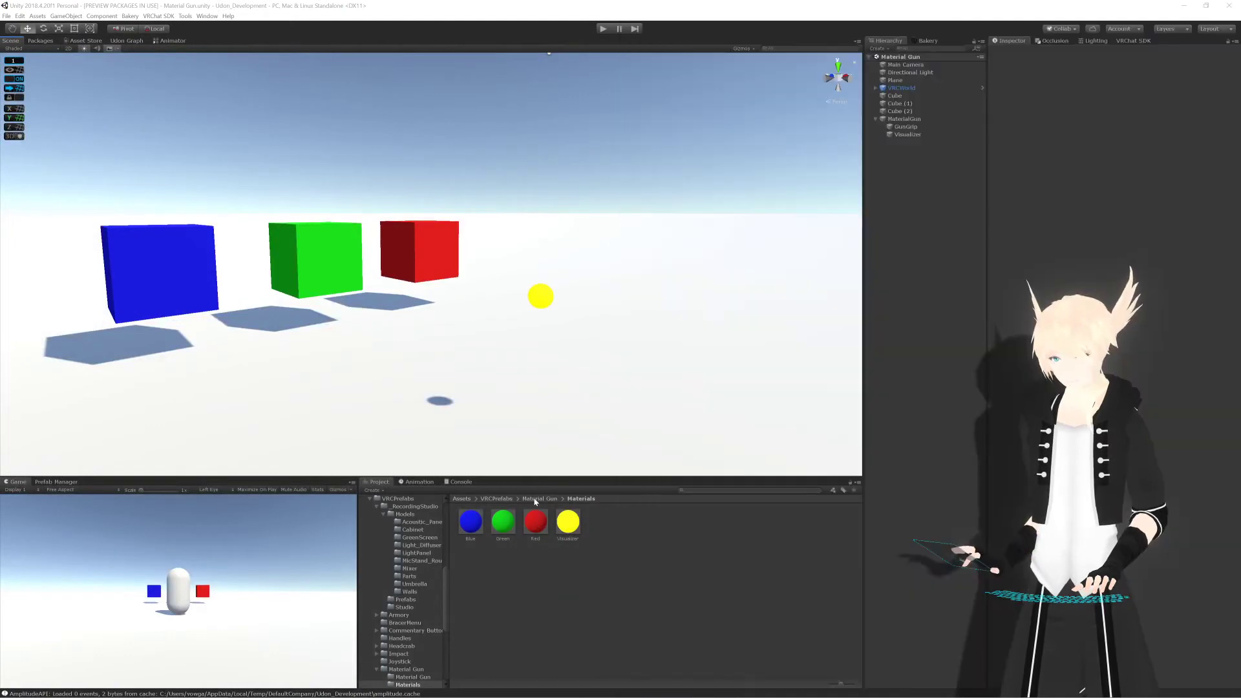
left_click(539, 499)
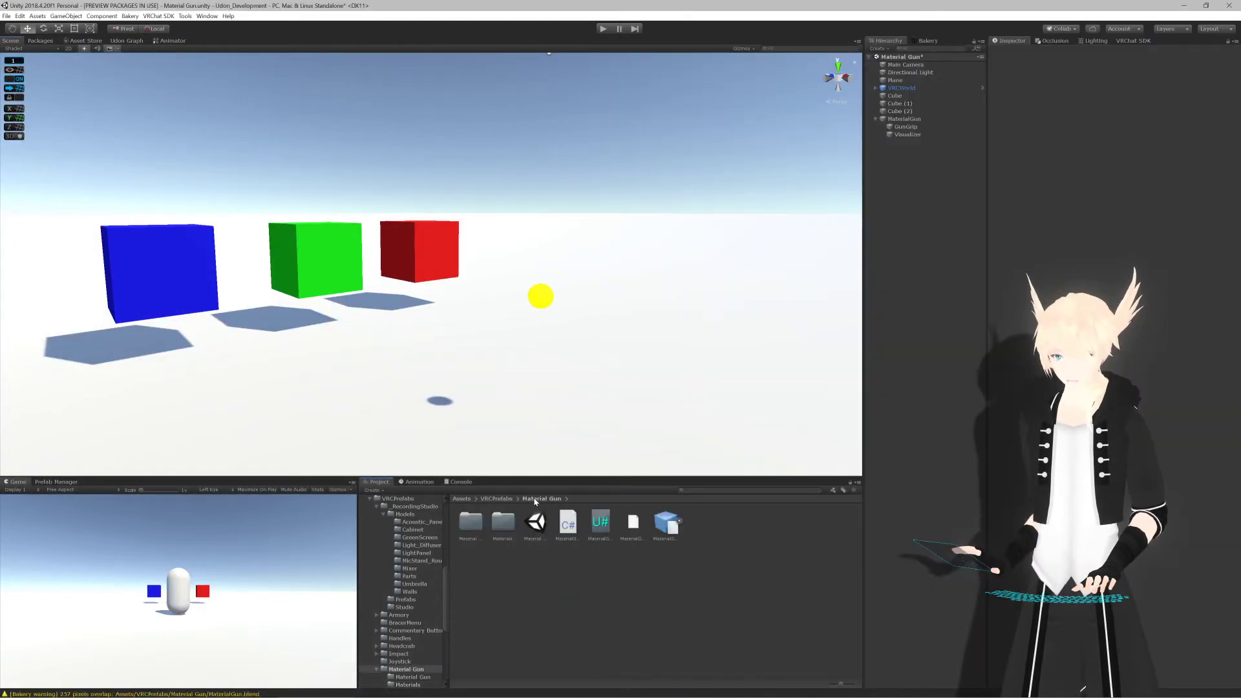
double_click(655, 524)
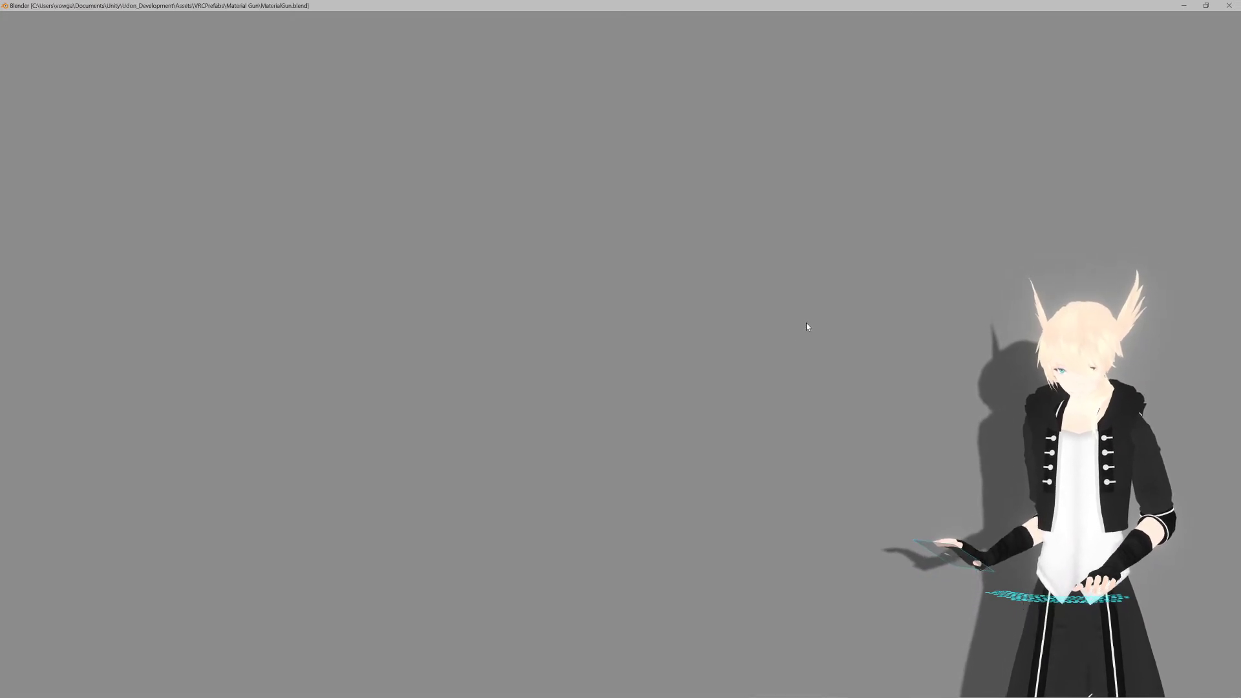
Step: Try to join the Metal rings into the Body in the reopened file, with Body active
scroll(745, 338, "up", 5)
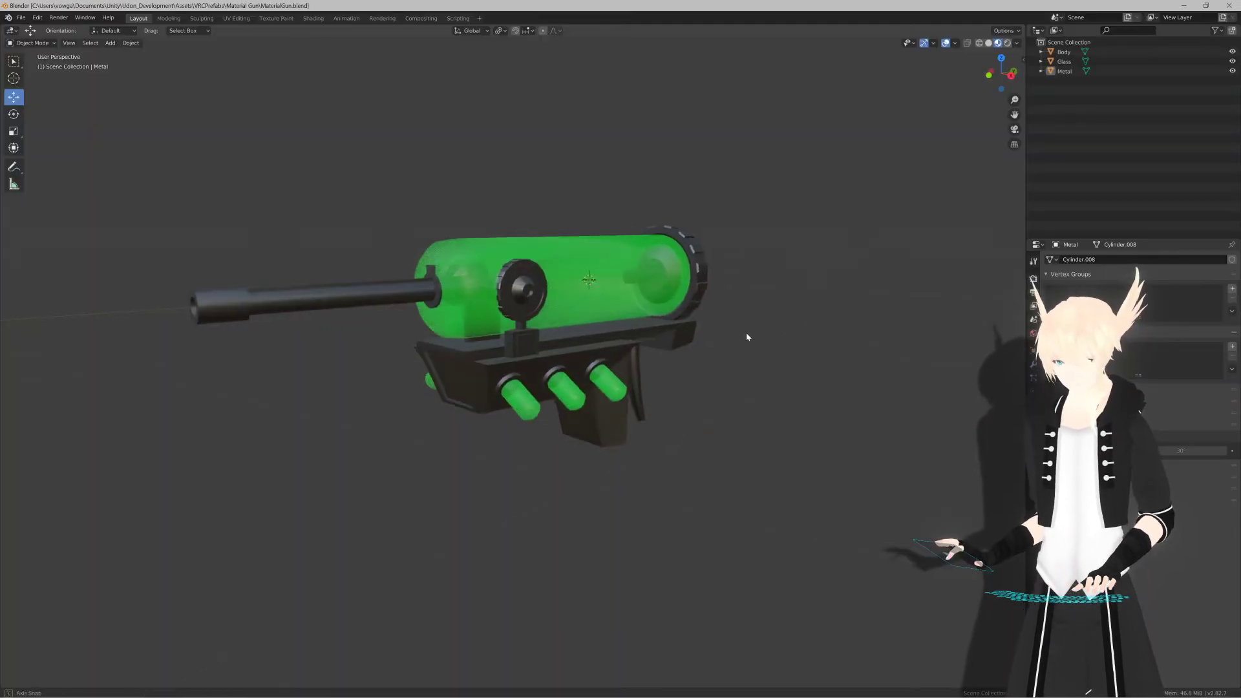
left_click(594, 385)
left_click(602, 344, "shift")
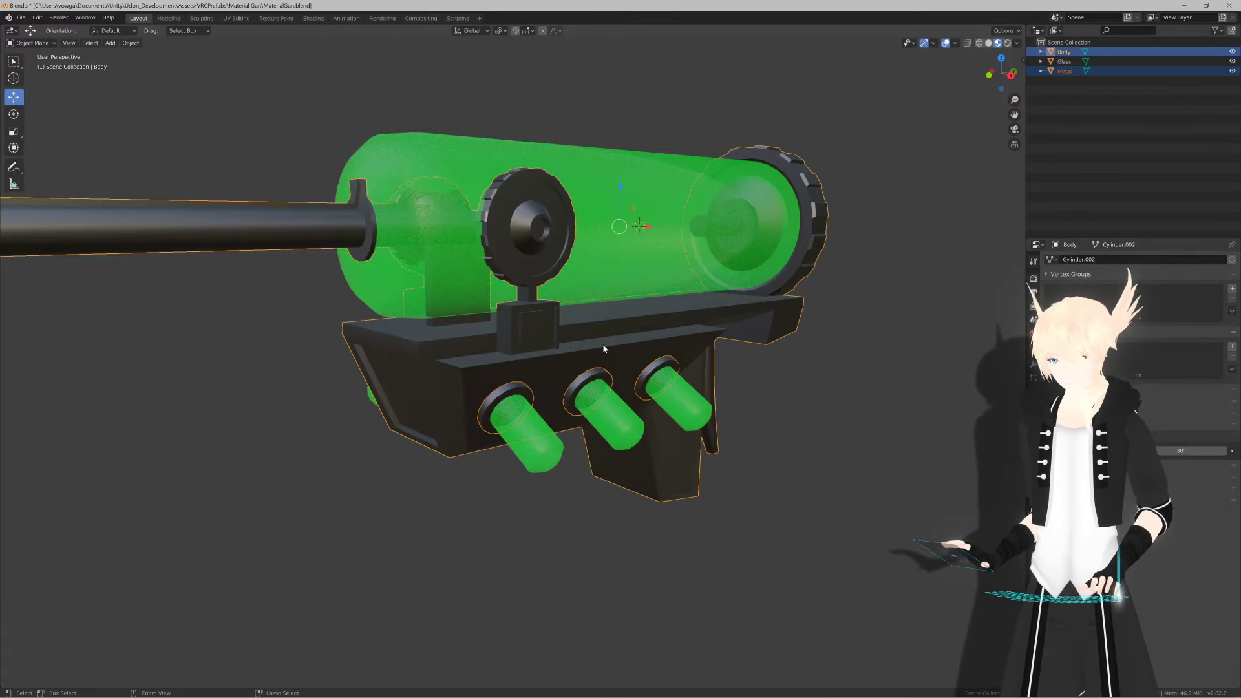
key("ctrl+j")
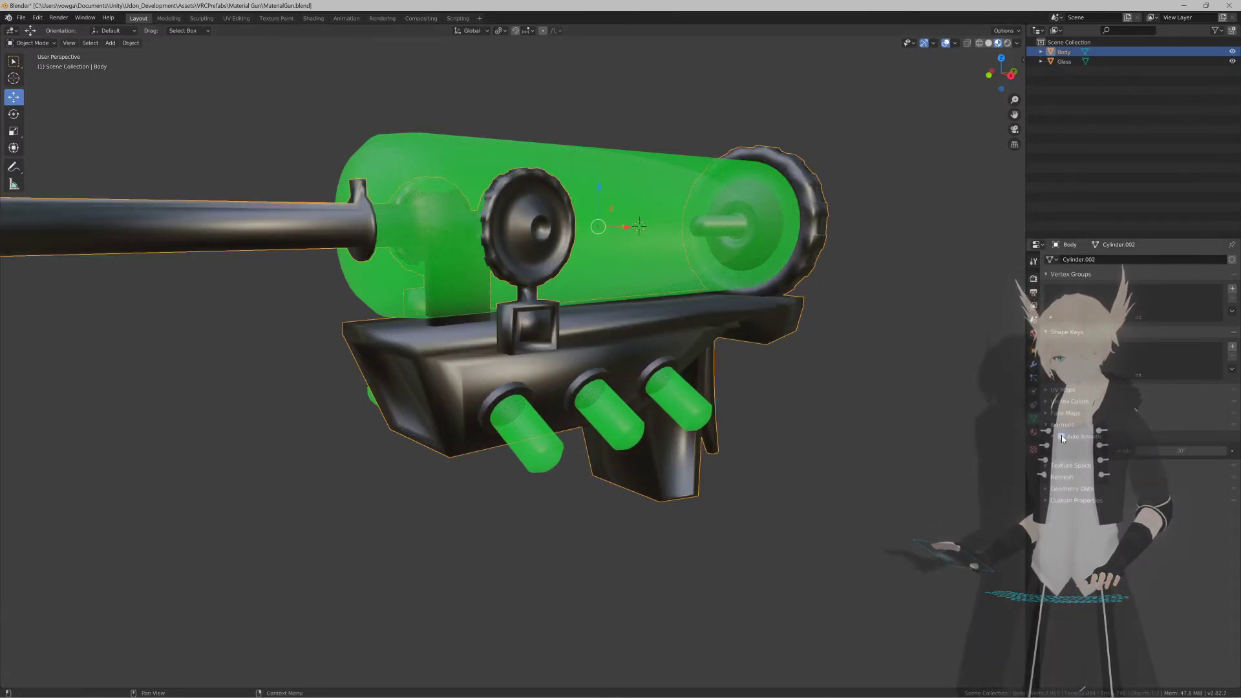
Step: Turn off Auto Smooth on the joined Body and shade it flat
left_click(1061, 436)
key("z")
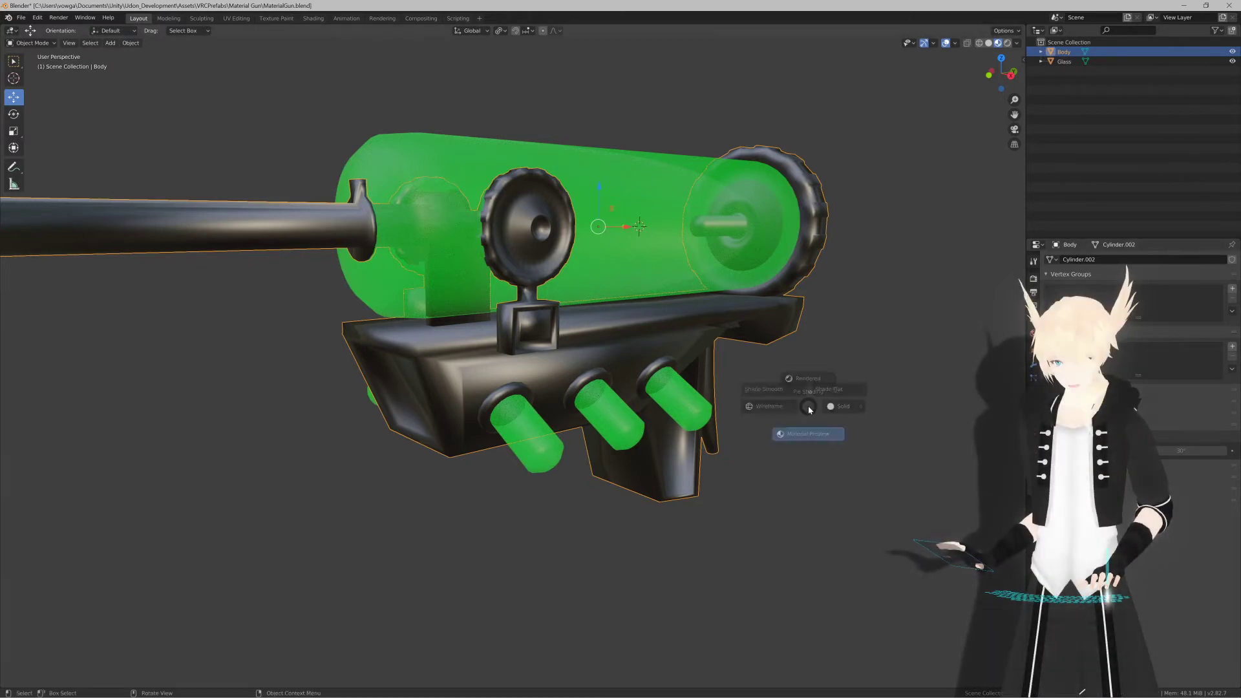
left_click(846, 386)
middle_click_drag(845, 386, 821, 409)
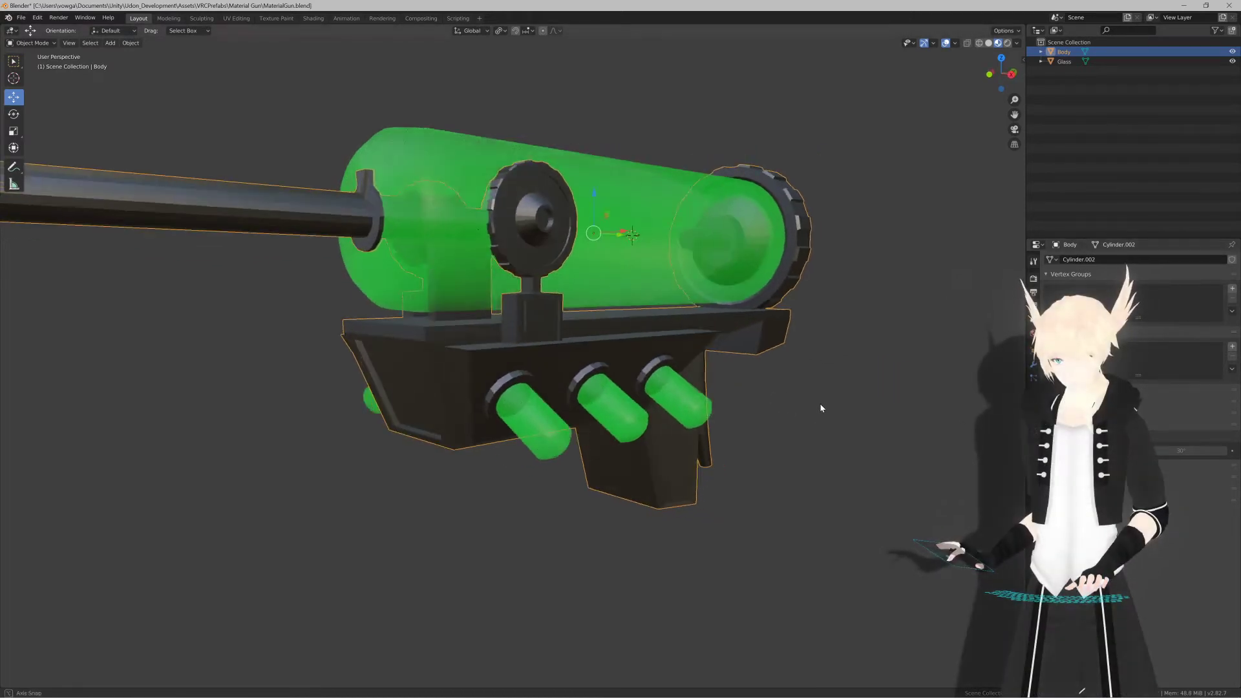
Step: Place the joined Body's origin at the 3D cursor
key("period")
left_click(894, 402)
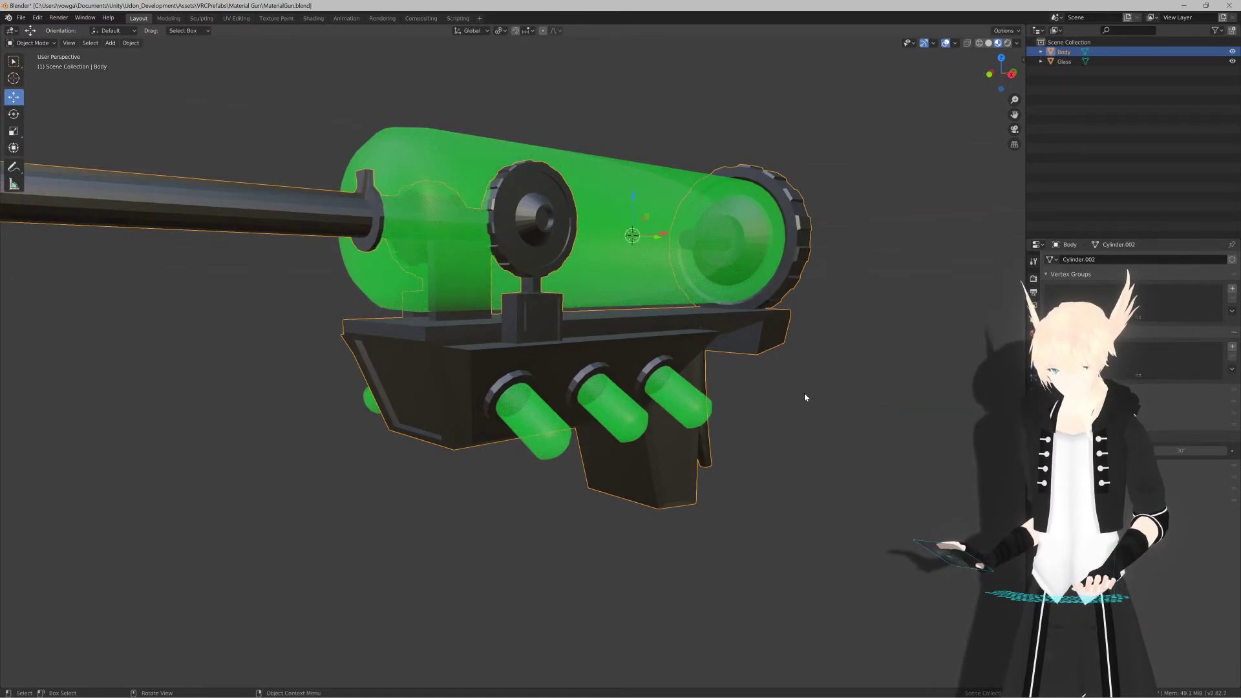
scroll(691, 389, "up", 2)
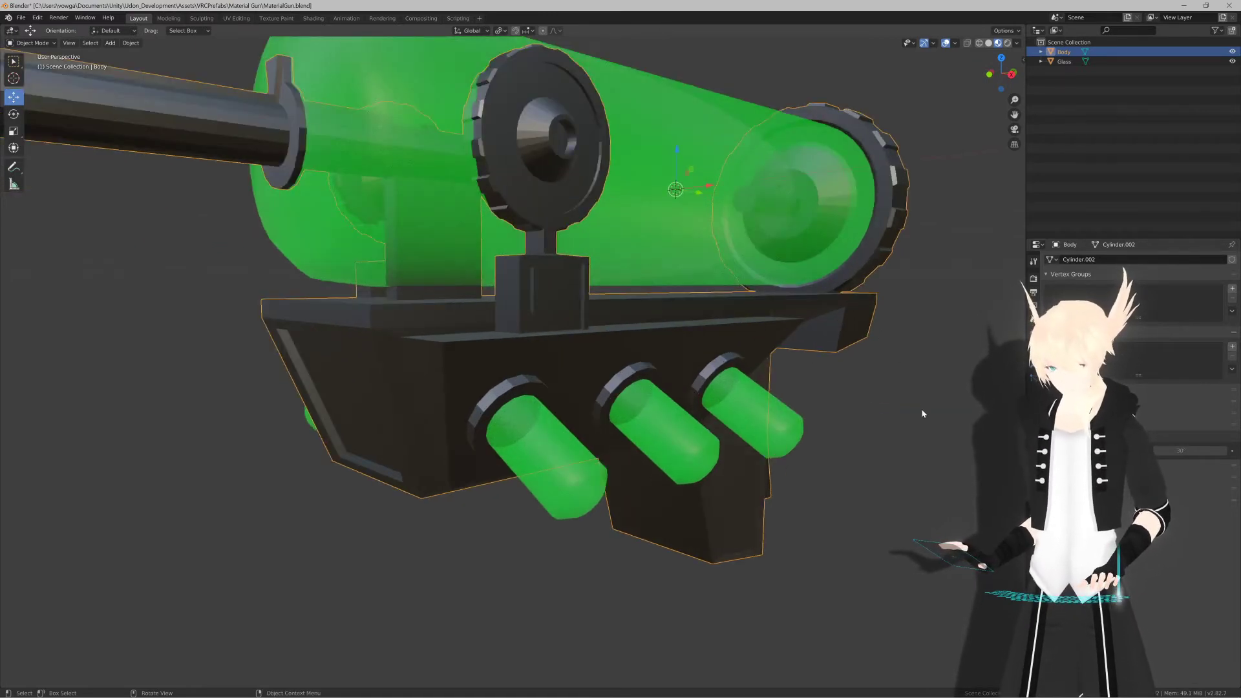
Step: Shade the joined Body smooth
key("z")
left_click(826, 414)
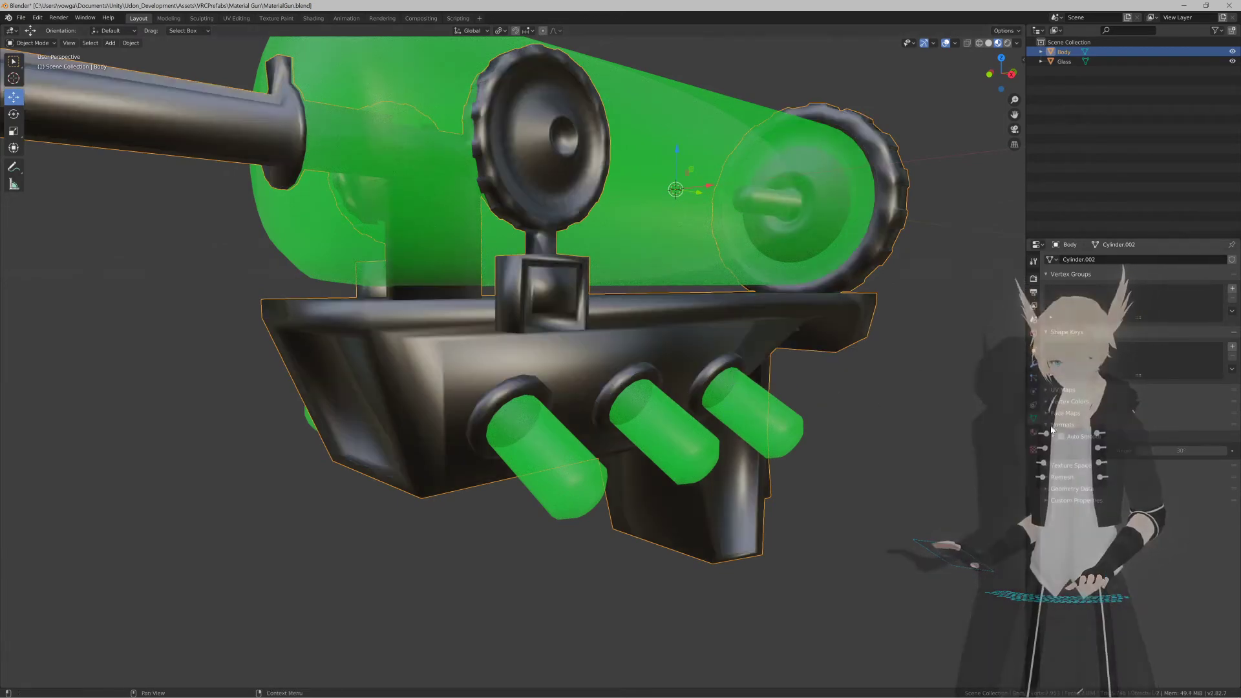
scroll(728, 396, "down", 4)
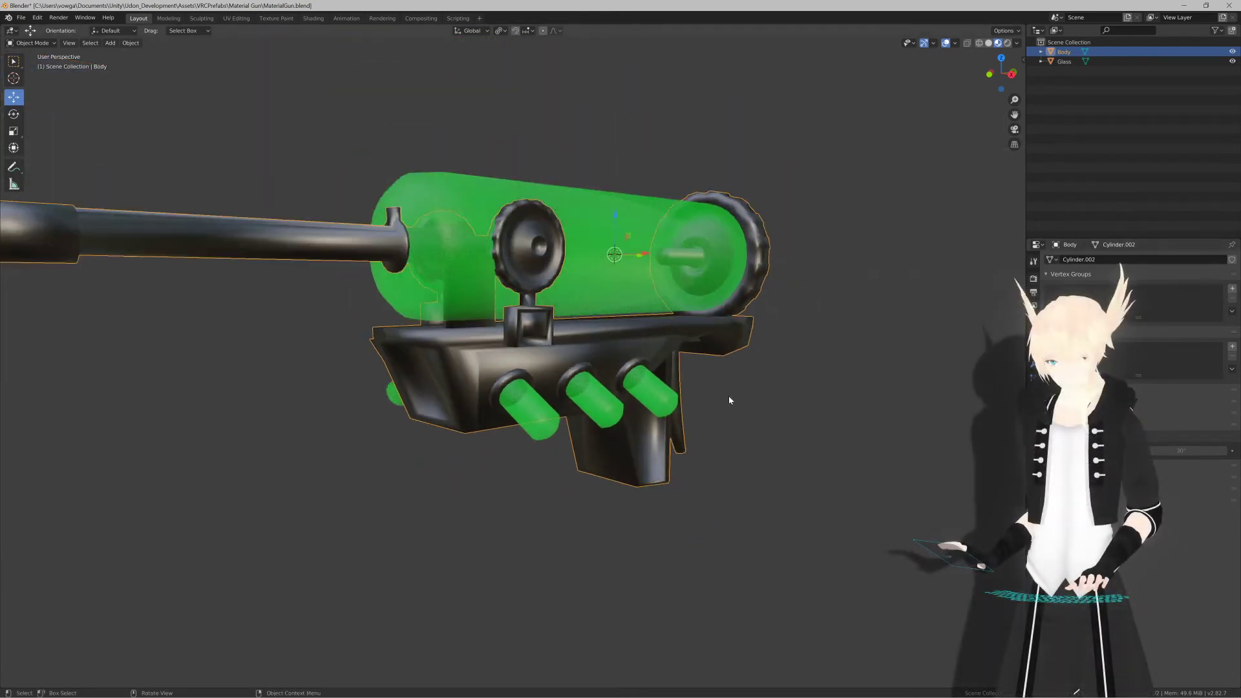
Step: Examine the rings around the glass tubes on the joined Body in Edit Mode
middle_click_drag(727, 395, 606, 401)
left_click(616, 388)
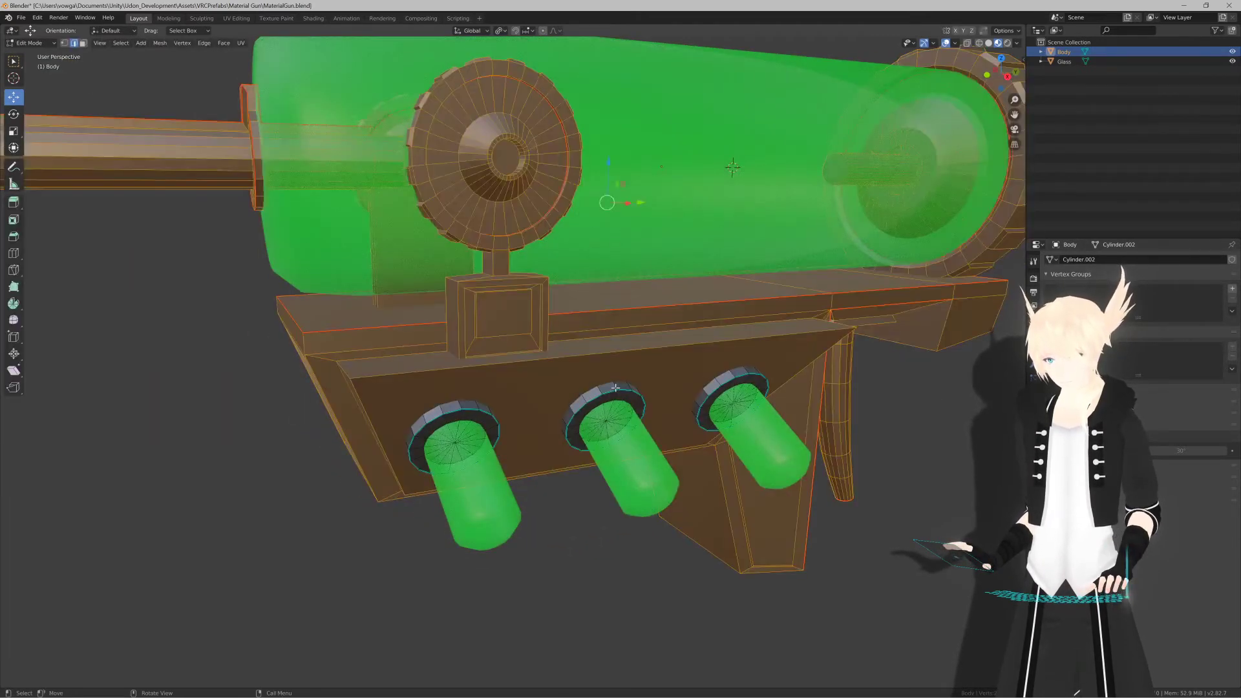
scroll(616, 387, "down", 4)
middle_click_drag(615, 387, 625, 386)
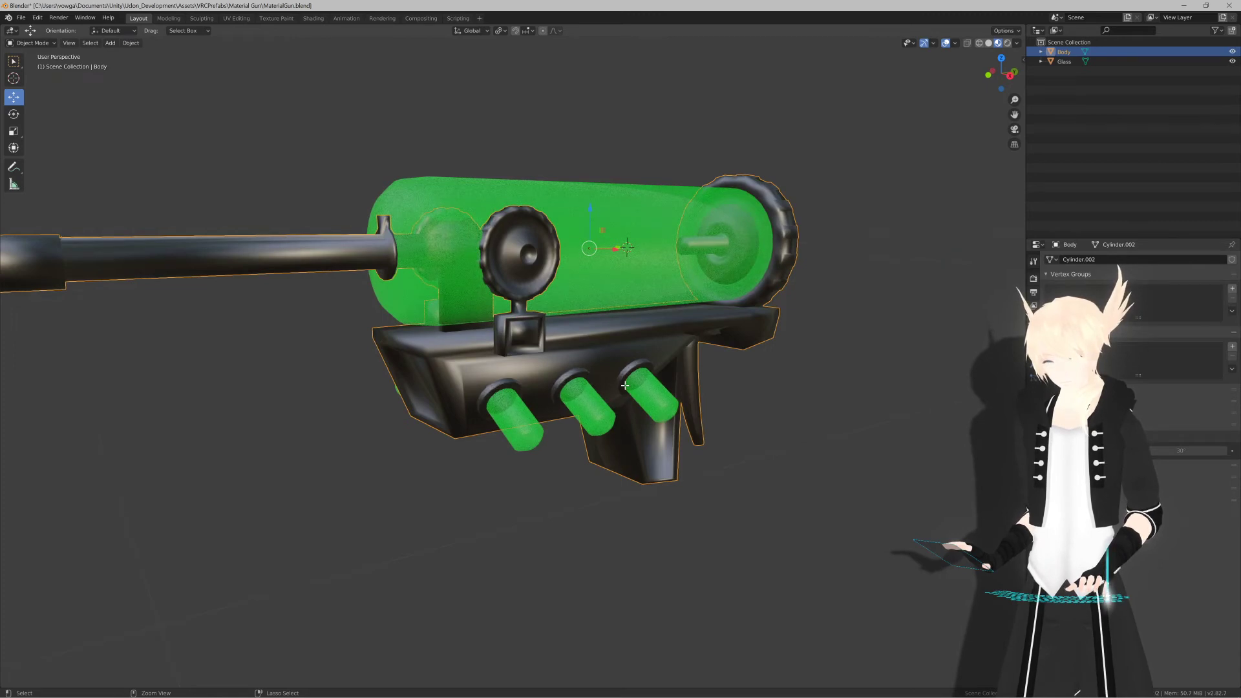
Step: Undo the shading changes and the join so that Body and Metal are separate objects again
key("a")
key("Tab")
middle_click_drag(625, 386, 666, 398)
key("Tab")
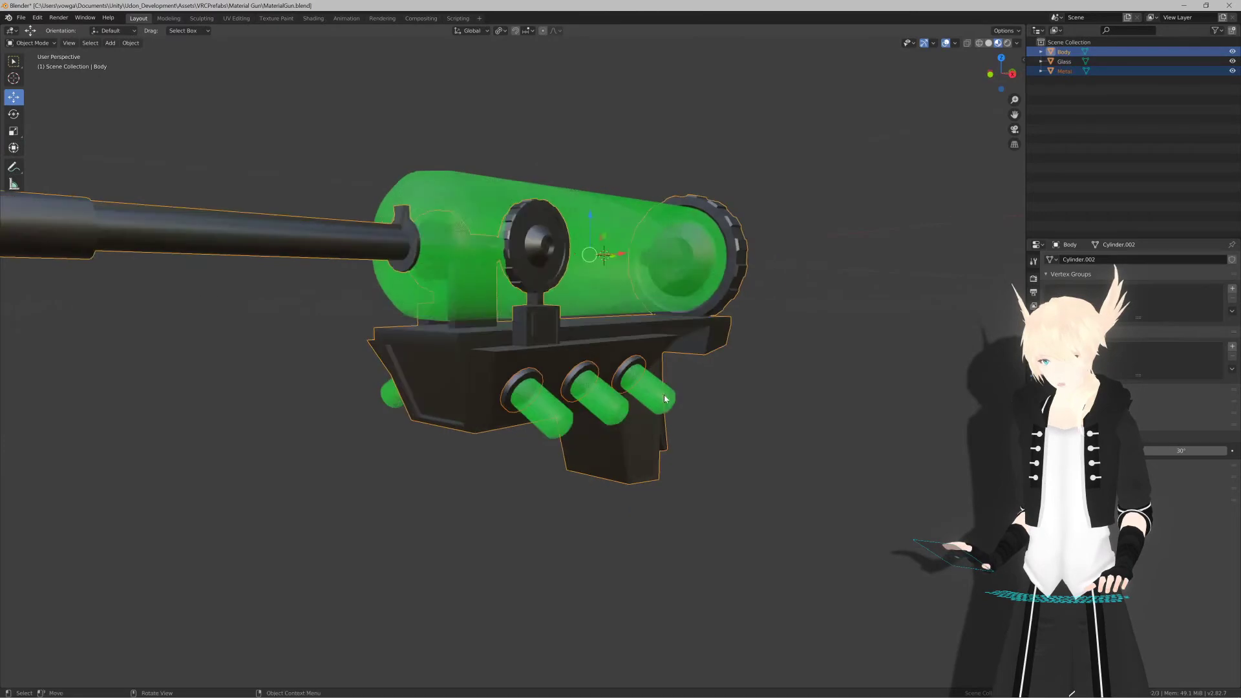
Step: Select the Metal rings and view the gun from the right in orthographic projection
left_click(583, 374)
mouse_move(645, 398)
middle_mouse_down()
mouse_move(591, 393)
mouse_move(685, 394)
mouse_move(591, 393)
mouse_move(643, 393)
middle_mouse_up()
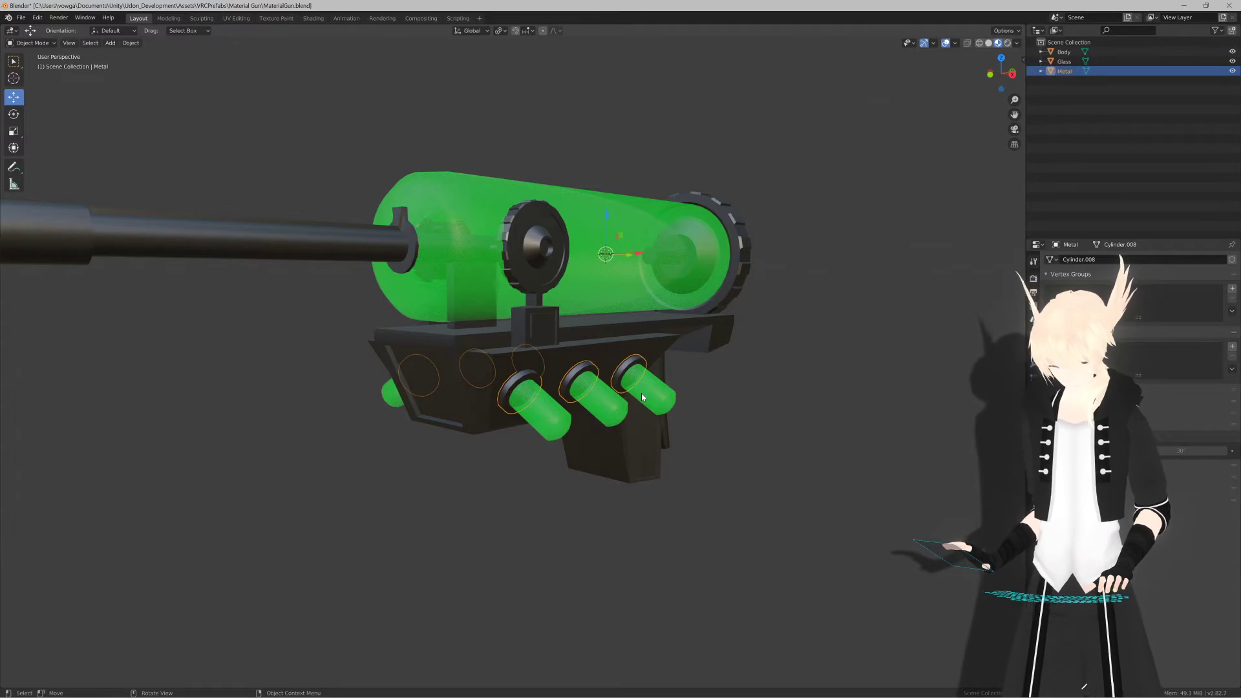
key("KP_1")
key("KP_3")
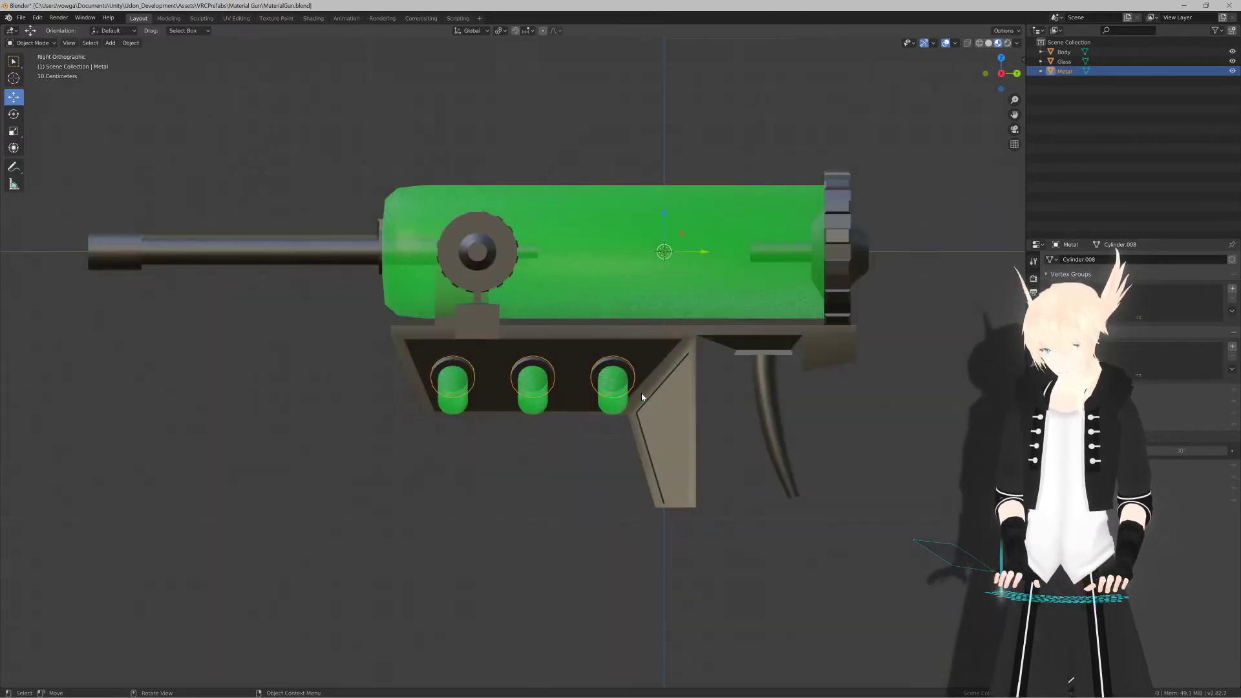
Step: In Edit Mode on Metal, select the back cap faces of all six rings from inside the gun body
middle_click_drag(510, 325, 610, 357)
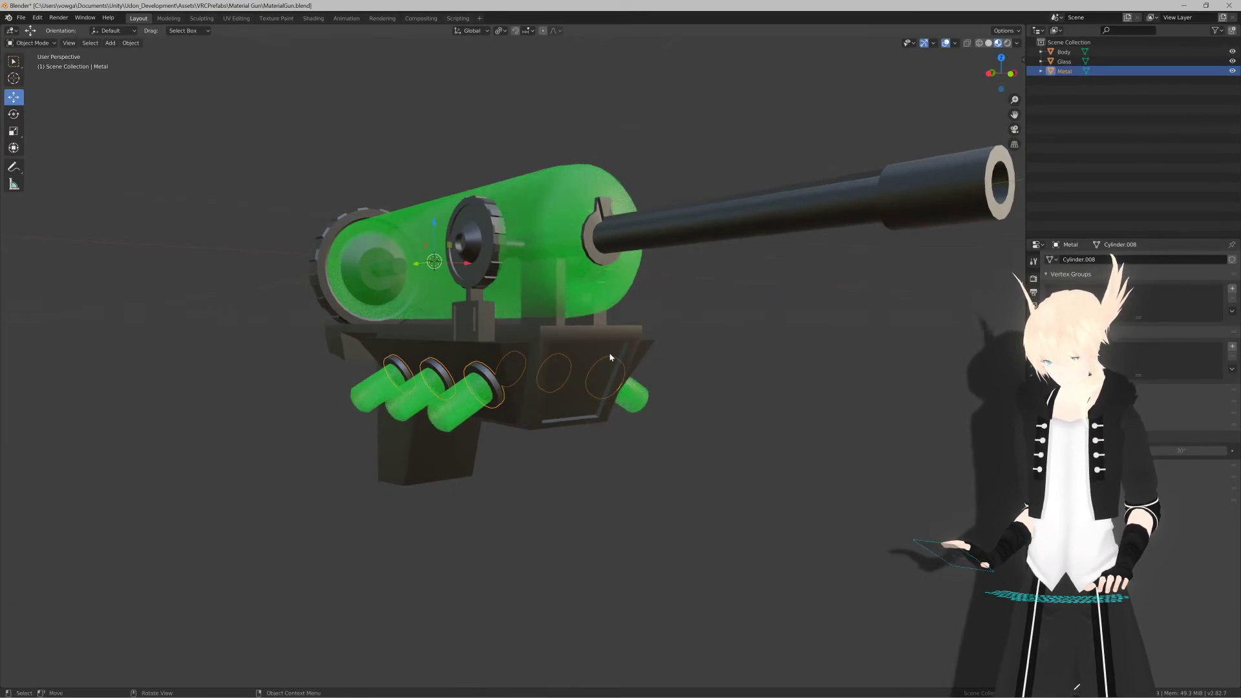
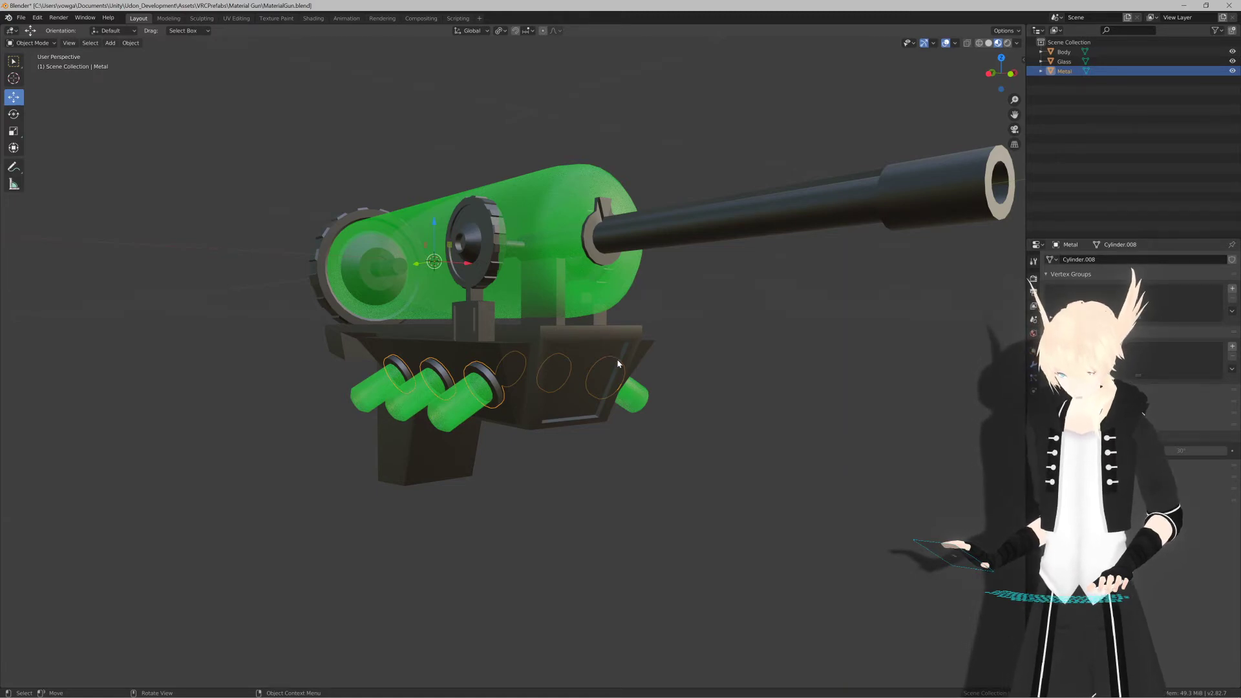
scroll(643, 363, "down", 4)
middle_click_drag(643, 365, 562, 383)
scroll(498, 376, "up", 3)
scroll(485, 391, "up", 2)
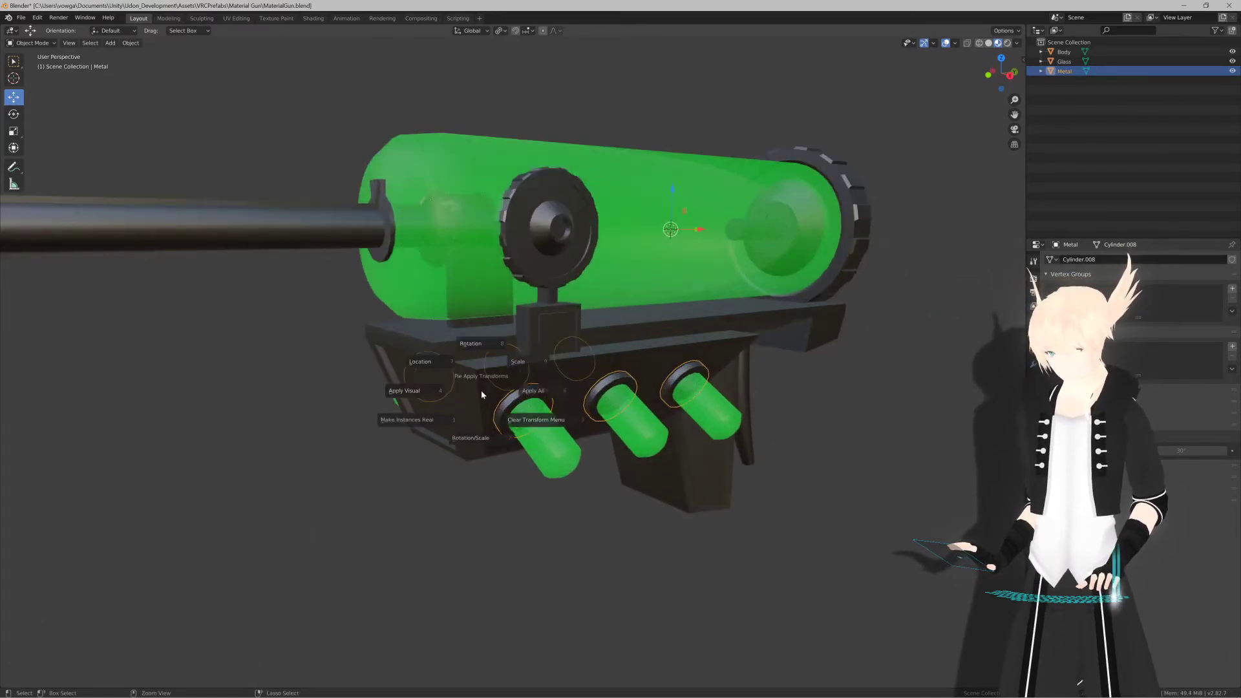
middle_click_drag(546, 389, 611, 380)
middle_click_drag(611, 380, 393, 365, "shift")
scroll(534, 368, "up", 6)
key("Tab")
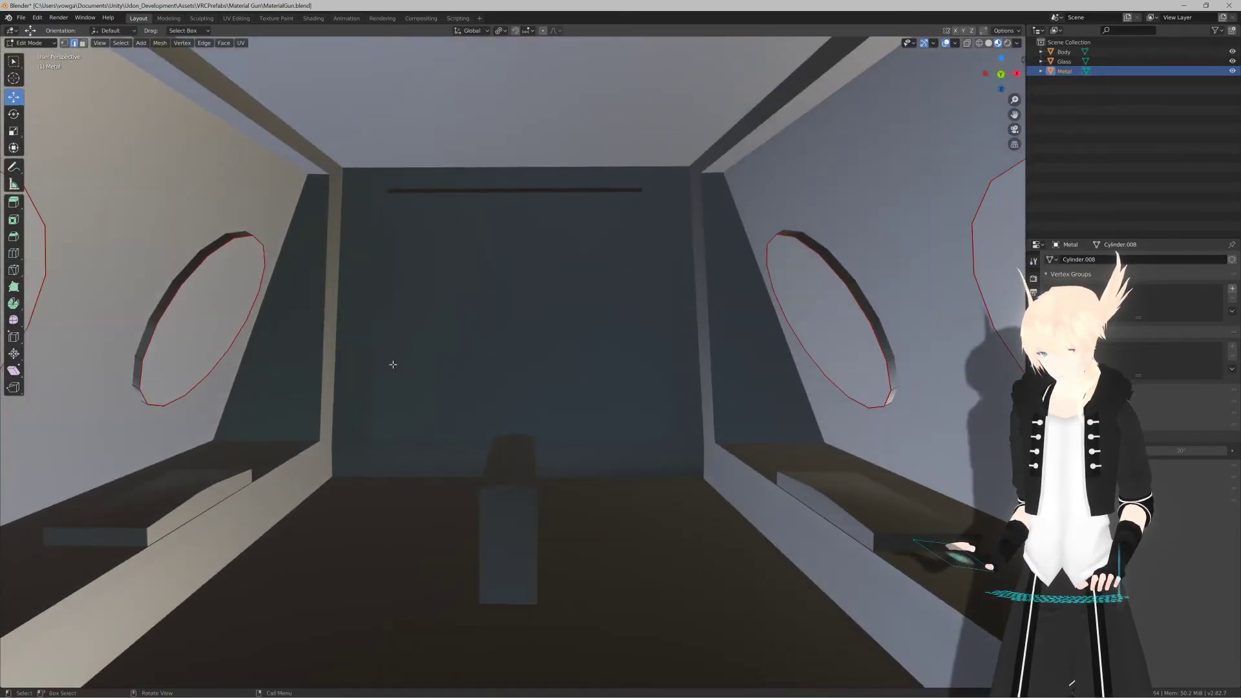
left_click(224, 281)
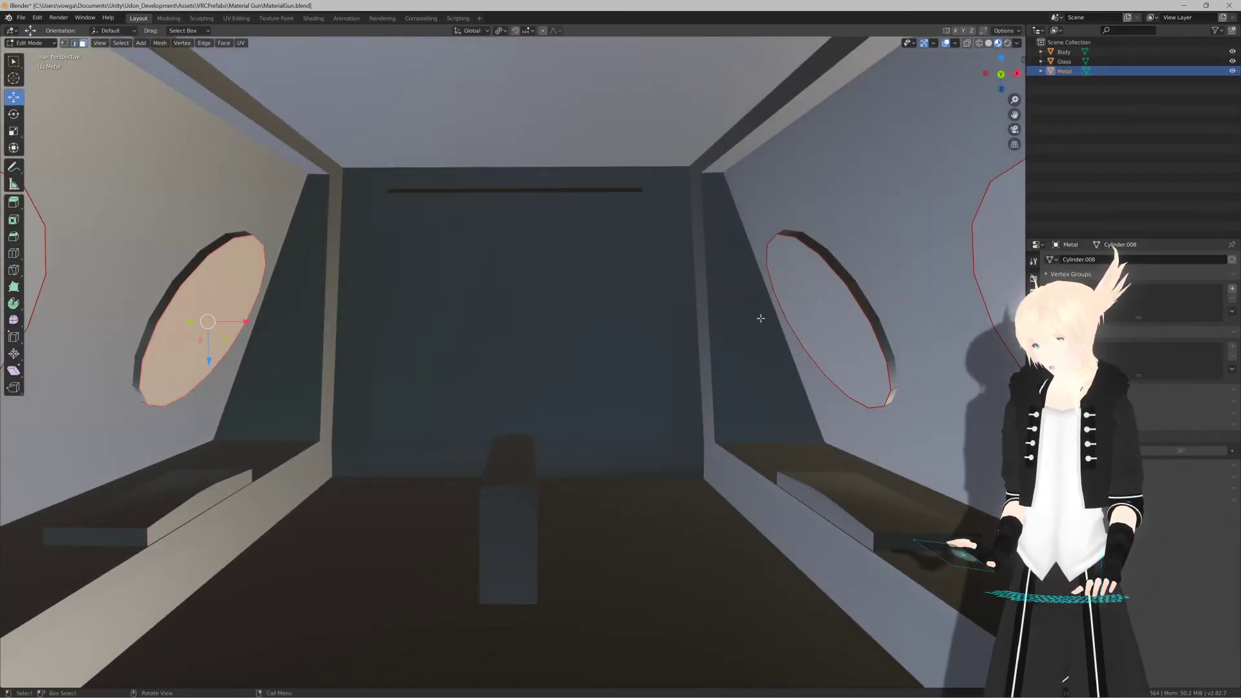
left_click(822, 326, "shift")
middle_click_drag(659, 343, 795, 338)
scroll(763, 338, "up", 4)
left_click(758, 330)
left_click(207, 356, "shift")
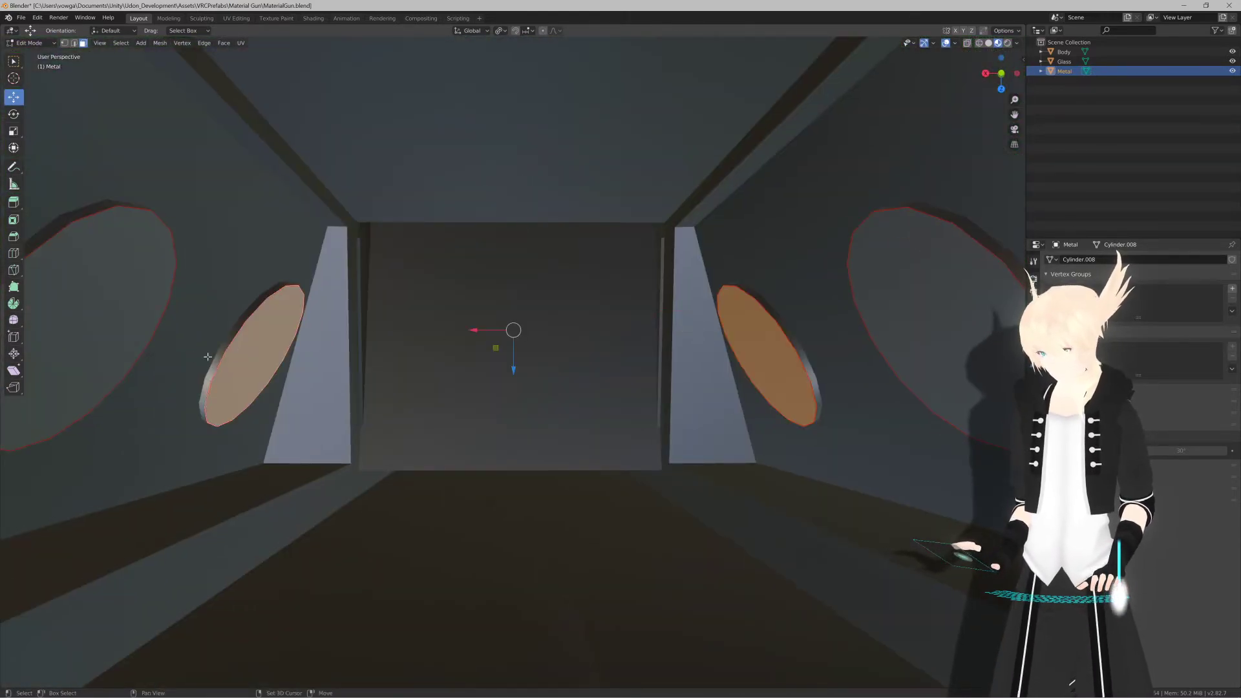
middle_click_drag(193, 357, 605, 403)
left_click(517, 393, "shift")
left_click(333, 354, "shift")
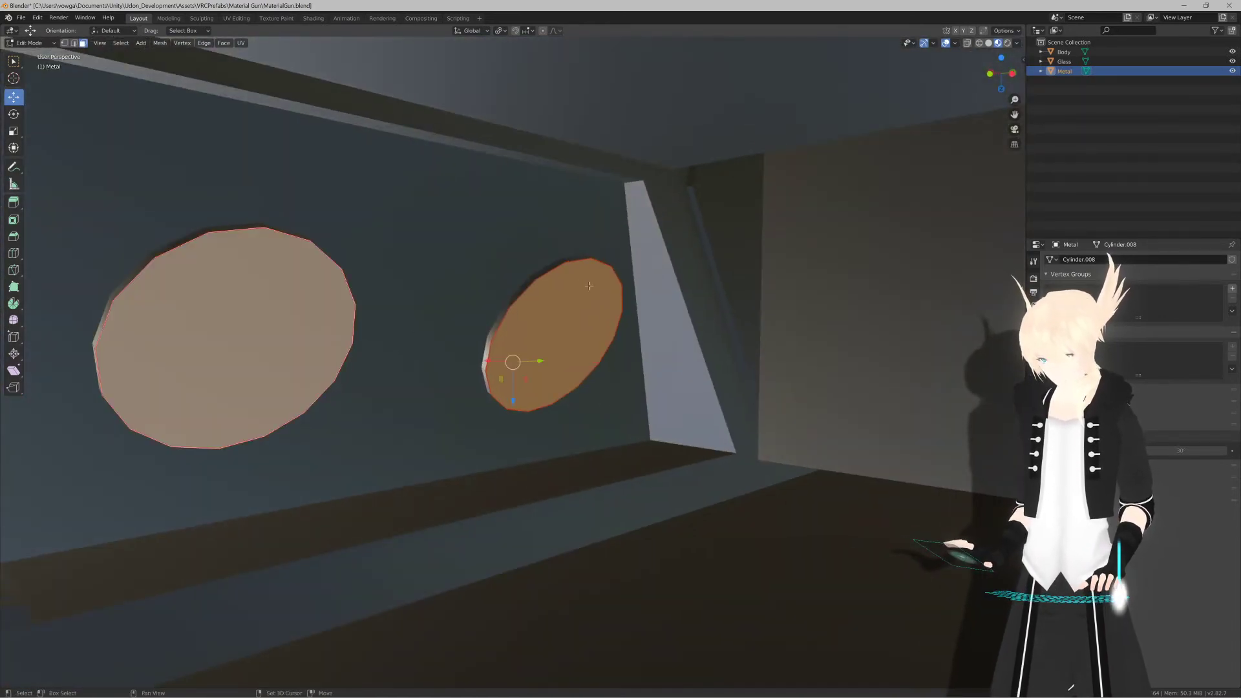
Step: Extrude the six back cap faces in place and scale them inward to about 0.4
key("e")
right_click(658, 285)
key("s")
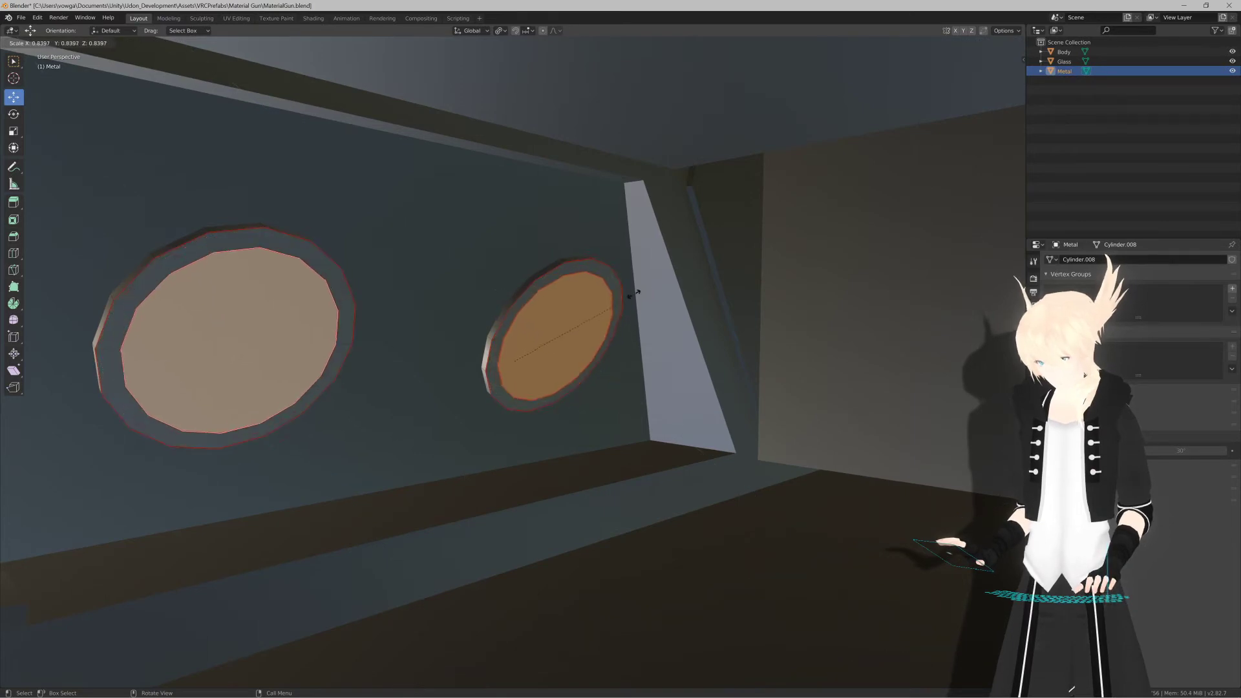
left_click(561, 323)
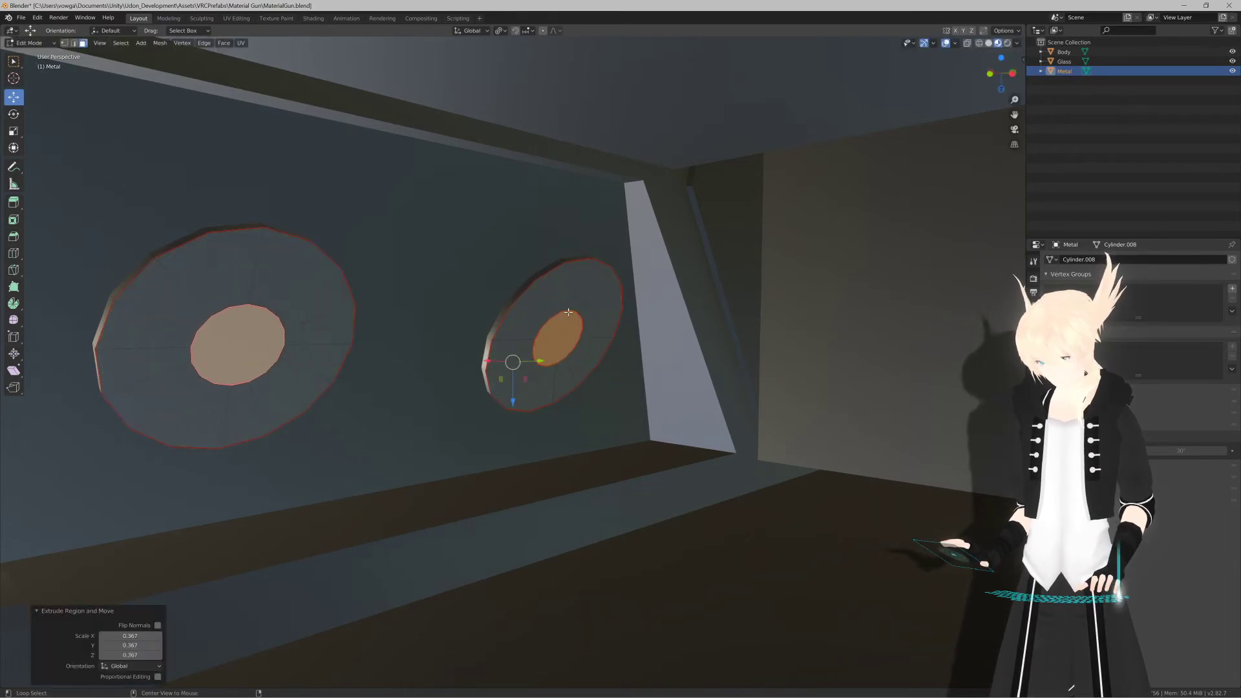
Step: Select the inner vertex loop of the front ring cap on the first side wall and merge it at center
left_click(568, 312)
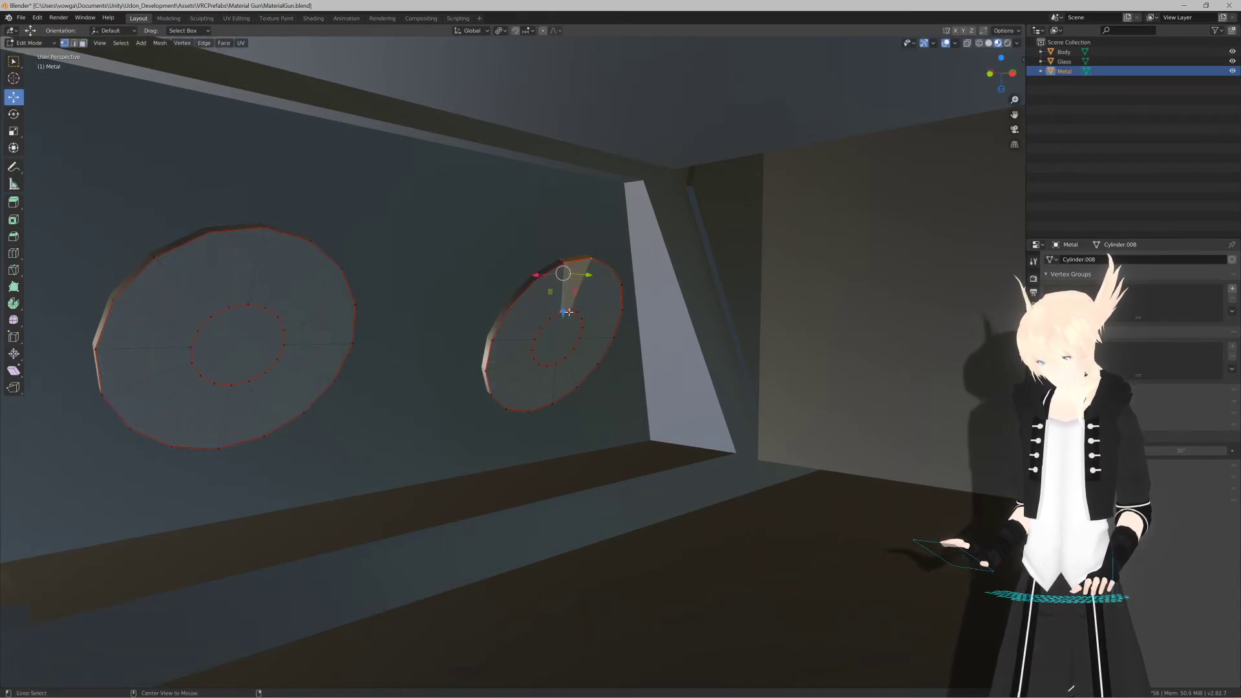
left_click(571, 313)
key("F3")
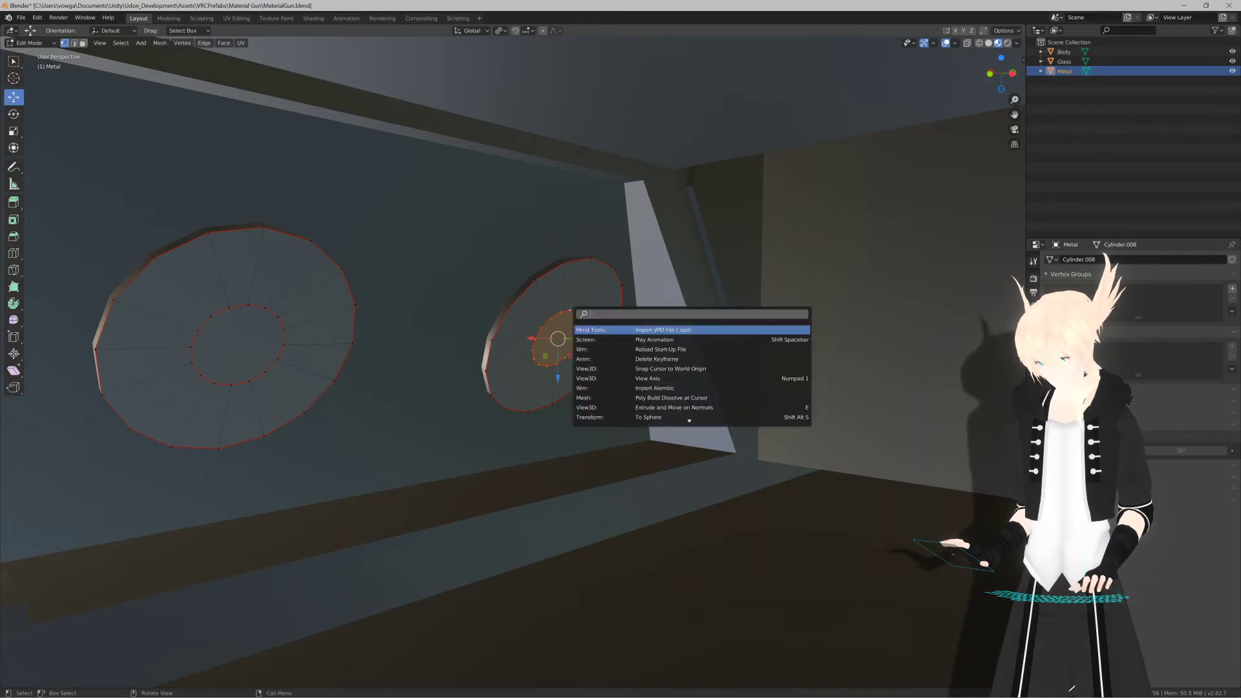
type("mer")
key("Down")
key("Down")
key("Down")
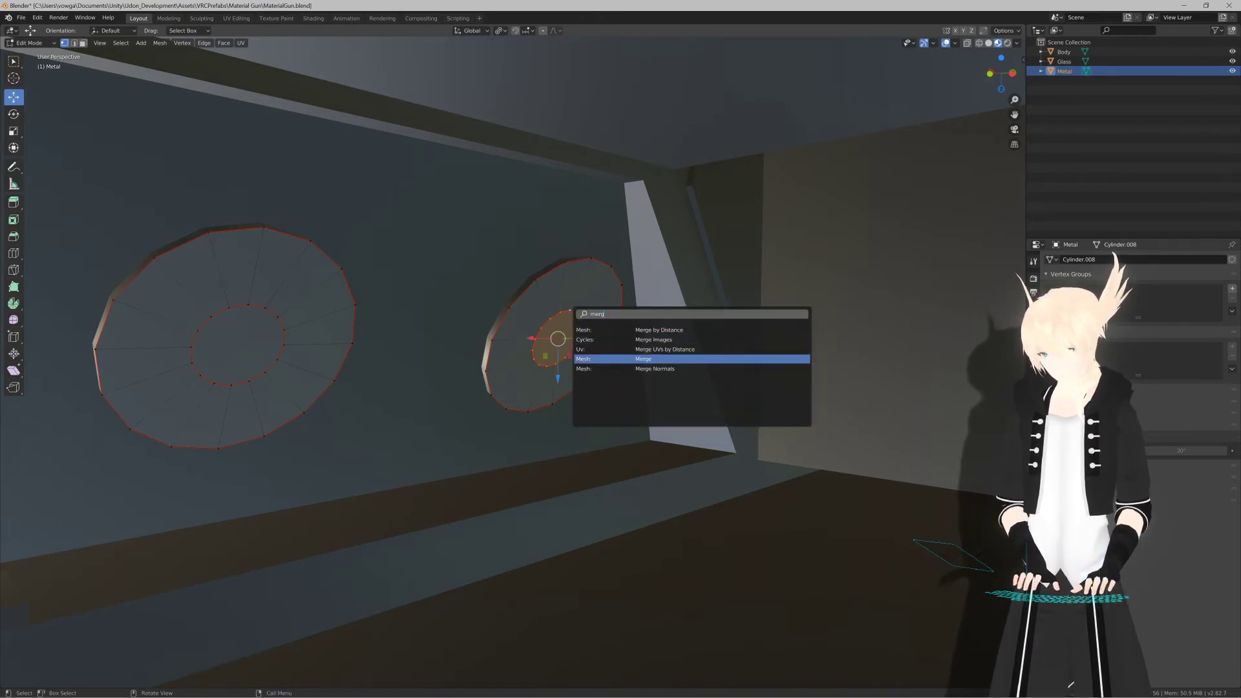
key("Return")
key("Down")
key("Down")
key("Return")
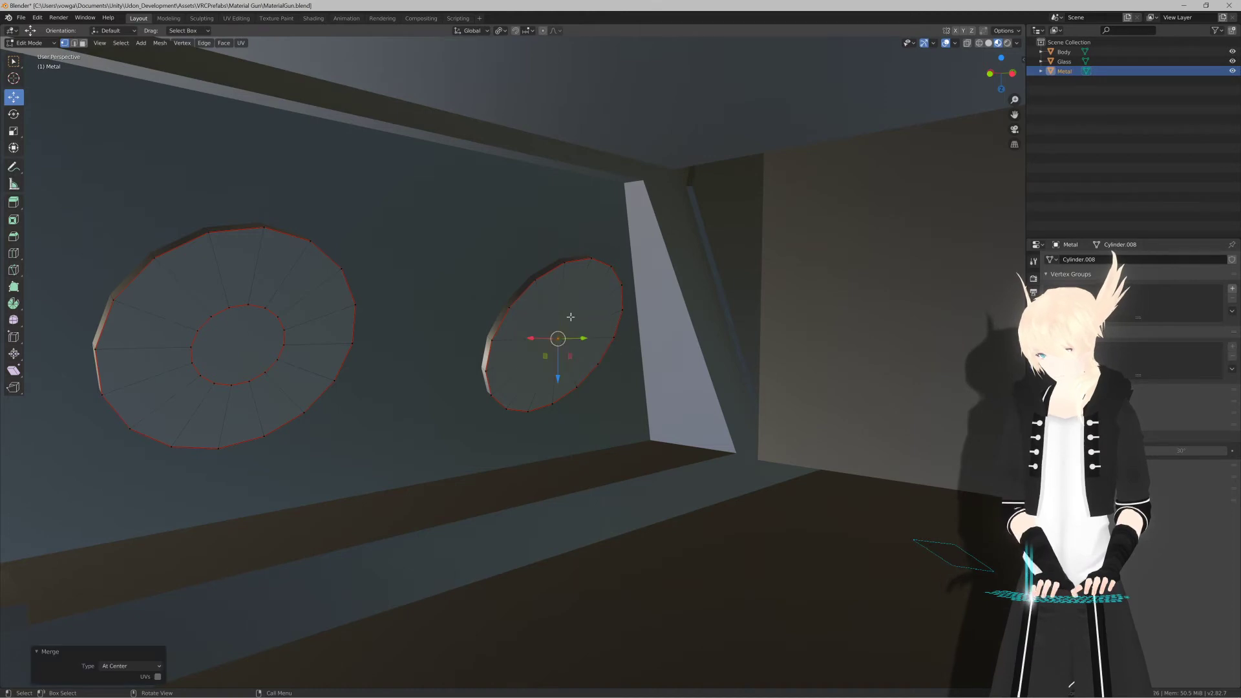
Step: Merge the inner vertex loops of the other two ring caps on the same wall at their centers
middle_click_drag(544, 301, 476, 315)
key("m")
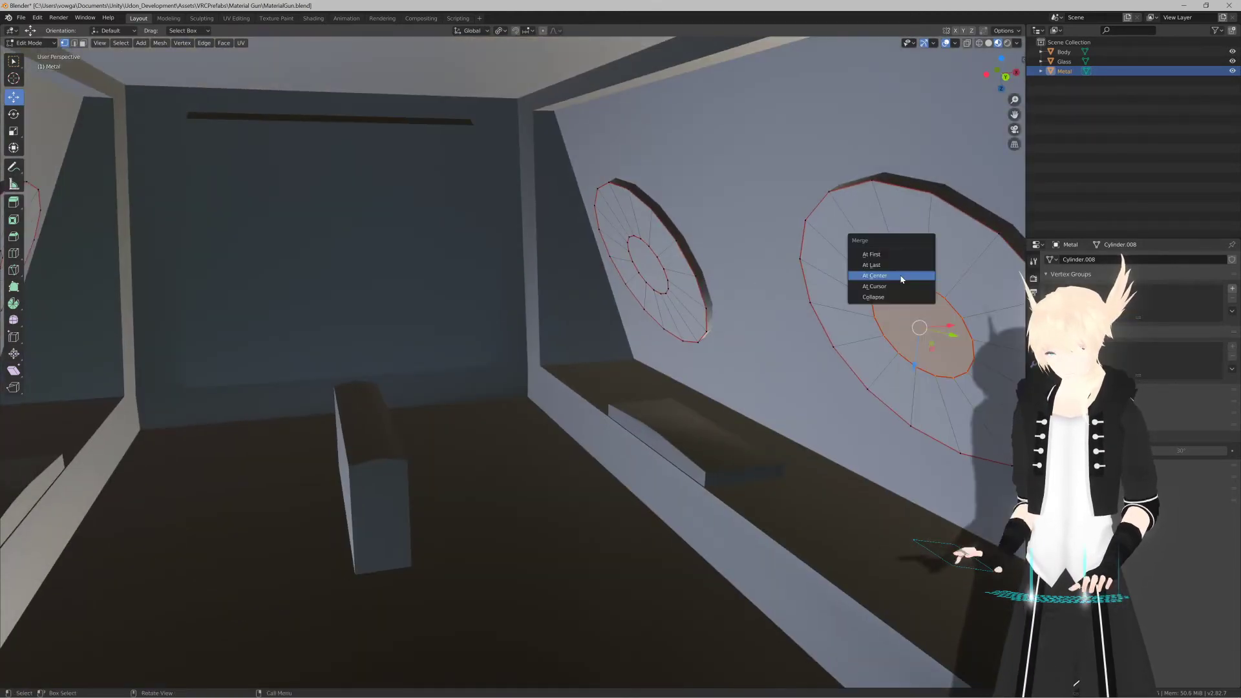
key("Return")
left_click(655, 262, "alt")
key("F3")
key("Return")
key("Return")
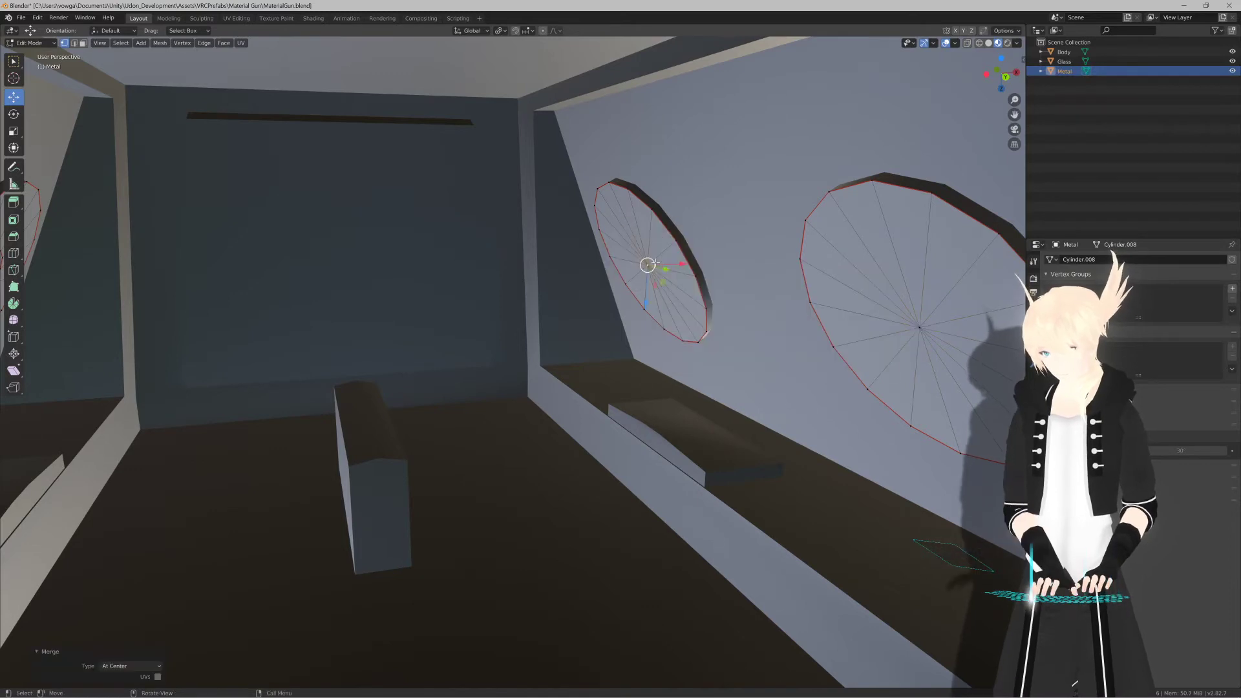
Step: Merge the inner vertex loops of the three ring caps on the opposite wall, each at its center
middle_click_drag(591, 270, 496, 287)
left_click(478, 292, "alt")
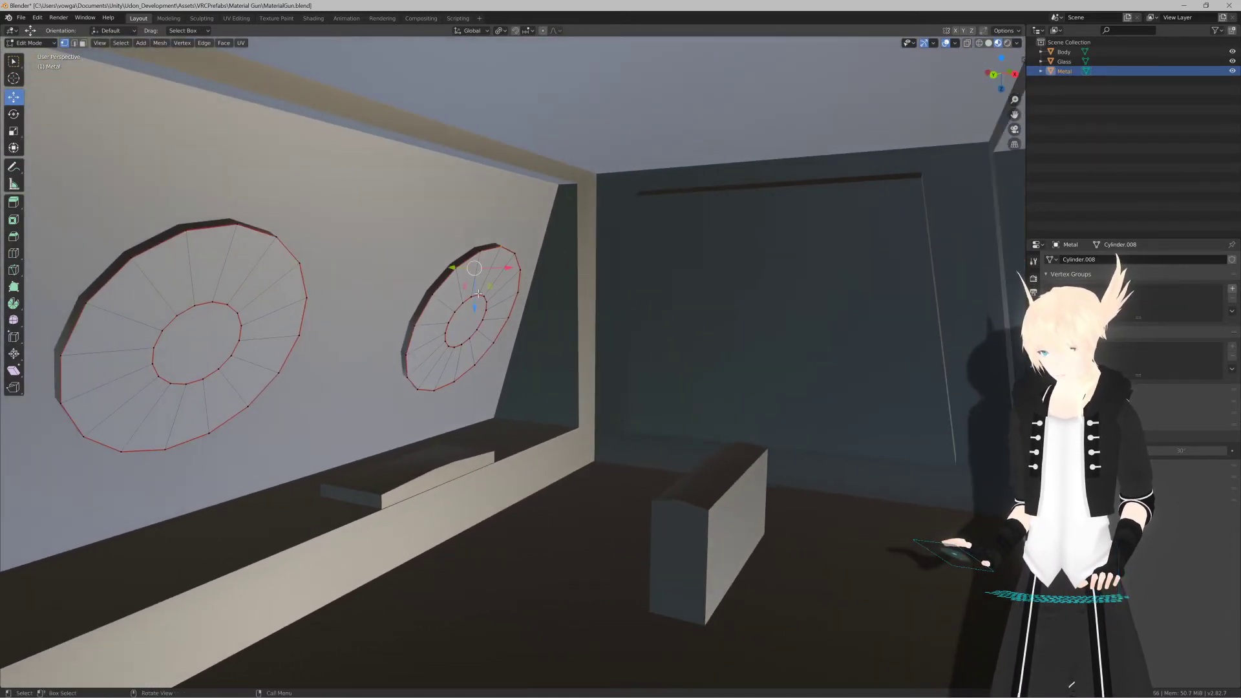
key("m")
left_click(470, 302)
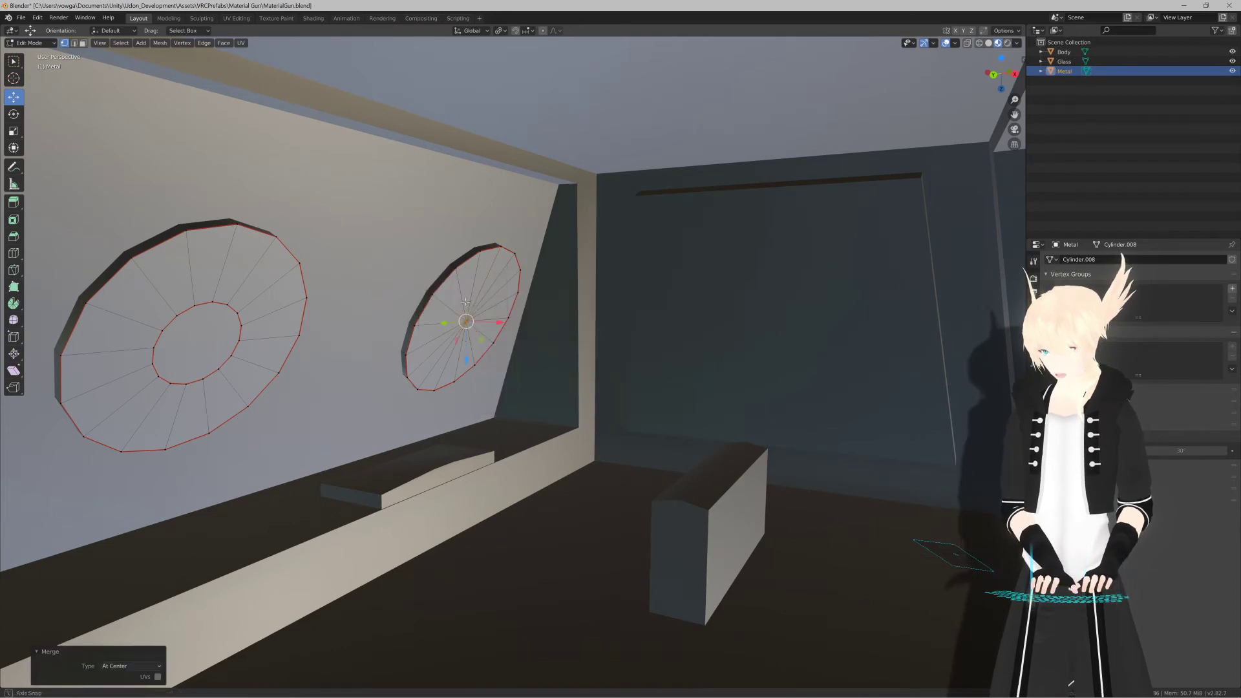
middle_click_drag(470, 304, 666, 299)
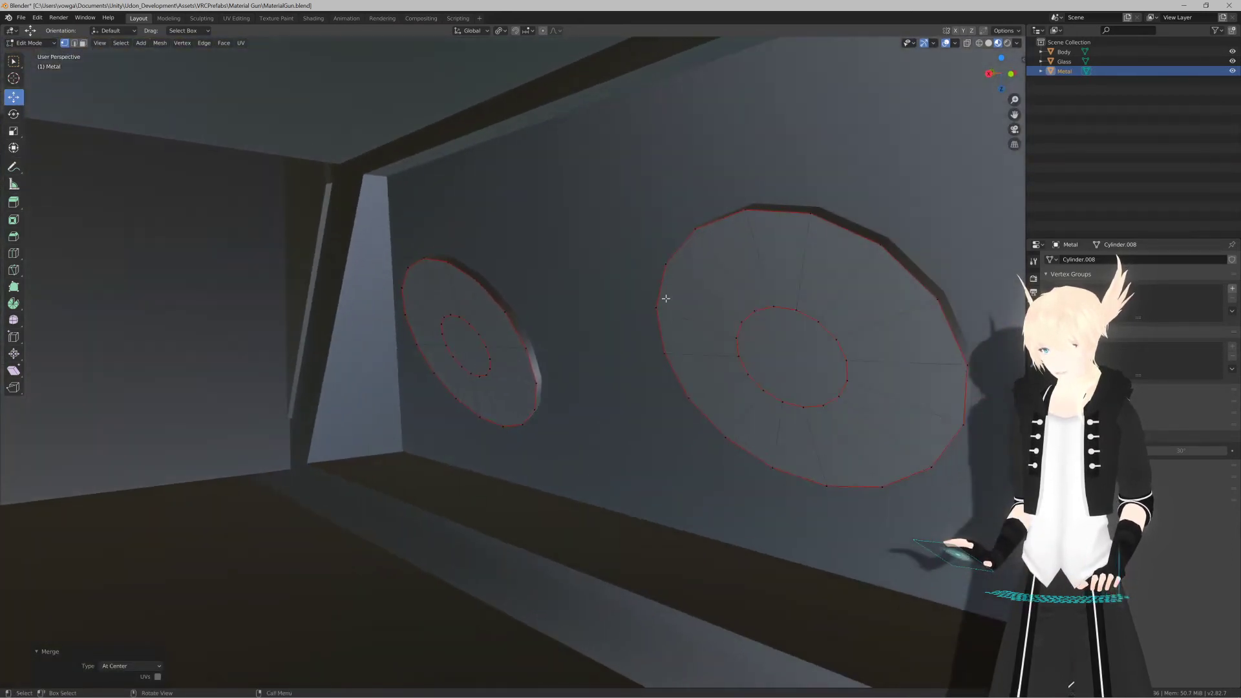
left_click(759, 309, "alt")
key("m")
key("Return")
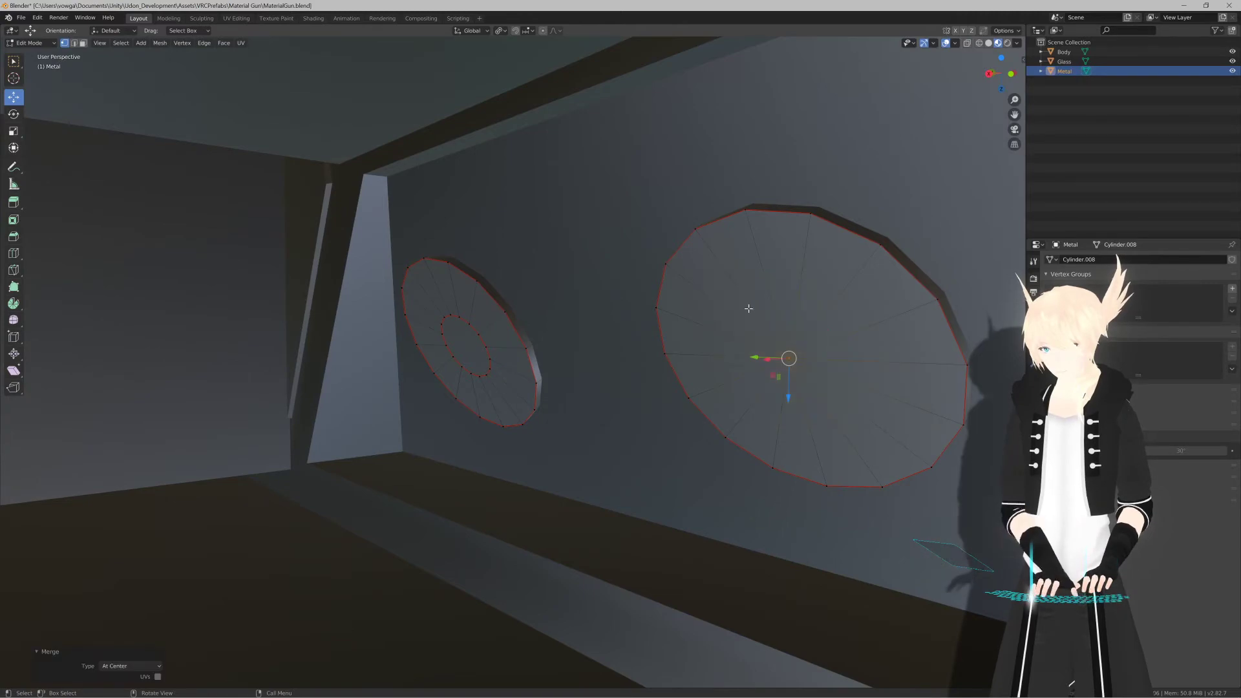
left_click(470, 319, "alt")
key("m")
key("Return")
Step: Try joining the Metal rings into the Body in Object Mode, then undo the join
middle_click_drag(470, 320, 599, 354)
key("KP_1")
key("Tab")
left_click(599, 354, "shift")
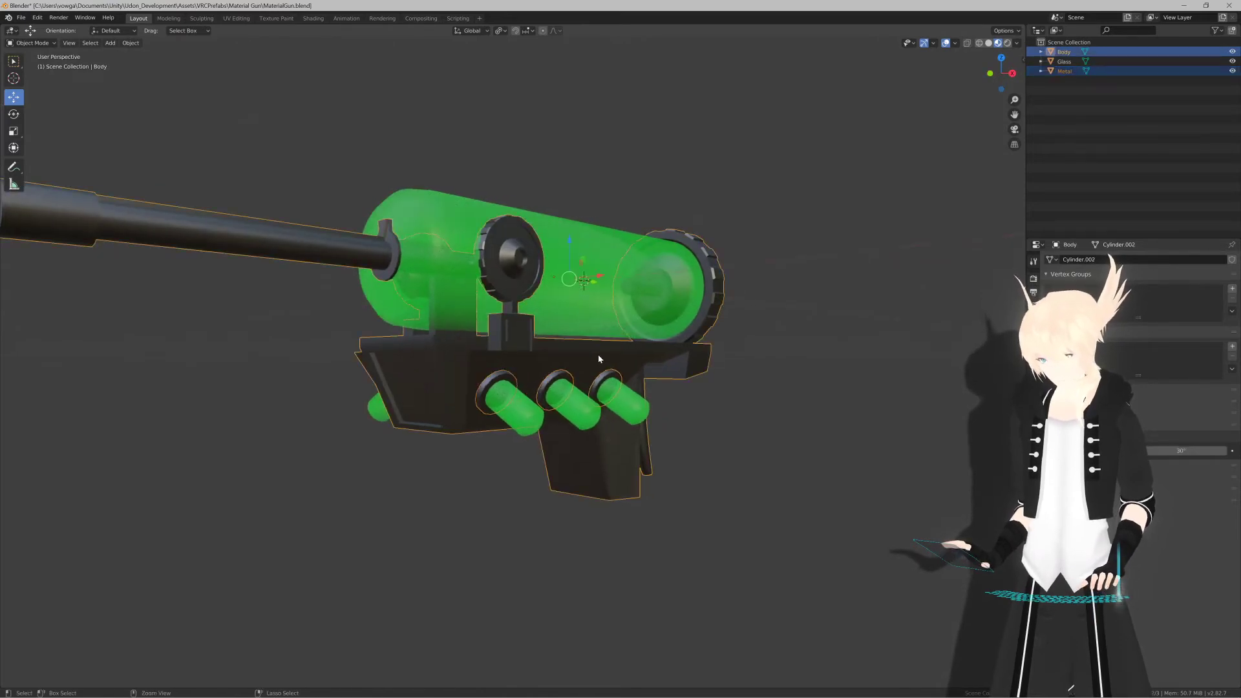
key("ctrl+j")
key("ctrl+z")
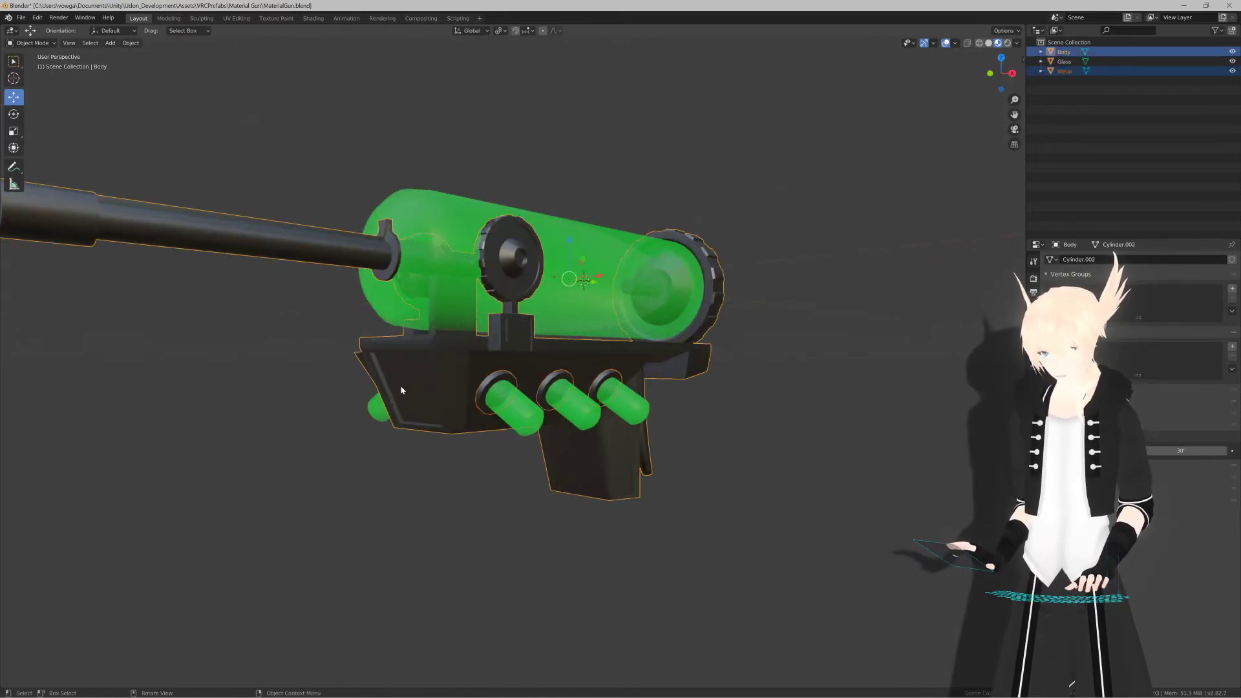
Step: Clear the selection, select only the Metal rings and enter Edit Mode on them
middle_click_drag(401, 385, 416, 389)
scroll(502, 392, "up", 1)
middle_click_drag(502, 392, 569, 398)
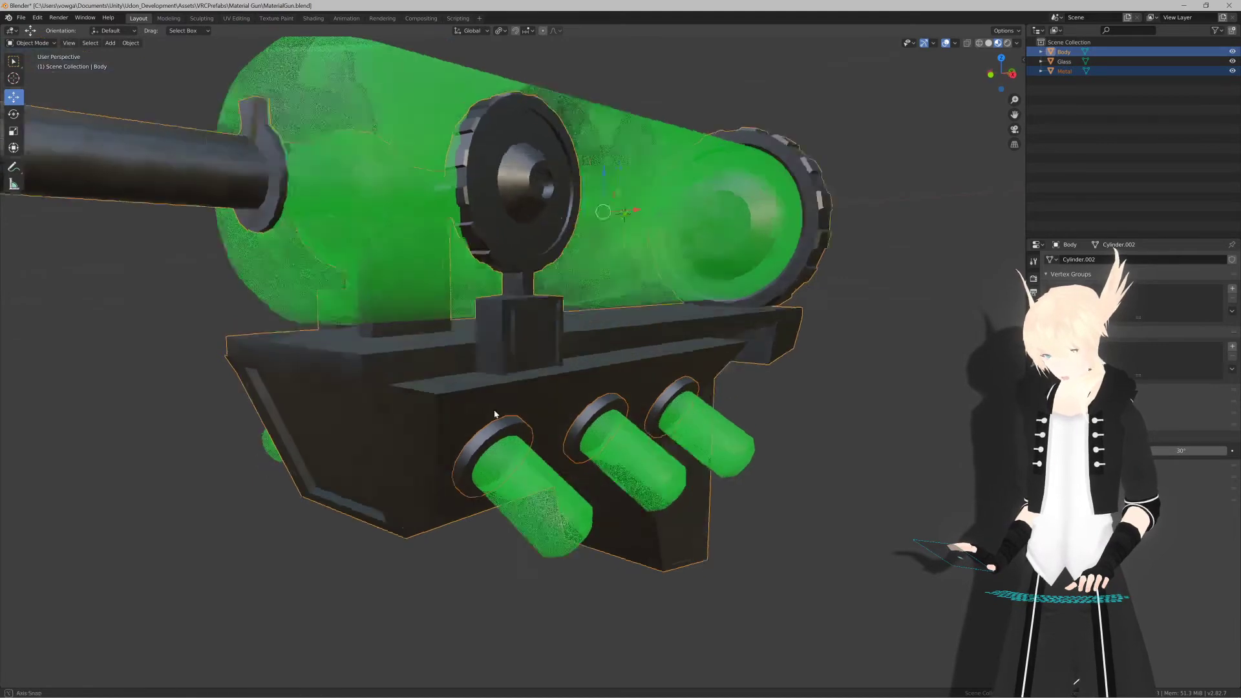
scroll(581, 394, "down", 3)
key("alt+a")
left_click(583, 385)
scroll(583, 386, "up", 2)
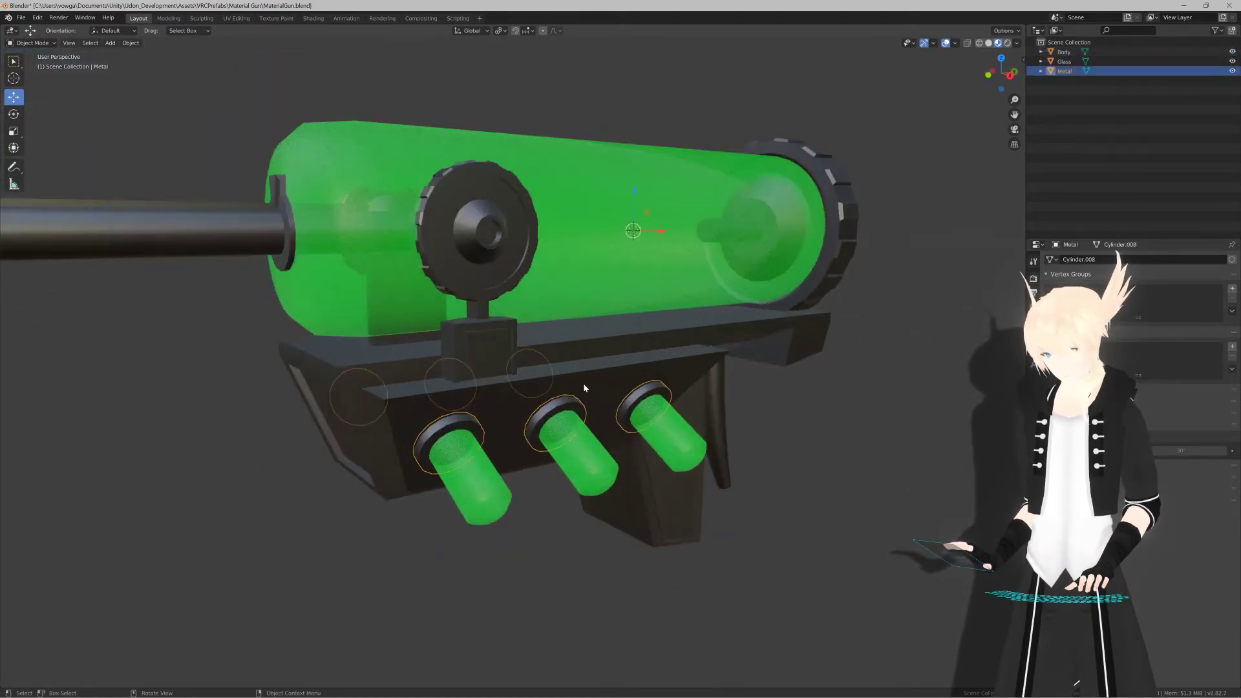
key("Tab")
Step: Select alternating outer rim faces of the middle ring and extrude them individually outward by about 0.0115 m
scroll(616, 400, "up", 2)
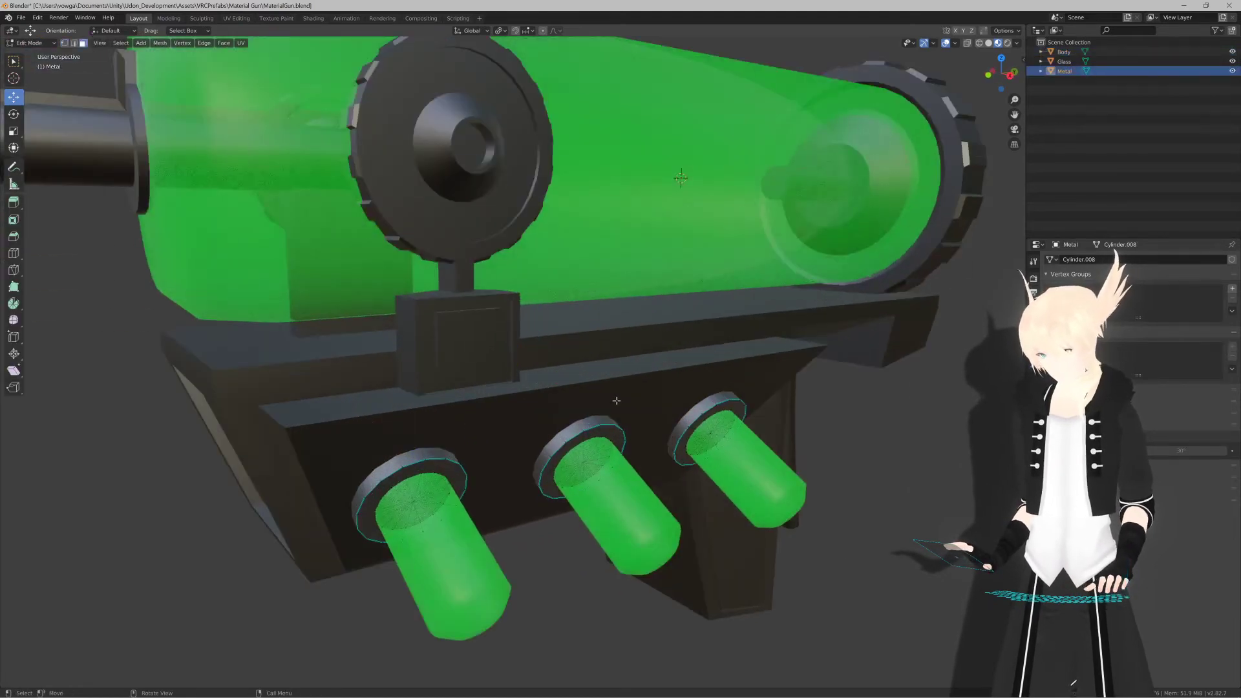
scroll(582, 400, "up", 2)
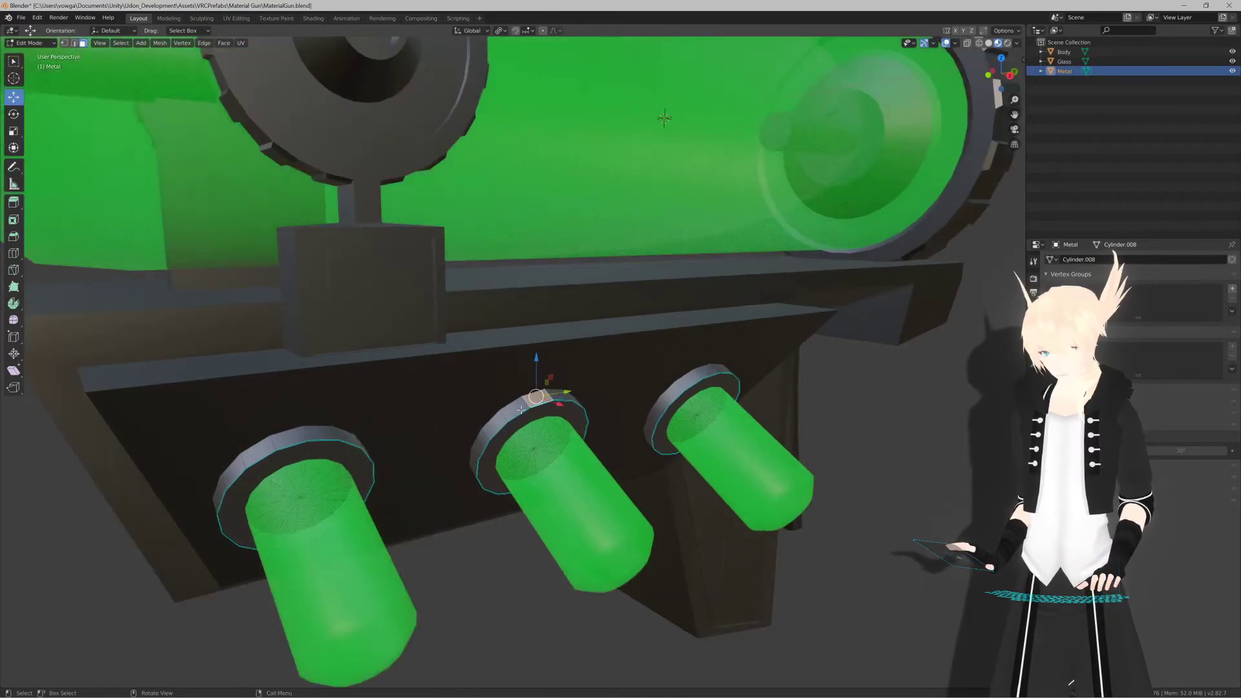
middle_click_drag(503, 421, 442, 321)
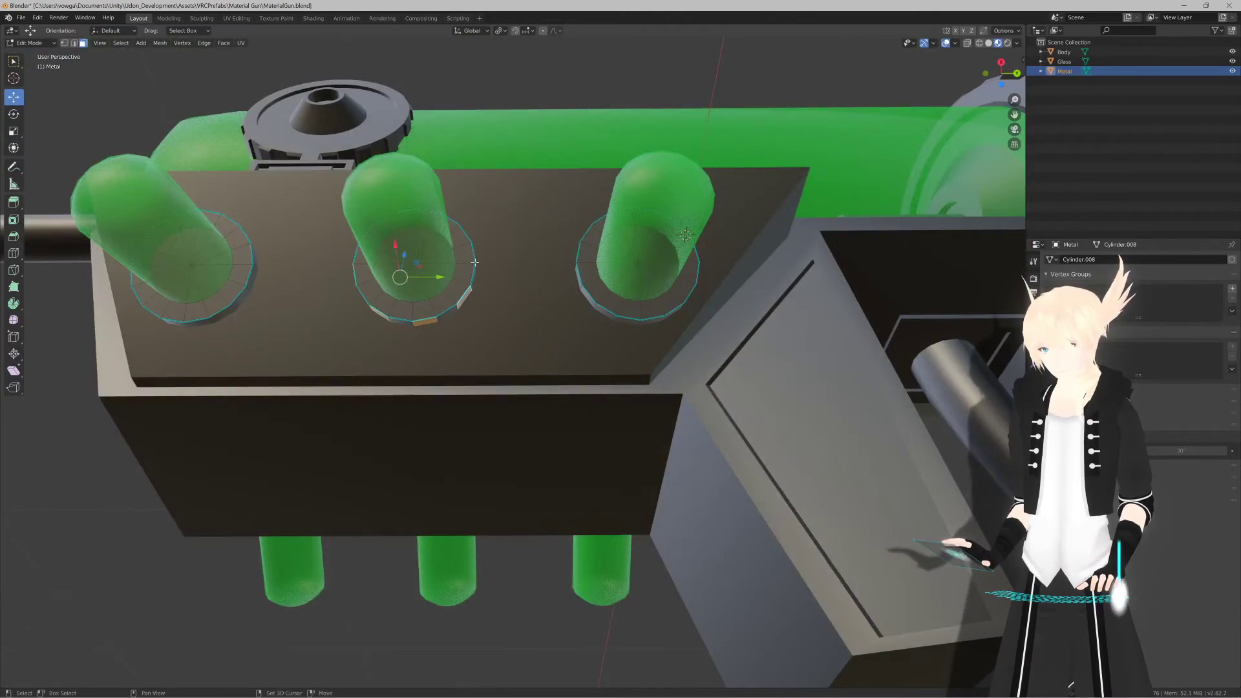
middle_click_drag(475, 262, 497, 375)
key("alt+e")
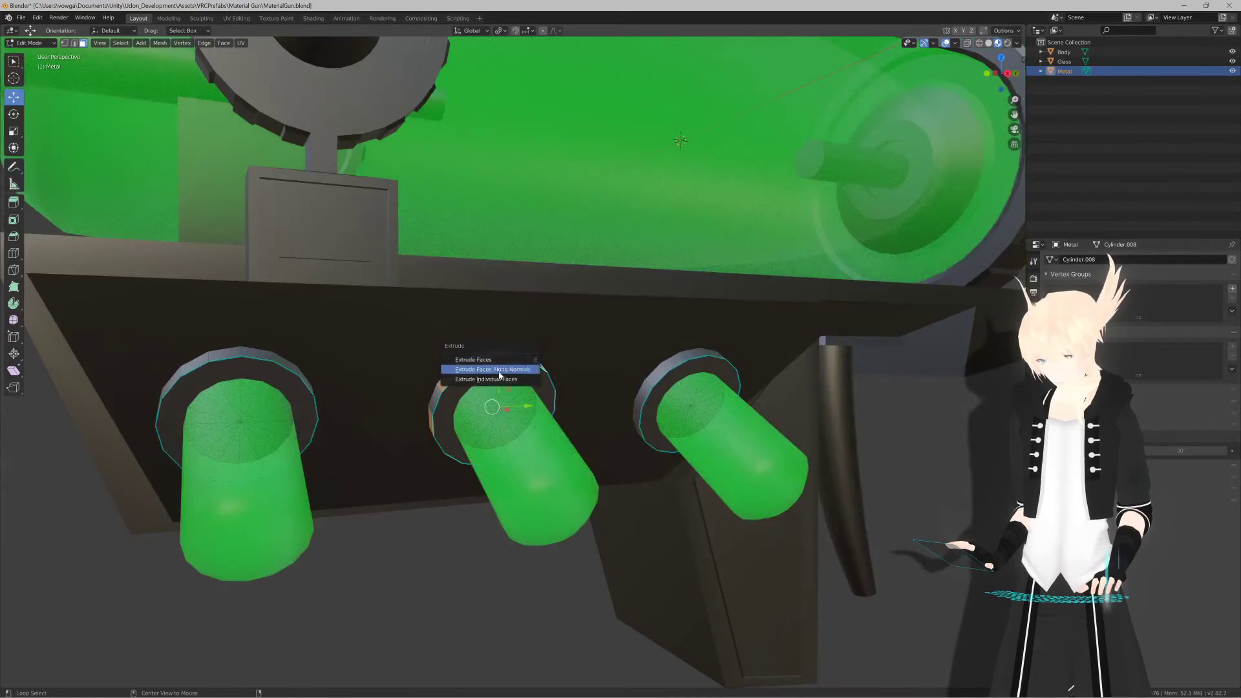
left_click(491, 379)
left_click(497, 377)
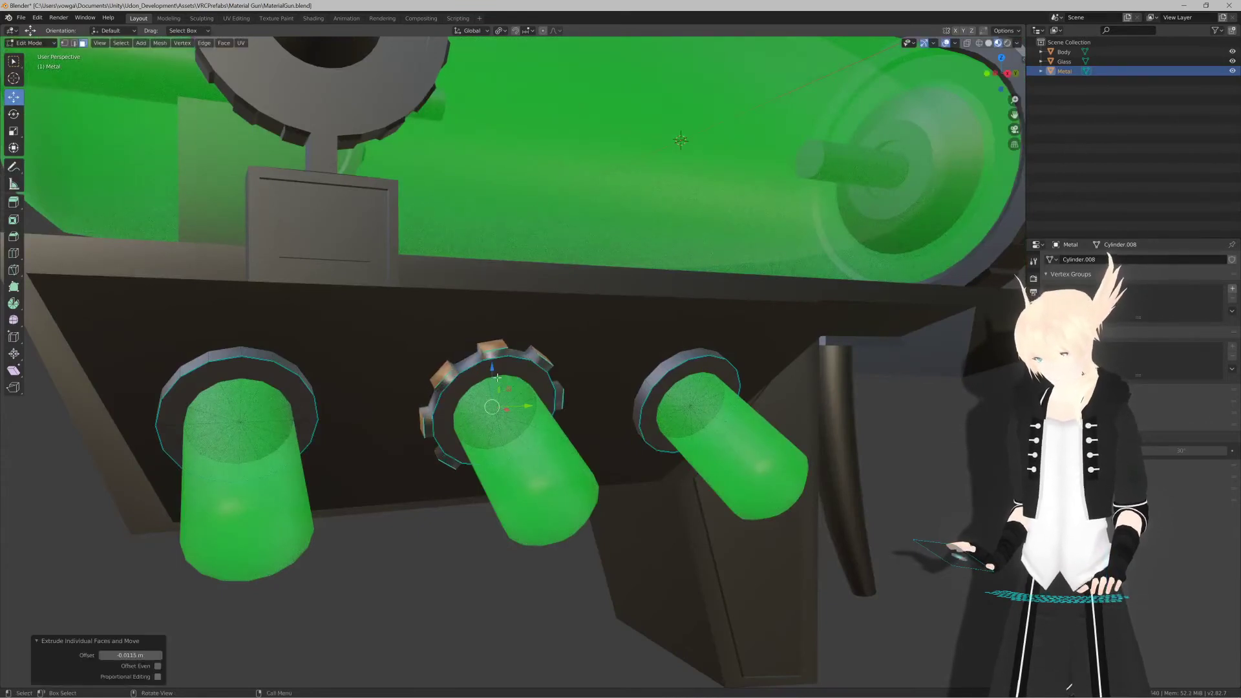
Step: Return to Object Mode and toggle Auto Smooth on Metal off and back on to compare the ring shading
key("Tab")
middle_click_drag(497, 376, 516, 382)
scroll(515, 382, "down", 2)
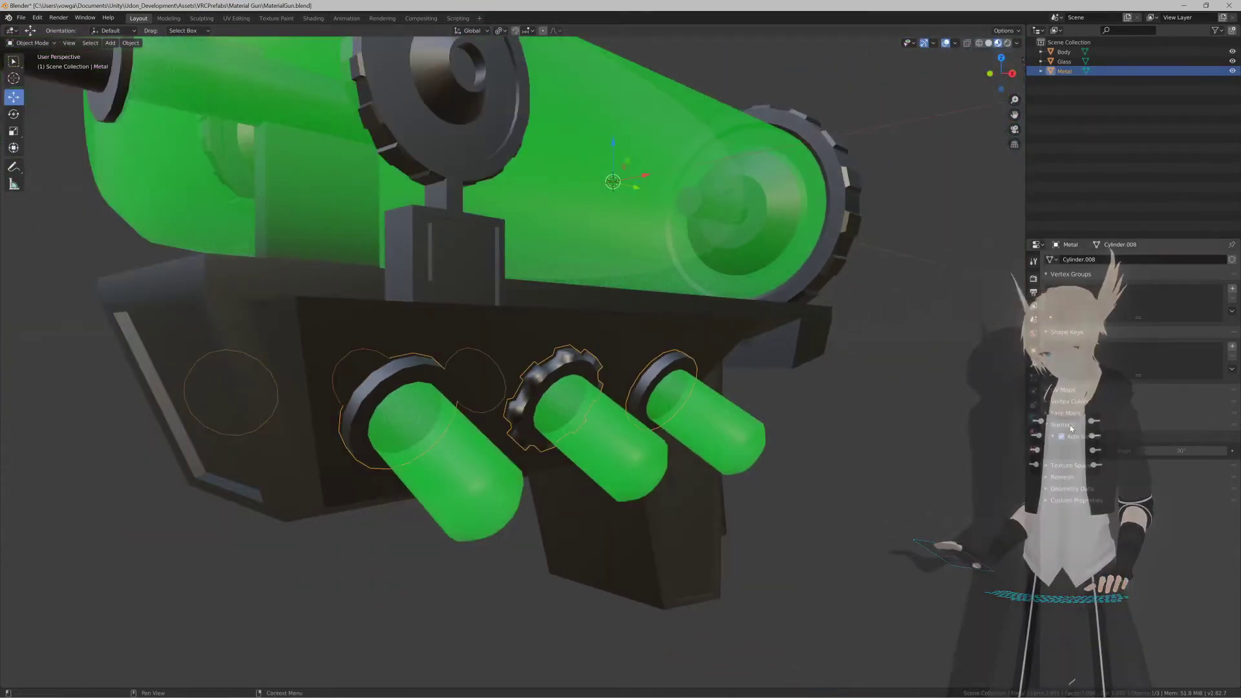
left_click(1063, 436)
left_click(1063, 435)
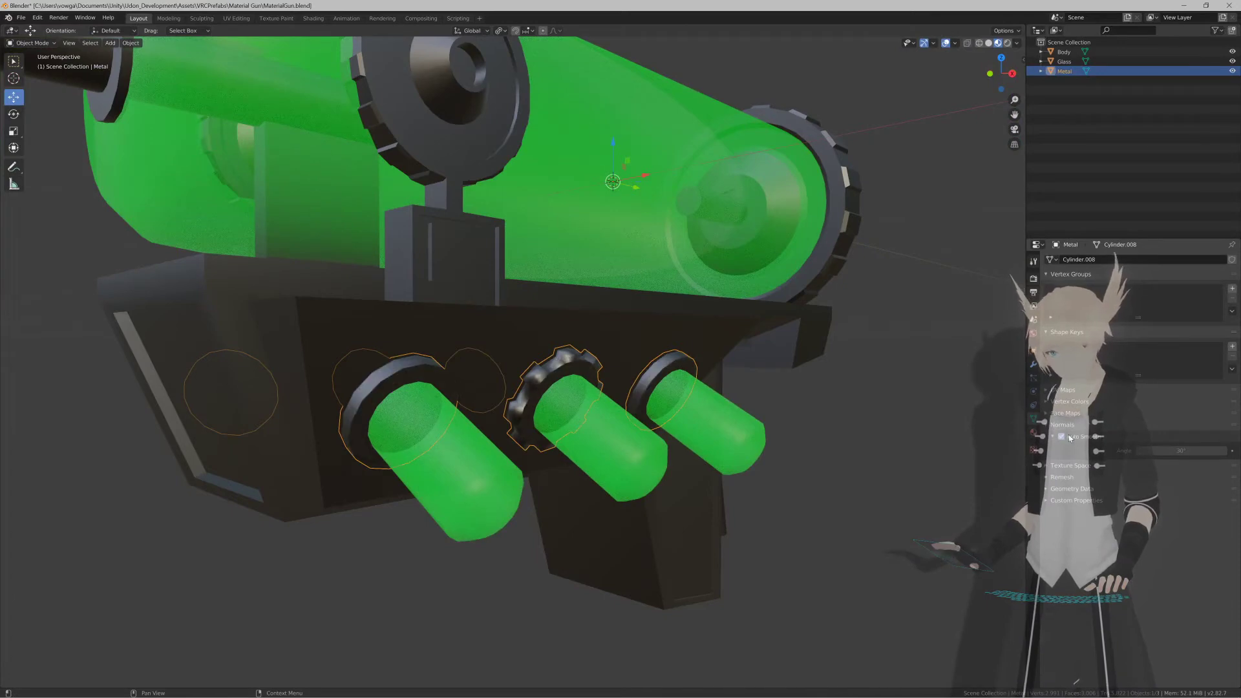
mouse_move(689, 410)
middle_mouse_down()
mouse_move(711, 416)
mouse_move(689, 421)
middle_mouse_up()
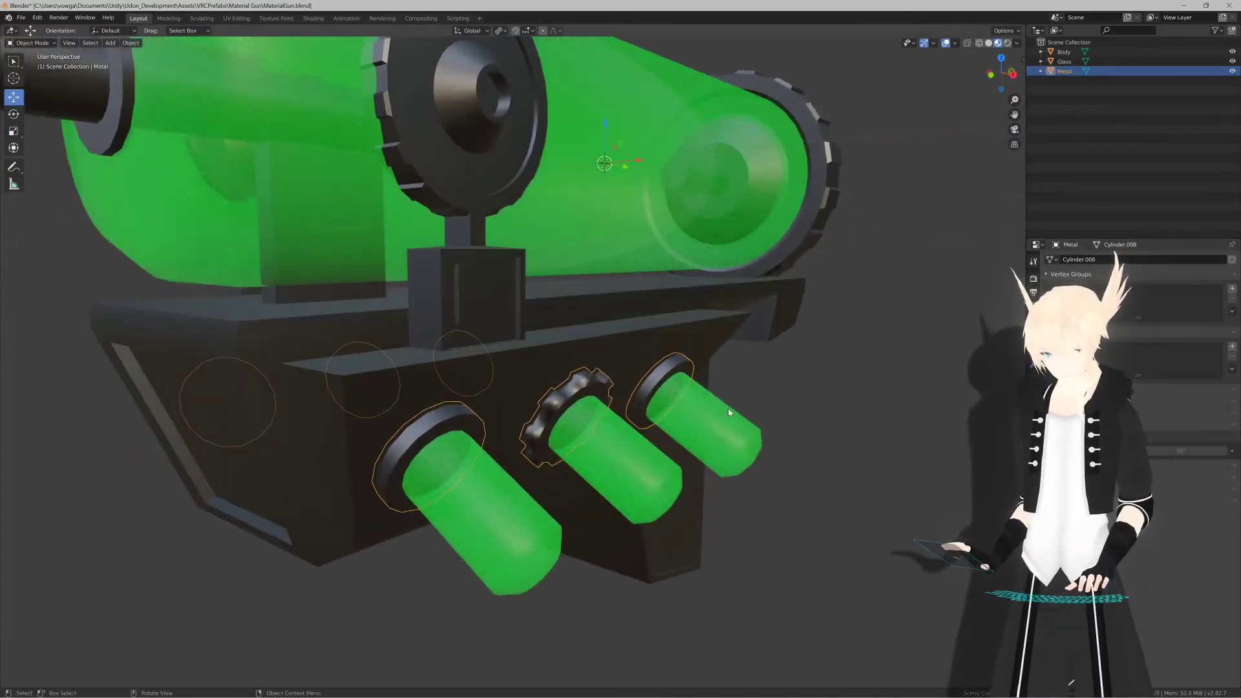
Step: Shade the Metal rings flat
key("z")
left_click(693, 383)
key("z")
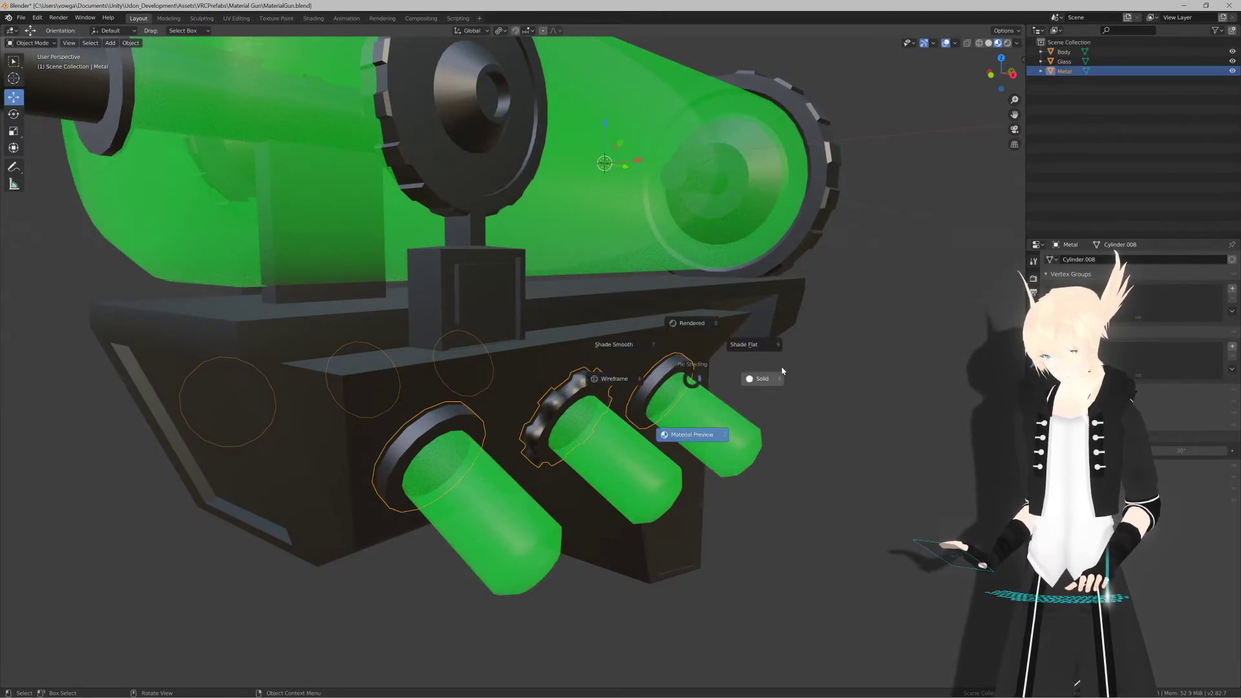
left_click(764, 348)
middle_click_drag(755, 347, 628, 390)
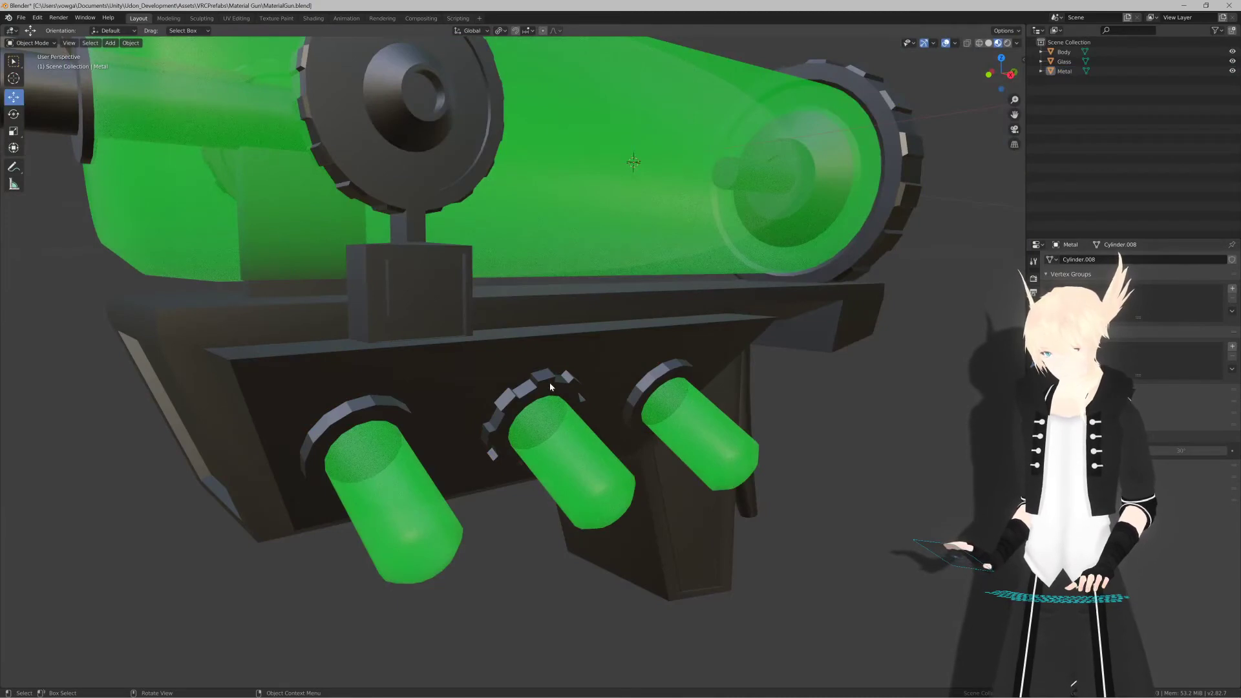
Step: Select all faces of the Metal rings in Edit Mode, change their shading and inspect the toothed middle ring in Object Mode
key("Tab")
middle_click_drag(549, 382, 560, 384)
key("Tab")
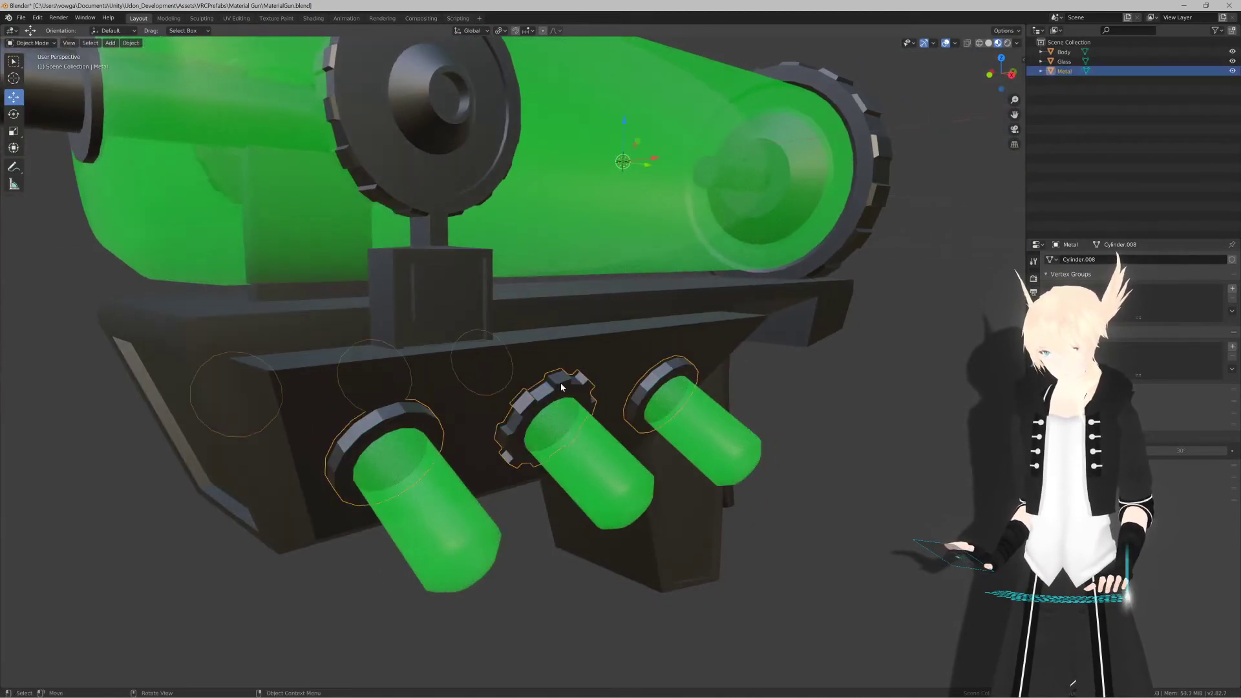
key("Tab")
key("a")
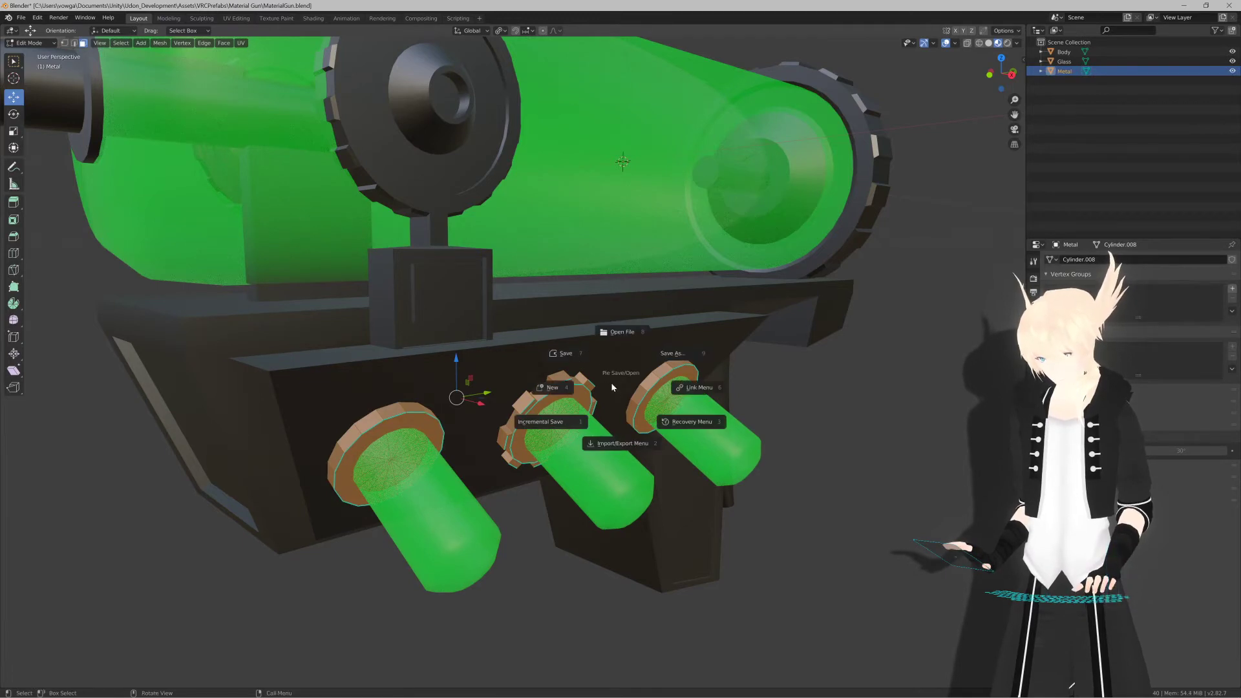
key("z")
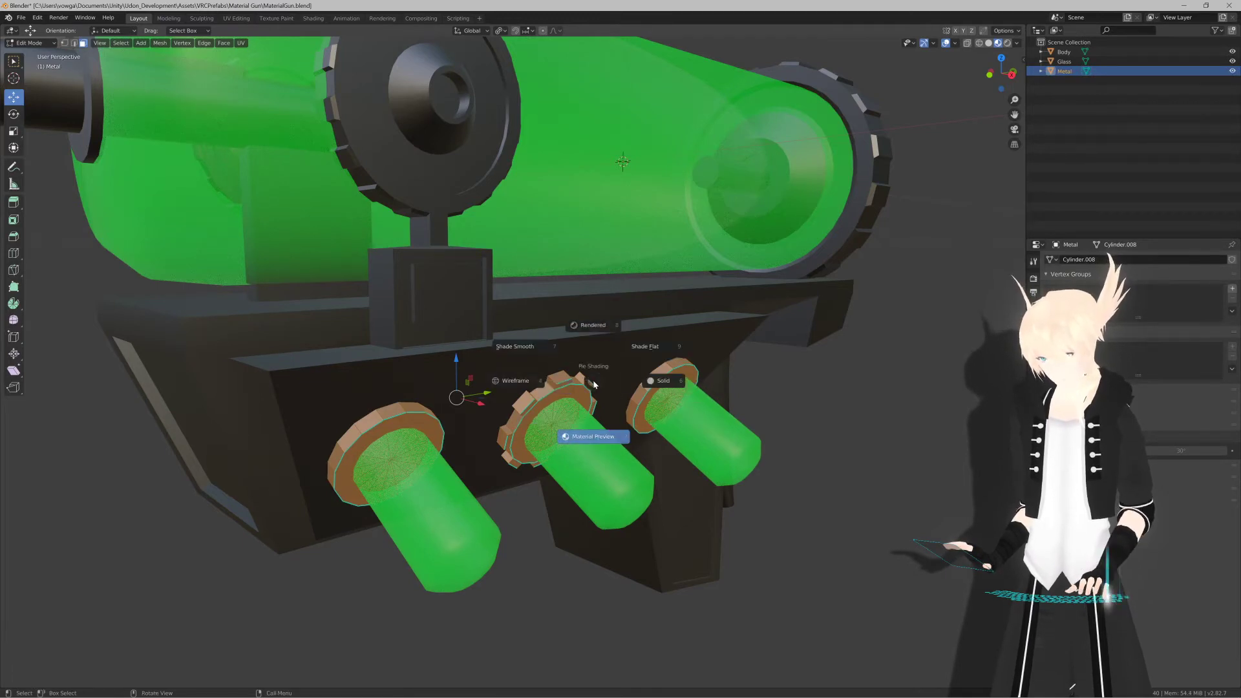
left_click(649, 347)
key("z")
key("Escape")
key("Tab")
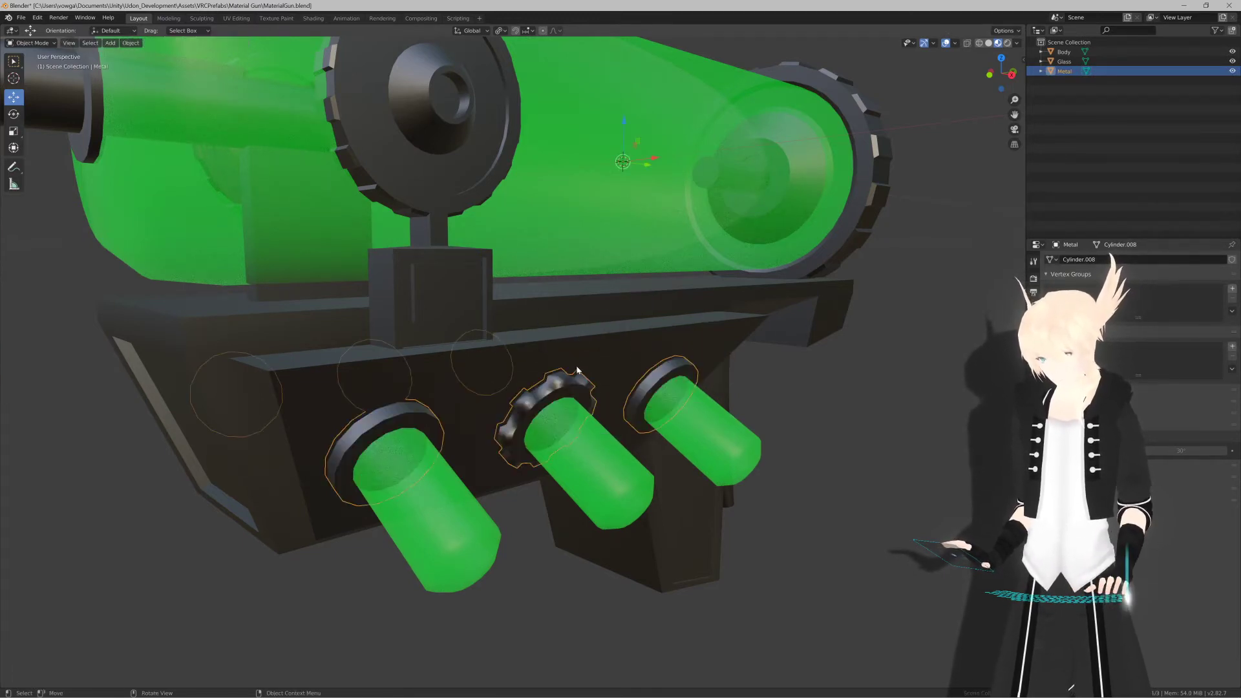
scroll(577, 370, "down", 3)
middle_click_drag(552, 375, 585, 355)
scroll(588, 353, "up", 5)
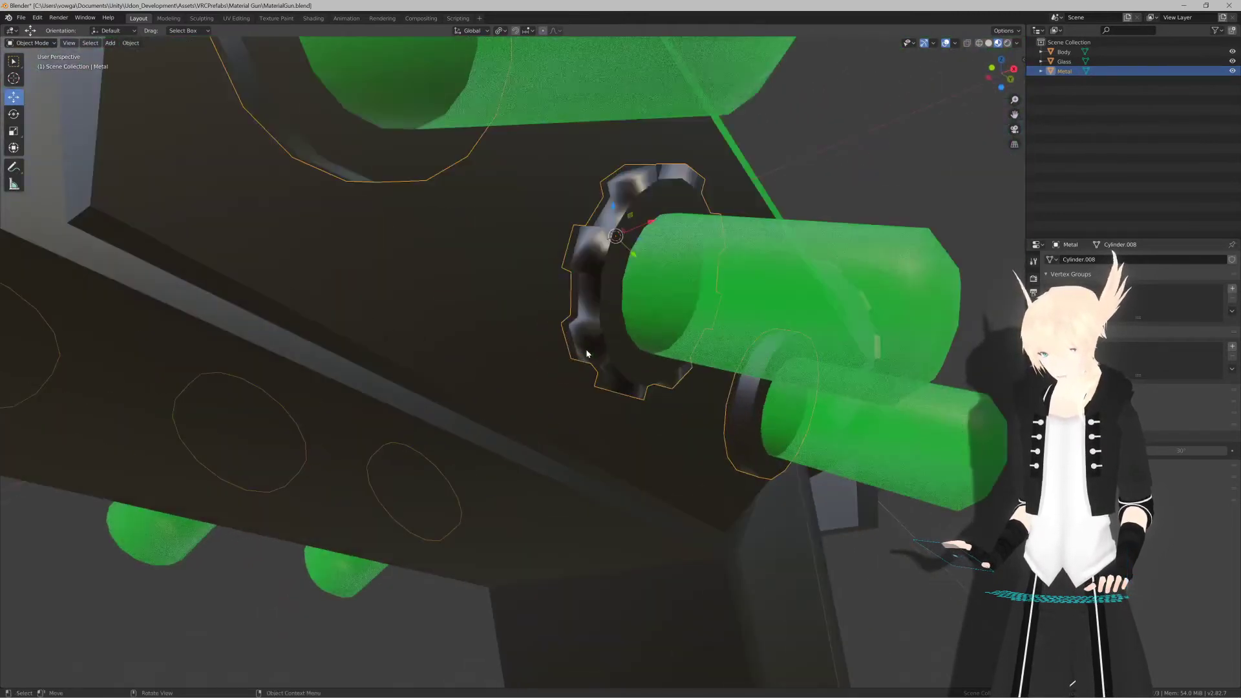
scroll(576, 355, "down", 3)
Step: Undo the rings' shading change and the extruded teeth on the middle ring
key("Tab")
scroll(573, 354, "down", 5)
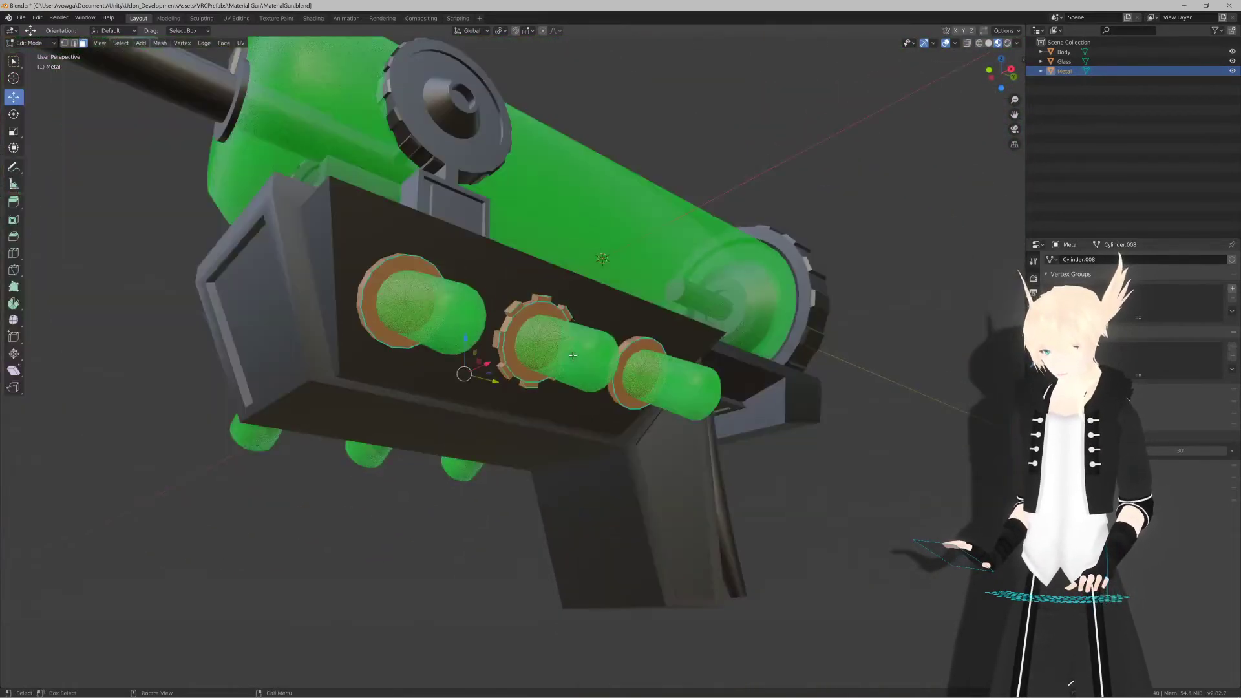
key("Tab")
key("Tab")
key("Tab")
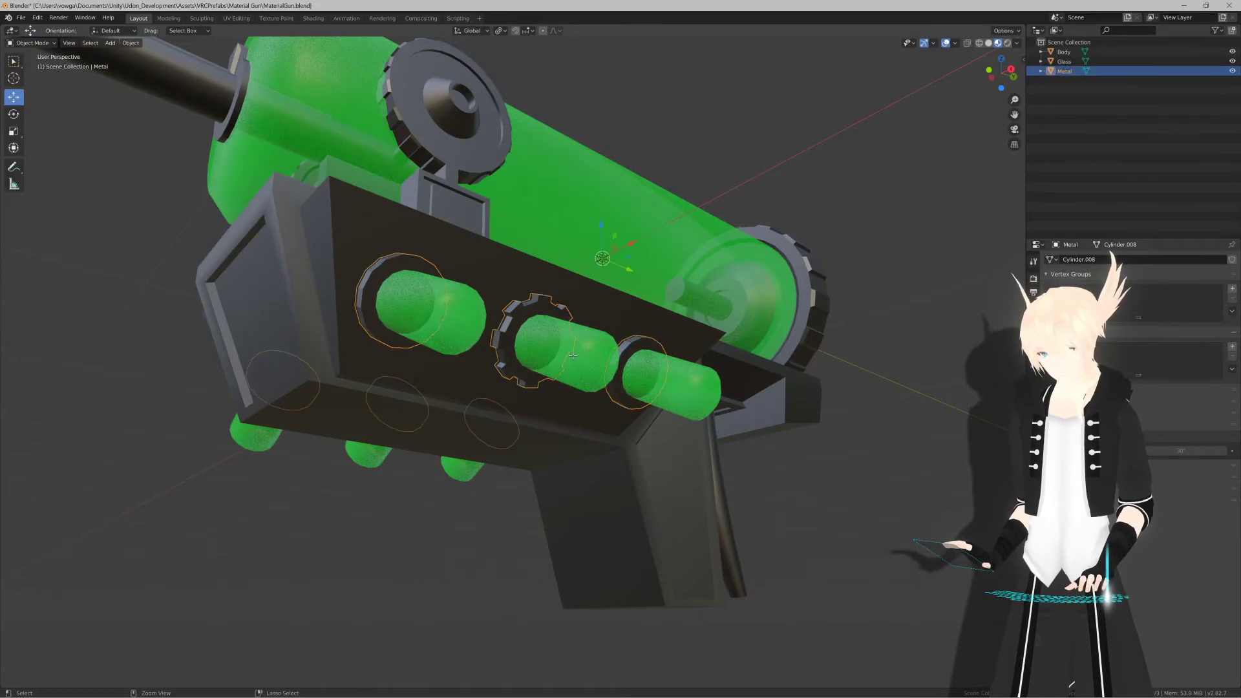
key("Tab")
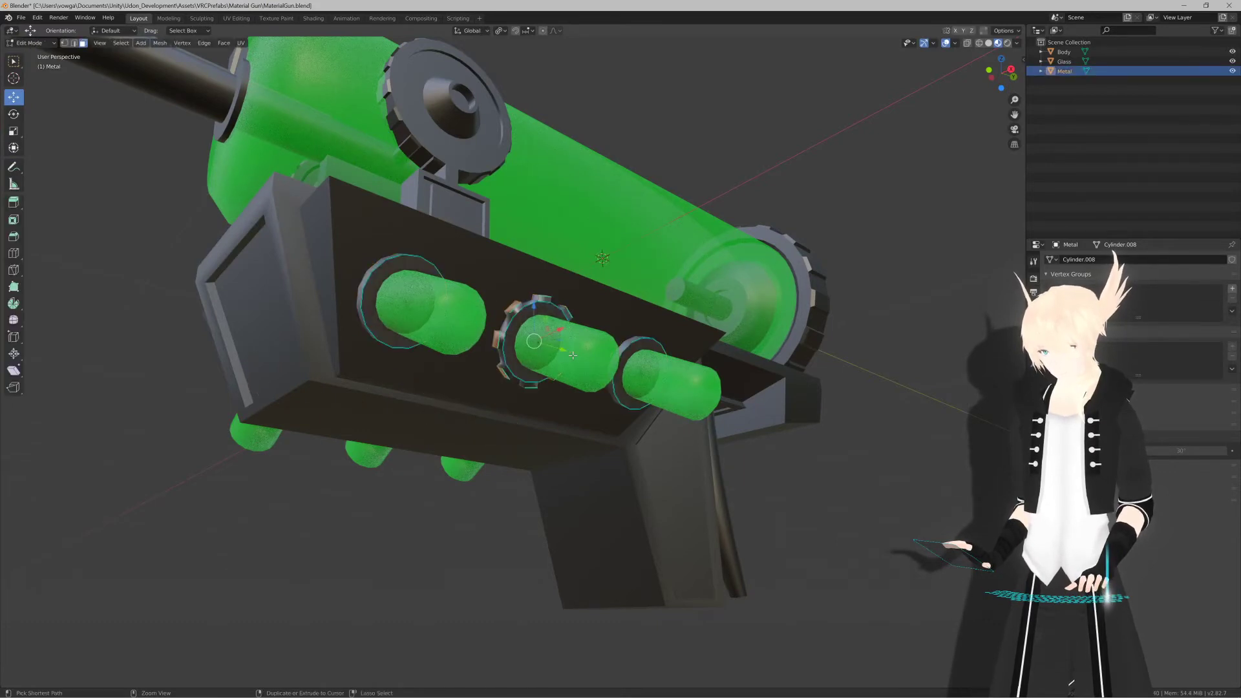
key("Tab")
Step: Separate the Metal rings into individual objects by loose parts
middle_click_drag(569, 358, 634, 383)
left_click(1024, 60)
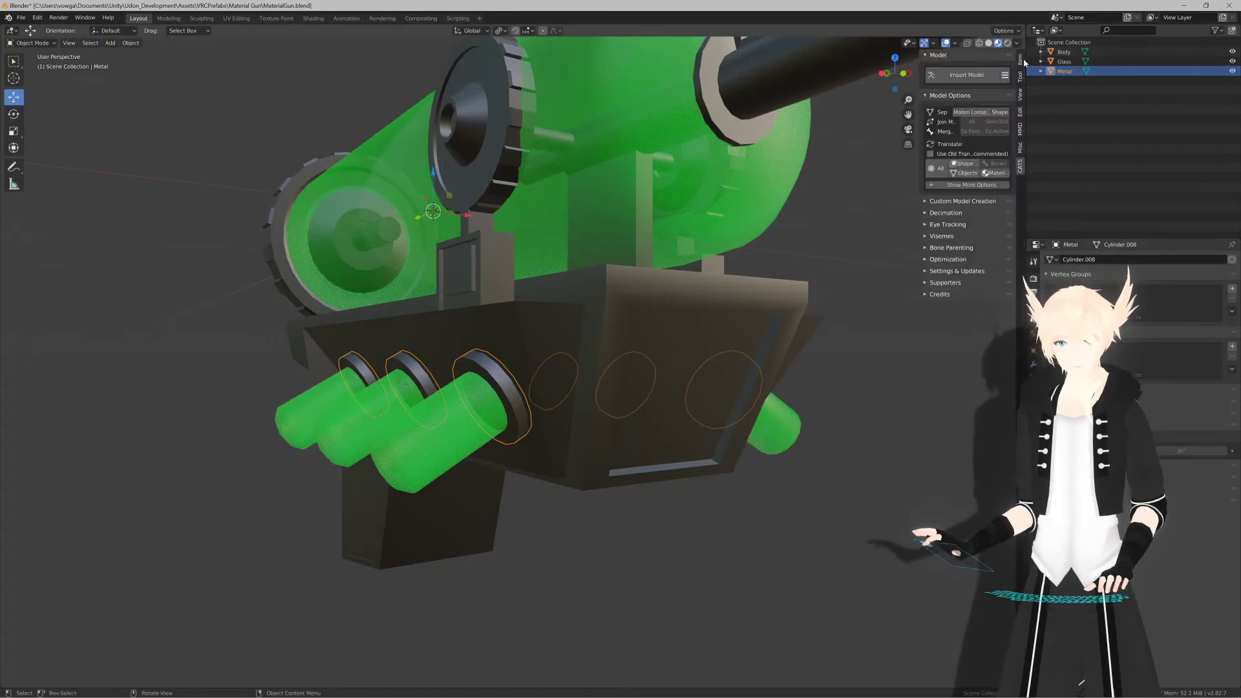
left_click(985, 114)
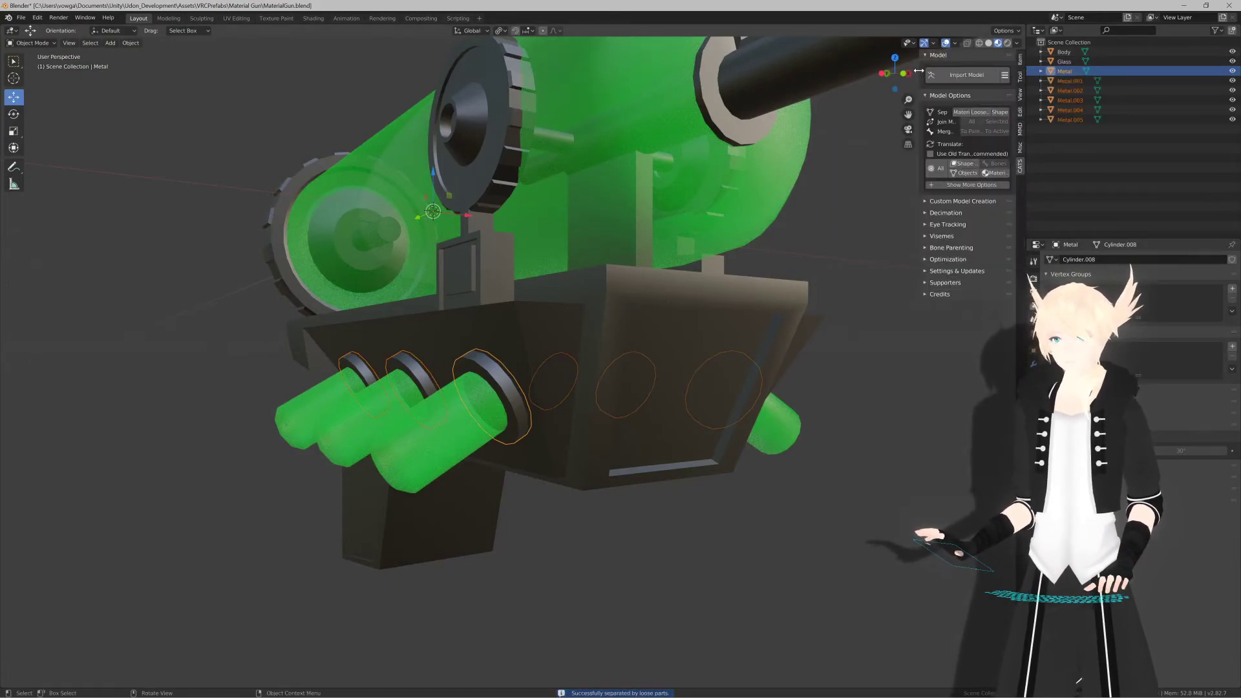
left_click_drag(919, 70, 1021, 71)
Step: Select the front ring's object, shade it flat in Edit Mode and return to Object Mode
middle_click_drag(873, 181, 672, 292)
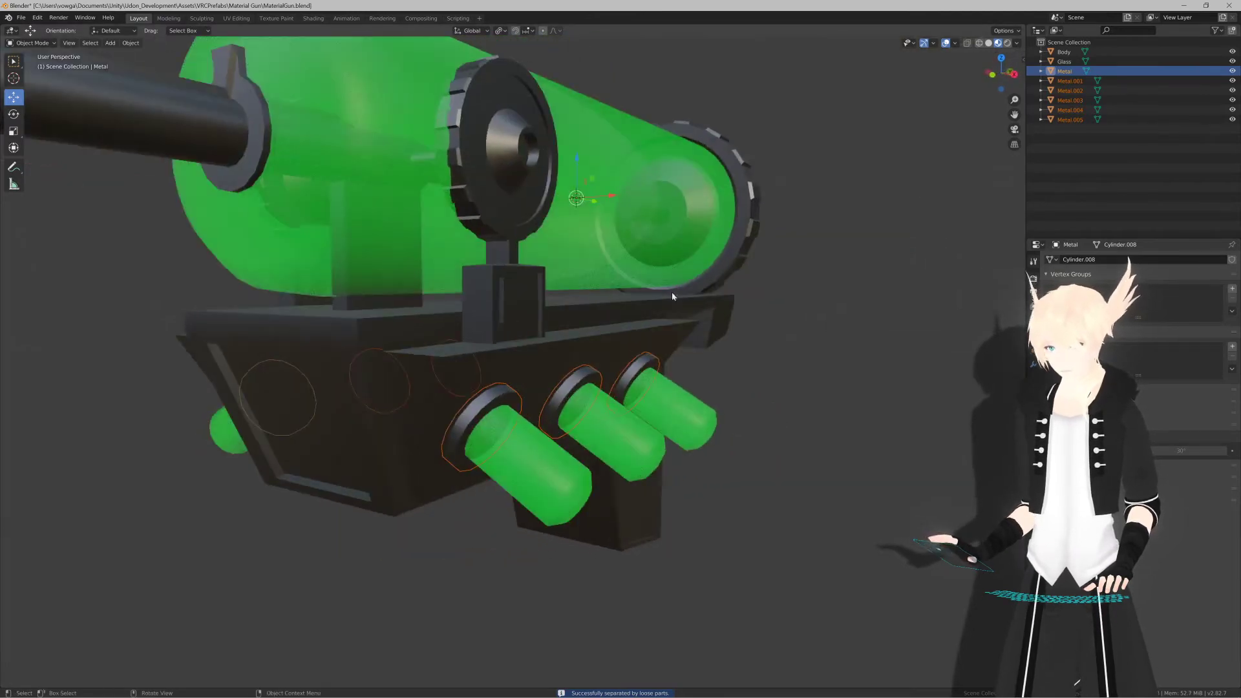
left_click(504, 406)
key("Tab")
mouse_move(504, 406)
middle_mouse_down()
mouse_move(500, 382)
mouse_move(548, 371)
mouse_move(500, 381)
middle_mouse_up()
key("z")
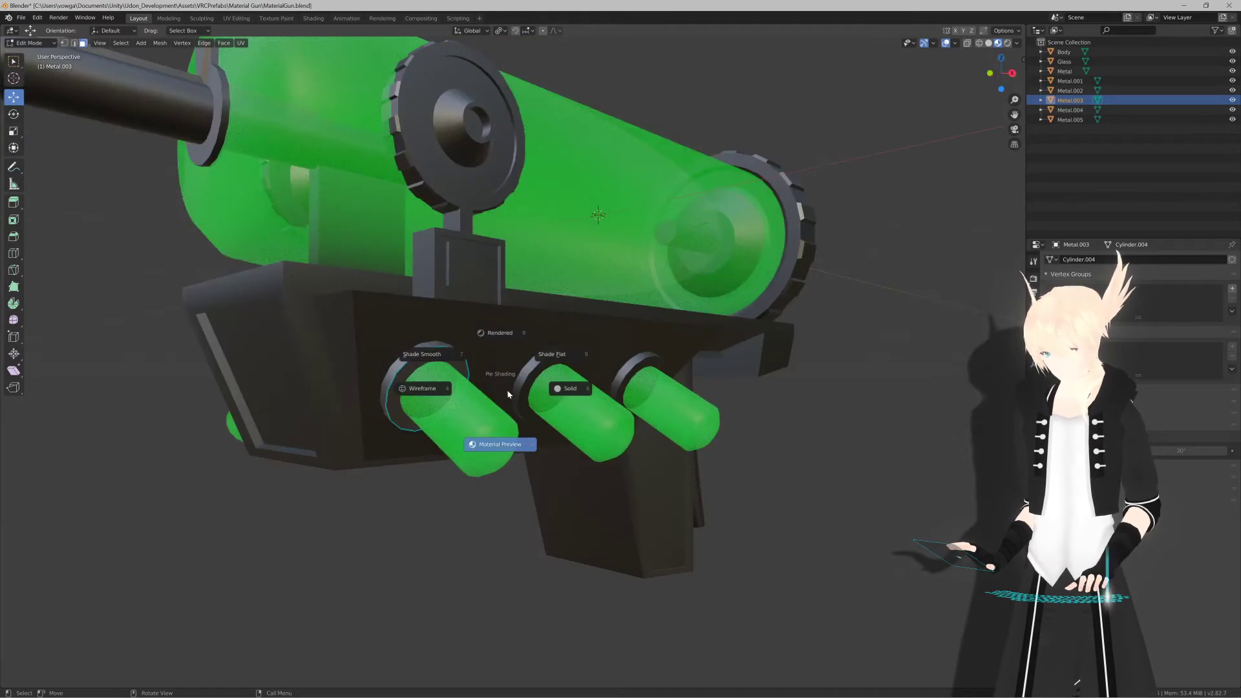
left_click(545, 356)
key("z")
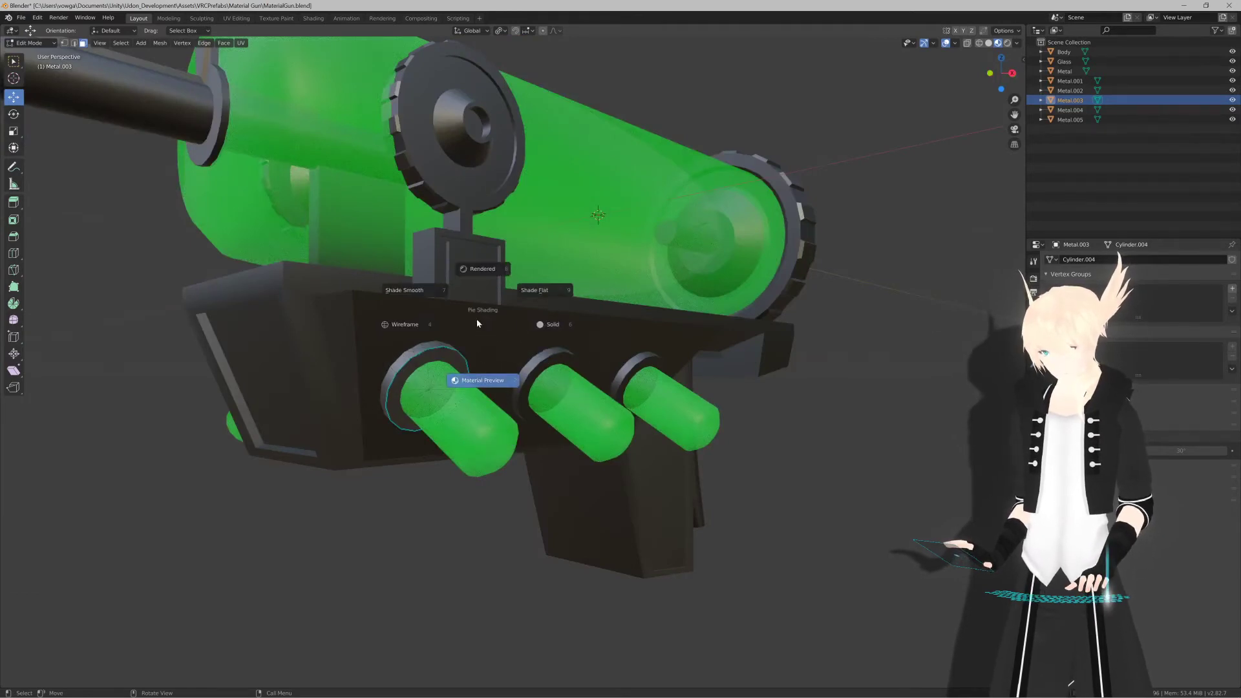
key("Tab")
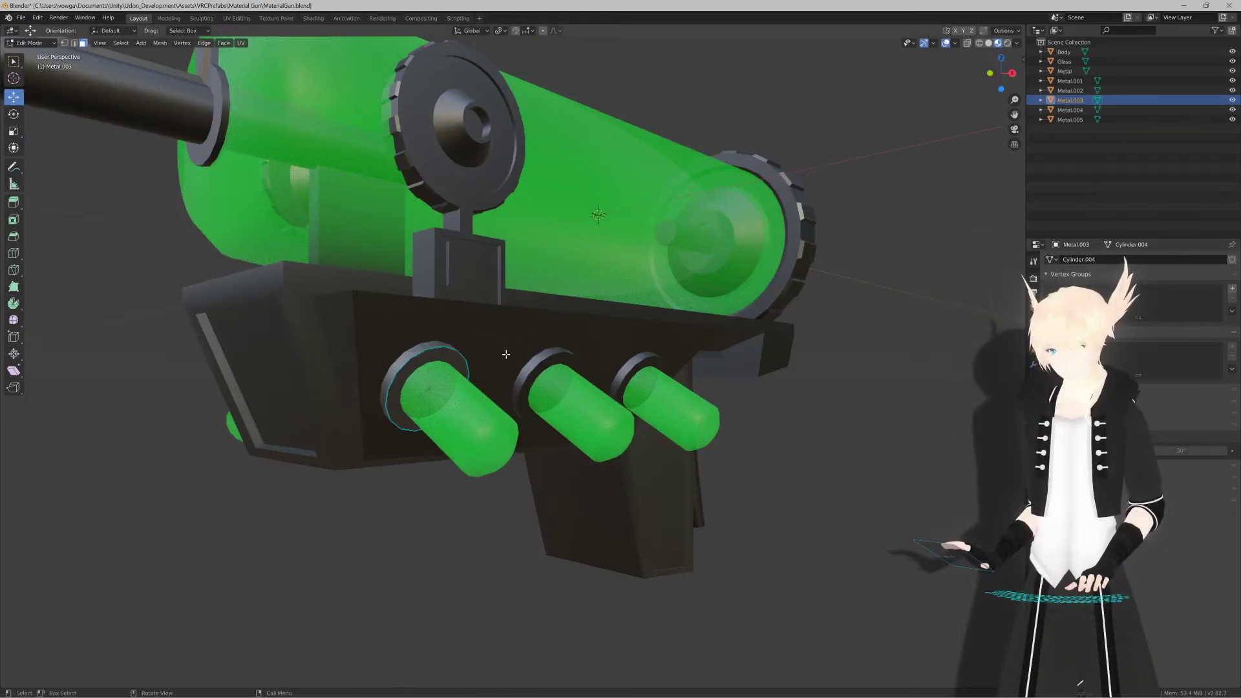
Step: Try to join the front ring into the Body, and undo the join
left_click(500, 347, "shift")
key("ctrl+j")
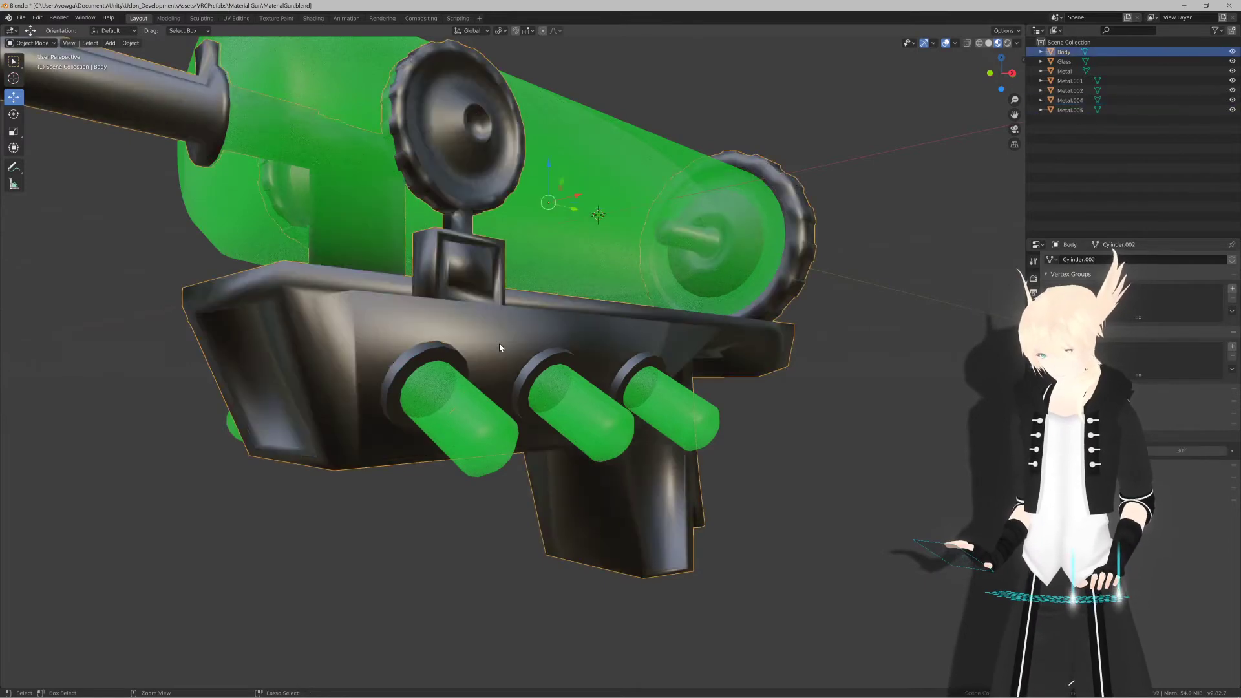
key("ctrl+z")
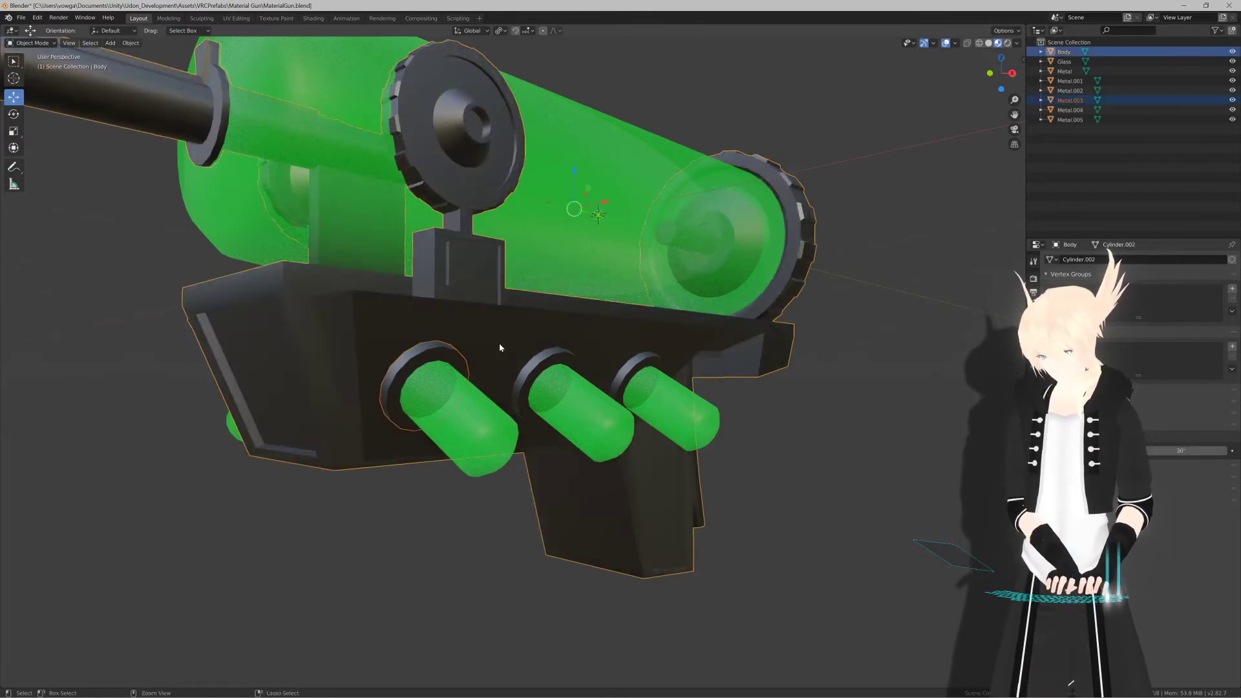
Step: Join all six separated ring objects back into the single Metal object
left_click(542, 366)
key("Tab")
key("Tab")
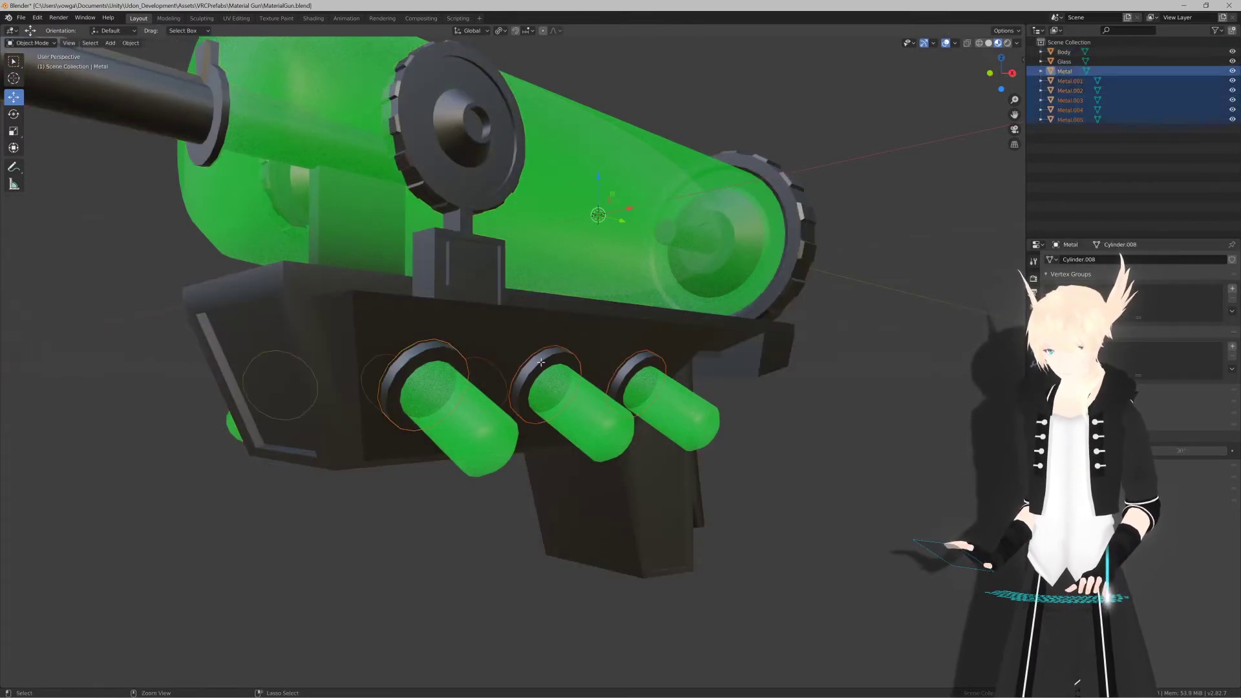
key("ctrl+j")
middle_click_drag(541, 362, 428, 395)
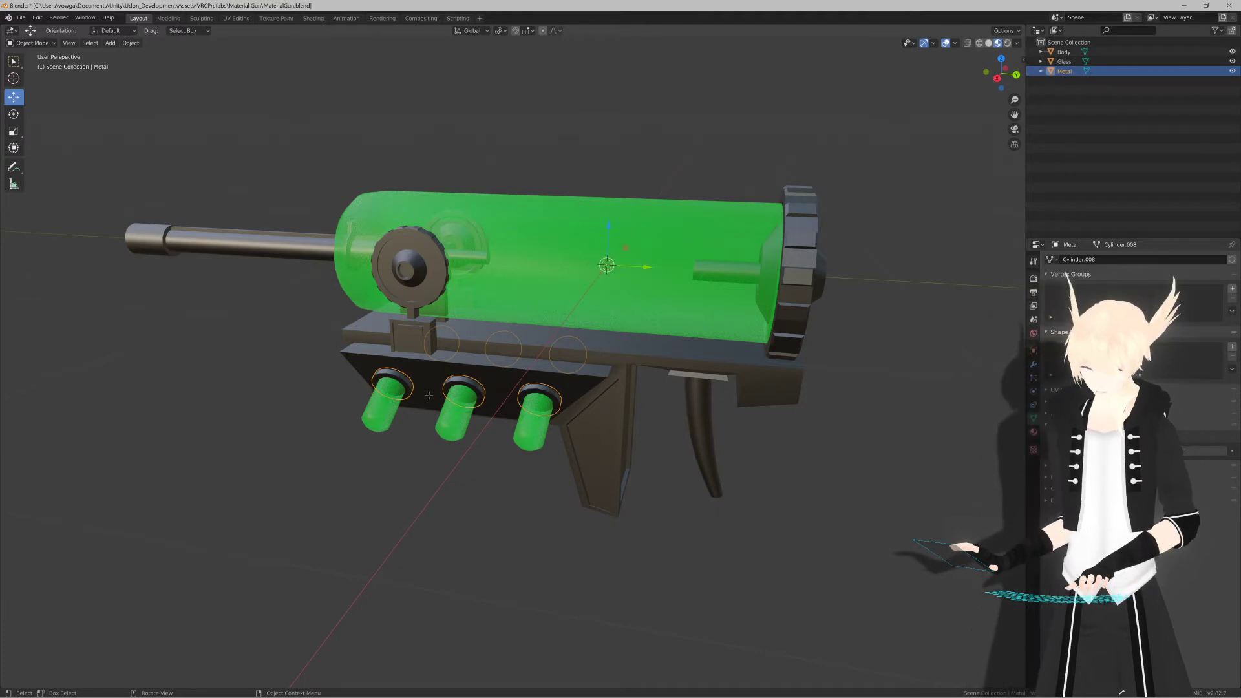
Step: Select the Body object, enter Edit Mode on it and select all of its faces
scroll(385, 350, "down", 2)
middle_click_drag(385, 351, 629, 358)
key("Tab")
key("Tab")
scroll(557, 374, "up", 3)
middle_click_drag(557, 375, 555, 368)
left_click(556, 369)
key("Tab")
scroll(556, 368, "down", 2)
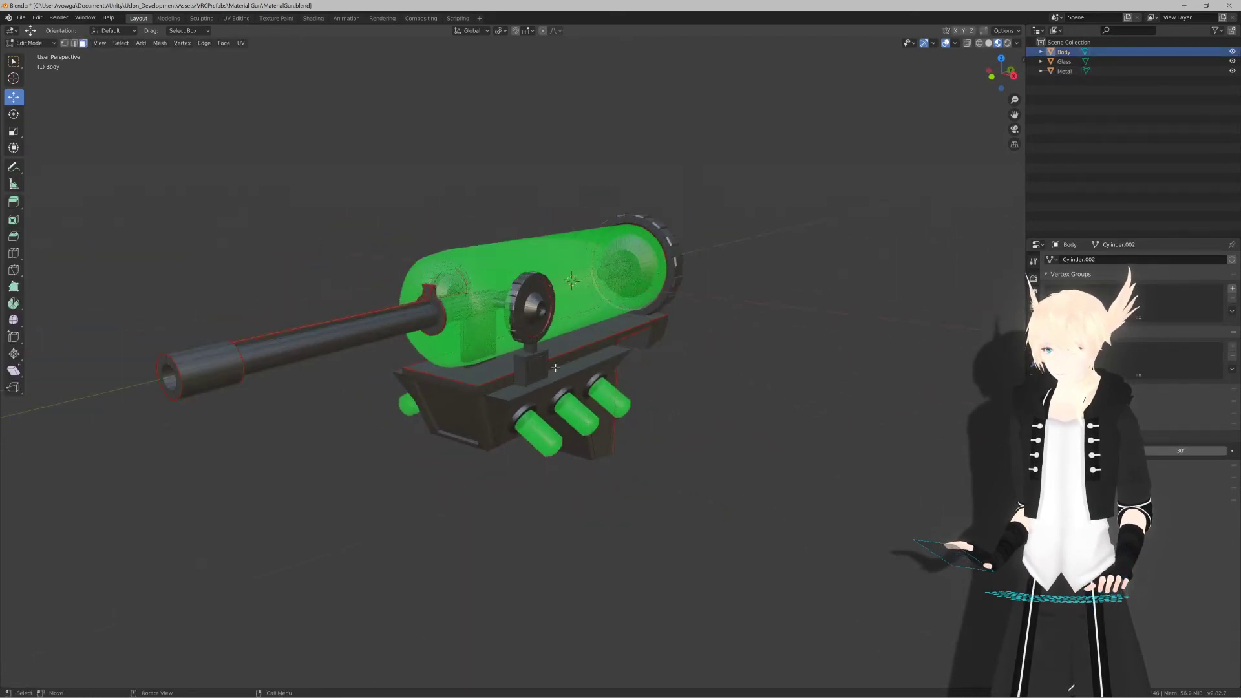
key("a")
Step: Switch to the UV Editing workspace and unwrap the whole Body with Smart UV Project
left_click(236, 18)
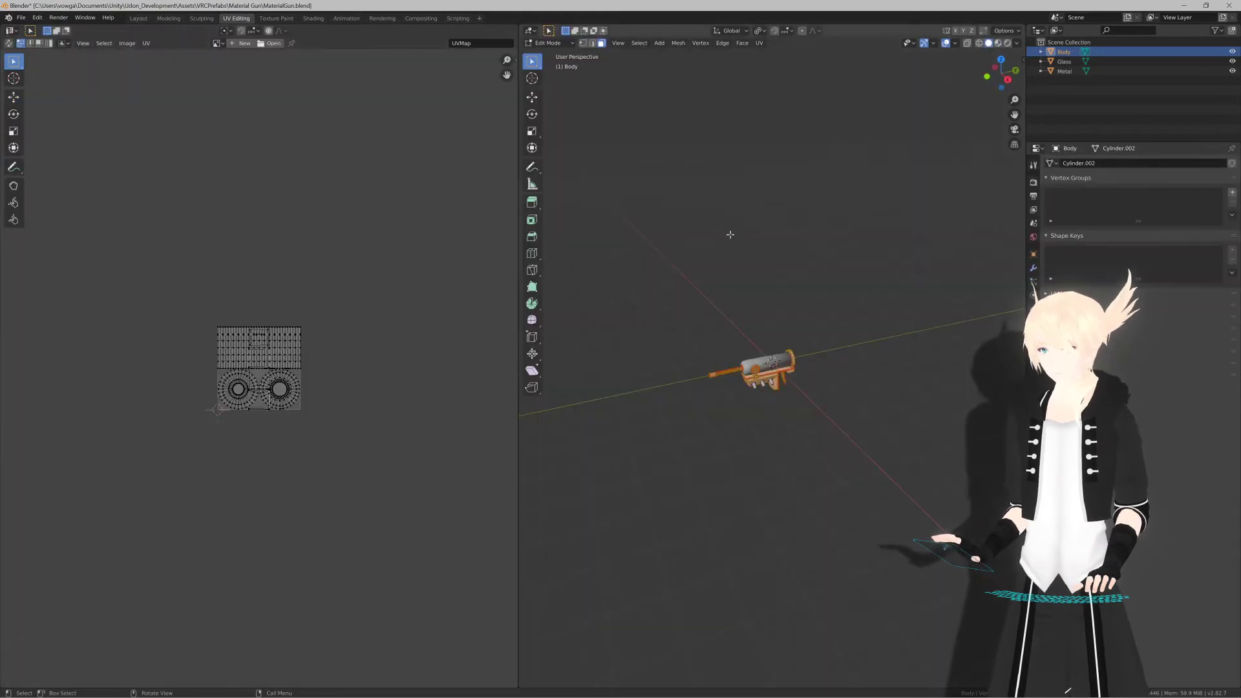
scroll(717, 291, "up", 3)
middle_click_drag(714, 323, 706, 347)
scroll(732, 332, "up", 2)
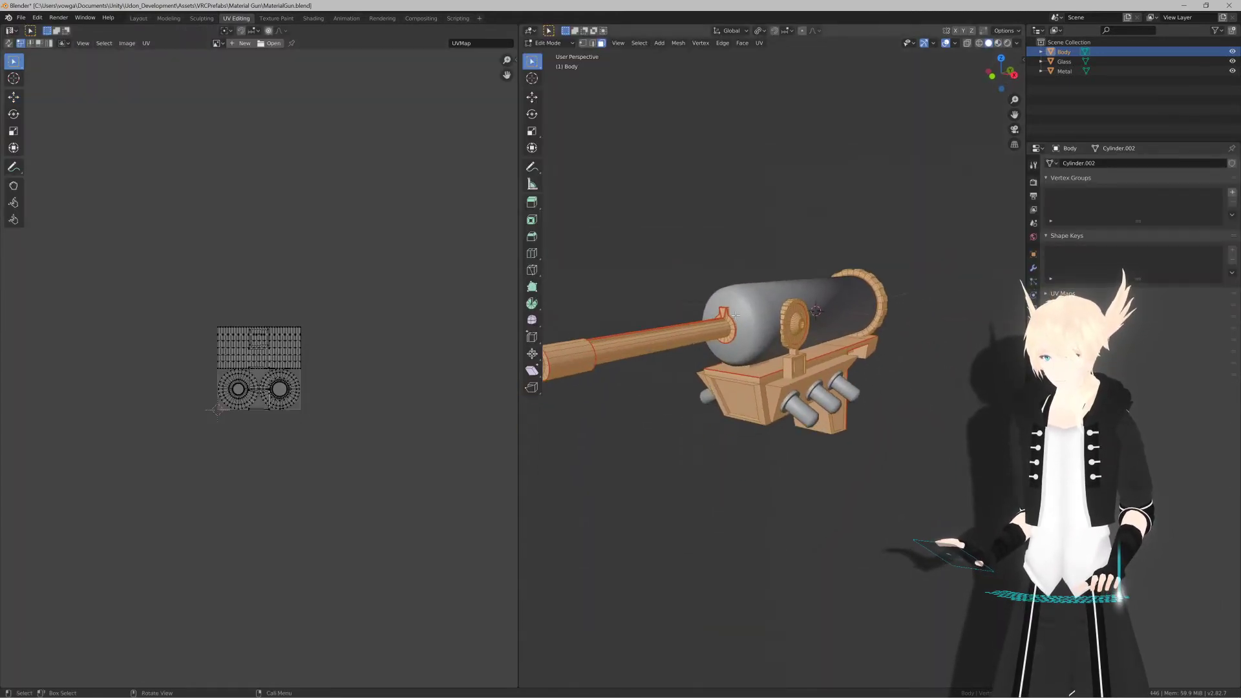
key("u")
left_click(735, 344)
key("Return")
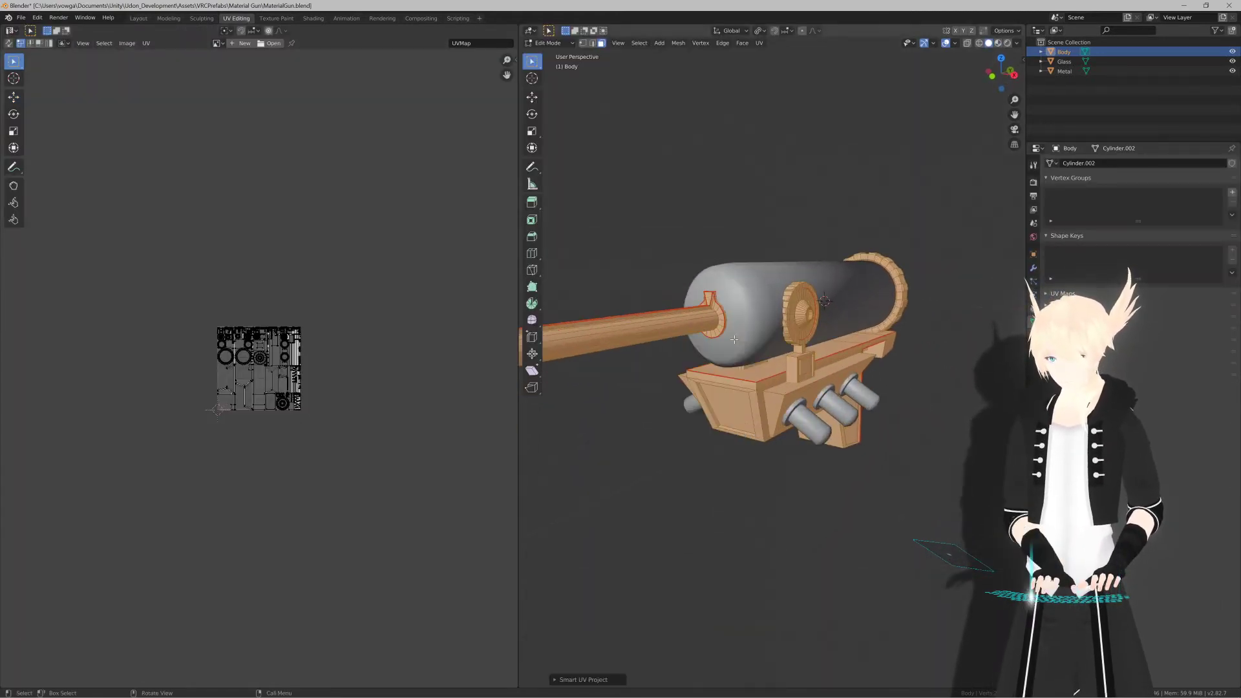
Step: Examine the Body's new UV layout for how its islands are arranged
scroll(231, 363, "up", 8)
scroll(251, 364, "down", 1)
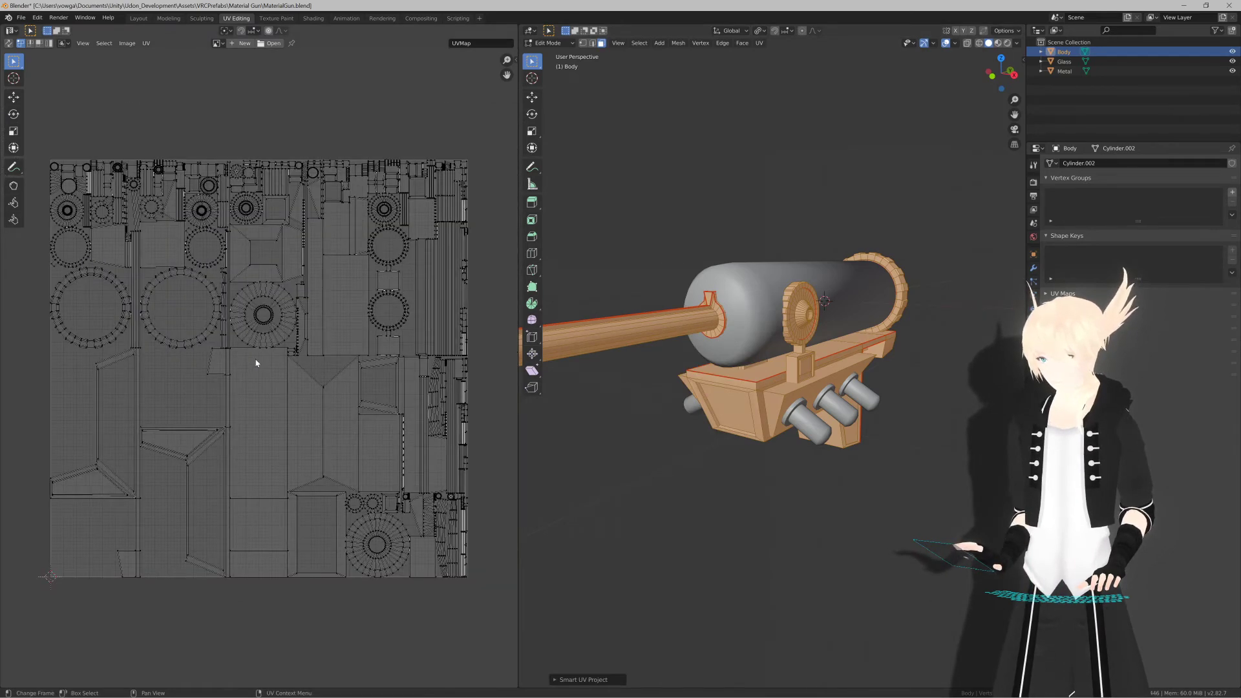
middle_click_drag(284, 346, 292, 327)
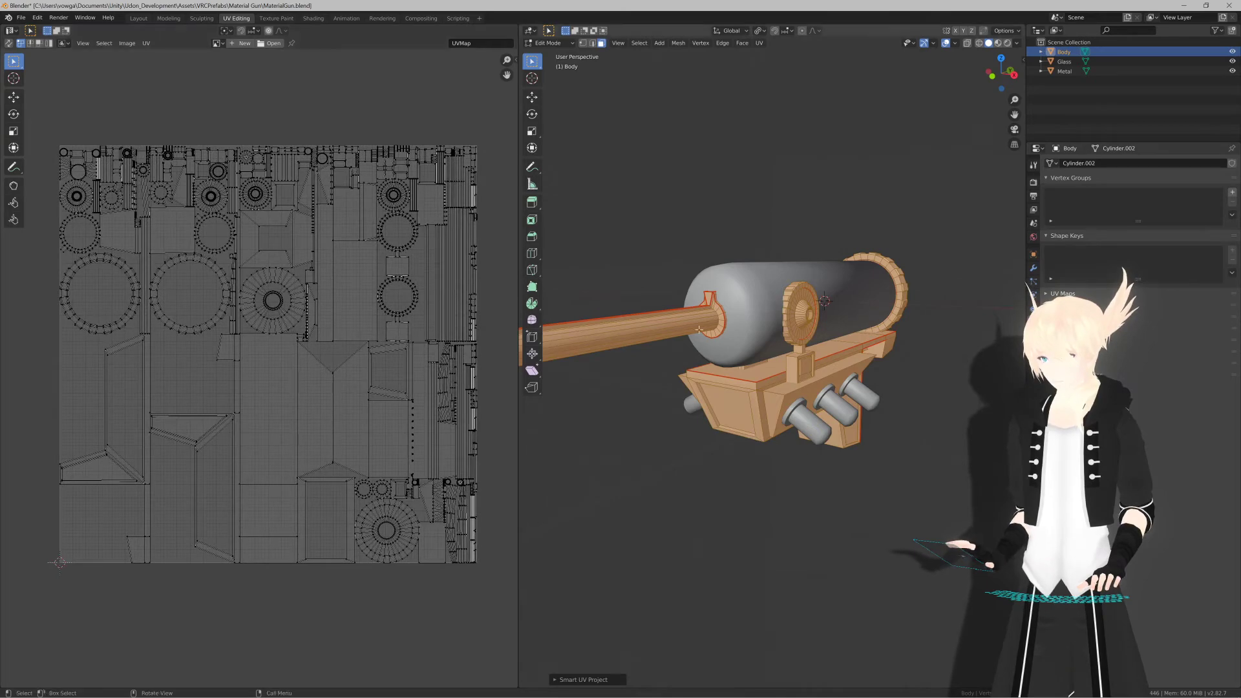
mouse_move(726, 331)
middle_mouse_down()
mouse_move(685, 304)
mouse_move(717, 326)
middle_mouse_up()
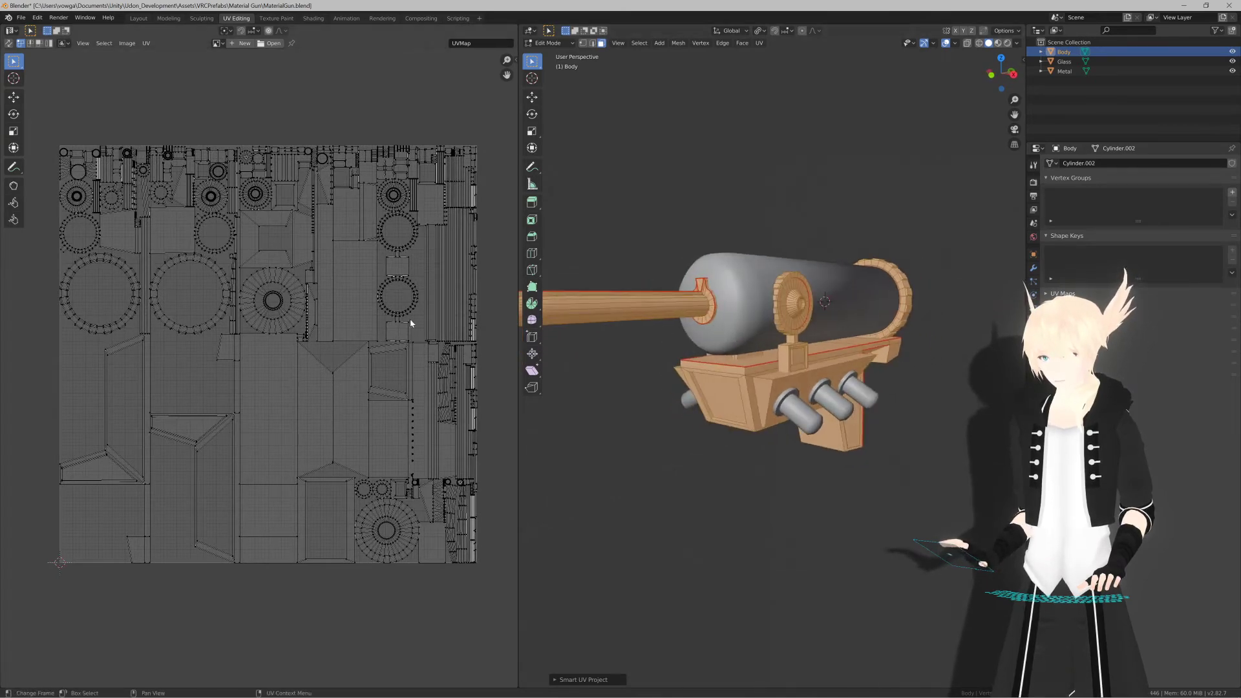
scroll(402, 318, "up", 2)
scroll(402, 318, "down", 3)
scroll(346, 324, "up", 1)
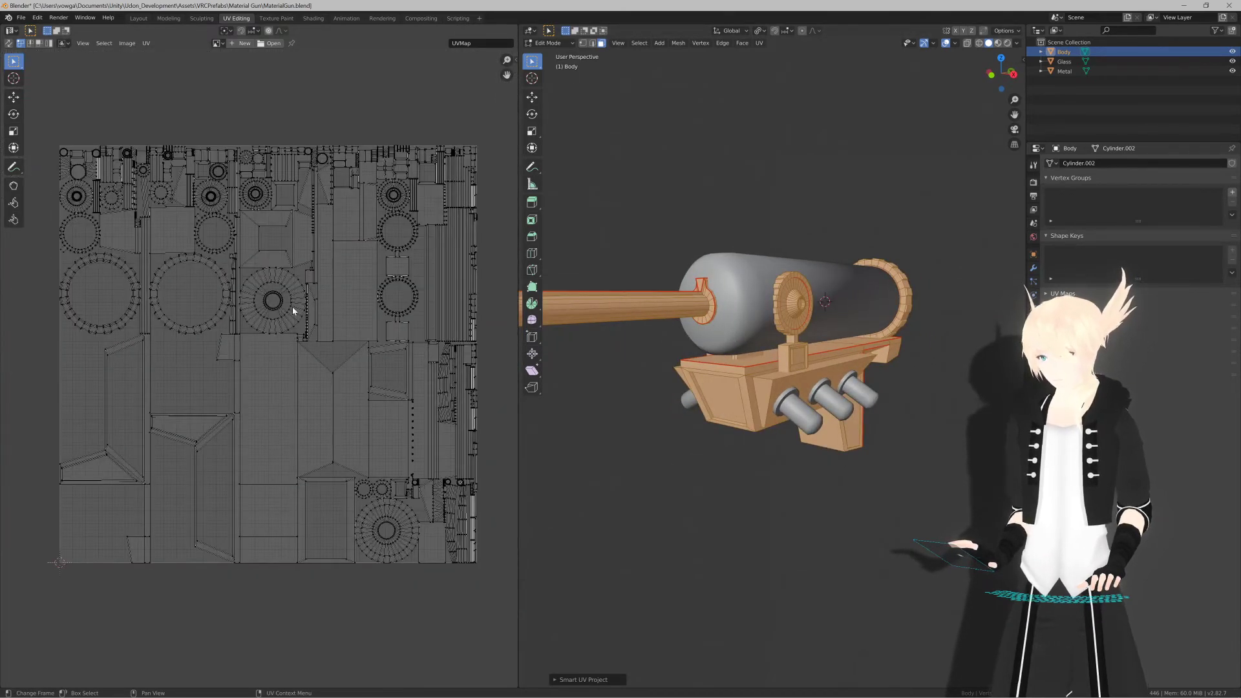
Step: Search the operators for "Merge", select all of the Body's UVs and review the available UV operations
key("F3")
type("Merge")
key("Escape")
right_click(274, 244)
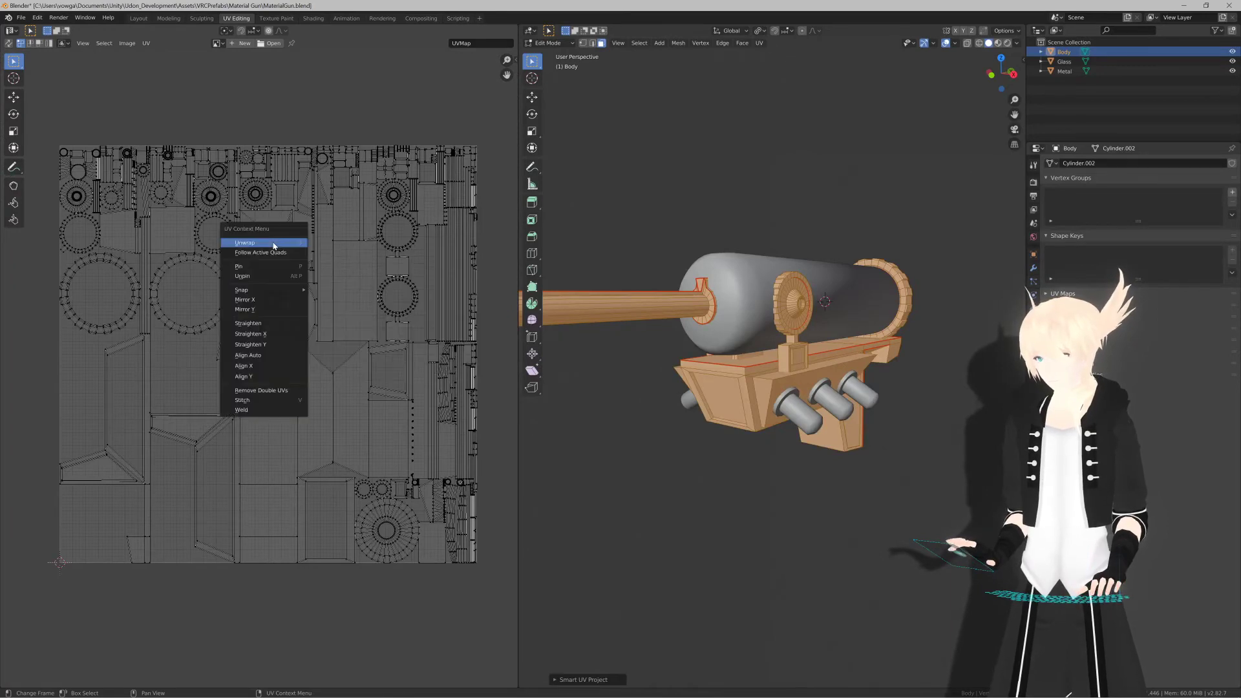
key("Escape")
key("a")
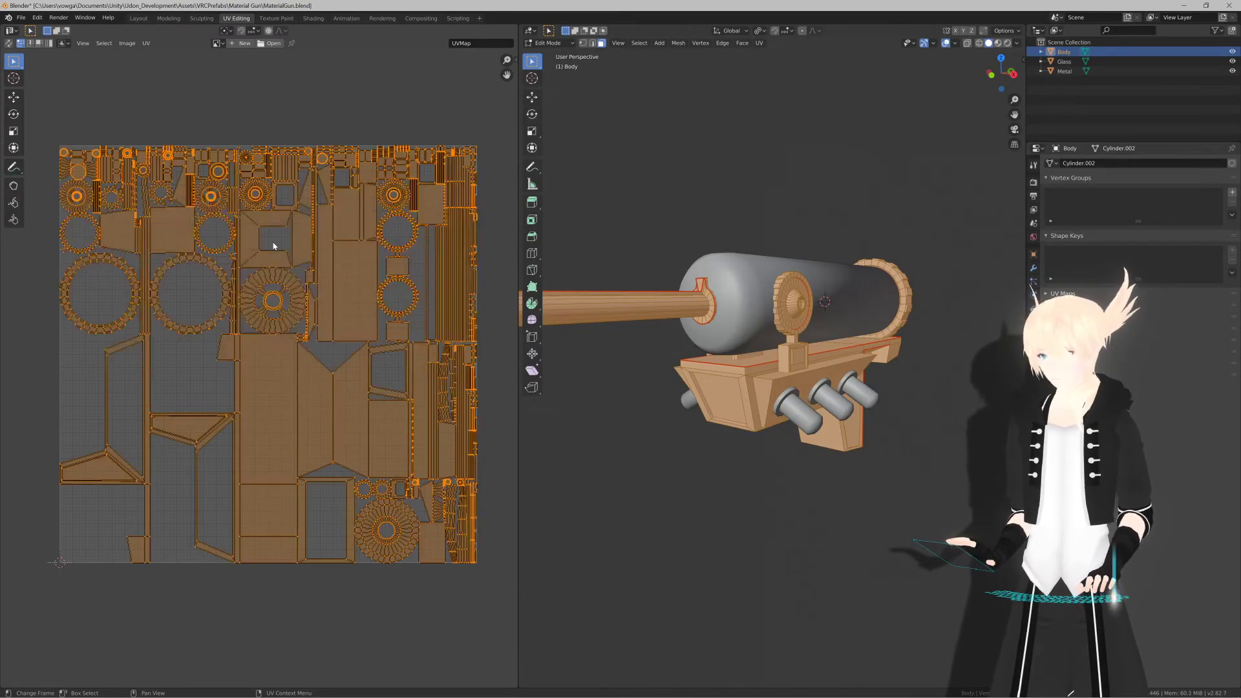
right_click(274, 244)
key("Escape")
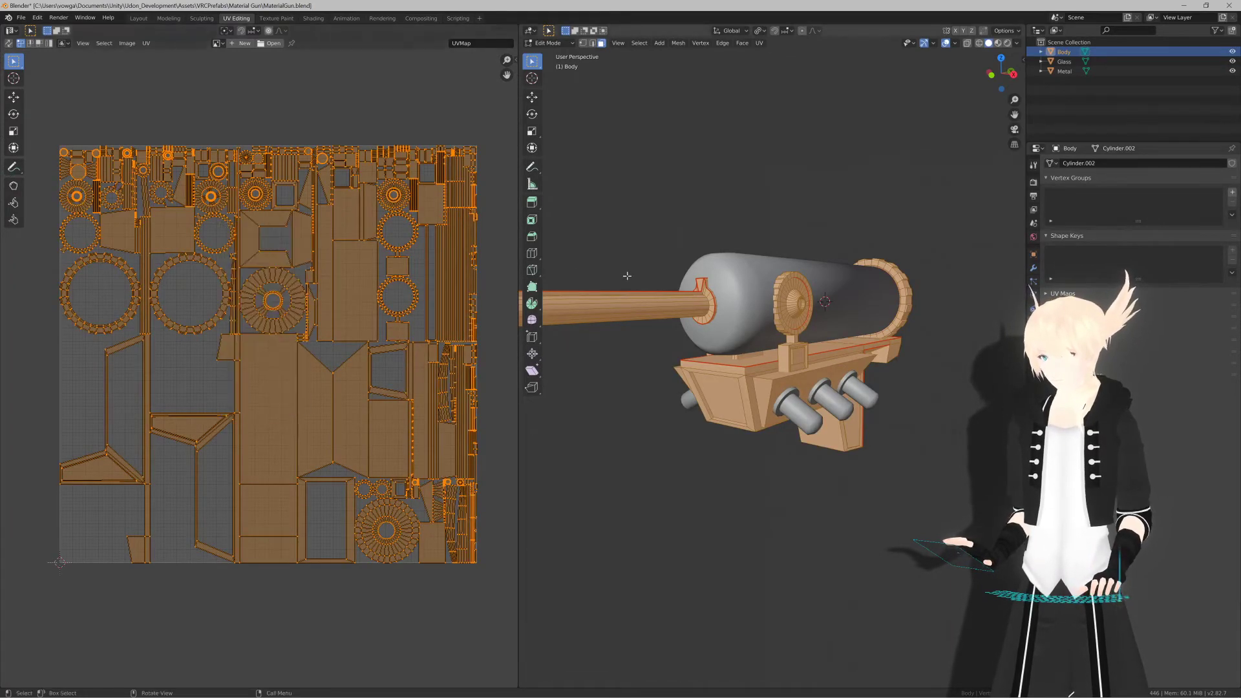
Step: Check the UV layout of the Glass object in Edit Mode, and return to editing the Body
middle_click_drag(631, 271, 692, 289)
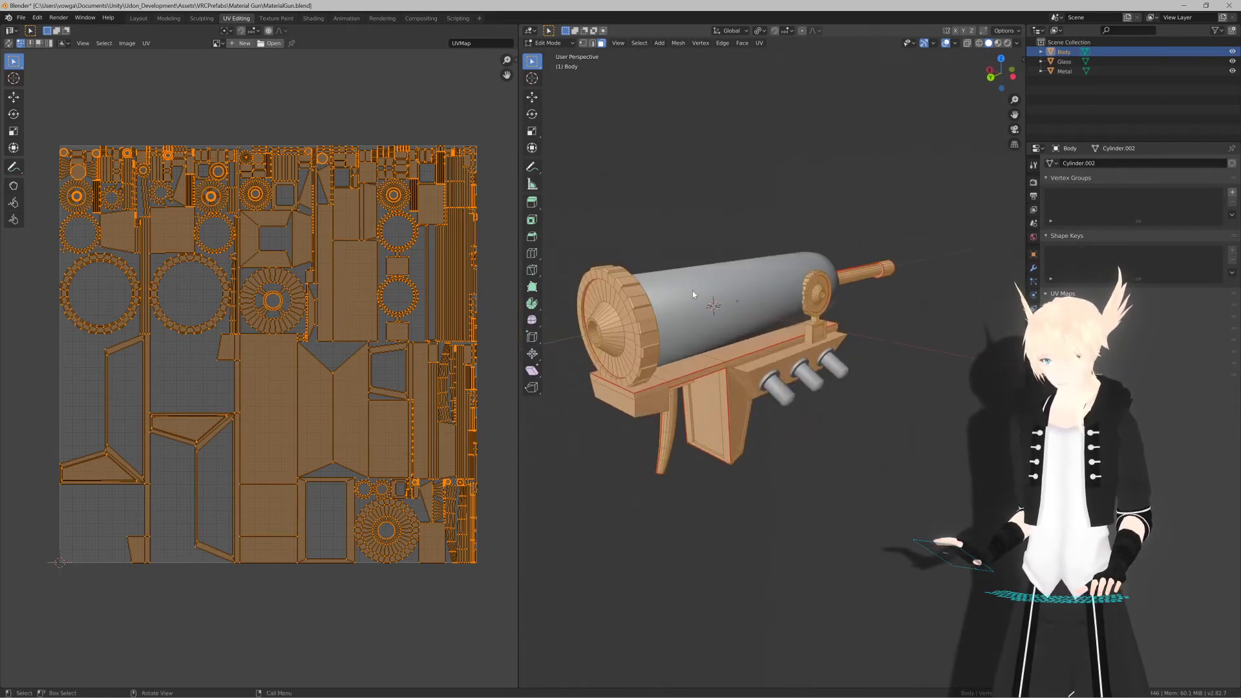
key("Tab")
left_click(723, 288)
key("Tab")
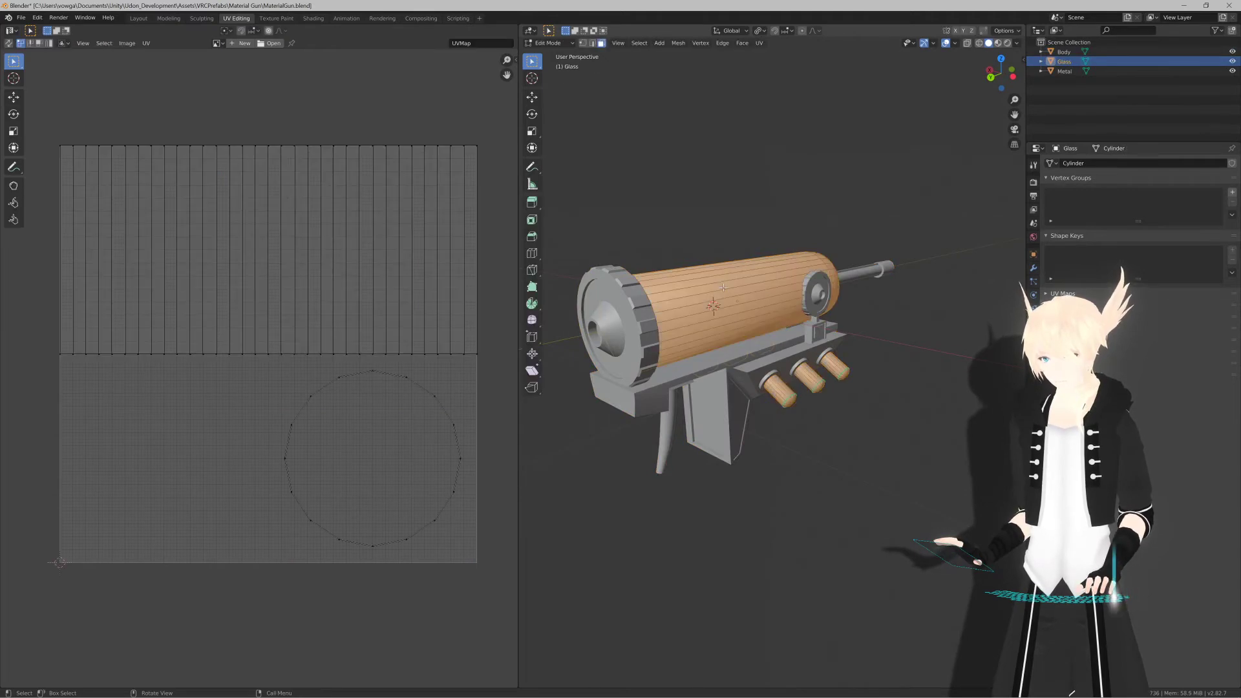
middle_click_drag(724, 288, 763, 290)
key("Tab")
left_click(731, 293)
key("Tab")
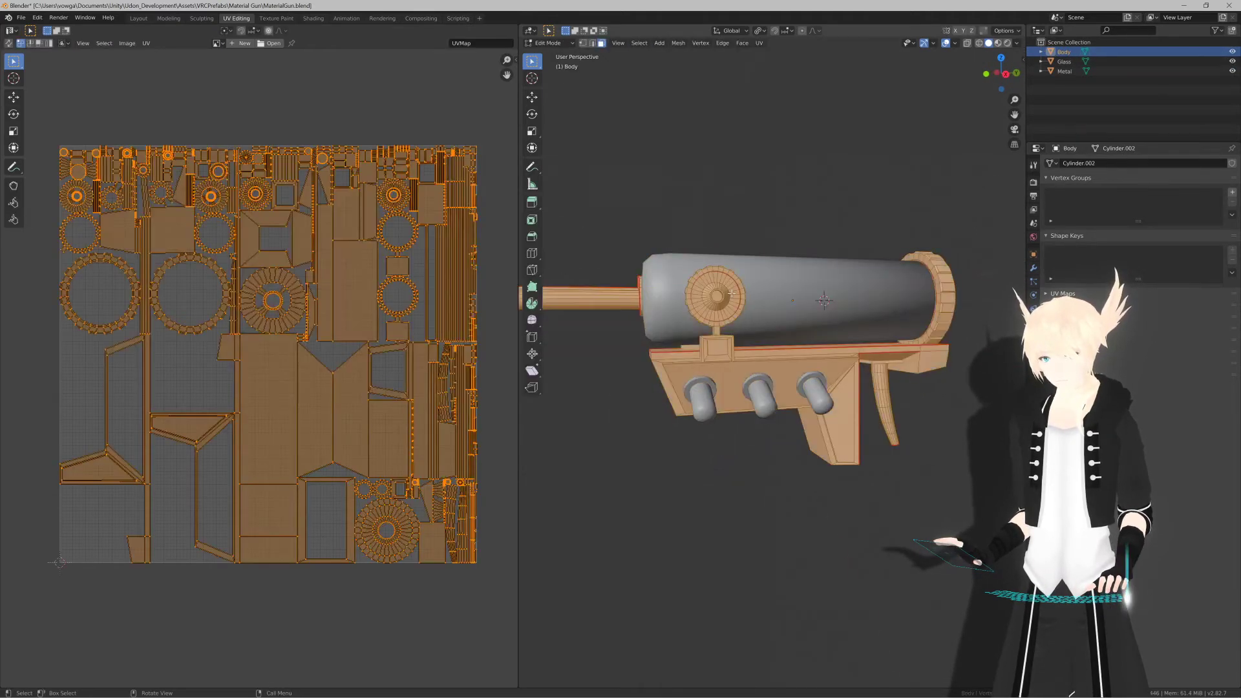
Step: Inspect the Body's UV islands up close and as a whole layout
scroll(305, 282, "up", 9)
scroll(250, 323, "down", 8)
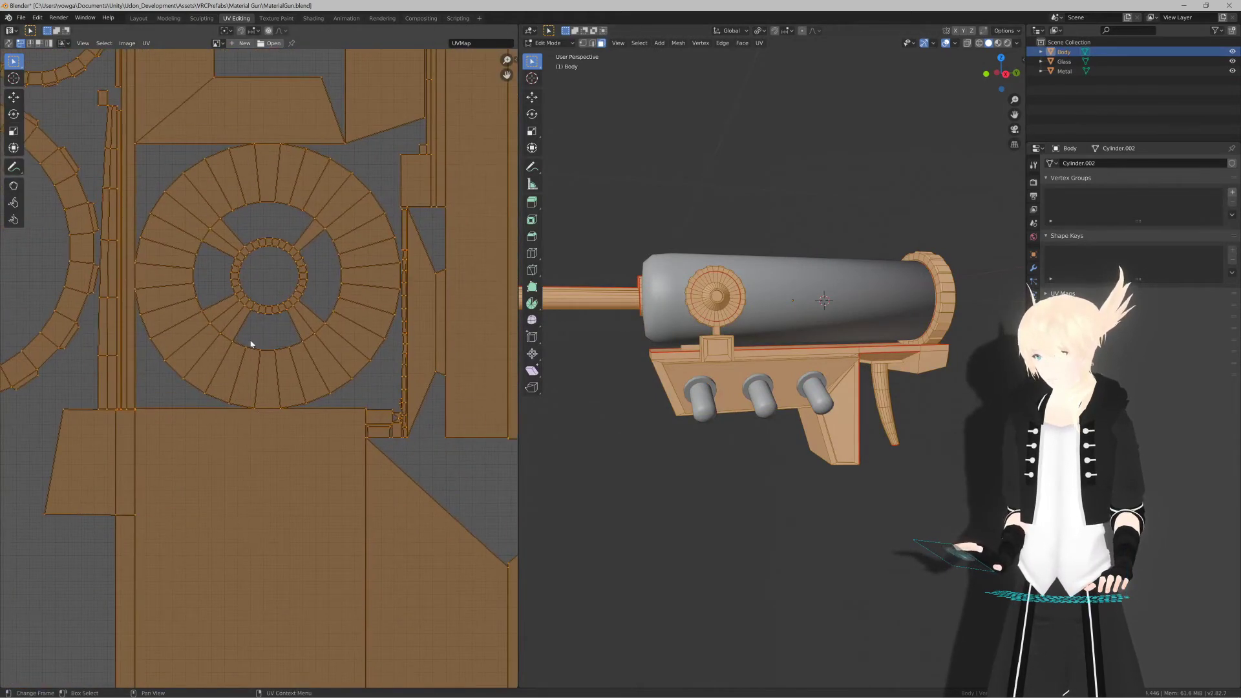
scroll(252, 311, "down", 5)
scroll(291, 349, "up", 3)
scroll(298, 332, "down", 1)
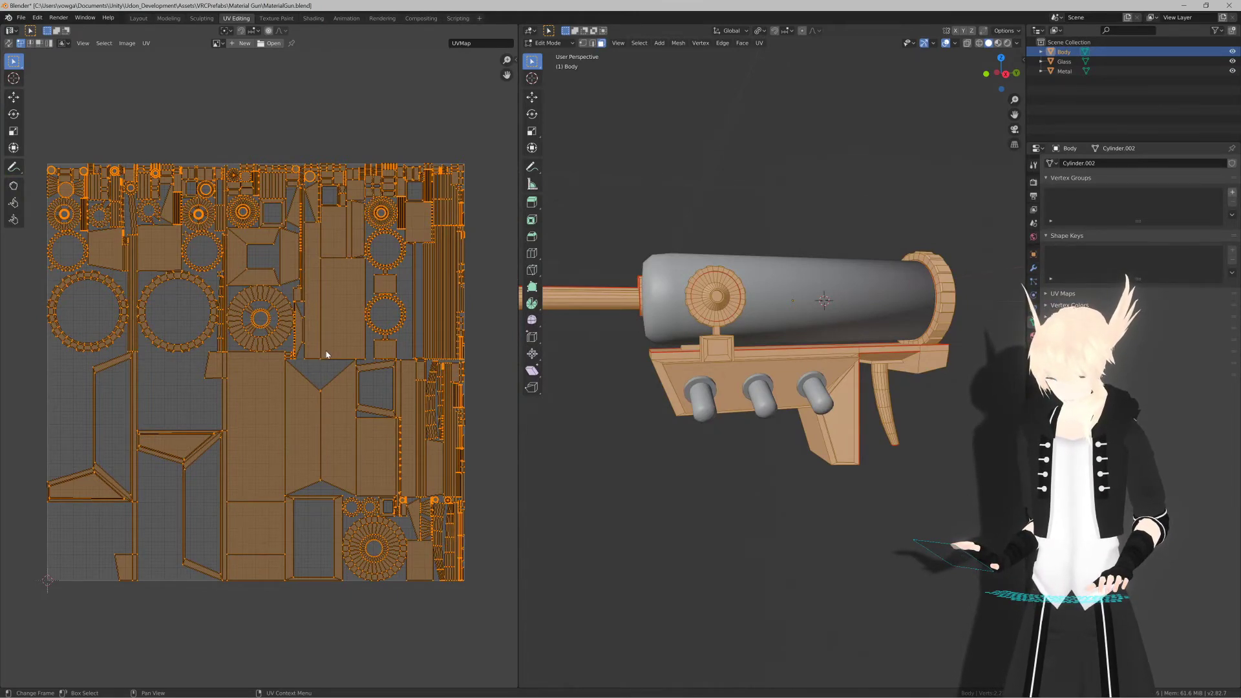
scroll(323, 356, "down", 2)
scroll(285, 368, "up", 2)
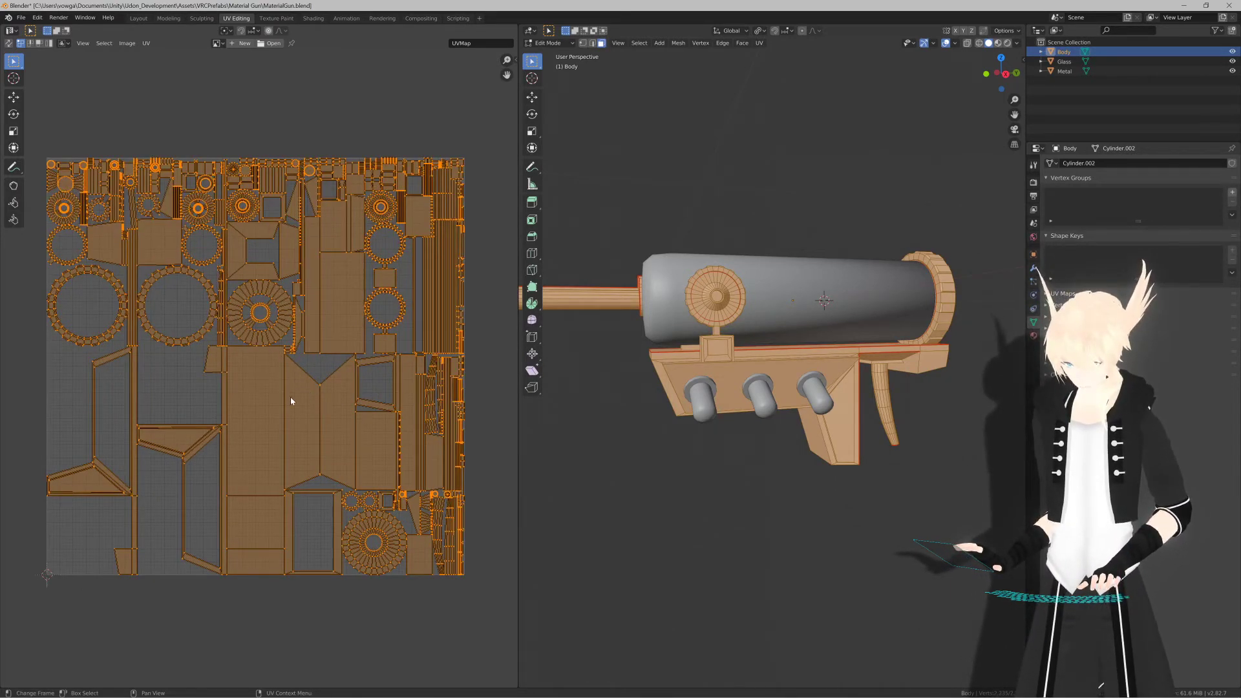
Step: Check the full UV layout of the Metal object by selecting all of its faces in Edit Mode
middle_click_drag(595, 382, 802, 364)
scroll(746, 341, "up", 2)
key("Tab")
left_click(789, 337)
left_click(802, 394)
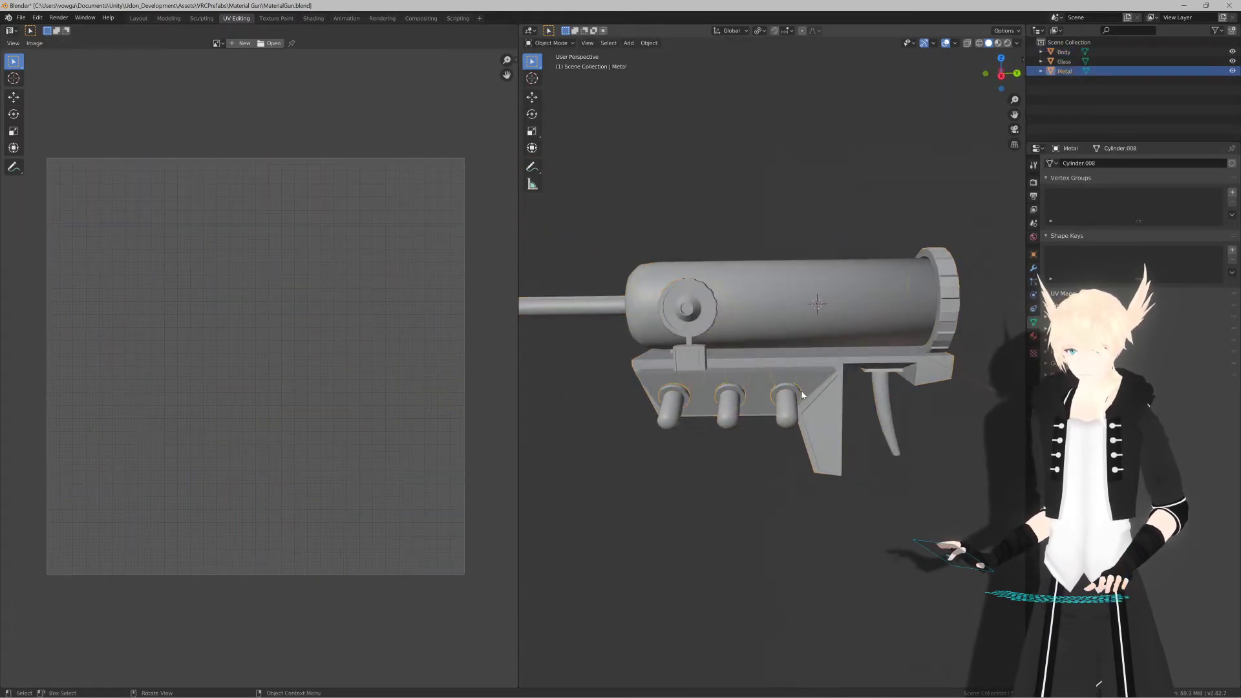
key("Tab")
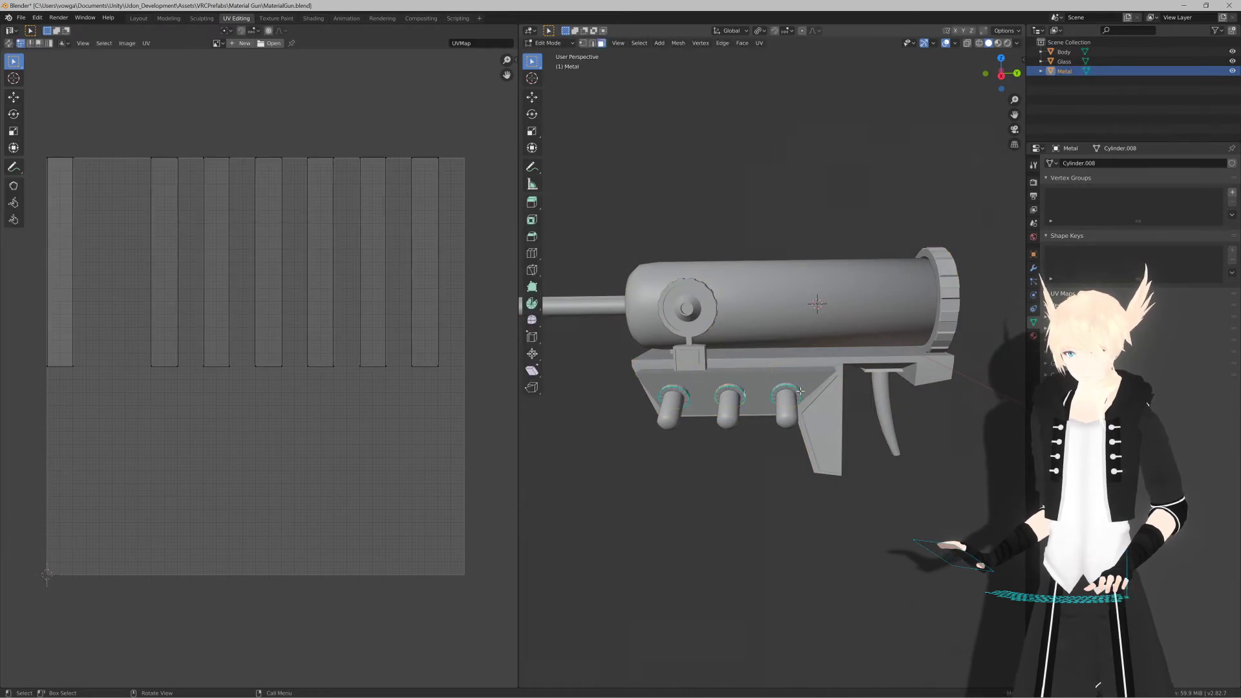
key("z")
key("Escape")
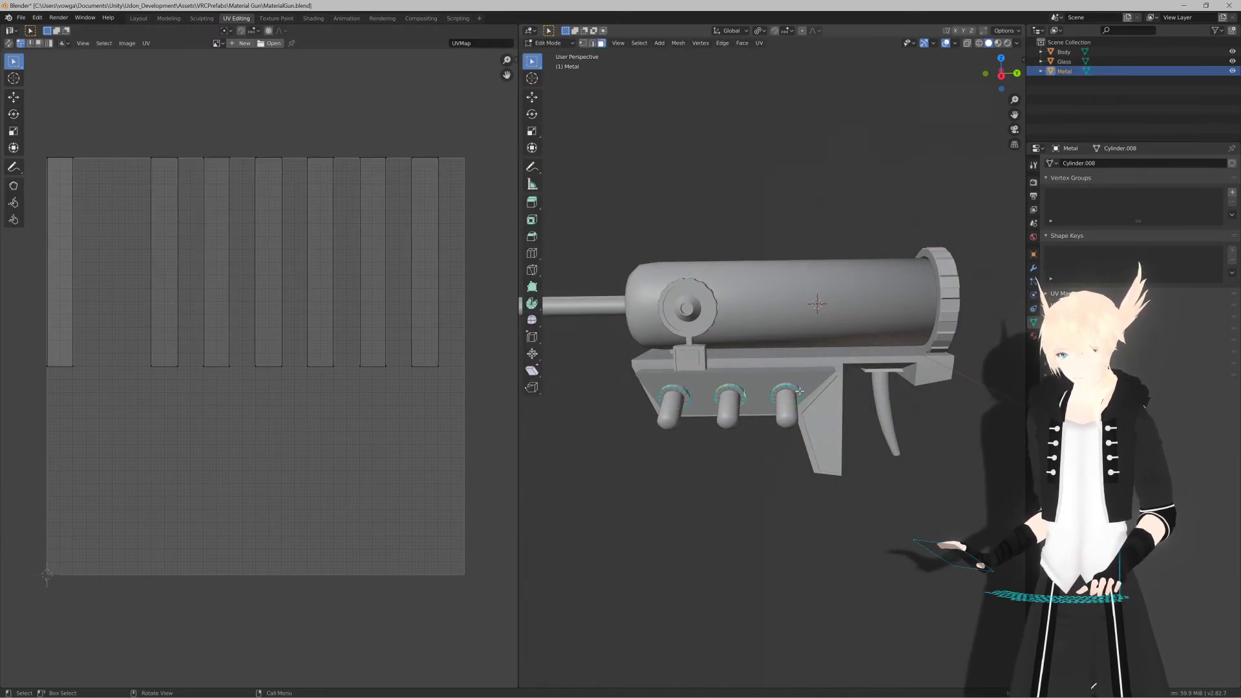
key("a")
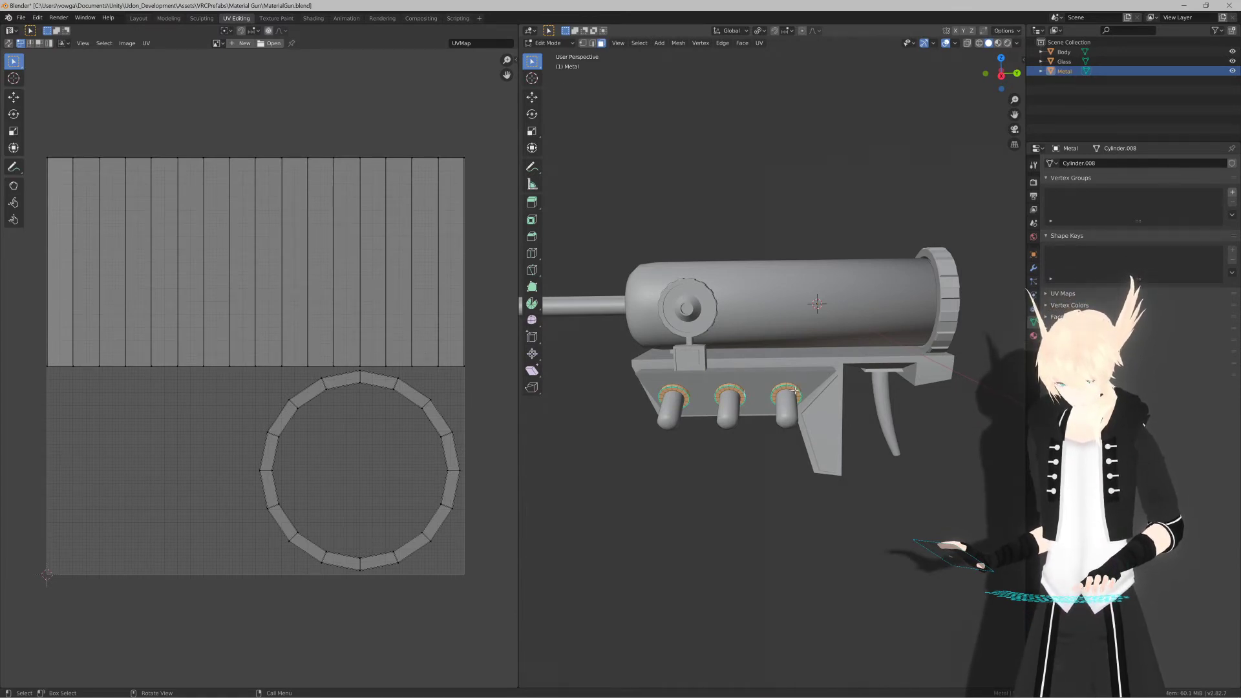
Step: Leave Edit Mode, deselect the Metal object, and show the whole gun in right orthographic view in the Layout workspace
middle_click_drag(799, 395, 776, 392)
key("Tab")
left_click(685, 394)
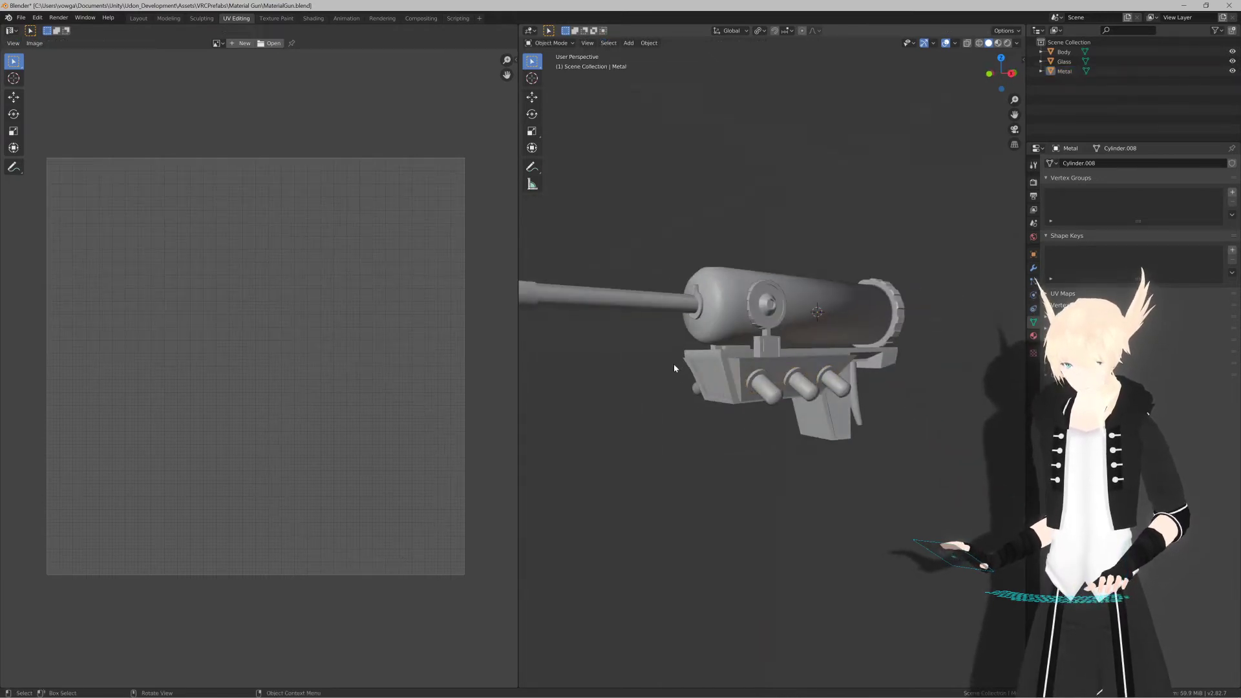
left_click(136, 19)
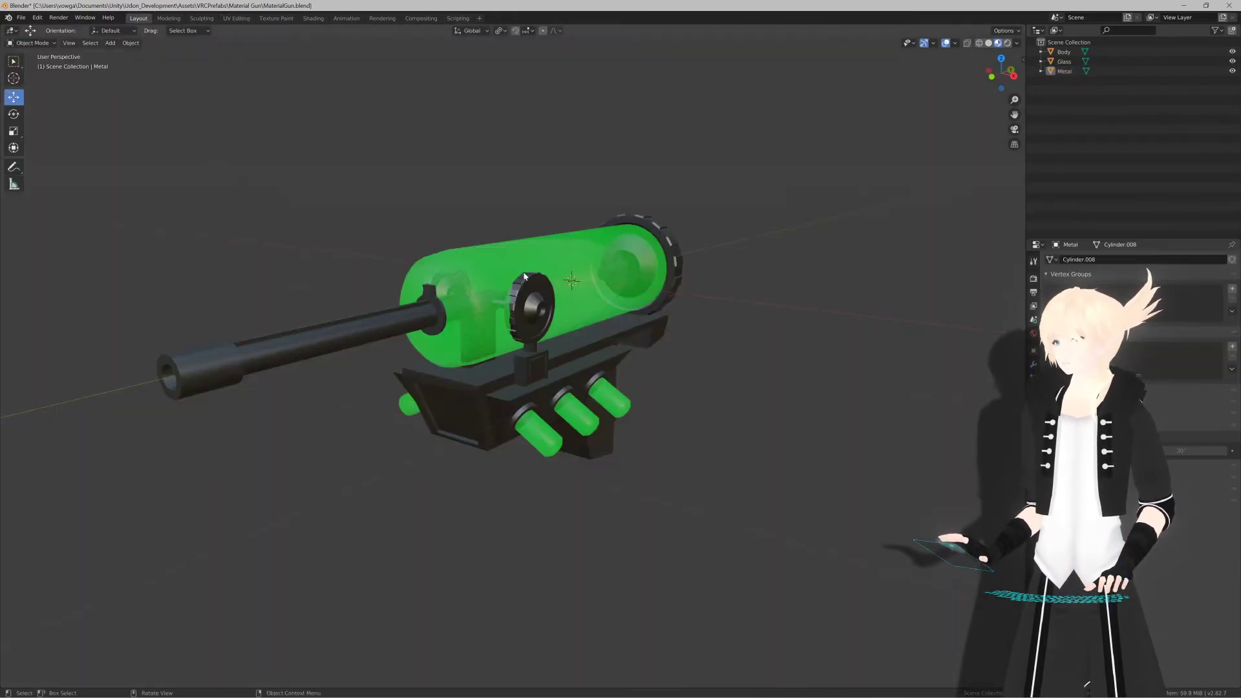
mouse_move(494, 284)
middle_mouse_down()
mouse_move(463, 269)
mouse_move(537, 280)
mouse_move(548, 266)
mouse_move(508, 272)
middle_mouse_up()
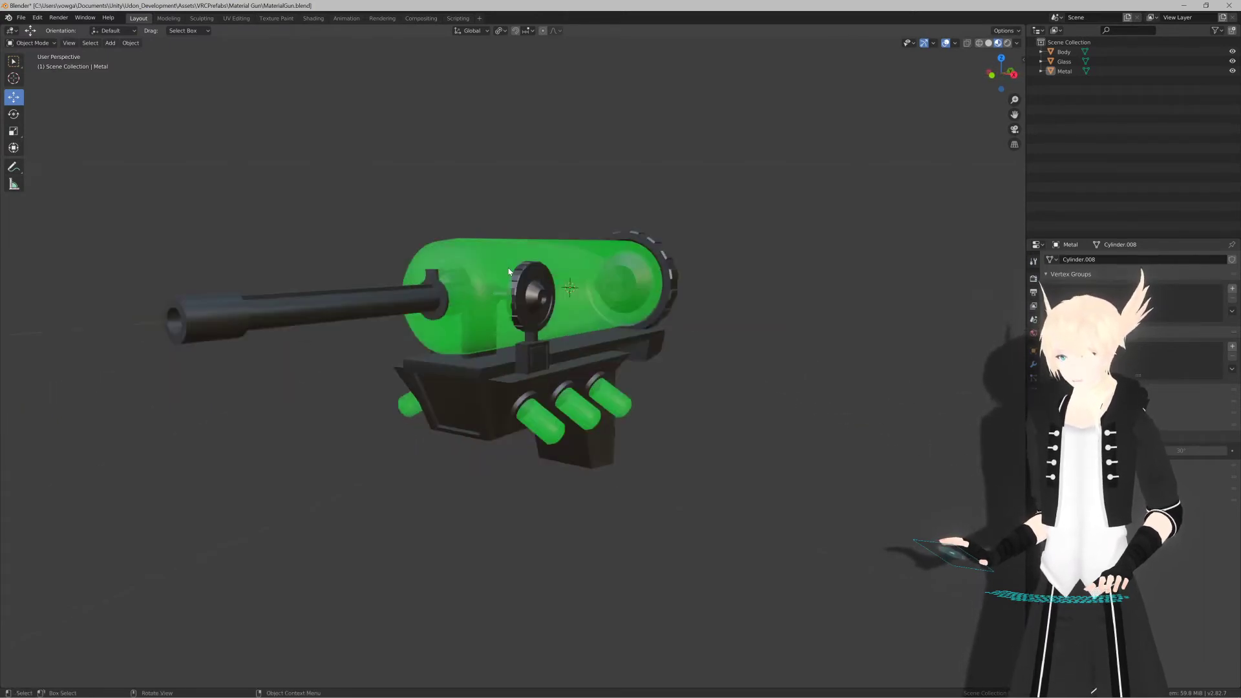
key("KP_1")
key("KP_3")
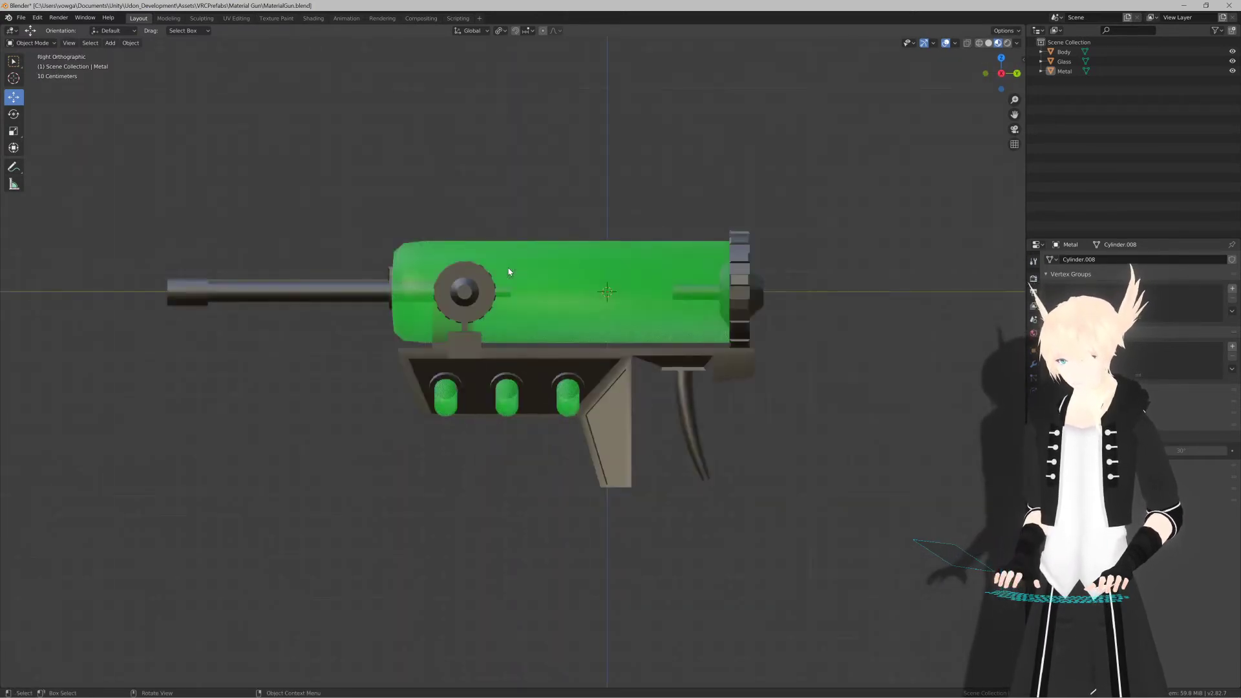
scroll(508, 272, "down", 2)
middle_click_drag(508, 272, 431, 327, "shift")
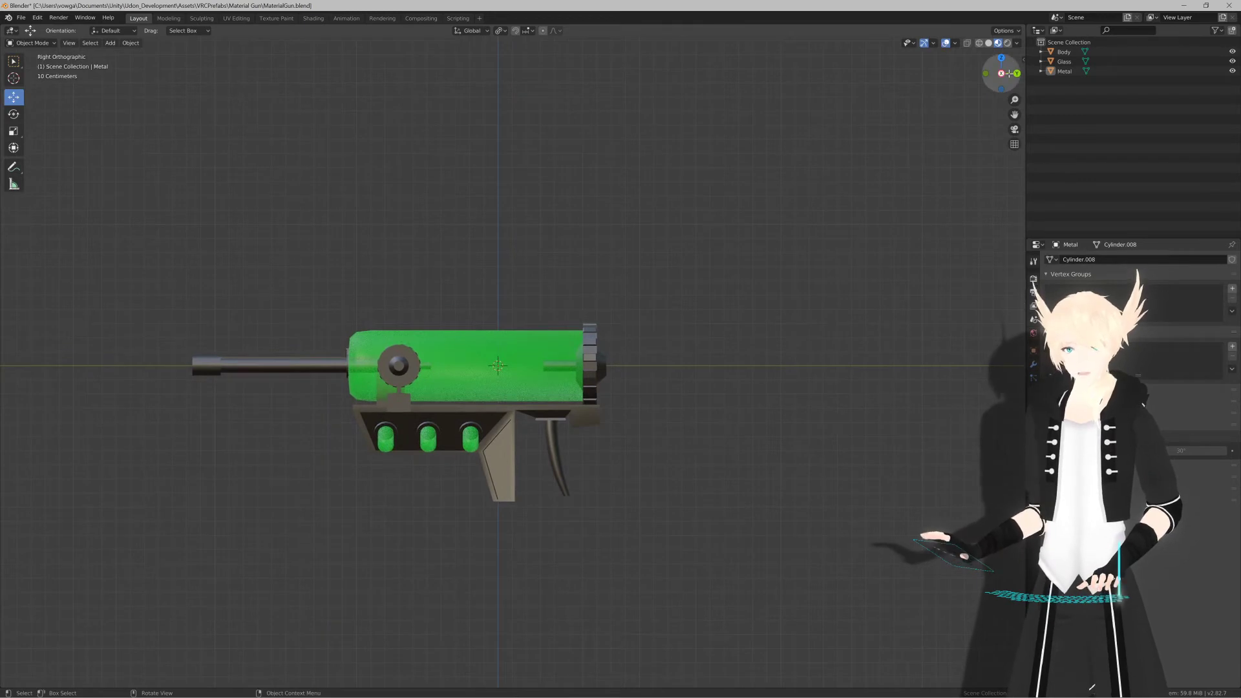
Step: Start a model import and browse the VRCSDK folders down to the Sample Assets' Prototyping models
left_click(1022, 59)
left_click(966, 75)
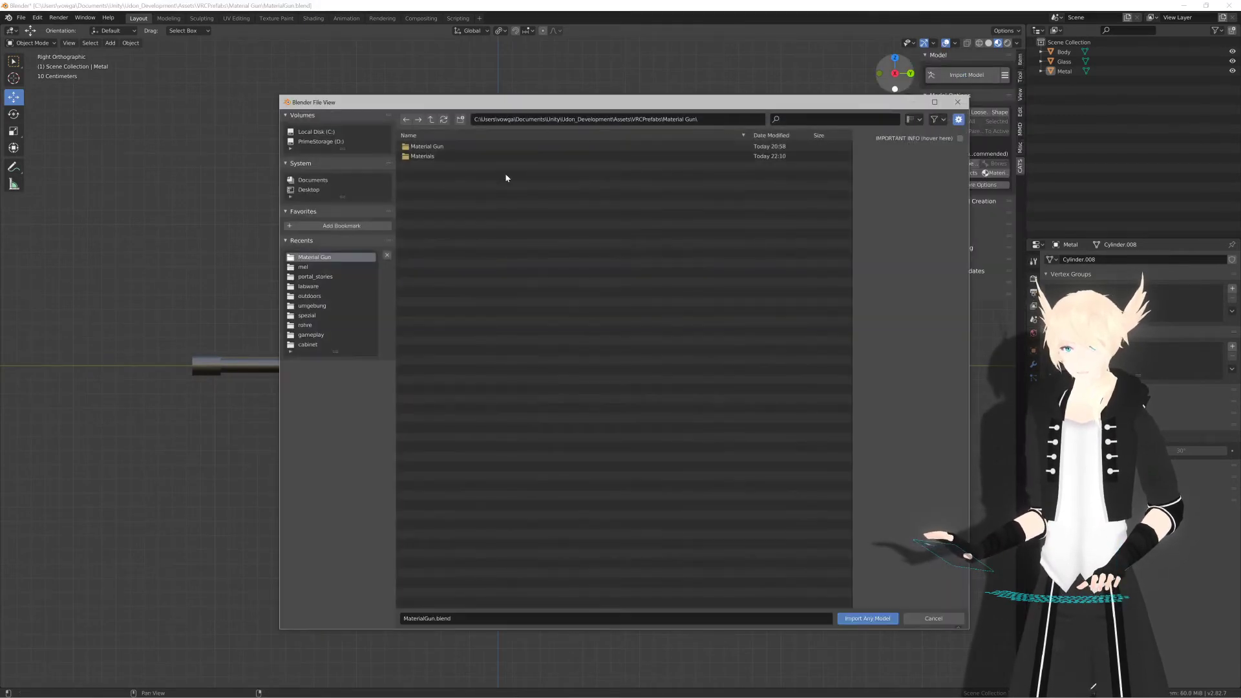
left_click(430, 119)
left_click(431, 119)
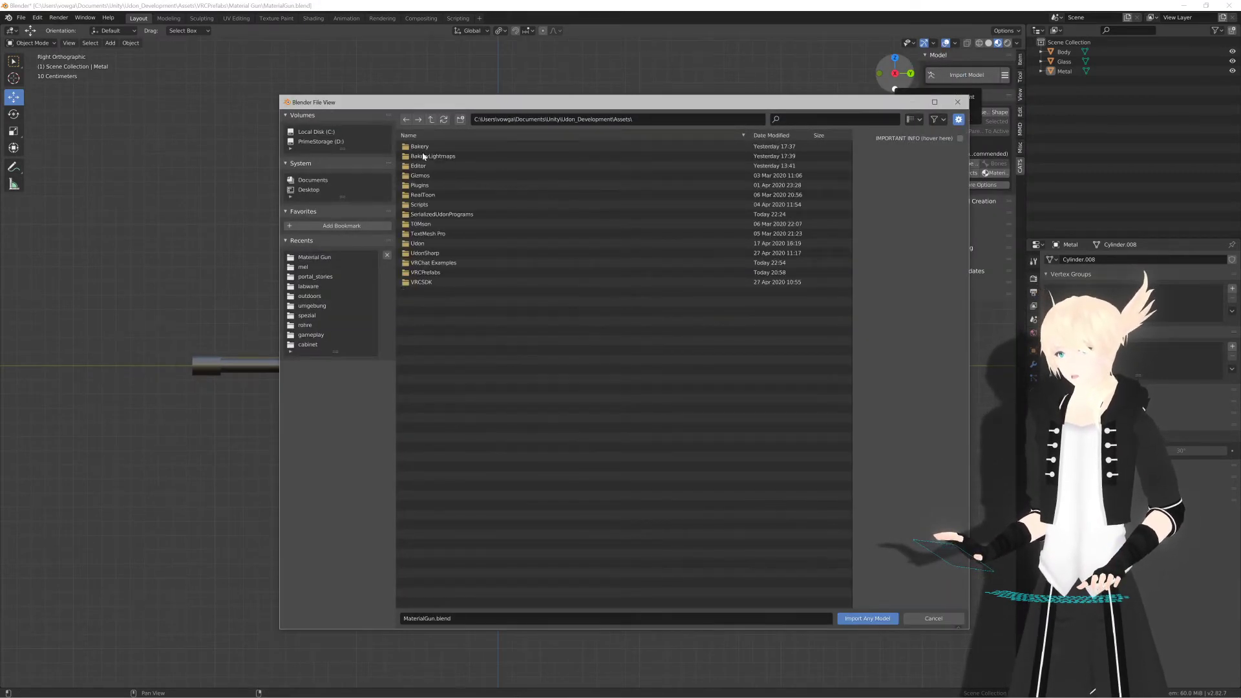
left_click(420, 281)
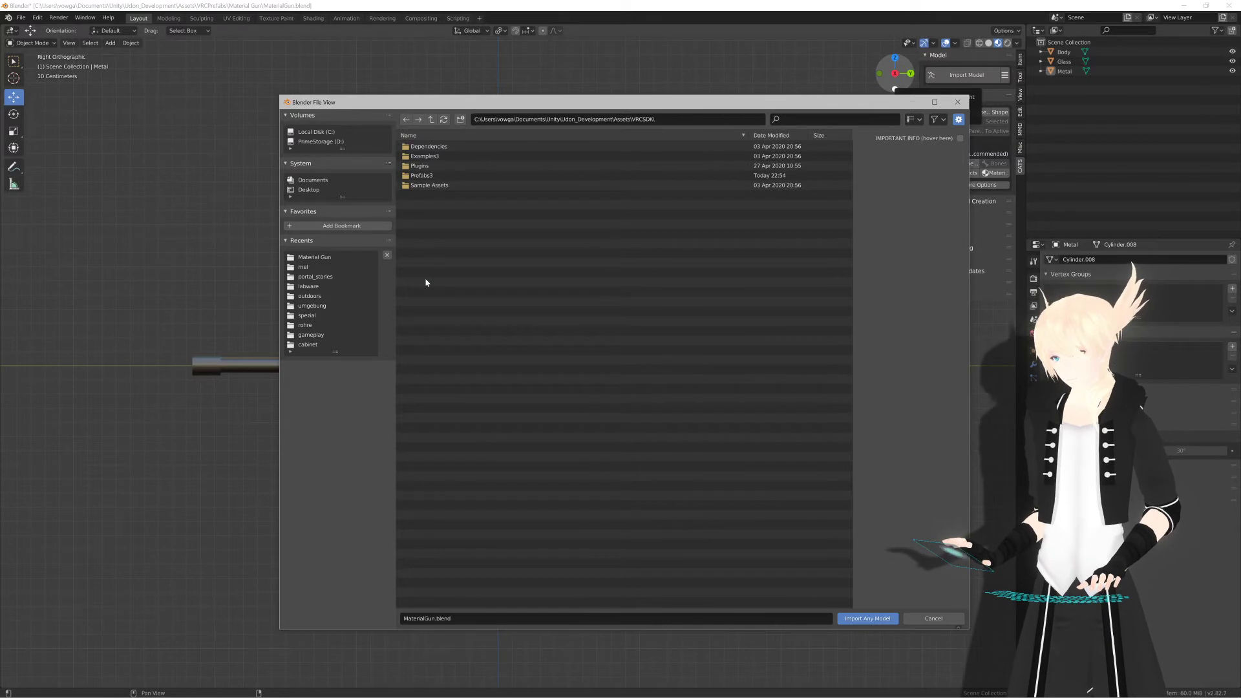
left_click(455, 148)
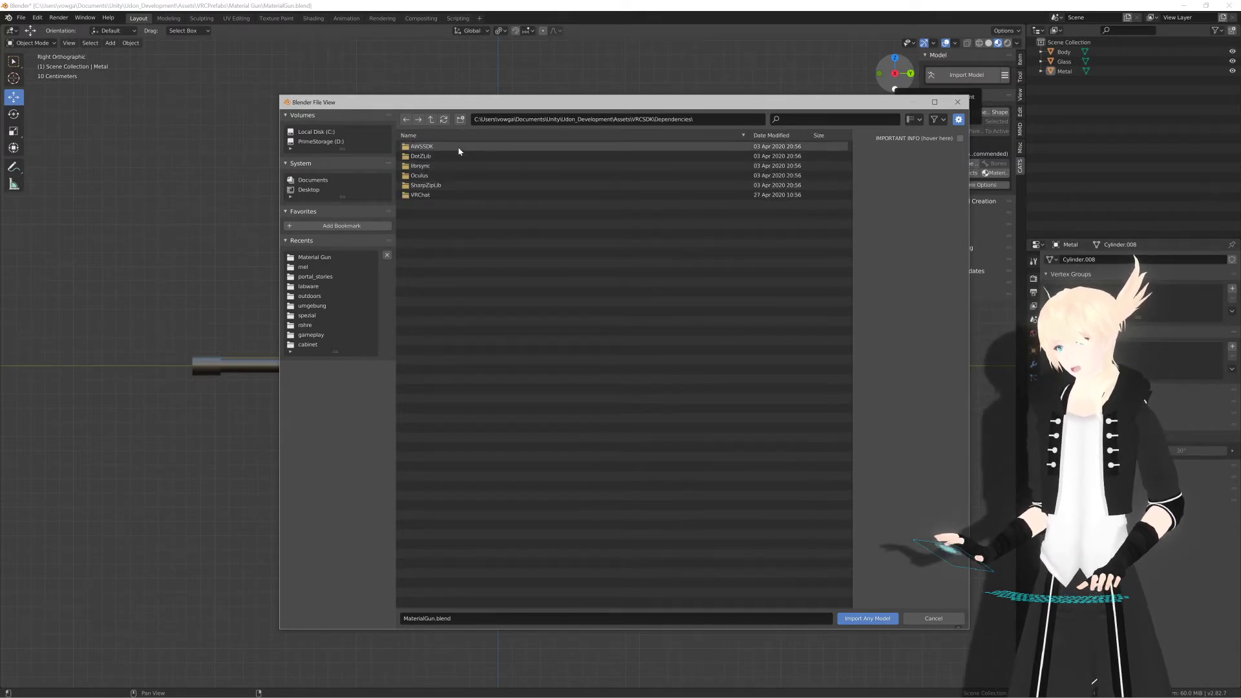
left_click(430, 119)
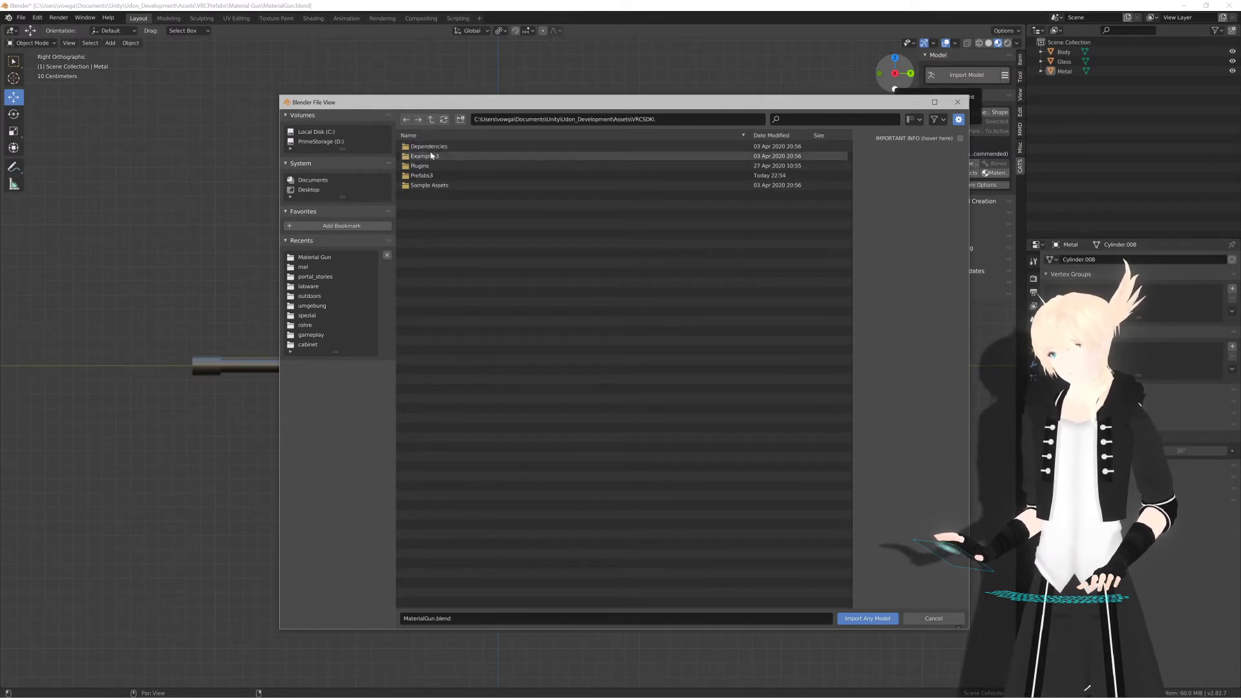
double_click(432, 157)
left_click(430, 120)
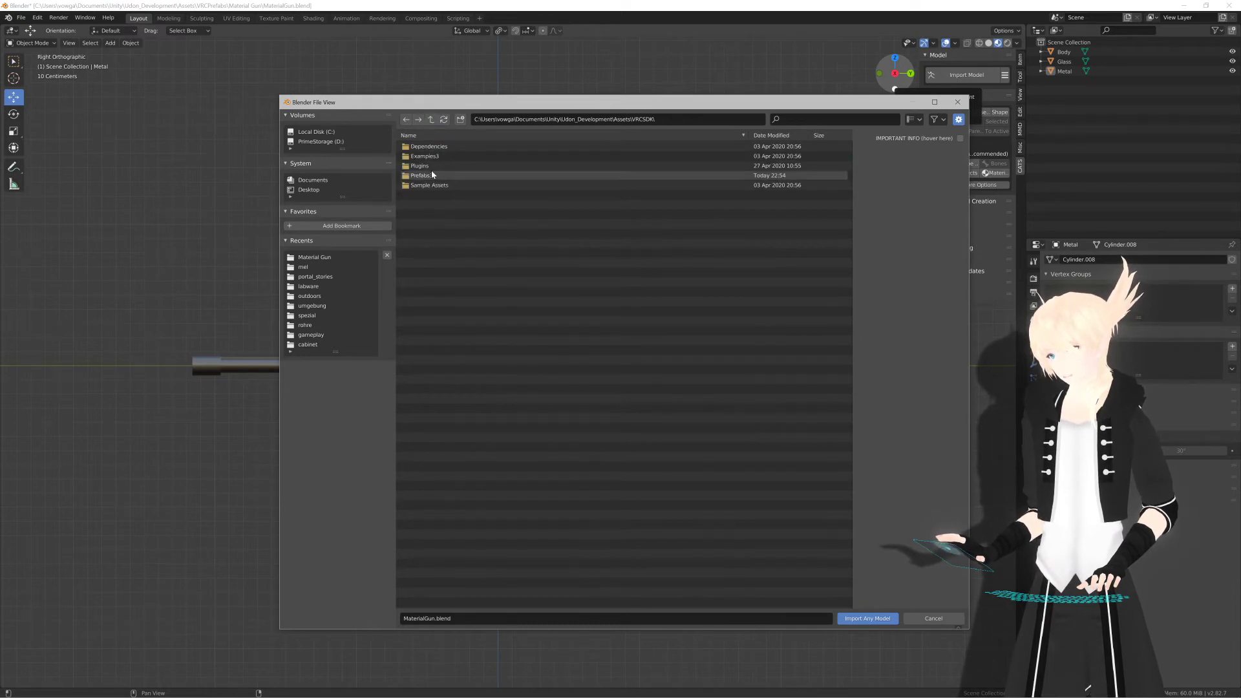
double_click(439, 183)
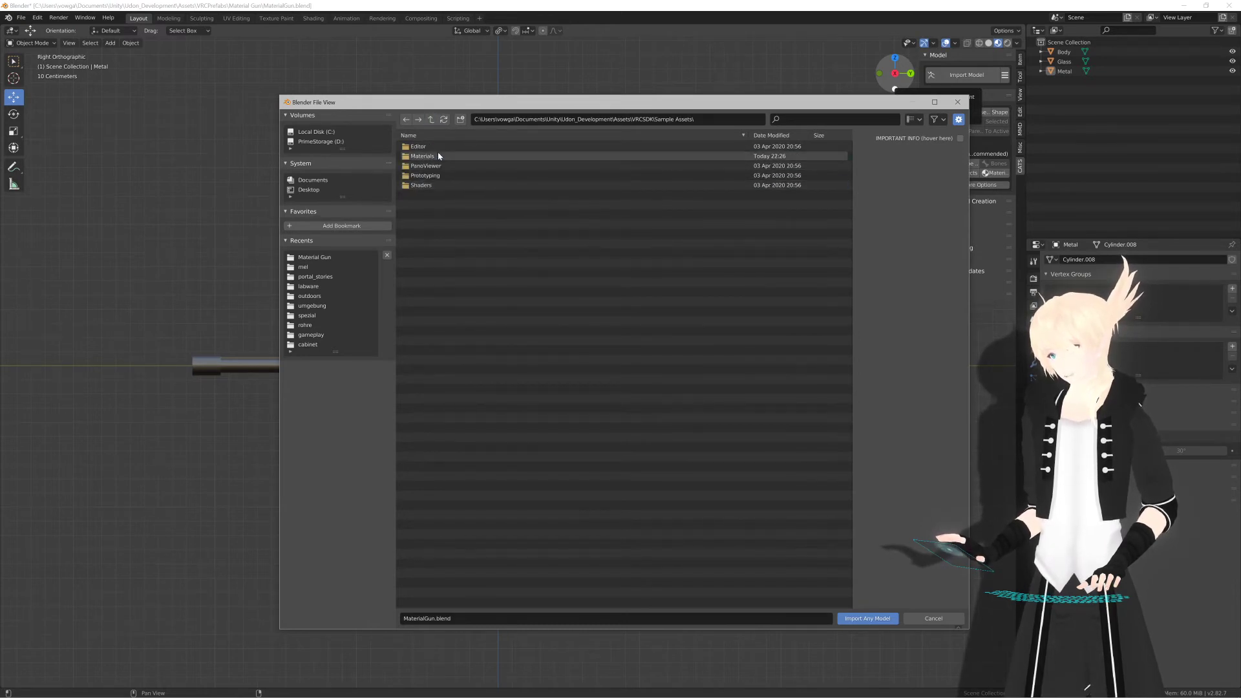
double_click(439, 176)
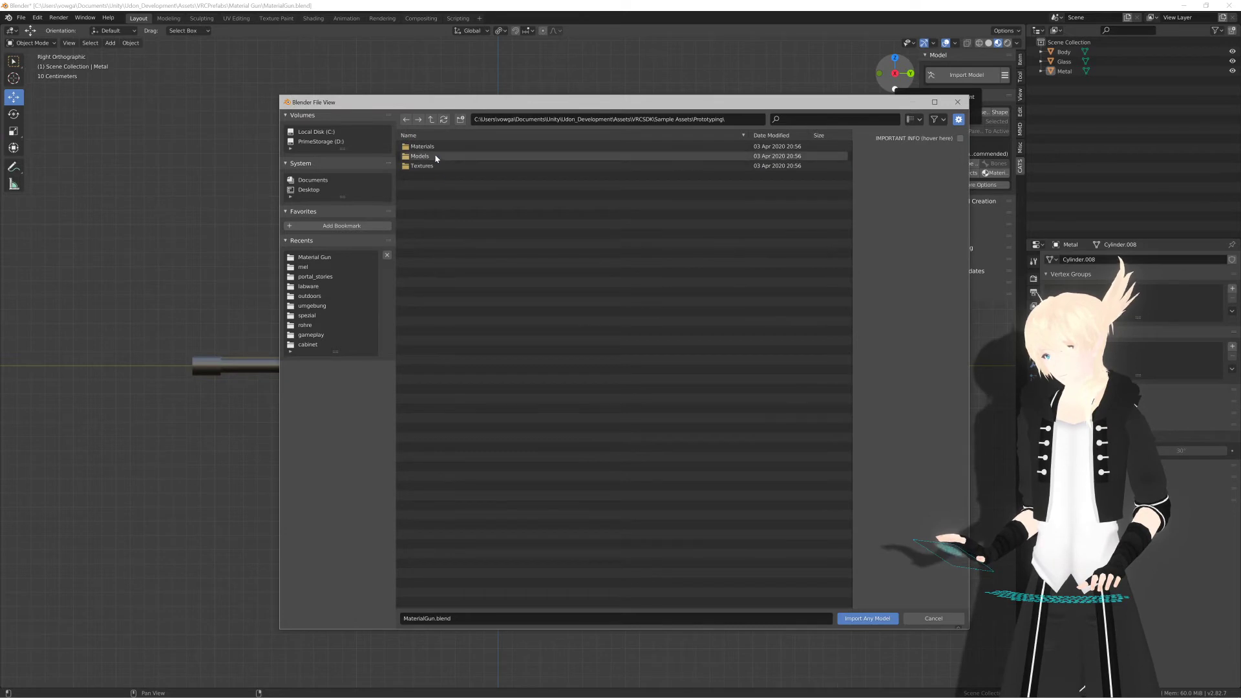
double_click(421, 156)
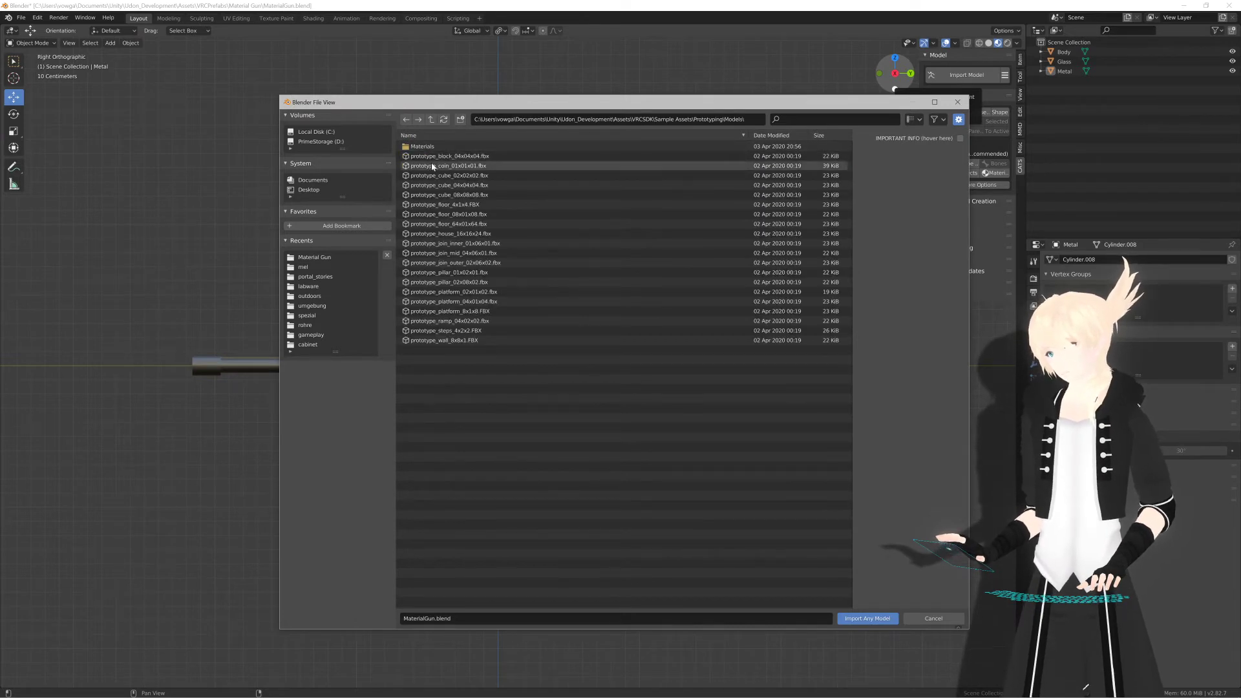
Step: Search the VRChat resources inside the VRCSDK Dependencies folder for a model to import
left_click(431, 119)
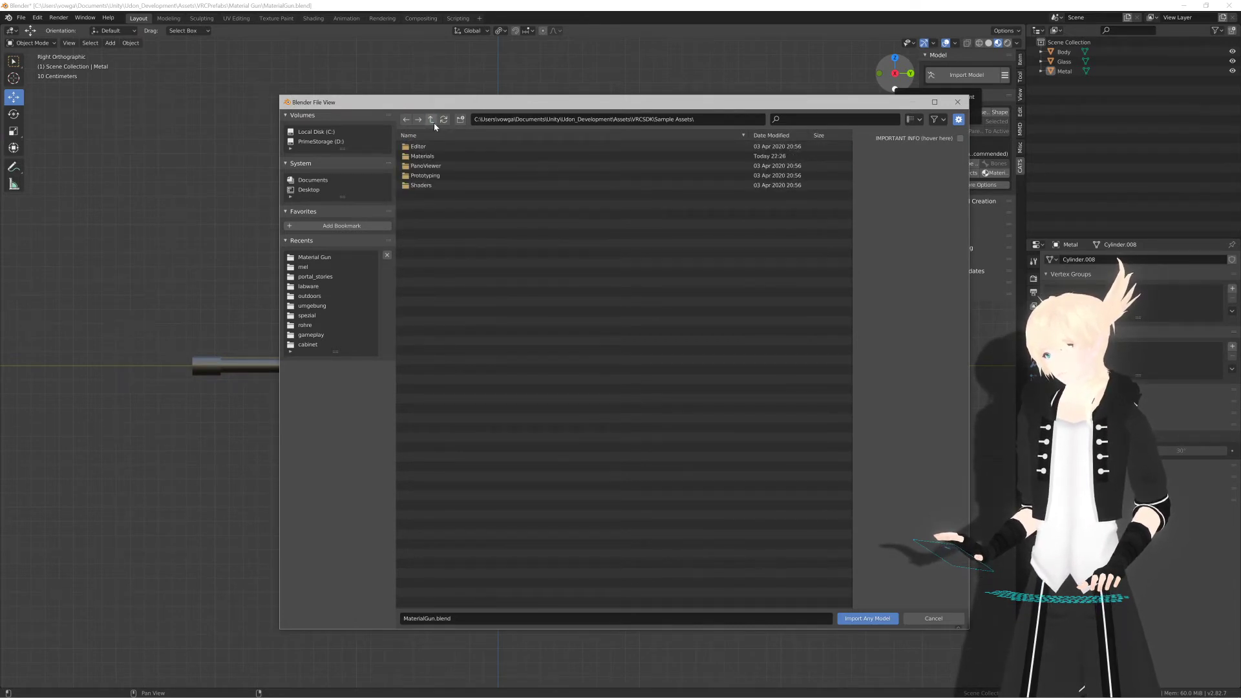
left_click(431, 120)
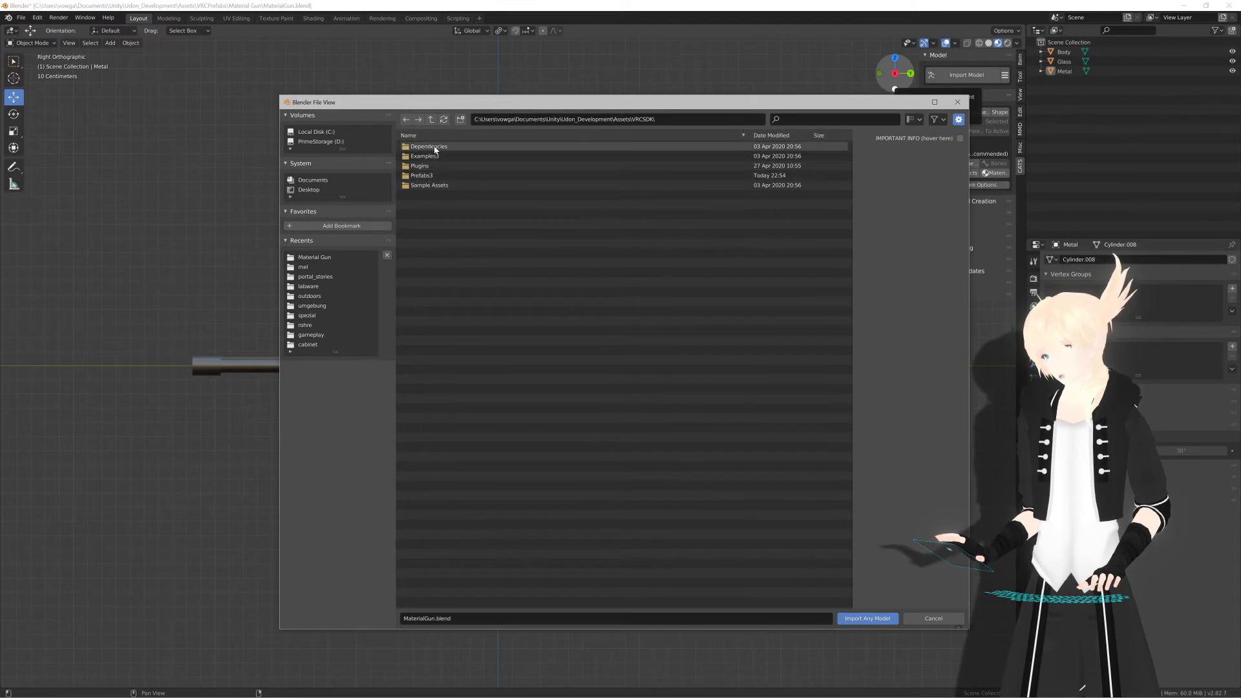
double_click(430, 146)
double_click(420, 195)
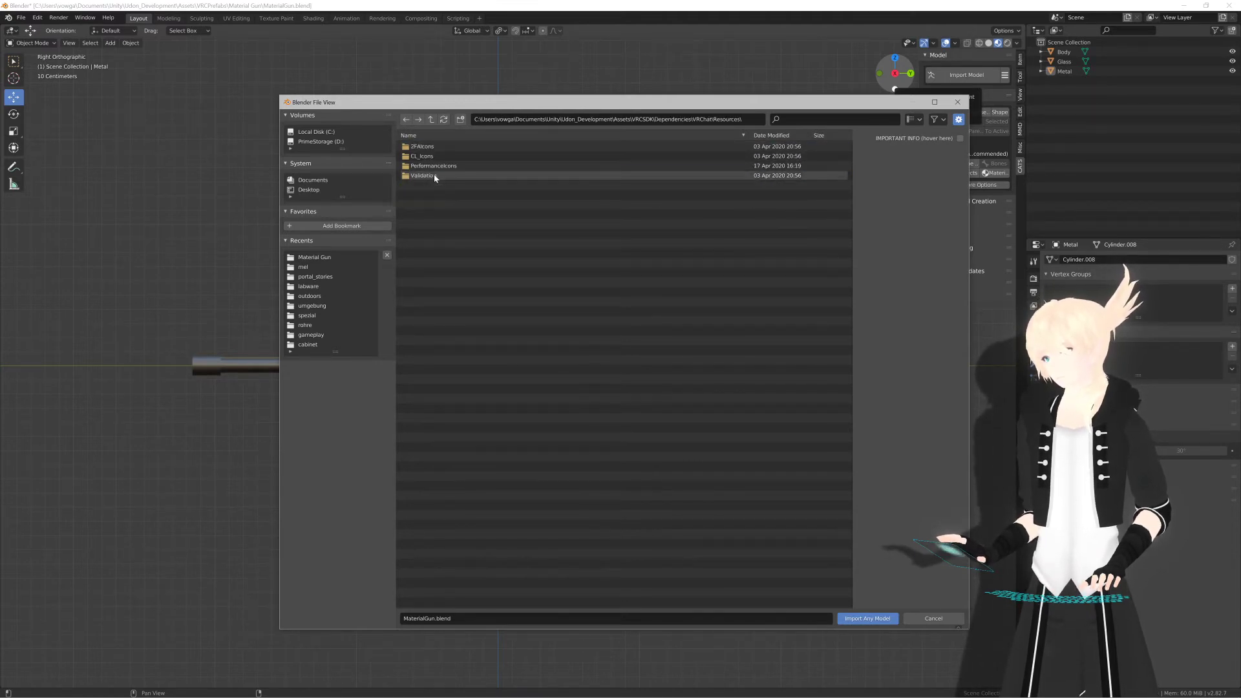
double_click(434, 155)
left_click(431, 121)
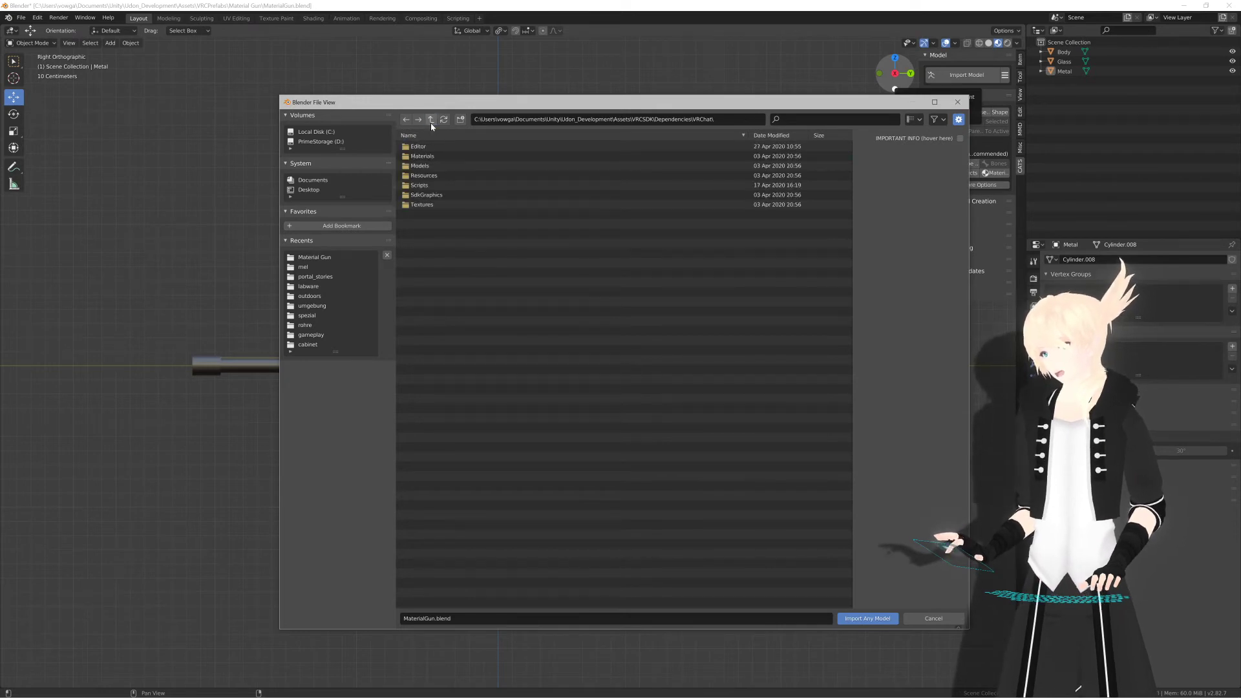
left_click(431, 120)
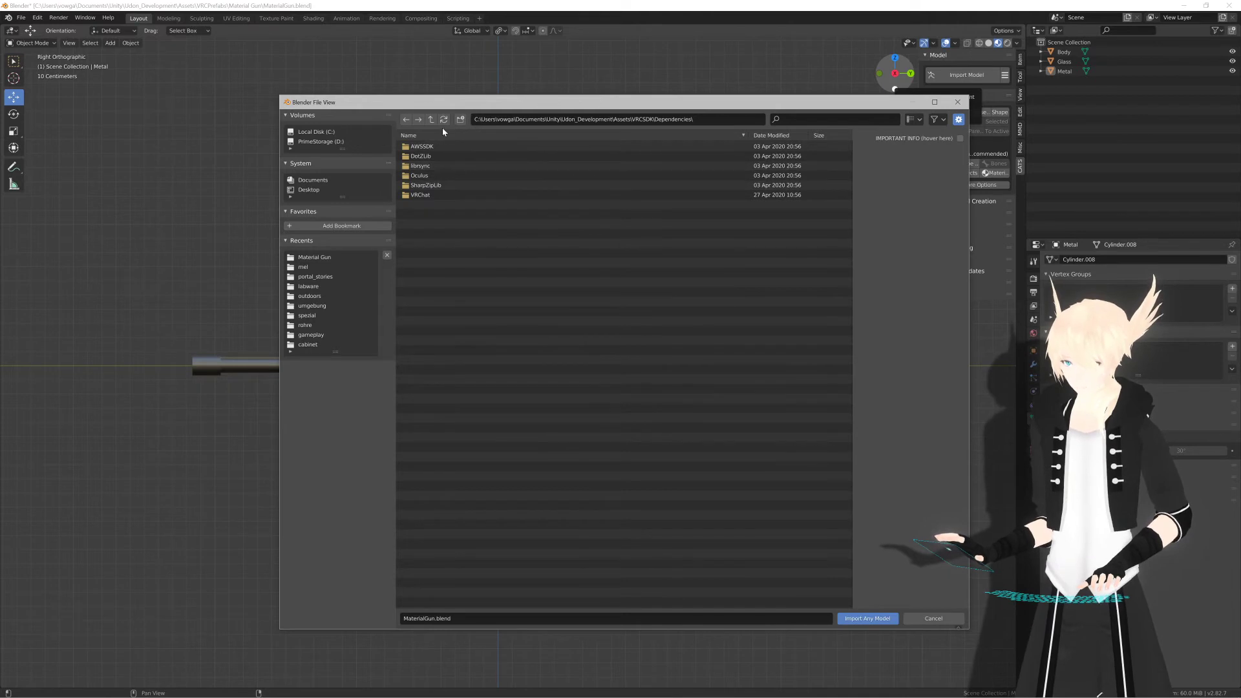
Step: Look through the VRCSDK Examples3, Prefabs3 and Sample Assets folders, and cancel the model import
left_click(432, 120)
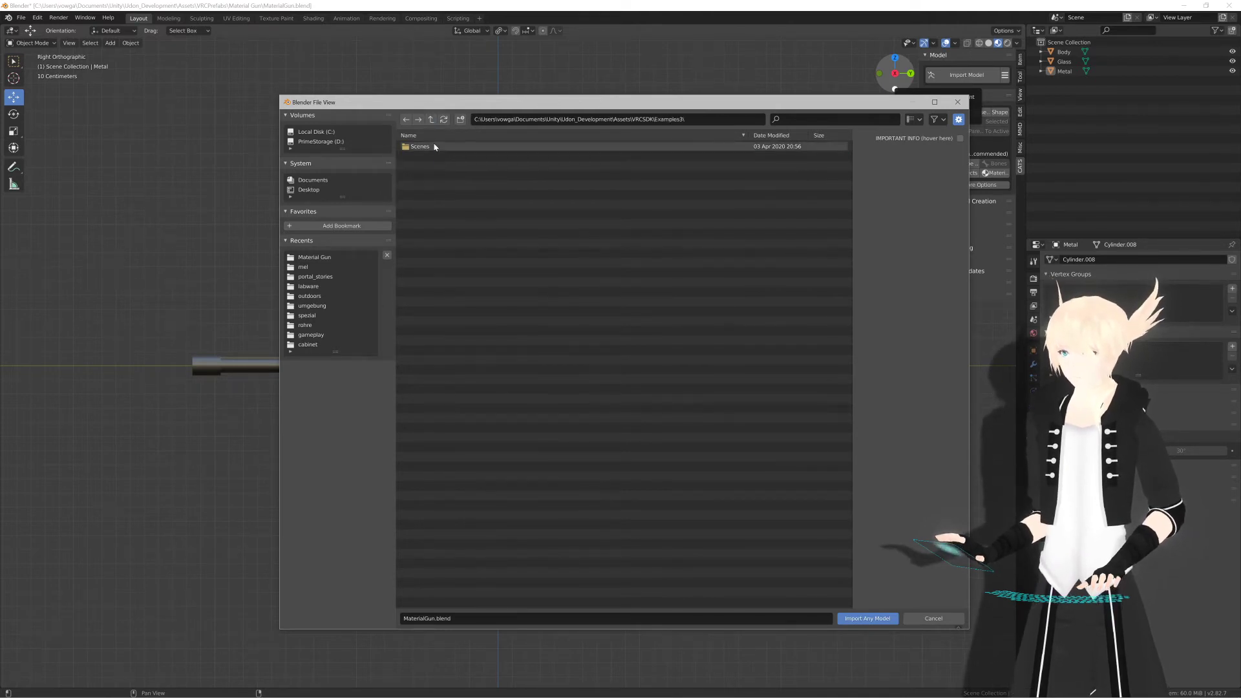
double_click(430, 176)
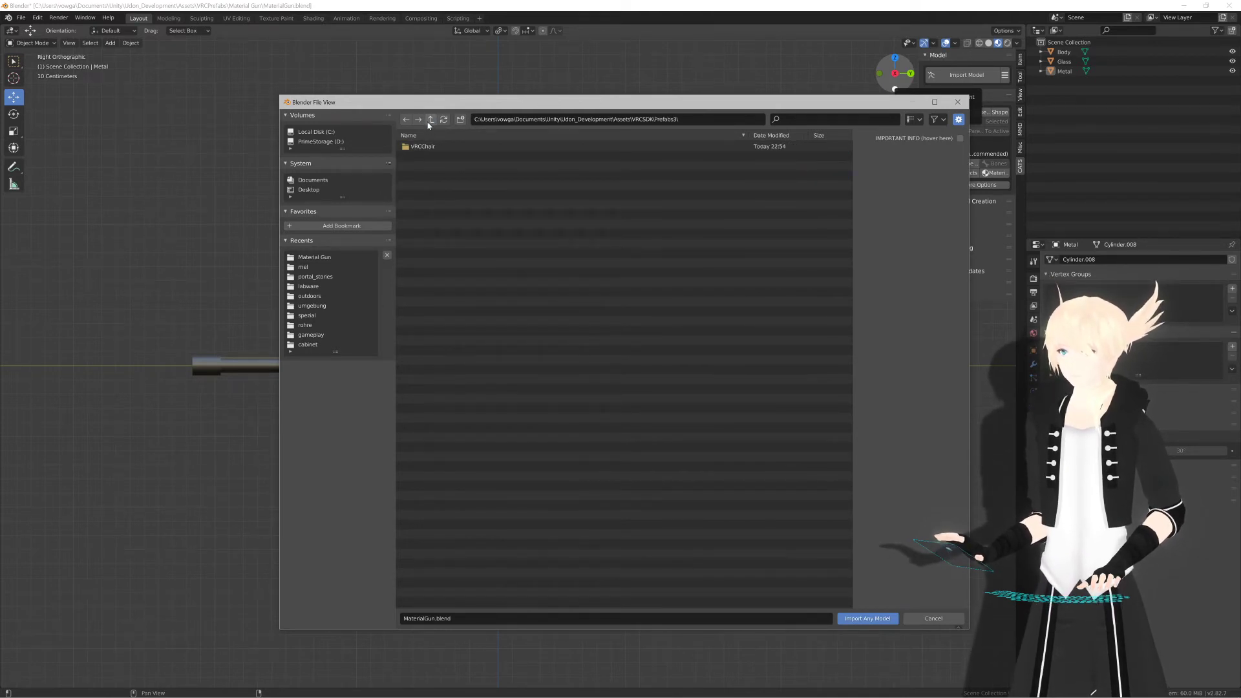
left_click(430, 120)
double_click(439, 185)
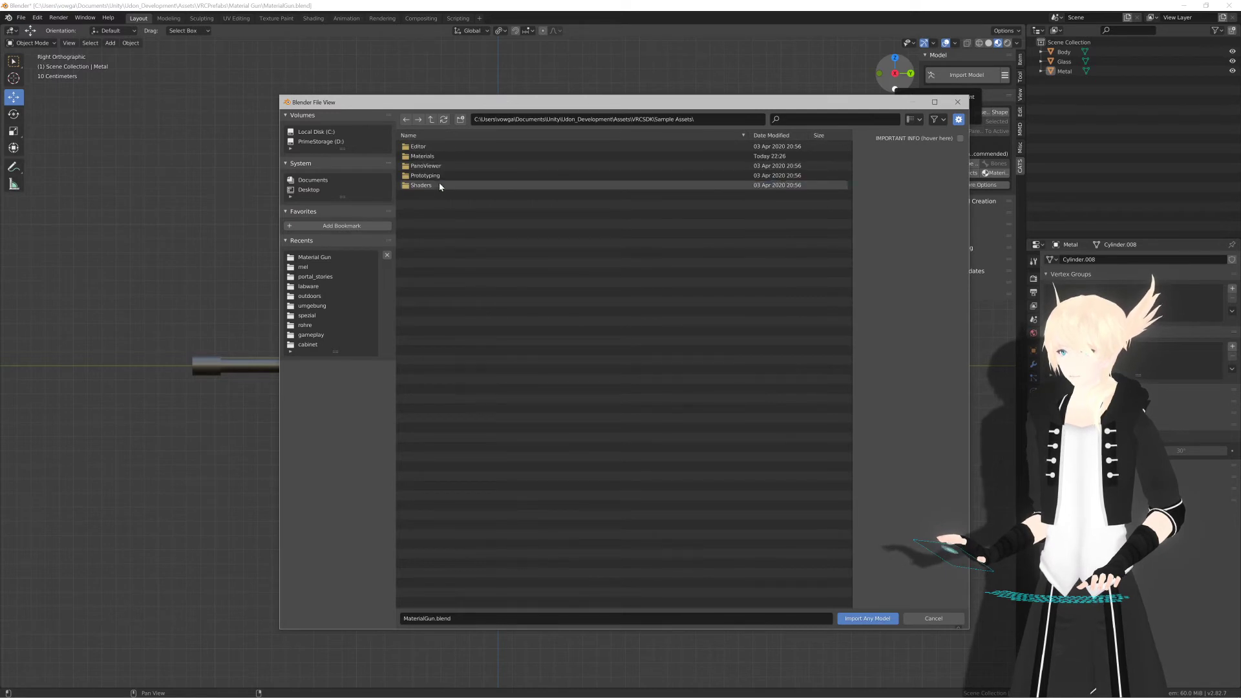
left_click(431, 122)
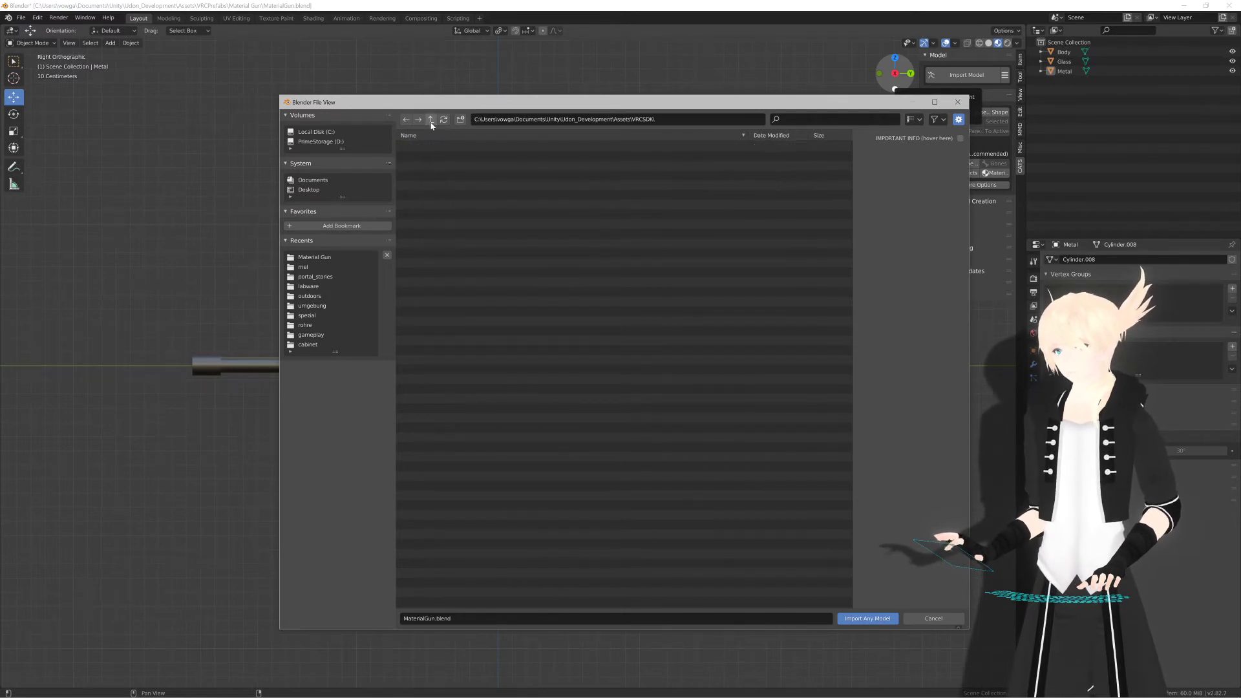
left_click(431, 120)
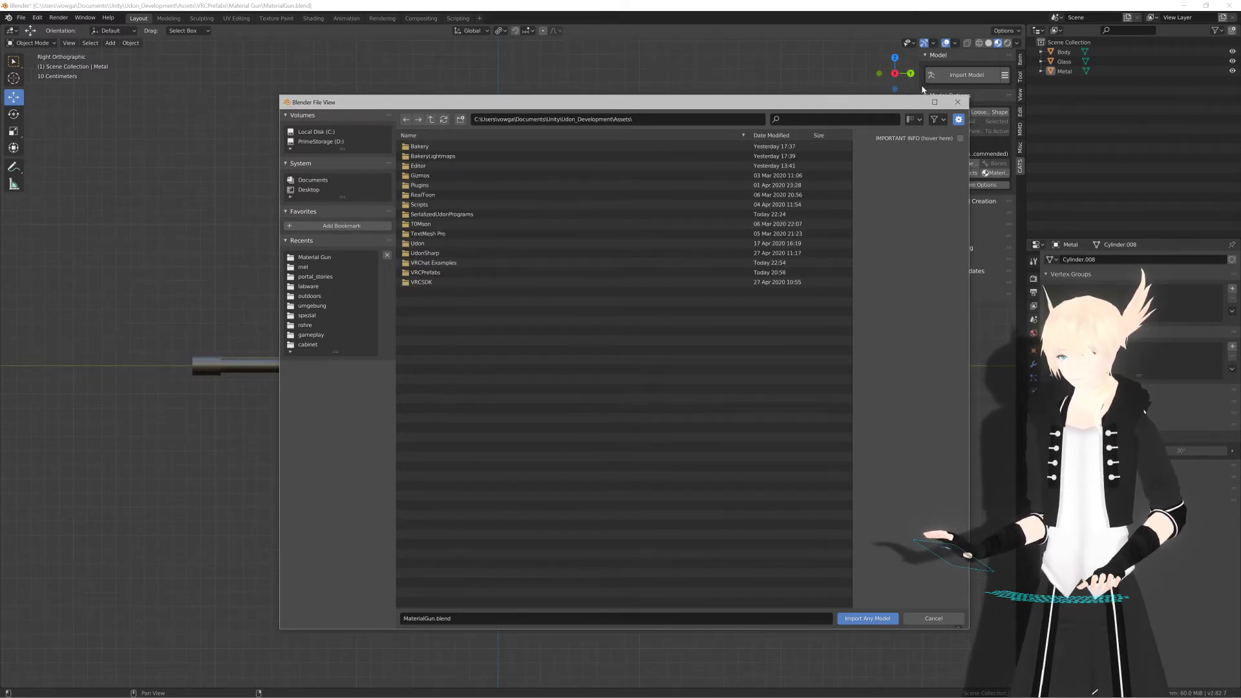
left_click(958, 102)
Step: Add a 2 m cube mesh at the world origin
middle_click_drag(592, 278, 585, 260, "shift")
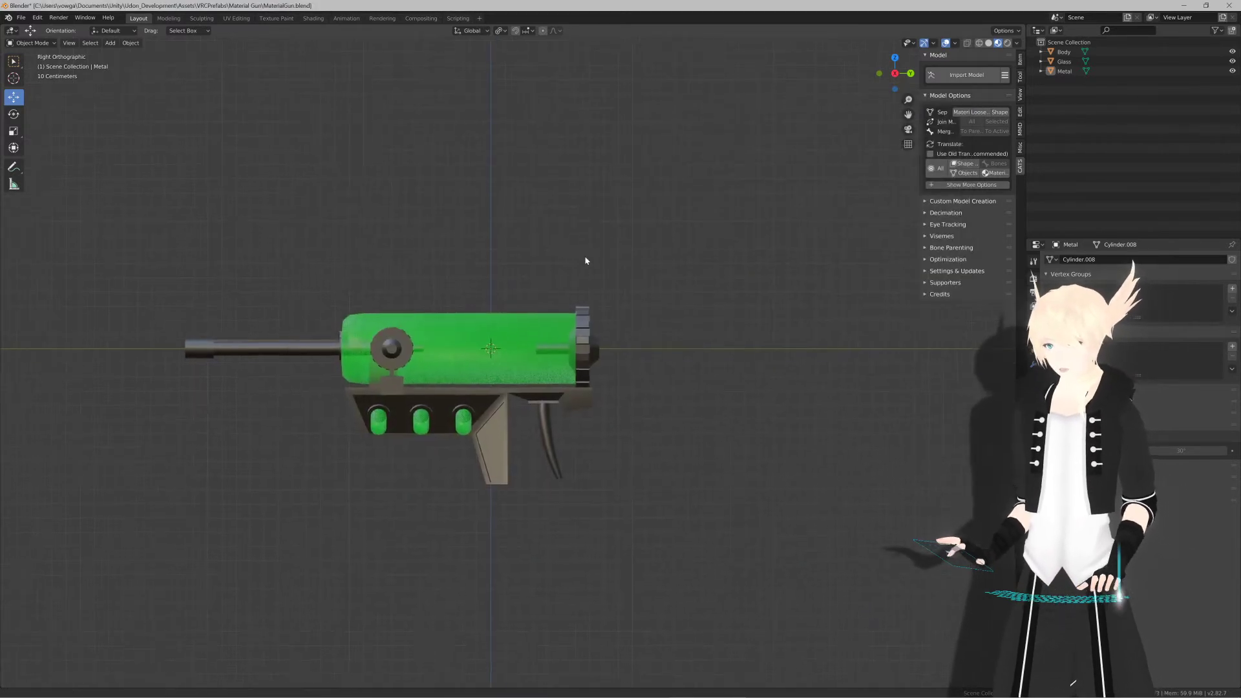
key("F3")
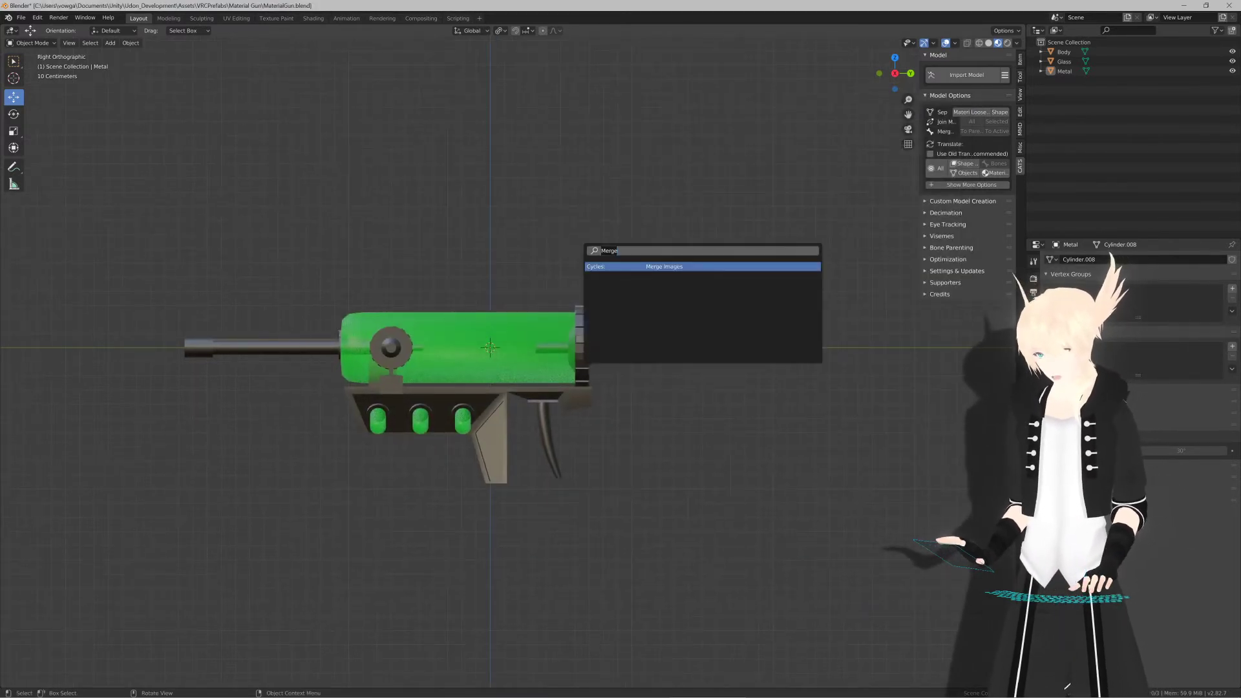
type("cube")
key("Return")
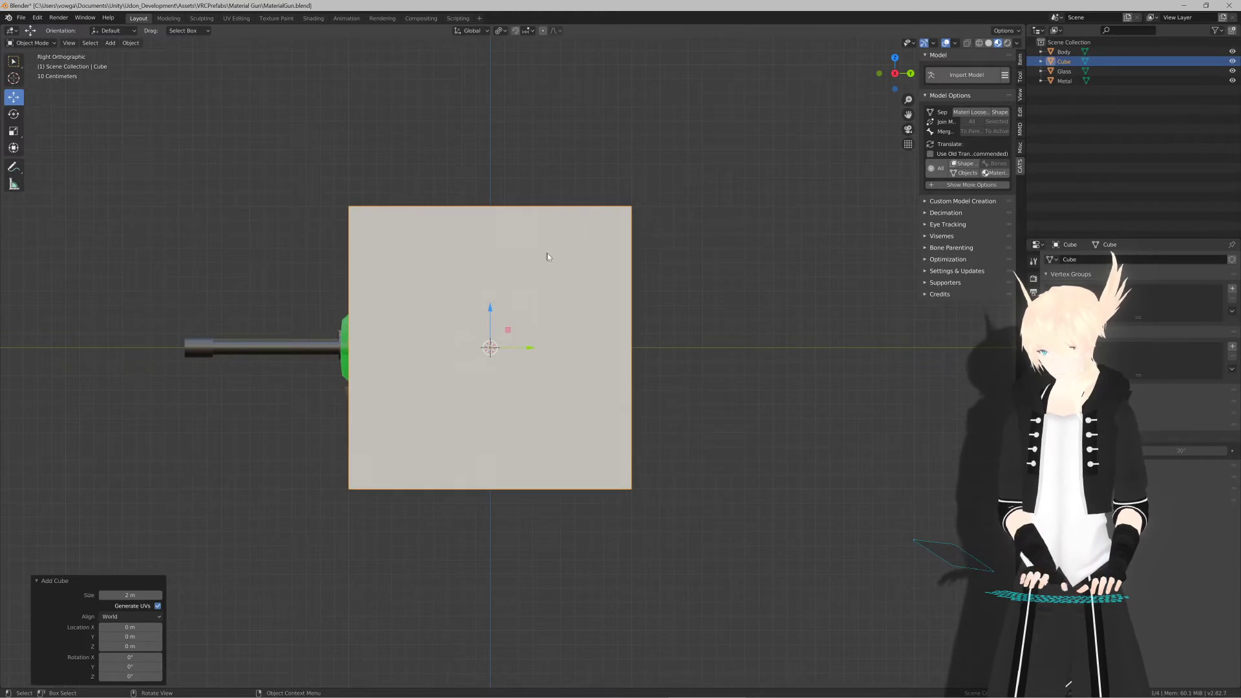
Step: Move the cube 2 m along the Y axis so it stands clear behind the gun
mouse_move(546, 253)
middle_mouse_down()
mouse_move(504, 277)
mouse_move(560, 274)
middle_mouse_up()
key("KP_1")
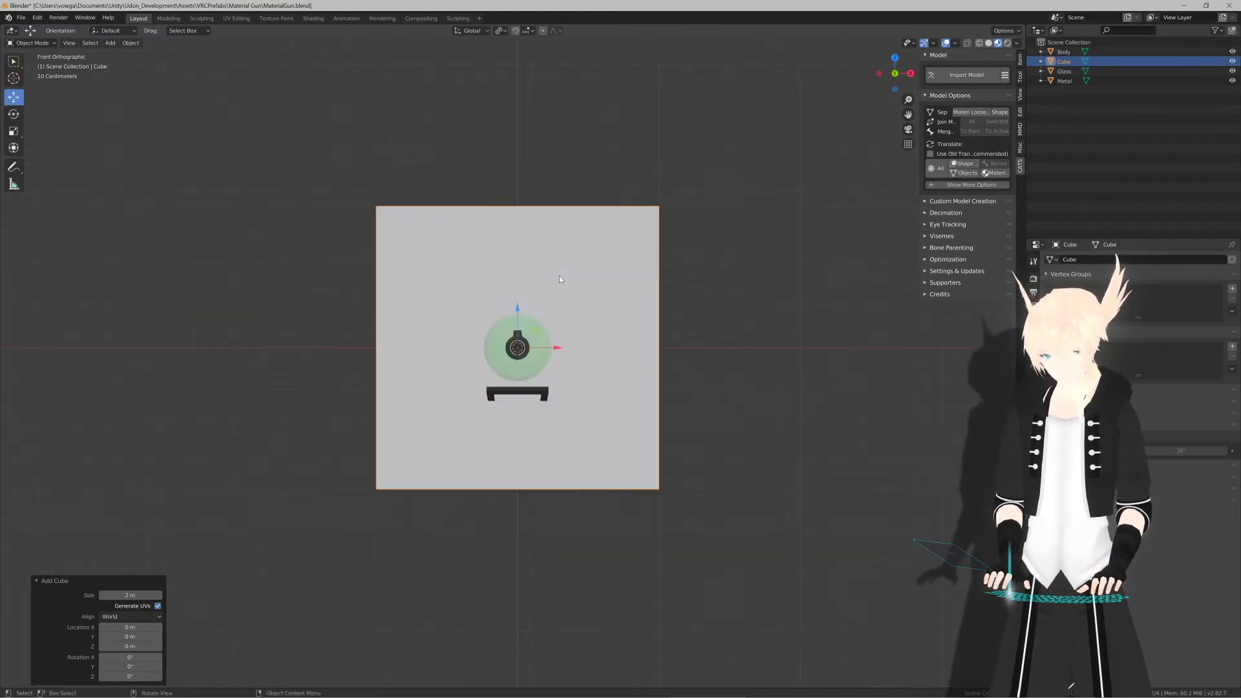
key("KP_3")
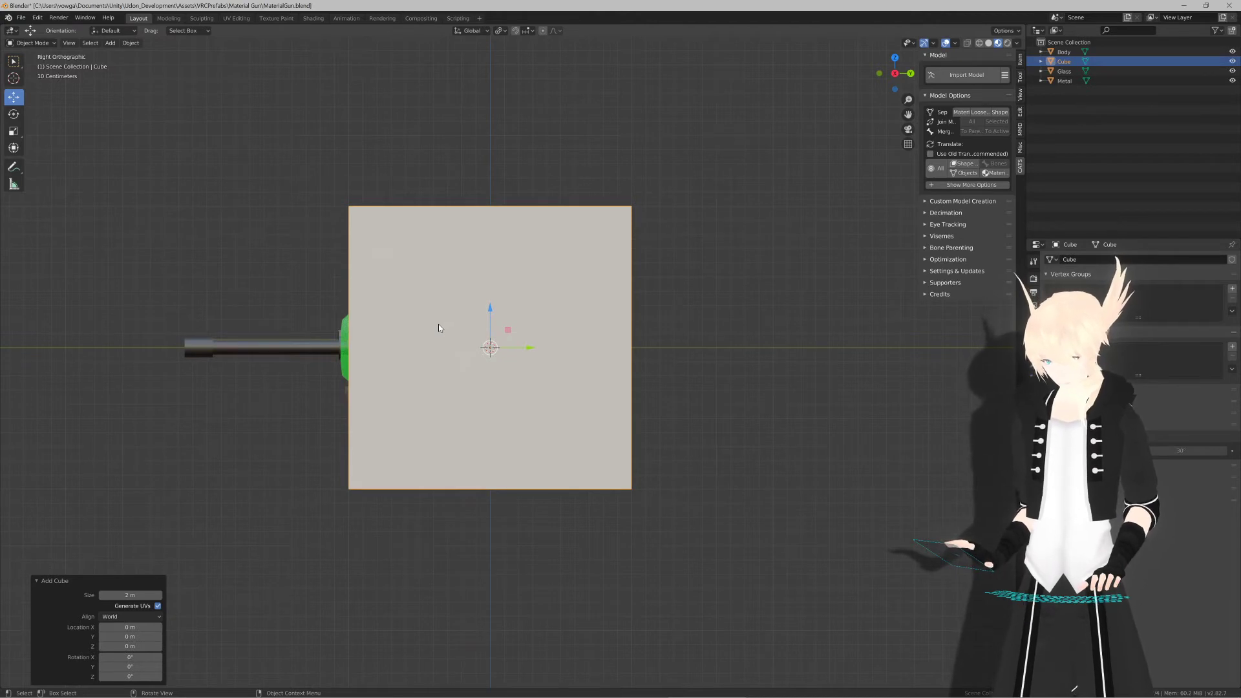
key("g")
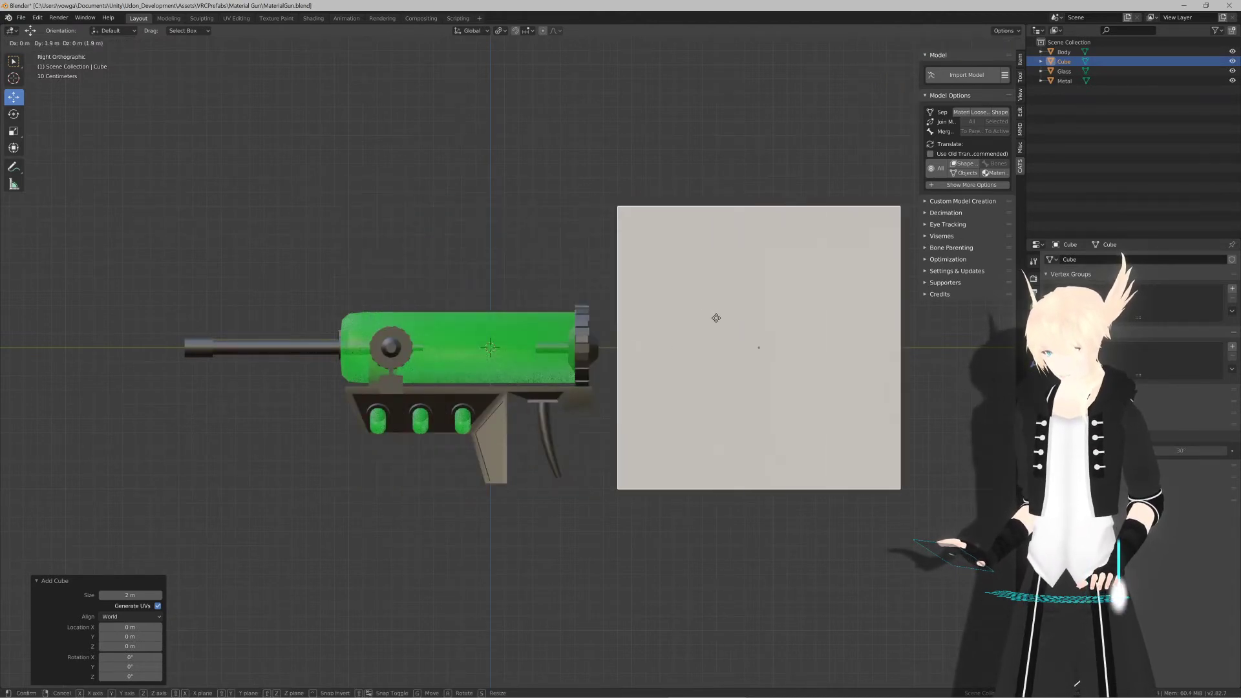
left_click(716, 318)
middle_click_drag(715, 319, 498, 332)
key("KP_3")
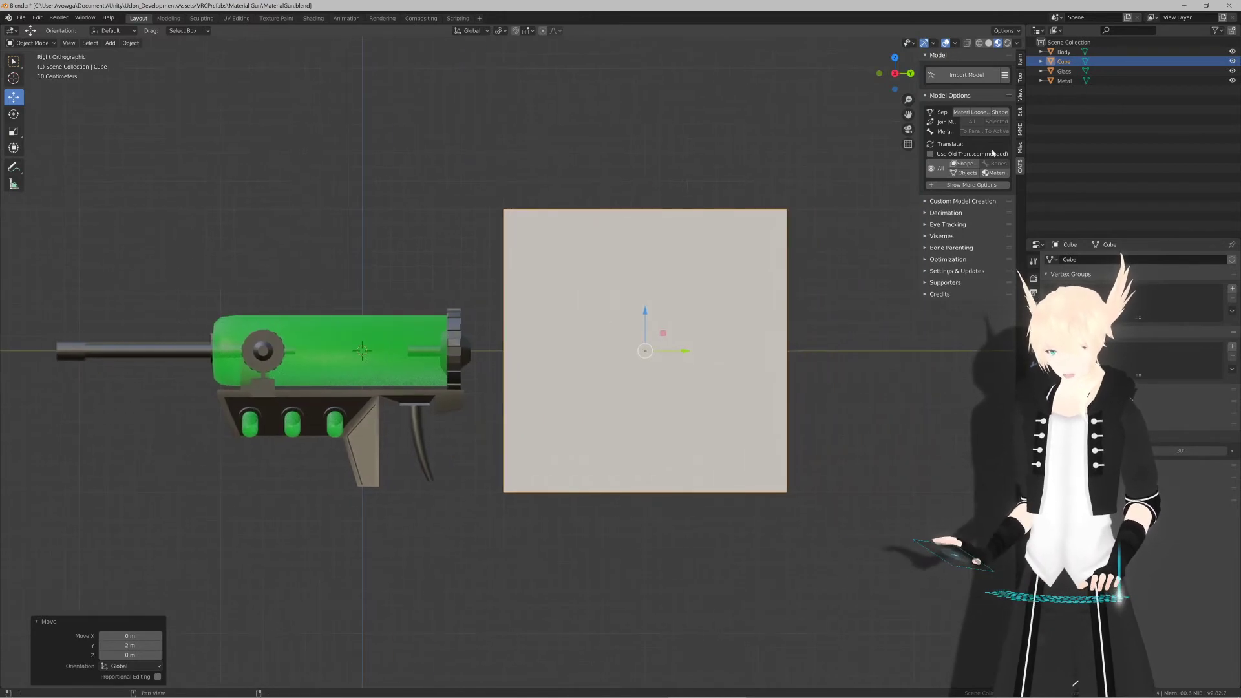
Step: Set the cube's X and Y scale to 0.5, making it a 1 × 1 × 2 m reference block
left_click(1021, 72)
left_click(1021, 62)
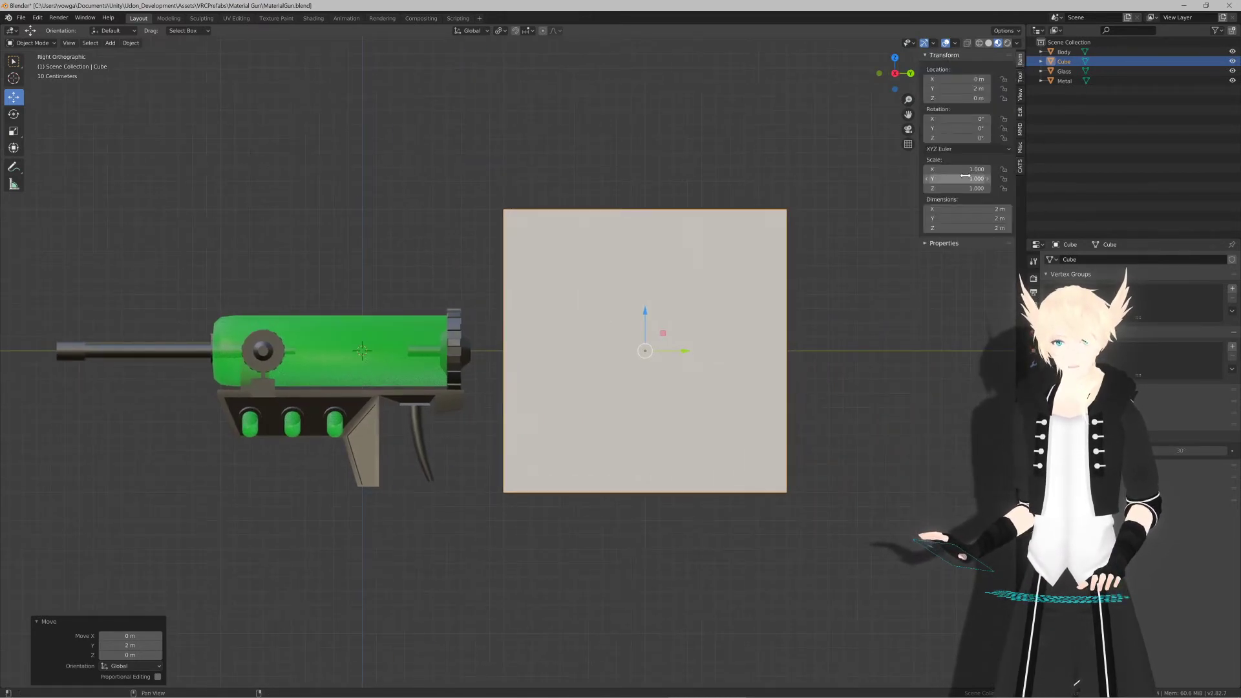
type("0.5")
key("Return")
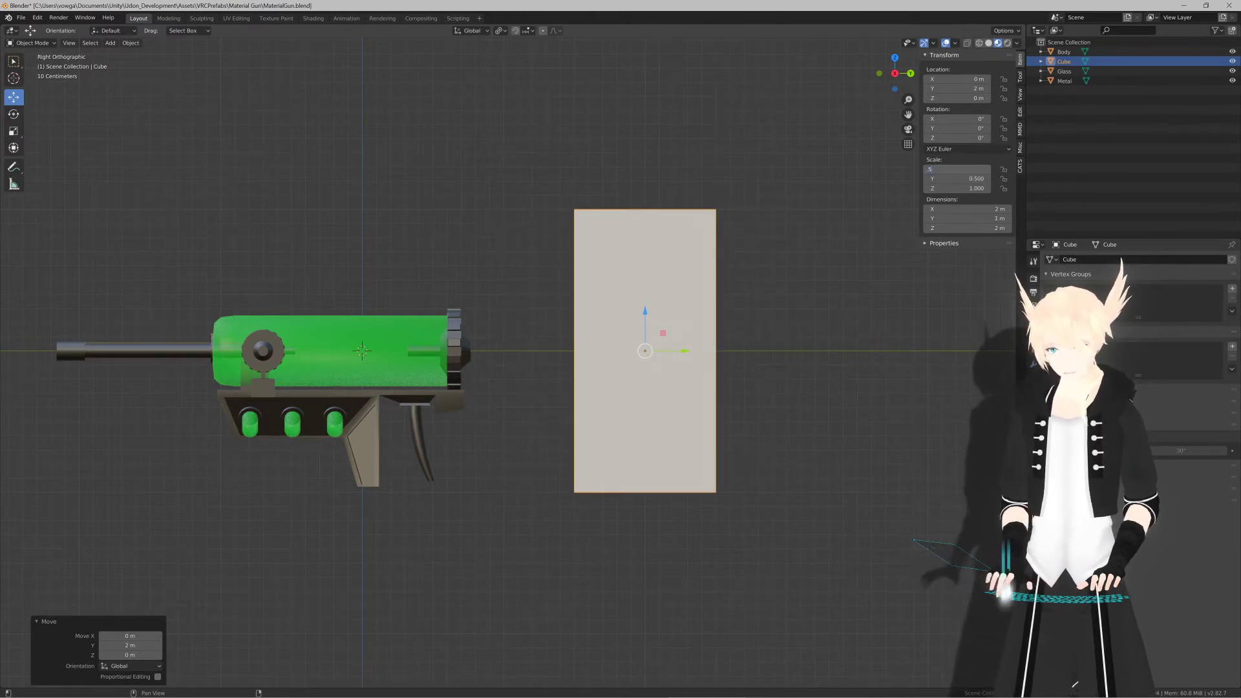
type(".5")
key("Return")
Step: Select the gun's Body, Glass and Metal parts without the reference block and apply all their transforms
mouse_move(582, 371)
middle_mouse_down()
mouse_move(567, 363)
mouse_move(652, 369)
mouse_move(597, 374)
middle_mouse_up()
key("KP_1")
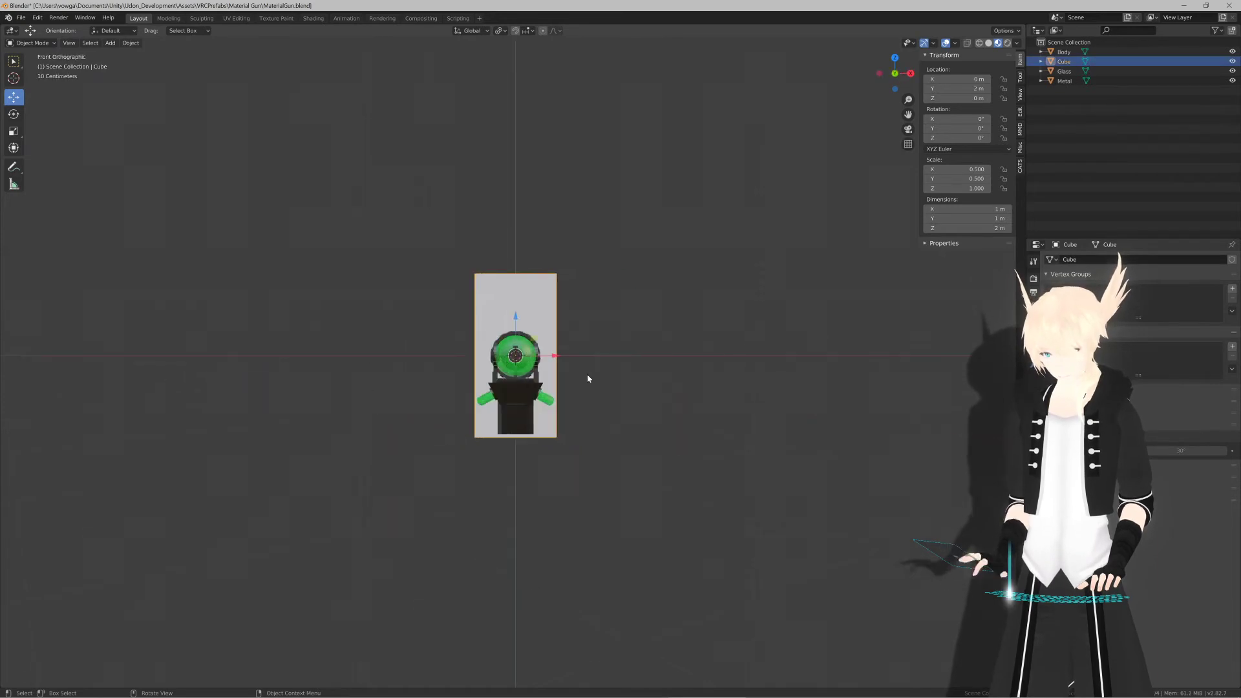
key("KP_3")
scroll(518, 380, "up", 2)
middle_click_drag(453, 369, 480, 365, "shift")
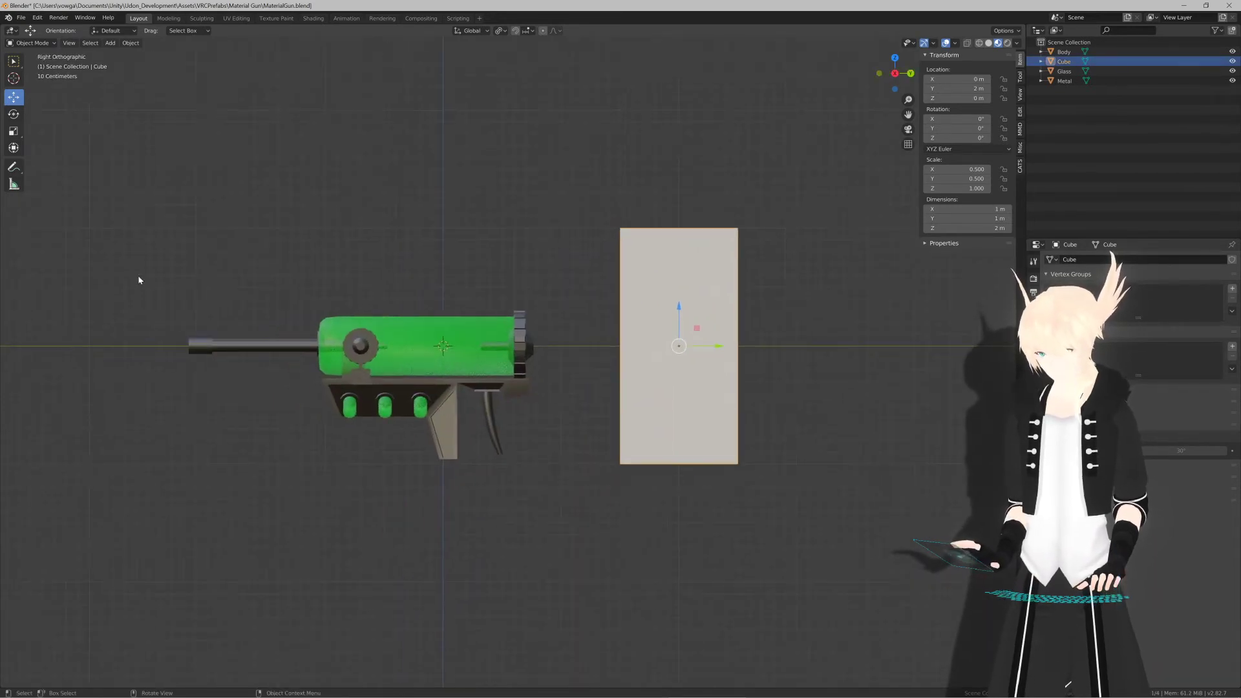
left_click_drag(139, 277, 576, 493)
key("period")
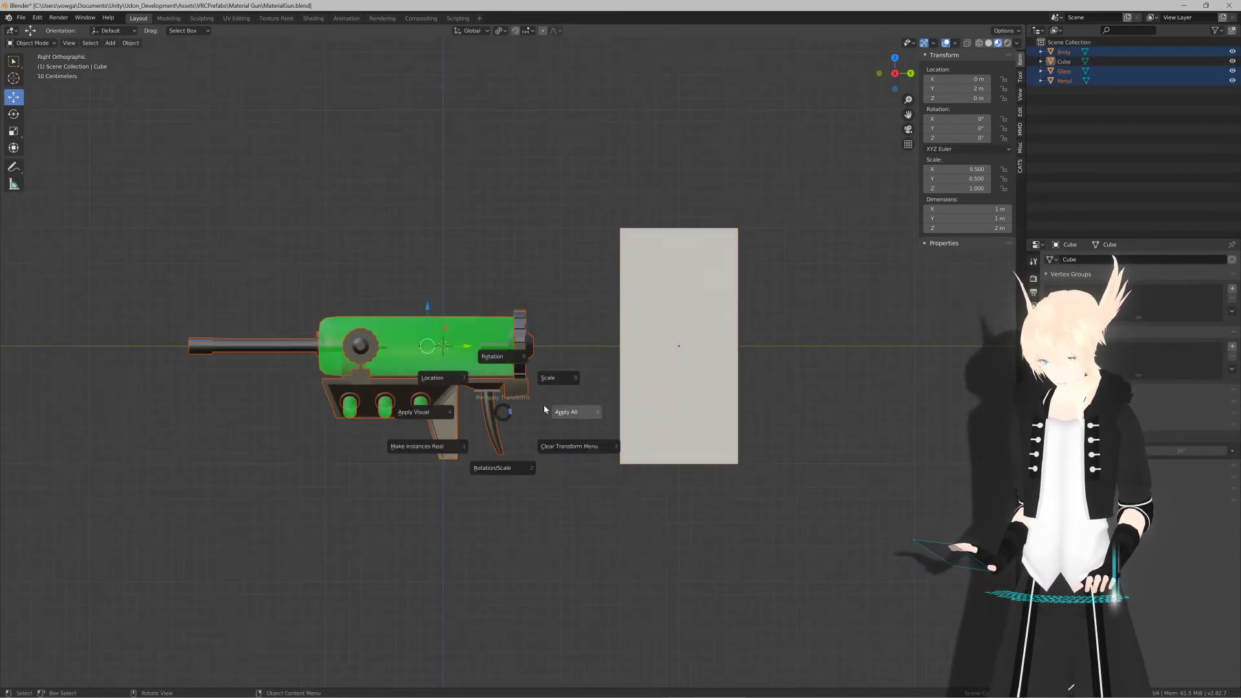
left_click(549, 409)
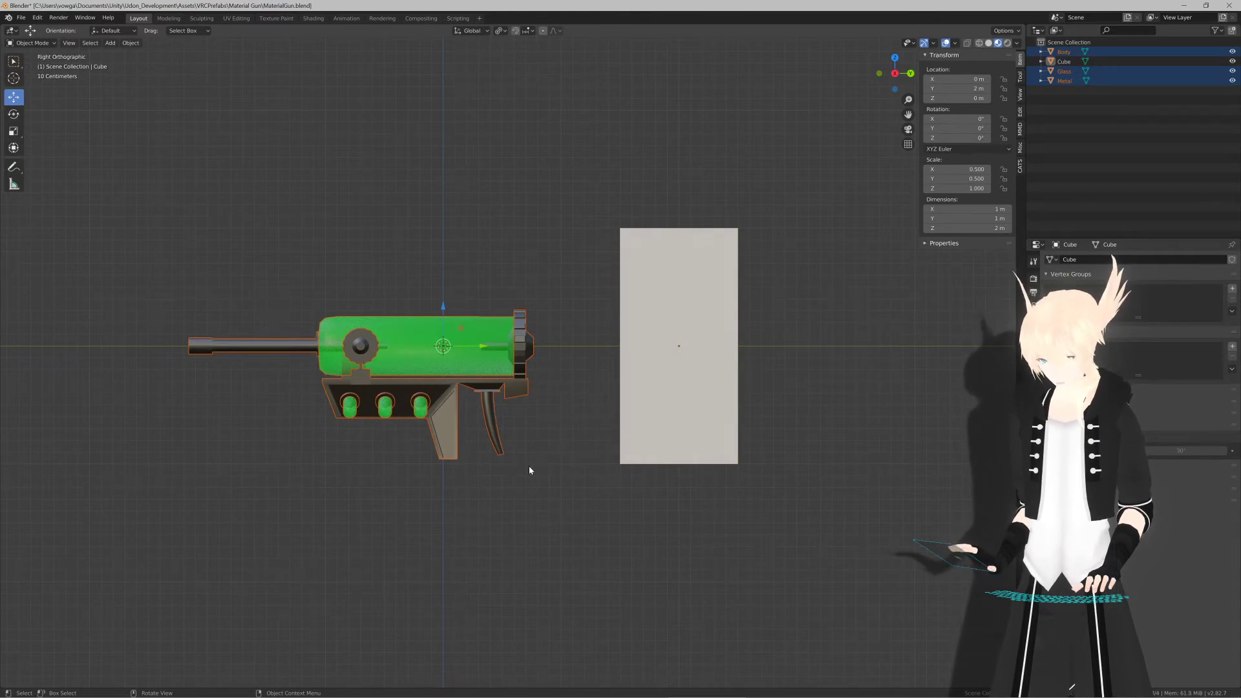
Step: Move the selected gun parts -0.4 m in Y and 0.6 m in Z so the trigger sits at the world origin, and apply all transforms
key("g")
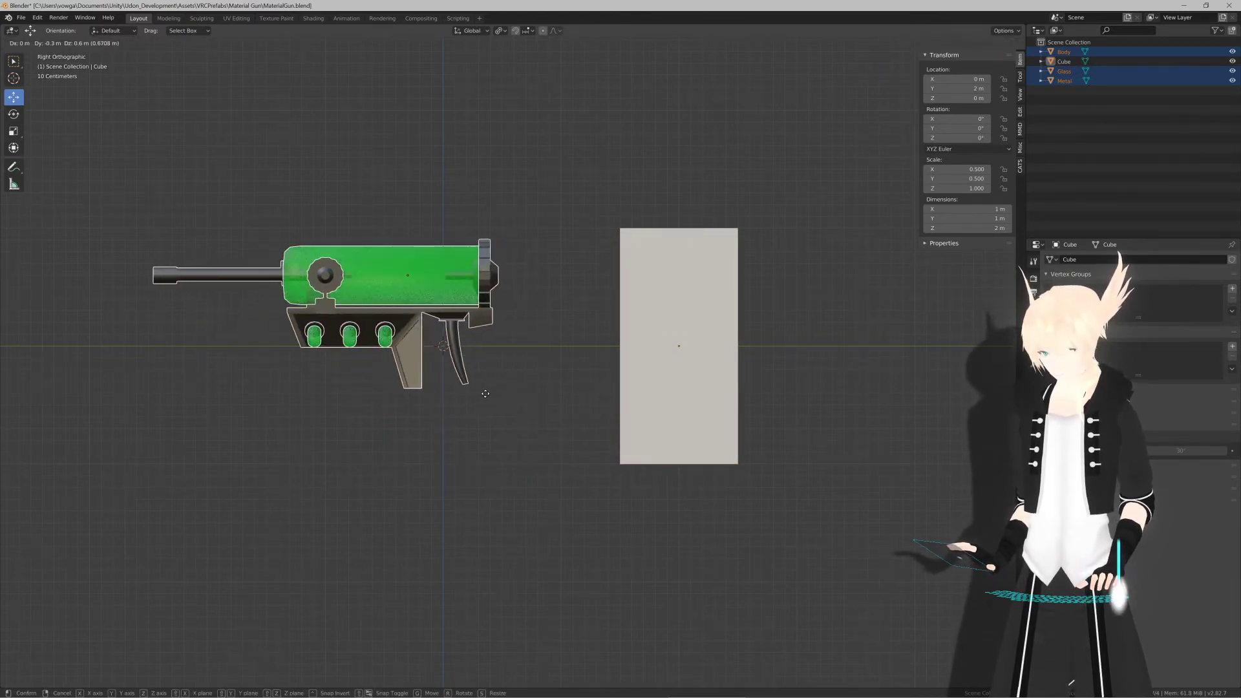
left_click(483, 397)
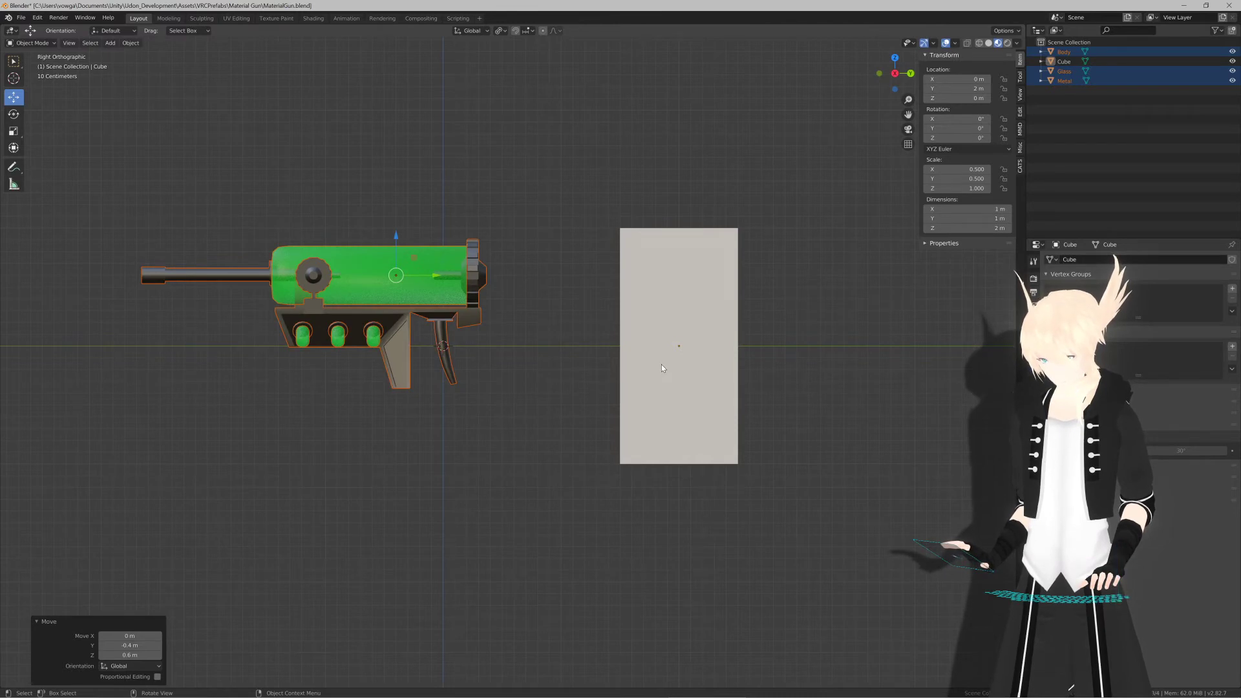
key("period")
left_click(712, 363)
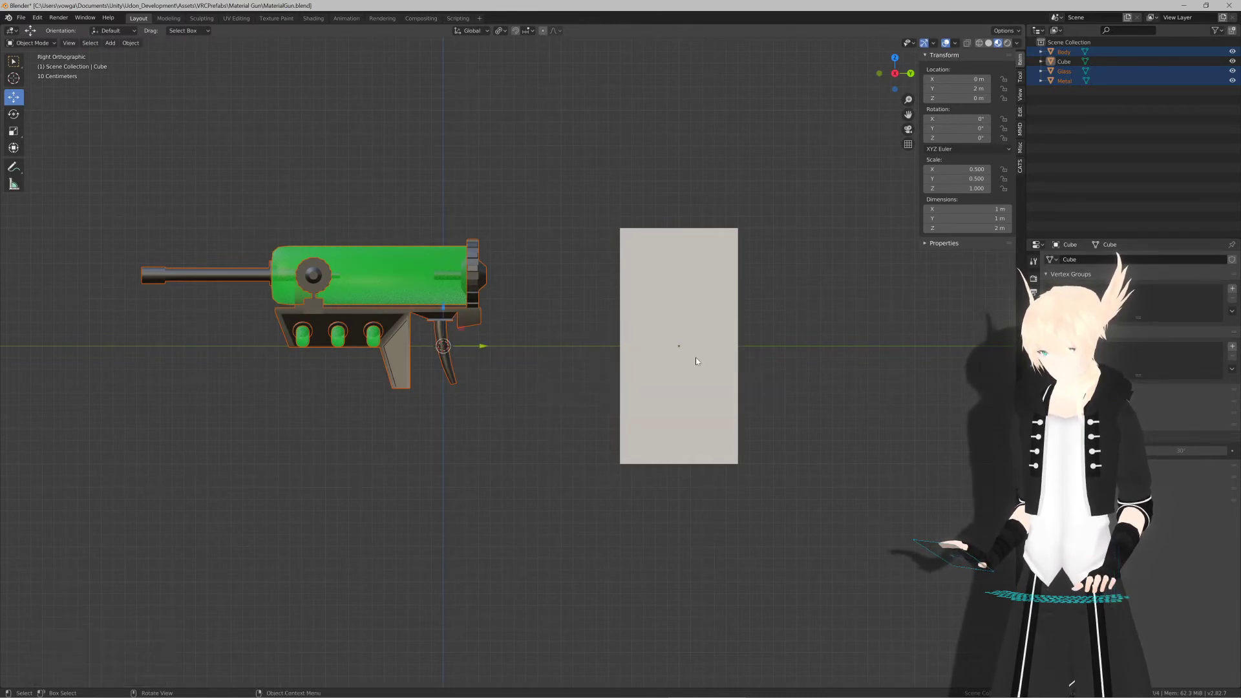
key("period")
left_click(663, 355)
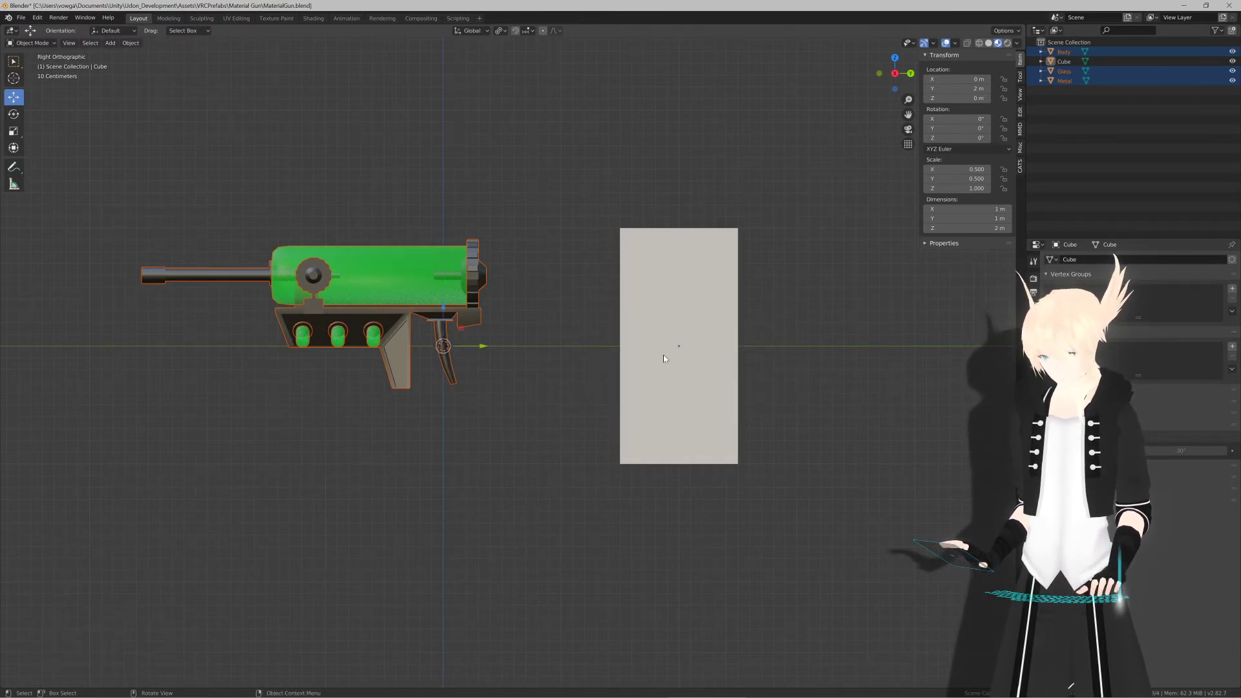
Step: Scale the selected gun parts down uniformly around the world origin to about 0.3 of their size
key("s")
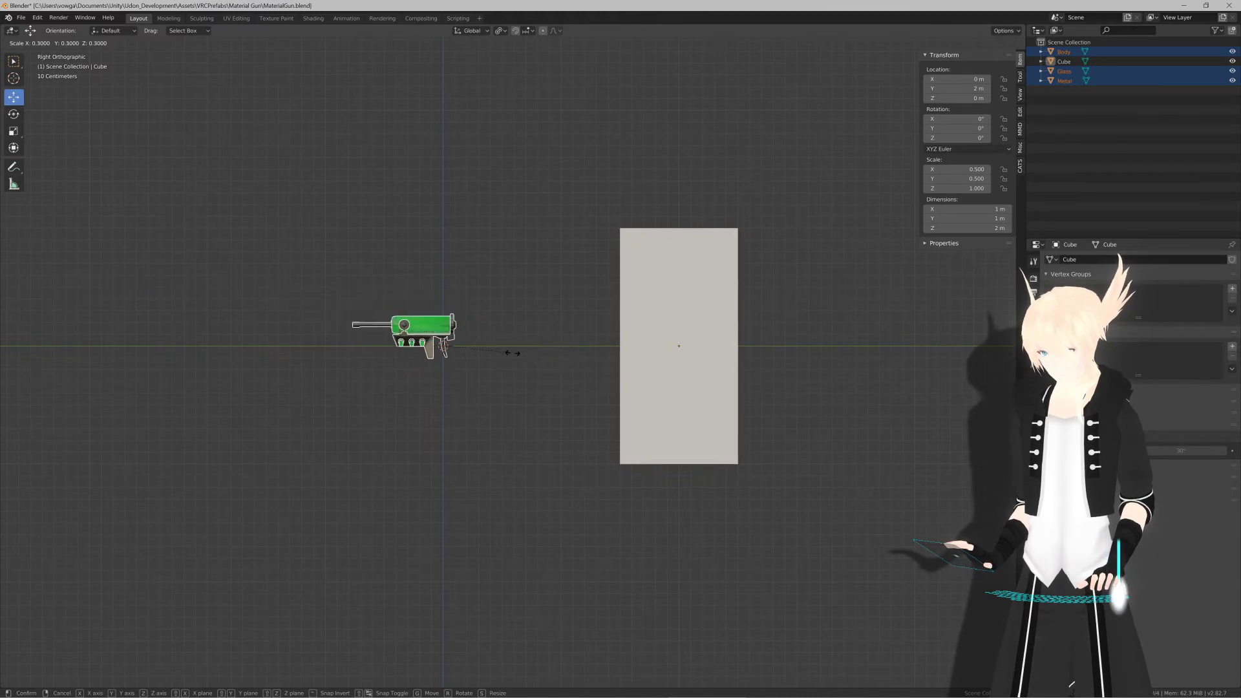
Step: Scale the gun's Body, Glass and Metal objects to 0.3 and apply all transforms to them
left_click(513, 355)
key("period")
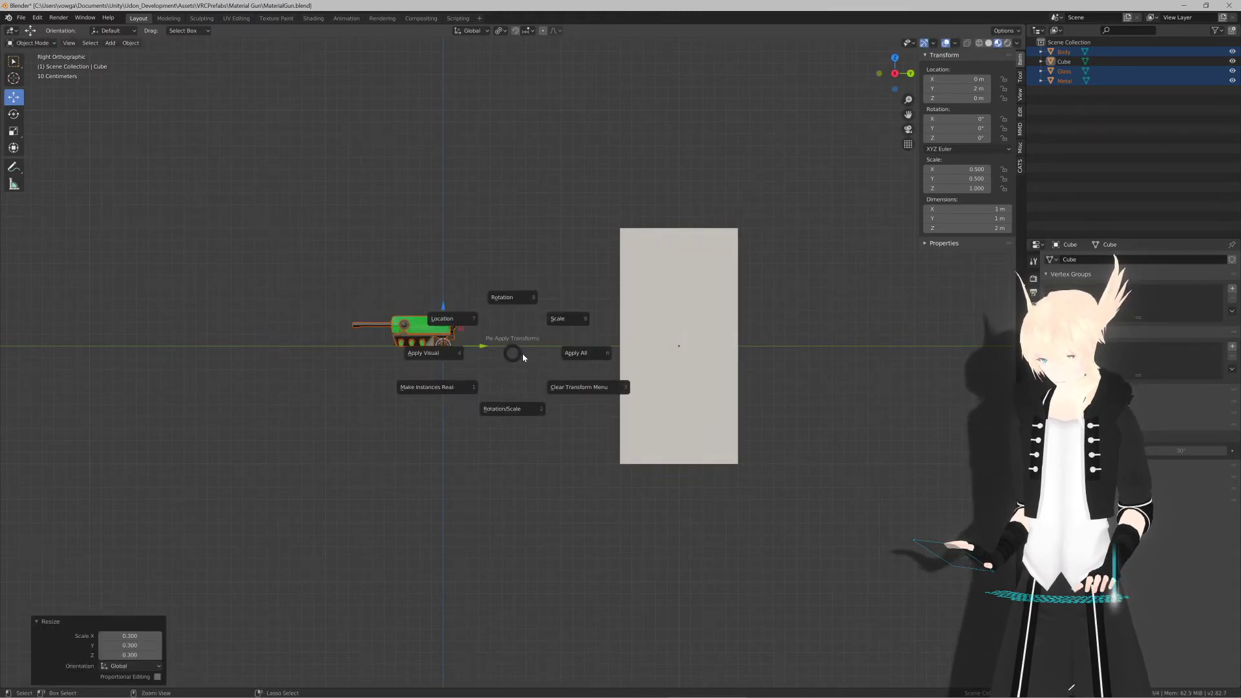
left_click(549, 354)
scroll(491, 363, "up", 4)
middle_click_drag(486, 374, 496, 403, "shift")
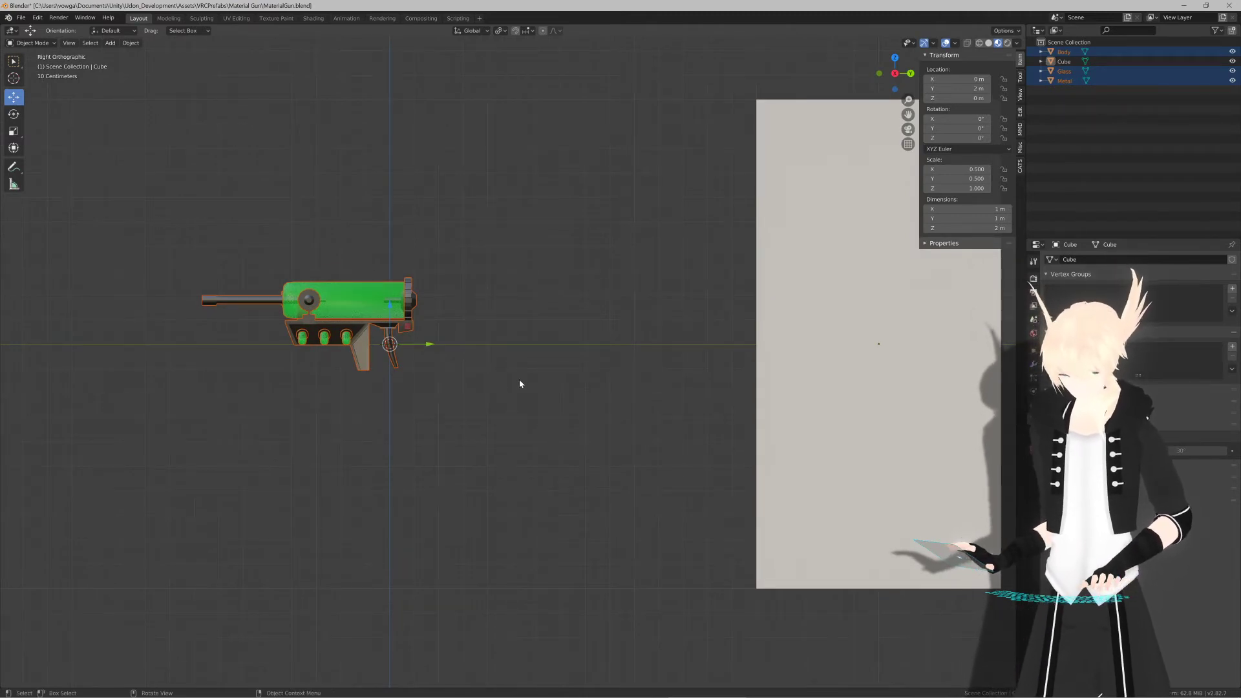
Step: Save the rescaled gun in MaterialGun.blend
key("ctrl+s")
left_click(469, 352)
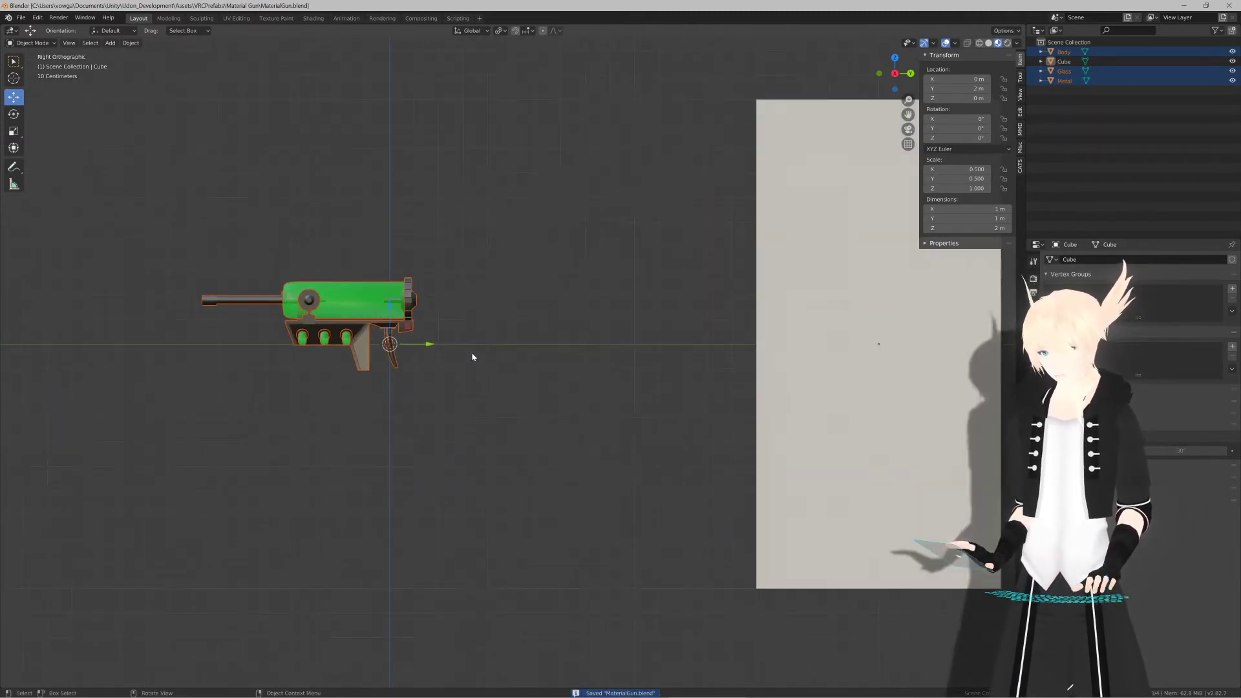
scroll(490, 365, "down", 2)
key("ctrl+s")
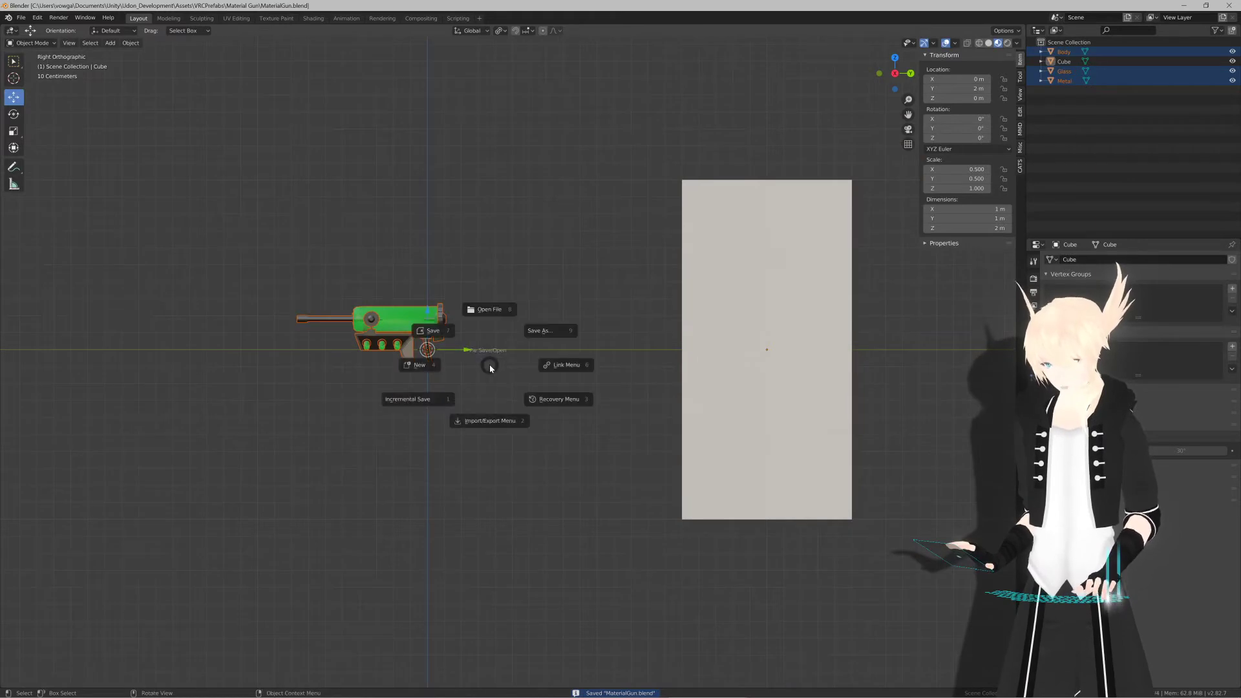
left_click(442, 340)
Step: Delete the tall reference cube beside the gun
middle_click_drag(521, 368, 607, 407, "shift")
left_click(731, 400)
left_click(782, 398)
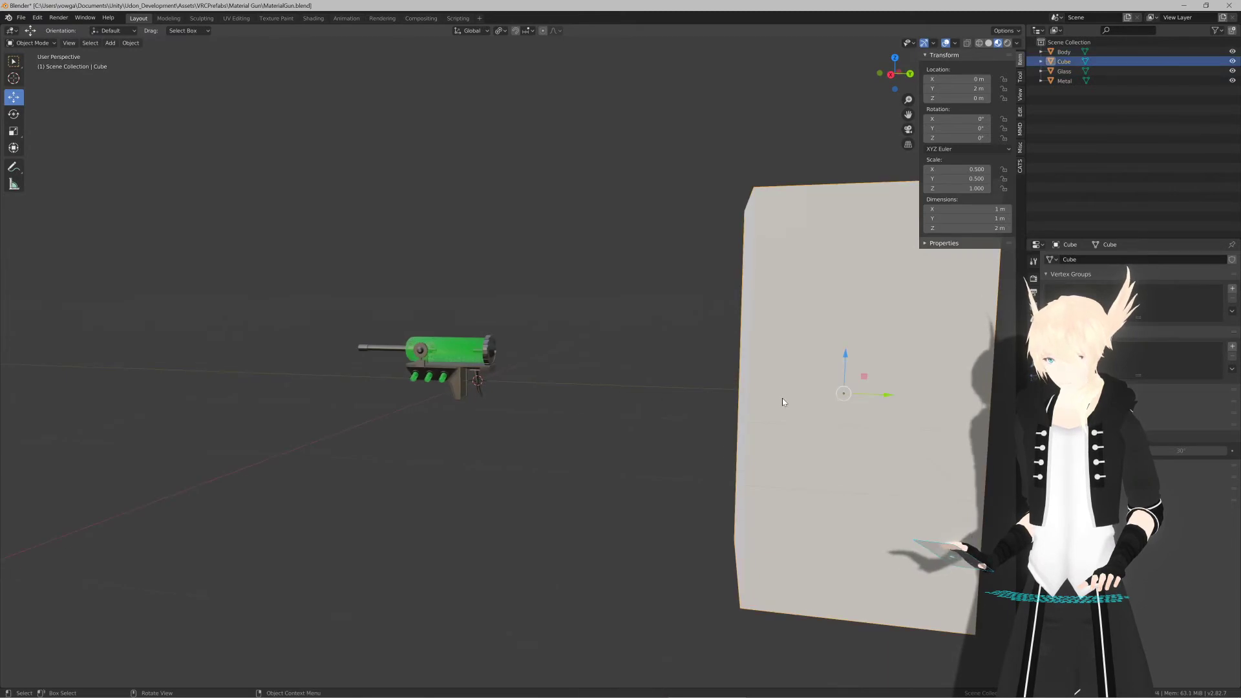
key("Delete")
scroll(617, 399, "up", 4)
middle_click_drag(665, 401, 591, 382)
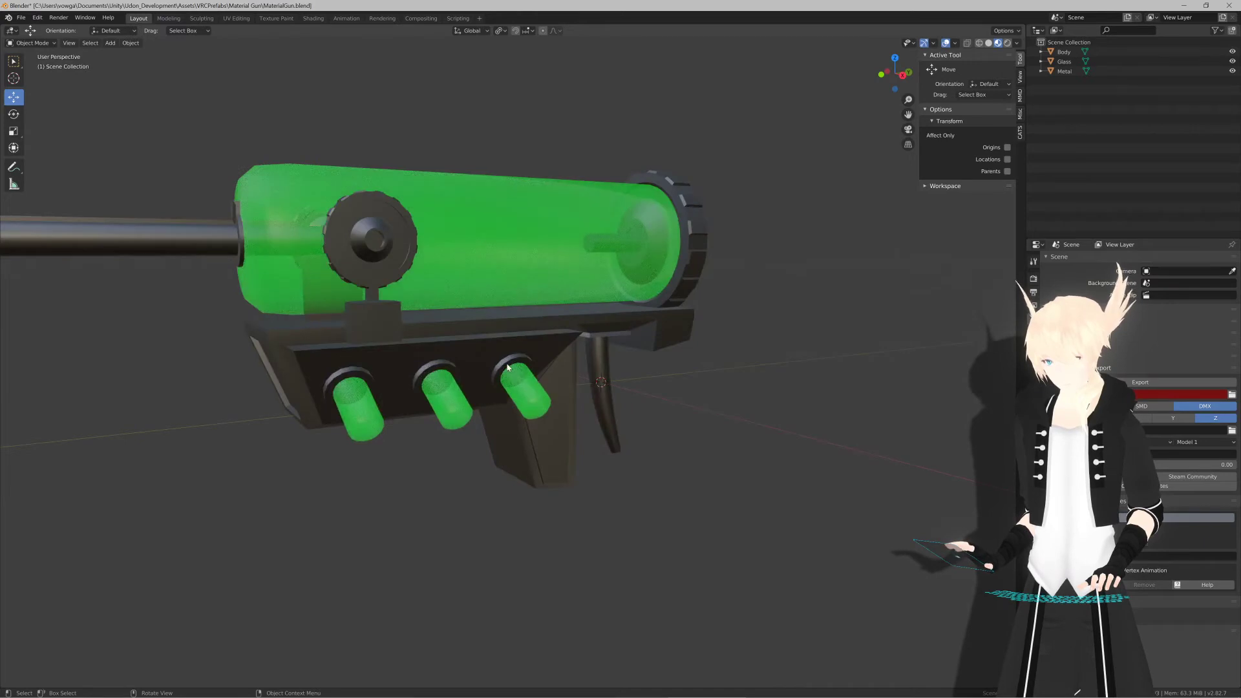
Step: Join the Metal object into the Body object and shade the joined mesh flat
left_click(508, 358)
left_click(511, 345, "shift")
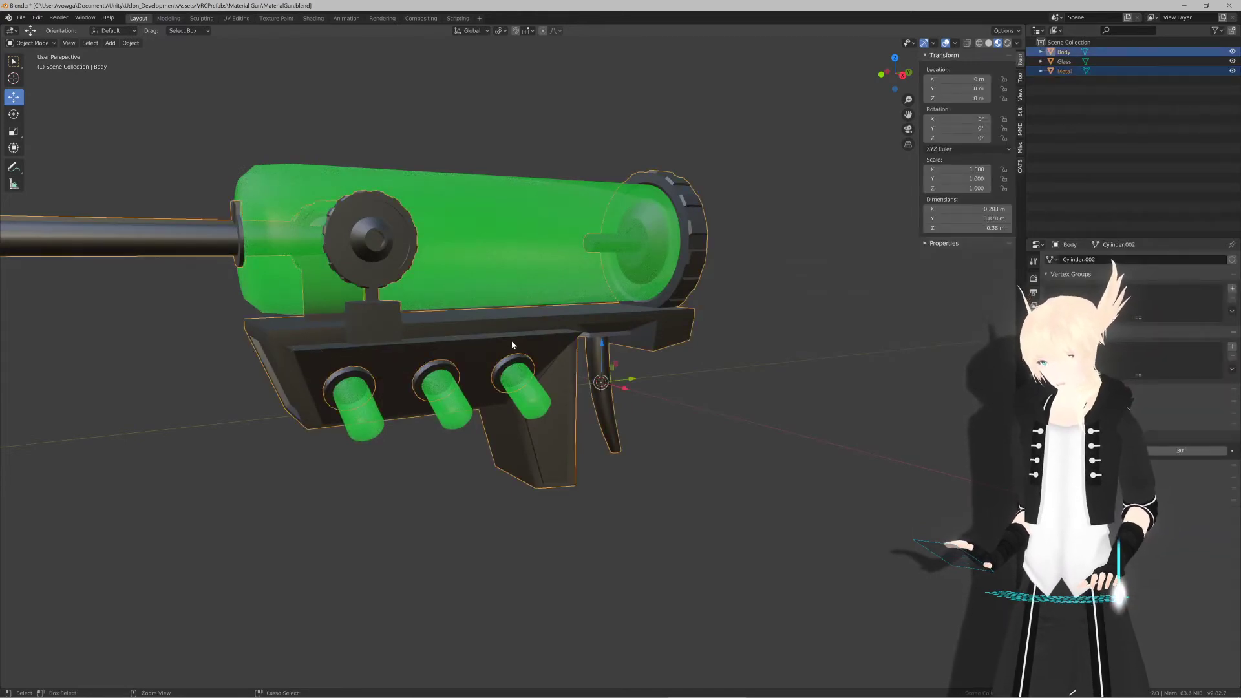
key("ctrl+j")
middle_click_drag(513, 340, 537, 355)
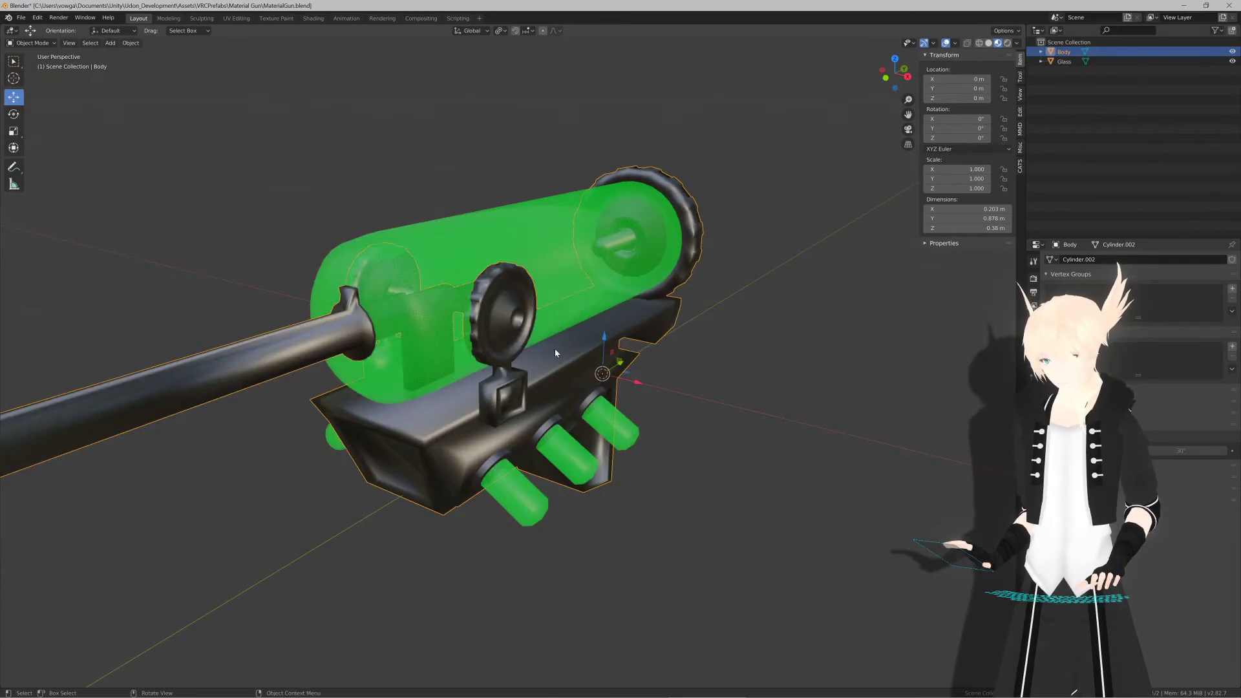
key("z")
left_click(603, 319)
middle_click_drag(559, 341, 541, 339)
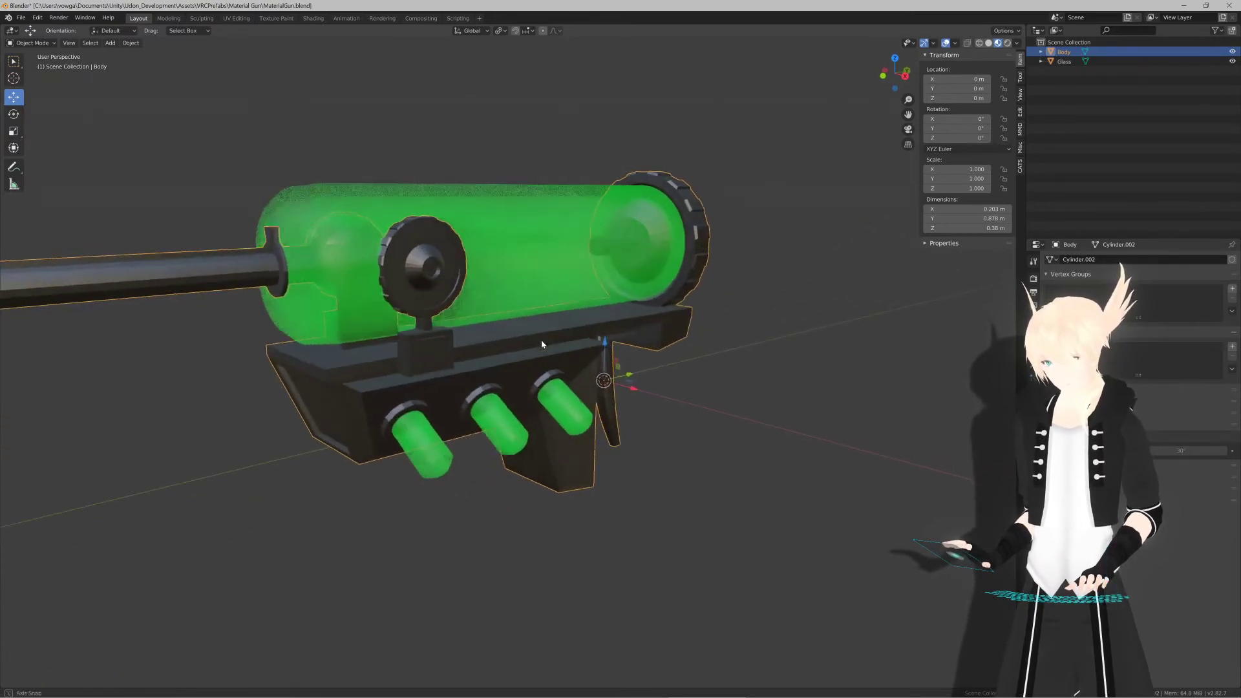
Step: Try smooth shading on the joined body, switch the viewport to Solid display, and shade the body flat again
key("z")
left_click(503, 330)
key("z")
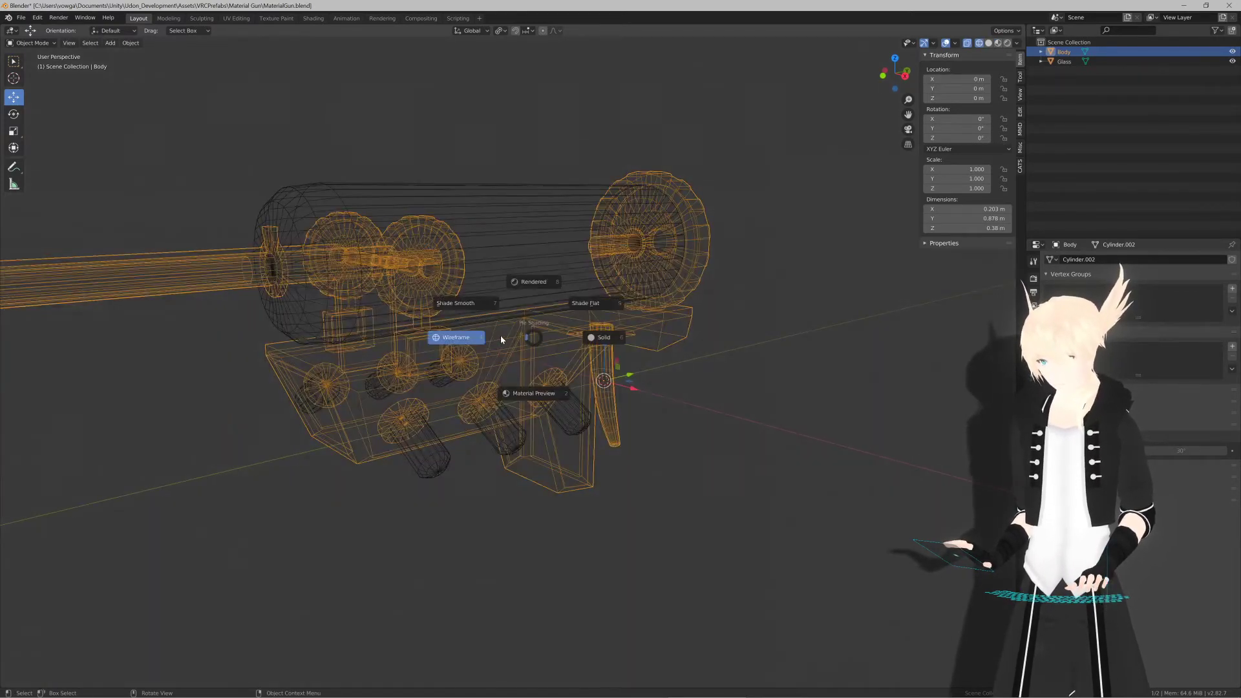
left_click(477, 311)
key("z")
left_click(551, 317)
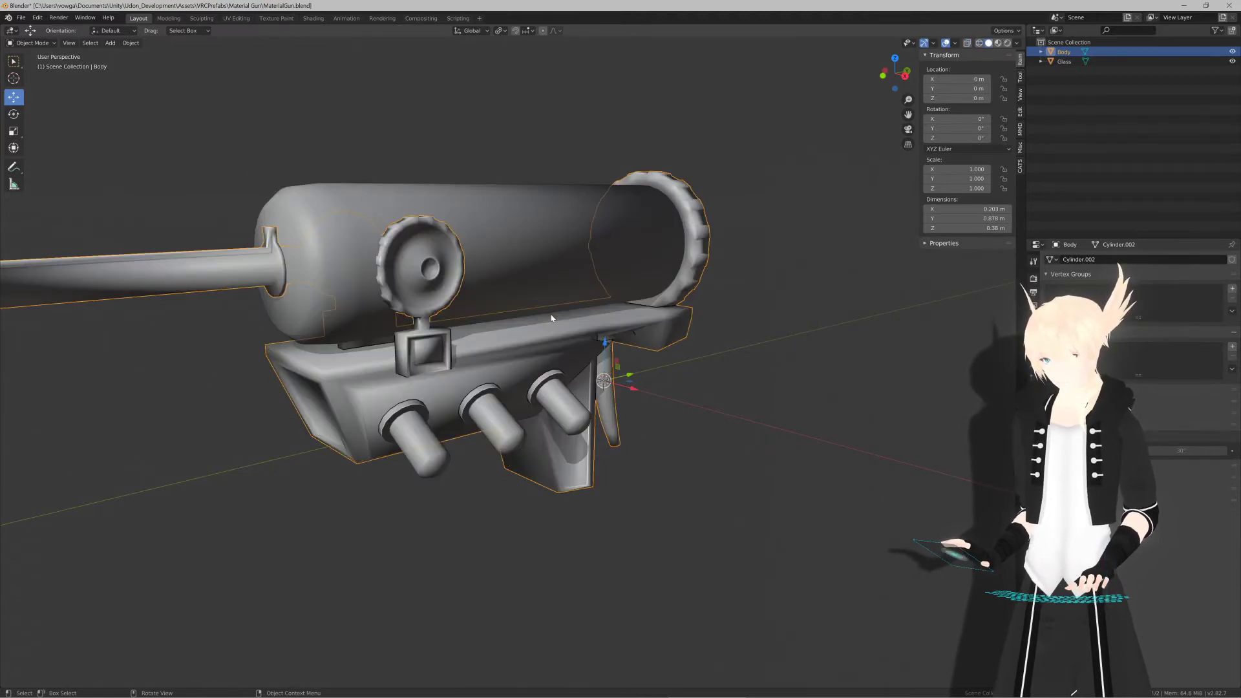
key("z")
left_click(577, 303)
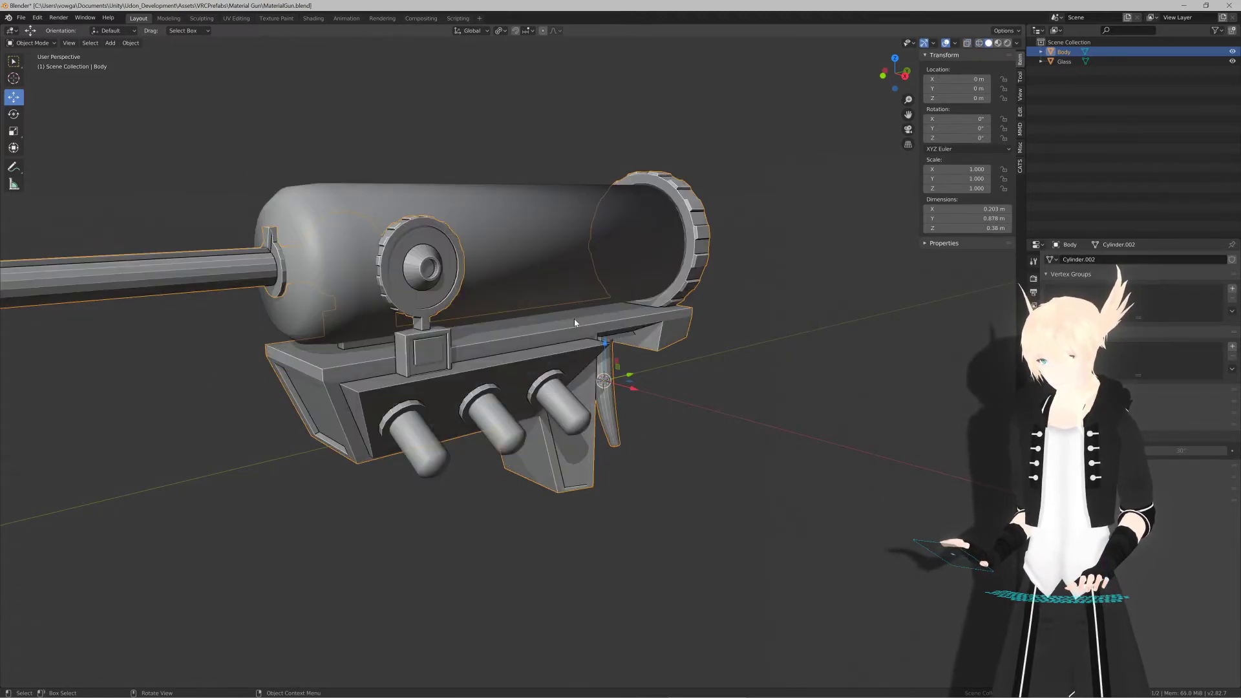
Step: Undo the shading changes, the join of Body and Metal, and the deletion of the cube
key("ctrl+z")
key("ctrl+z")
key("ctrl+z")
key("ctrl+z")
key("ctrl+z")
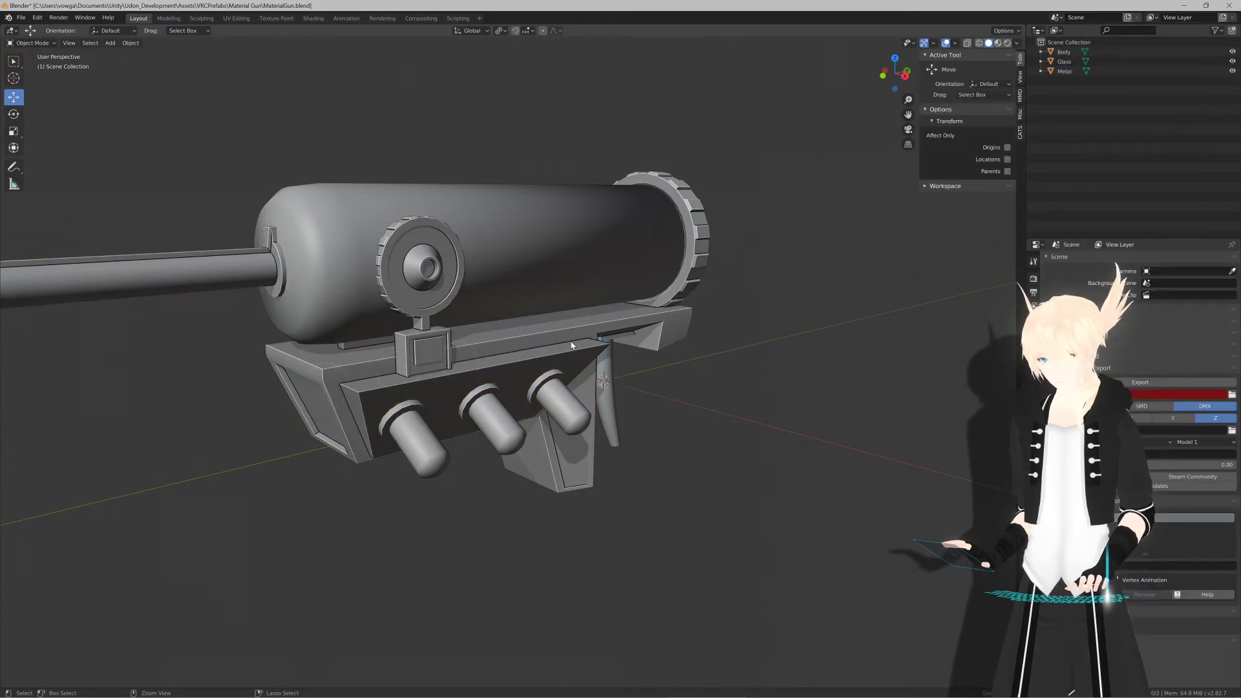
key("ctrl+z")
Step: Remove the restored cube from the scene, keeping Body, Glass and Metal as separate objects
scroll(572, 345, "down", 4)
key("Tab")
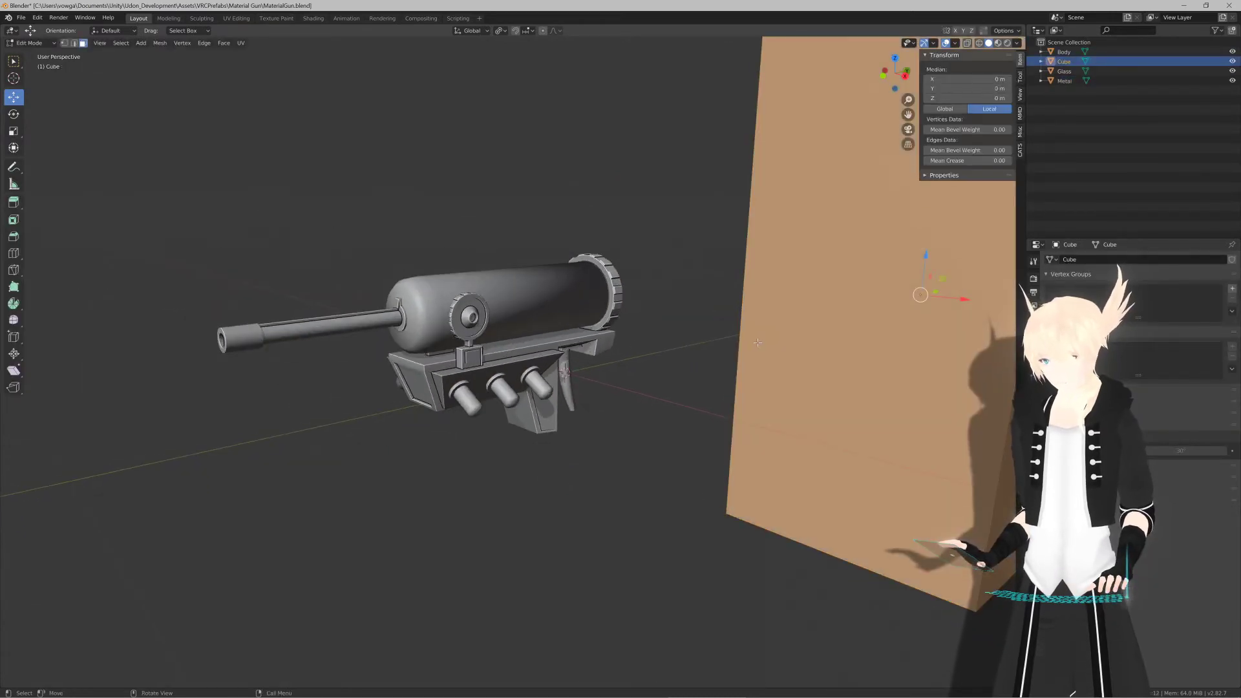
key("Tab")
key("Delete")
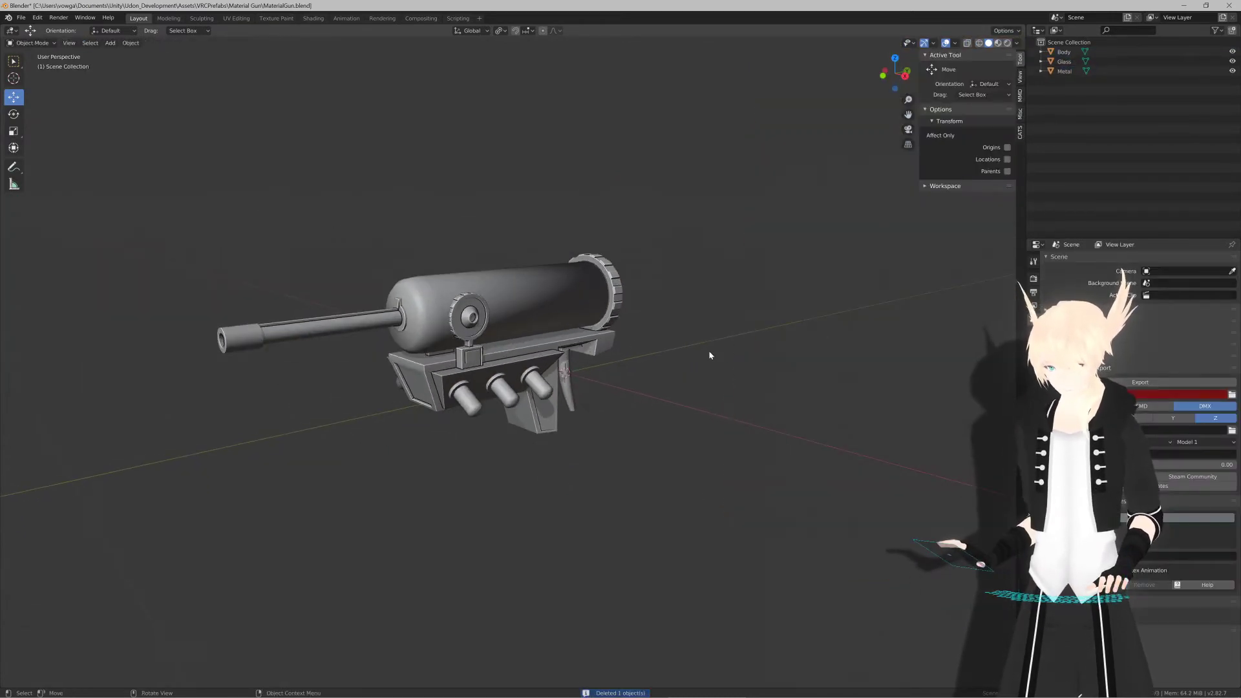
Step: Display the gun in Material Preview shading
key("z")
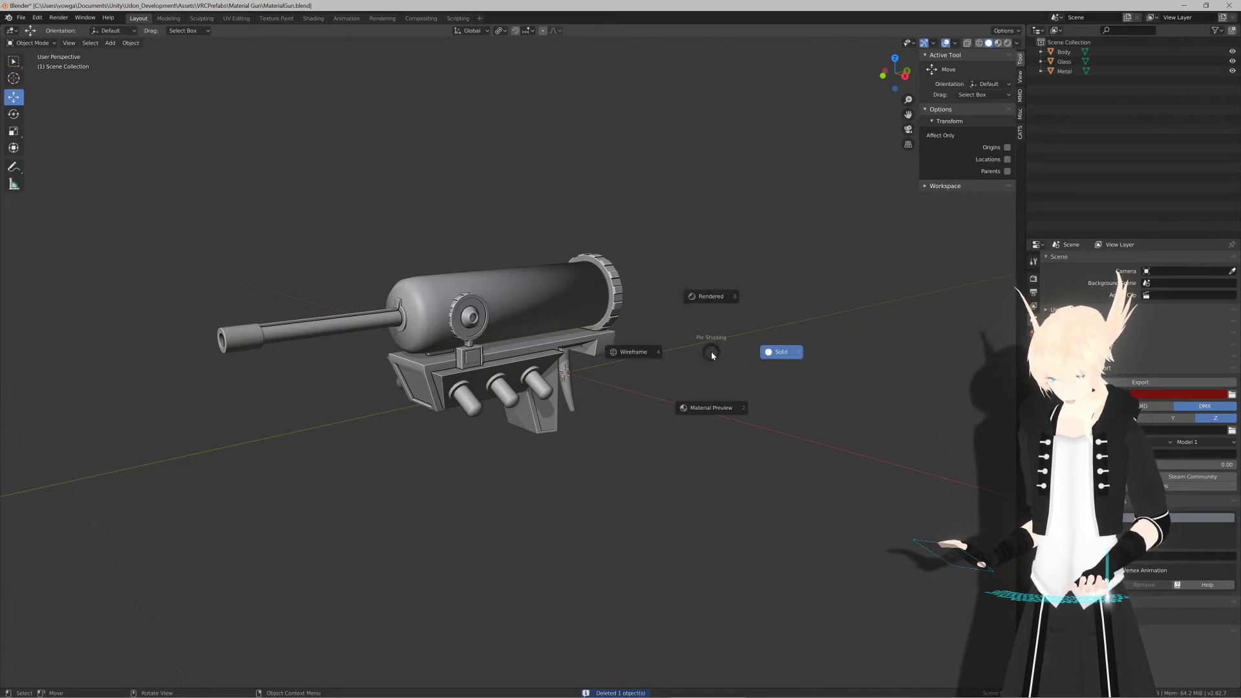
middle_click_drag(641, 344, 579, 365)
key("z")
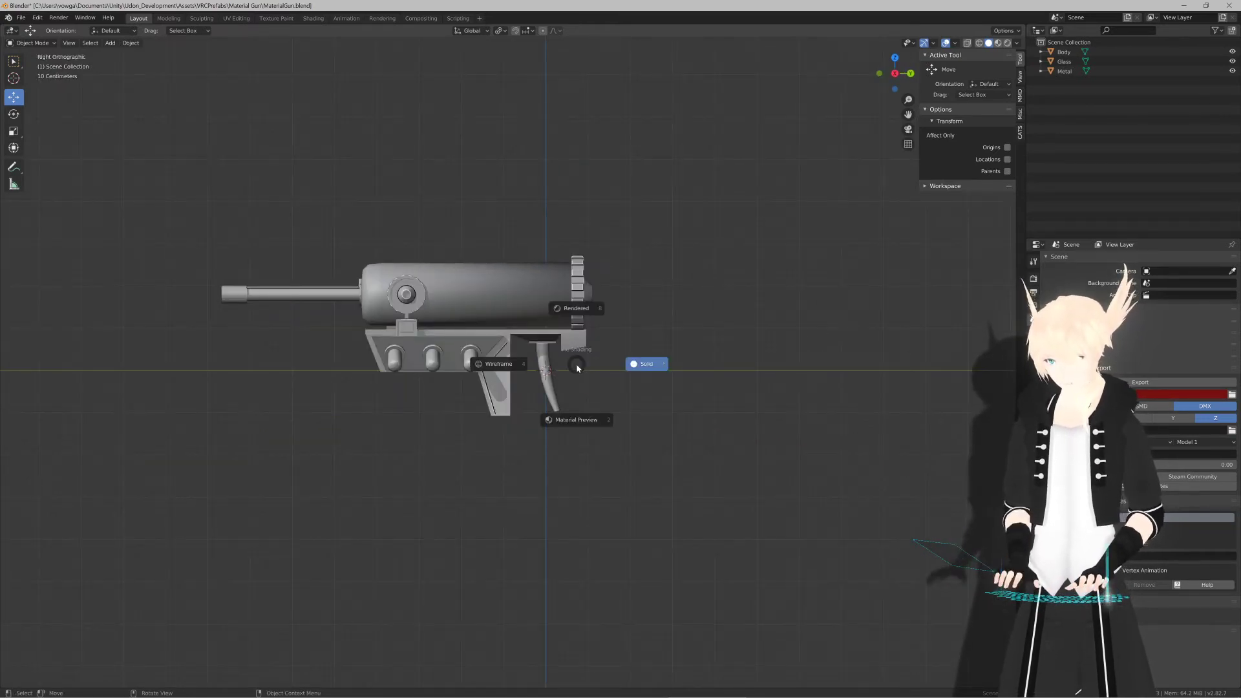
left_click(576, 419)
scroll(514, 400, "up", 2)
mouse_move(515, 399)
middle_mouse_down("shift")
mouse_move(563, 410)
mouse_move(580, 384)
mouse_move(665, 409)
mouse_move(598, 405)
middle_mouse_up("shift")
left_click(562, 400)
scroll(566, 397, "up", 2)
left_click(719, 392)
scroll(663, 401, "down", 3)
scroll(663, 401, "up", 2)
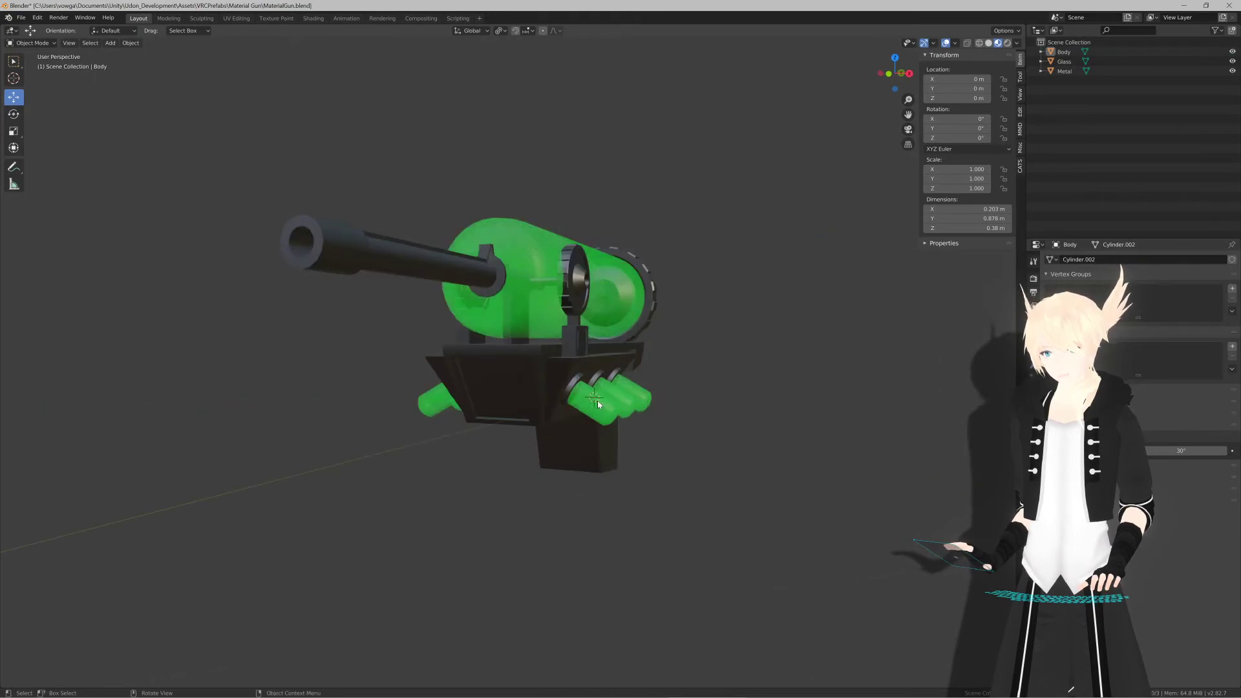
Step: Select the Body, Glass and Metal objects together and apply all their transforms
key("z")
key("a")
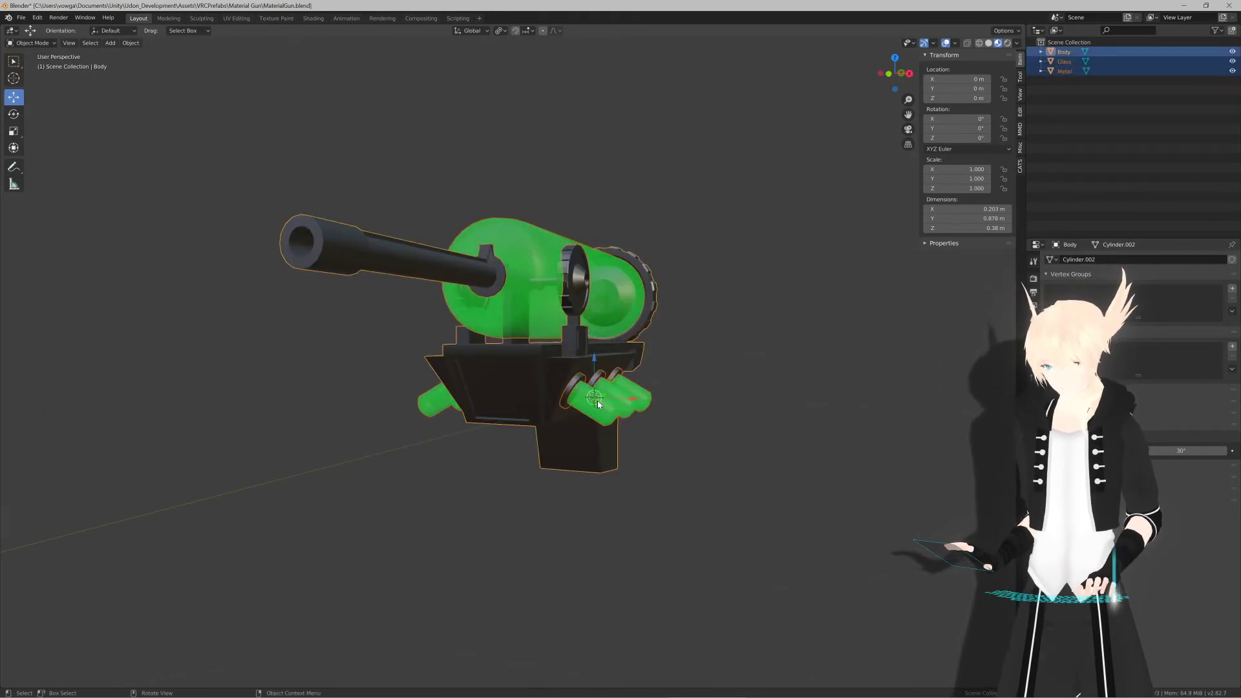
key("KP_3")
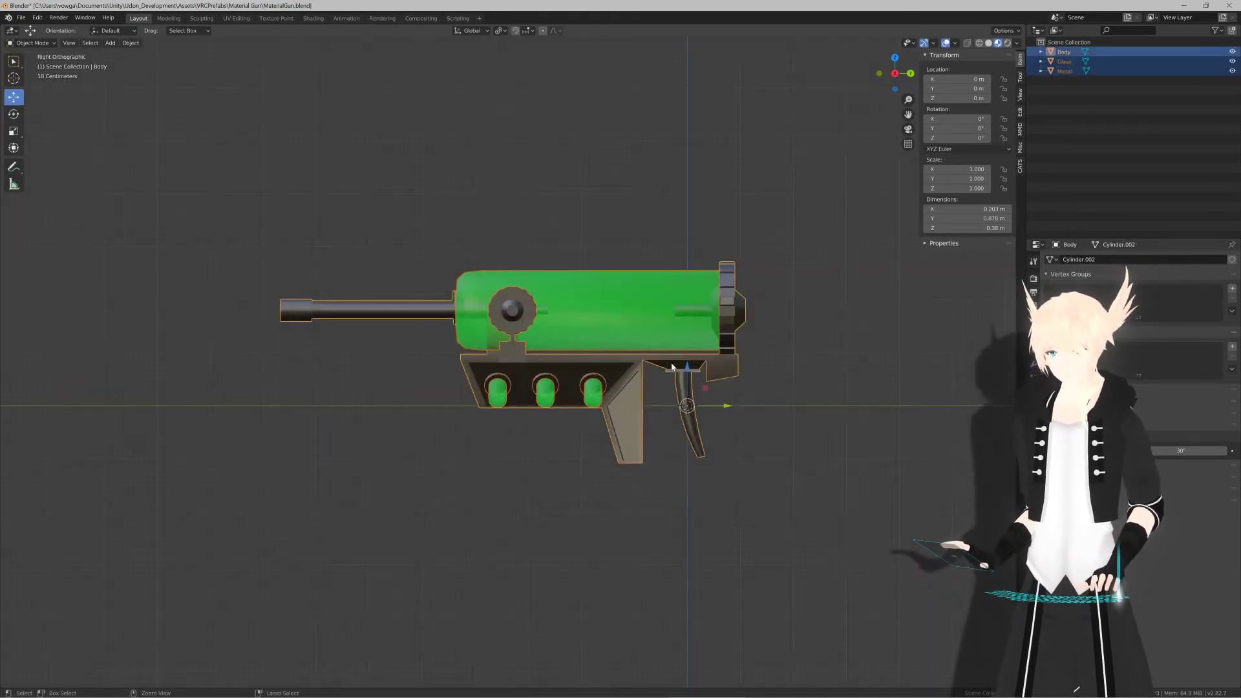
key("ctrl+a")
left_click(735, 367)
middle_click_drag(714, 371, 605, 373, "shift")
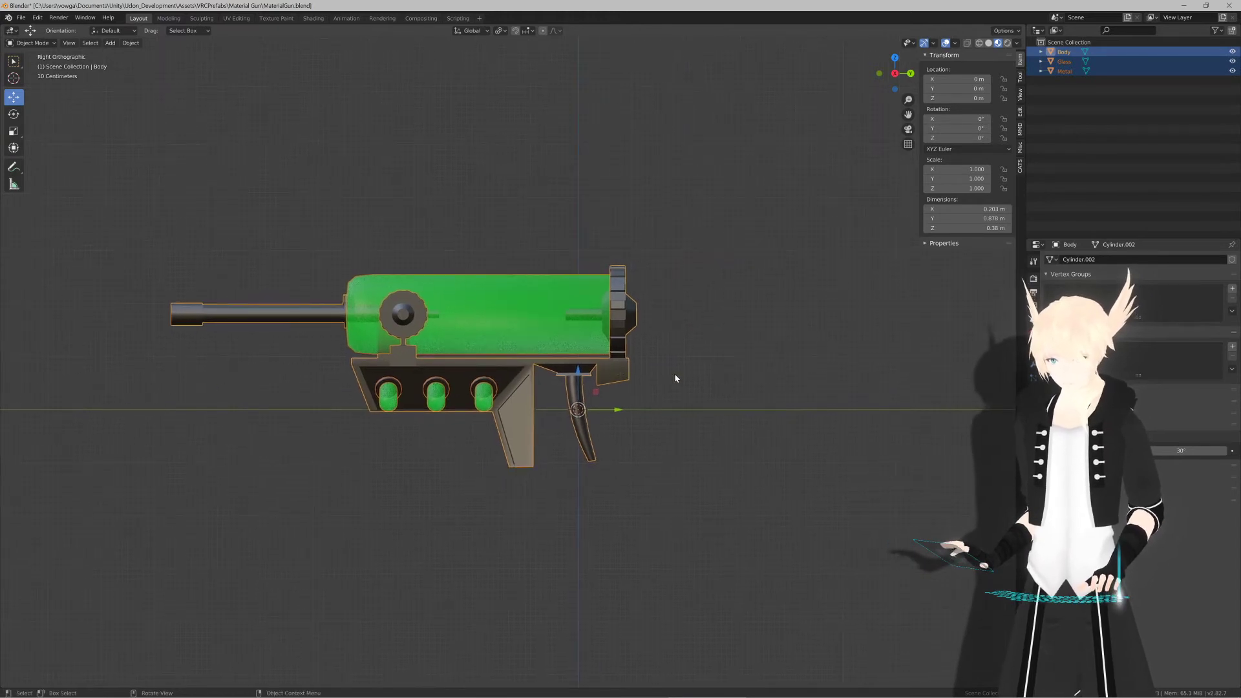
left_click(675, 374)
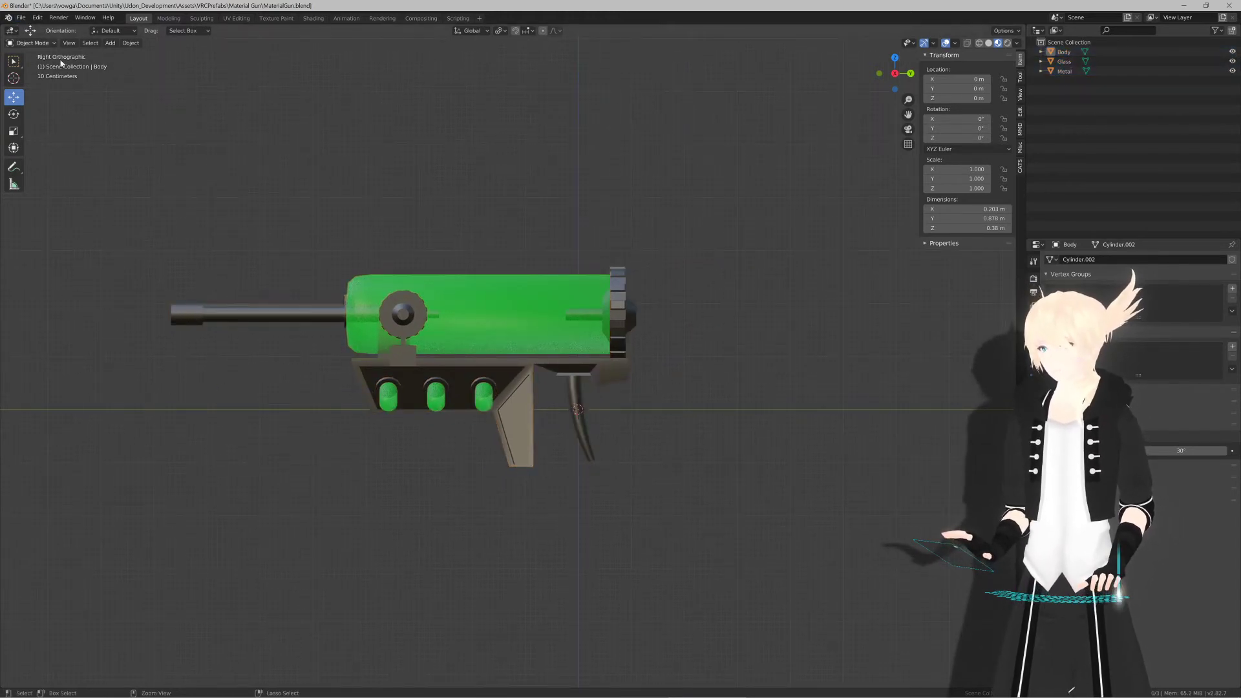
Step: Save the blend file and export the gun as MaterialGun.fbx into the Material Gun project folder
key("ctrl+s")
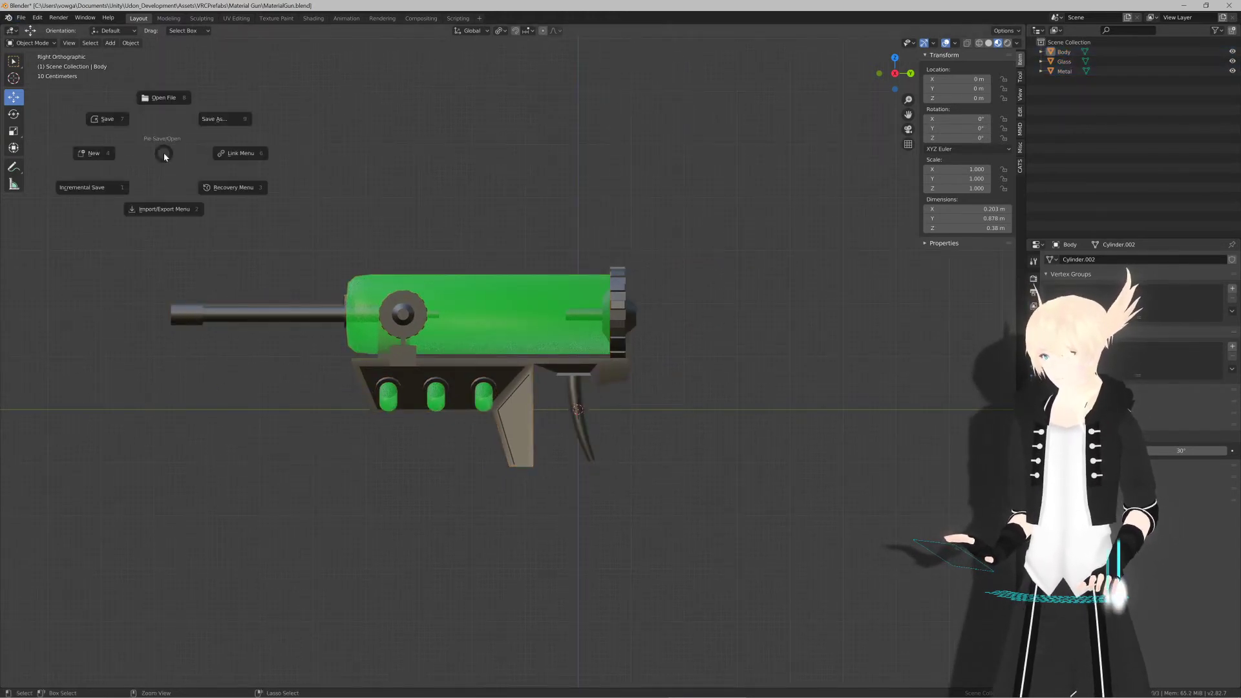
left_click(107, 118)
left_click(21, 18)
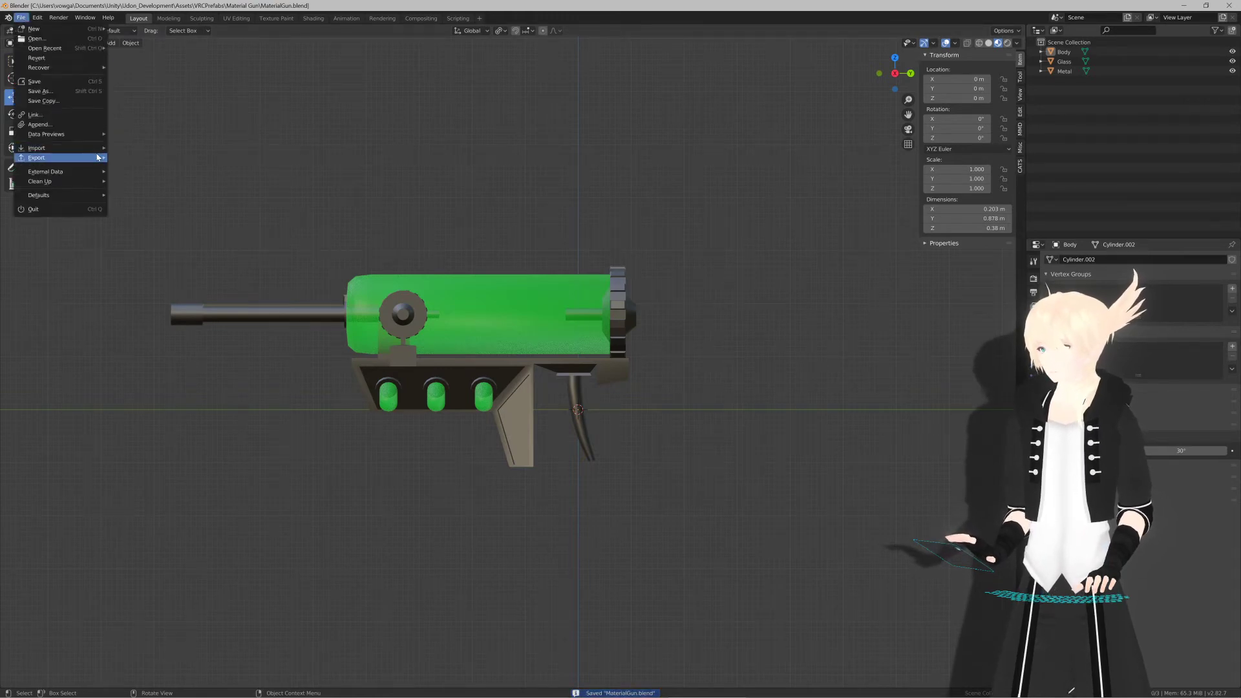
mouse_move(100, 158)
left_click(193, 215)
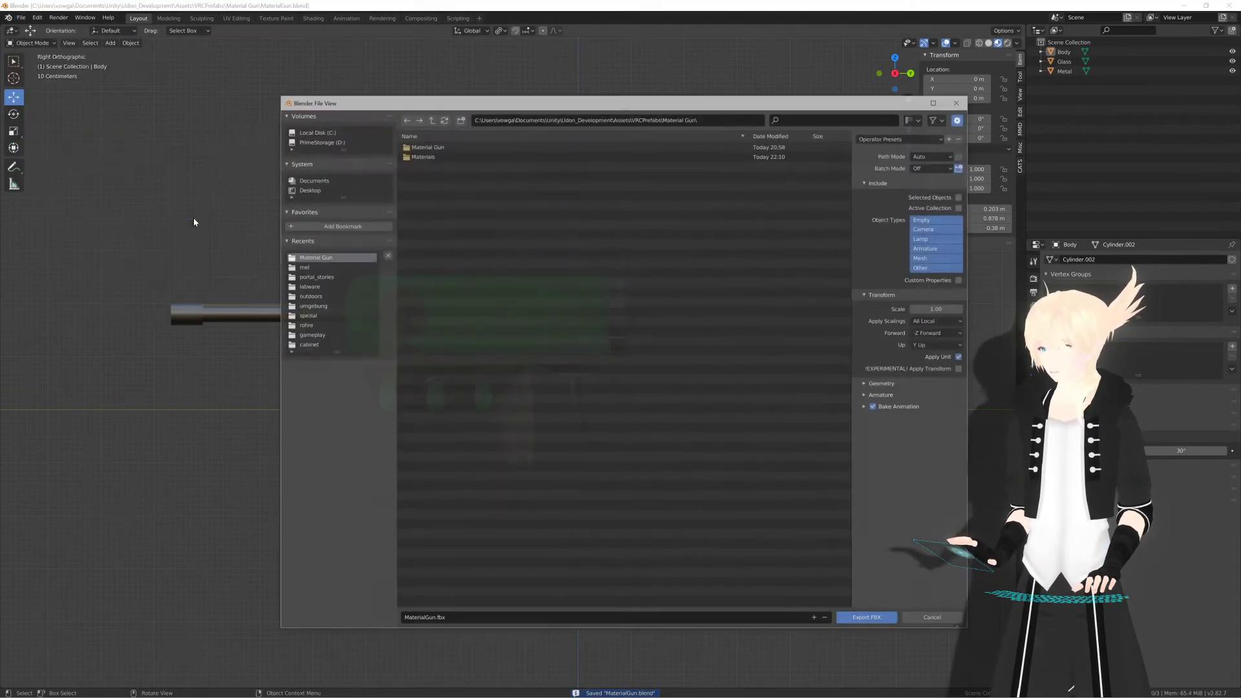
key("Escape")
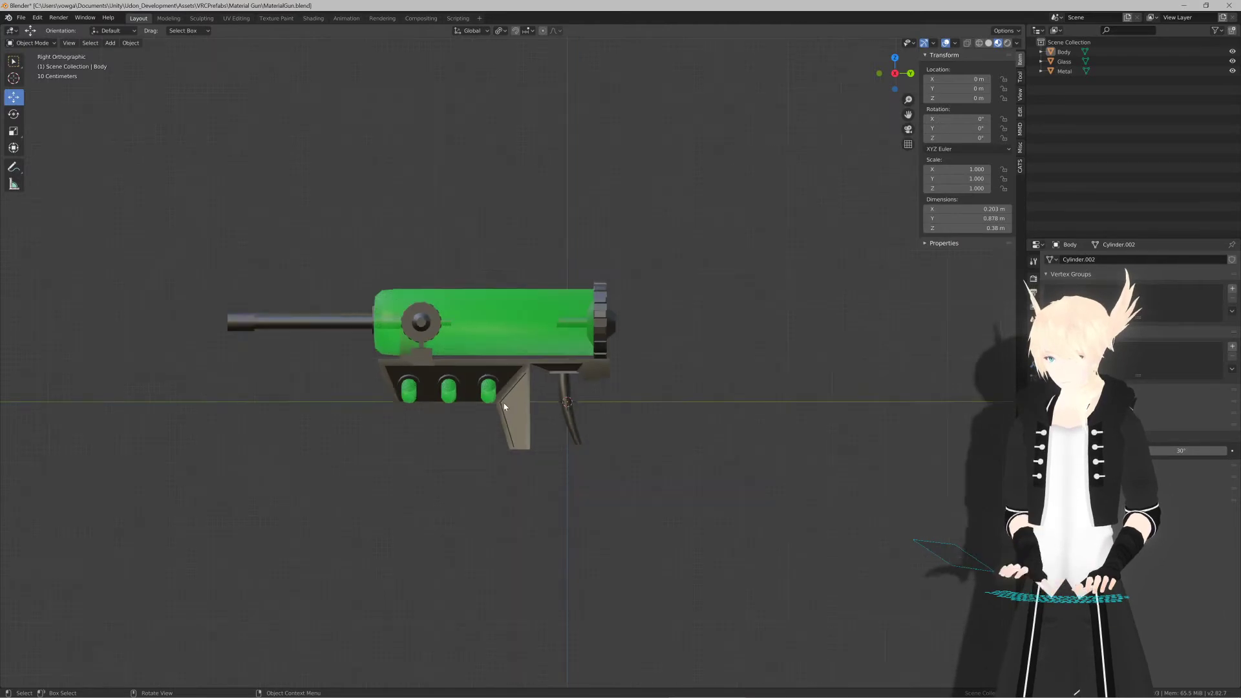
Step: Switch to Unity, add the MaterialGun.fbx model to the scene, and nest it under the existing MaterialGun object
key("alt+Tab")
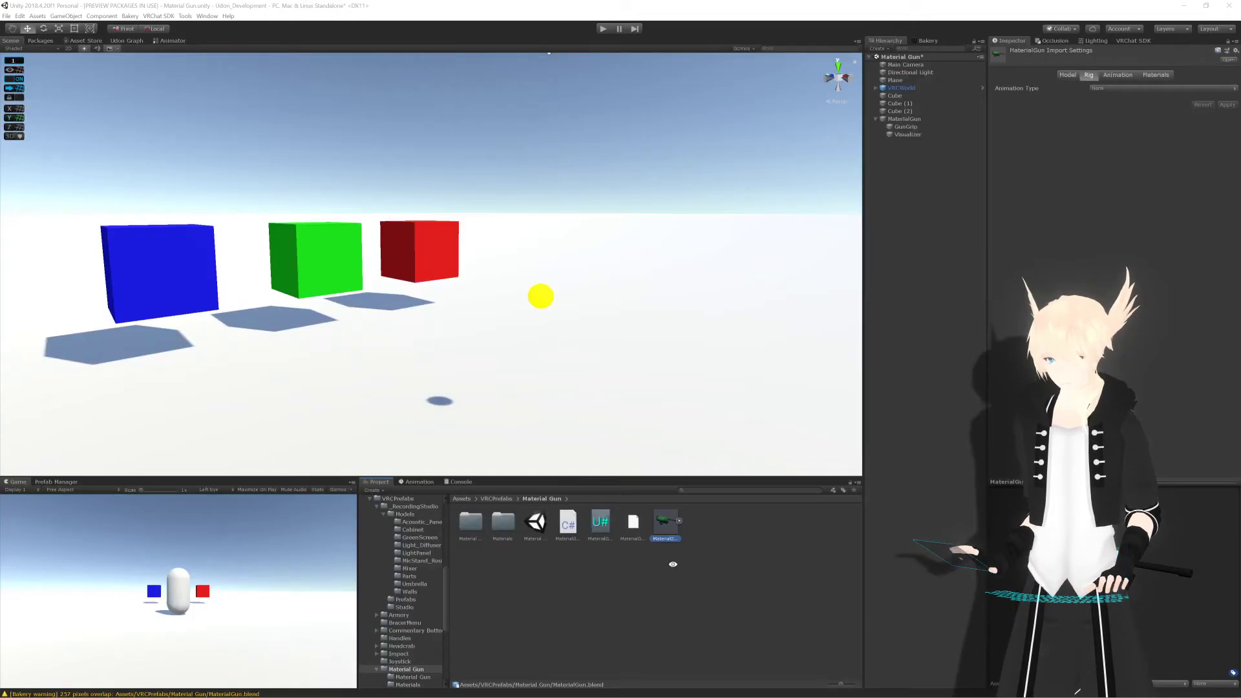
key("alt+Tab")
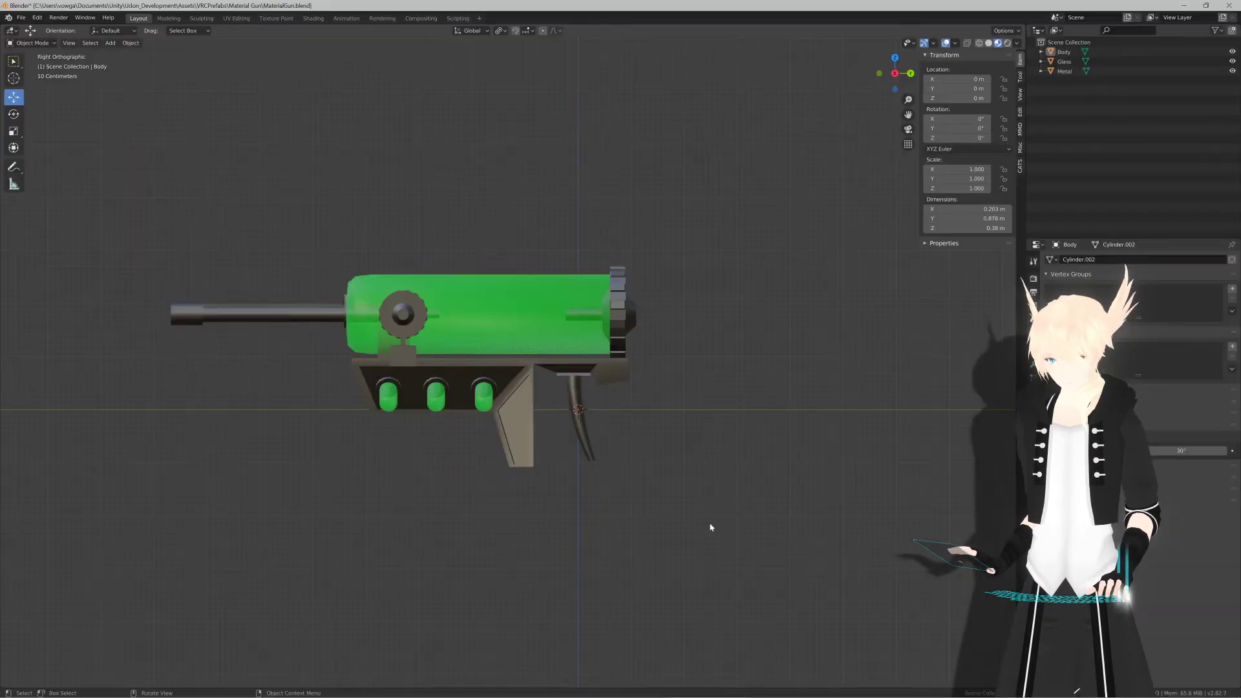
key("alt+Tab")
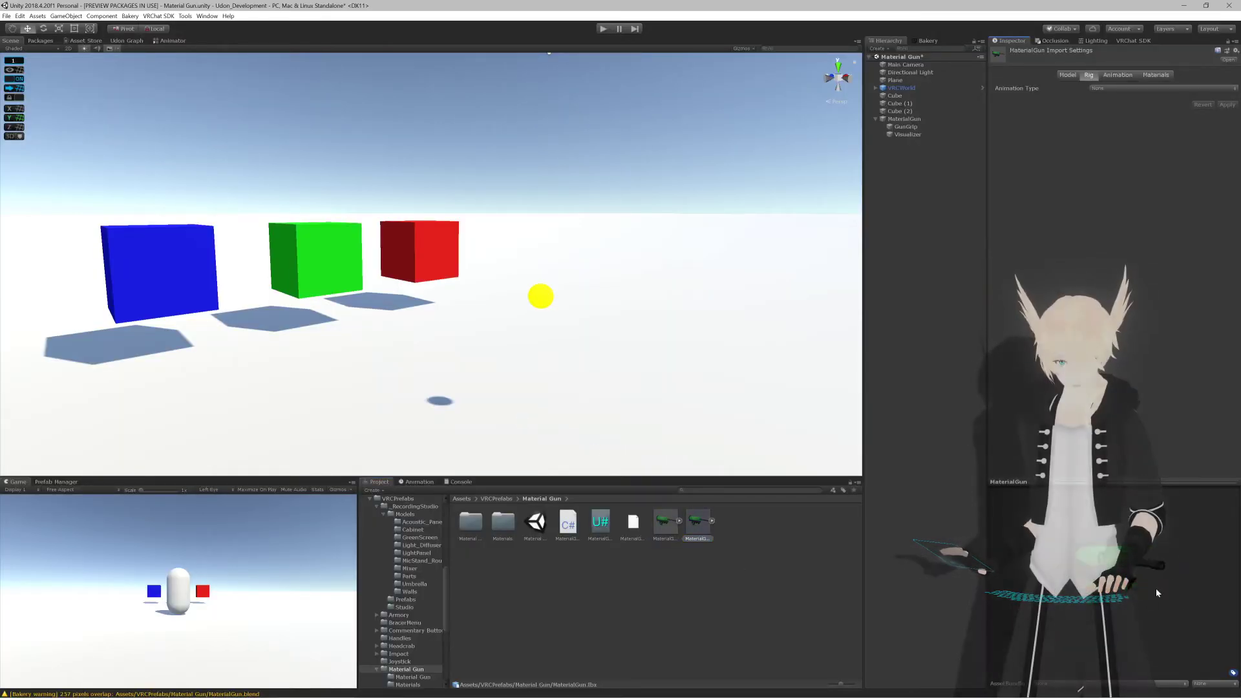
left_click_drag(697, 521, 899, 317)
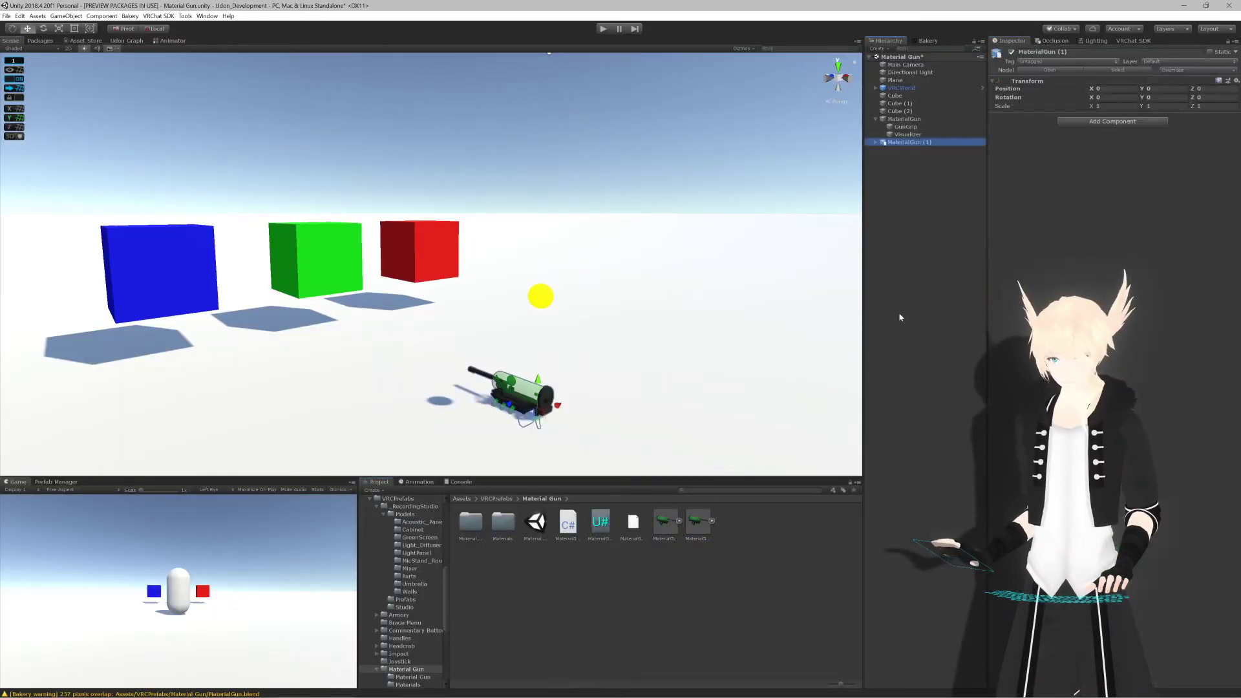
left_click_drag(909, 144, 926, 118)
Step: Set the nested gun model's Y position to 0 and inspect its placement against the yellow sphere
left_click(1157, 89)
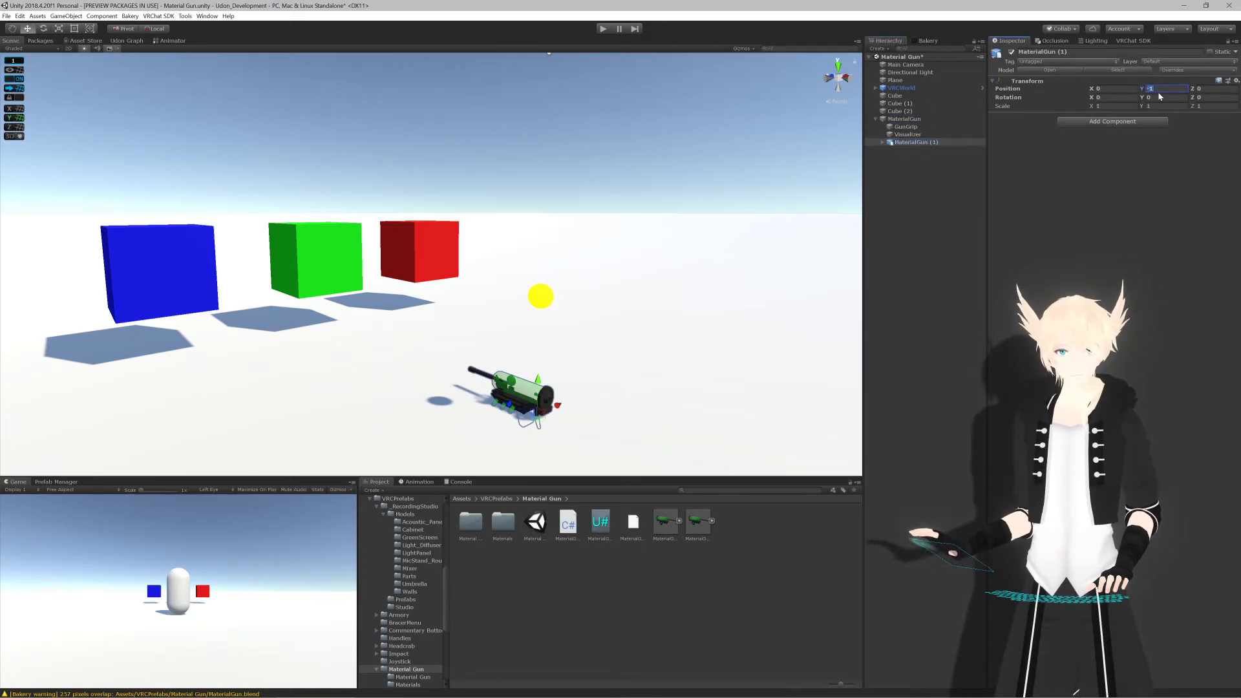
type("0")
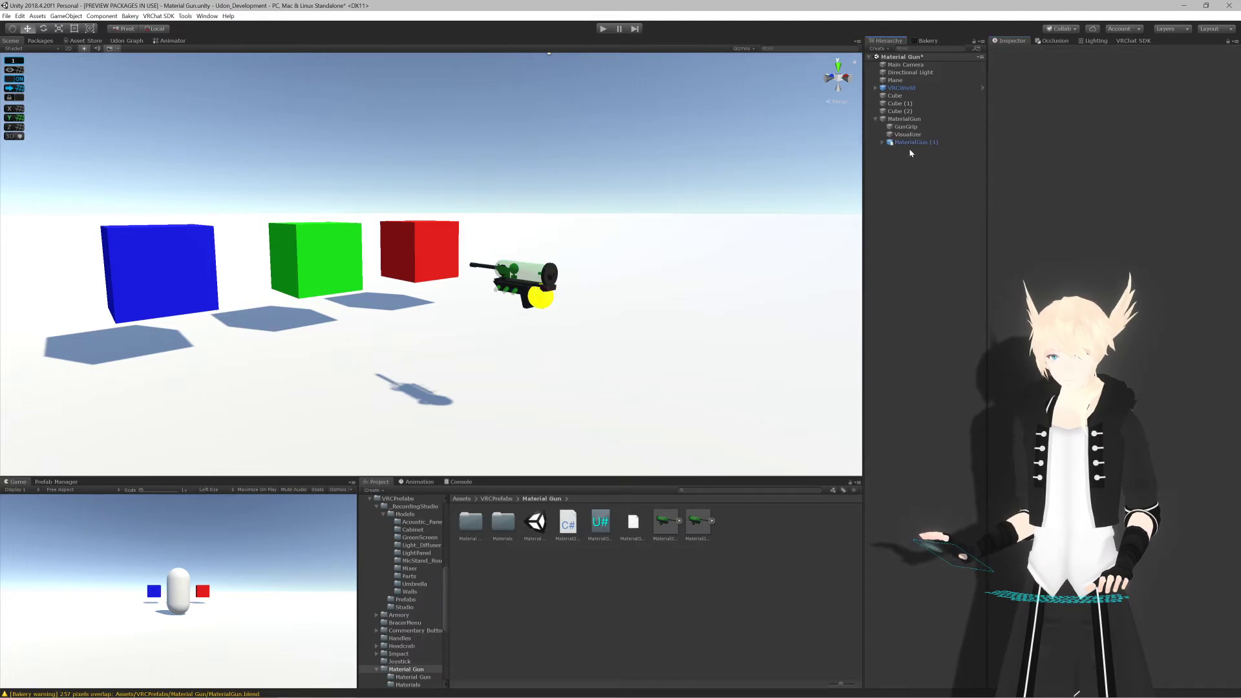
double_click(911, 142)
left_click(505, 120)
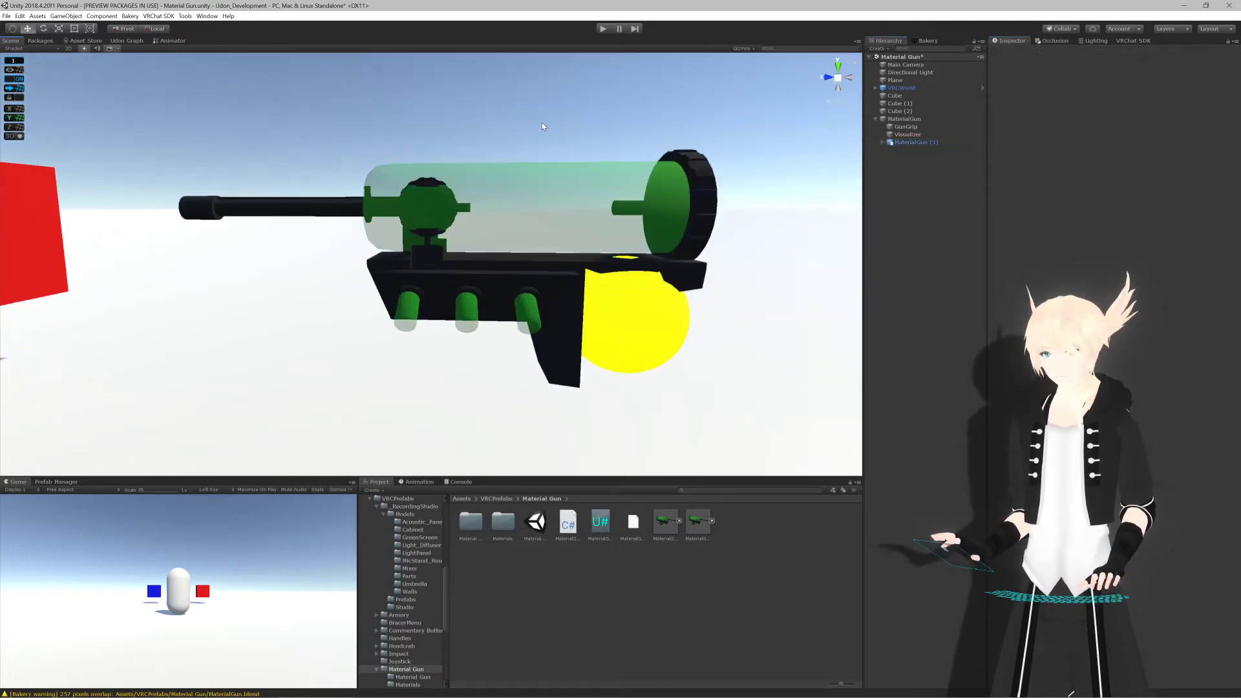
left_click_drag(446, 278, 592, 345, "alt")
scroll(443, 271, "down", 8)
scroll(442, 271, "up", 6)
scroll(548, 322, "down", 6)
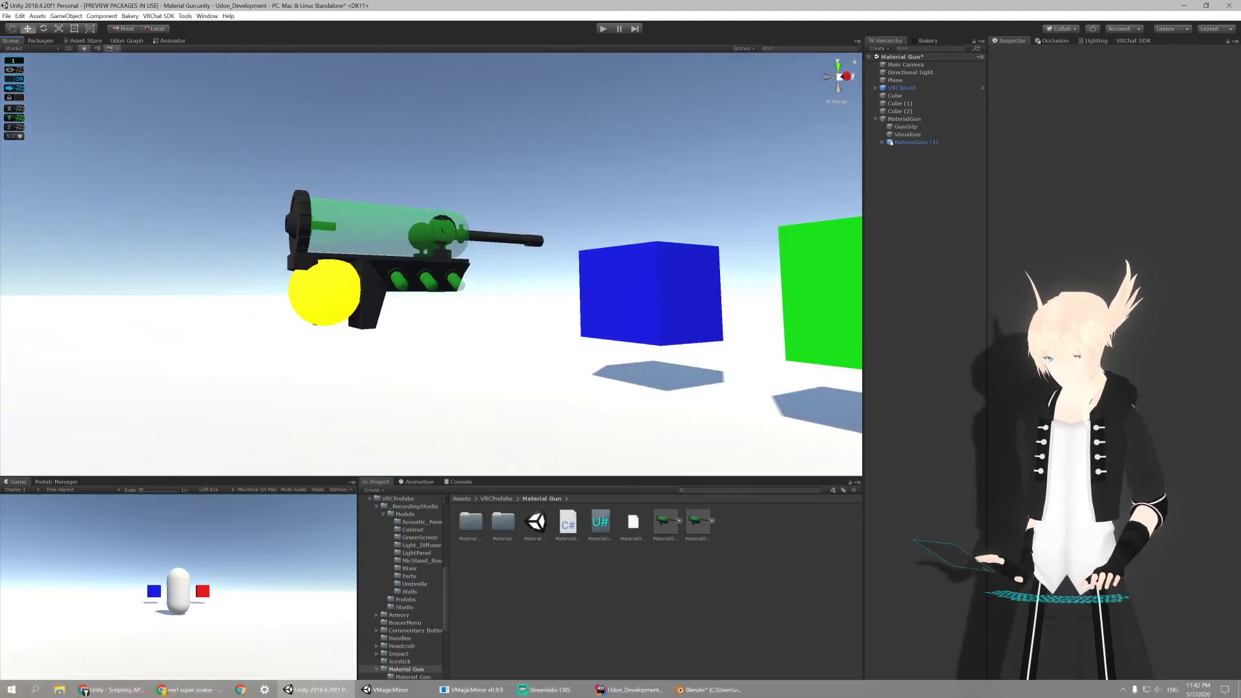
Step: Launch Substance Painter
left_click(12, 688)
left_click(276, 464)
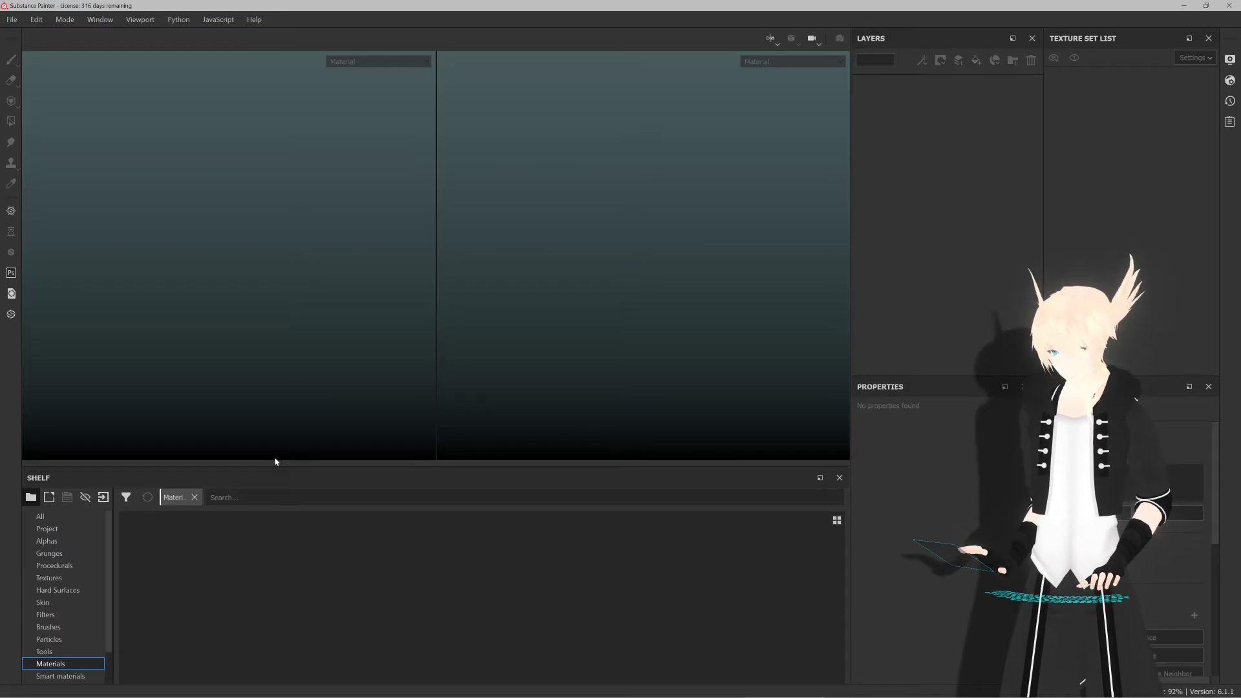
Step: Start a new project with the Unity HD Render Pipeline (Metallic Standard) template and a document resolution of 512
left_click(12, 19)
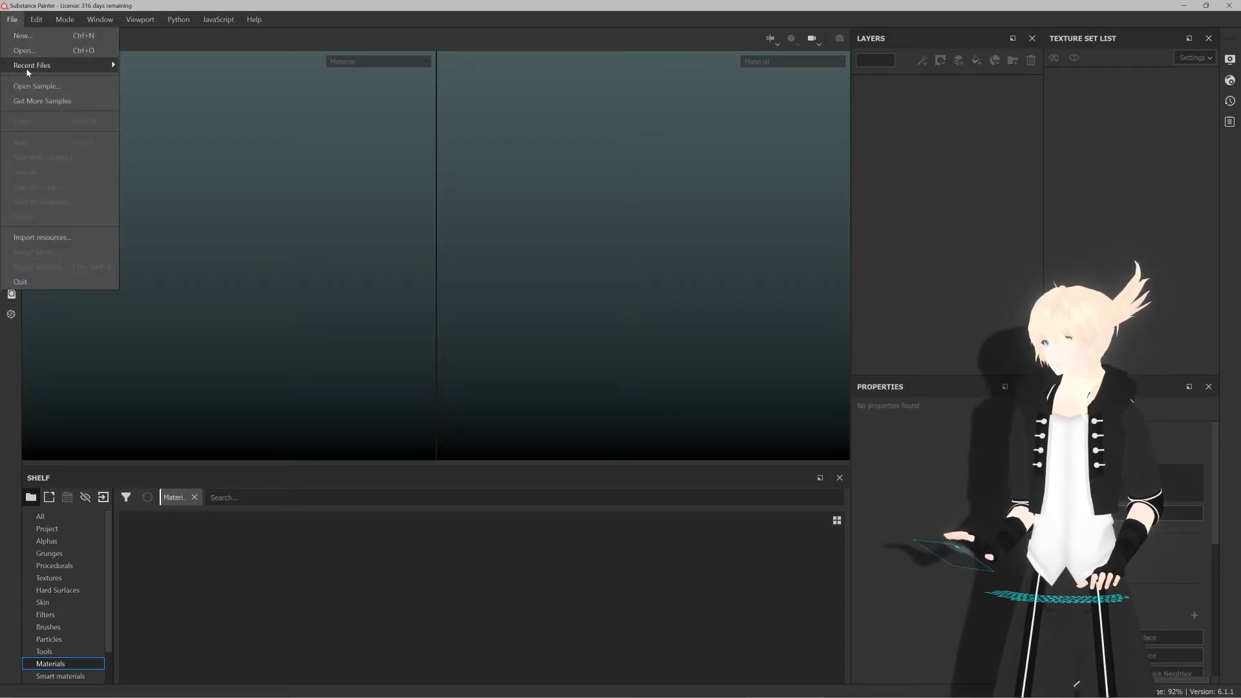
left_click(56, 33)
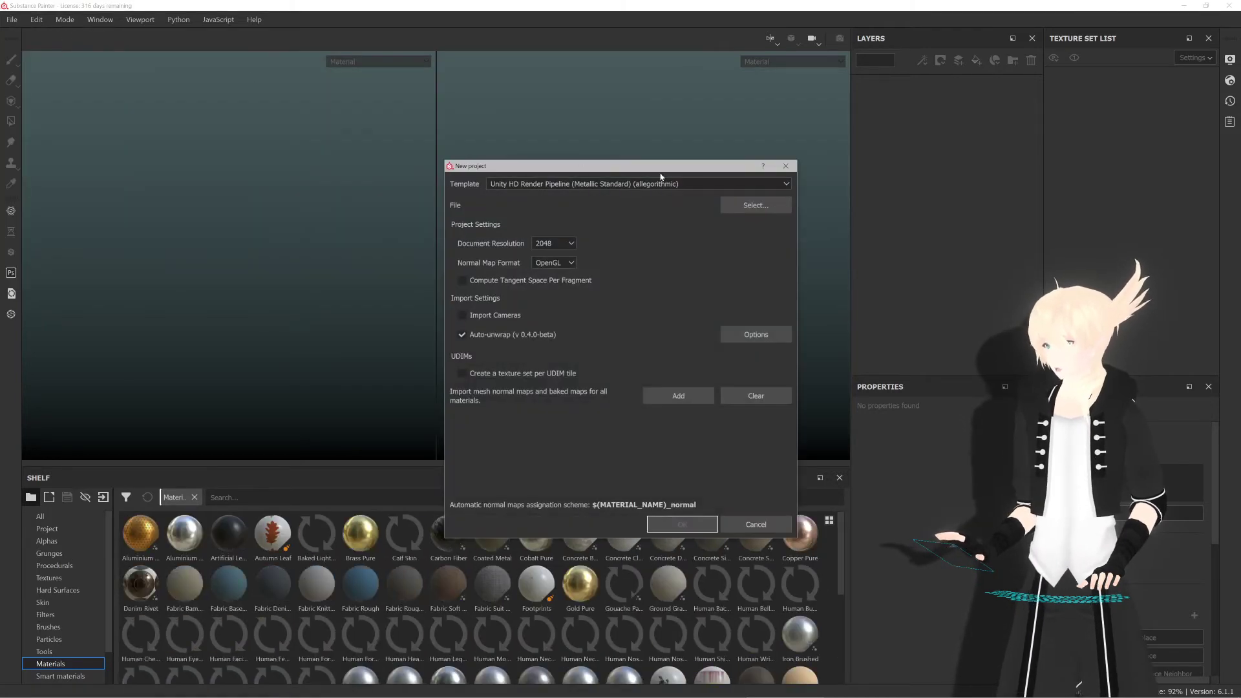
left_click(571, 244)
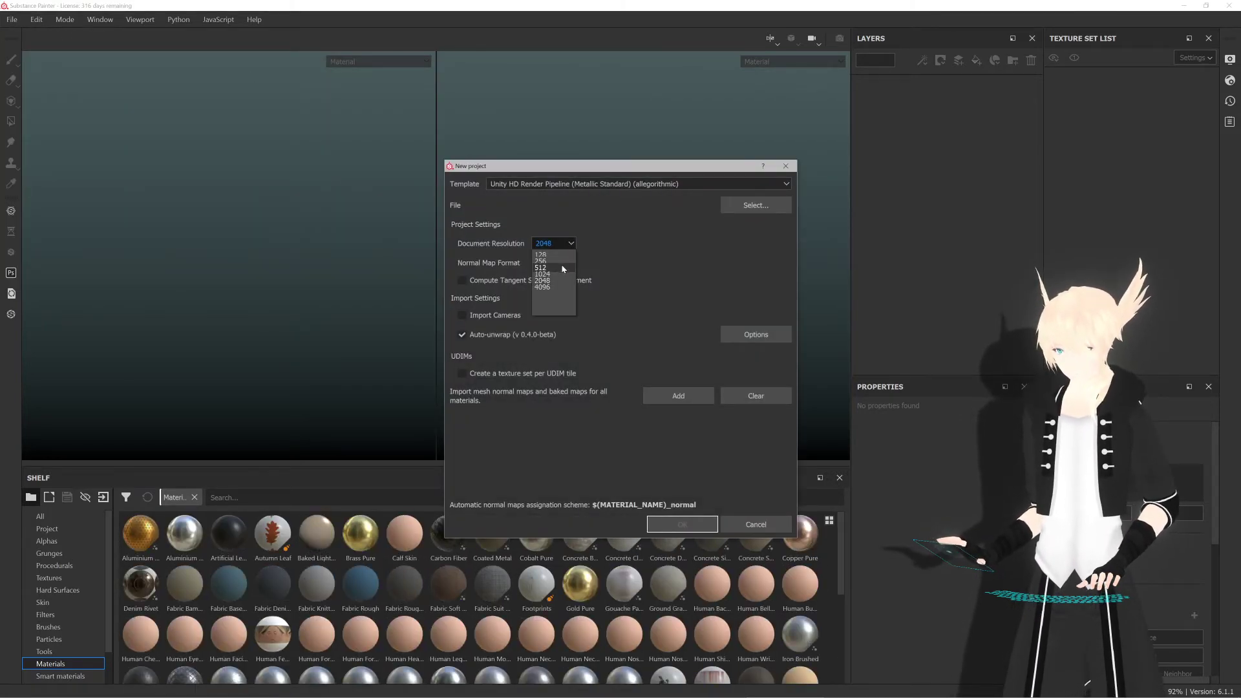
left_click(560, 268)
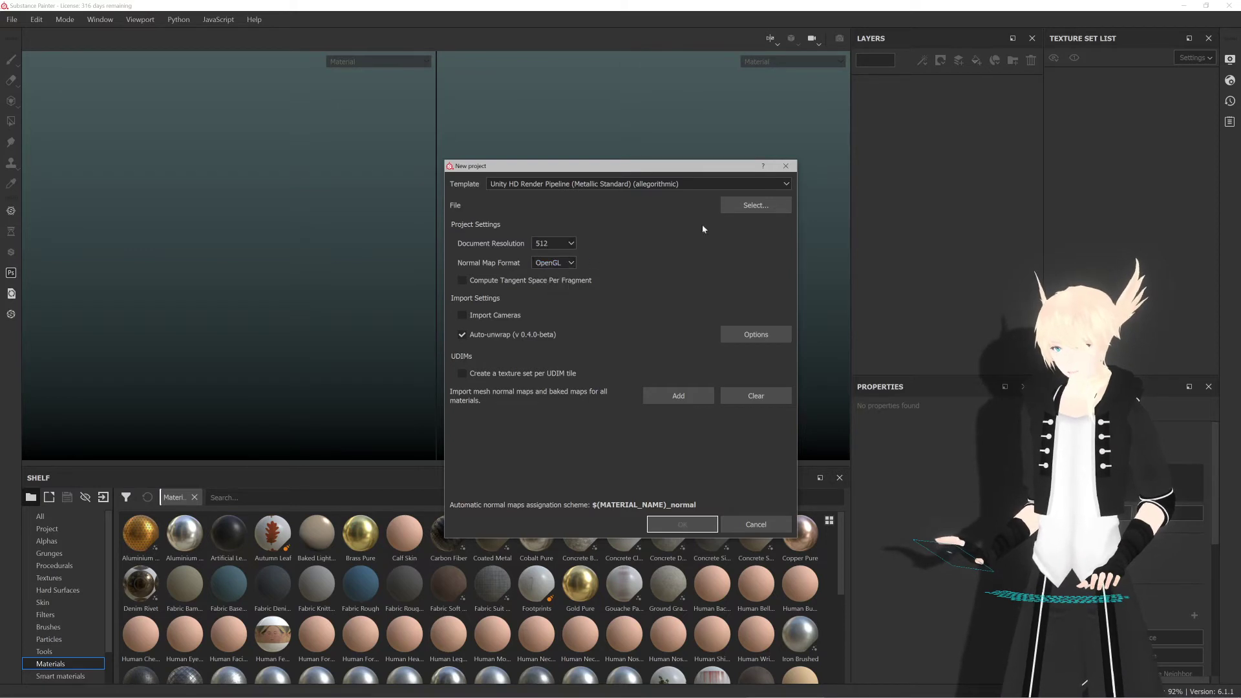
Step: Choose the MaterialGun model from the VRCPrefabs Material Gun folder as the mesh and create the project
left_click(730, 204)
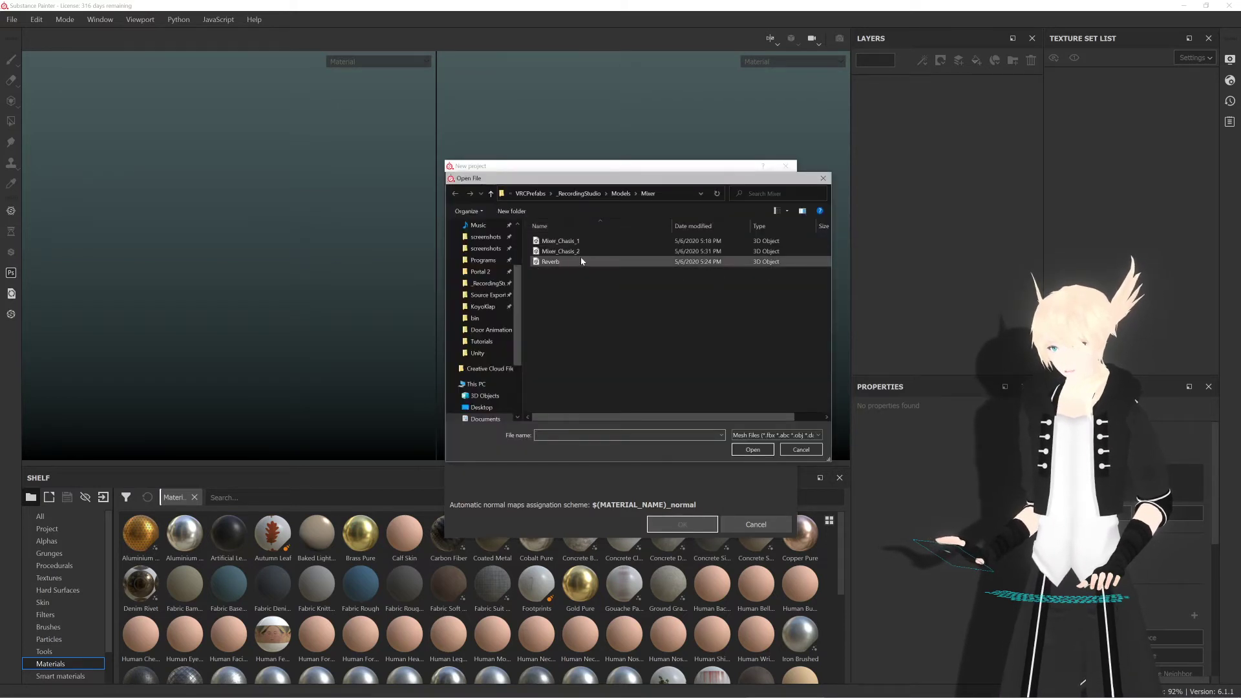
left_click(530, 193)
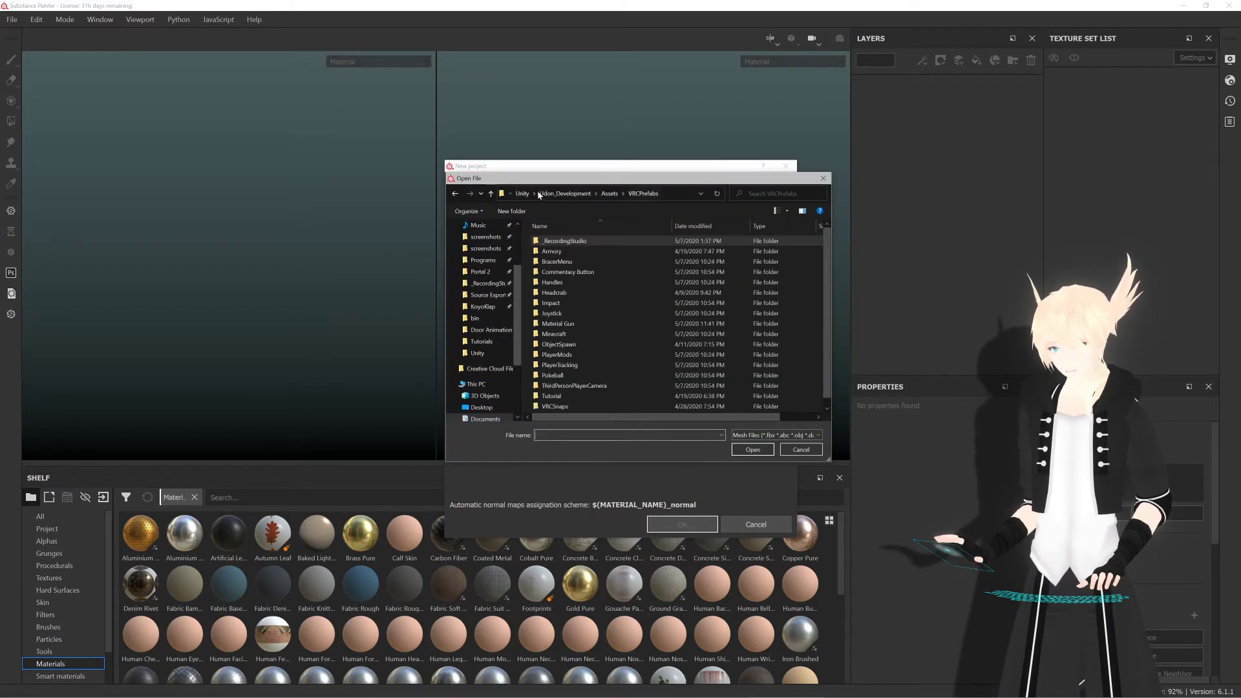
left_click(571, 194)
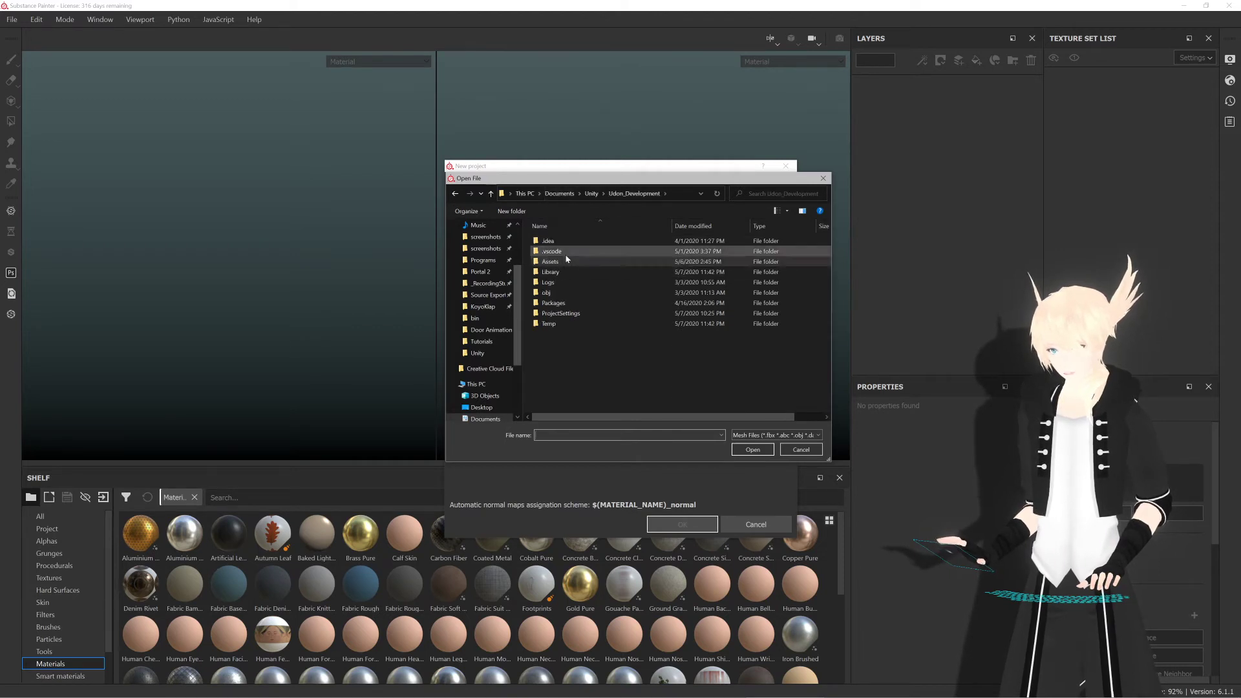
key("alt+Left")
scroll(576, 369, "down", 1)
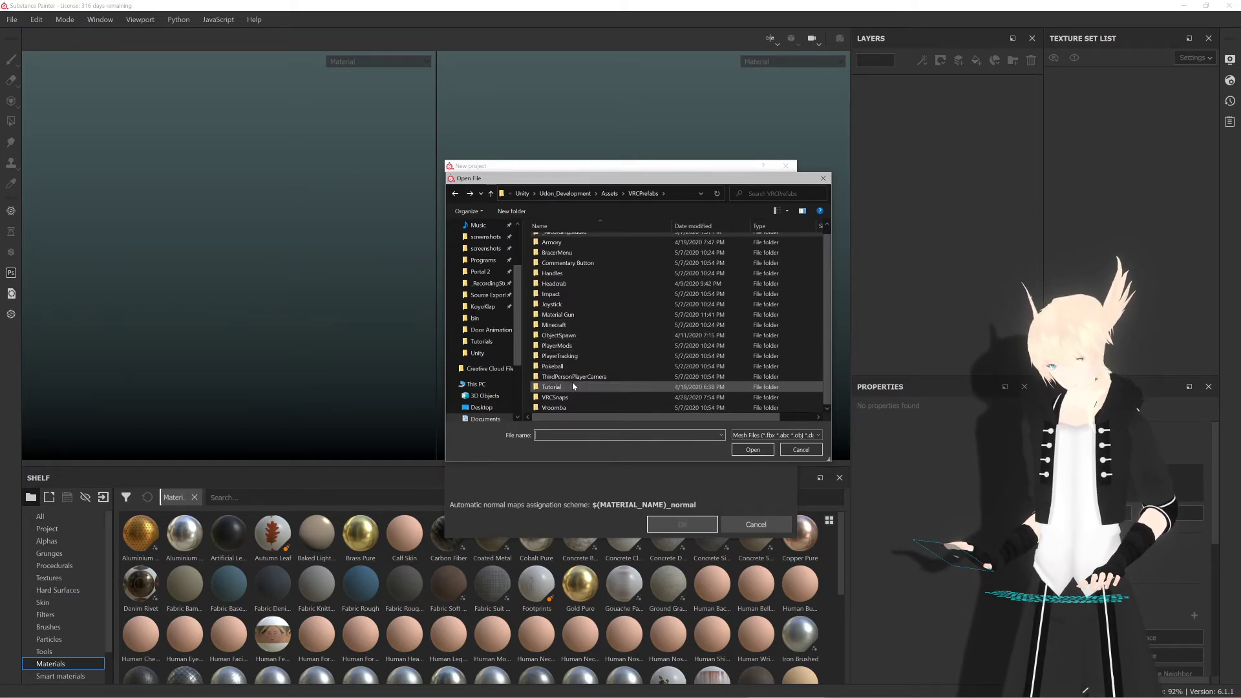
left_click(580, 315)
double_click(579, 315)
left_click(586, 263)
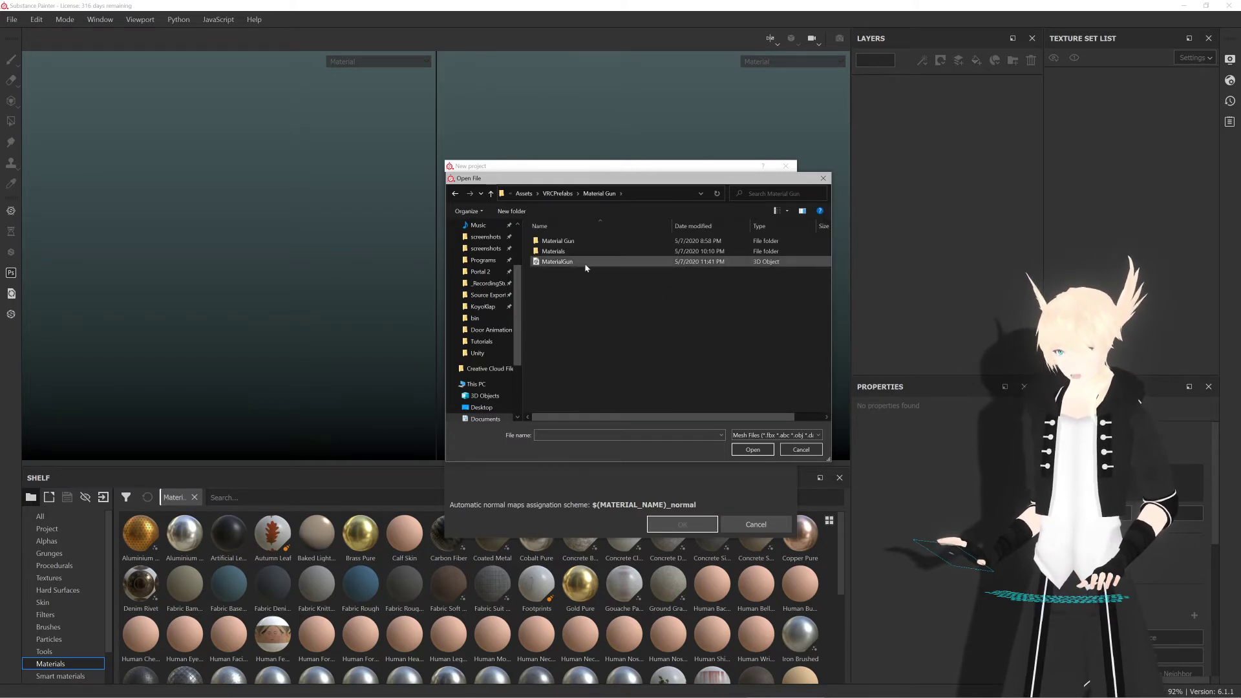
double_click(586, 264)
left_click(695, 534)
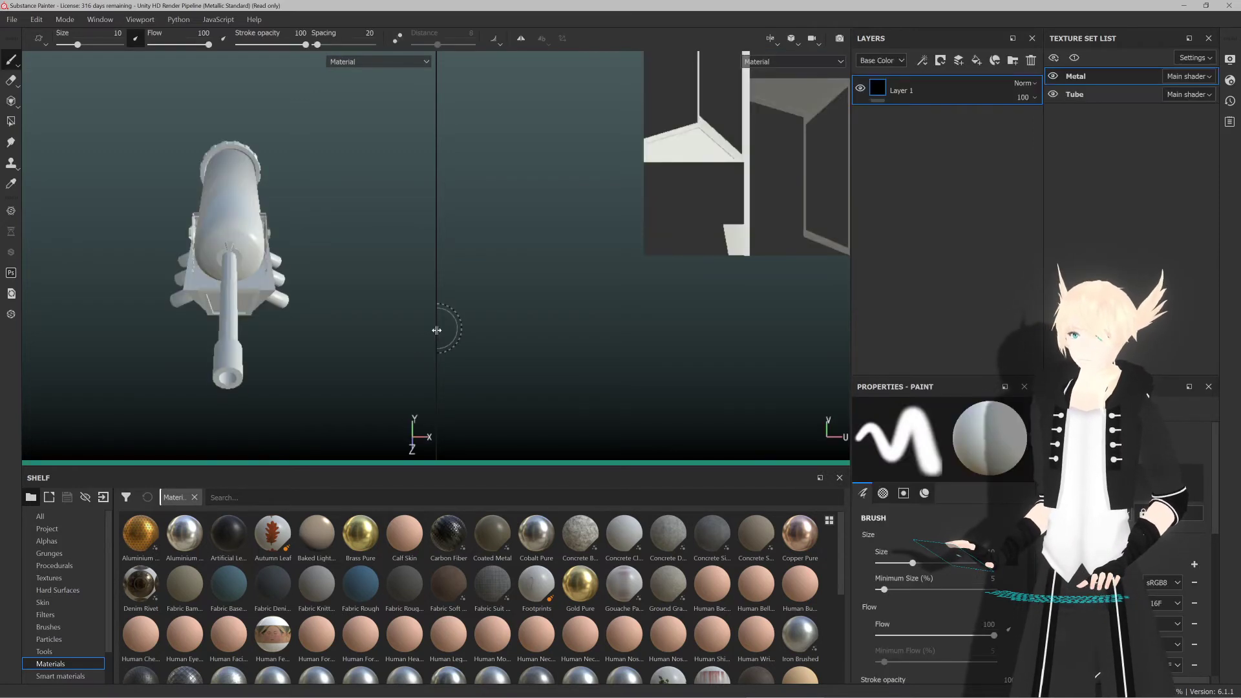
Step: Enlarge the 3D view and examine the gun's surfaces around the barrel and tube
left_click_drag(437, 332, 841, 336)
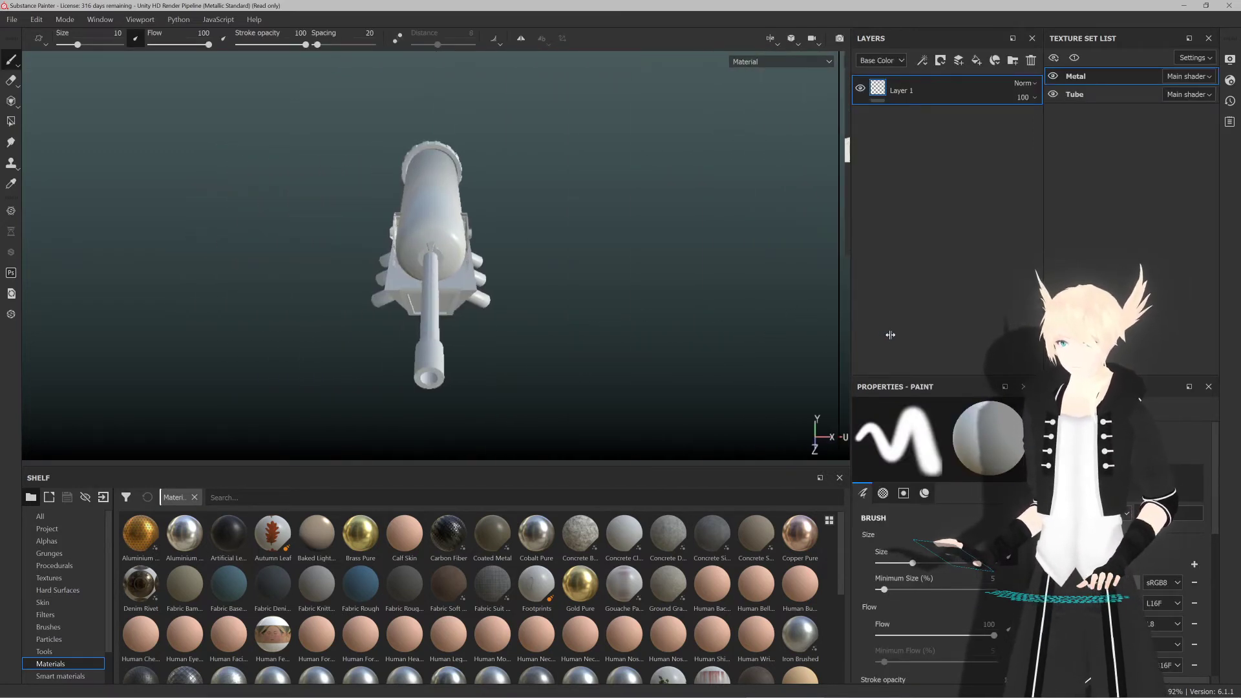
left_click_drag(582, 310, 576, 277, "alt")
scroll(475, 225, "up", 3)
scroll(447, 289, "up", 3)
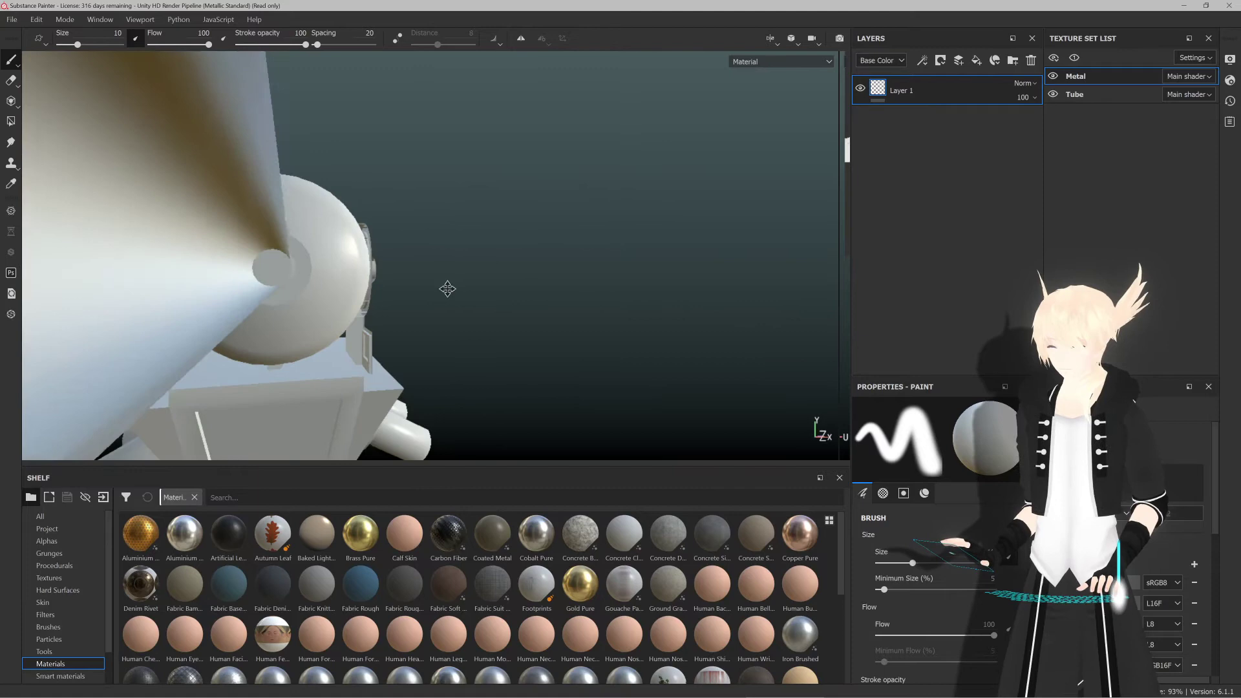
scroll(447, 288, "up", 3)
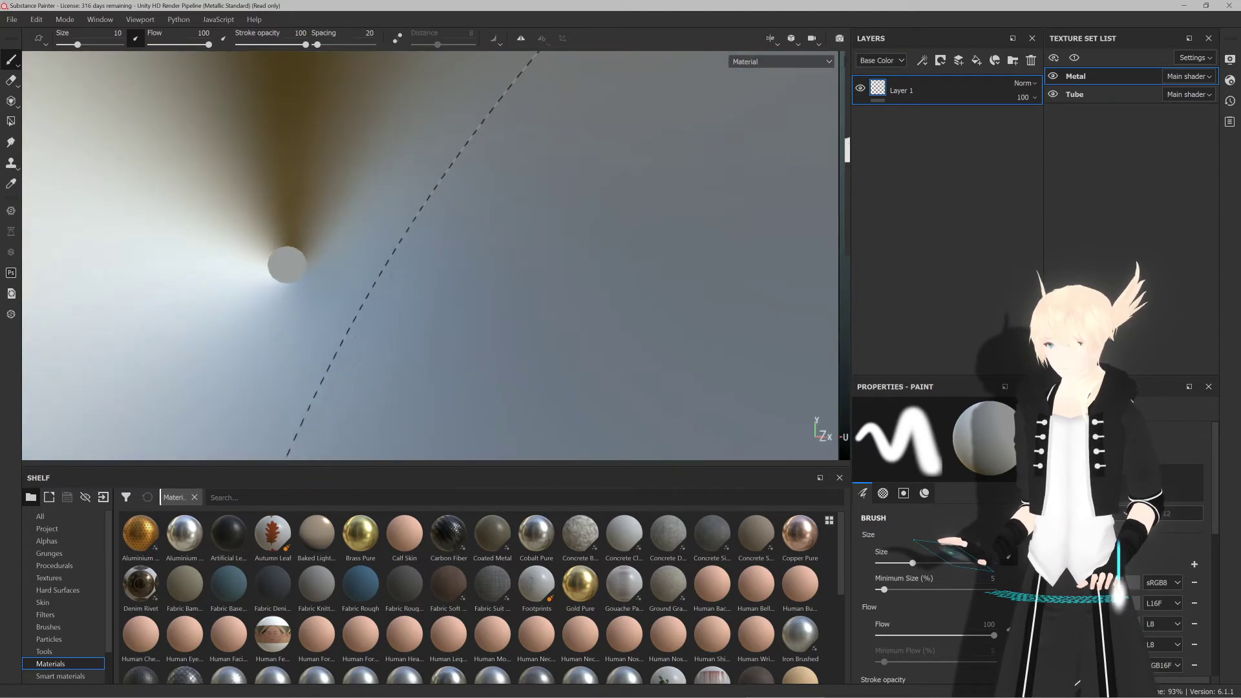
left_click_drag(448, 288, 582, 254, "alt")
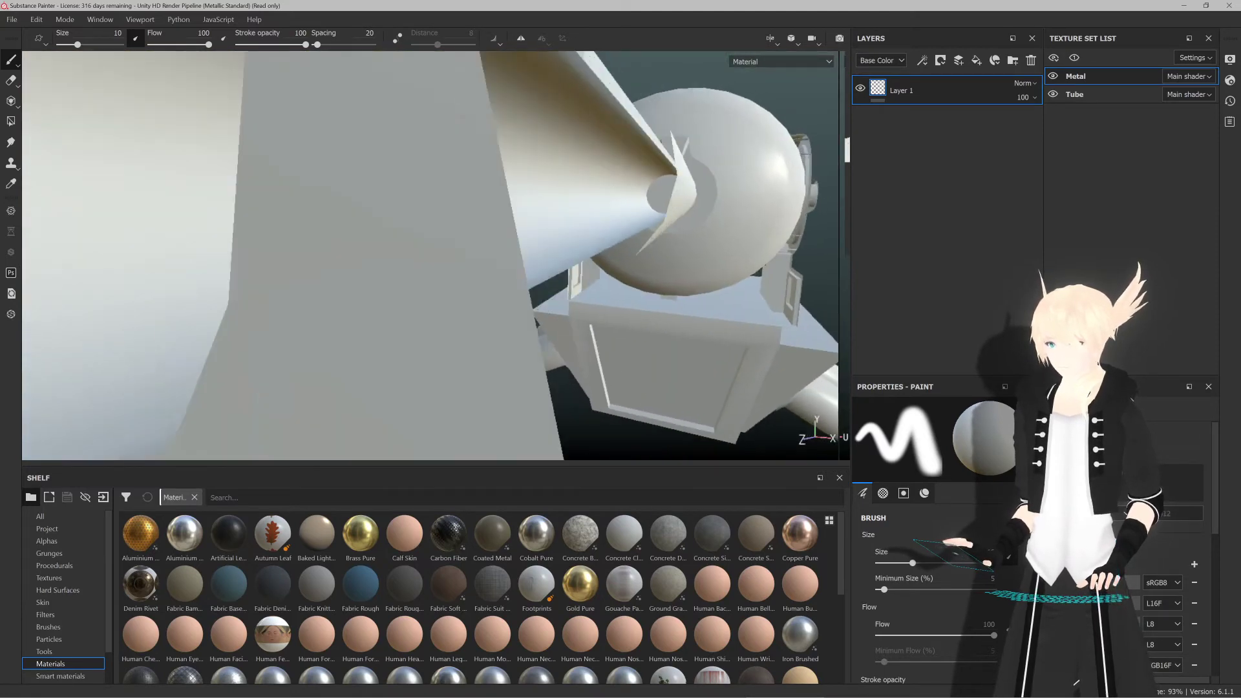
scroll(549, 265, "down", 5)
Step: Switch to Blender, open the gun's Body mesh for editing, and turn on the Face Orientation overlay
key("alt+Tab")
key("alt+Tab")
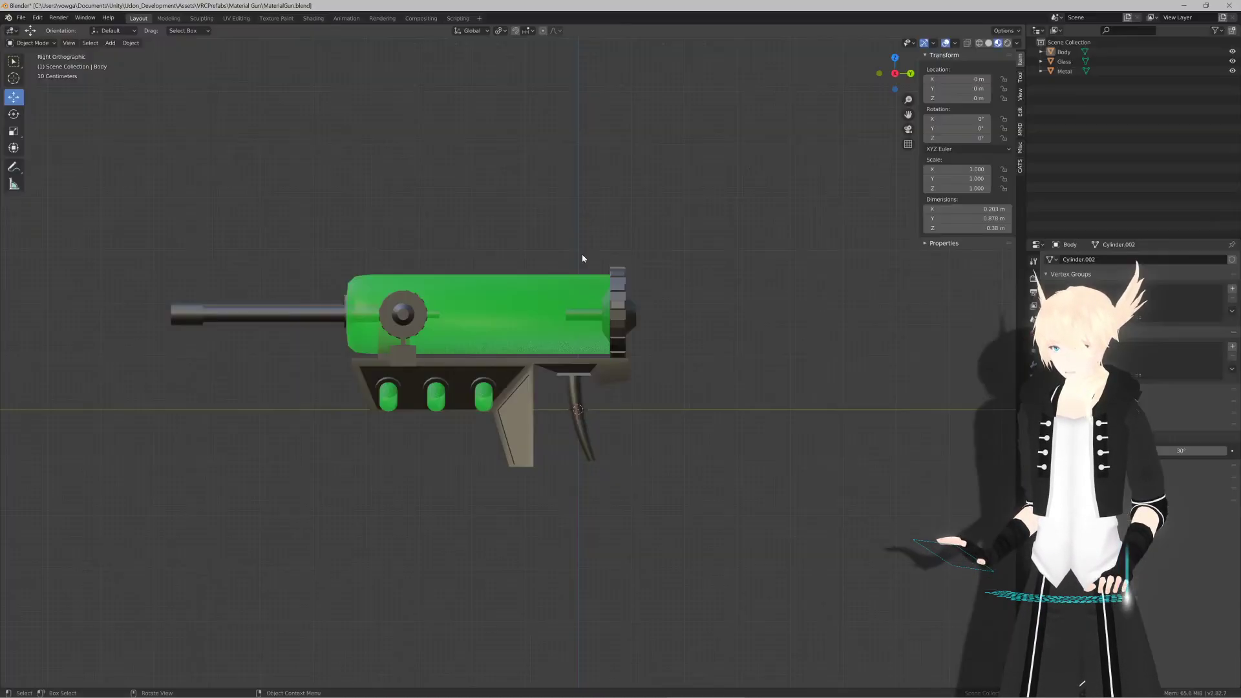
middle_click_drag(582, 254, 504, 295)
scroll(504, 295, "up", 2)
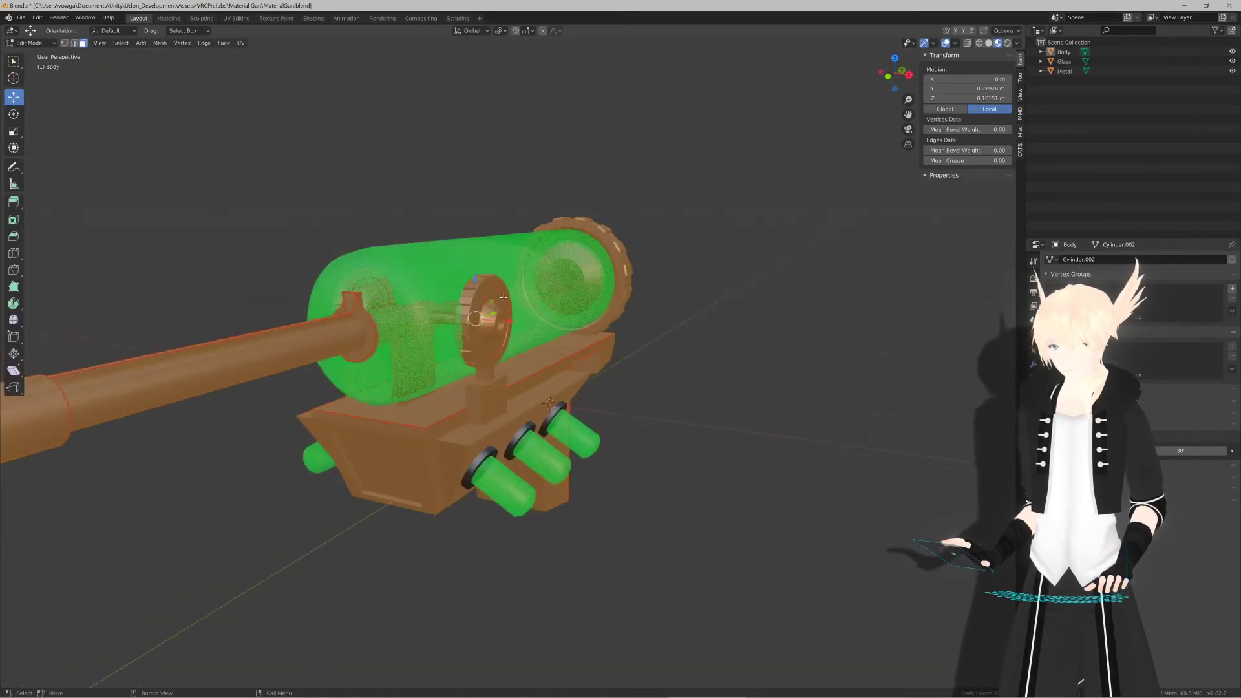
middle_click_drag(672, 258, 711, 245)
scroll(711, 245, "up", 2)
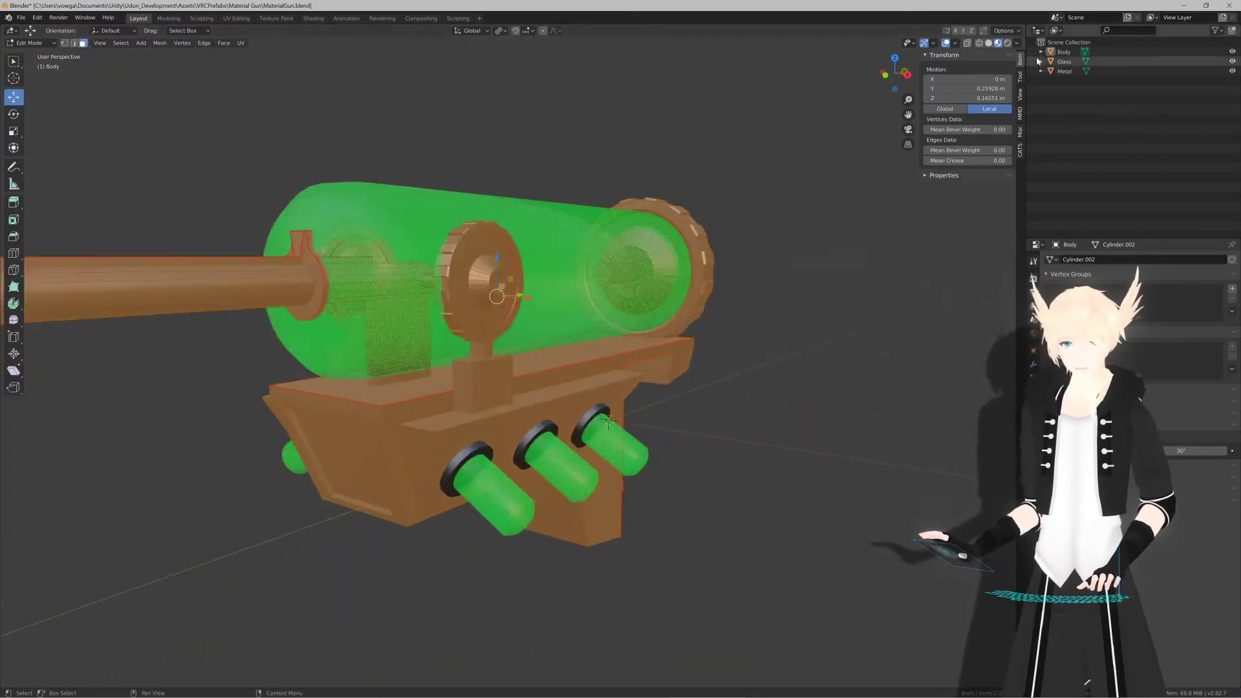
left_click(1016, 43)
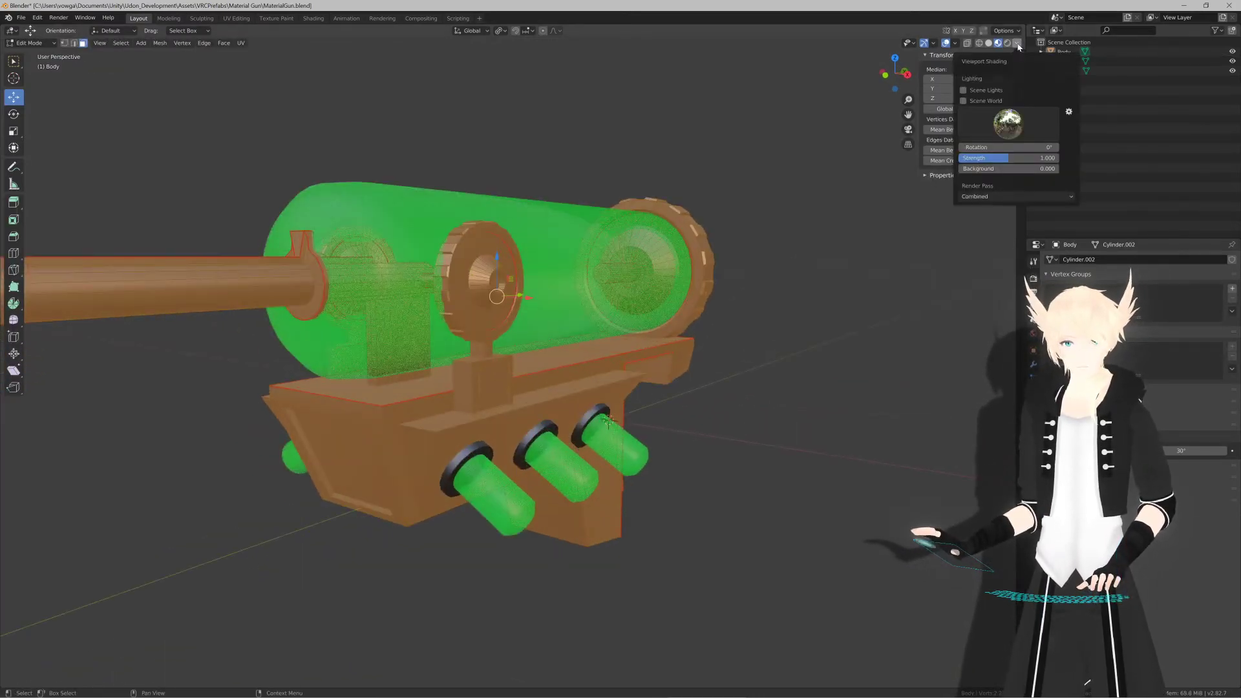
left_click(955, 43)
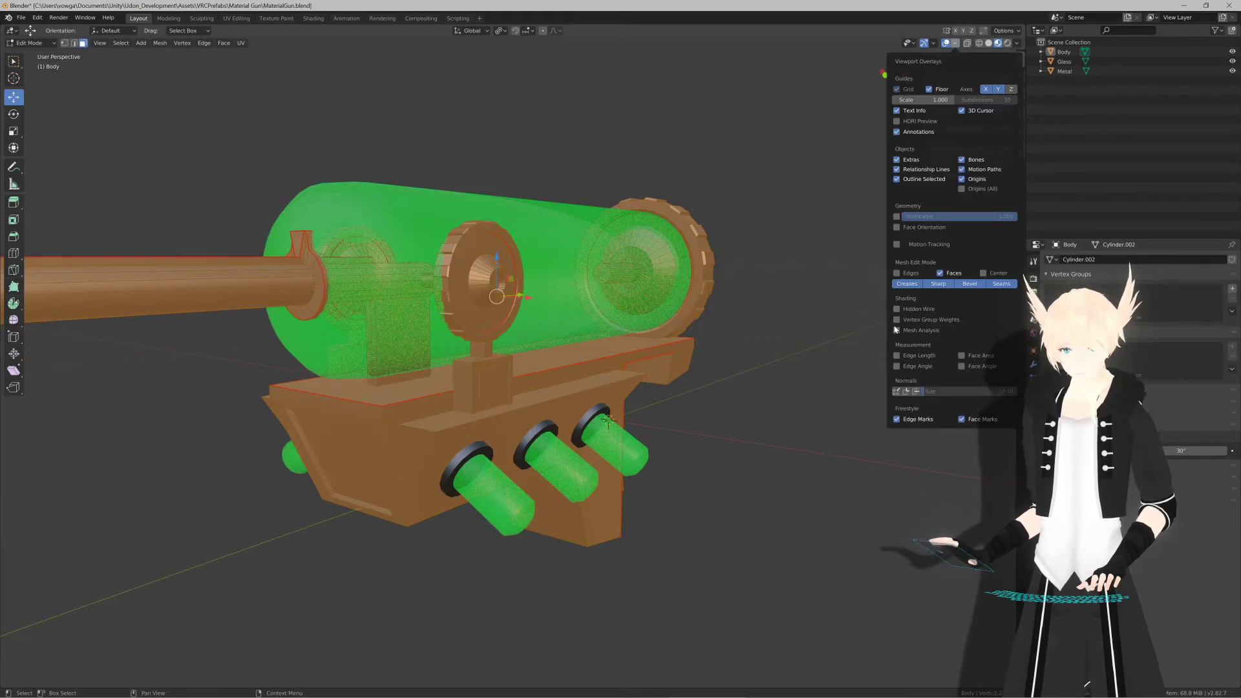
left_click(898, 226)
Step: Recalculate the normals of the entire Body mesh and return to Object Mode
key("n")
key("Tab")
mouse_move(581, 323)
middle_mouse_down()
mouse_move(631, 326)
mouse_move(614, 332)
mouse_move(638, 340)
mouse_move(546, 351)
middle_mouse_up()
key("Tab")
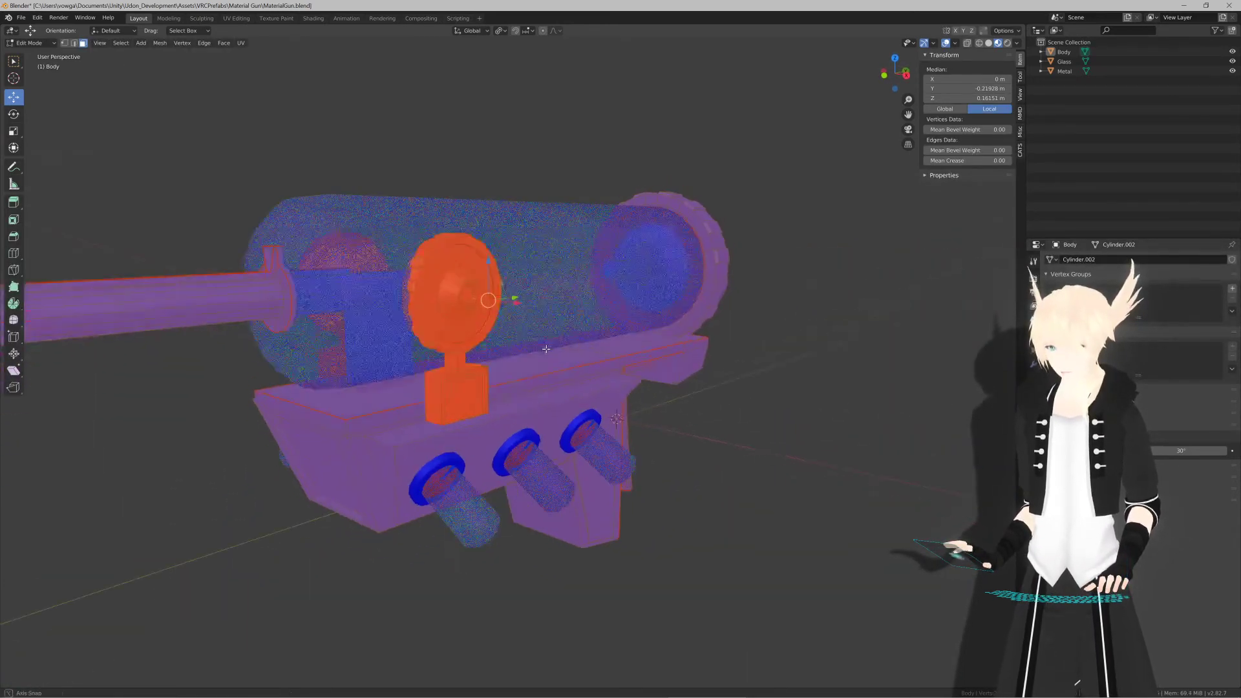
key("z")
left_click(546, 351)
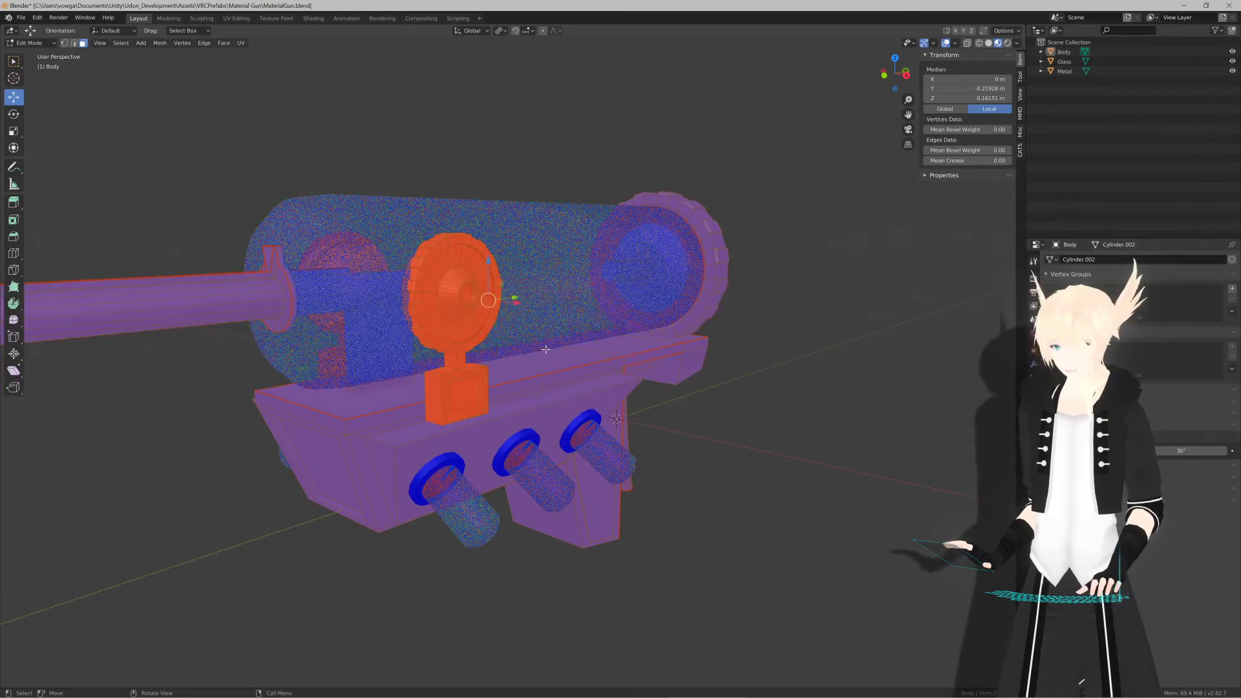
key("F3")
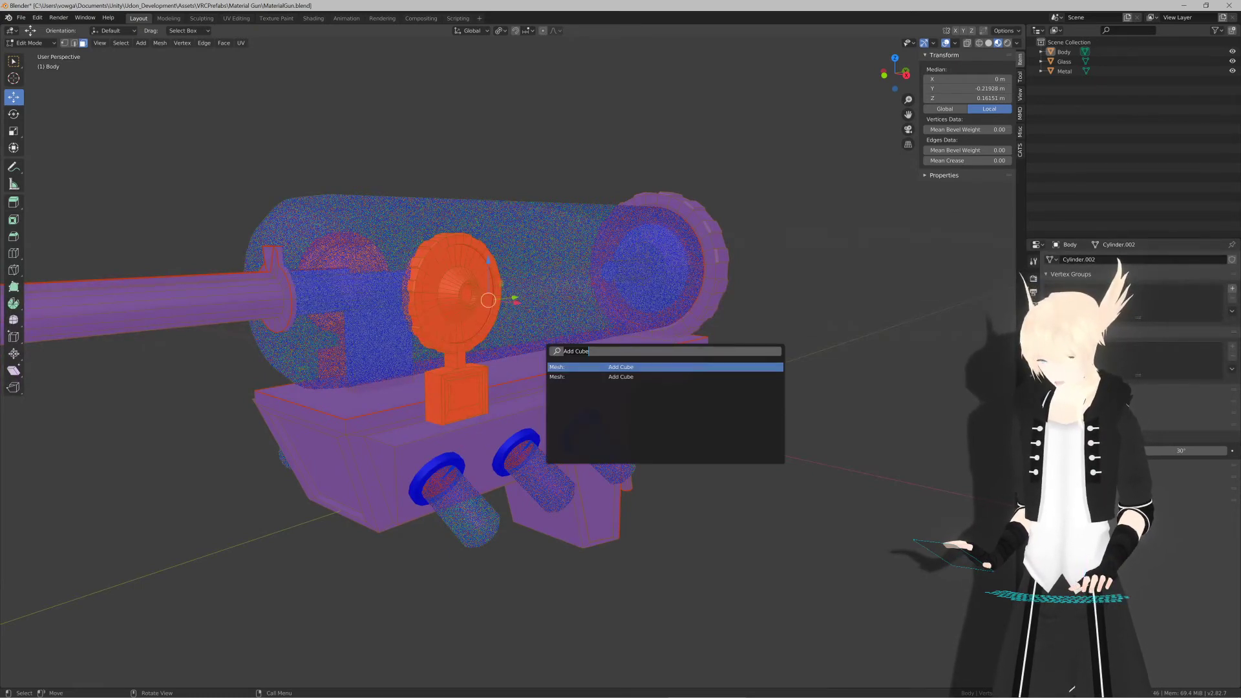
type("out")
key("Escape")
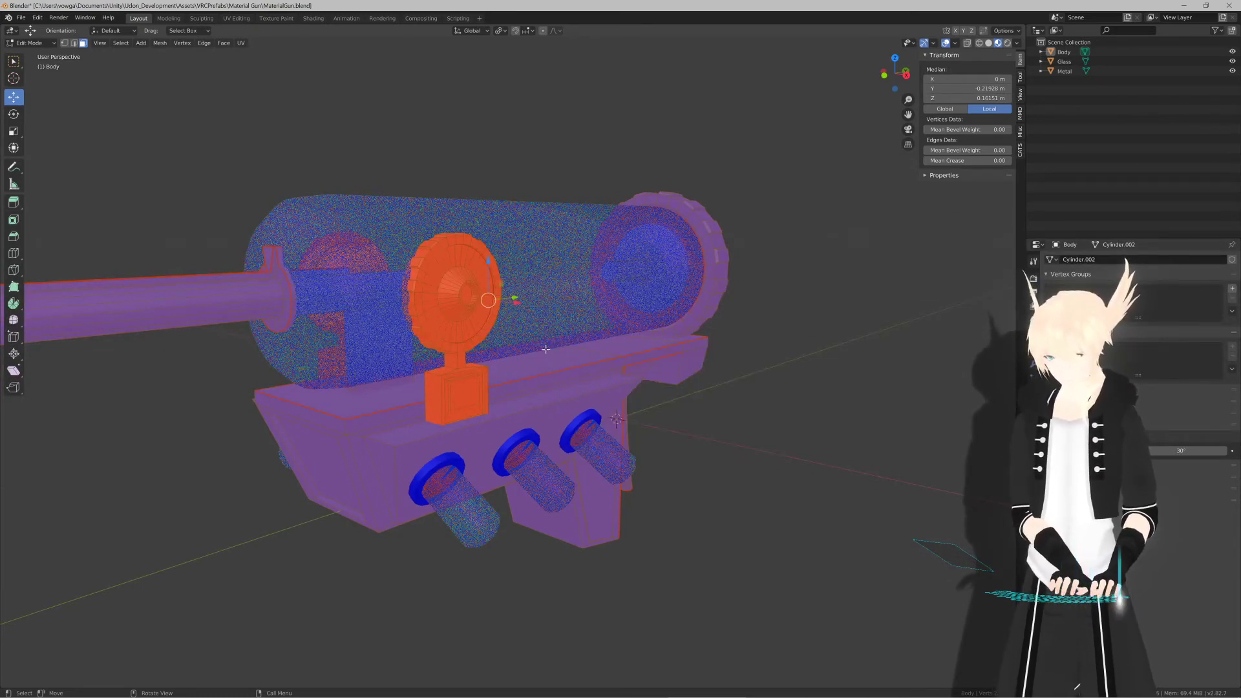
key("F3")
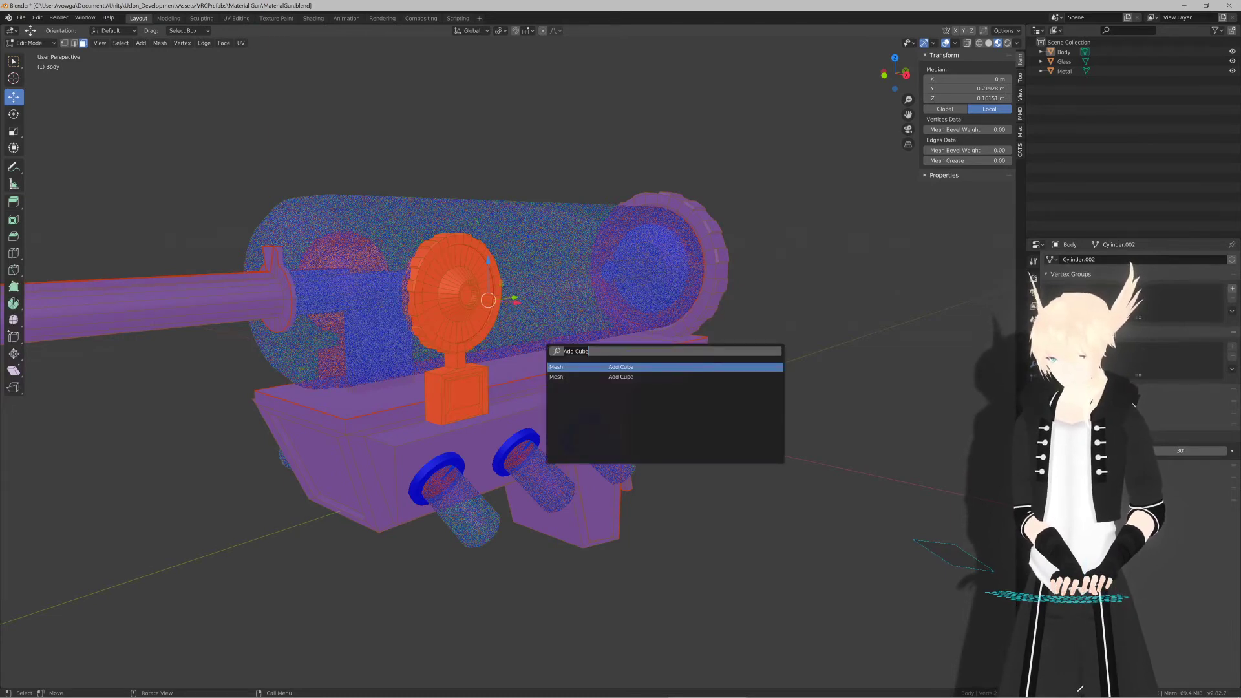
type("normal")
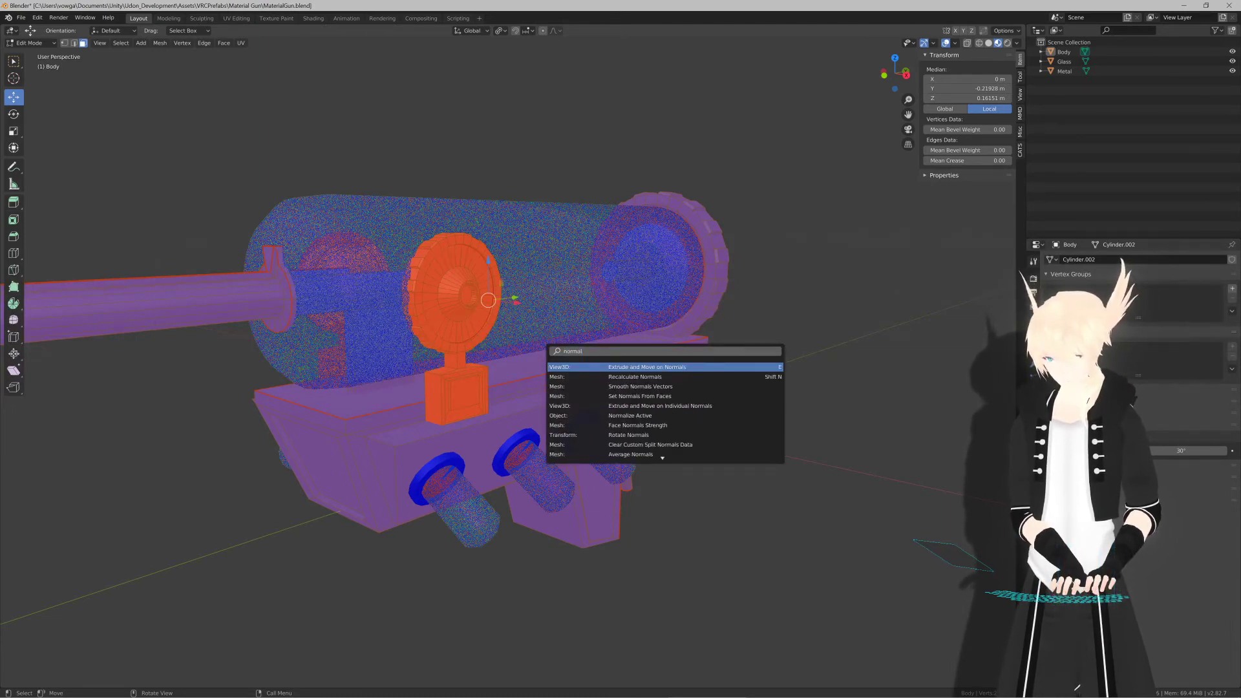
left_click(546, 349)
key("Tab")
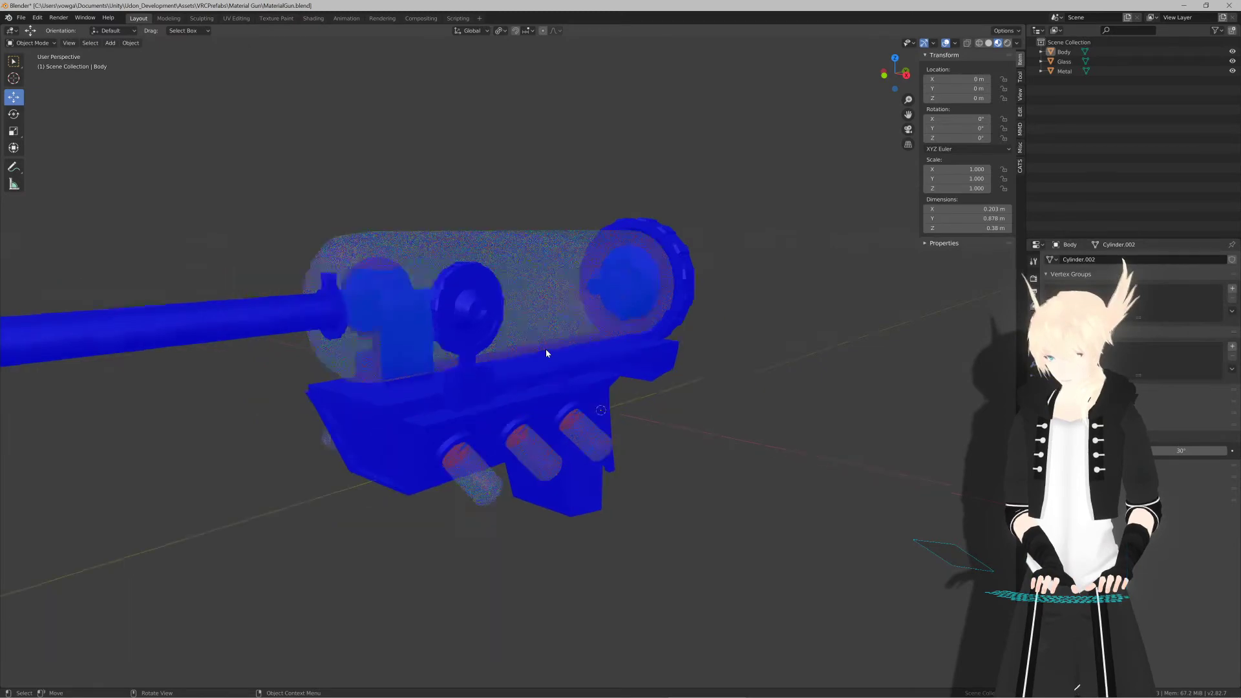
Step: Examine the face orientation of the tube sockets along the gun's side
middle_click_drag(547, 353, 533, 336)
key("Tab")
scroll(533, 336, "up", 3)
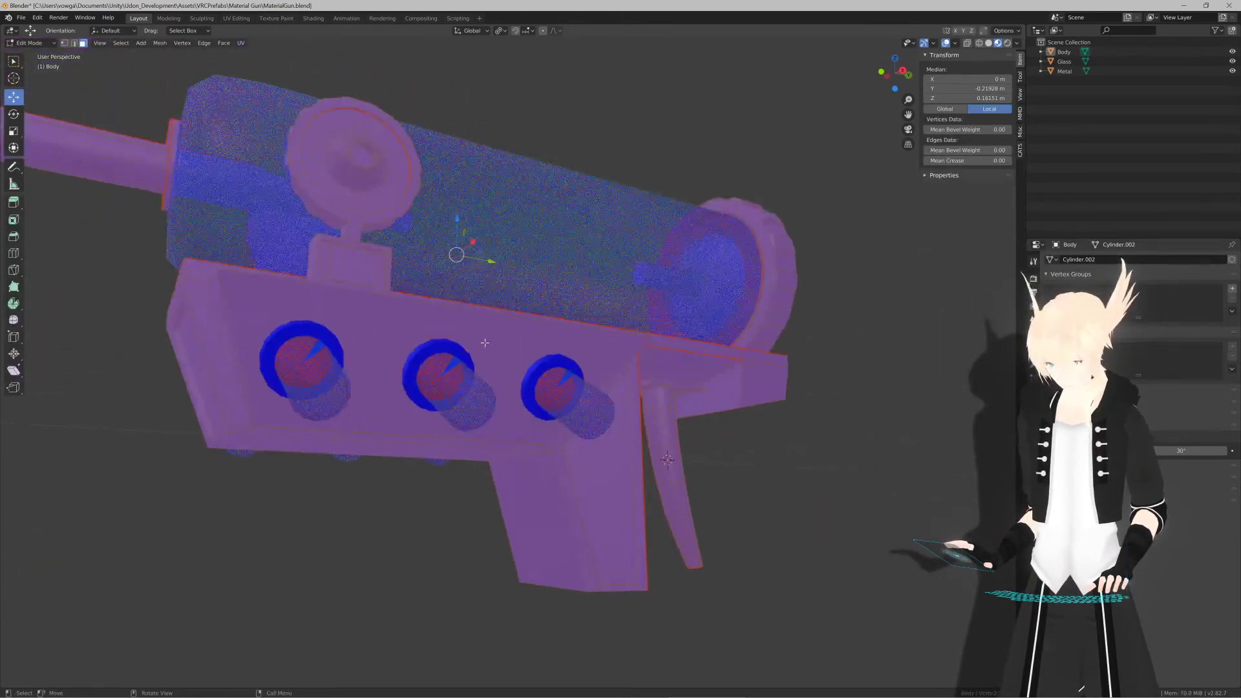
scroll(485, 343, "up", 10)
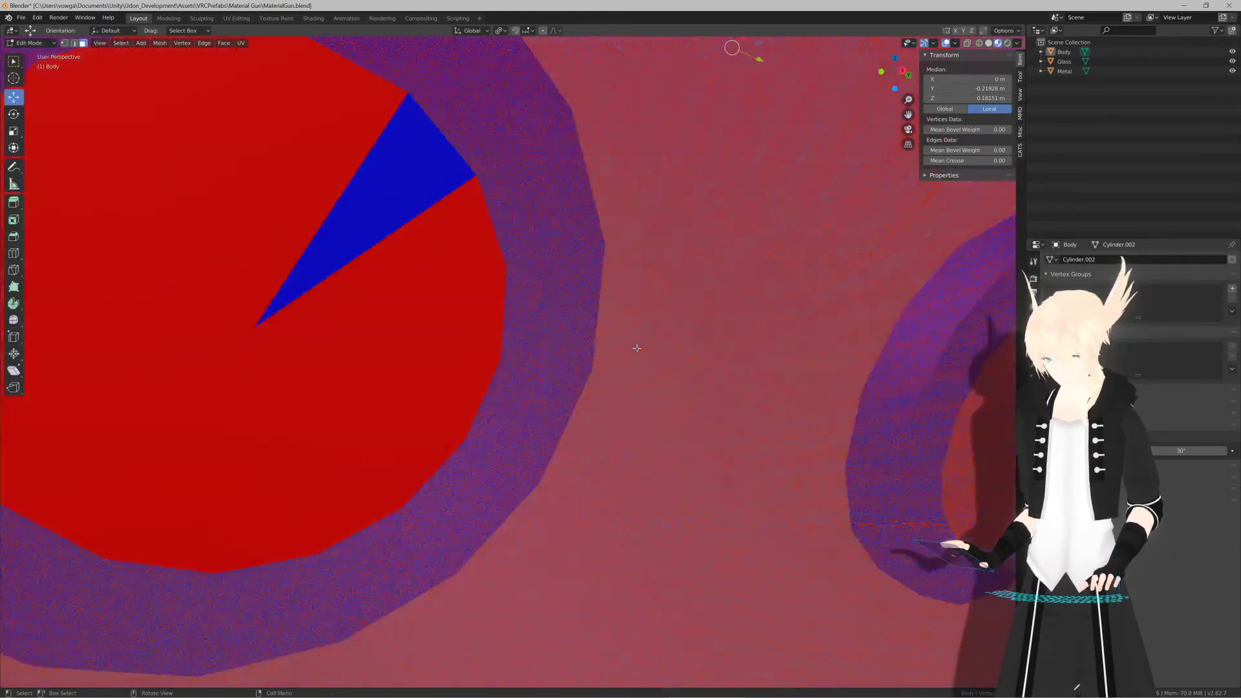
scroll(637, 348, "up", 5)
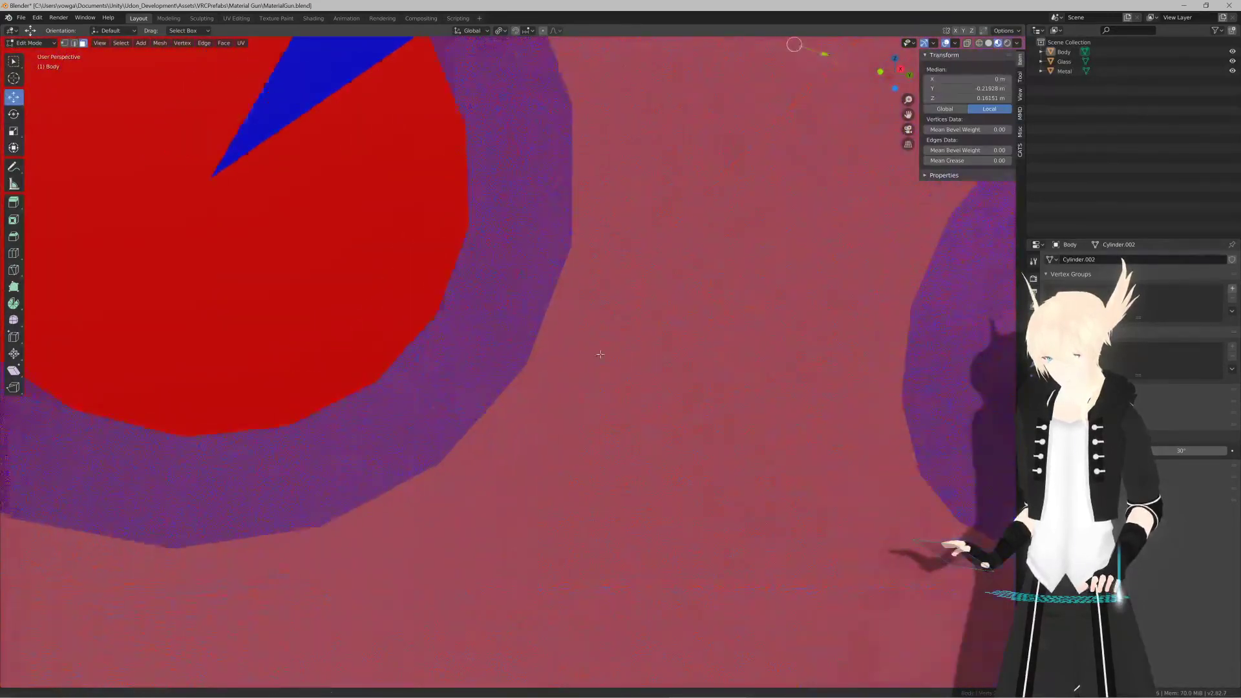
scroll(600, 354, "down", 3)
left_click(634, 346)
key("Tab")
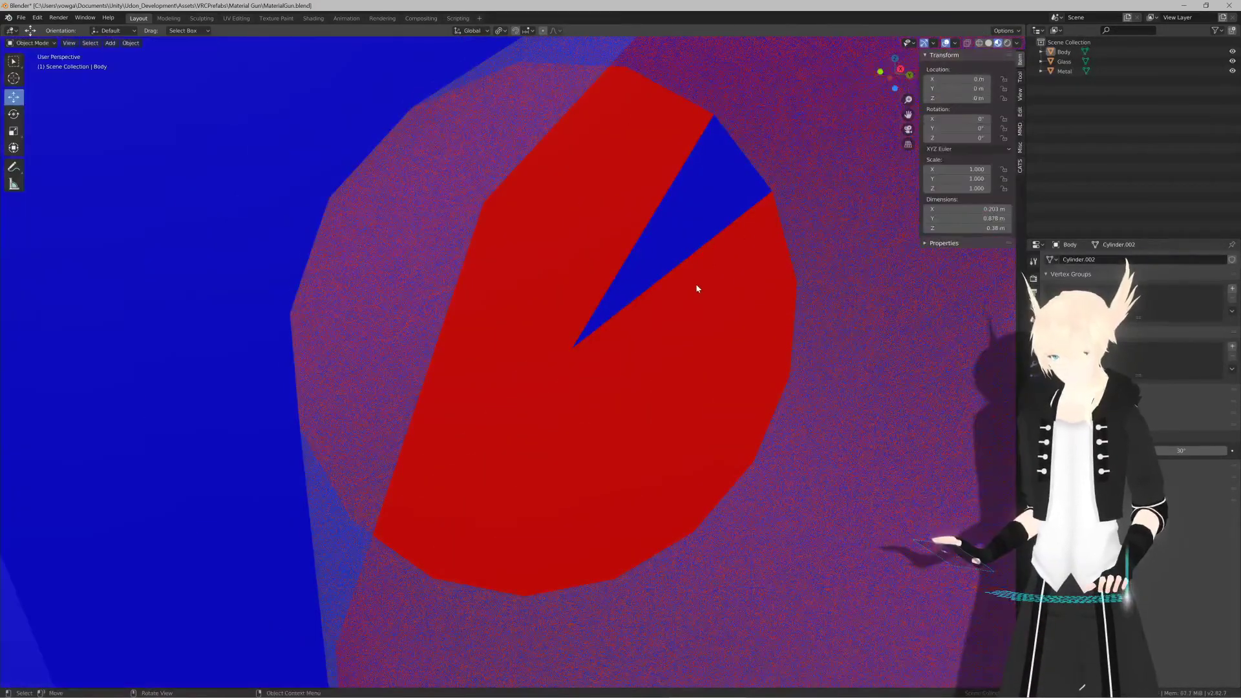
Step: Open the Metal object for editing and try to loop-select the reversed faces inside a tube socket
left_click(696, 285)
key("Tab")
left_click(695, 285)
mouse_move(625, 301)
middle_mouse_down()
mouse_move(657, 288)
mouse_move(629, 301)
middle_mouse_up()
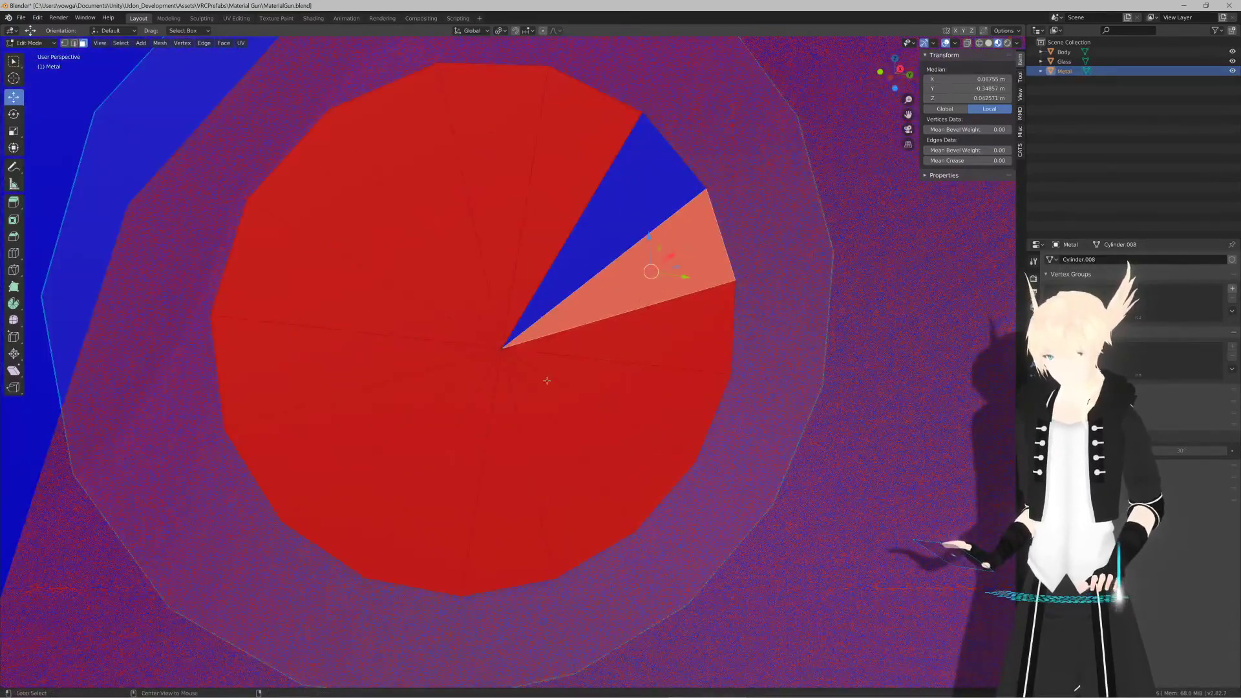
left_click(547, 381, "alt")
left_click(583, 345, "alt+shift")
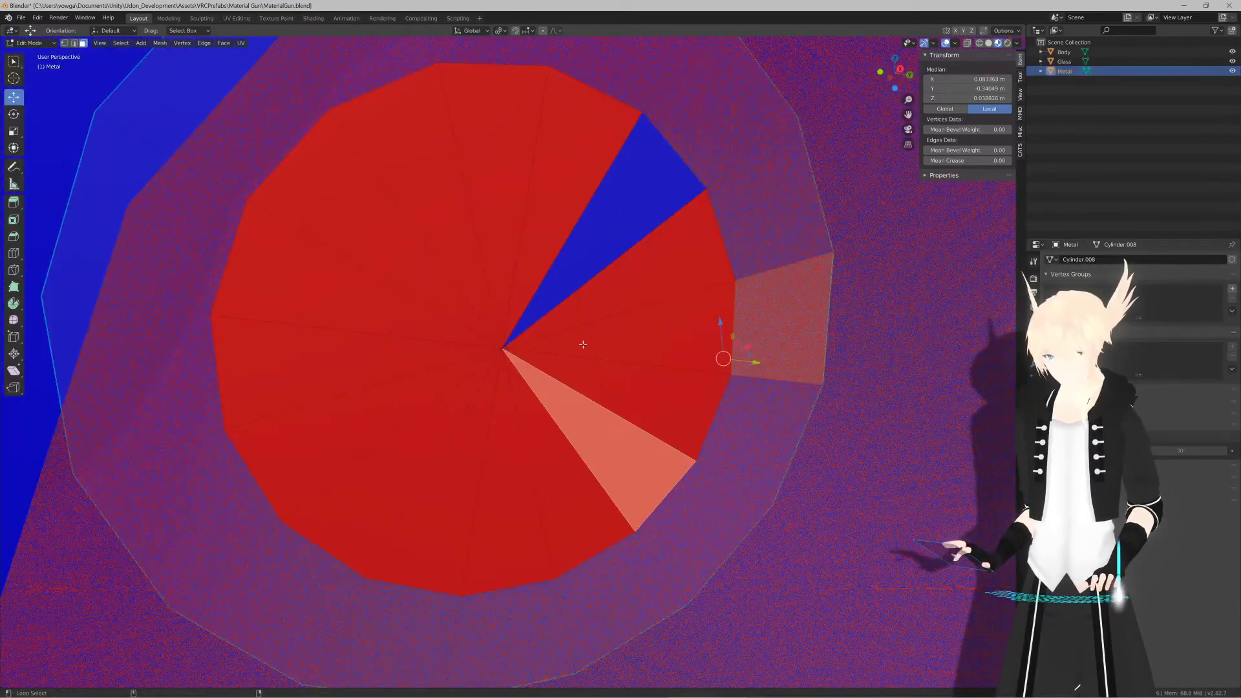
Step: Add the remaining reversed cap faces inside the front tube socket to the selection and flip their normals
middle_click_drag(602, 357, 611, 362)
left_click(610, 362, "shift")
left_click(618, 320, "shift")
left_click(620, 285, "shift")
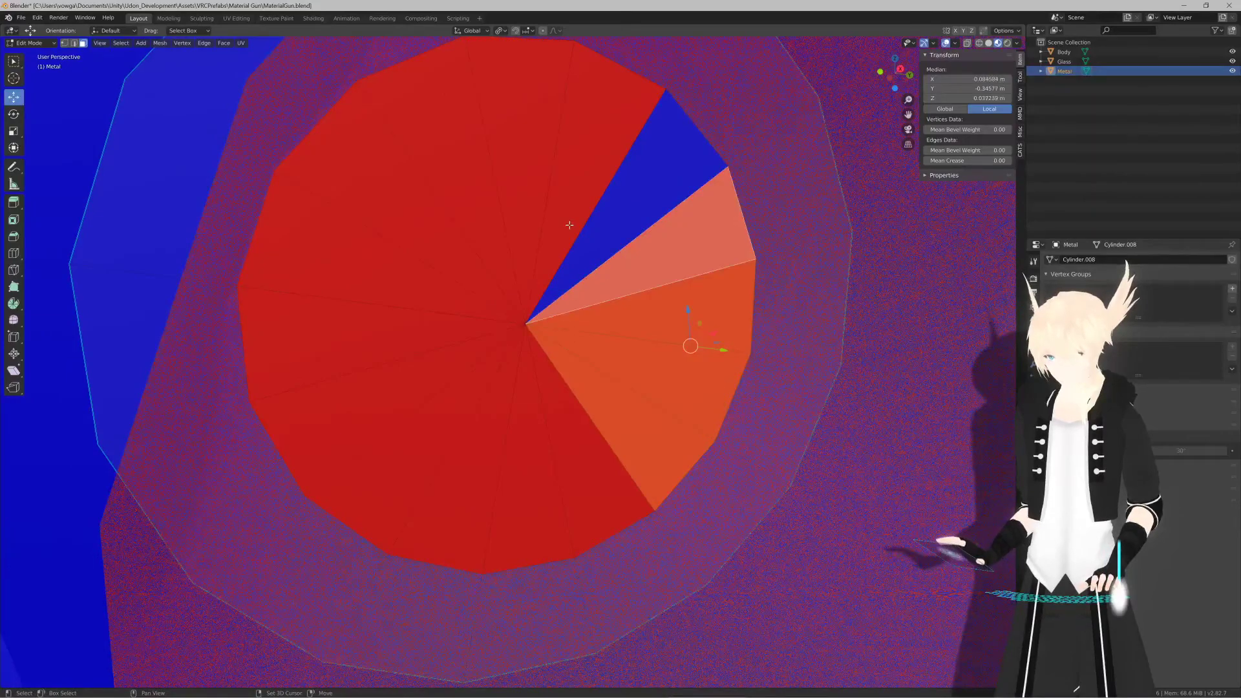
left_click(570, 225, "shift")
left_click(523, 194, "shift")
left_click(472, 194, "shift")
left_click(413, 214, "shift")
left_click(362, 258, "shift")
left_click(423, 327, "shift")
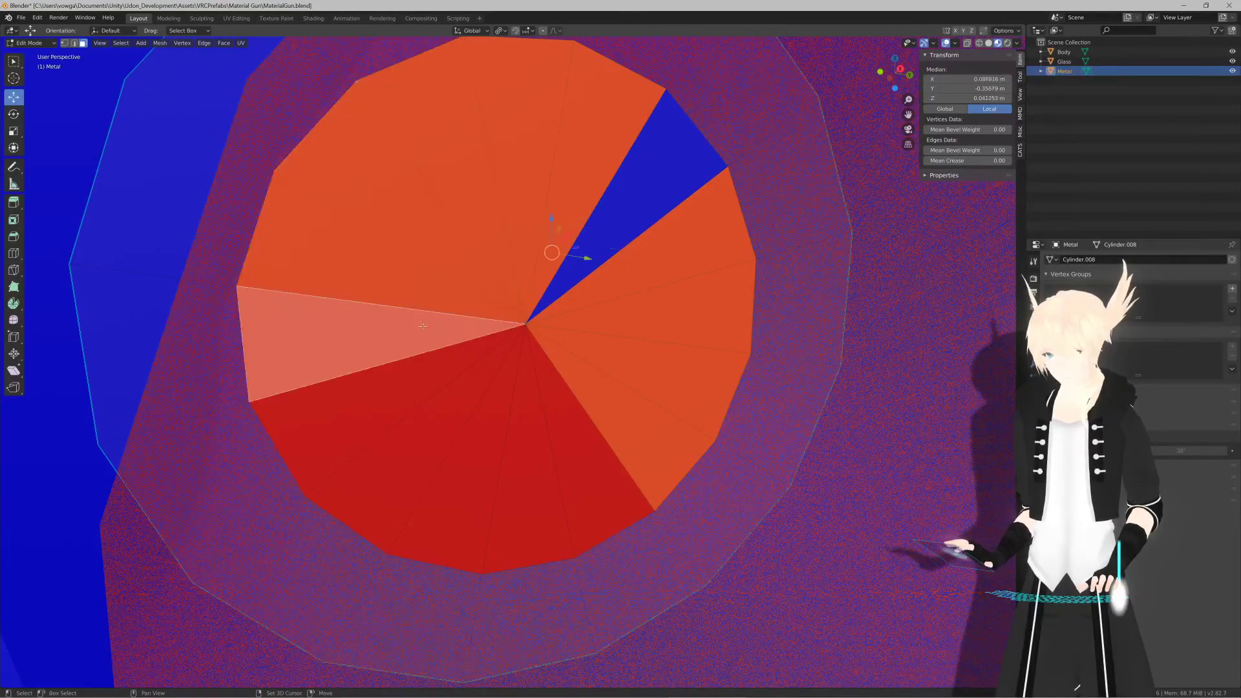
left_click(426, 371, "shift")
left_click(448, 408, "shift")
left_click(496, 407, "shift")
left_click(526, 433, "shift")
left_click(550, 421, "shift")
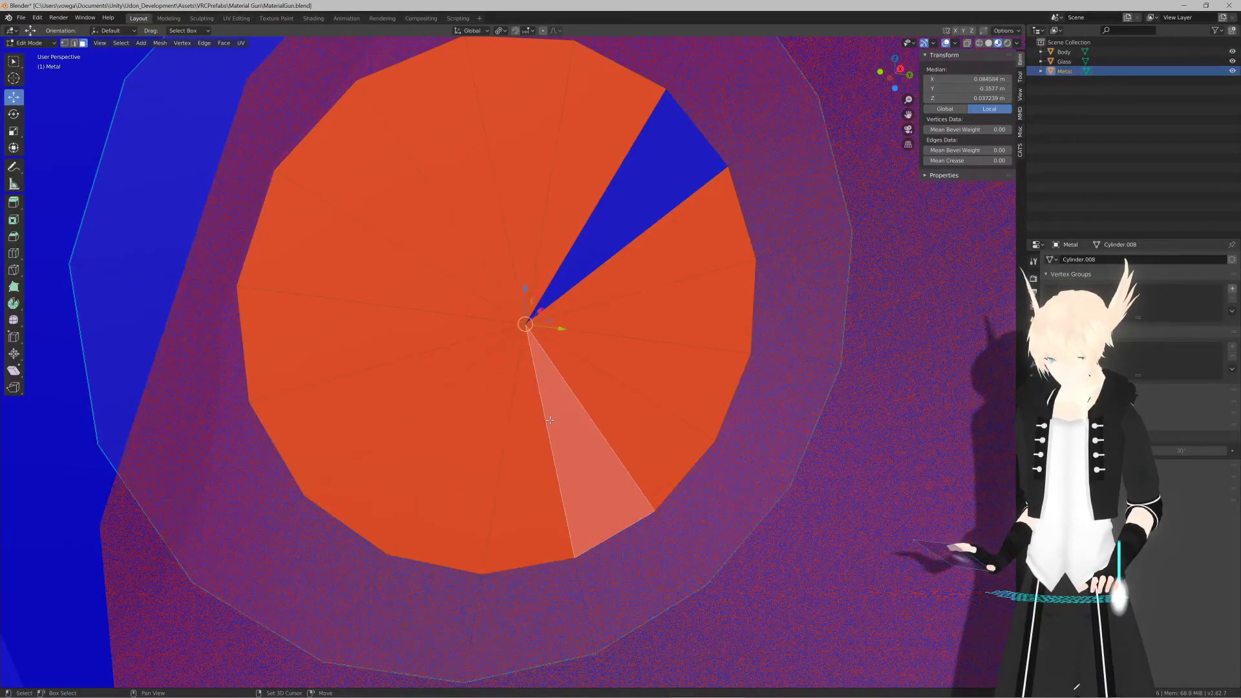
key("F3")
type("flip")
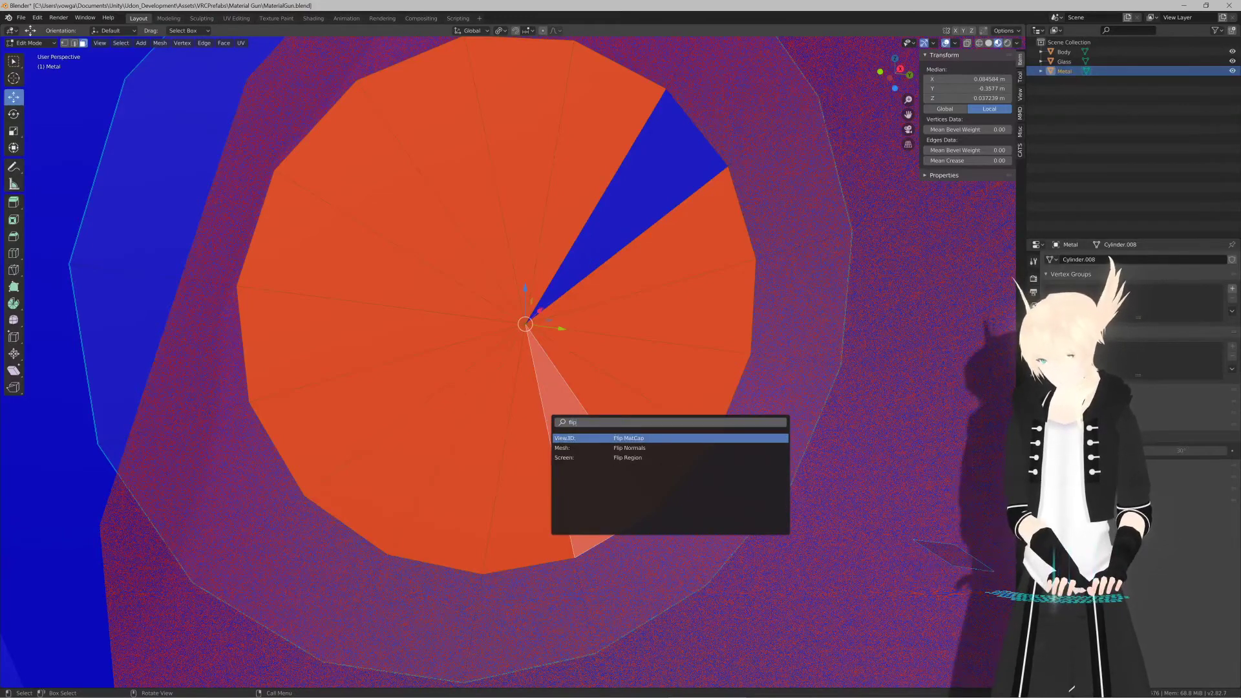
key("Down")
key("Return")
Step: Select every reversed cap face inside the middle tube socket on the same side and flip their normals
scroll(534, 410, "down", 8)
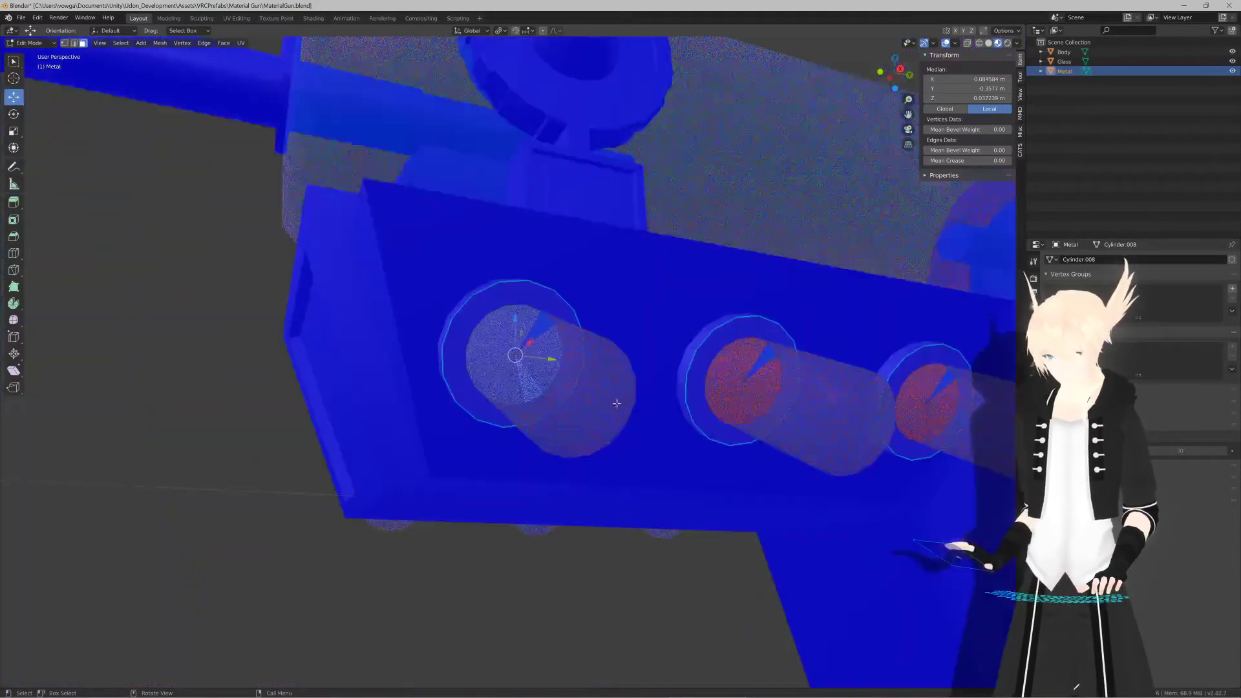
middle_click_drag(667, 406, 615, 396)
scroll(614, 396, "up", 5)
scroll(612, 396, "up", 4)
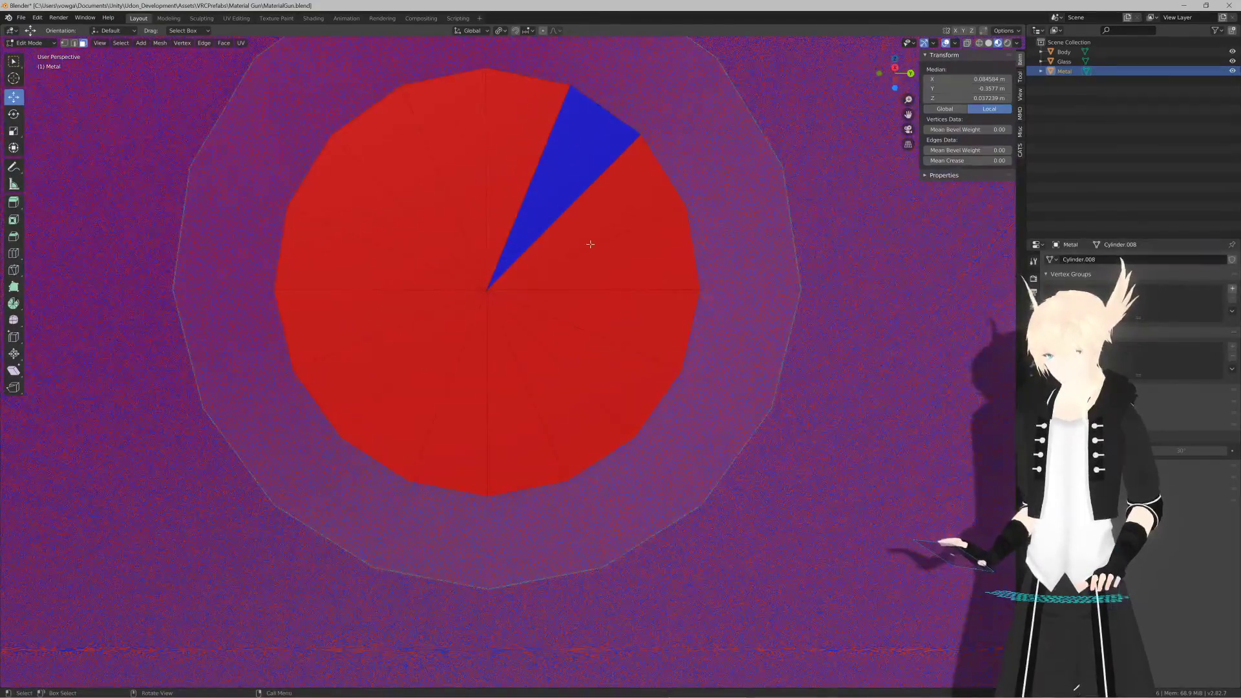
left_click(590, 245, "shift")
left_click(630, 259, "shift")
left_click(630, 320, "shift")
left_click(601, 367, "shift")
left_click(562, 404, "shift")
left_click(495, 383, "shift")
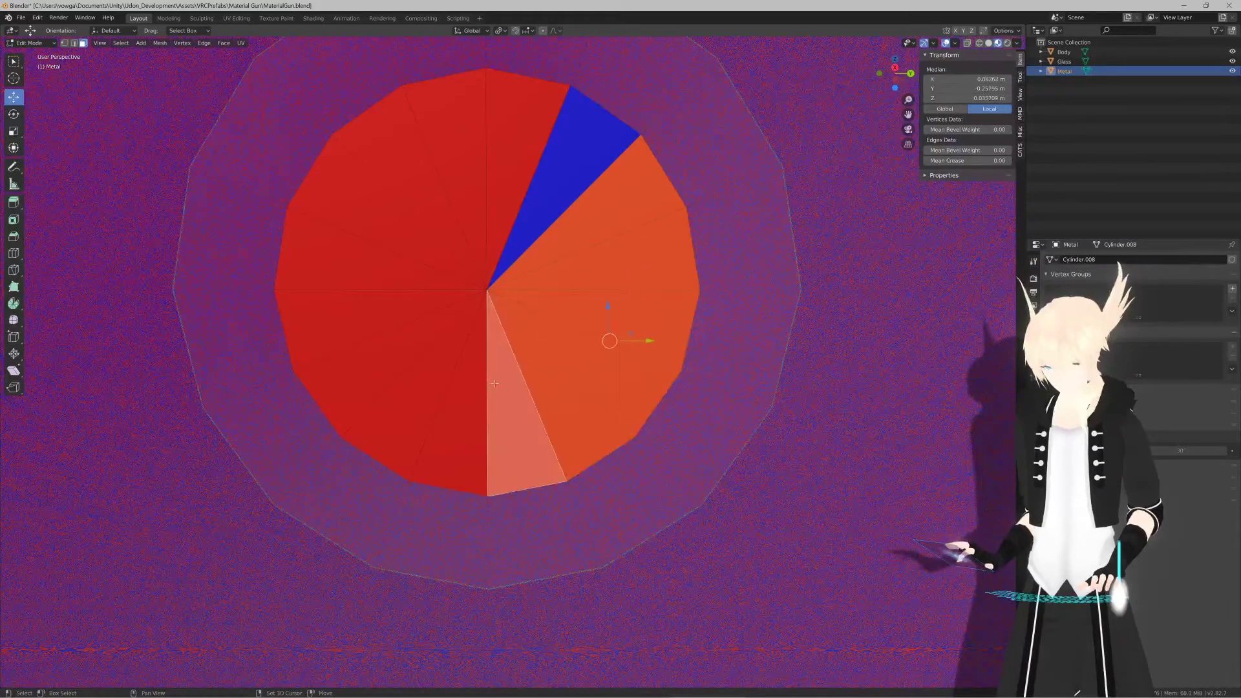
left_click(464, 404, "shift")
left_click(419, 385, "shift")
left_click(378, 356, "shift")
left_click(349, 318, "shift")
left_click(381, 262, "shift")
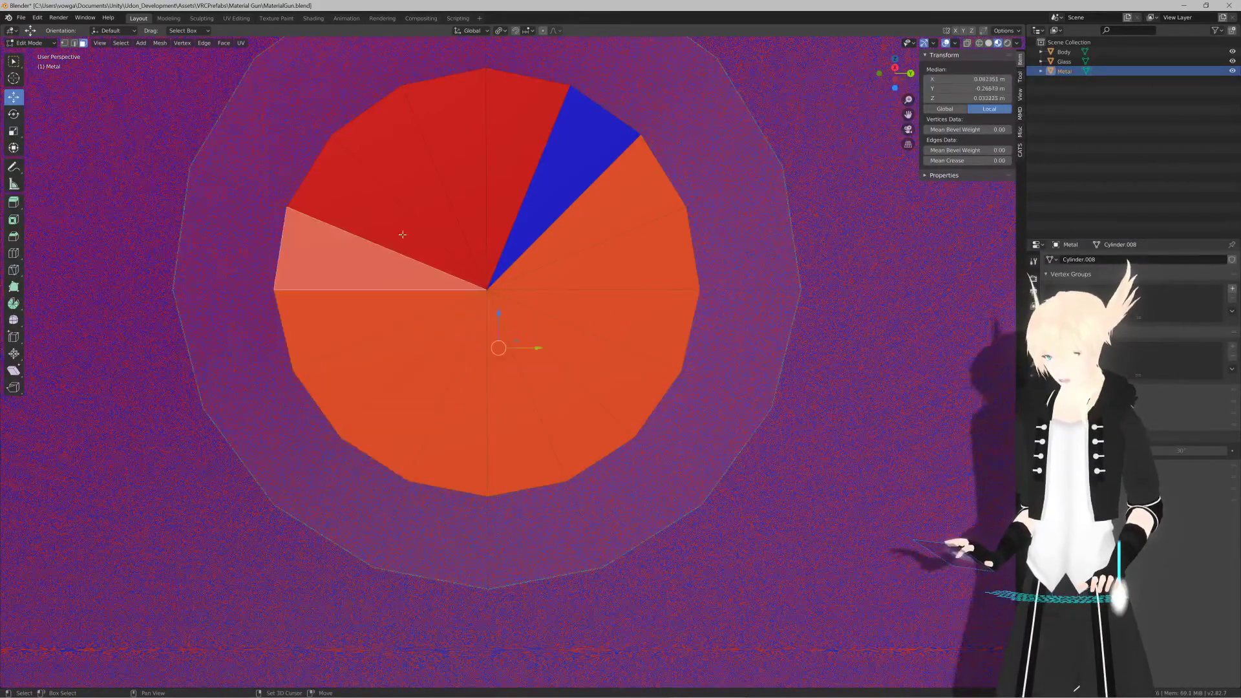
left_click(402, 234, "shift")
left_click(414, 168, "shift")
left_click(459, 149, "shift")
left_click(517, 155, "shift")
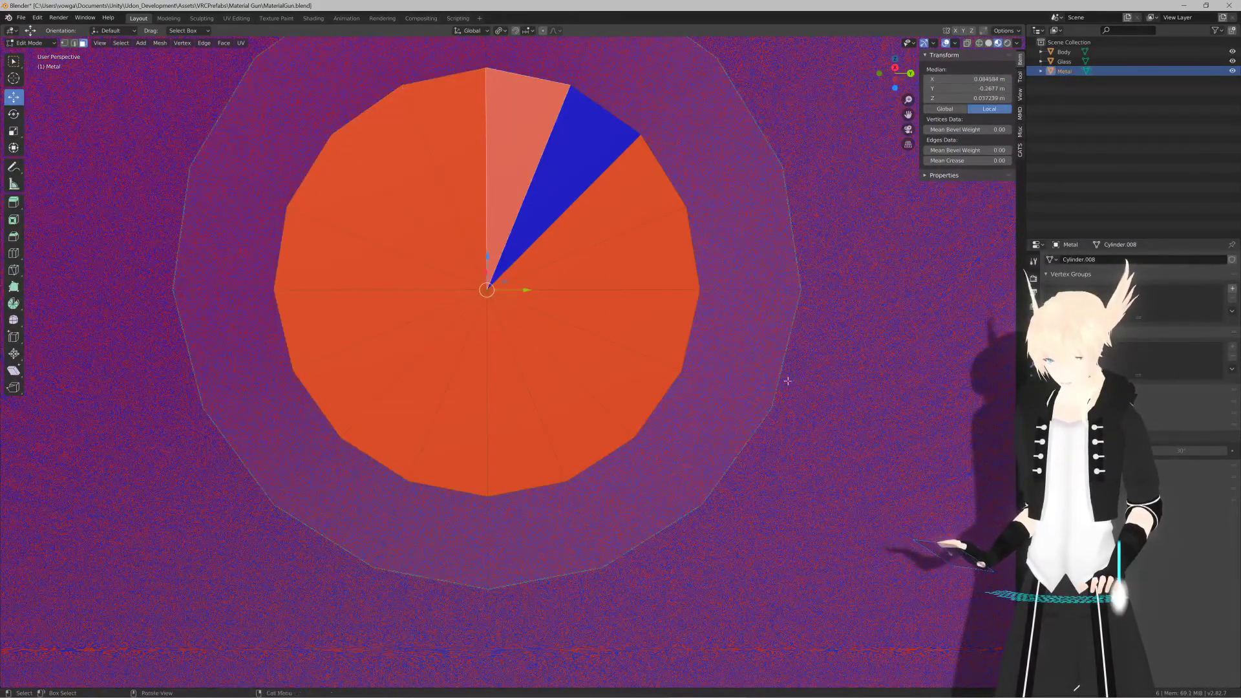
key("x")
key("f")
Step: Select every reversed cap face inside the rear tube socket on the same side and flip their normals
mouse_move(568, 372)
middle_mouse_down()
mouse_move(648, 369)
mouse_move(576, 375)
middle_mouse_up()
left_click(618, 245, "shift")
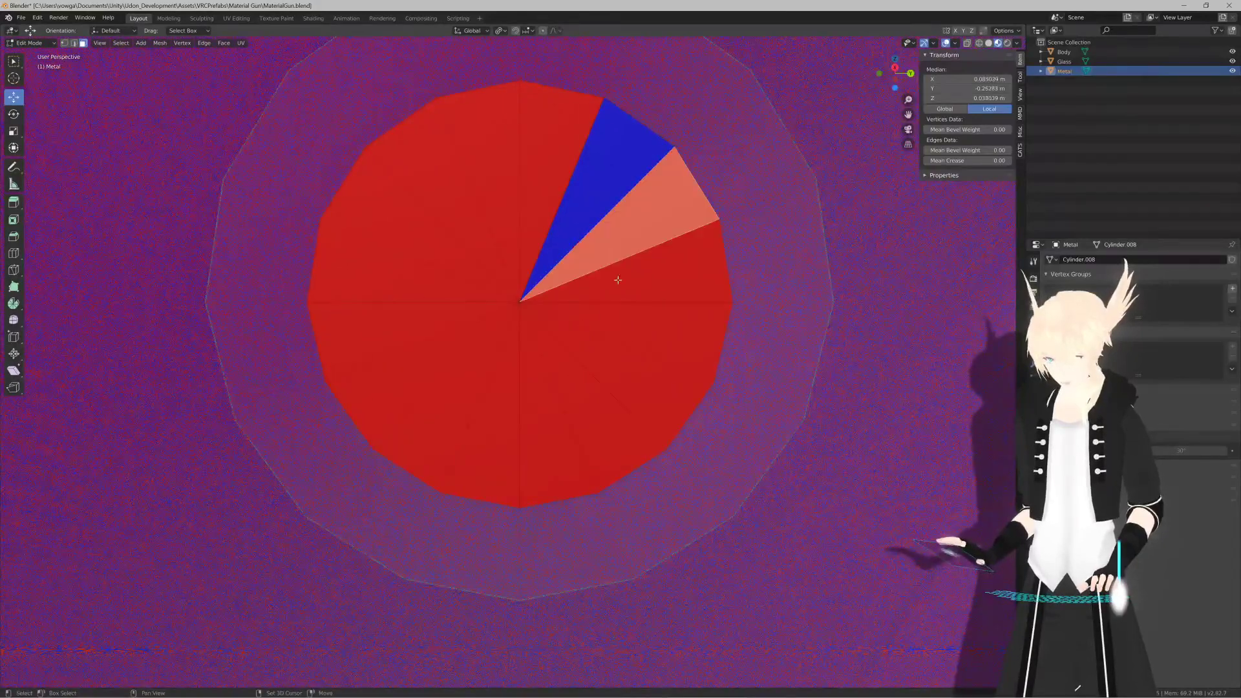
left_click(640, 278, "shift")
left_click(621, 333, "shift")
left_click(591, 369, "shift")
left_click(569, 391, "shift")
left_click(533, 420, "shift")
left_click(494, 427, "shift")
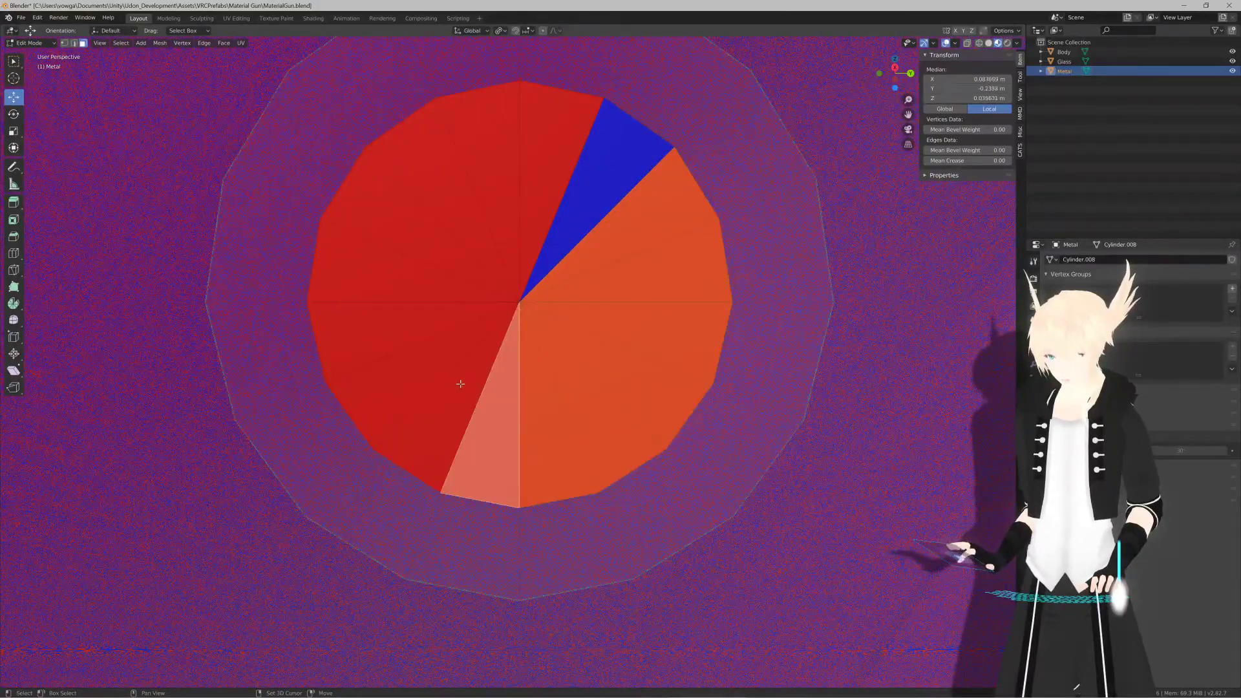
left_click(460, 384, "shift")
left_click(433, 358, "shift")
left_click(424, 327, "shift")
left_click(446, 275, "shift")
left_click(452, 241, "shift")
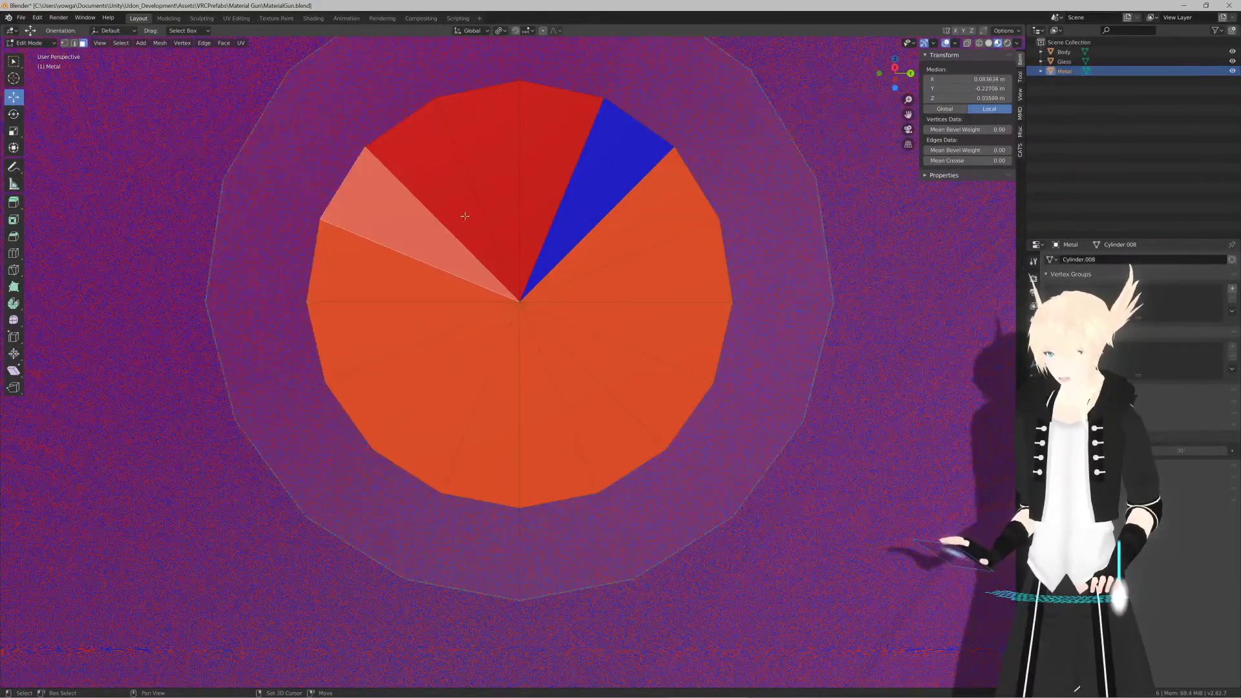
left_click(465, 216, "shift")
left_click(559, 136, "shift")
key("F3")
type("Flip Normals")
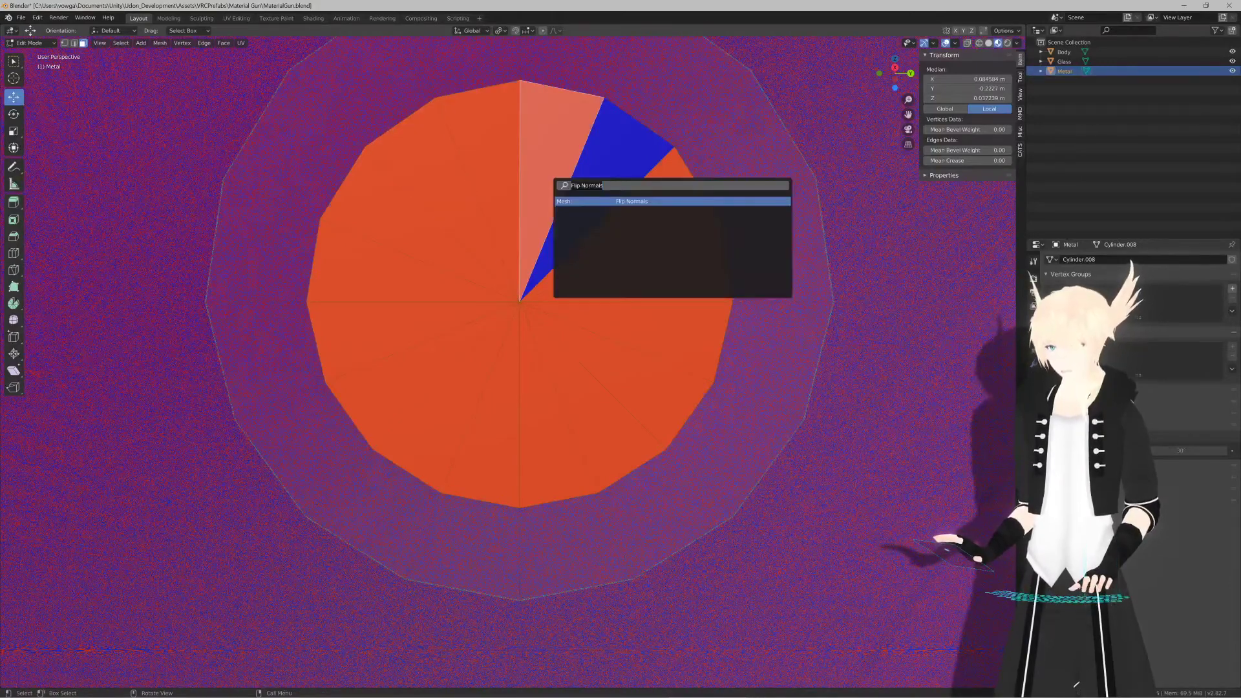
key("Return")
Step: Select all reversed cap faces inside the rear tube socket on the gun's opposite side and flip their normals
scroll(679, 265, "up", 5)
middle_click_drag(502, 289, 669, 279, "shift")
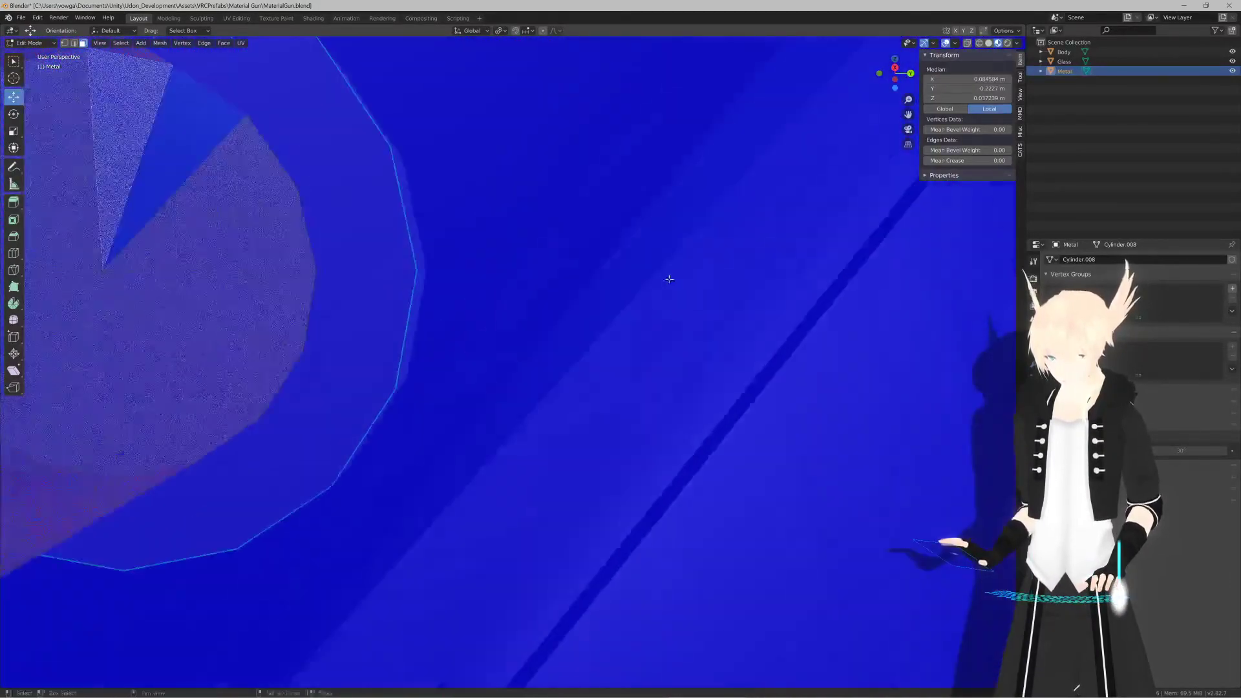
scroll(669, 279, "down", 8)
middle_click_drag(349, 338, 575, 367)
scroll(572, 372, "up", 6)
scroll(563, 339, "up", 5)
scroll(566, 335, "up", 4)
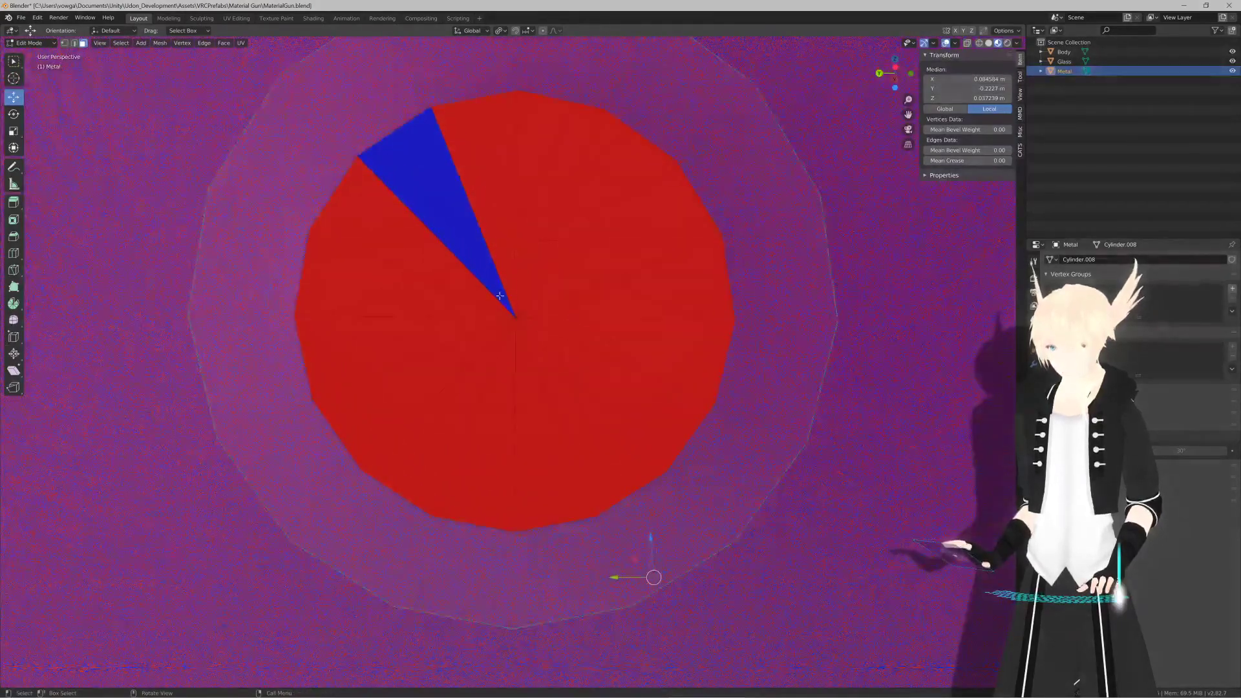
left_click(485, 166, "shift")
left_click(601, 211, "shift")
left_click(652, 257, "shift")
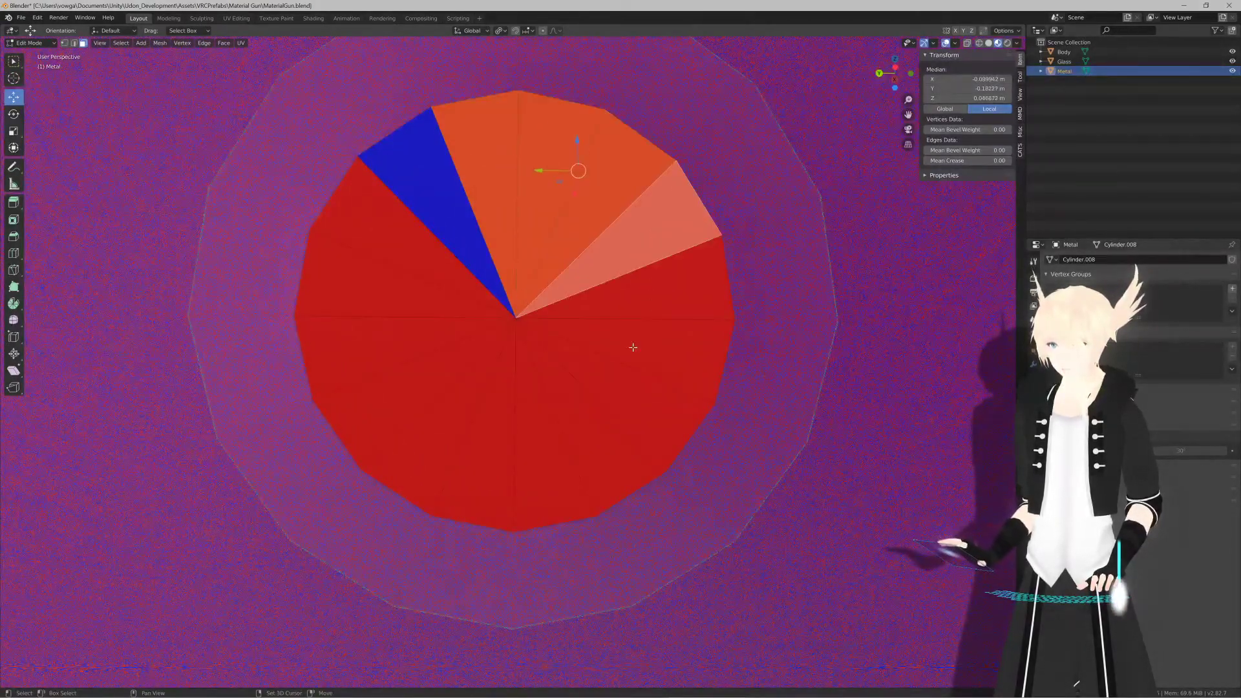
left_click(632, 347, "shift")
left_click(640, 297, "shift")
left_click(607, 388, "shift")
left_click(572, 420, "shift")
left_click(532, 437, "shift")
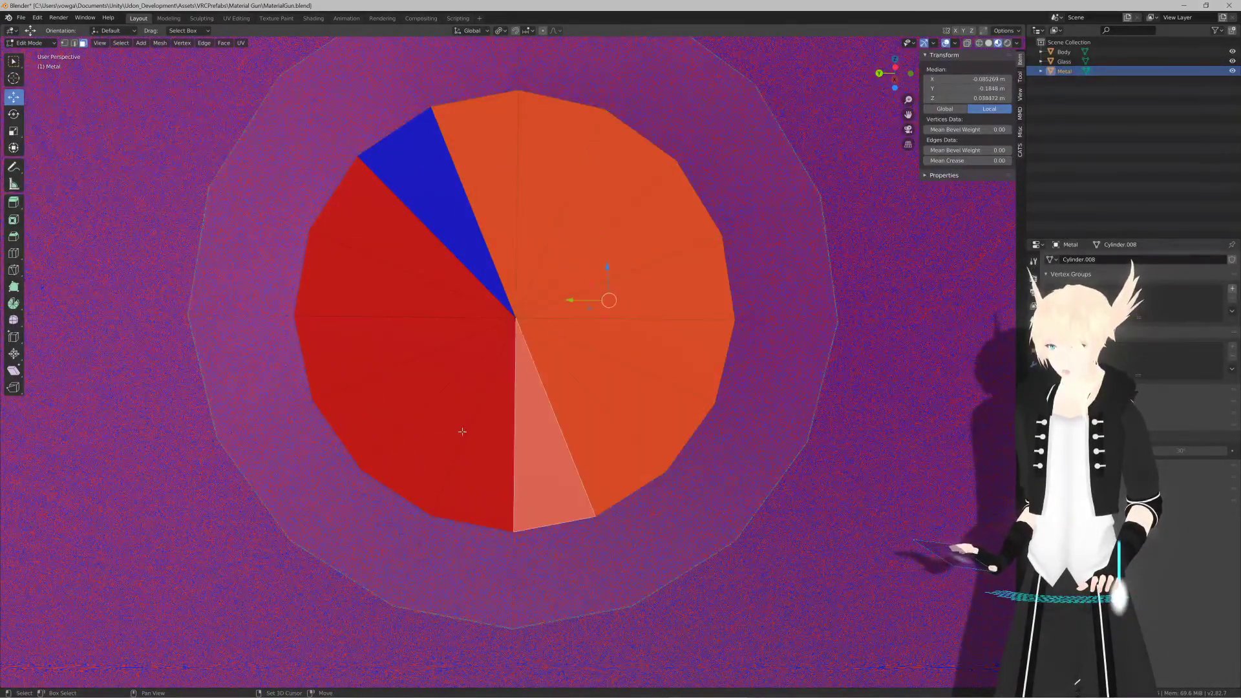
left_click(462, 431, "shift")
left_click(481, 456, "shift")
left_click(407, 388, "shift")
left_click(381, 343, "shift")
left_click(402, 276, "shift")
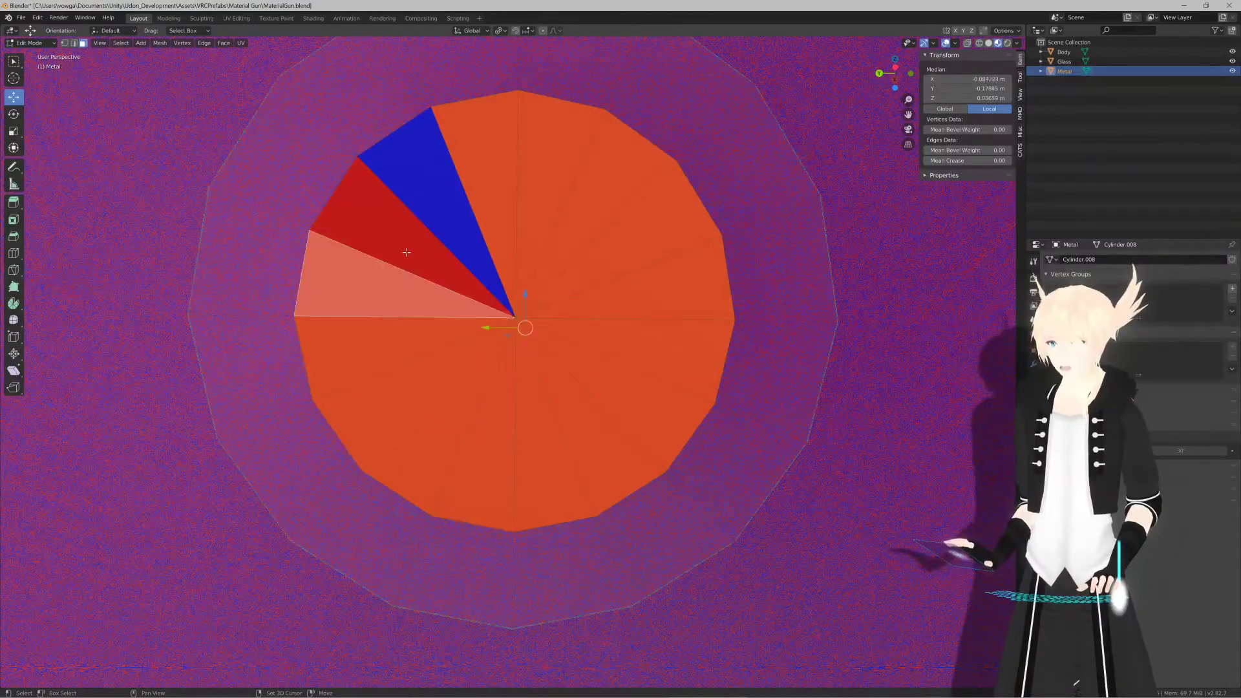
left_click(406, 252, "shift")
key("F3")
key("Return")
Step: Select all reversed cap faces inside the middle tube socket on the gun's opposite side and flip their normals
key("alt+Tab")
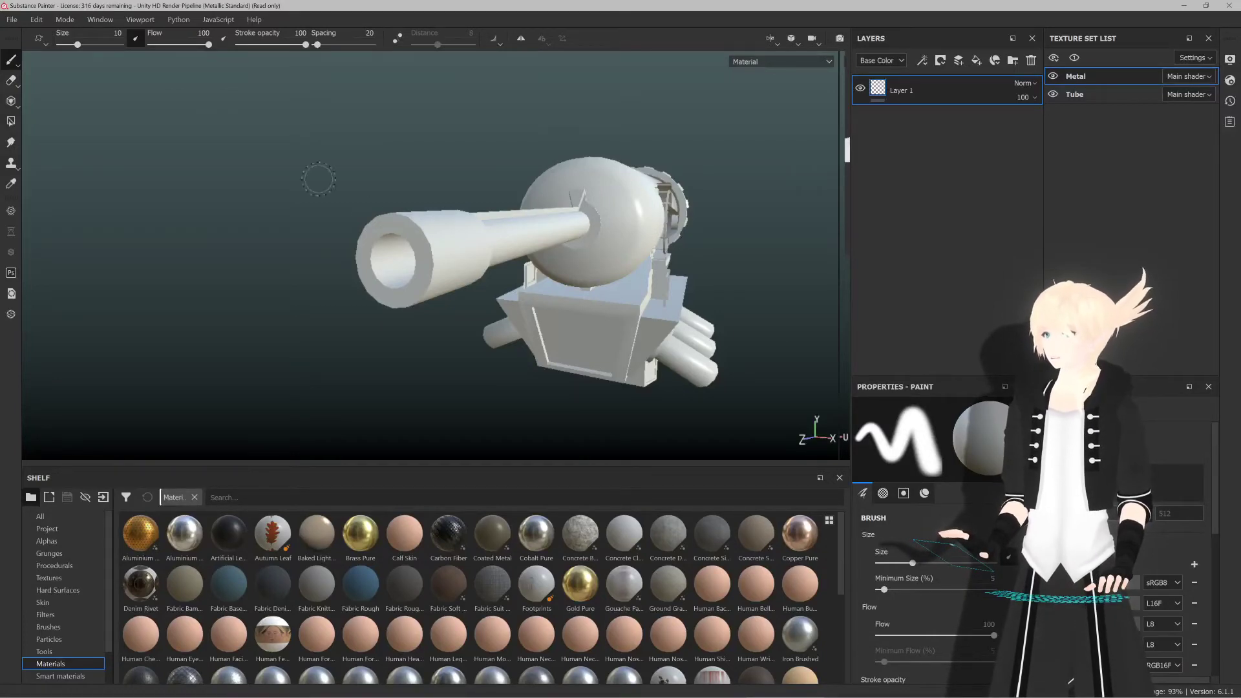
key("alt+Tab")
middle_click_drag(721, 319, 498, 299)
left_click(522, 176)
left_click(585, 161, "shift")
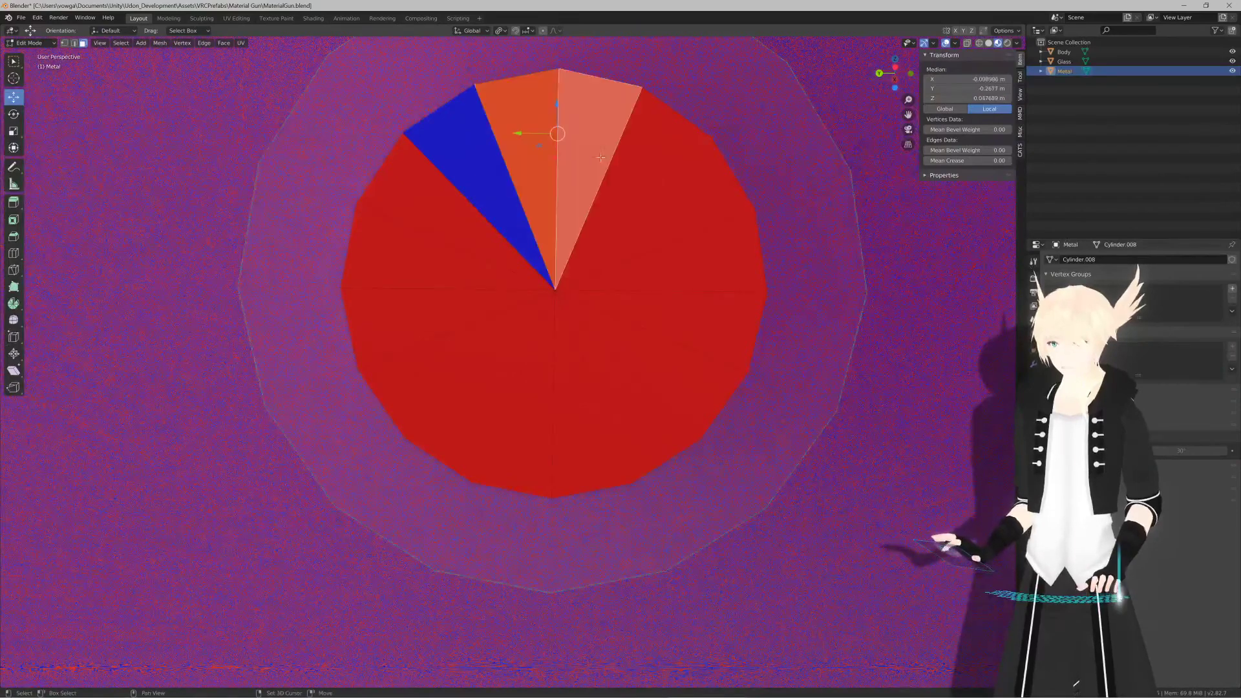
left_click(629, 172, "shift")
left_click(656, 222, "shift")
left_click(659, 285, "shift")
left_click(651, 321, "shift")
left_click(653, 352, "shift")
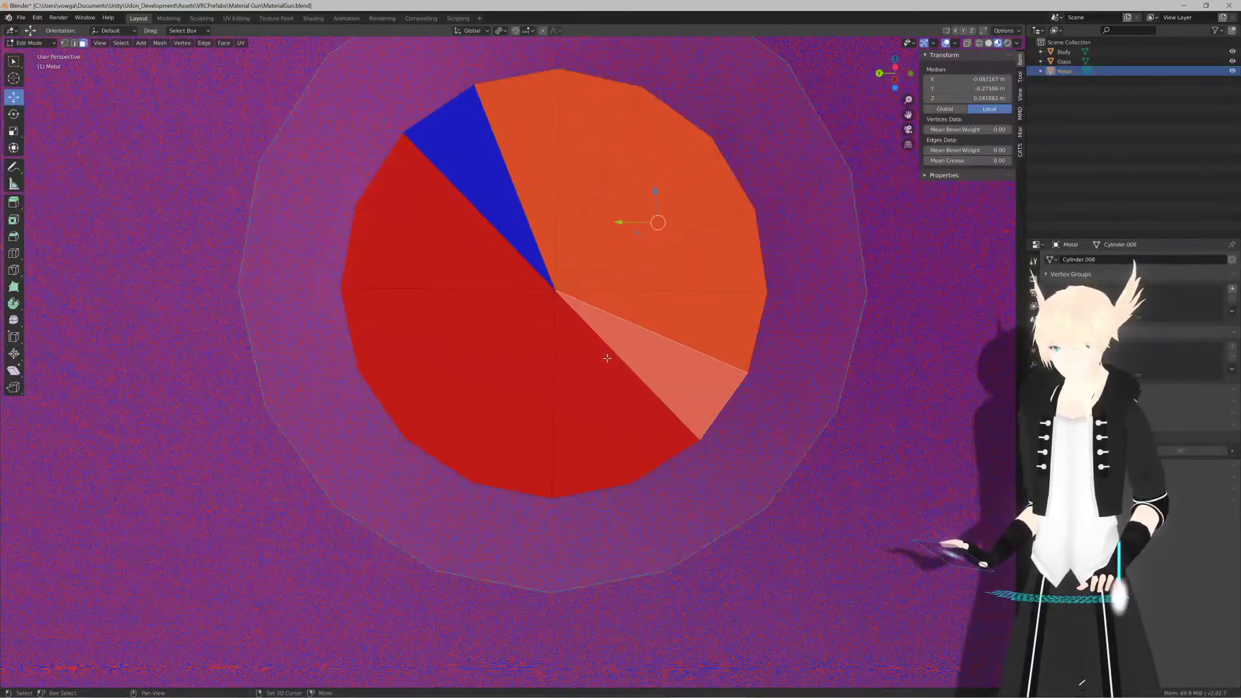
left_click(607, 357, "shift")
left_click(555, 381, "shift")
left_click(471, 367, "shift")
left_click(427, 378, "shift")
left_click(404, 320, "shift")
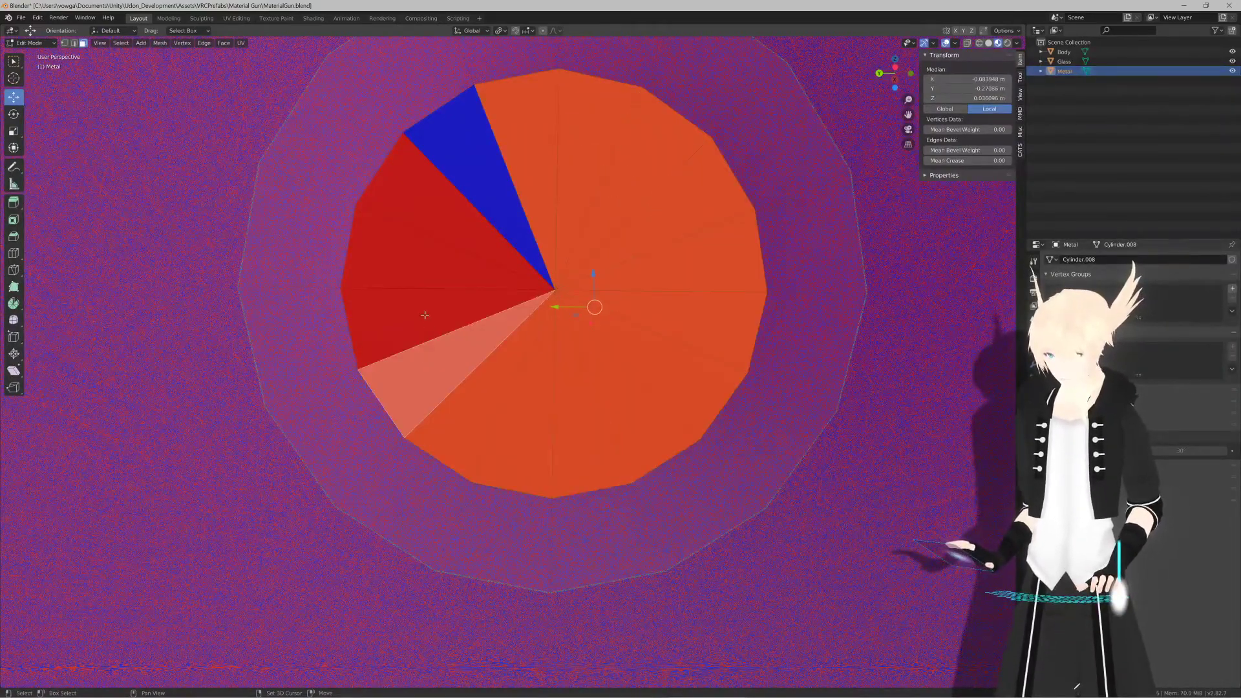
left_click(397, 258, "shift")
left_click(427, 201, "shift")
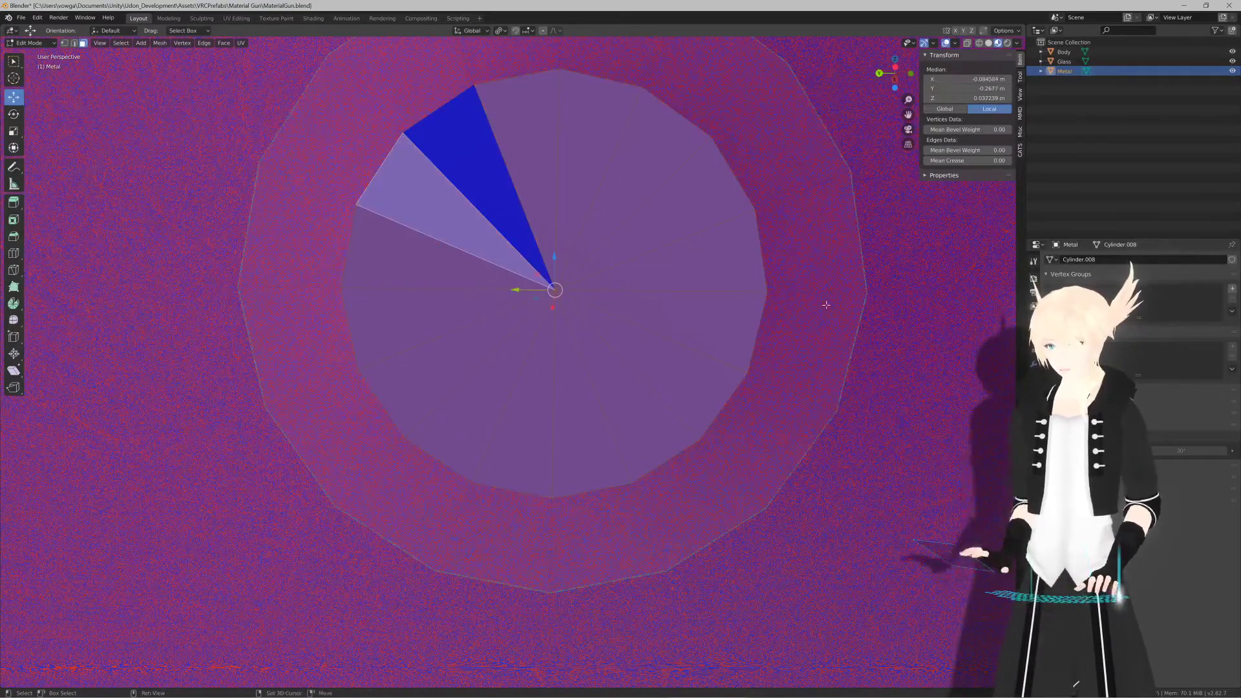
Step: Select all reversed cap faces inside the front tube socket on the gun's opposite side and flip their normals
middle_click_drag(826, 305, 674, 307, "shift")
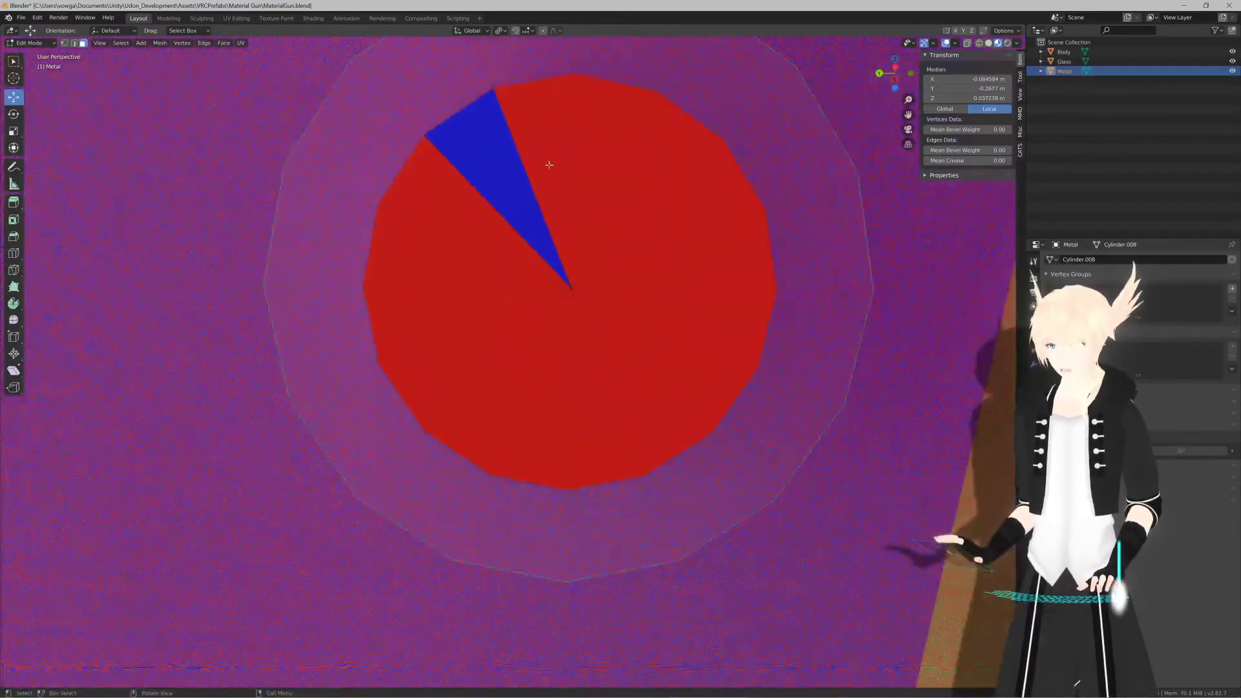
left_click(548, 165, "shift")
left_click(604, 166, "shift")
left_click(636, 194, "shift")
left_click(672, 239, "shift")
left_click(687, 271, "shift")
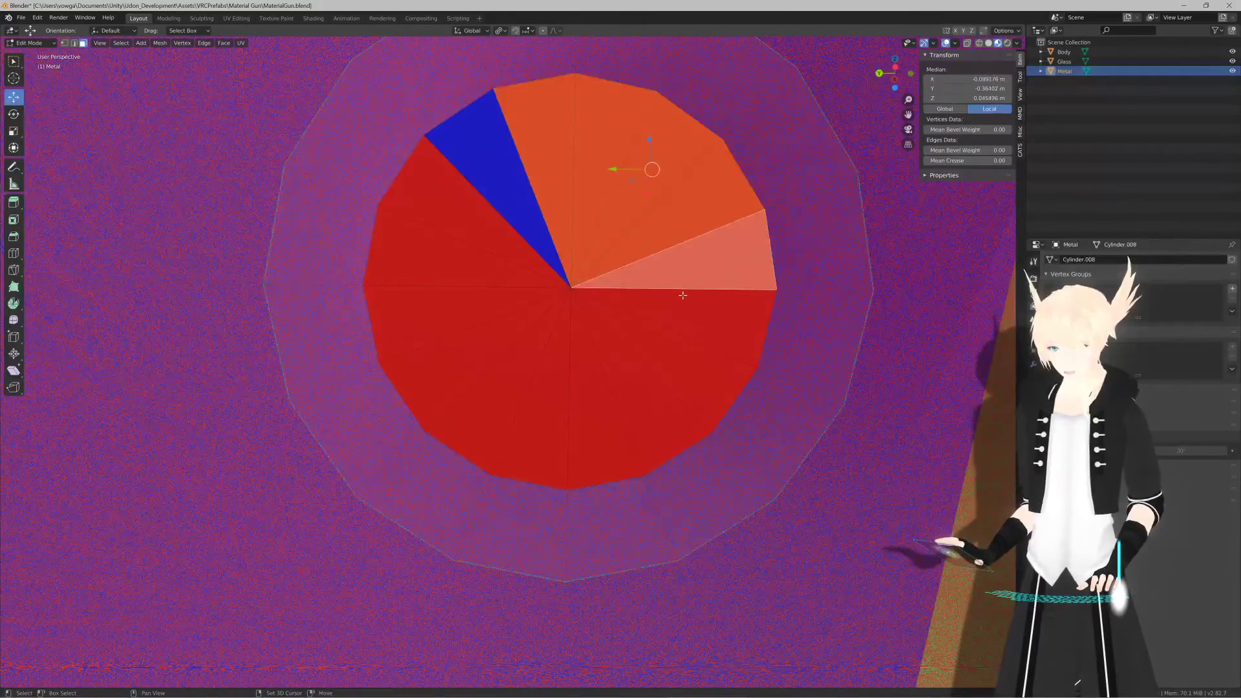
left_click(684, 304, "shift")
left_click(678, 362, "shift")
left_click(642, 399, "shift")
left_click(596, 419, "shift")
left_click(544, 423, "shift")
left_click(497, 388, "shift")
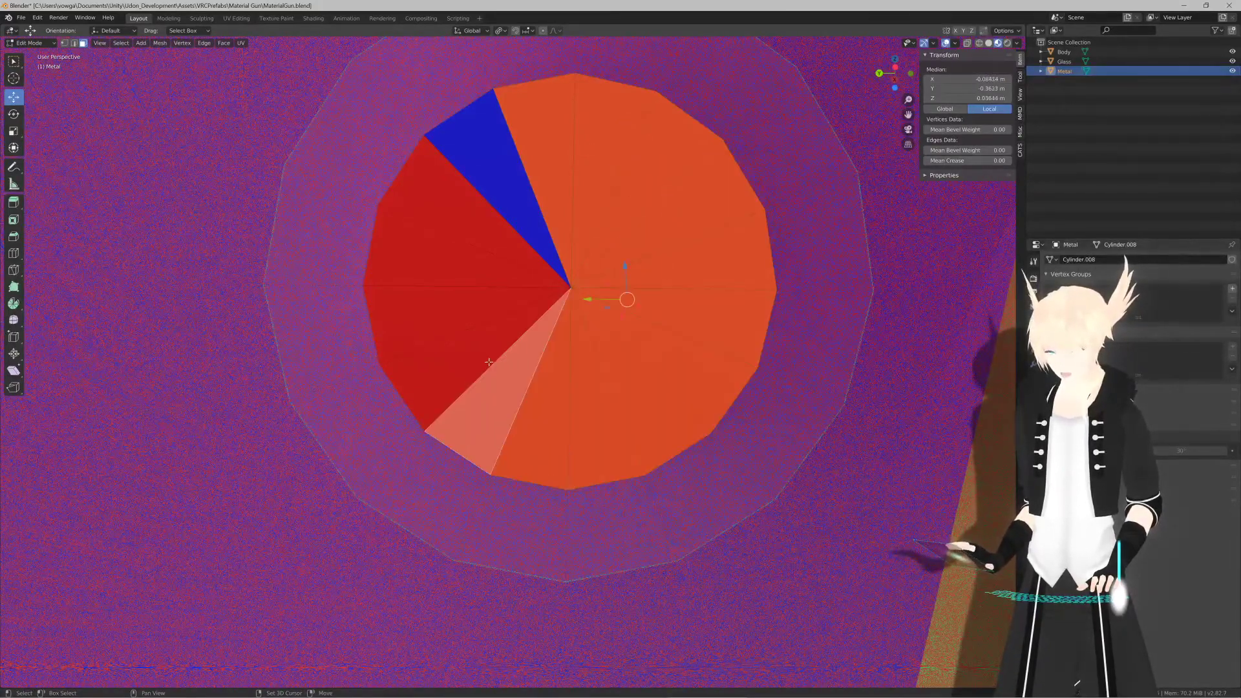
left_click(486, 359, "shift")
left_click(457, 311, "shift")
left_click(472, 265, "shift")
left_click(531, 255, "shift")
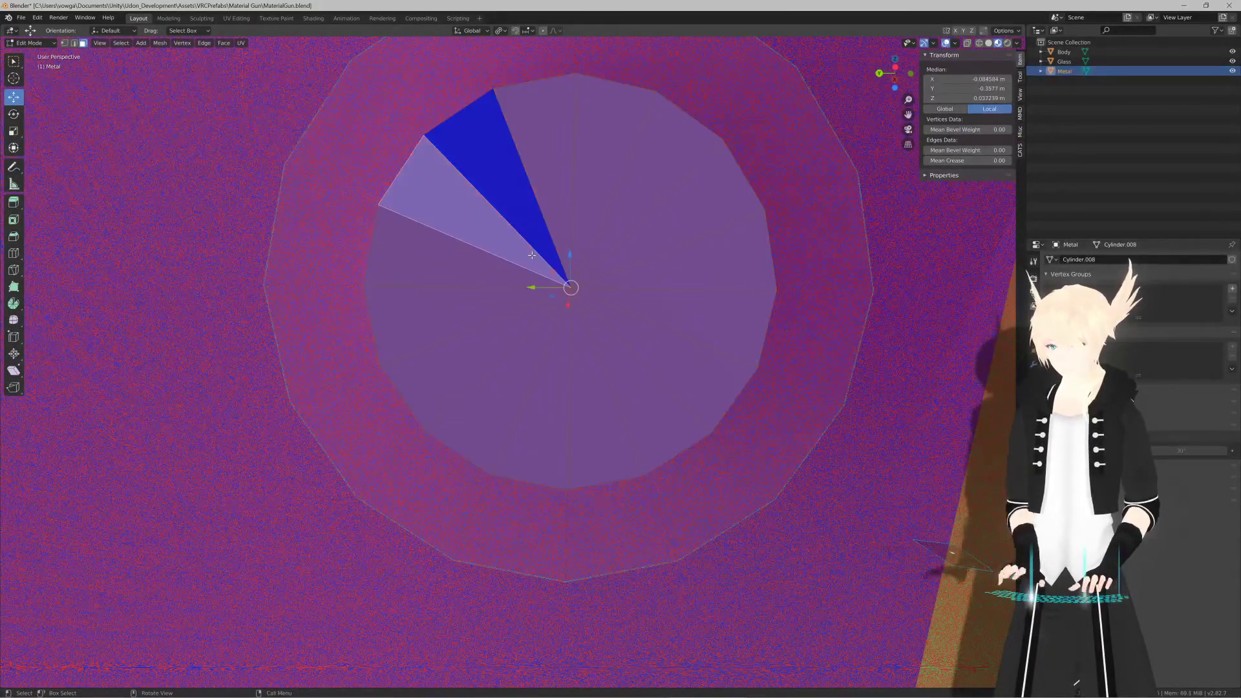
Step: Check the face orientation around the whole gun and return the Metal object to Object Mode
middle_click_drag(532, 282, 625, 280)
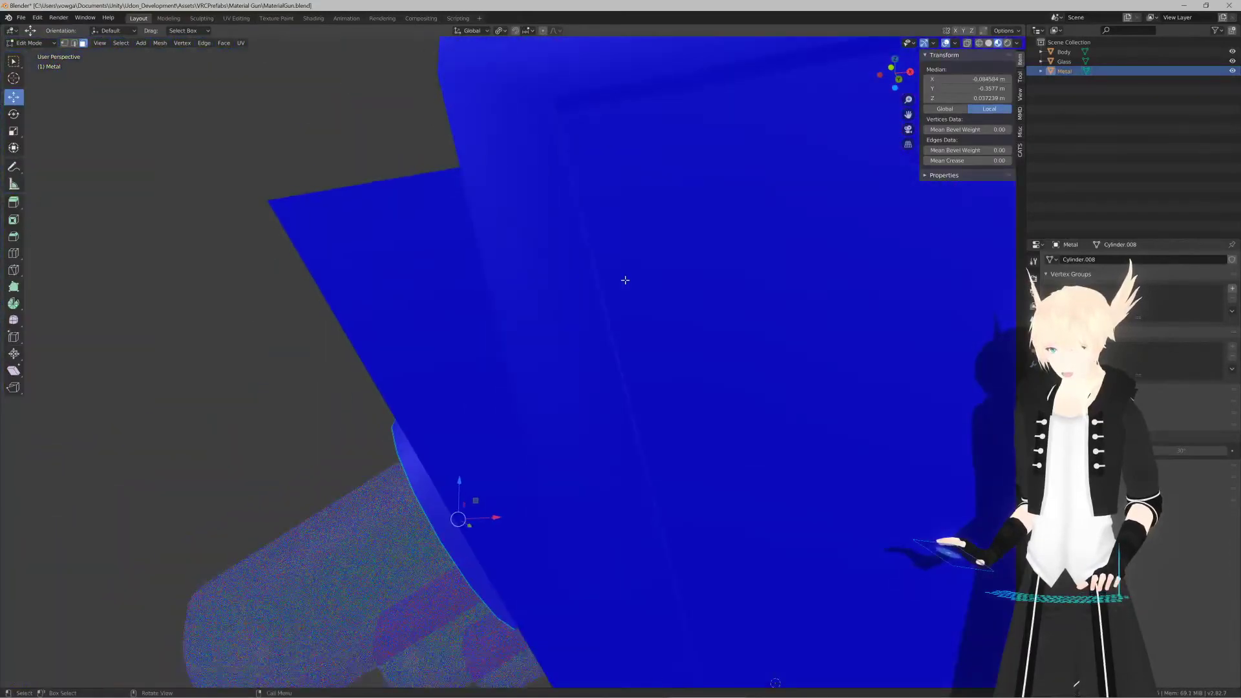
scroll(625, 280, "down", 4)
middle_click_drag(748, 338, 588, 323)
scroll(723, 316, "down", 4)
middle_click_drag(588, 323, 640, 324, "shift")
middle_click_drag(527, 324, 590, 334)
middle_click_drag(452, 327, 598, 338)
key("Tab")
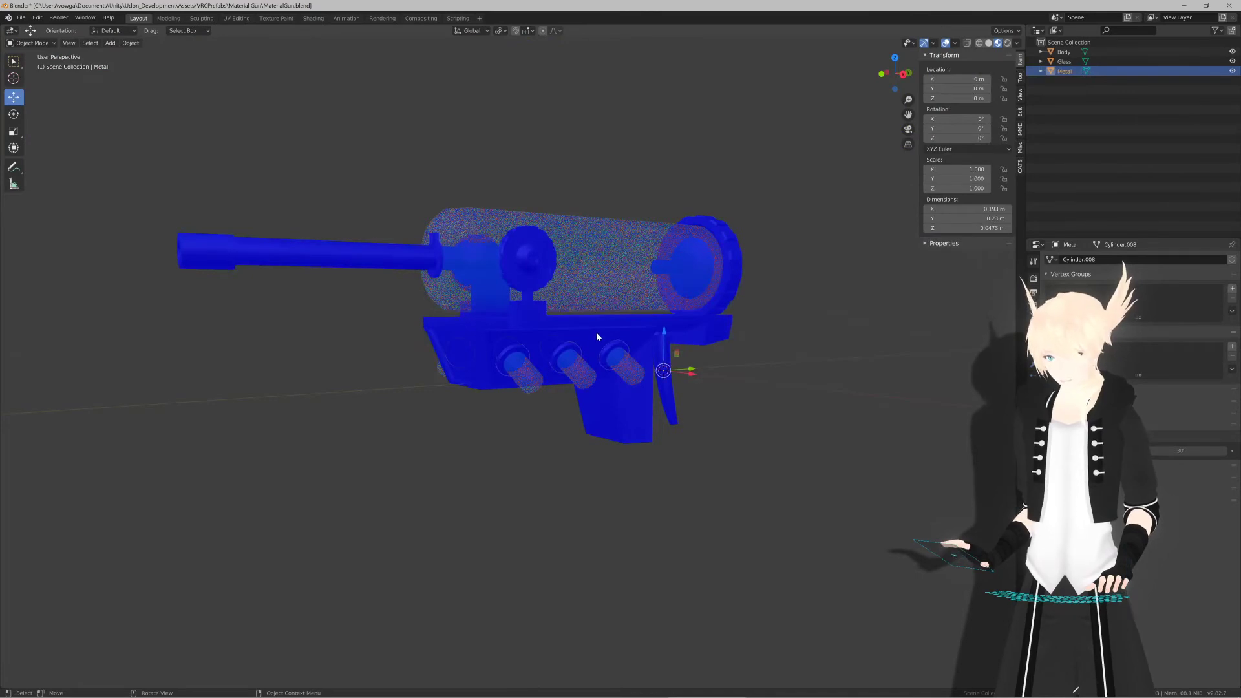
Step: Hide the viewport overlays to view the gun's materials, restore them, and open the overlay settings
left_click(956, 43)
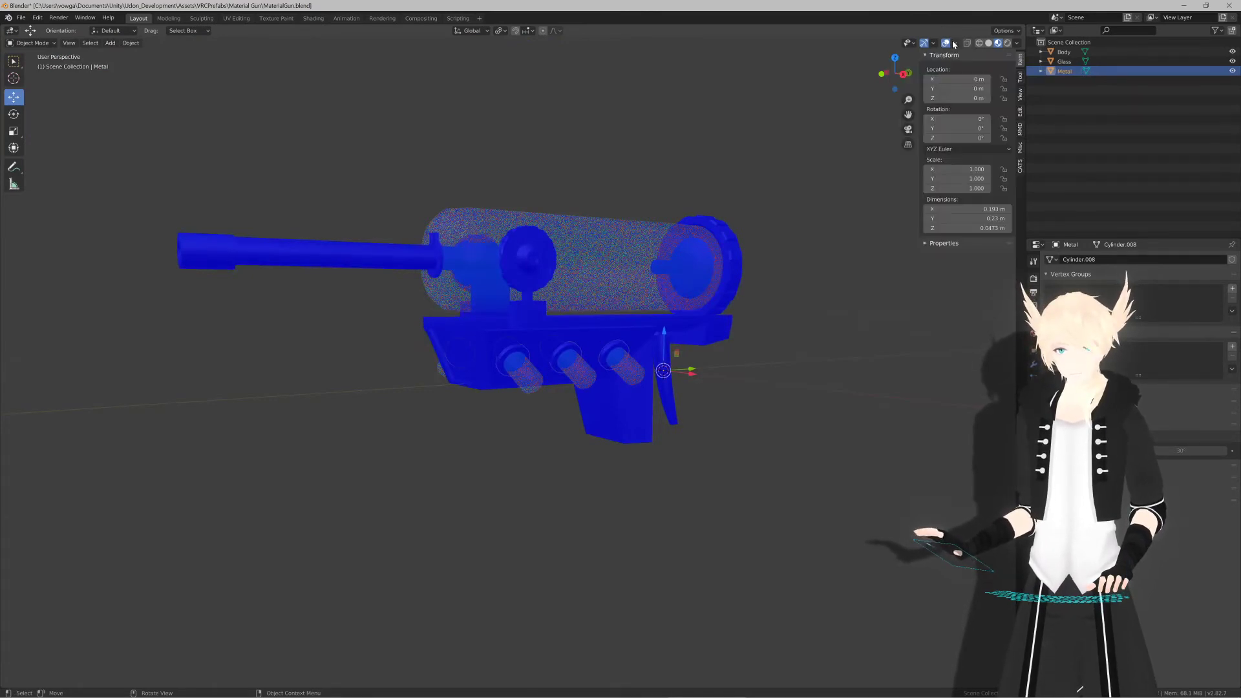
left_click(944, 44)
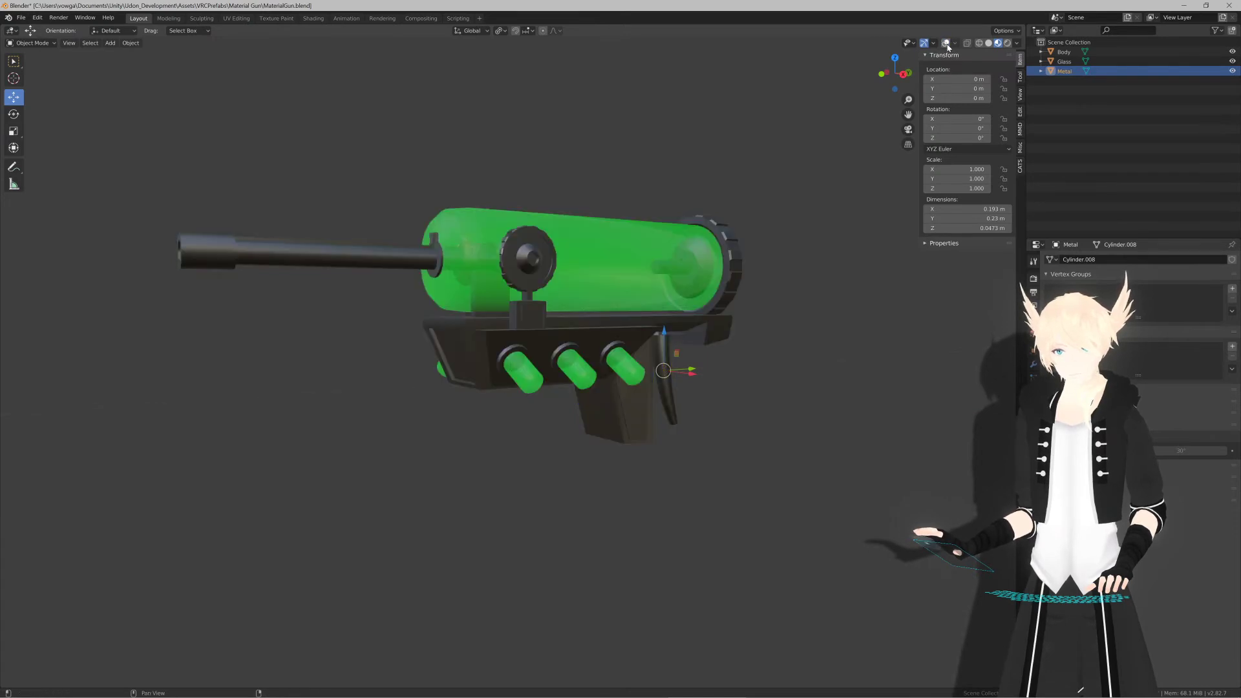
left_click(945, 44)
left_click(955, 43)
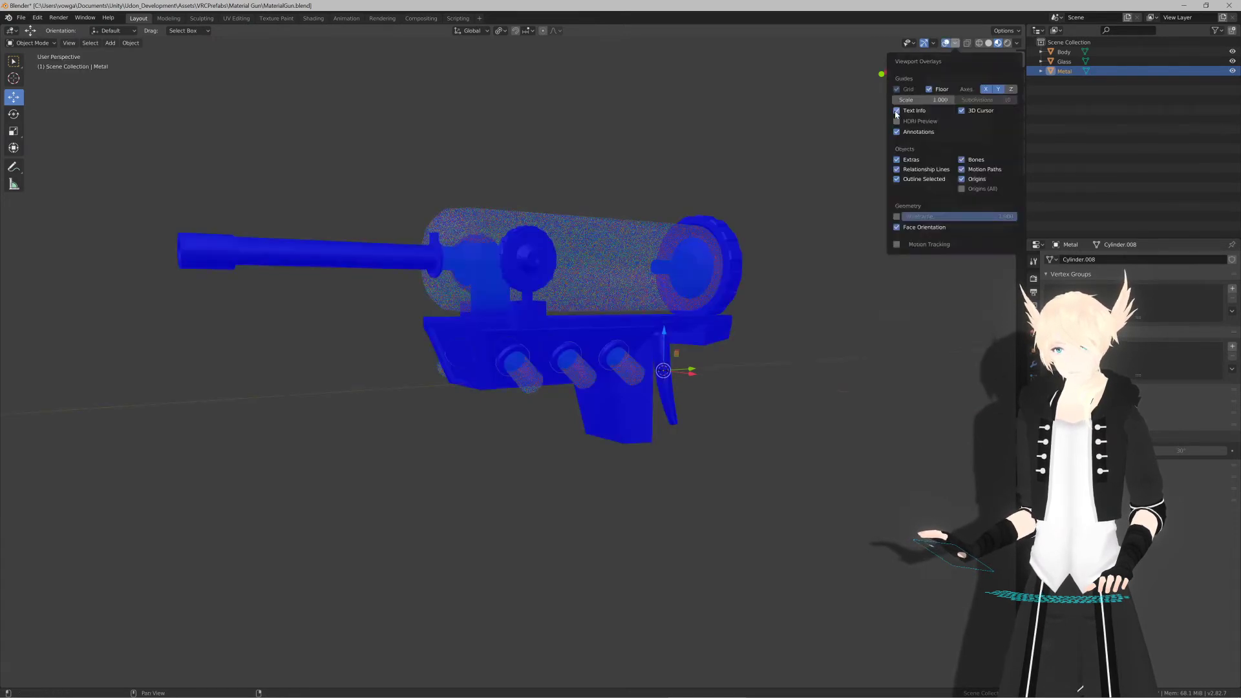
left_click(932, 44)
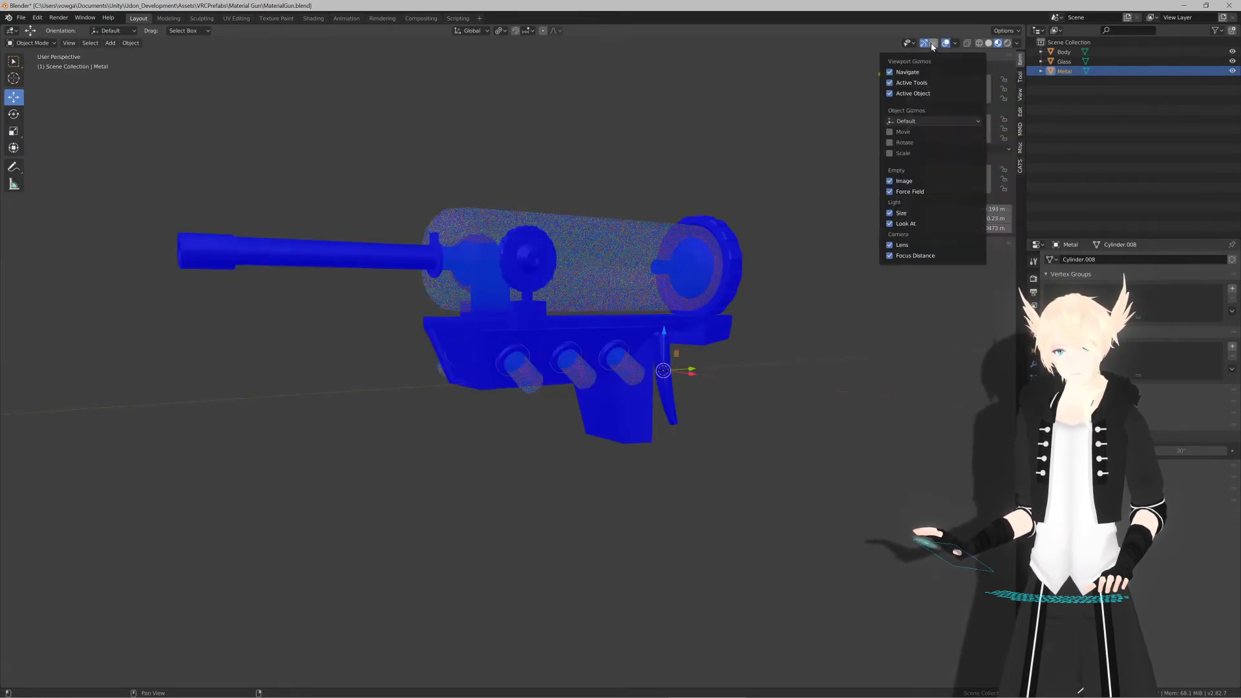
left_click(955, 43)
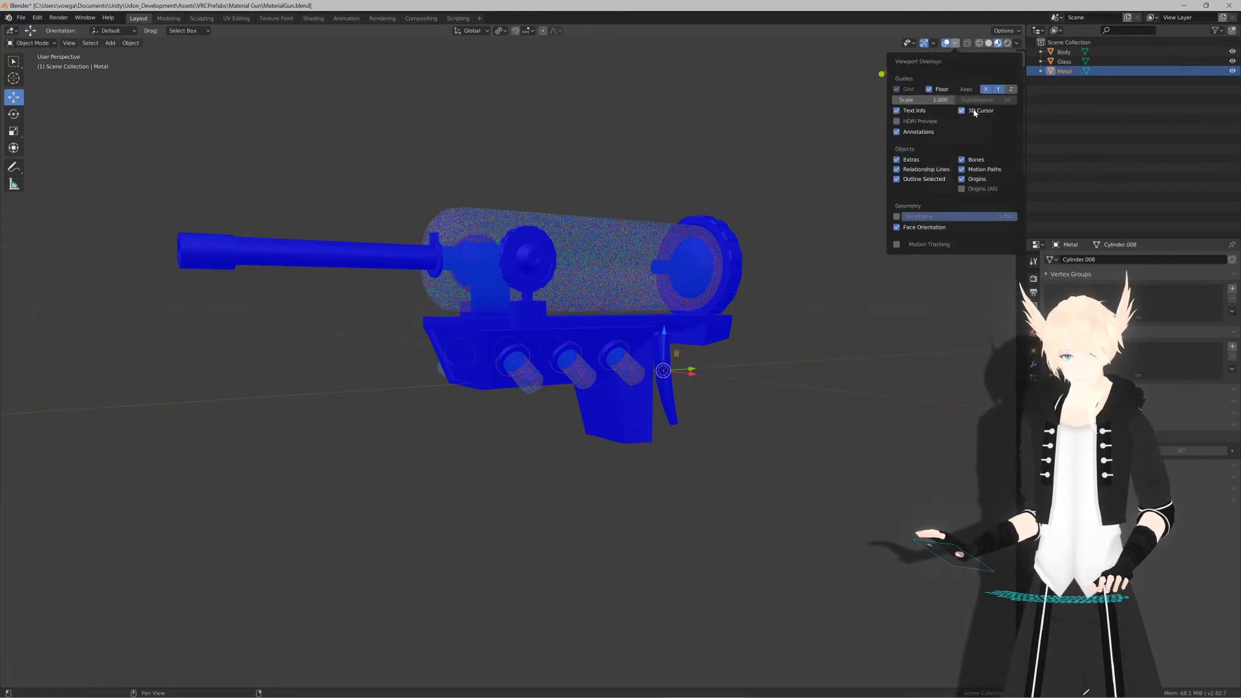
Step: Display the gun in Rendered shading and turn off the Face Orientation overlay
middle_click_drag(728, 150, 705, 199)
key("Tab")
key("Tab")
key("z")
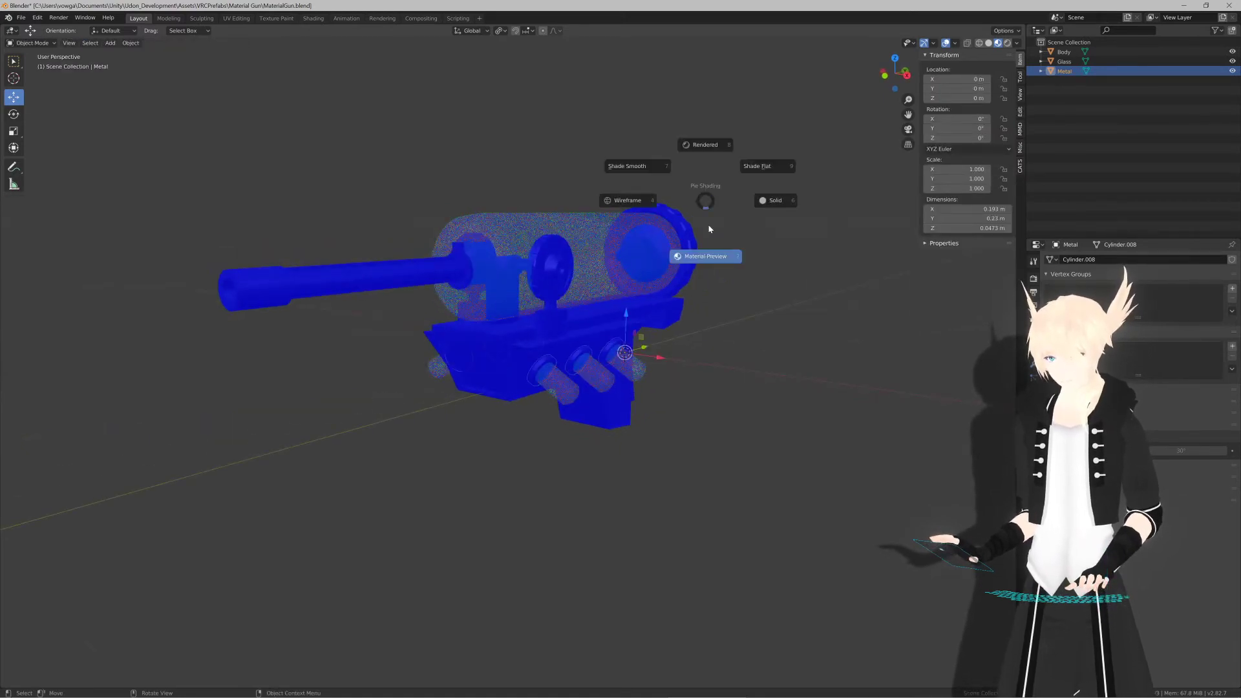
left_click(719, 145)
scroll(712, 172, "up", 1)
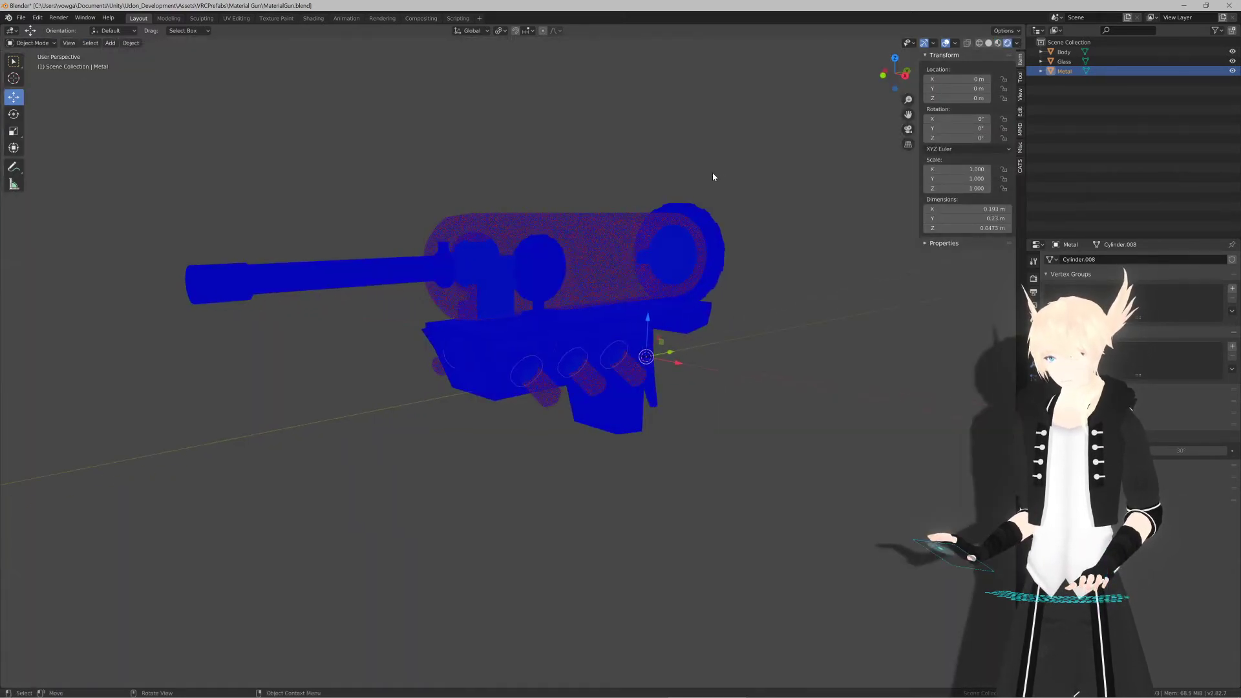
left_click(955, 44)
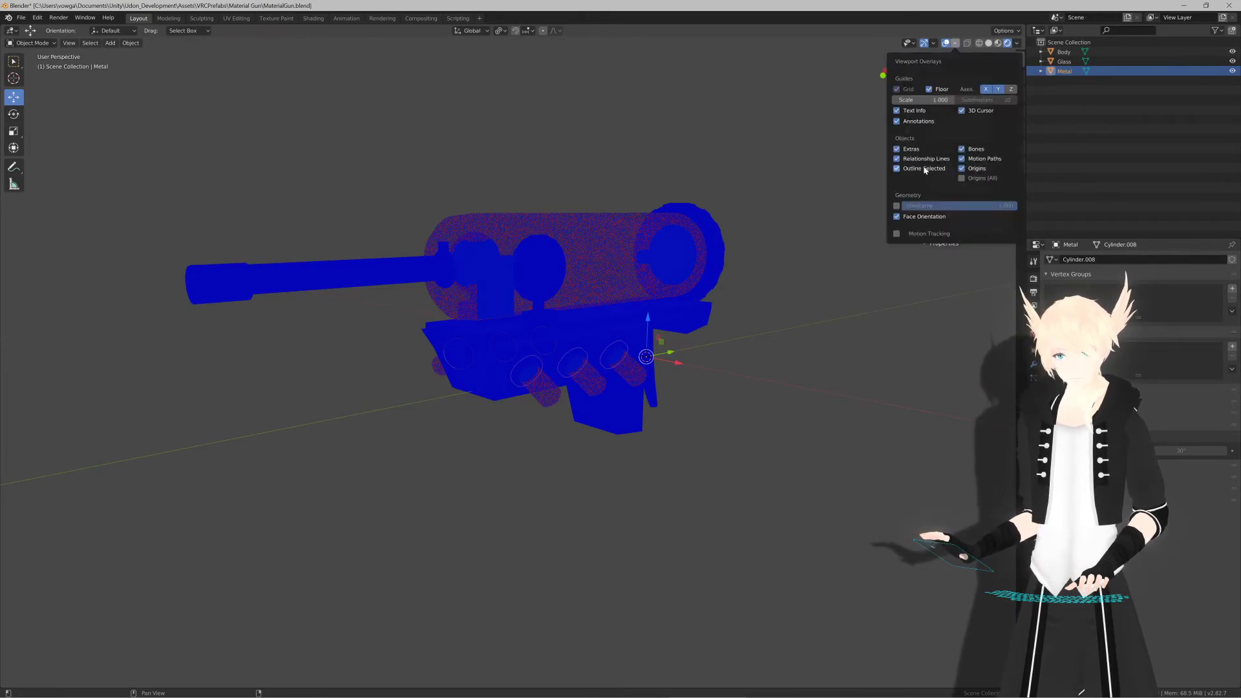
left_click(897, 217)
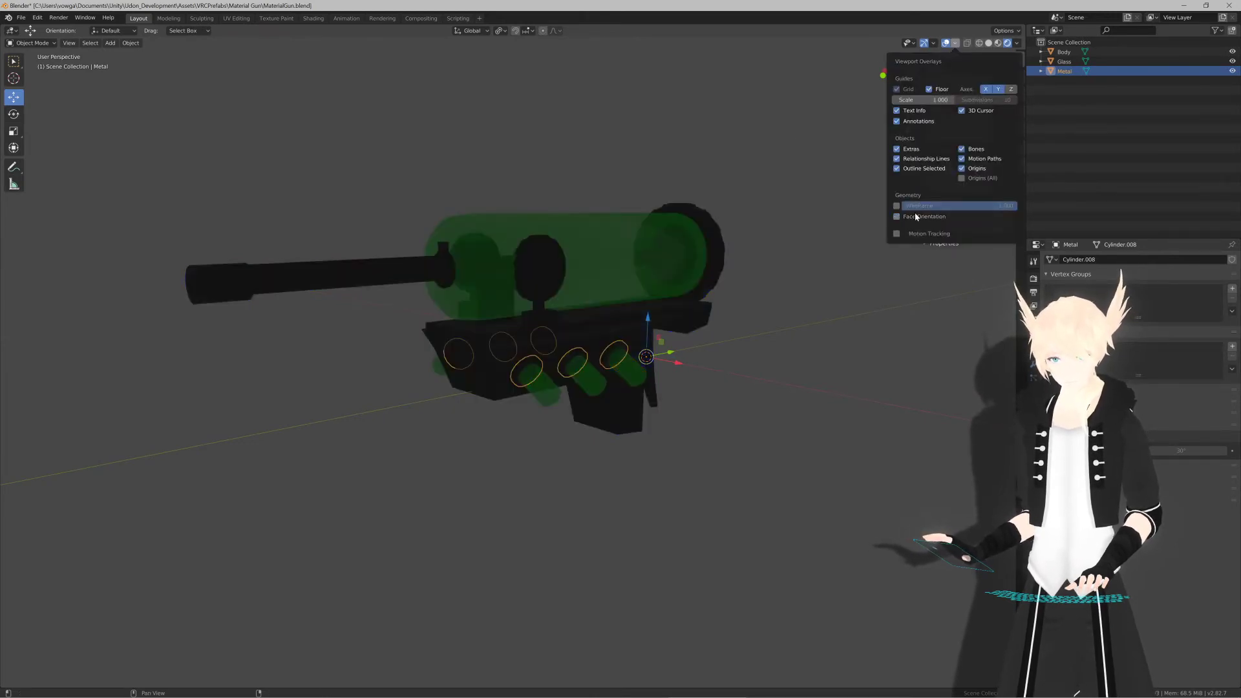
middle_click_drag(729, 257, 761, 247)
Step: View the gun in Solid shading, and set the viewport shading to Material Preview
key("z")
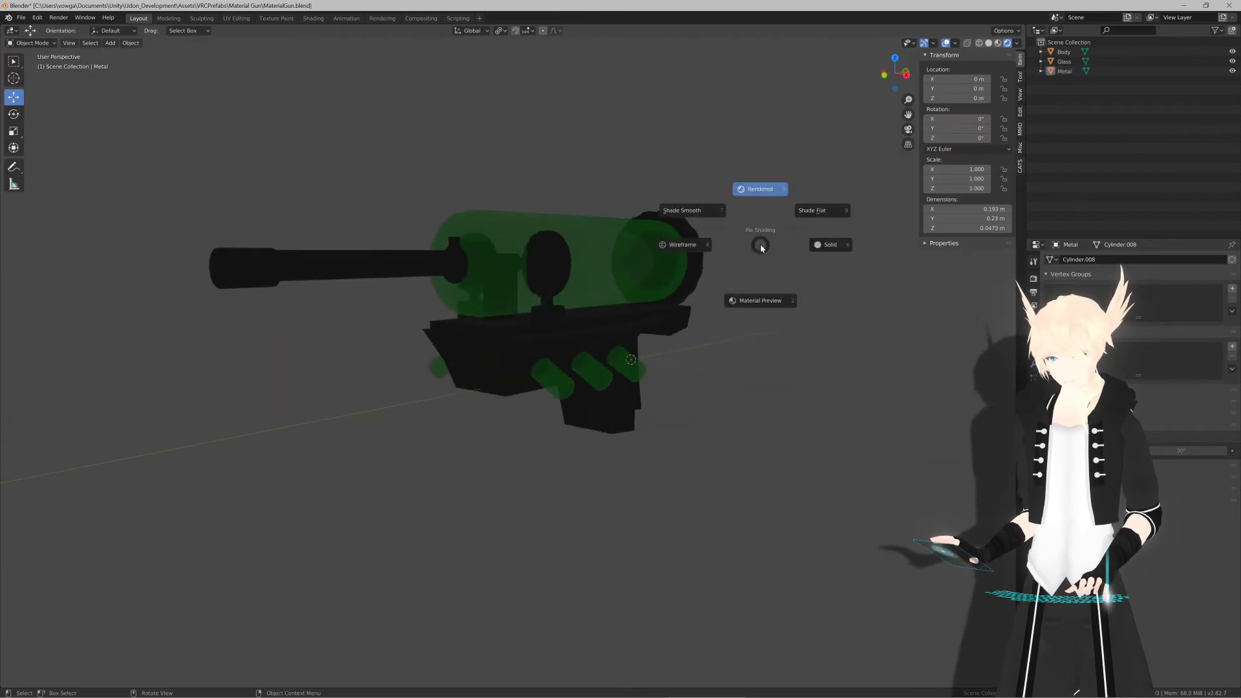
left_click(824, 245)
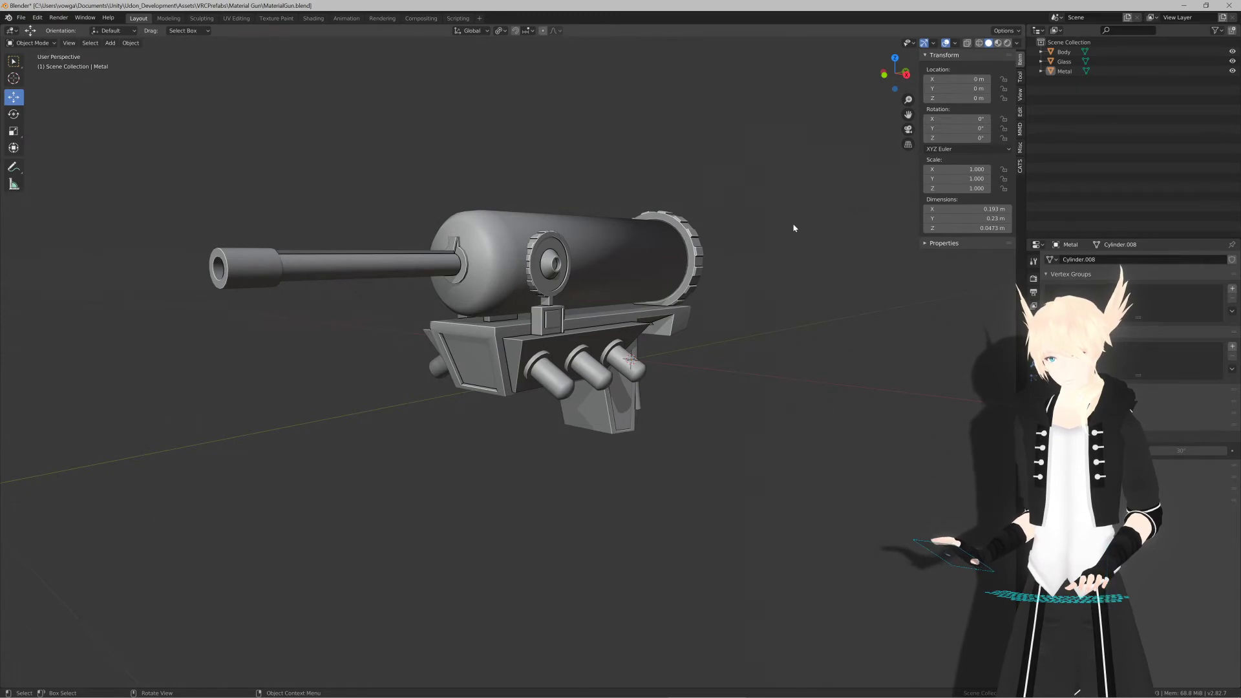
key("z")
left_click(787, 273)
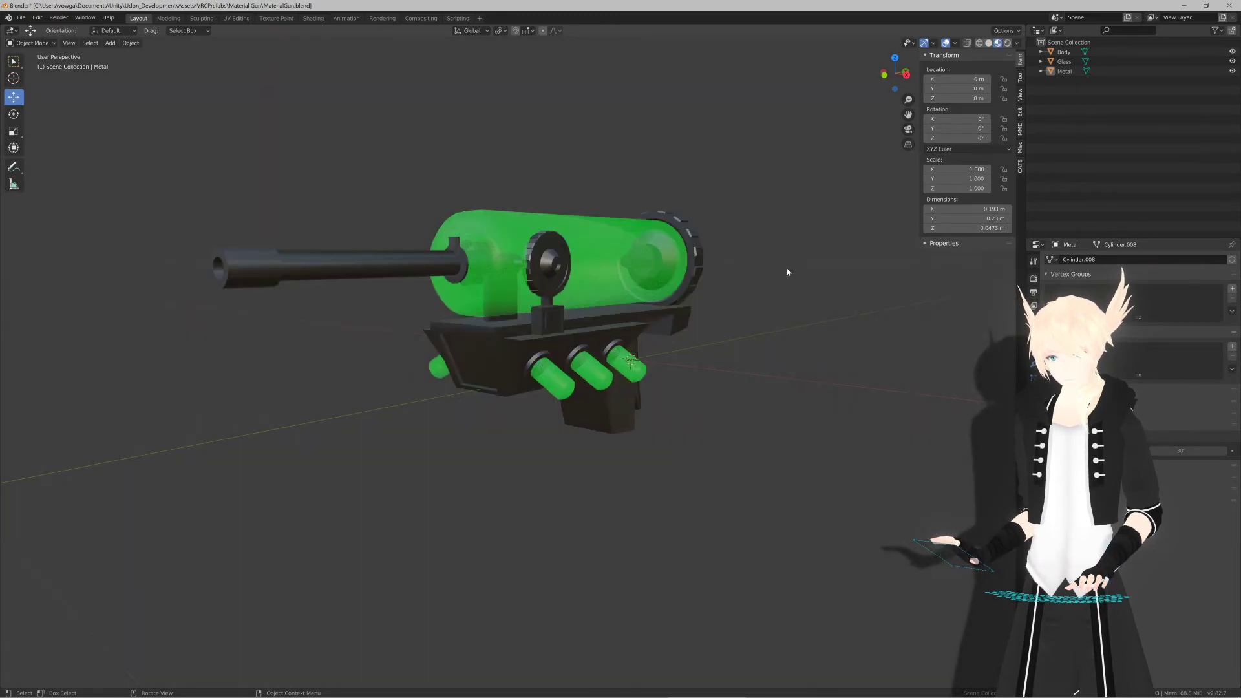
key("z")
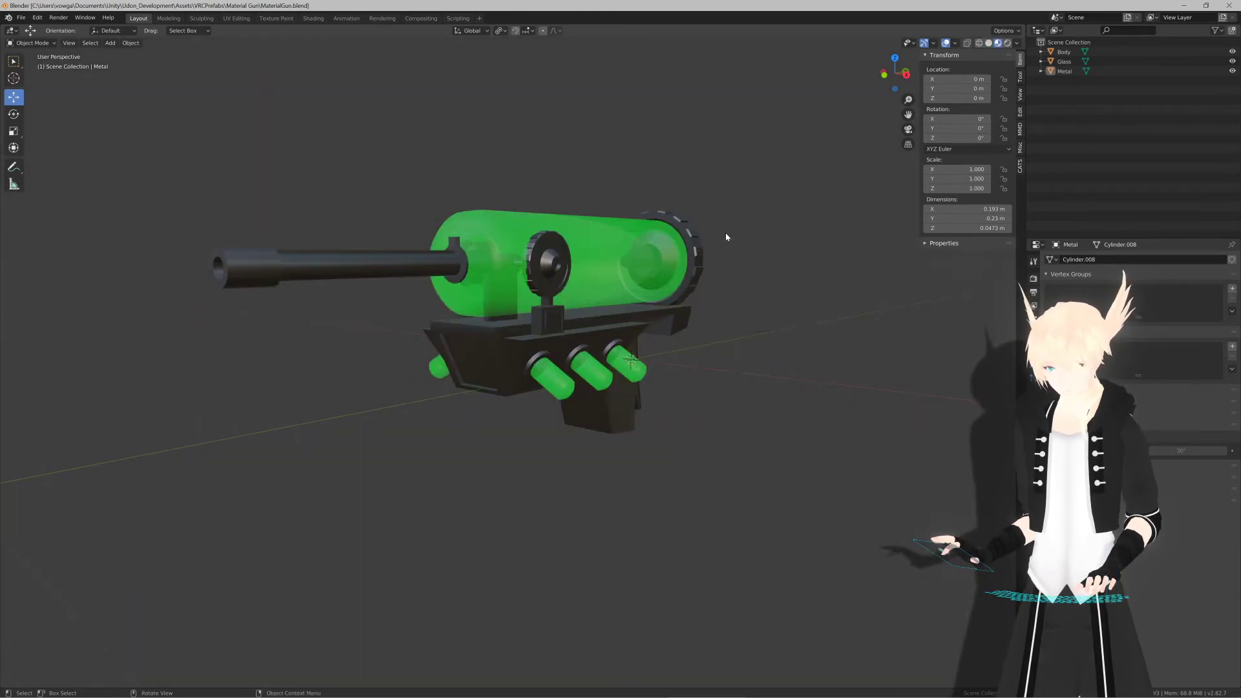
Step: Save the MaterialGun.blend file
key("ctrl+s")
key("ctrl+shift+s")
key("Return")
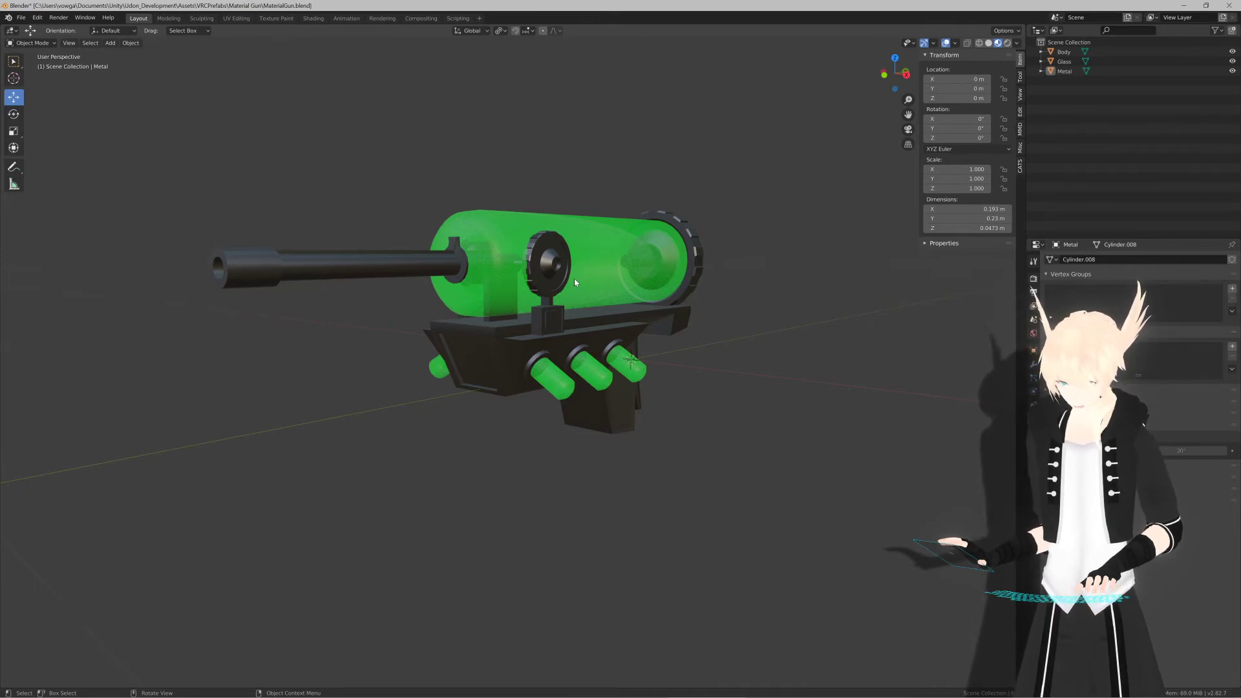
Step: Switch to Substance Painter and create a new project from MaterialGun.fbx with document resolution 512, and look over the imported gun
key("alt+Tab")
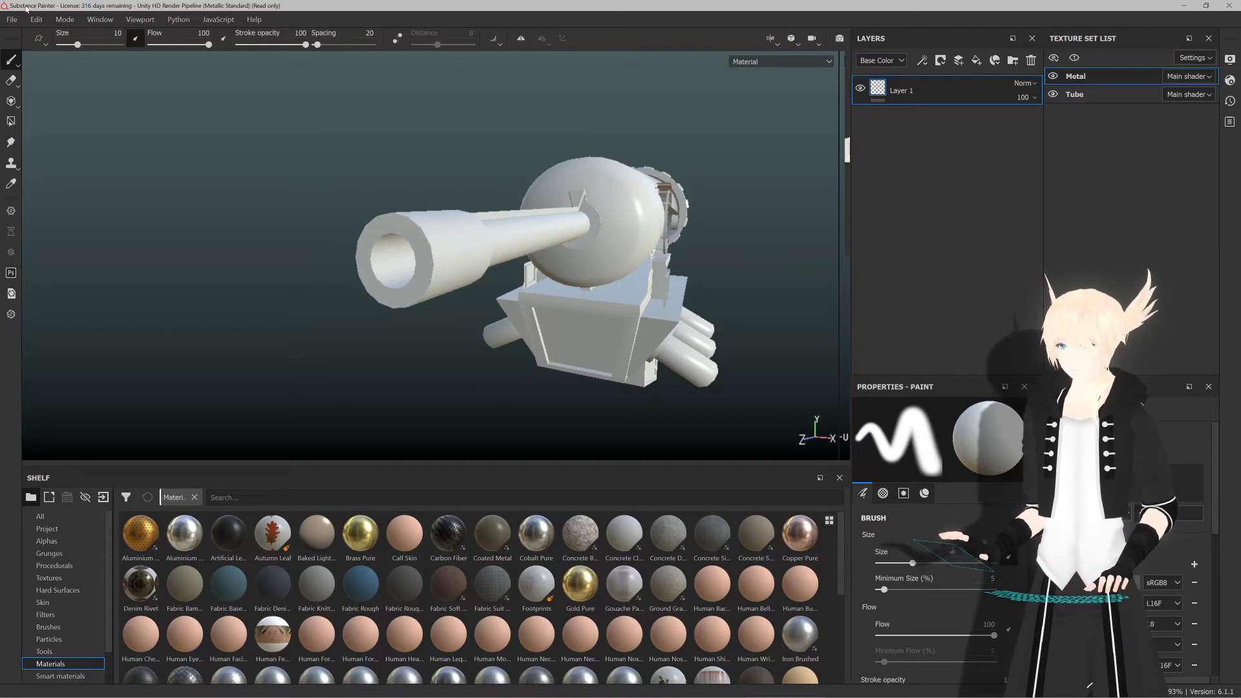
left_click(11, 19)
left_click(26, 31)
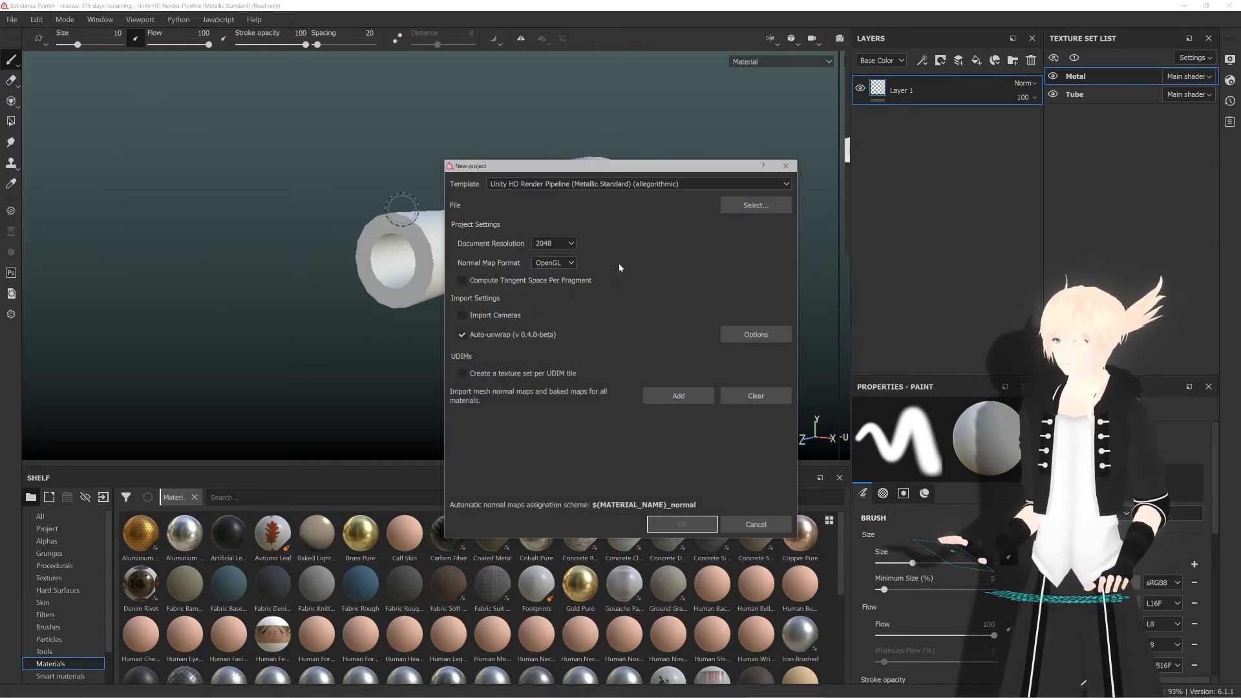
left_click(568, 242)
left_click(567, 267)
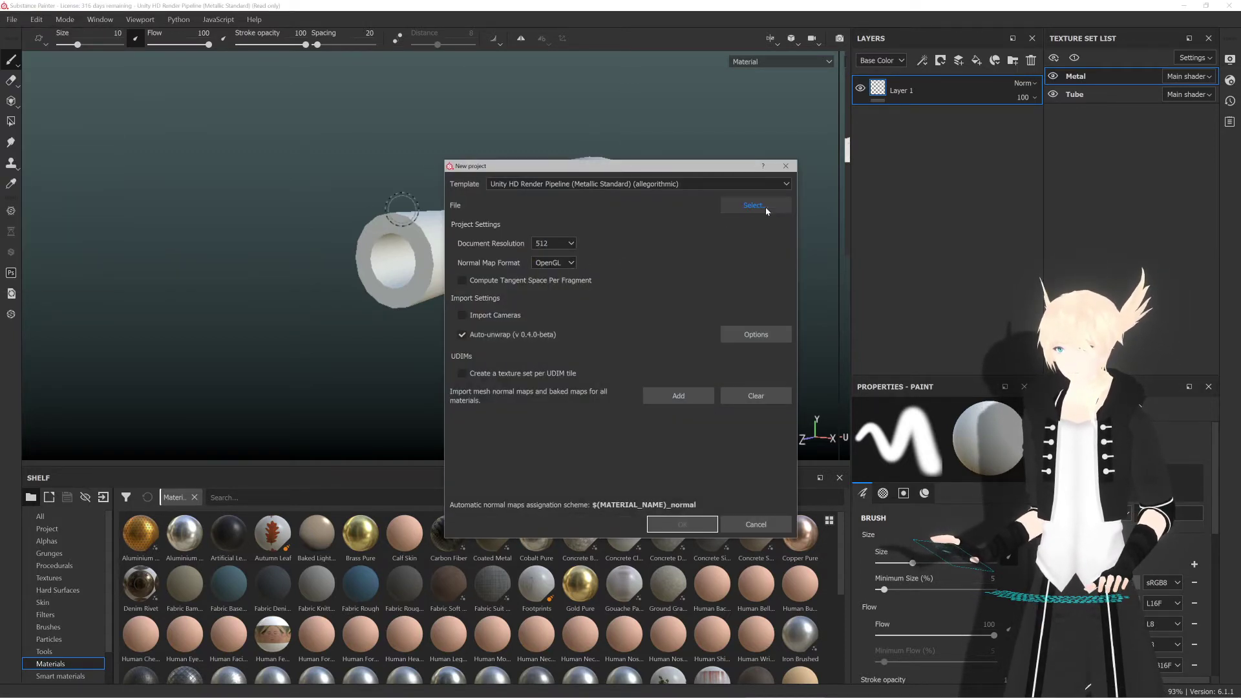
left_click(755, 205)
double_click(571, 262)
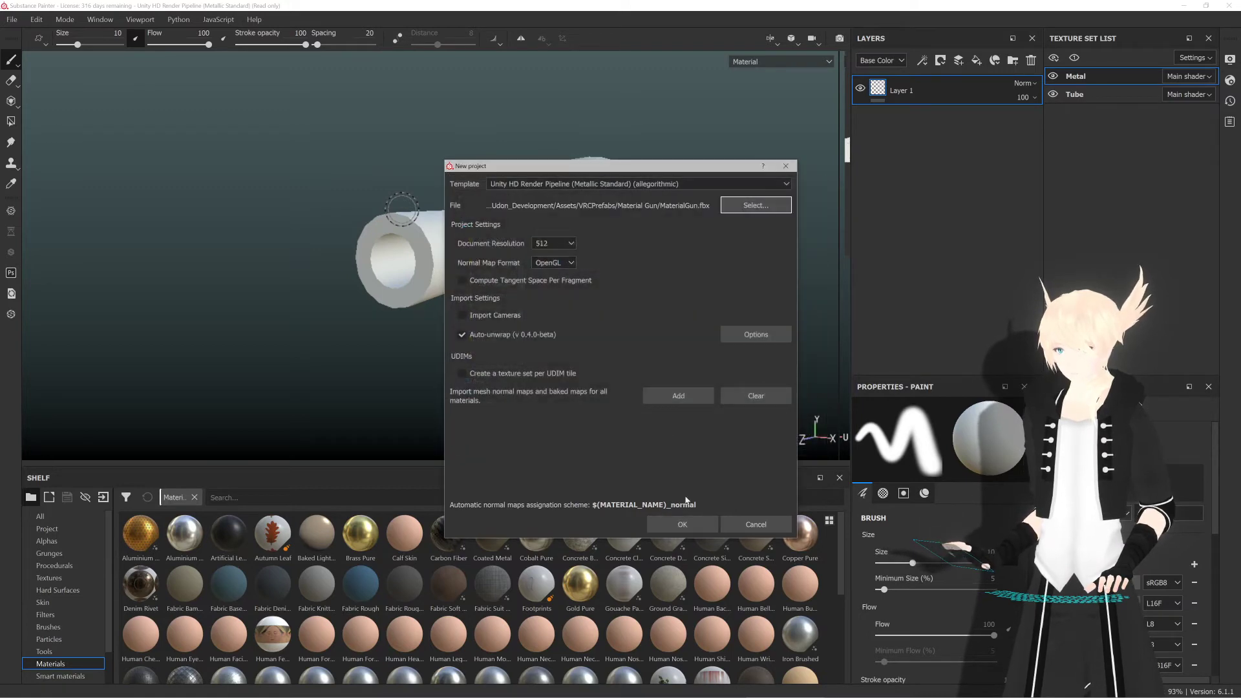
left_click(682, 524)
left_click(569, 372)
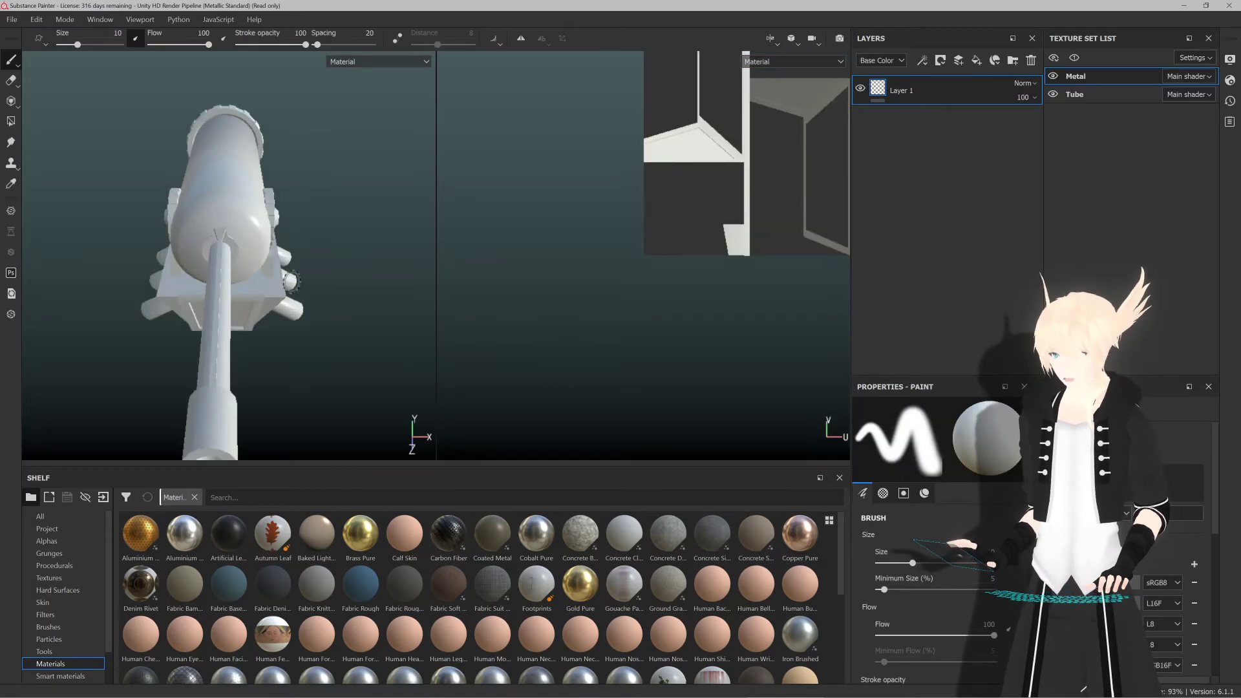
mouse_move(291, 281)
left_mouse_down("alt")
mouse_move(410, 244)
mouse_move(341, 284)
mouse_move(304, 277)
mouse_move(396, 277)
mouse_move(211, 270)
mouse_move(307, 255)
mouse_move(240, 272)
mouse_move(383, 274)
mouse_move(194, 260)
mouse_move(272, 270)
left_mouse_up("alt")
middle_click_drag(145, 271, 289, 272, "alt")
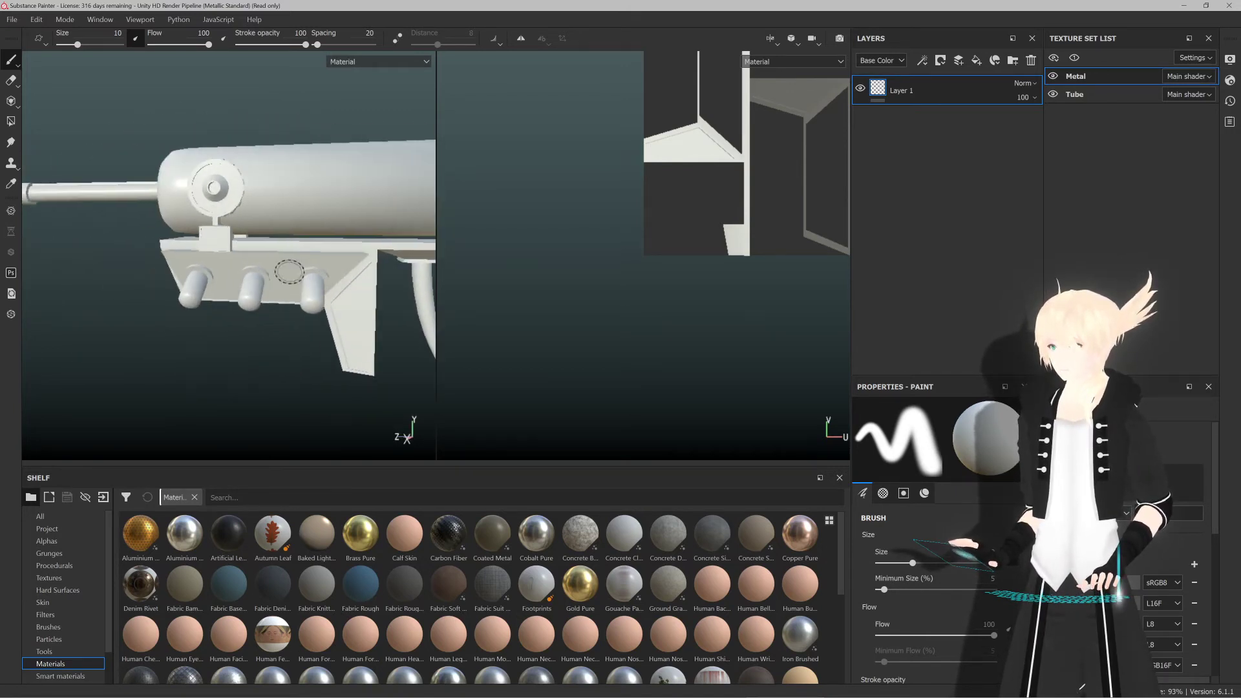
left_click_drag(289, 271, 248, 277, "alt")
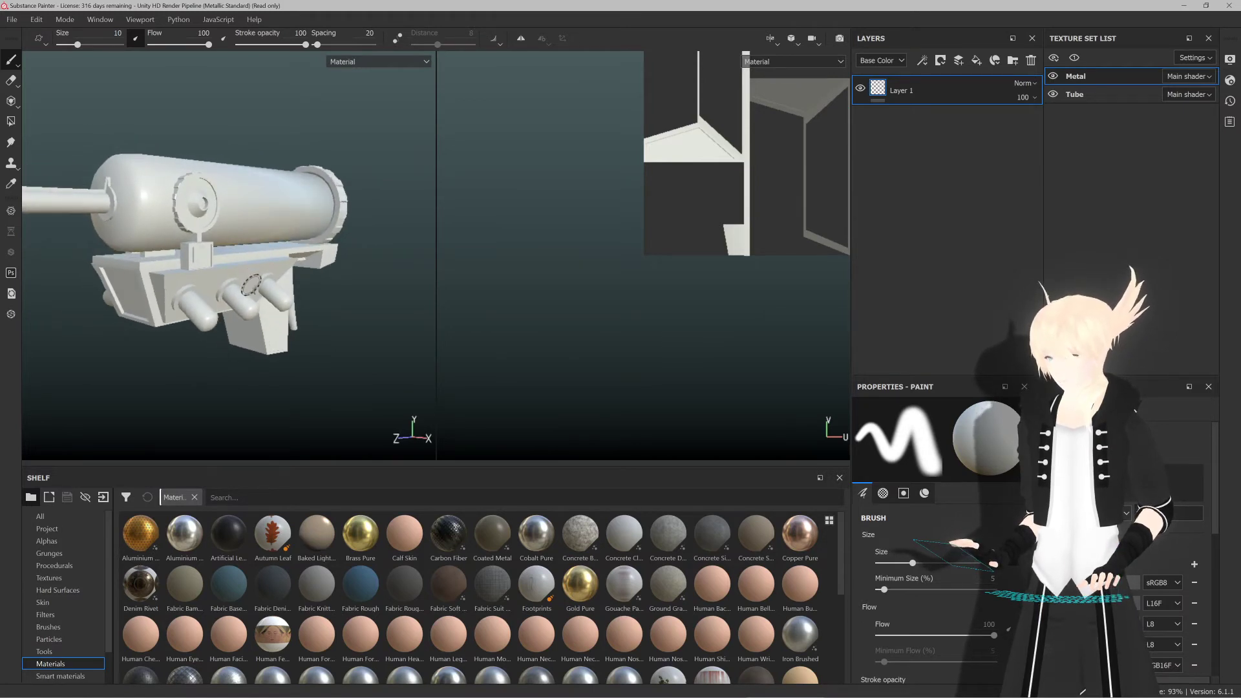
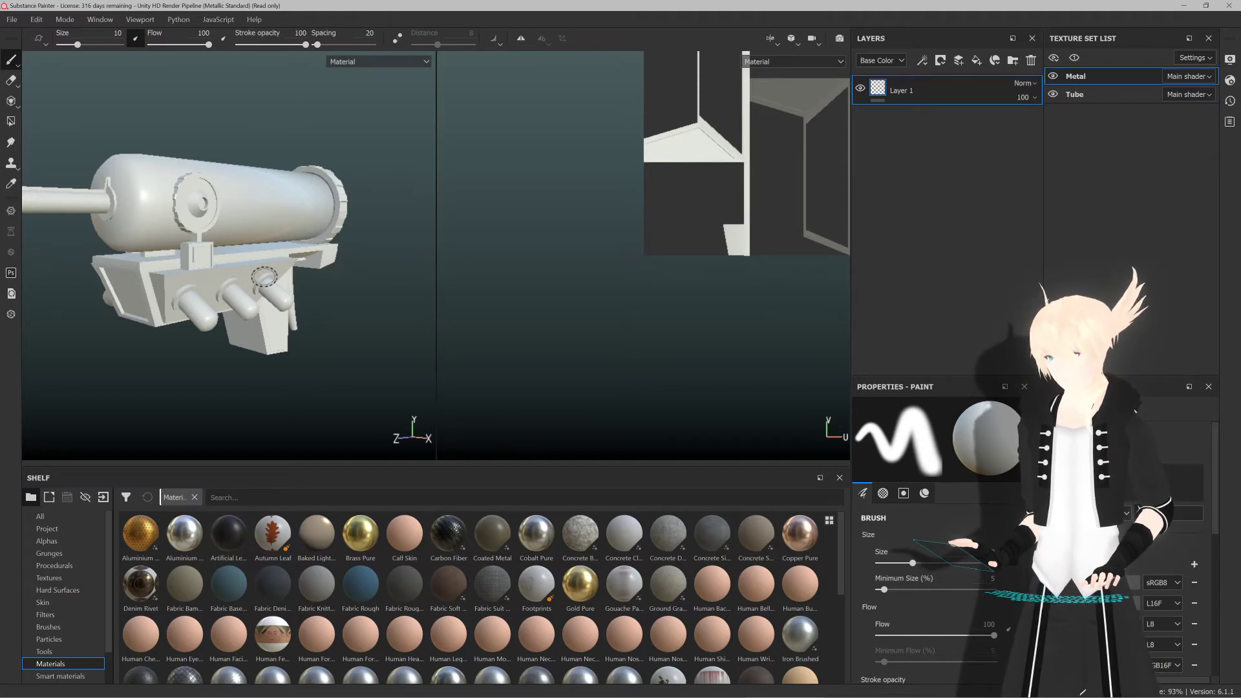
Step: Browse the smart materials and apply Steel Dark Aged to the gun's Metal texture set
scroll(78, 641, "down", 3)
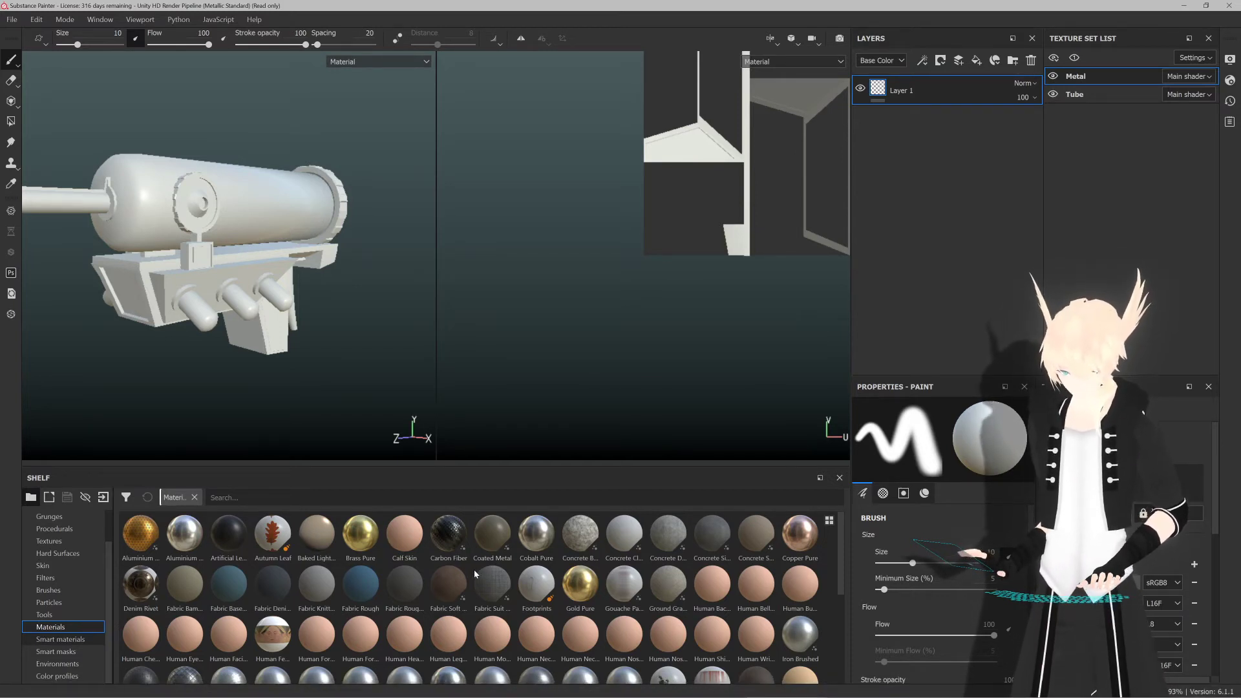
key("Down")
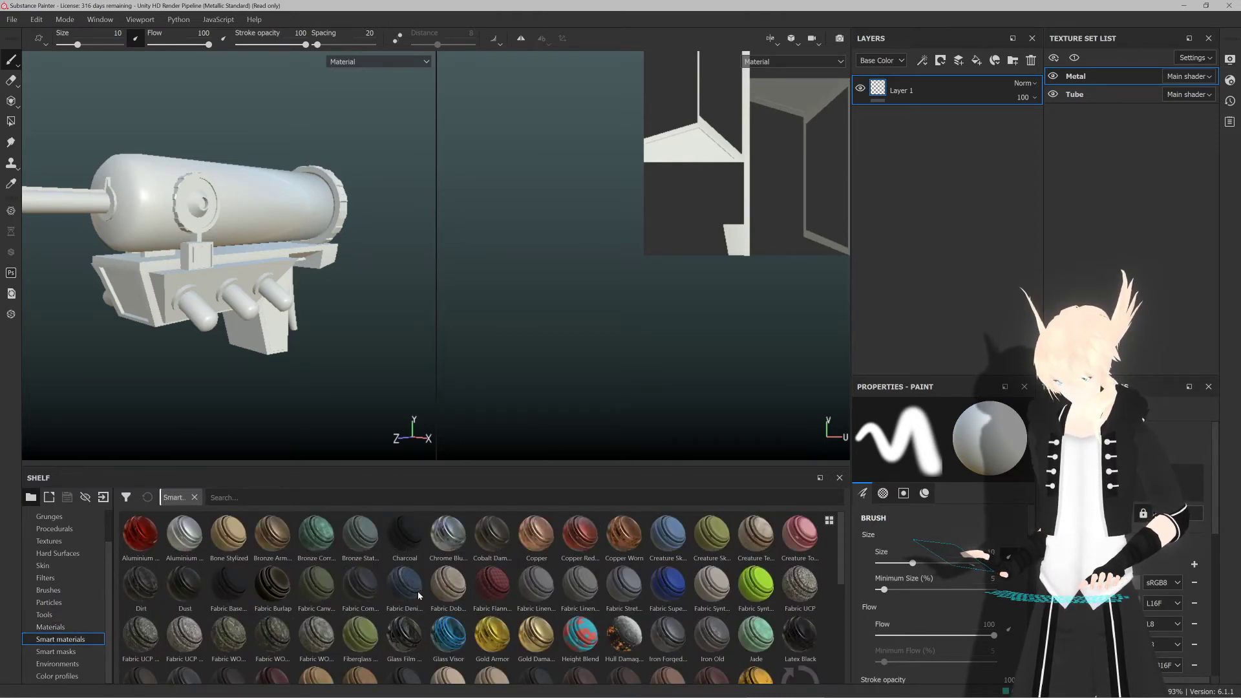
scroll(491, 572, "down", 3)
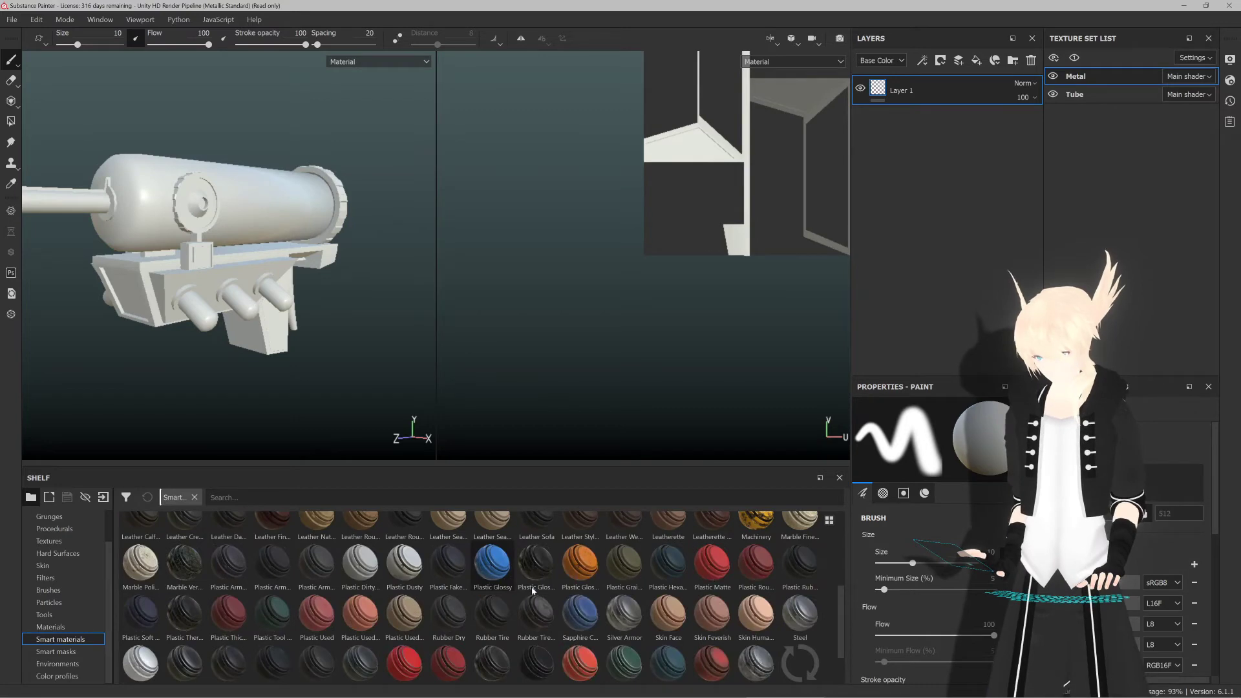
scroll(533, 590, "down", 2)
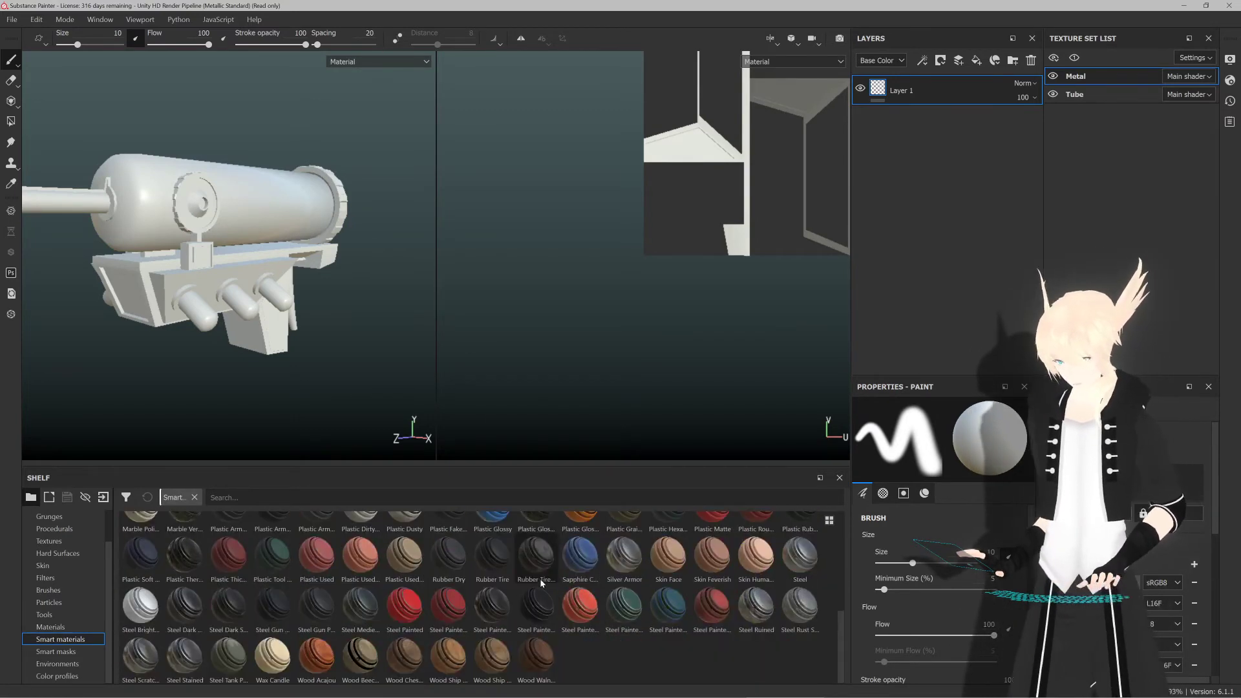
right_click(358, 349)
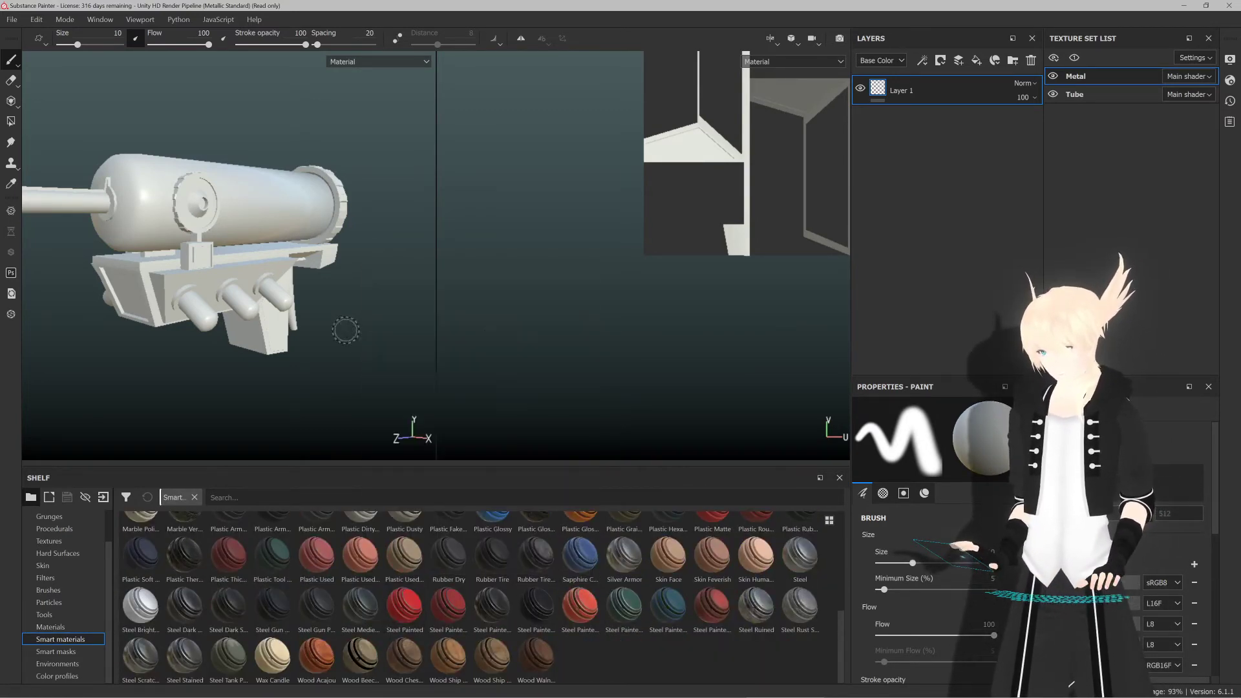
left_click_drag(342, 253, 306, 249, "alt")
scroll(246, 201, "up", 8)
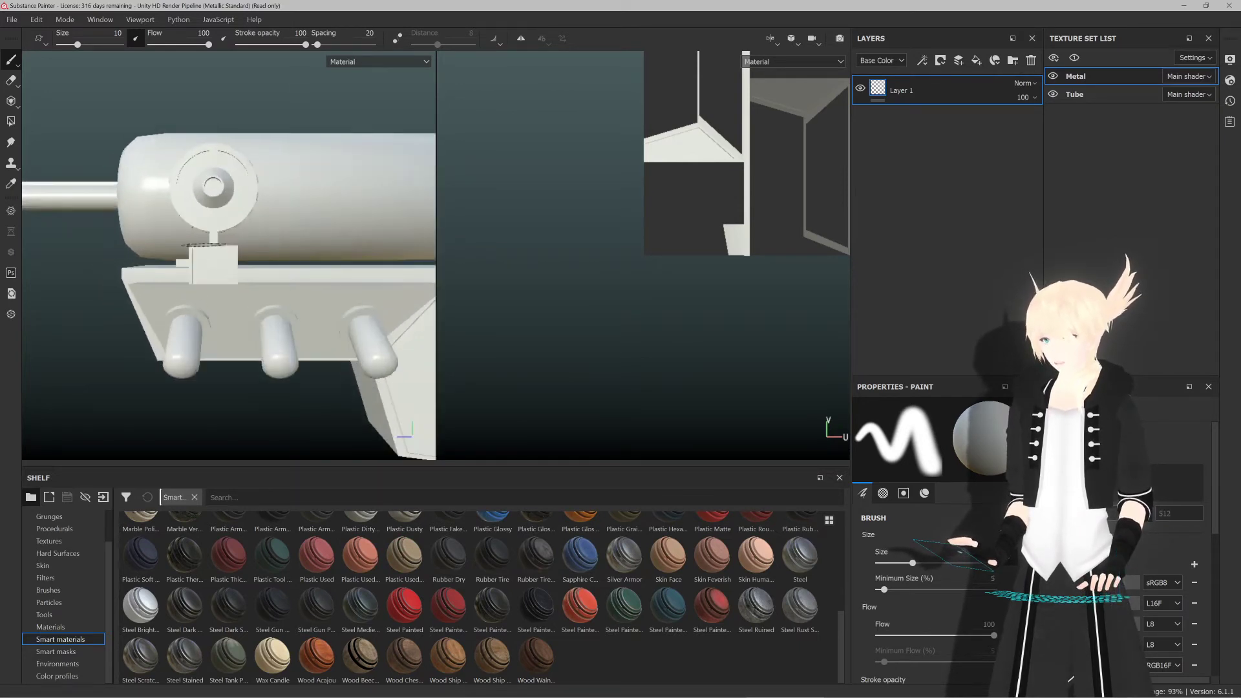
left_click_drag(242, 205, 256, 251, "alt")
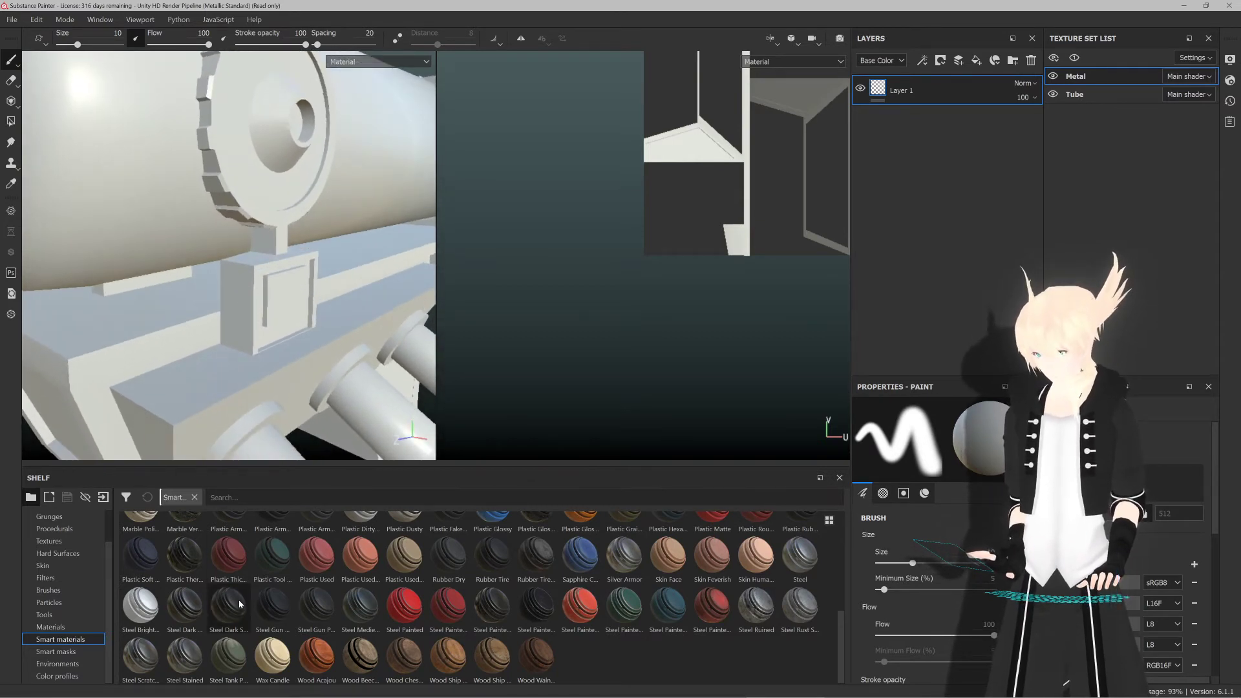
mouse_move(239, 604)
left_click_drag(194, 606, 218, 338)
Step: Bake the mesh maps for all texture sets at output size 512, leaving out the ID map
scroll(219, 356, "down", 5)
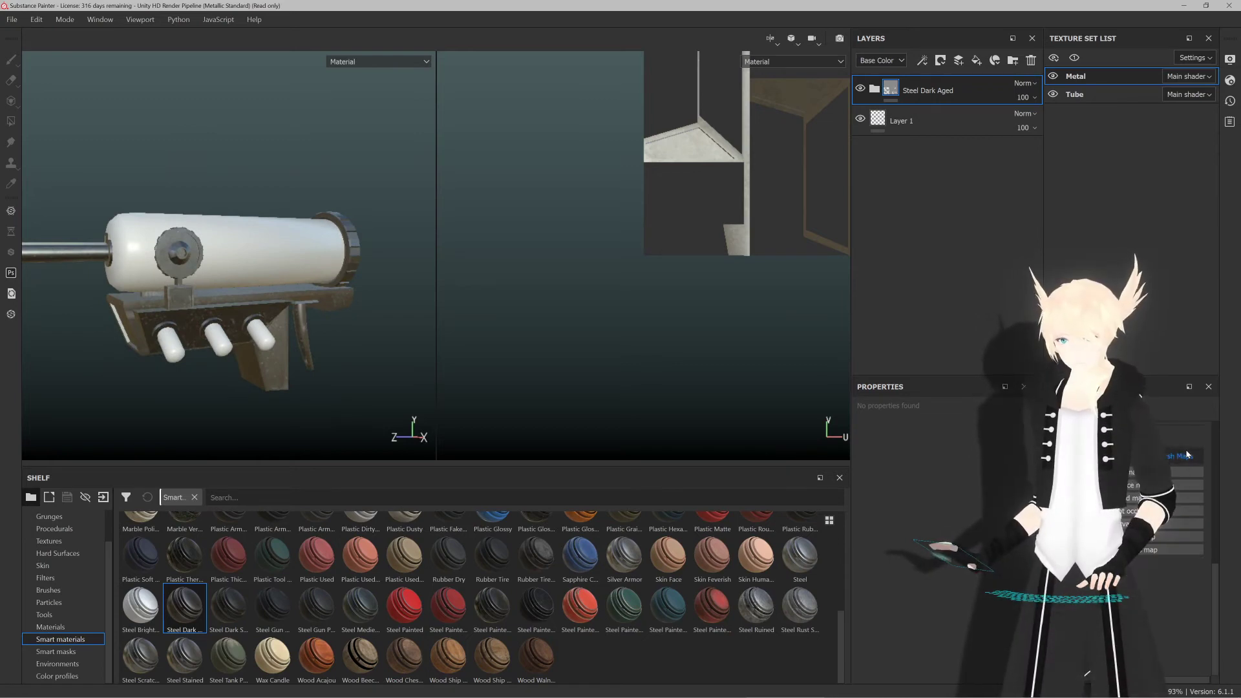
left_click(1187, 452)
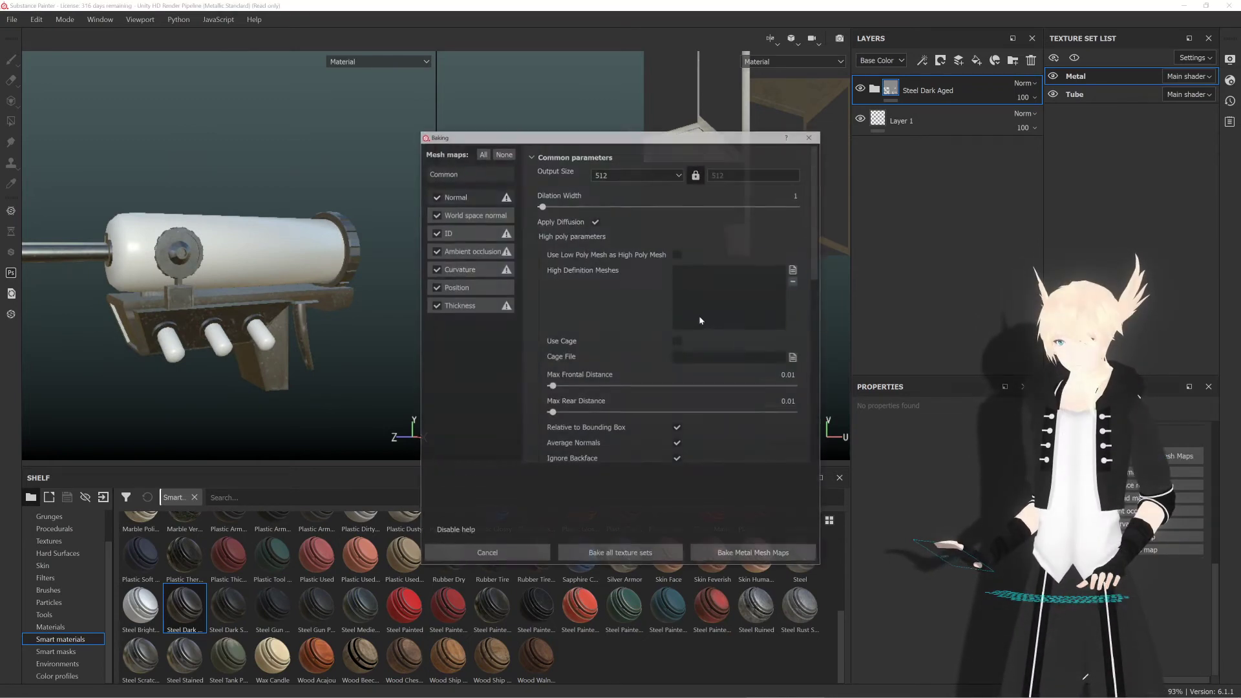
left_click(436, 233)
left_click(659, 552)
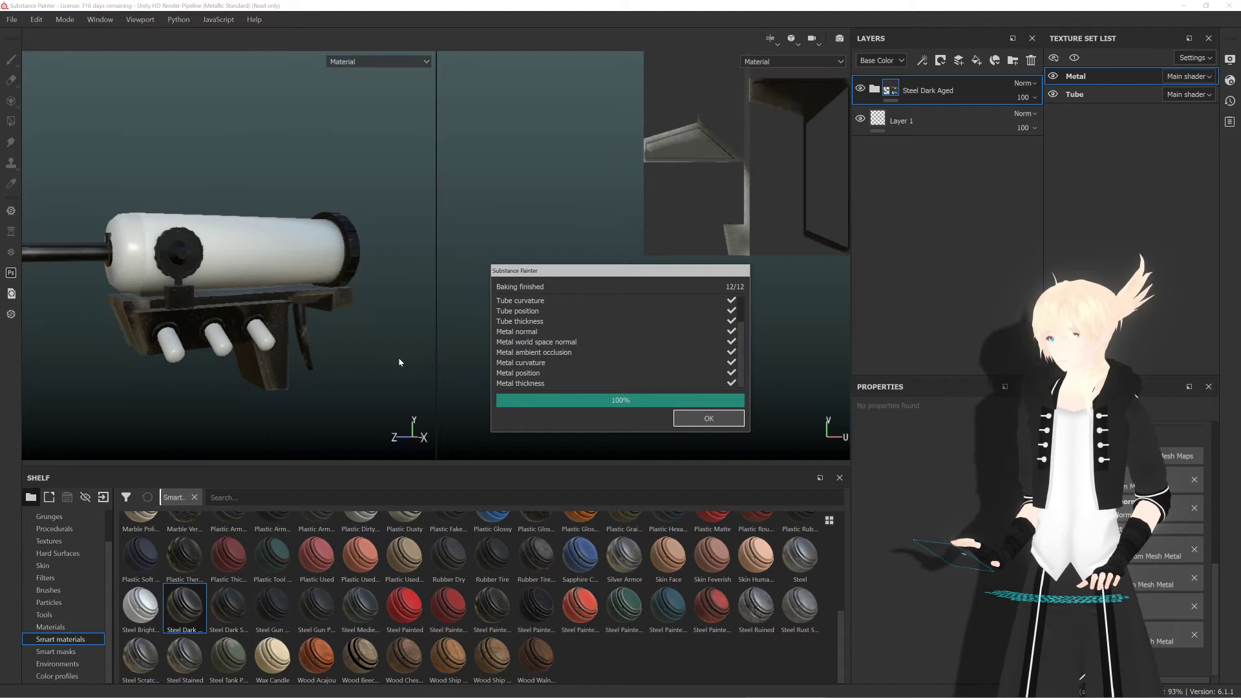
left_click(708, 418)
Step: Examine the baked steel material and shading around the gun's tank, side wheel and barrel joint
scroll(131, 261, "up", 3)
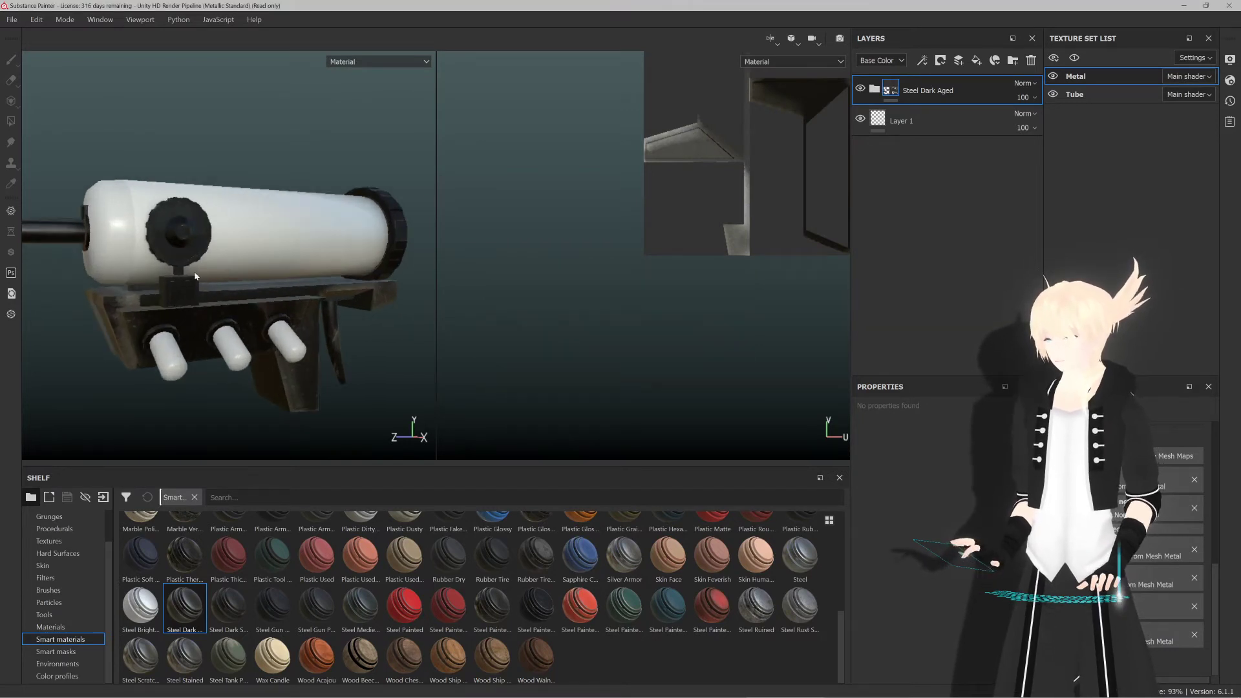
mouse_move(168, 250)
left_mouse_down("alt")
mouse_move(188, 276)
mouse_move(150, 250)
left_mouse_up("alt")
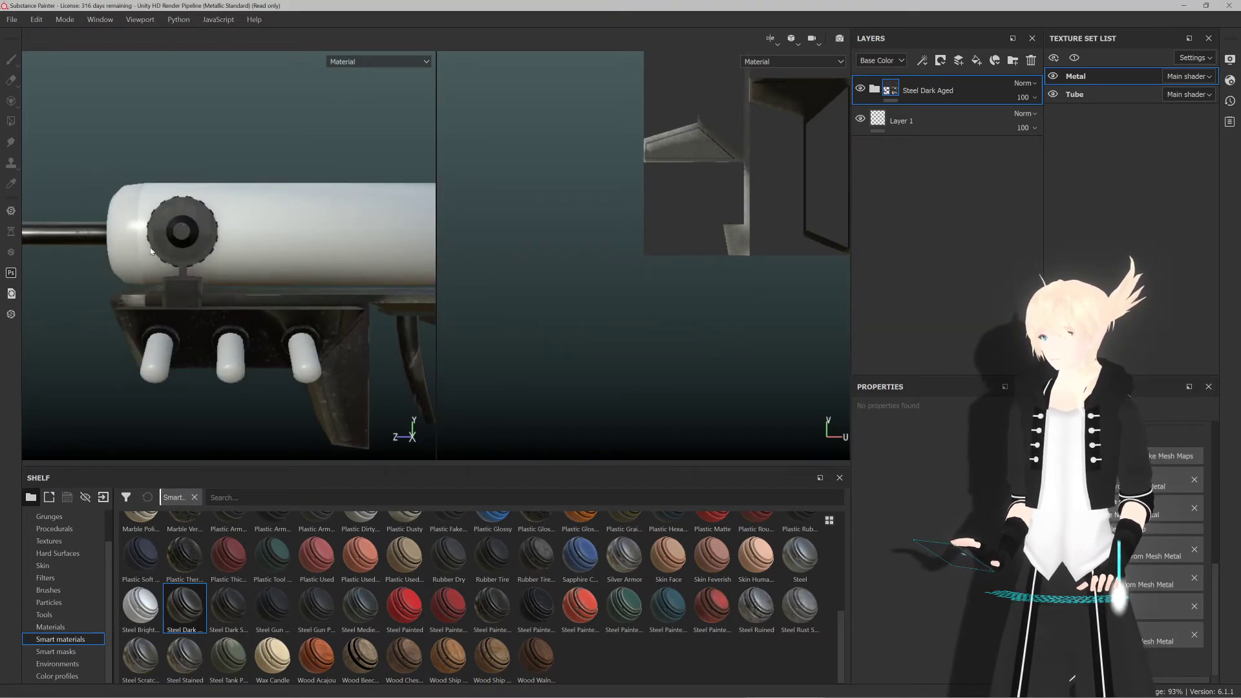
middle_click_drag(144, 246, 232, 283, "alt")
scroll(231, 278, "down", 2)
scroll(228, 265, "up", 5)
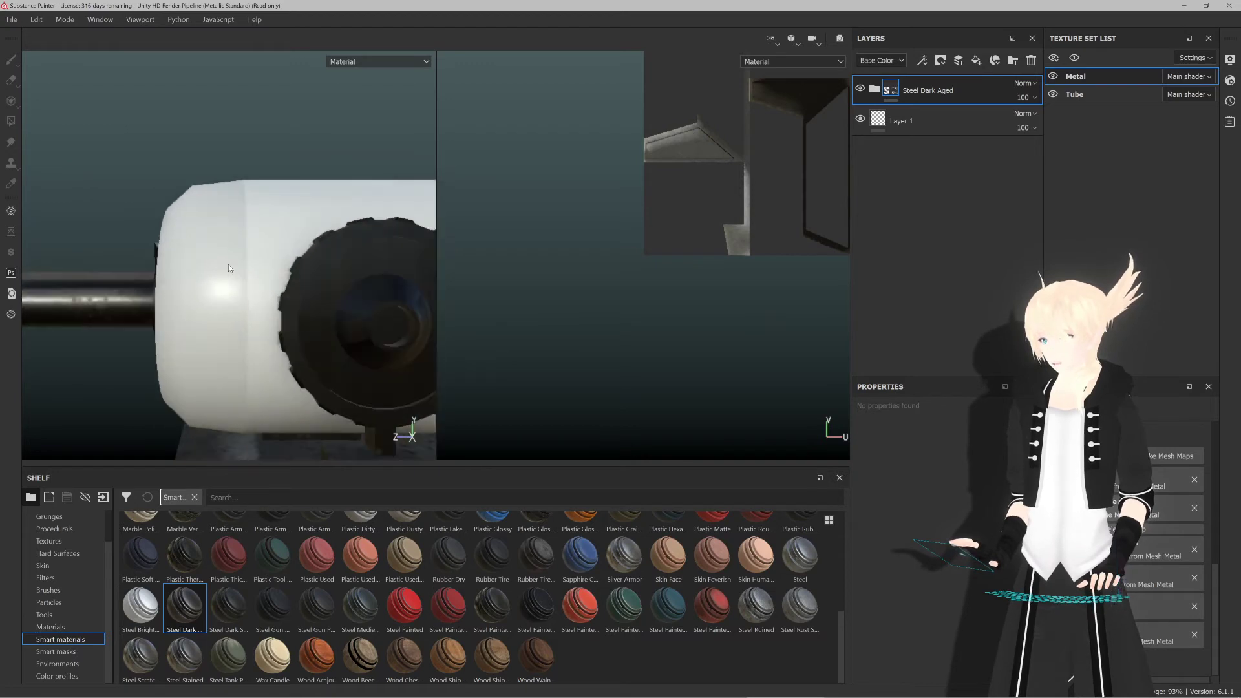
left_click_drag(227, 265, 169, 266, "alt")
scroll(169, 266, "down", 5)
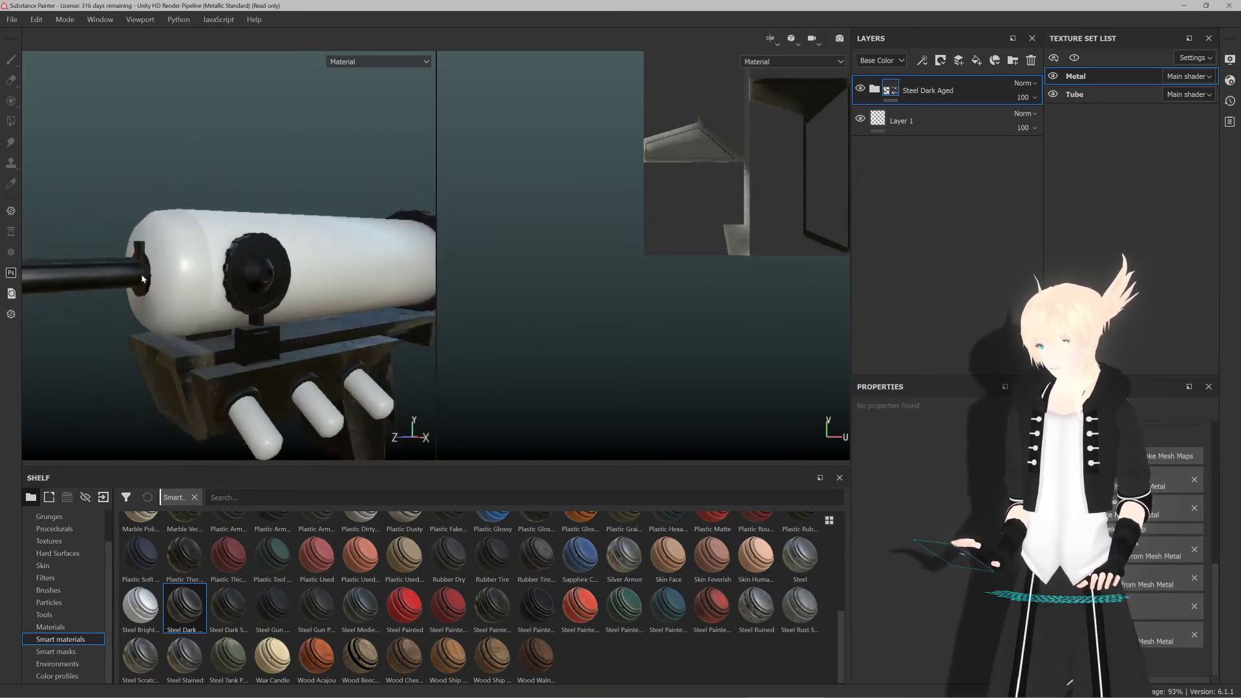
scroll(163, 285, "up", 6)
scroll(201, 245, "down", 6)
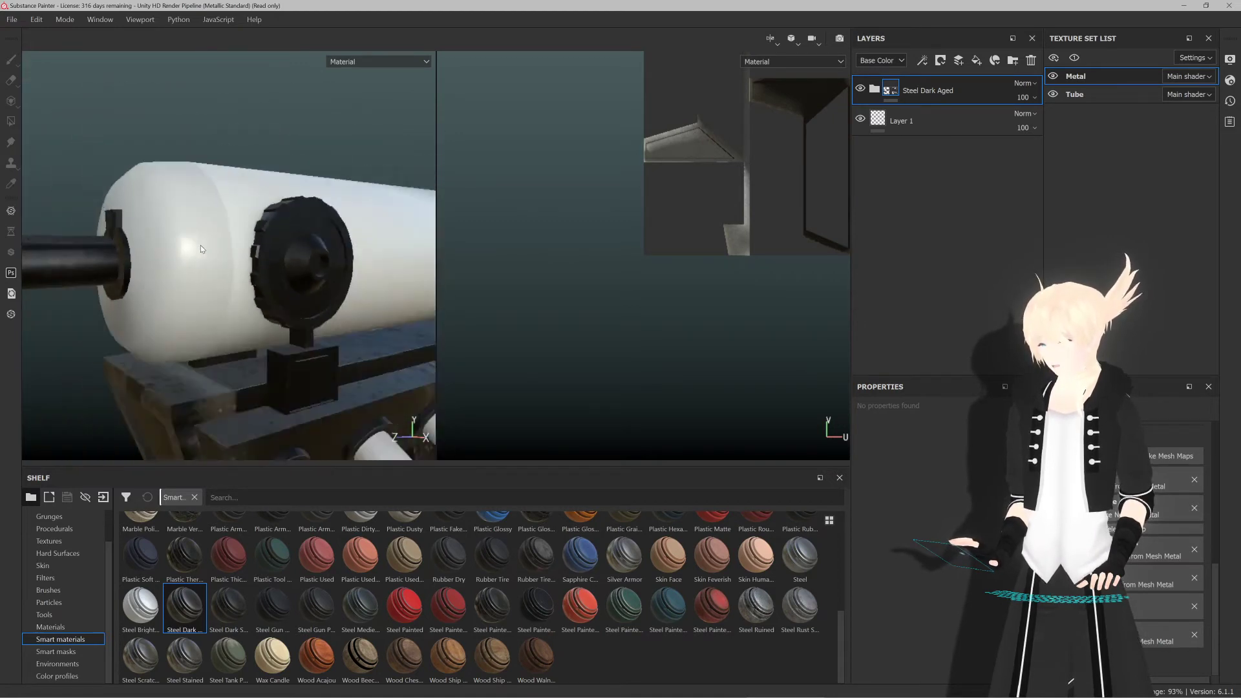
left_click_drag(316, 252, 227, 243, "alt")
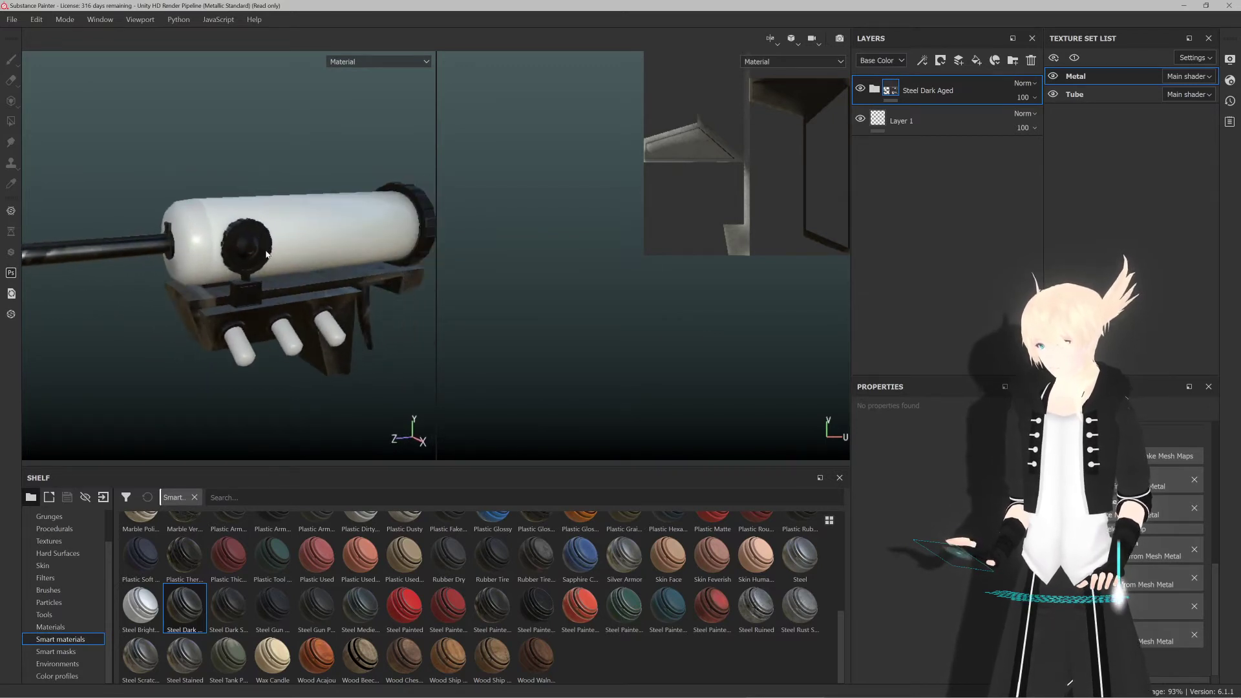
Step: Inspect the small side tubes and their metal sockets up close, and switch back to Blender
scroll(201, 314, "up", 6)
left_click_drag(201, 313, 288, 241, "alt")
scroll(185, 294, "down", 6)
scroll(262, 268, "up", 6)
middle_click_drag(288, 241, 186, 172, "alt")
middle_click_drag(184, 236, 207, 208, "alt")
left_click_drag(207, 208, 236, 178, "alt")
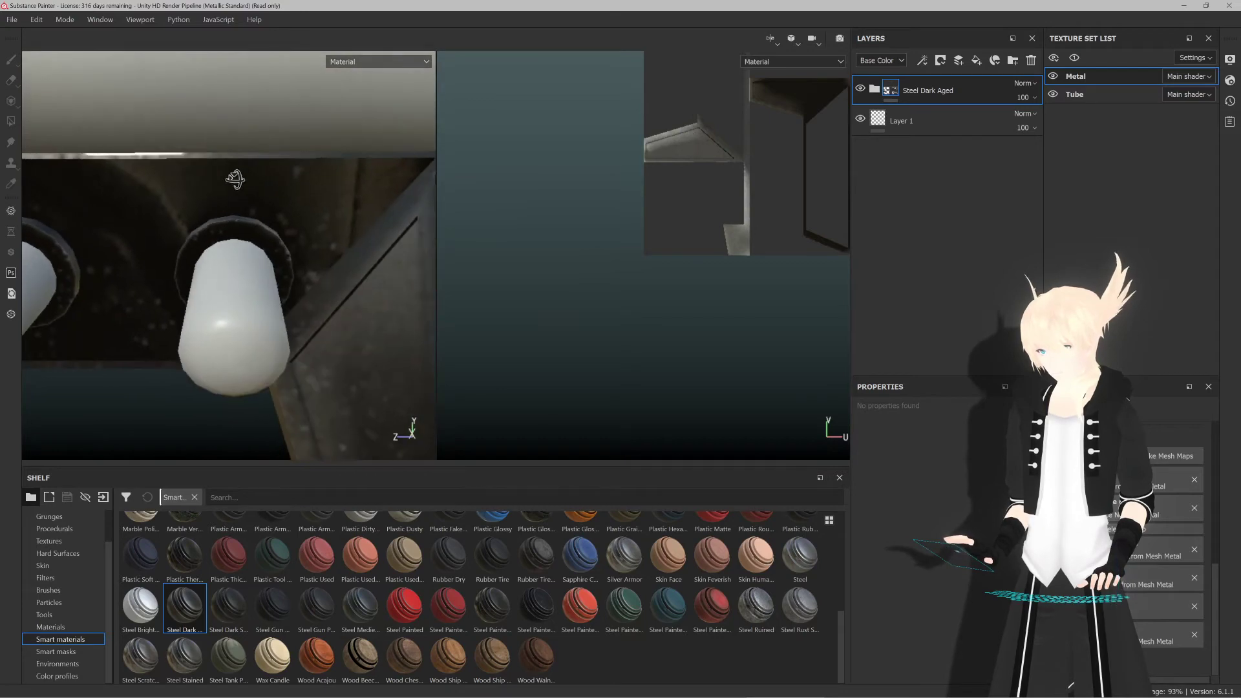
key("alt+Tab")
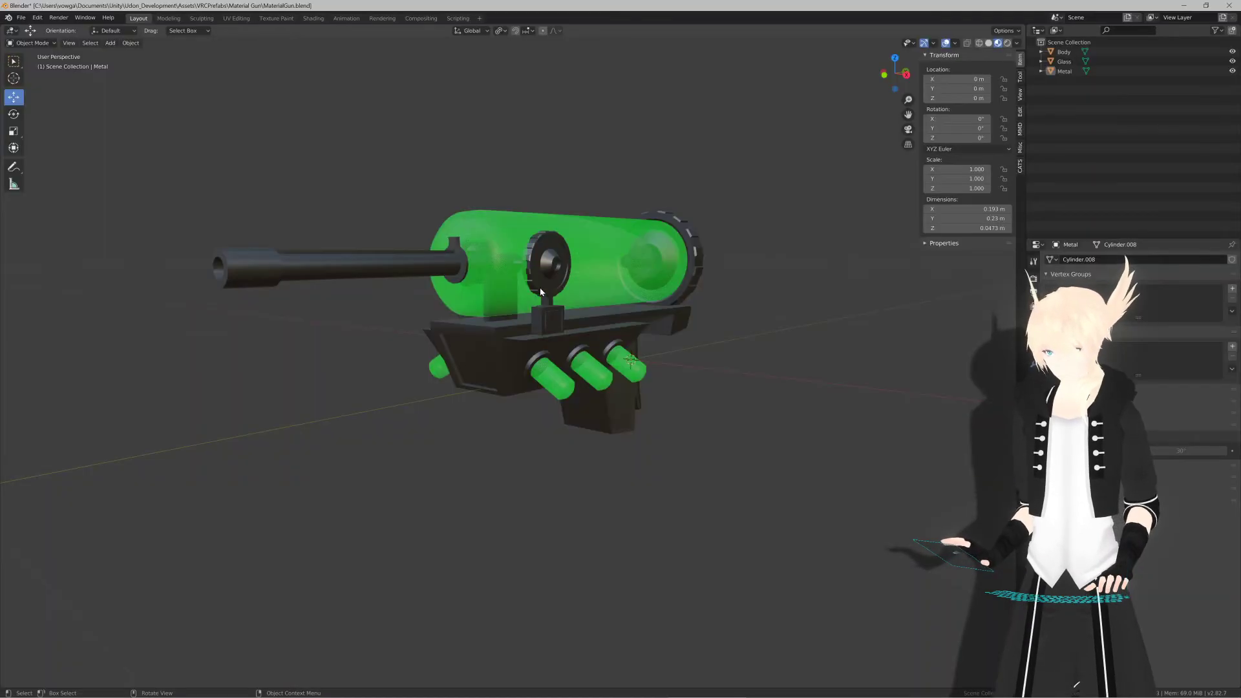
Step: Unwrap all faces of the gun's Body mesh with Smart UV Project, angle limit 66 and island margin 0
middle_click_drag(452, 356, 484, 328)
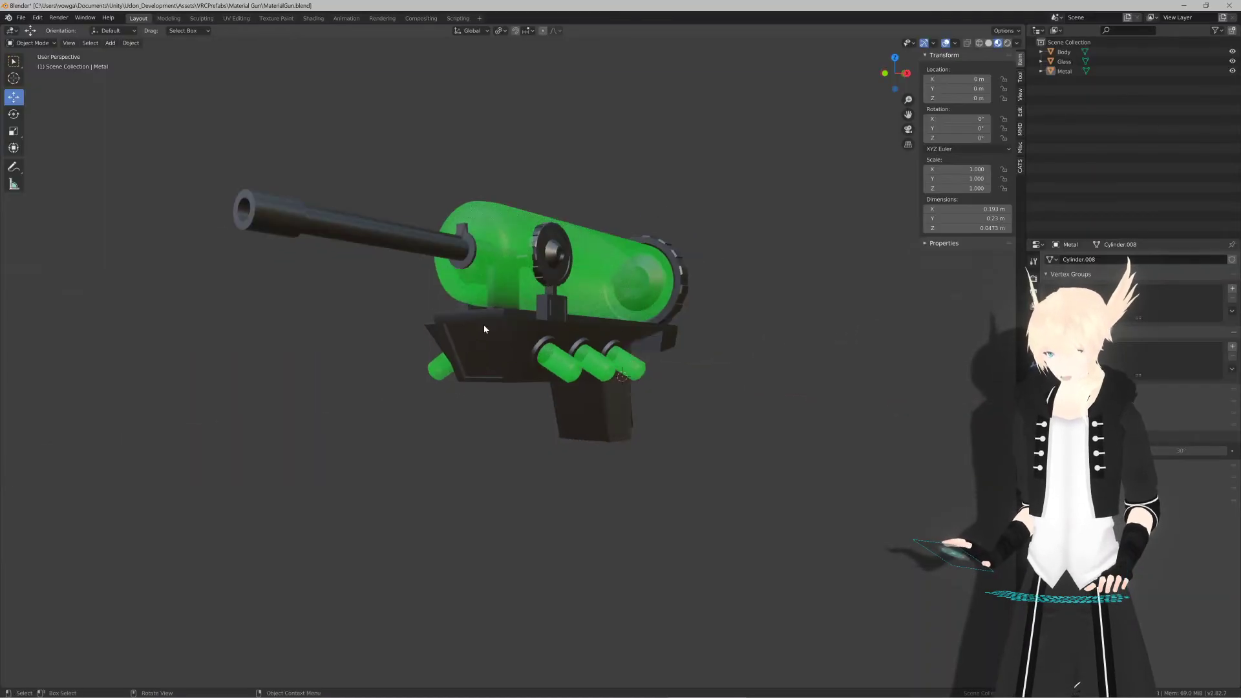
left_click(485, 328)
scroll(485, 328, "up", 3)
key("Tab")
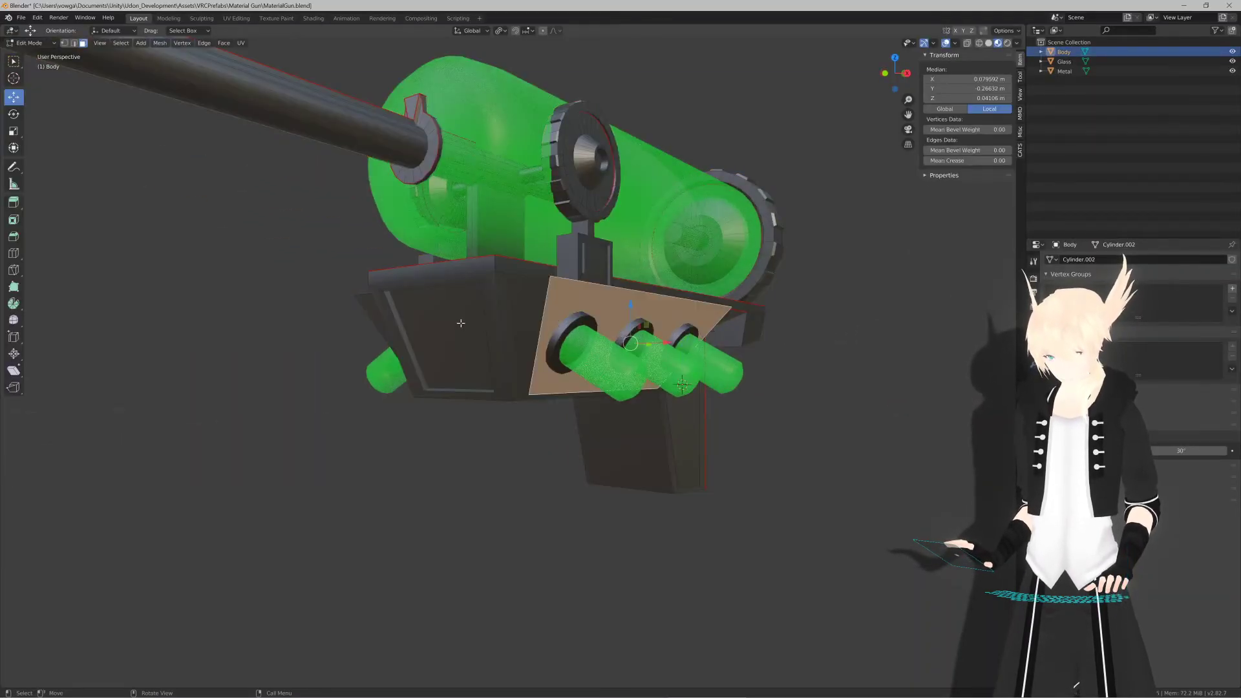
key("a")
middle_click_drag(460, 323, 406, 356)
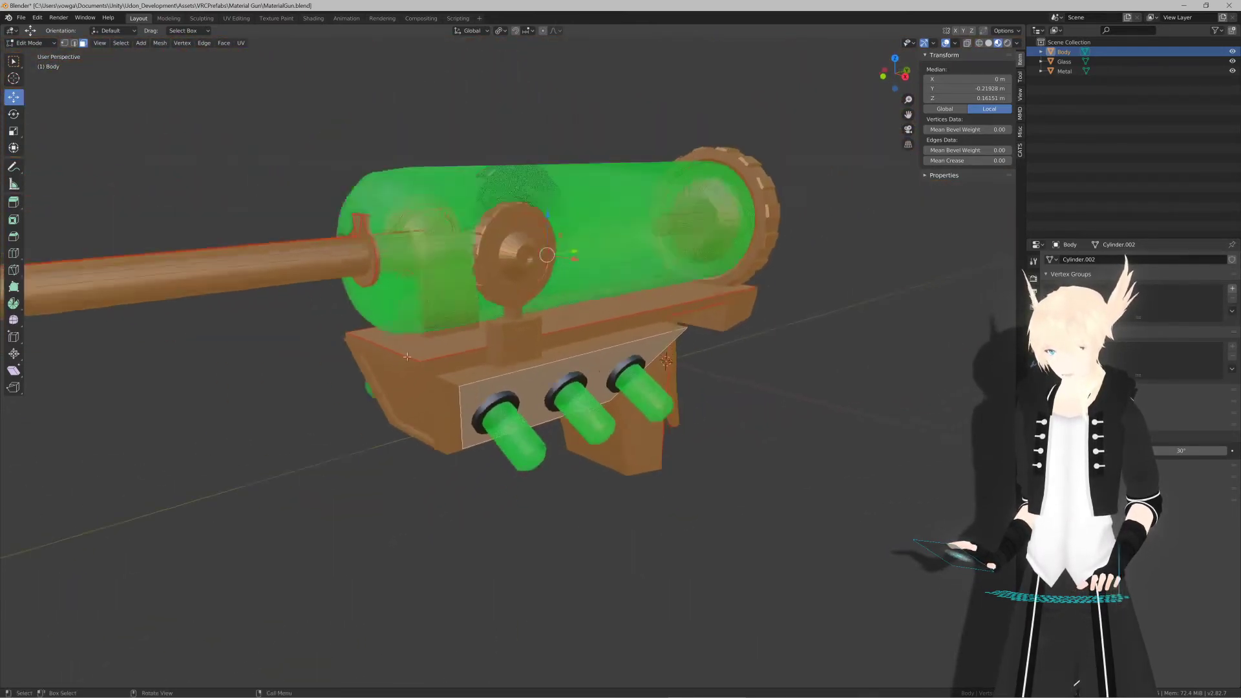
key("Tab")
scroll(406, 356, "down", 3)
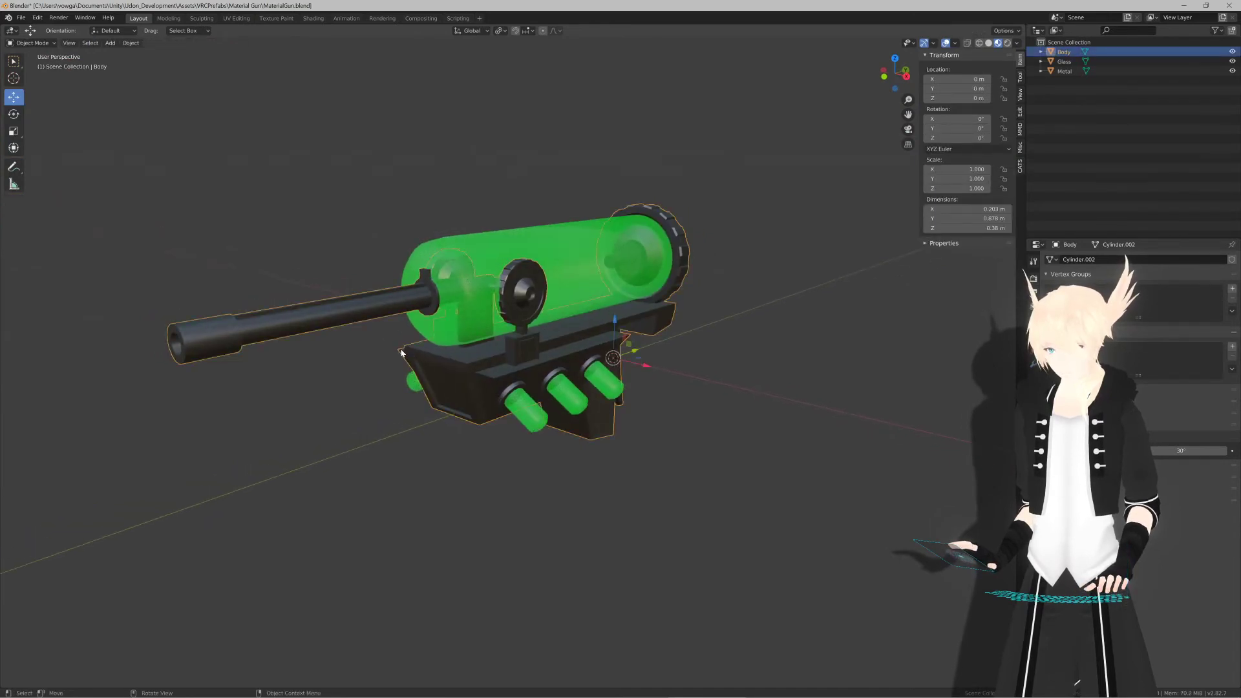
key("Tab")
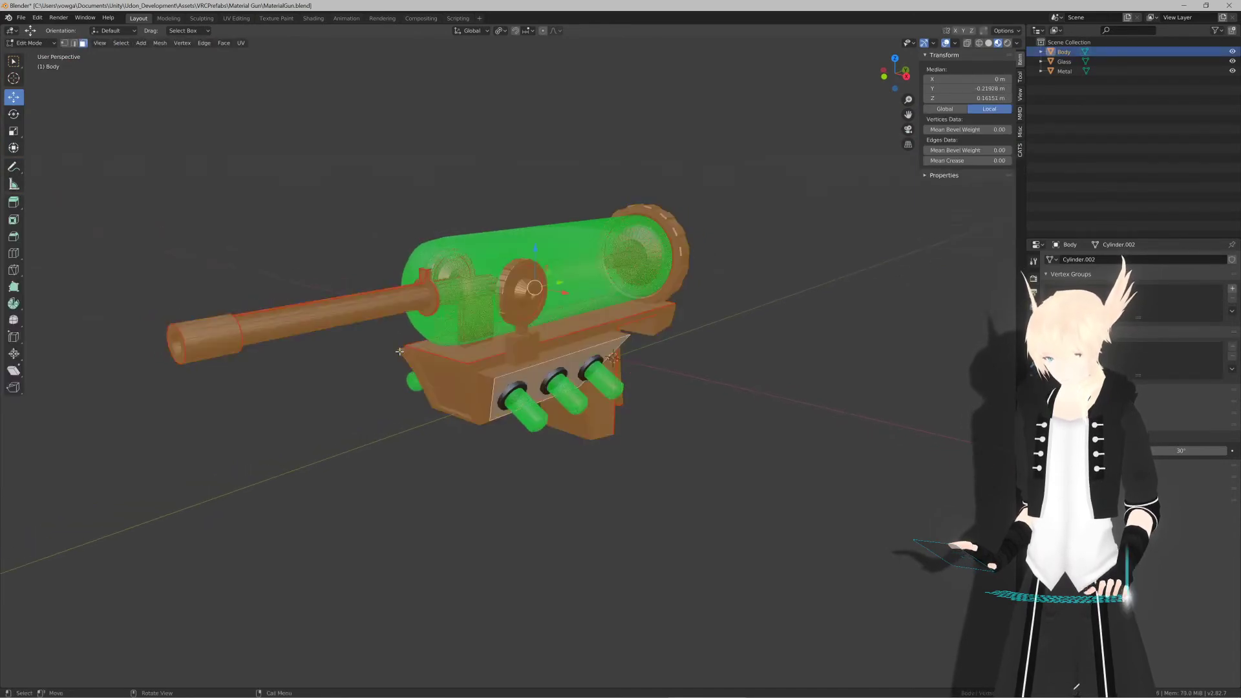
key("u")
left_click(399, 352)
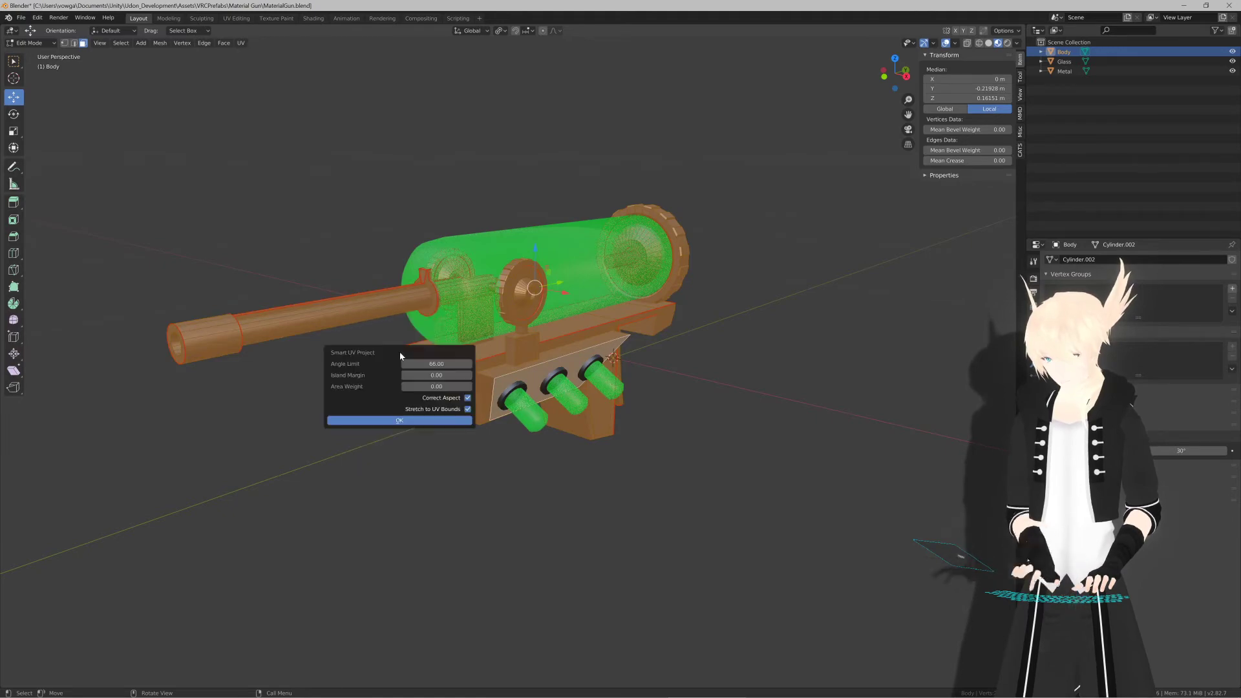
key("Return")
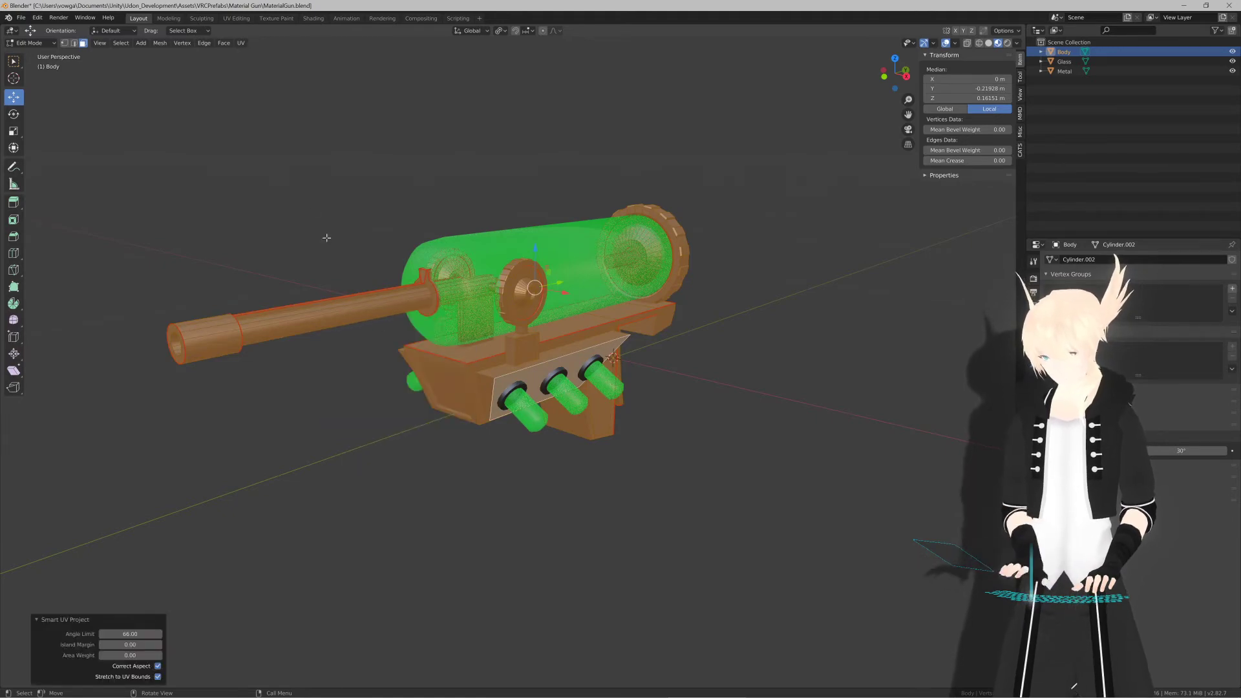
Step: Examine the Body mesh's new UV layout in the UV Editing workspace and return to Object Mode
left_click(237, 18)
scroll(263, 314, "down", 3)
key("Home")
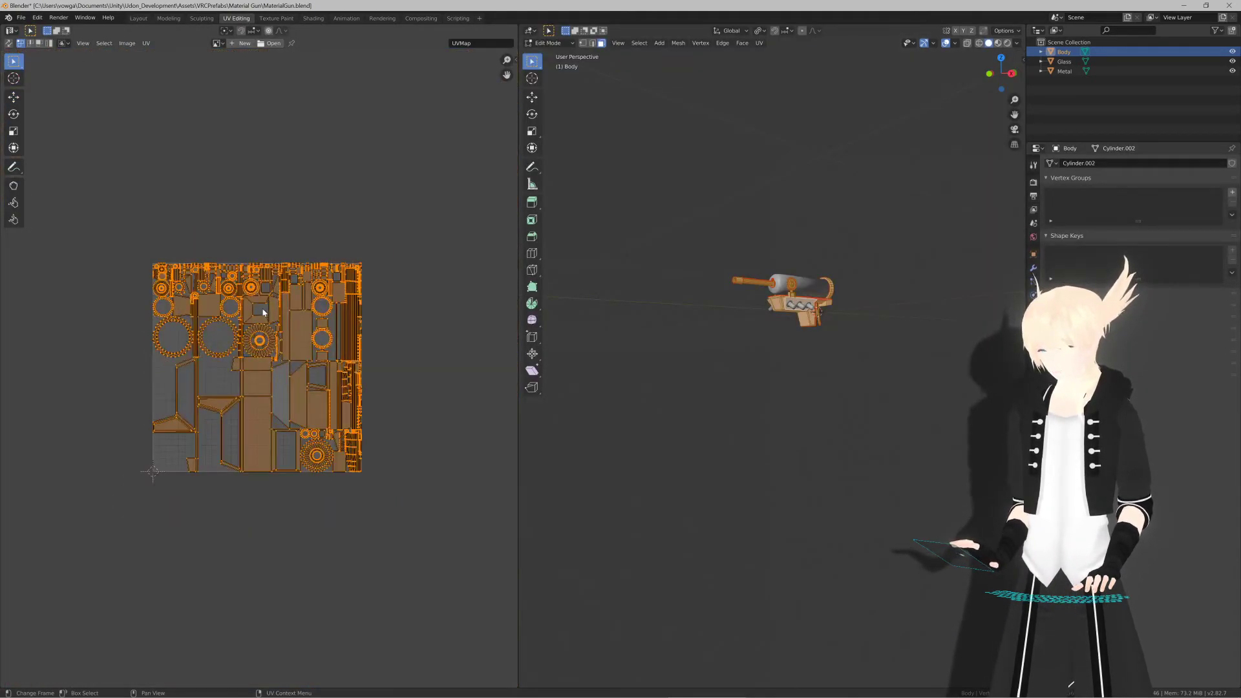
scroll(737, 311, "up", 4)
scroll(740, 297, "up", 4)
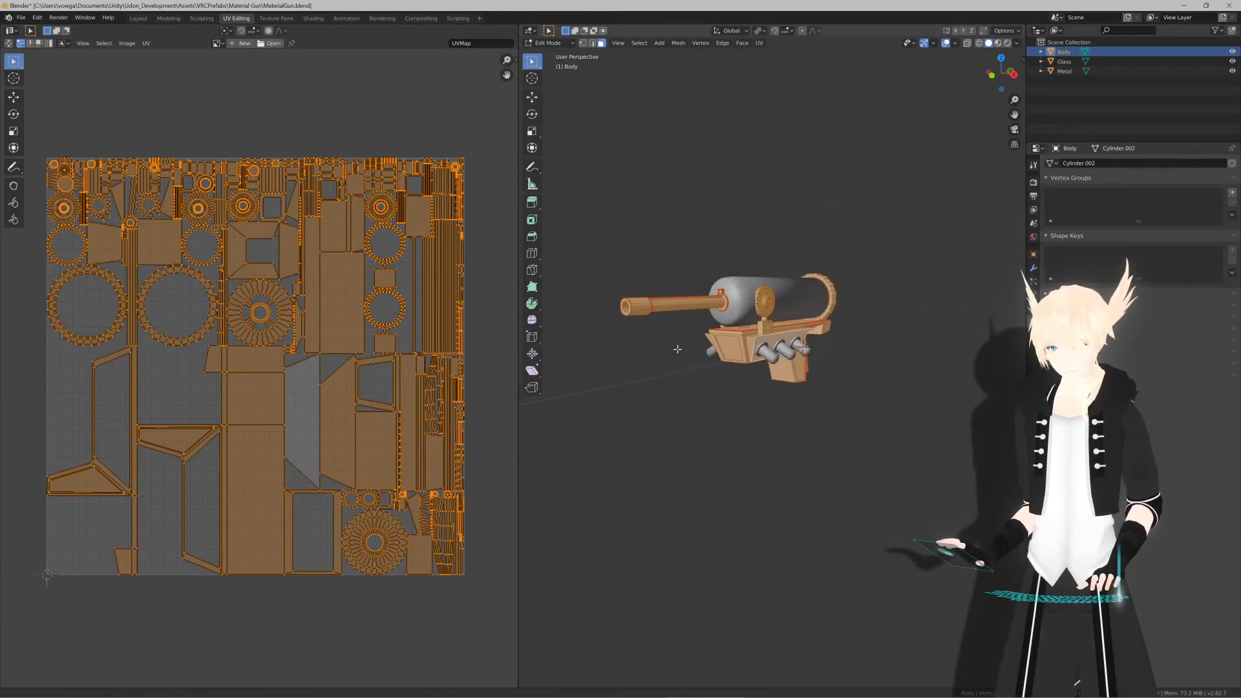
key("Tab")
left_click(682, 325)
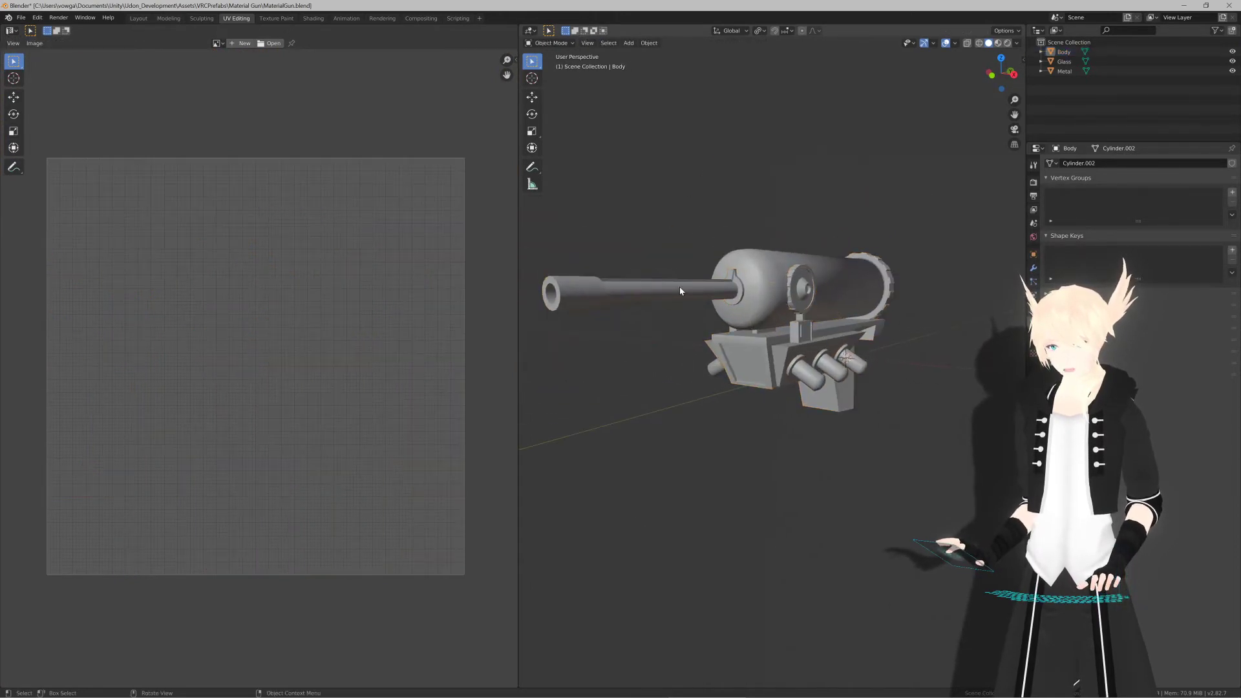
left_click(680, 286)
left_click(769, 315, "shift")
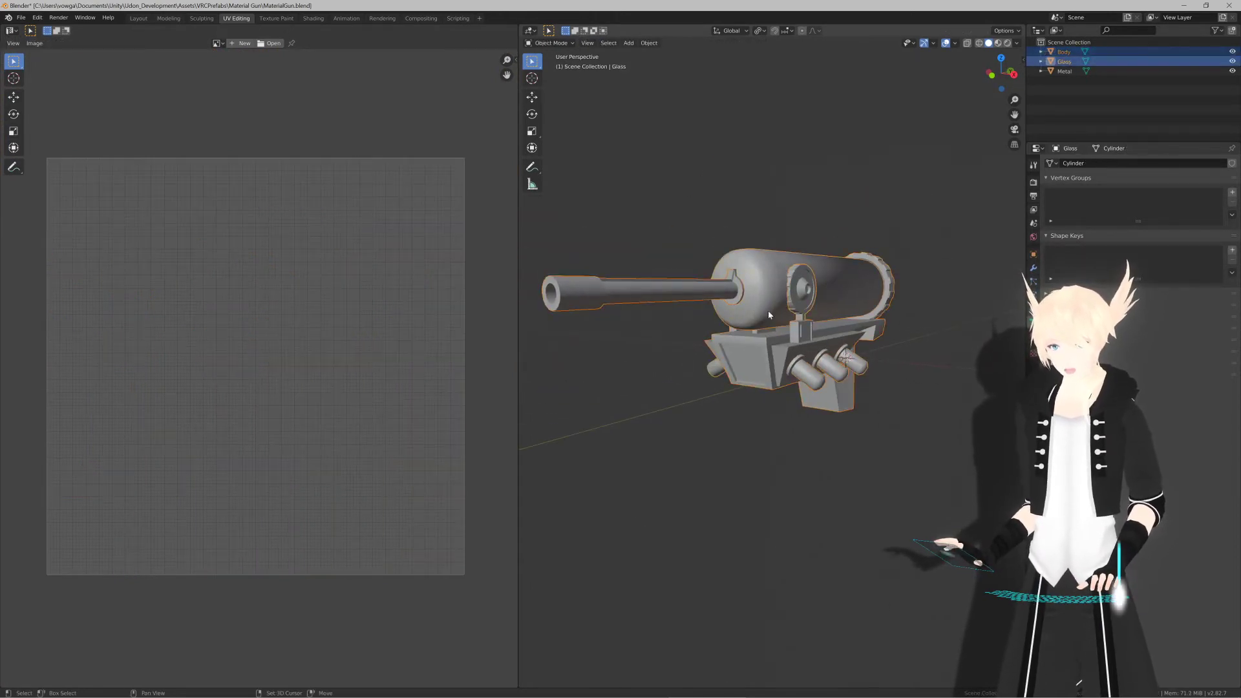
left_click(802, 361, "shift")
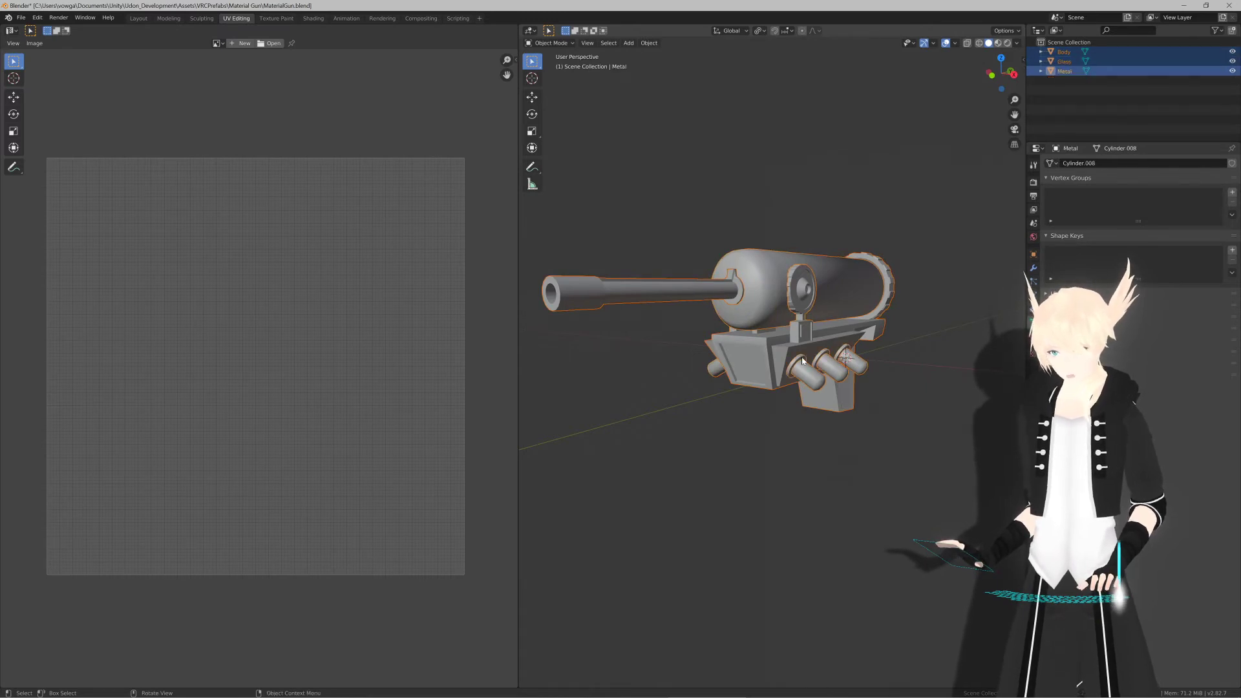
key("ctrl+u")
key("Escape")
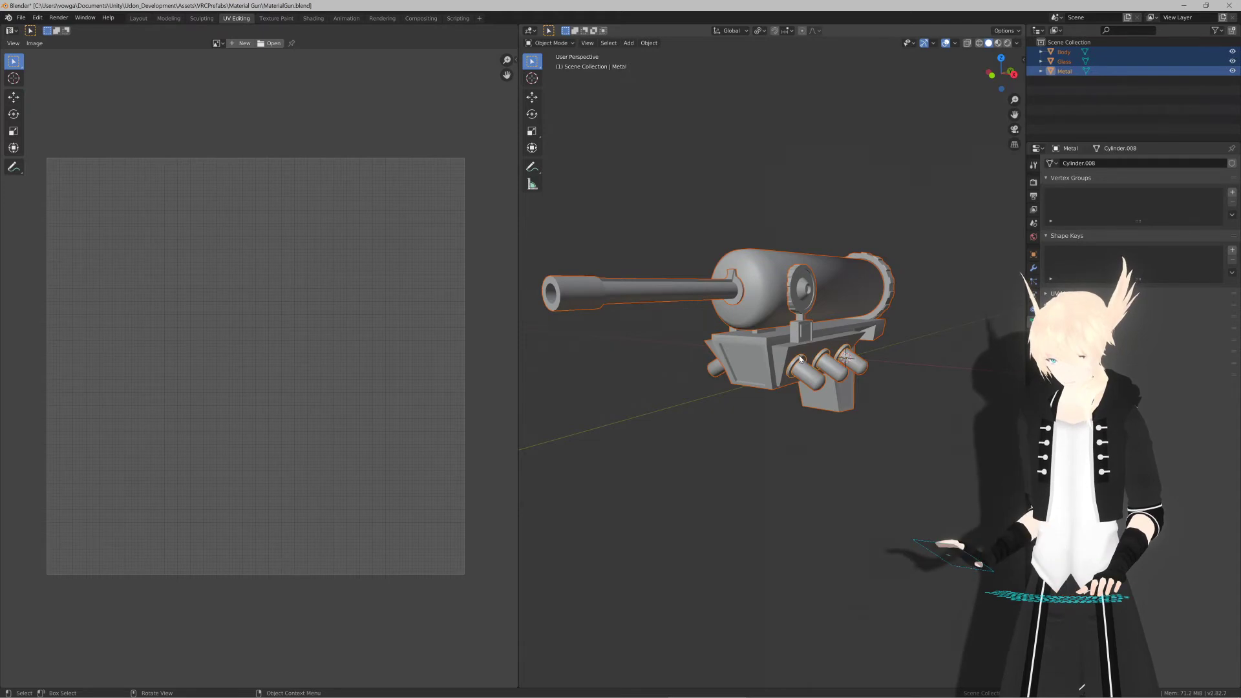
Step: Export only the selected Body object as MaterialGun_Chassis.fbx in the Material Gun folder
left_click(679, 297)
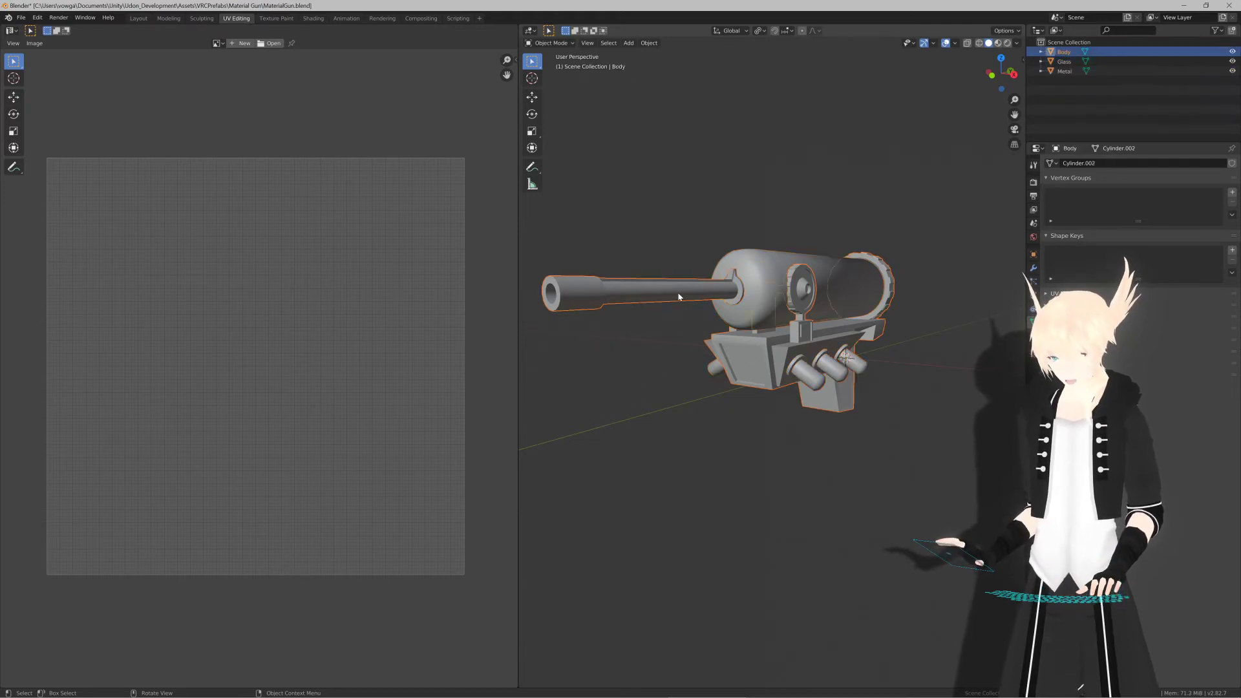
key("ctrl+e")
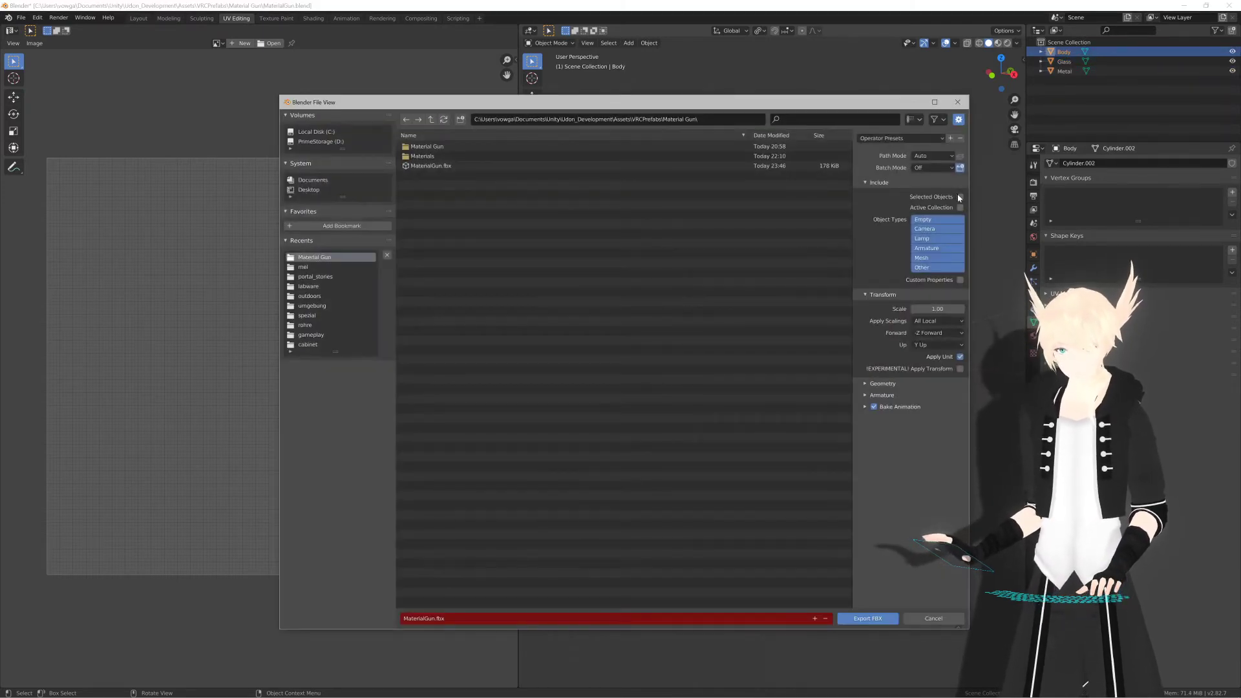
left_click(959, 197)
left_click(498, 617)
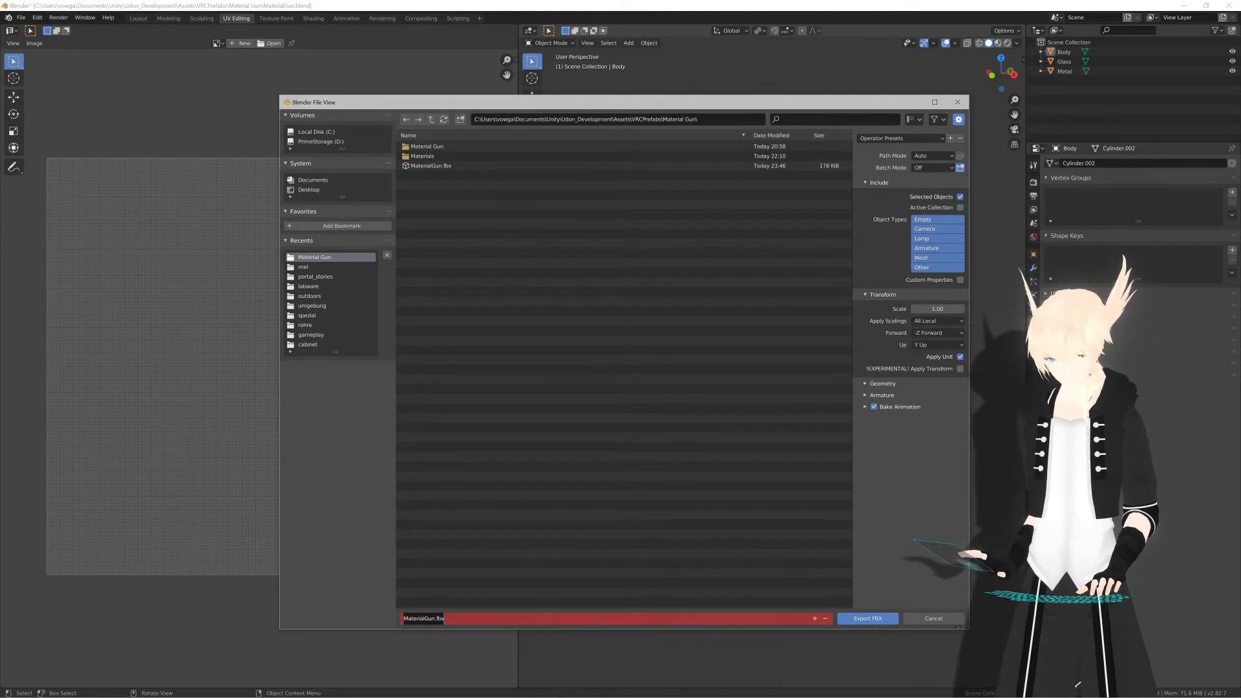
left_click(438, 619)
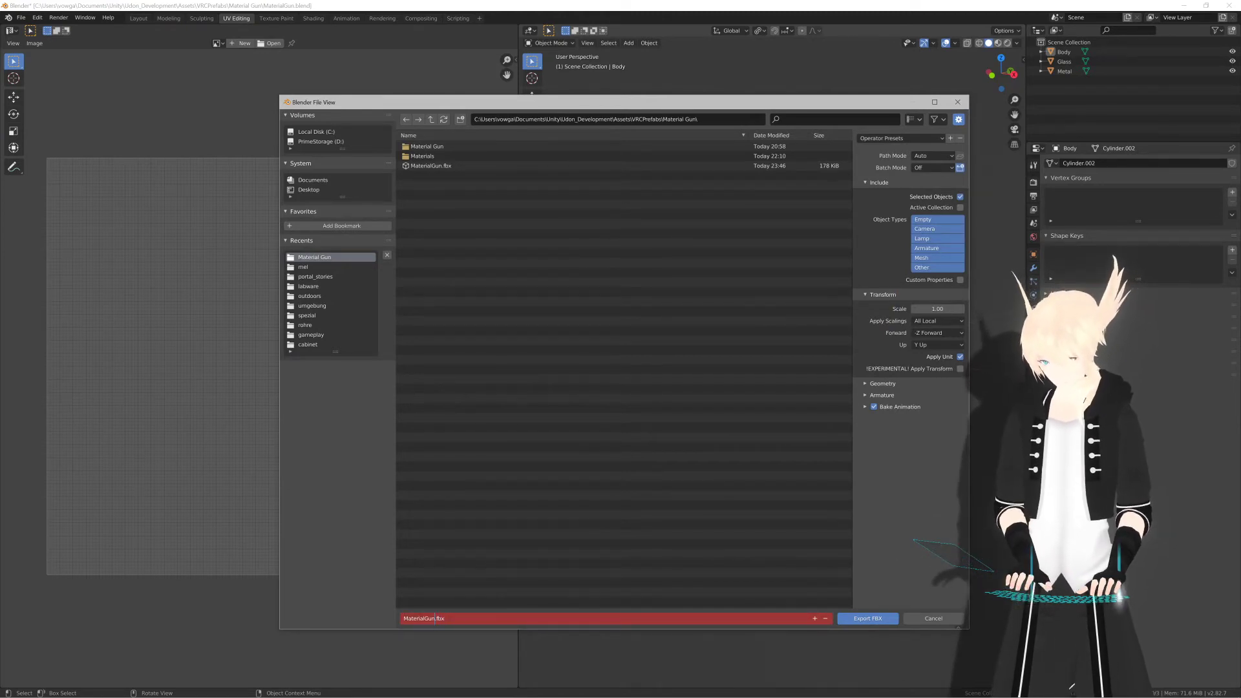
type("_Chassis")
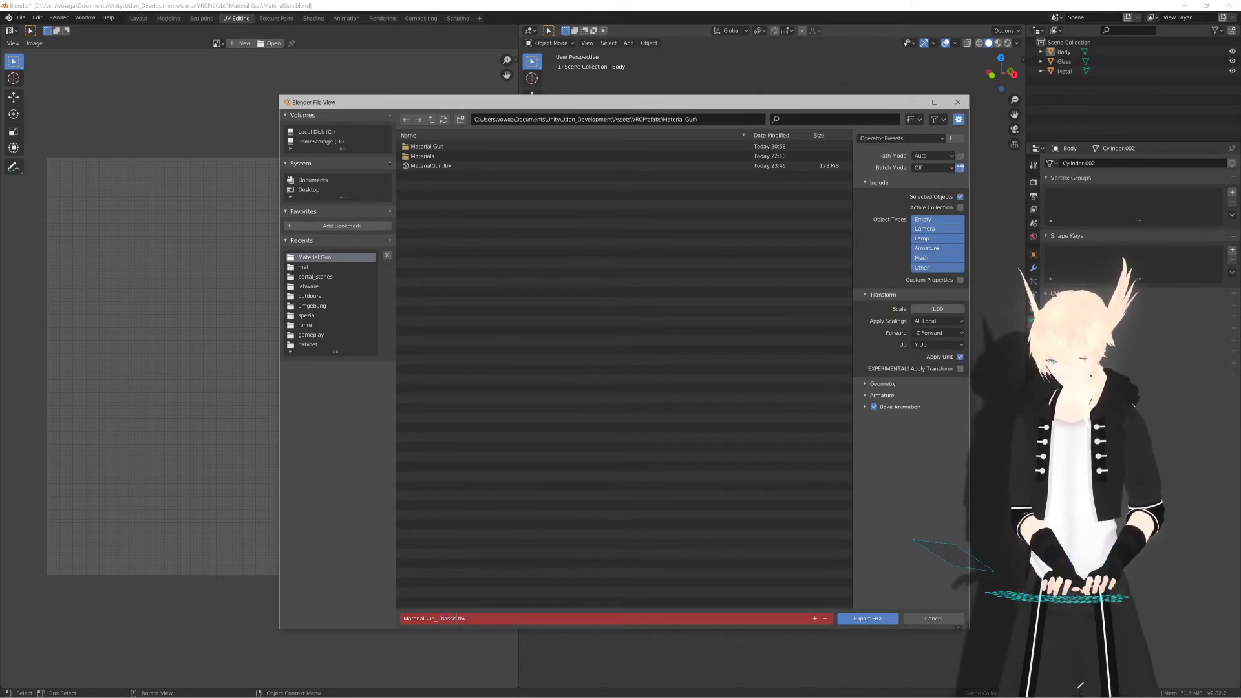
left_click(1061, 51)
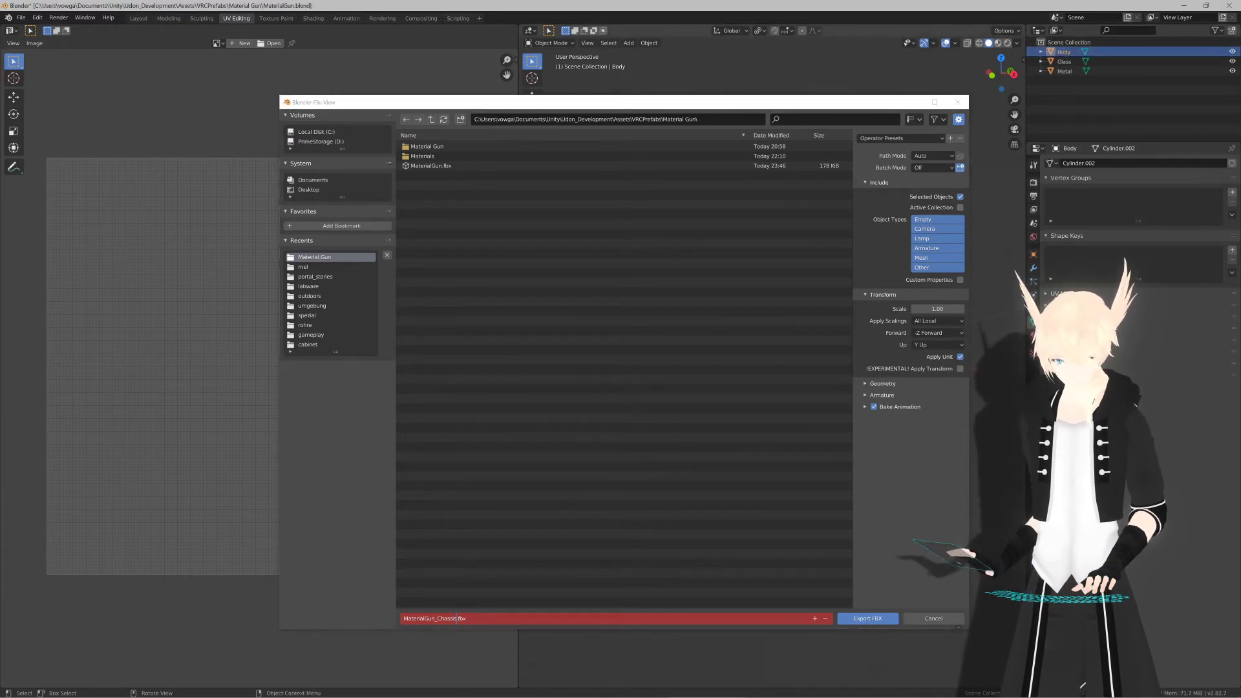
left_click(890, 621)
left_click(886, 619)
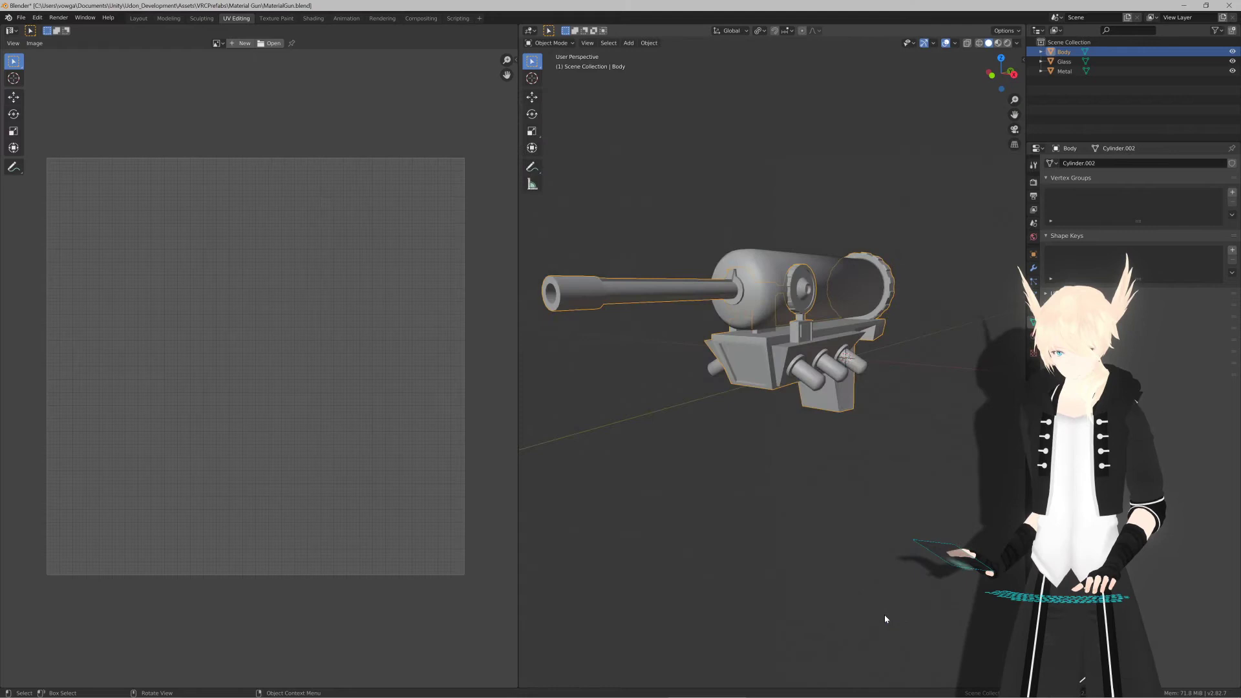
Step: Export only the Glass object as MaterialGun_Canister.fbx in the same folder
left_click(755, 266)
key("ctrl+e")
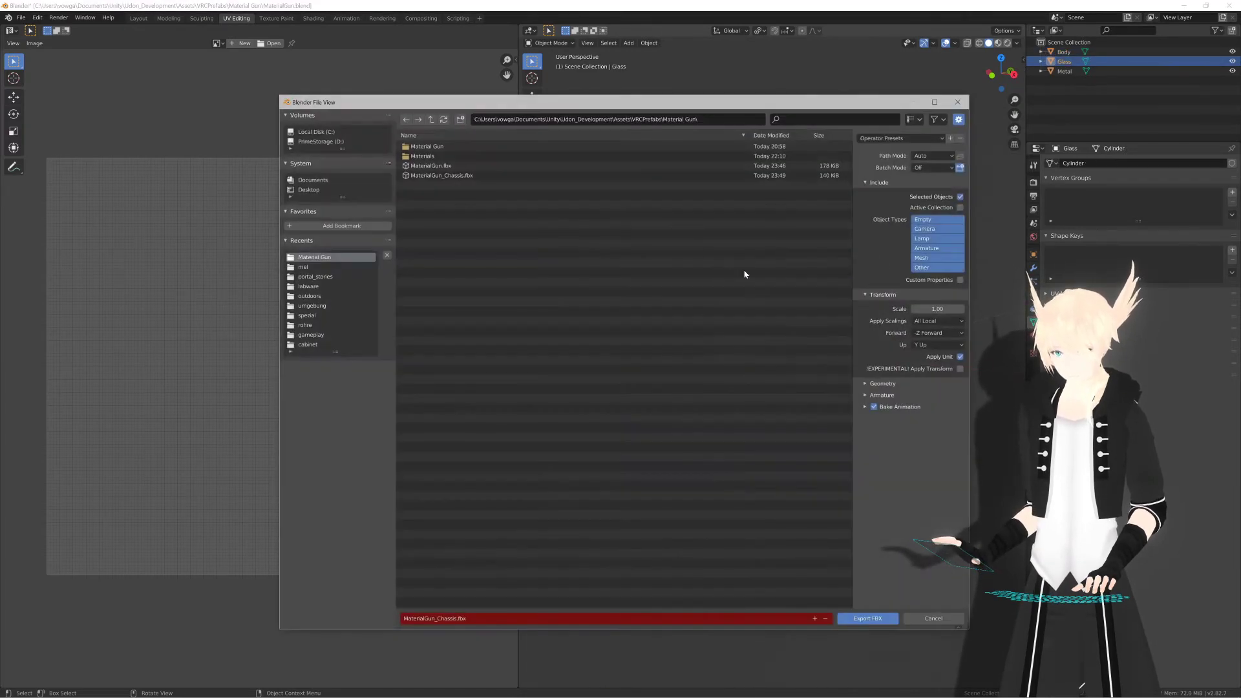
left_click(451, 621)
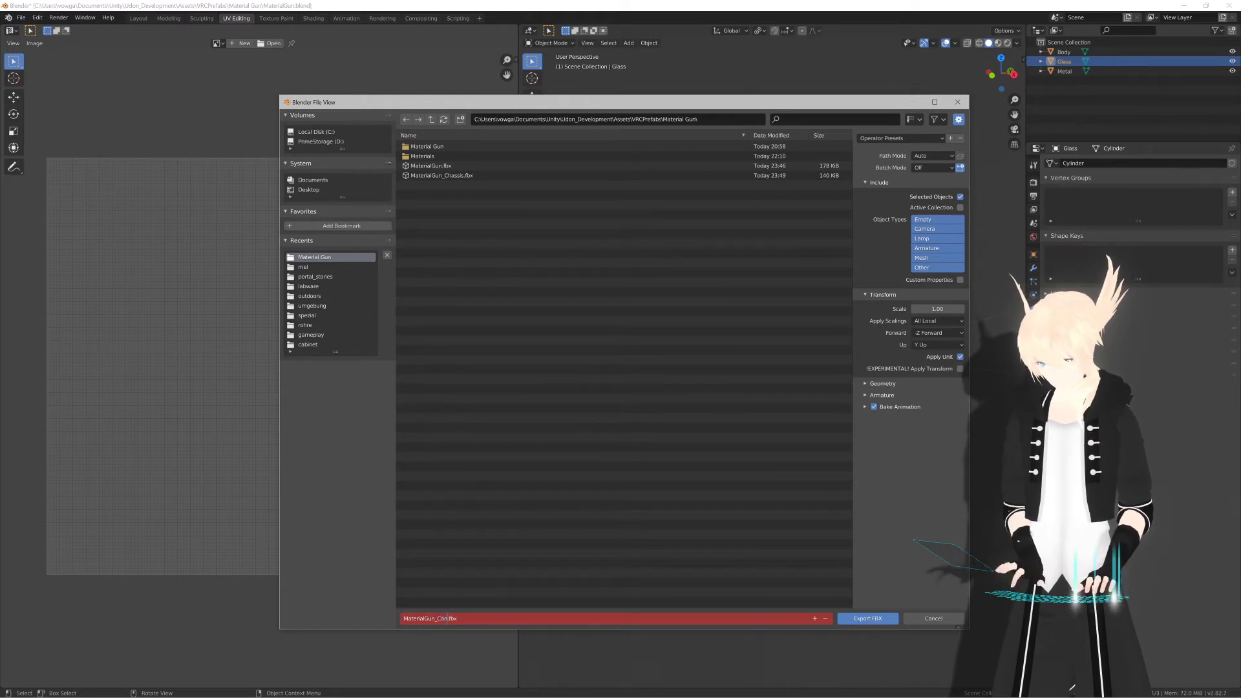
type("r")
key("Return")
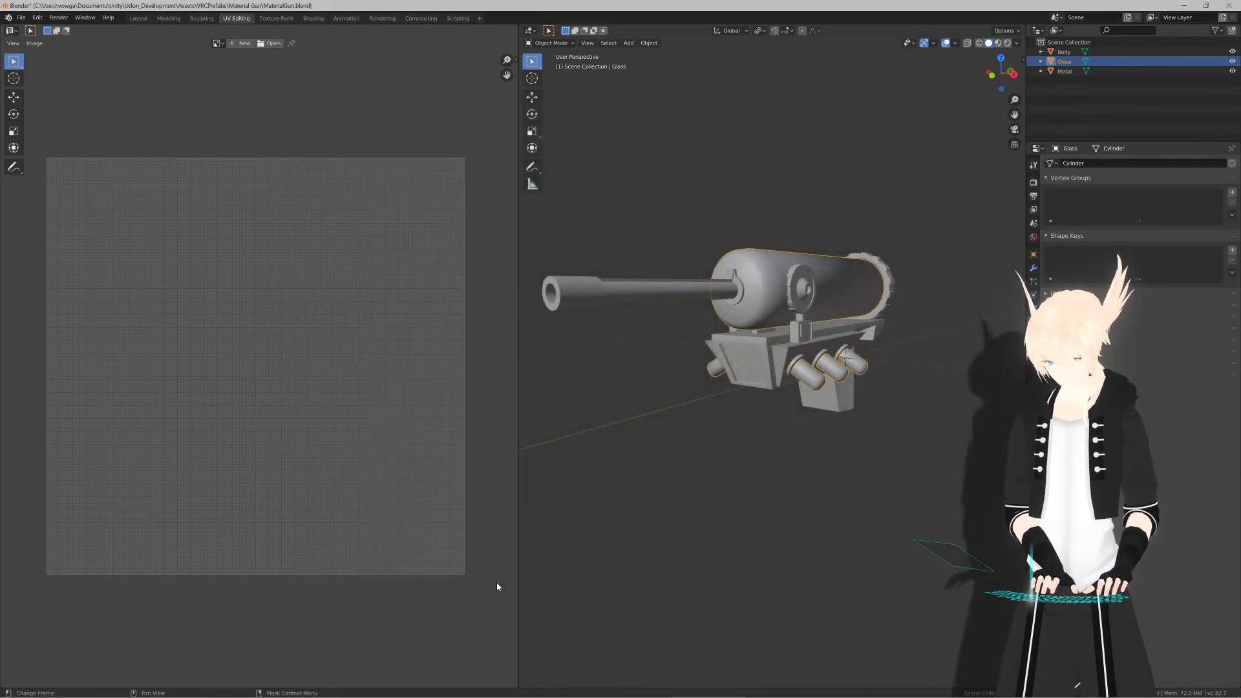
Step: Export only the Metal rings around the side tubes as MaterialGun_Covers.fbx
scroll(773, 357, "up", 5)
scroll(773, 357, "up", 8)
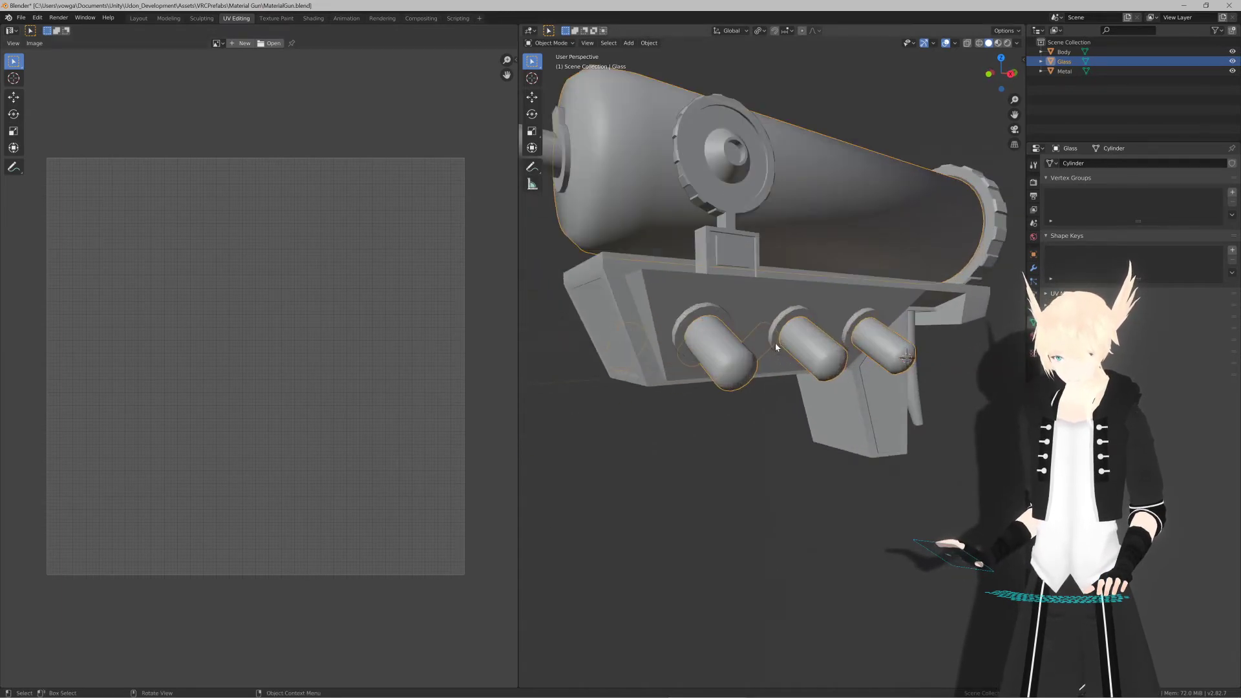
left_click(790, 280)
scroll(789, 281, "down", 12)
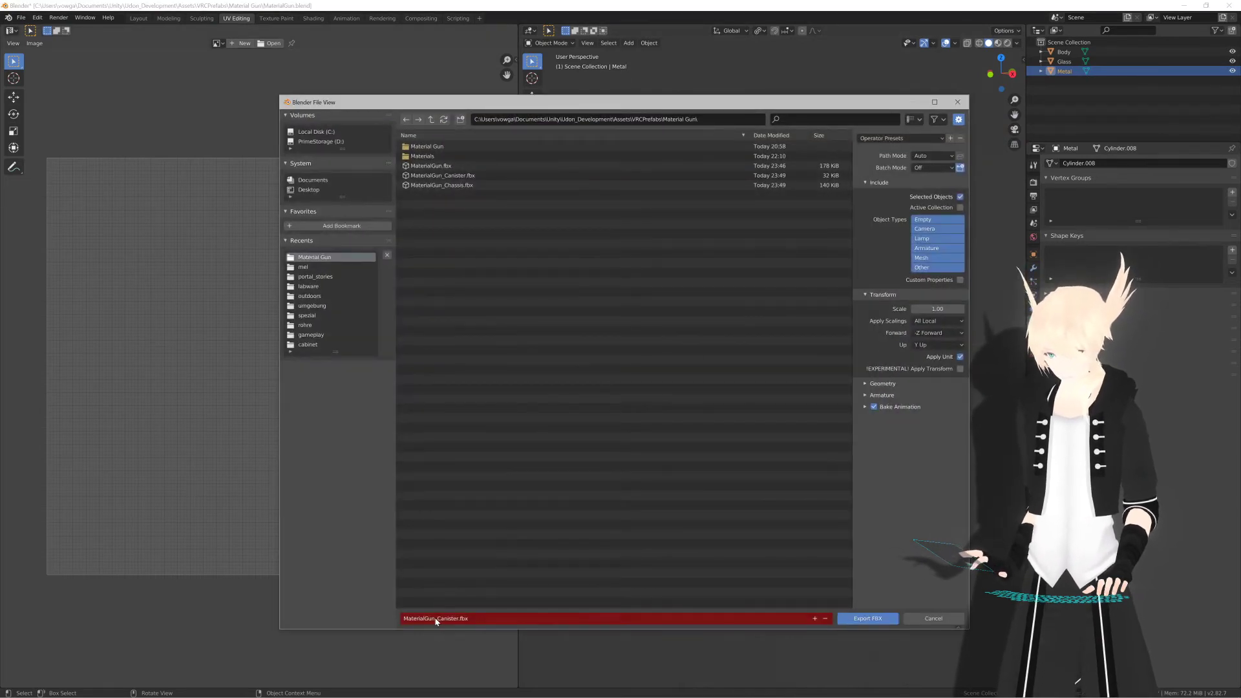
left_click(437, 619)
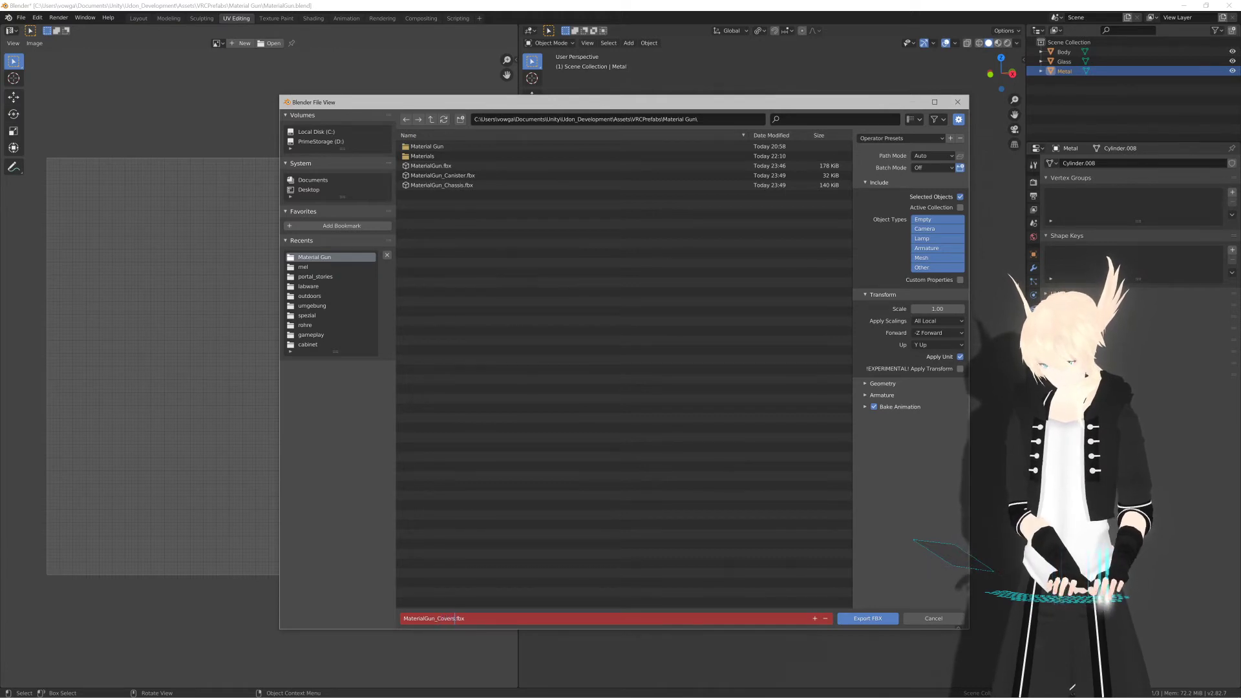
key("Return")
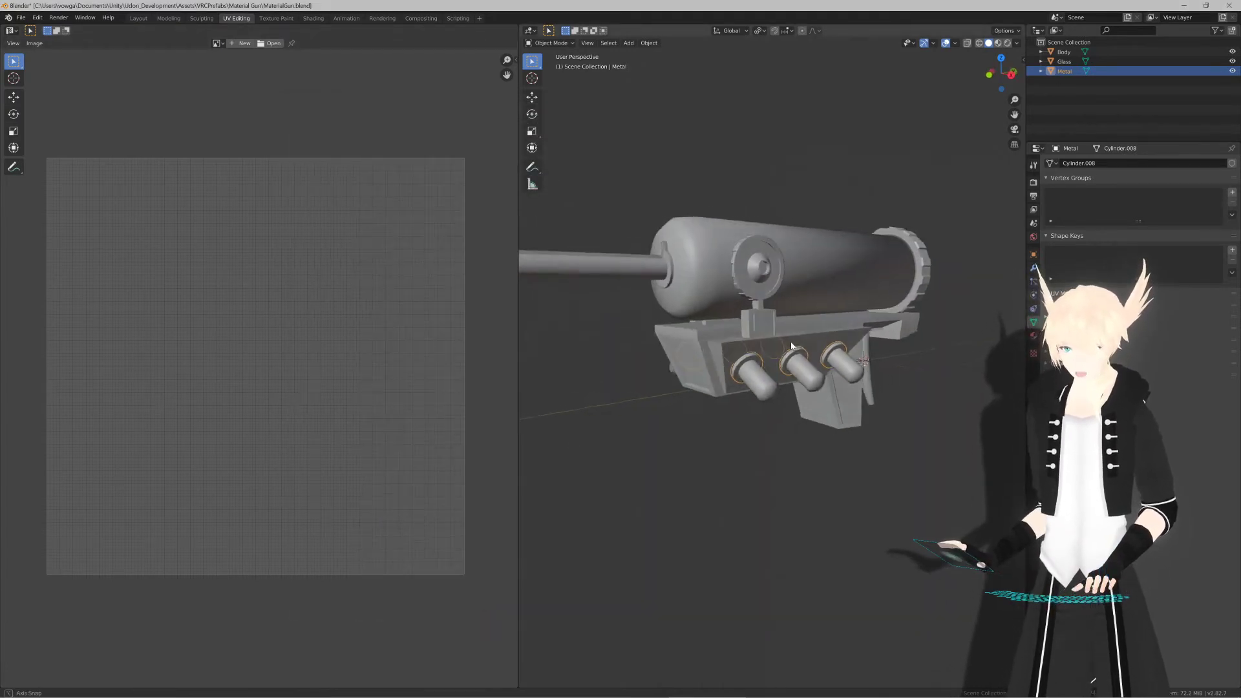
Step: Switch to Substance Painter and create a new project from MaterialGun_Chassis.fbx at 512 document resolution, discarding the open project's changes
key("alt+Tab")
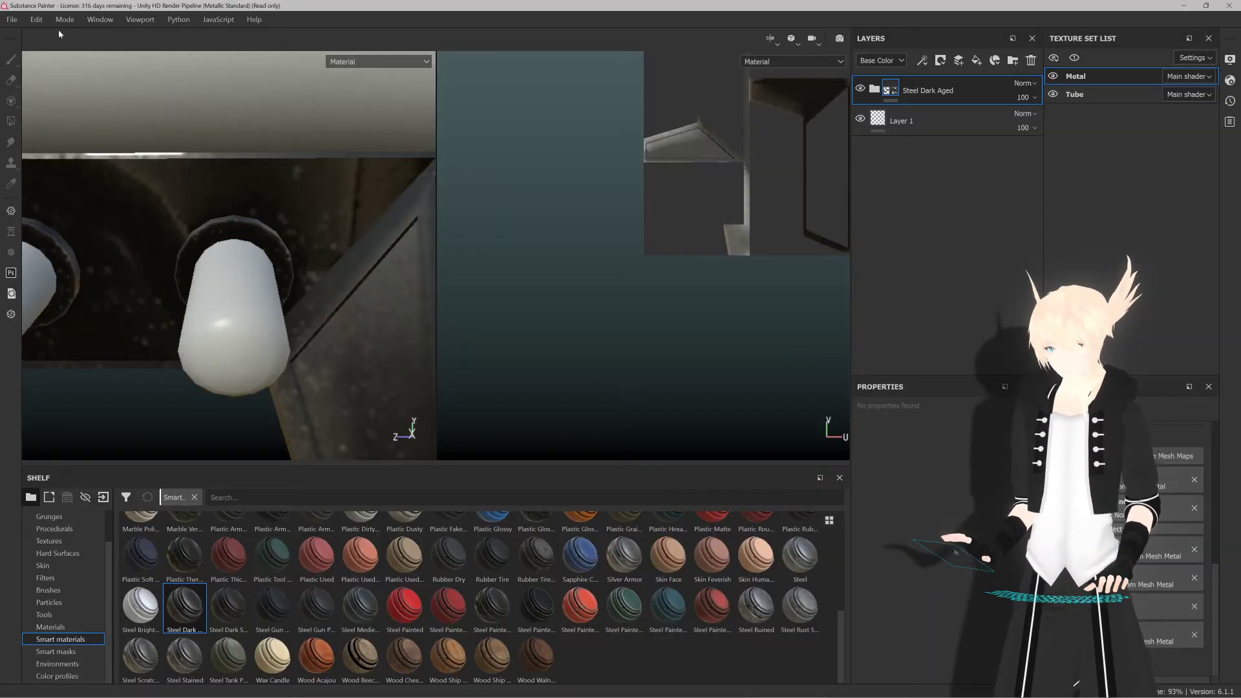
left_click(12, 19)
left_click(29, 34)
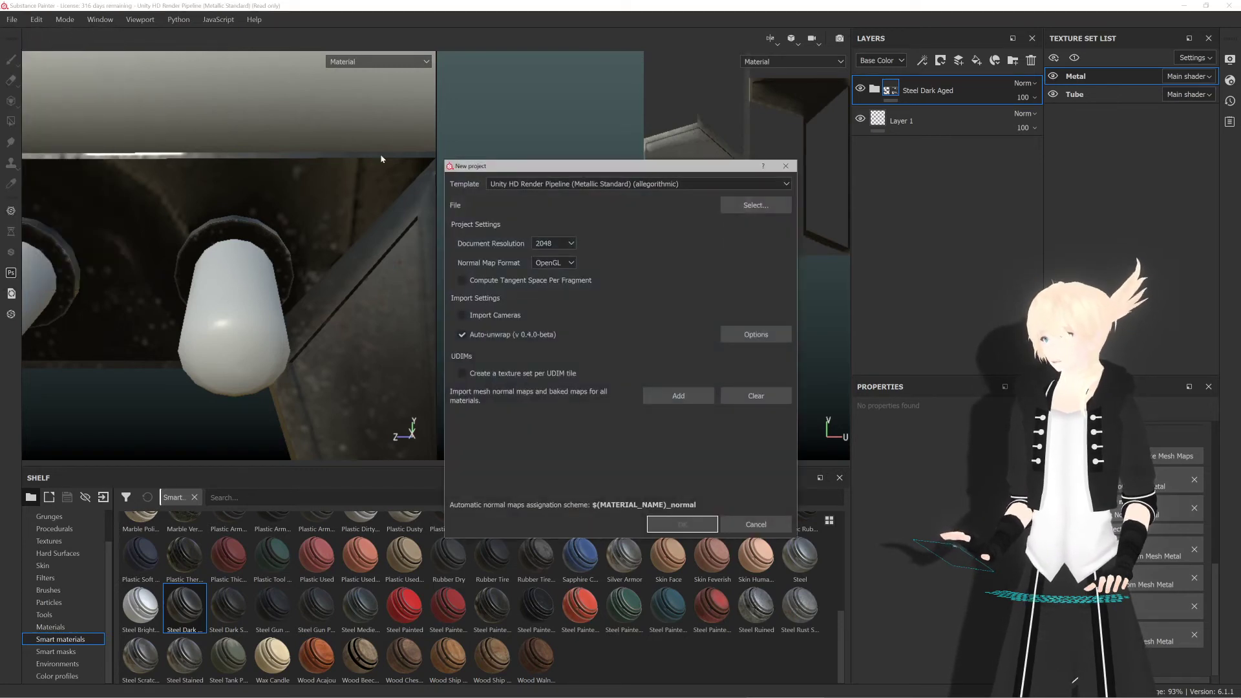
left_click(753, 206)
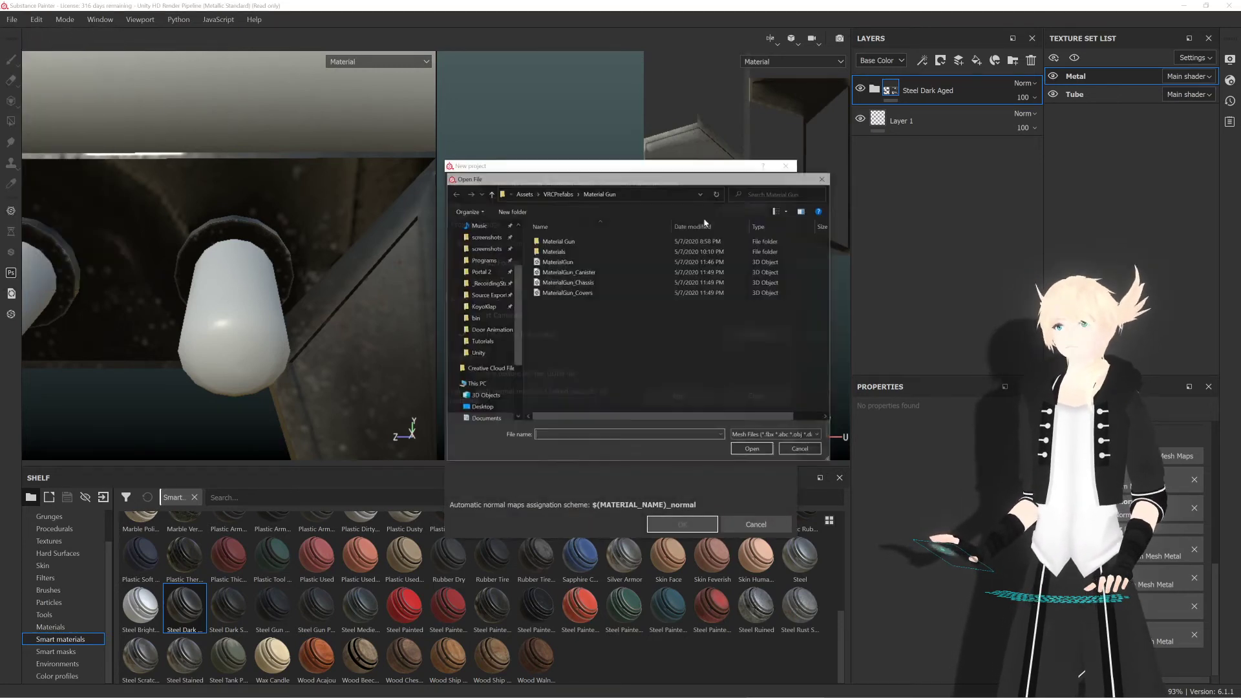
double_click(595, 282)
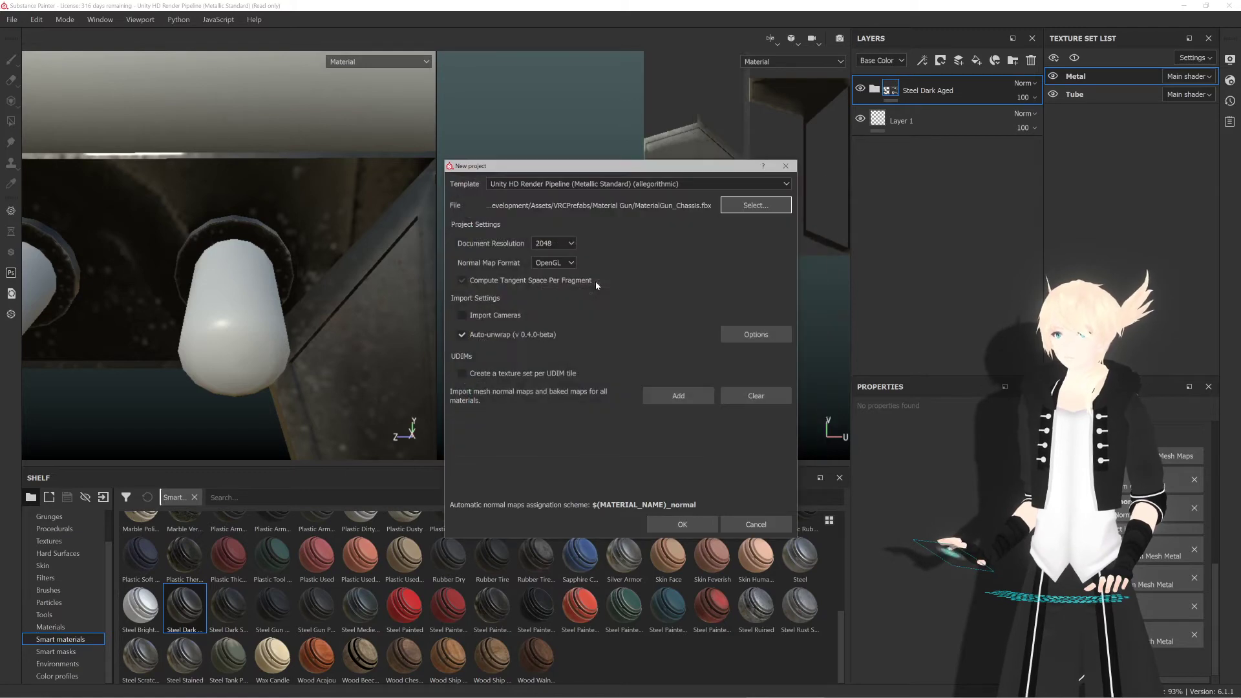
left_click(559, 244)
left_click(559, 269)
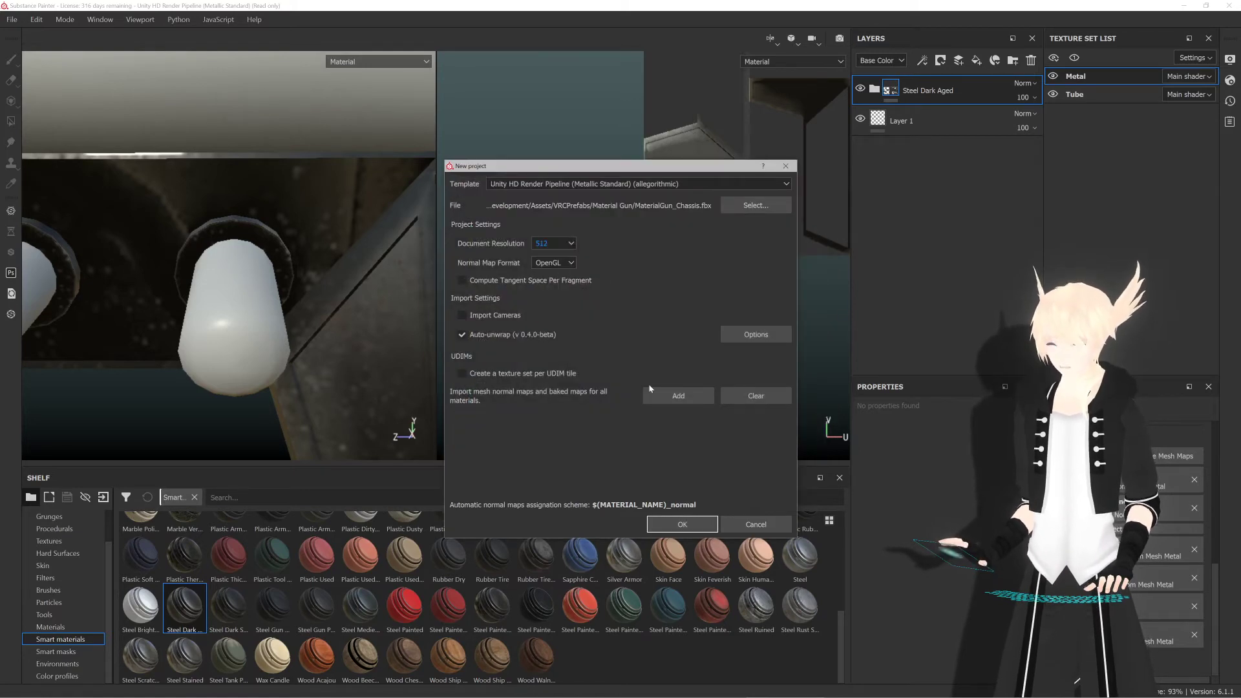
left_click(693, 525)
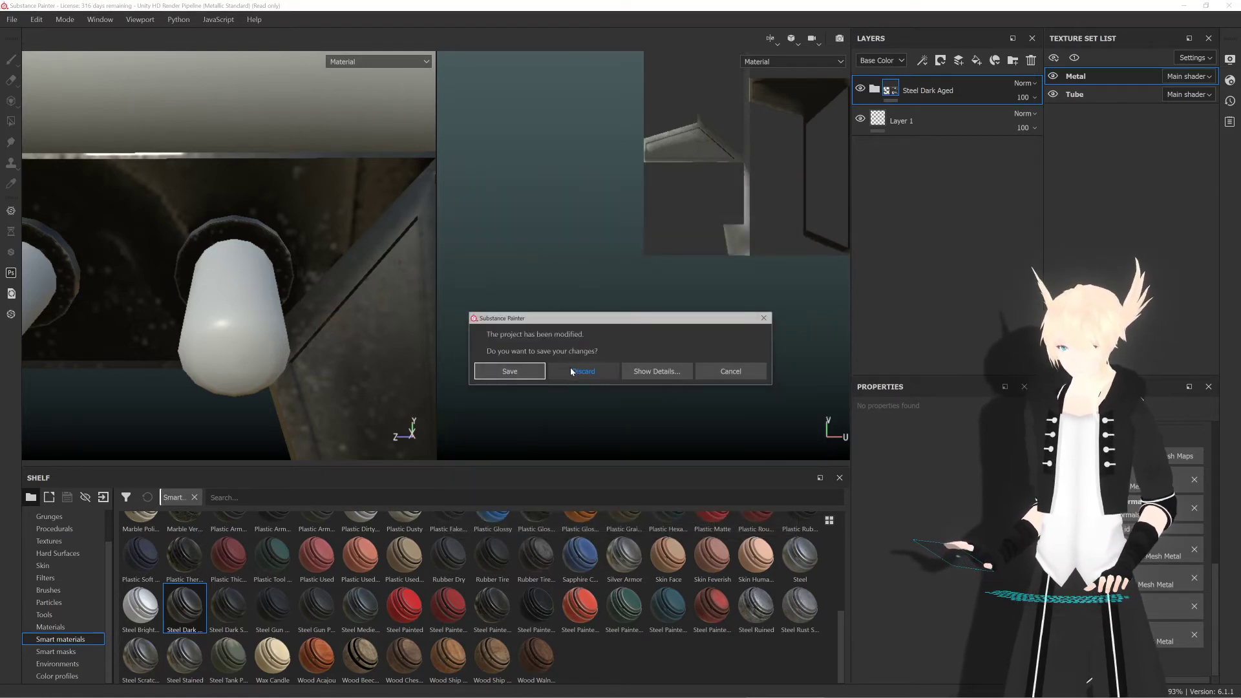
left_click(569, 370)
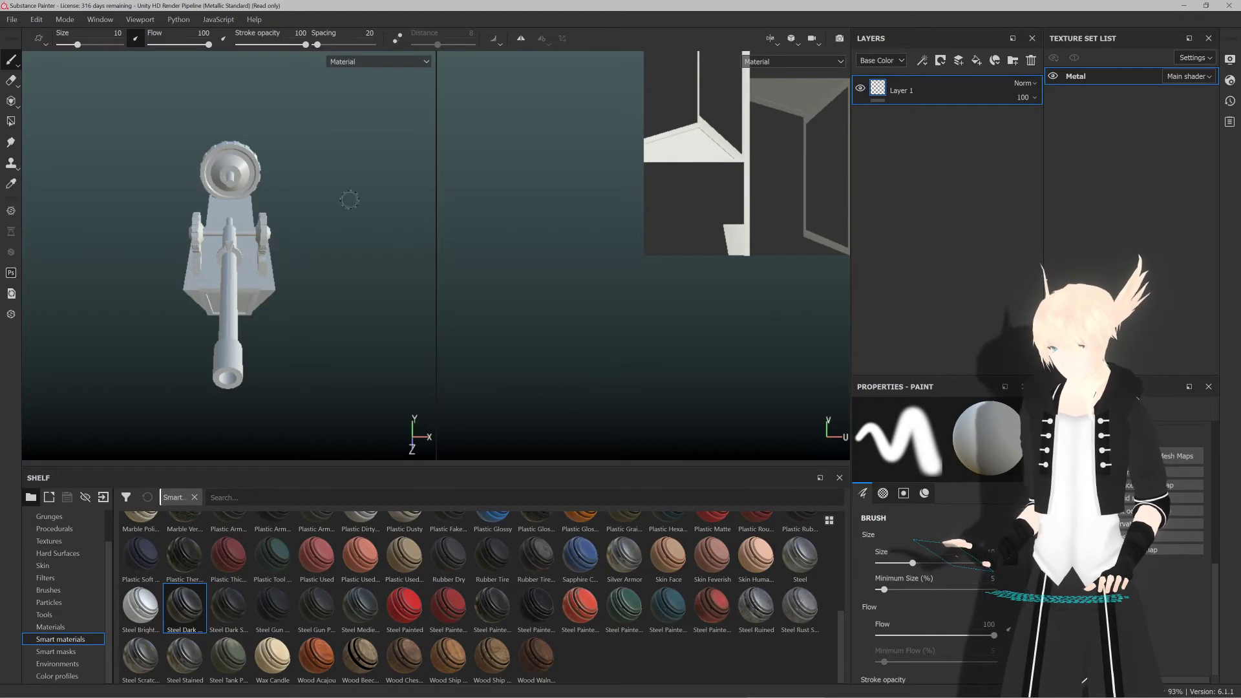
left_click_drag(346, 199, 452, 246, "alt")
left_click_drag(286, 256, 259, 265, "alt")
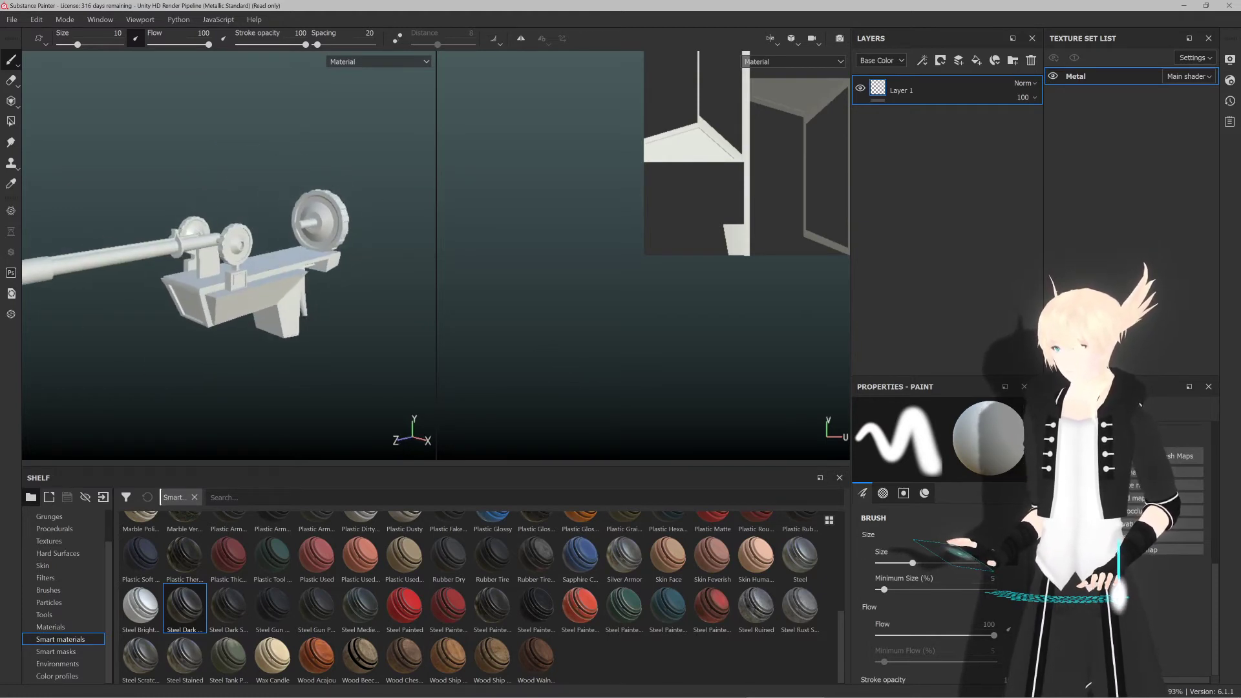
Step: Examine the imported chassis mesh from several distances and angles, including the barrel, gear wheels and body
scroll(258, 265, "up", 2)
scroll(211, 277, "down", 2)
scroll(211, 278, "up", 3)
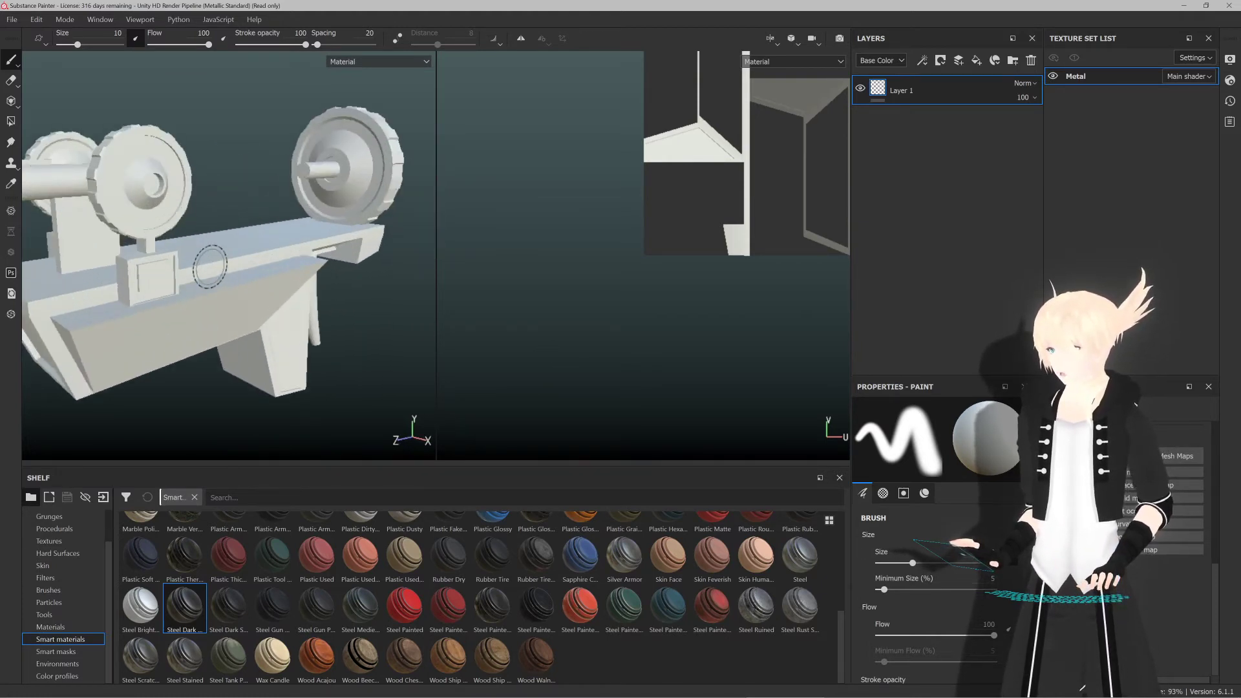
scroll(283, 238, "down", 1)
scroll(192, 241, "up", 3)
scroll(192, 241, "down", 4)
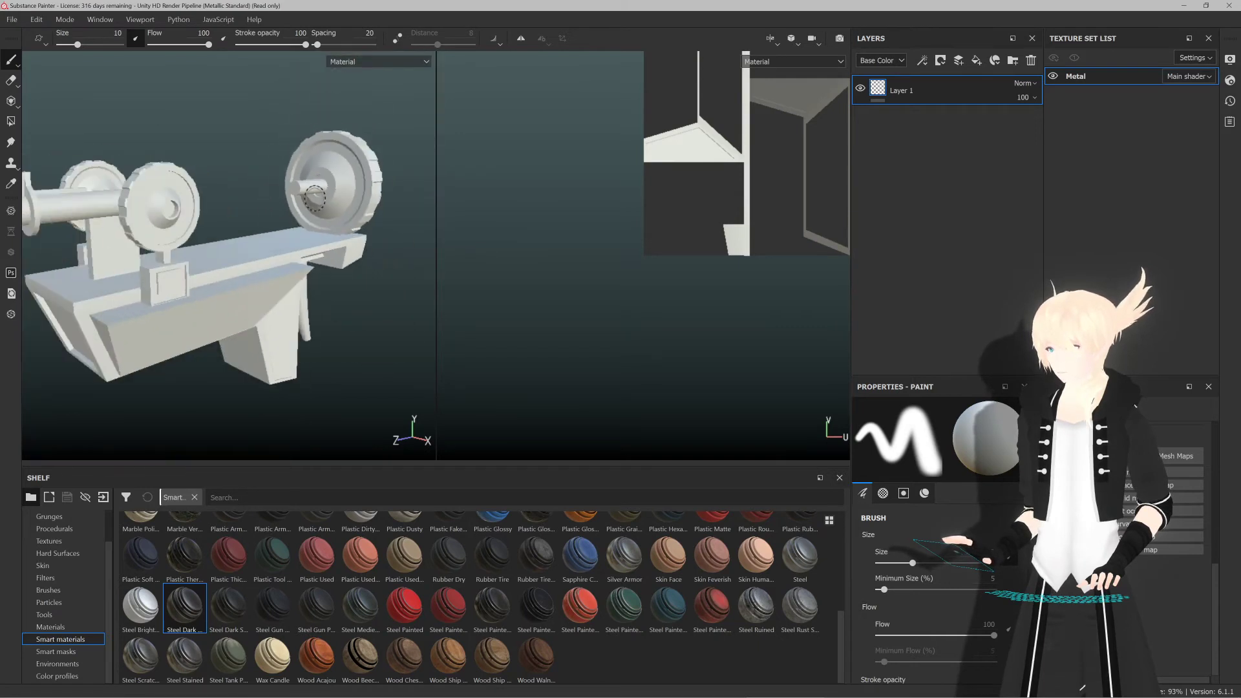
scroll(191, 241, "up", 1)
scroll(261, 229, "up", 3)
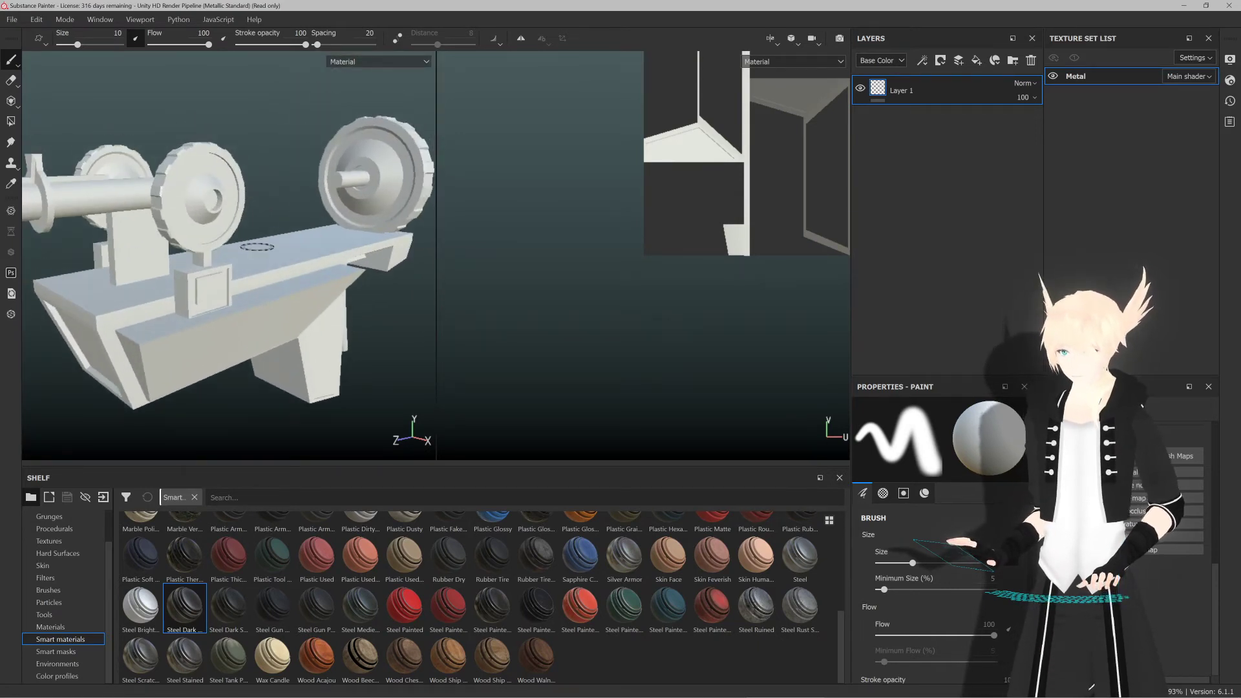
left_click_drag(256, 248, 63, 287, "alt")
key("alt")
middle_click_drag(64, 284, 226, 268, "alt")
left_click_drag(163, 254, 254, 291, "alt")
scroll(187, 283, "up", 3)
scroll(187, 283, "down", 5)
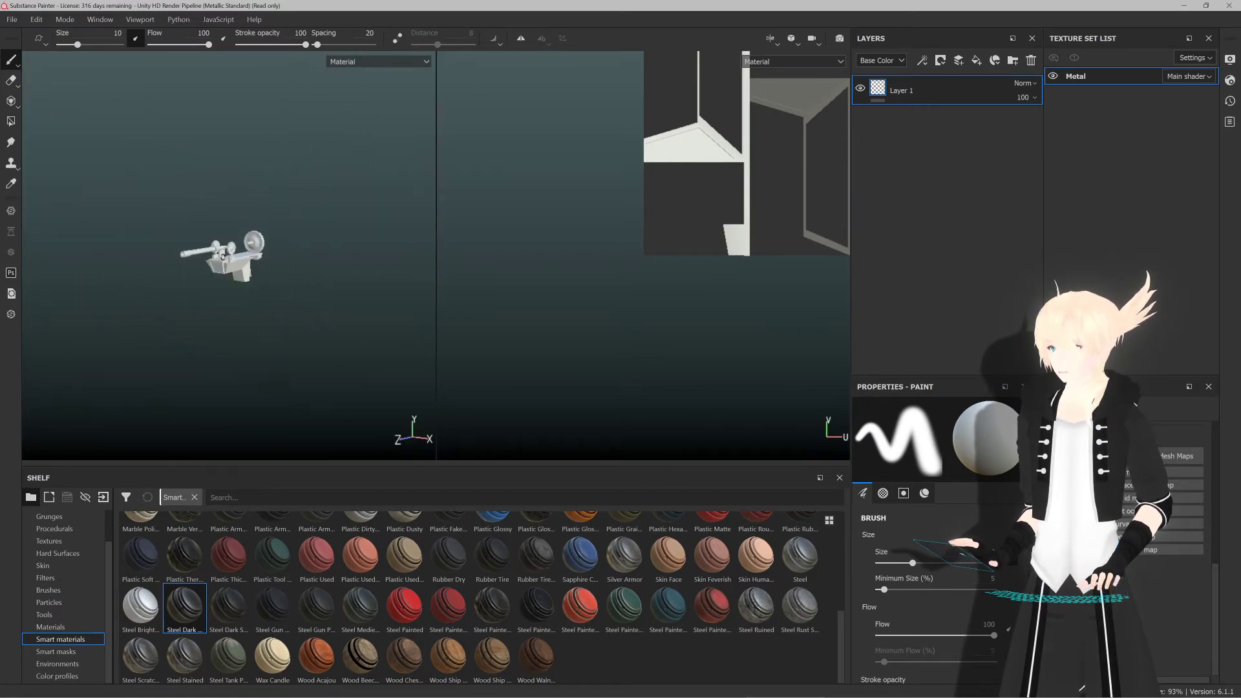
scroll(235, 259, "up", 4)
left_click_drag(235, 259, 211, 271, "alt")
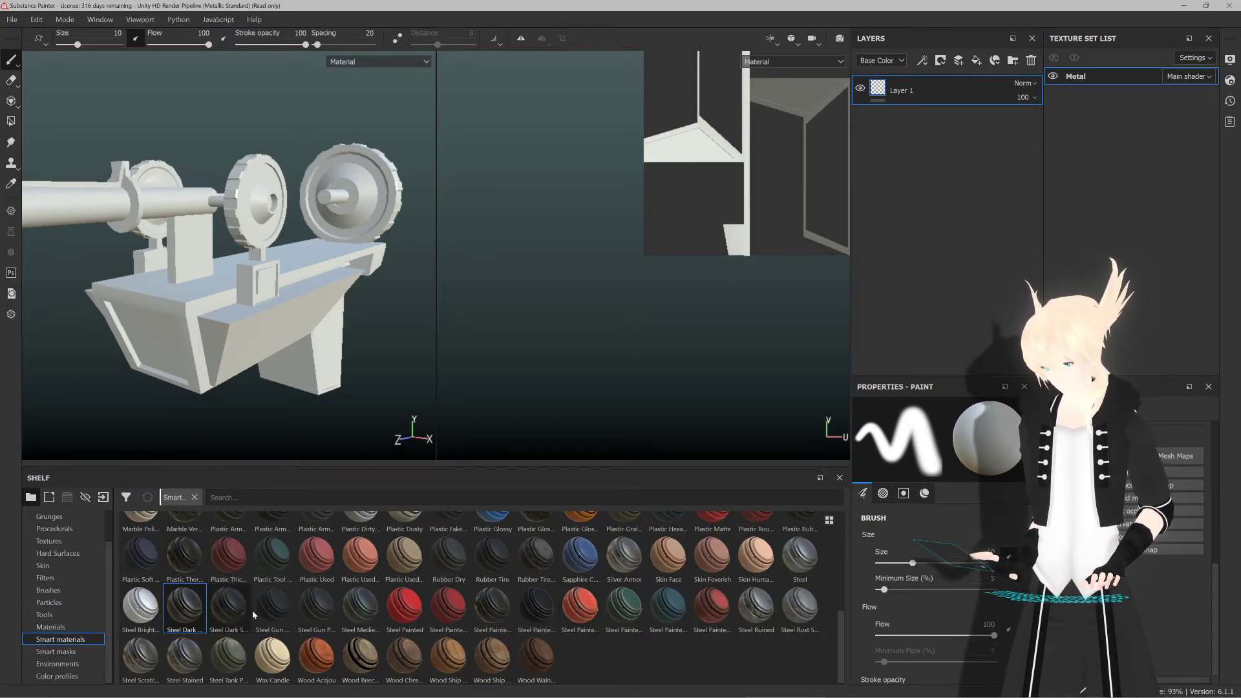
Step: Try the Steel Painted Rough Damaged smart material on the unbaked chassis, then undo it
scroll(304, 613, "up", 5)
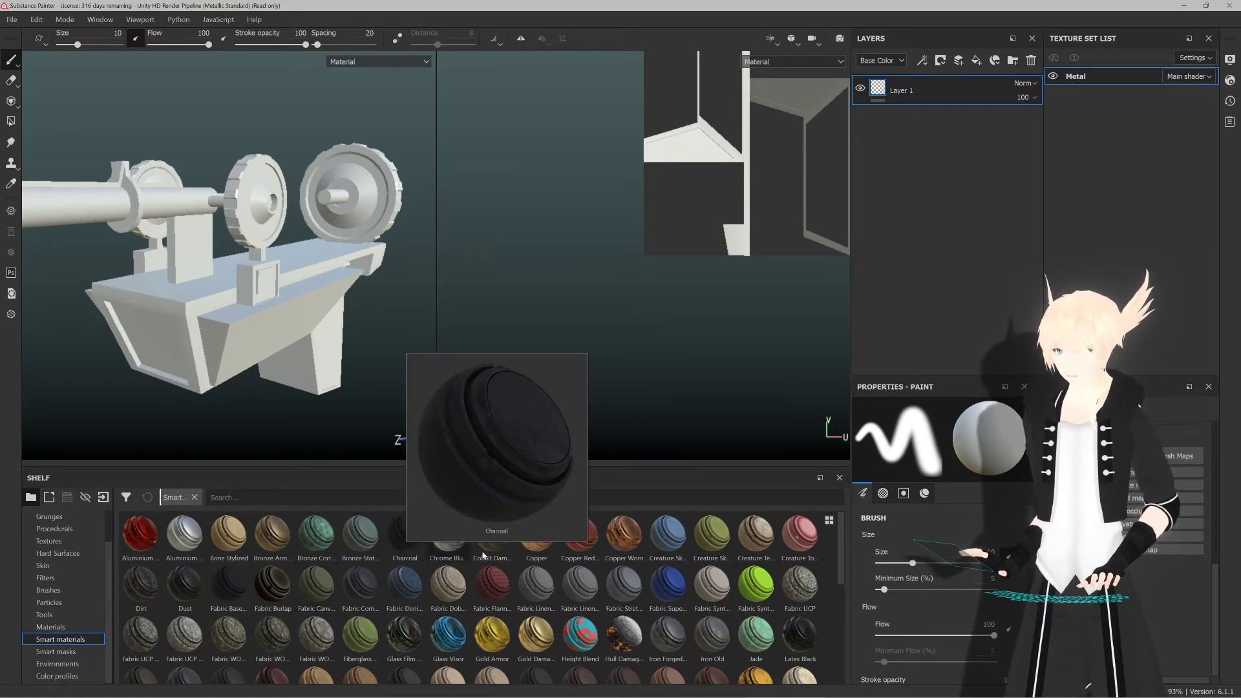
scroll(607, 577, "down", 5)
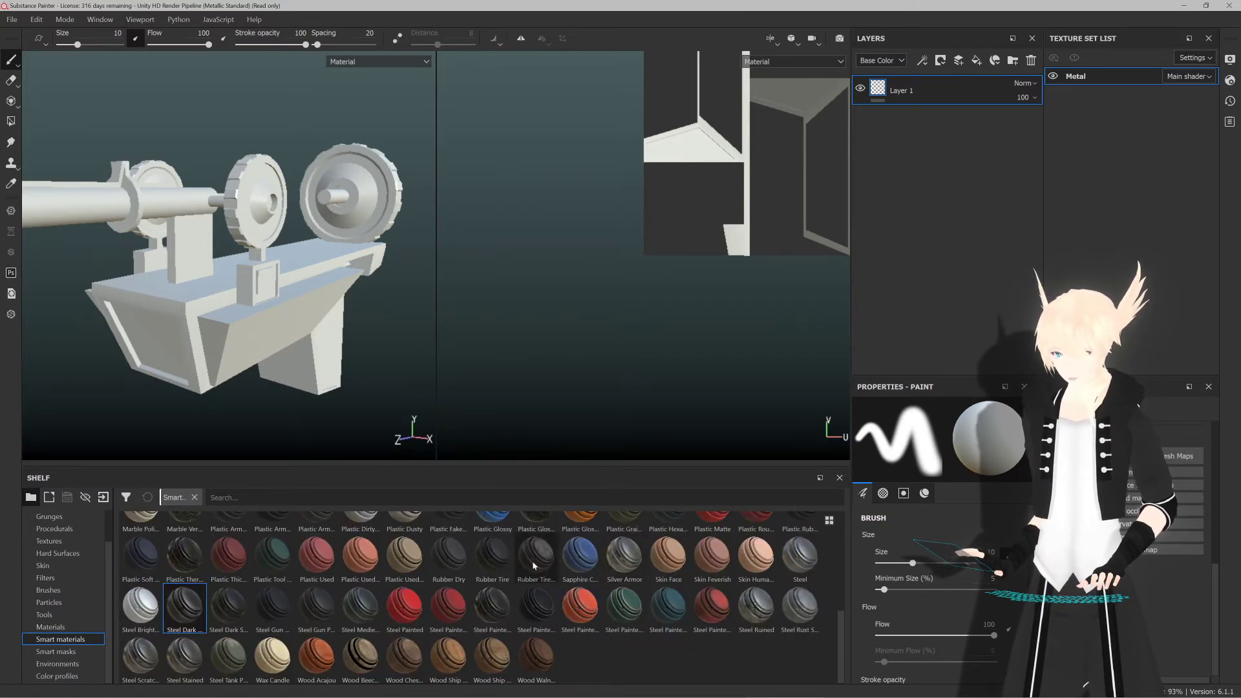
mouse_move(536, 611)
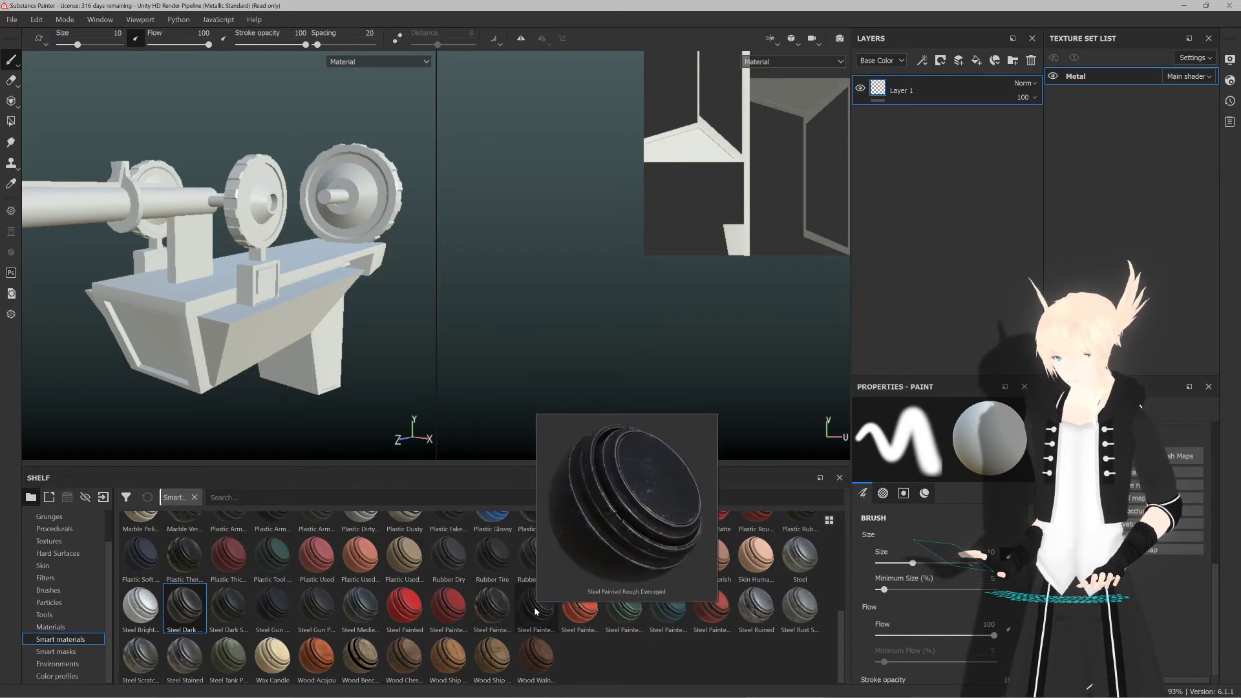
mouse_move(539, 612)
left_mouse_down()
mouse_move(310, 383)
mouse_move(223, 325)
left_mouse_up()
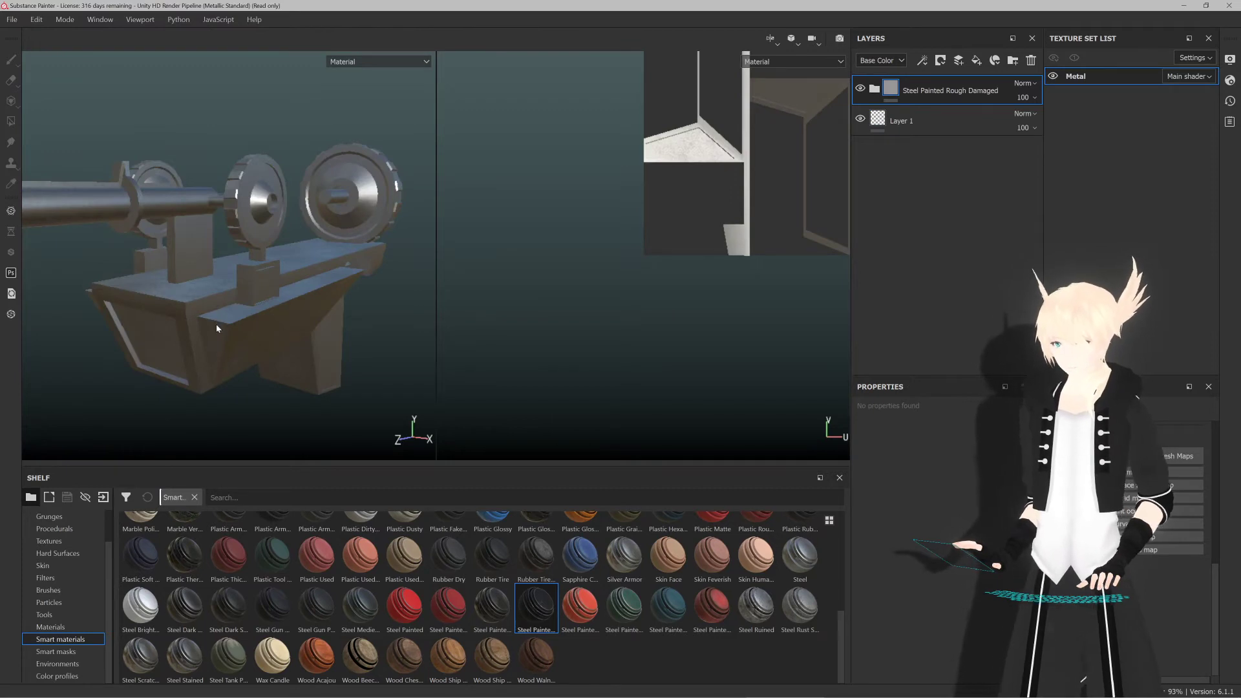
scroll(217, 329, "up", 5)
scroll(287, 327, "down", 5)
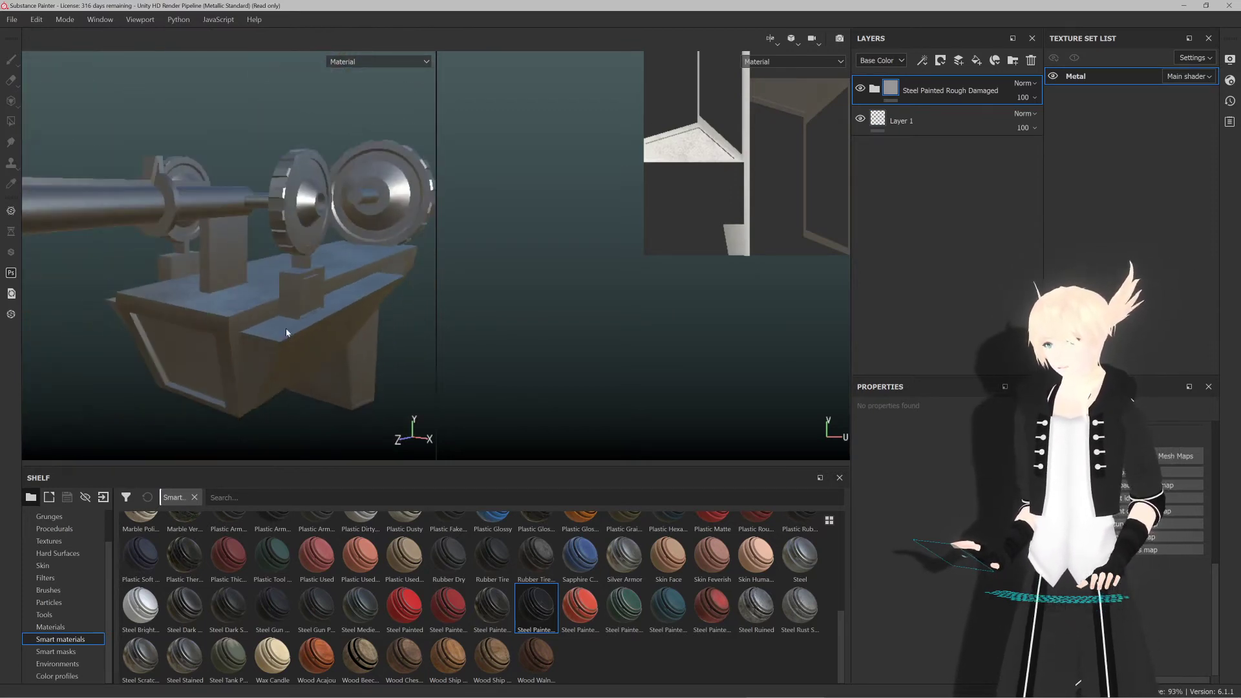
key("ctrl+z")
Step: Bake the Metal texture set's mesh maps at 512 output size, with every map except ID enabled
scroll(394, 287, "down", 2)
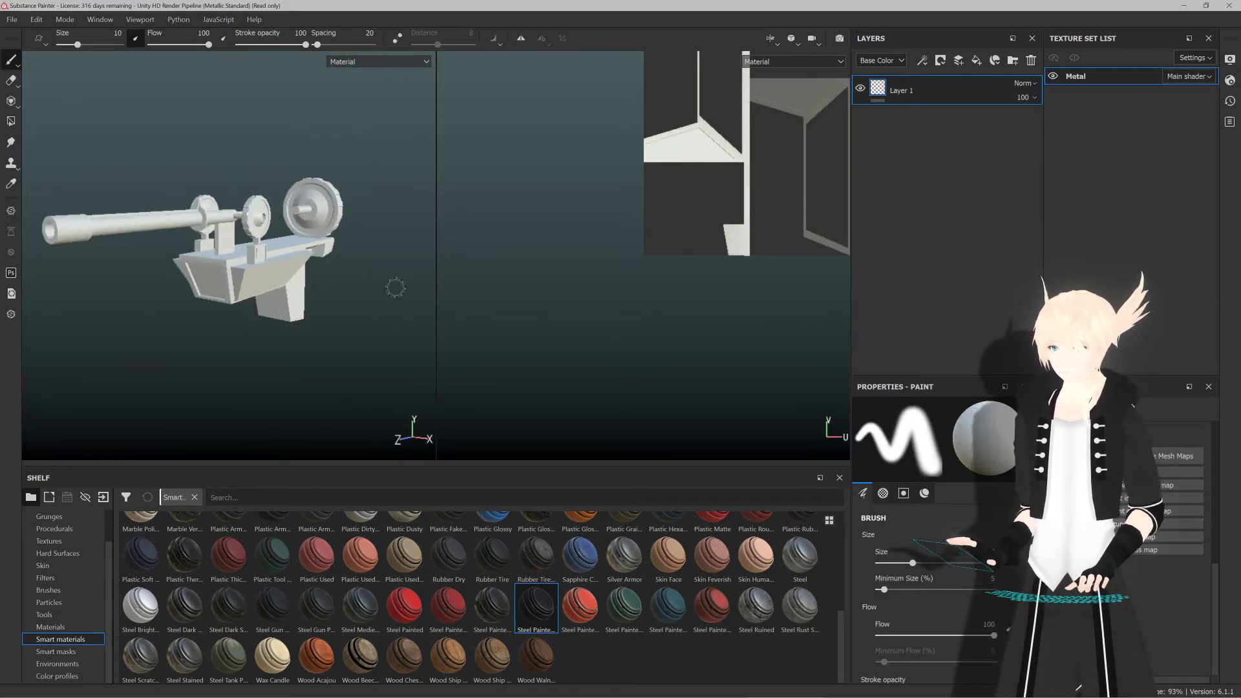
left_click(1158, 456)
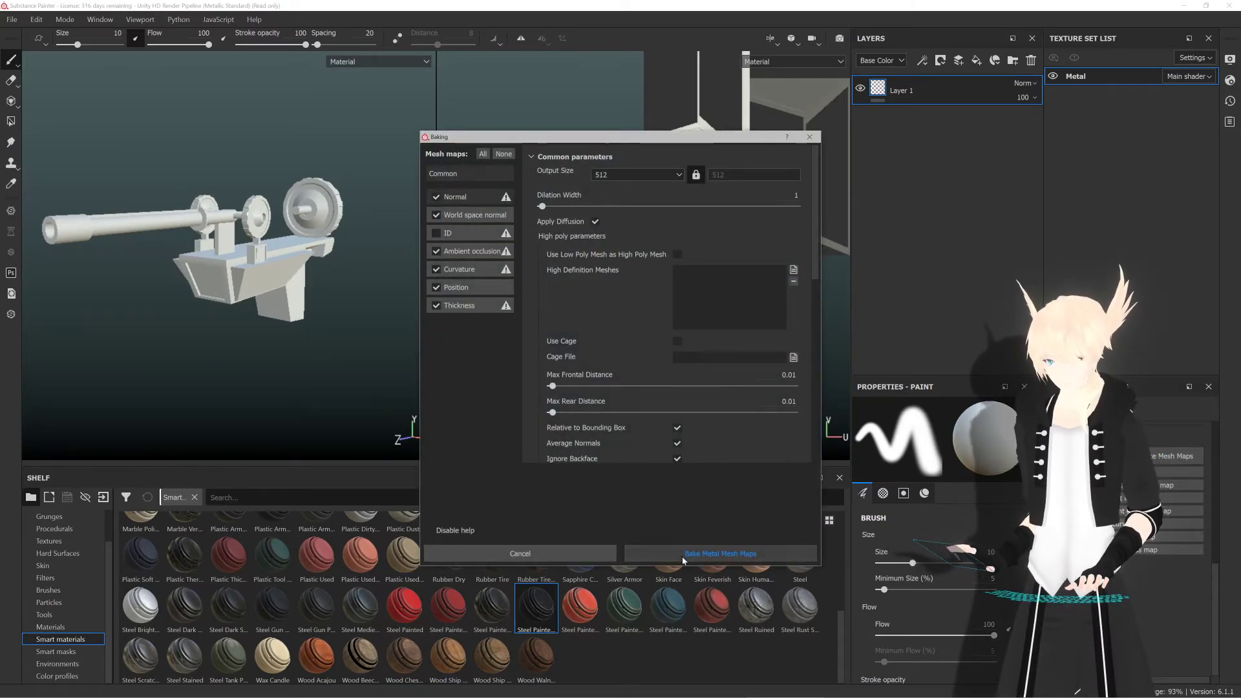
left_click(720, 553)
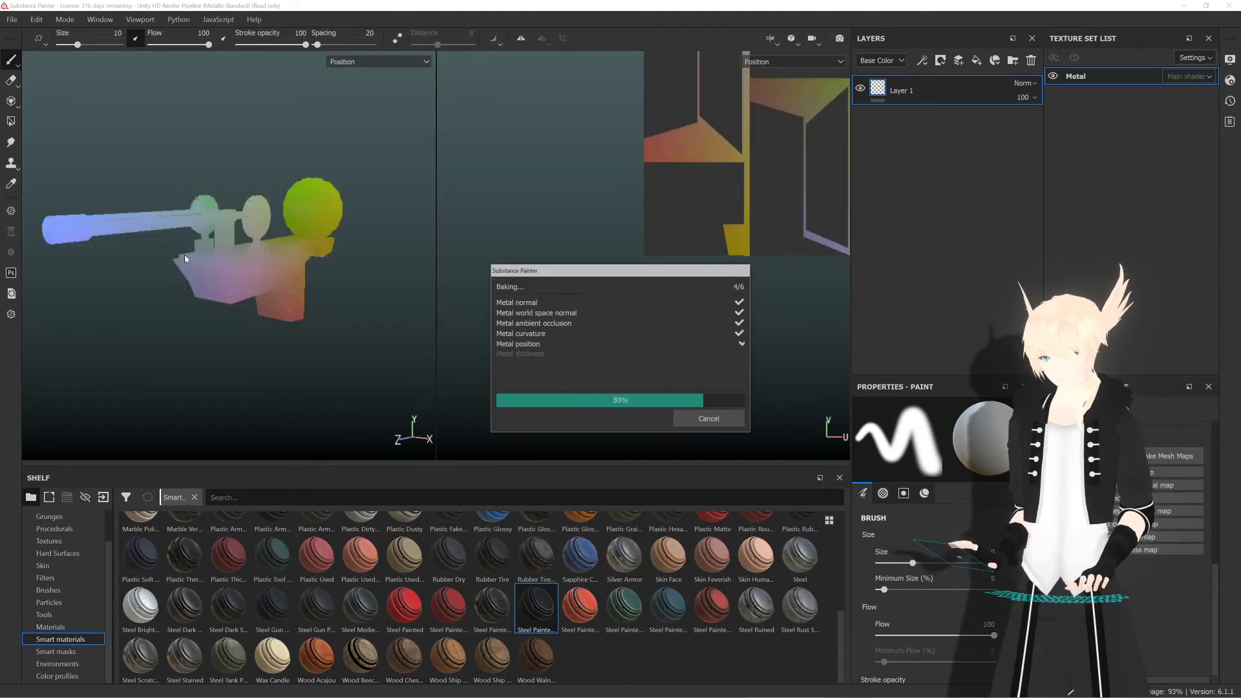
left_click(700, 421)
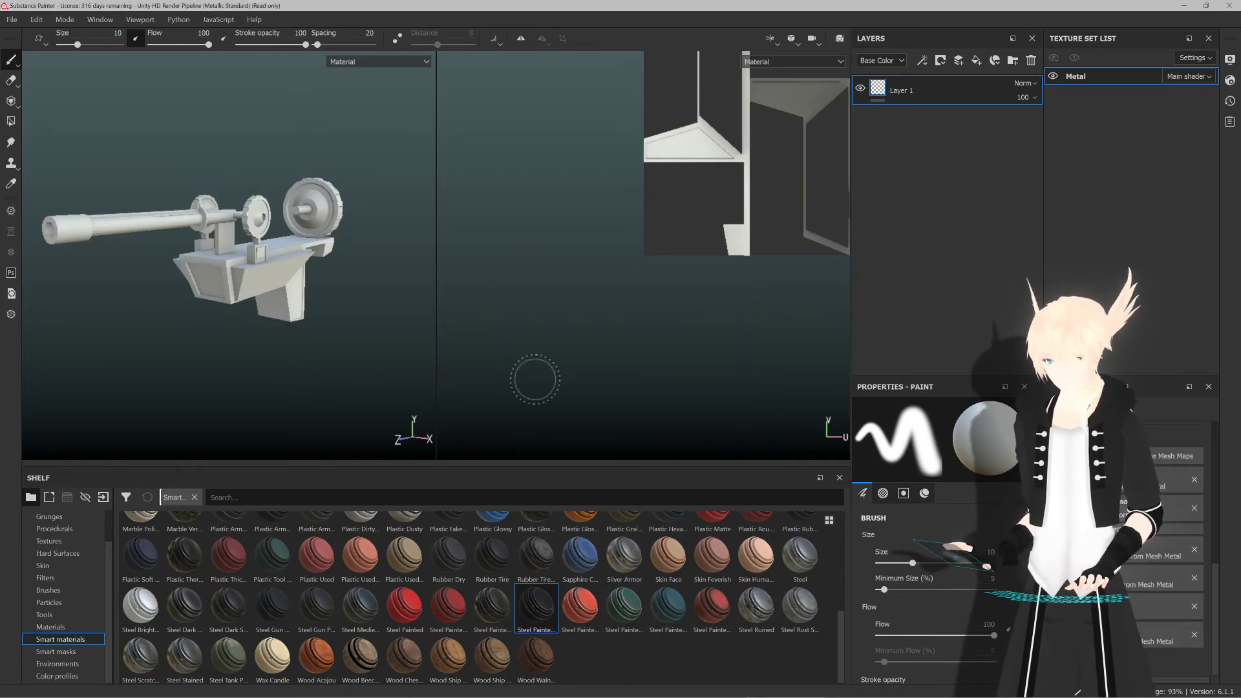
Step: Examine the chassis with its baked maps up close, checking the body edges, the rear wheel and the barrel mount
scroll(217, 225, "up", 5)
left_click_drag(217, 225, 261, 245, "alt")
mouse_move(172, 205)
left_mouse_down("alt")
mouse_move(231, 238)
mouse_move(209, 229)
left_mouse_up("alt")
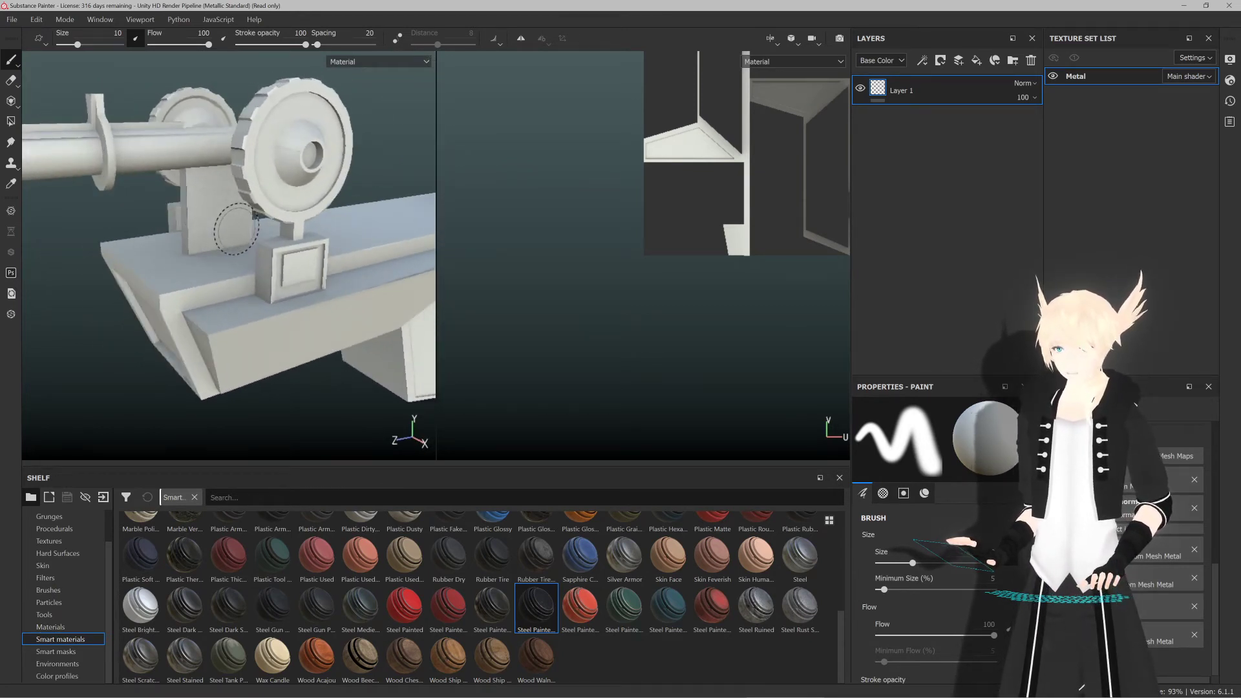
scroll(257, 245, "down", 6)
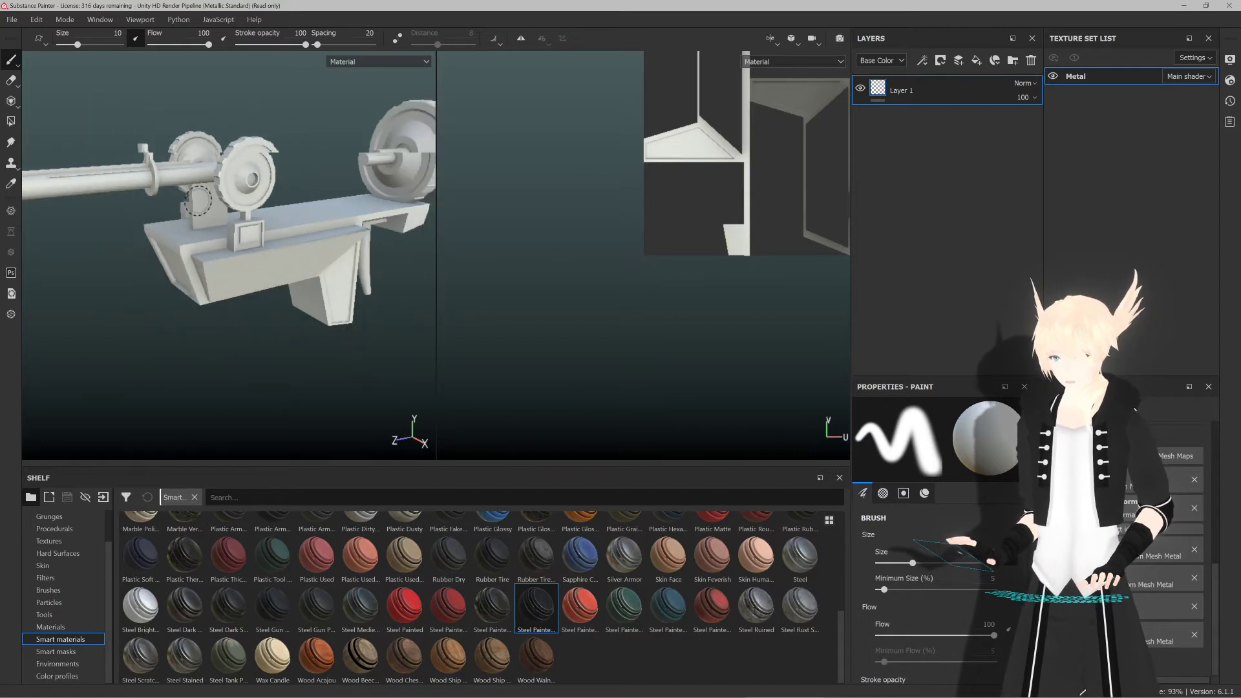
scroll(302, 277, "down", 5)
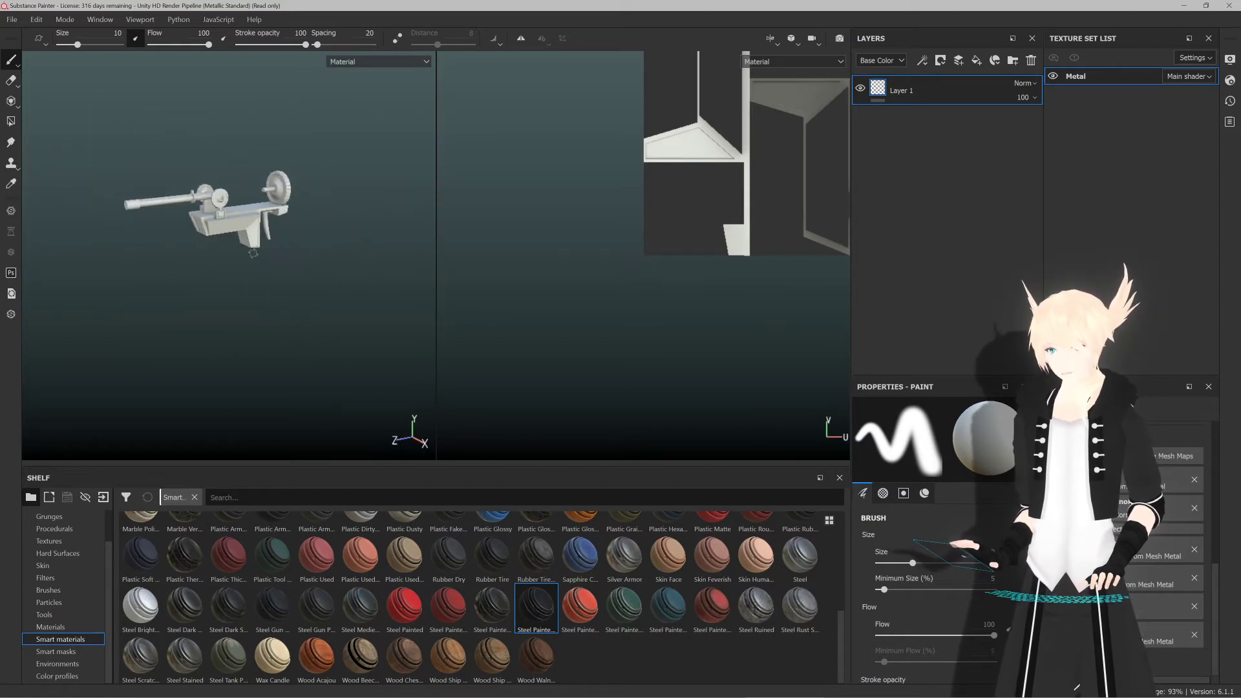
scroll(259, 220, "up", 8)
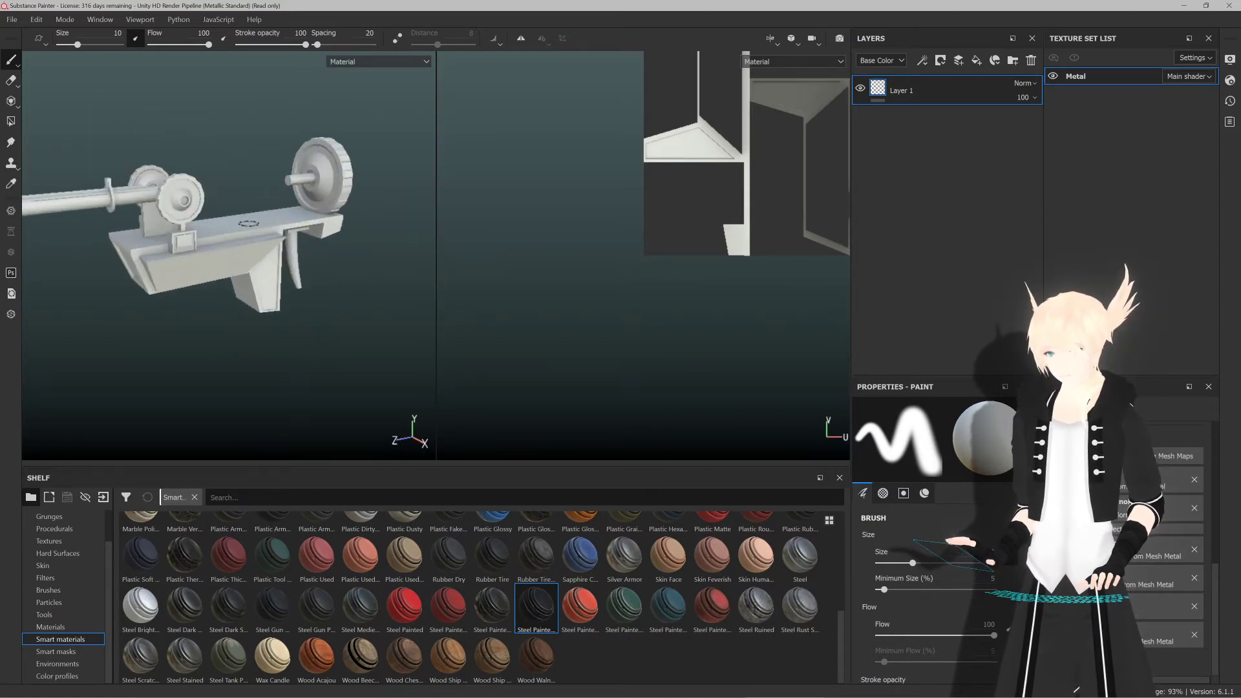
mouse_move(259, 220)
middle_mouse_down("alt")
mouse_move(263, 235)
mouse_move(271, 227)
middle_mouse_up("alt")
scroll(263, 231, "down", 1)
scroll(278, 224, "down", 3)
scroll(268, 227, "up", 3)
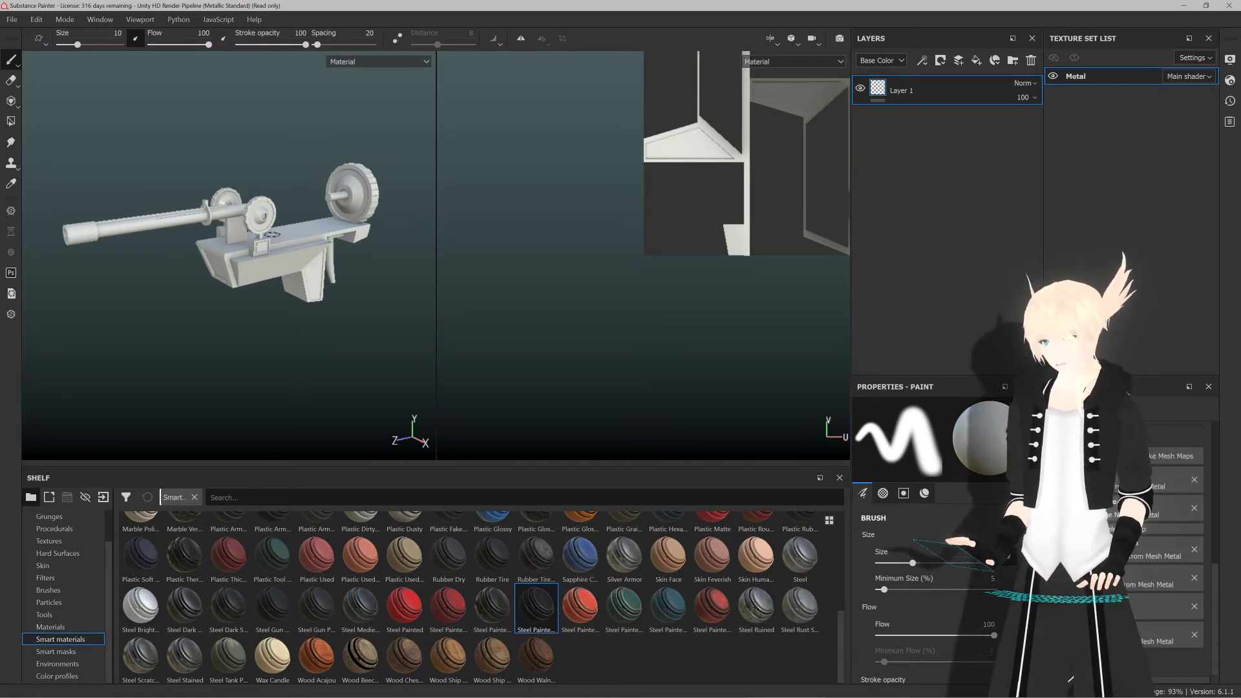
scroll(328, 227, "up", 5)
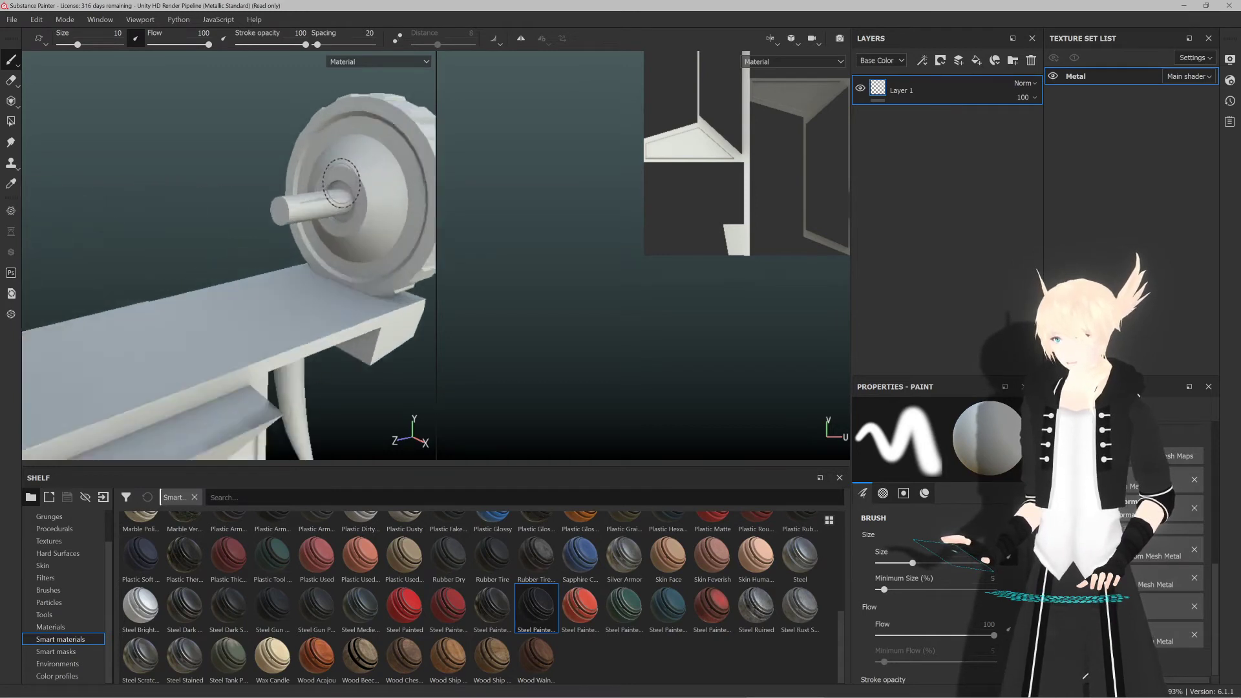
scroll(334, 200, "down", 2)
scroll(336, 201, "down", 5)
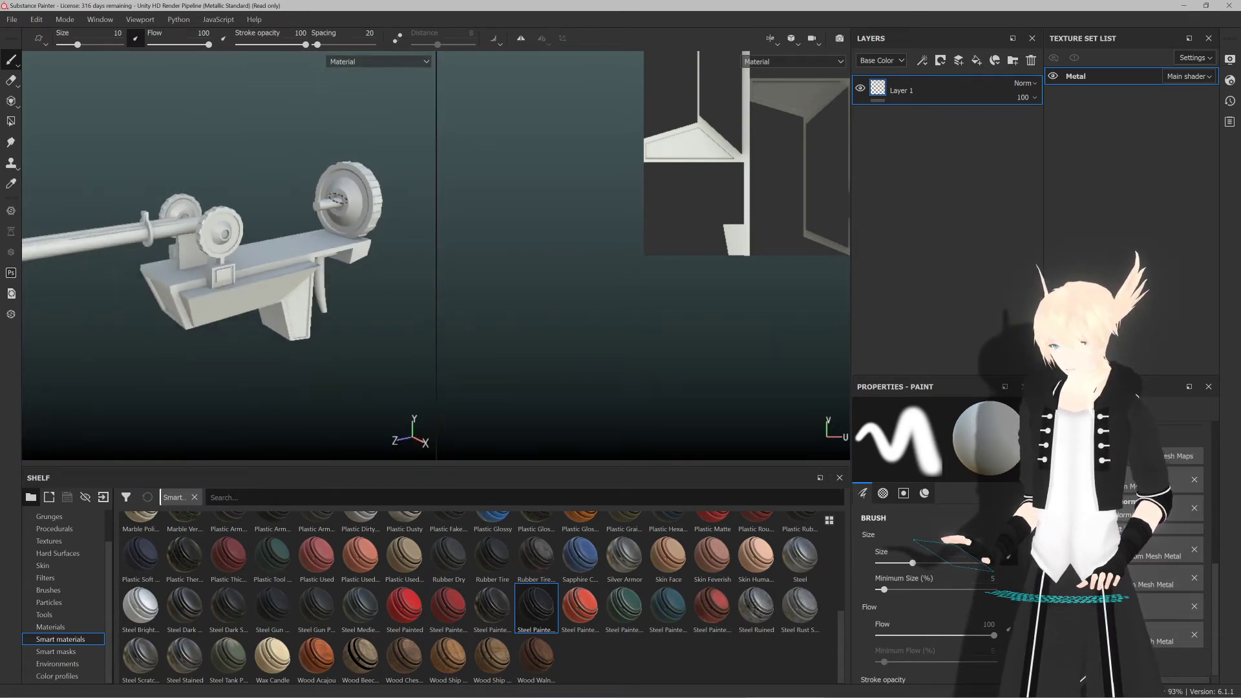
scroll(243, 238, "up", 6)
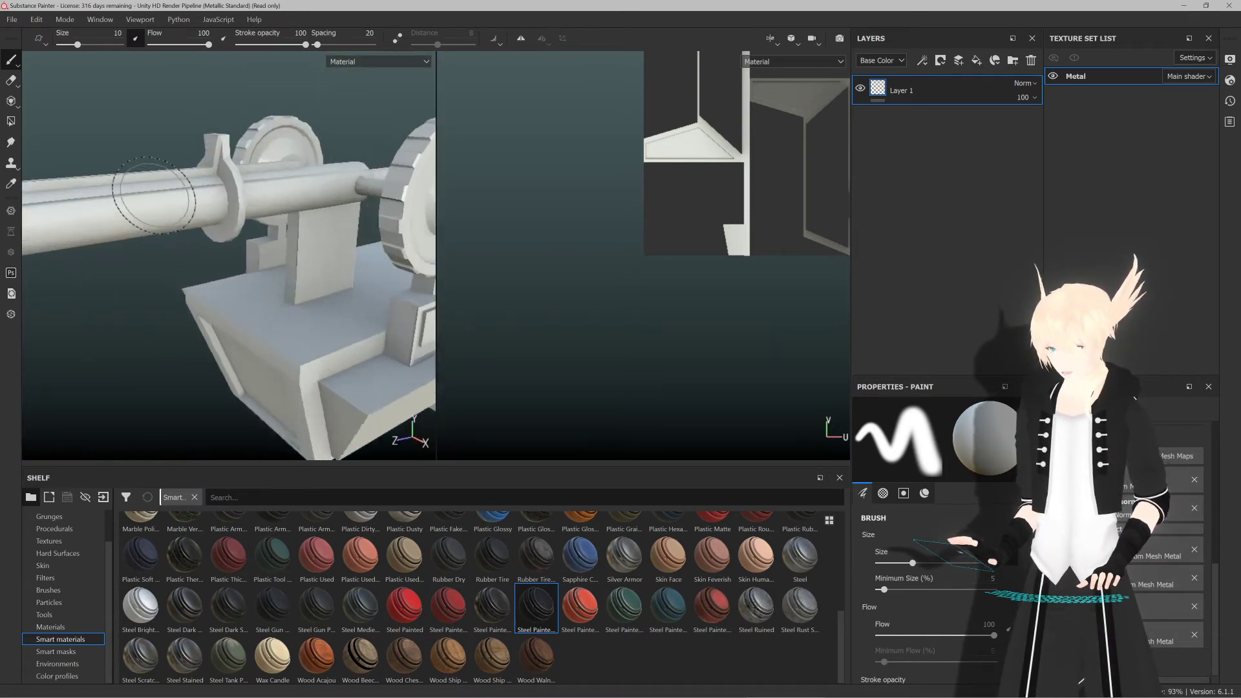
scroll(235, 200, "up", 2)
scroll(223, 200, "down", 2)
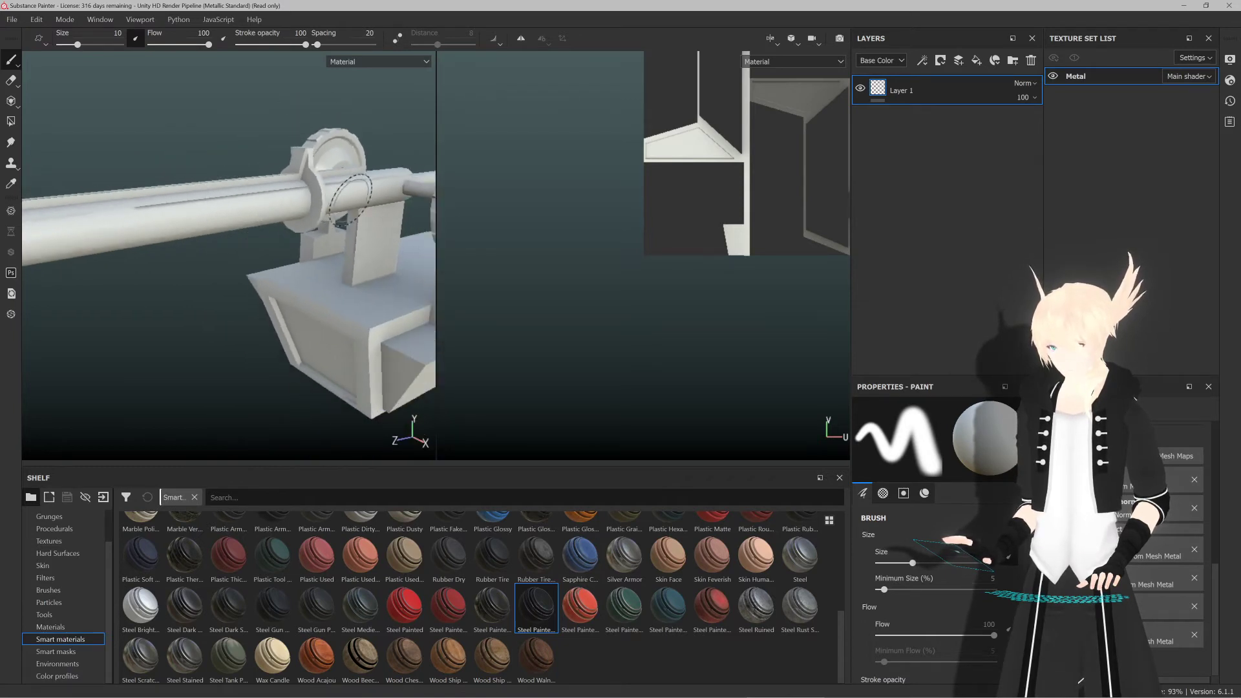
scroll(356, 194, "up", 3)
scroll(237, 187, "down", 2)
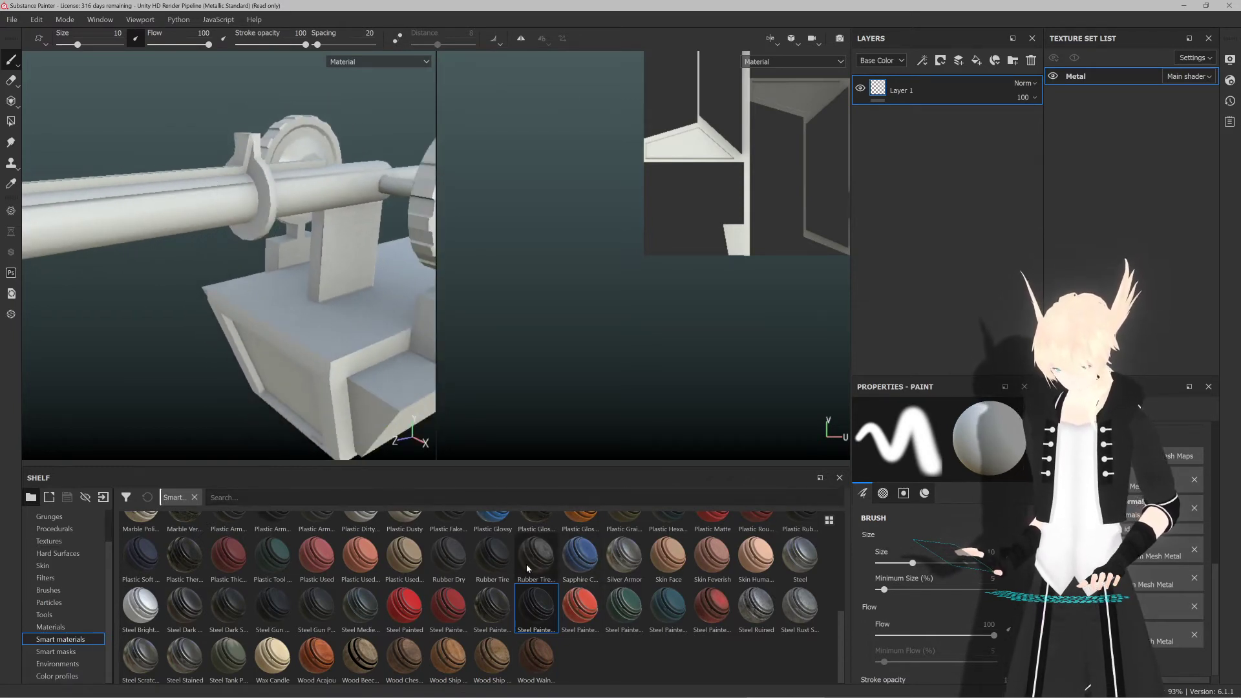
Step: Try the Steel Painted Rough Damaged smart material on the baked chassis, inspect its edge wear, and undo it
left_click_drag(534, 605, 354, 349)
scroll(329, 304, "down", 5)
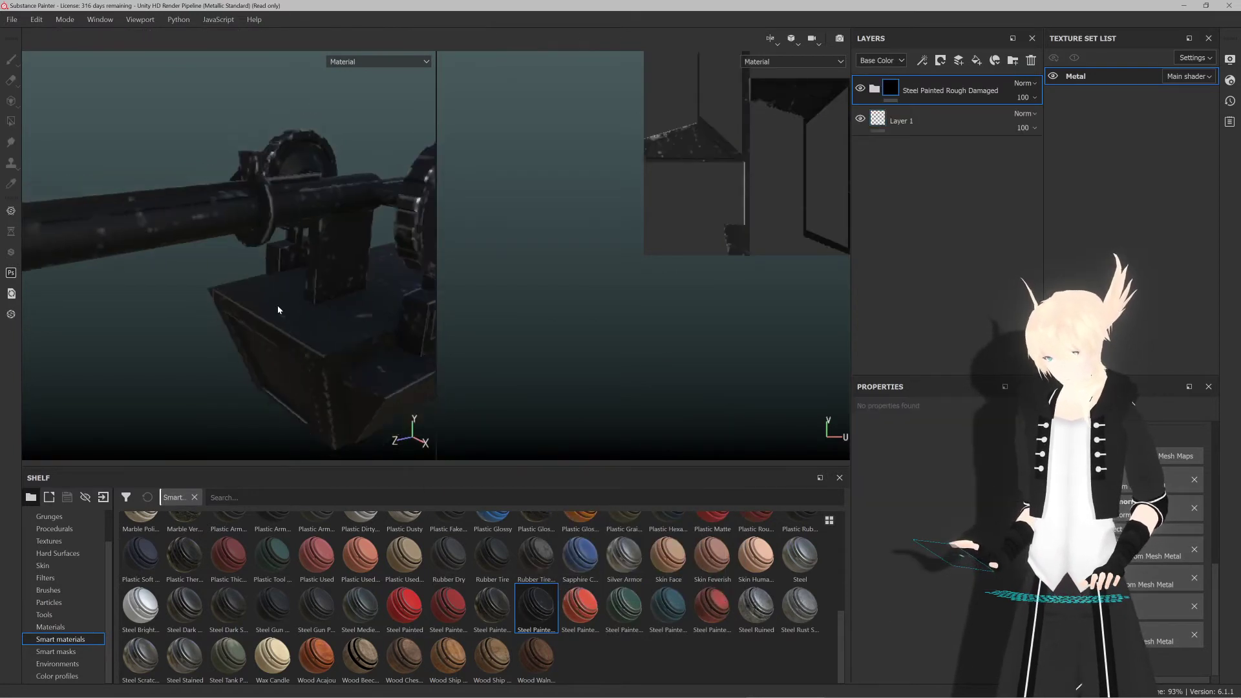
scroll(406, 299, "up", 6)
mouse_move(285, 299)
left_mouse_down("alt")
mouse_move(292, 238)
mouse_move(261, 332)
left_mouse_up("alt")
middle_click_drag(262, 333, 296, 280, "alt")
left_click(296, 280)
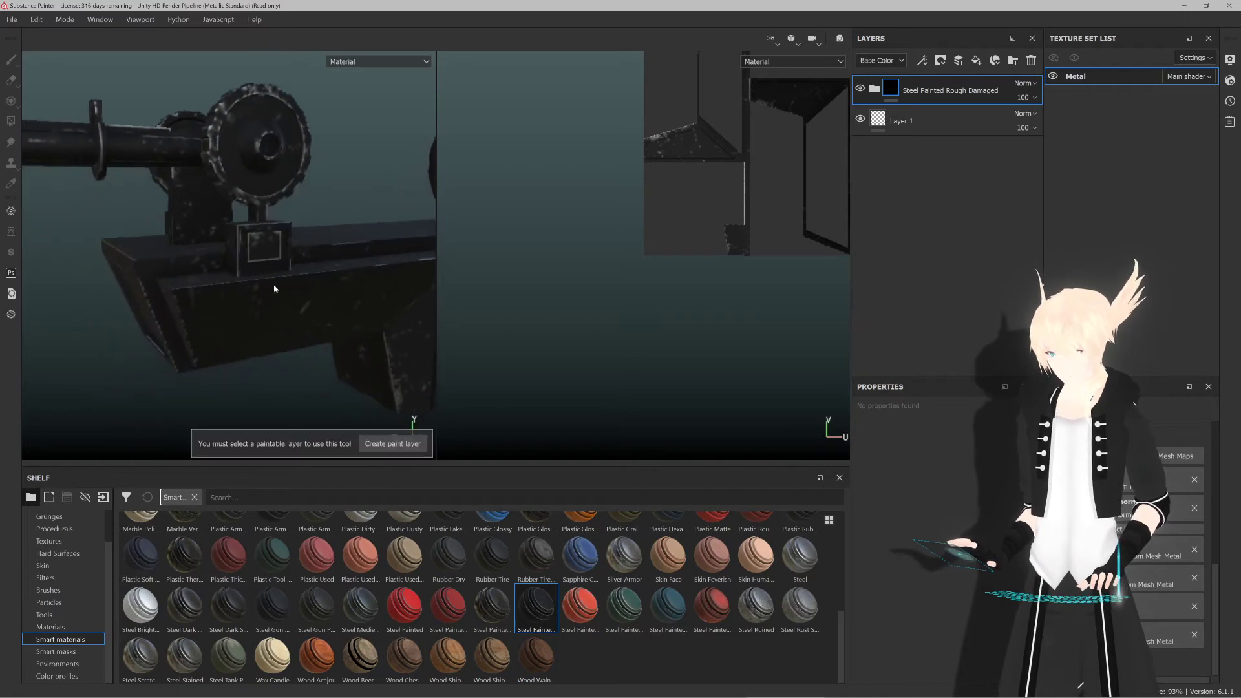
mouse_move(274, 288)
left_mouse_down("alt")
mouse_move(319, 282)
mouse_move(271, 283)
mouse_move(286, 283)
left_mouse_up("alt")
key("ctrl+z")
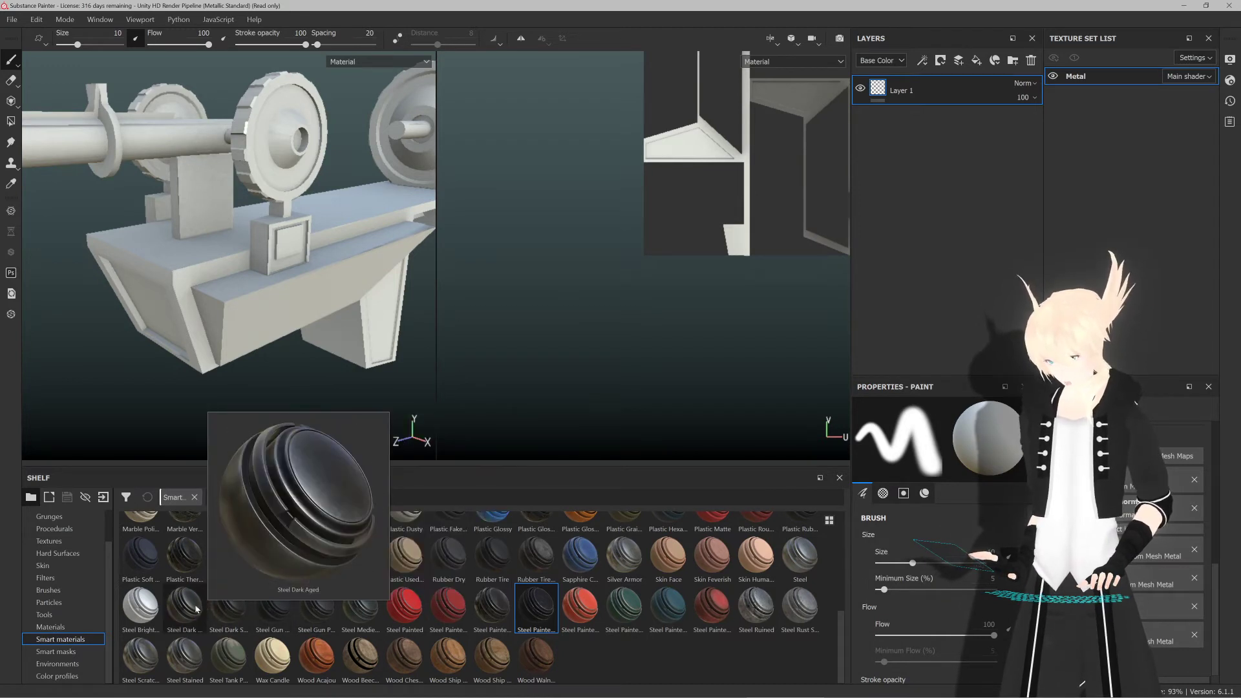
Step: Try the Steel Dark Aged smart material on the chassis, inspect it from near and far, and undo it
left_click_drag(196, 608, 241, 308)
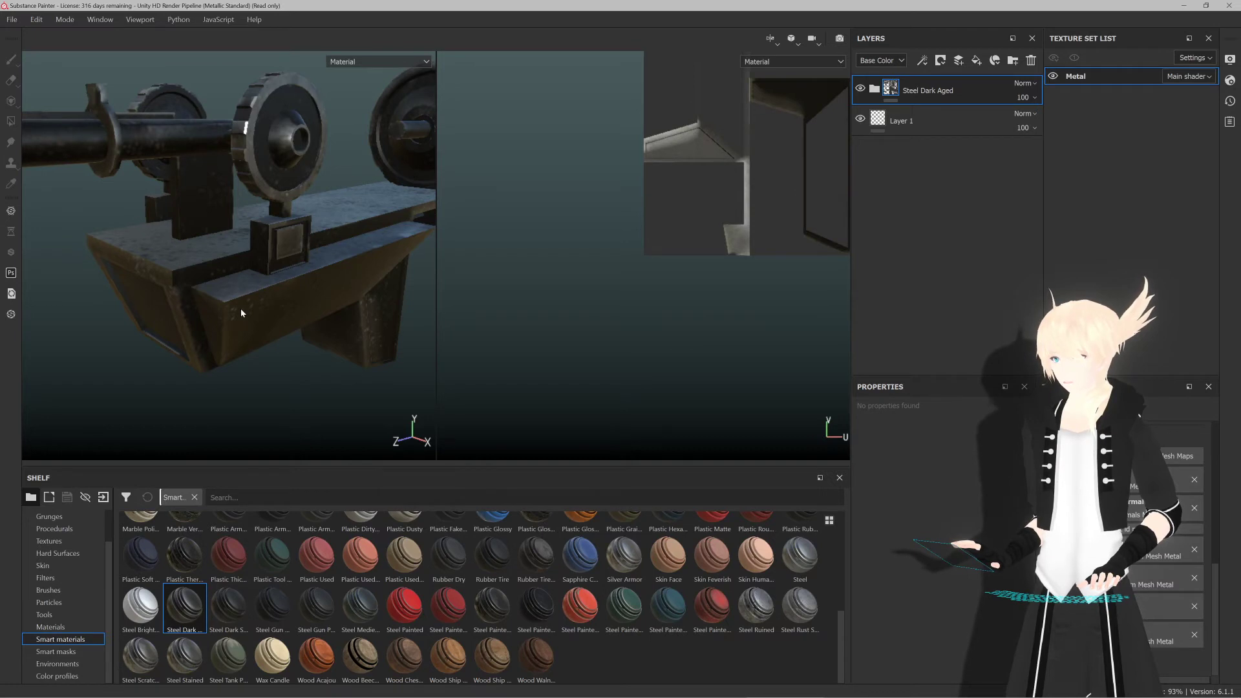
scroll(240, 308, "down", 5)
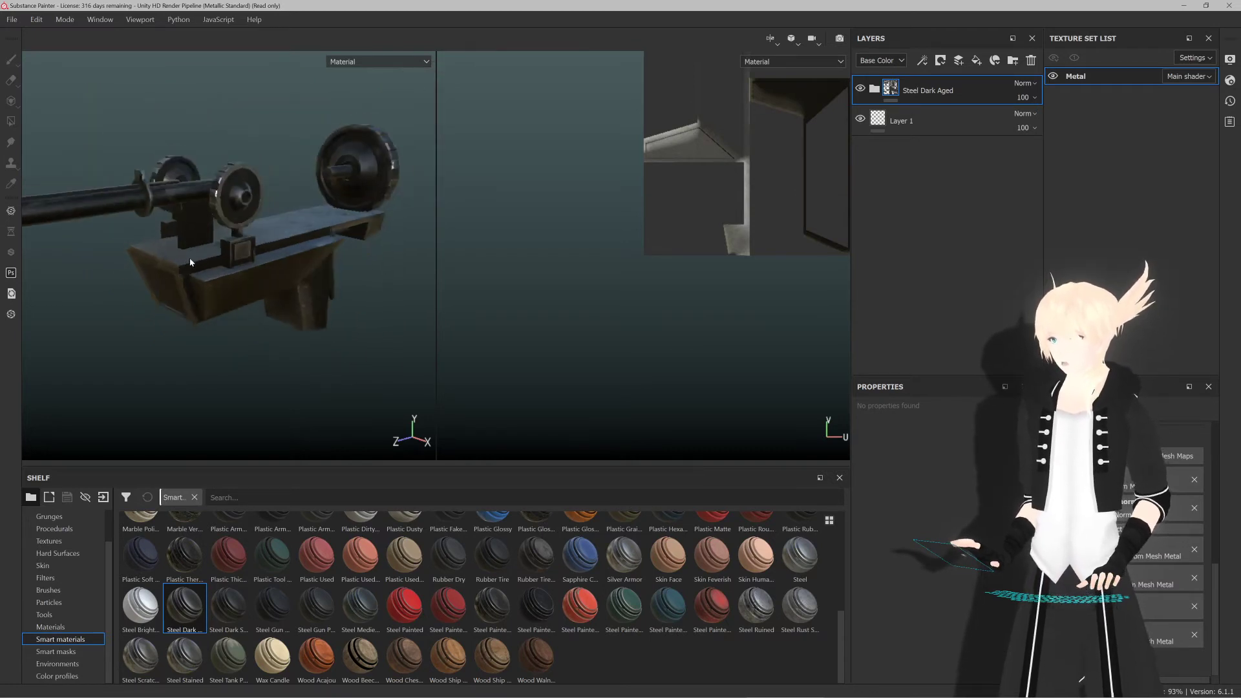
left_click_drag(189, 261, 247, 270, "alt")
scroll(274, 253, "up", 3)
scroll(367, 261, "down", 5)
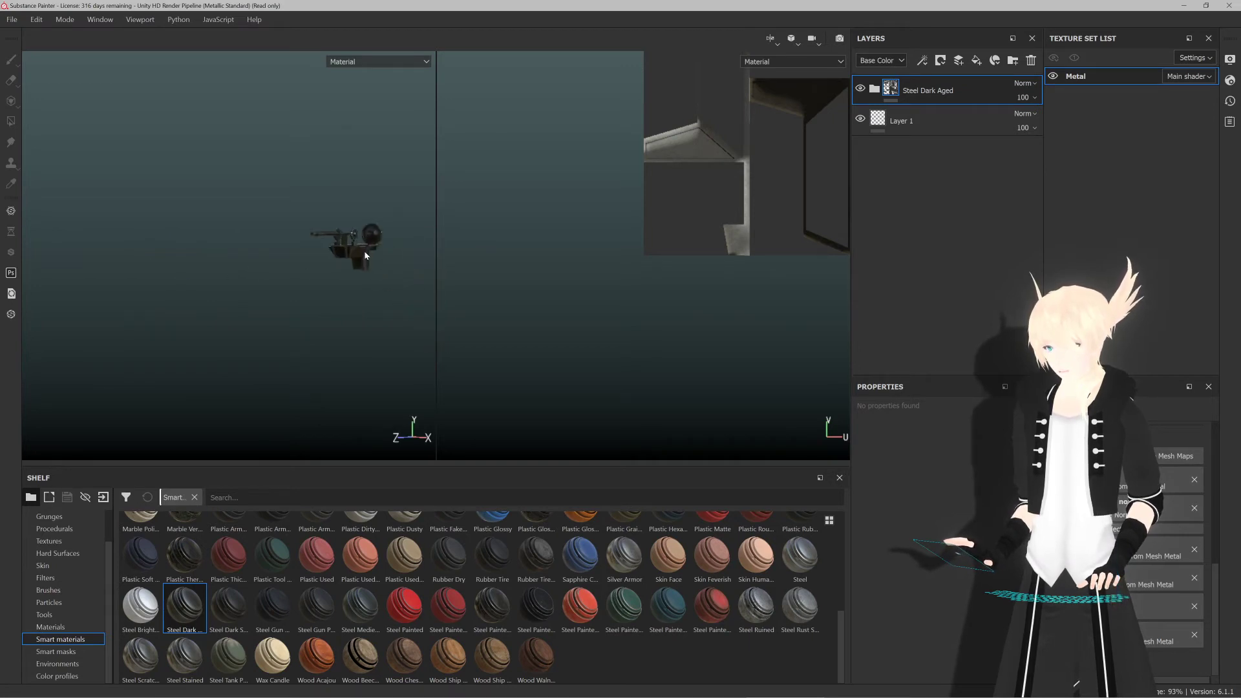
scroll(365, 255, "up", 10)
left_click_drag(305, 258, 298, 223, "alt")
scroll(284, 220, "down", 10)
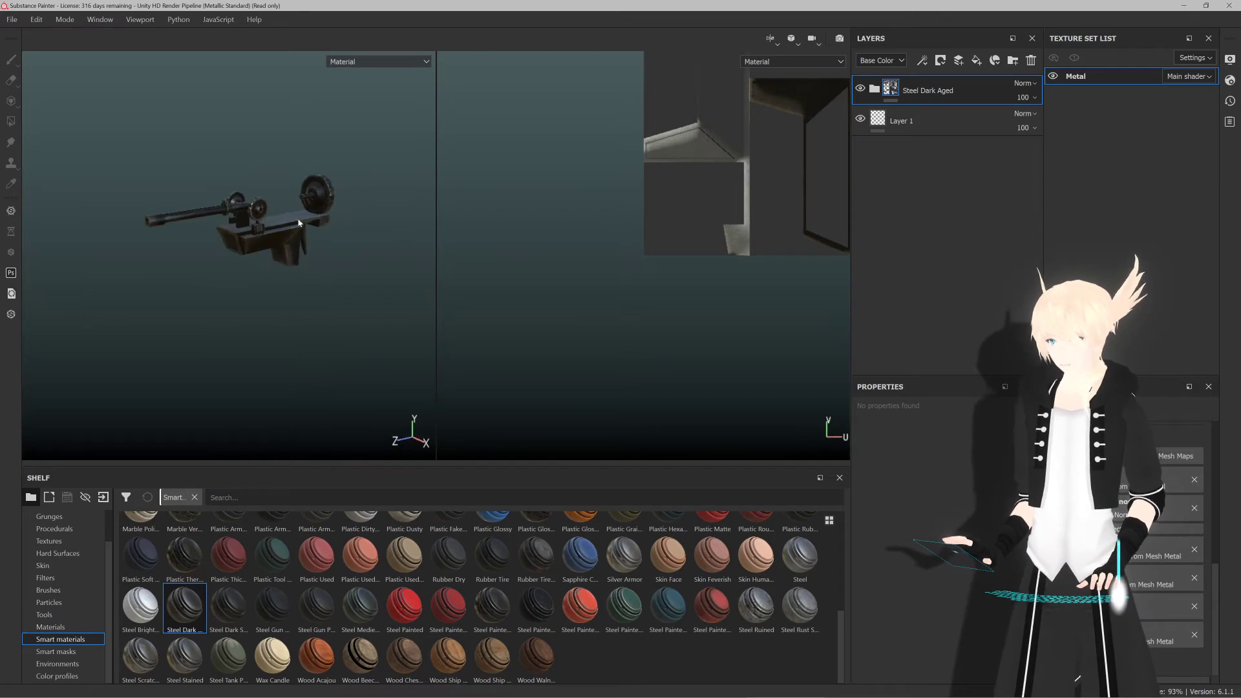
middle_click_drag(297, 223, 285, 259, "alt")
scroll(285, 261, "up", 5)
left_click_drag(285, 262, 289, 249, "alt")
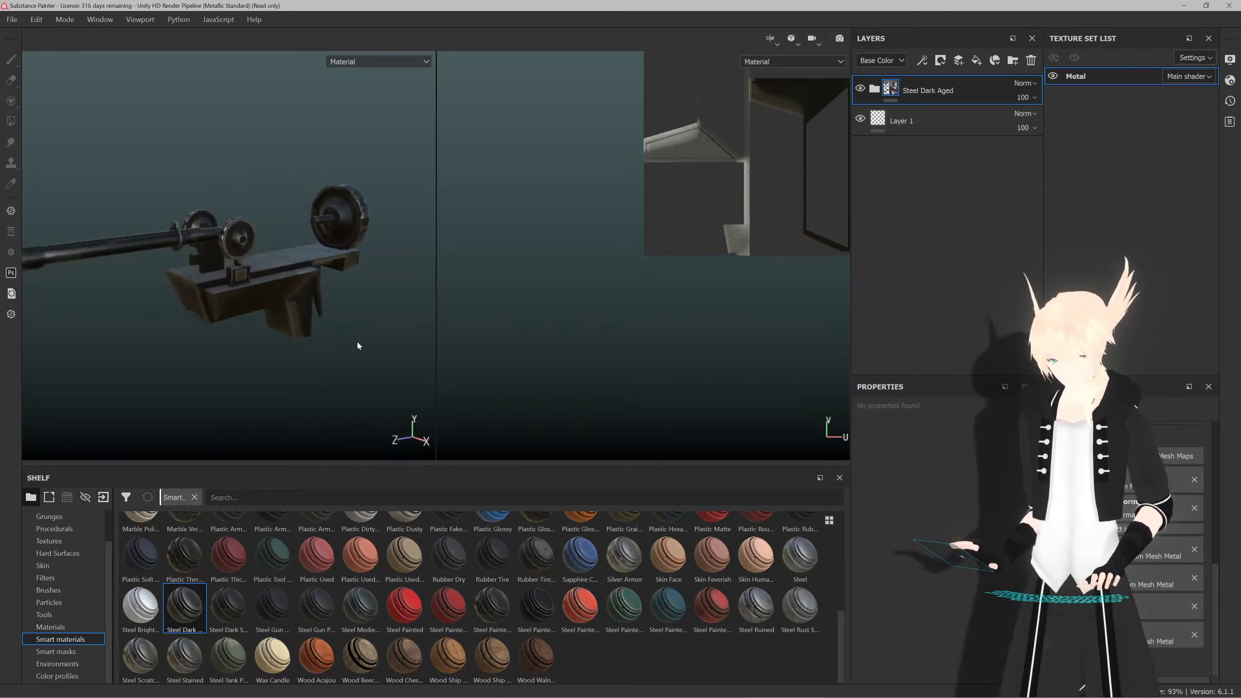
key("ctrl")
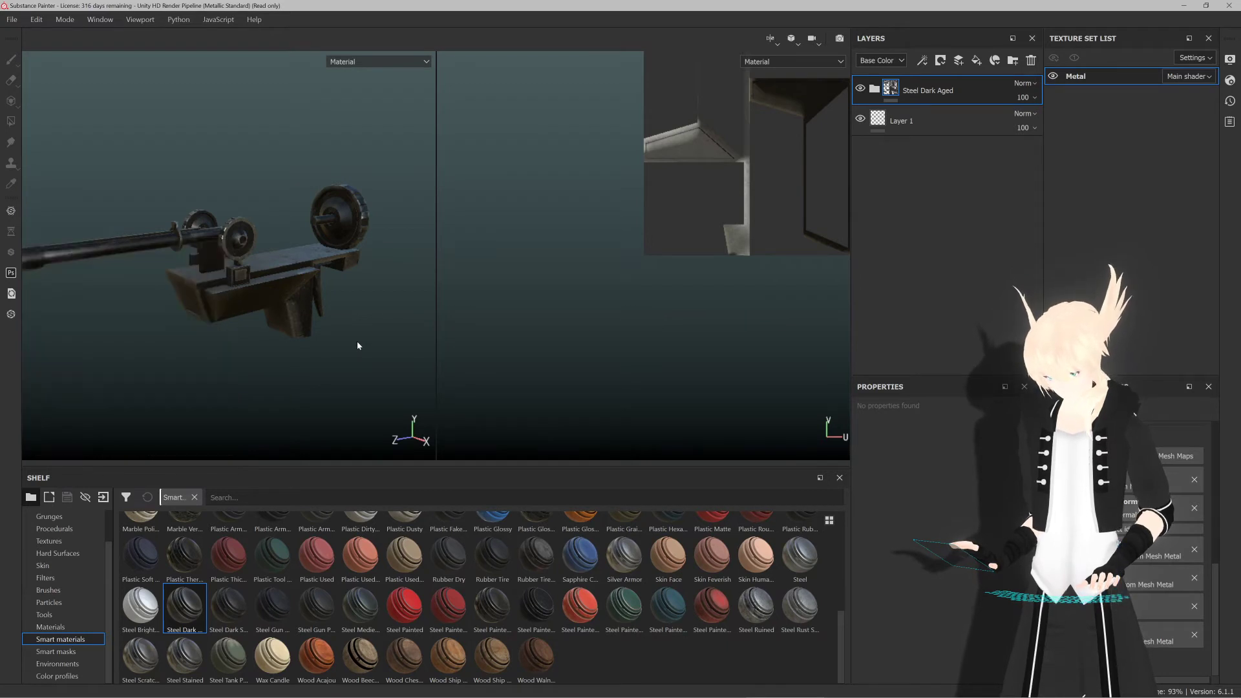
key("ctrl+z")
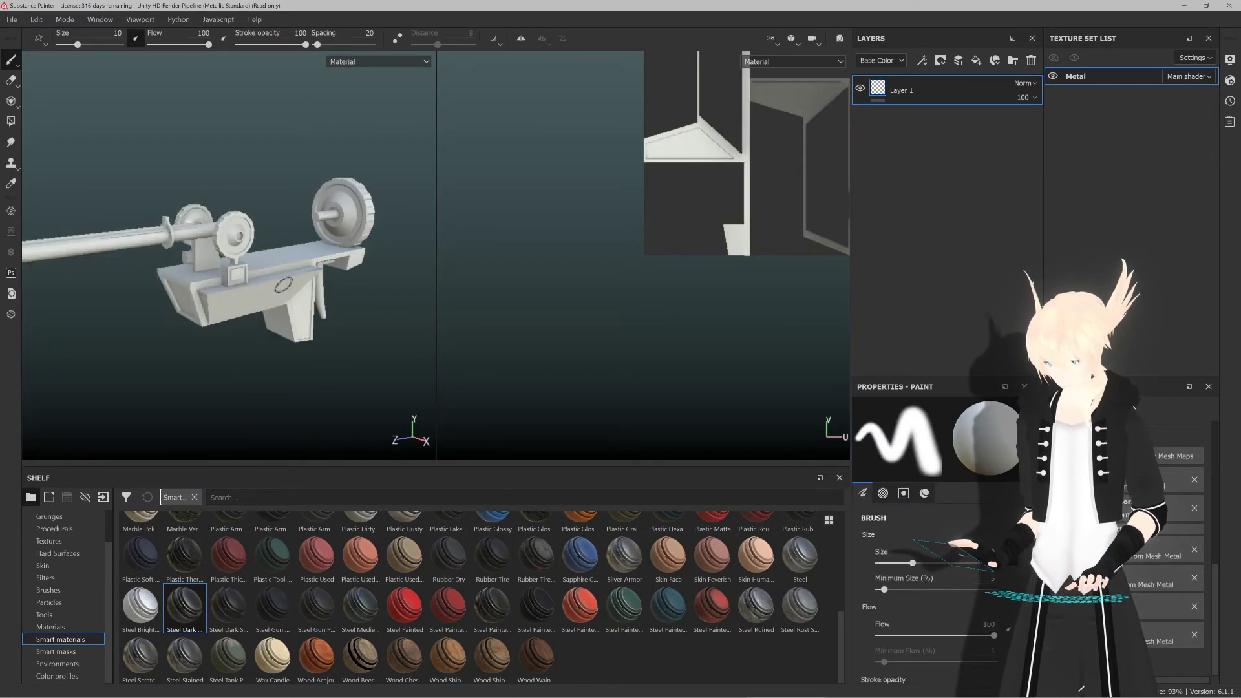
scroll(284, 285, "up", 2)
middle_click_drag(286, 281, 297, 297, "alt")
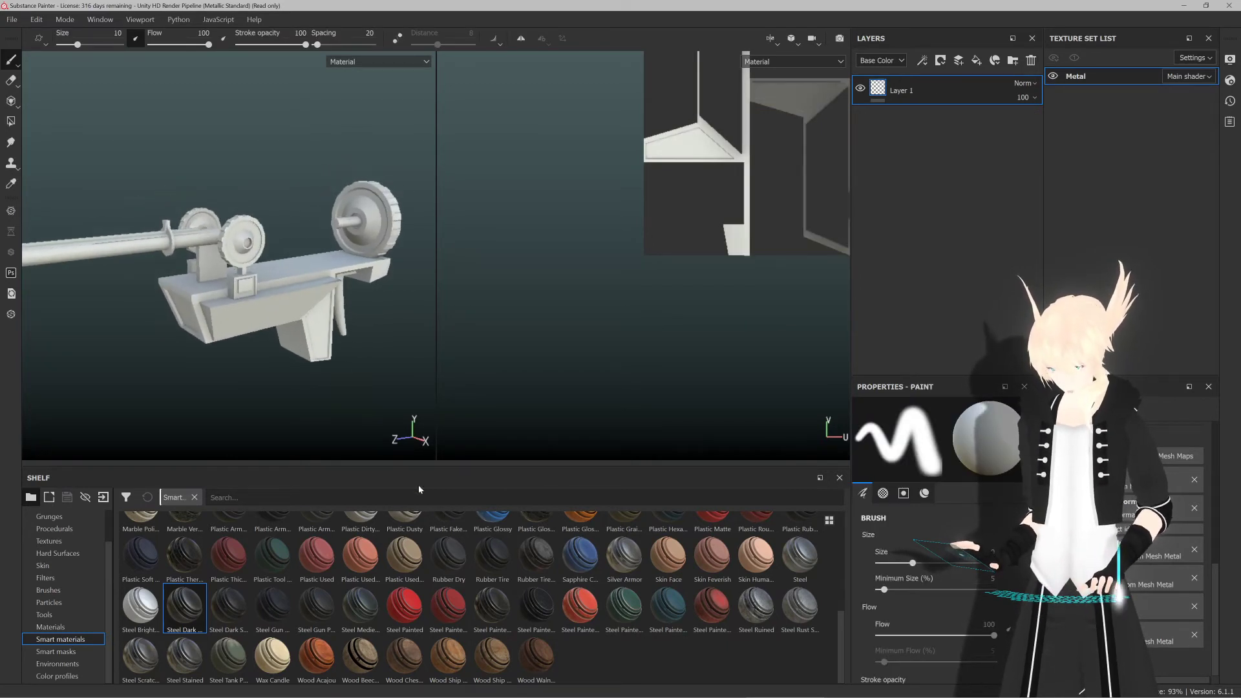
Step: Apply the Latex Black smart material to the baked chassis and check it up close
scroll(465, 569, "up", 5)
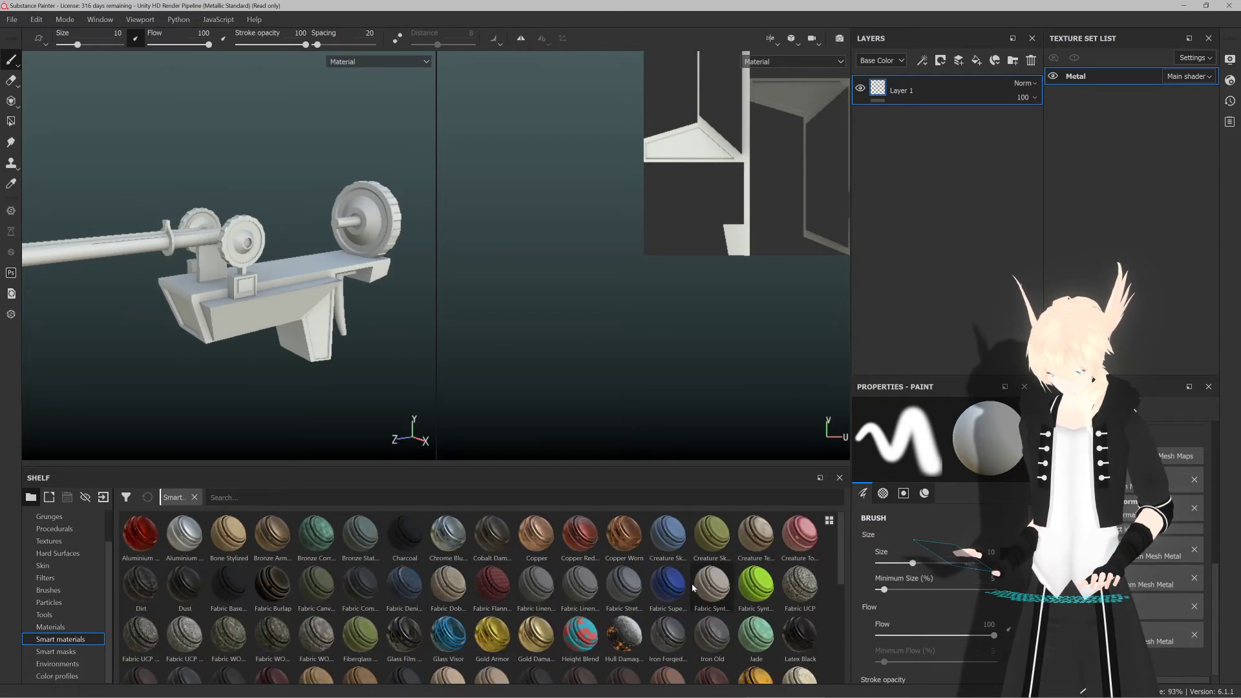
scroll(684, 595, "down", 2)
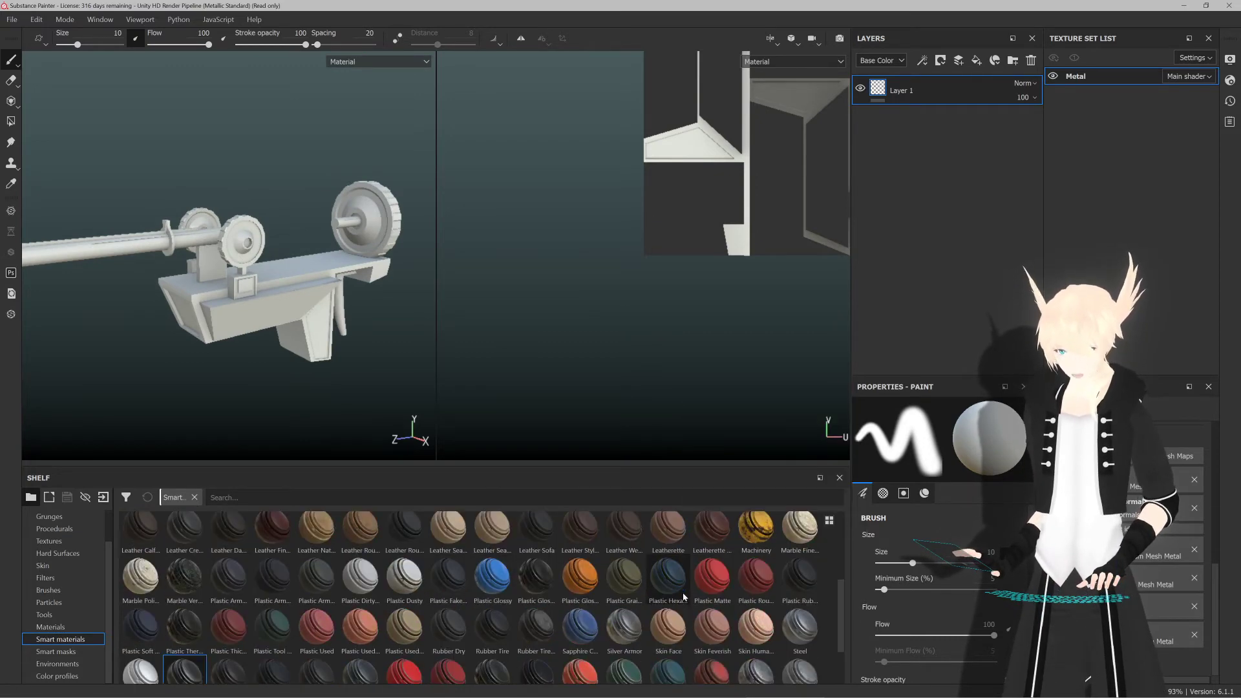
scroll(799, 585, "up", 2)
left_click_drag(800, 637, 258, 304)
scroll(301, 295, "up", 5)
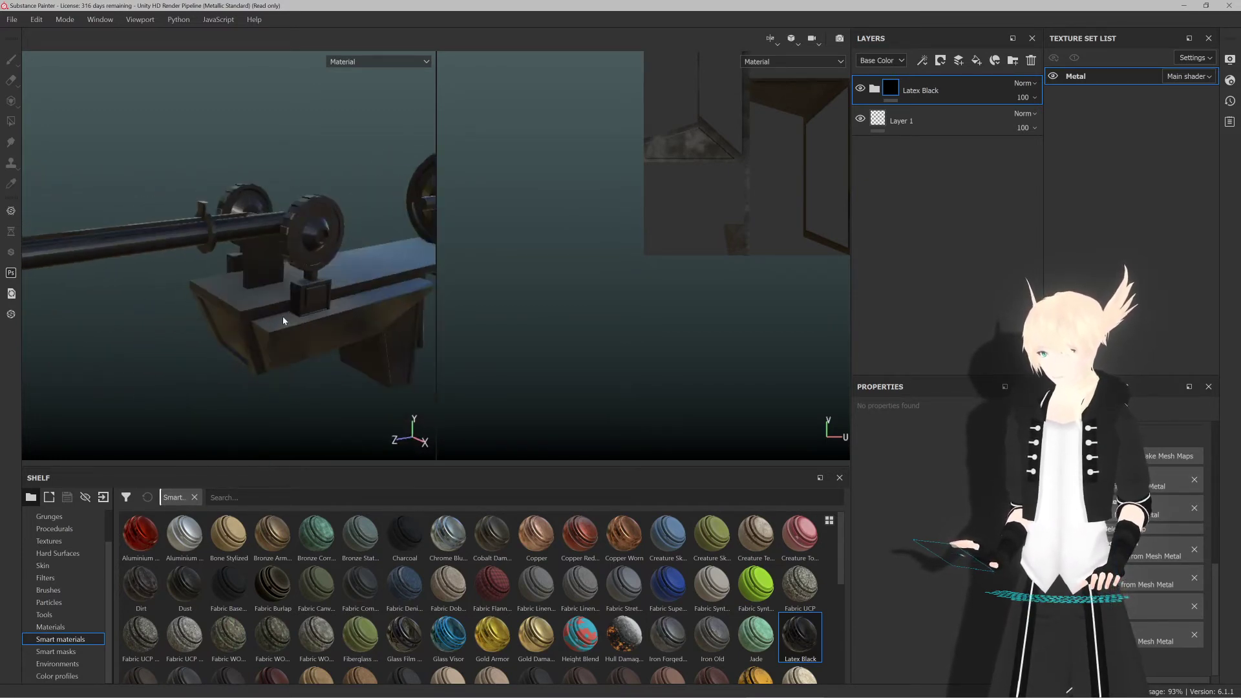
middle_click_drag(259, 304, 242, 305, "alt")
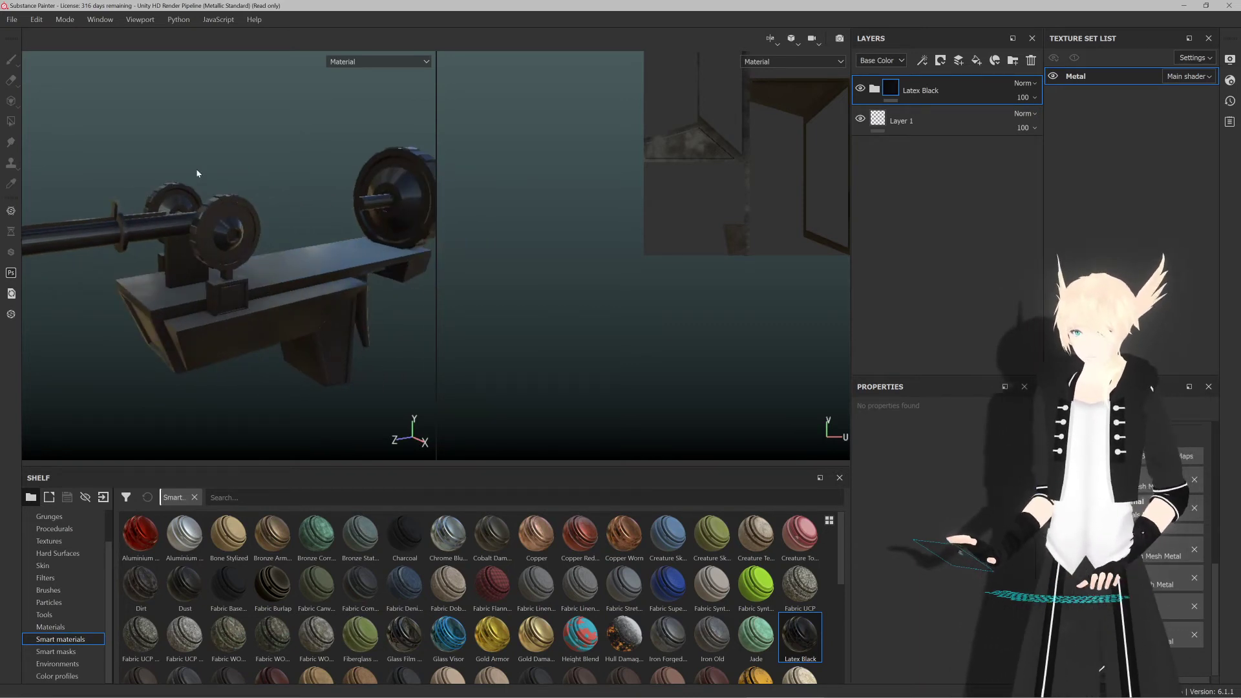
Step: Save the project as MaterialGun_Chassis in the Material Gun folder under VRCPrefabs
left_click(12, 19)
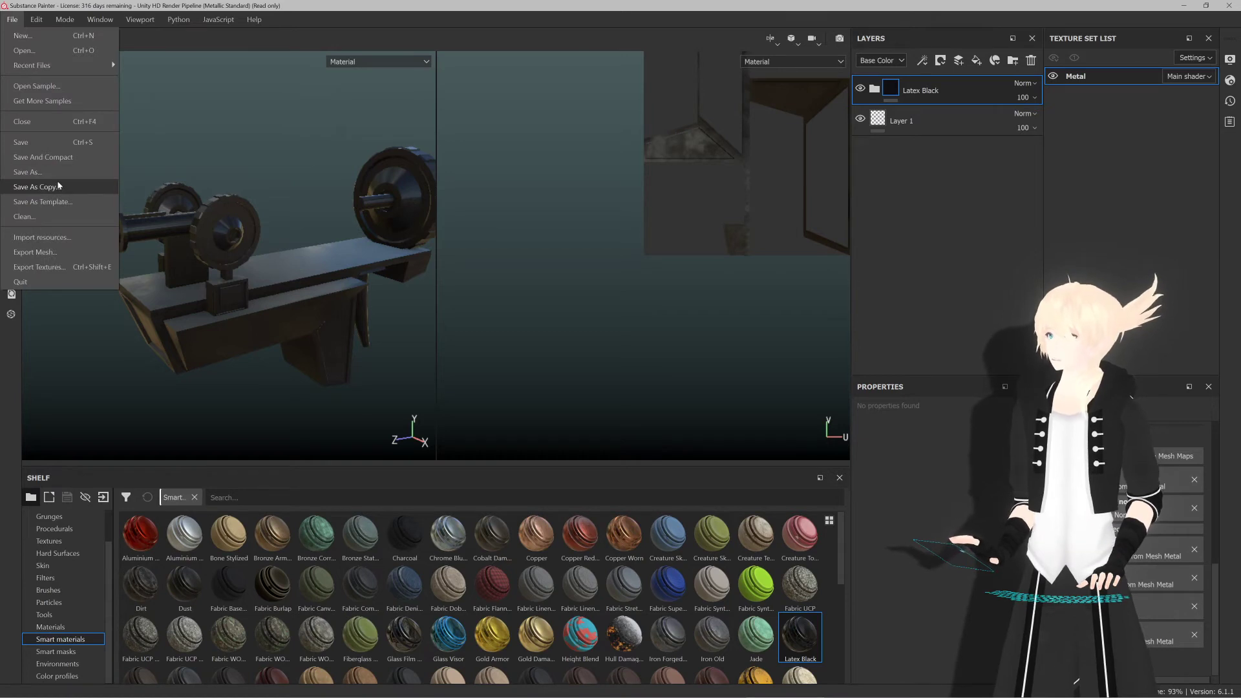
left_click(61, 185)
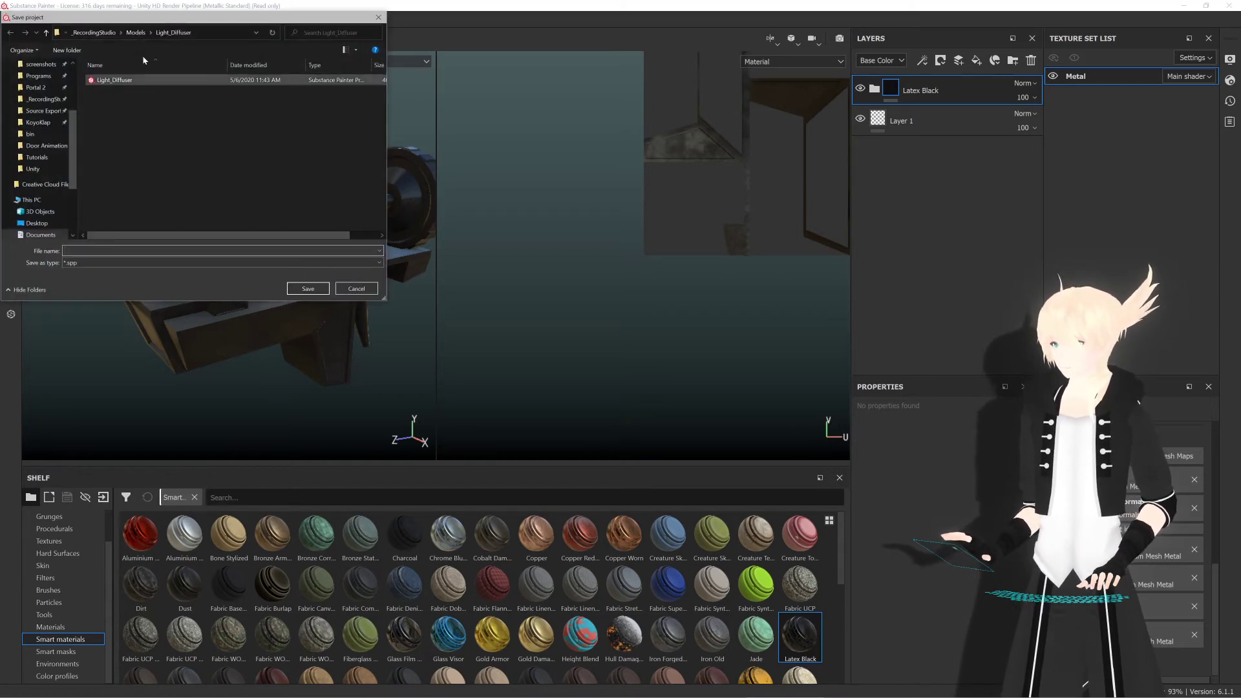
left_click(94, 33)
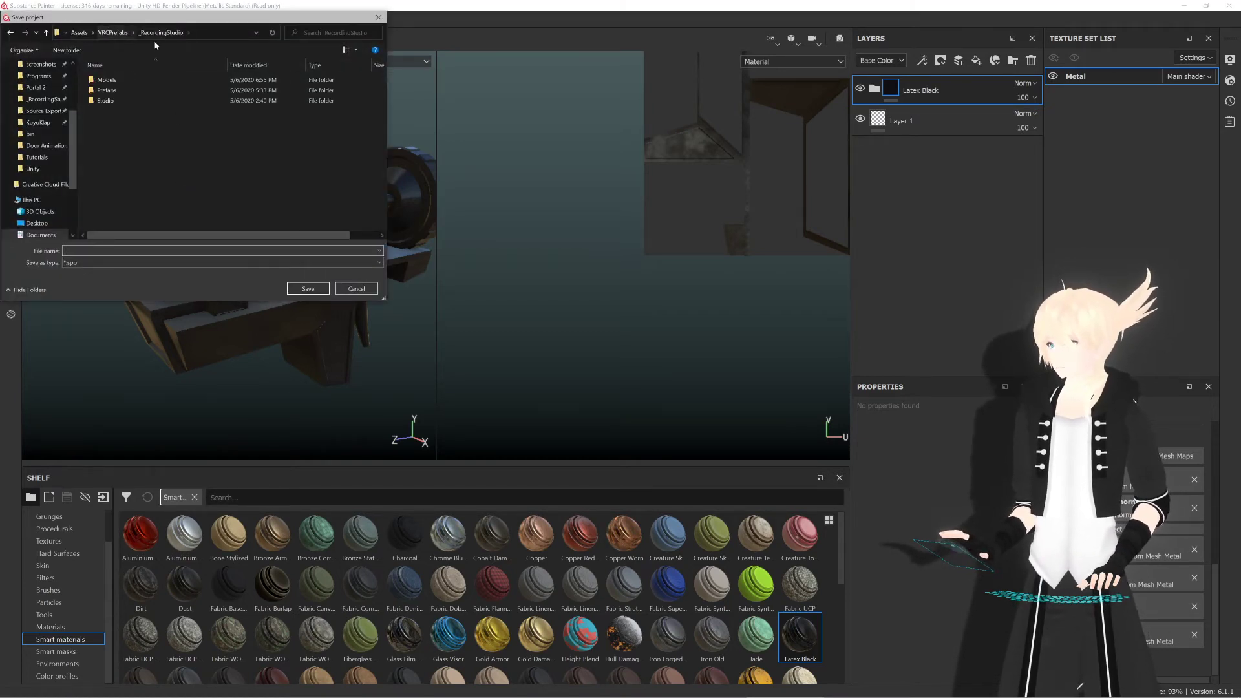
left_click(112, 33)
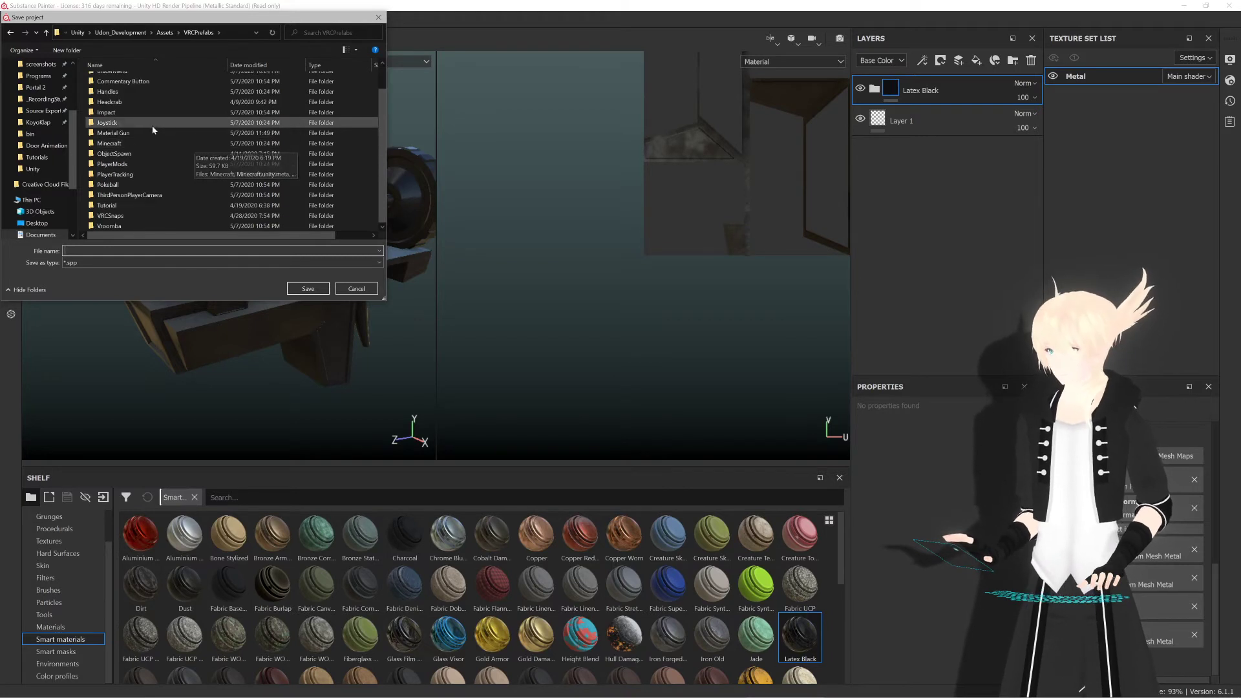
double_click(155, 133)
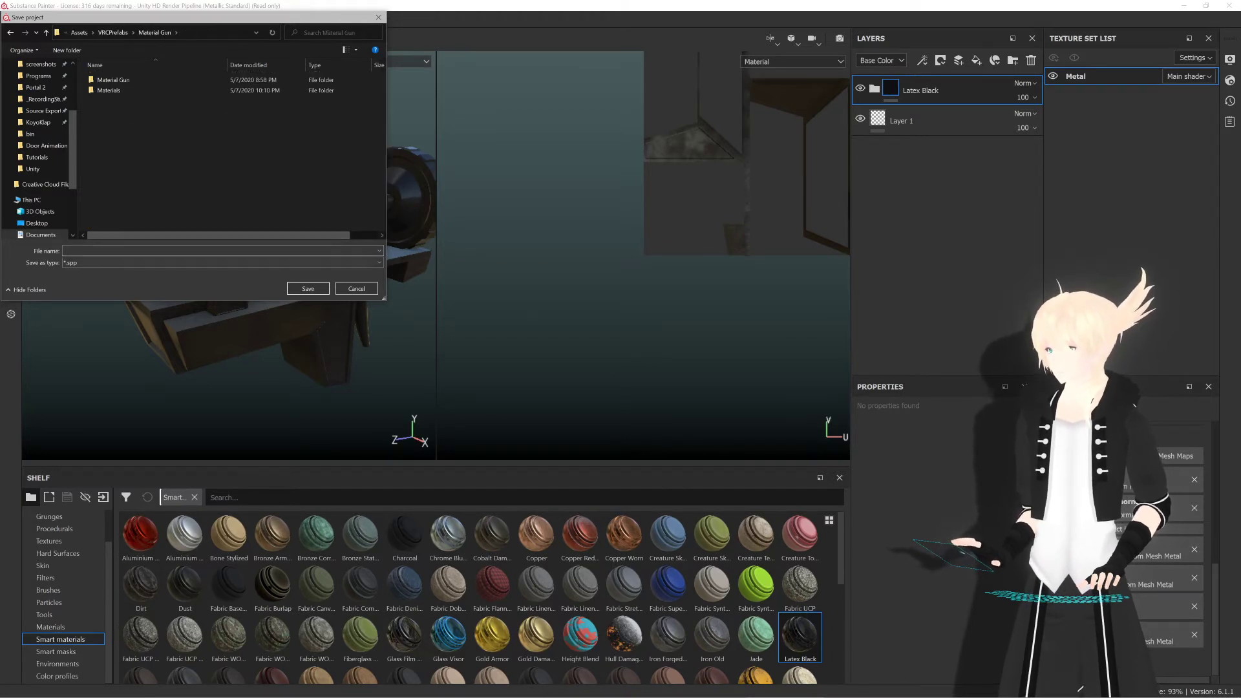
type("Ma")
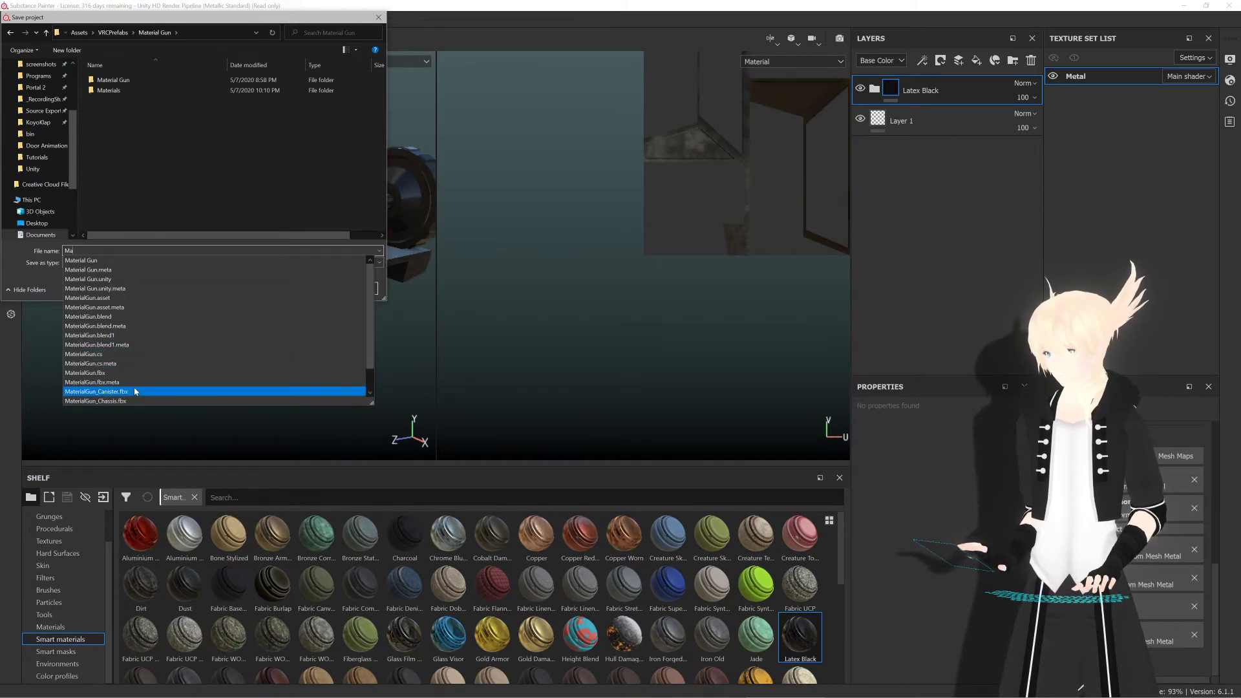
scroll(134, 390, "down", 1)
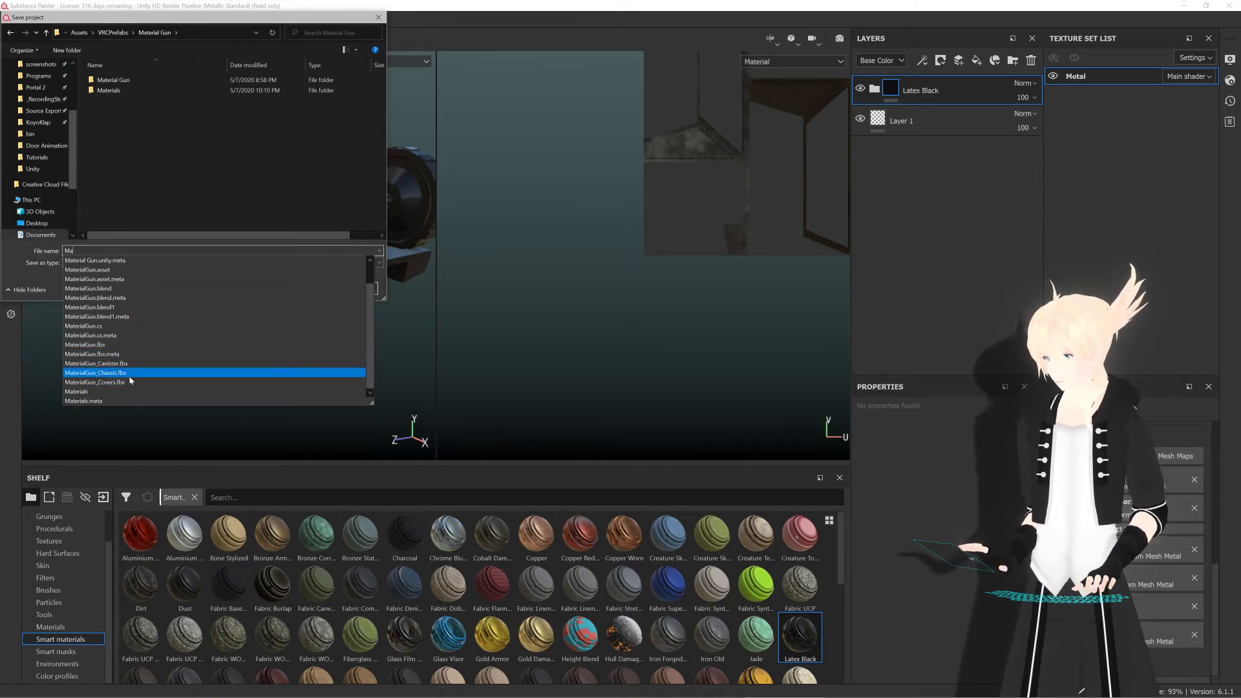
left_click(133, 373)
left_click(128, 251)
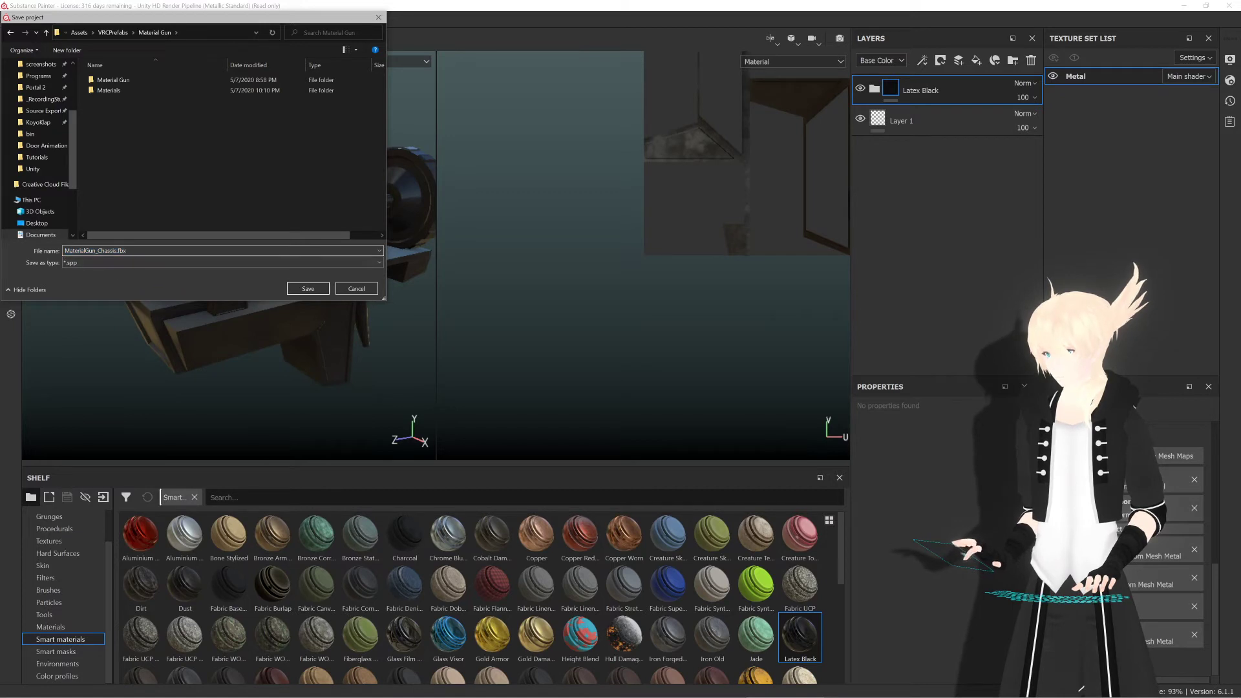
key("BackSpace")
key("BackSpace")
key("Return")
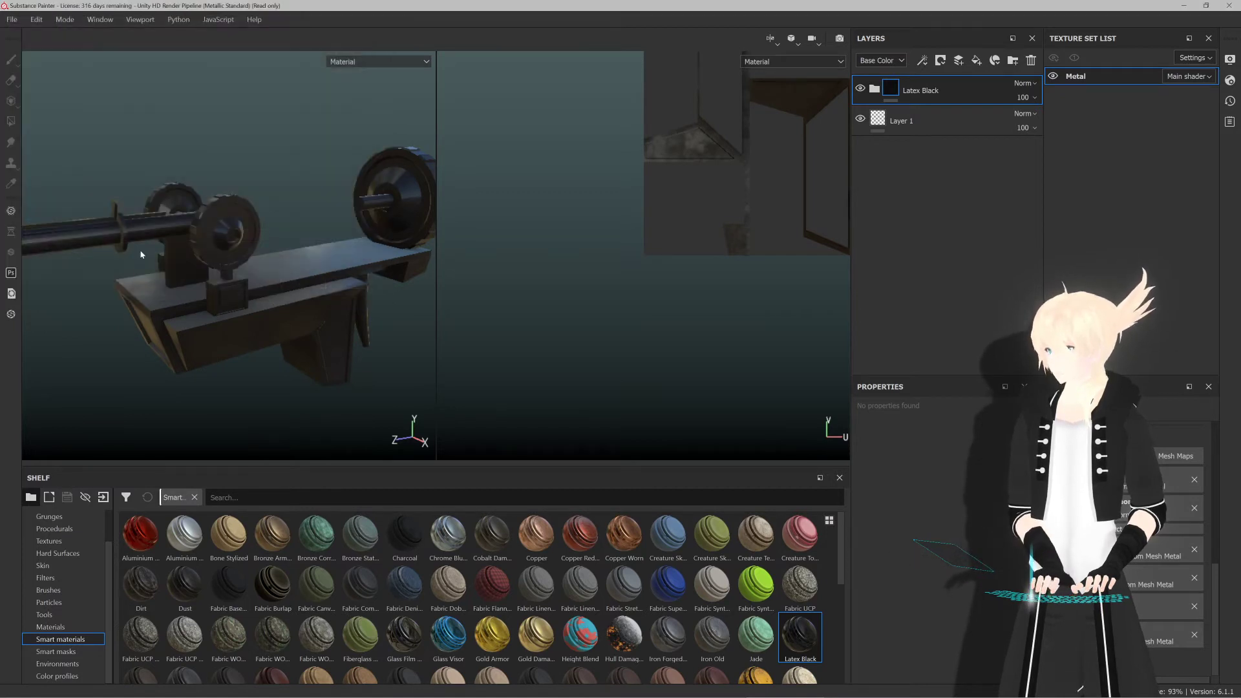
Step: Start a texture export and browse for its output directory to Udon_Development/Assets/VRCPrefabs/Material Gun in the Unity documents folder
left_click(10, 20)
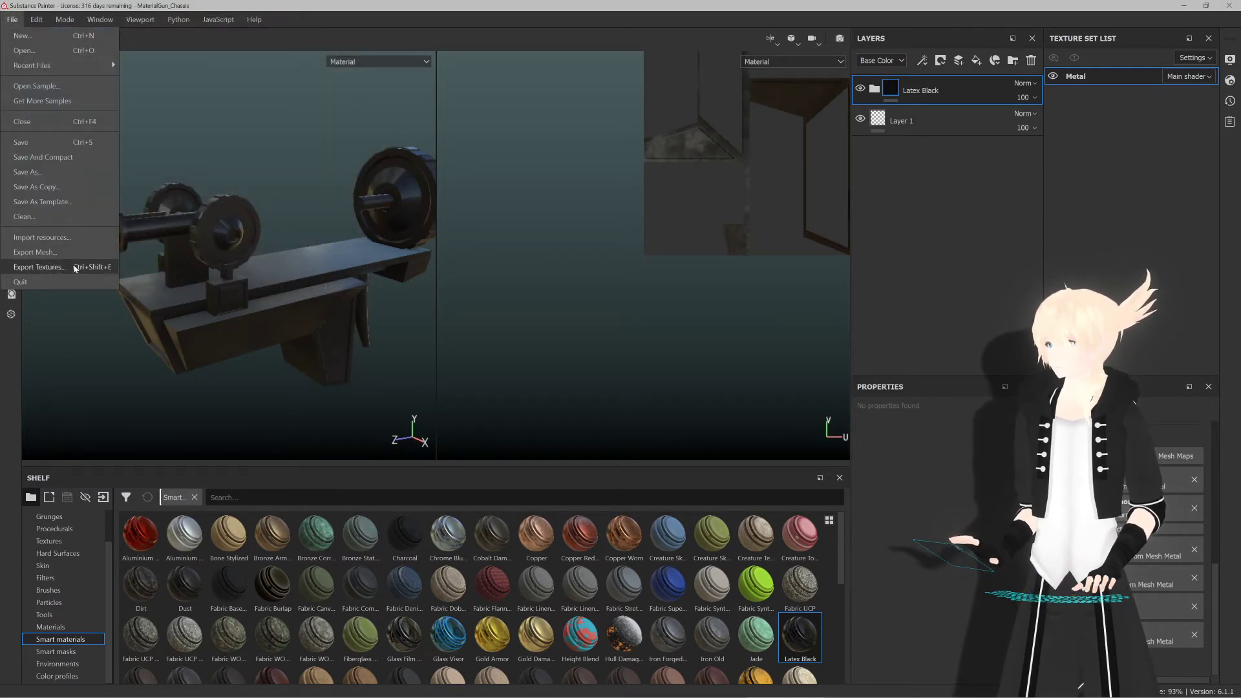
left_click(66, 268)
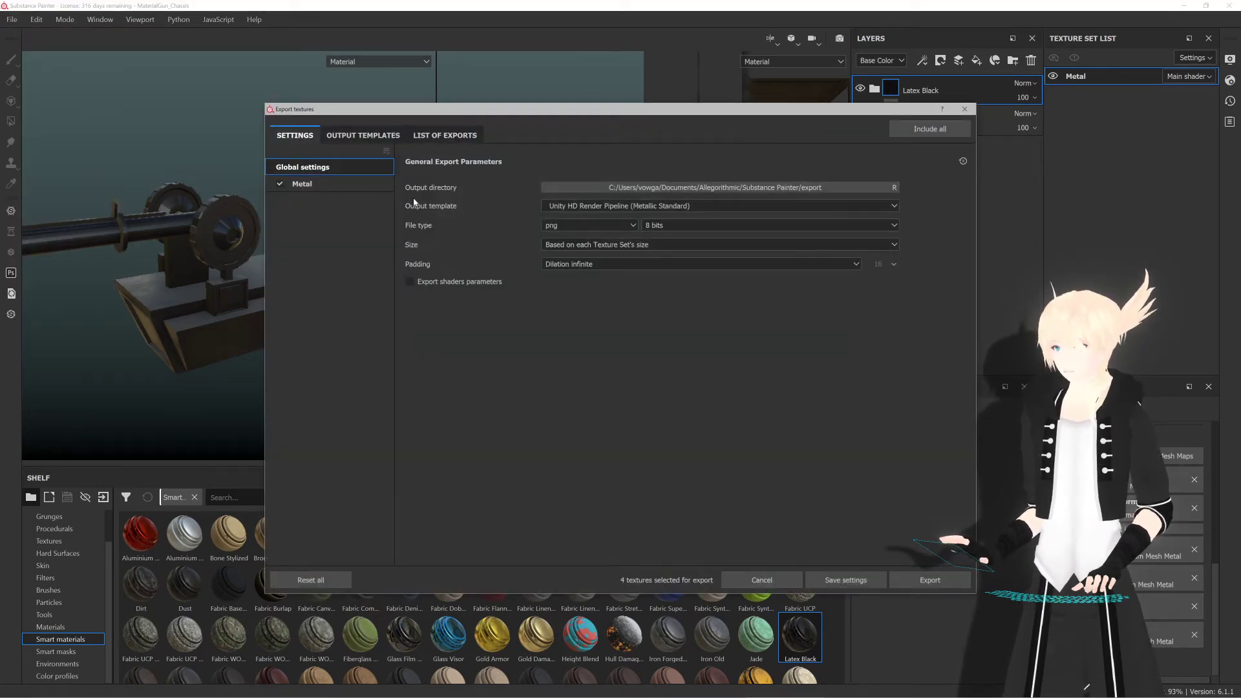
left_click(726, 188)
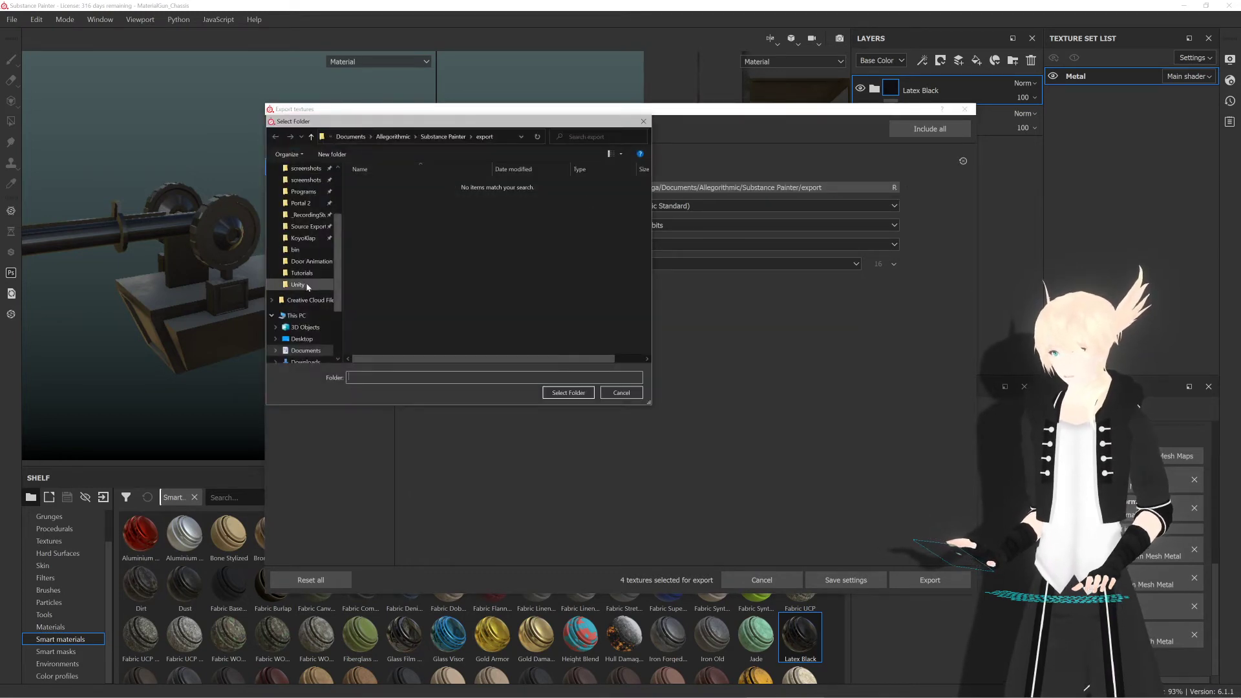
left_click(307, 287)
double_click(401, 235)
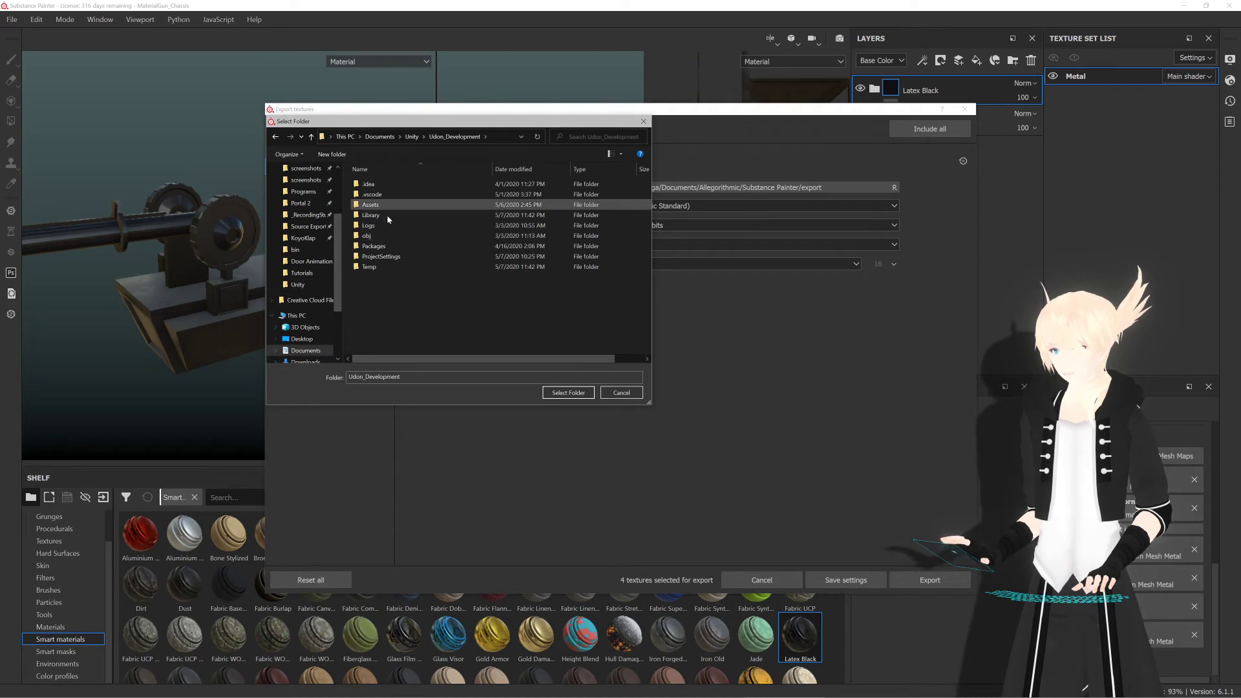
double_click(370, 204)
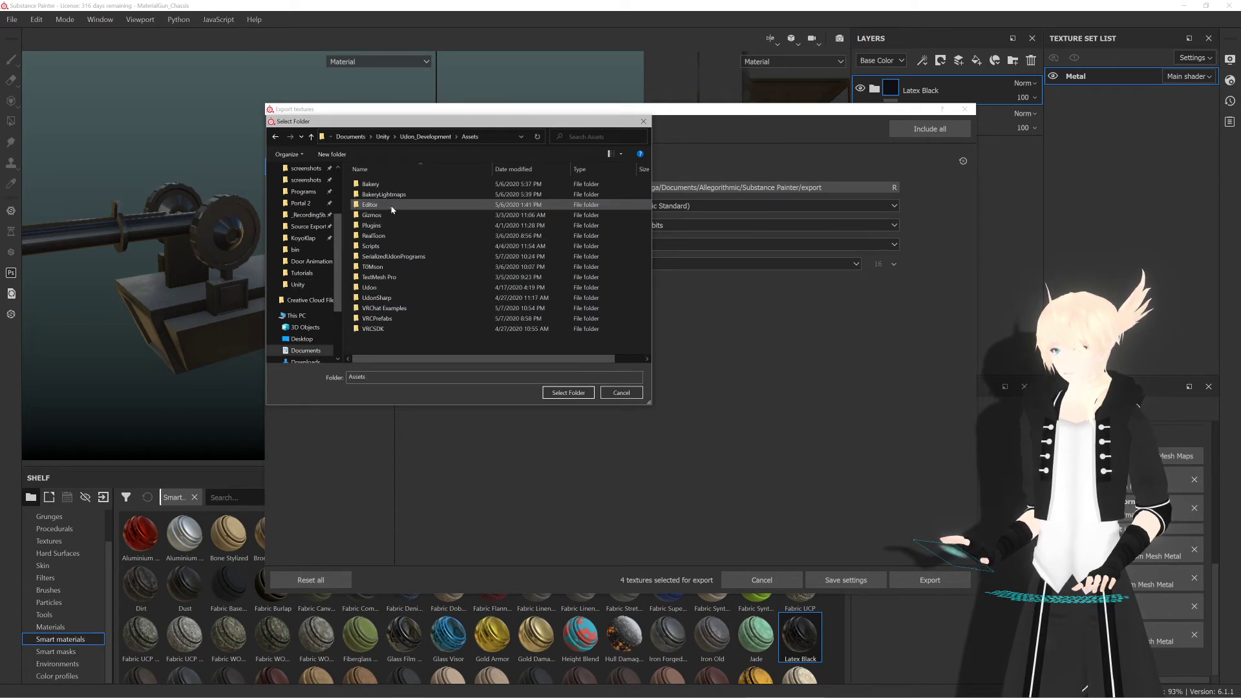
double_click(390, 320)
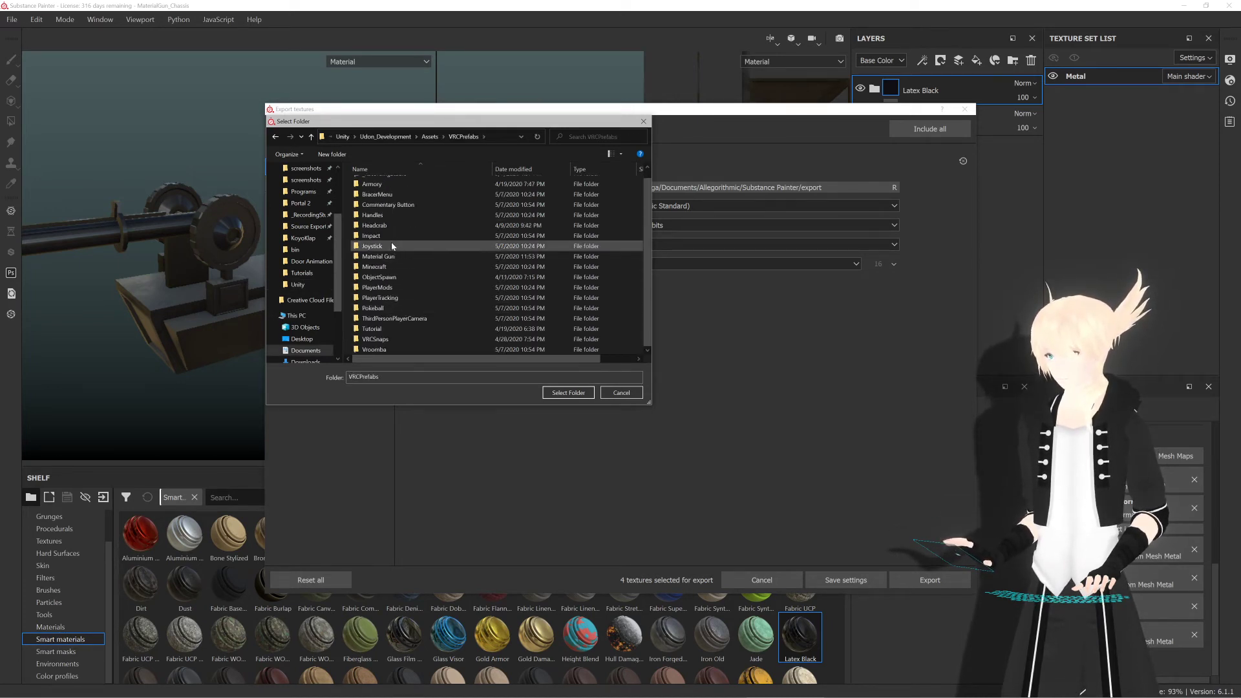
double_click(386, 255)
Step: Create a Textures folder inside Material Gun and choose it as the export's output directory
right_click(374, 226)
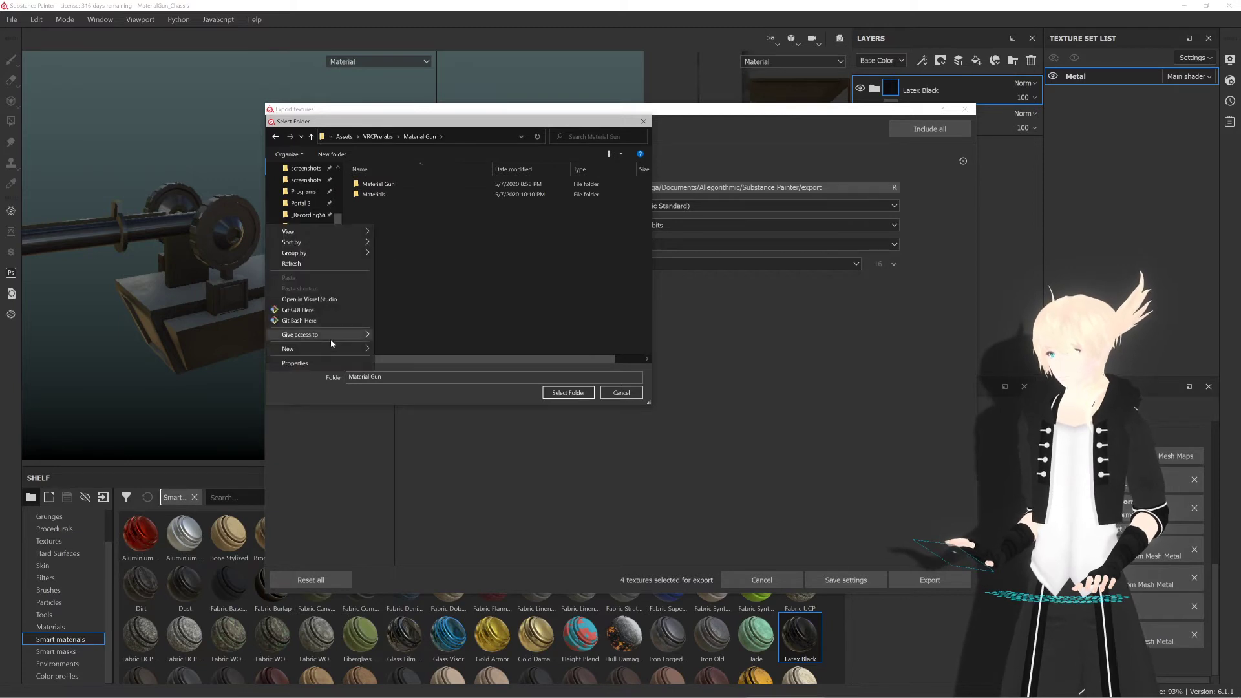
mouse_move(328, 348)
left_click(407, 347)
type("T")
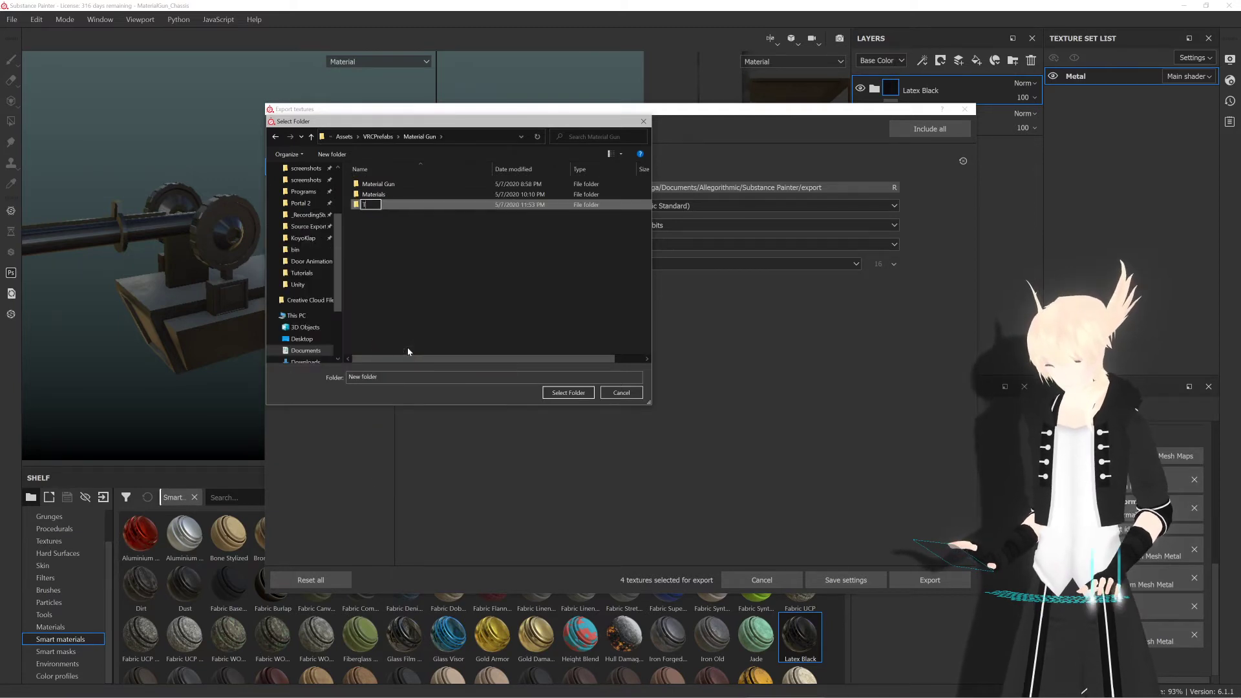
type("extures")
key("Return")
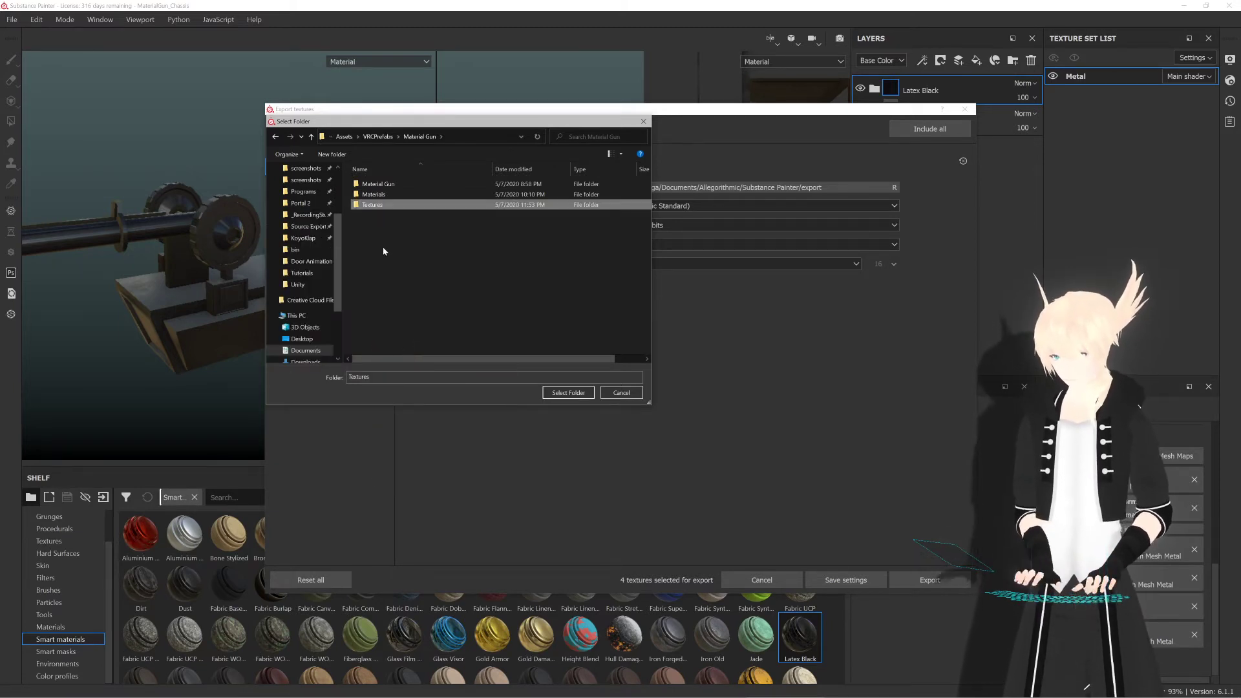
double_click(399, 206)
left_click(569, 393)
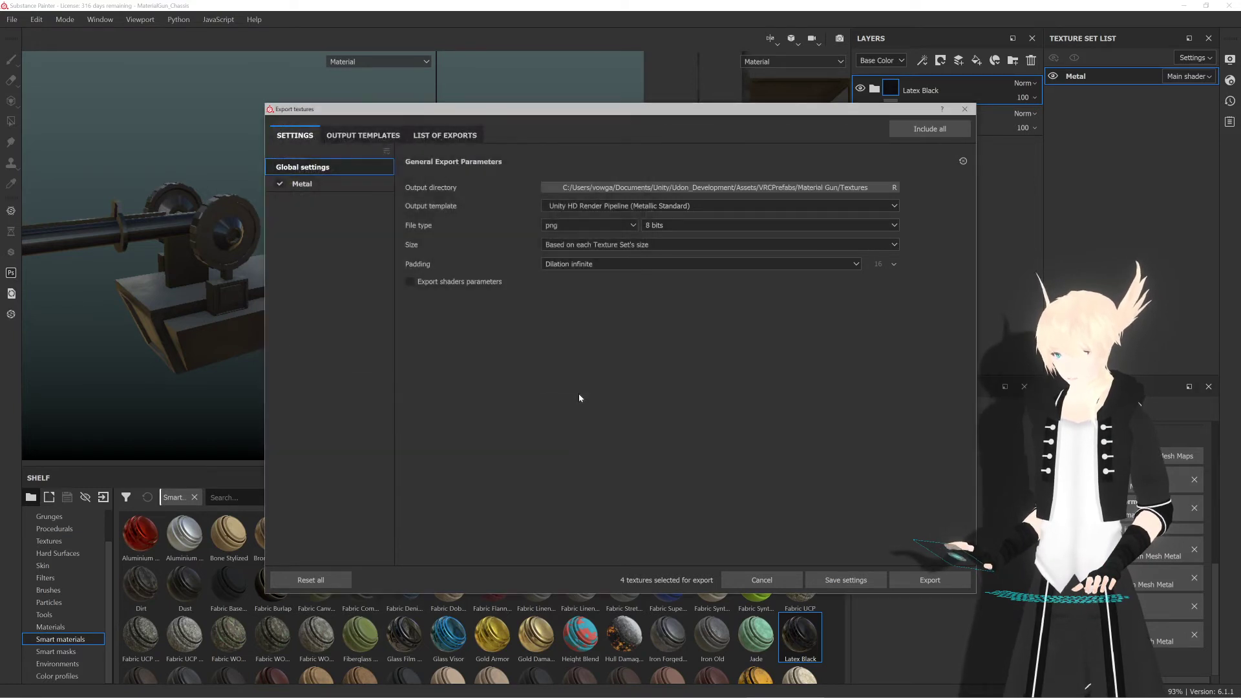
Step: Export the chassis textures with the Unity Universal Render Pipeline (Metallic Standard) output template
left_click(673, 205)
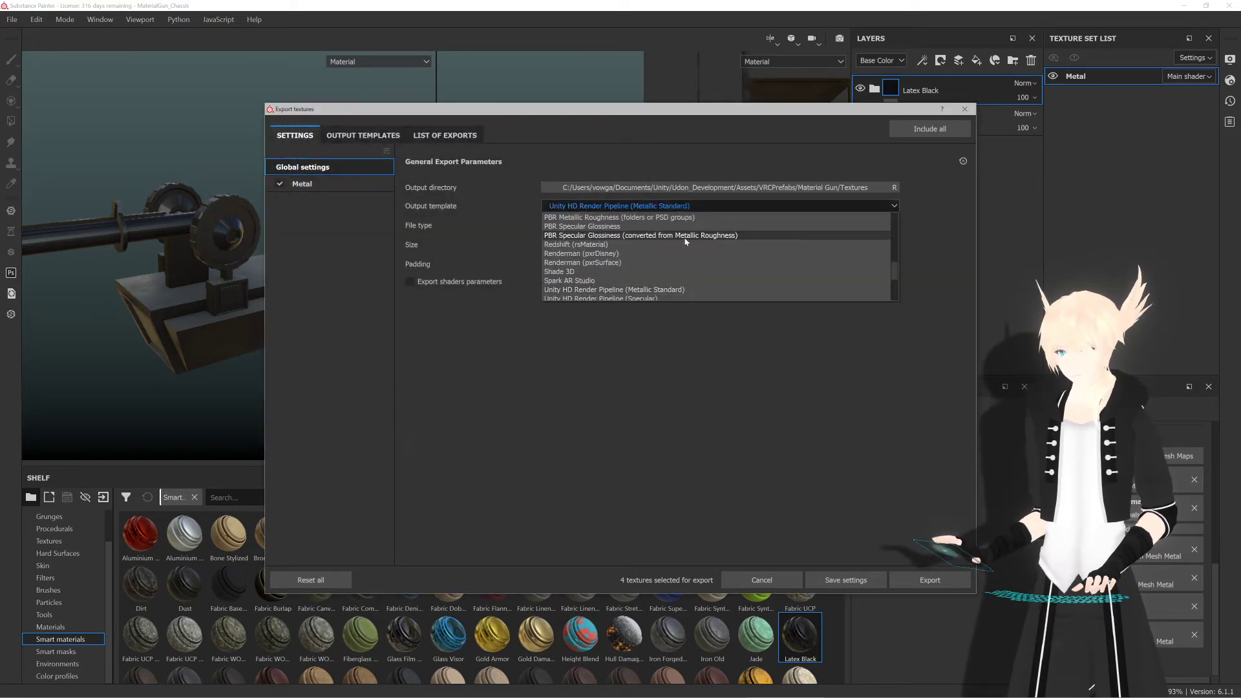
left_click(686, 290)
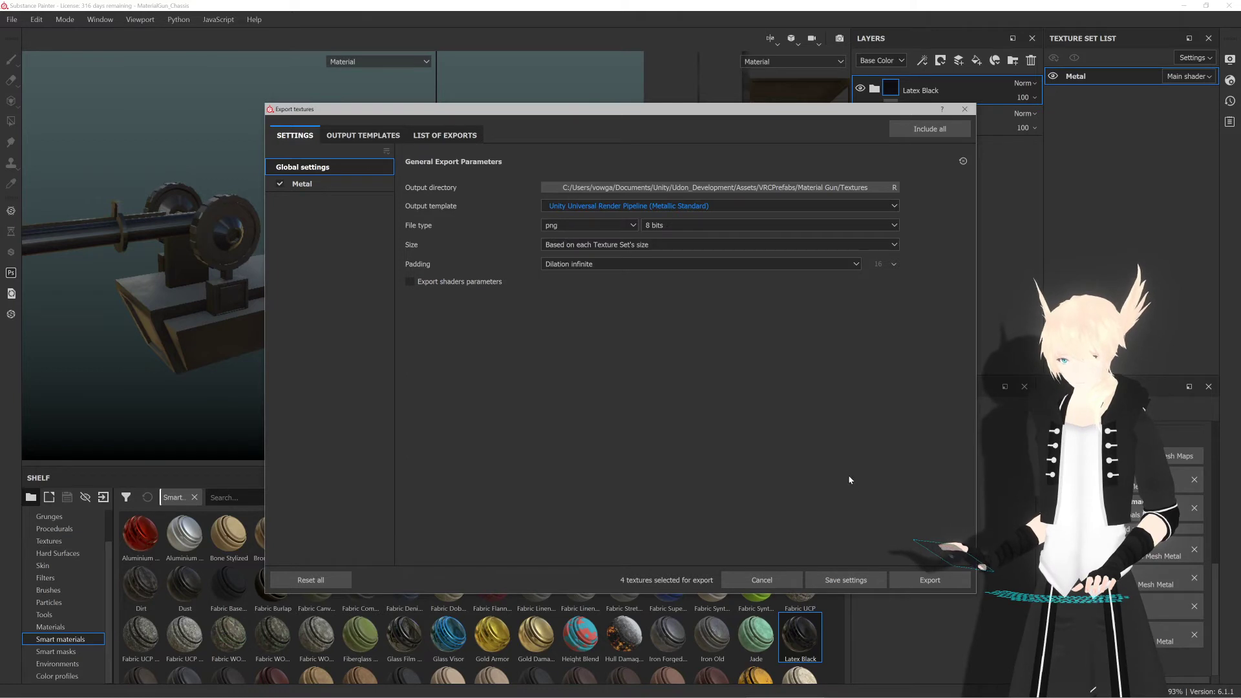
left_click(930, 579)
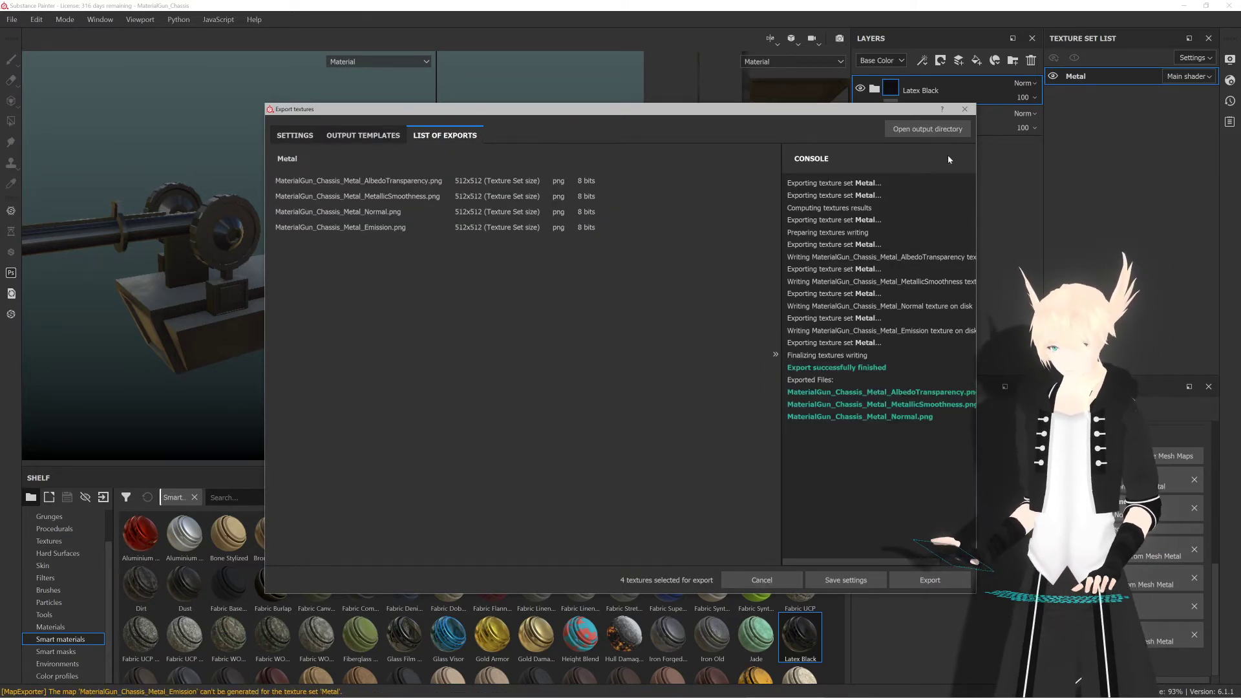
left_click(964, 109)
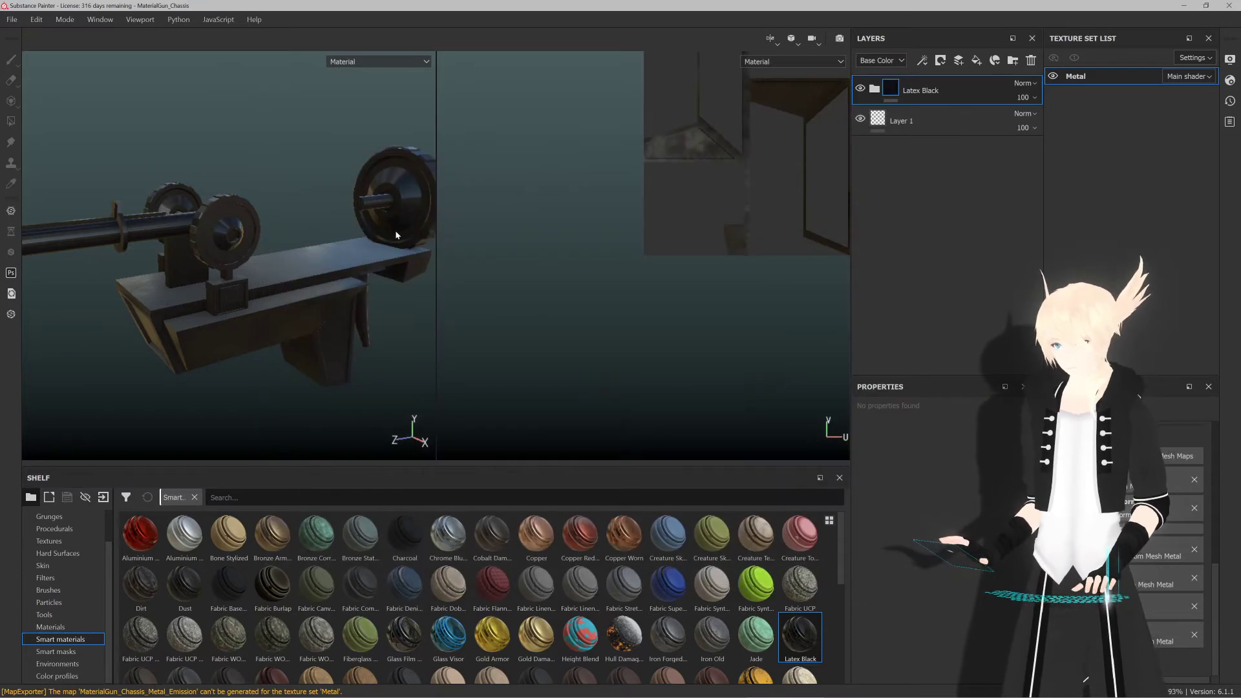
left_click_drag(396, 235, 389, 238, "alt")
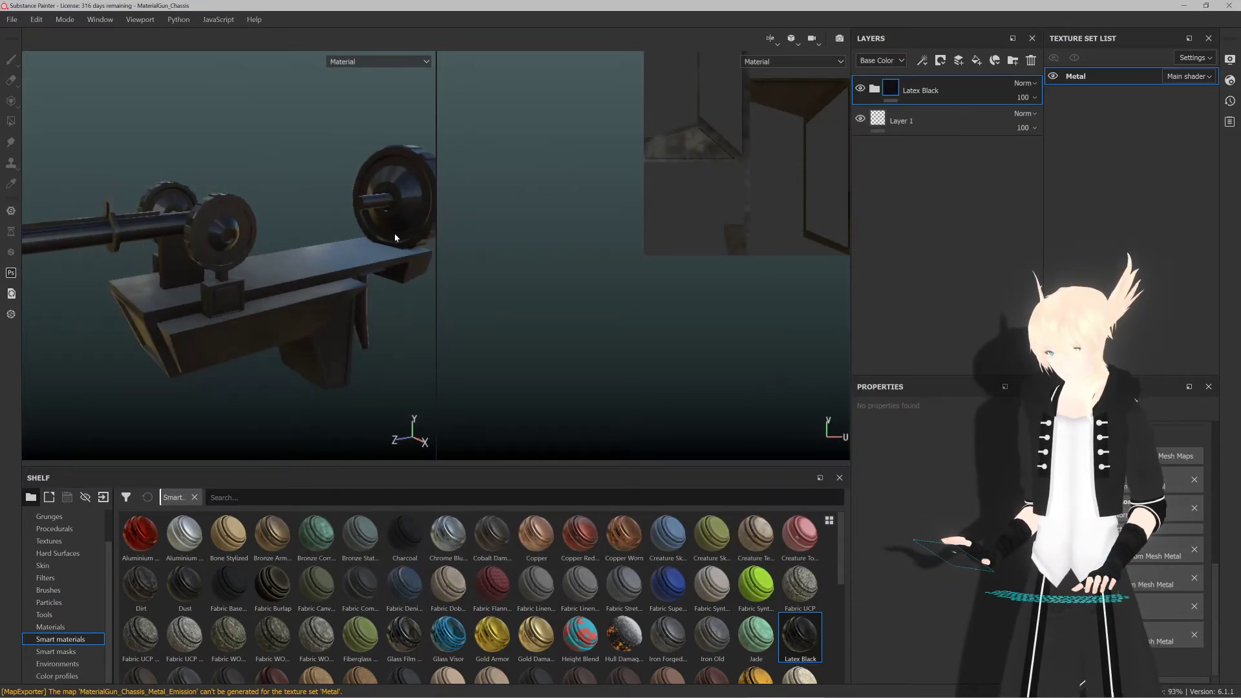
left_click(1230, 6)
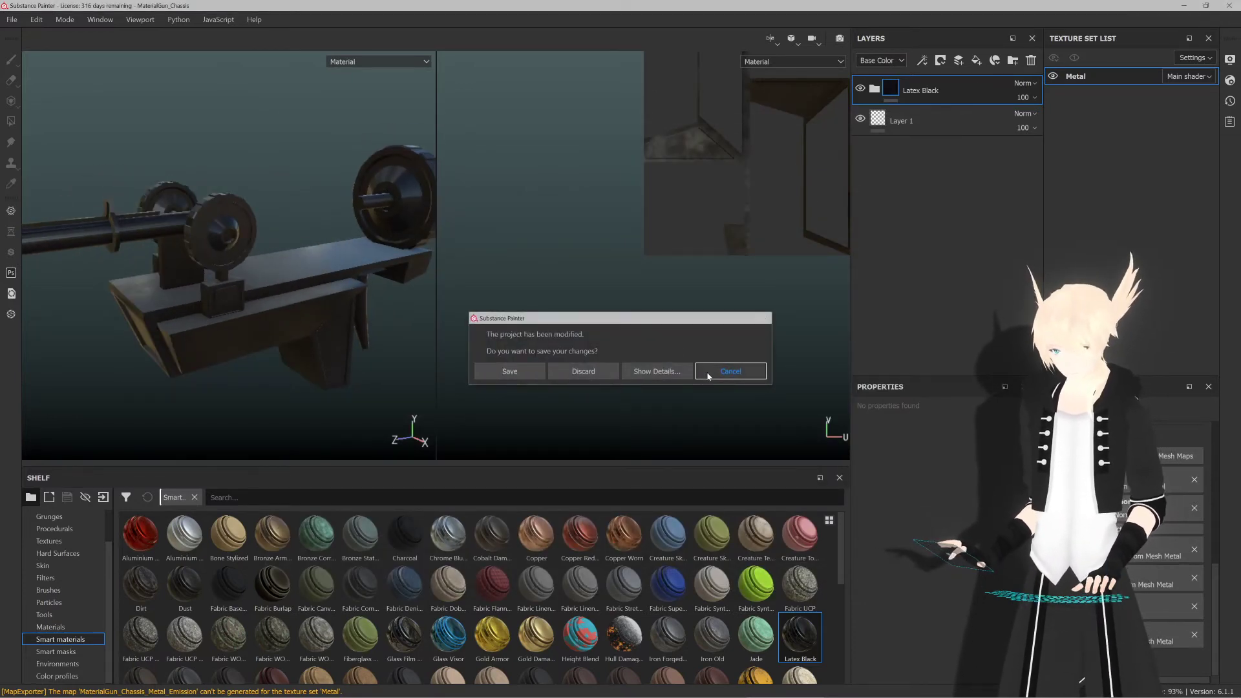
left_click(709, 376)
Step: Switch to Unity and examine the material gun in the scene from its other side and up close
key("alt+Tab")
key("alt+Tab")
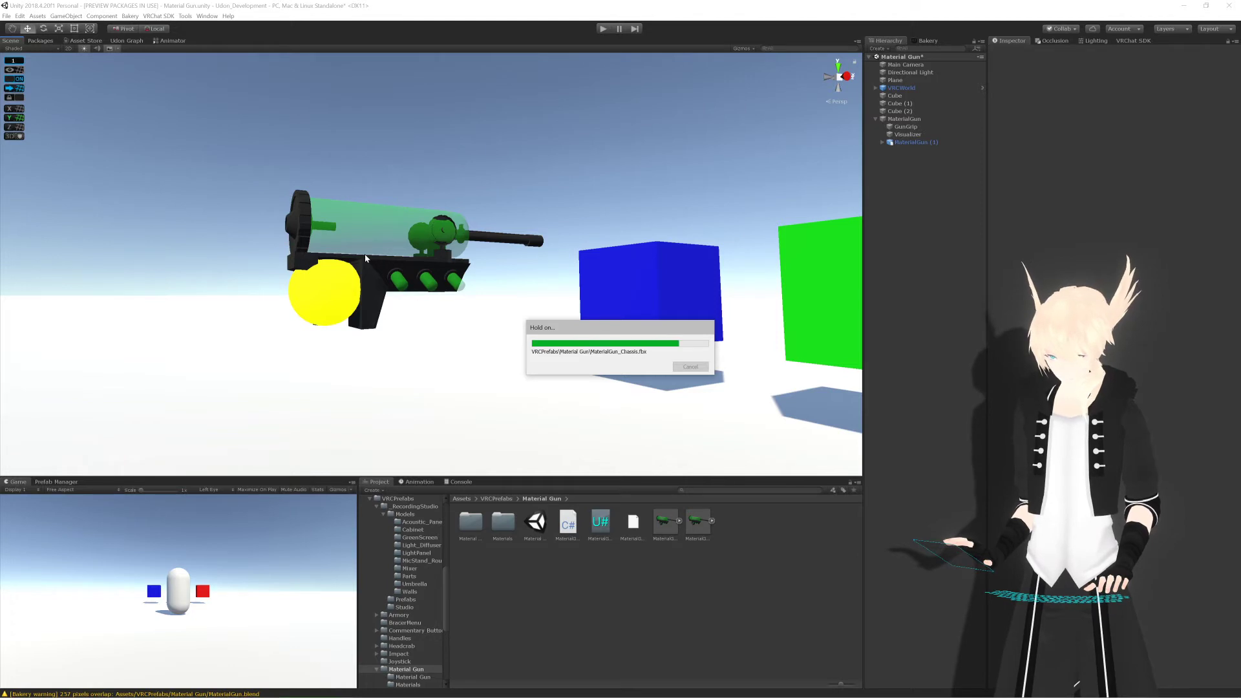
left_click_drag(365, 259, 489, 248, "alt")
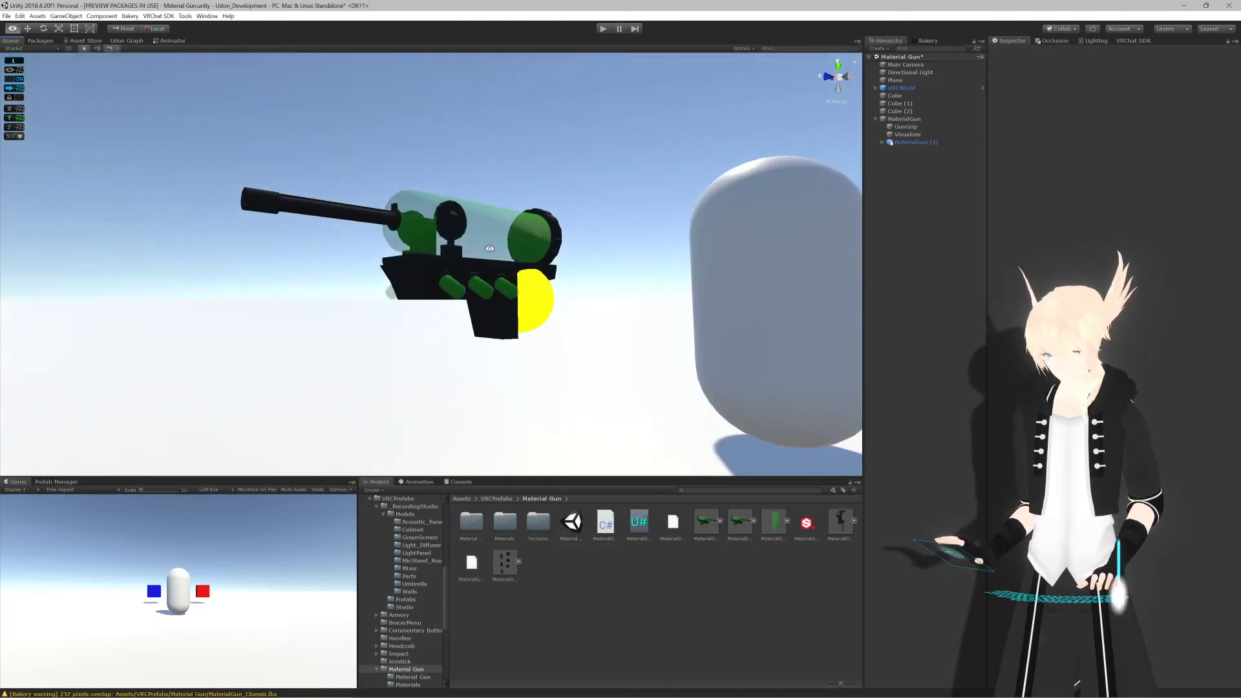
scroll(489, 248, "down", 5)
scroll(453, 245, "up", 8)
scroll(404, 239, "down", 3)
left_click_drag(404, 239, 415, 245, "alt")
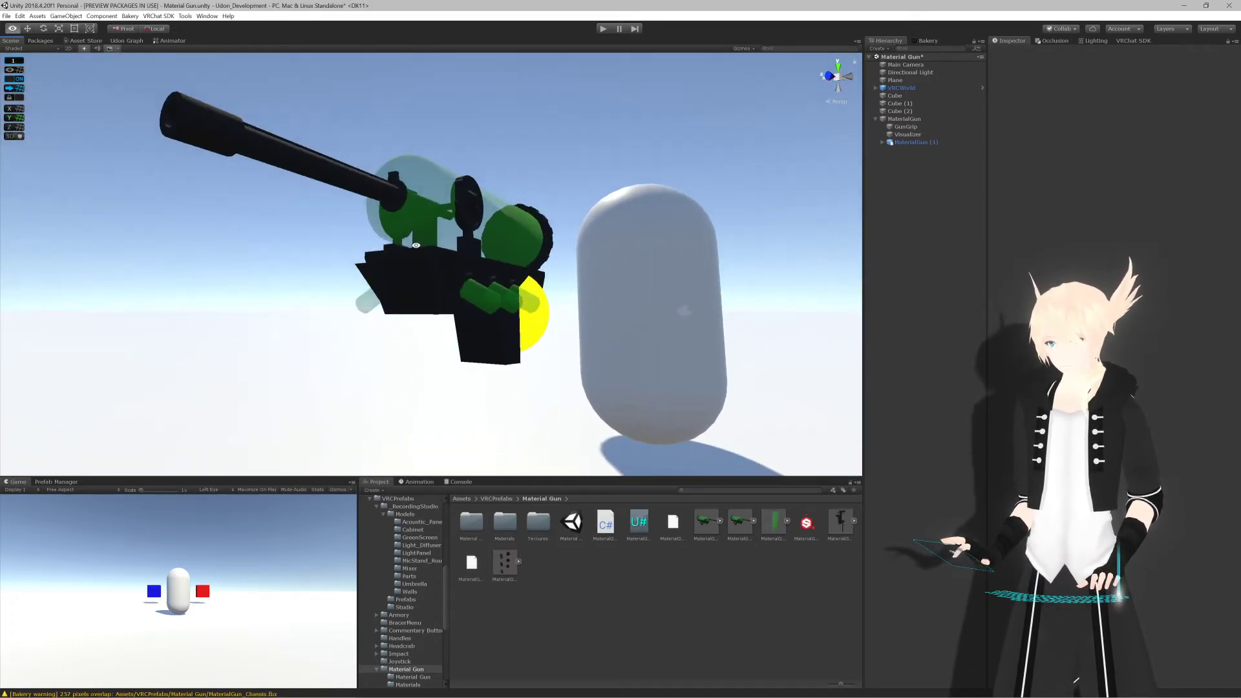
Step: Apply the chassis albedo texture from the Material Gun/Textures folder to the gun's Body mesh in the scene
left_click(464, 329)
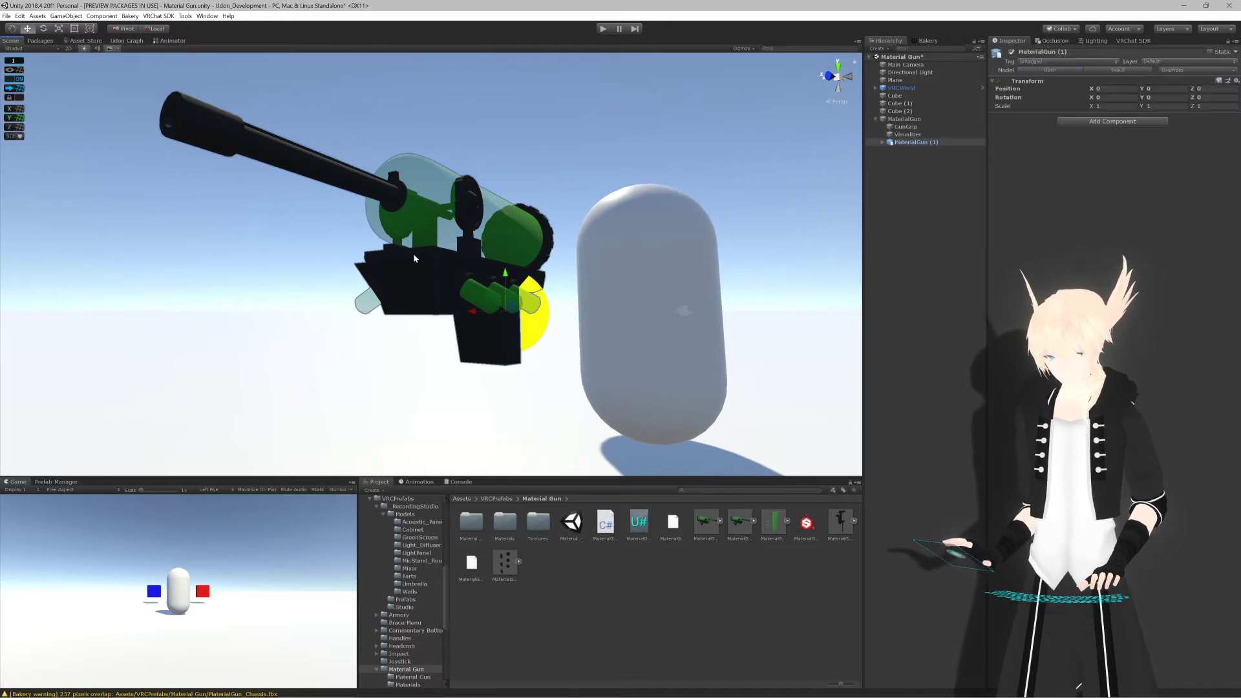
left_click(471, 522)
double_click(544, 525)
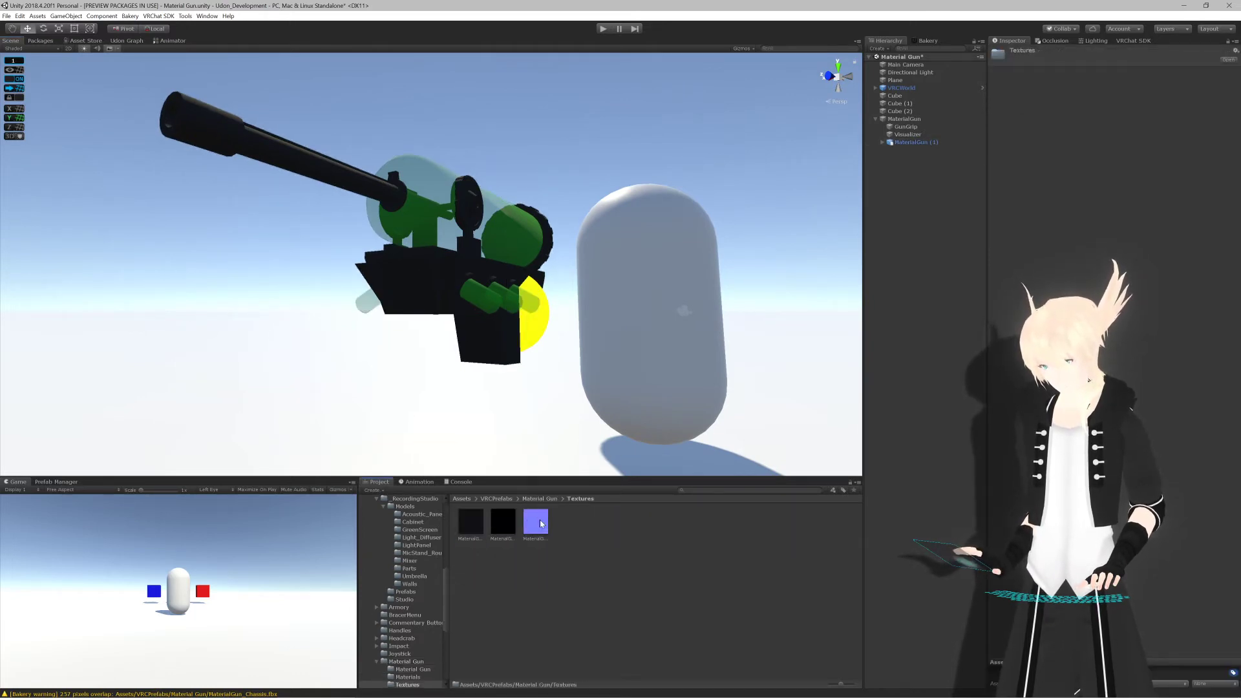
left_click(471, 523)
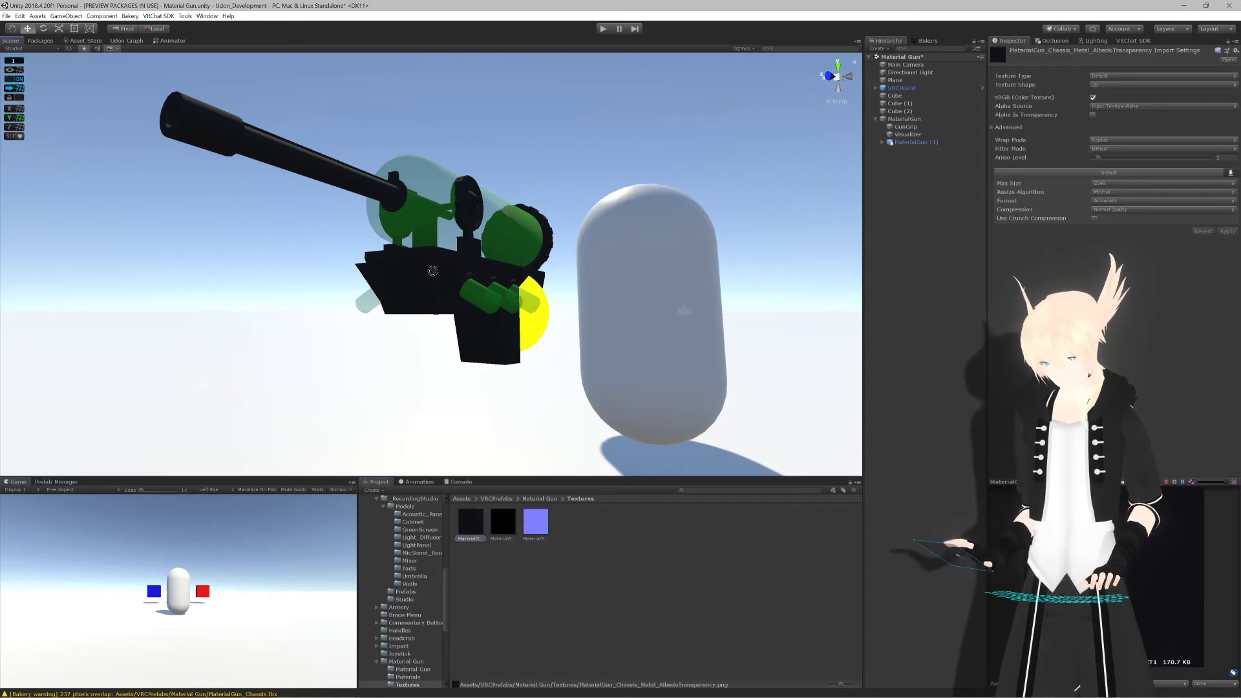
left_click(432, 271)
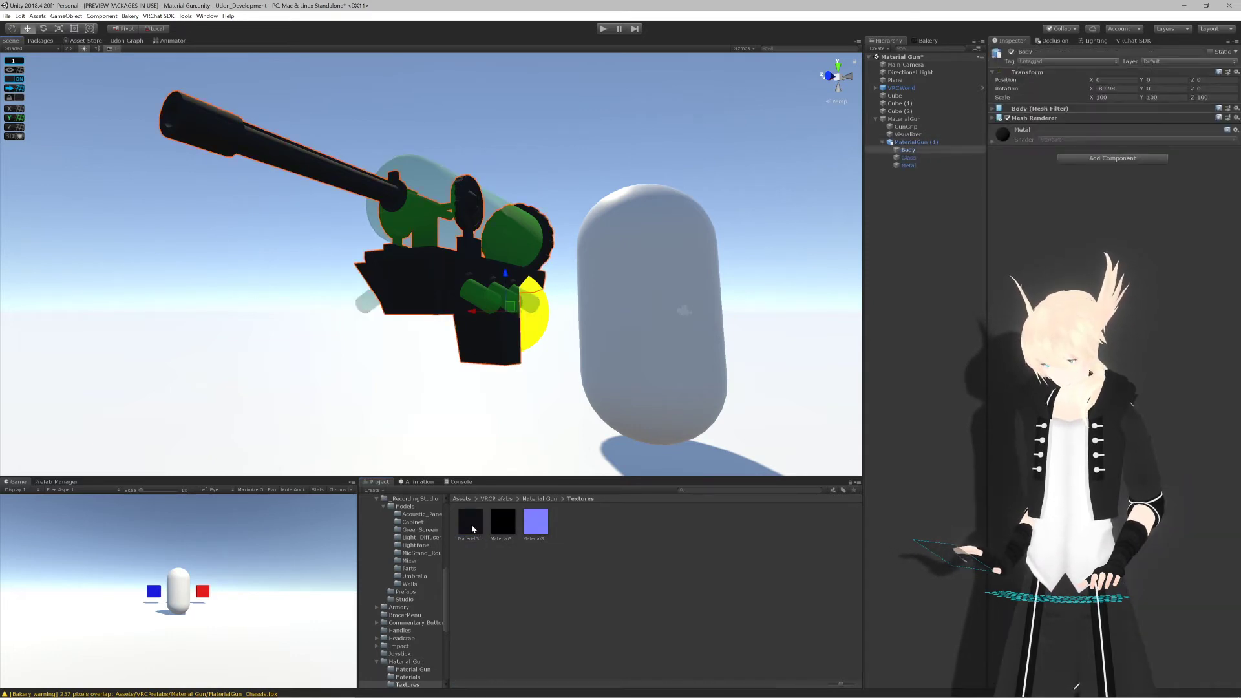
left_click_drag(452, 245, 606, 244, "alt")
Step: Assign the exported chassis metallic and normal textures to the MaterialGun_Chassis_Metal_AlbedoTransparency material
left_click(536, 502)
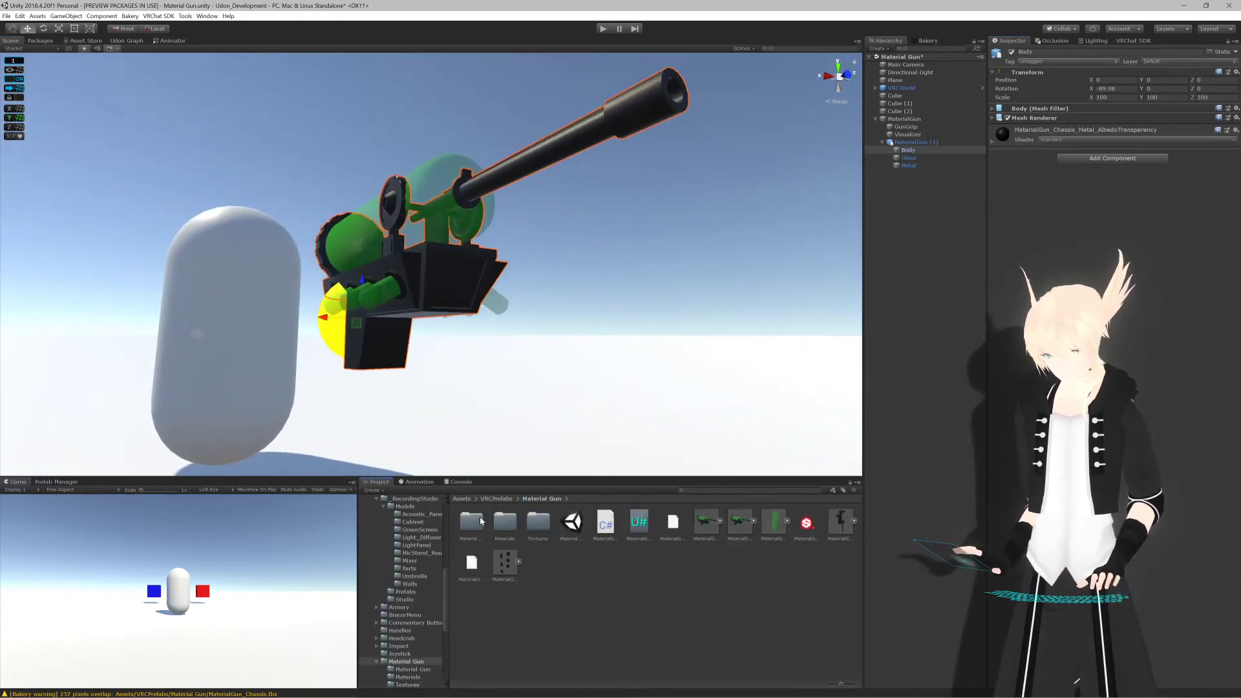
double_click(499, 523)
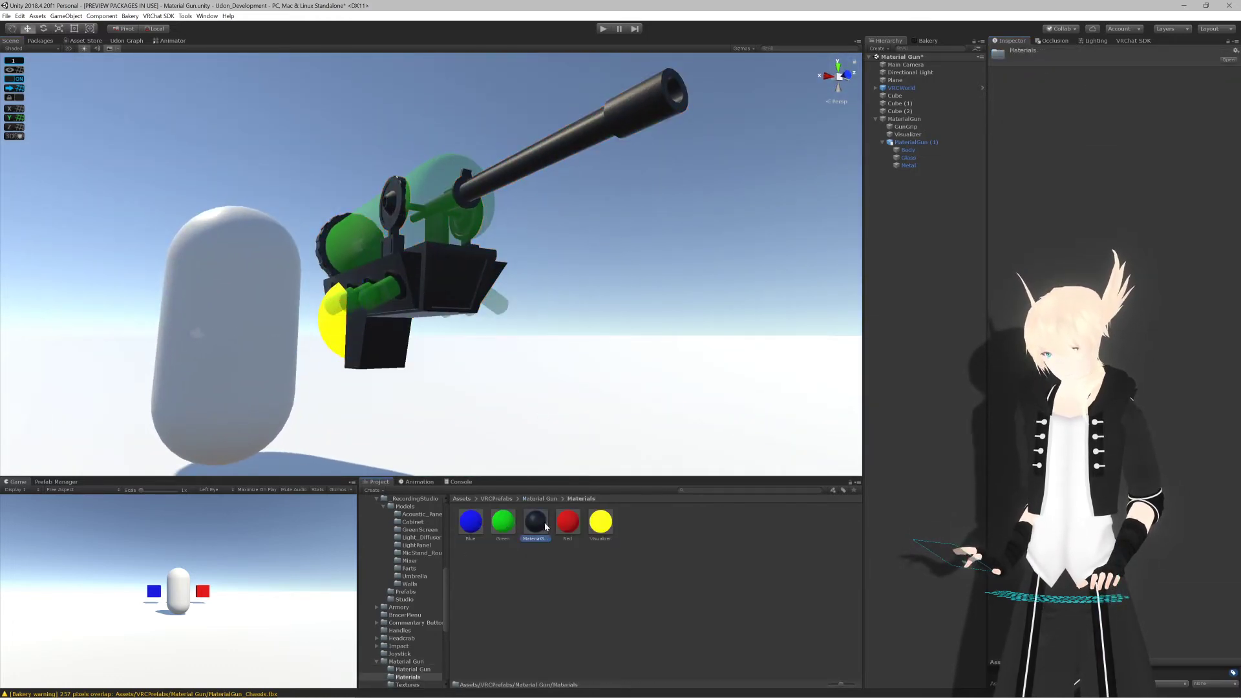
left_click(999, 95)
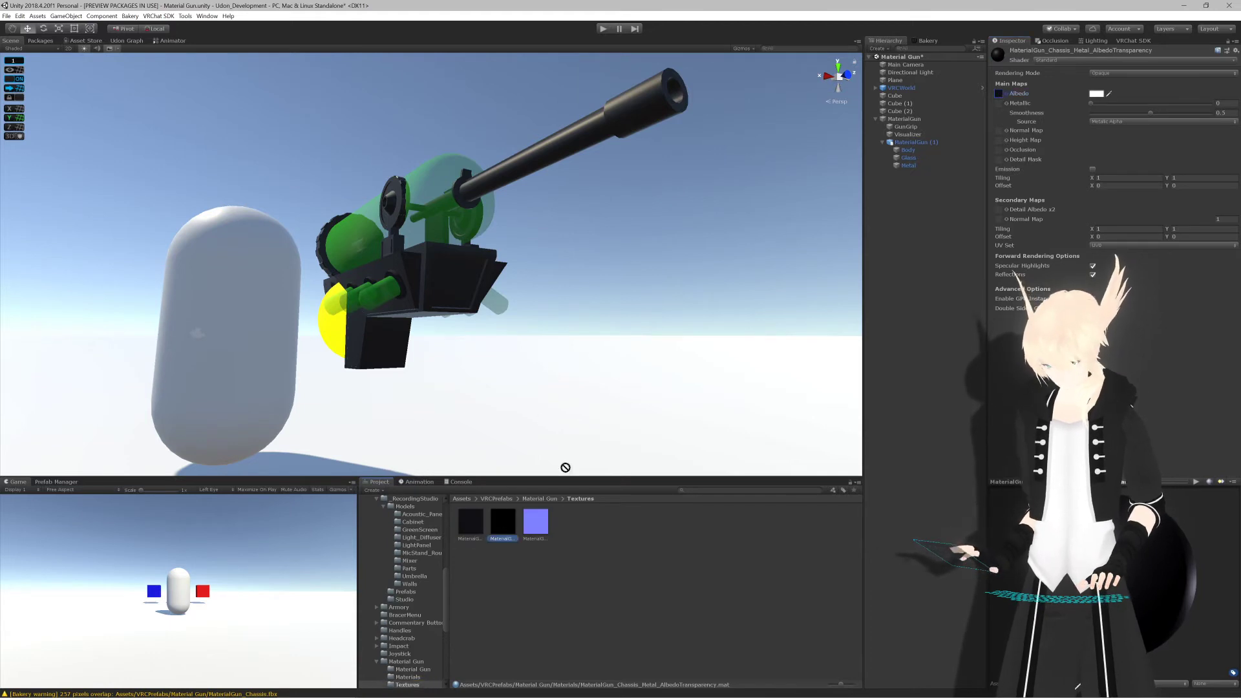
left_click_drag(999, 105, 1000, 131)
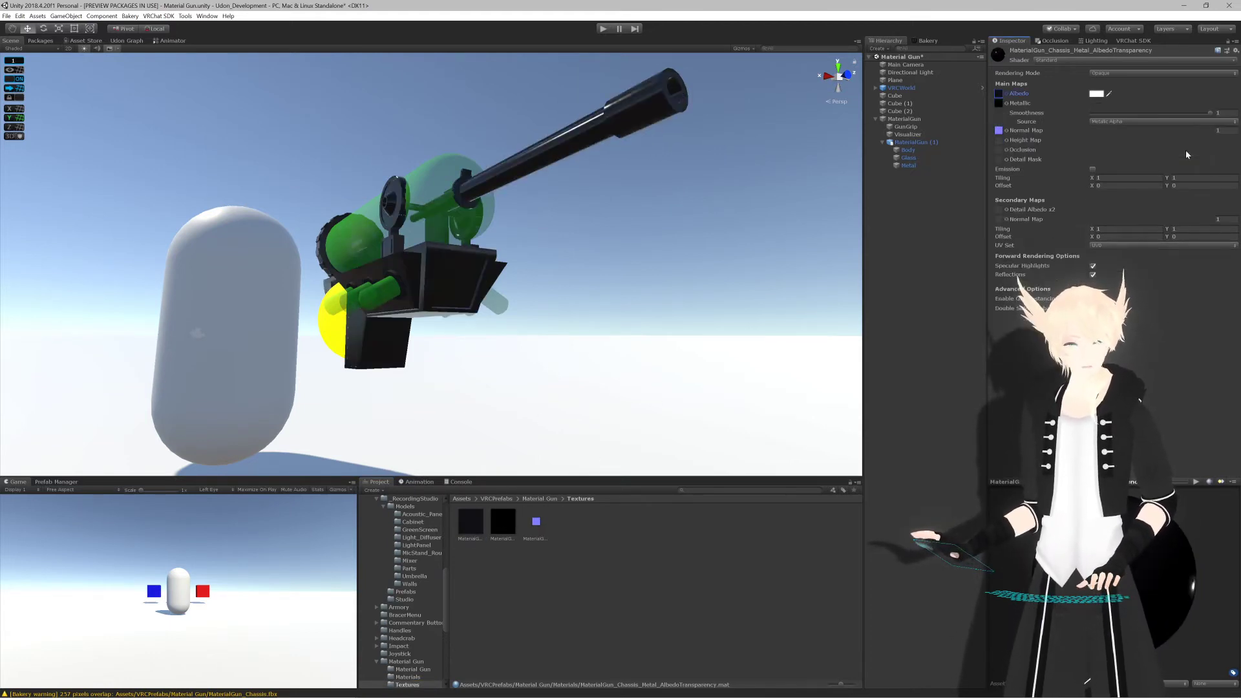
left_click_drag(414, 226, 440, 220, "alt")
scroll(446, 225, "up", 3)
left_click_drag(570, 181, 530, 188, "alt")
Step: Switch to Substance Painter and create a new project from the MaterialGun_Canister mesh with a 512 document resolution
key("alt+Tab")
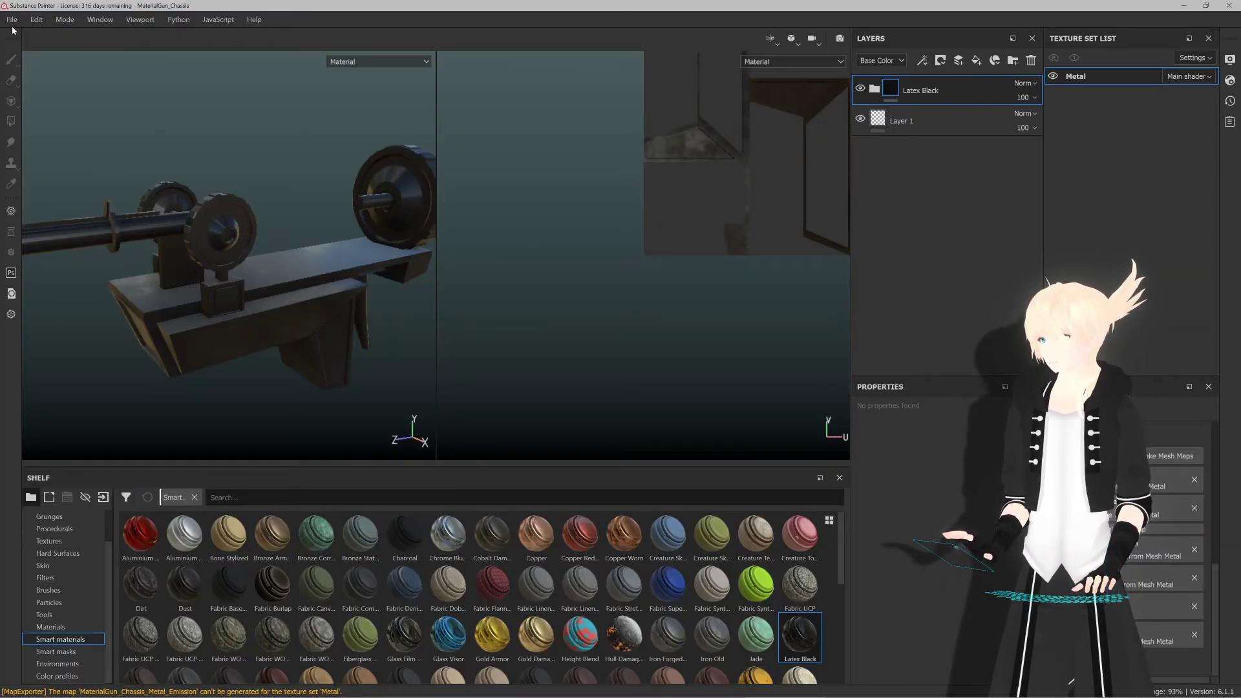
left_click(12, 19)
key("Escape")
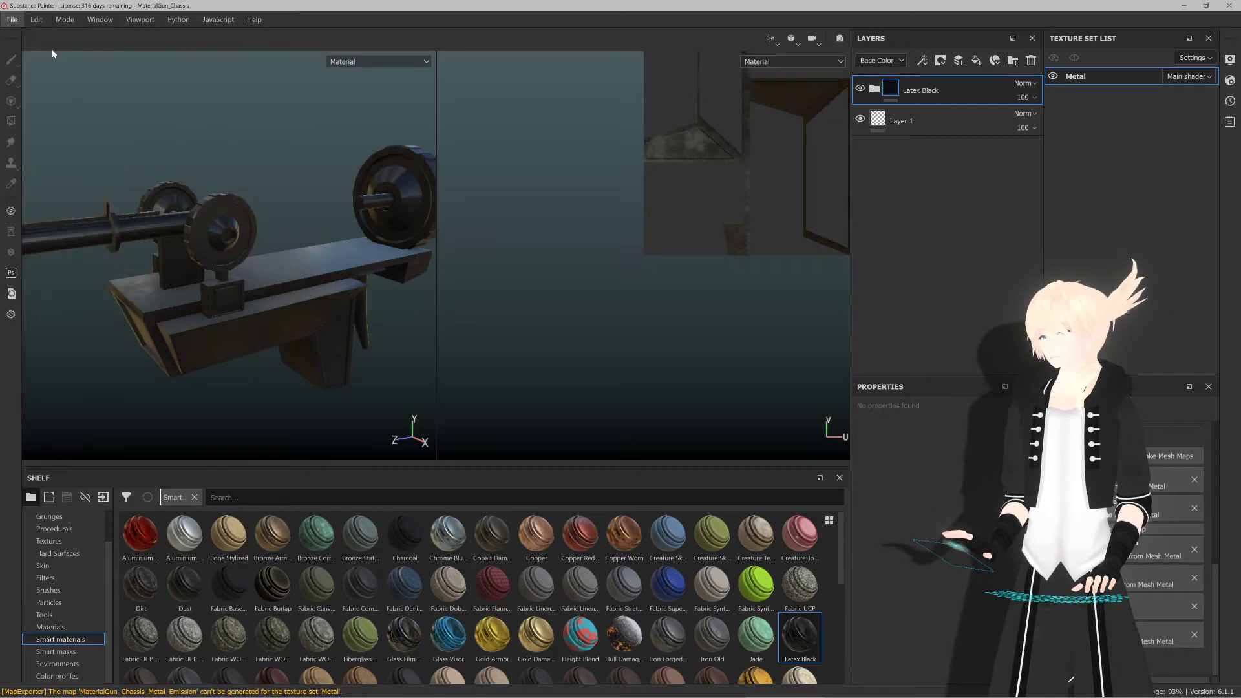
key("ctrl+n")
left_click(552, 243)
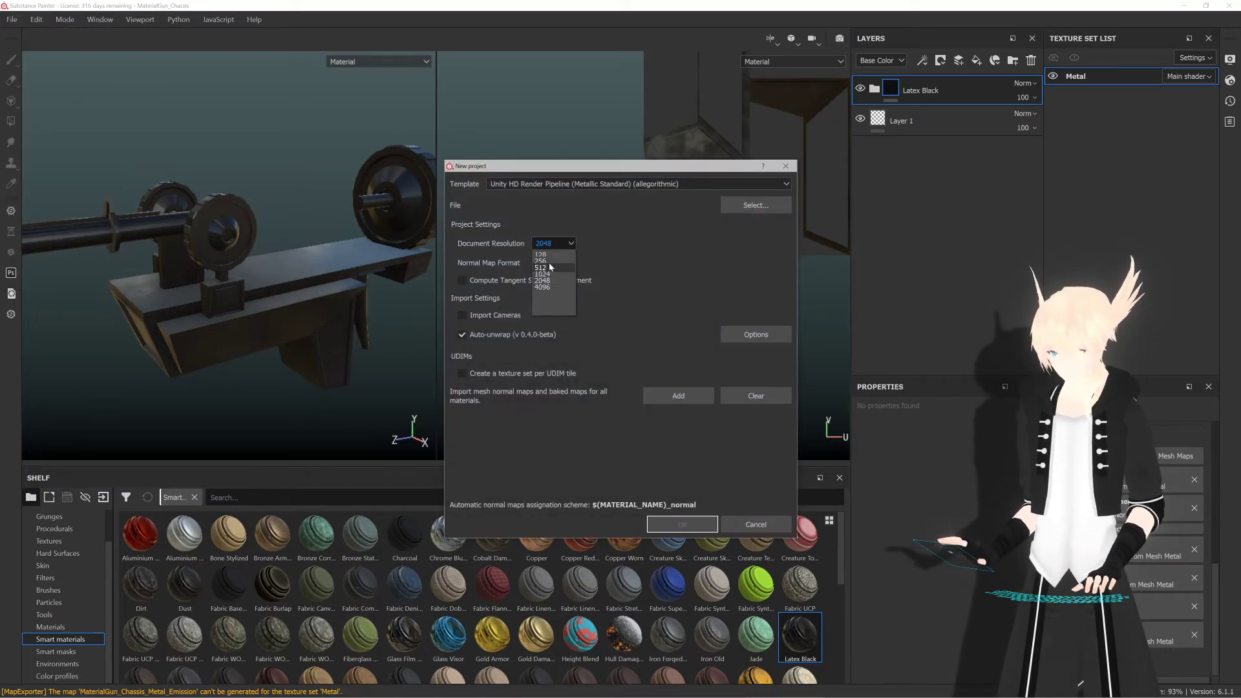
left_click(729, 206)
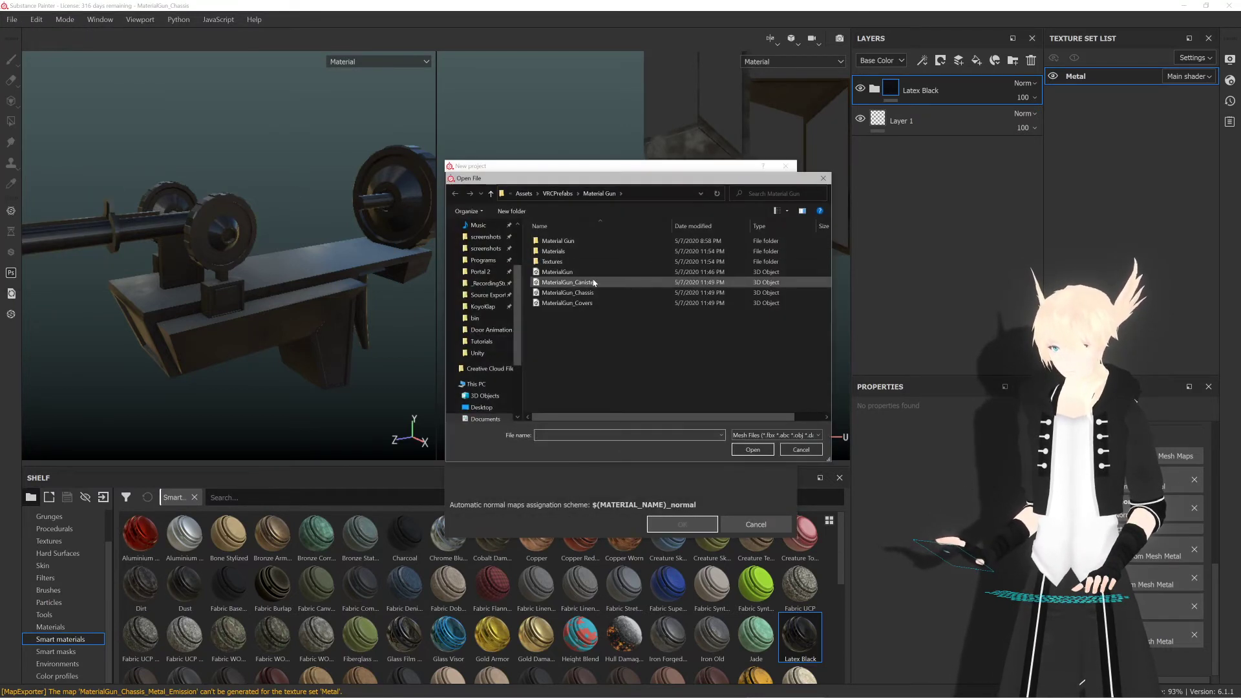
double_click(595, 282)
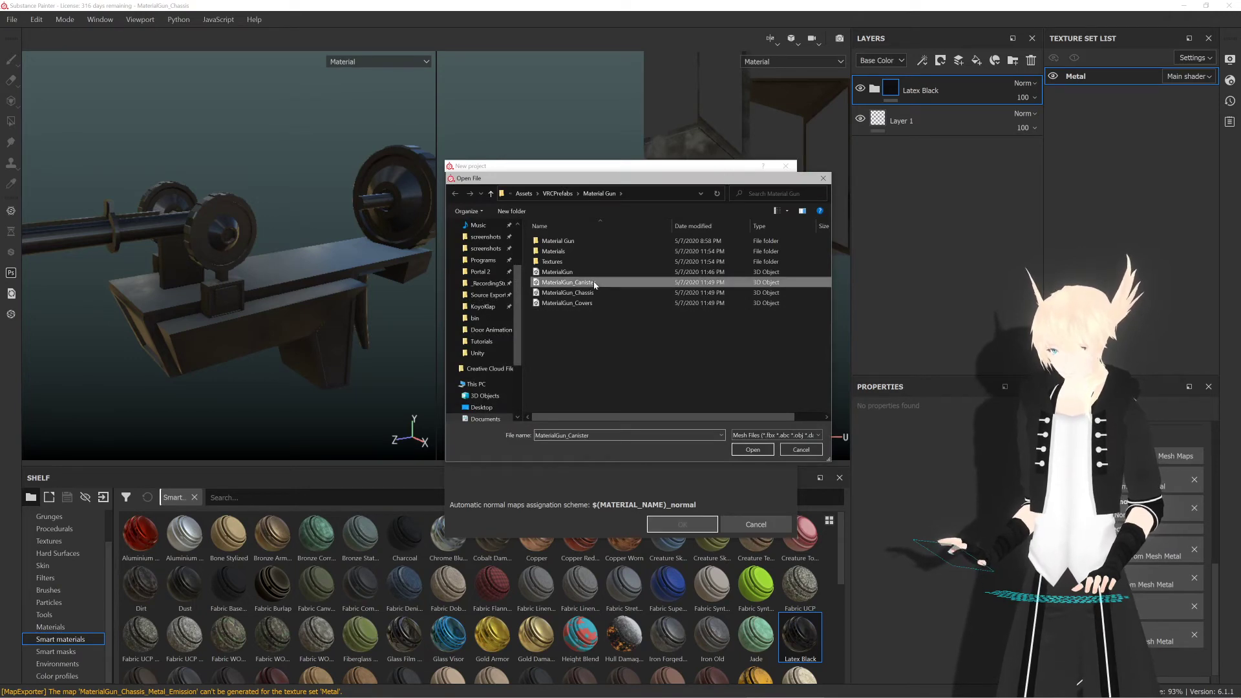
left_click(684, 525)
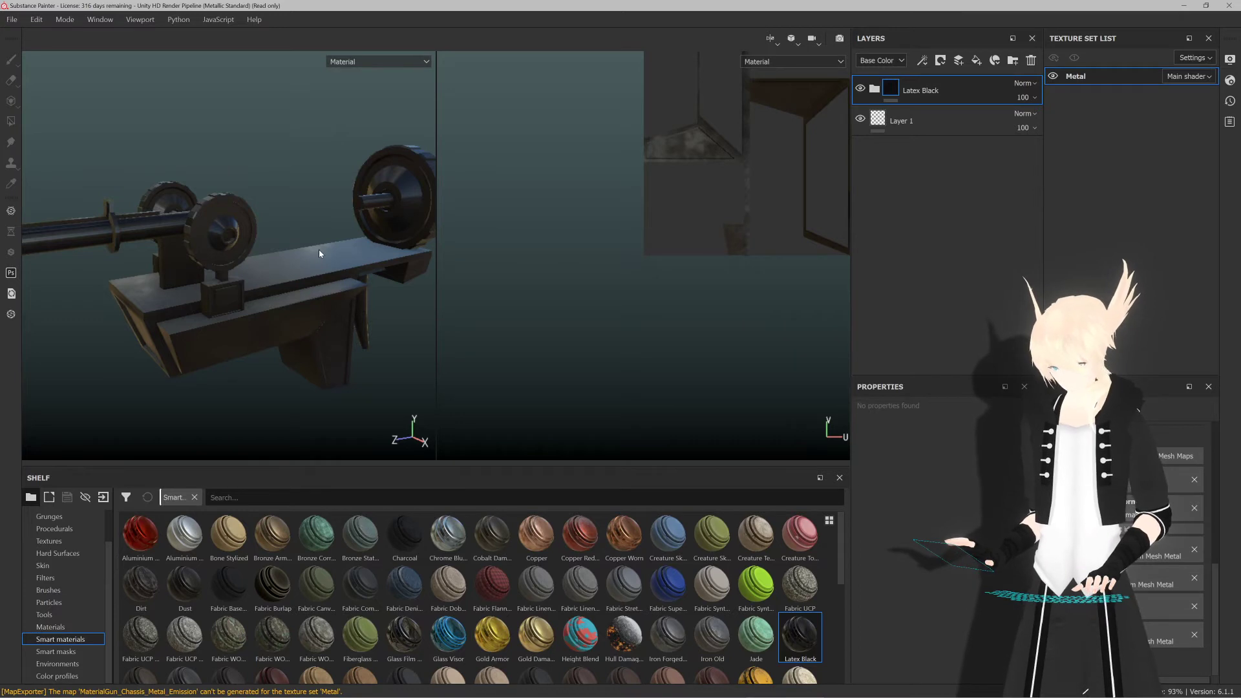
Step: Bake the Tube mesh maps at an output size of 512 with the ID map excluded
left_click_drag(308, 296, 254, 217, "alt")
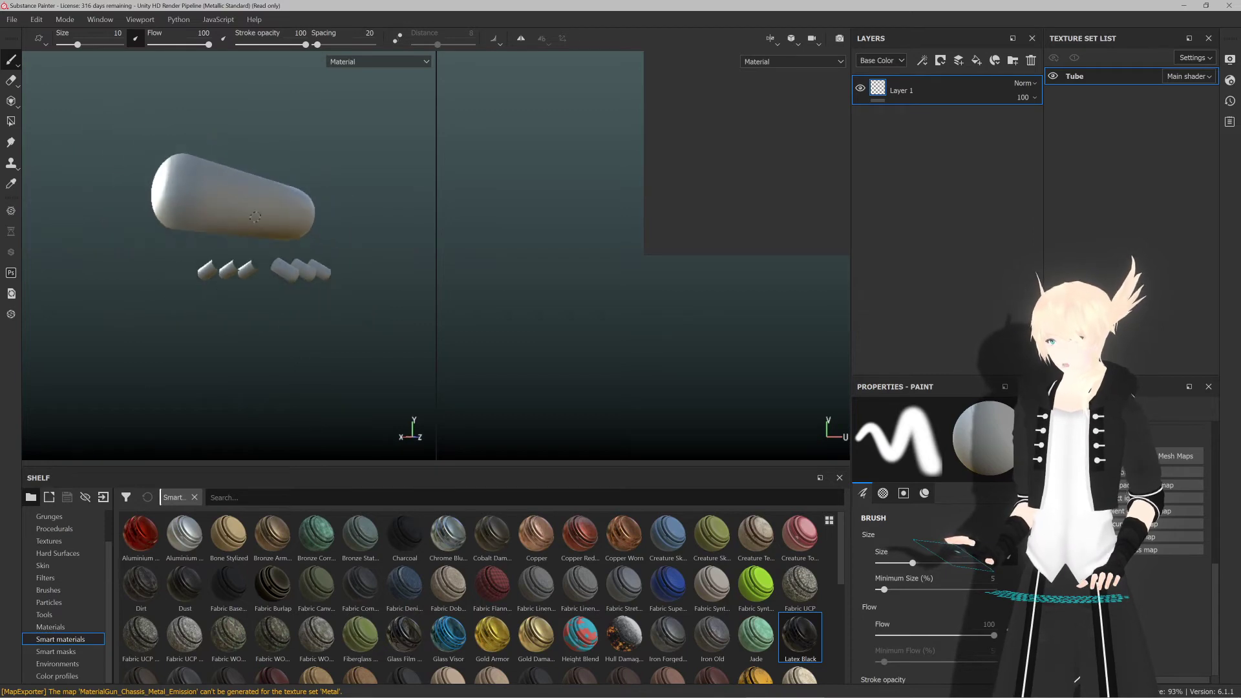
scroll(969, 543, "down", 5)
scroll(1008, 575, "down", 4)
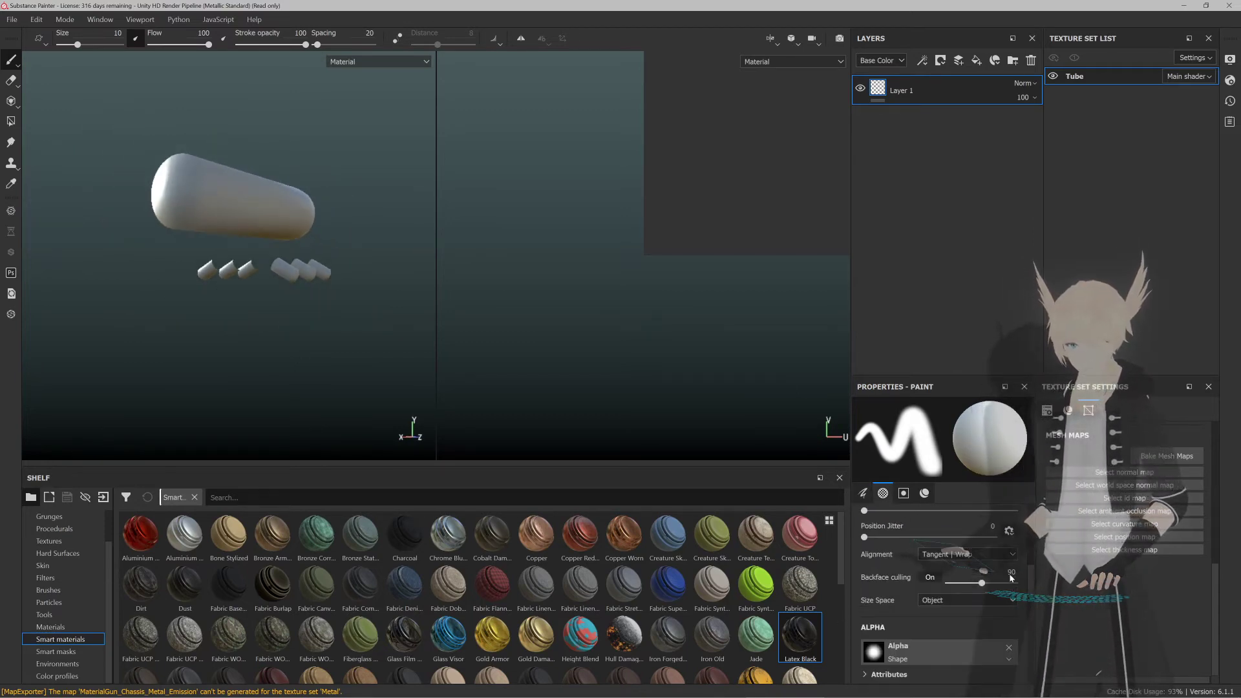
left_click(1166, 457)
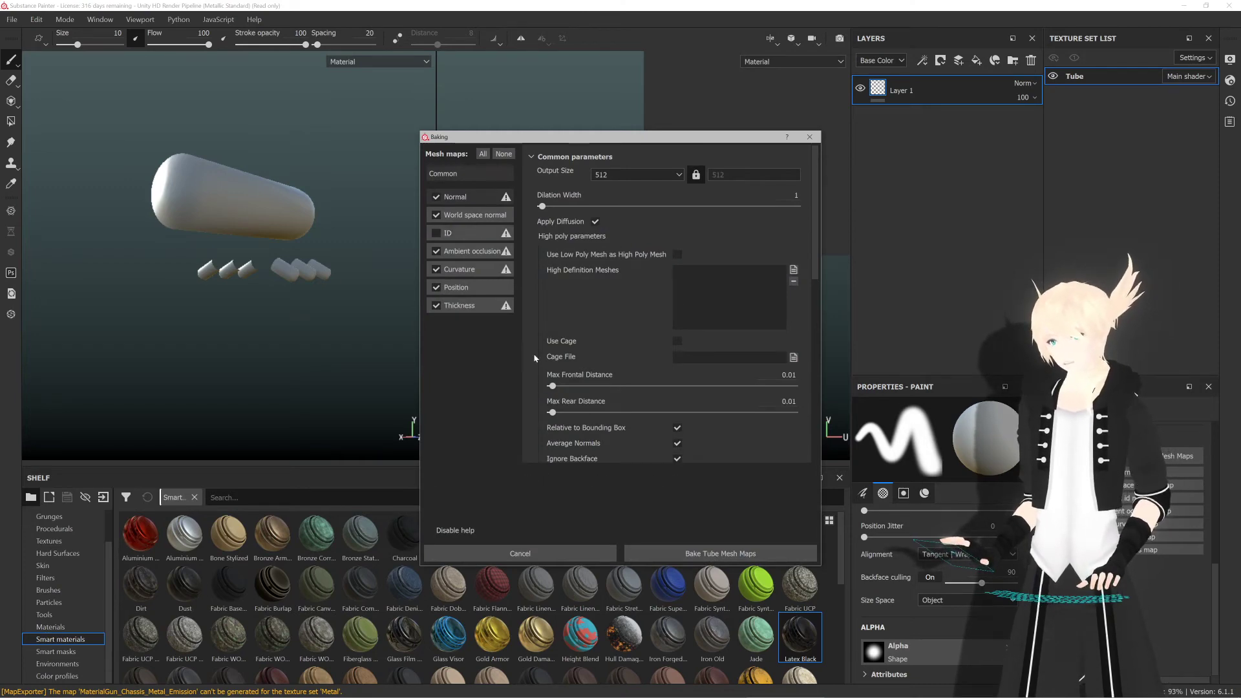
left_click(689, 553)
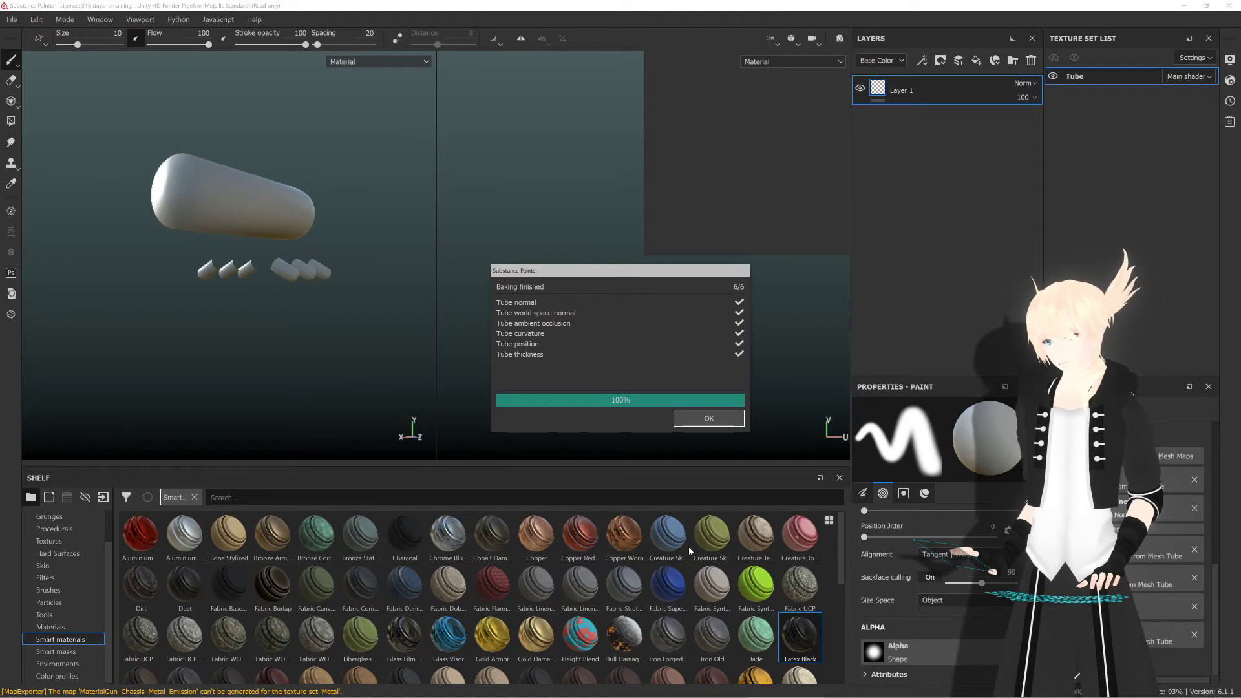
left_click(704, 420)
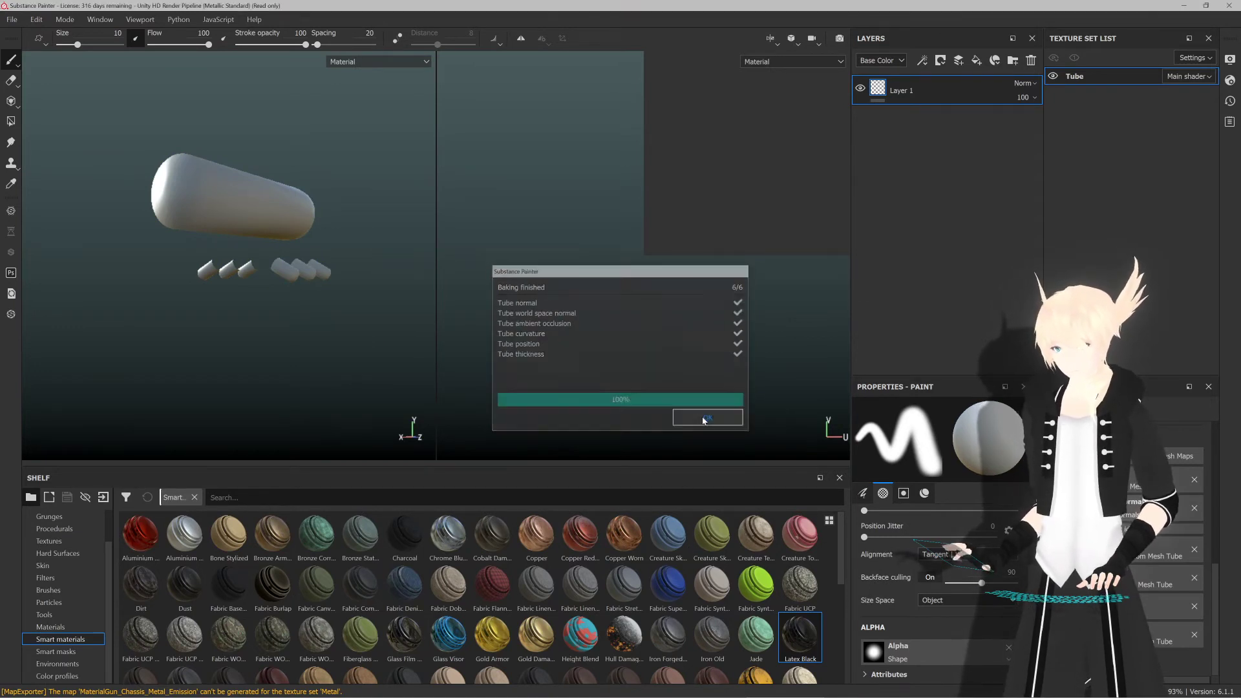
Step: Widen the 3D viewport over the UV view and frame the canister and its small tubes in it
scroll(335, 215, "up", 3)
mouse_move(335, 215)
left_mouse_down("alt")
mouse_move(105, 215)
mouse_move(272, 213)
mouse_move(377, 230)
mouse_move(227, 220)
left_mouse_up("alt")
scroll(315, 223, "up", 2)
scroll(231, 221, "down", 1)
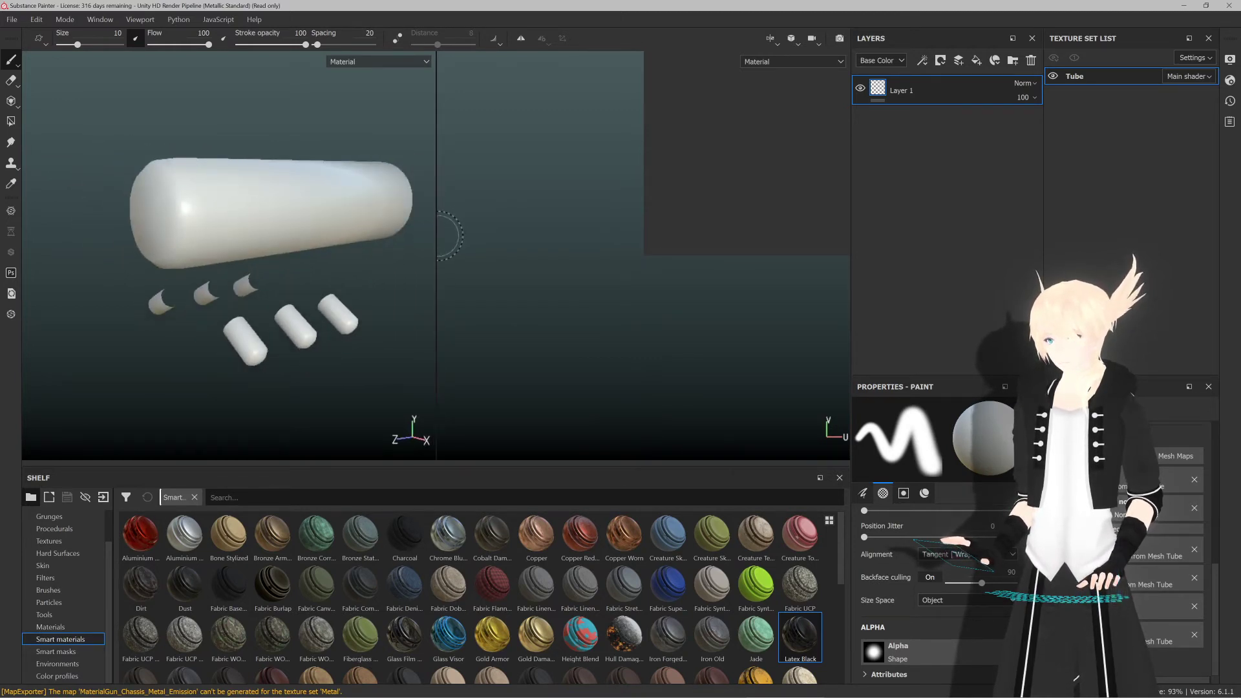
left_click_drag(436, 237, 839, 230)
middle_click_drag(507, 220, 477, 219, "alt")
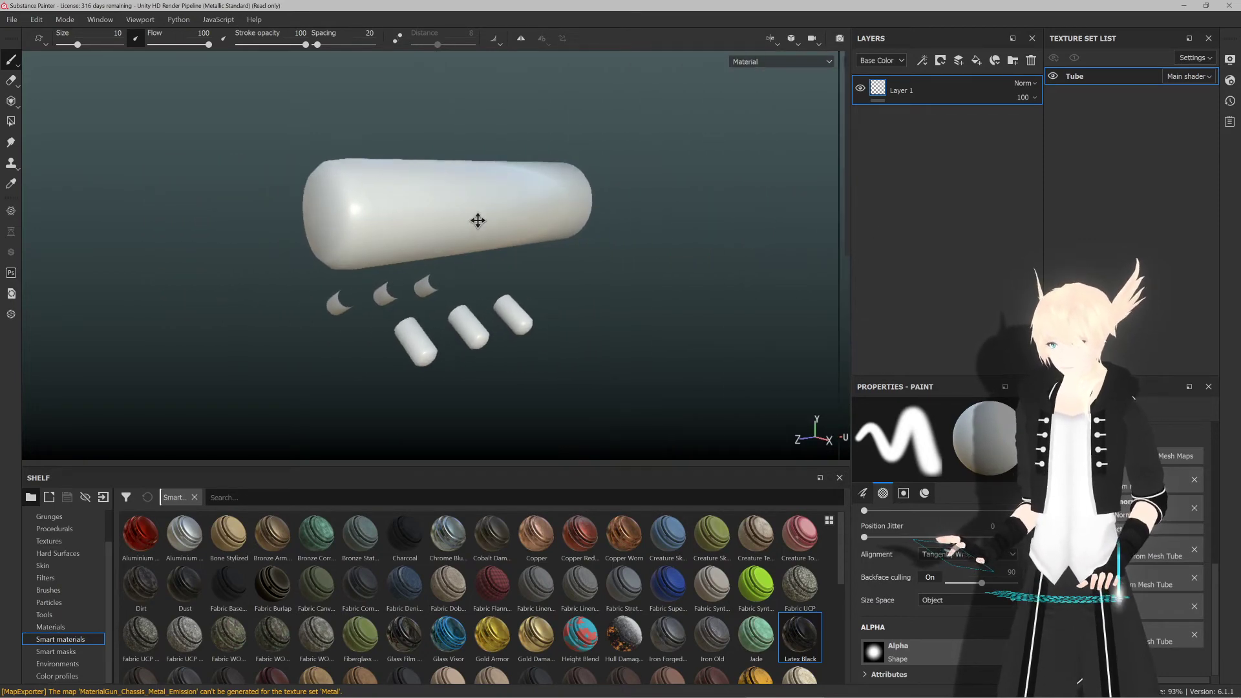
left_click_drag(477, 219, 475, 218, "alt")
Step: Browse the smart materials on the shelf for one that suits the canister, previewing individual candidates
scroll(629, 624, "down", 5)
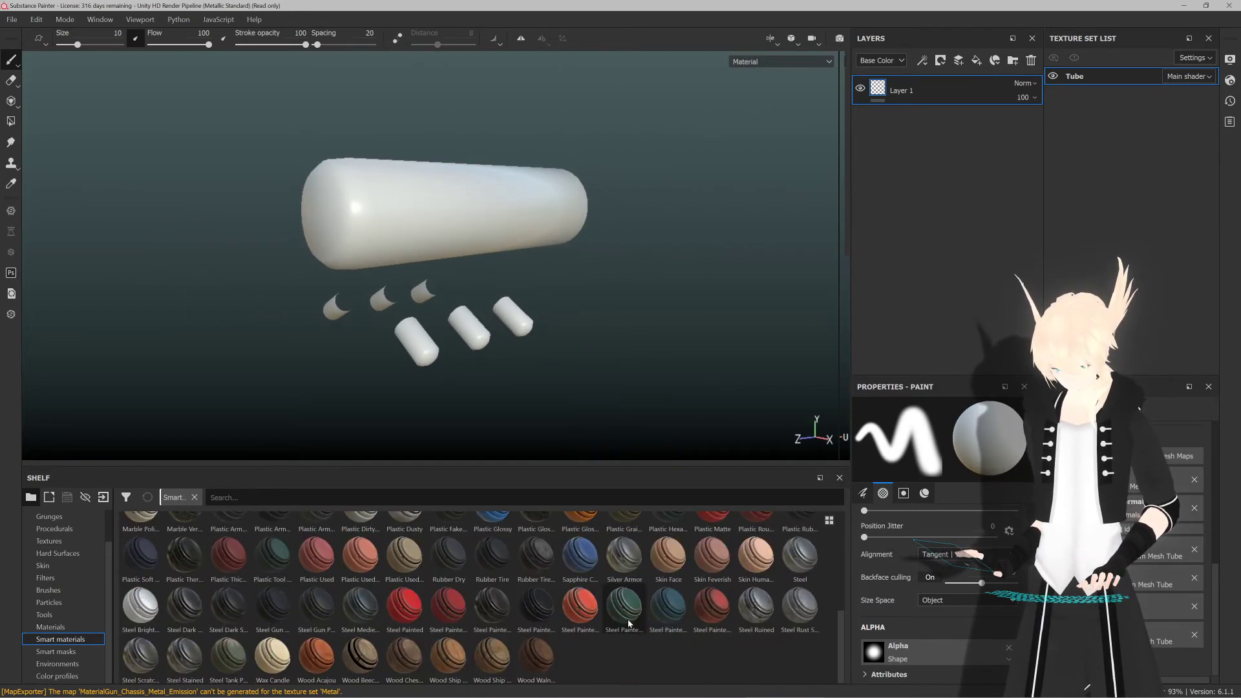
scroll(628, 624, "up", 5)
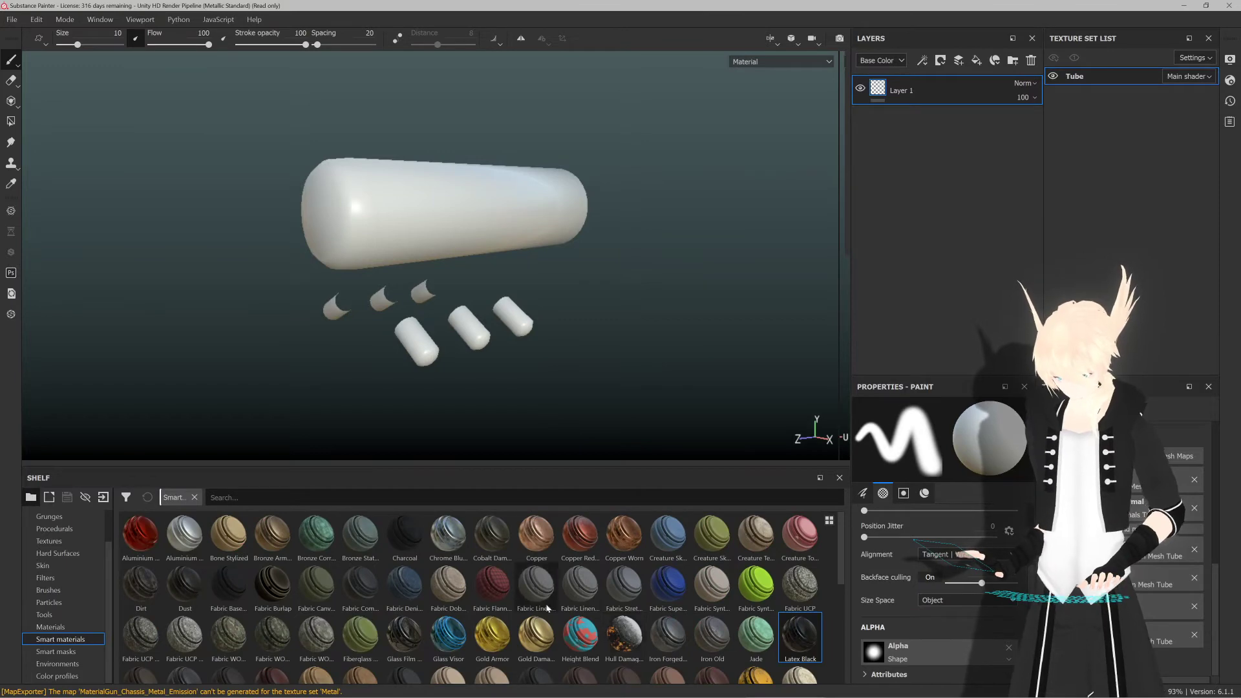
scroll(509, 582, "down", 5)
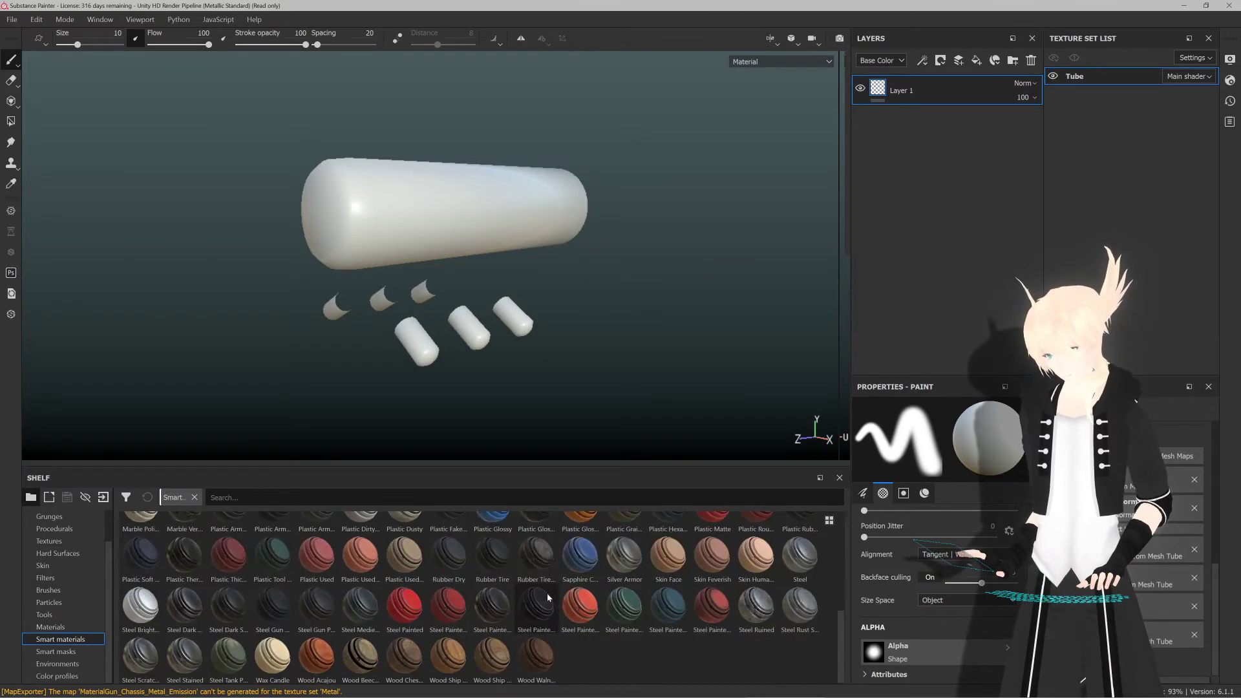
scroll(545, 595, "up", 5)
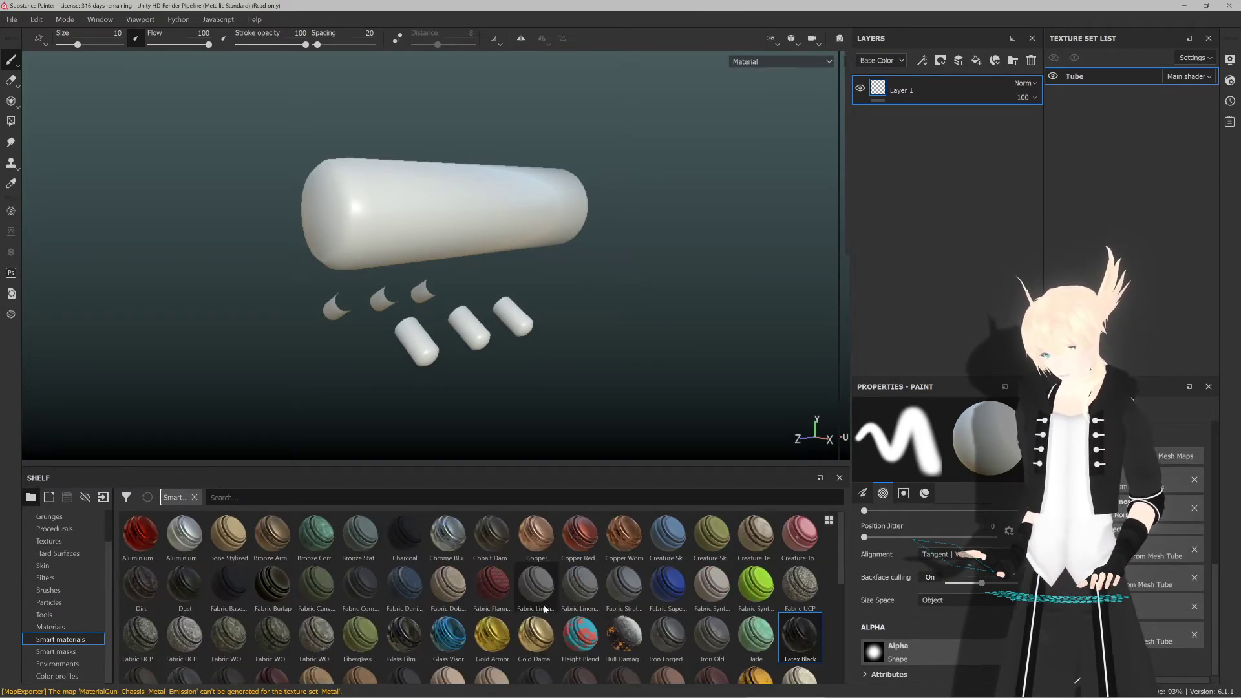
mouse_move(543, 609)
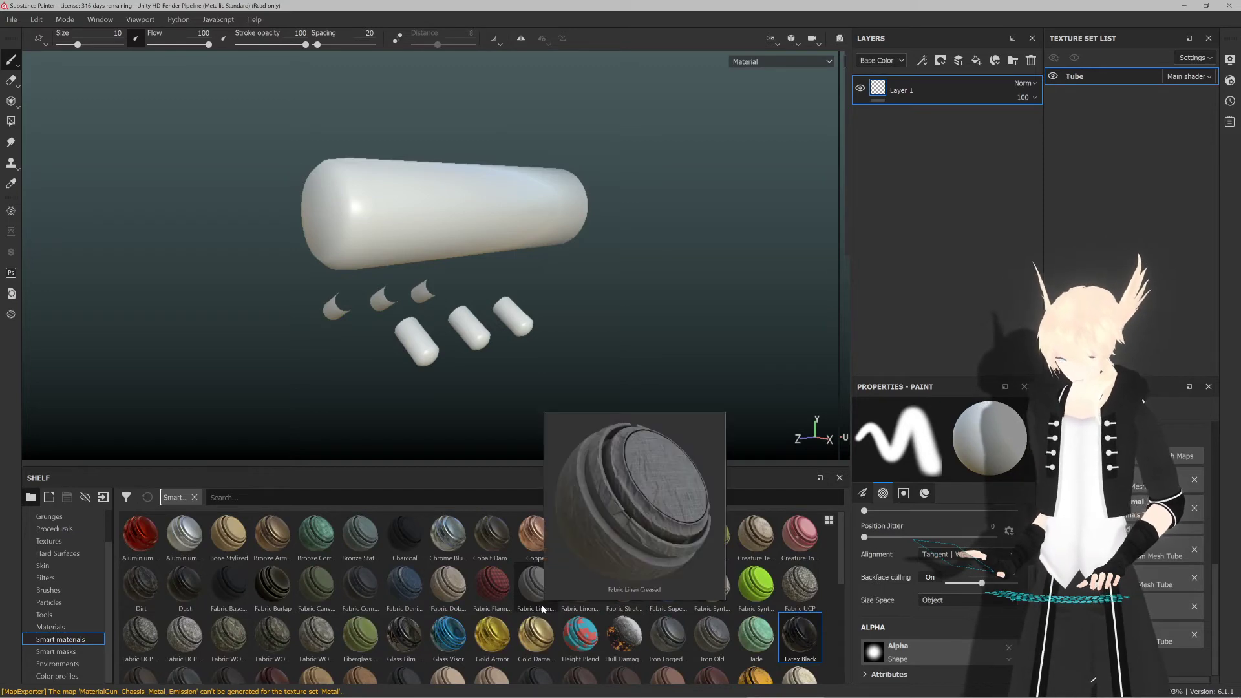
mouse_move(508, 517)
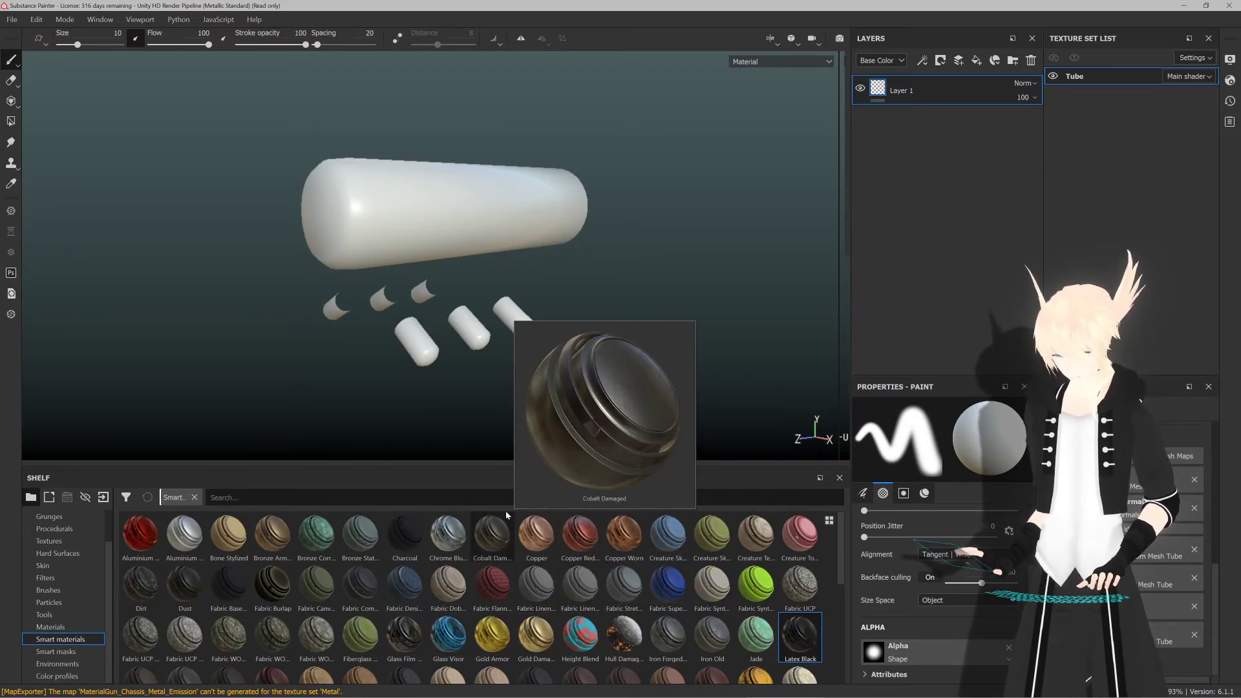
scroll(486, 645, "down", 5)
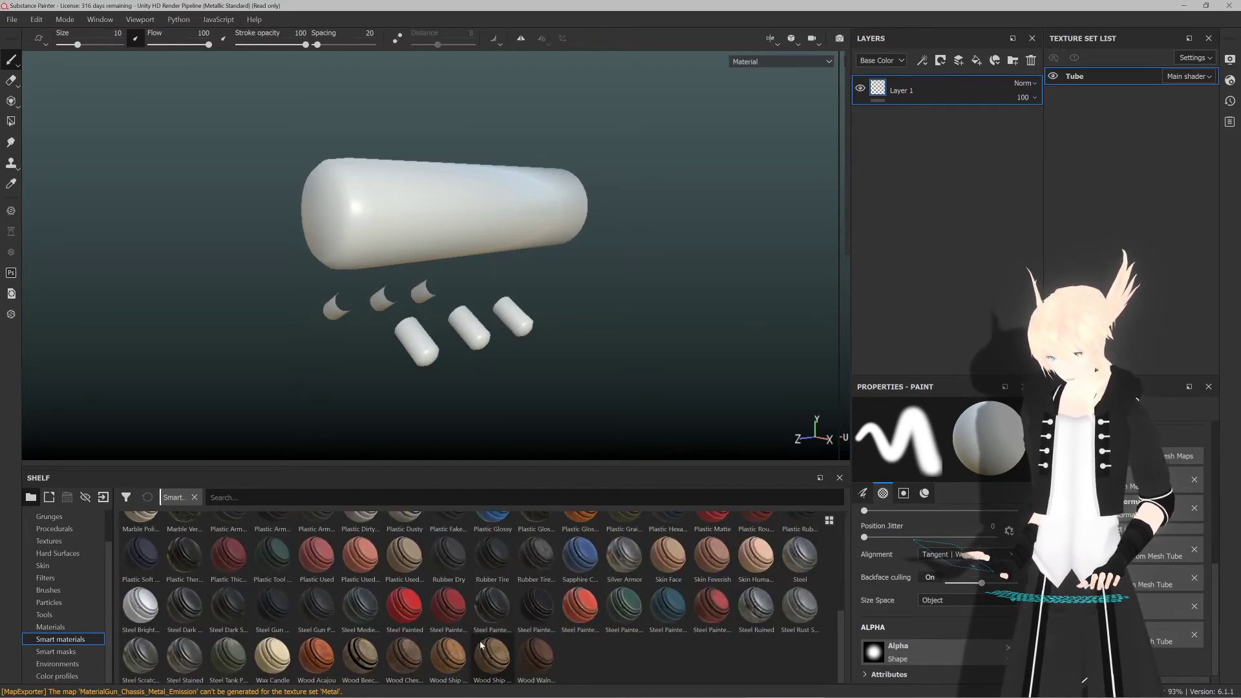
mouse_move(446, 615)
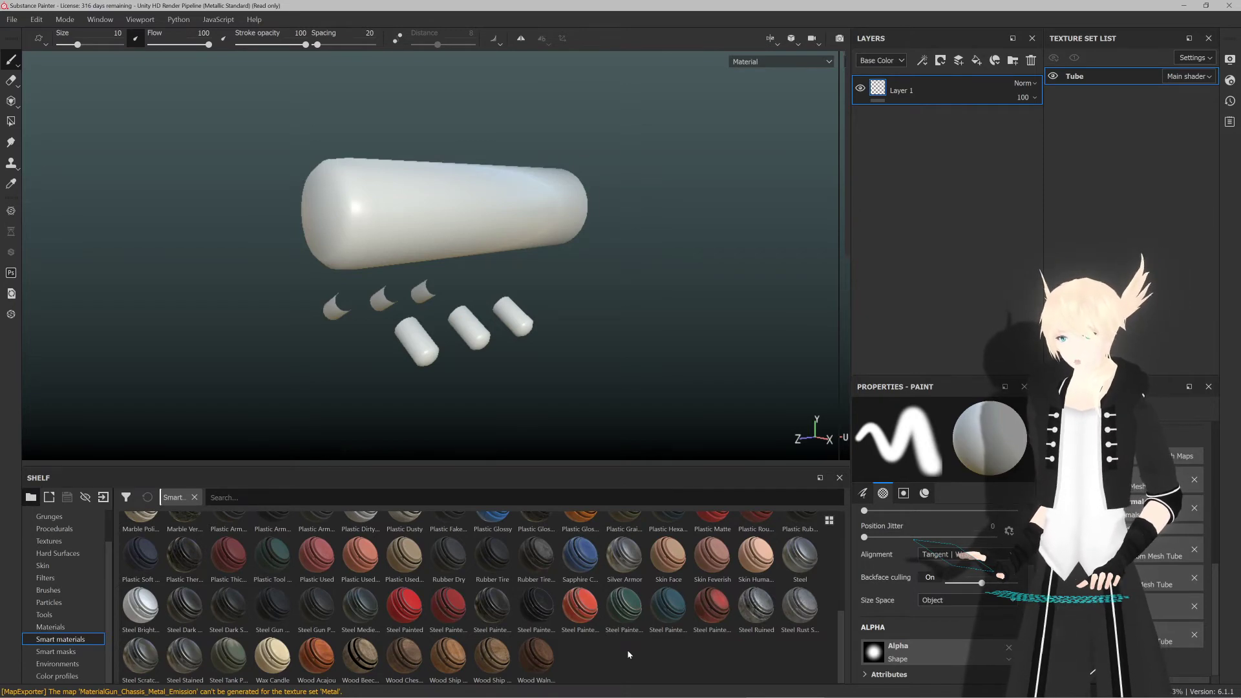
Step: Switch to Unity, open the Studio scene from VRCPrefabs/_RecordingStudio, and examine the room's acoustic panels, lights, green screen and cabinets
key("alt+Tab")
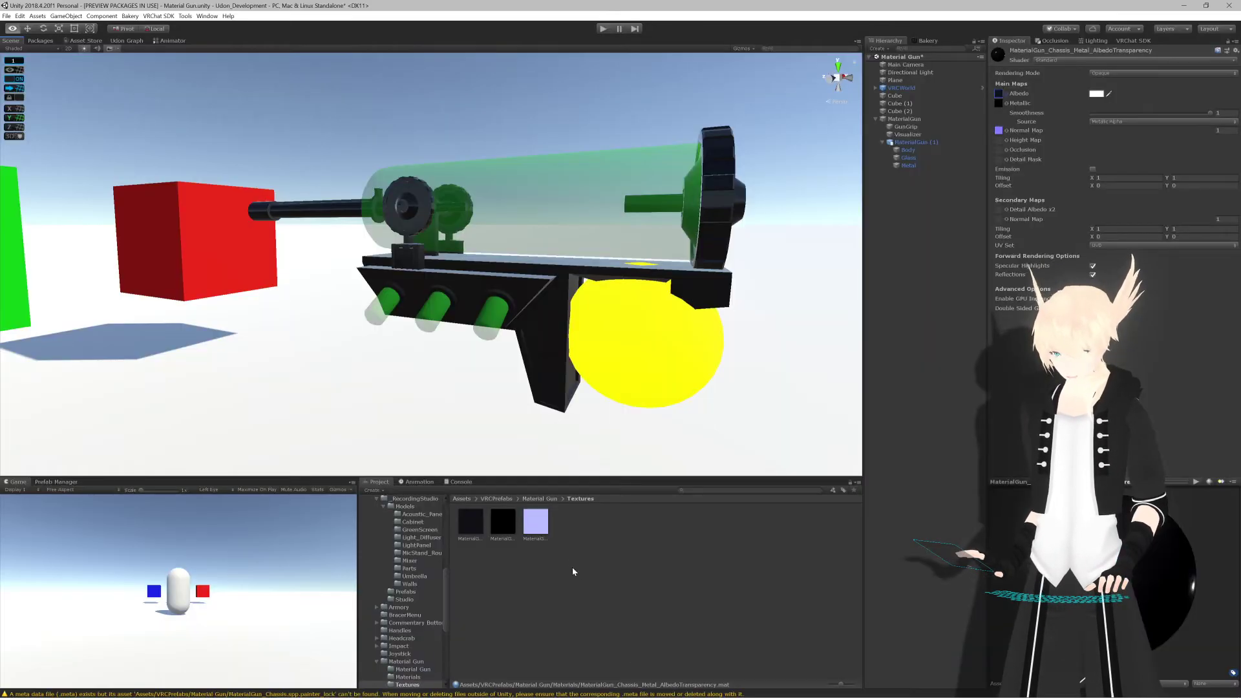
left_click(561, 550)
left_click(496, 499)
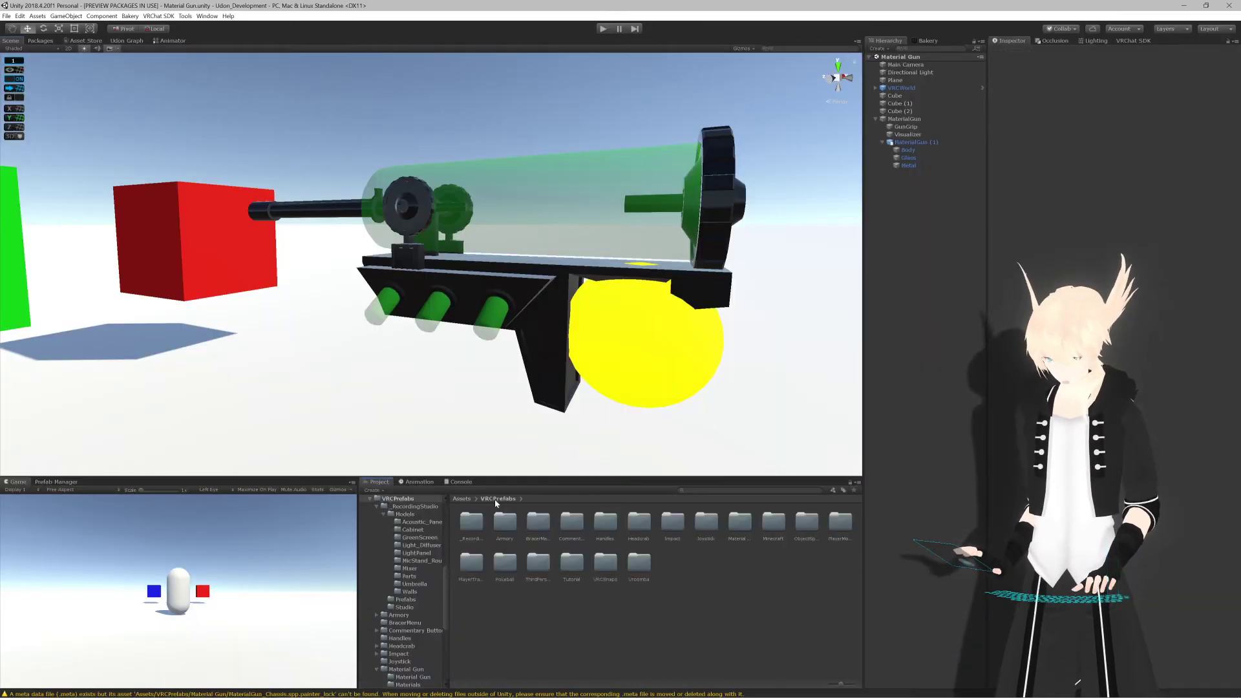
double_click(467, 530)
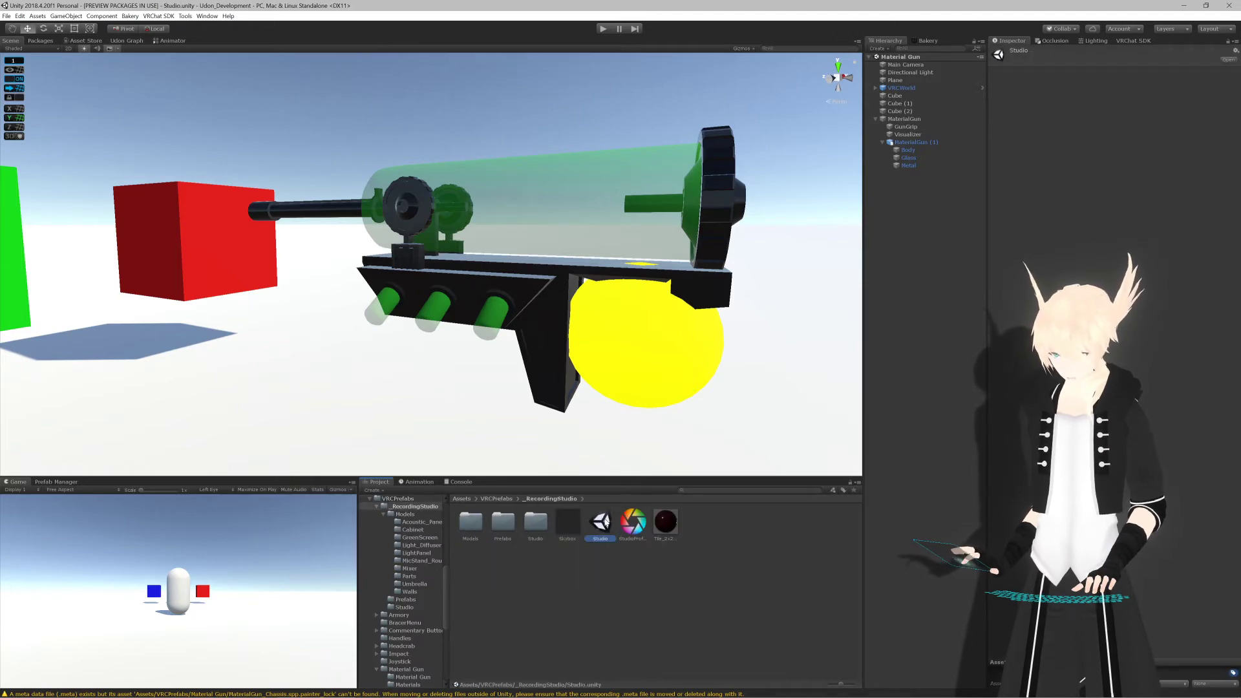
double_click(600, 522)
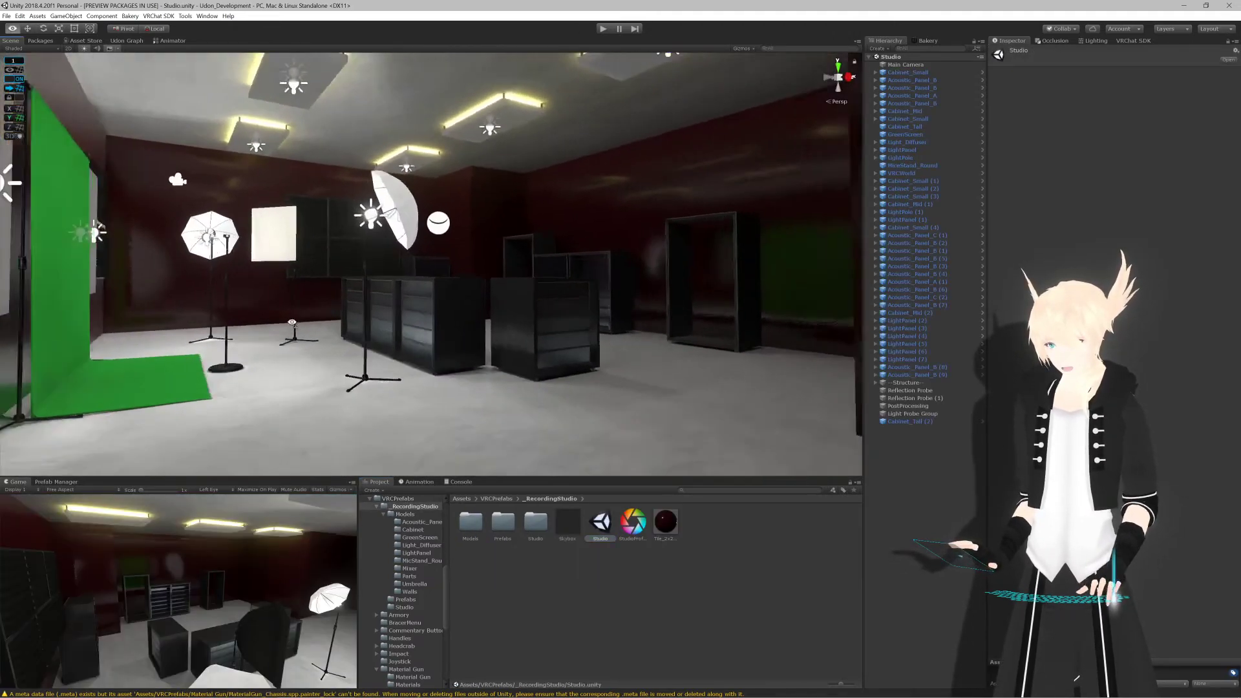
key("w")
right_click_drag(291, 322, 400, 349)
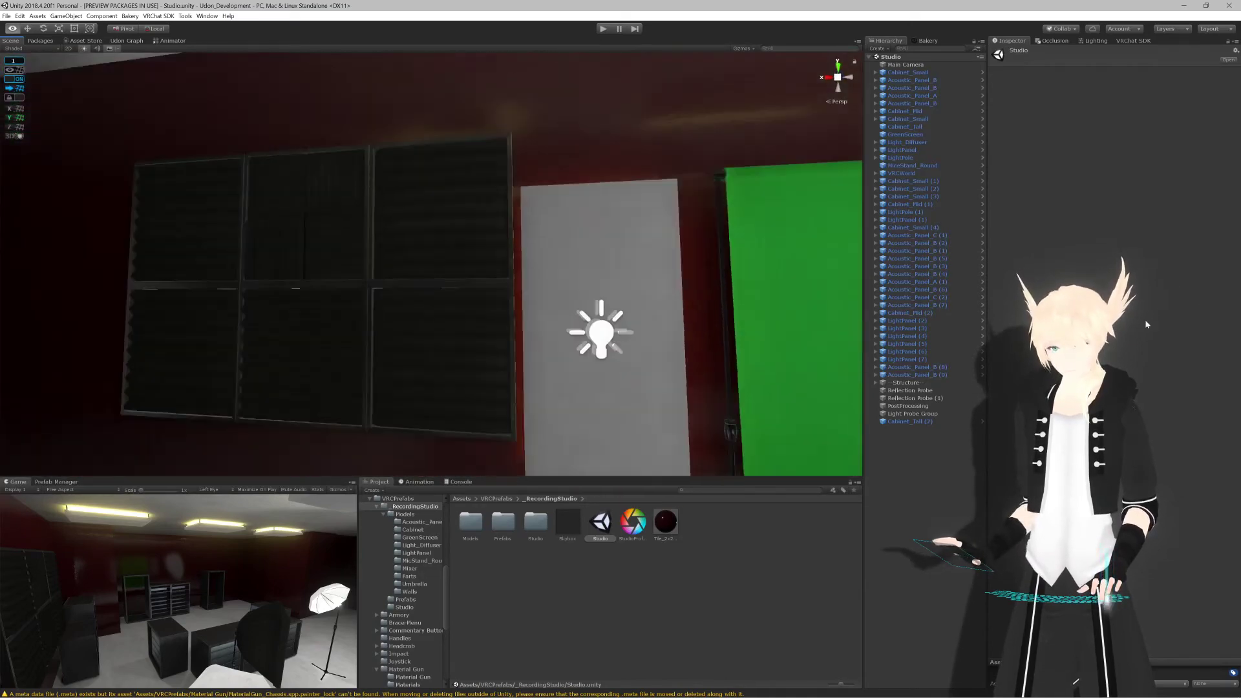
key("a")
right_click_drag(1147, 325, 257, 339)
key("d")
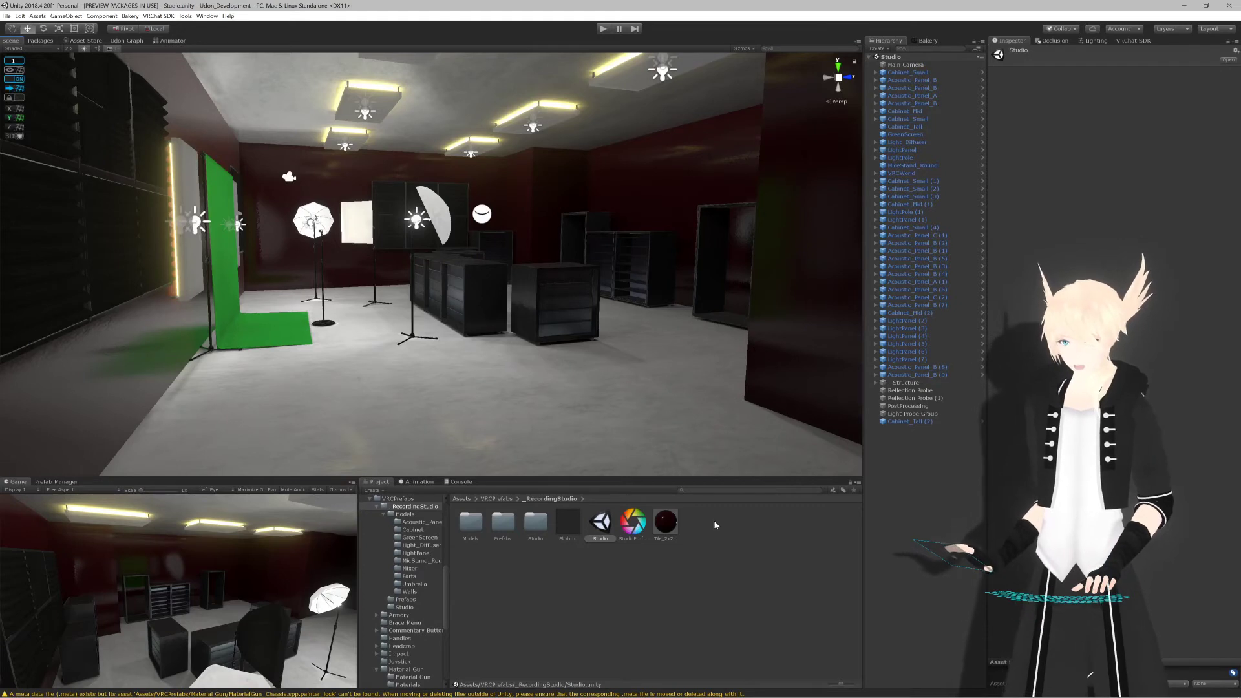
Step: Open the Material Gun scene from the VRCPrefabs/Material Gun folder
left_click(499, 499)
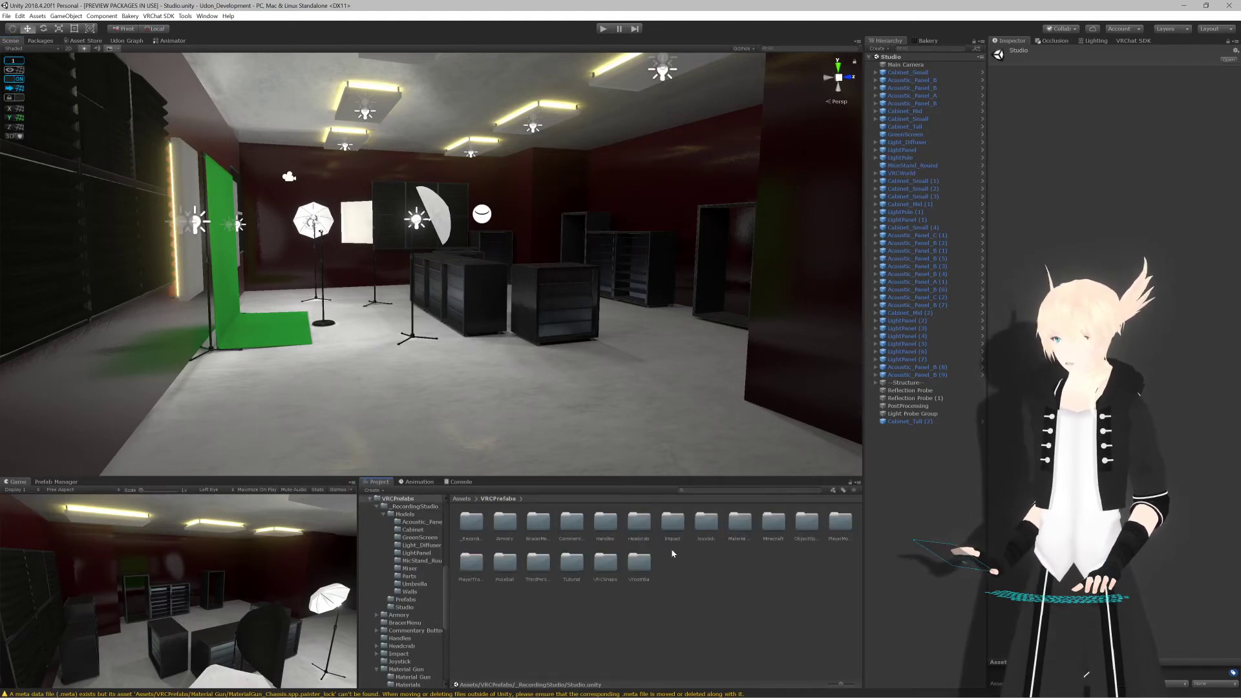
double_click(748, 525)
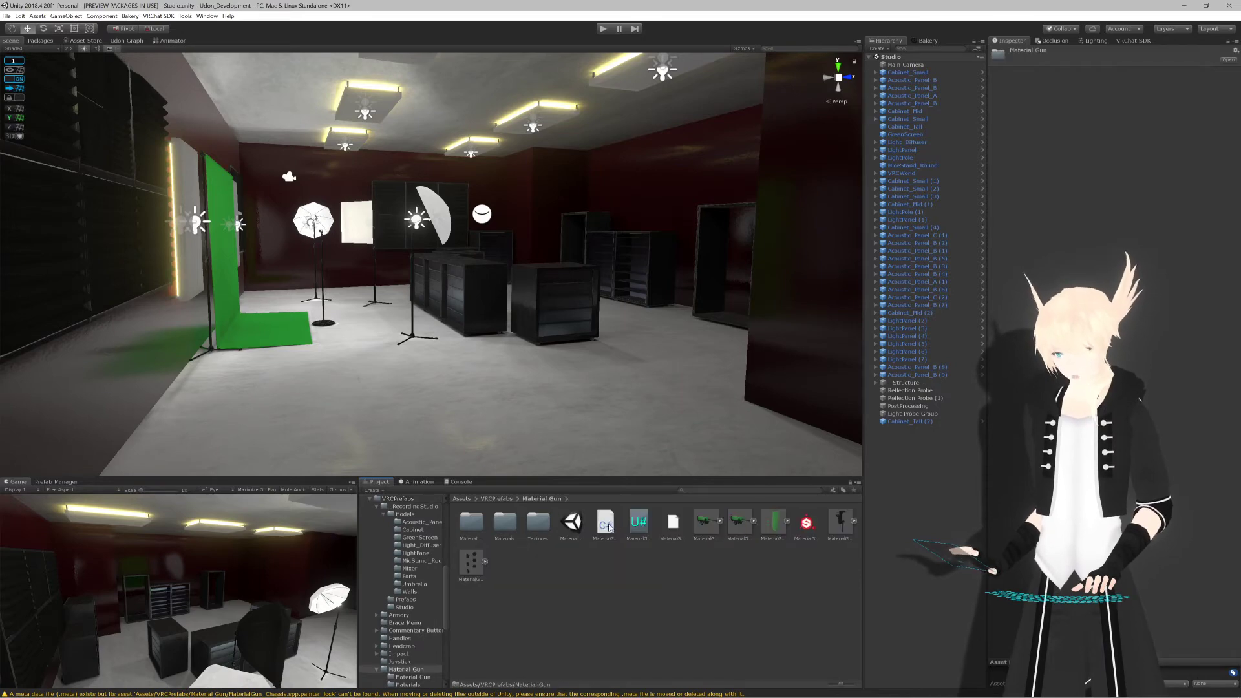
double_click(573, 522)
Step: Examine the gun's translucent green canister, small side tubes and chassis up close in the scene
right_click_drag(794, 343, 398, 341)
middle_click_drag(354, 376, 380, 342)
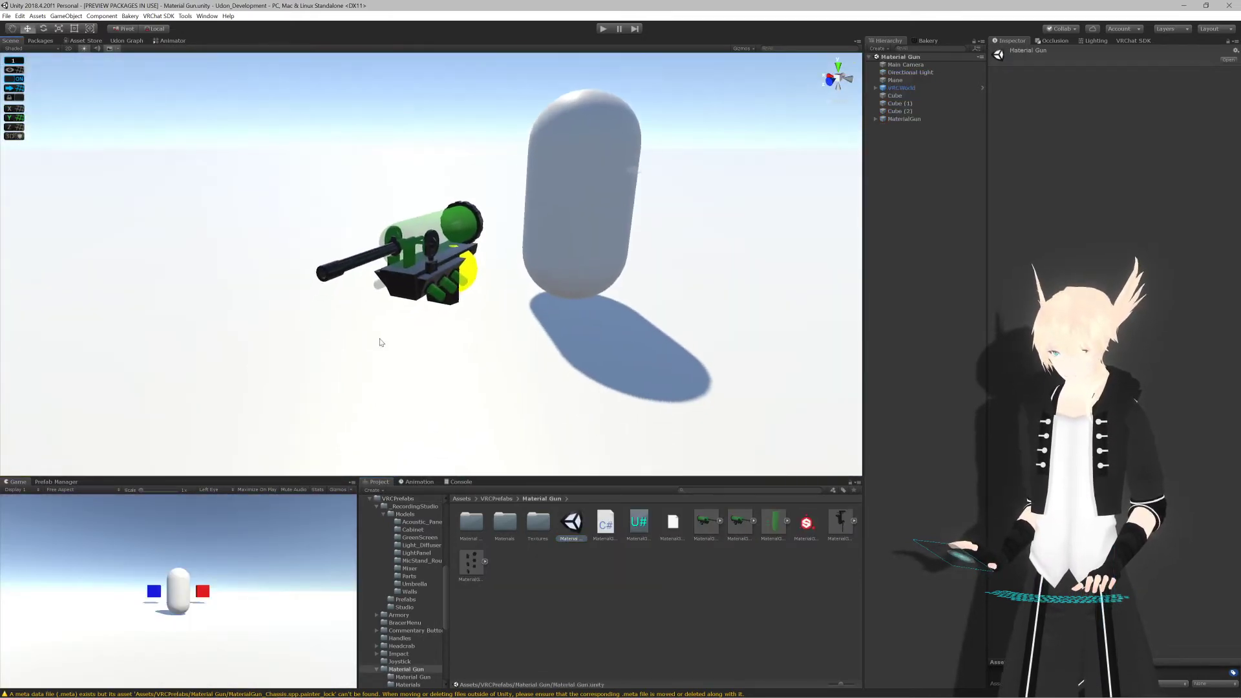
scroll(381, 343, "up", 6)
left_click_drag(381, 342, 583, 289, "alt")
middle_click_drag(583, 289, 464, 282)
scroll(464, 281, "up", 4)
left_click_drag(465, 282, 504, 294, "alt")
middle_click_drag(504, 294, 434, 297)
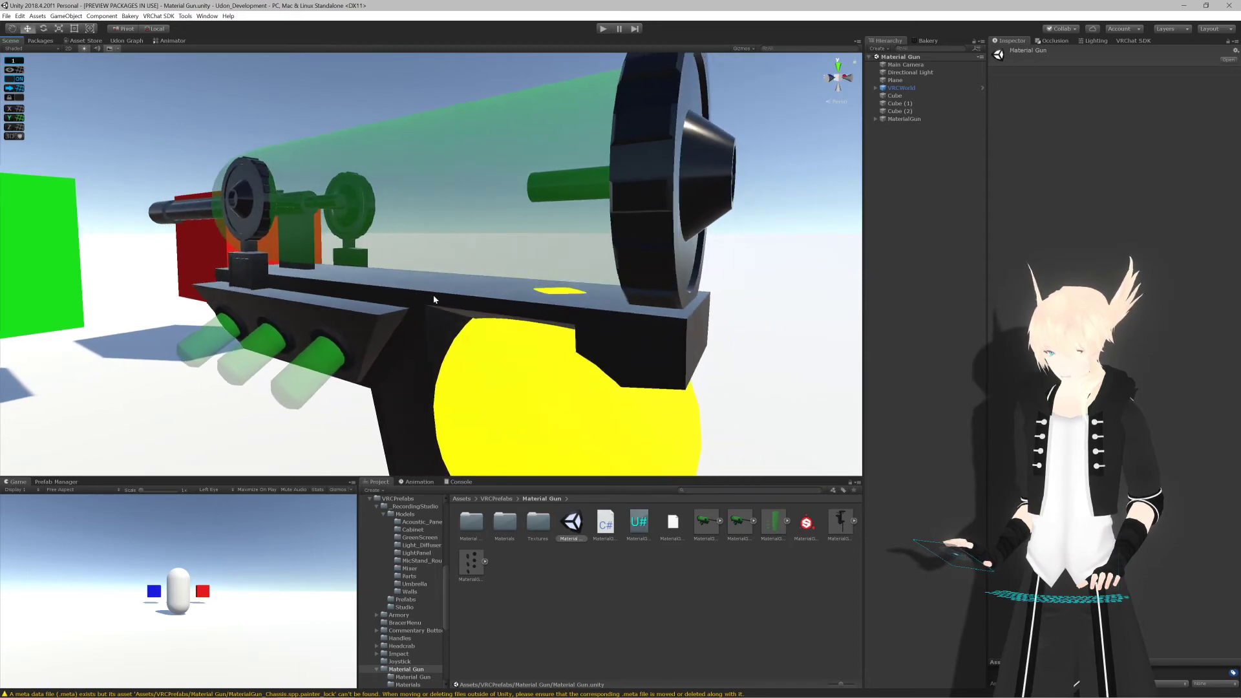
scroll(433, 297, "down", 3)
scroll(432, 296, "up", 3)
mouse_move(433, 297)
left_mouse_down("alt")
mouse_move(449, 293)
mouse_move(418, 308)
left_mouse_up("alt")
scroll(430, 304, "down", 3)
Step: Switch to Substance Painter, apply the Glass Film Dirty Mirror smart material to the canister and check its sublayers
key("alt+Tab")
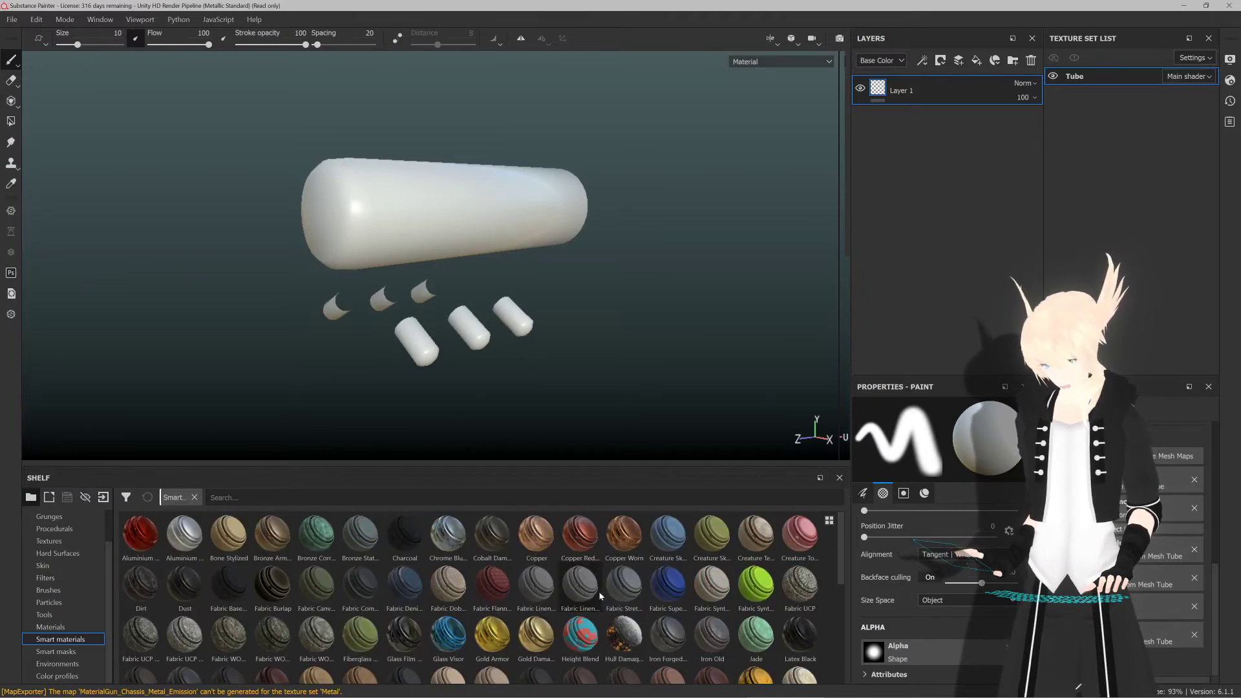
scroll(598, 590, "down", 5)
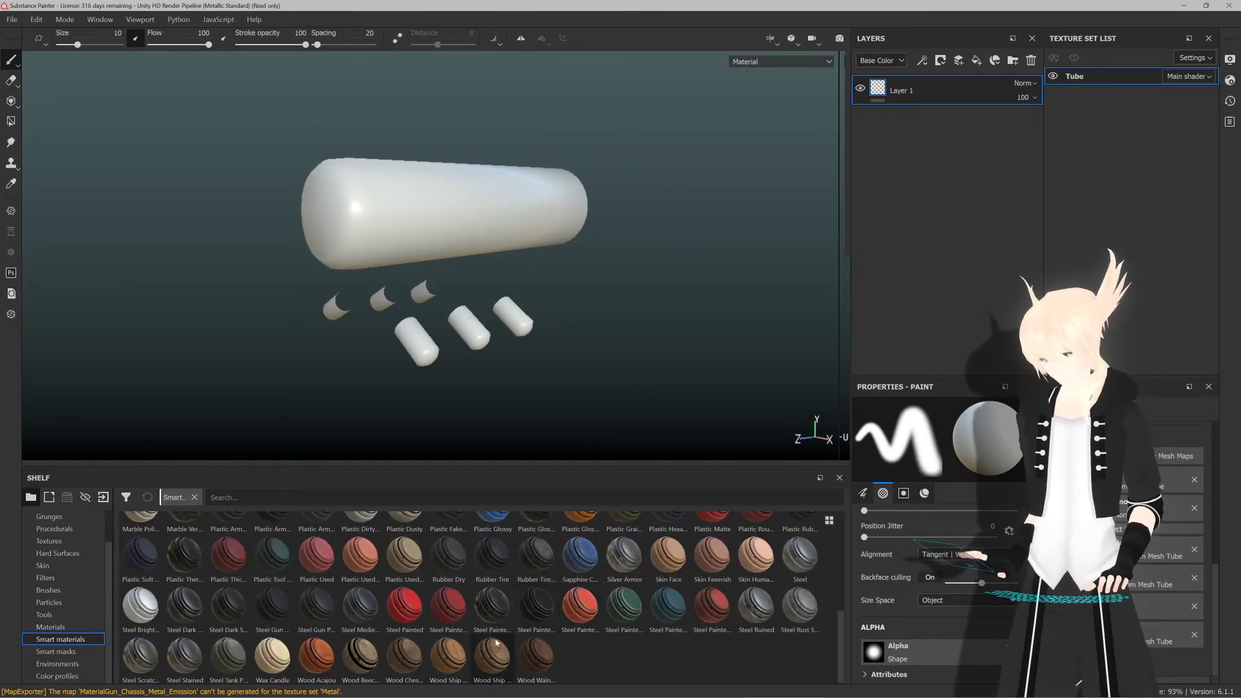
scroll(382, 639, "up", 5)
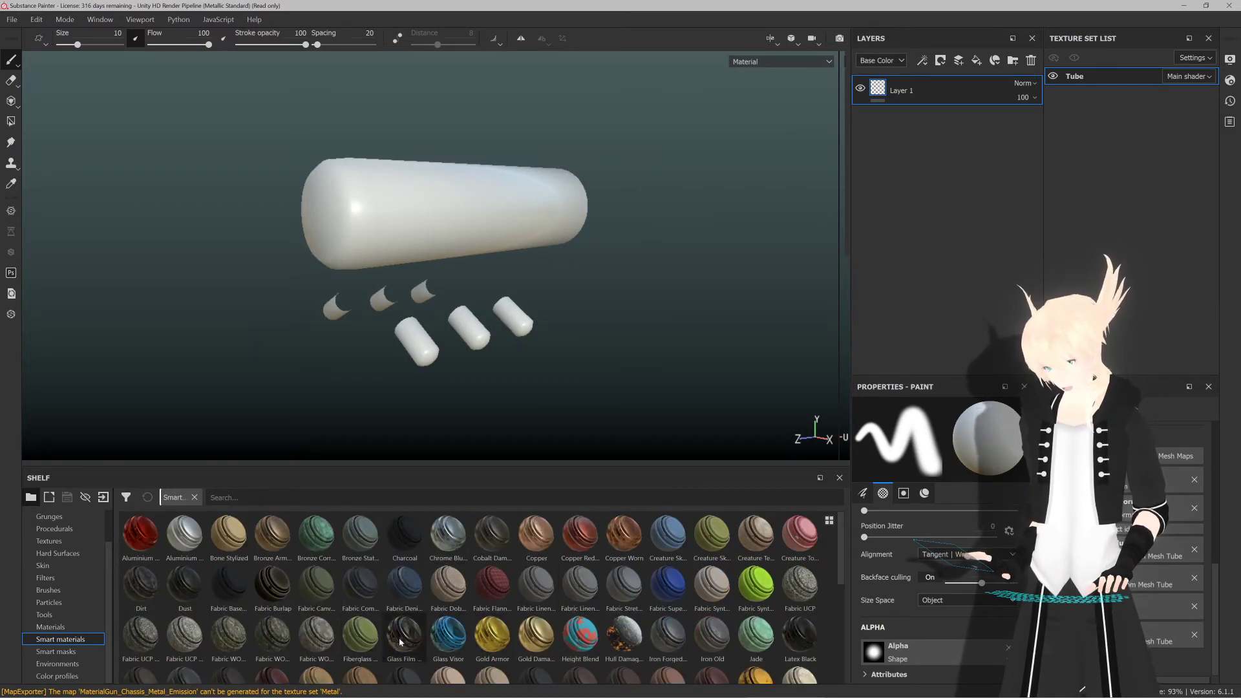
left_click_drag(403, 637, 420, 217)
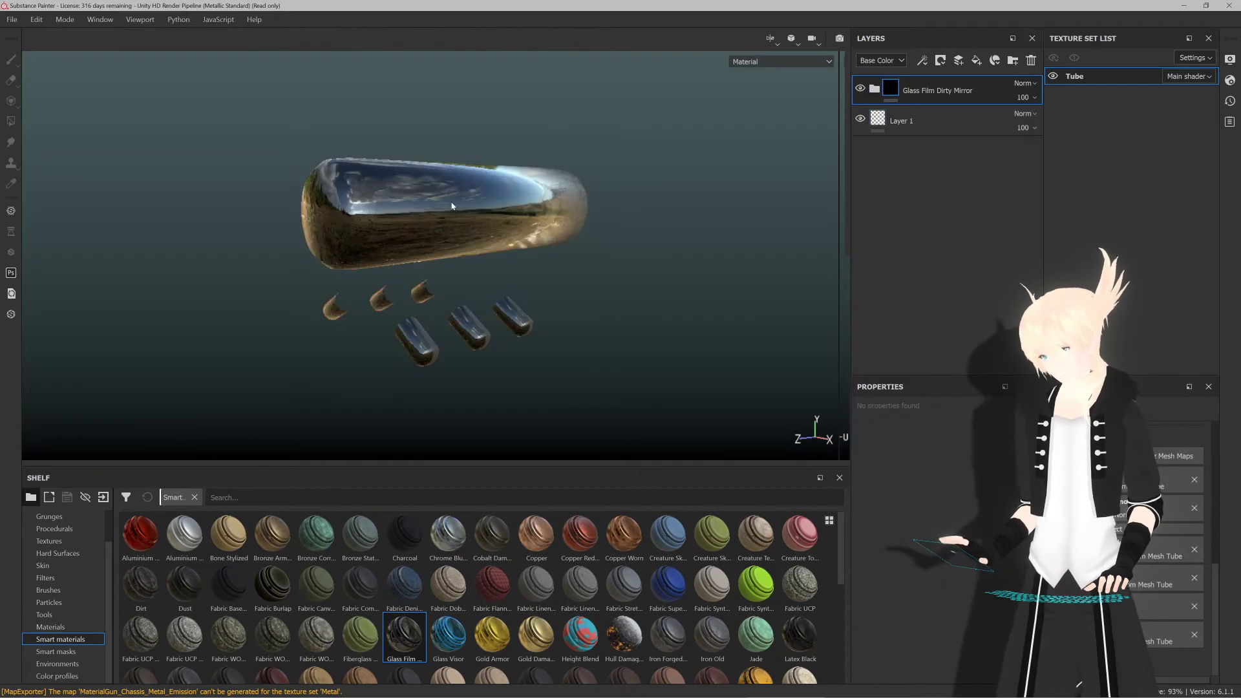
scroll(460, 232, "up", 4)
scroll(404, 205, "down", 3)
scroll(404, 205, "down", 2)
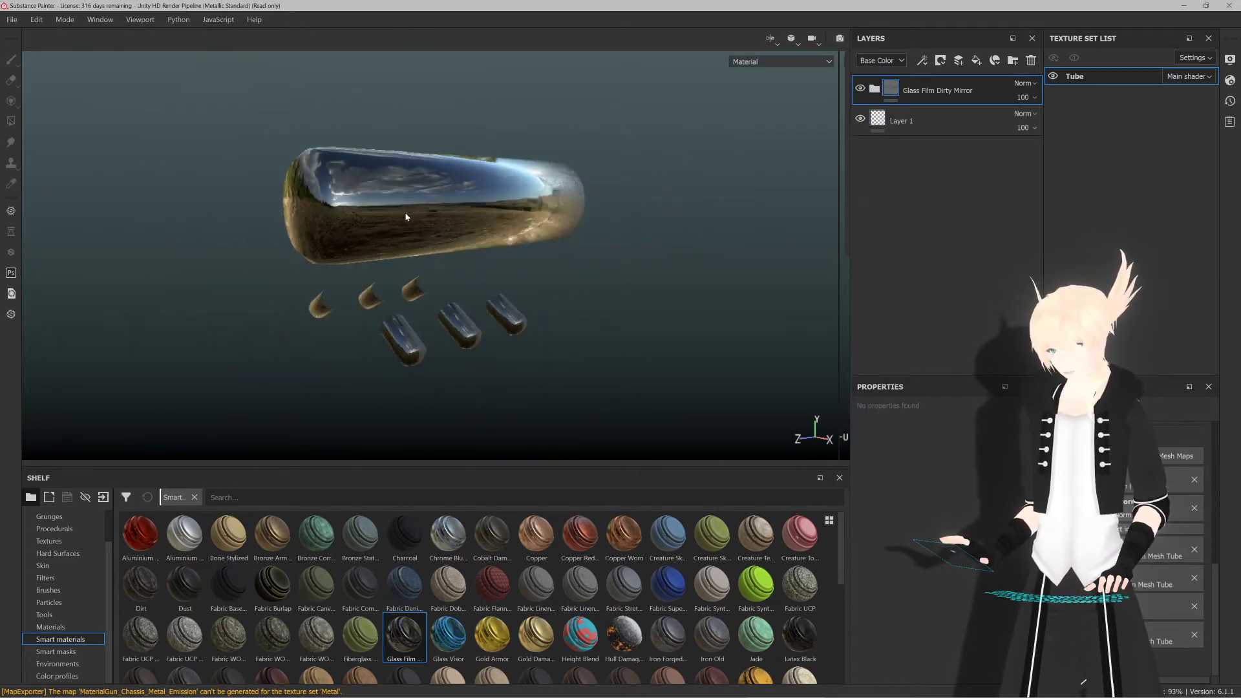
left_click(874, 90)
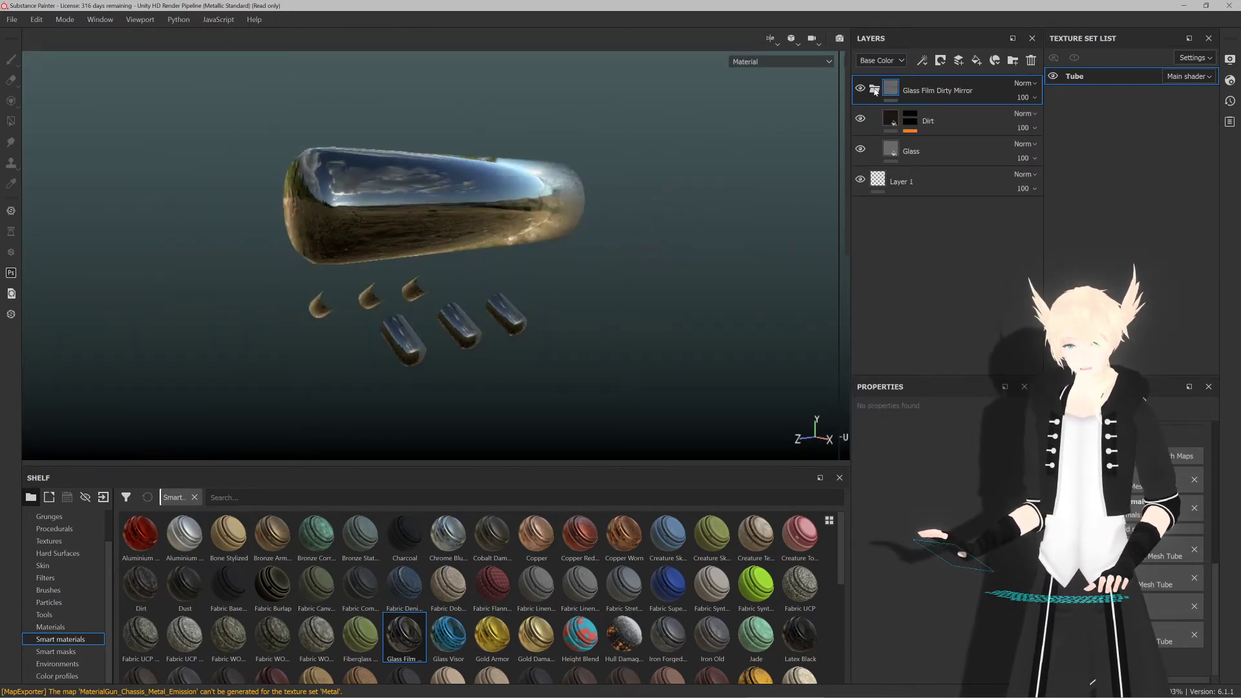
left_click(874, 89)
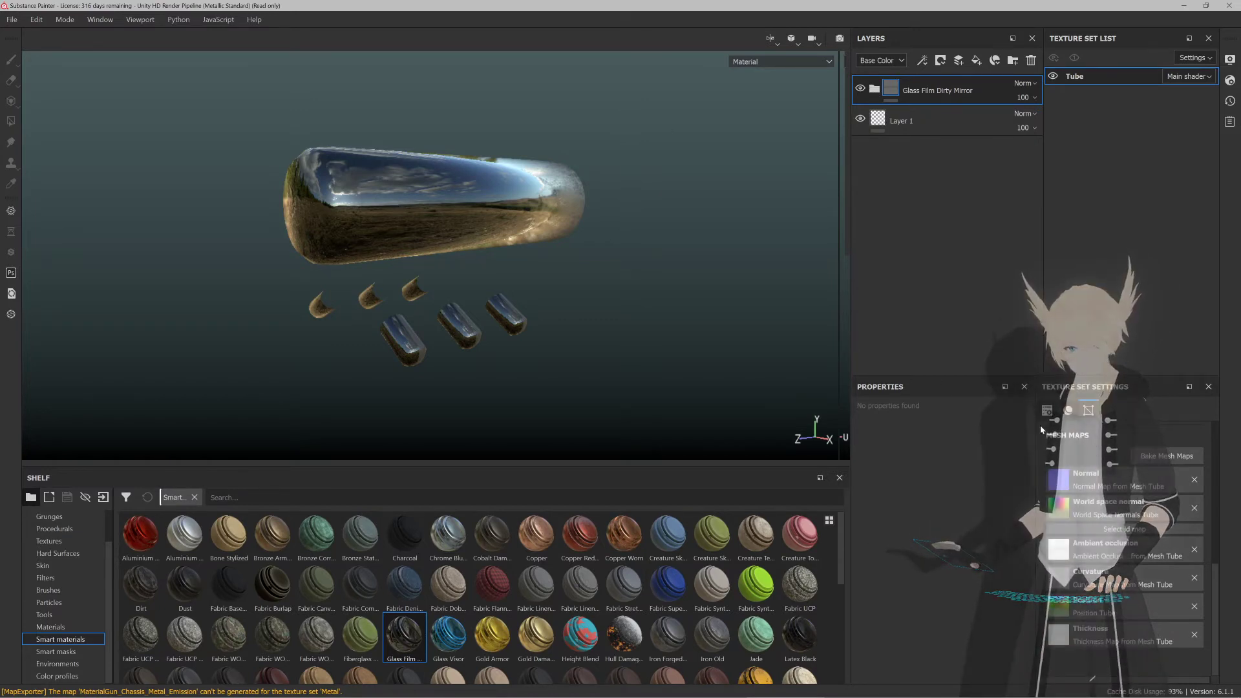
Step: Open the texture export settings and set the output directory to Udon_Development/Assets/VRCPrefabs/Material Gun/Textures
left_click(13, 20)
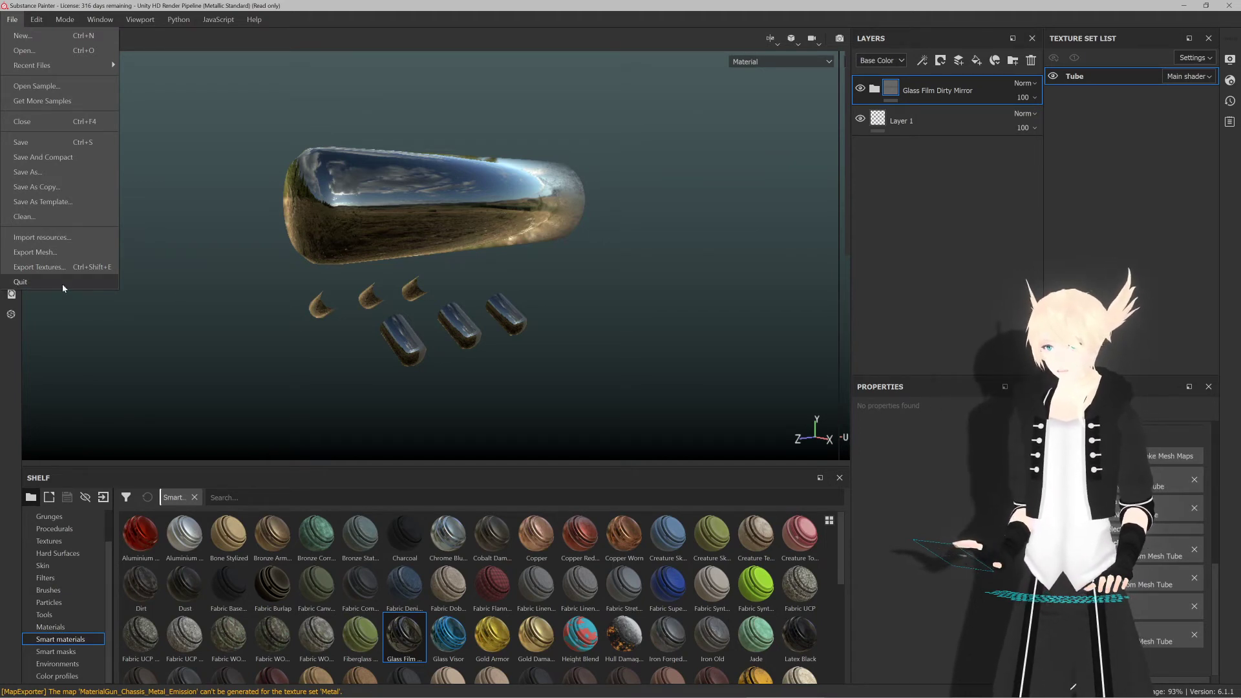
left_click(48, 267)
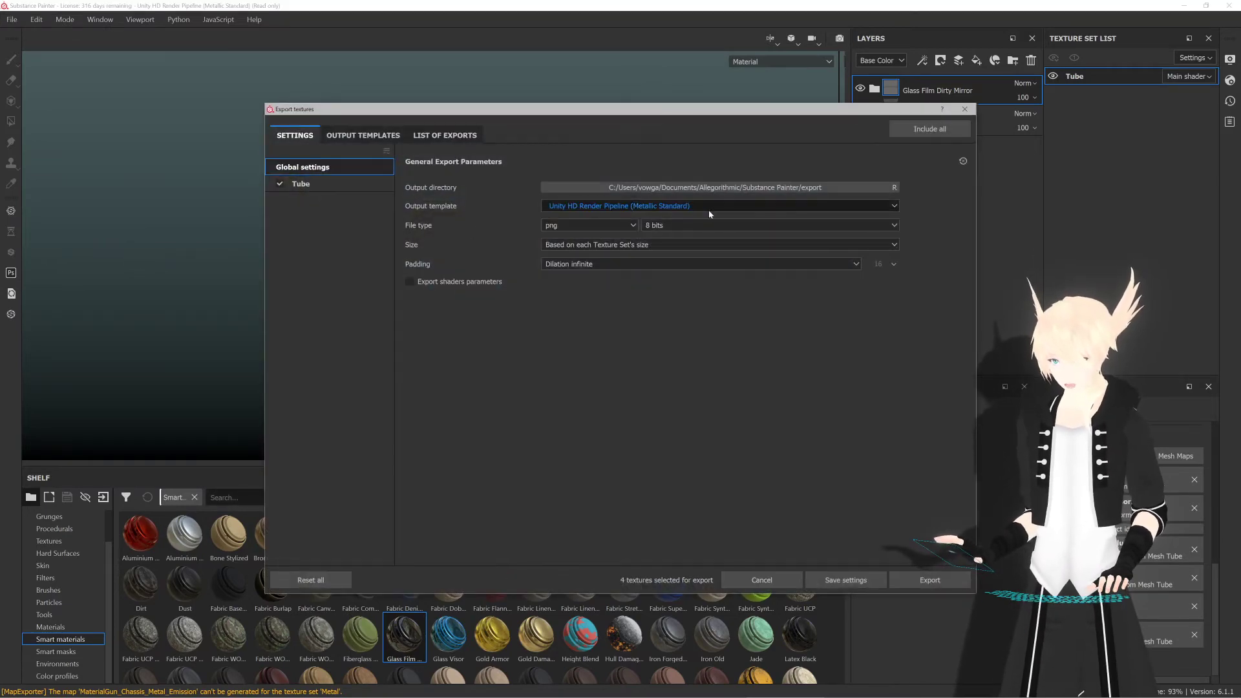
left_click(728, 189)
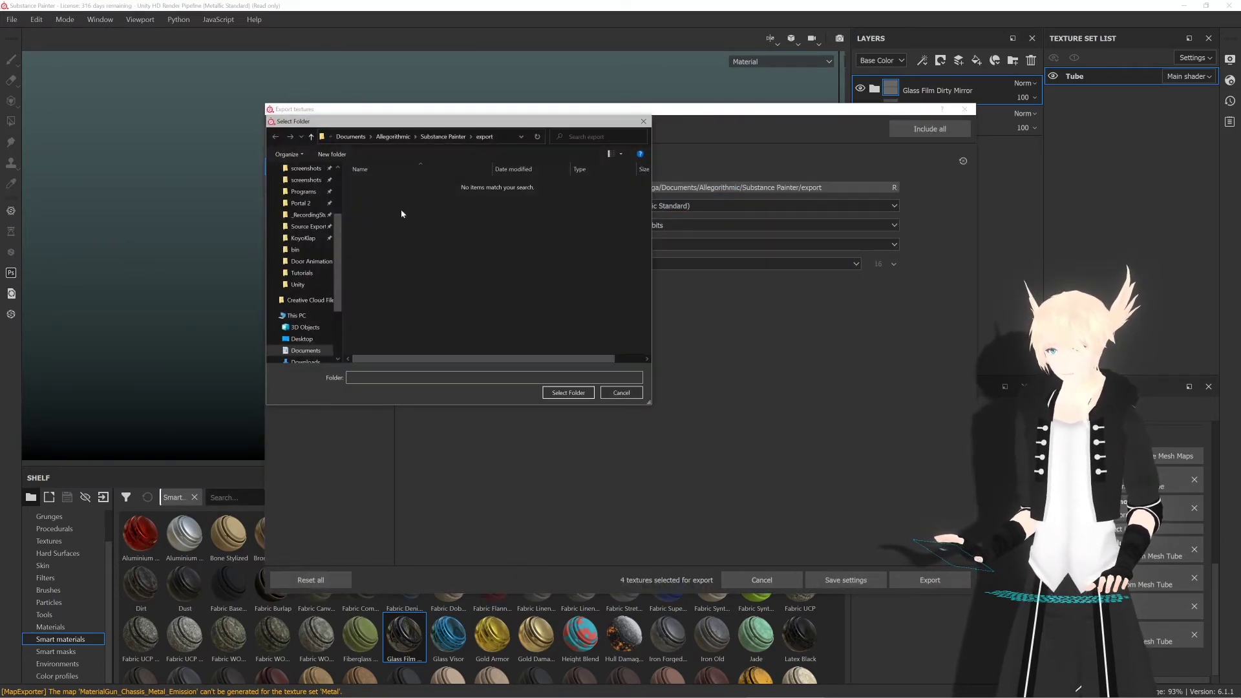
left_click(295, 285)
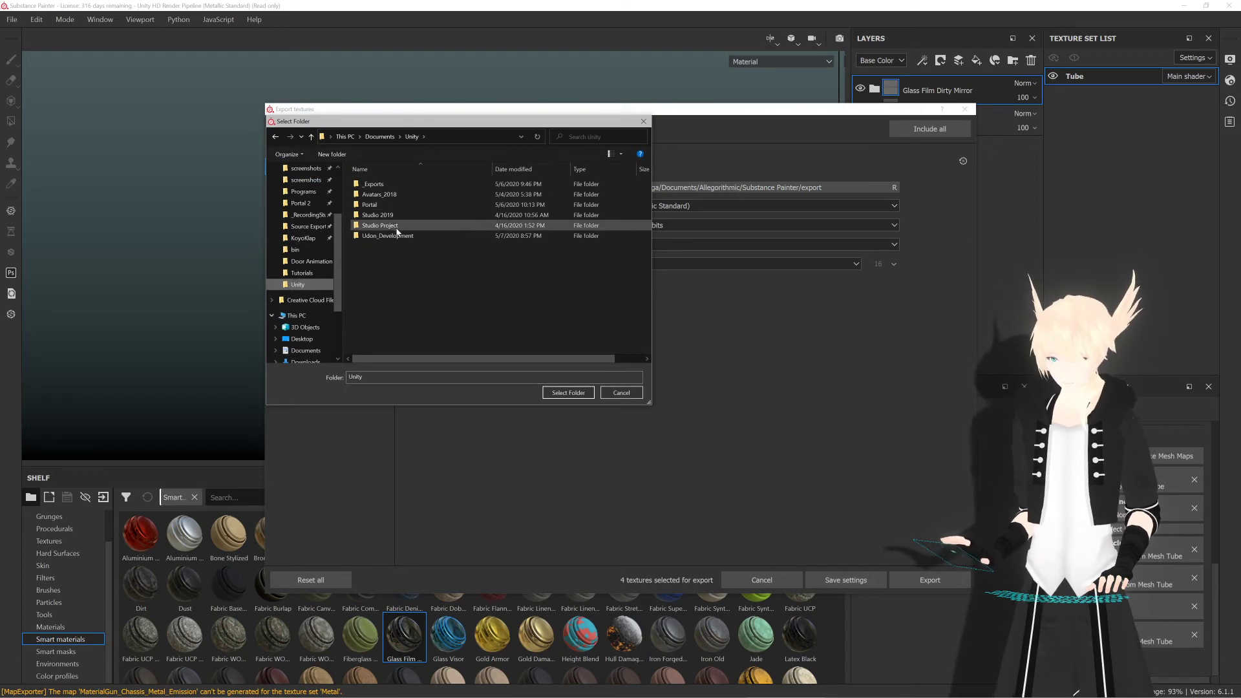
left_click(397, 226)
double_click(391, 236)
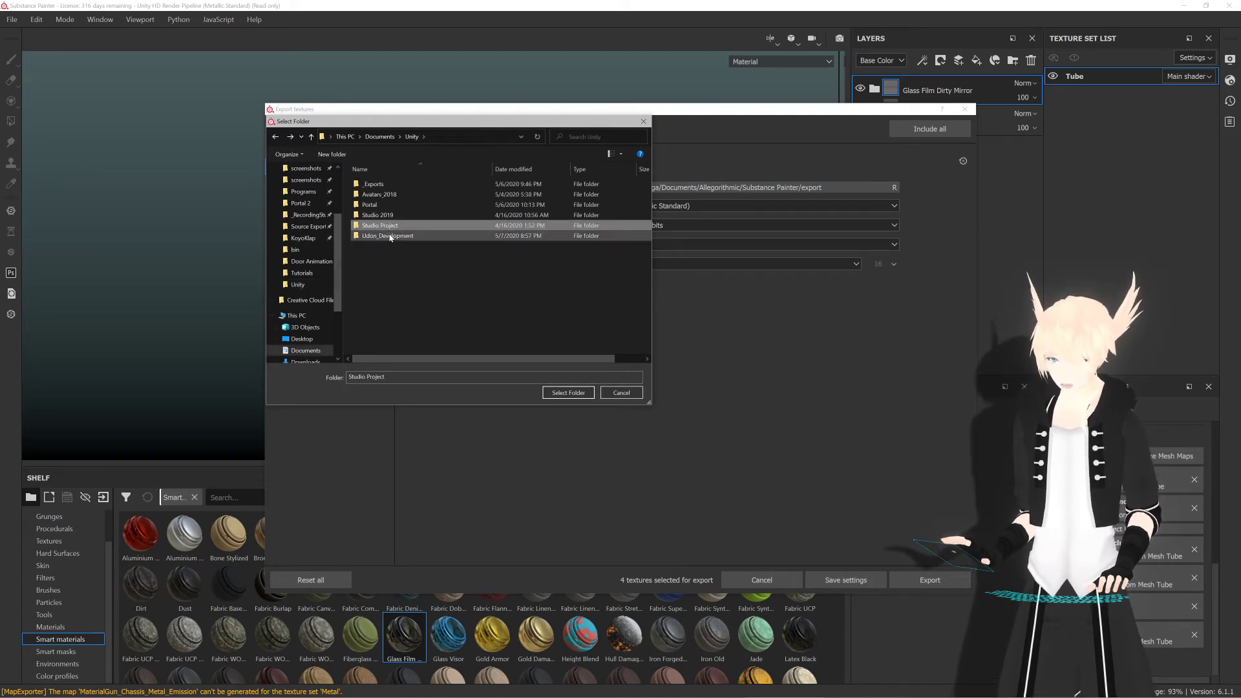
double_click(392, 204)
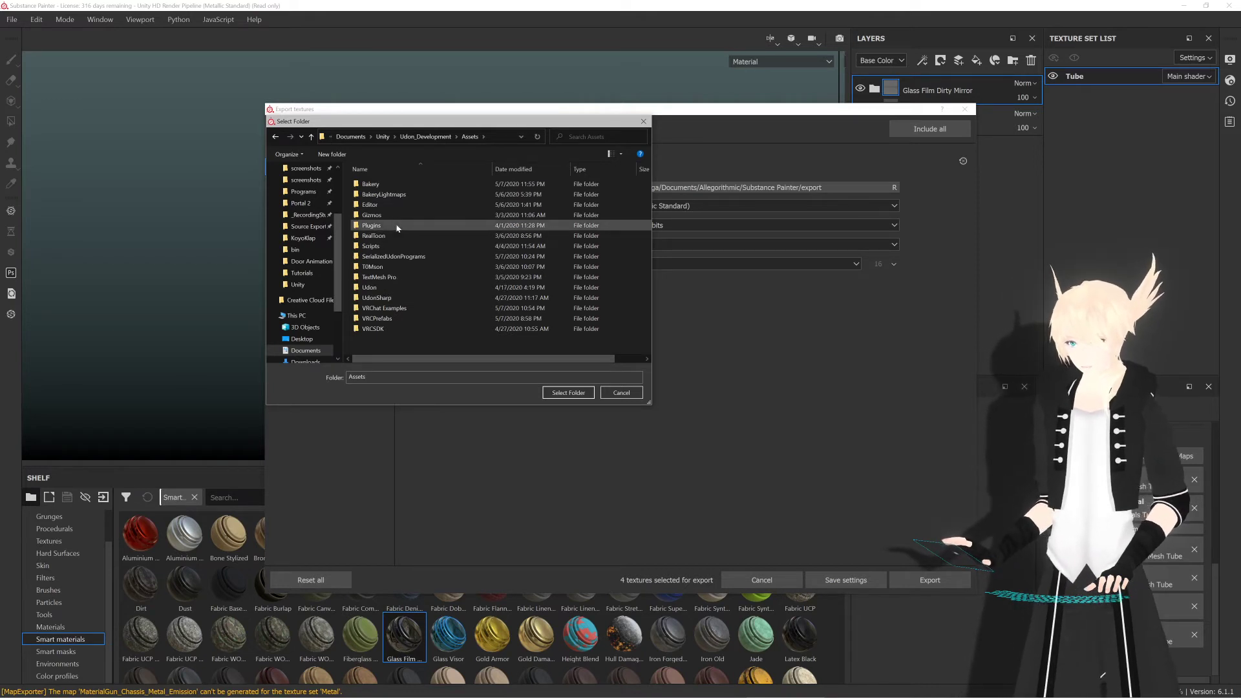
left_click(395, 319)
double_click(395, 319)
scroll(397, 319, "down", 1)
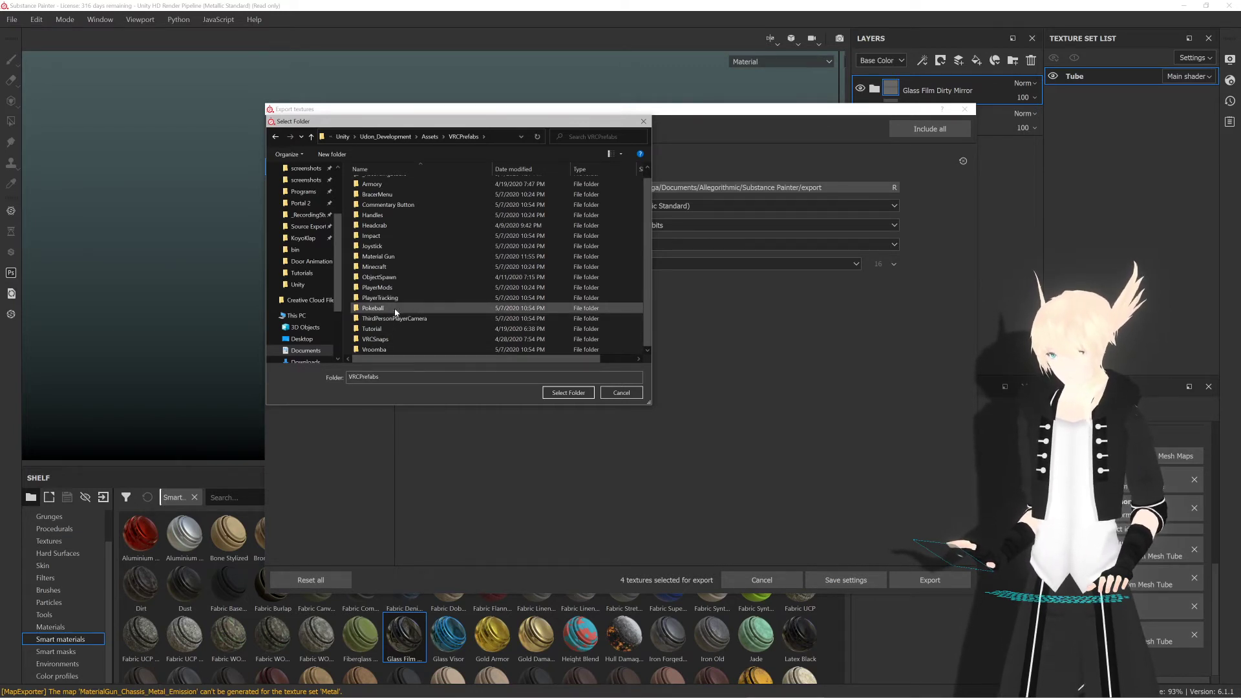
double_click(388, 256)
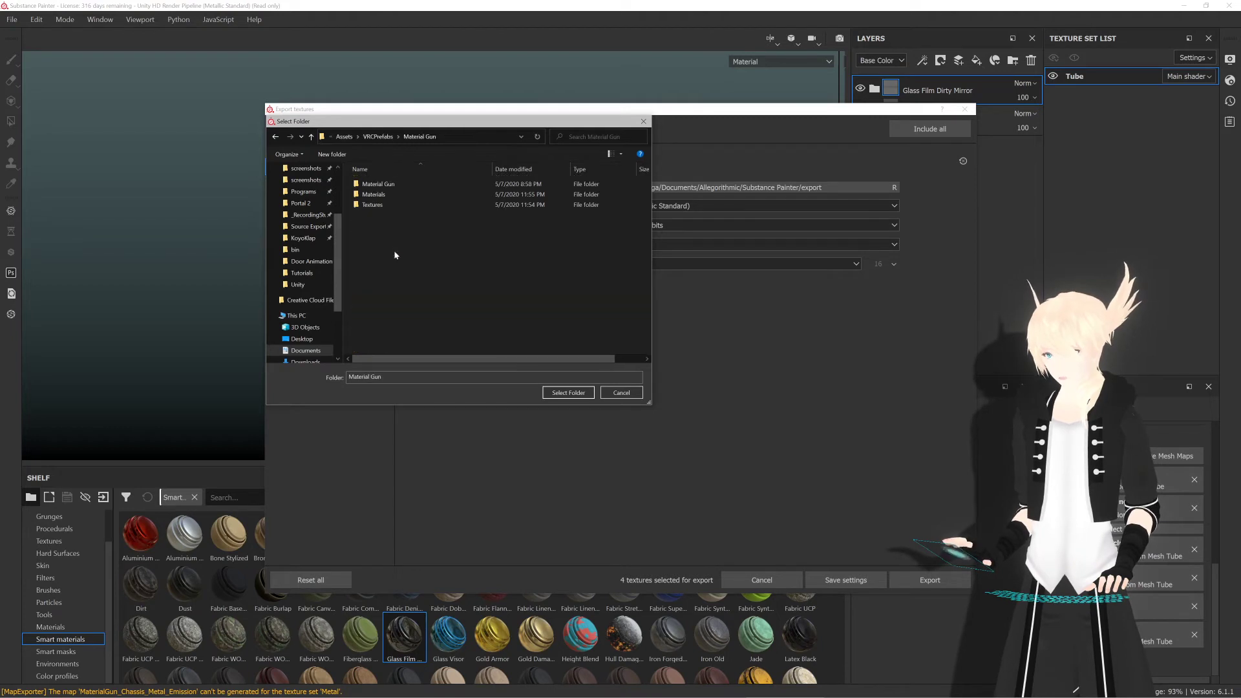
left_click(397, 206)
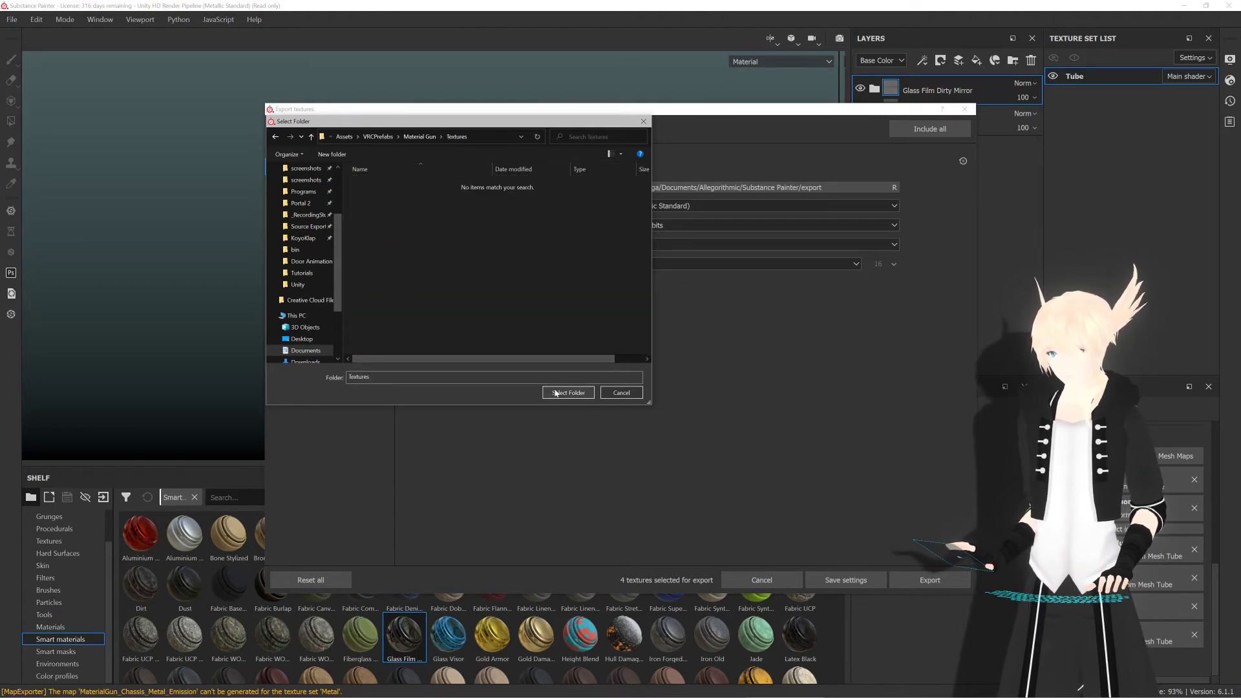
left_click(568, 393)
Step: Export the Tube textures as 8-bit png with the Unity Universal Render Pipeline (Metallic Standard) output template
left_click(680, 206)
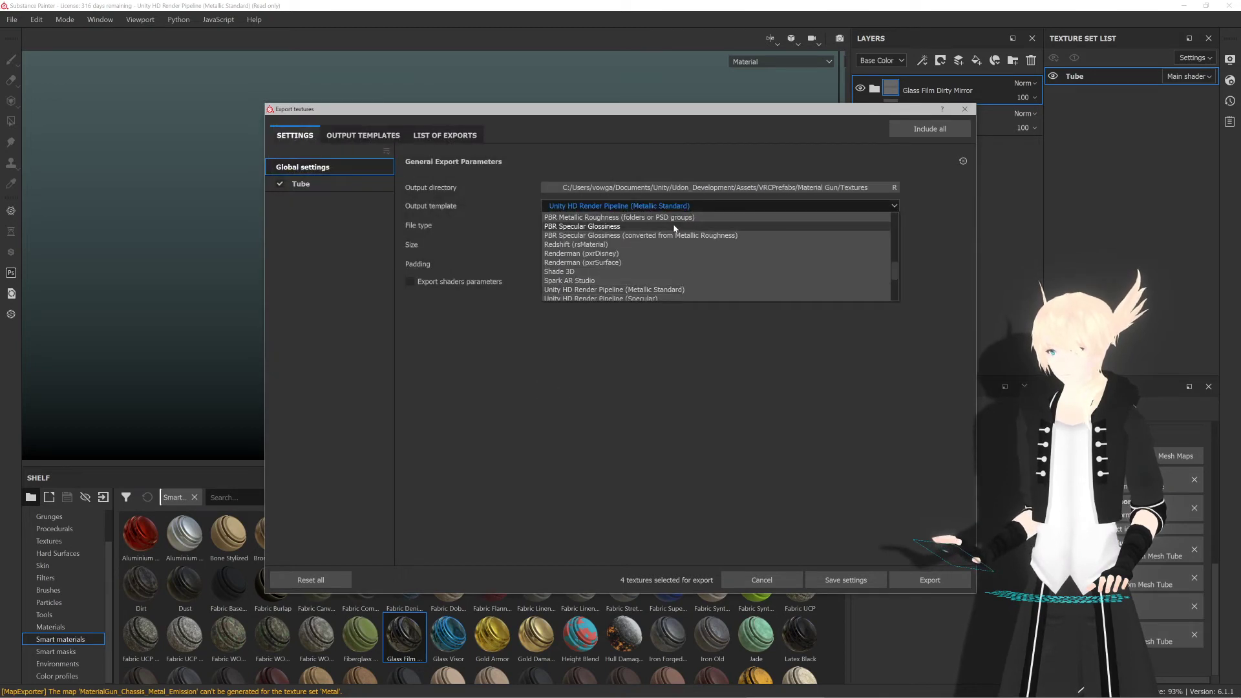
scroll(673, 265, "down", 3)
left_click(676, 292)
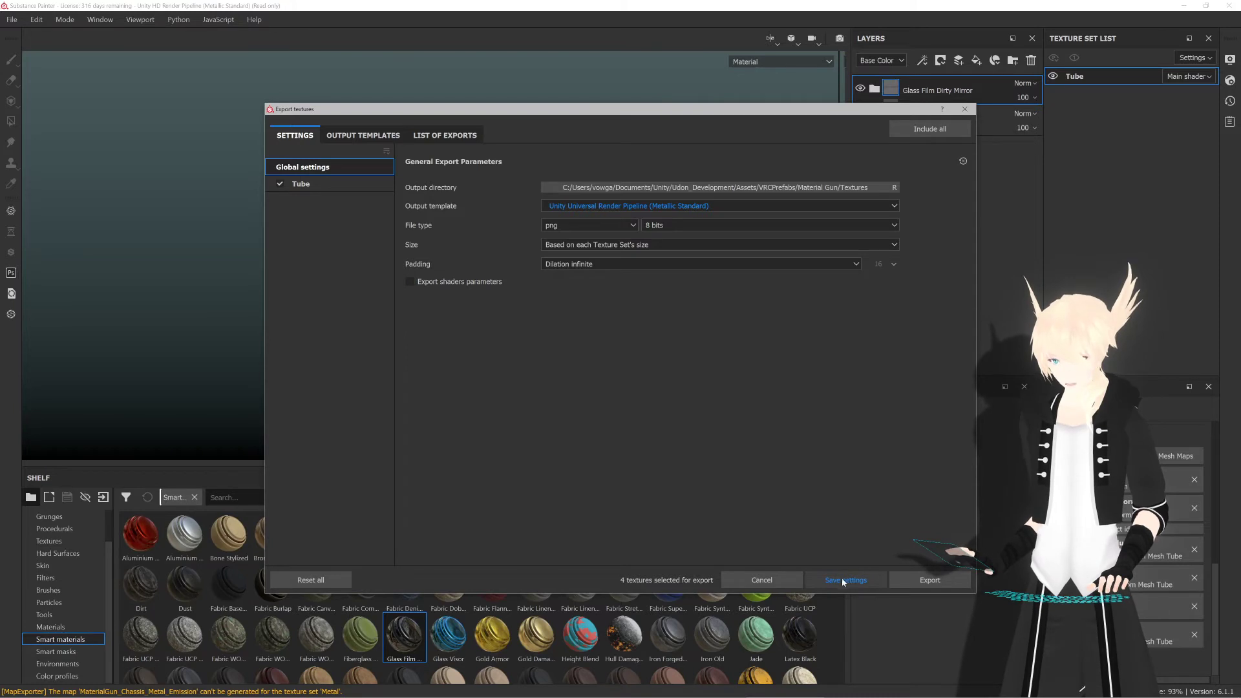
left_click(666, 206)
scroll(661, 264, "down", 2)
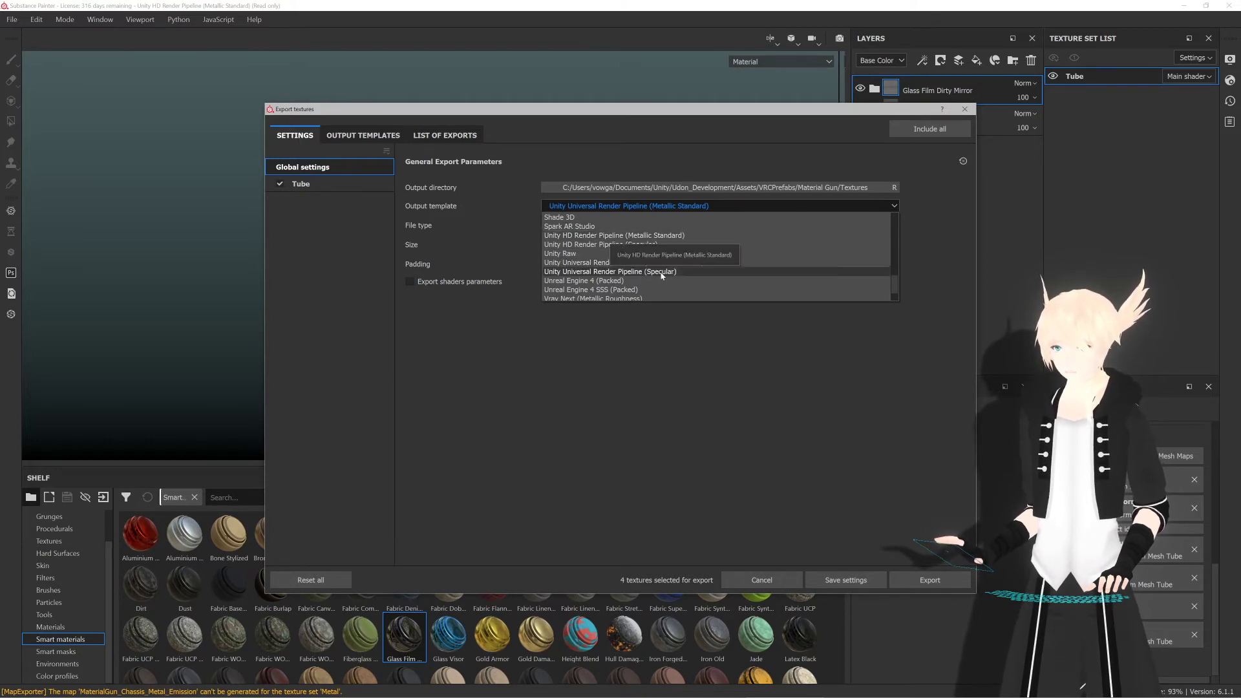
left_click(662, 262)
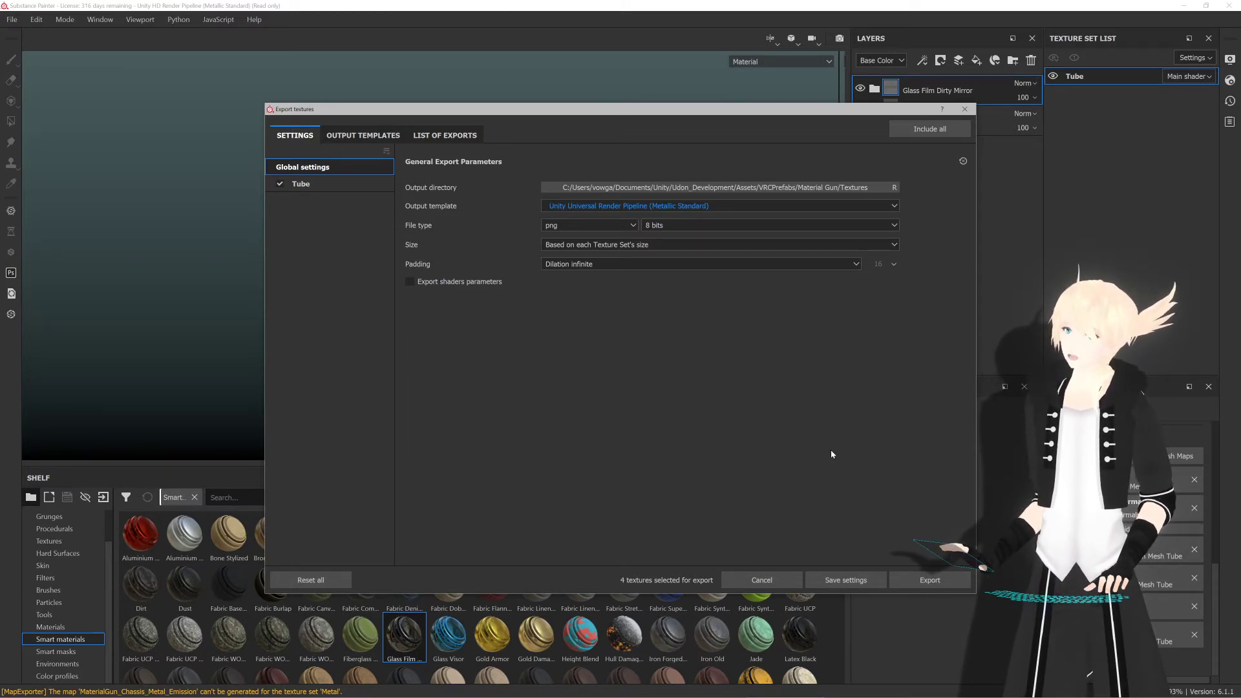
left_click(903, 580)
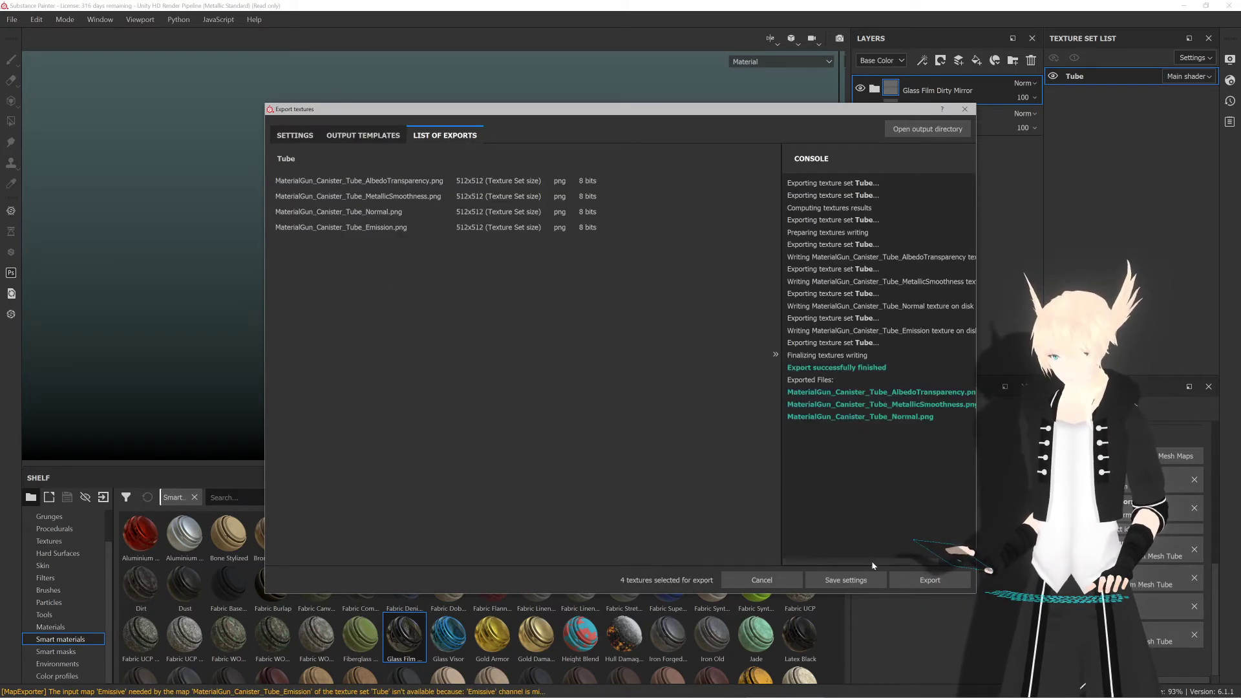
left_click(786, 580)
Step: Examine the mirror finish on the canister and tubes, and switch to Unity to compare it with the scene's gun
scroll(494, 319, "up", 3)
scroll(425, 225, "down", 5)
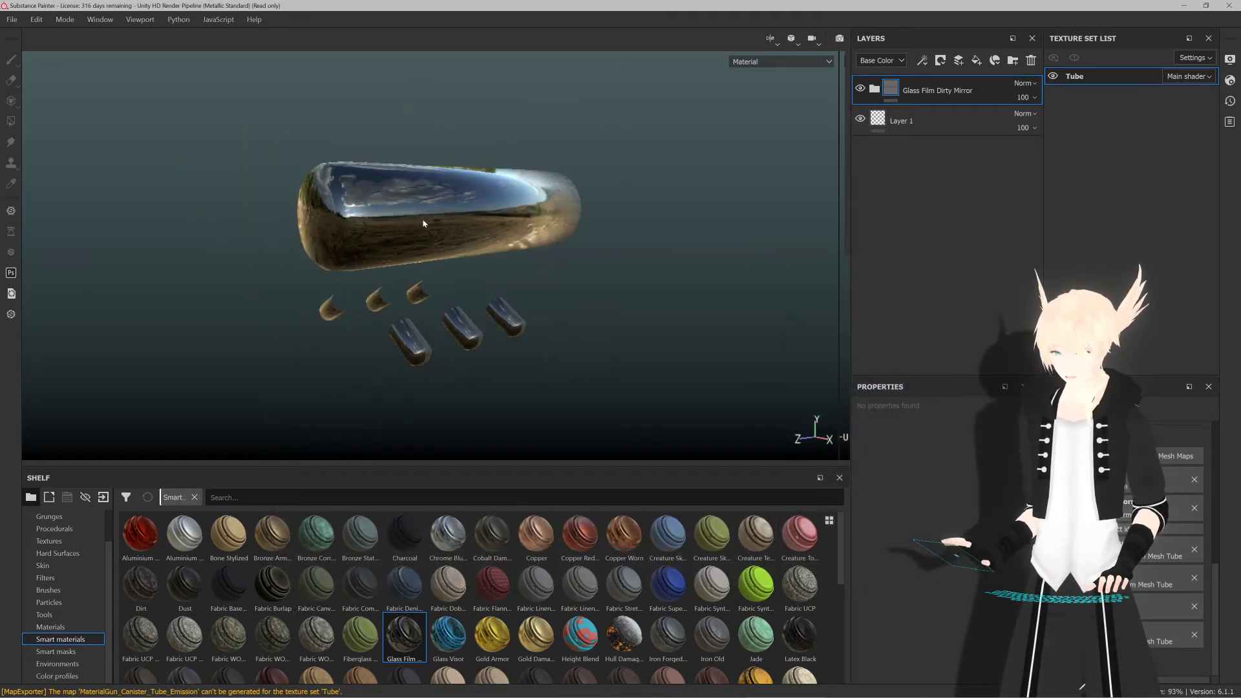
scroll(459, 241, "up", 3)
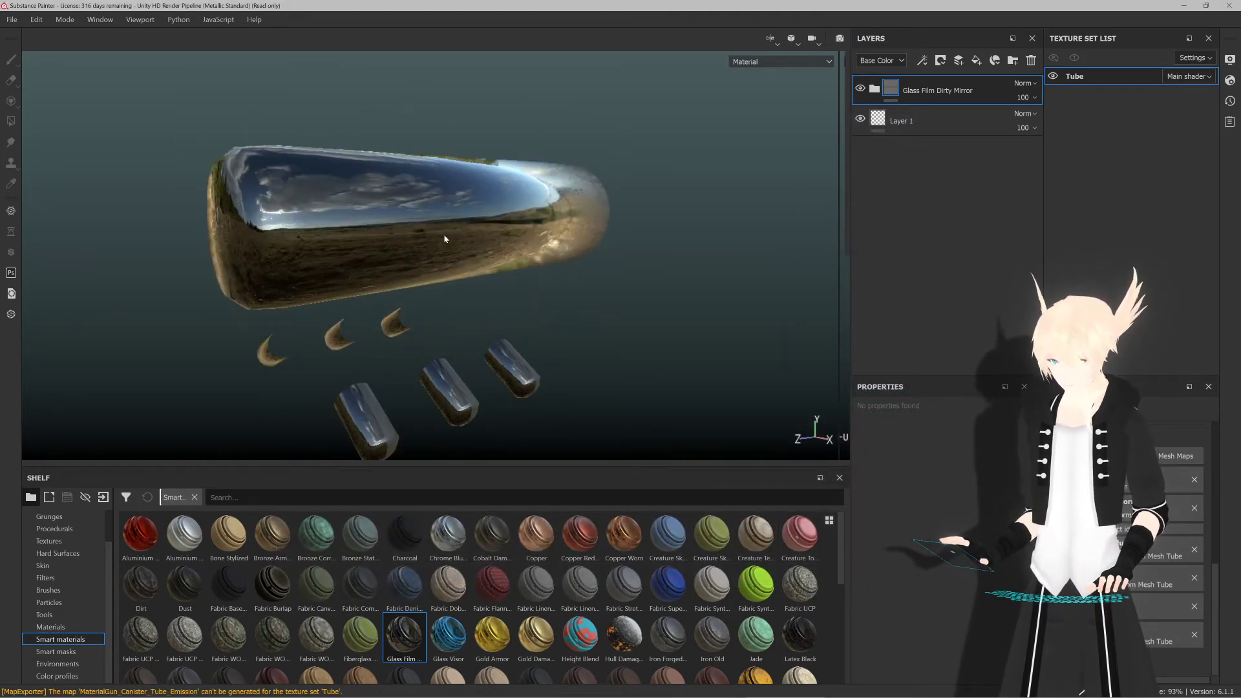
left_click_drag(443, 245, 446, 288, "alt")
scroll(368, 249, "down", 5)
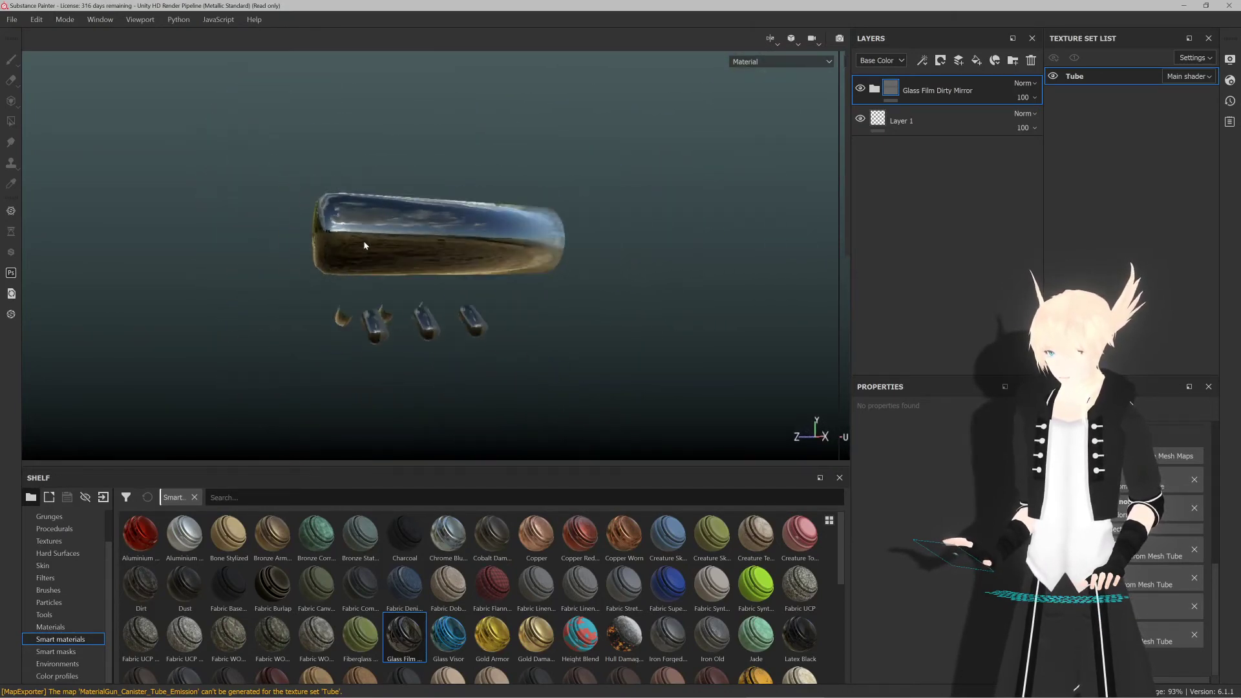
scroll(408, 245, "up", 4)
left_click_drag(407, 244, 415, 255, "alt")
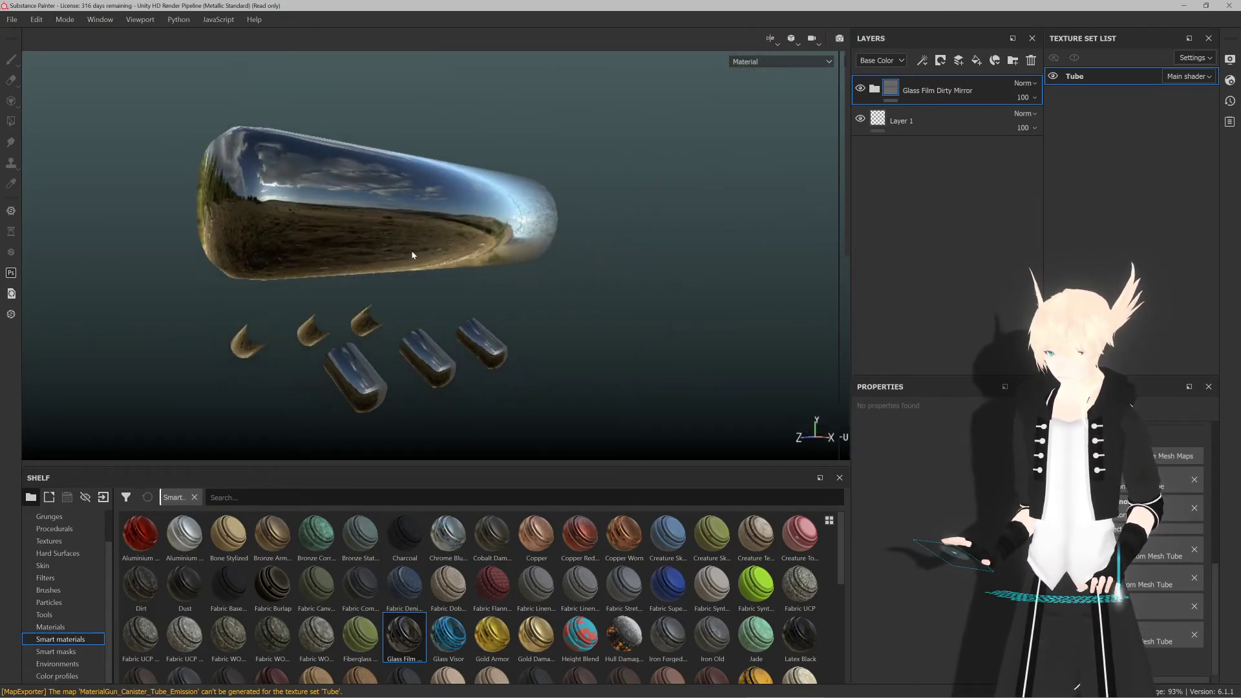
key("alt+Tab")
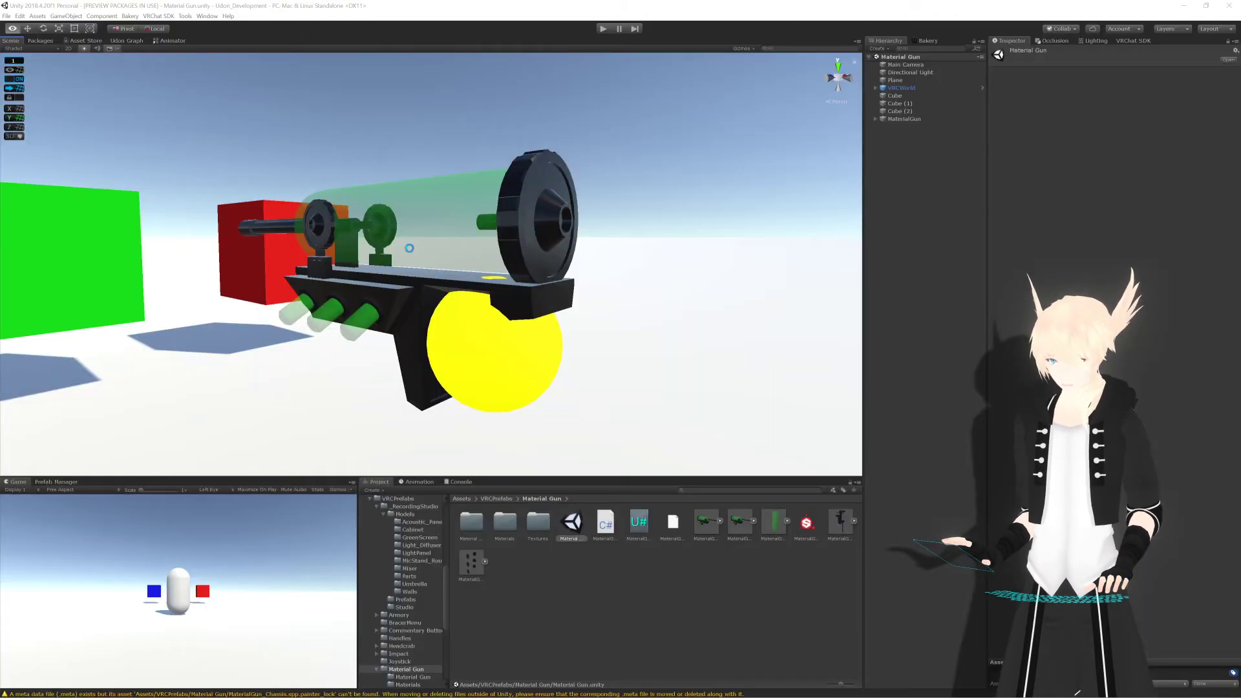
scroll(566, 273, "up", 4)
mouse_move(566, 274)
left_mouse_down("alt")
mouse_move(770, 283)
mouse_move(715, 321)
left_mouse_up("alt")
Step: Switch to Substance Painter and save the canister project as MaterialGun_Canister in the Material Gun/Textures folder
key("alt+Tab")
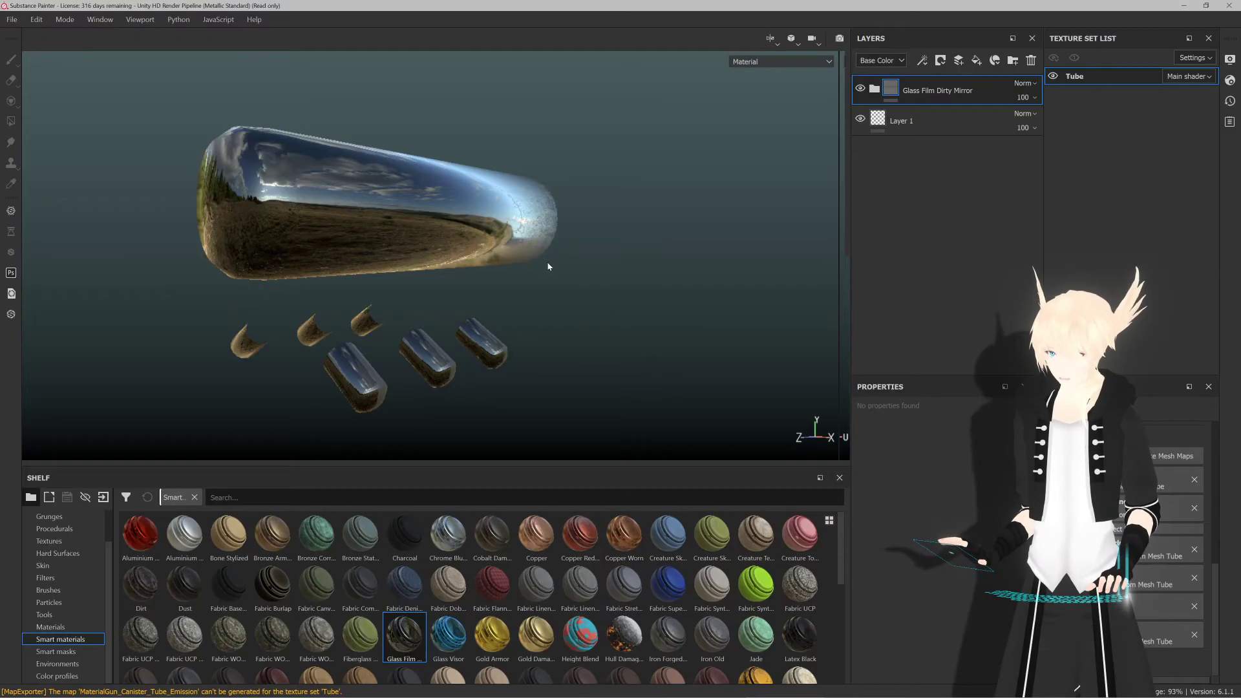
left_click(12, 19)
left_click(78, 173)
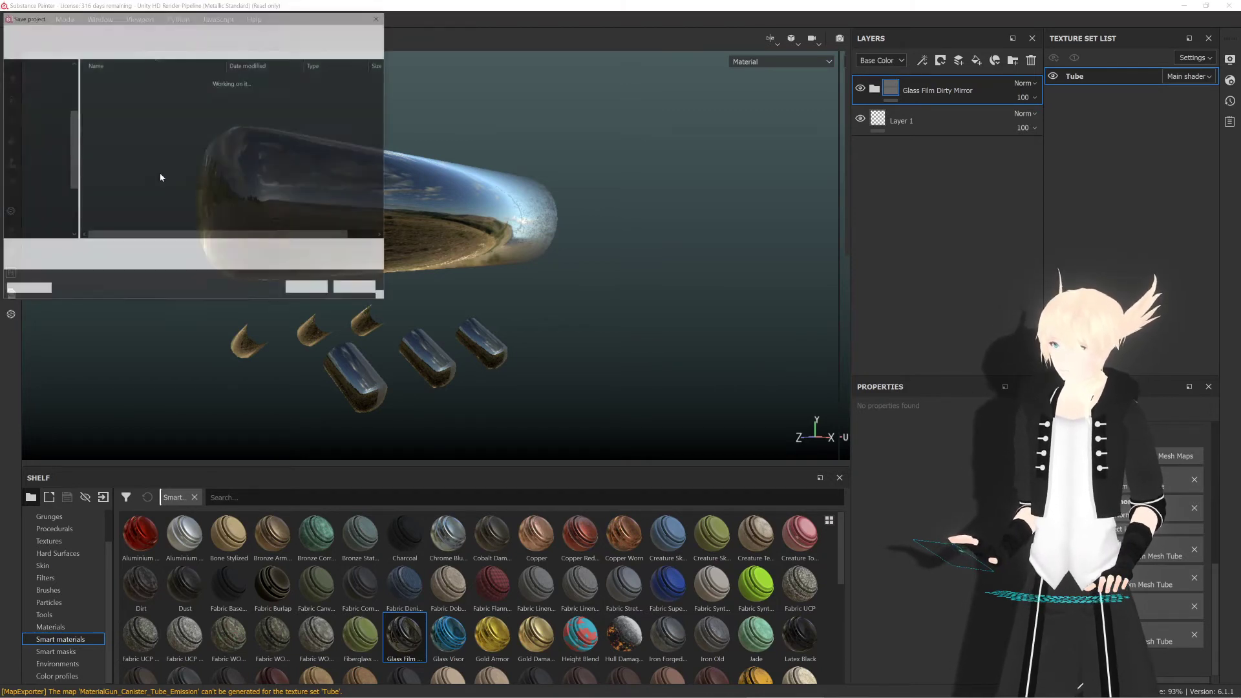
left_click(123, 111)
left_click_drag(123, 111, 122, 100)
double_click(122, 101)
left_click(127, 82)
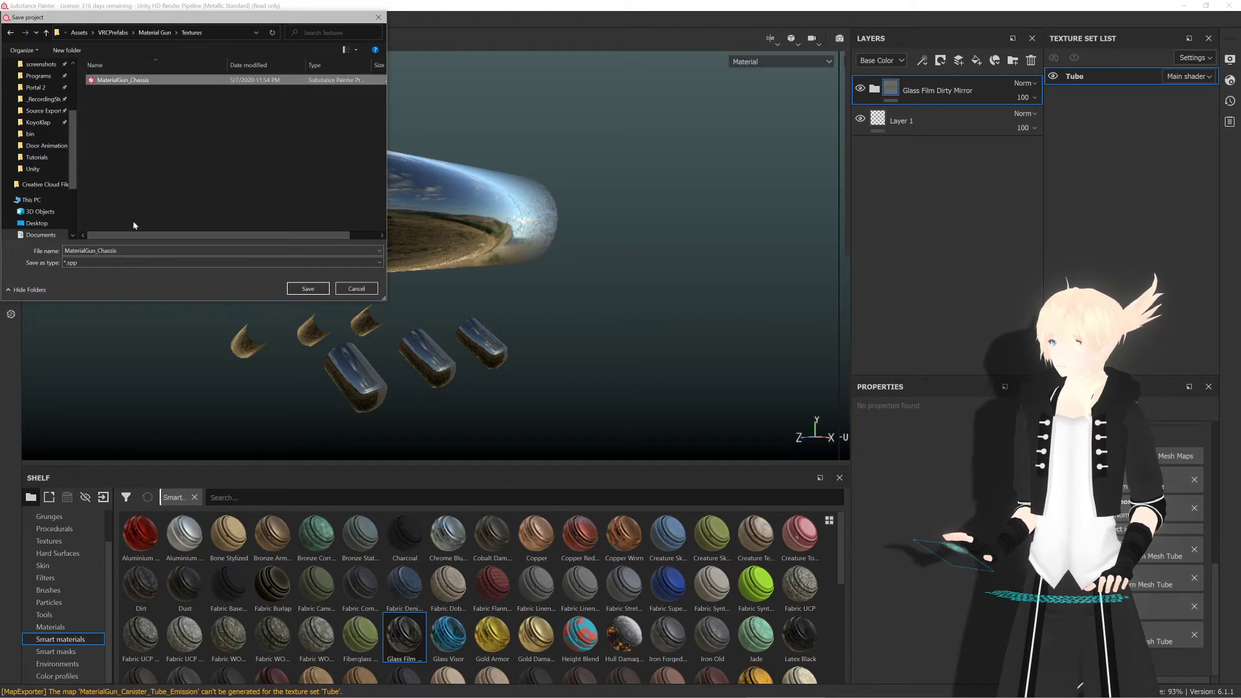
left_click(122, 251)
left_click(121, 251)
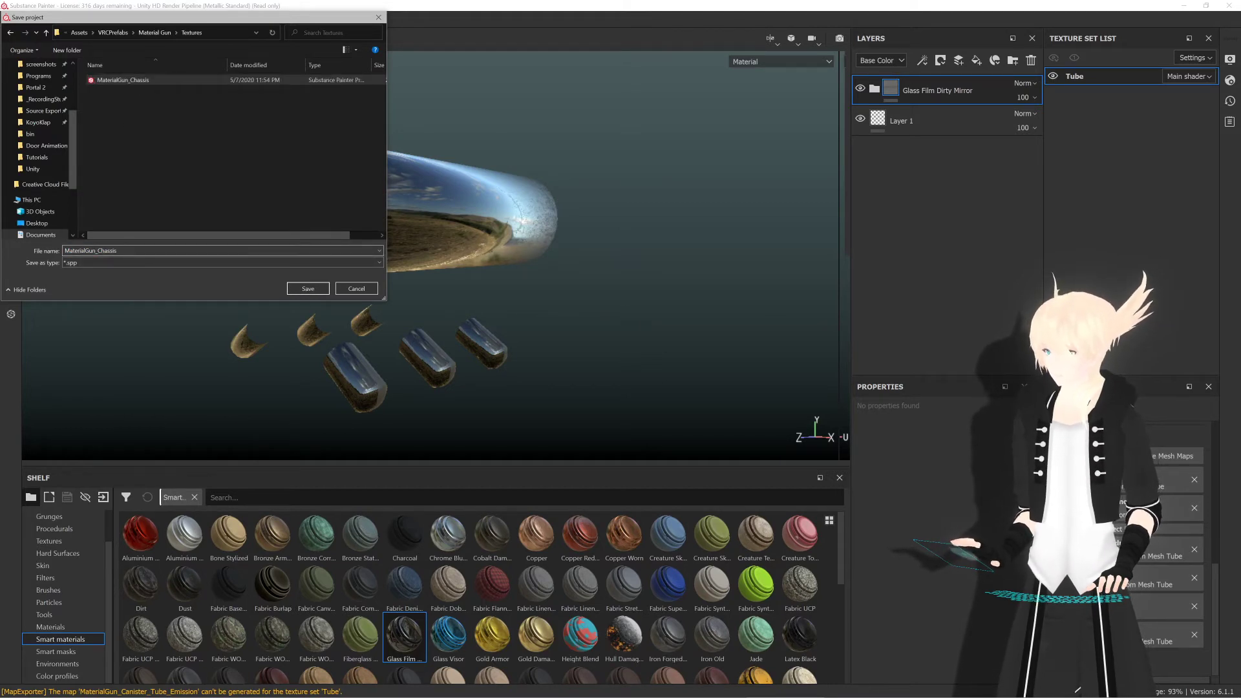
key("BackSpace")
key("BackSpace")
key("BackSpace")
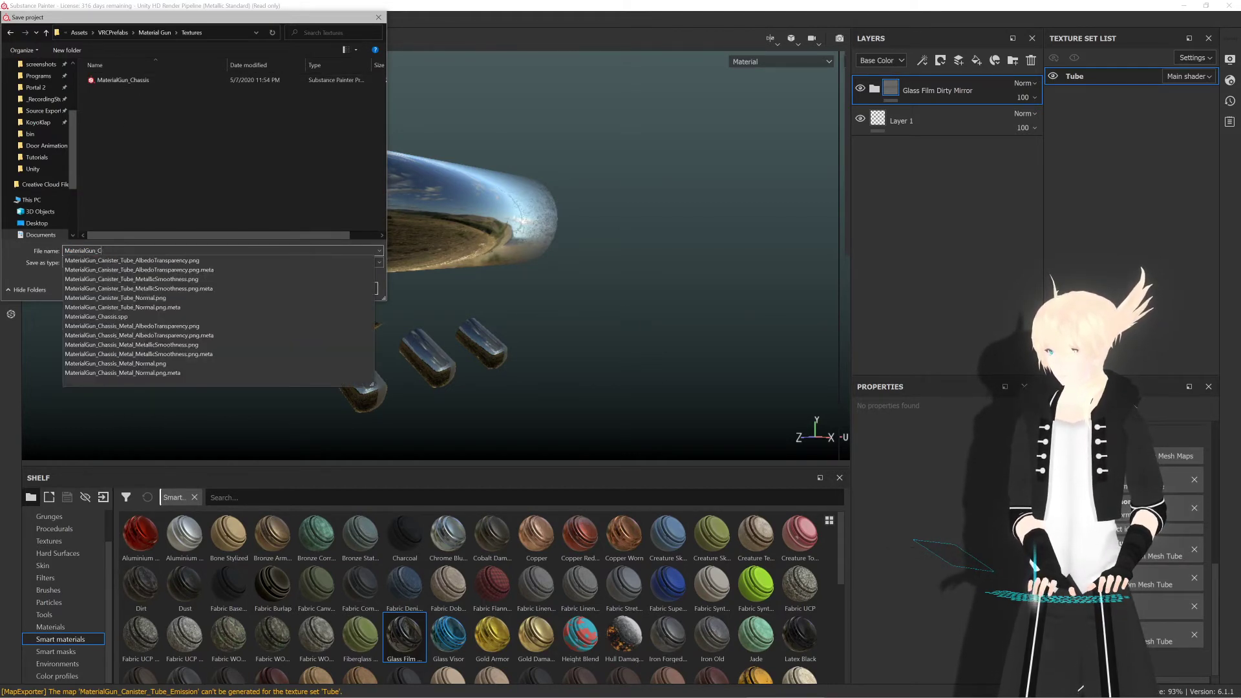
type("anister")
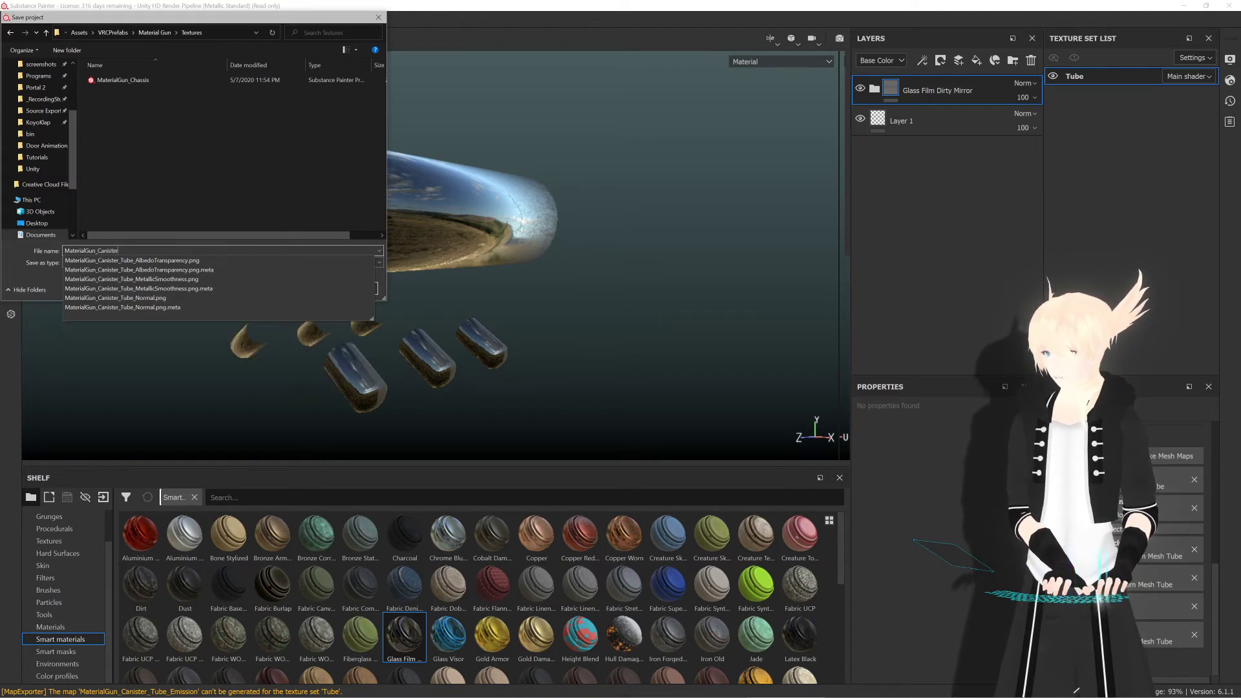
key("Return")
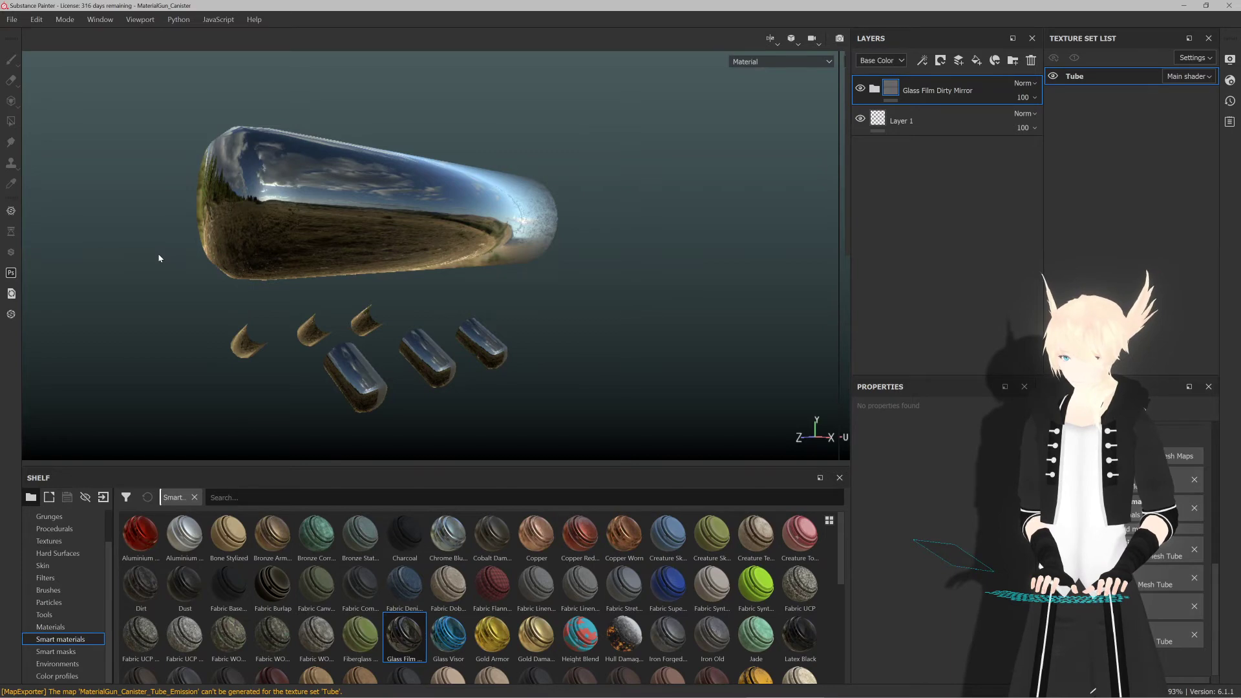
Step: Switch to Unity and apply the exported Canister Tube AlbedoTransparency texture to the gun's Glass object
key("alt+Tab")
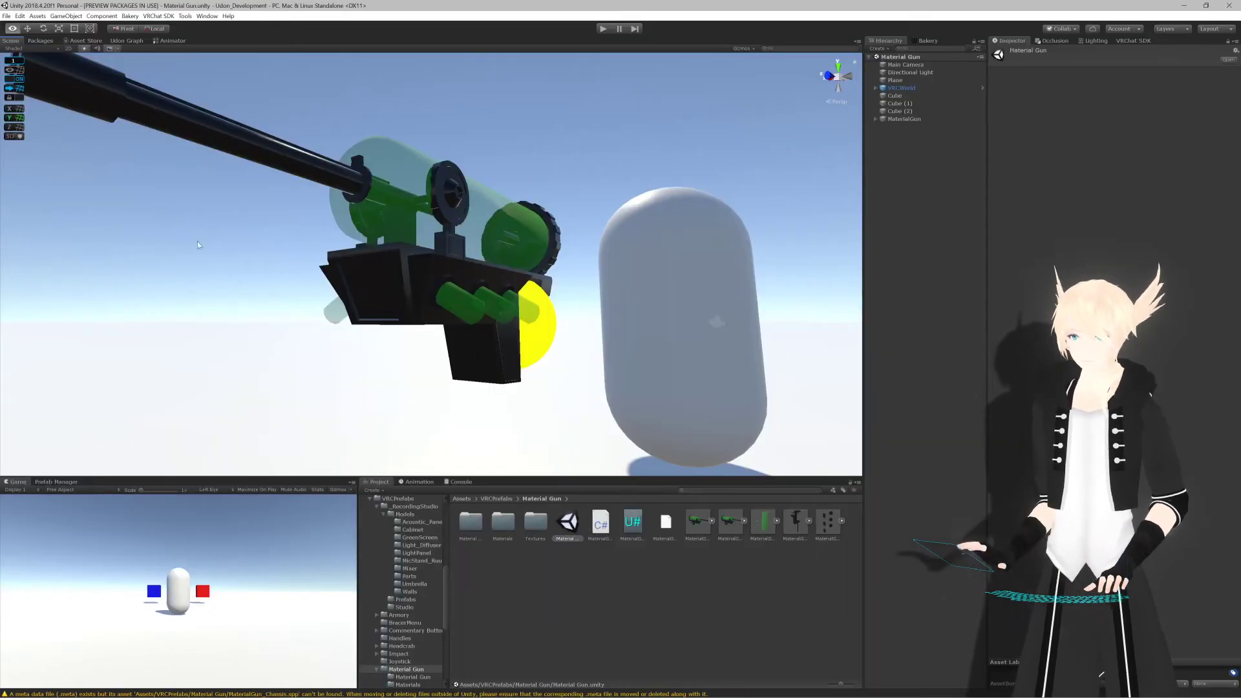
left_click_drag(197, 245, 176, 238, "alt")
double_click(539, 527)
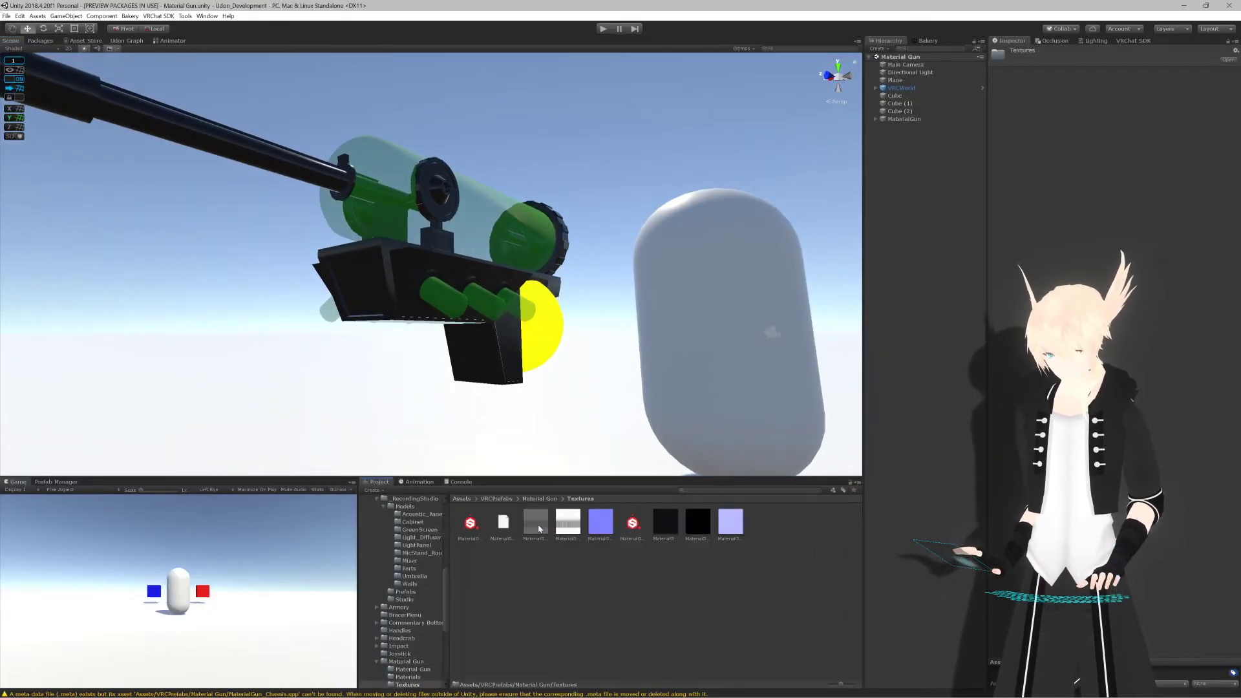
left_click_drag(536, 522, 493, 211)
left_click(508, 211)
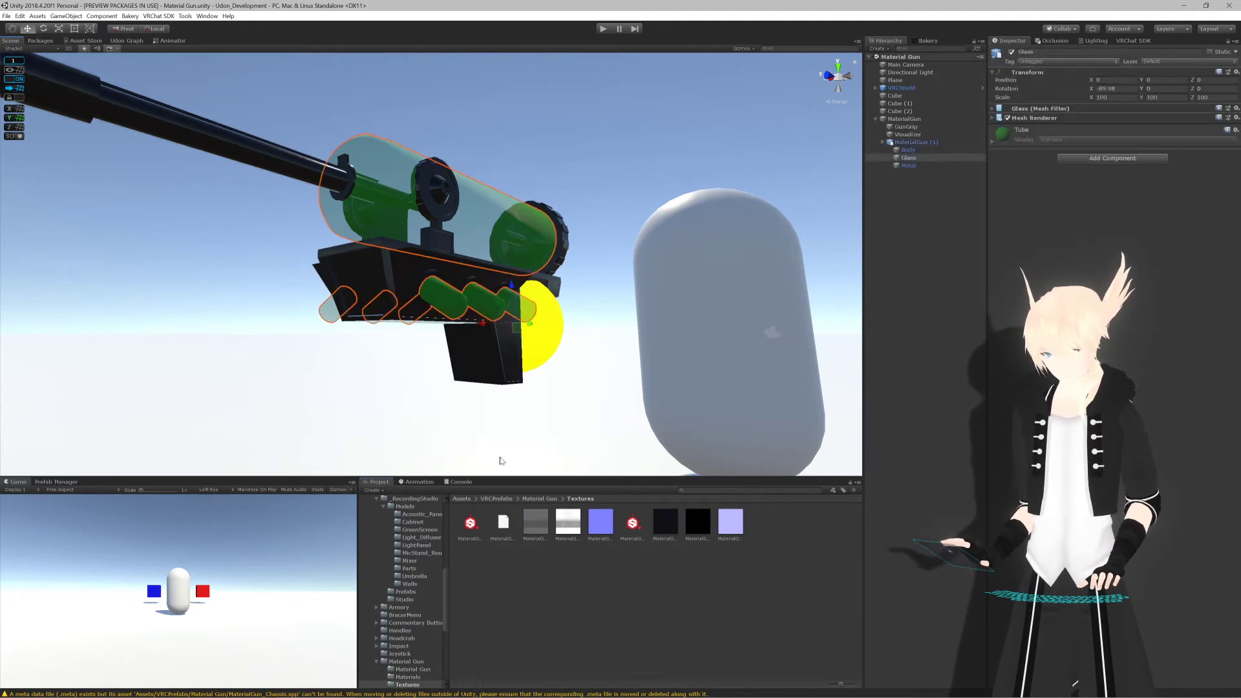
left_click_drag(1010, 236, 1047, 213)
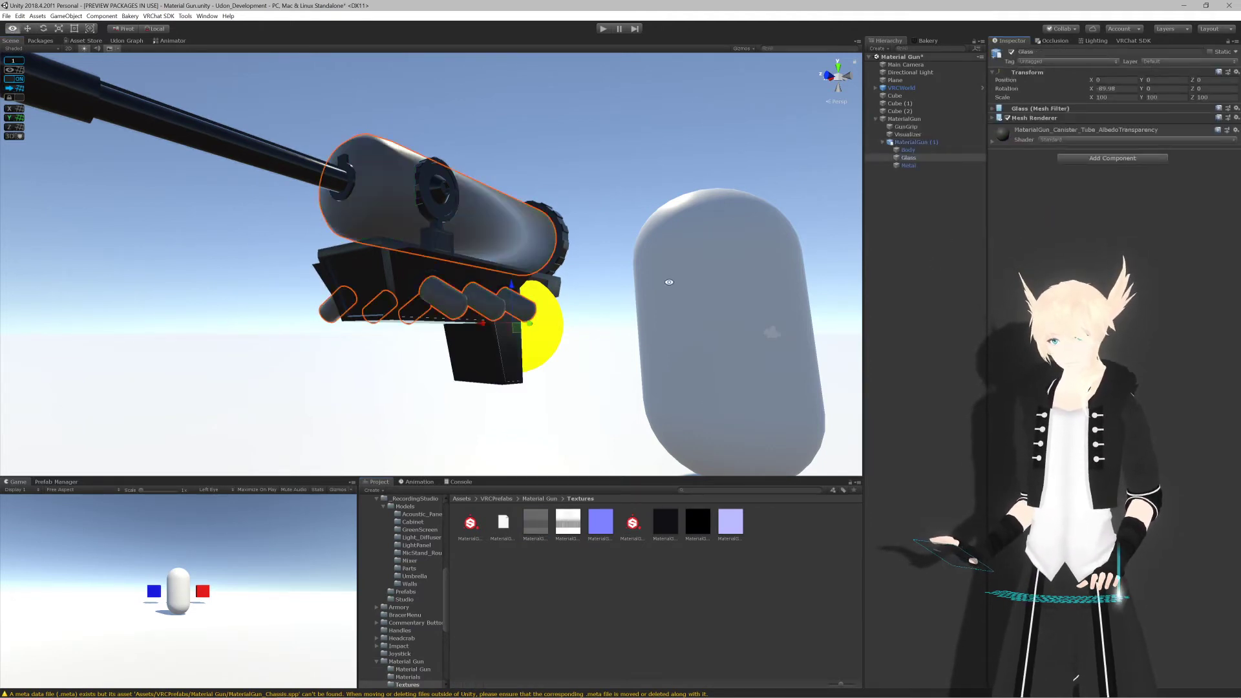
Step: Assign the exported metallic smoothness and normal textures to the canister tube material and fix the normal texture's import type
left_click_drag(668, 280, 634, 286, "alt")
left_click(537, 499)
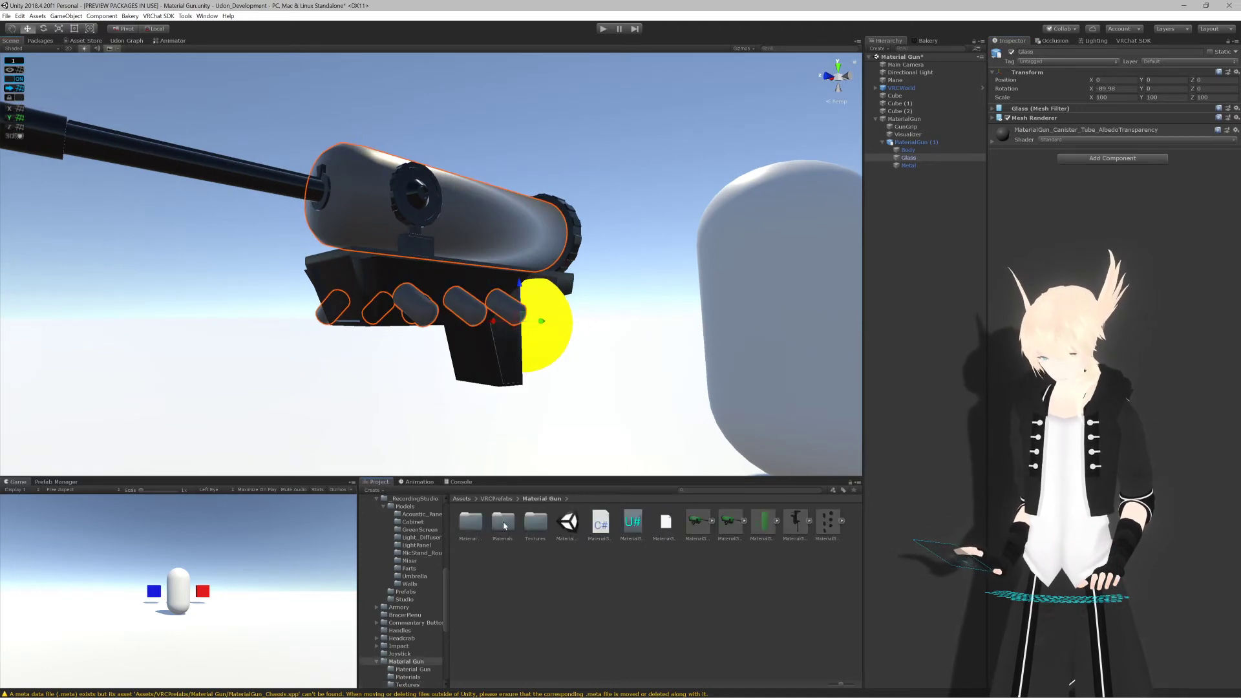
double_click(504, 523)
left_click(549, 524)
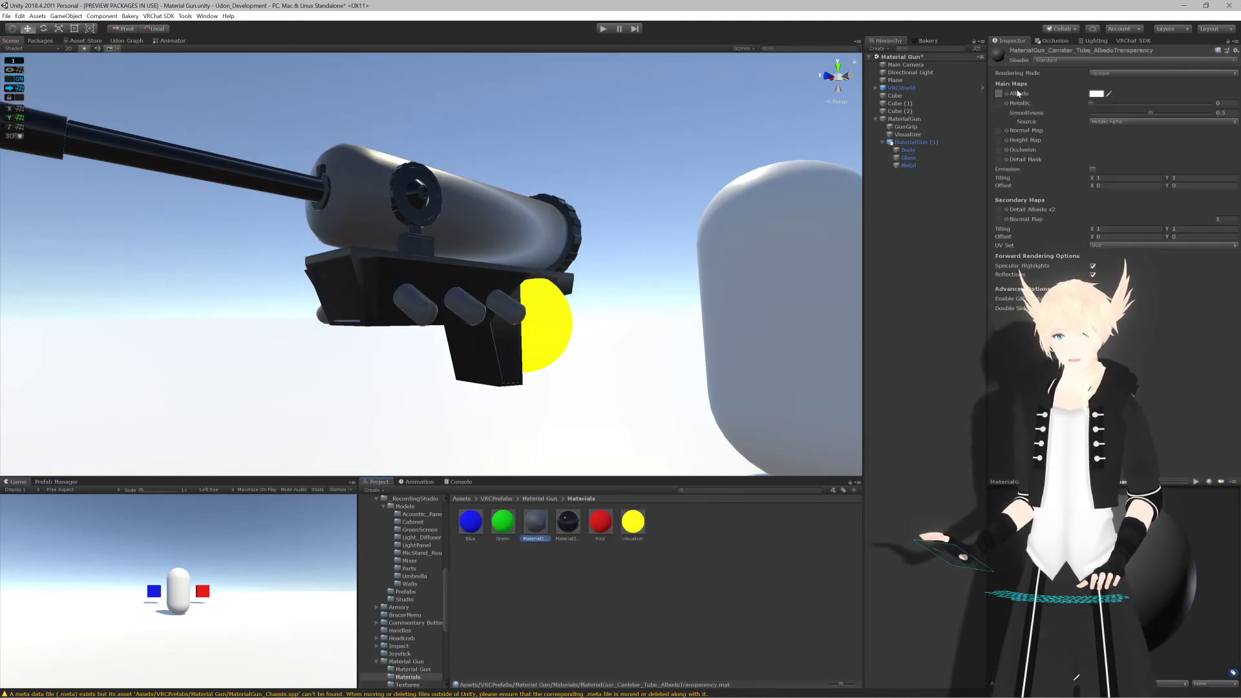
left_click(998, 94)
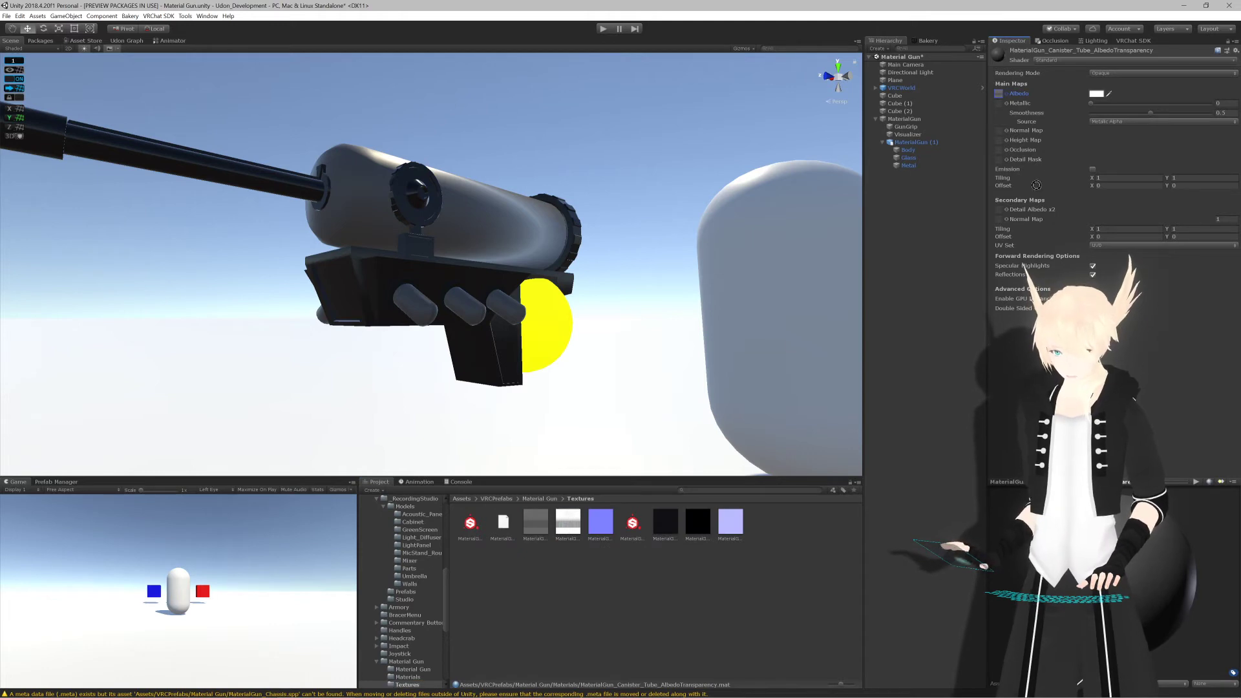
left_click_drag(1000, 105, 1000, 104)
left_click(1000, 104)
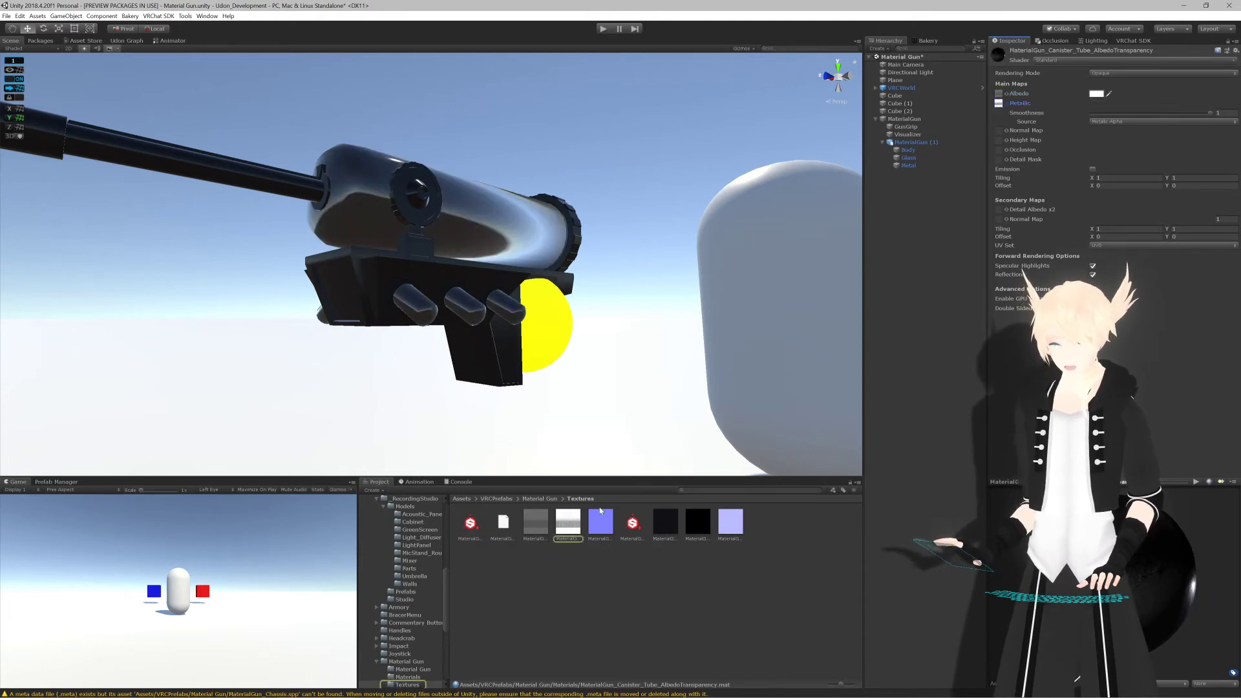
left_click_drag(602, 522, 1006, 132)
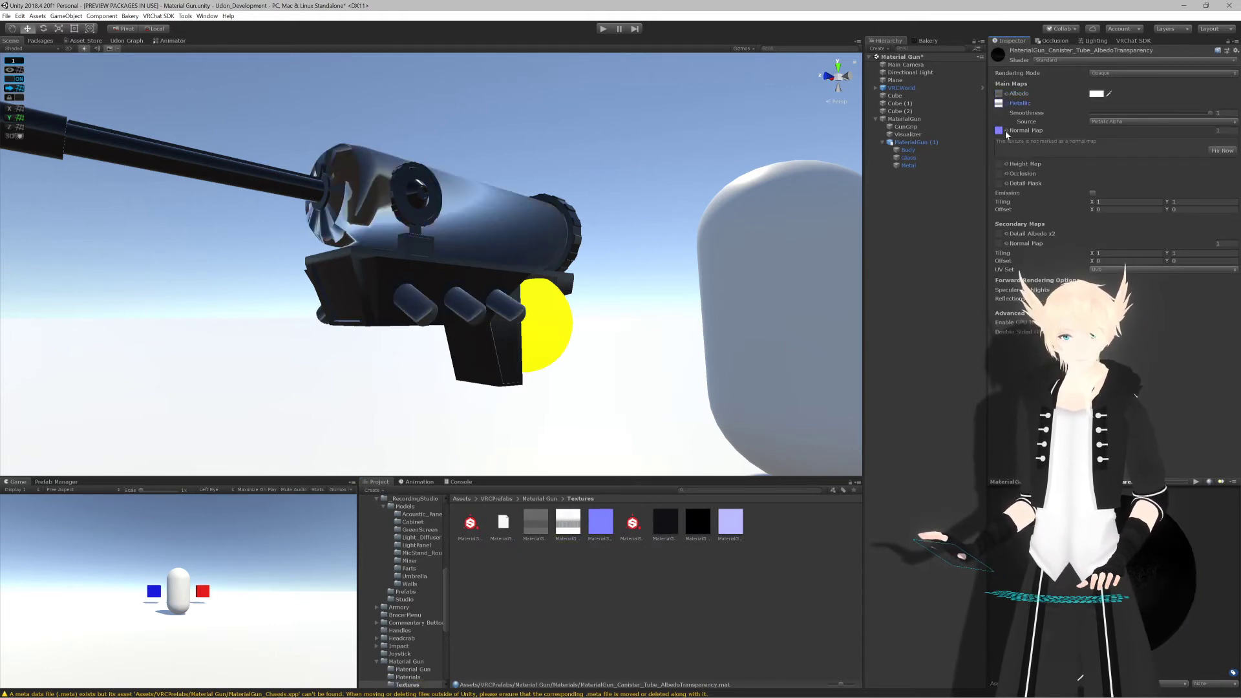
left_click(1222, 151)
Step: Set the canister tube material's rendering mode to Transparent and lower the alpha of its albedo color
right_click_drag(478, 284, 494, 277)
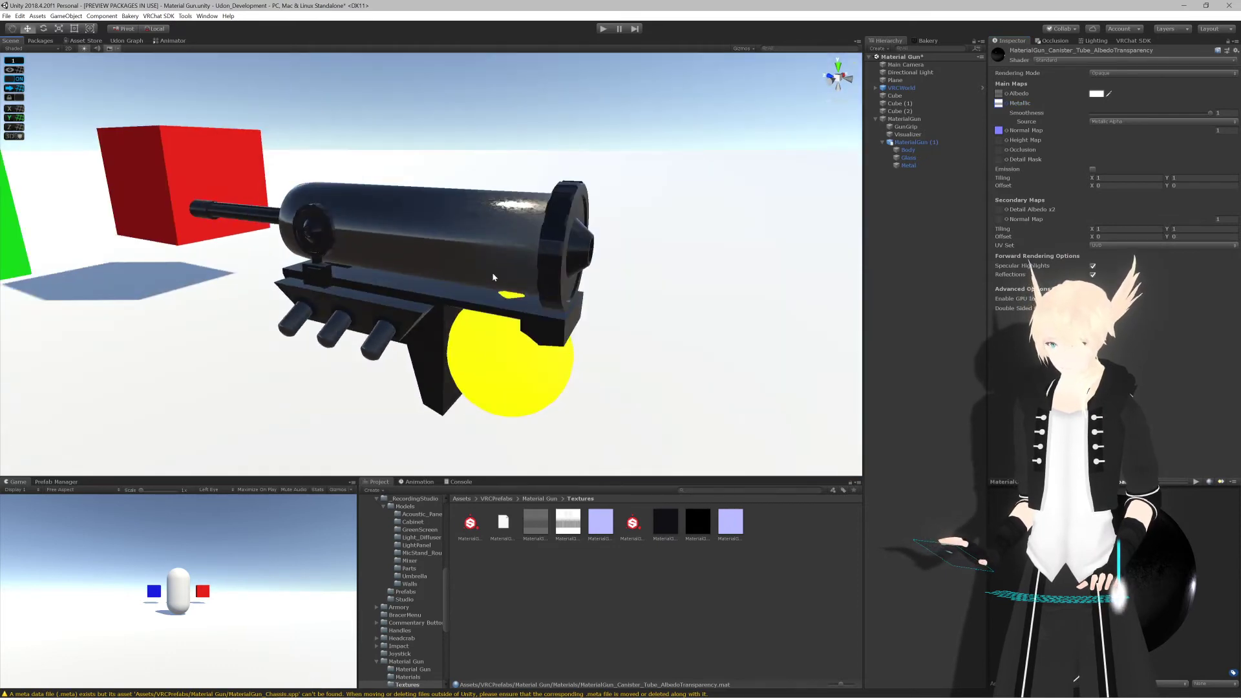
scroll(494, 277, "down", 2)
scroll(495, 276, "up", 5)
left_click_drag(496, 276, 540, 248, "alt")
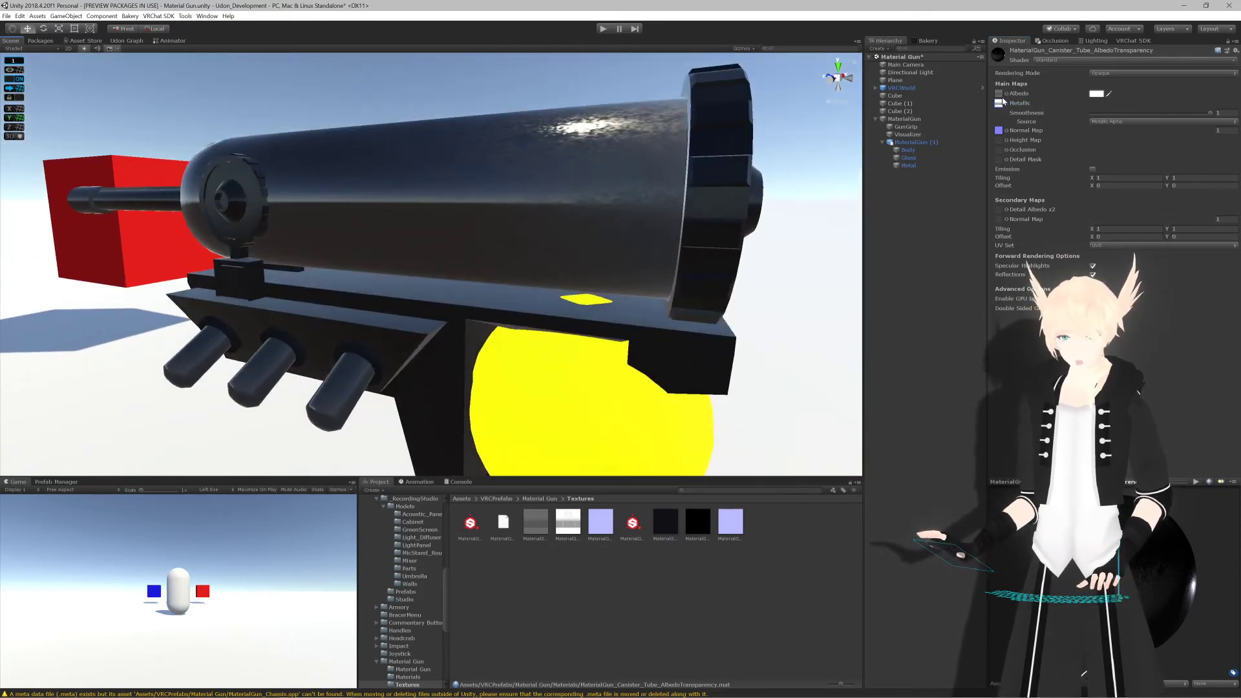
left_click(1099, 73)
left_click(1101, 105)
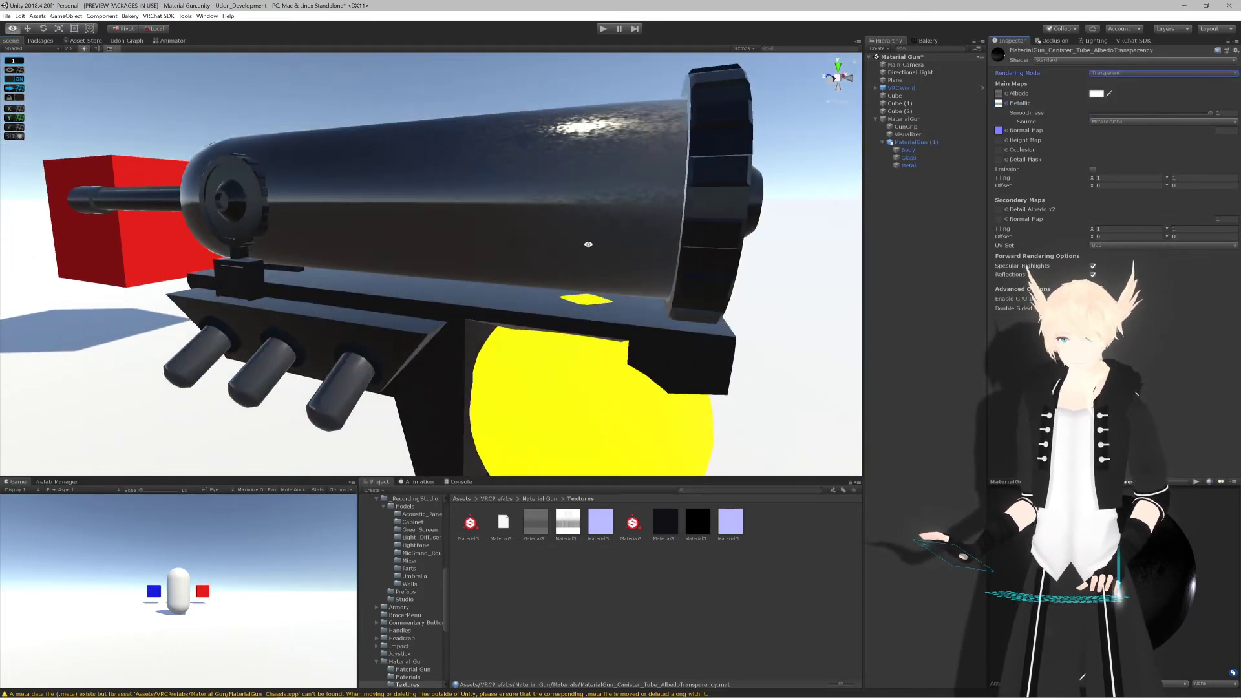
left_click_drag(646, 220, 701, 200, "alt")
left_click(1097, 94)
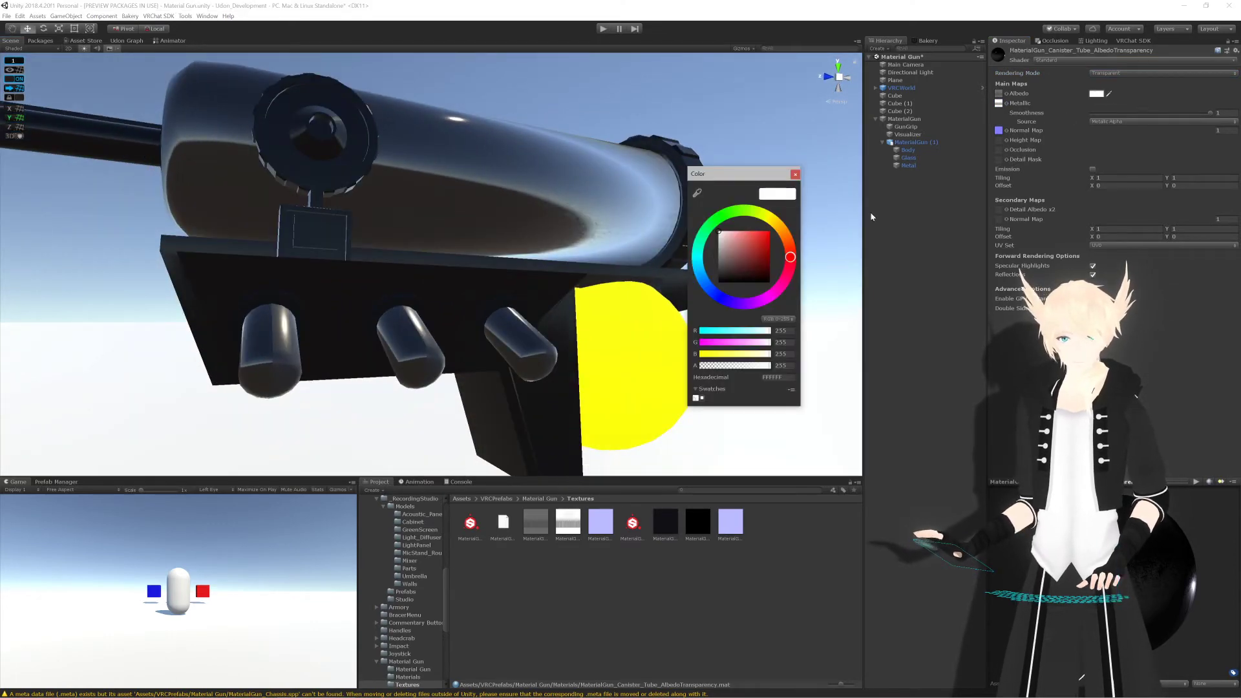
left_click_drag(764, 365, 845, 297)
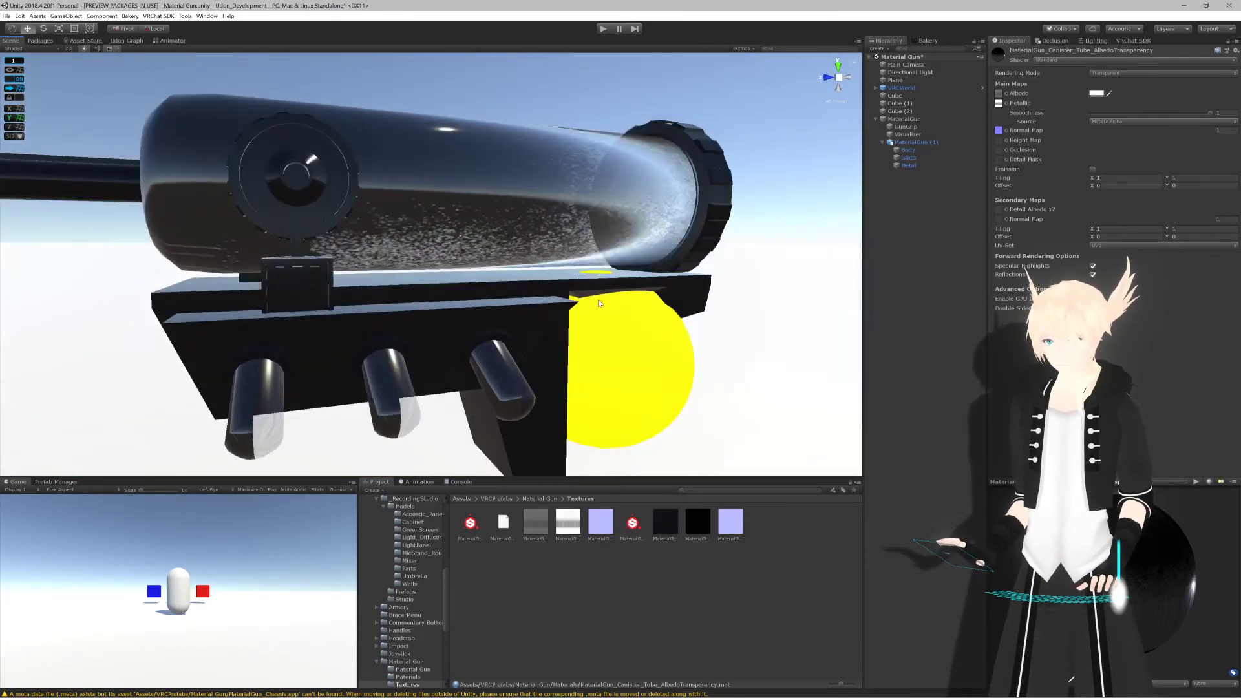
scroll(519, 304, "down", 10)
scroll(518, 303, "up", 3)
scroll(518, 303, "down", 5)
left_click_drag(518, 304, 536, 307, "alt")
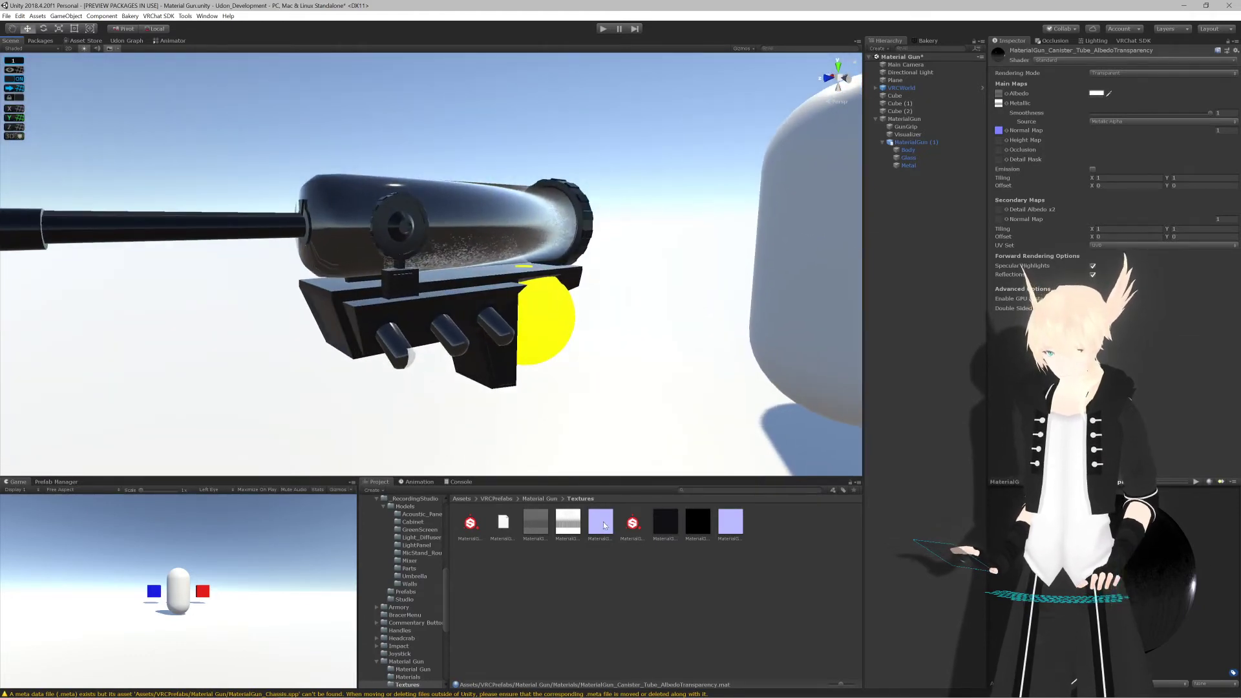
Step: Delete the three canister tube textures and the MaterialGun_Canister project file from the Textures folder
left_click(601, 522)
left_click(536, 519, "shift")
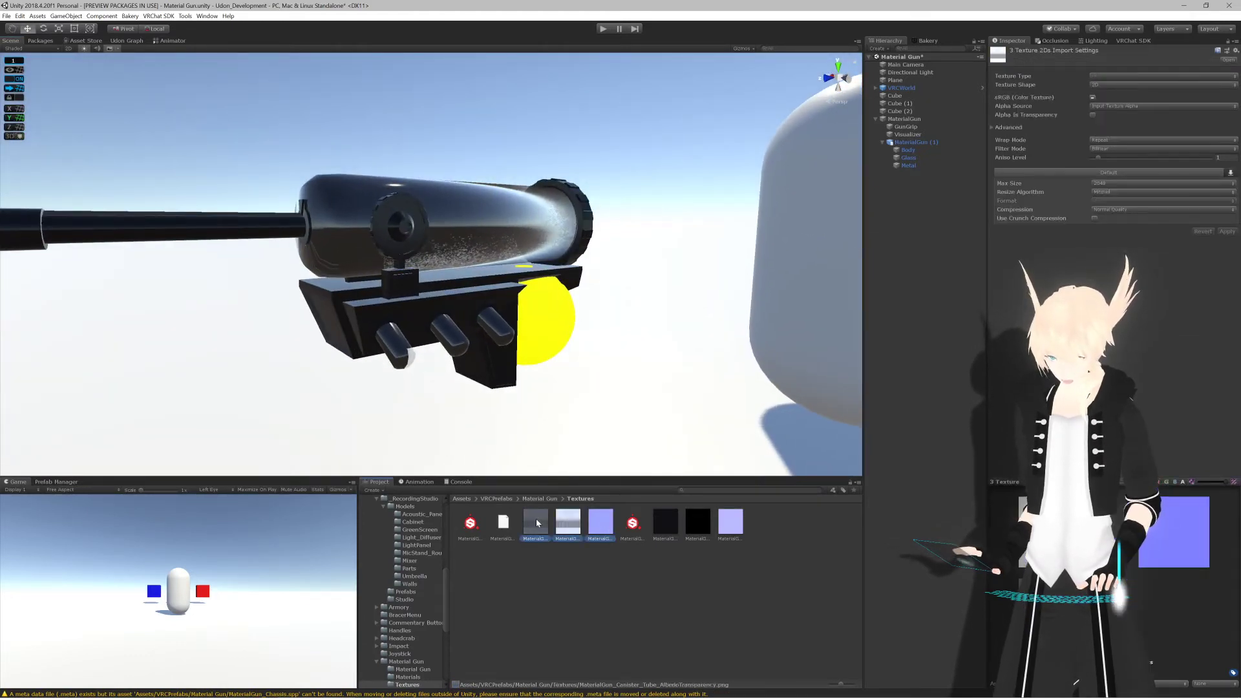
left_click(477, 525, "shift")
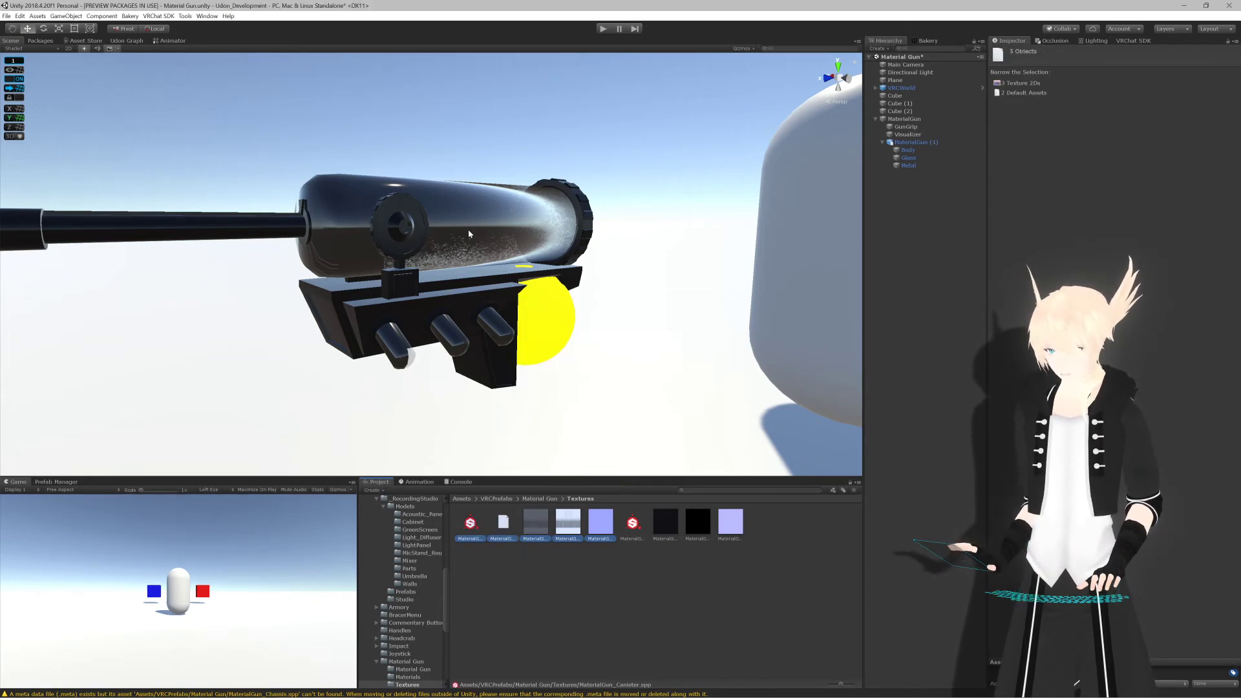
key("Delete")
Step: Delete the MaterialGun_Chassis_Metal_AlbedoTransparency material from the Material Gun/Materials folder
left_click(537, 499)
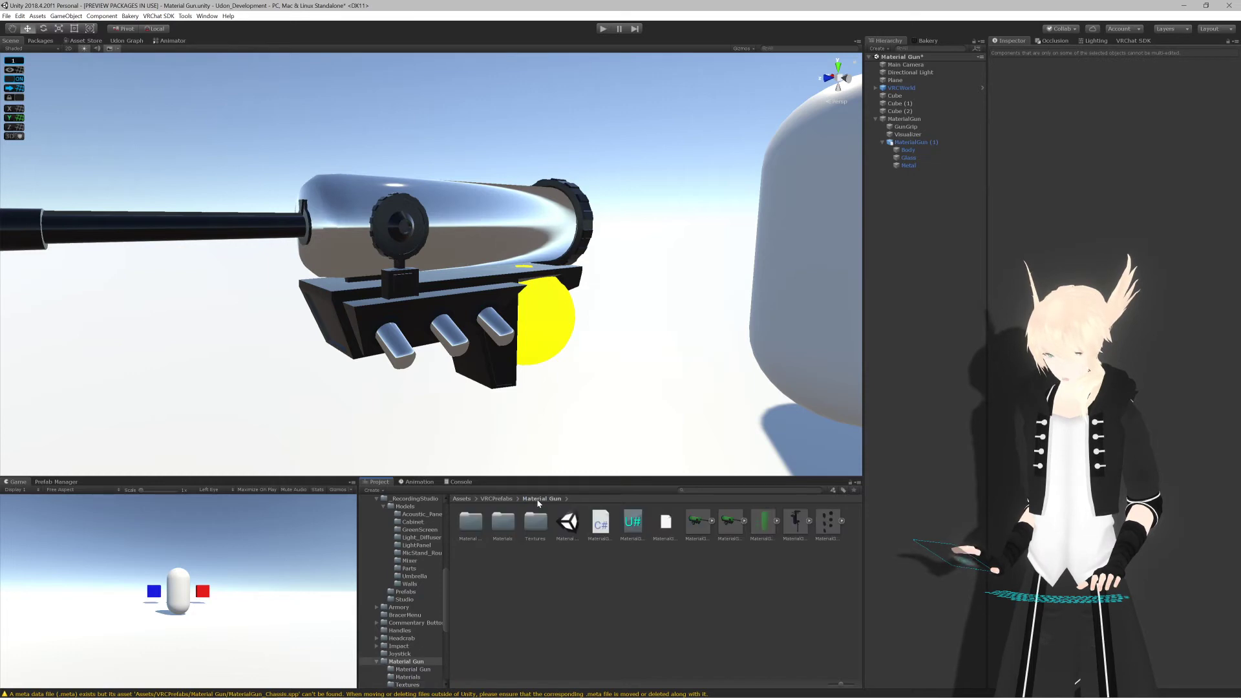
double_click(504, 521)
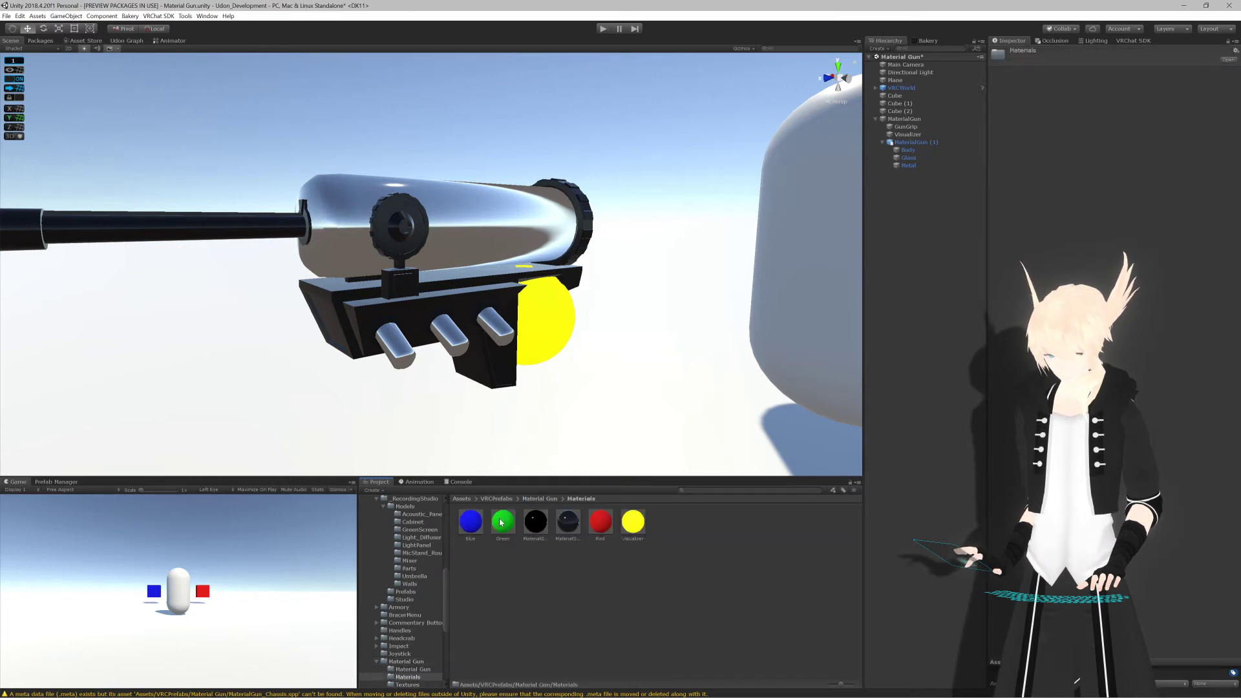
left_click(567, 521)
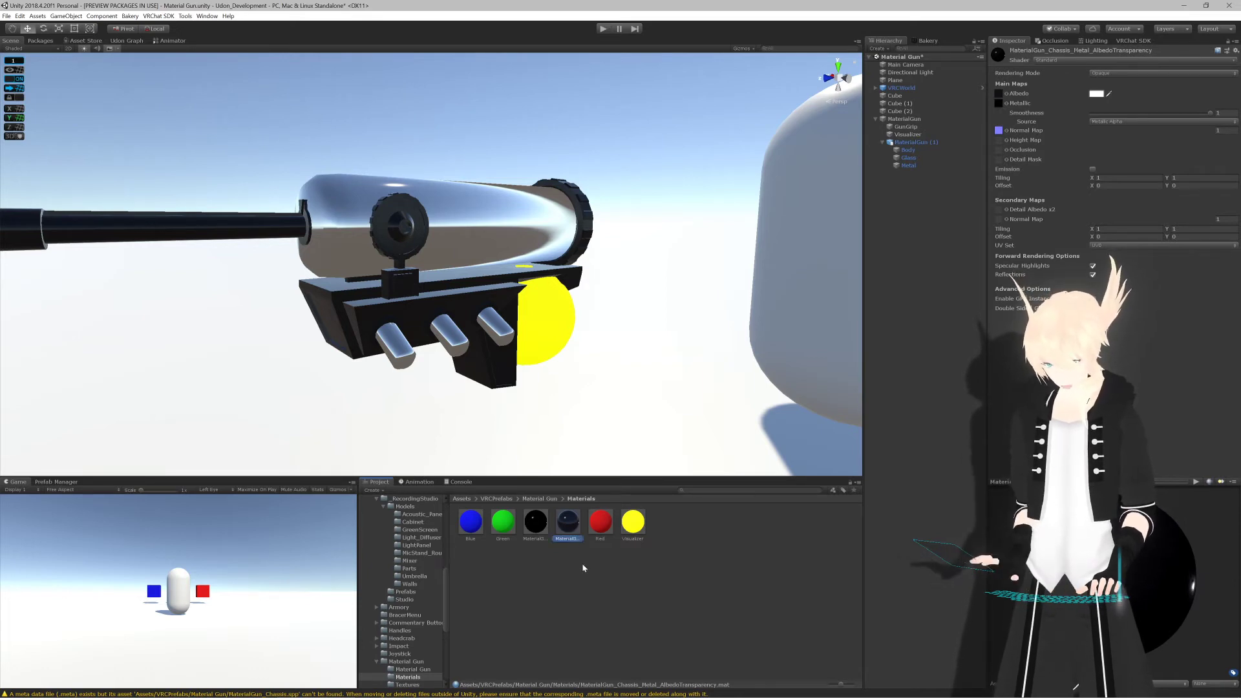
key("Delete")
key("Return")
Step: Apply the yellow Visualizer material to the gun's canister and rename its Glass object as Visualizer
left_click_drag(605, 527, 481, 247)
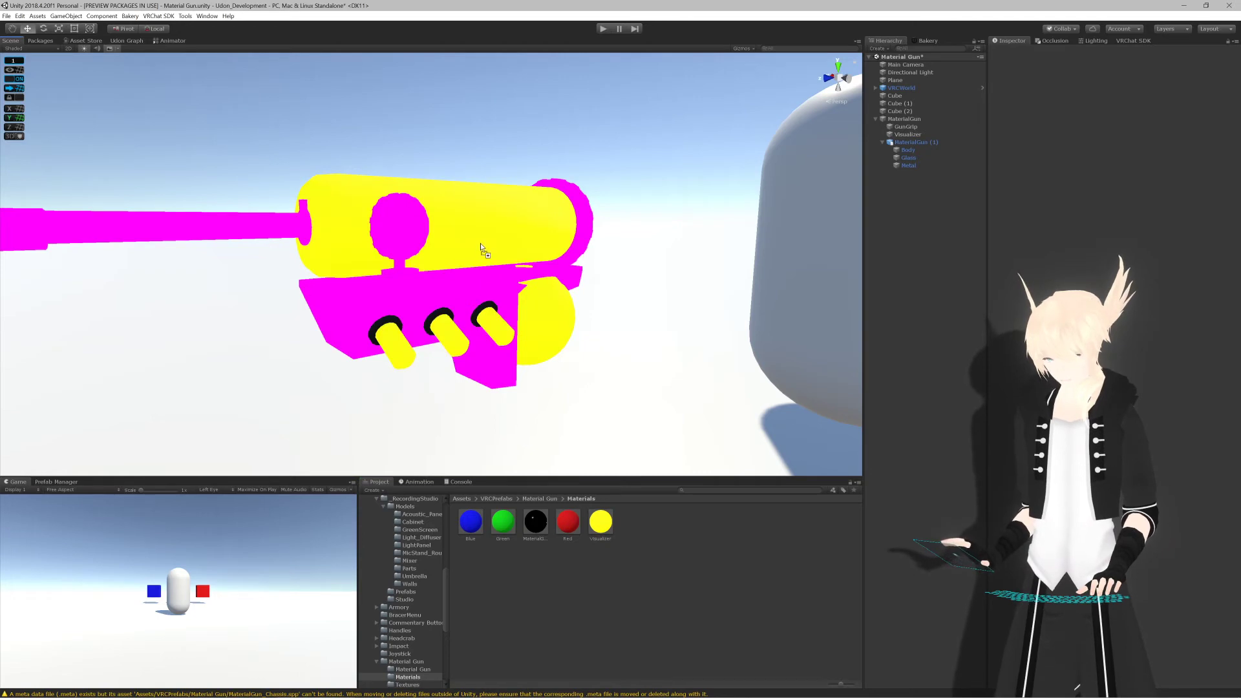
left_click(908, 134)
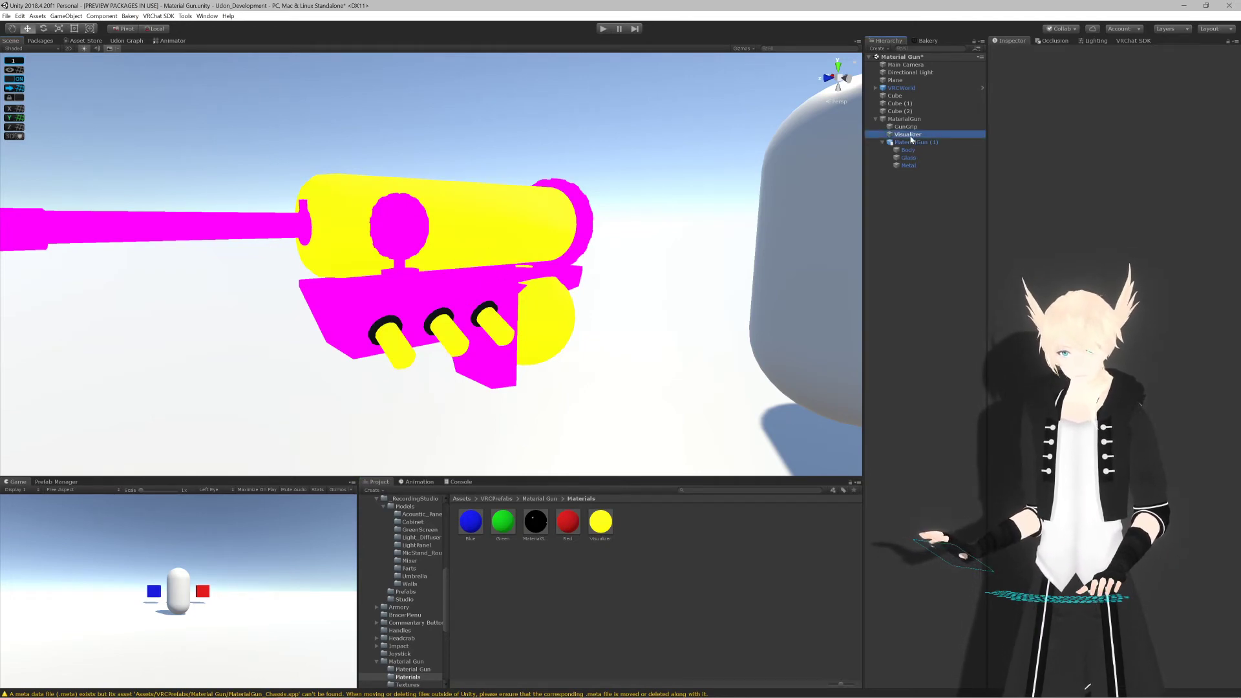
left_click(1034, 52)
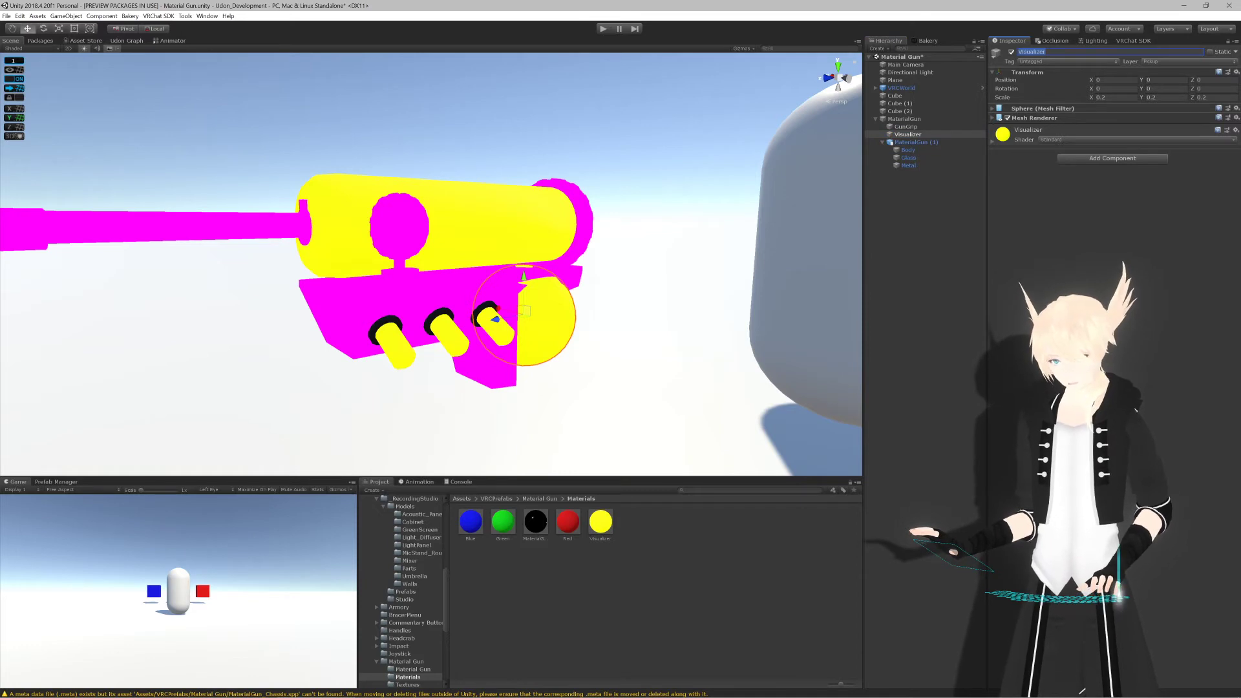
left_click(908, 158)
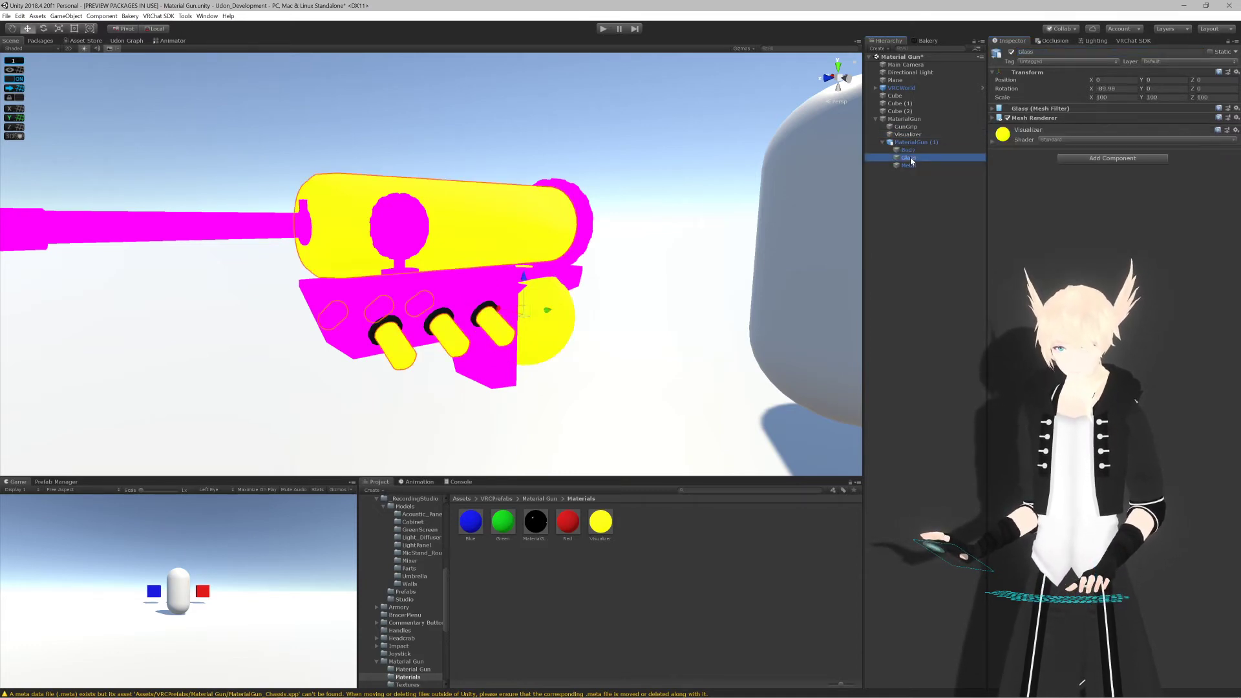
left_click(1049, 53)
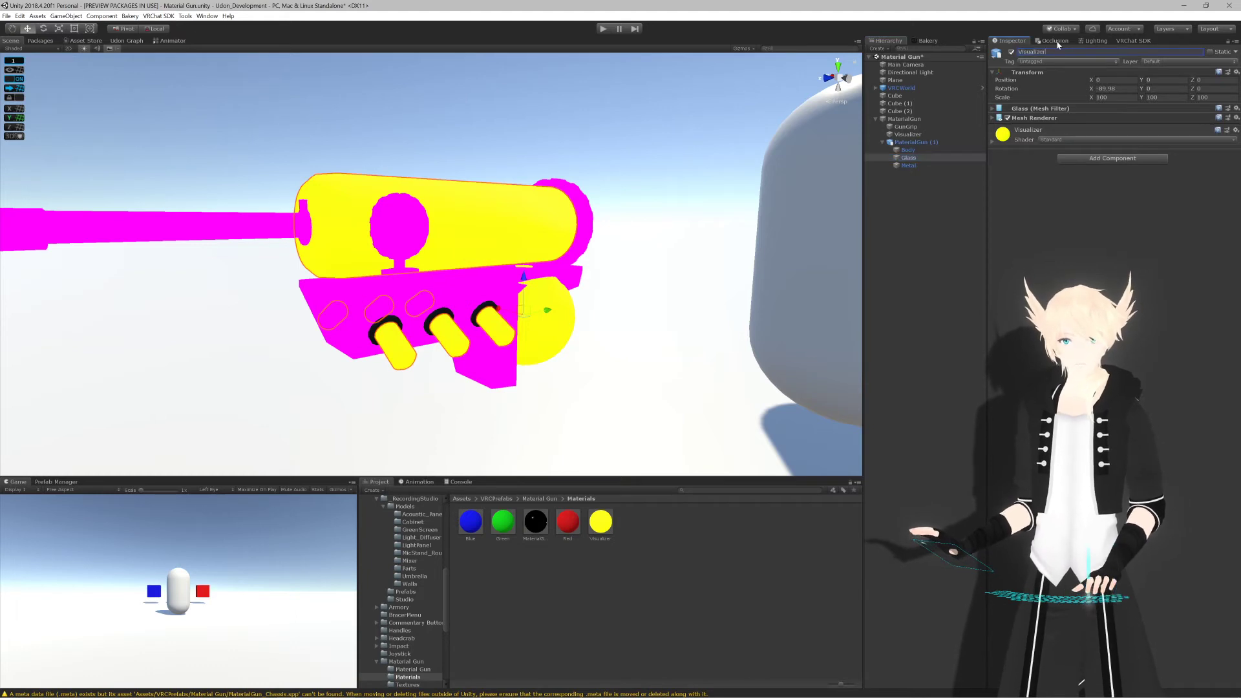
Step: Disable Convert Units in the MaterialGun model's import settings and apply the change
left_click(936, 142)
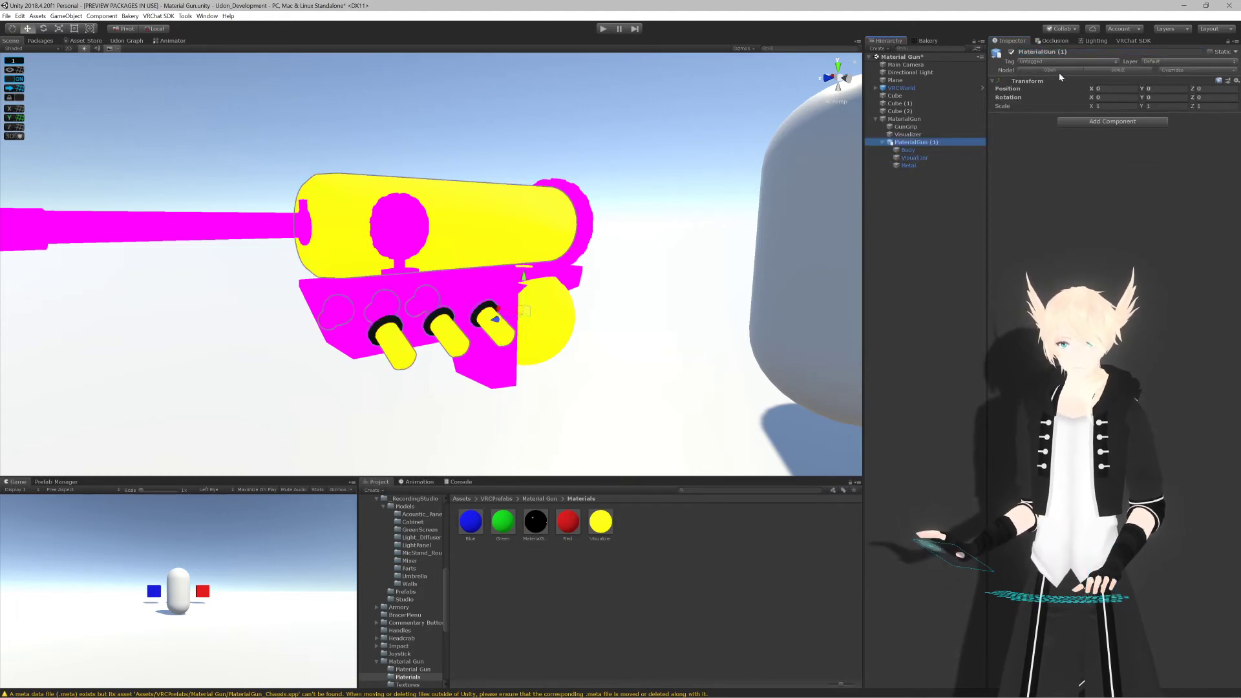
left_click(1105, 70)
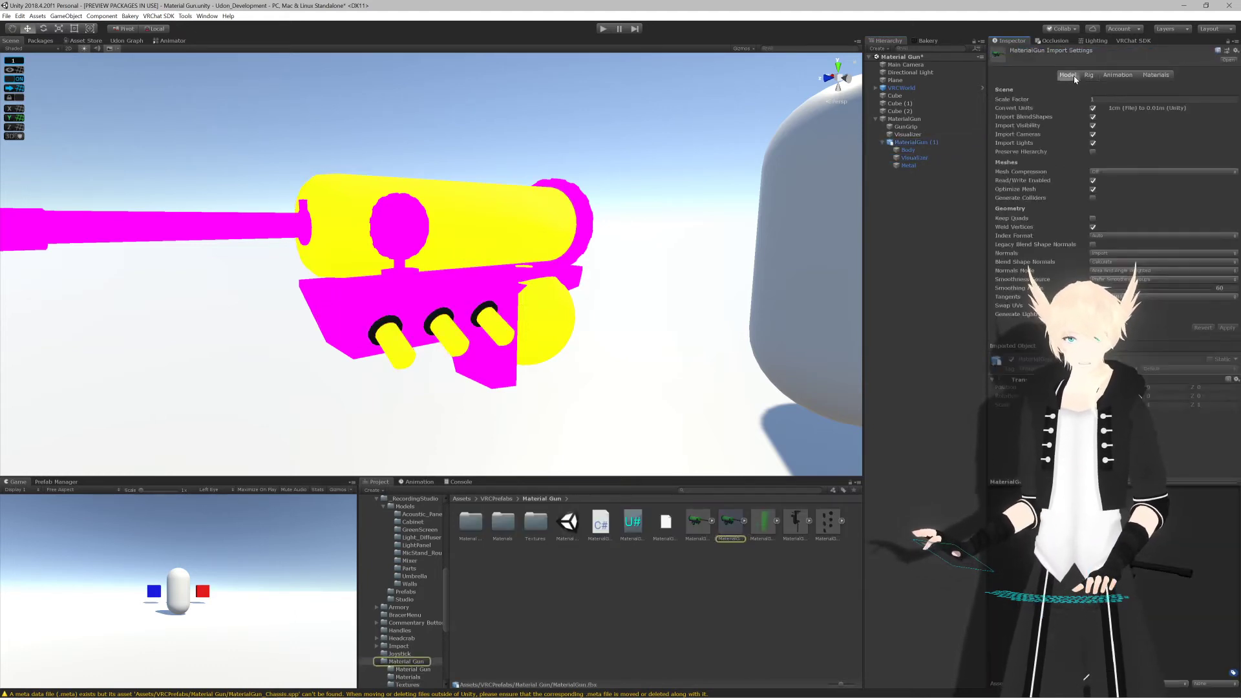
left_click(1092, 108)
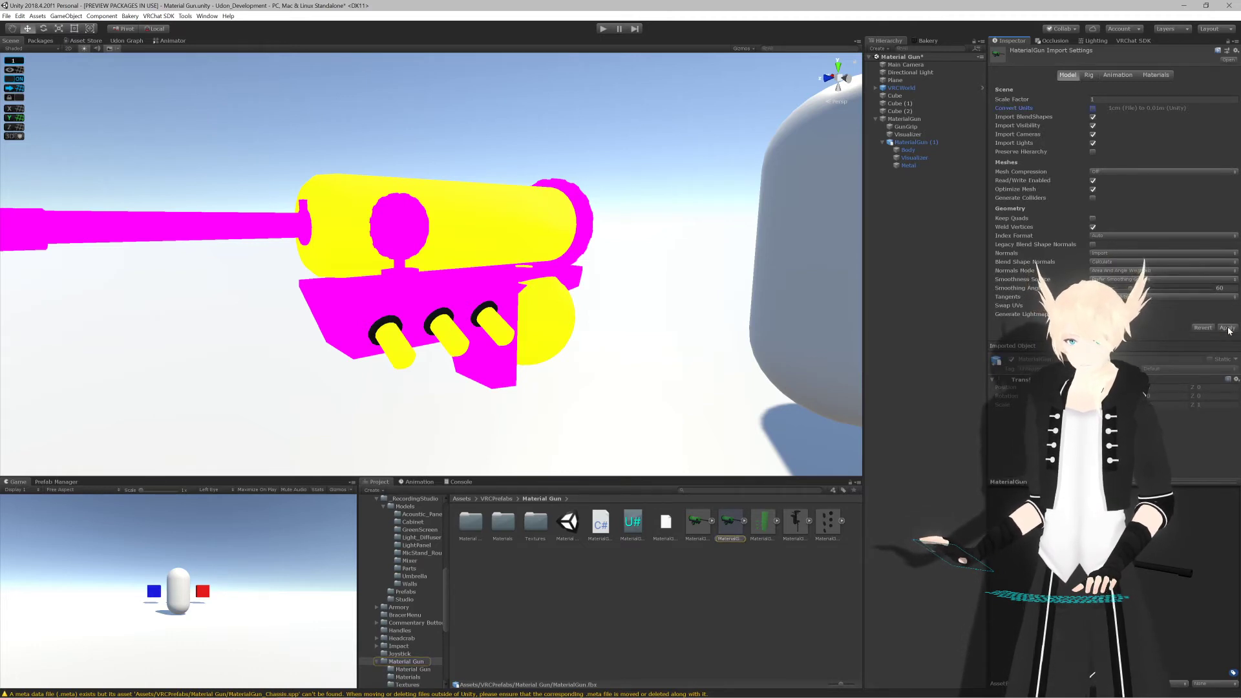
Step: Set the scale of the gun's Body, Visualizer and Metal objects to 1 on all three axes
left_click(908, 150)
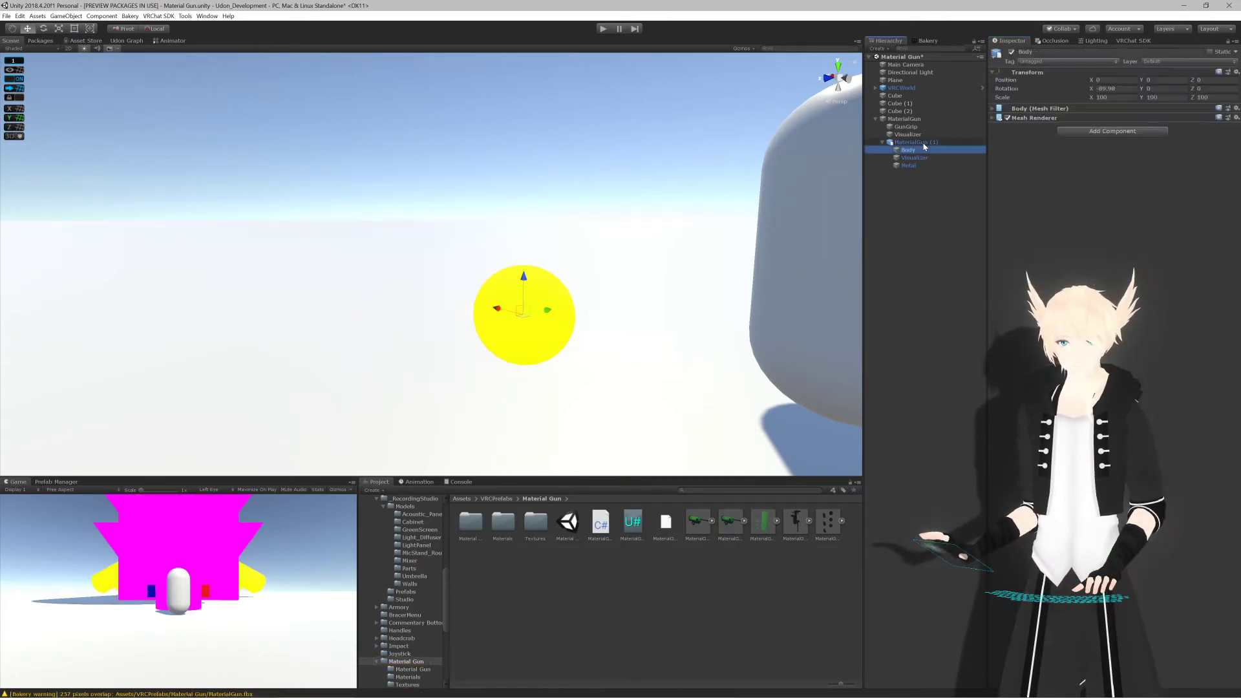
left_click(909, 166, "shift")
left_click(1103, 96)
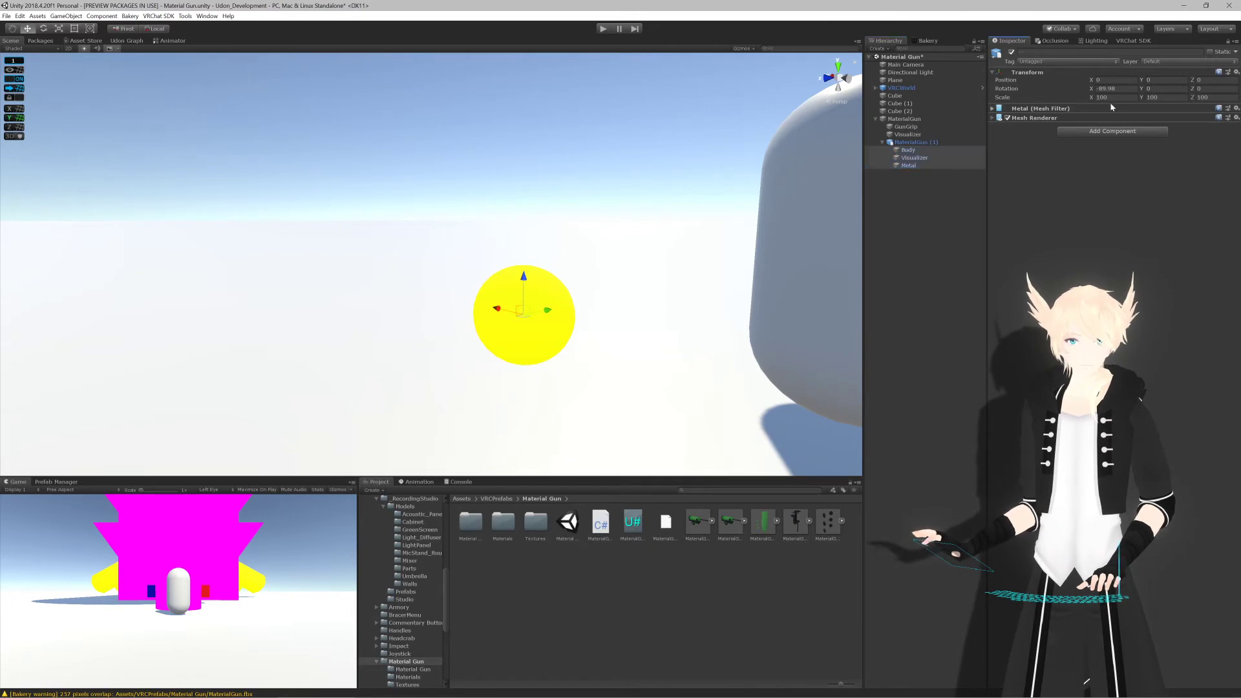
type("1")
key("Tab")
type("1")
key("Tab")
type("1")
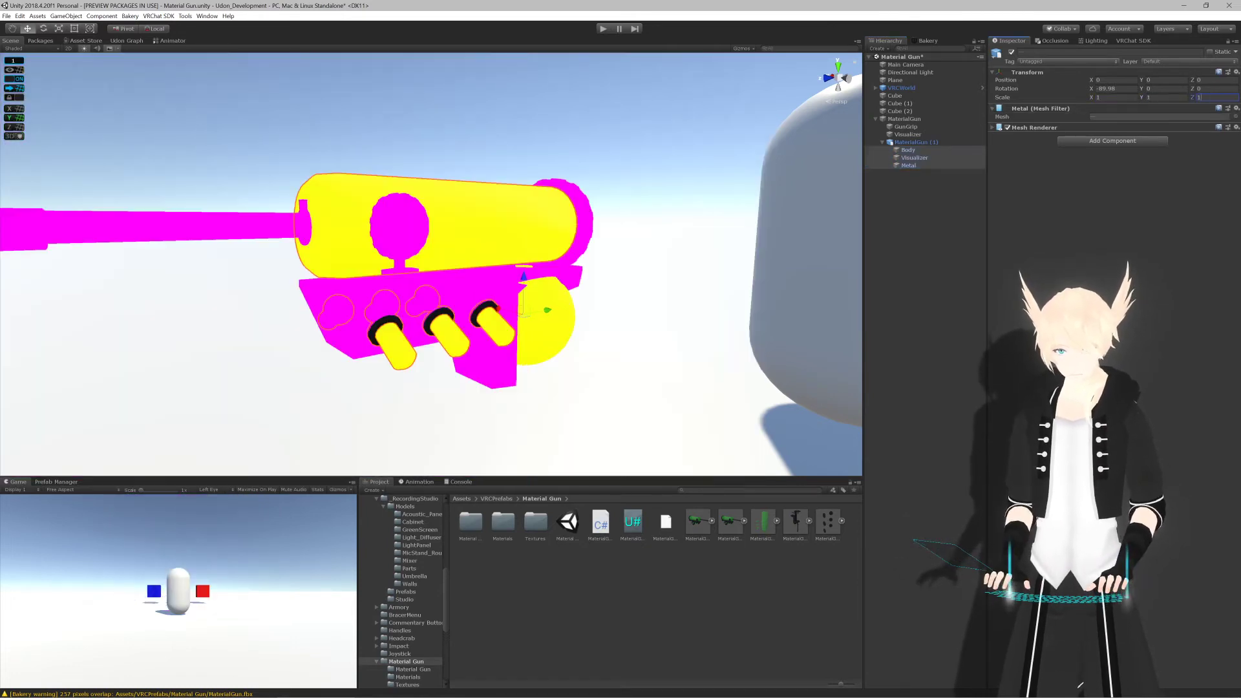
double_click(503, 522)
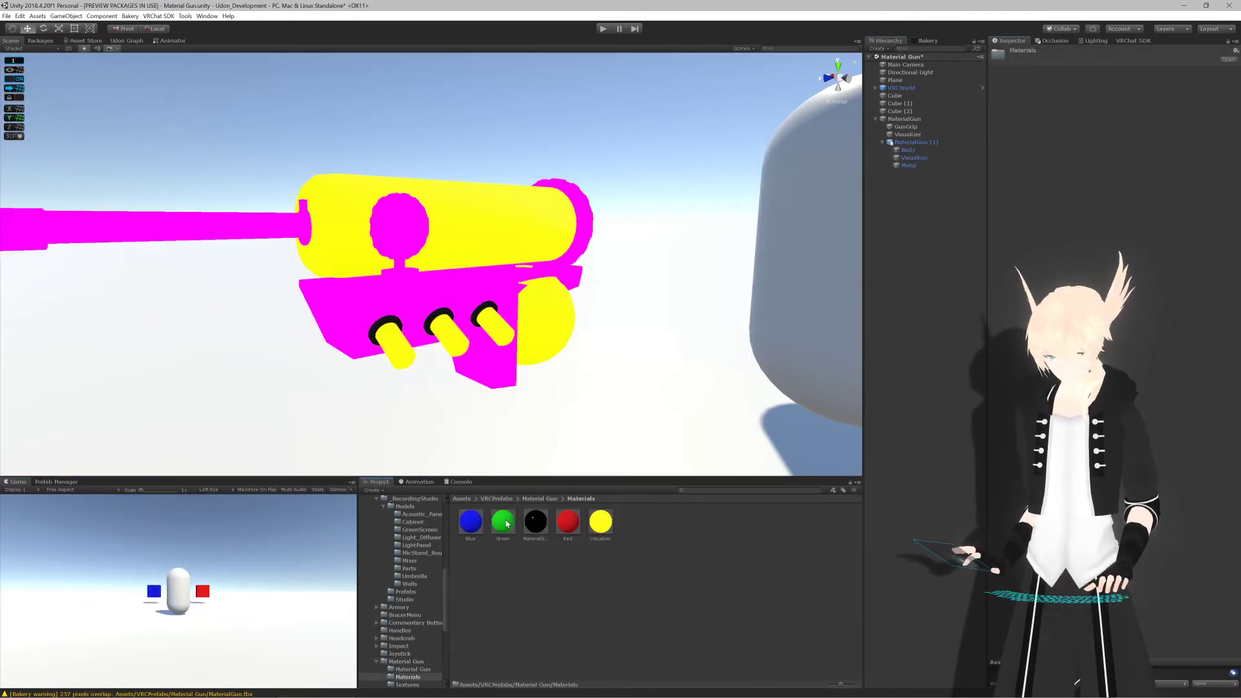
left_click(537, 522)
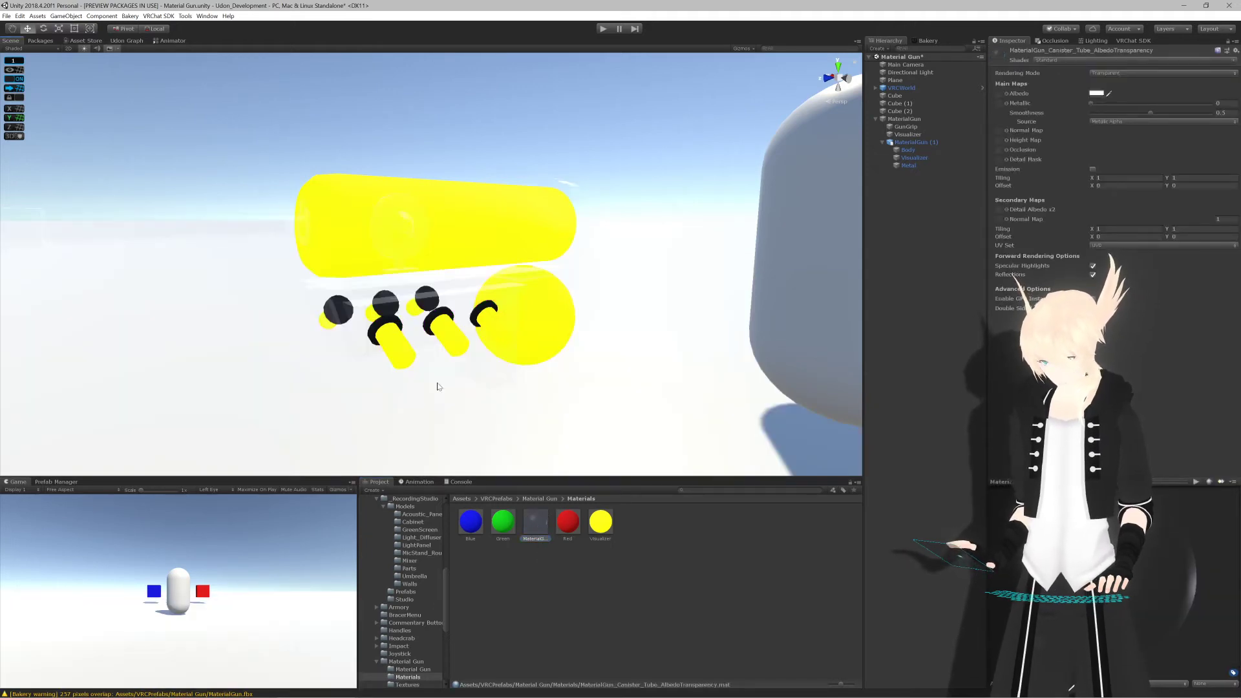
left_click(600, 521)
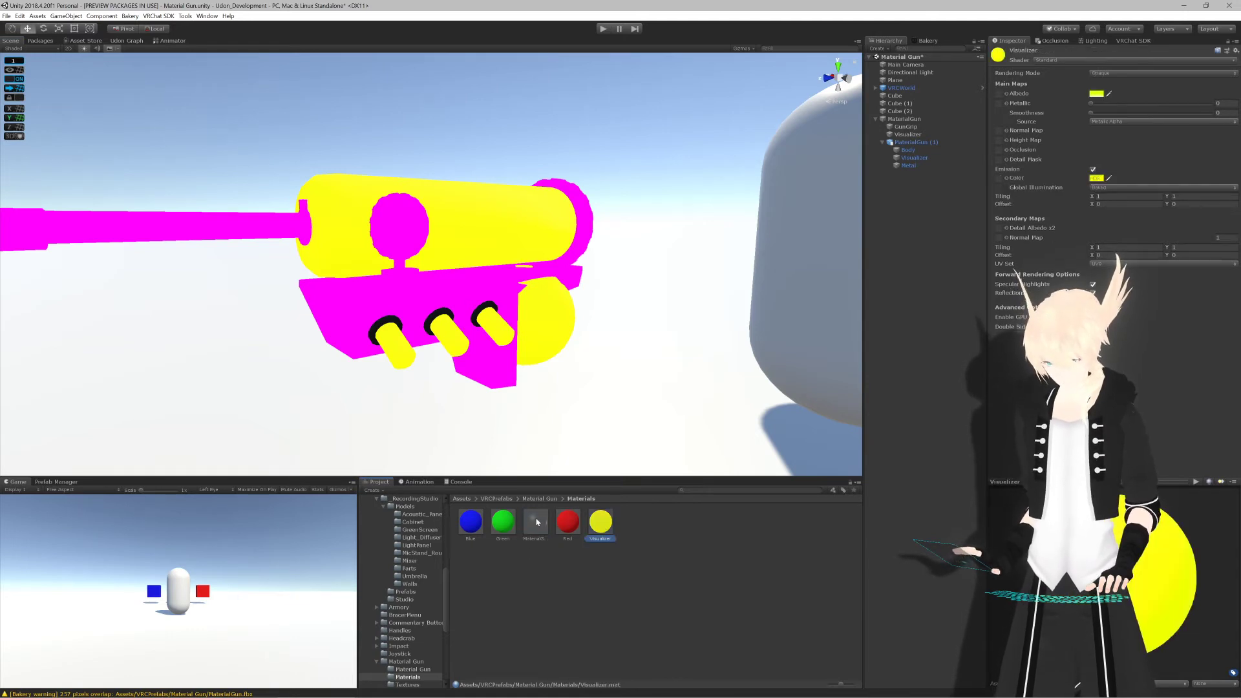
left_click(532, 514)
Step: Apply the chassis metal albedo texture from the Textures folder to the gun's Metal and Body meshes
left_click(538, 499)
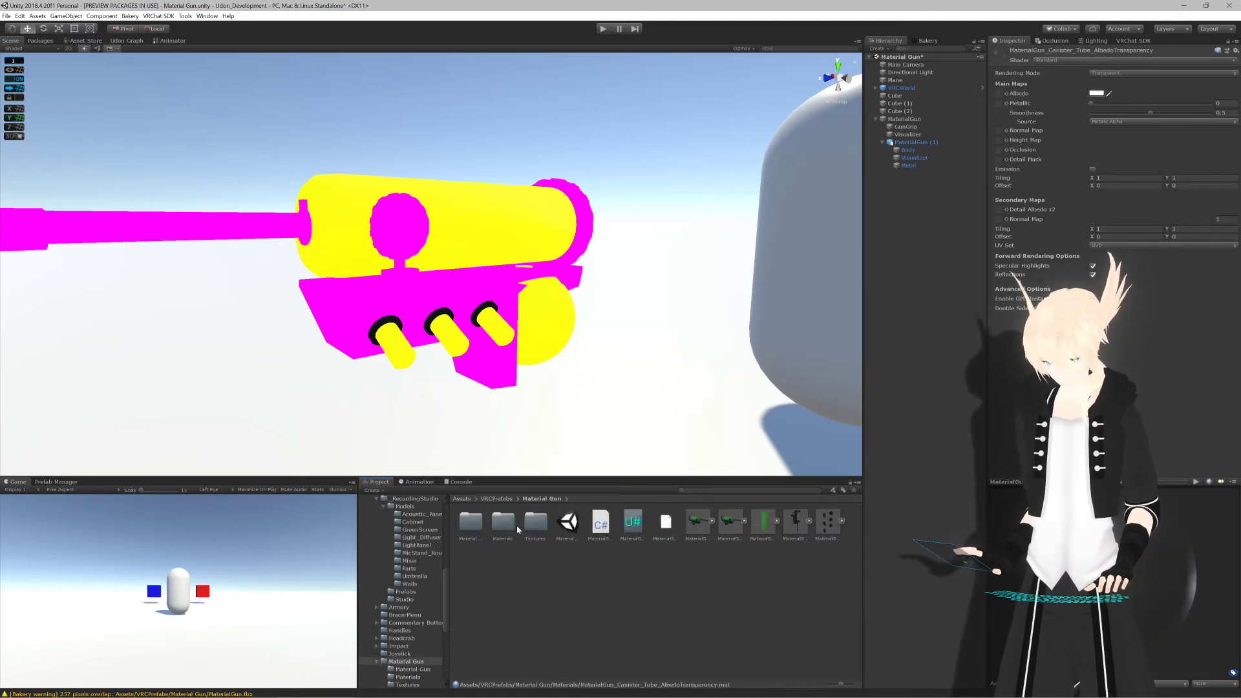
double_click(536, 525)
left_click_drag(496, 528, 362, 283)
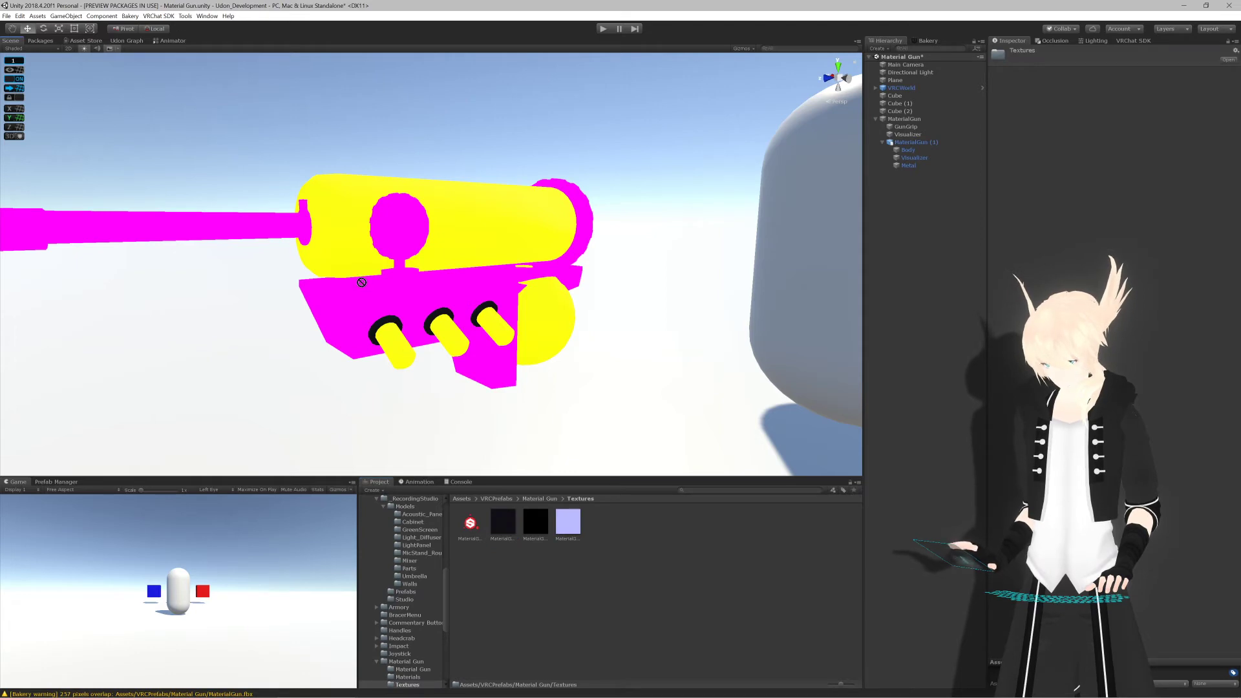
left_click_drag(541, 268, 925, 152)
Step: Assign the chassis metallic and normal map textures to the MaterialGun_Chassis_Metal_AlbedoTransparency material
left_click(537, 499)
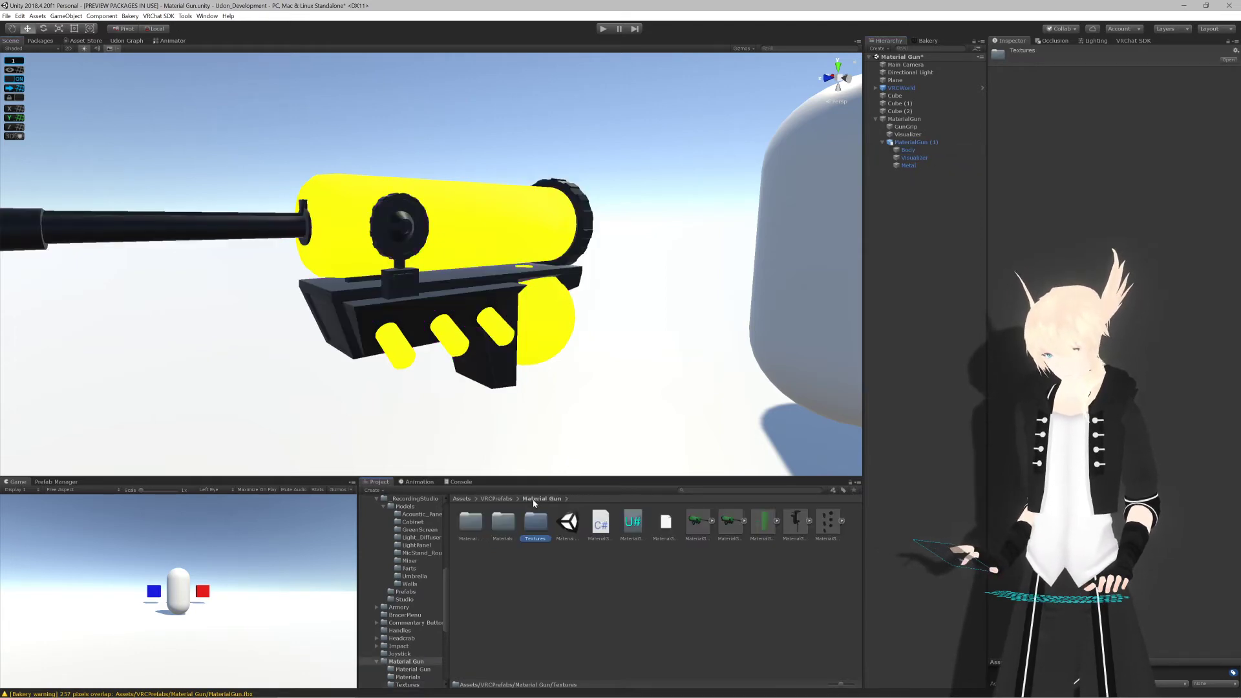
double_click(497, 528)
left_click(567, 521)
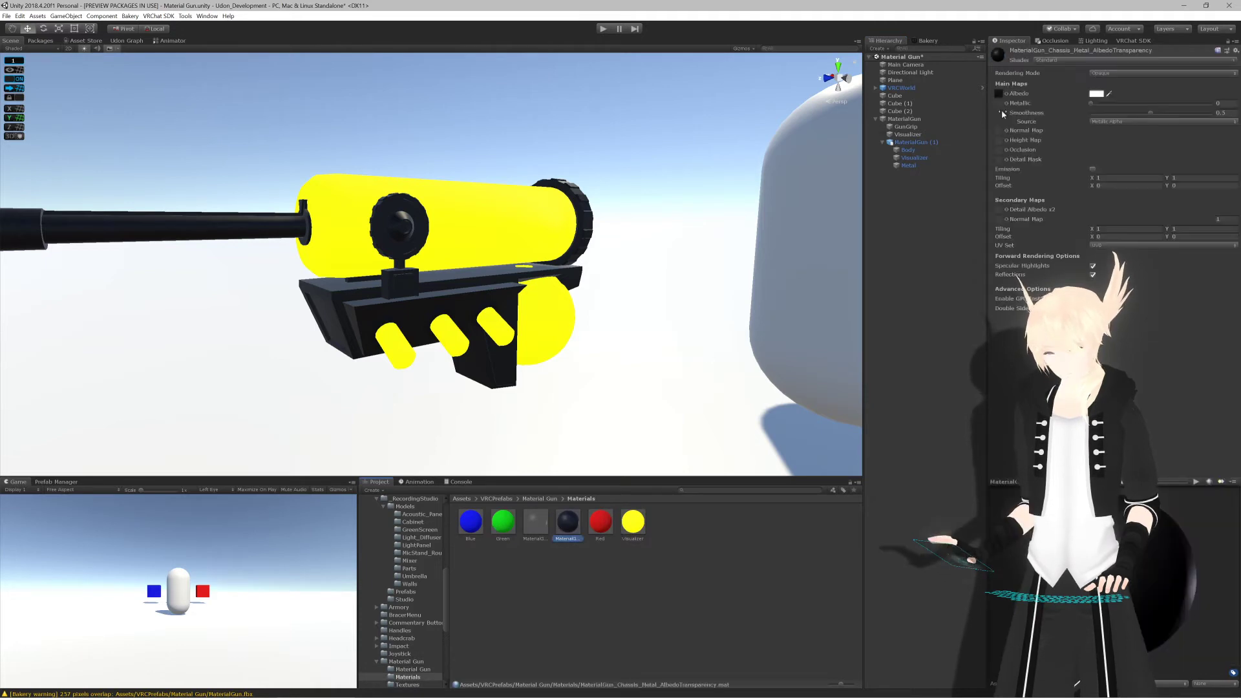
left_click(1000, 95)
mouse_move(569, 521)
left_mouse_down()
mouse_move(593, 462)
mouse_move(1025, 125)
mouse_move(1000, 107)
left_mouse_up()
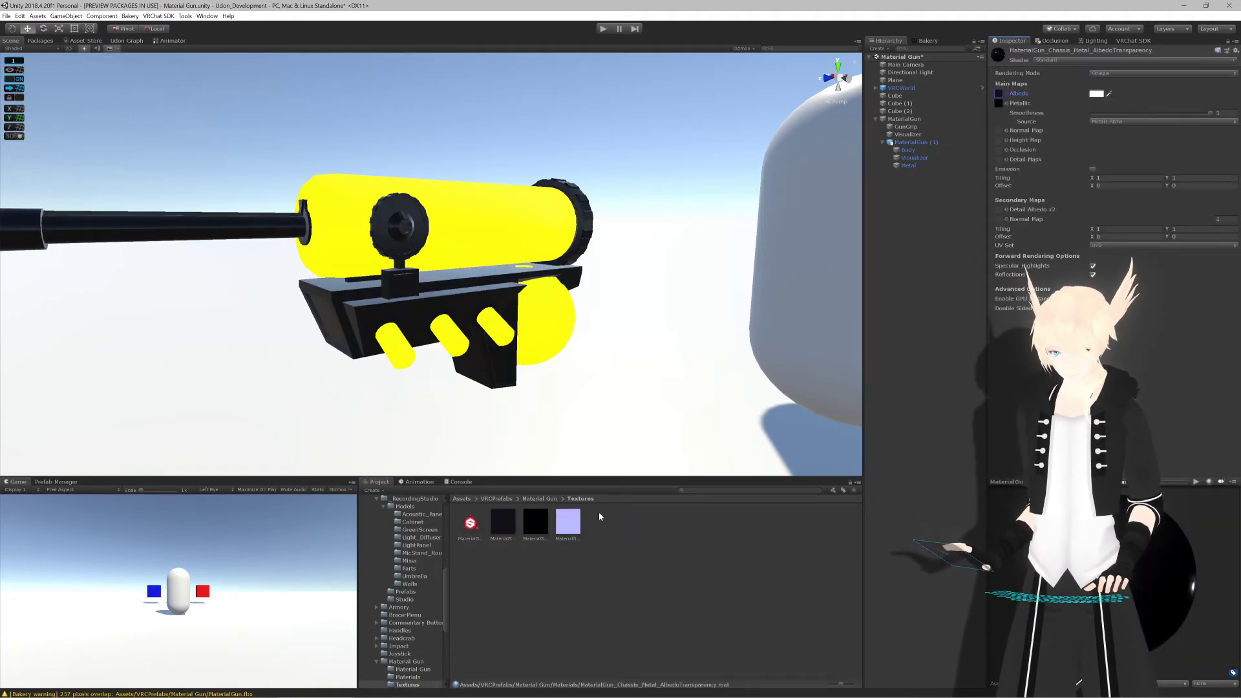
left_click_drag(923, 214, 998, 133)
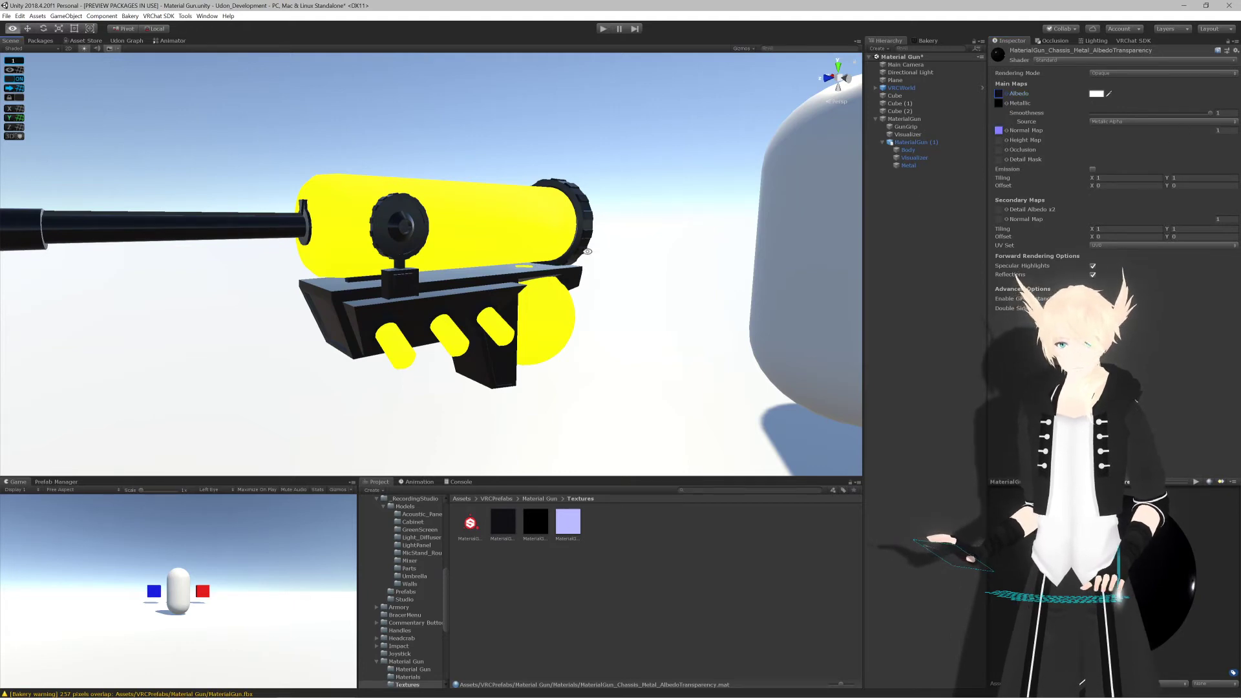
left_click_drag(679, 277, 362, 301, "alt")
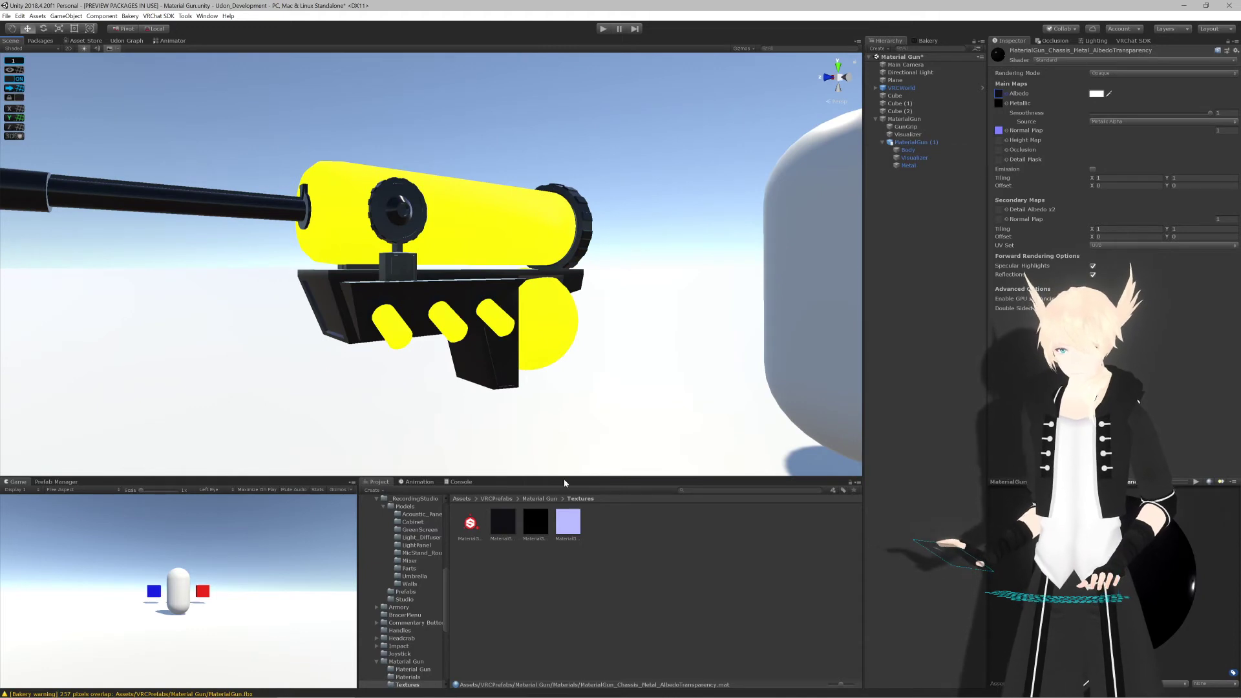
Step: Delete the yellow Visualizer sphere and unpack the MaterialGun (1) prefab
left_click(552, 305)
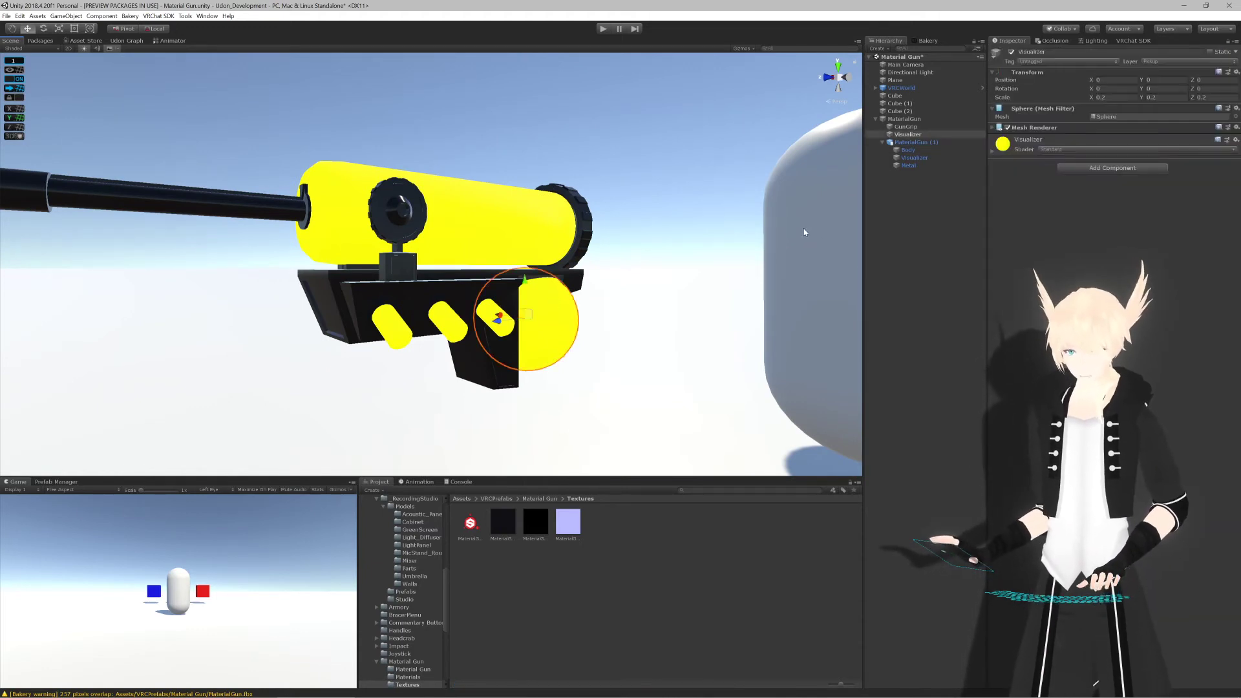
key("Delete")
left_click(923, 135)
right_click(923, 136)
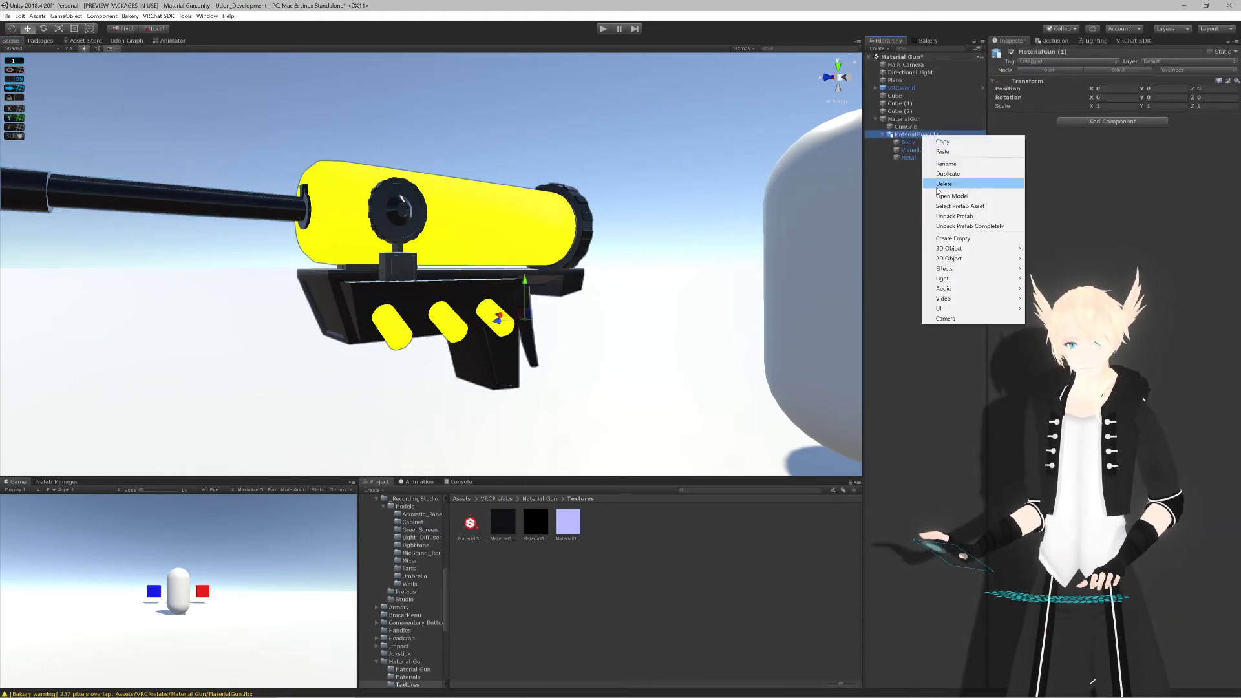
left_click(937, 215)
Step: Move Body, Visualizer and Metal directly under MaterialGun and delete the emptied MaterialGun (1) object
left_click(908, 142)
left_click(909, 158, "shift")
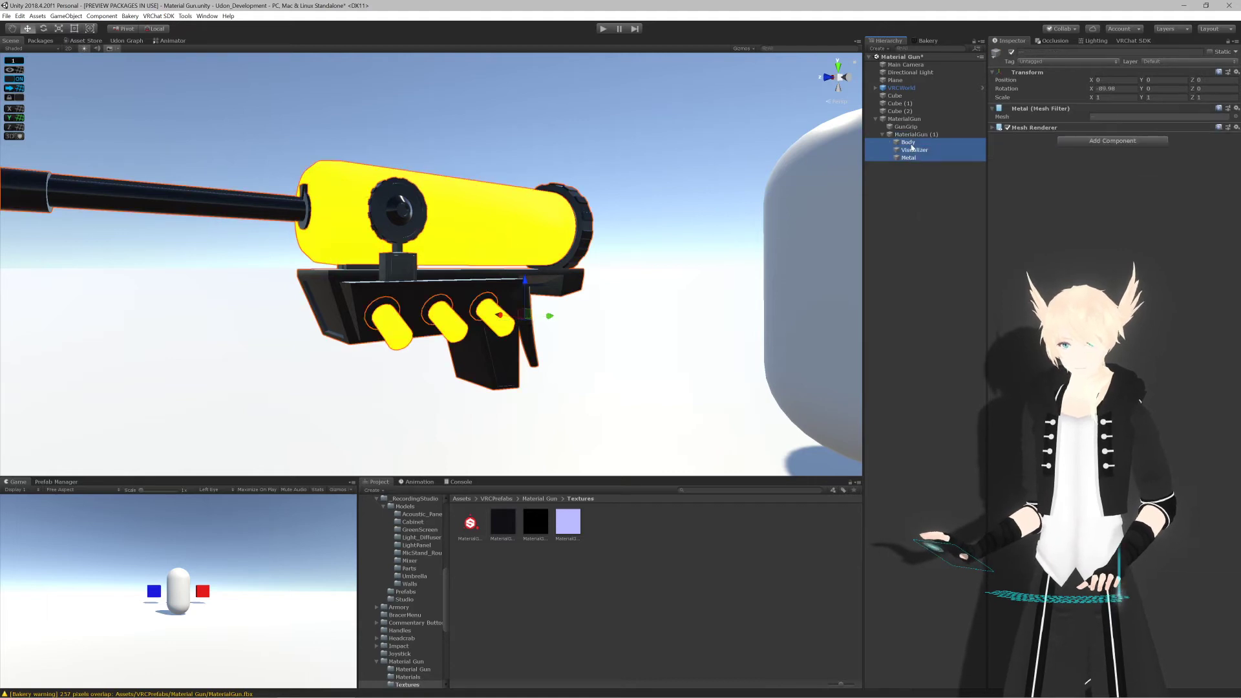
left_click_drag(909, 157, 912, 131)
left_click(914, 157)
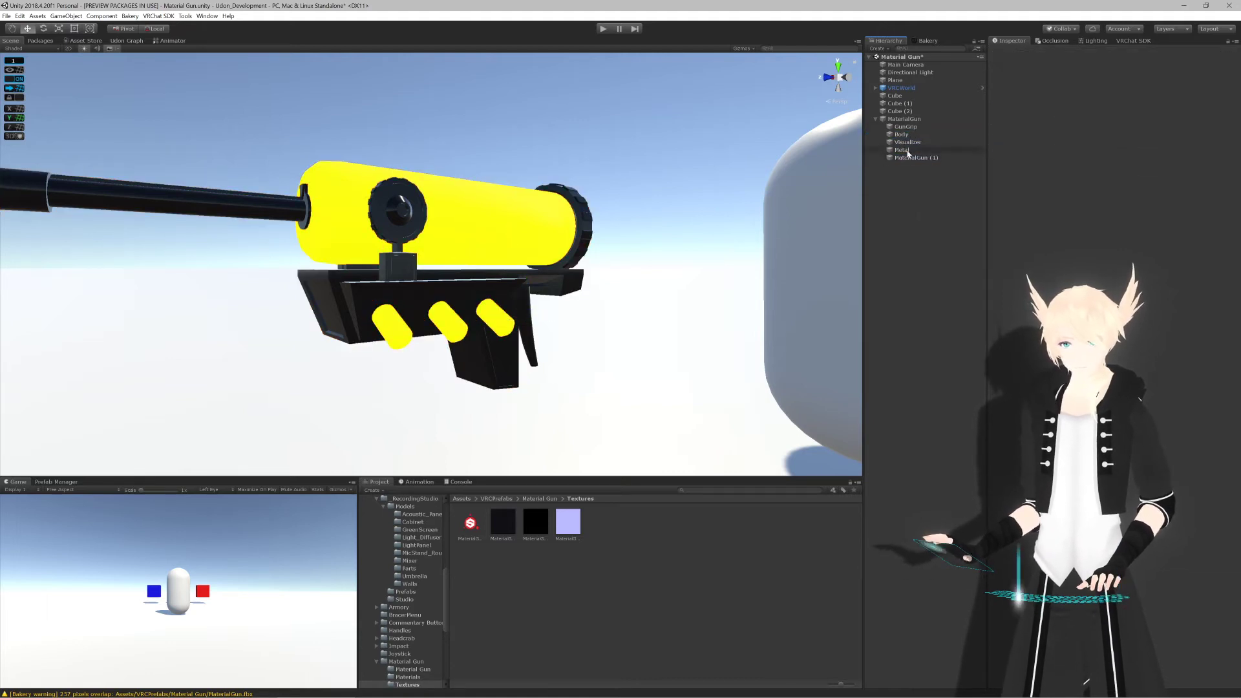
key("Delete")
left_click_drag(508, 232, 487, 276, "alt")
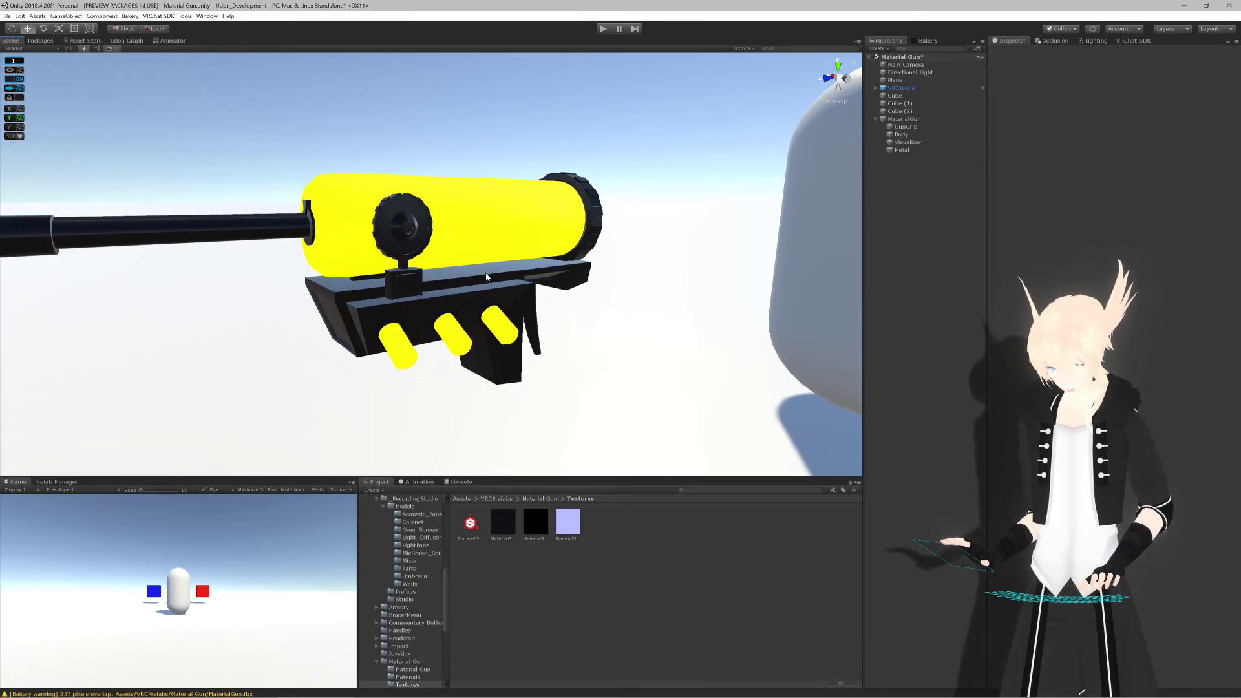
scroll(487, 276, "down", 5)
scroll(482, 280, "up", 3)
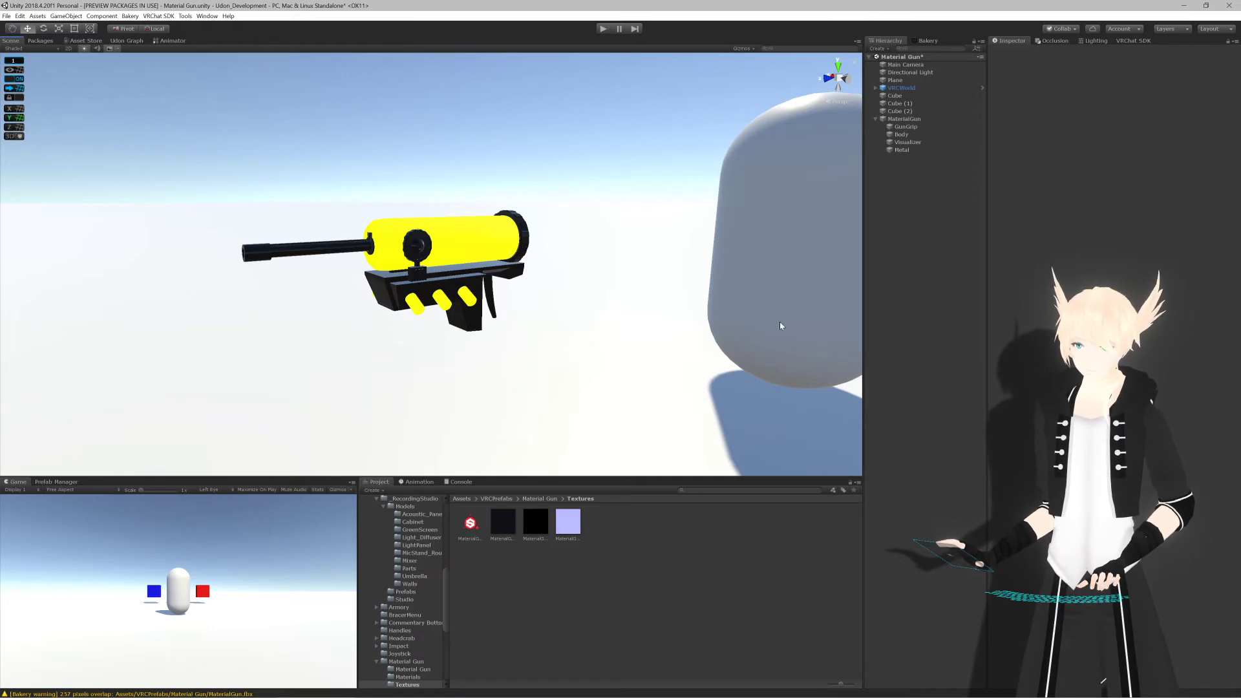
Step: Switch to File Explorer and open the WarpStaff folder under VRChat/Projects/VRC_Invention/Assets/Toybox on the ColdStorage drive
mouse_move(1014, 689)
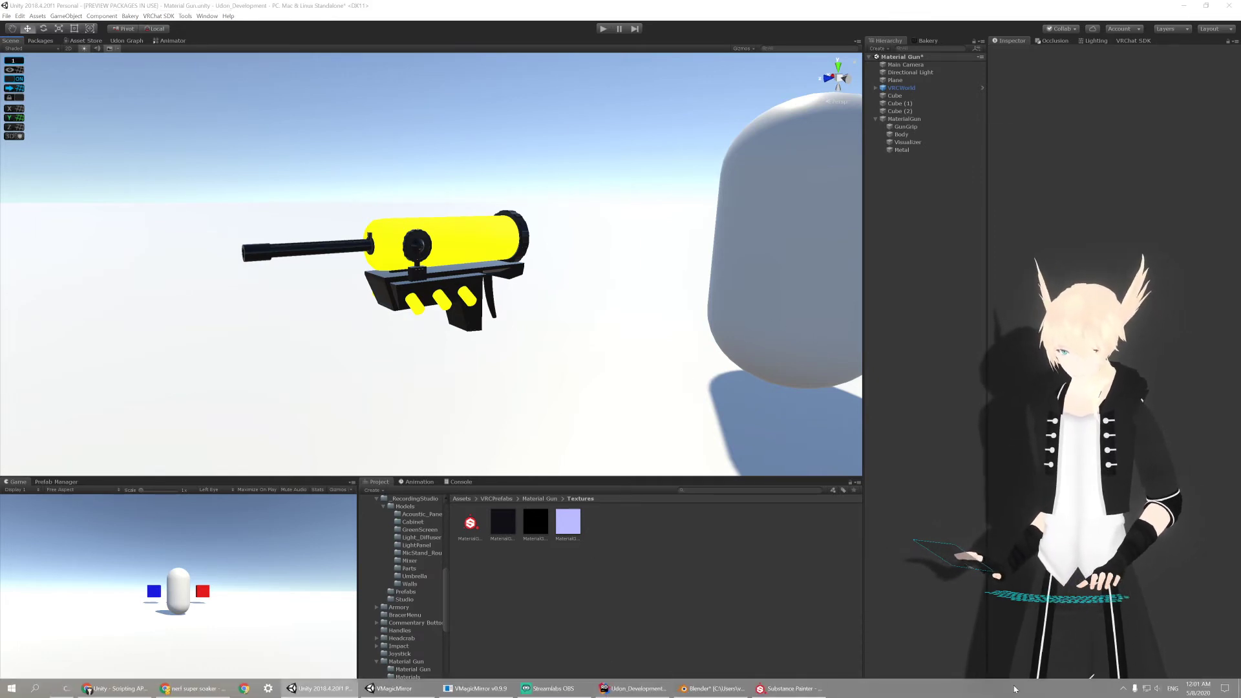
key("super+e")
double_click(898, 235)
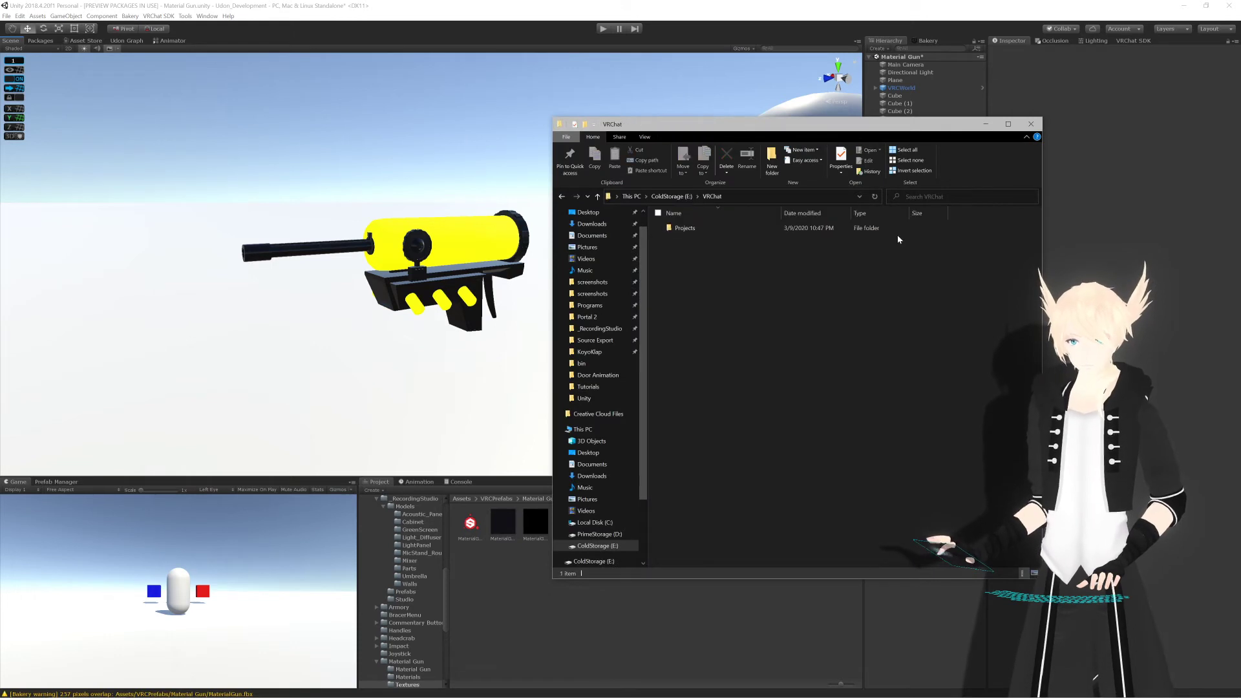
double_click(719, 229)
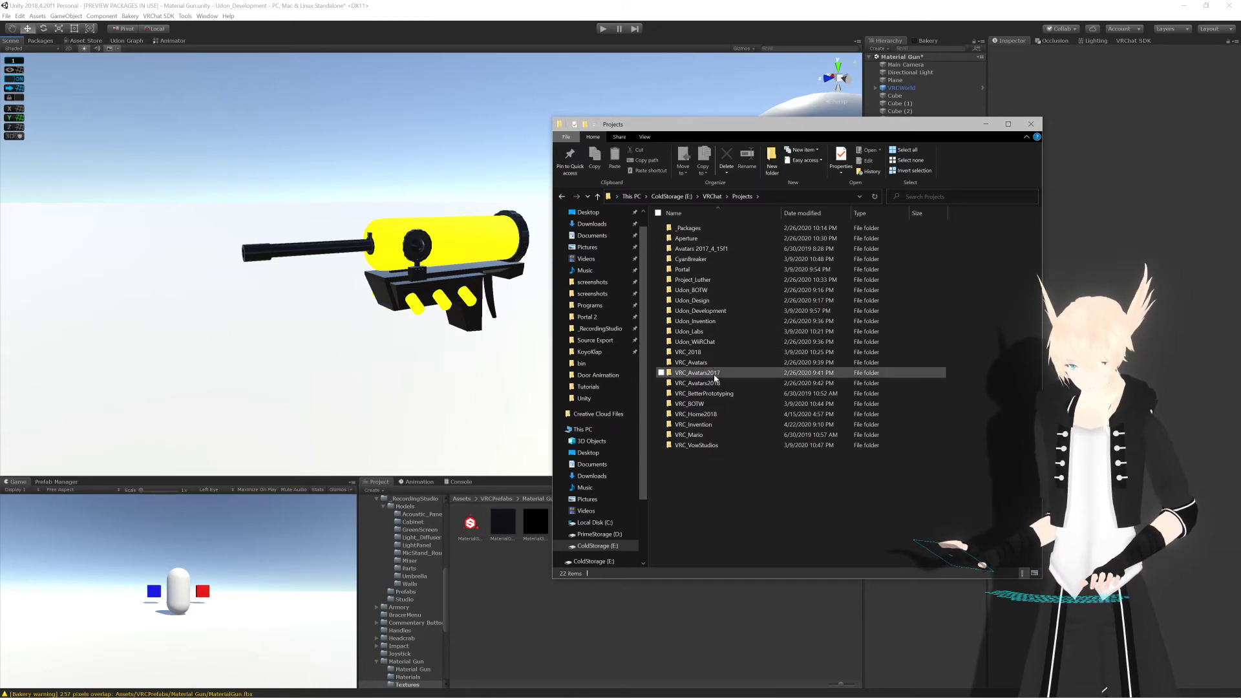
double_click(722, 428)
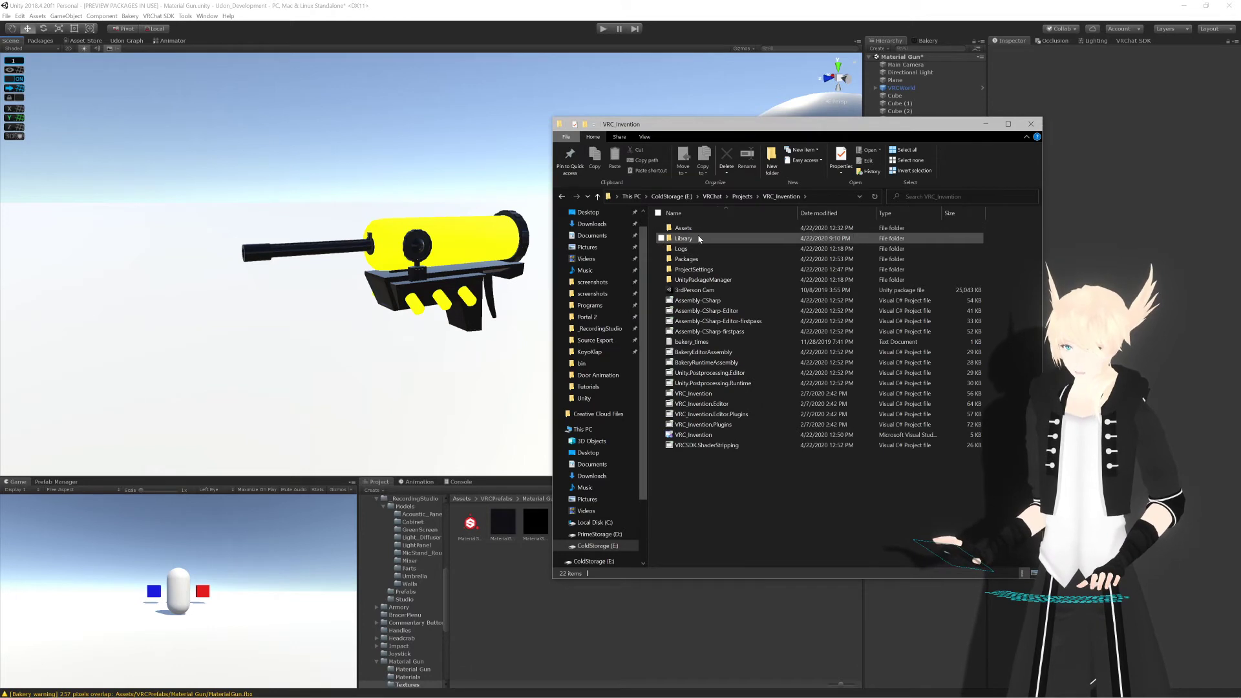
double_click(698, 229)
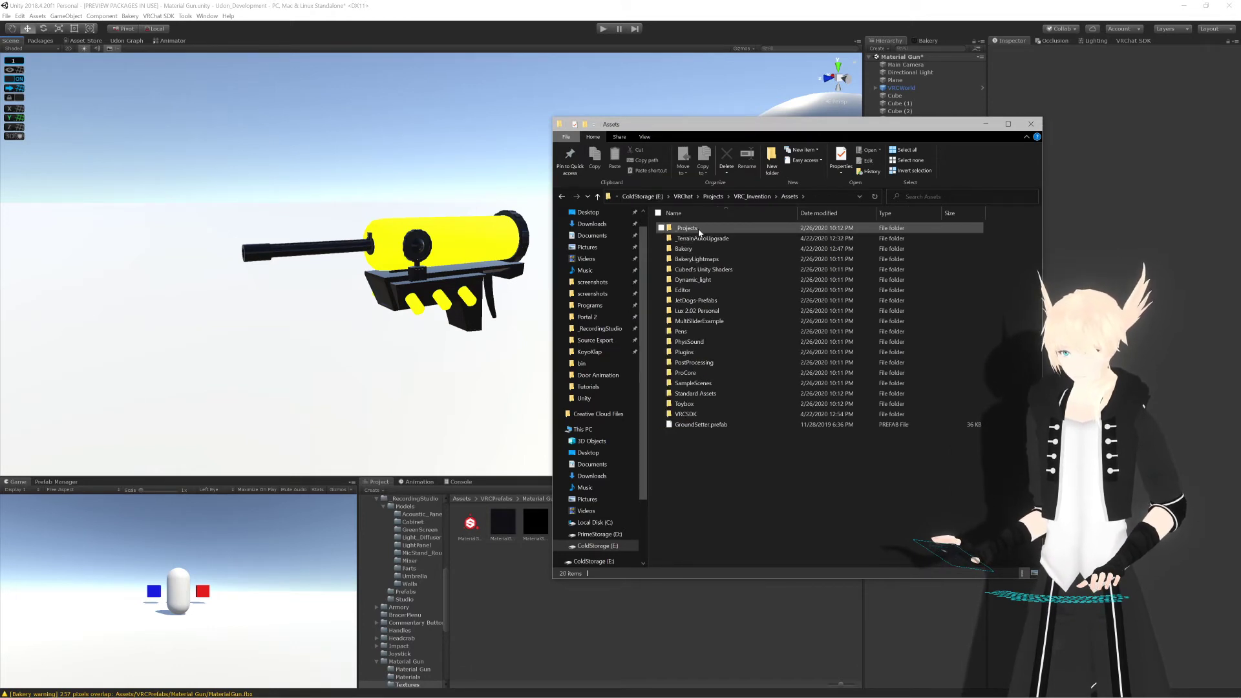
double_click(685, 403)
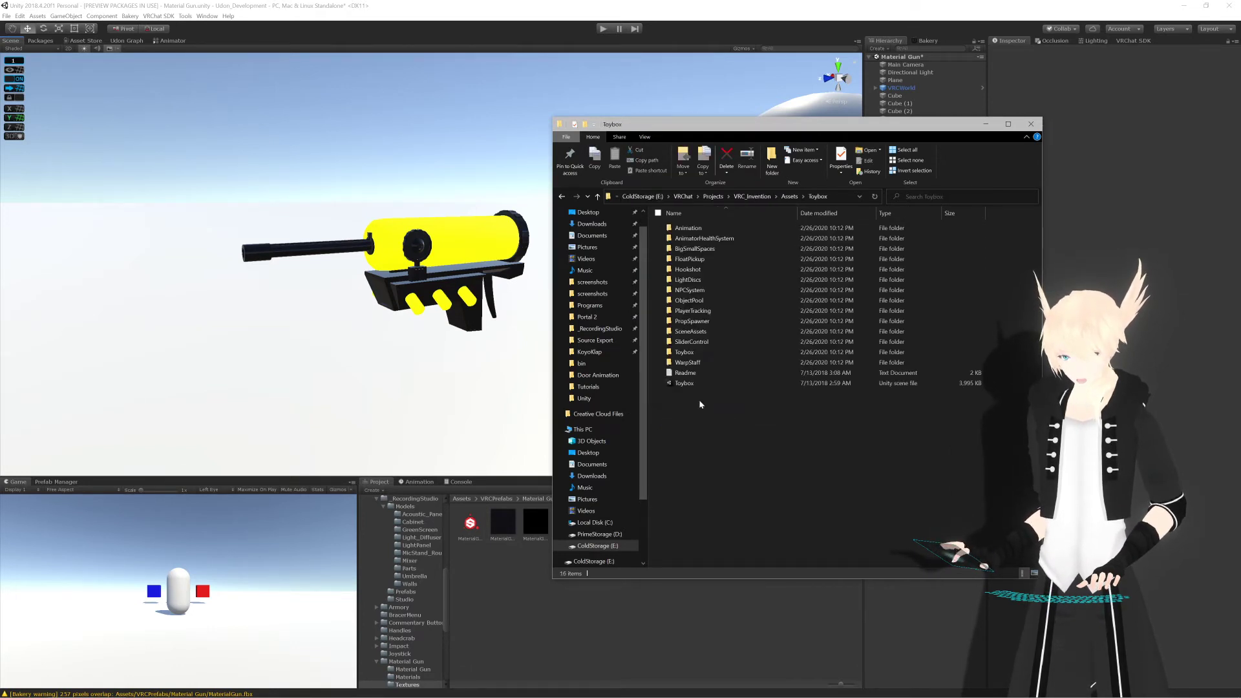
double_click(714, 363)
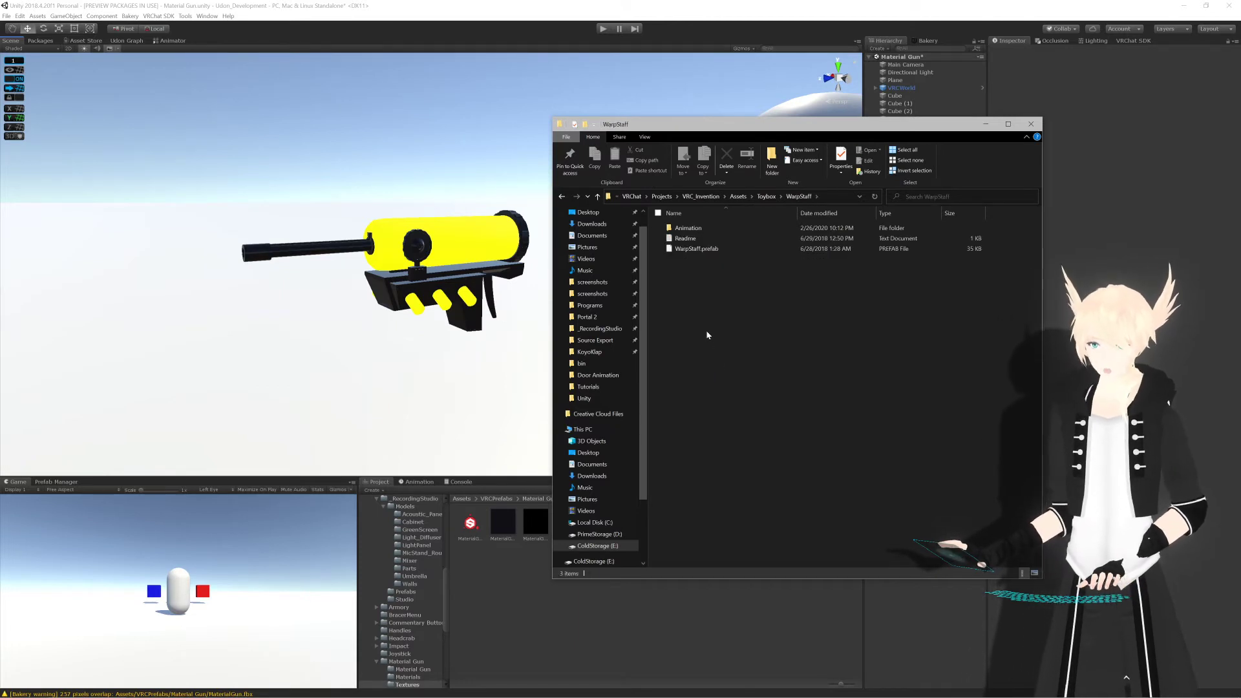
Step: Look through the other Toybox asset folders, including the nested Toybox folder, and reopen WarpStaff
left_click(764, 197)
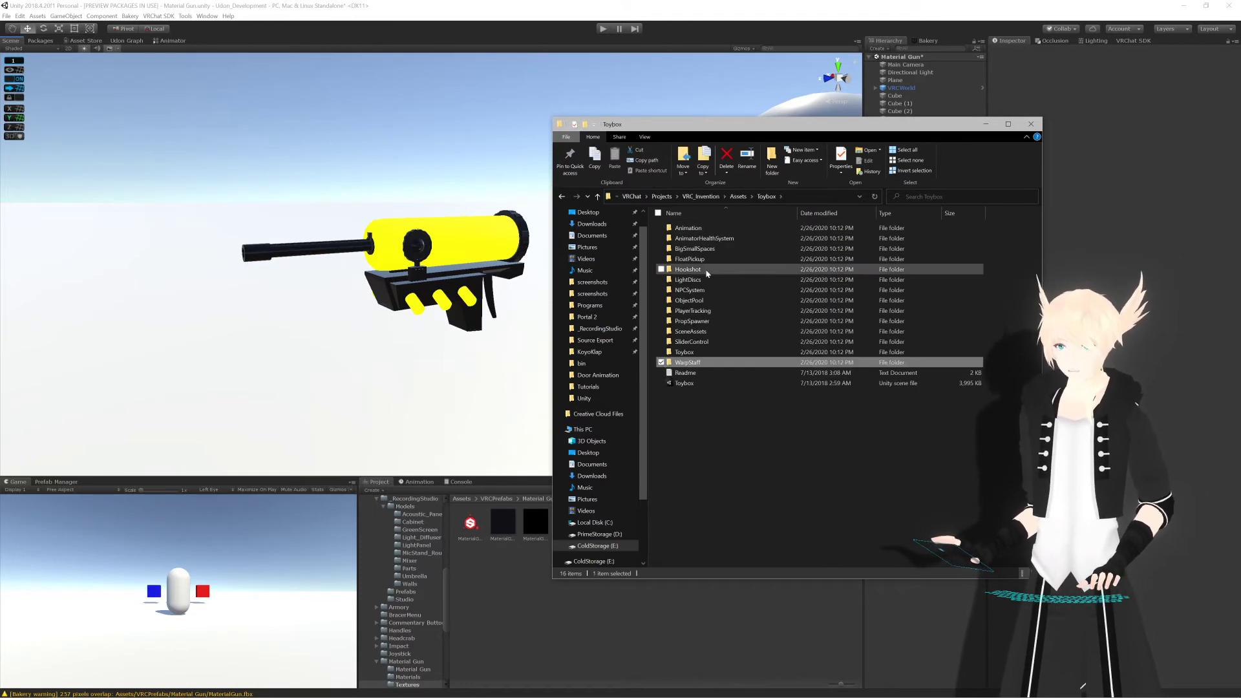
double_click(706, 352)
left_click(763, 199)
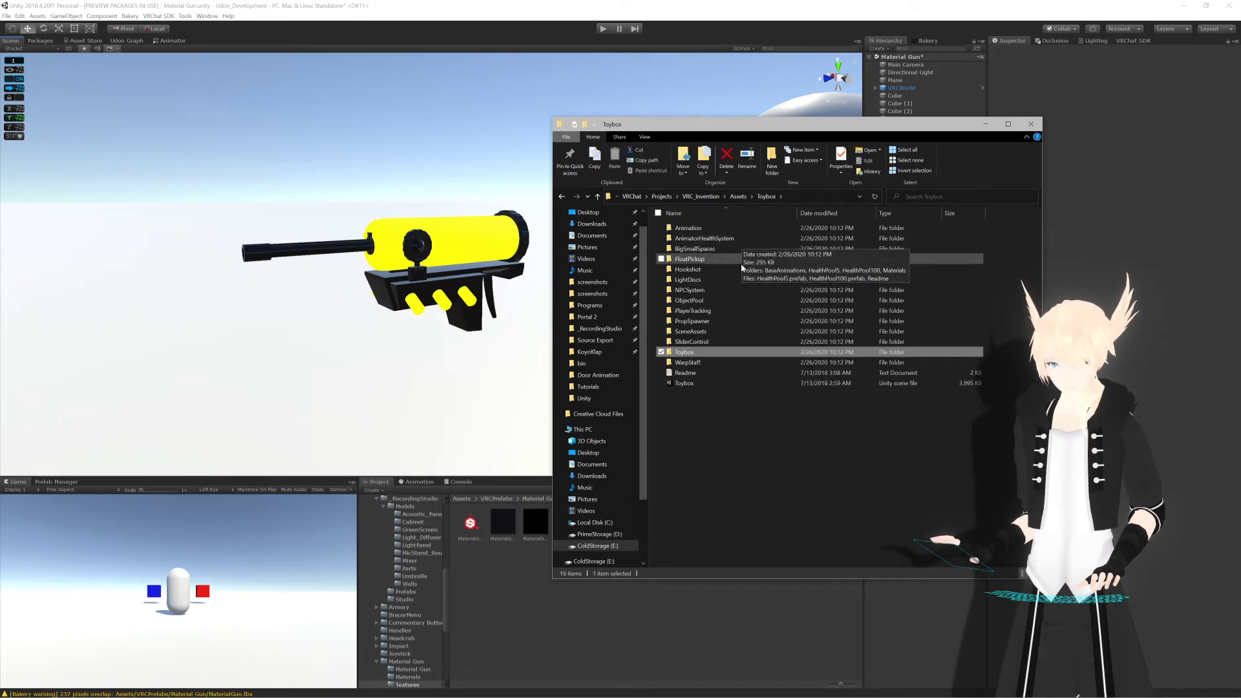
left_click(711, 321)
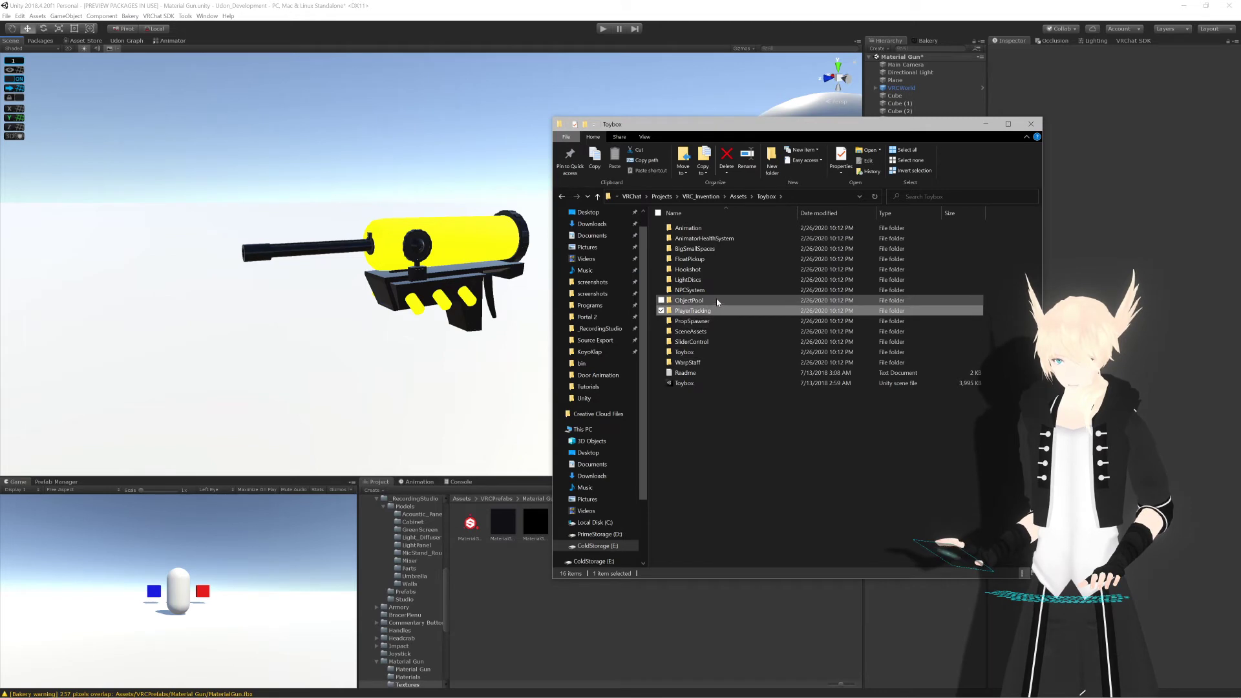
left_click(716, 290)
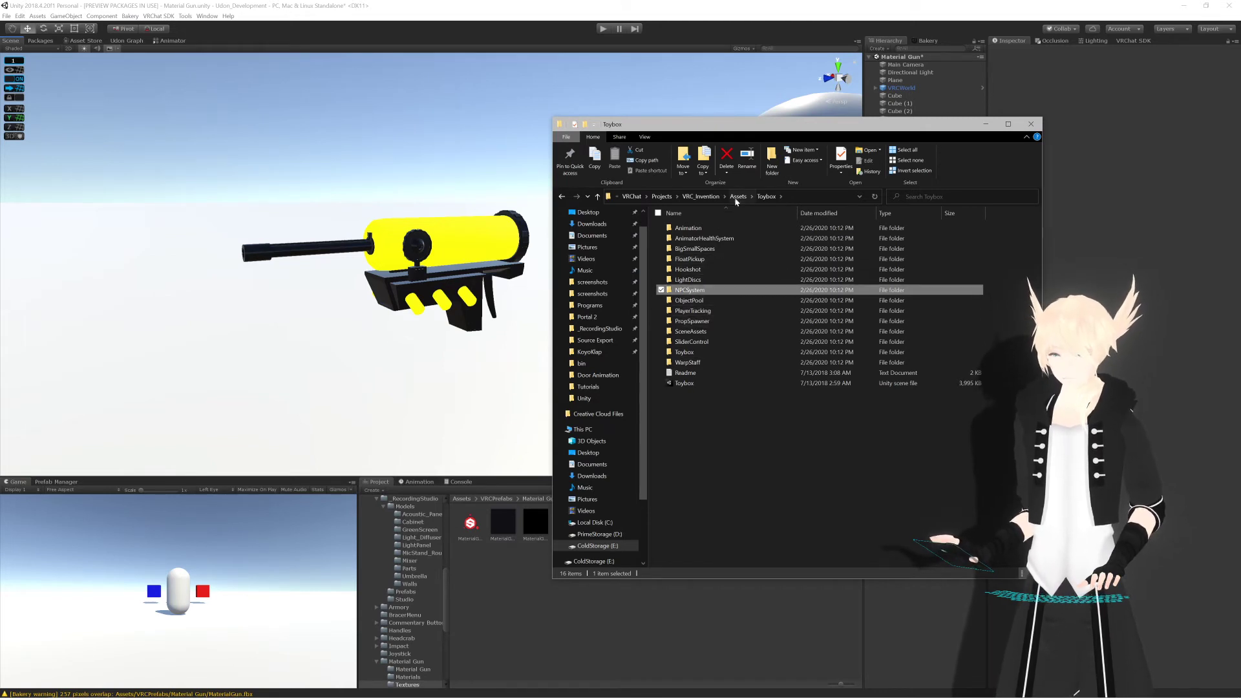
left_click(699, 363)
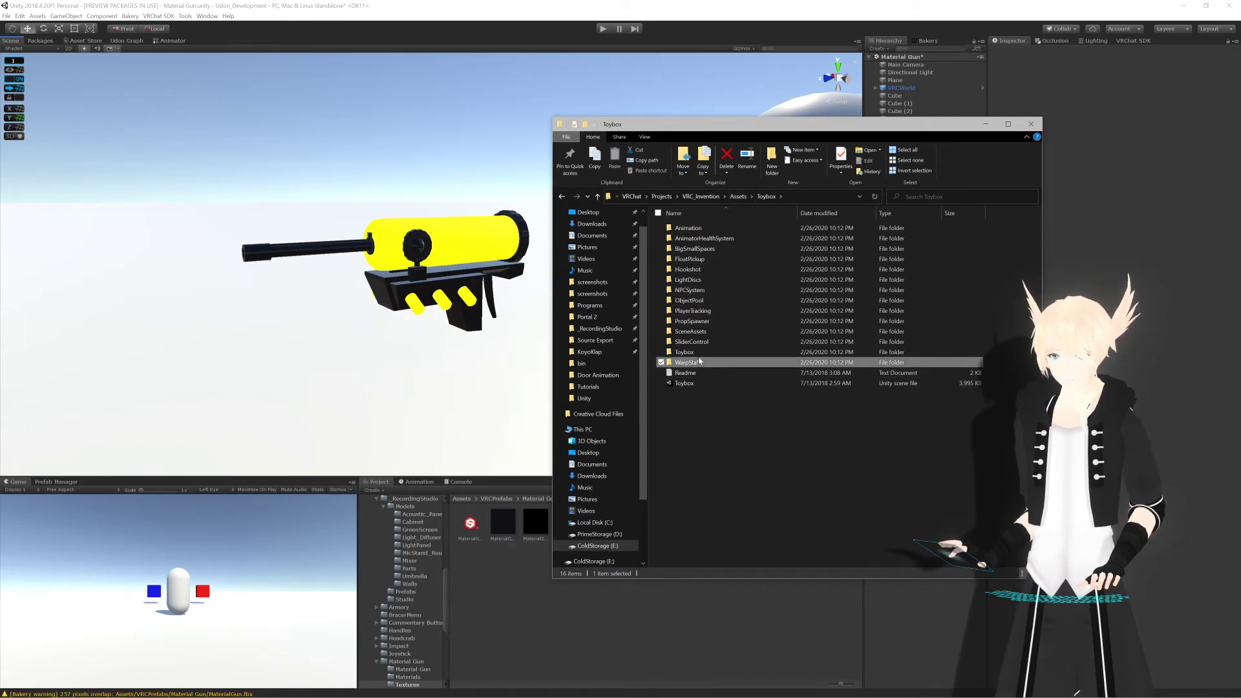
double_click(700, 362)
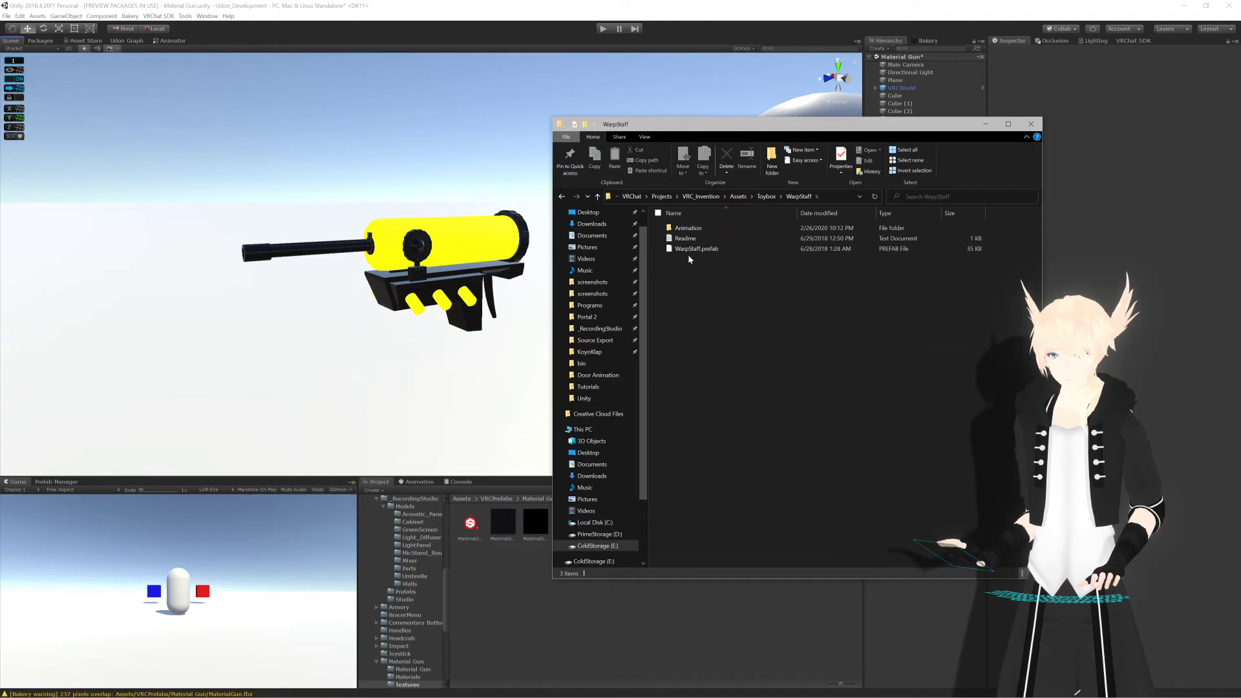
Step: Look inside WarpStaff's Animation folder, and return to the Toybox folder
double_click(693, 229)
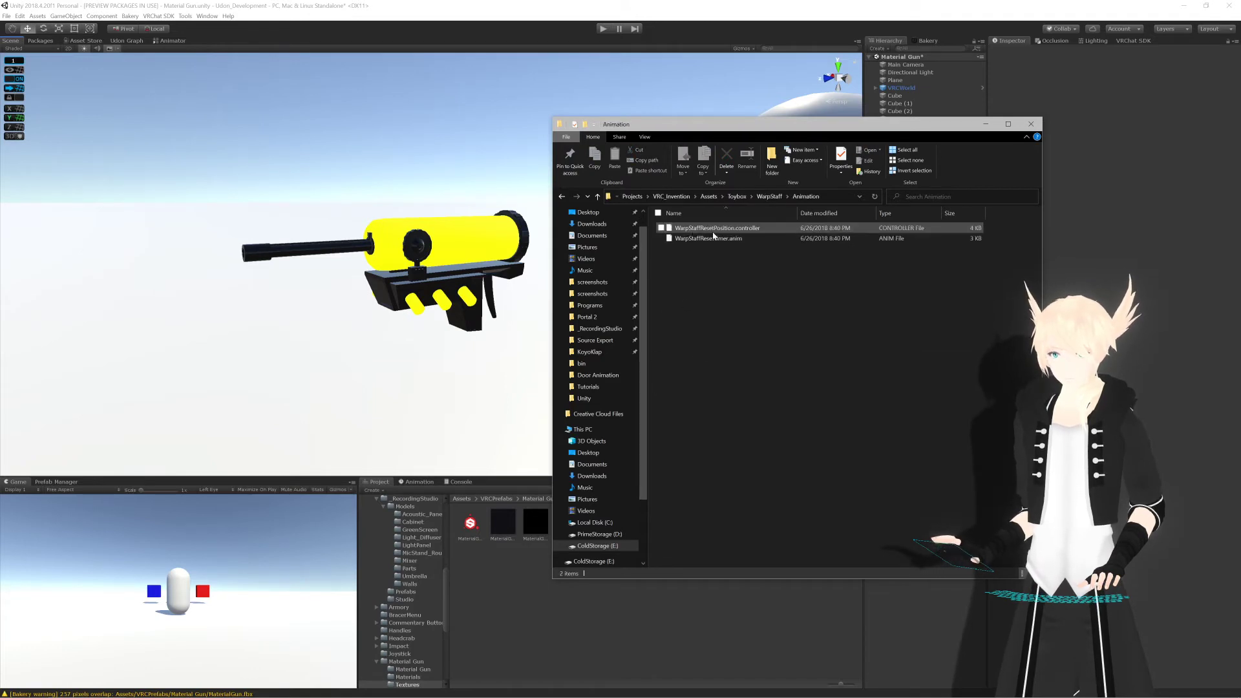
left_click(769, 197)
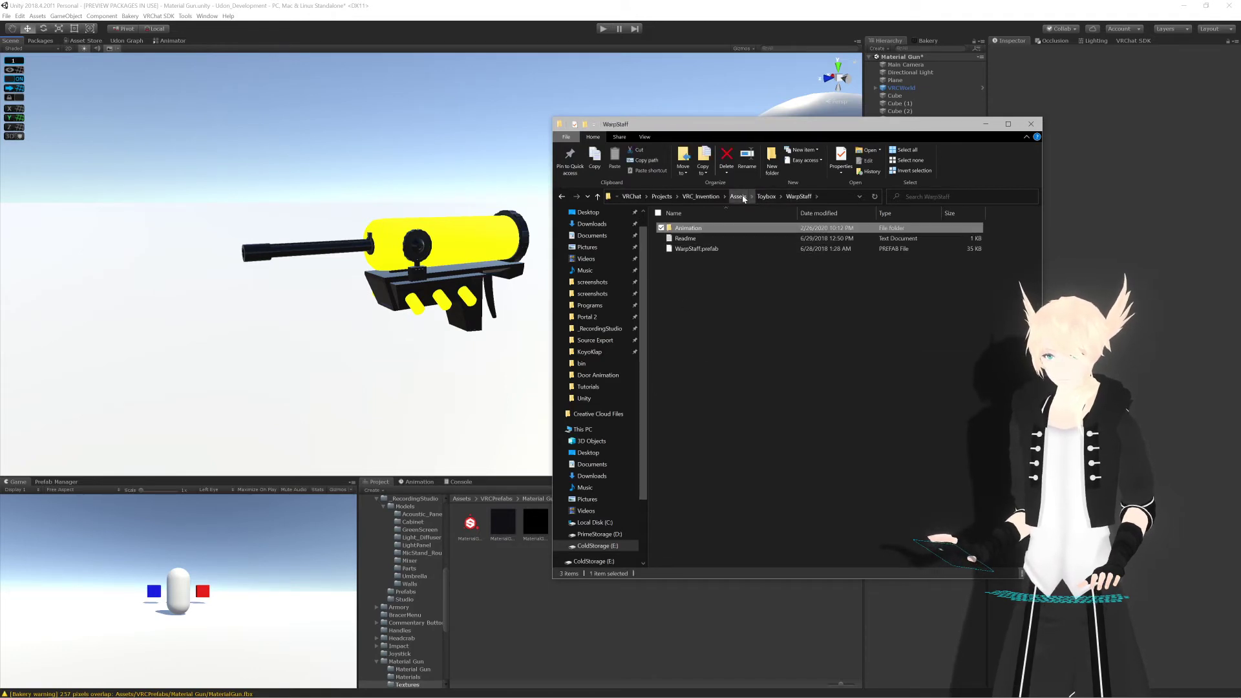
left_click(766, 197)
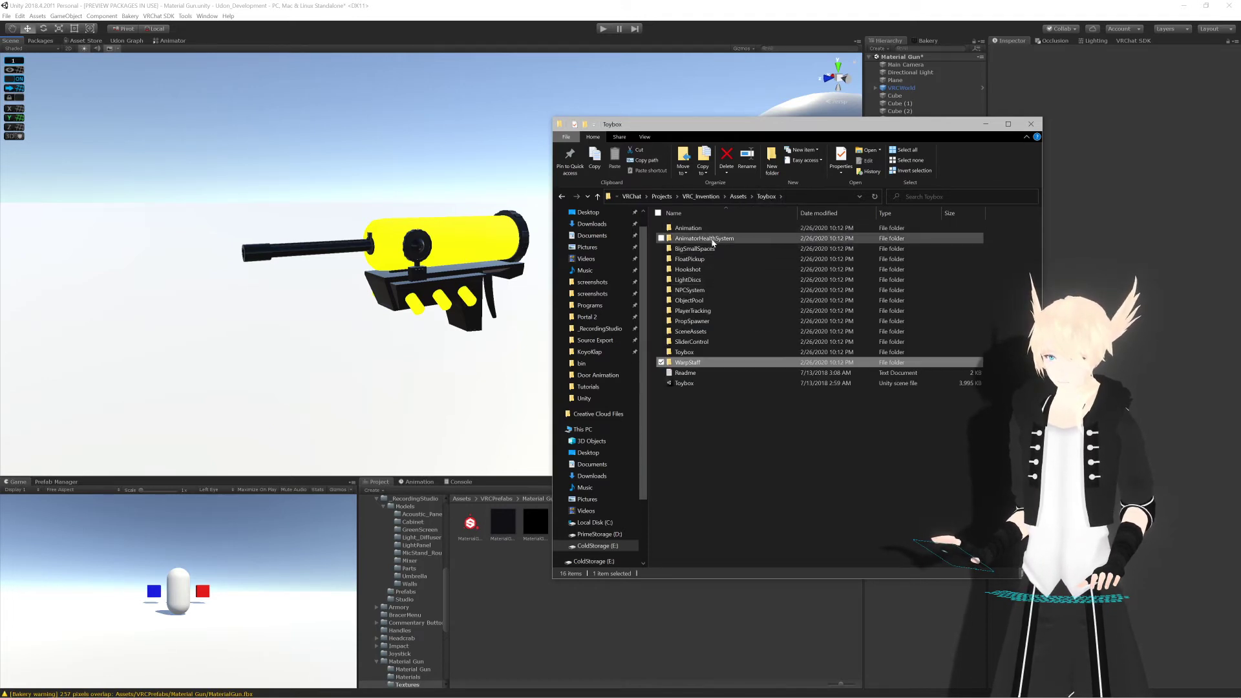
Step: Search Toybox for "shader", open the Shader folder and import the RimLight SHADER file into the Unity project's Textures folder
left_click(920, 200)
type("shader")
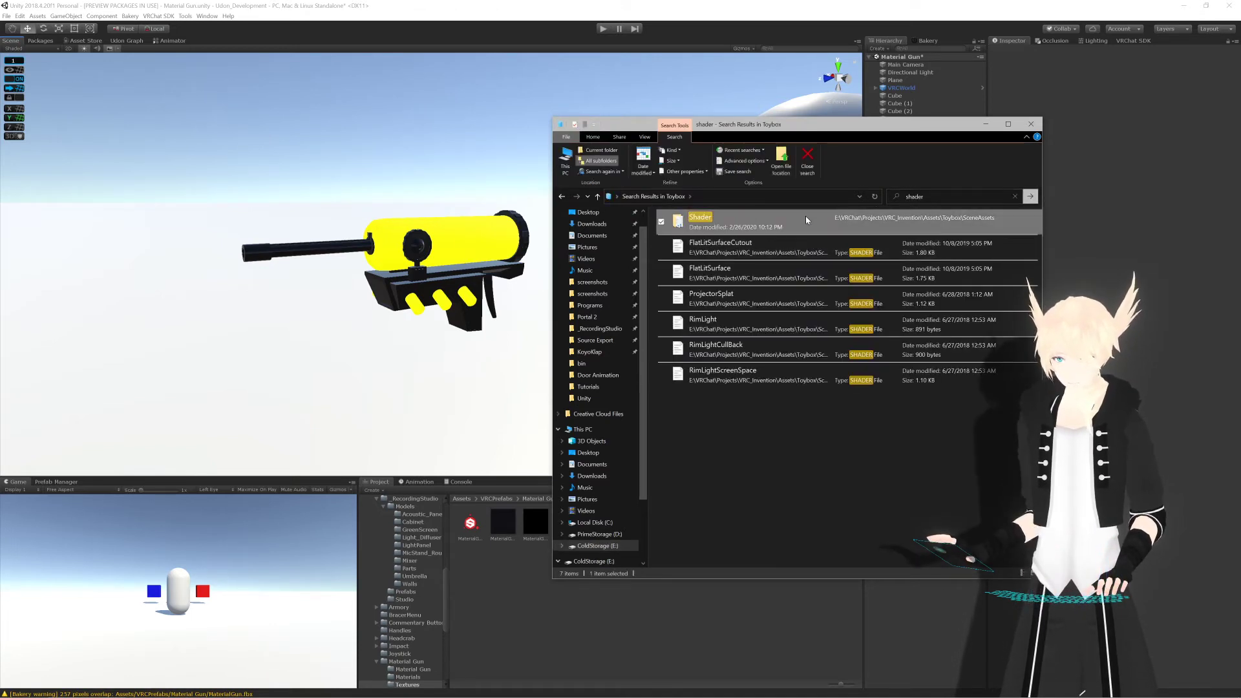
double_click(805, 216)
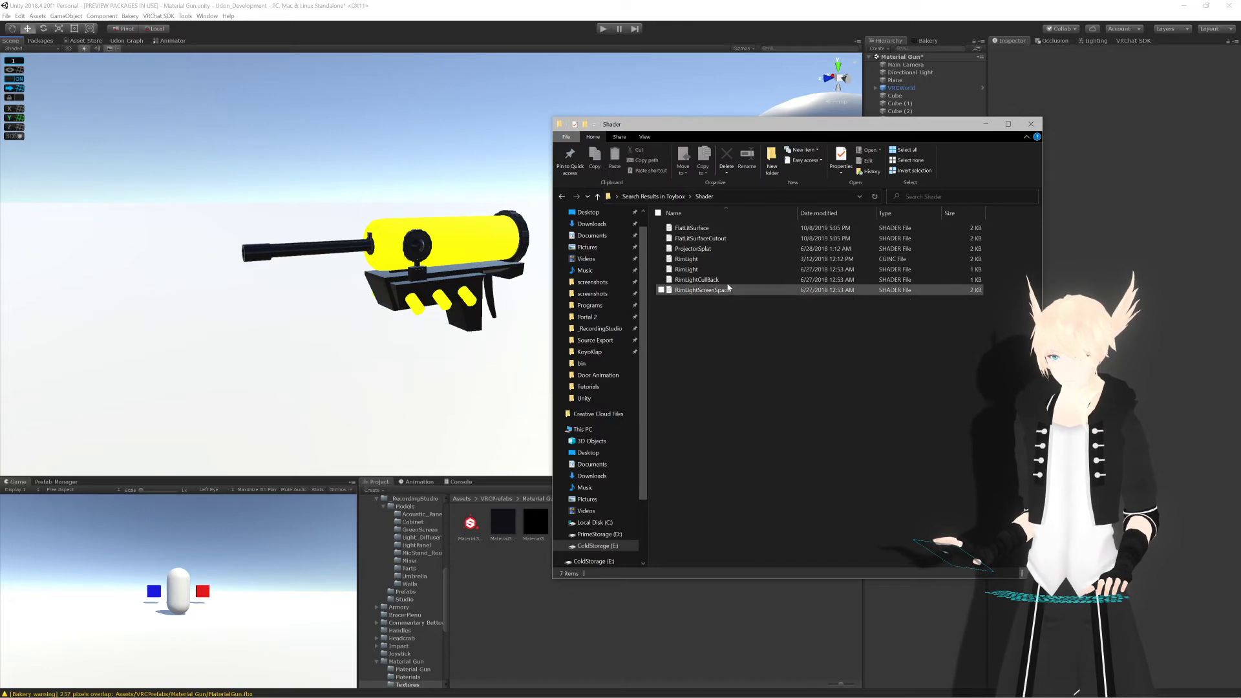
left_click(715, 262)
left_click(690, 270)
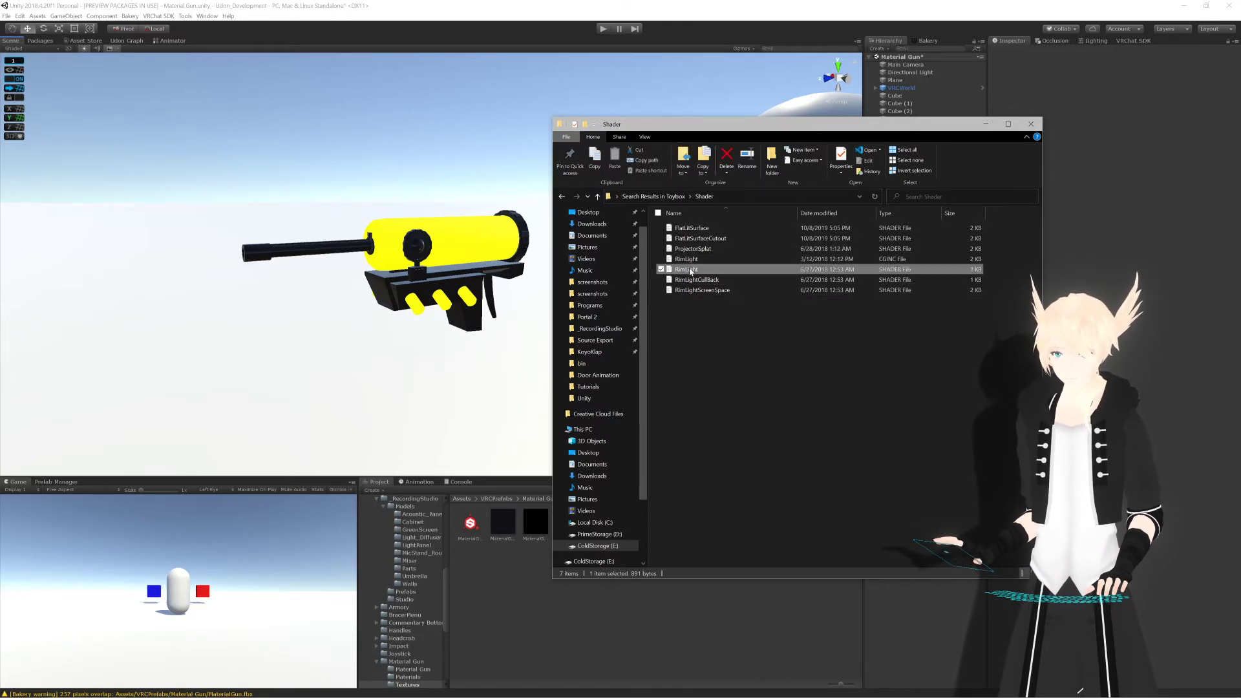
left_click_drag(686, 269, 488, 590)
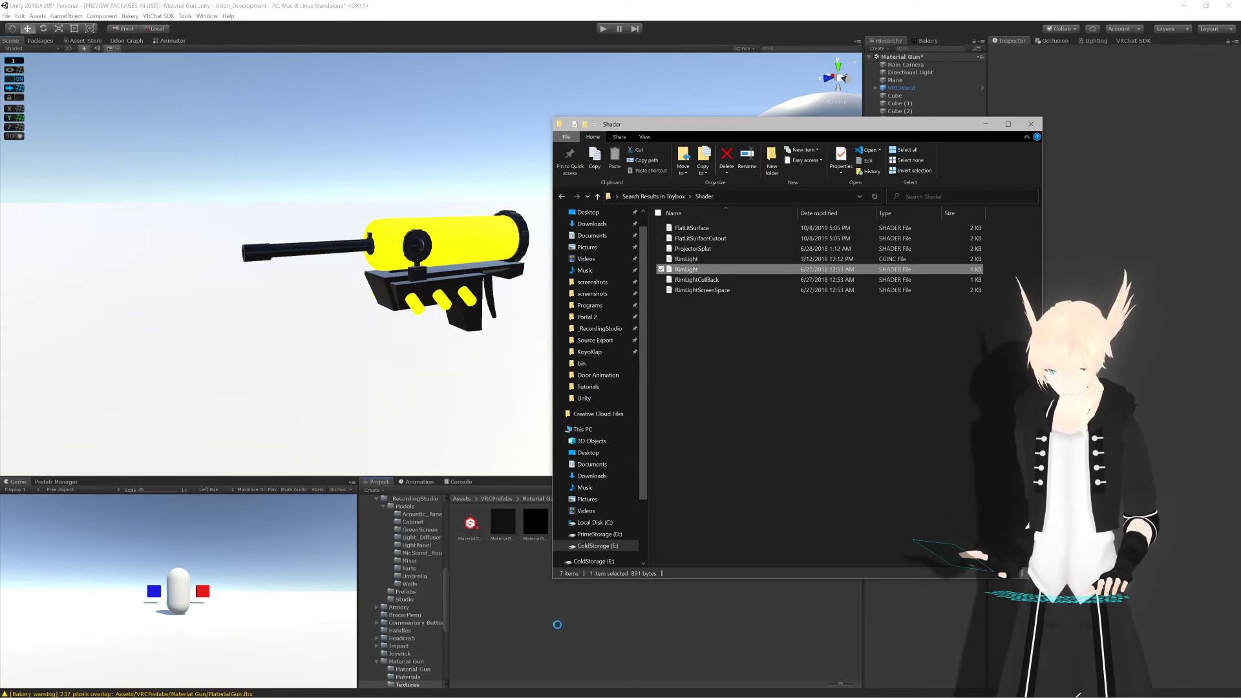
left_click(601, 622)
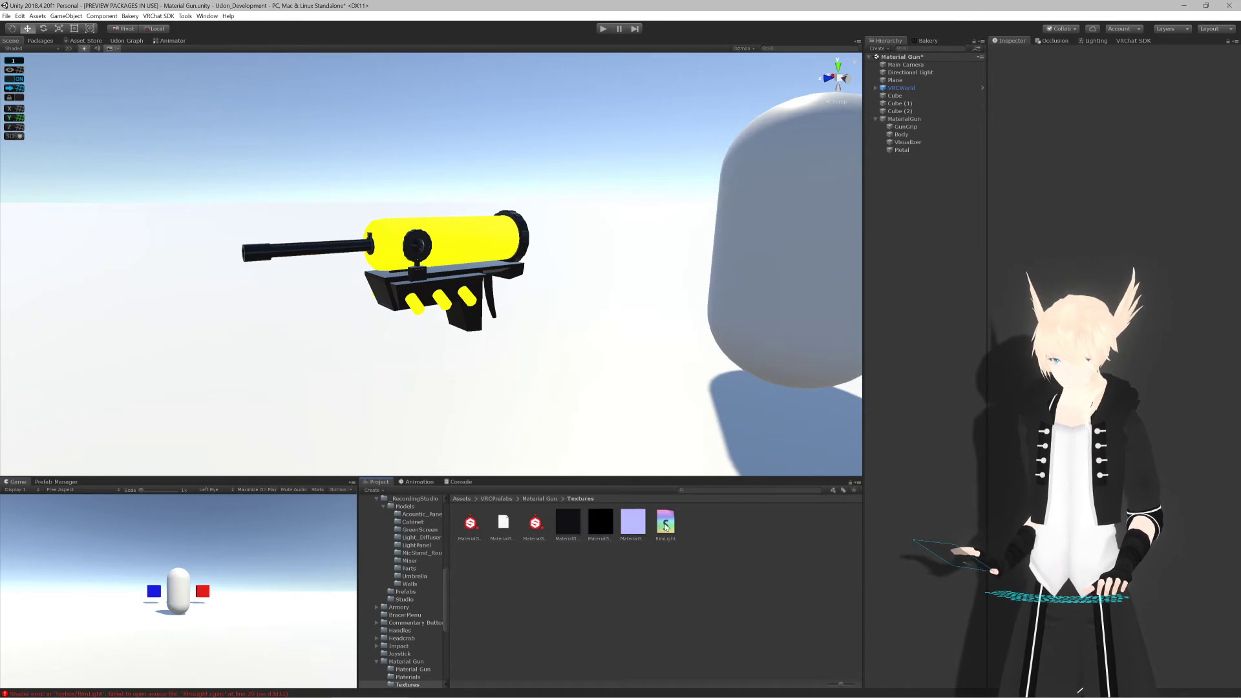
Step: Move the RimLight shader from Textures into the parent Material Gun folder and open that folder
scroll(426, 632, "down", 2)
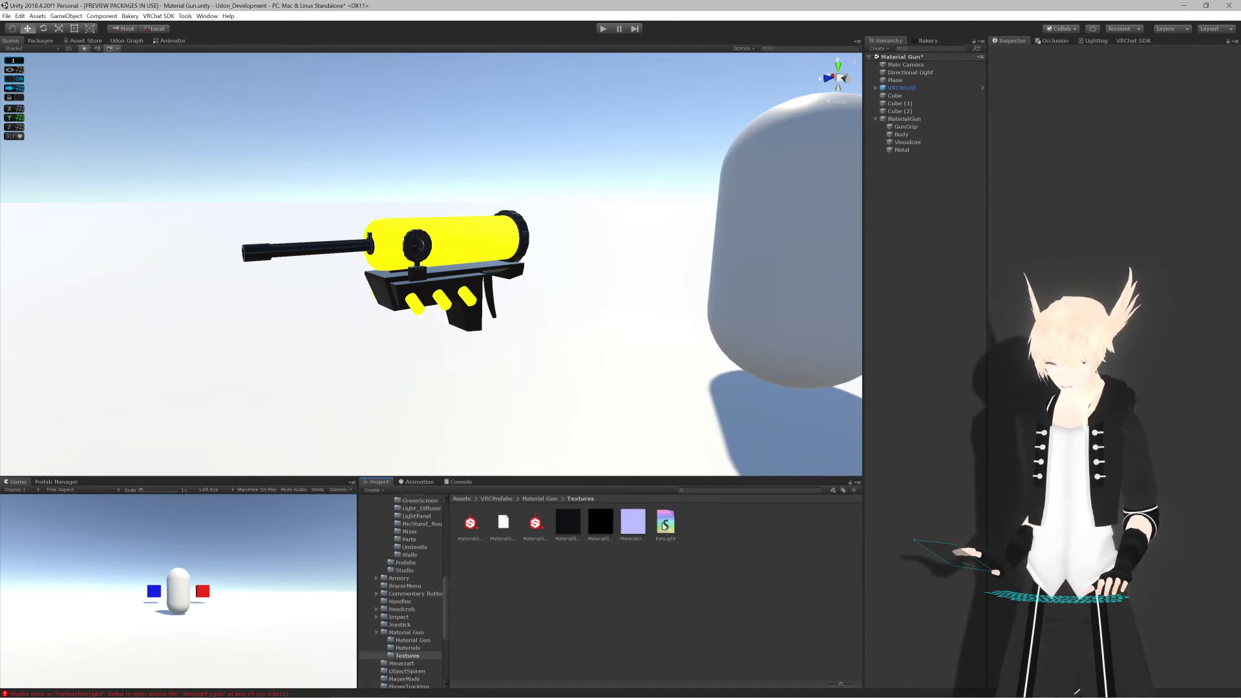
left_click_drag(664, 527, 416, 633)
left_click(407, 632)
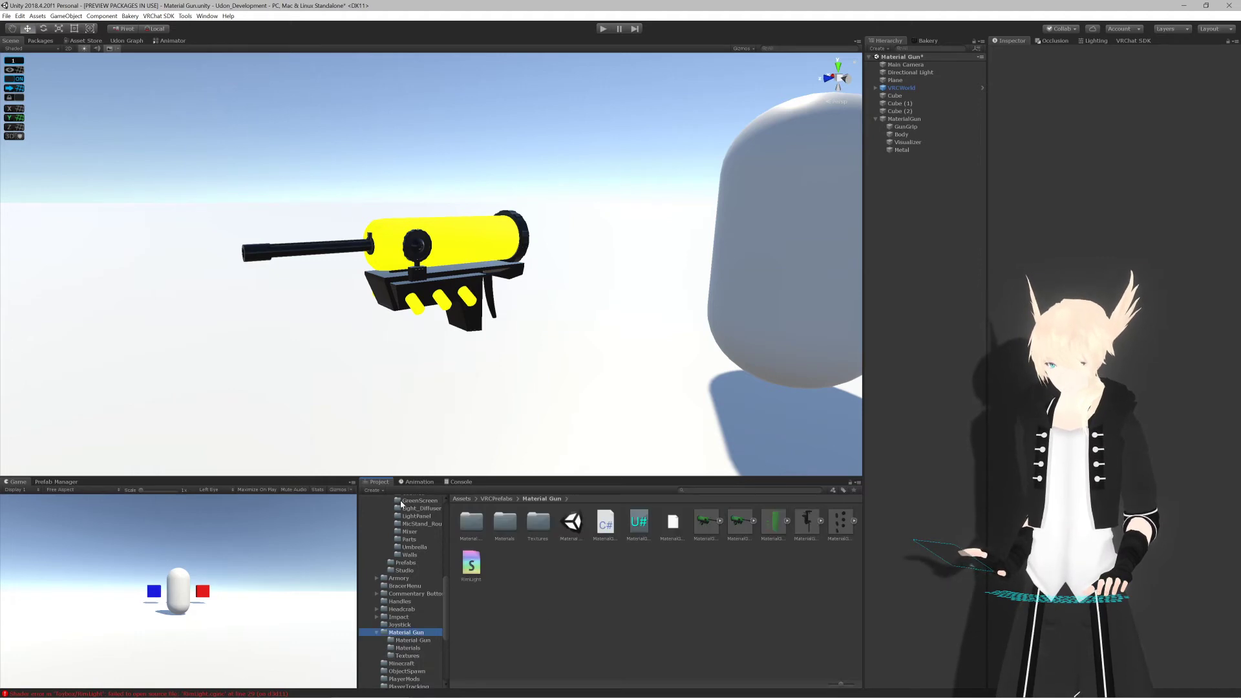
Step: Clear the Unity console messages and return to the project's Material Gun assets
left_click(454, 484)
left_click(372, 490)
left_click(378, 481)
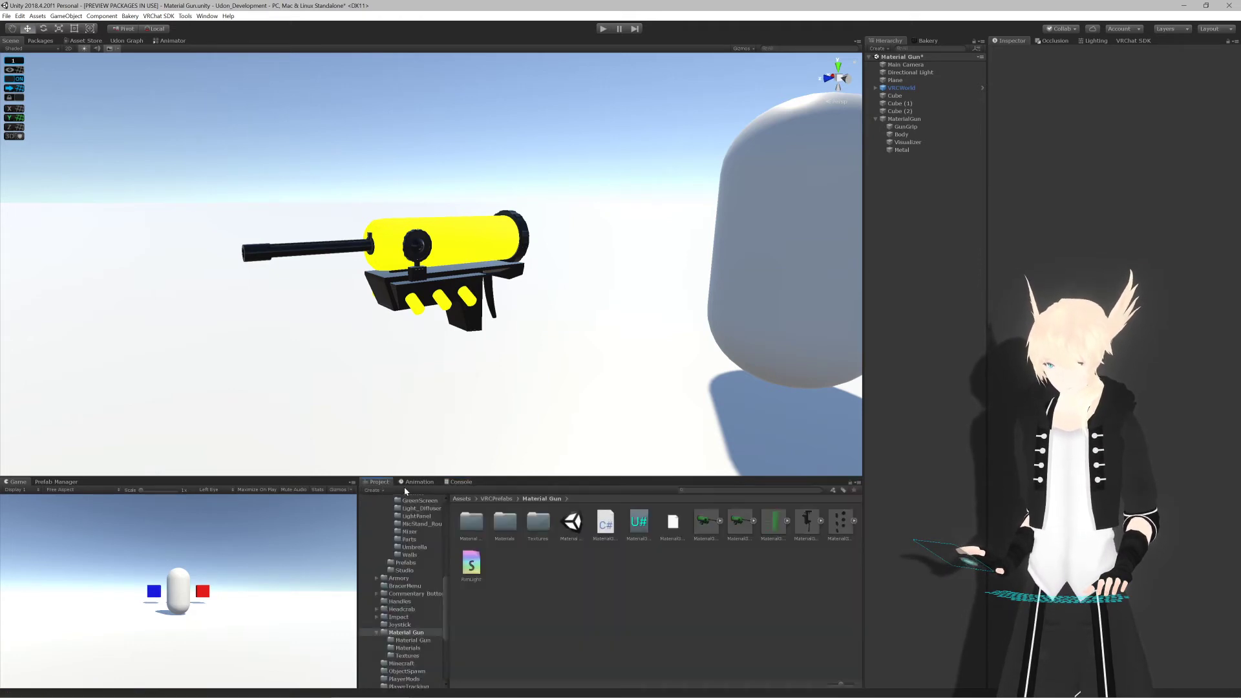
Step: Change the shader of the Visualizer material in the Materials folder to Toybox RimLight
double_click(504, 522)
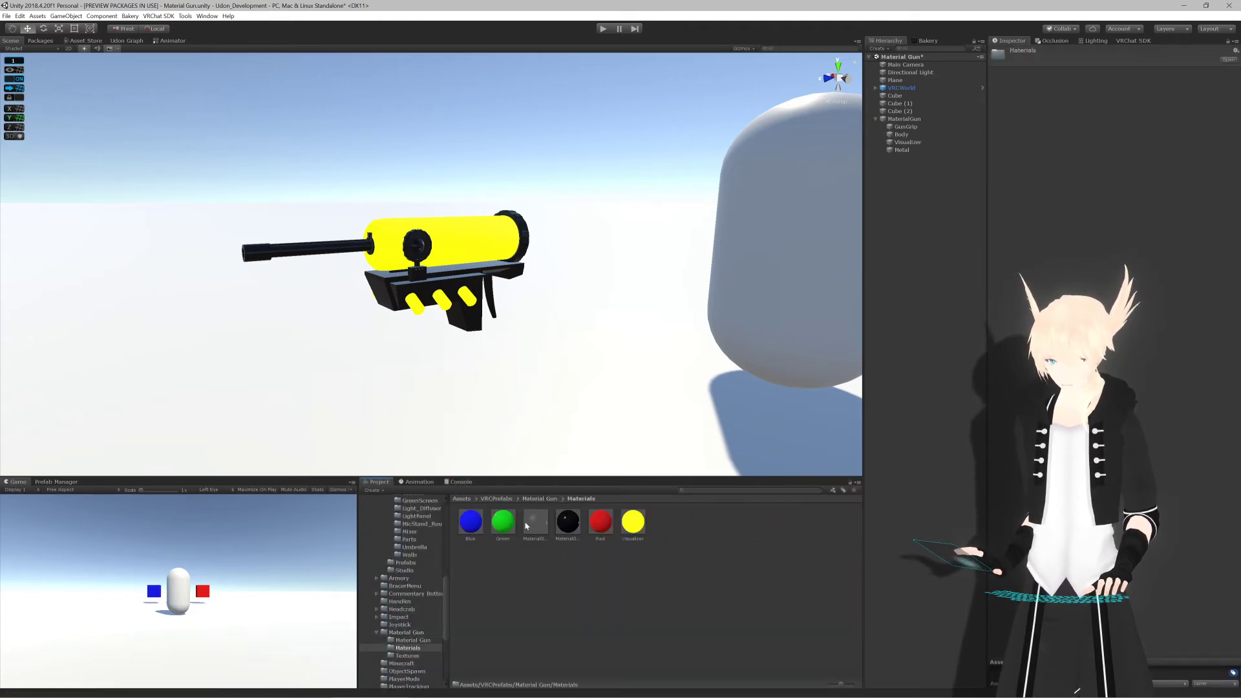
left_click(632, 521)
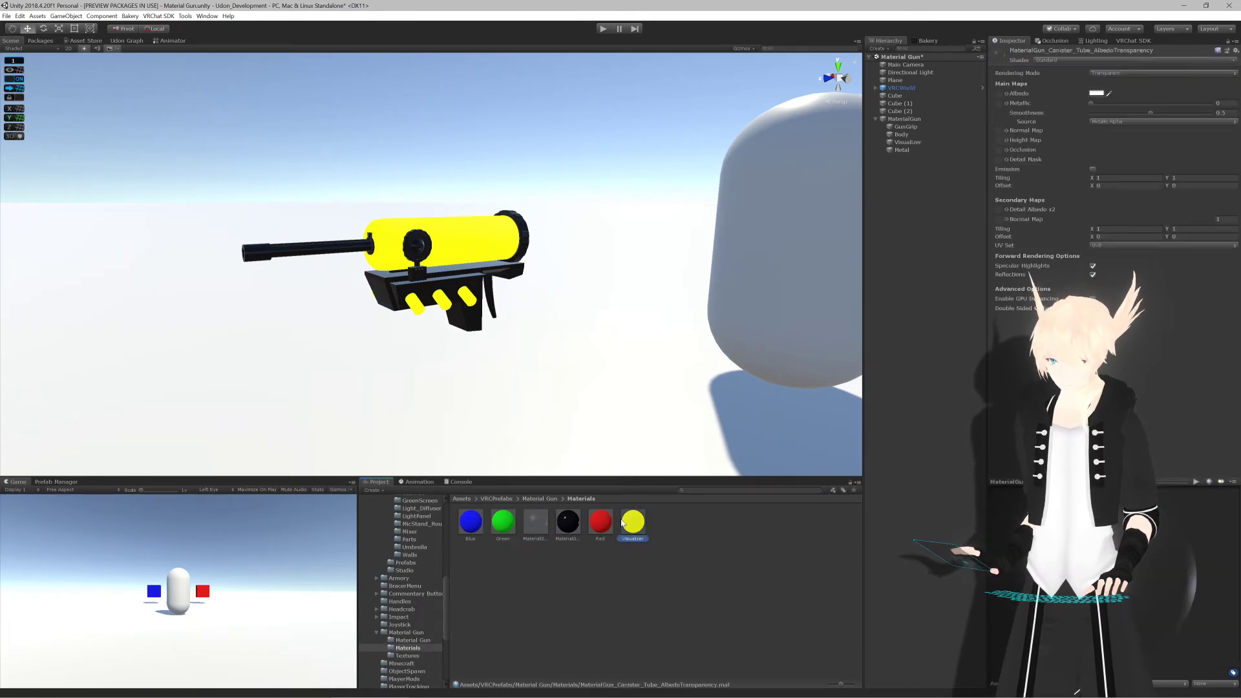
left_click(1073, 59)
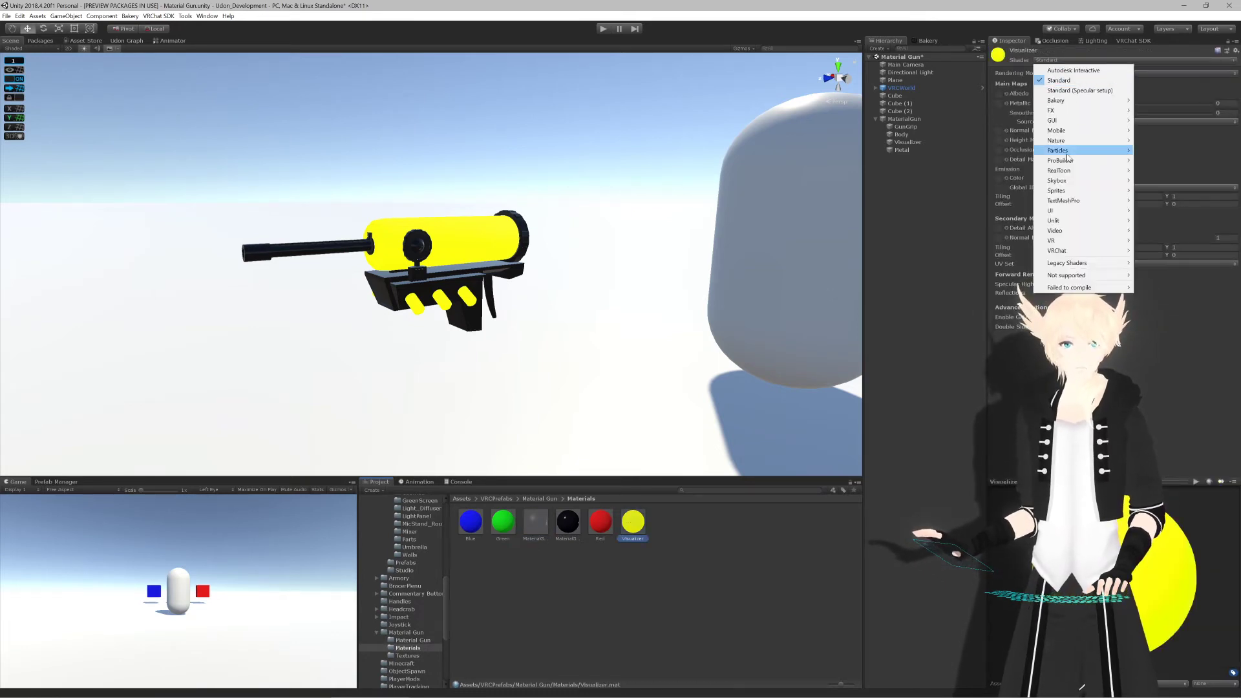
mouse_move(1073, 290)
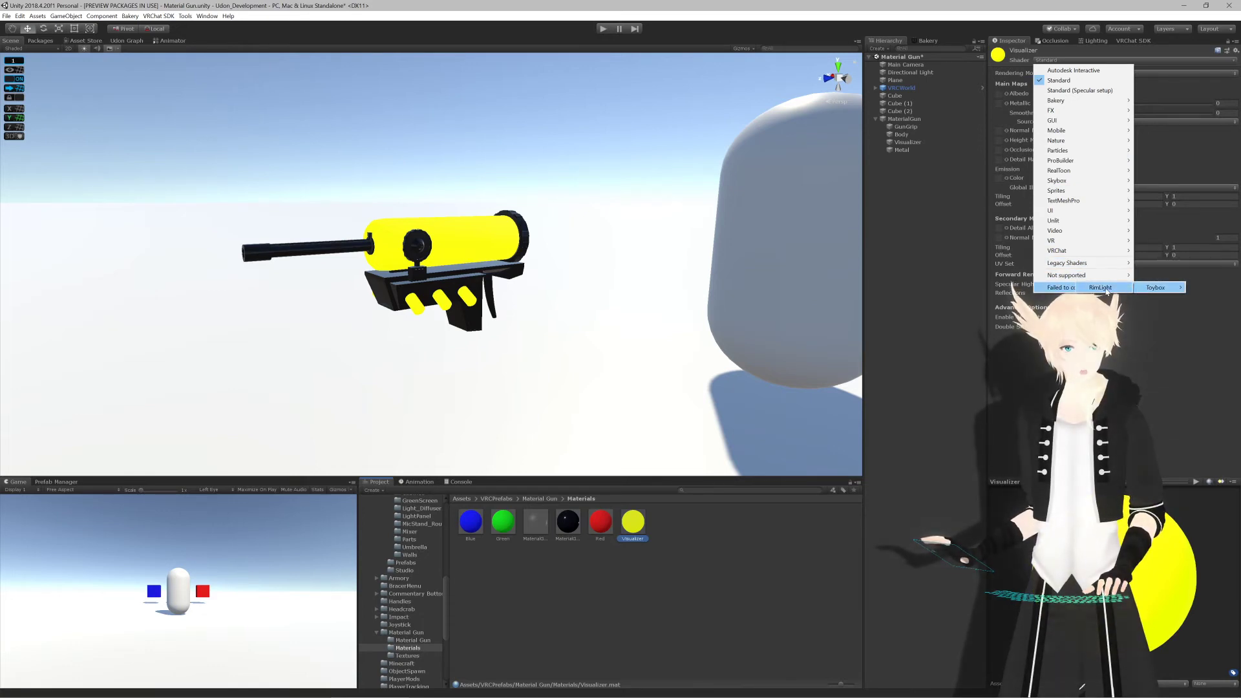
left_click(1106, 292)
Step: Locate the shader asset used by the Visualizer material and examine its compile error
scroll(513, 306, "up", 5)
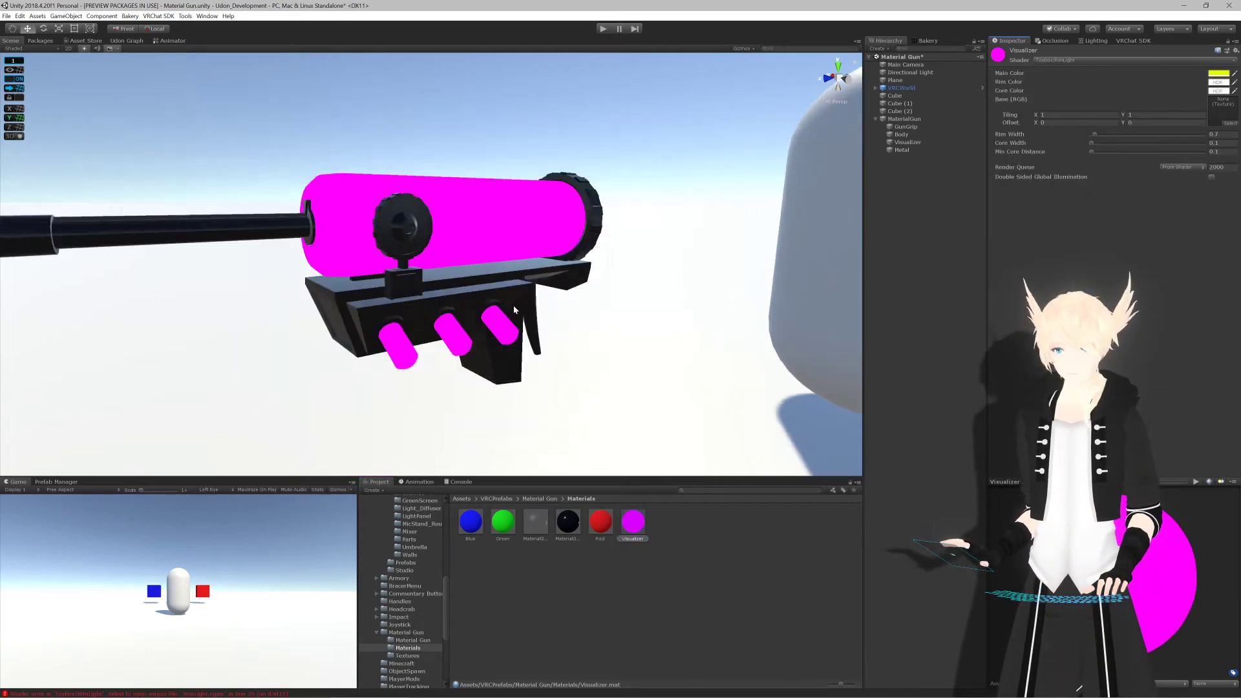
scroll(513, 305, "up", 4)
left_click_drag(518, 301, 581, 278, "alt")
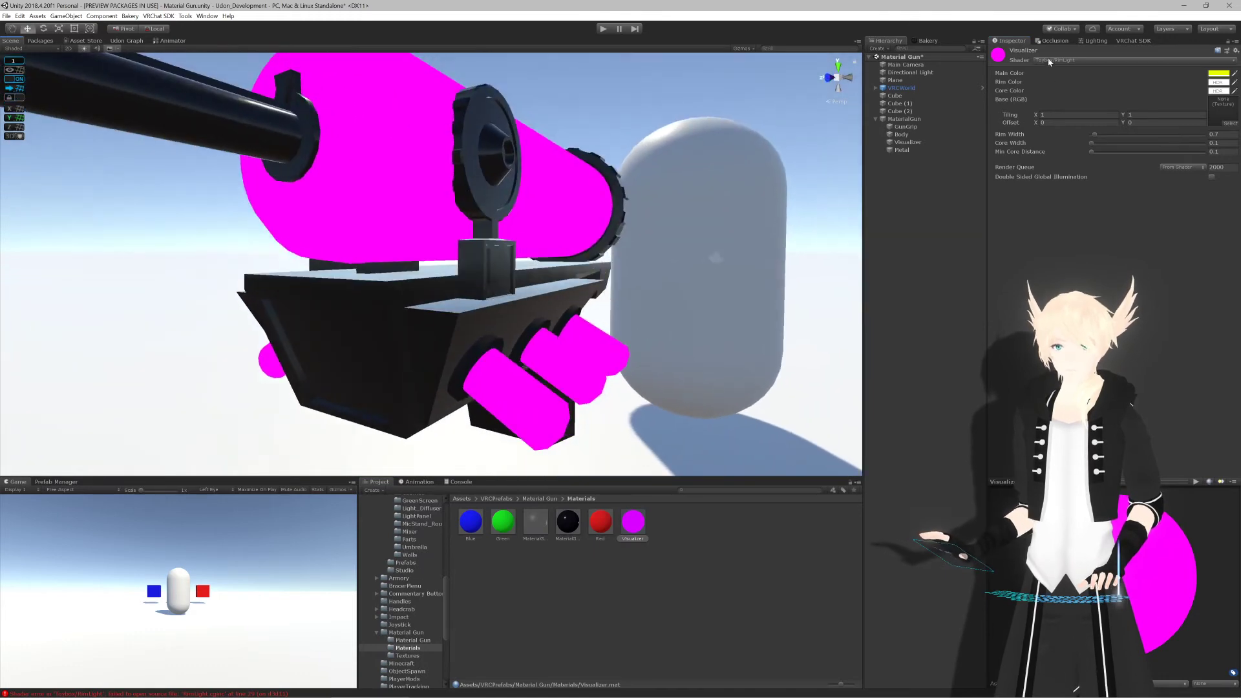
right_click(1021, 50)
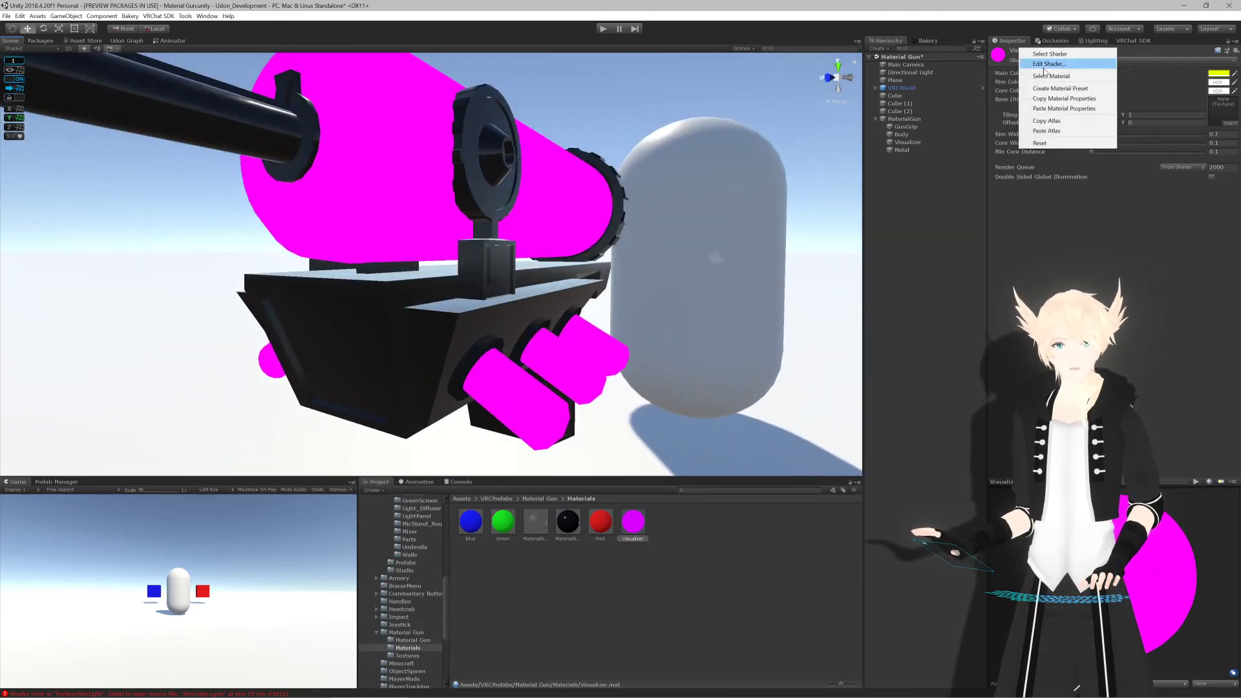
left_click(1047, 64)
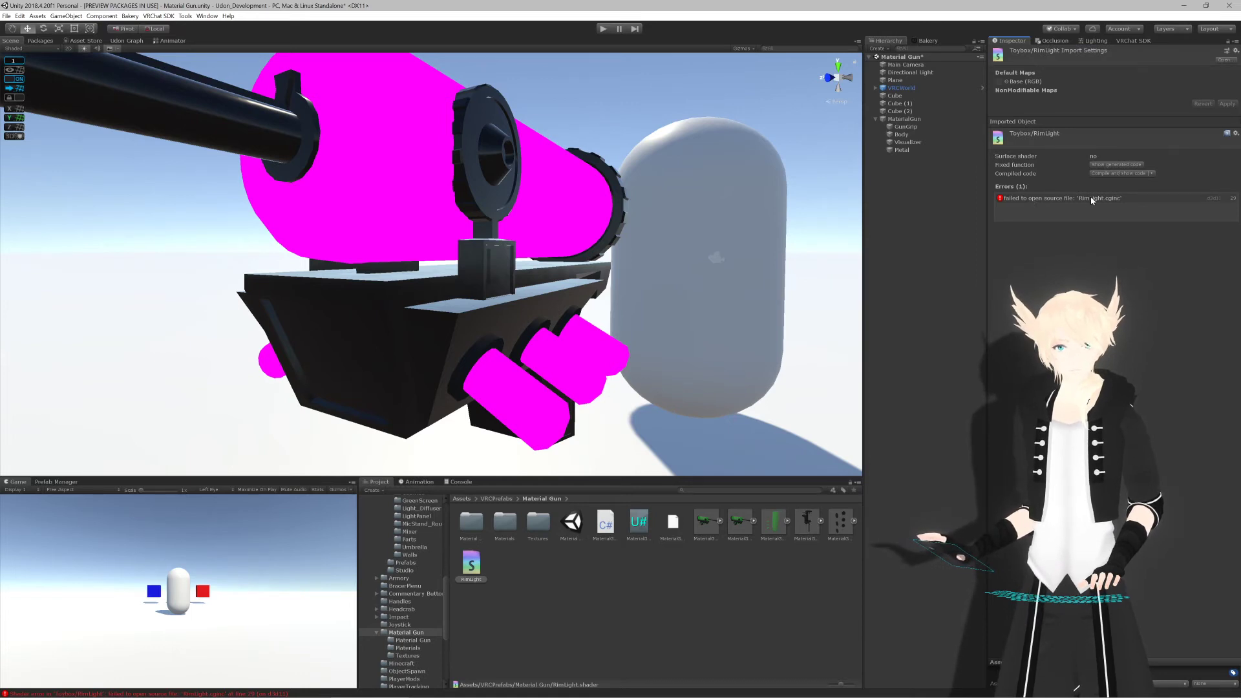
Step: Switch to File Explorer and import the RimLight CGINC file from the Shader folder into the Material Gun folder
key("alt+Tab")
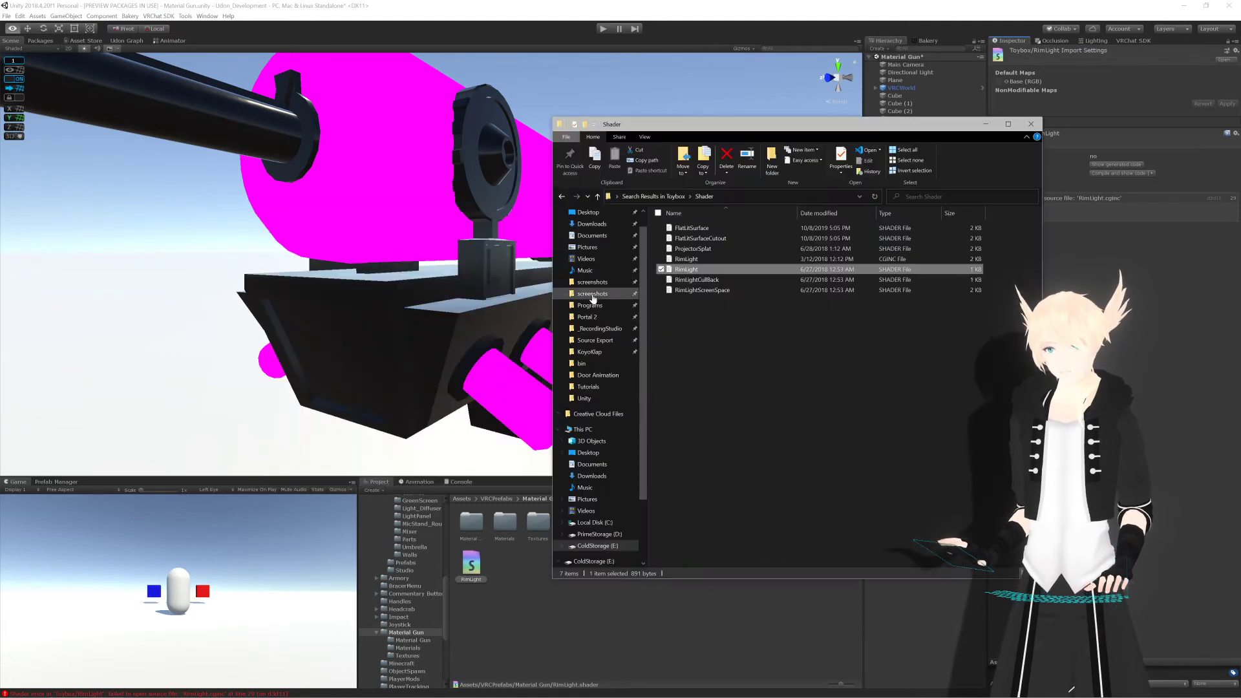
left_click(711, 259)
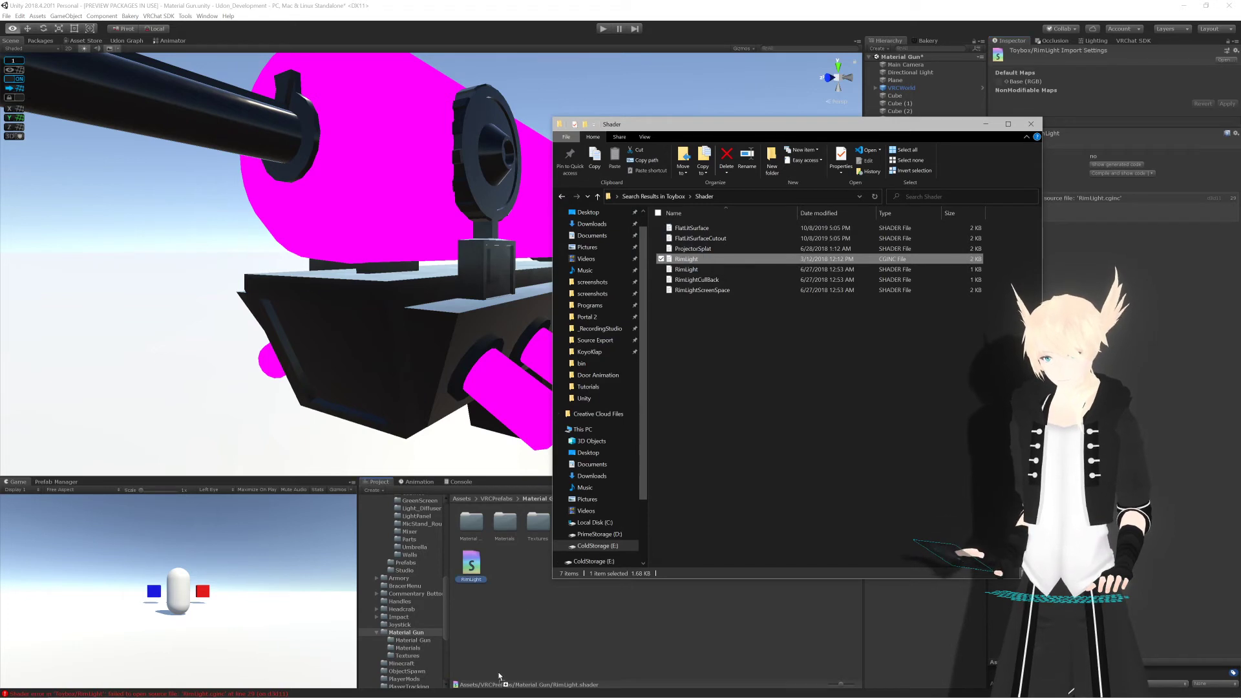
left_click_drag(498, 677, 519, 595)
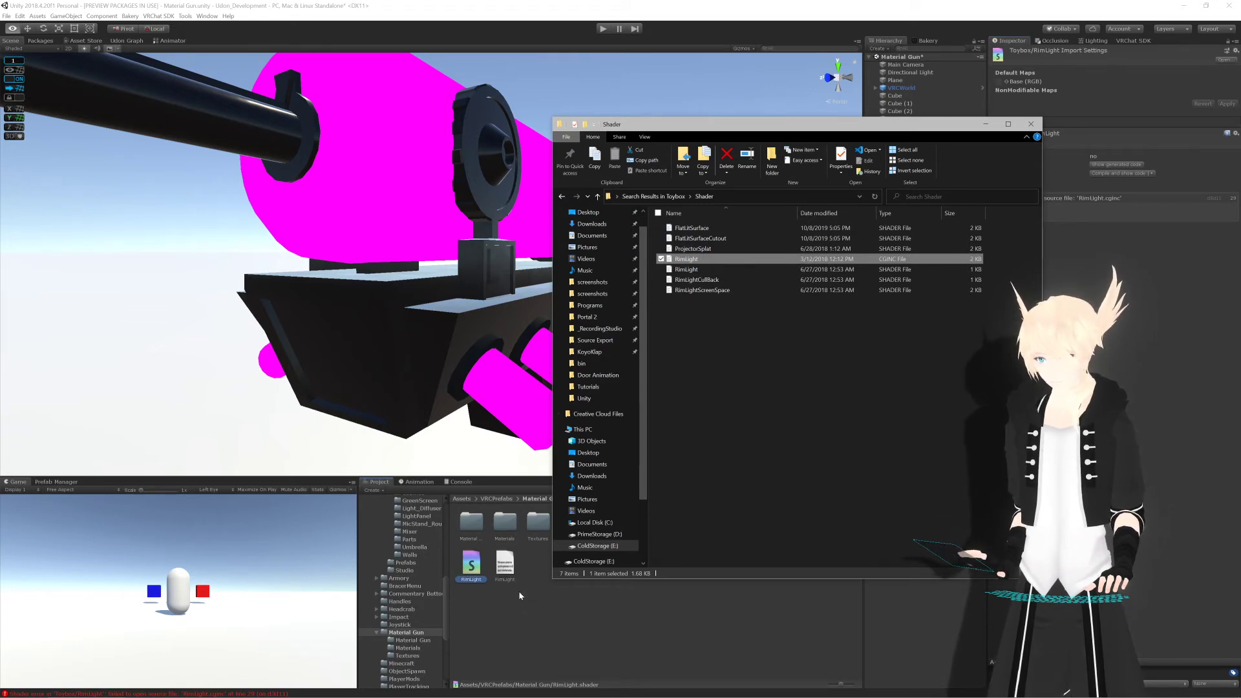
left_click(522, 593)
Step: Reimport the RimLight shader and check the gun's canister and tubes in the scene
left_click(472, 564)
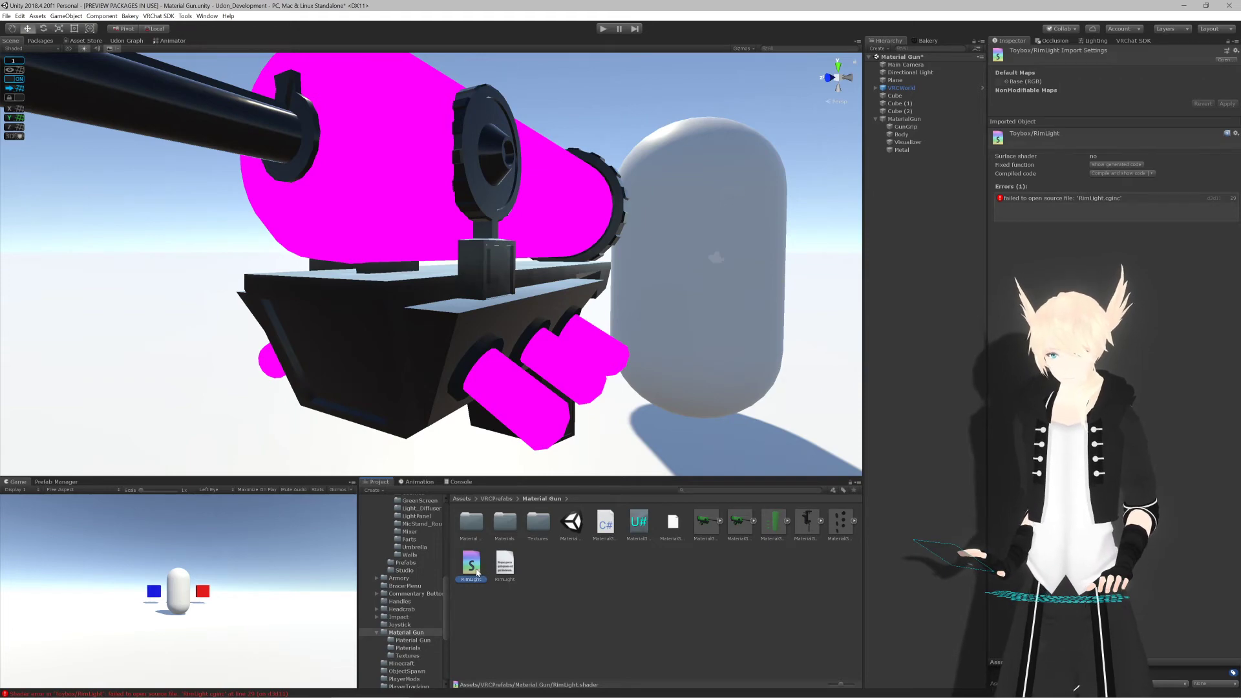
right_click(477, 572)
left_click(508, 484)
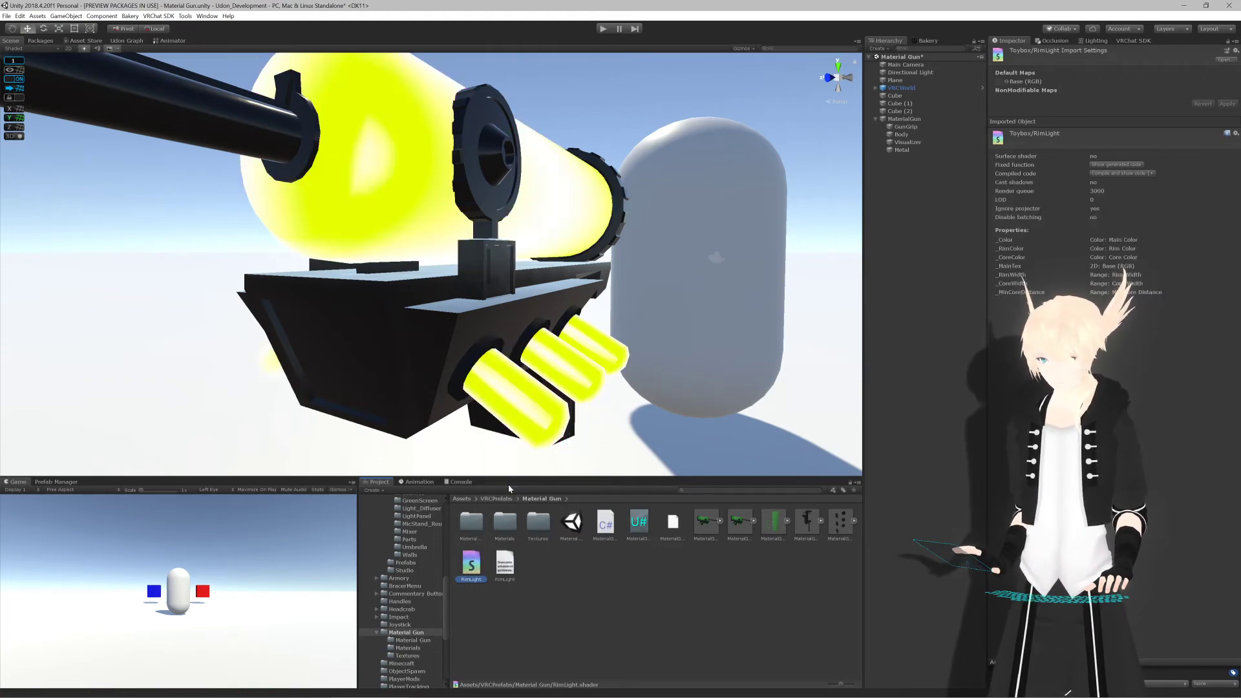
left_click_drag(592, 353, 715, 338, "alt")
scroll(432, 346, "down", 10)
scroll(715, 338, "up", 6)
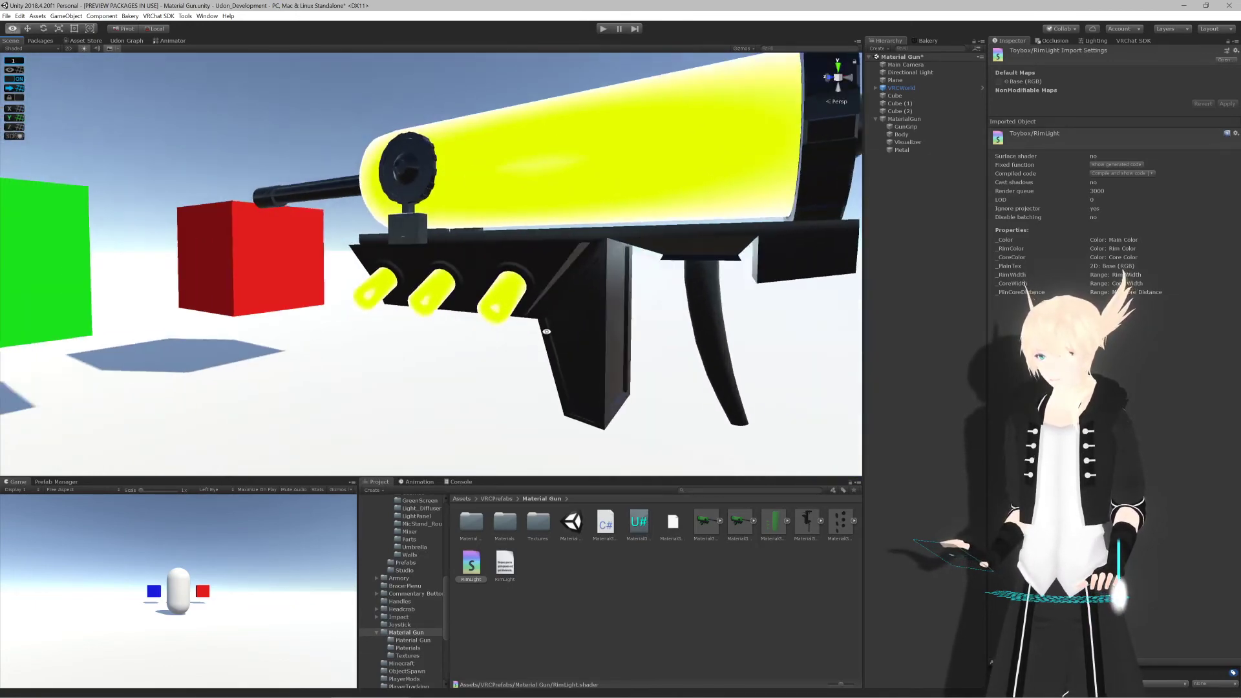
scroll(546, 331, "down", 6)
left_click_drag(547, 336, 462, 402, "alt")
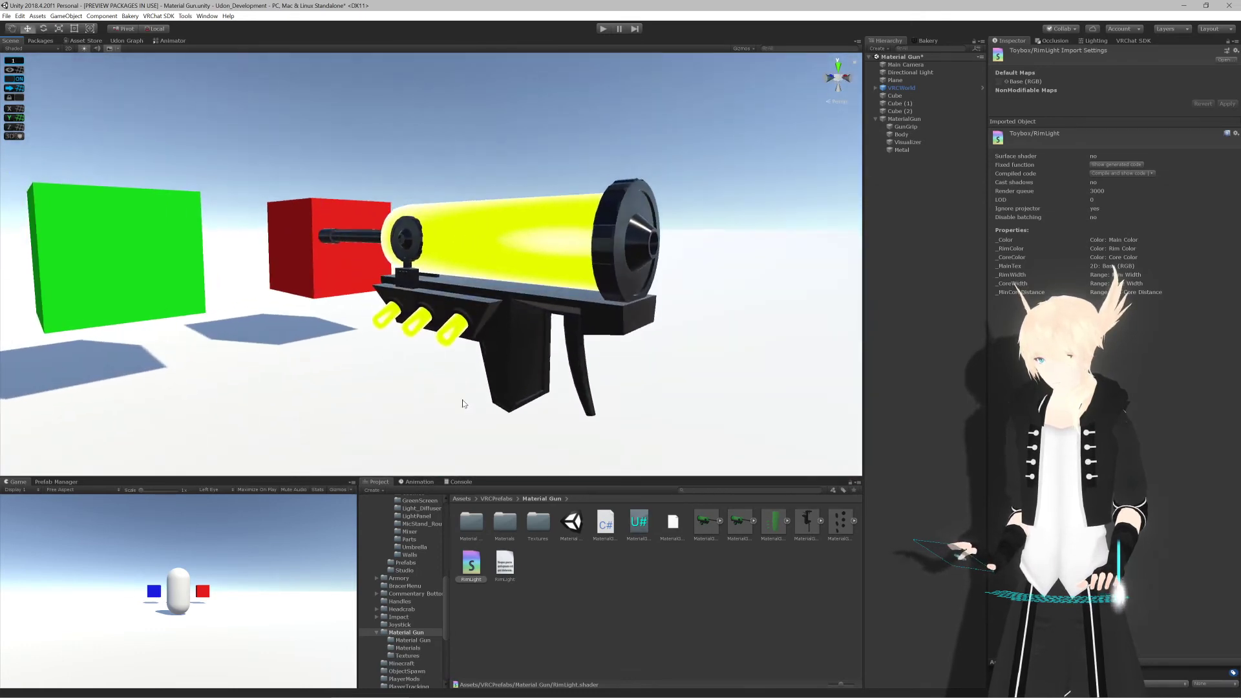
Step: Refresh and reimport the Visualizer material in the Materials folder
double_click(508, 525)
left_click(540, 523)
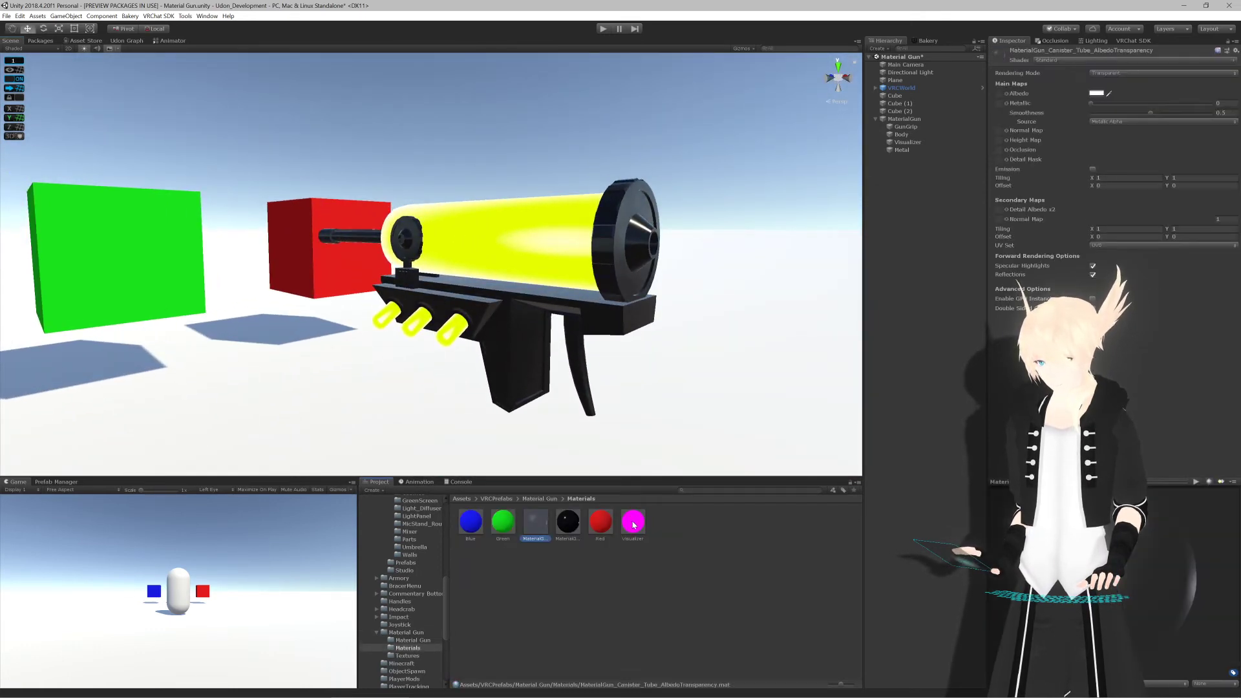
left_click(640, 529)
right_click(642, 532)
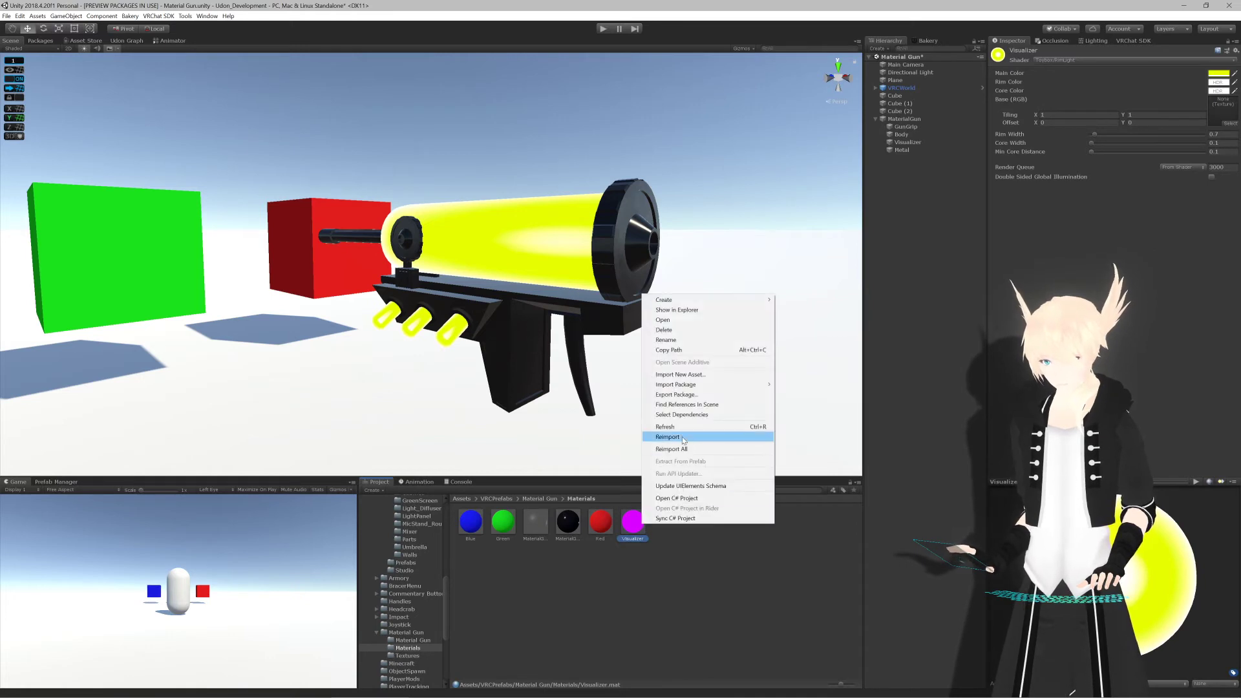
left_click(674, 427)
right_click(641, 520)
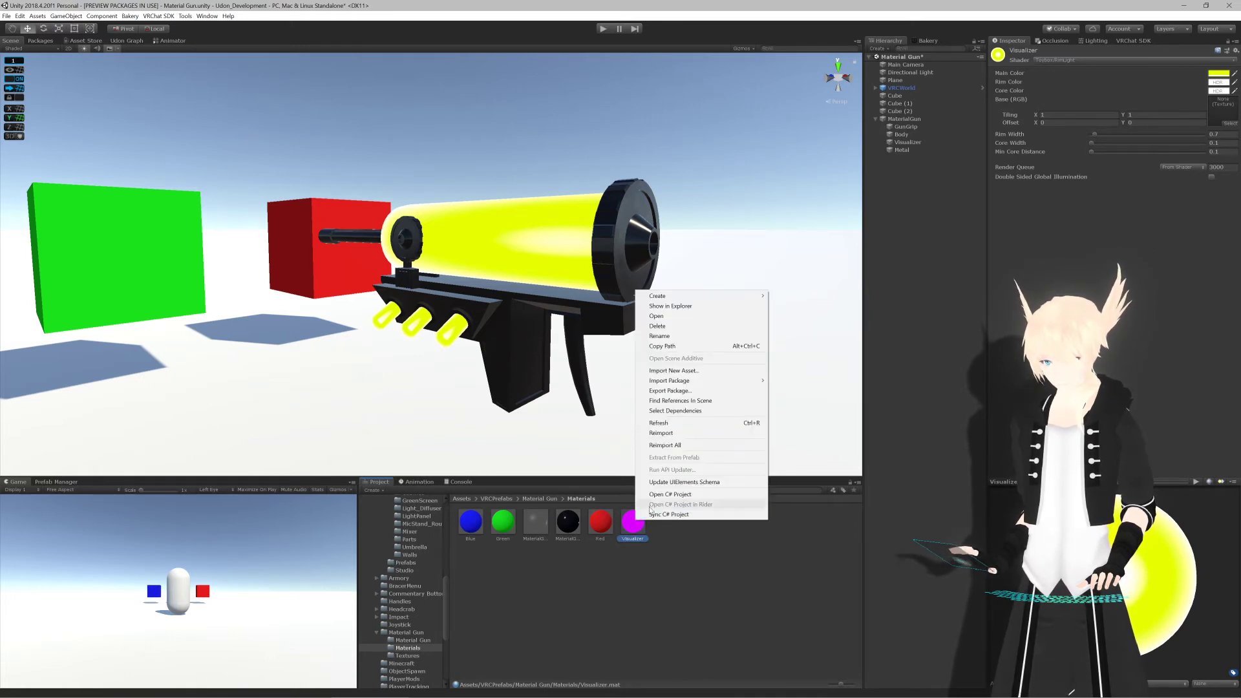
left_click(672, 429)
Step: Set the Visualizer material's main color to bright cyan, hex 00E1FF, and check the glow on the gun
left_click_drag(672, 429, 610, 381, "alt")
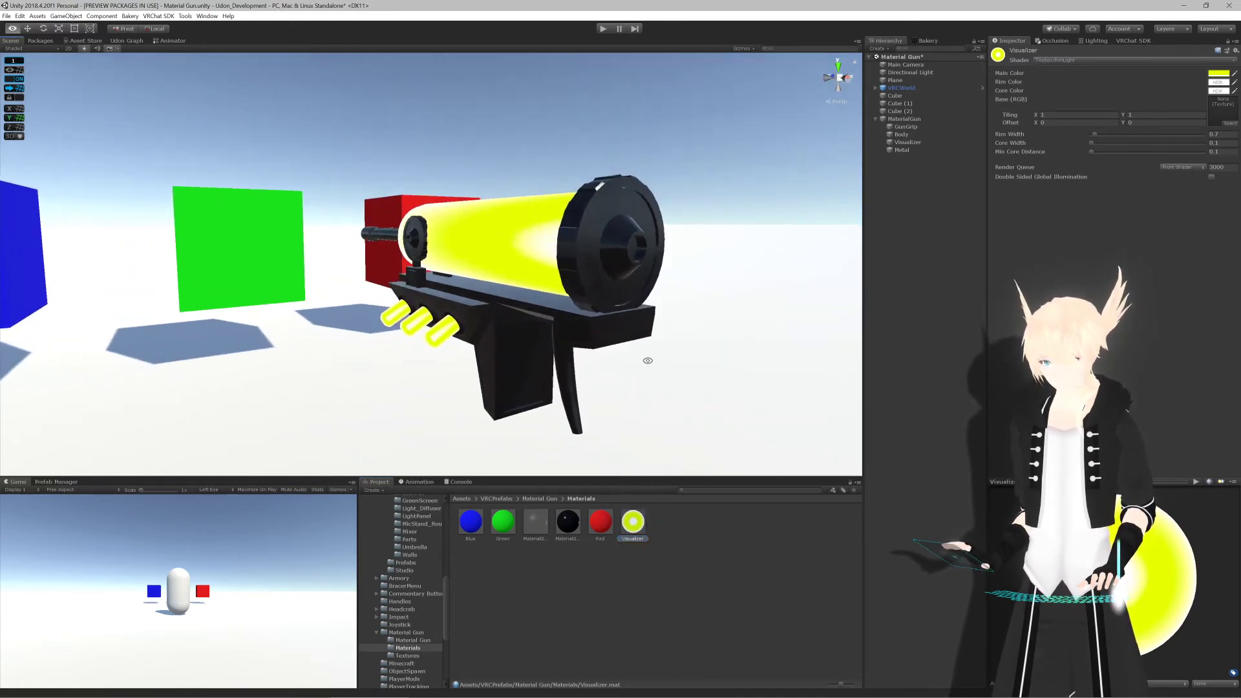
scroll(587, 382, "up", 5)
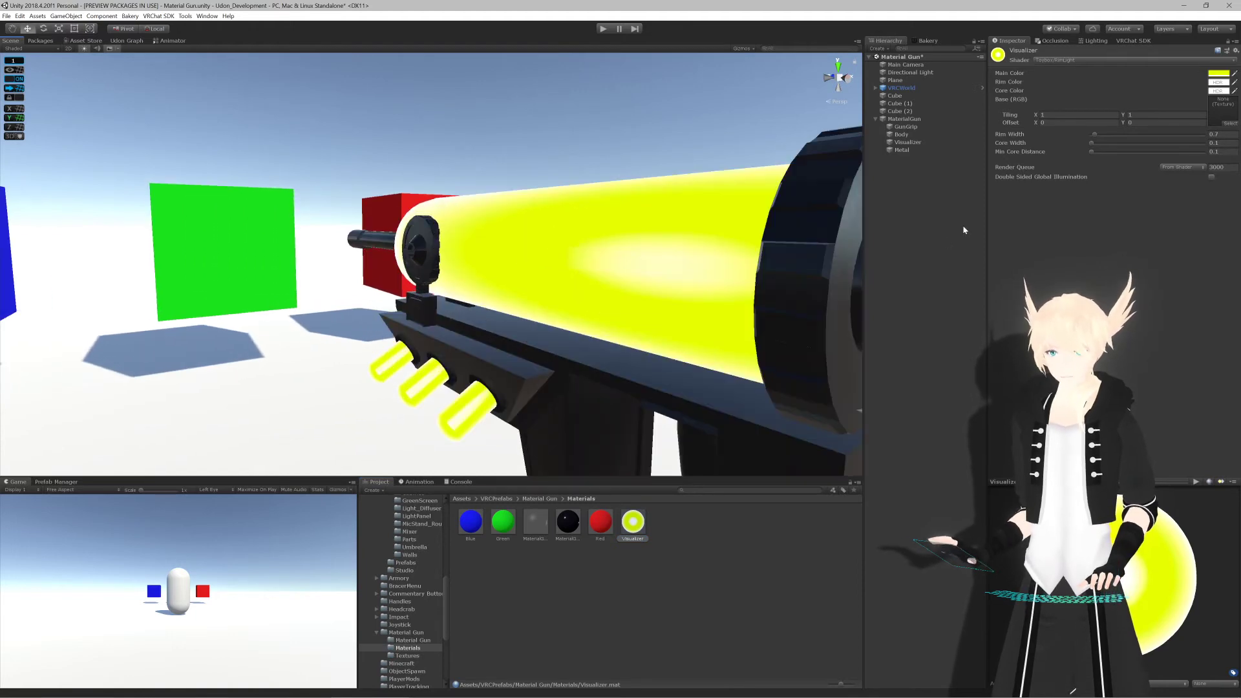
left_click(1219, 73)
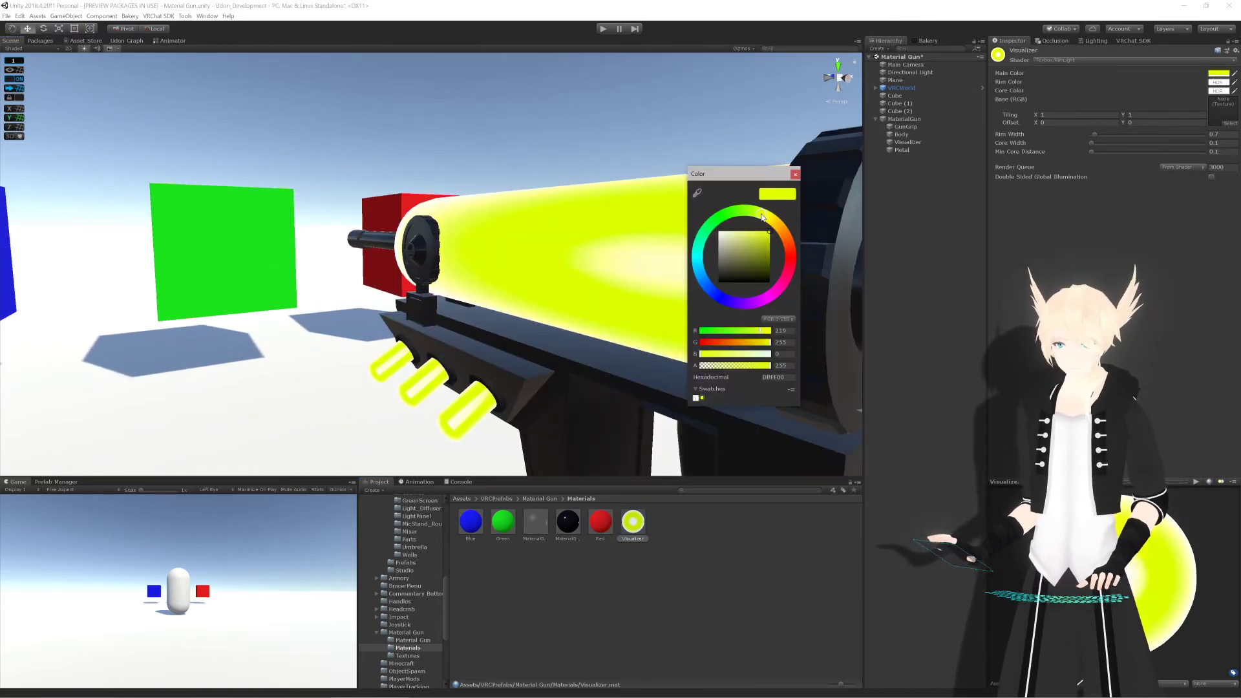
mouse_move(762, 220)
left_mouse_down()
mouse_move(703, 237)
mouse_move(697, 265)
left_mouse_up()
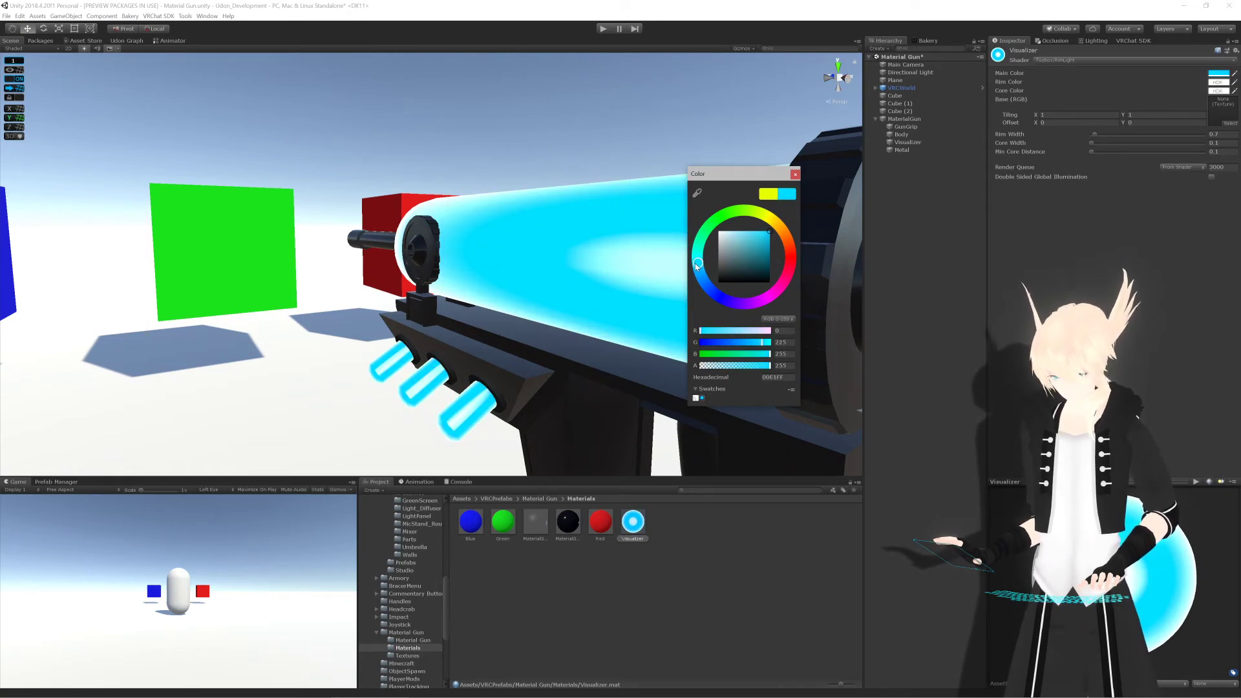
left_click_drag(687, 270, 544, 285, "alt")
scroll(516, 282, "down", 5)
scroll(458, 278, "up", 5)
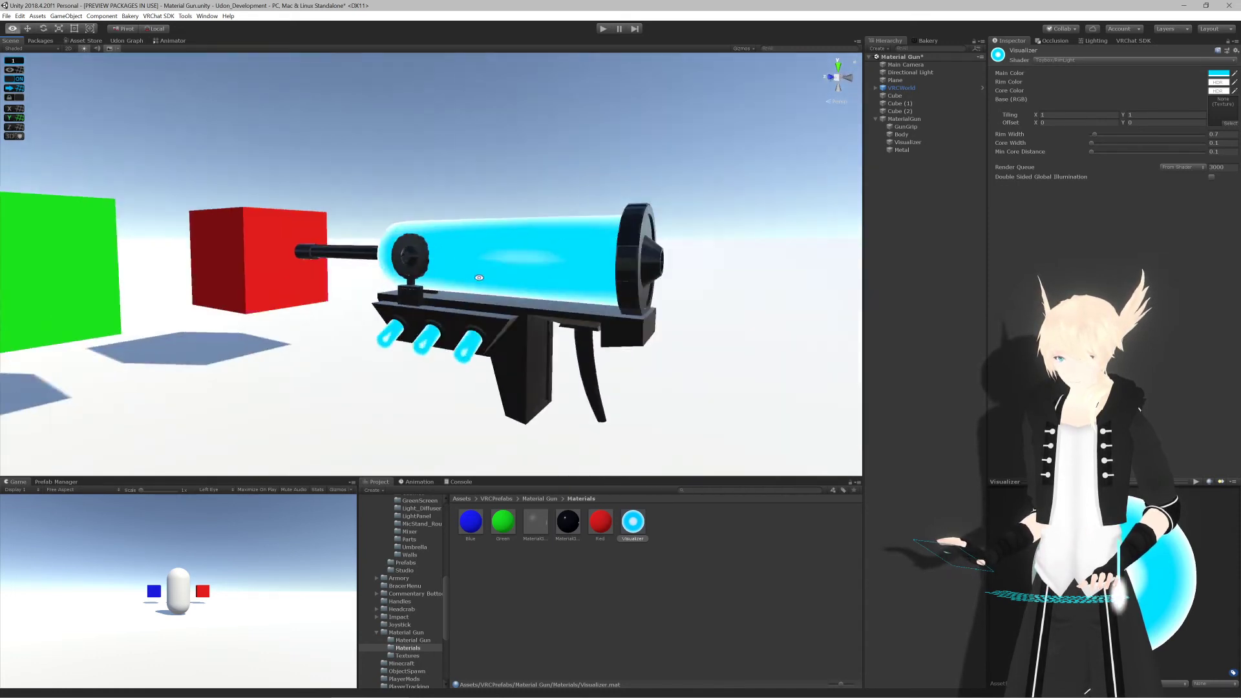
scroll(458, 289, "down", 3)
scroll(457, 288, "up", 4)
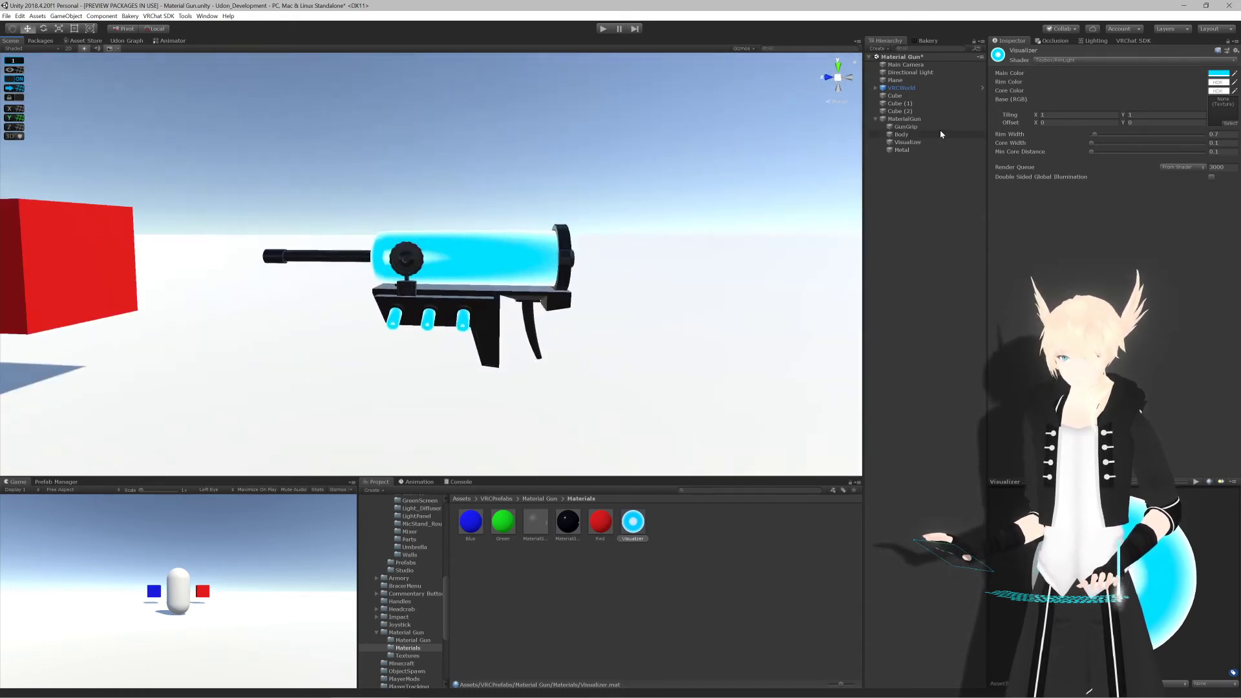
Step: Exclude the Pickup layer from the Wall Collisions mask of the MaterialGun object's Udon behaviour
left_click(908, 127)
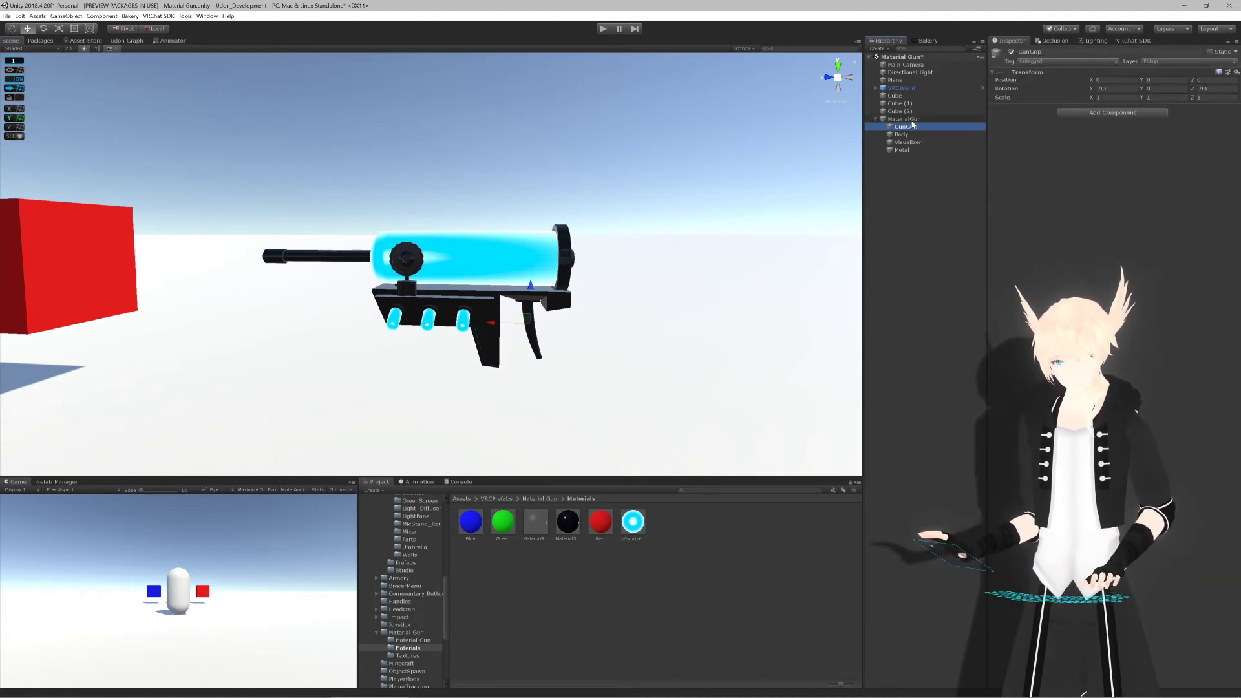
left_click(912, 120)
left_click(1113, 203)
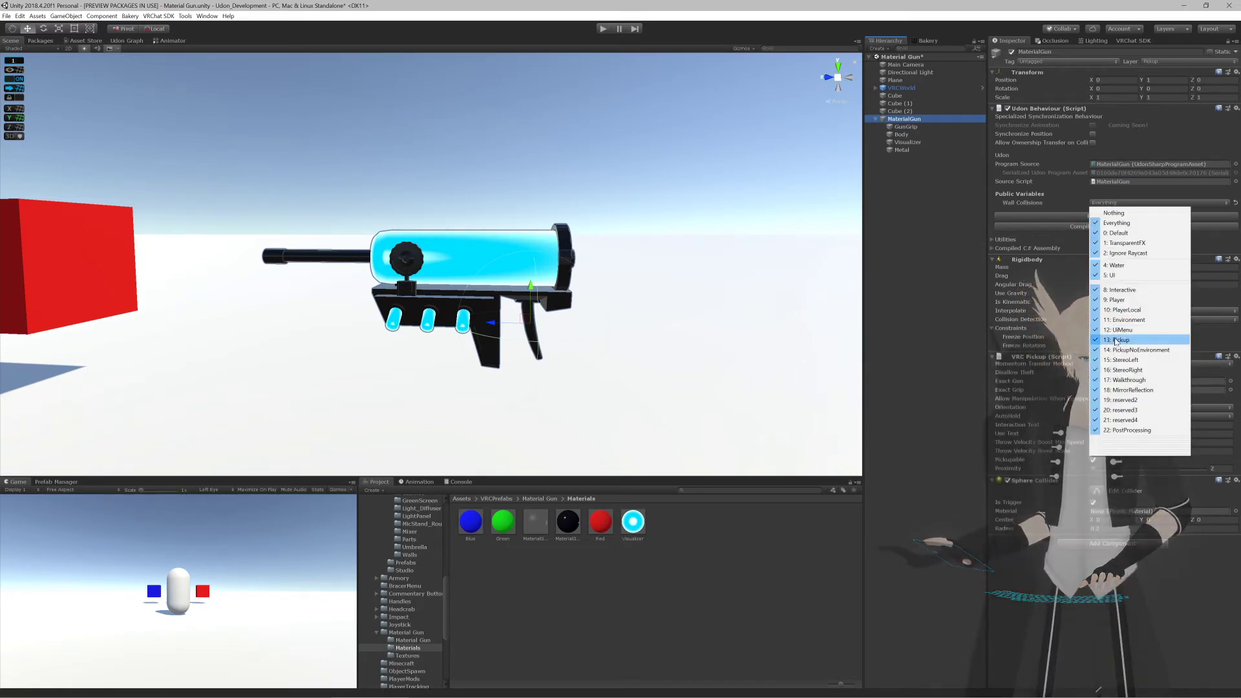
left_click(1115, 340)
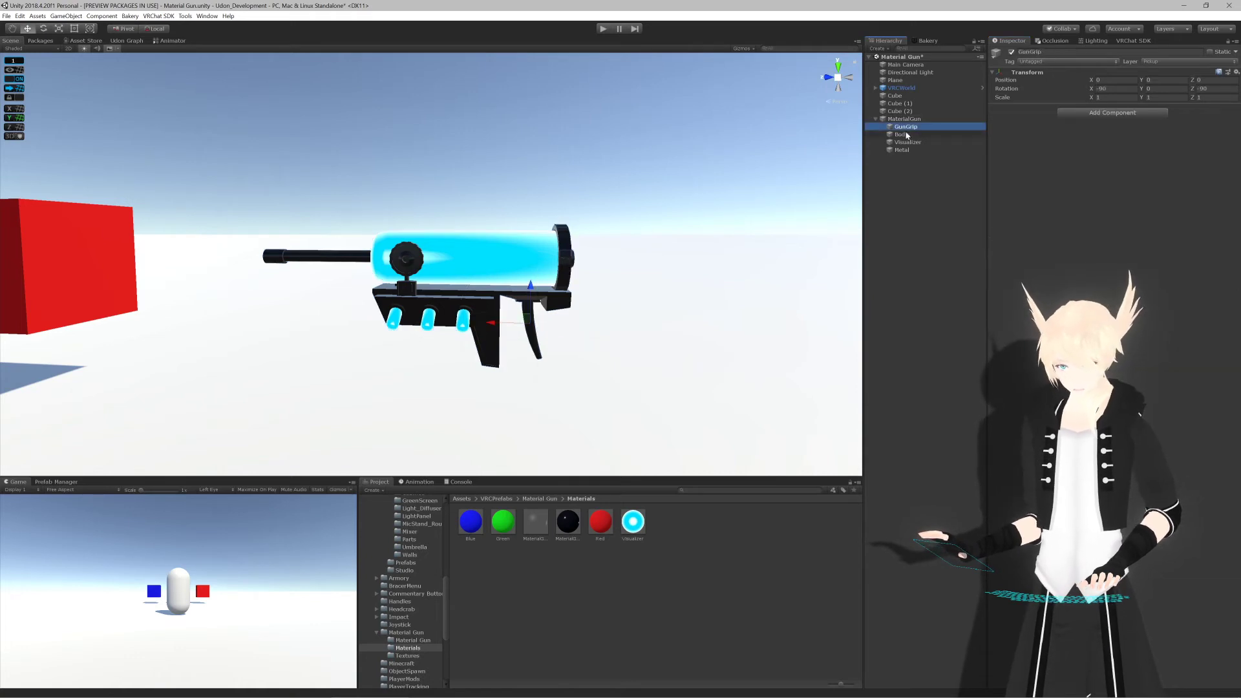
Step: Add a Mesh Collider to the gun's Body object and make it convex
left_click(908, 135)
left_click(1065, 157)
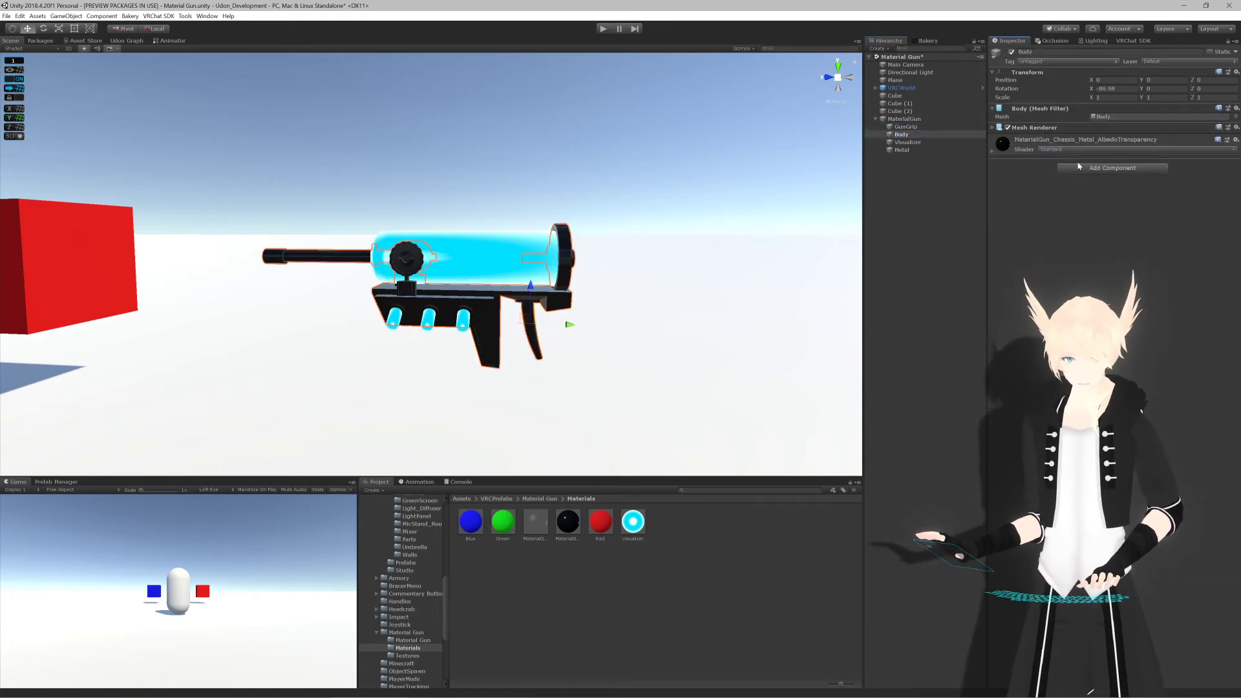
left_click(1078, 169)
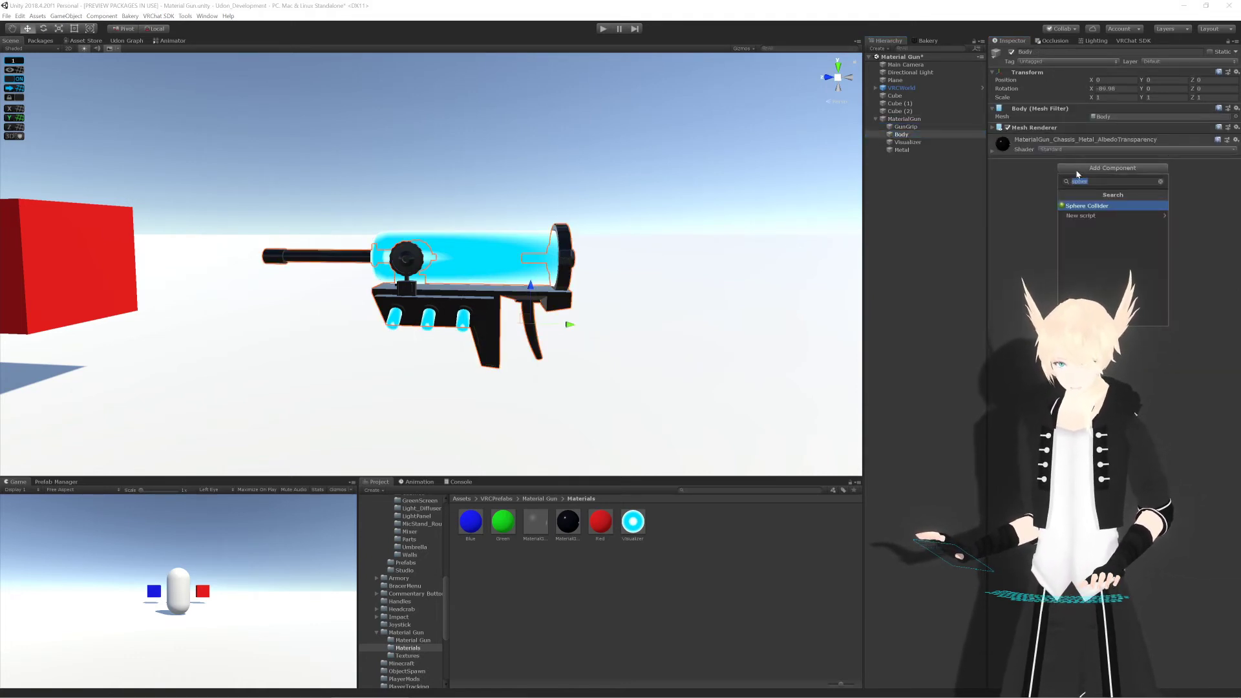
type("mesh")
key("Down")
key("Down")
key("Return")
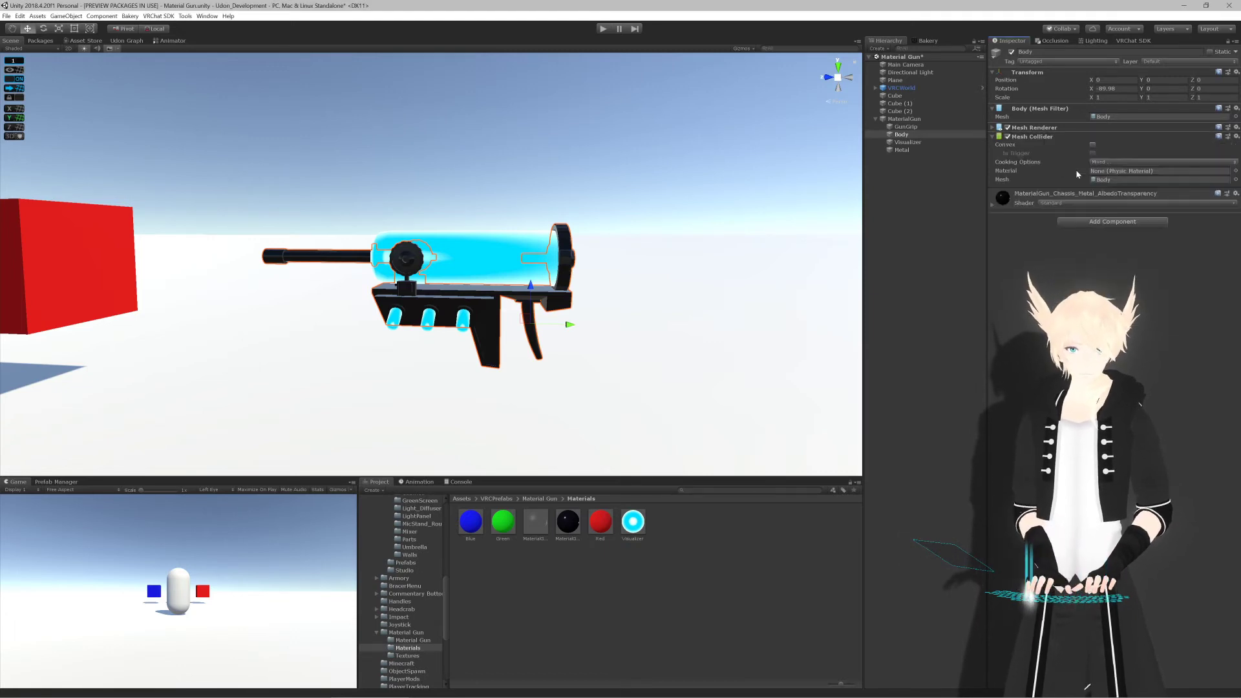
left_click(1093, 145)
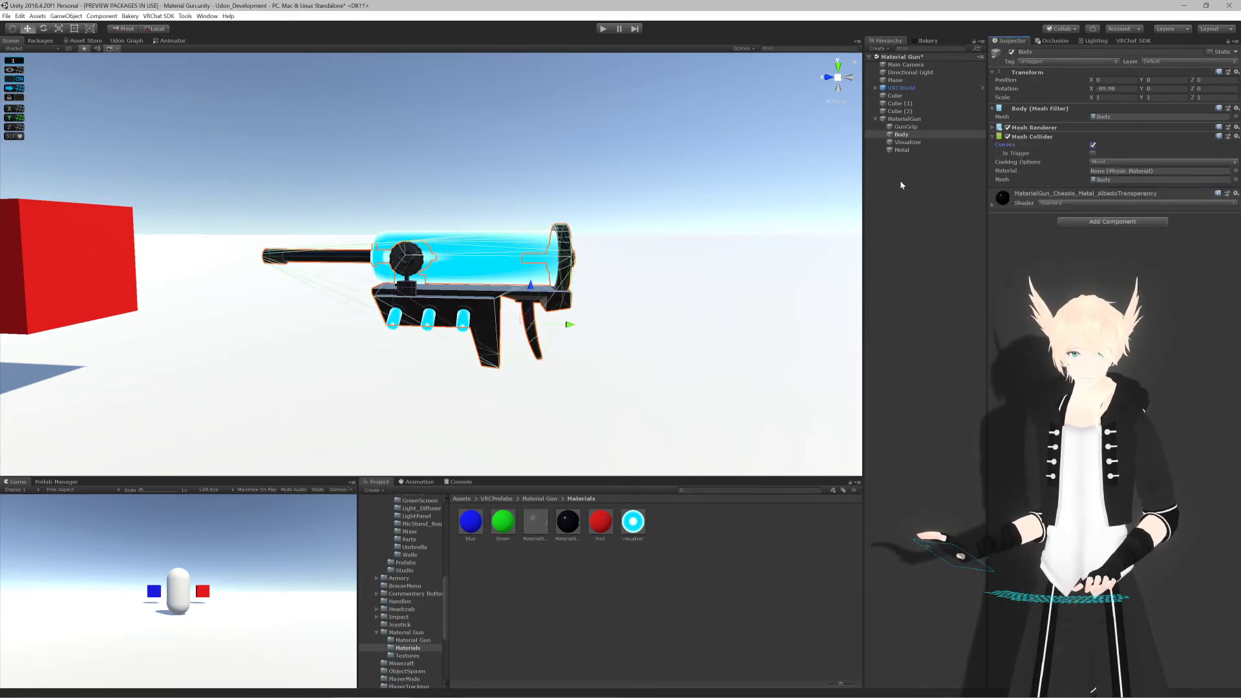
left_click_drag(621, 274, 494, 305, "alt")
left_click(602, 182)
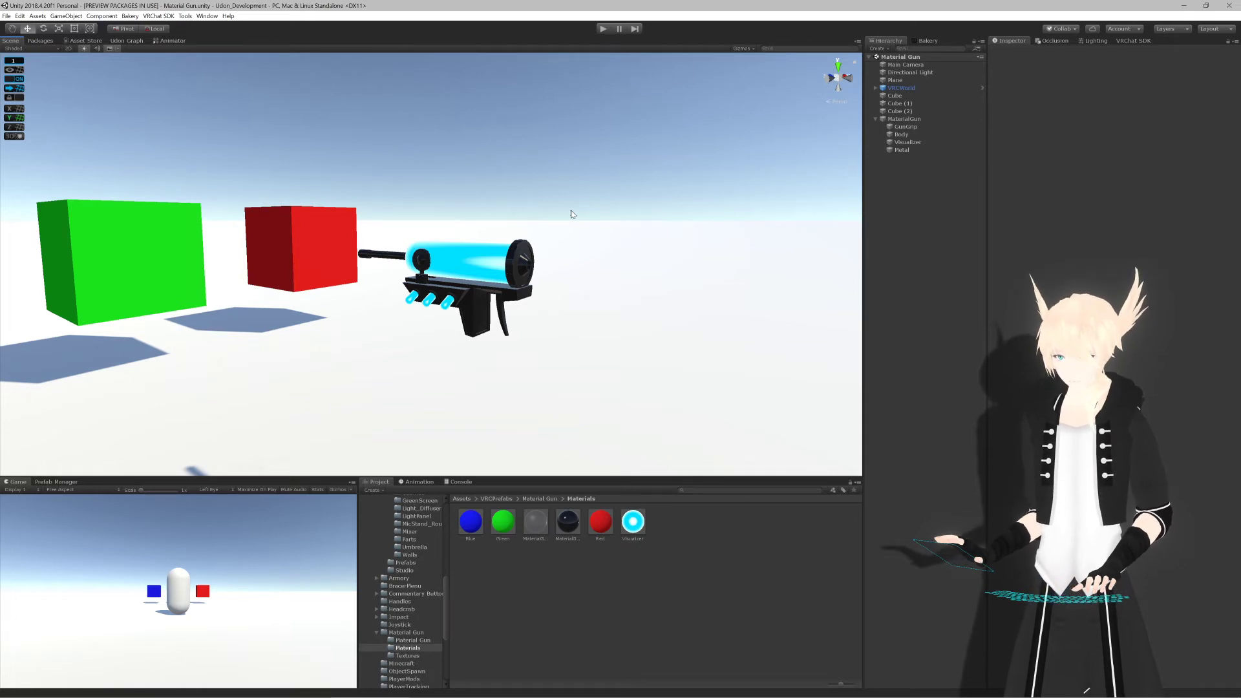
Step: Open the Builder section of the VRChat SDK for the Material Gun scene
left_click_drag(558, 228, 673, 204, "alt")
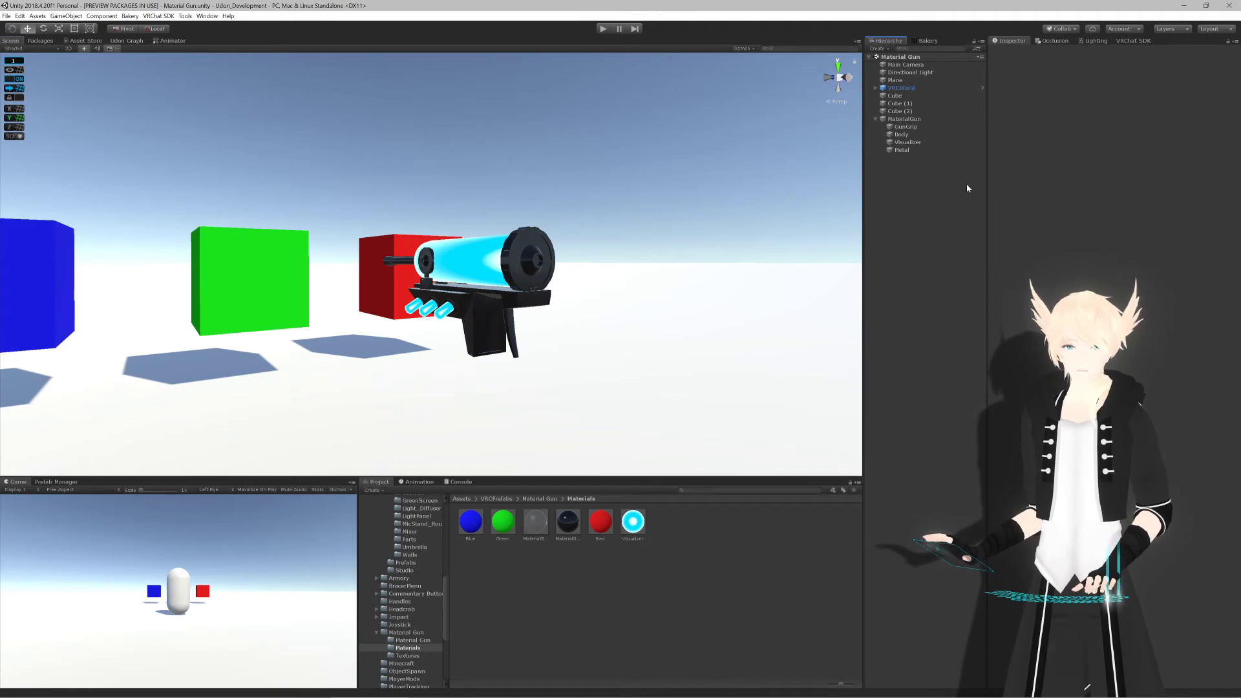
left_click(1130, 41)
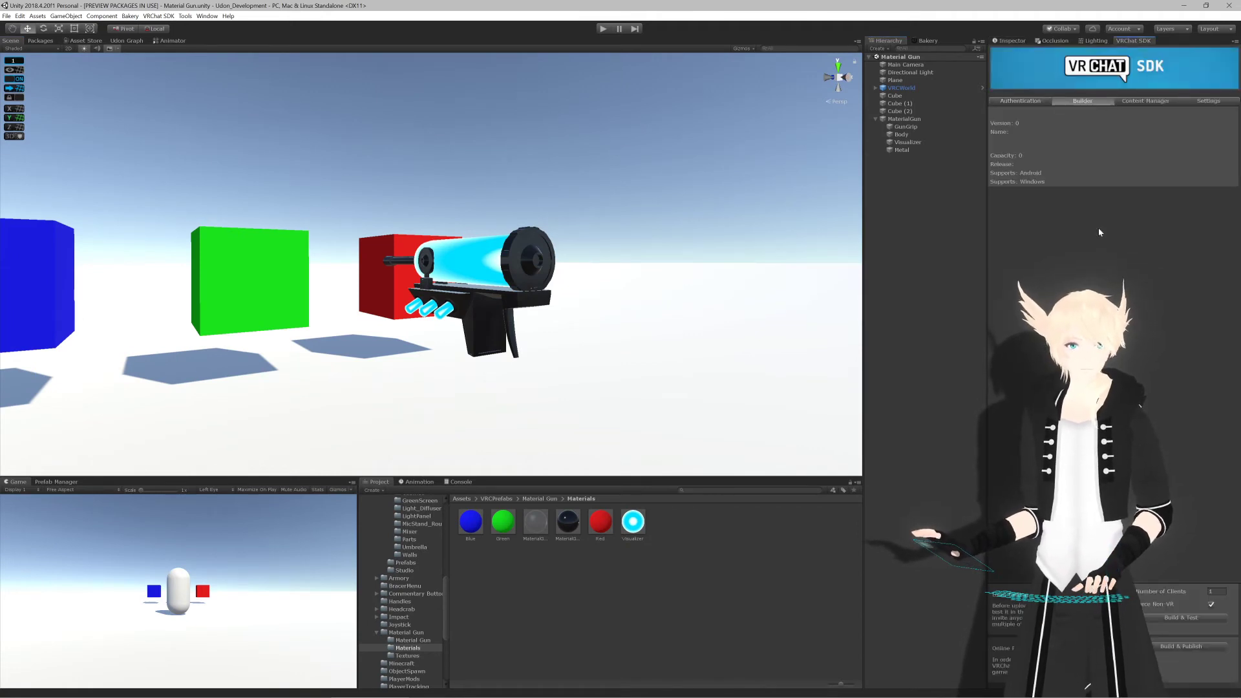
left_click(1083, 101)
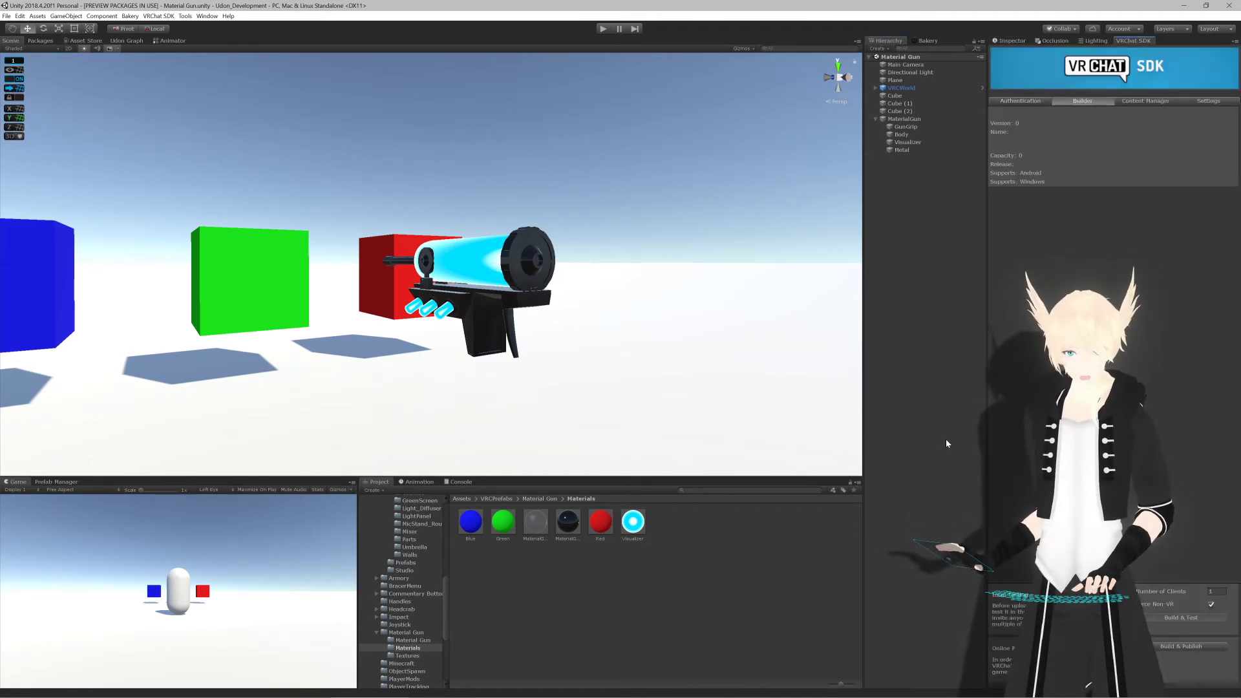
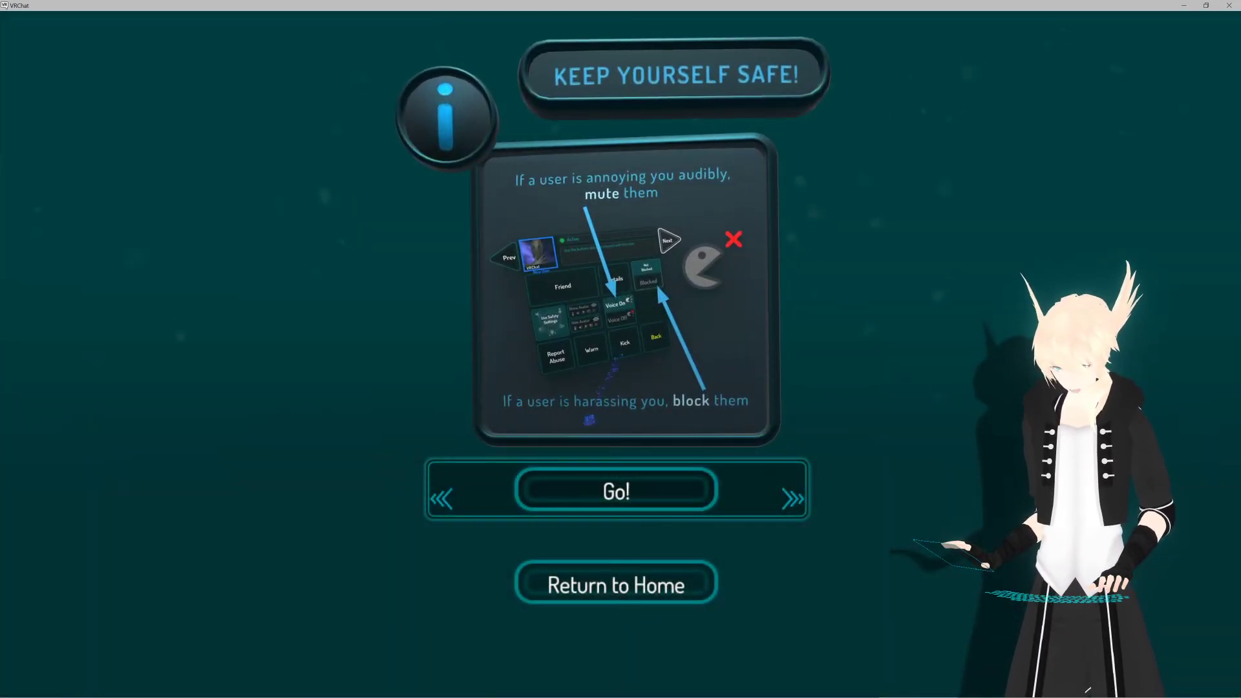
Step: Enter the VRChat test world, pick up the material gun and shoot the red material onto the floor
left_click(614, 490)
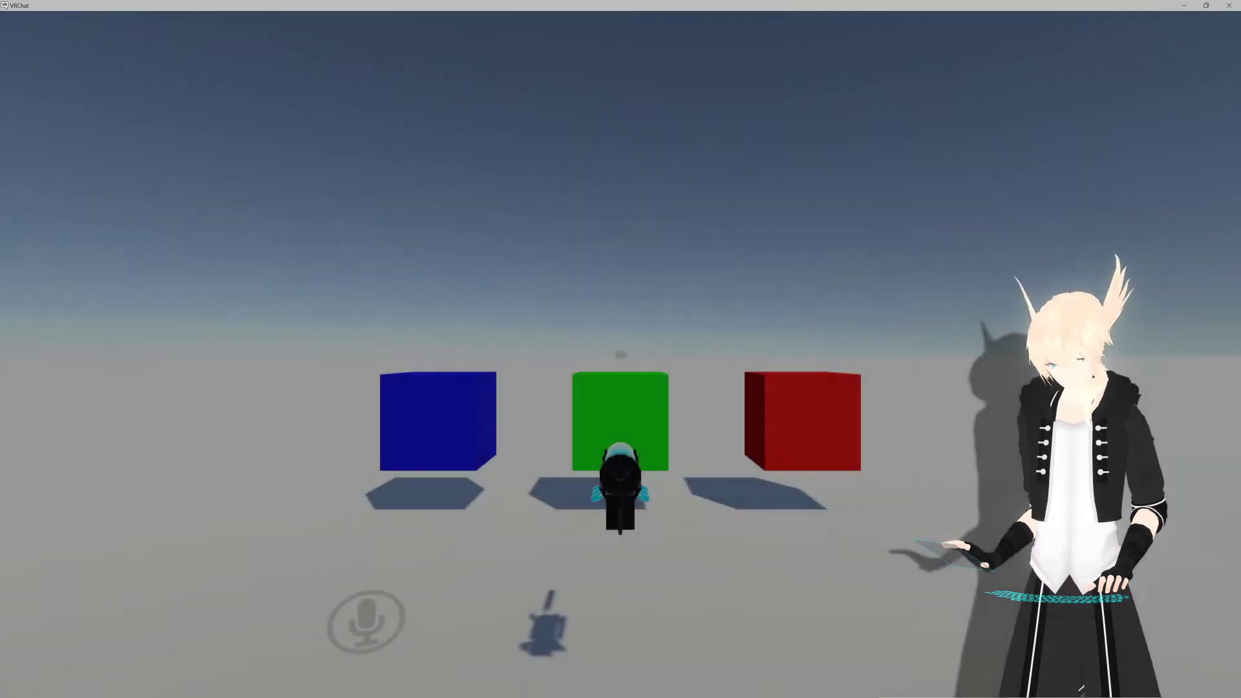
key("w")
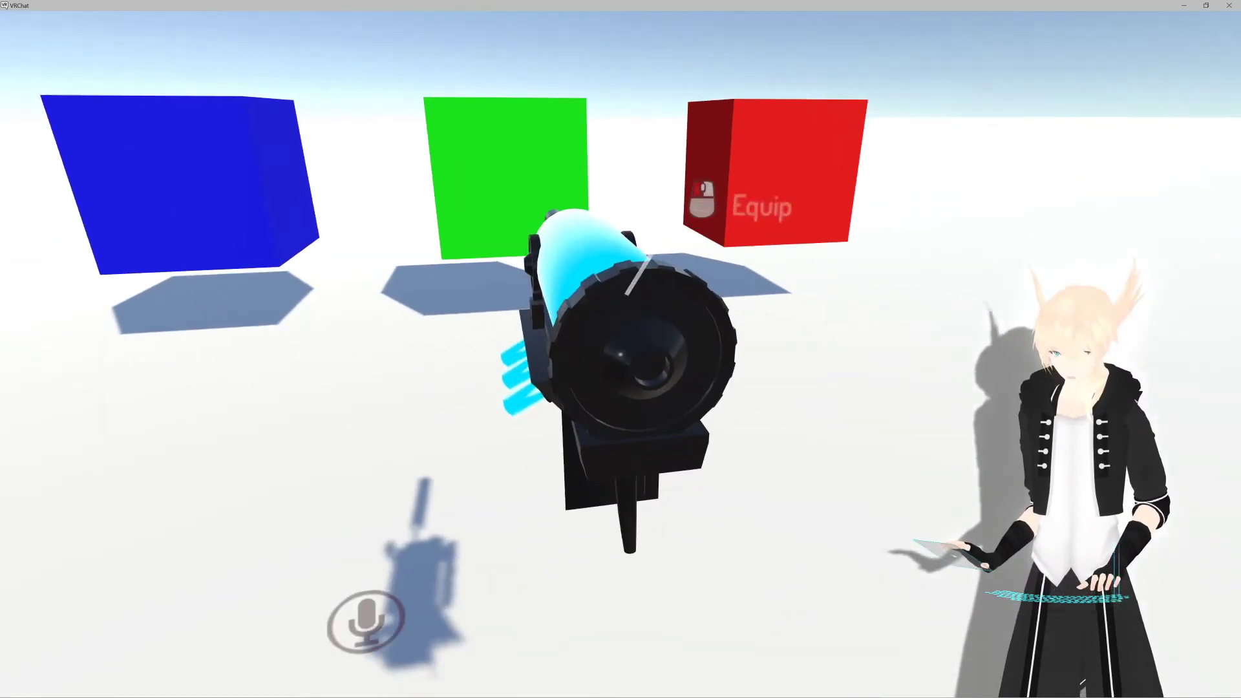
key("w")
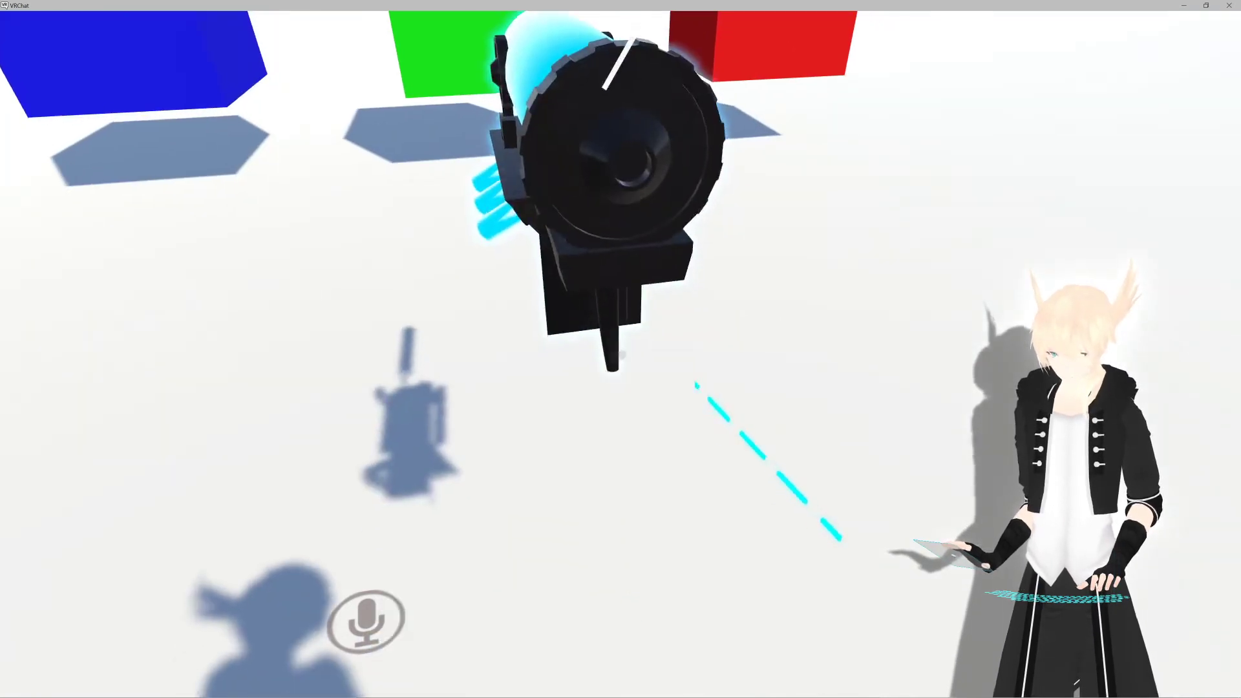
left_click(621, 354)
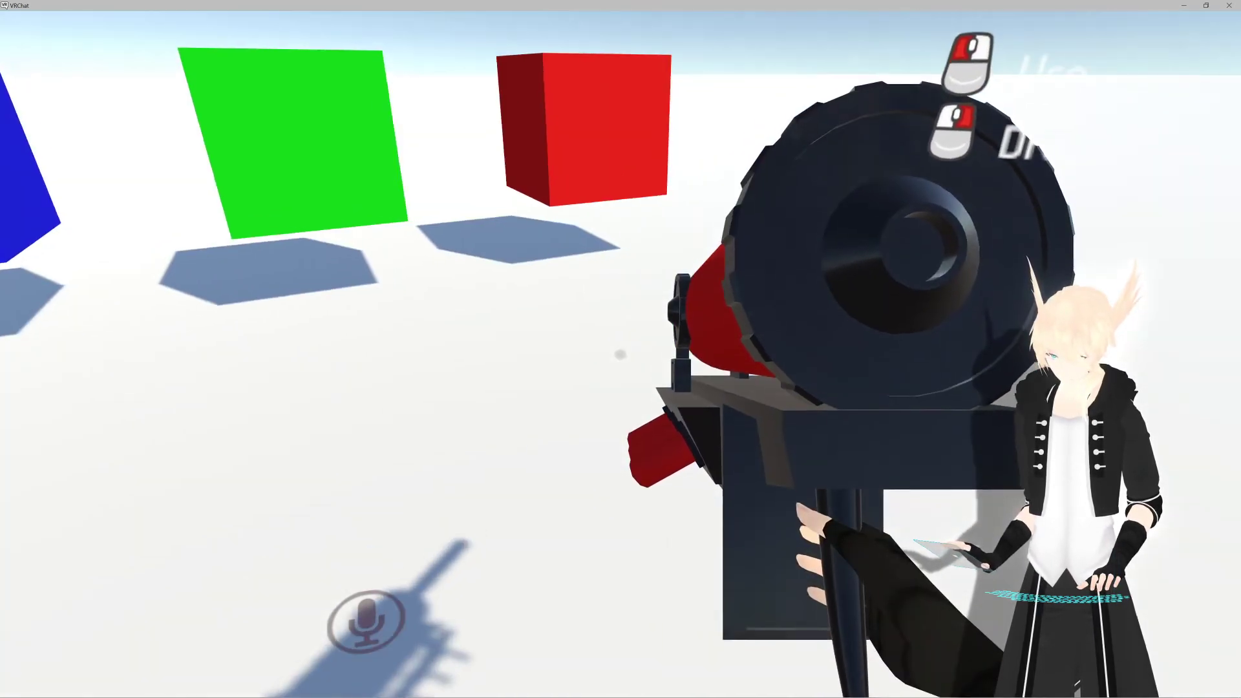
left_click(620, 354)
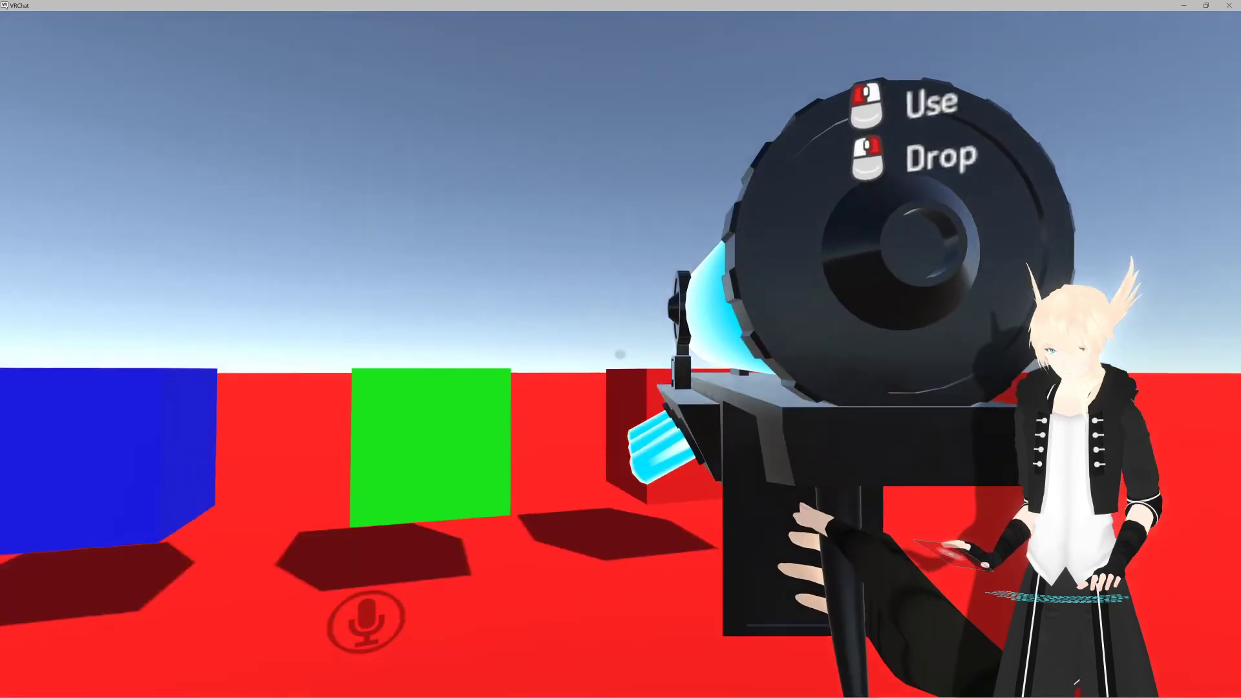
key("w")
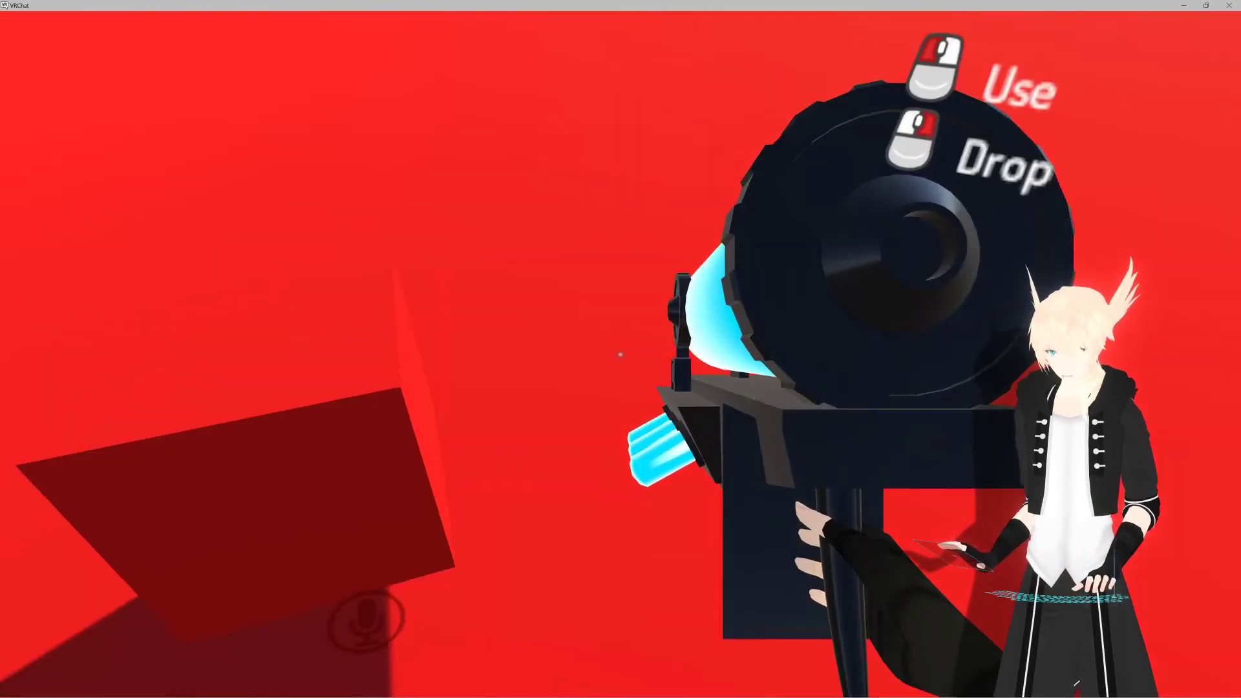
Step: Switch to Unity, lower the alpha of the Visualizer material's main color to about 97 and check the gun's transparency
key("alt+Tab")
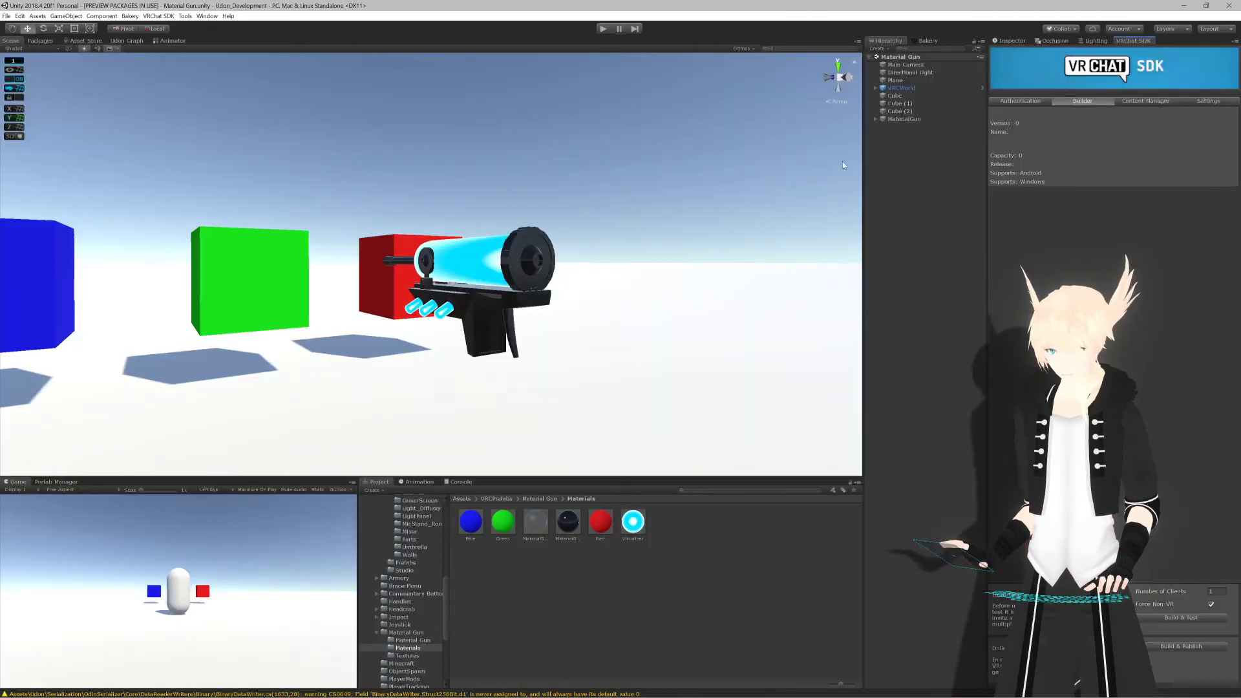
left_click(1012, 41)
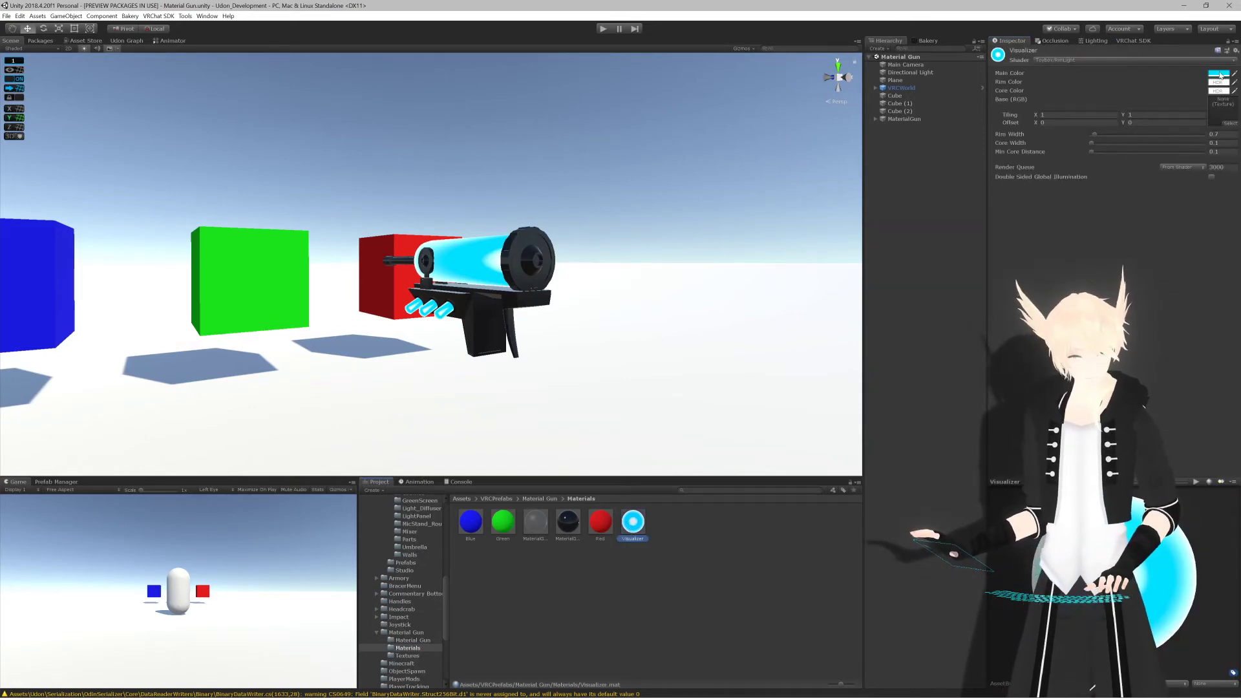
left_click(1218, 75)
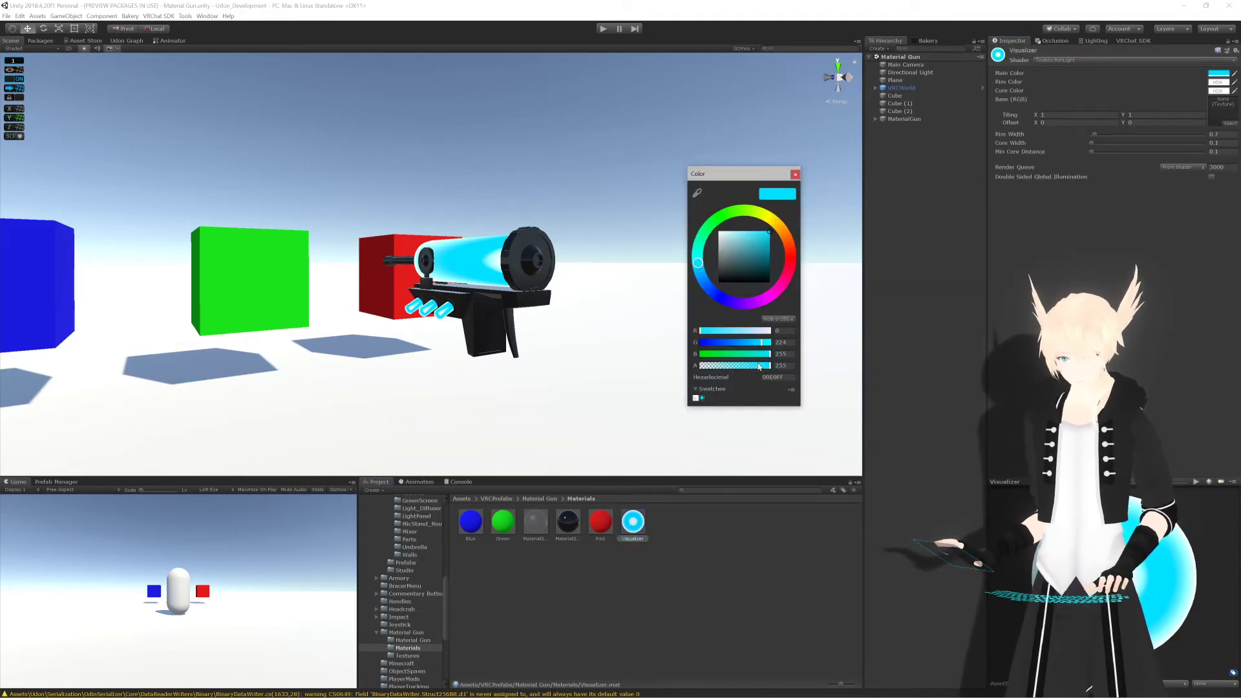
left_click_drag(759, 366, 729, 393)
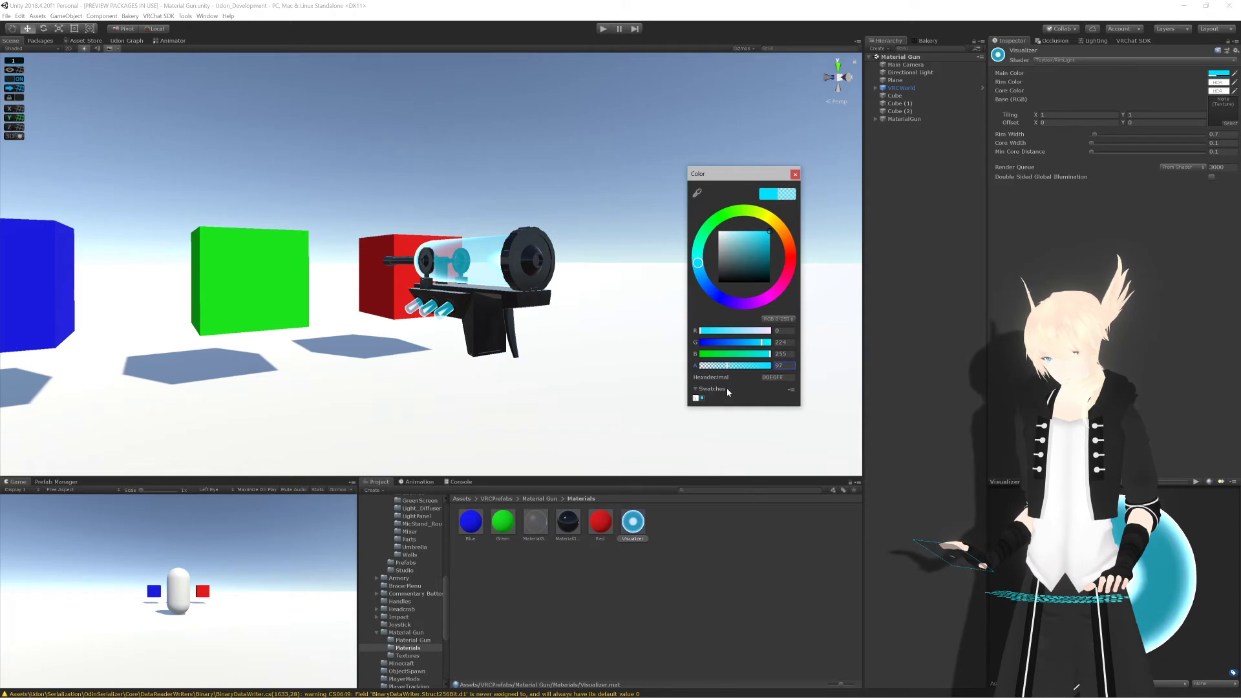
left_click(795, 175)
key("a")
right_click_drag(598, 247, 789, 249)
key("w")
key("s")
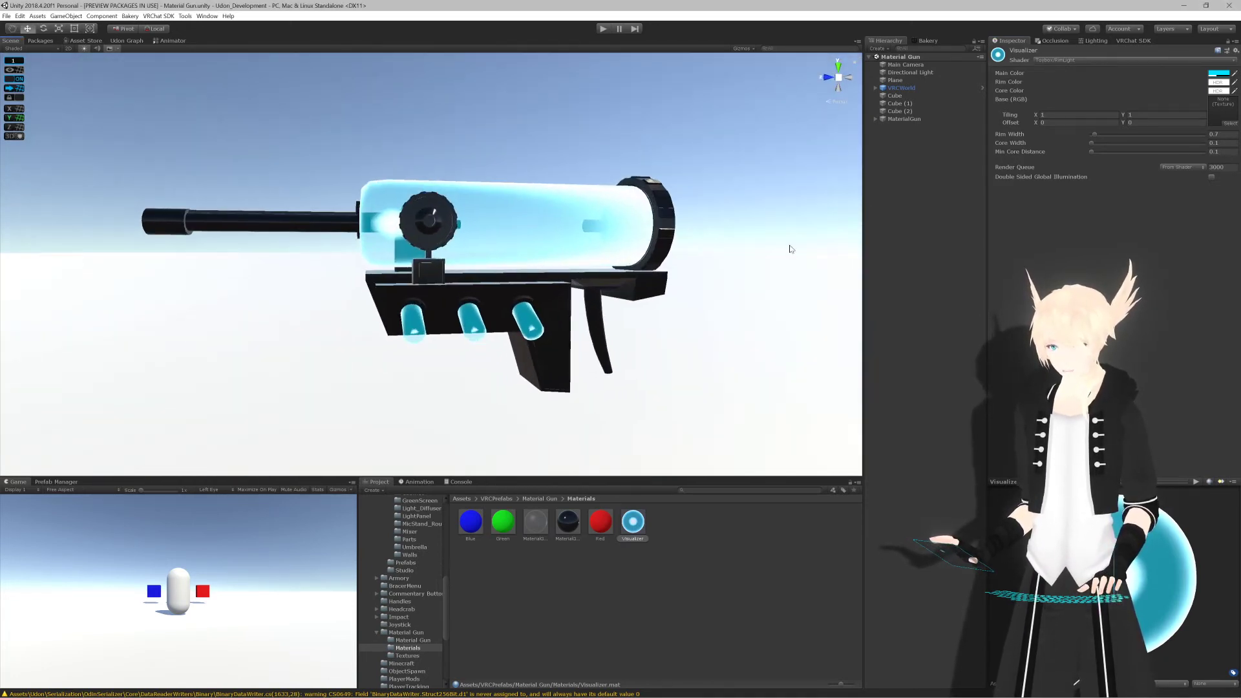
Step: Switch back to VRChat, copy the blue cube's material with the gun and apply it to the floor
key("alt+Tab")
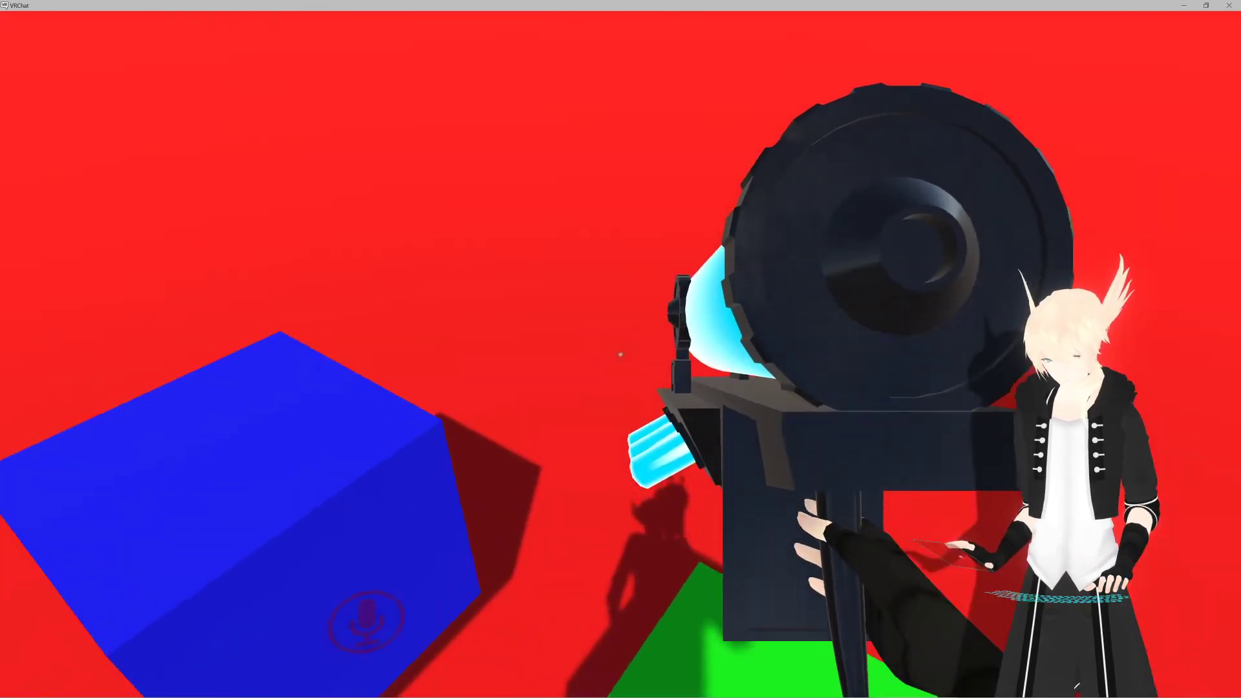
left_click(621, 354)
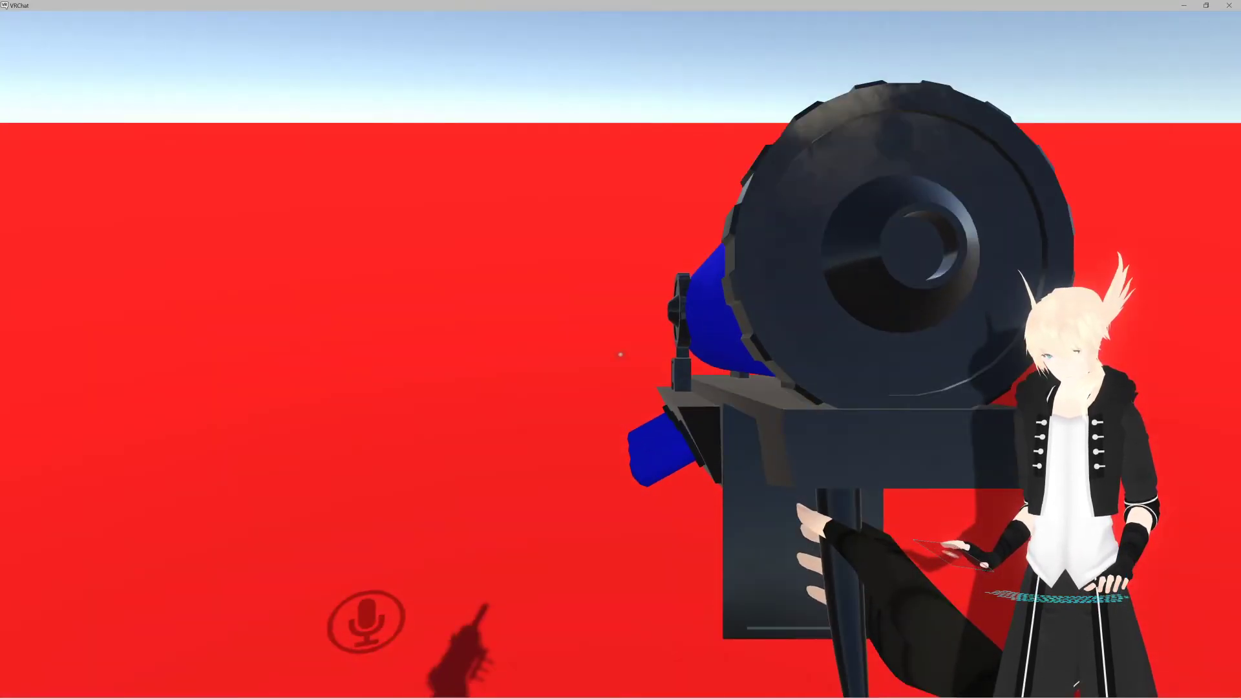
left_click(621, 354)
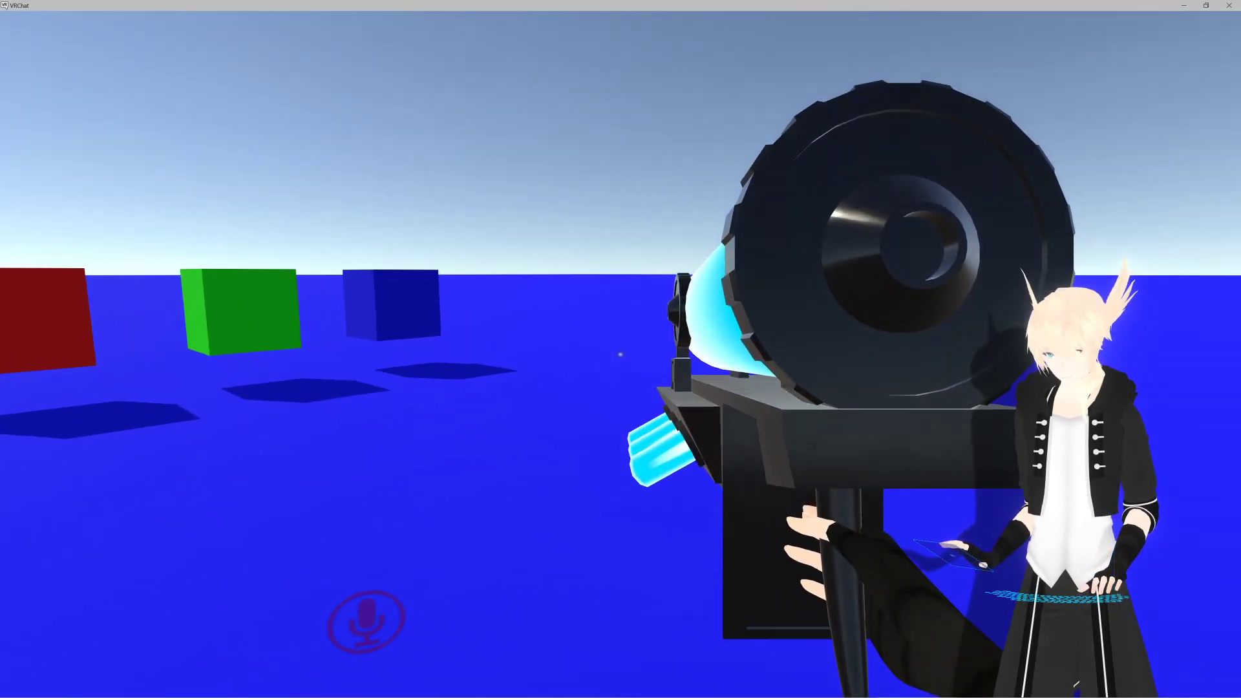
key("w")
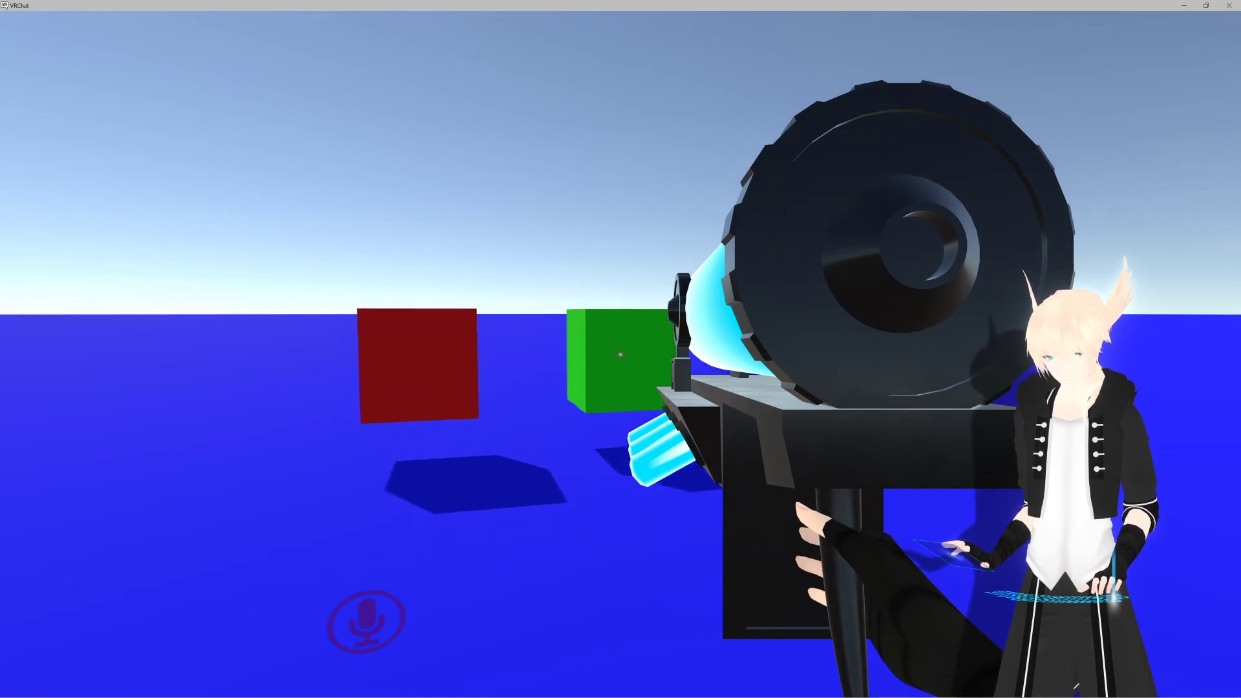
Step: Copy the green cube's material with the gun and apply it to the blue cube and the floor
left_click(620, 354)
key("s")
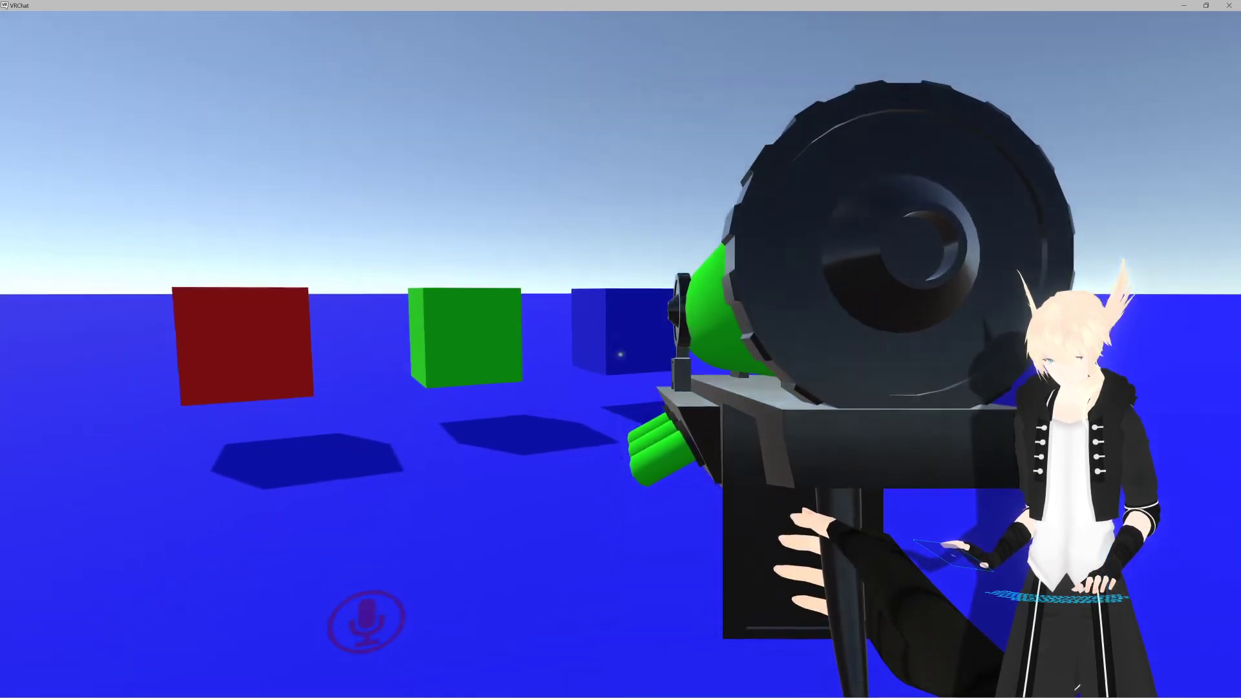
key("s")
key("w")
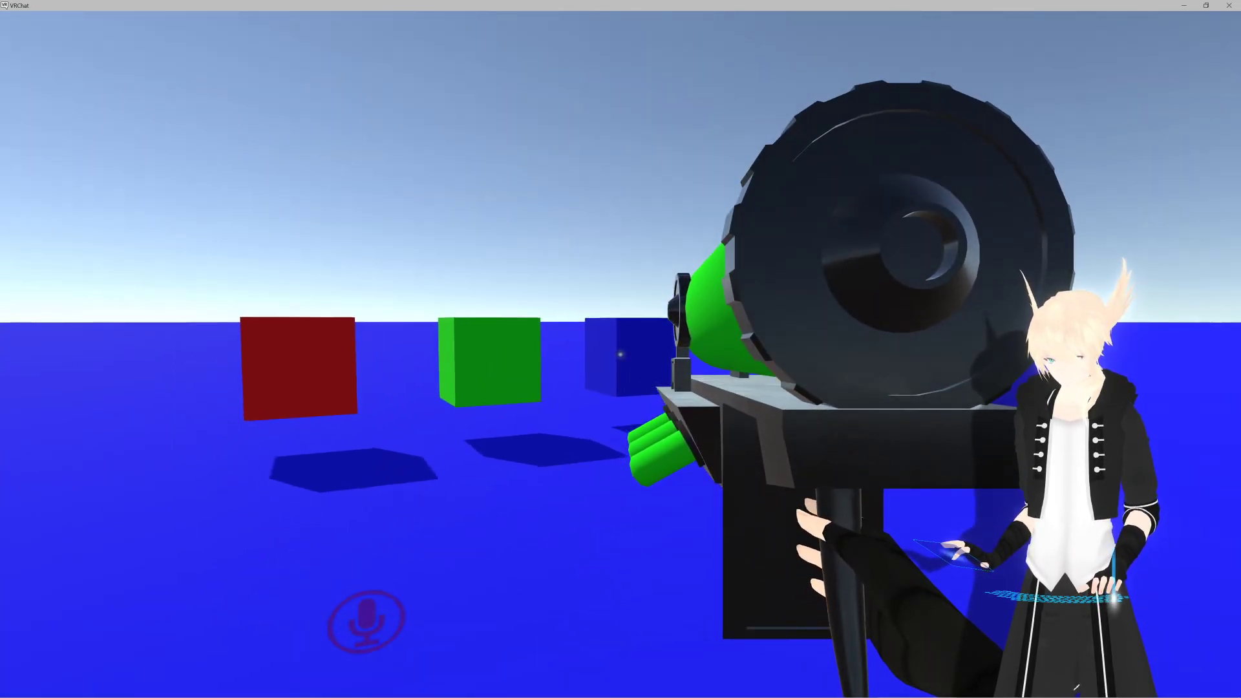
left_click(620, 354)
key("s")
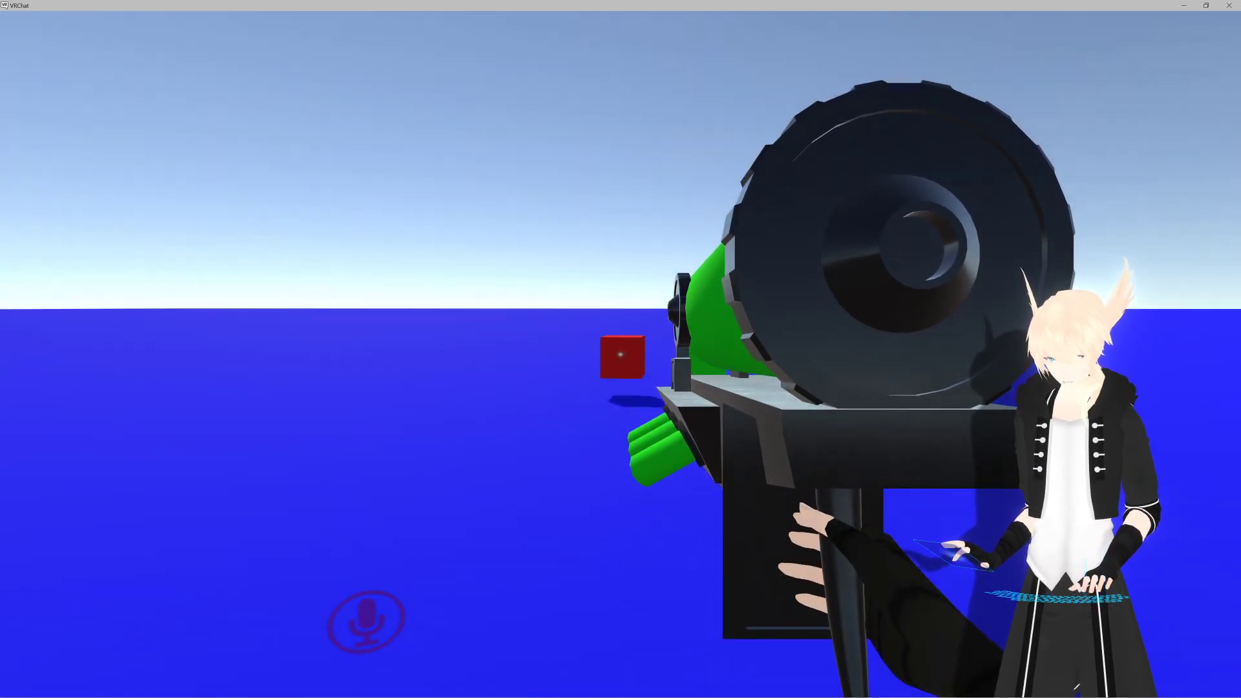
key("w")
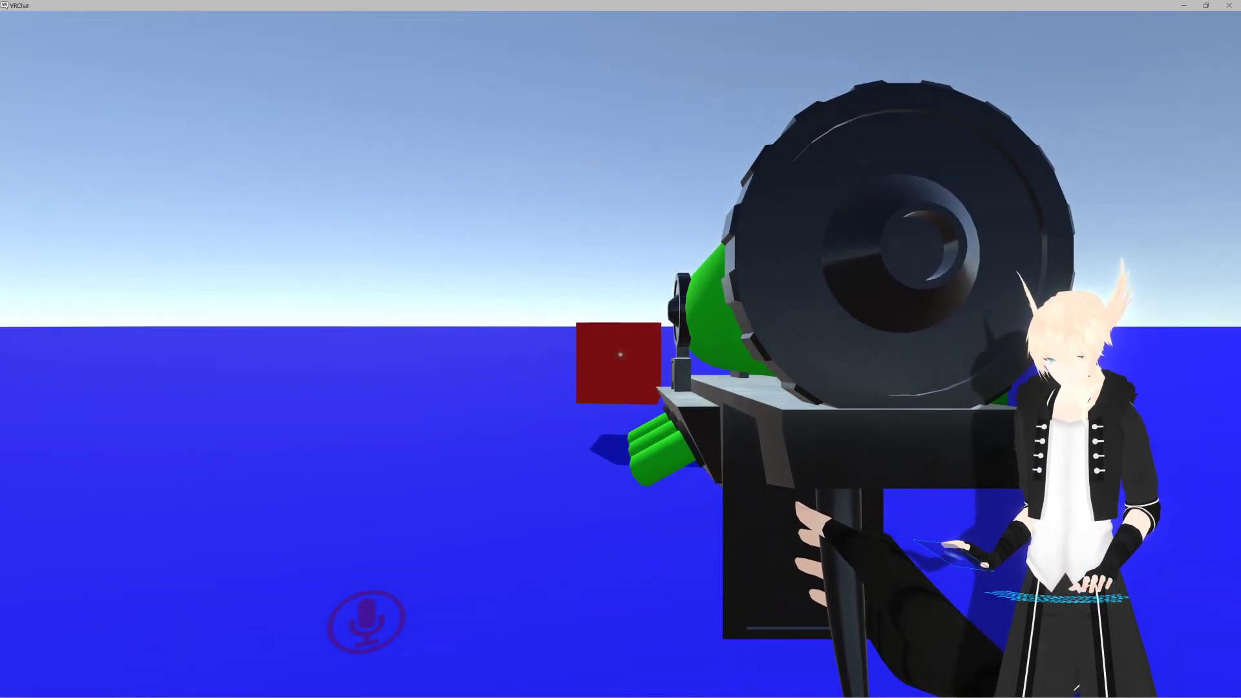
left_click(621, 354)
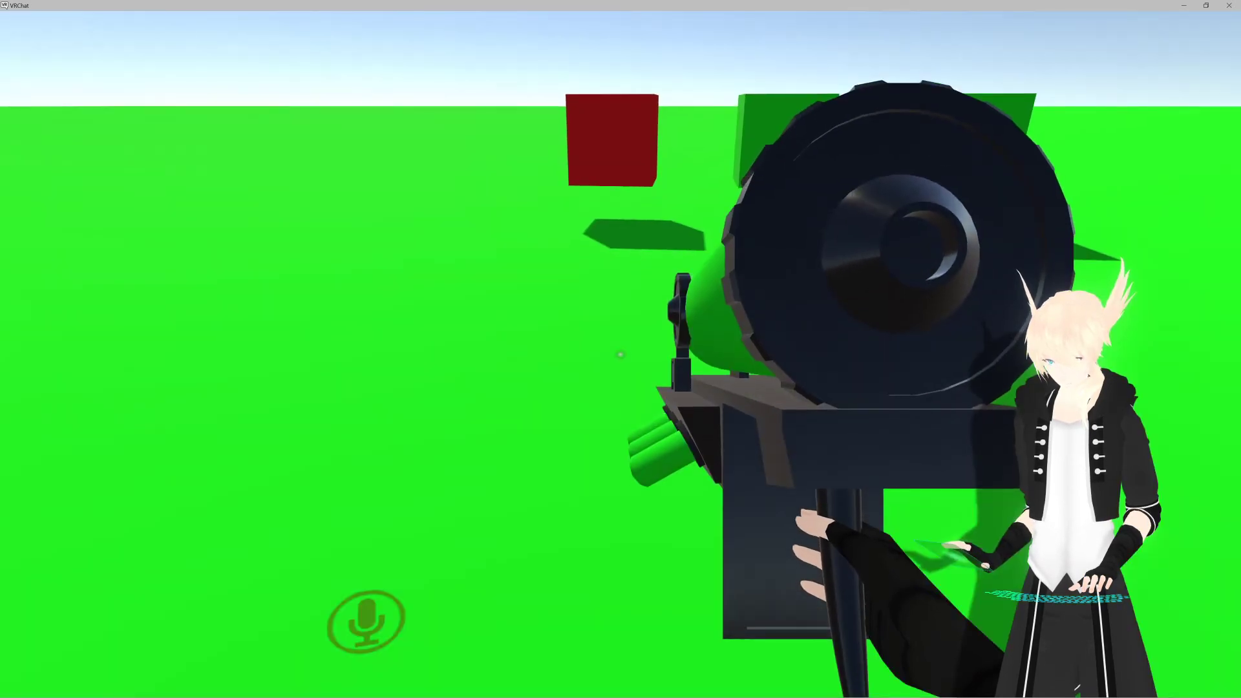
key("w")
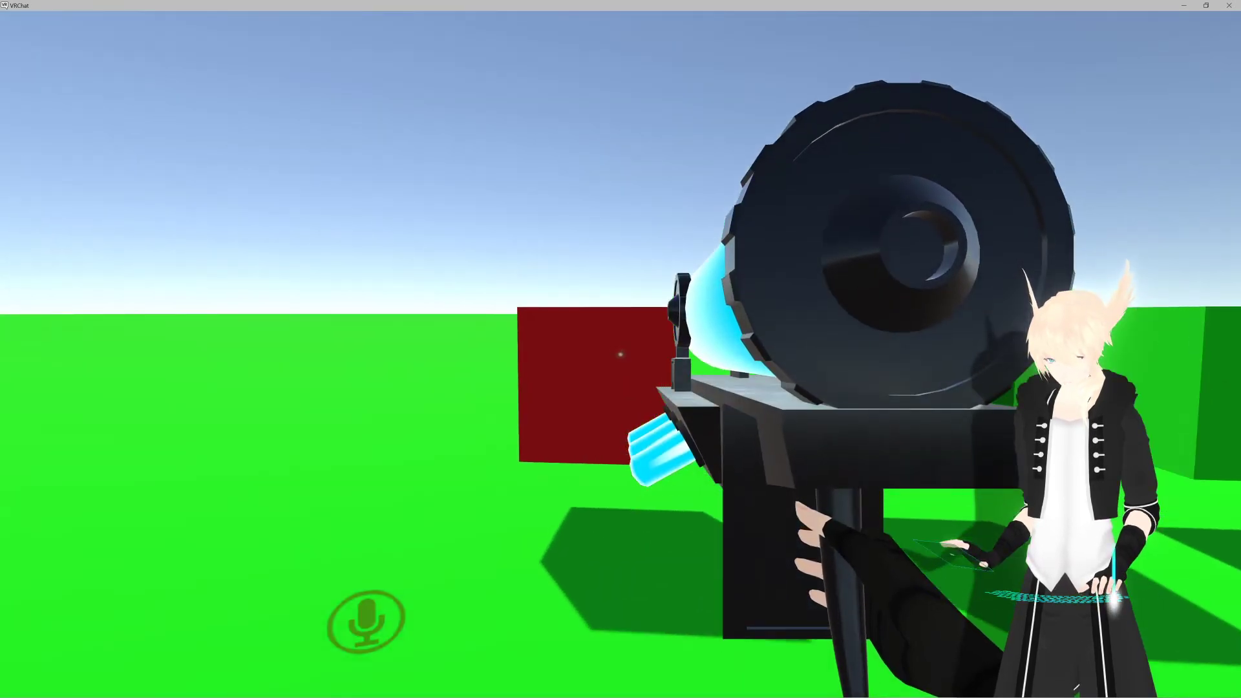
Step: Copy the red cube's material with the gun and apply it to the middle green cube
left_click(621, 355)
left_click(620, 354)
key("s")
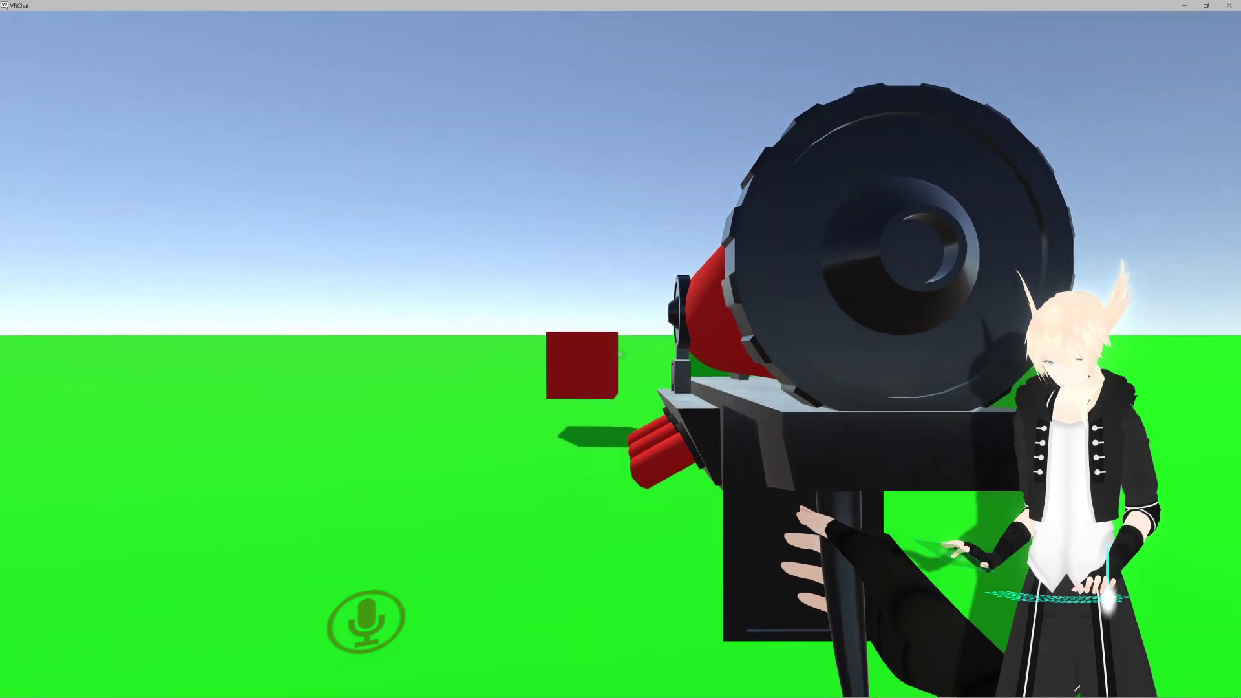
key("w")
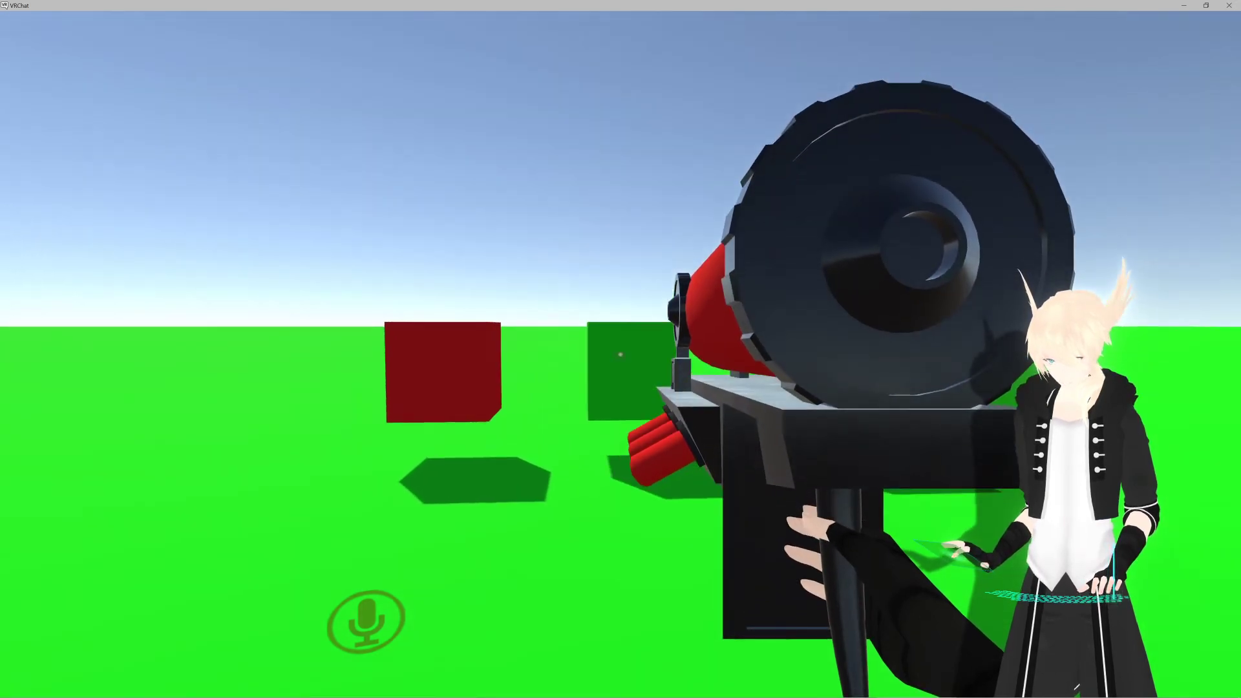
left_click(620, 354)
key("s")
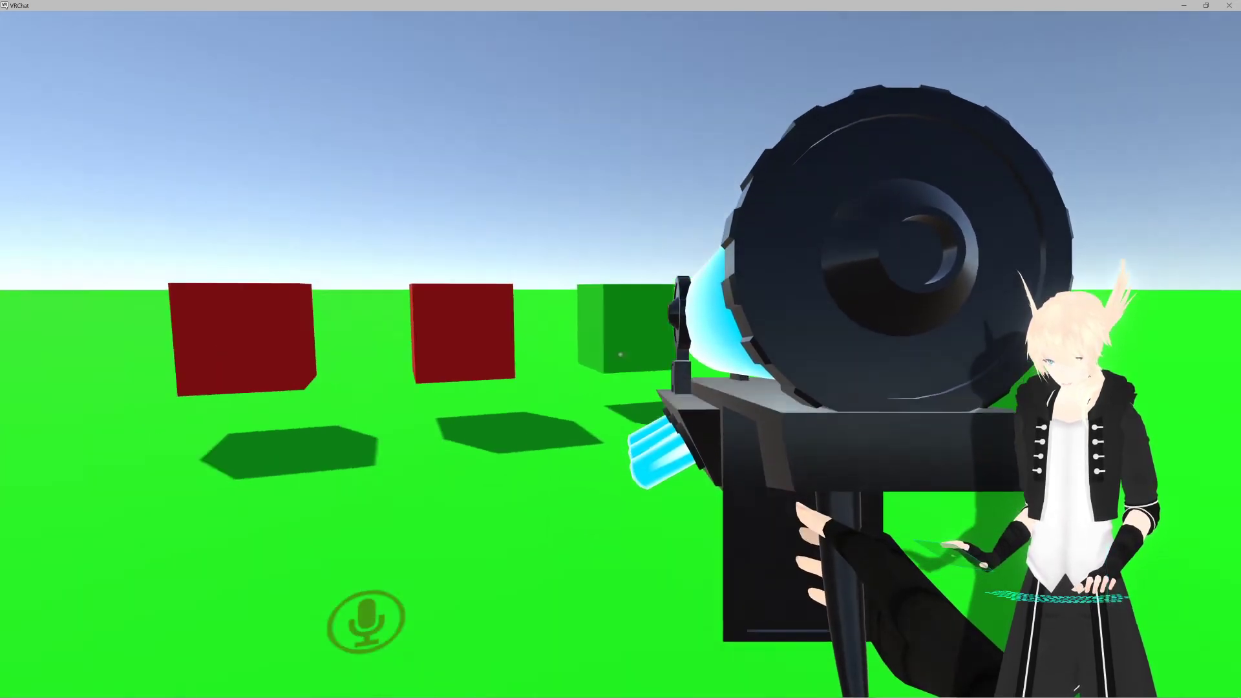
Step: Drop the gun and inspect its glowing cylinder and capsules from the side and the rear
right_click(620, 354)
key("w")
key("a")
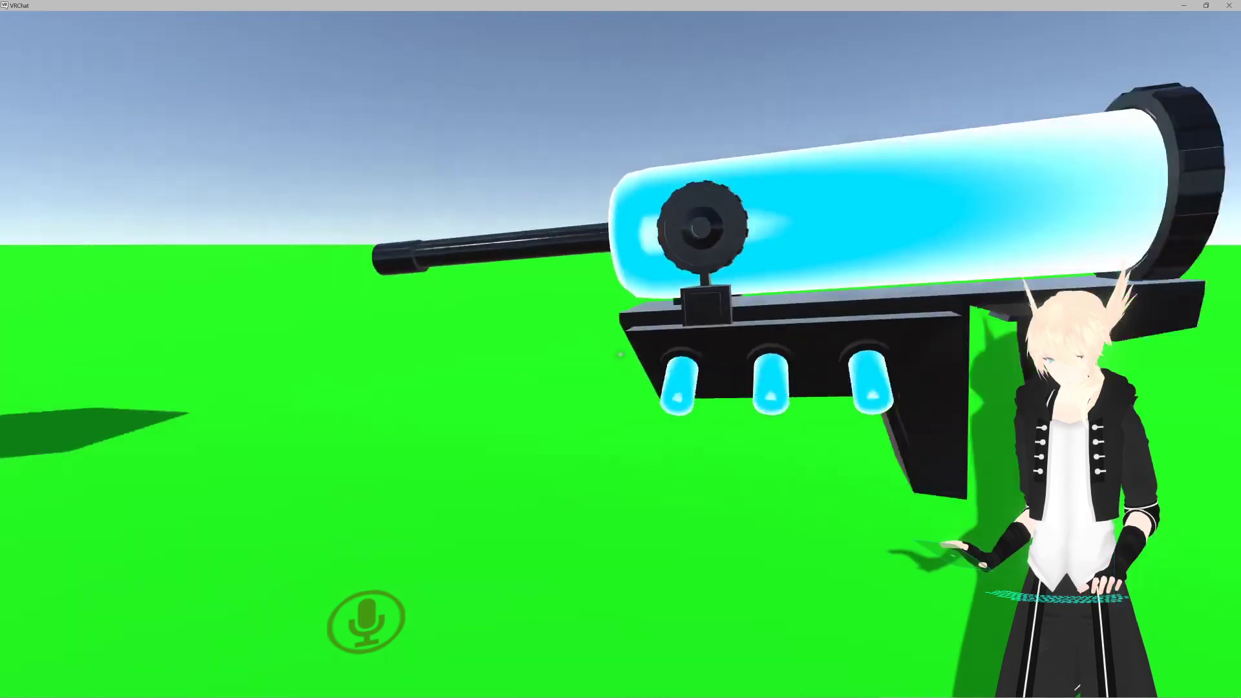
key("d")
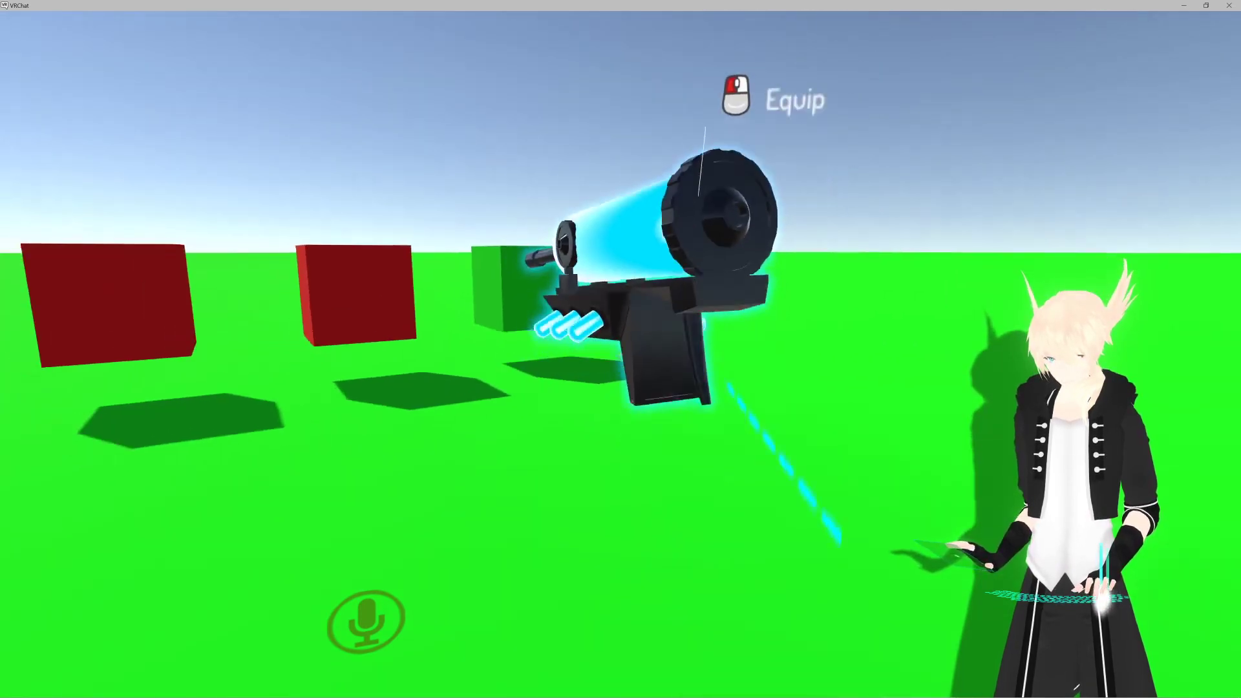
key("w")
key("s")
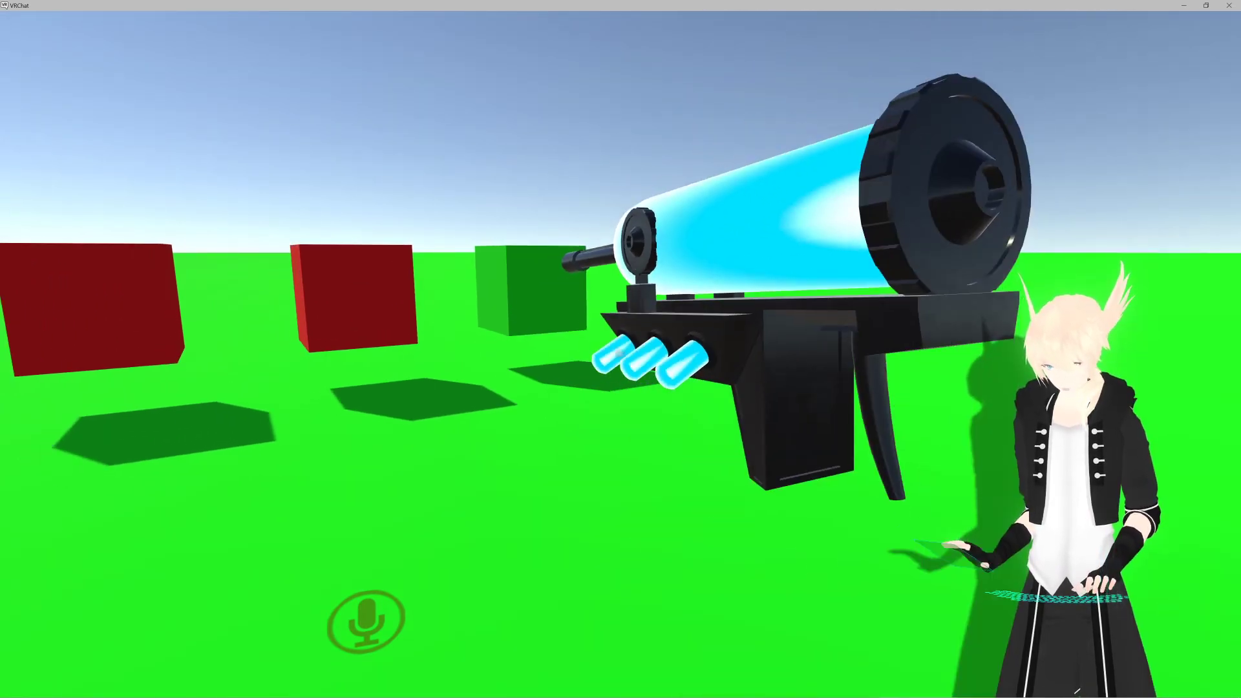
key("s")
key("w")
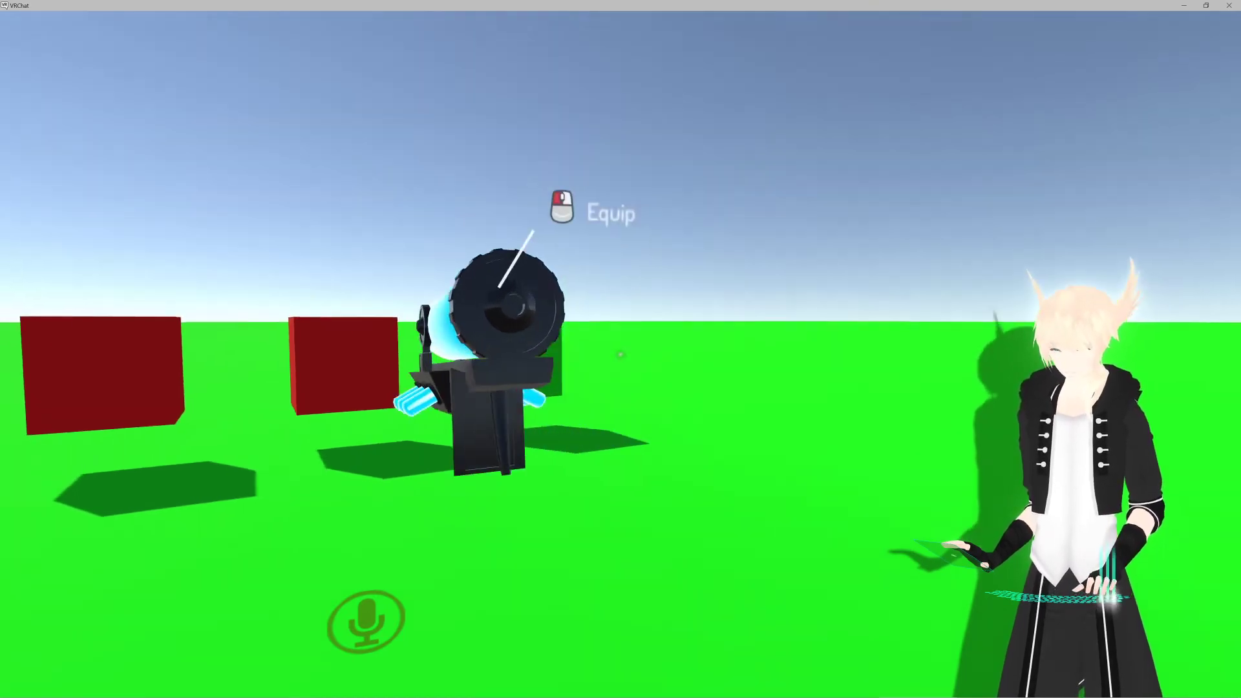
Step: Pick the gun up again, release it in mid-air and view it from the side
left_click(620, 354)
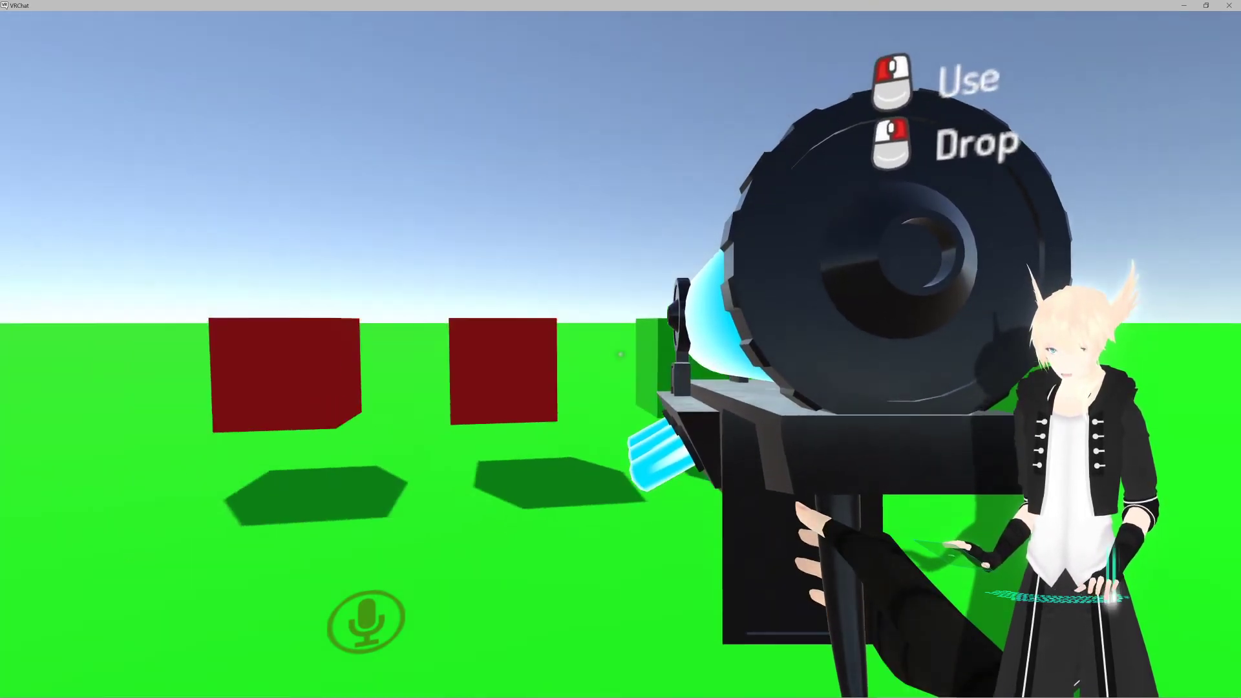
right_click(621, 354)
key("a")
key("s")
key("w")
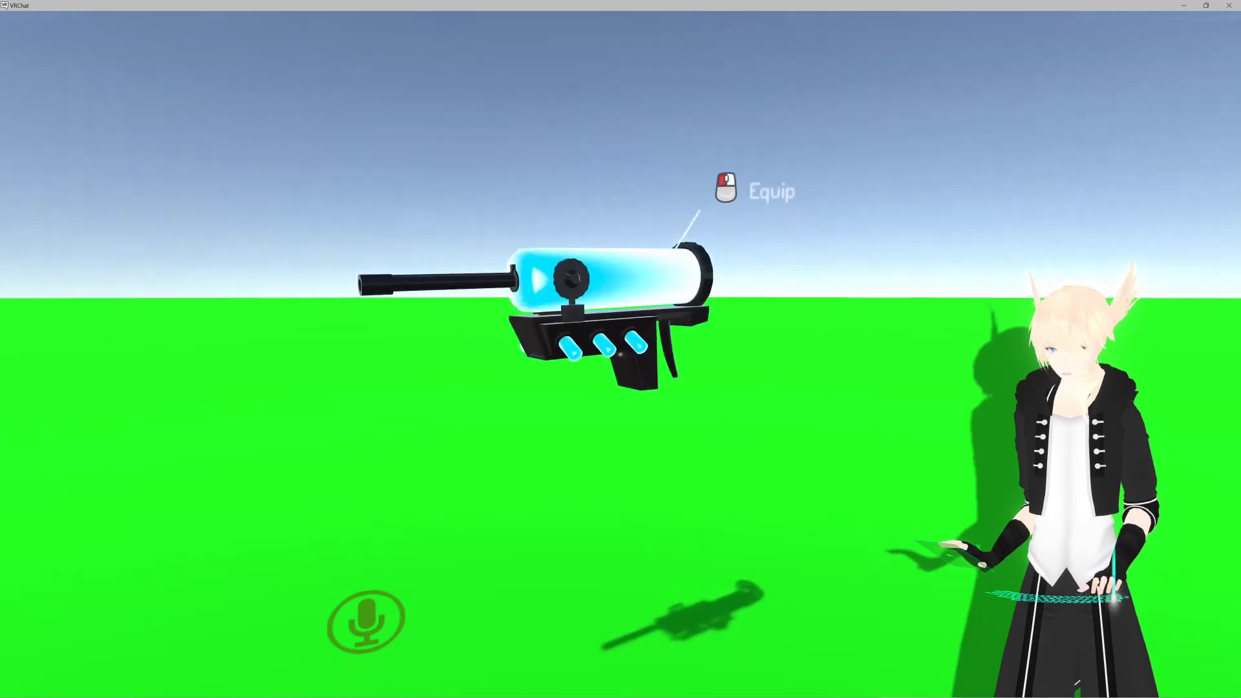
Step: Exit the VRChat test session through its settings
key("Escape")
left_click(615, 355)
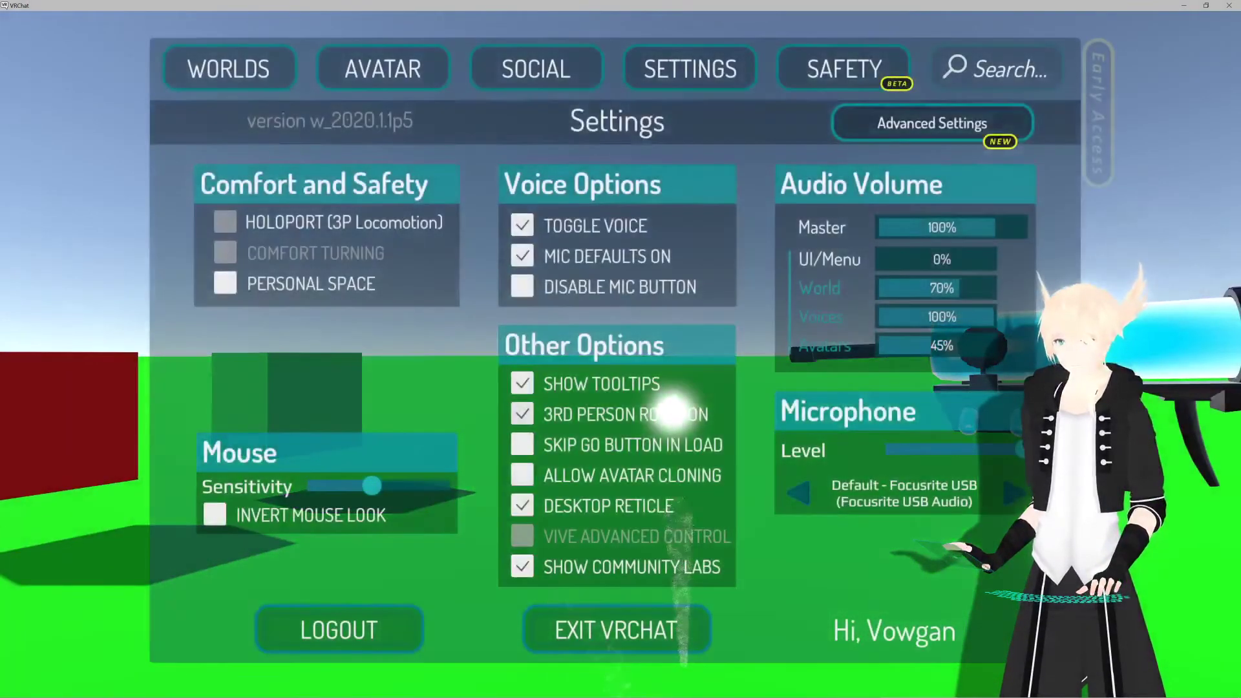
left_click(639, 630)
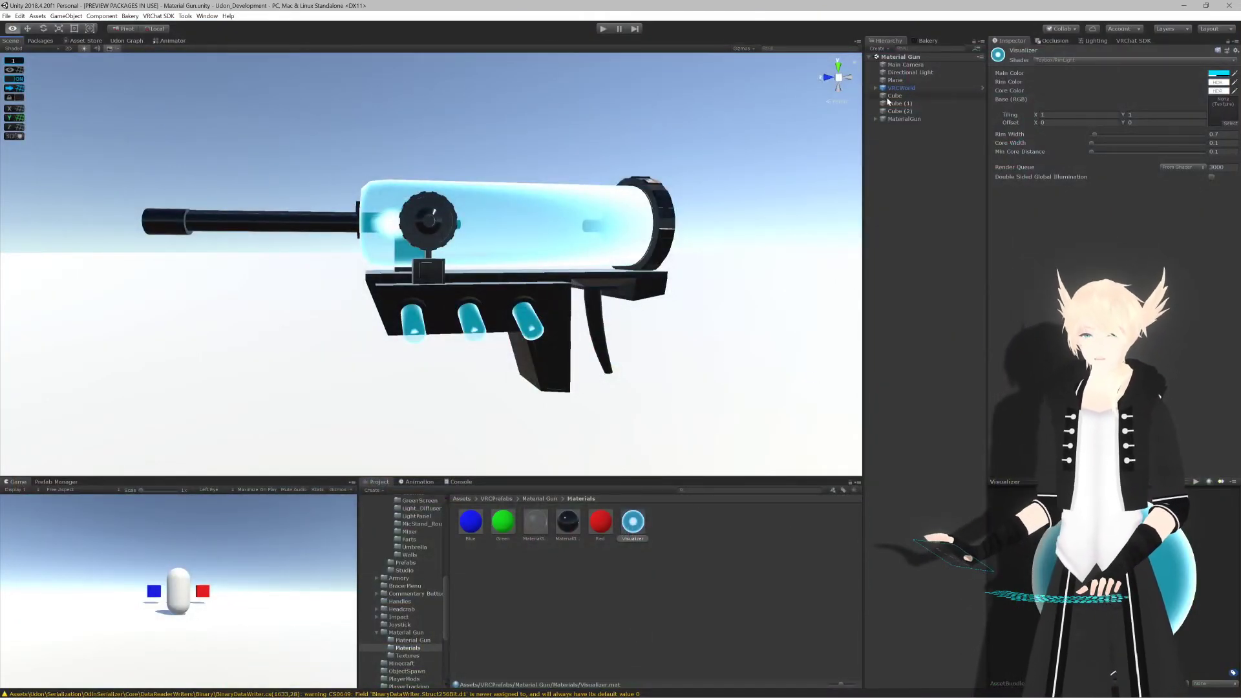
Step: In Unity, deselect the Visualizer material and examine the gun's transparent cylinder and capsules in the scene
scroll(562, 256, "down", 5)
left_click(524, 245)
scroll(483, 231, "up", 6)
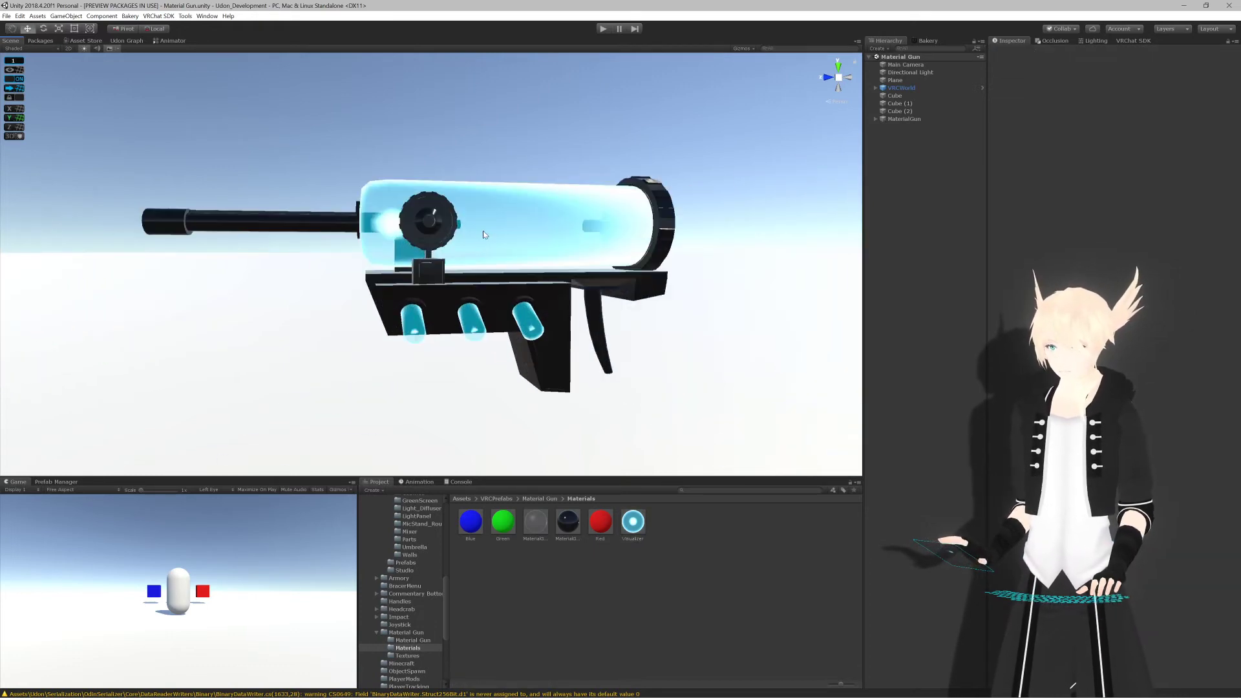
scroll(486, 233, "down", 2)
left_click_drag(485, 234, 338, 271, "alt")
scroll(492, 281, "up", 4)
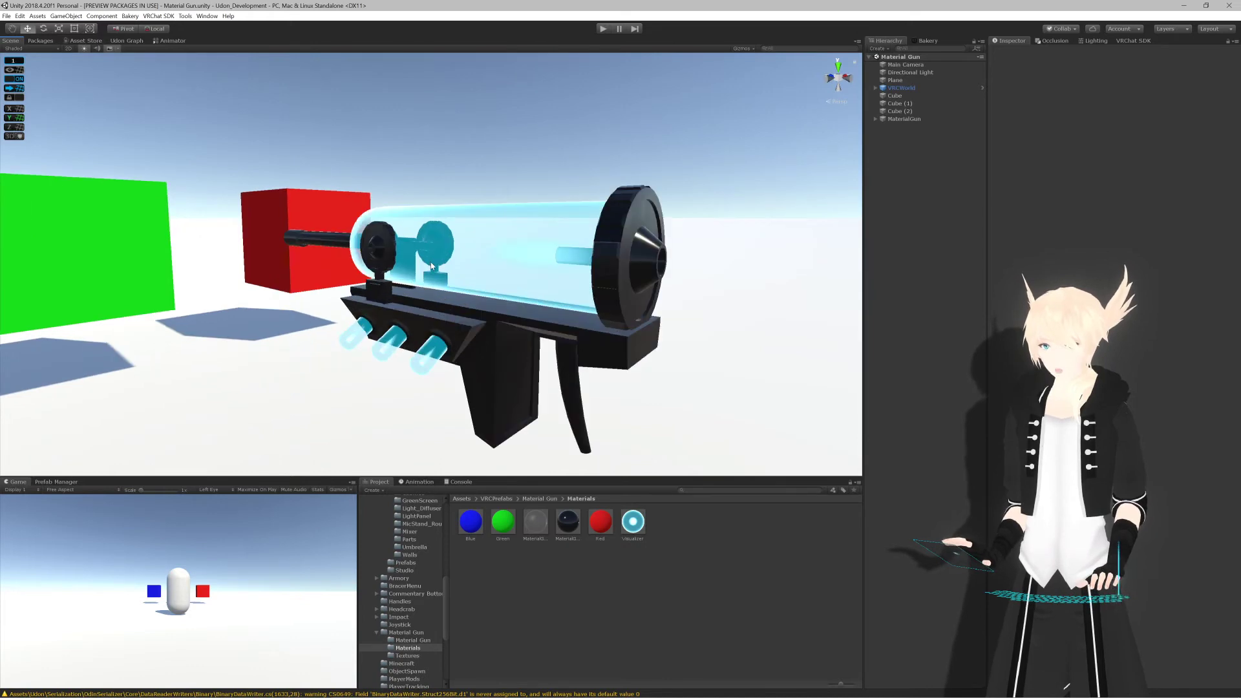
Step: Switch to Blender and show the material gun in the Layout workspace
scroll(493, 281, "down", 6)
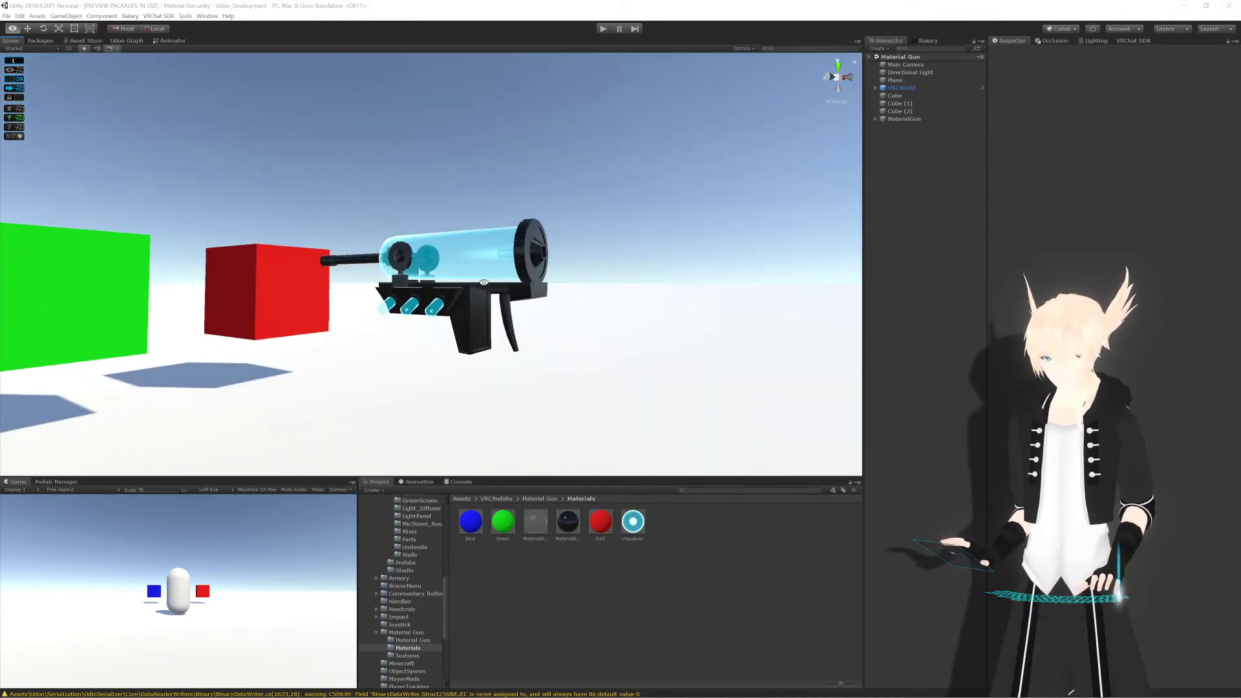
key("alt+Tab")
key("alt+Tab")
key("alt+Tab")
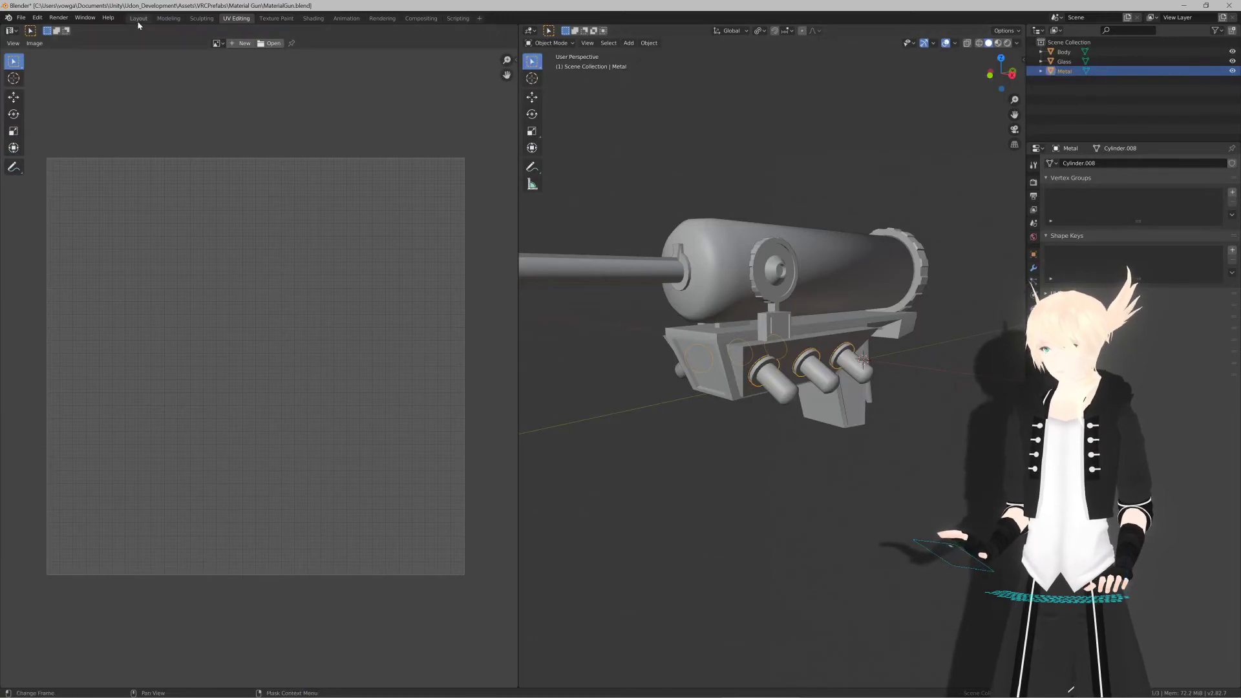
left_click(138, 18)
key("z")
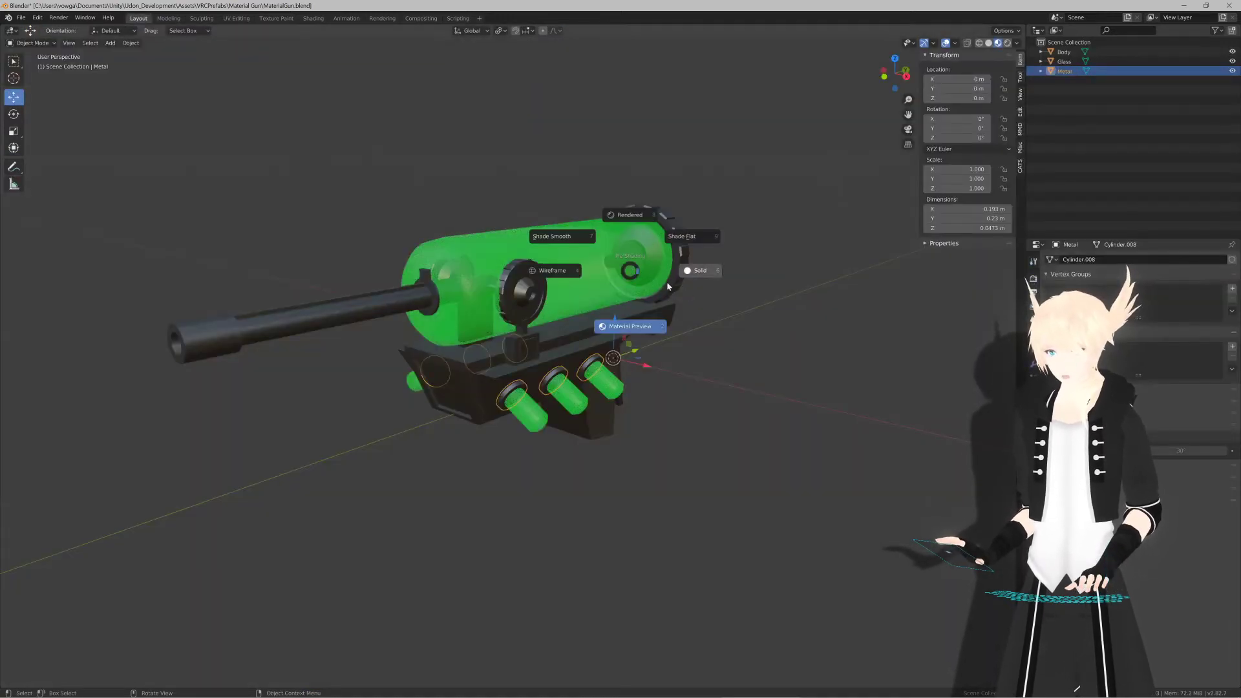
key("Escape")
Step: Duplicate the Glass object in place
scroll(735, 320, "up", 2)
left_click(608, 265)
key("Tab")
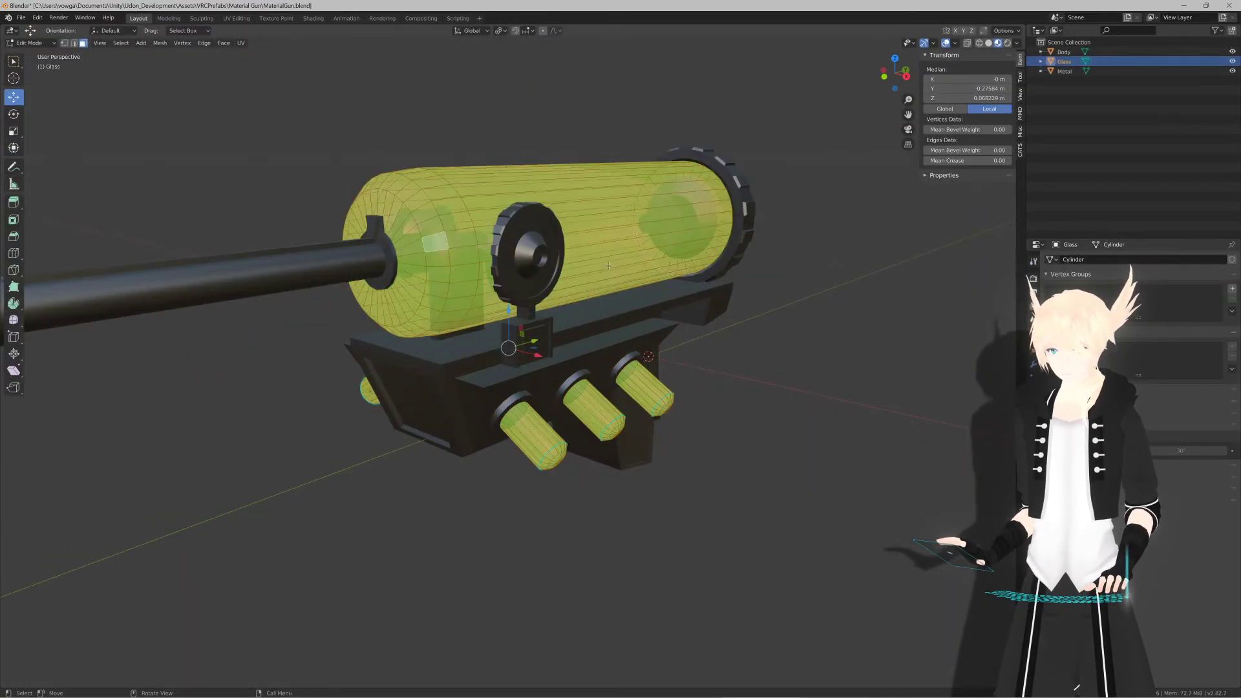
key("Tab")
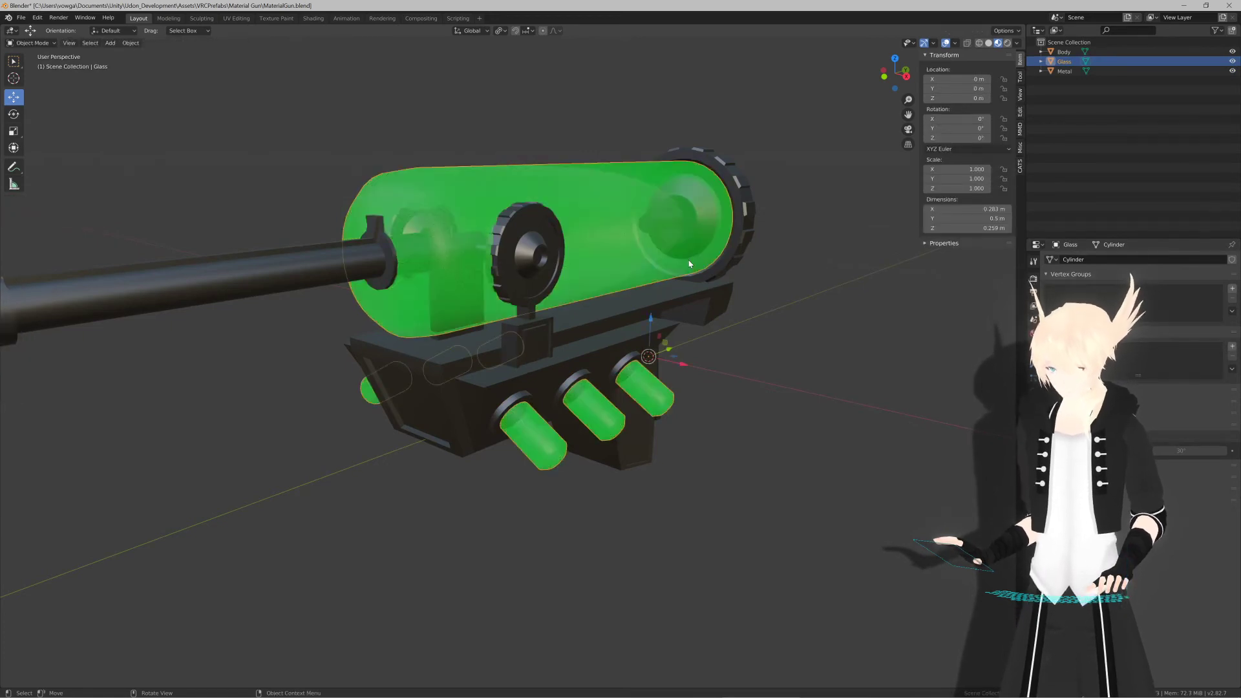
key("shift+d")
right_click(689, 250)
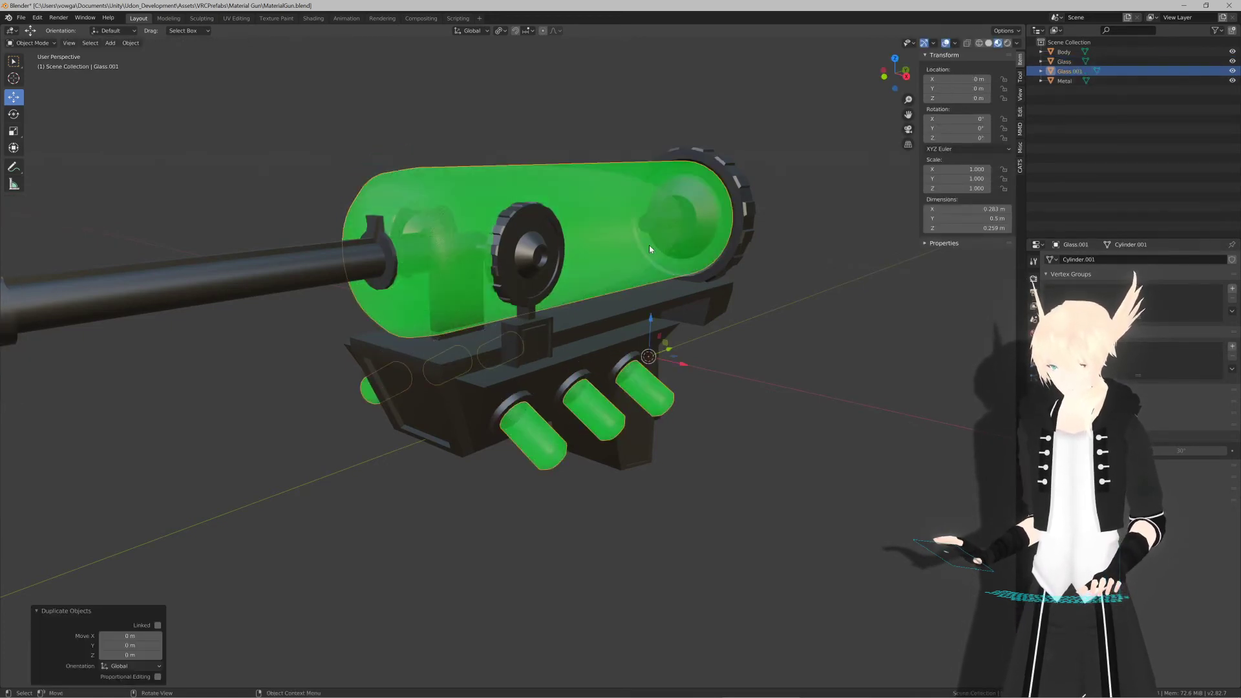
Step: In the duplicated glass mesh, select the whole main cylinder and scale it down slightly
key("Tab")
left_click(622, 233, "alt")
key("ctrl+KP_Add")
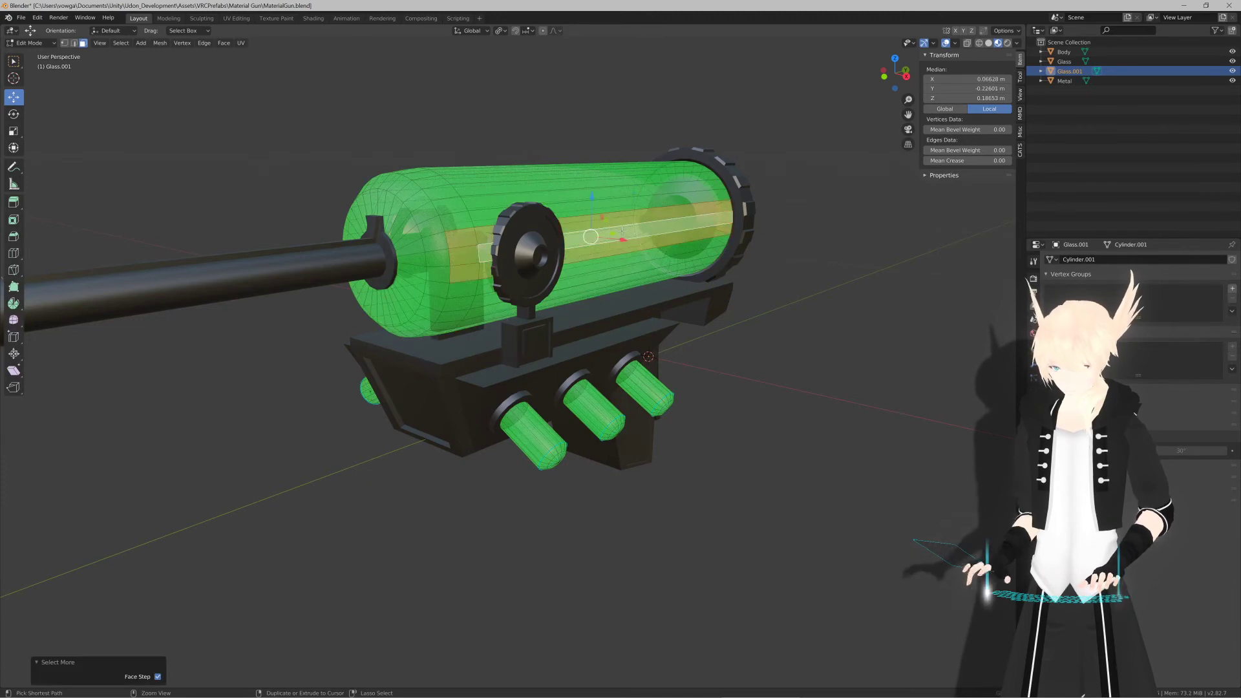
key("ctrl+KP_Add")
key("ctrl+KP_Add")
key("ctrl+KP_Add")
key("ctrl+KP_Add")
key("s")
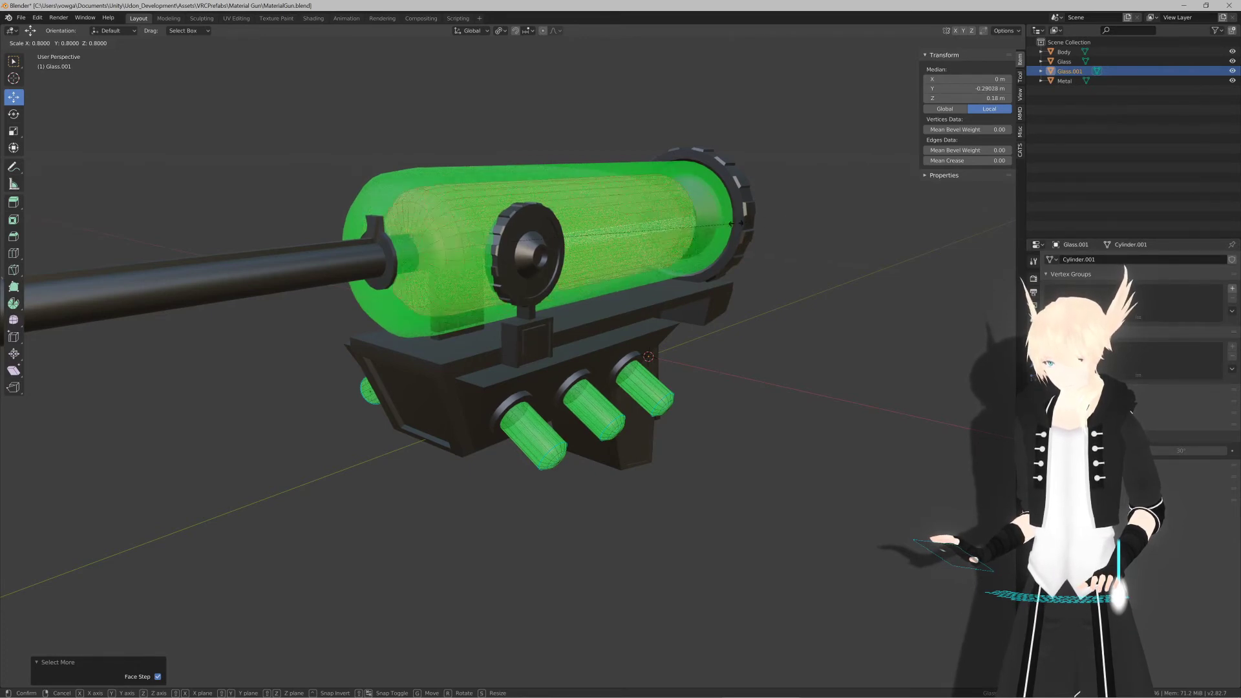
left_click(800, 218)
Step: Select the rear capsule nearest the grip on this side of the duplicate and scale it down slightly
scroll(724, 313, "up", 3)
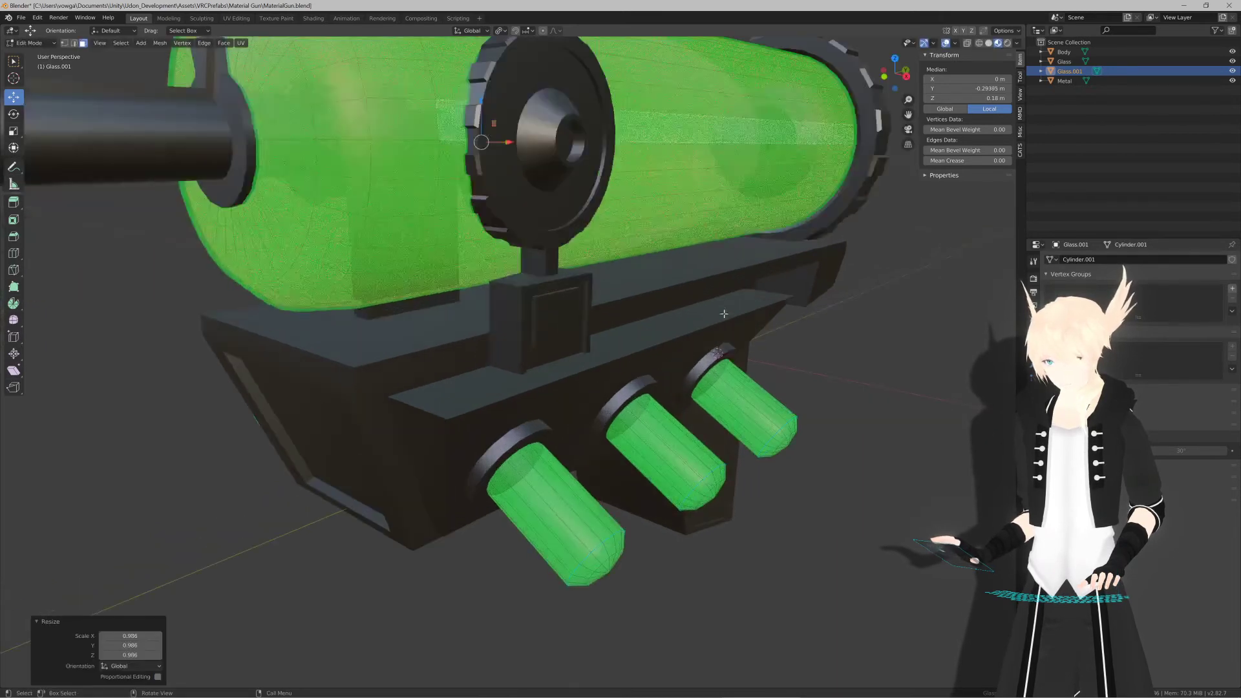
left_click(747, 402)
key("ctrl+KP_Add")
key("ctrl+KP_Add")
key("ctrl+KP_Add")
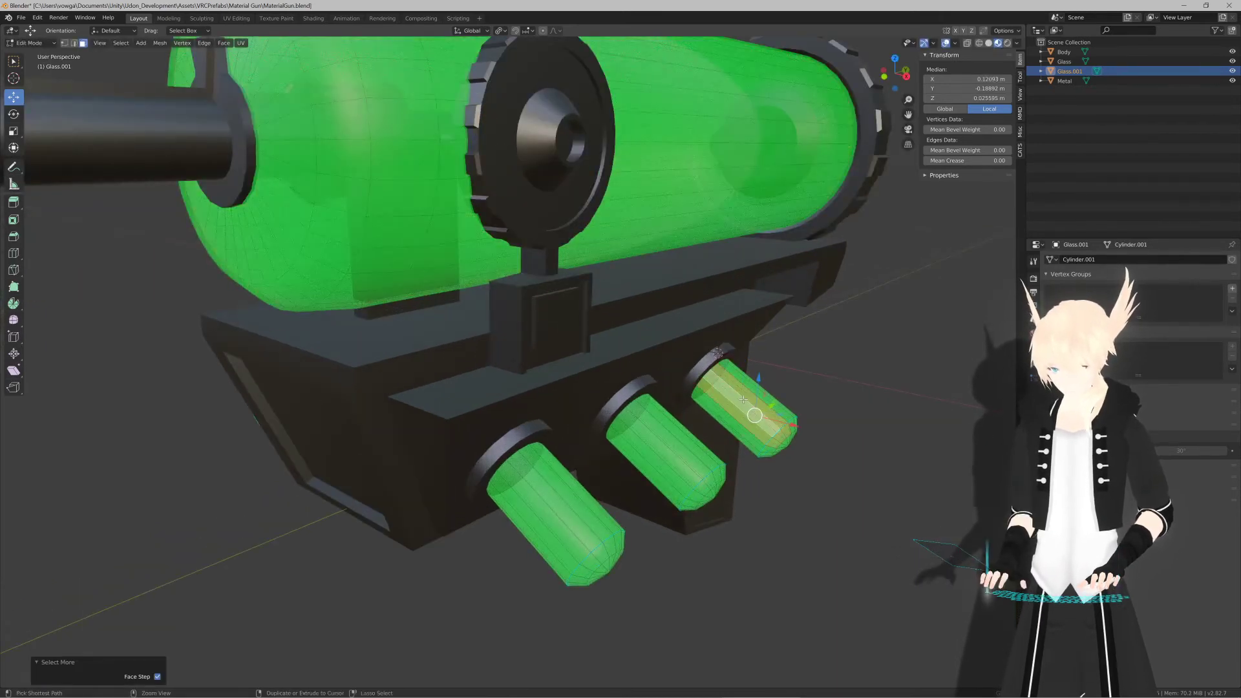
key("s")
left_click(885, 406)
Step: Select the whole middle capsule on the same side and scale it to about 0.98
left_click(697, 439)
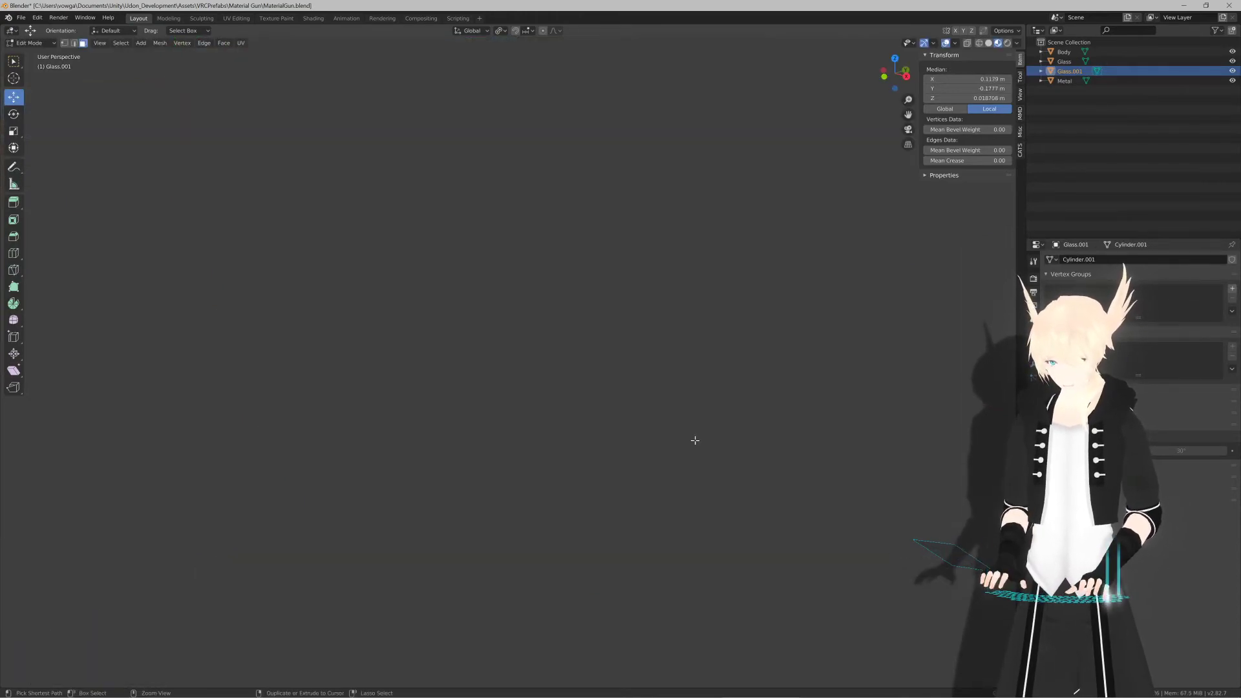
scroll(646, 395, "up", 6)
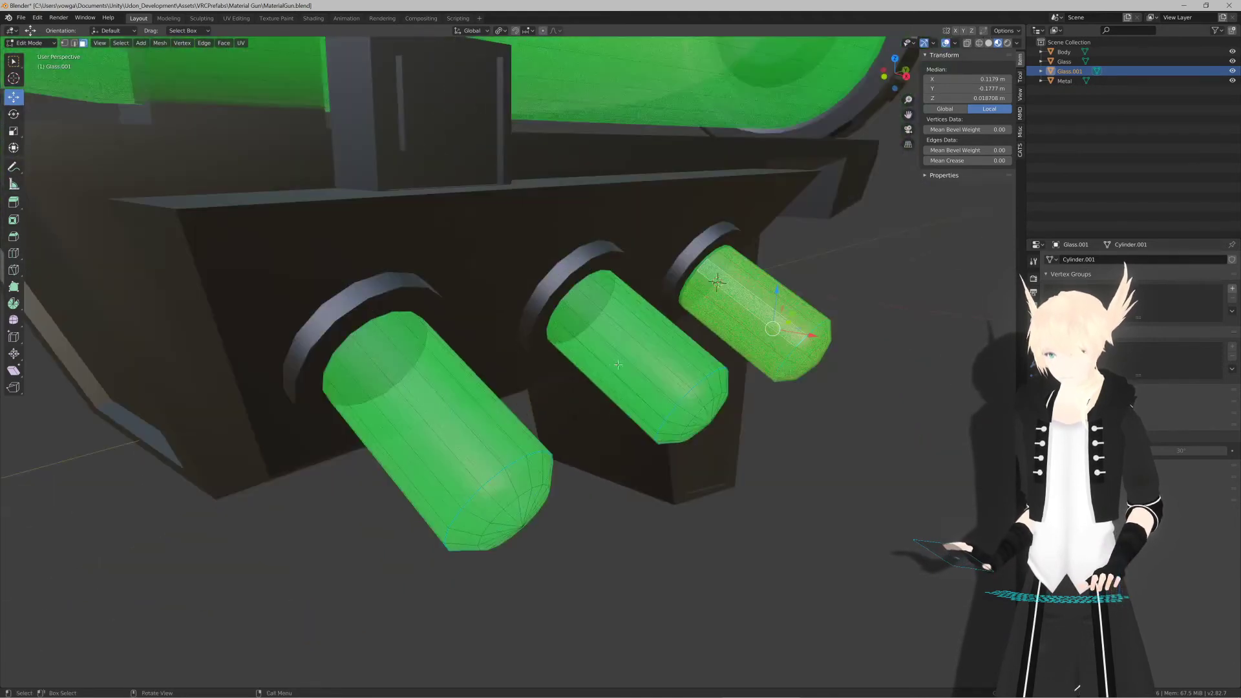
left_click(640, 357)
key("ctrl+KP_Add")
key("ctrl+KP_Add")
key("ctrl+KP_Add")
key("ctrl+KP_Add")
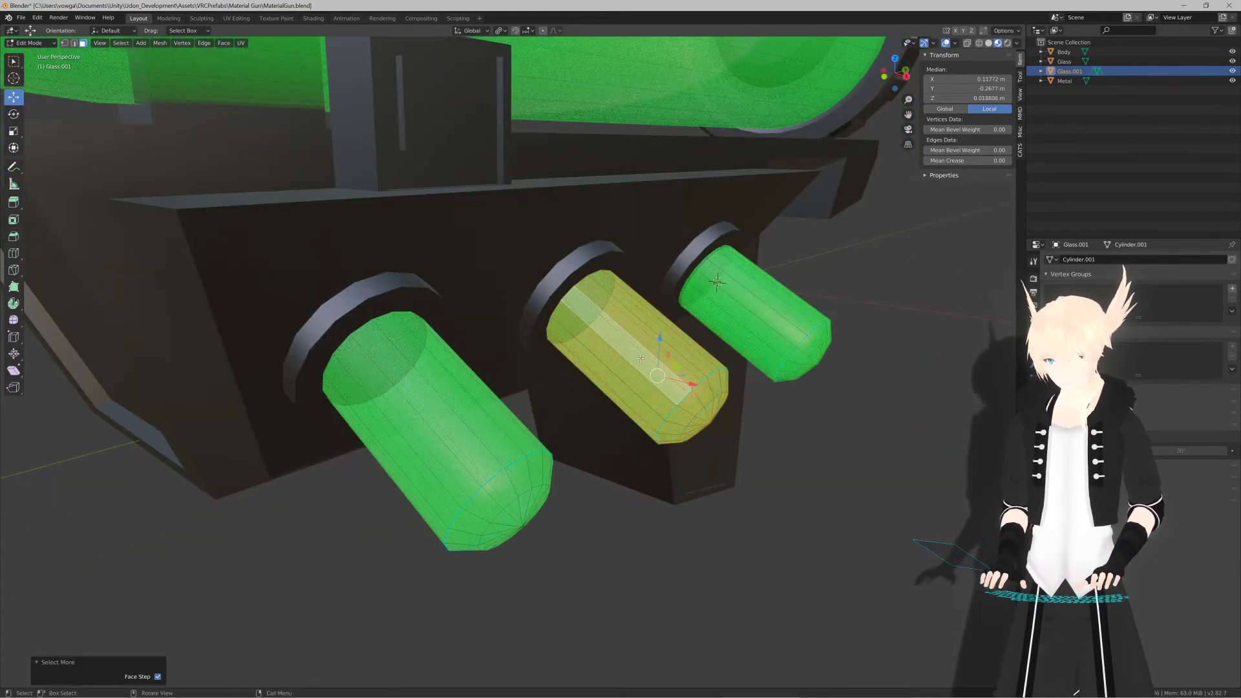
key("s")
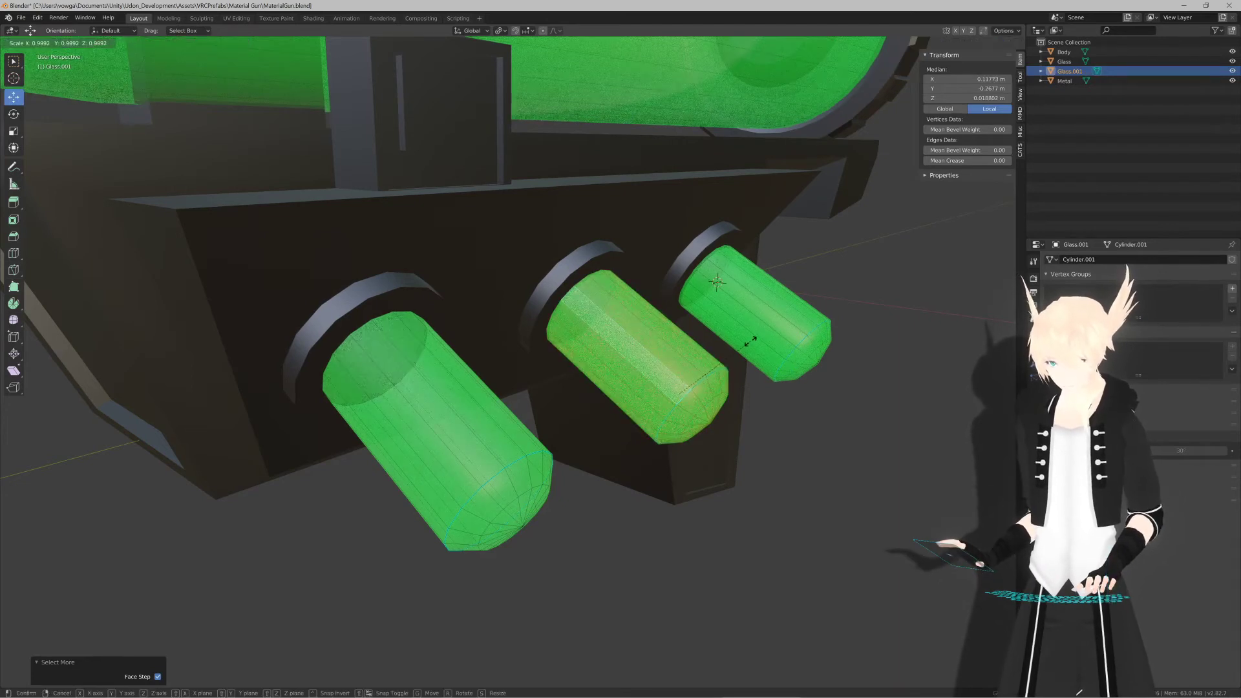
left_click(747, 341)
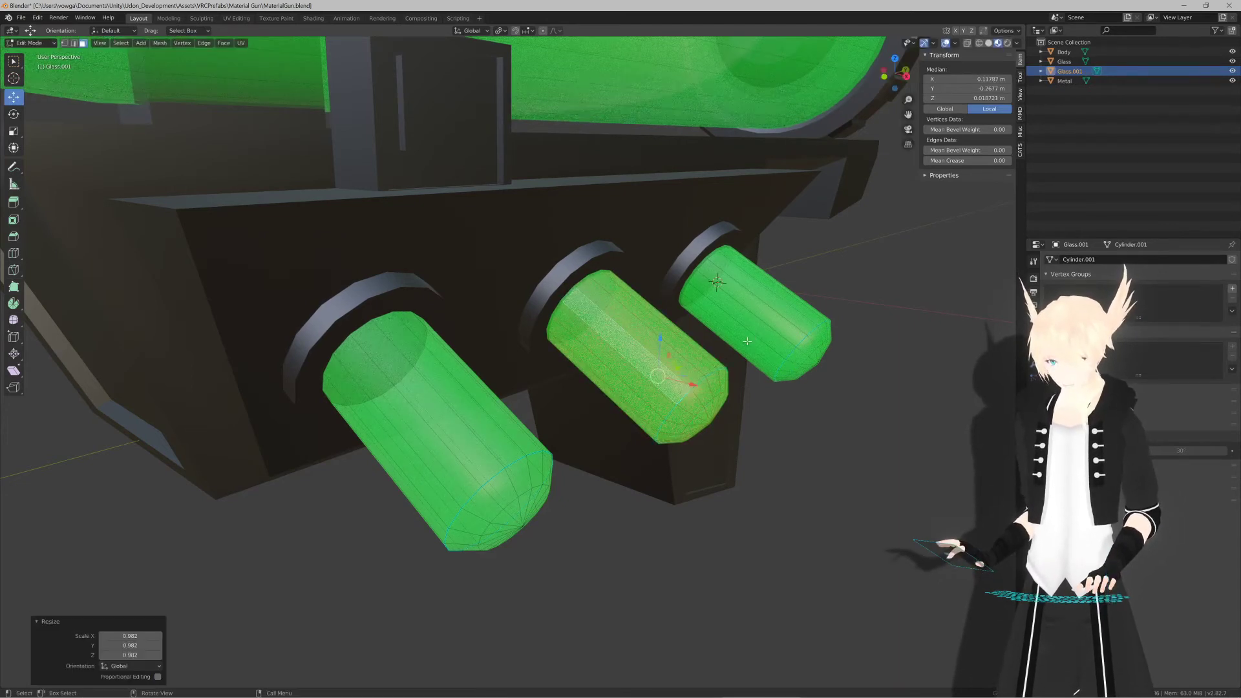
Step: Select the whole front capsule nearest the barrel on the same side and scale it down slightly
left_click(446, 400, "alt")
key("ctrl+KP_Add")
key("ctrl+KP_Add")
key("ctrl+KP_Add")
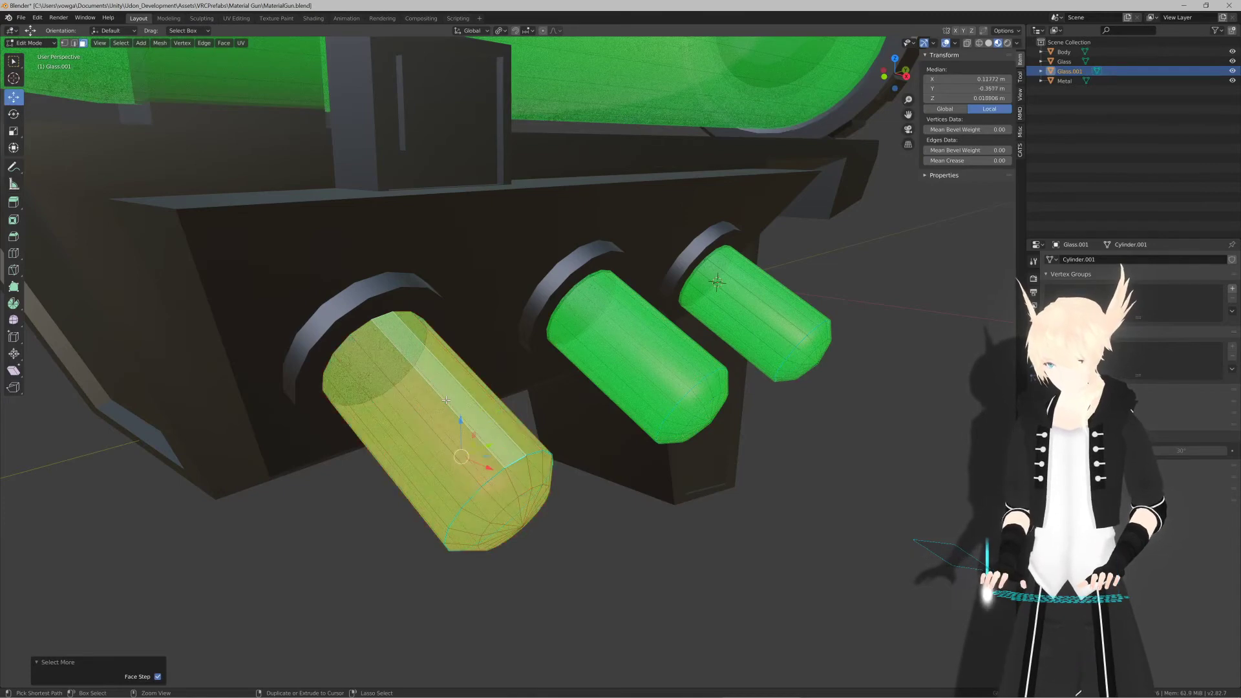
key("s")
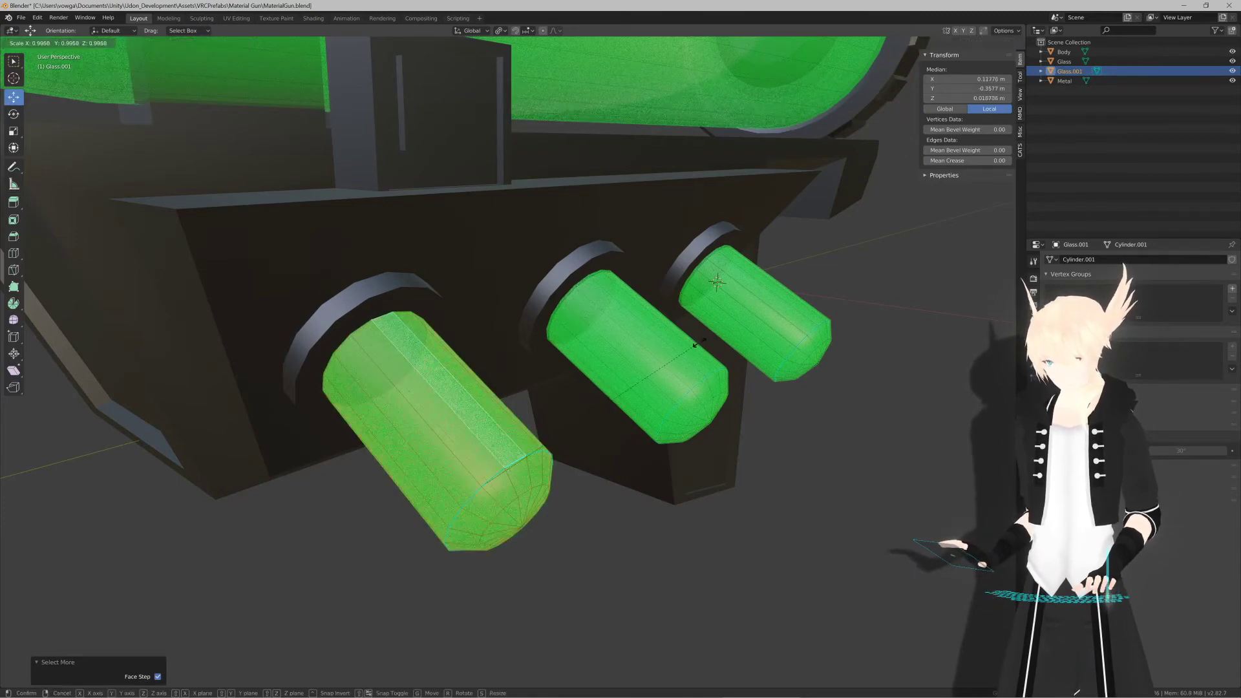
left_click(696, 342)
Step: On the gun's opposite side, select the whole front capsule and scale it down slightly
middle_click_drag(696, 343, 714, 380)
key("KP_Decimal")
scroll(476, 380, "down", 8)
scroll(714, 380, "up", 2)
left_click(665, 365)
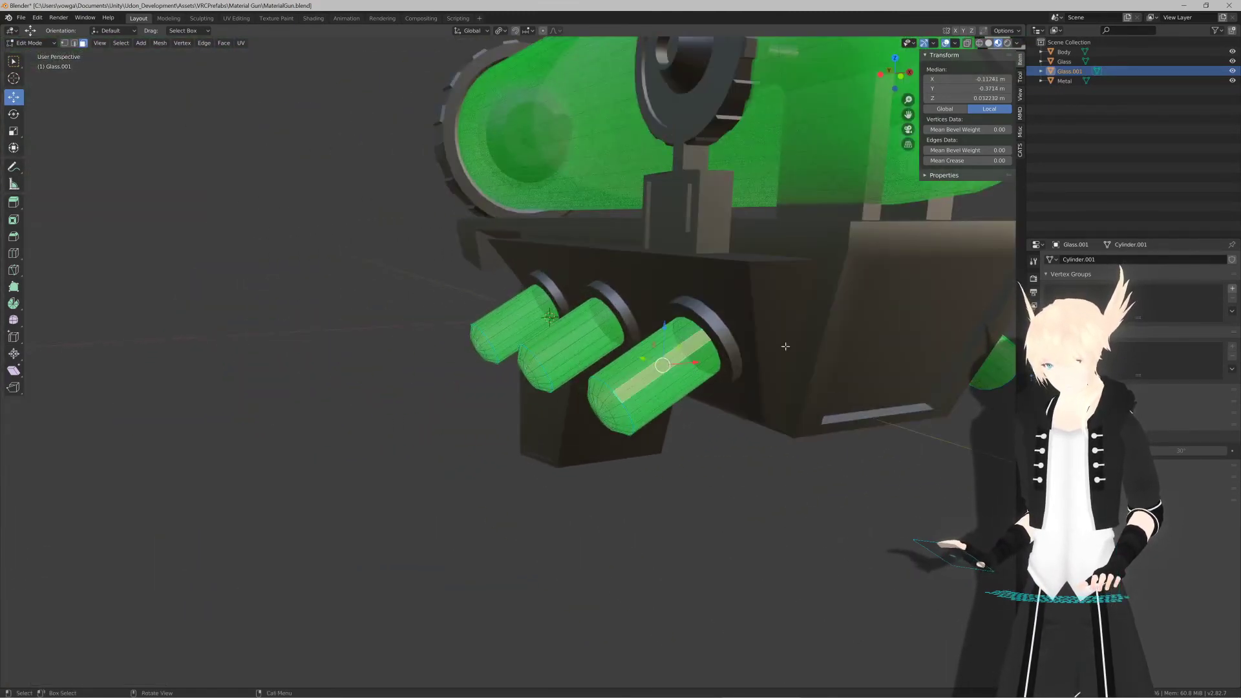
key("ctrl+KP_Add")
key("ctrl+KP_Add")
key("ctrl+KP_Add")
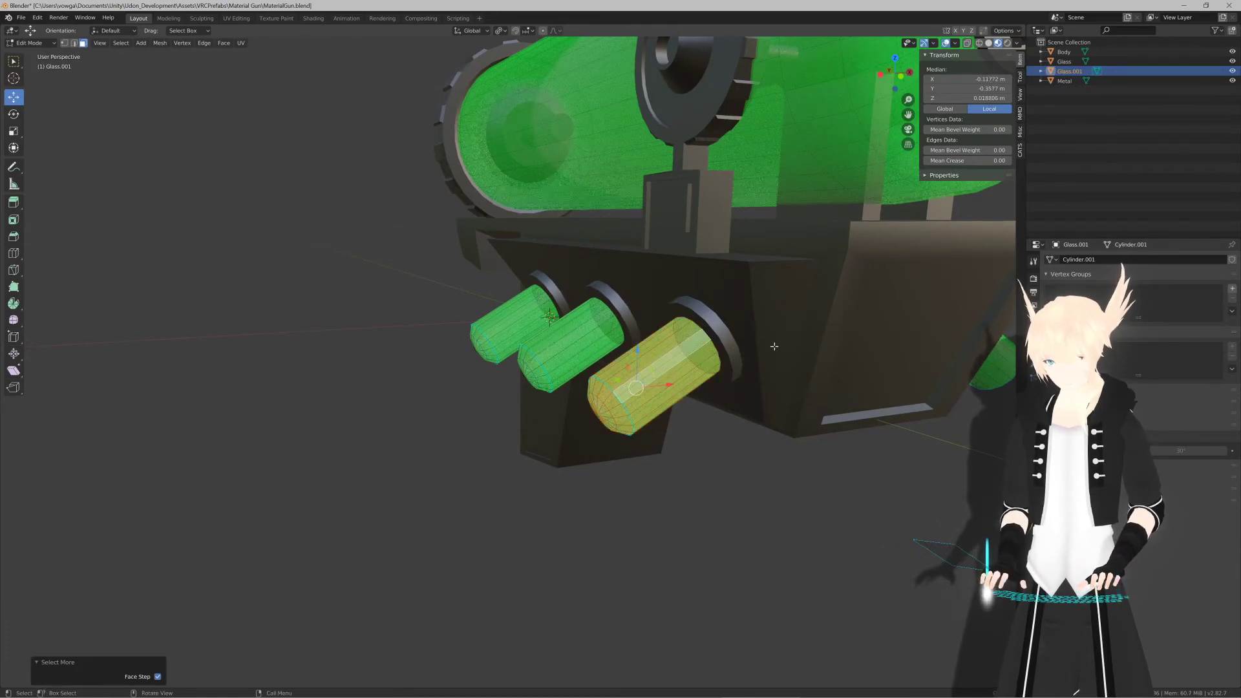
key("s")
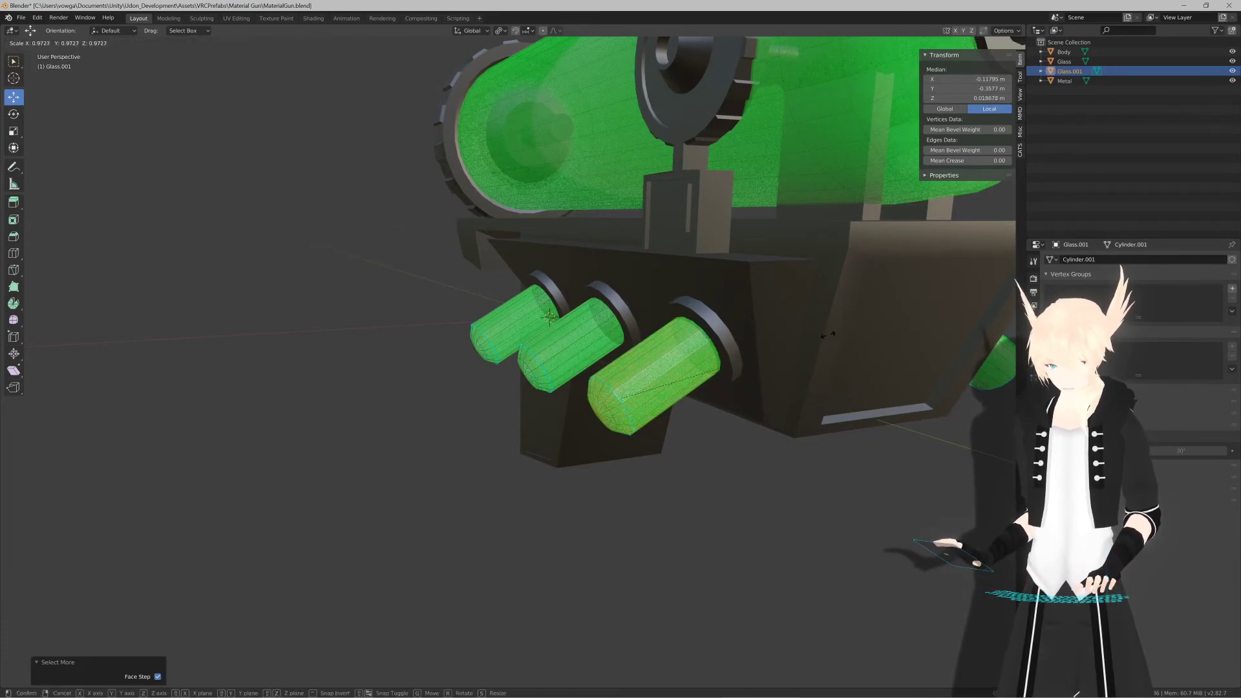
left_click(821, 340)
Step: Select the whole middle capsule on the opposite side and scale it to about 0.99
middle_click_drag(512, 378, 617, 361)
scroll(563, 371, "up", 4)
left_click(617, 360)
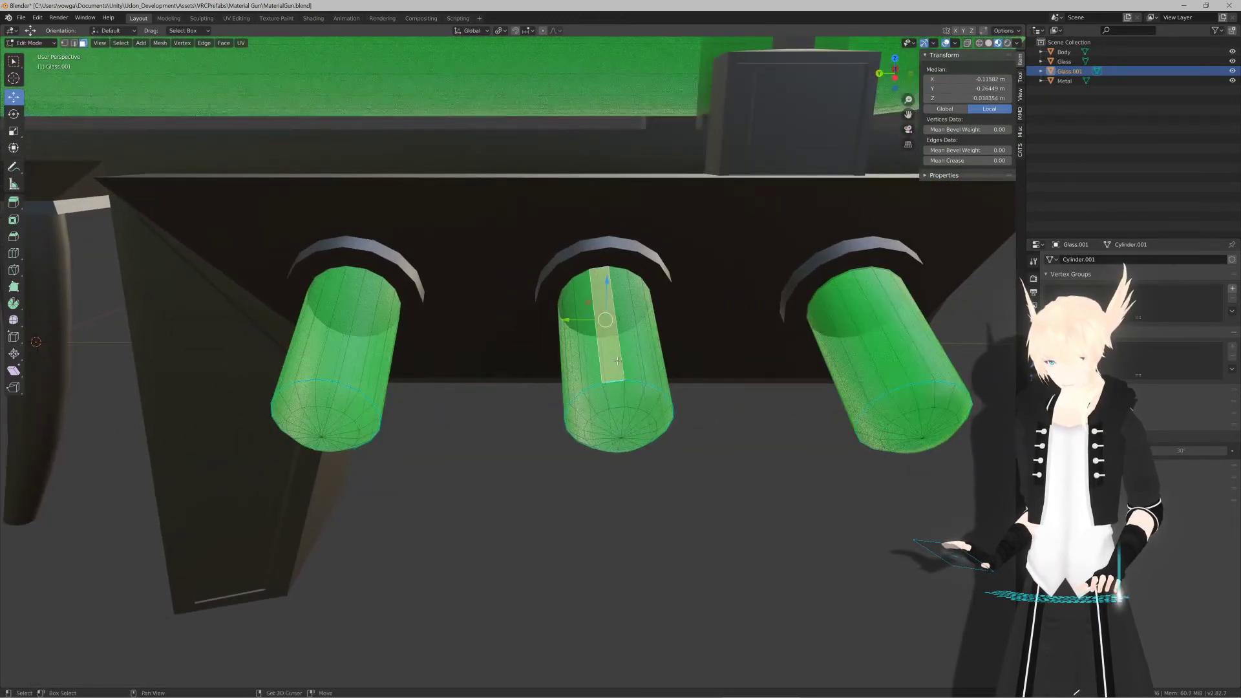
key("KP_Decimal")
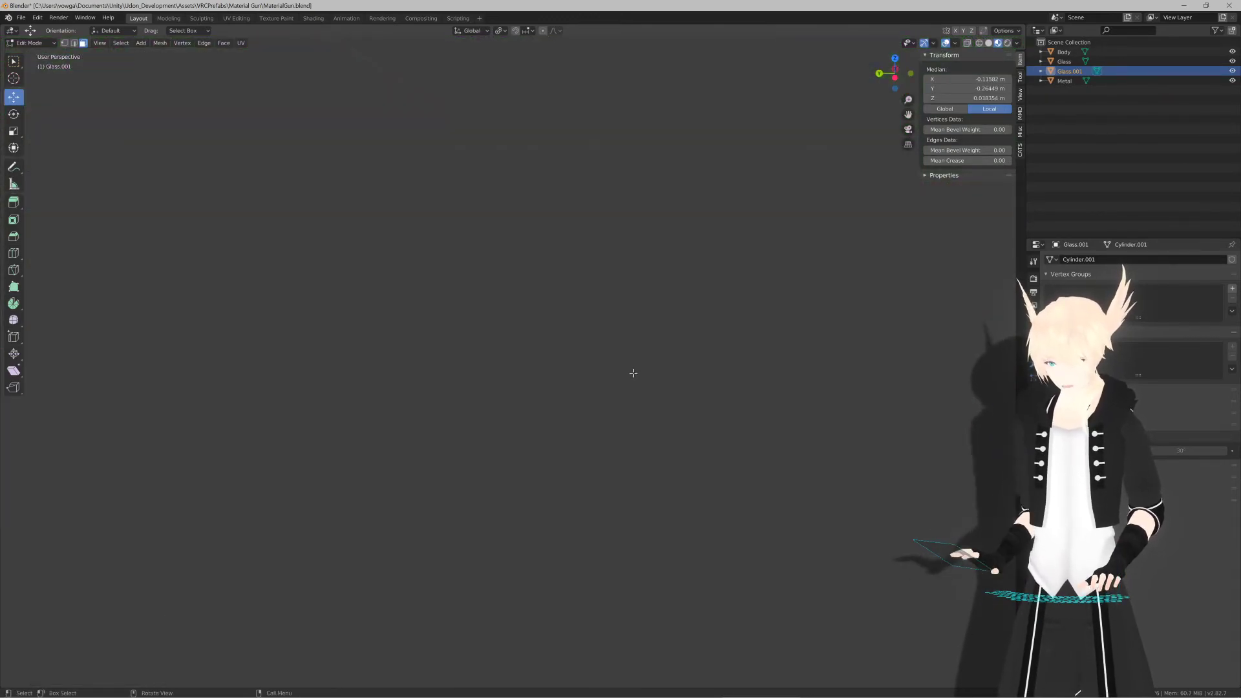
scroll(633, 373, "down", 8)
scroll(633, 373, "up", 6)
scroll(632, 373, "down", 3)
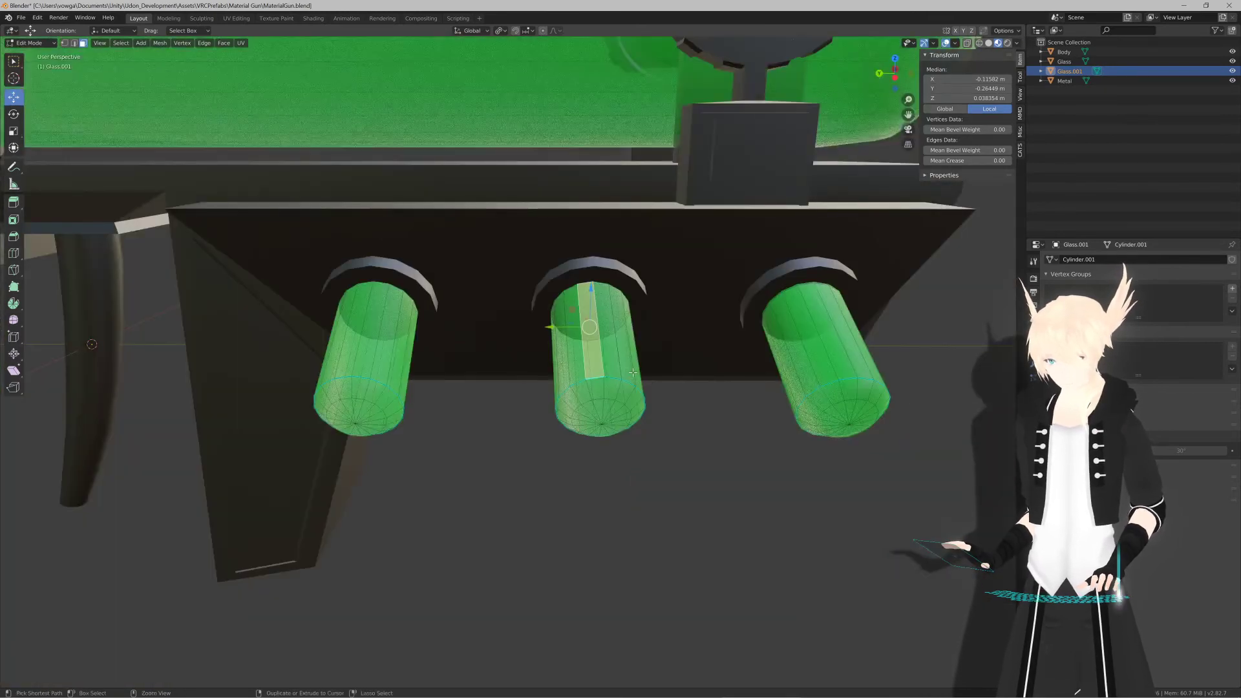
key("ctrl+KP_Add")
key("ctrl+KP_Add")
key("ctrl+KP_Add")
key("ctrl+KP_Add")
key("ctrl+KP_Add")
key("ctrl+KP_Add")
key("ctrl+KP_Add")
key("ctrl+KP_Add")
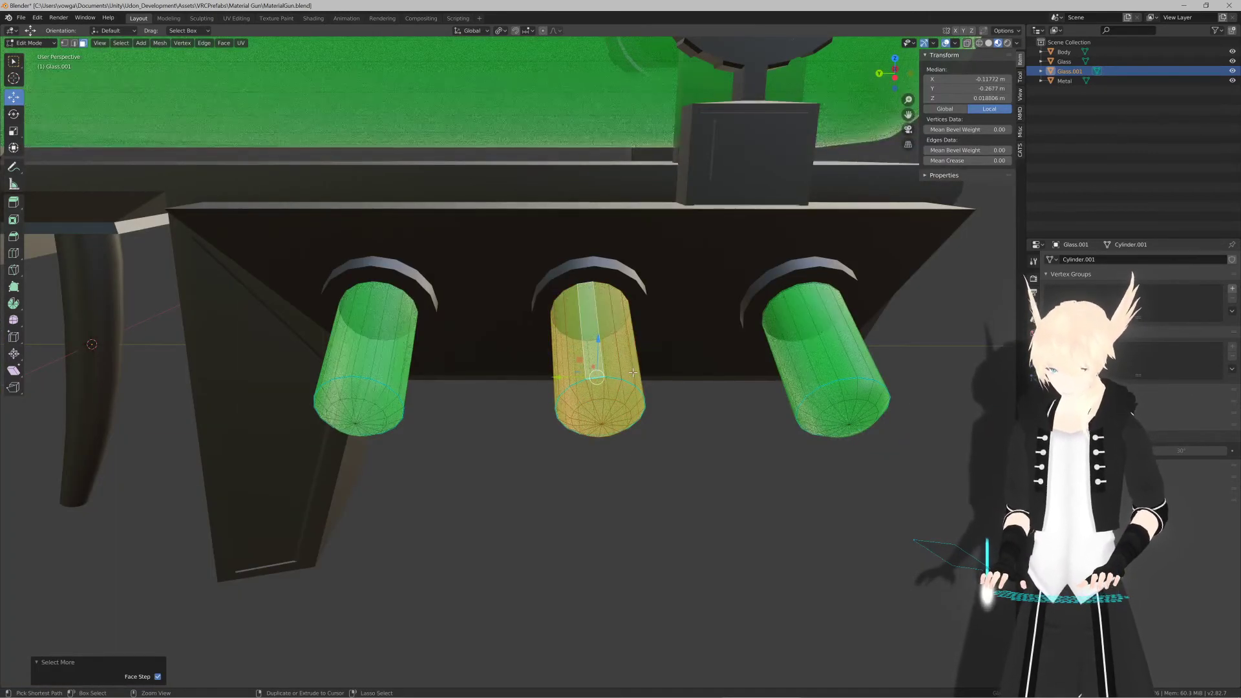
key("s")
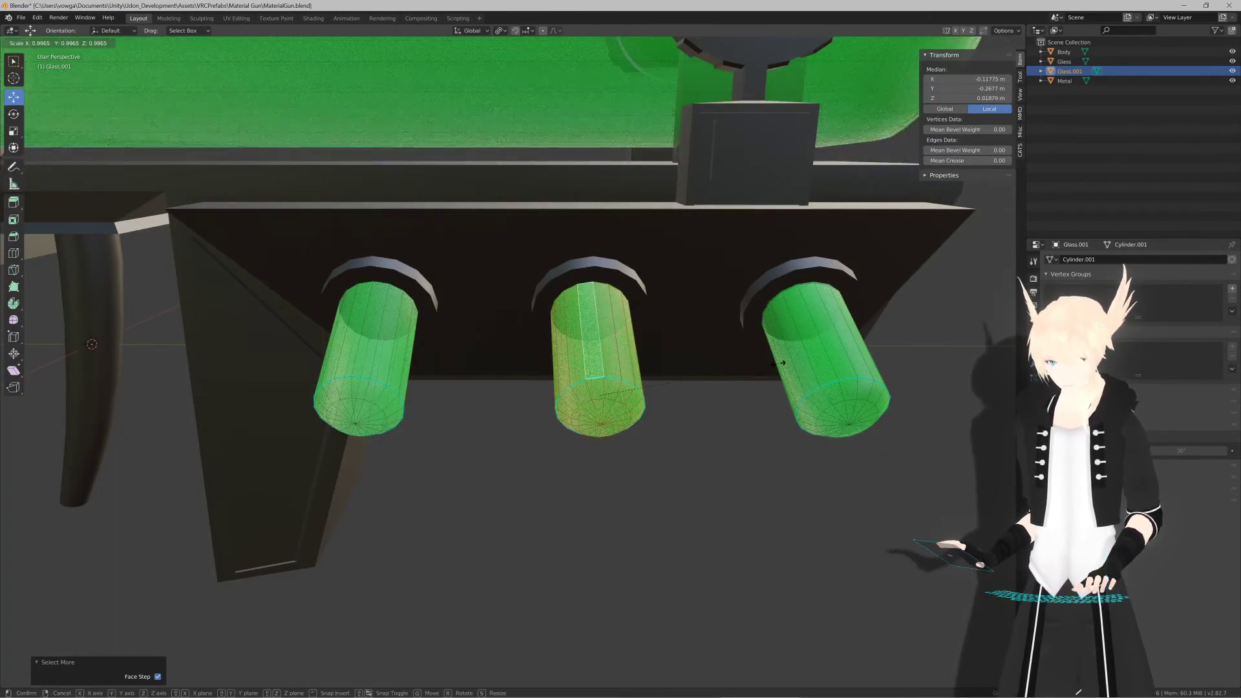
left_click(779, 364)
Step: Scale the rear capsule on the opposite side to about 0.987 and return to Object Mode
scroll(534, 380, "up", 5)
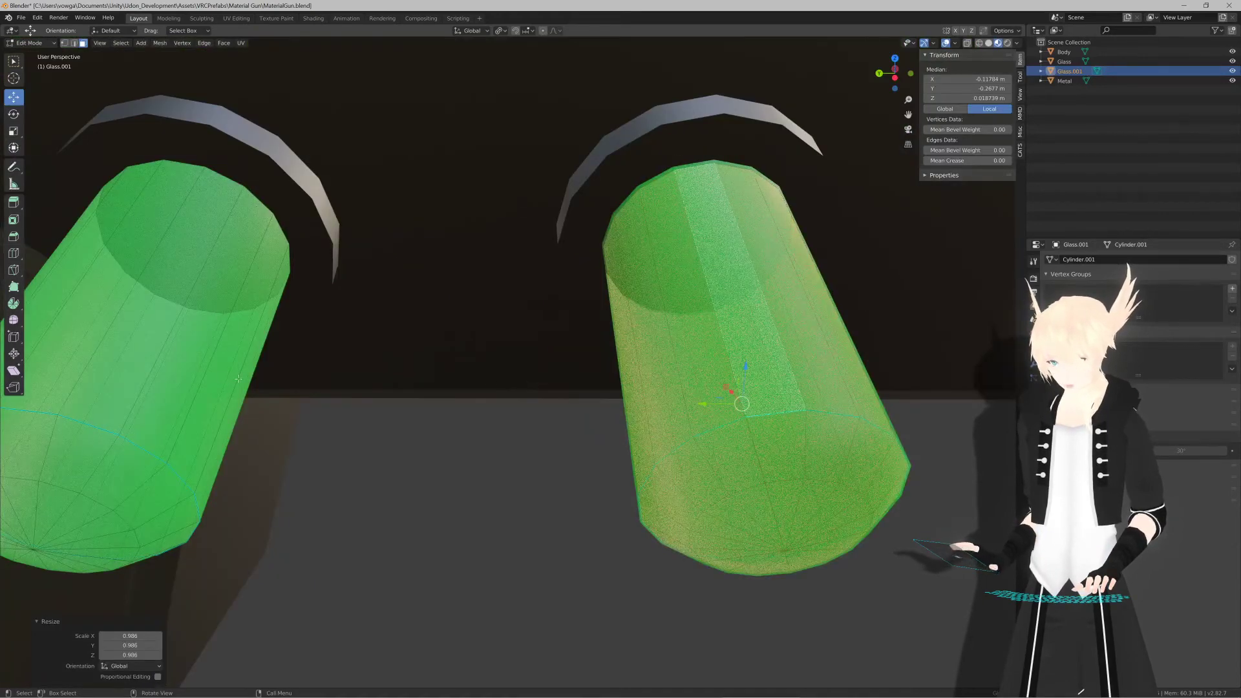
left_click(196, 381)
key("ctrl+KP_Add")
key("ctrl+KP_Add")
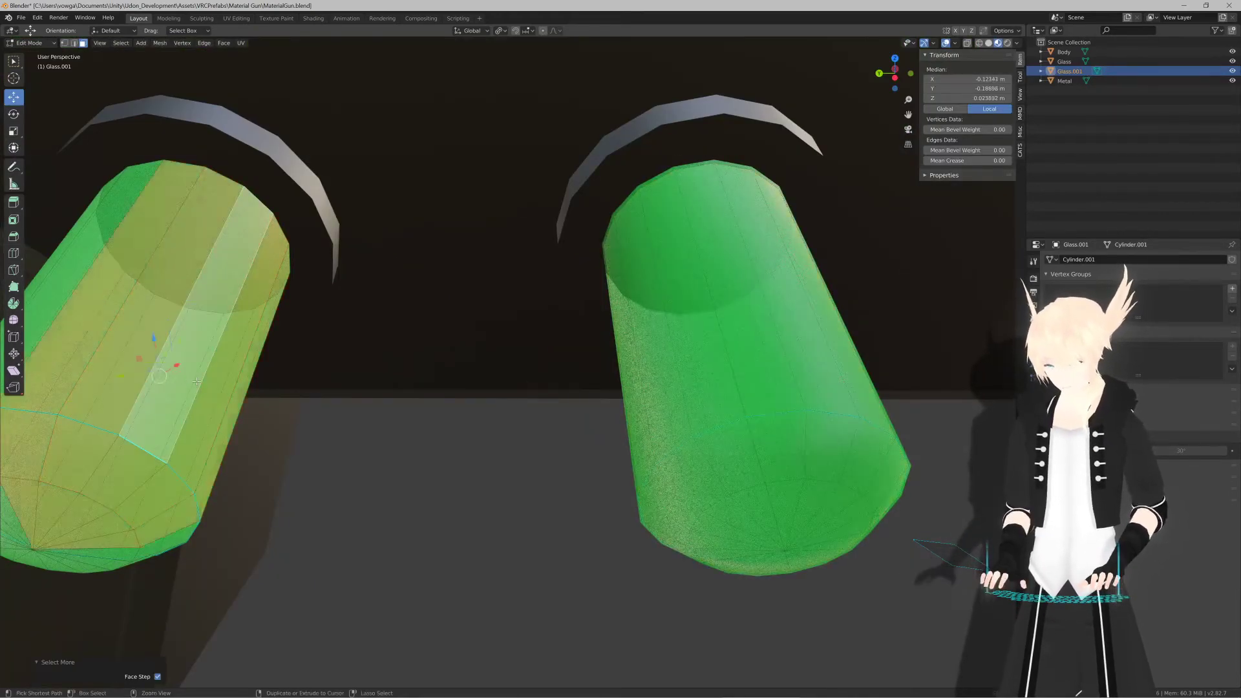
key("ctrl+z")
key("ctrl+s")
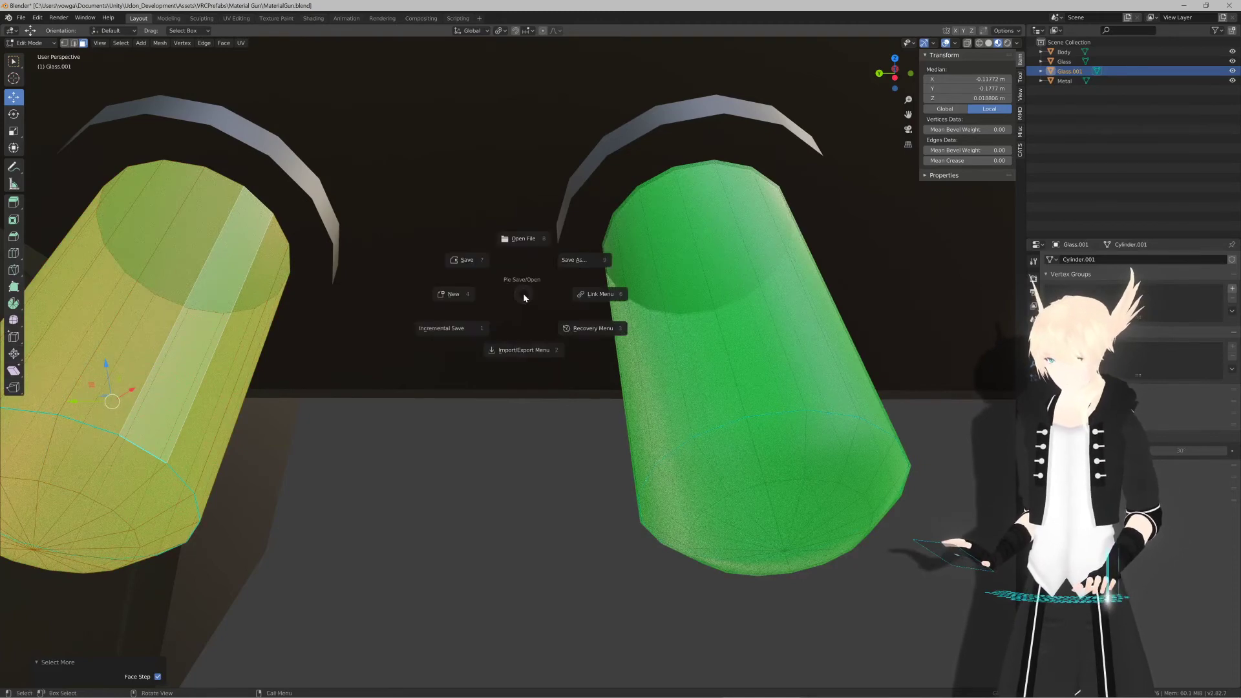
key("s")
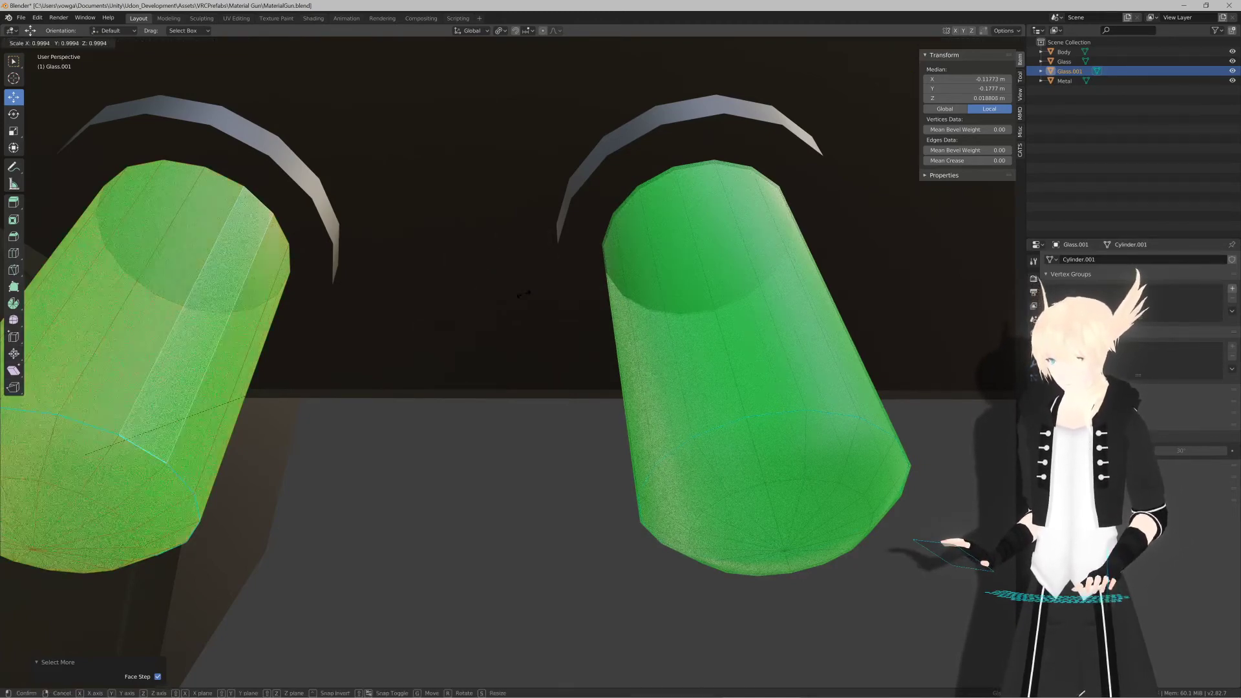
left_click(521, 294)
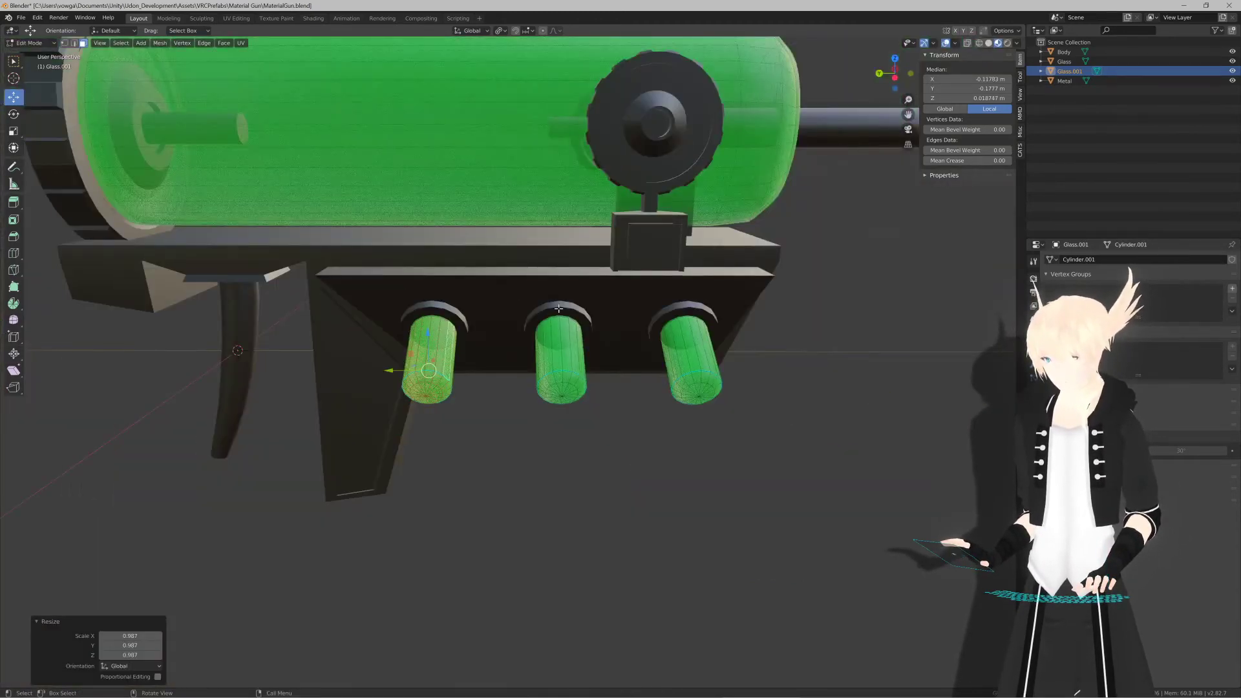
key("Tab")
middle_click_drag(524, 320, 564, 363)
key("KP_Decimal")
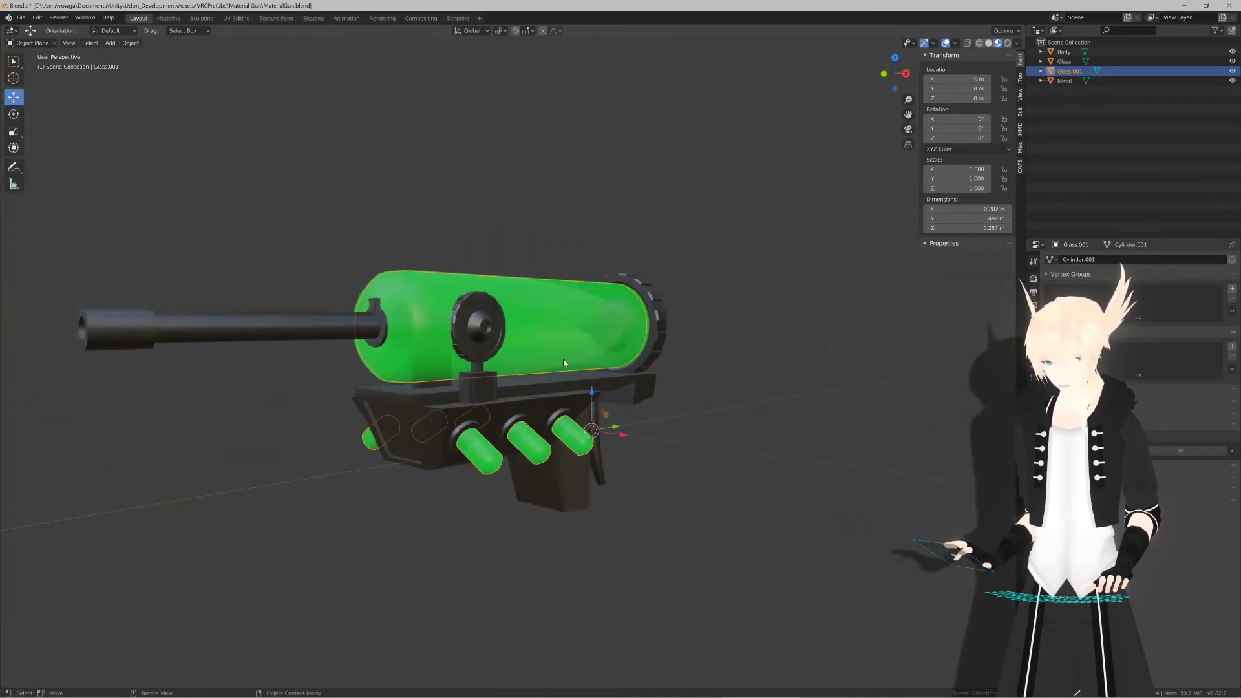
Step: Rename the duplicated glass object as Visualizer and deselect it
double_click(1069, 71)
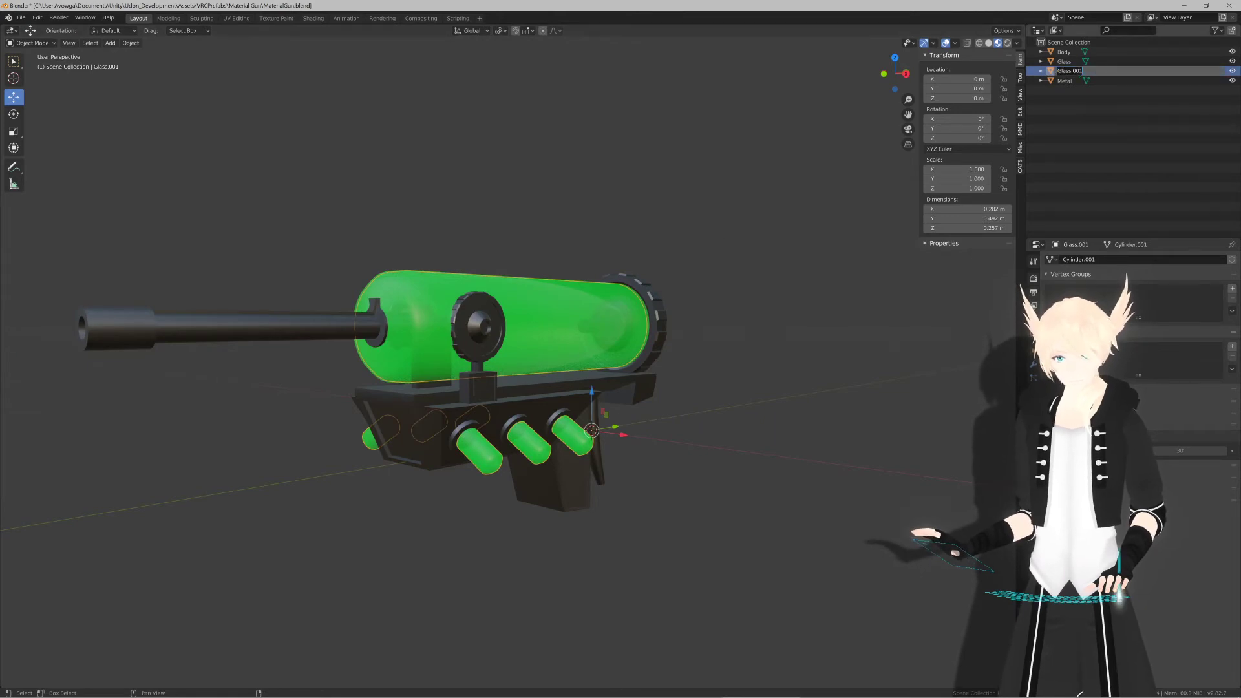
type("Vis")
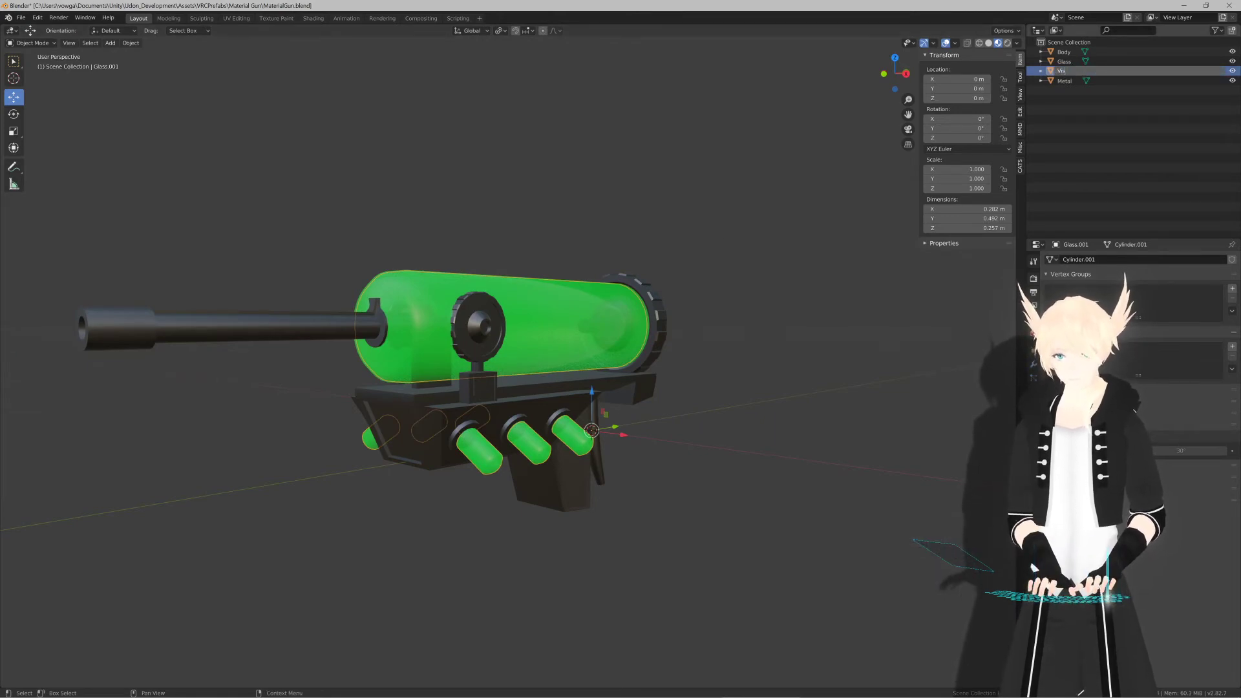
type("ualizer")
key("Return")
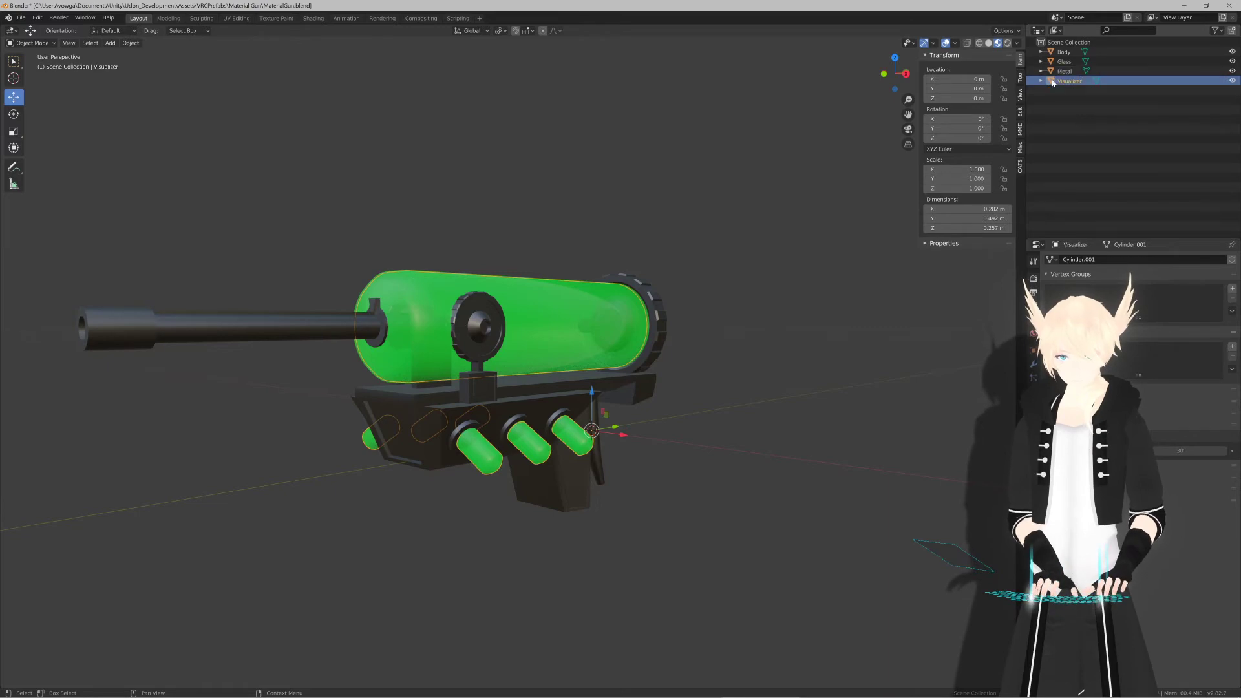
middle_click_drag(652, 185, 626, 203)
left_click(625, 203)
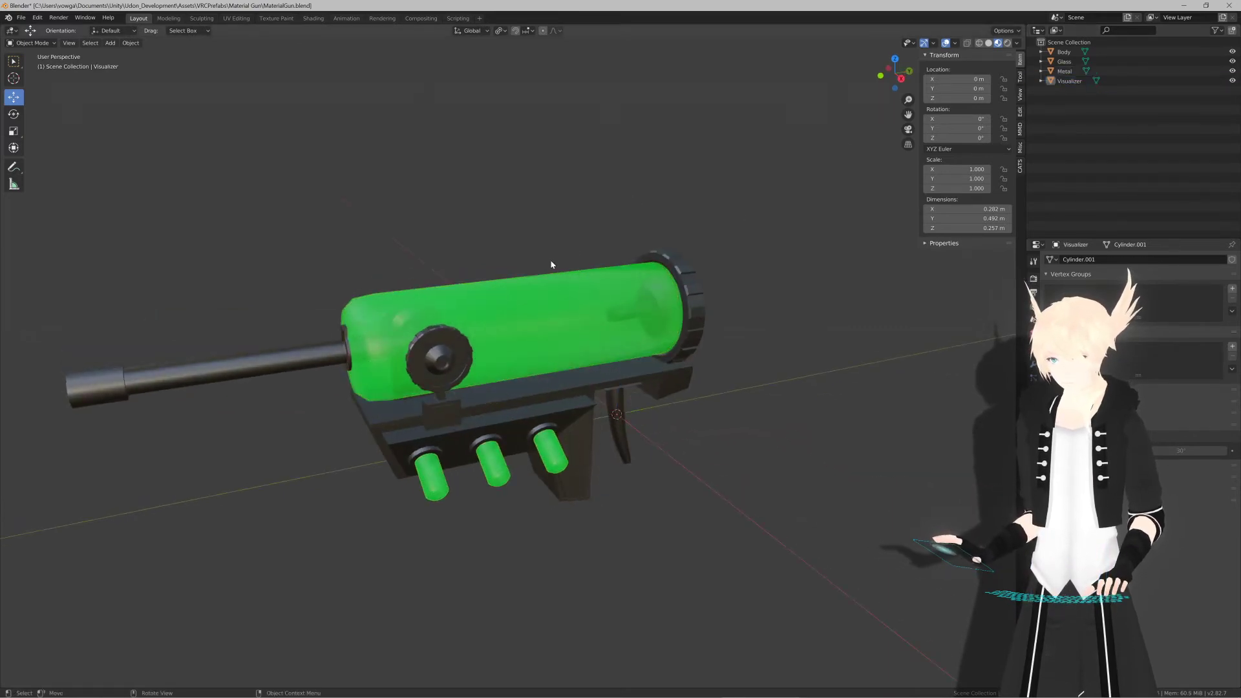
Step: Select all four gun objects and export only the selection to FBX, overwriting MaterialGun.fbx in the Material Gun folder
middle_click_drag(551, 263, 579, 251)
key("a")
key("ctrl+shift+e")
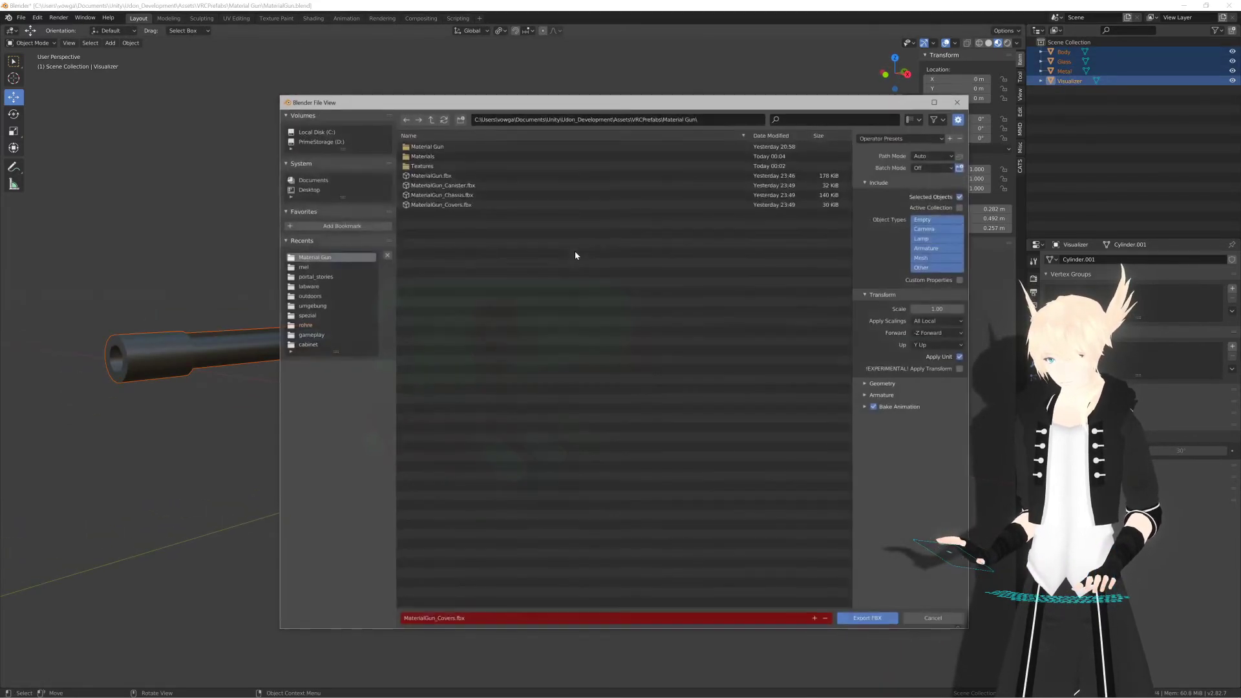
left_click(526, 175)
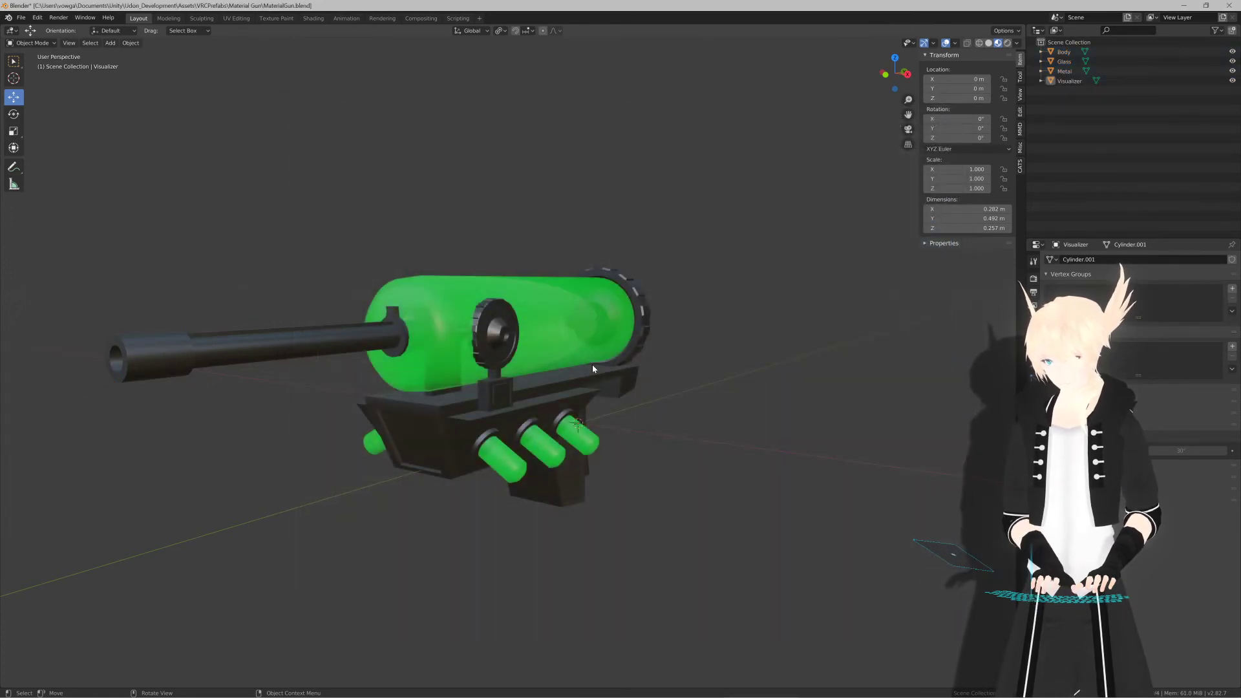
key("a")
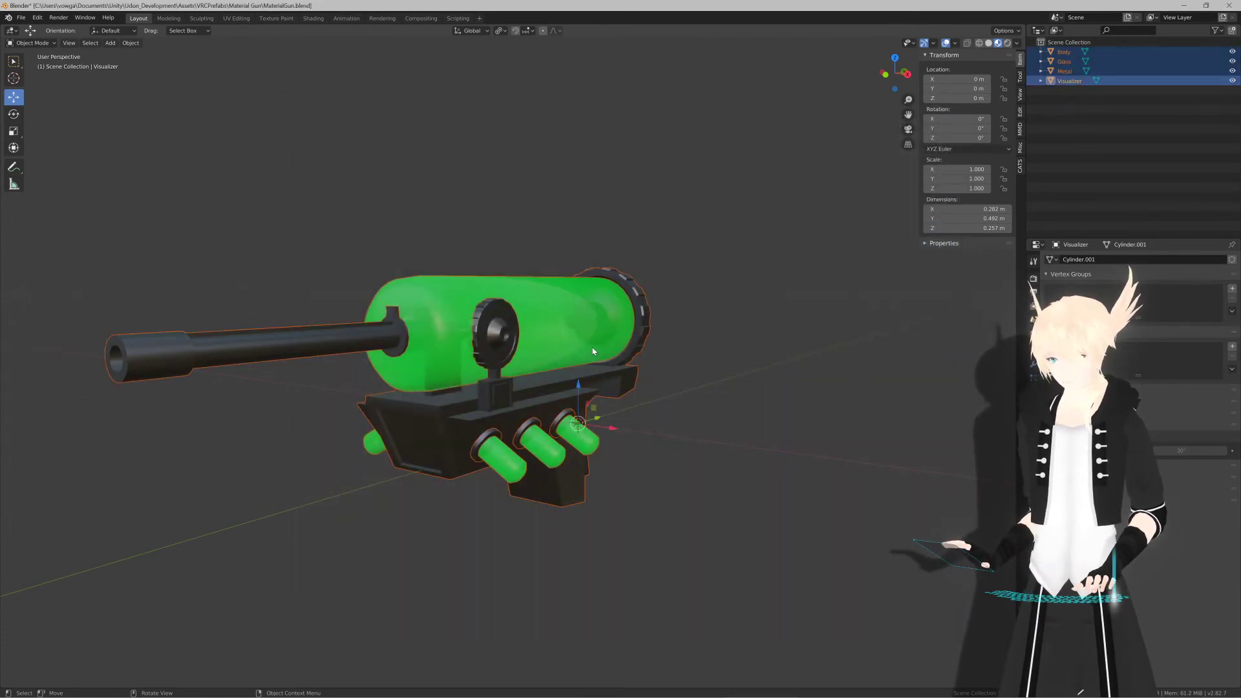
key("ctrl+e")
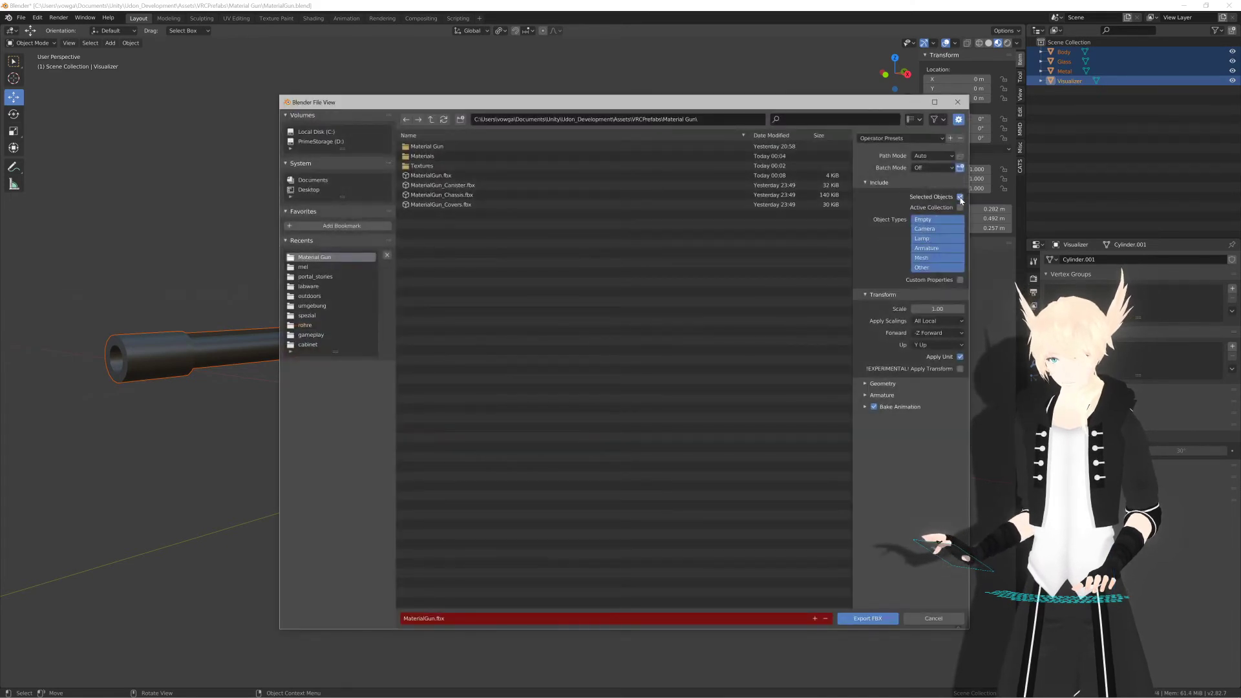
key("Return")
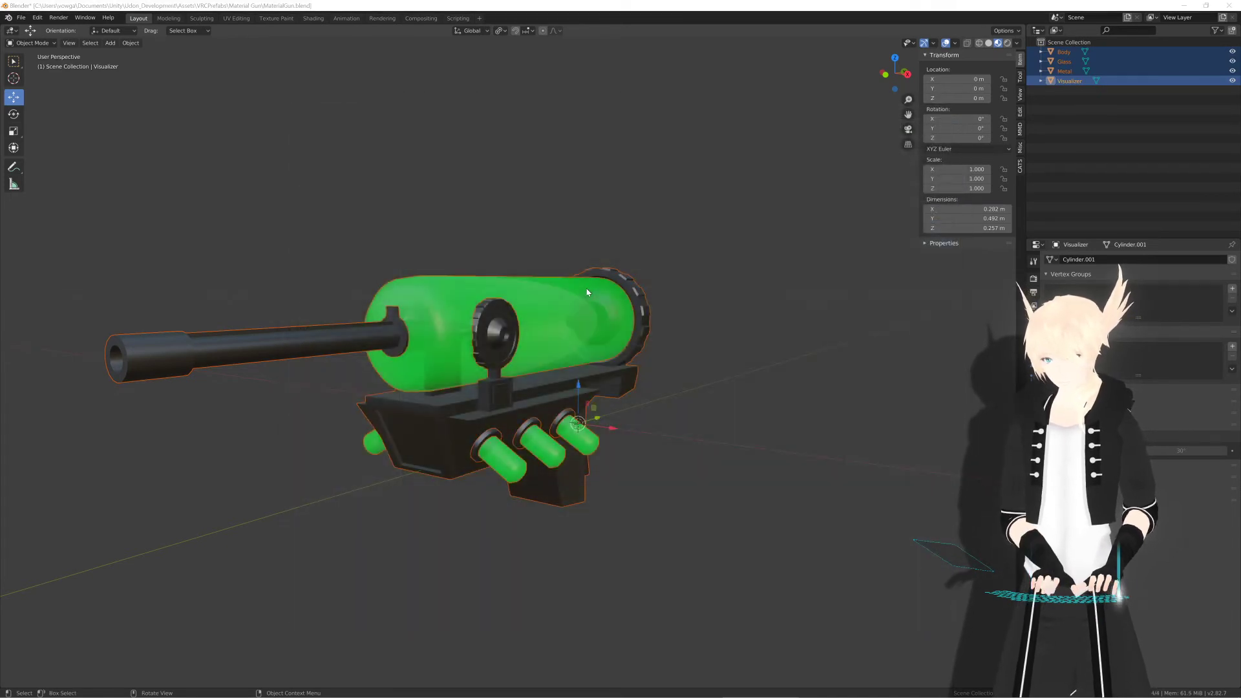
Step: Switch to Unity and add the re-exported MaterialGun model from the Material Gun folder inside the scene's existing MaterialGun object
key("alt+Tab")
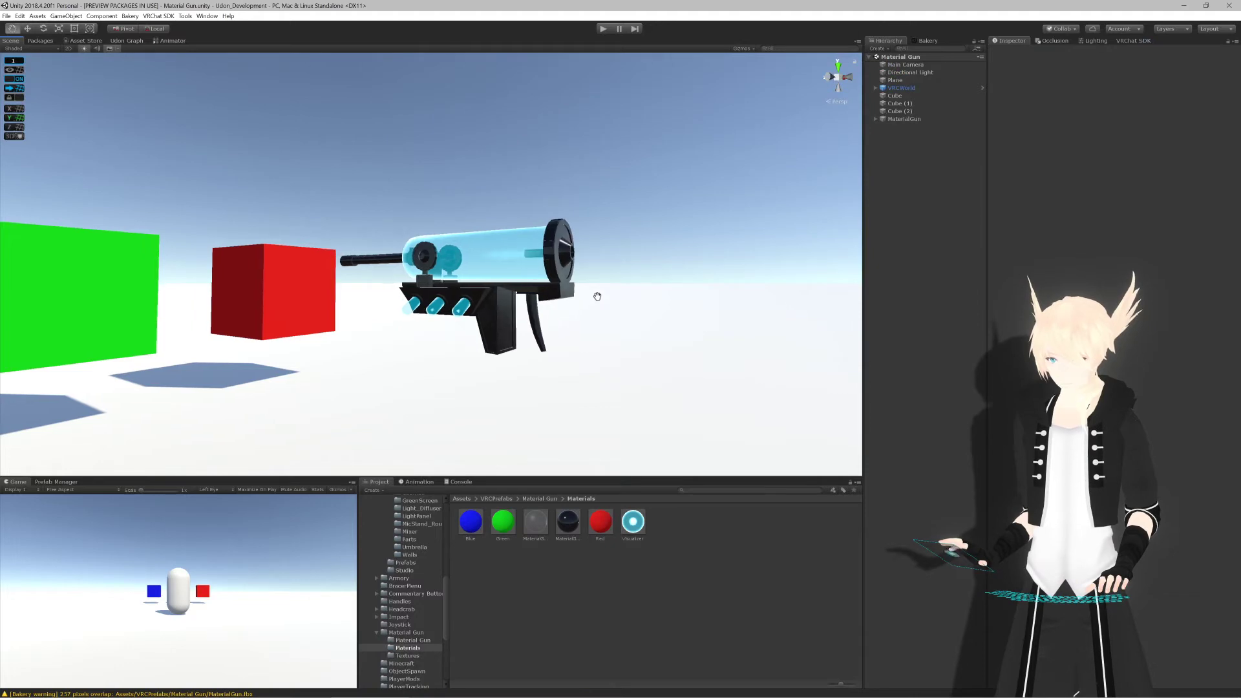
left_click(541, 499)
left_click(739, 523)
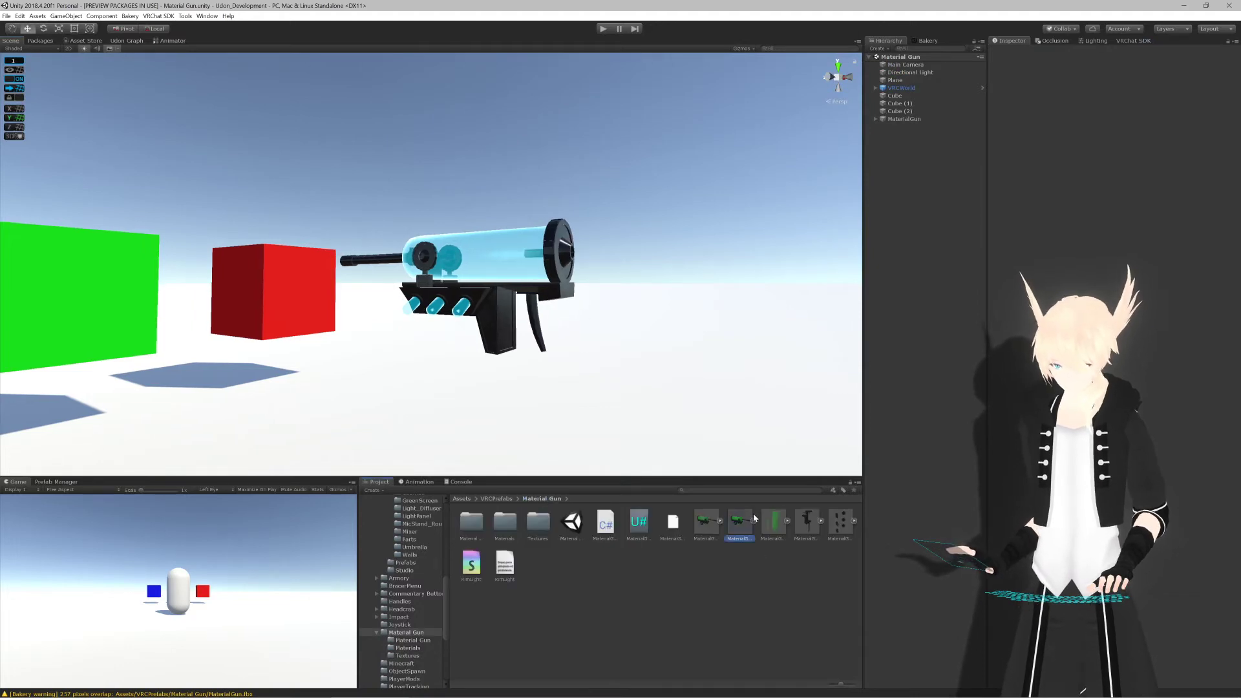
left_click(706, 522)
left_click_drag(734, 519, 913, 122)
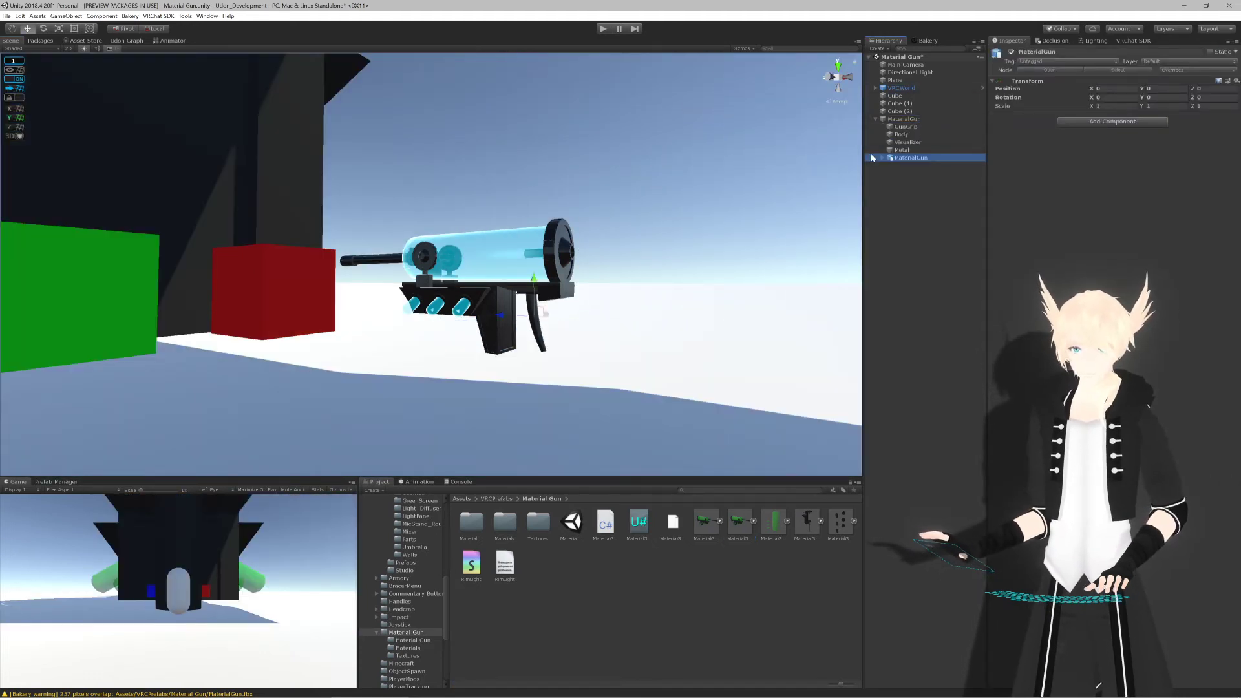
Step: Set the X, Y and Z scale to 1 on the imported model's Body, Glass, Metal and Visualizer parts
left_click(883, 159)
left_click(925, 166)
left_click(922, 189, "shift")
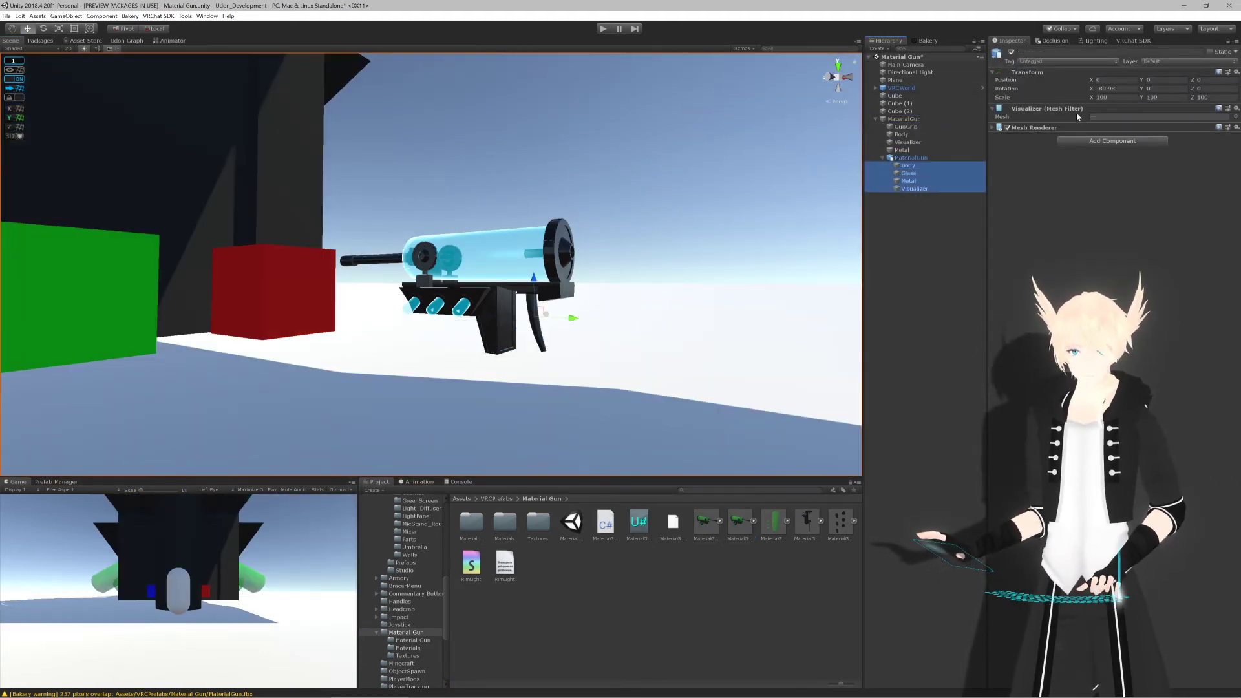
left_click(1111, 98)
type("1")
key("Tab")
type("1")
key("Tab")
type("1")
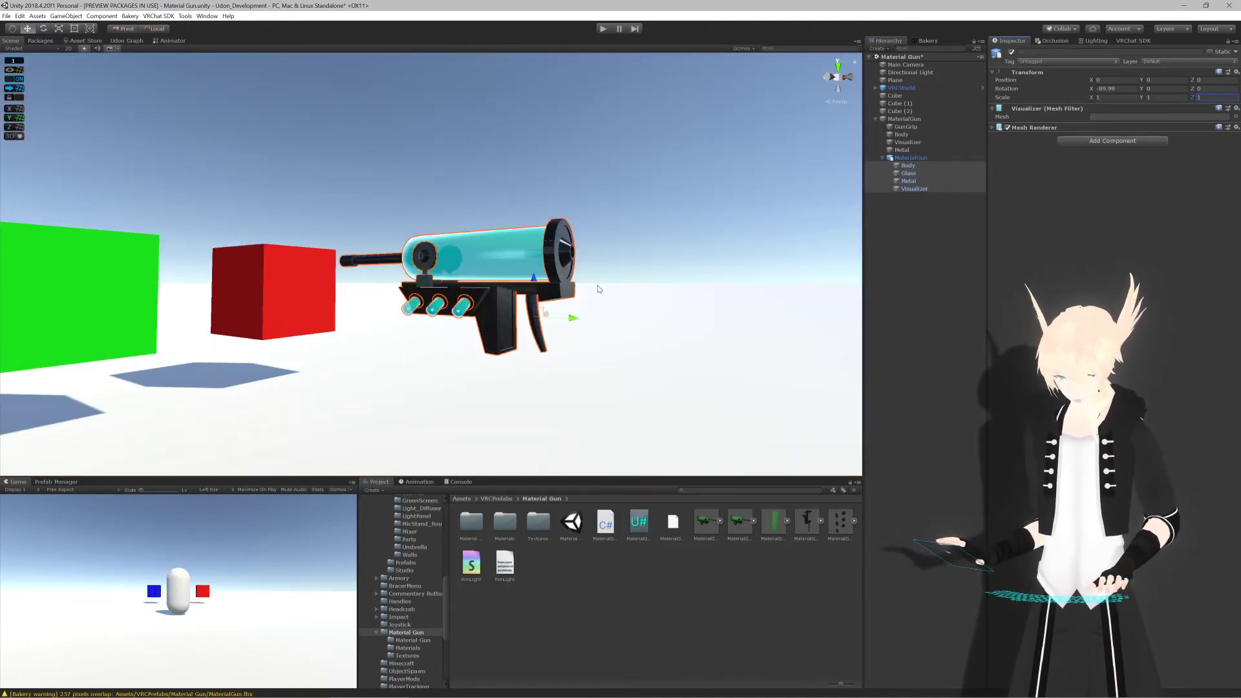
Step: Switch to Blender and examine how the Visualizer and Glass meshes overlap, checking the side capsules' faces
key("alt+Tab")
scroll(567, 290, "up", 2)
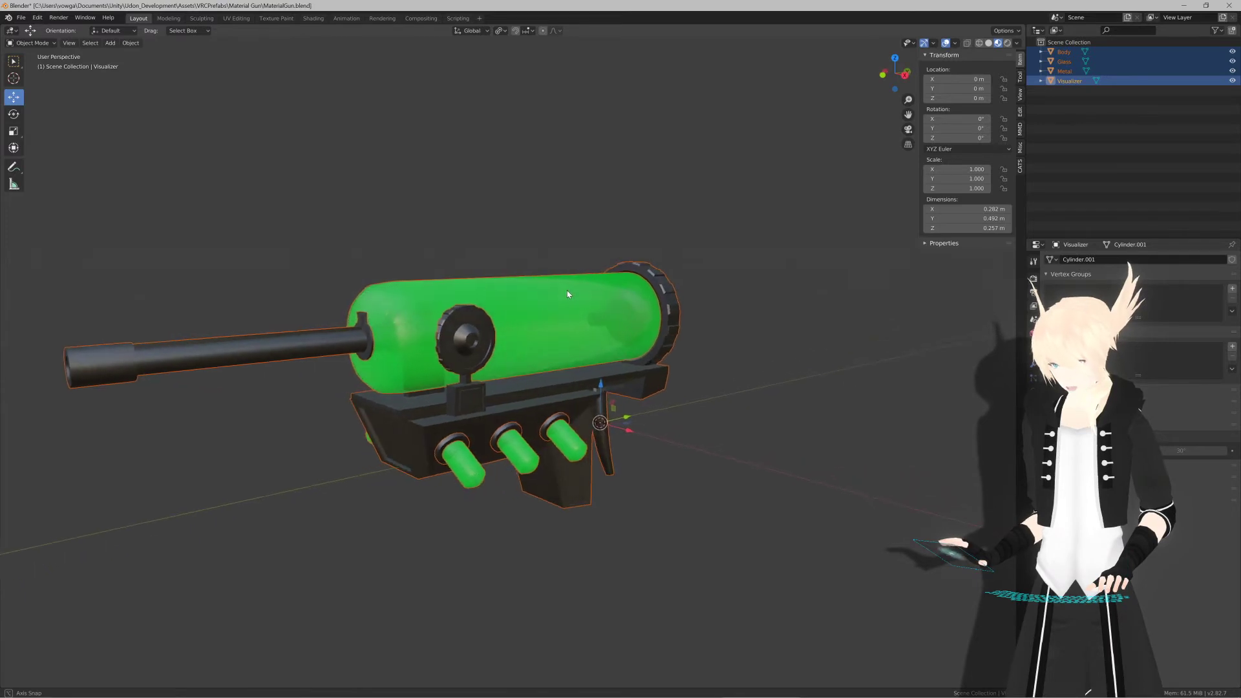
key("alt+z")
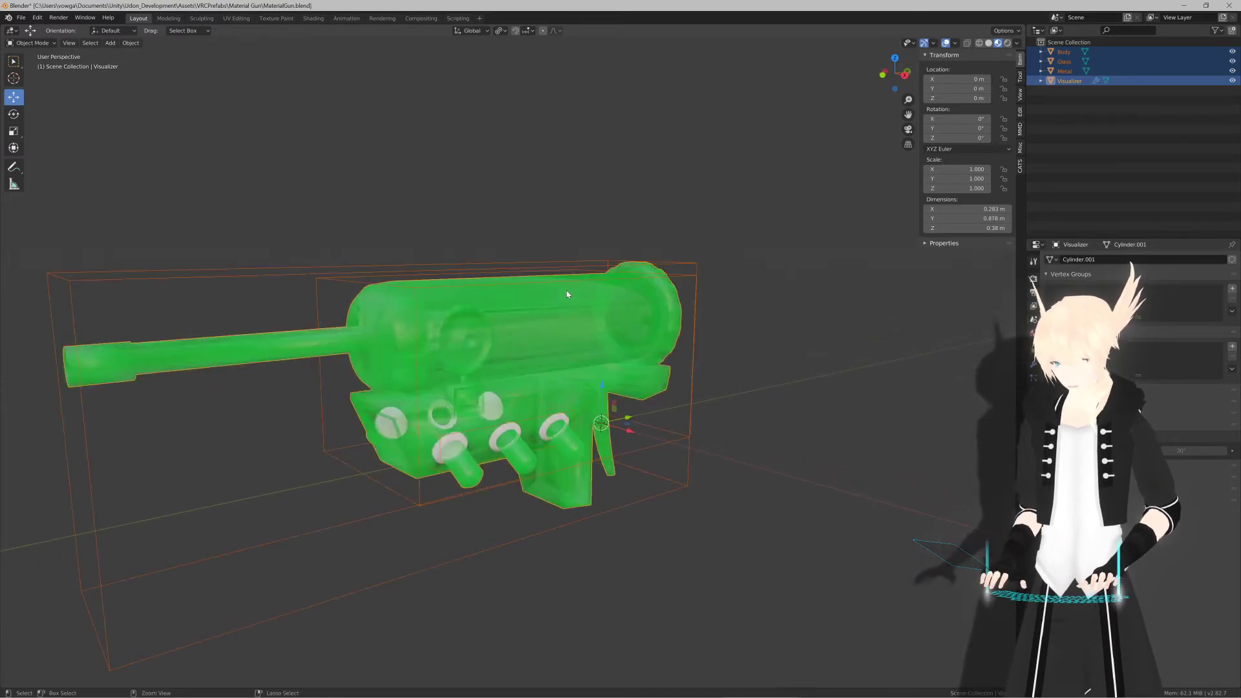
key("alt+z")
scroll(567, 294, "up", 1)
key("Tab")
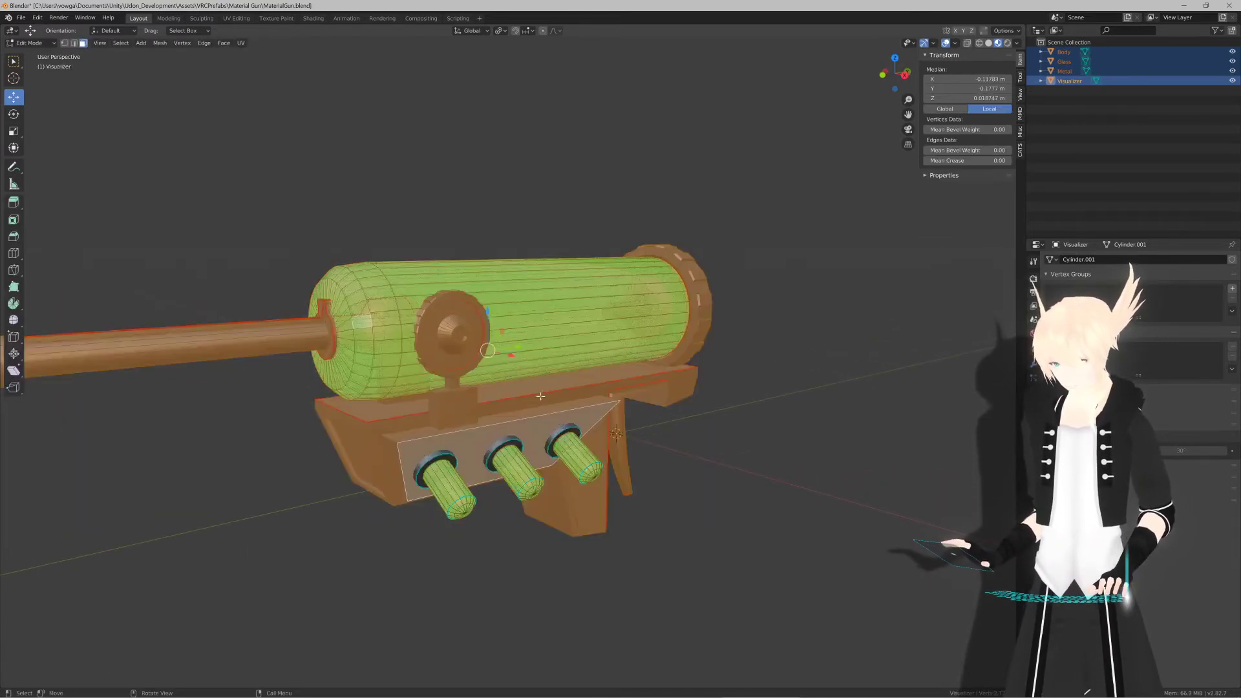
key("alt+a")
left_click(571, 449)
key("ctrl+KP_Add")
key("ctrl+KP_Add")
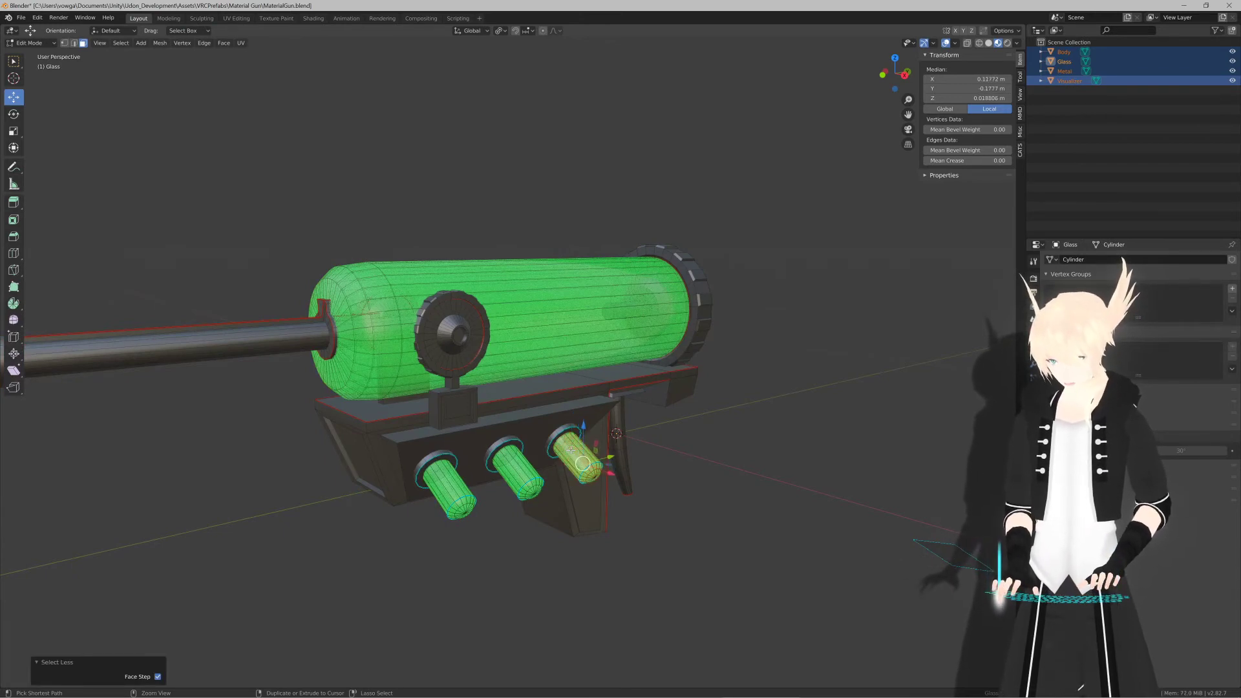
key("Tab")
scroll(580, 438, "down", 4)
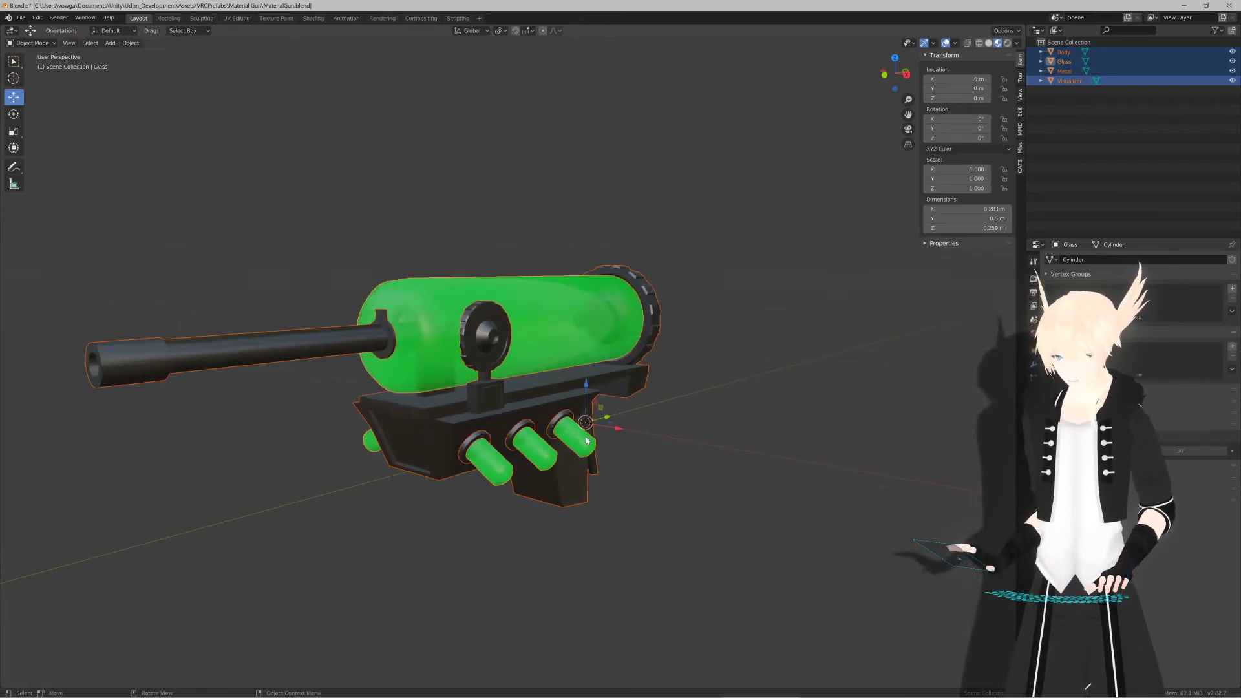
left_click(665, 425)
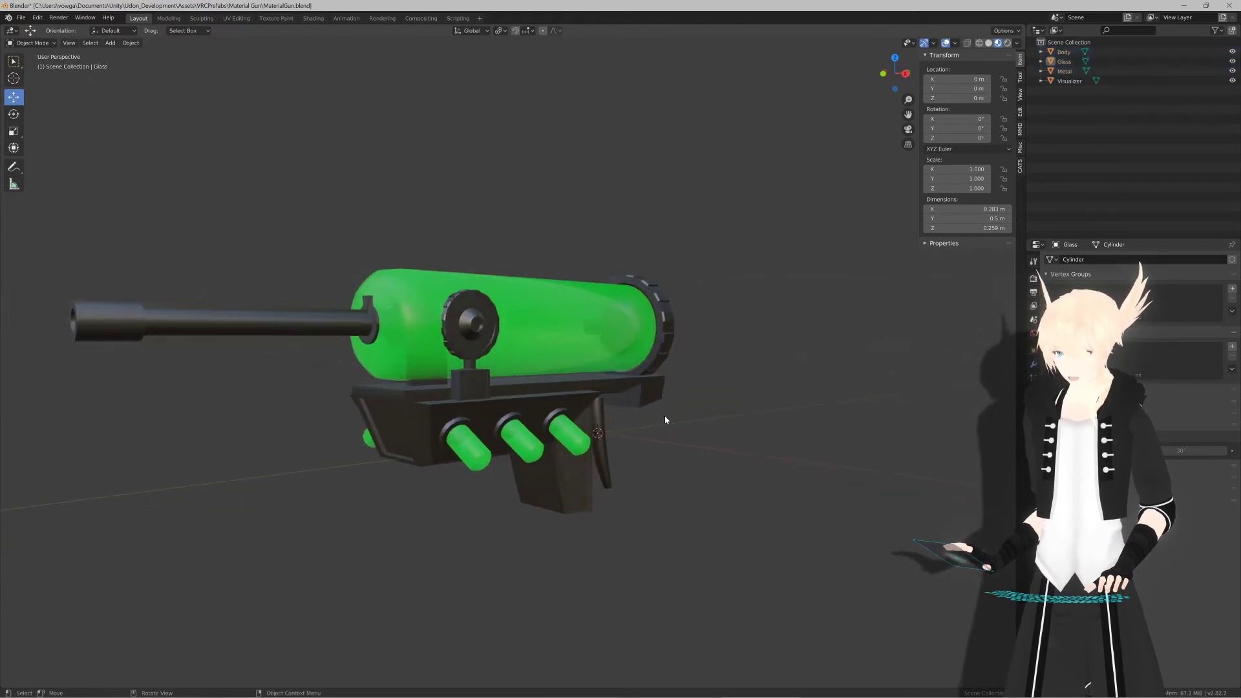
Step: Switch back to Unity and unpack the nested MaterialGun model so its parts can be reorganised
key("alt+Tab")
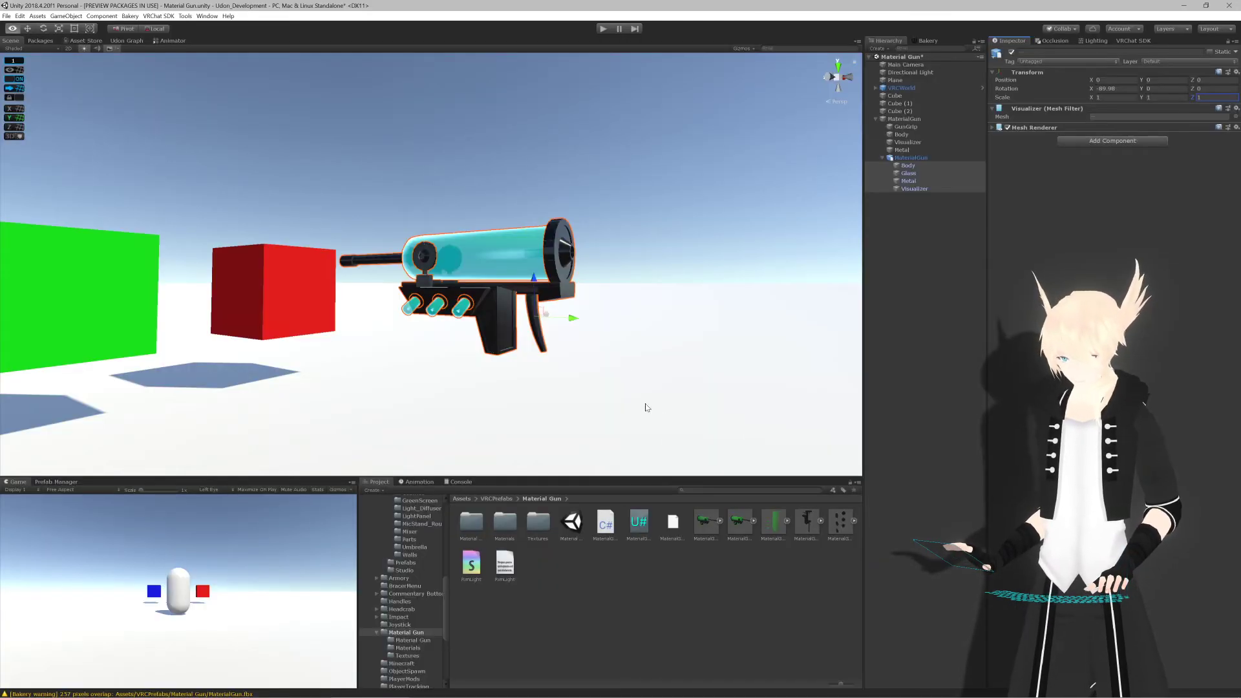
left_click_drag(616, 368, 615, 364, "alt")
scroll(623, 371, "up", 4)
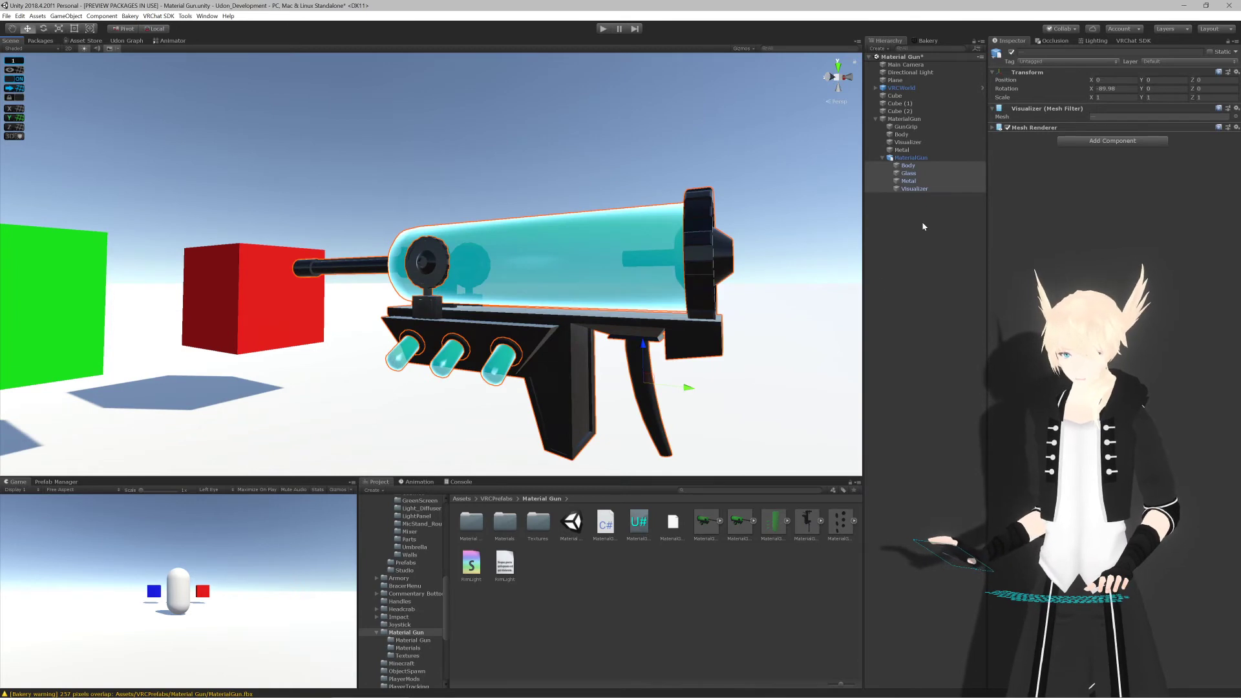
right_click(921, 161)
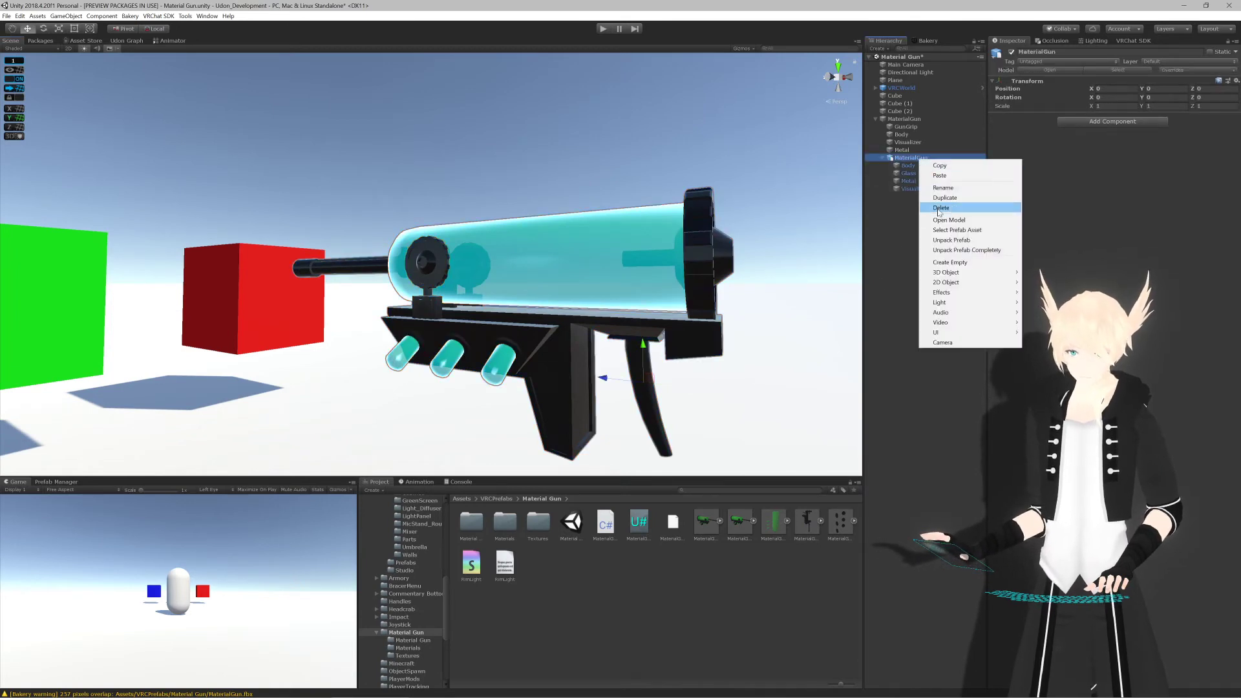
left_click(965, 240)
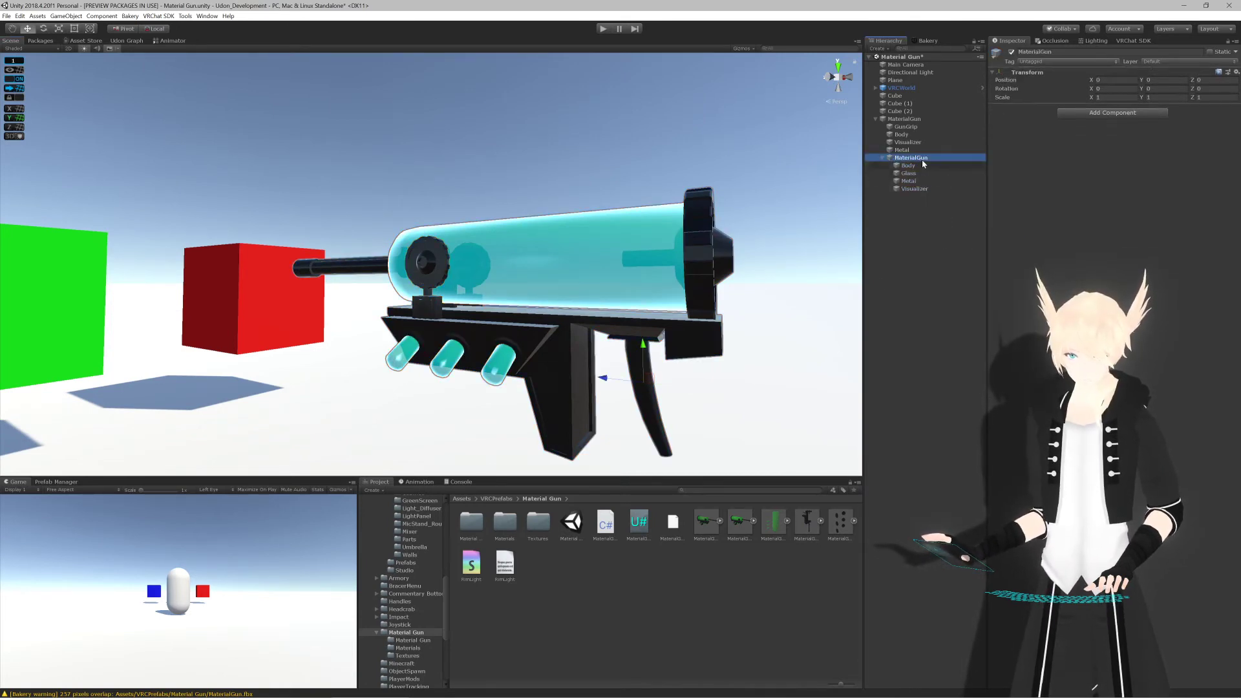
Step: Move the new Visualizer mesh out of the nested MaterialGun into the main MaterialGun object, directly below Metal
left_click(907, 143)
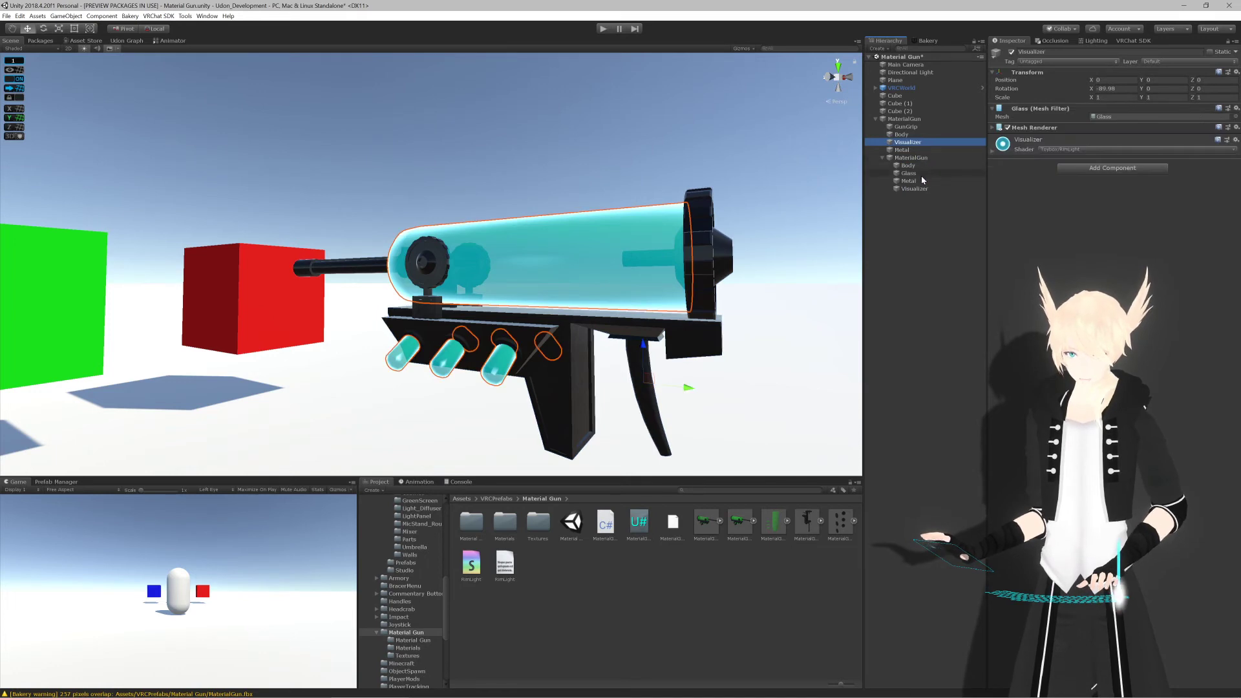
left_click(921, 182, "ctrl")
left_click(921, 174, "ctrl")
left_click(921, 166, "ctrl")
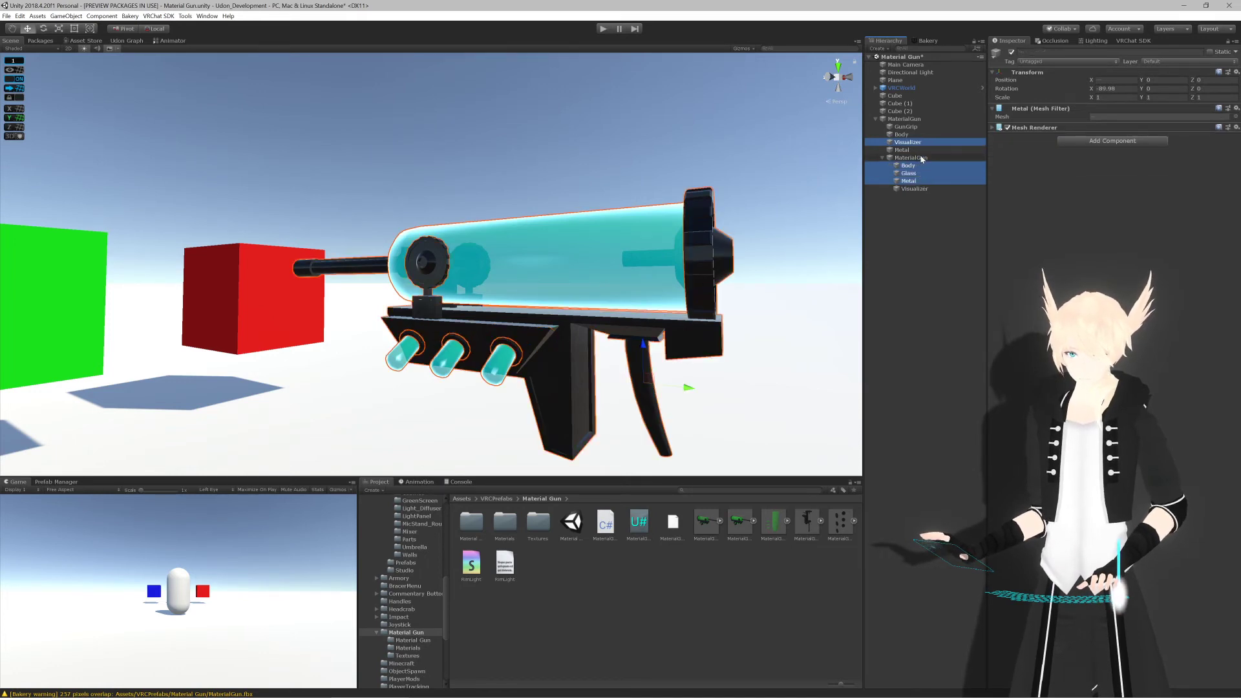
left_click_drag(913, 189, 914, 153)
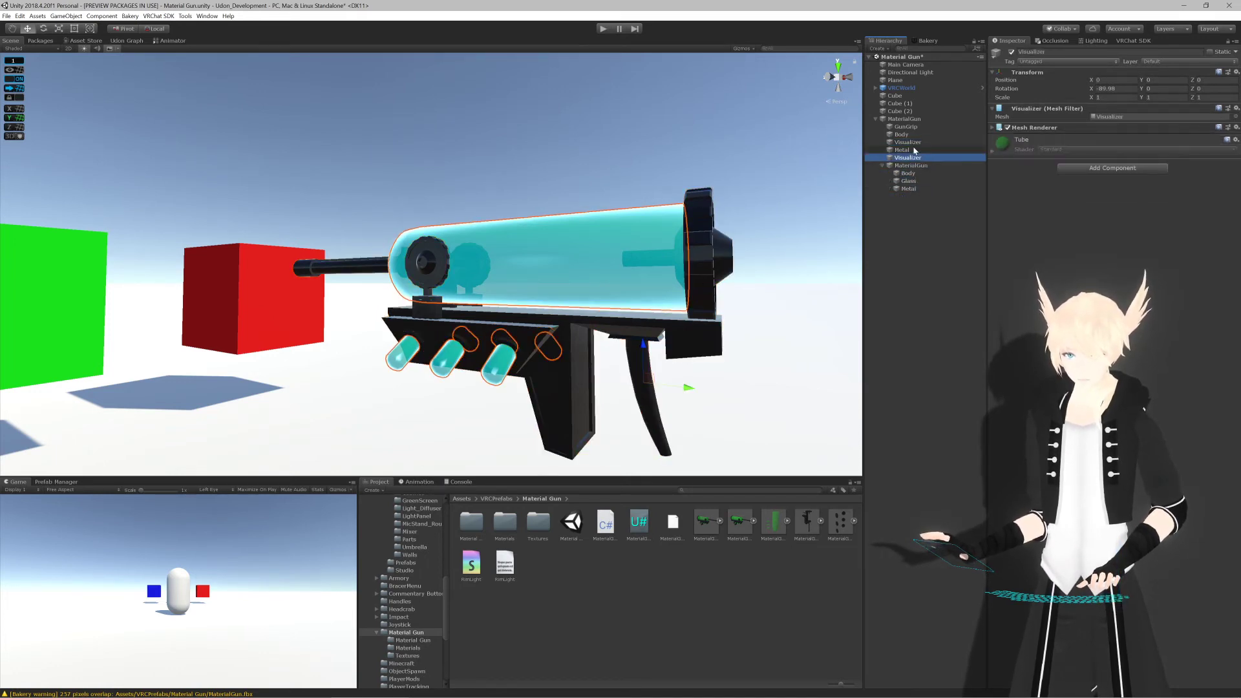
Step: Try deleting the old Visualizer object together with the nested MaterialGun group, and undo the deletion
left_click(912, 143)
left_click(916, 167, "ctrl")
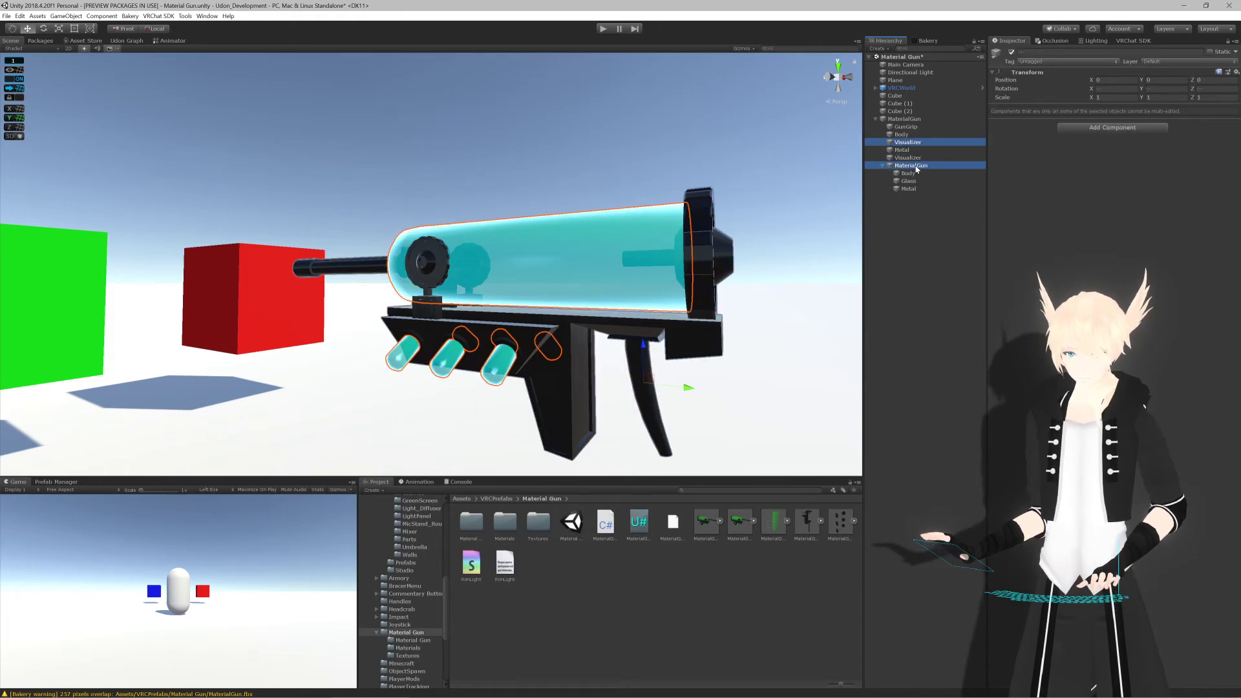
key("Delete")
left_click(915, 153)
key("f")
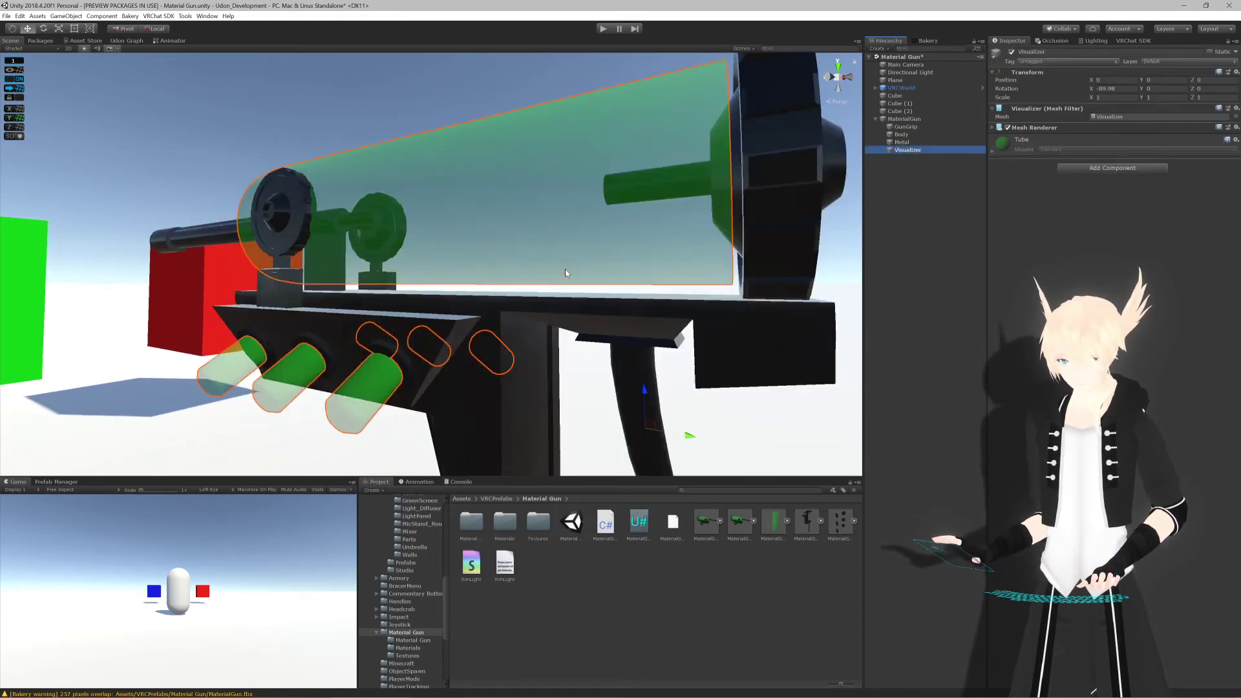
key("ctrl+z")
key("ctrl+z")
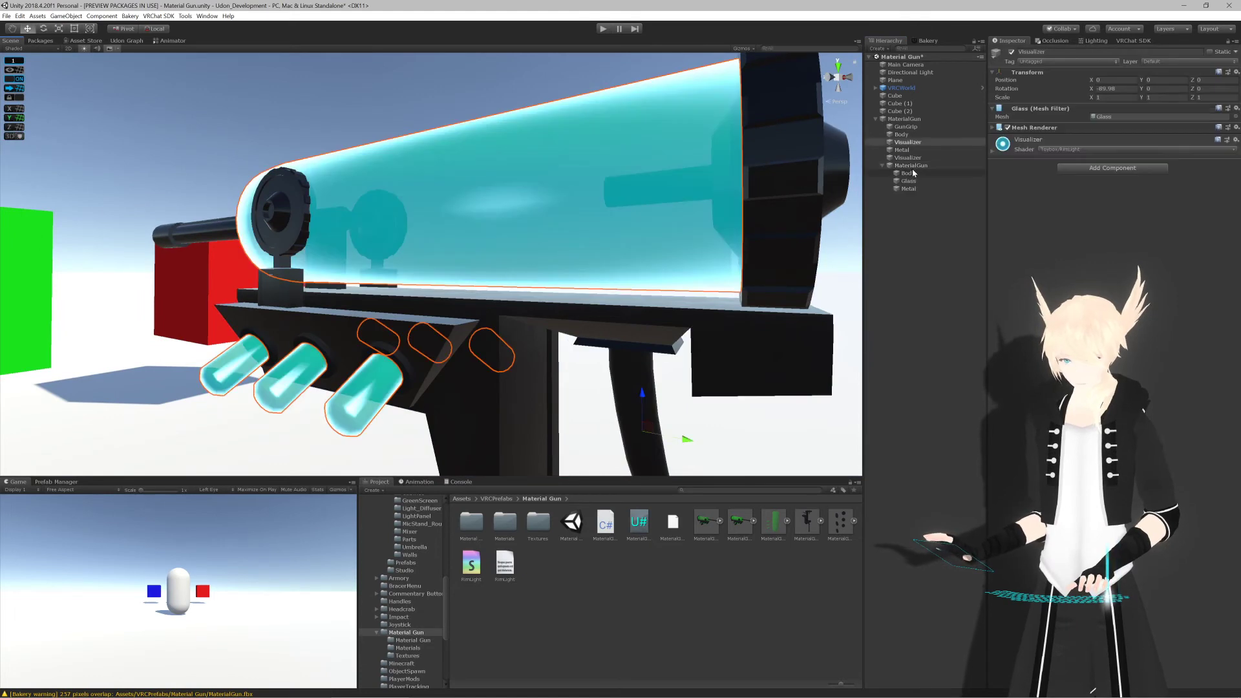
Step: Rename the old Visualizer object, which uses the Glass mesh, to Glass and remove the leftover nested MaterialGun group
left_click(919, 181)
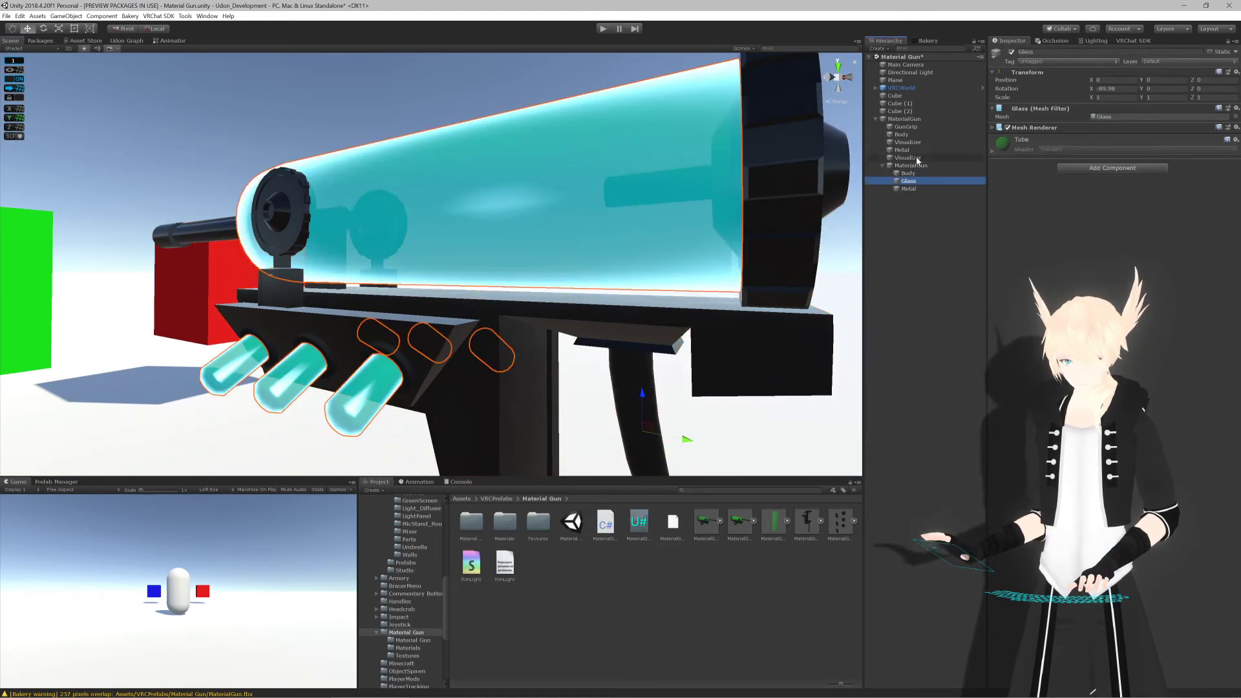
left_click(913, 157)
left_click(918, 143)
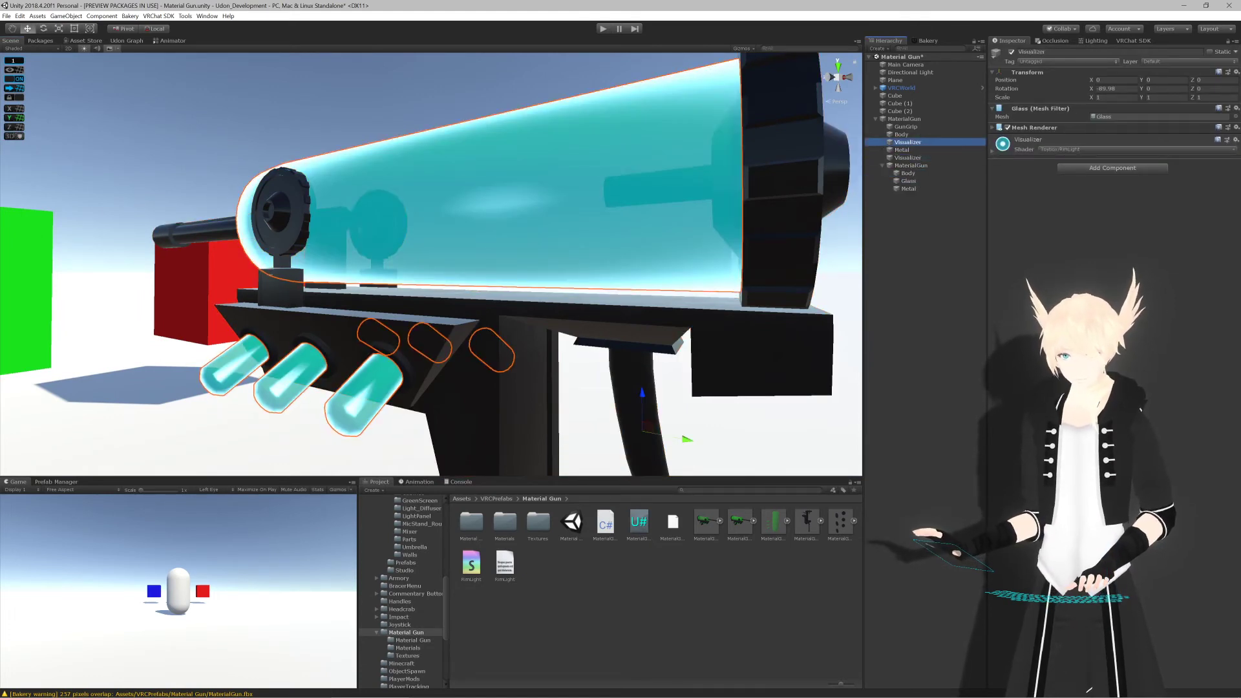
left_click(1060, 51)
type("Glass")
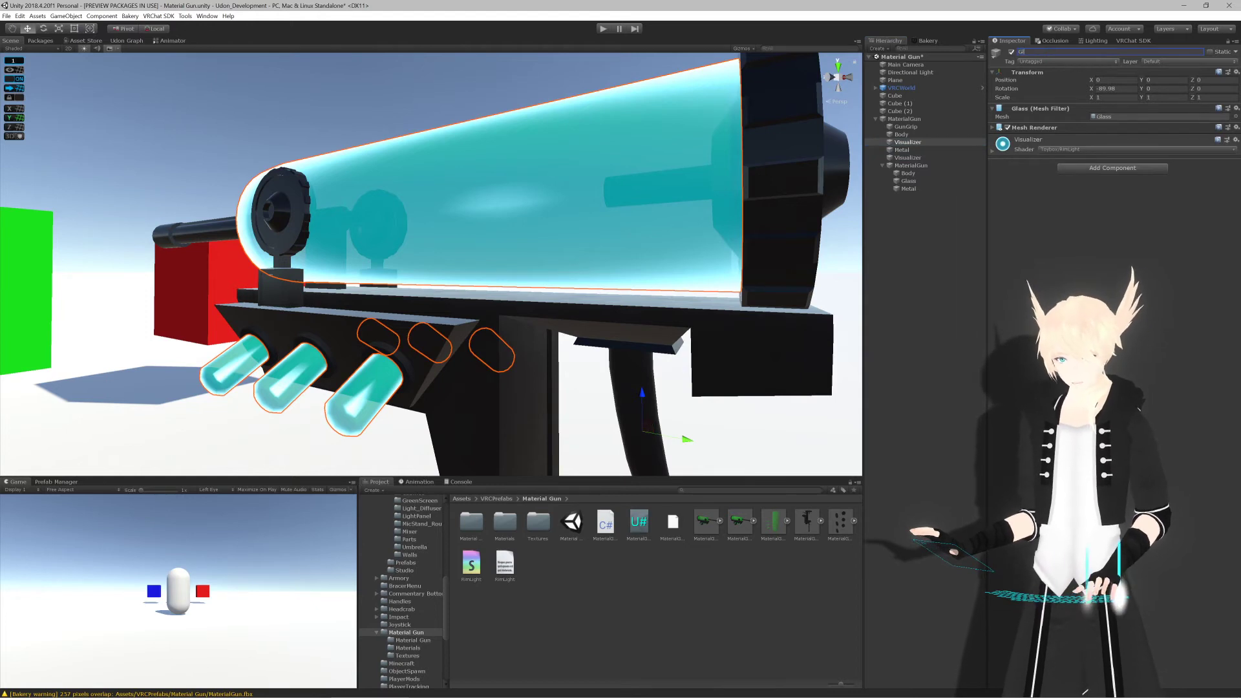
left_click(907, 158)
Step: Open the Materials folder and rename the MaterialGun_Canister_Tube_AlbedoTransparency material to Clear
scroll(636, 260, "down", 5)
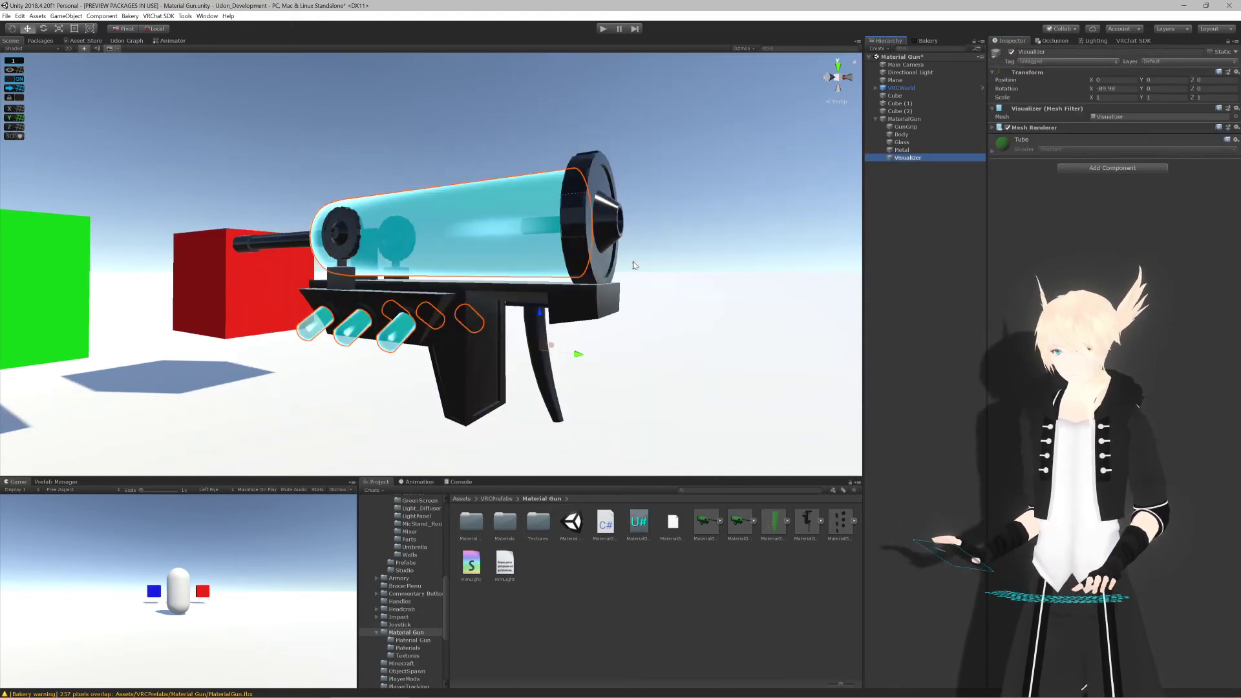
scroll(637, 260, "up", 5)
left_click_drag(636, 261, 596, 271, "alt")
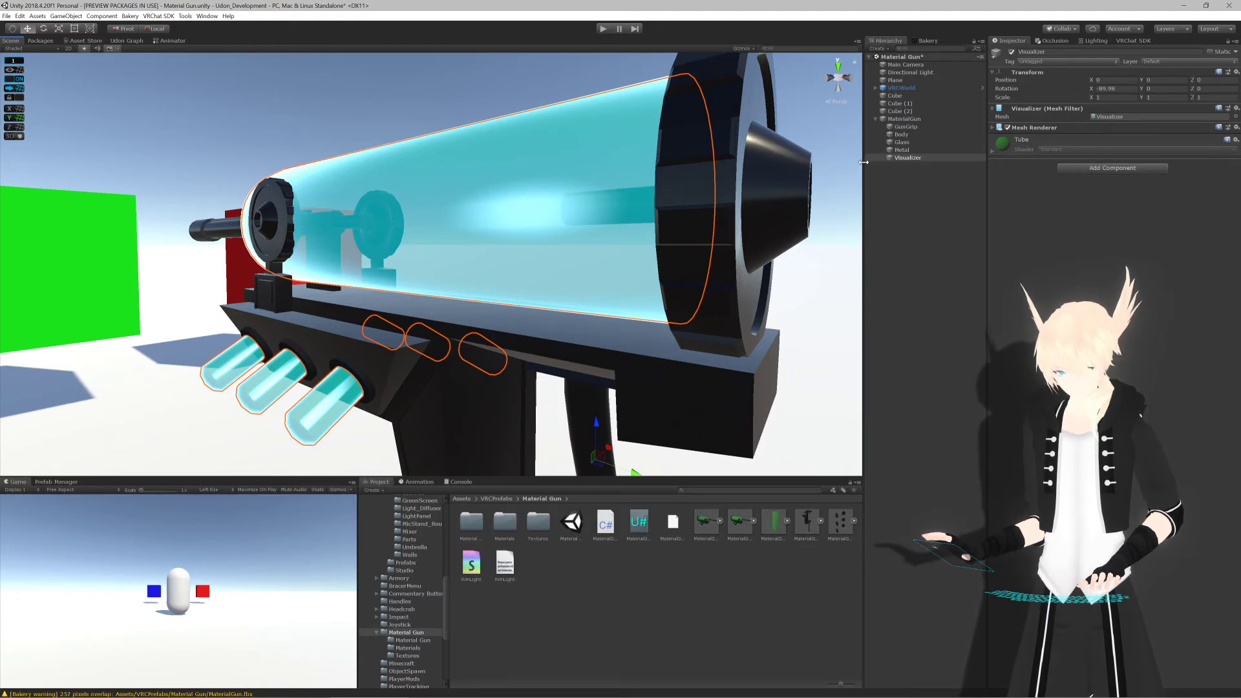
scroll(607, 429, "down", 5)
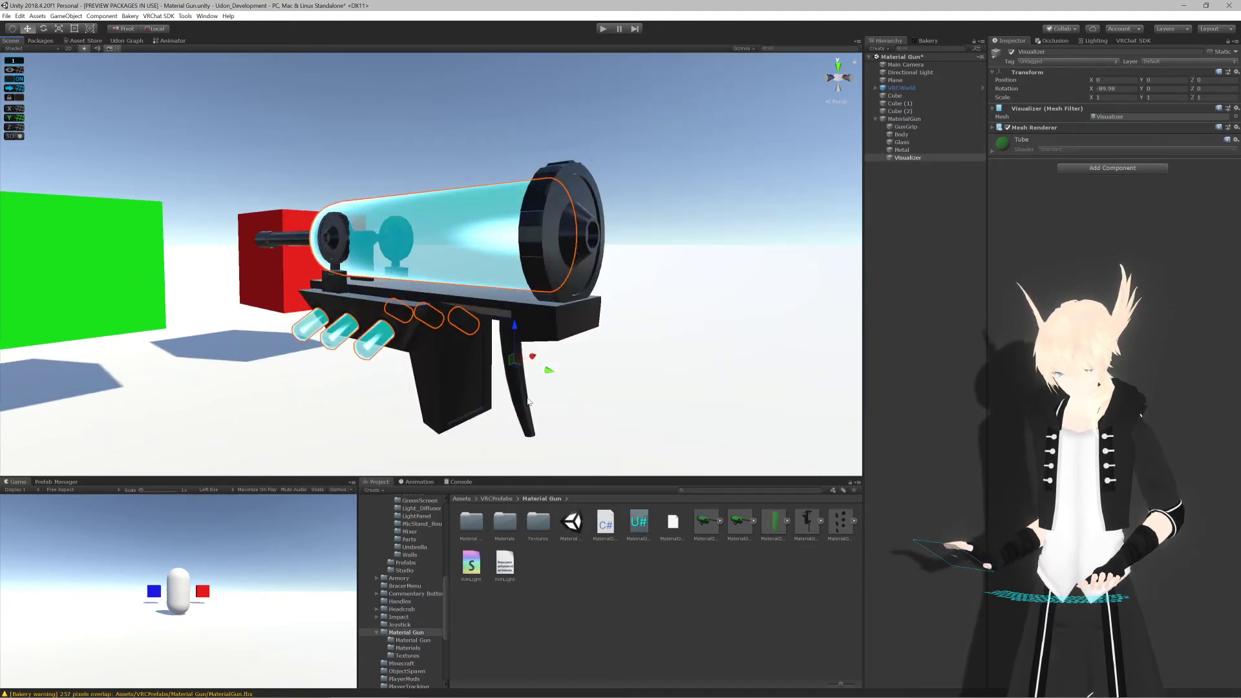
scroll(525, 407, "up", 5)
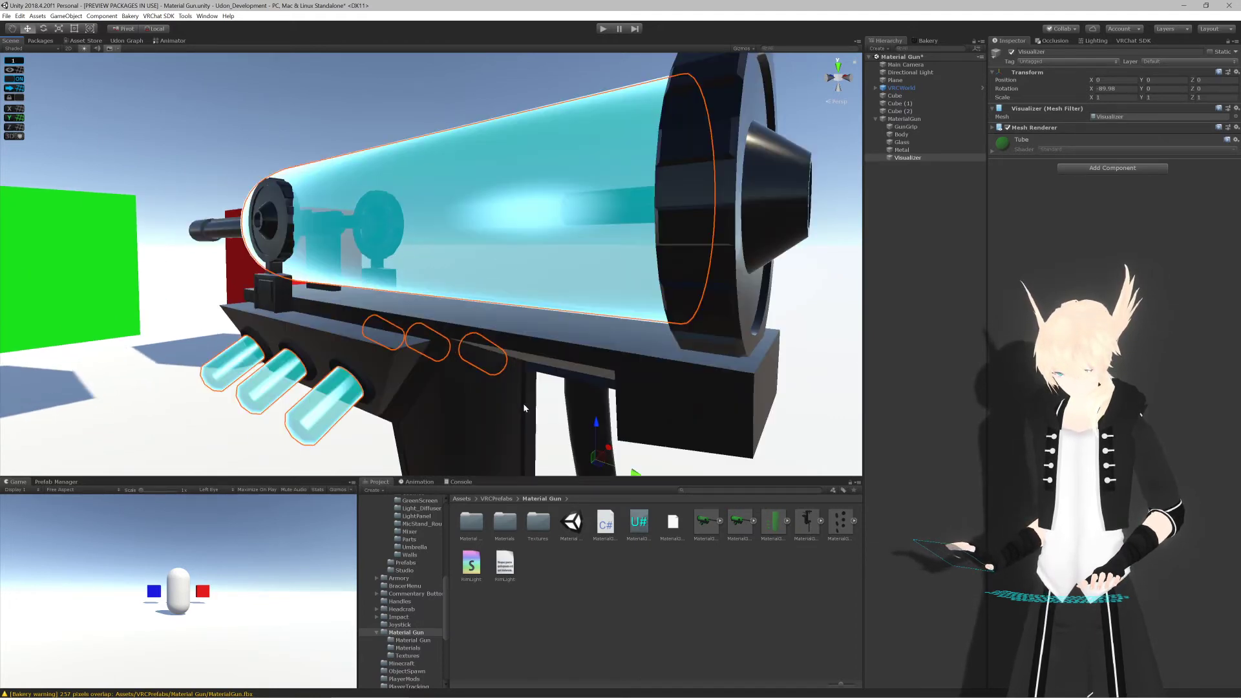
double_click(499, 529)
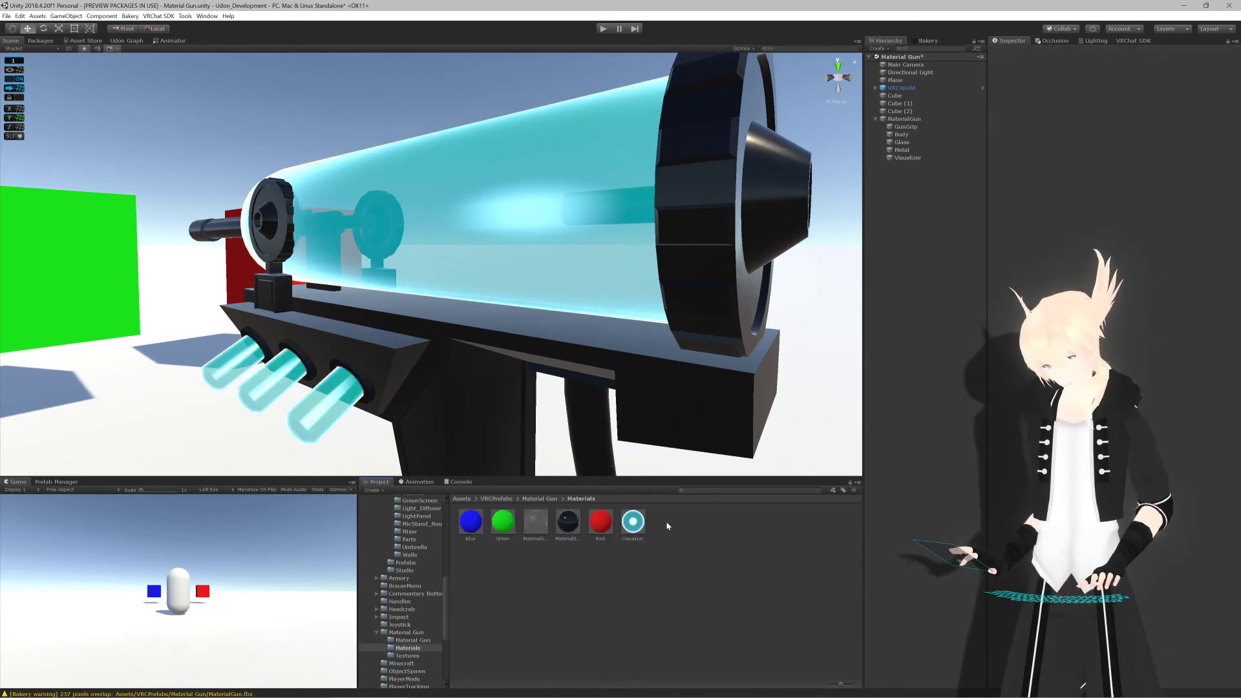
left_click(540, 523)
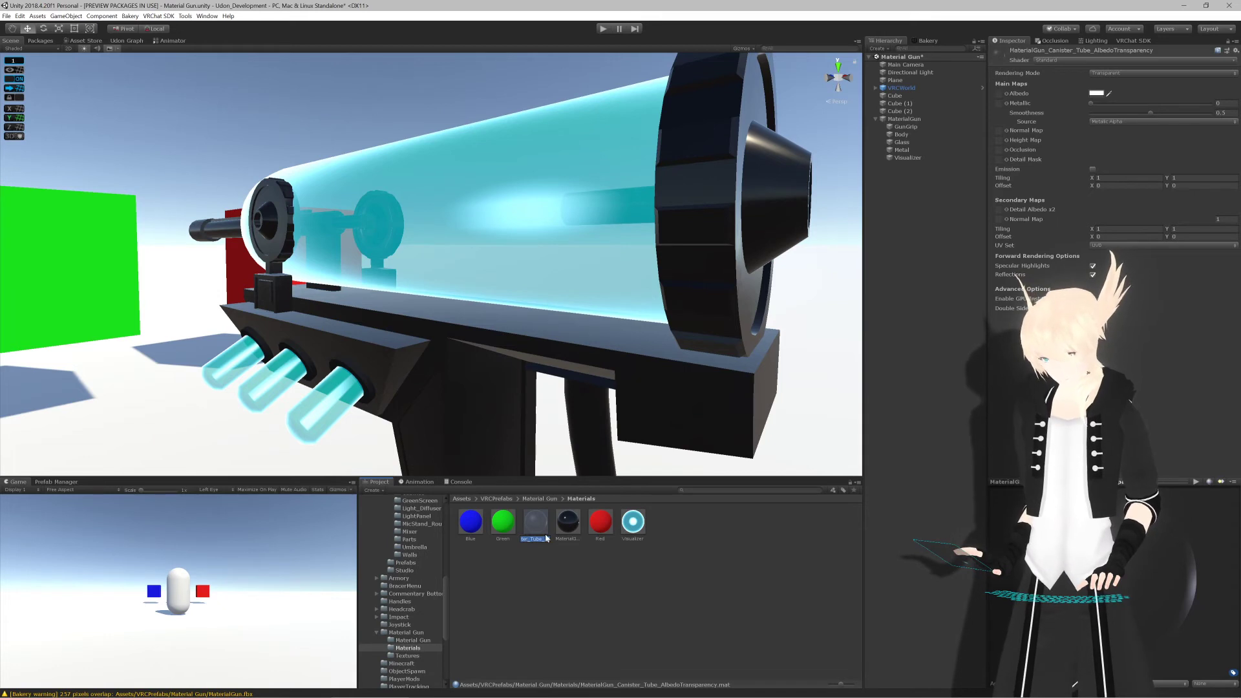
key("Return")
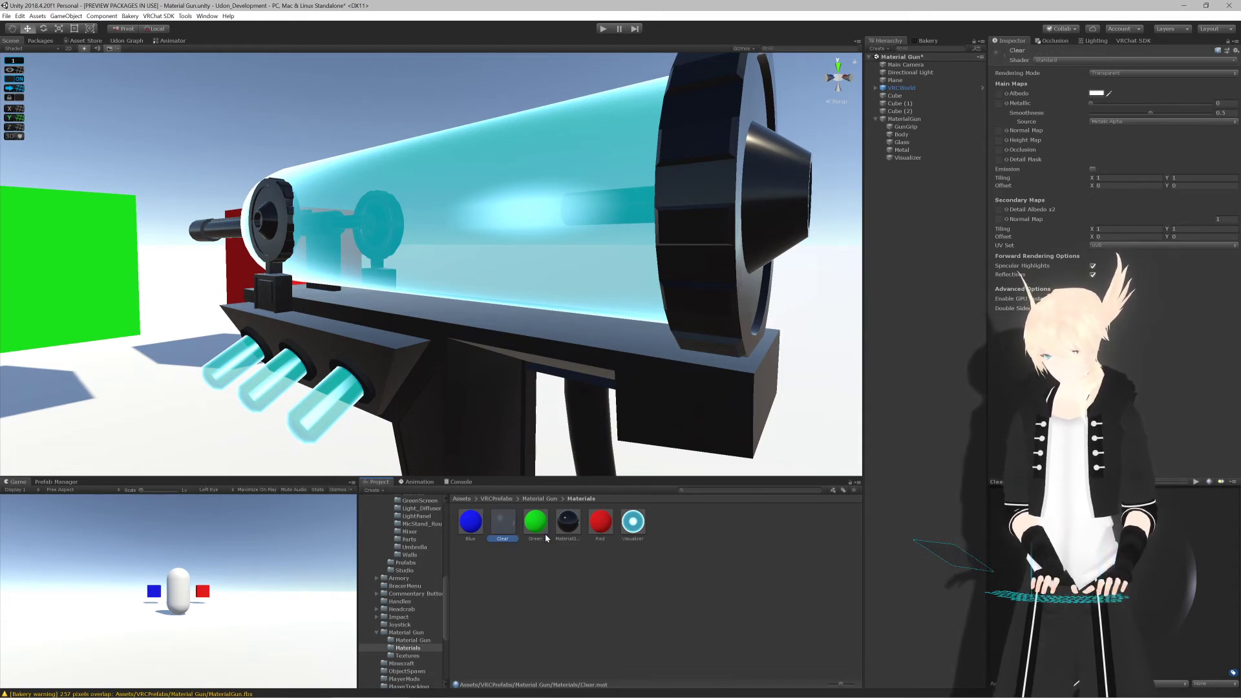
Step: Assign the Clear material to the Visualizer object and set the material's smoothness to 1
left_click_drag(499, 529, 910, 158)
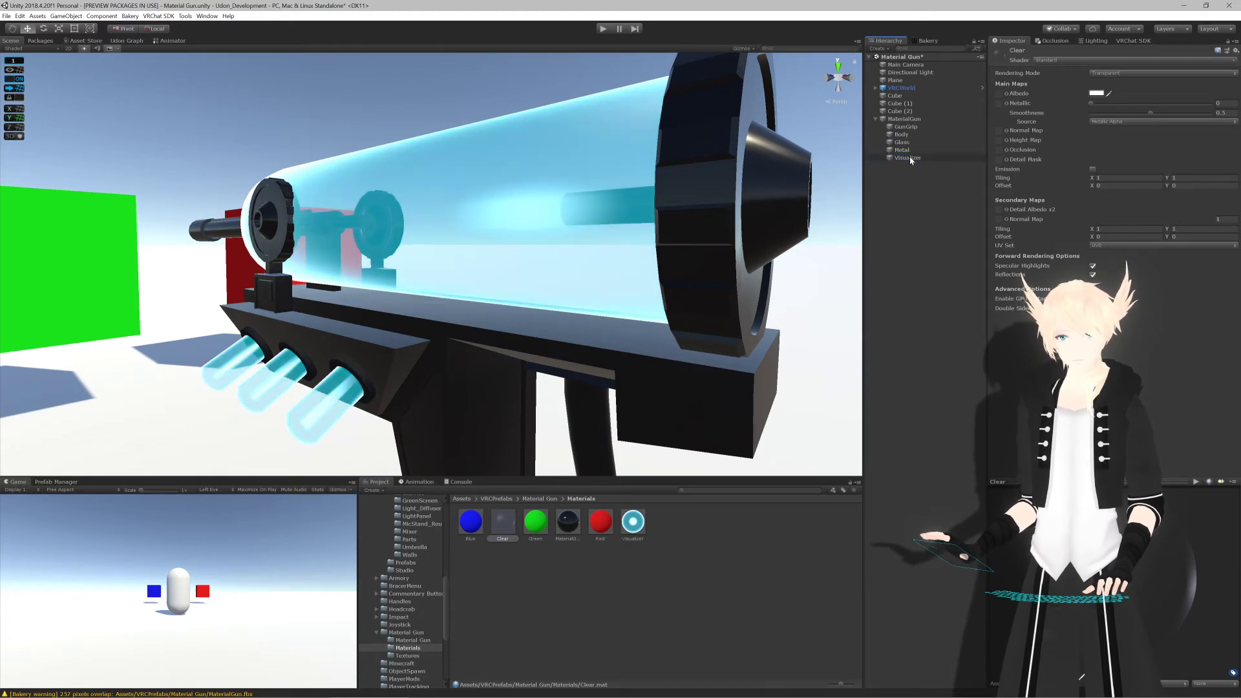
left_click(910, 158)
left_click(1034, 144)
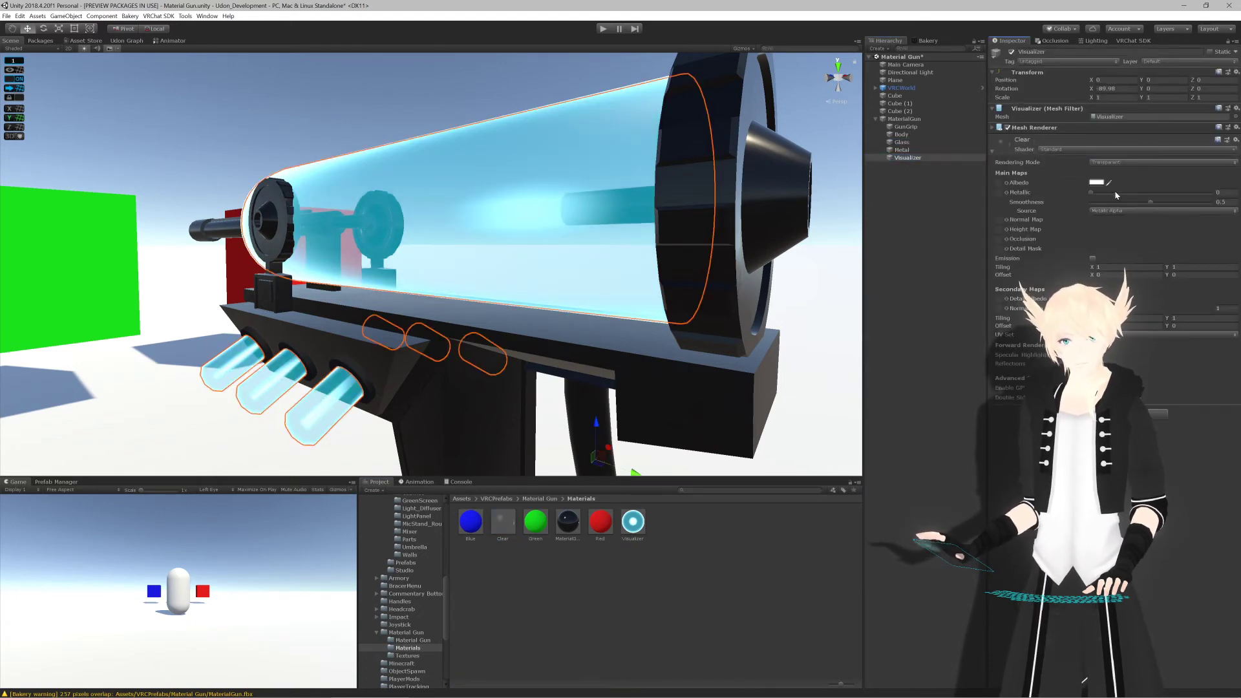
left_click_drag(1149, 205, 1218, 204)
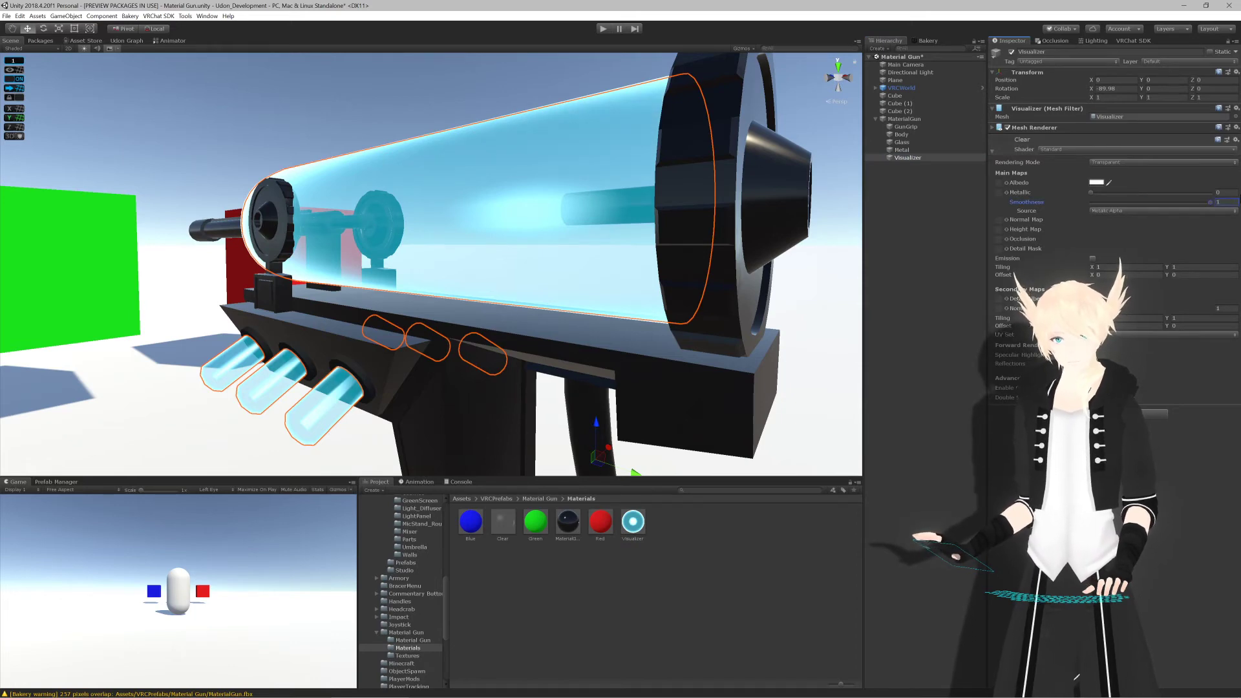
left_click_drag(660, 246, 629, 388, "alt")
right_click_drag(629, 388, 553, 282, "alt")
left_click_drag(553, 281, 478, 280, "alt")
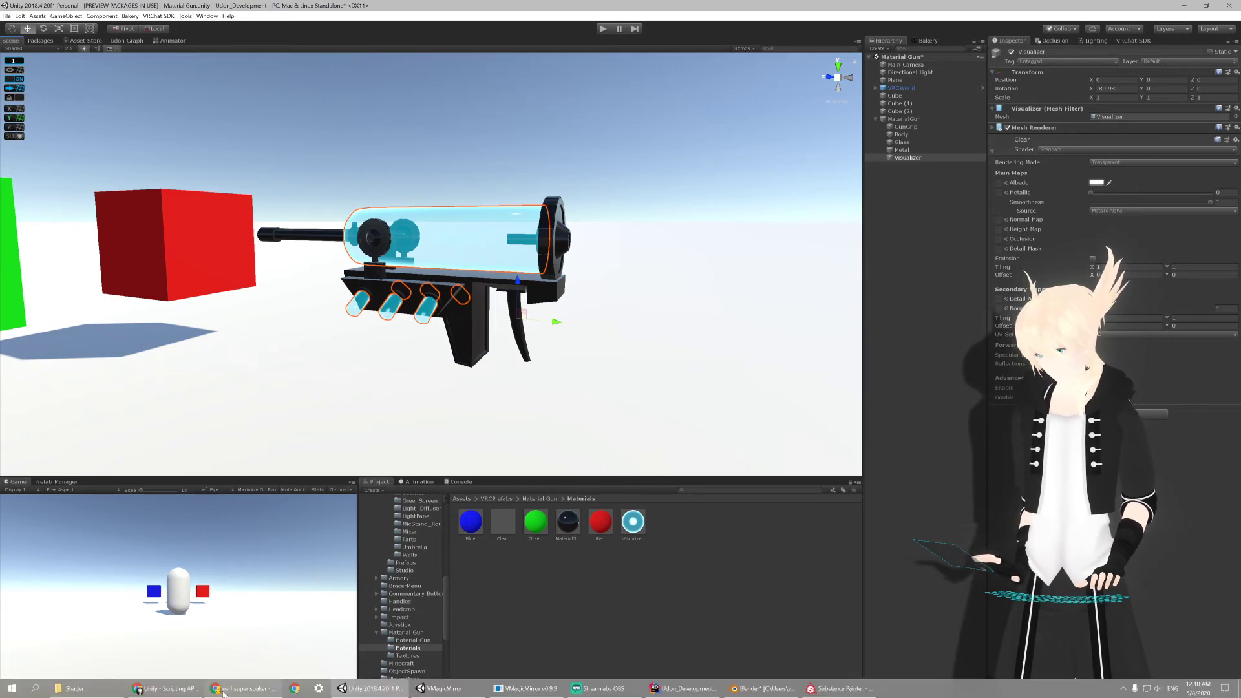
Step: Switch to Chrome, open YouTube in a new tab and search for "blender 100 tips"
left_click(223, 693)
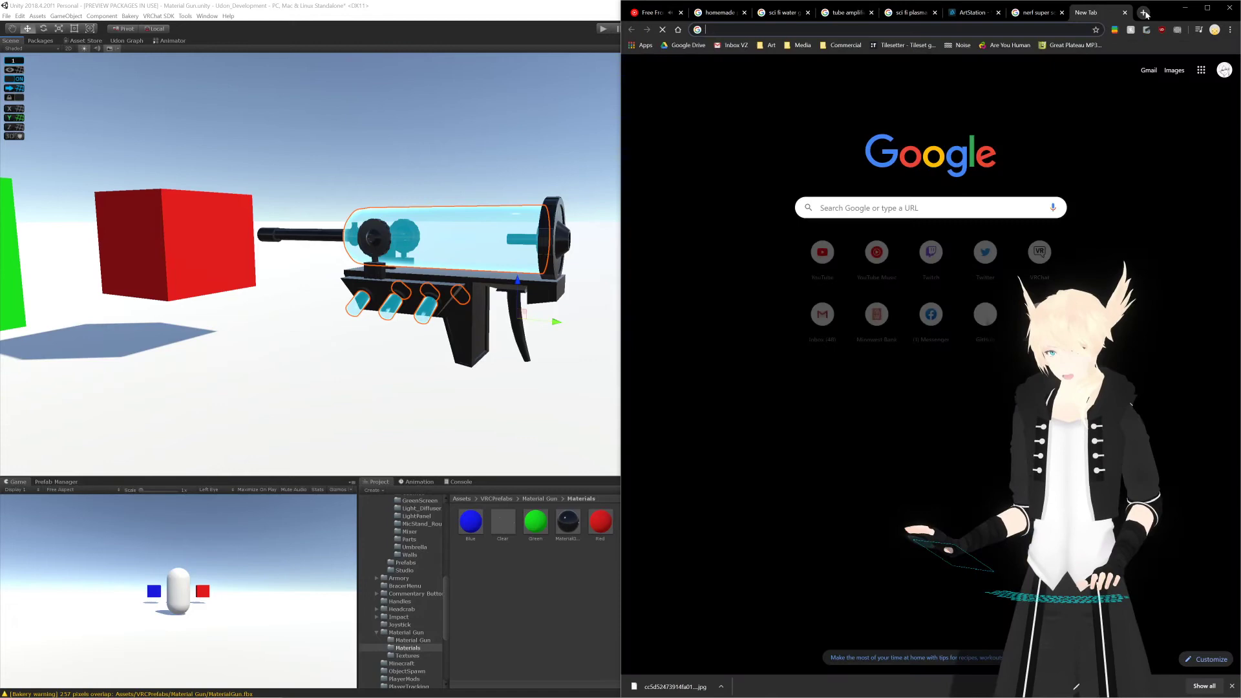
left_click(1144, 12)
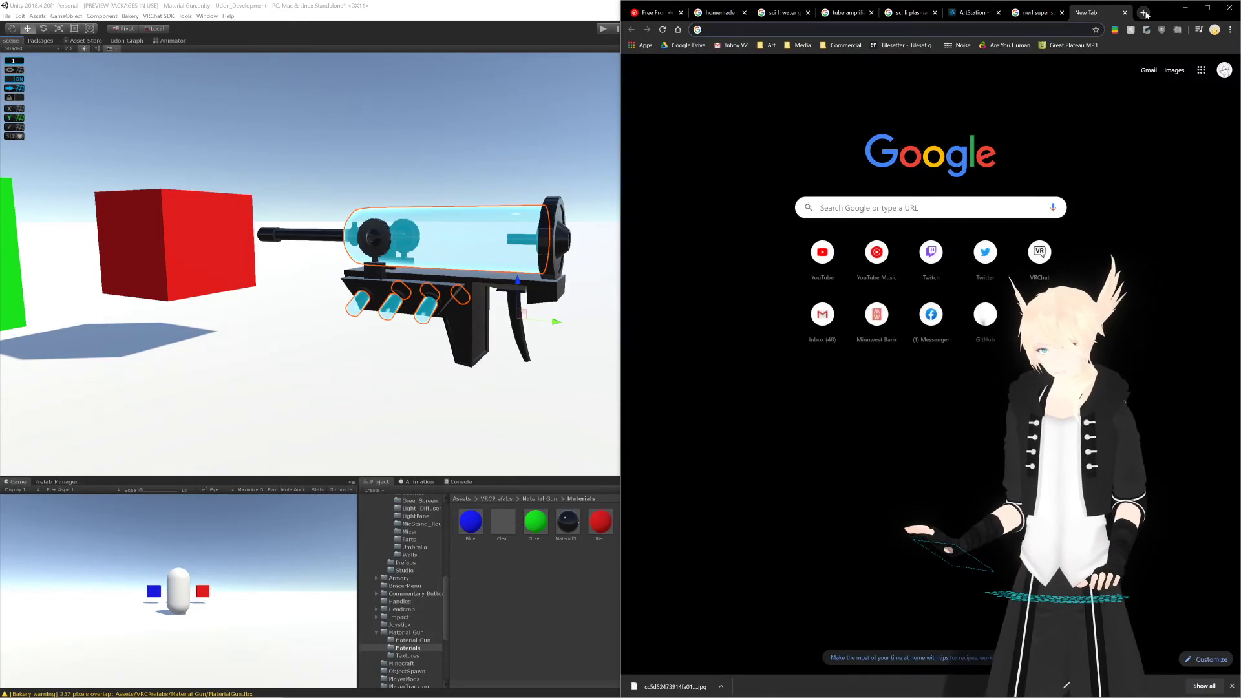
type("yout")
key("Return")
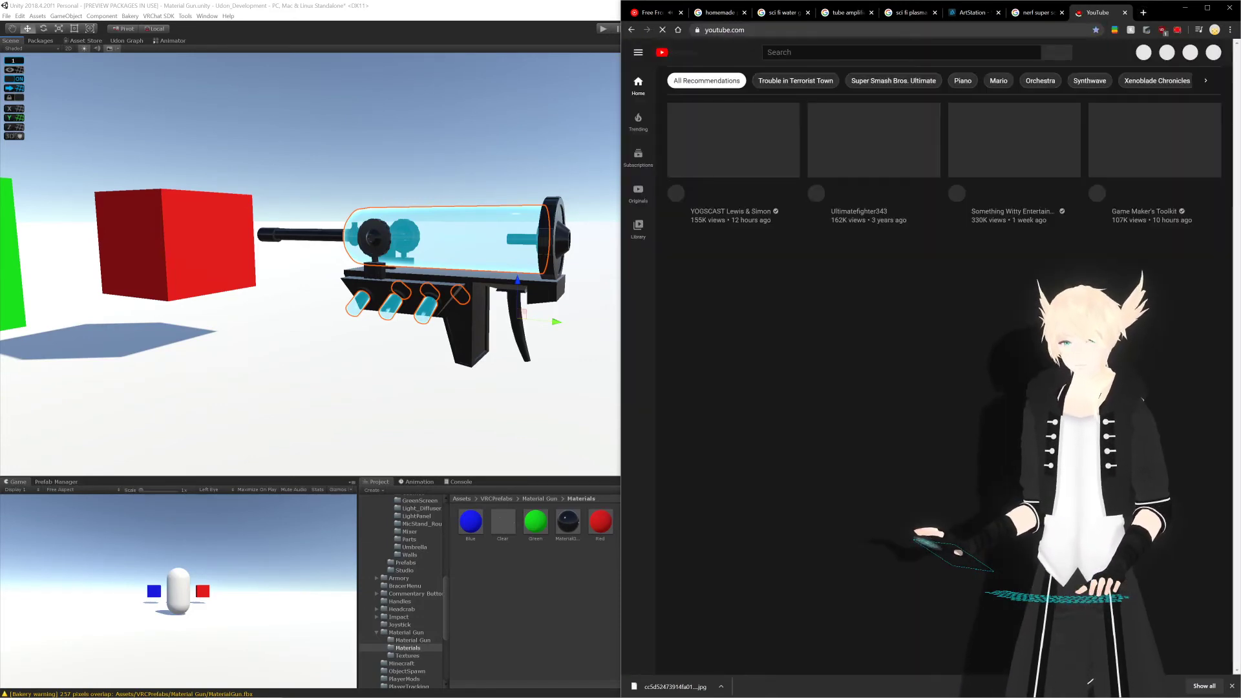
type("blender 10")
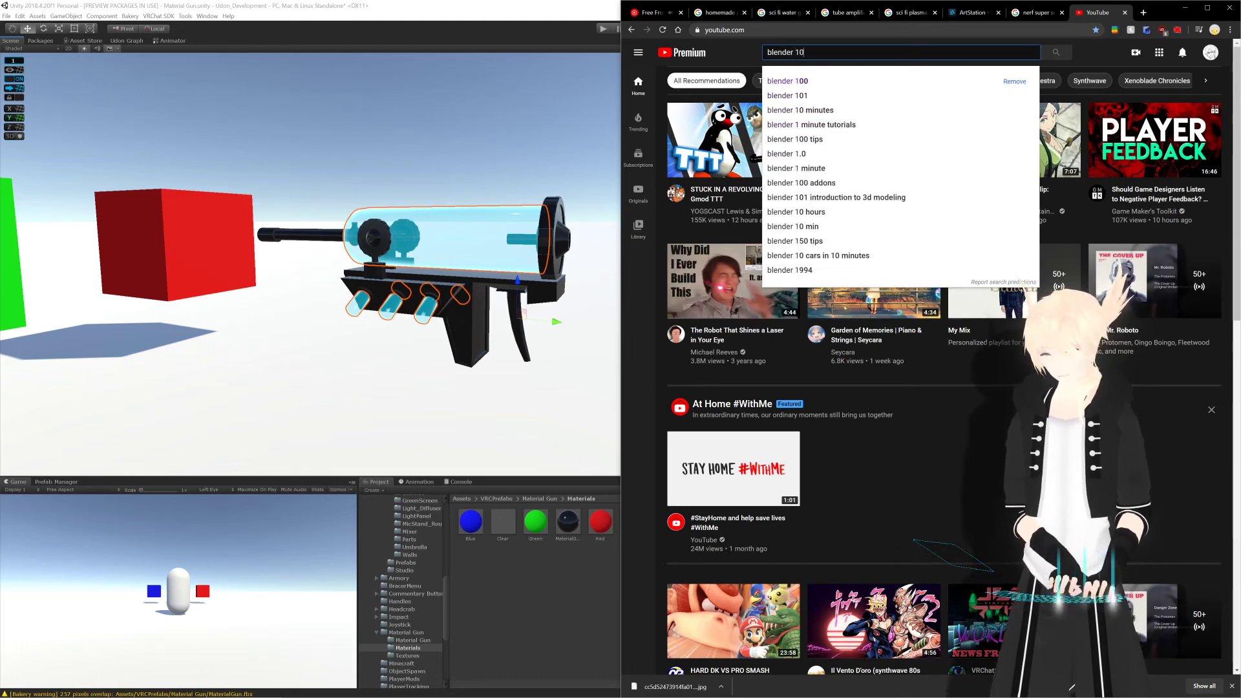
type("0 tips")
key("Return")
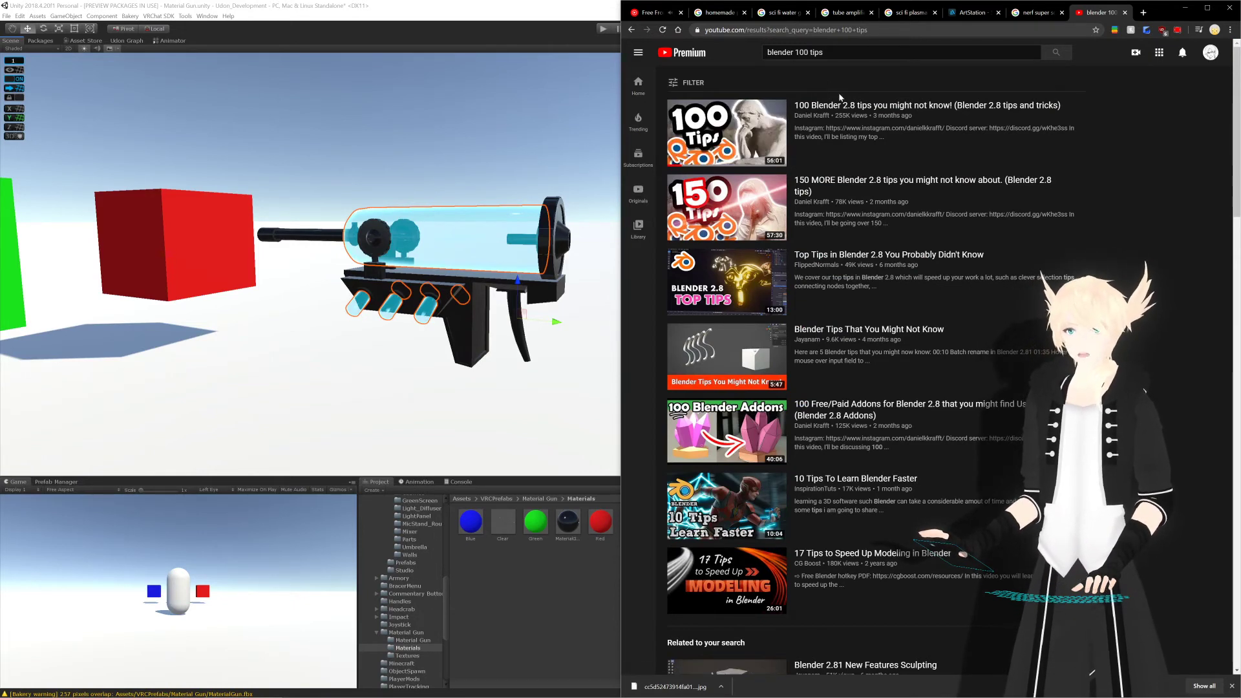
mouse_move(881, 105)
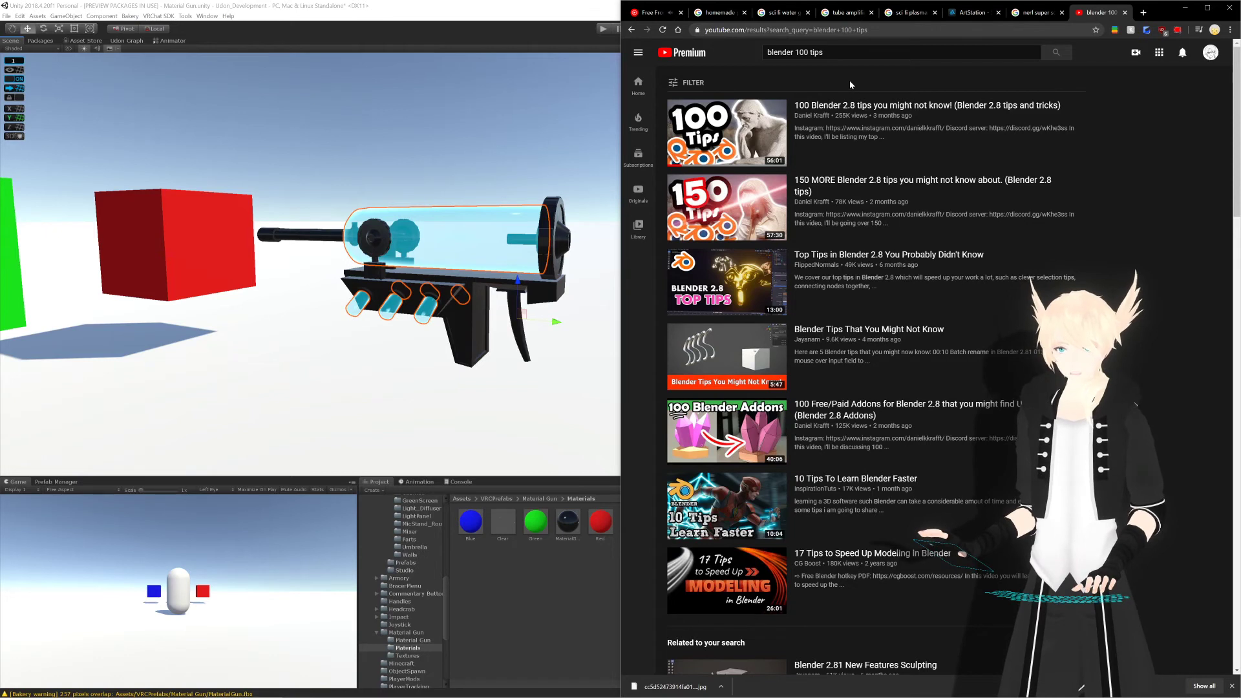
mouse_move(831, 148)
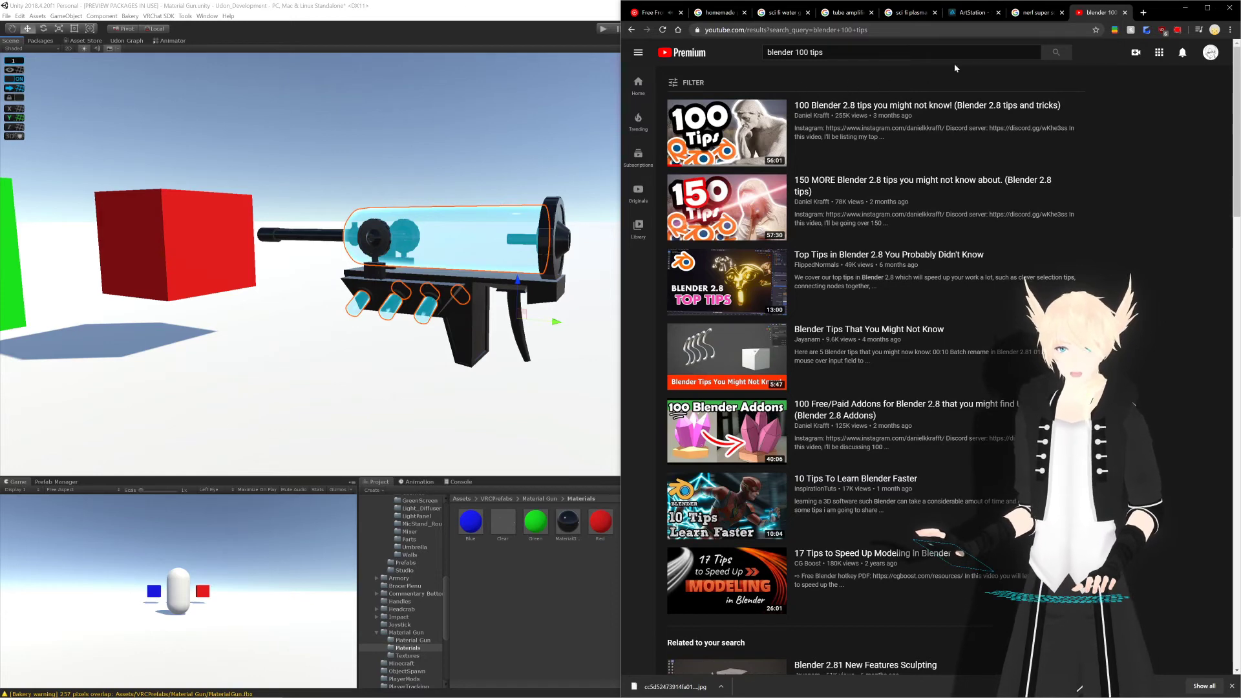
Step: Close the YouTube search and the leftover gun and tube amplifier reference tabs, and return to Unity
left_click(1125, 12)
left_click(1185, 9)
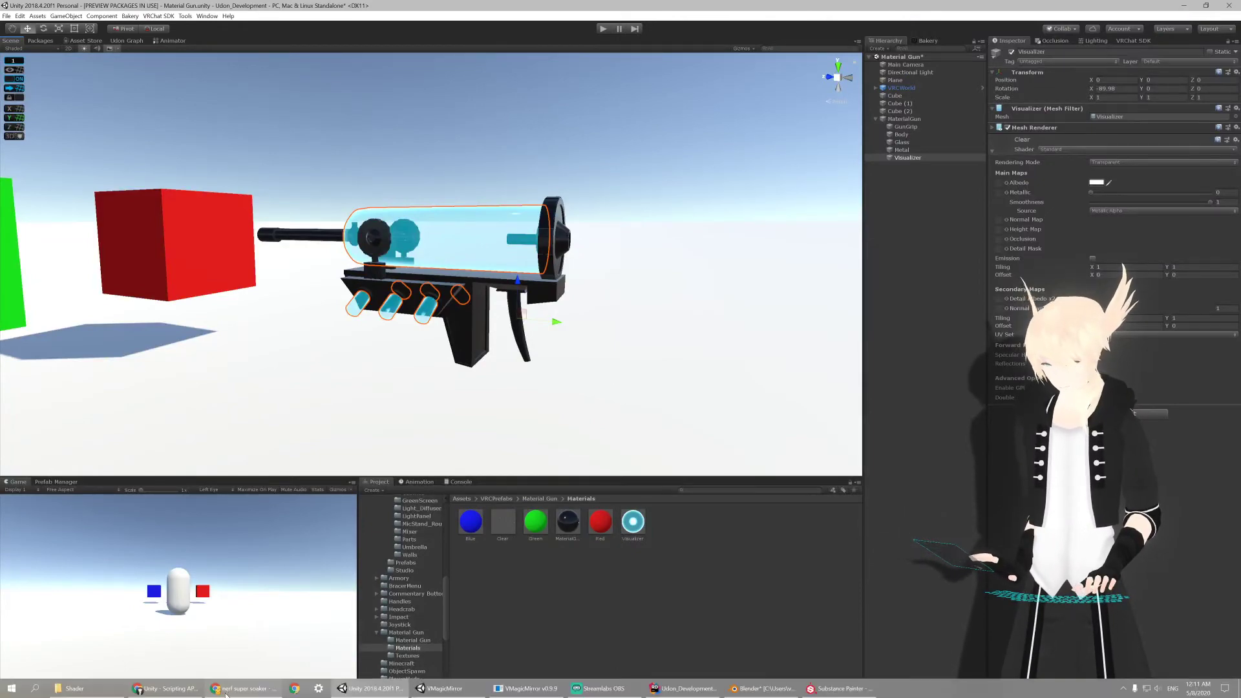
left_click(243, 689)
left_click(1125, 12)
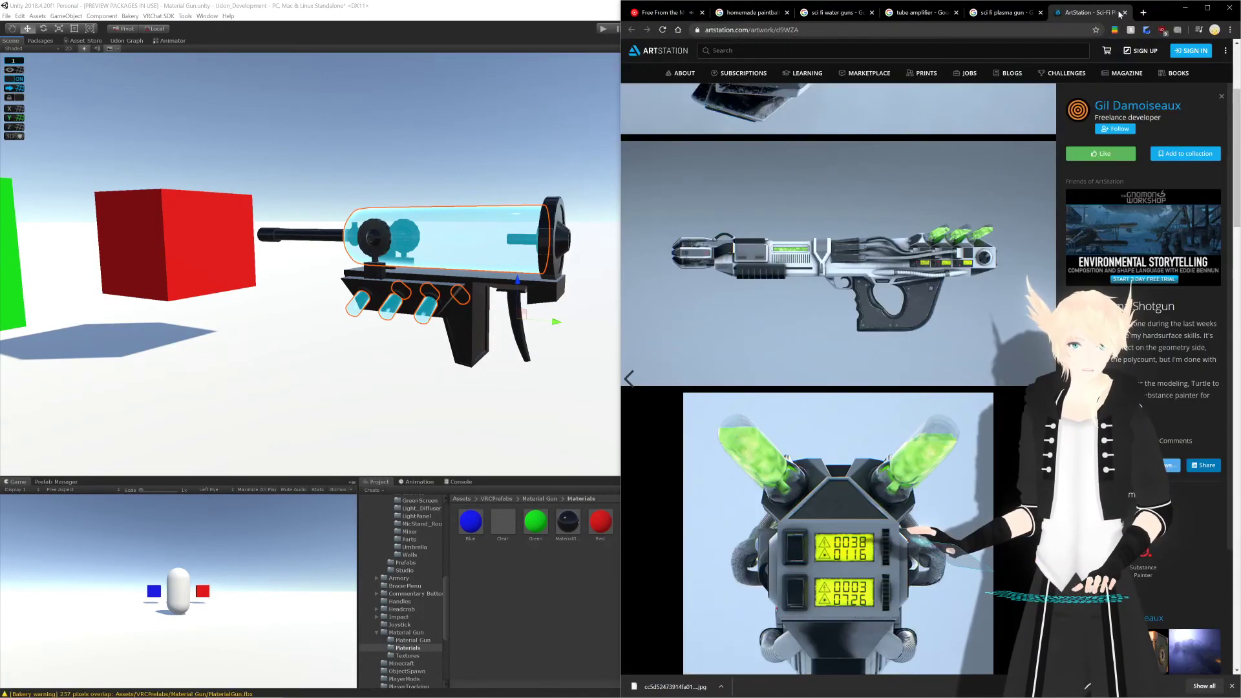
left_click(1123, 13)
left_click(1125, 12)
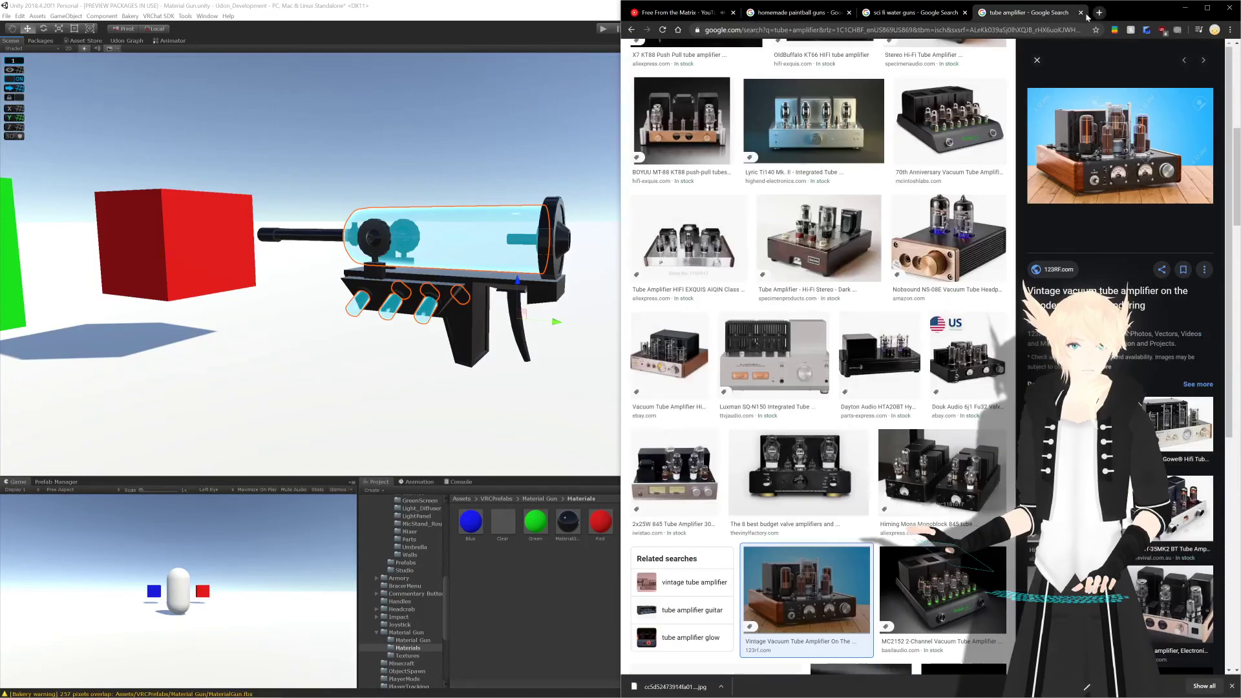
left_click(1080, 12)
left_click(964, 12)
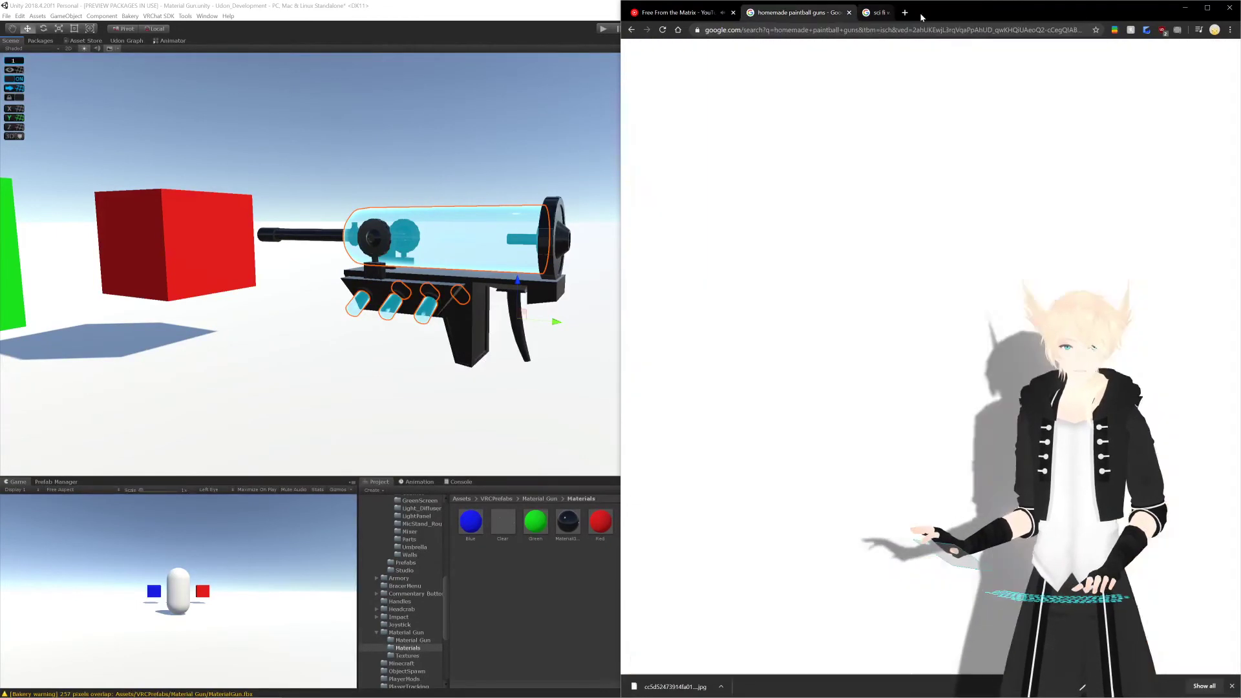
left_click(848, 13)
left_click(522, 31)
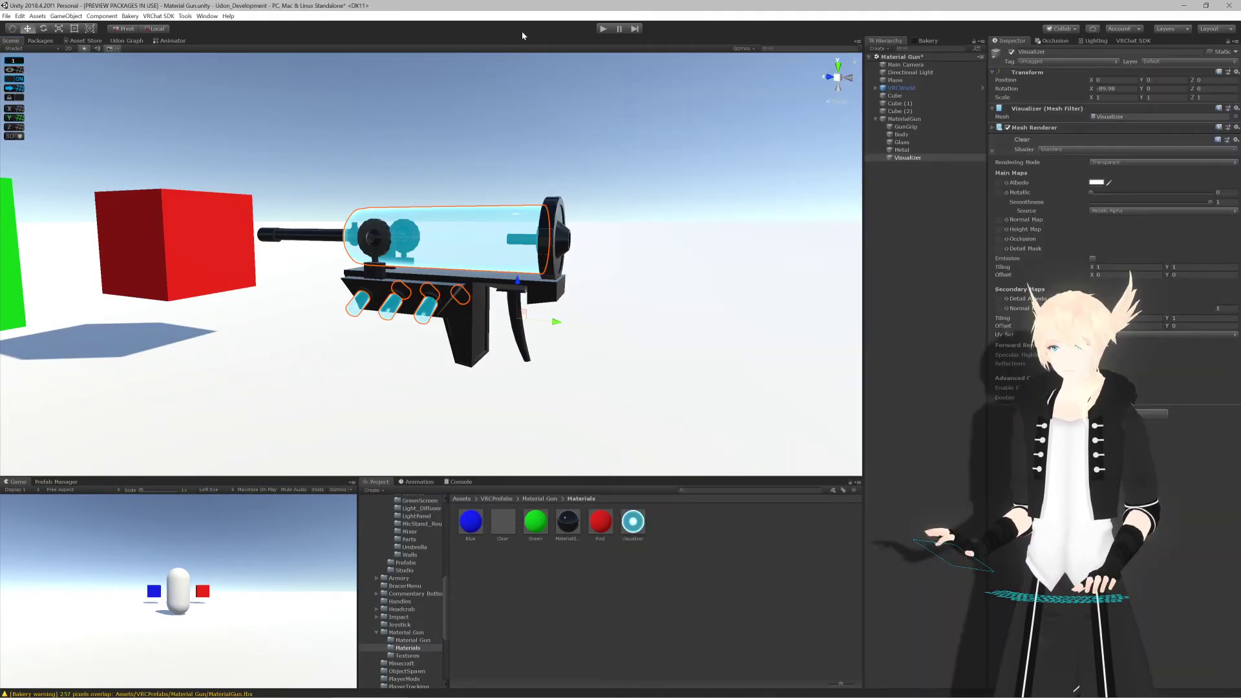
Step: Open the MaterialGun object's source script in Rider, set the Linecast distance multiplier in OnPickupUseDown to 500, and return to Unity
scroll(626, 235, "down", 4)
left_click_drag(625, 236, 524, 226, "alt")
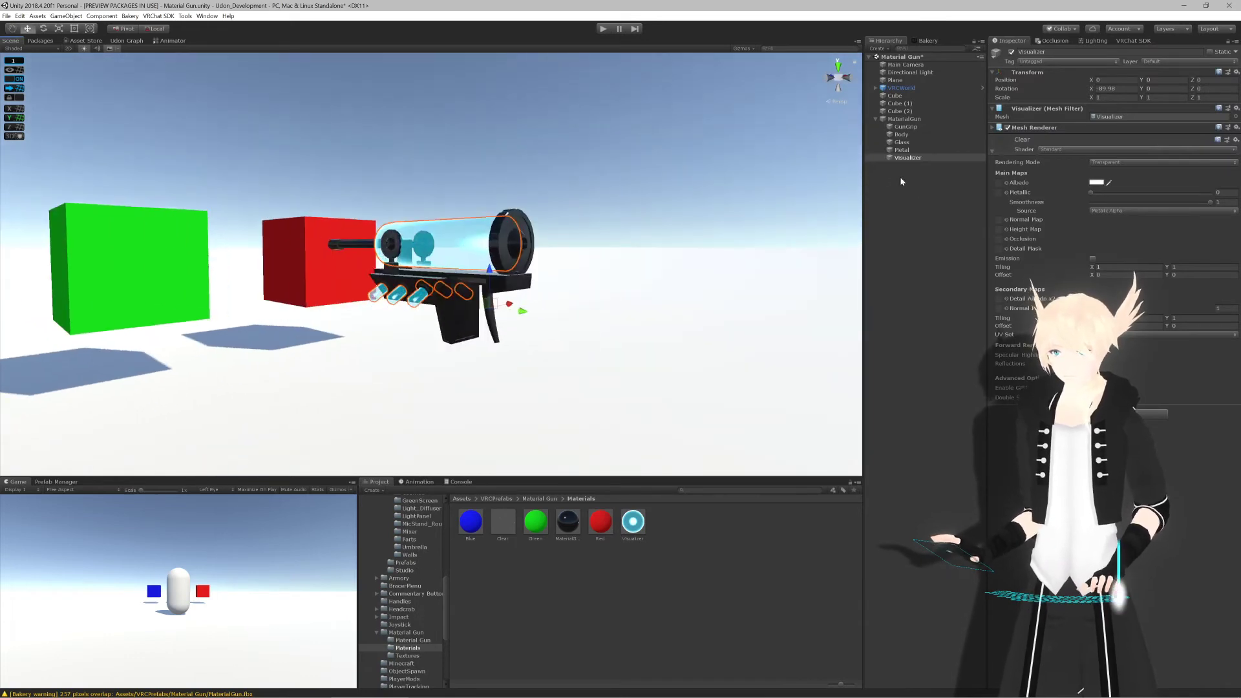
left_click(901, 179)
left_click(905, 127)
left_click(906, 119)
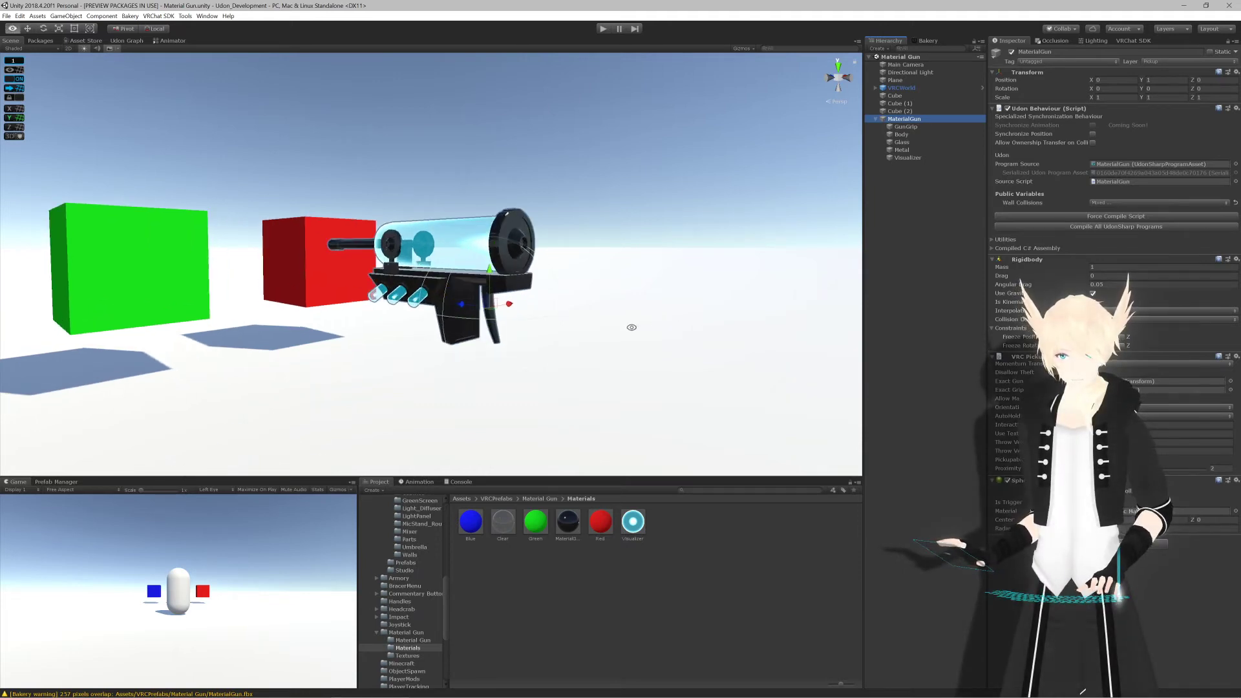
left_click_drag(631, 327, 692, 259, "alt")
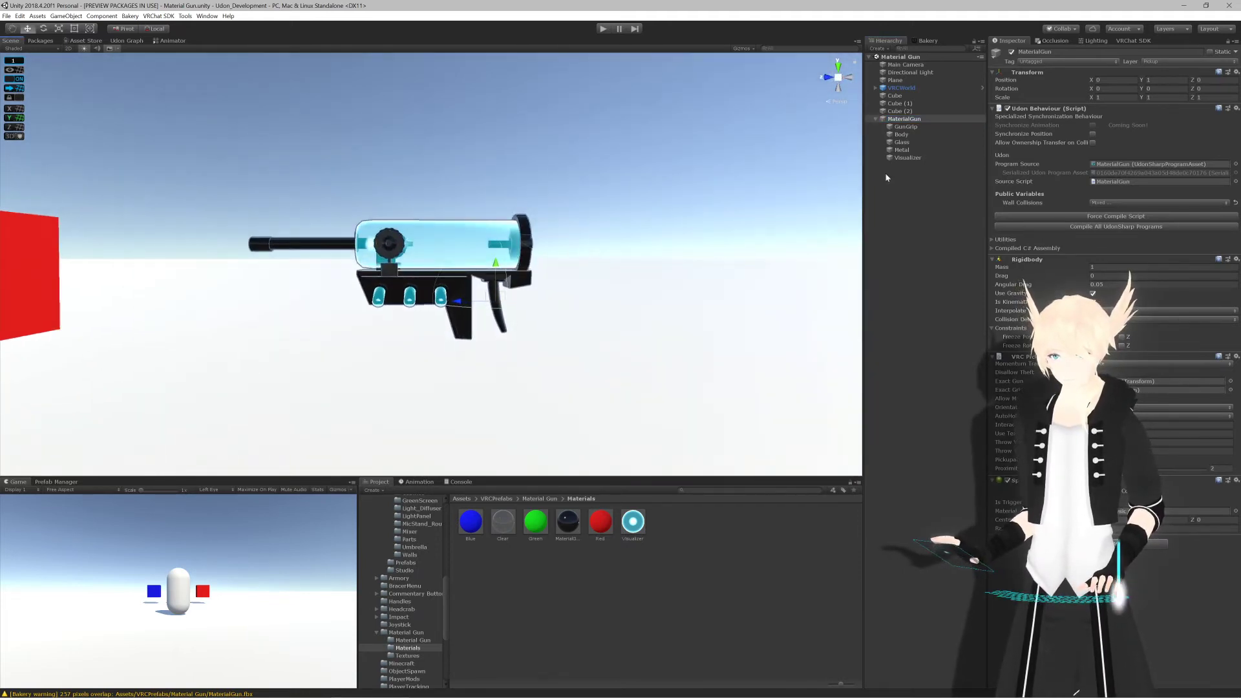
double_click(1138, 181)
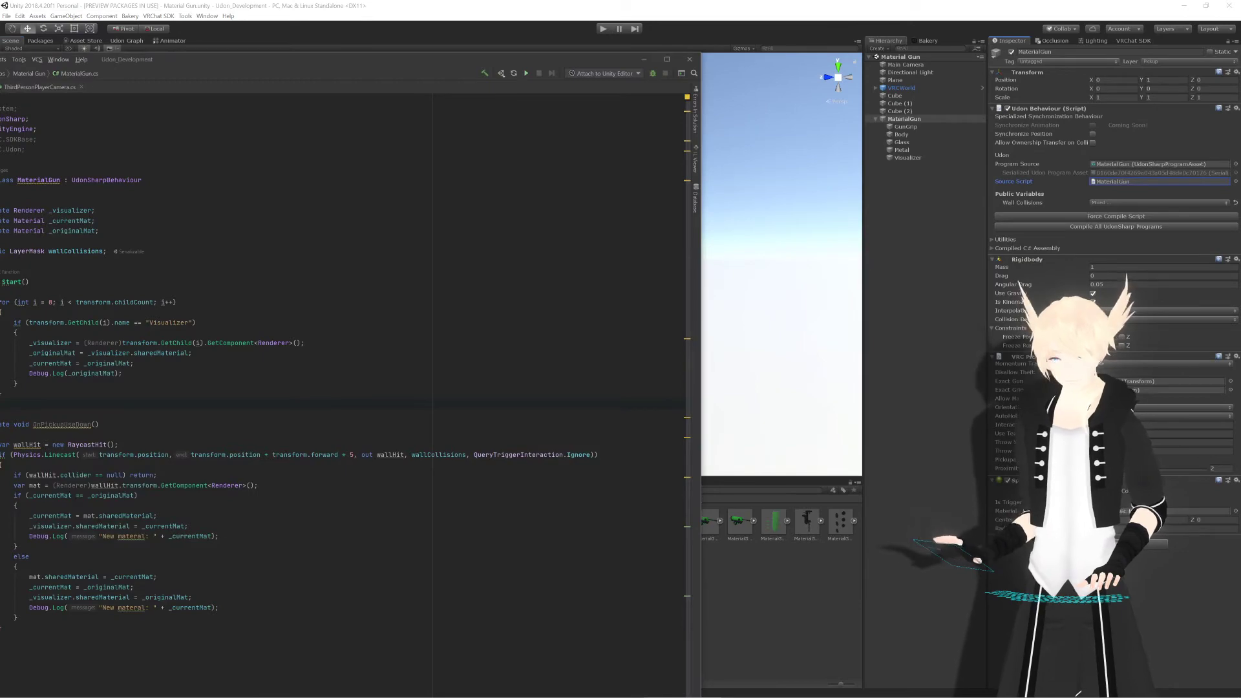
left_click_drag(437, 61, 0, 159)
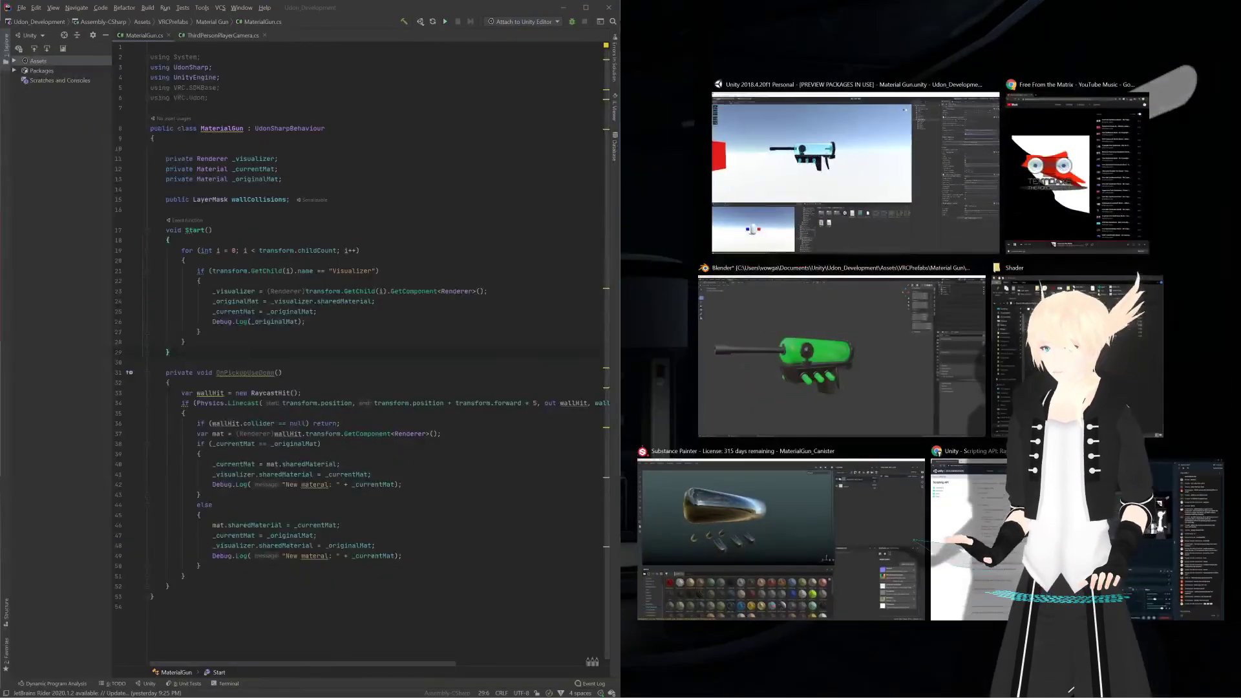
left_click(362, 322)
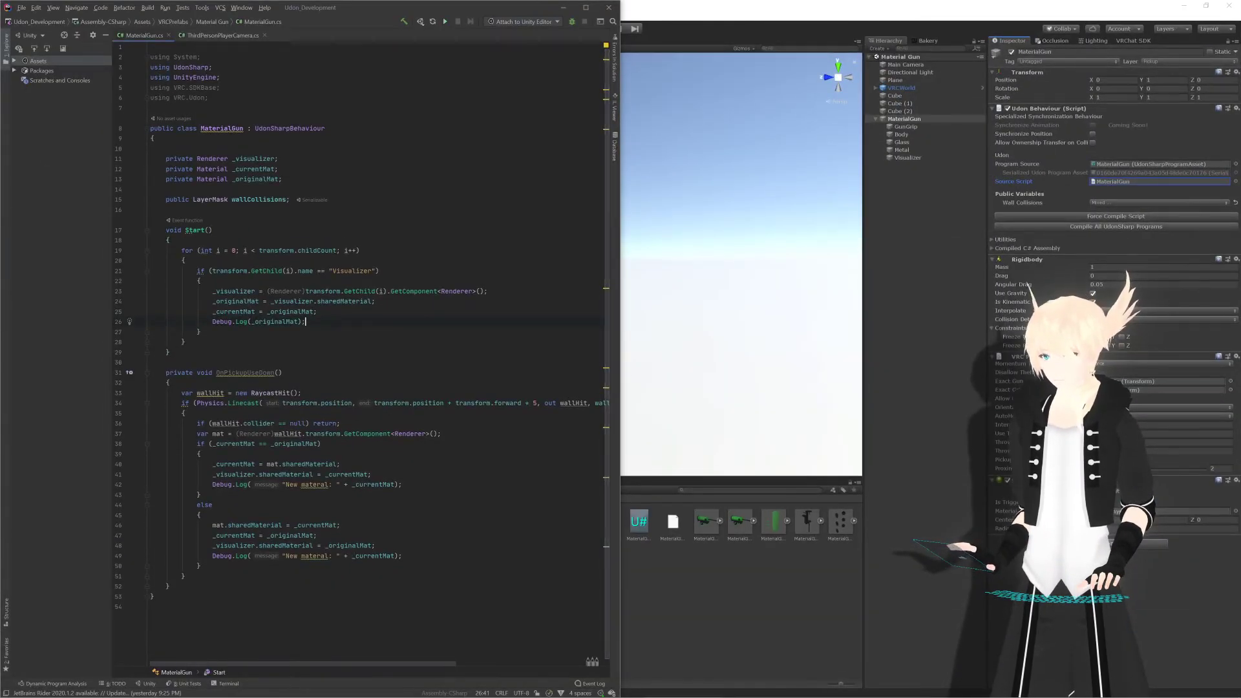
type("00")
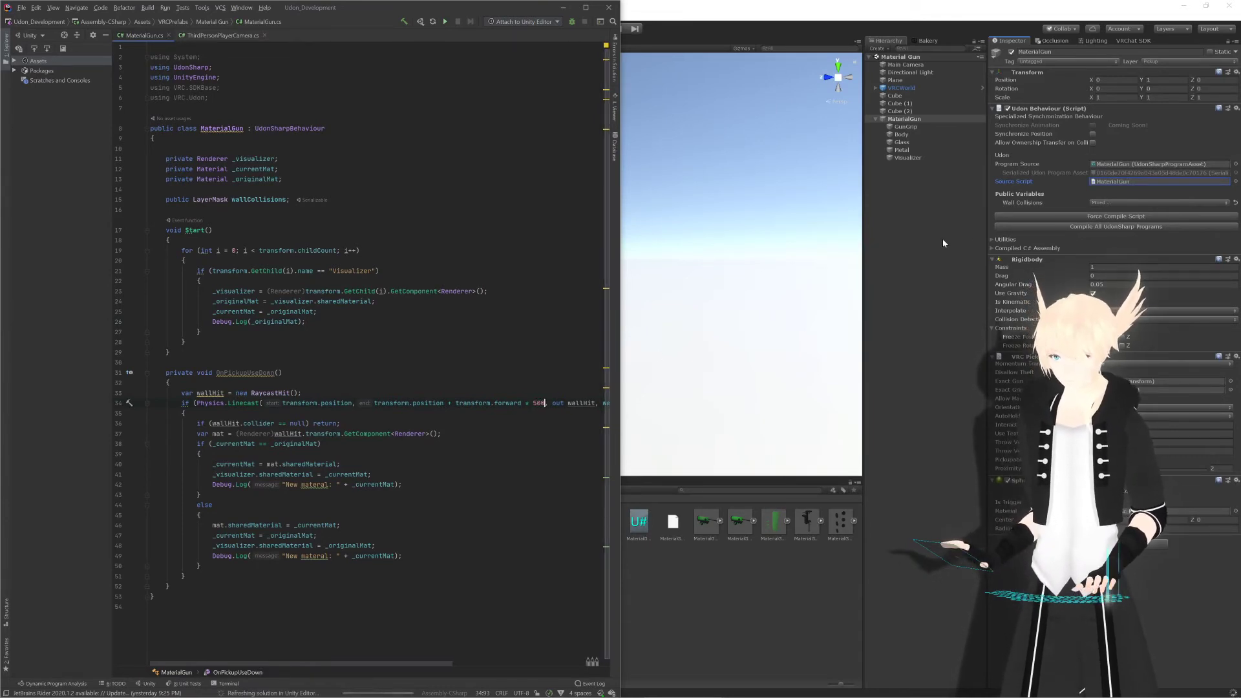
left_click(1215, 591)
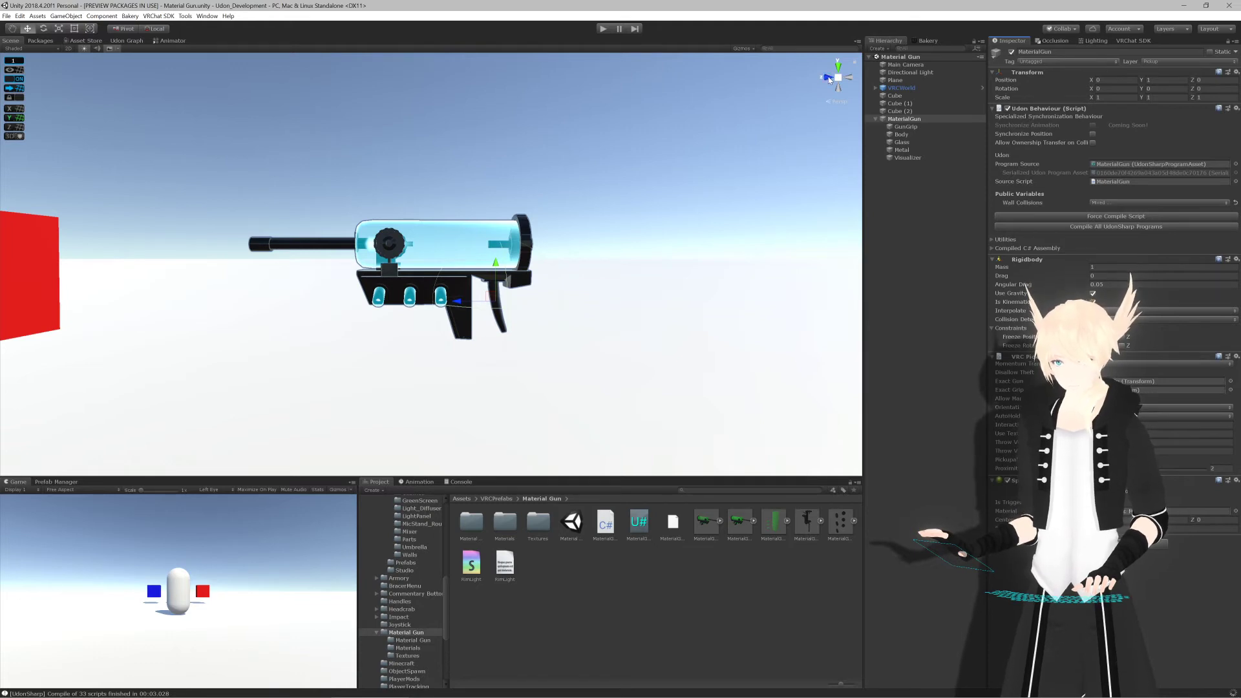
Step: Replace the MaterialGun's sphere collider with a Box Collider set as a trigger
scroll(829, 80, "down", 2)
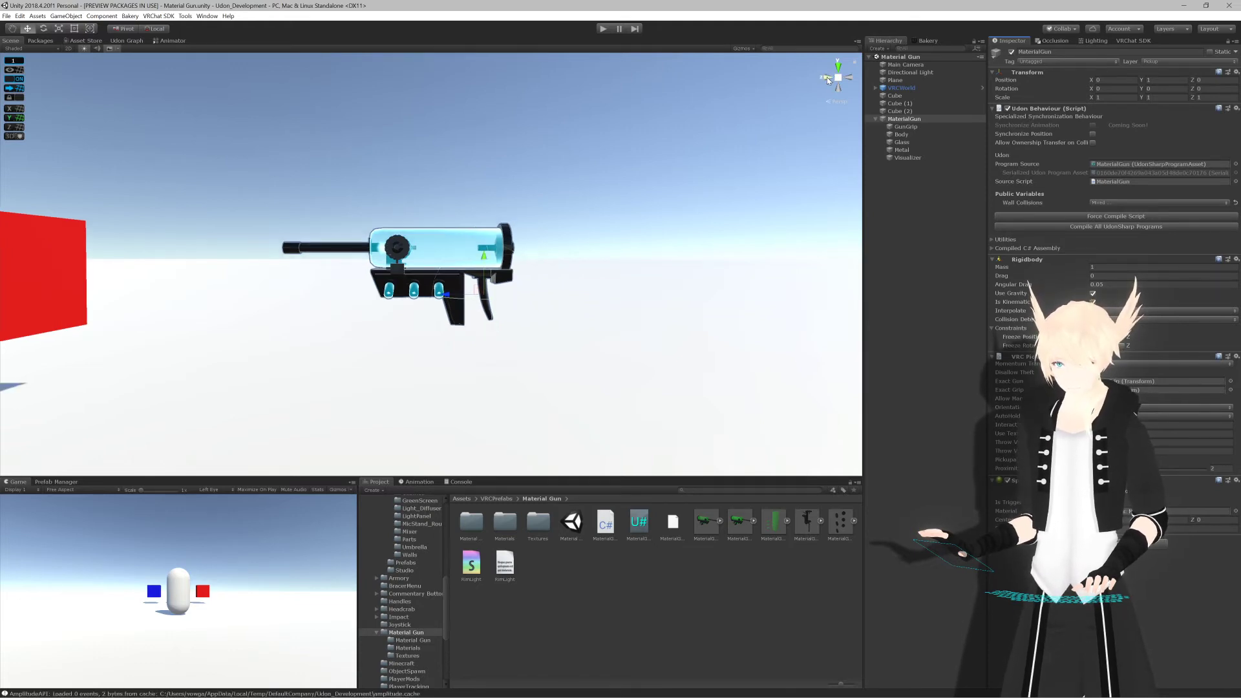
left_click(828, 79)
left_click(846, 78)
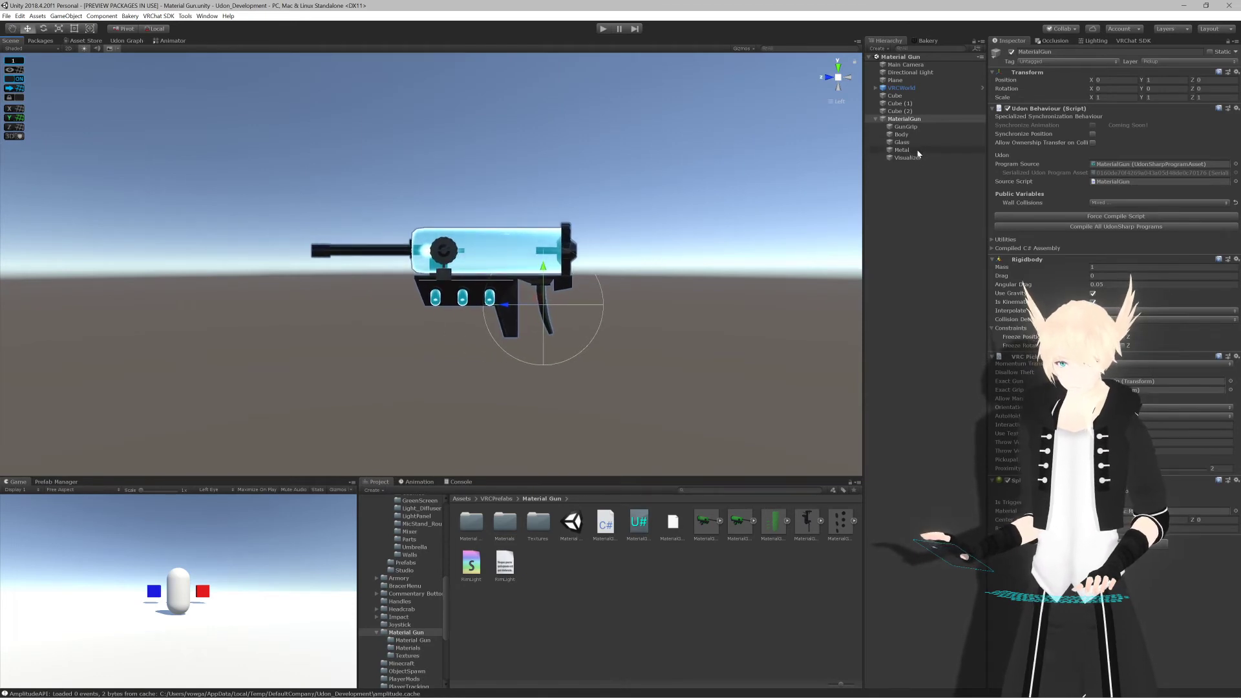
left_click(1235, 481)
left_click(1160, 502)
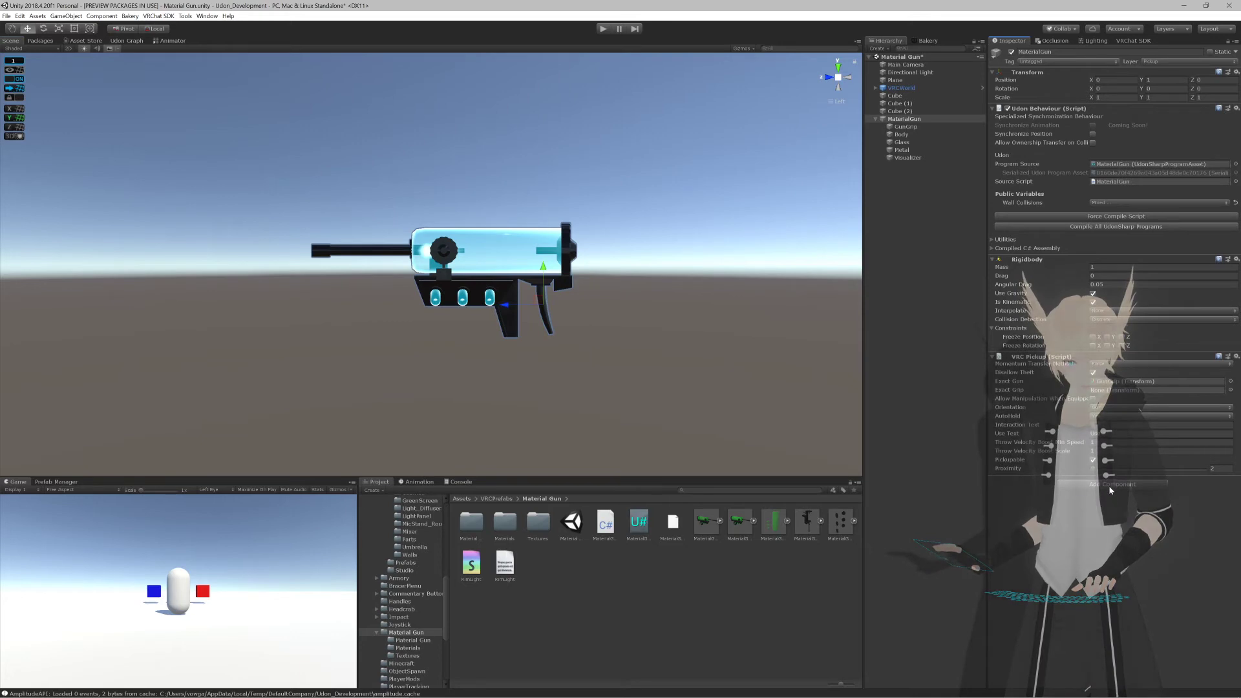
left_click(1107, 486)
type("box")
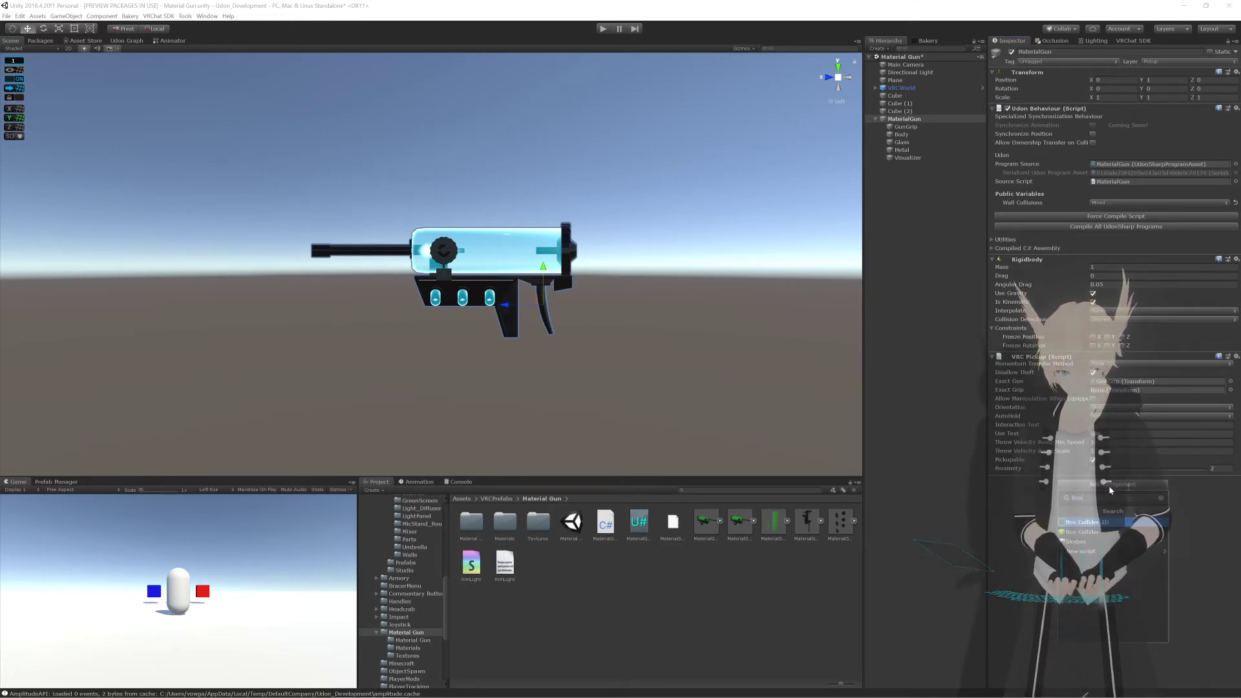
key("Down")
key("Return")
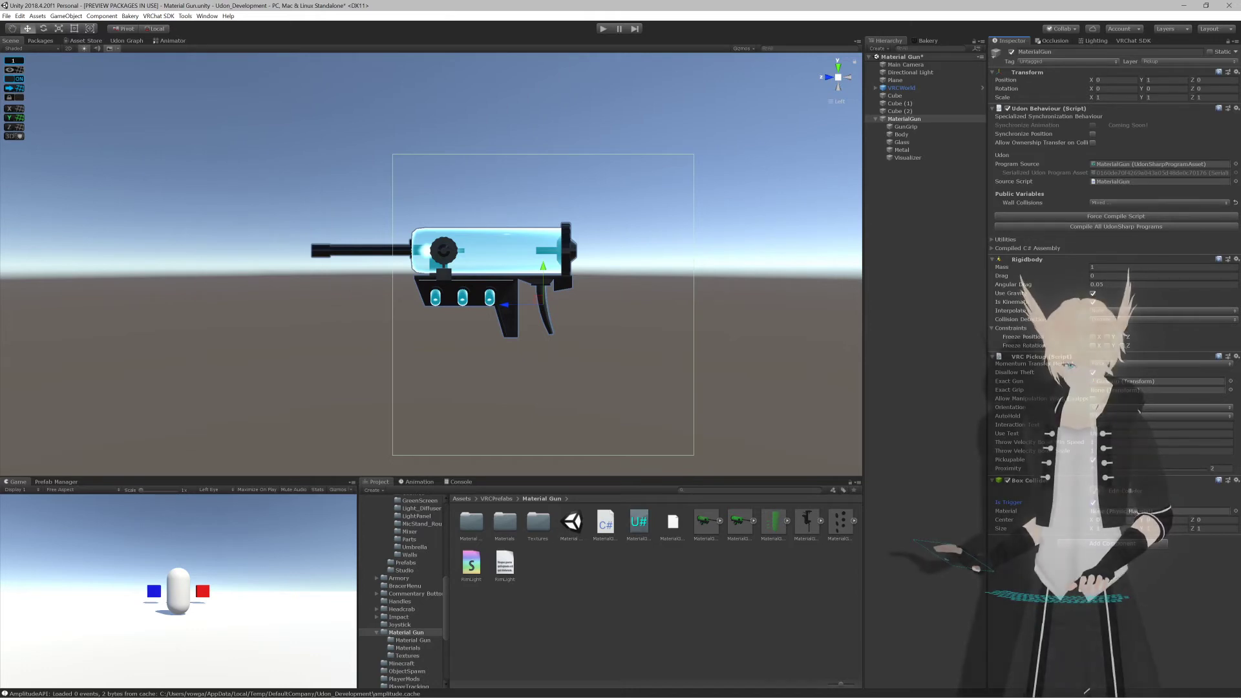
Step: Set the Box Collider's centre Z to 0.33 and size Y to 0.4, and raise its centre to enclose the gun vertically
left_click_drag(1191, 520, 1197, 523)
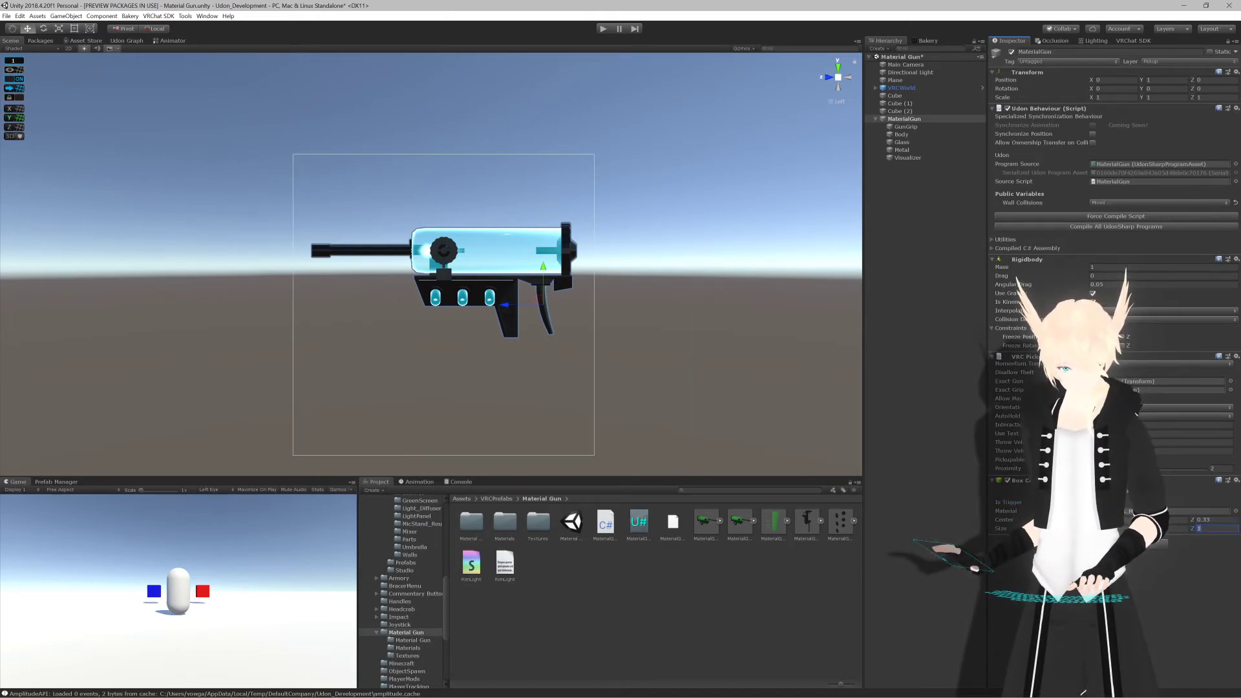
type(".3")
key("BackSpace")
key("BackSpace")
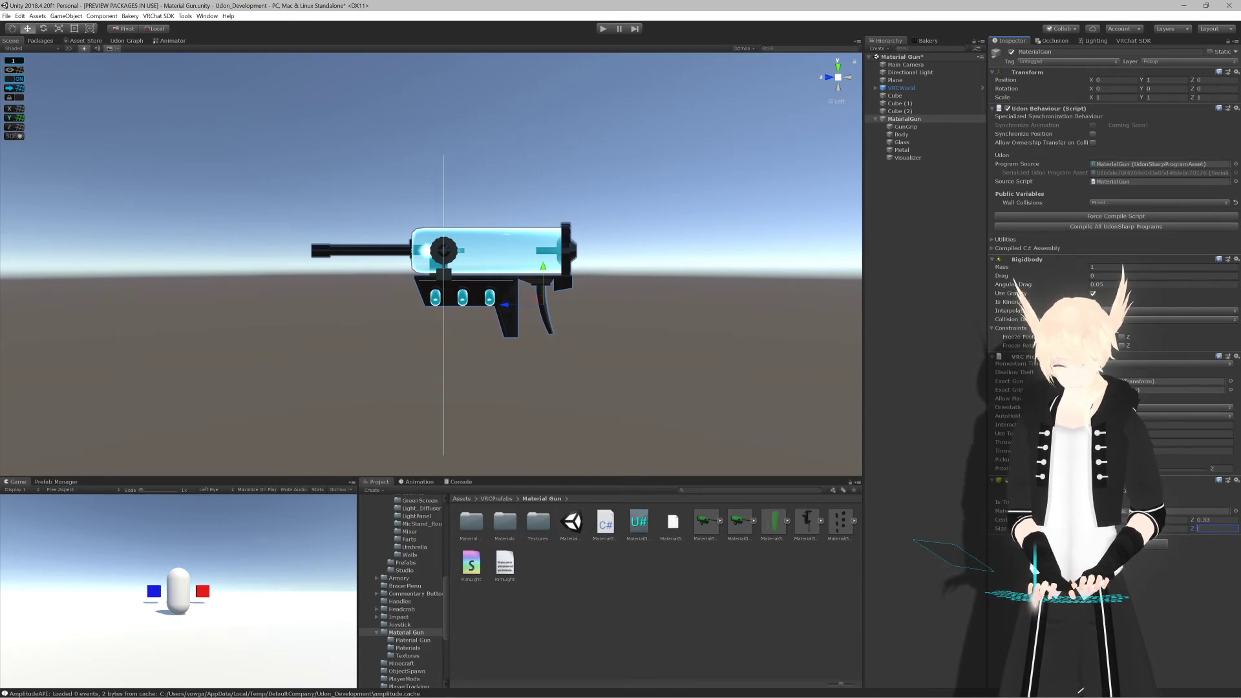
type("1")
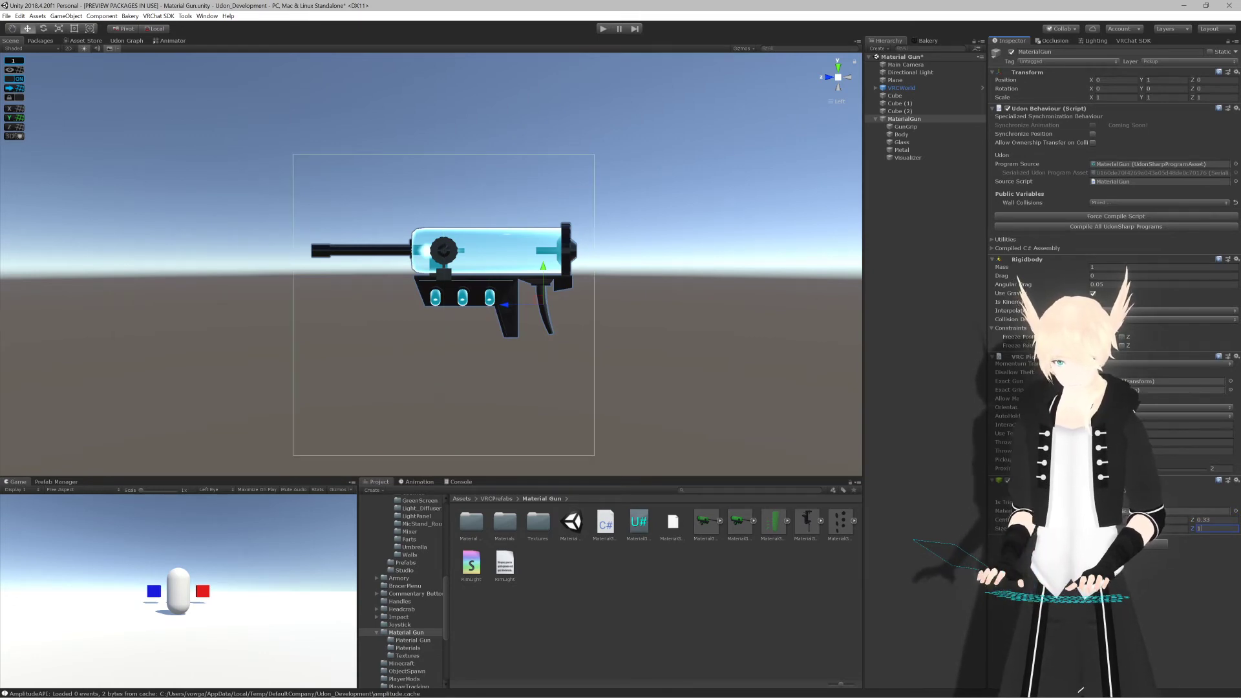
type(".2")
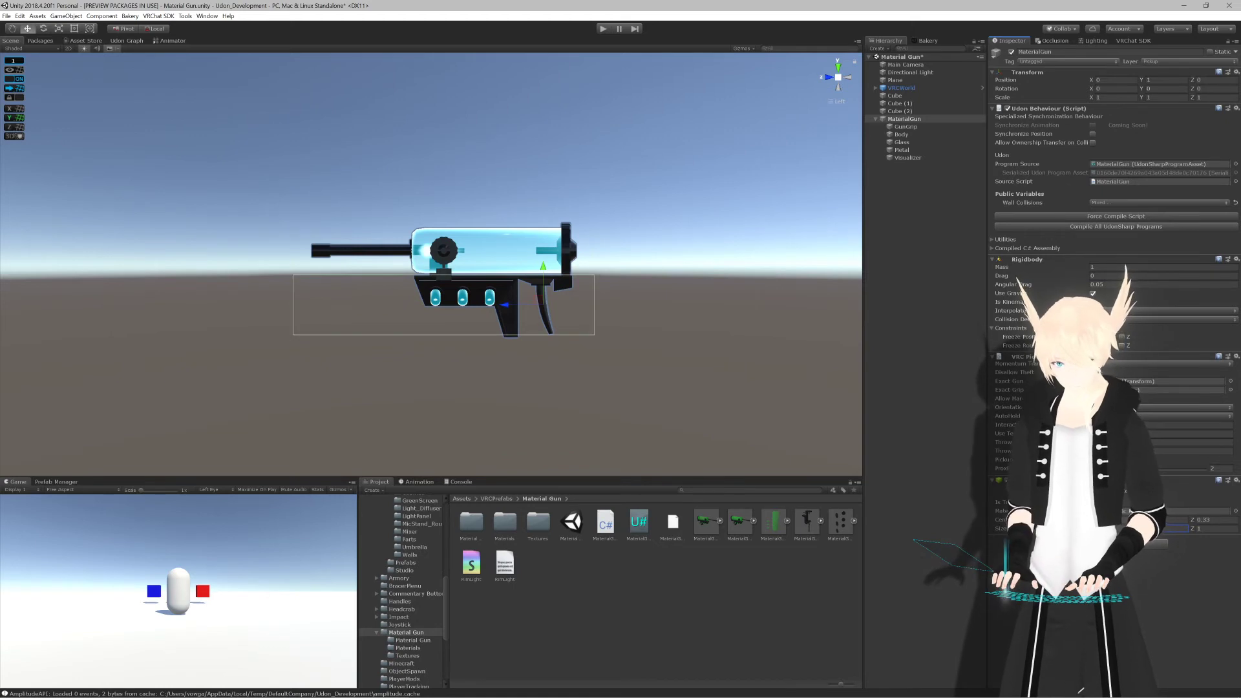
key("BackSpace")
type("3")
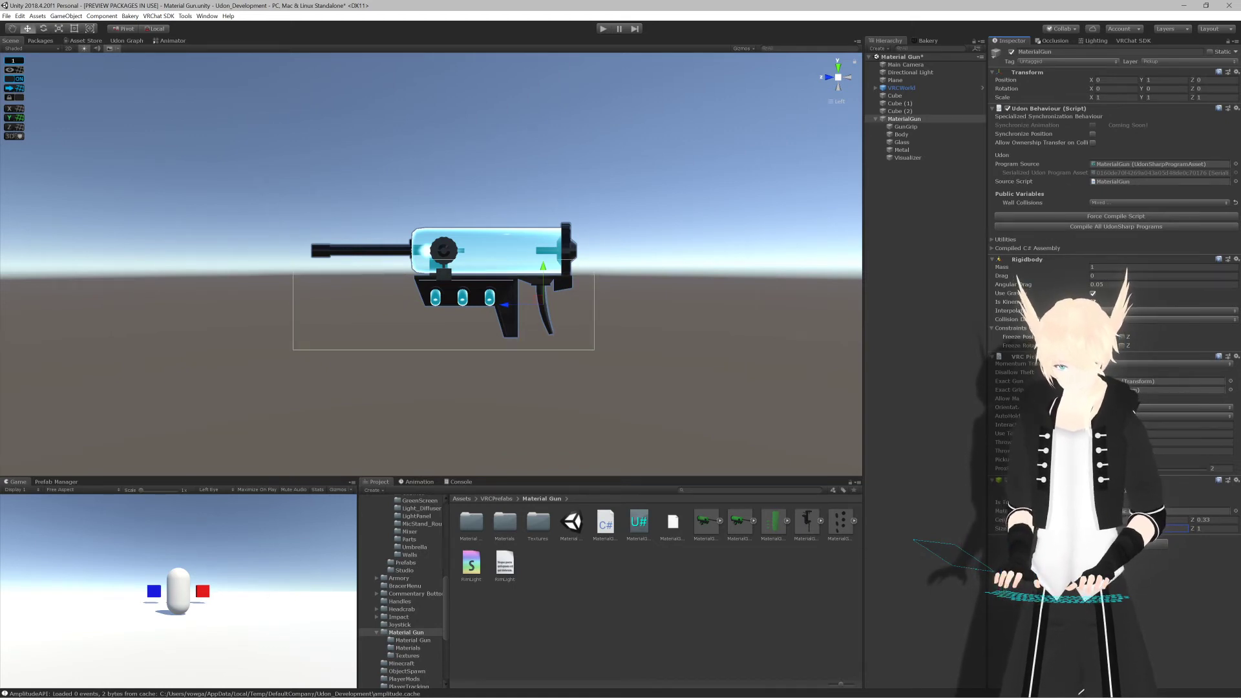
key("BackSpace")
type("4")
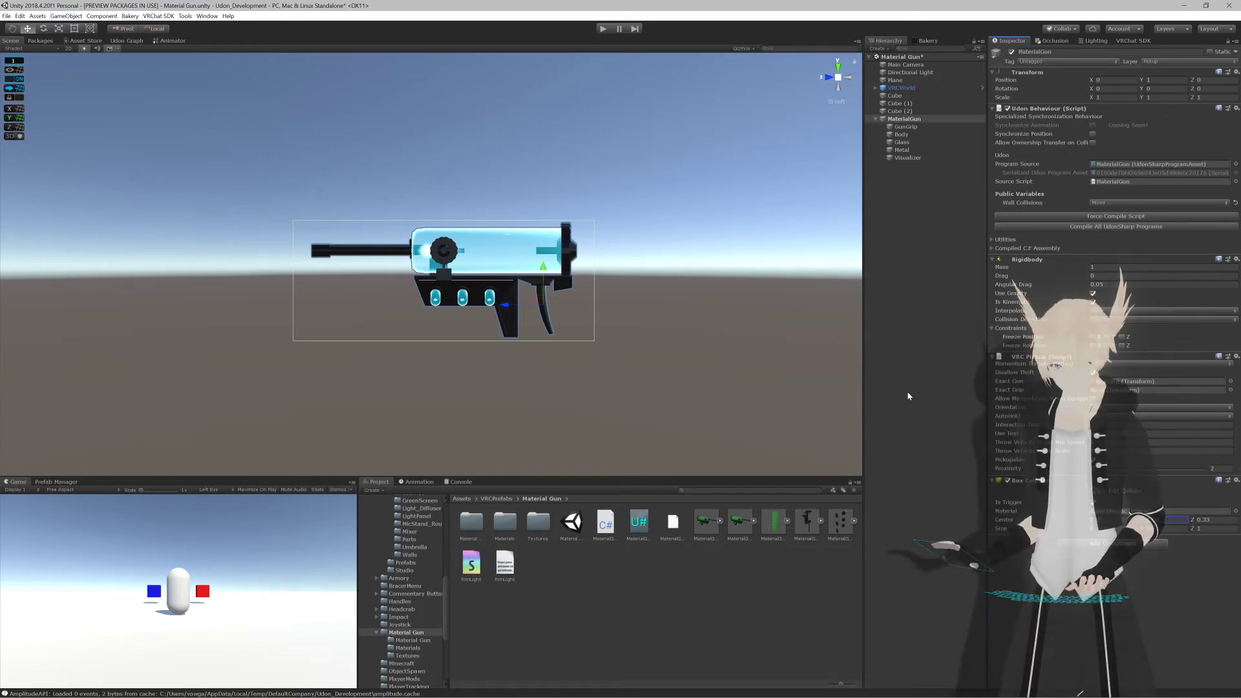
Step: Check the gun from behind, set the Box Collider's X size to 0.3 and save the scene
left_click(847, 80)
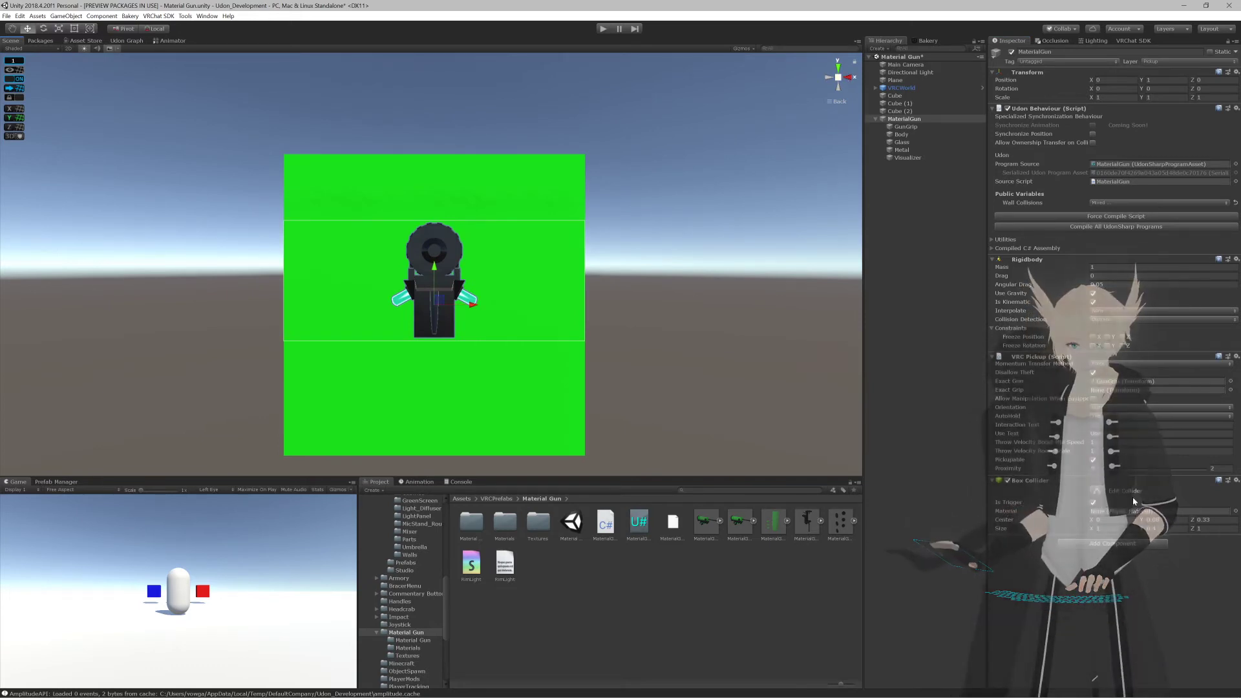
type("0.3")
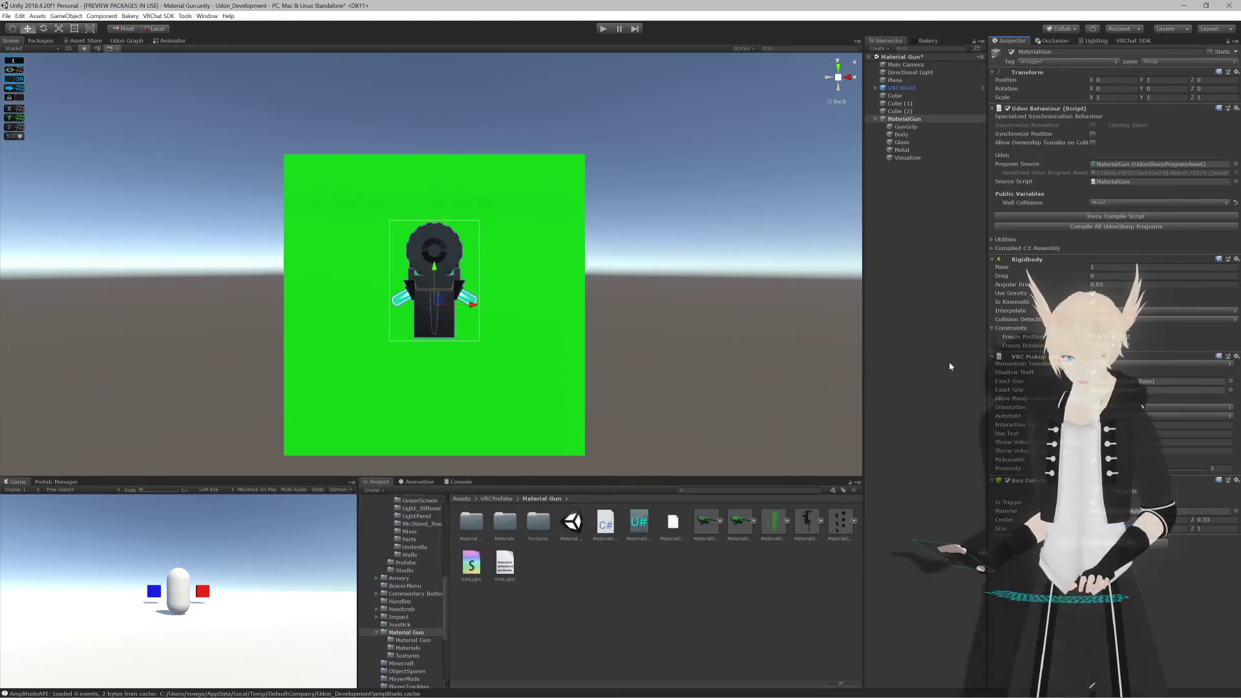
left_click(885, 222)
key("ctrl+s")
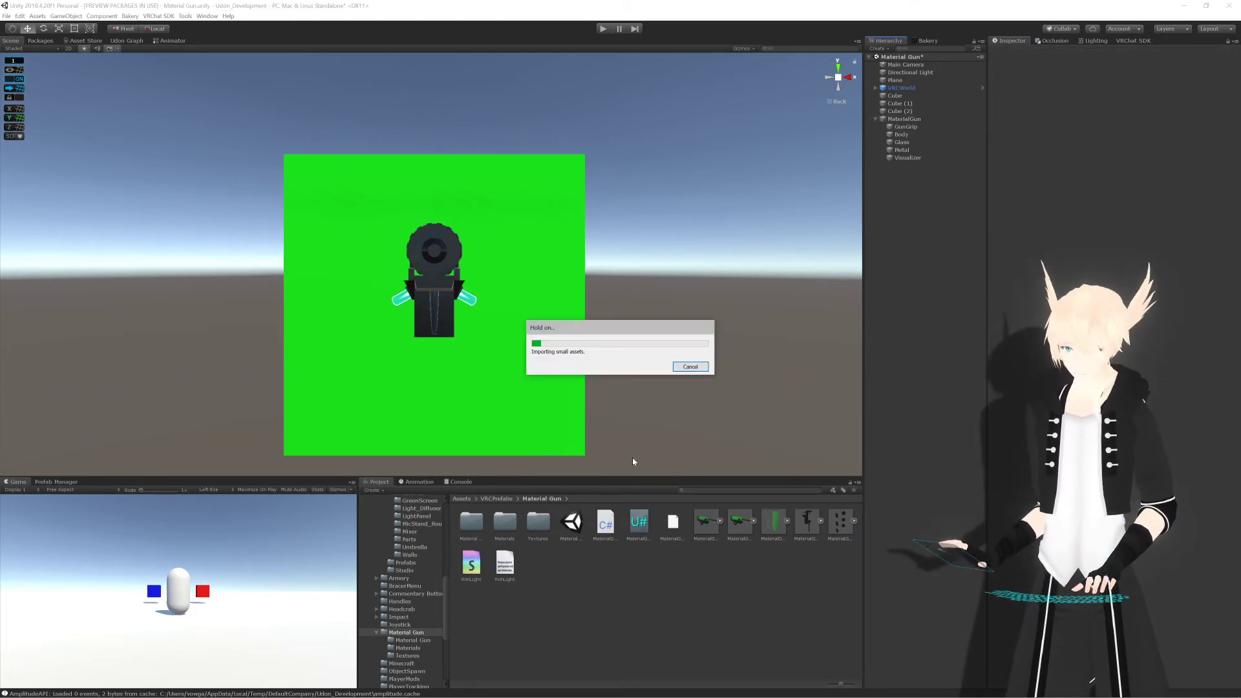
Step: Turn the MaterialGun object into a prefab in the Material Gun project folder
left_click(904, 120)
left_click(842, 79)
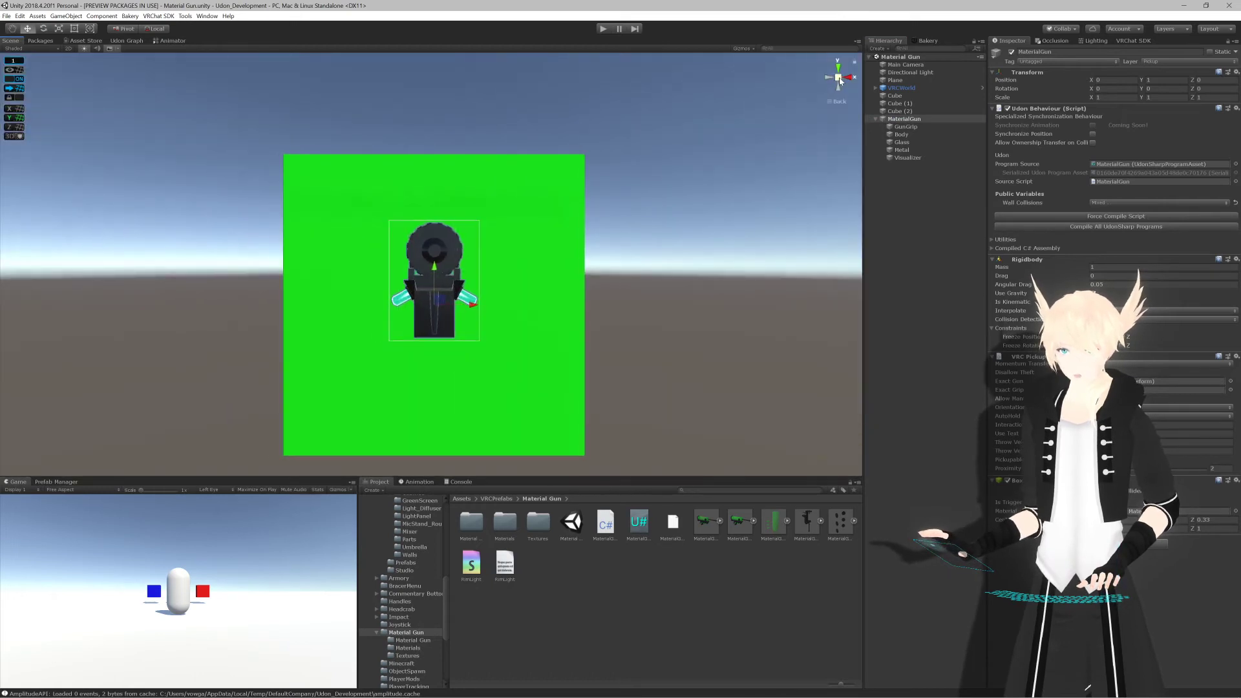
left_click(840, 79)
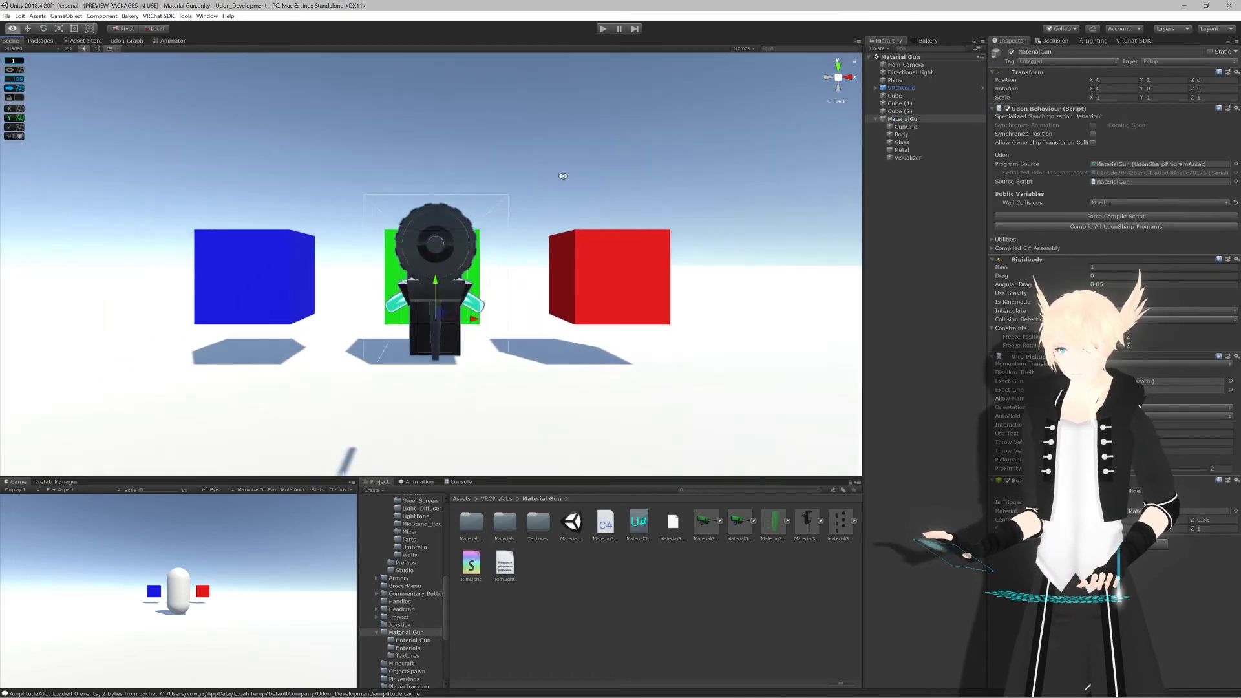
left_click_drag(562, 174, 726, 186, "alt")
scroll(742, 202, "down", 6)
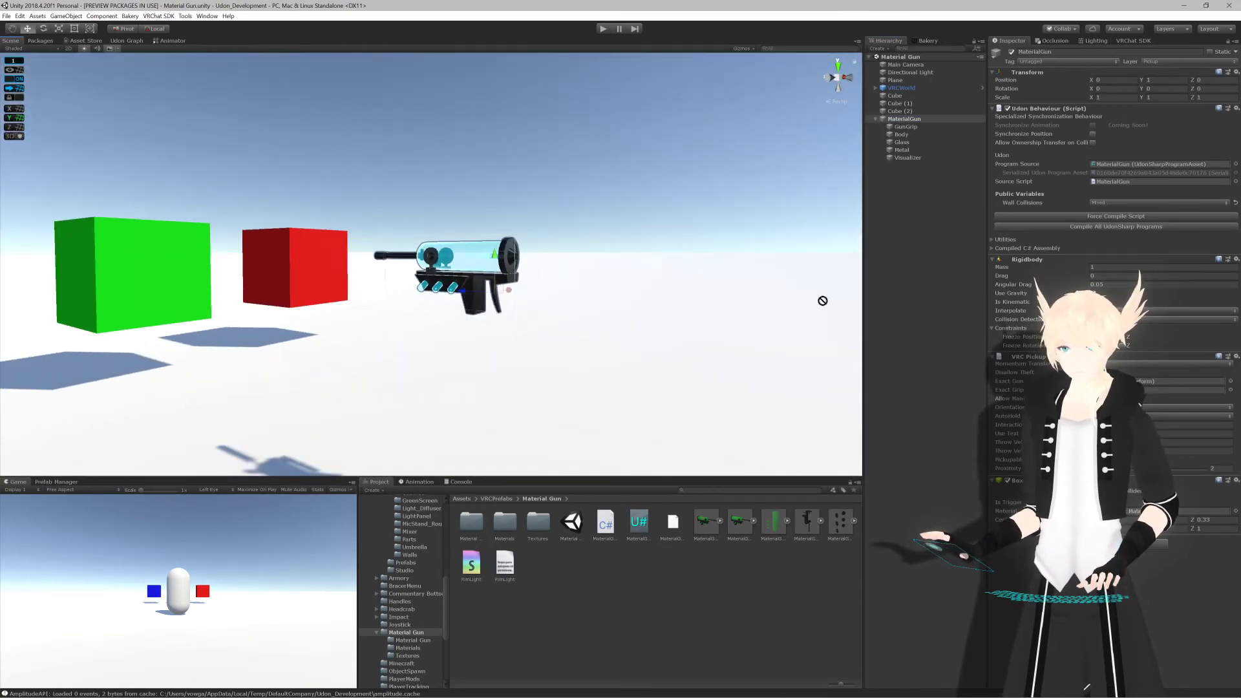
left_click_drag(823, 300, 667, 583)
left_click_drag(517, 241, 653, 253, "alt")
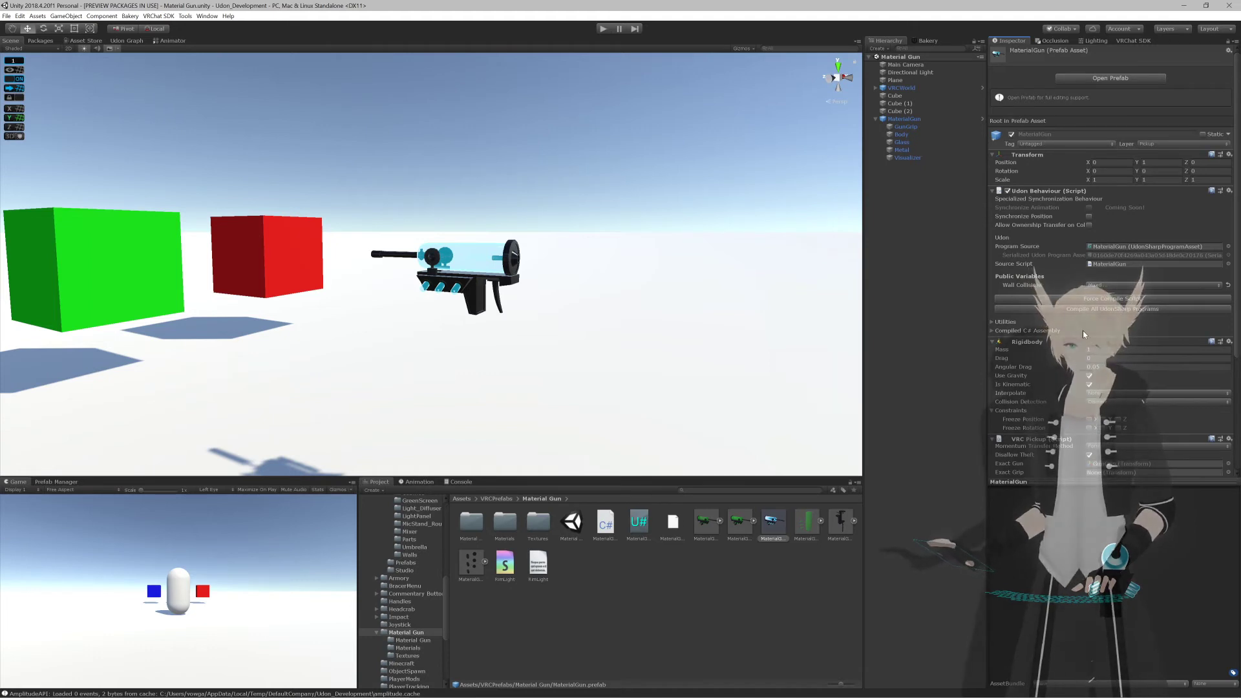
scroll(534, 211, "down", 2)
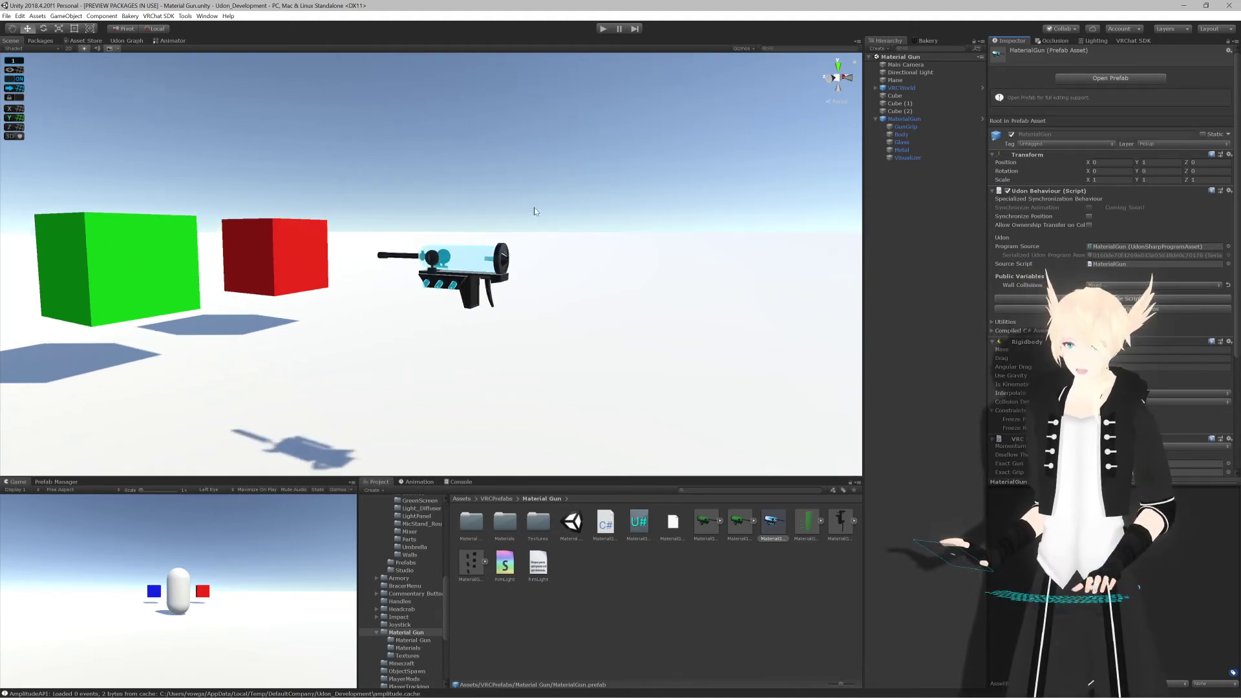
left_click(534, 211)
right_click_drag(651, 230, 555, 267)
key("w")
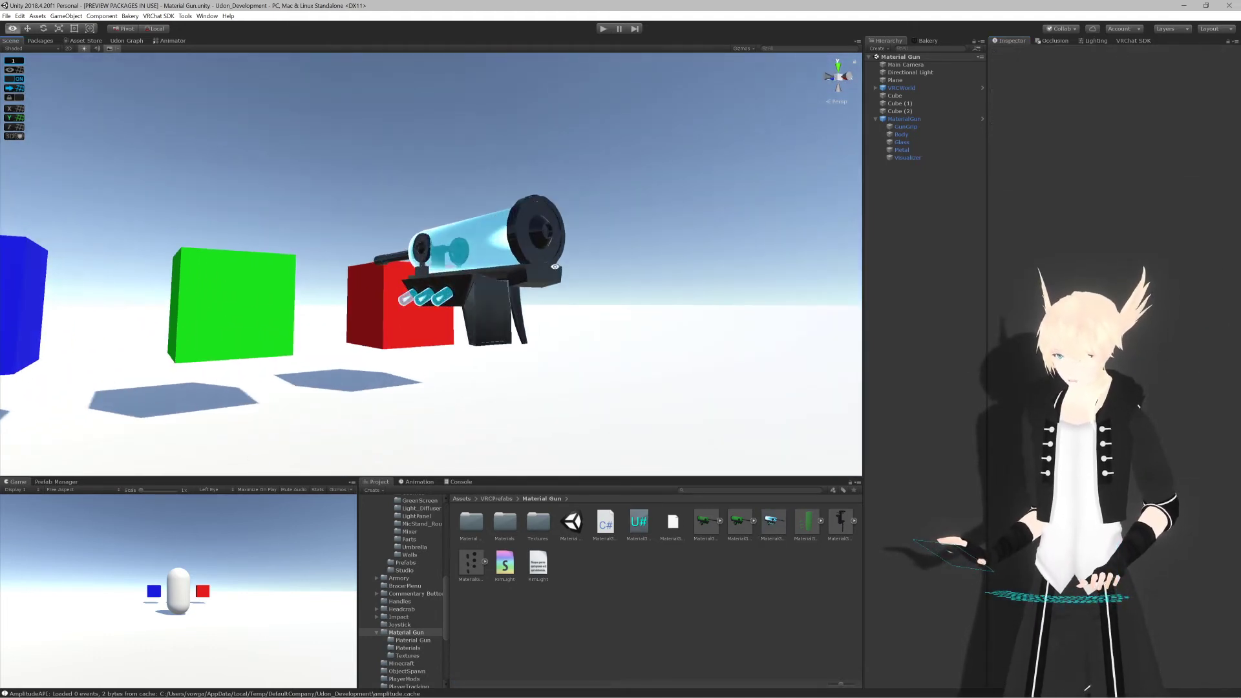
Step: Build and test the world with the VRChat SDK, maximize the VRChat test client and enter the world
left_click(1135, 40)
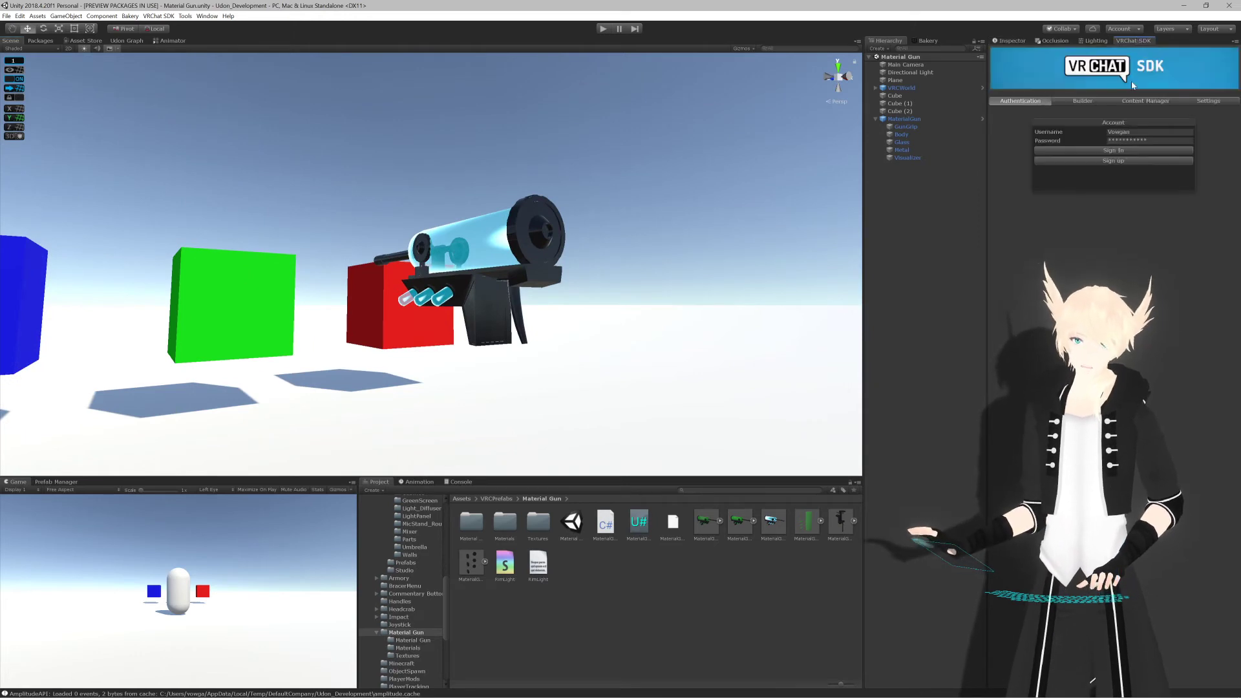
left_click(1092, 101)
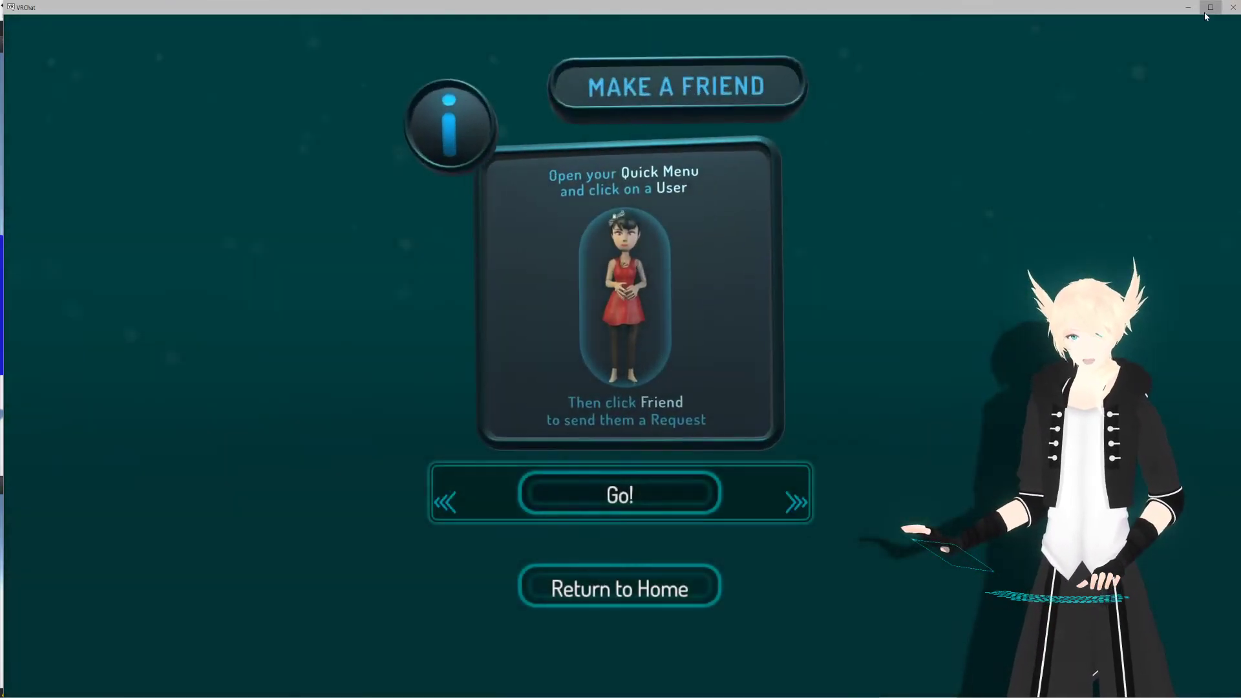
left_click(1206, 10)
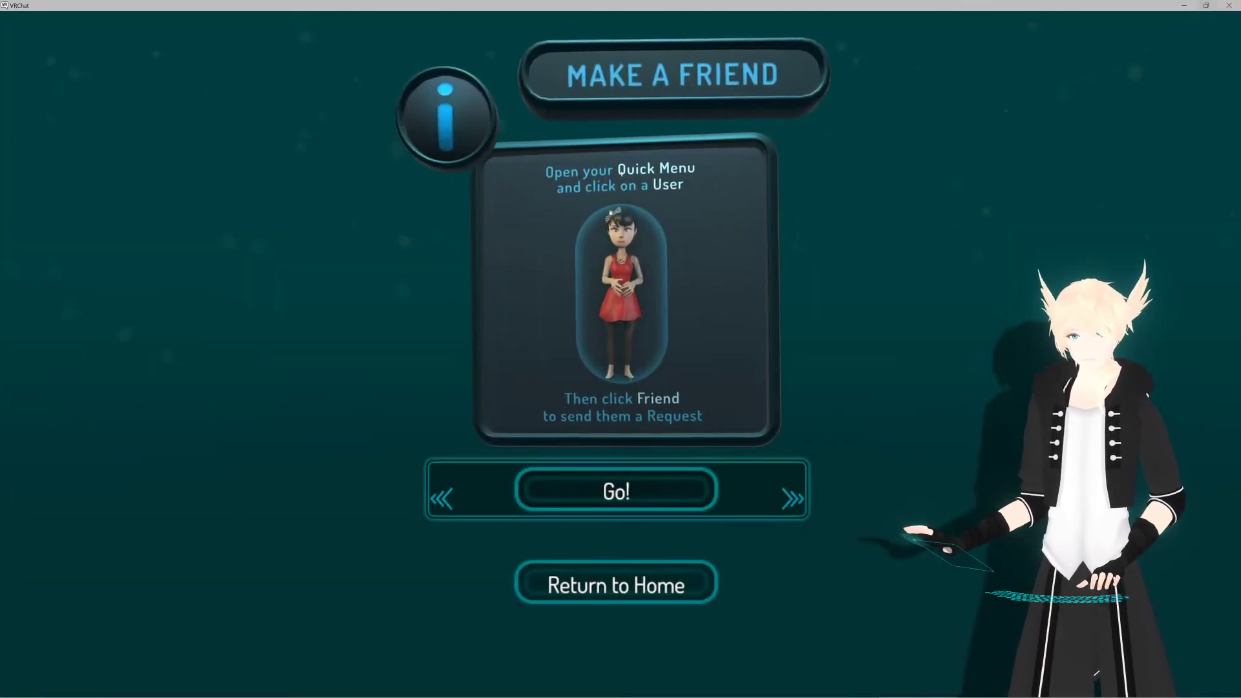
left_click(620, 494)
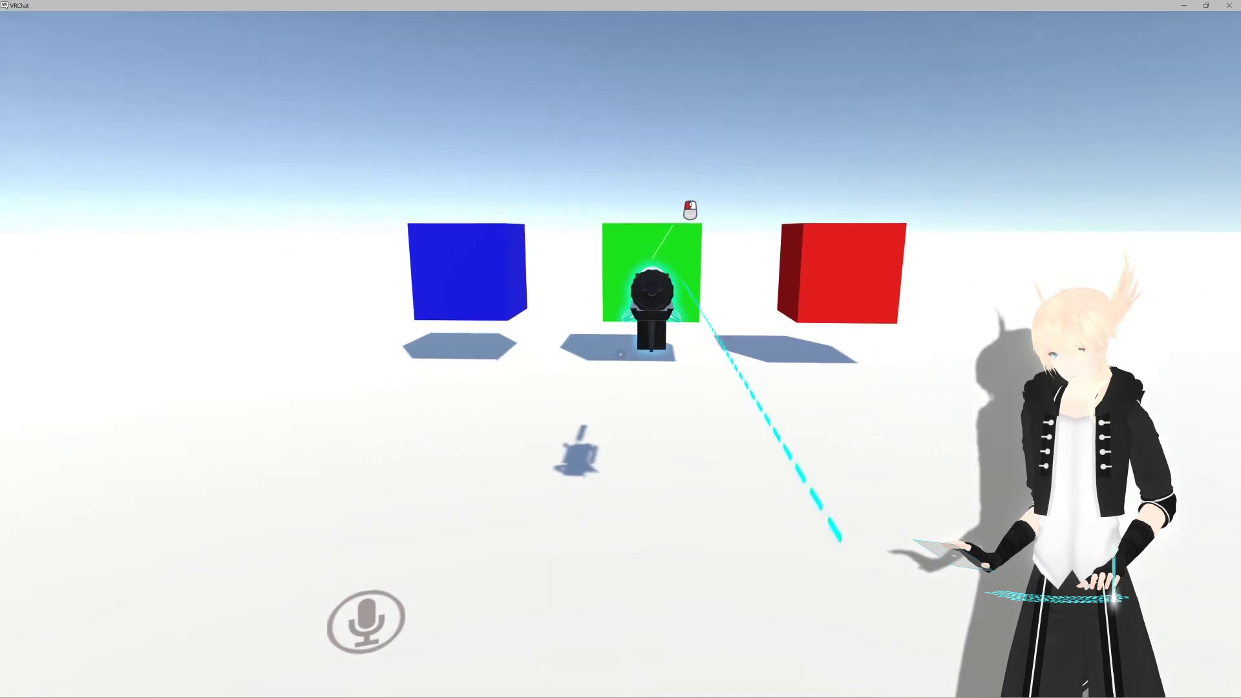
Step: Walk around the material gun in the VRChat test world, examine its pickup outline, and return to Unity
key("w")
key("w")
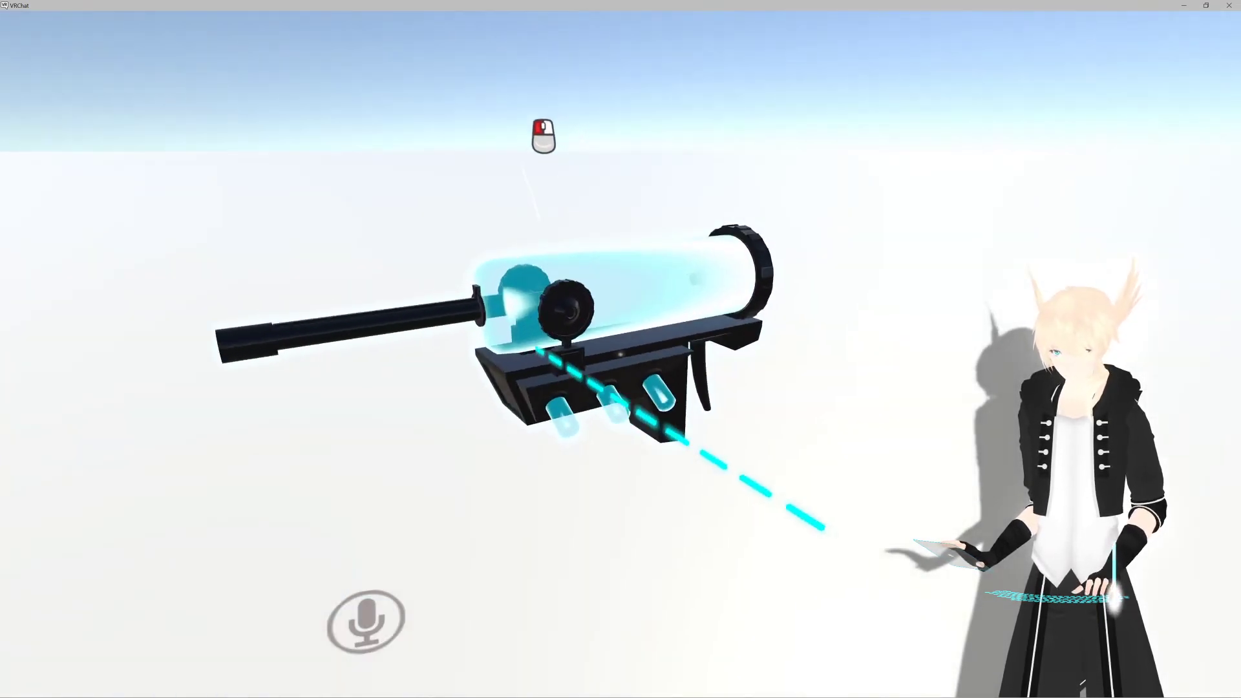
key("a")
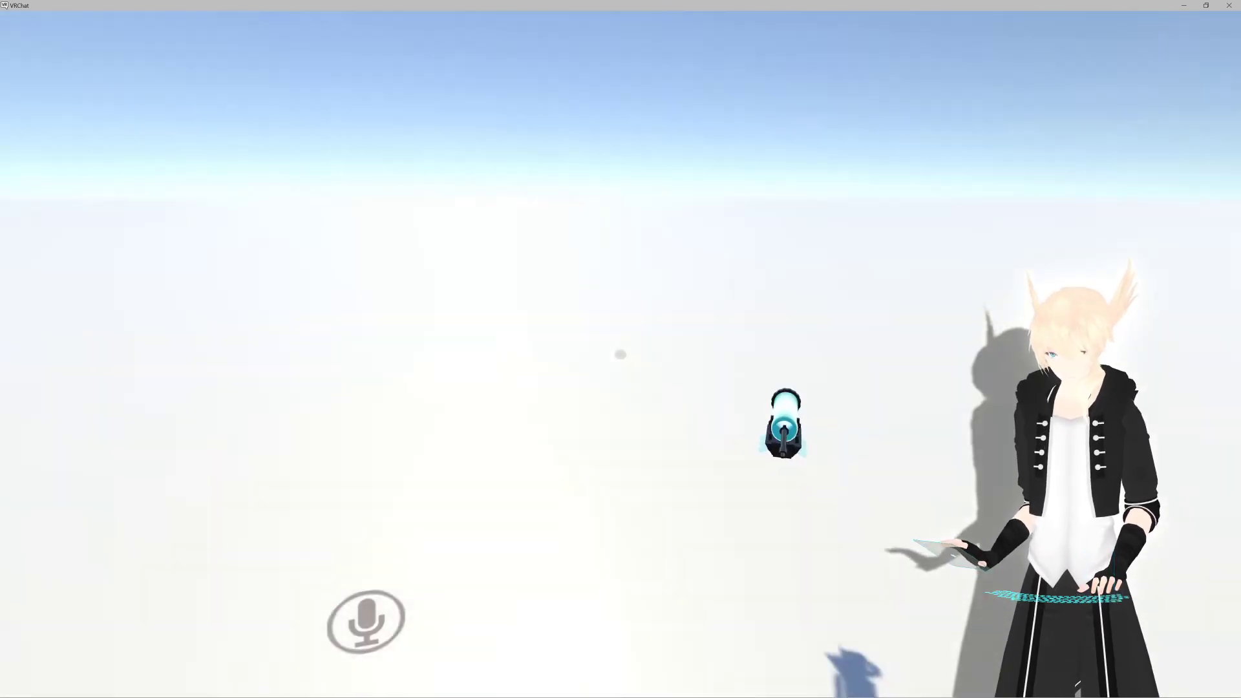
key("Escape")
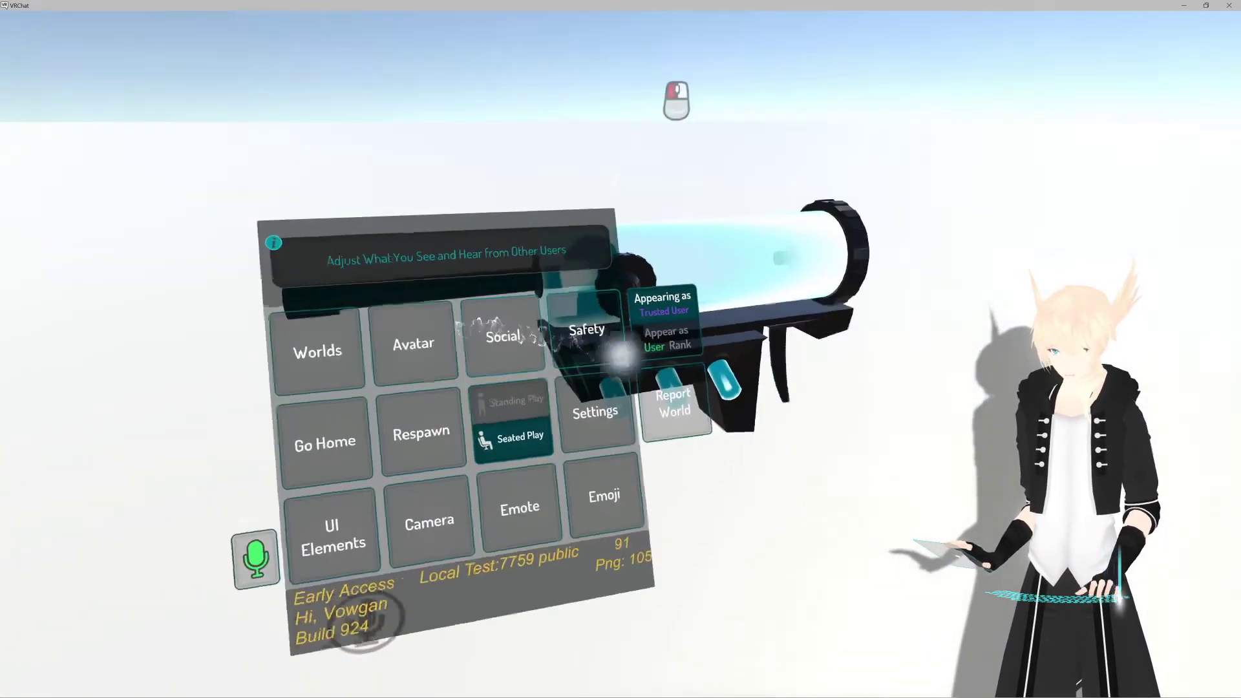
left_click(615, 352)
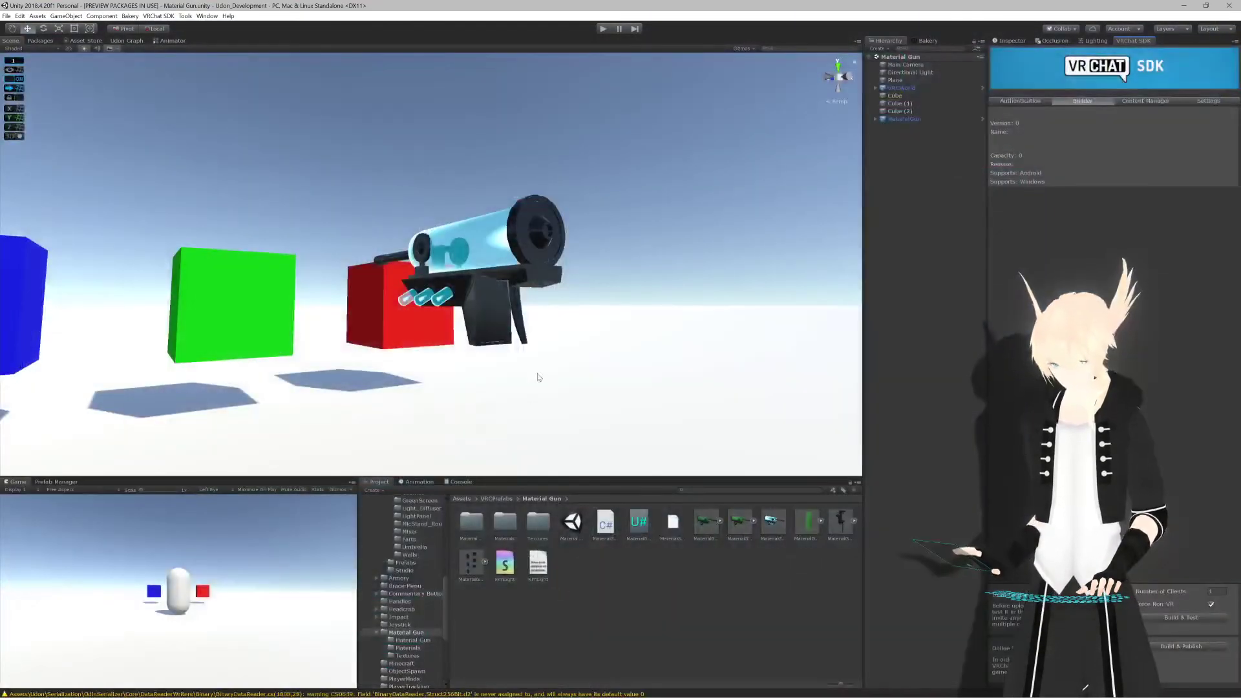
Step: Switch the MaterialGun's layer to Default and back to Pickup, and apply the instance's overrides to its prefab
left_click(1012, 40)
left_click(905, 119)
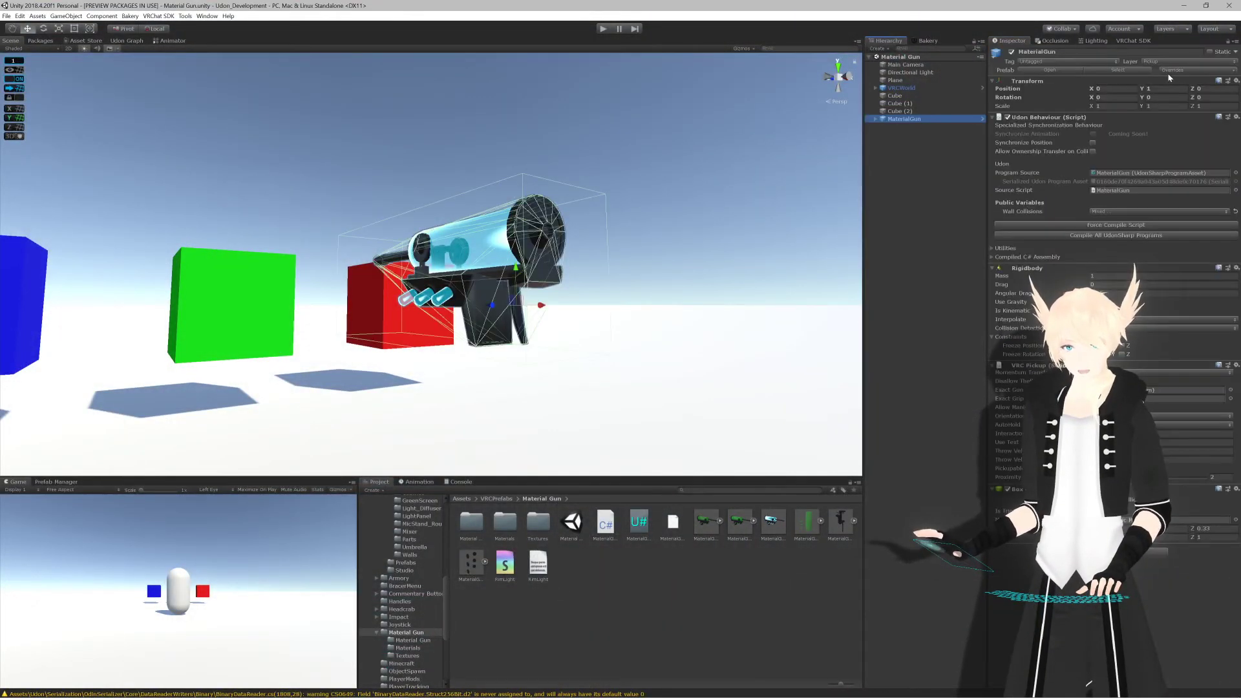
left_click(1173, 61)
left_click(1176, 73)
left_click(1173, 61)
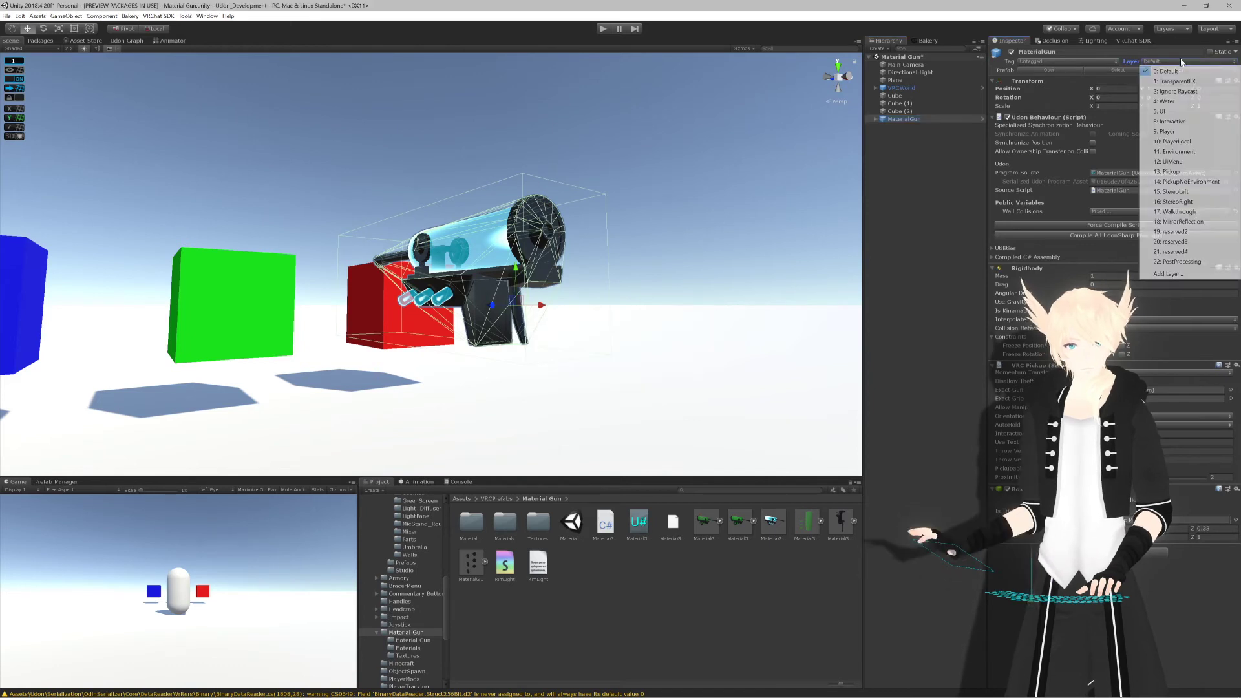
left_click(1176, 169)
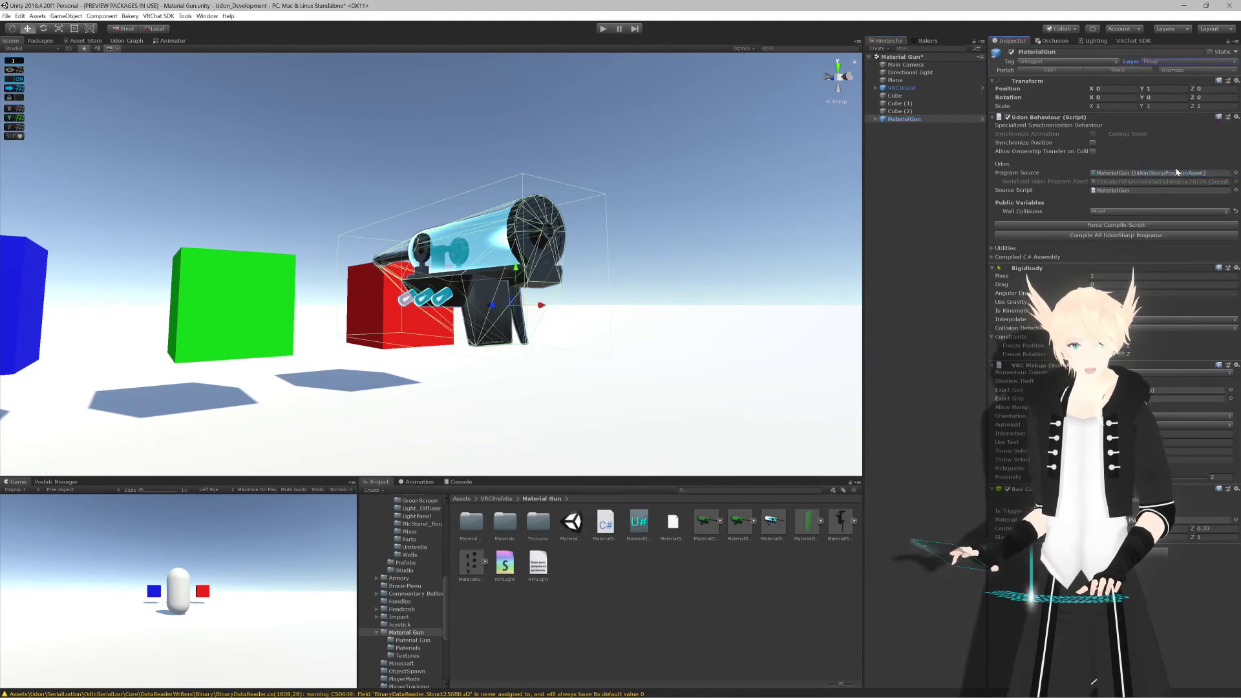
left_click(1172, 70)
left_click(1204, 175)
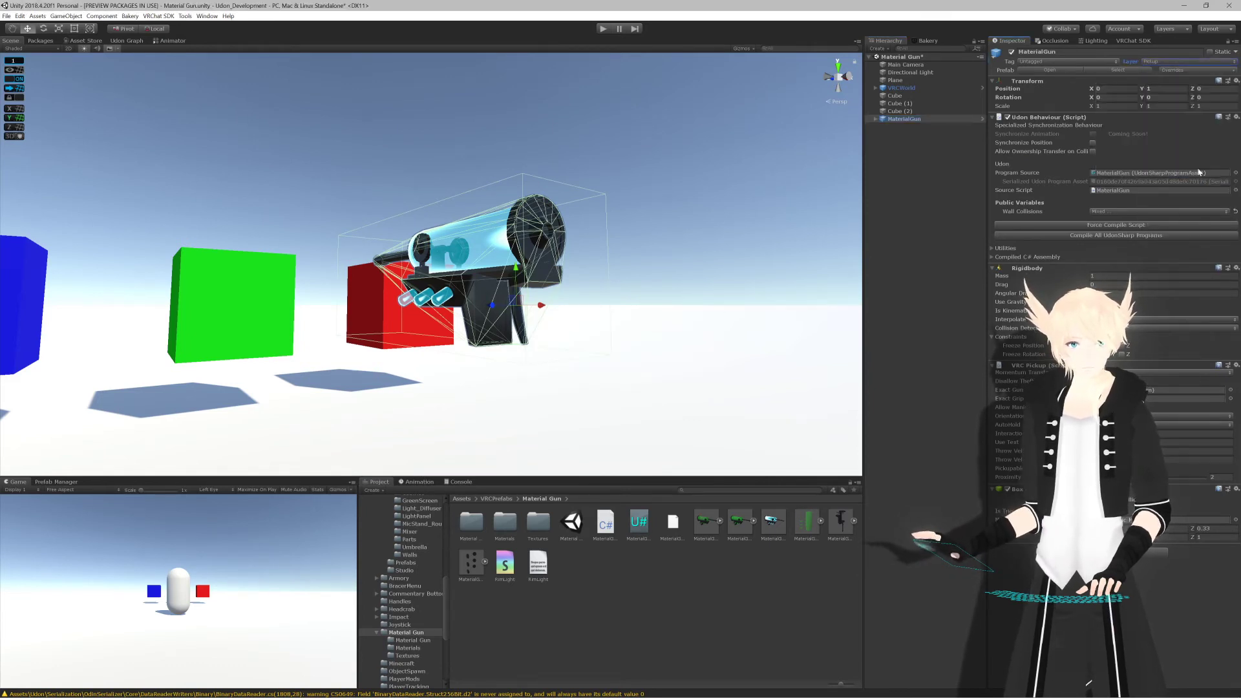
Step: Run another local test build of the updated world, maximize the VRChat client and enter the world
left_click(1122, 40)
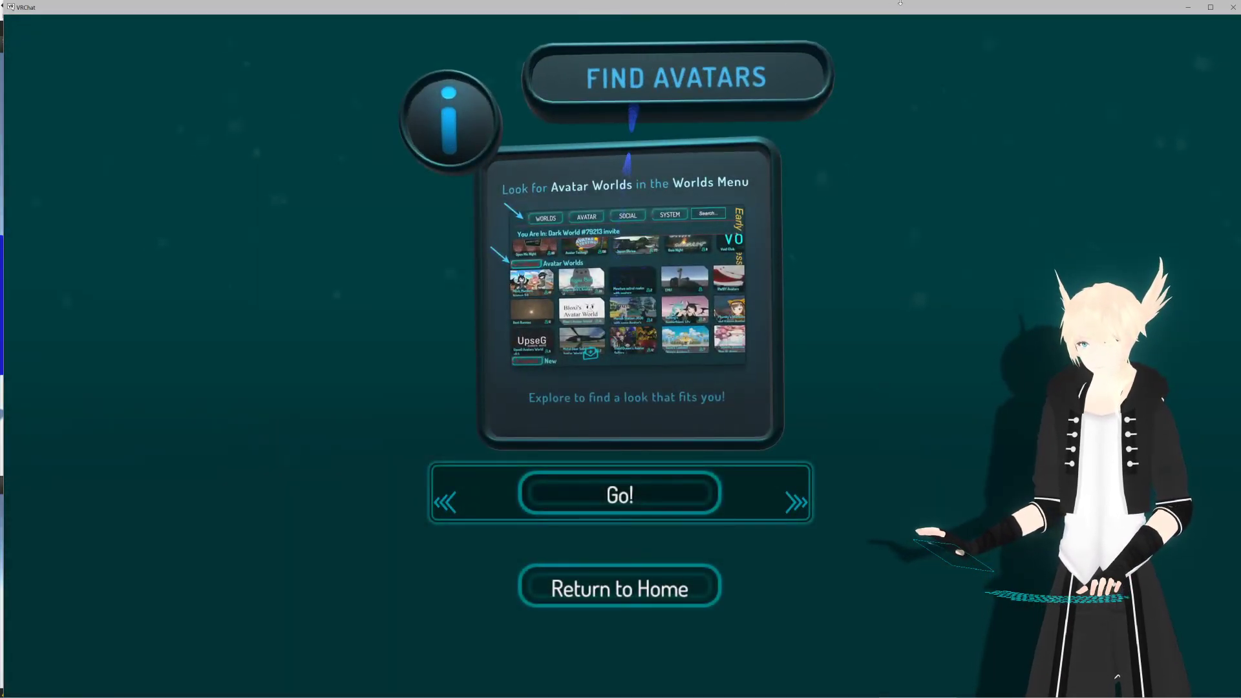
left_click(1210, 8)
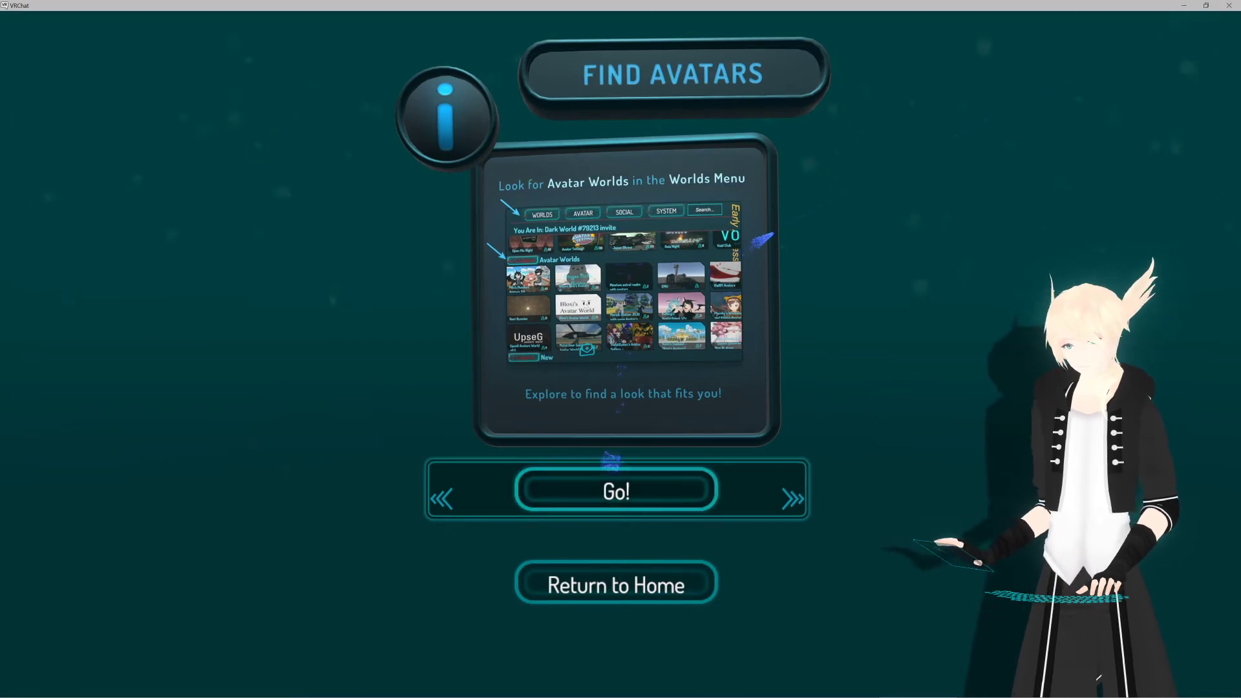
left_click(620, 491)
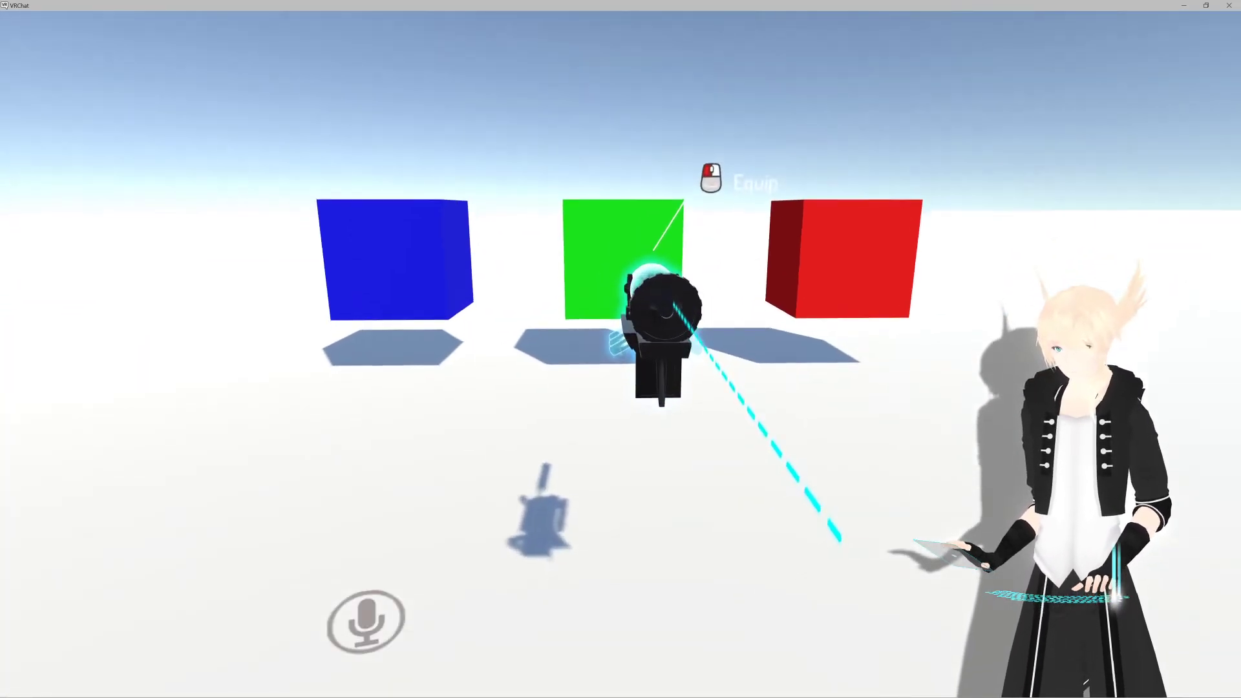
Step: Equip the material gun, use it to turn the floor red, and test dropping and re-equipping it
left_click(620, 349)
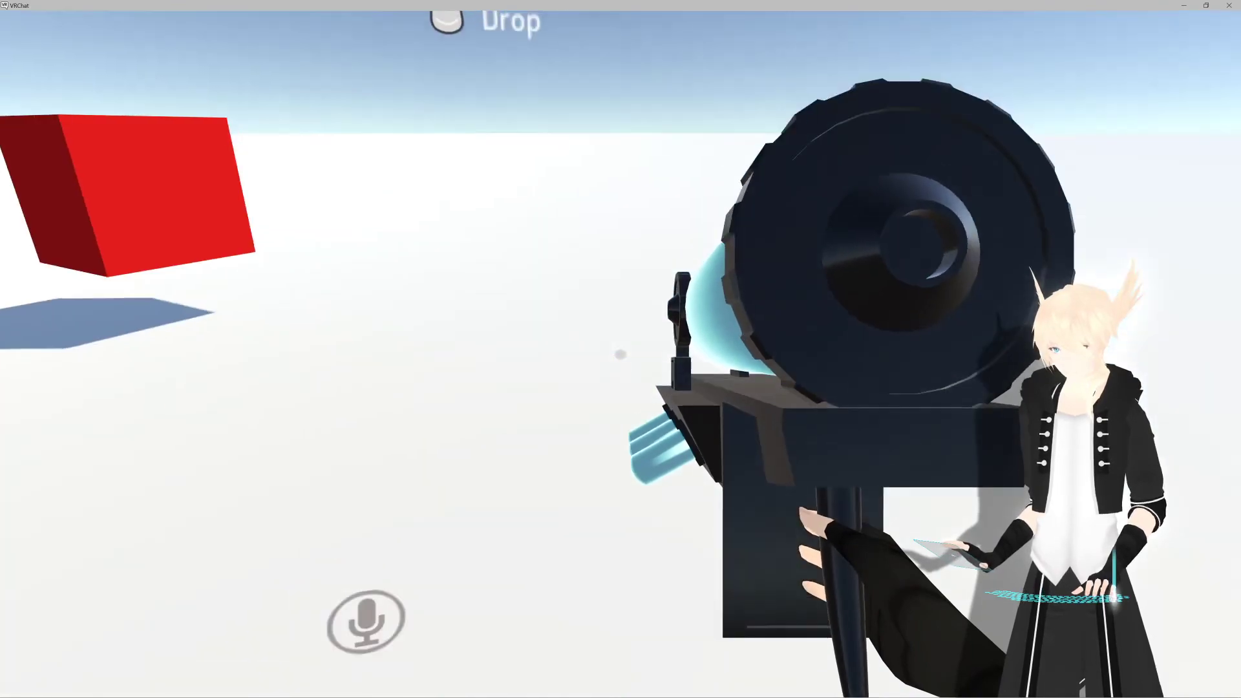
left_click(620, 354)
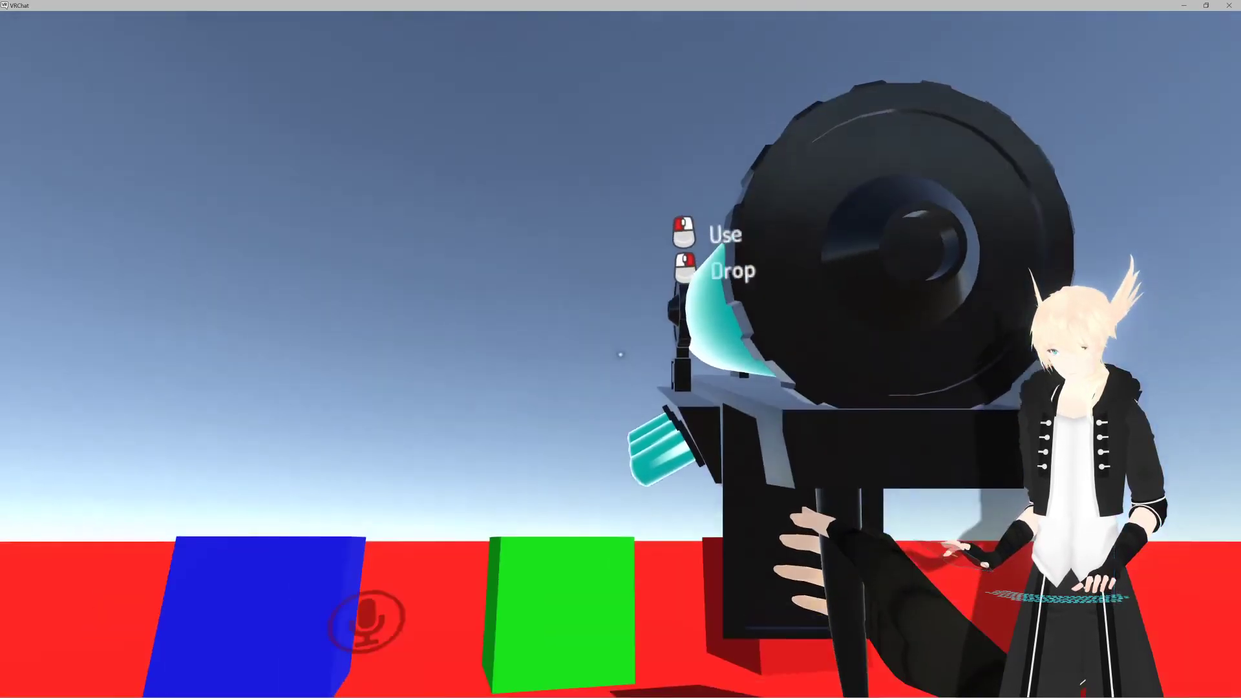
right_click(620, 354)
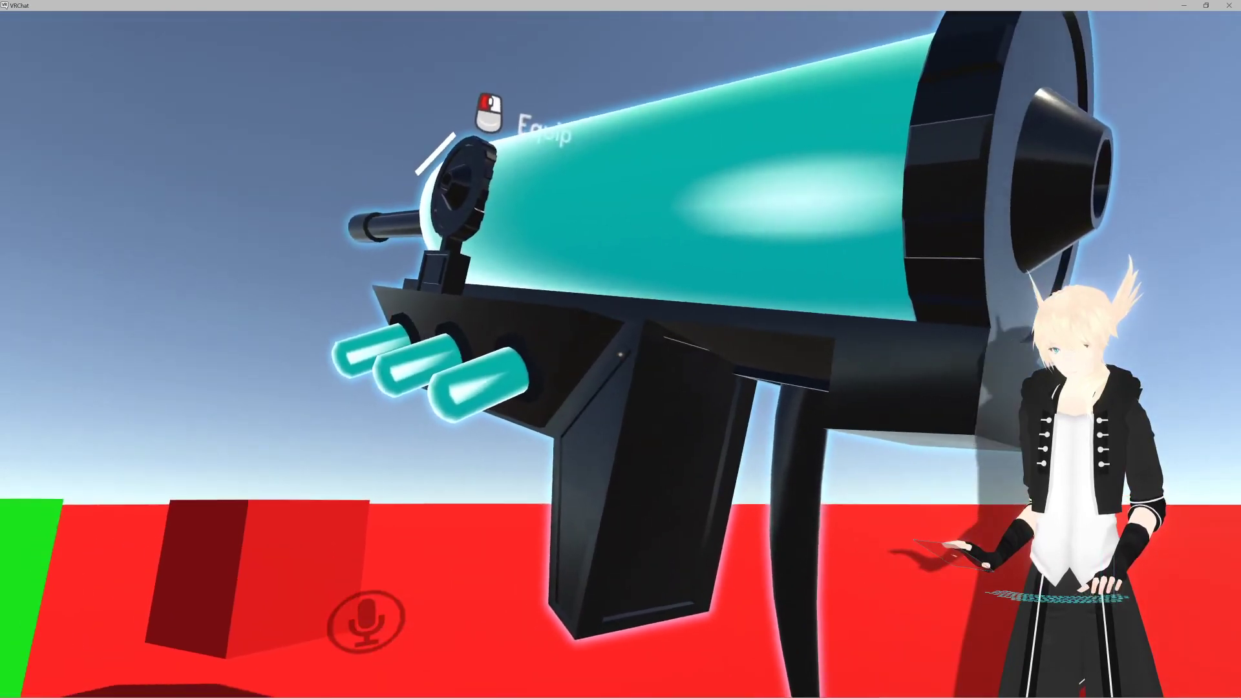
left_click(620, 354)
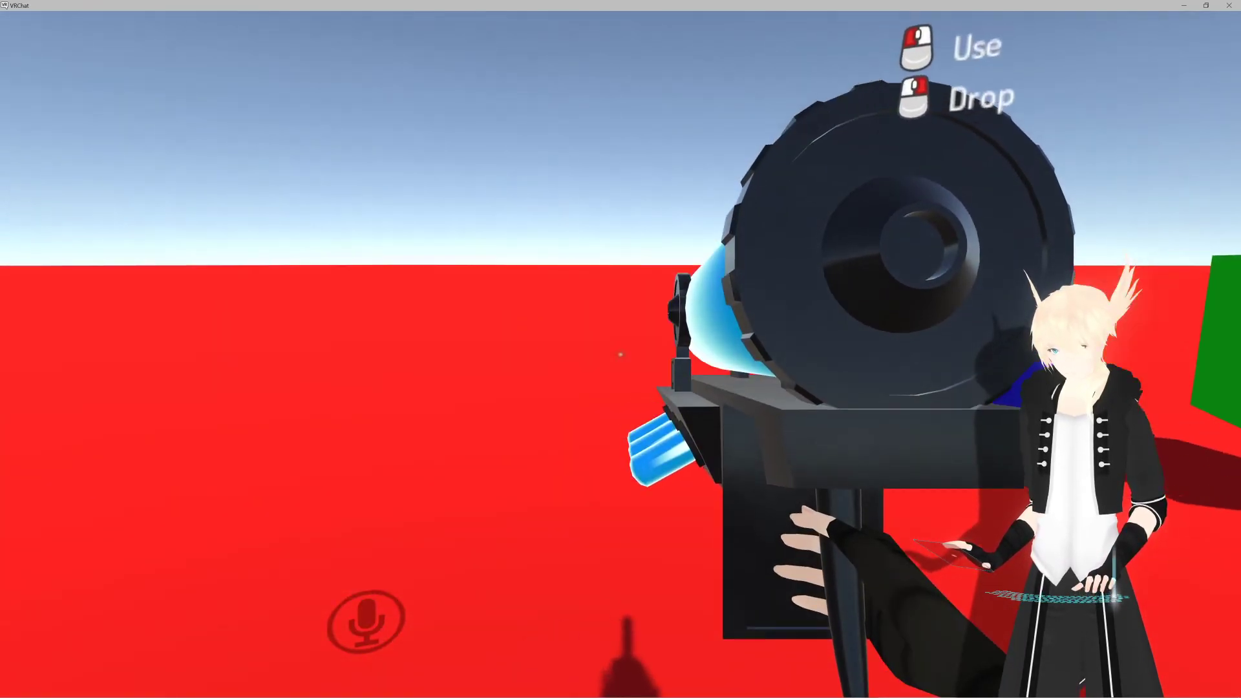
right_click(620, 354)
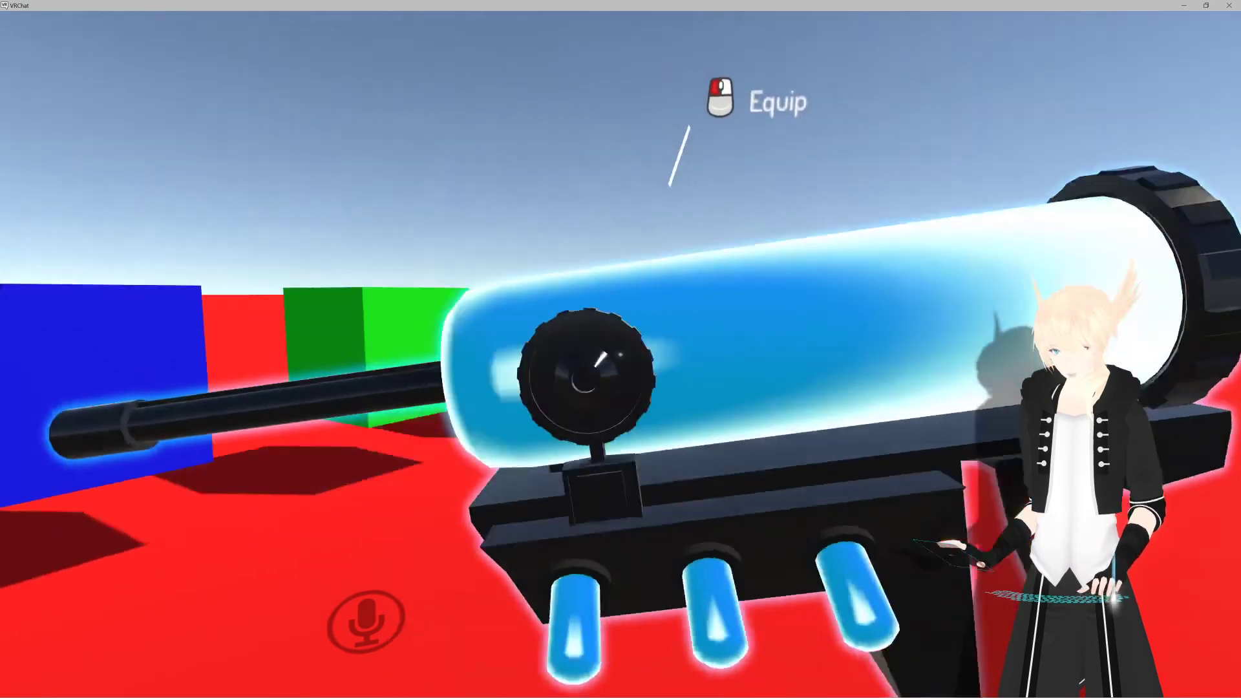
Step: Walk around the dropped material gun, examine its glowing glass tube and pickup outline, and return to Unity
key("w")
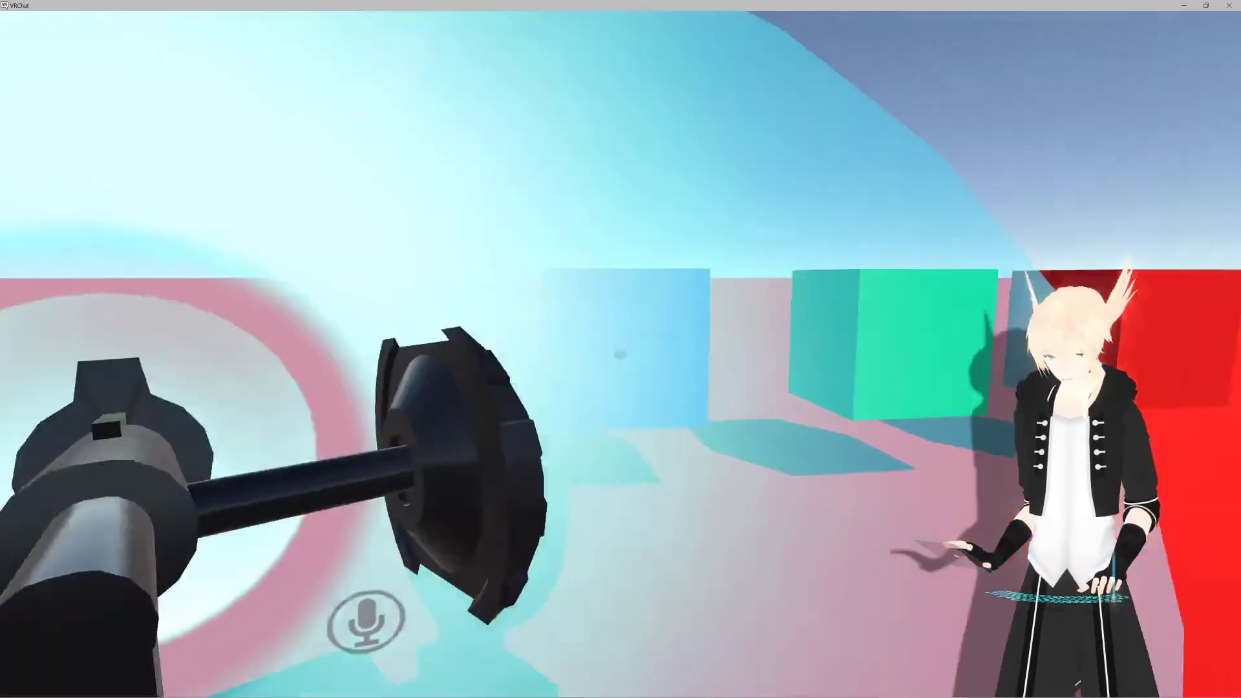
key("w")
key("s")
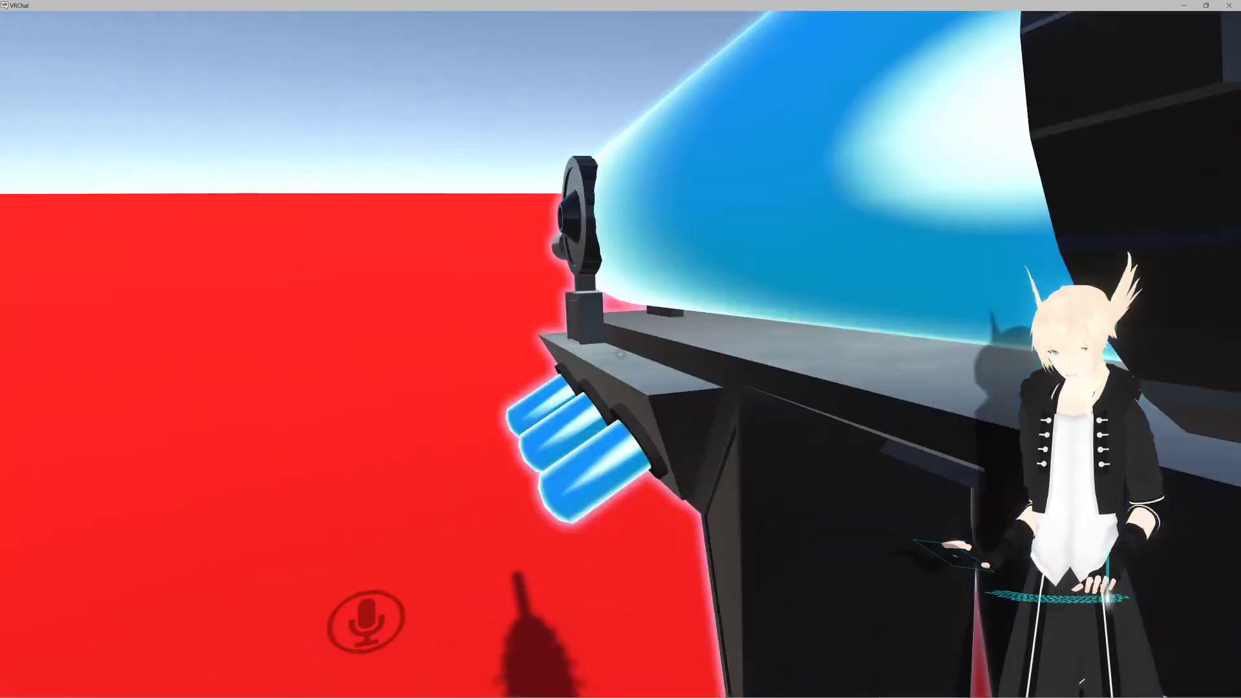
key("w")
key("w")
key("s")
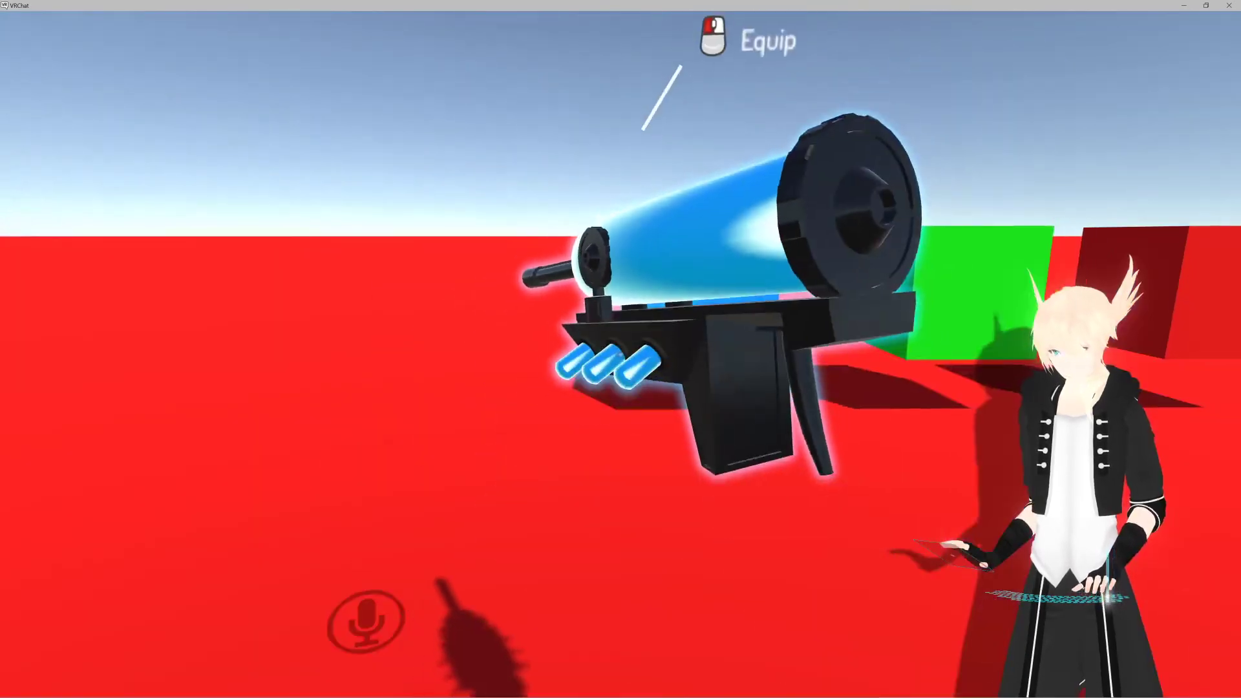
key("w")
key("w")
key("s")
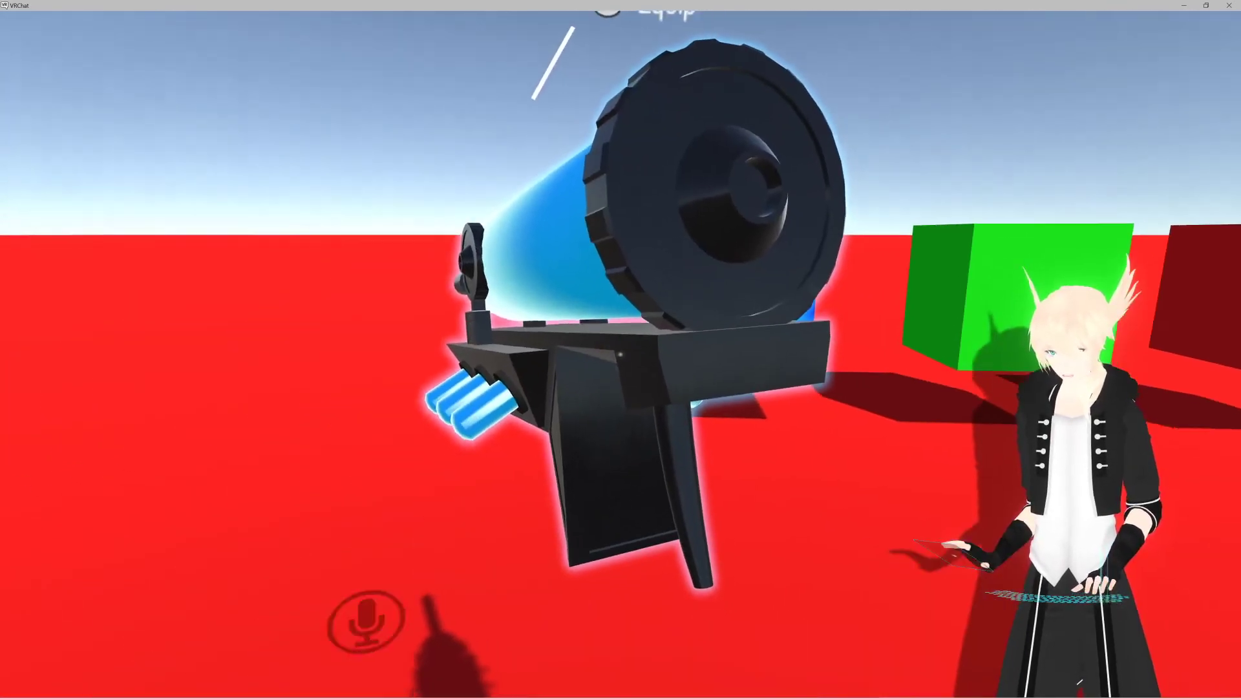
key("alt+Tab")
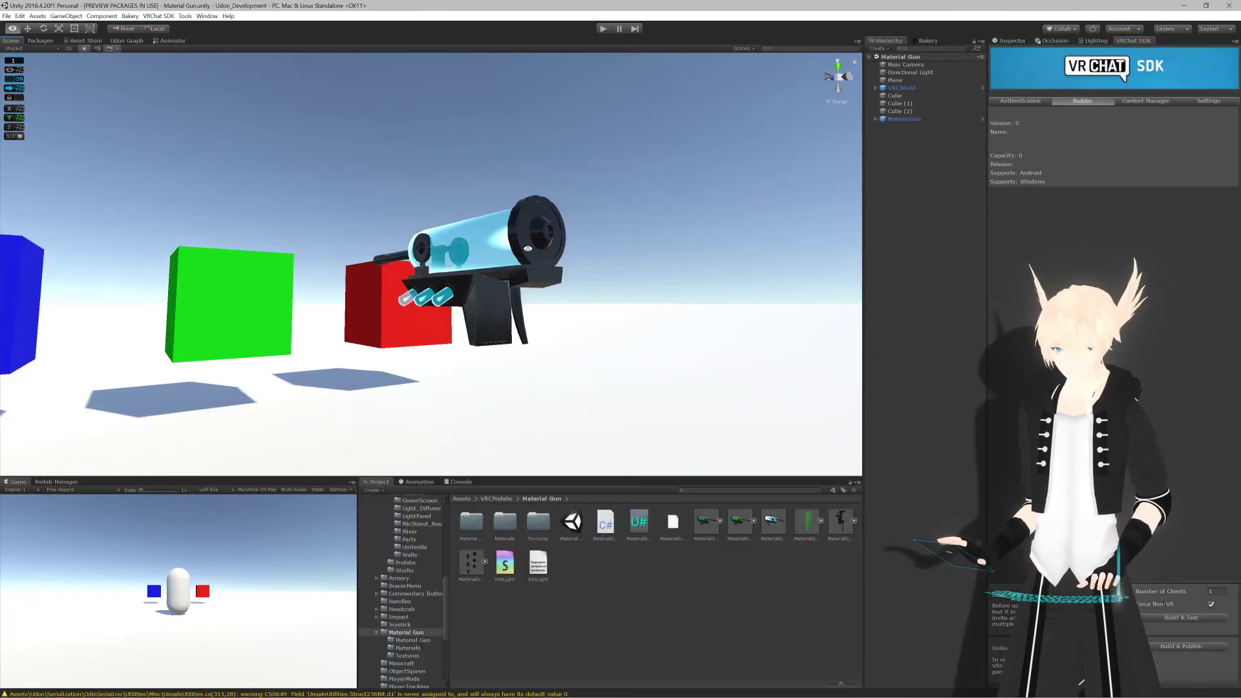
Step: Assign the Red material from the Materials folder to the MaterialGun's Visualizer object
left_click(1007, 40)
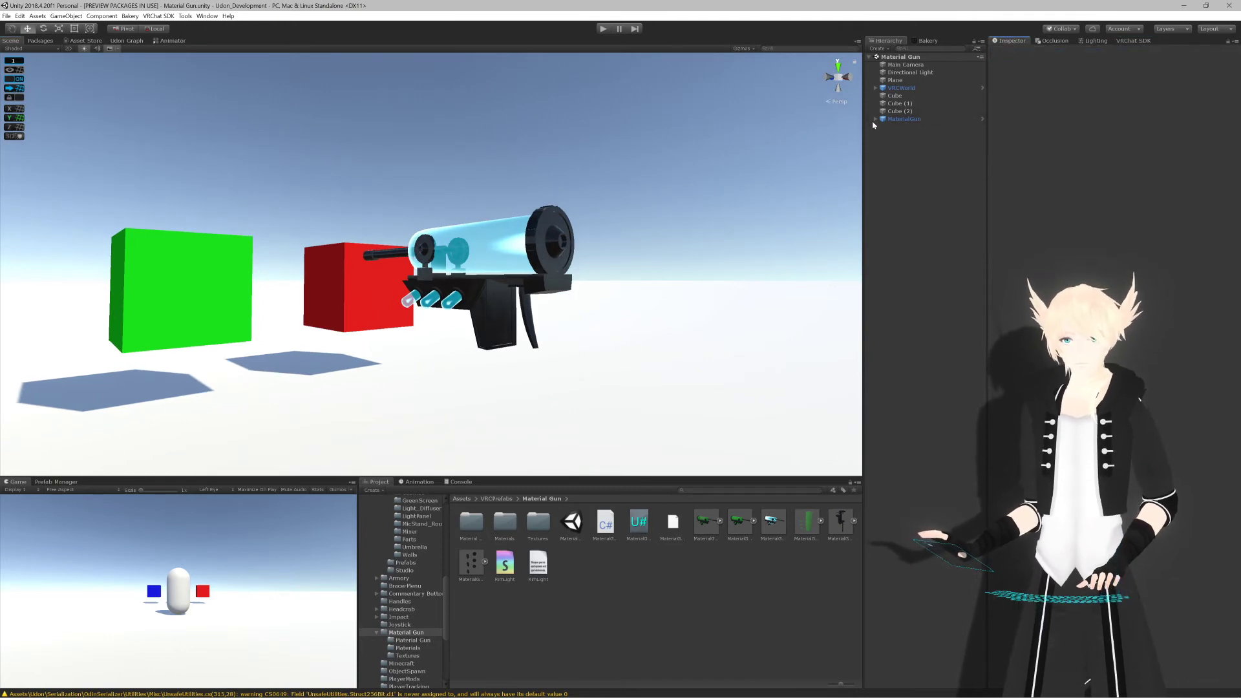
left_click(914, 143)
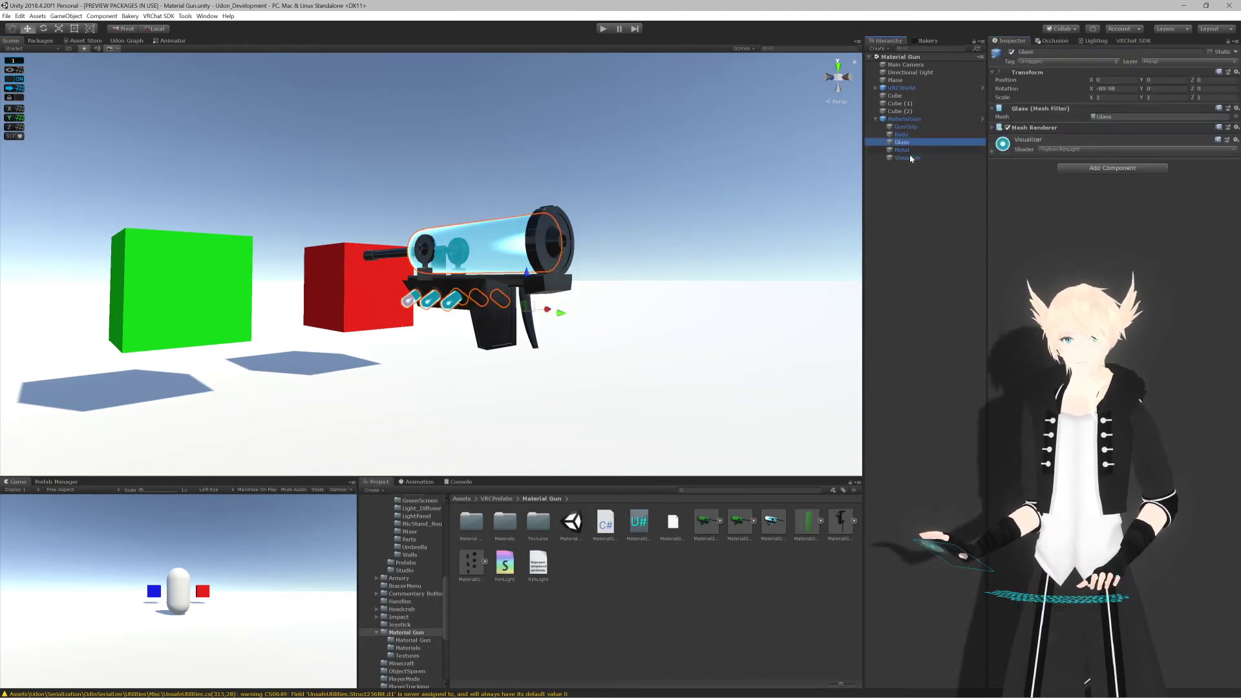
left_click(909, 157)
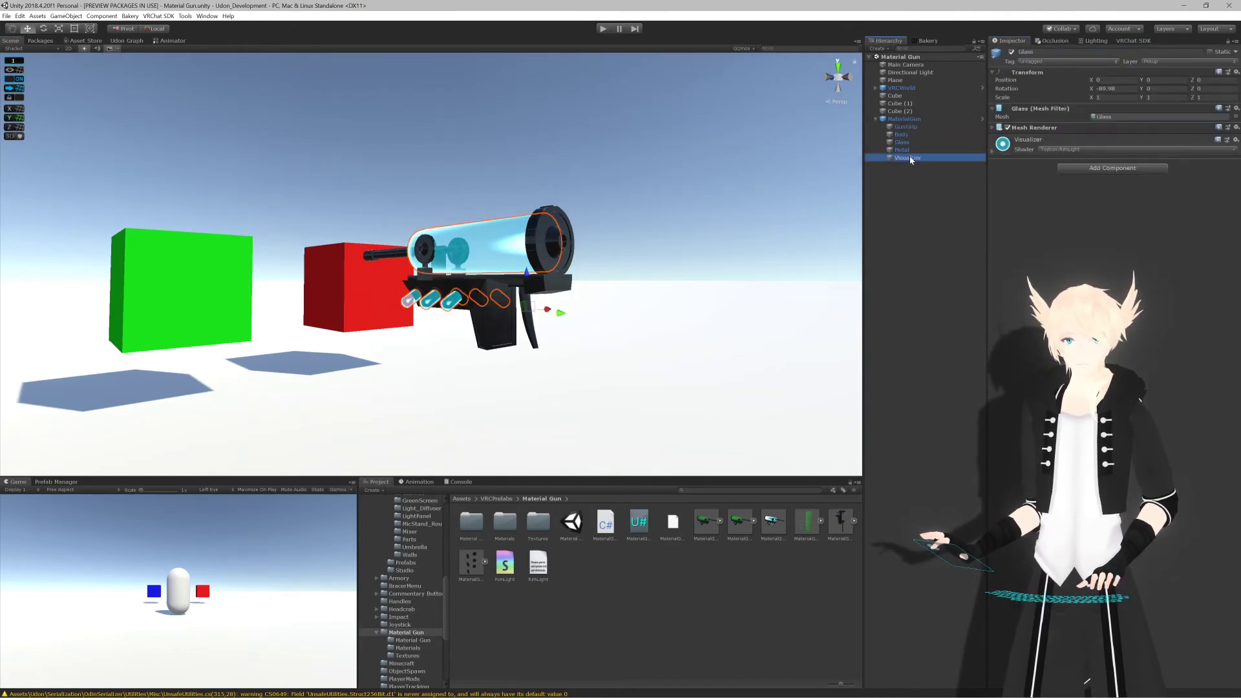
double_click(506, 530)
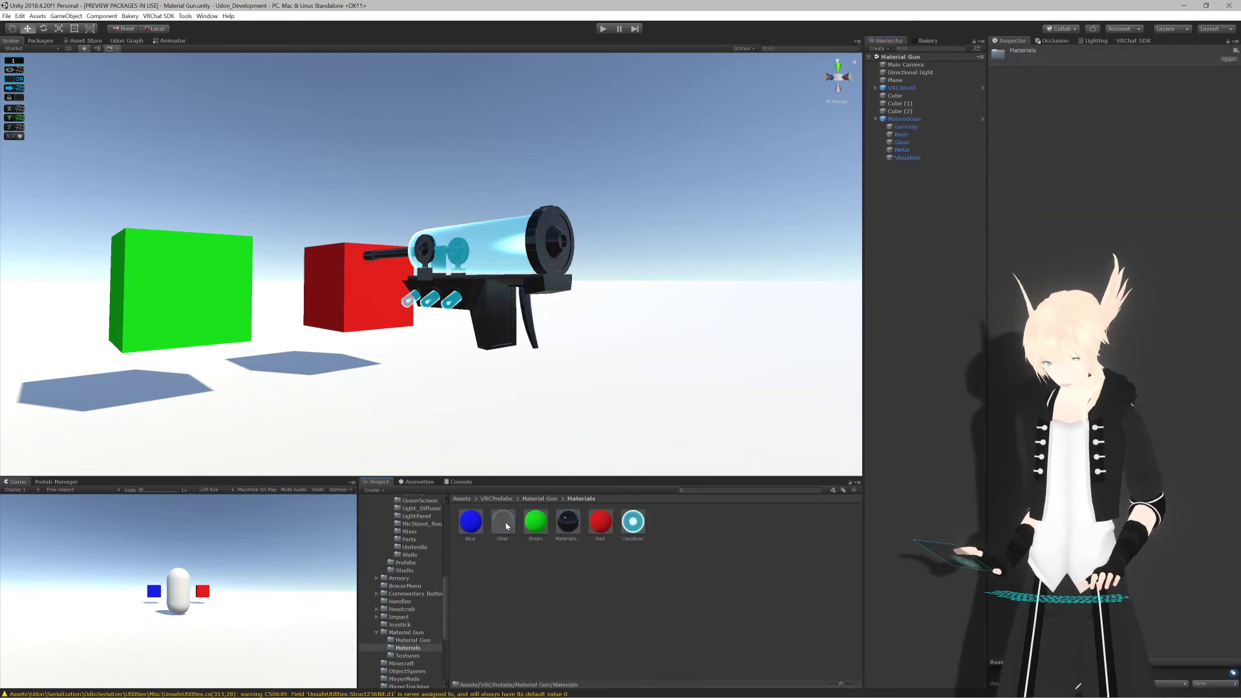
left_click(908, 157)
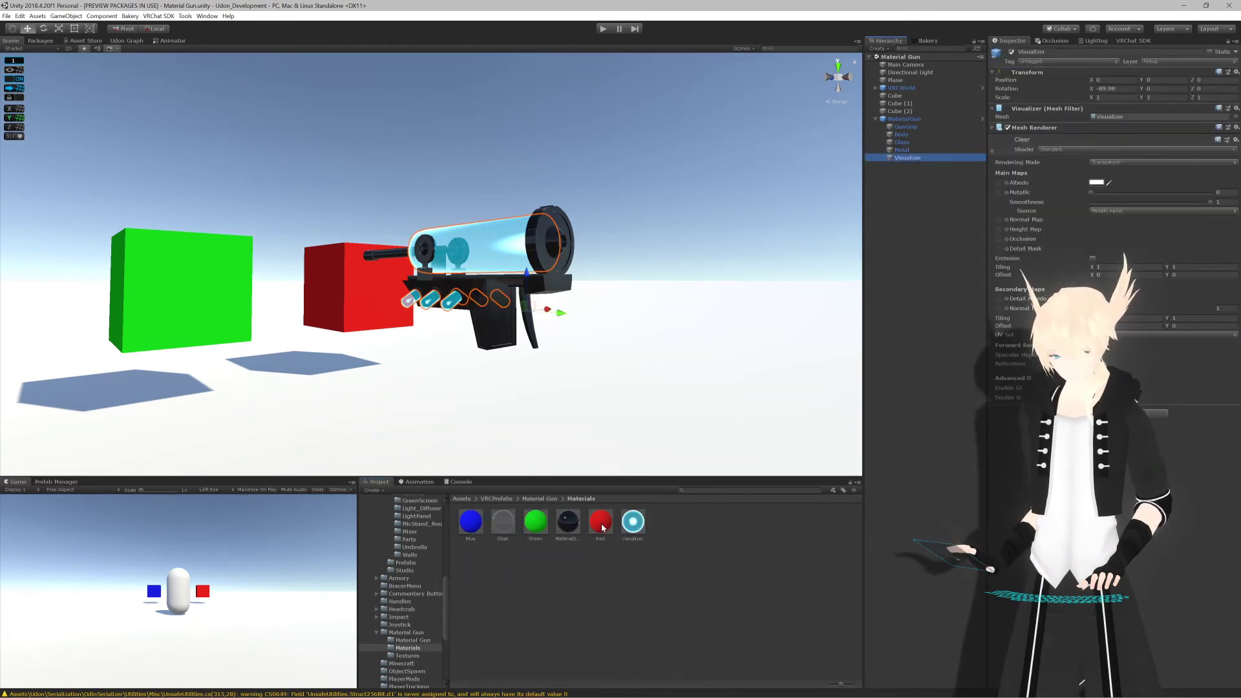
left_click_drag(1204, 446, 1203, 446)
scroll(554, 371, "up", 5)
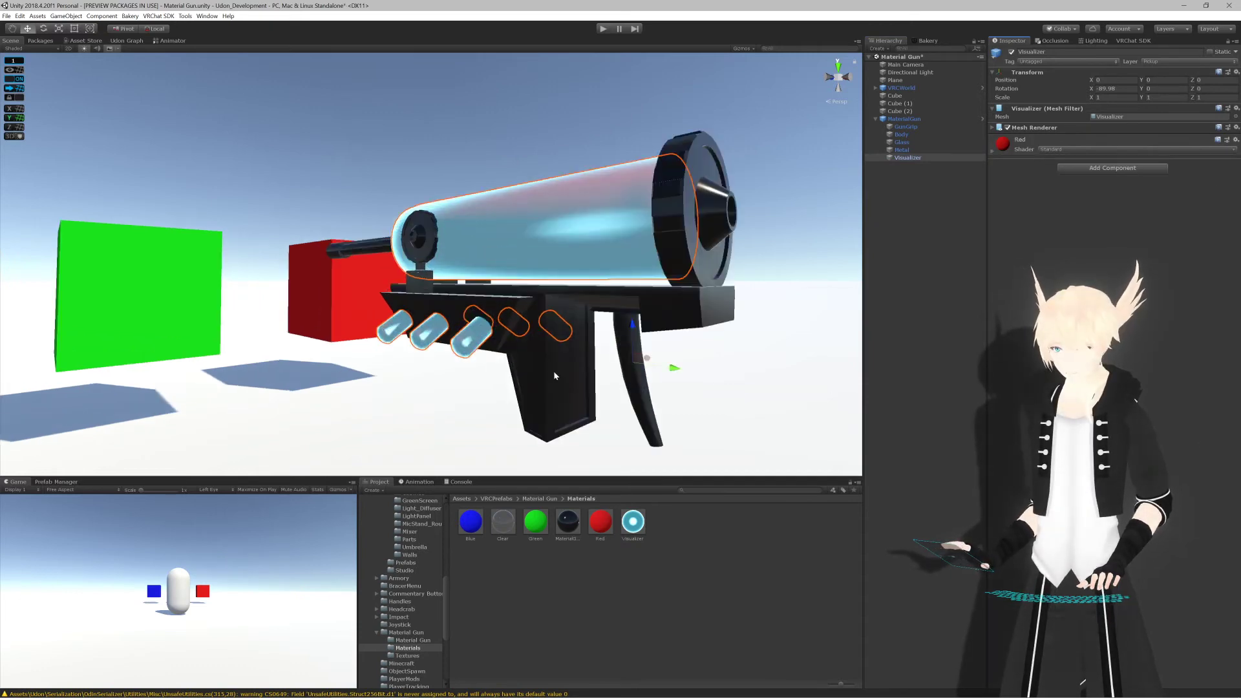
right_click_drag(598, 244, 627, 387)
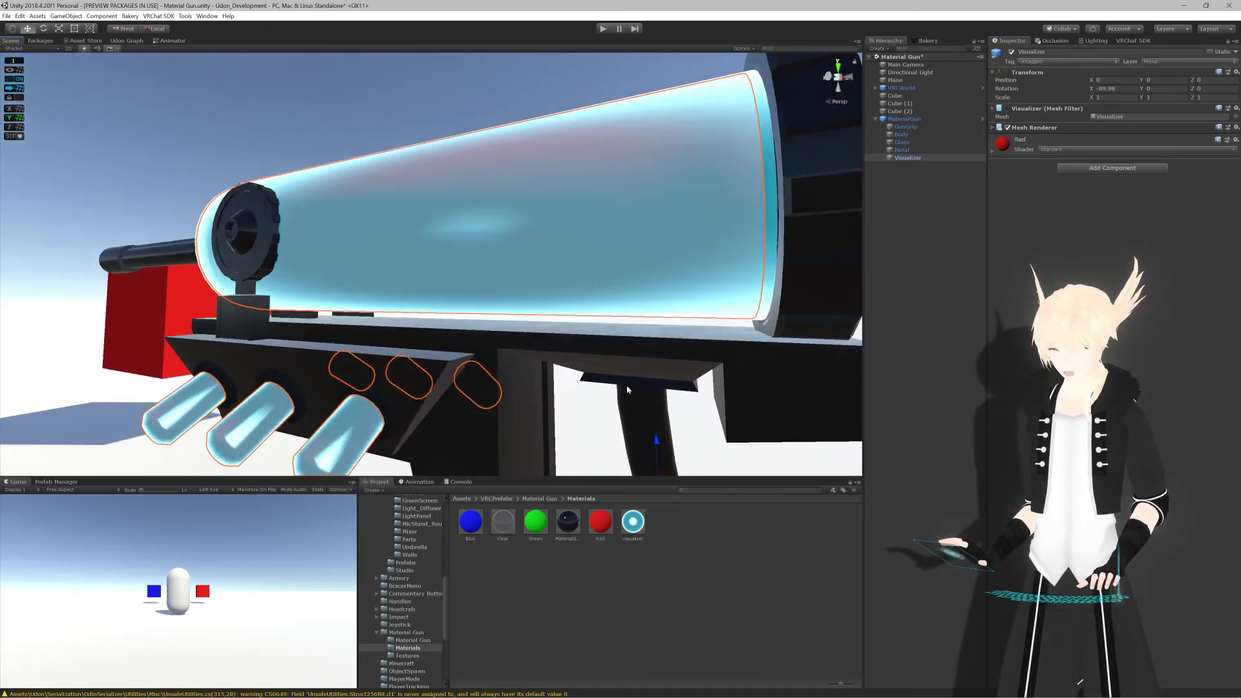
Step: Set the alpha of the Visualizer material's Main Color to 0
left_click(636, 517)
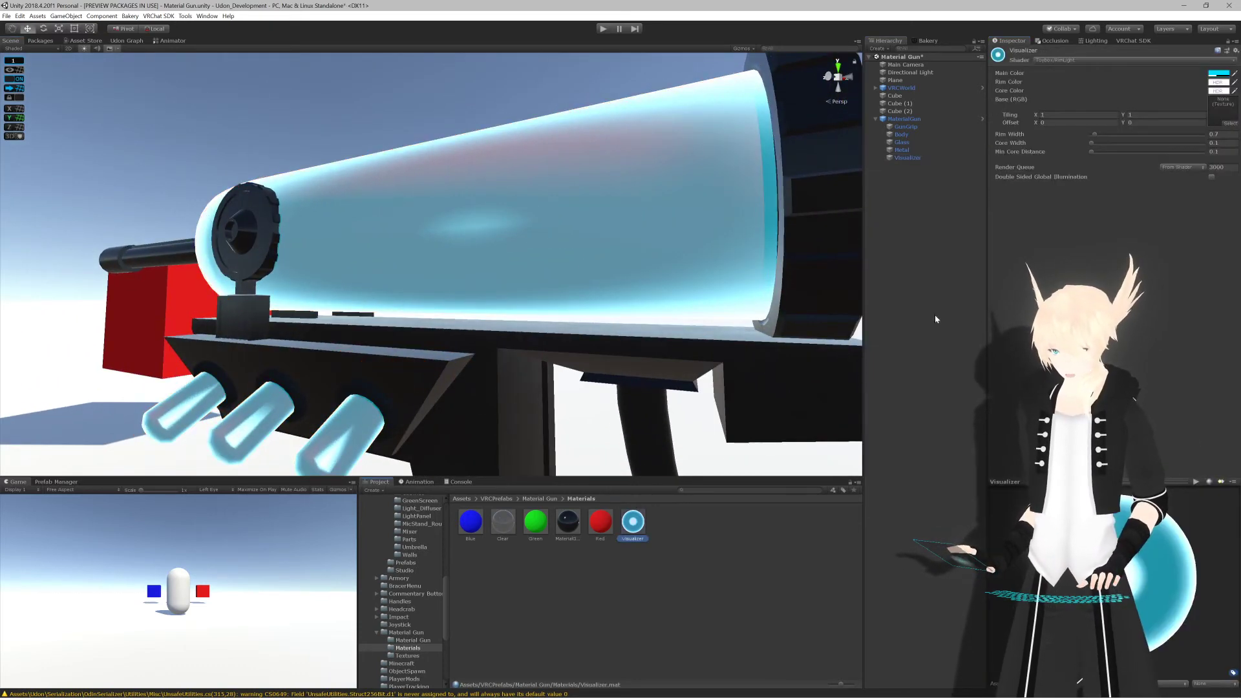
left_click(1218, 82)
left_click(736, 366)
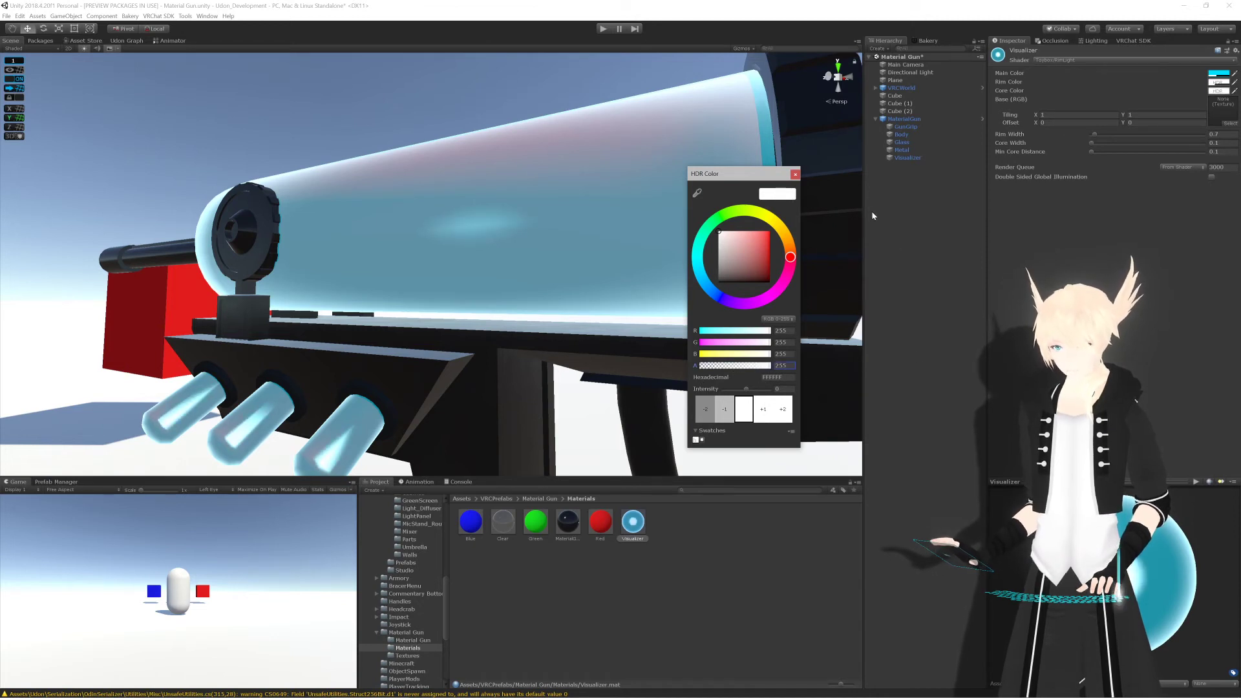
left_click(794, 174)
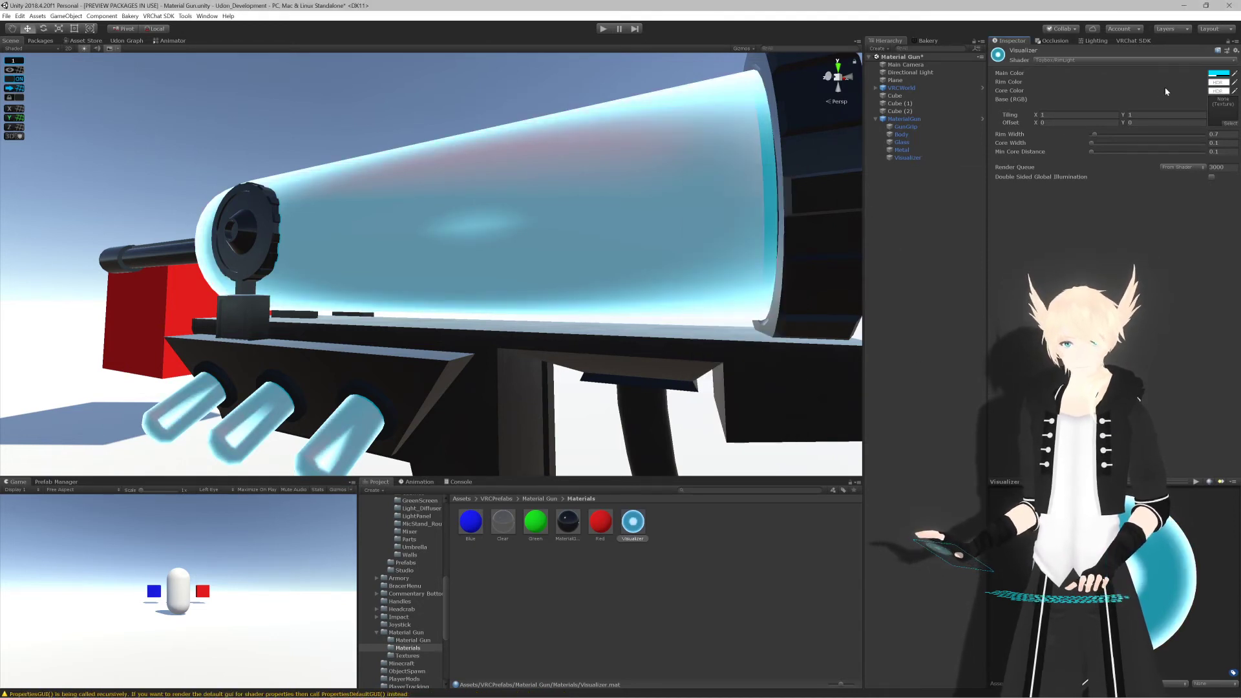
left_click(1218, 75)
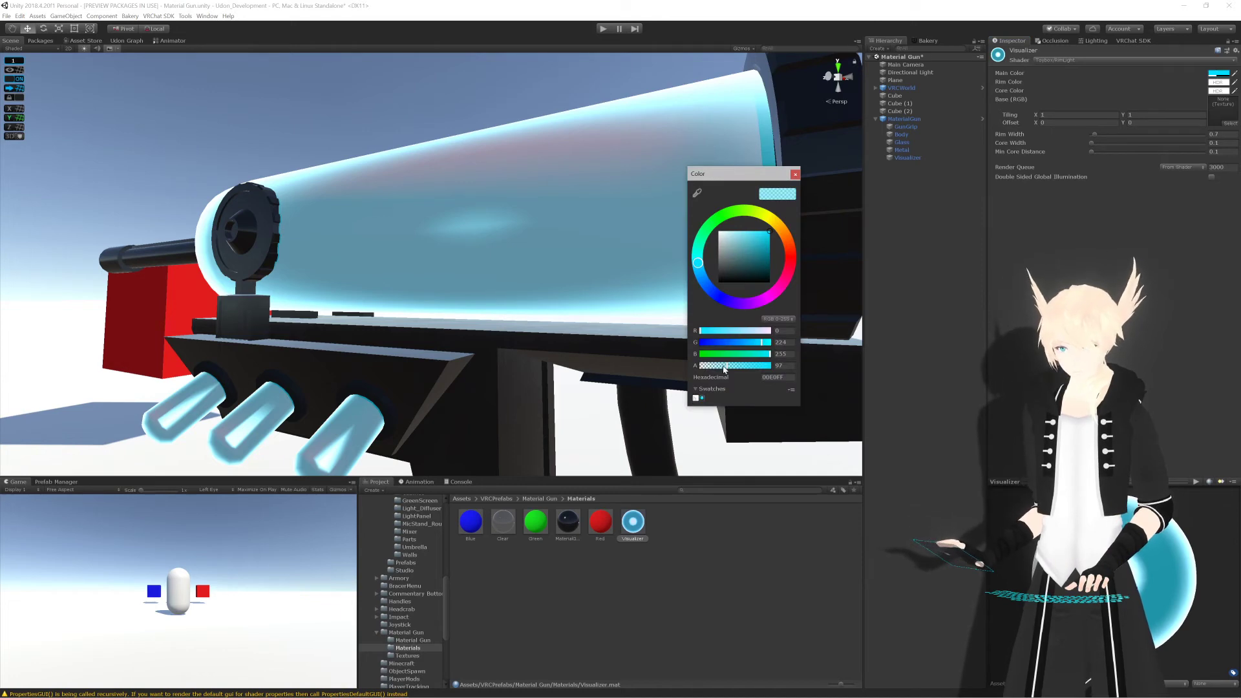
left_click_drag(724, 369, 693, 372)
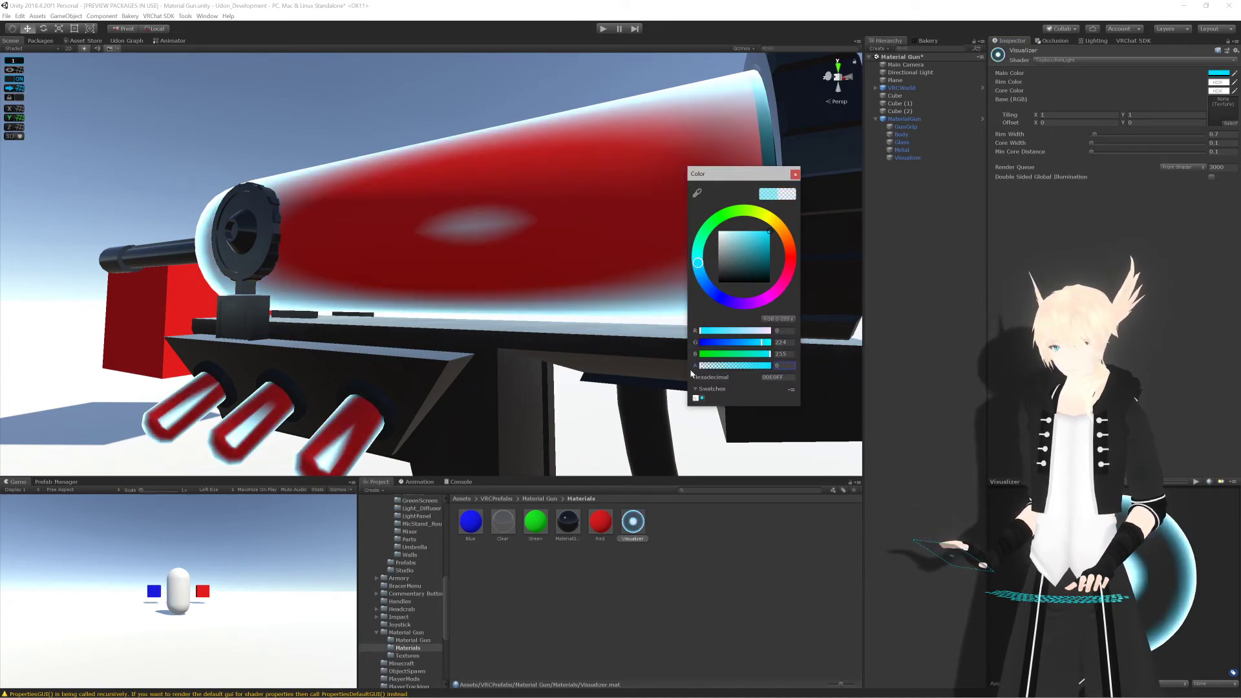
left_click_drag(520, 269, 643, 248, "alt")
scroll(477, 278, "down", 10)
scroll(438, 275, "up", 5)
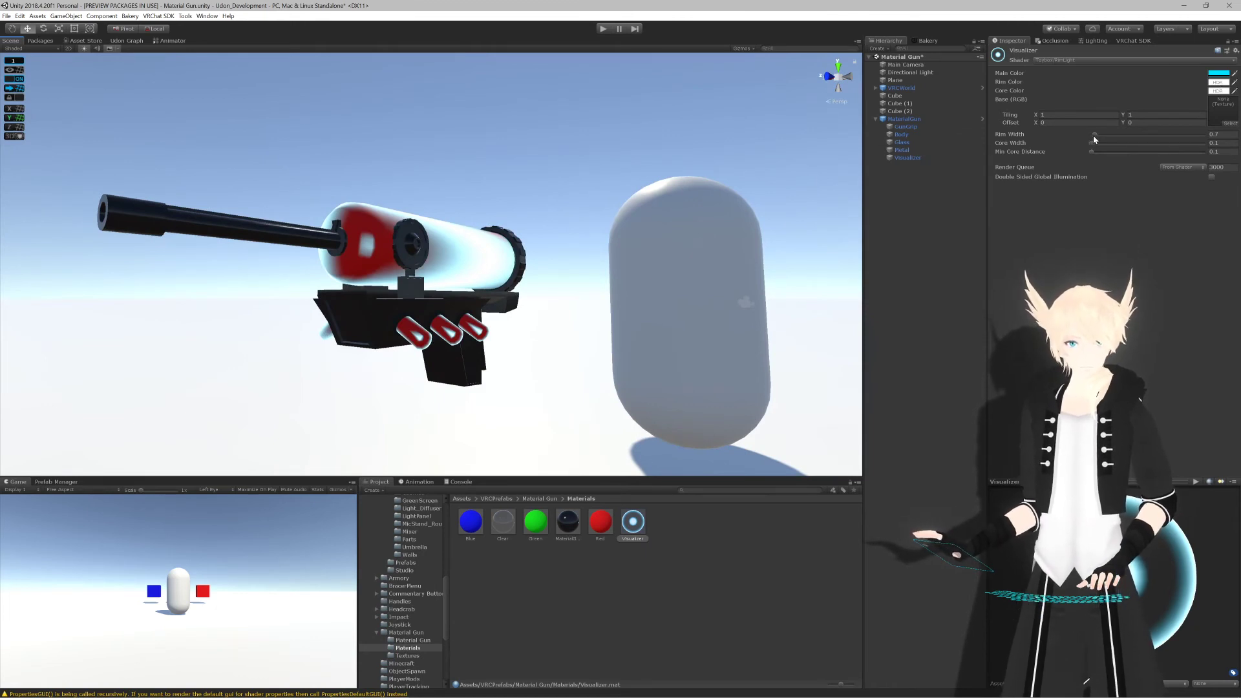
Step: Set the Visualizer material's Rim Width, Core Width and Min Core Distance to 0.27 each
left_click_drag(1094, 136, 1092, 143)
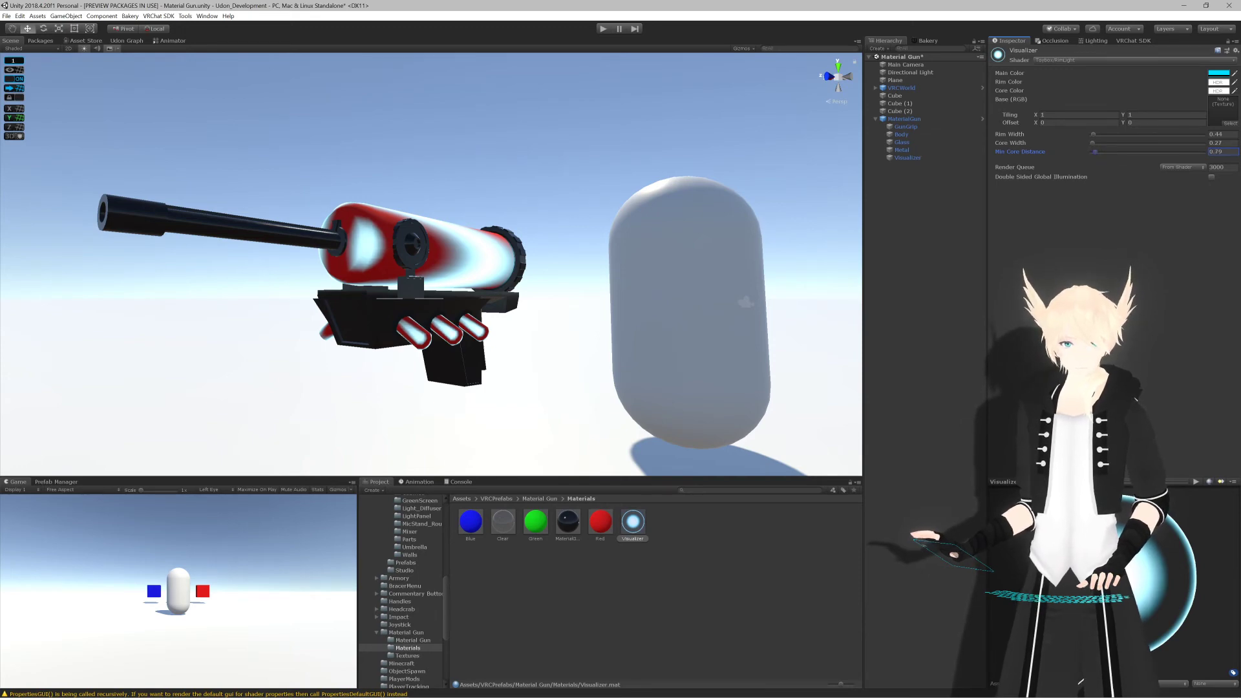
left_click_drag(614, 187, 884, 160, "alt")
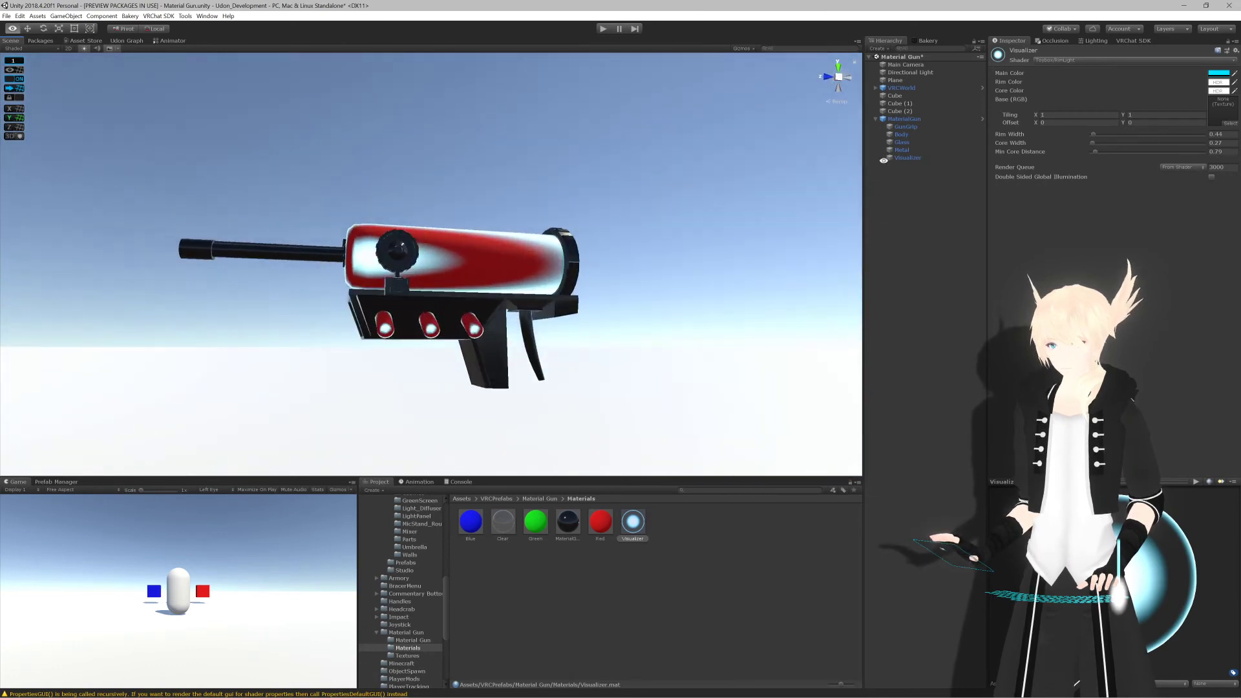
left_click(1092, 134)
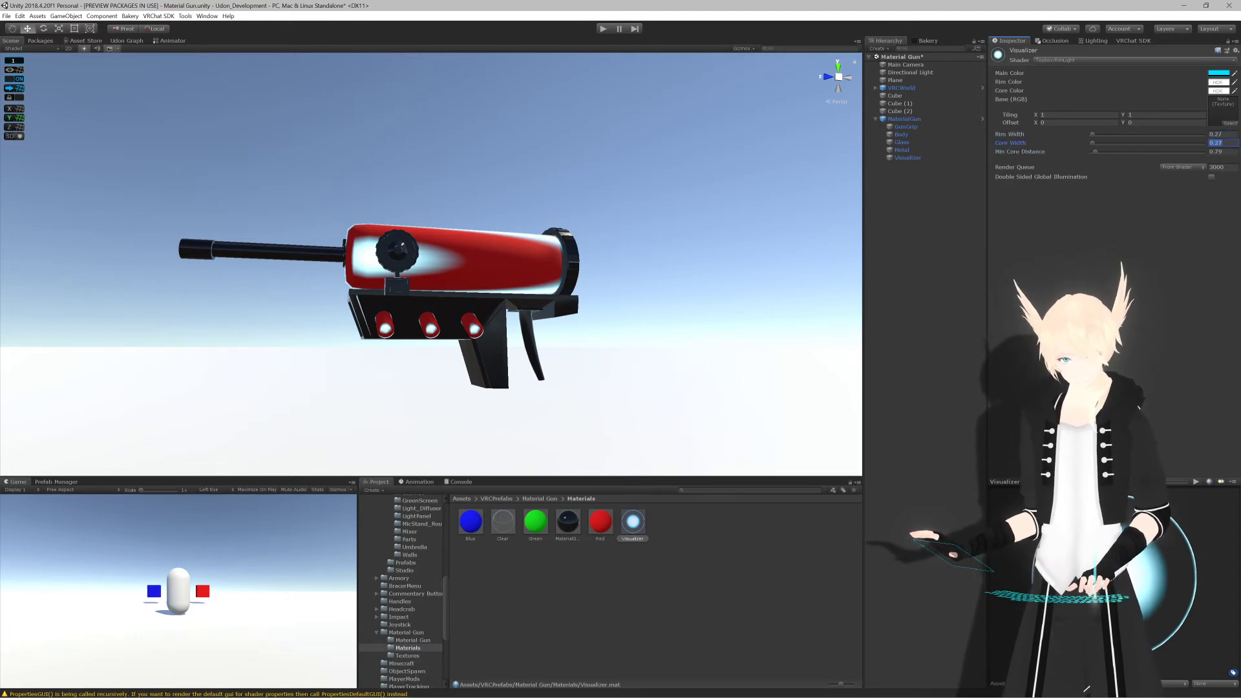
left_click_drag(637, 215, 455, 242, "alt")
scroll(455, 241, "up", 5)
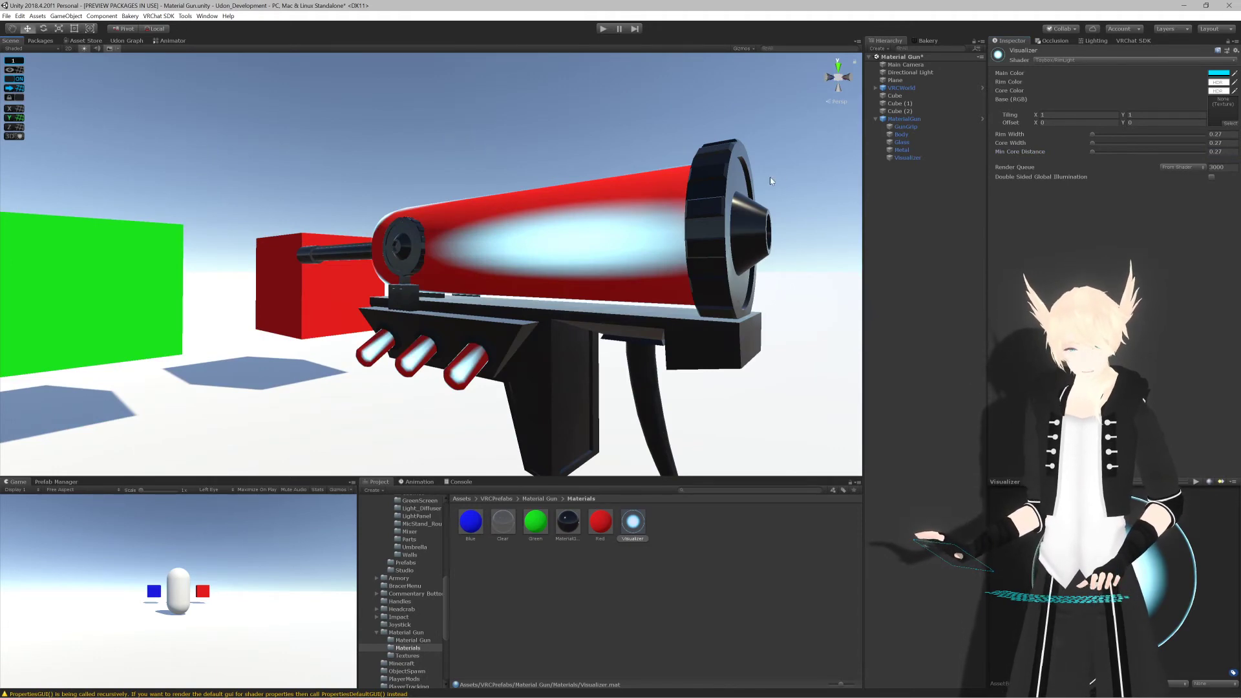
mouse_move(624, 196)
left_mouse_down("alt")
mouse_move(475, 216)
mouse_move(730, 178)
mouse_move(887, 185)
mouse_move(612, 211)
mouse_move(640, 203)
left_mouse_up("alt")
Step: Assign the Clear material to the Visualizer object and examine the gun's glass from several angles
left_click(932, 158)
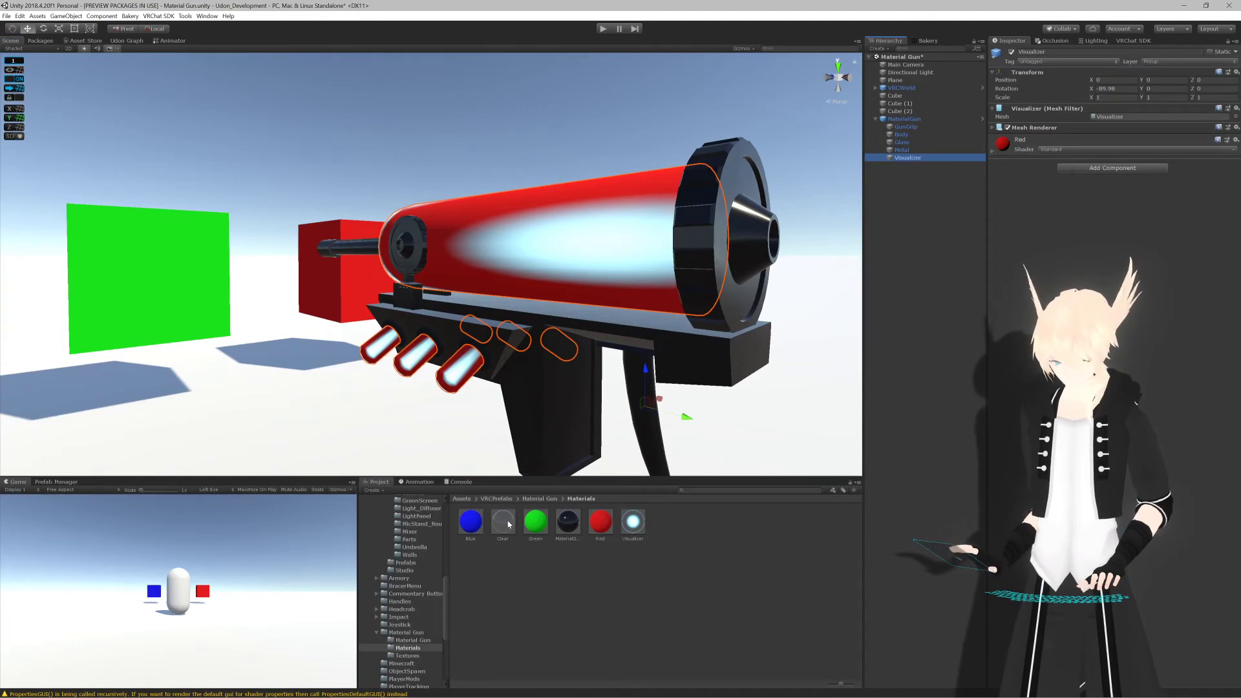
left_click_drag(1039, 253, 1042, 255)
left_click_drag(624, 217, 691, 177, "alt")
left_click(553, 161)
scroll(554, 161, "down", 9)
left_click_drag(488, 210, 530, 230, "alt")
scroll(543, 250, "up", 6)
scroll(574, 228, "up", 6)
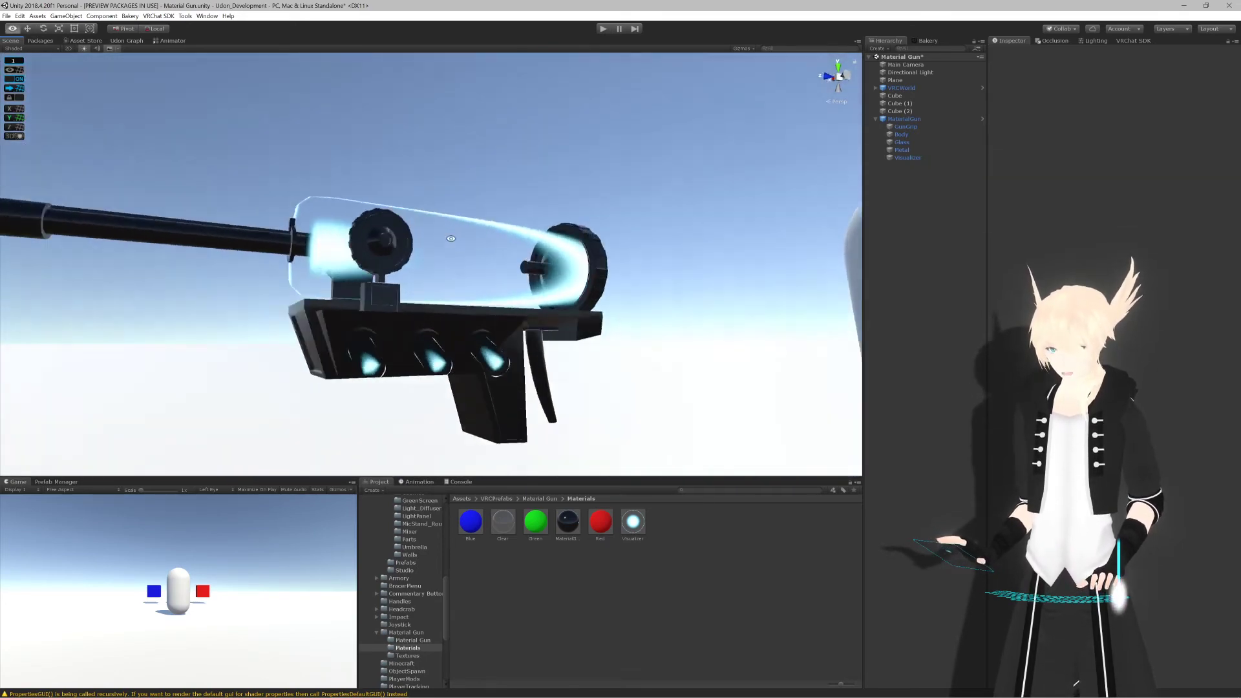
middle_click_drag(420, 243, 481, 236)
left_click_drag(481, 236, 561, 246, "alt")
Step: Check the Clear material's albedo alpha against the gun's appearance and save the scene
left_click(501, 519)
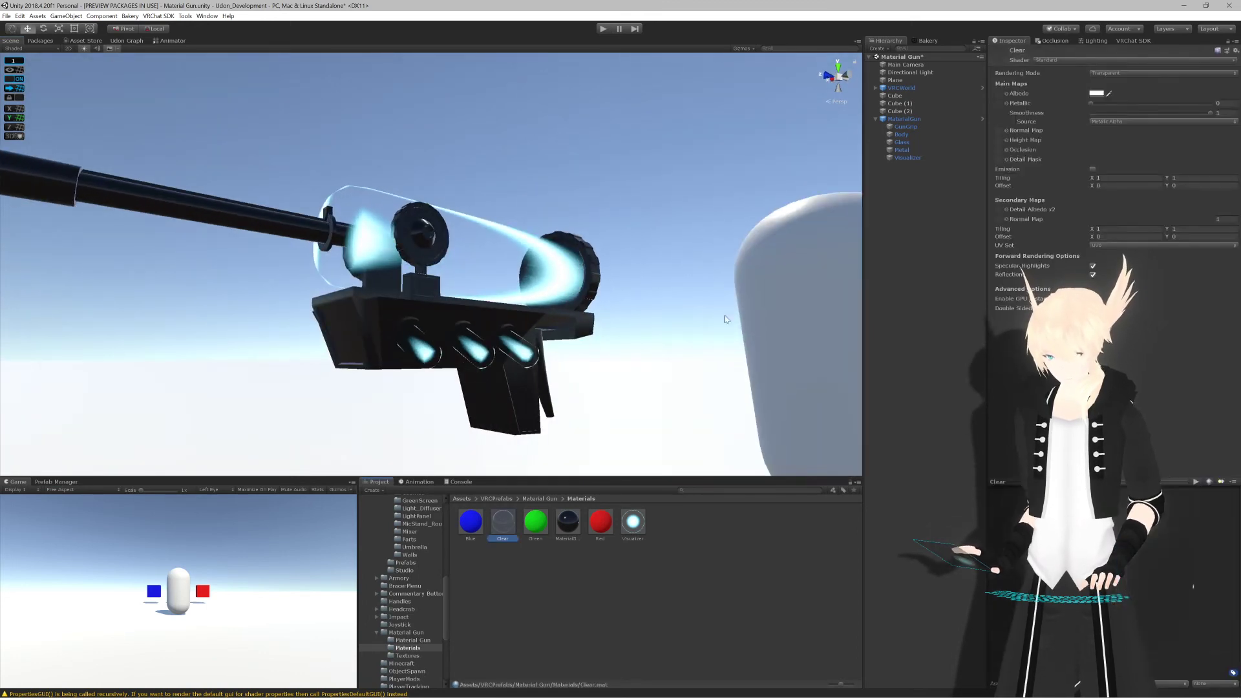
left_click(1098, 95)
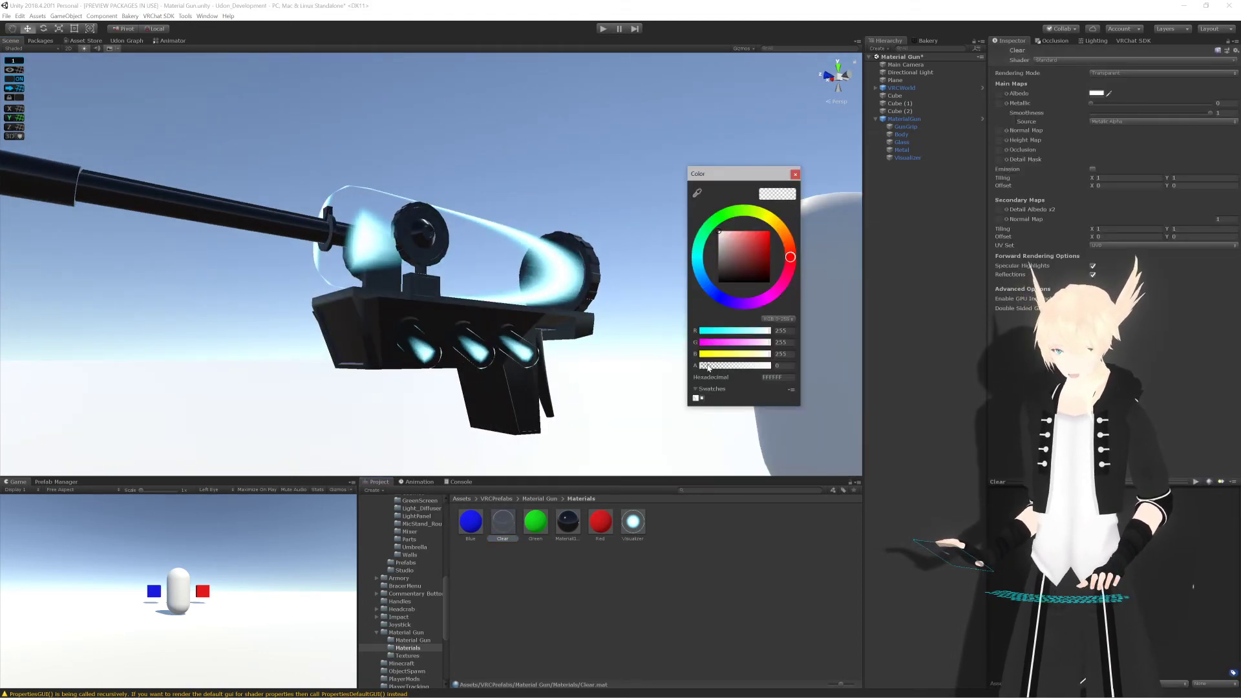
left_click_drag(642, 306, 413, 258, "alt")
scroll(414, 258, "up", 5)
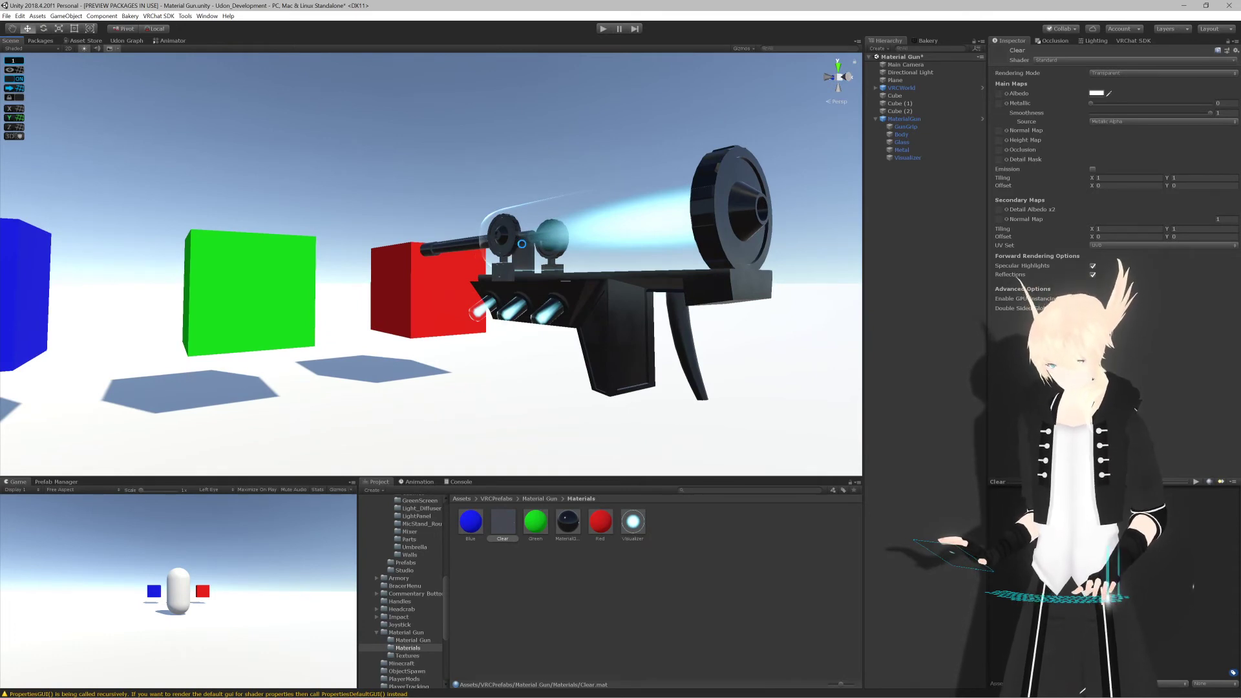
left_click_drag(526, 246, 586, 281, "alt")
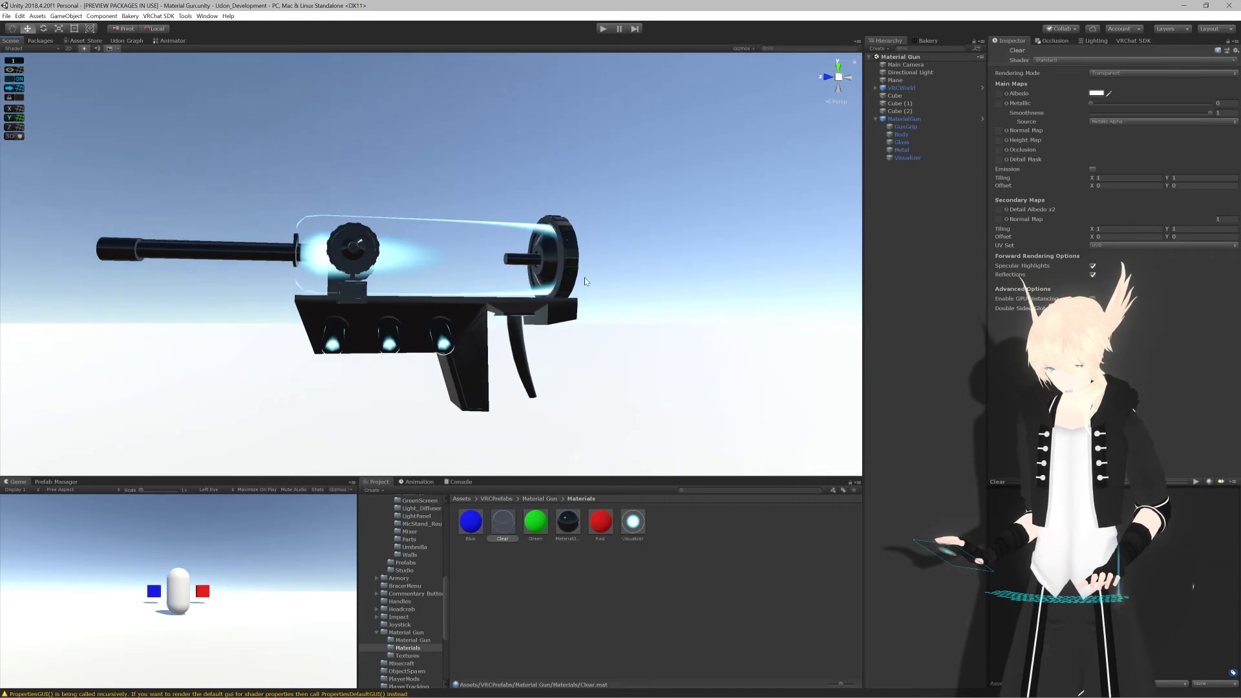
Step: Enable Double Sided Global Illumination on the Visualizer material and inspect the glass tube up close
left_click(639, 523)
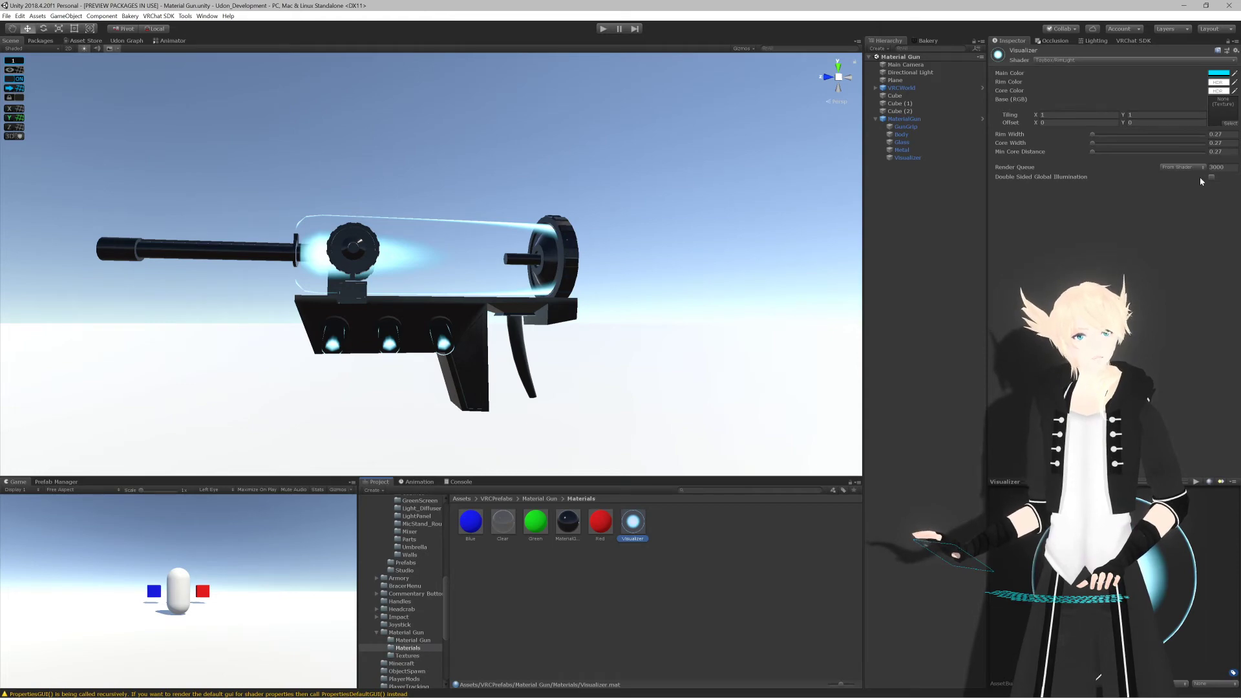
scroll(527, 282, "up", 5)
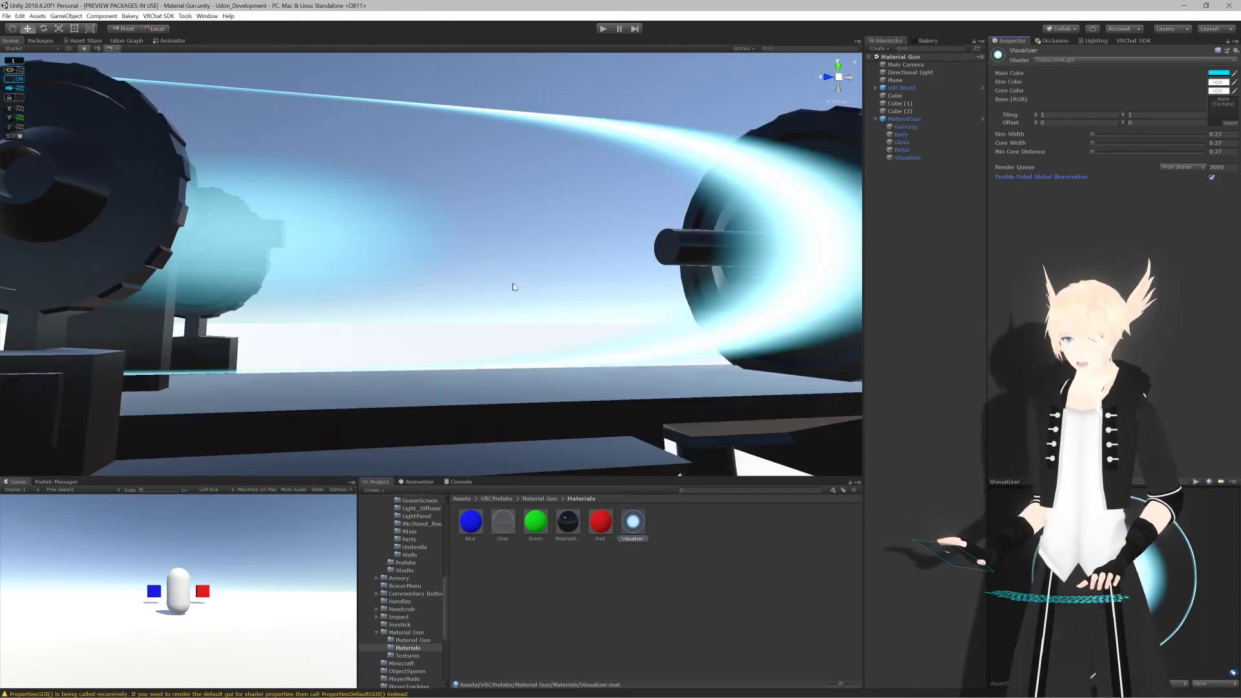
Step: Turn off Double Sided Global Illumination on the Visualizer material, deselect it and view the whole gun
left_click_drag(527, 281, 567, 213, "alt")
scroll(493, 277, "up", 5)
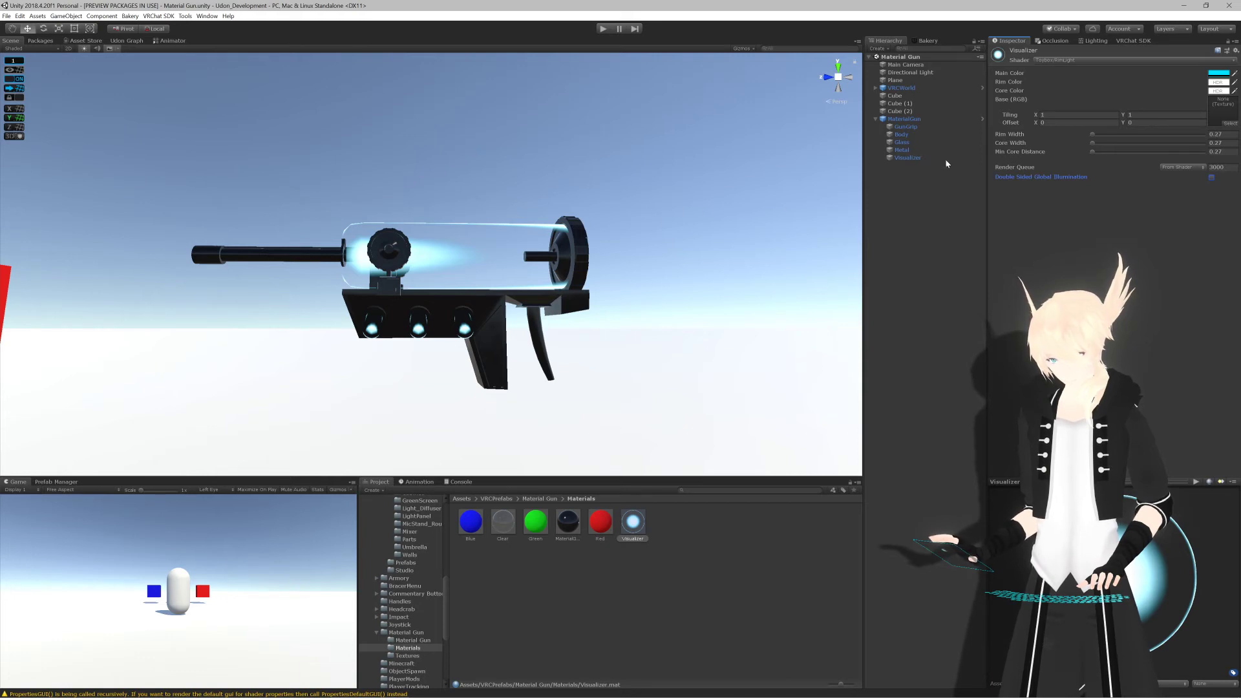
left_click(897, 210)
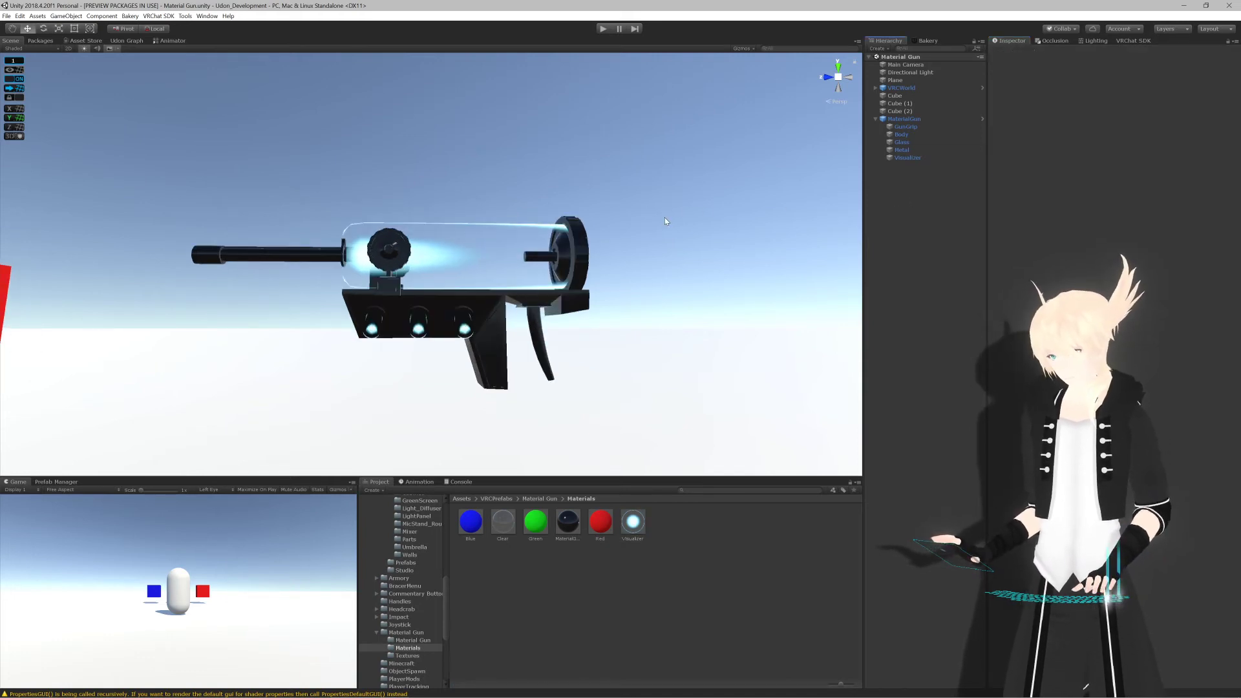
left_click_drag(665, 217, 497, 246, "alt")
Step: Switch to VRChat, pick up the material gun and test it by applying the blue material to the red cube
key("alt+Tab")
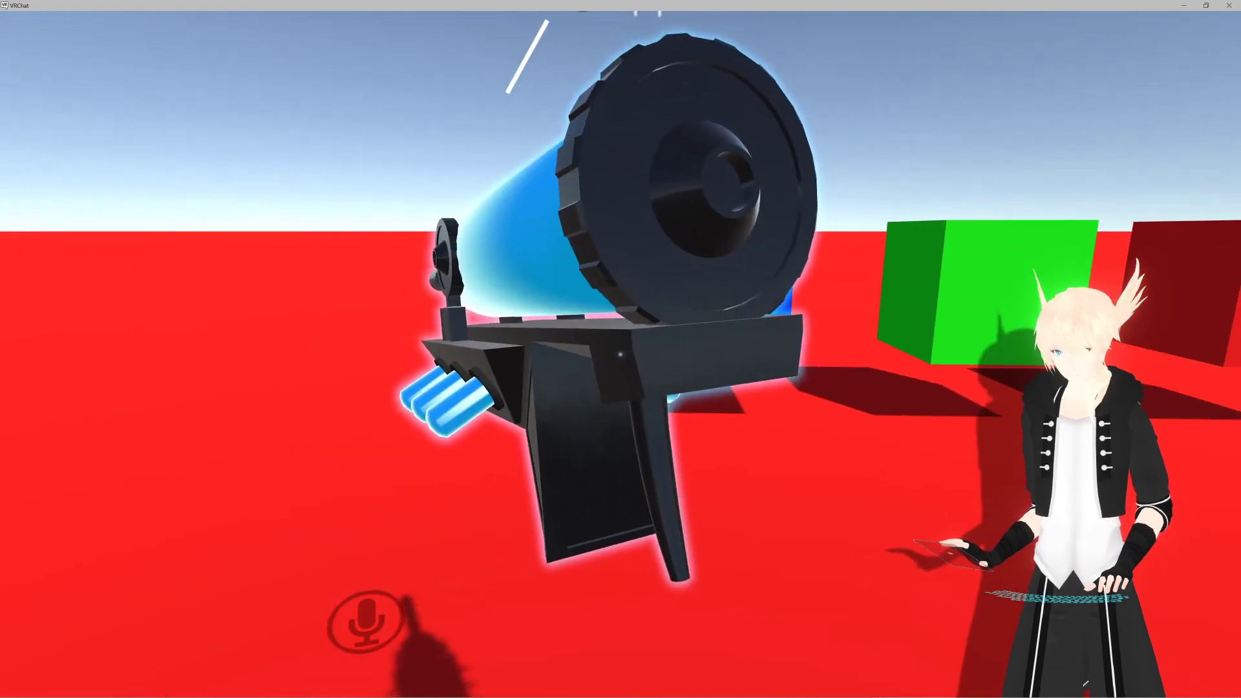
left_click(620, 354)
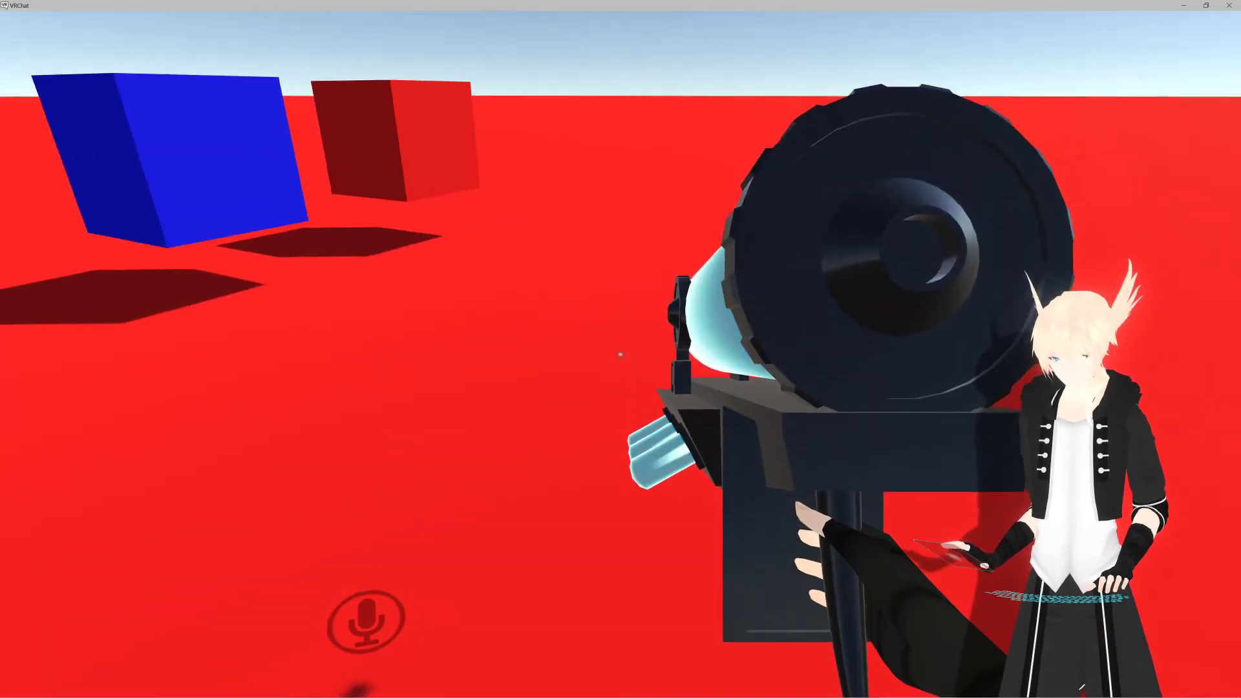
left_click(620, 355)
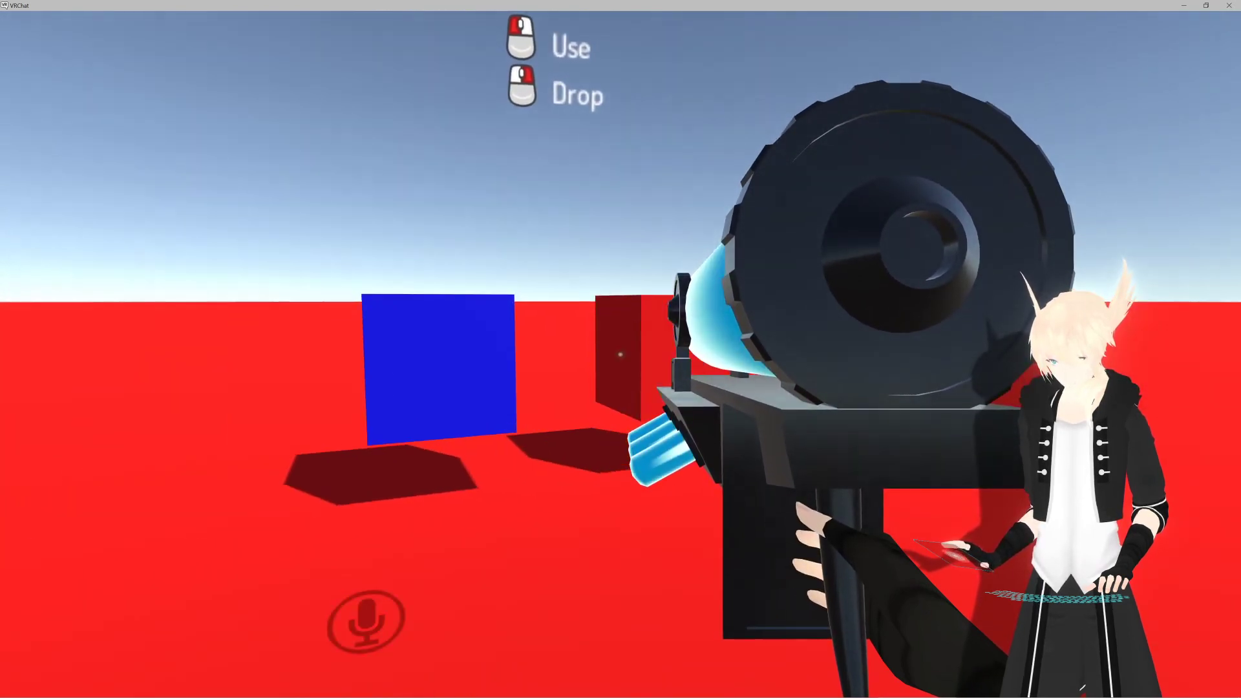
left_click(620, 354)
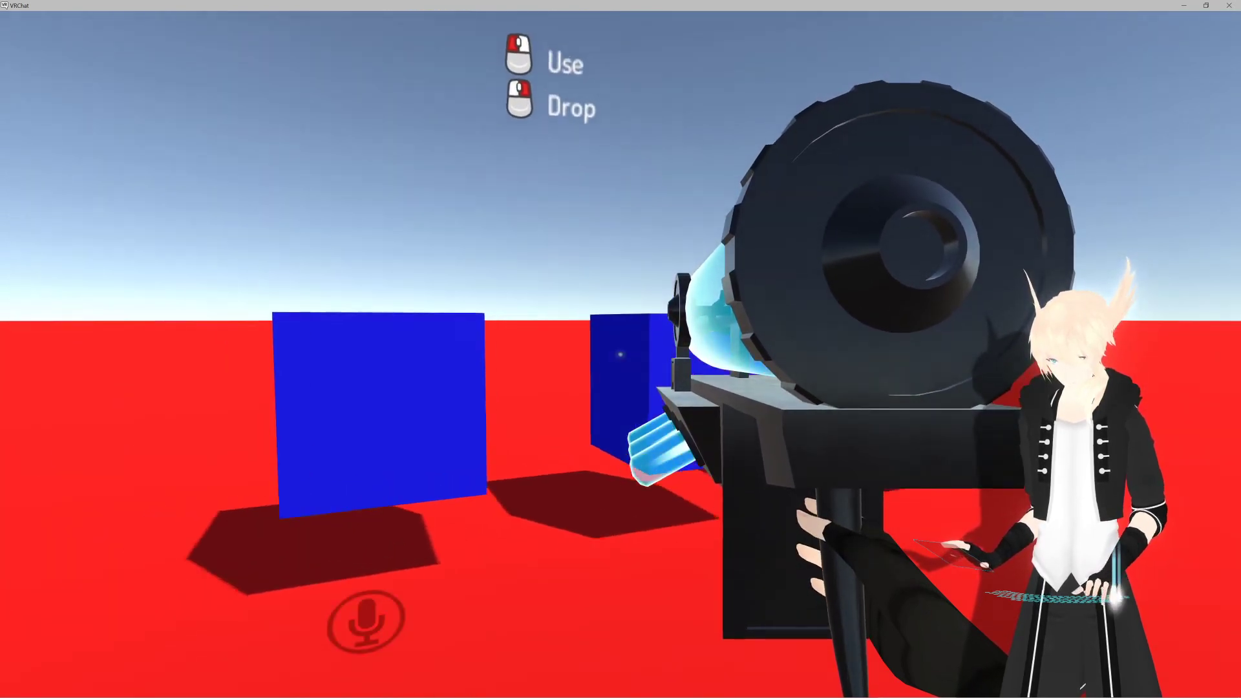
Step: View the dropped gun among the recolored cubes, open VRChat's Settings and return to Unity
key("w")
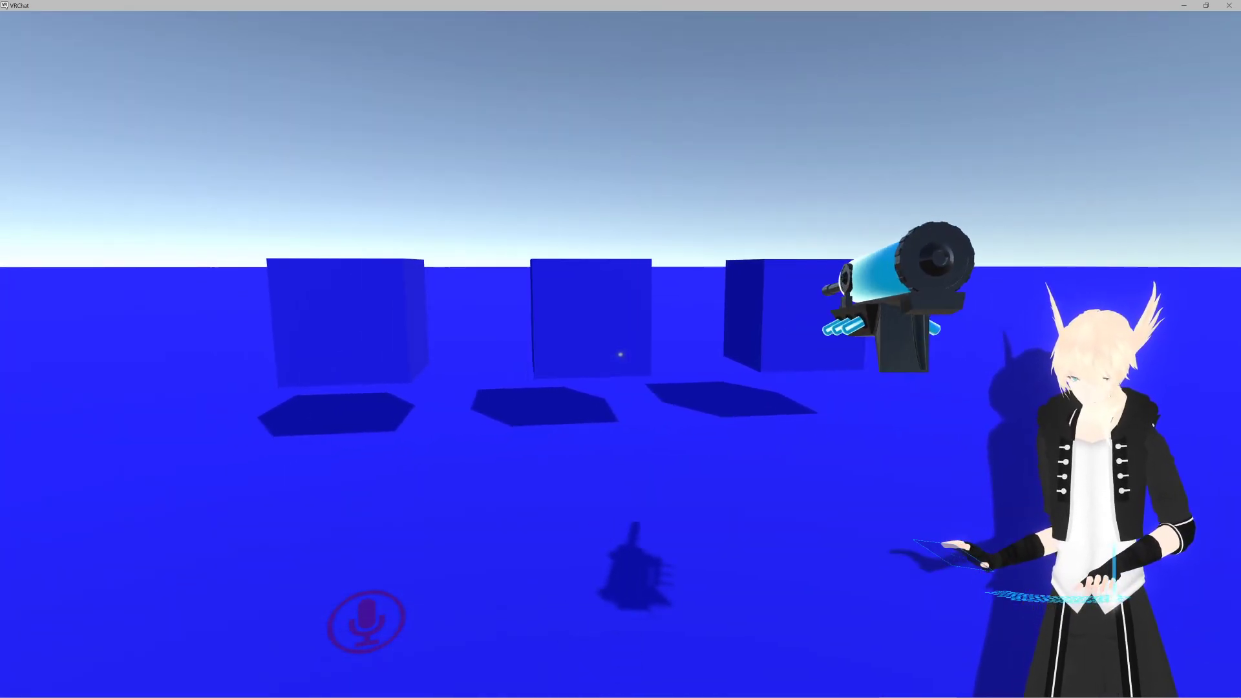
key("s")
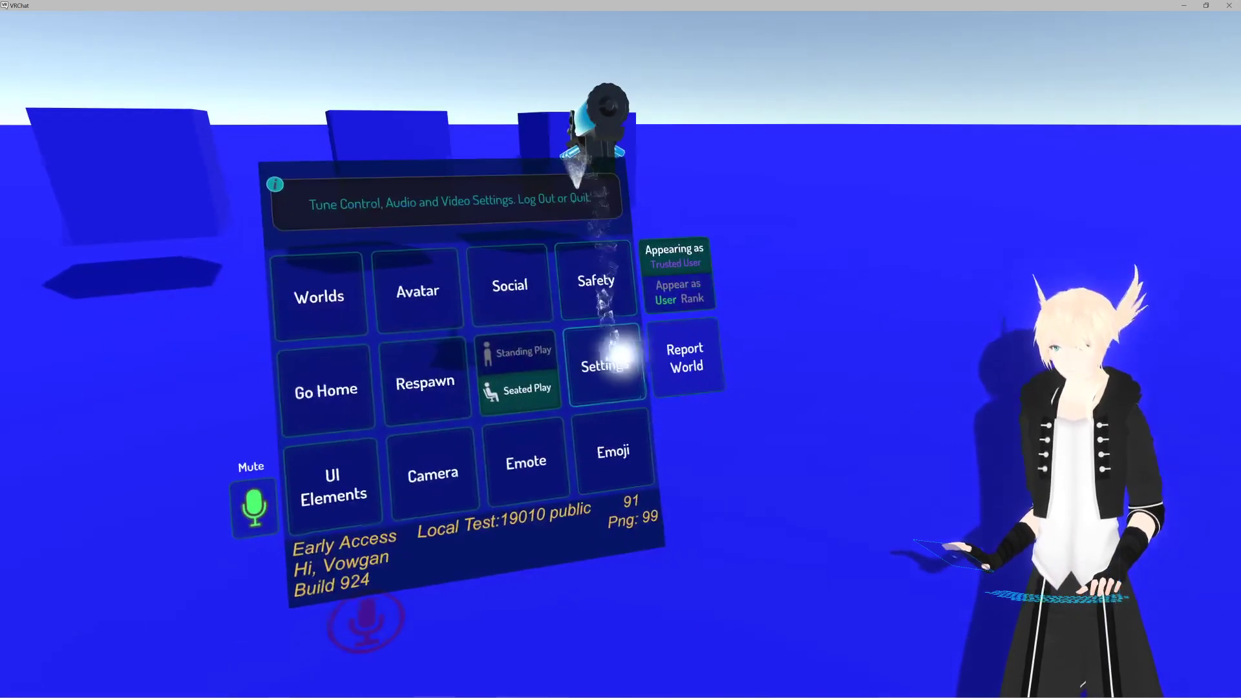
left_click(611, 352)
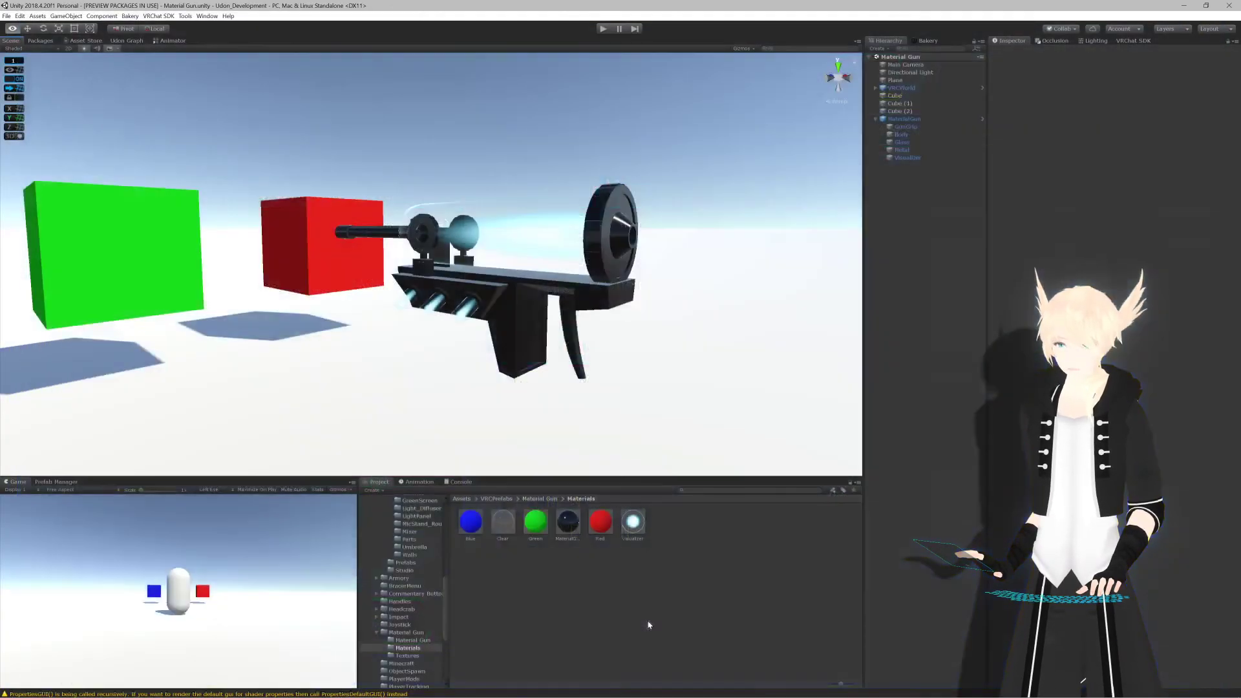
Step: Examine the MaterialGun object and the green cube from the side and from behind the gun
middle_click_drag(513, 298, 554, 291)
left_click(561, 305)
left_click_drag(562, 306, 472, 307, "alt")
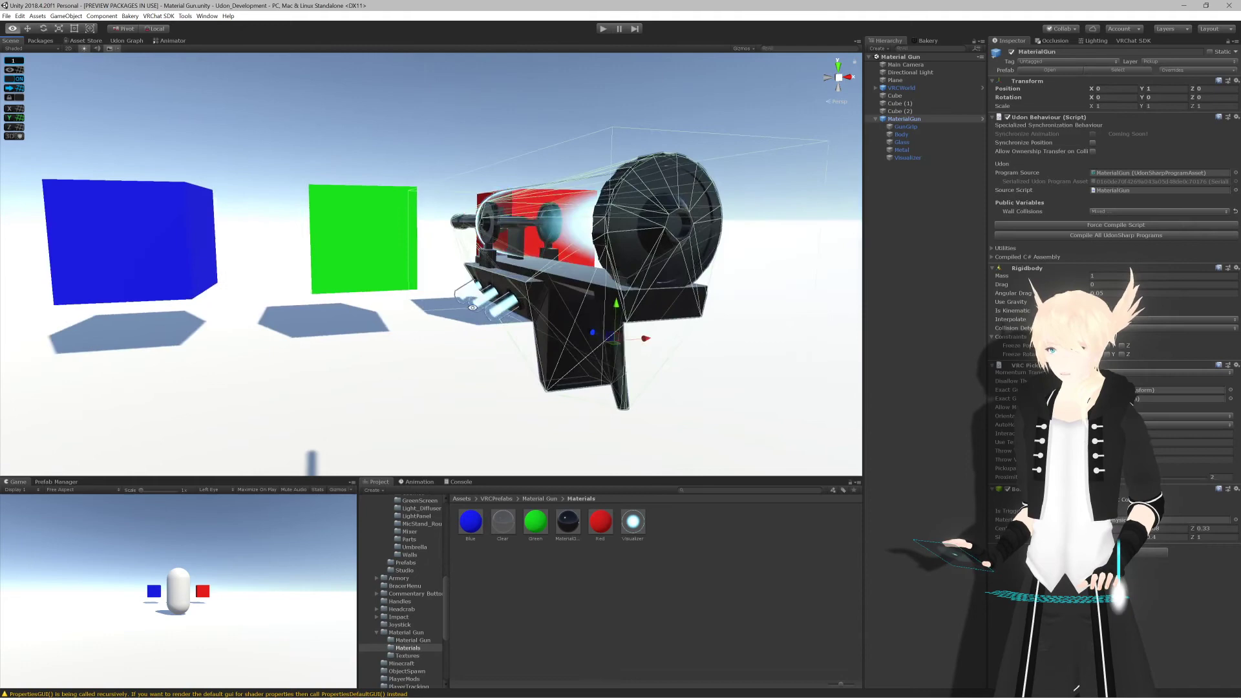
left_click(360, 233)
left_click_drag(336, 244, 406, 240, "alt")
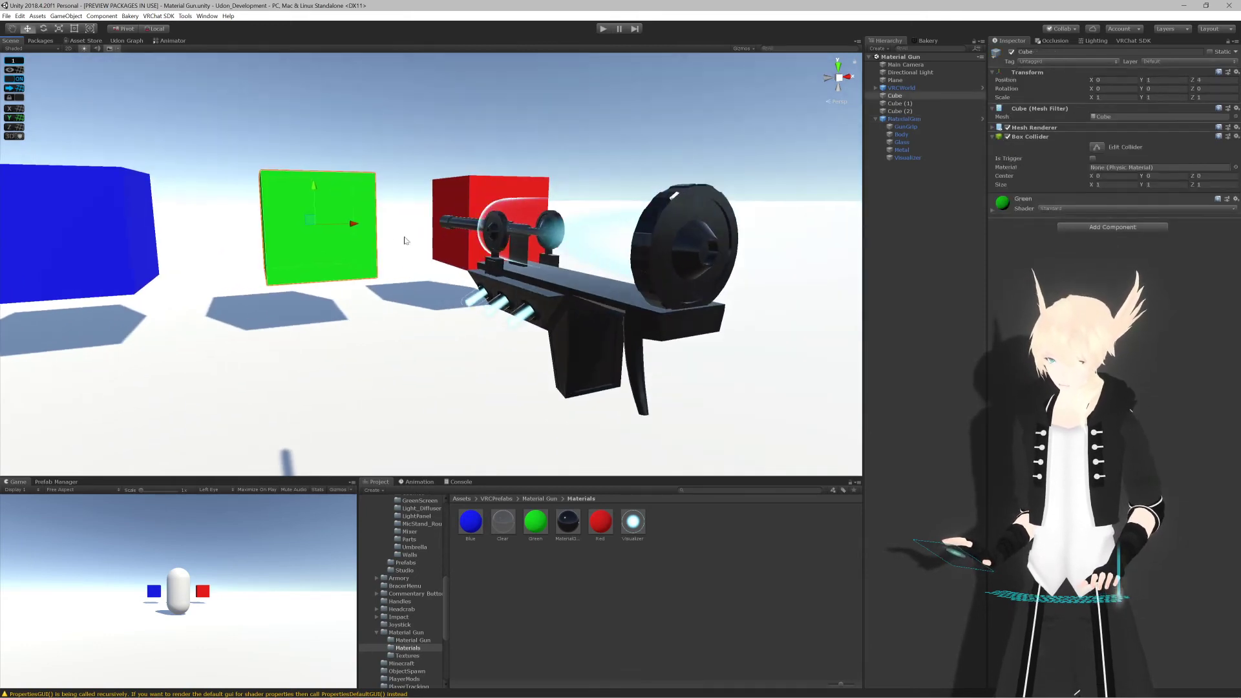
mouse_move(573, 251)
left_mouse_down("alt")
mouse_move(730, 236)
mouse_move(579, 233)
left_mouse_up("alt")
middle_click_drag(579, 233, 522, 248)
left_click_drag(522, 249, 466, 251, "alt")
middle_click_drag(542, 255, 415, 219)
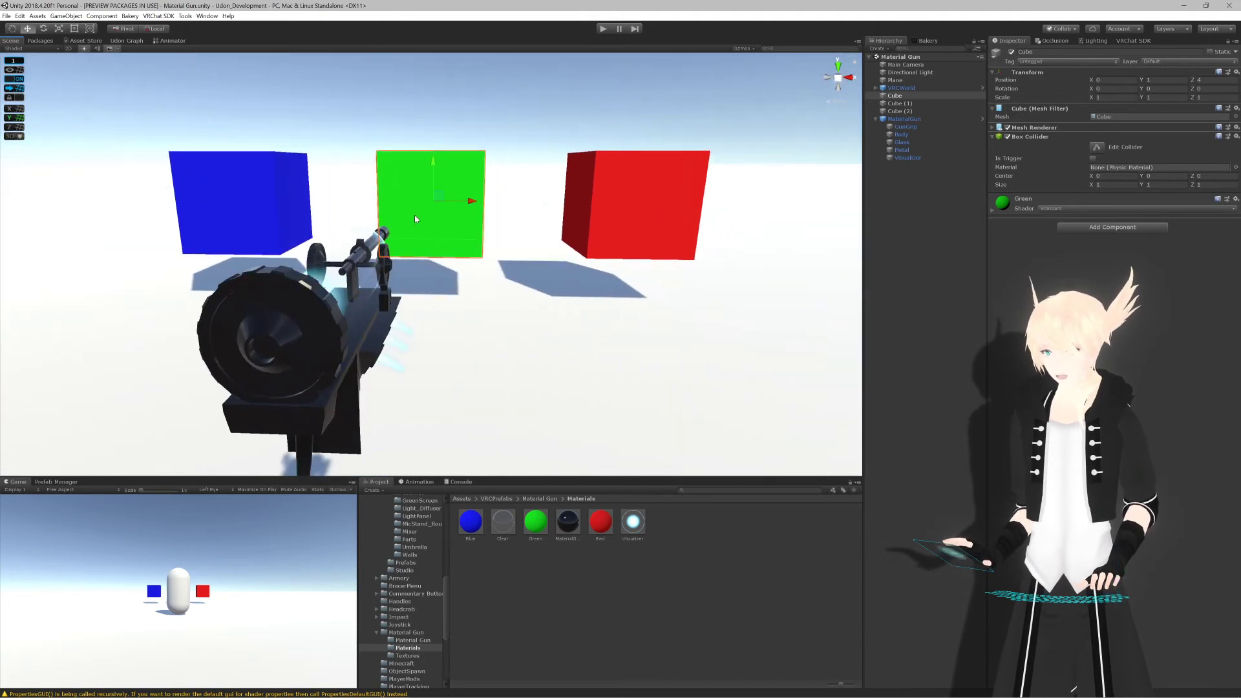
Step: Select the red cube, inspect the gun's glass beside it from several angles and clear the selection
left_click(636, 199)
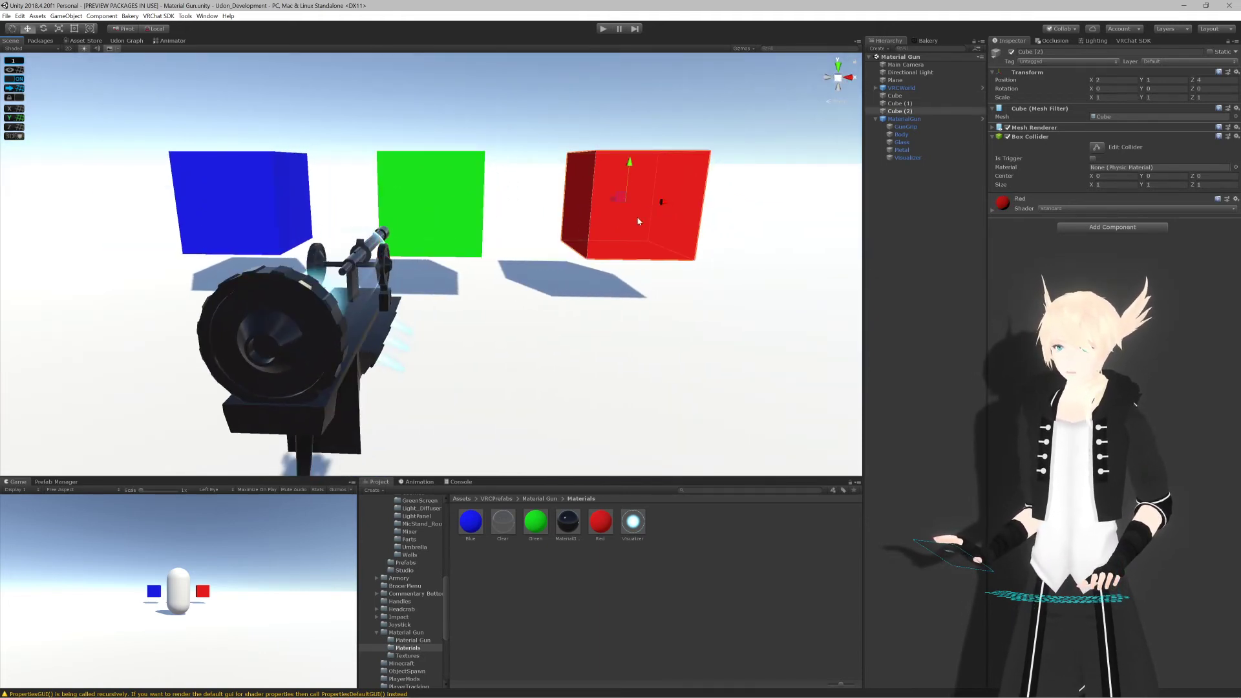
scroll(555, 252, "down", 5)
middle_click_drag(476, 280, 545, 313)
left_click_drag(545, 313, 618, 302, "alt")
middle_click_drag(509, 310, 547, 304)
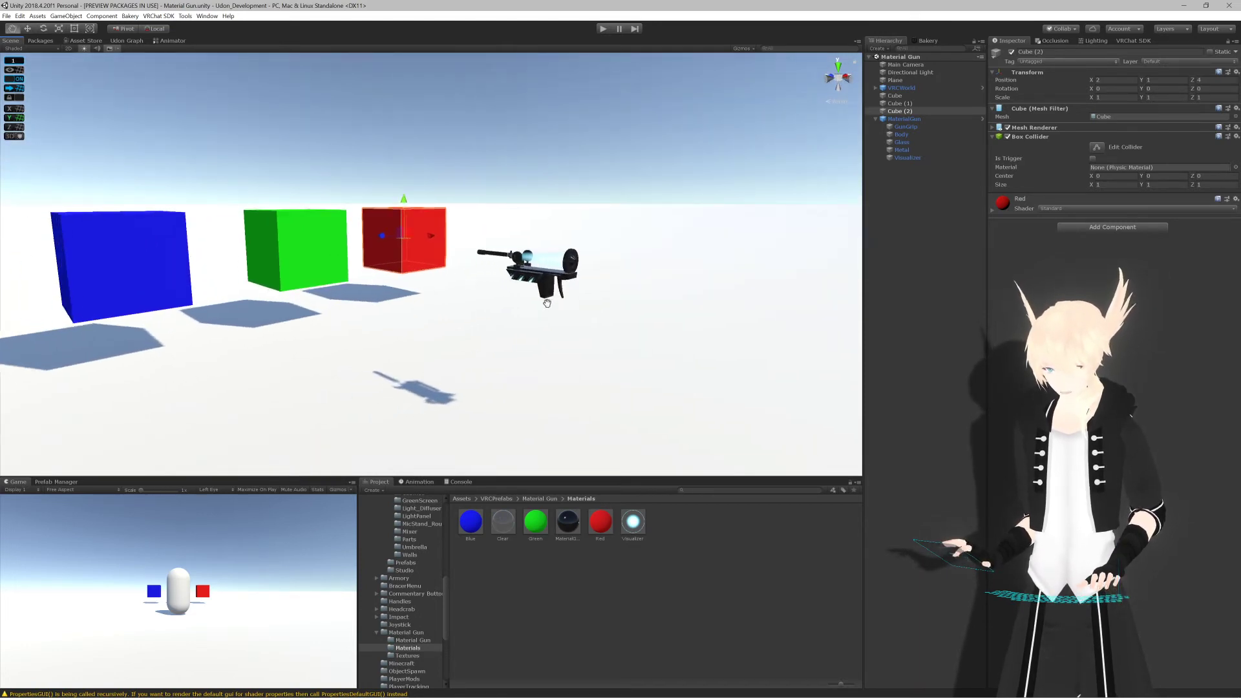
scroll(546, 303, "up", 5)
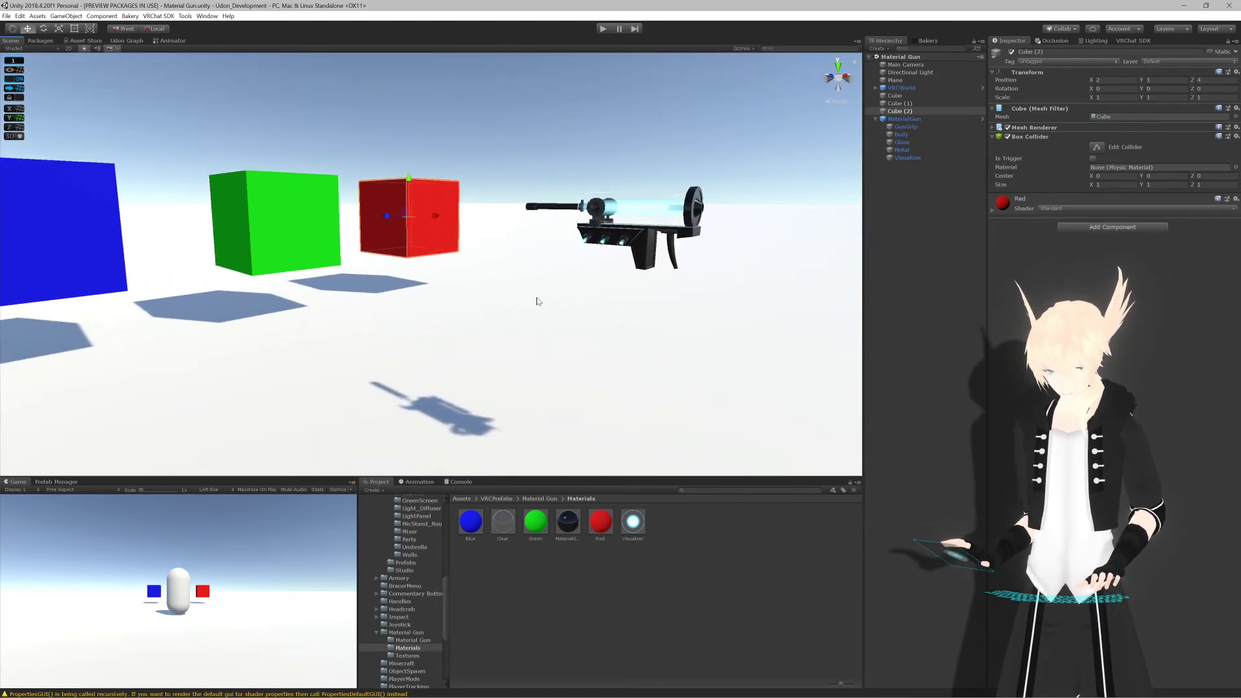
scroll(538, 301, "up", 5)
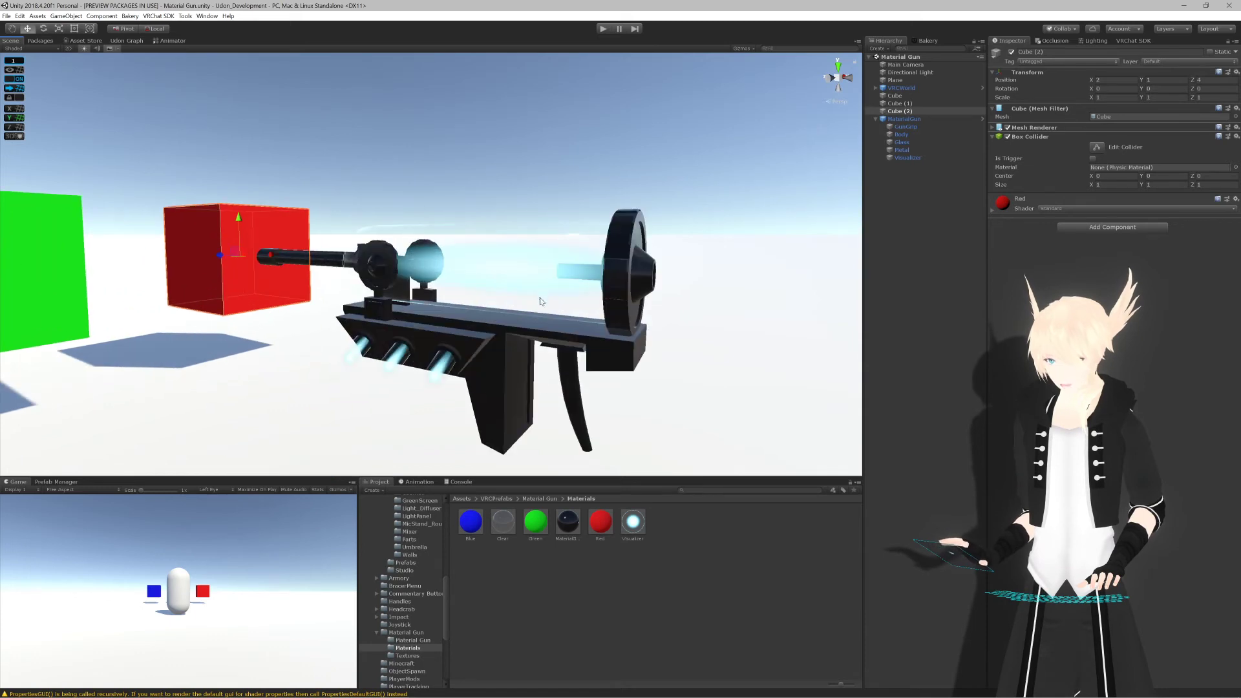
mouse_move(541, 301)
left_mouse_down("alt")
mouse_move(564, 265)
mouse_move(623, 276)
mouse_move(565, 302)
left_mouse_up("alt")
scroll(563, 265, "down", 4)
left_click(622, 276)
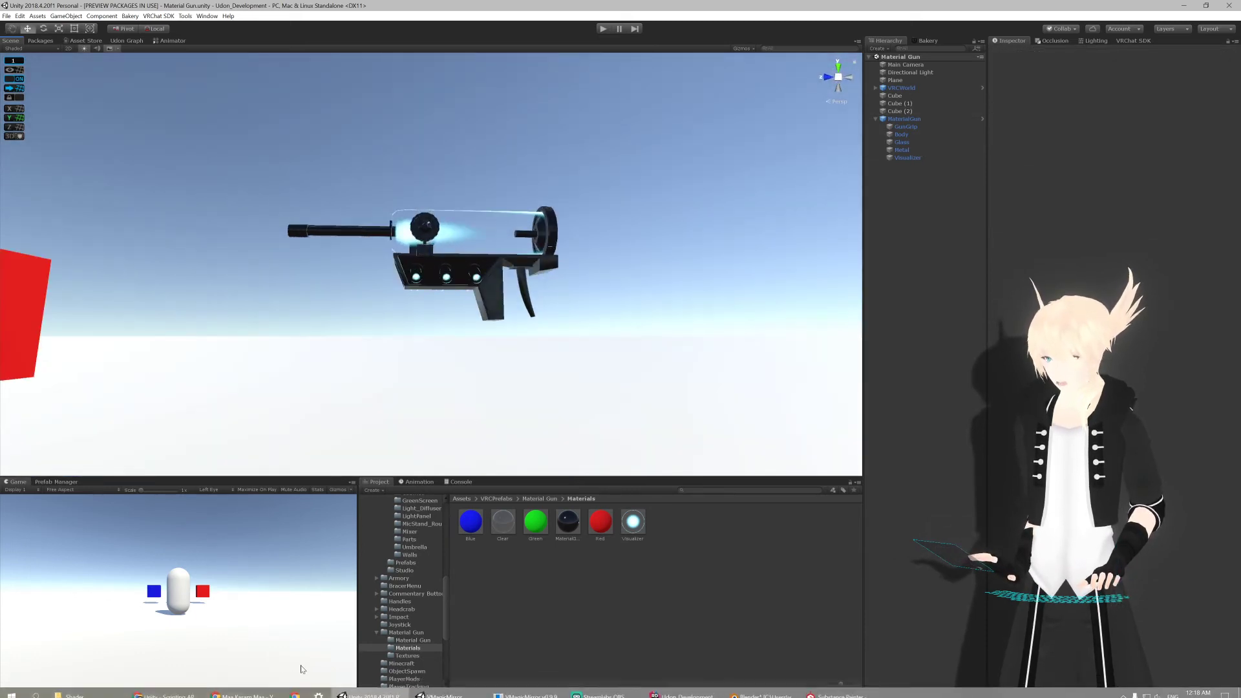
Step: Switch to the Chrome browser and search Google for "poiyomi shader" in a new tab
left_click(228, 689)
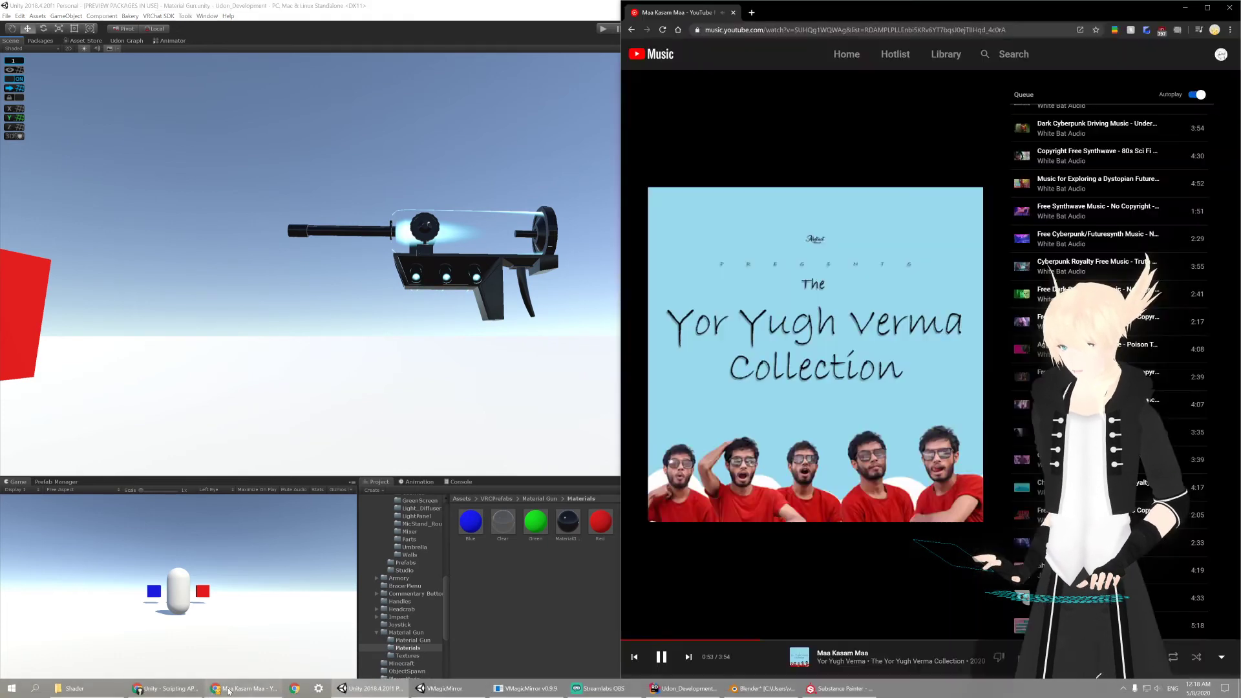
left_click(751, 12)
type("pyo")
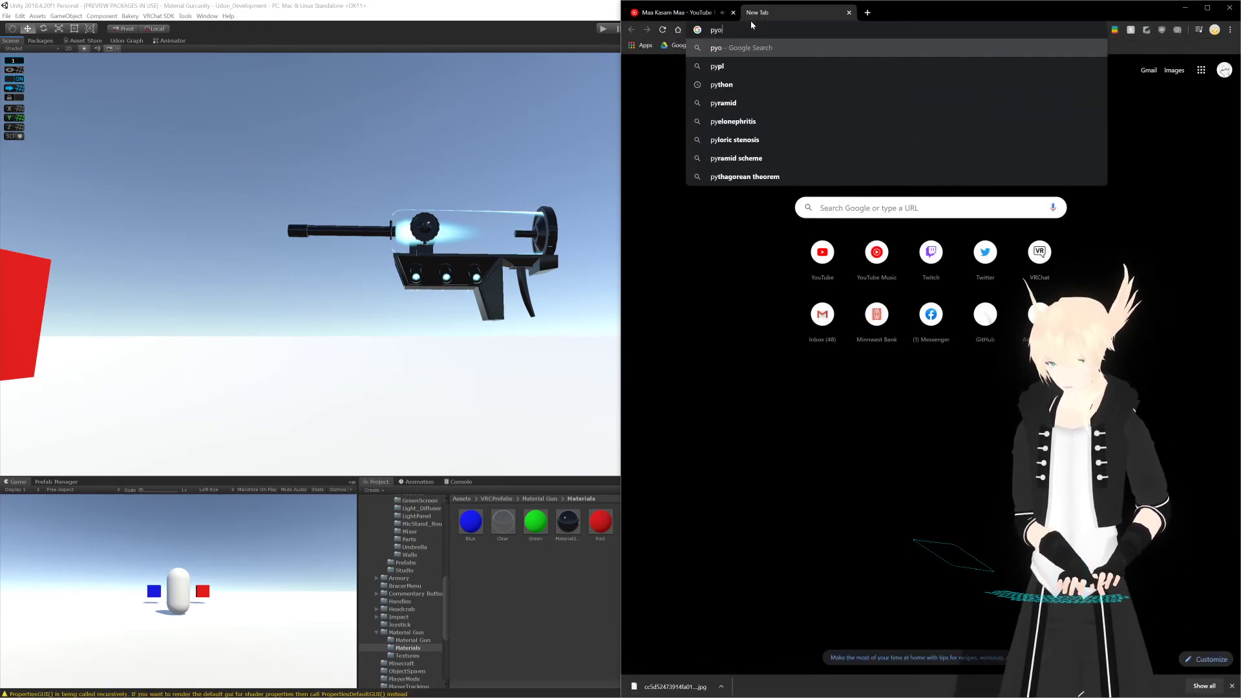
type("i")
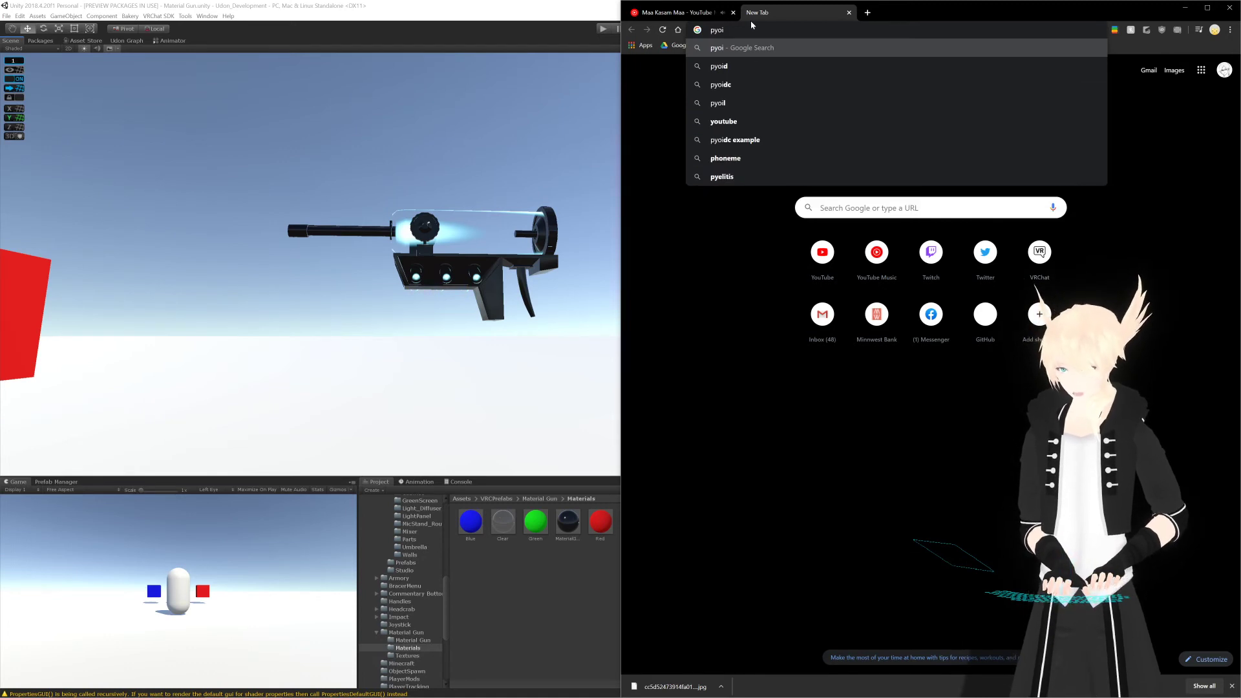
key("BackSpace")
key("BackSpace")
key("BackSpace")
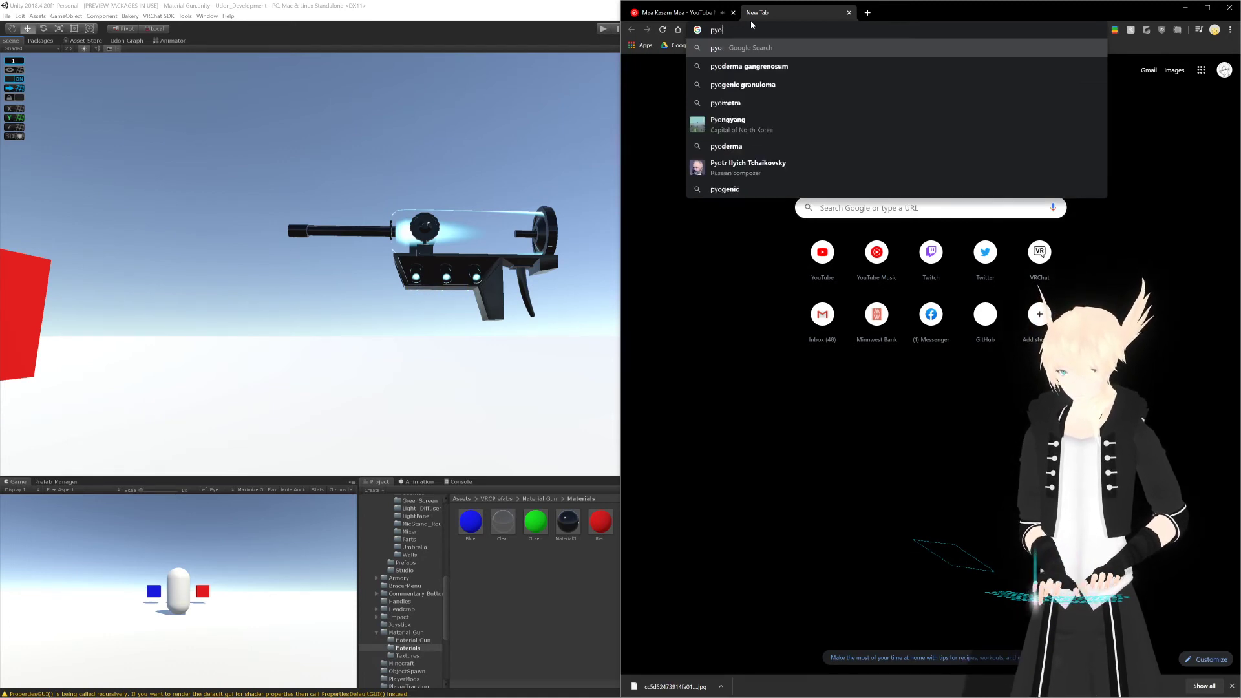
type("oiyom")
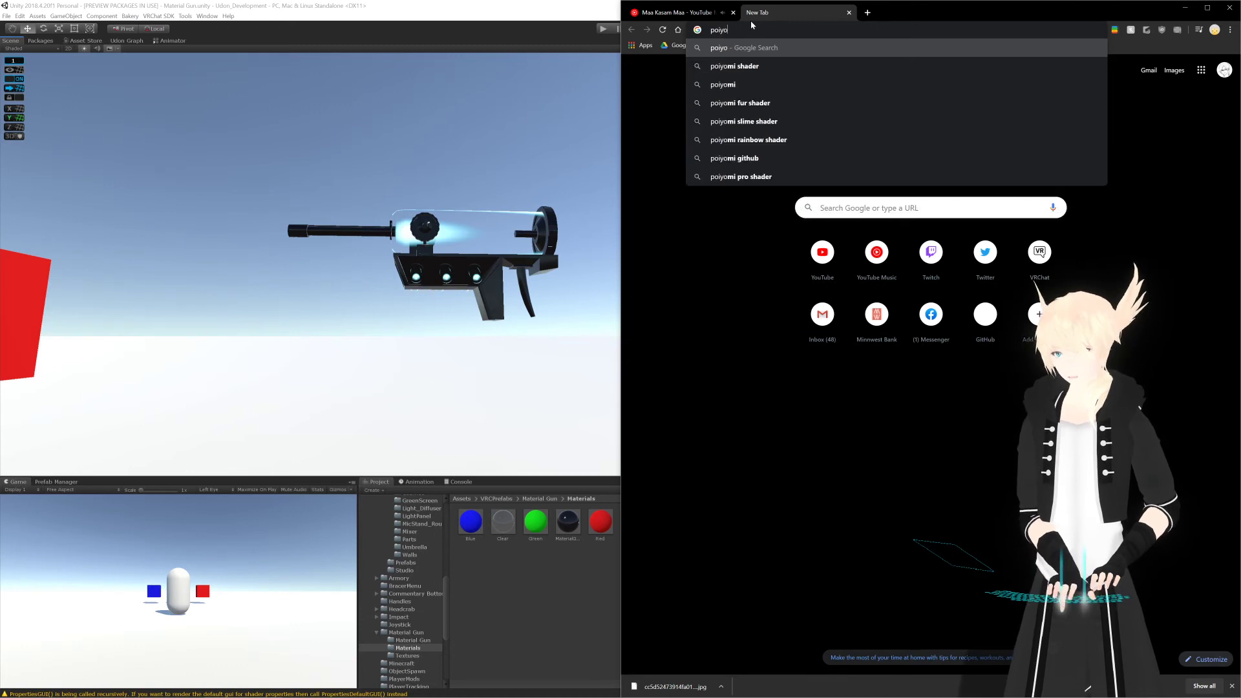
key("Down")
key("Return")
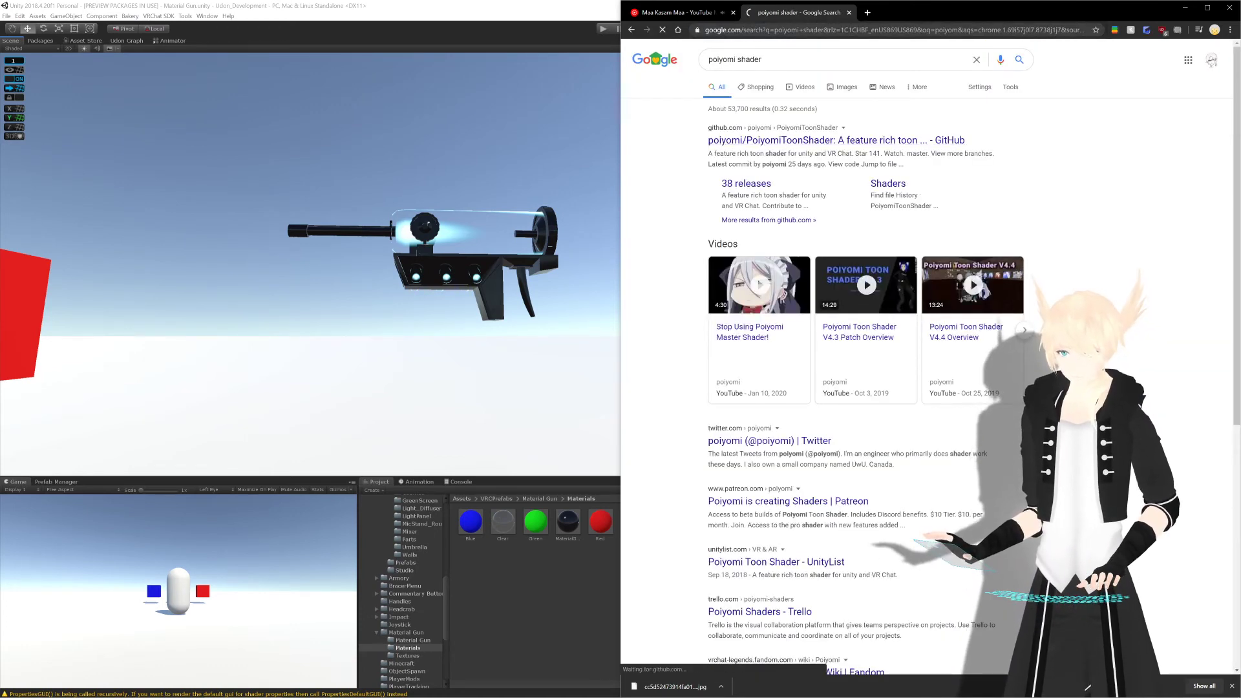
Step: Find the PoiyomiToonShader repository on GitHub and browse to its _PoiyomiShaders/Shaders folder
left_click(792, 140)
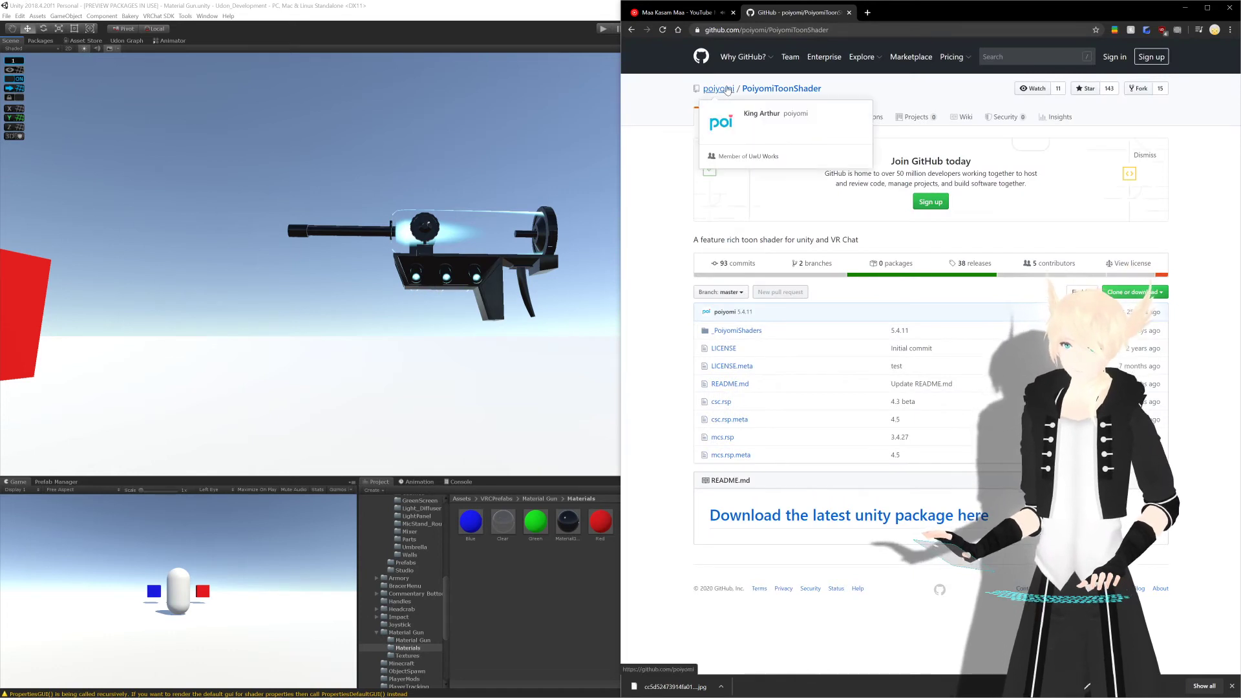
left_click(727, 90)
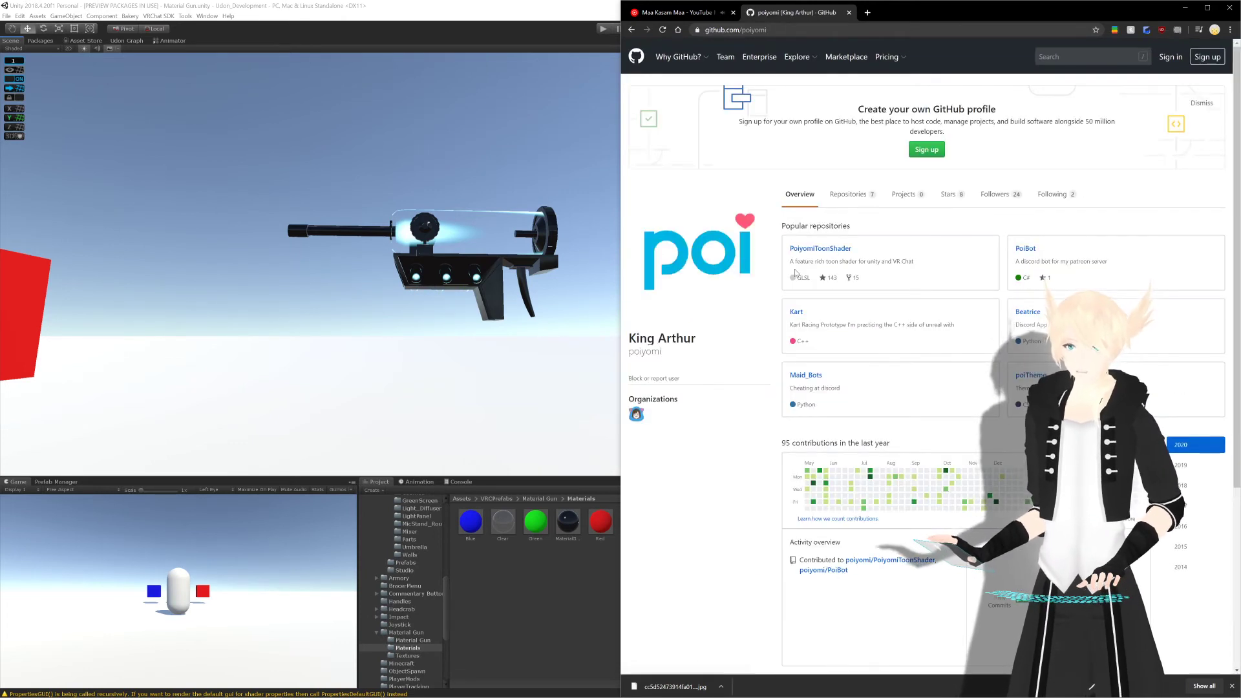
scroll(978, 278, "down", 2)
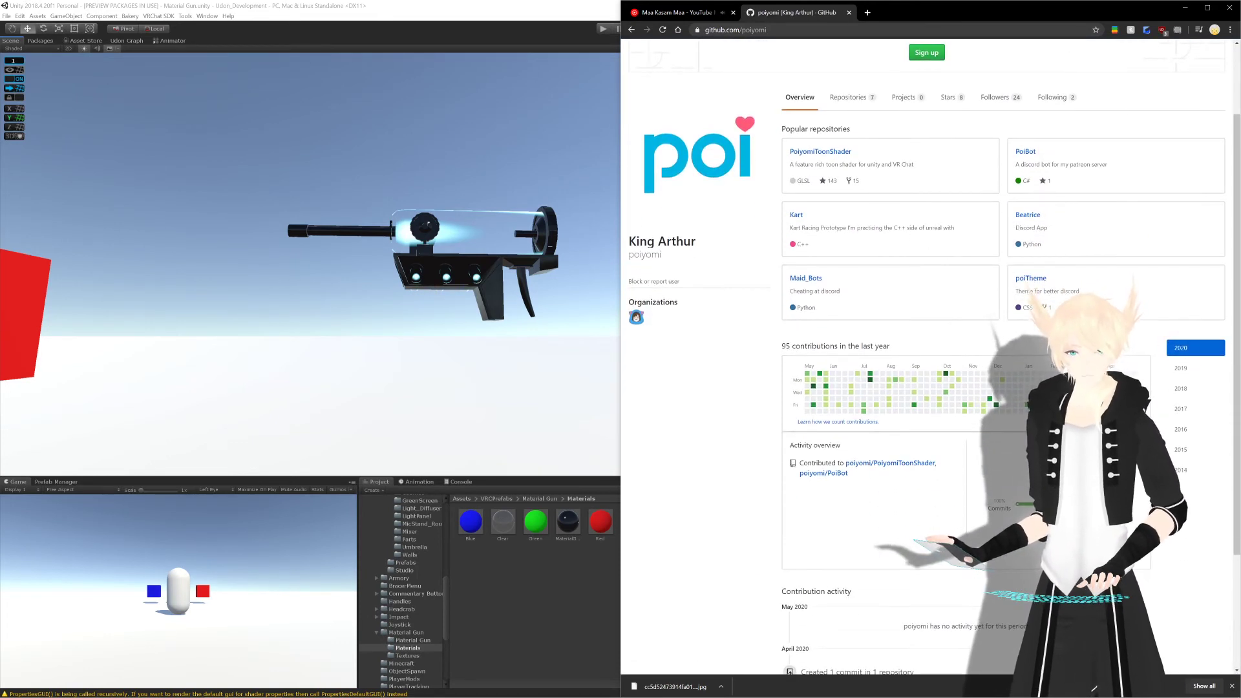
left_click(821, 152)
left_click(750, 330)
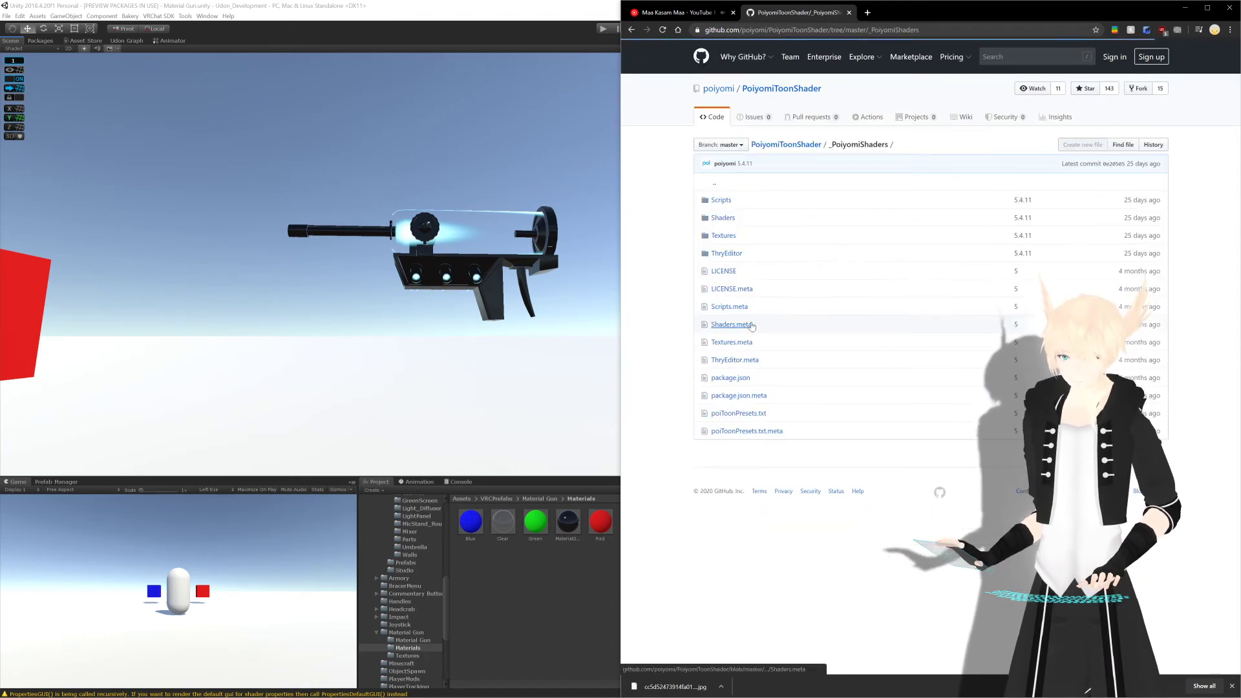
left_click(722, 218)
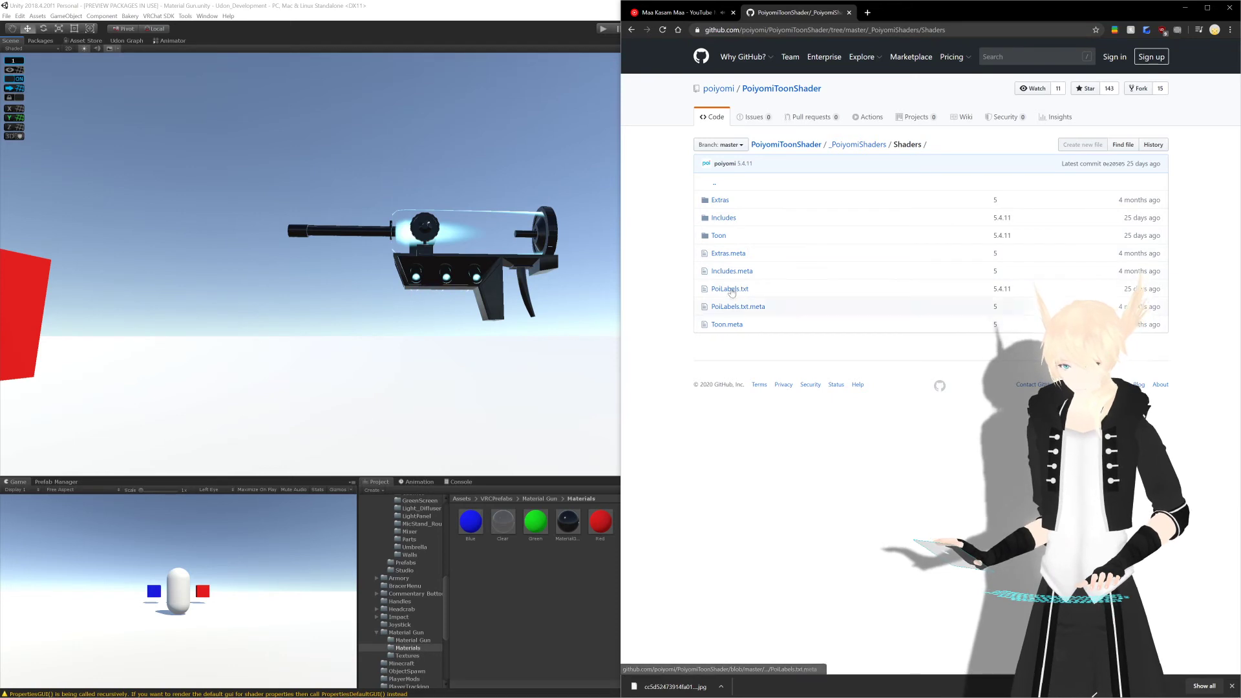
Step: Look through the shader files in the repository's Extras and Includes folders, and return to the gun in Unity
left_click(720, 200)
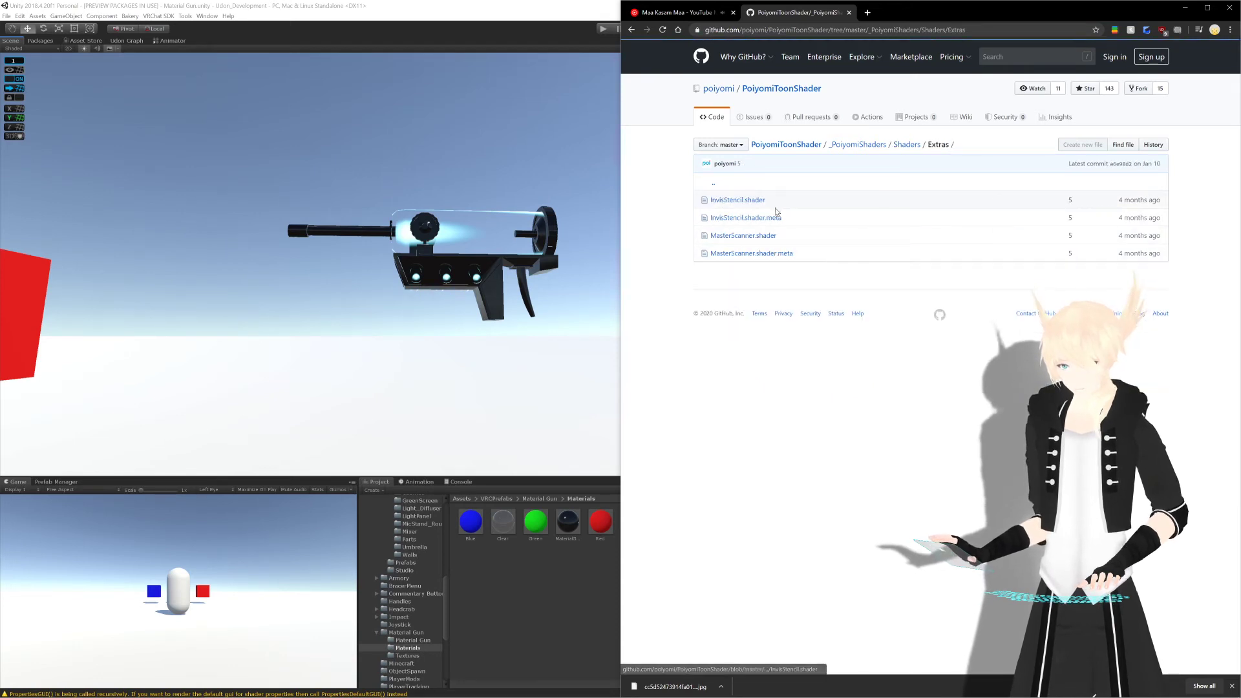
key("alt+Left")
left_click(728, 218)
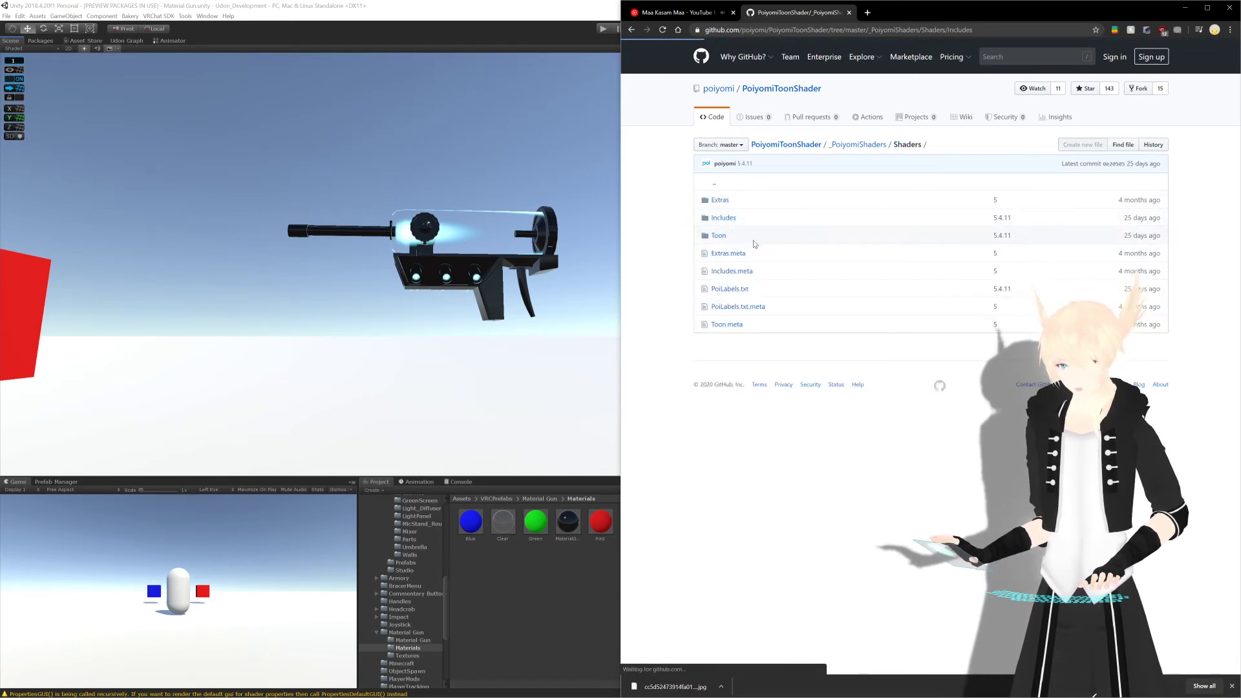
scroll(816, 269, "down", 10)
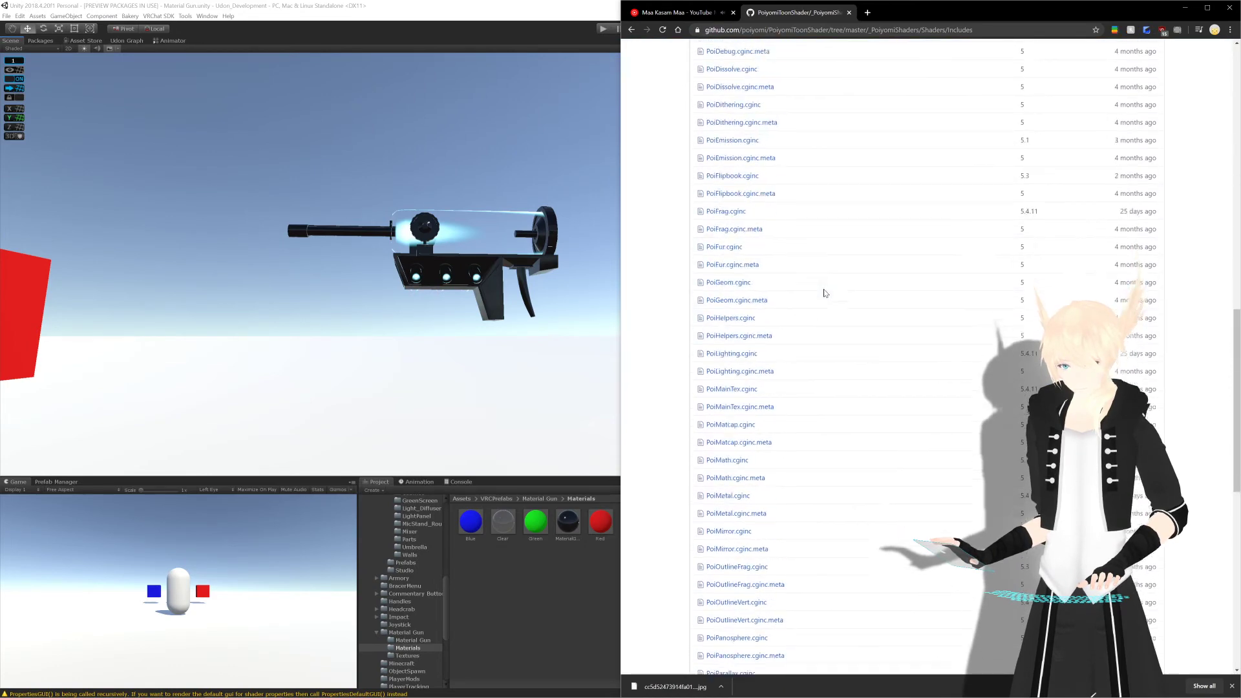
scroll(824, 293, "down", 9)
scroll(831, 343, "up", 20)
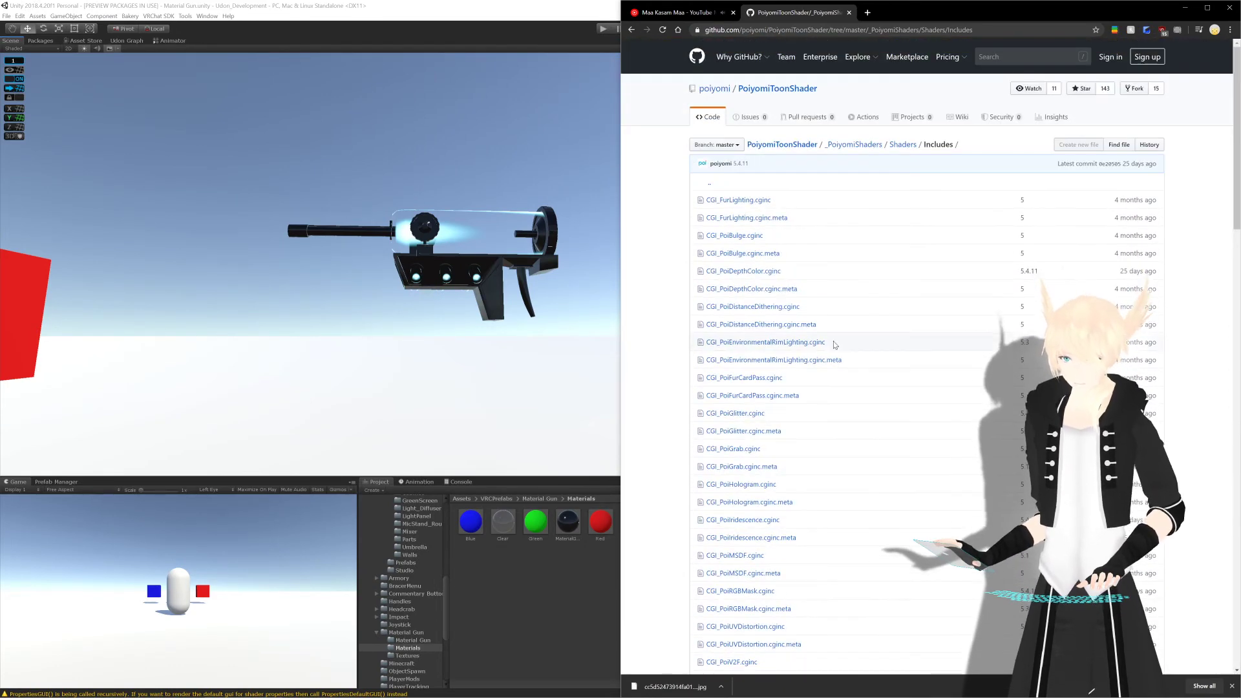
scroll(834, 340, "down", 20)
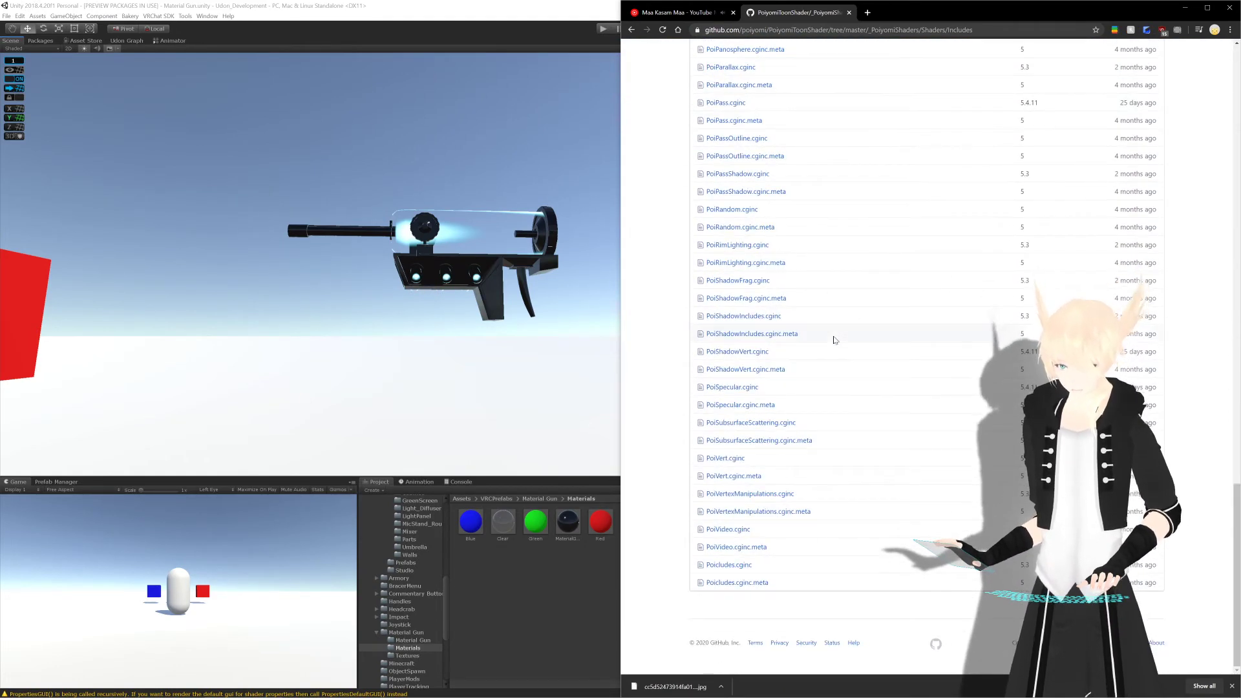
scroll(834, 340, "up", 20)
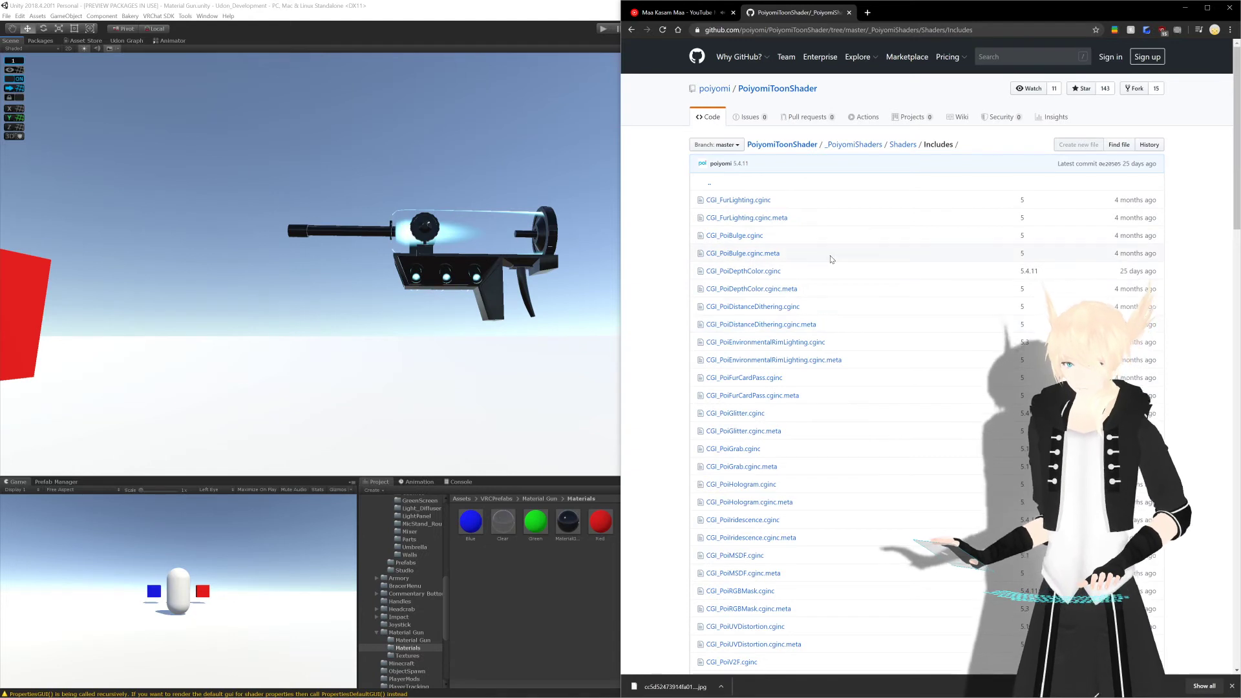
left_click(512, 601)
scroll(522, 341, "up", 3)
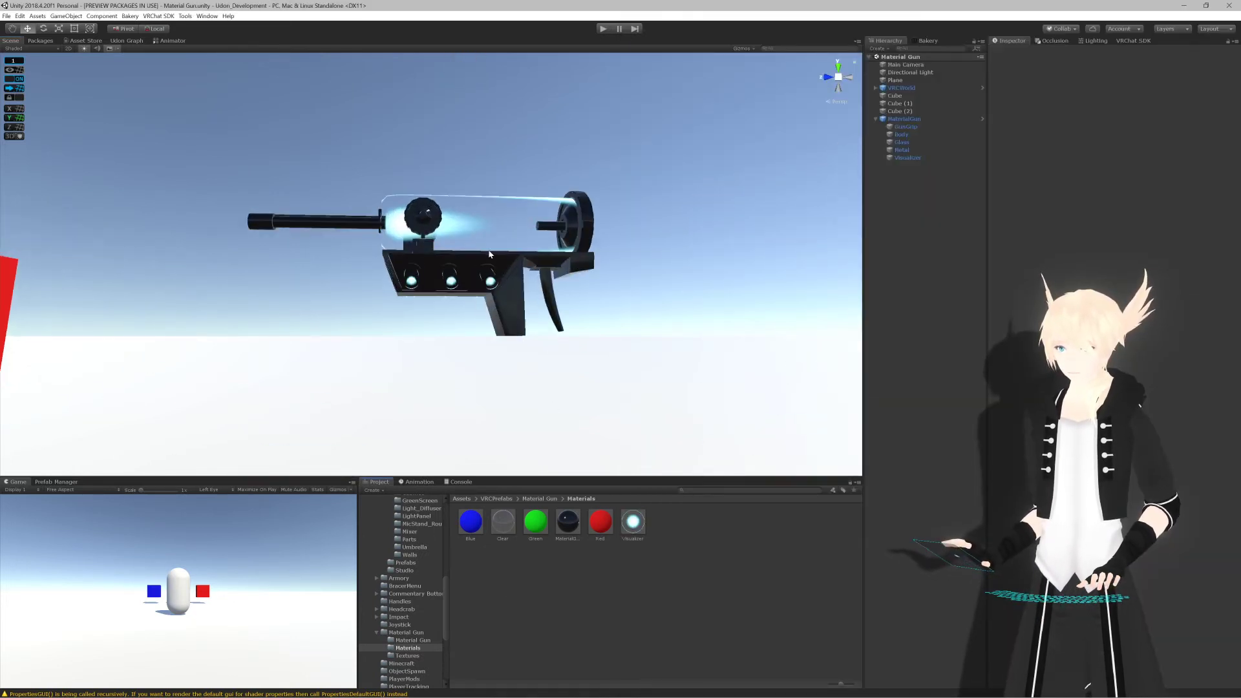
Step: Select the material gun, open its MaterialGun source script in the code editor and locate the null check on wallHit.collider
left_click(581, 258)
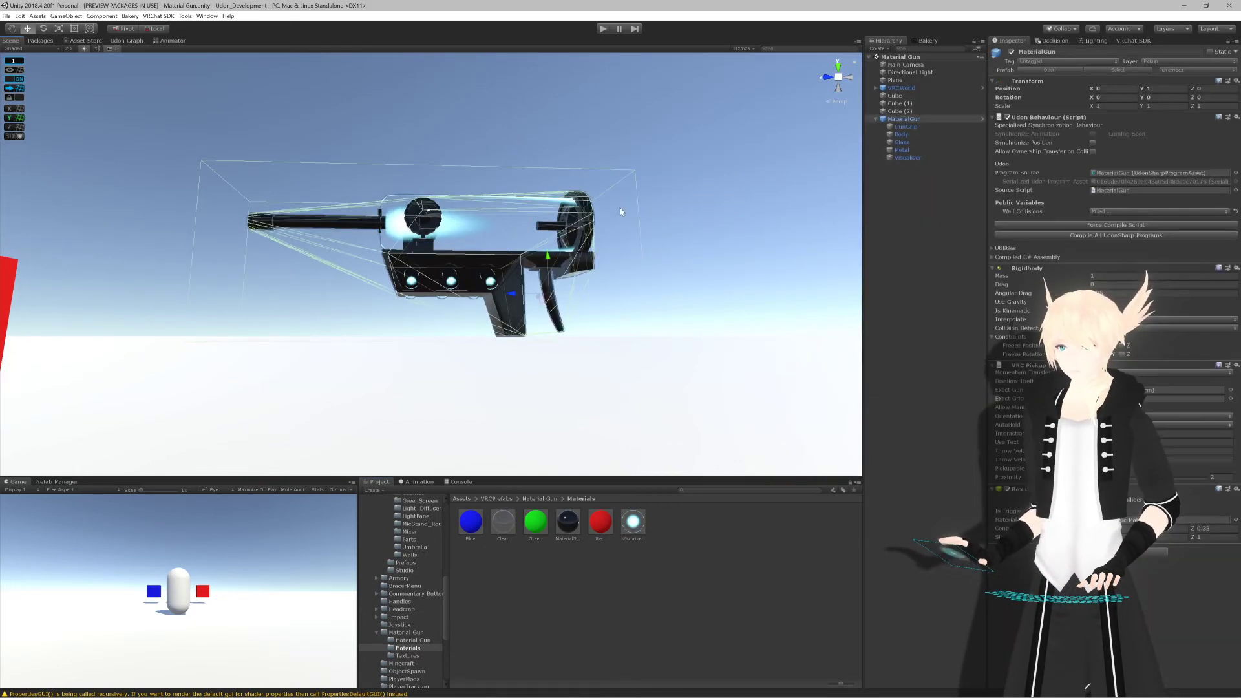
double_click(1128, 191)
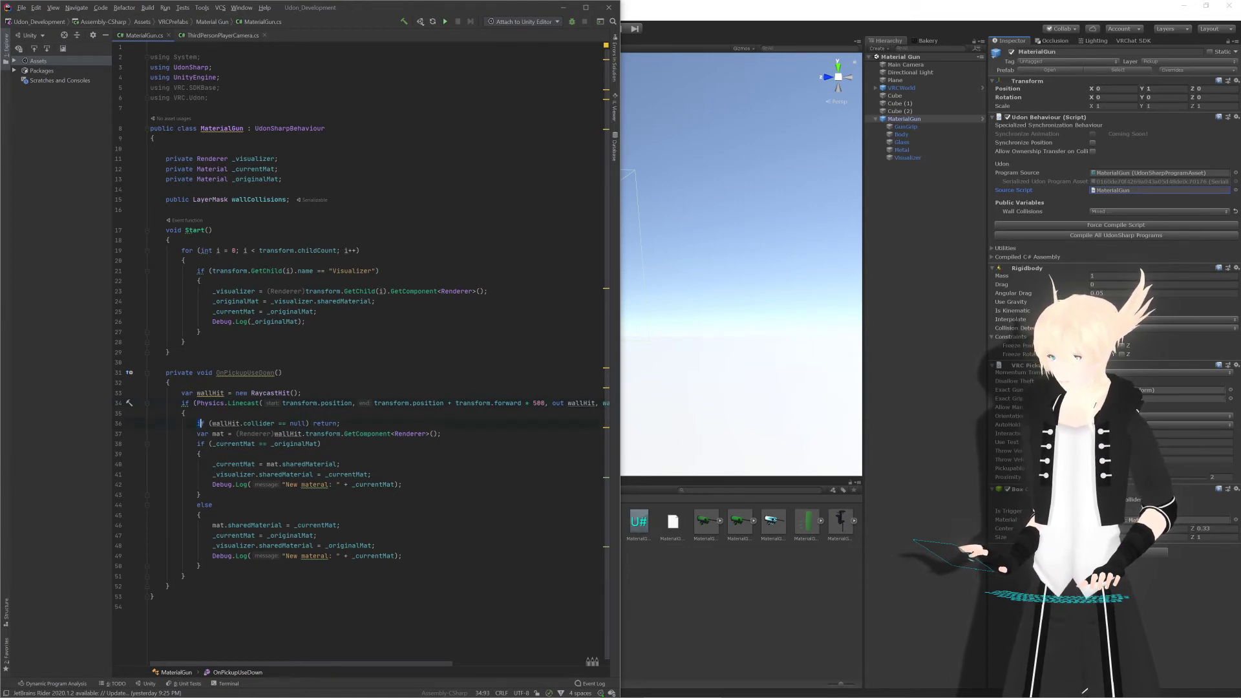
left_click_drag(197, 423, 341, 423)
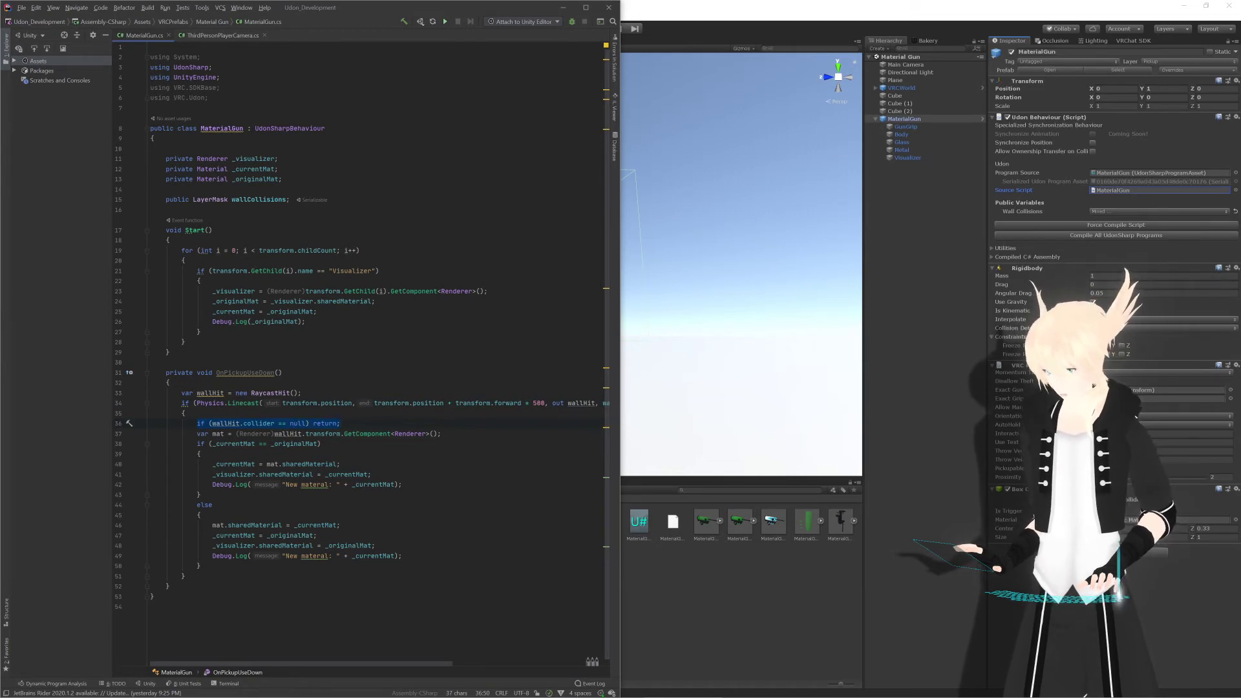
left_click(341, 424)
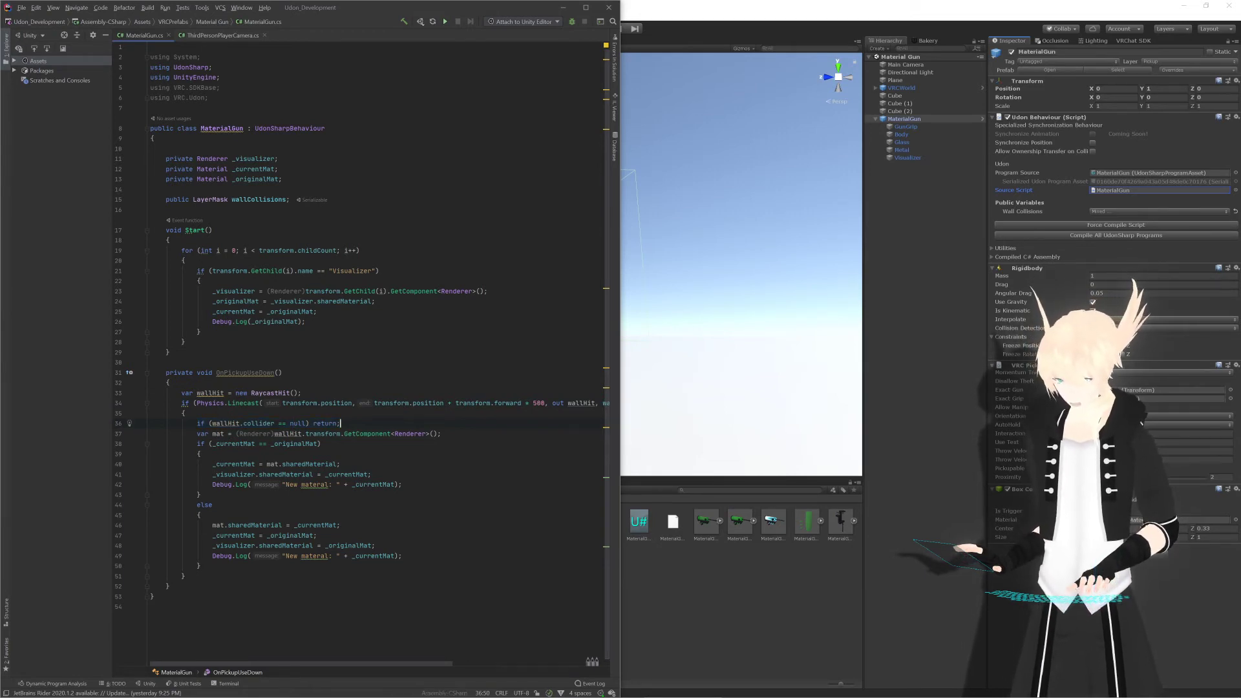
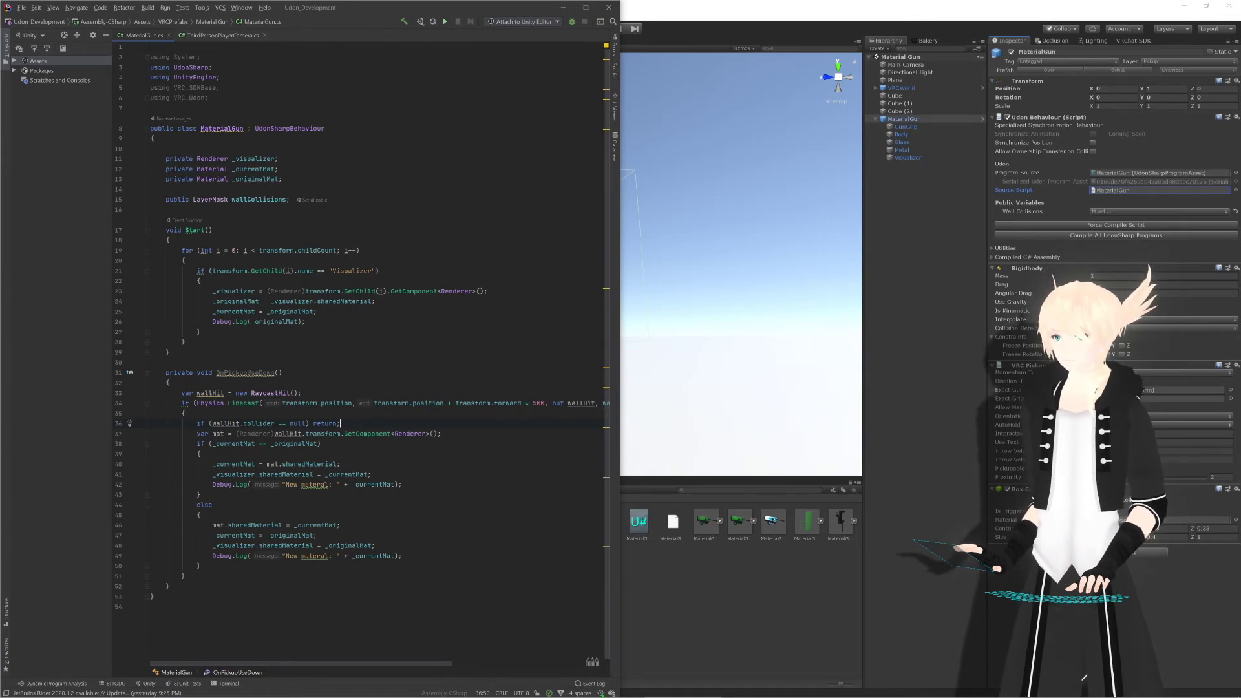
Step: Switch to YouTube Music in Chrome, play "Dark Synth Music for Summoning Demons" from the queue's beginning and return to the script
key("alt+Tab")
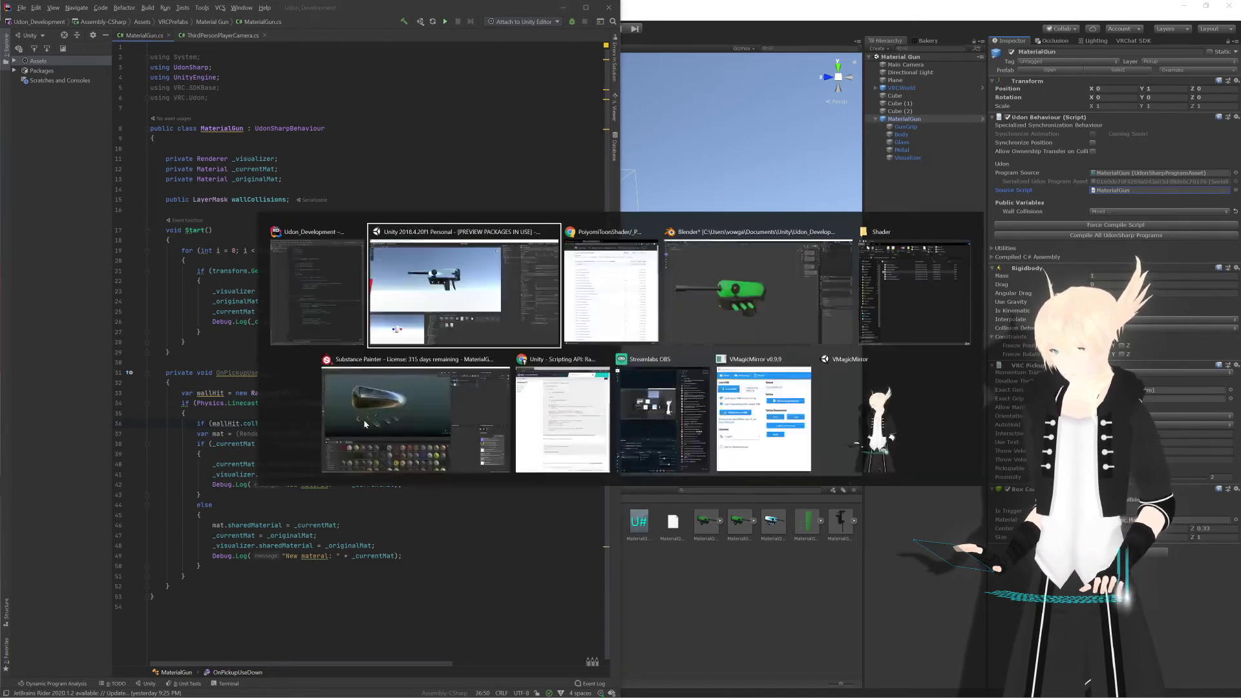
key("Tab")
key("Tab")
key("Tab")
key("Tab")
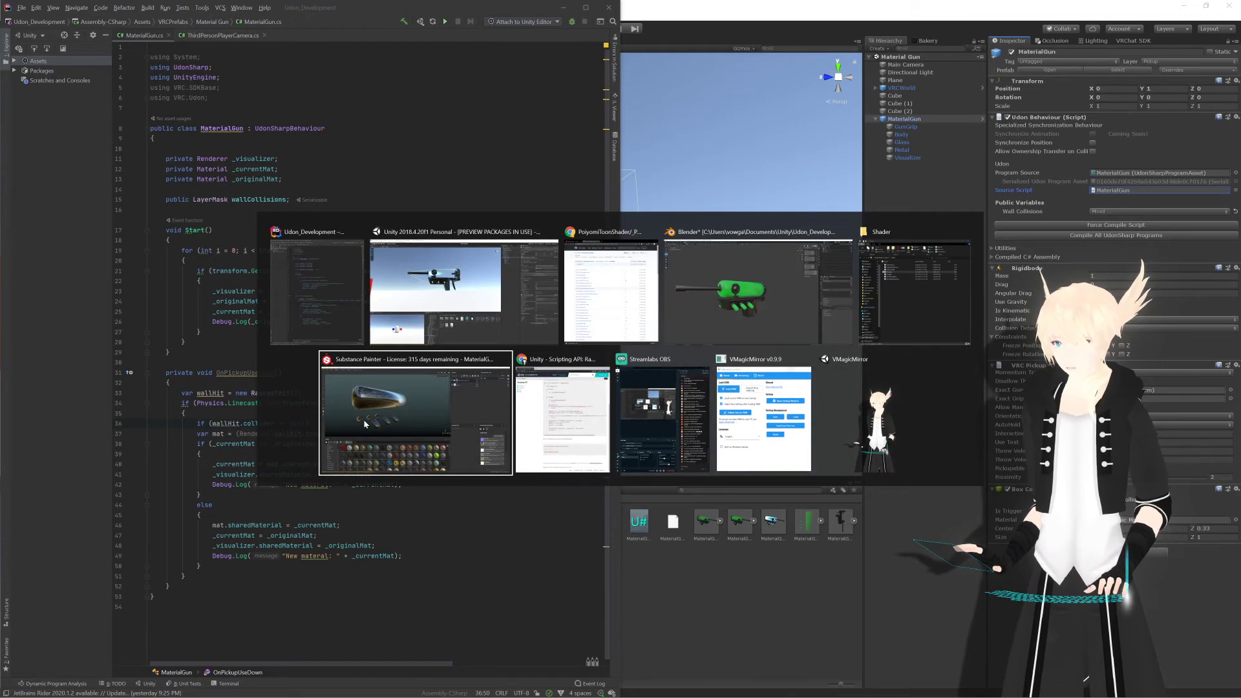
left_click(572, 288)
left_click(679, 12)
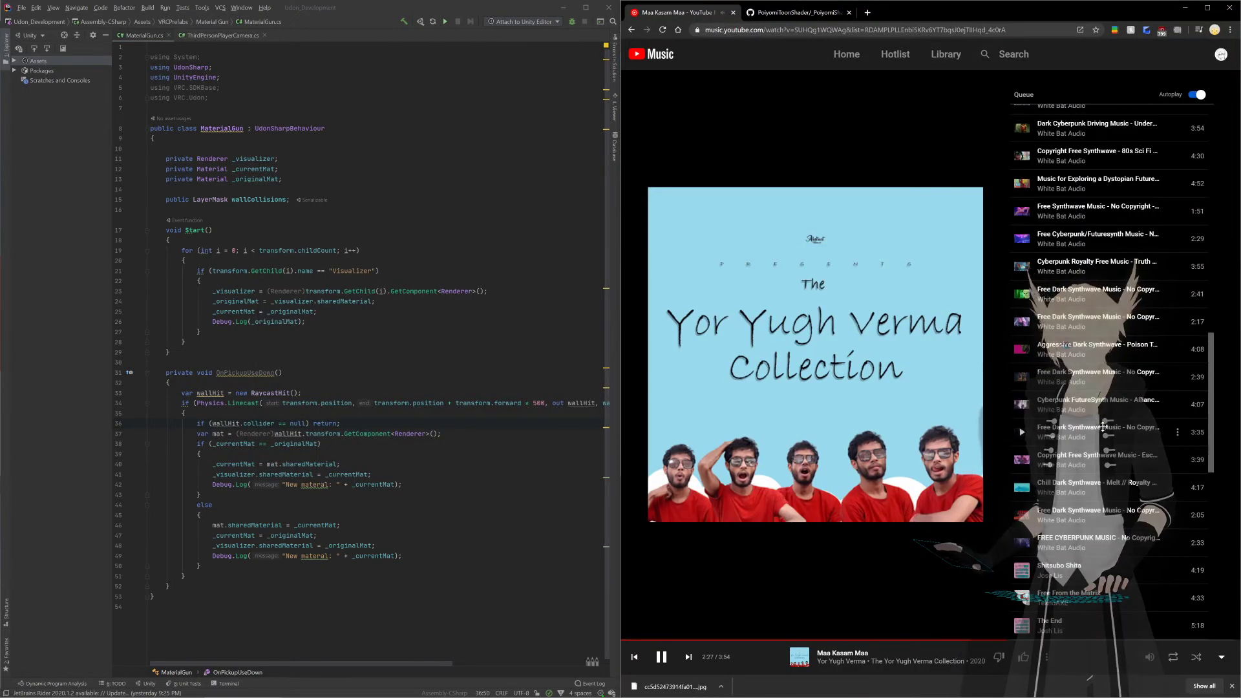
scroll(1099, 450, "down", 3)
scroll(1069, 476, "down", 4)
scroll(1074, 349, "up", 20)
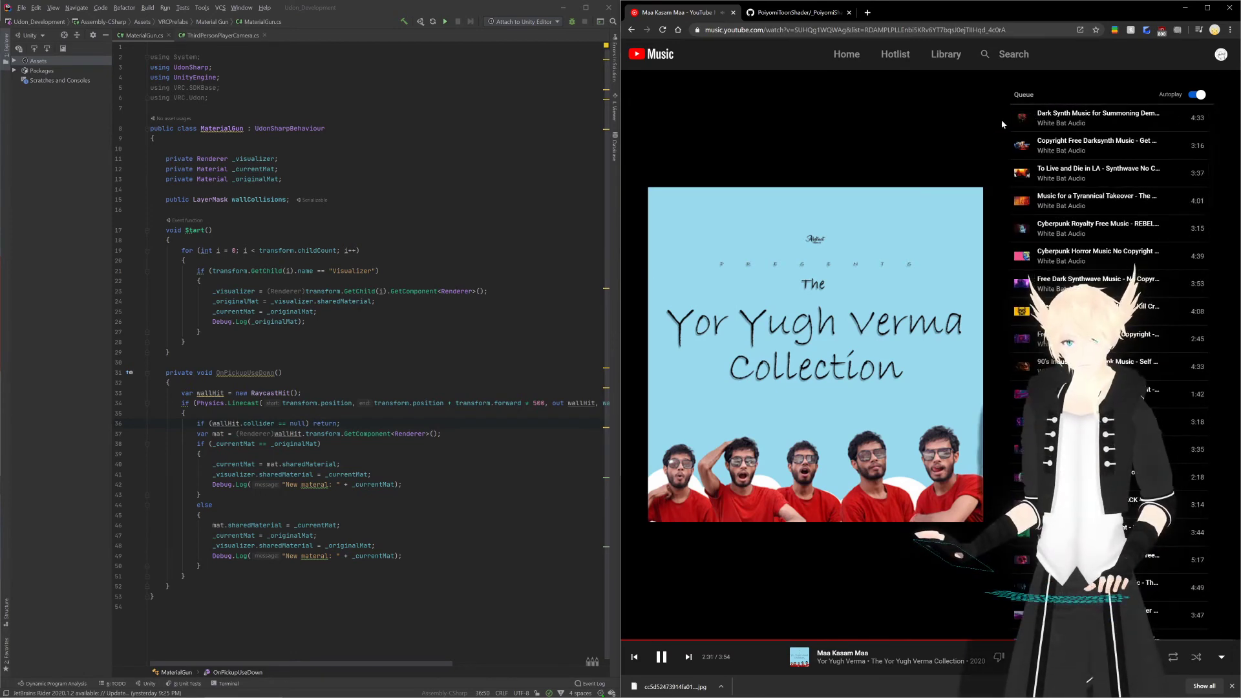
left_click(1021, 119)
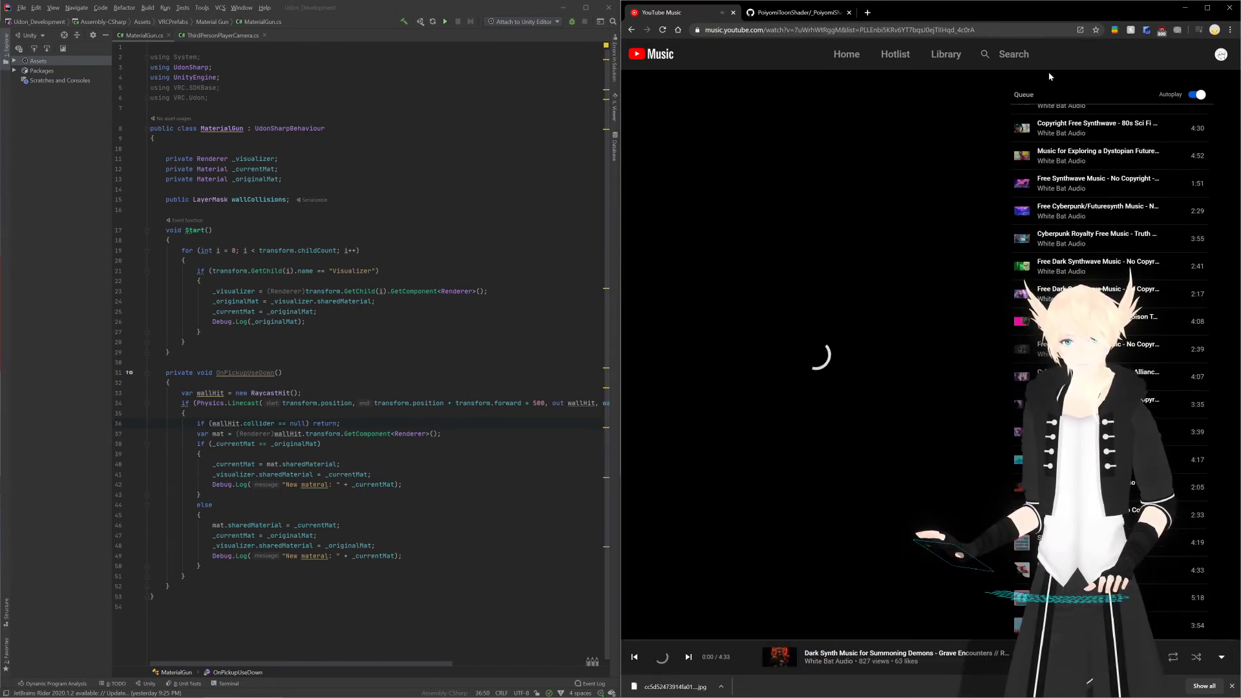
left_click(1184, 9)
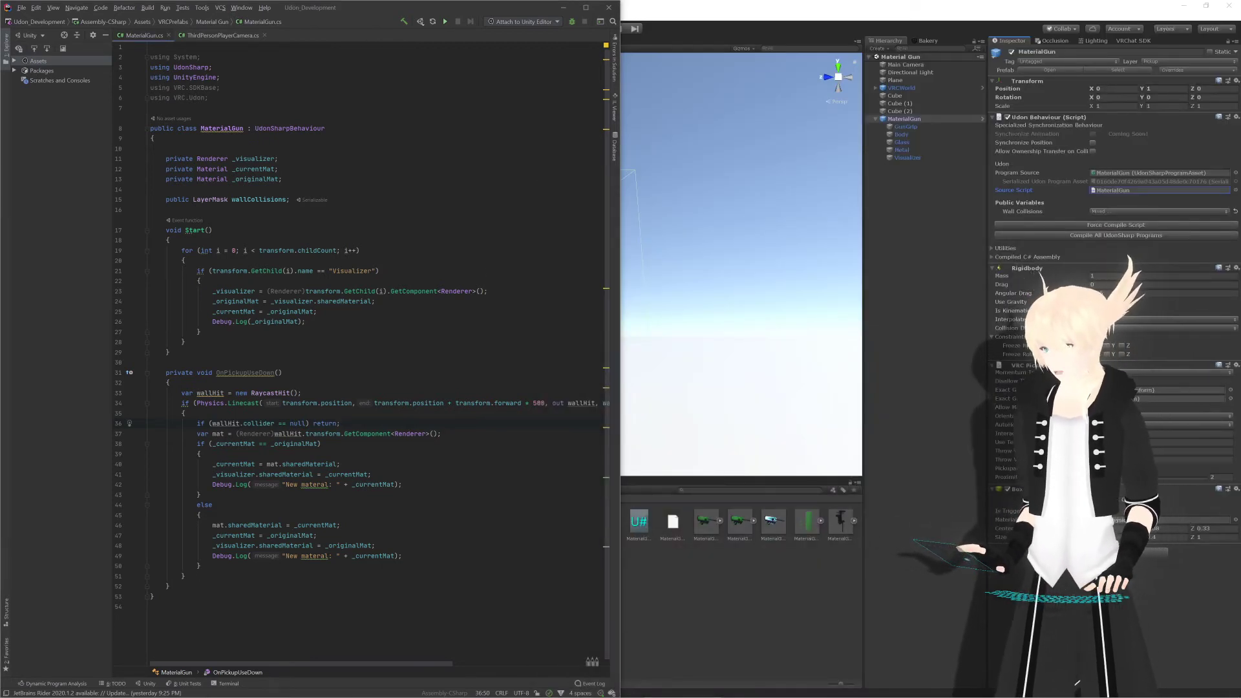
Step: Duplicate the wallHit.collider null check in OnPickupUseDown and change the copy to call wallHit.transform.name.StartsWith
key("shift+Up")
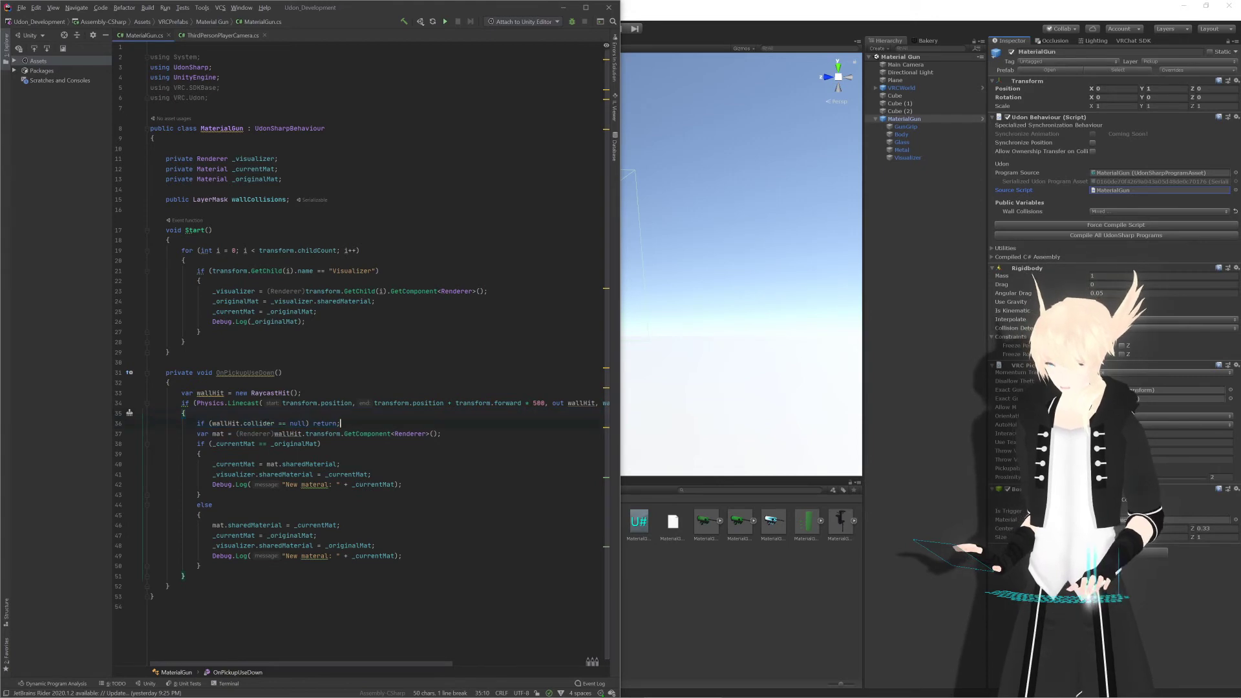
key("ctrl+d")
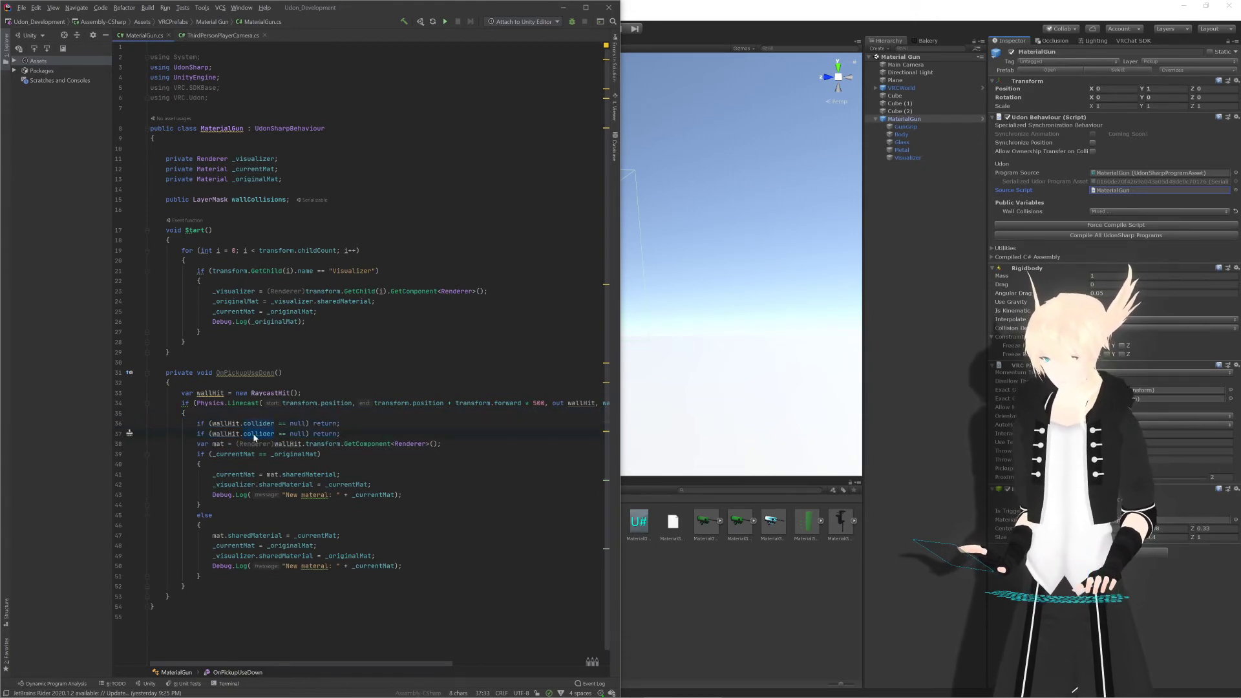
type("transform")
key("Return")
type(".name.")
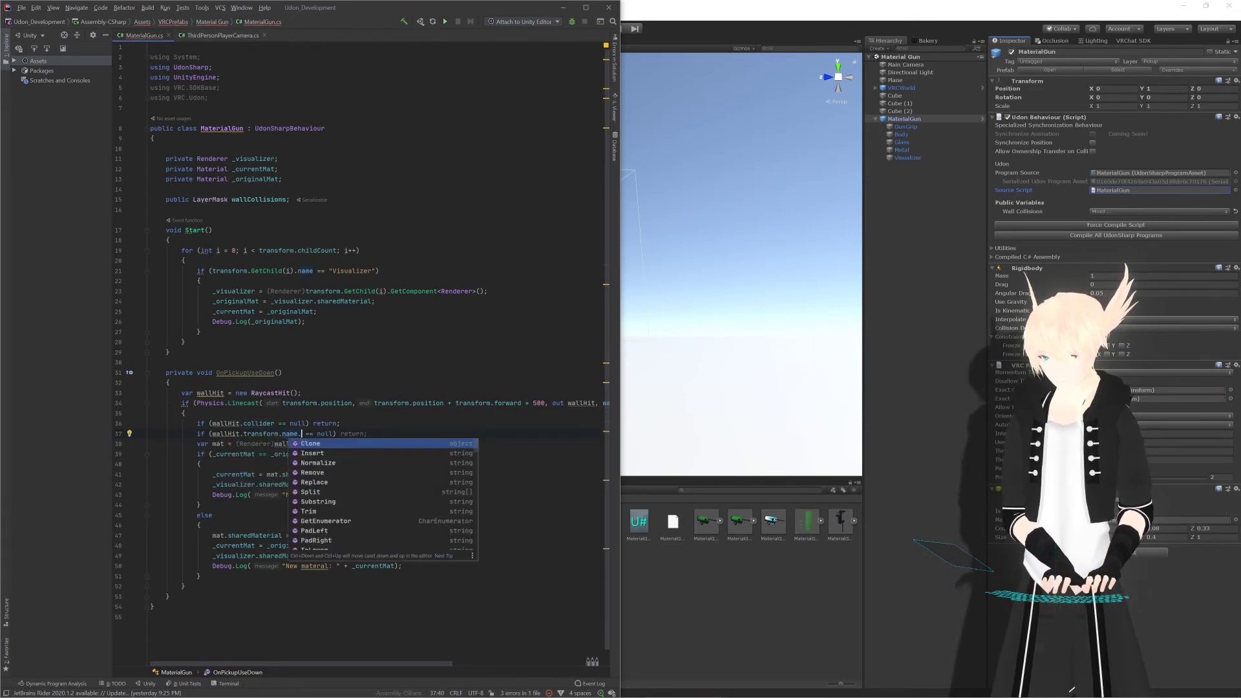
type("st")
key("Return")
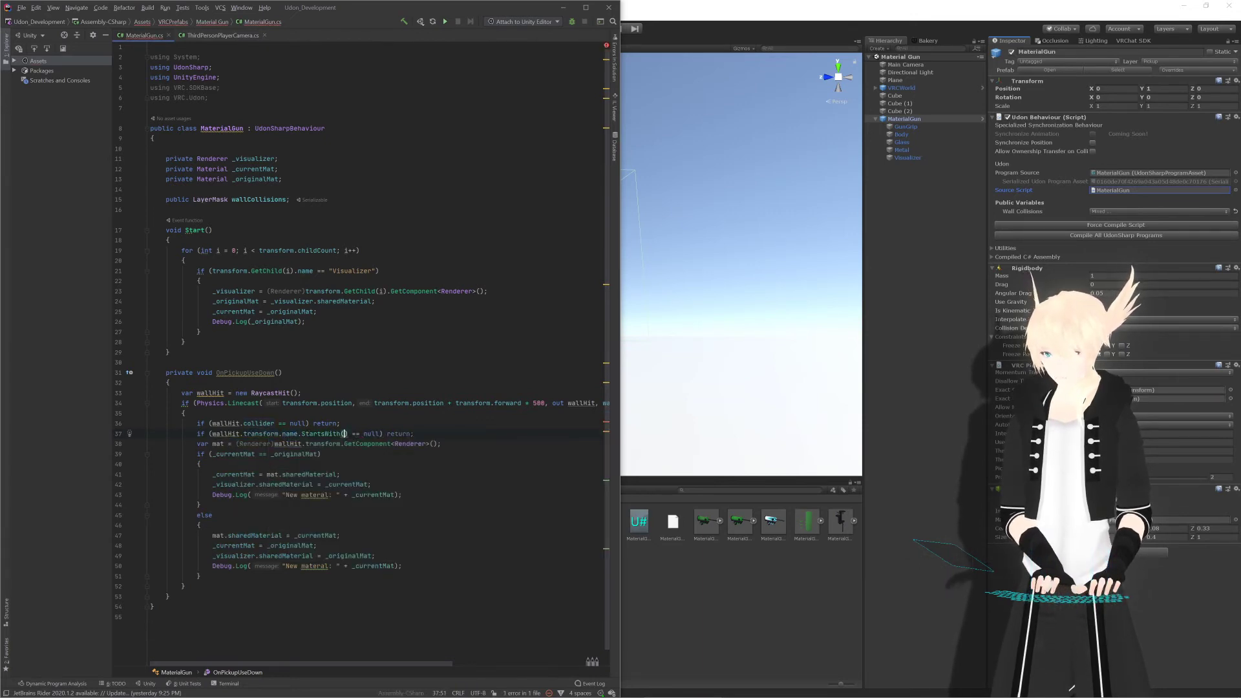
Step: Enter the string "NoPaint" as the argument of the new StartsWith call
type("\"")
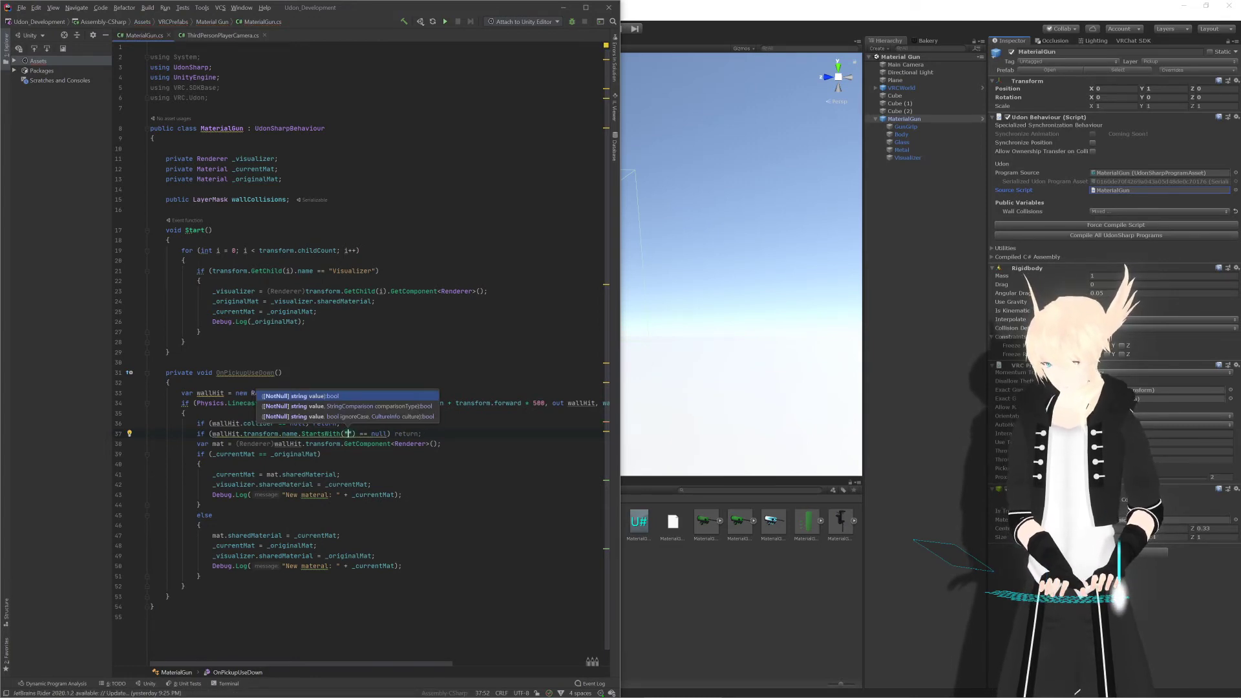
type("Unpair")
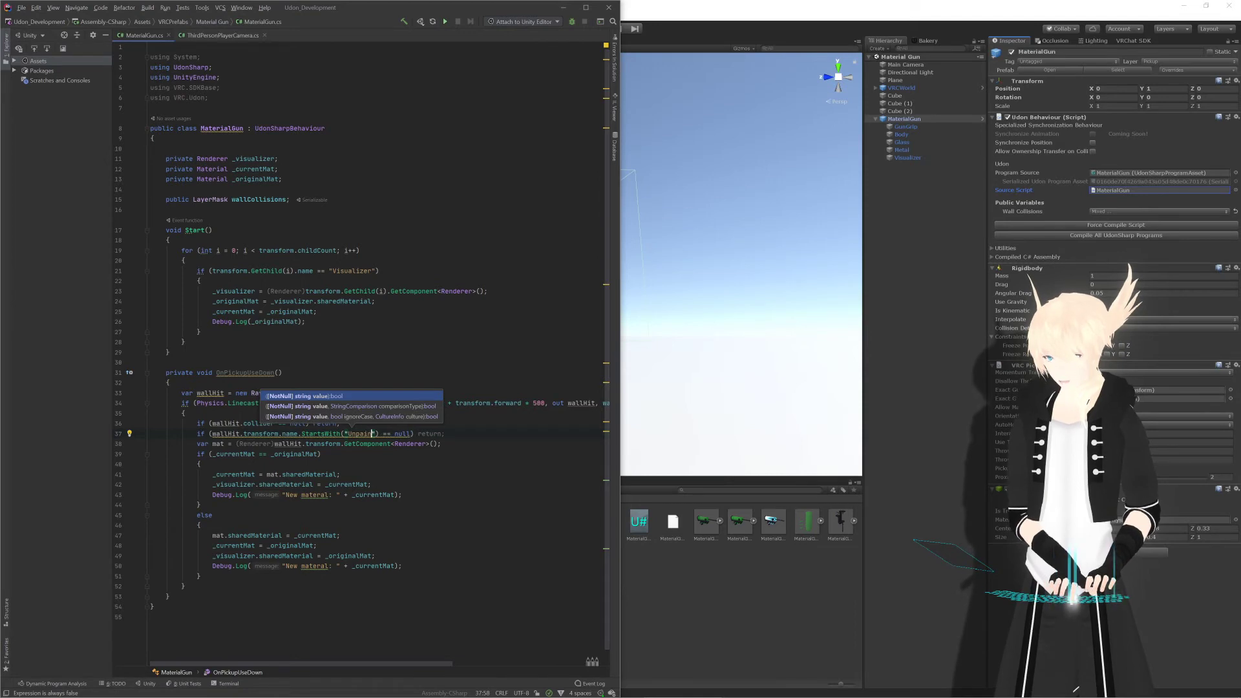
key("BackSpace")
key("BackSpace")
key("BackSpace")
key("BackSpace")
key("BackSpace")
key("BackSpace")
type("NoP")
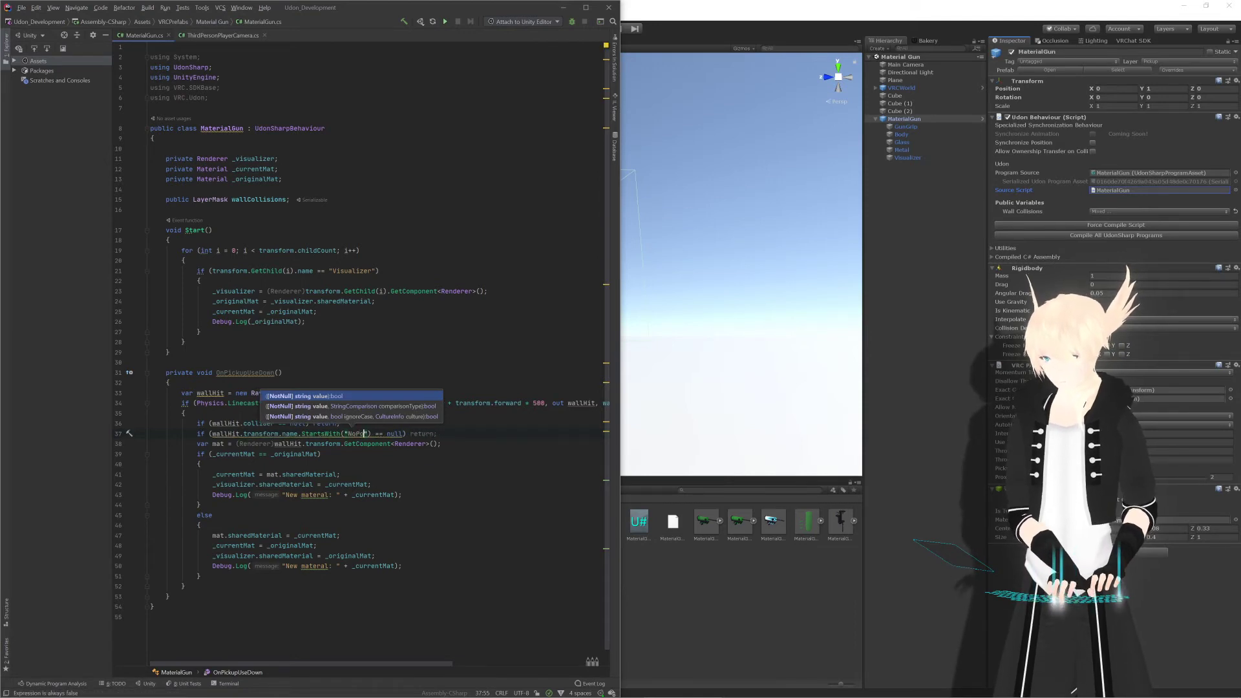
type("aint")
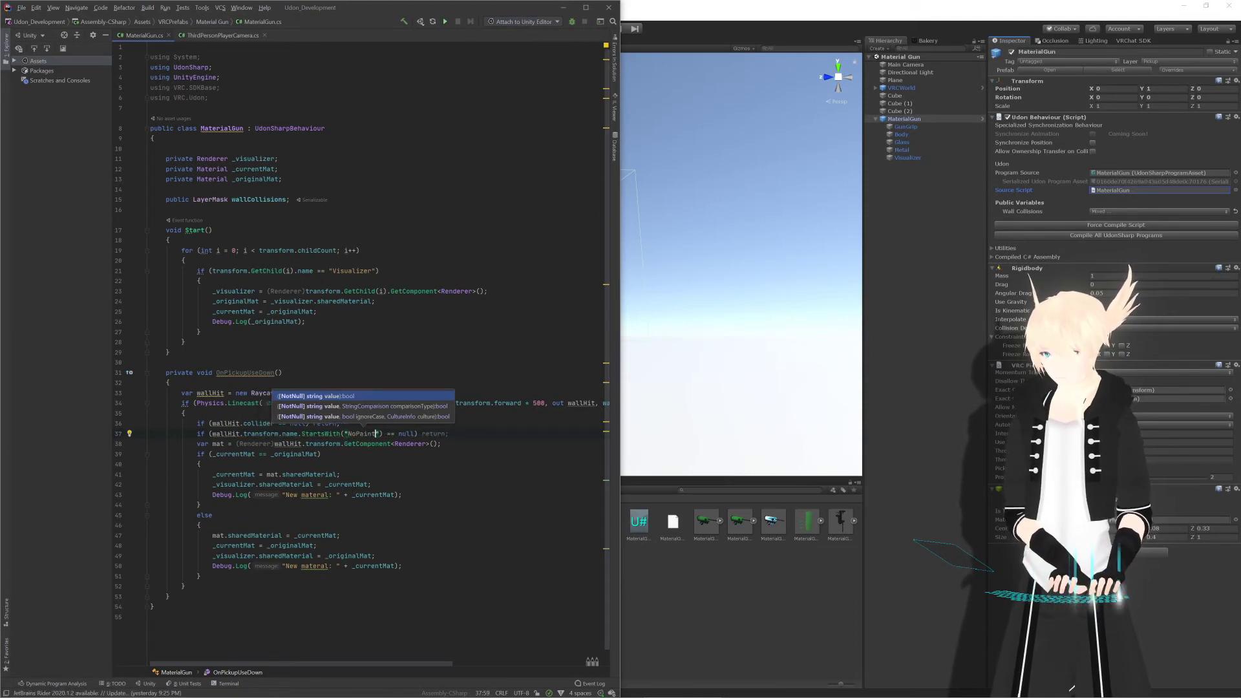
Step: Remove the "== null" comparison after StartsWith("NoPaint") so the condition uses the call alone
key("Right")
key("Right")
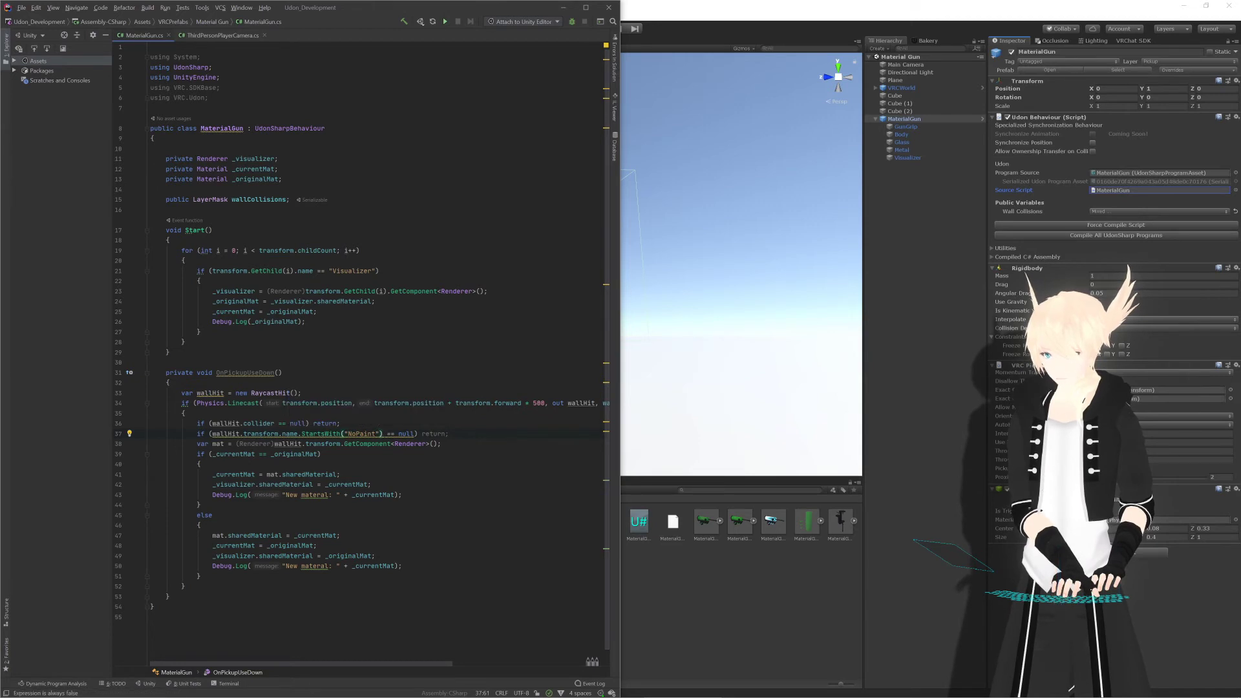
key("Delete")
key("Delete")
key("Delete")
key("Delete")
key("Delete")
key("Delete")
key("Delete")
key("Delete")
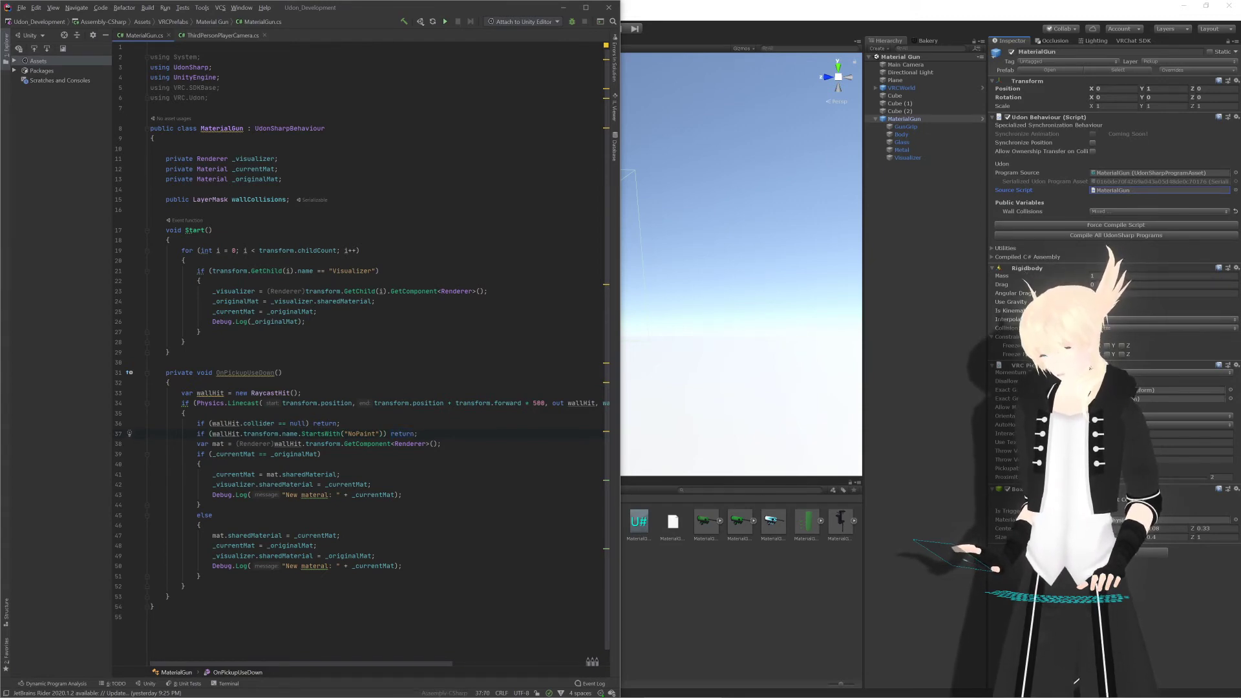
Step: Return to Unity, select the MaterialGun object and compile all UdonSharp programs
left_click(936, 211)
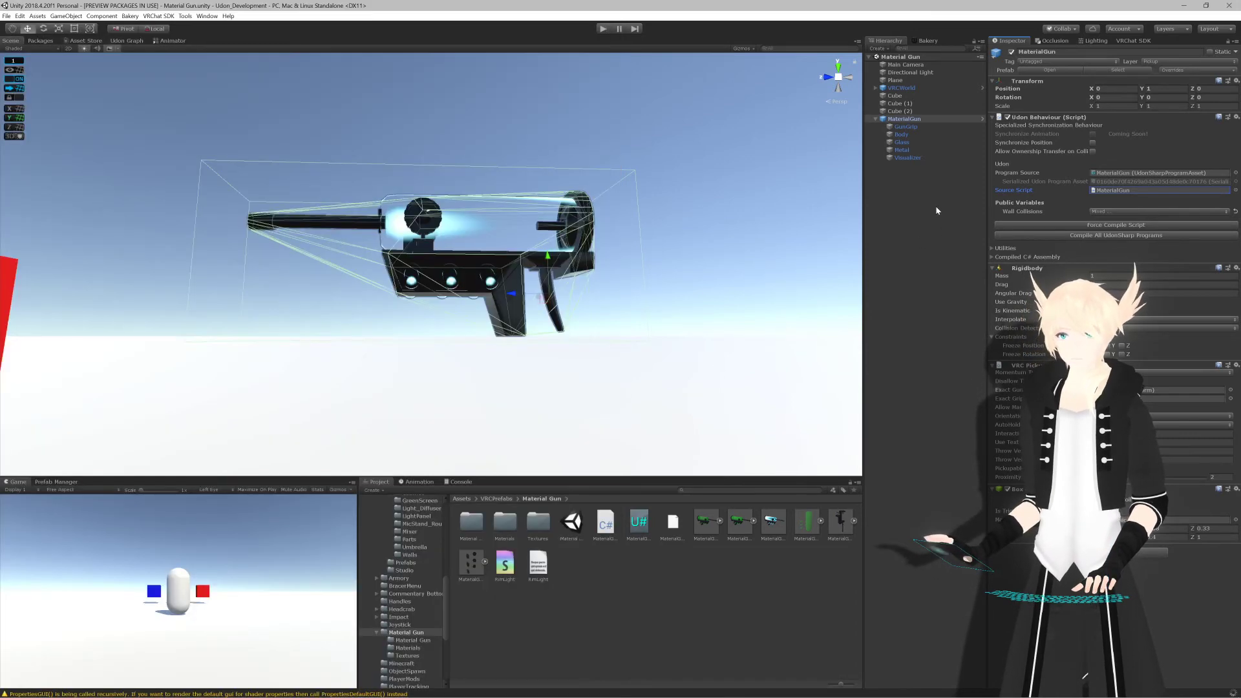
left_click(624, 162)
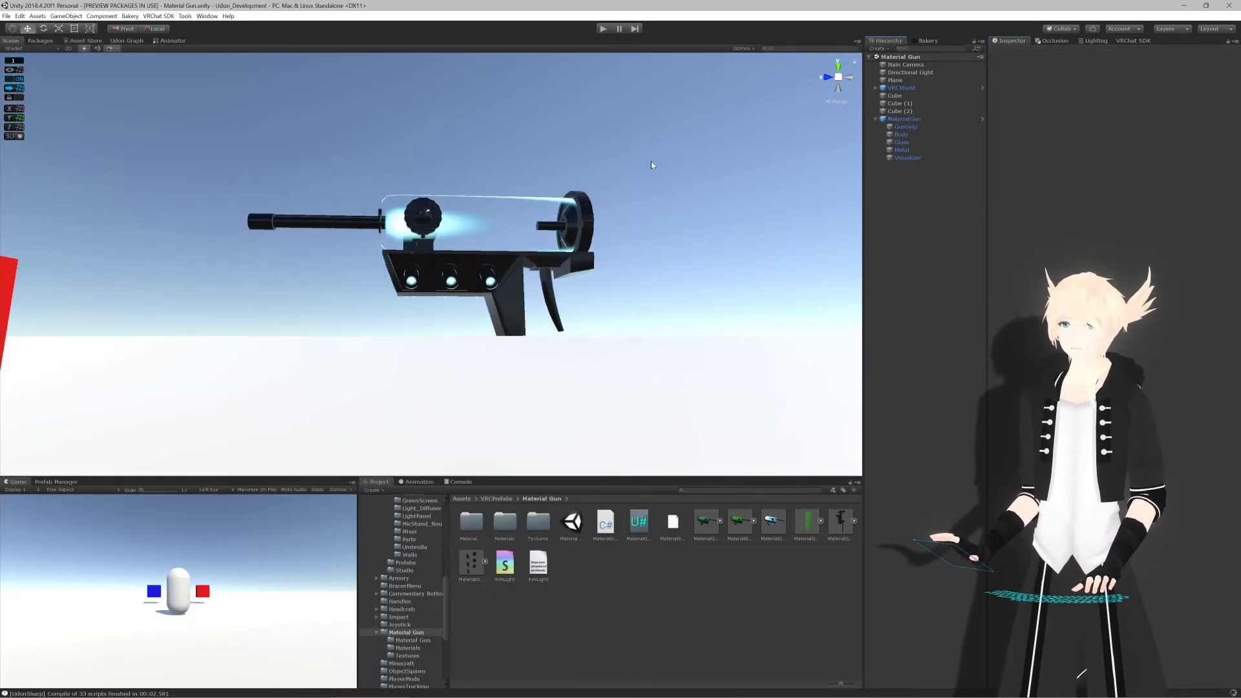
right_click_drag(650, 161, 758, 157)
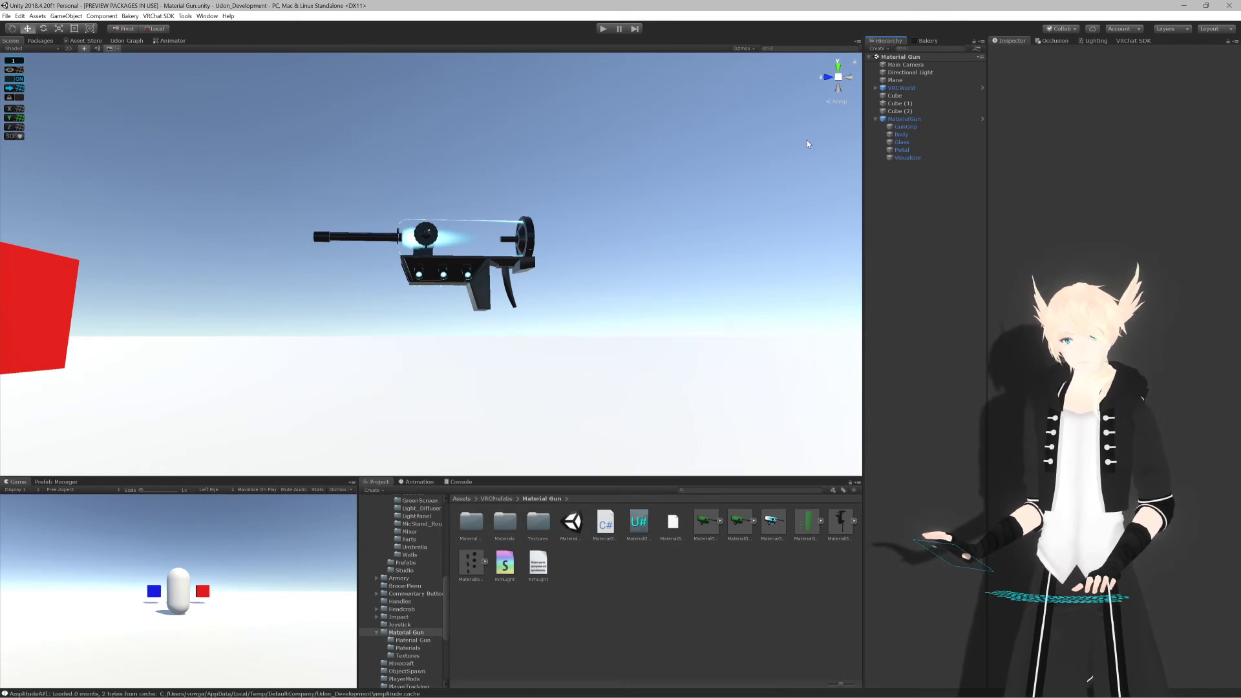
scroll(806, 139, "down", 1)
scroll(794, 144, "up", 2)
left_click(933, 119)
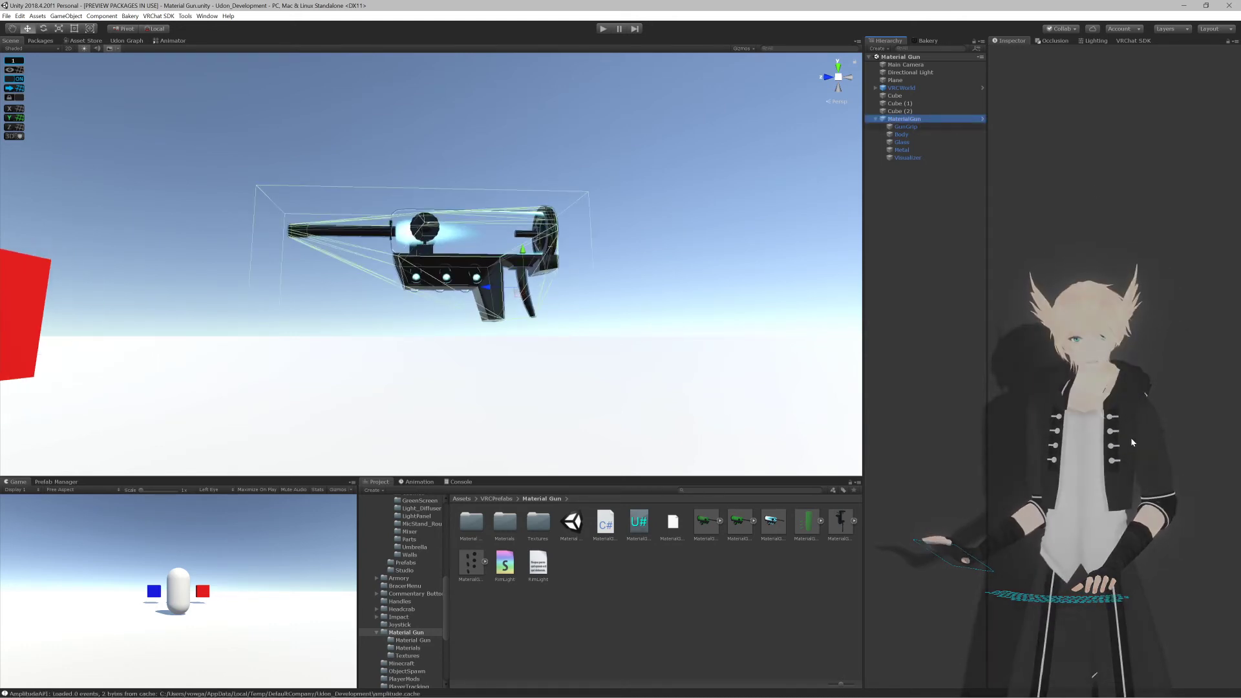
left_click(1129, 236)
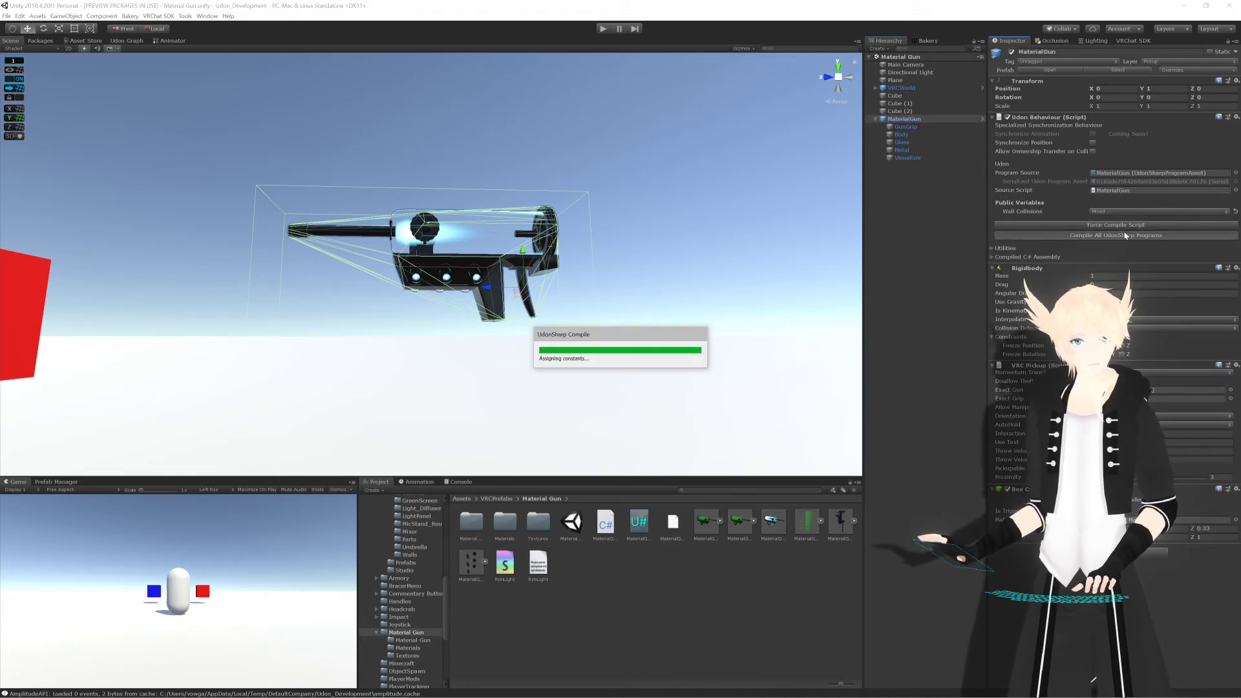
Step: Clear the selection and examine the blue, green and red cubes together with the gun from several angles
scroll(453, 246, "down", 3)
right_click_drag(491, 194, 497, 277)
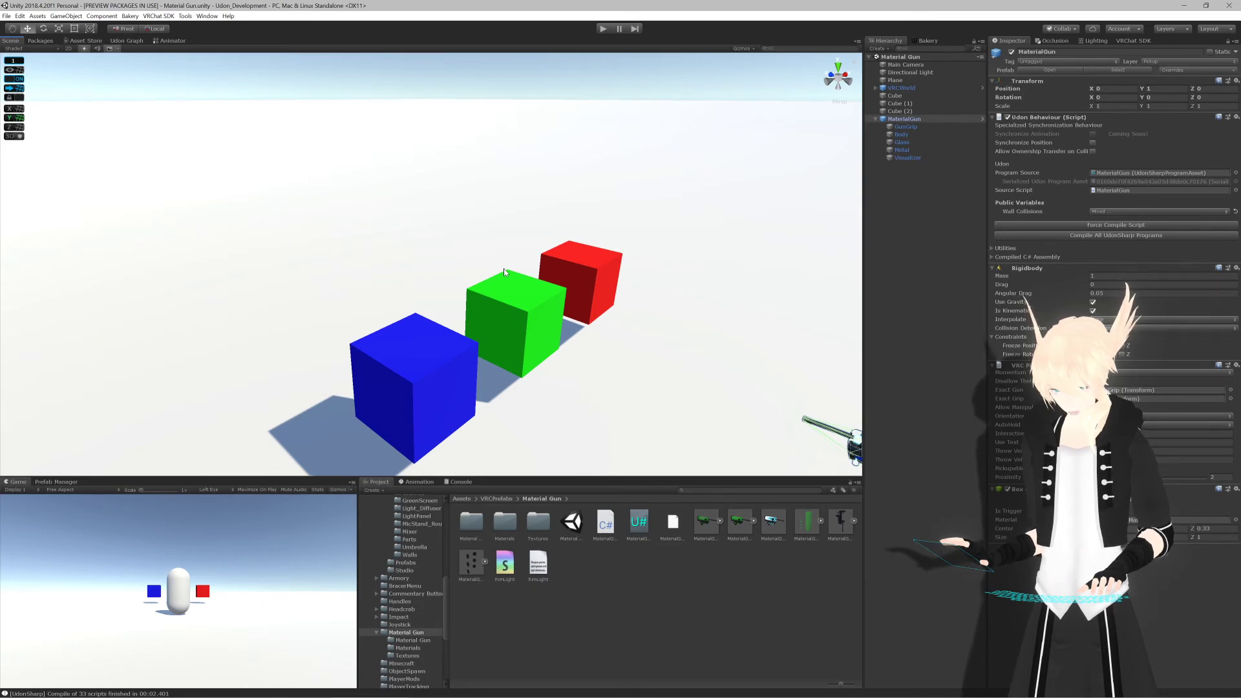
right_click_drag(503, 269, 508, 312)
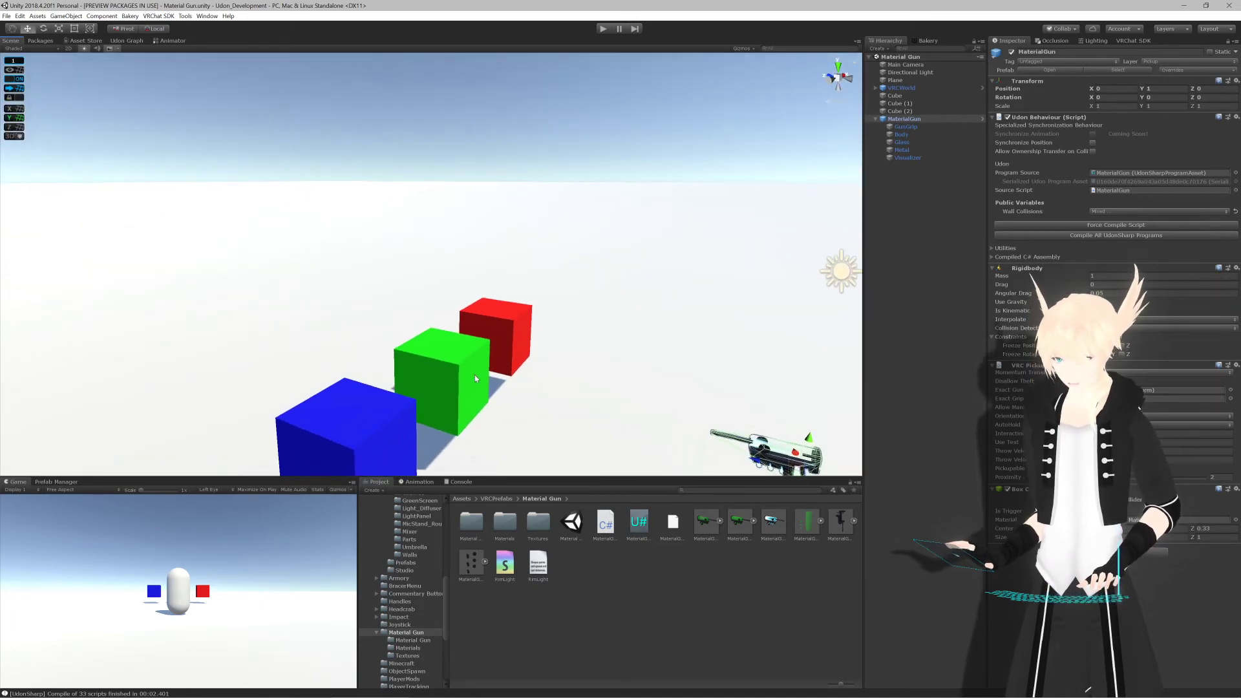
middle_click_drag(507, 413, 495, 373)
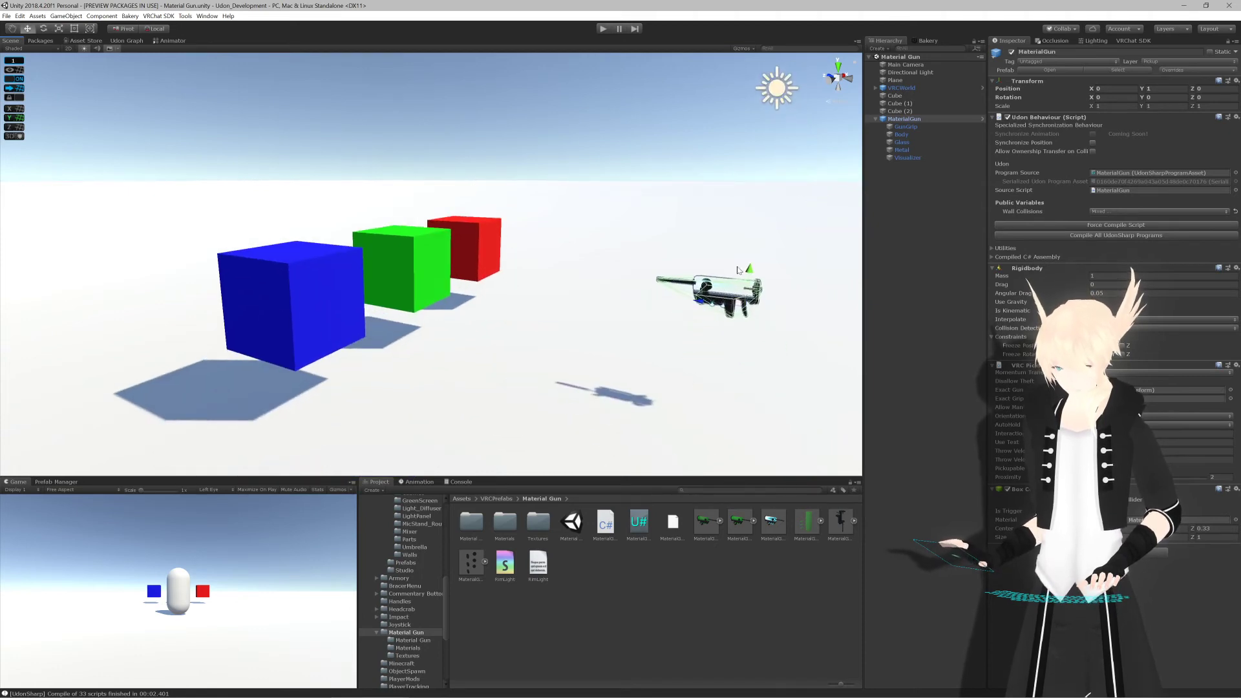
right_click_drag(691, 197, 510, 292)
left_click(650, 176)
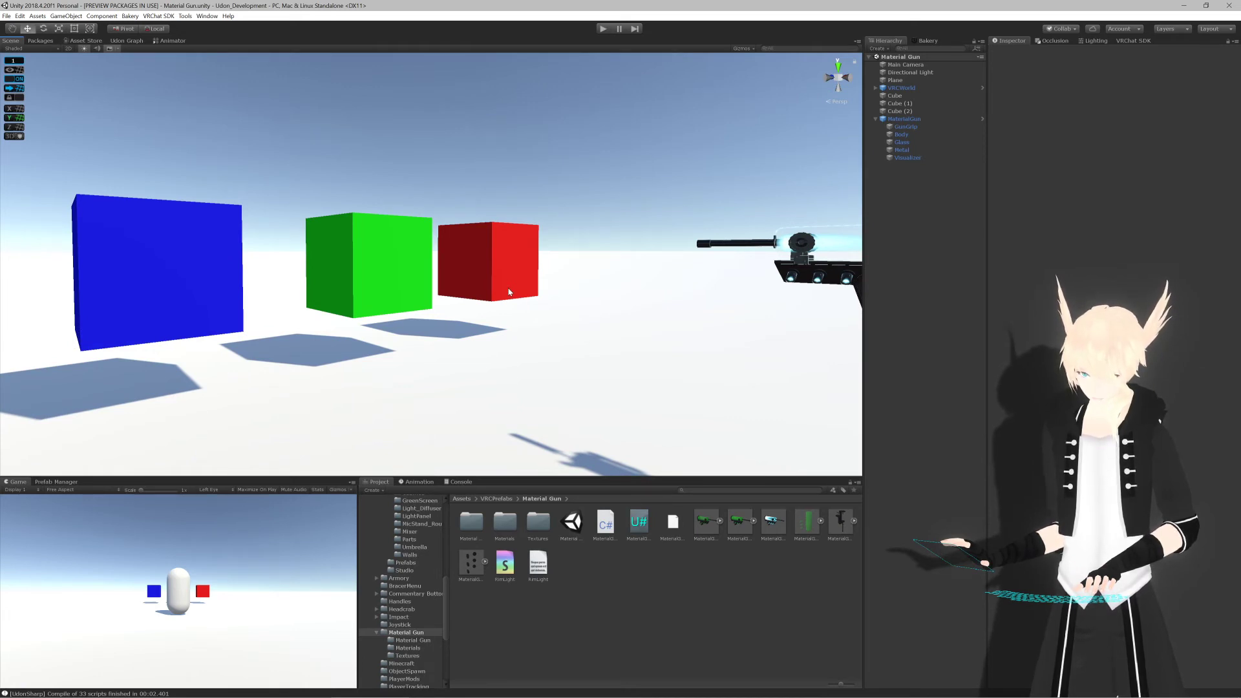
right_click_drag(510, 290, 515, 275)
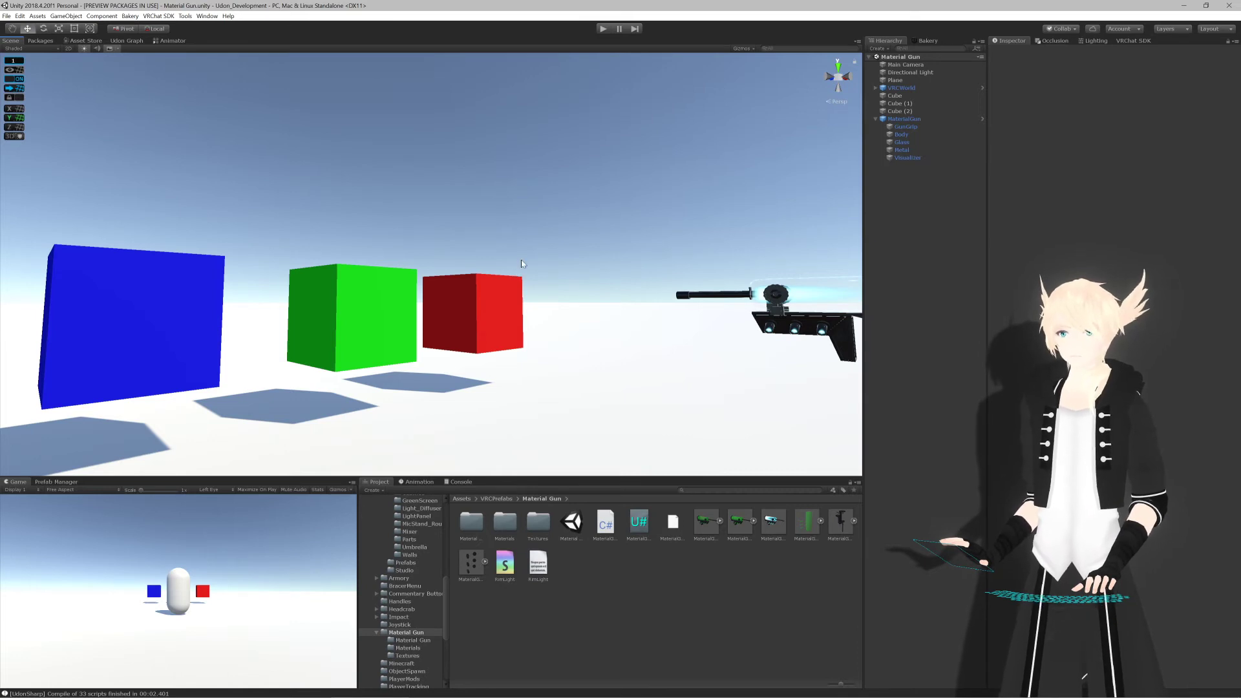
left_click_drag(521, 260, 589, 262, "alt")
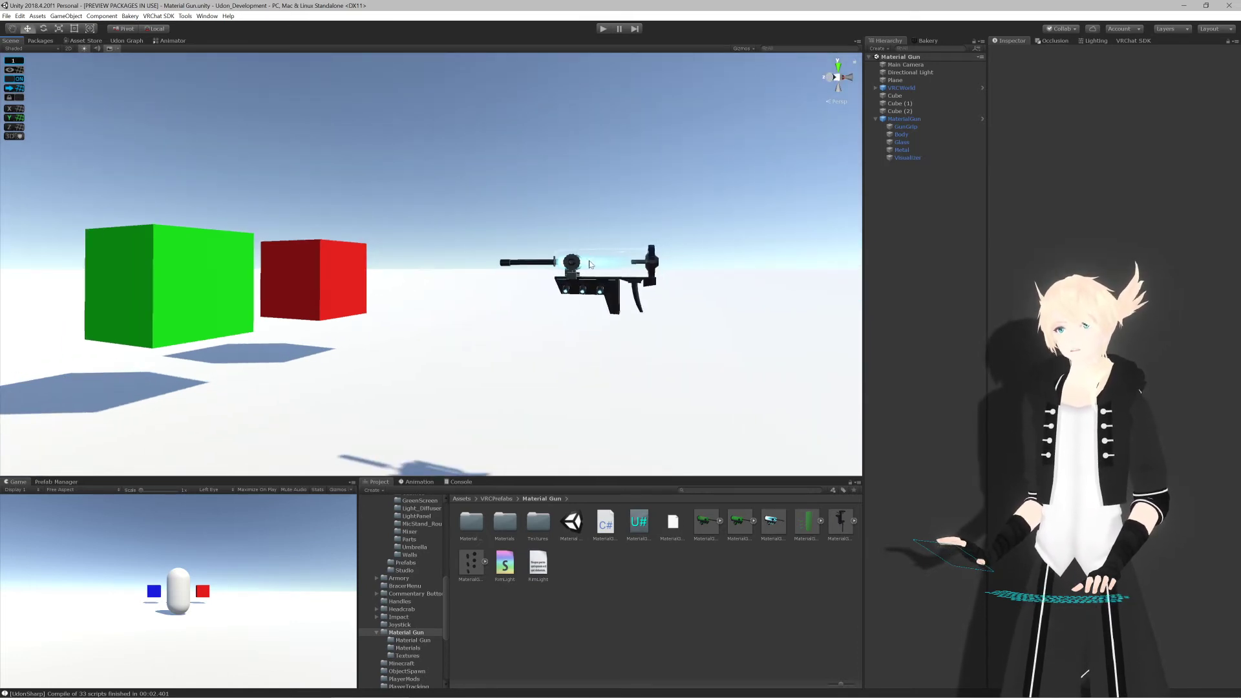
Step: Frame the material gun in the scene and inspect its barrel, glass and glowing parts up close
left_click(590, 264)
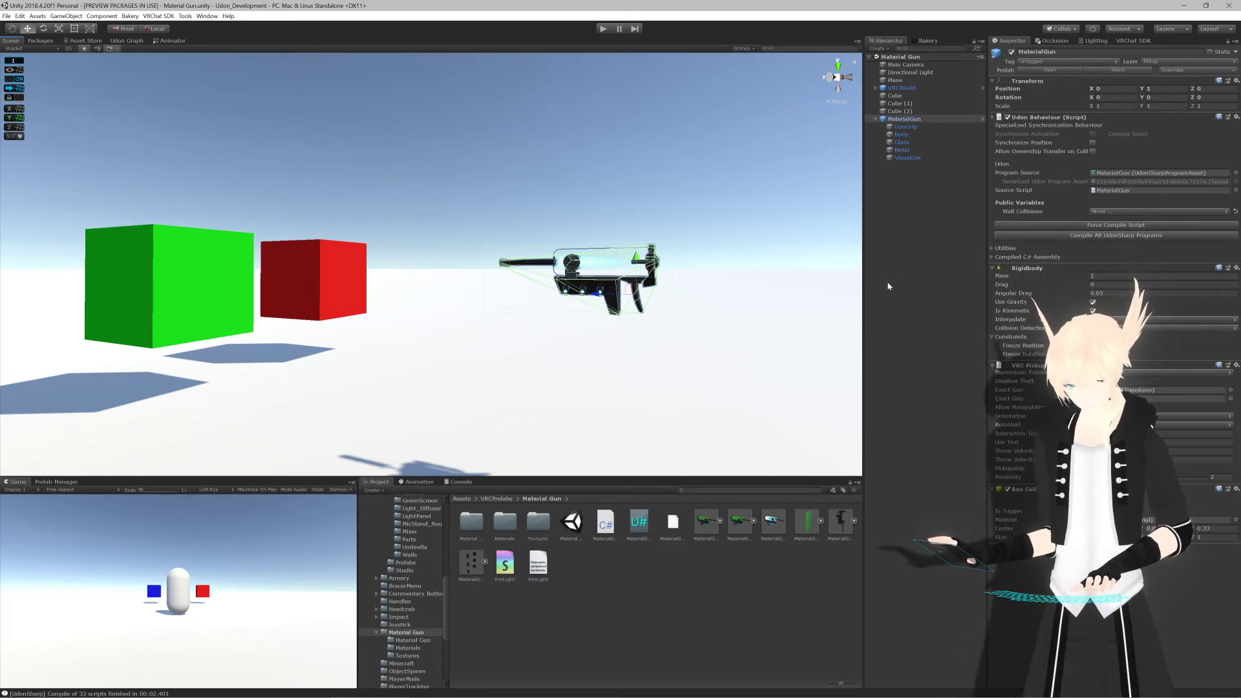
key("f")
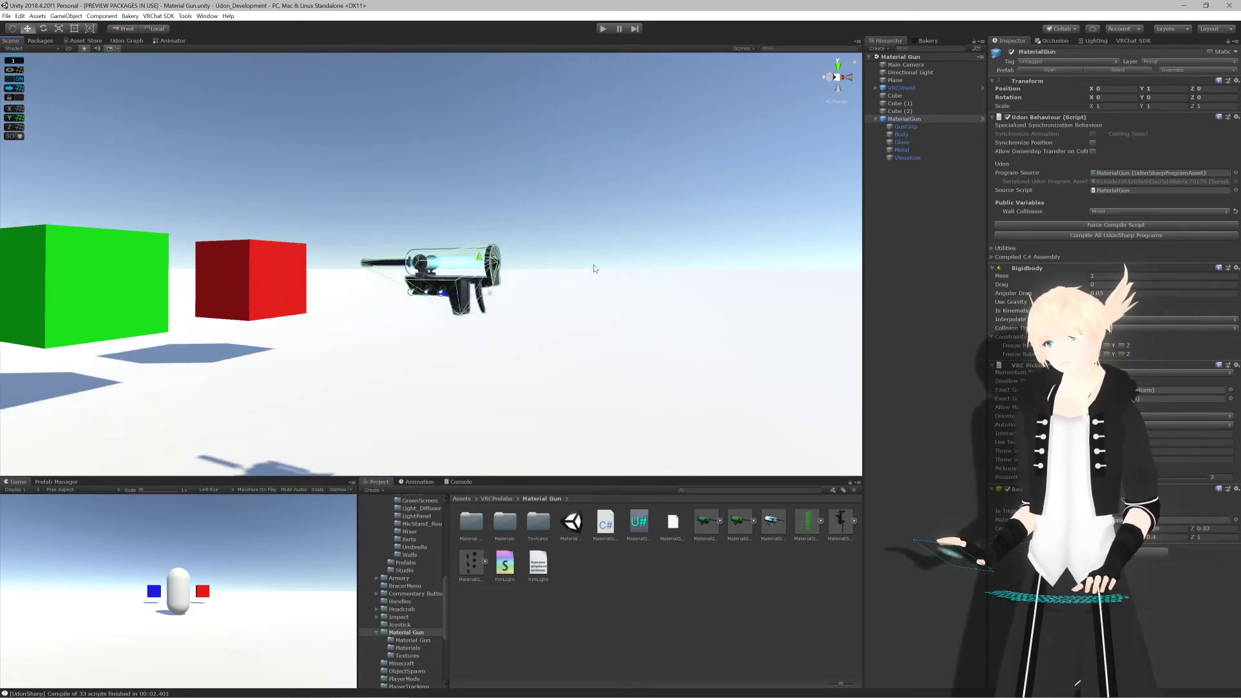
left_click_drag(573, 278, 353, 270, "alt")
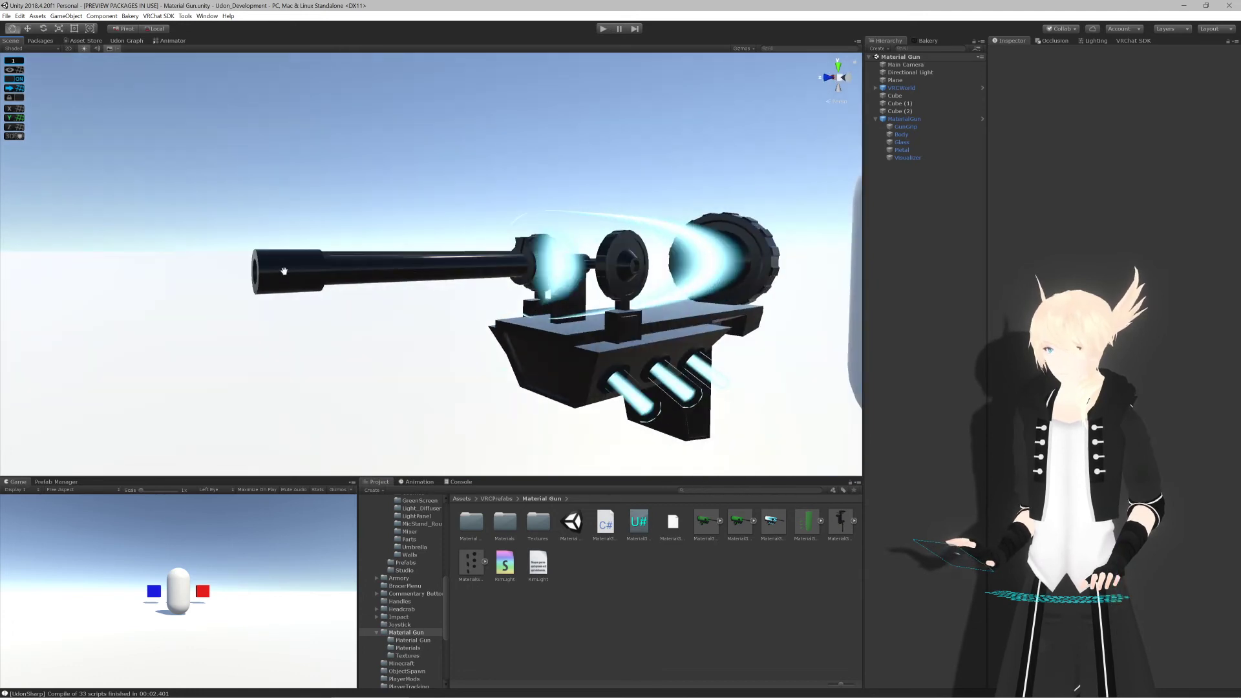
right_click_drag(282, 275, 675, 289, "alt")
middle_click_drag(675, 289, 619, 267)
left_click_drag(619, 266, 517, 270, "alt")
scroll(496, 282, "down", 4)
Step: Switch to Substance Painter and start opening another project, discarding the unsaved changes to MaterialGun_Canister
key("alt+Tab")
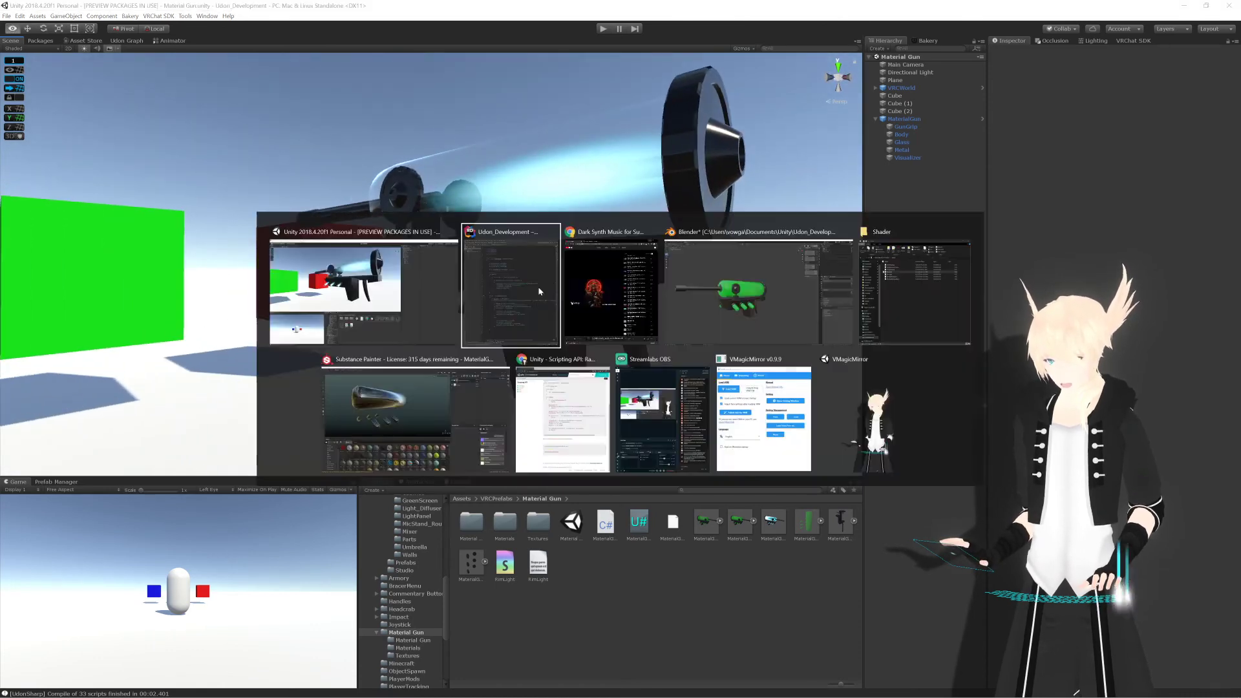
key("alt+Tab")
key("alt+Tab")
key("alt+Tab")
key("alt+Tab")
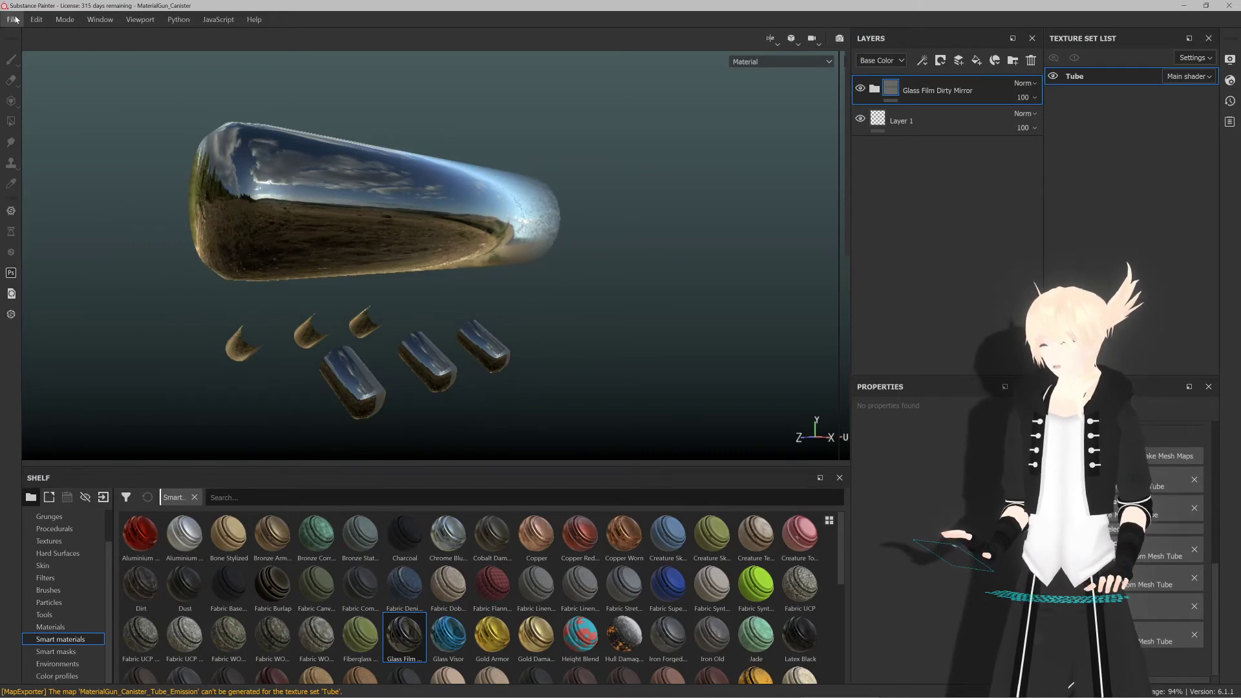
left_click(15, 19)
left_click(92, 98)
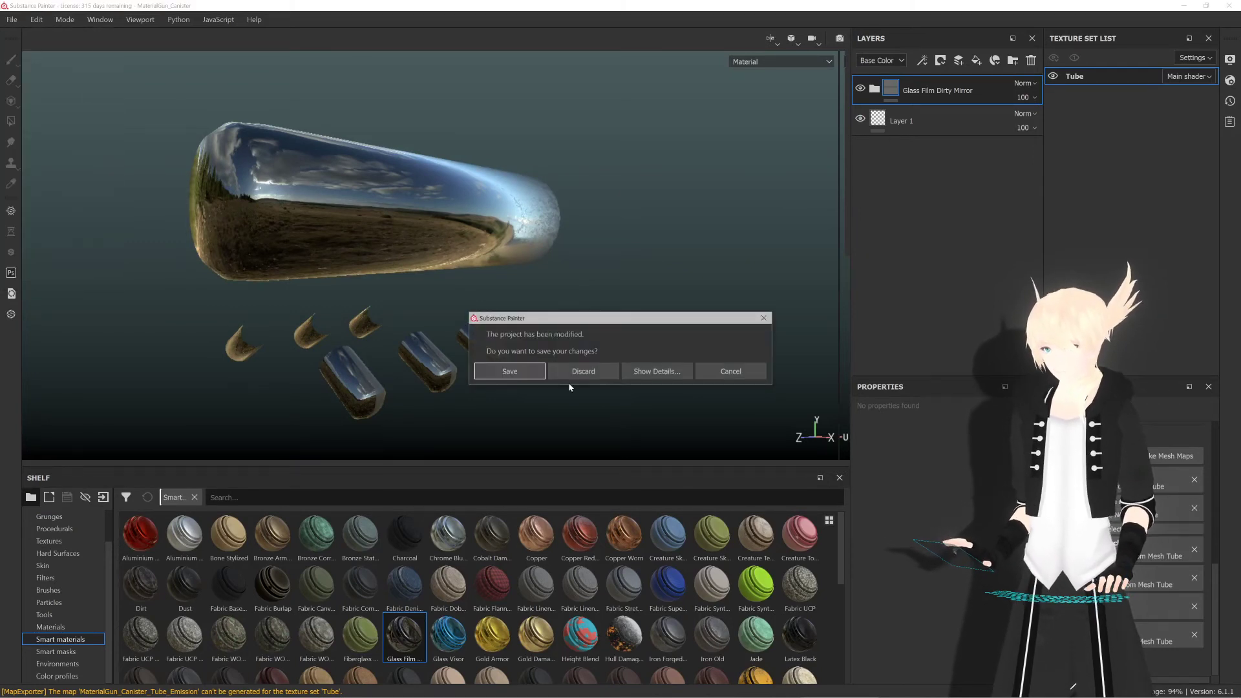
left_click(583, 371)
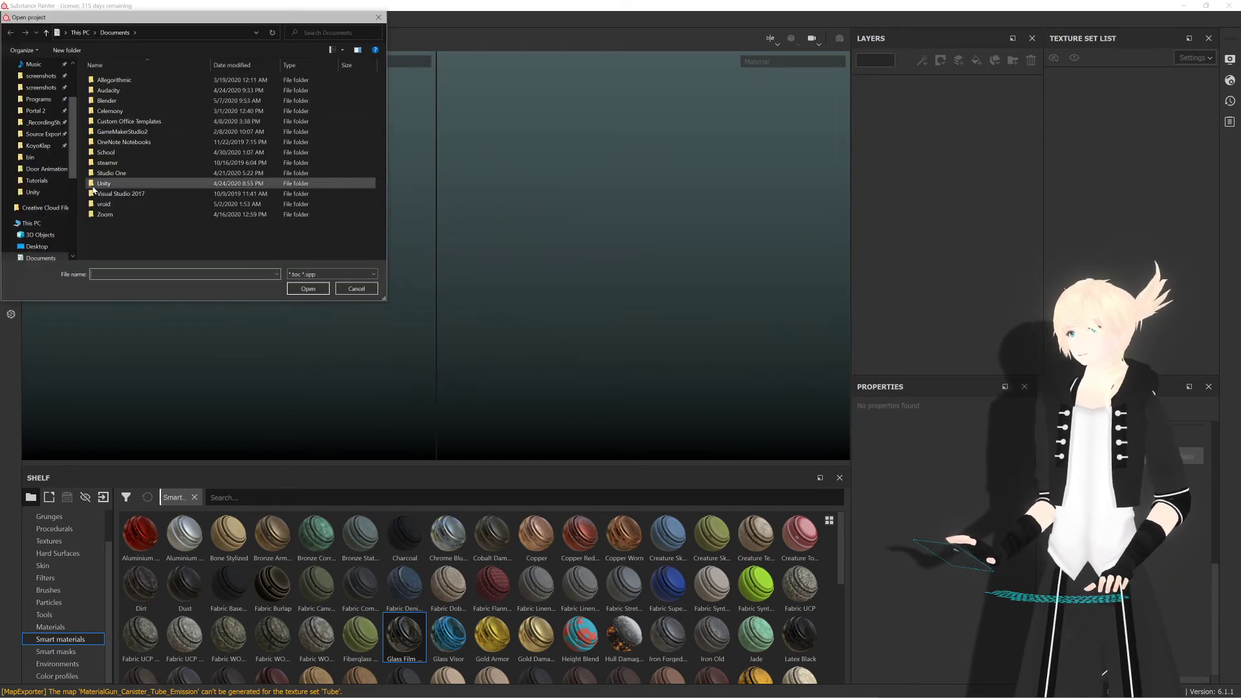
Step: Open the MaterialGun_Chassis project from Unity/Udon_Development/Assets/VRCPrefabs/Material Gun/Textures
left_click(57, 194)
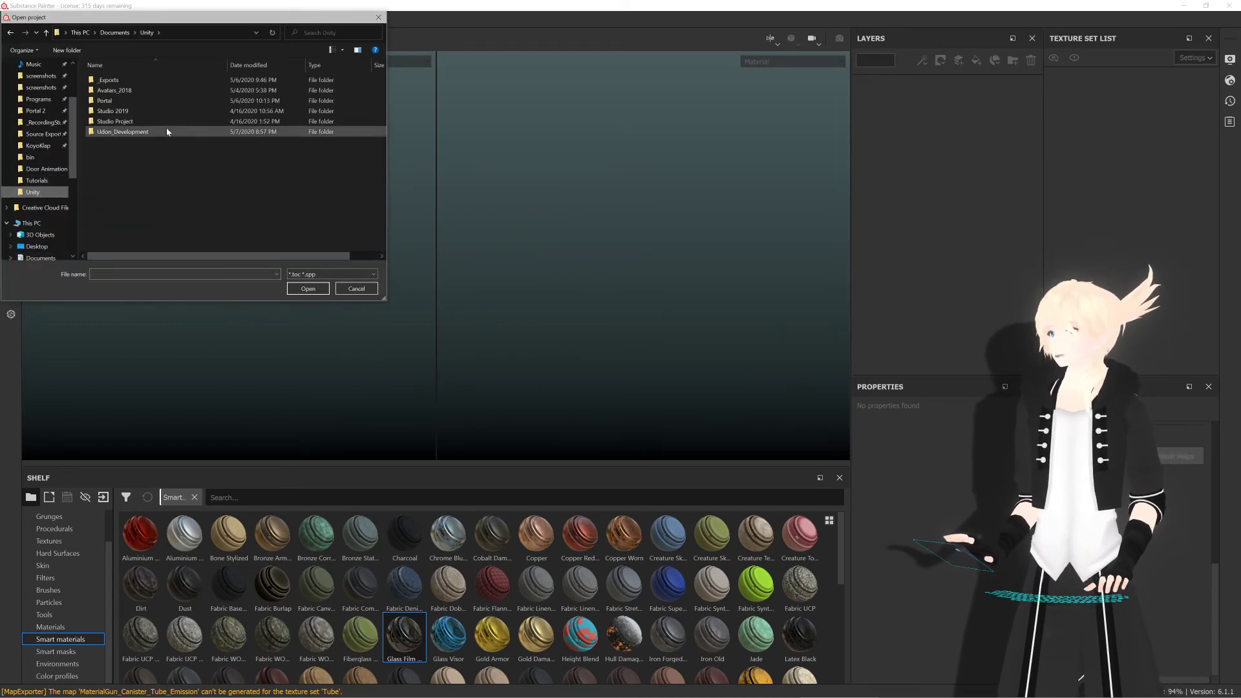
double_click(166, 126)
double_click(166, 98)
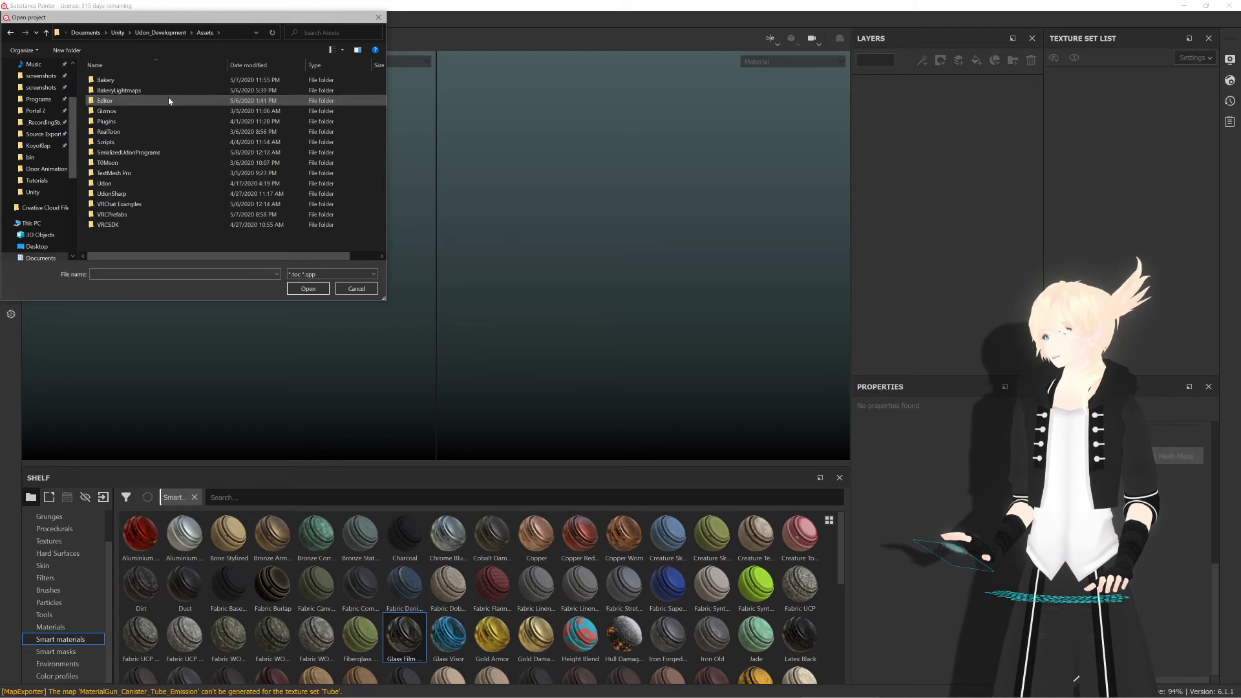
double_click(157, 214)
scroll(161, 213, "down", 1)
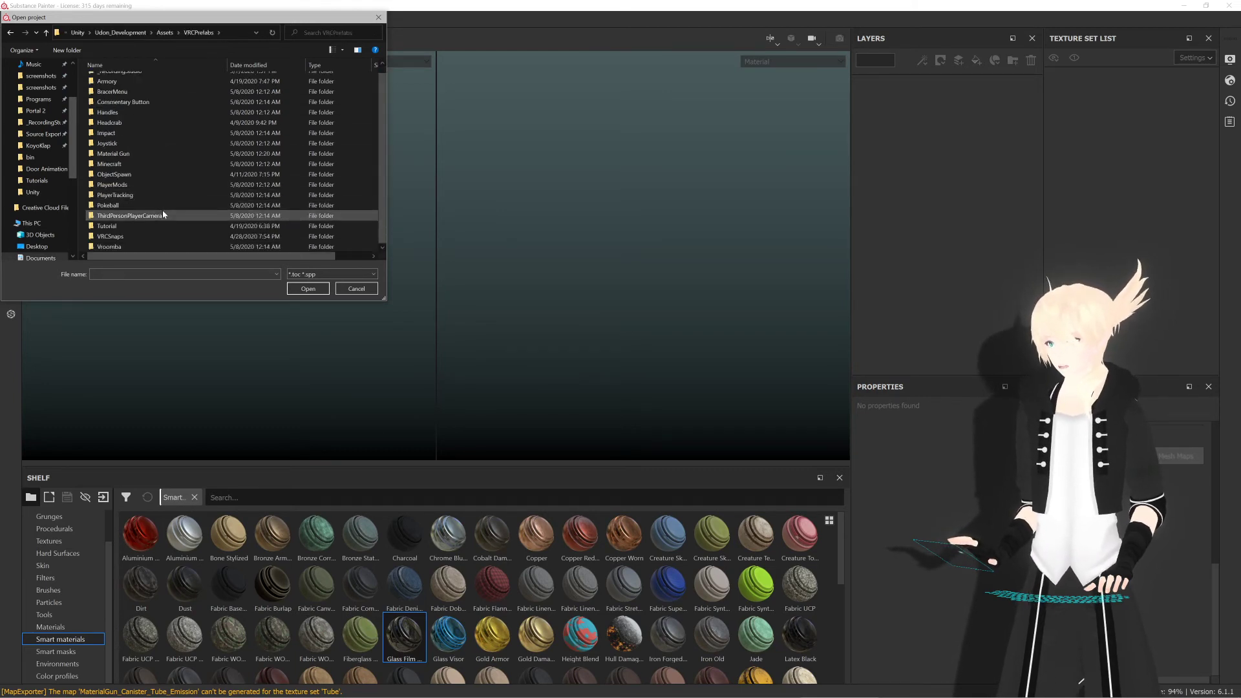
double_click(149, 155)
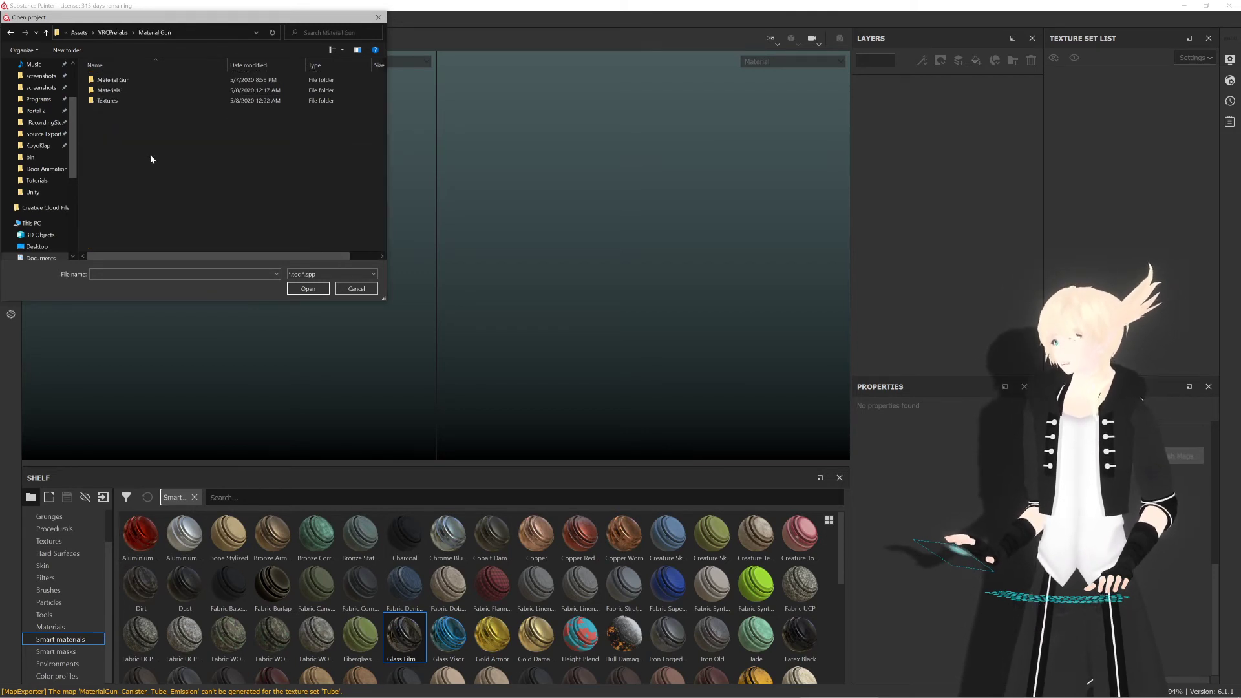
double_click(154, 80)
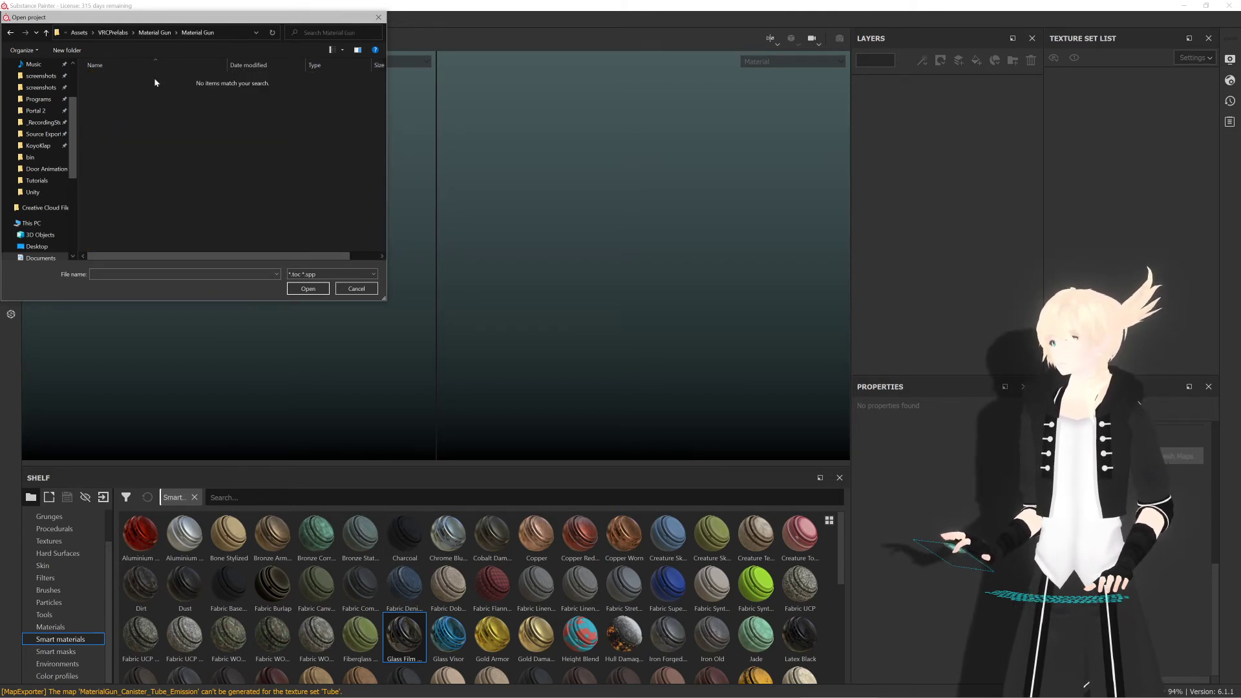
left_click(163, 36)
double_click(126, 100)
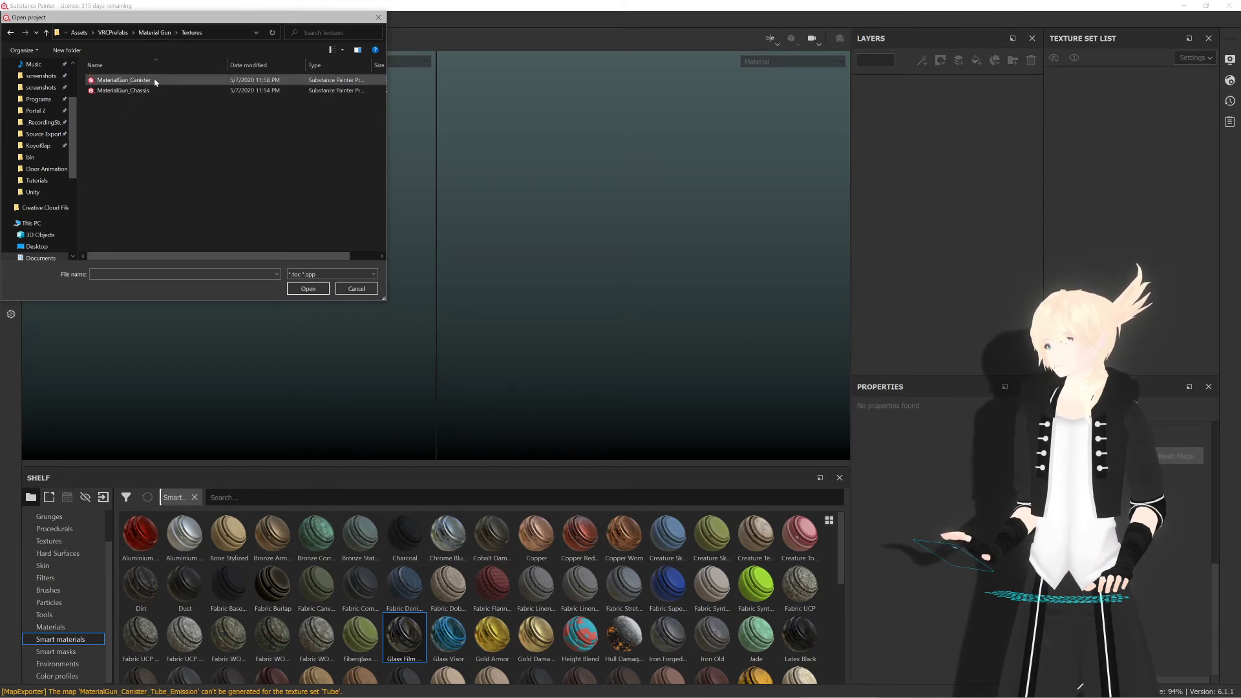
double_click(152, 91)
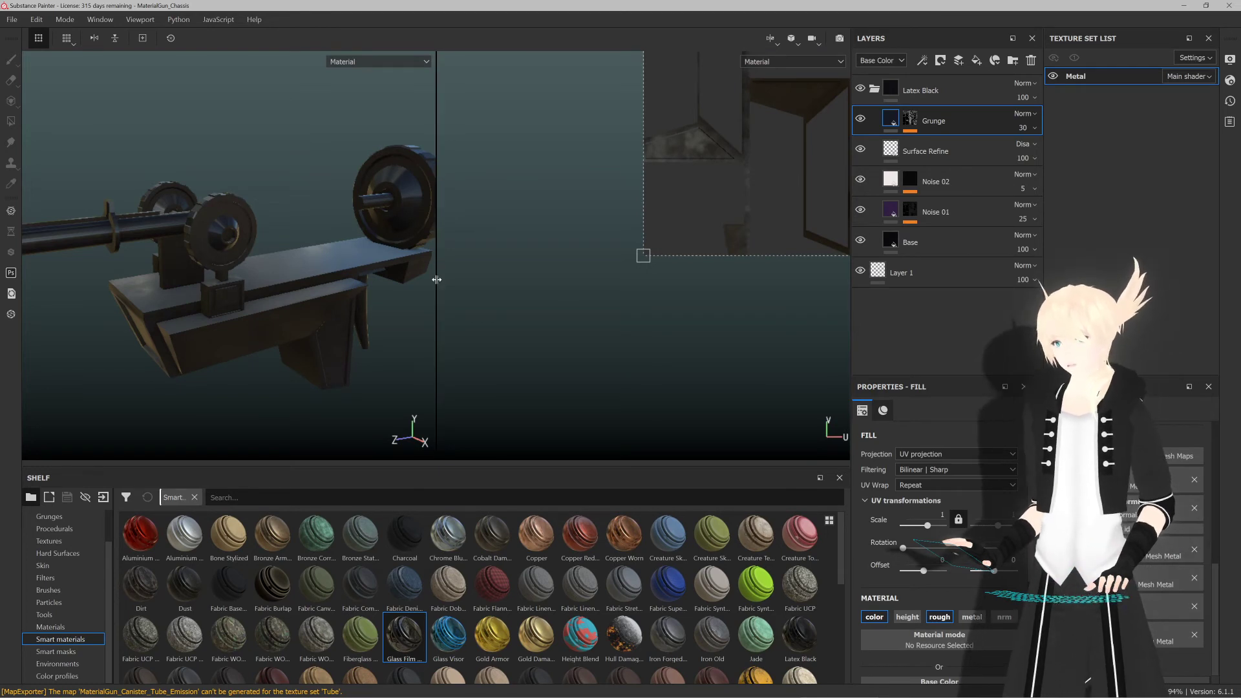
Step: Widen the 3D view over the UV view and examine the chassis and grip up close
left_click_drag(437, 277, 882, 321)
left_click_drag(614, 341, 504, 289, "alt")
scroll(499, 279, "up", 5)
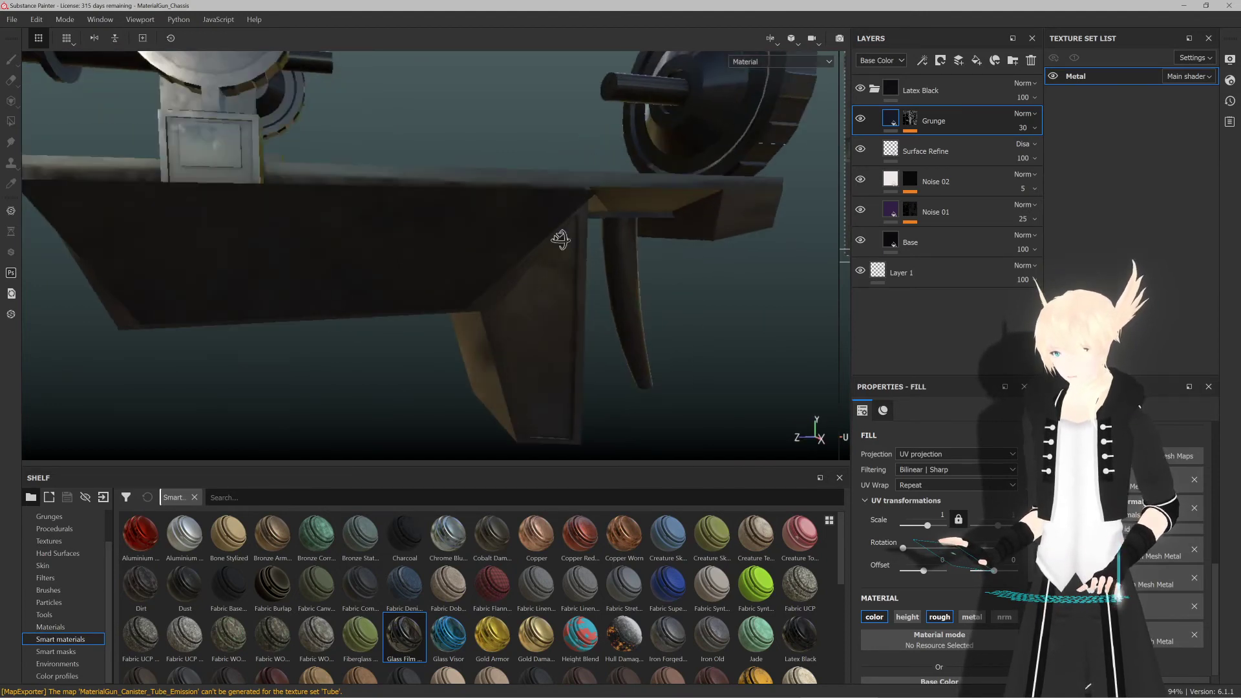
left_click_drag(561, 240, 481, 291, "alt")
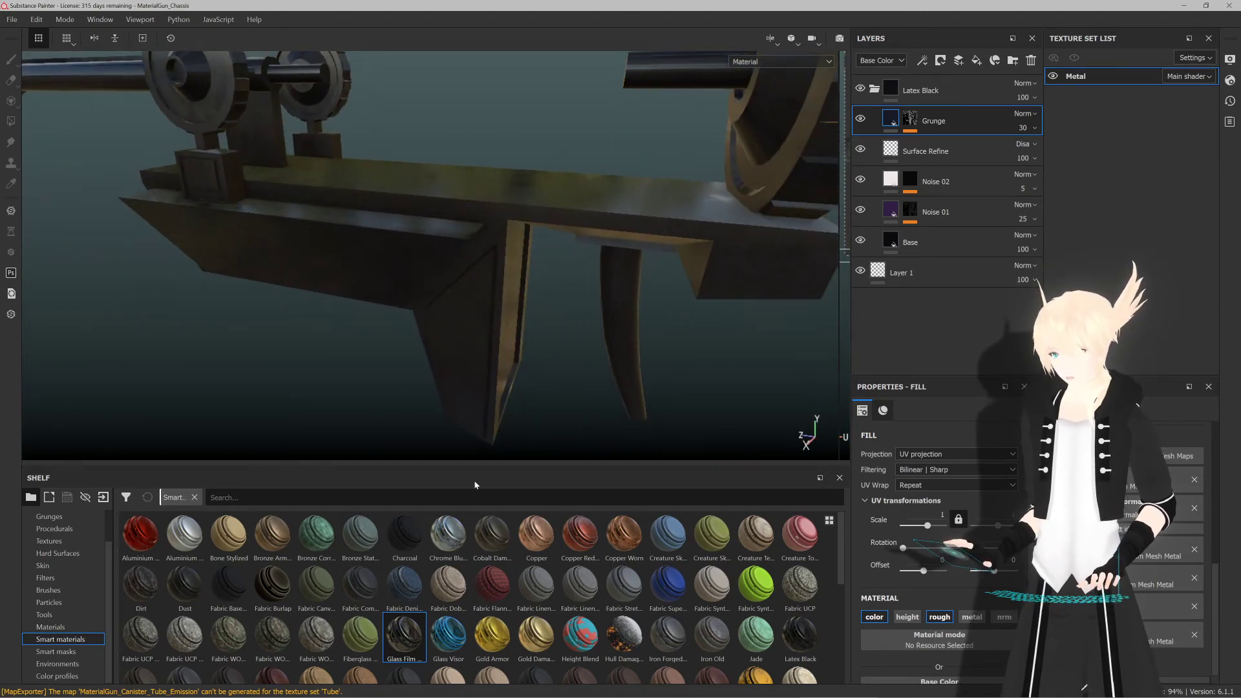
Step: Try the Steel Painted Chipped Dirty smart material on the chassis, inspect it from several angles and remove it
scroll(487, 531, "down", 5)
scroll(500, 550, "down", 2)
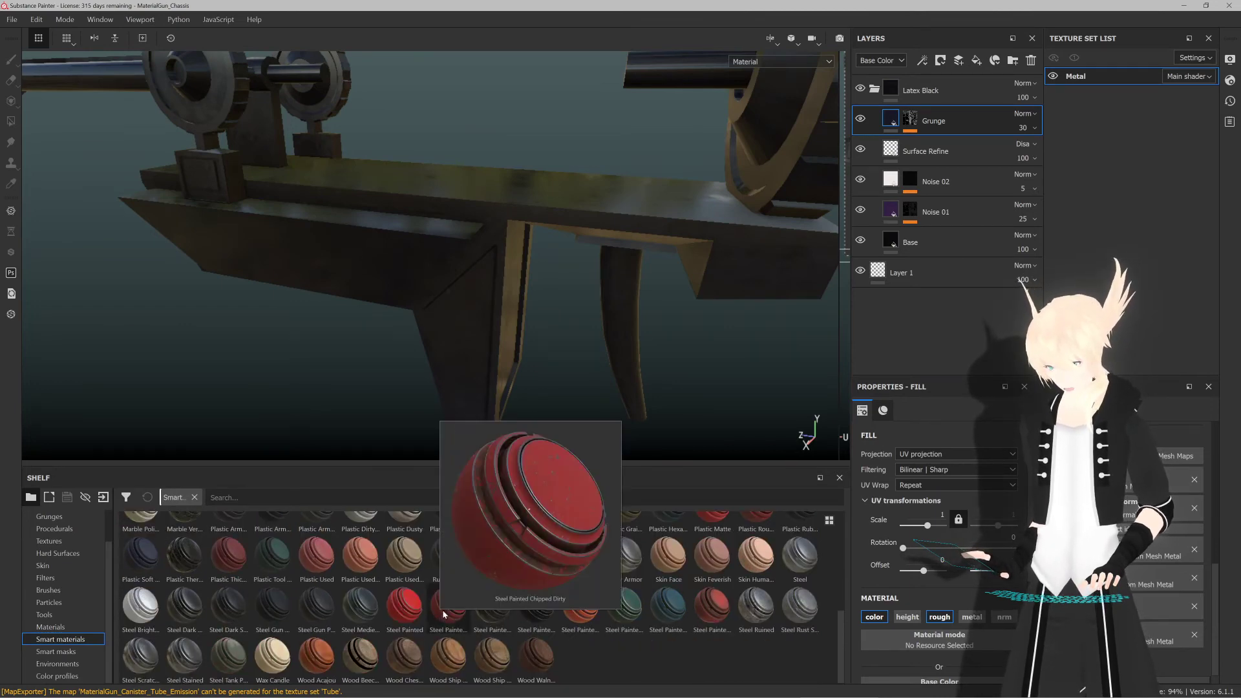
mouse_move(437, 614)
left_mouse_down()
mouse_move(482, 340)
mouse_move(483, 223)
mouse_move(468, 183)
mouse_move(586, 222)
left_mouse_up()
scroll(485, 250, "up", 2)
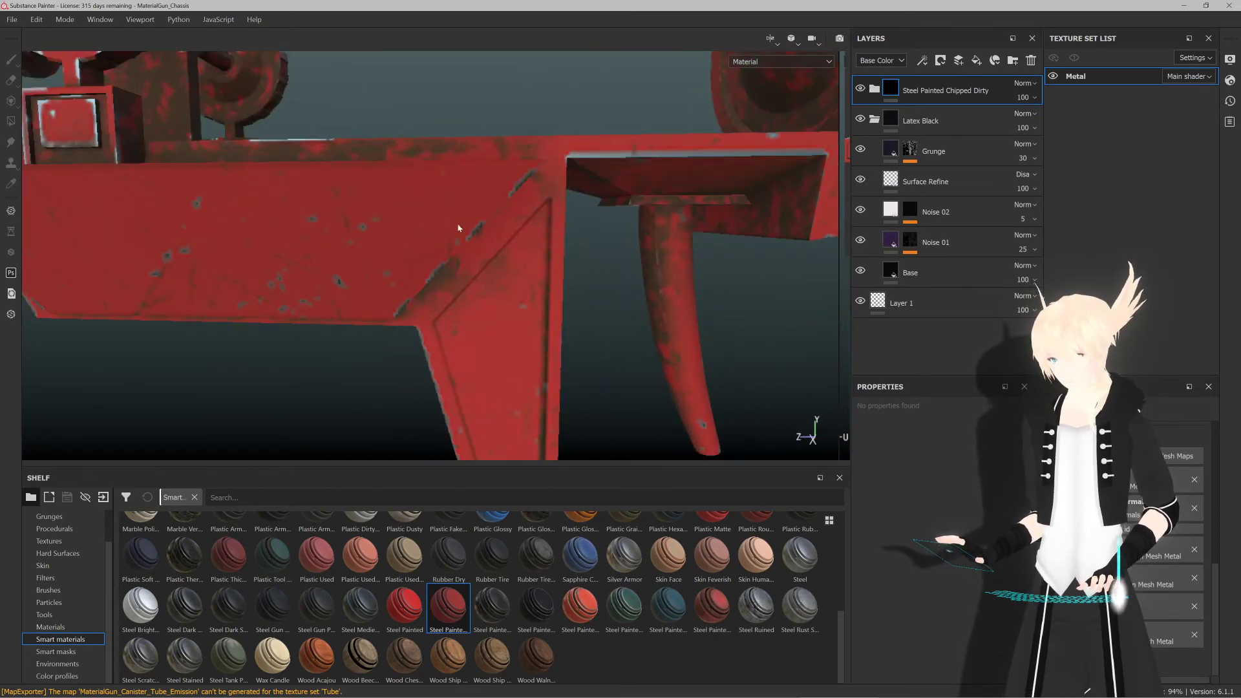
scroll(458, 233, "down", 3)
left_click_drag(459, 234, 606, 355, "alt")
scroll(495, 338, "down", 5)
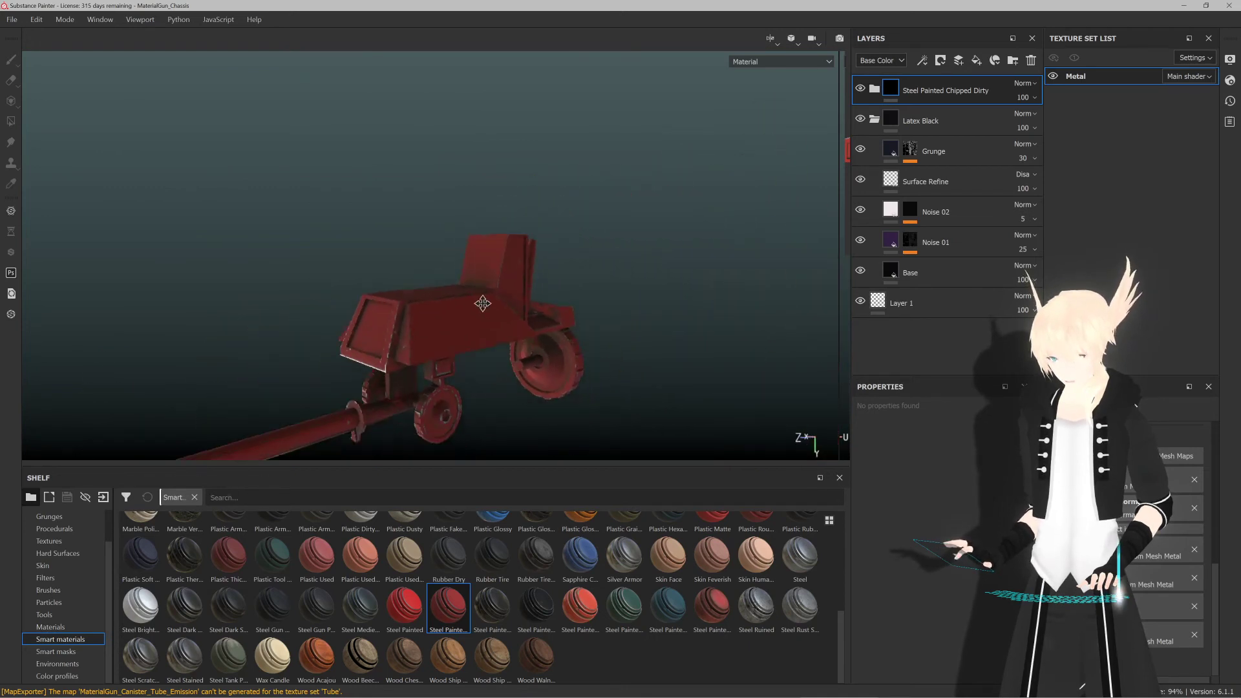
middle_click_drag(479, 305, 480, 267, "alt")
mouse_move(489, 267)
left_mouse_down("alt")
mouse_move(547, 245)
mouse_move(459, 188)
mouse_move(444, 288)
mouse_move(424, 257)
mouse_move(416, 282)
mouse_move(430, 298)
left_mouse_up("alt")
key("Delete")
middle_click_drag(431, 297, 433, 299, "alt")
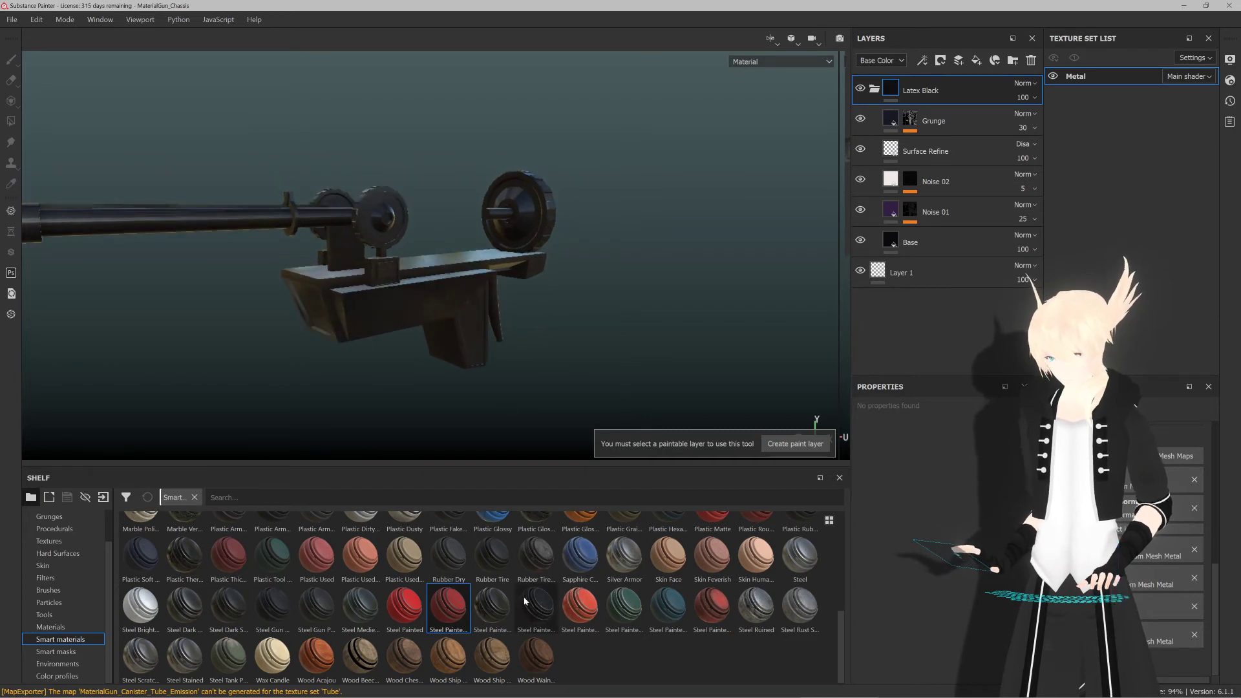
Step: Try the Machinery smart material on the chassis and undo it
scroll(524, 601, "up", 3)
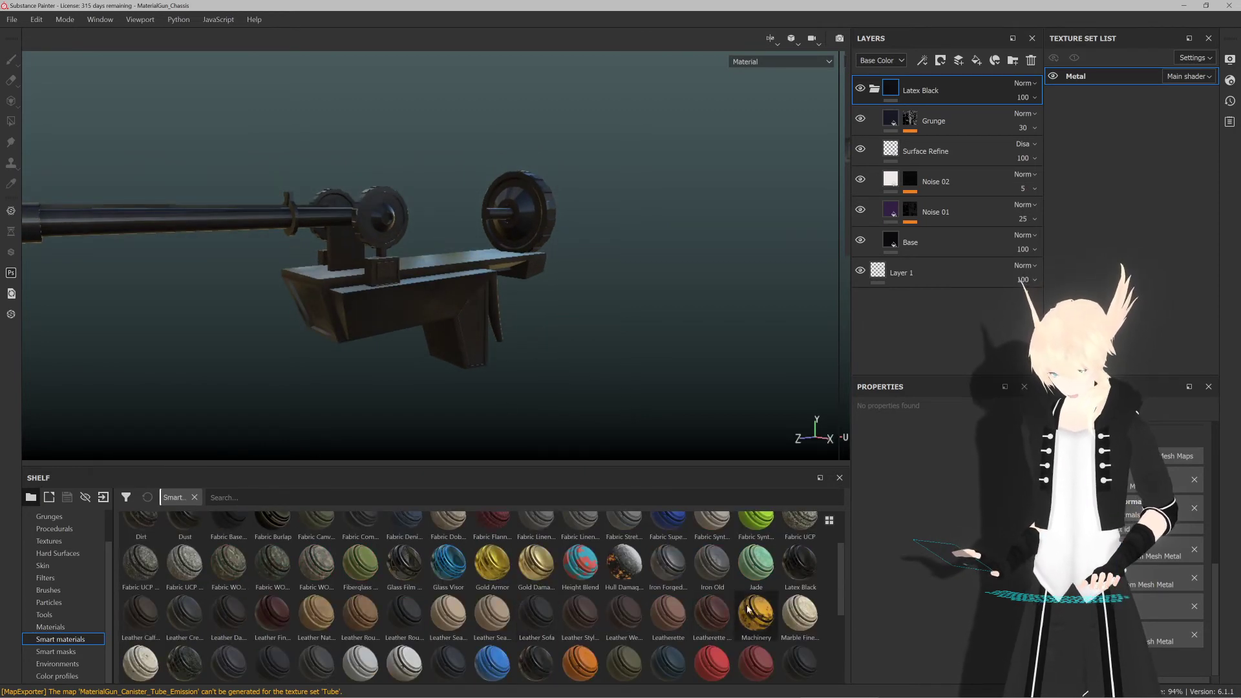
left_click_drag(750, 611, 515, 323)
key("ctrl+z")
Step: Try the Fabric Super Hero smart material on the chassis, inspect the look and undo it
scroll(471, 556, "up", 1)
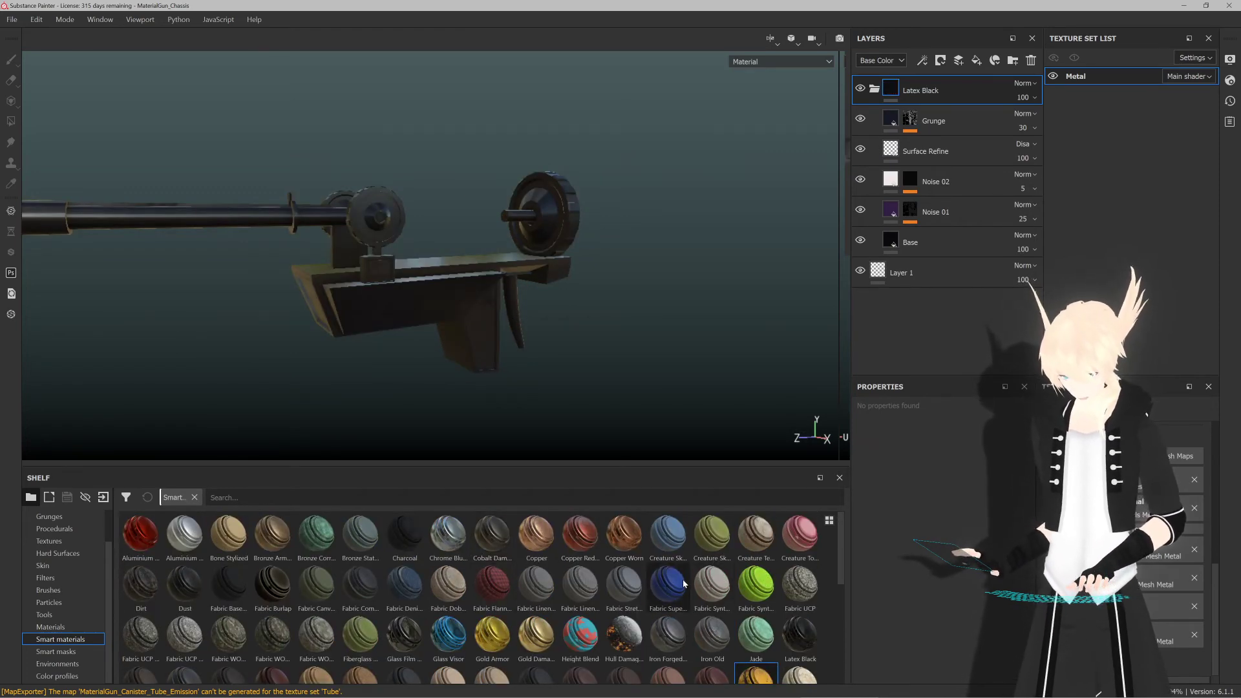
mouse_move(683, 582)
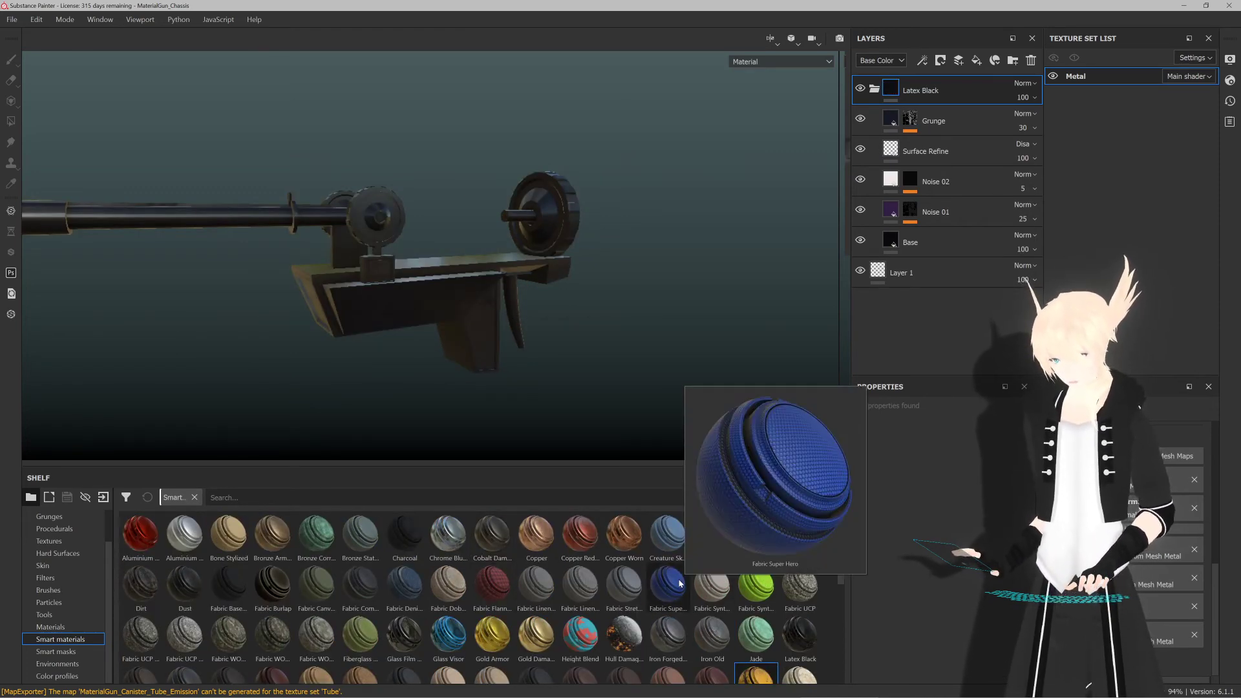
left_click_drag(678, 583, 446, 297)
scroll(444, 313, "down", 5)
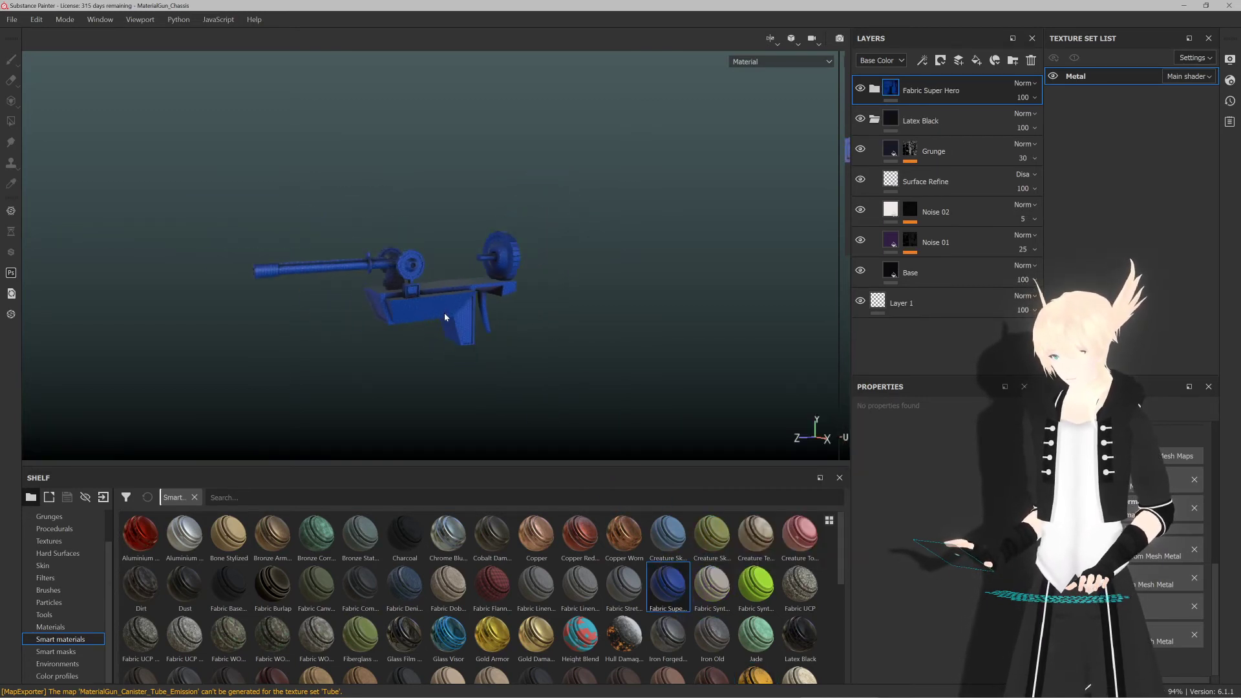
scroll(444, 314, "up", 3)
scroll(444, 314, "up", 2)
key("ctrl+z")
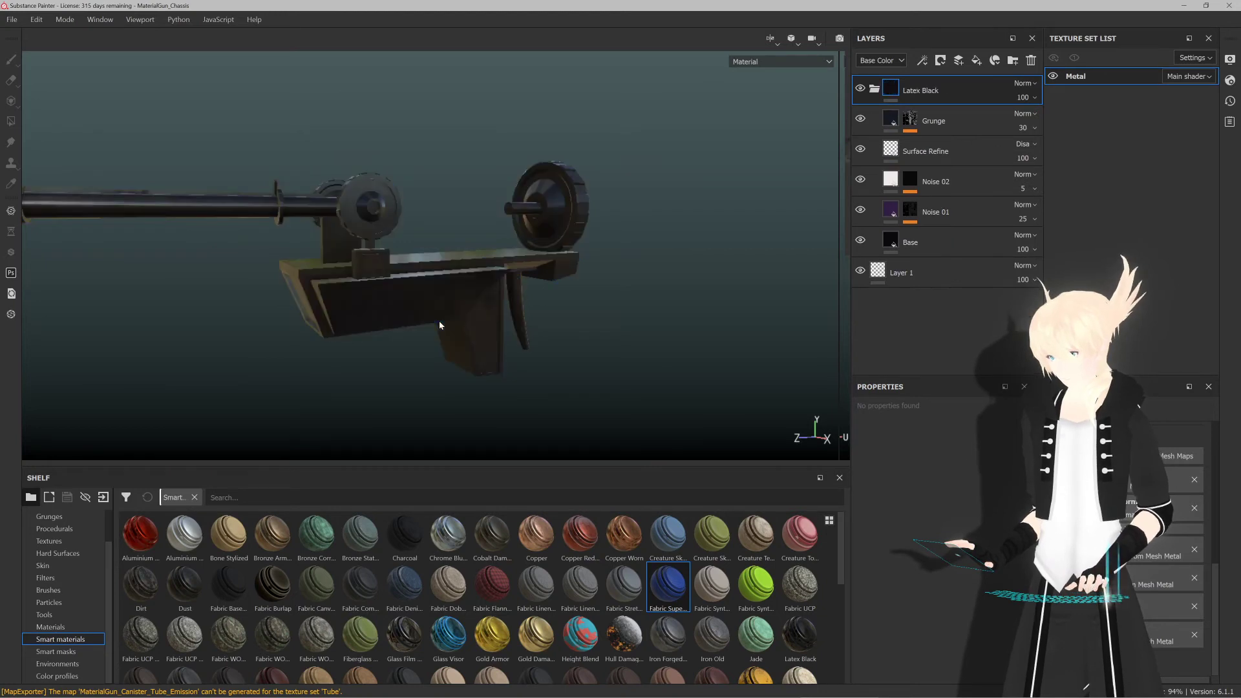
Step: Try the Fabric Burlap smart material on the chassis, inspect the look and undo it
scroll(444, 296, "down", 2)
mouse_move(444, 296)
left_mouse_down("alt")
mouse_move(476, 294)
mouse_move(440, 296)
left_mouse_up("alt")
left_click_drag(272, 584, 418, 316)
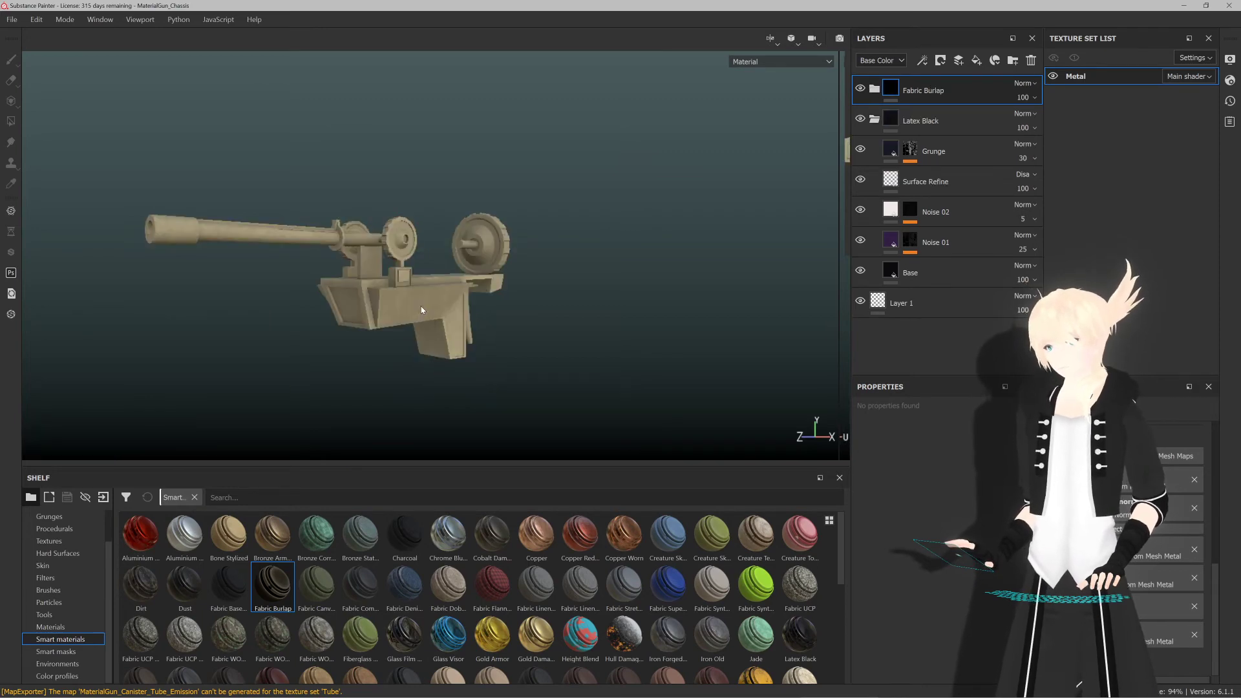
scroll(401, 318, "up", 5)
scroll(412, 305, "down", 5)
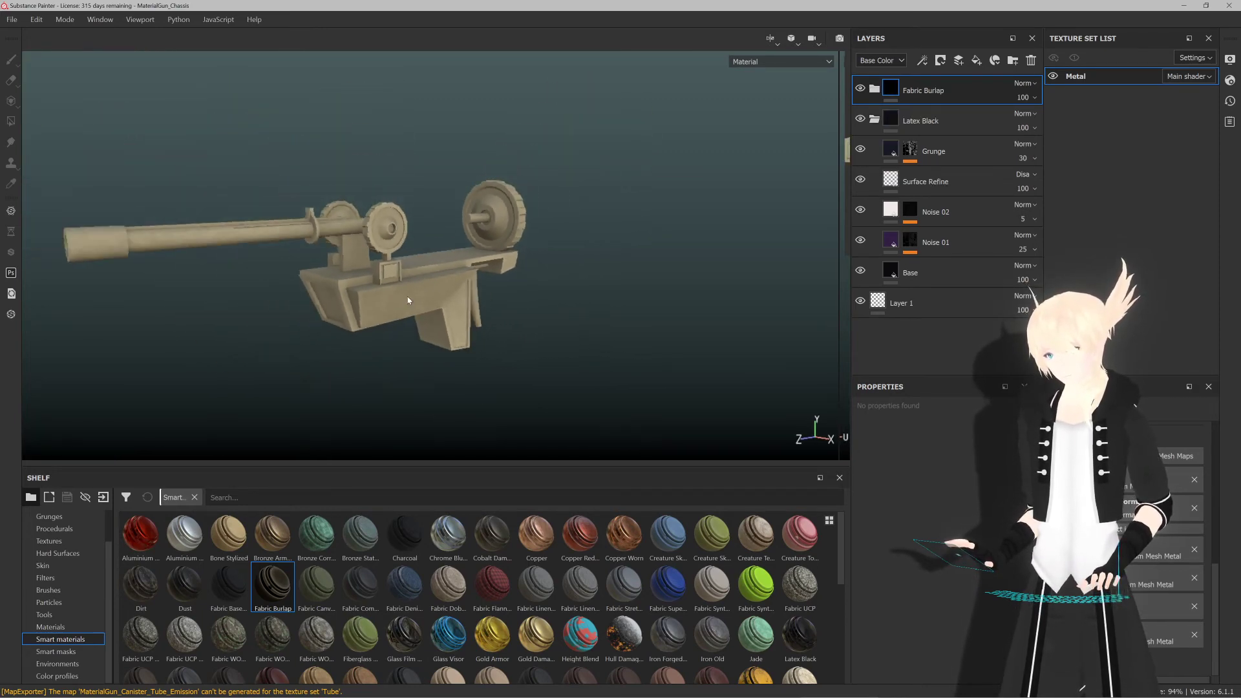
key("ctrl+z")
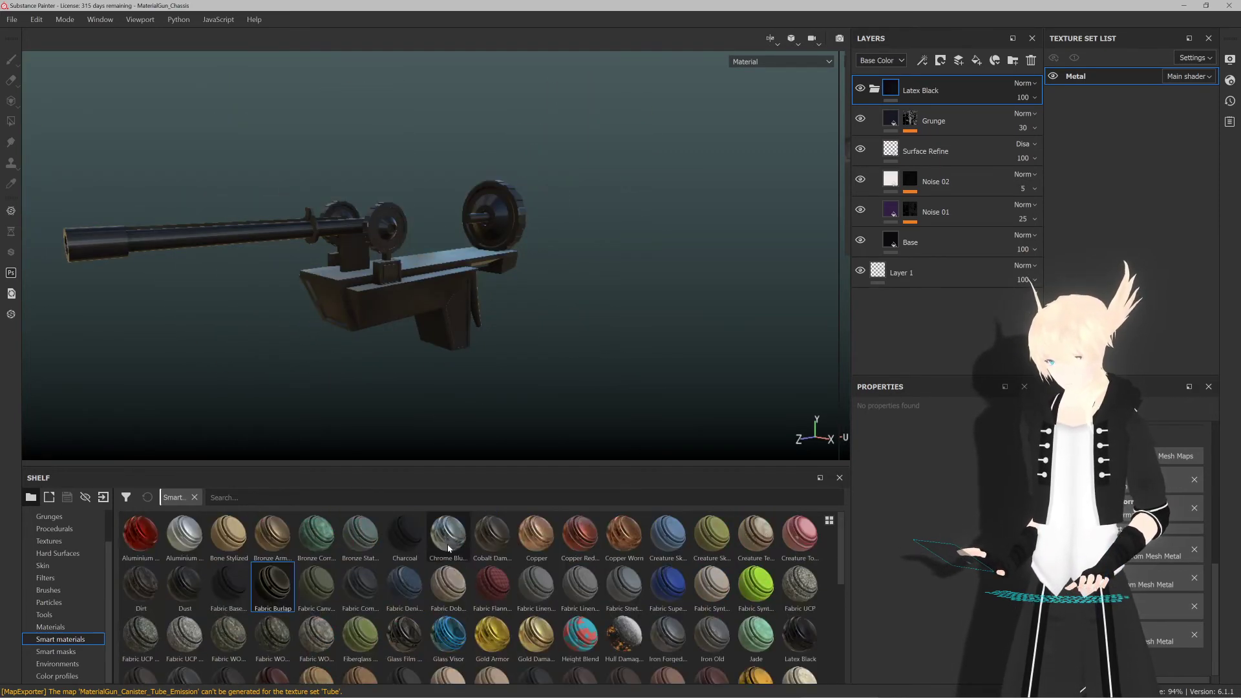
Step: Try the Wood Walnut smart material on the chassis and undo it
scroll(403, 637, "down", 5)
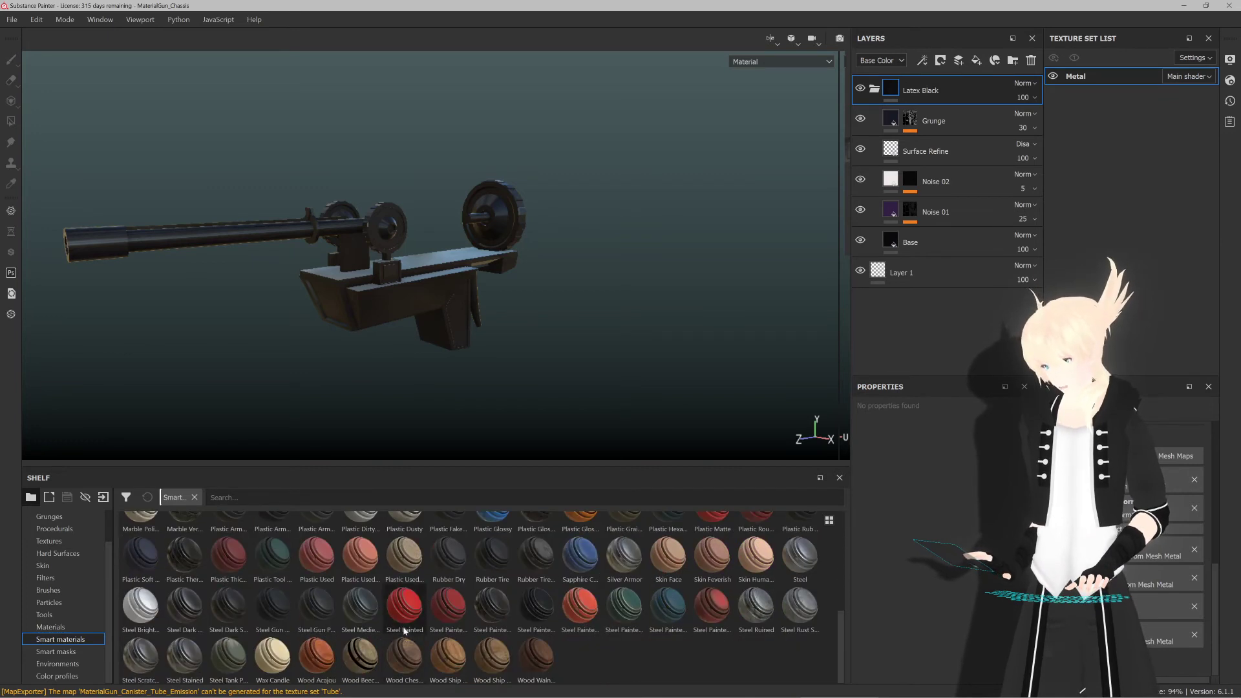
mouse_move(528, 649)
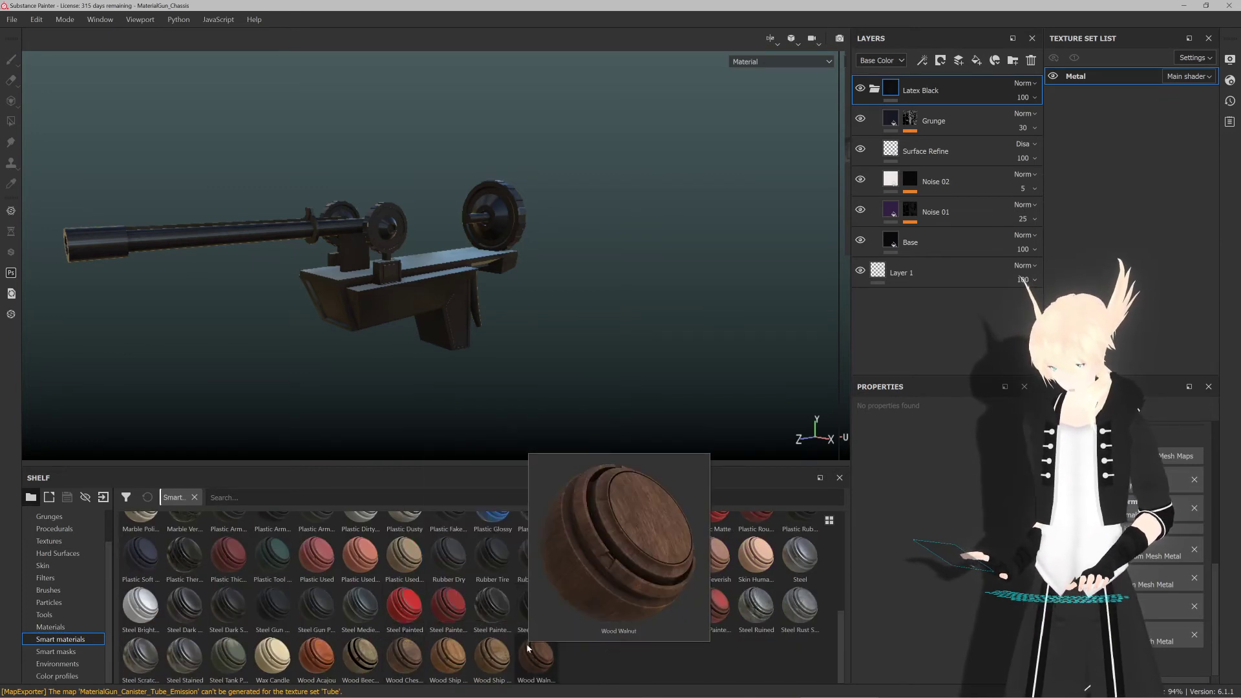
left_click_drag(525, 650, 400, 285)
scroll(400, 285, "up", 5)
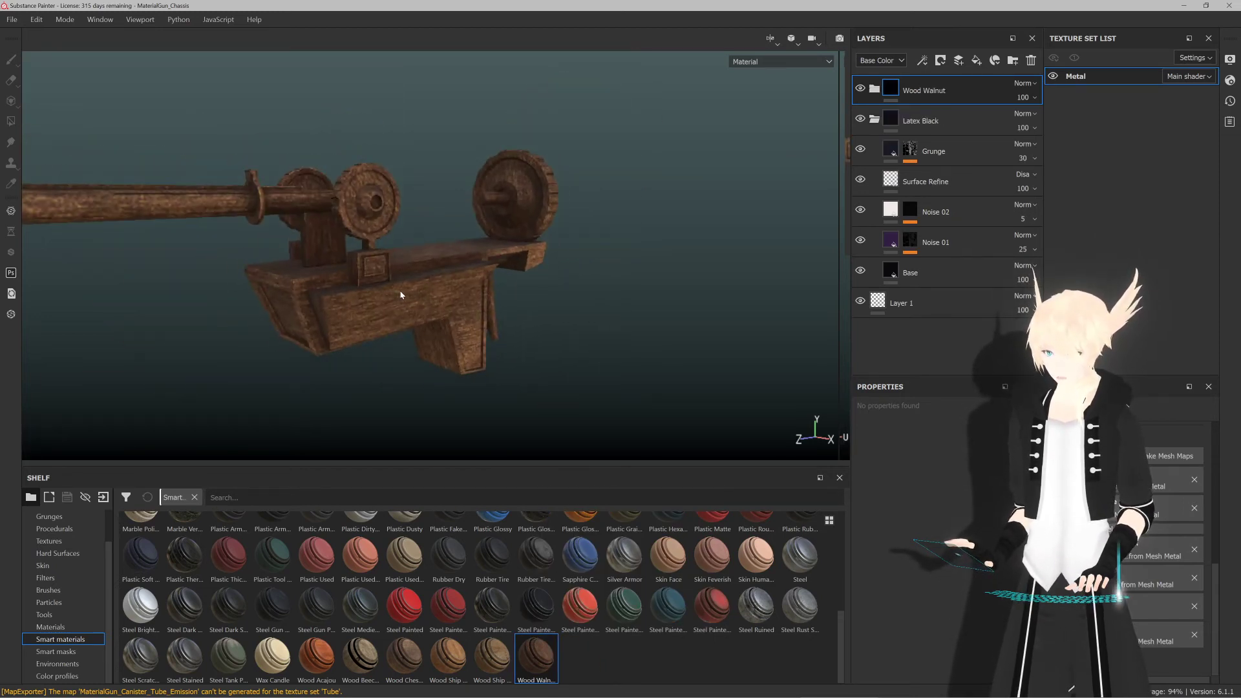
key("ctrl+z")
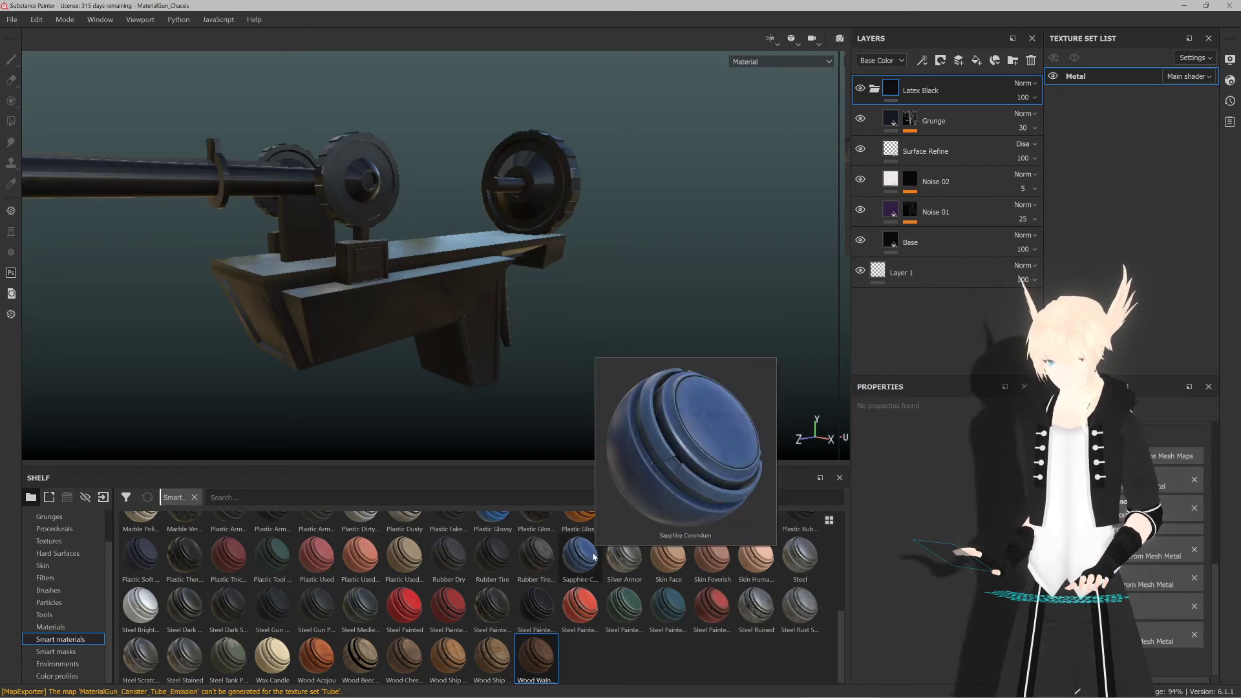
Step: Try the Sapphire Corundum smart material on the chassis, inspect it from the side and delete its layer
mouse_move(594, 554)
left_mouse_down()
mouse_move(419, 301)
mouse_move(579, 565)
left_mouse_up()
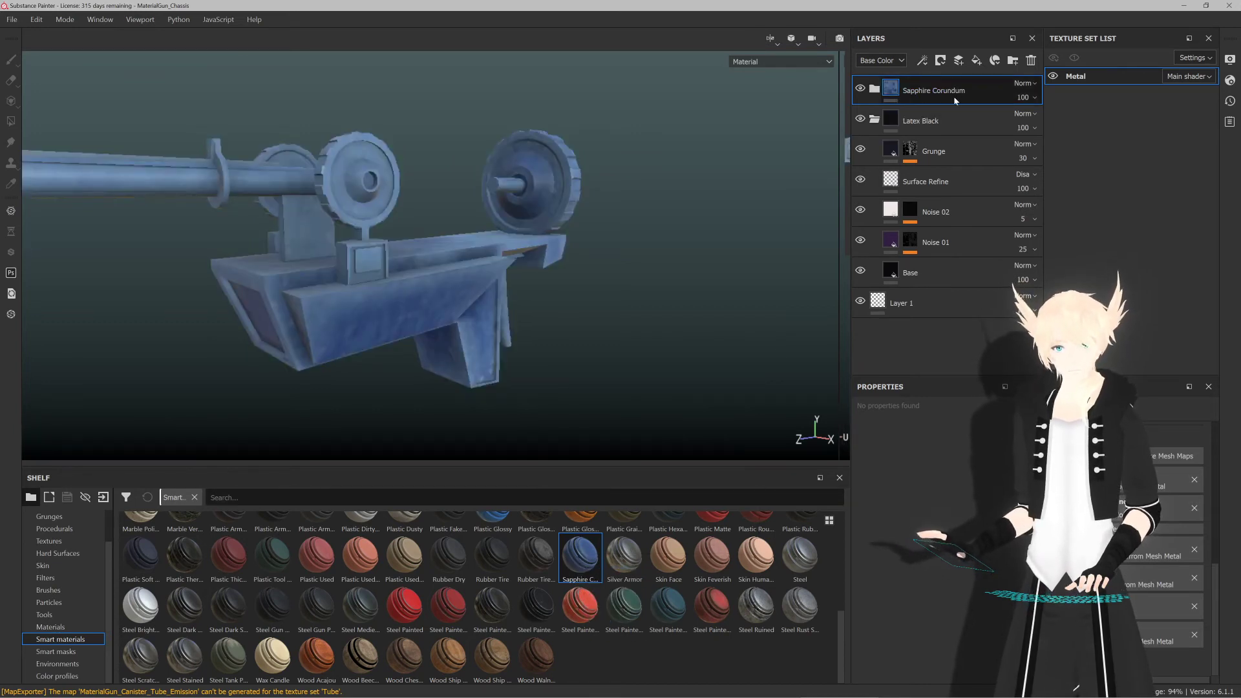
left_click_drag(530, 284, 435, 275, "alt")
middle_click_drag(373, 284, 472, 294, "alt")
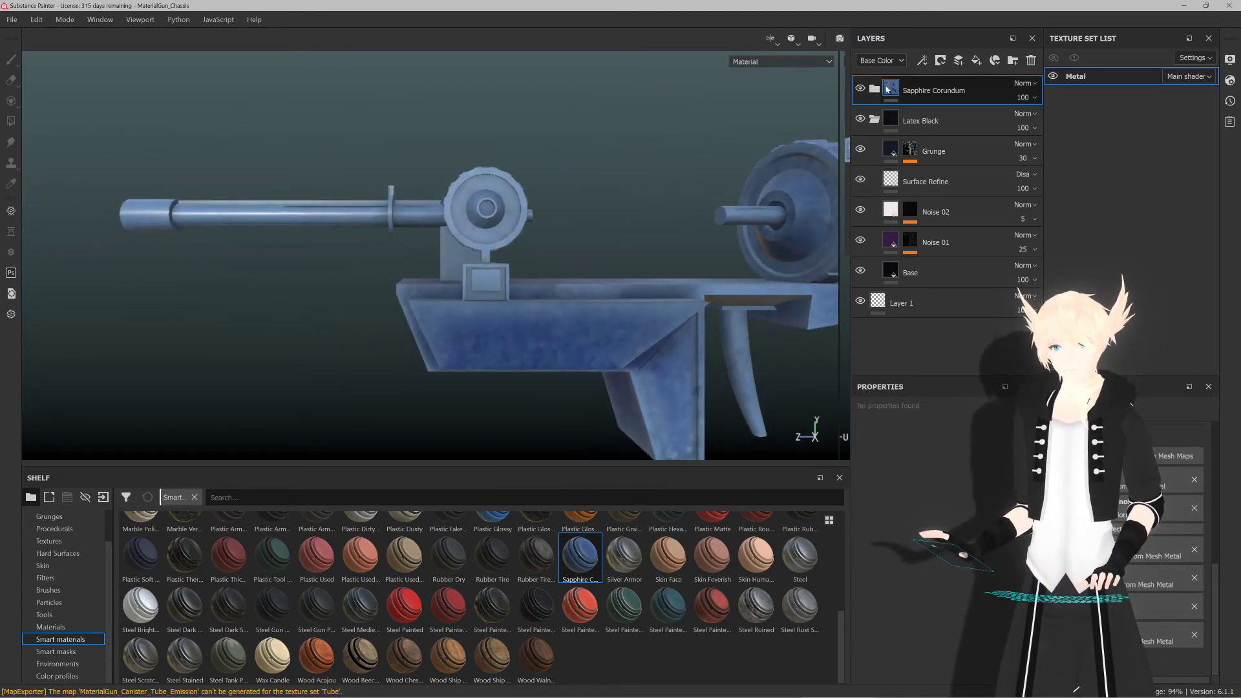
key("Delete")
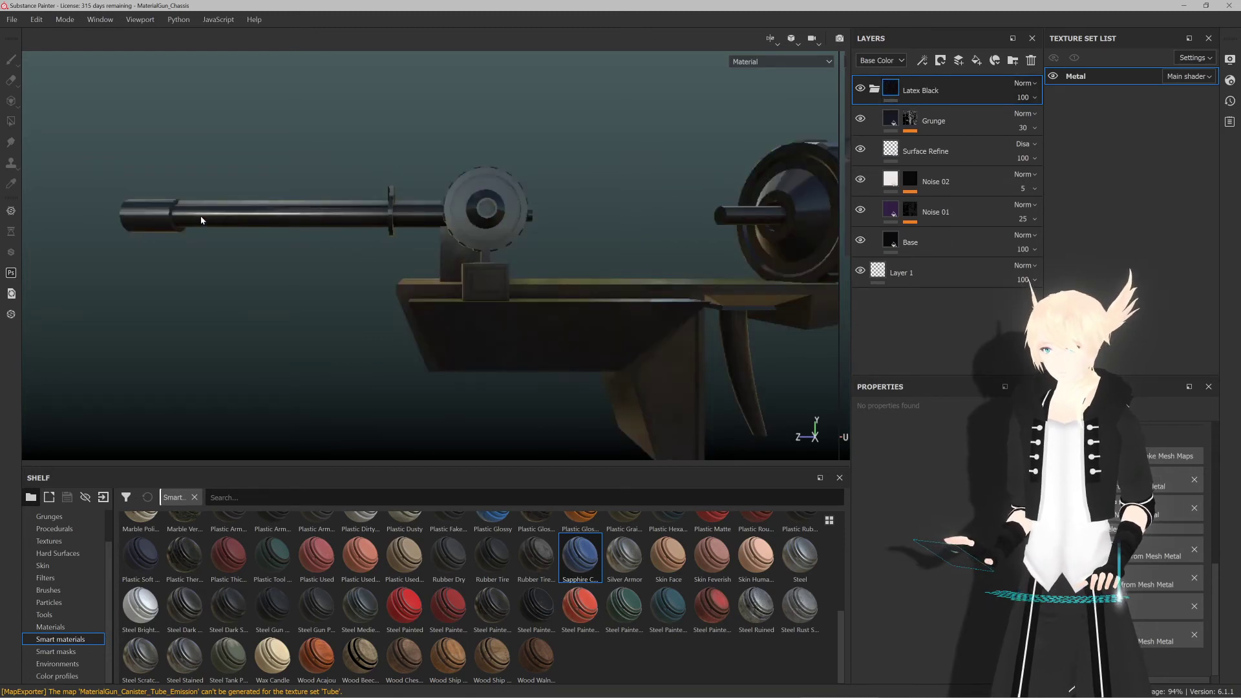
Step: Examine the barrel and front of the chassis with the Latex Black material from several angles
key("alt")
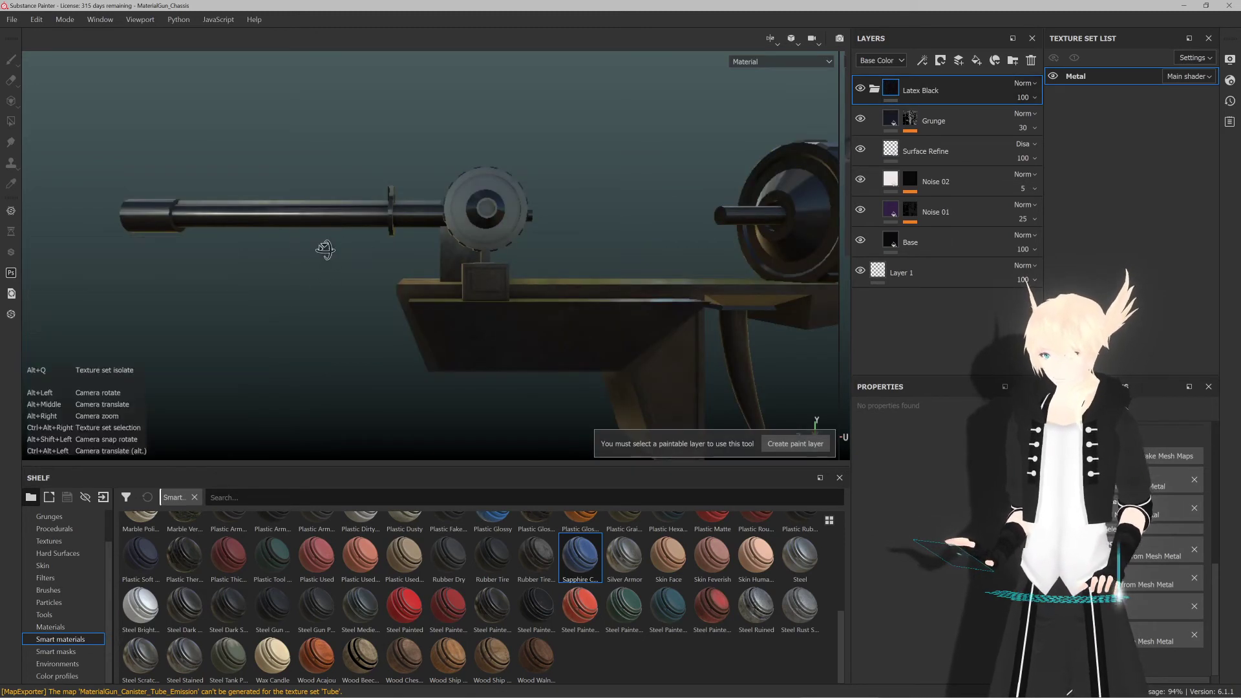
left_click_drag(325, 250, 349, 263, "alt")
middle_click_drag(313, 255, 382, 285, "alt")
left_click_drag(382, 285, 416, 301, "alt")
middle_click_drag(415, 302, 391, 292, "alt")
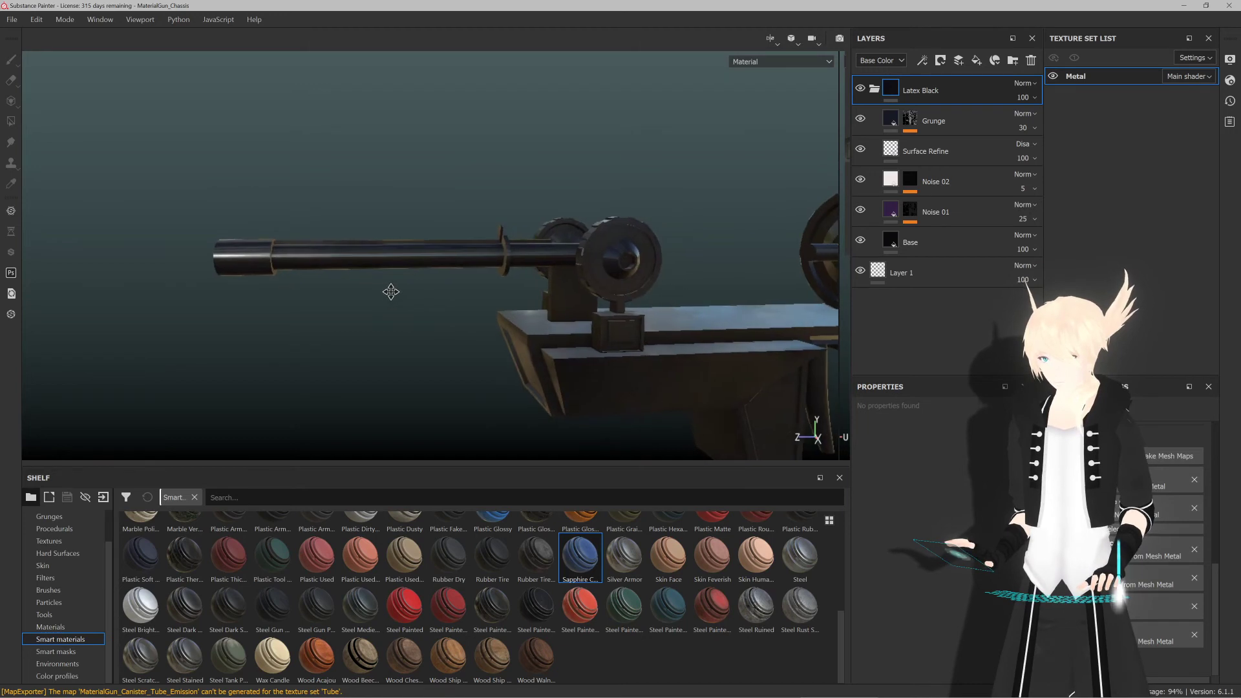
left_click_drag(391, 292, 502, 310, "alt")
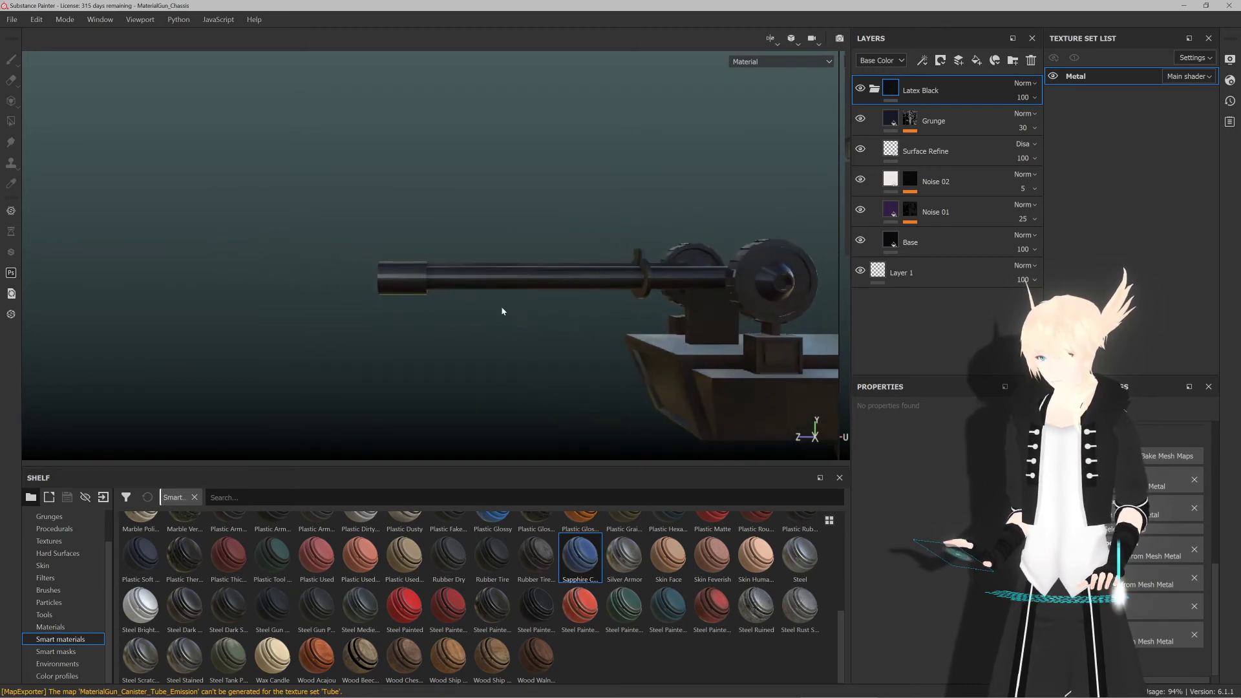
Step: Choose the Screw Bolt brush from the tool presets and move Layer 1 above the Latex Black folder
middle_click_drag(532, 346, 471, 288, "alt")
left_click_drag(471, 289, 384, 309, "alt")
scroll(395, 301, "up", 5)
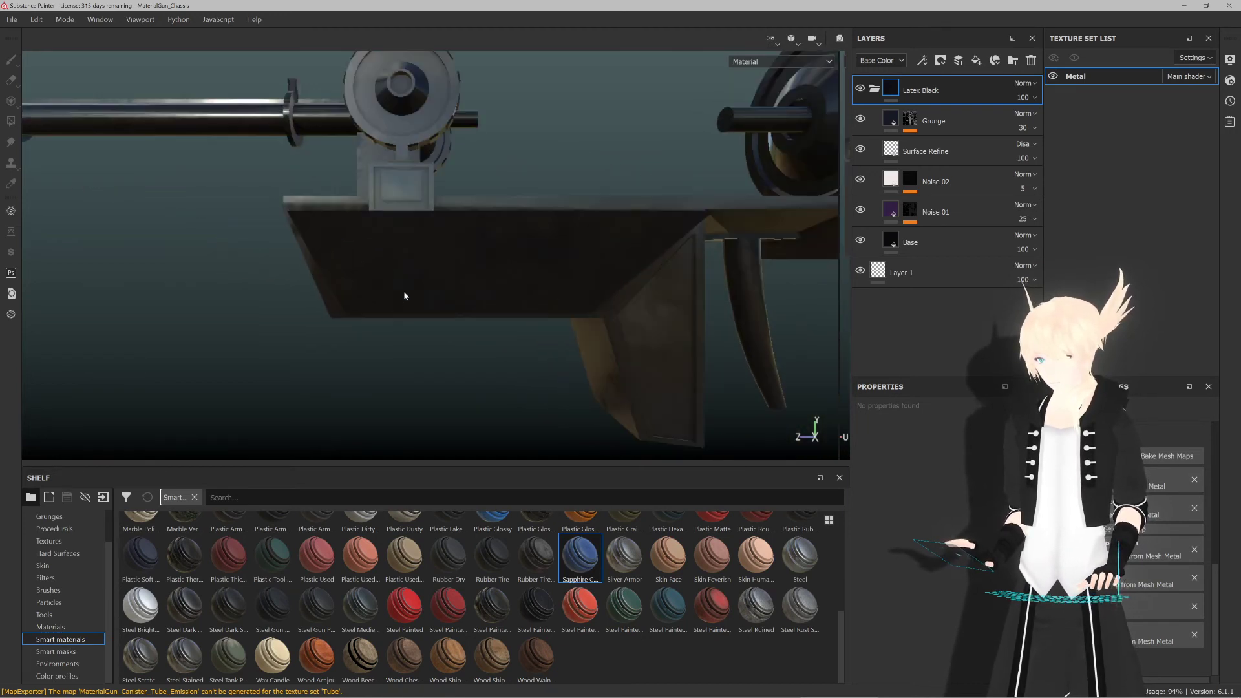
middle_click_drag(405, 294, 416, 246, "alt")
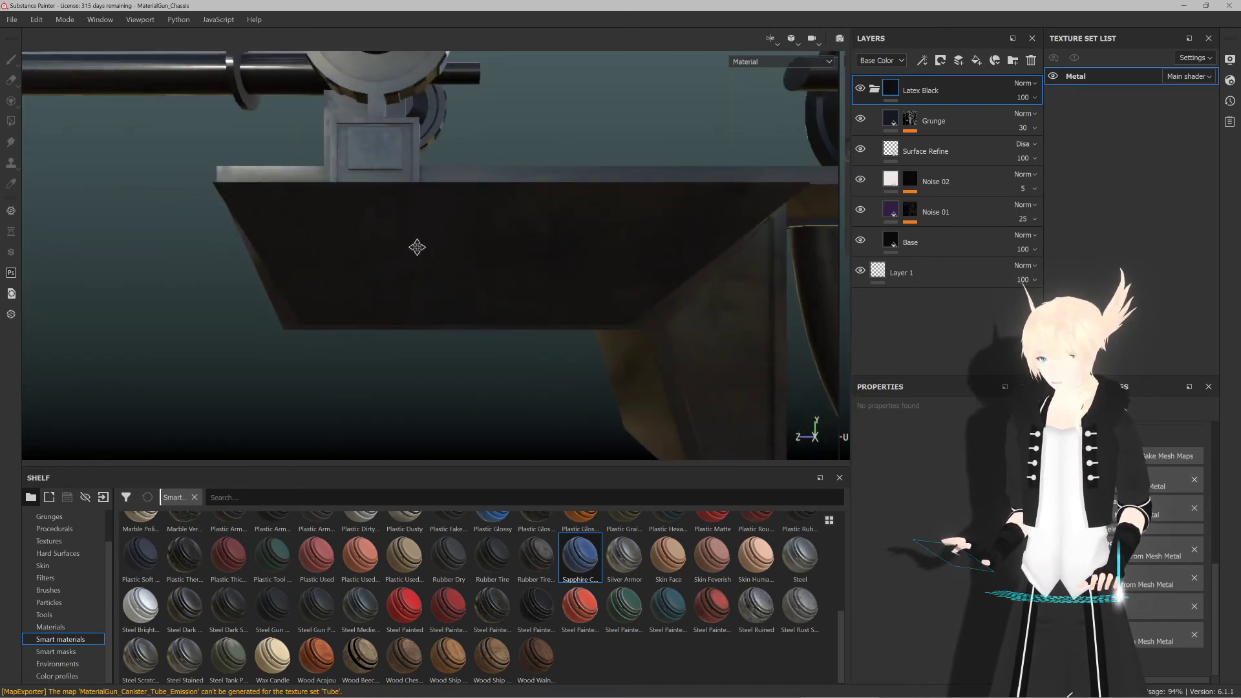
left_click(68, 616)
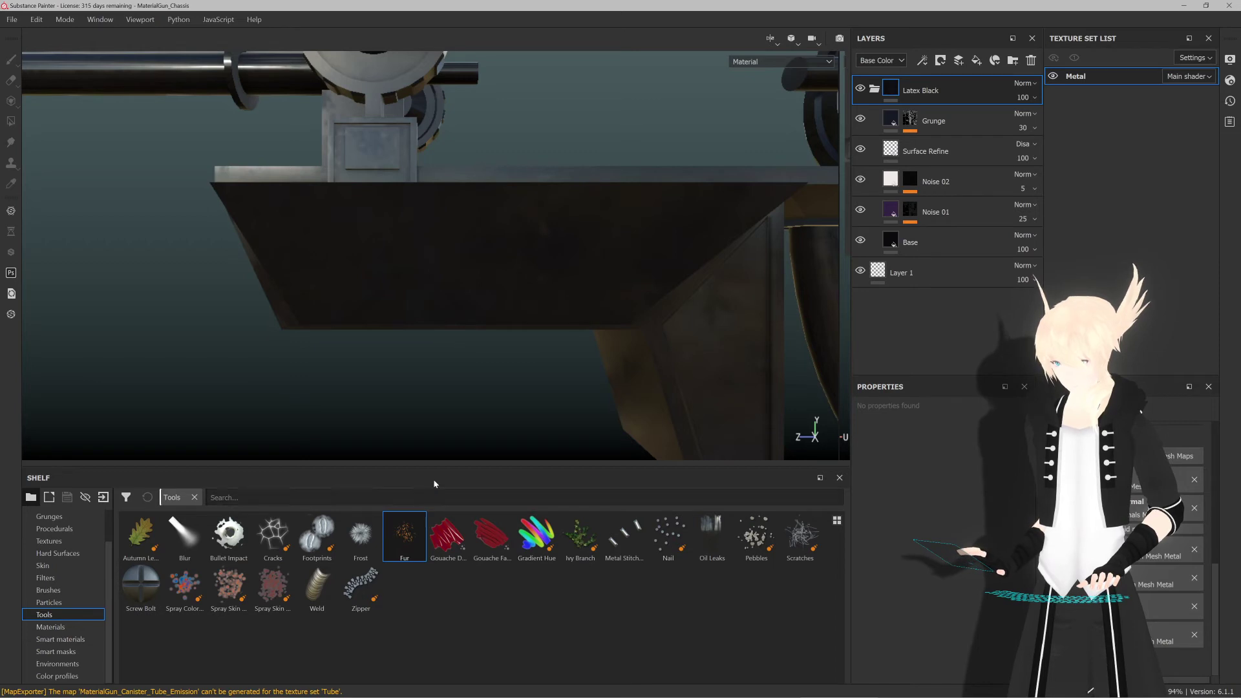
left_click(153, 586)
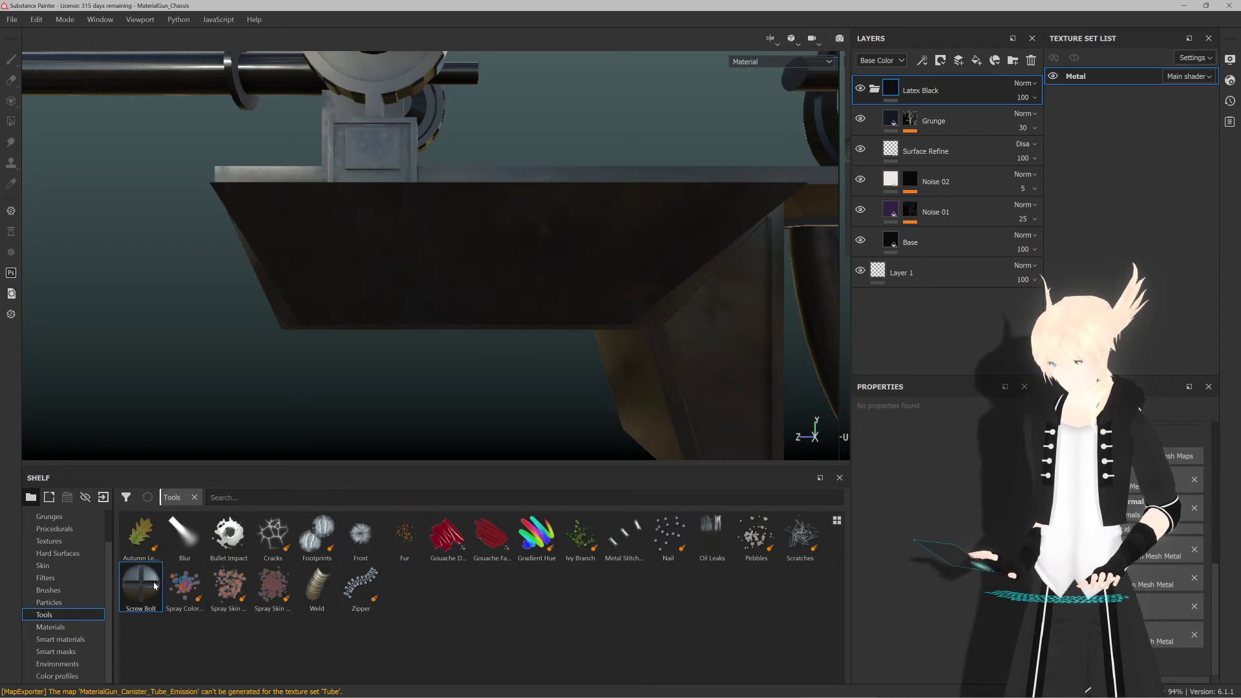
left_click(349, 258)
left_click(904, 276)
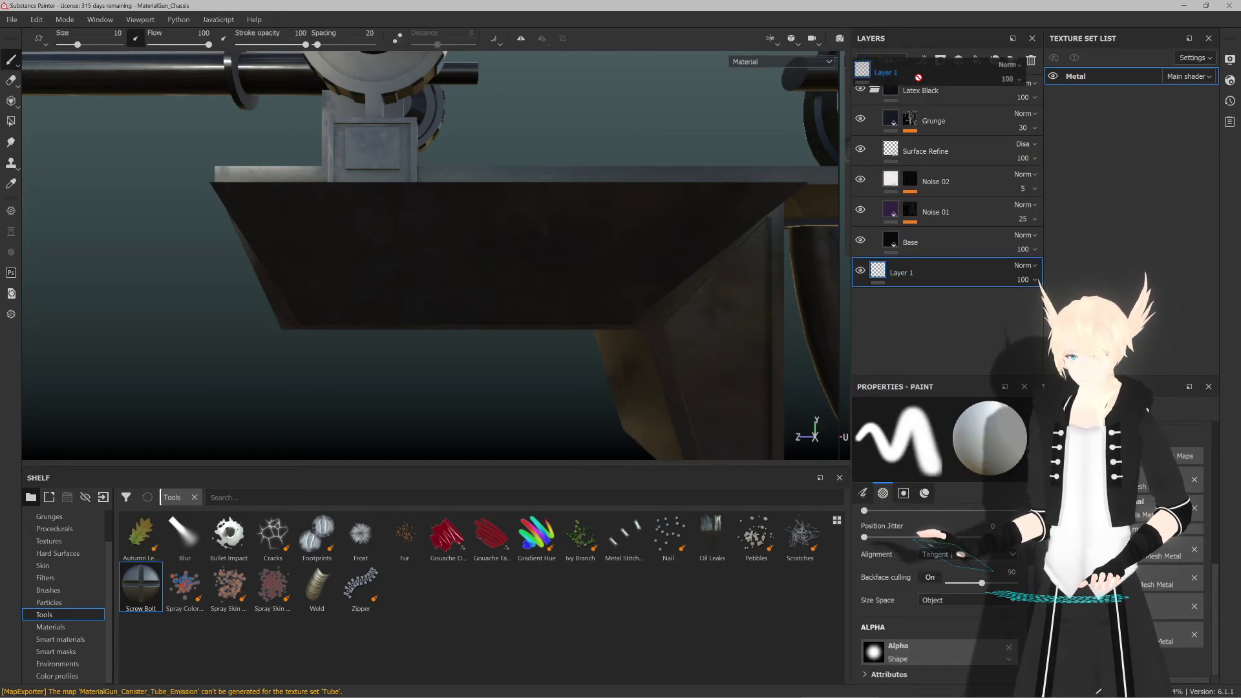
left_click_drag(931, 271, 928, 82)
Step: Paint test strokes with the soft white brush on the side of the chassis and undo them
left_click(351, 252)
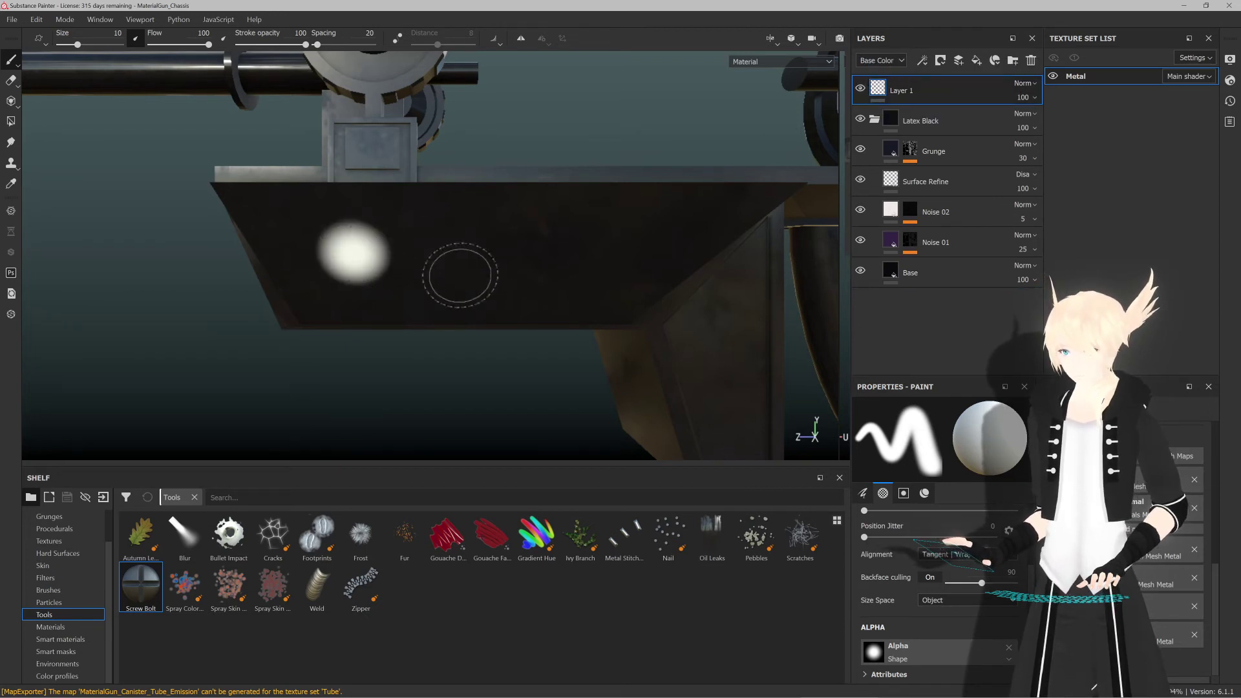
mouse_move(417, 253)
left_mouse_down()
mouse_move(515, 251)
mouse_move(366, 266)
mouse_move(395, 274)
left_mouse_up()
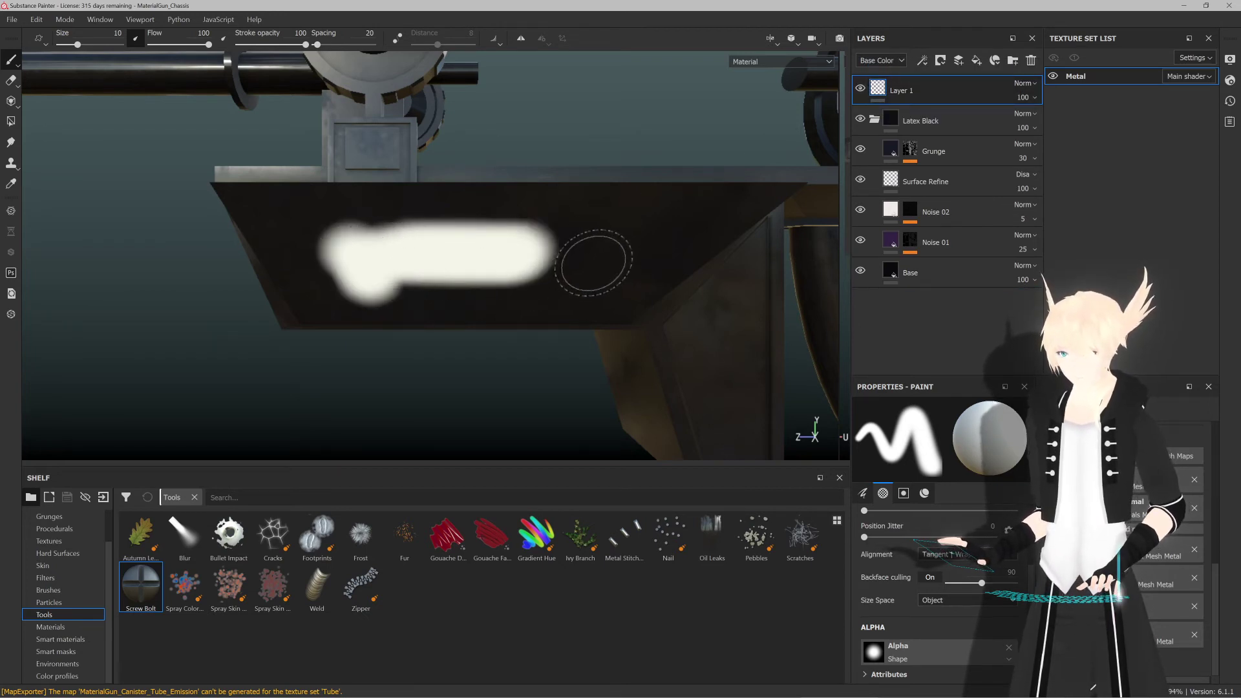
key("ctrl+z")
key("ctrl+z")
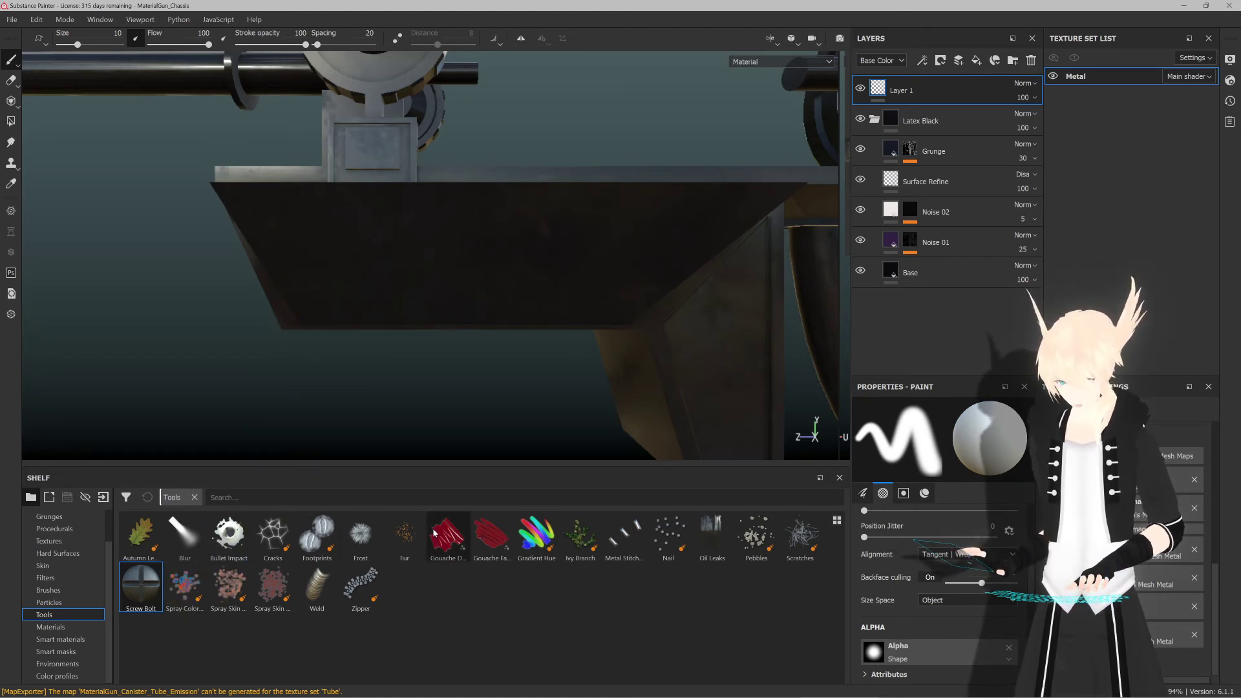
Step: Try the Metal Stitches brush with several strokes on the side of the chassis and undo them
mouse_move(434, 532)
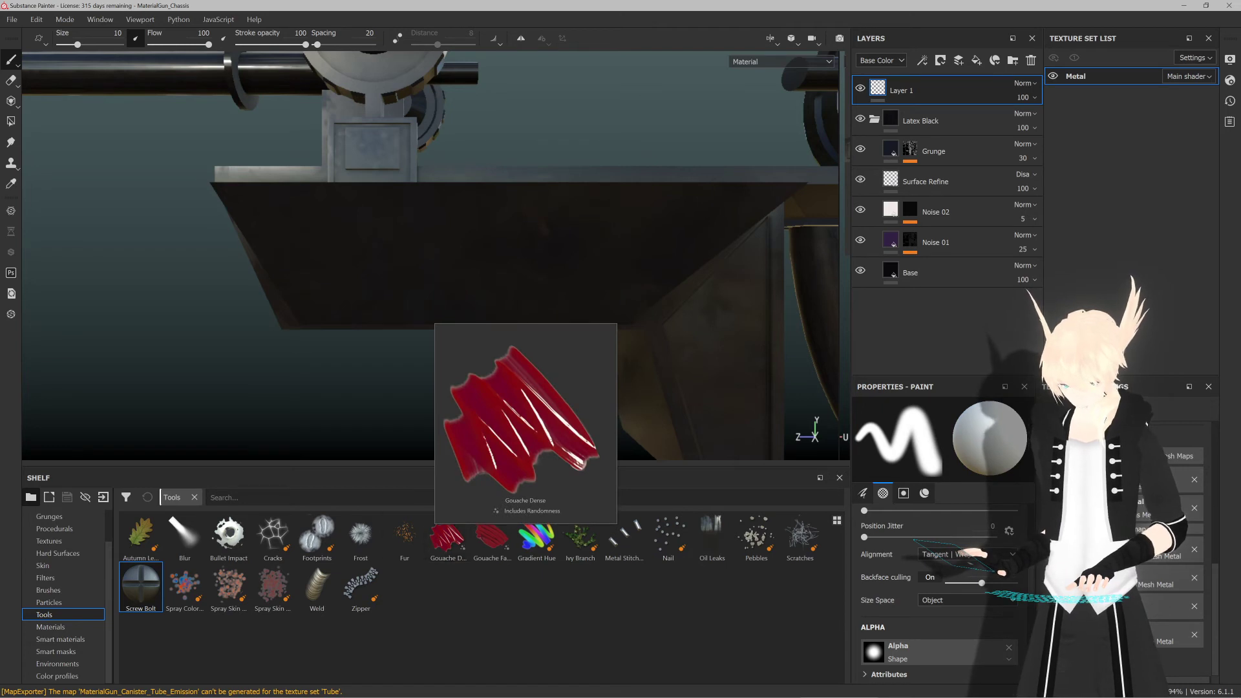
scroll(263, 360, "down", 6)
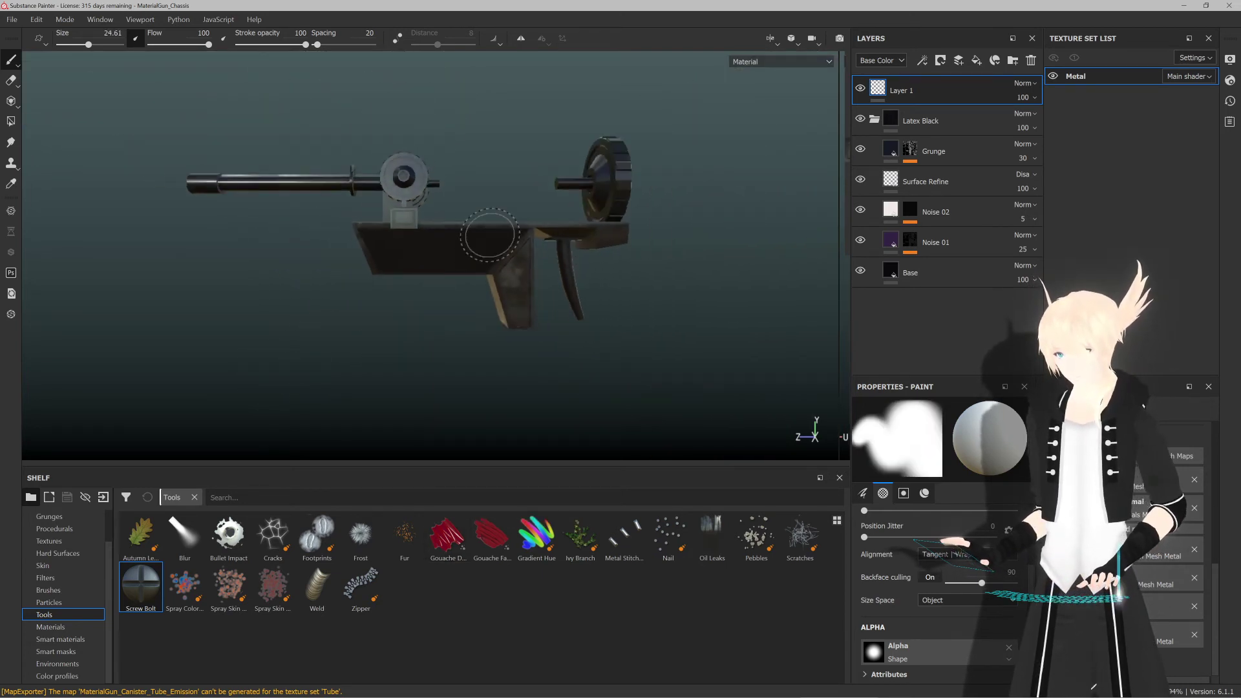
key("ctrl")
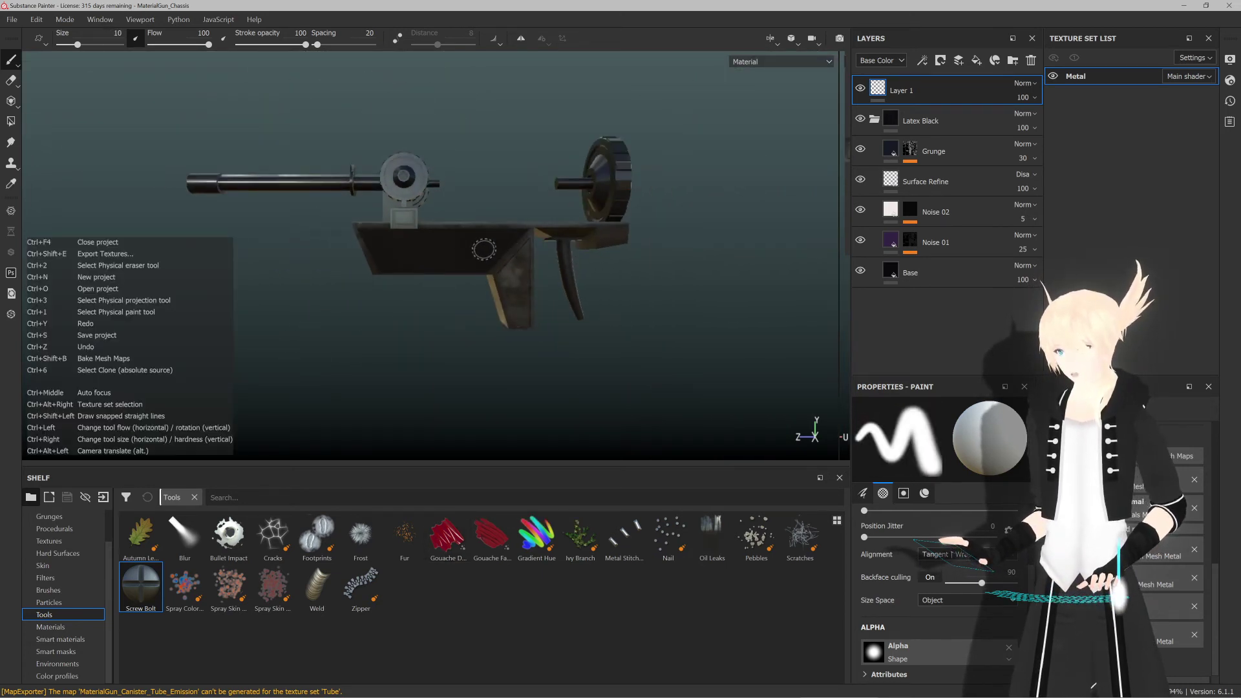
left_click(624, 536)
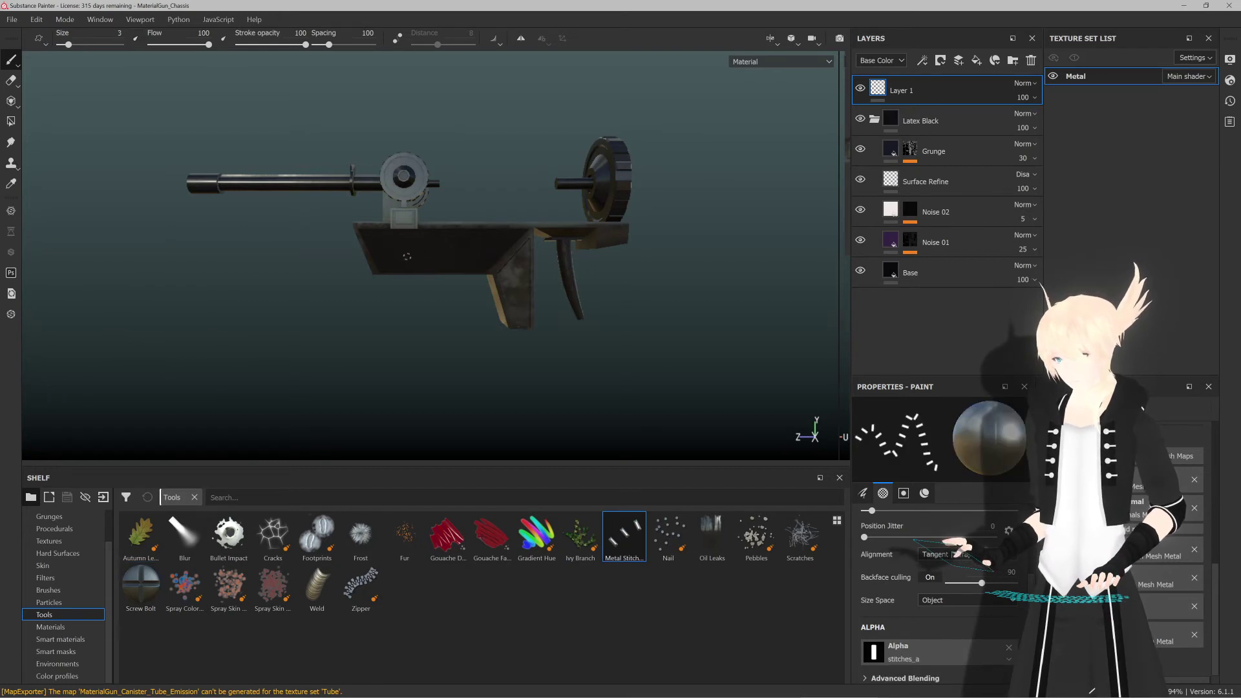
scroll(433, 245, "up", 6)
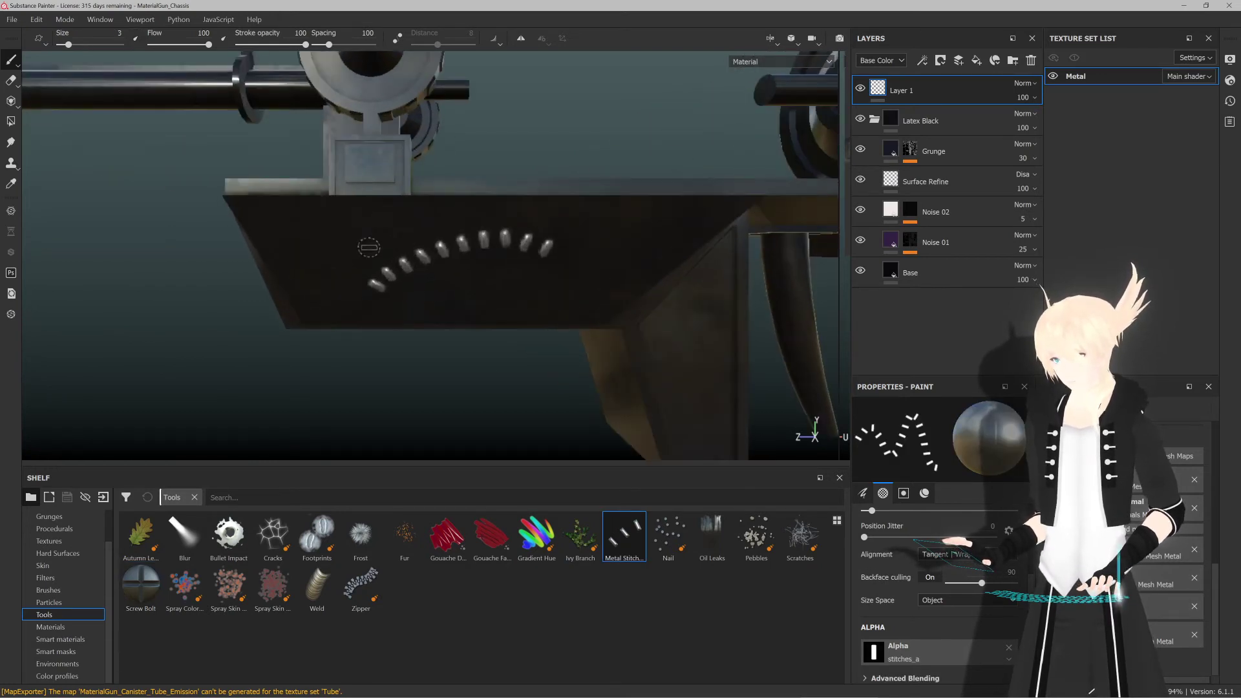
left_click_drag(586, 224, 617, 303)
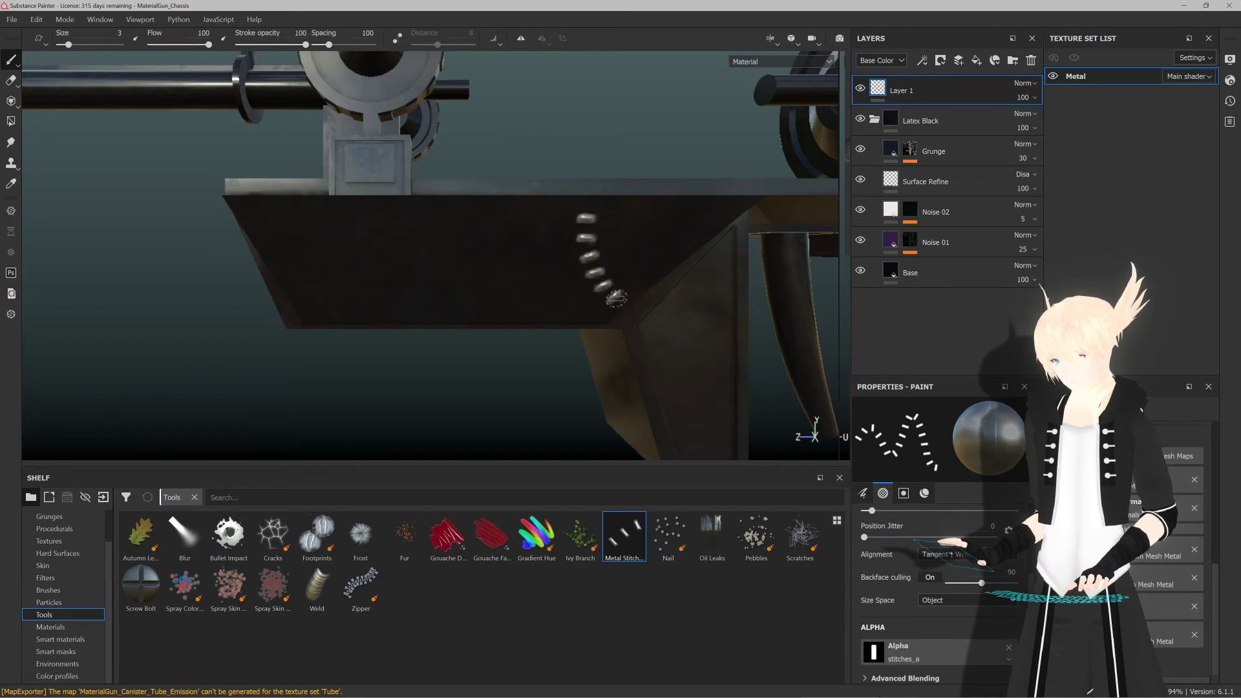
key("ctrl+z")
mouse_move(279, 221)
left_mouse_down()
mouse_move(283, 264)
mouse_move(353, 298)
mouse_move(381, 226)
left_mouse_up()
key("ctrl+z")
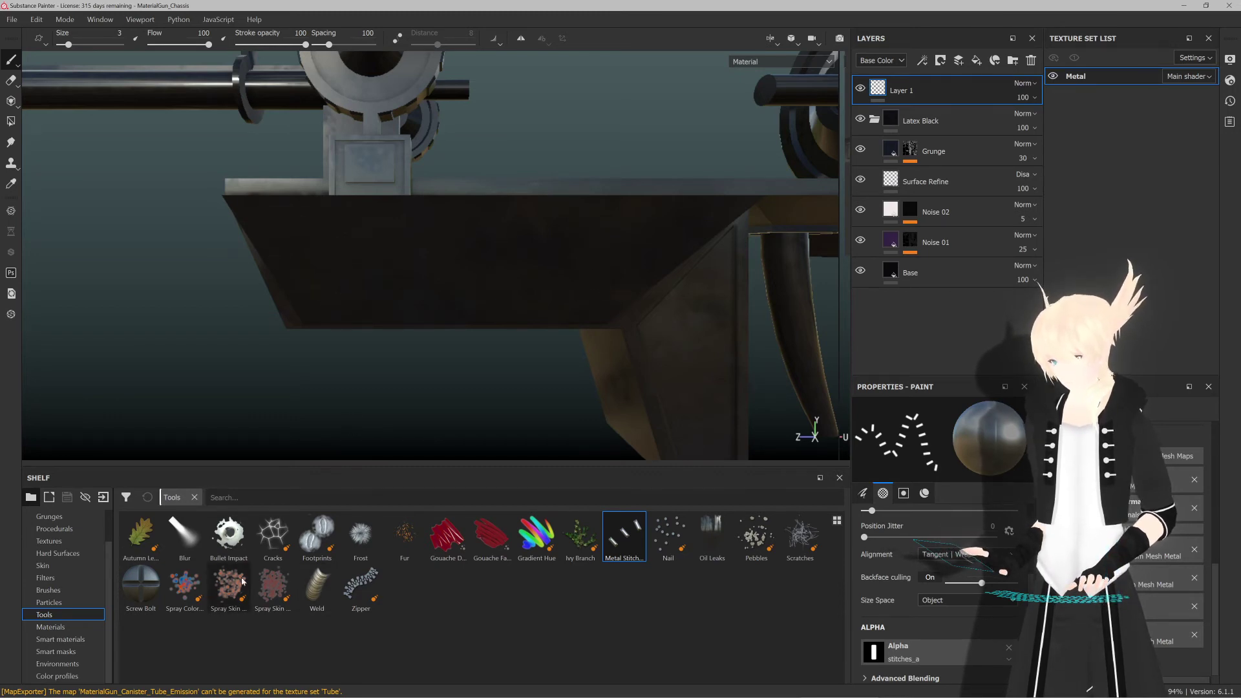
Step: Stamp a single Screw Bolt near the front of the chassis side and undo it
left_click(141, 587)
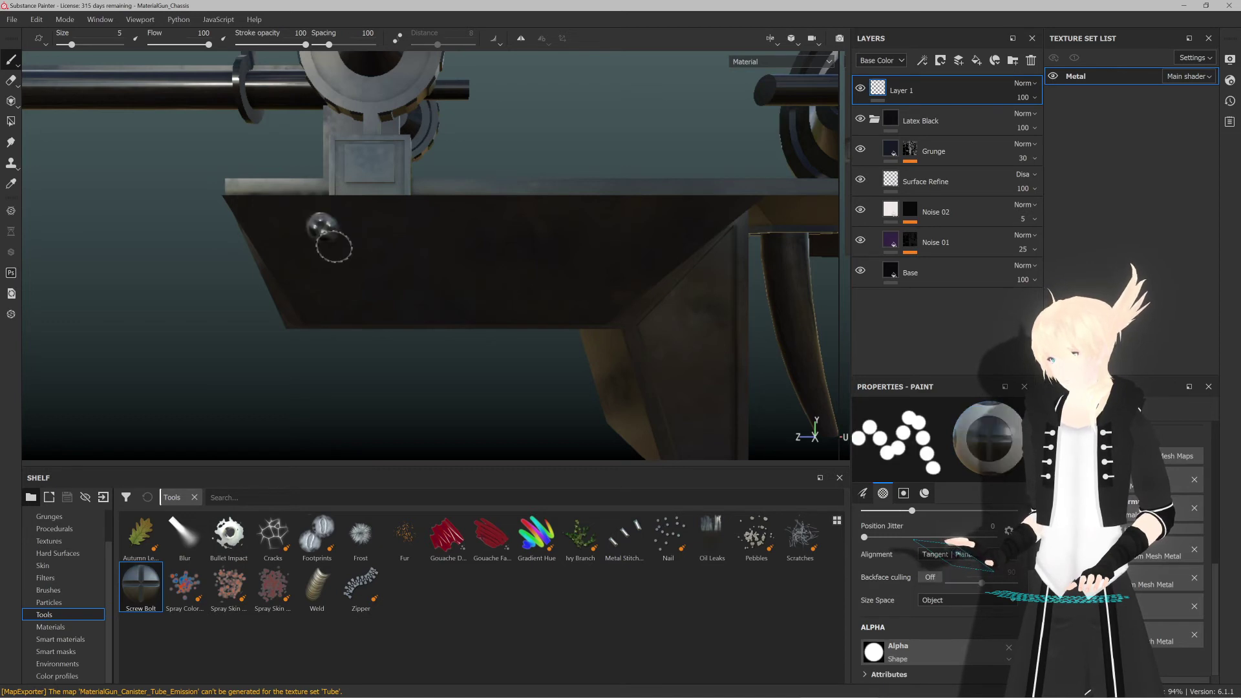
left_click(328, 233)
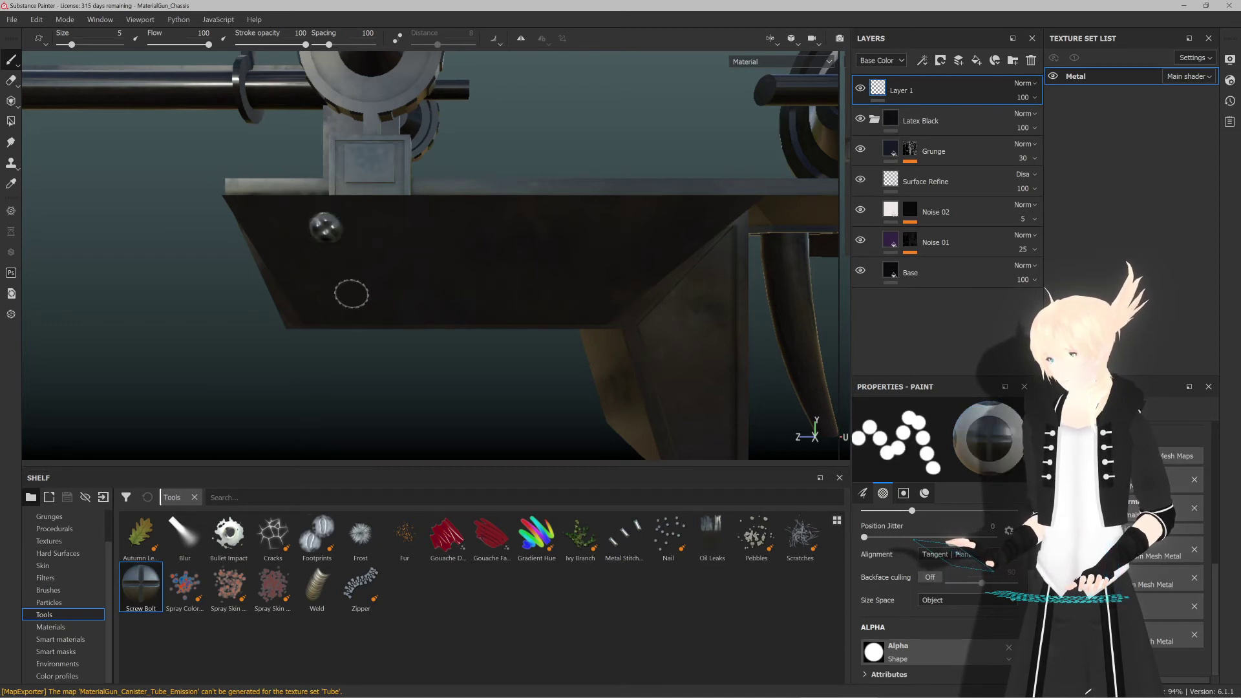
key("ctrl+z")
Step: Paint a straight row of Screw Bolts along the chassis's upper edge to the rear block and undo it
left_click_drag(335, 282, 304, 273, "alt")
scroll(305, 273, "down", 3)
scroll(573, 257, "up", 3)
left_click_drag(573, 257, 471, 261, "alt")
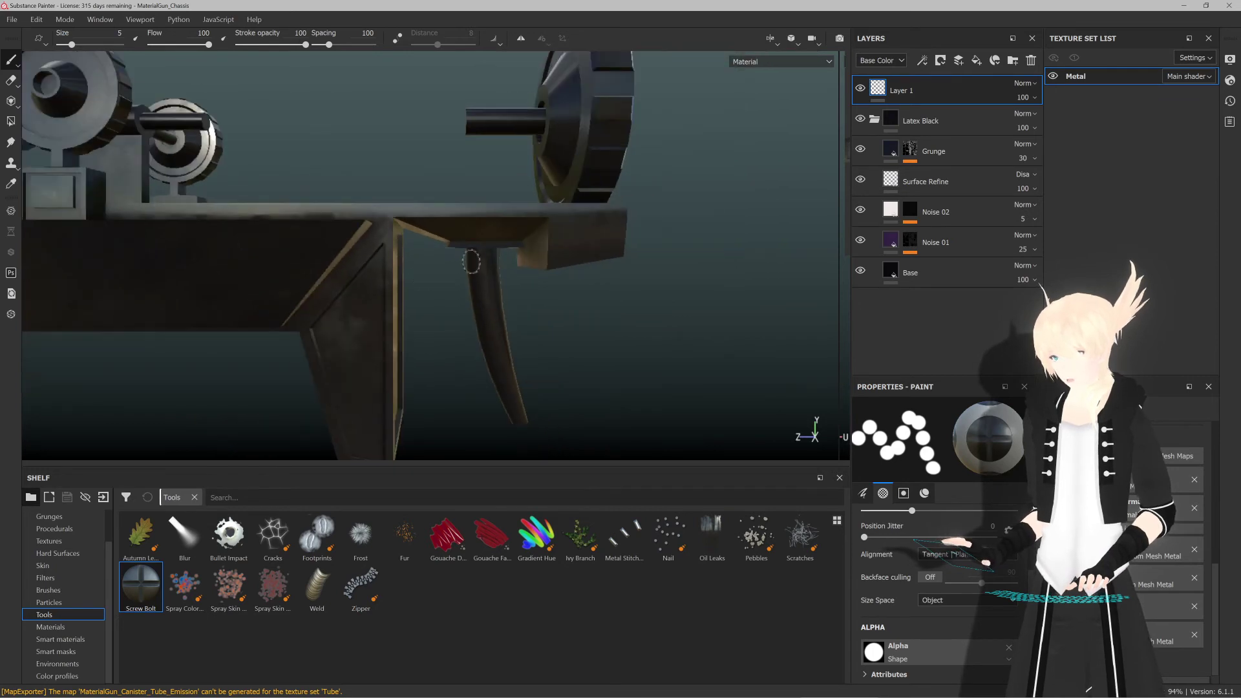
left_click(580, 232, "shift")
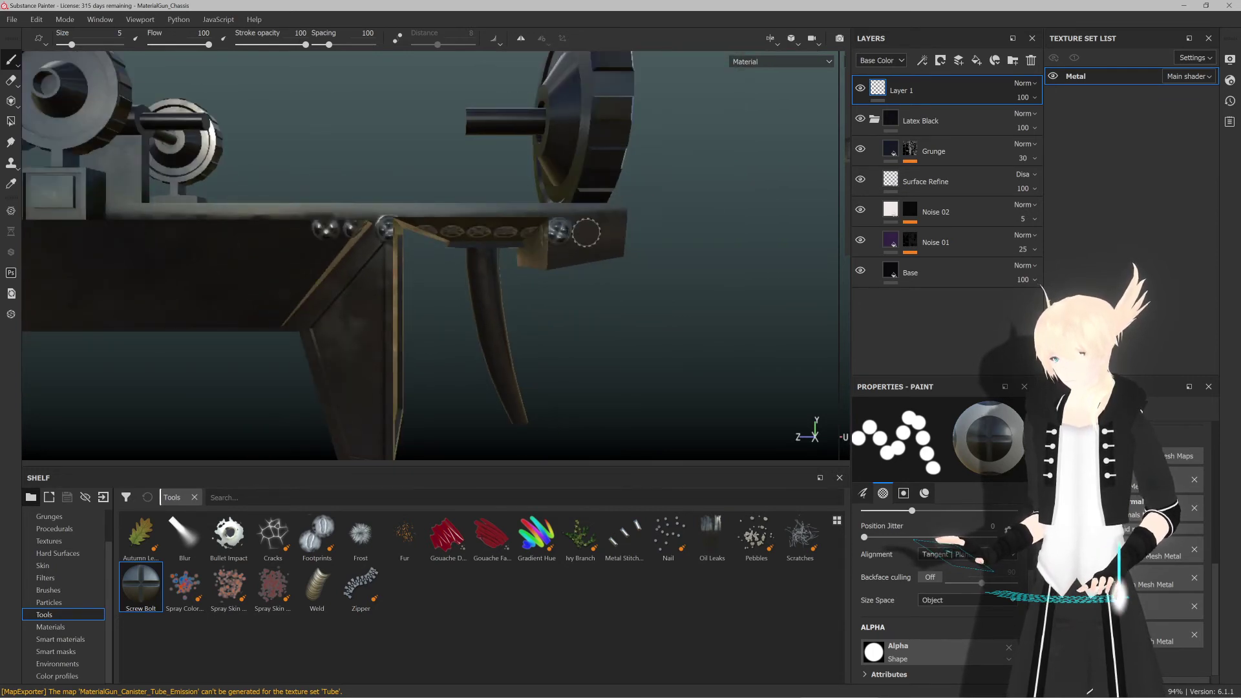
key("ctrl+z")
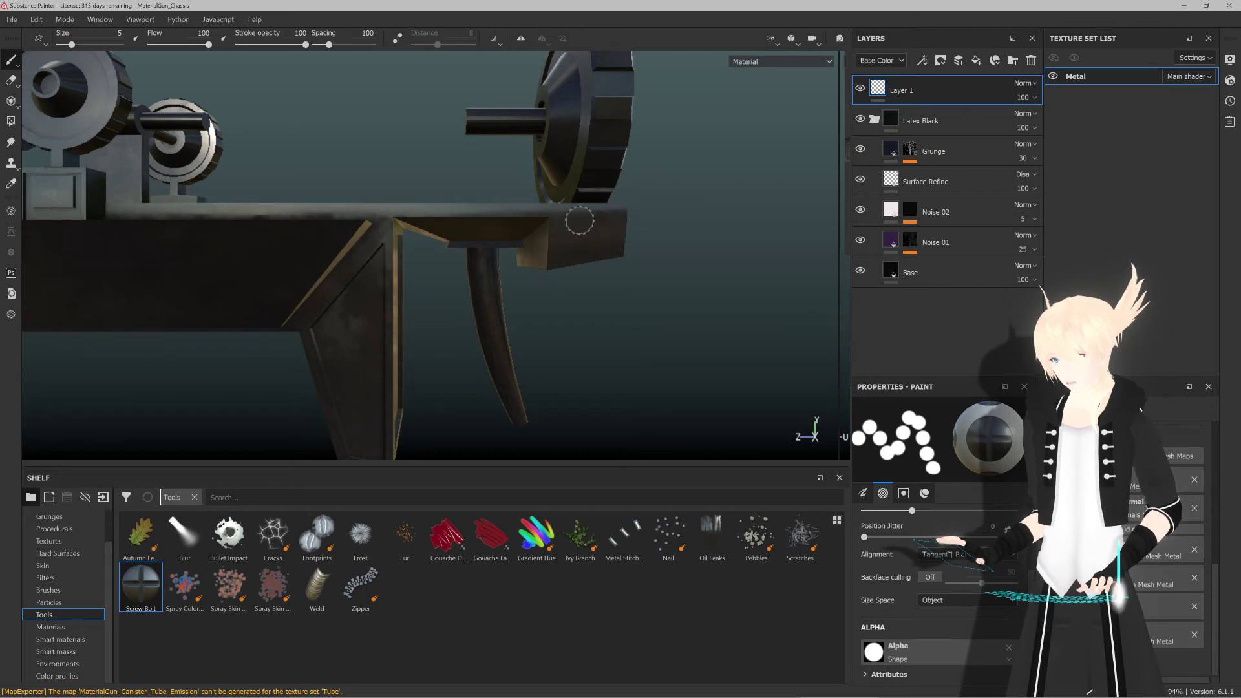
Step: Try a Screw Bolt on the rear block below the wheel with the brush size at about 8.03, and undo it
mouse_move(579, 220)
left_mouse_down("alt")
mouse_move(569, 234)
mouse_move(579, 227)
left_mouse_up("alt")
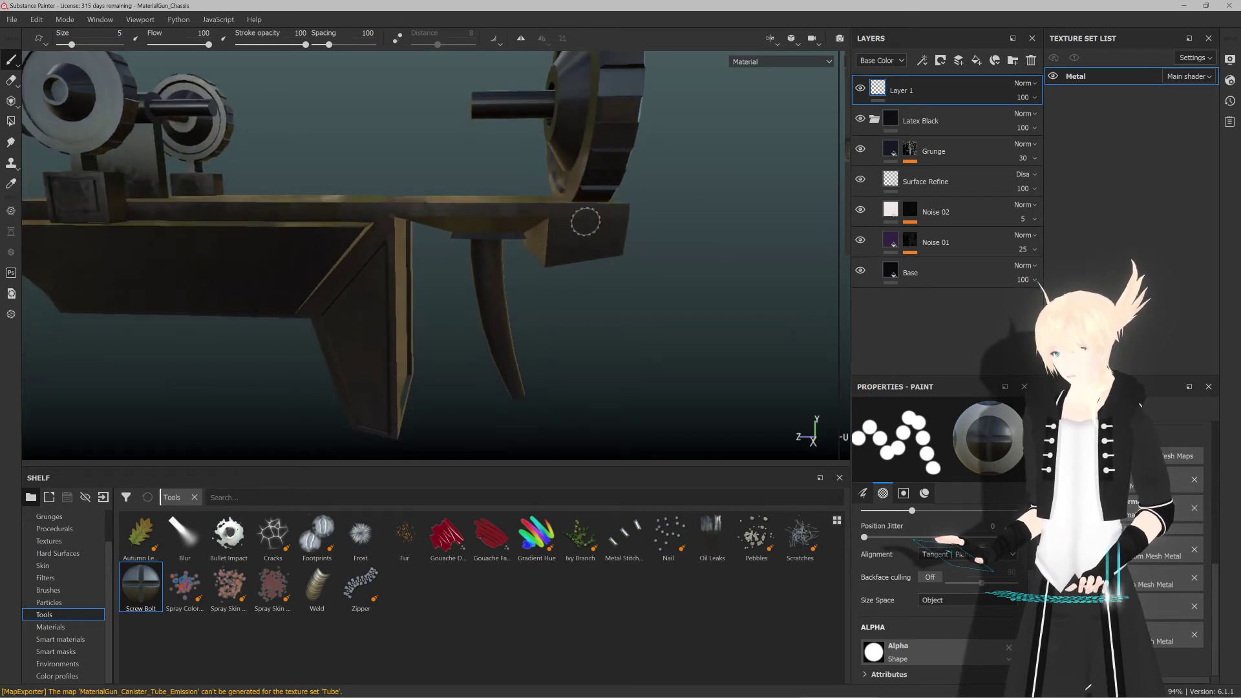
right_click_drag(582, 230, 583, 232, "ctrl")
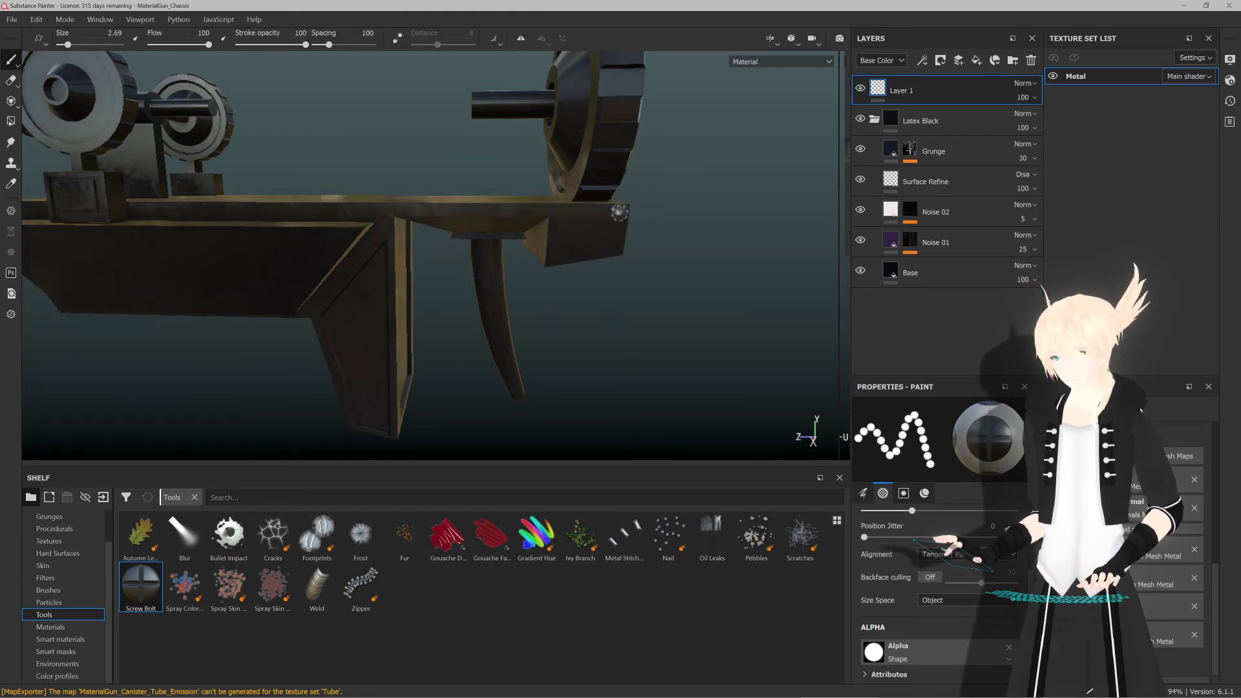
scroll(683, 198, "up", 6)
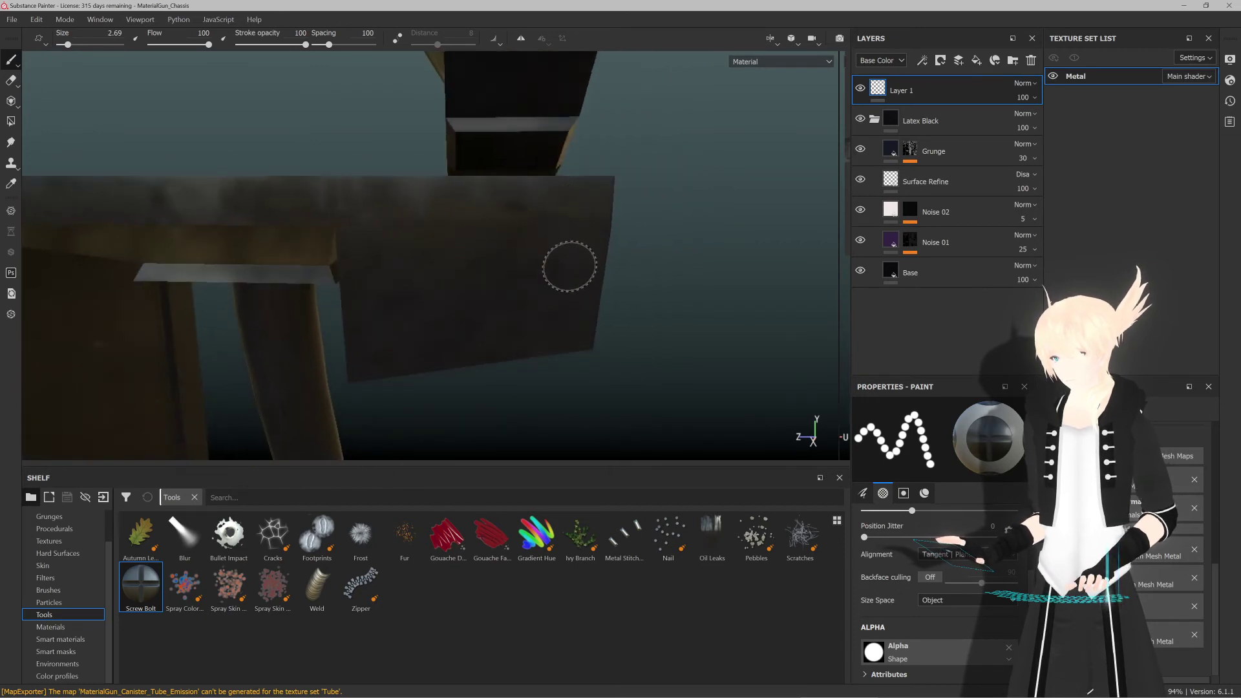
mouse_move(568, 263)
right_mouse_down("ctrl")
mouse_move(564, 294)
mouse_move(513, 291)
mouse_move(471, 271)
mouse_move(480, 267)
right_mouse_up("ctrl")
left_click(479, 269)
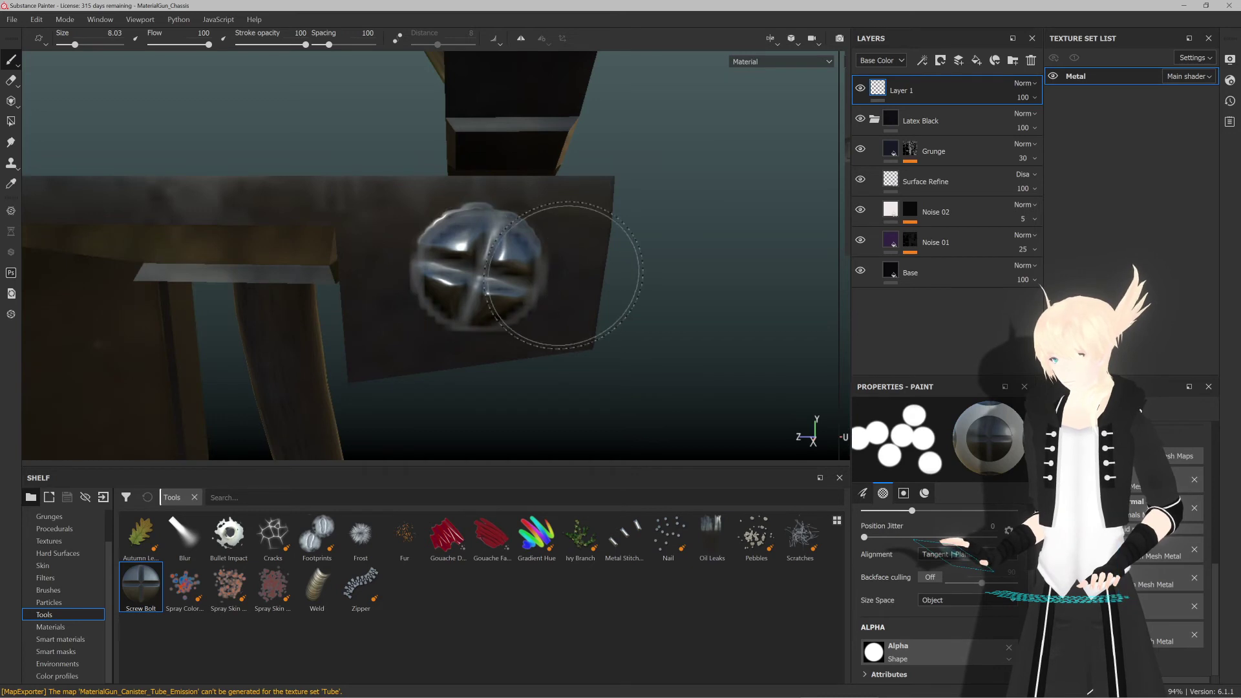
scroll(549, 270, "up", 2)
scroll(523, 266, "down", 3)
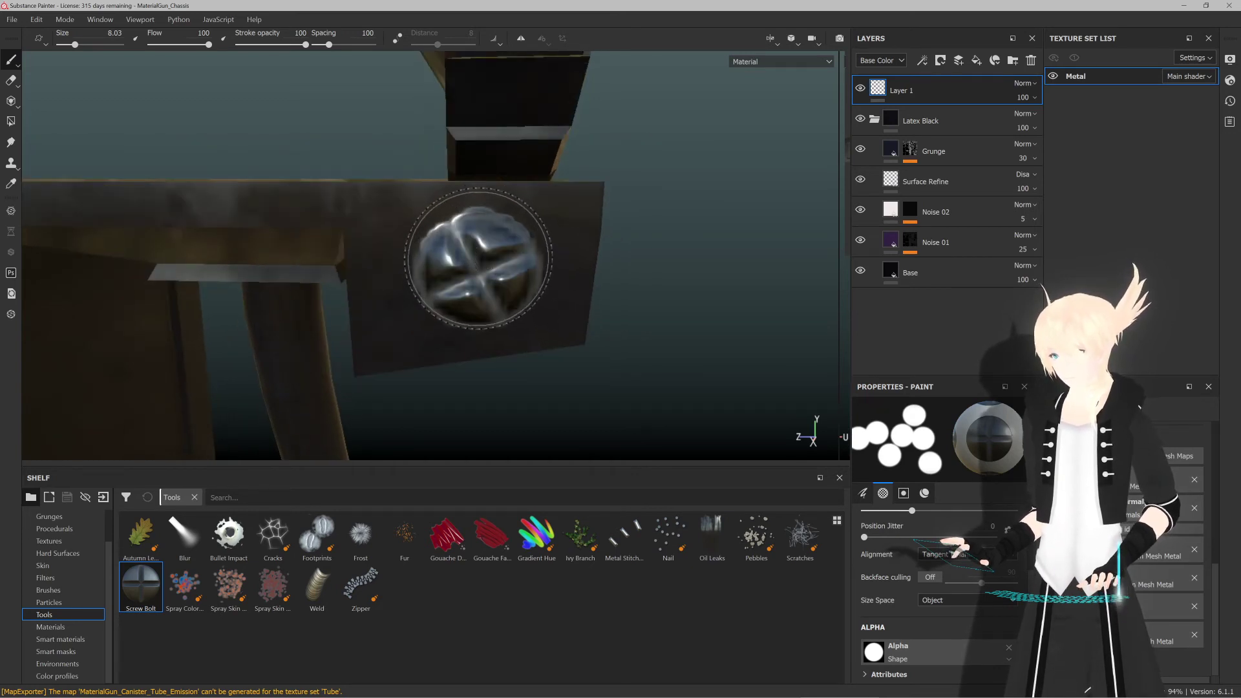
key("ctrl")
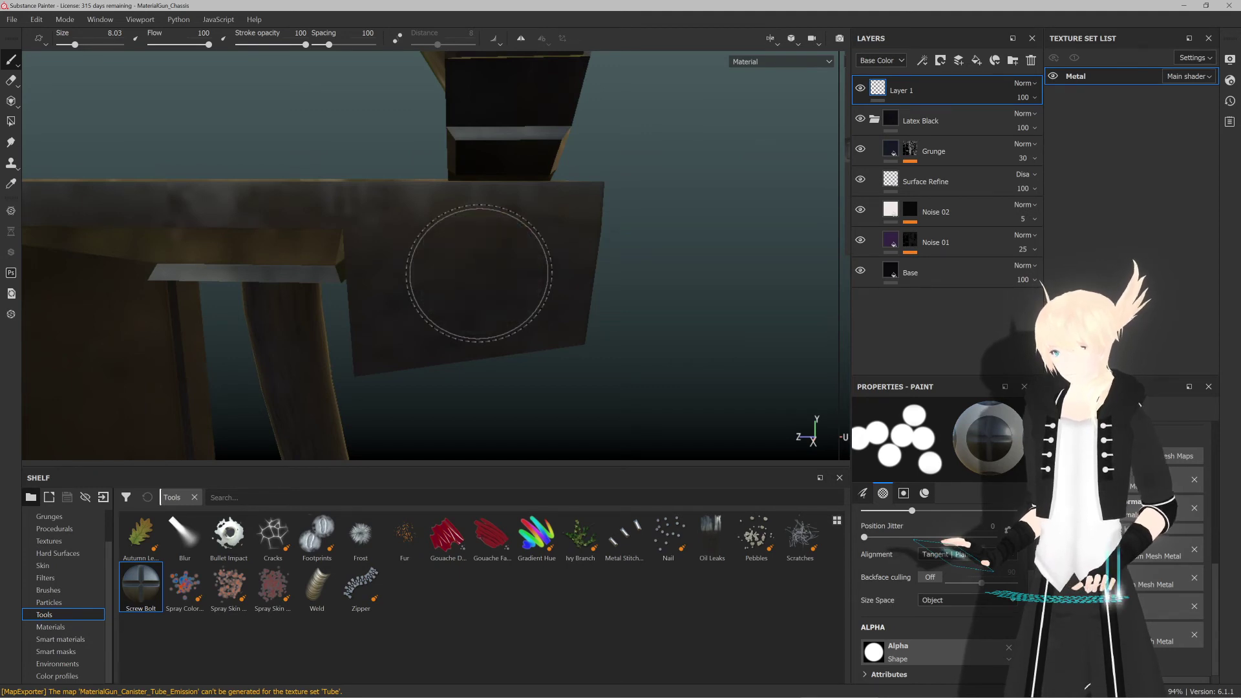
left_click_drag(479, 273, 479, 273)
key("ctrl+z")
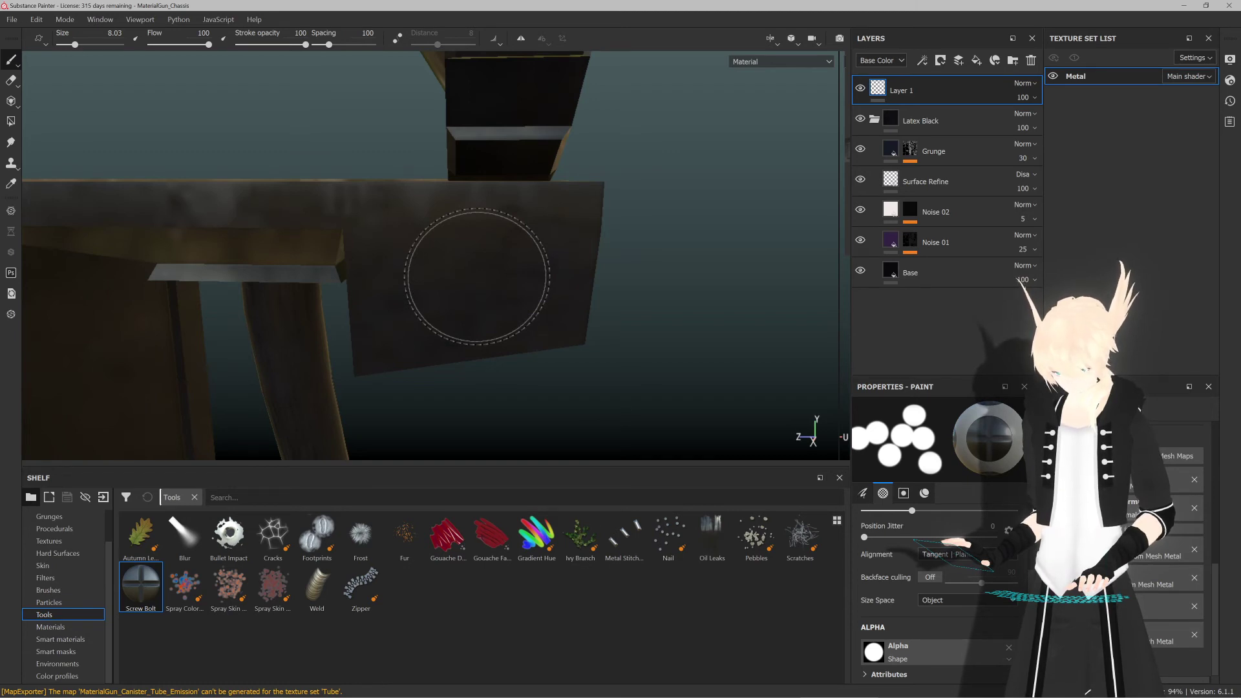
Step: Set the Screw Bolt brush size to about 2.67 over the front wheel's hub and inspect the hub from several angles
scroll(477, 274, "down", 6)
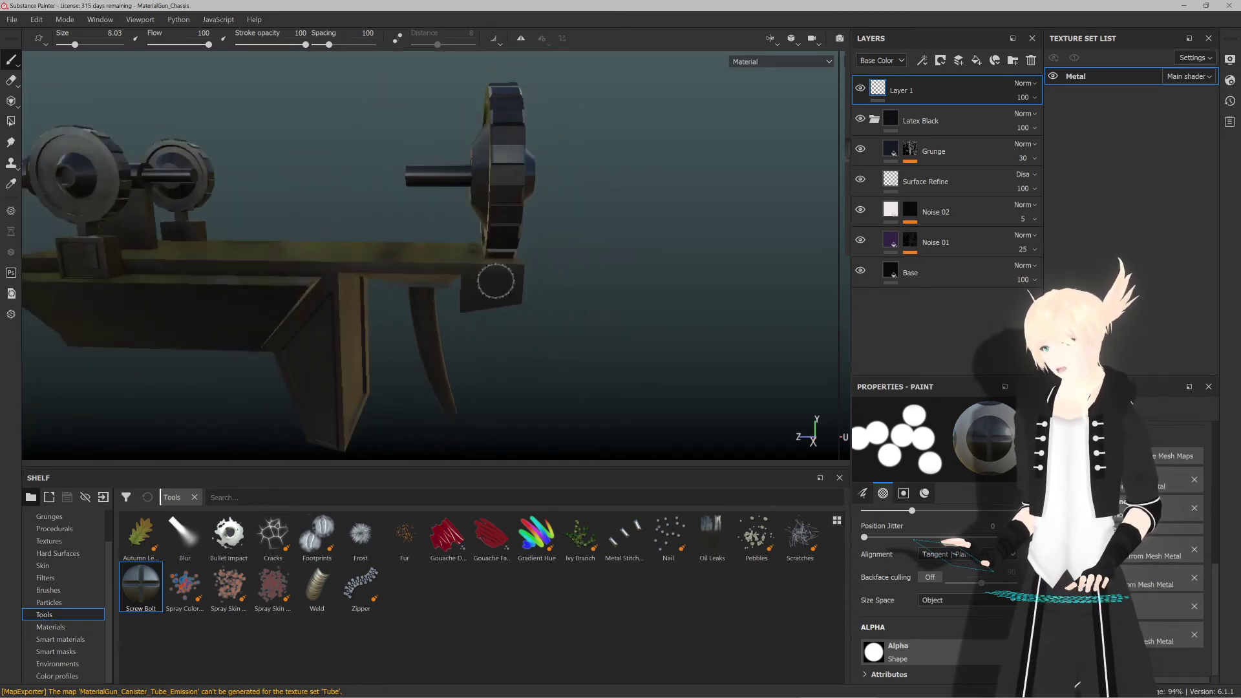
left_click_drag(496, 280, 563, 320, "alt")
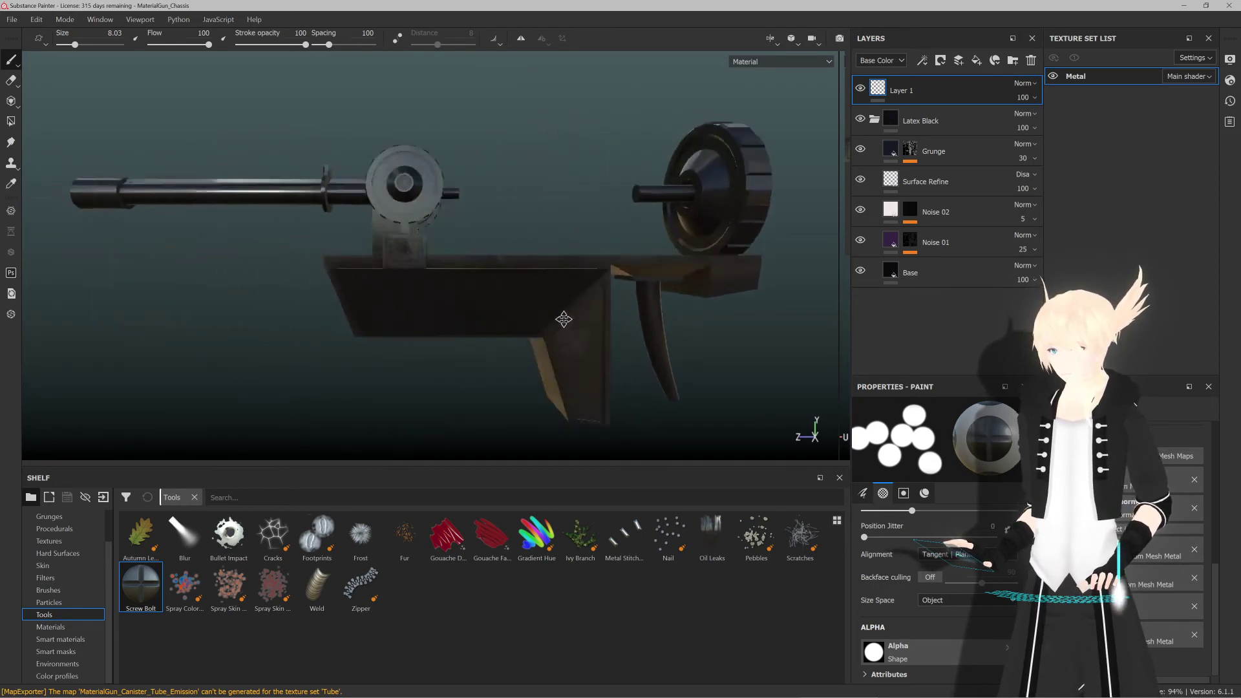
middle_click_drag(563, 319, 603, 414, "alt")
scroll(446, 248, "up", 5)
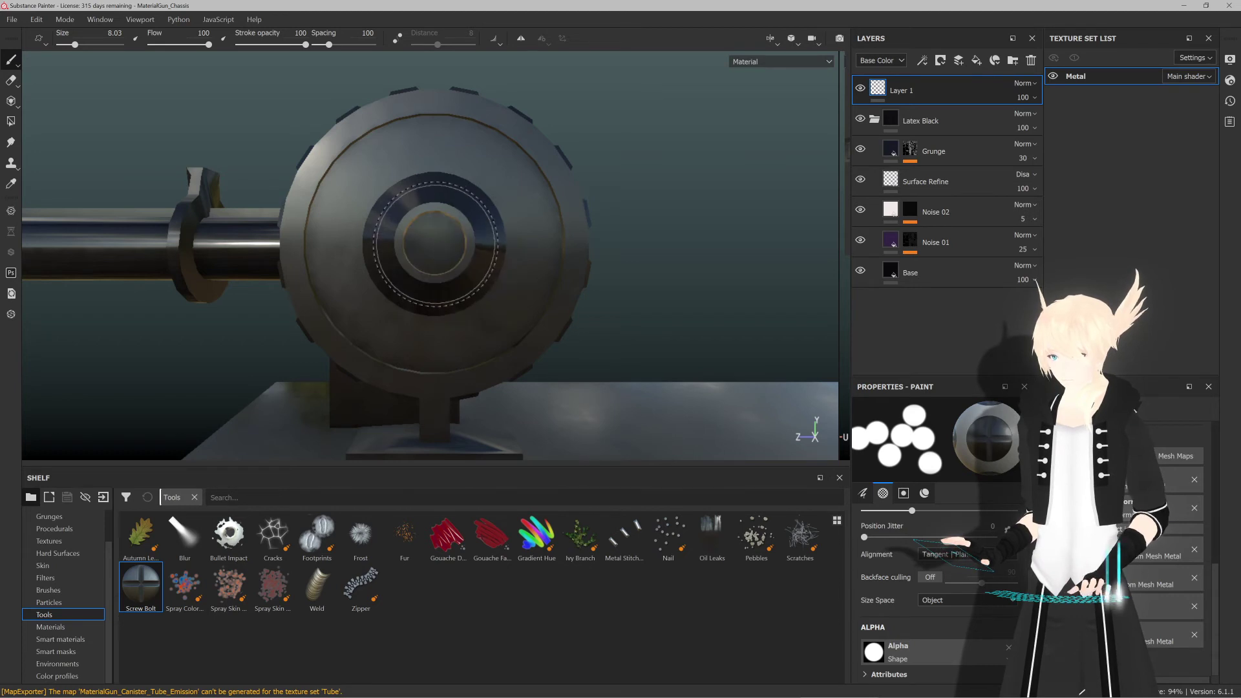
mouse_move(435, 244)
left_mouse_down("alt")
mouse_move(432, 256)
mouse_move(443, 233)
left_mouse_up("alt")
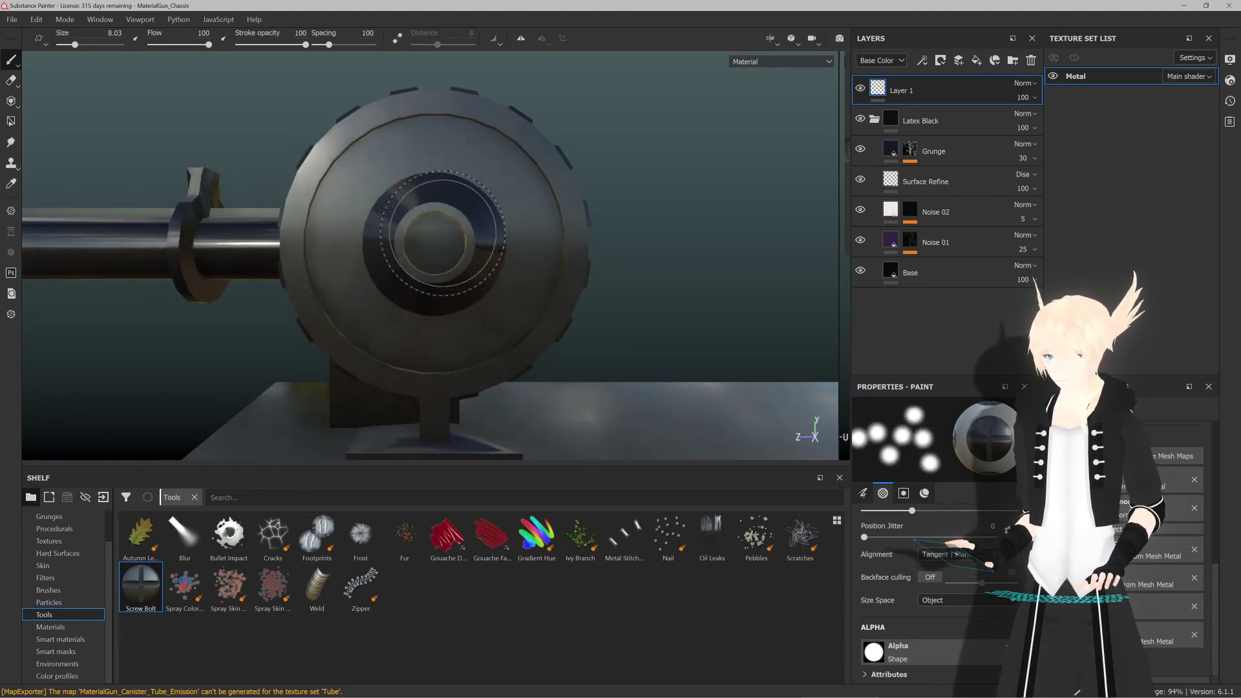
left_click_drag(435, 231, 433, 235, "alt")
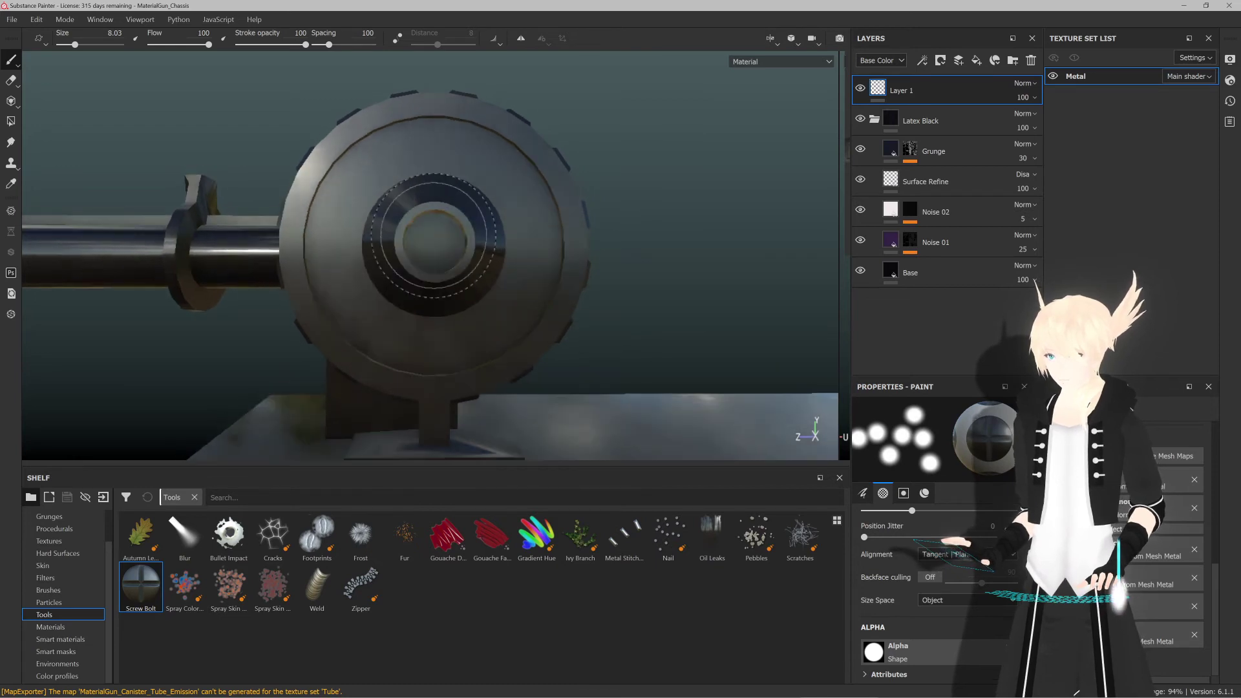
mouse_move(433, 235)
right_mouse_down("ctrl")
mouse_move(401, 236)
mouse_move(453, 235)
right_mouse_up("ctrl")
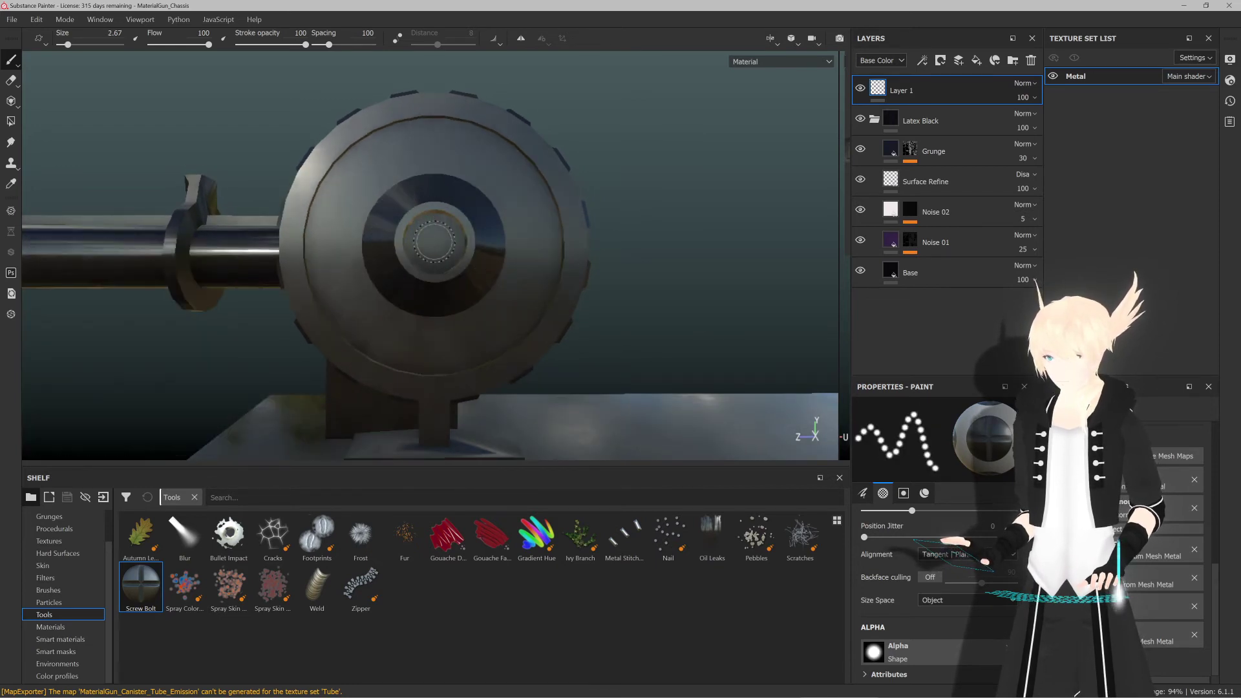
mouse_move(434, 238)
left_mouse_down("alt")
mouse_move(362, 250)
mouse_move(571, 250)
mouse_move(297, 249)
mouse_move(526, 241)
left_mouse_up("alt")
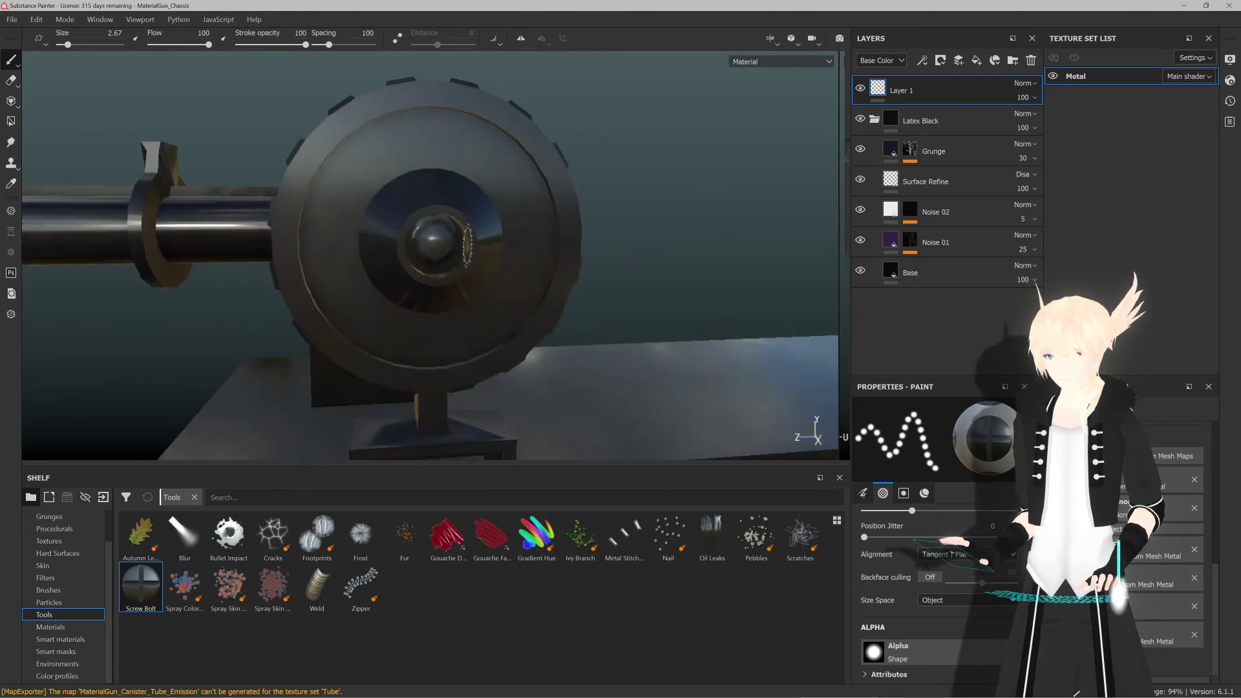
scroll(400, 246, "up", 5)
scroll(400, 246, "down", 5)
mouse_move(400, 247)
left_mouse_down("alt")
mouse_move(487, 246)
mouse_move(422, 243)
left_mouse_up("alt")
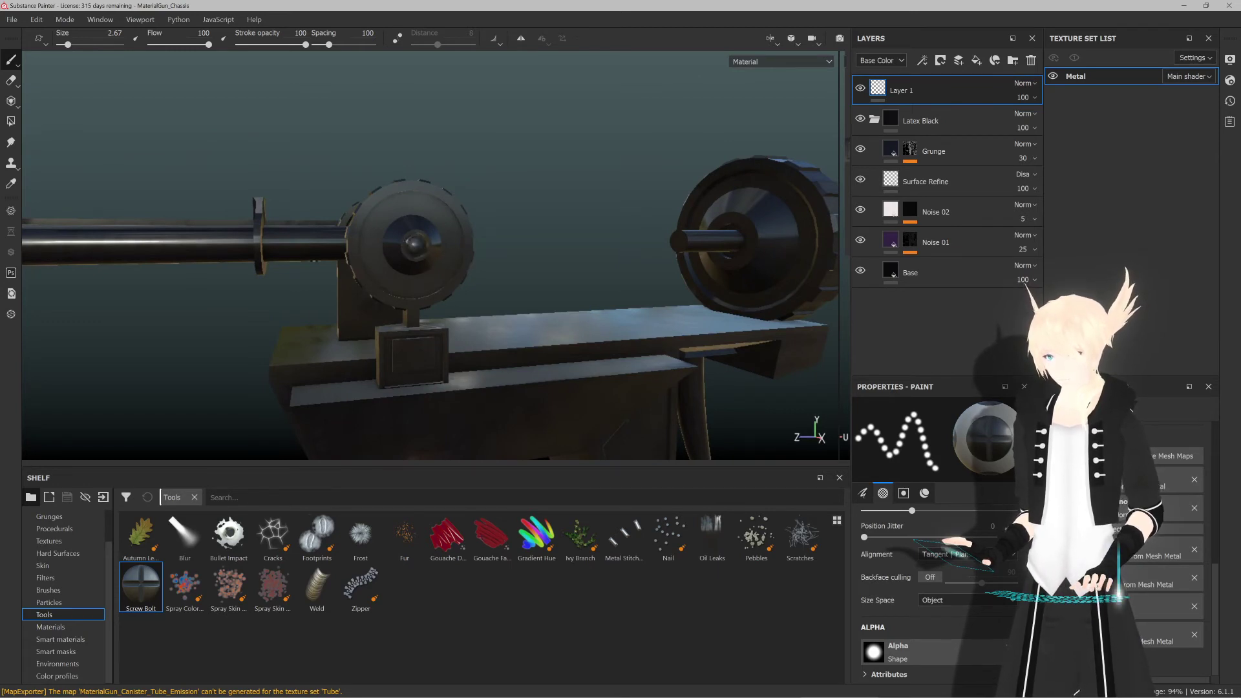
Step: Inspect the front wheel's hub, the rear wheel's recessed centre and the grip and trigger area for places to put screw bolts
left_click_drag(422, 243, 435, 305, "alt")
scroll(435, 304, "up", 5)
mouse_move(435, 304)
middle_mouse_down("alt")
mouse_move(643, 277)
mouse_move(440, 269)
mouse_move(706, 167)
middle_mouse_up("alt")
mouse_move(453, 214)
middle_mouse_down("alt")
mouse_move(640, 284)
mouse_move(665, 317)
middle_mouse_up("alt")
middle_click_drag(416, 258, 530, 291, "alt")
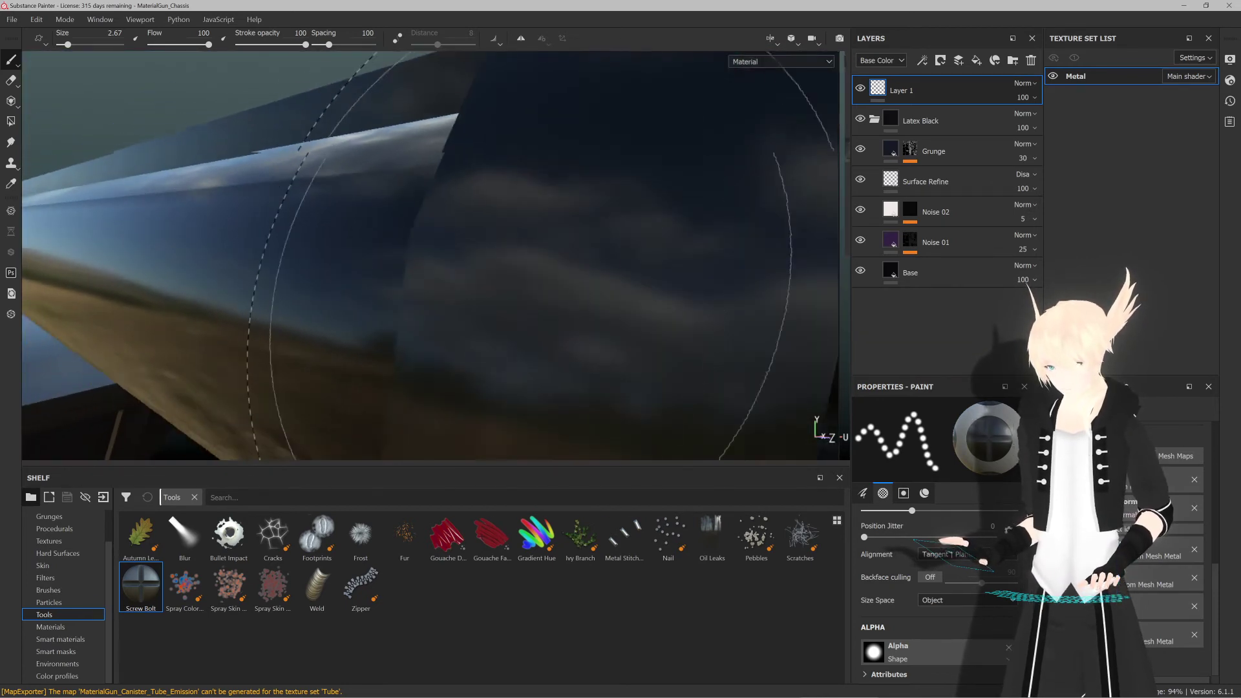
scroll(417, 248, "down", 10)
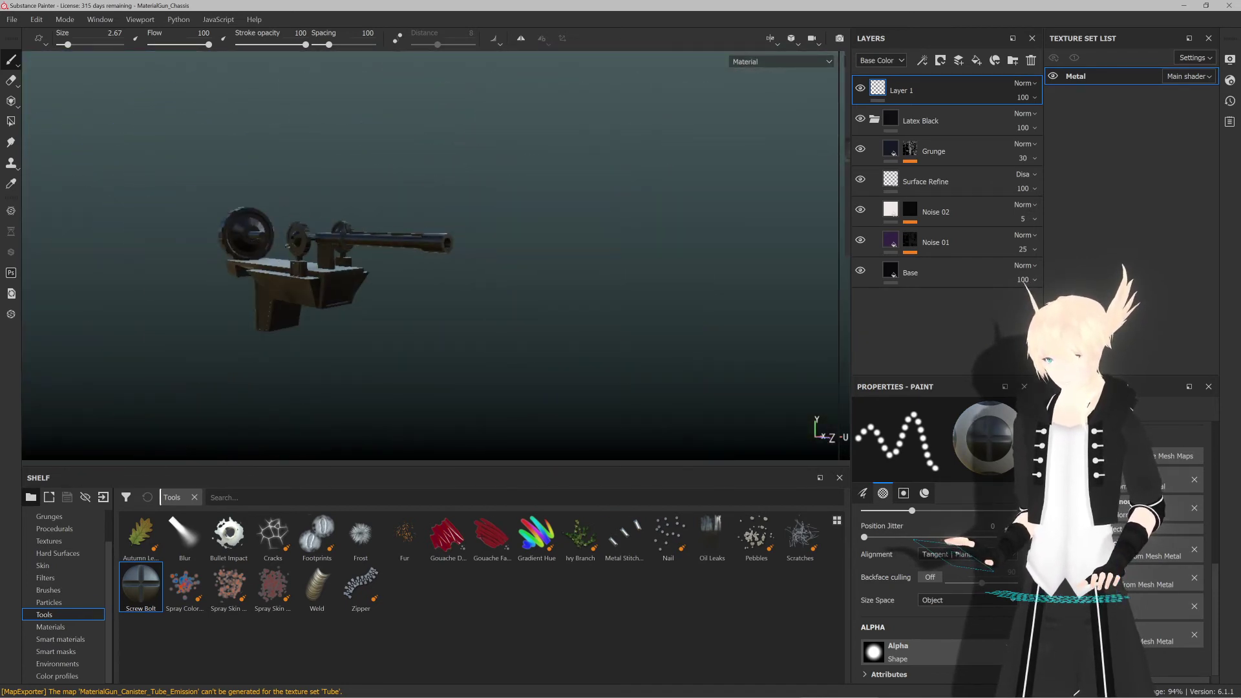
scroll(290, 243, "up", 10)
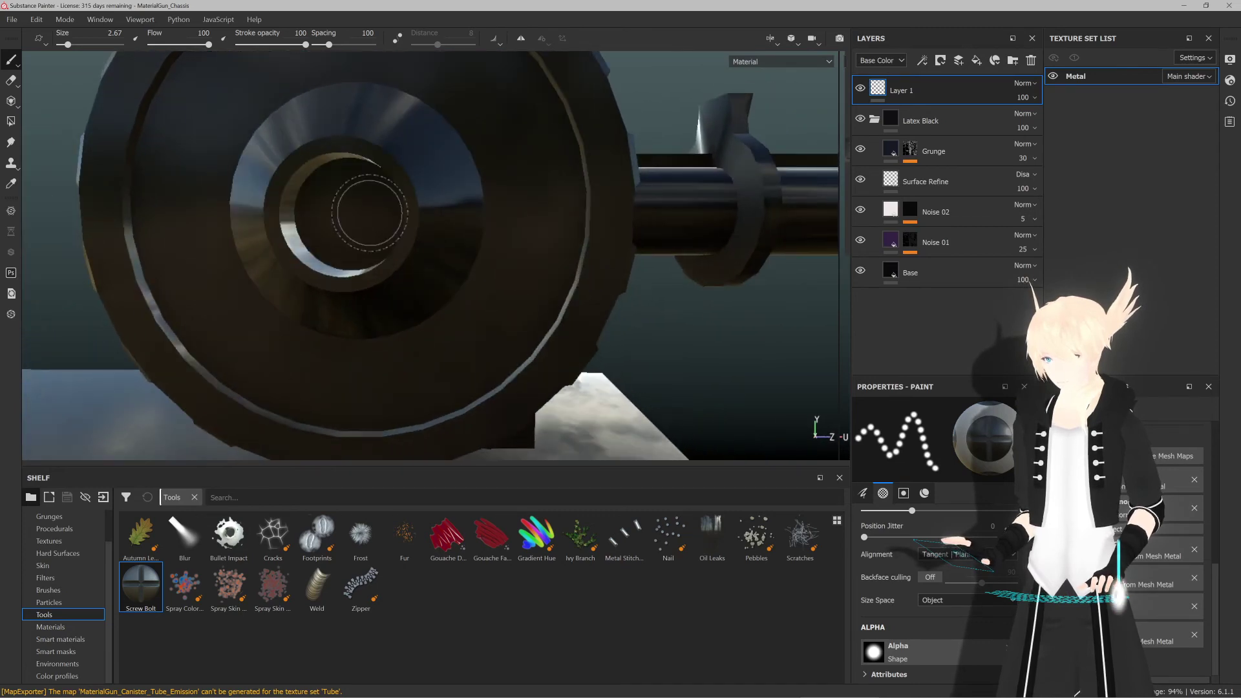
mouse_move(371, 213)
middle_mouse_down("alt")
mouse_move(488, 233)
mouse_move(402, 226)
middle_mouse_up("alt")
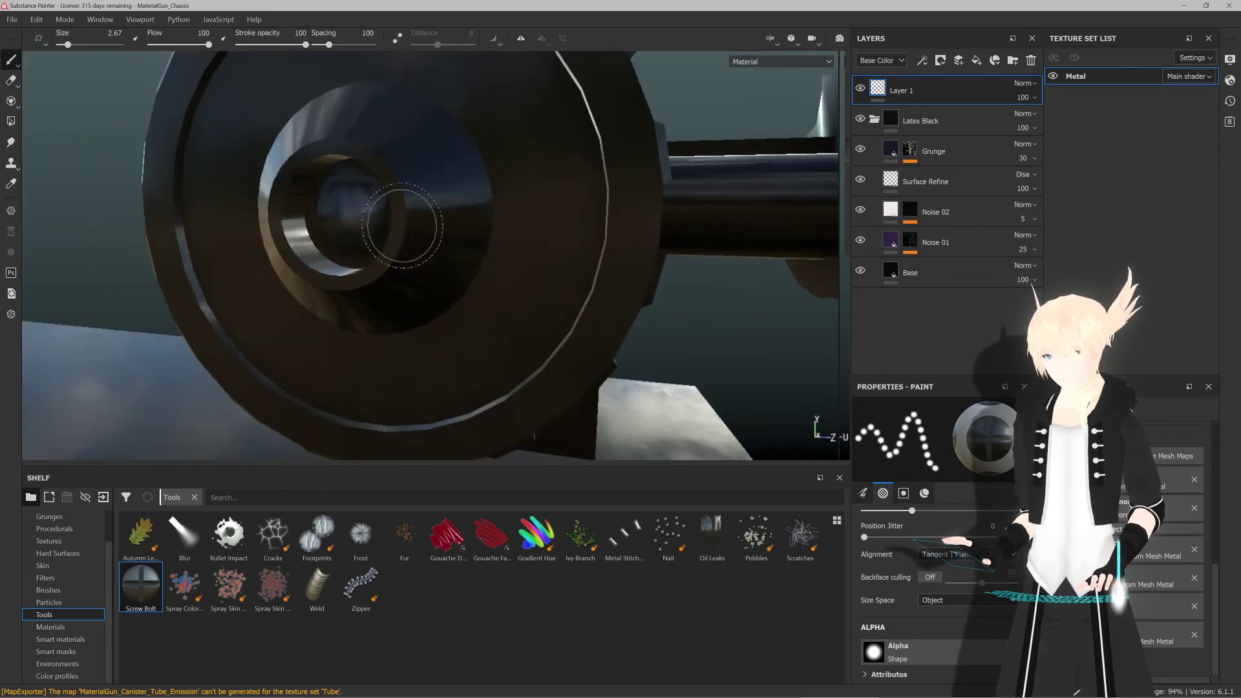
scroll(402, 226, "down", 10)
left_click_drag(402, 226, 511, 207, "alt")
middle_click_drag(510, 207, 433, 139, "alt")
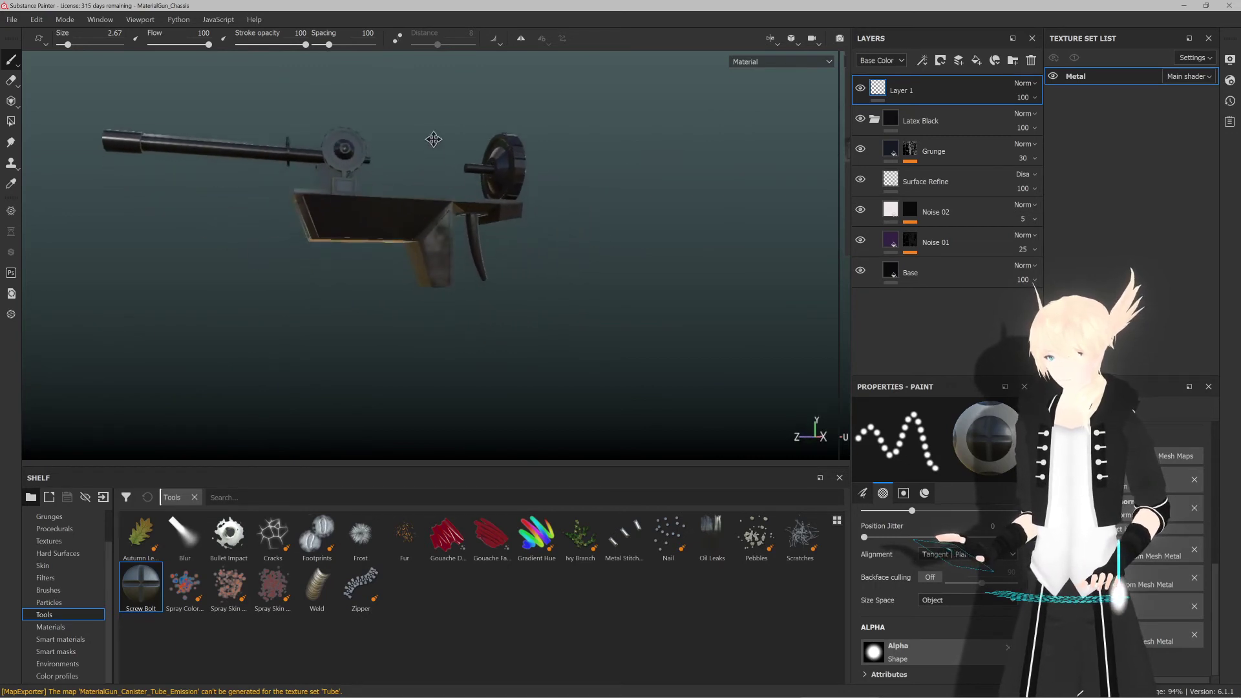
scroll(427, 168, "up", 8)
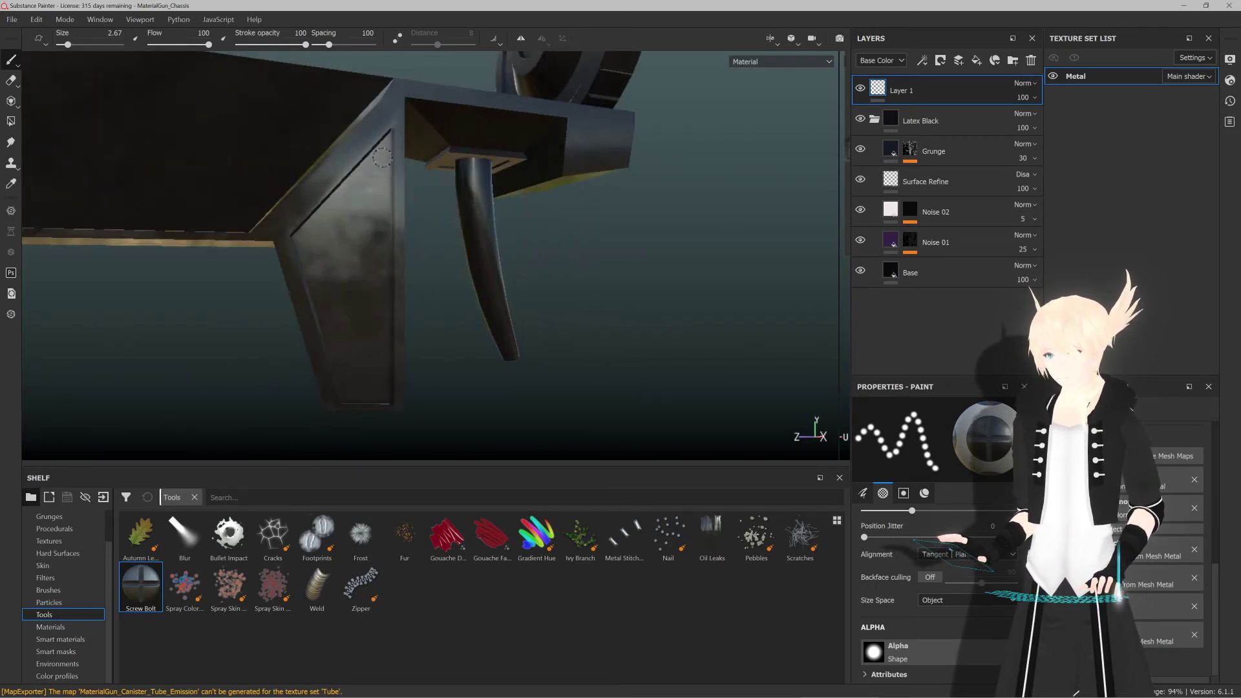
Step: Reduce the Screw Bolt brush size to 1.07 and stamp bolts in the corners of the grip's panels on both sides
right_click_drag(382, 157, 383, 150, "ctrl")
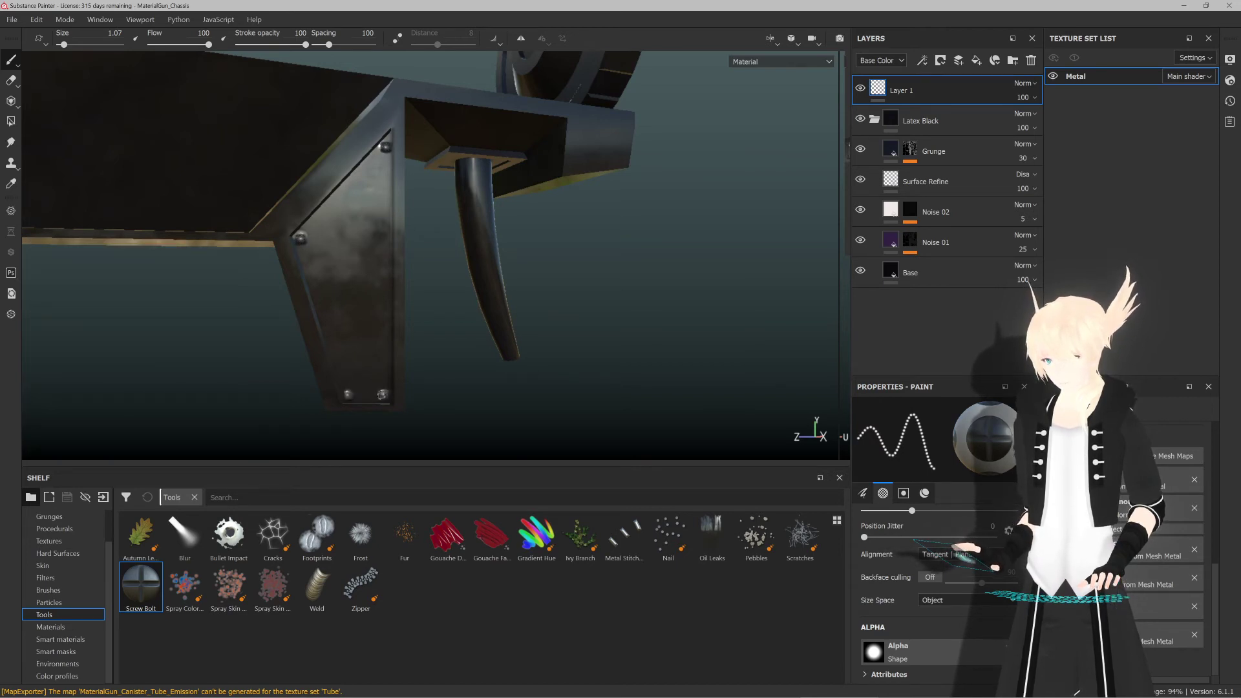
left_click_drag(382, 395, 696, 340, "alt")
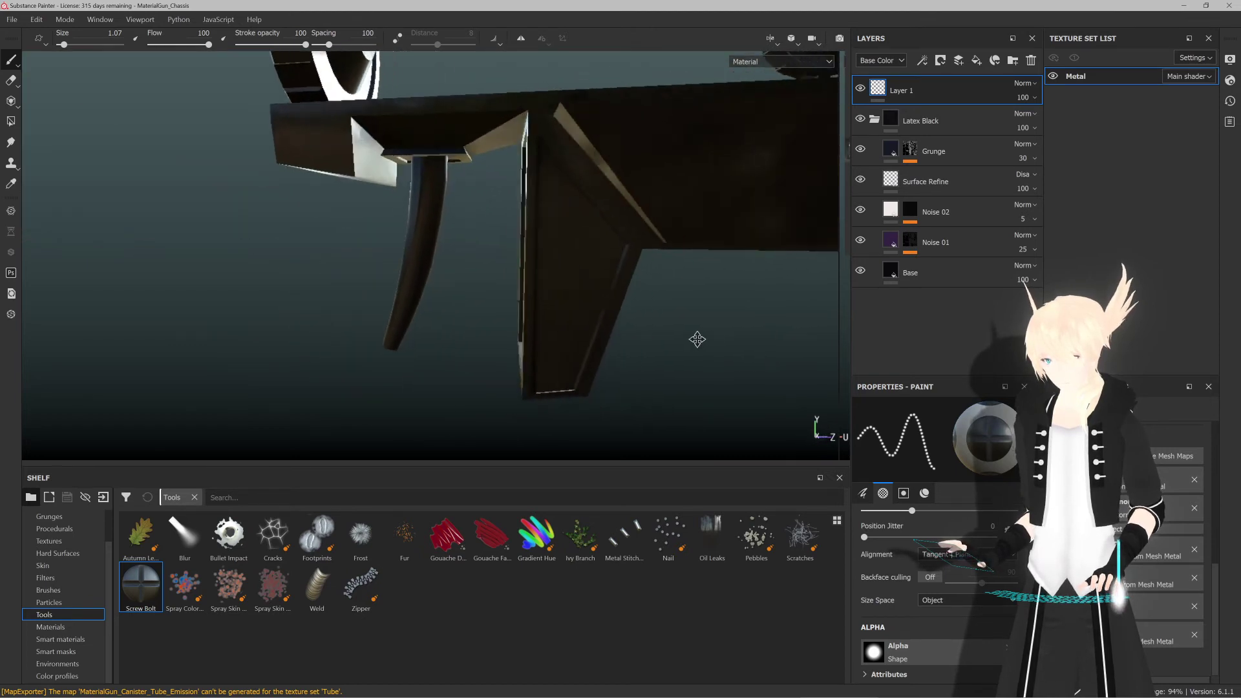
middle_click_drag(696, 339, 436, 172, "alt")
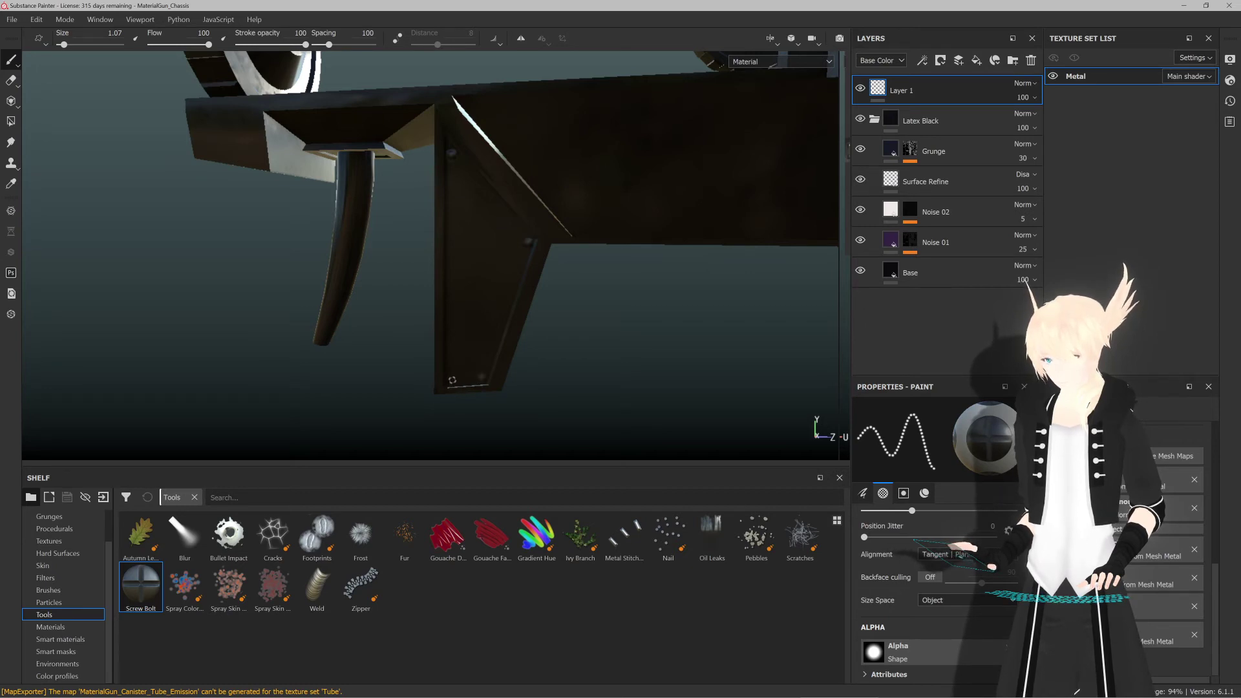
Step: Stamp screw bolts in the corners of the panel behind the trigger and of the chassis's front panel
left_click_drag(398, 344, 491, 214, "alt")
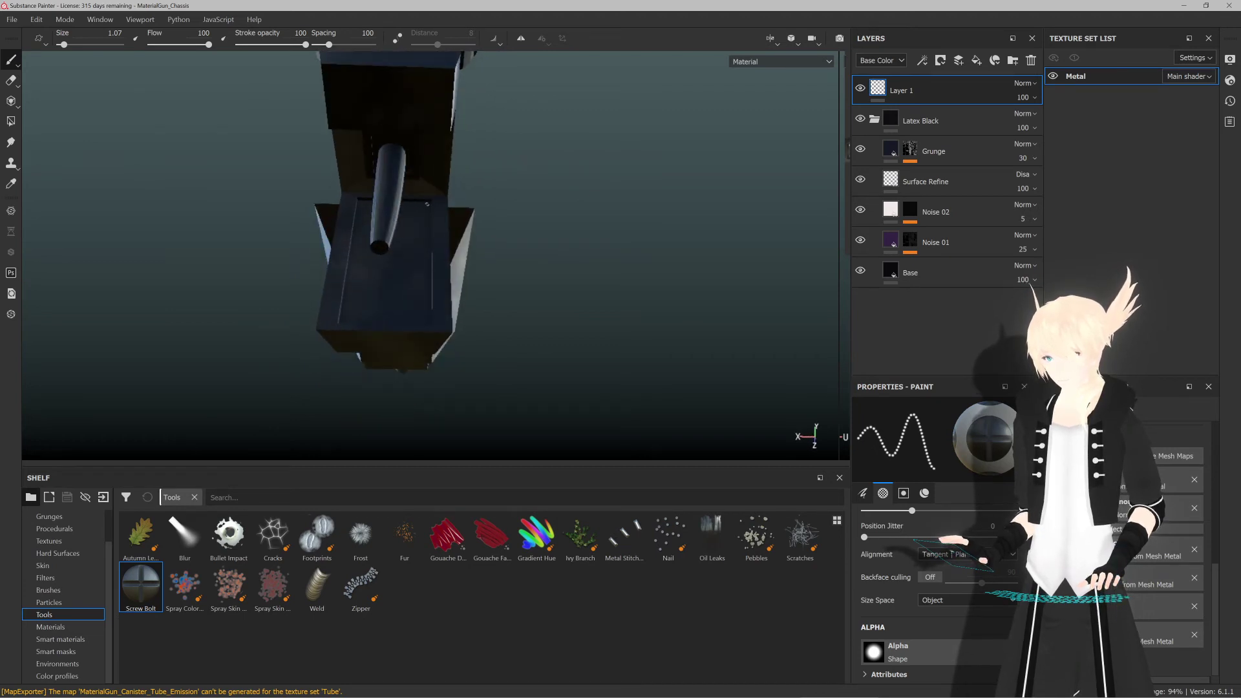
left_click_drag(414, 274, 412, 250, "alt")
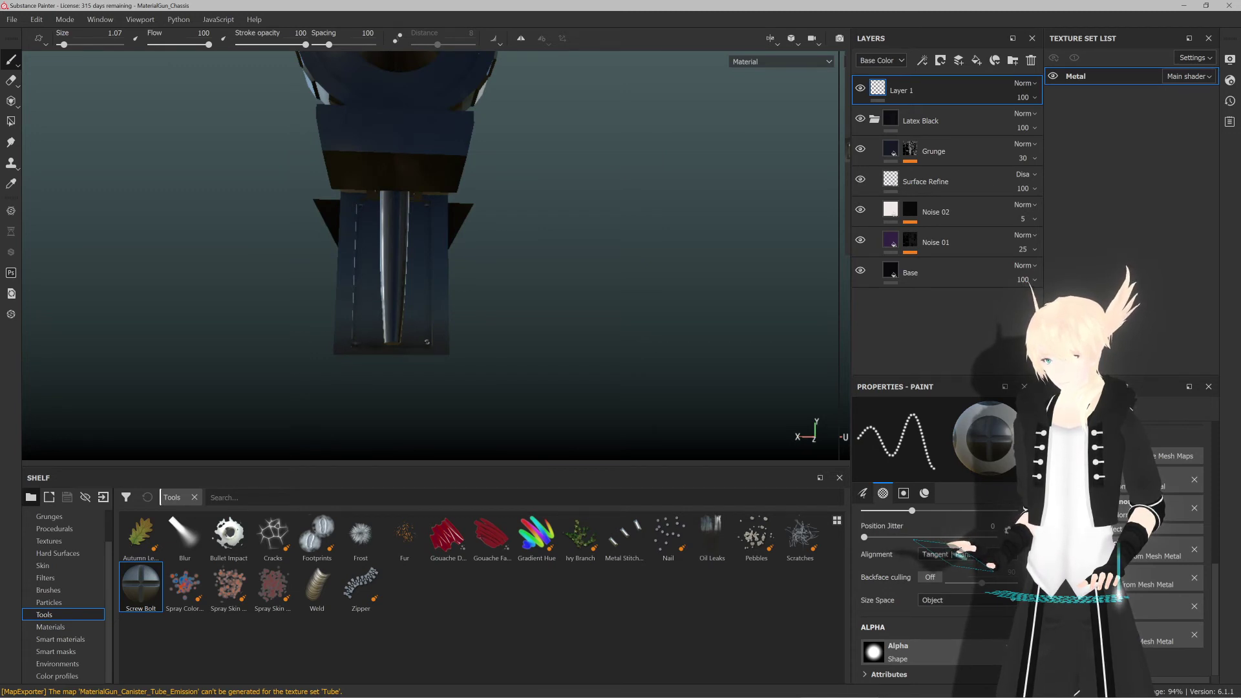
left_click_drag(413, 250, 362, 242, "alt")
mouse_move(532, 275)
left_mouse_down("alt")
mouse_move(299, 269)
mouse_move(498, 327)
mouse_move(743, 307)
mouse_move(730, 297)
mouse_move(797, 318)
mouse_move(371, 210)
left_mouse_up("alt")
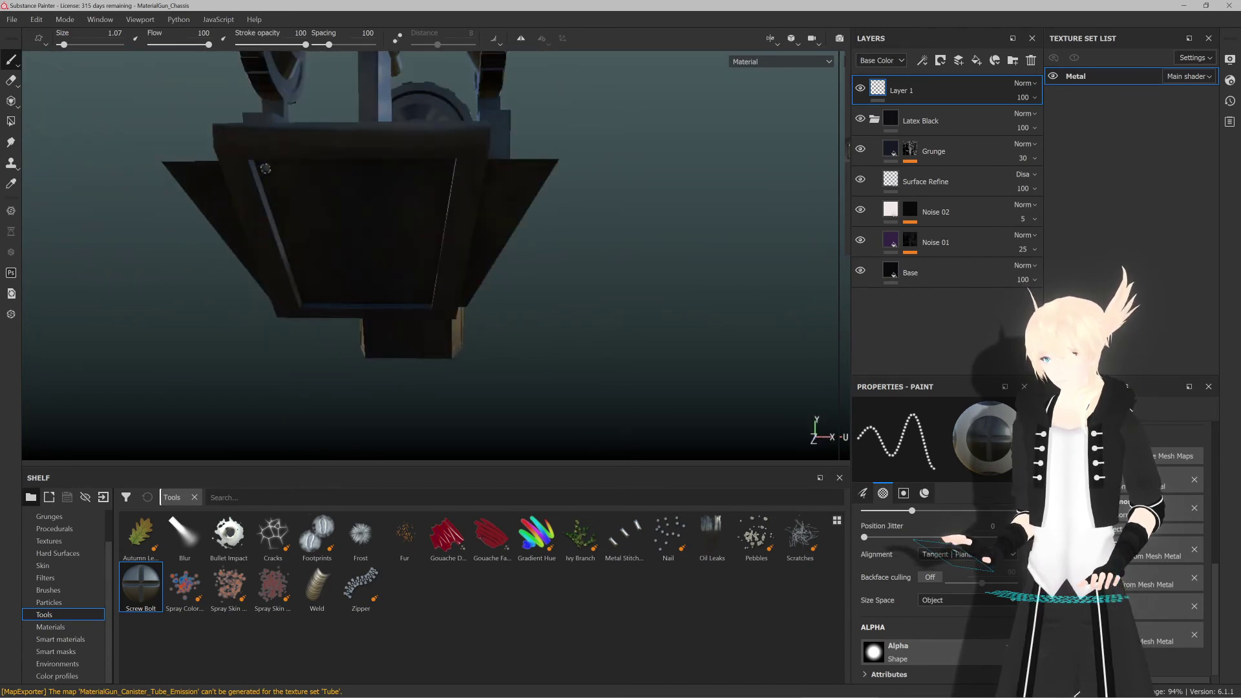
left_click_drag(418, 168, 460, 159, "alt")
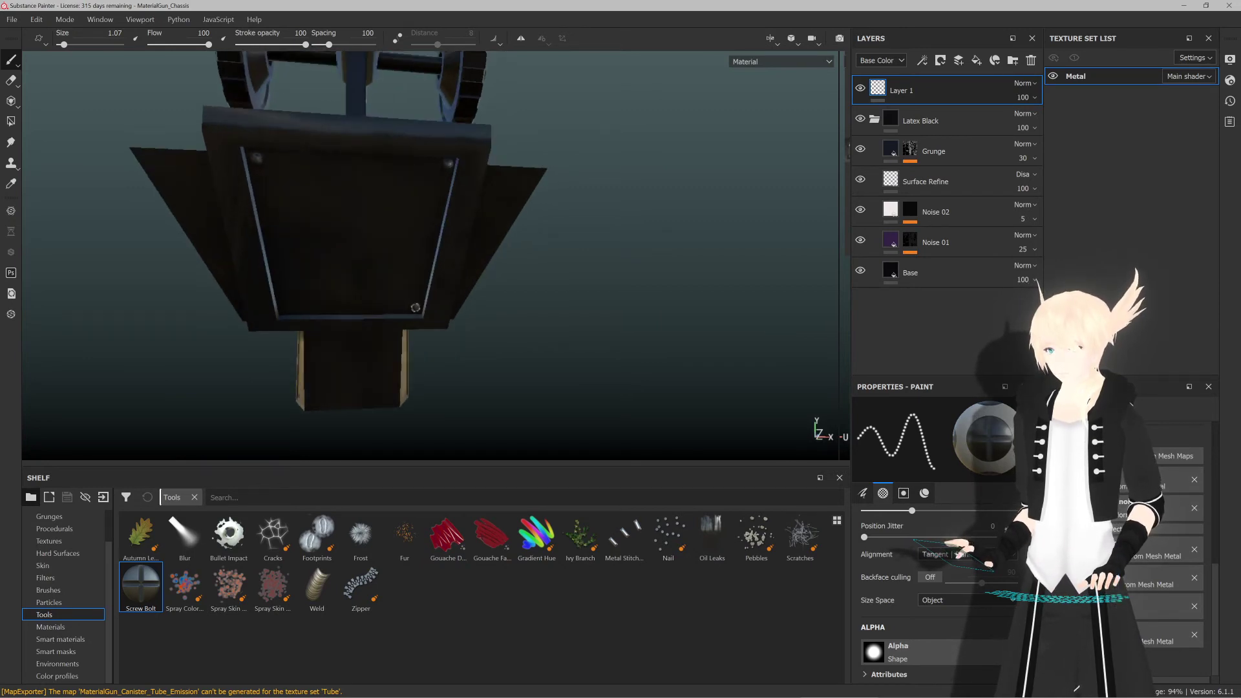
Step: Try painting a vertical zipper stroke down the middle of the chassis's front panel with the Zipper tool
left_click(361, 588)
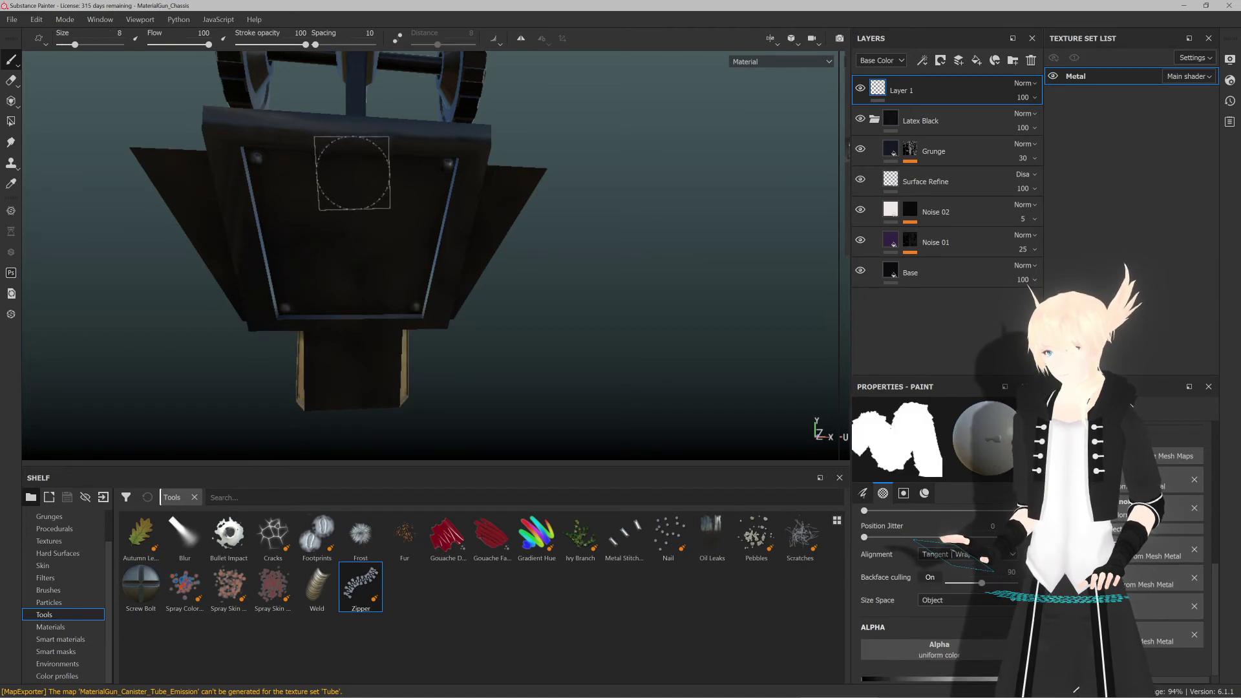
left_click_drag(355, 181, 356, 309)
key("ctrl+z")
Step: Examine the whole gun chassis from the side for surfaces that could take more detail
left_click_drag(672, 278, 394, 284, "alt")
left_click_drag(585, 286, 508, 286, "alt")
scroll(323, 312, "down", 4)
scroll(443, 291, "down", 3)
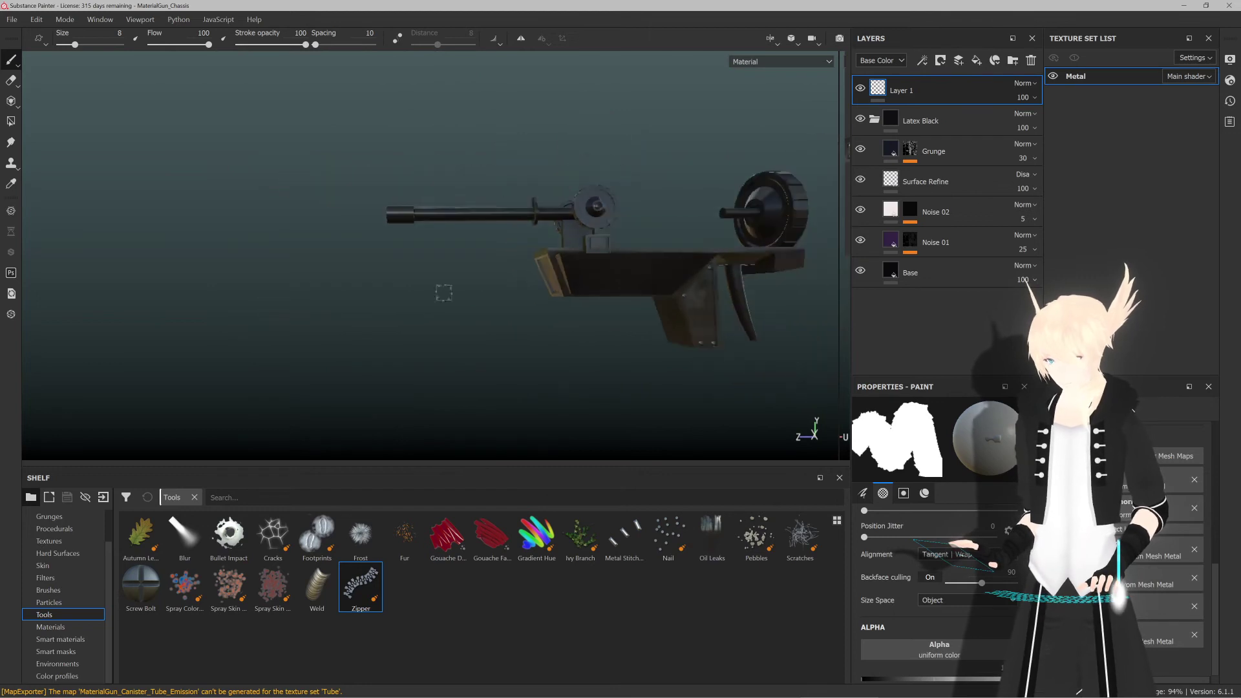
scroll(573, 280, "down", 3)
scroll(664, 278, "up", 8)
scroll(664, 278, "up", 3)
middle_click_drag(626, 273, 407, 252, "alt")
scroll(375, 258, "down", 6)
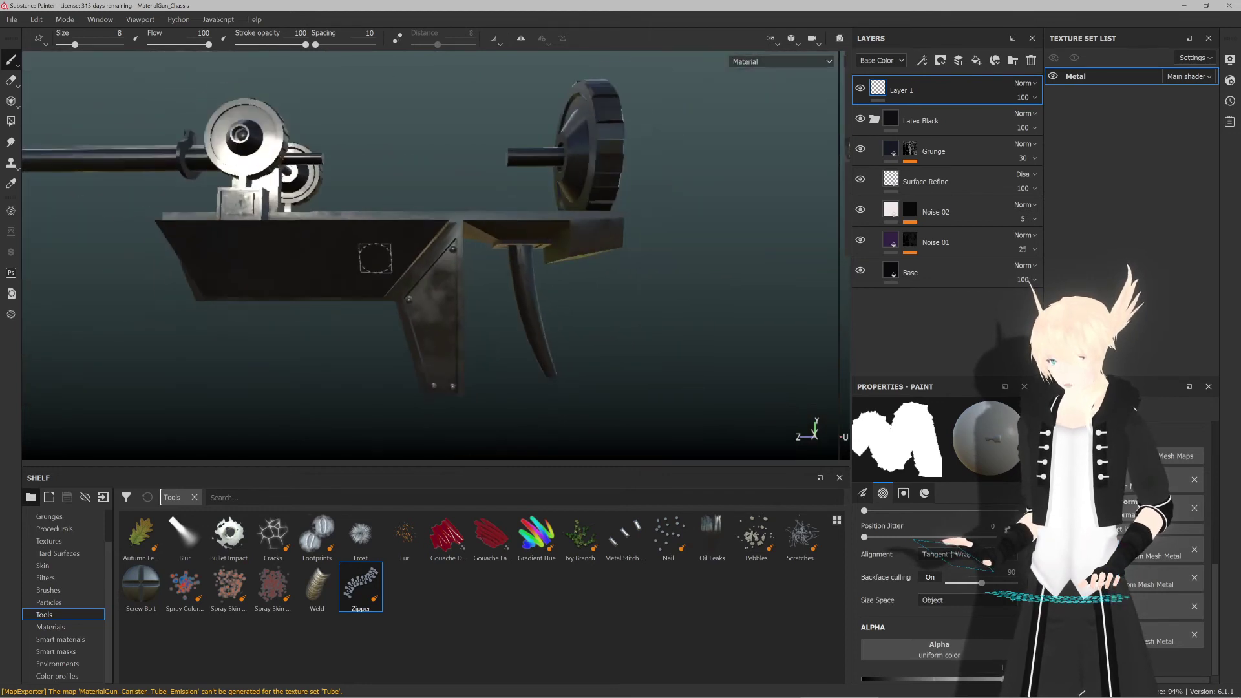
left_click_drag(374, 260, 414, 267, "alt")
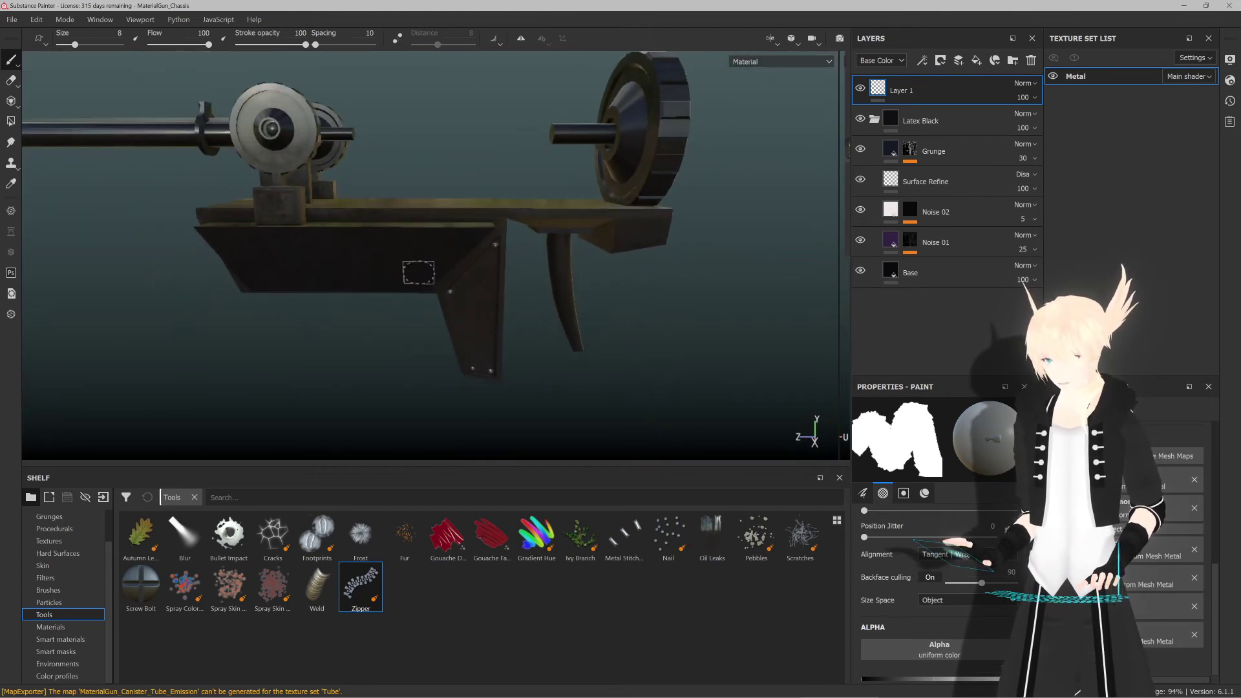
Step: Try stamping the Cracks tool on the chassis's large side face and on its front panel
left_click(267, 532)
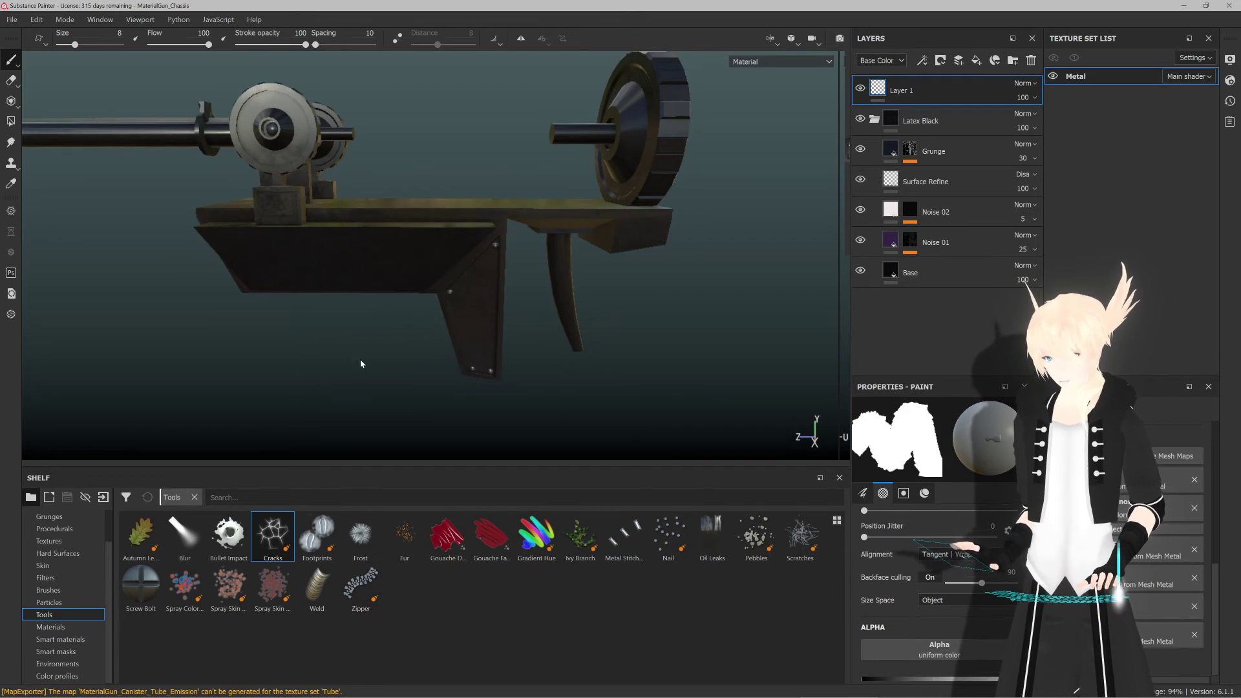
left_click_drag(360, 349, 349, 278, "alt")
left_click(304, 268)
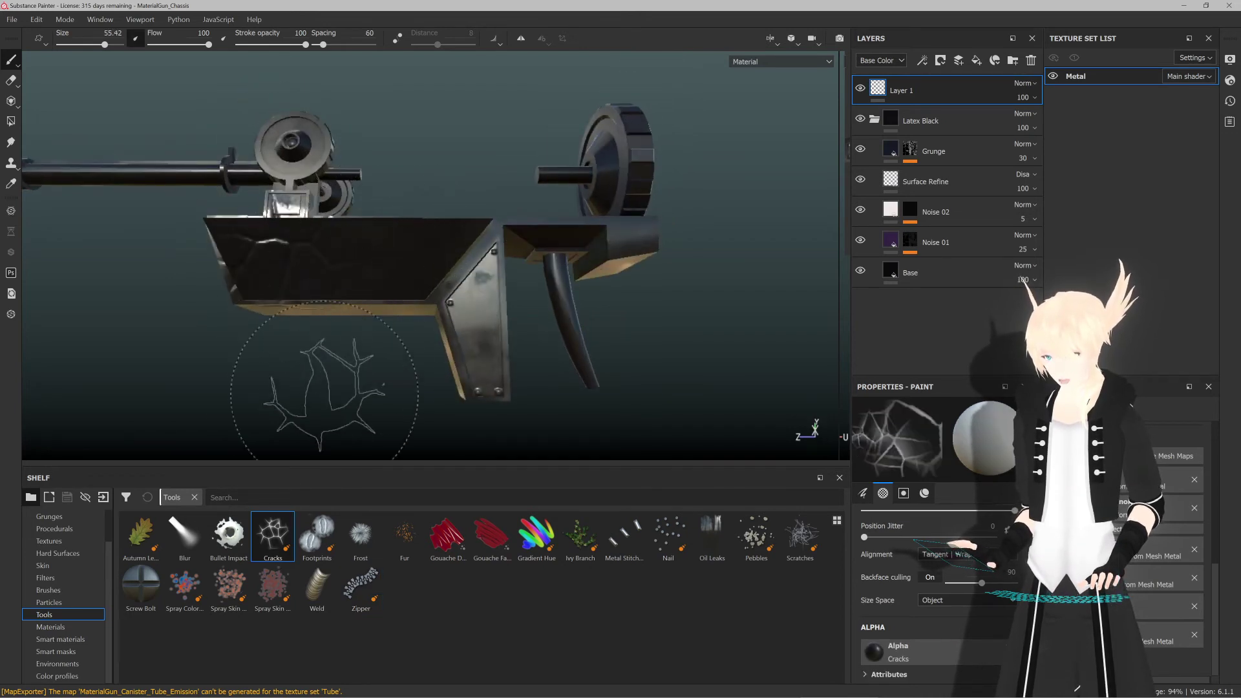
left_click_drag(324, 382, 568, 360, "alt")
scroll(362, 349, "up", 3)
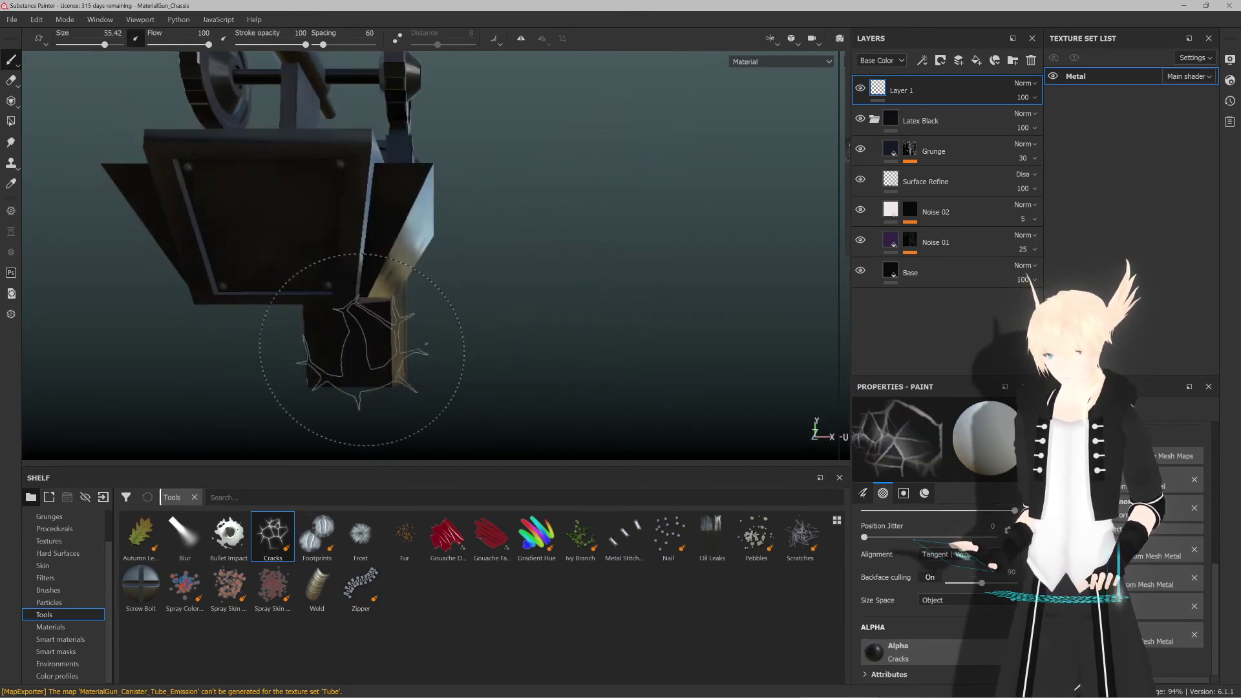
left_click(286, 202)
left_click_drag(590, 281, 324, 266, "alt")
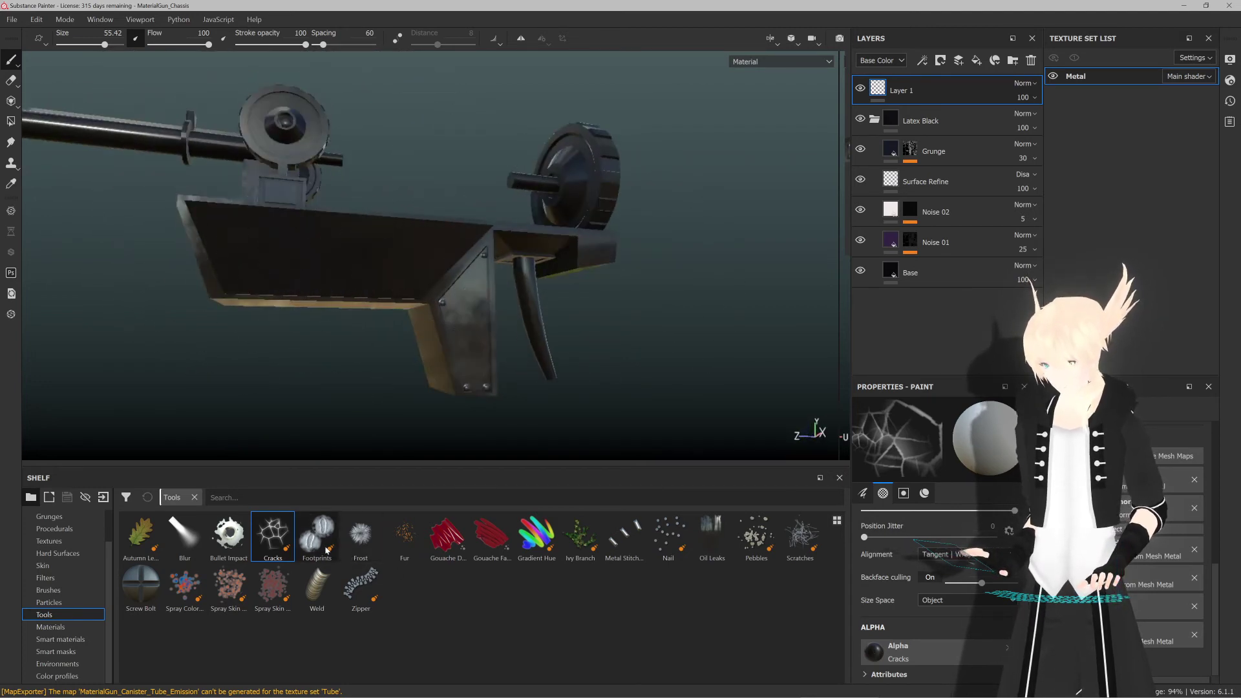
Step: Switch the brush to the Metal Stitches tool and face the chassis's side
left_click(151, 590)
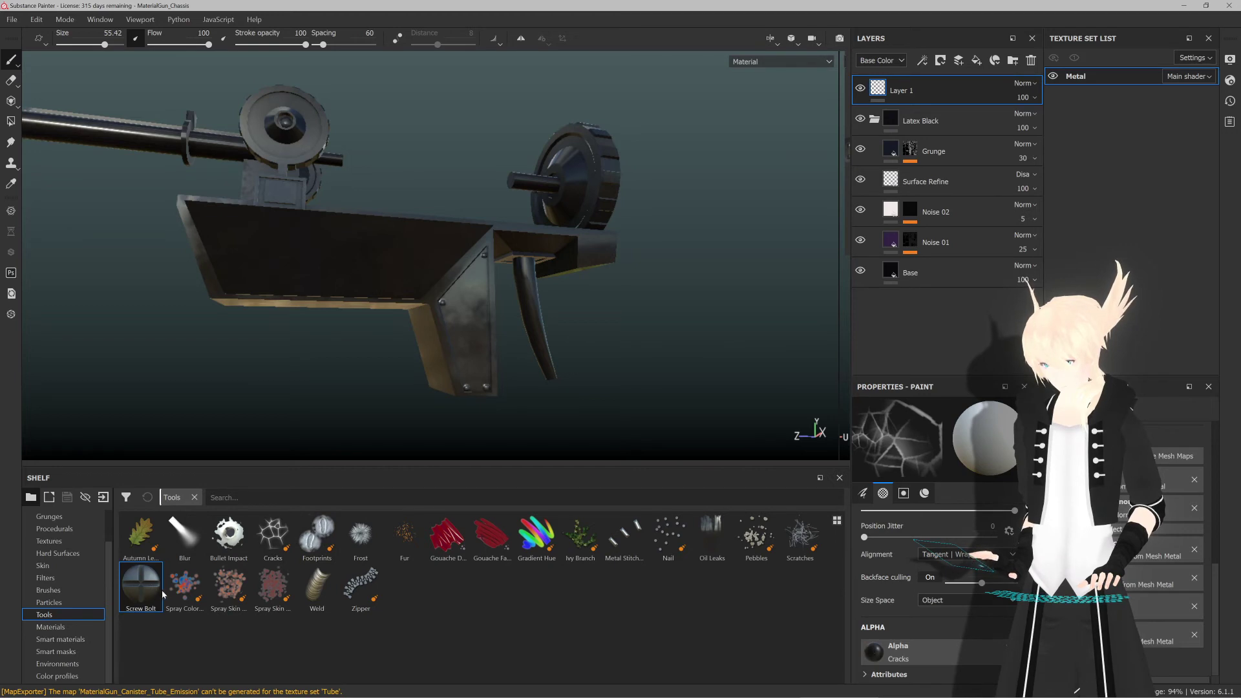
left_click(637, 533)
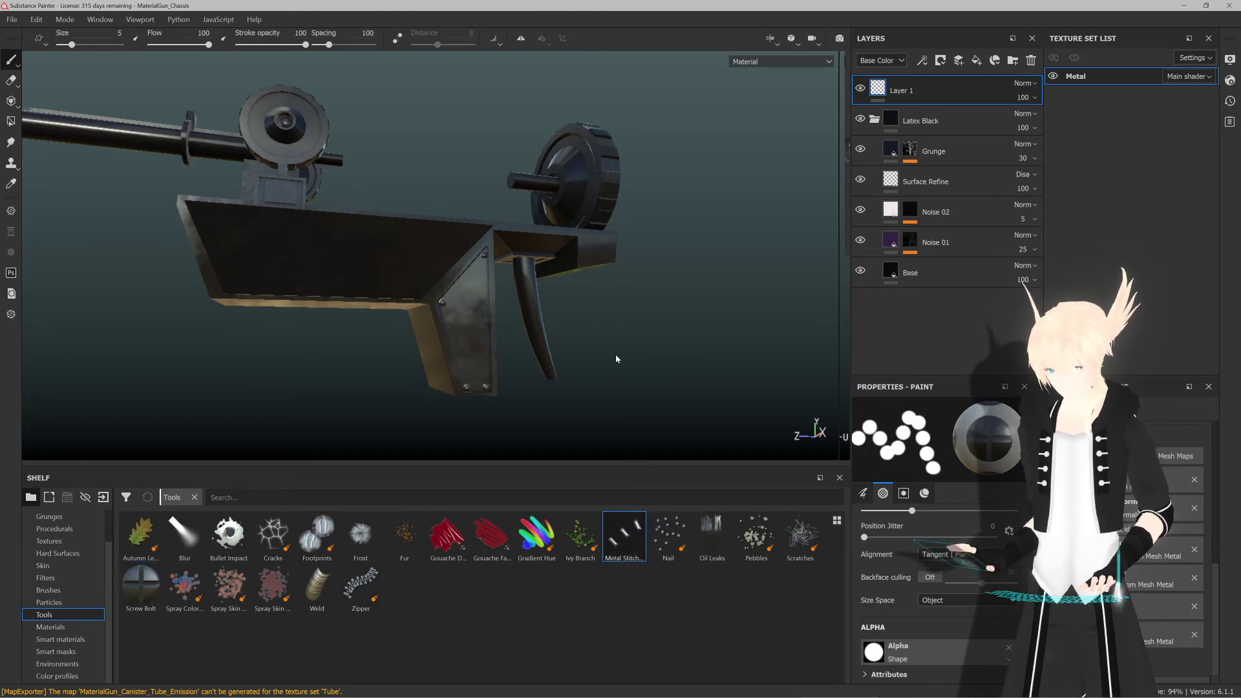
left_click_drag(659, 335, 593, 335, "alt")
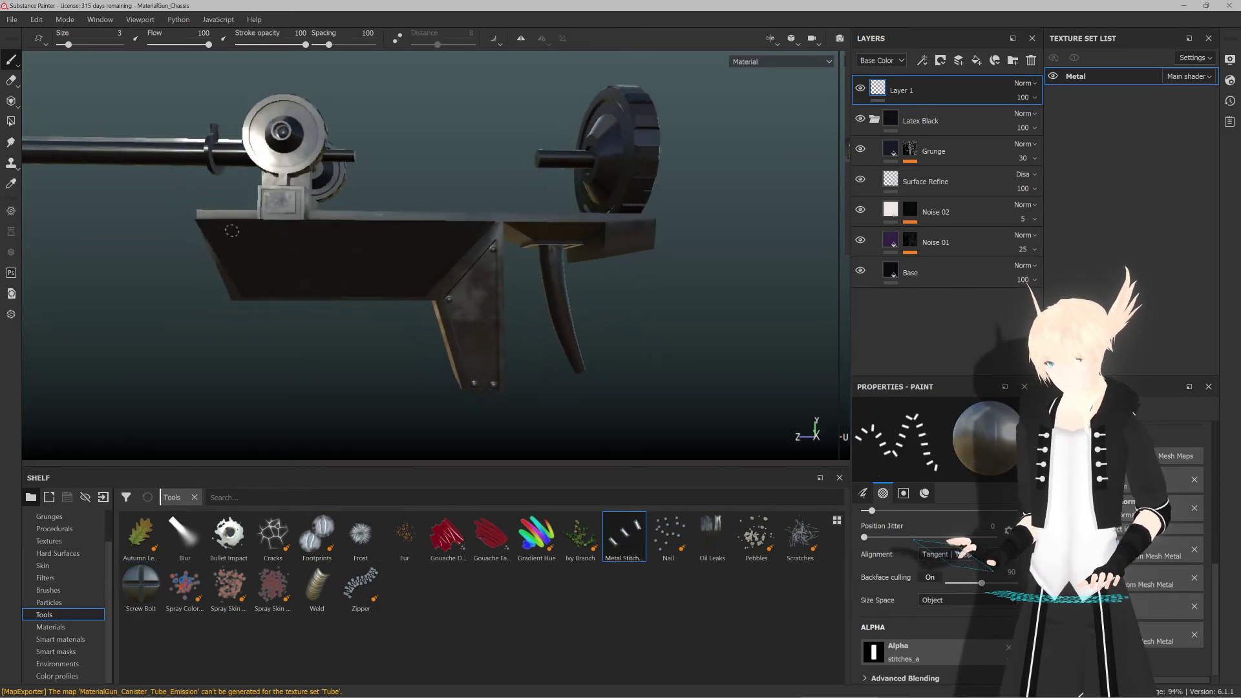
Step: Try straight rows of metal stitches along the upper edge of the chassis's side face and along the rail above it
key("ctrl+z")
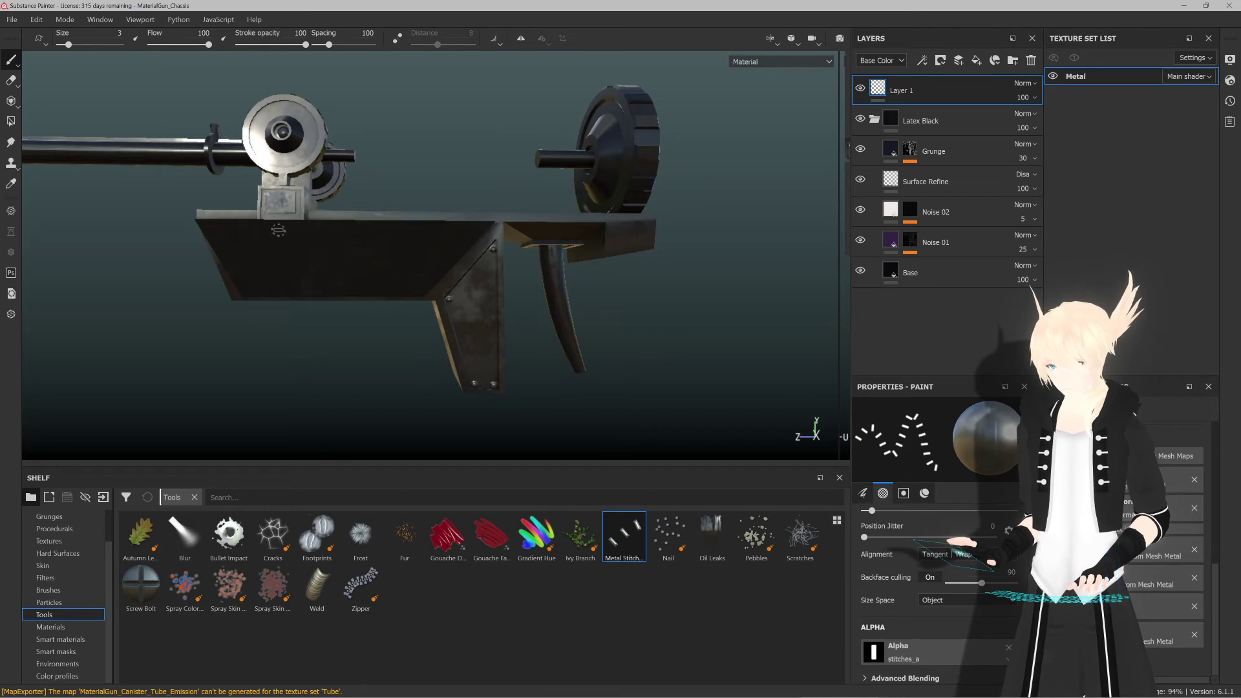
left_click(481, 234, "shift")
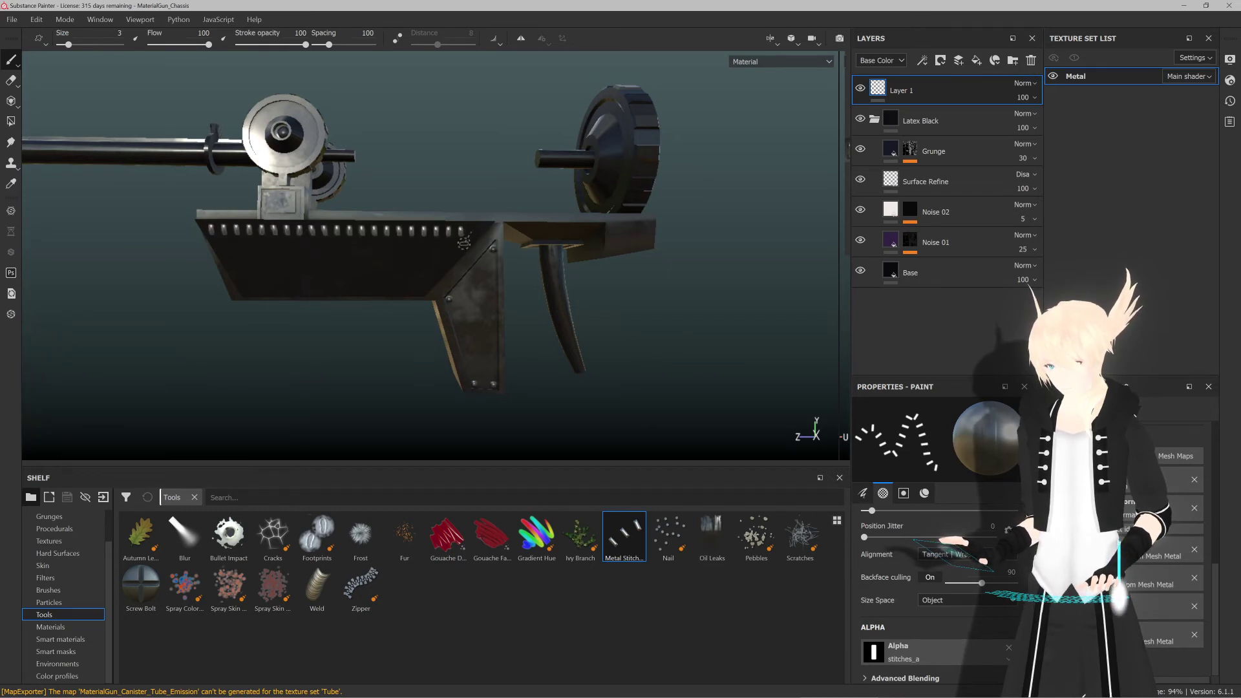
mouse_move(355, 322)
left_mouse_down("alt")
mouse_move(353, 357)
mouse_move(590, 360)
mouse_move(272, 316)
left_mouse_up("alt")
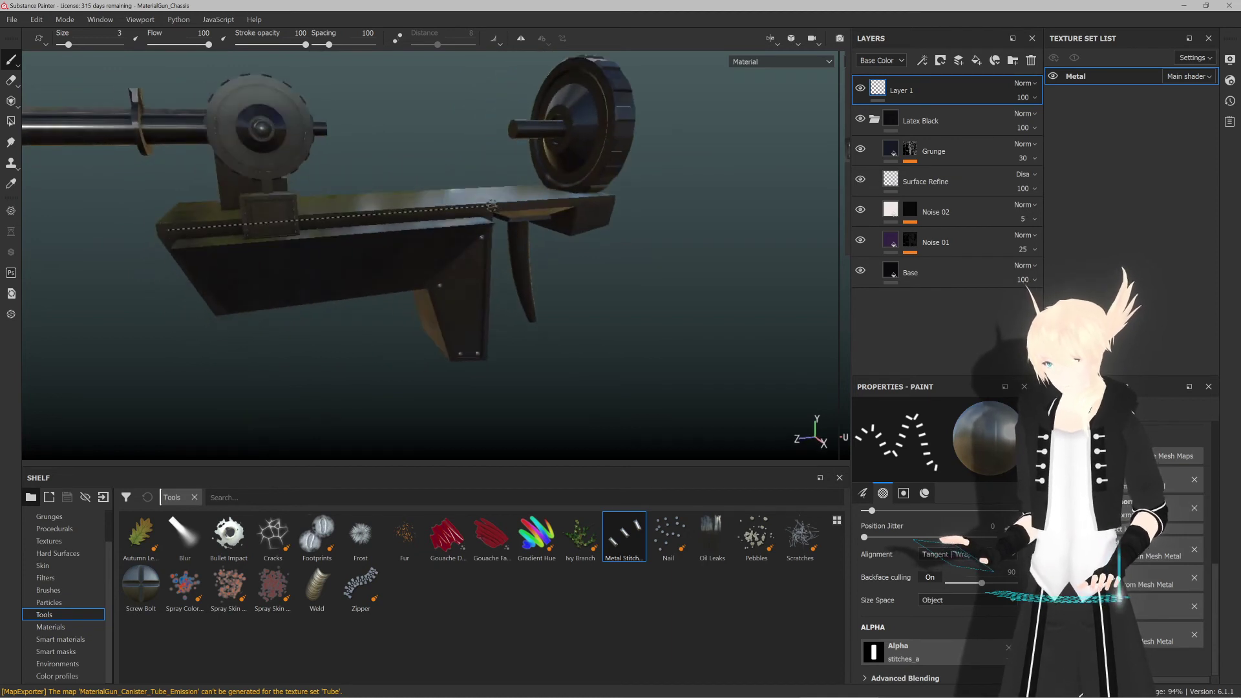
left_click(491, 206, "shift")
left_click_drag(283, 326, 224, 388, "alt")
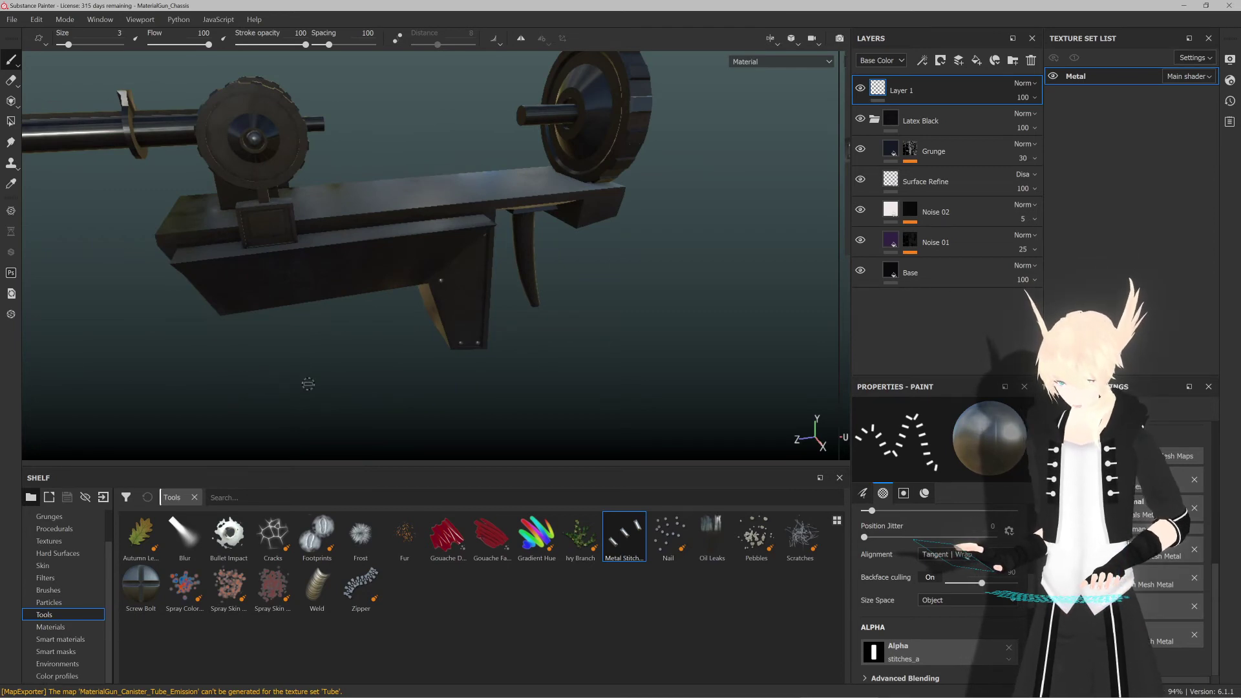
Step: Paint a straight row of metal stitches along the side of the upper rail, from the gear mount block to the grip
mouse_move(309, 384)
left_mouse_down("alt")
mouse_move(295, 376)
mouse_move(379, 399)
mouse_move(319, 362)
mouse_move(327, 387)
left_mouse_up("alt")
scroll(318, 377, "down", 3)
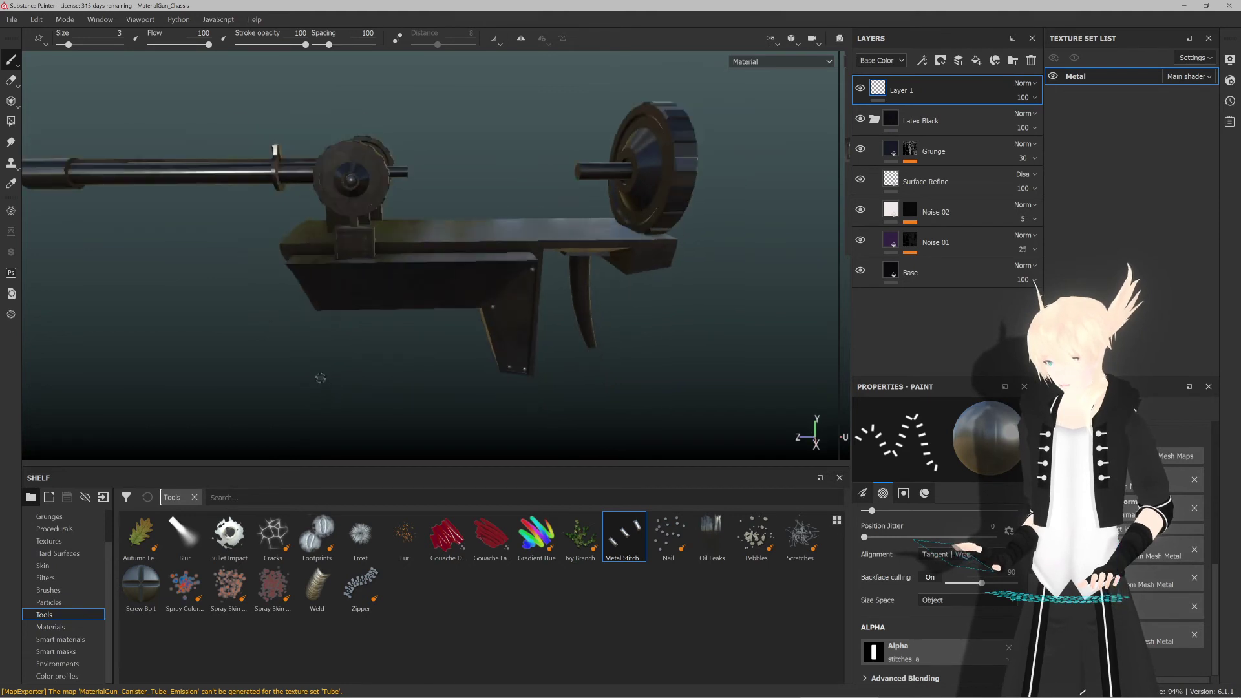
scroll(360, 250, "up", 8)
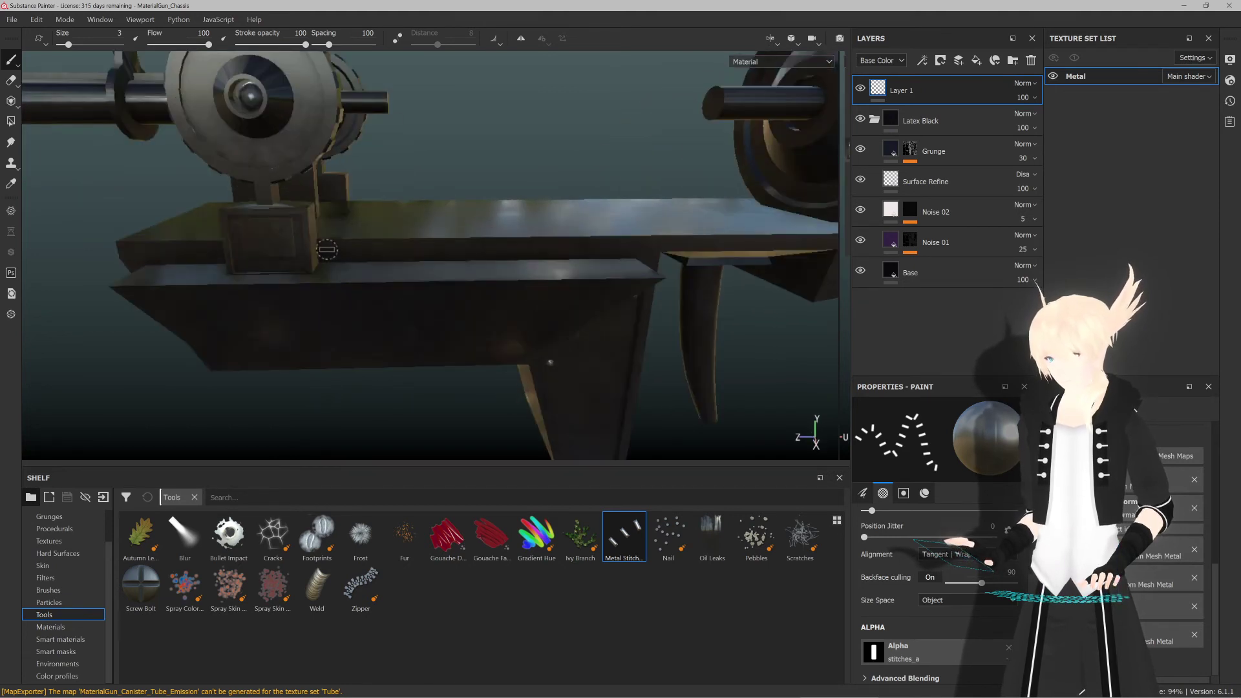
left_click(649, 247, "shift")
Step: Paint a matching straight row of metal stitches on the opposite side of the upper rail, from the grip to the mount block
mouse_move(652, 213)
left_mouse_down("alt")
mouse_move(632, 172)
mouse_move(330, 209)
mouse_move(643, 199)
left_mouse_up("alt")
mouse_move(502, 210)
left_mouse_down("alt")
mouse_move(618, 213)
mouse_move(272, 217)
left_mouse_up("alt")
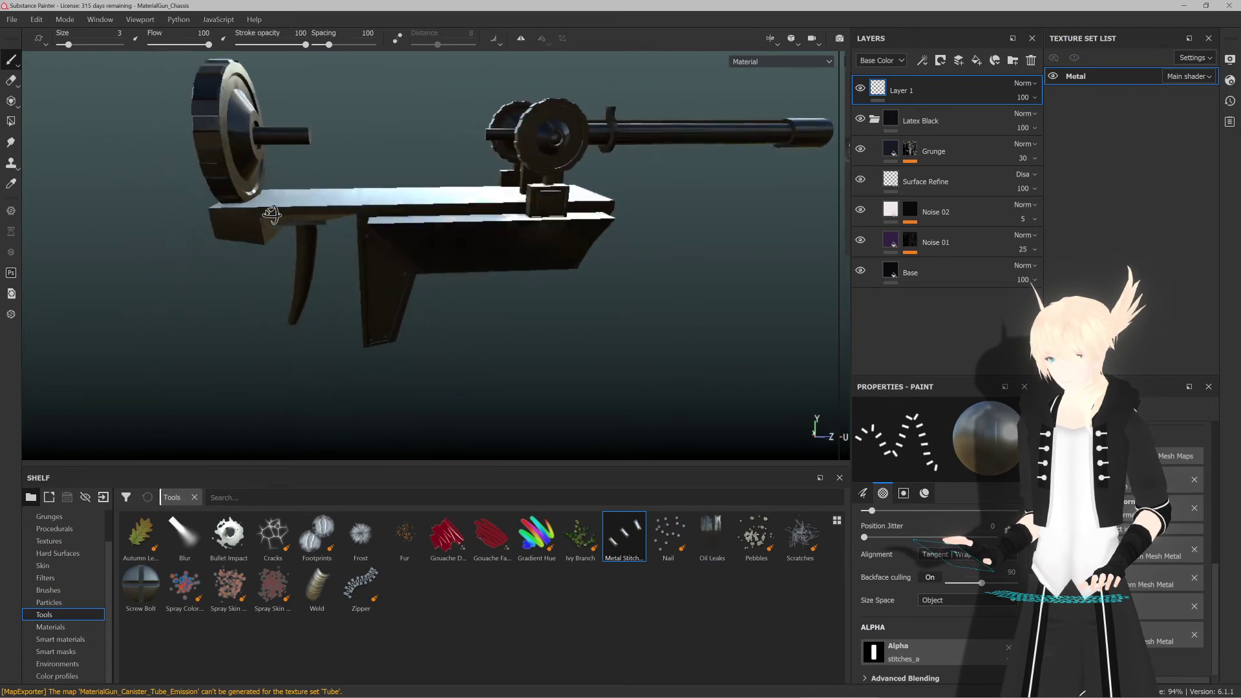
scroll(336, 215, "up", 5)
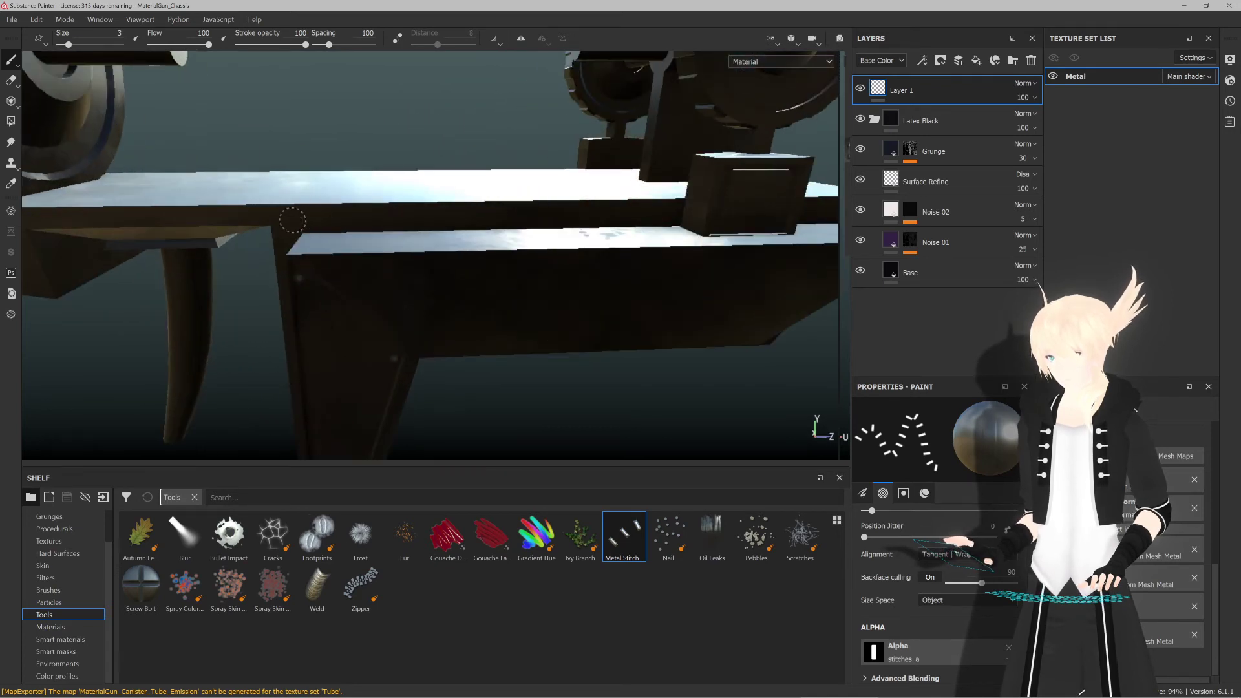
left_click(677, 215, "shift")
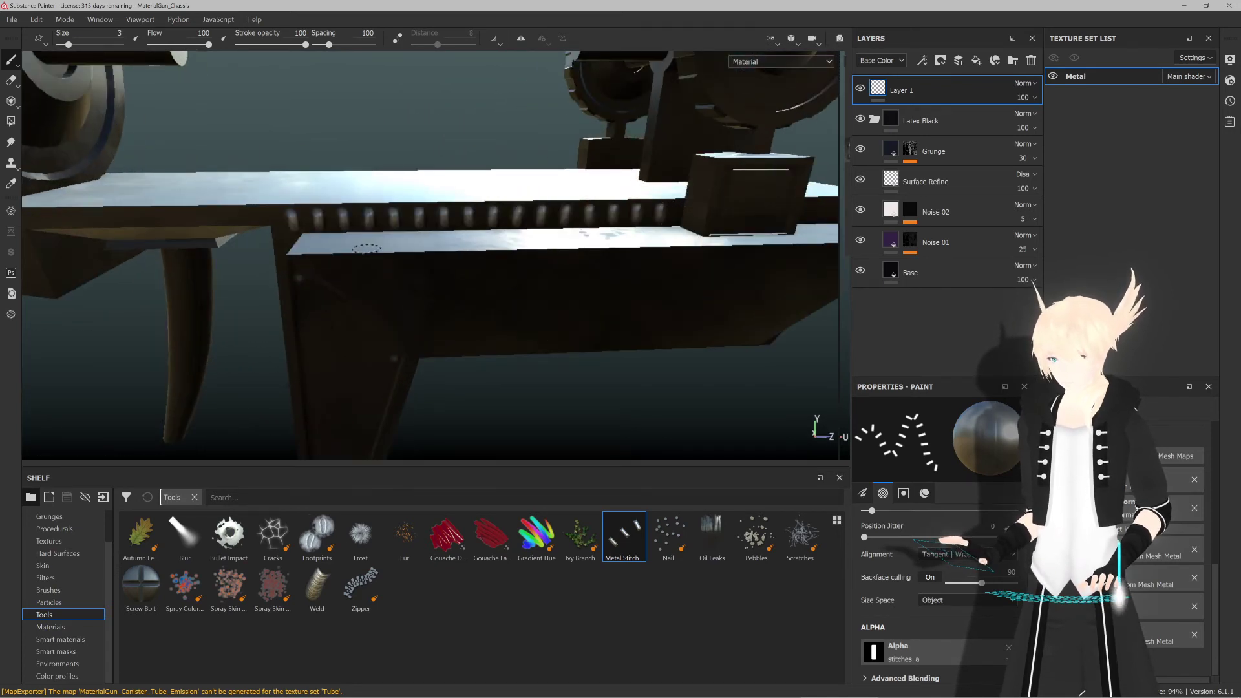
Step: Review the metal stitch rows on the rail from the front and the side of the gun
scroll(366, 248, "down", 5)
left_click_drag(365, 249, 395, 237, "alt")
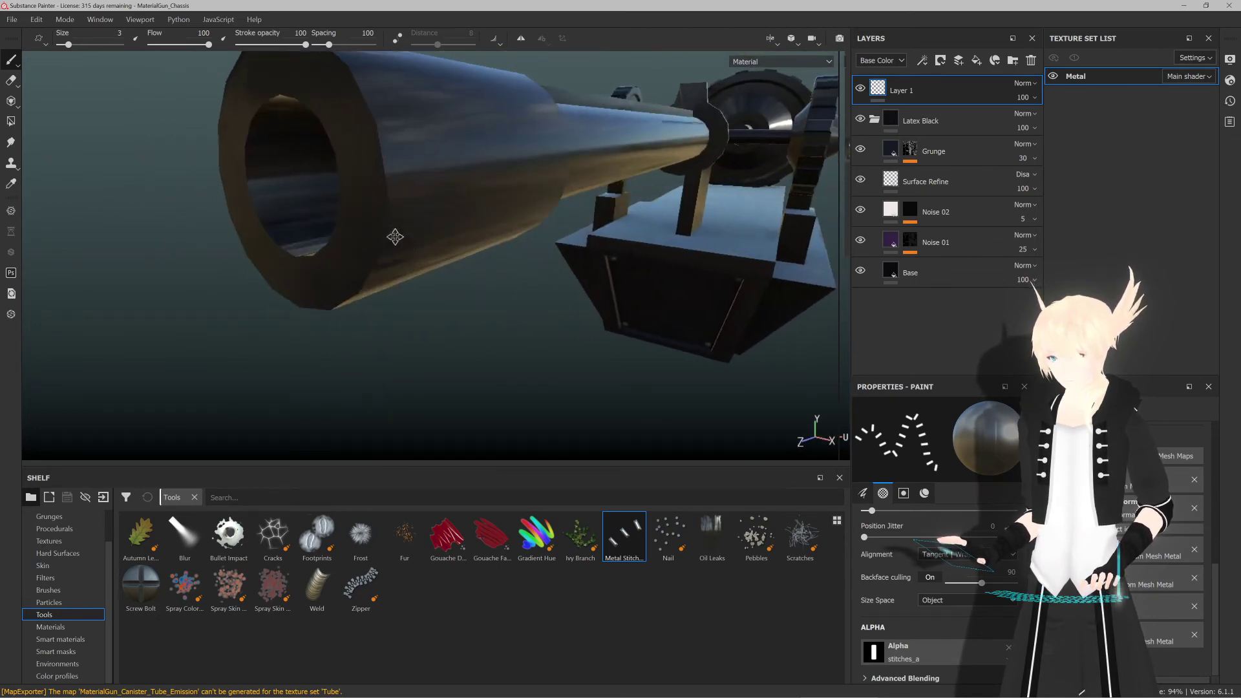
scroll(599, 253, "down", 6)
scroll(698, 244, "up", 5)
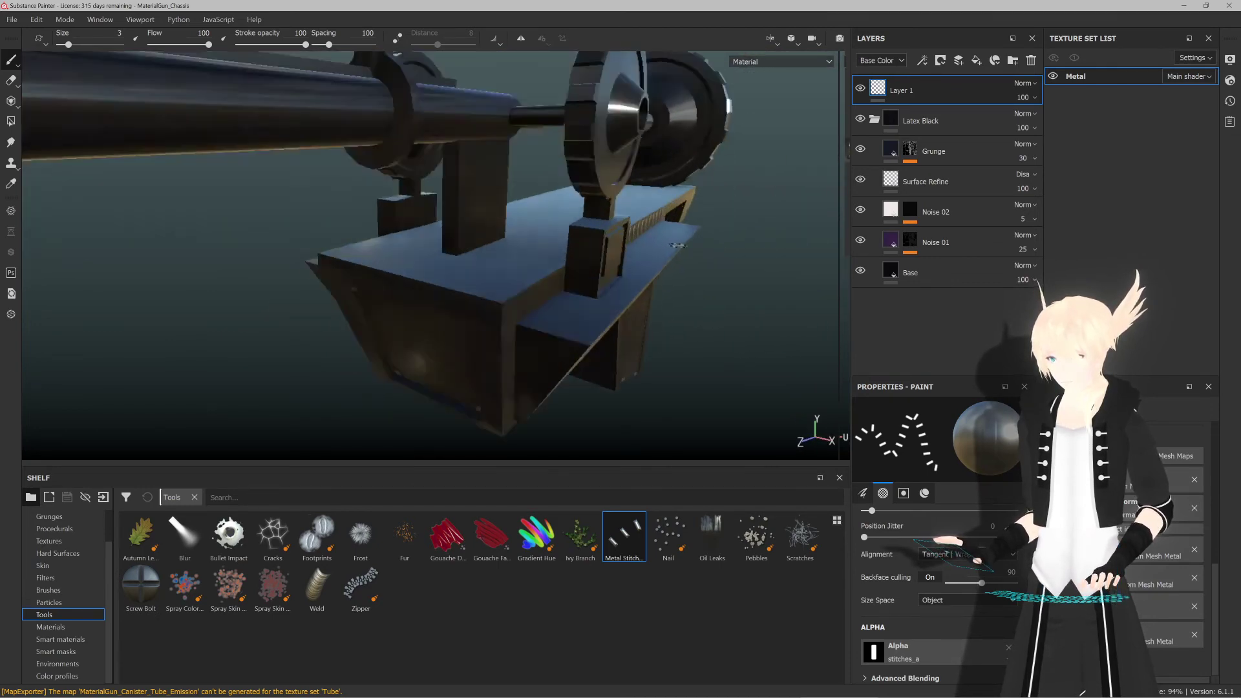
left_click_drag(678, 245, 491, 248, "alt")
scroll(452, 248, "down", 5)
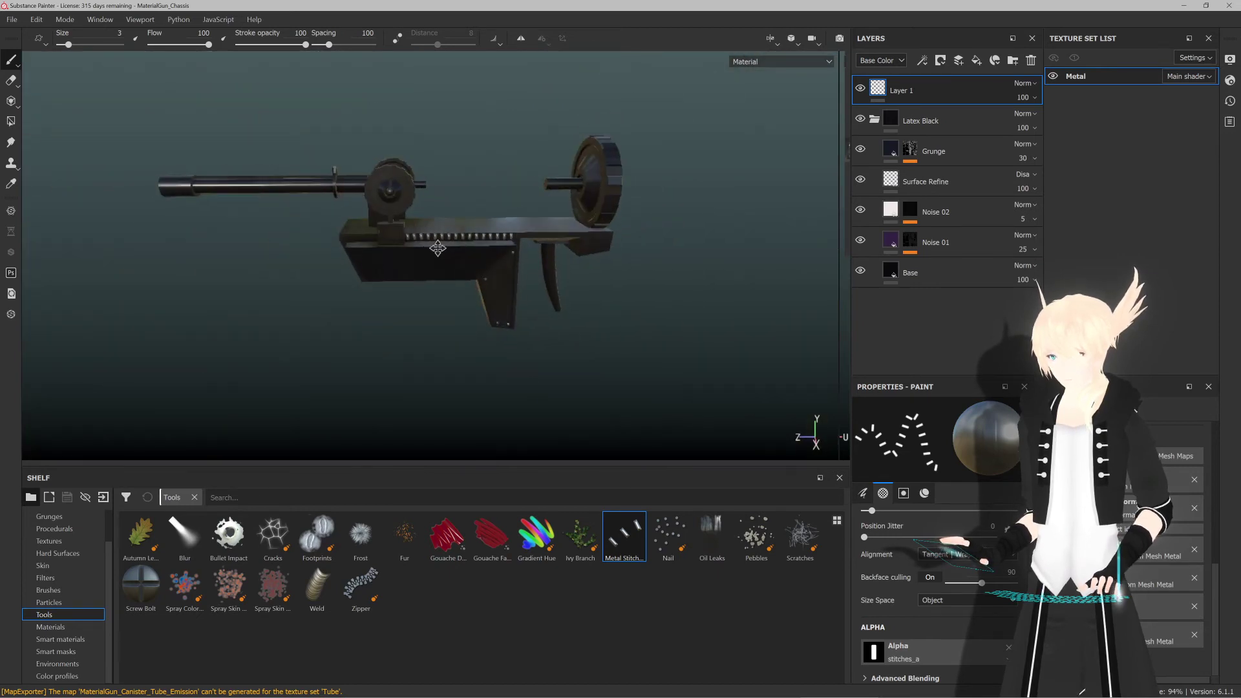
middle_click_drag(438, 248, 443, 253, "alt")
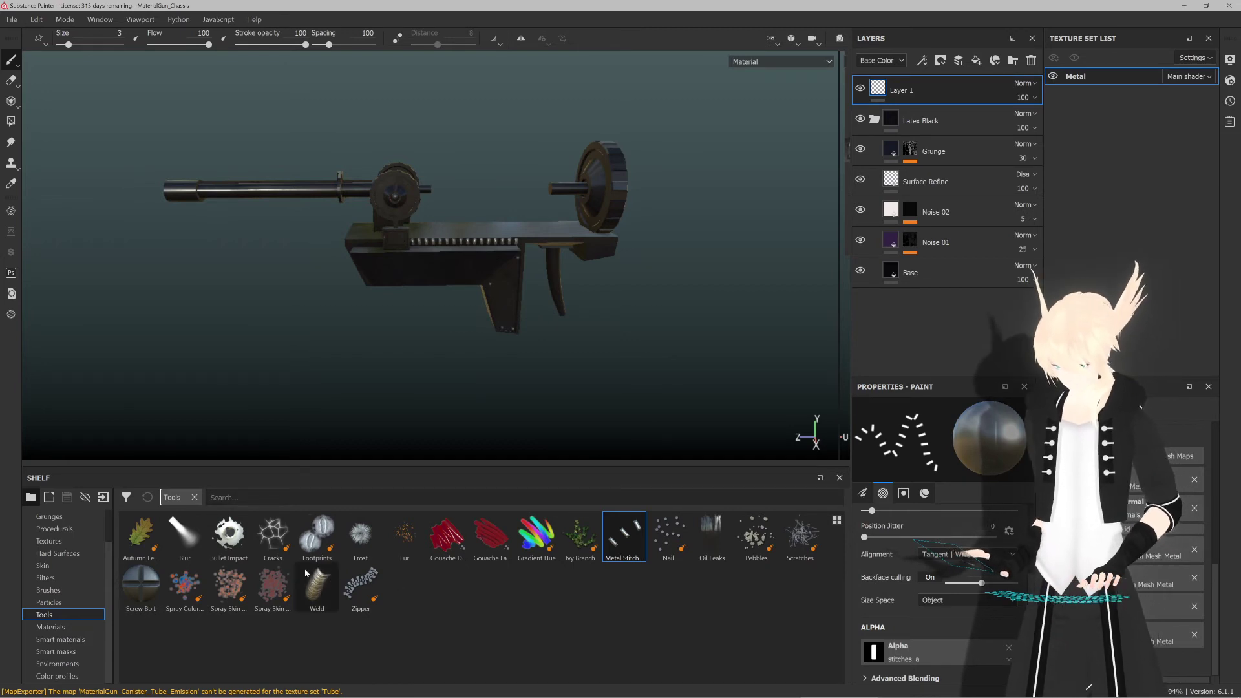
Step: Try stamping two bullet impacts on the chassis's large side face with the Bullet Impact tool
left_click(224, 540)
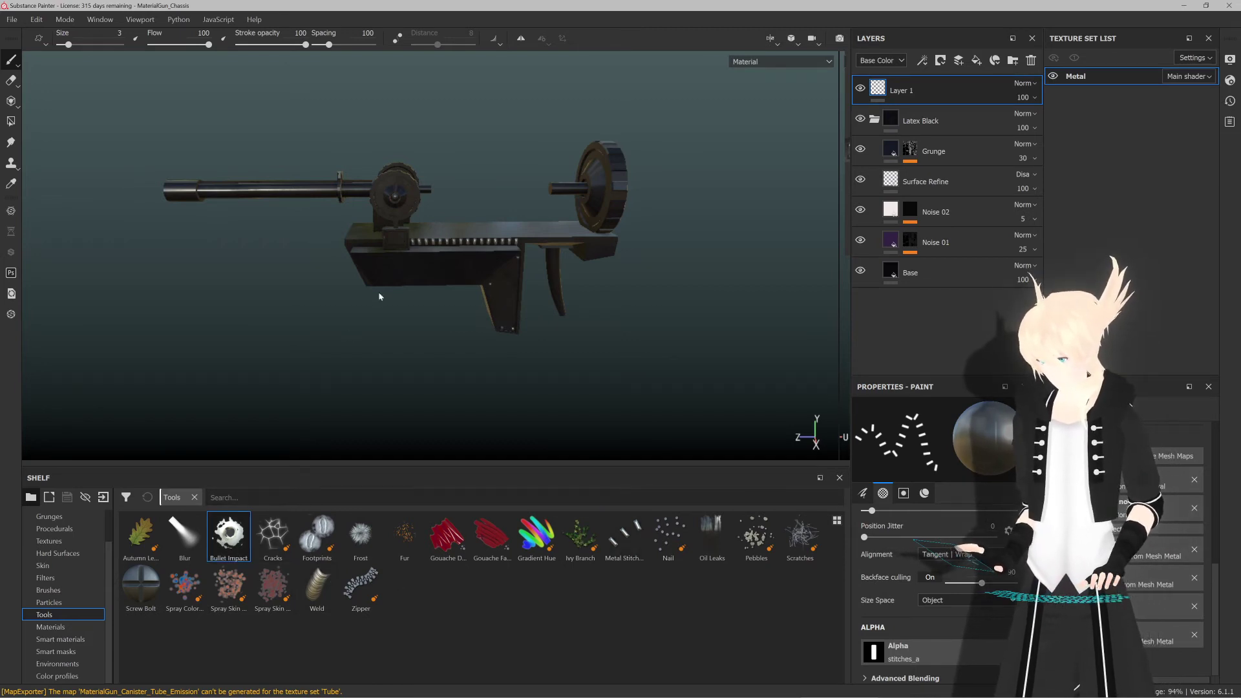
scroll(388, 284, "up", 5)
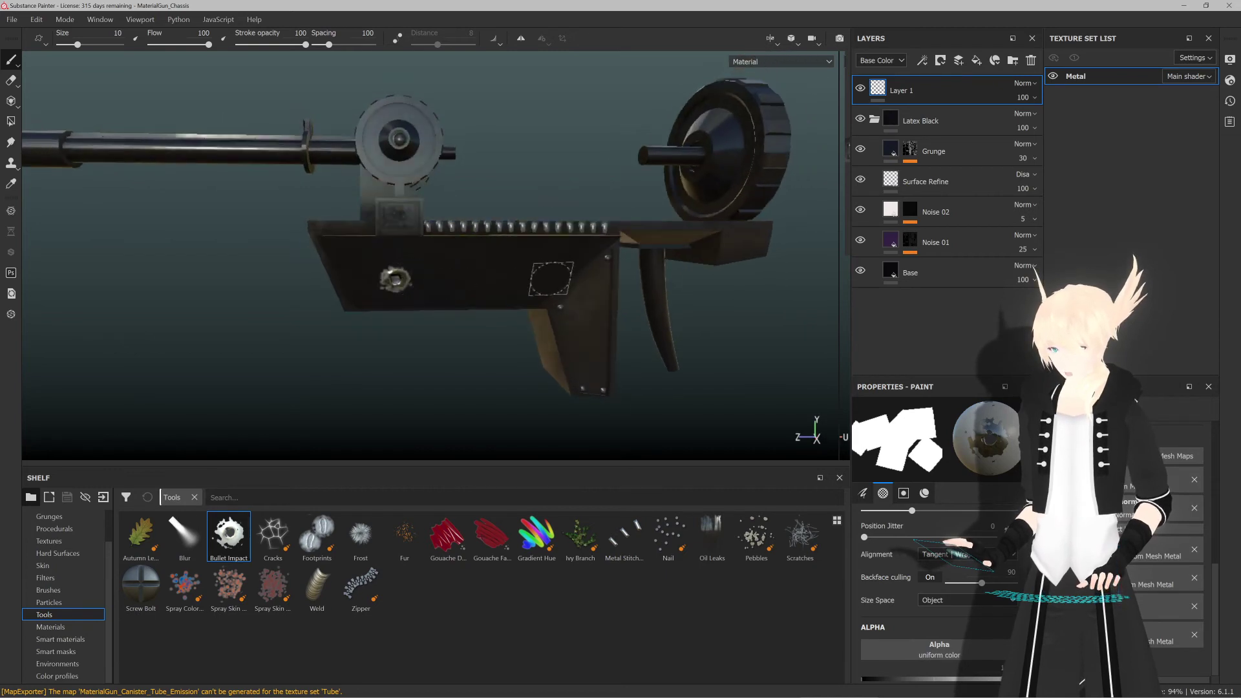
scroll(383, 281, "down", 5)
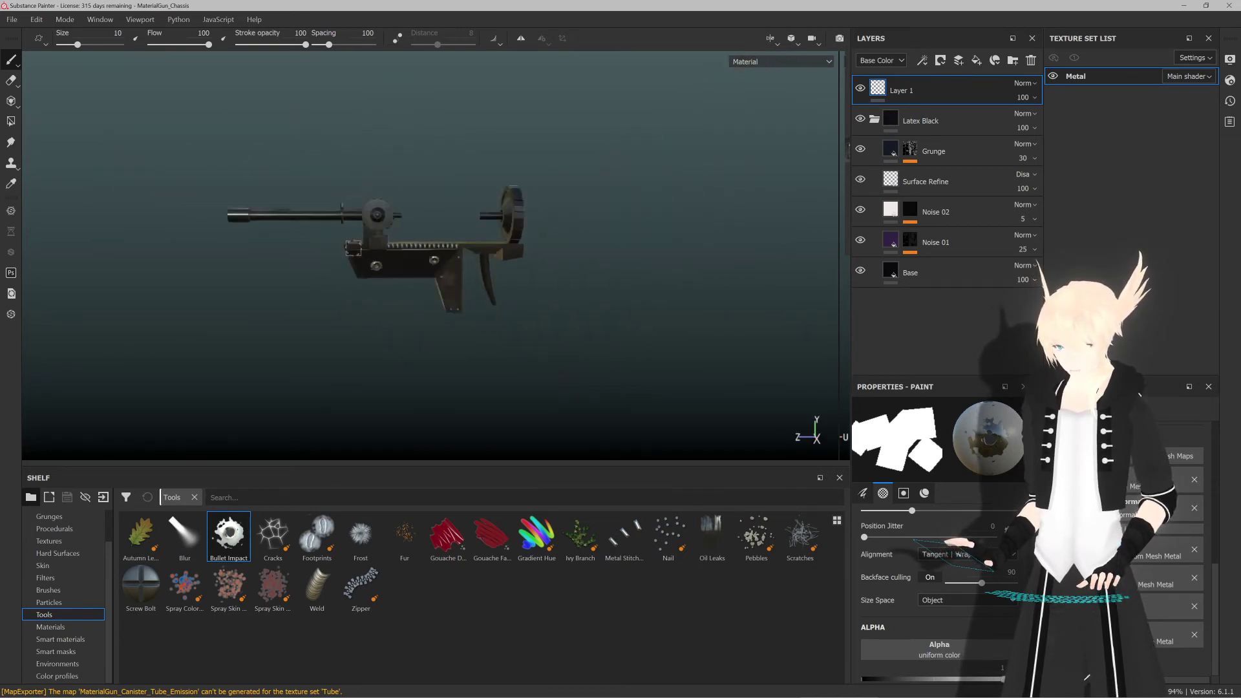
scroll(376, 267, "up", 4)
mouse_move(533, 254)
left_mouse_down("alt")
mouse_move(364, 271)
mouse_move(636, 223)
left_mouse_up("alt")
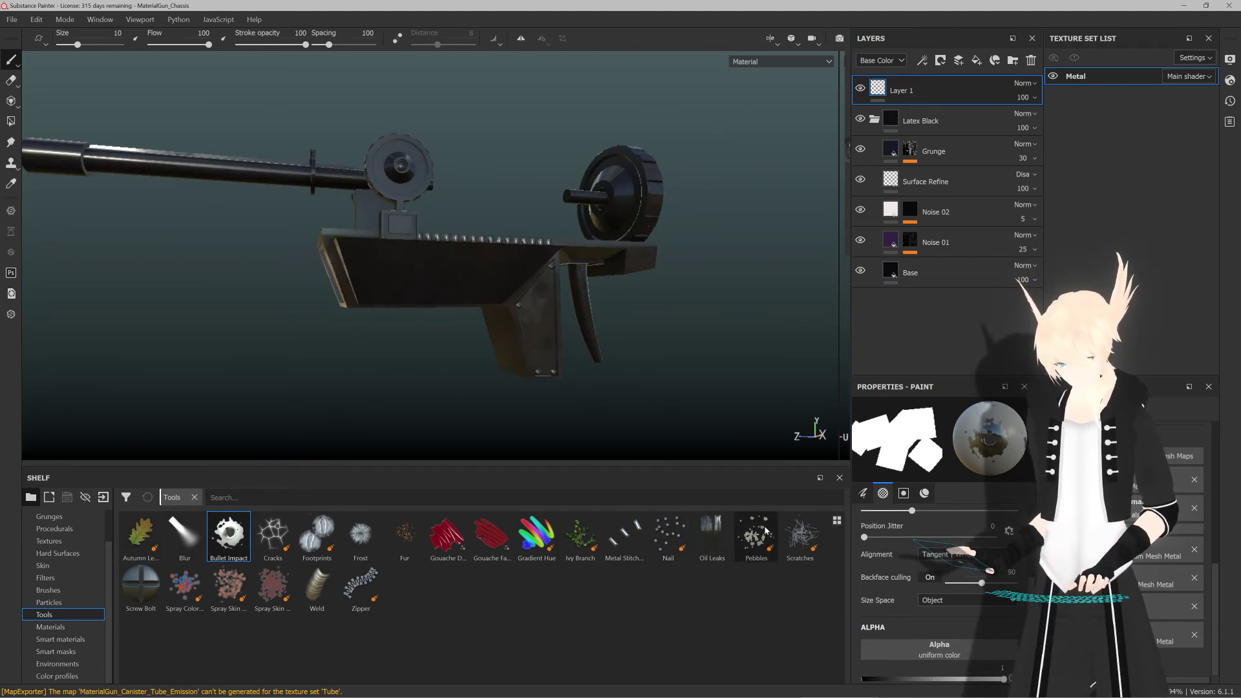
left_click(800, 536)
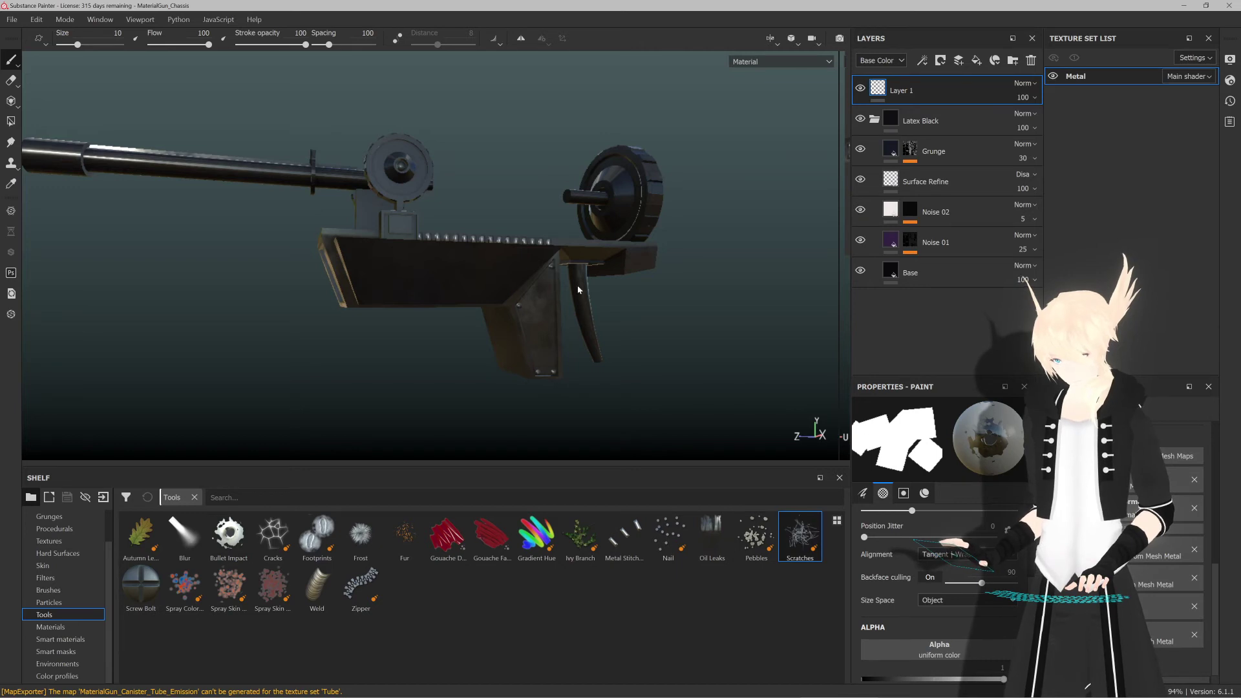
left_click_drag(601, 349, 634, 311, "alt")
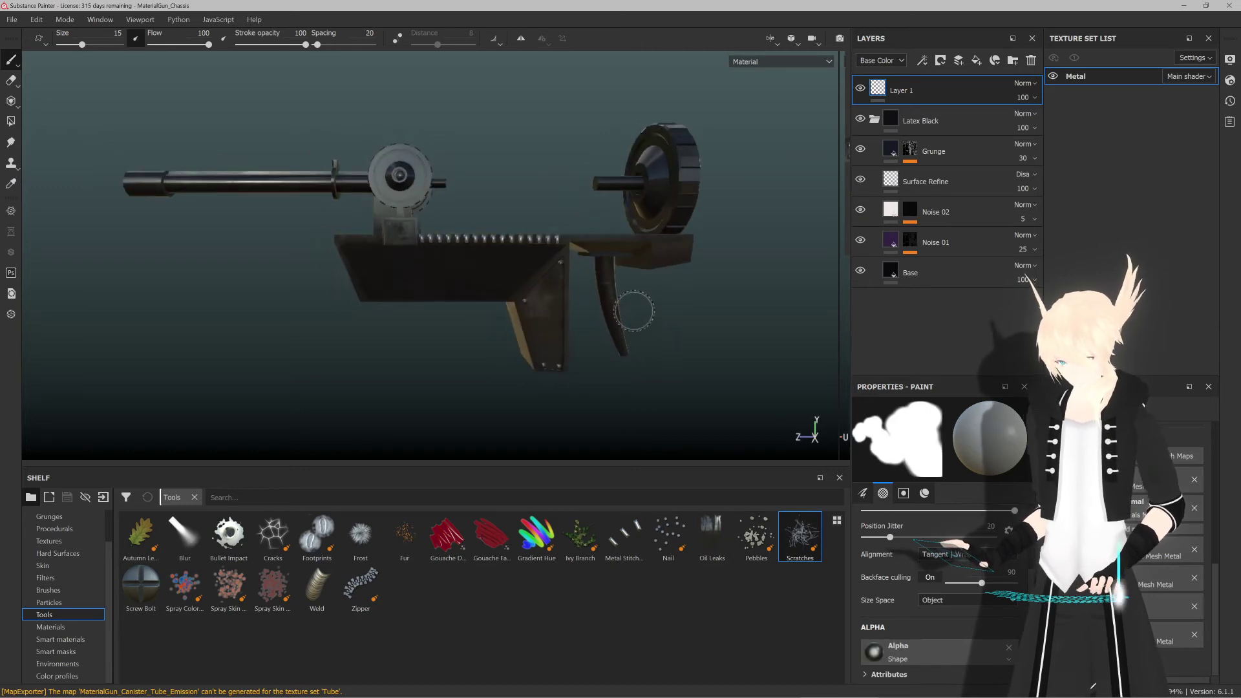
scroll(630, 302, "up", 5)
scroll(602, 285, "down", 2)
scroll(574, 272, "down", 3)
scroll(413, 259, "down", 2)
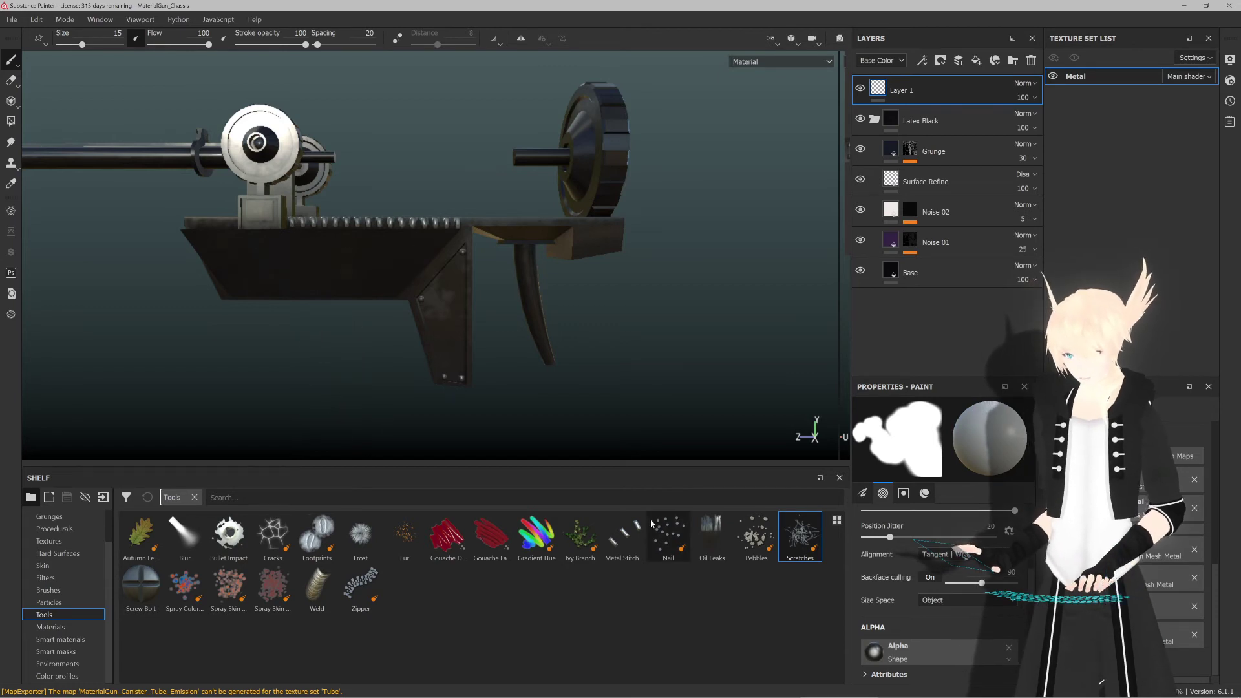
Step: Paint oil leaks across the chassis's large side face on Layer 1 with the Oil Leaks tool
left_click(712, 537)
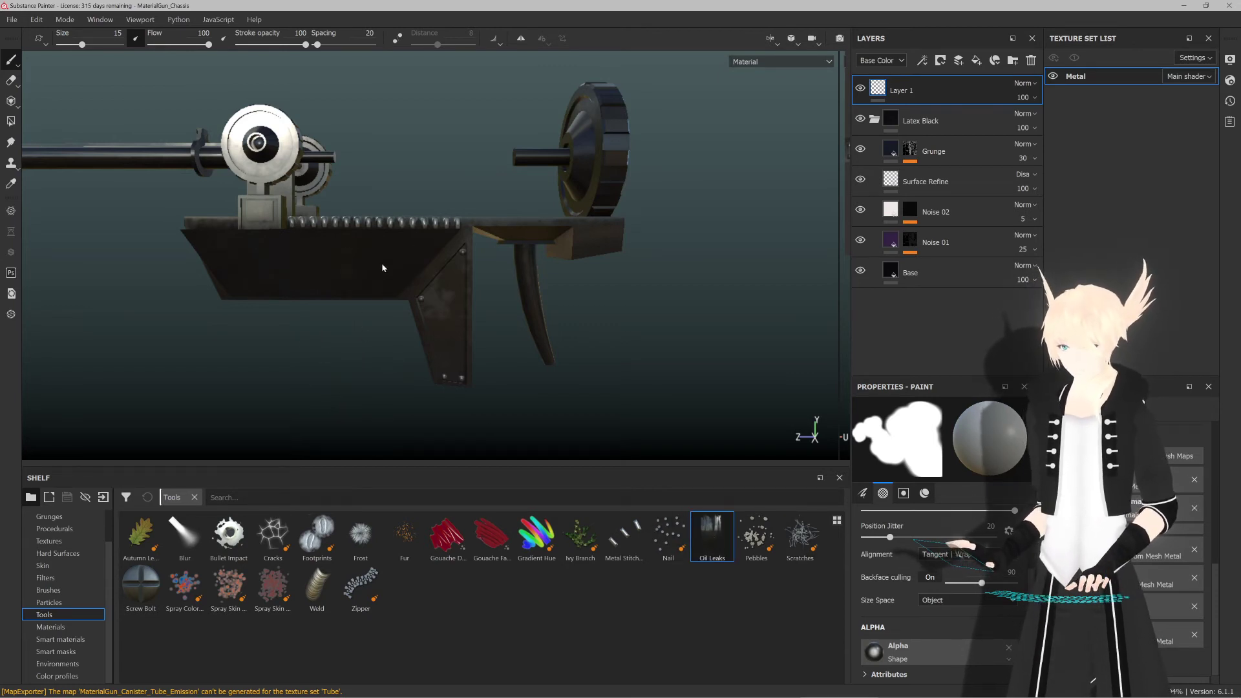
mouse_move(394, 255)
left_mouse_down()
mouse_move(278, 258)
mouse_move(337, 265)
left_mouse_up()
right_click_drag(541, 304, 723, 336, "alt")
left_click_drag(375, 275, 432, 255, "alt")
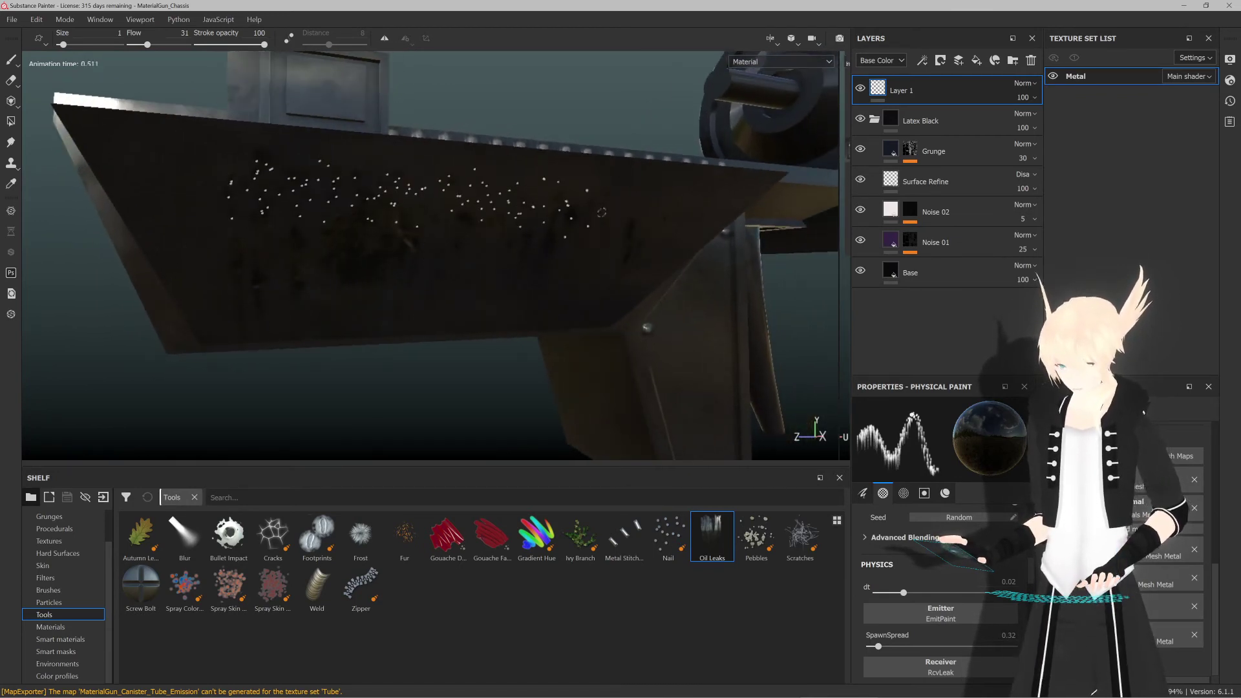
left_click_drag(602, 213, 285, 188)
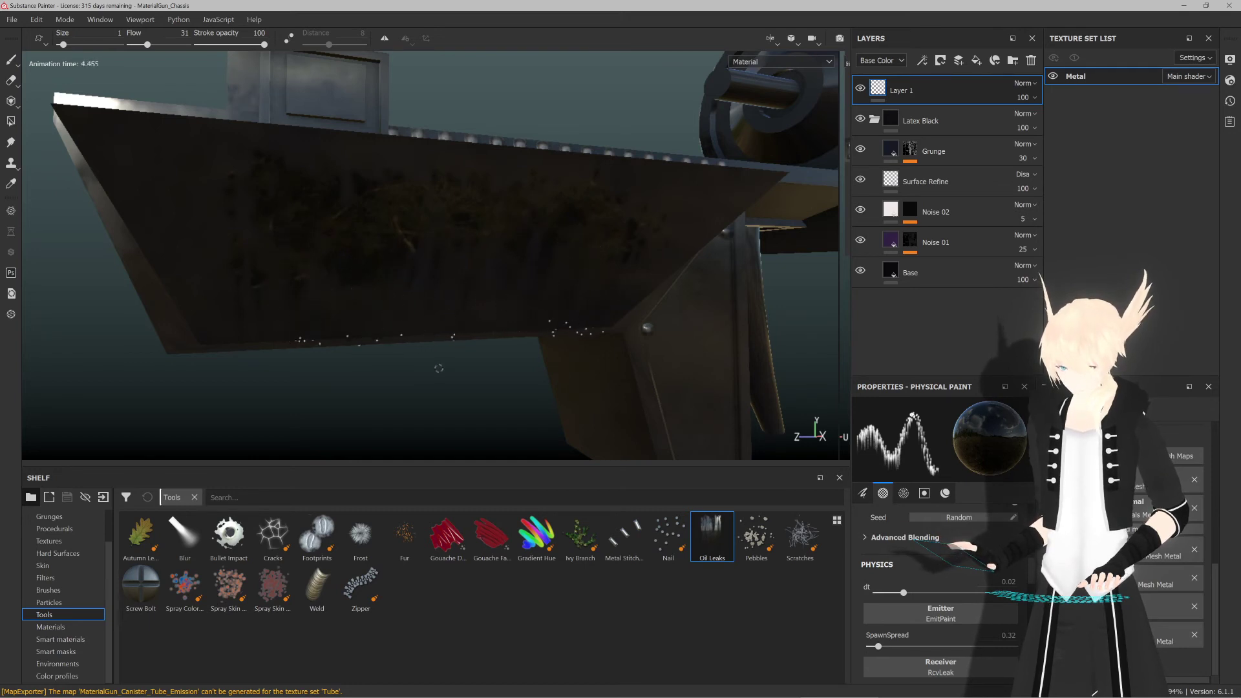
Step: Choose the Screw Bolt tool and size its brush to 8.04 to fit the hub of the large rear wheel
left_click_drag(312, 240, 250, 300, "alt")
left_click_drag(481, 302, 391, 295, "alt")
middle_click_drag(616, 192, 467, 239, "alt")
scroll(468, 238, "up", 3)
left_click_drag(467, 239, 551, 240, "alt")
left_click(148, 585)
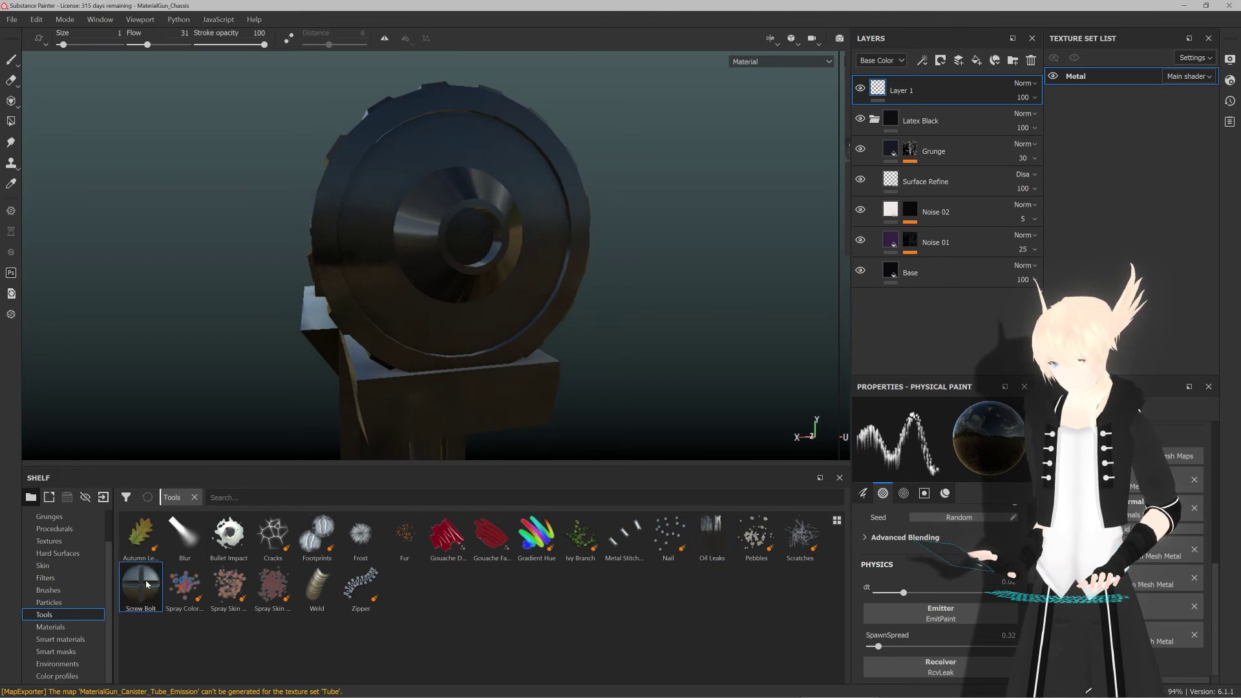
left_click_drag(470, 239, 428, 234, "alt")
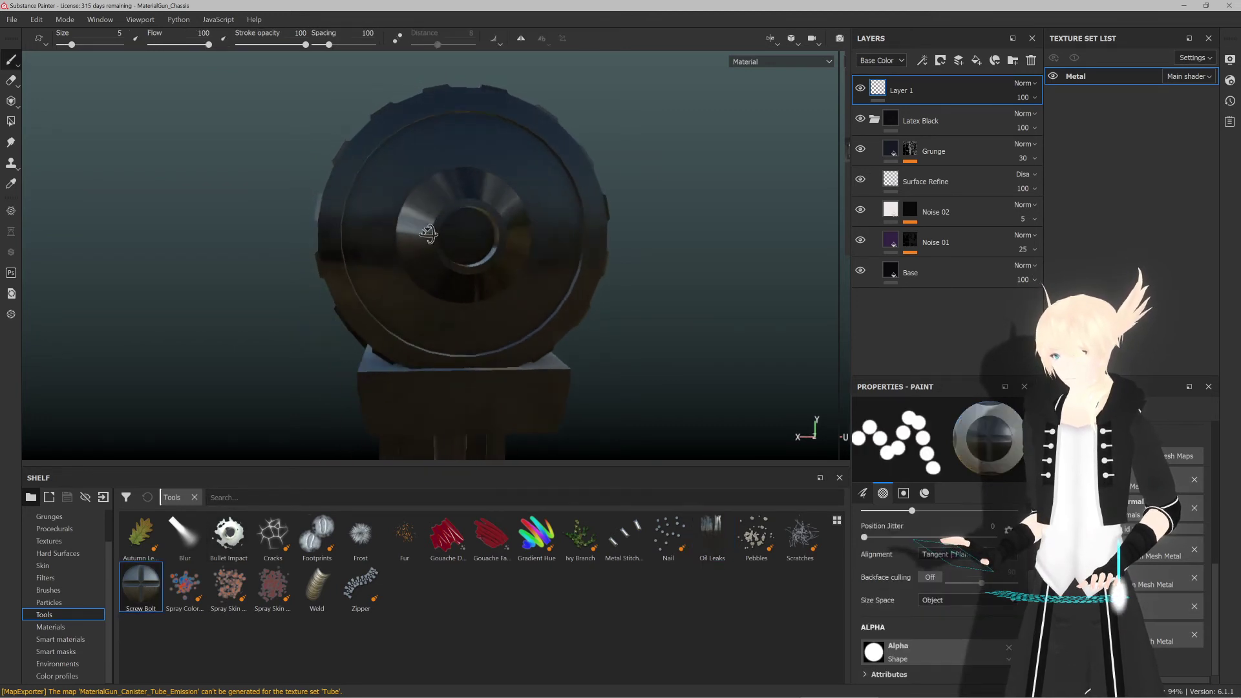
right_click_drag(464, 236, 467, 234, "ctrl")
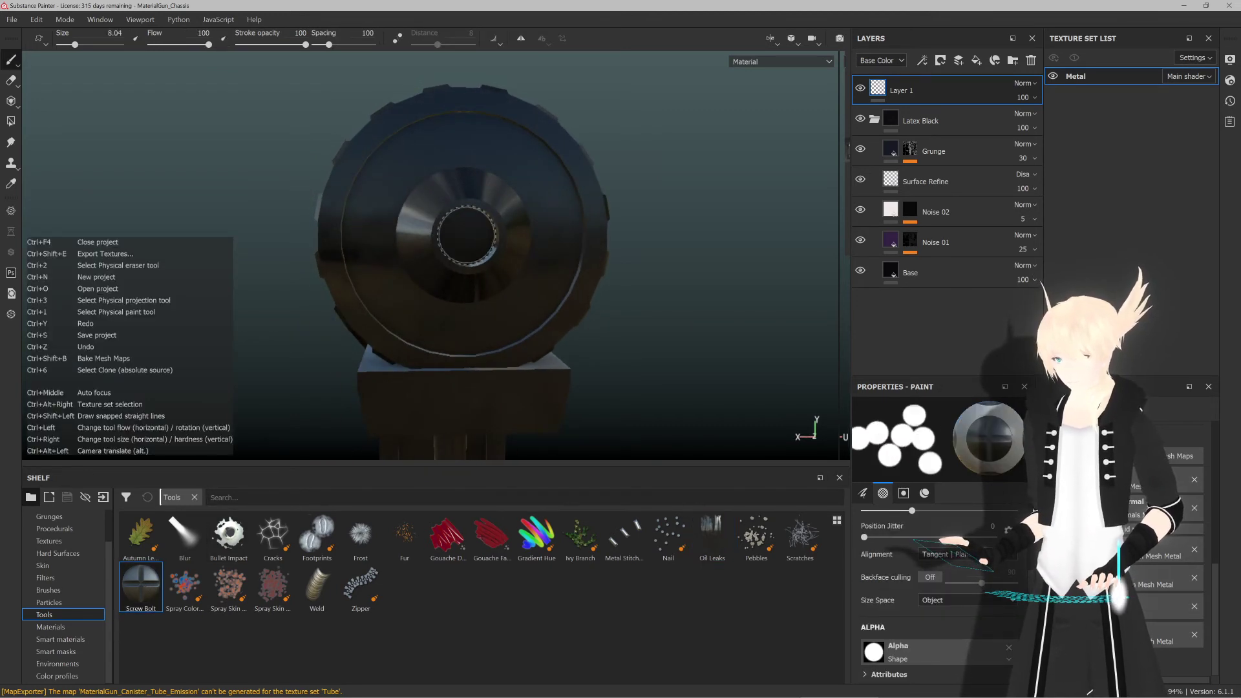
Step: Inspect the gear wheels, barrel mount and upper rail up close, then the whole gun from the side
left_click_drag(470, 237, 700, 273, "alt")
mouse_move(453, 282)
left_mouse_down("alt")
mouse_move(654, 313)
mouse_move(491, 300)
mouse_move(601, 304)
mouse_move(485, 320)
mouse_move(256, 314)
left_mouse_up("alt")
scroll(599, 294, "down", 3)
scroll(257, 316, "up", 6)
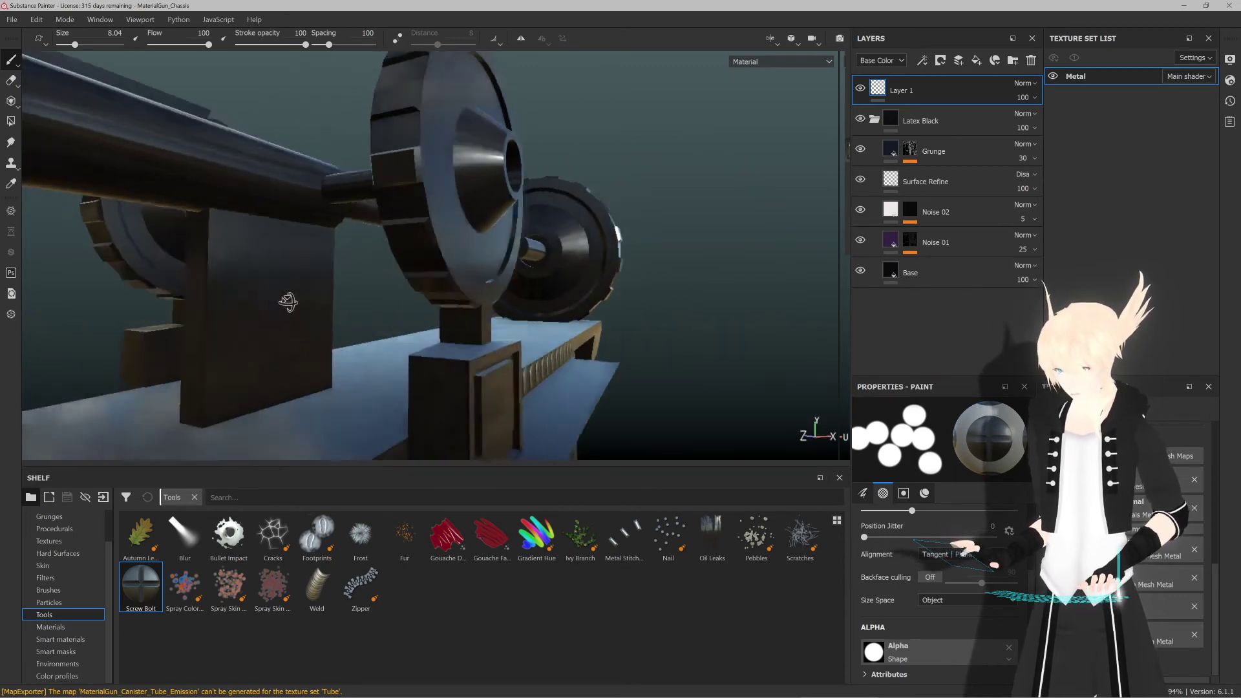
scroll(259, 319, "down", 8)
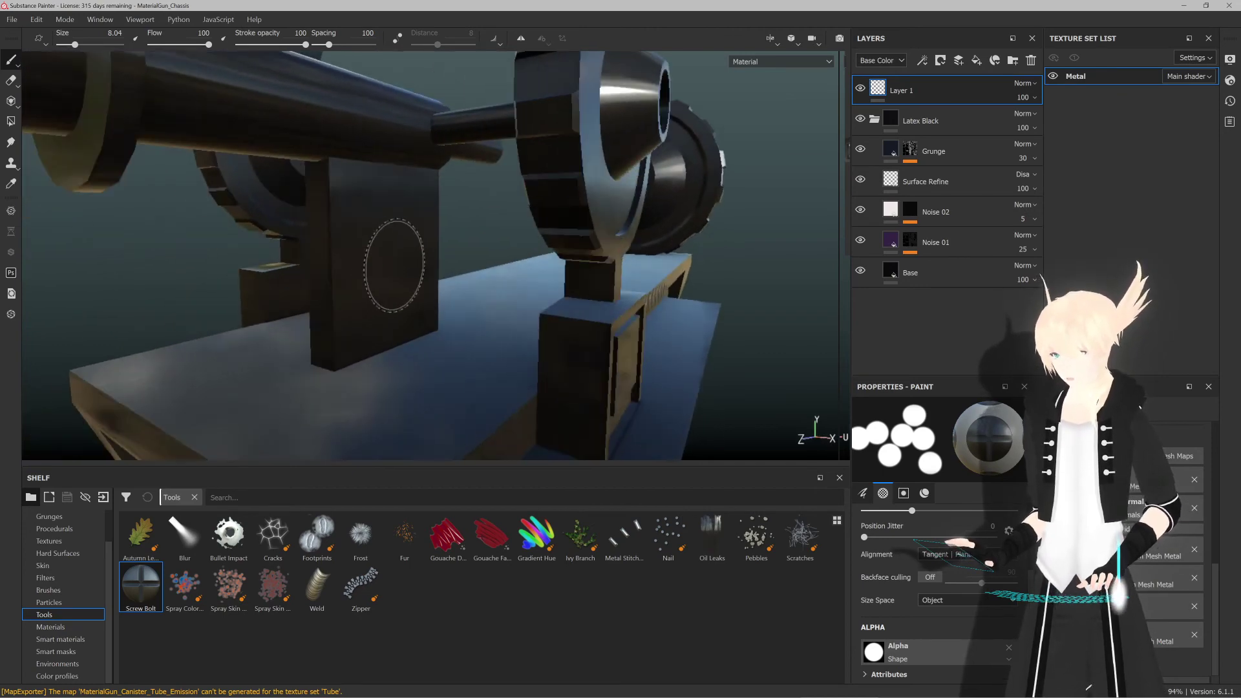
scroll(380, 249, "up", 2)
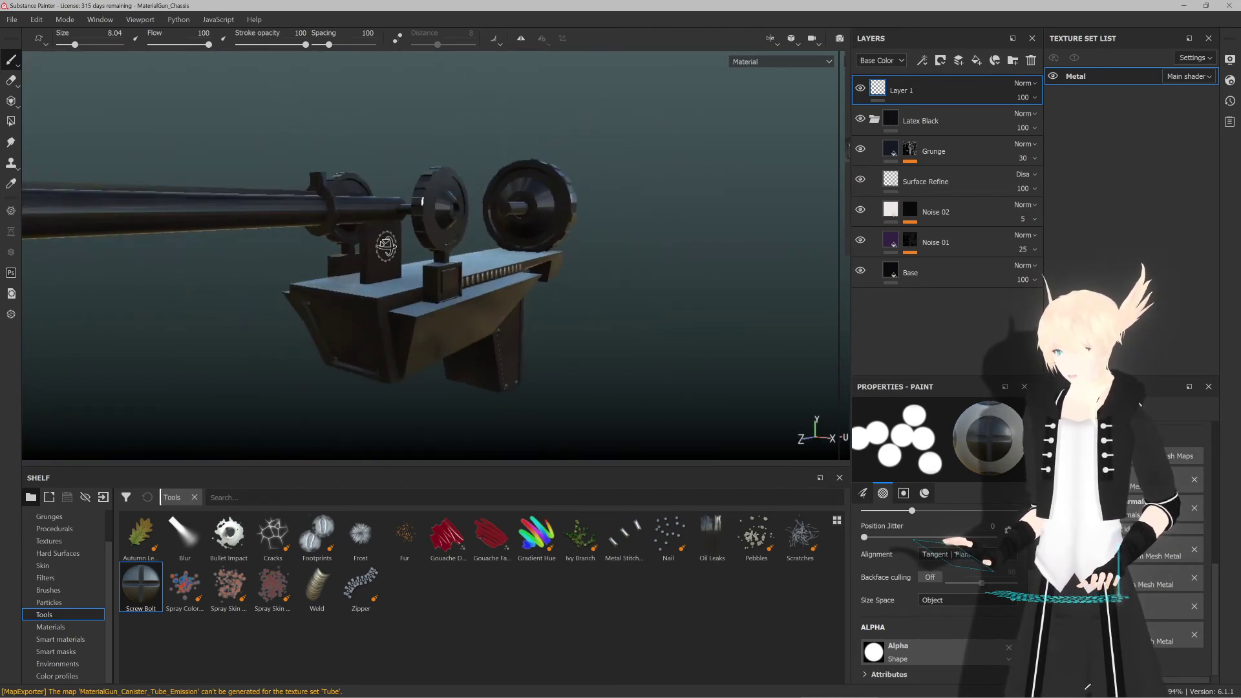
left_click_drag(386, 245, 399, 277, "alt")
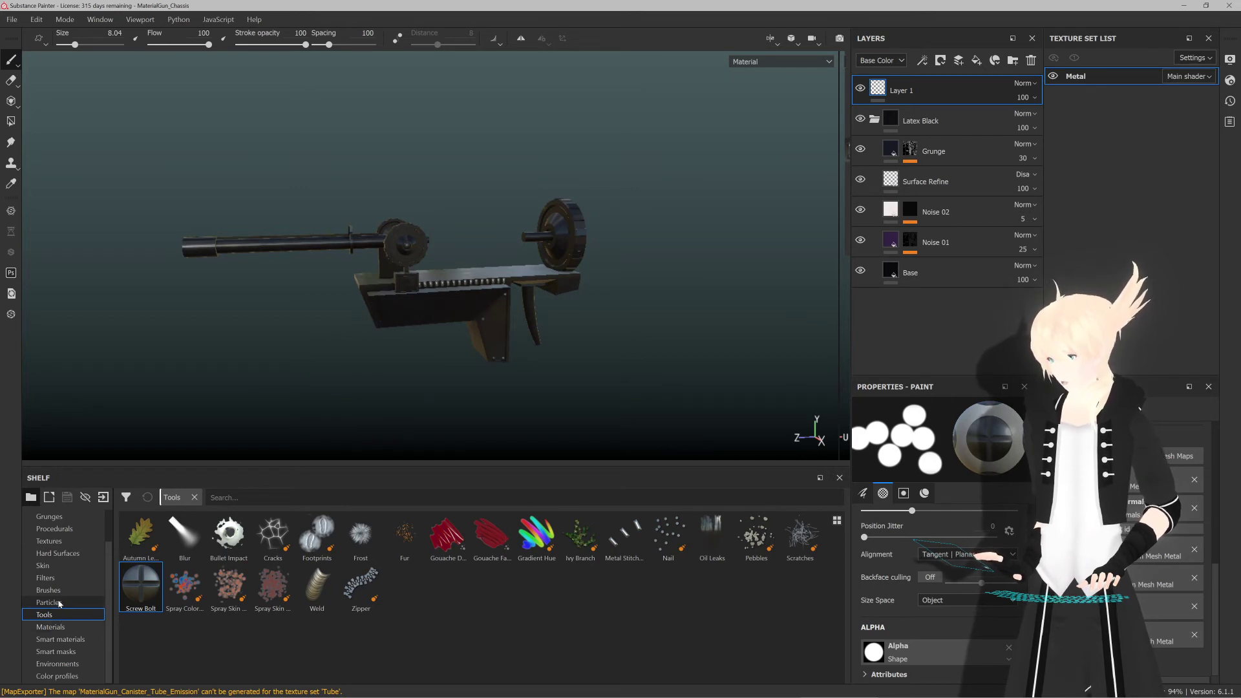
Step: Try the Hull Damage smart material on the chassis
scroll(69, 582, "up", 2)
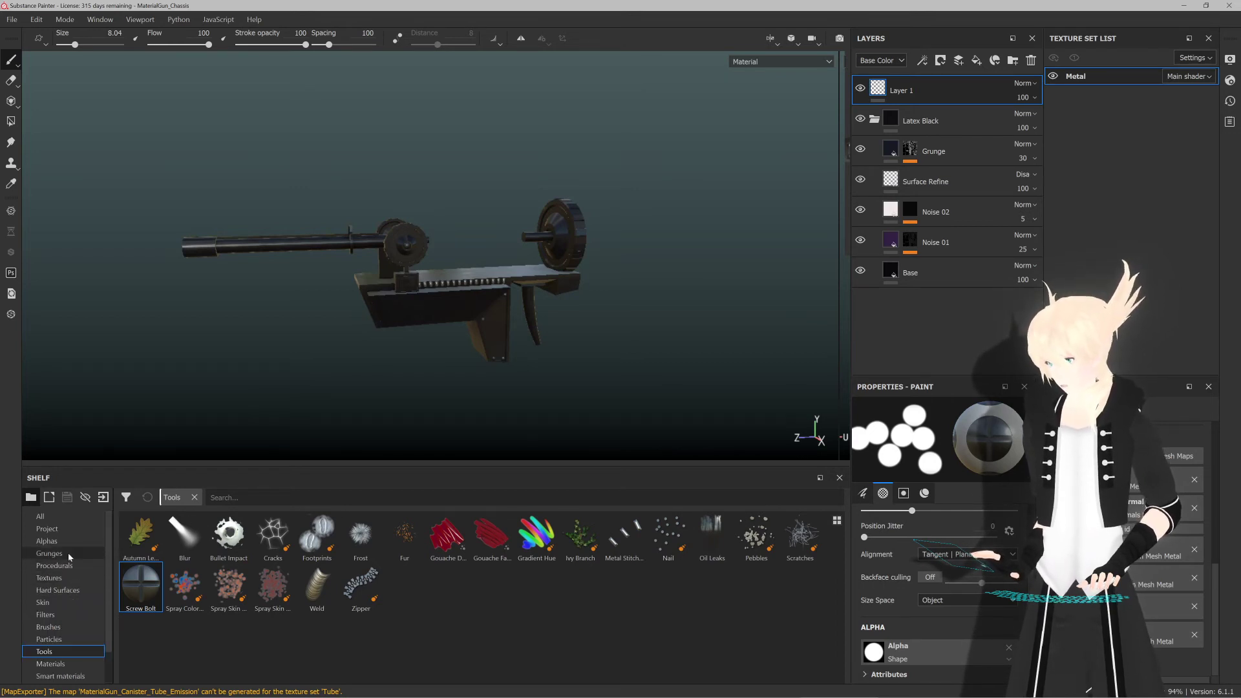
left_click(68, 553)
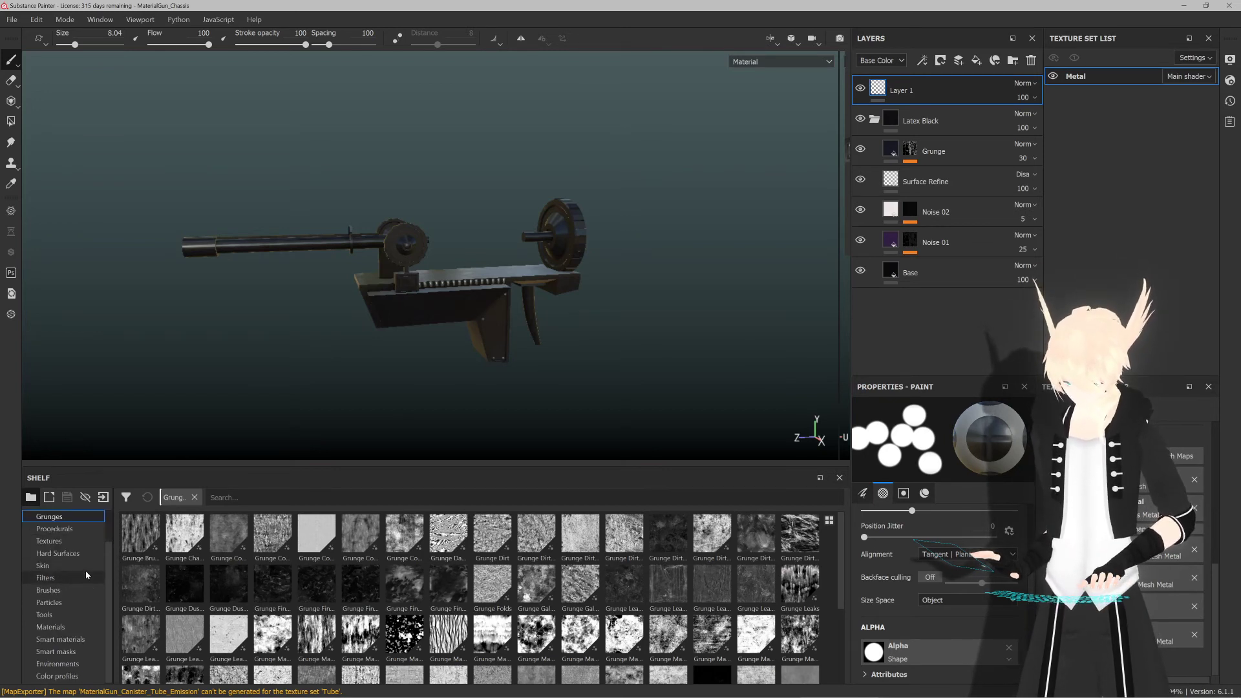
scroll(84, 570, "down", 1)
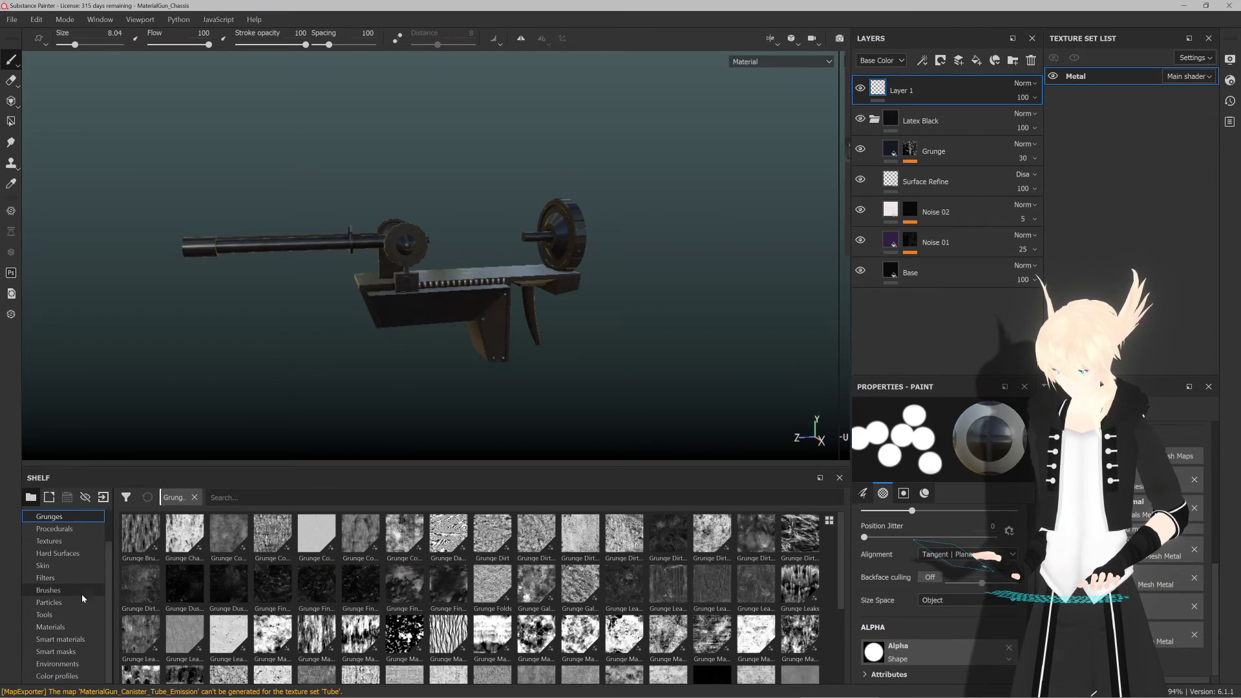
left_click(70, 664)
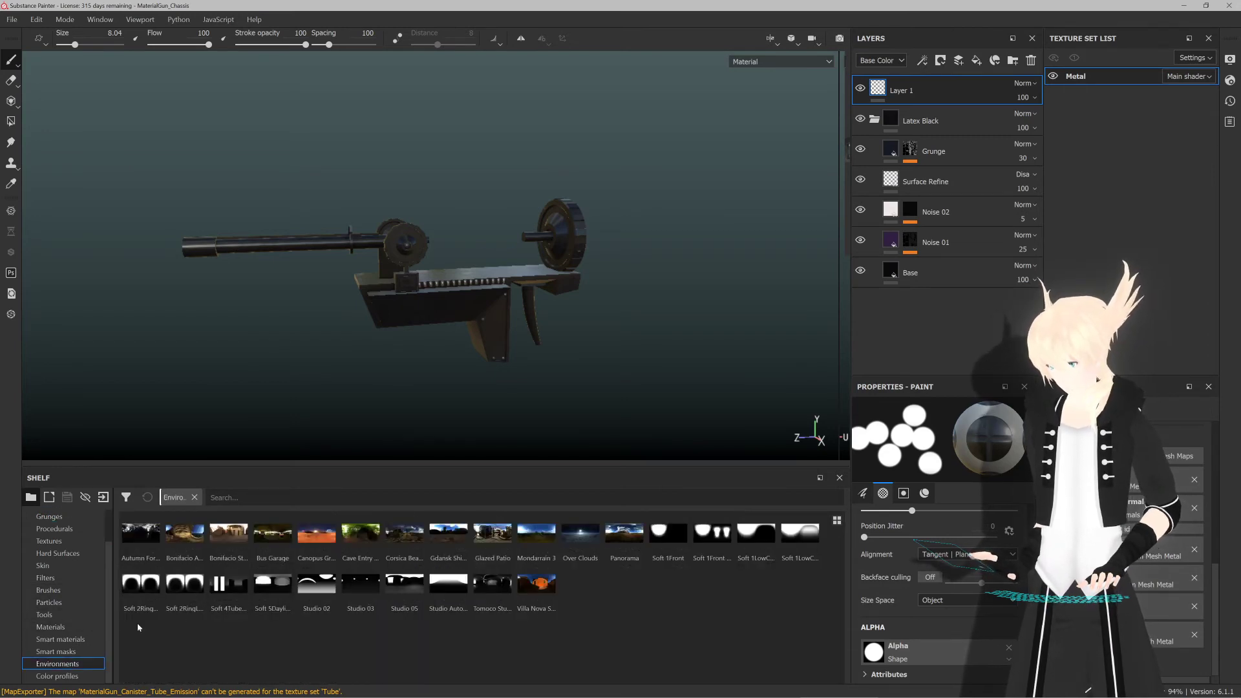
left_click(61, 639)
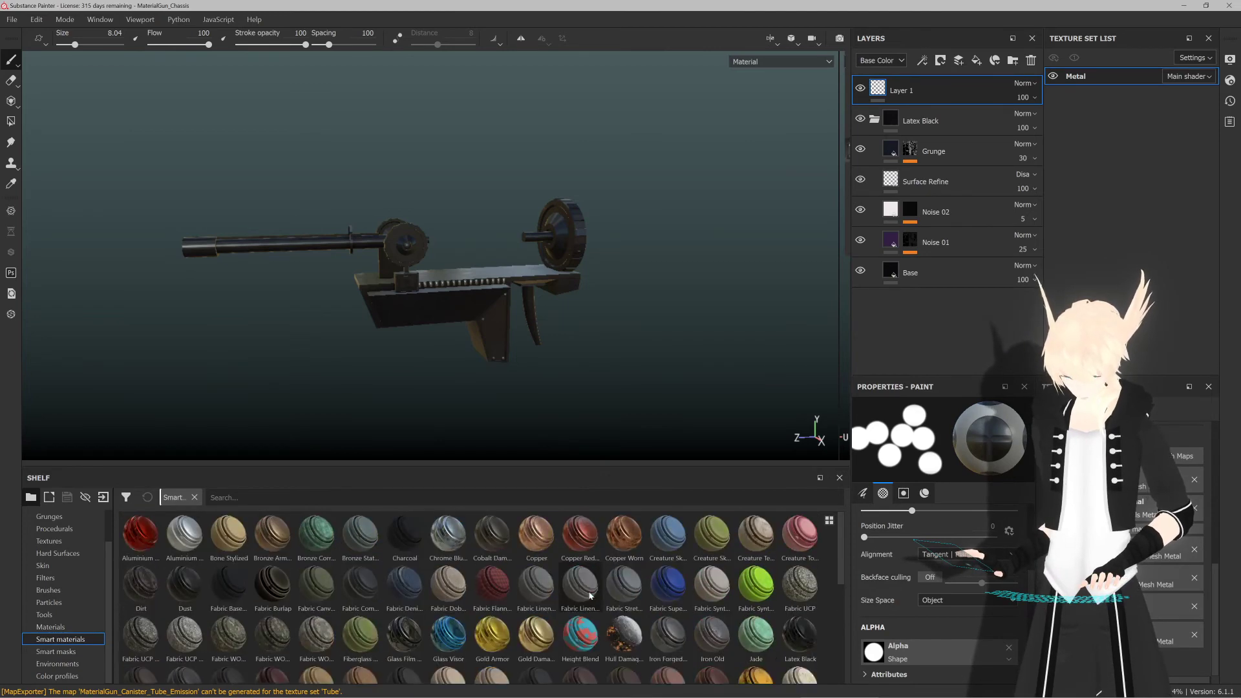
left_click_drag(624, 636, 458, 302)
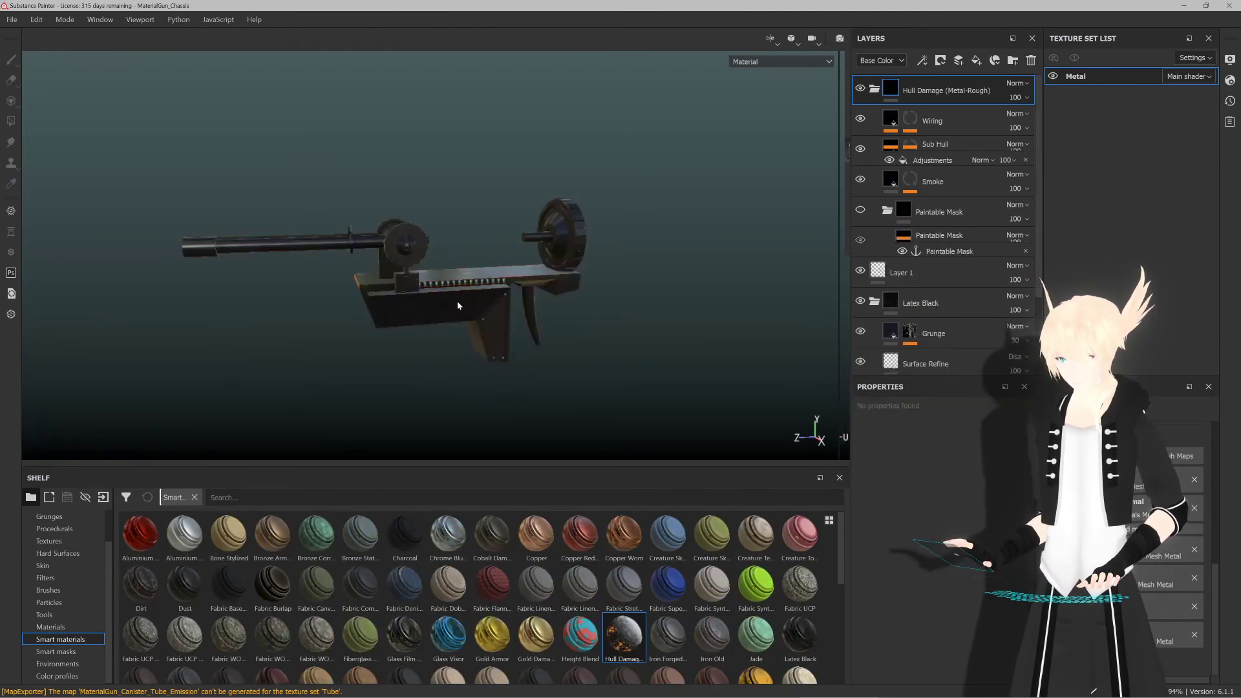
scroll(457, 305, "up", 5)
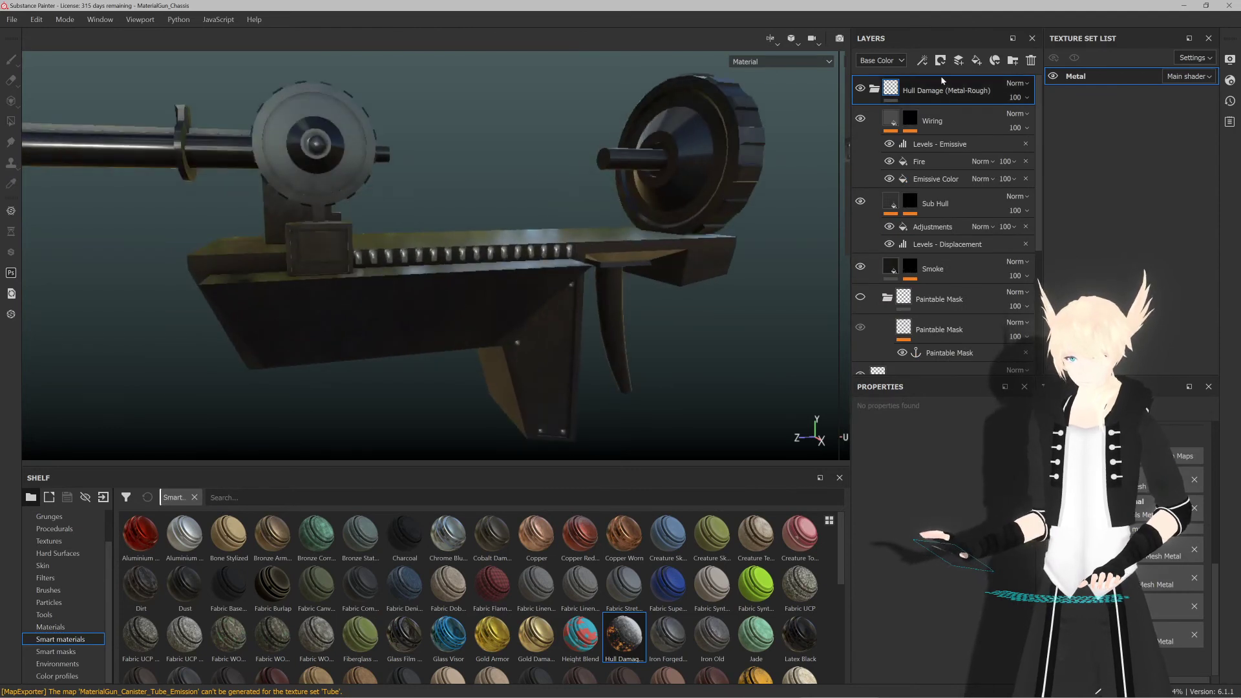
Step: Add a black mask to the Hull Damage folder so it can be painted in selectively
left_click(462, 314)
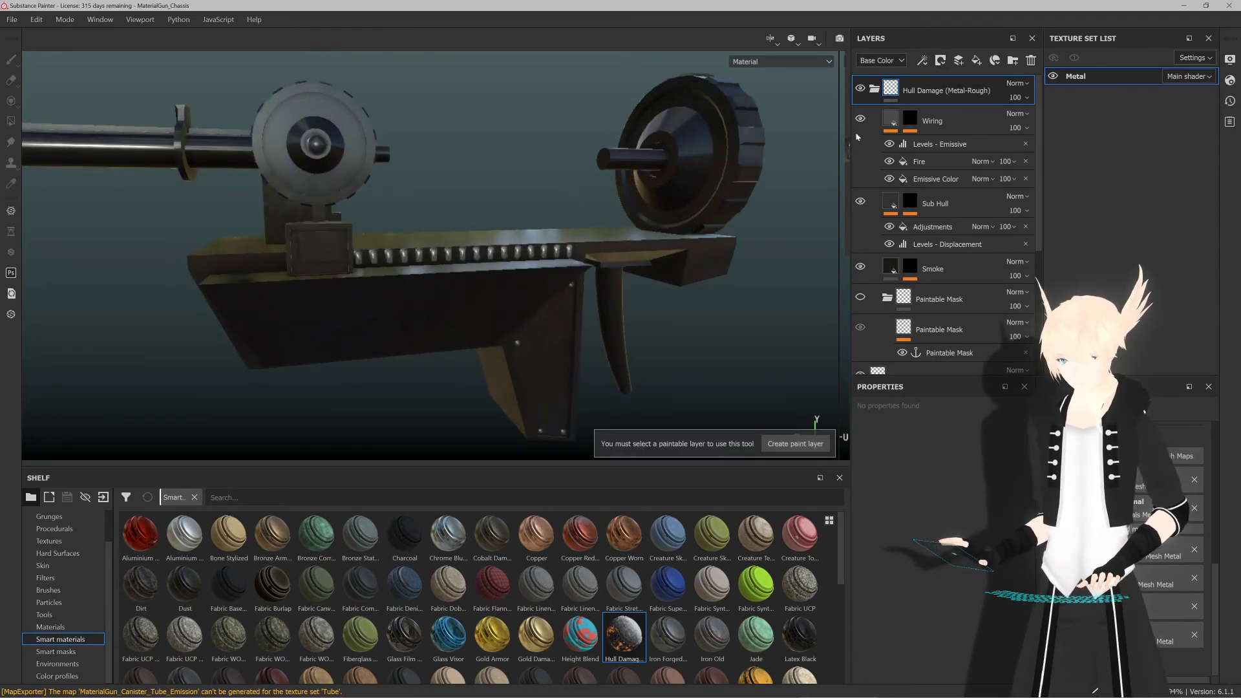
left_click(940, 61)
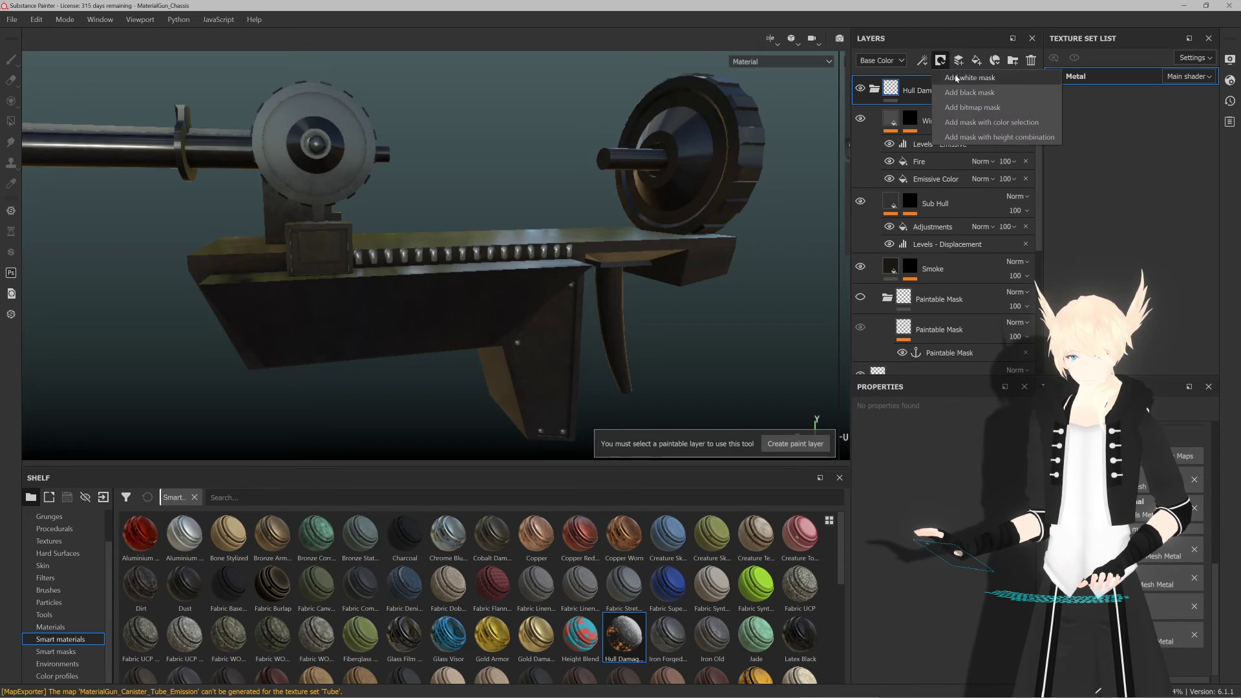
left_click(952, 99)
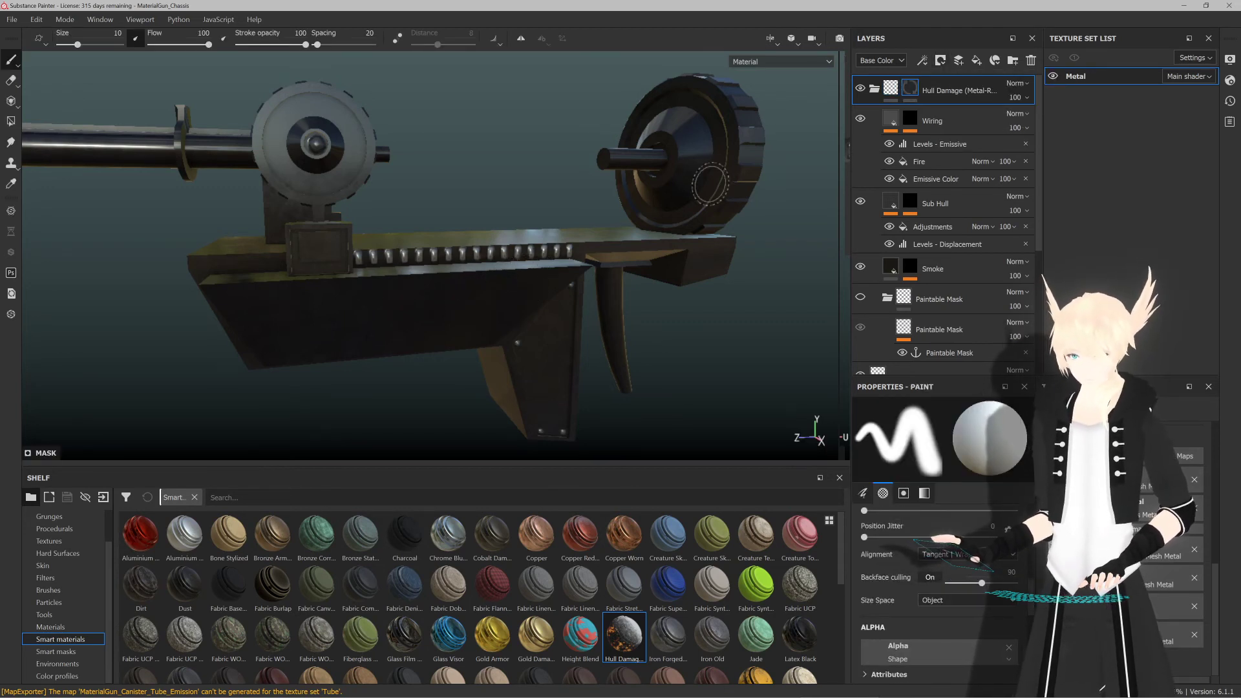
Step: Undo the black mask and the Hull Damage smart material, leaving Layer 1 as the active layer
key("ctrl+z")
scroll(570, 273, "up", 3)
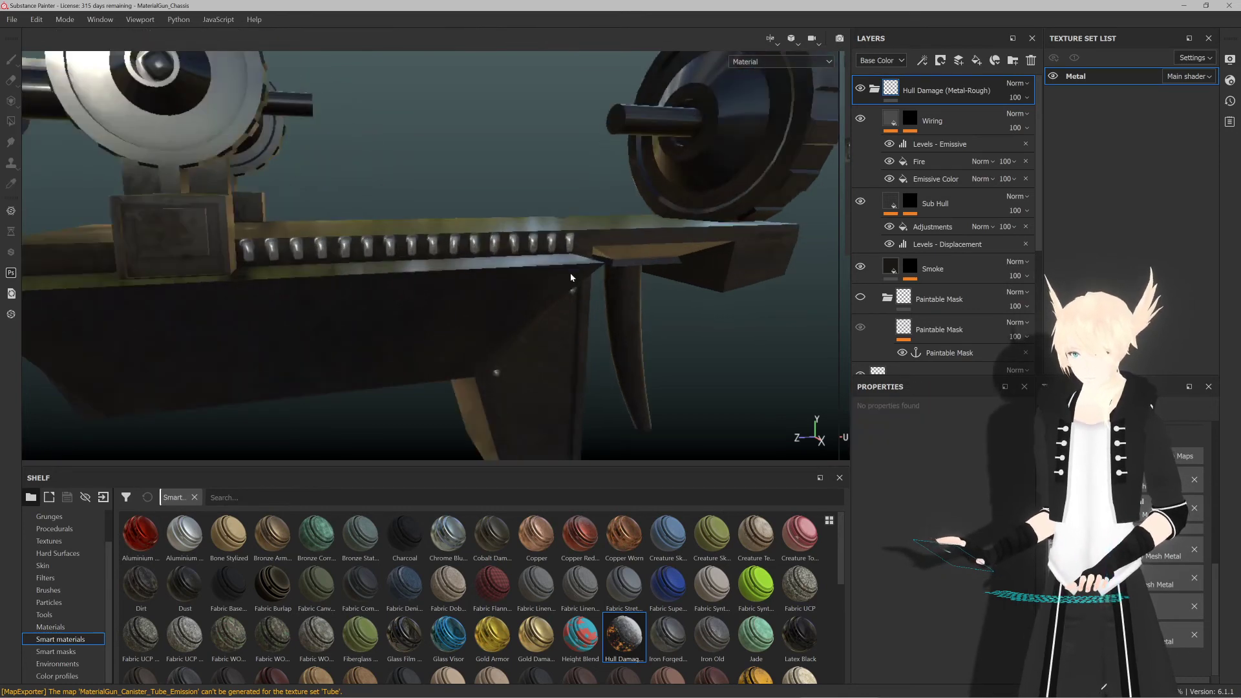
scroll(570, 272, "down", 3)
left_click_drag(570, 273, 522, 255, "alt")
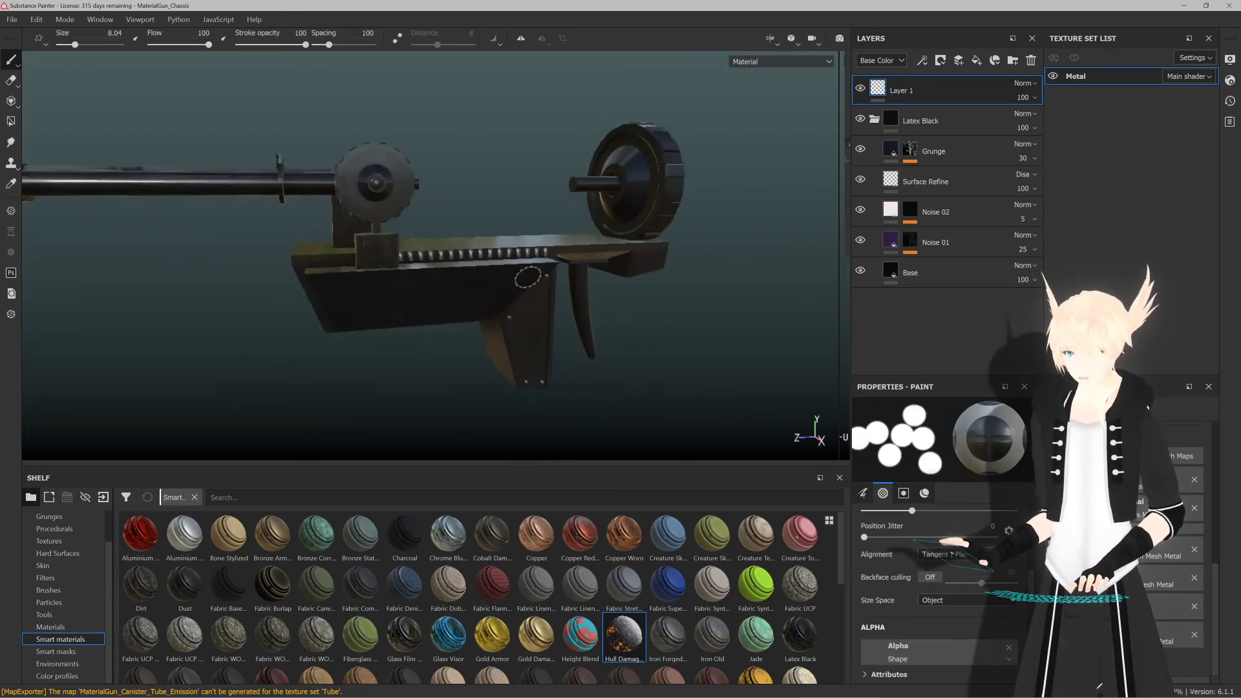
mouse_move(401, 277)
left_mouse_down("alt")
mouse_move(734, 268)
mouse_move(455, 275)
mouse_move(435, 286)
left_mouse_up("alt")
scroll(435, 287, "up", 3)
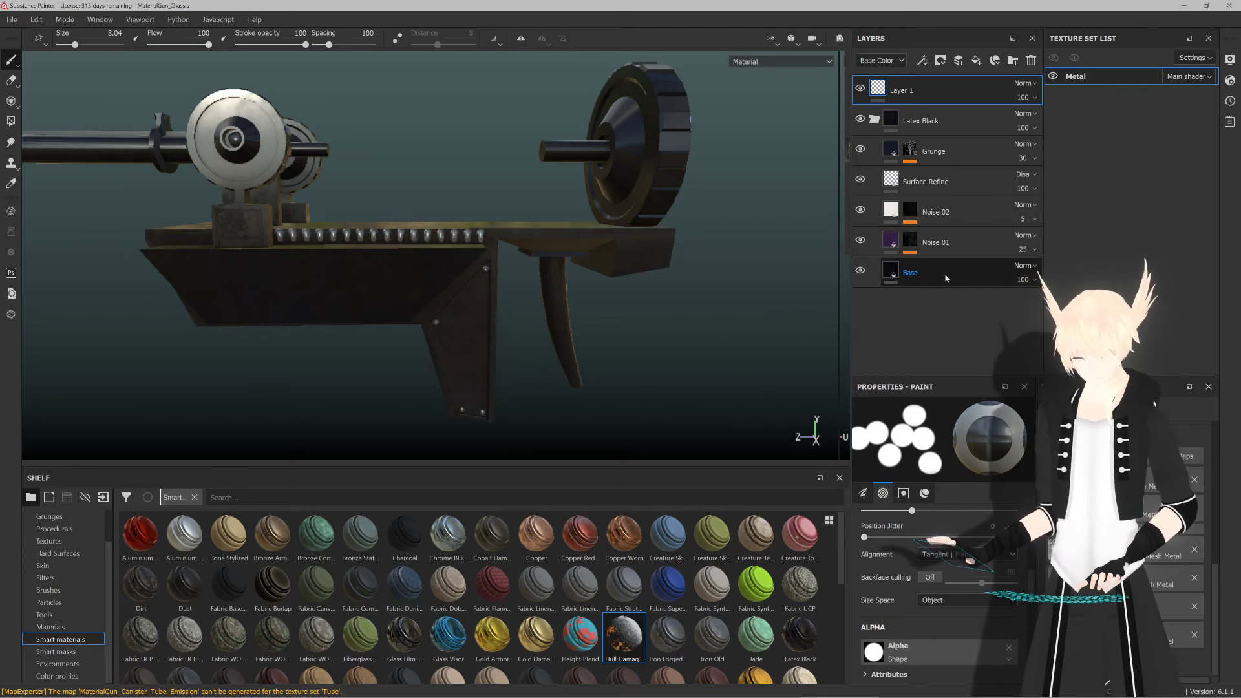
Step: Try the Steel Tank Painted smart material on the chassis and delete its layer folder again
scroll(706, 563, "down", 10)
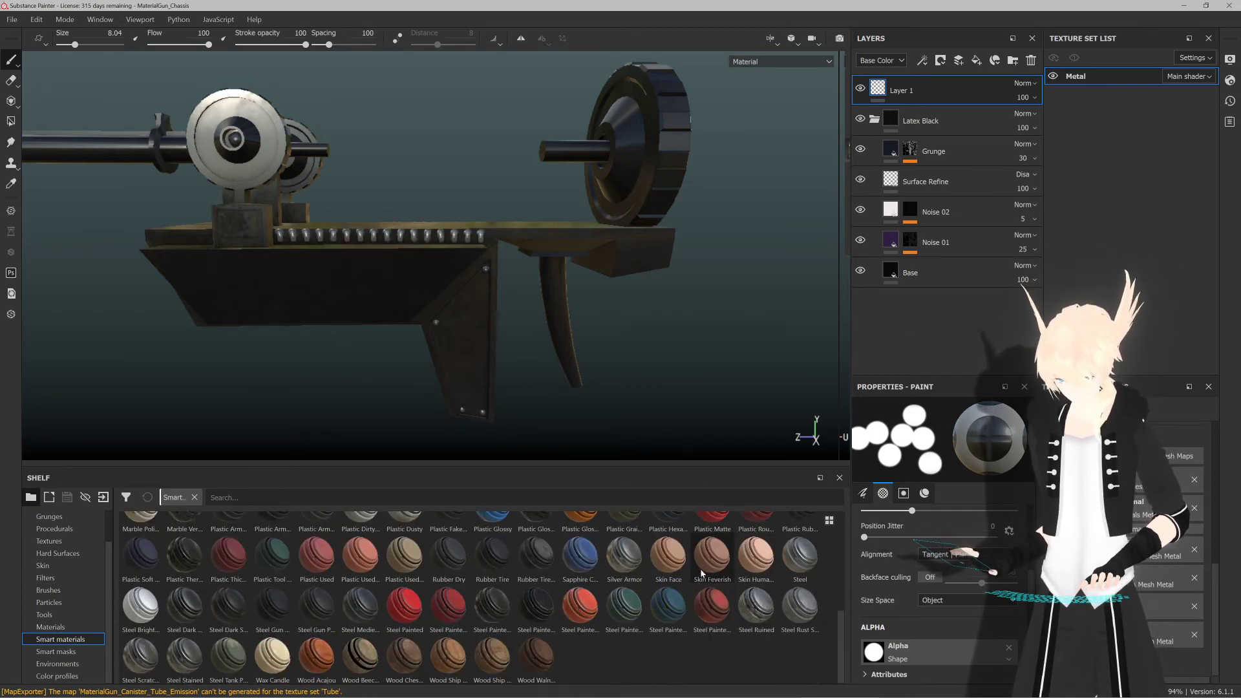
mouse_move(701, 573)
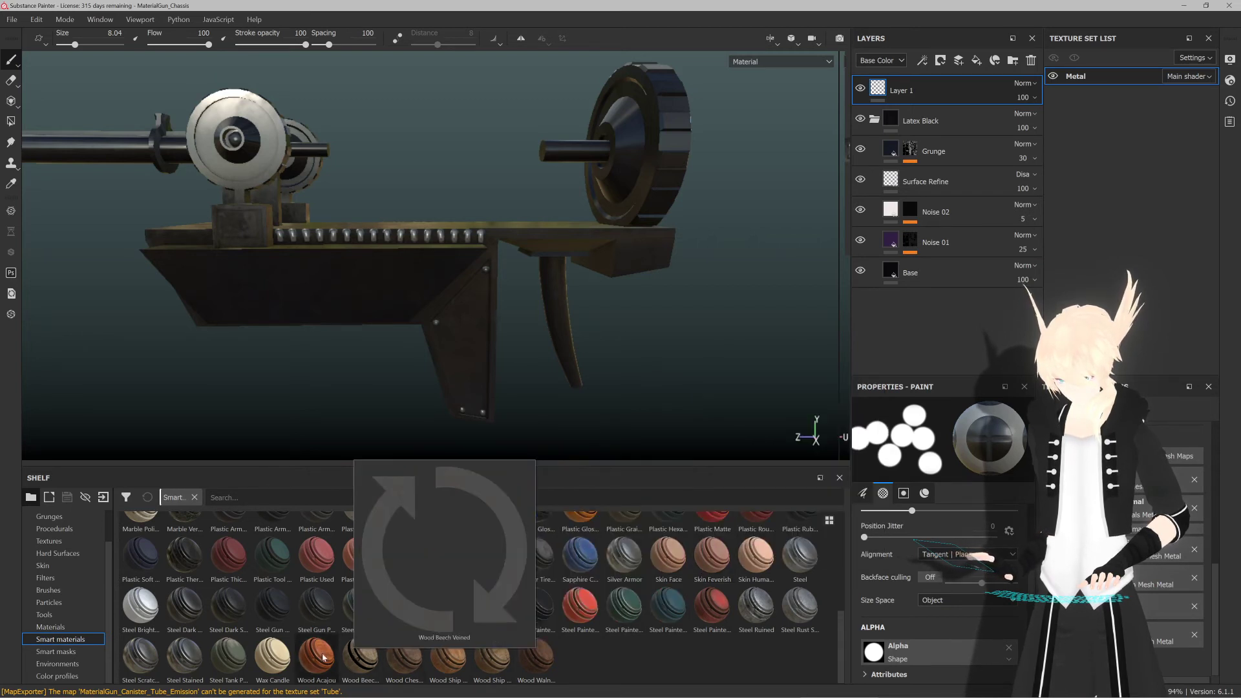
mouse_move(237, 657)
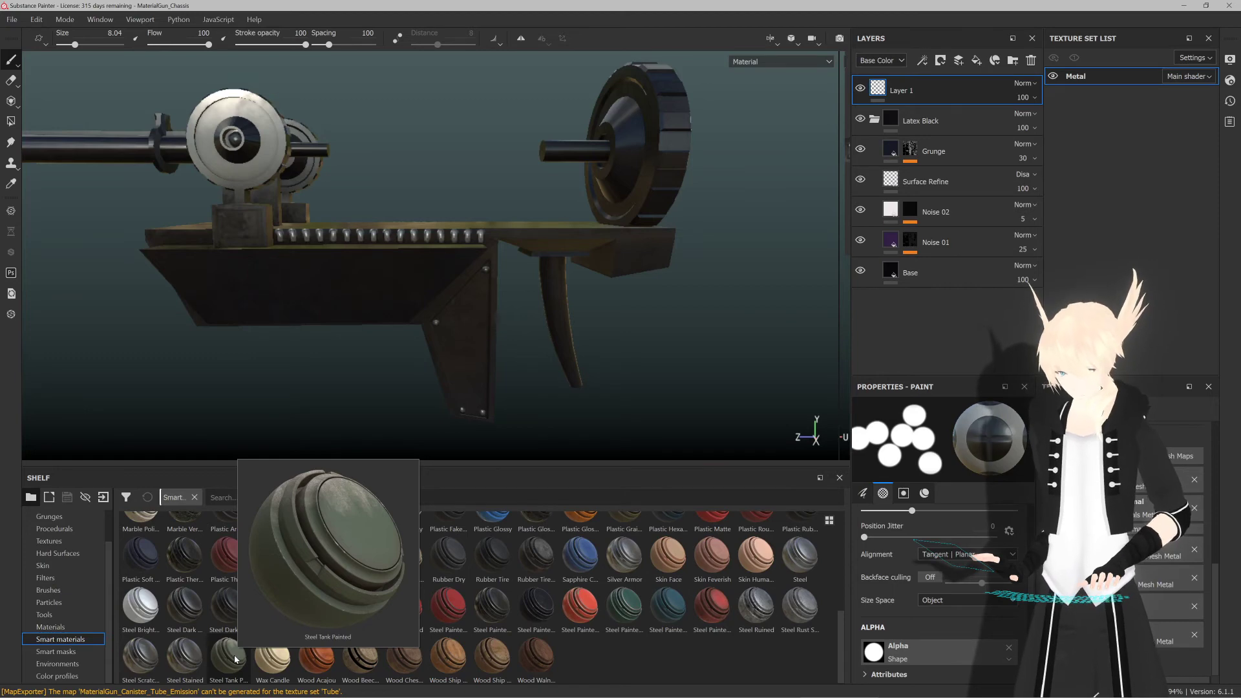
mouse_move(236, 658)
left_mouse_down()
mouse_move(471, 335)
mouse_move(497, 324)
left_mouse_up()
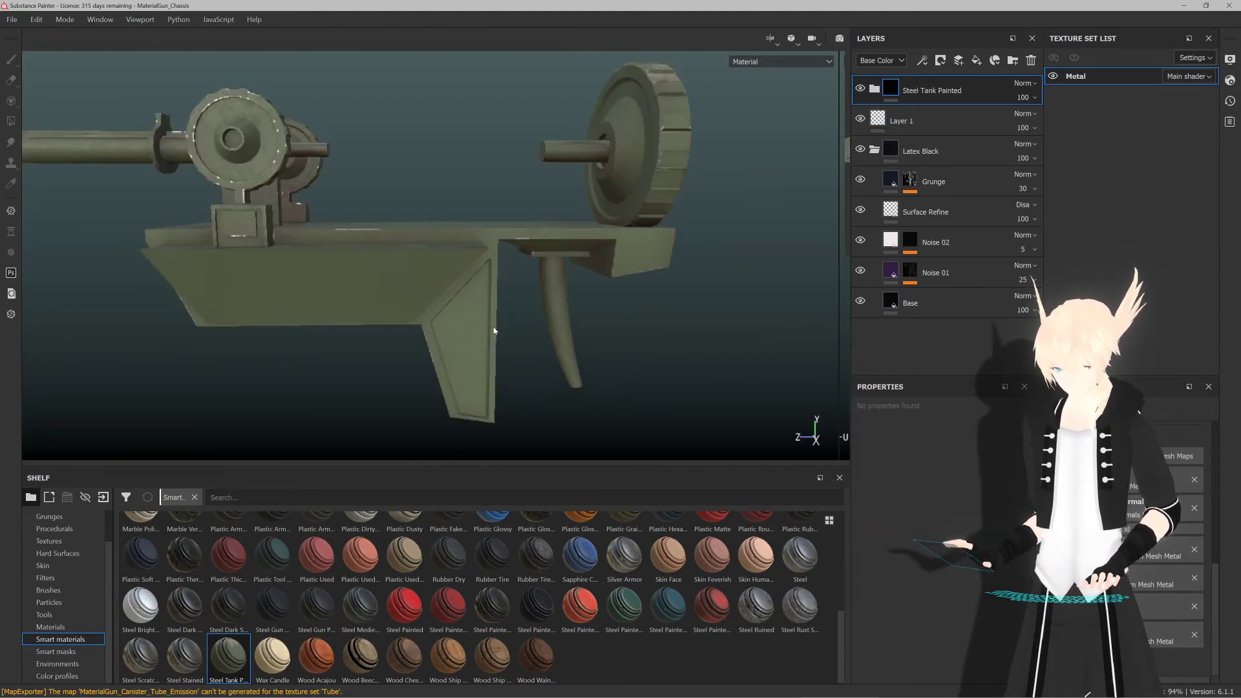
scroll(452, 314, "down", 5)
scroll(363, 310, "up", 3)
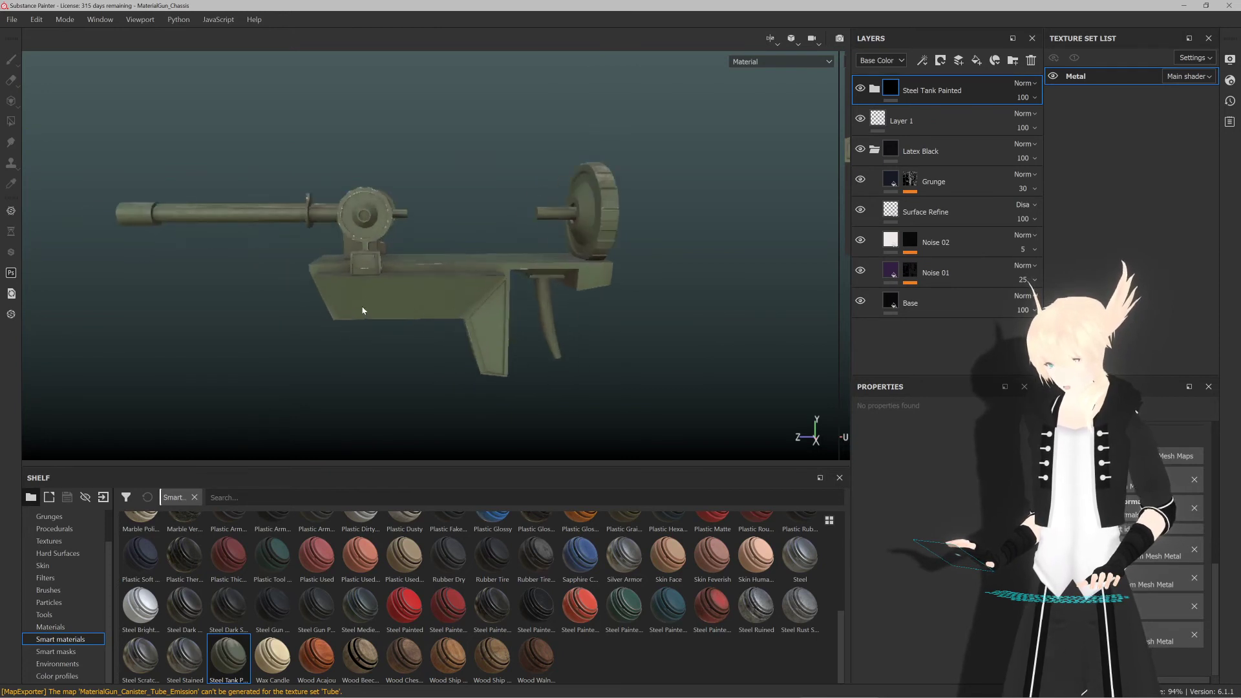
left_click_drag(363, 311, 398, 292, "alt")
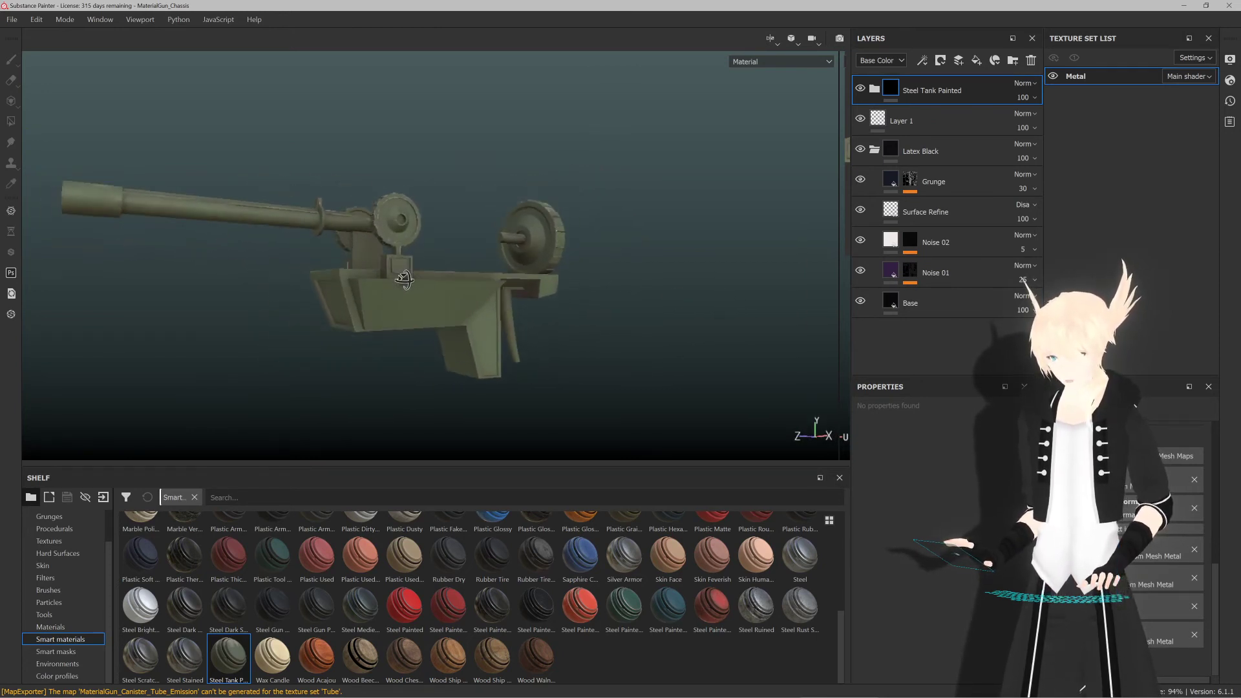
key("Delete")
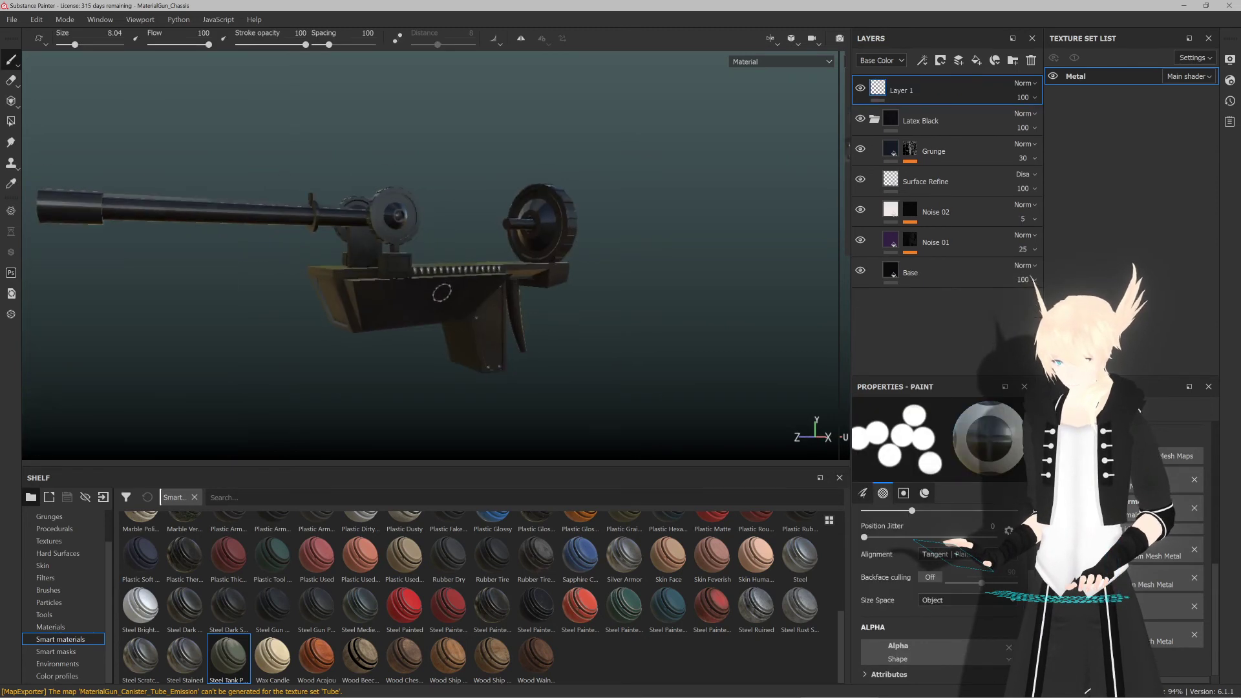
Step: Save the MaterialGun_Chassis project
left_click(12, 20)
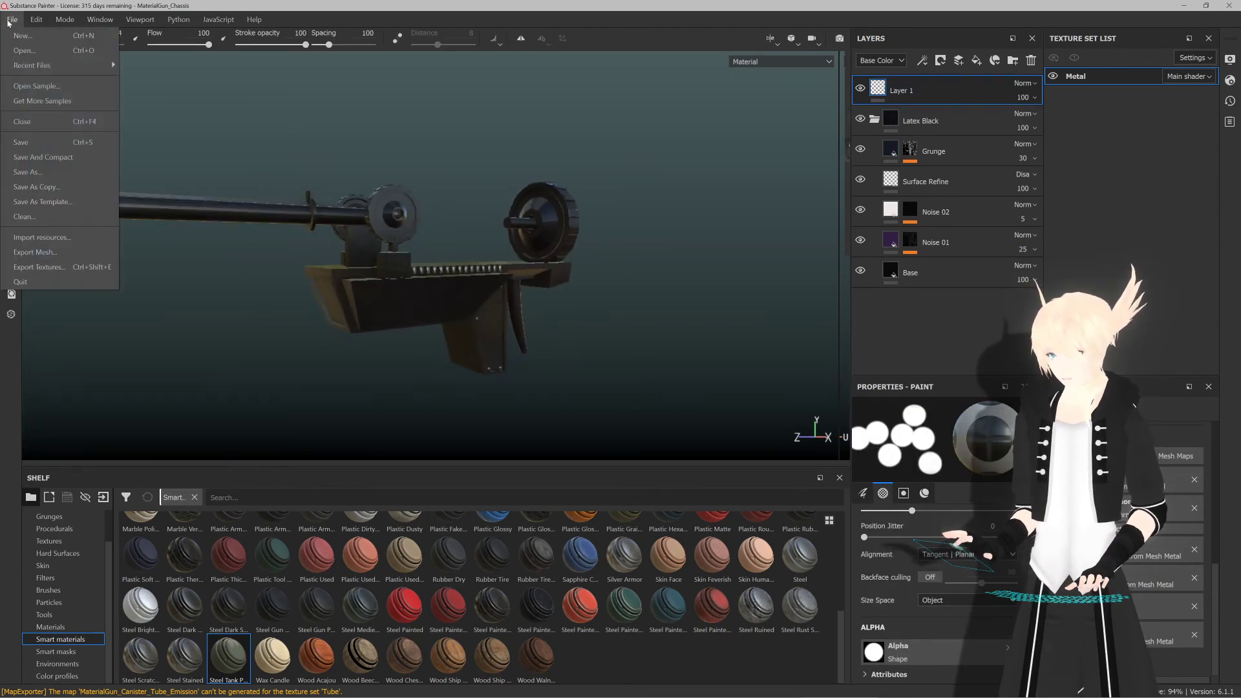
left_click(49, 142)
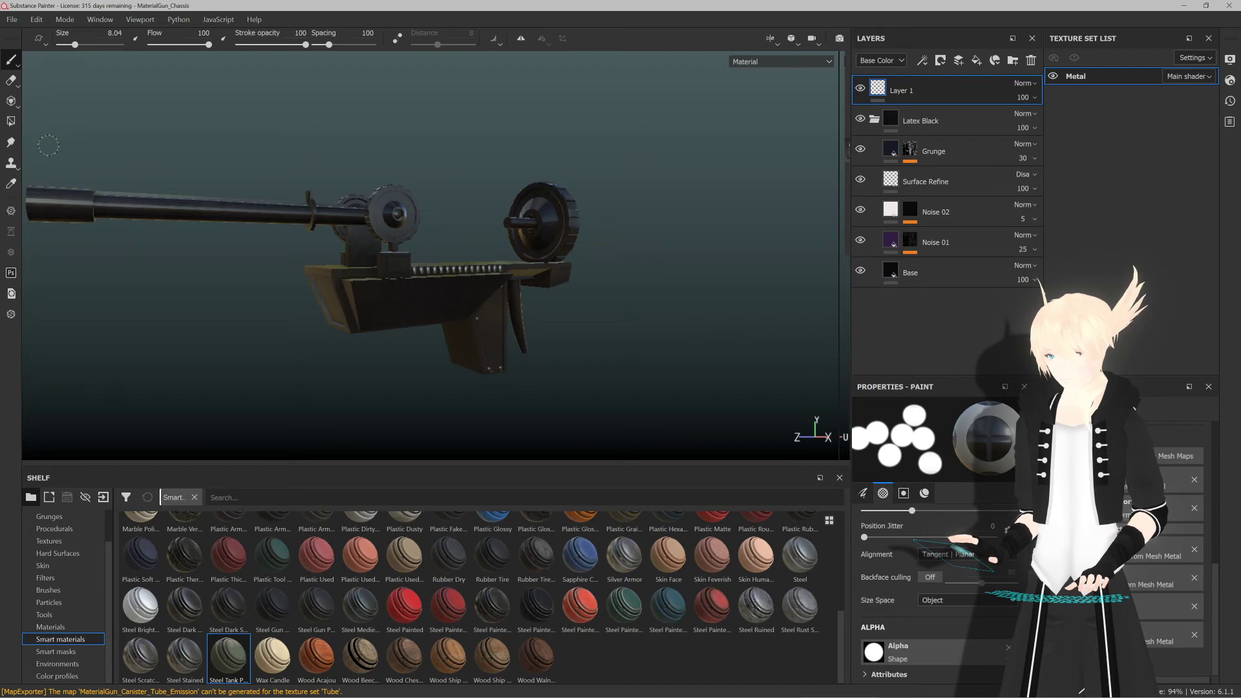
Step: Export the Metal texture set with the current export settings and close the export dialog
left_click(12, 20)
left_click(71, 252)
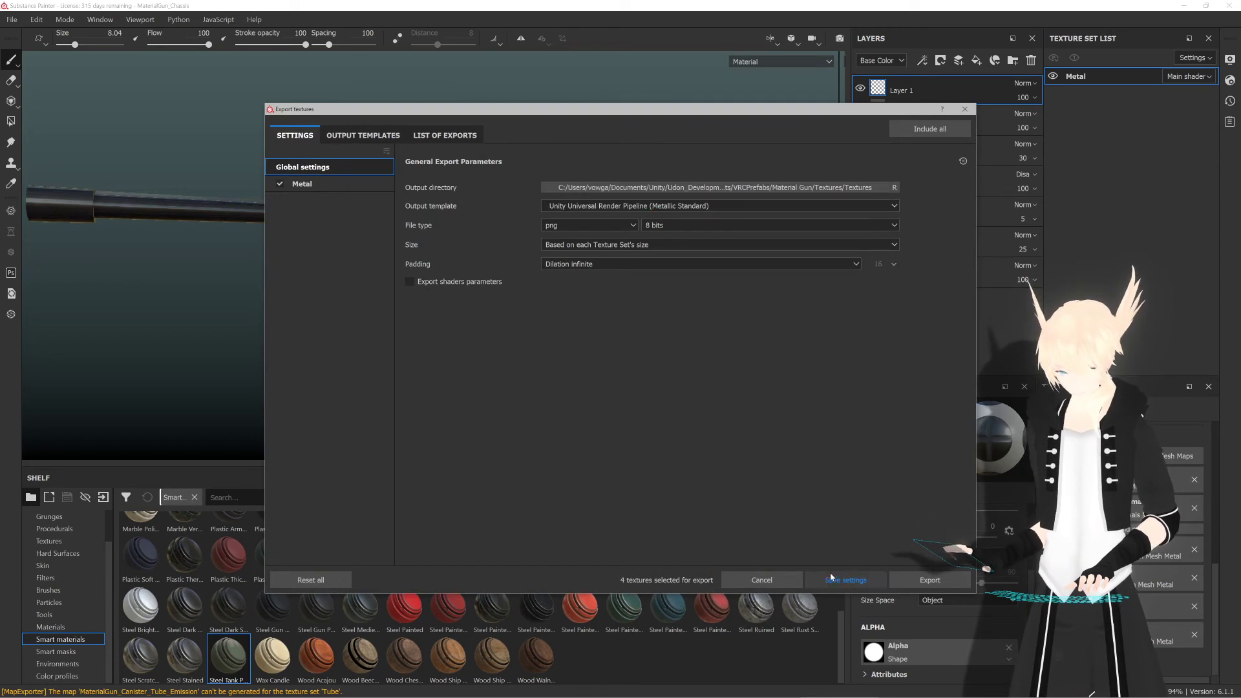
left_click(920, 580)
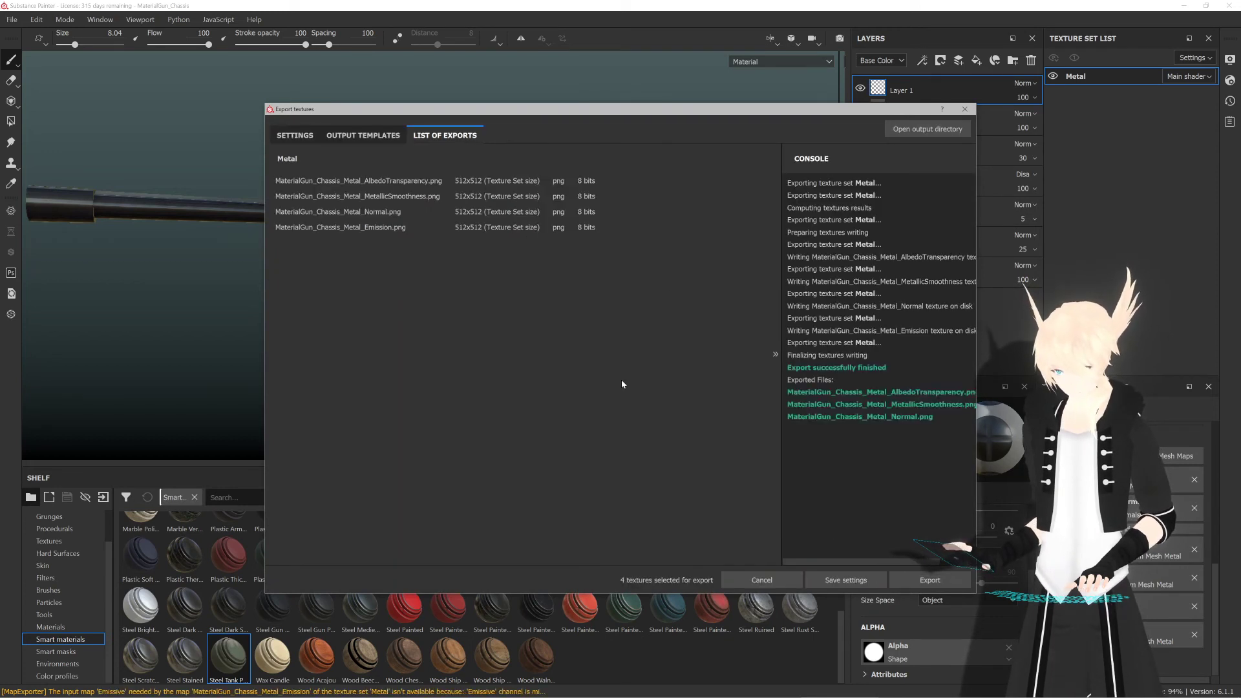
left_click(762, 579)
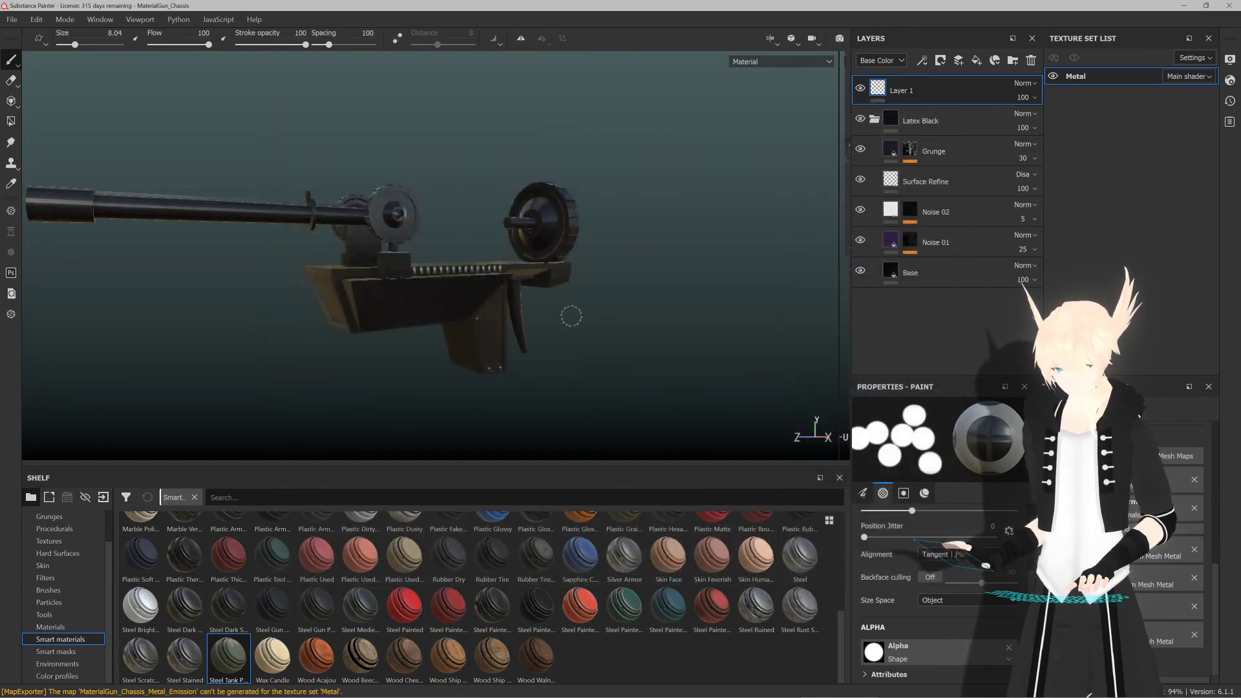
Step: Switch to Unity and inspect the gun's chassis around the barrel and wheels in the scene
key("alt+Tab")
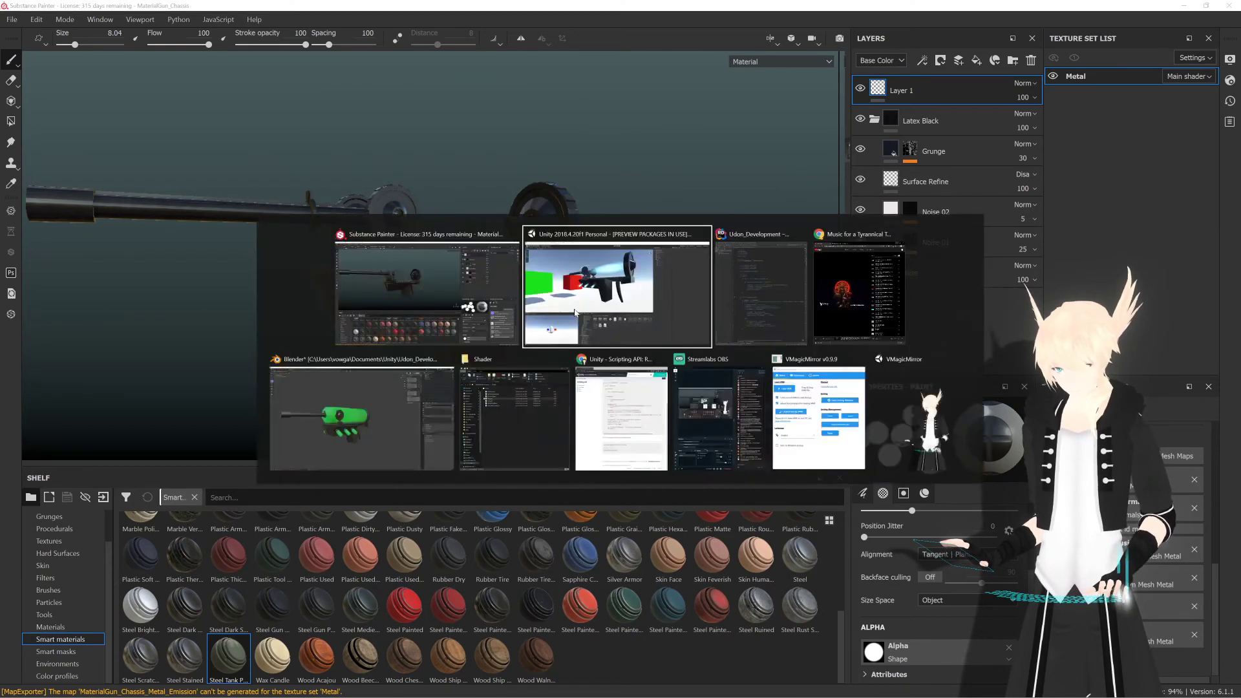
left_click_drag(497, 303, 711, 331, "alt")
scroll(440, 204, "down", 8)
scroll(439, 205, "up", 10)
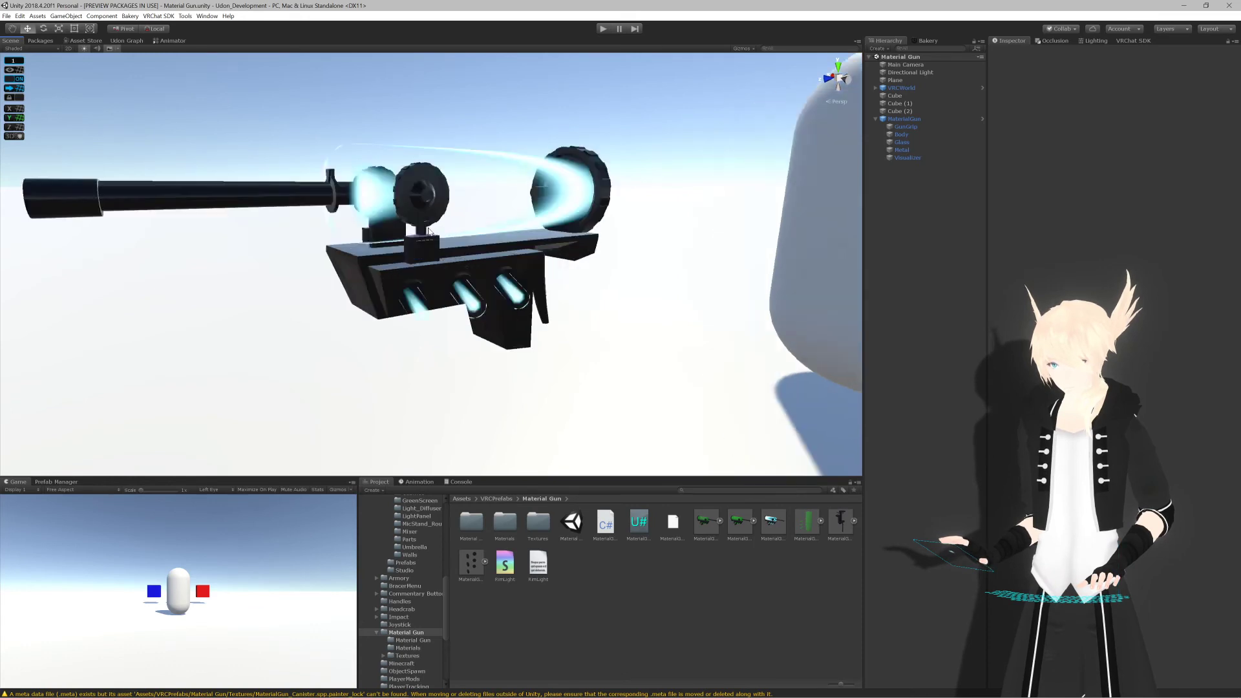
scroll(443, 270, "up", 5)
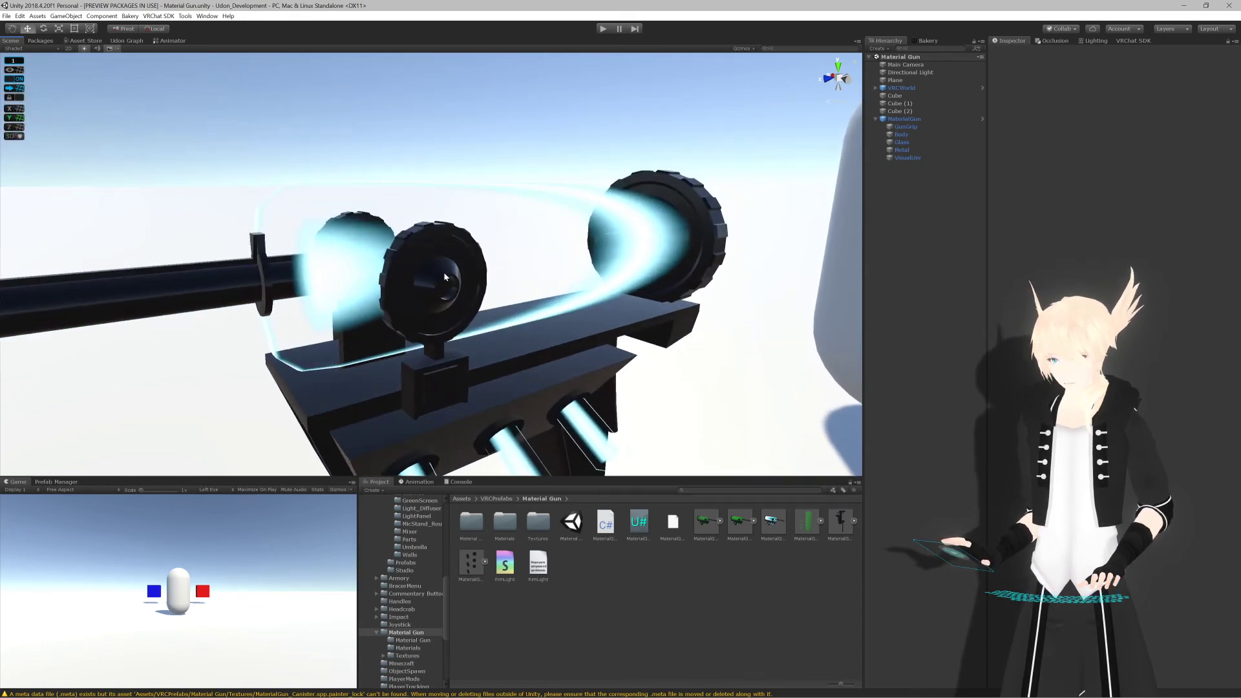
scroll(451, 278, "down", 5)
left_click_drag(453, 280, 374, 245, "alt")
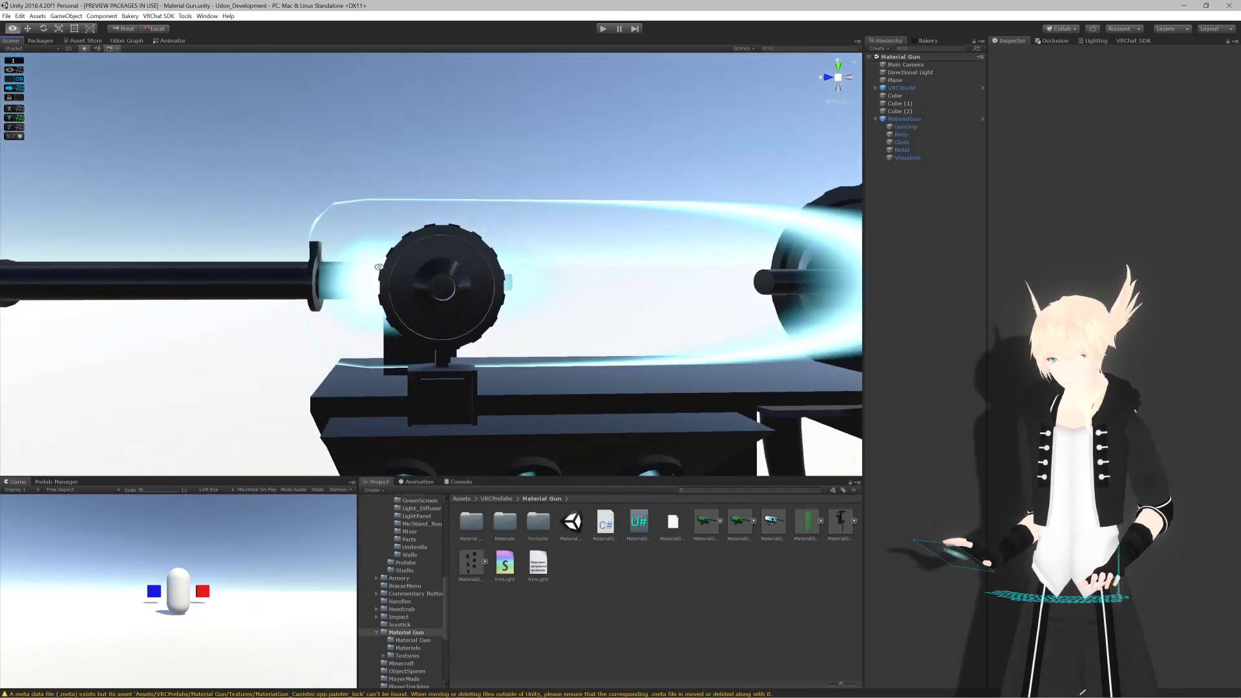
Step: Select the gun's Body, expand its chassis material and locate the assigned albedo texture in the project assets
left_click(457, 285)
left_click(470, 297)
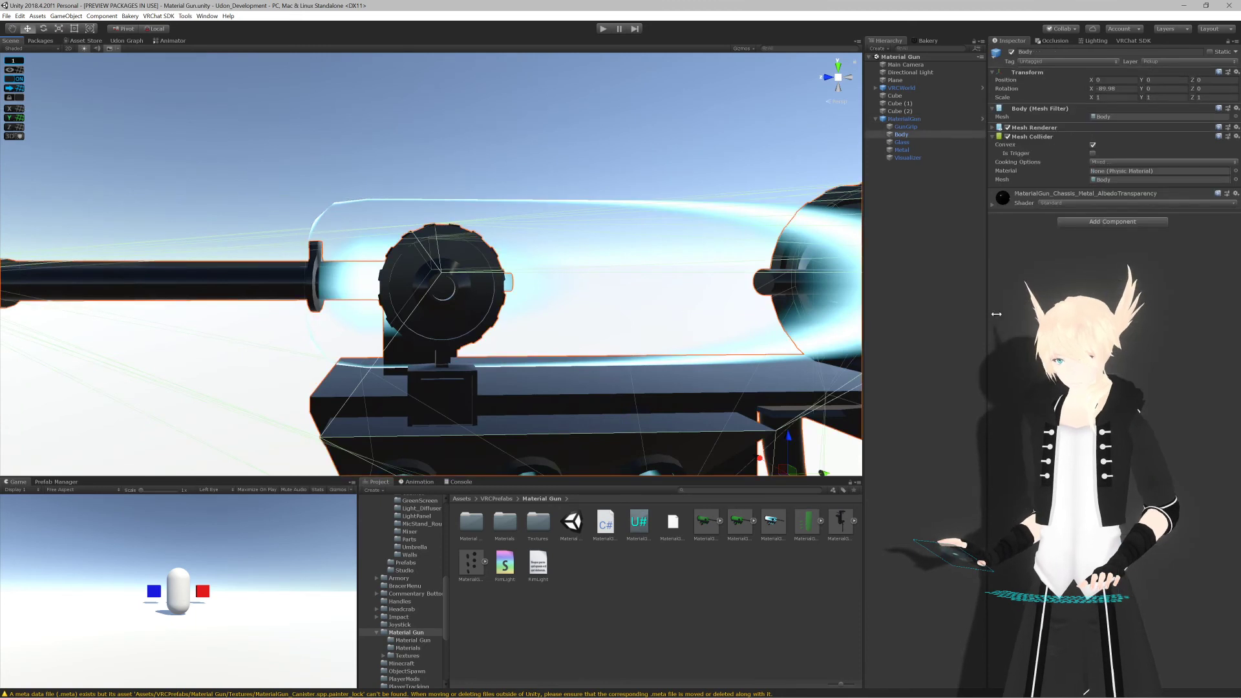
left_click(1030, 206)
left_click(999, 238)
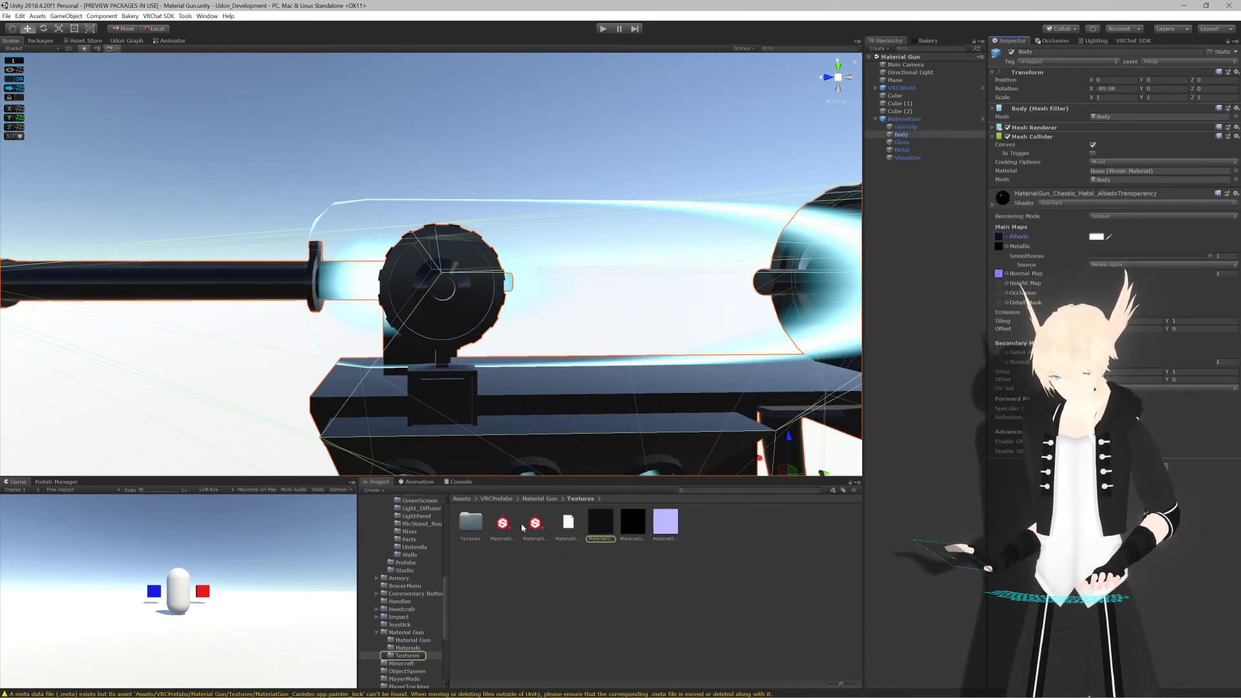
Step: Check the files in the nested Textures folder and delete that folder from Material Gun's Textures folder
double_click(471, 522)
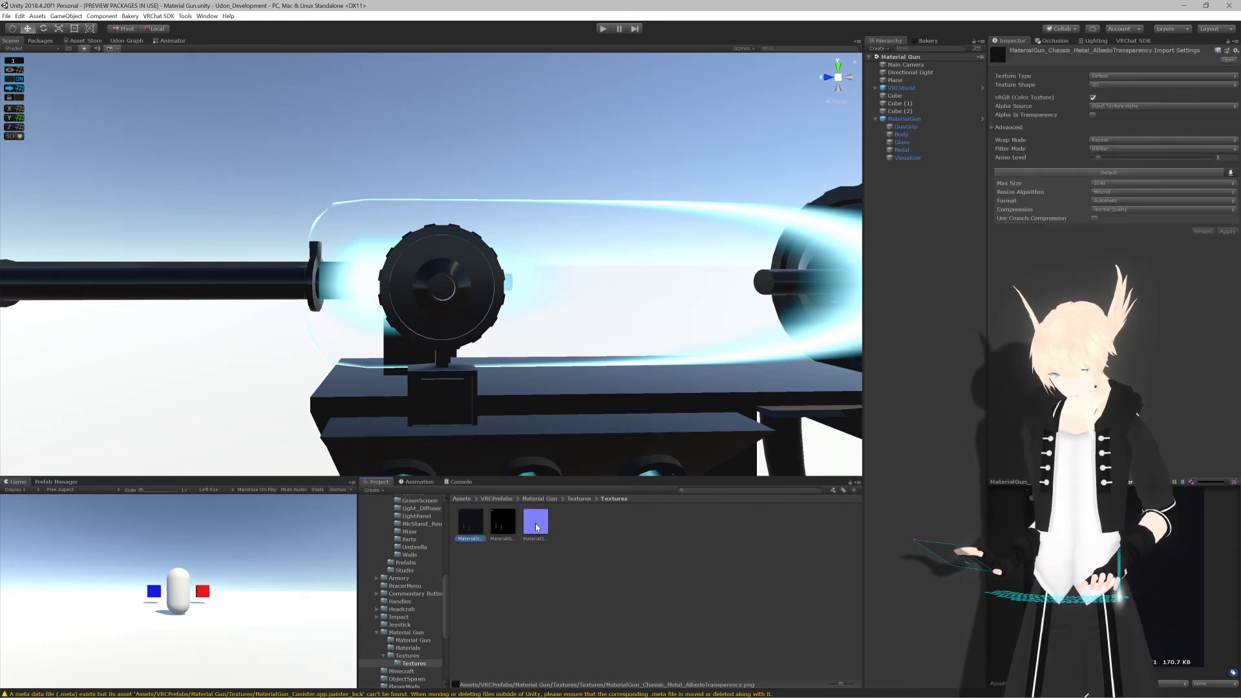
left_click(536, 524, "shift")
left_click(577, 499)
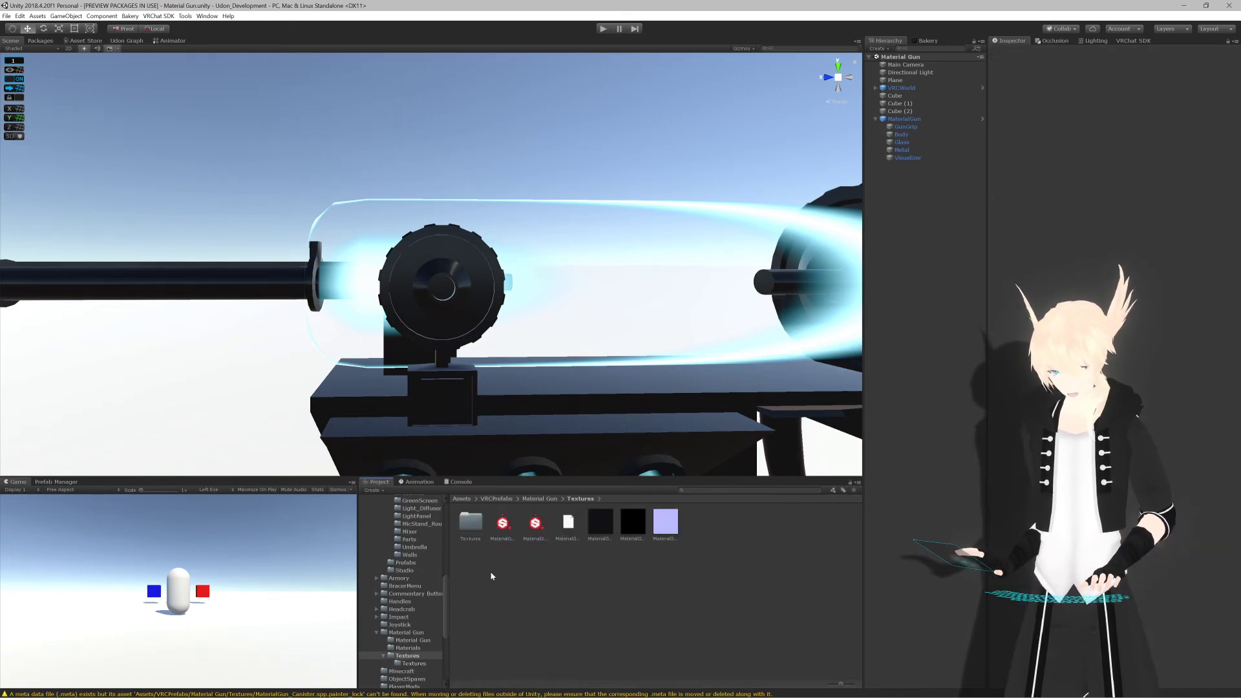
key("Delete")
key("Return")
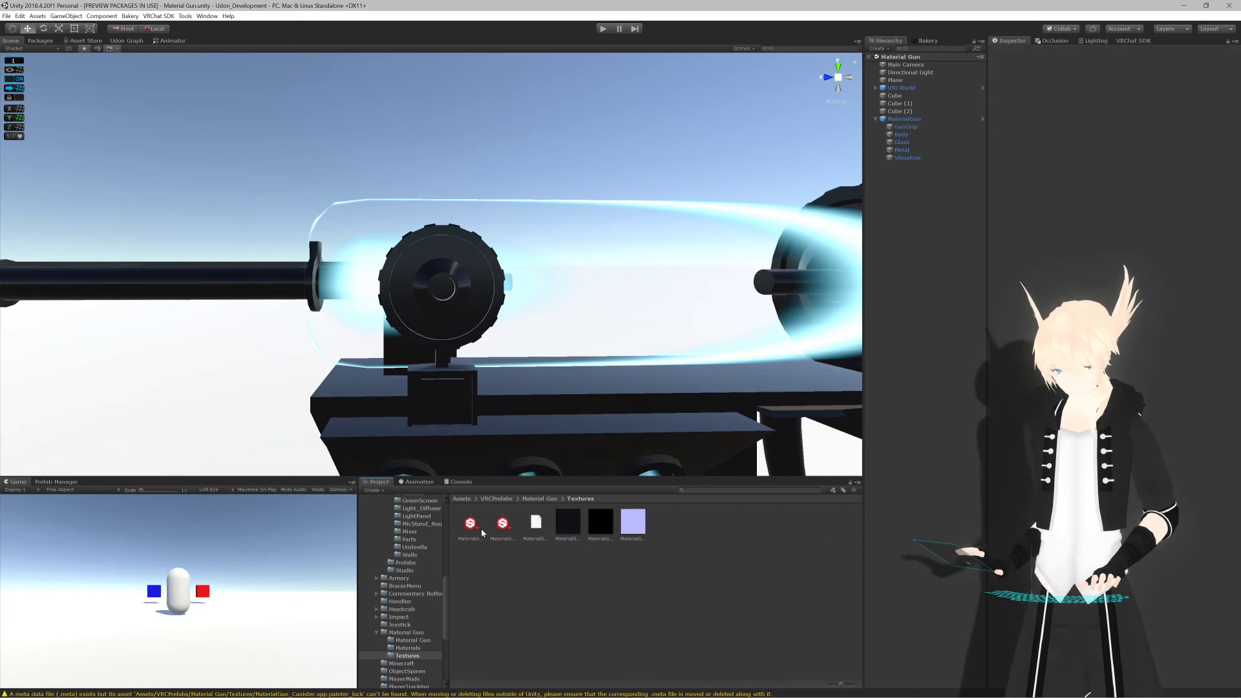
Step: Switch to Substance Painter and export the Metal texture set with Assets/VRCPrefabs/Material Gun/Textures as the output directory
key("alt+Tab")
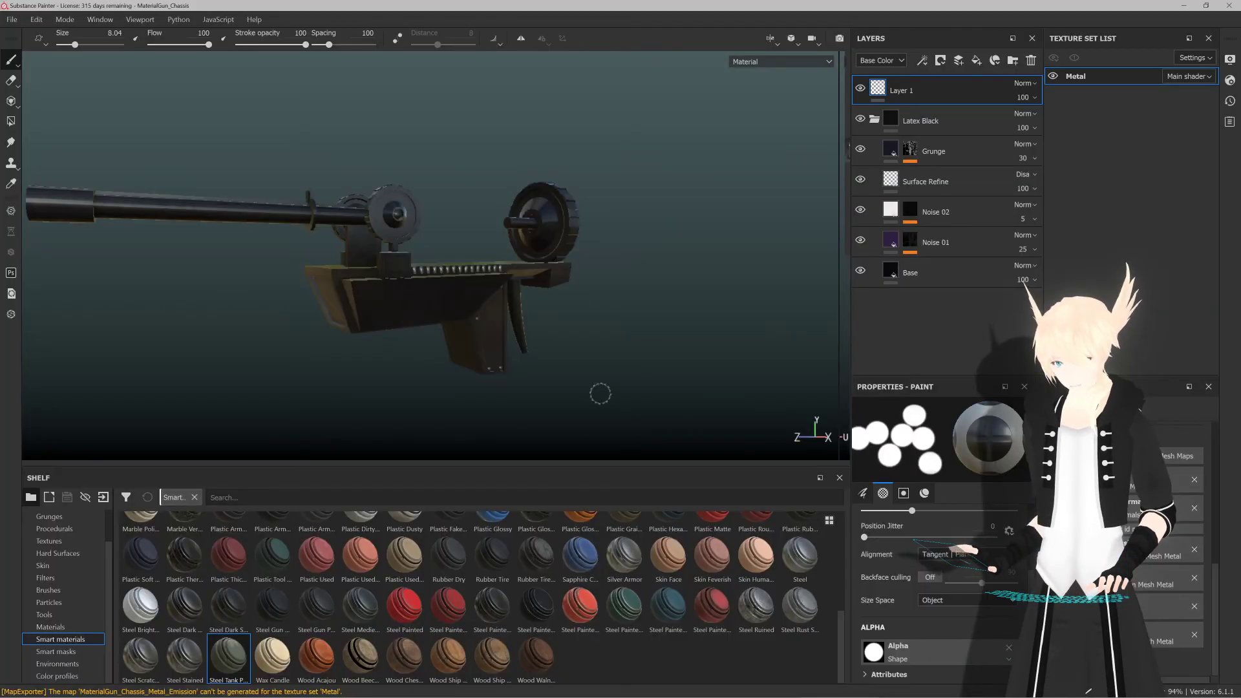
left_click(11, 20)
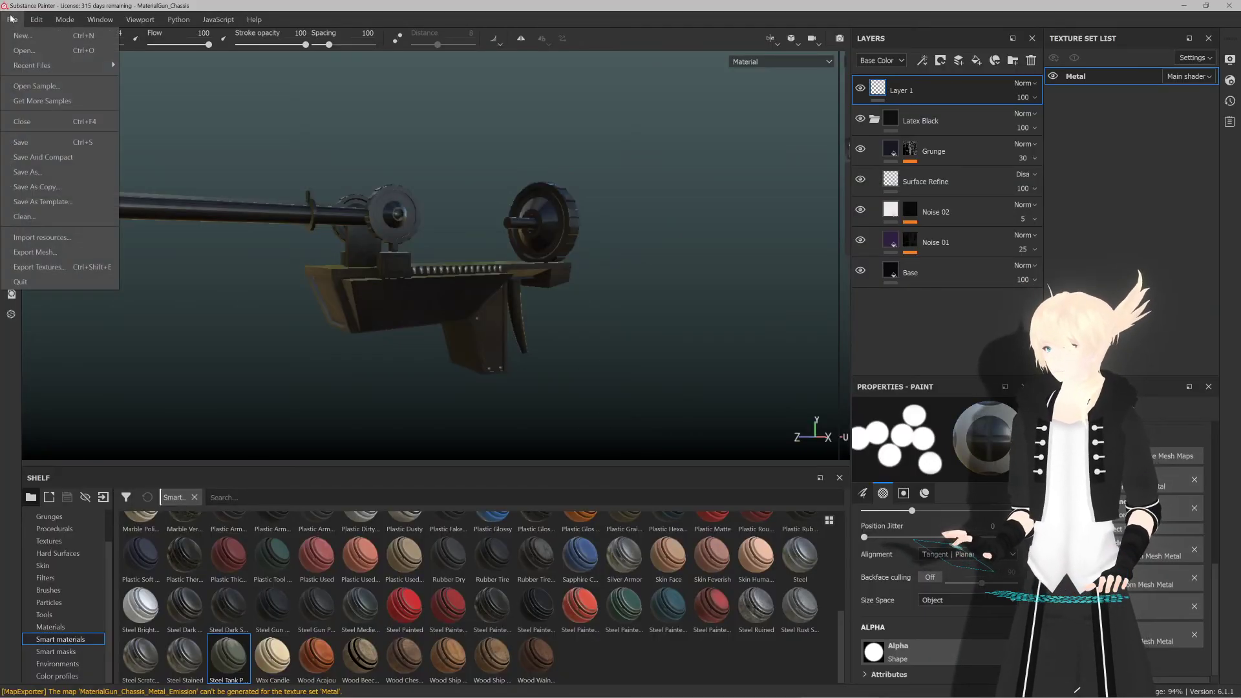
left_click(80, 259)
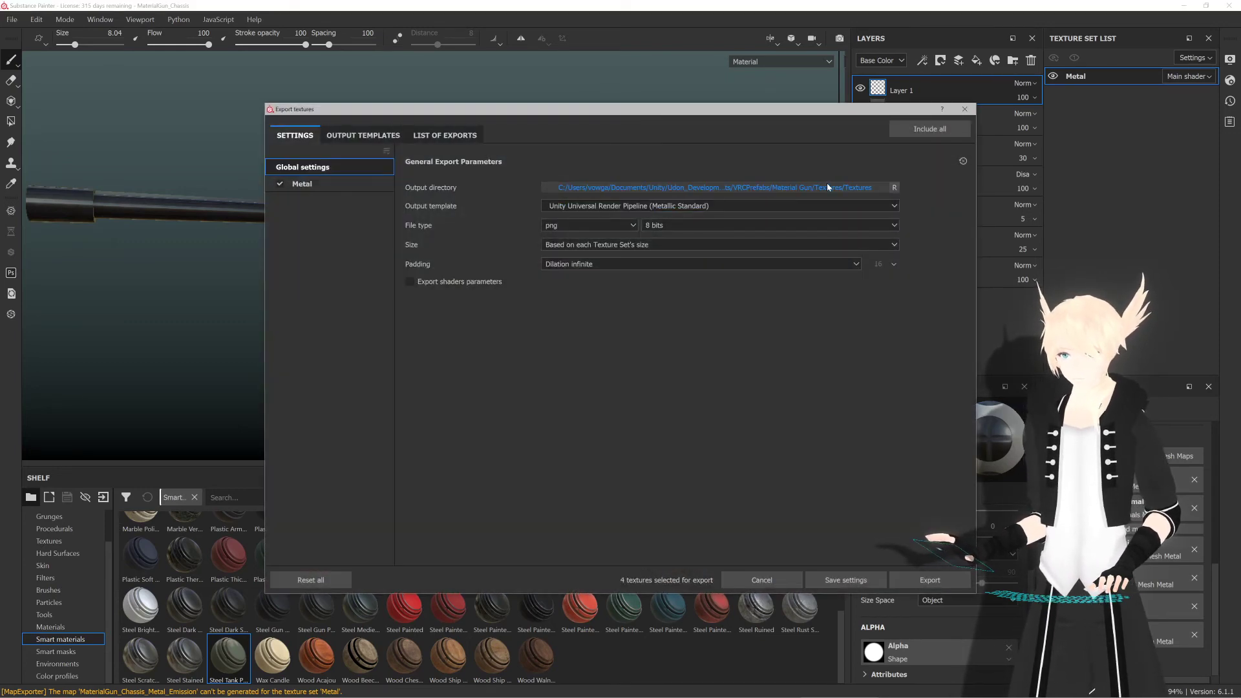
left_click(828, 188)
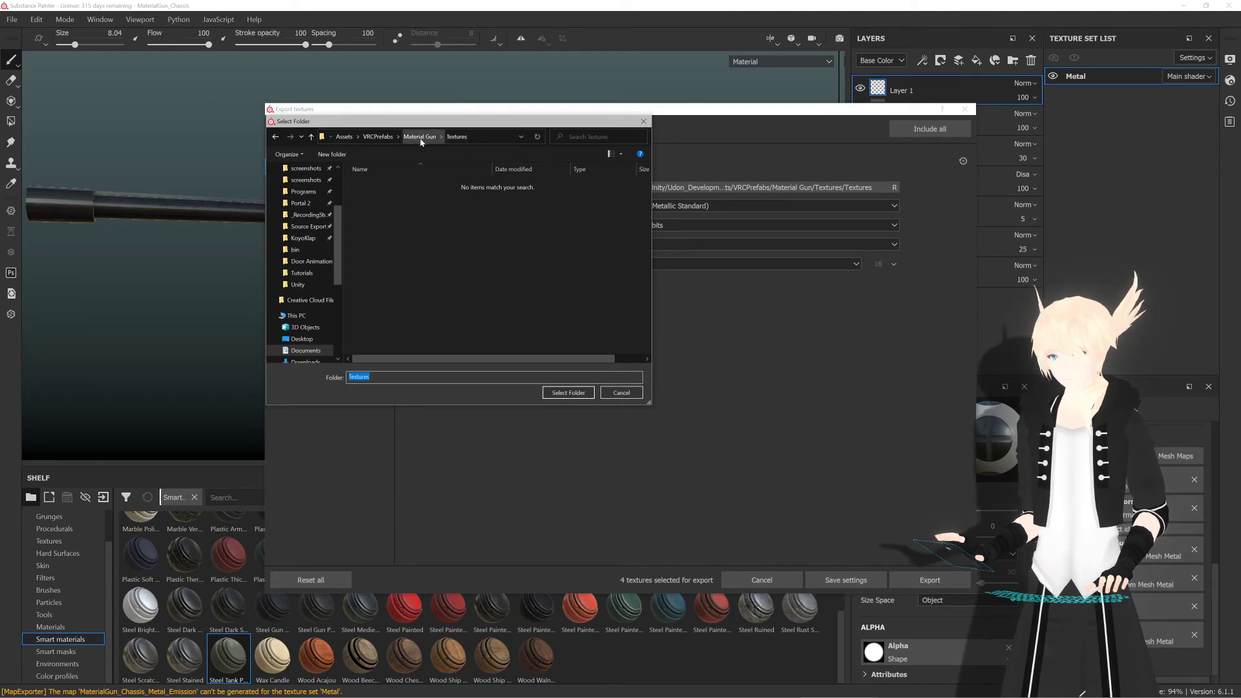
left_click(420, 137)
left_click(413, 204)
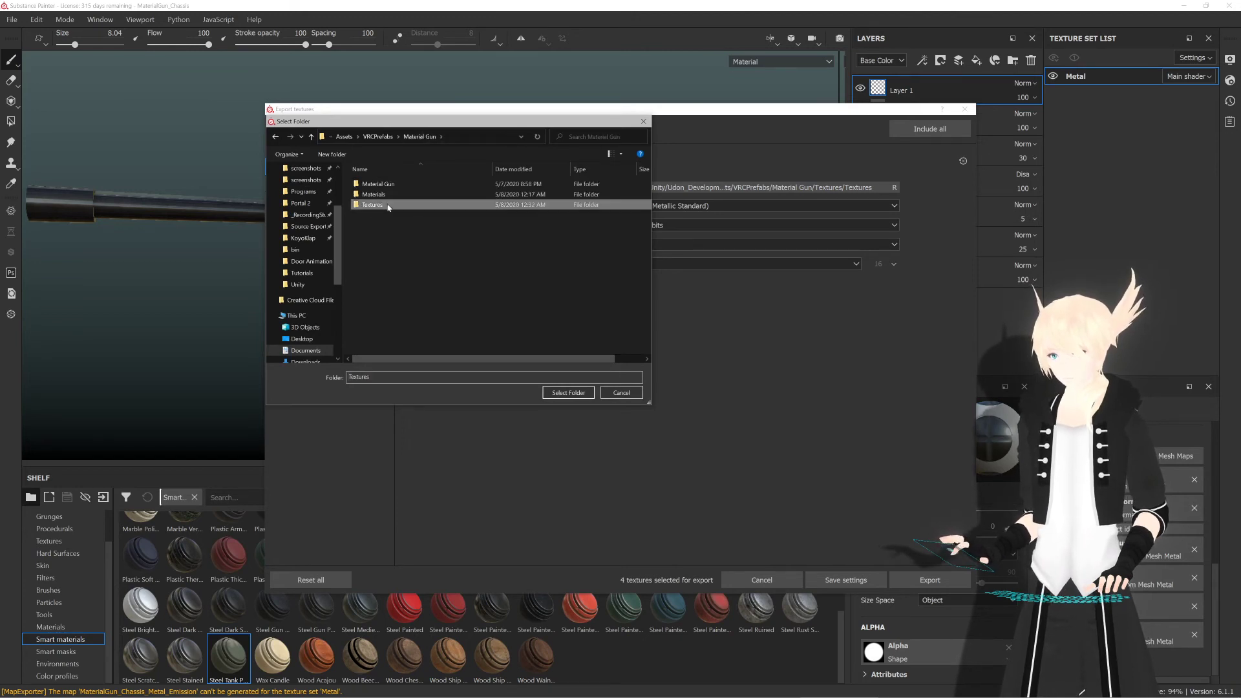
left_click(568, 392)
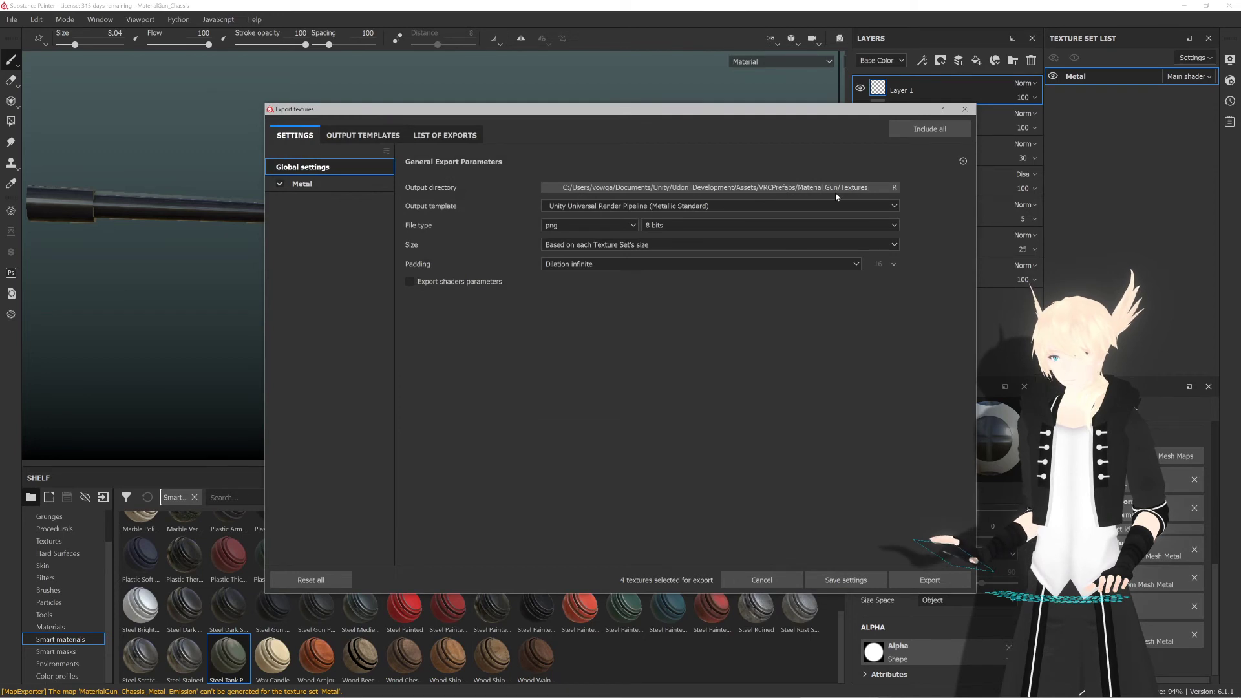
left_click(918, 580)
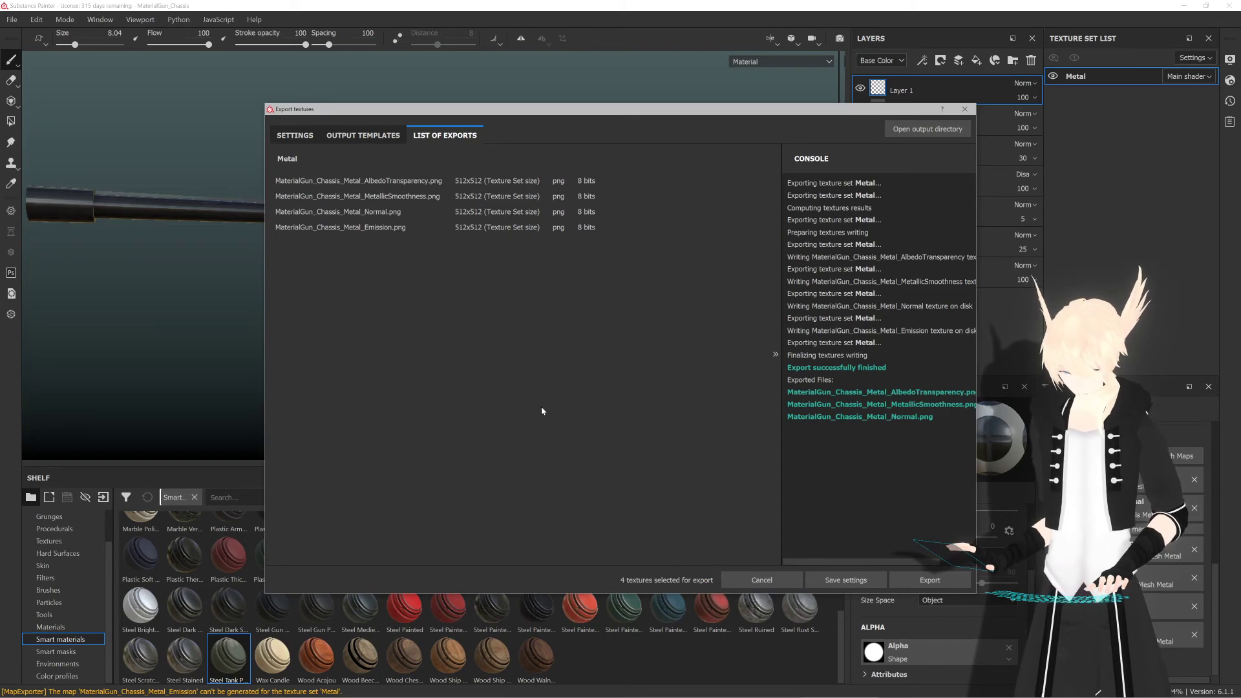
left_click(761, 580)
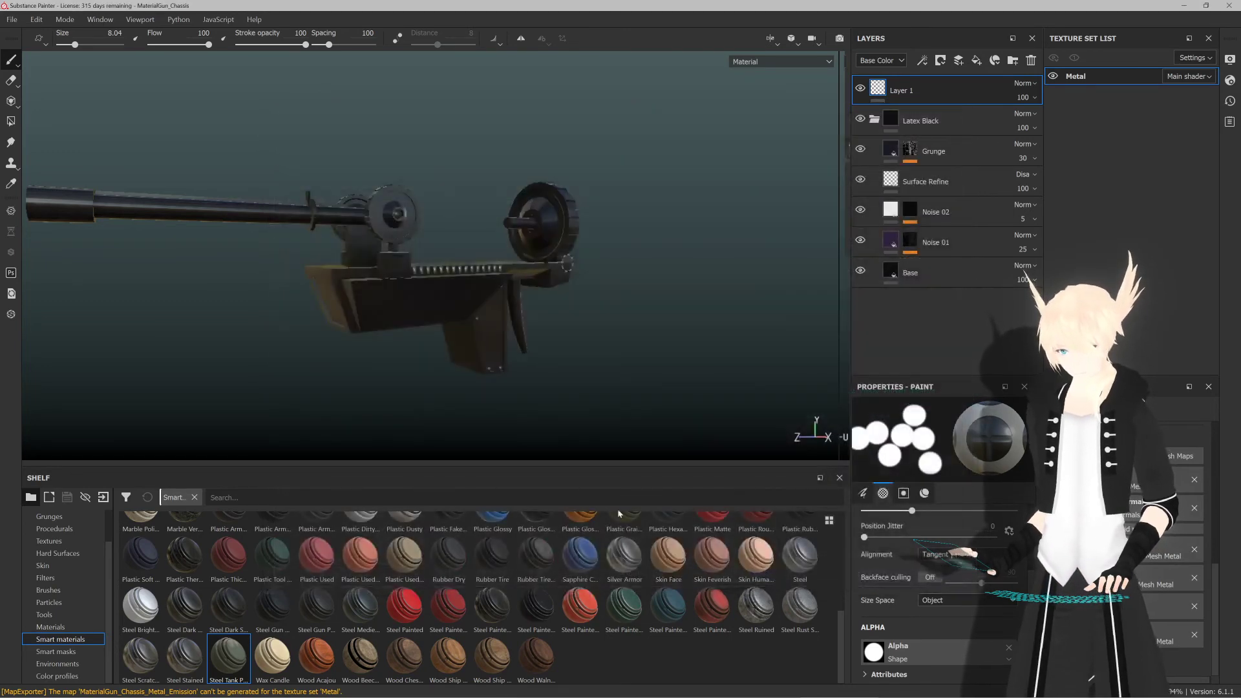
Step: Browse the smart materials and preview the plastic, rubber and Sapphire Corundum ones
scroll(364, 607, "up", 5)
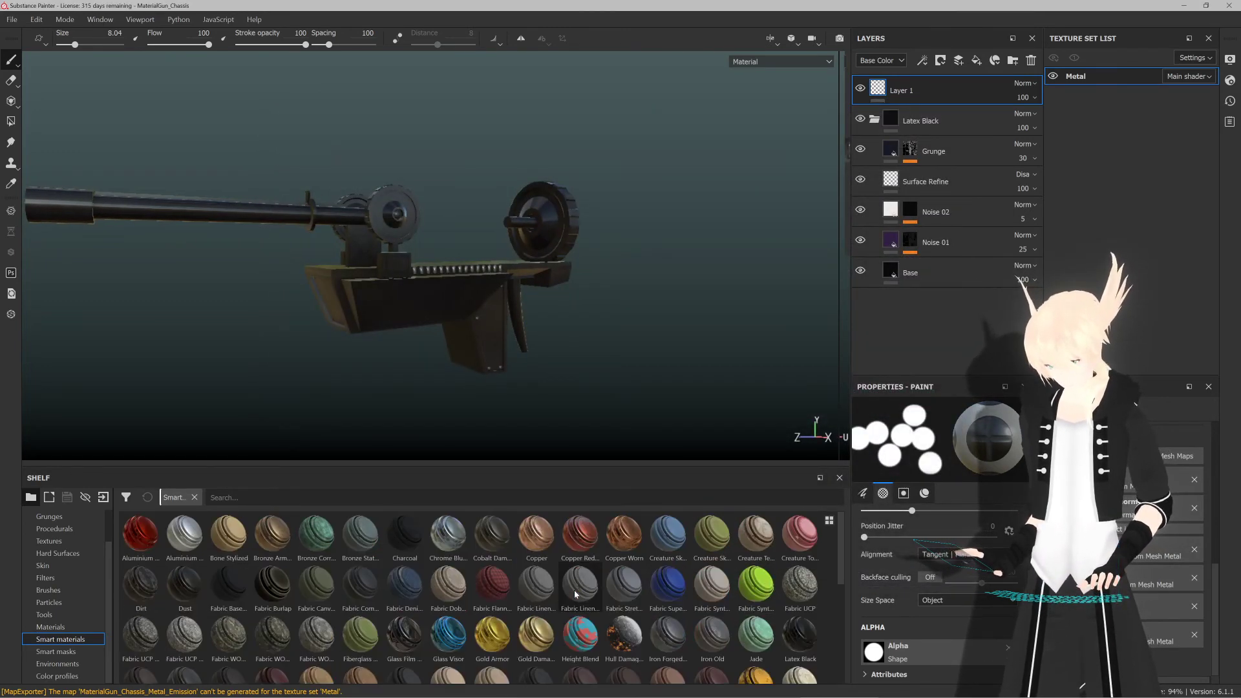
scroll(311, 614, "down", 3)
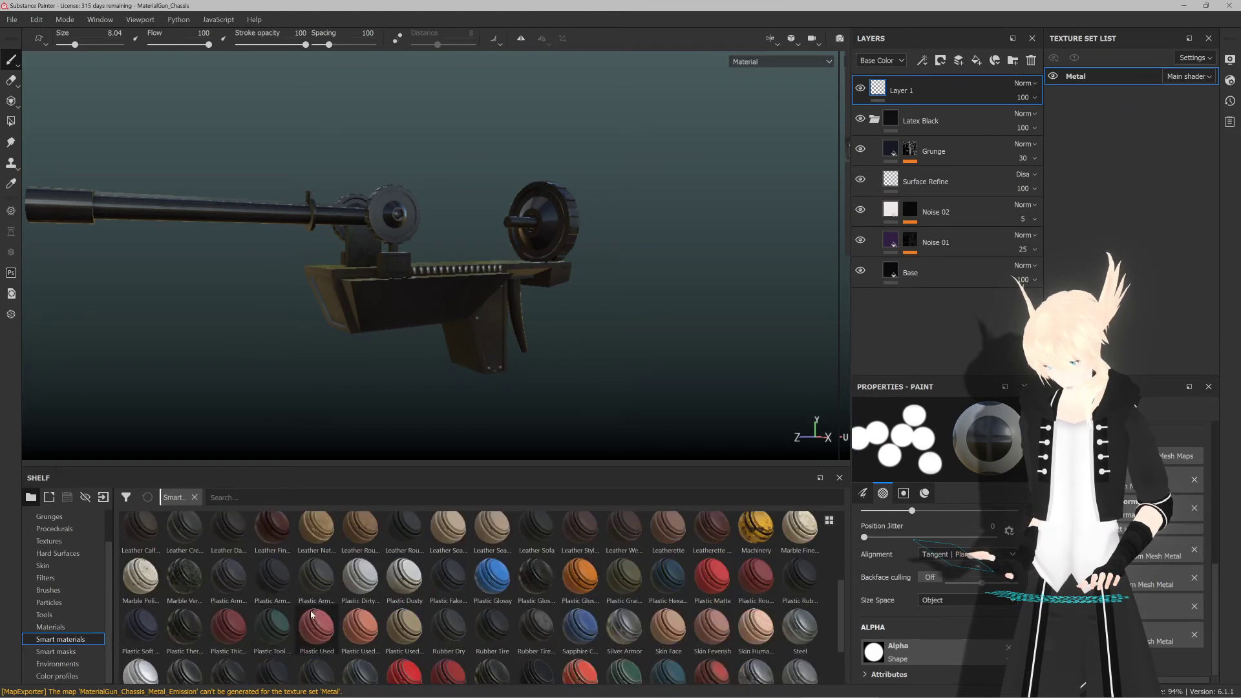
mouse_move(269, 632)
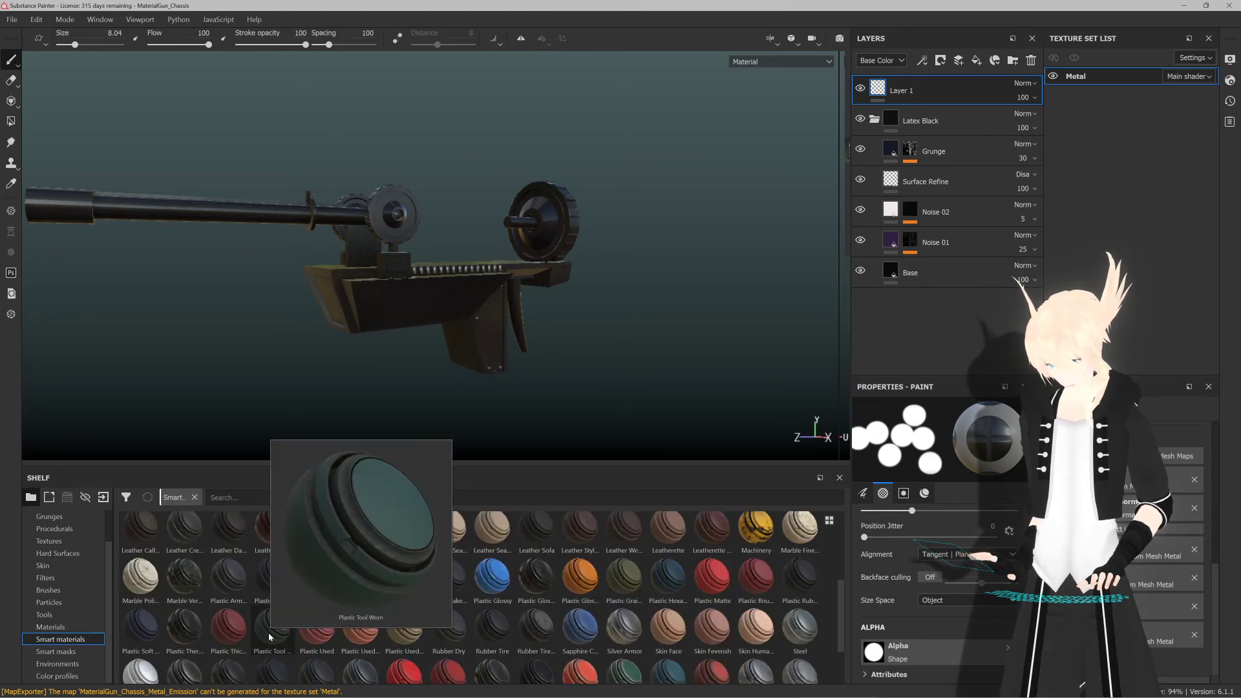
mouse_move(149, 636)
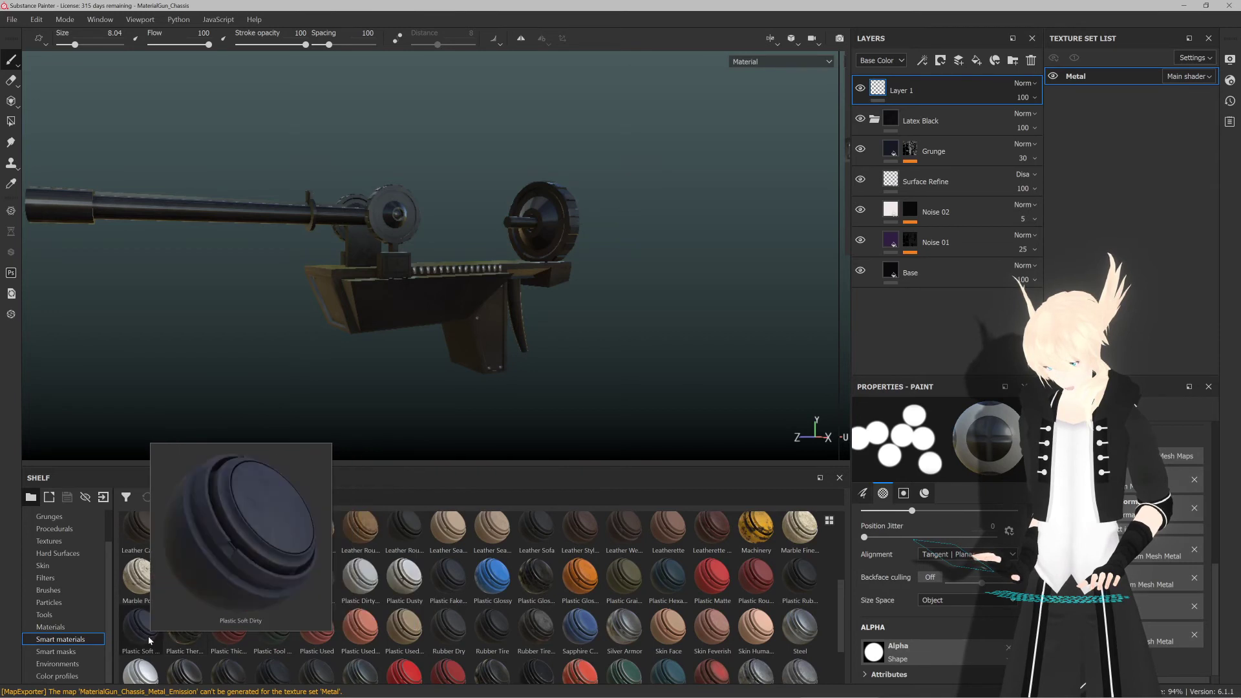
mouse_move(221, 633)
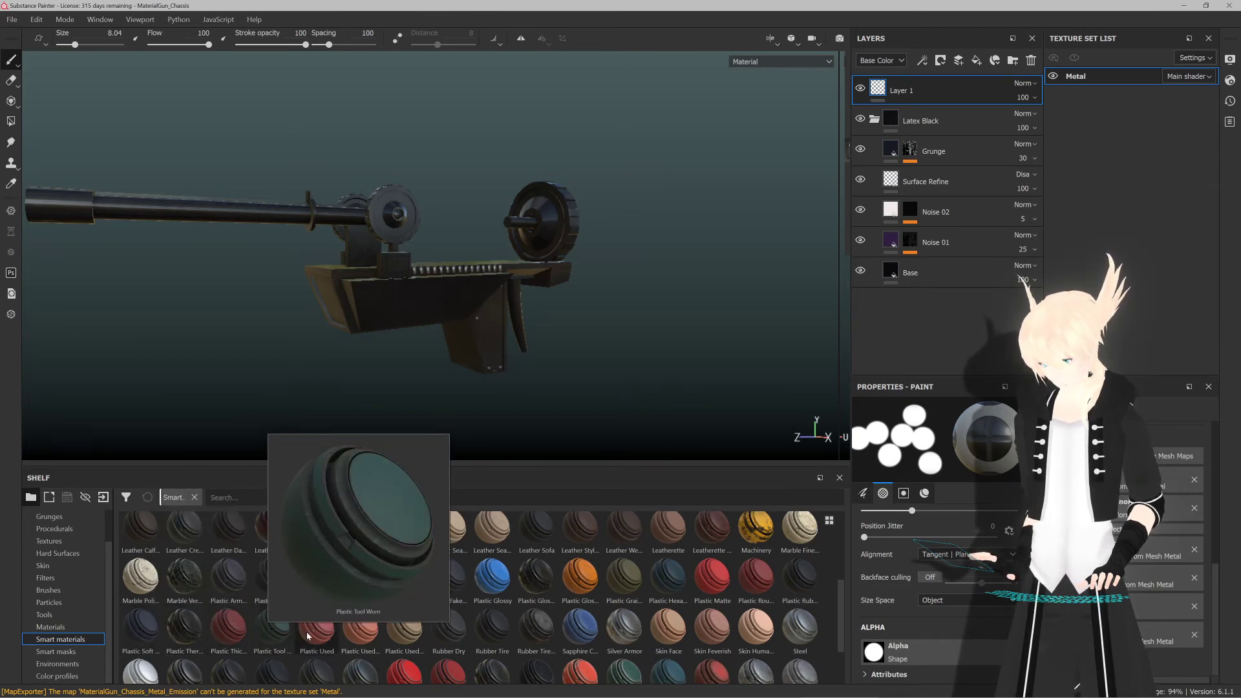
mouse_move(364, 639)
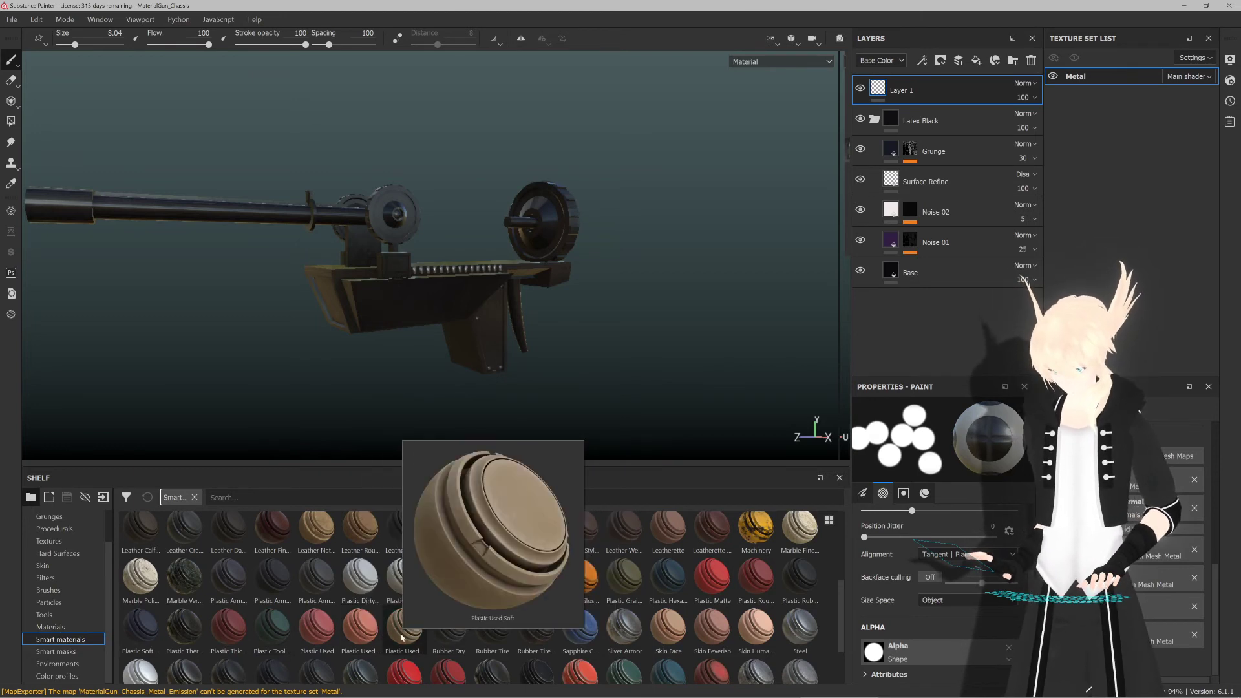
mouse_move(513, 630)
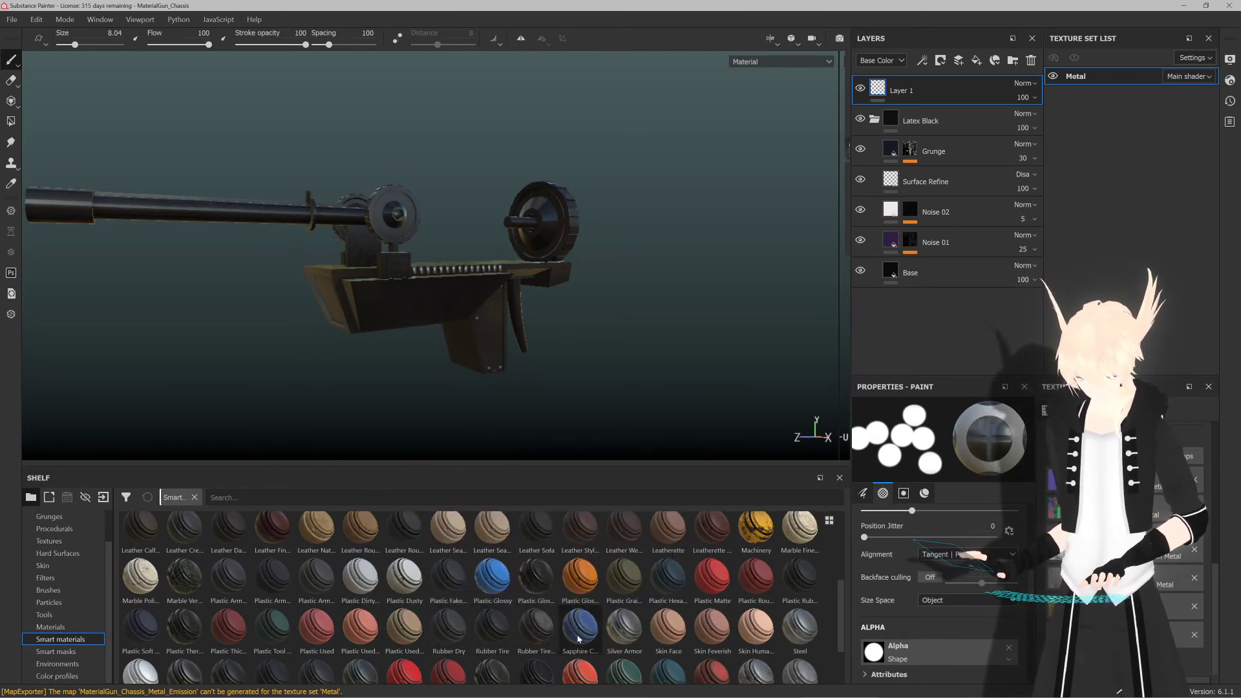
mouse_move(577, 640)
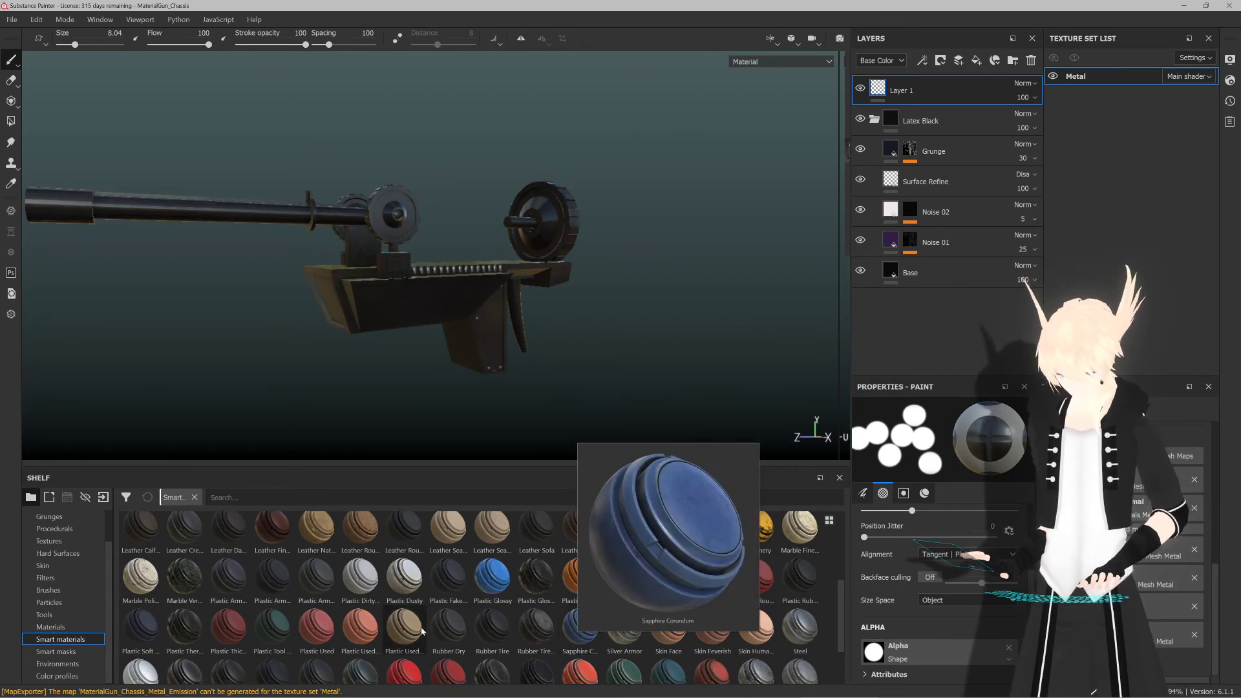
mouse_move(314, 628)
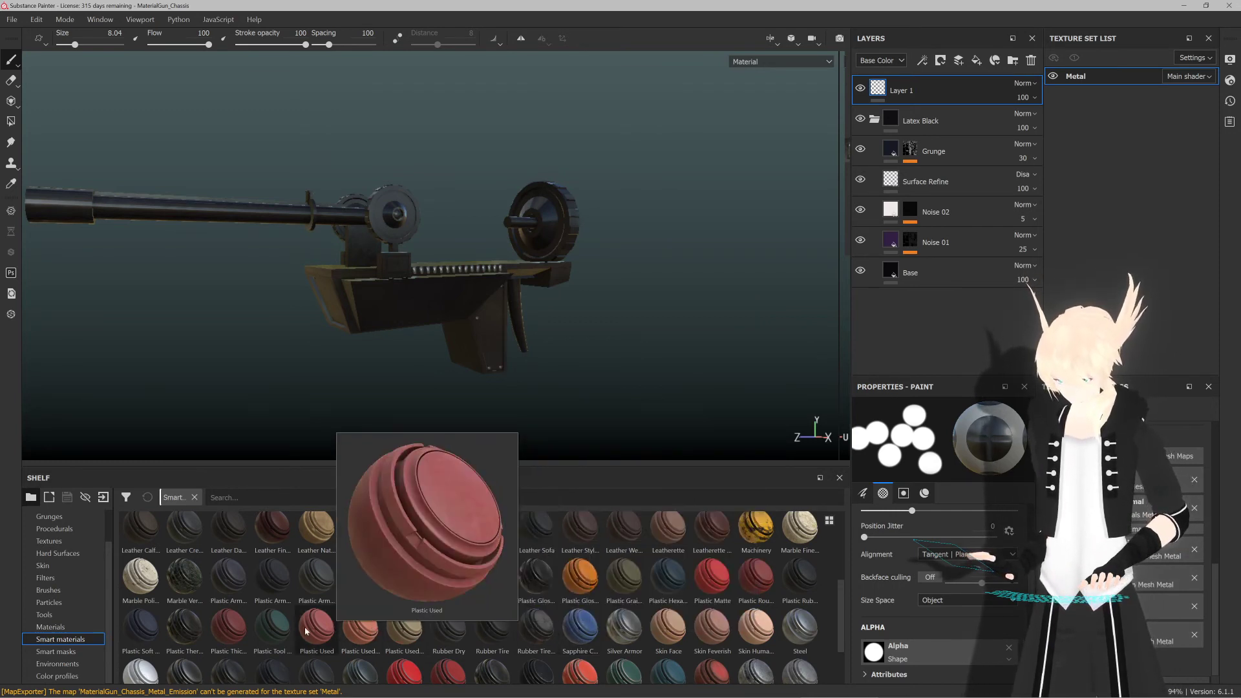
Step: Try the Plastic Used and Plastic Tool Worn smart materials on the chassis, undoing each one
left_click_drag(316, 628, 296, 295)
scroll(434, 296, "up", 3)
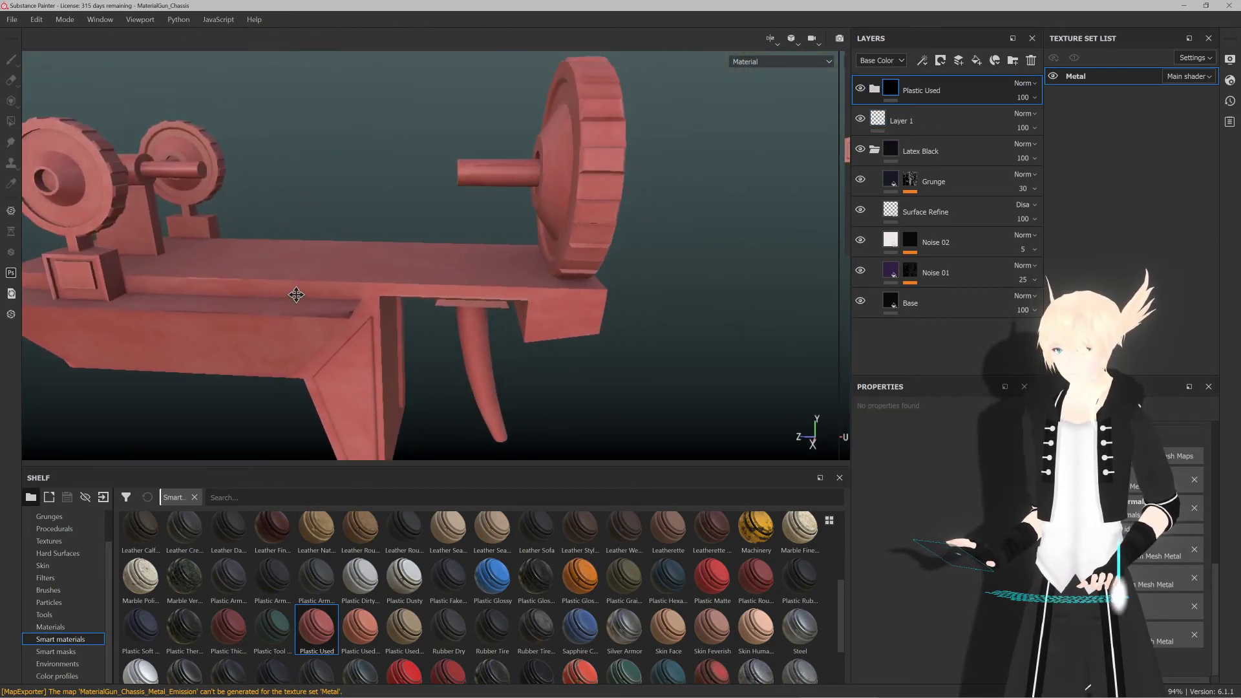
middle_click_drag(296, 295, 301, 292, "alt")
left_click_drag(504, 278, 420, 256, "alt")
middle_click_drag(407, 244, 503, 242, "alt")
left_click_drag(470, 251, 725, 207, "alt")
left_click_drag(463, 266, 456, 293, "alt")
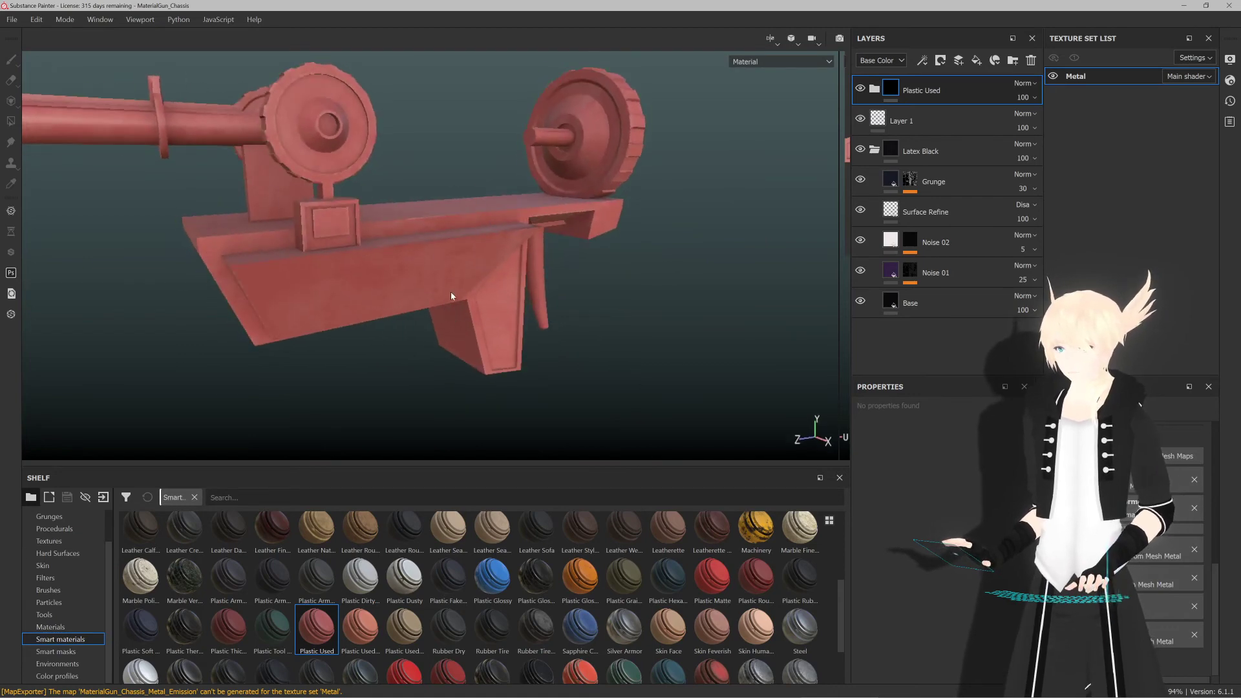
key("ctrl+z")
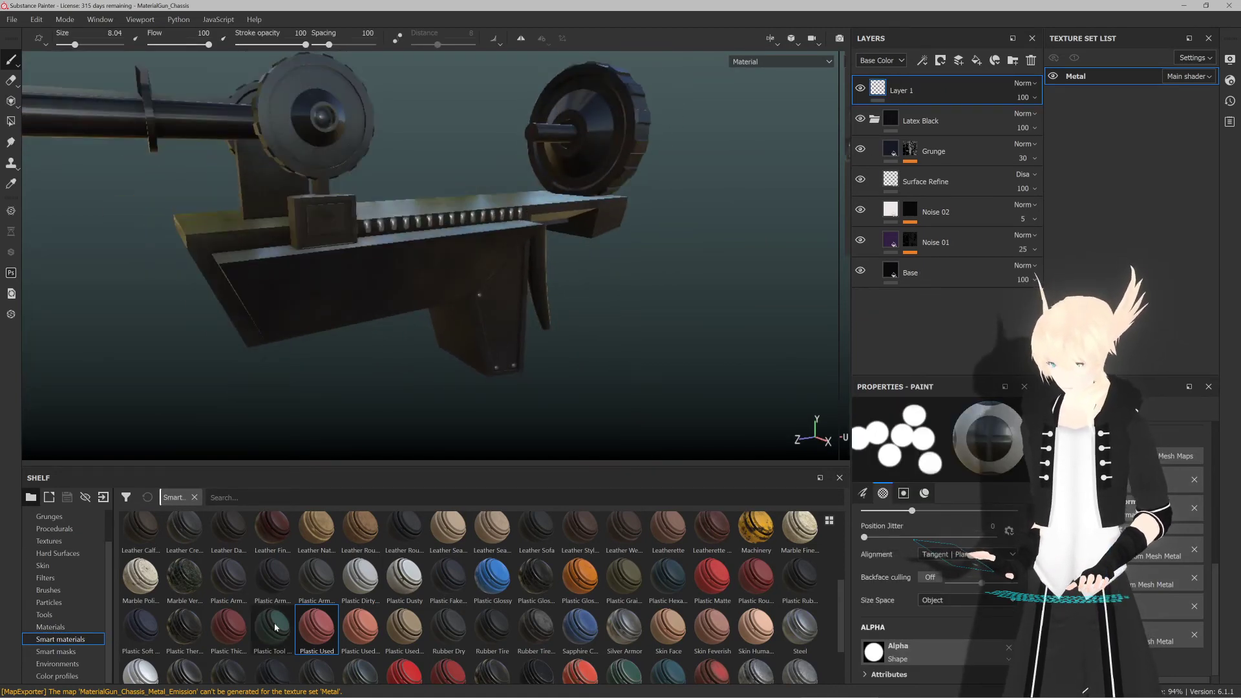
left_click_drag(275, 626, 413, 264)
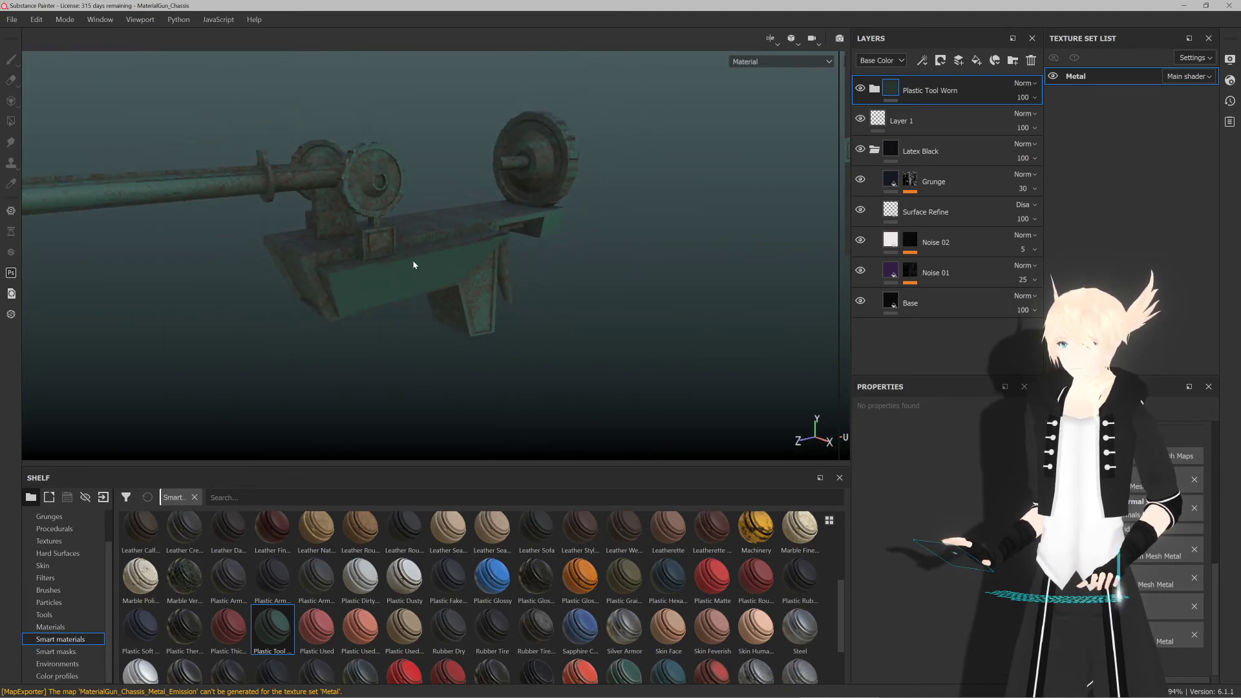
key("ctrl+z")
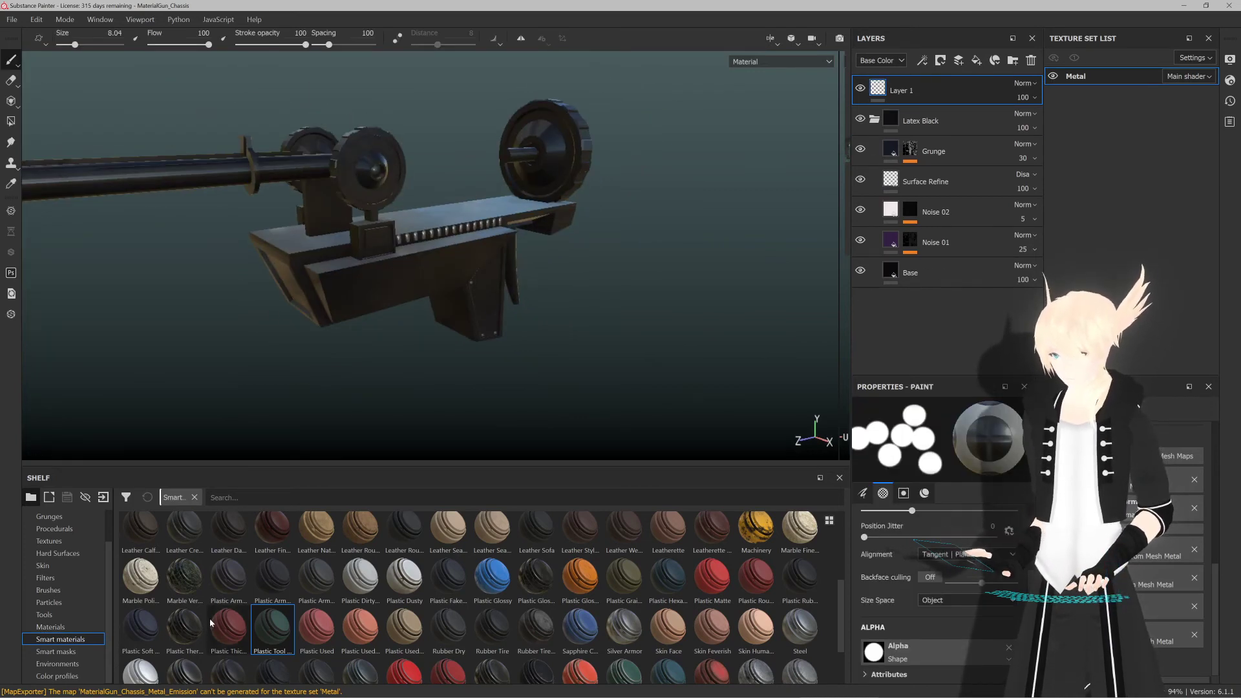
Step: Apply the Plastic Thick Cracked smart material to the chassis and check how it looks
left_click_drag(220, 625, 447, 272)
scroll(432, 243, "up", 5)
scroll(447, 273, "down", 3)
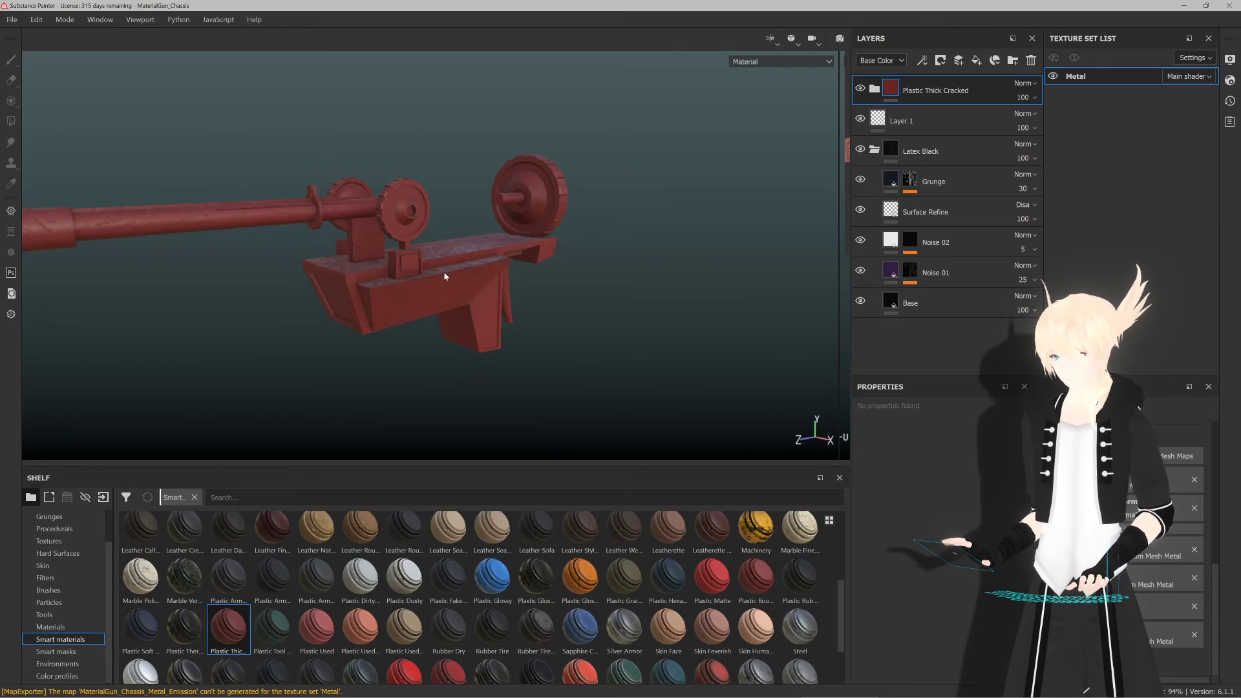
Step: Undo the Plastic Thick Cracked material, and try the Plastic Glossy smart material on the chassis before removing it
key("ctrl+z")
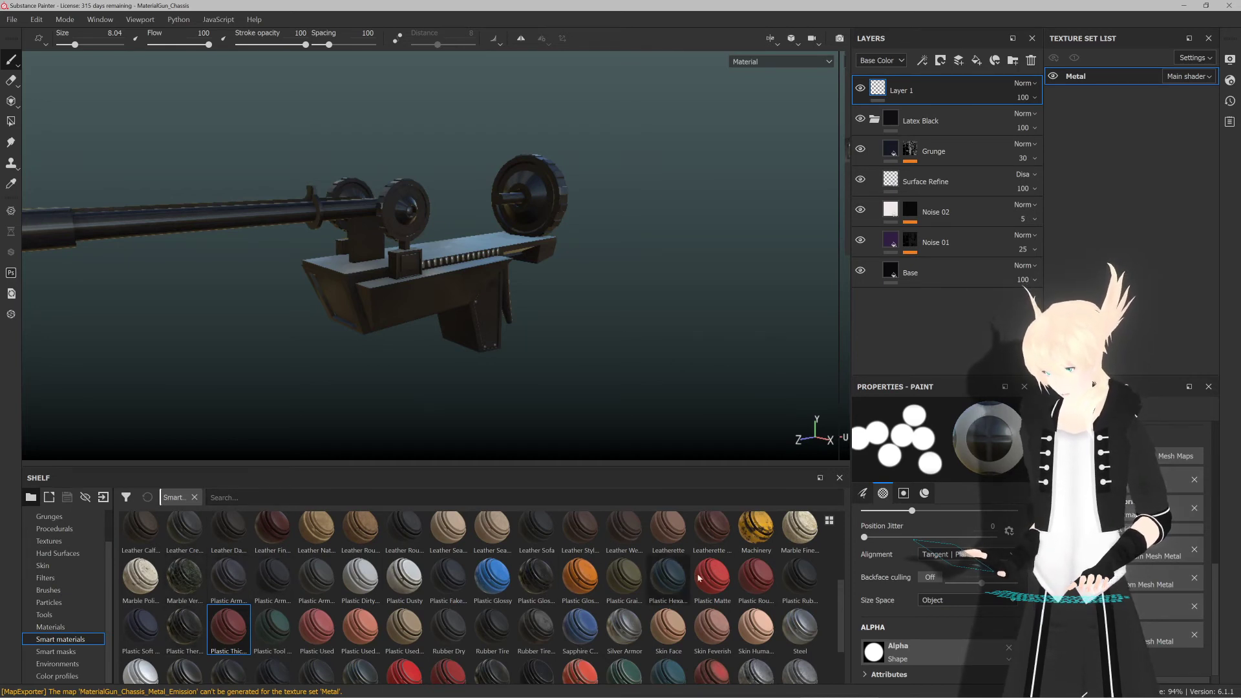
left_click_drag(492, 573, 405, 294)
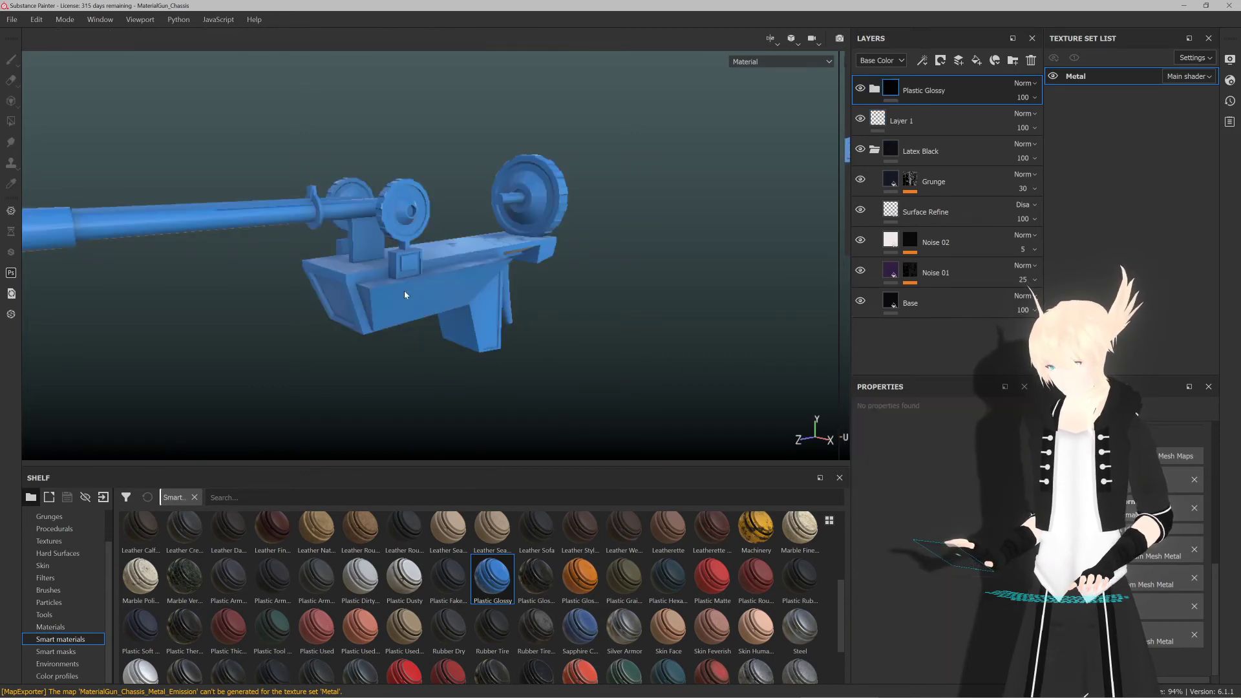
scroll(547, 577, "up", 2)
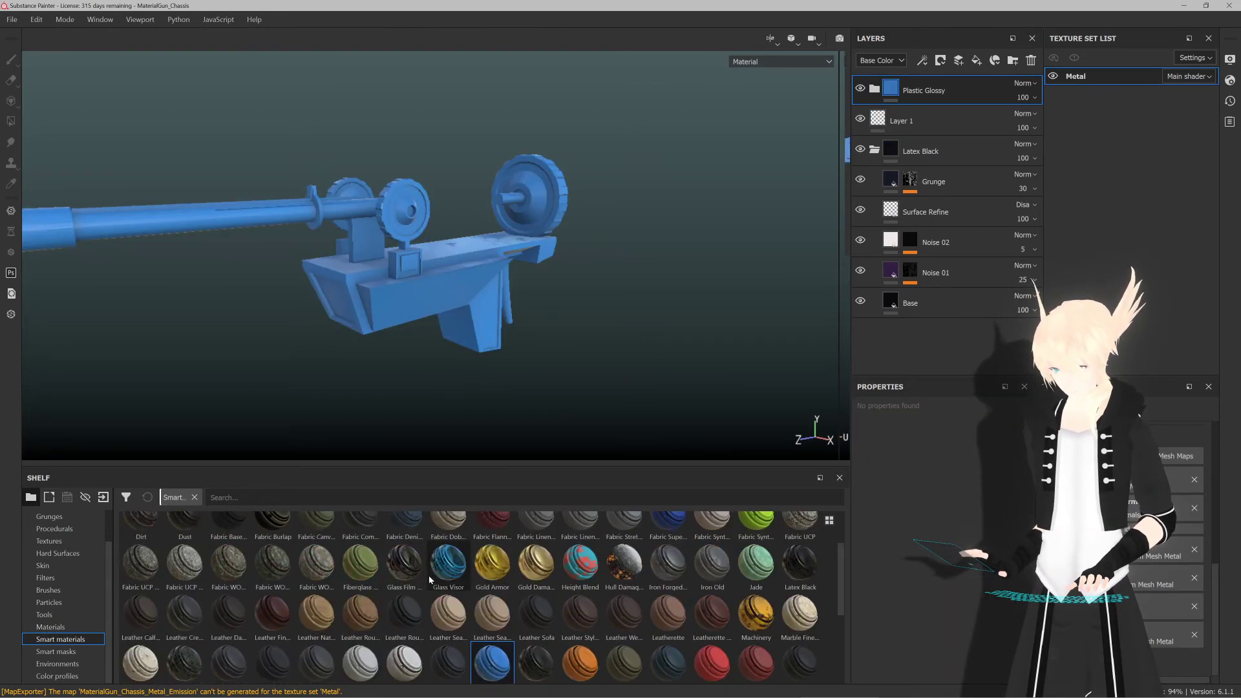
scroll(547, 577, "down", 5)
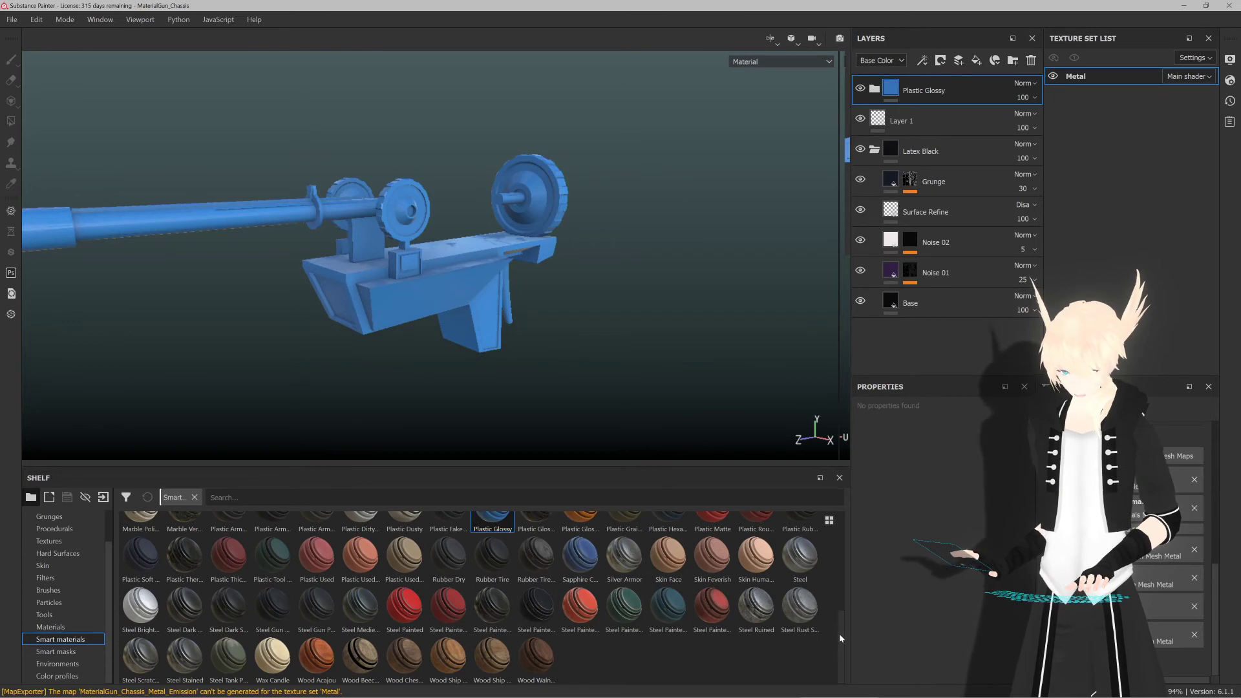
left_click_drag(841, 638, 841, 611)
scroll(410, 284, "up", 6)
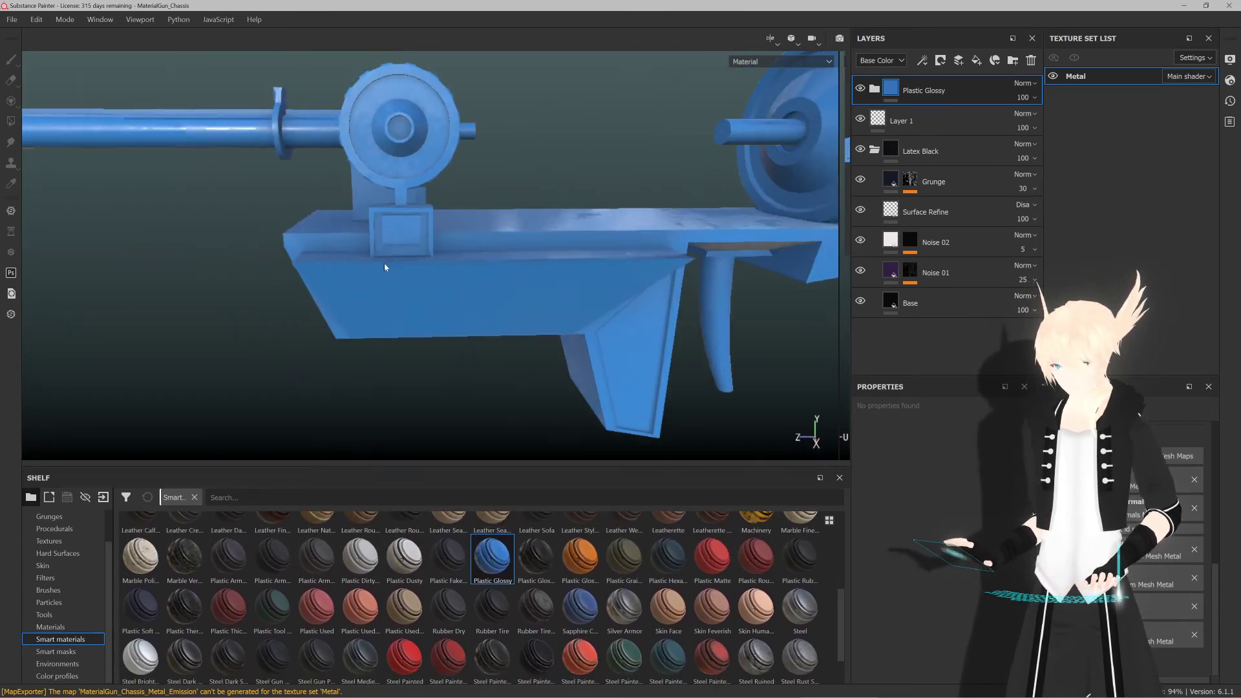
left_click_drag(384, 265, 426, 288, "alt")
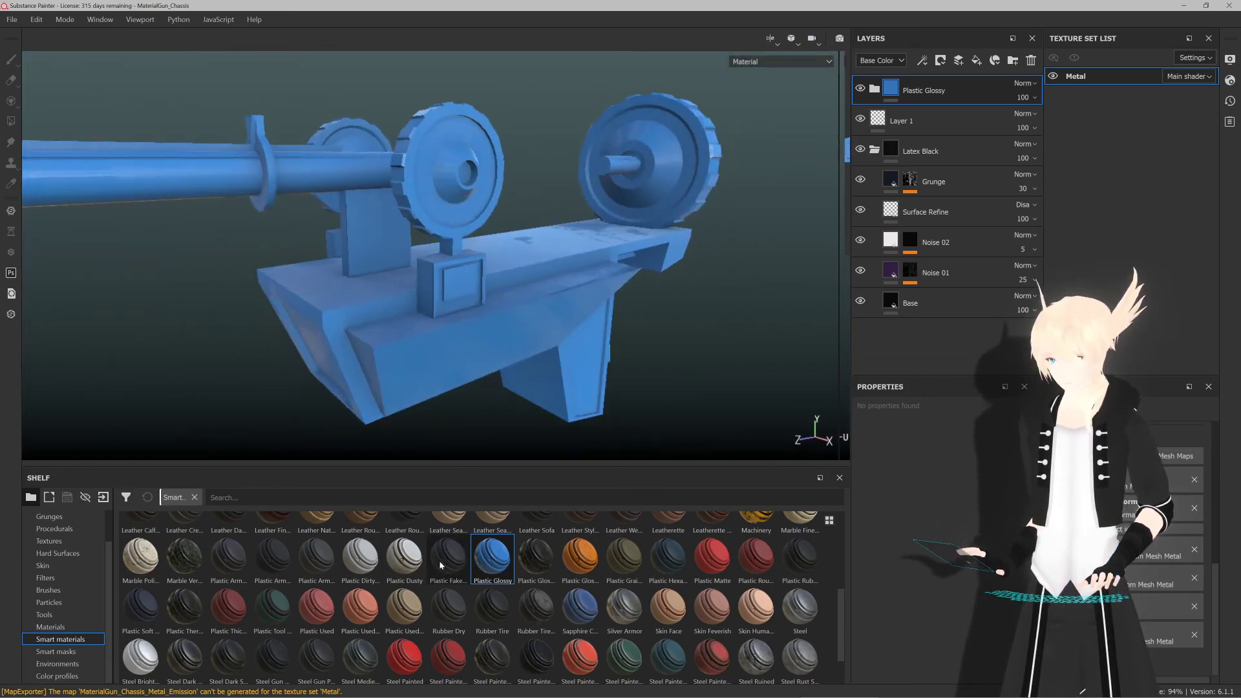
key("Delete")
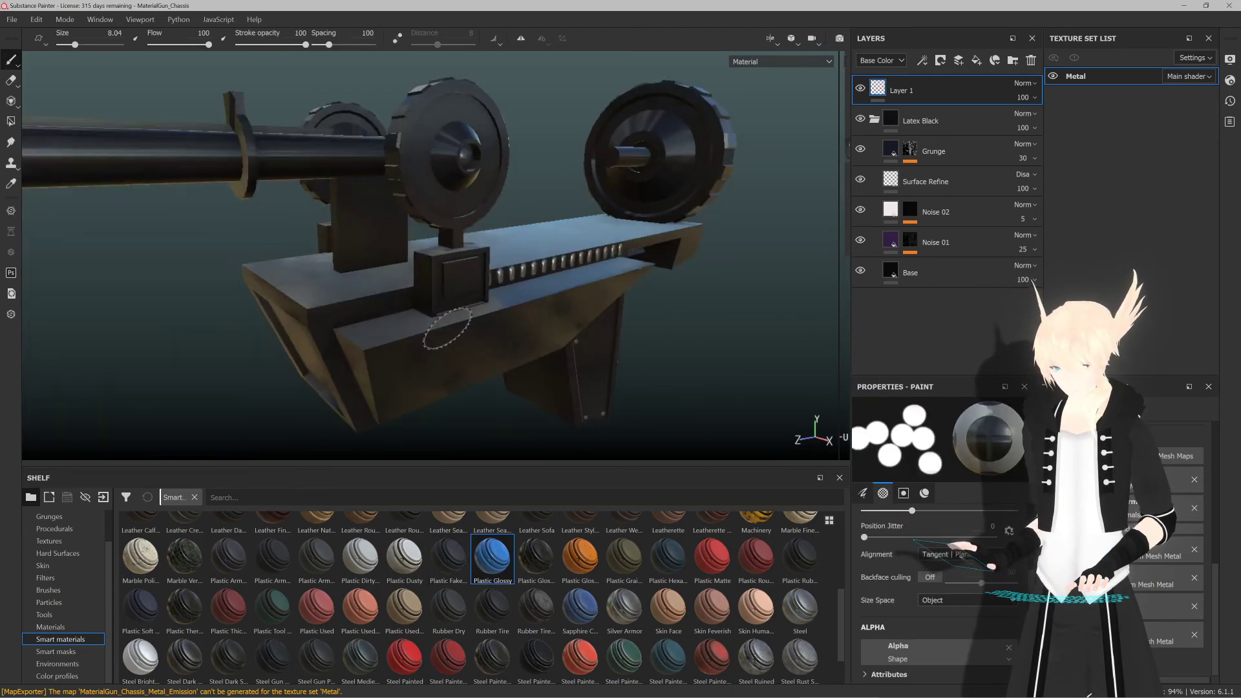
Step: Try the Plastic Fake Leather smart material on the chassis, check its look and undo it
left_click_drag(435, 560, 429, 351)
scroll(455, 301, "up", 3)
scroll(455, 306, "down", 3)
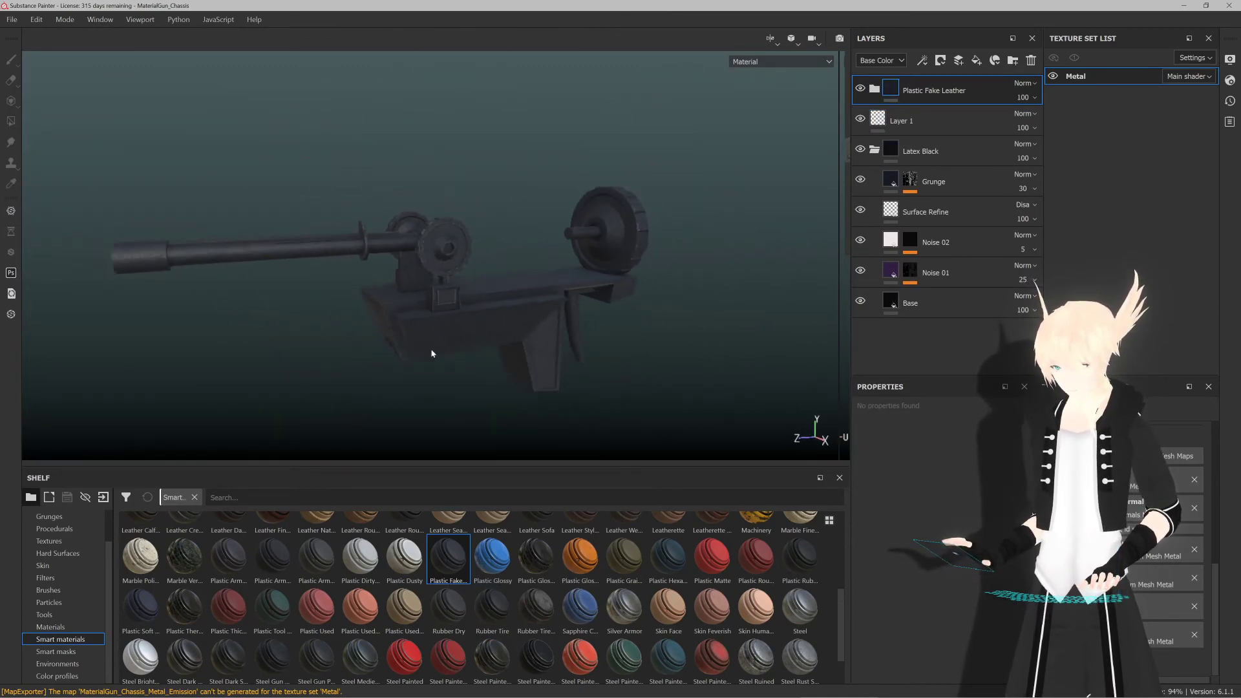
scroll(432, 296, "up", 3)
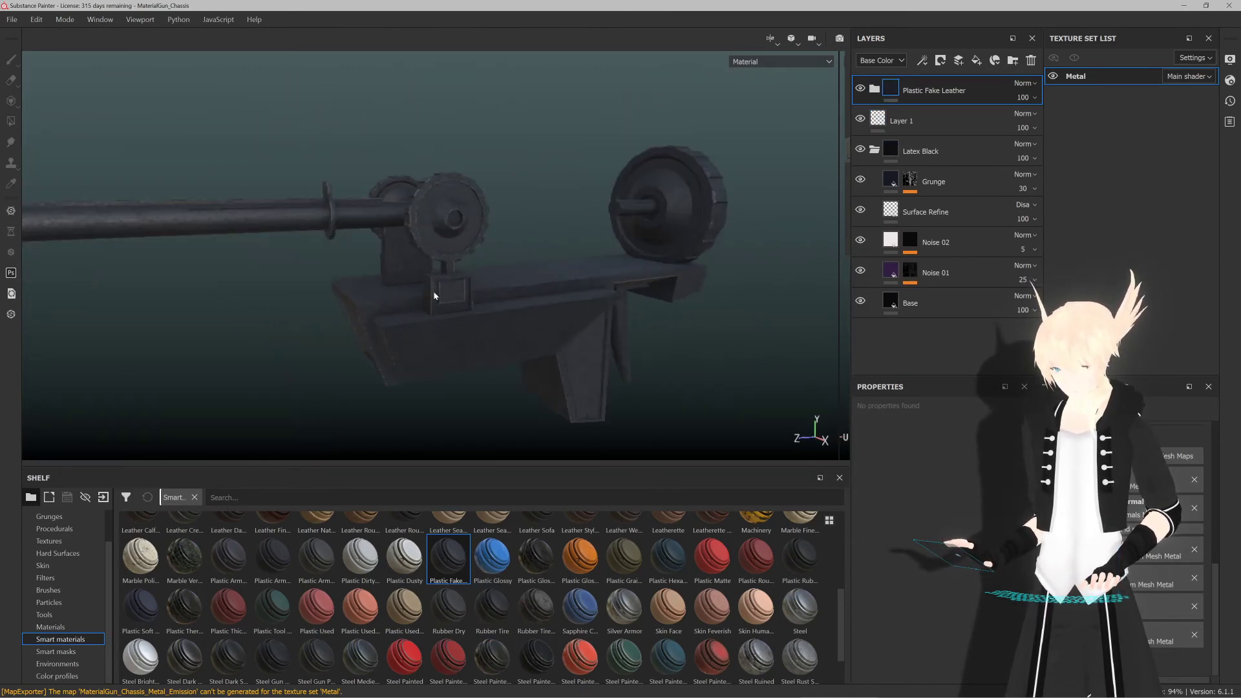
key("ctrl+z")
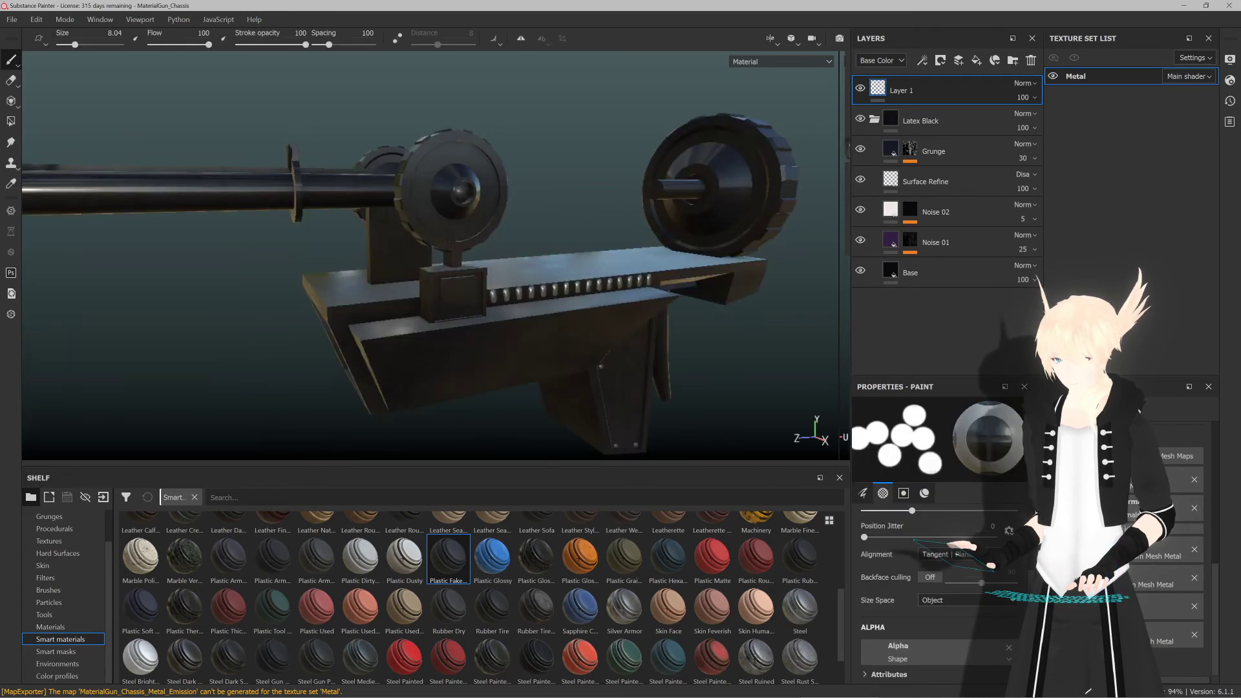
Step: Preview the plastic armor, marble and dirty plastic smart materials, and try Plastic Dusty on the chassis before undoing it
mouse_move(270, 566)
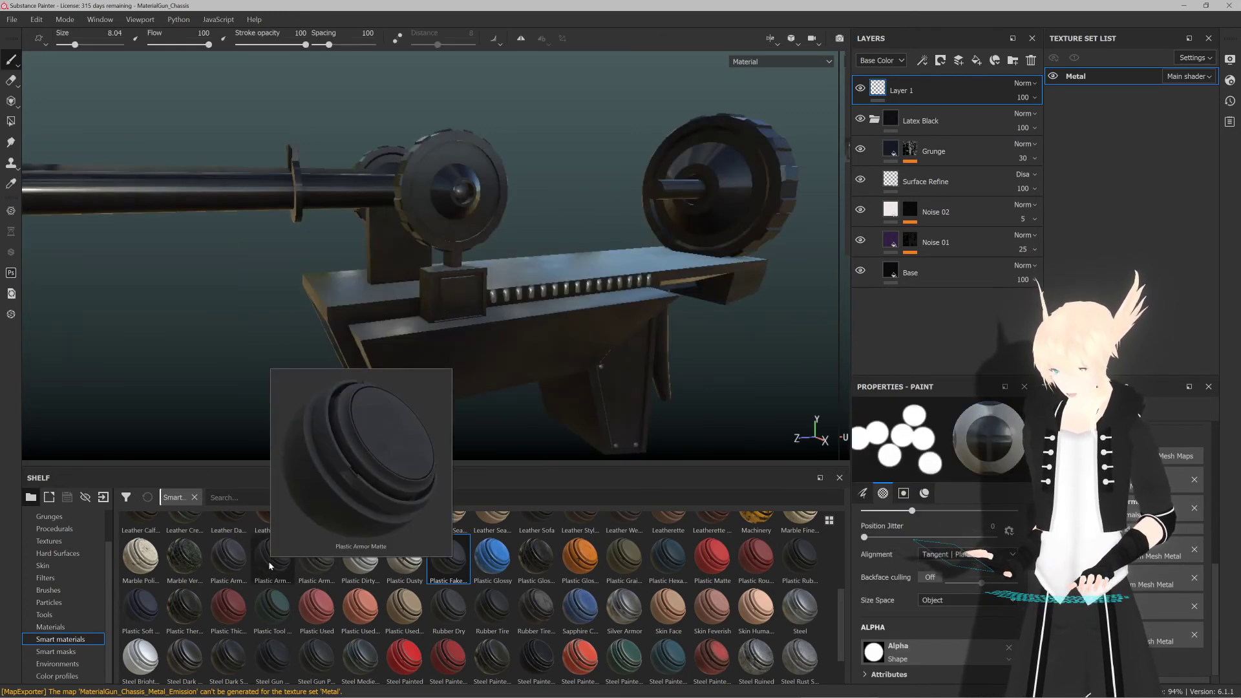
mouse_move(224, 568)
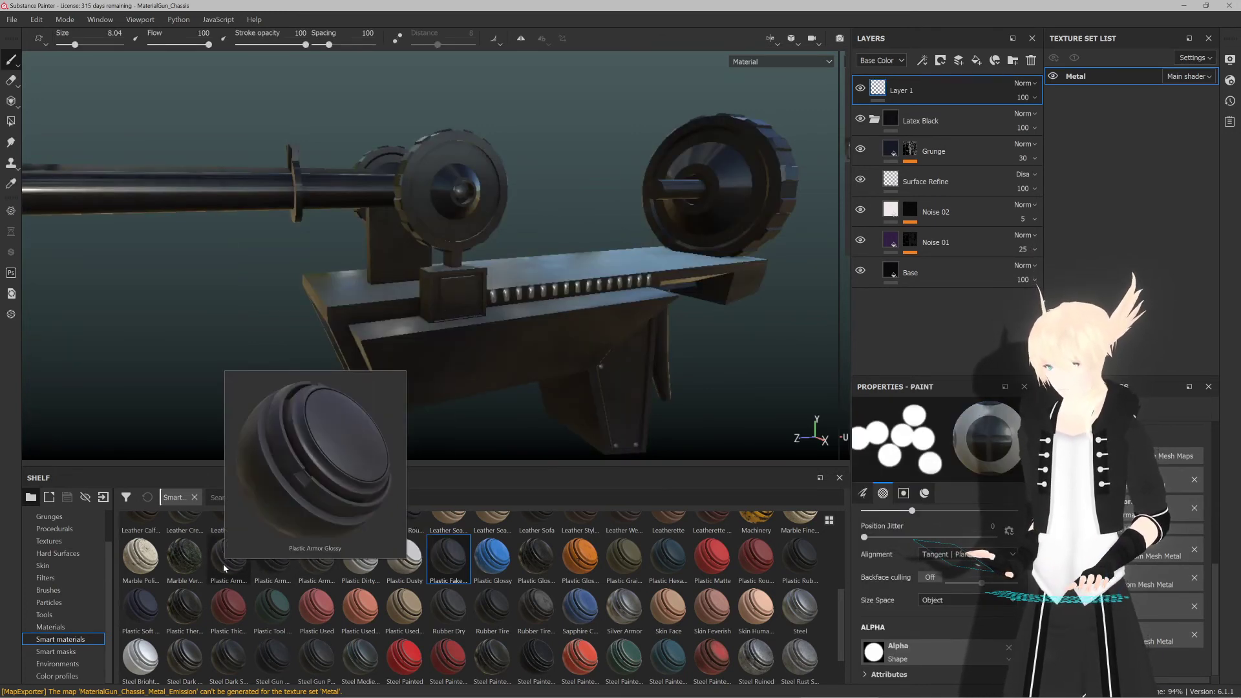
mouse_move(180, 568)
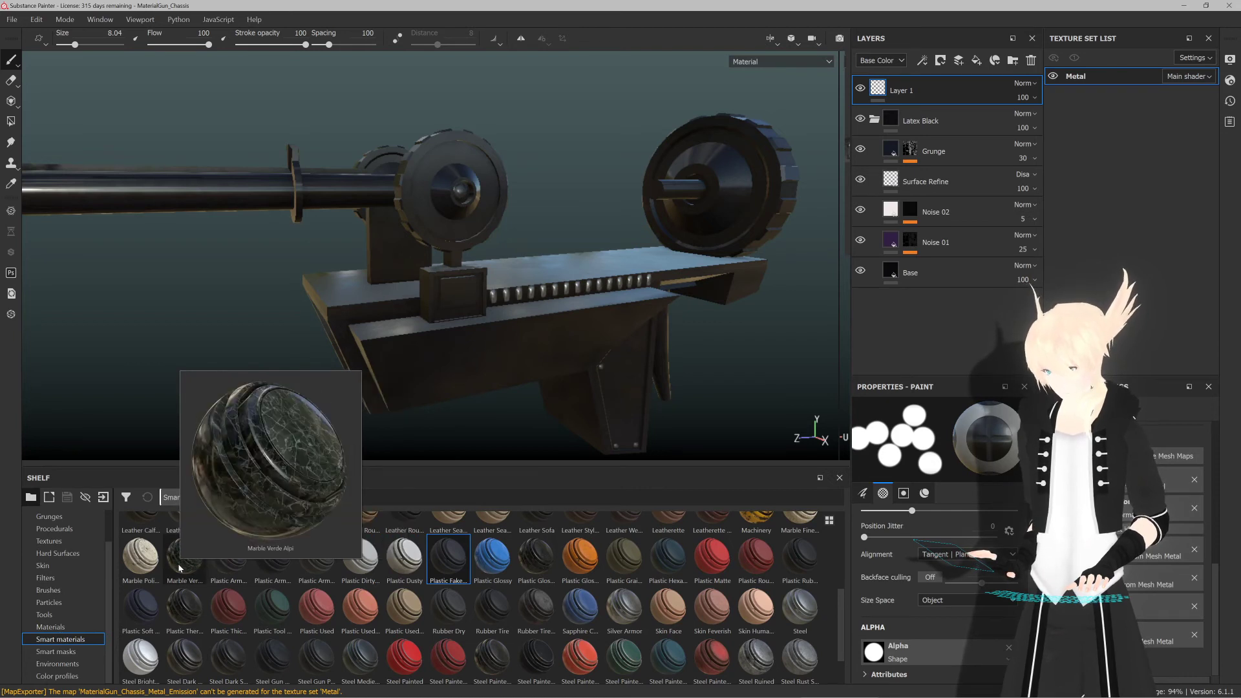
mouse_move(356, 564)
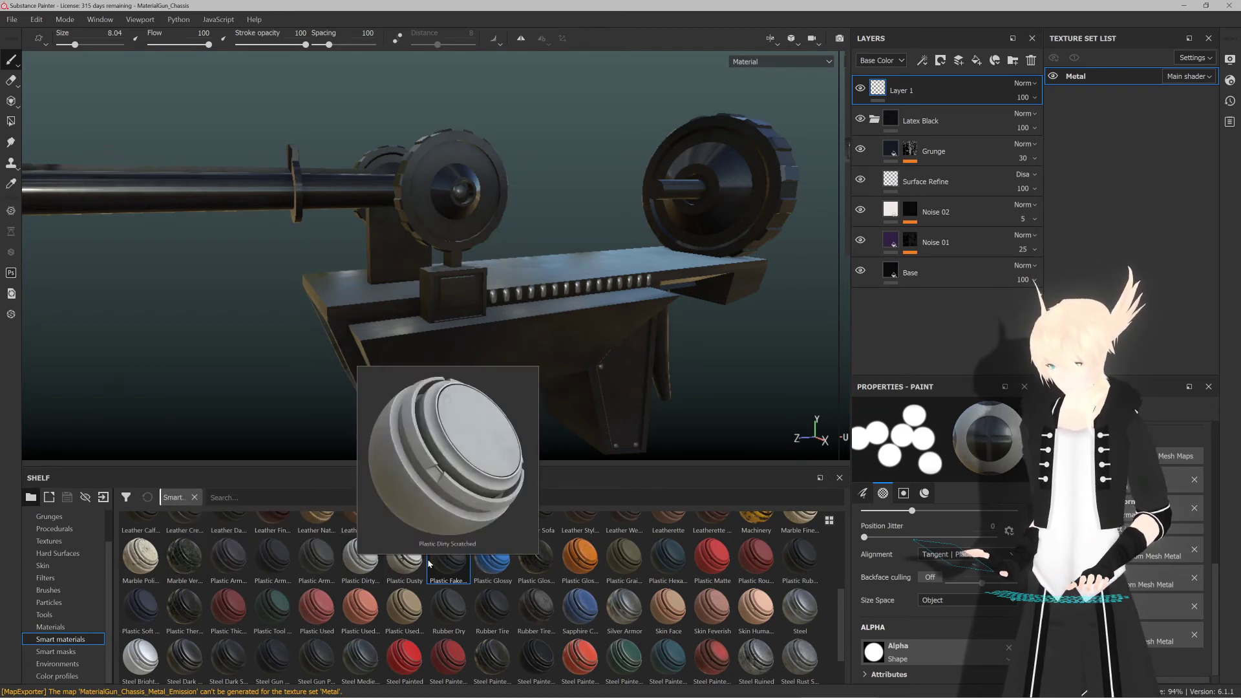
mouse_move(396, 569)
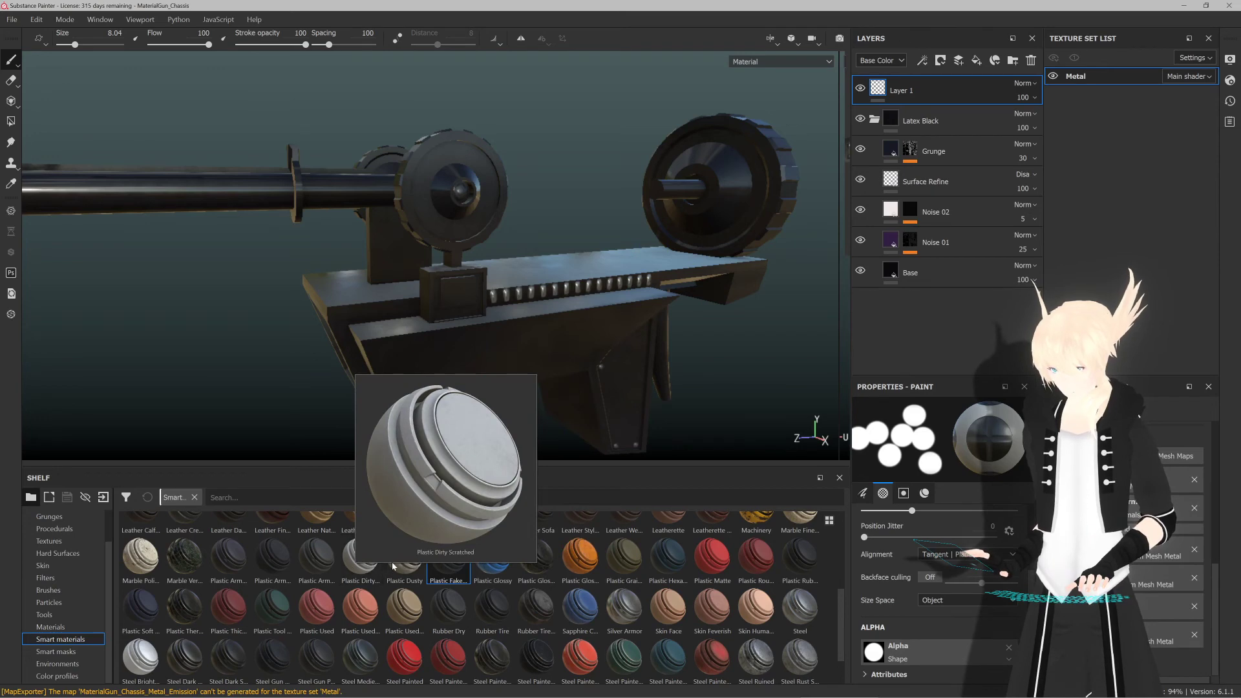
left_click_drag(404, 557, 379, 297)
scroll(453, 323, "down", 5)
scroll(493, 313, "up", 5)
scroll(407, 255, "up", 5)
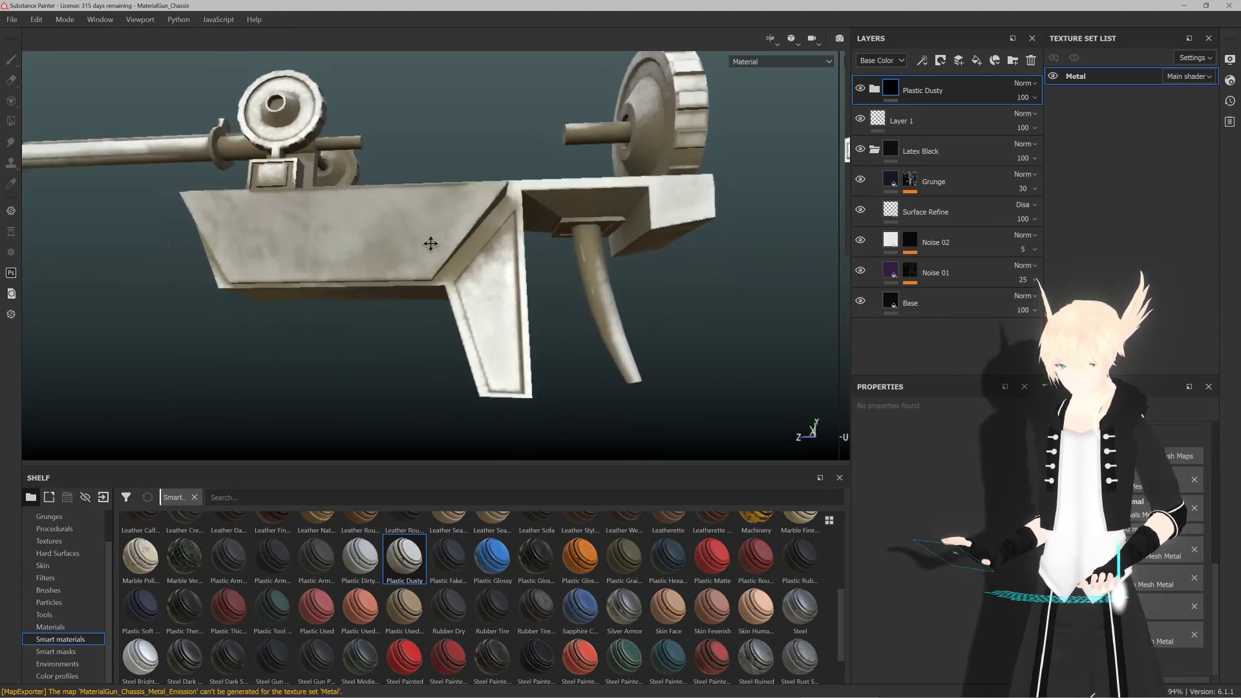
middle_click_drag(430, 243, 446, 271, "alt")
scroll(446, 272, "down", 2)
left_click_drag(446, 271, 471, 284, "alt")
scroll(467, 301, "down", 4)
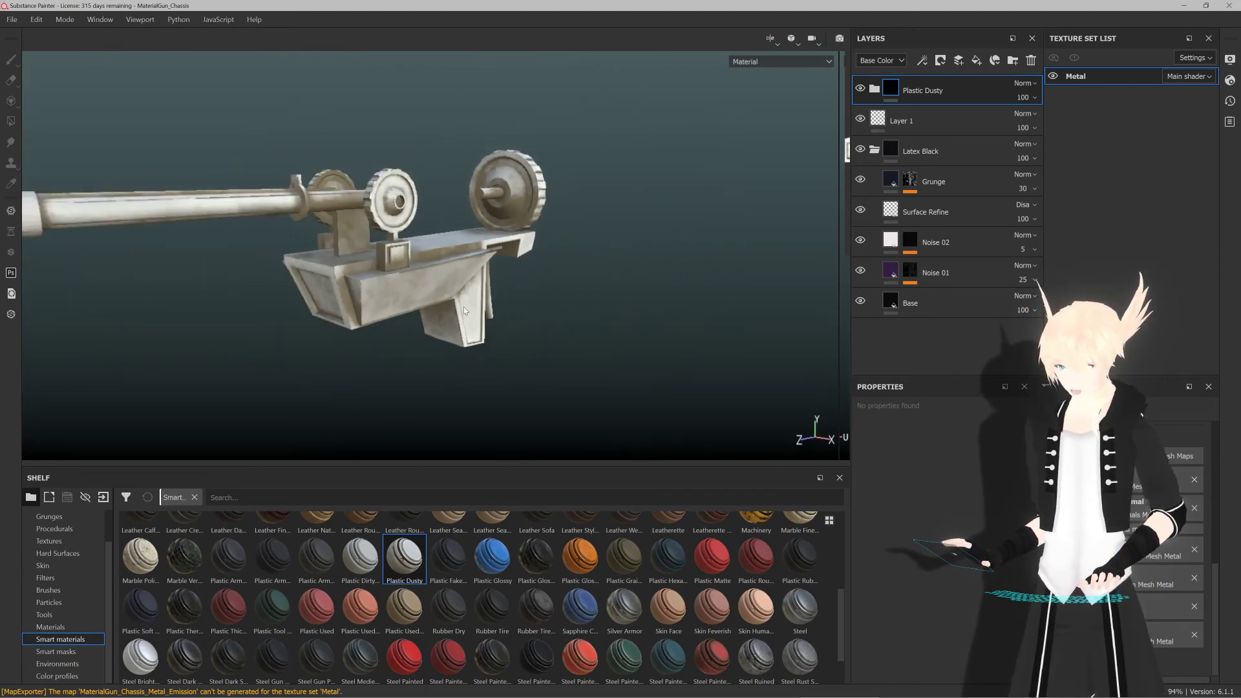
scroll(440, 265, "up", 3)
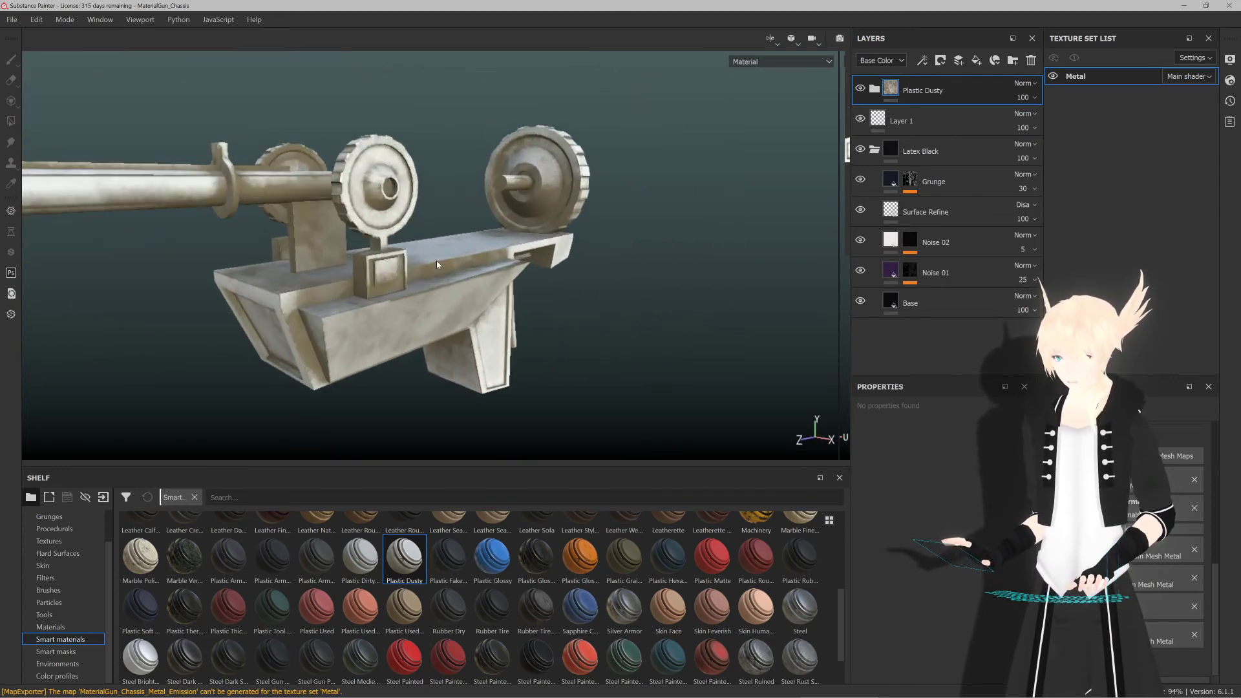
key("ctrl+z")
Step: Try the Plastic Matte and Plastic Rubber smart materials on the chassis and undo both
left_click_drag(693, 564, 378, 309)
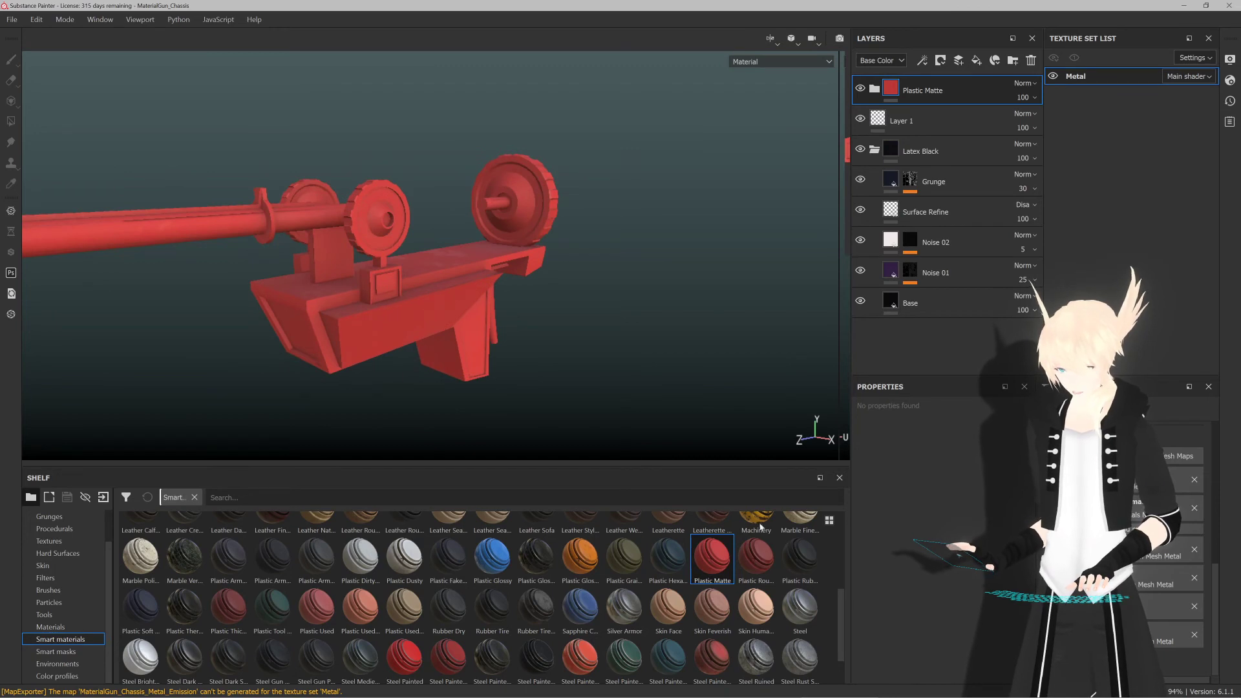
left_click_drag(806, 556, 435, 290)
scroll(435, 303, "up", 5)
scroll(433, 306, "down", 7)
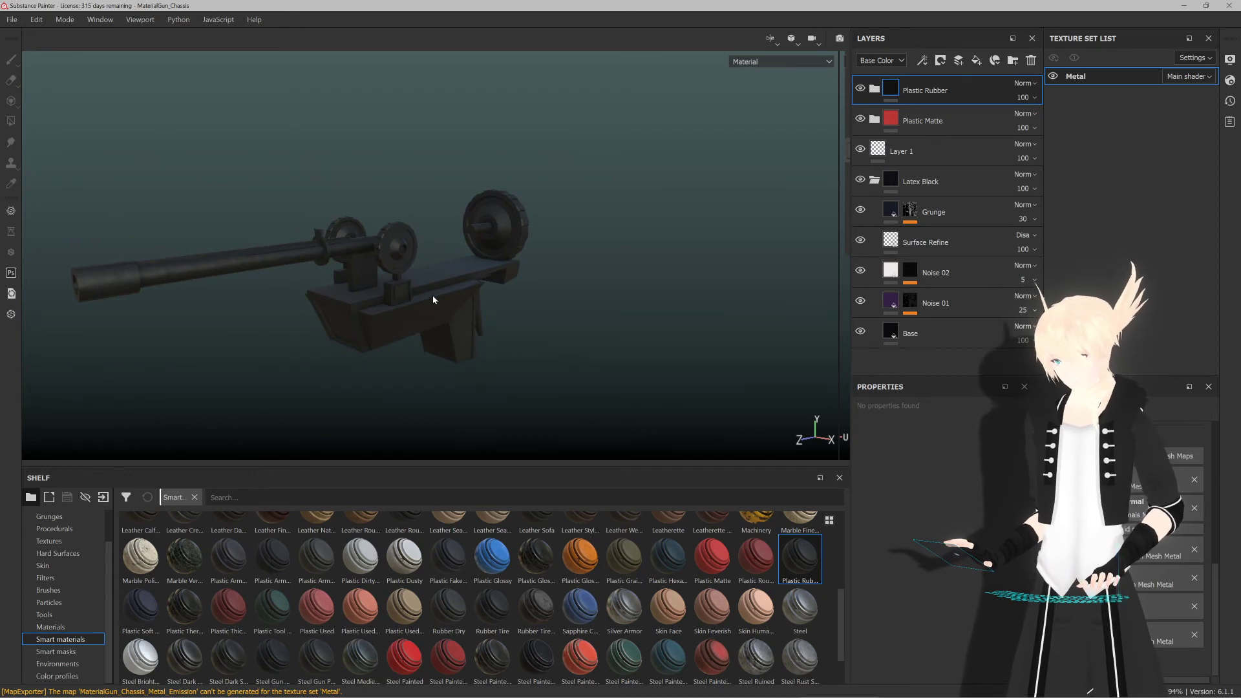
key("ctrl+z")
key("ctrl+z")
Step: Apply the Plastic Glossy smart material to the chassis above Layer 1 and check how it looks
scroll(434, 296, "up", 10)
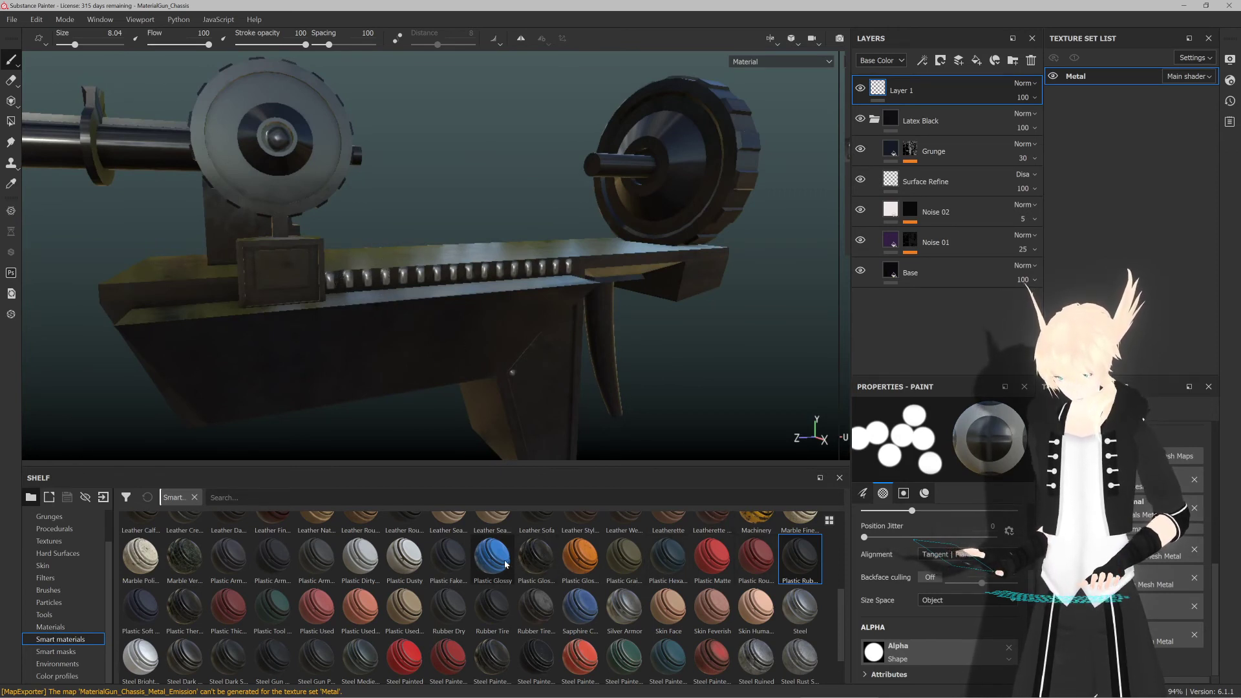
mouse_move(506, 564)
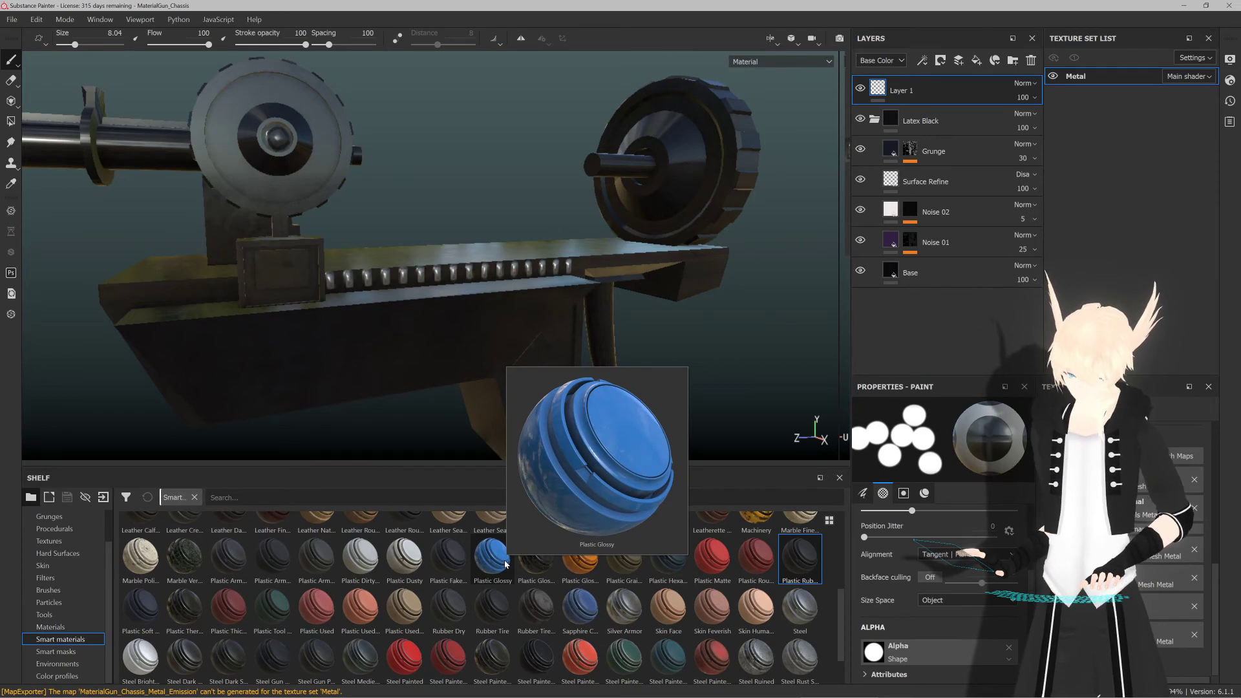
left_click_drag(504, 558, 382, 277)
scroll(543, 288, "down", 5)
left_click_drag(483, 275, 632, 258, "alt")
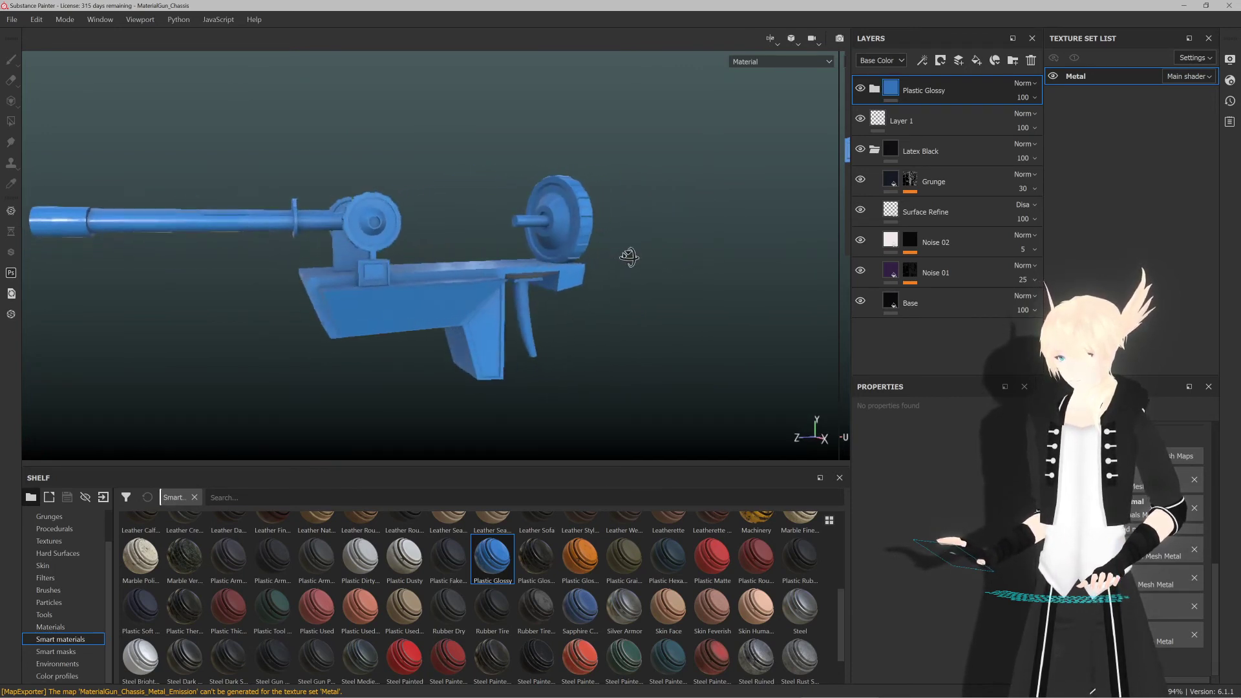
left_click_drag(452, 224, 446, 265, "alt")
scroll(455, 269, "up", 5)
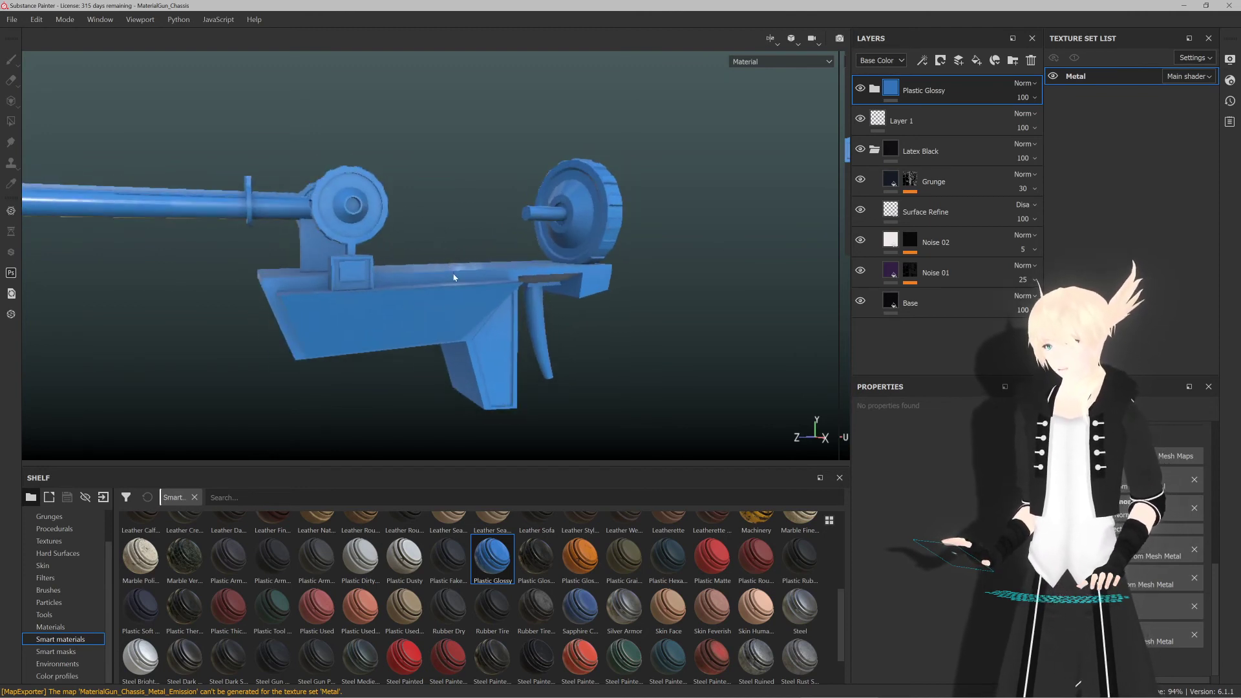
scroll(455, 269, "down", 3)
scroll(455, 269, "up", 2)
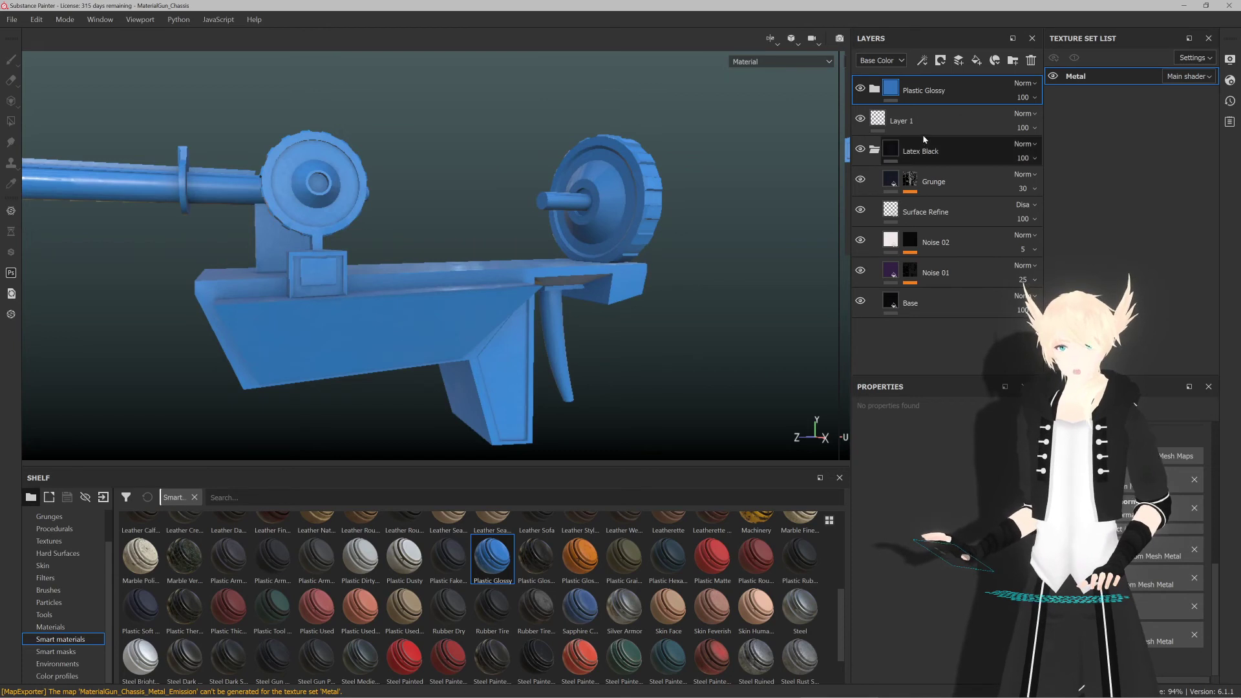
Step: Recolour the Plastic Base layer inside Plastic Glossy to orange, with base colour R 0.618, G 0.201, B 0.033
left_click(875, 89)
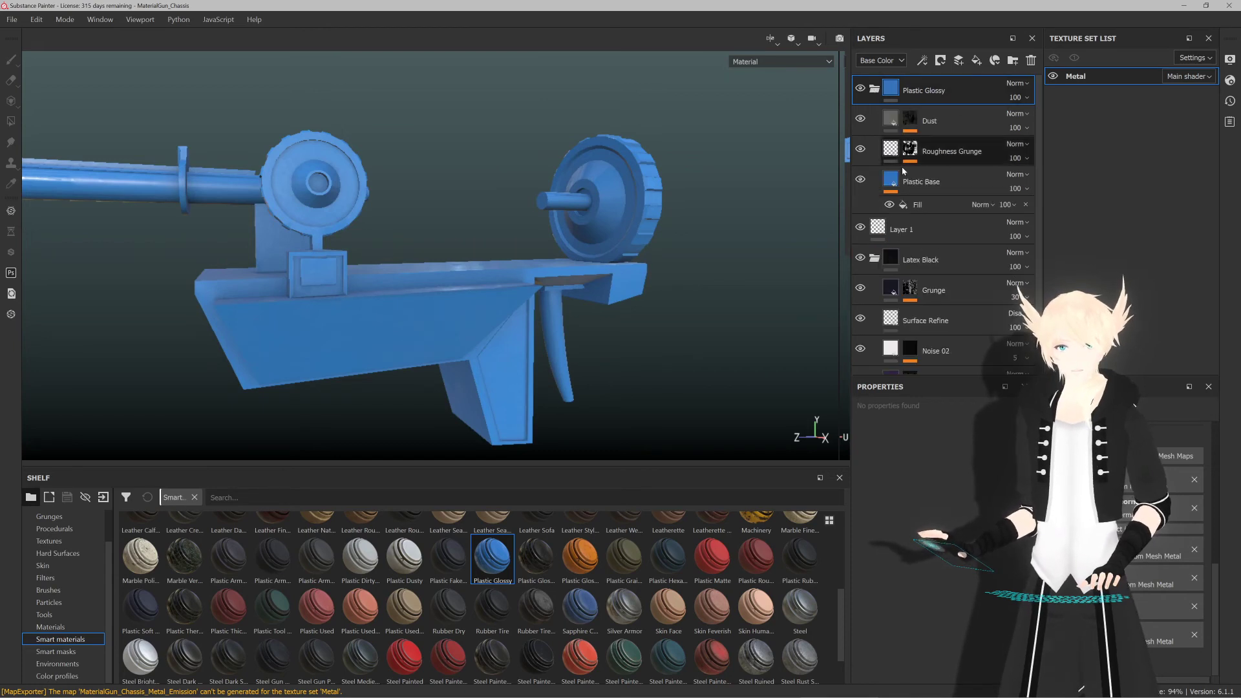
left_click(929, 189)
scroll(907, 530, "down", 5)
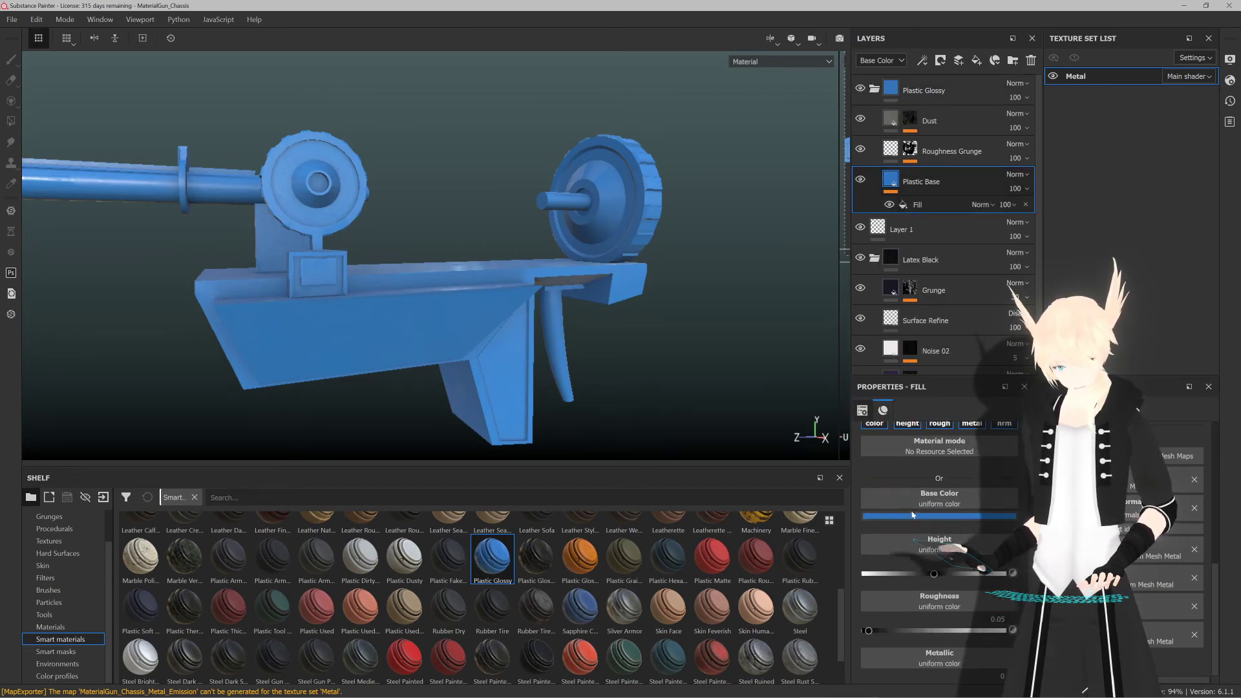
left_click(941, 473)
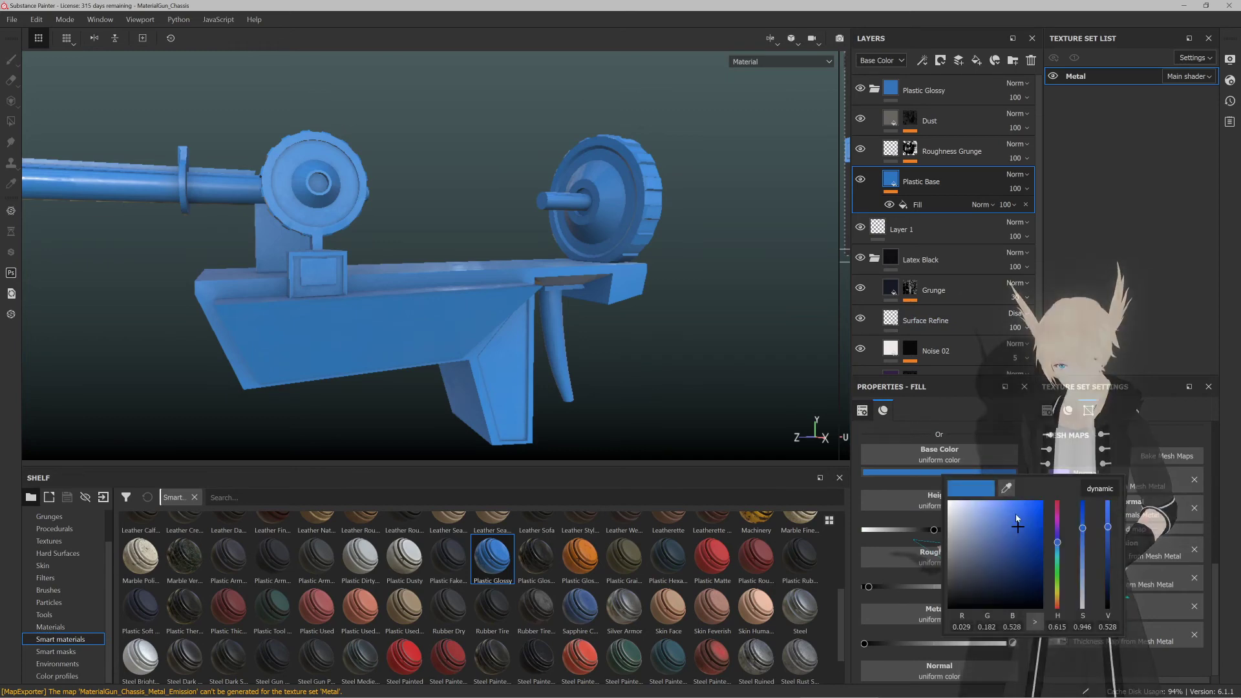
left_click_drag(1058, 549, 1075, 577)
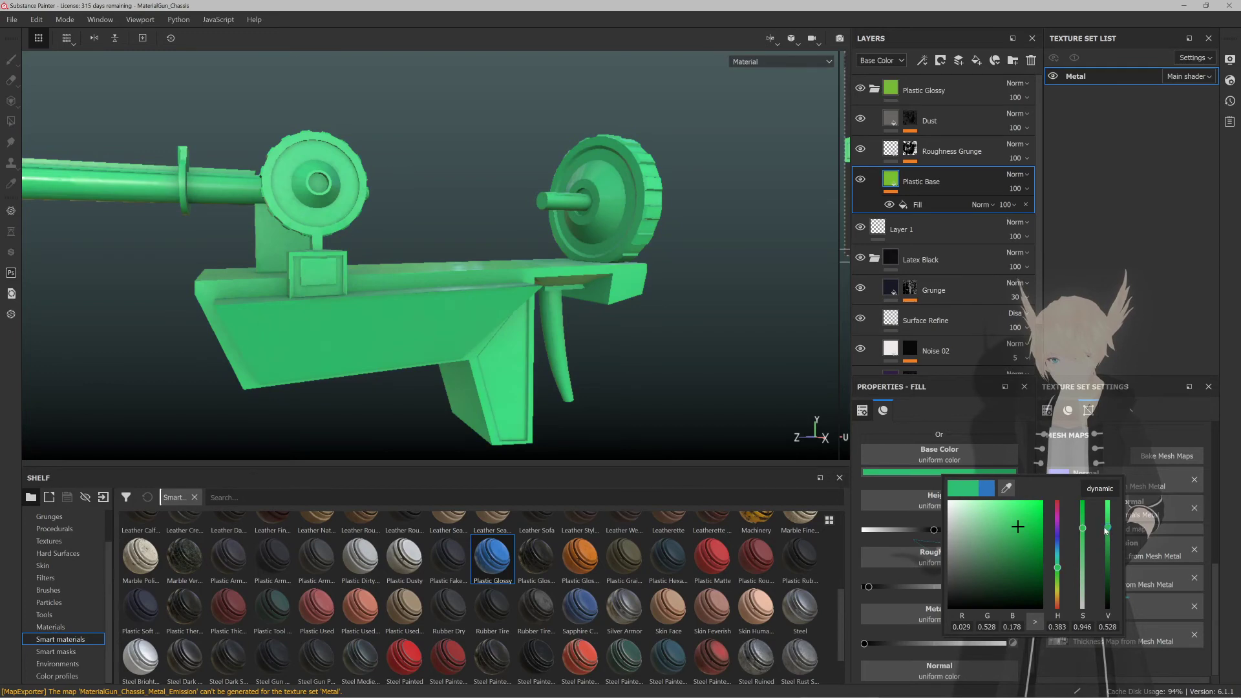
left_click_drag(1106, 530, 1076, 602)
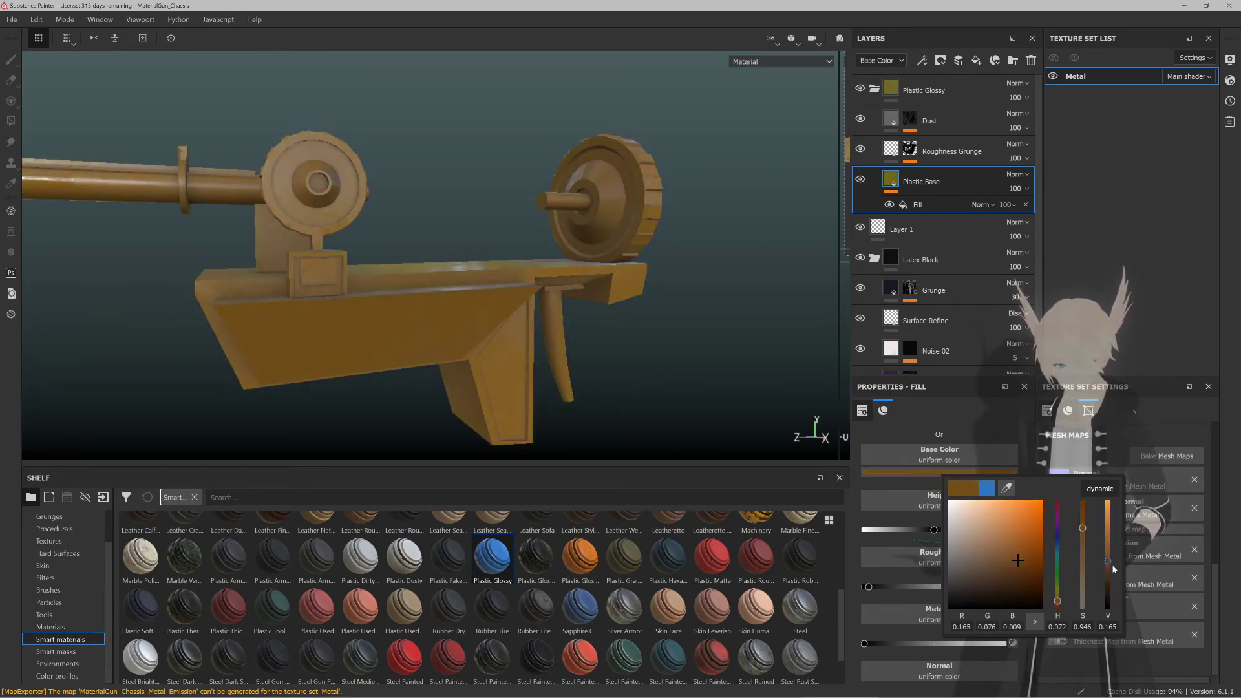
left_click_drag(1107, 561, 1117, 524)
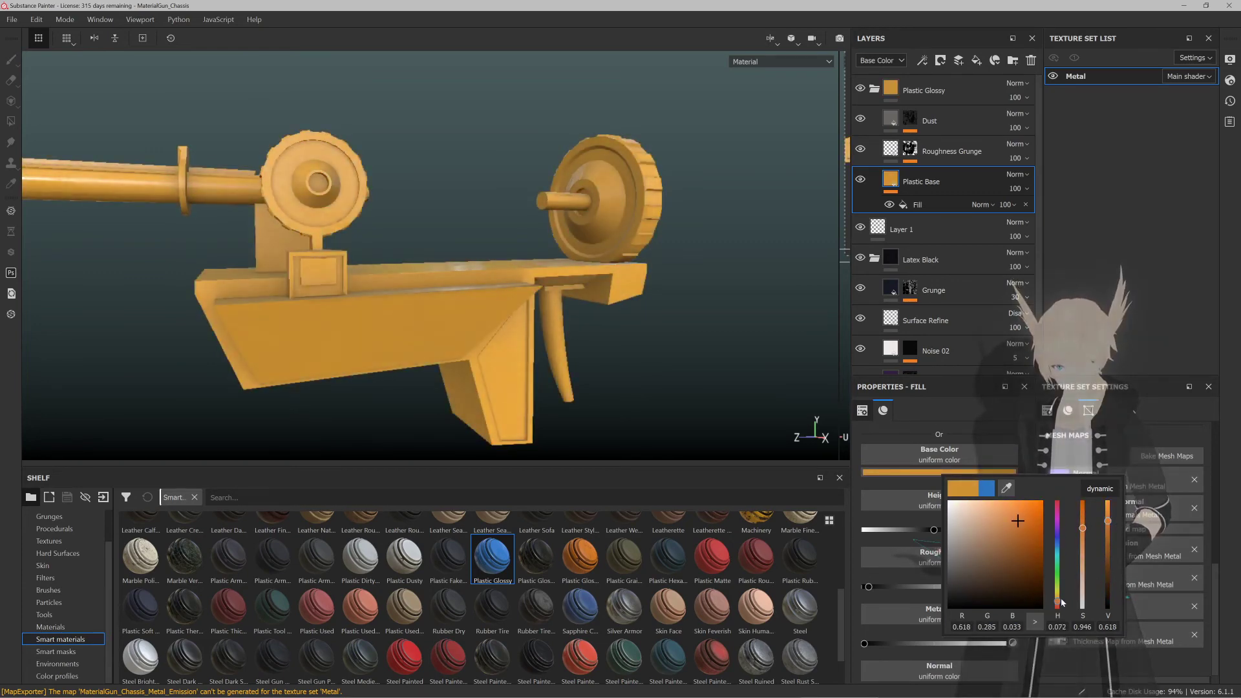
left_click_drag(1058, 602, 1060, 607)
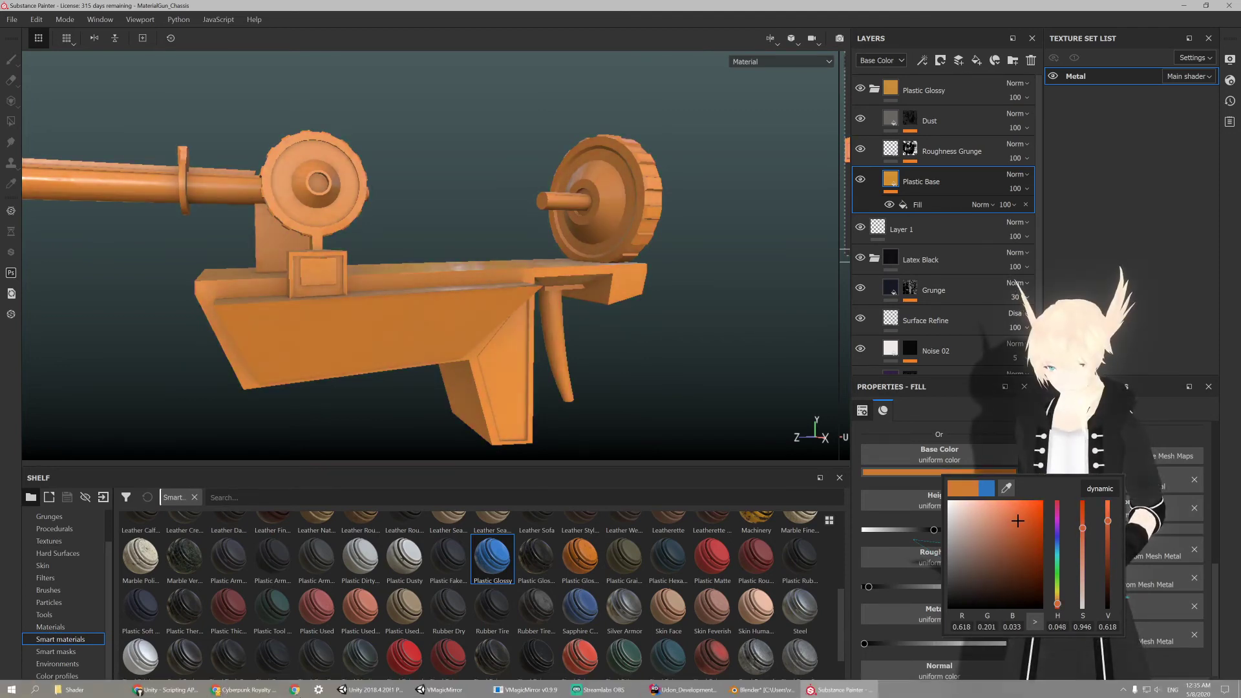
Step: Switch to the Chrome browser and search Google Images for "nerf" in a new tab
left_click(249, 689)
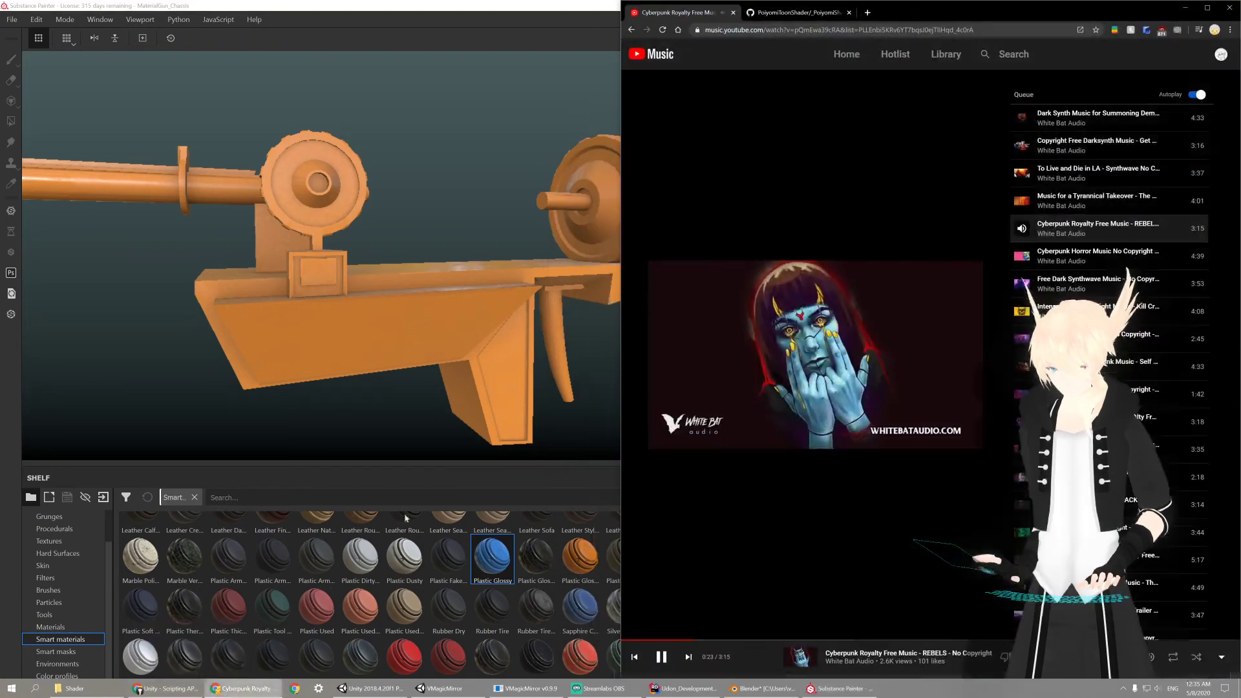
left_click(868, 13)
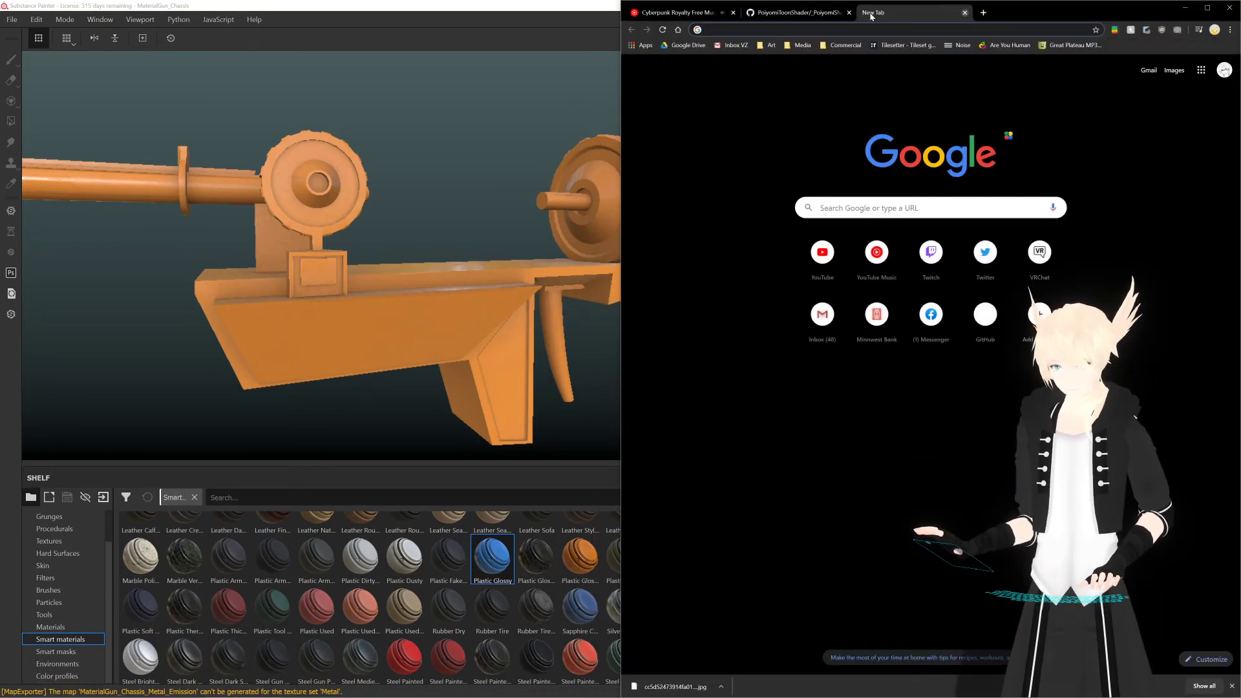
type("nerf")
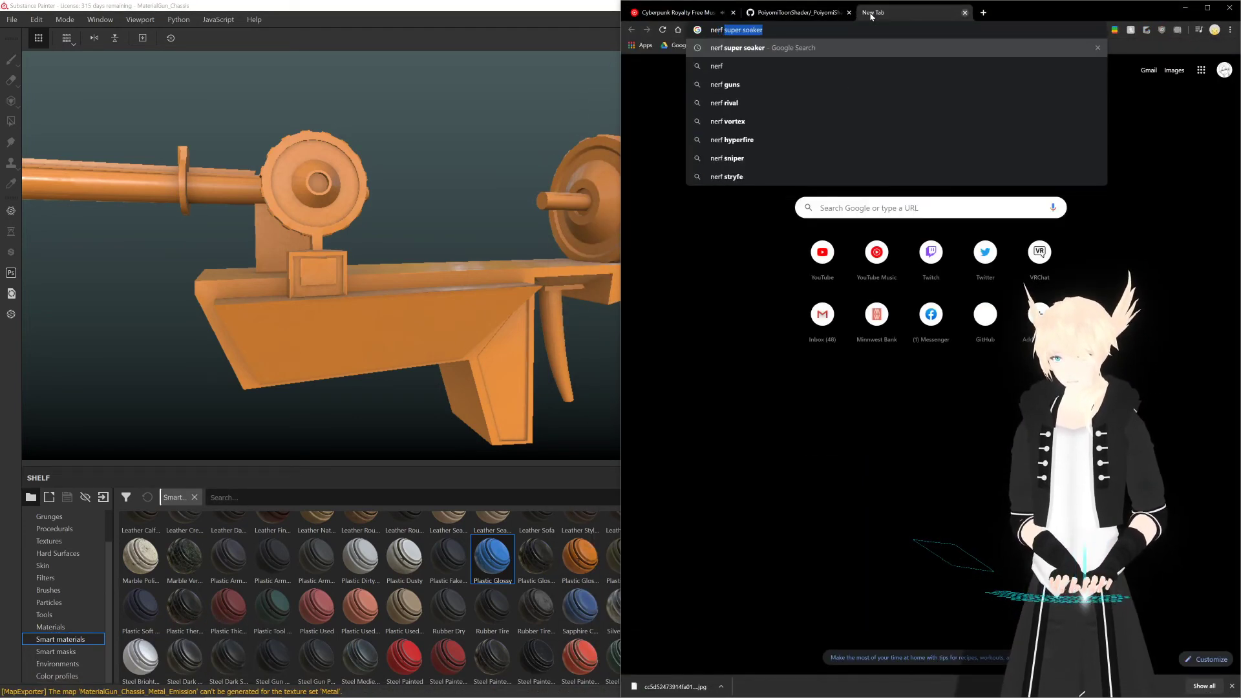
key("Delete")
key("Return")
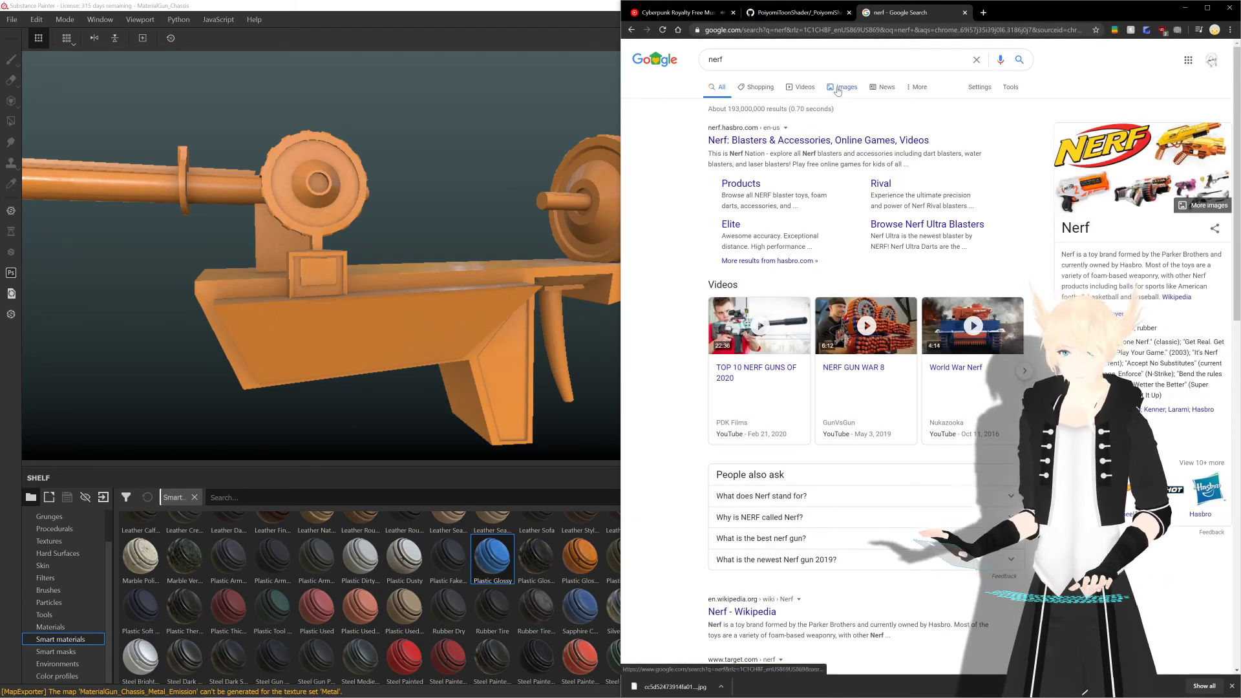
left_click(837, 92)
Step: Browse the Nerf blaster image results and open the Nerf N-Strike Elite Trilogy DS-15 picture as a colour reference
scroll(725, 189, "down", 2)
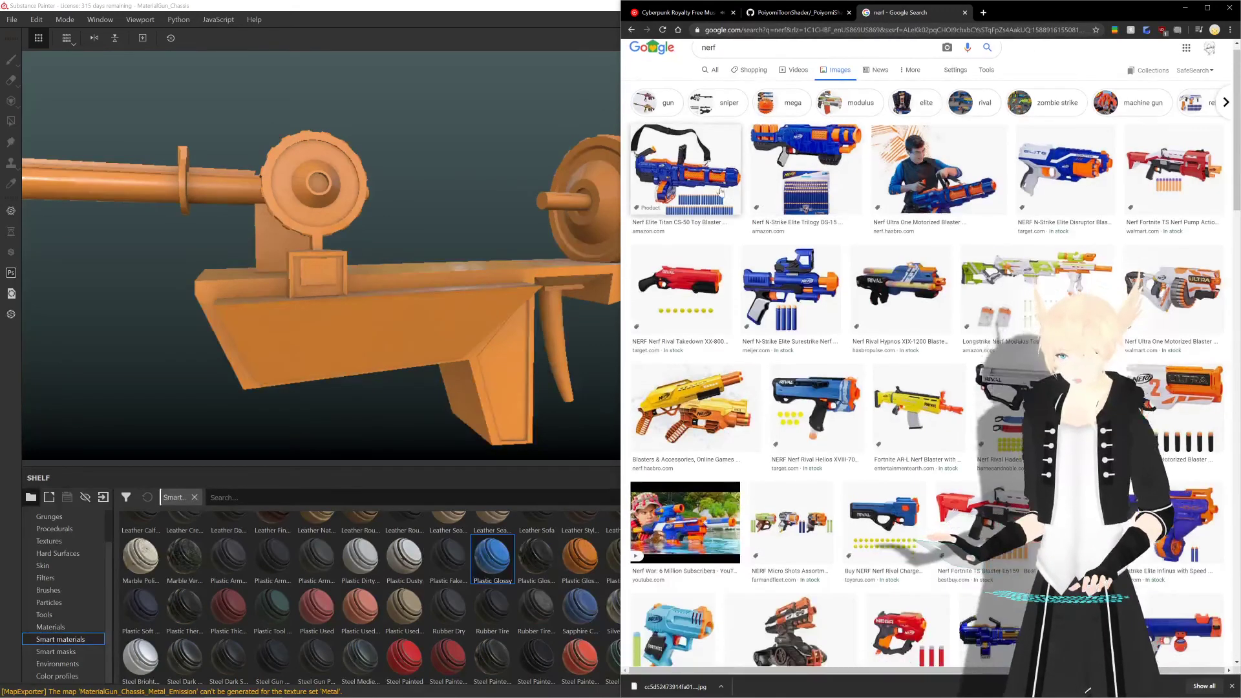
scroll(725, 190, "up", 2)
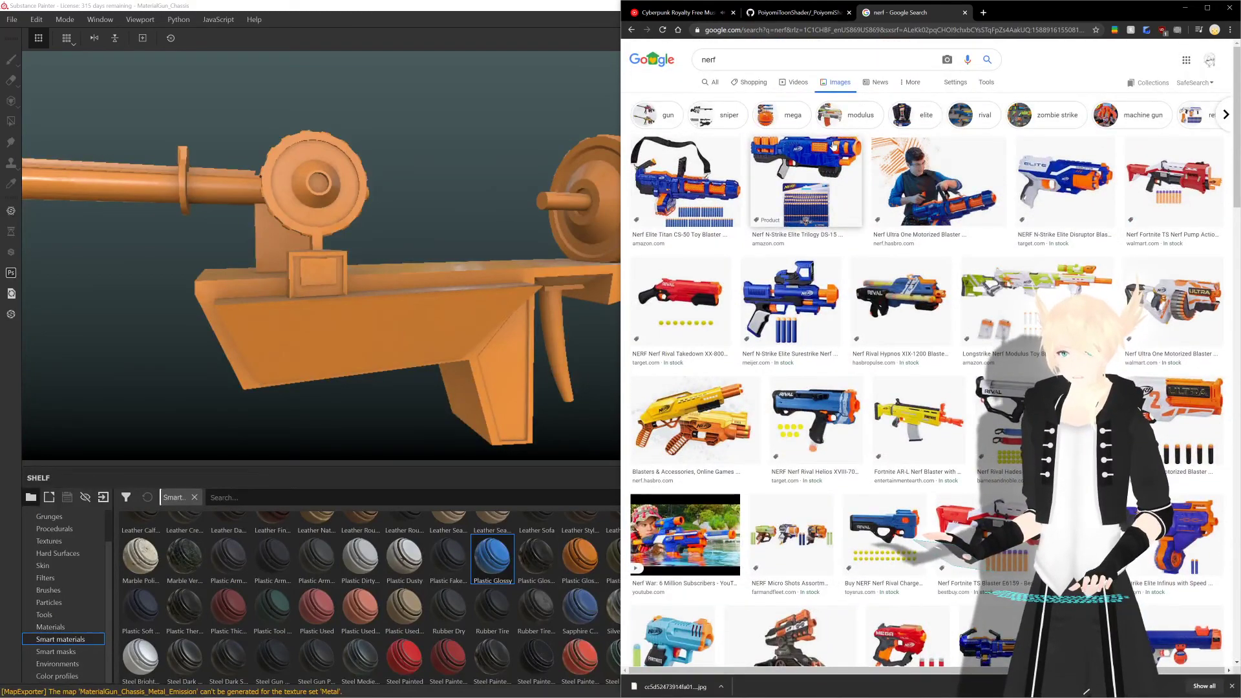
scroll(832, 168, "down", 4)
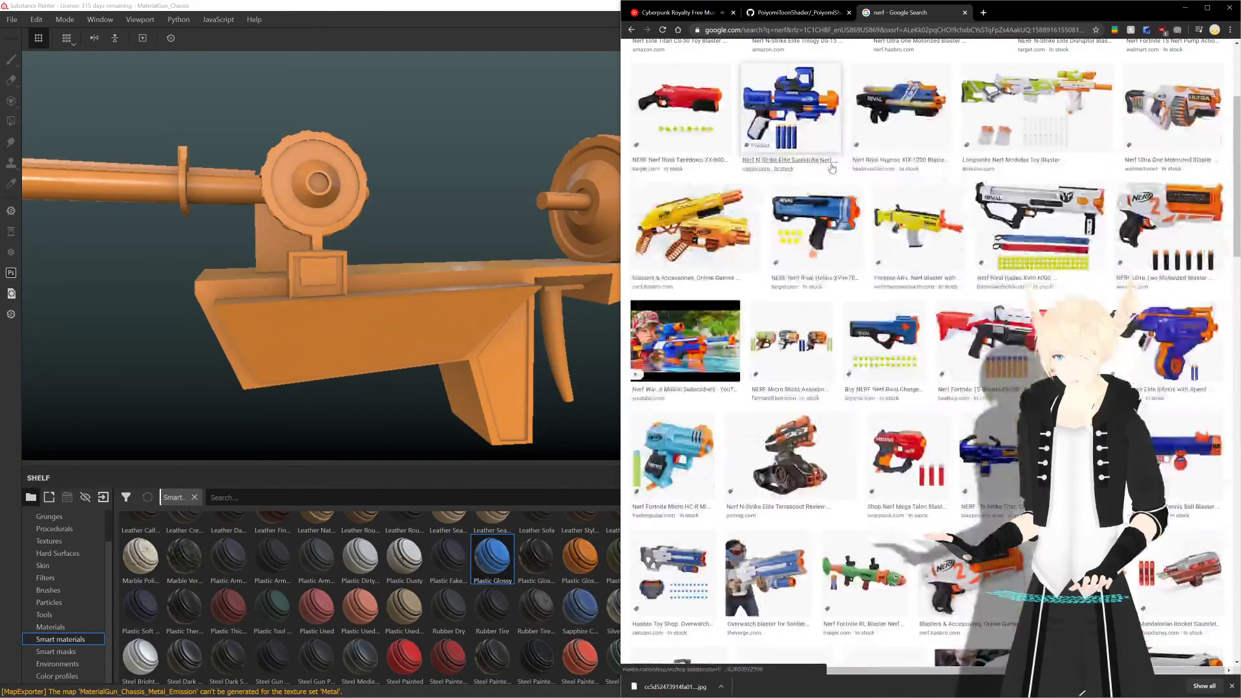
scroll(831, 194, "up", 4)
left_click(832, 197)
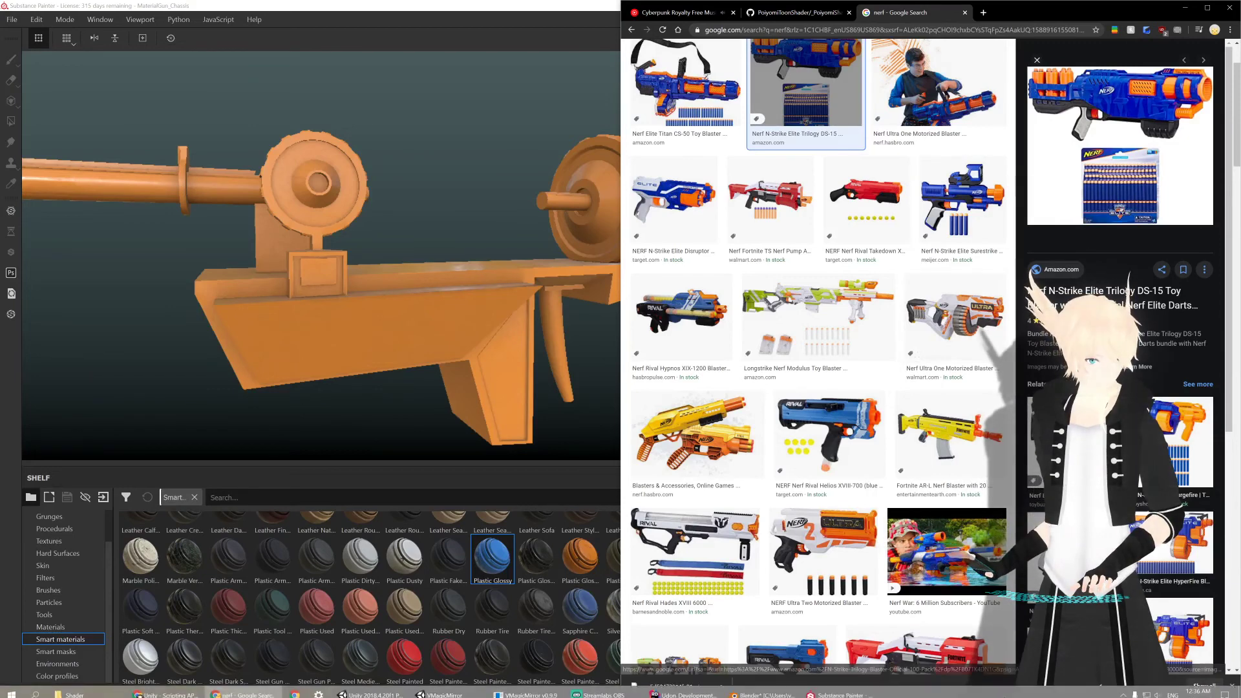
left_click(1123, 689)
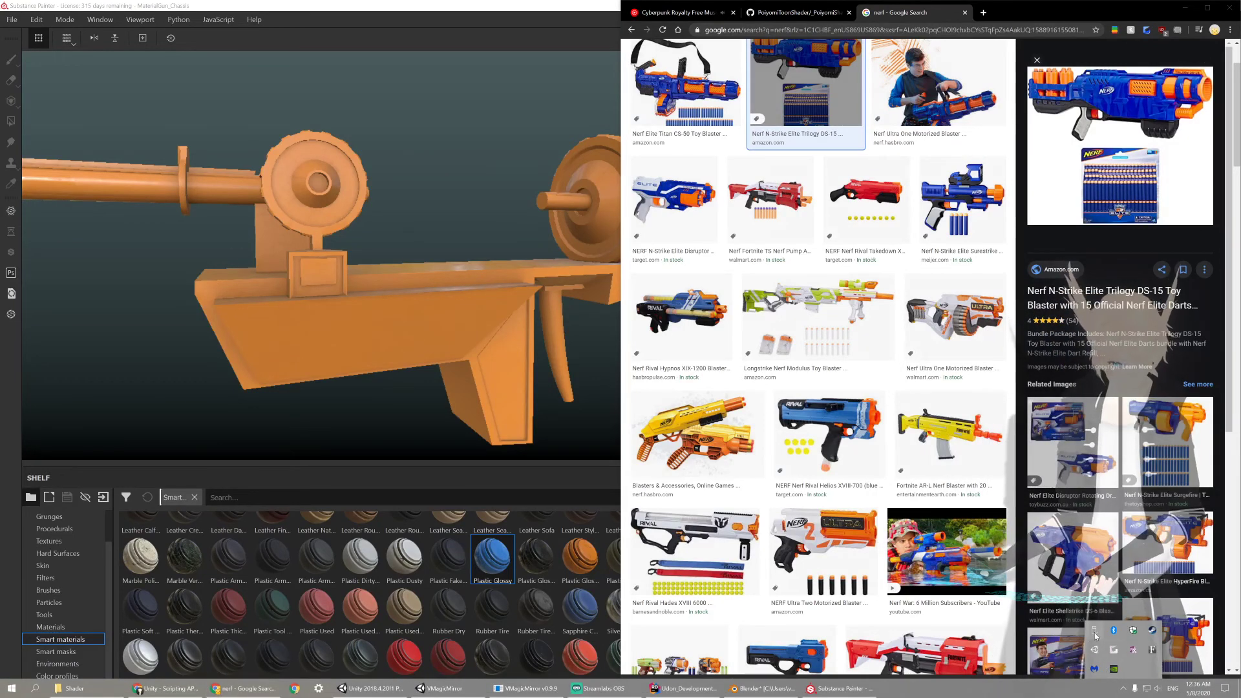
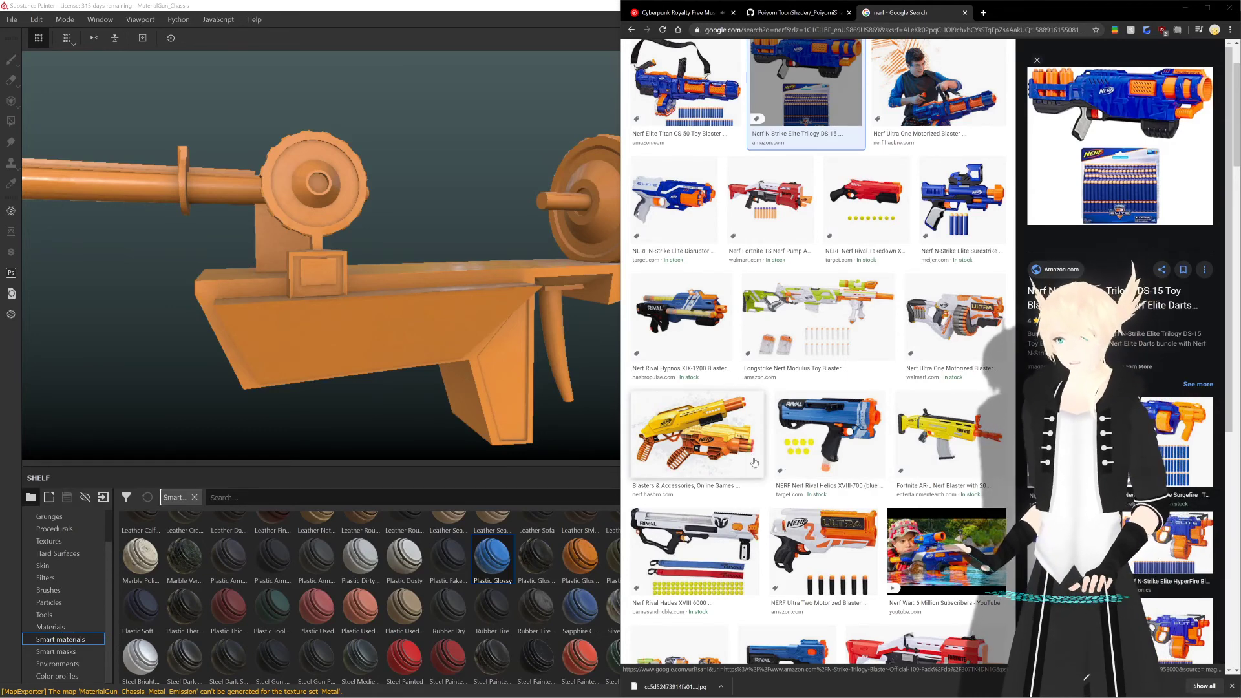
scroll(753, 451, "up", 2)
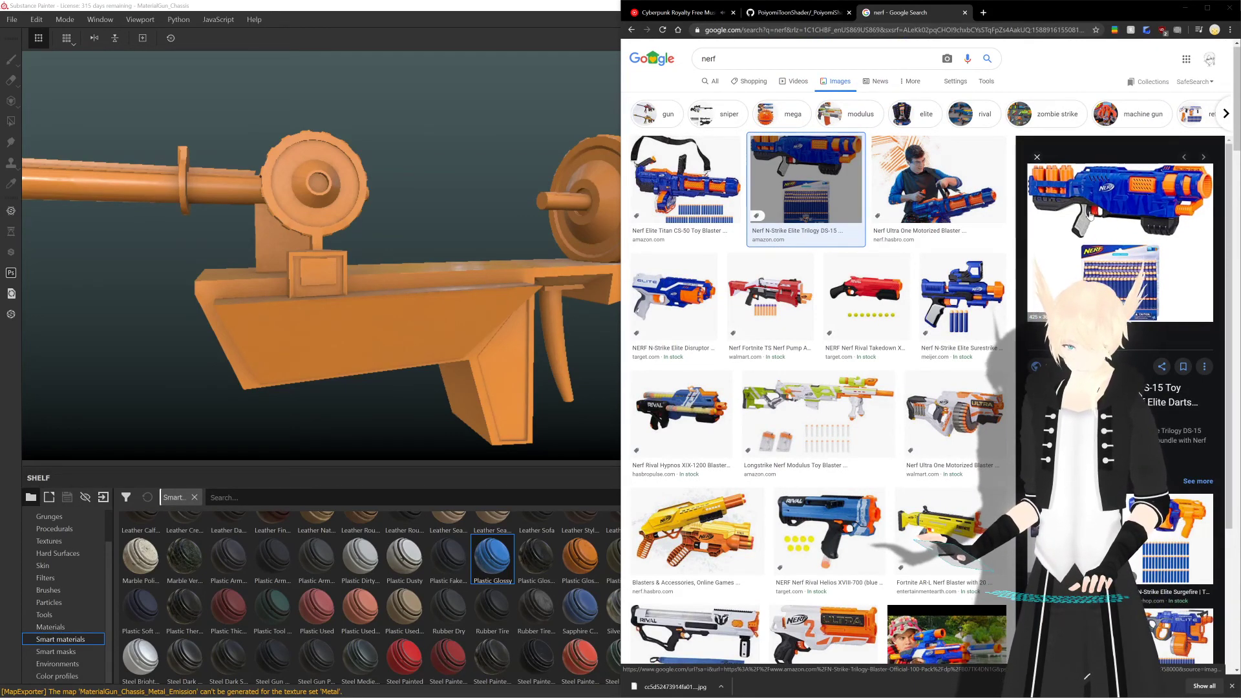
Step: Return to Substance Painter and brighten the Plastic Base fill to a vivid orange, base colour R 0.857, G 0.262, B 0.023
left_click(525, 30)
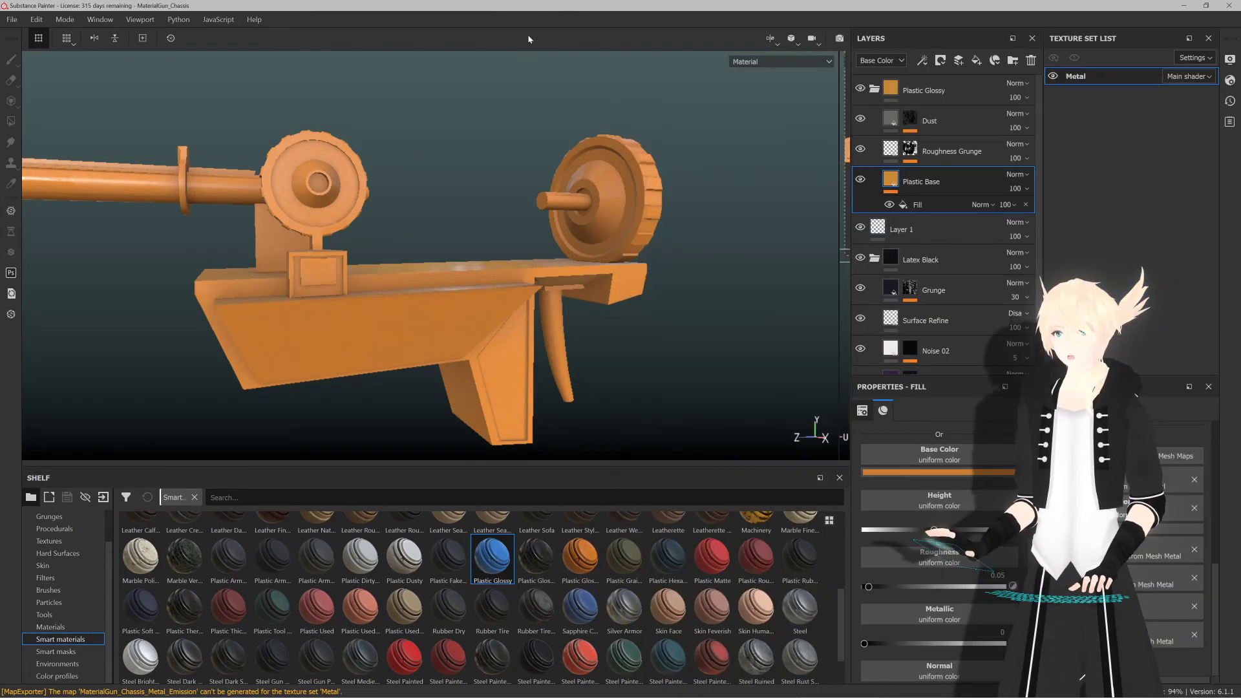
scroll(434, 291, "down", 6)
scroll(431, 286, "up", 3)
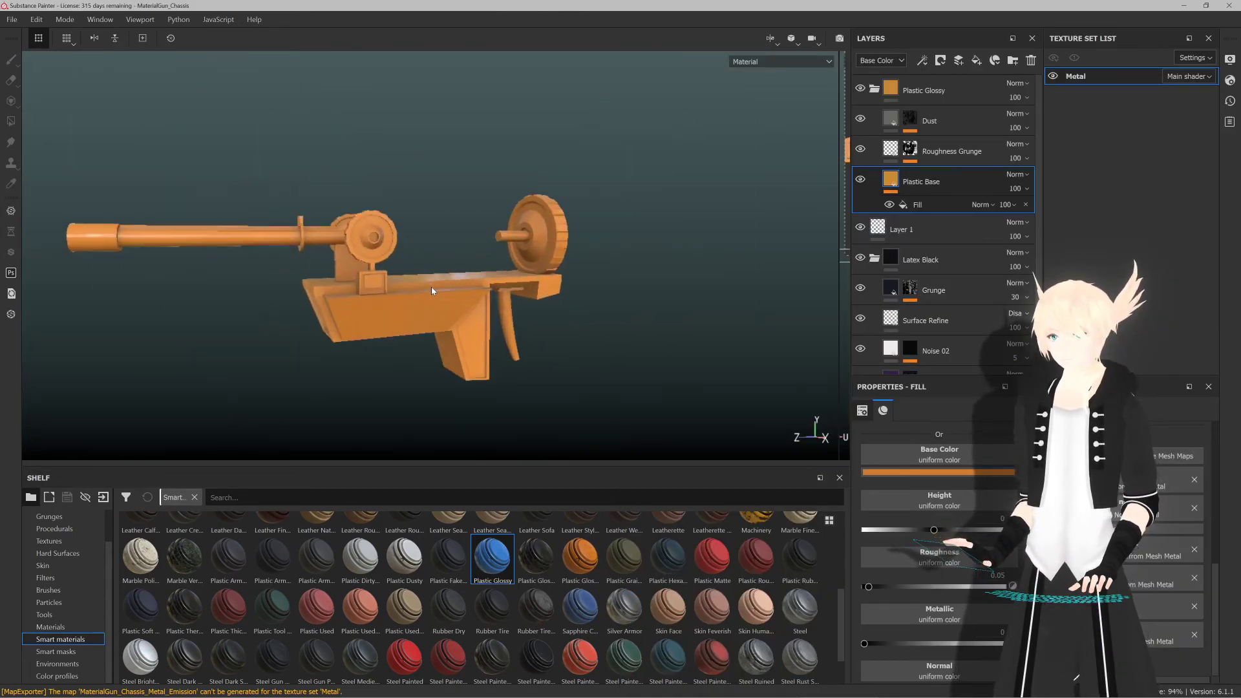
scroll(432, 291, "up", 1)
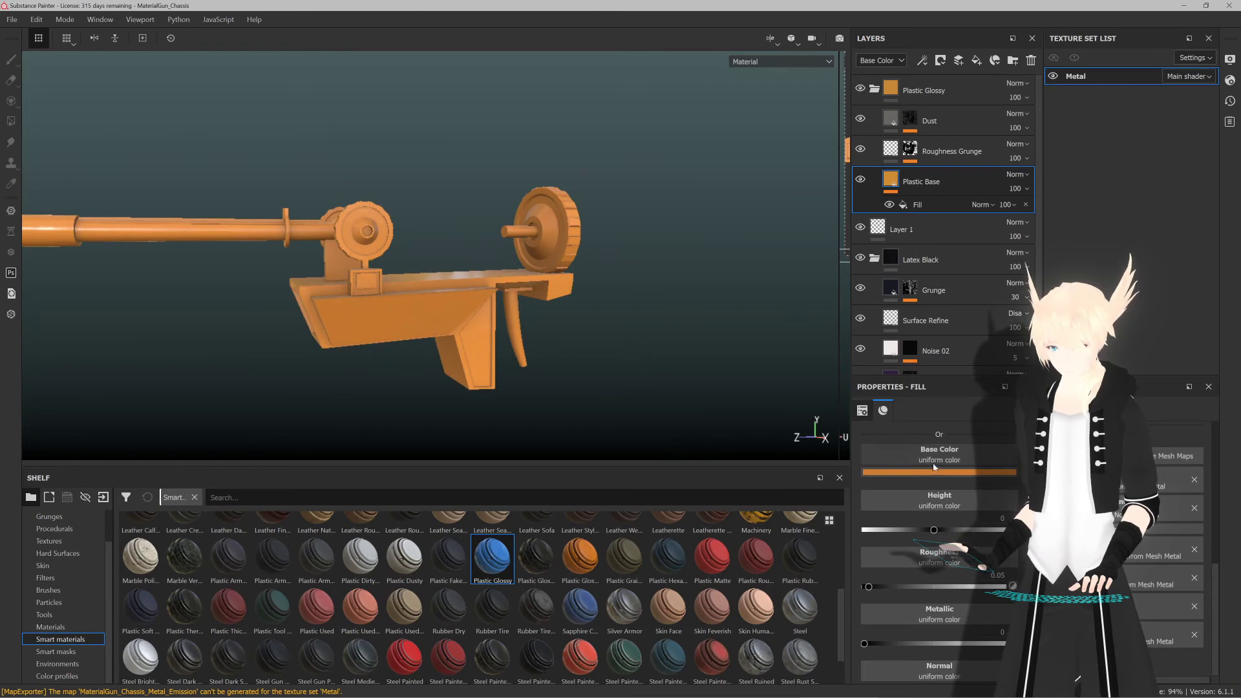
left_click(970, 472)
mouse_move(1019, 520)
left_mouse_down()
mouse_move(1047, 491)
mouse_move(1034, 506)
left_mouse_up()
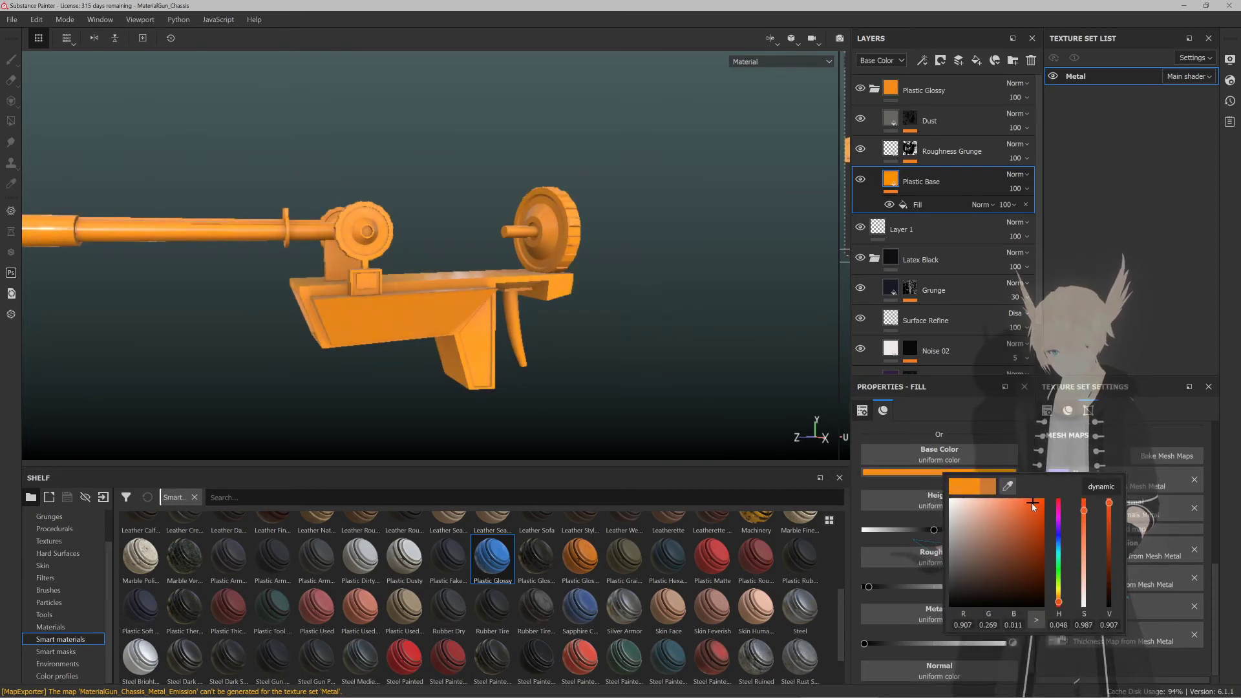
left_click_drag(718, 292, 216, 170, "alt")
Step: Create a folder named Orange inside the texture export's Material Gun/Textures directory, and leave the export without changing the output directory or exporting
left_click(11, 20)
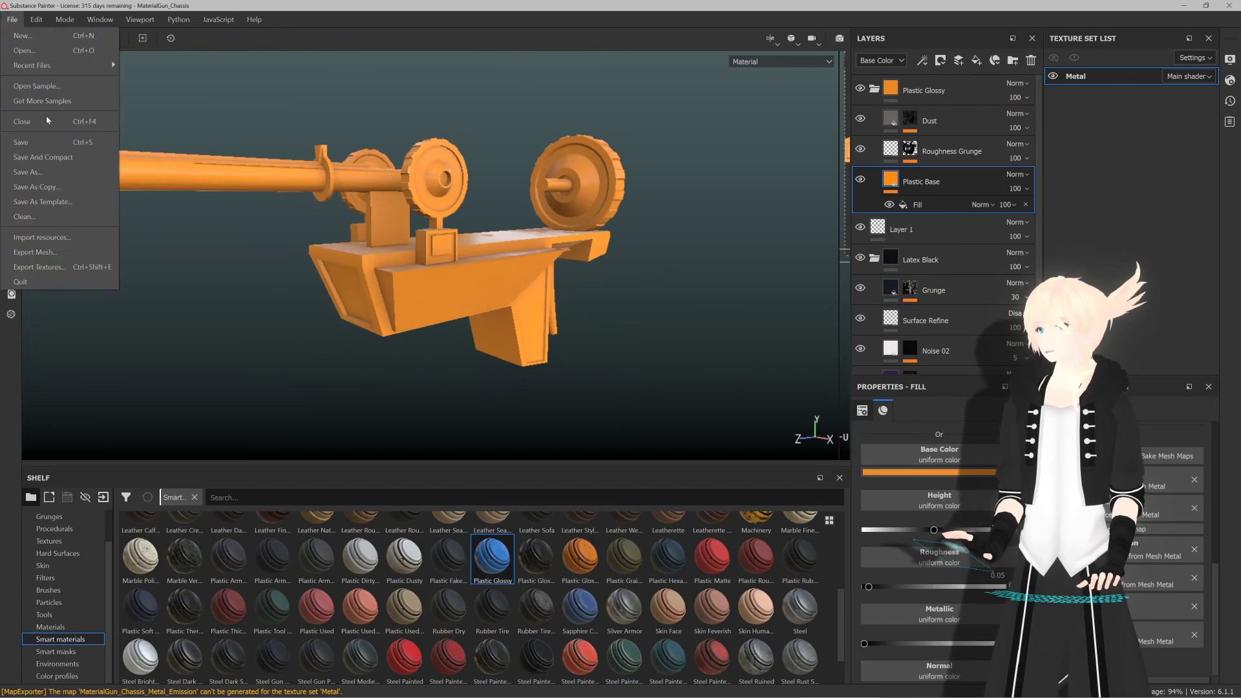
left_click(68, 268)
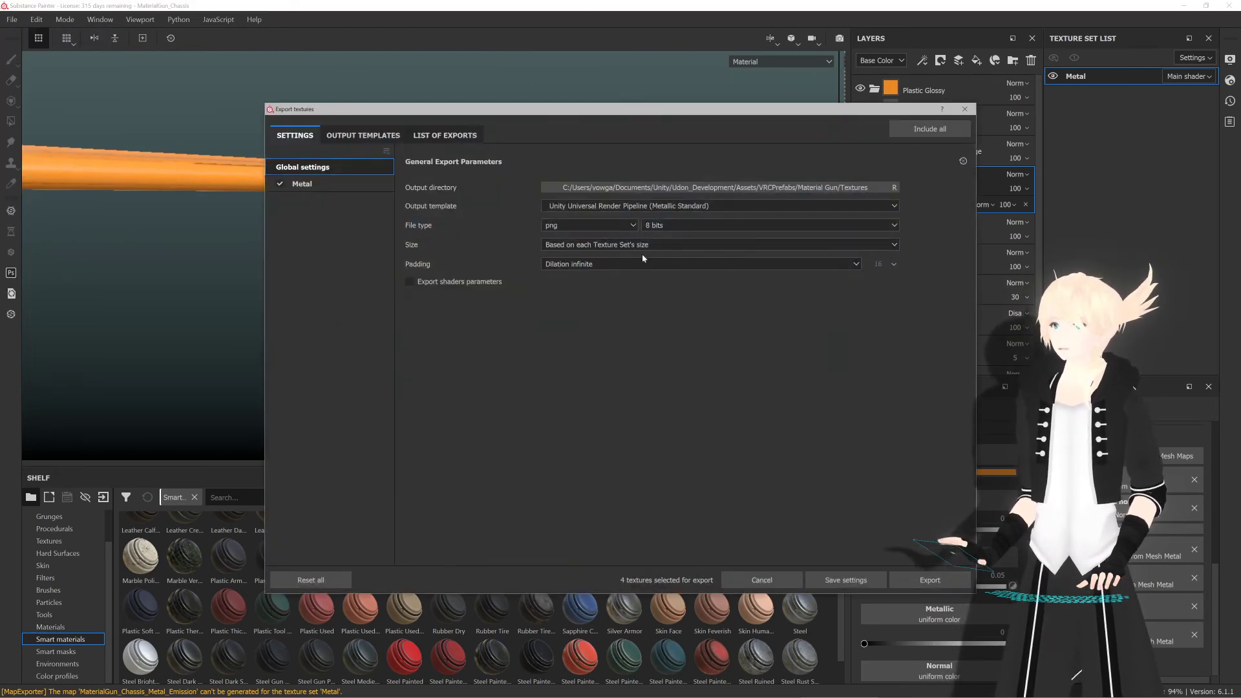
left_click(776, 184)
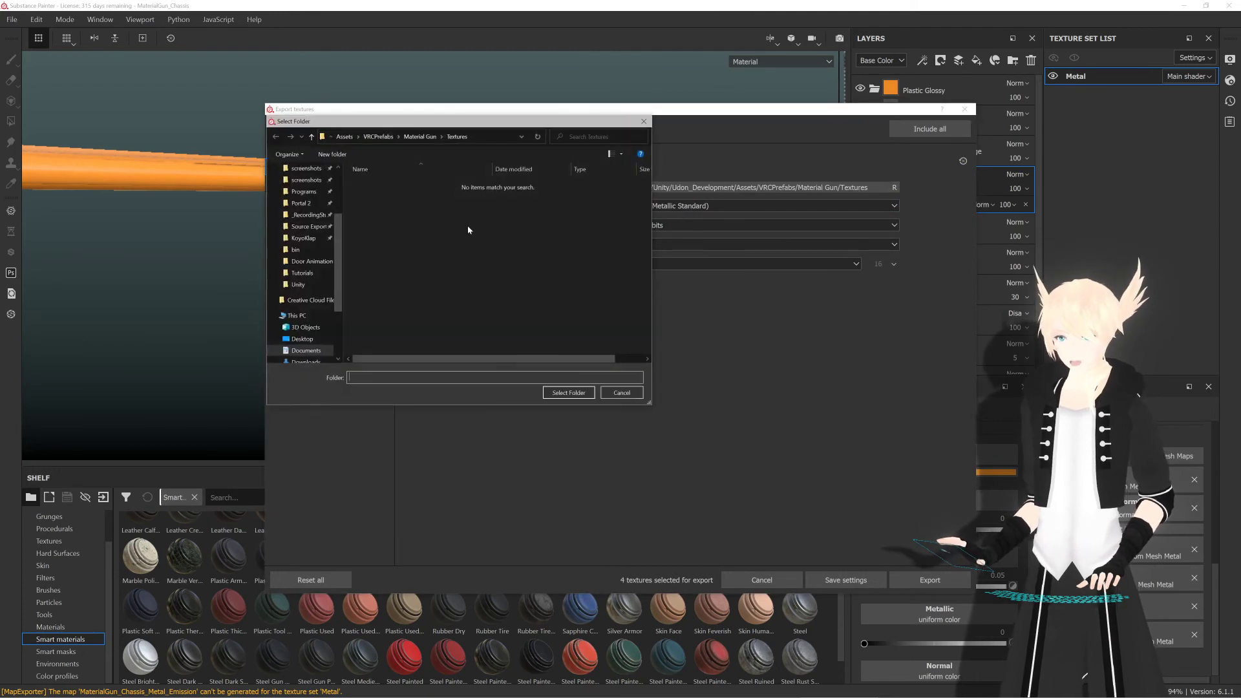
right_click(413, 210)
mouse_move(388, 337)
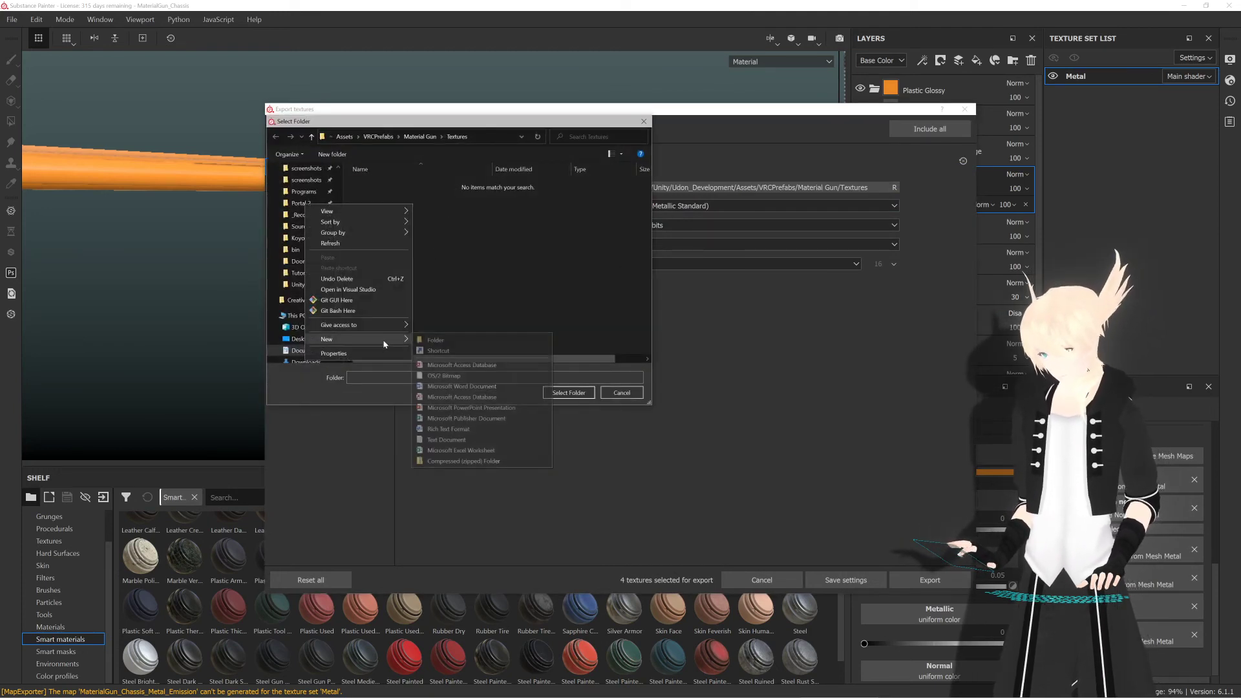
left_click(444, 340)
type("Oran")
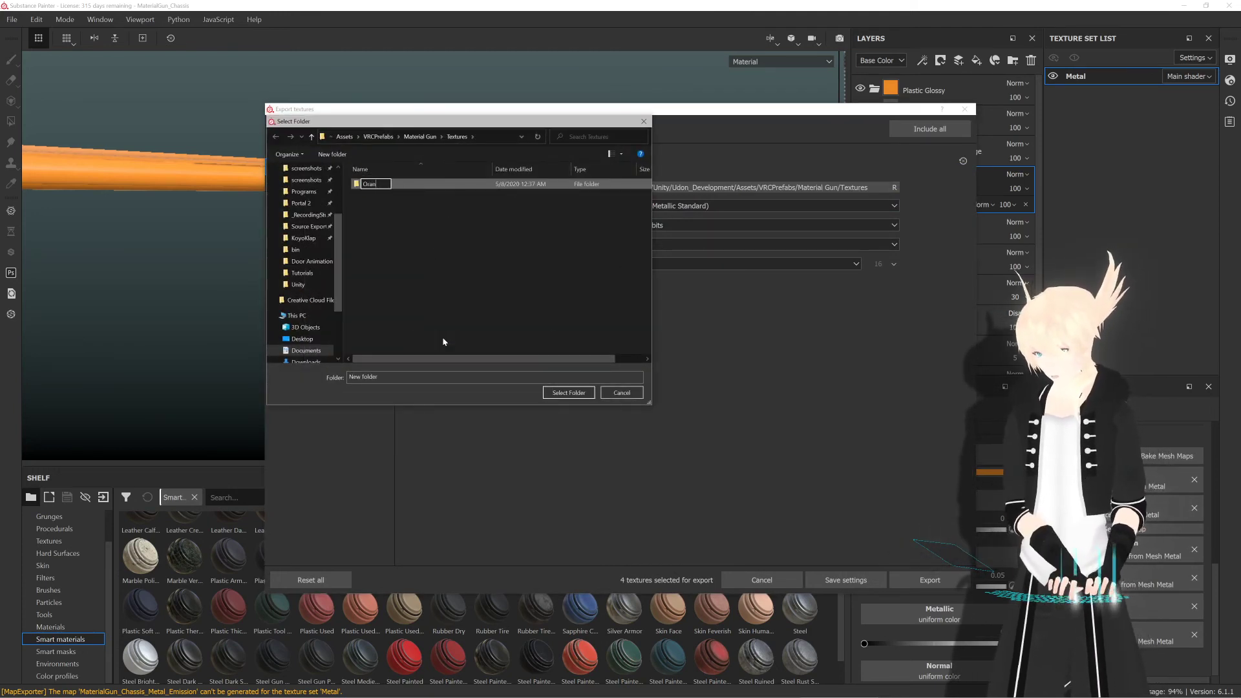
type("g")
key("Return")
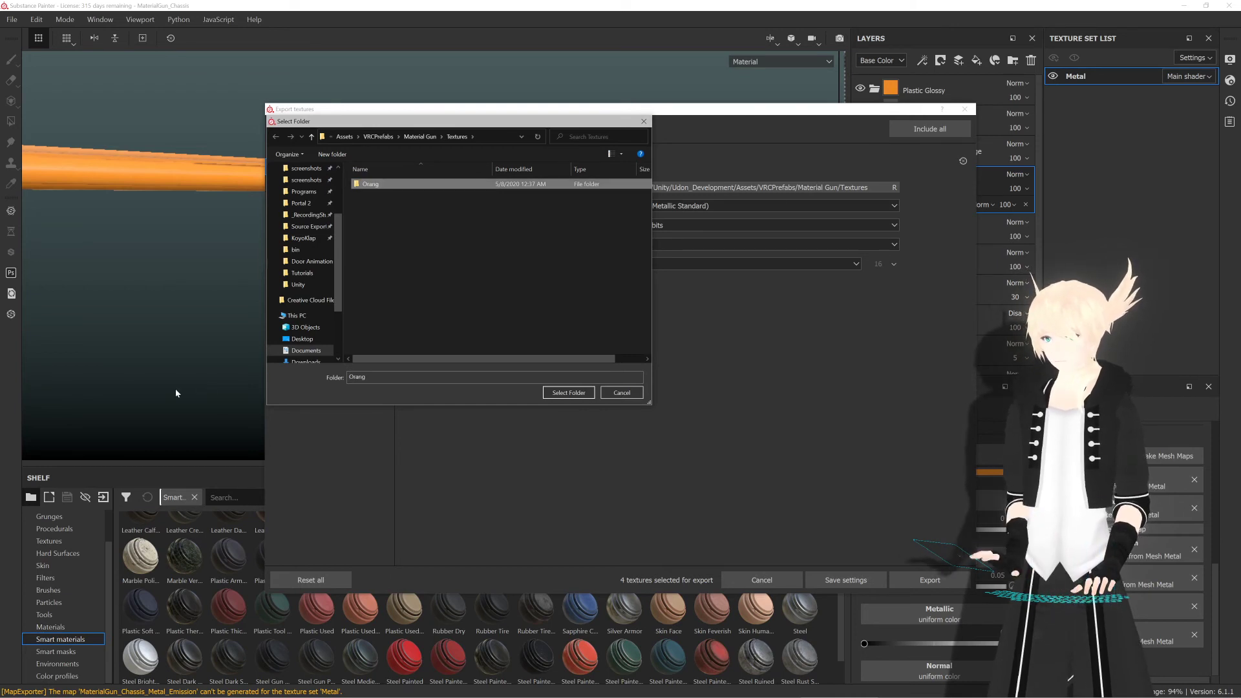
left_click(371, 184)
type("e")
key("Return")
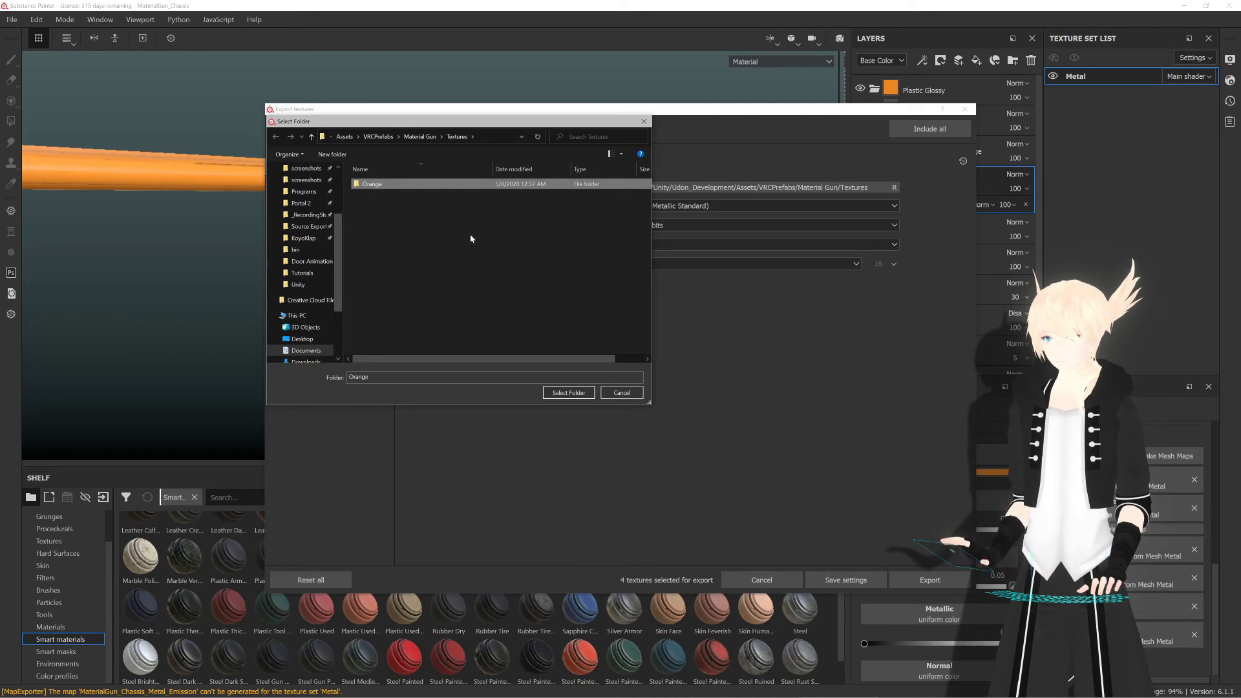
double_click(442, 188)
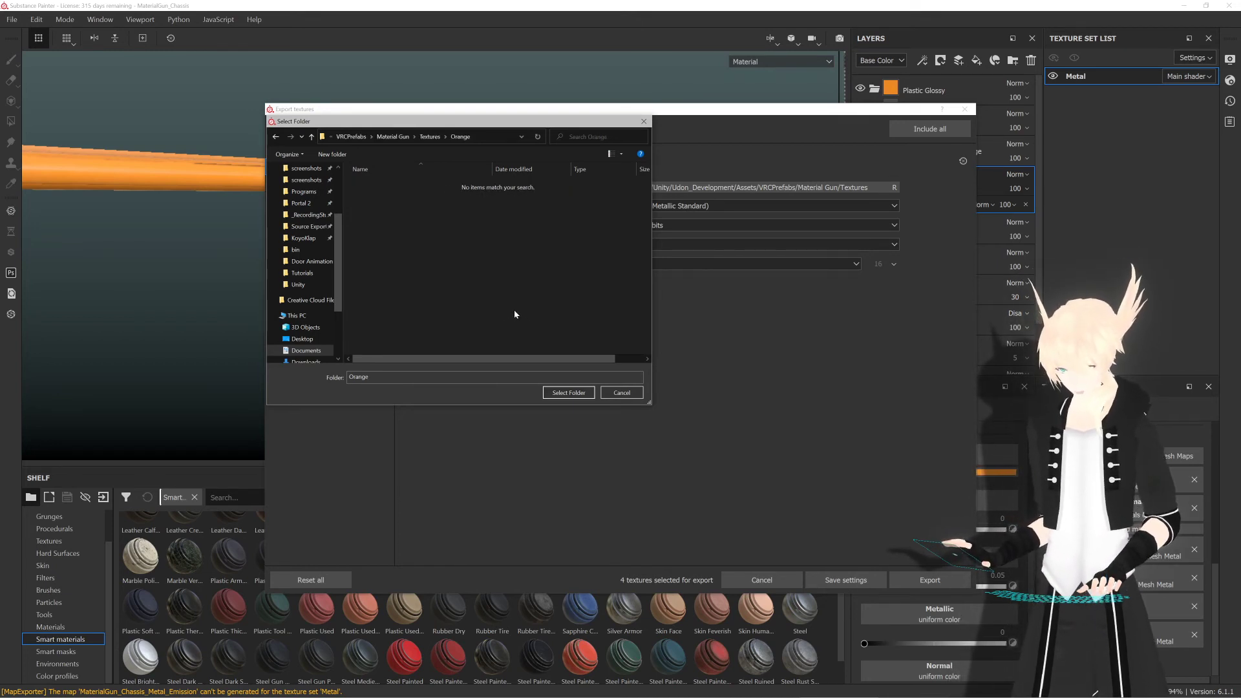
left_click(624, 392)
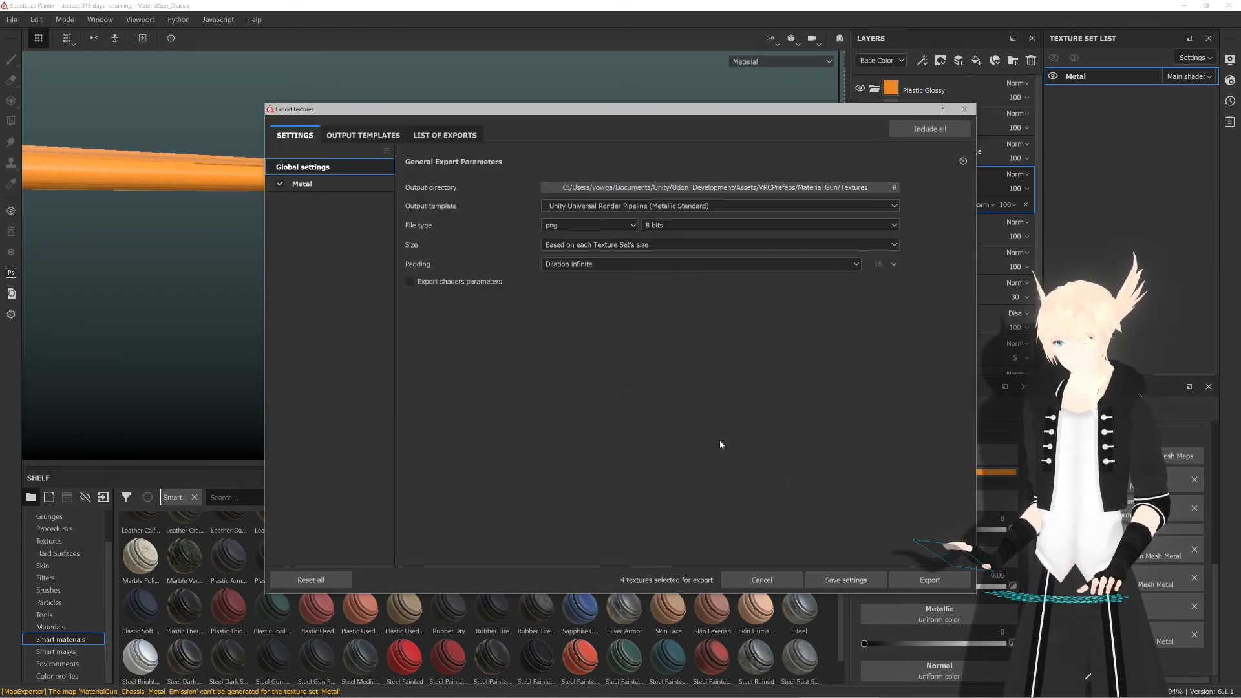
left_click(789, 580)
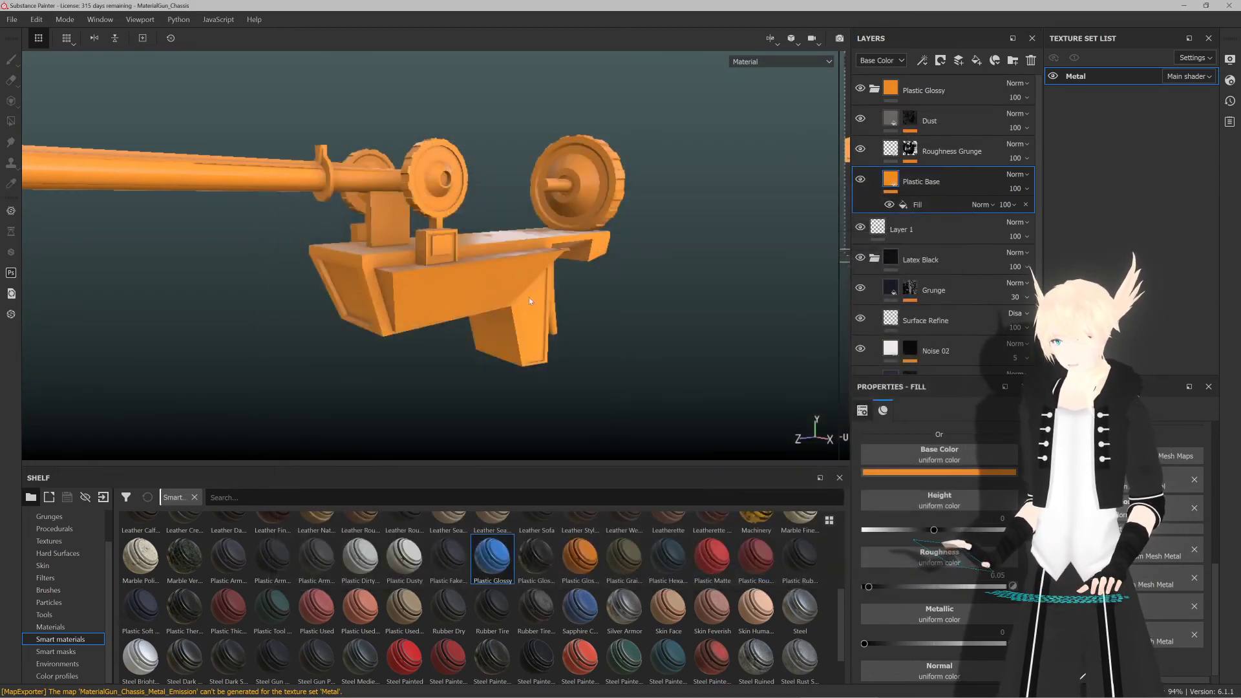
Step: Recolour the Plastic Base fill to a neutral light grey, base colour 0.511 in R, G and B, and inspect the chassis from the barrel end
left_click(939, 472)
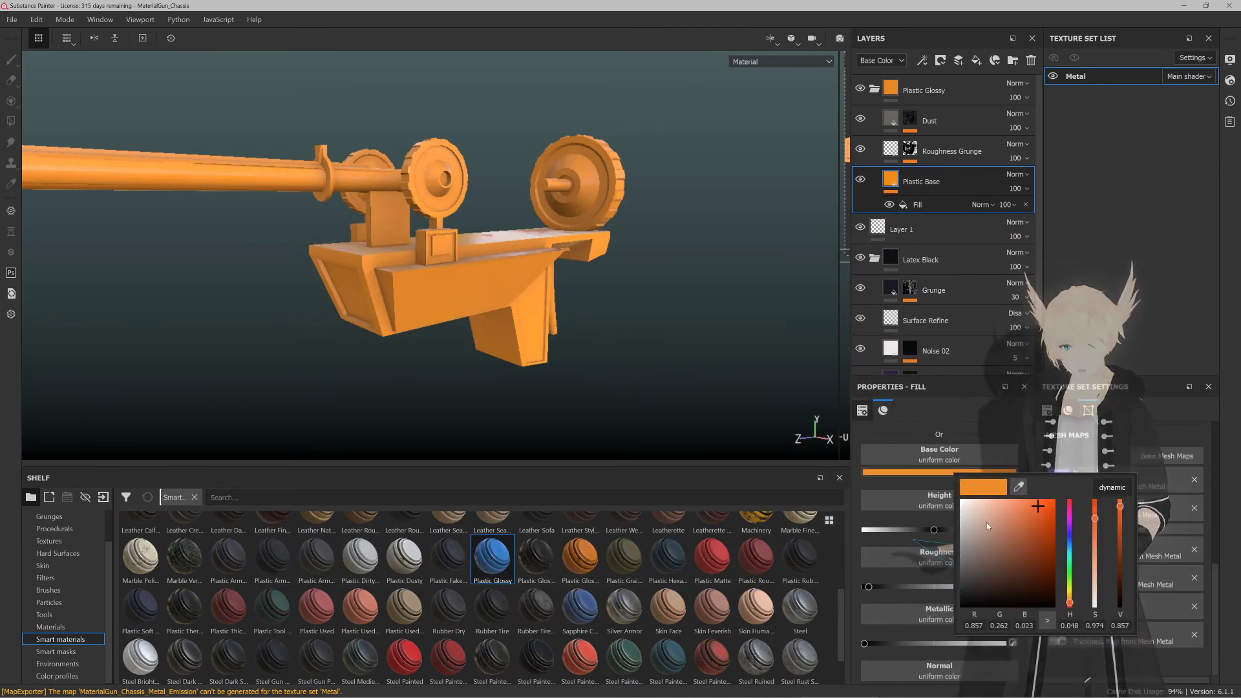
left_click_drag(987, 522, 931, 531)
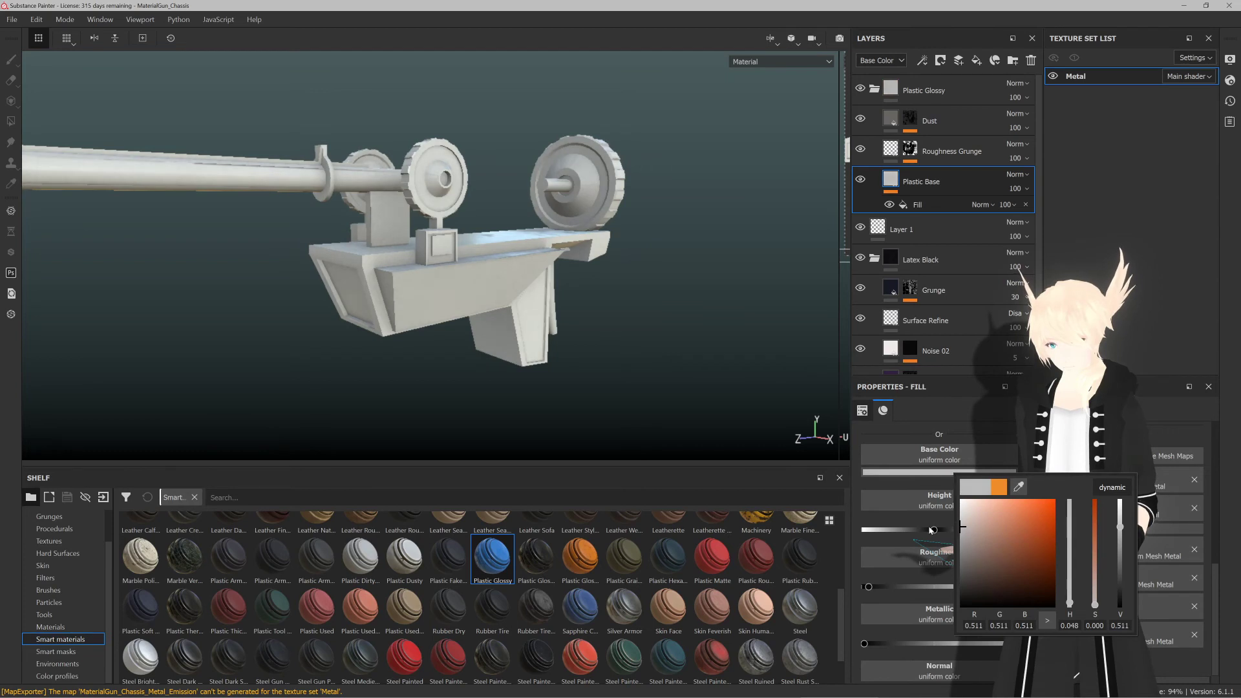
left_click_drag(588, 294, 310, 254, "alt")
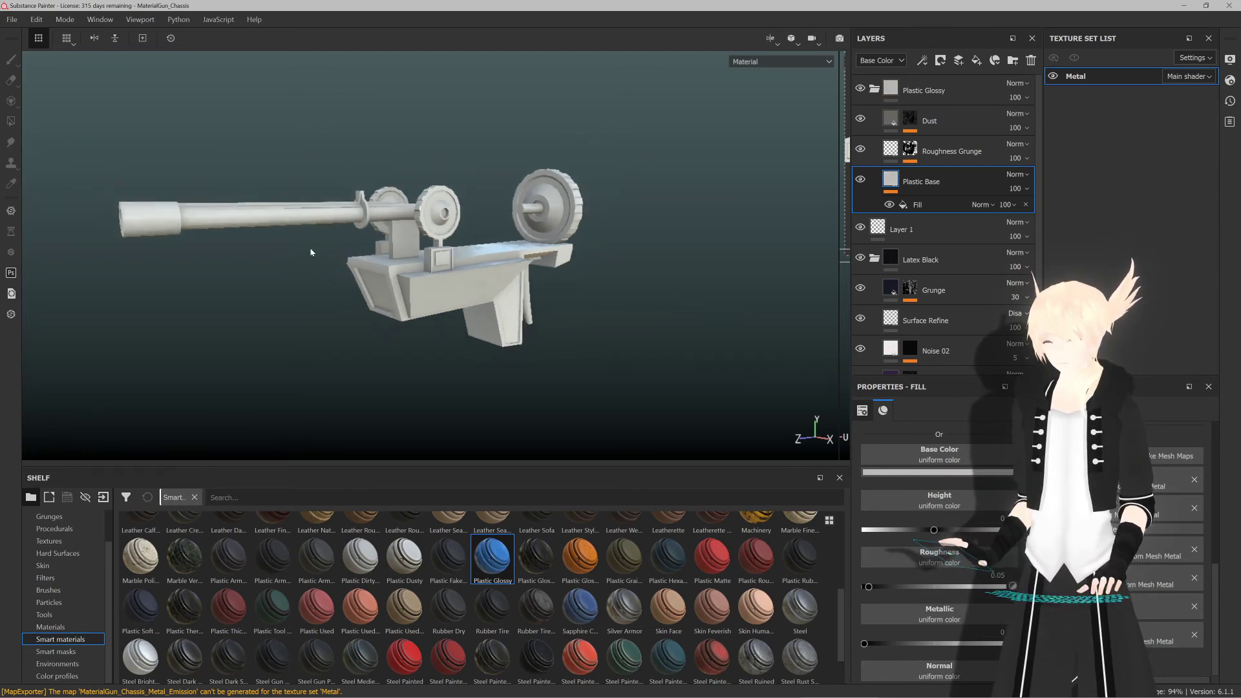
scroll(133, 221, "up", 5)
scroll(266, 217, "down", 2)
scroll(235, 213, "up", 4)
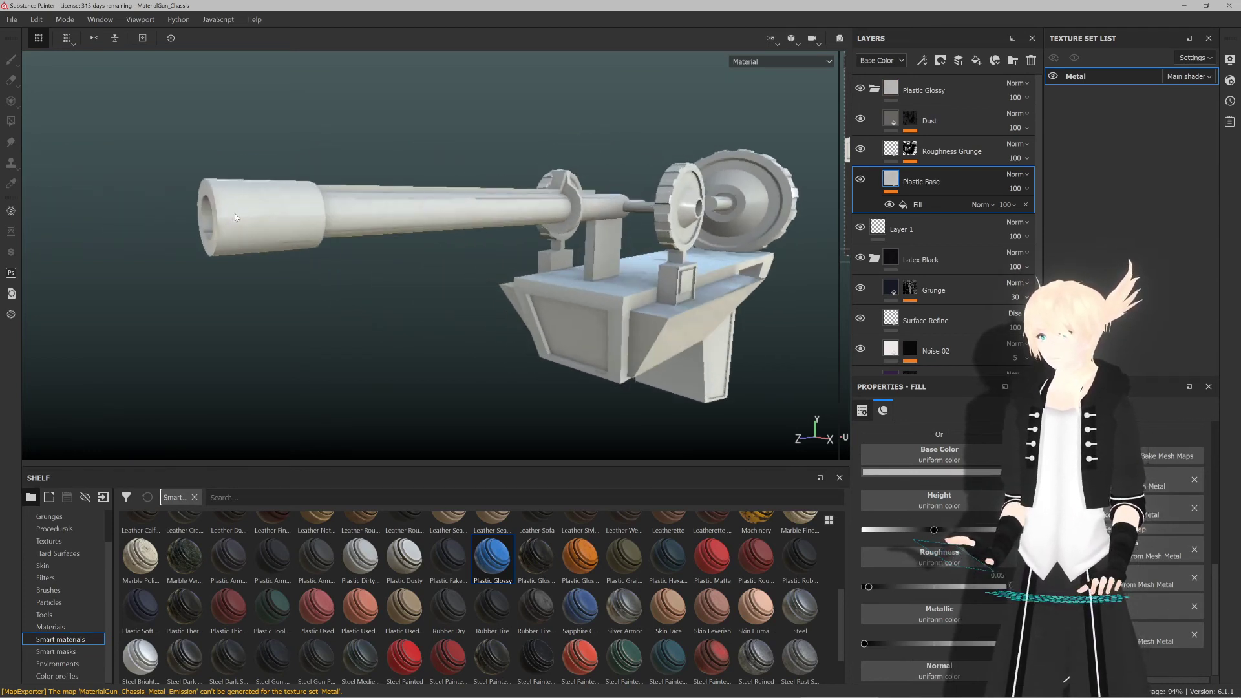
middle_click_drag(259, 197, 321, 218, "alt")
left_click_drag(322, 217, 359, 223, "alt")
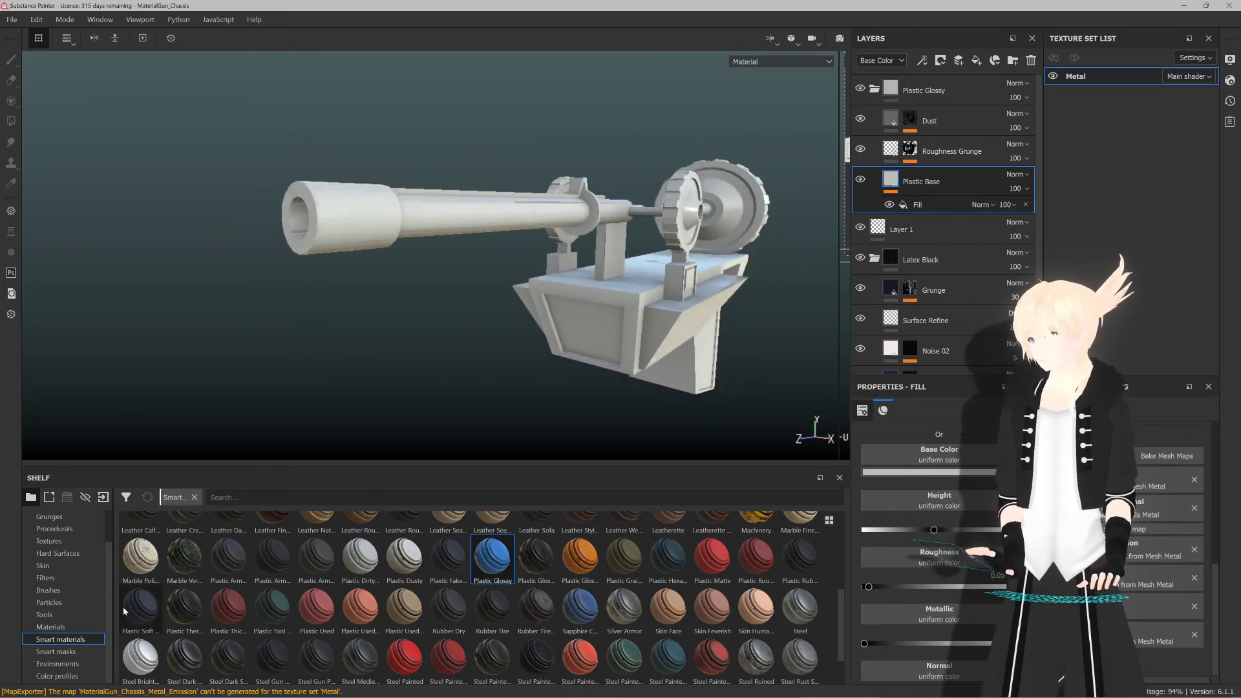
Step: Show the Tools brushes in the shelf, and delete Layer 1 and the Latex Black group below Plastic Glossy
left_click(48, 615)
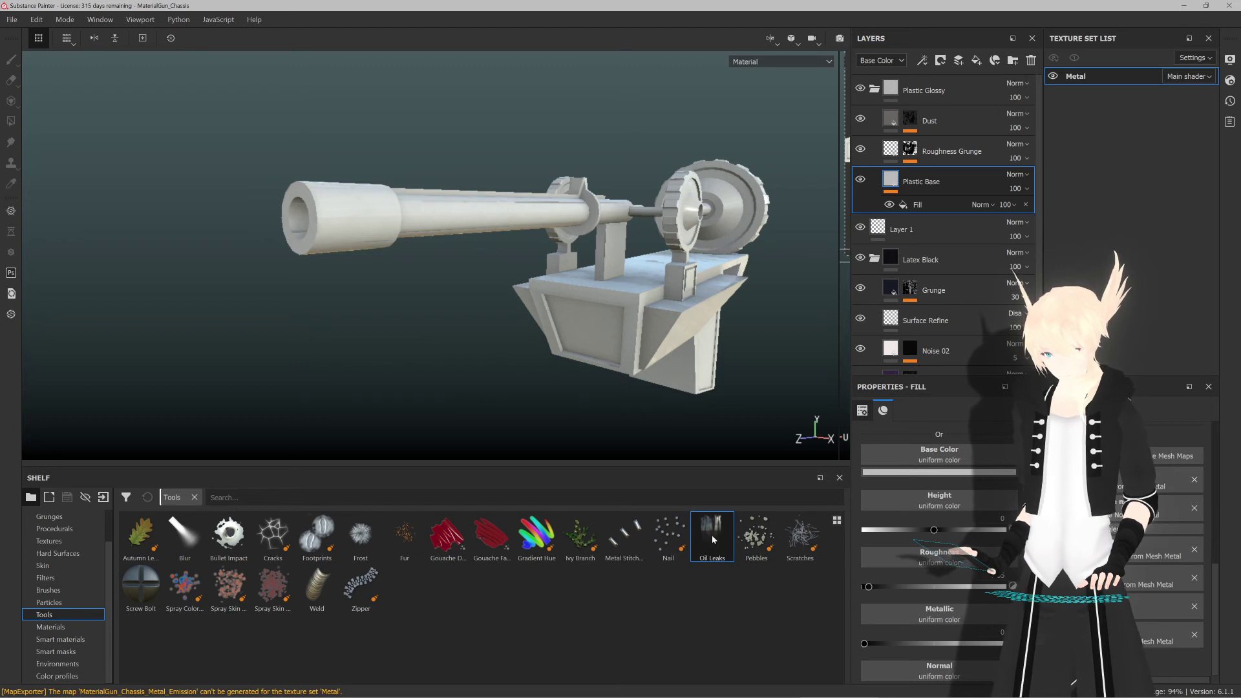
scroll(892, 484, "up", 4)
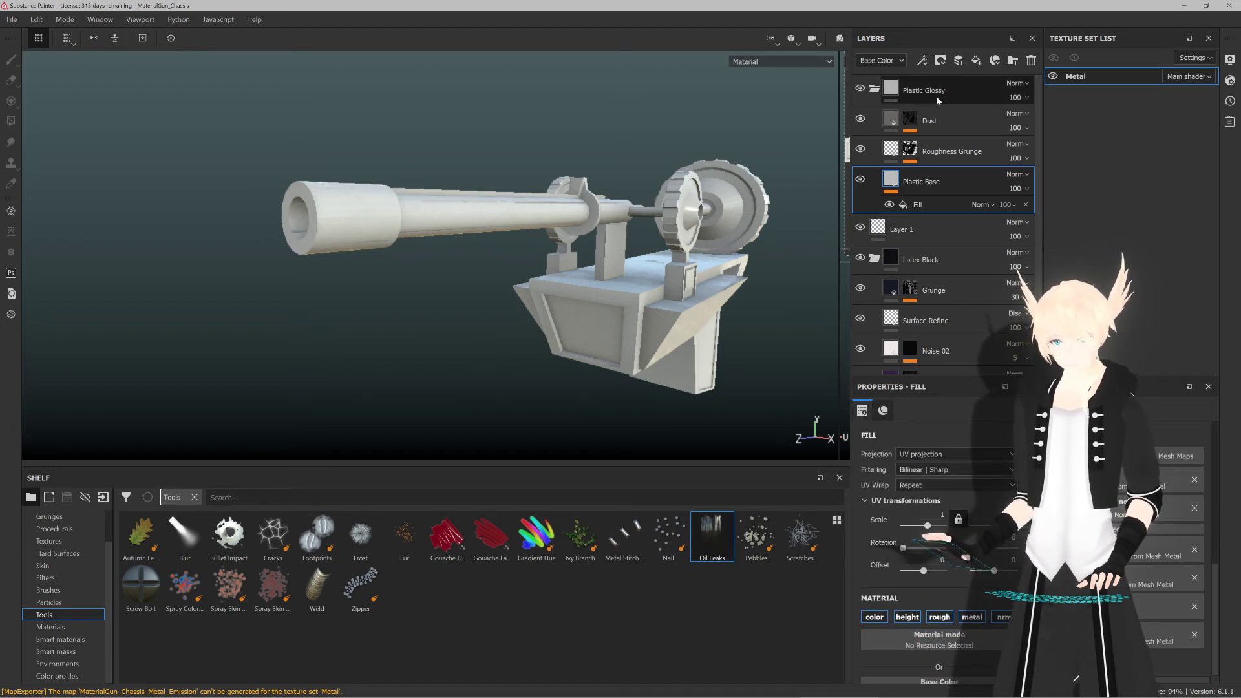
left_click(937, 233)
key("Delete")
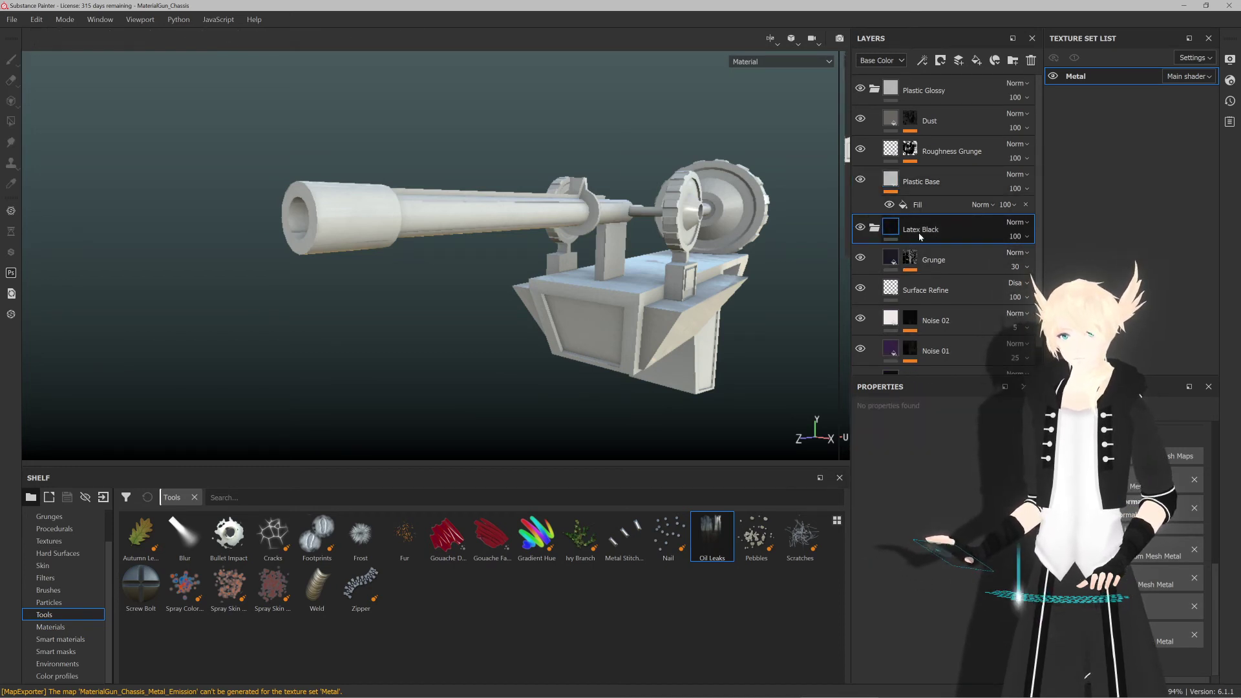
key("Delete")
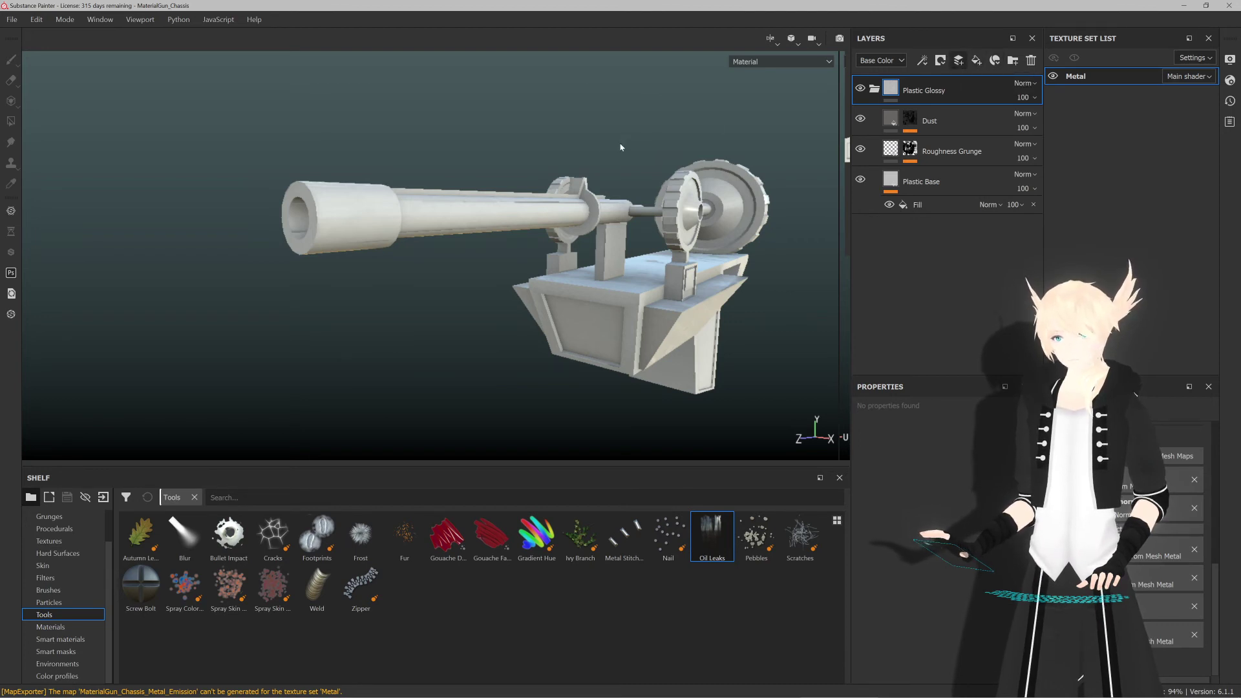
Step: Add a paint layer above Plastic Glossy, switch to the Oil Leaks brush, and undo the test stamps on the barrel's muzzle
key("1")
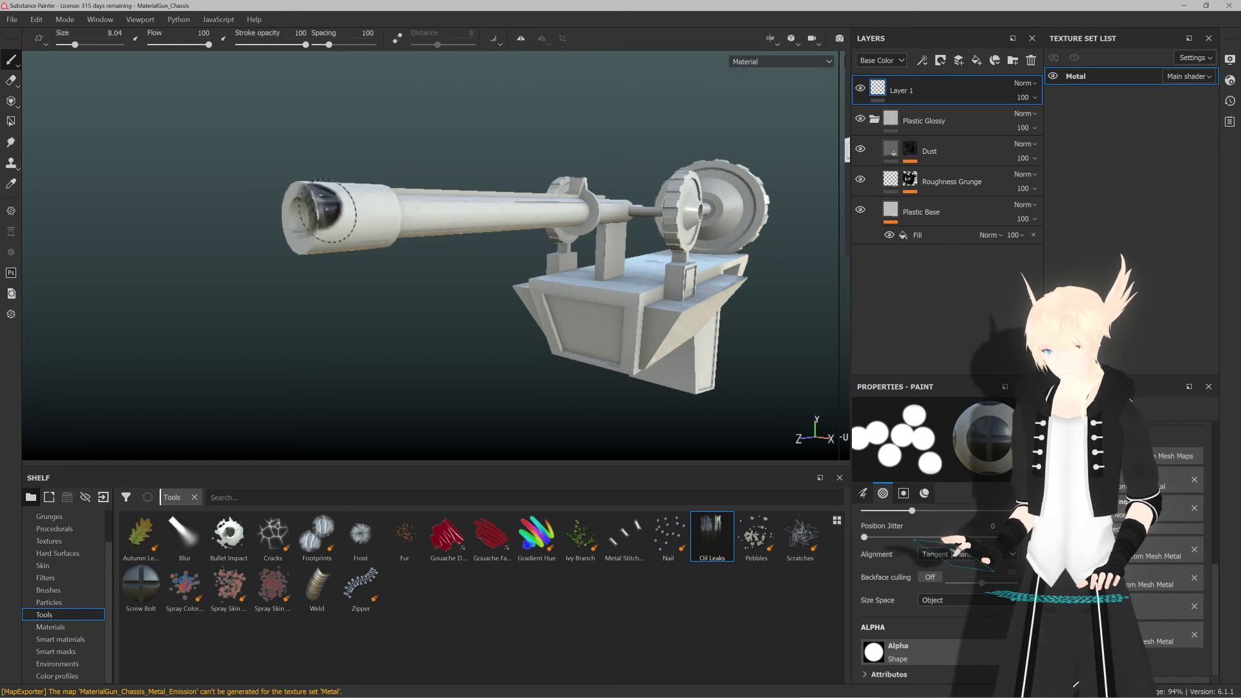
scroll(360, 277, "up", 5)
mouse_move(338, 225)
left_mouse_down("alt")
mouse_move(314, 252)
mouse_move(333, 231)
mouse_move(401, 213)
mouse_move(466, 215)
left_mouse_up("alt")
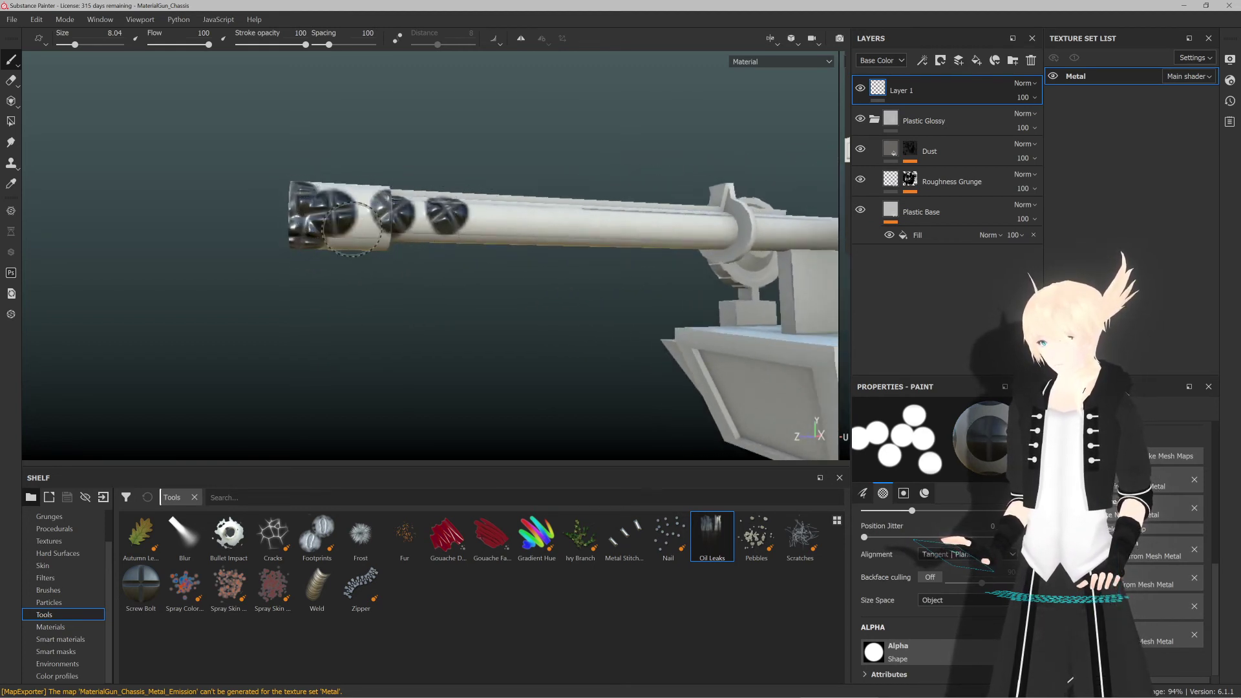
left_click(693, 543)
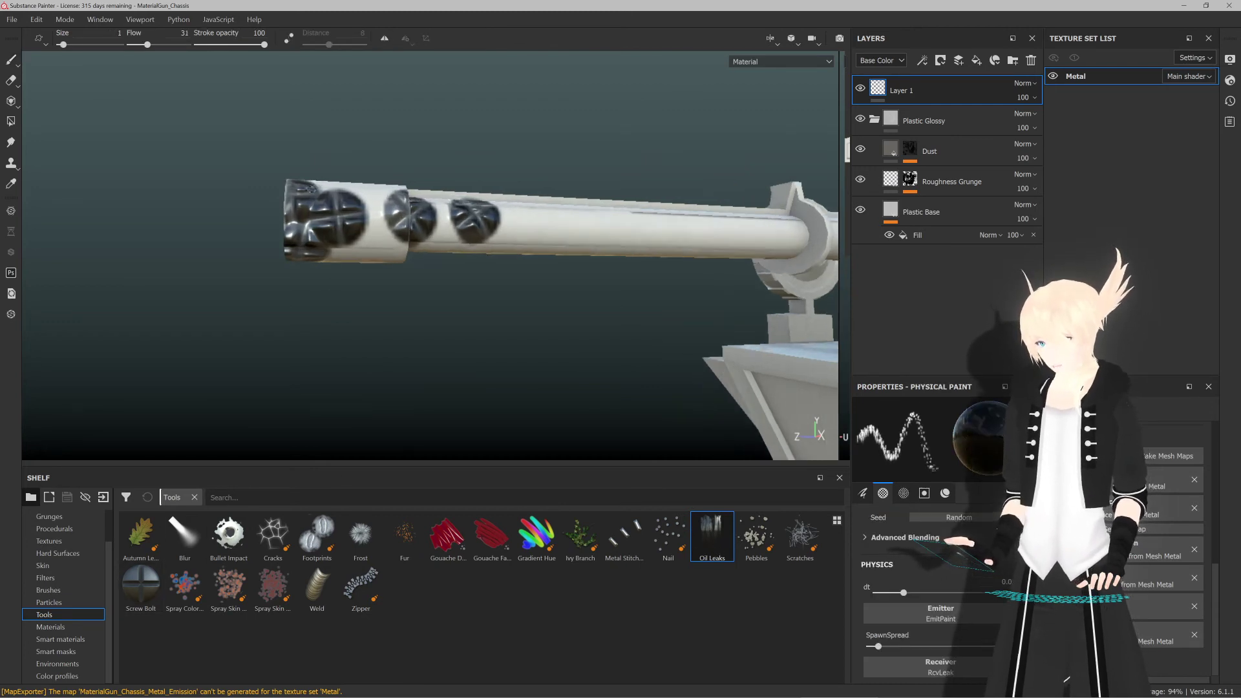
key("ctrl+z")
key("ctrl+z")
Step: Try black Oil Leaks streaks along the muzzle and front of the barrel, and undo them
mouse_move(307, 197)
left_mouse_down()
mouse_move(645, 220)
mouse_move(641, 271)
left_mouse_up()
scroll(645, 223, "down", 5)
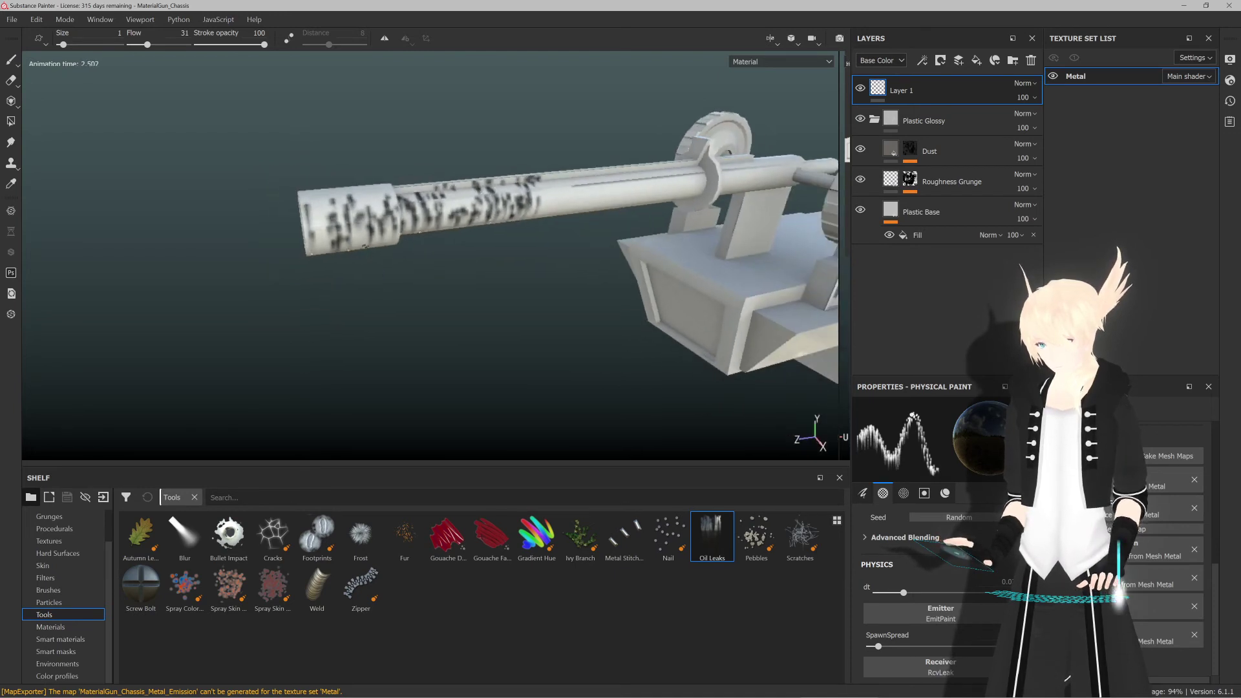
left_click_drag(423, 270, 493, 278, "alt")
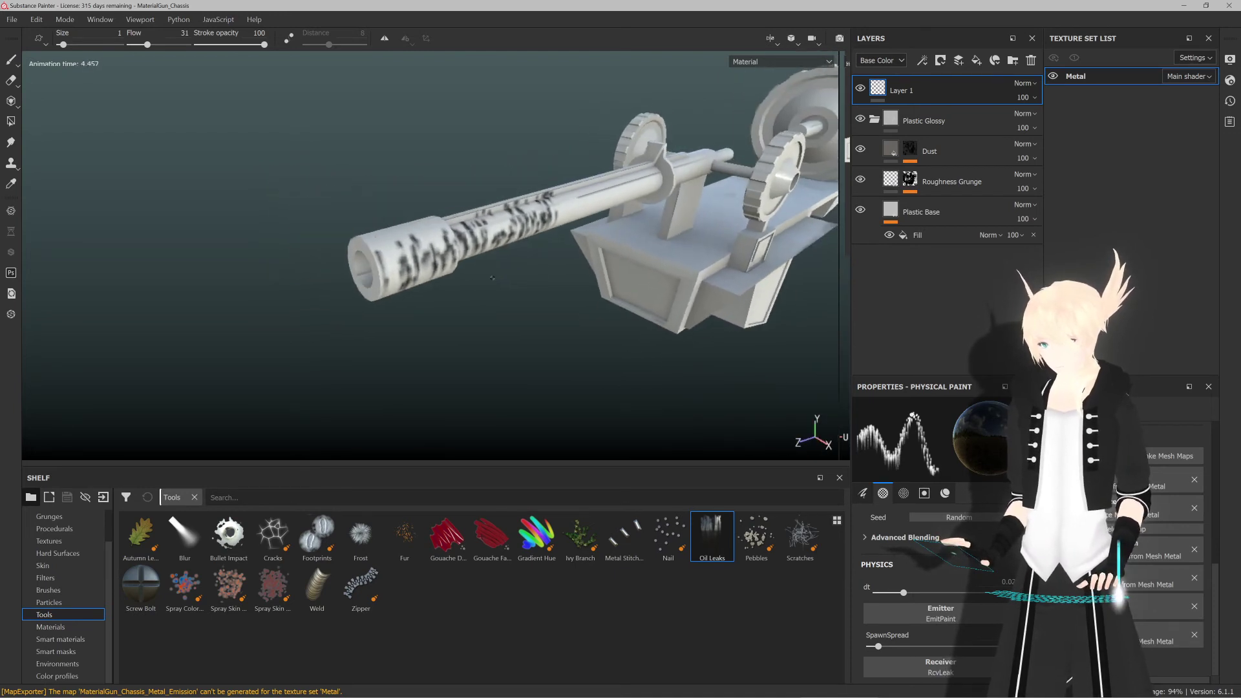
key("ctrl+z")
Step: Set the Oil Leaks brush's base colour to cyan, R 0.000, G 0.946, B 1.000
scroll(945, 561, "down", 5)
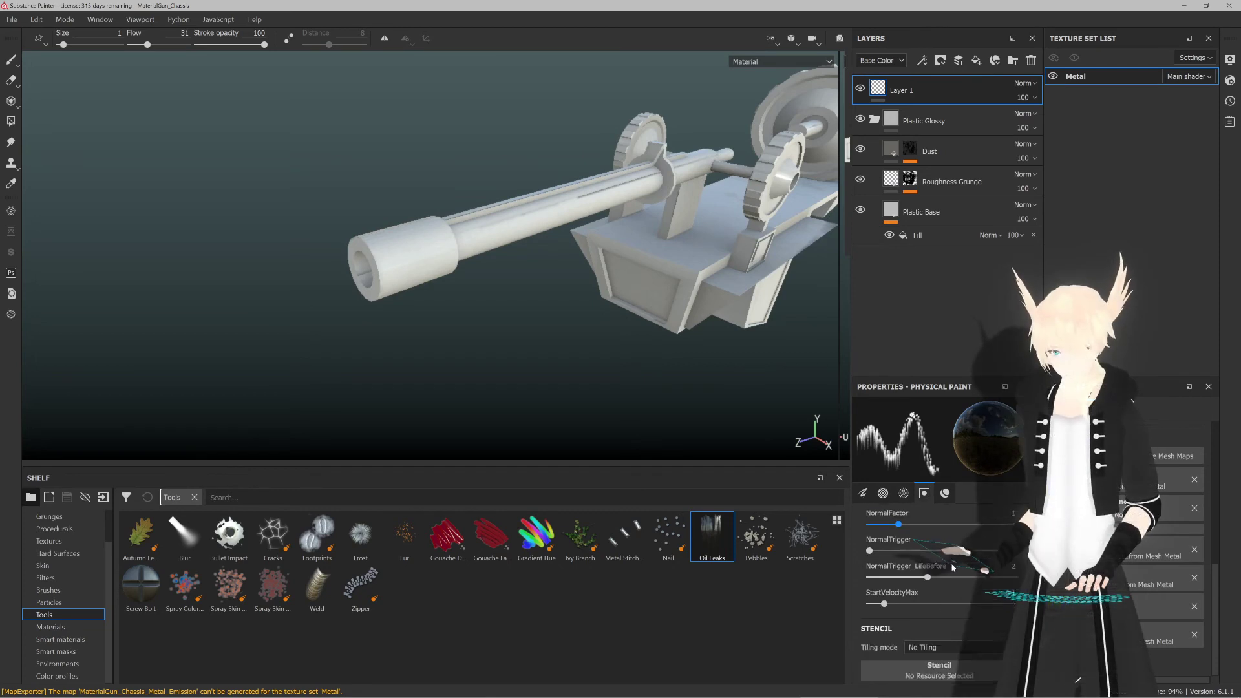
scroll(951, 563, "down", 5)
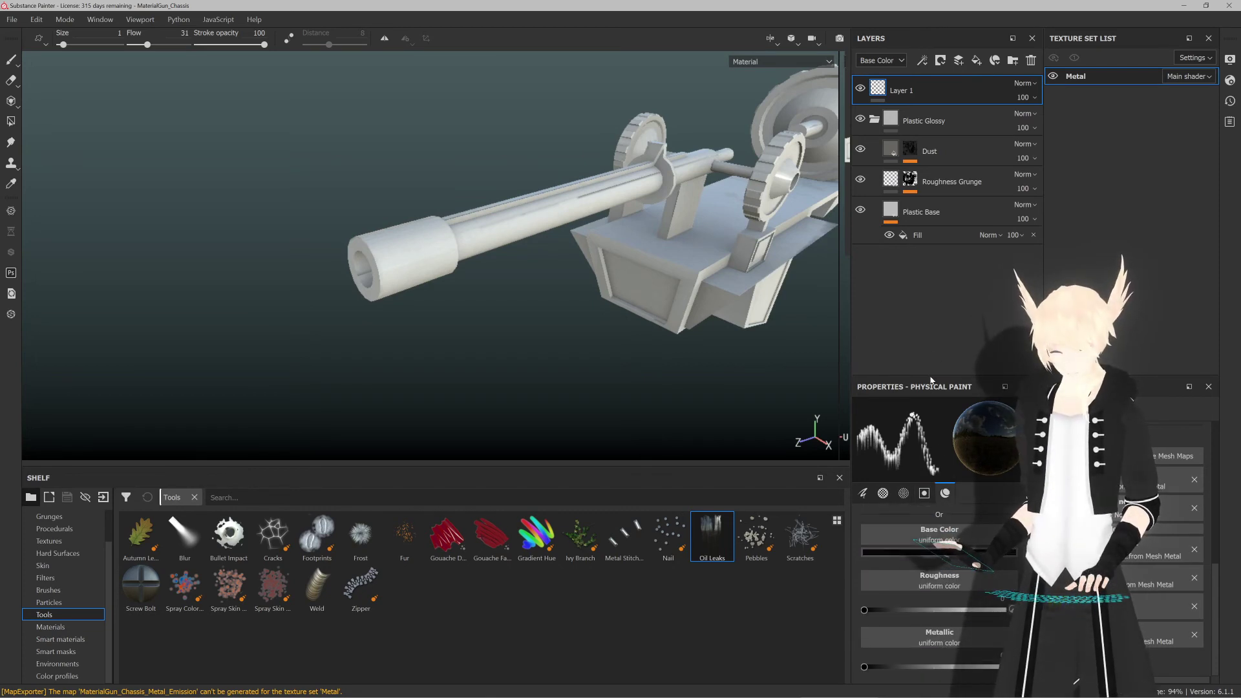
left_click_drag(931, 374, 931, 266)
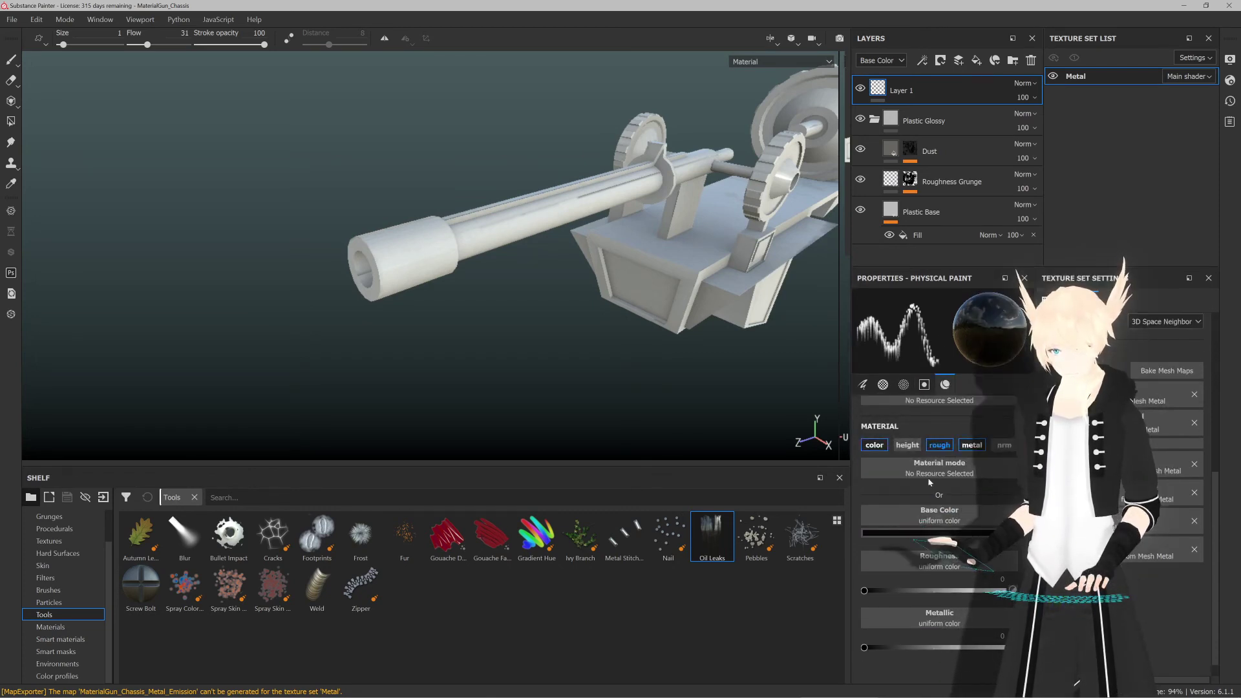
left_click(918, 534)
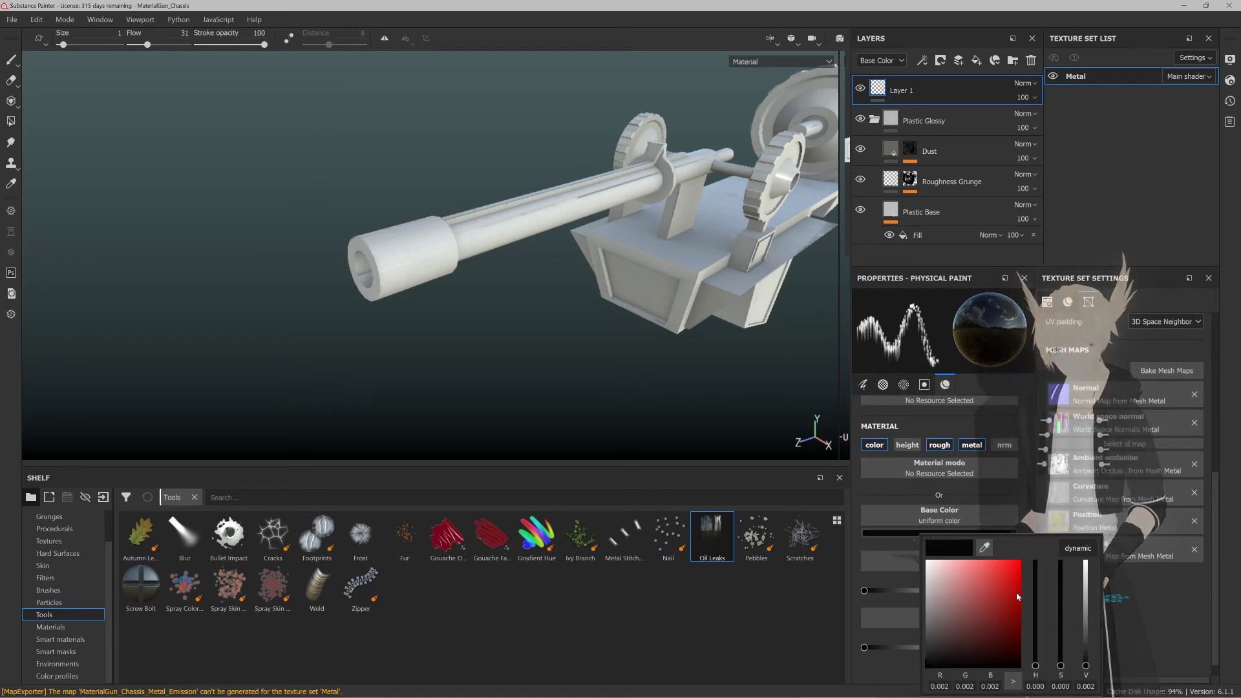
left_click_drag(999, 608, 1030, 530)
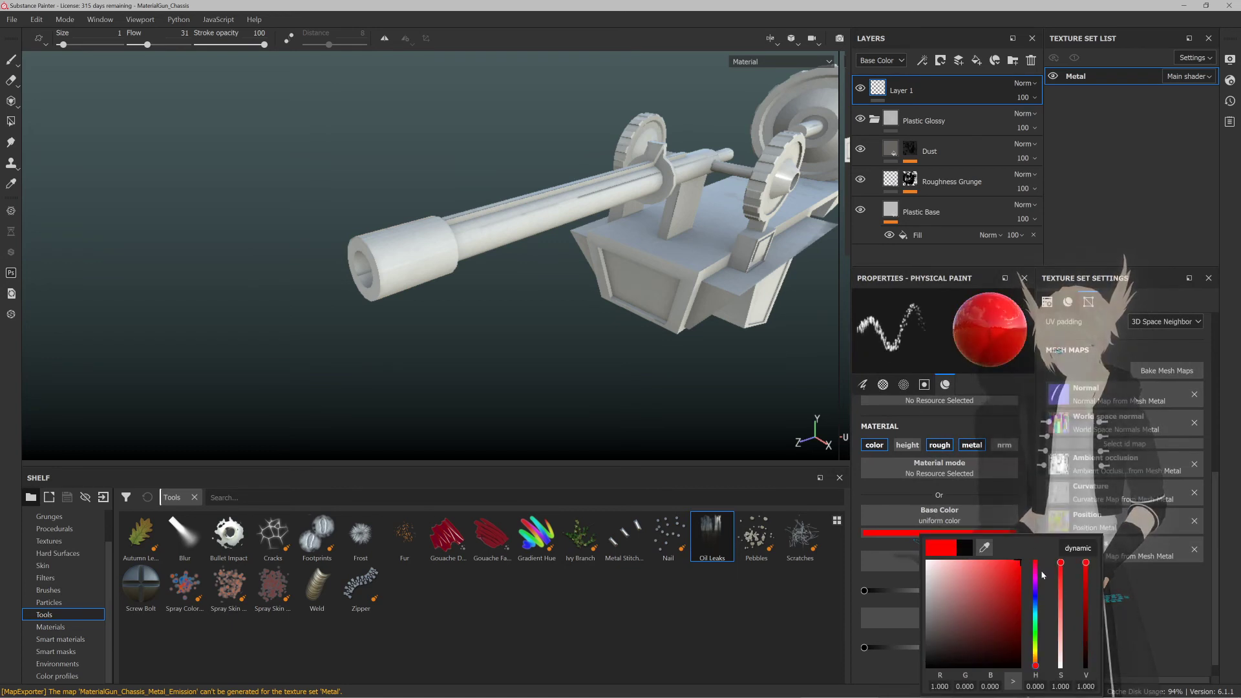
left_click_drag(1036, 664, 1036, 652)
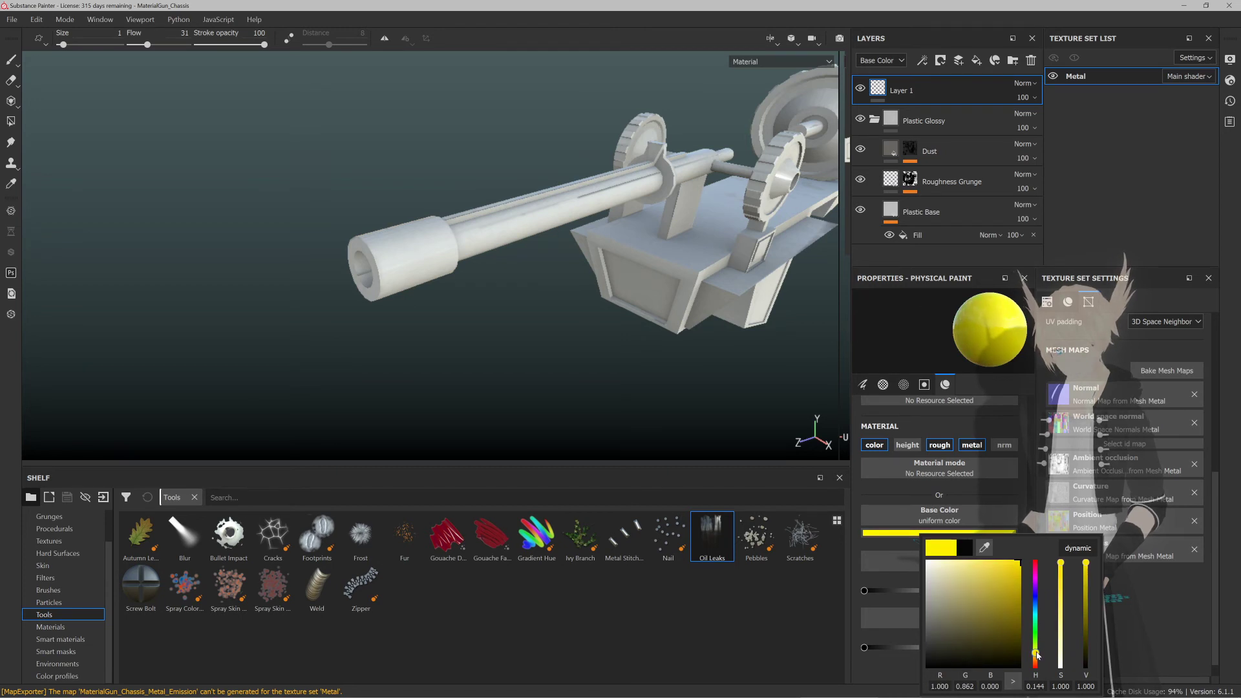
left_click_drag(1038, 651, 1037, 618)
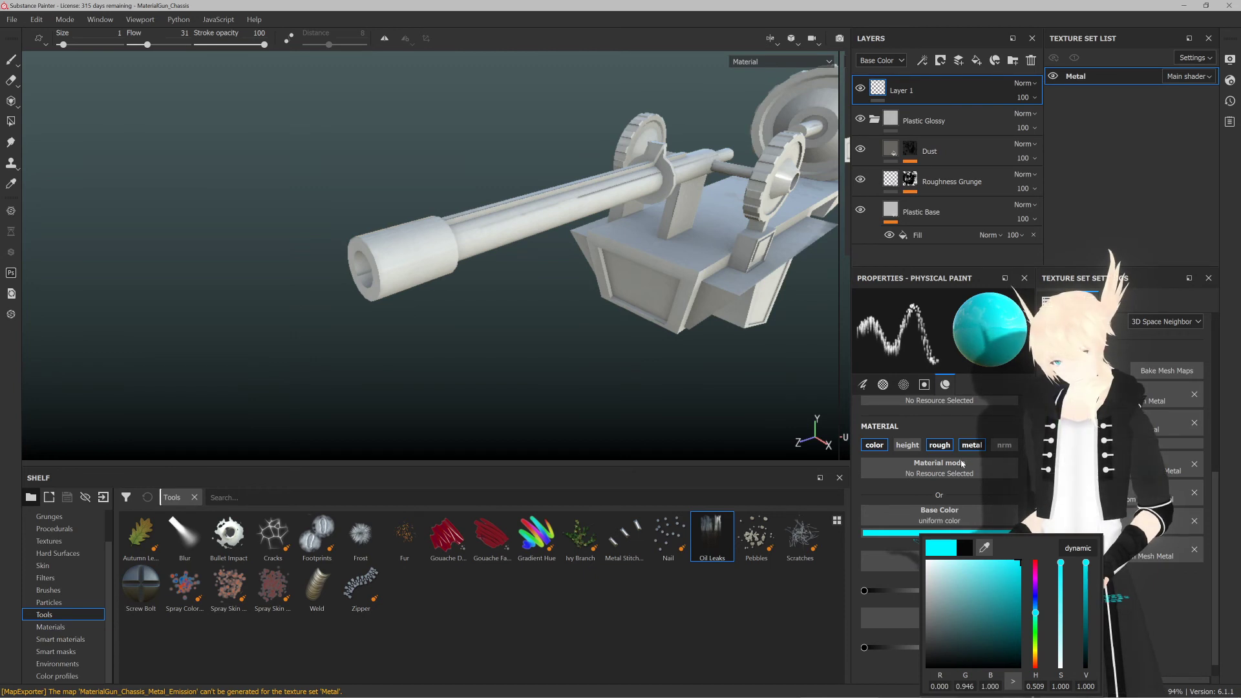
left_click(952, 424)
Step: Adjust the Oil Leaks physics to LifeMax 0.9, LifeMin 0.25 and dt 0.044
scroll(951, 424, "up", 5)
scroll(945, 448, "up", 4)
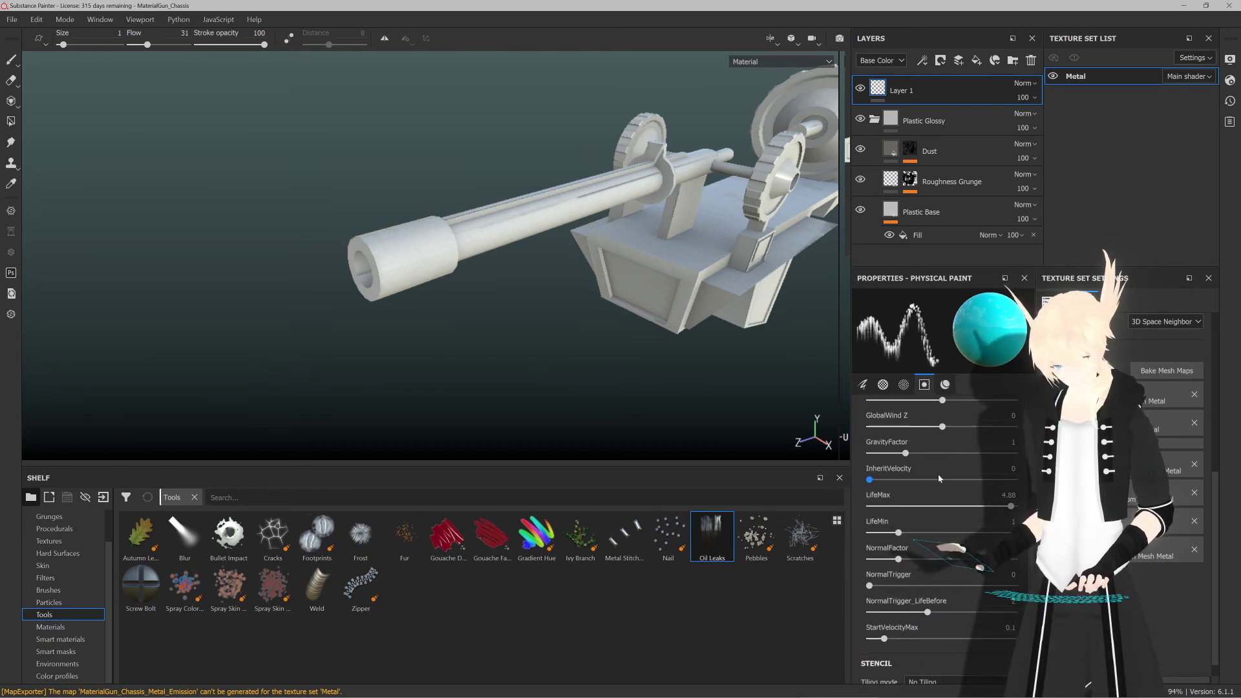
left_click_drag(1011, 511, 947, 518)
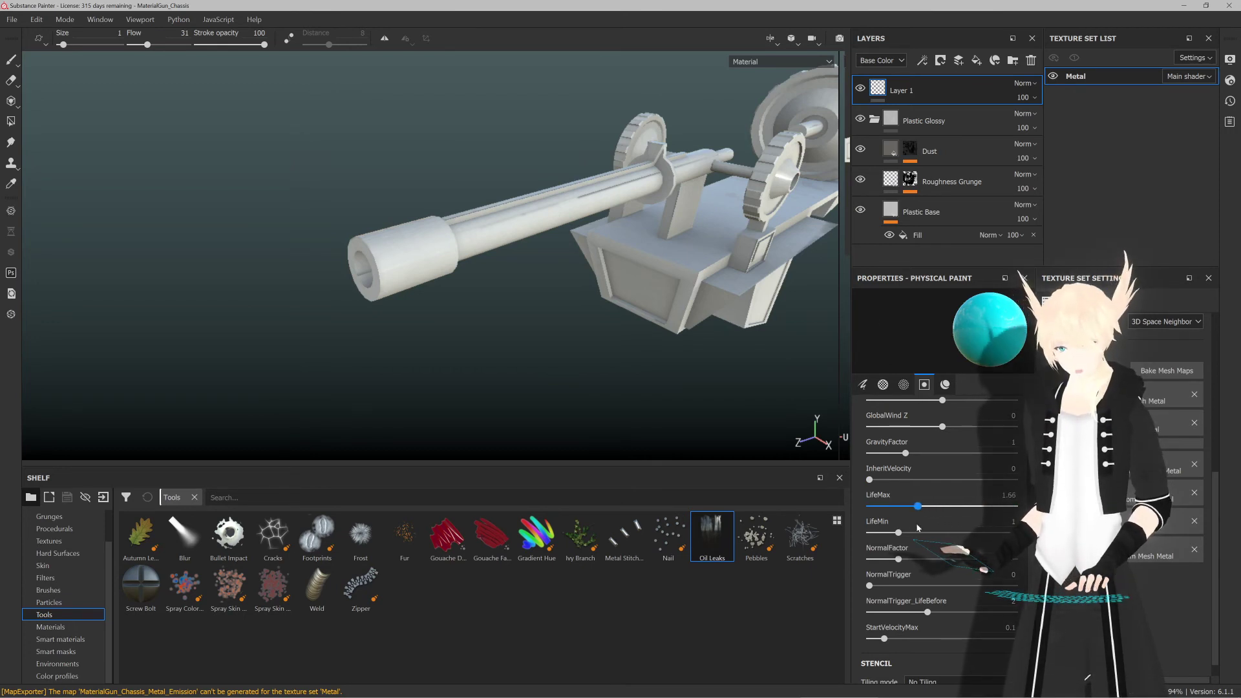
left_click_drag(918, 527, 903, 526)
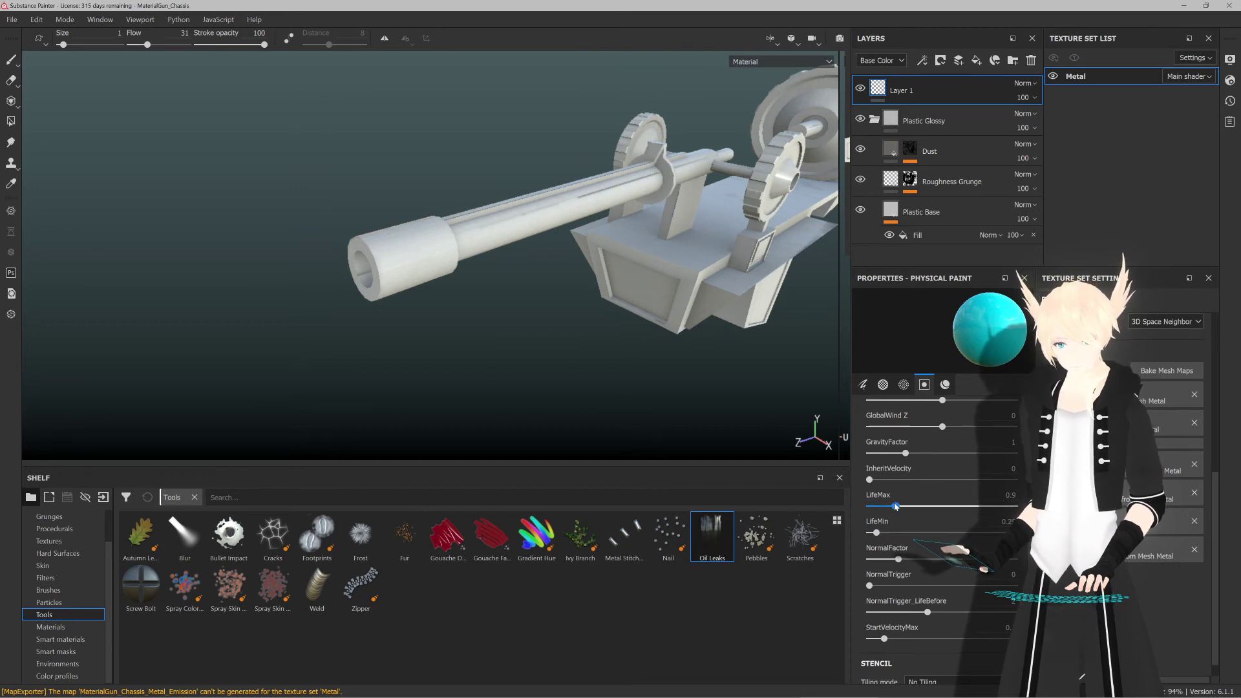
scroll(924, 484, "up", 5)
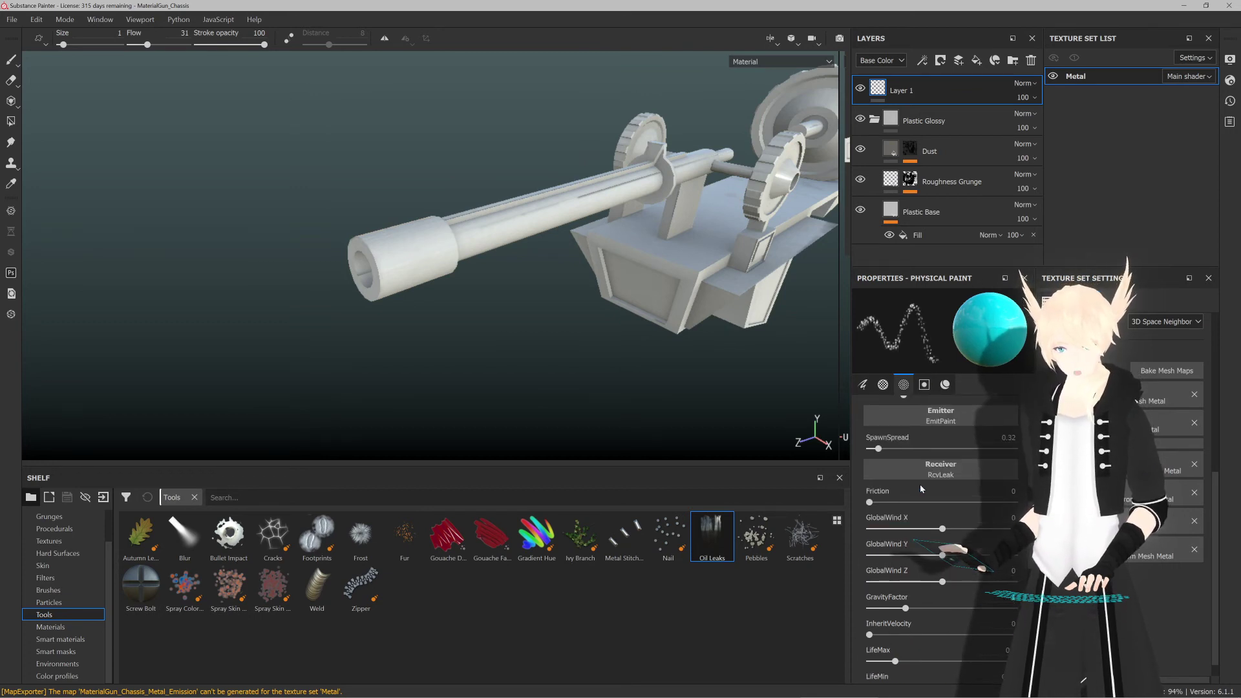
scroll(917, 486, "up", 1)
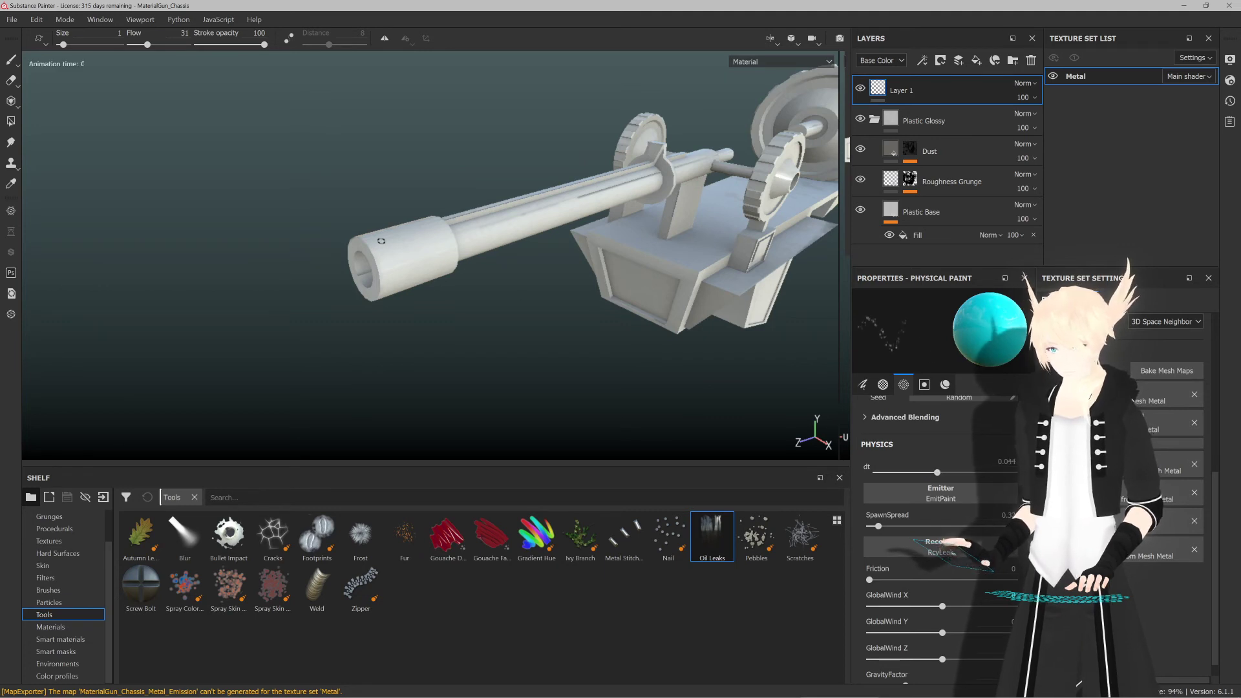
Step: Enlarge the brush to size 7.38 and cover the side of the muzzle near its open end with cyan
scroll(463, 278, "up", 3)
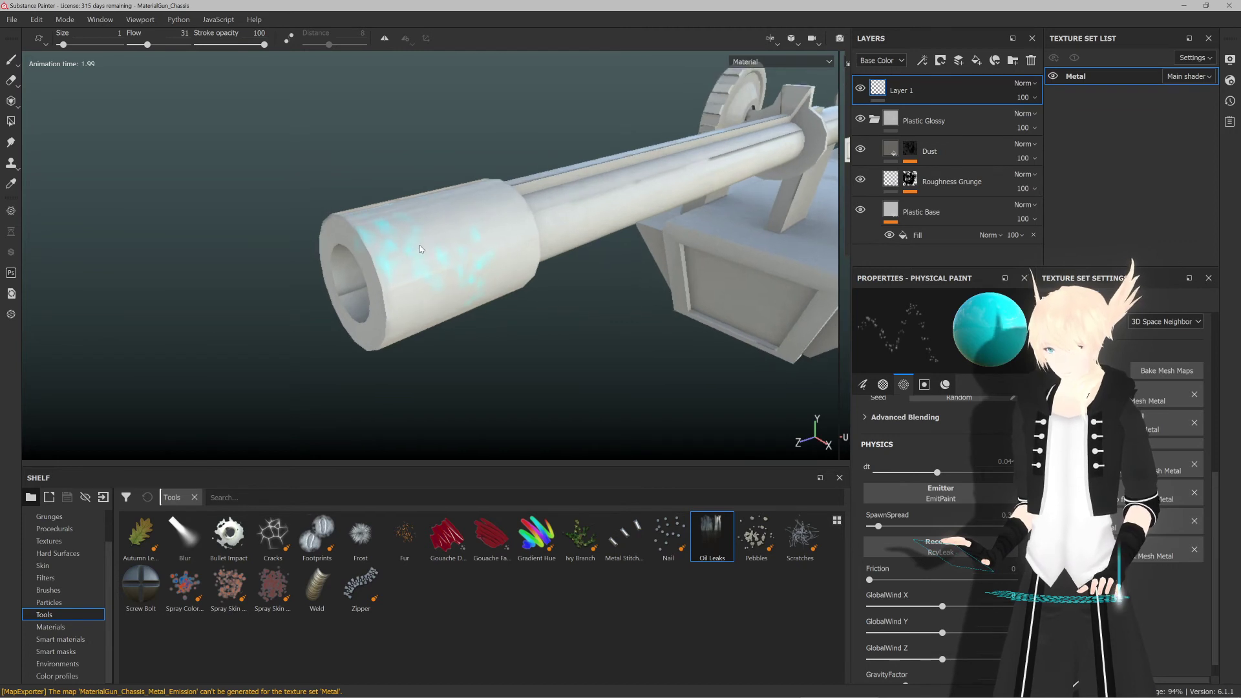
scroll(418, 244, "up", 2)
key("bracketleft")
right_click_drag(418, 244, 402, 254, "ctrl")
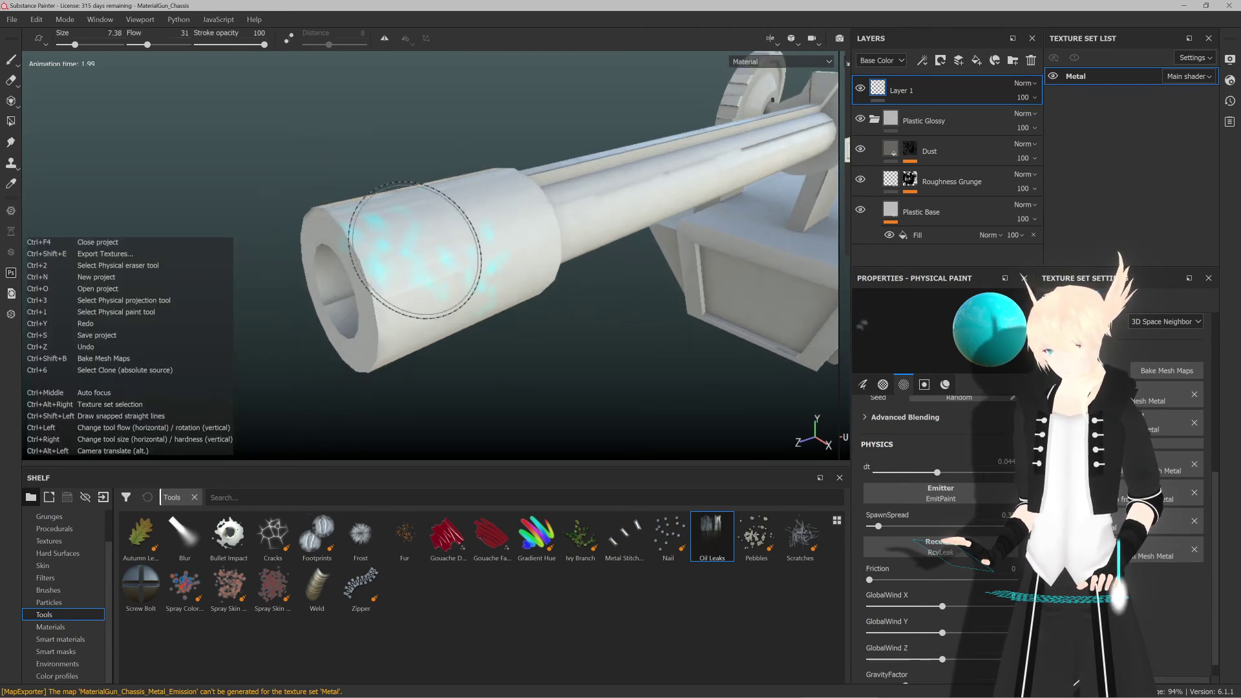
mouse_move(412, 266)
left_mouse_down()
mouse_move(445, 249)
mouse_move(422, 292)
mouse_move(590, 269)
mouse_move(380, 255)
left_mouse_up()
Step: Change the brush's base colour to pure red, R 1.000, G 0.000, B 0.000, and spray the opposite side of the muzzle
scroll(978, 479, "down", 8)
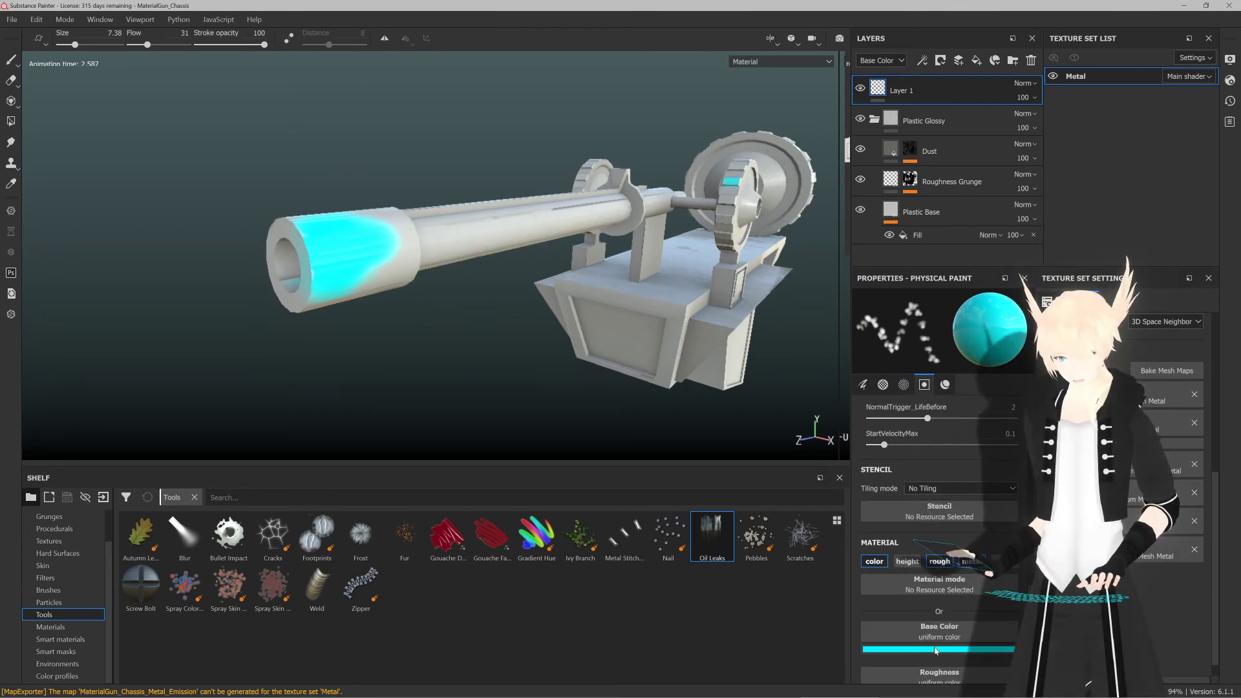
left_click(934, 637)
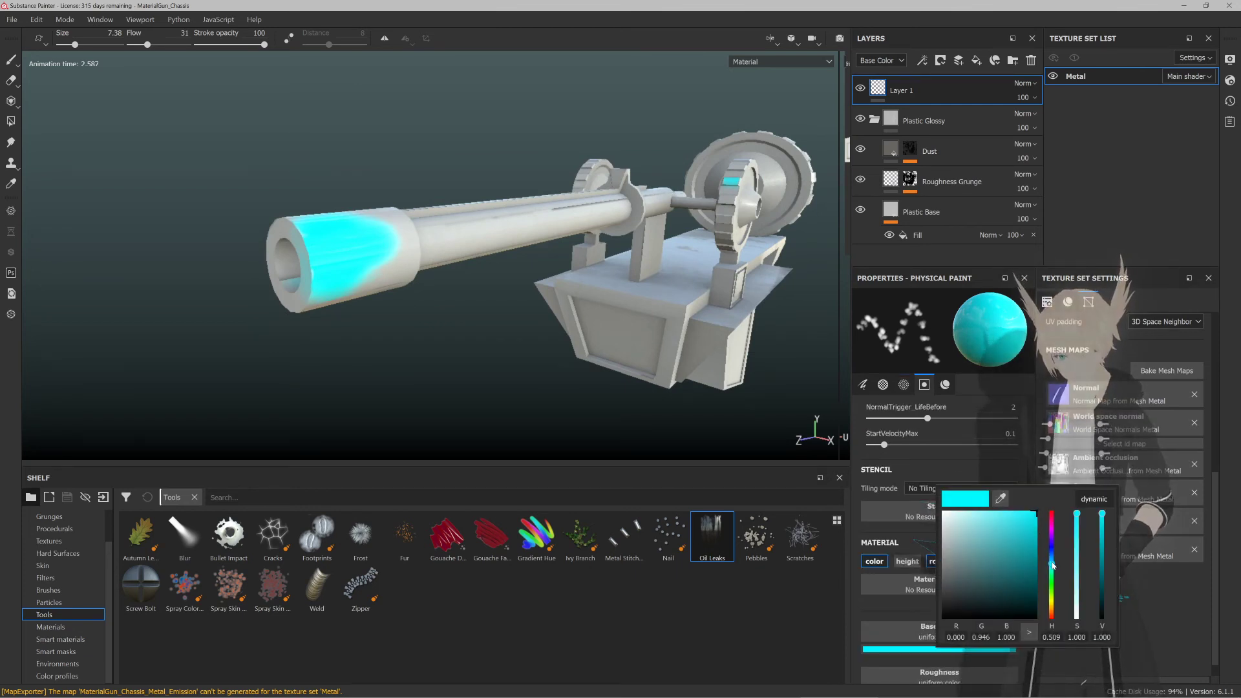
left_click_drag(1052, 565, 1062, 501)
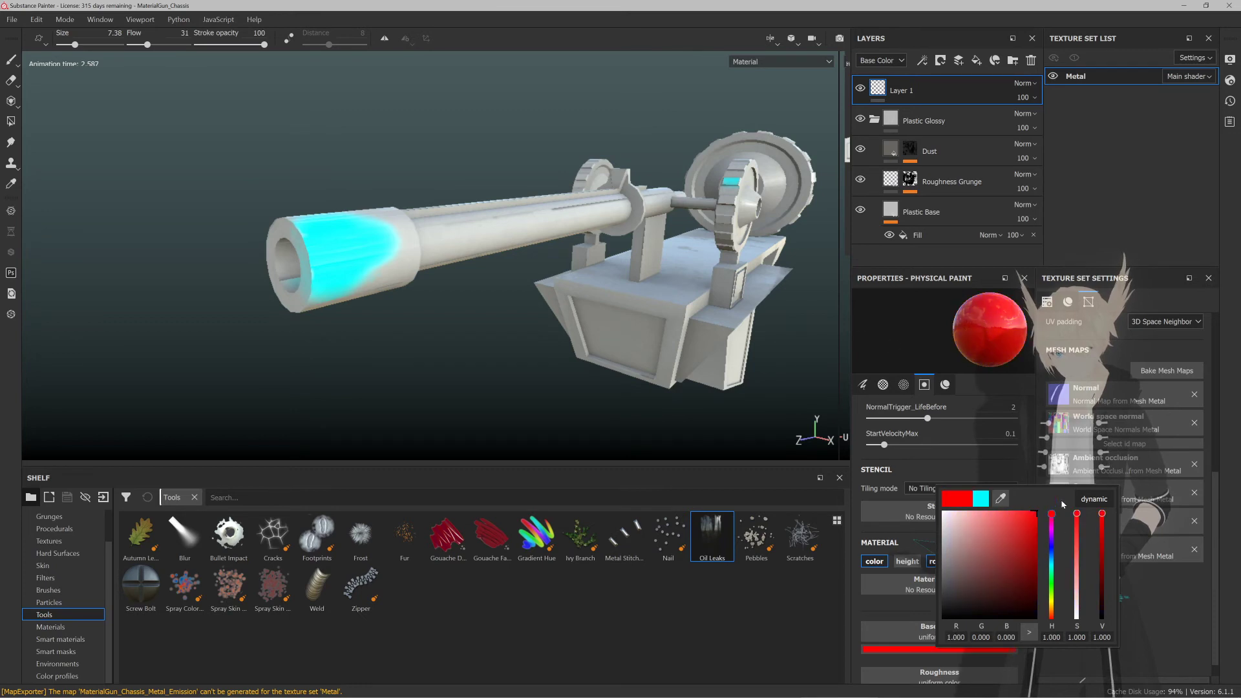
mouse_move(453, 311)
left_mouse_down("alt")
mouse_move(579, 329)
mouse_move(582, 424)
left_mouse_up("alt")
middle_click_drag(466, 332, 634, 286, "alt")
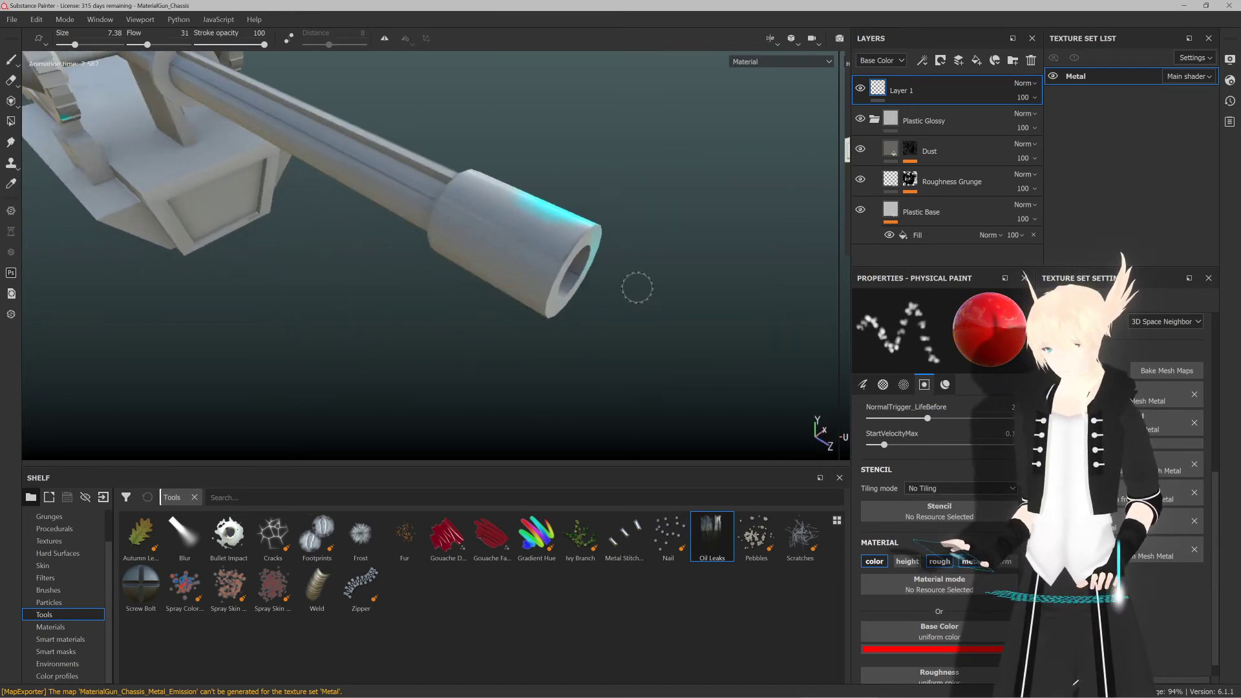
left_click(527, 228)
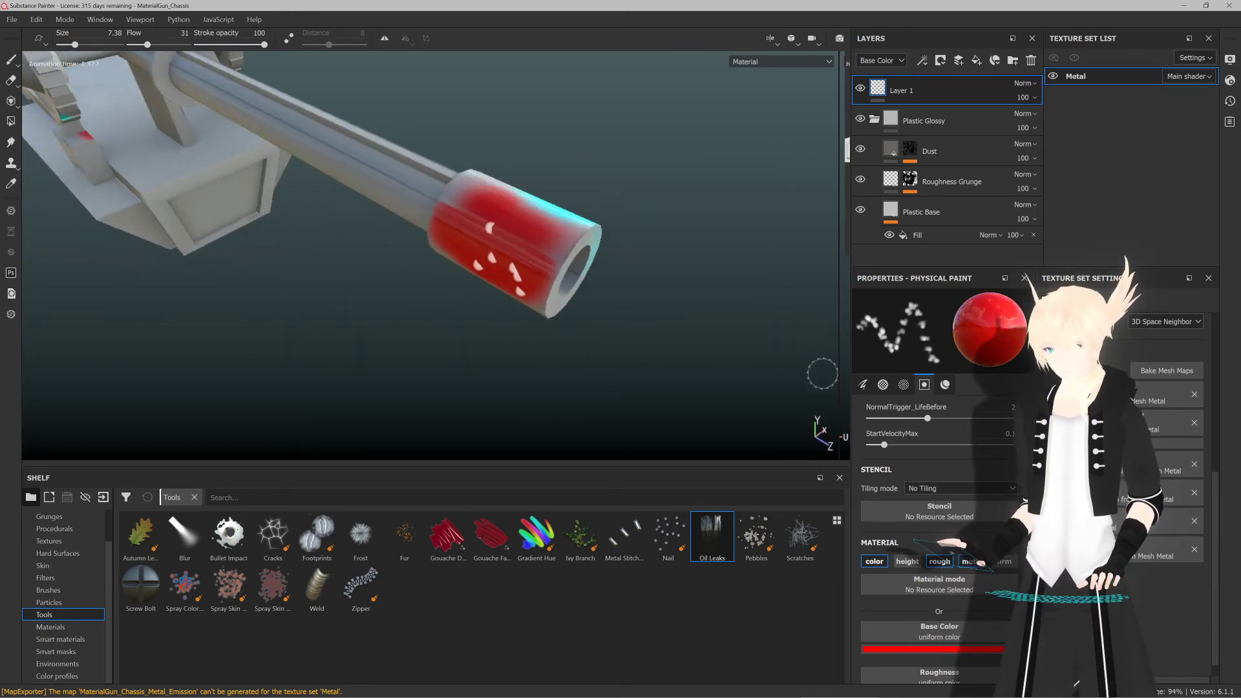
Step: Inspect the painted muzzle from both sides and set the brush's base colour to yellow, R 1.000, G 0.826, B 0.000
left_click_drag(784, 435, 383, 236, "alt")
left_click_drag(526, 337, 435, 296, "alt")
left_click_drag(530, 310, 474, 258, "alt")
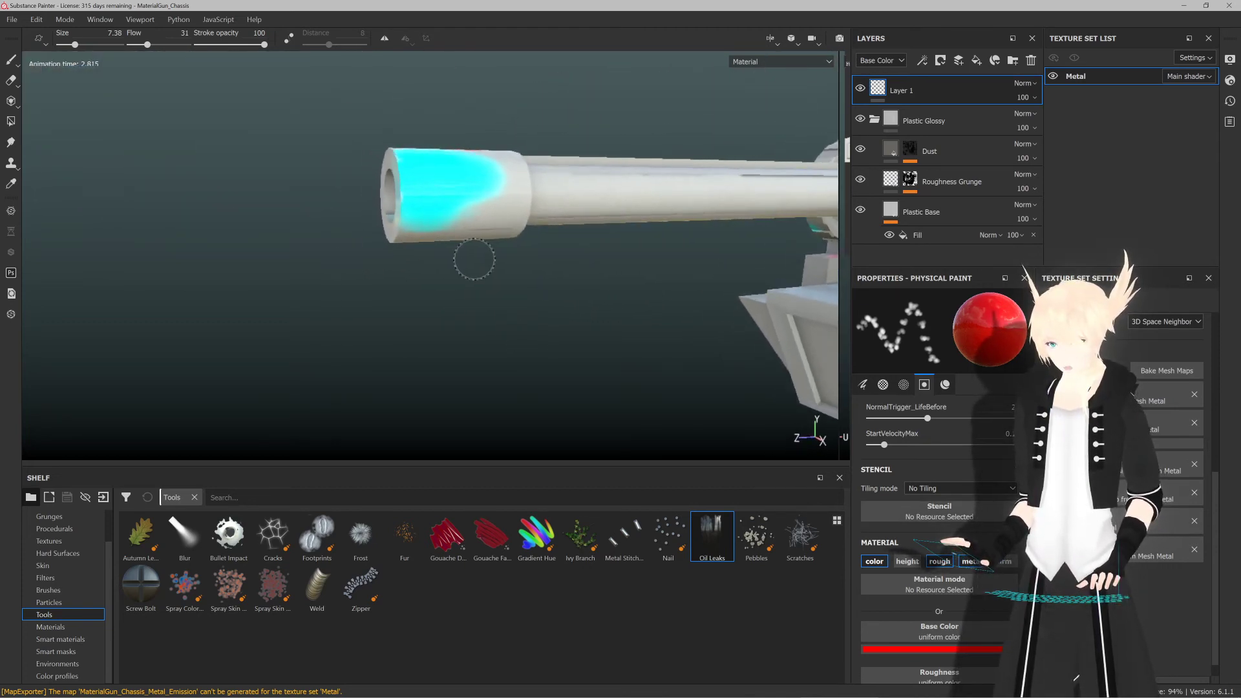
right_click_drag(473, 258, 428, 212, "alt")
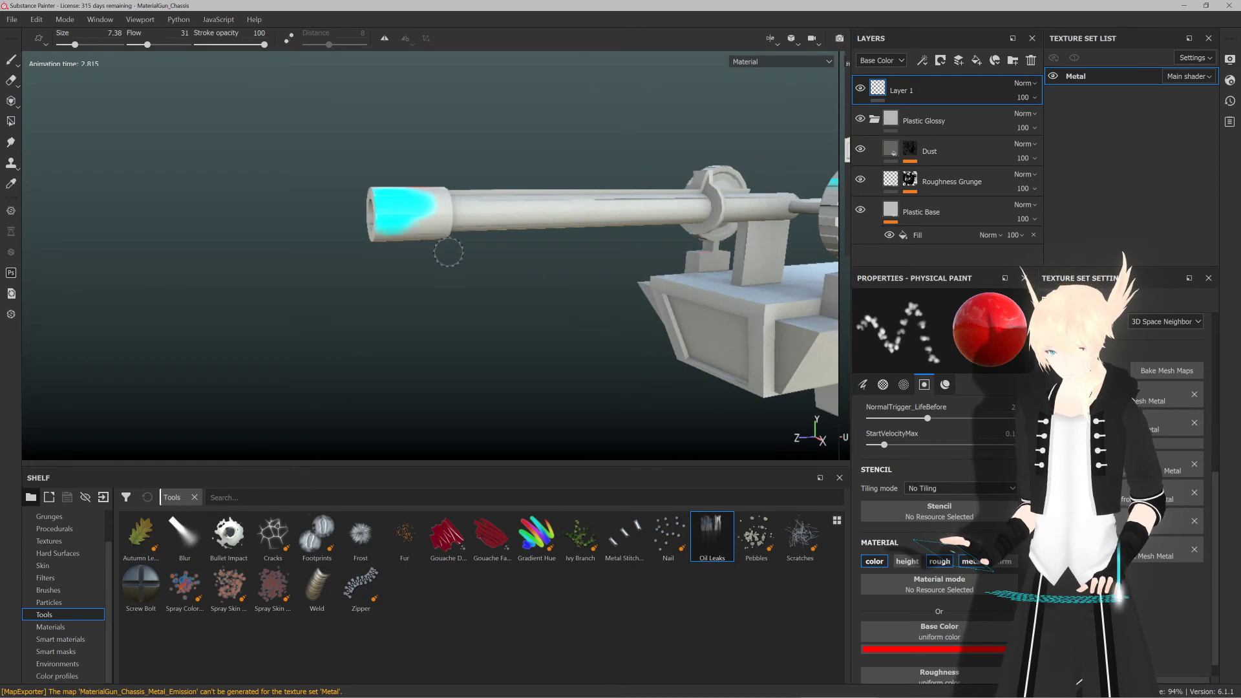
middle_click_drag(446, 252, 451, 273, "alt")
left_click_drag(451, 272, 498, 309, "alt")
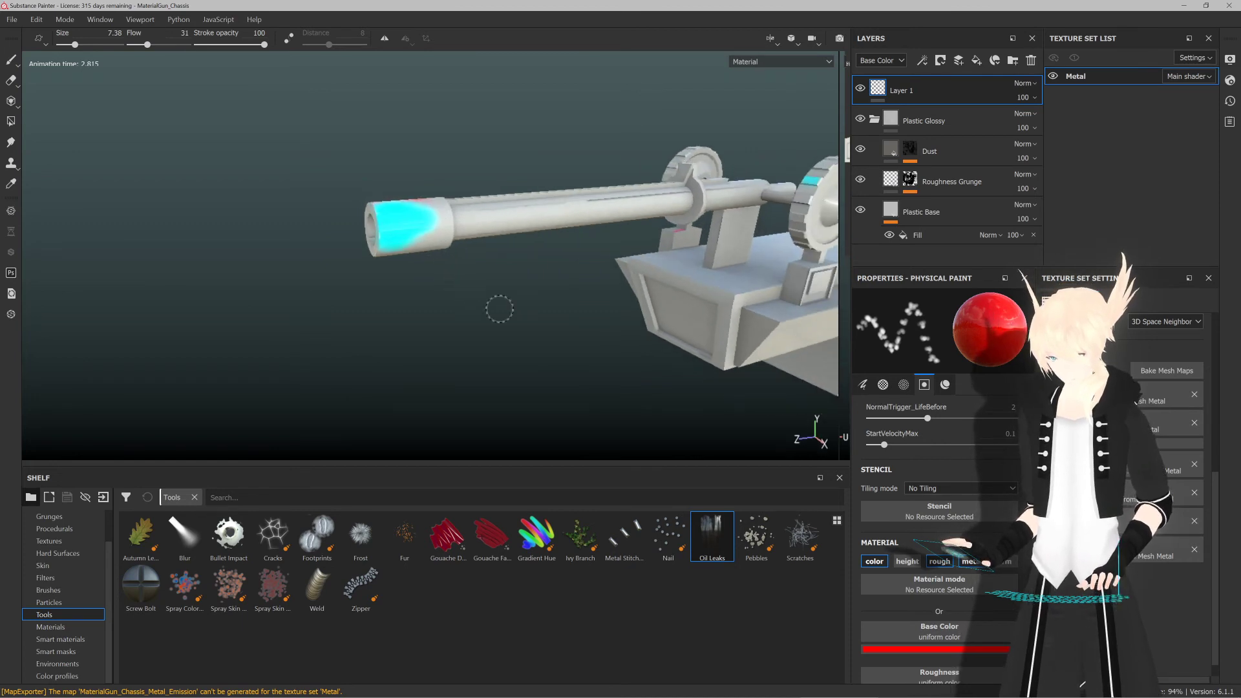
left_click(963, 649)
left_click(1079, 608)
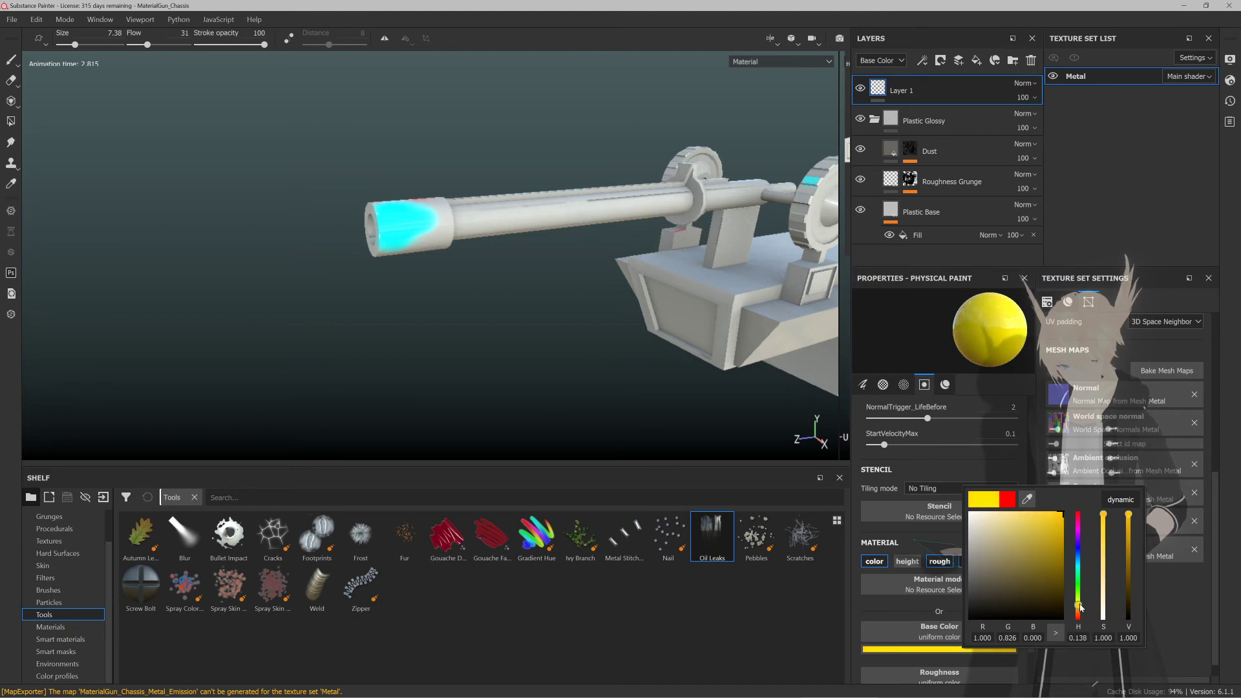
Step: Try a yellow stroke along the middle of the barrel's side, and undo it
mouse_move(507, 296)
left_mouse_down("alt")
mouse_move(535, 329)
mouse_move(570, 251)
mouse_move(451, 256)
left_mouse_up("alt")
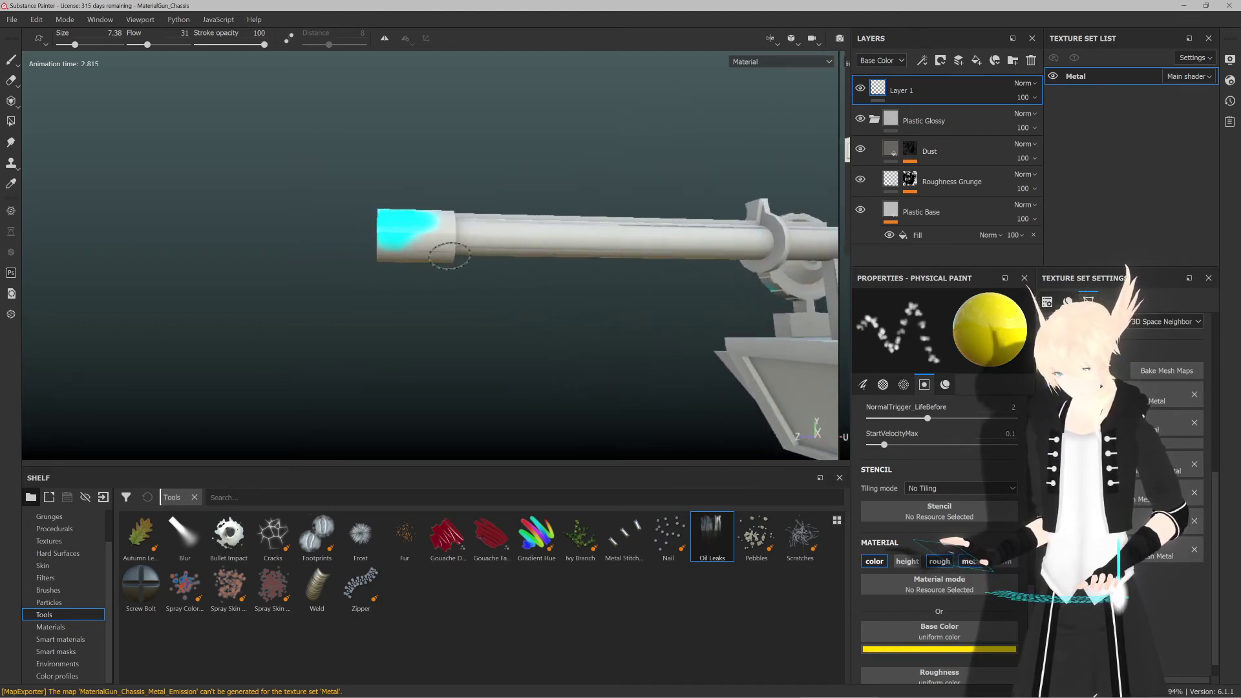
left_click_drag(548, 225, 690, 239)
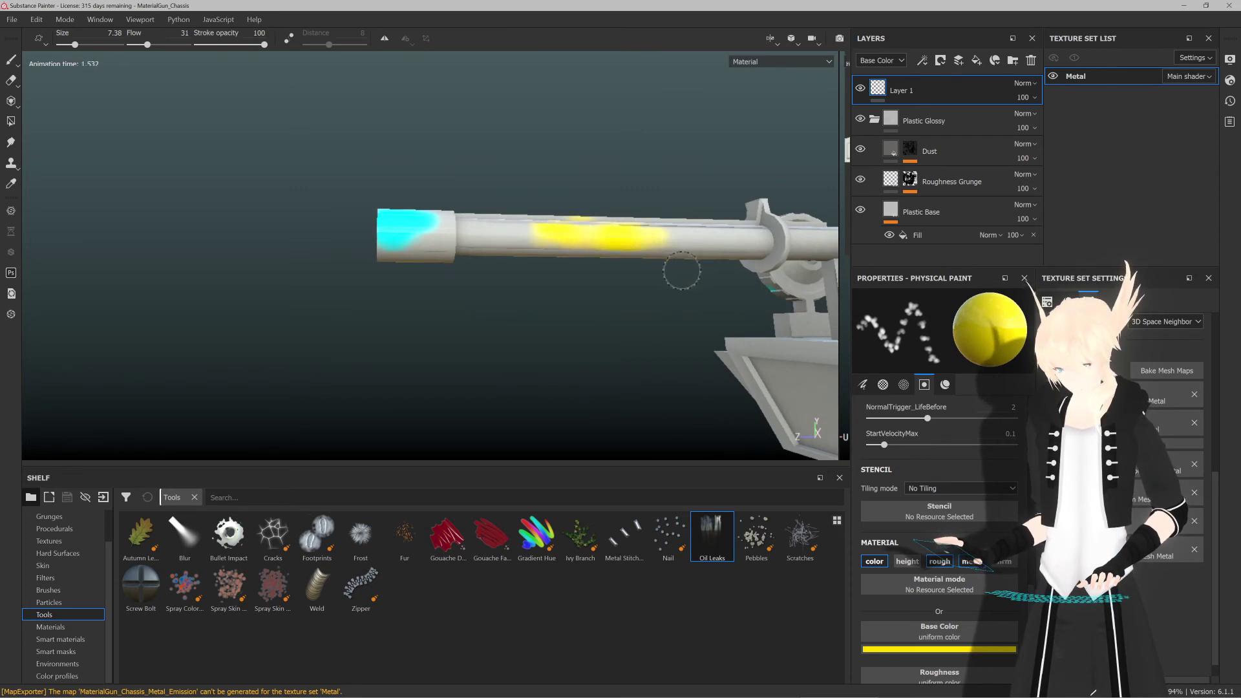
key("ctrl+z")
Step: Spray yellow onto the underside of the barrel, starting just behind the muzzle
mouse_move(494, 244)
left_mouse_down("alt")
mouse_move(555, 244)
mouse_move(713, 161)
mouse_move(512, 304)
left_mouse_up("alt")
scroll(950, 601, "down", 4)
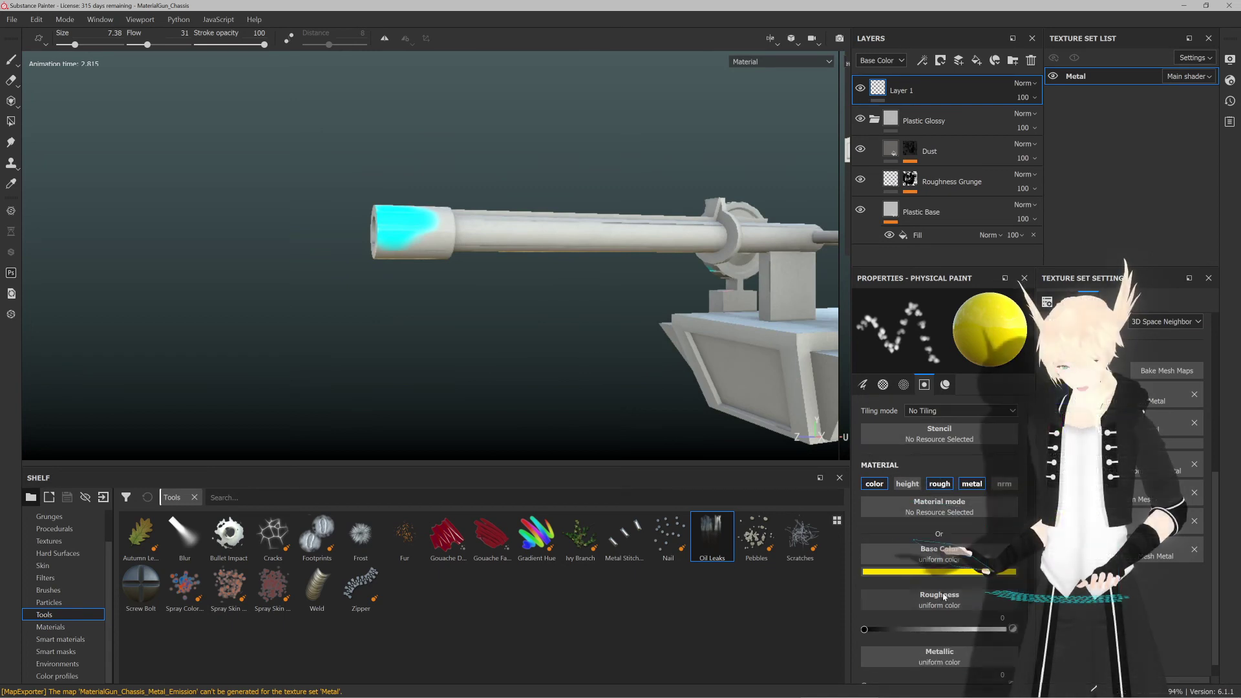
scroll(950, 601, "down", 8)
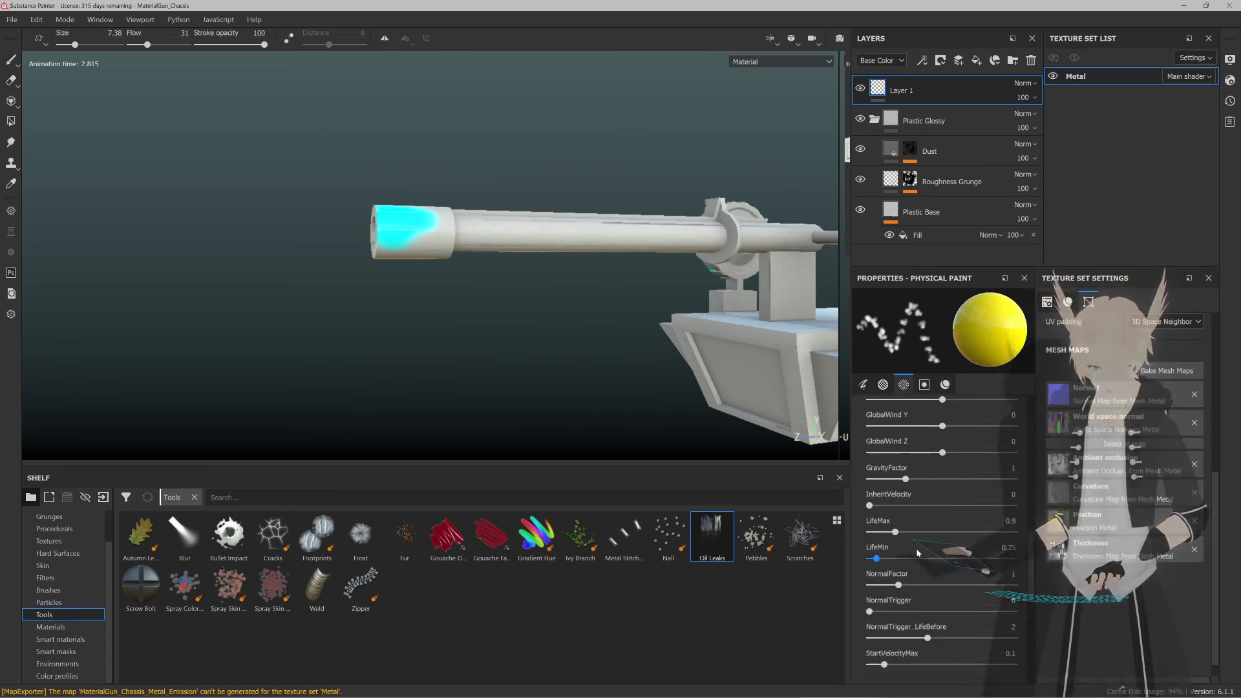
scroll(918, 543, "down", 3)
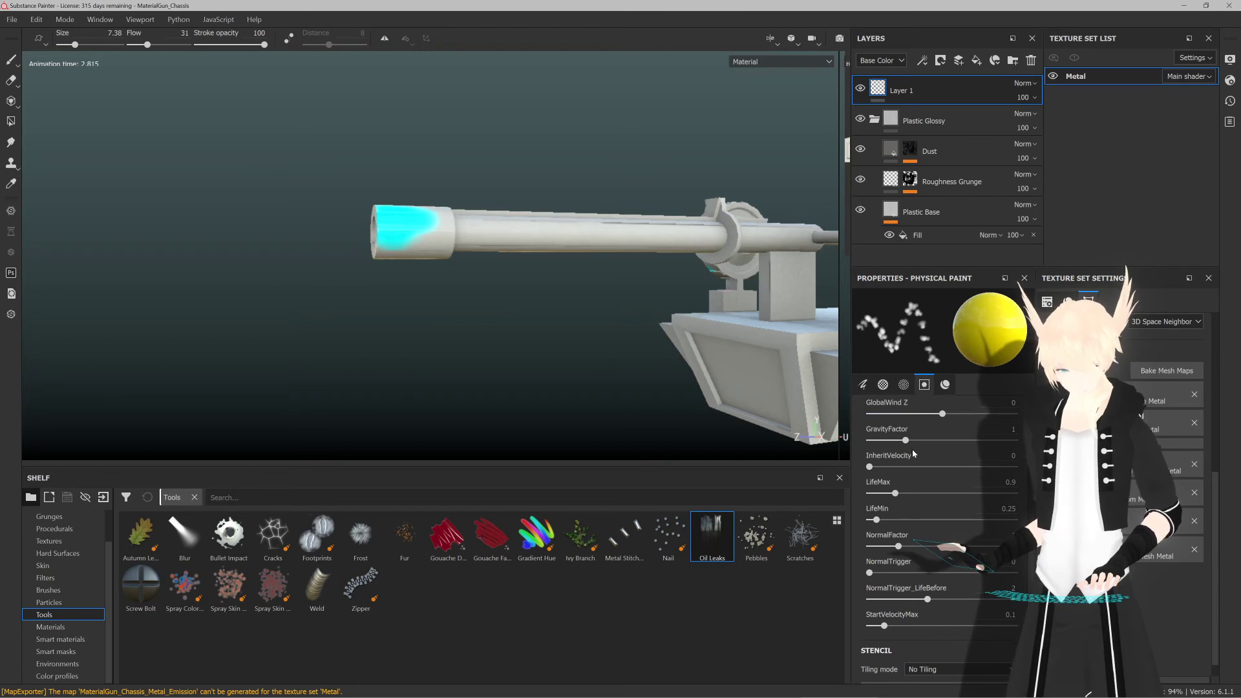
left_click_drag(386, 353, 633, 130, "alt")
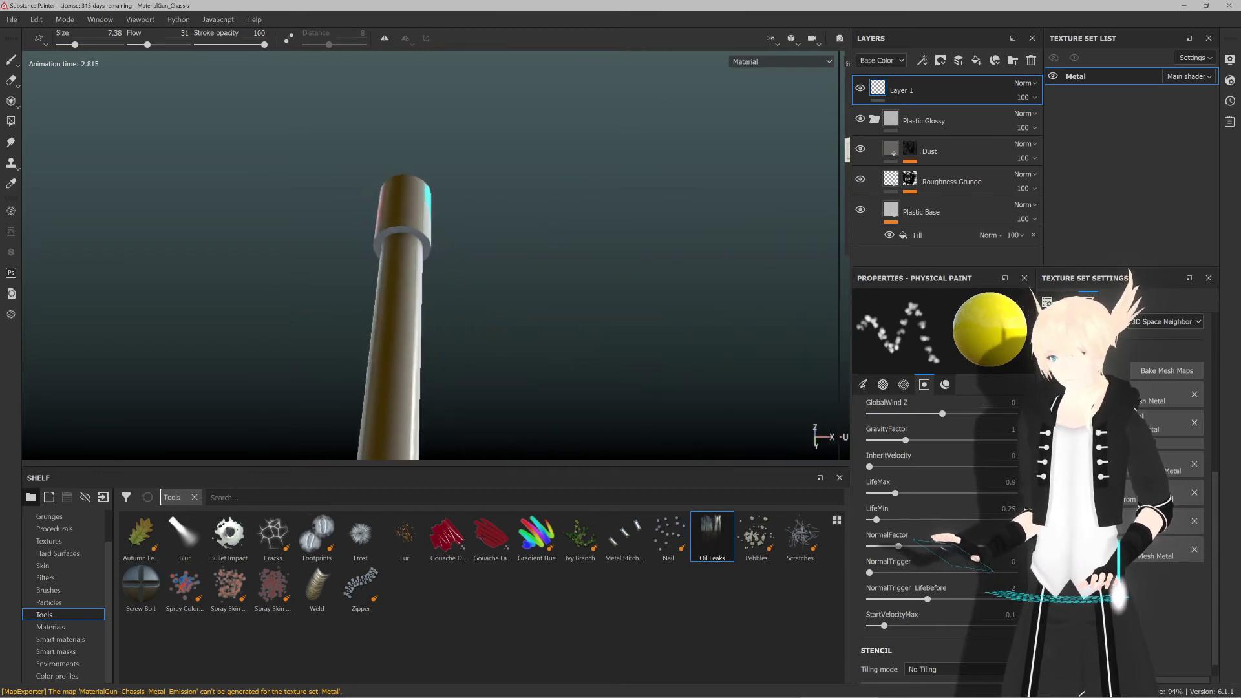
left_click(413, 265)
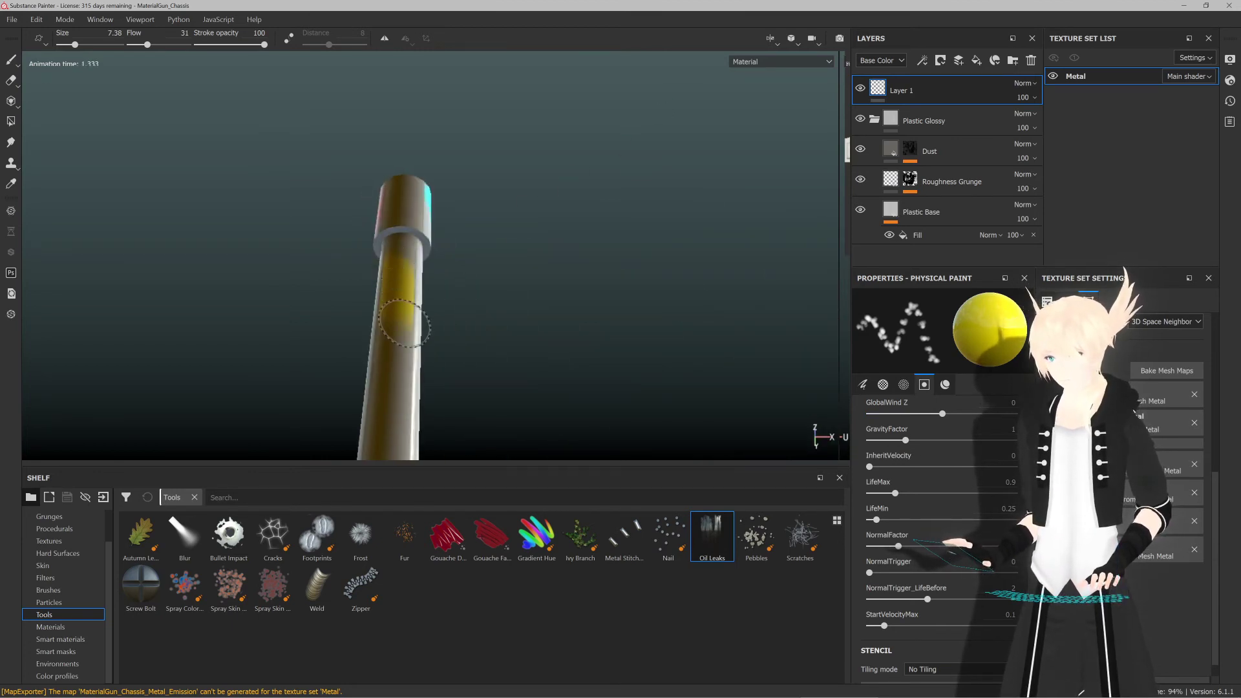
Step: Undo the last yellow stroke on the barrel and spray yellow along the barrel's side behind the muzzle
left_click_drag(507, 285, 407, 311, "alt")
key("ctrl+z")
left_click_drag(554, 321, 554, 345, "alt")
mouse_move(555, 345)
middle_mouse_down("alt")
mouse_move(555, 330)
mouse_move(454, 327)
middle_mouse_up("alt")
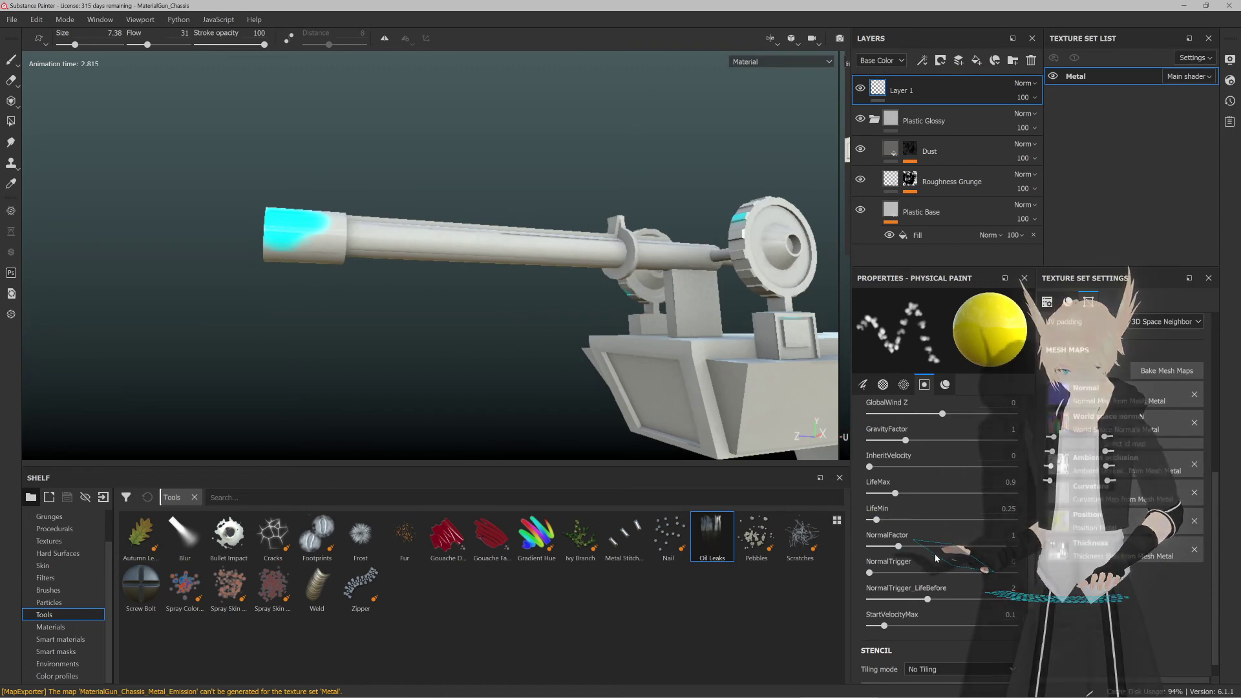
scroll(936, 558, "down", 2)
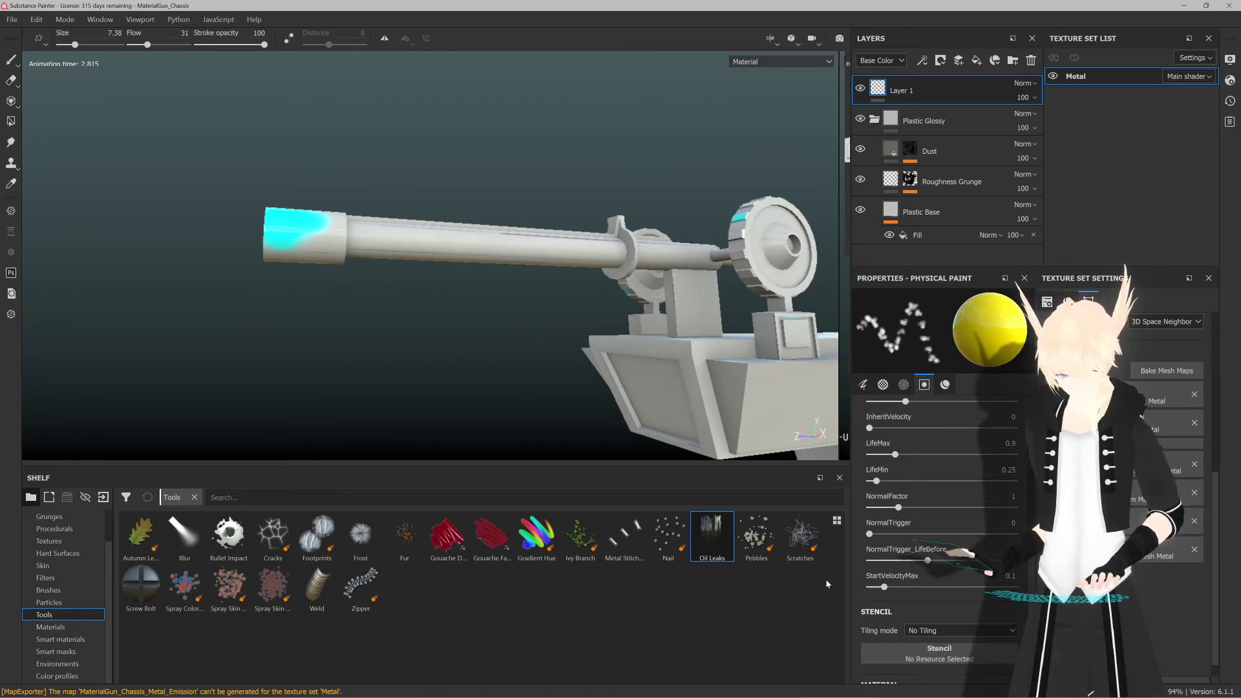
left_click_drag(446, 395, 584, 232, "alt")
middle_click_drag(585, 233, 365, 262, "alt")
left_click_drag(417, 244, 540, 255)
mouse_move(448, 246)
left_mouse_down()
mouse_move(398, 261)
mouse_move(396, 360)
mouse_move(424, 302)
mouse_move(456, 349)
mouse_move(656, 399)
left_mouse_up()
Step: Set the brush's base colour to blue, R 0.000, G 0.084, B 1.000, and spray the muzzle and the barrel just behind it
scroll(935, 575, "down", 5)
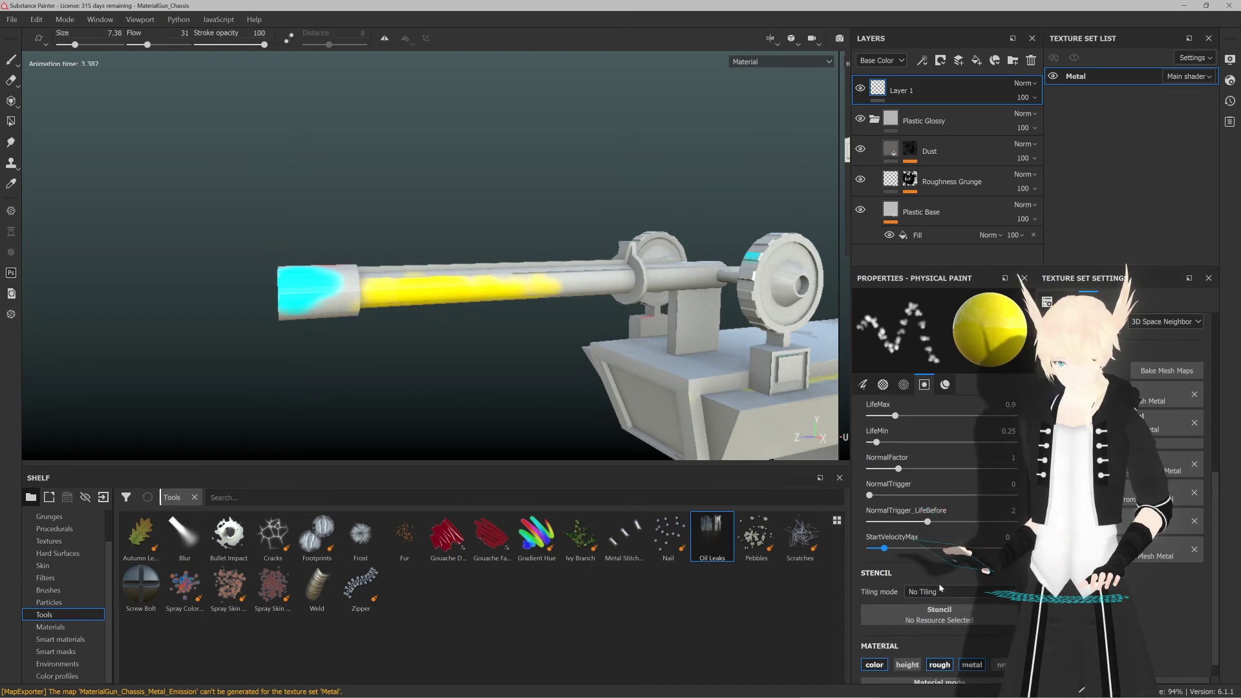
left_click(939, 520)
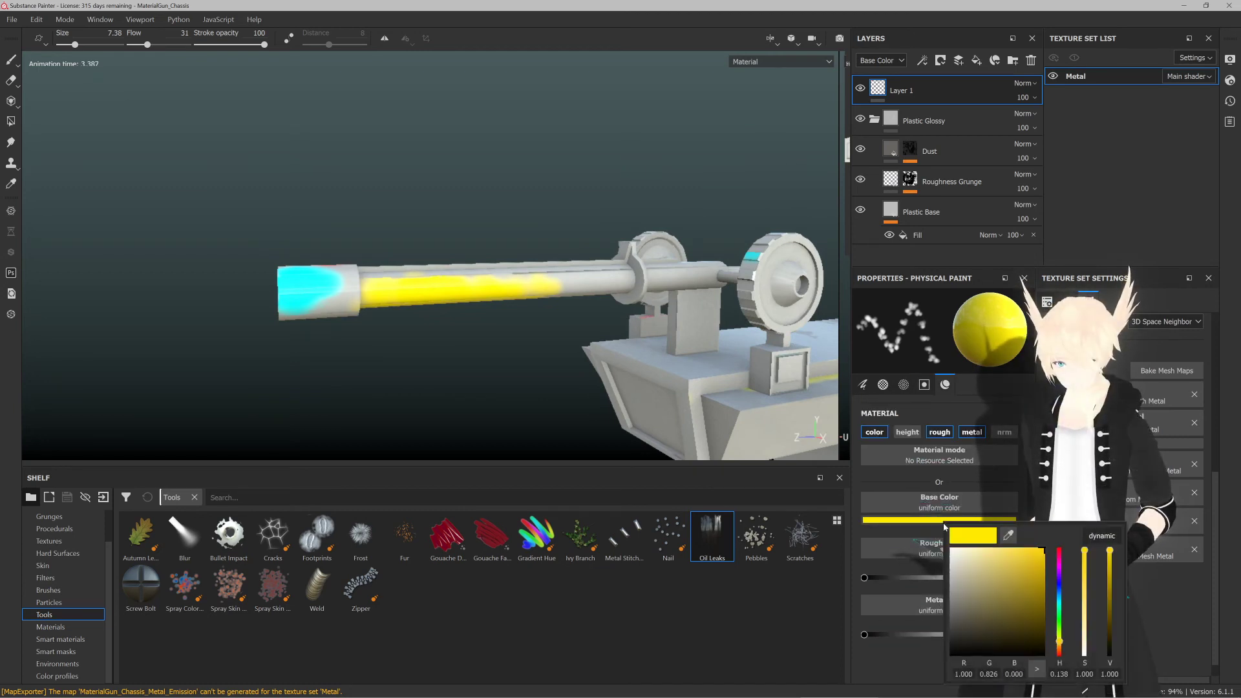
left_click(1060, 590)
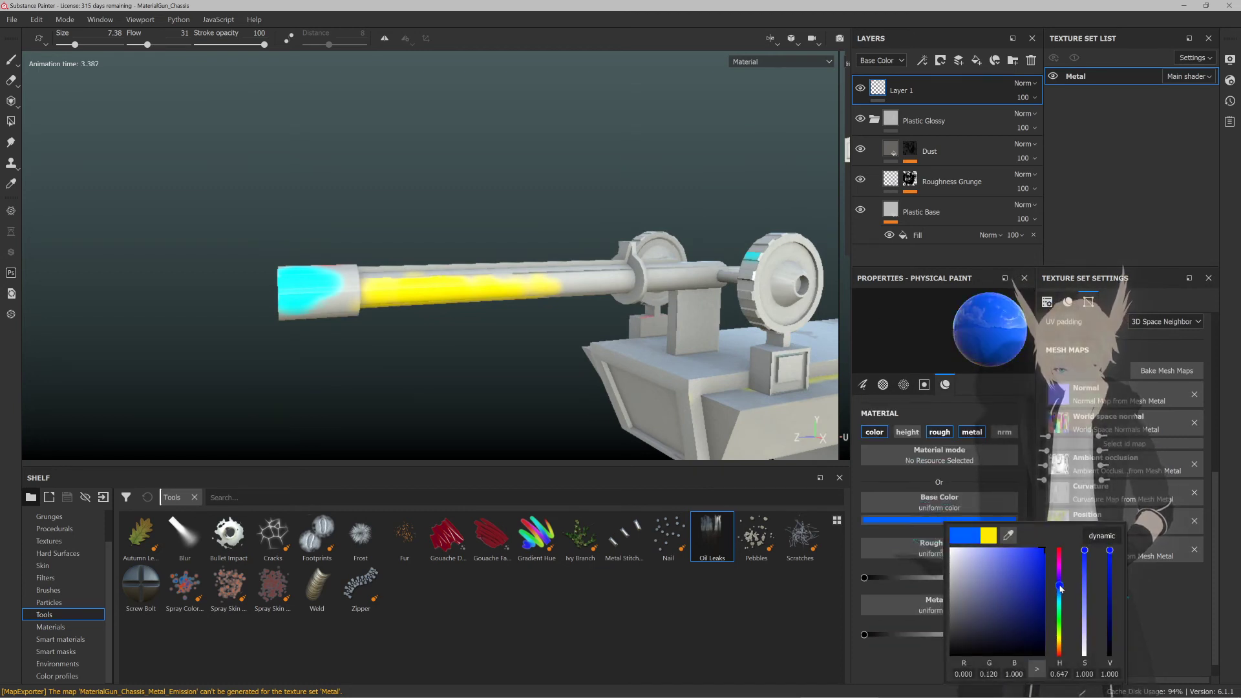
left_click_drag(515, 311, 346, 267, "alt")
mouse_move(512, 319)
left_mouse_down("alt")
mouse_move(465, 278)
mouse_move(409, 297)
mouse_move(556, 291)
left_mouse_up("alt")
left_click(668, 288)
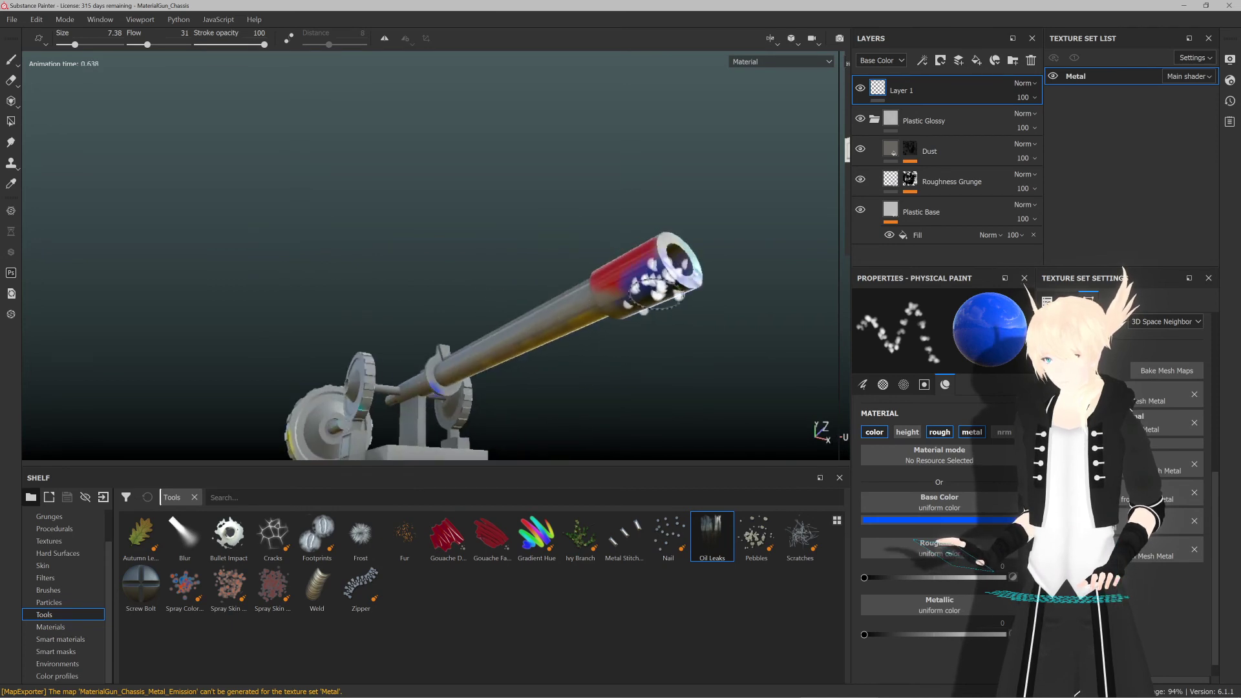
Step: Change the brush's base colour to green, R 0.132, G 1.000, B 0.000, and spray the muzzle's side and open end
left_click(944, 520)
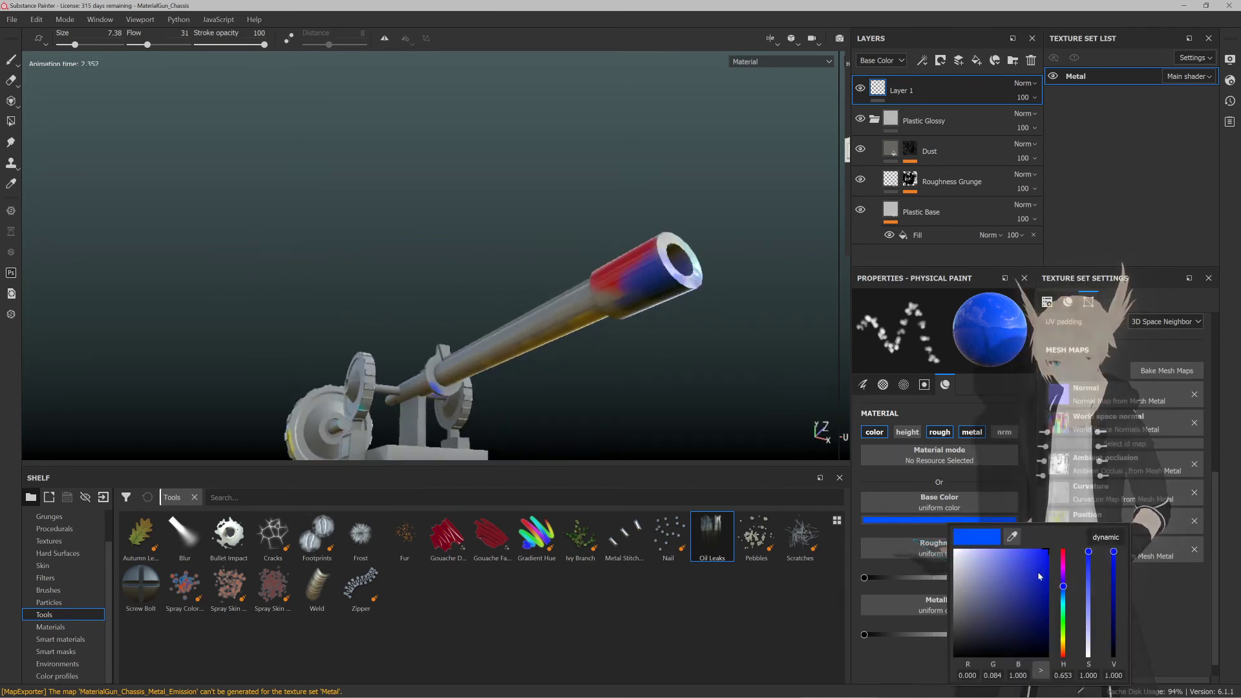
left_click_drag(1063, 588, 1068, 626)
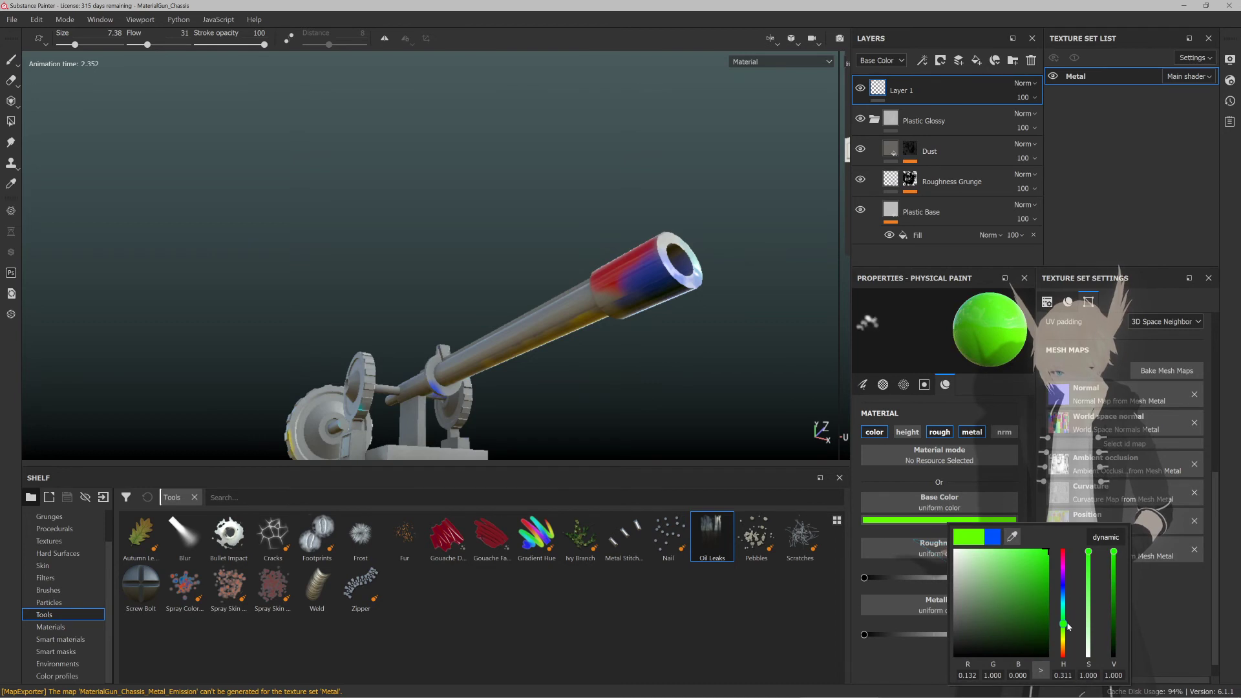
mouse_move(750, 360)
left_mouse_down("alt")
mouse_move(645, 318)
mouse_move(675, 271)
mouse_move(663, 252)
left_mouse_up("alt")
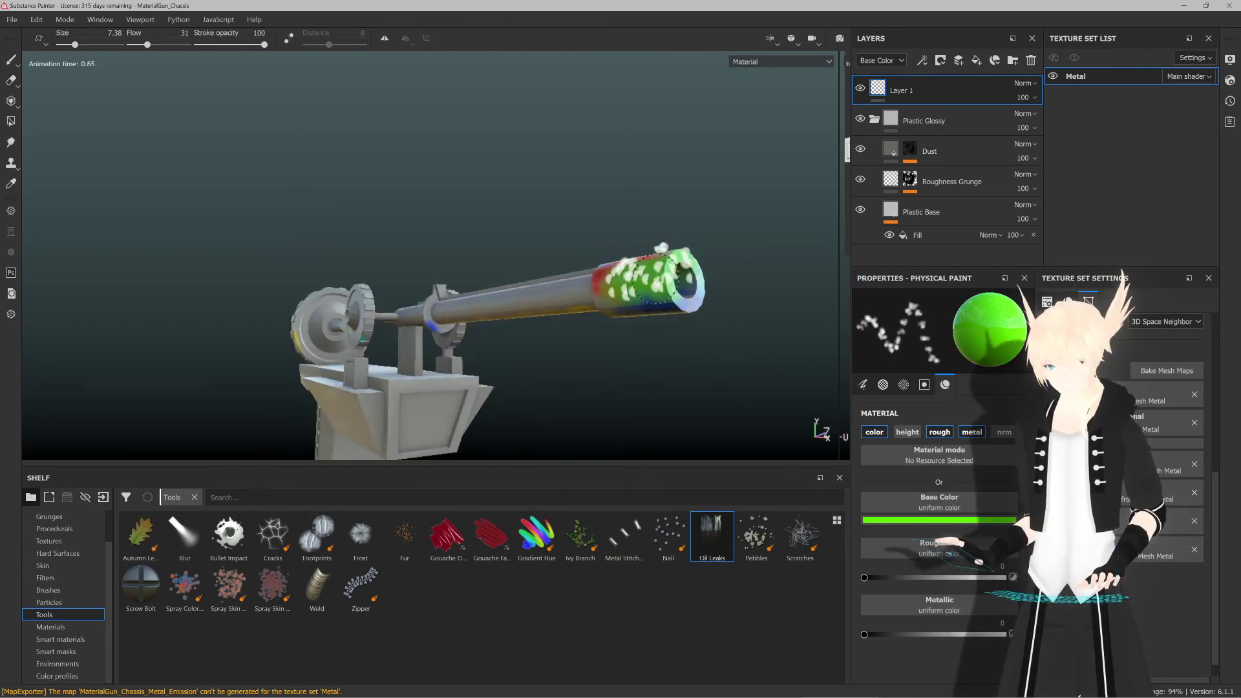
mouse_move(761, 274)
left_mouse_down("alt")
mouse_move(493, 310)
mouse_move(424, 301)
mouse_move(463, 323)
mouse_move(520, 282)
left_mouse_up("alt")
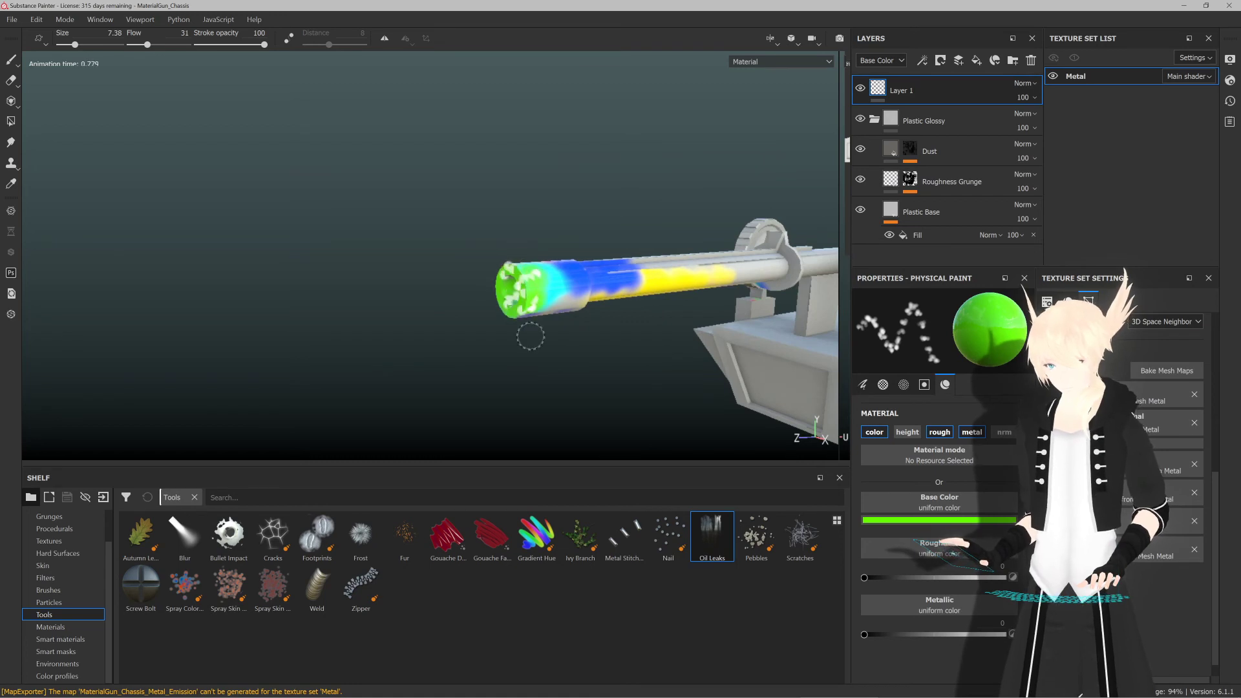
Step: Change the brush's base colour to red, R 1.000, G 0.000, B 0.000, and spray the muzzle and the barrel directly behind it
left_click(911, 520)
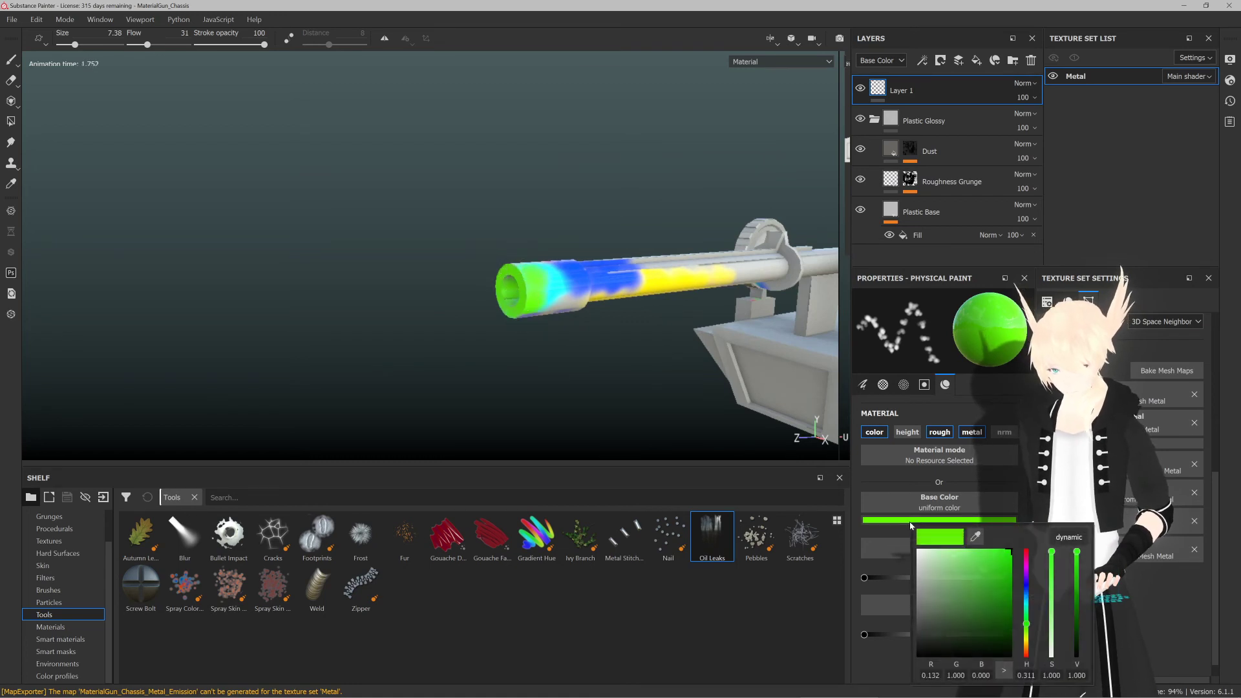
left_click(1027, 552)
mouse_move(581, 291)
left_mouse_down("alt")
mouse_move(491, 246)
mouse_move(575, 307)
mouse_move(556, 294)
left_mouse_up("alt")
mouse_move(737, 346)
left_mouse_down("alt")
mouse_move(603, 333)
mouse_move(547, 289)
mouse_move(747, 327)
mouse_move(589, 294)
left_mouse_up("alt")
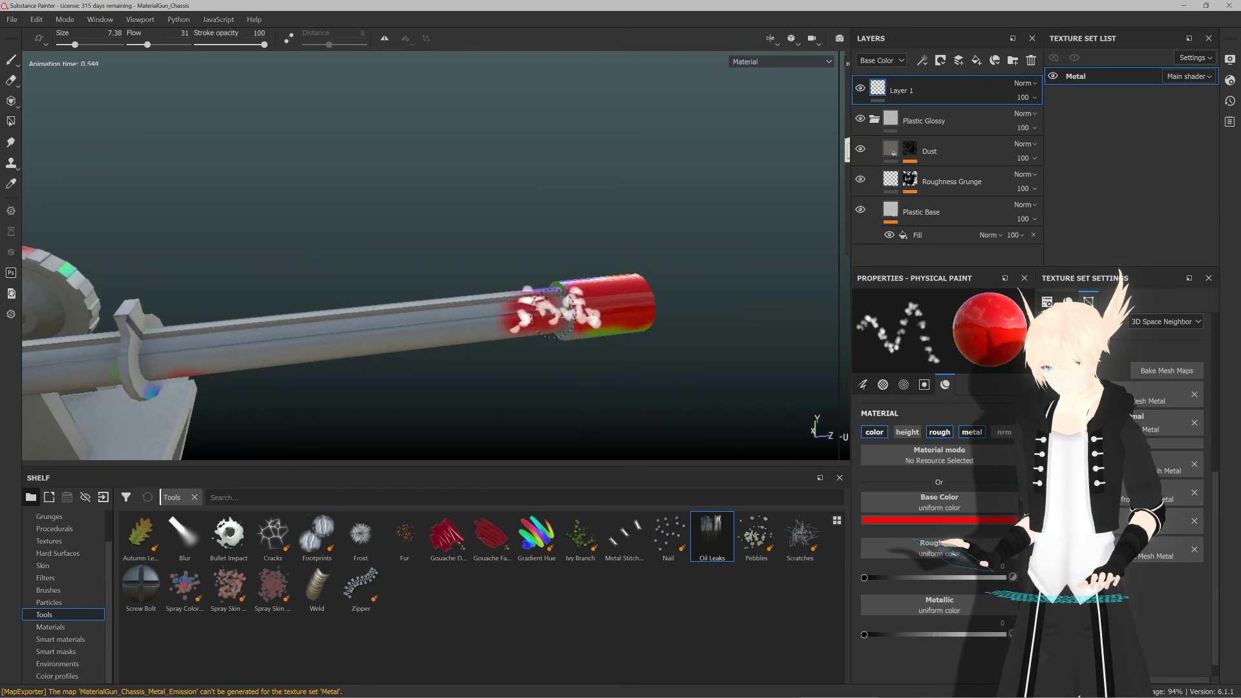
left_click_drag(490, 354, 631, 272, "alt")
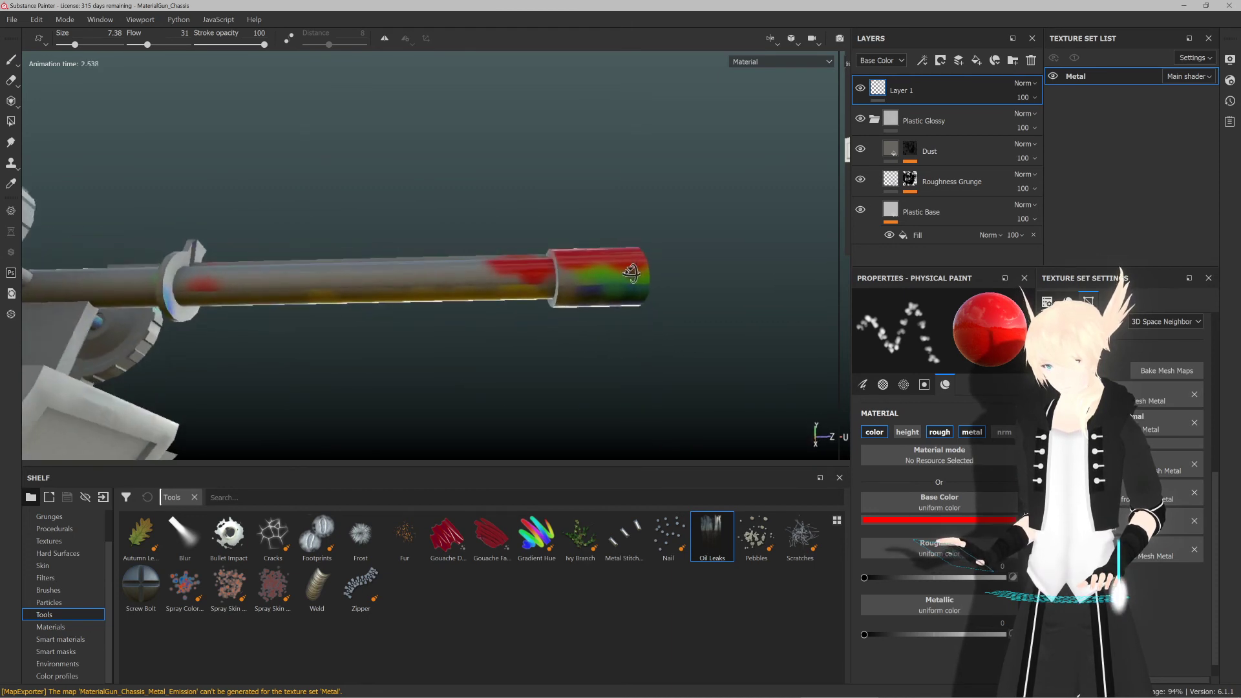
Step: Change the brush's base colour to cyan, R 0.000, G 0.874, B 1.000, and spray the underside of the muzzle
left_click(904, 520)
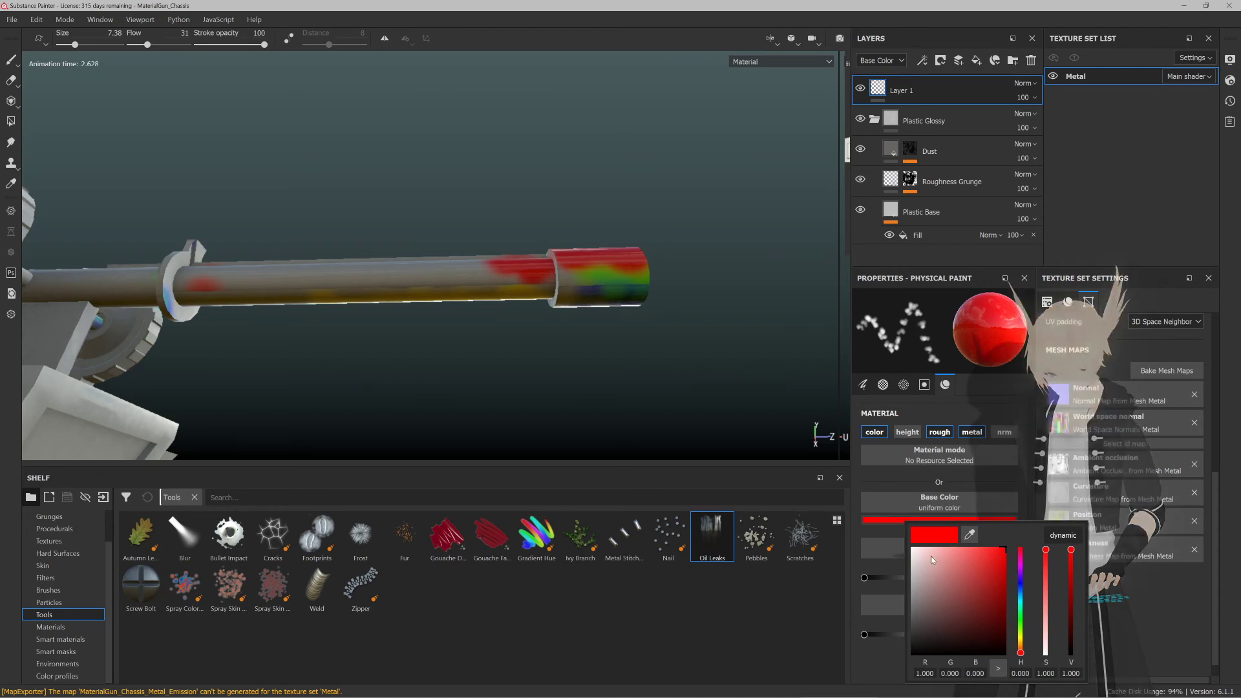
left_click(1021, 598)
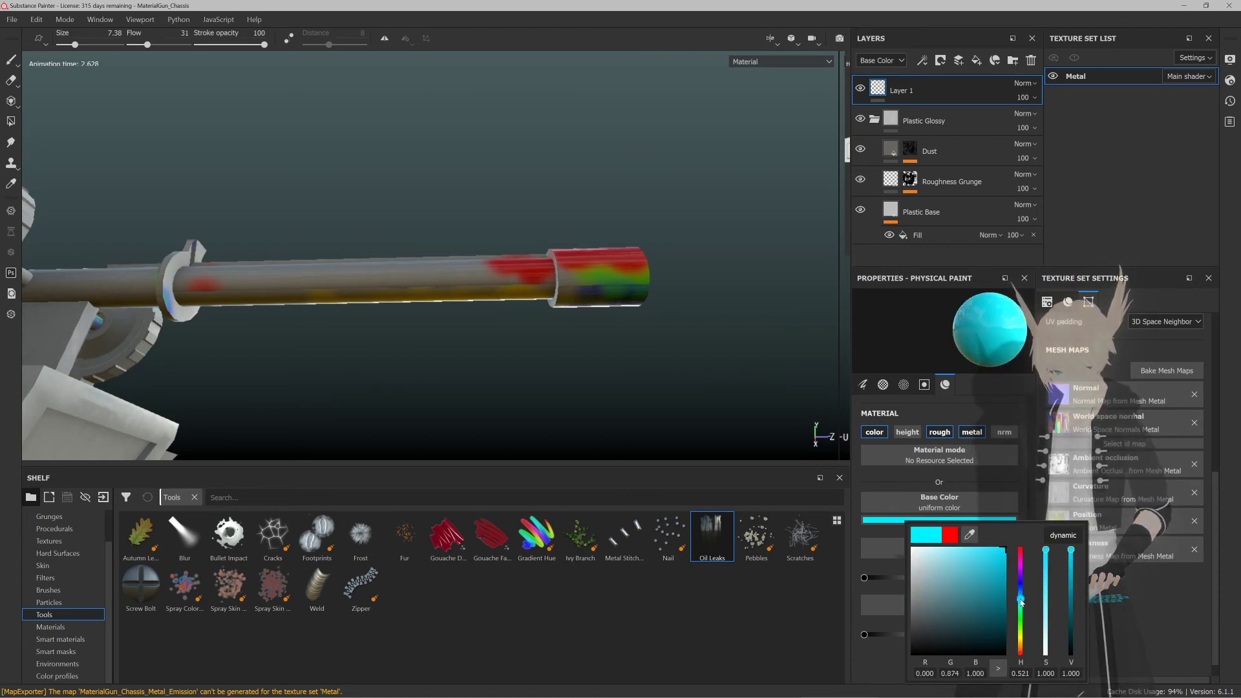
left_click_drag(743, 362, 577, 277, "alt")
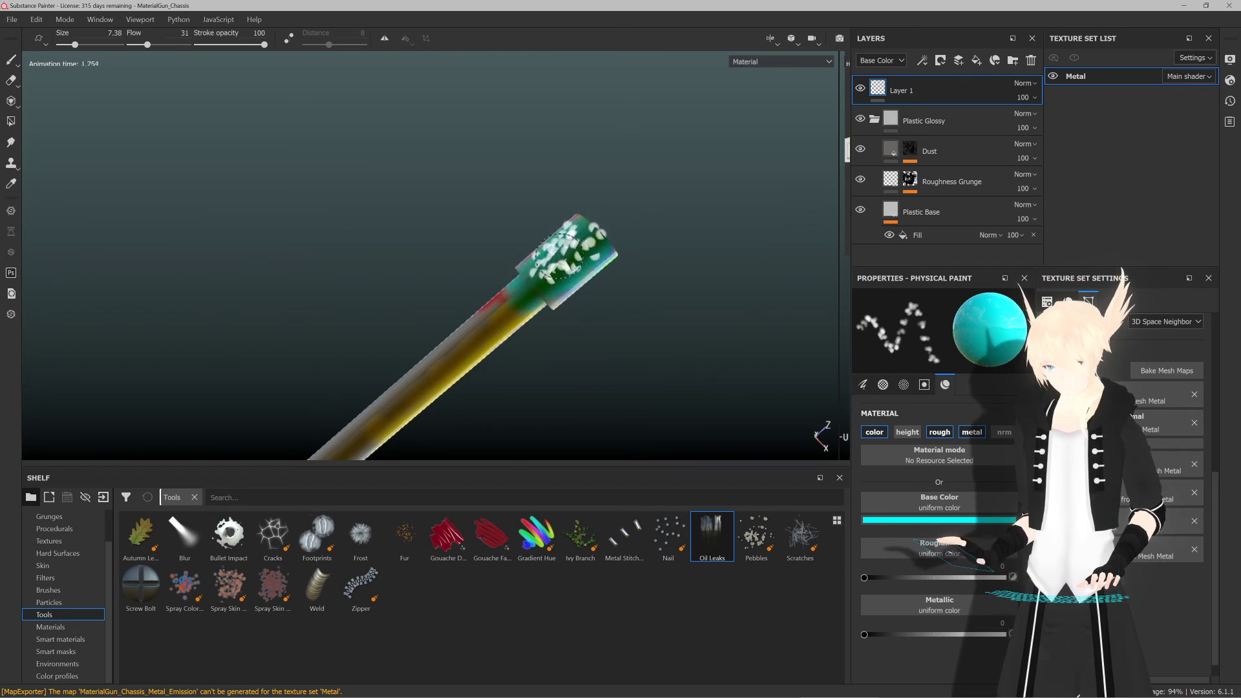
scroll(645, 232, "down", 5)
left_click_drag(644, 231, 469, 381, "alt")
left_click_drag(573, 386, 733, 350, "alt")
scroll(740, 339, "up", 5)
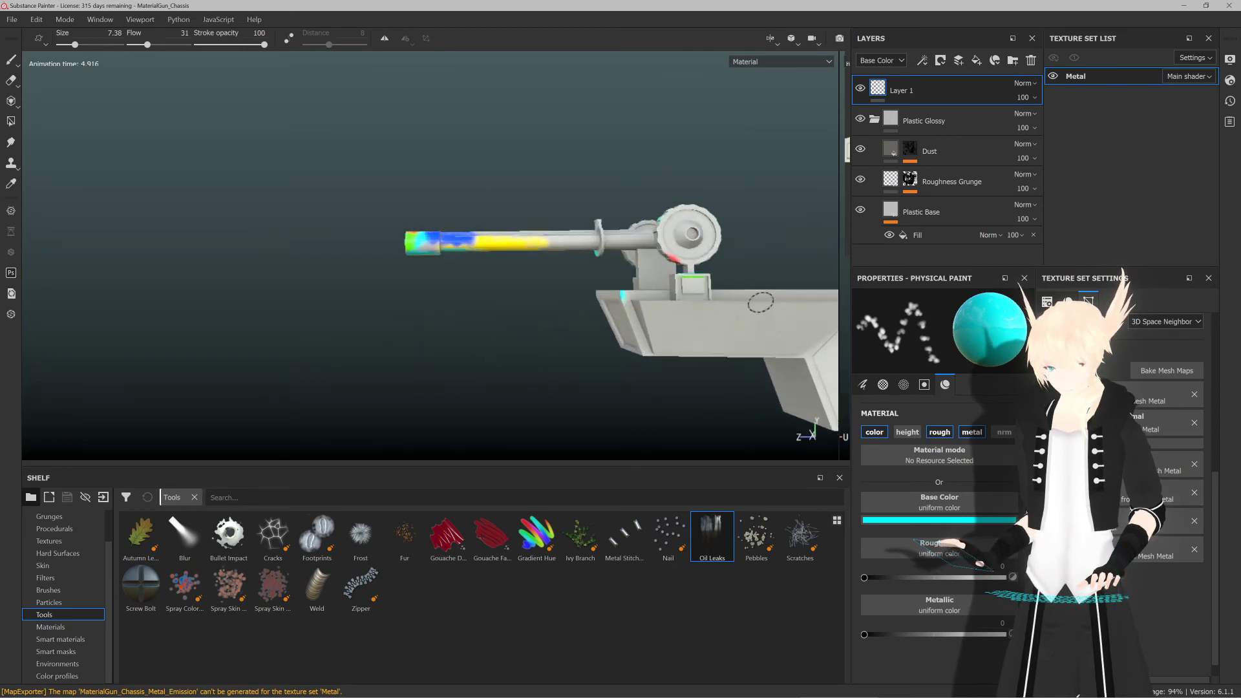
Step: Try spraying the gun with the brush's stroke opacity at 1, and set the stroke opacity back to 100
scroll(572, 312, "down", 5)
left_click_drag(822, 275, 774, 306, "alt")
middle_click_drag(623, 319, 645, 293, "alt")
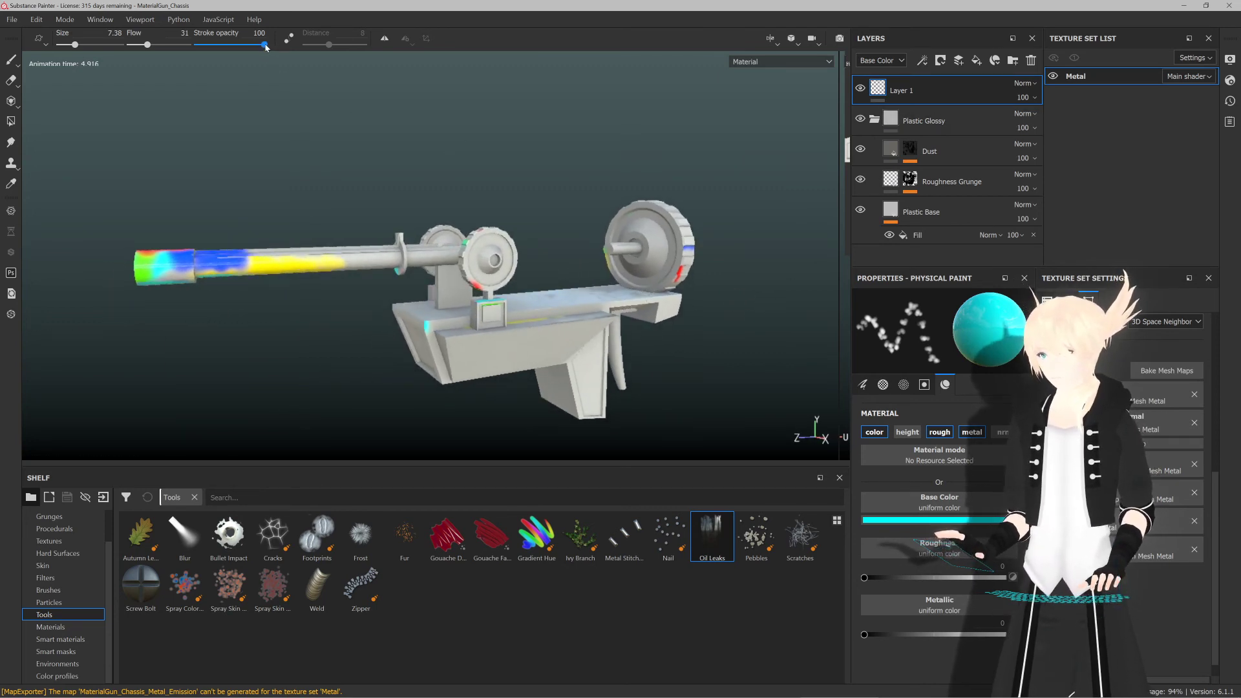
left_click_drag(265, 45, 202, 45)
mouse_move(409, 156)
left_mouse_down("alt")
mouse_move(475, 423)
mouse_move(510, 333)
left_mouse_up("alt")
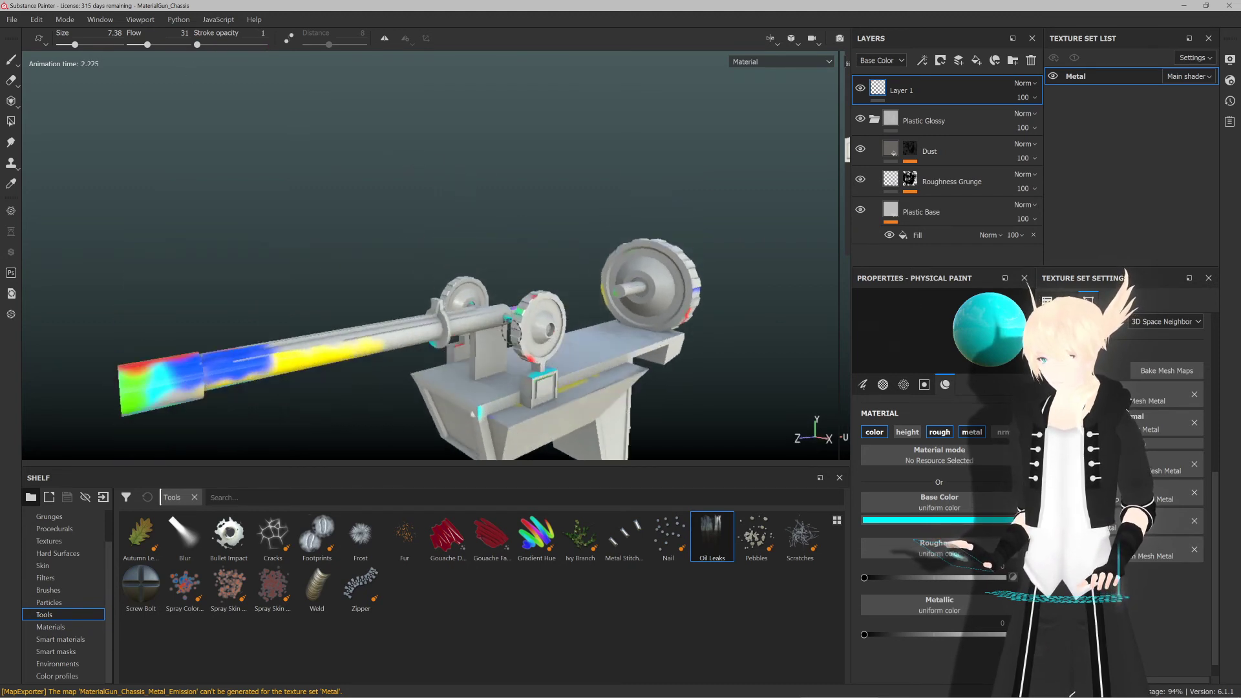
left_click_drag(197, 45, 317, 48)
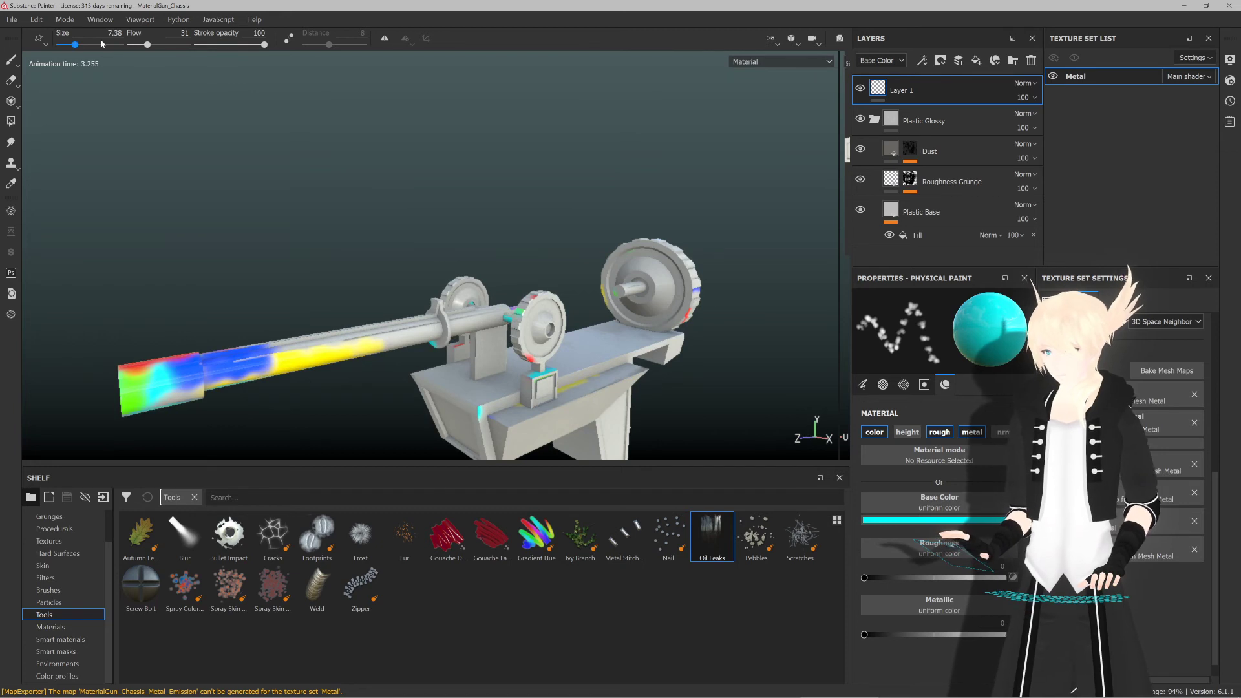
Step: Switch to the Eraser and erase the stray paint from the chassis's front edge and the small box below the front wheel
left_click_drag(531, 311, 508, 277, "alt")
middle_click_drag(477, 353, 463, 283, "alt")
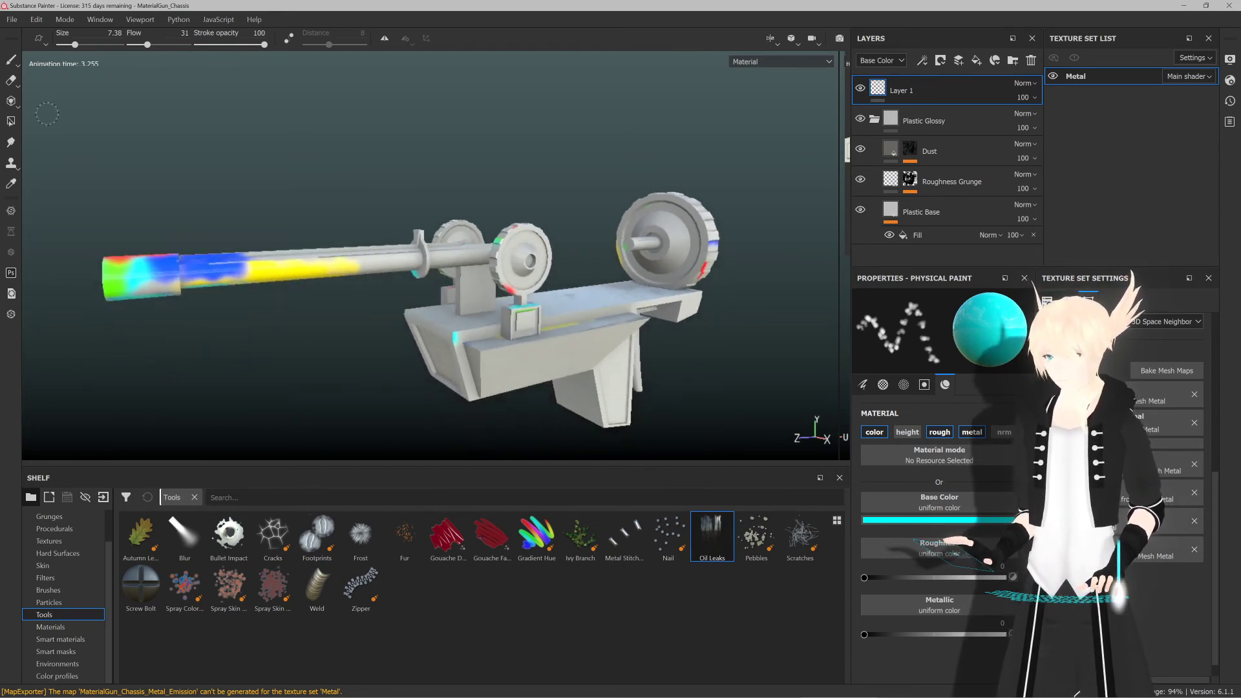
left_click(9, 81)
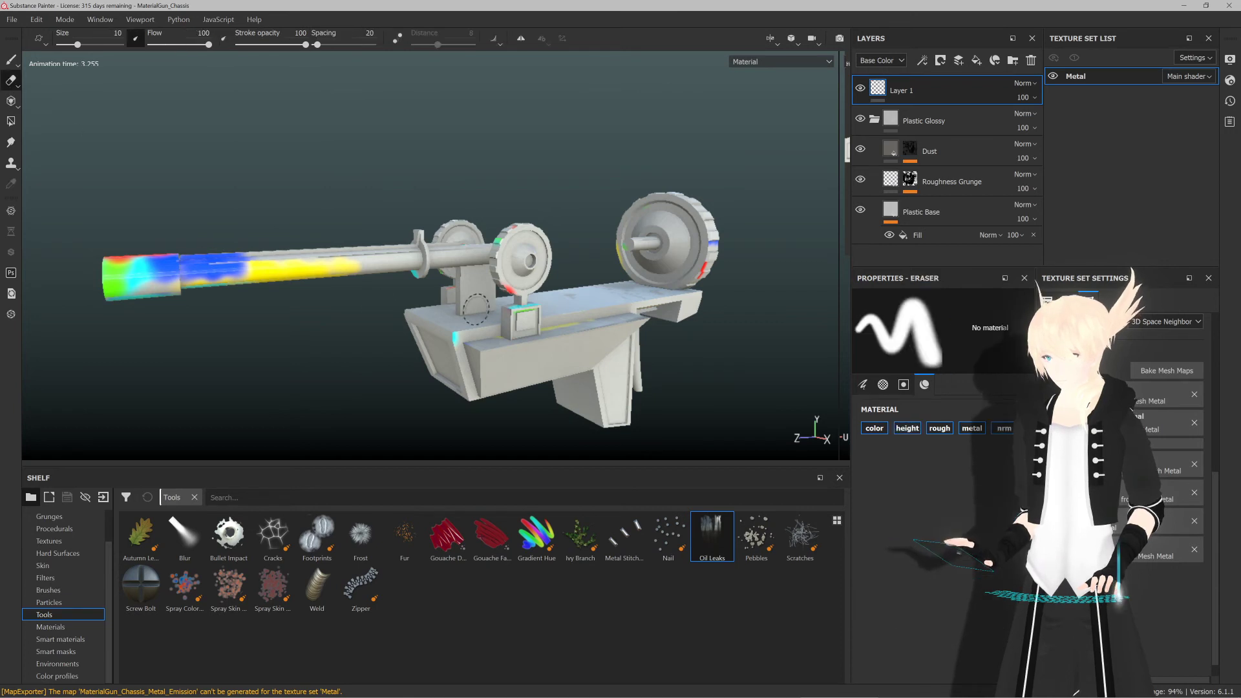
left_click_drag(453, 352, 444, 342, "alt")
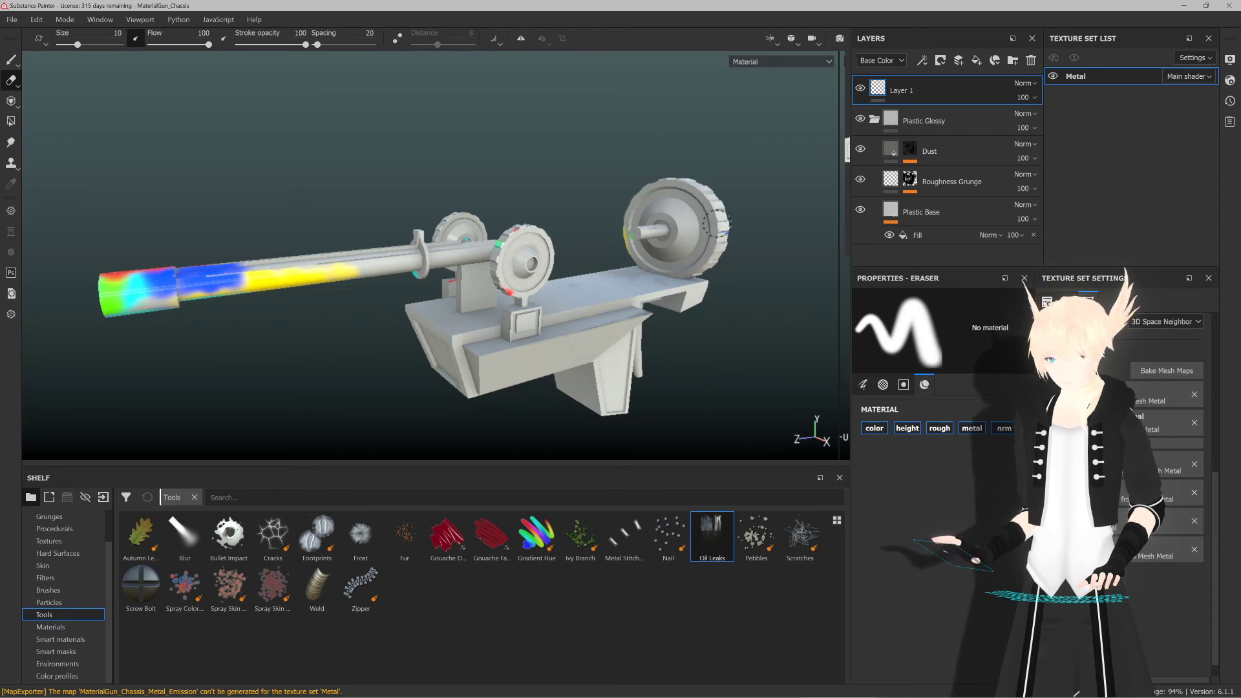
Step: Erase the green paint from the rear wheel's axle and the yellow paint from its rim
mouse_move(693, 252)
left_mouse_down("alt")
mouse_move(563, 274)
mouse_move(676, 266)
left_mouse_up("alt")
scroll(563, 274, "up", 5)
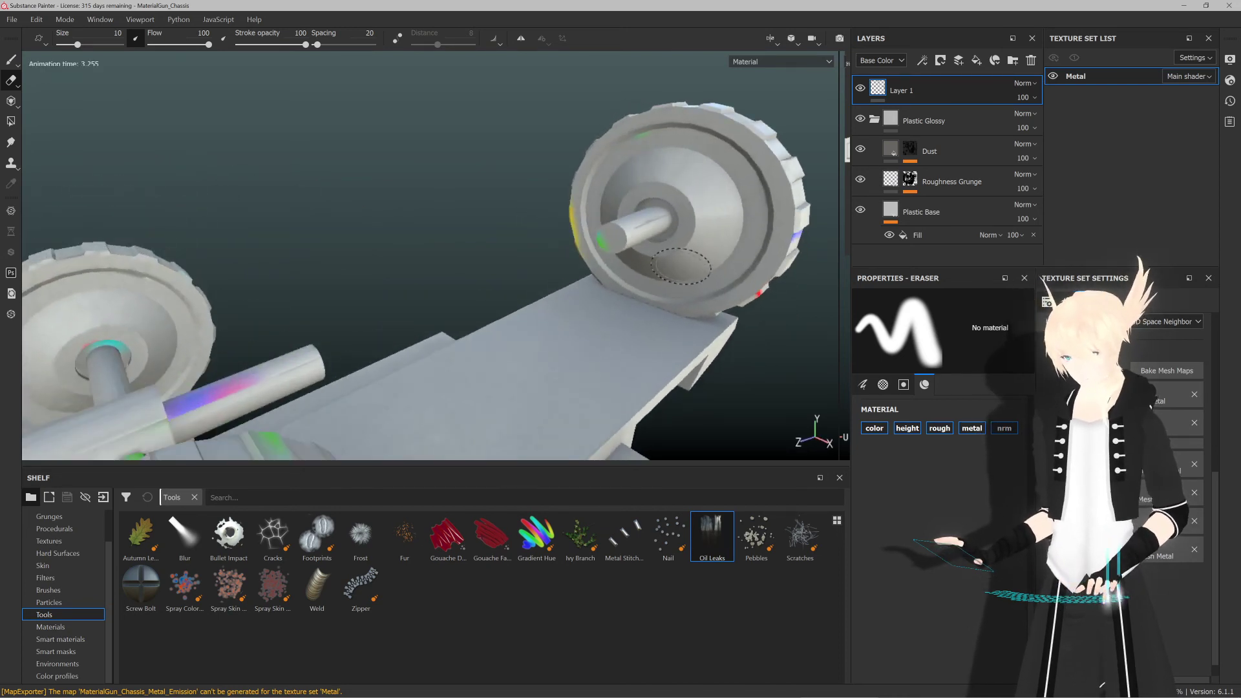
scroll(638, 273, "up", 3)
scroll(639, 273, "down", 5)
scroll(638, 272, "up", 4)
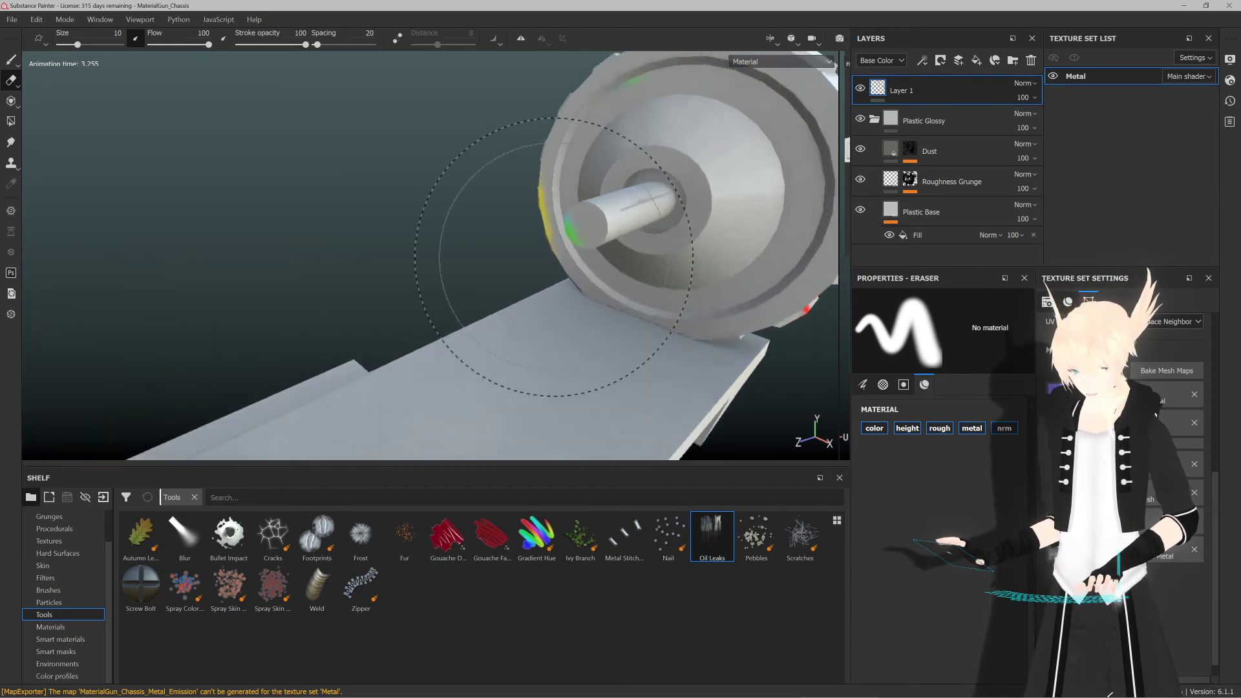
left_click_drag(569, 269, 554, 227, "alt")
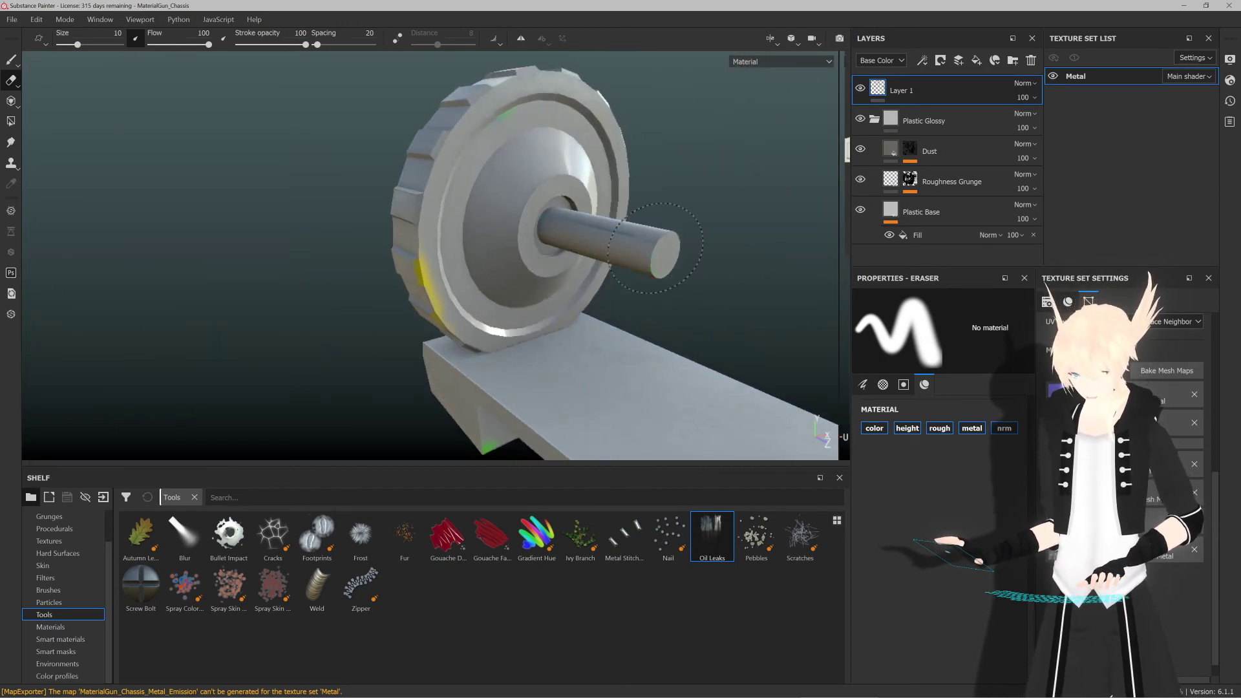
scroll(636, 248, "down", 3)
left_click_drag(456, 262, 514, 254, "alt")
Step: Erase the blue paint from the trigger and the stray paint inside the recess around it
middle_click_drag(514, 254, 491, 222, "alt")
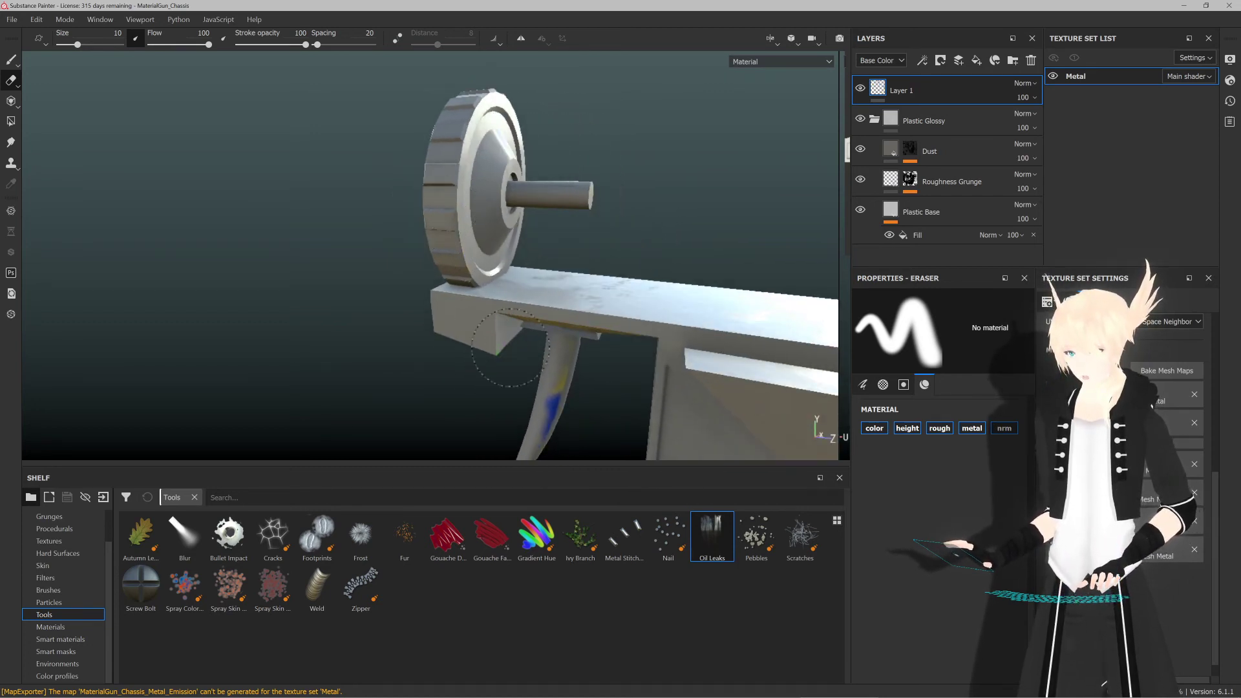
left_click_drag(511, 349, 506, 284, "alt")
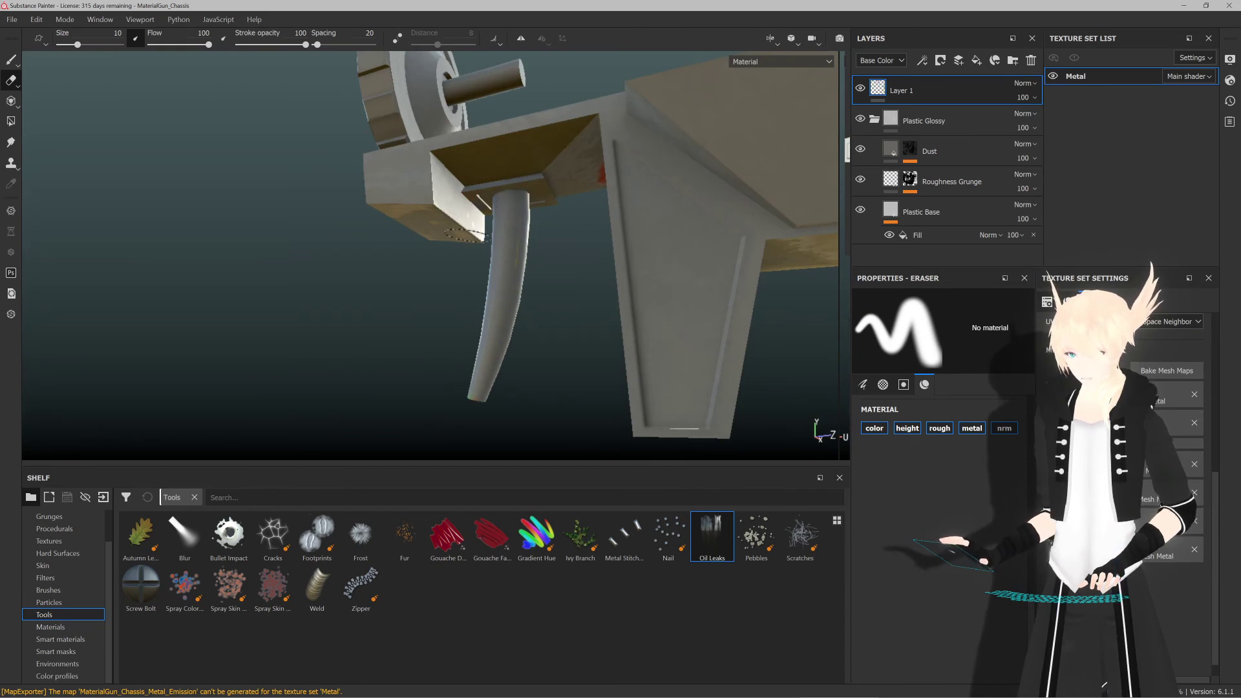
left_click_drag(601, 172, 534, 229, "alt")
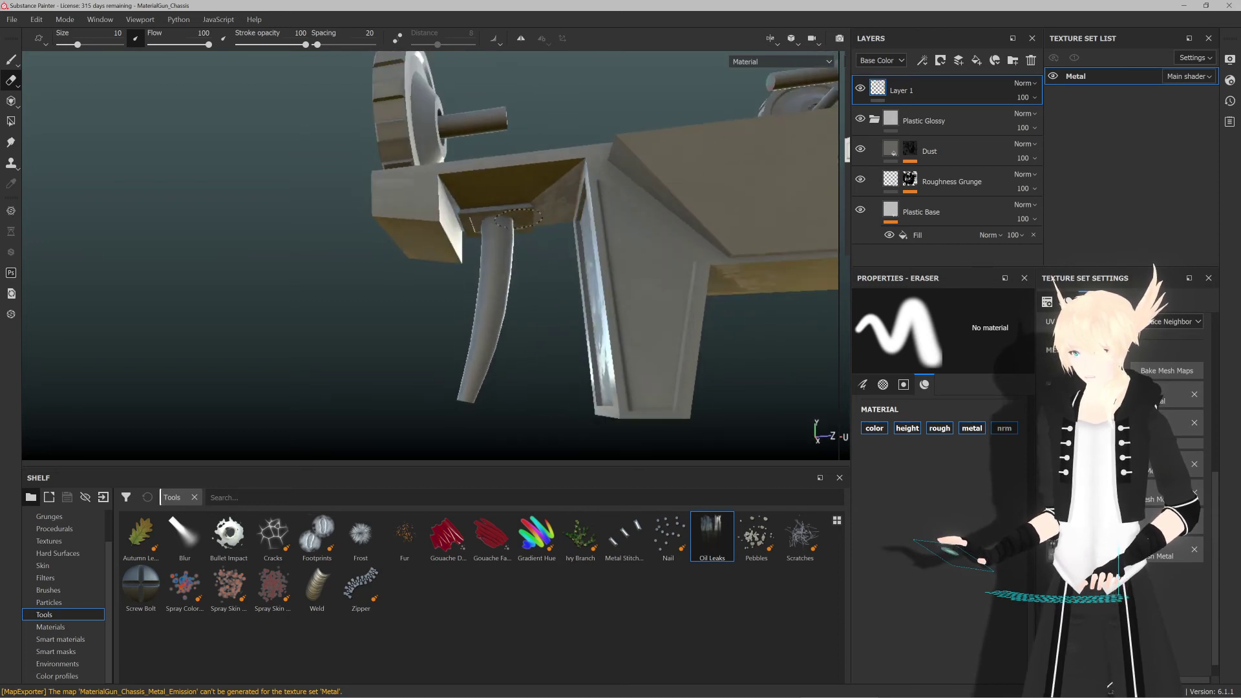
left_click_drag(512, 280, 545, 276, "alt")
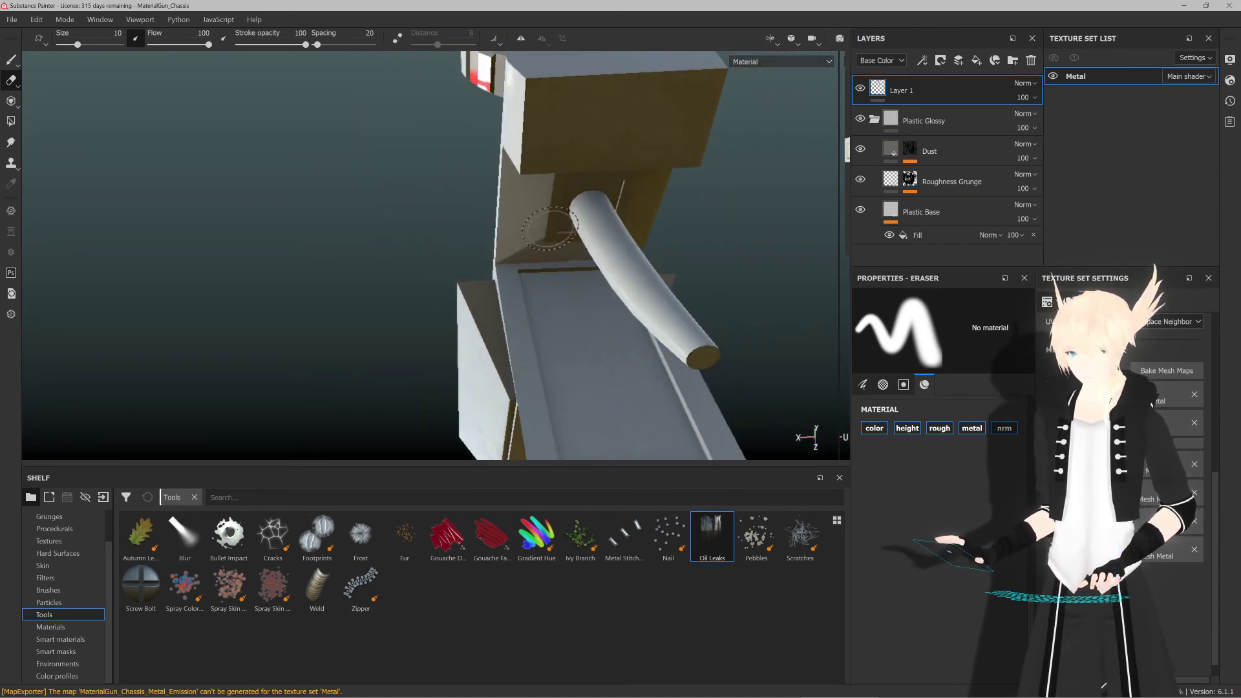
Step: Erase the red and blue patches from the tread of the rear wheel
left_click_drag(549, 227, 613, 274, "alt")
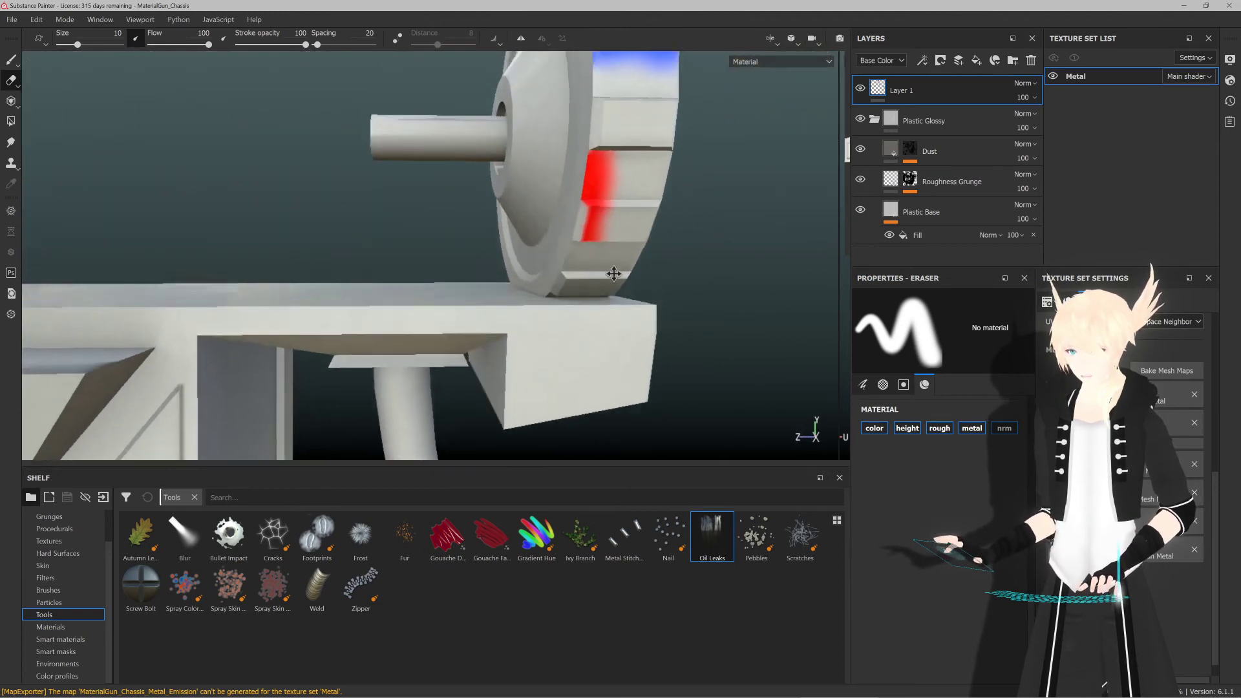
middle_click_drag(614, 274, 605, 310, "alt")
left_click_drag(595, 255, 590, 107)
scroll(599, 131, "up", 2)
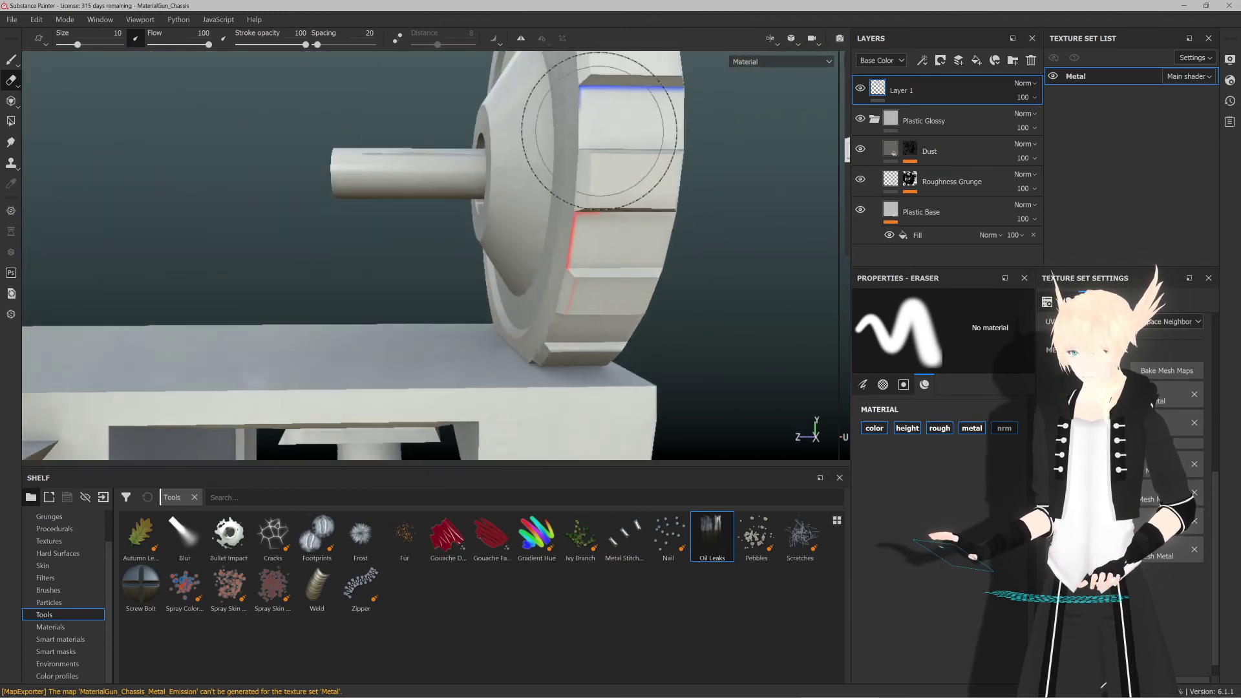
scroll(599, 132, "down", 3)
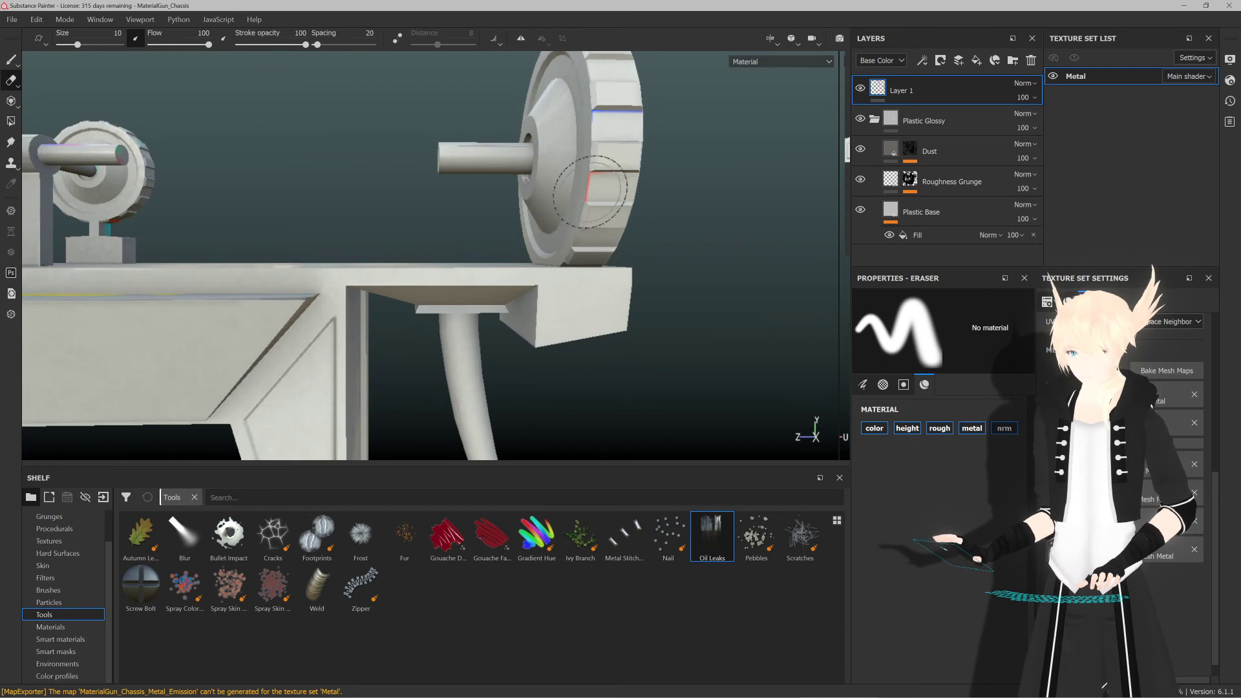
Step: Undo the eraser strokes and the last sprayed strokes on the gun
scroll(590, 192, "down", 5)
left_click_drag(349, 217, 401, 227, "alt")
middle_click_drag(400, 228, 498, 260, "alt")
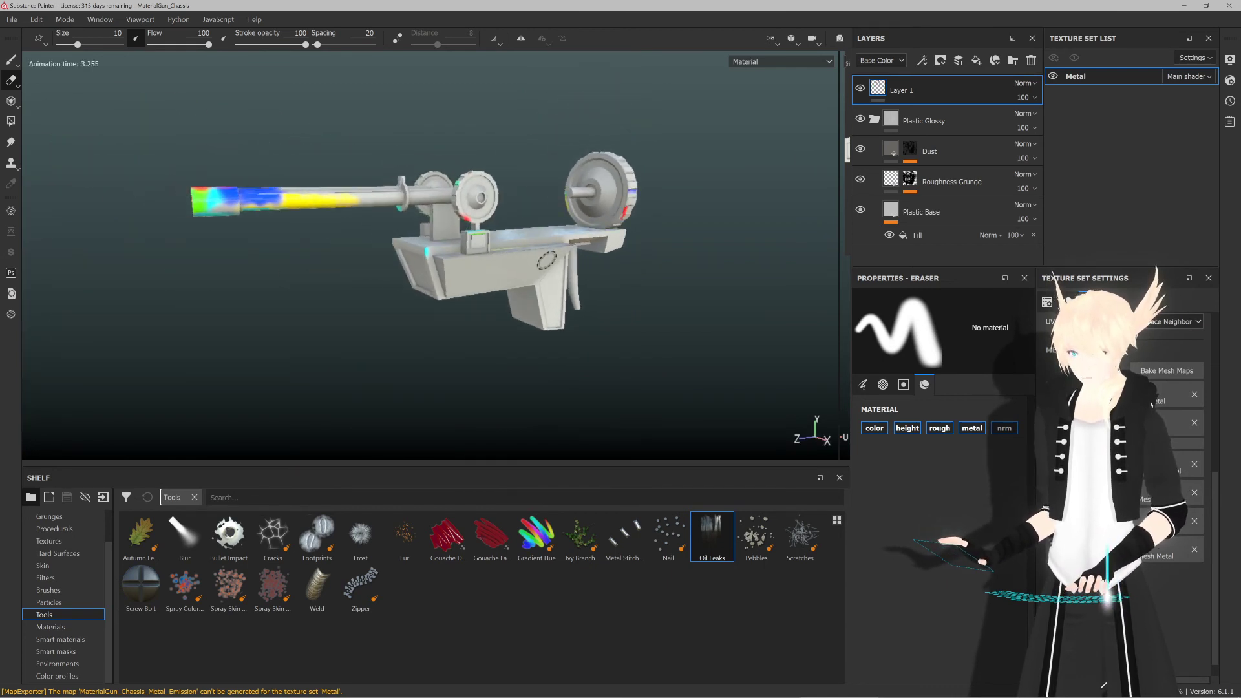
scroll(547, 261, "down", 2)
scroll(547, 260, "up", 3)
left_click_drag(547, 261, 707, 237, "alt")
left_click_drag(555, 239, 562, 271, "alt")
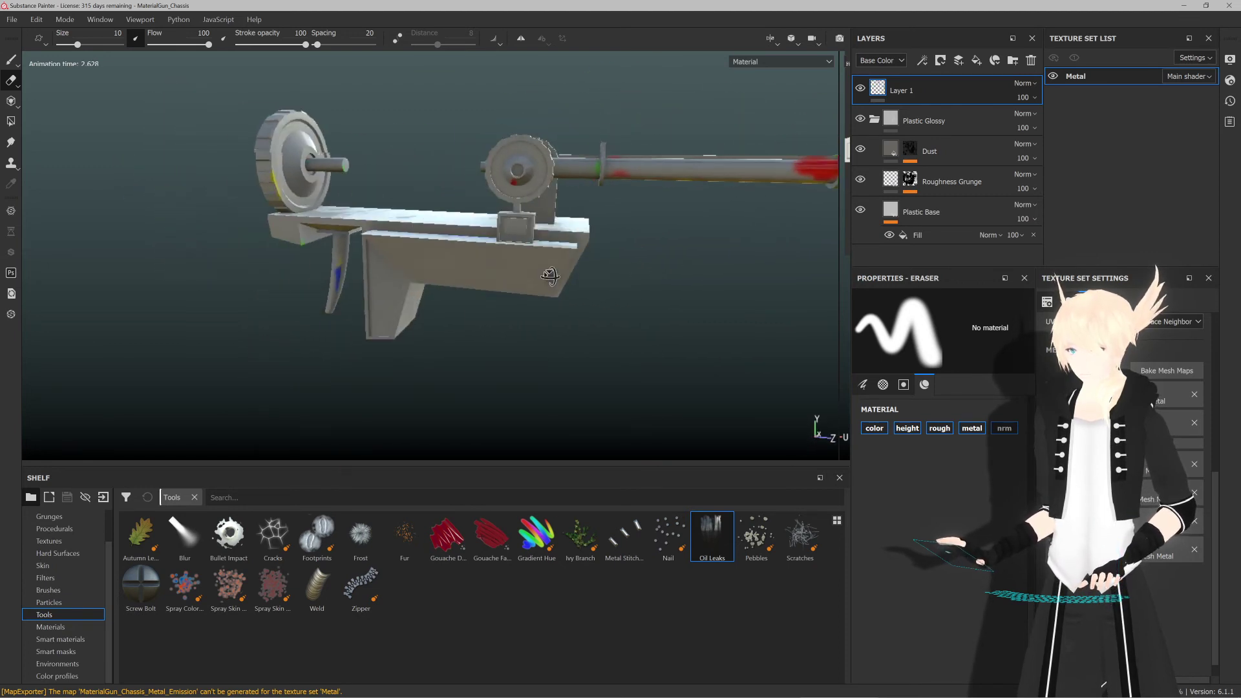
Step: Undo further brush strokes on the gun while checking its barrel and side
key("ctrl+z")
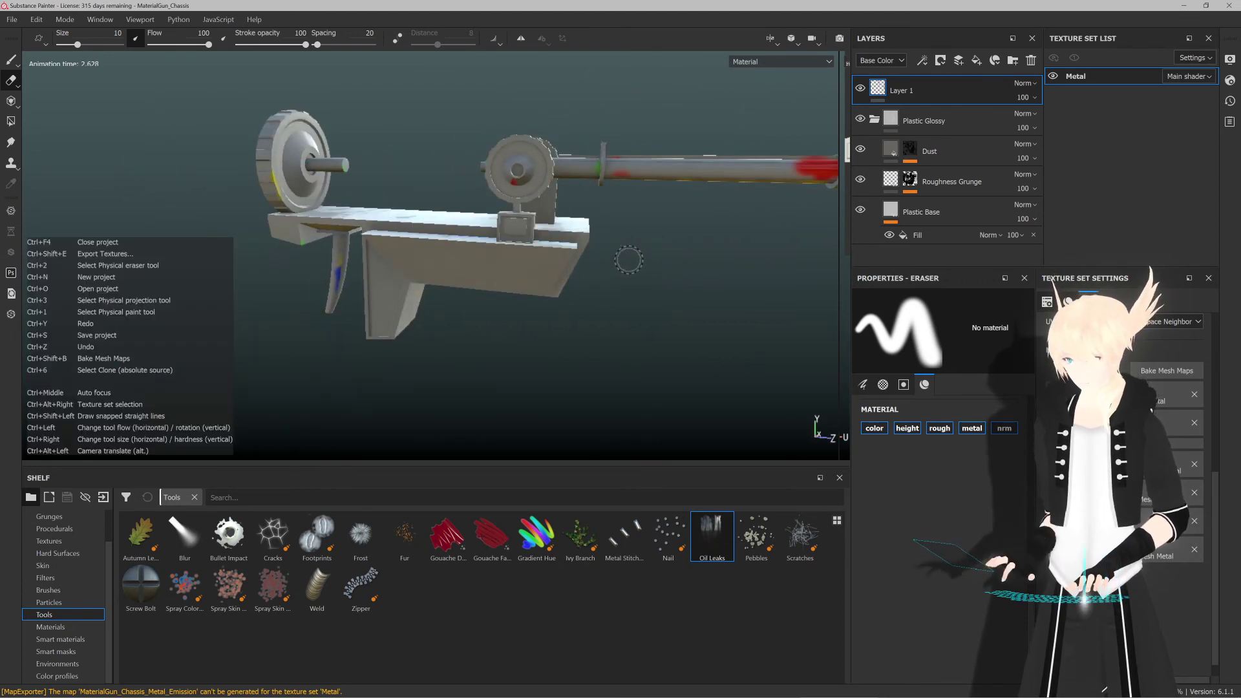
scroll(516, 230, "down", 3)
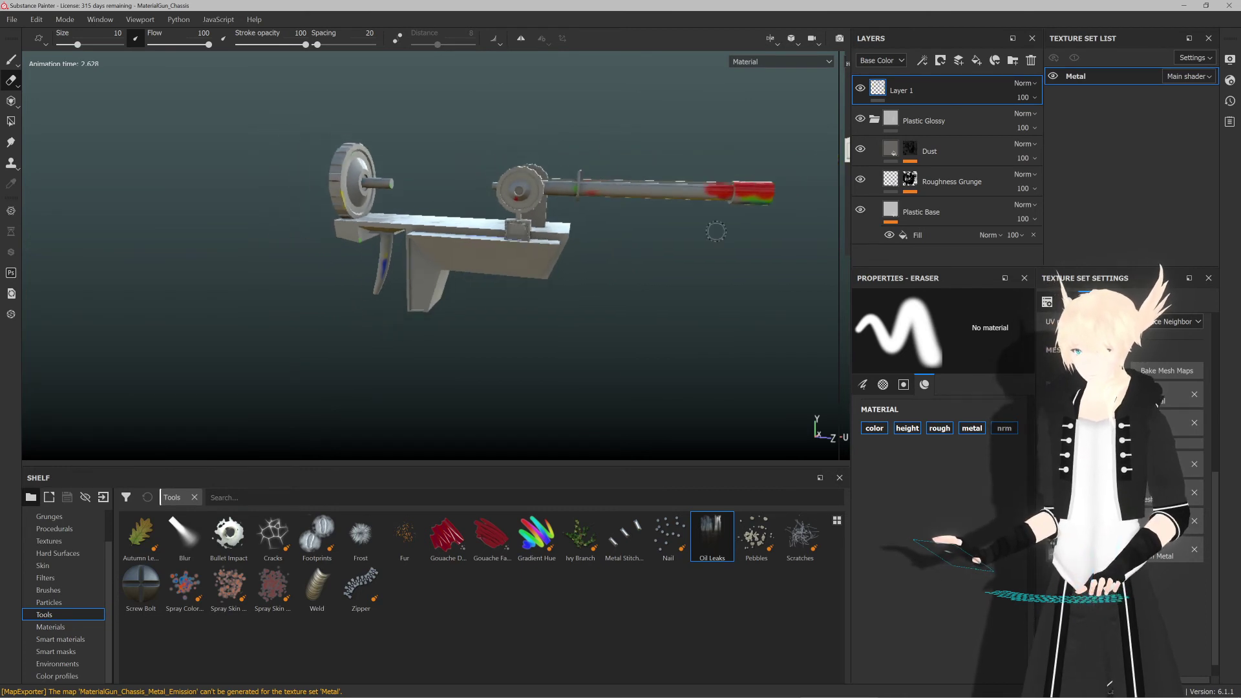
left_click_drag(715, 231, 646, 245, "alt")
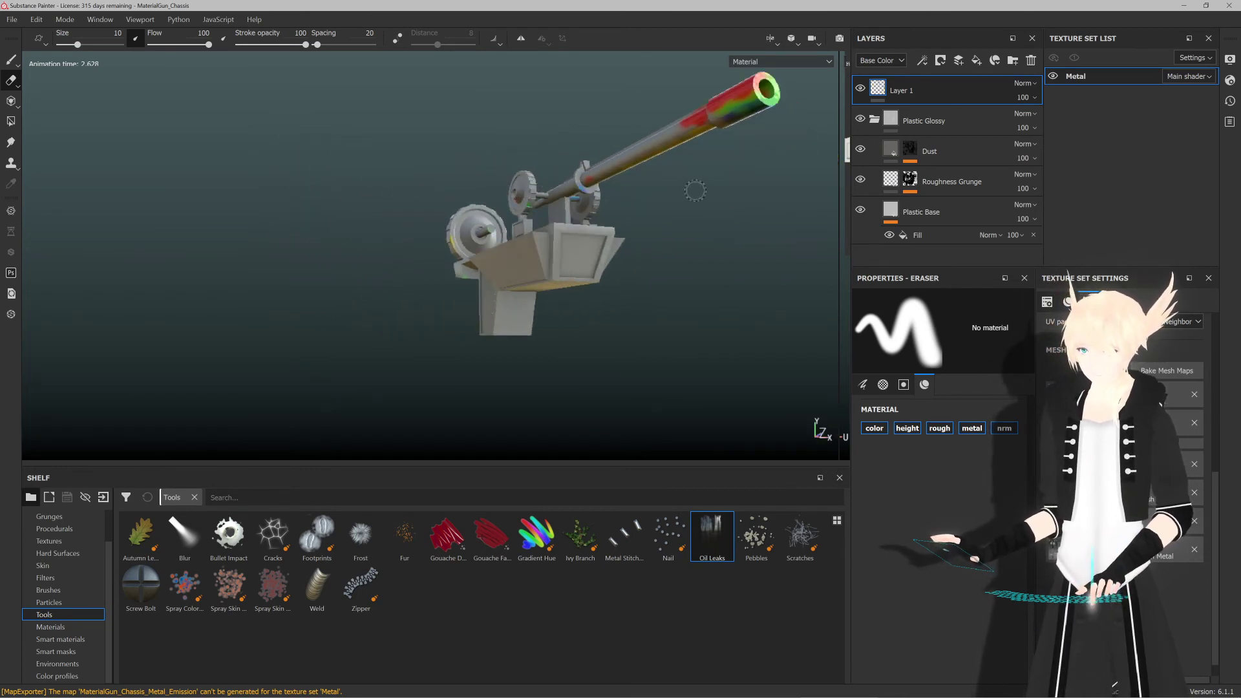
left_click_drag(725, 143, 665, 194, "alt")
scroll(614, 154, "up", 2)
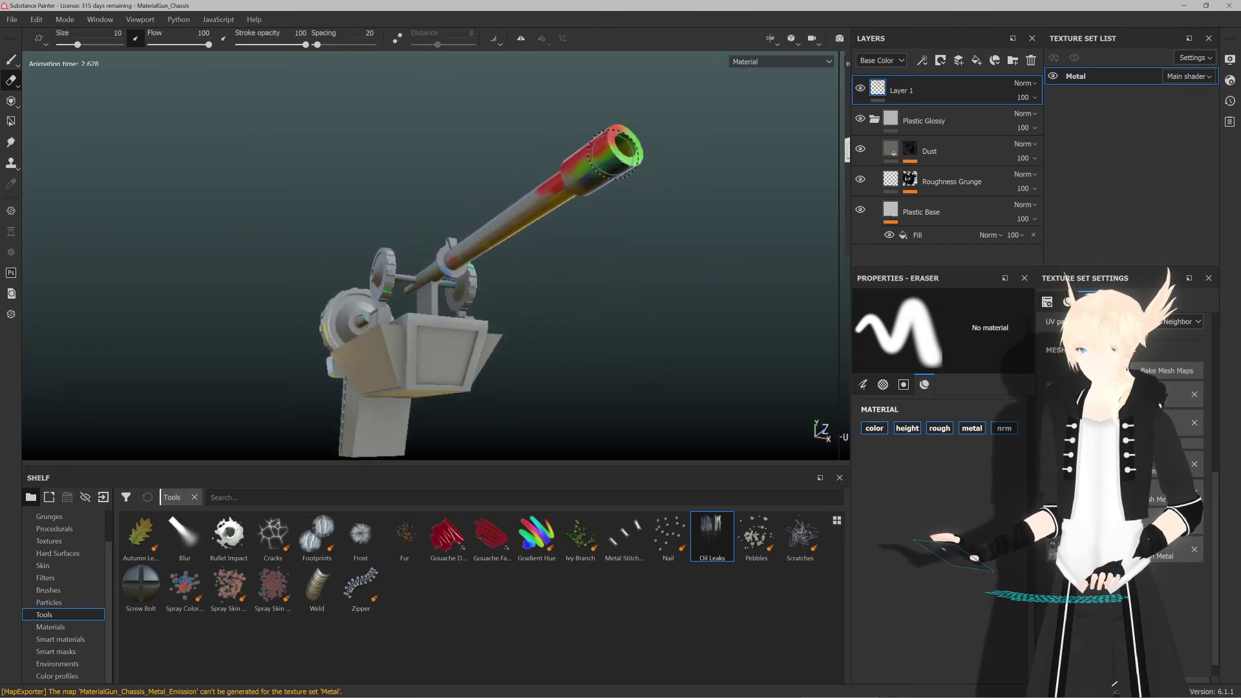
scroll(614, 153, "up", 3)
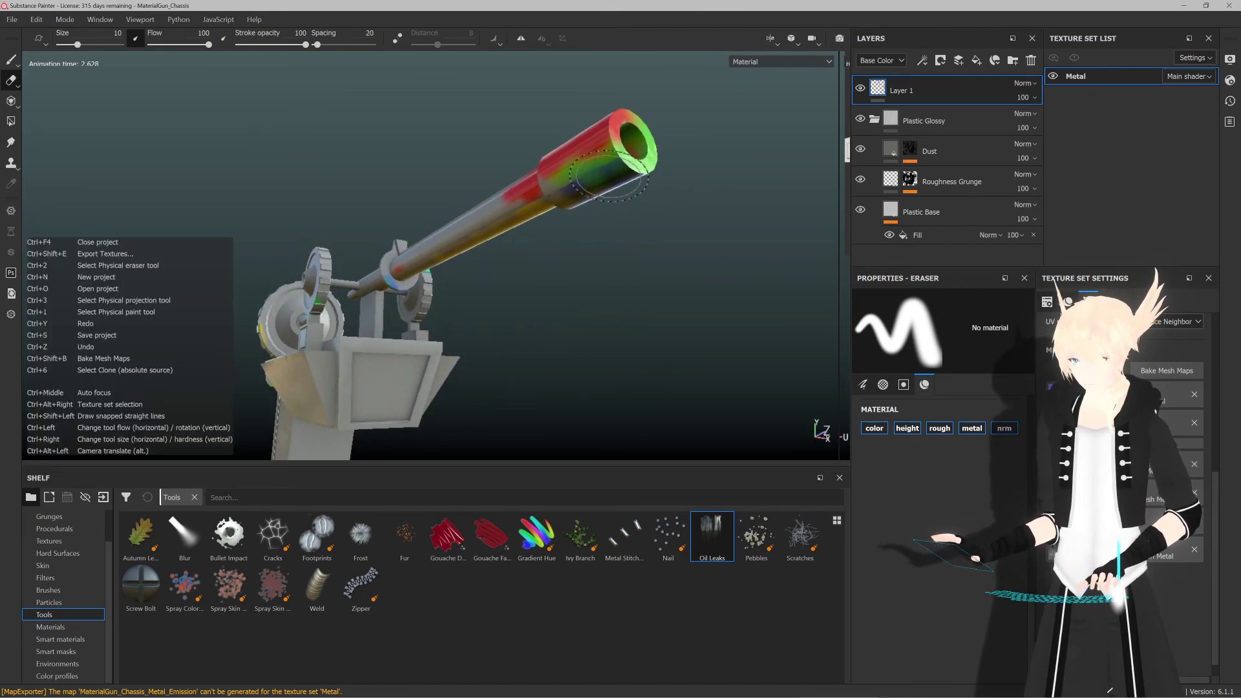
key("ctrl+z")
Step: Examine the remaining paint on the barrel, wheels and stock of the gun from several sides
left_click_drag(611, 217, 587, 280, "alt")
scroll(671, 255, "up", 3)
scroll(672, 256, "down", 6)
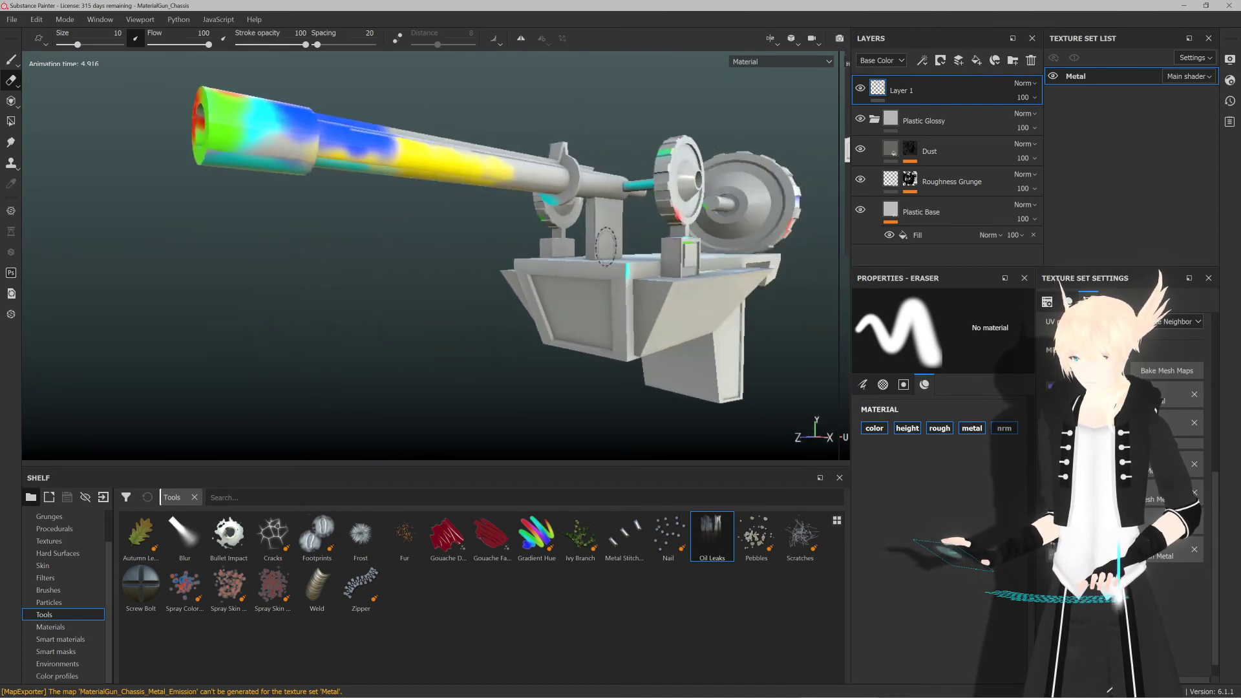
left_click_drag(552, 271, 551, 301, "alt")
scroll(545, 244, "up", 3)
left_click_drag(545, 243, 485, 202, "alt")
scroll(517, 205, "up", 4)
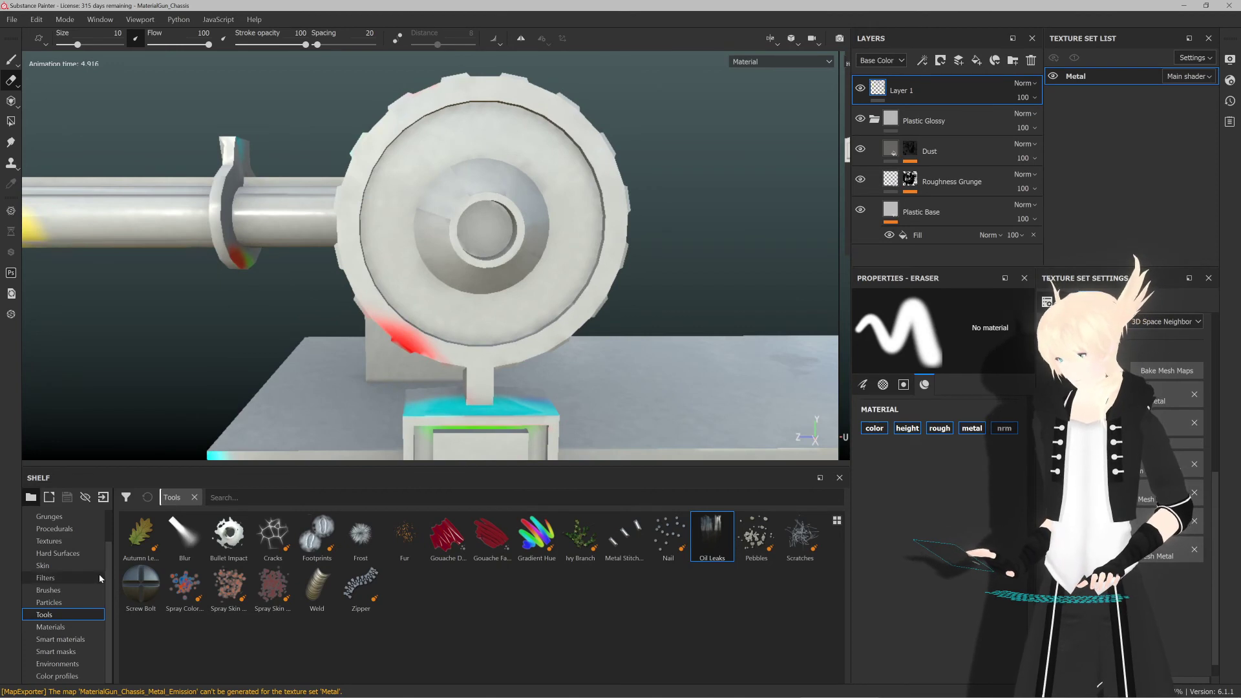
scroll(553, 327, "down", 8)
scroll(389, 280, "up", 6)
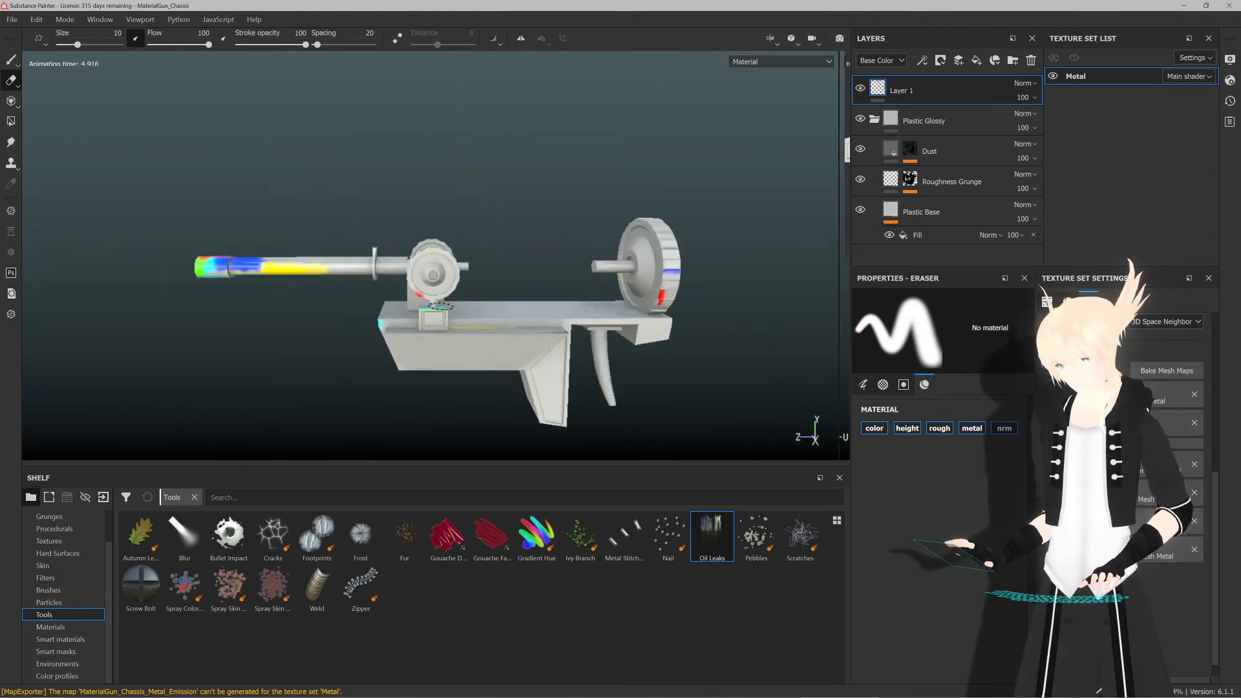
scroll(432, 287, "down", 3)
left_click_drag(432, 288, 492, 276, "alt")
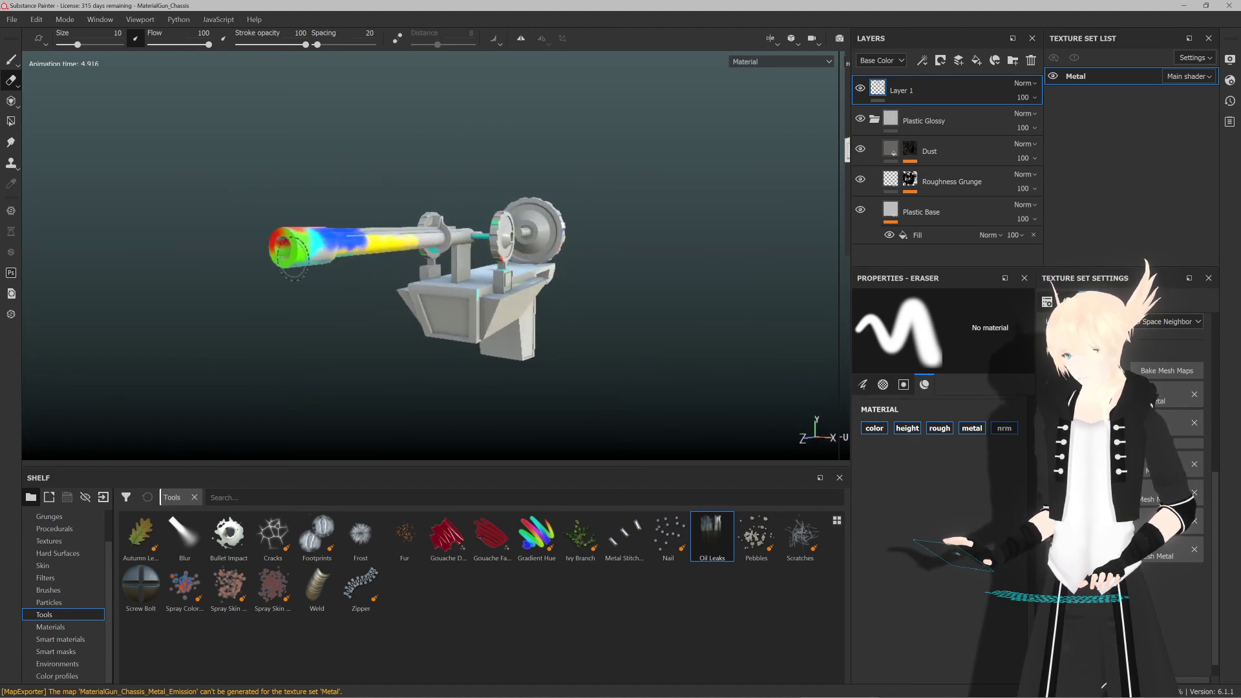
Step: Open the texture export settings and rename the Orange folder in the output location to PaintGun
left_click(11, 19)
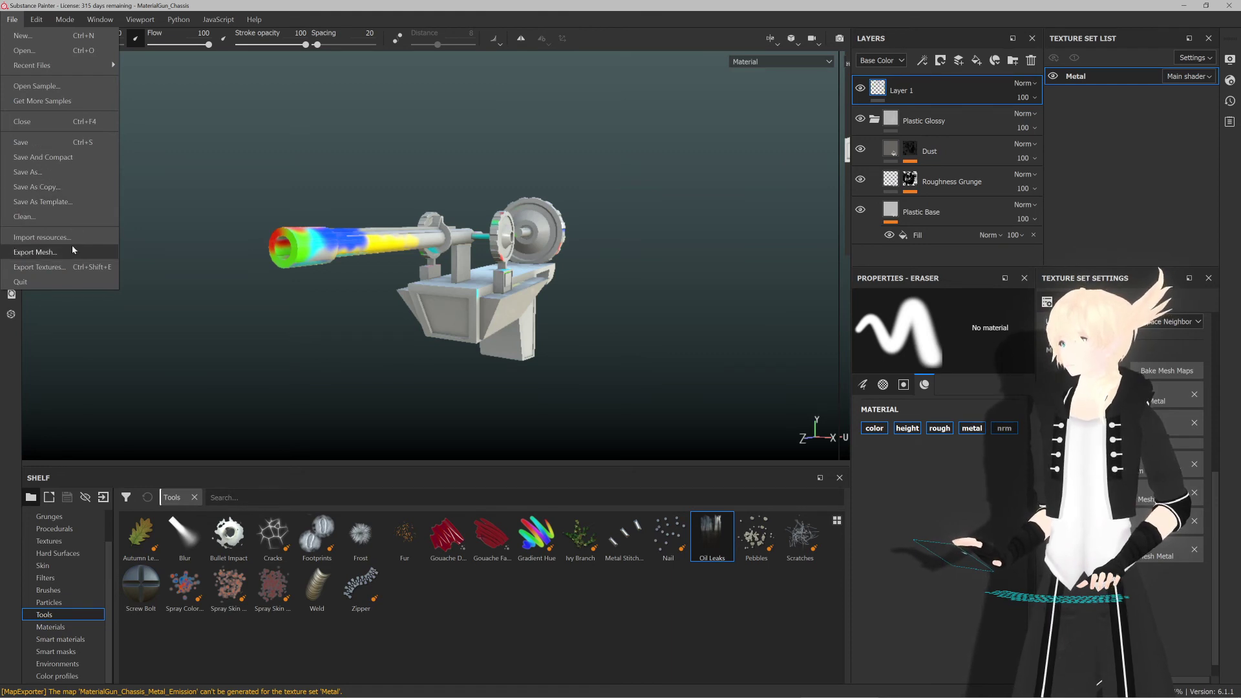
left_click(71, 264)
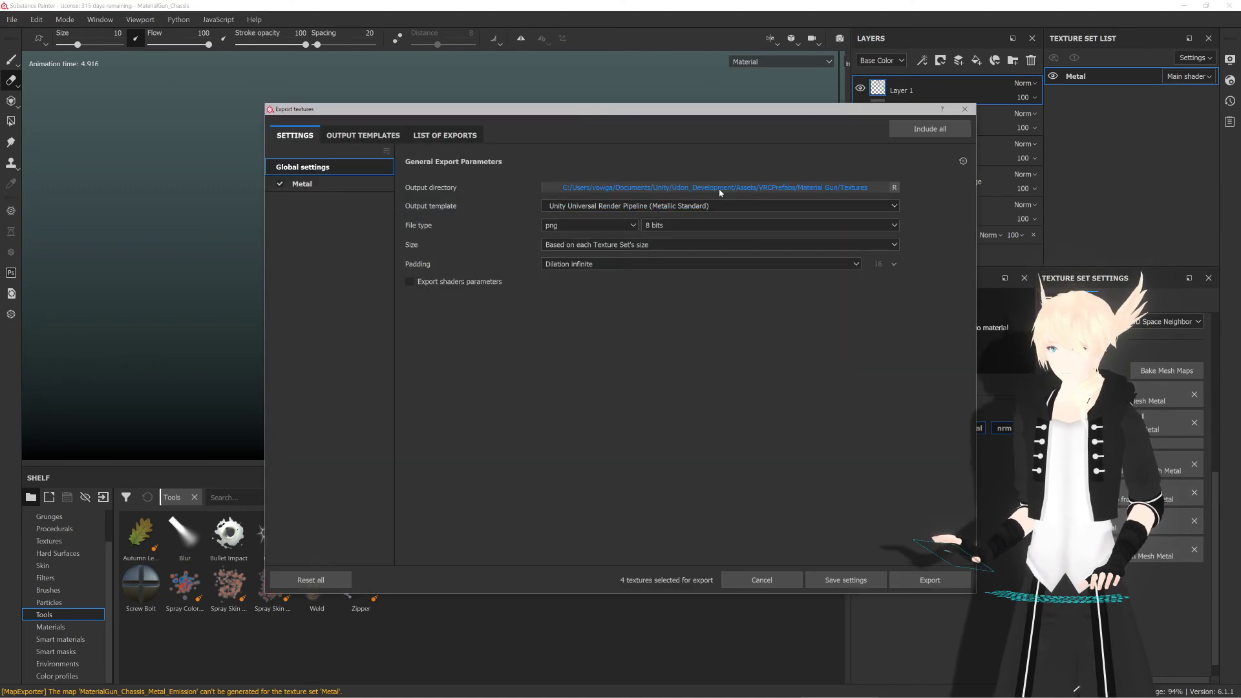
left_click(722, 192)
left_click(379, 186)
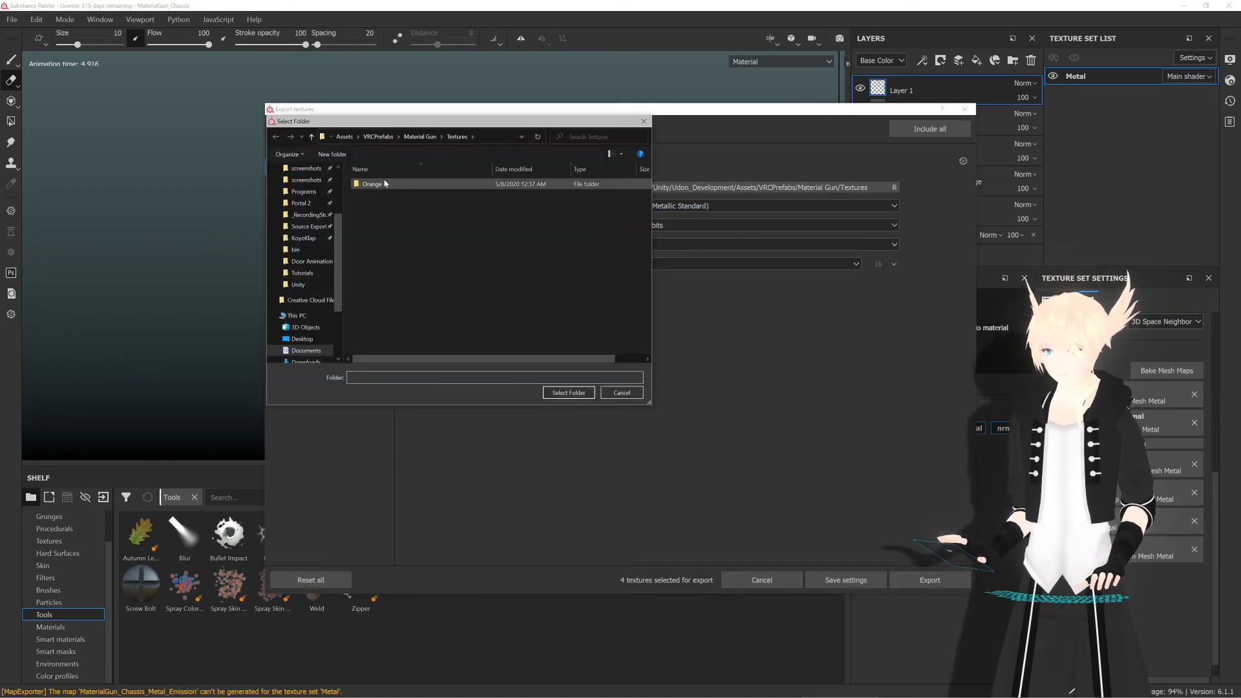
left_click(373, 184)
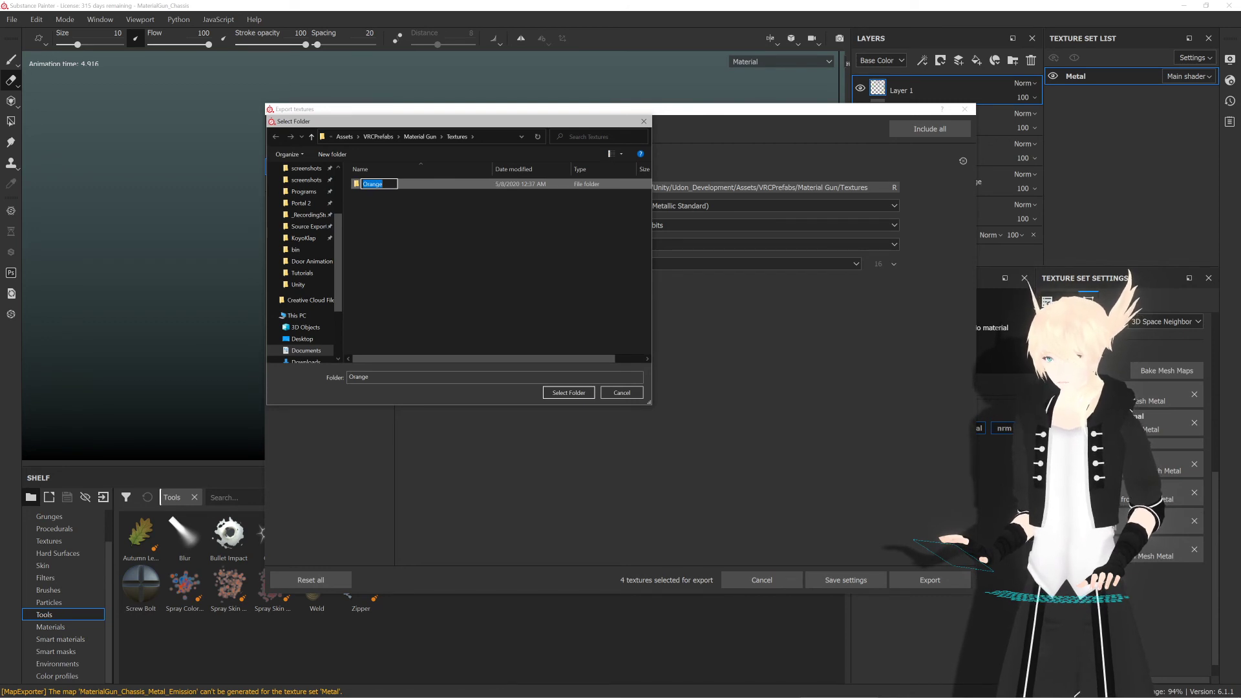
type("Pain")
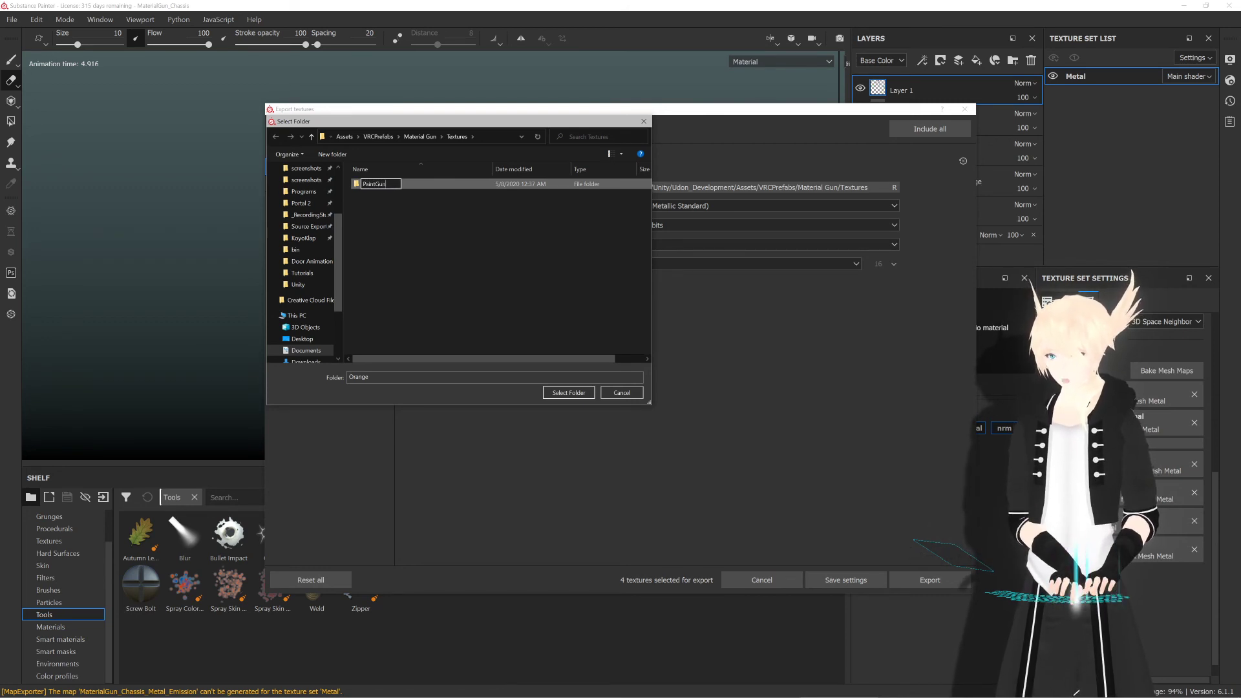
type("tGun")
key("Return")
Step: Set the PaintGun folder as the output directory and export the Metal textures
double_click(373, 184)
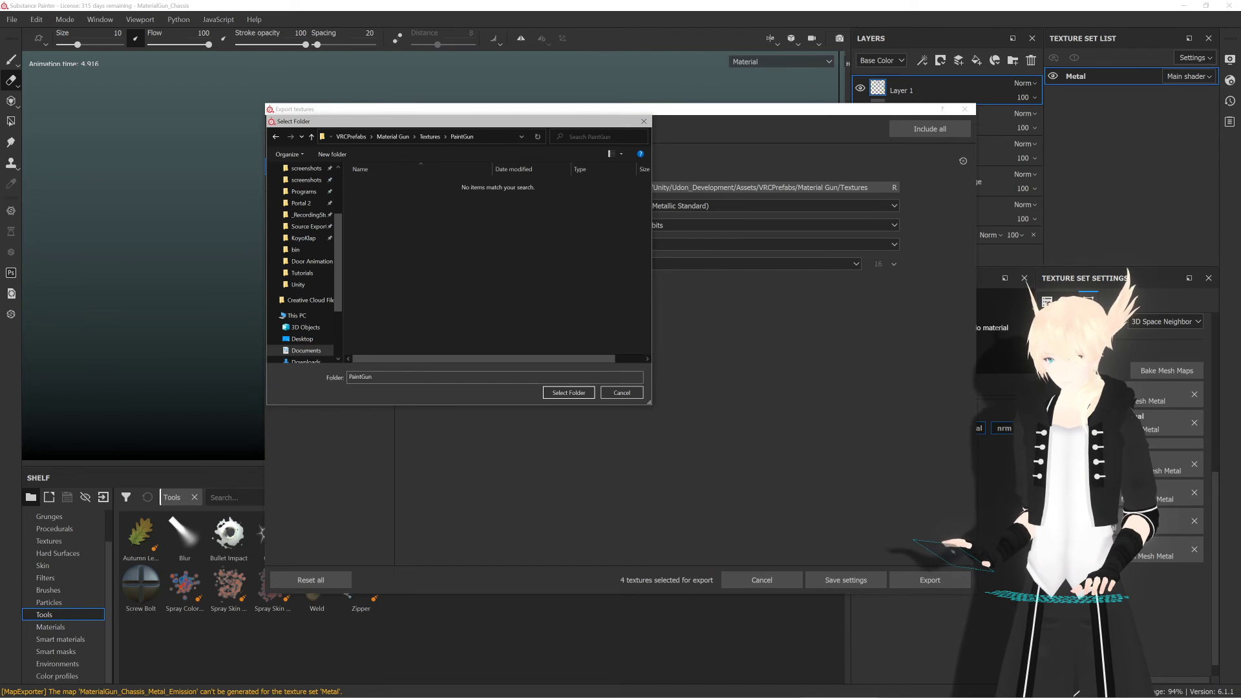
left_click(569, 393)
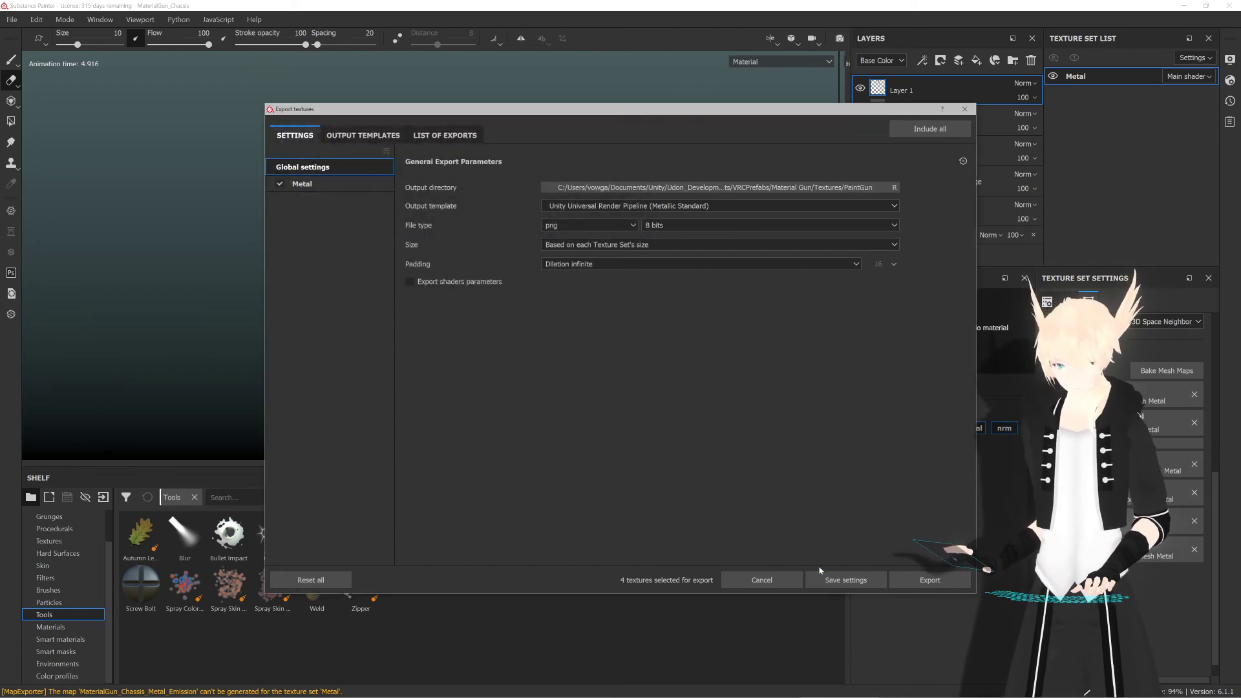
left_click(919, 579)
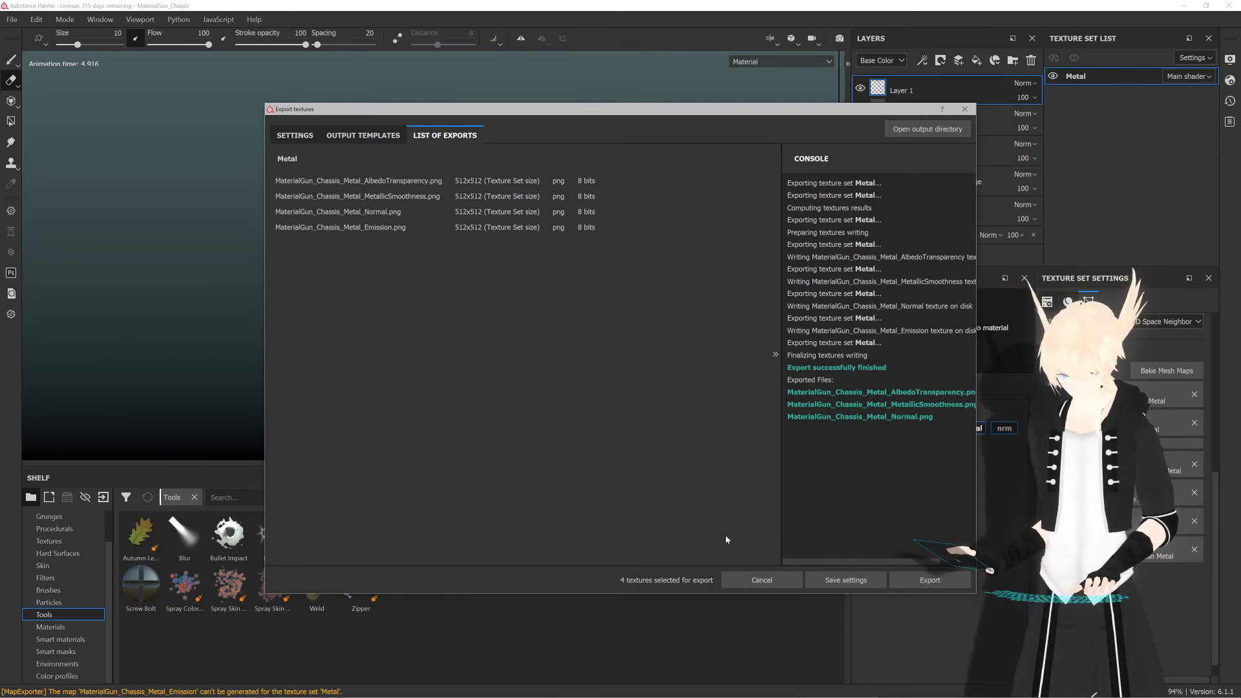
Step: Switch to Unity and apply the albedo texture from the PaintGun folder to the metal body of the gun
key("alt+Tab")
key("alt+Tab")
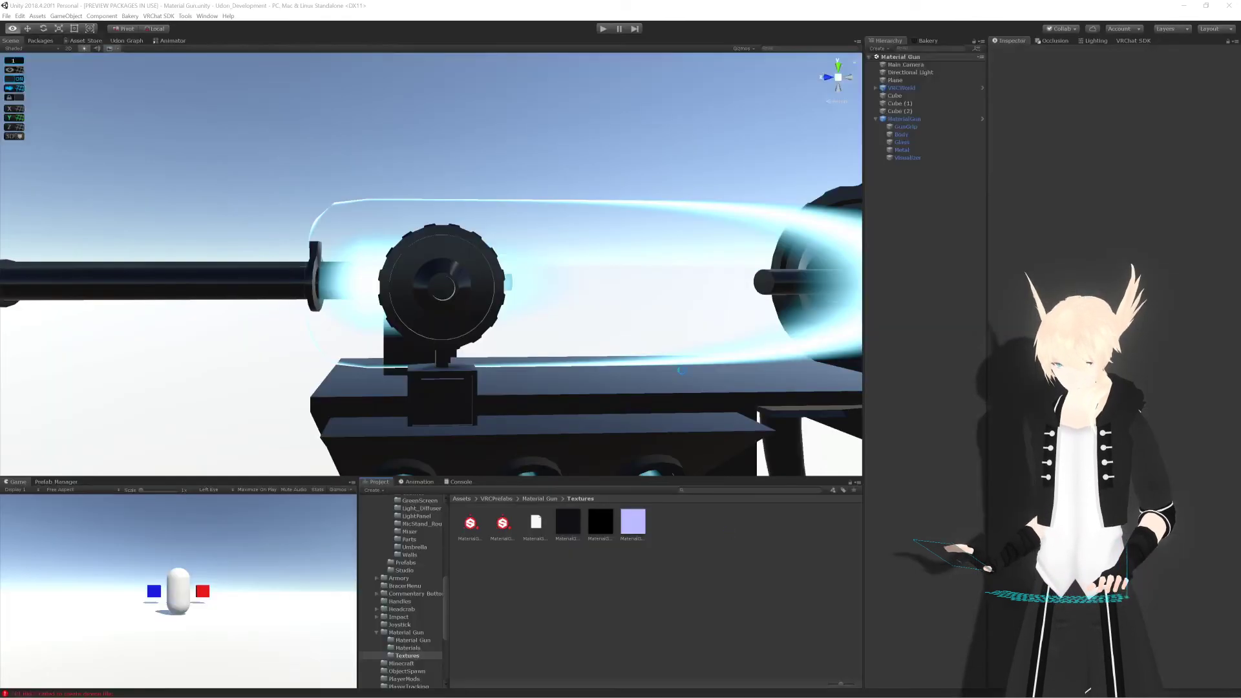
scroll(710, 341, "down", 5)
scroll(682, 337, "up", 5)
mouse_move(682, 337)
left_mouse_down("alt")
mouse_move(561, 340)
mouse_move(568, 332)
mouse_move(569, 362)
left_mouse_up("alt")
double_click(470, 521)
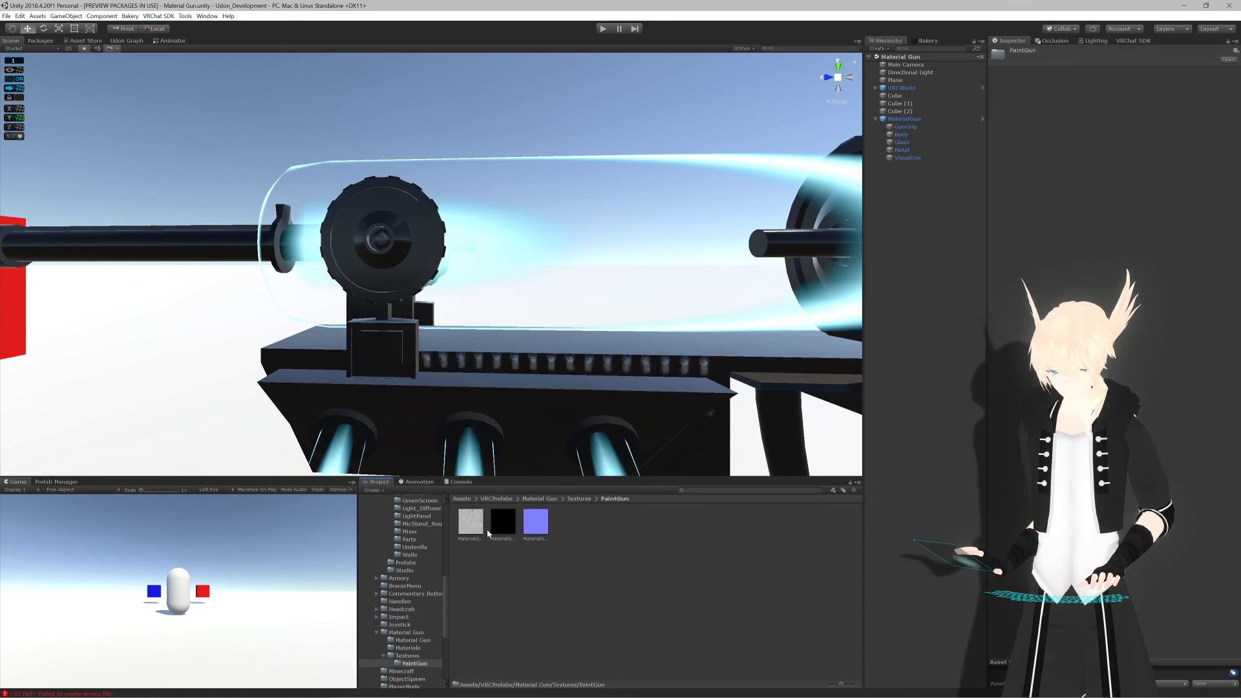
left_click(652, 399)
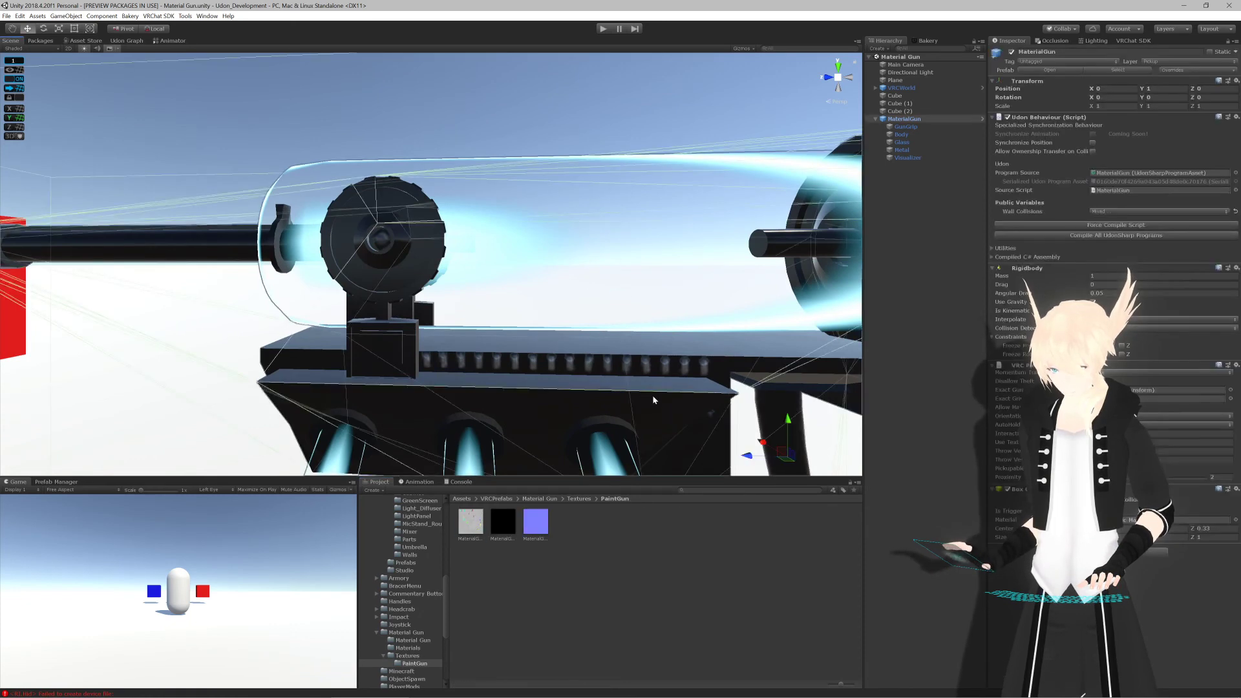
left_click(653, 400)
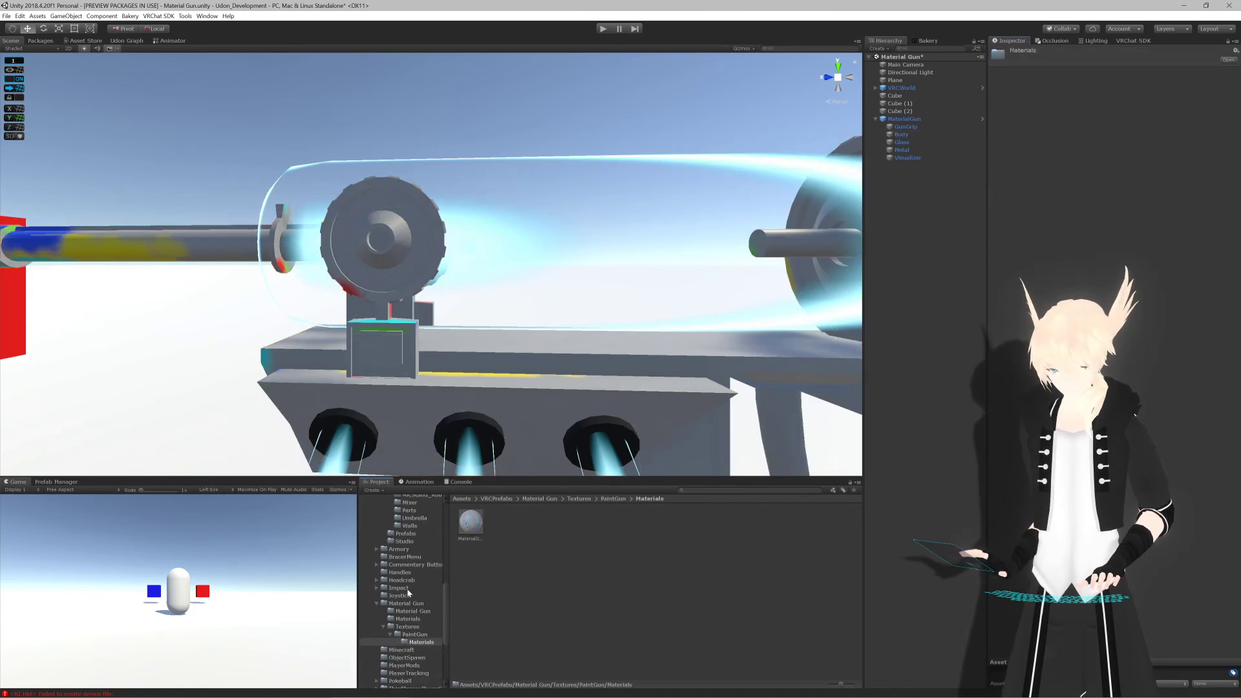
Step: Move the new material, renamed PaintGun, into Material Gun's Materials folder and delete the emptied Materials folder under PaintGun
left_click_drag(467, 527, 419, 638)
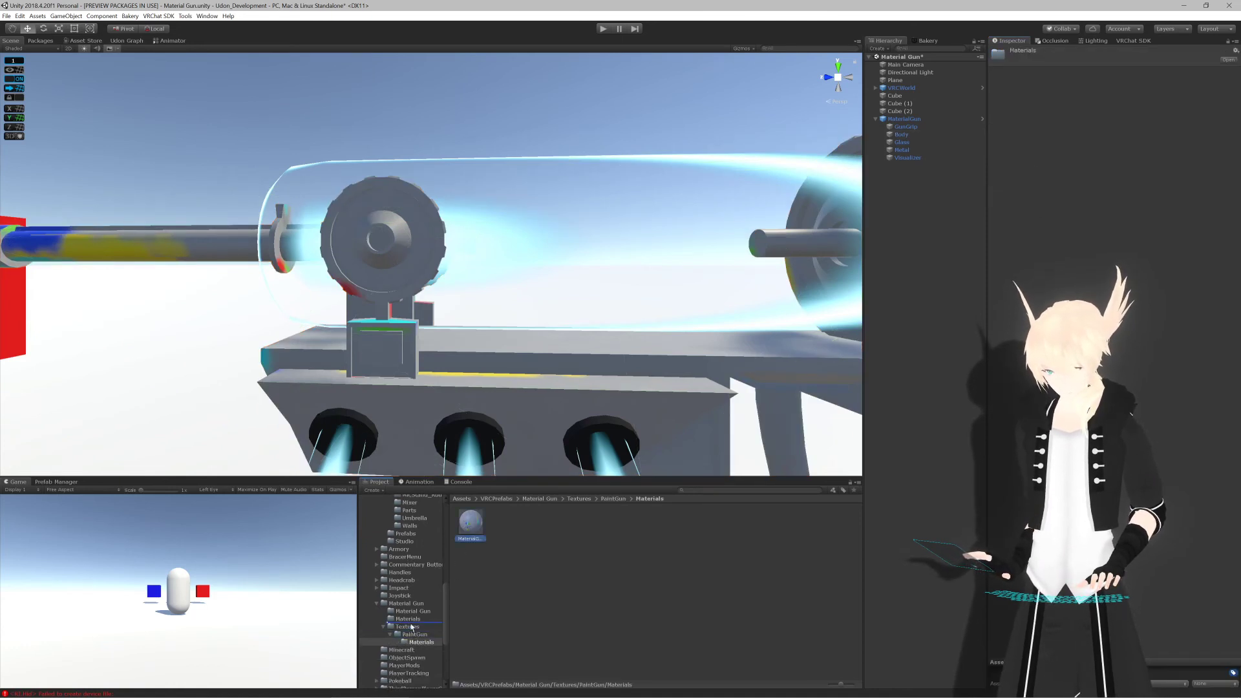
left_click(474, 540)
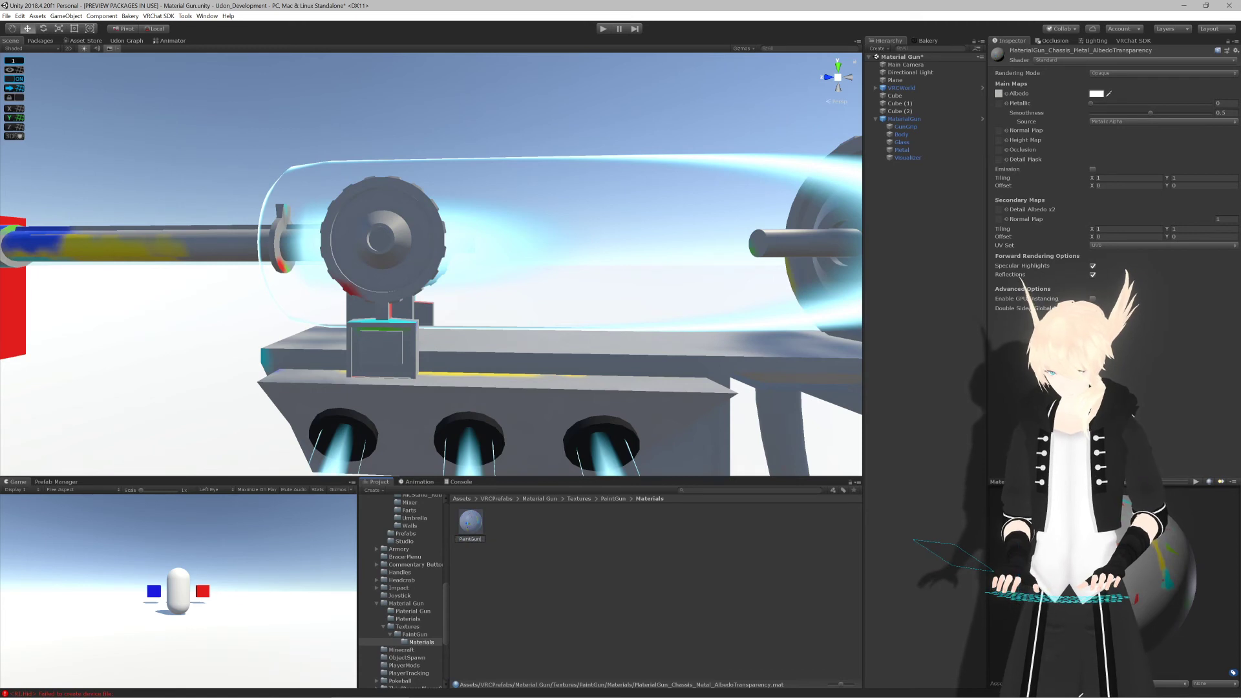
left_click_drag(466, 539, 416, 620)
left_click(416, 621)
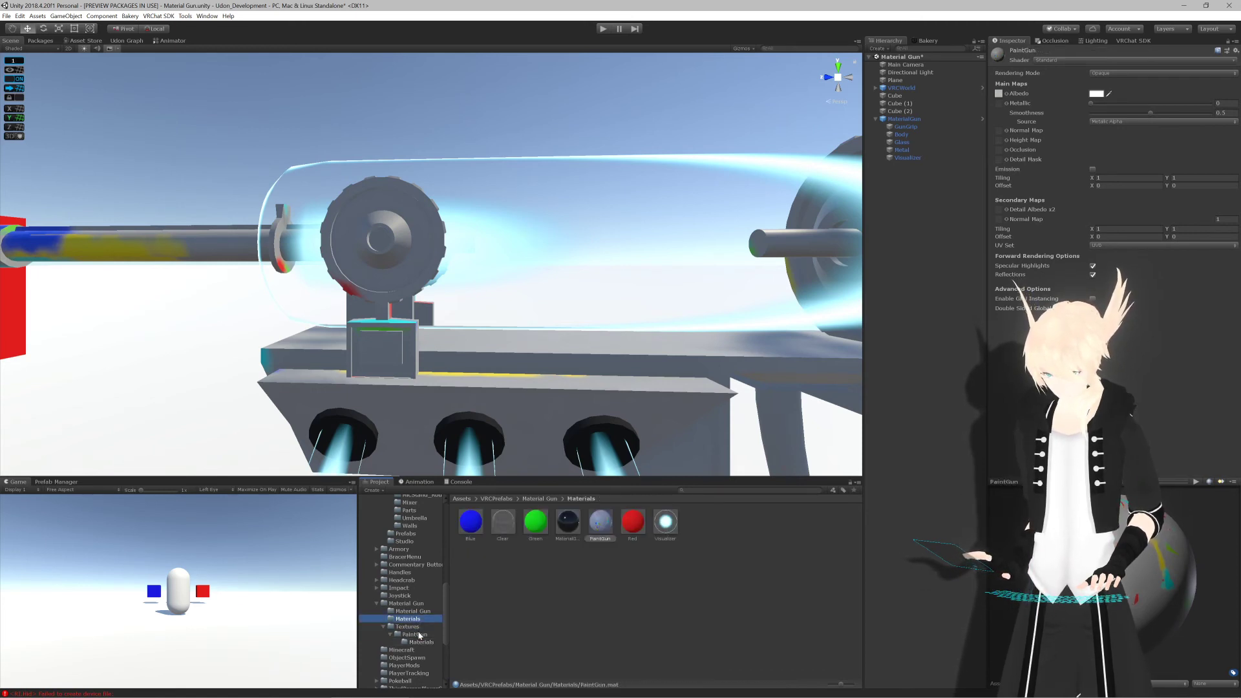
left_click(414, 634)
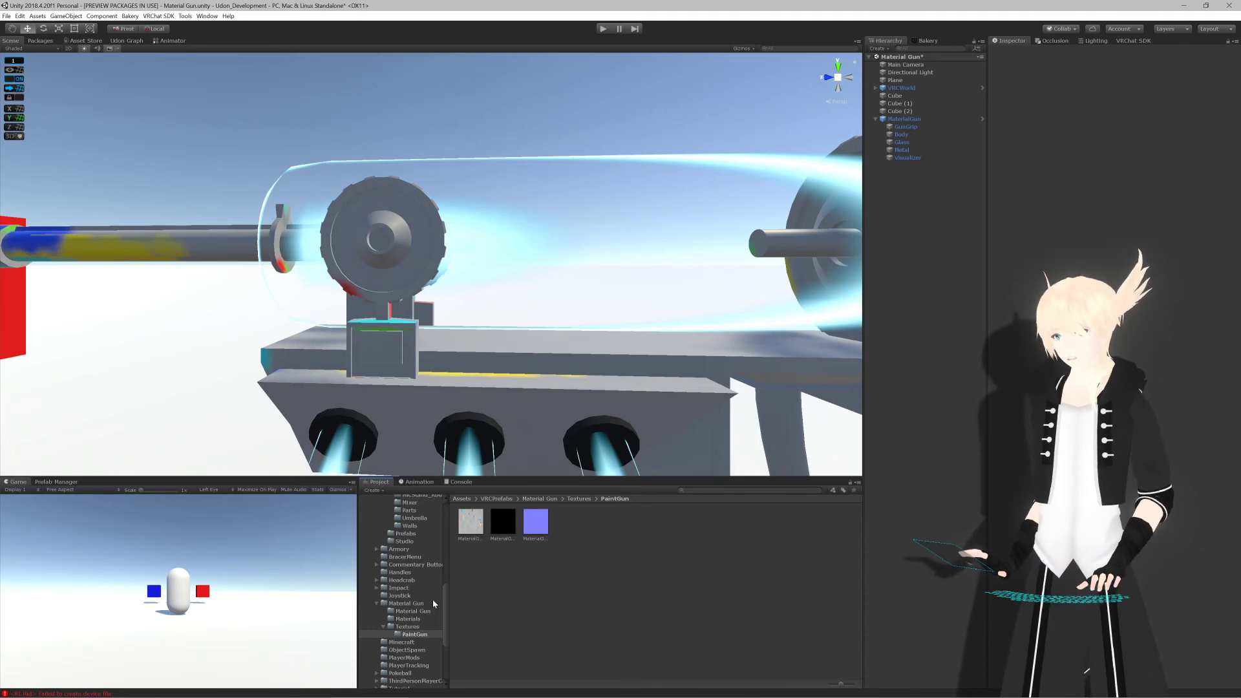
Step: Assign the exported metallic smoothness and normal textures to the Metallic and Normal Map slots of the PaintGun material
left_click(408, 618)
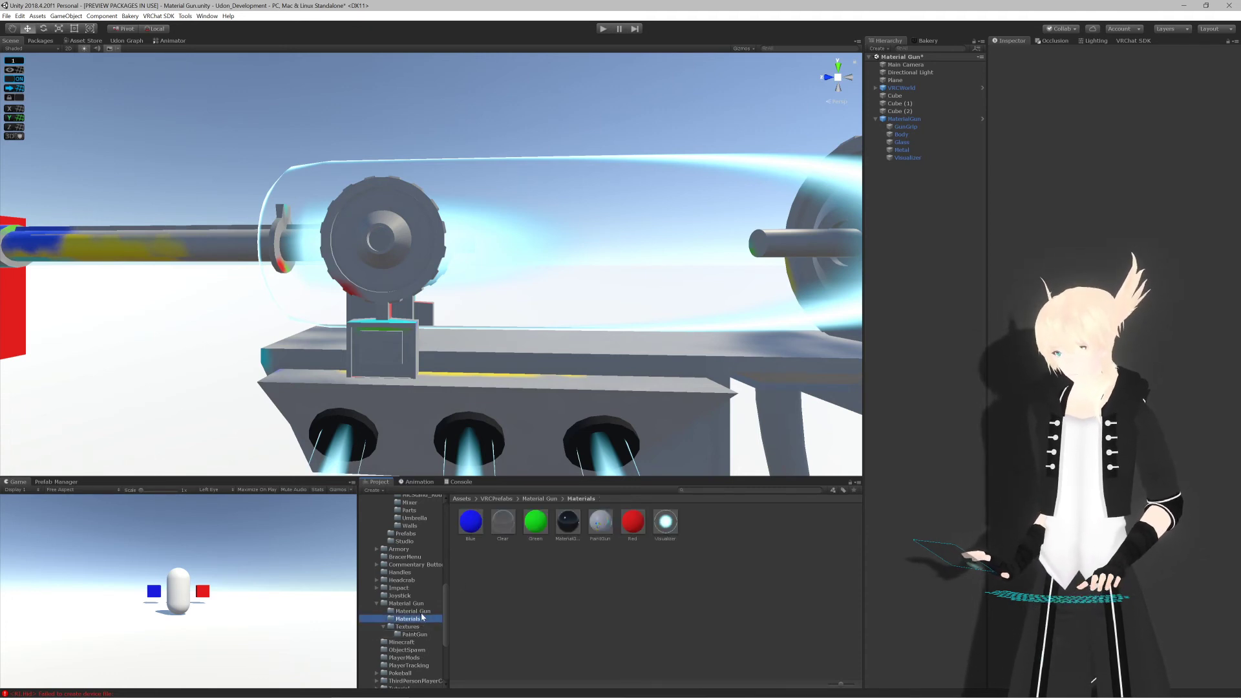
left_click(601, 528)
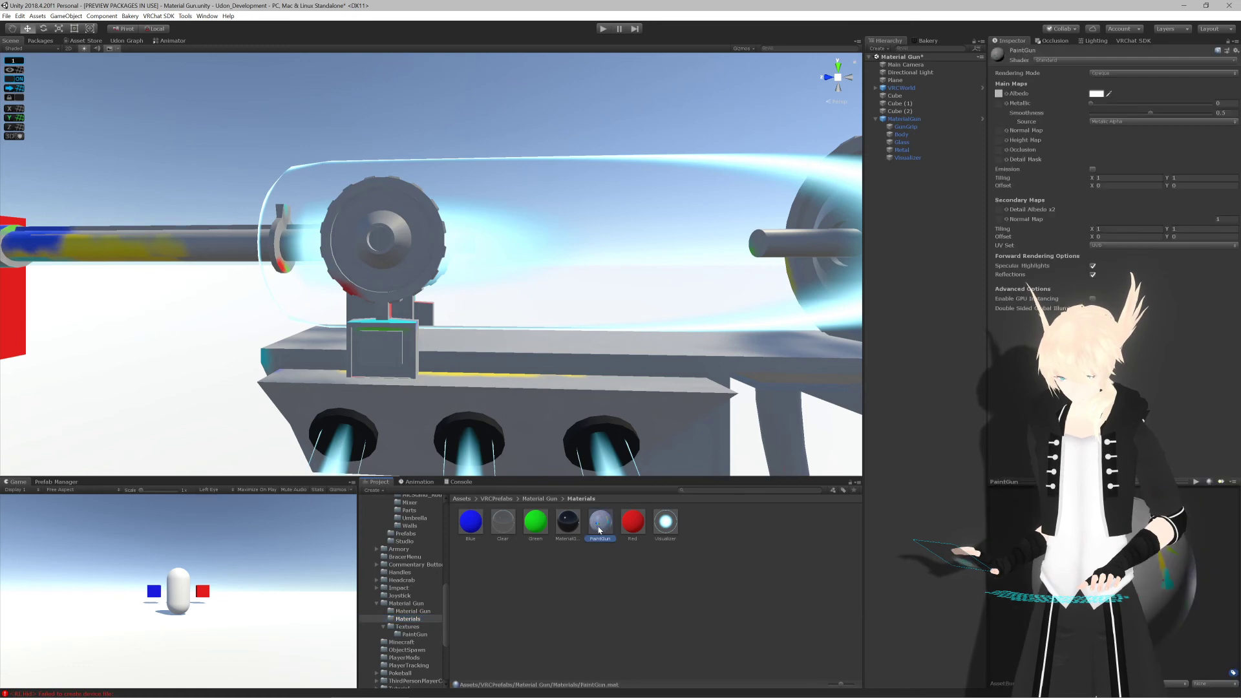
left_click_drag(531, 397, 557, 401, "alt")
scroll(526, 385, "up", 10)
scroll(512, 362, "down", 15)
left_click_drag(512, 363, 555, 361, "alt")
left_click(998, 93)
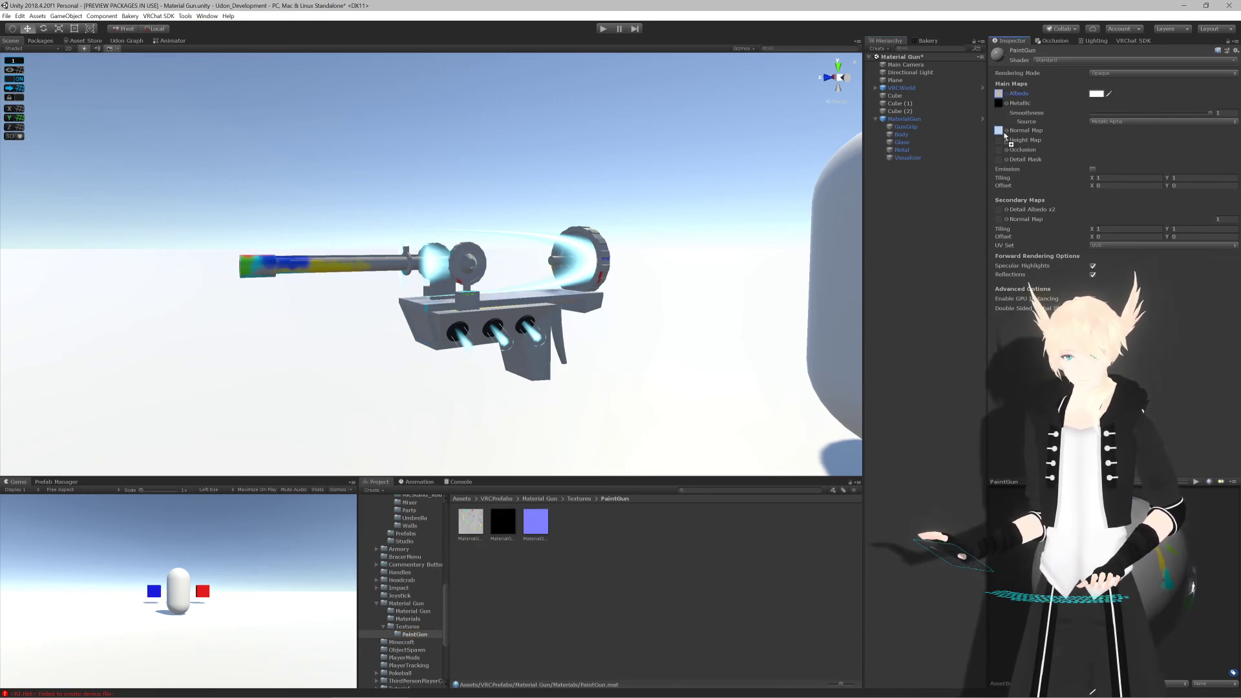
left_click_drag(1001, 132, 1000, 131)
Step: Fix the assigned normal texture so it is marked as a normal map, and check the gun from several angles
left_click_drag(691, 234, 711, 232, "alt")
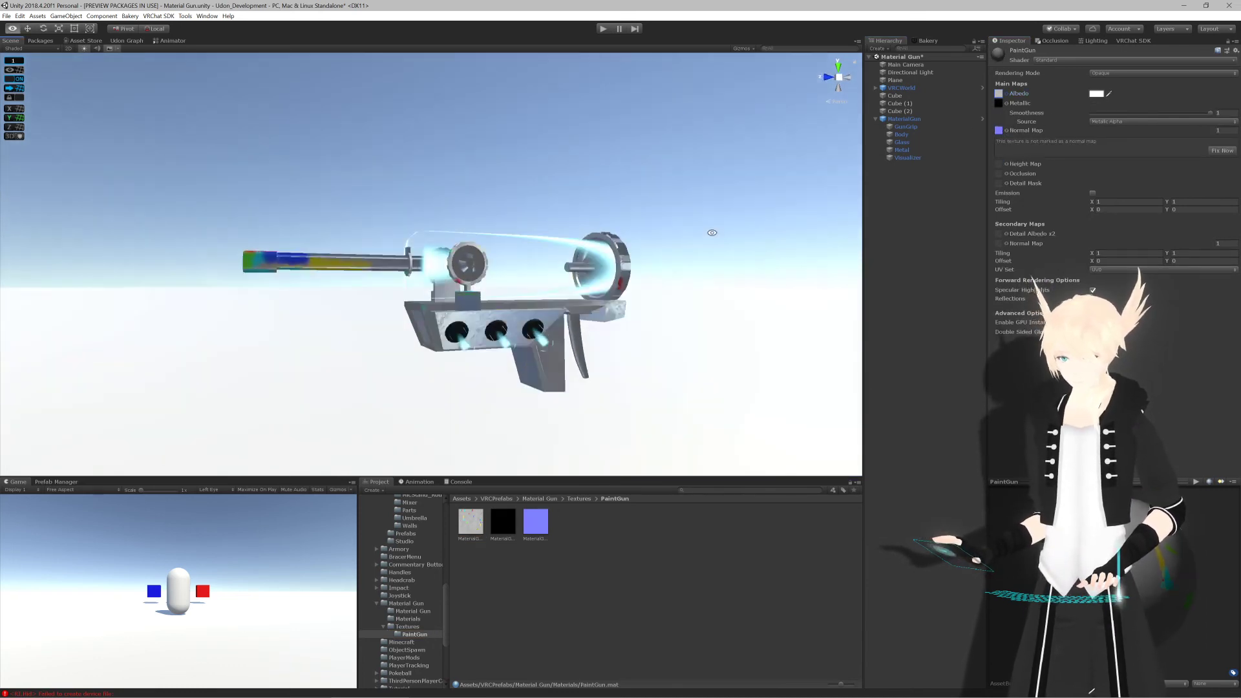
left_click(1221, 151)
scroll(432, 308, "up", 3)
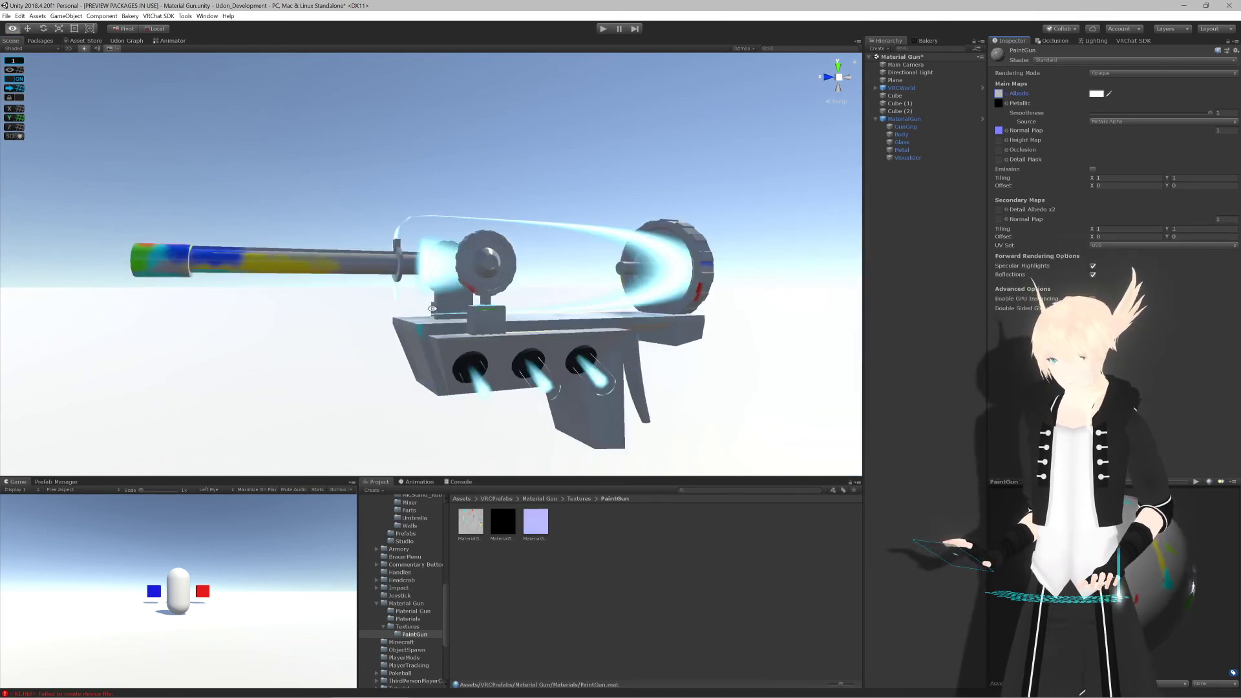
left_click_drag(432, 308, 174, 294, "alt")
scroll(369, 295, "down", 2)
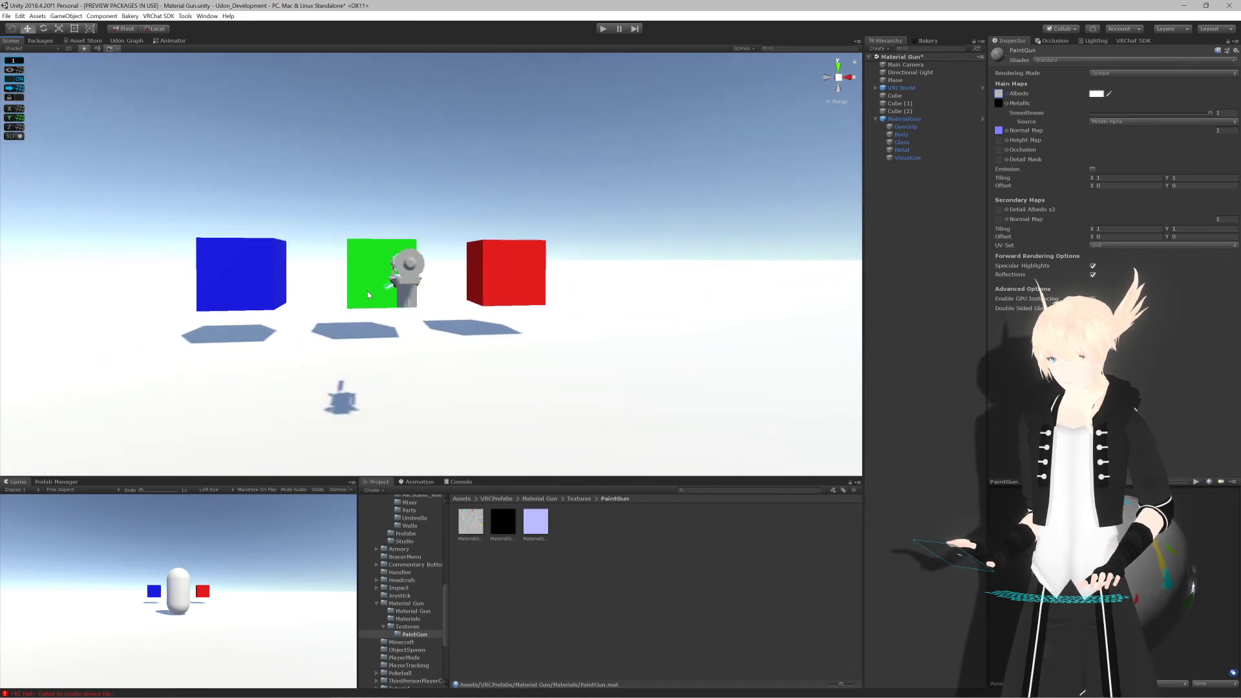
scroll(368, 295, "up", 6)
left_click_drag(468, 289, 472, 303, "alt")
Step: Switch back to Substance Painter and close the texture export dialog
key("alt+Tab")
left_click(636, 308)
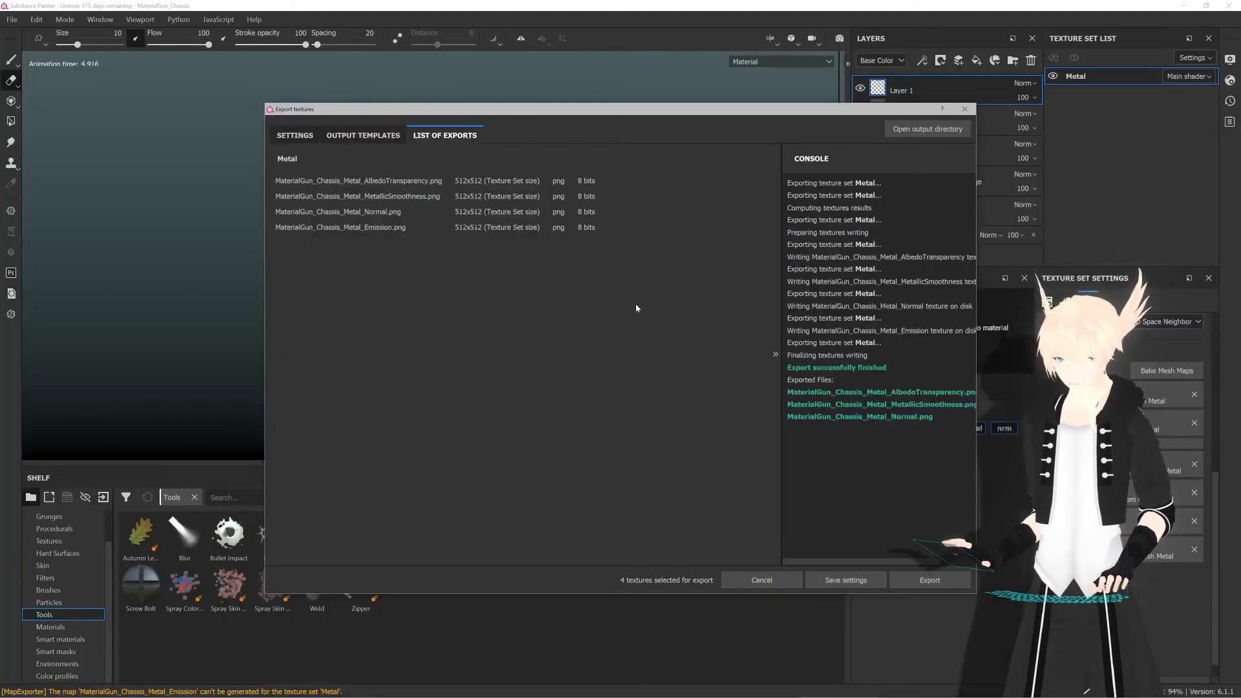
left_click(784, 584)
Step: Choose the Oil Leaks brush, set its base color to pure red, and test it on the large wheel's hub
left_click_drag(362, 298, 498, 287, "alt")
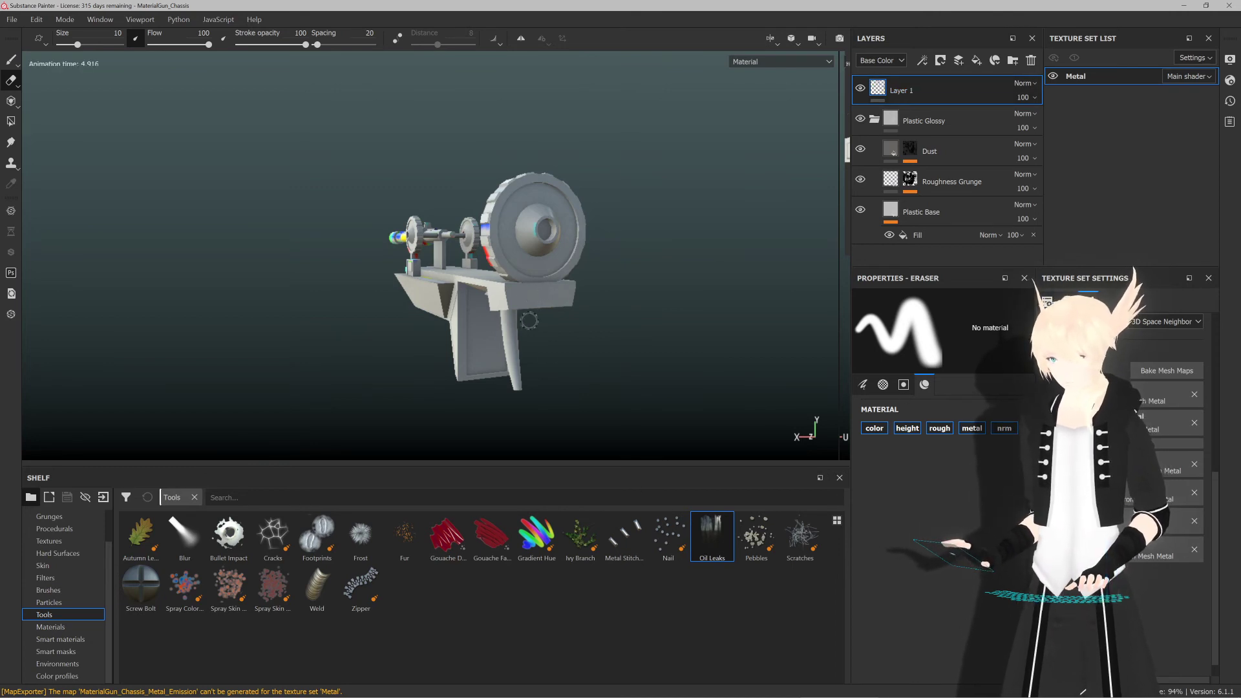
scroll(540, 259, "up", 2)
scroll(542, 254, "down", 2)
scroll(540, 255, "up", 2)
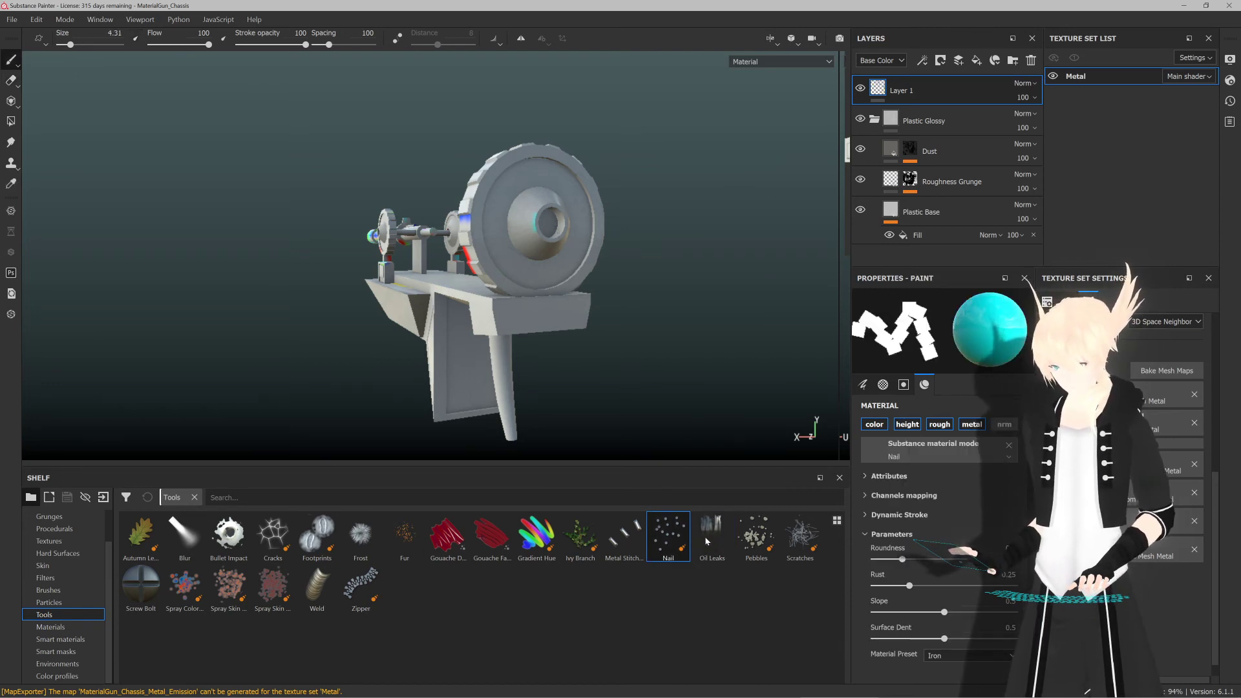
left_click(714, 535)
scroll(928, 486, "down", 5)
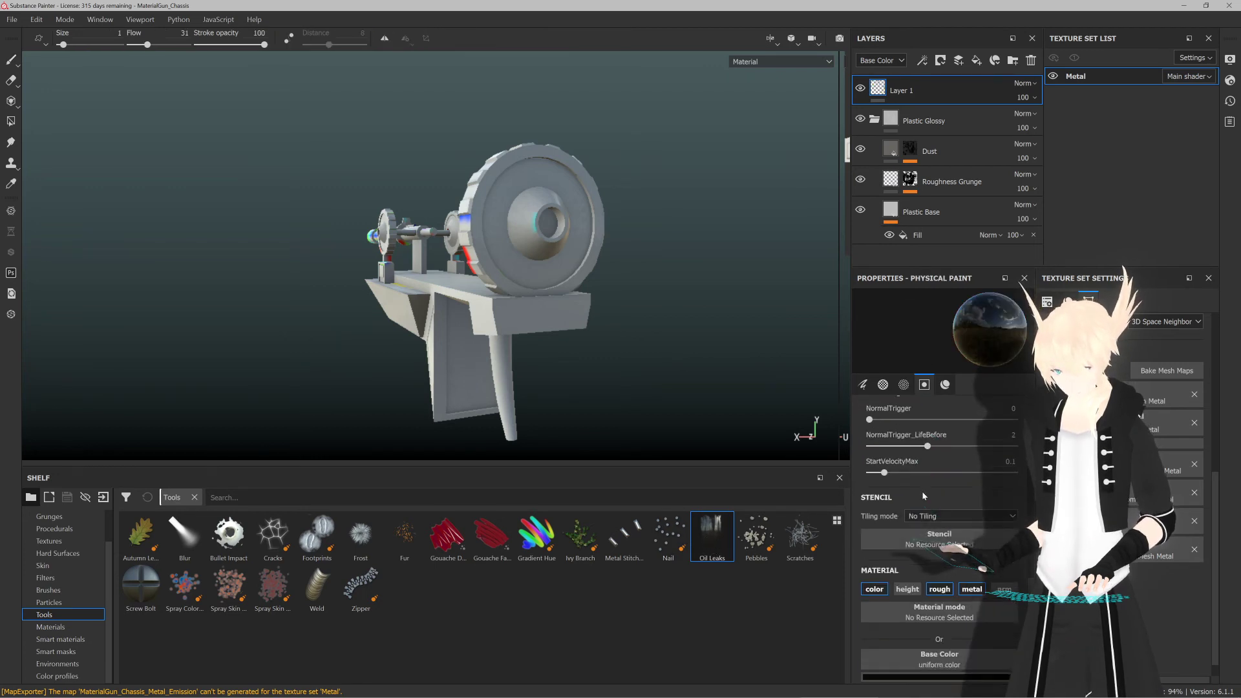
left_click(937, 522)
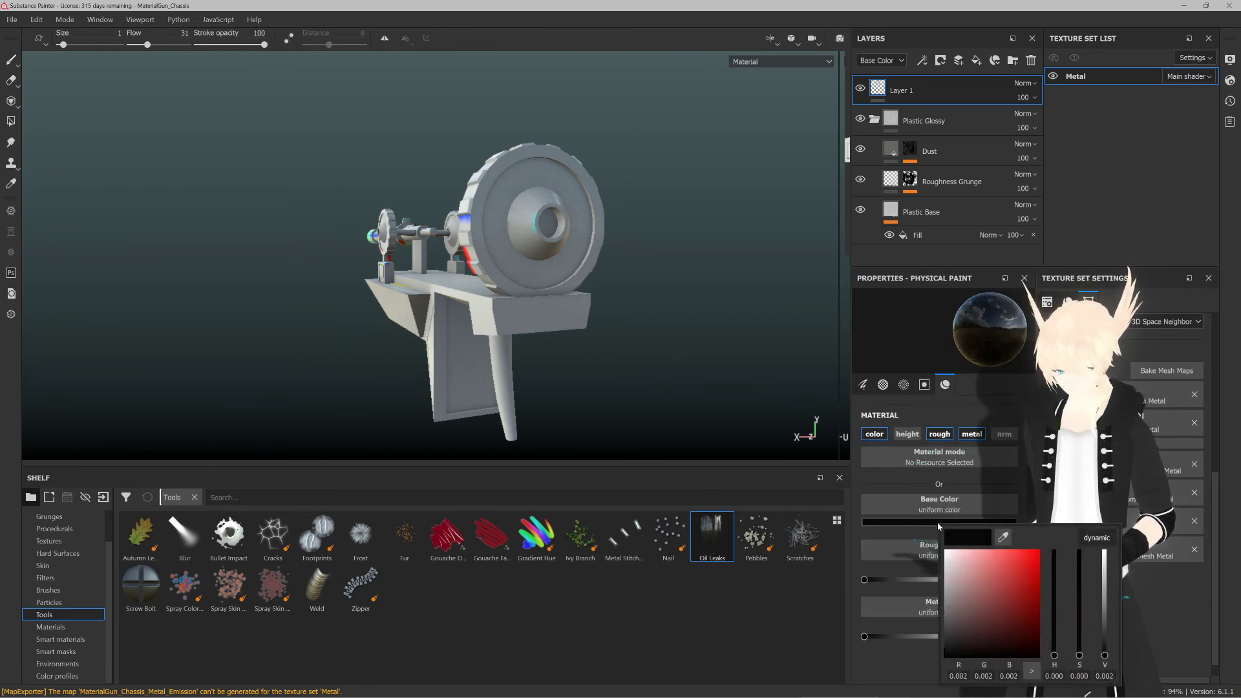
left_click(1032, 557)
left_click(531, 223)
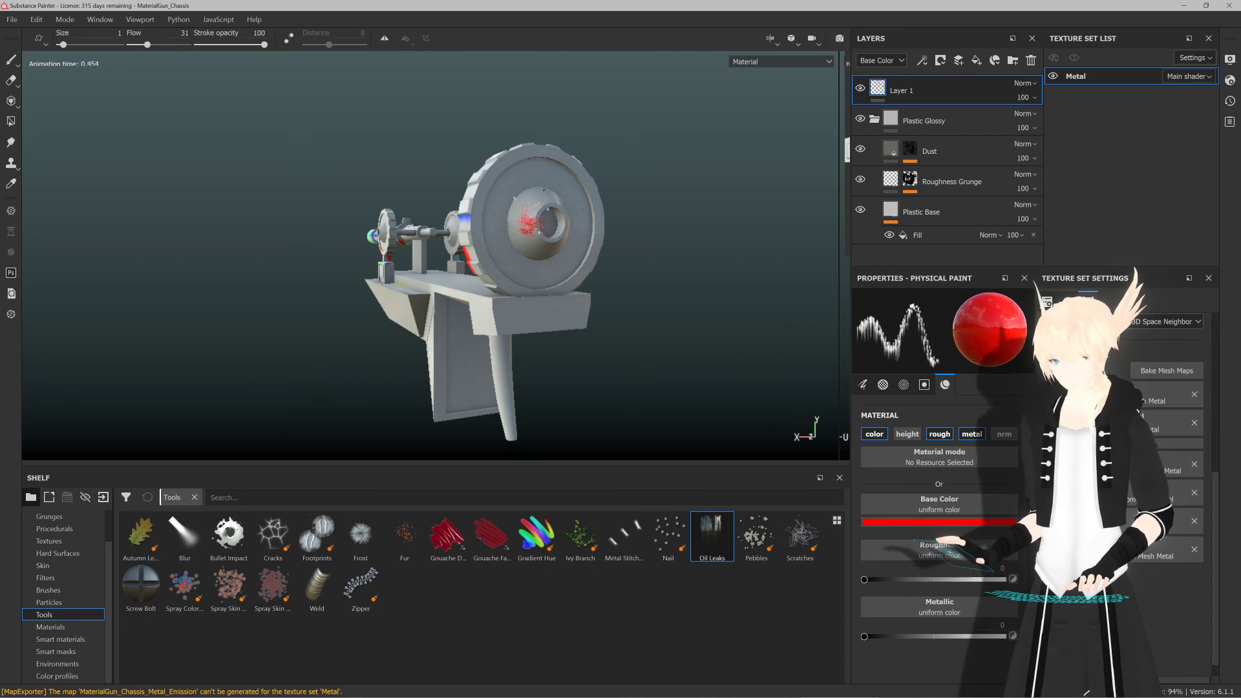
Step: Tune the Oil Leaks brush physics by setting dt to about 0.041 and lowering LifeMin
left_click_drag(610, 285, 505, 278, "alt")
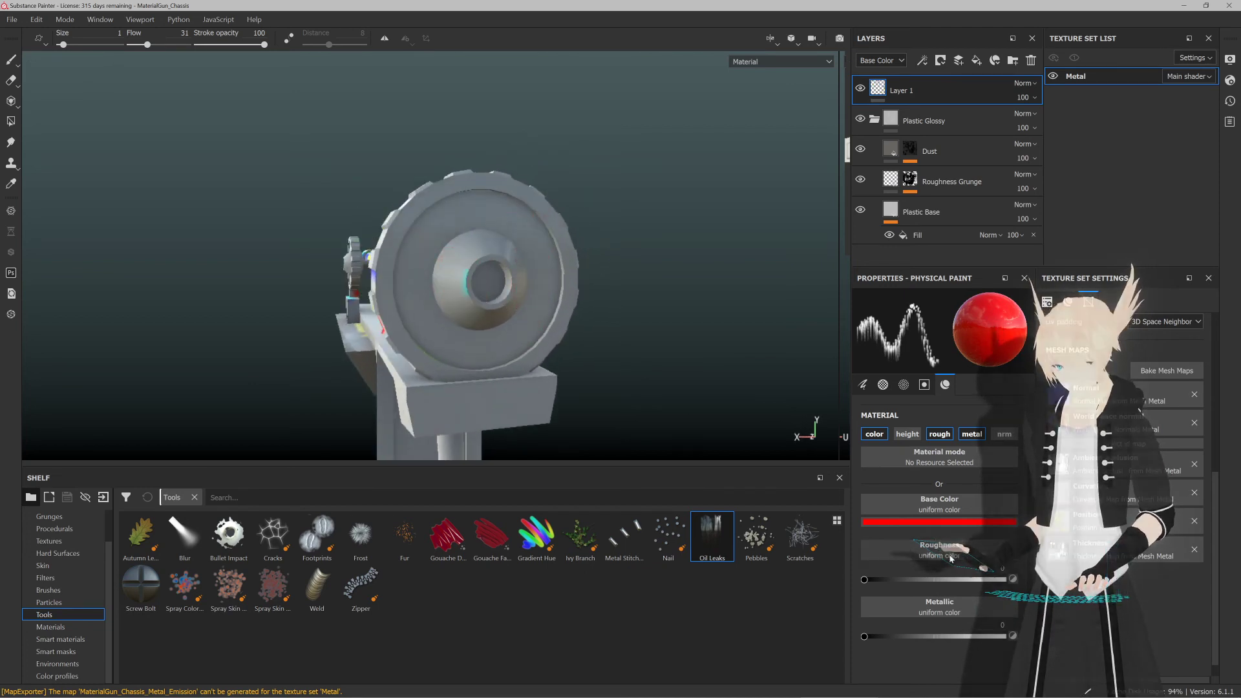
scroll(942, 554, "up", 1)
scroll(942, 554, "up", 5)
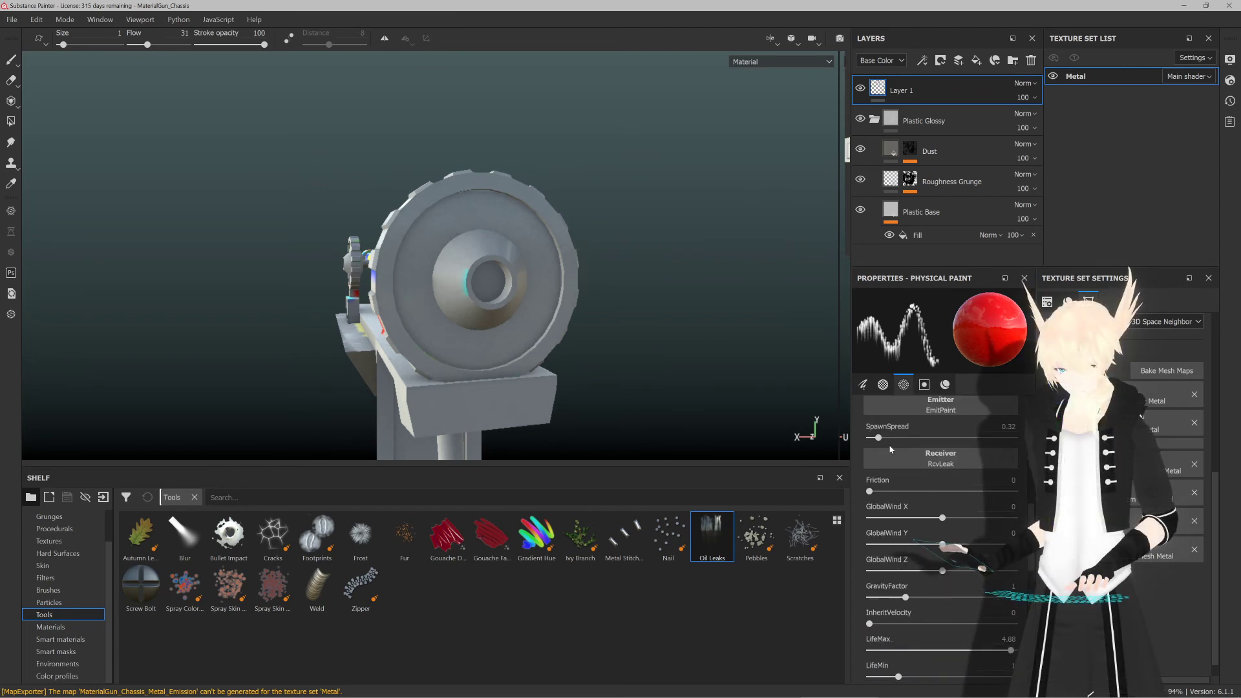
scroll(872, 477, "up", 4)
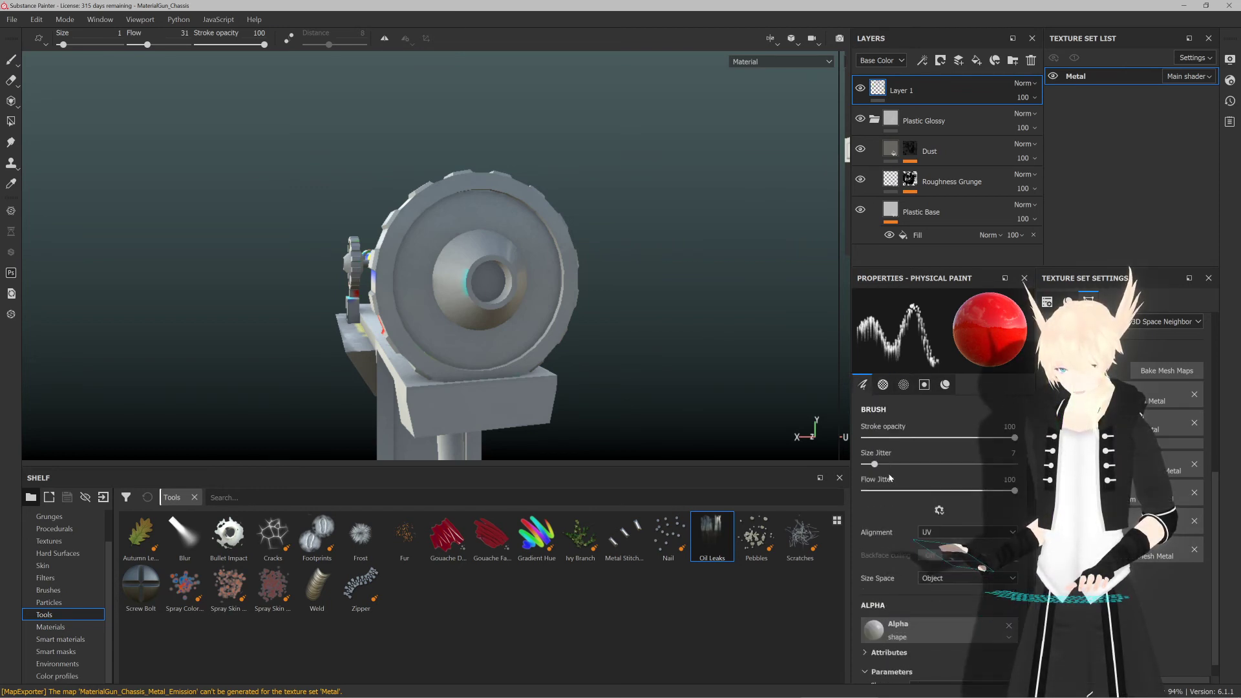
scroll(890, 478, "down", 8)
scroll(889, 478, "up", 8)
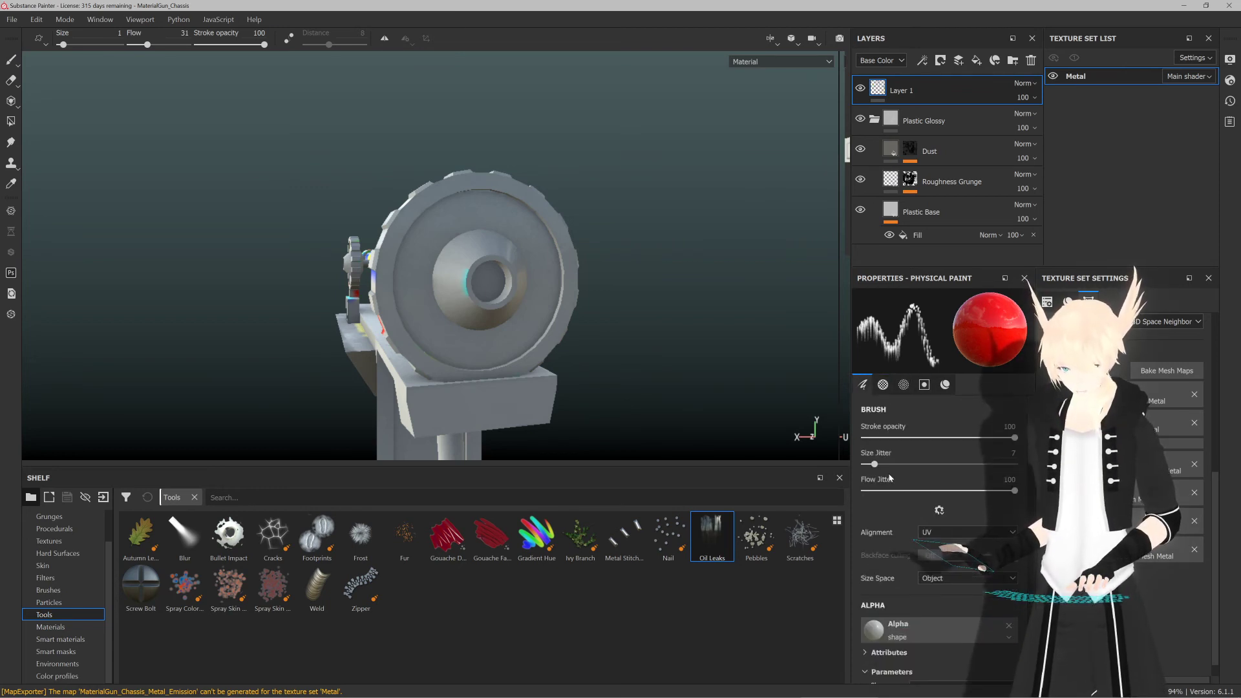
left_click(925, 383)
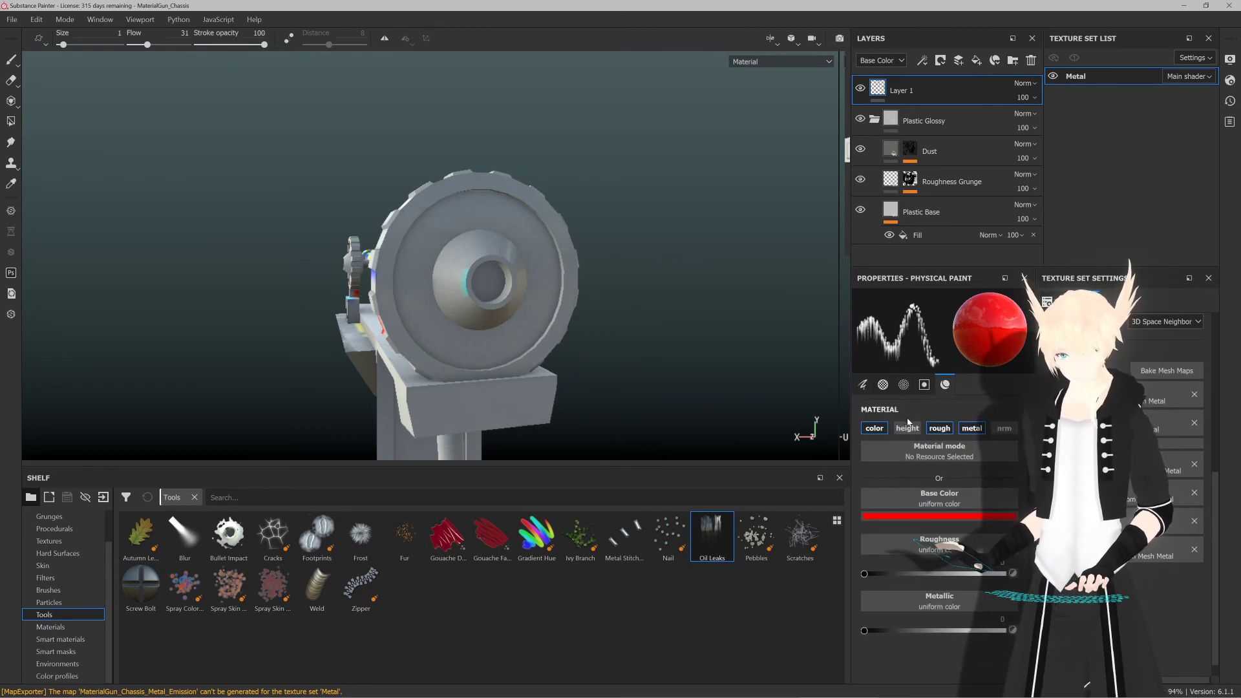
scroll(905, 413, "up", 3)
scroll(897, 422, "up", 3)
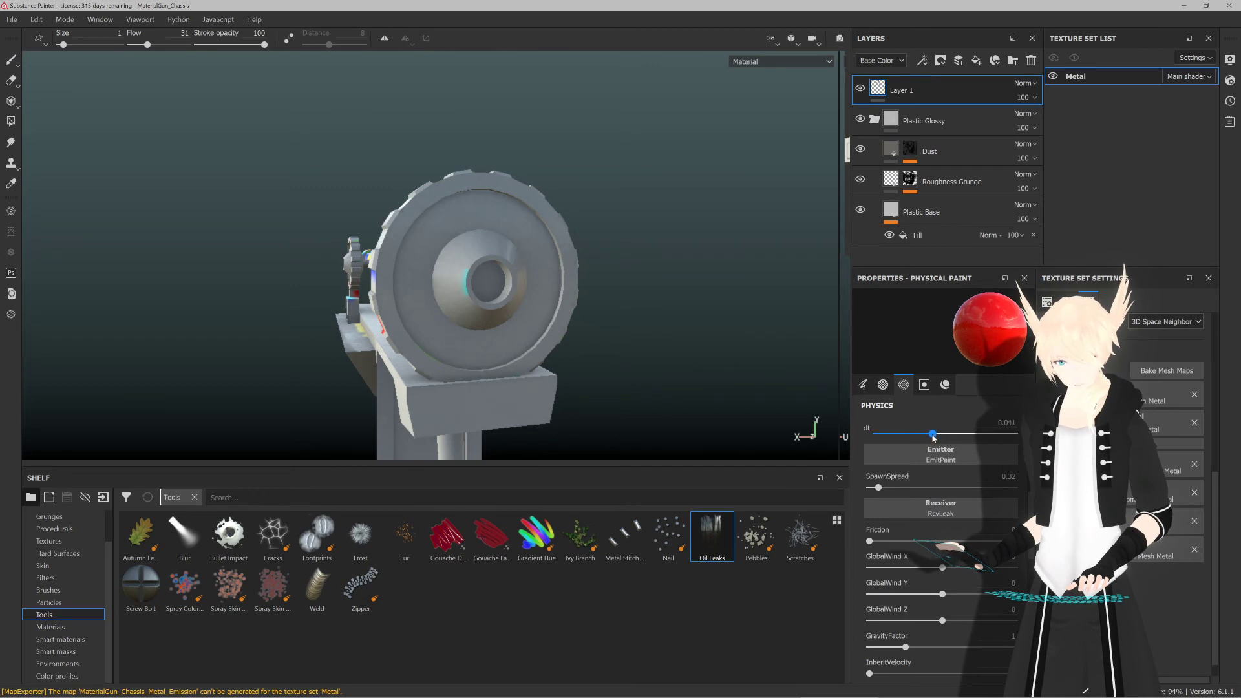
scroll(939, 446, "down", 2)
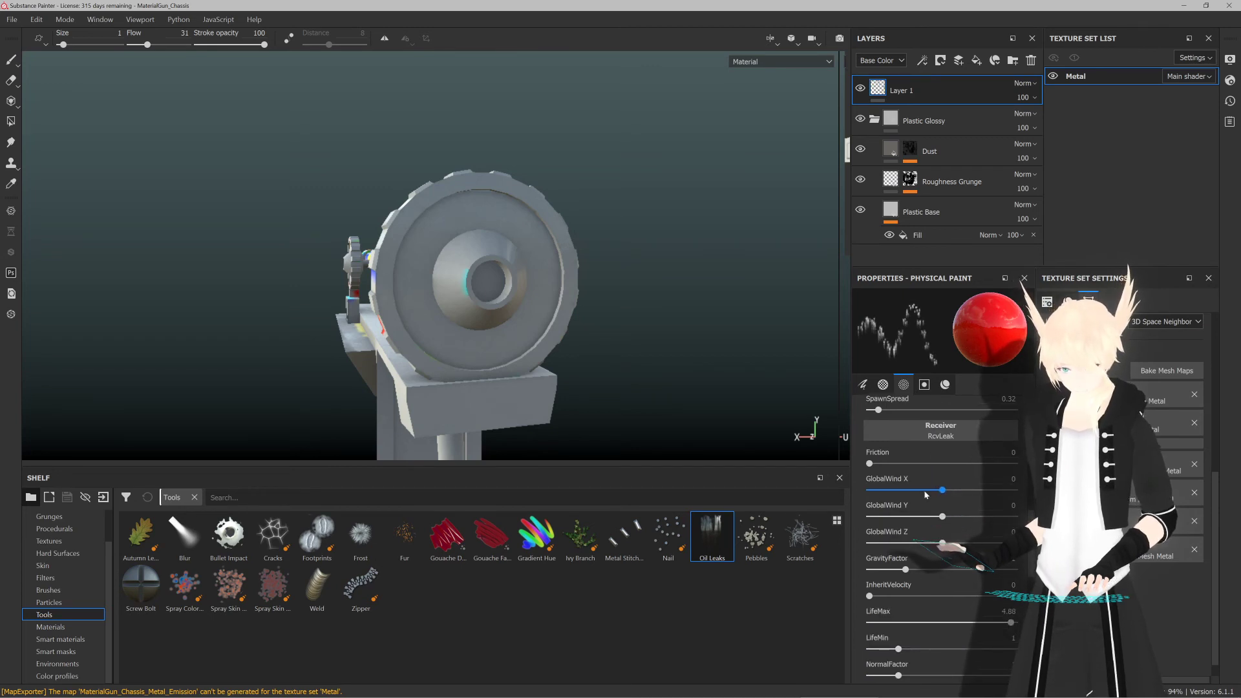
scroll(921, 539, "down", 2)
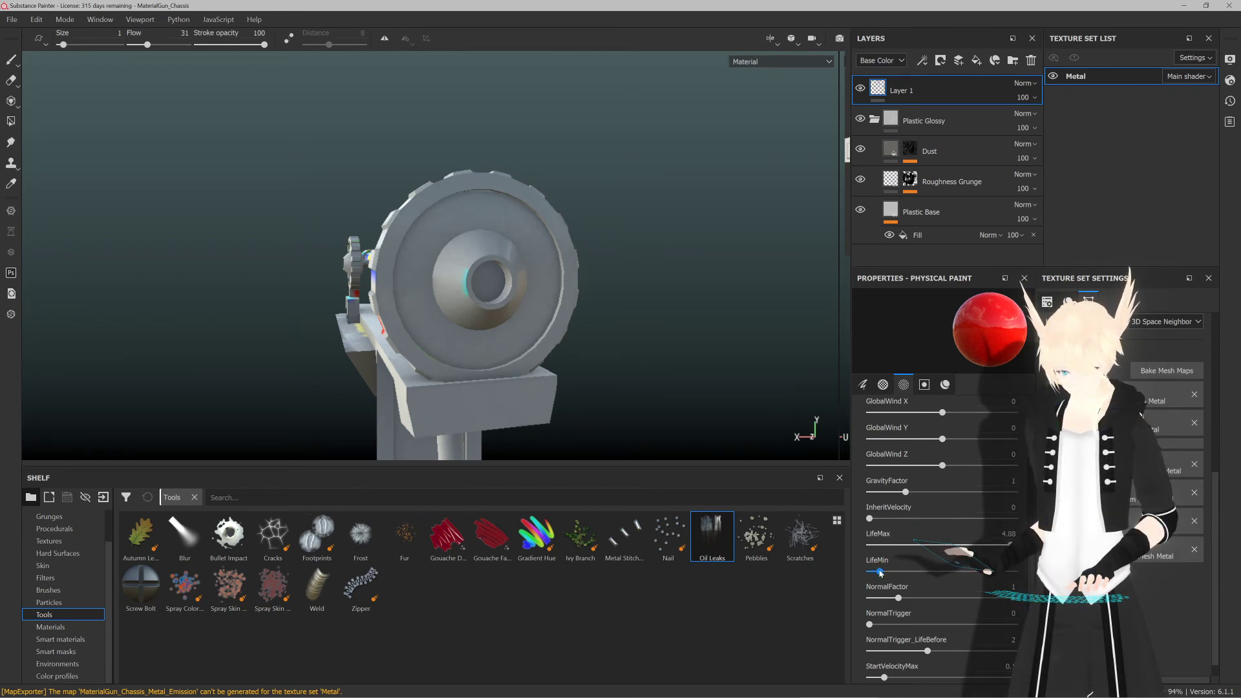
Step: Enlarge the brush to size 11 and splash red paint over the large wheel's hub and face
left_click(433, 307)
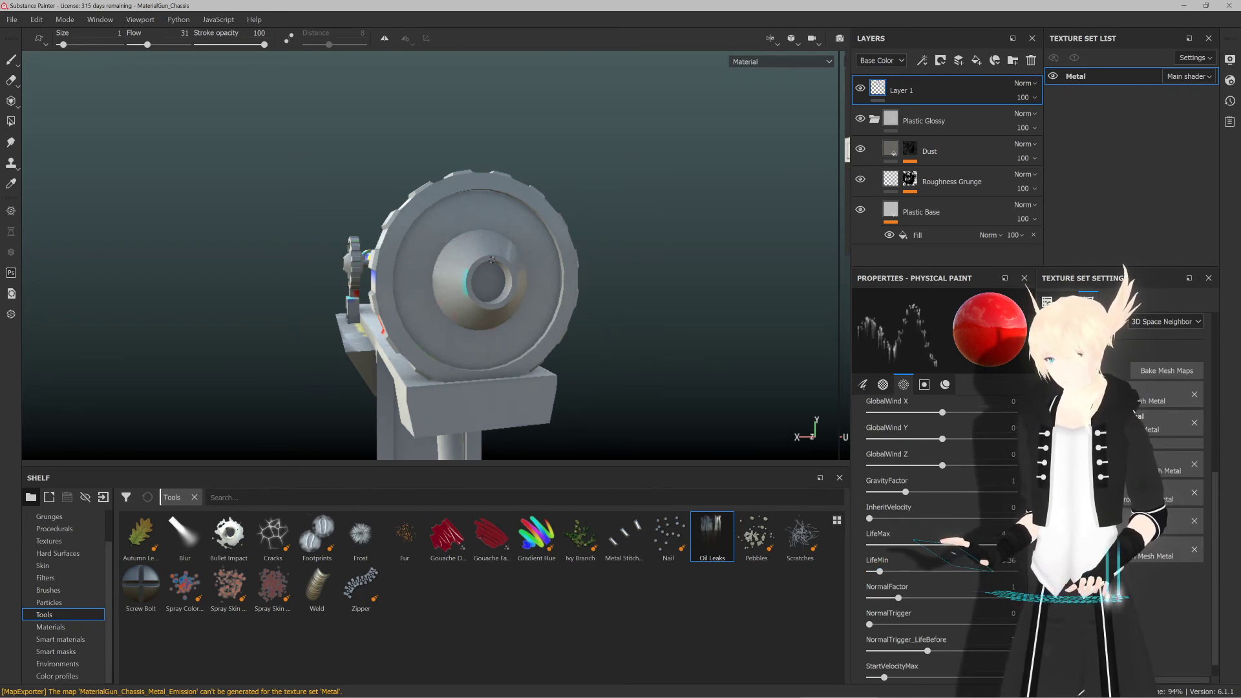
left_click_drag(486, 260, 494, 261, "alt")
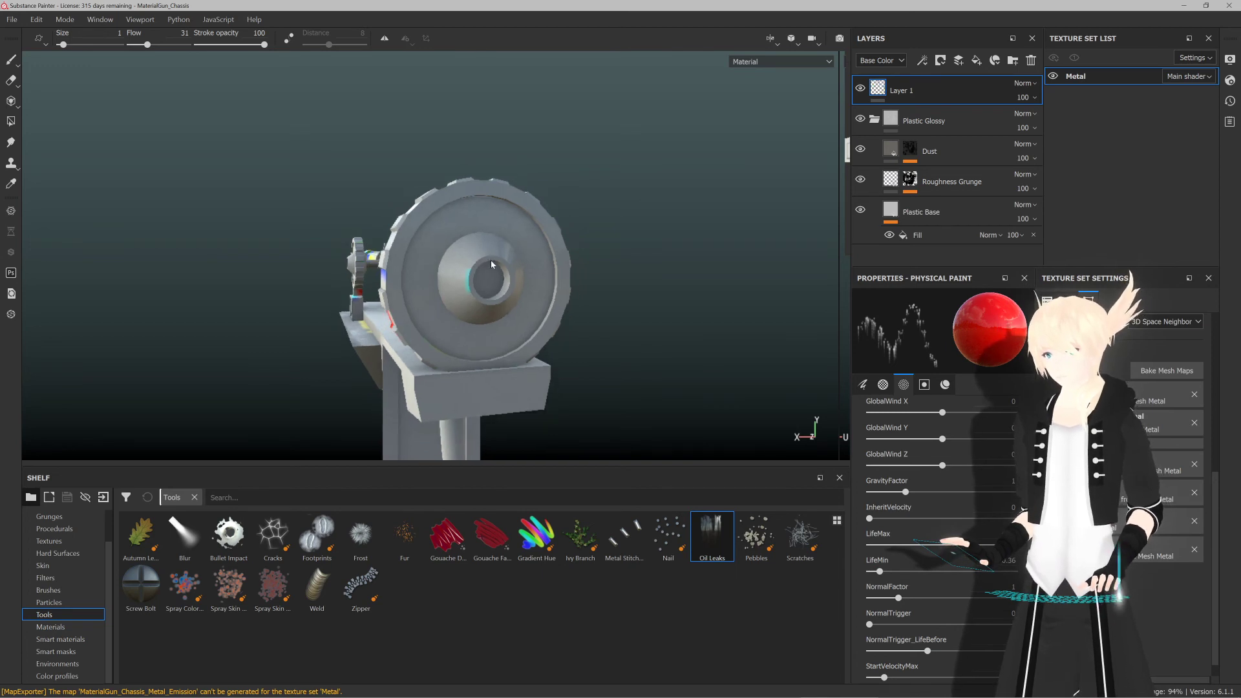
key("shift")
right_click_drag(498, 282, 486, 282, "ctrl")
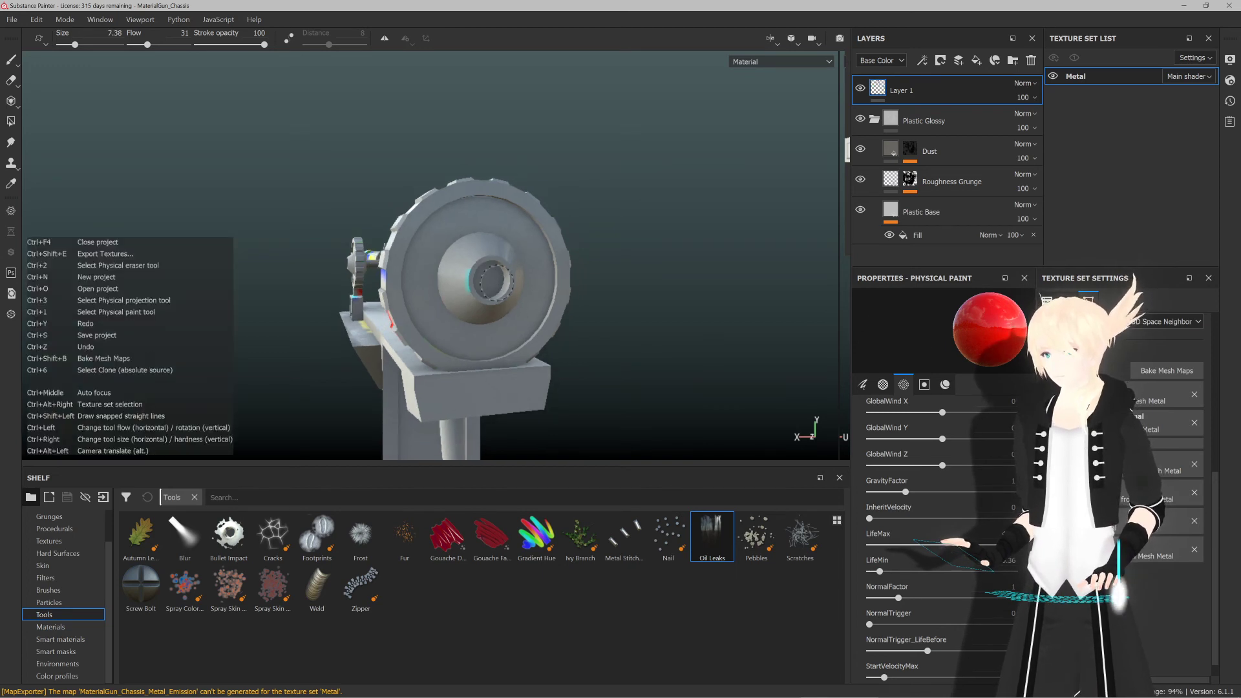
left_click_drag(491, 285, 517, 264)
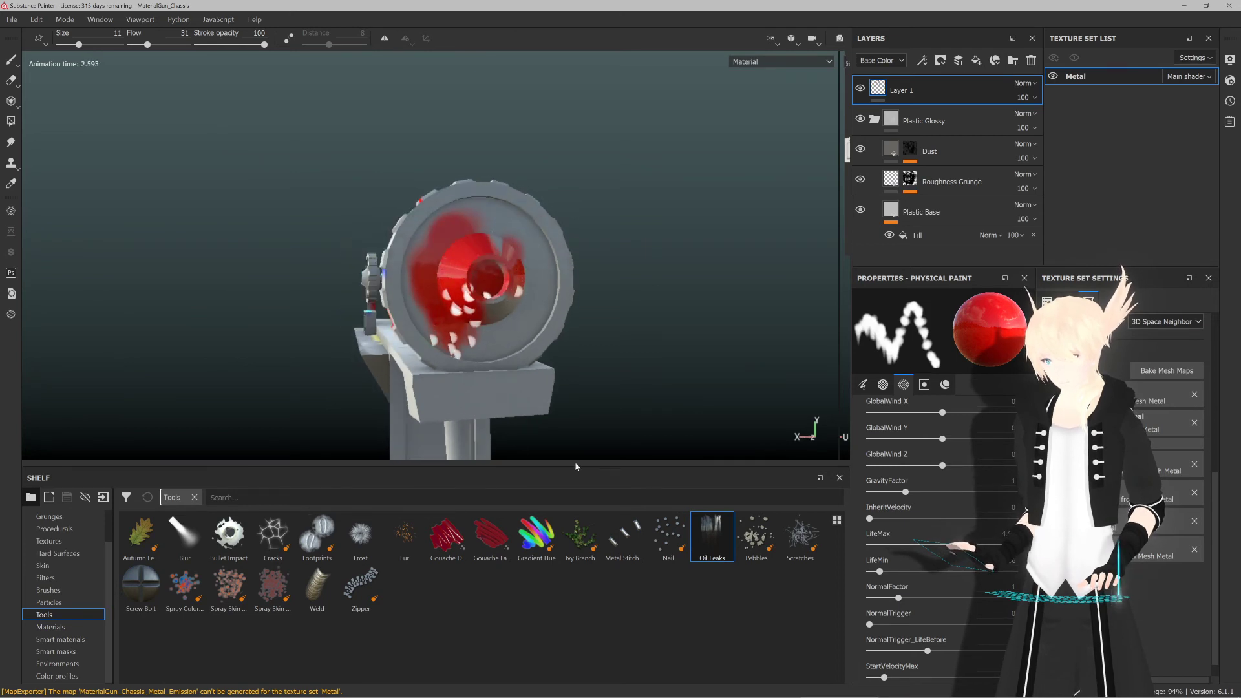
Step: Change the base color to cyan and paint across the upper face and rim of the large wheel
left_click(924, 384)
left_click(956, 570)
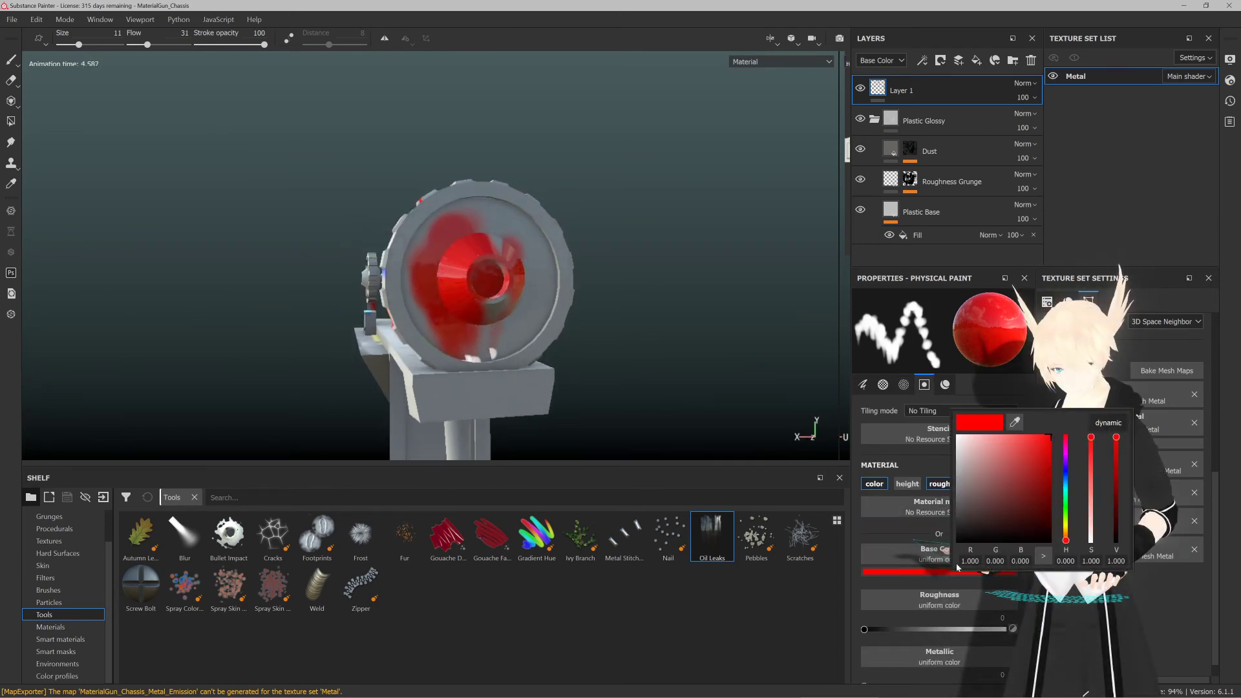
left_click(1066, 489)
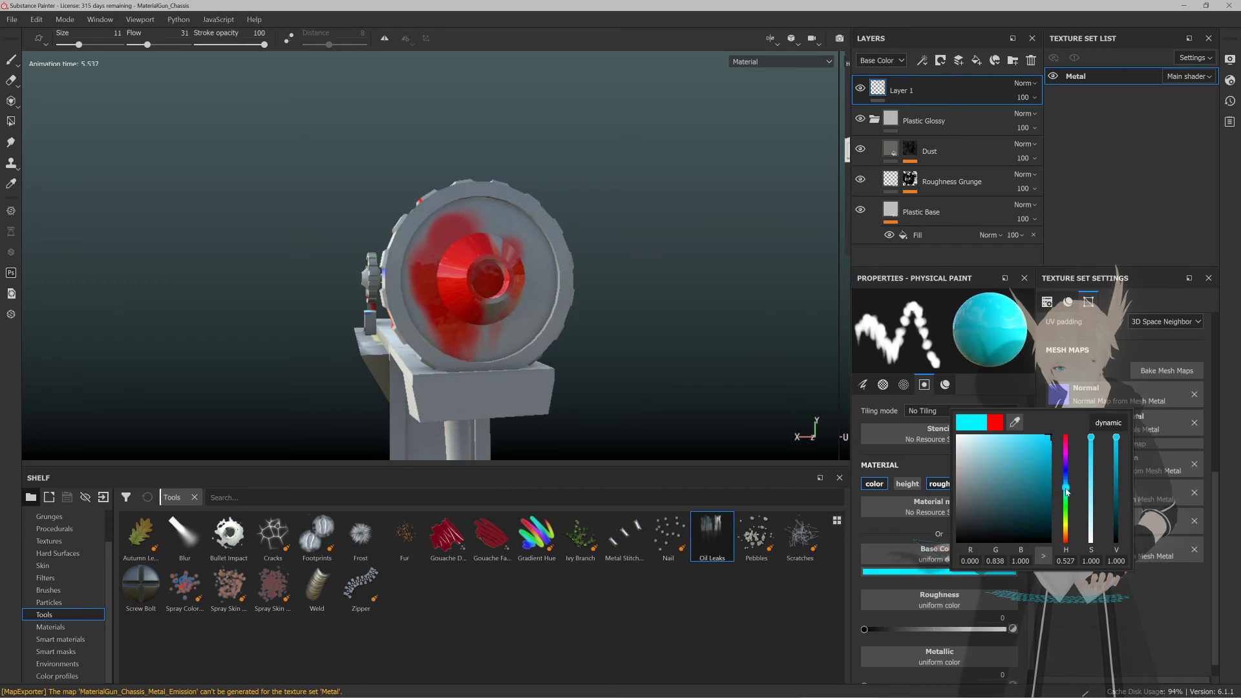
left_click(573, 235)
left_click_drag(504, 210, 563, 255)
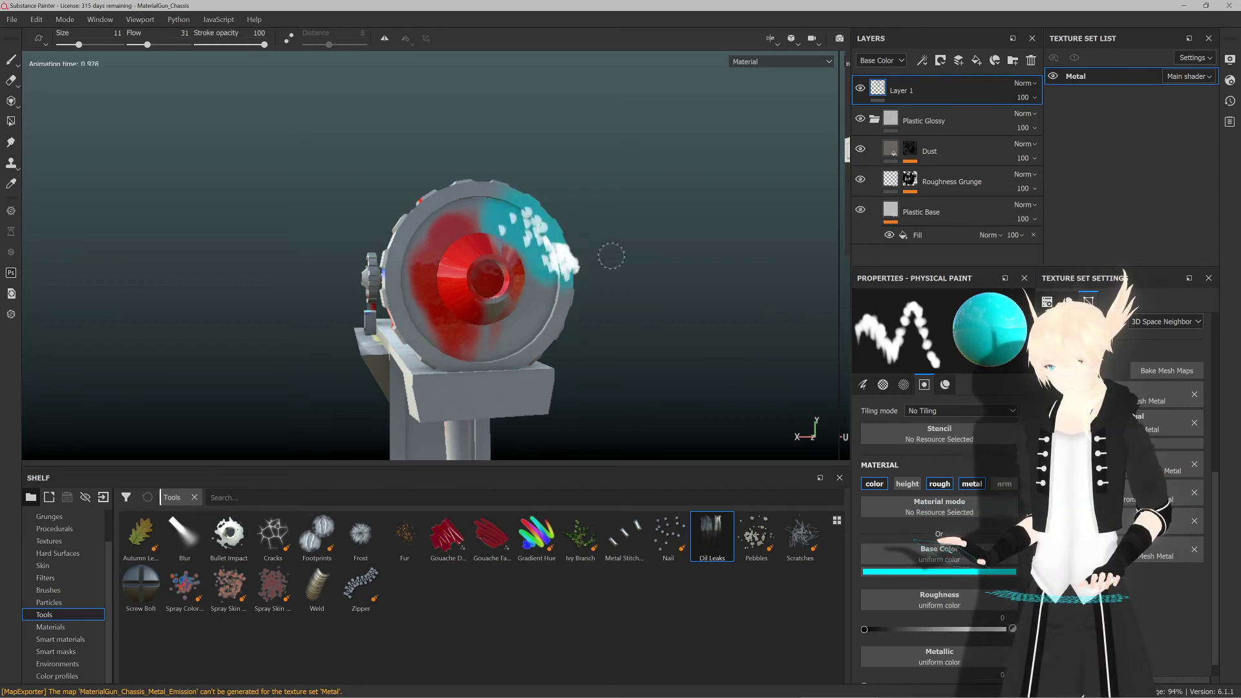
Step: Change the base color to blue, reduce the brush size to 2.3, and splatter the block under the large wheel
mouse_move(690, 248)
left_mouse_down("alt")
mouse_move(606, 250)
mouse_move(804, 277)
mouse_move(497, 277)
mouse_move(536, 226)
left_mouse_up("alt")
left_click(955, 572)
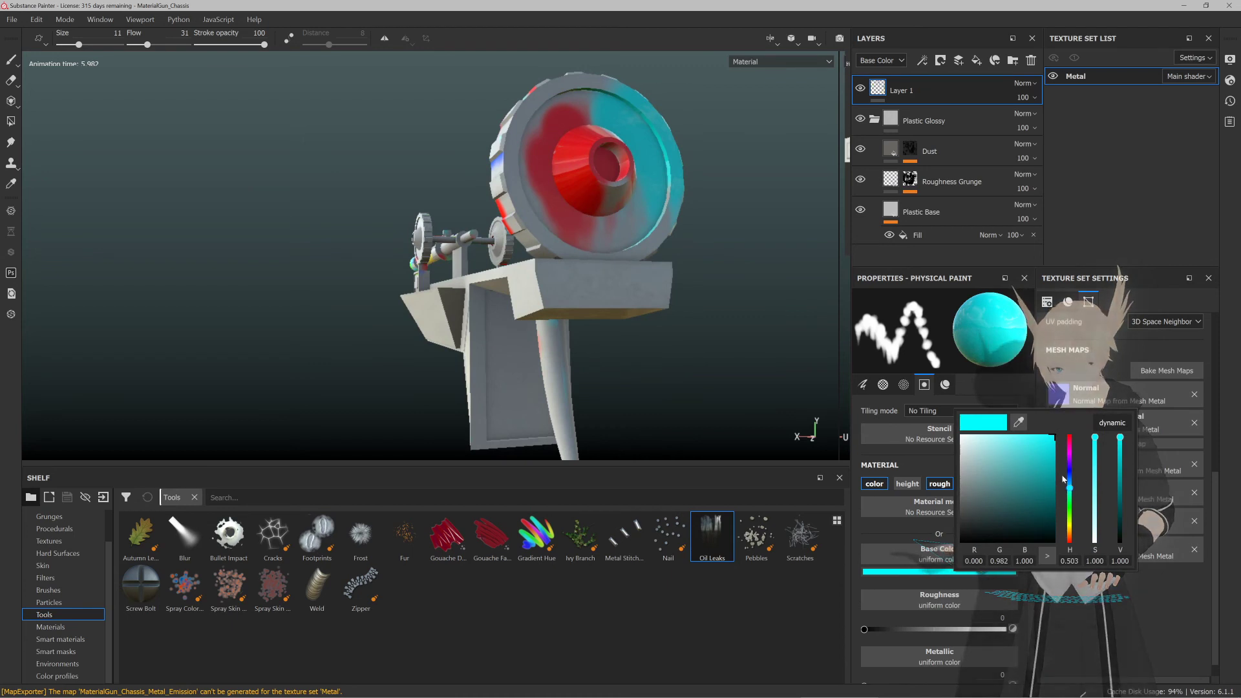
left_click_drag(1070, 489, 1073, 477)
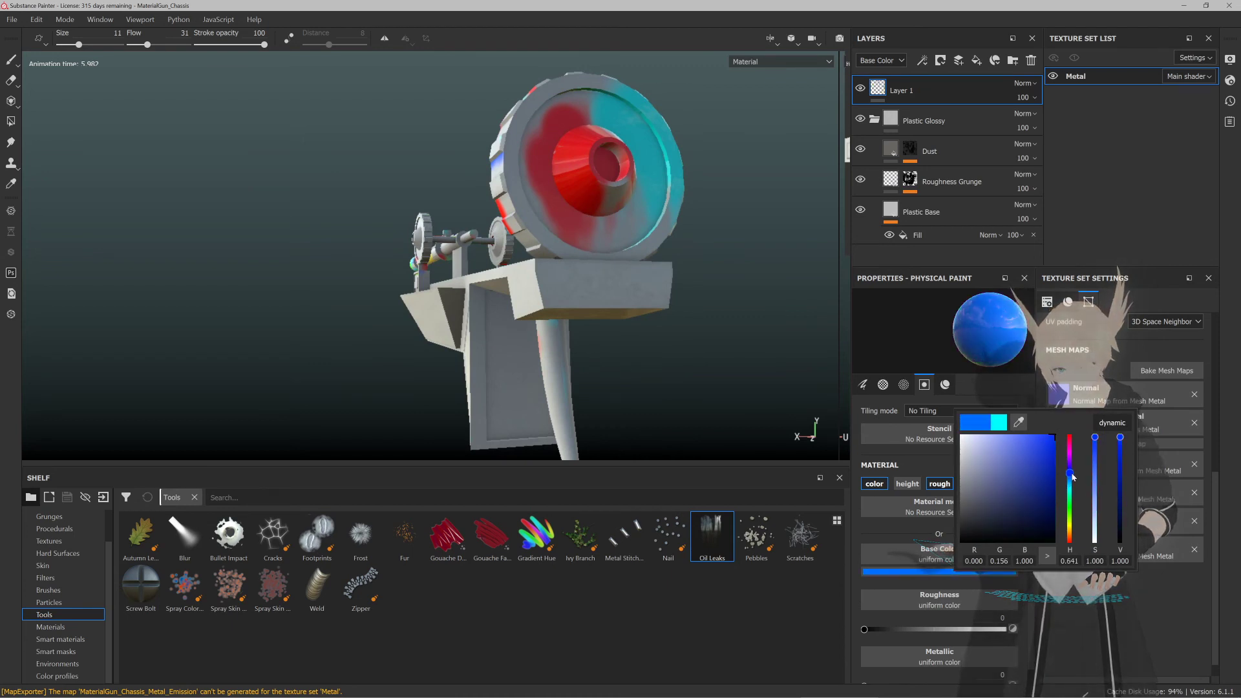
left_click(617, 315)
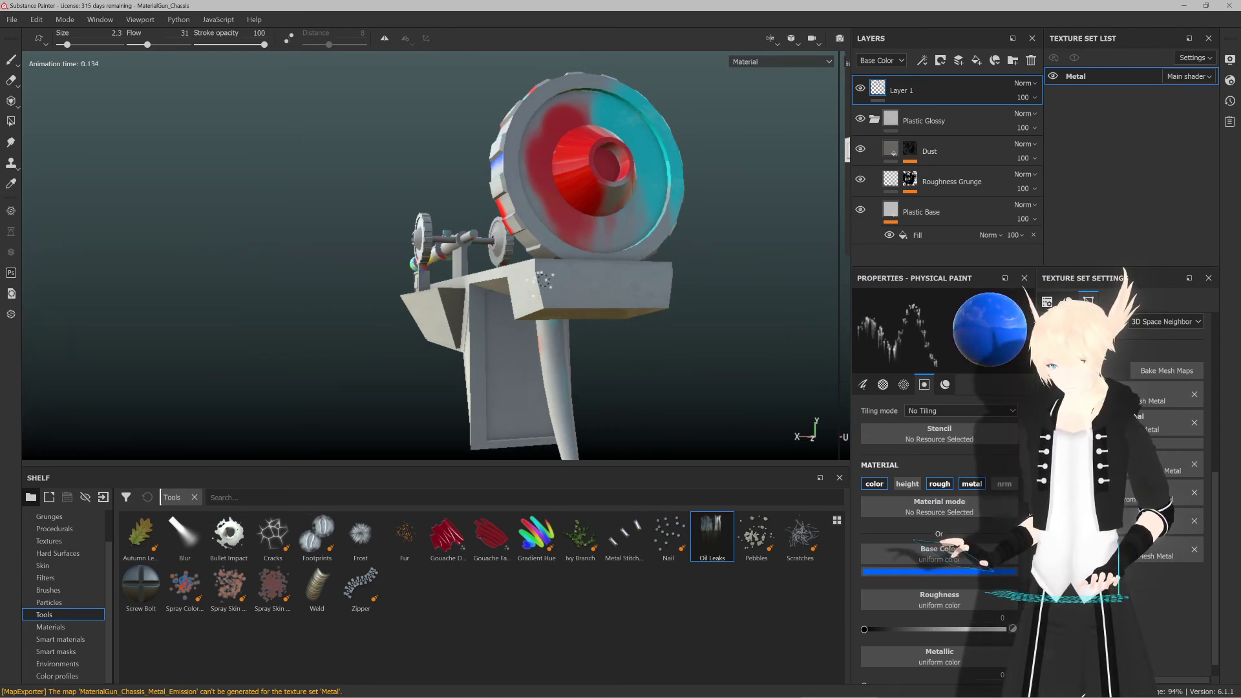
Step: Try to coat the curved rear grip from all sides with orange leaking paint
mouse_move(551, 320)
left_mouse_down("alt")
mouse_move(595, 320)
mouse_move(648, 282)
mouse_move(748, 310)
mouse_move(607, 297)
mouse_move(626, 294)
left_mouse_up("alt")
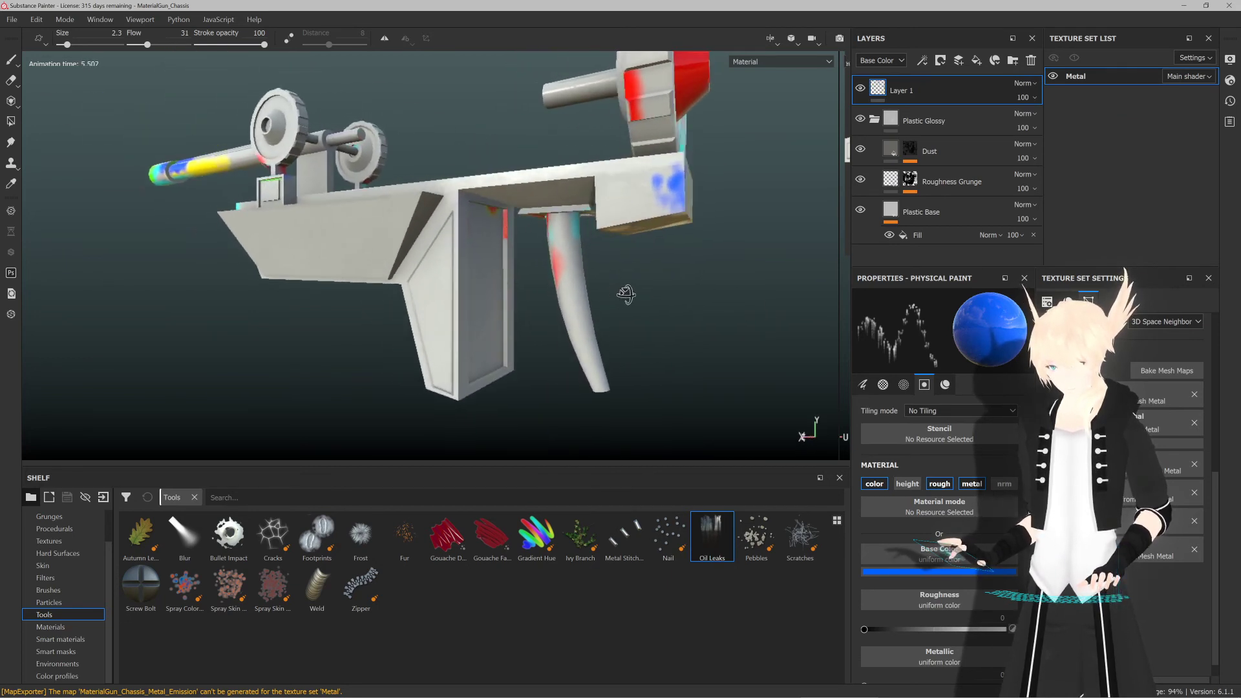
left_click(915, 571)
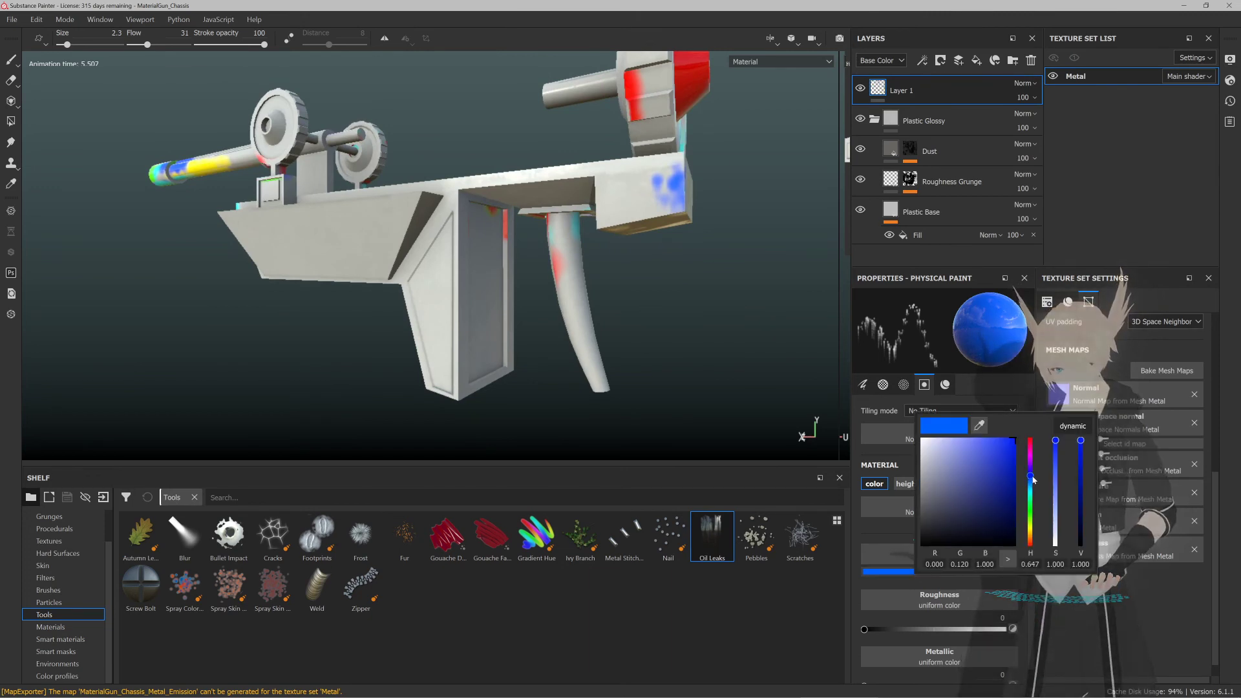
left_click_drag(1030, 483, 1030, 540)
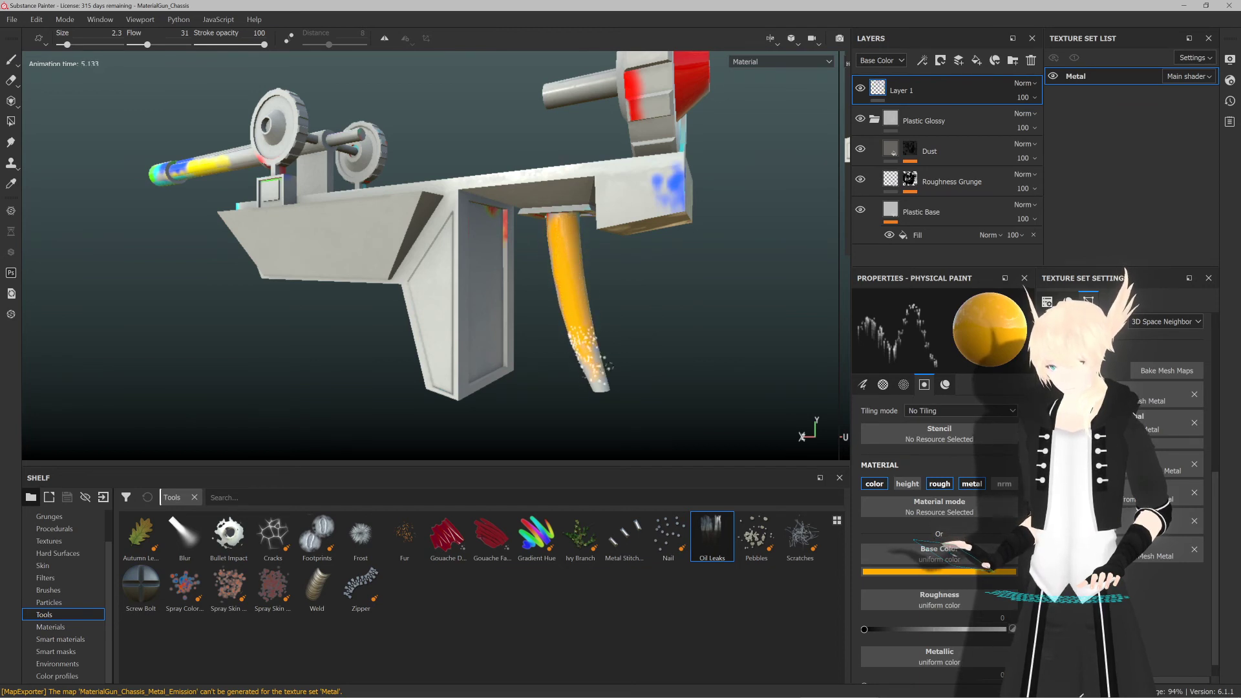
left_click_drag(636, 386, 549, 276, "alt")
scroll(548, 252, "up", 3)
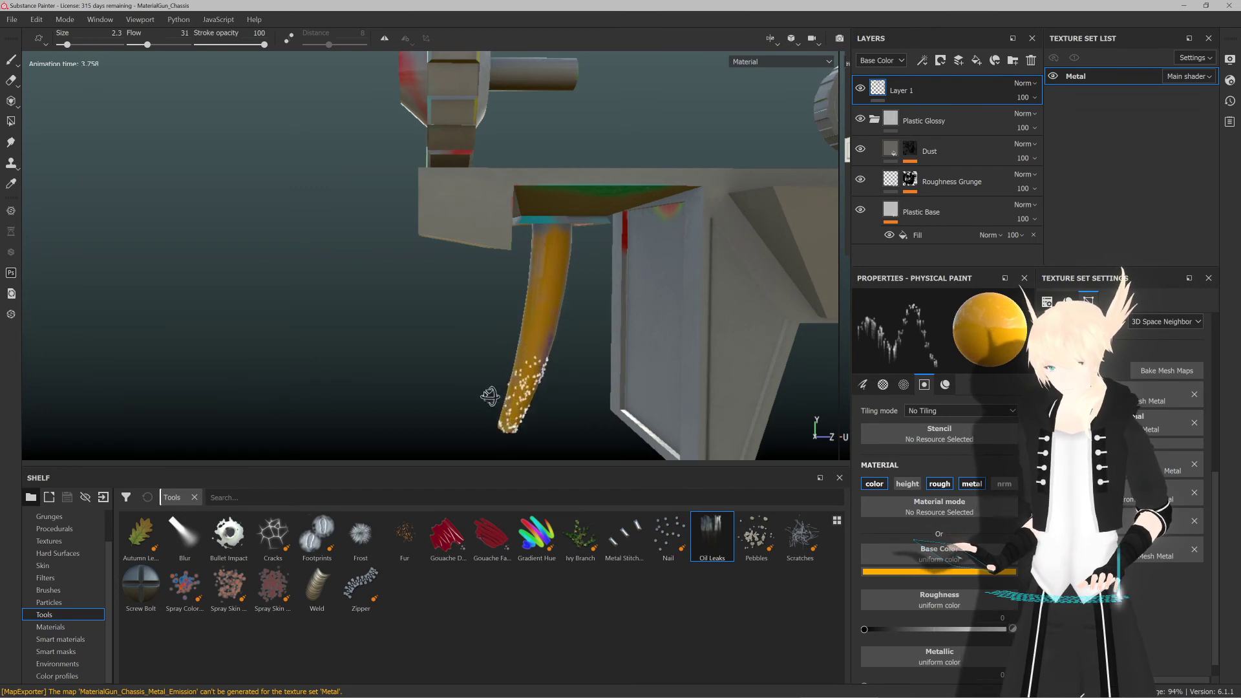
left_click_drag(490, 396, 564, 143, "alt")
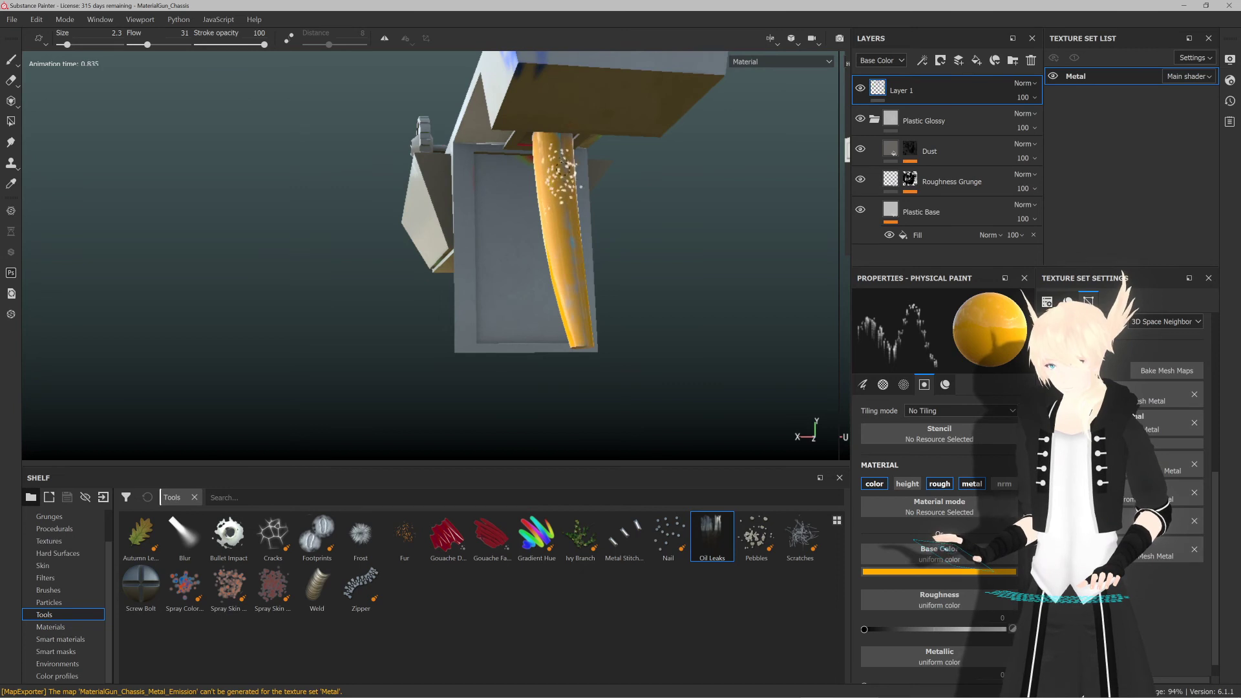
mouse_move(570, 254)
left_mouse_down("alt")
mouse_move(589, 194)
mouse_move(667, 324)
mouse_move(654, 237)
mouse_move(617, 265)
mouse_move(604, 313)
mouse_move(632, 263)
mouse_move(630, 277)
mouse_move(576, 259)
mouse_move(632, 285)
mouse_move(568, 256)
left_mouse_up("alt")
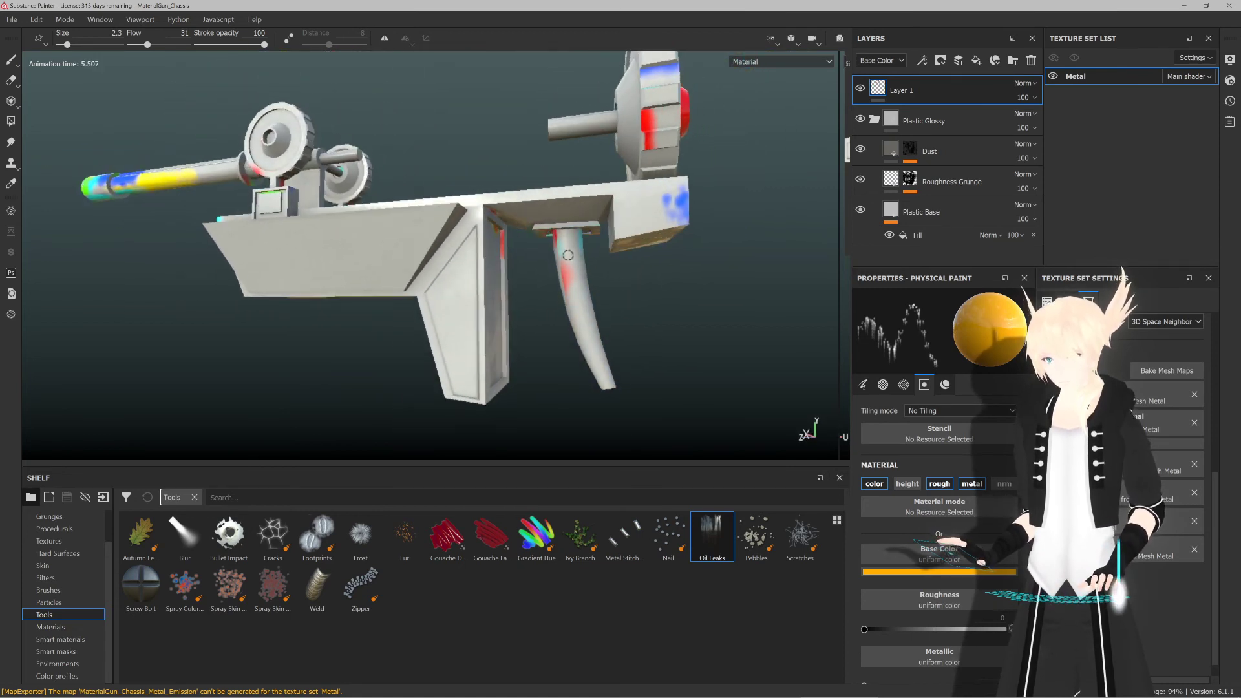
Step: Change the base color to magenta and splatter the upper end of the curved rear grip
left_click(939, 571)
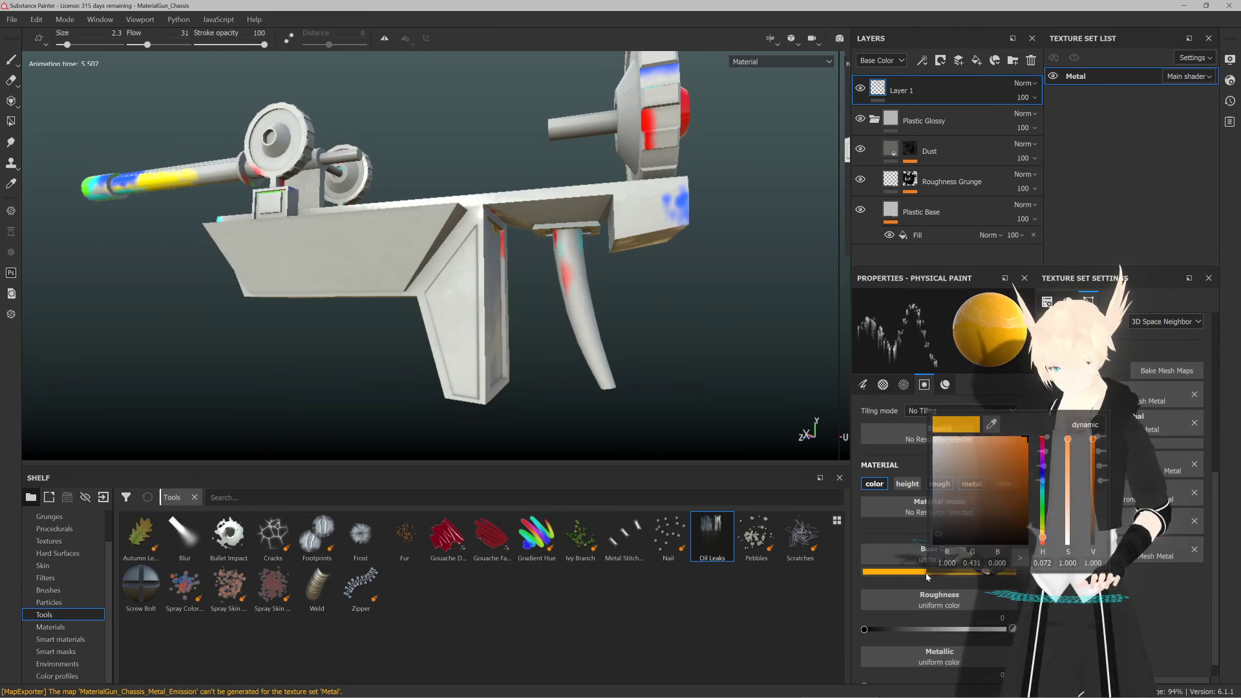
left_click_drag(1039, 481, 1049, 463)
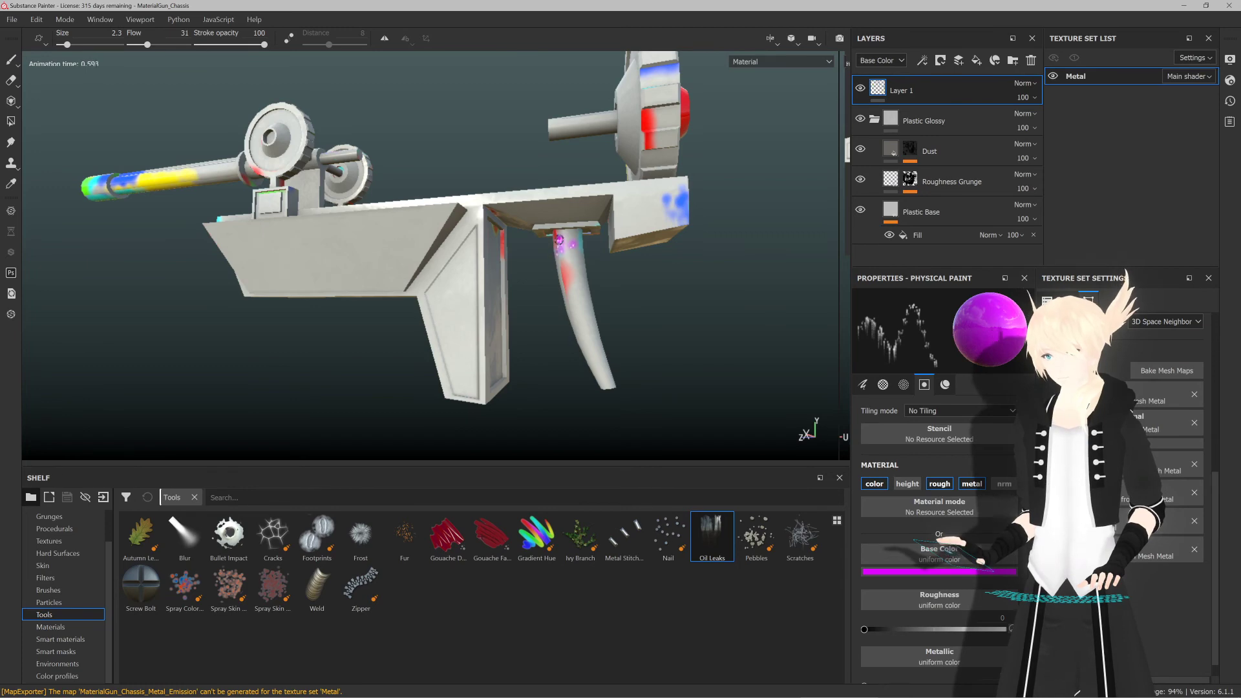
left_click_drag(700, 296, 660, 292, "alt")
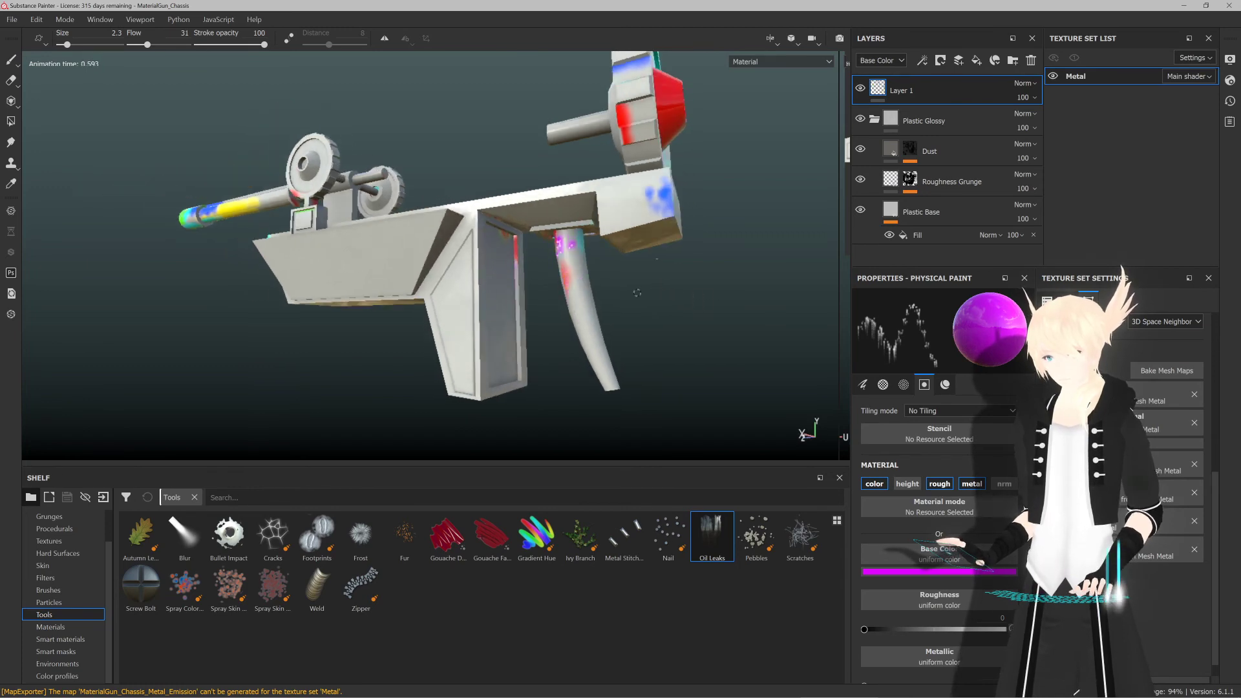
Step: Change the base color to red and splatter the upper front corner of the chassis side panel
left_click_drag(339, 317, 514, 275, "alt")
left_click(952, 550)
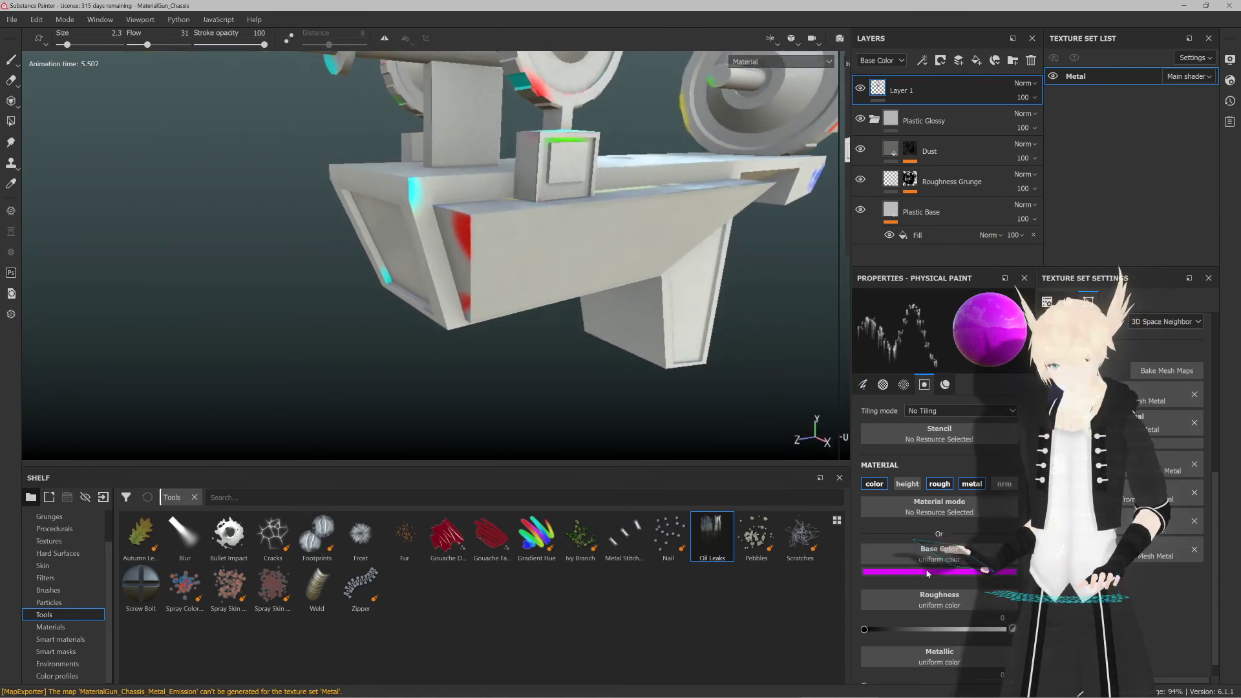
left_click_drag(1043, 454, 1042, 437)
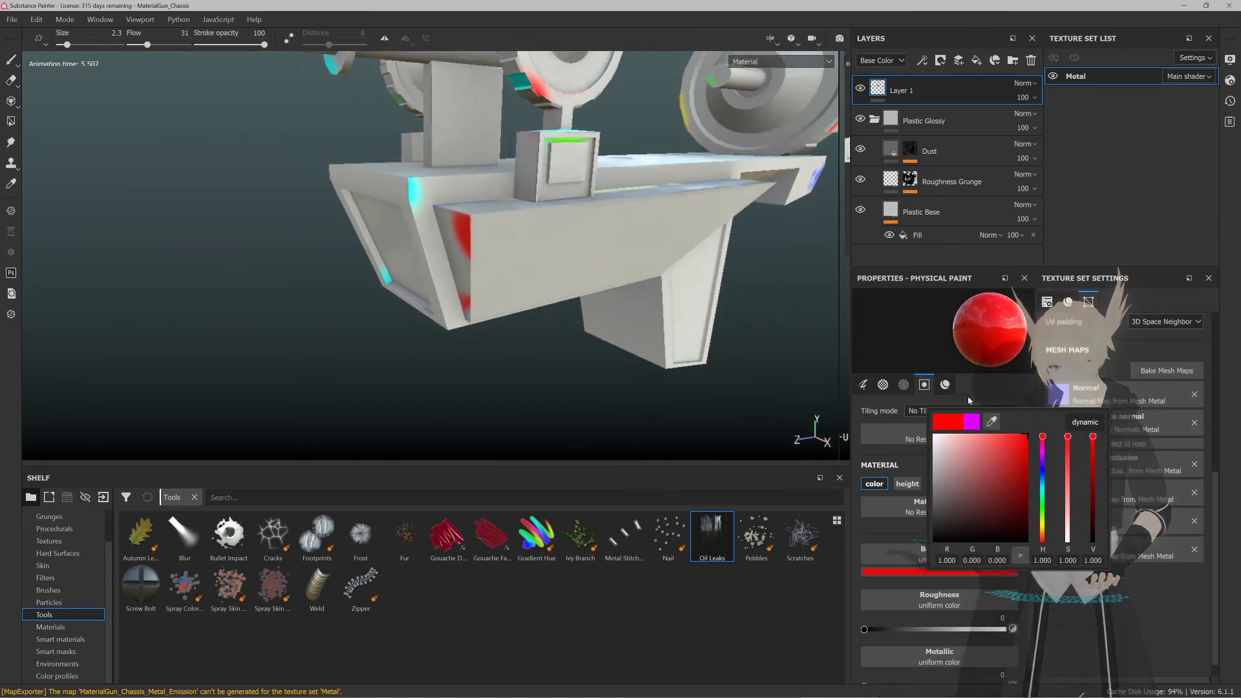
left_click(479, 239)
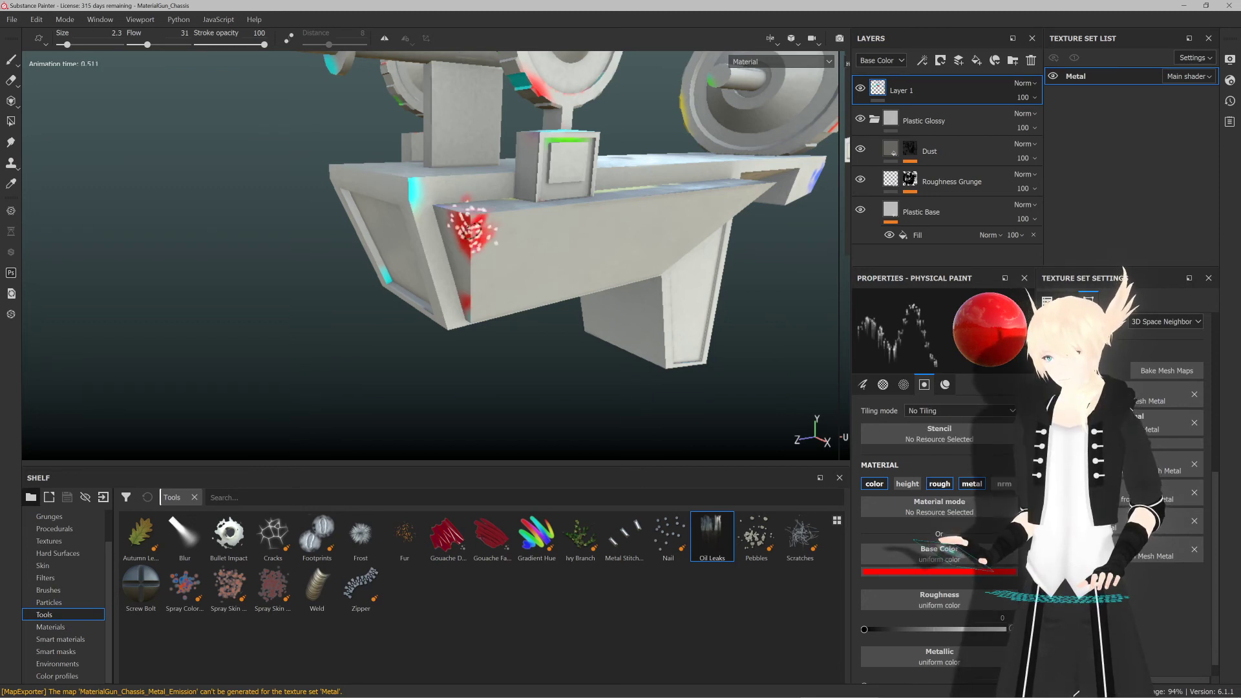
Step: Reduce the paint particles' LifeMax to 0.85 for shorter leaks
left_click_drag(474, 220, 625, 285, "alt")
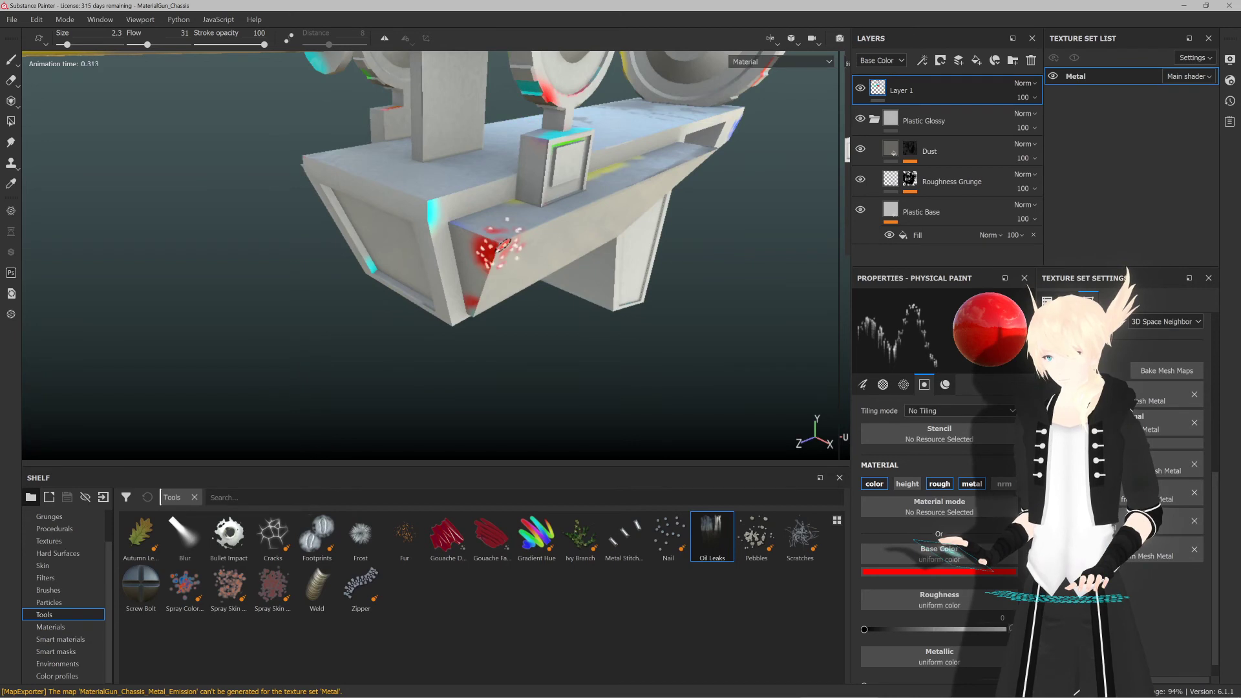
left_click_drag(423, 298, 472, 313, "alt")
scroll(929, 529, "up", 3)
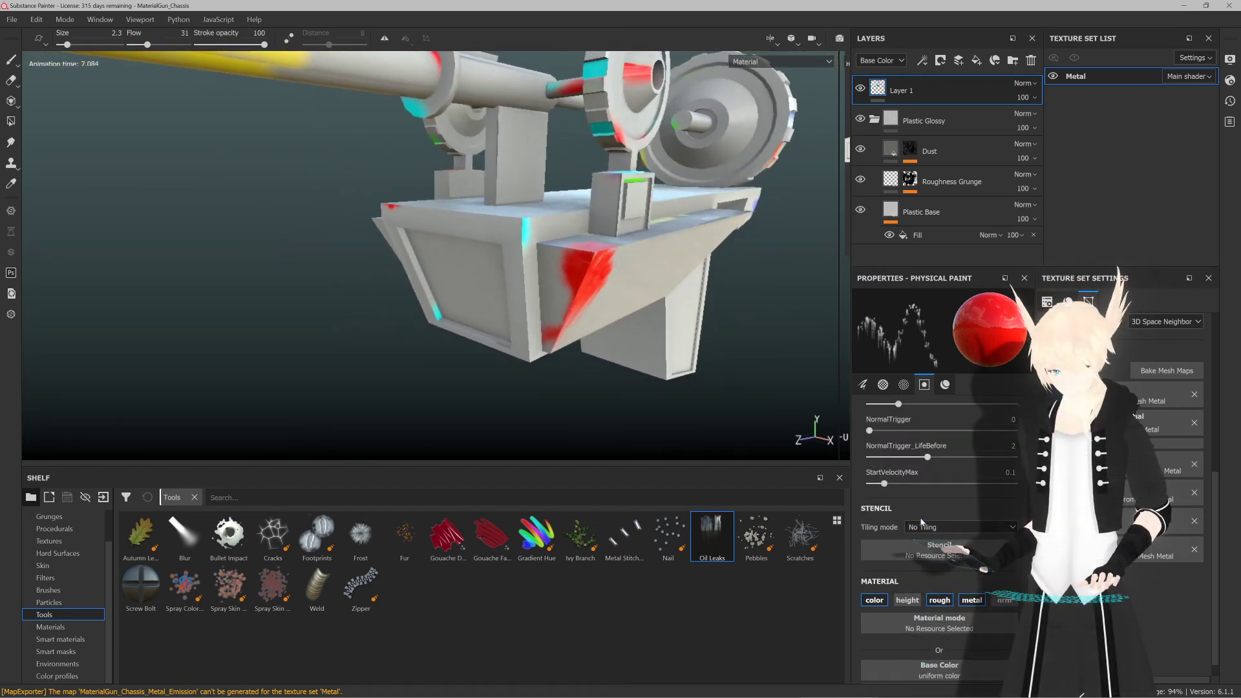
scroll(918, 521, "up", 2)
scroll(893, 455, "up", 2)
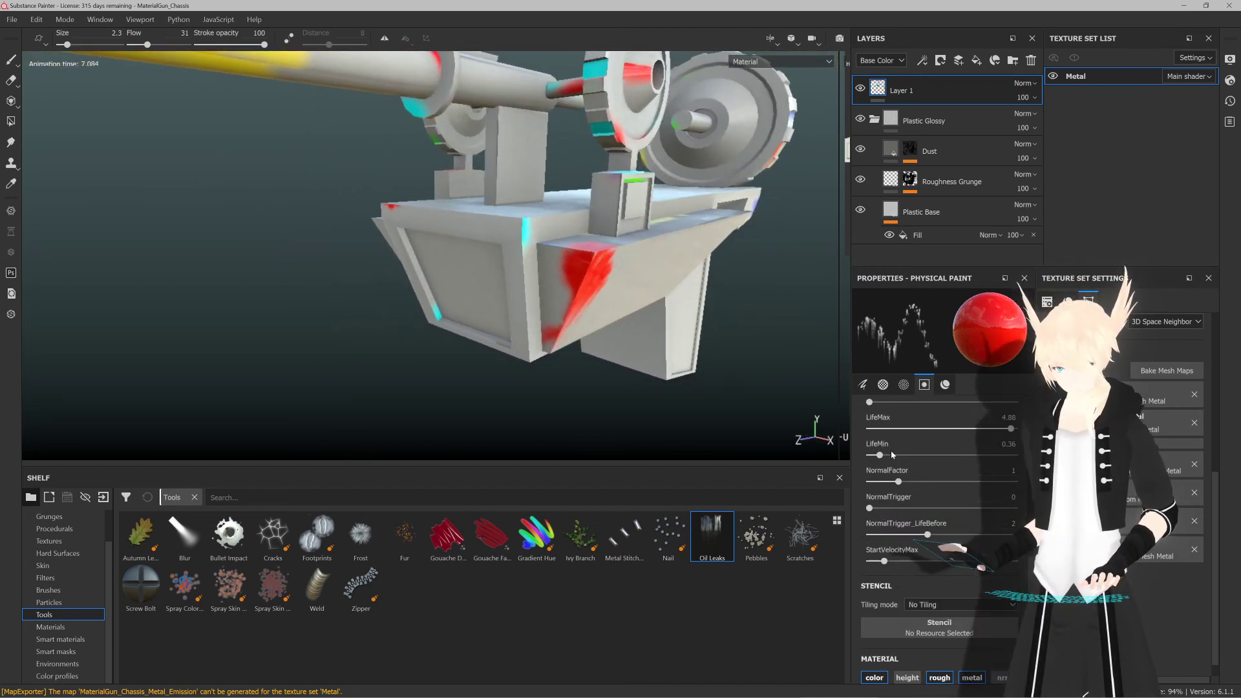
left_click(889, 429)
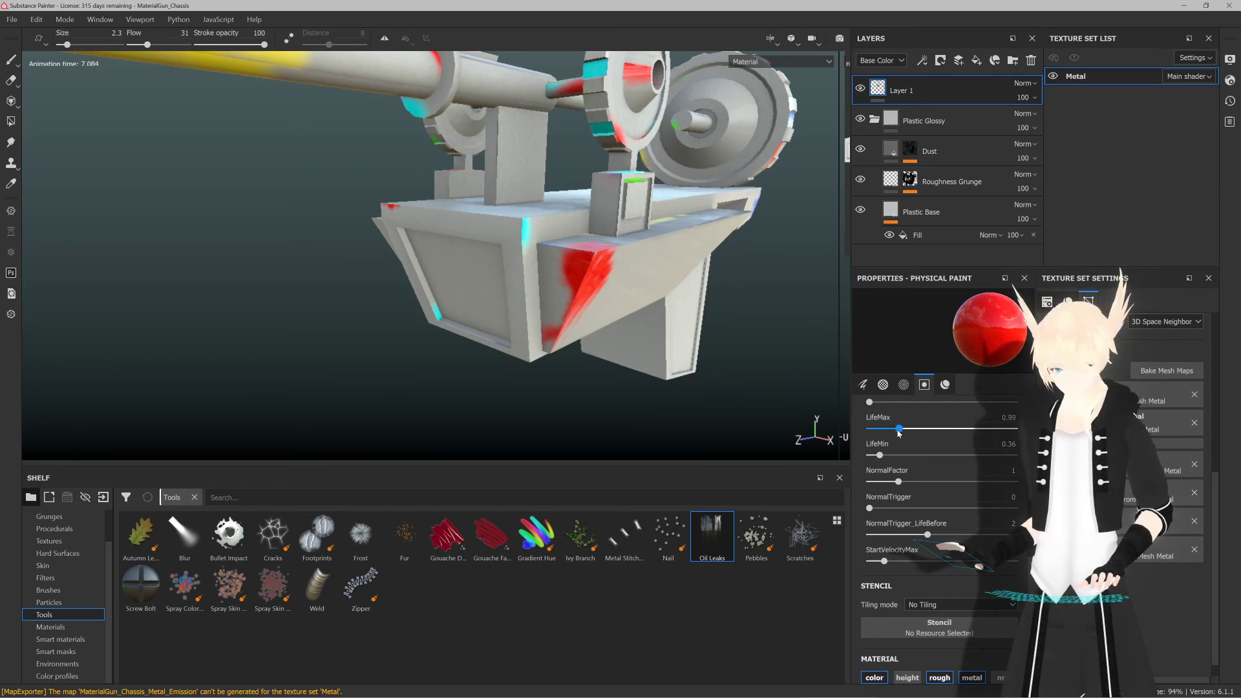
left_click_drag(894, 433, 896, 429)
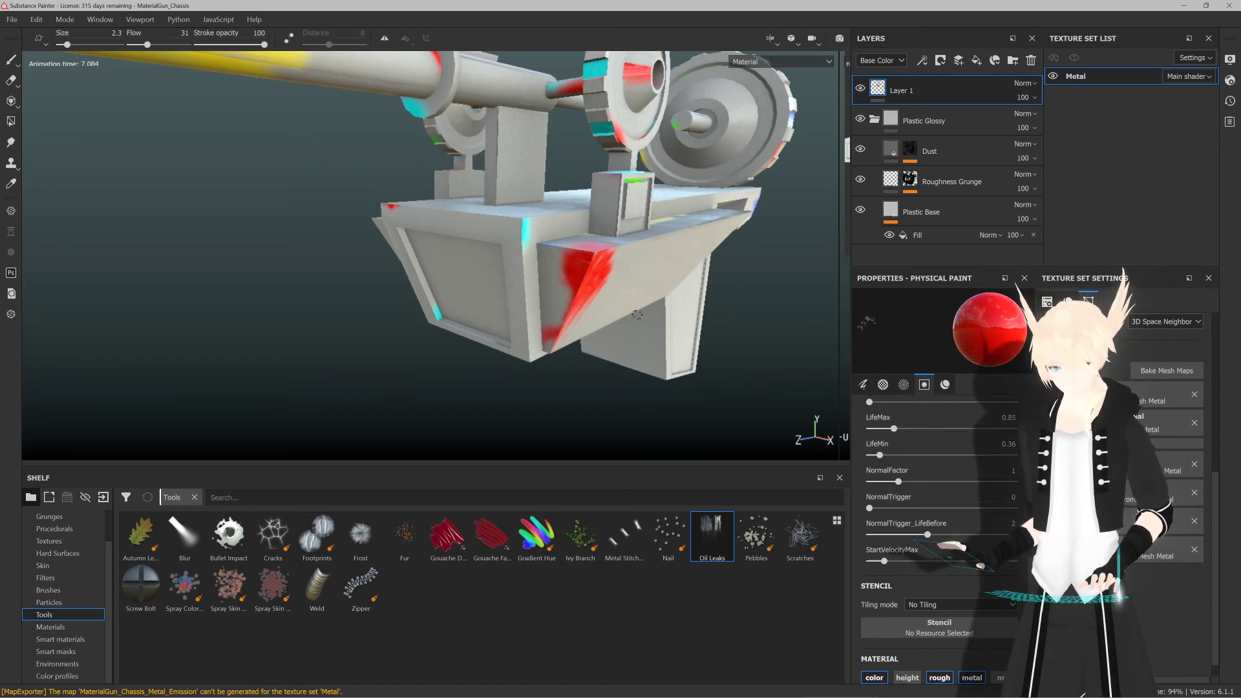
Step: Undo the long red leak and splatter red again on the upper front corner of the chassis side panel
left_click_drag(582, 310, 611, 318, "alt")
key("ctrl+z")
left_click(548, 252)
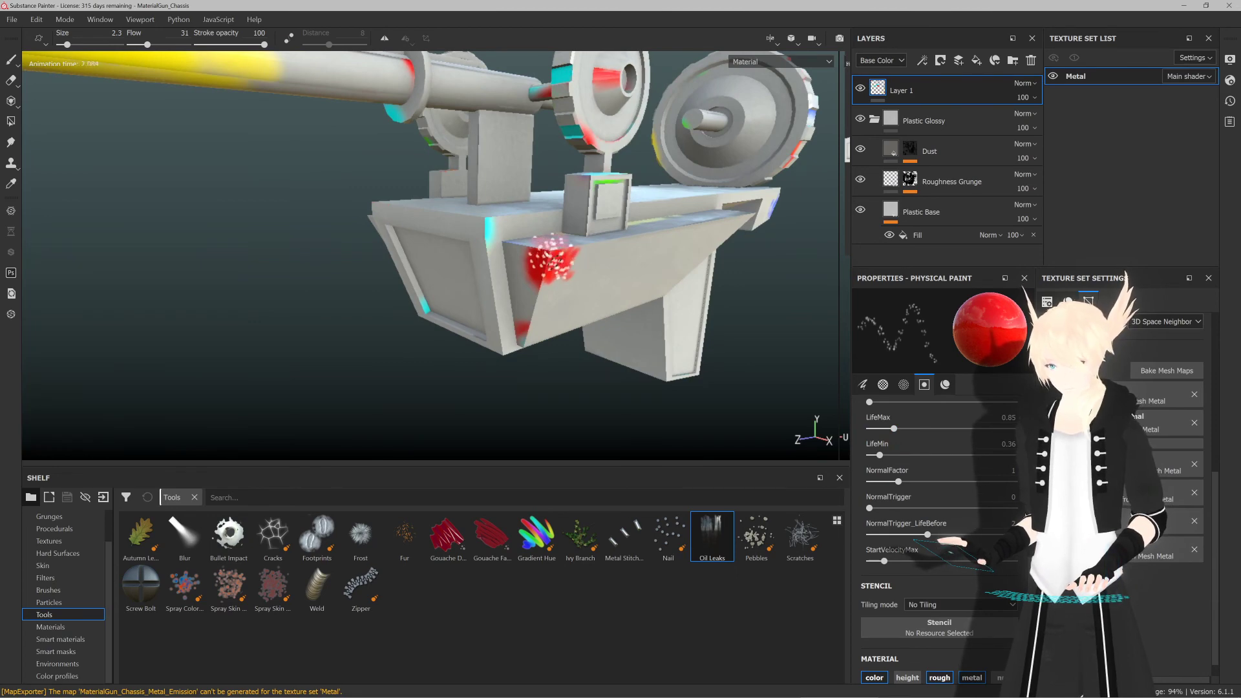
left_click_drag(548, 252, 575, 262, "alt")
Step: Change the base color to cyan and splatter the chassis front corner, the side panel beside the small block and the large wheel's rear face
scroll(971, 600, "down", 5)
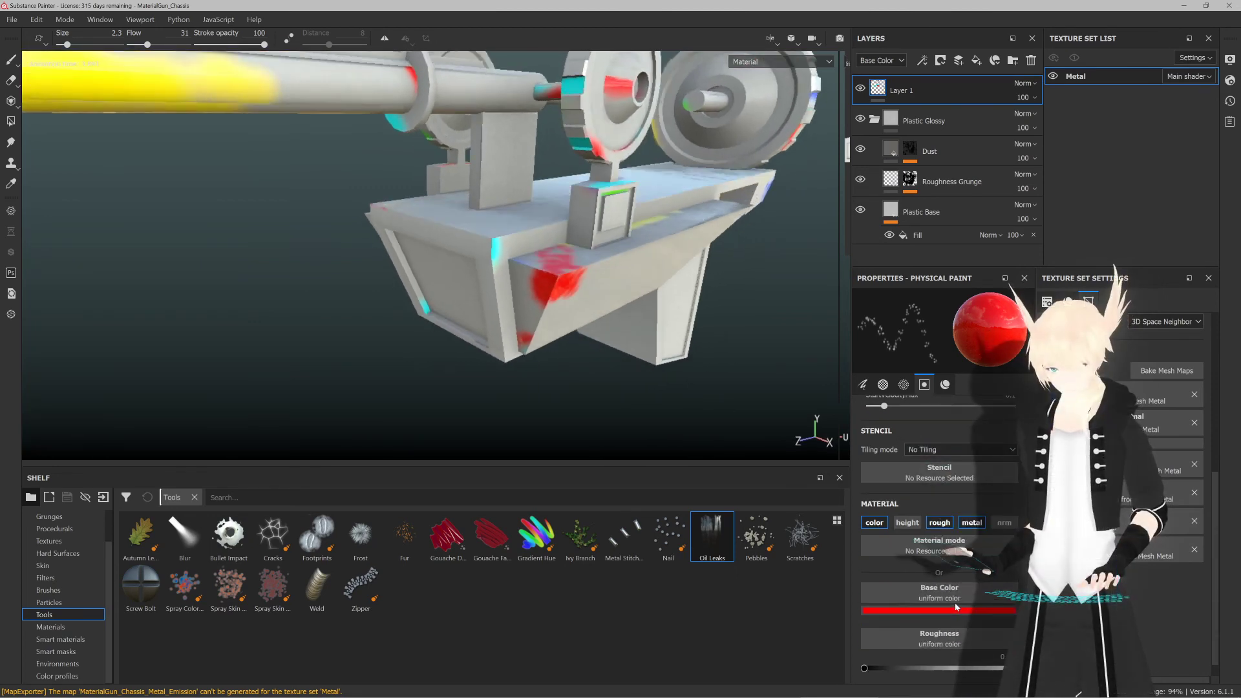
left_click(947, 572)
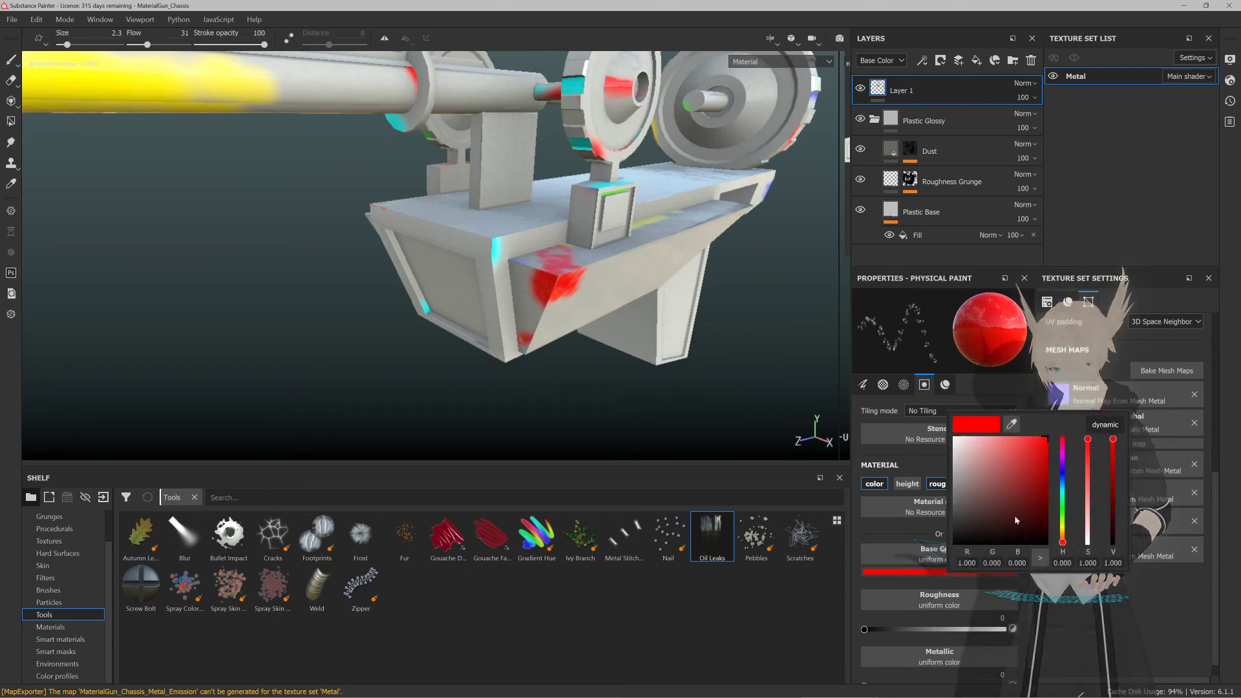
left_click(1063, 493)
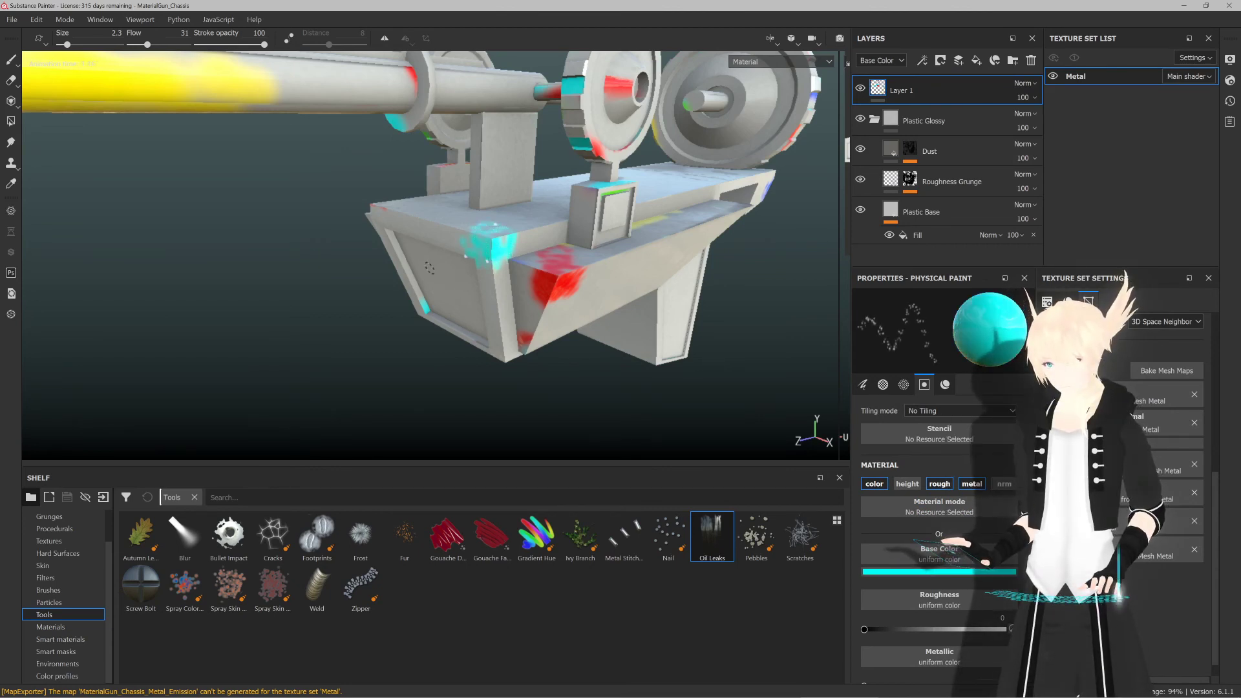
mouse_move(429, 267)
left_mouse_down("alt")
mouse_move(623, 285)
mouse_move(397, 298)
mouse_move(498, 259)
left_mouse_up("alt")
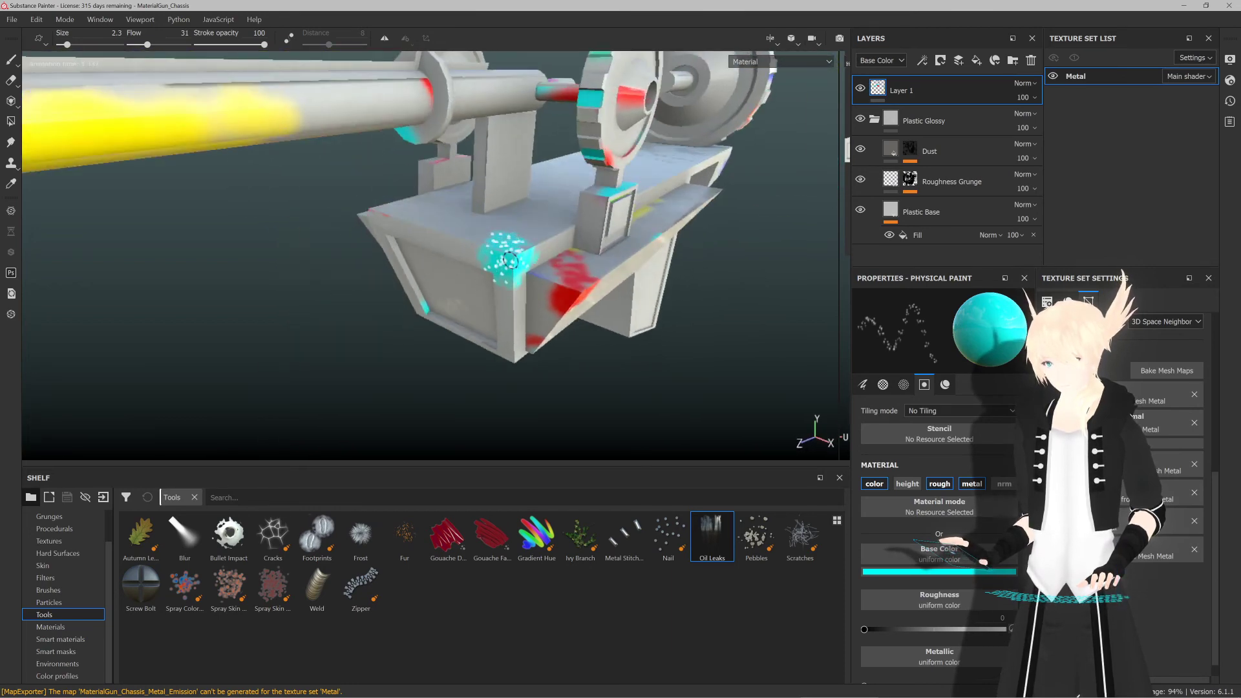
mouse_move(520, 282)
left_mouse_down("alt")
mouse_move(504, 242)
mouse_move(482, 309)
mouse_move(516, 264)
left_mouse_up("alt")
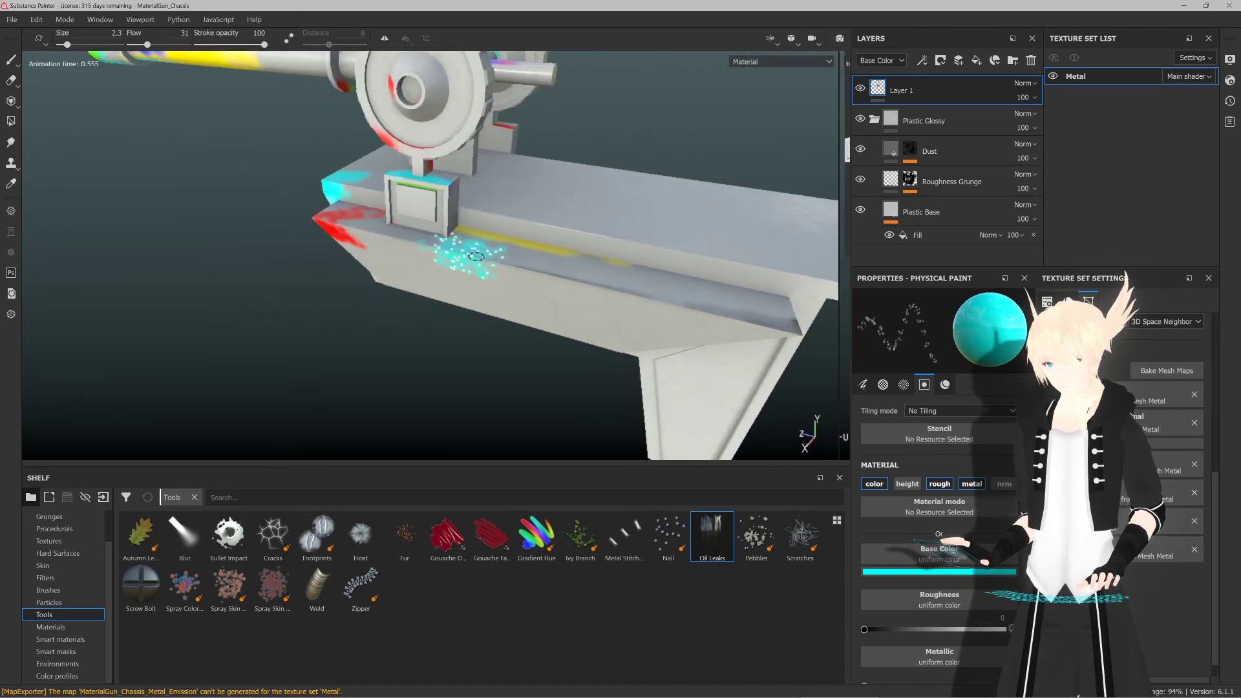
mouse_move(444, 252)
left_mouse_down("alt")
mouse_move(567, 257)
mouse_move(632, 244)
mouse_move(675, 260)
mouse_move(423, 226)
mouse_move(413, 236)
left_mouse_up("alt")
scroll(676, 259, "down", 5)
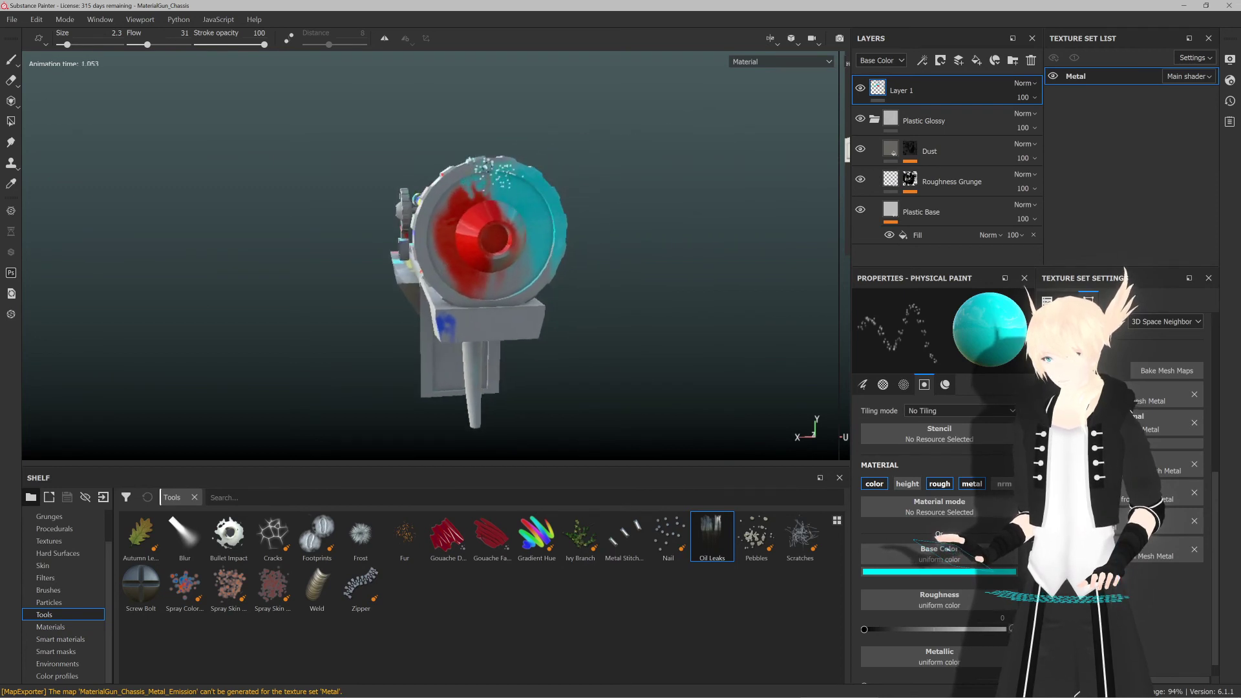
Step: Change the base color to yellow and try a splatter on the rear face of the large wheel
left_click(939, 571)
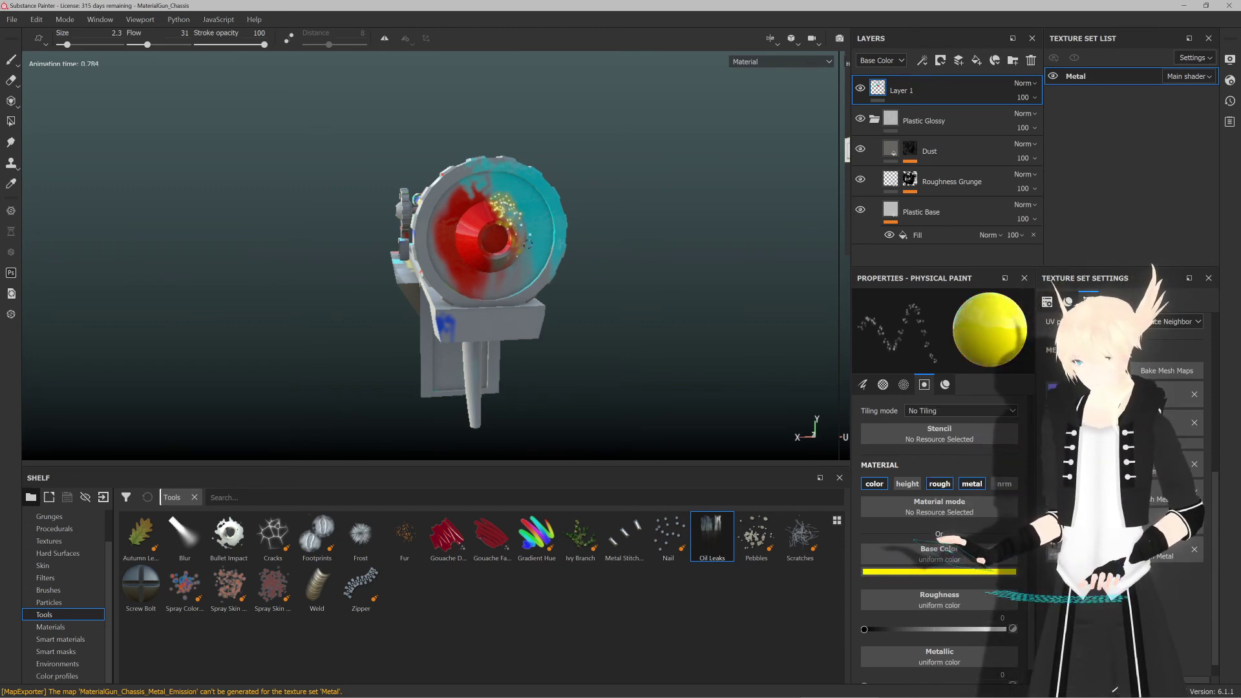
left_click_drag(621, 230, 569, 237, "alt")
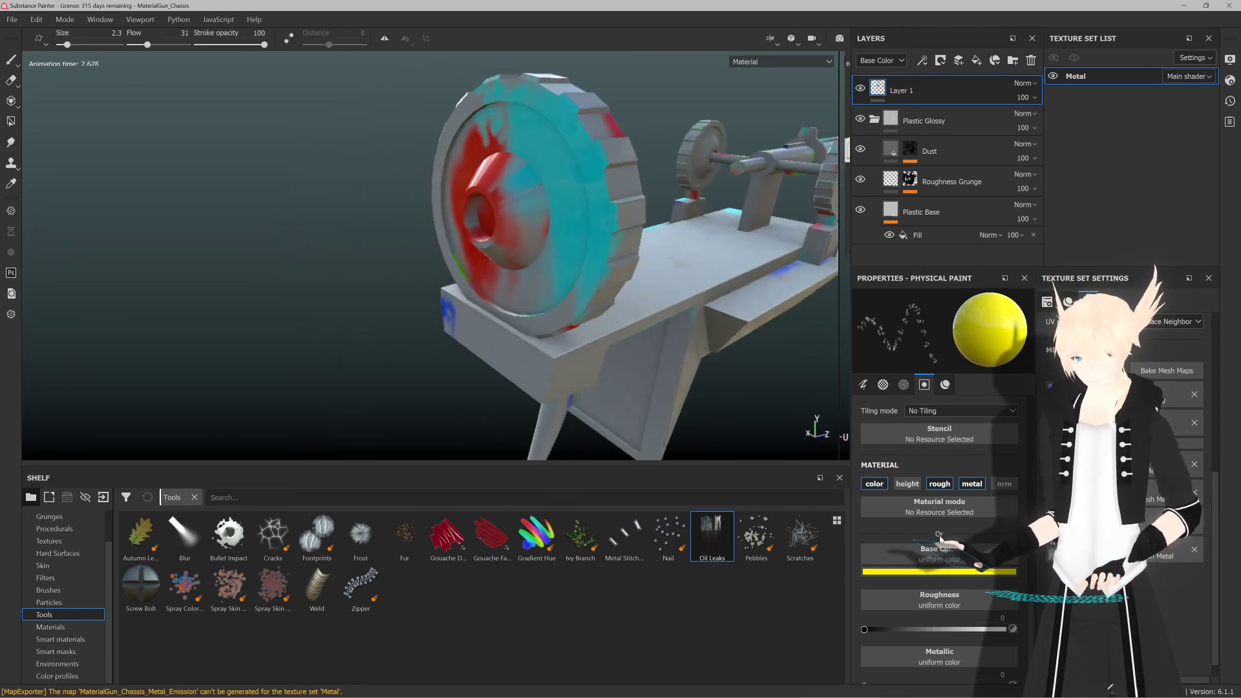
left_click_drag(437, 294, 501, 281, "alt")
scroll(362, 304, "down", 5)
scroll(346, 327, "up", 8)
scroll(477, 276, "down", 3)
scroll(484, 281, "down", 2)
left_click_drag(431, 282, 414, 283, "alt")
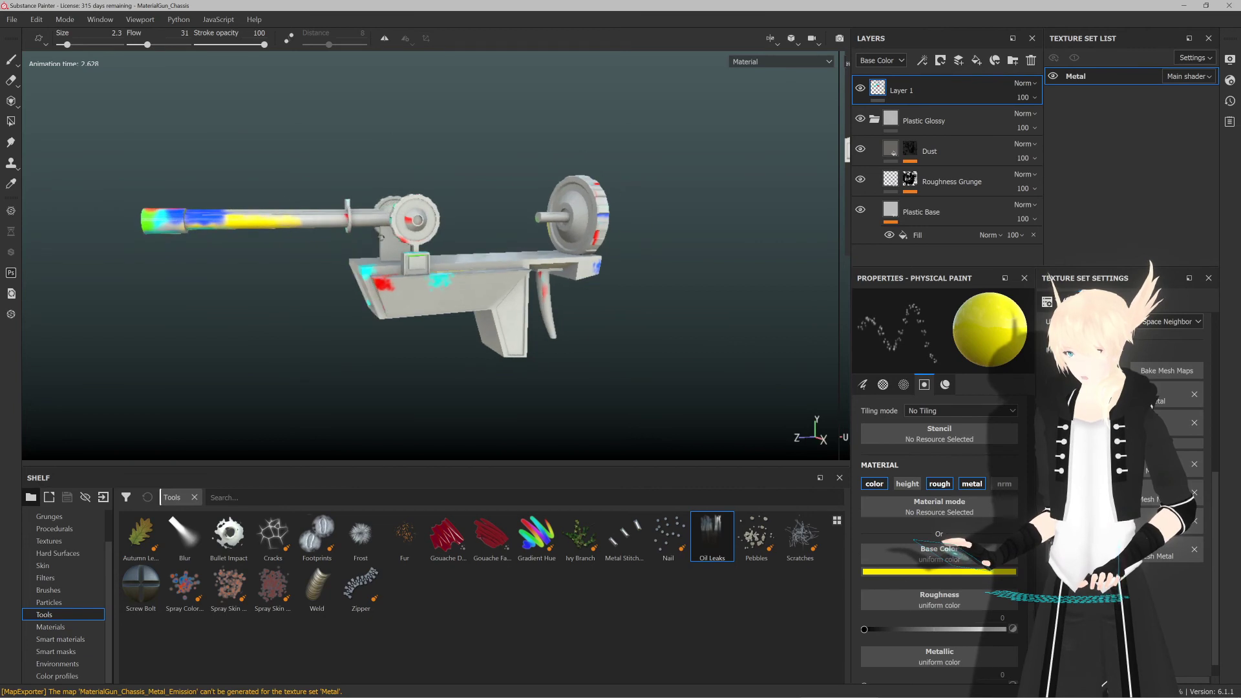
Step: Export the Metal texture set as 8-bit PNG files to the PaintGun folder with the Unity Universal Render Pipeline (Metallic Standard) template
left_click(13, 20)
left_click(69, 237)
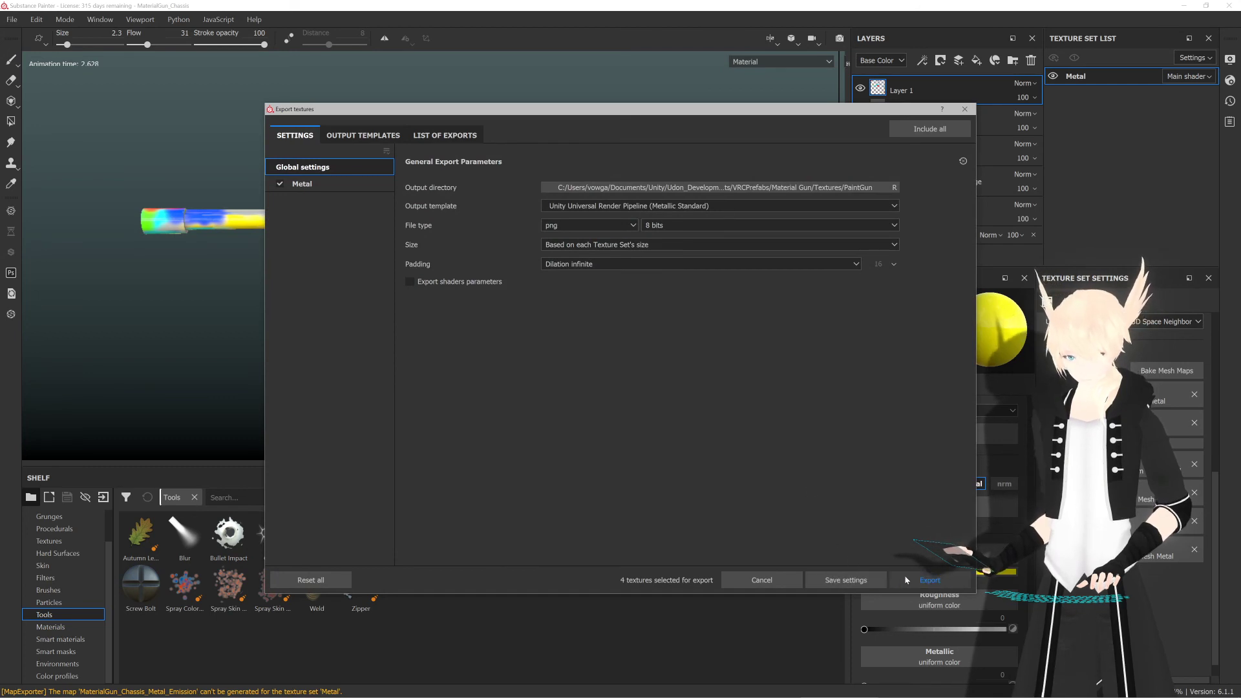
left_click(906, 580)
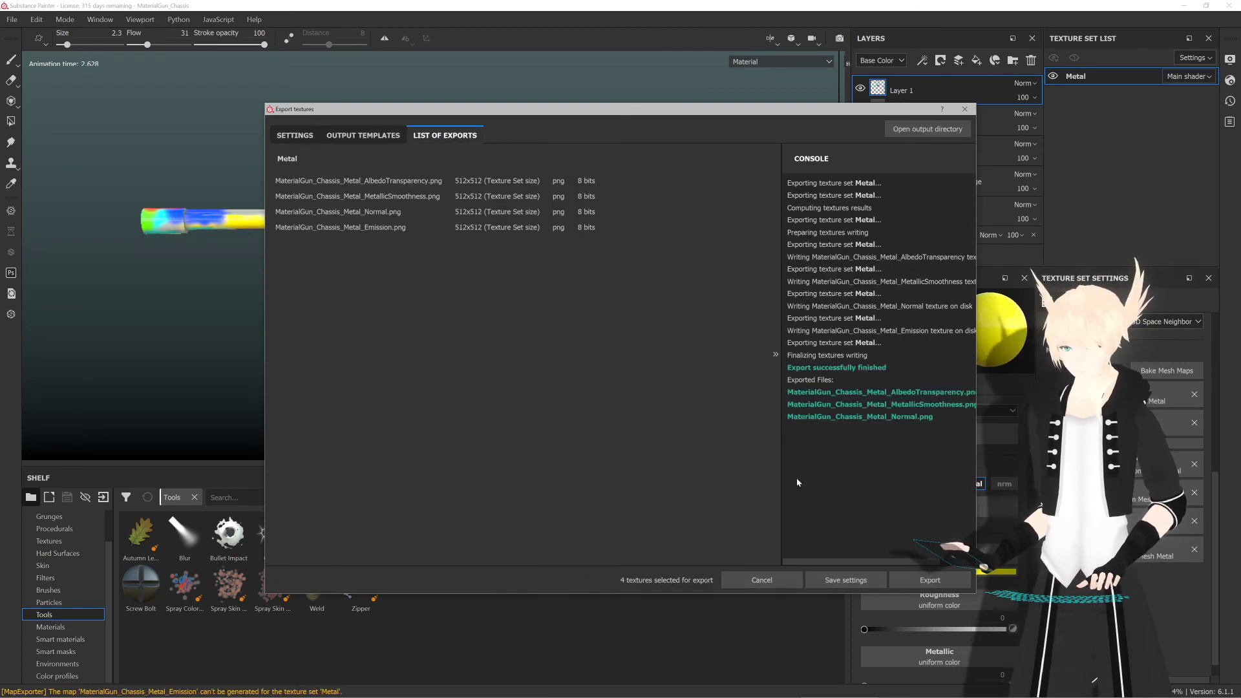
left_click(775, 584)
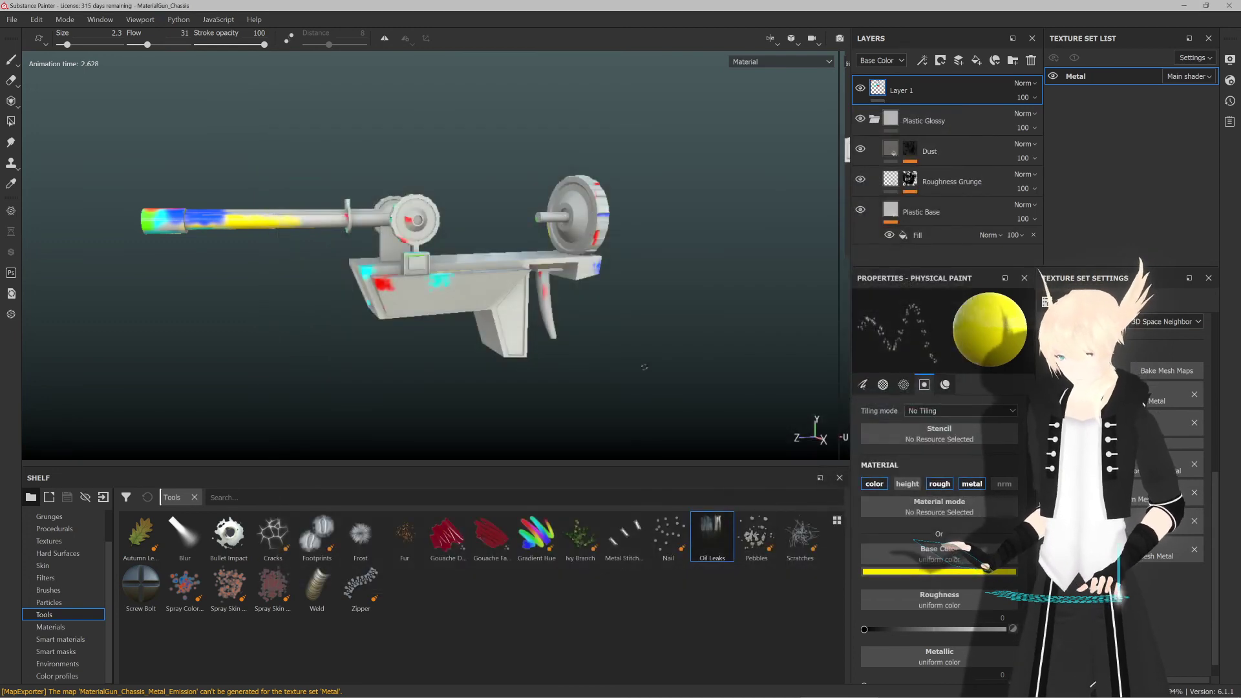
Step: Switch to Unity and inspect the re-exported paint textures on the gun model
key("alt+Tab")
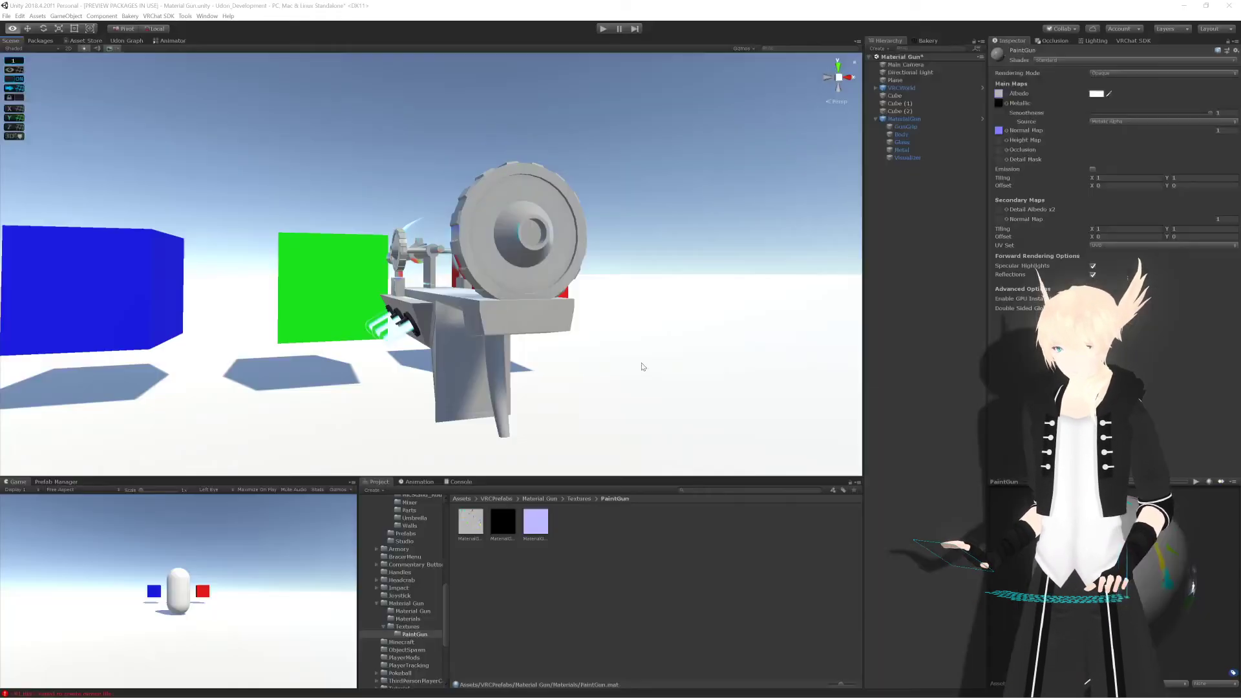
scroll(517, 267, "down", 4)
mouse_move(384, 307)
left_mouse_down("alt")
mouse_move(761, 296)
mouse_move(428, 308)
mouse_move(691, 311)
left_mouse_up("alt")
scroll(428, 308, "down", 5)
scroll(428, 309, "up", 4)
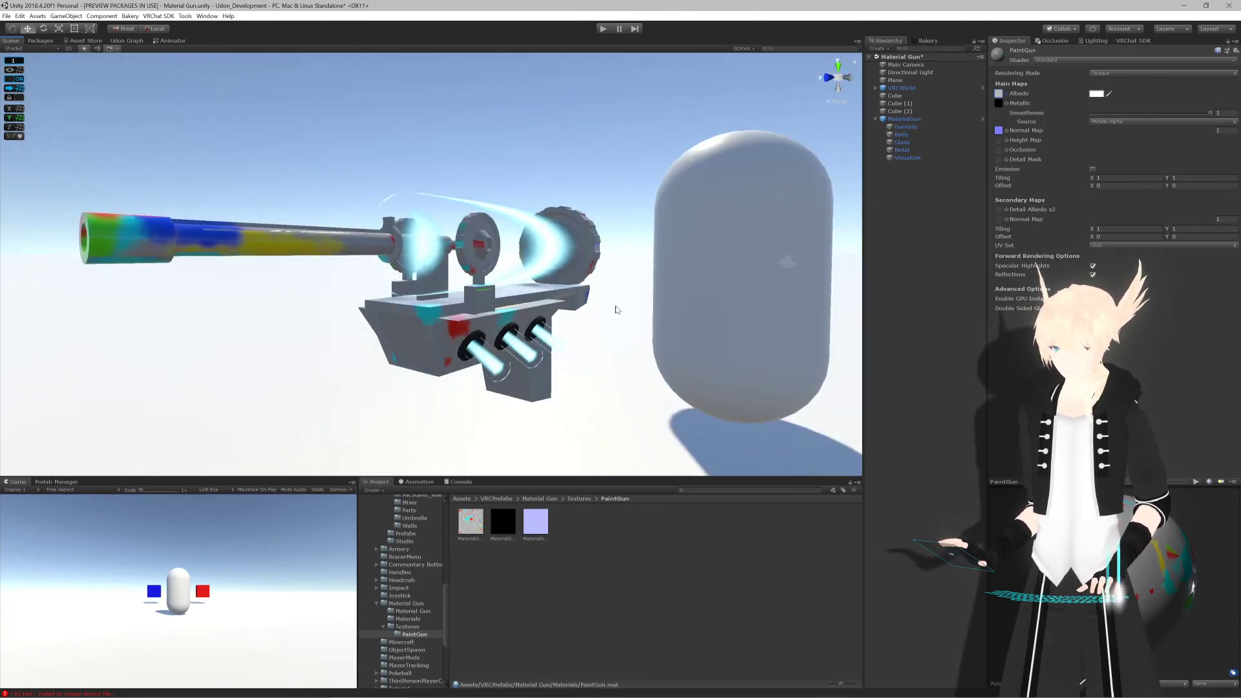
Step: Compile all UdonSharp programs from the MaterialGun object and open the VRChat SDK builder
left_click(911, 120)
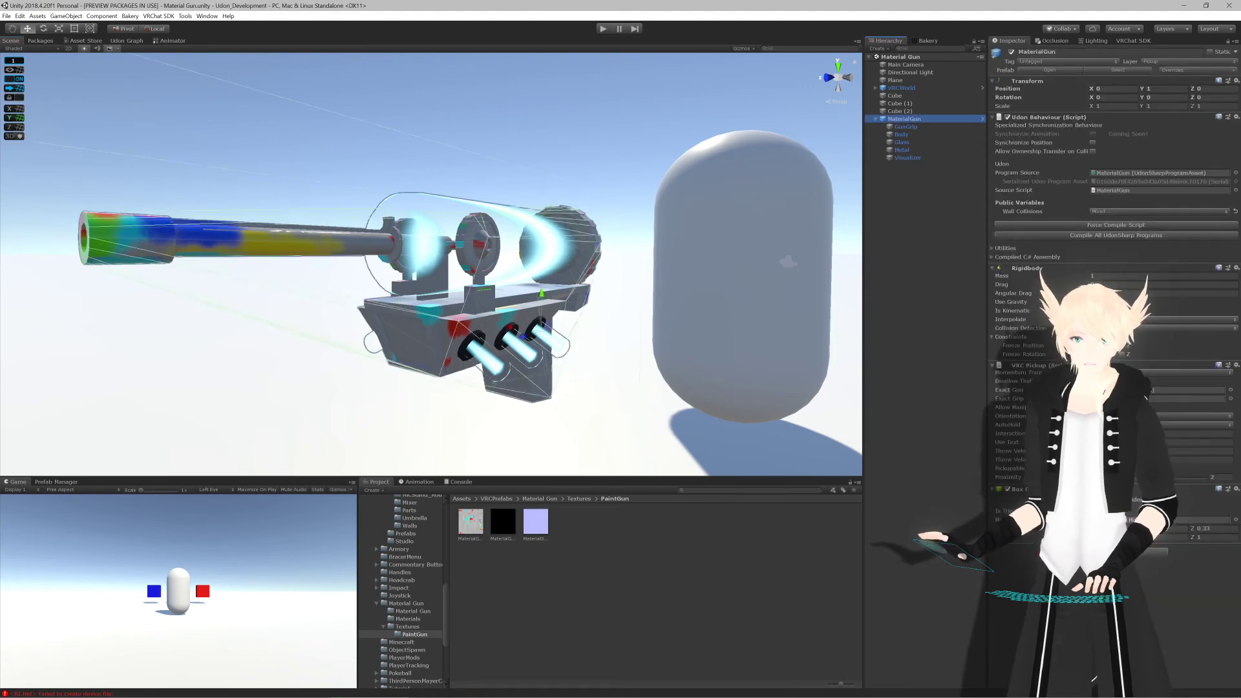
left_click(1132, 235)
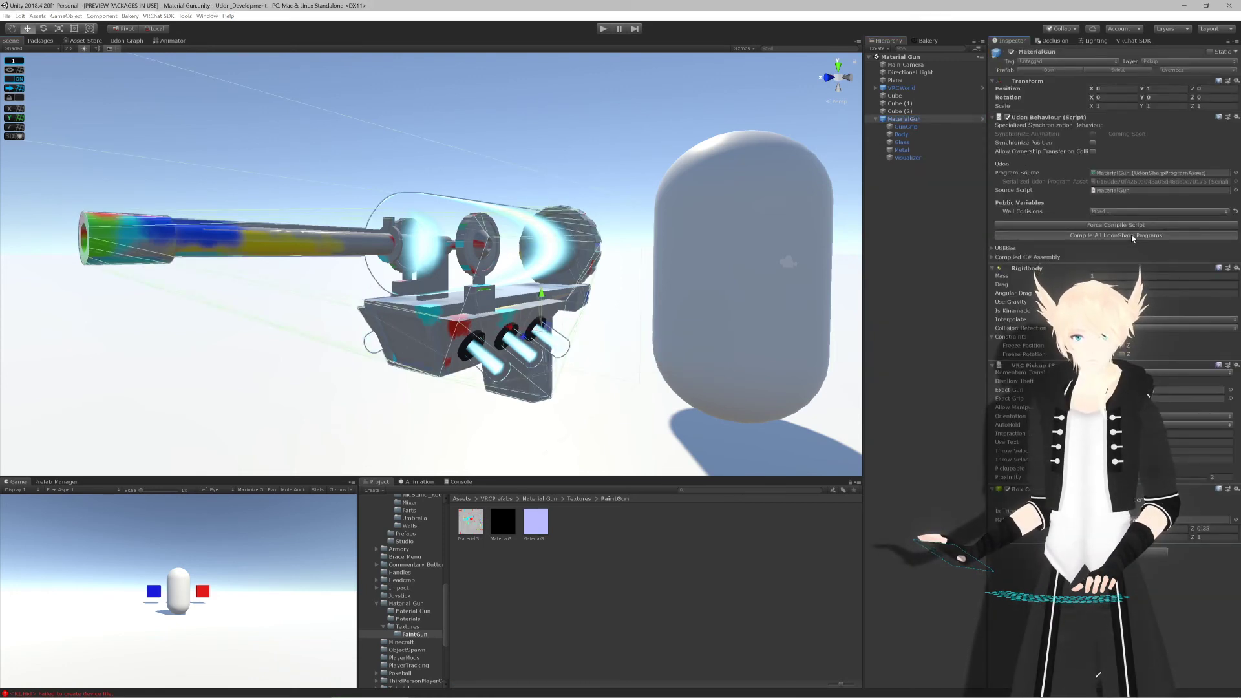
left_click(1128, 41)
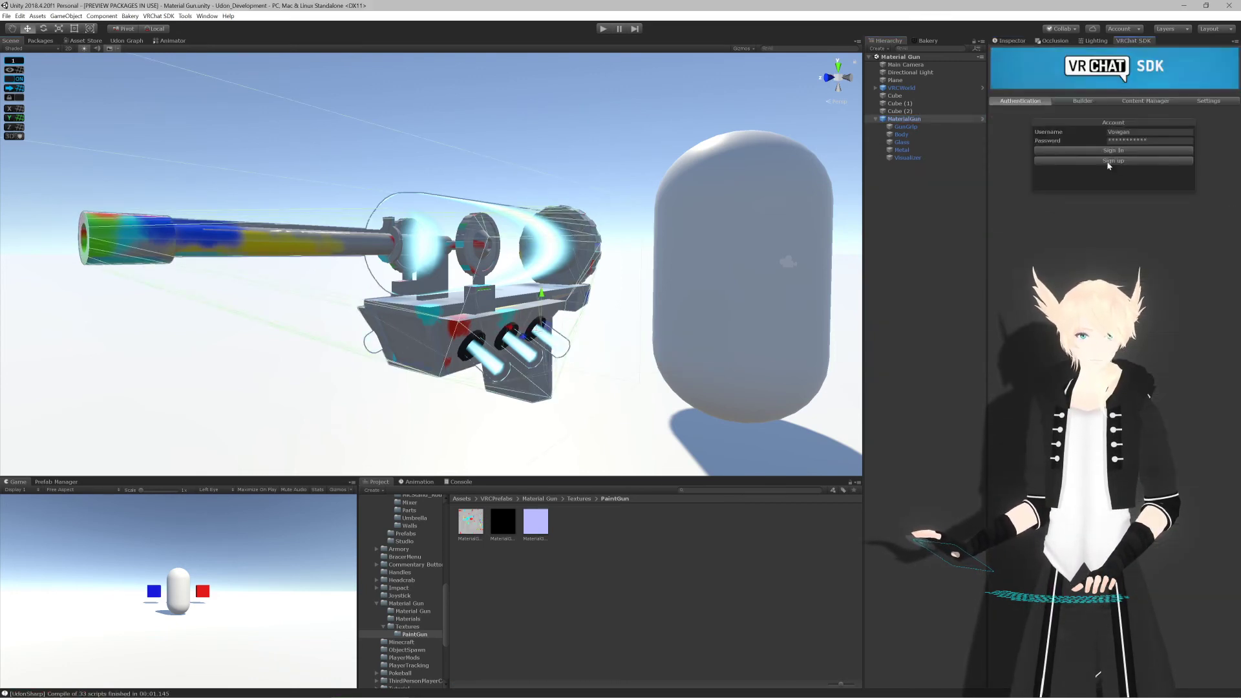
left_click(1083, 101)
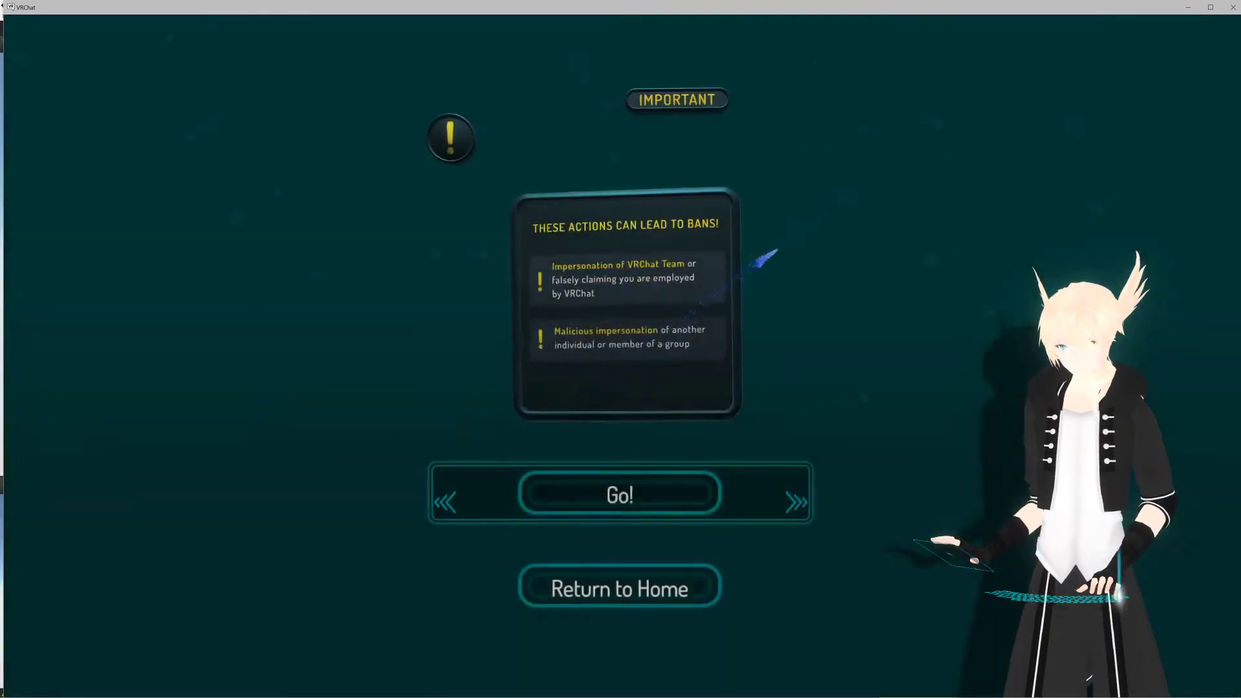
Step: Enter the test world in VRChat with the window maximized, walk around the painted gun and pick it up
left_click(1210, 8)
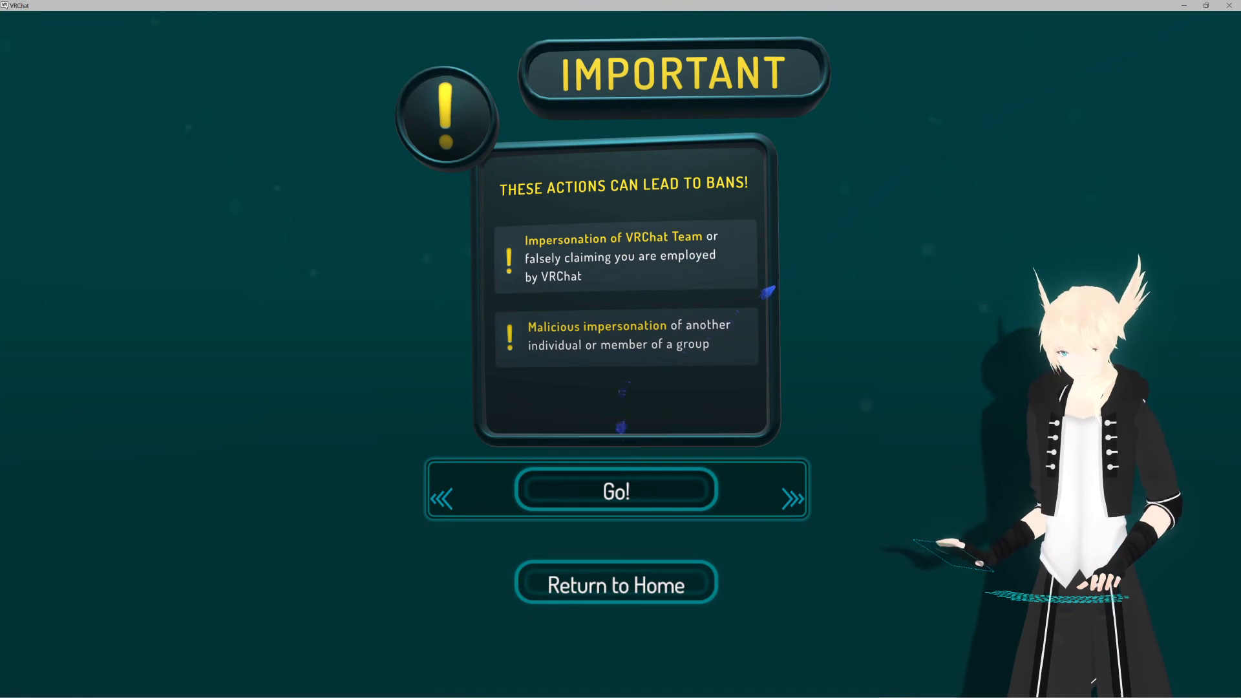
left_click(618, 490)
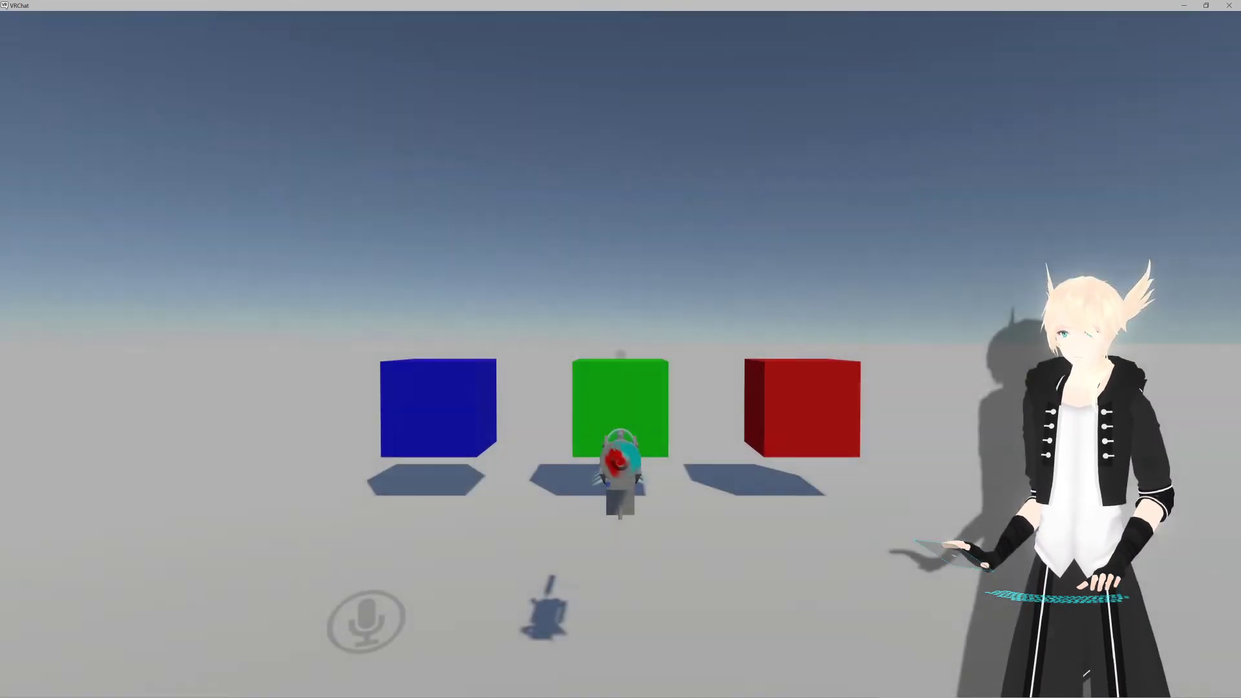
key("w")
key("a")
key("w")
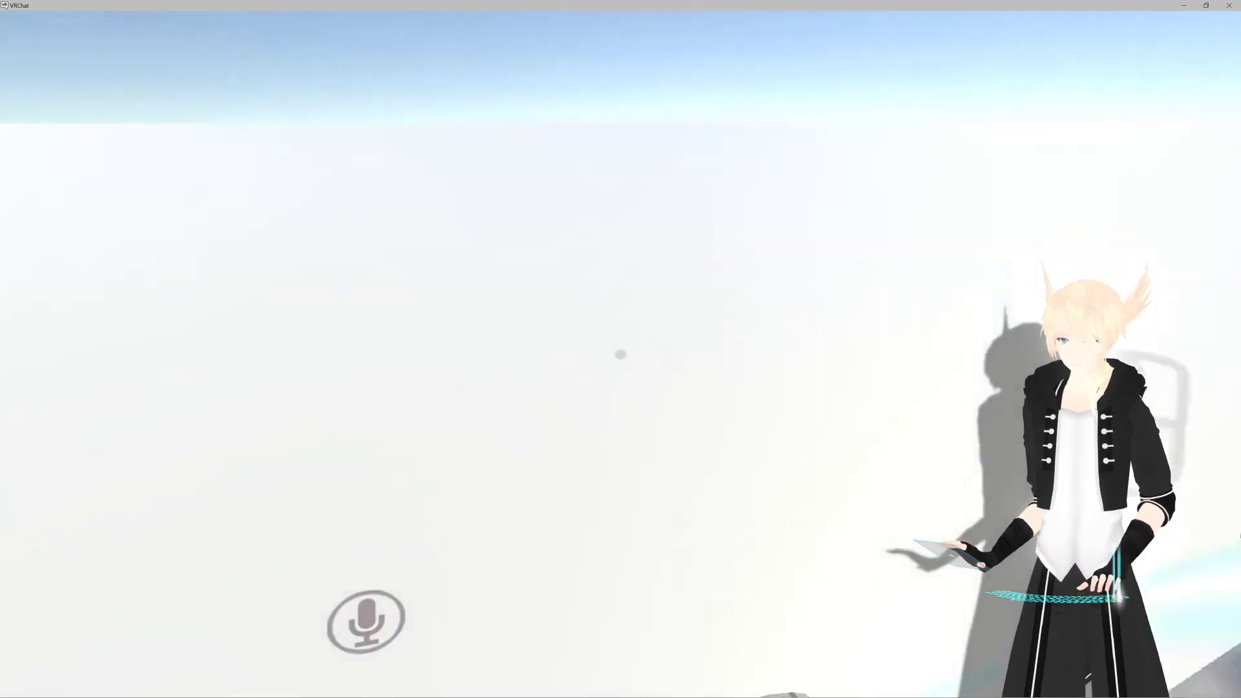
key("w")
key("a")
key("d")
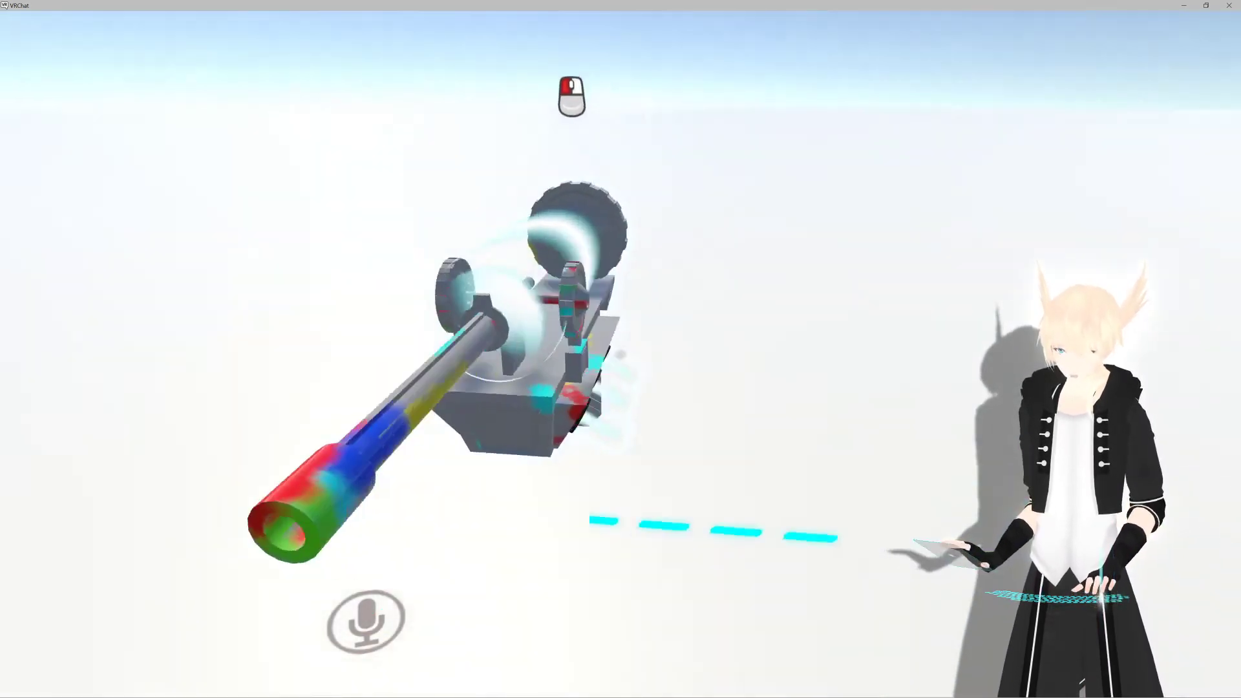
key("w")
left_click(621, 355)
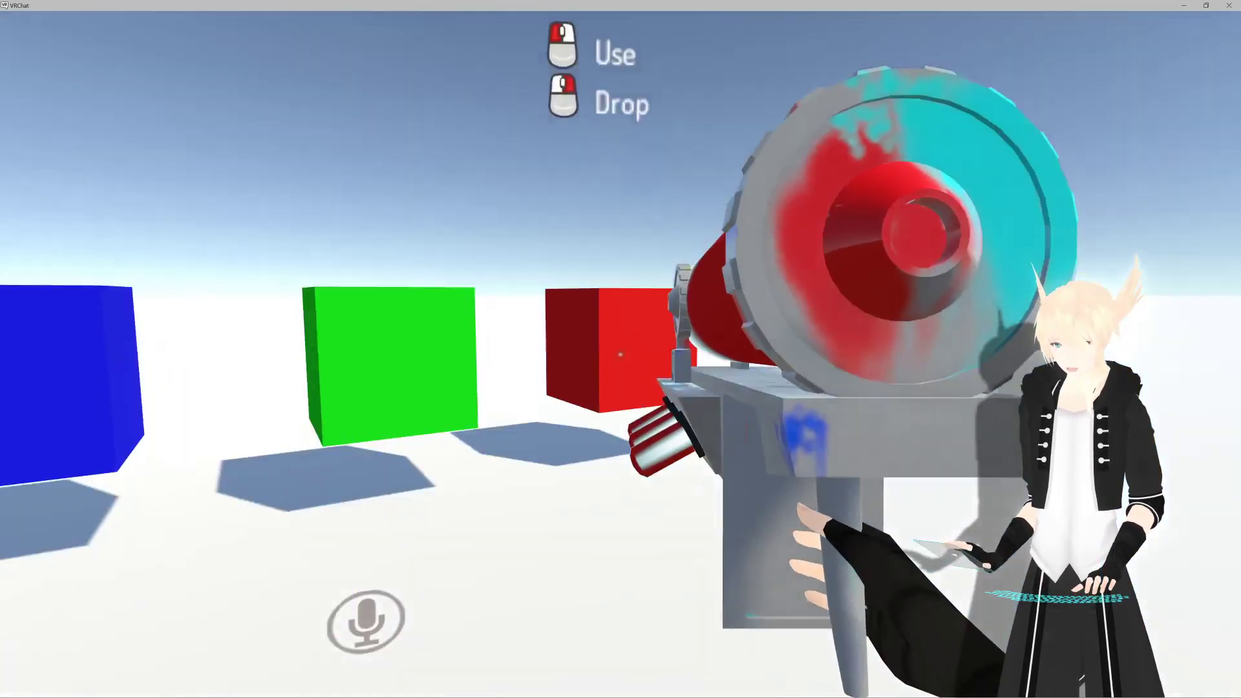
Step: Fire the gun at the colored cubes and the floor to recolor the floor red, green and blue
left_click(621, 354)
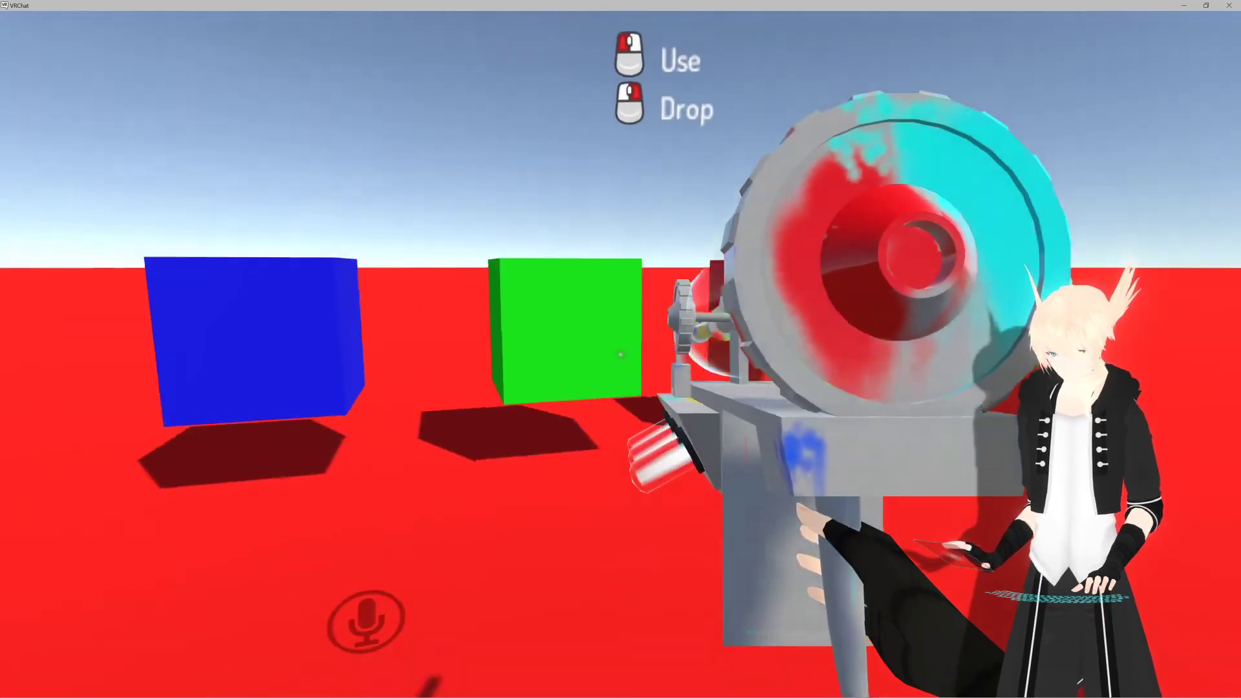
left_click(621, 354)
left_click(620, 354)
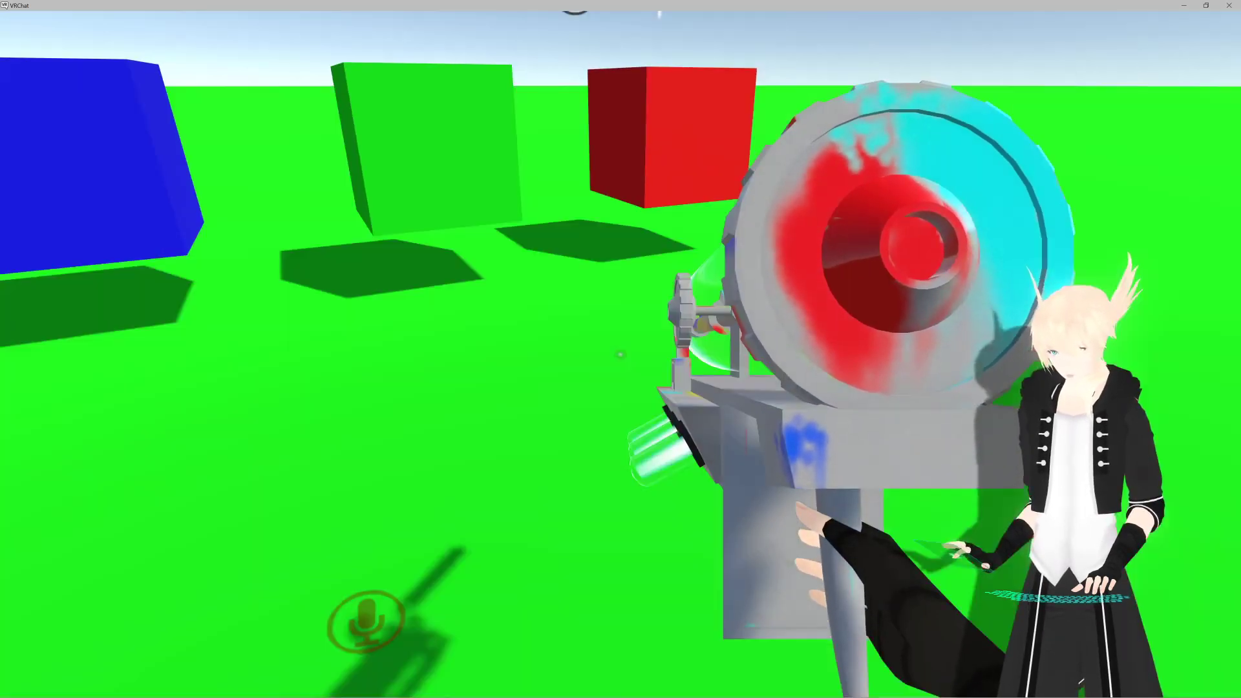
left_click(620, 354)
left_click(620, 354)
left_click(621, 354)
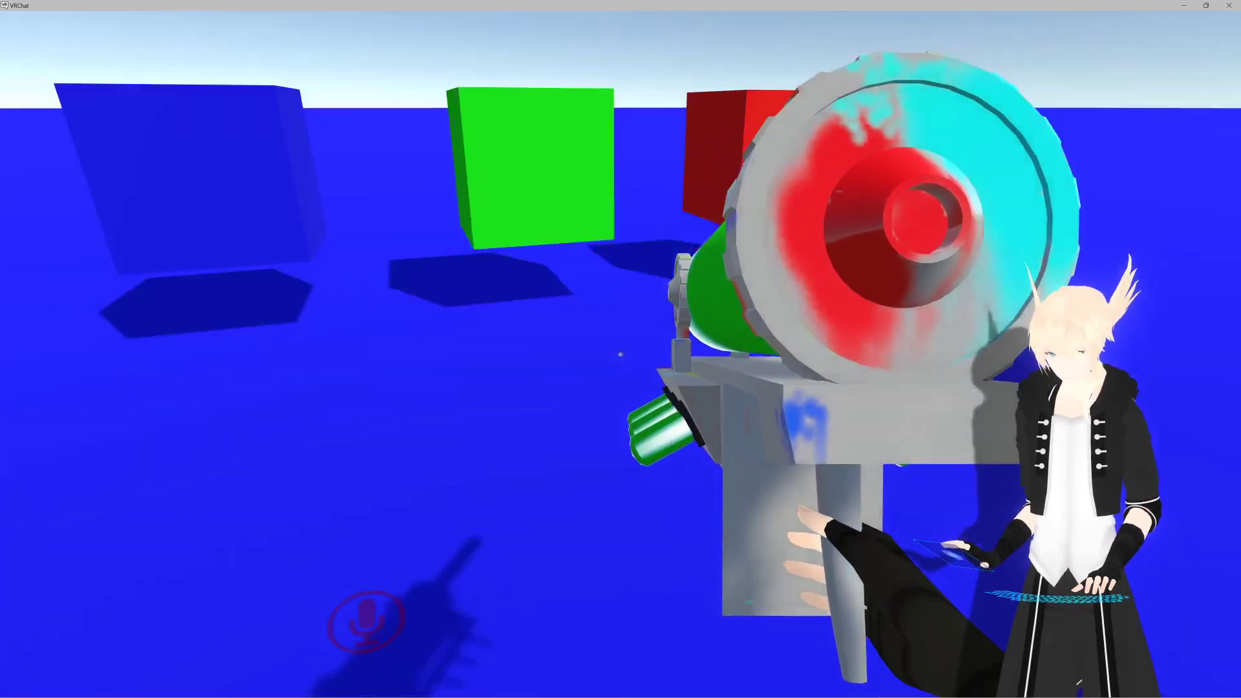
Step: Use the gun to recolor the floor red and the middle cube red and finally blue
left_click(620, 354)
left_click(620, 354)
left_click(620, 354)
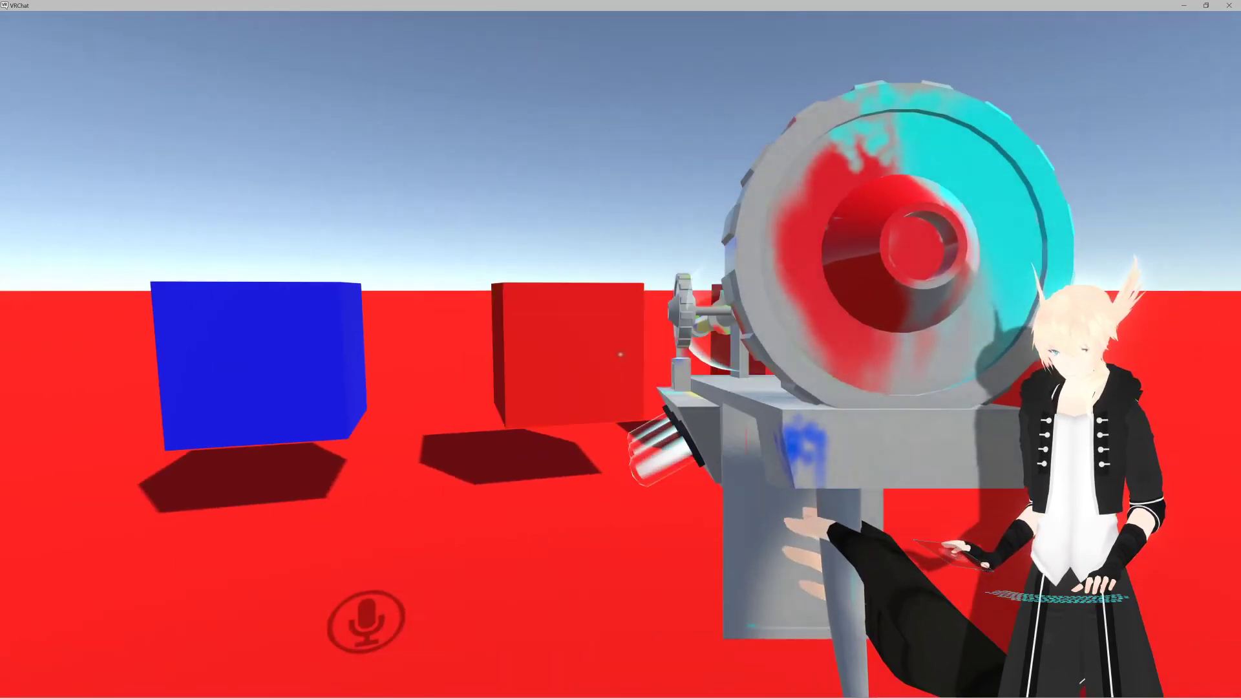
left_click(621, 354)
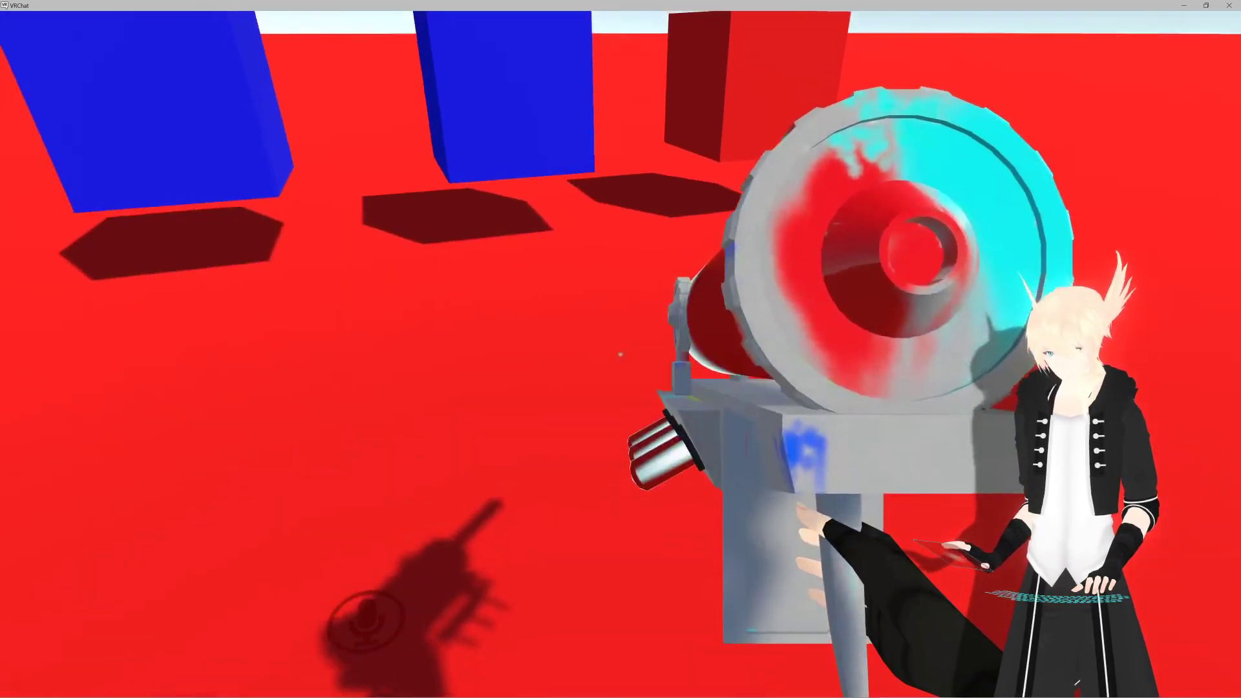
left_click(620, 354)
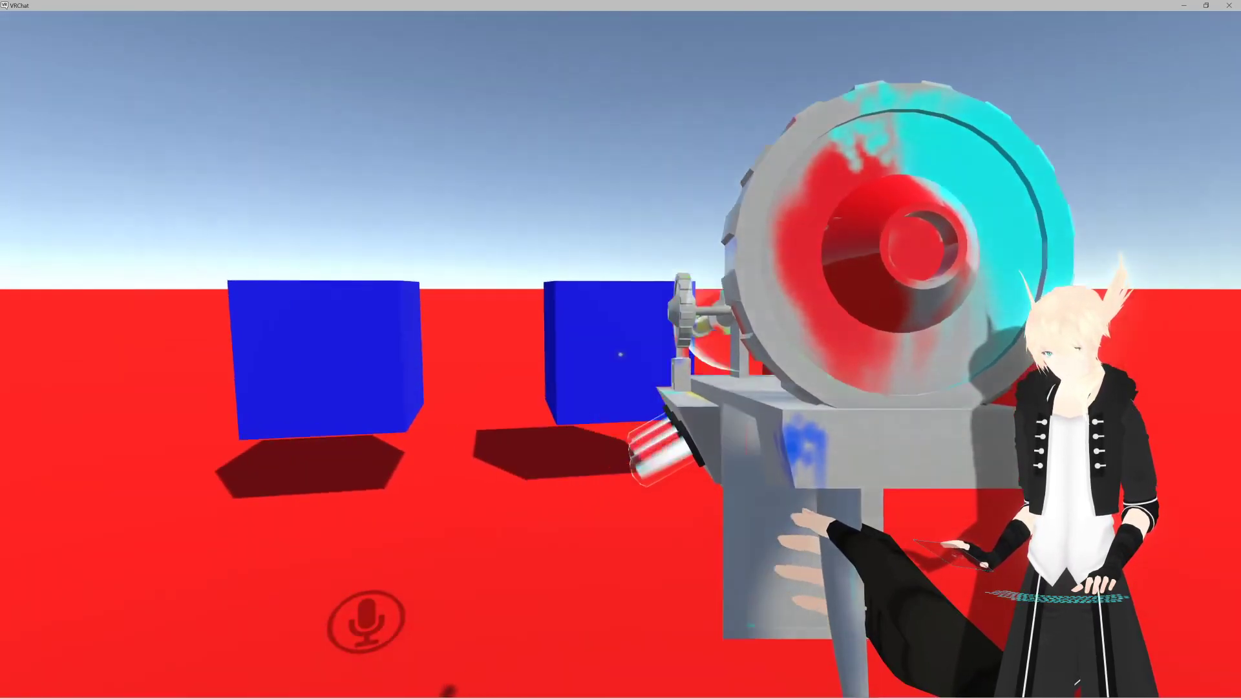
Step: Fire the gun to recolor the floor blue, and drop it, equip it again and drop it once more
left_click(620, 354)
left_click(620, 354)
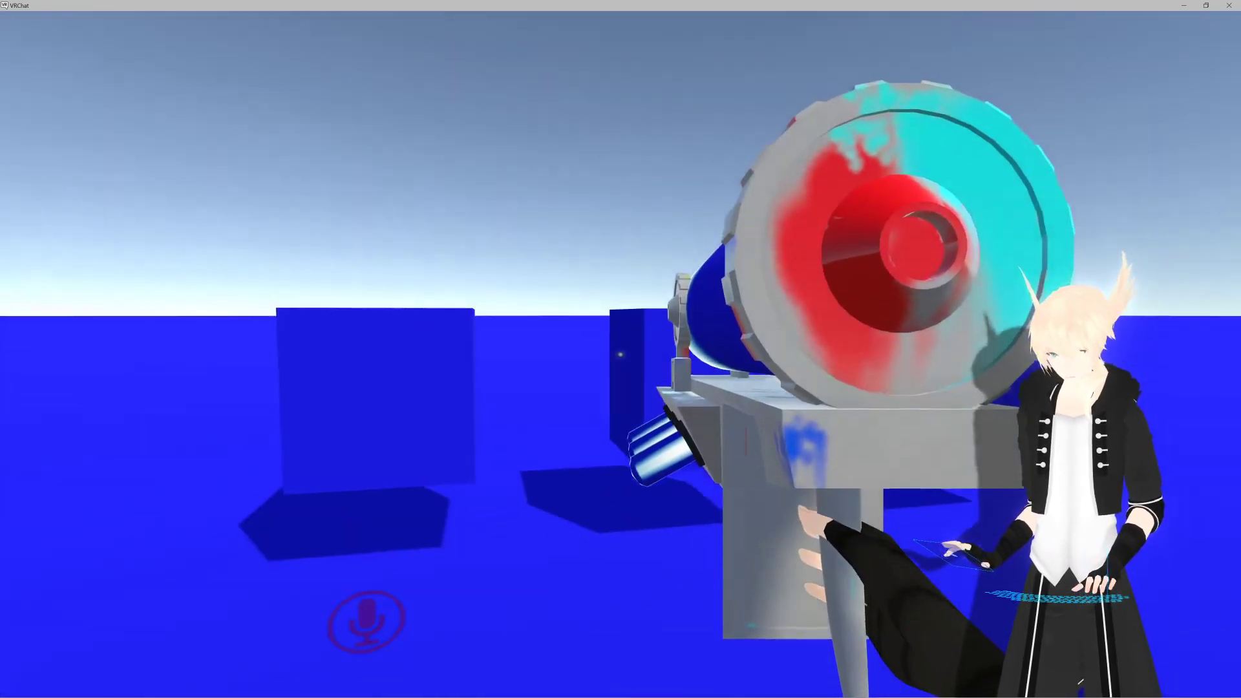
right_click(621, 354)
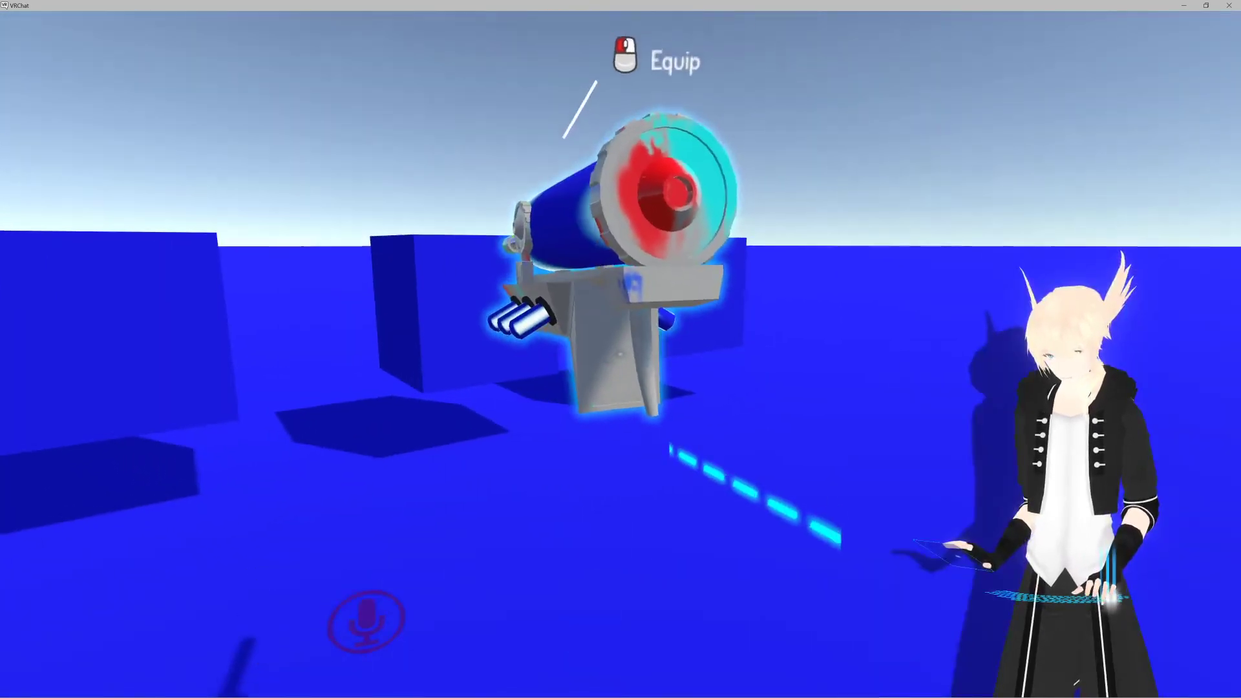
left_click(621, 354)
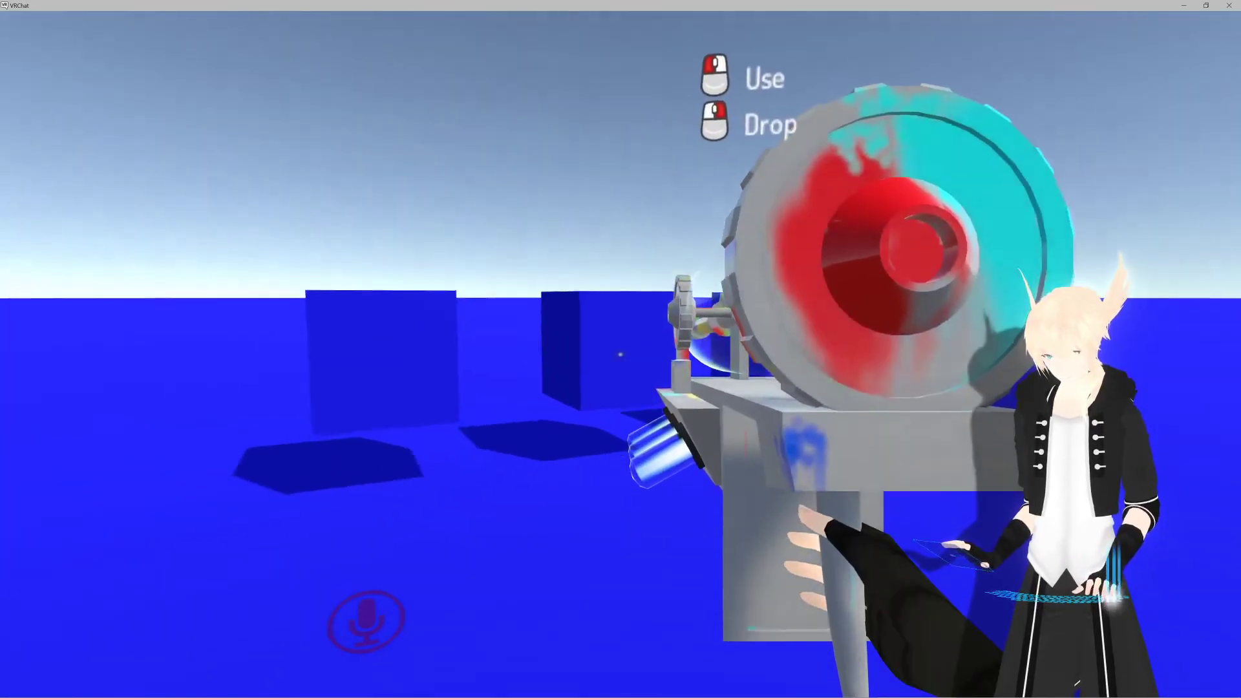
right_click(621, 355)
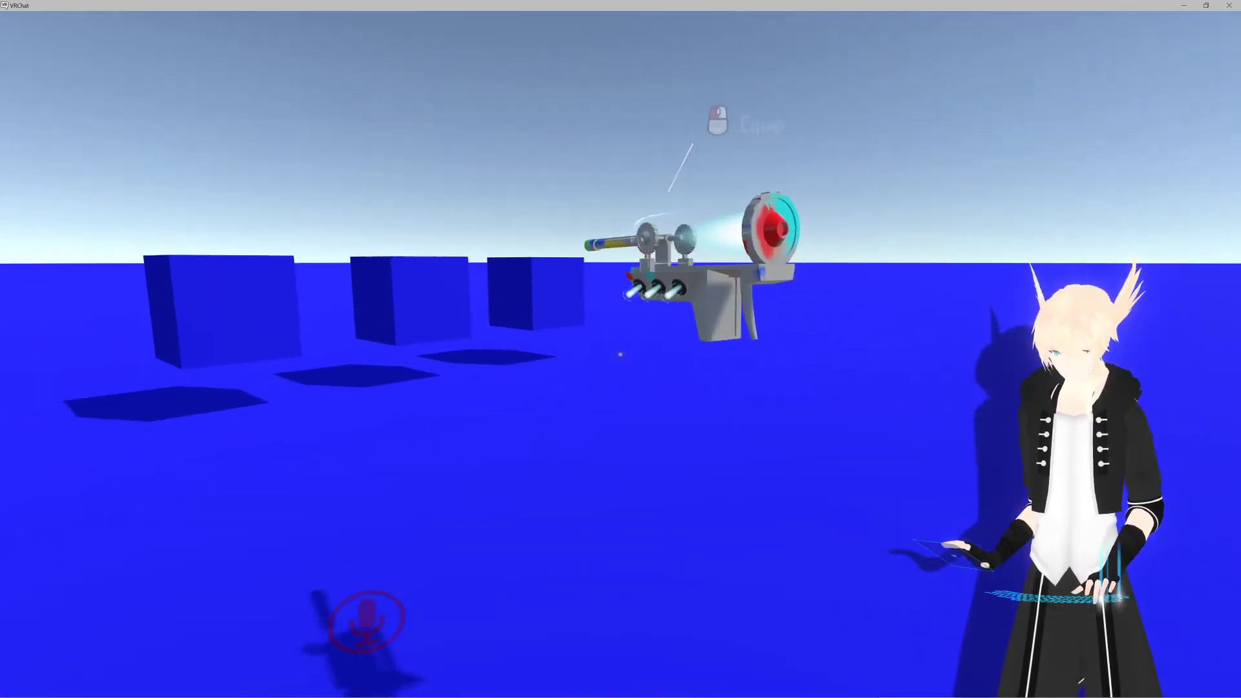
Step: Leave VRChat for Unity, bring the cubes and gun into view and list all materials in the project
key("Escape")
left_click(623, 346)
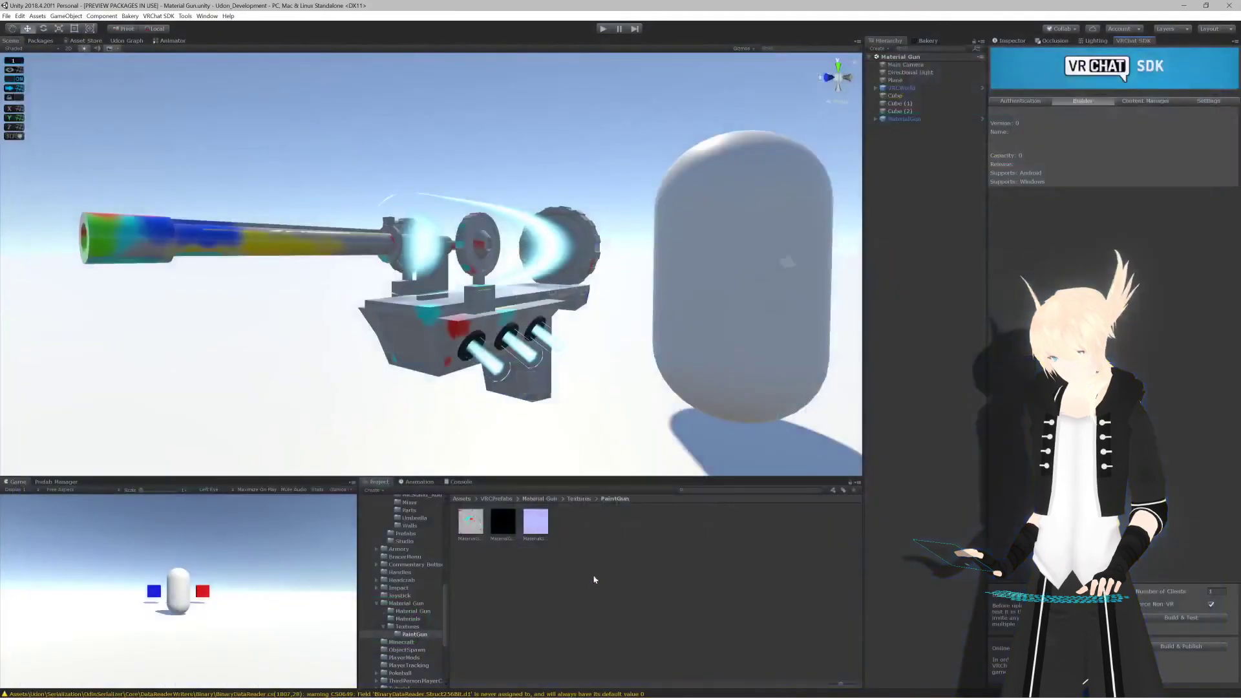
scroll(537, 401, "down", 5)
scroll(537, 400, "up", 5)
left_click_drag(538, 362, 471, 465, "alt")
scroll(378, 309, "down", 10)
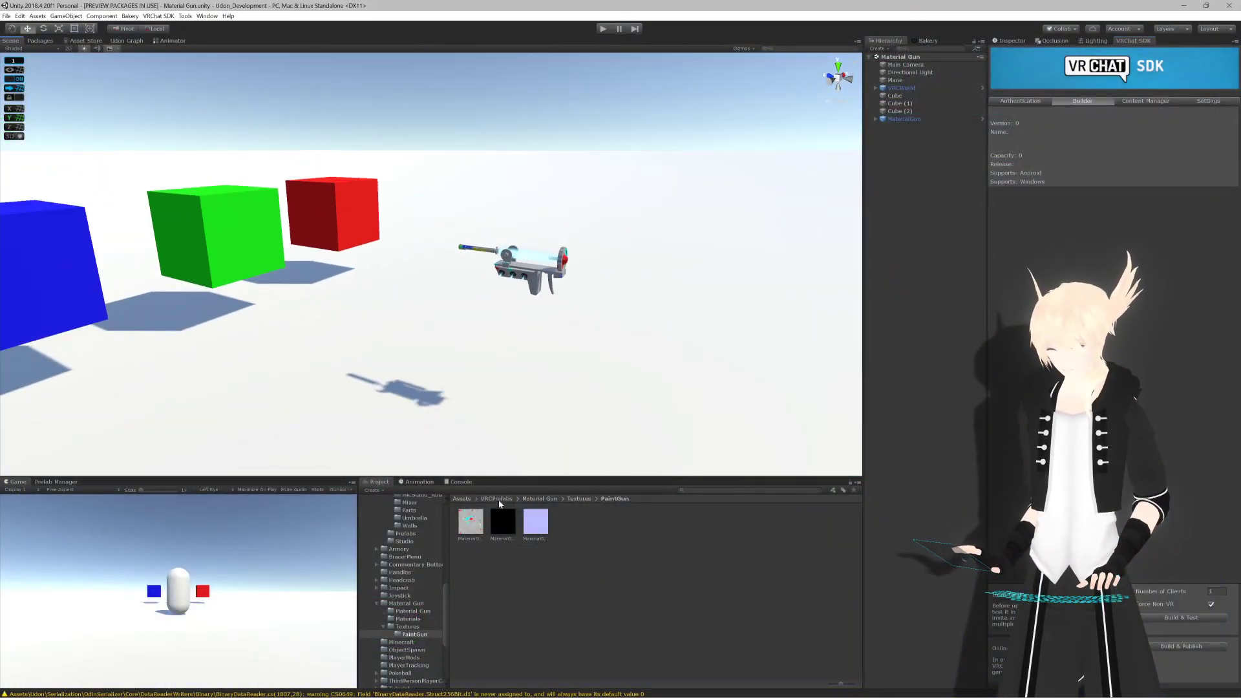
scroll(407, 525, "up", 10)
left_click(399, 507)
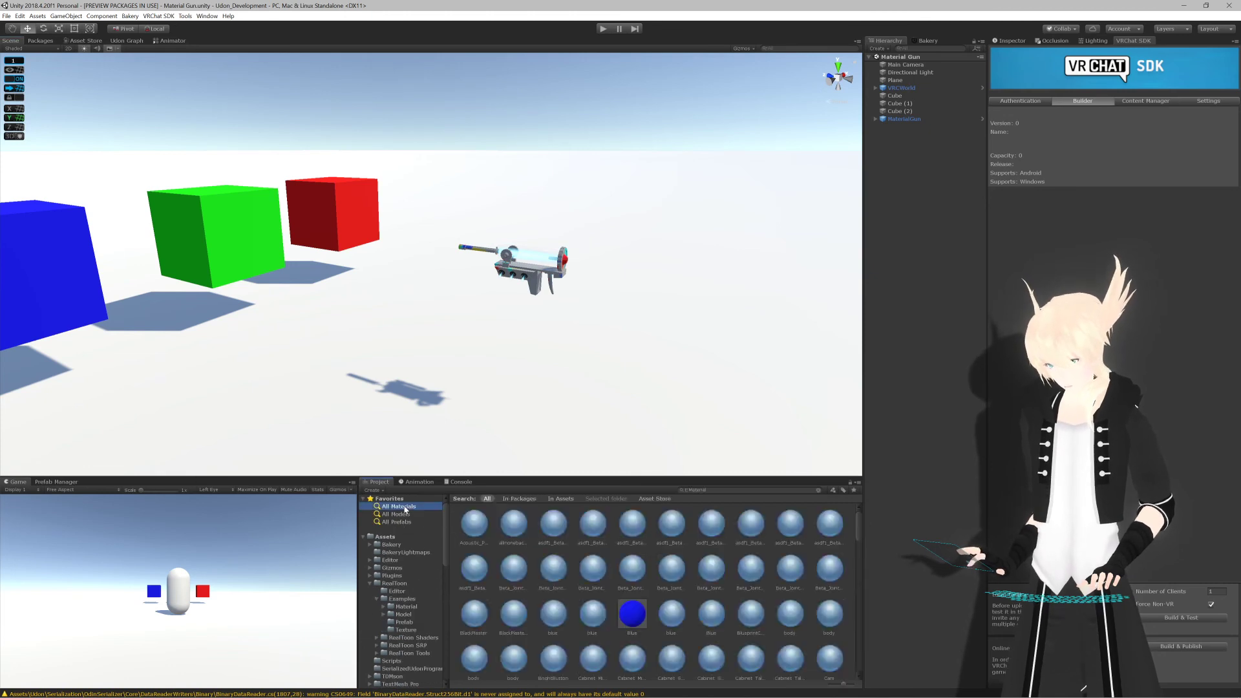
Step: Try a patchwork crate-like material on the green middle cube
scroll(535, 547, "down", 5)
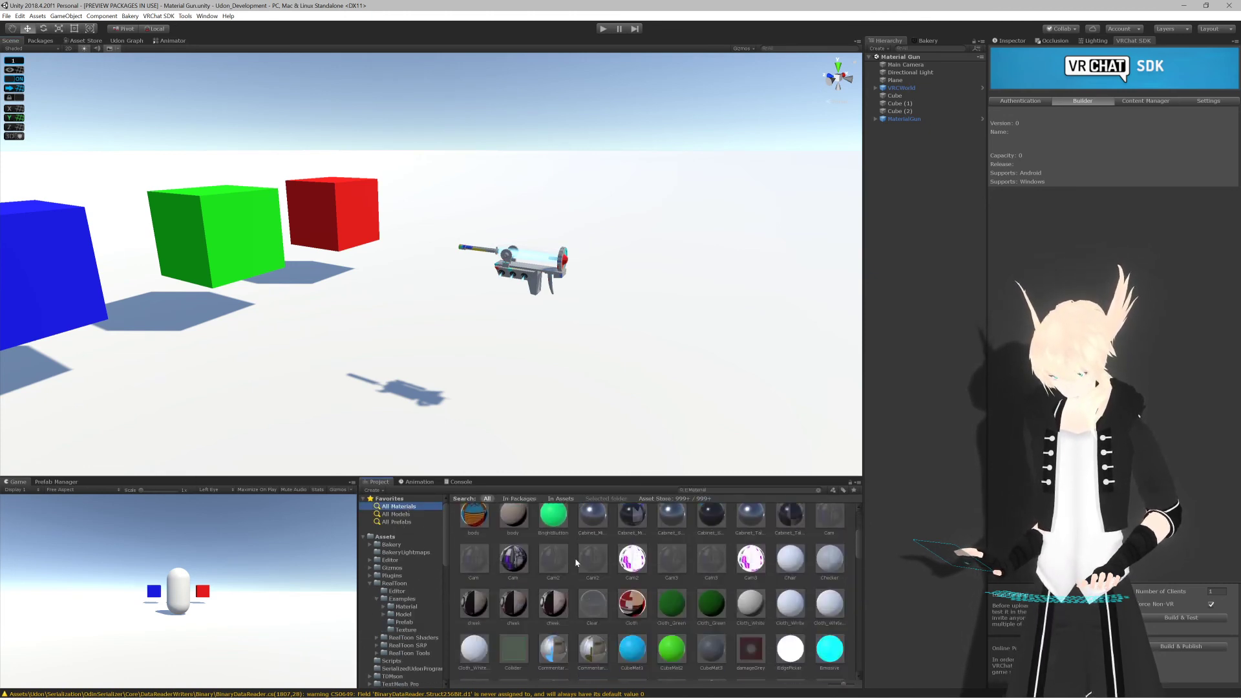
scroll(577, 562, "down", 3)
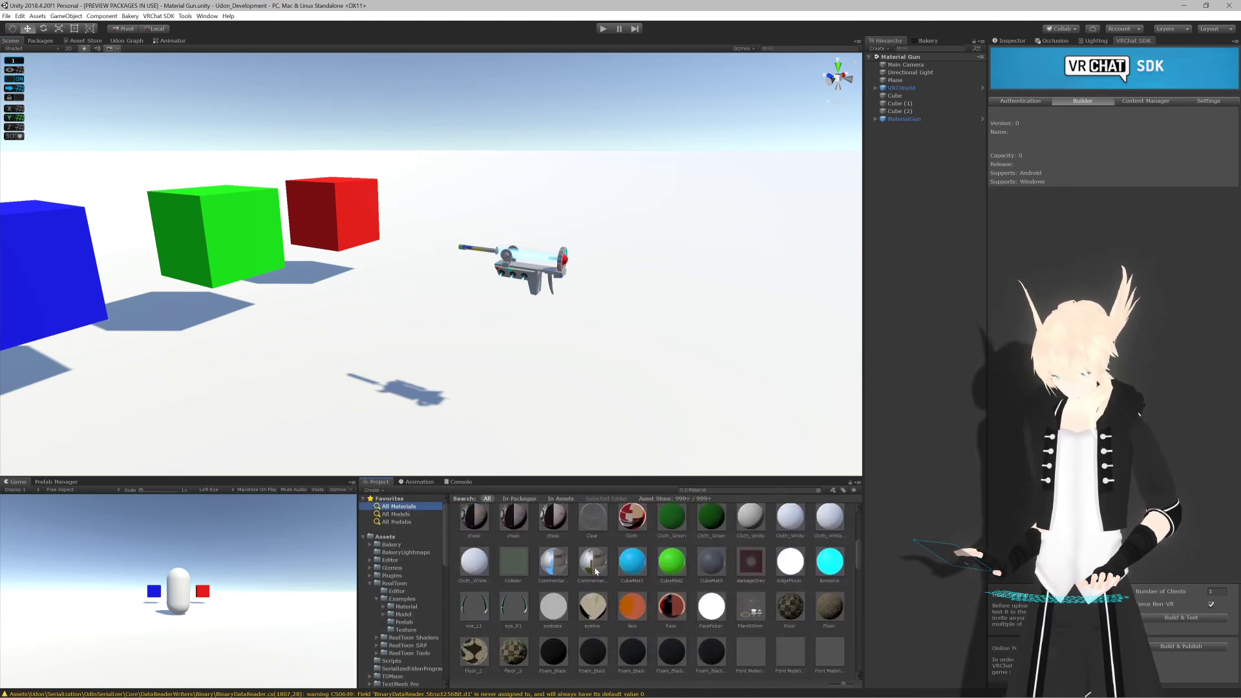
left_click_drag(592, 564, 249, 238)
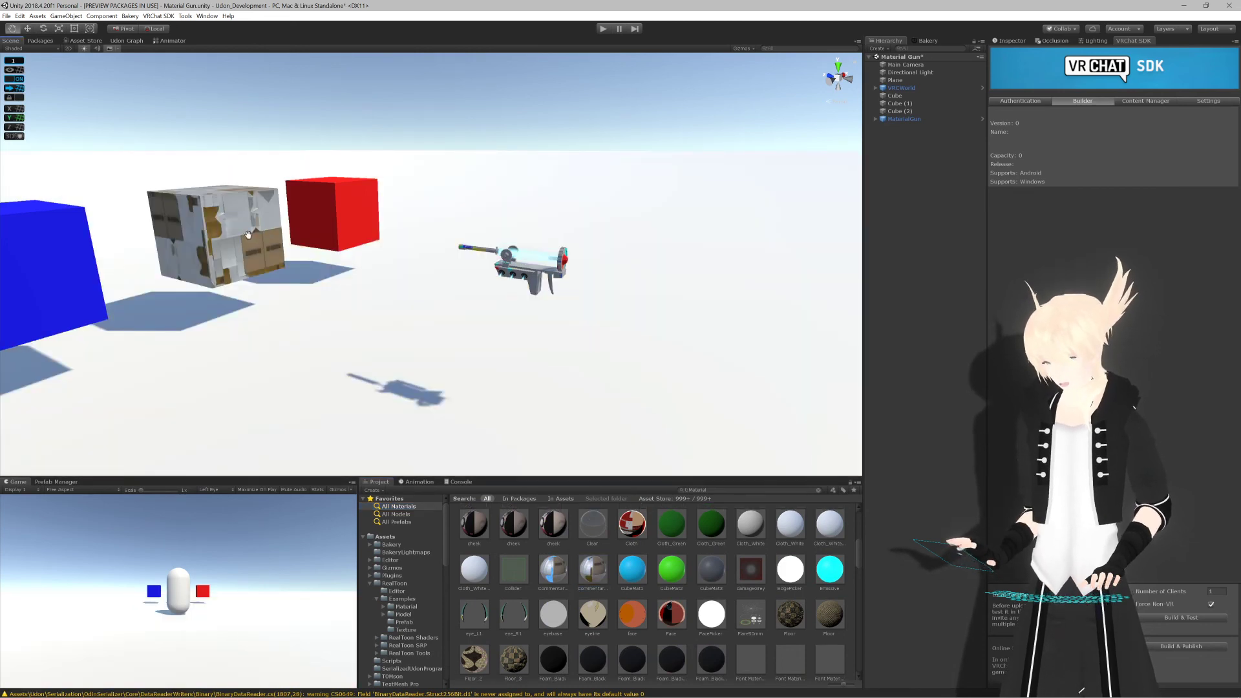
Step: Apply a checkered stone floor material to the middle cube
middle_click_drag(248, 235, 277, 260)
scroll(388, 305, "up", 5)
right_click_drag(420, 318, 349, 308)
middle_click_drag(481, 337, 404, 274)
scroll(550, 564, "down", 3)
left_click_drag(485, 446, 489, 303)
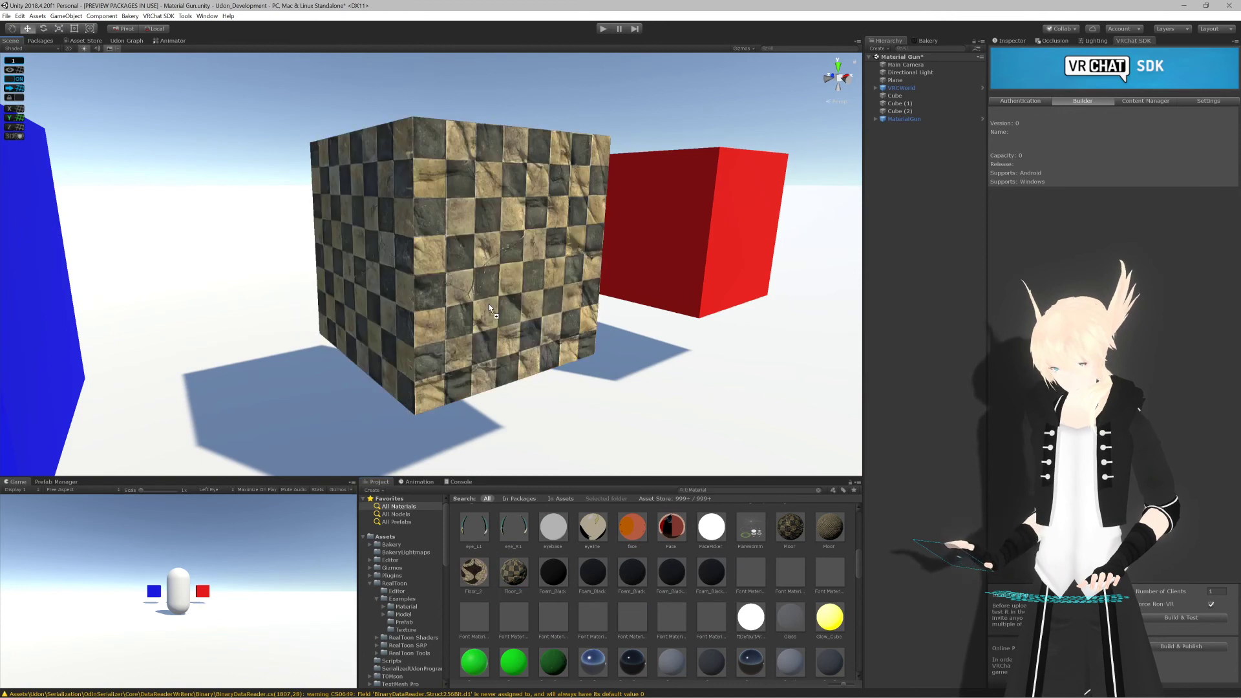
Step: Build the updated test world, launch it in VRChat and enter it
scroll(488, 304, "down", 5)
middle_click_drag(554, 332, 430, 318)
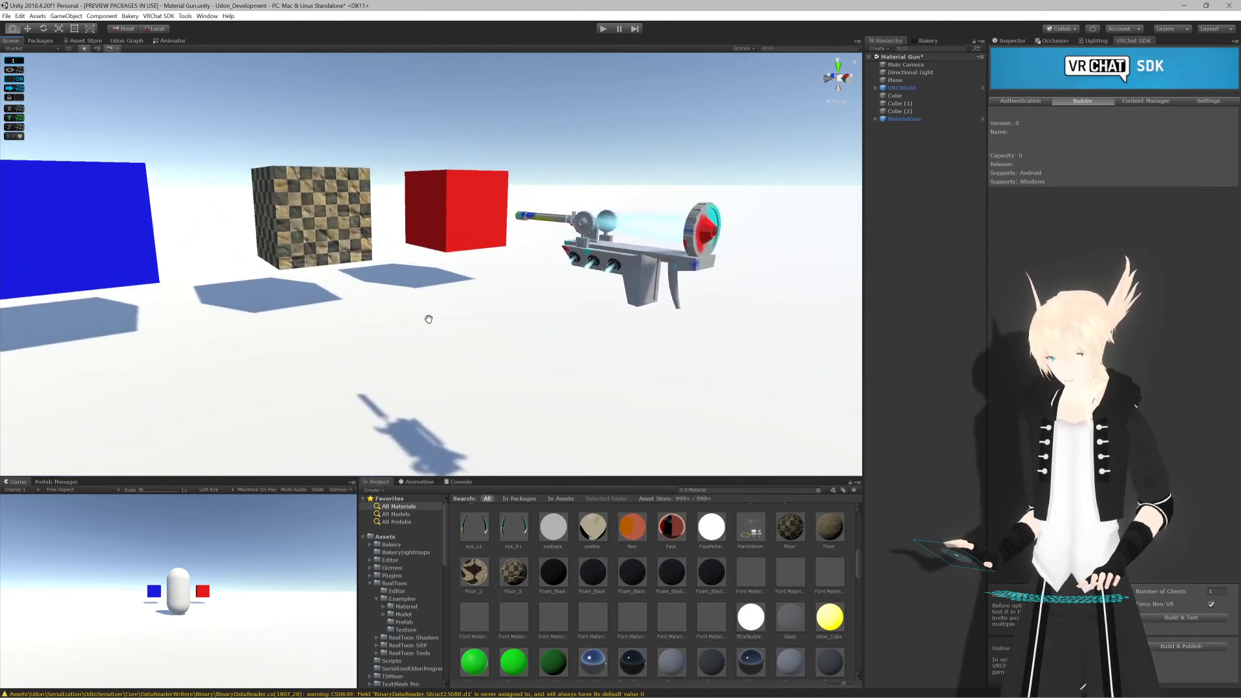
scroll(445, 341, "up", 3)
right_click_drag(534, 354, 515, 355)
middle_click_drag(669, 404, 645, 402)
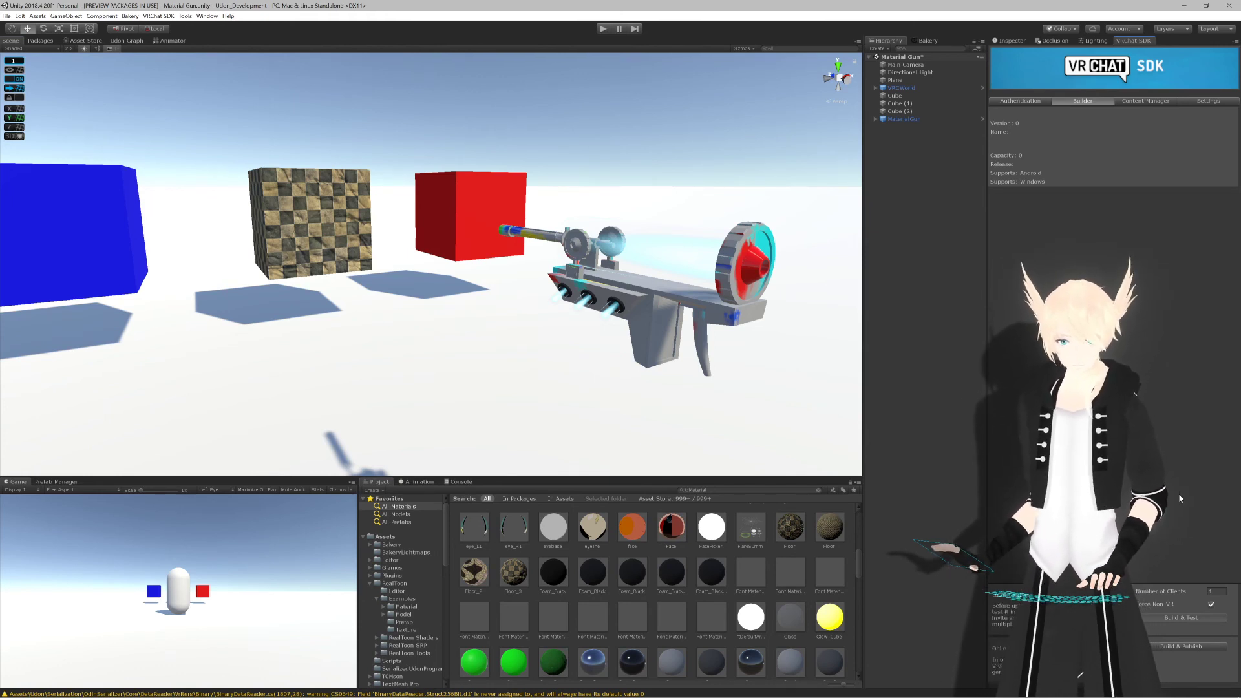
left_click(1180, 499)
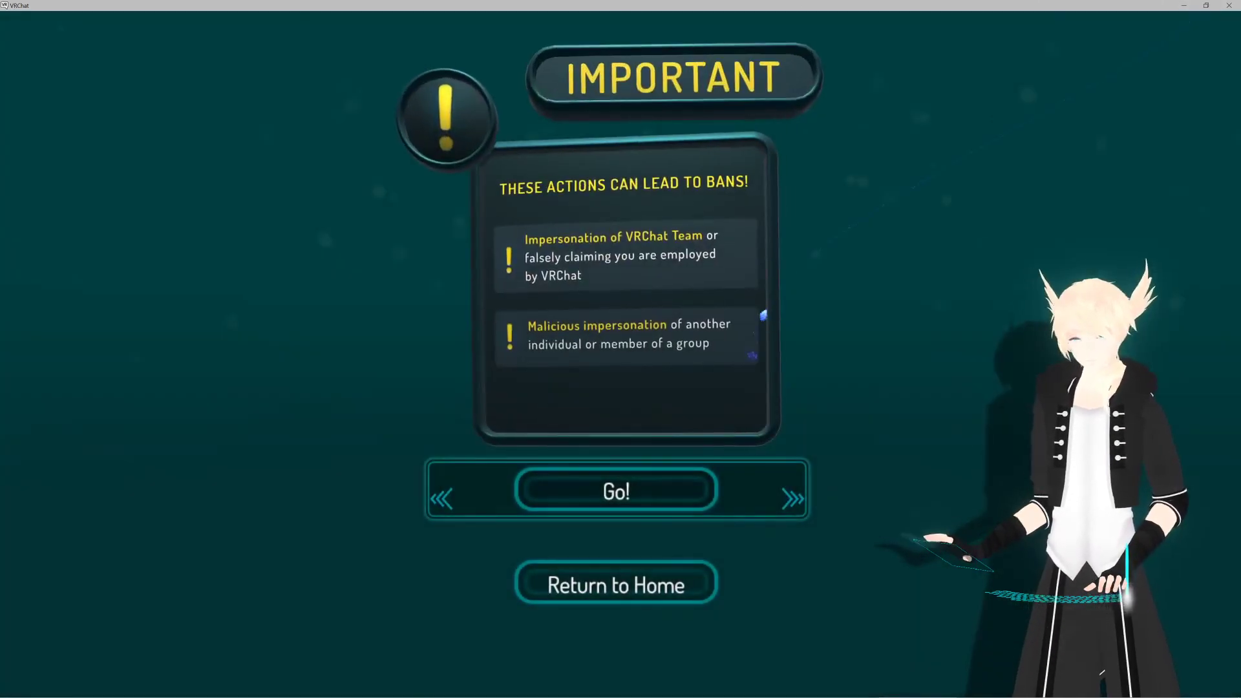
left_click(616, 492)
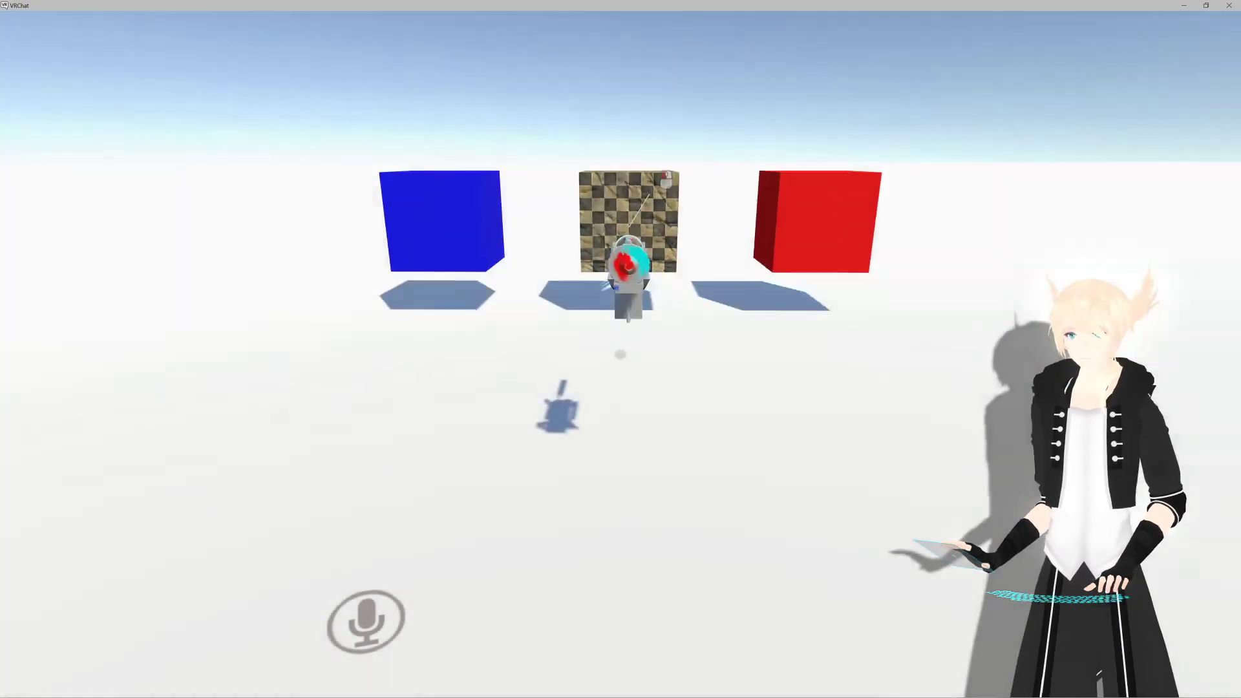
Step: Equip the gun, load the middle cube's checkered stone material into it and drop it
left_click(621, 354)
key("w")
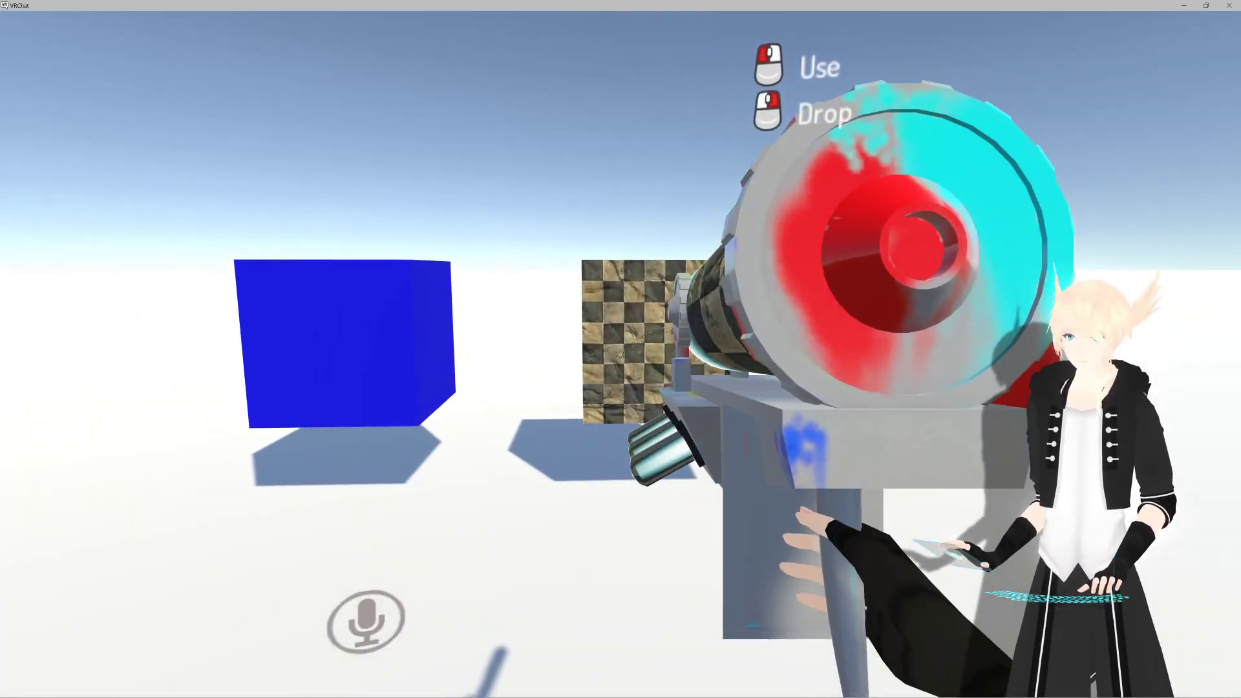
right_click(620, 354)
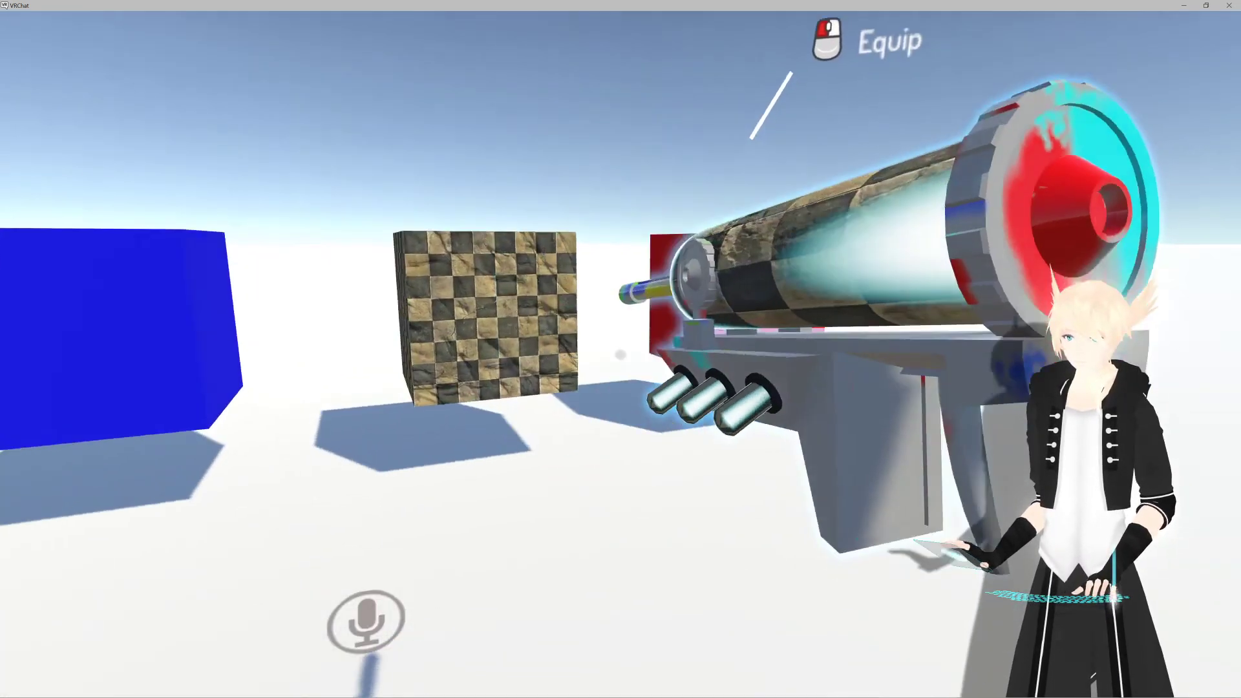
Step: Walk around the dropped gun and examine how the checkered material wraps its main tank and side canisters
key("d")
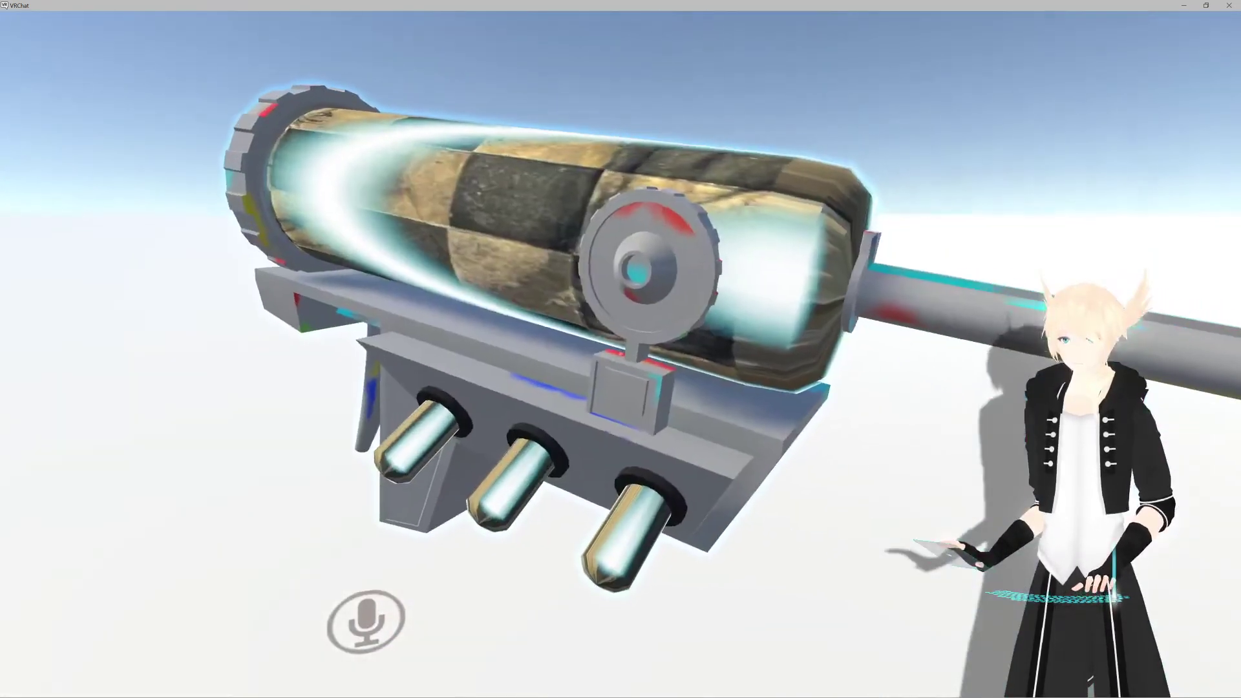
key("d")
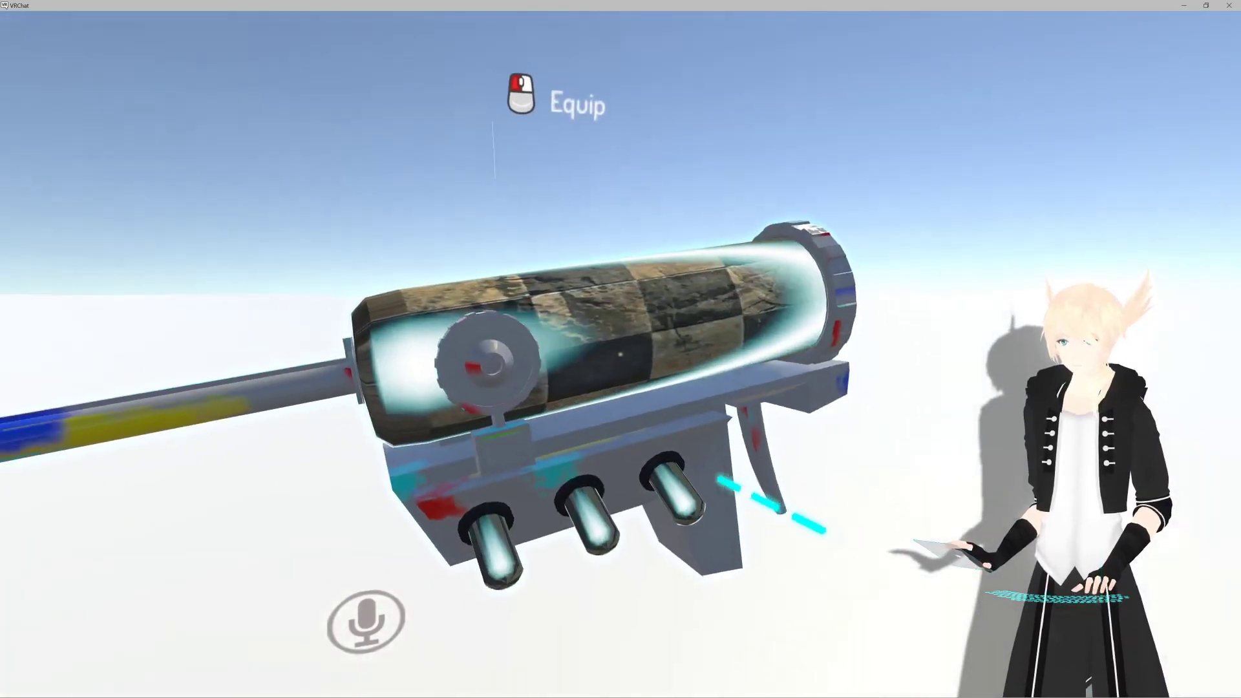
key("w")
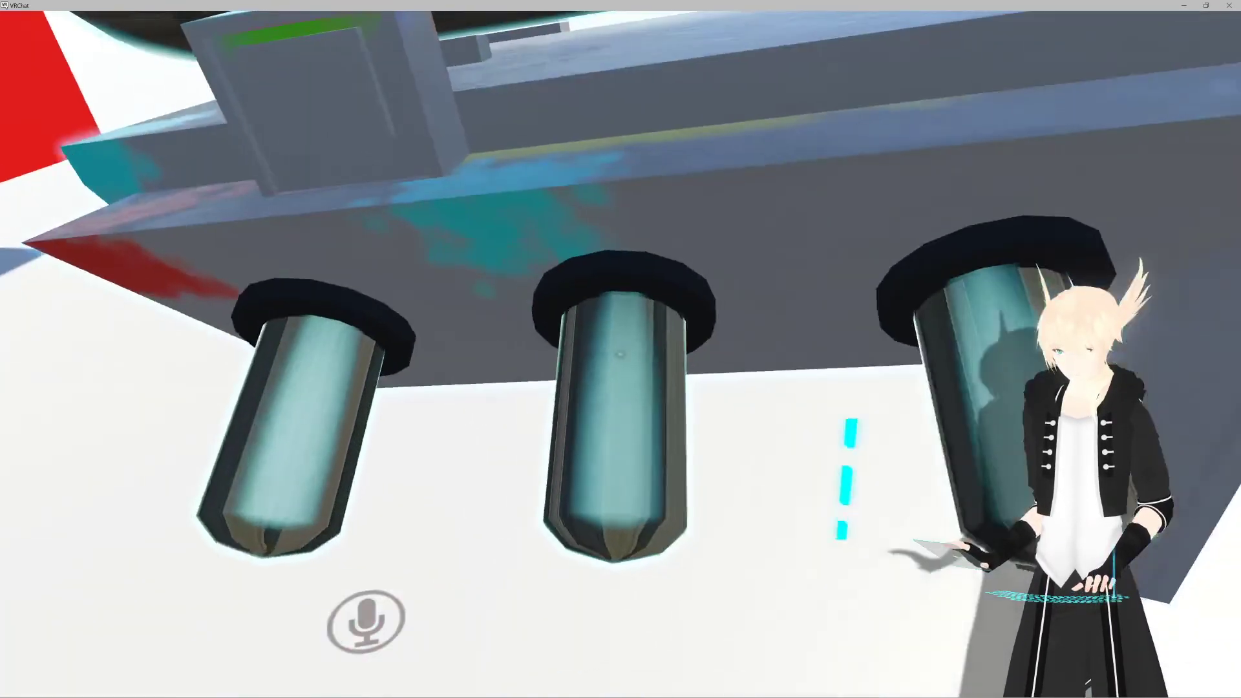
key("s")
key("w")
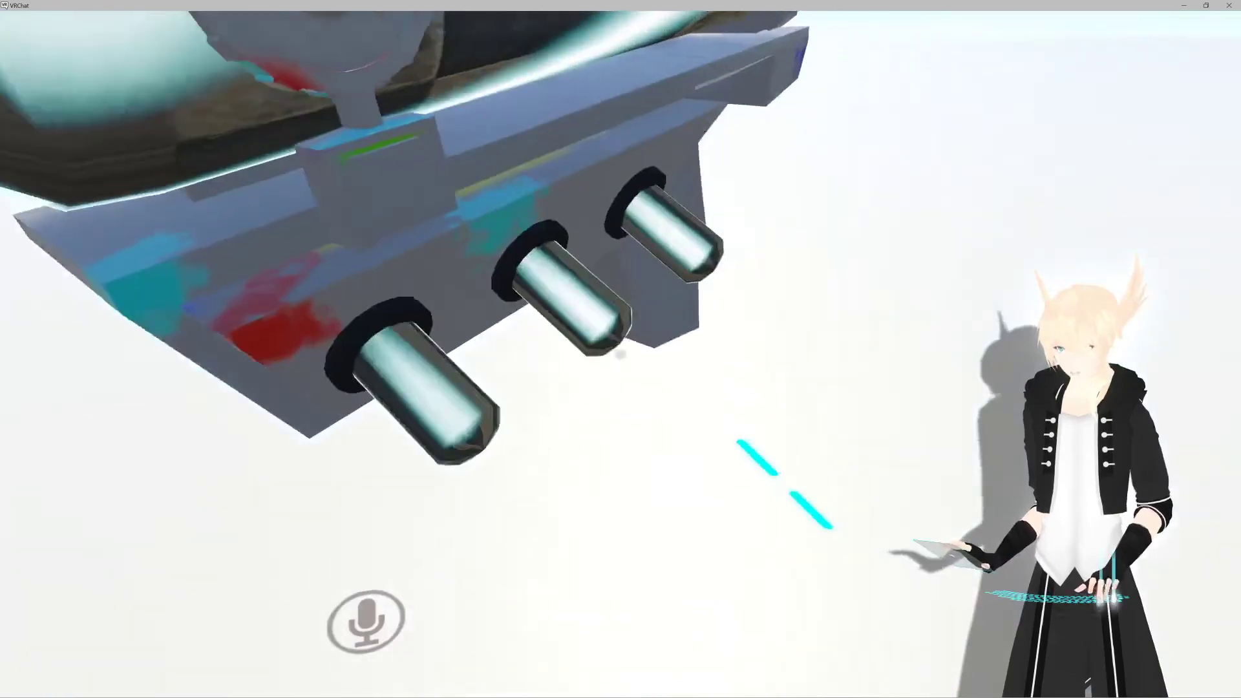
key("d")
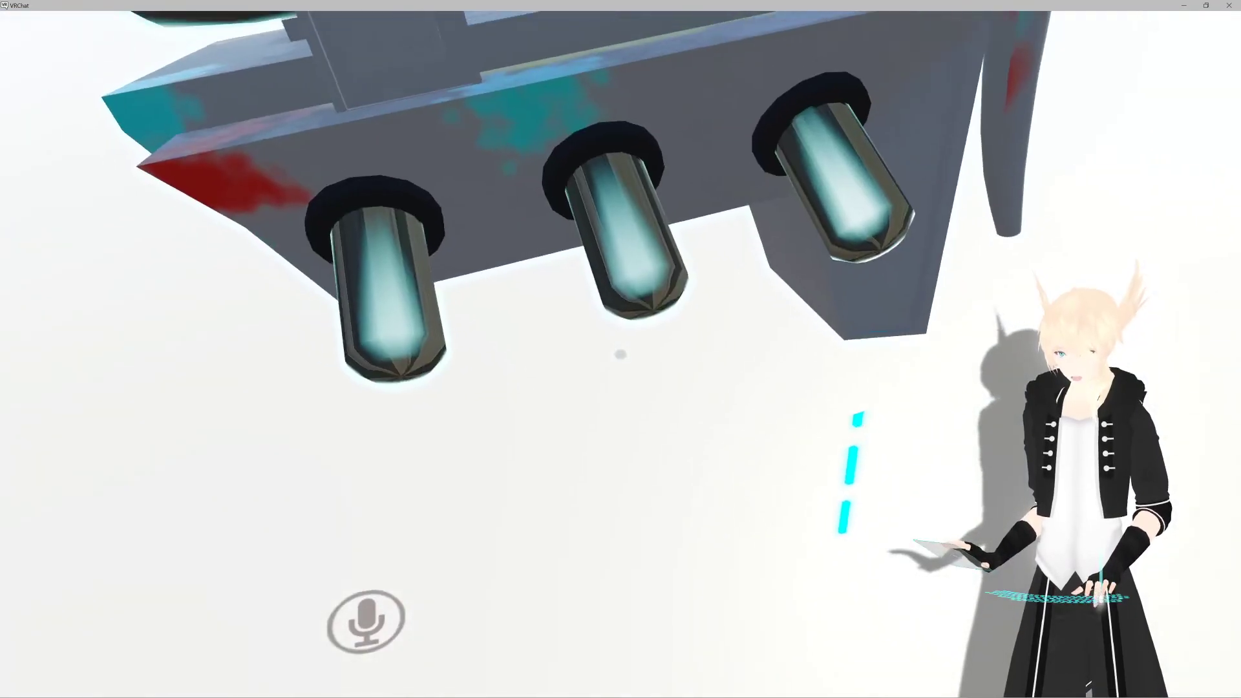
key("s")
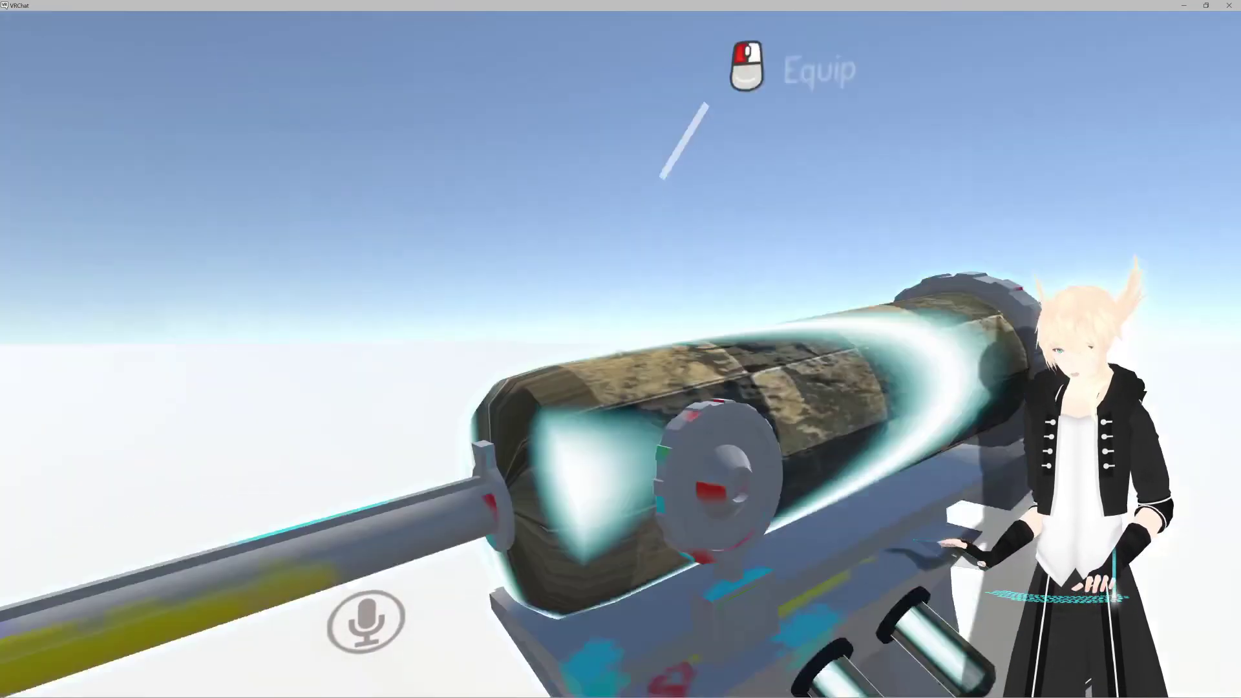
key("a")
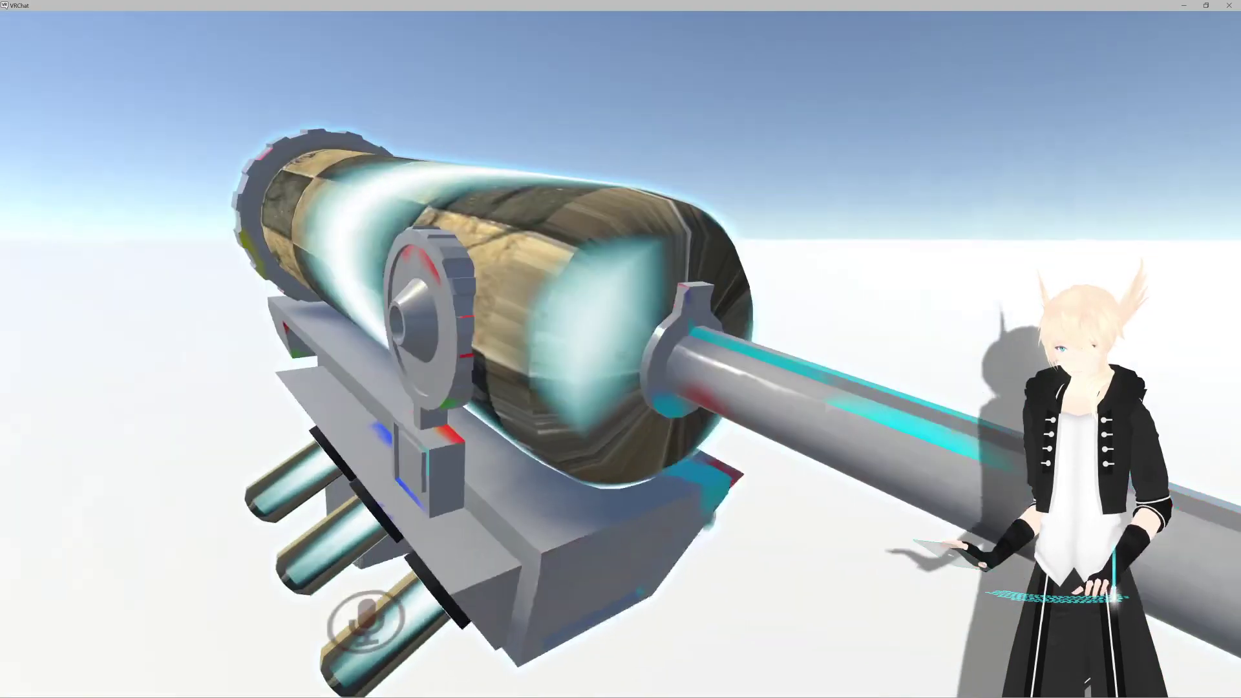
key("s")
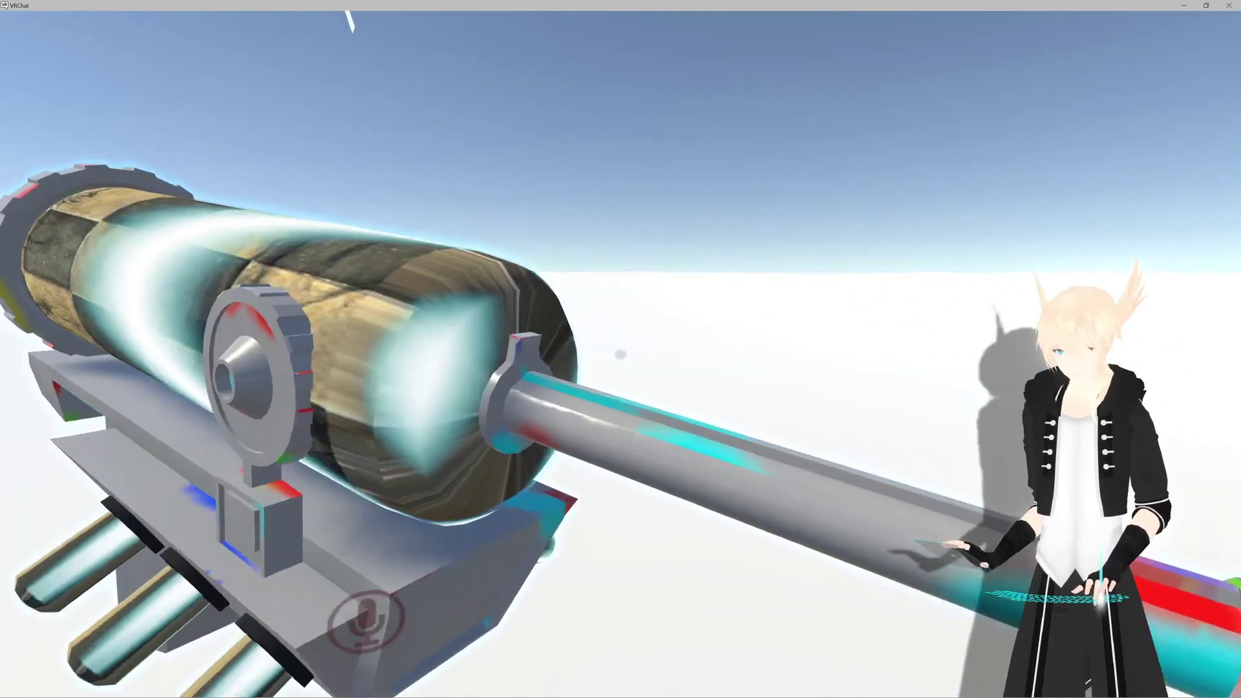
key("a")
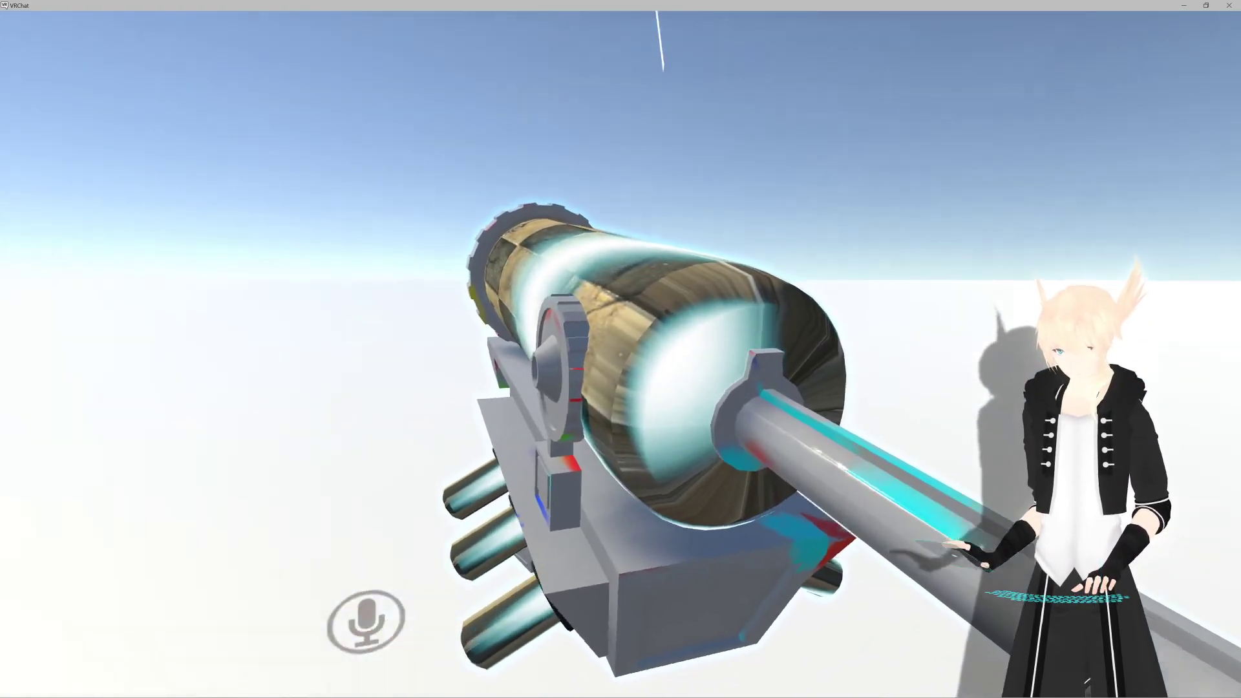
key("a")
key("s")
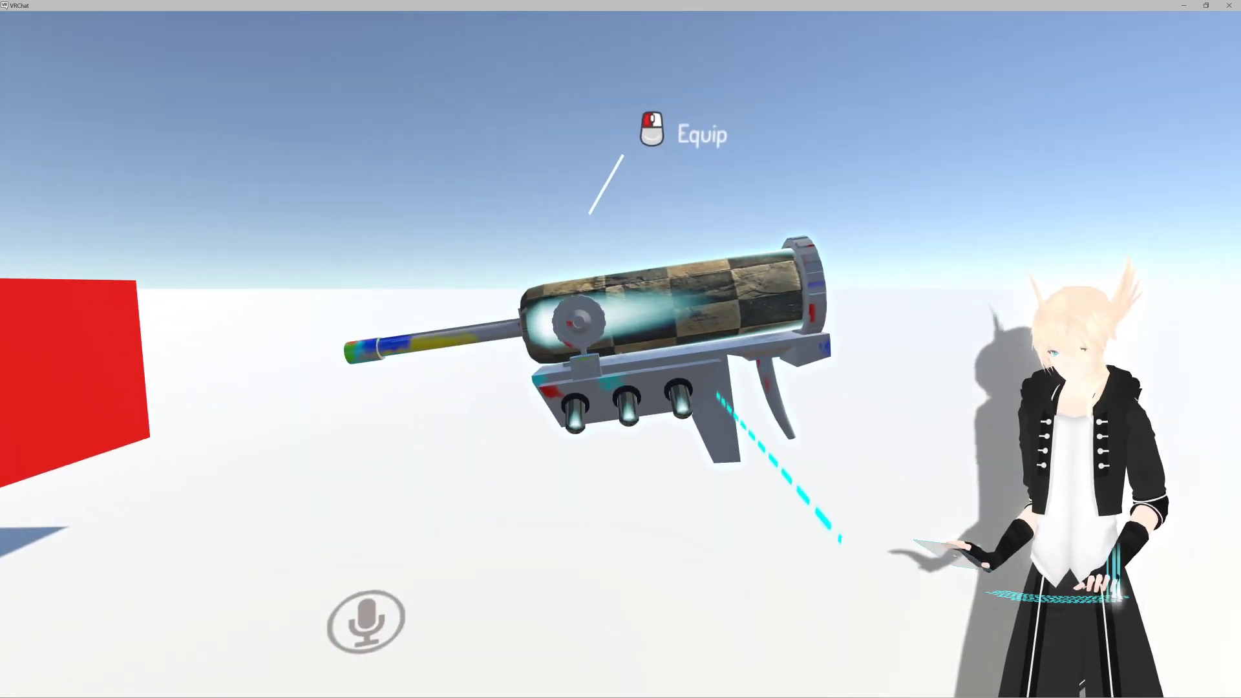
Step: Exit VRChat through its settings and switch to Substance Painter to view the gun chassis
key("alt+Tab")
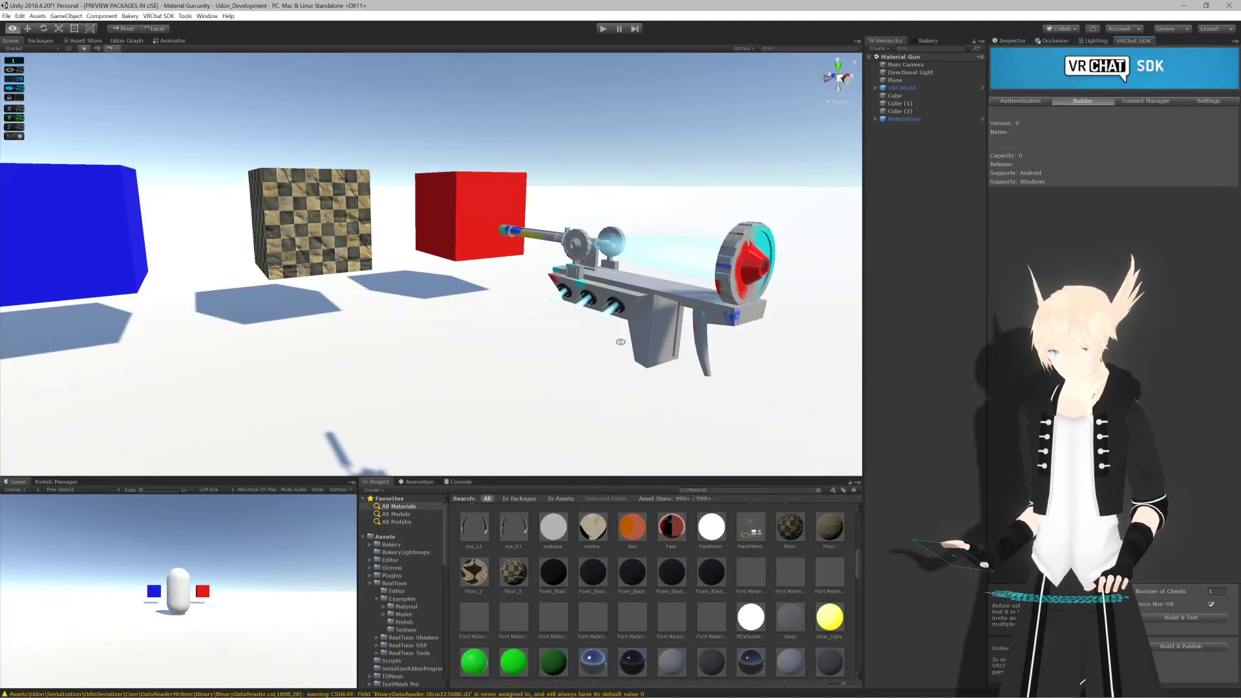
key("alt+Tab")
key("Escape")
left_click(690, 377)
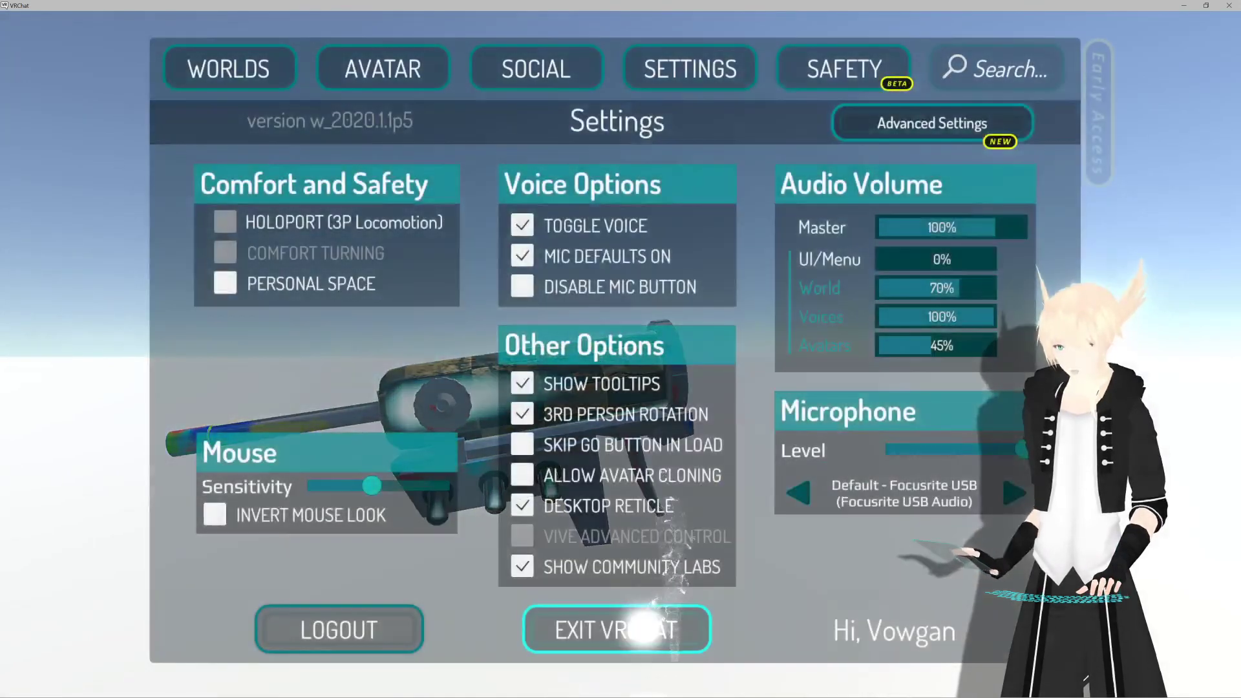
key("alt+Tab")
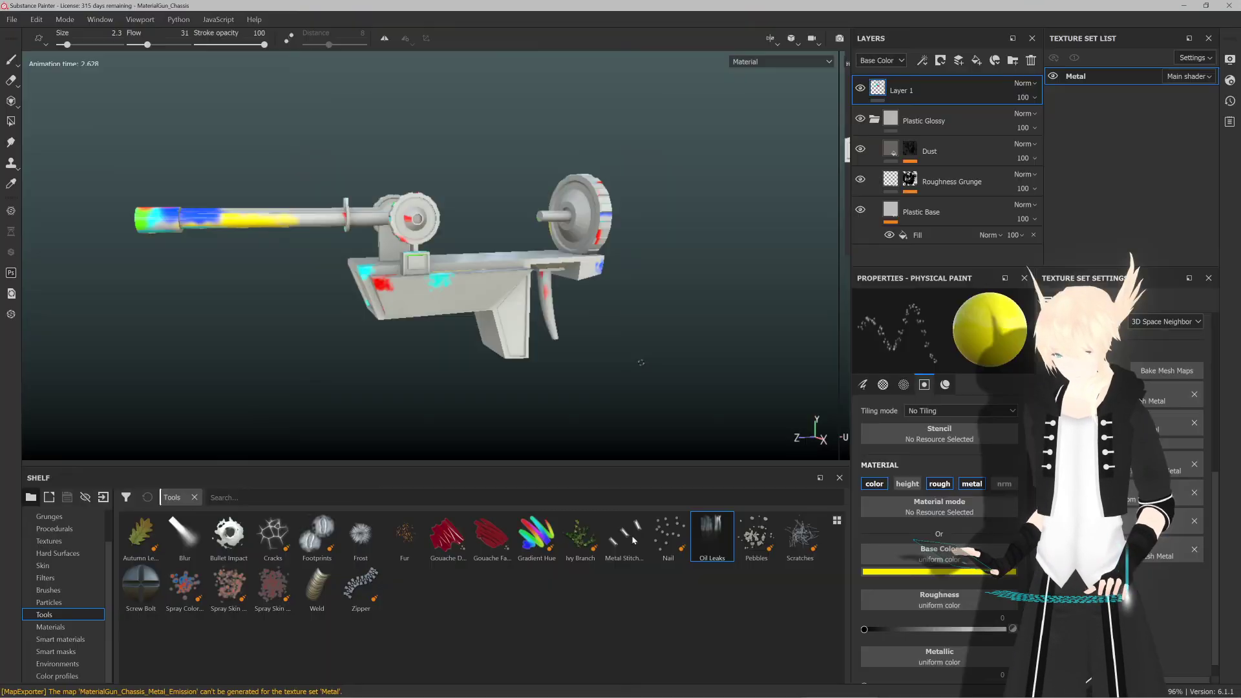
left_click_drag(625, 334, 673, 312, "alt")
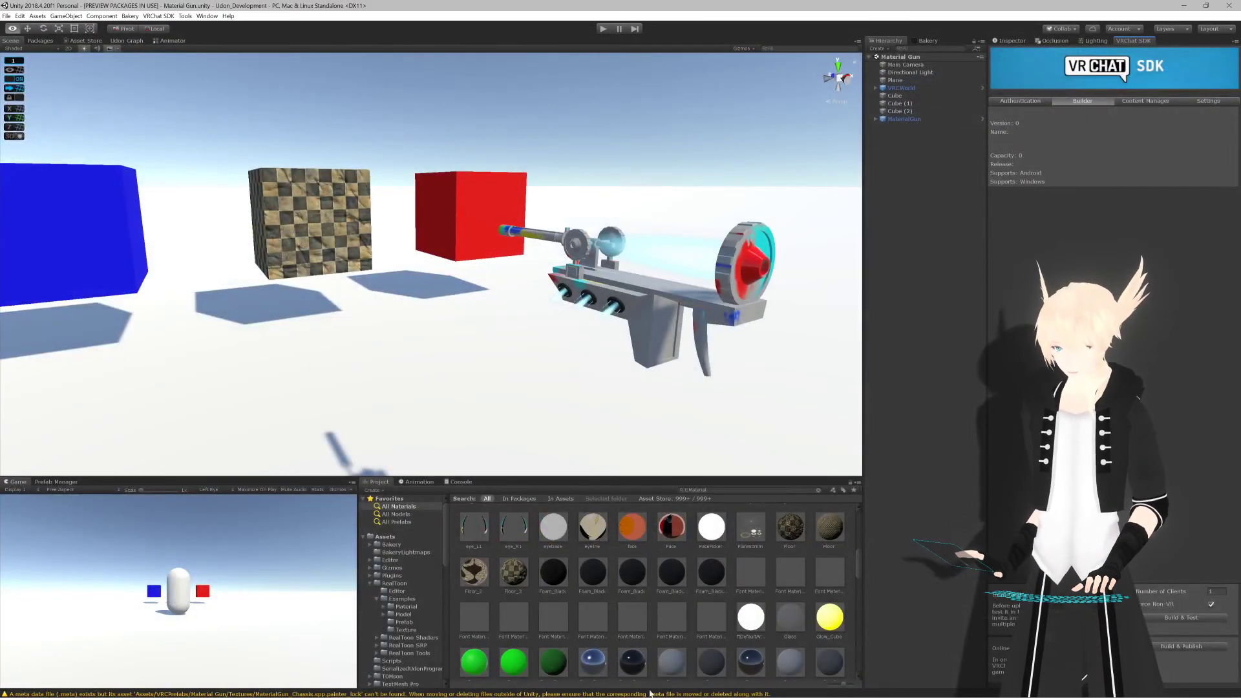
Step: Switch to Blender and hide the Glass, Body and Metal objects so only the Visualizer remains
mouse_move(641, 695)
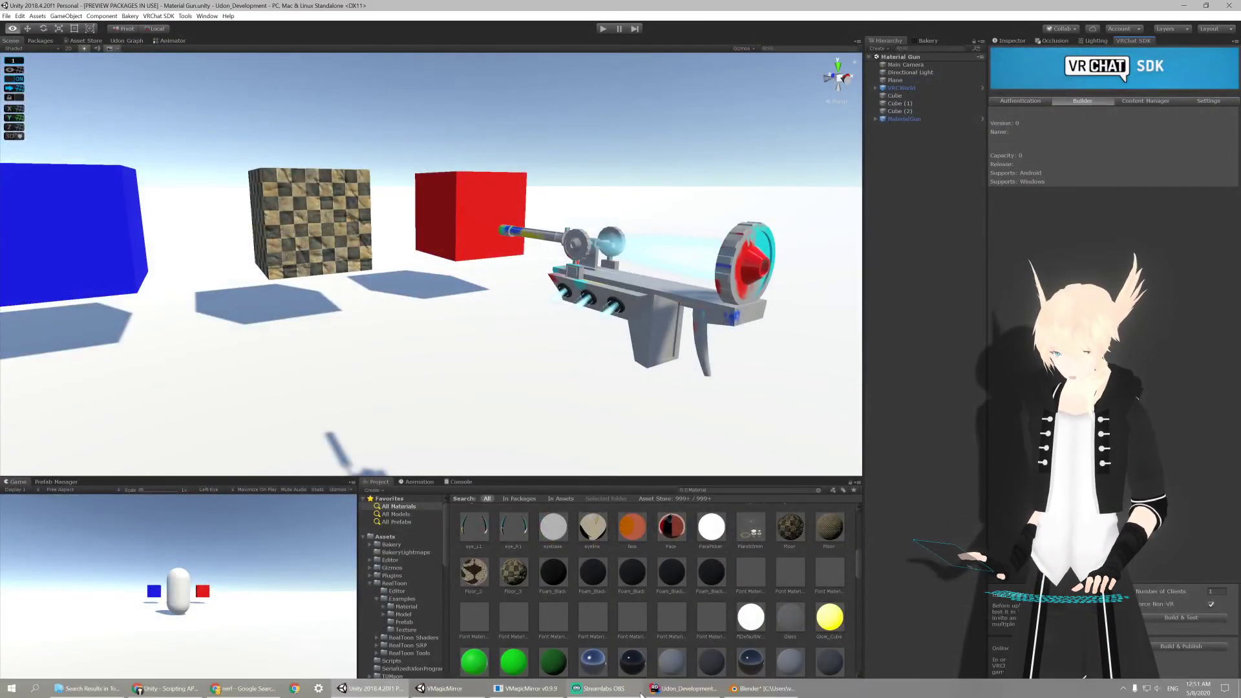
left_click(757, 688)
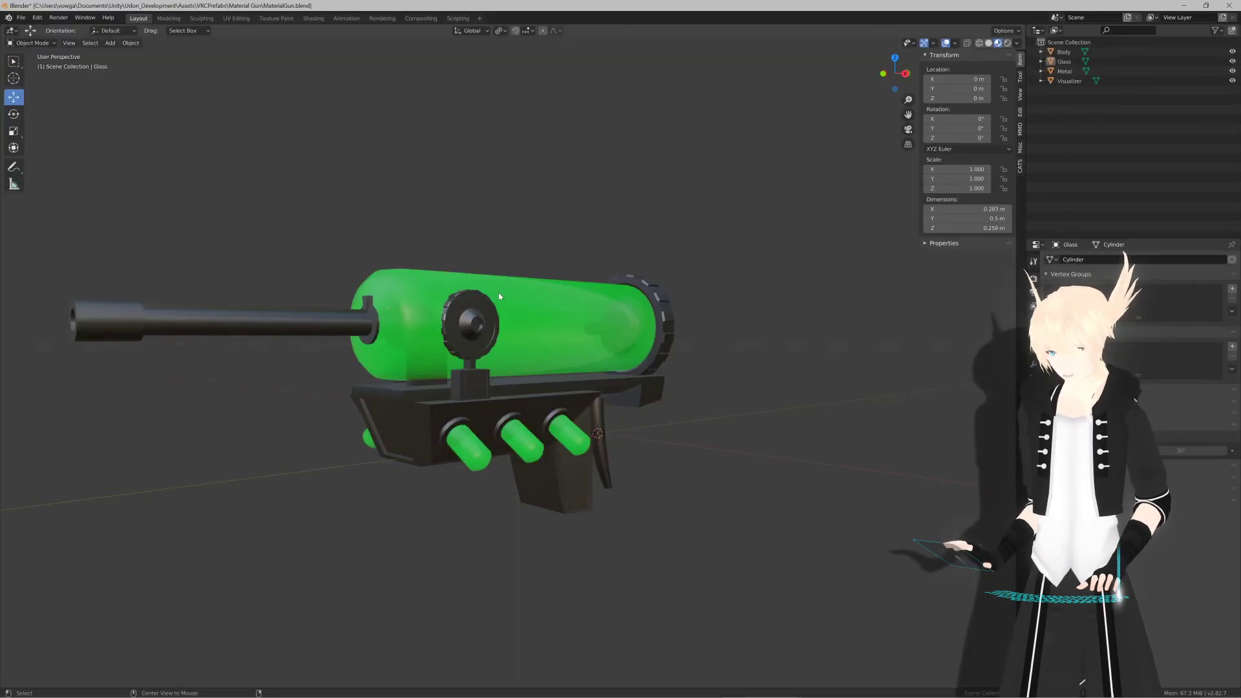
middle_click_drag(519, 279, 517, 295)
left_click(525, 296)
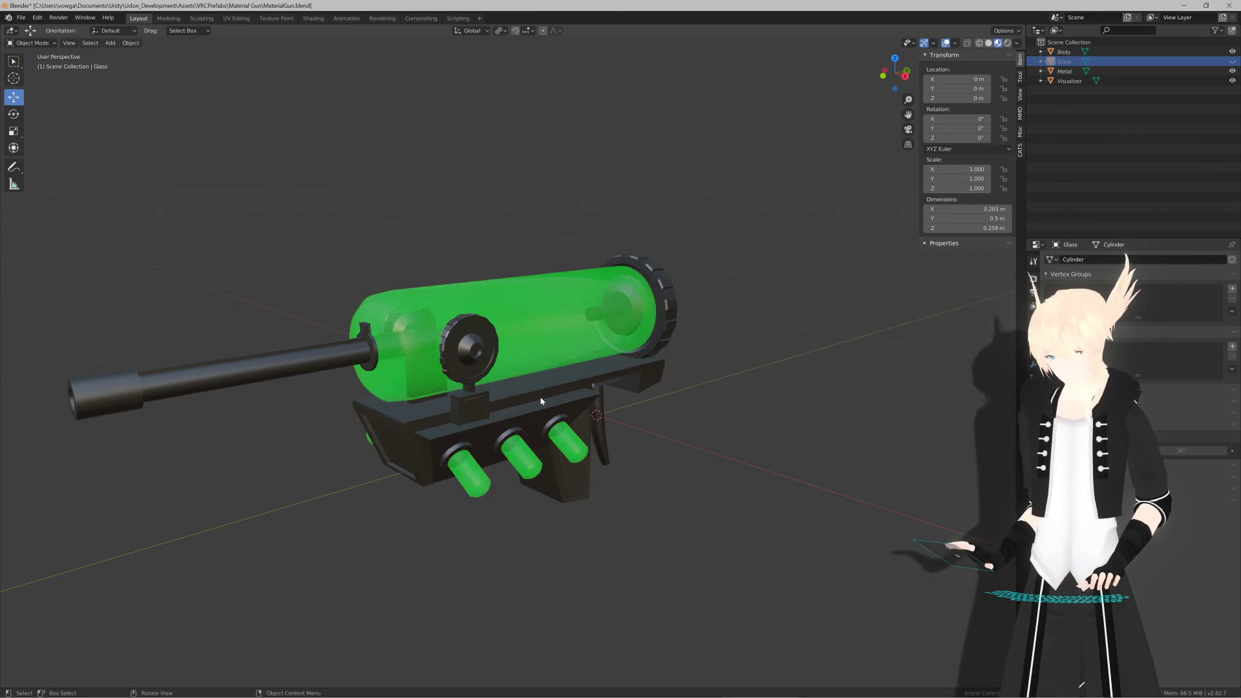
left_click(503, 323, "shift")
key("h")
left_click(504, 345)
left_click(504, 400)
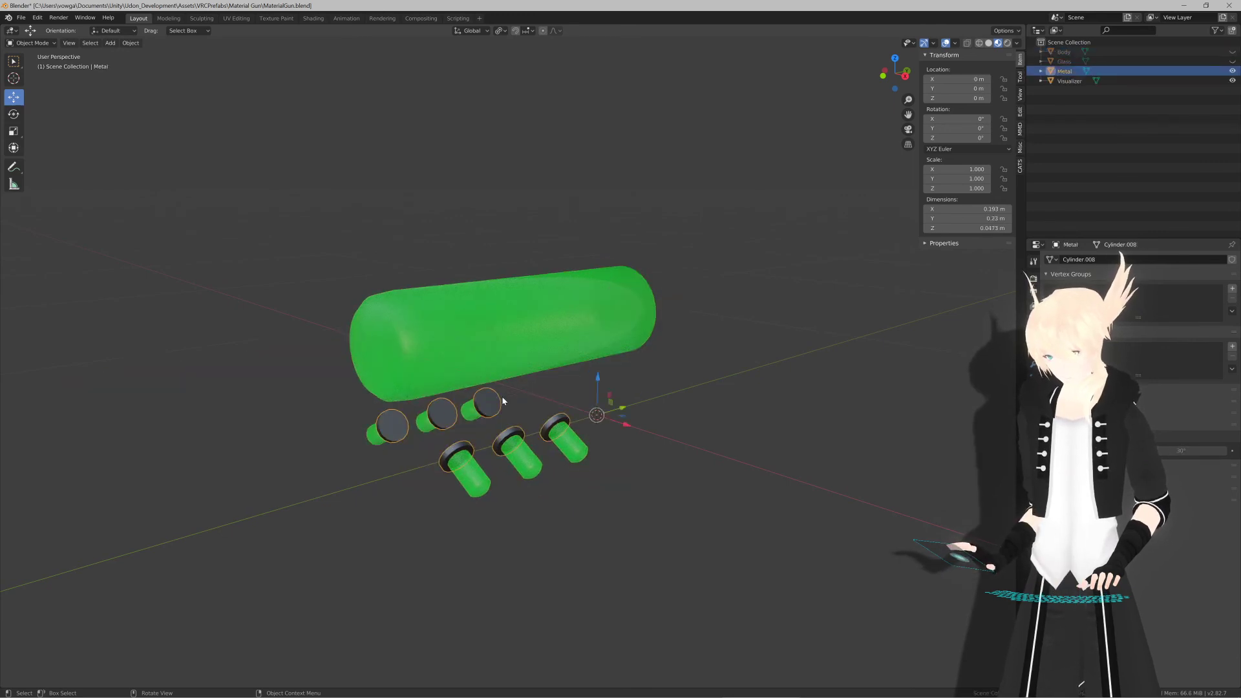
key("h")
Step: Open the Visualizer mesh in Edit Mode and start a loop cut on the main tank's end cap
left_click(475, 345)
key("Tab")
scroll(475, 345, "up", 3)
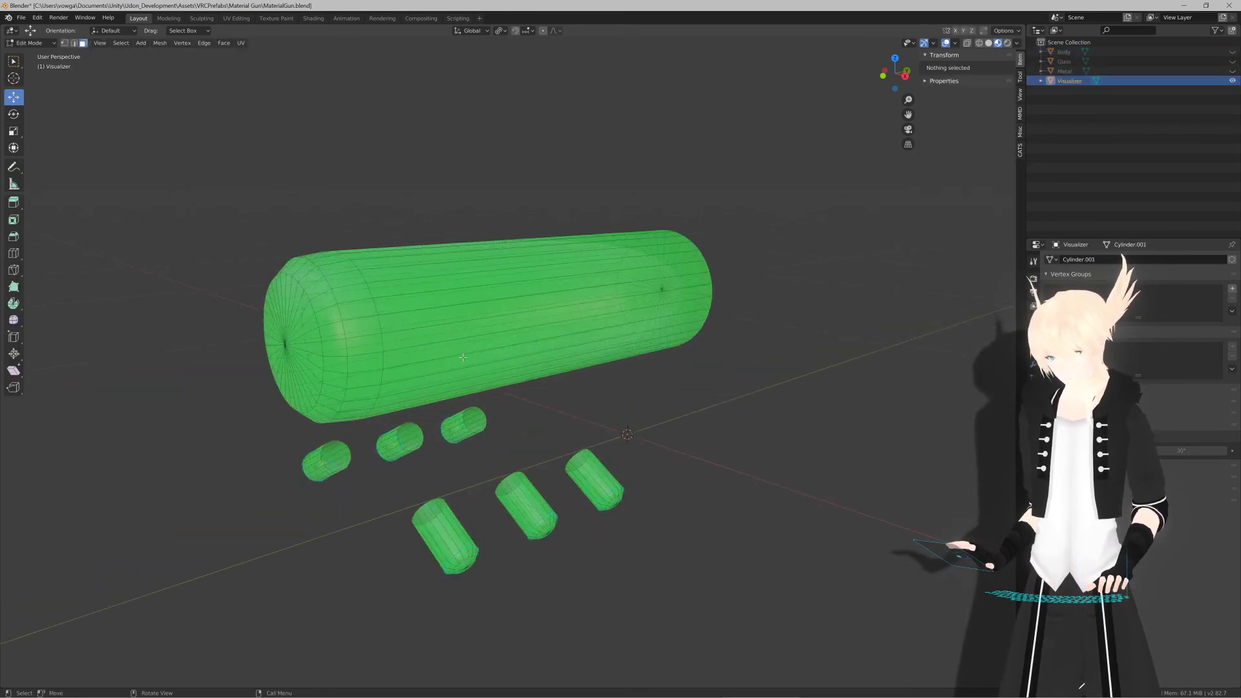
middle_click_drag(474, 345, 630, 341)
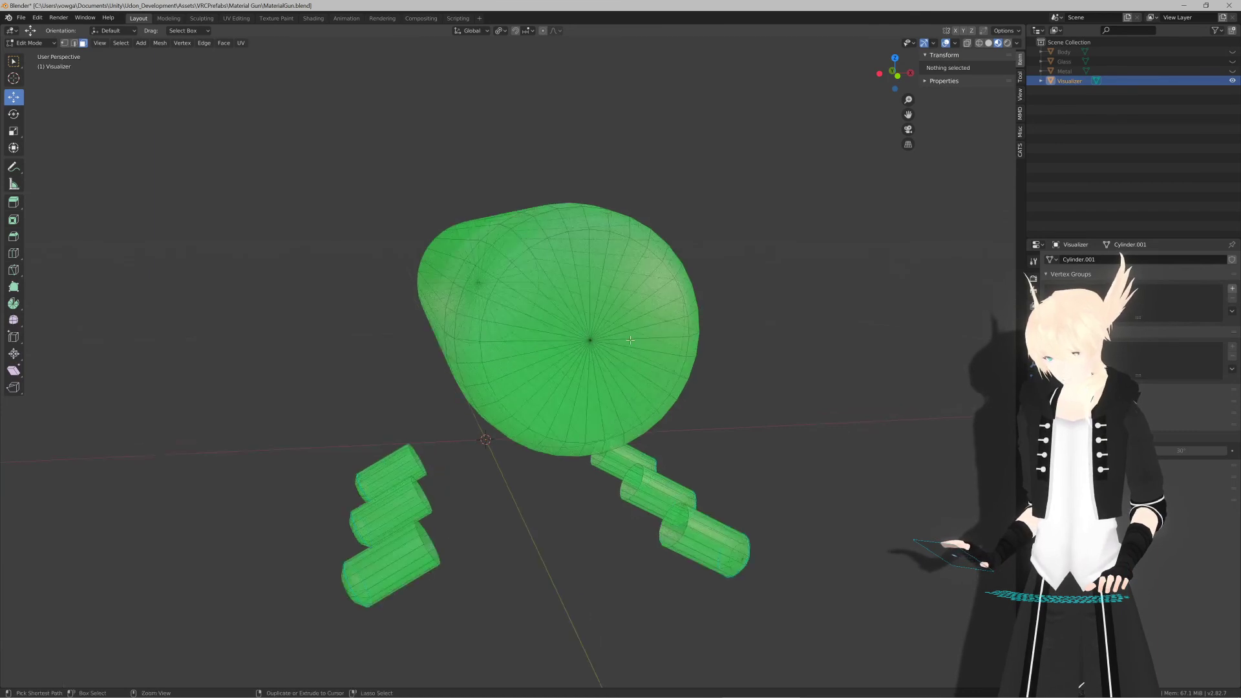
key("ctrl+r")
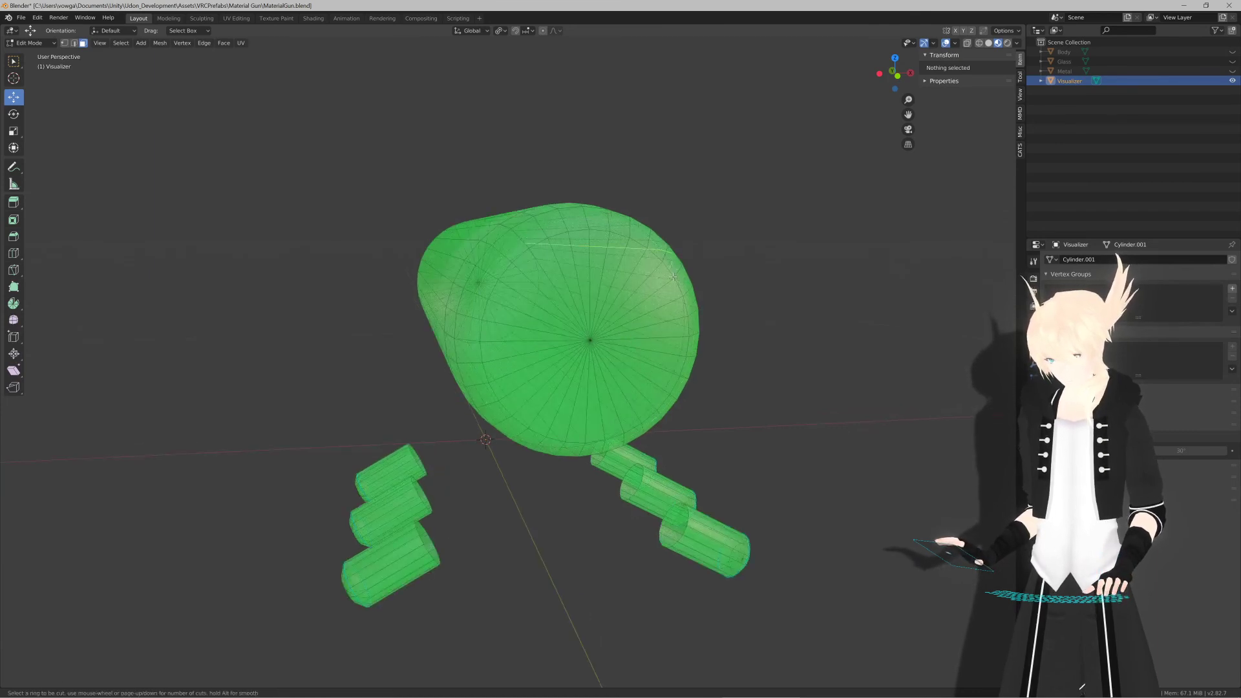
key("Escape")
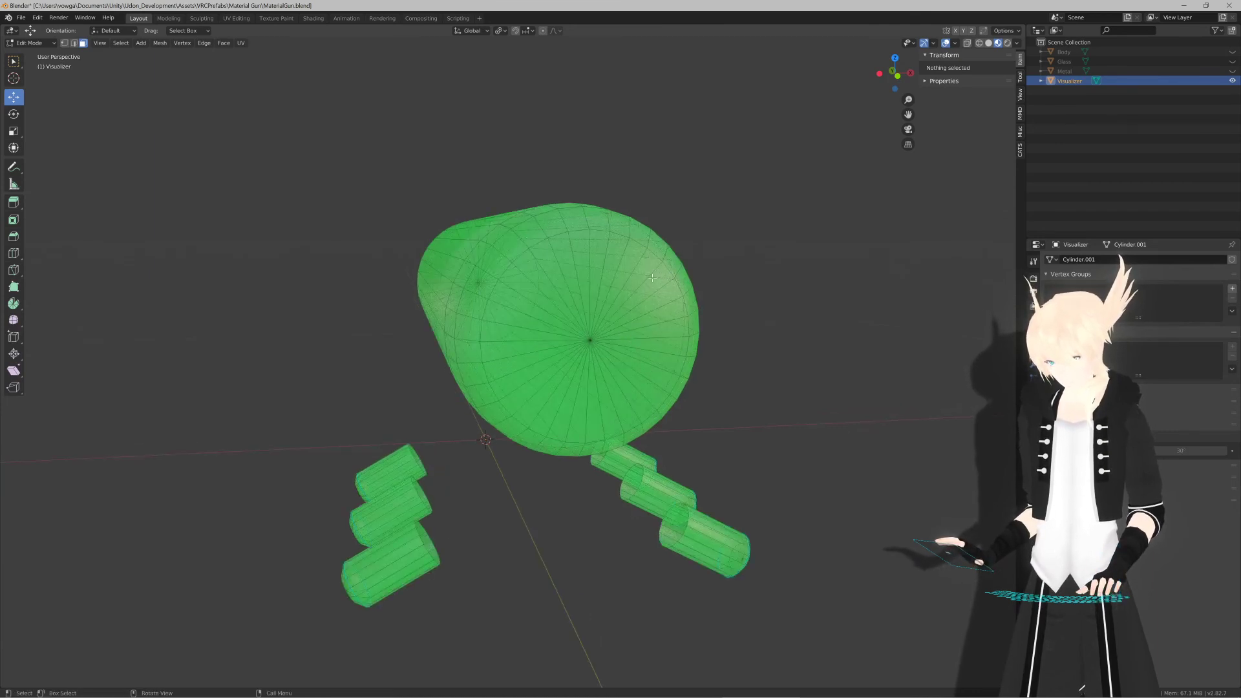
left_click(653, 278, "alt")
middle_click_drag(653, 278, 497, 328)
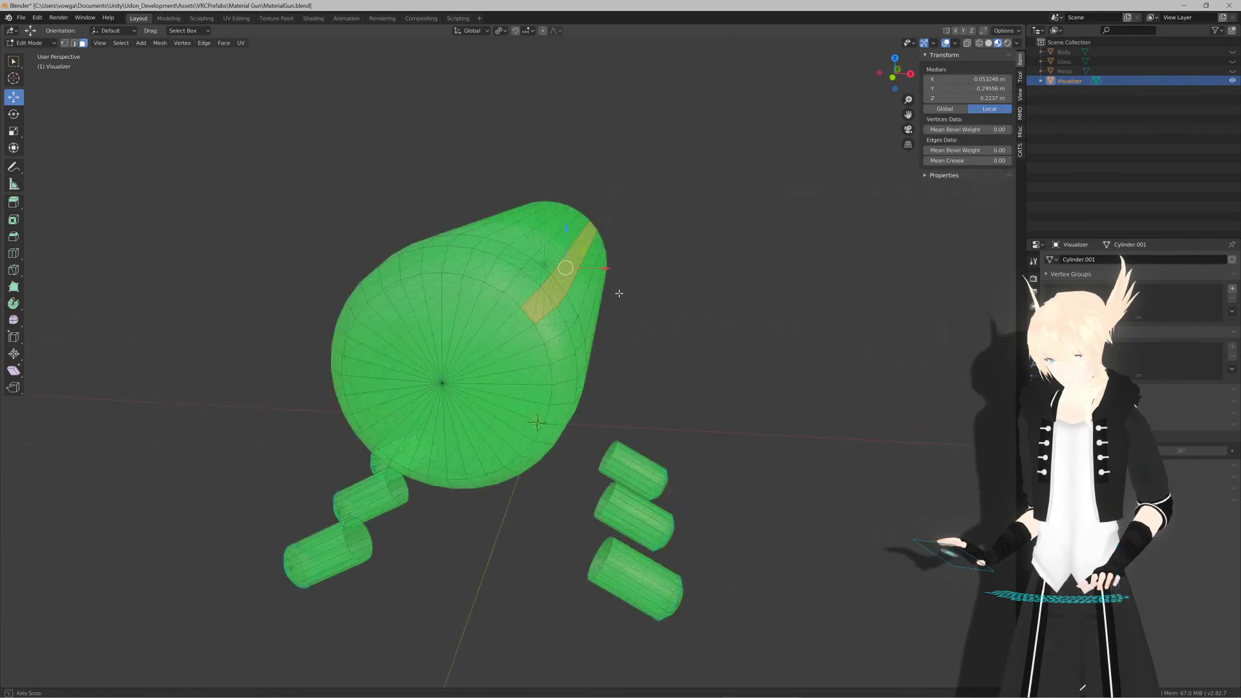
left_click(501, 337)
left_click(465, 322, "alt")
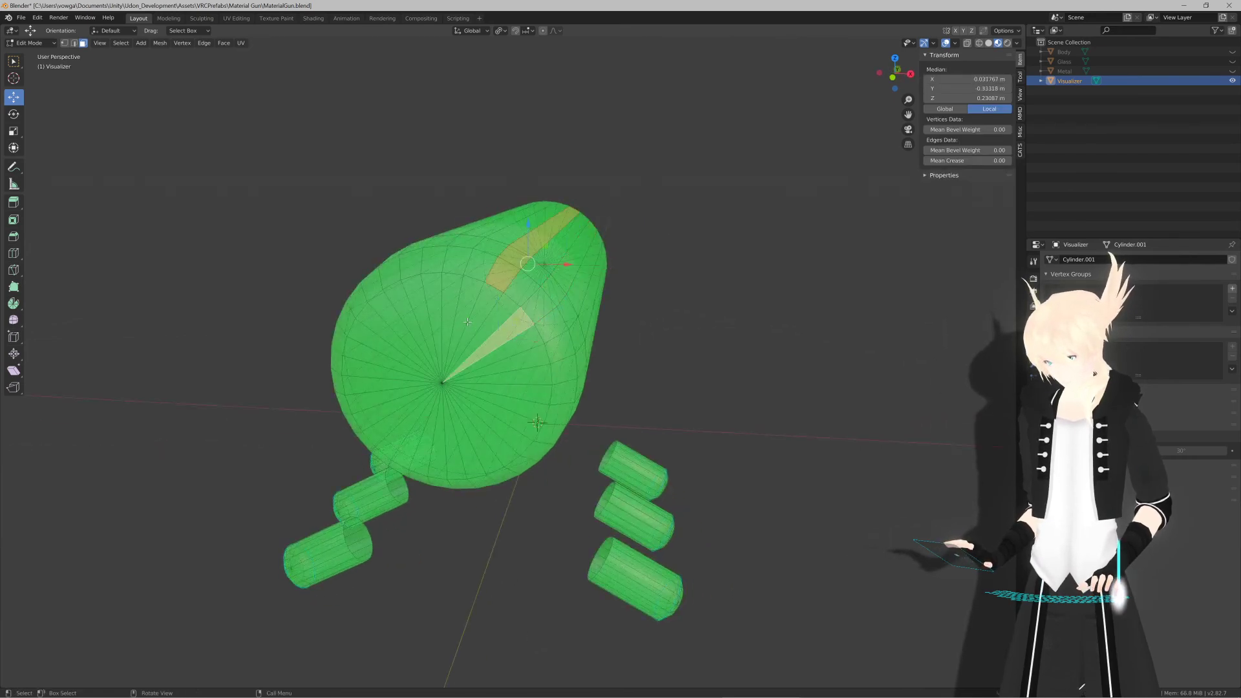
Step: Switch to solid shading and select all the triangular faces on the large tank's end cap
key("z")
left_click(535, 285)
left_click(506, 330)
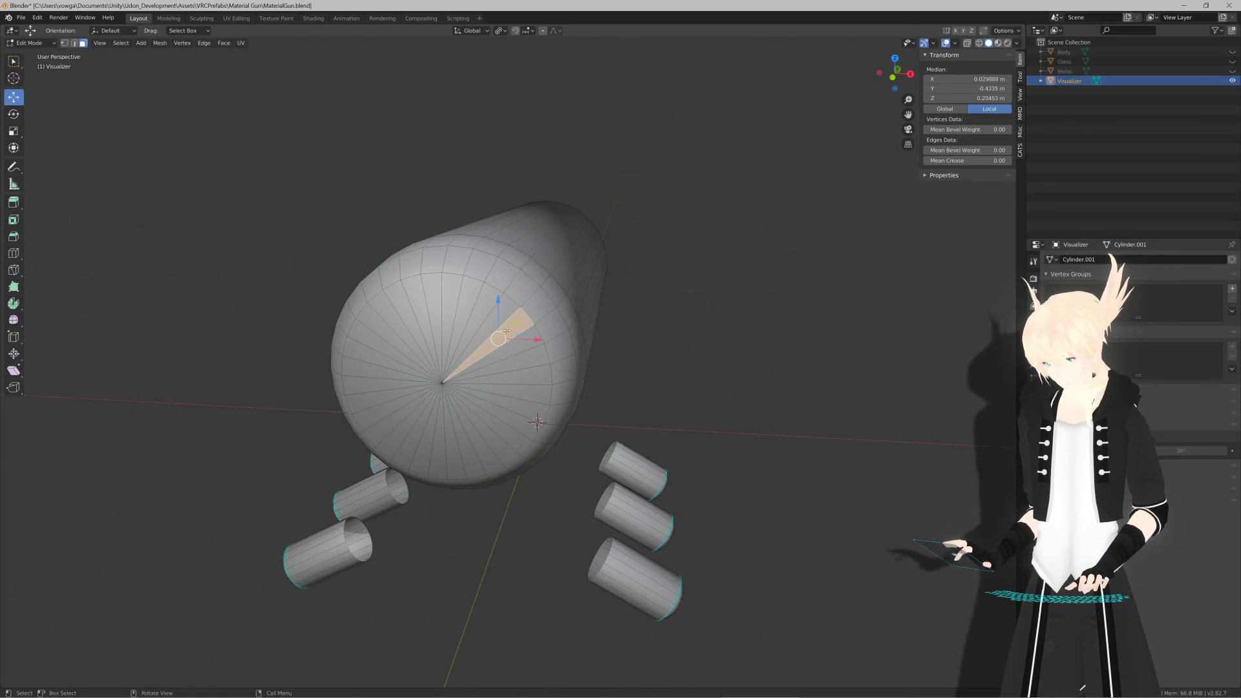
key("ctrl+shift+KP_Add")
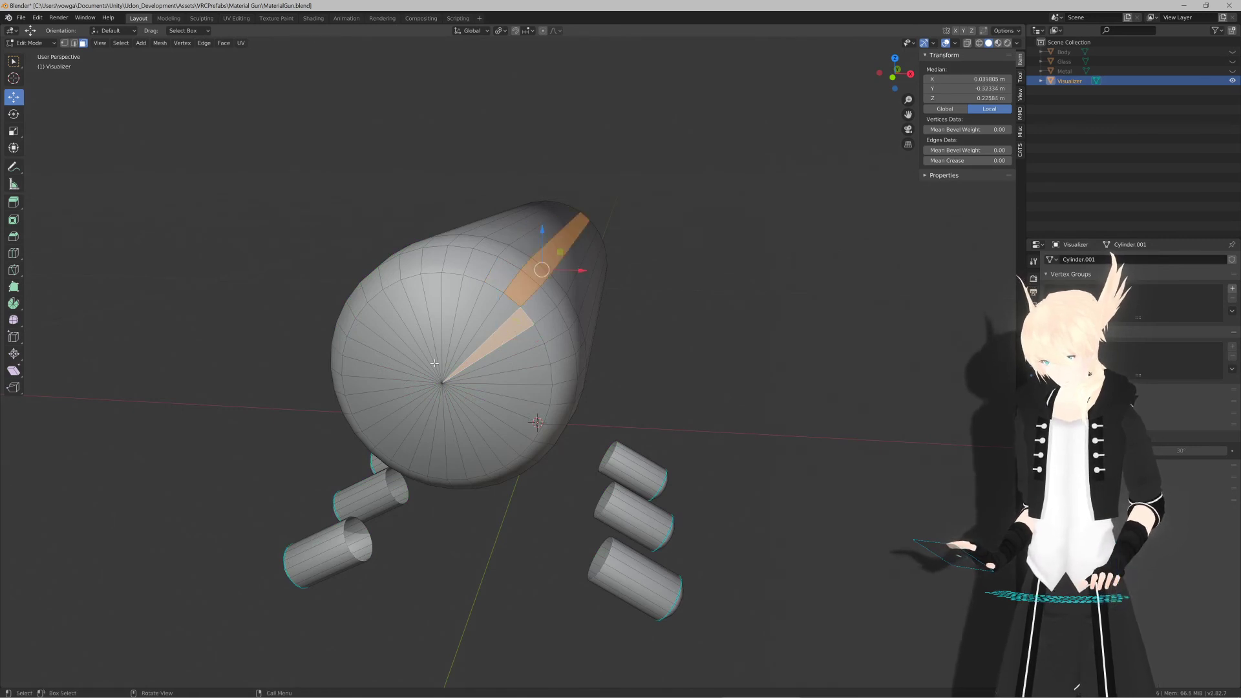
key("alt+a")
left_click_drag(434, 364, 457, 393)
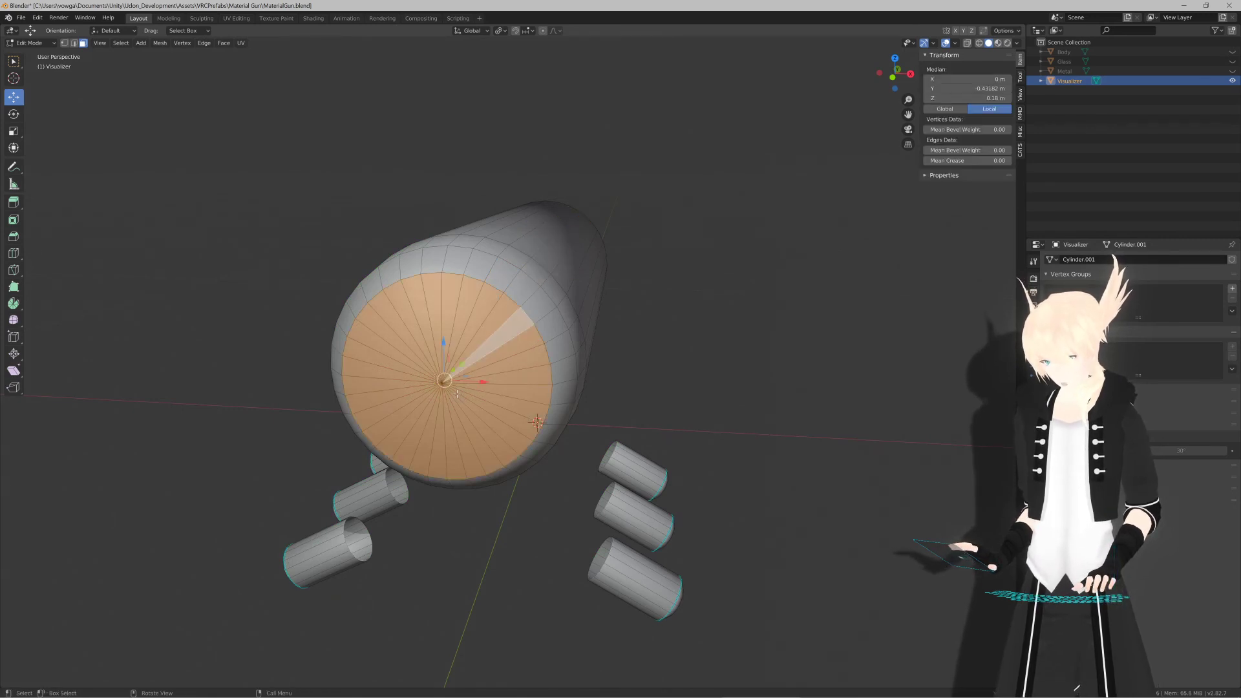
Step: Extrude the tank's end cap faces in place and scale them by 0.350
key("s")
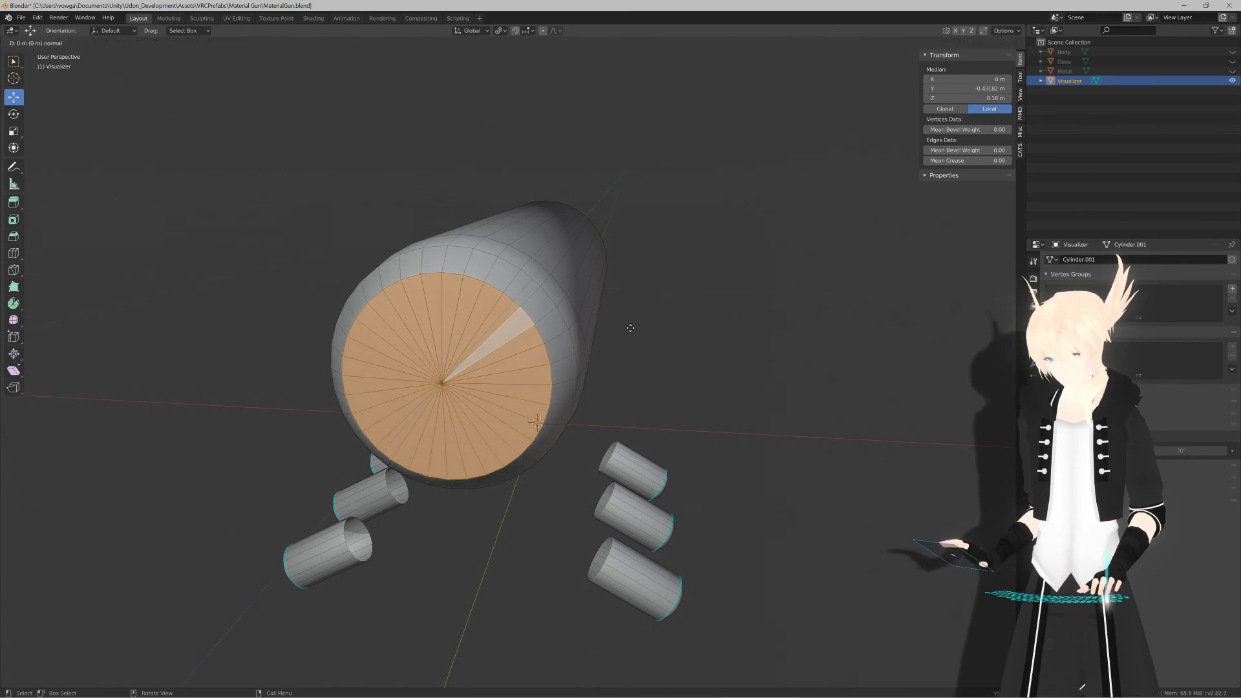
left_click(504, 347)
middle_click_drag(504, 347, 454, 354)
scroll(321, 353, "up", 1)
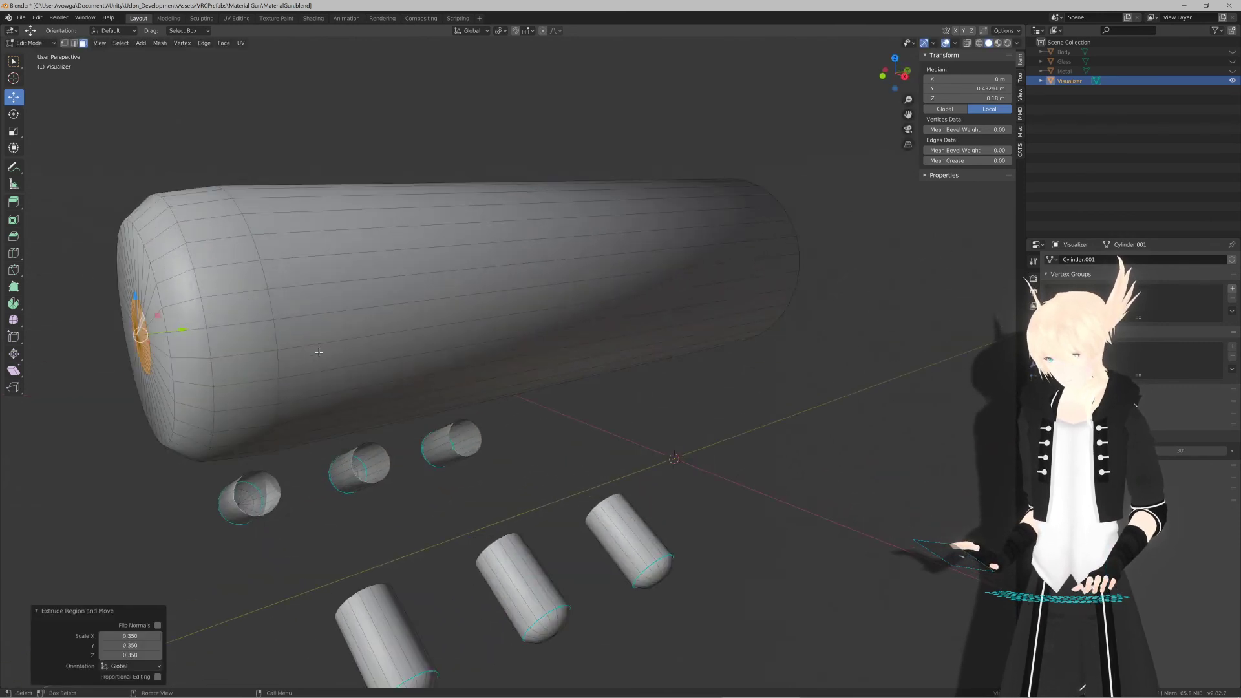
Step: Scale the inner ring of end cap faces by 0.422 and delete those faces to open a small central hole
middle_click_drag(319, 352, 481, 386, "shift")
key("s")
left_click(493, 394)
key("x")
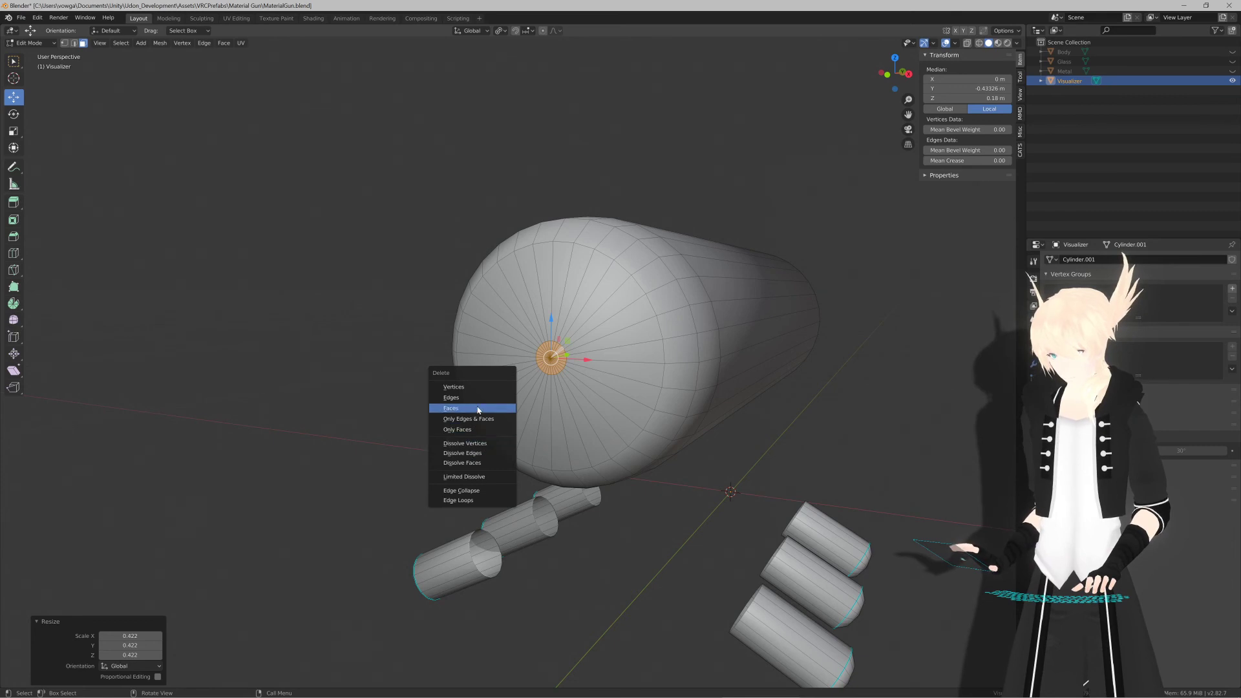
left_click(478, 408)
Step: Try to delete the edge loop around the rim of the tank's end hole, and undo the deletion
middle_click_drag(485, 406, 627, 382)
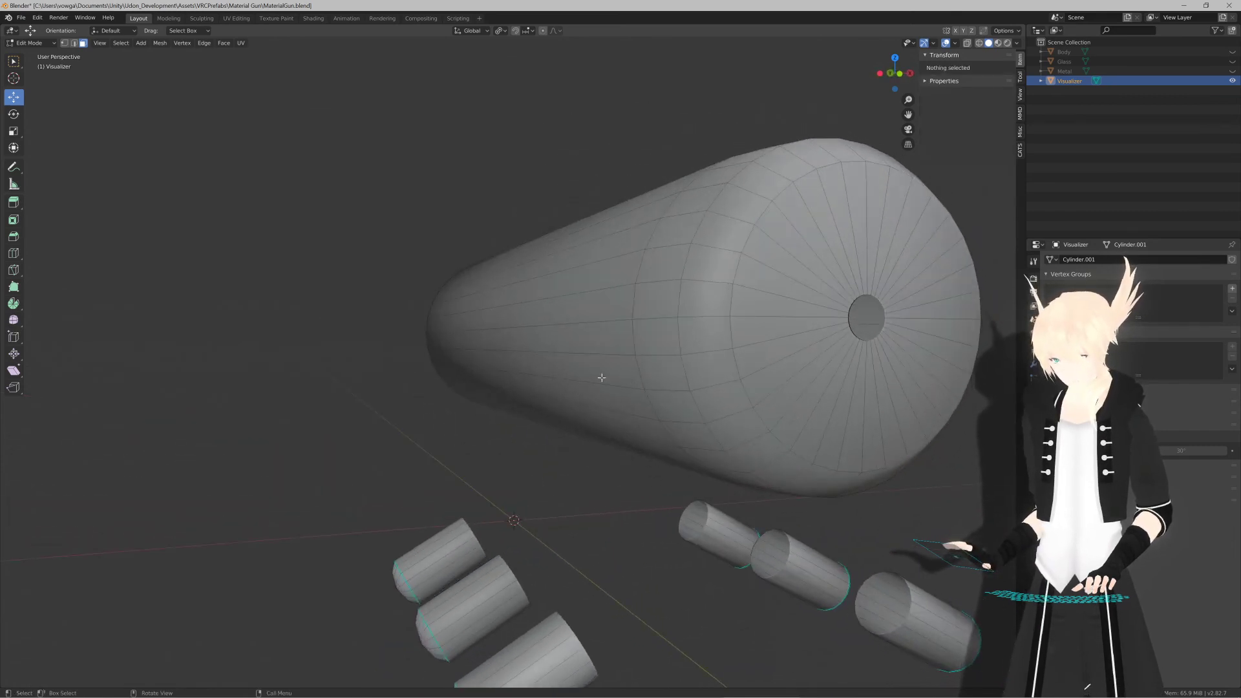
key("a")
key("alt+a")
left_click(884, 304)
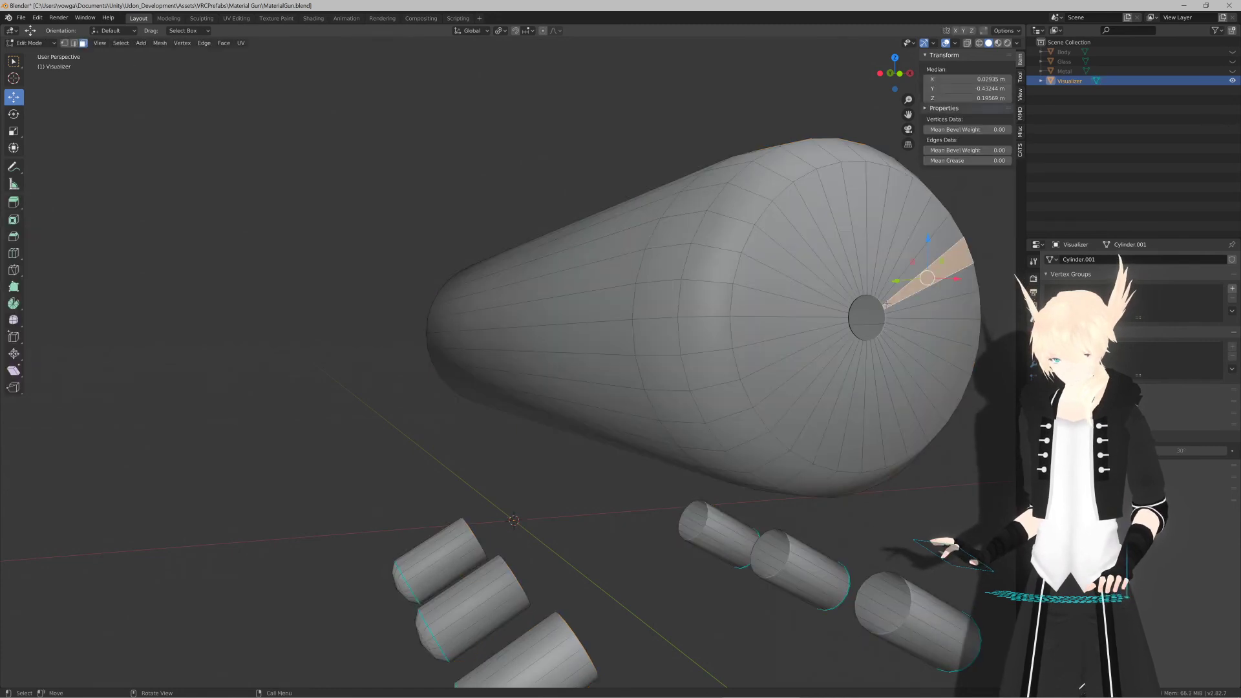
key("2")
left_click(881, 304)
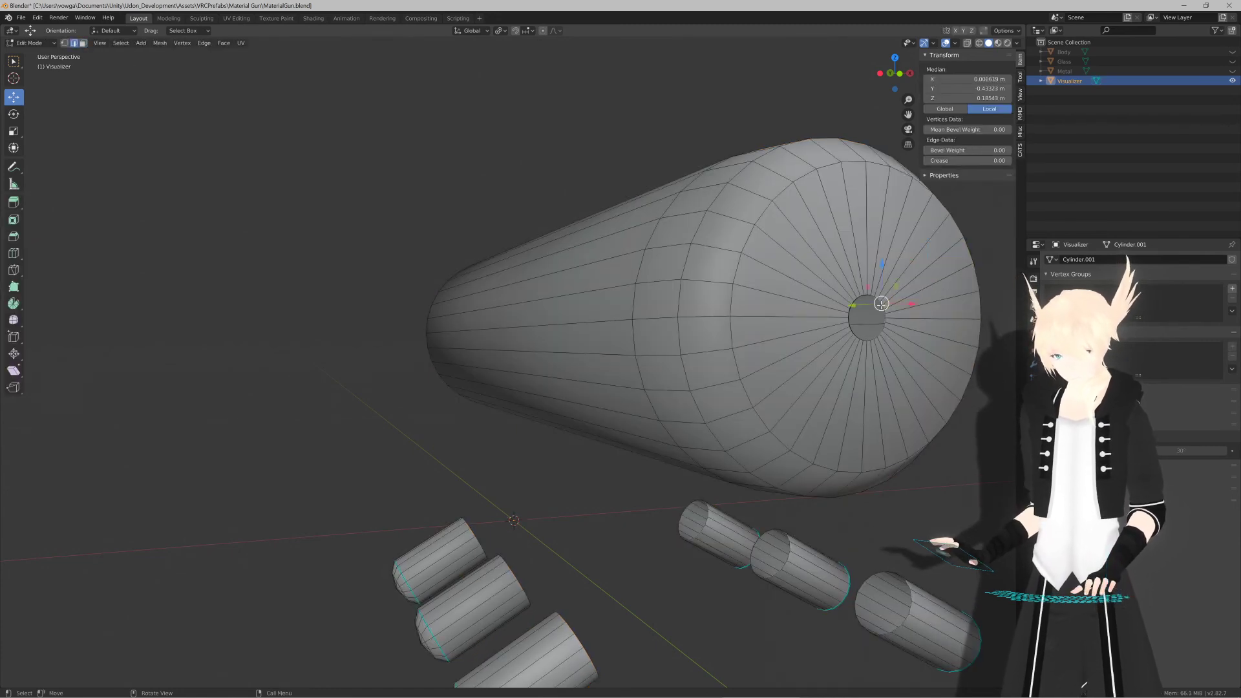
key("KP_Decimal")
middle_click_drag(546, 282, 506, 370)
left_click(538, 438)
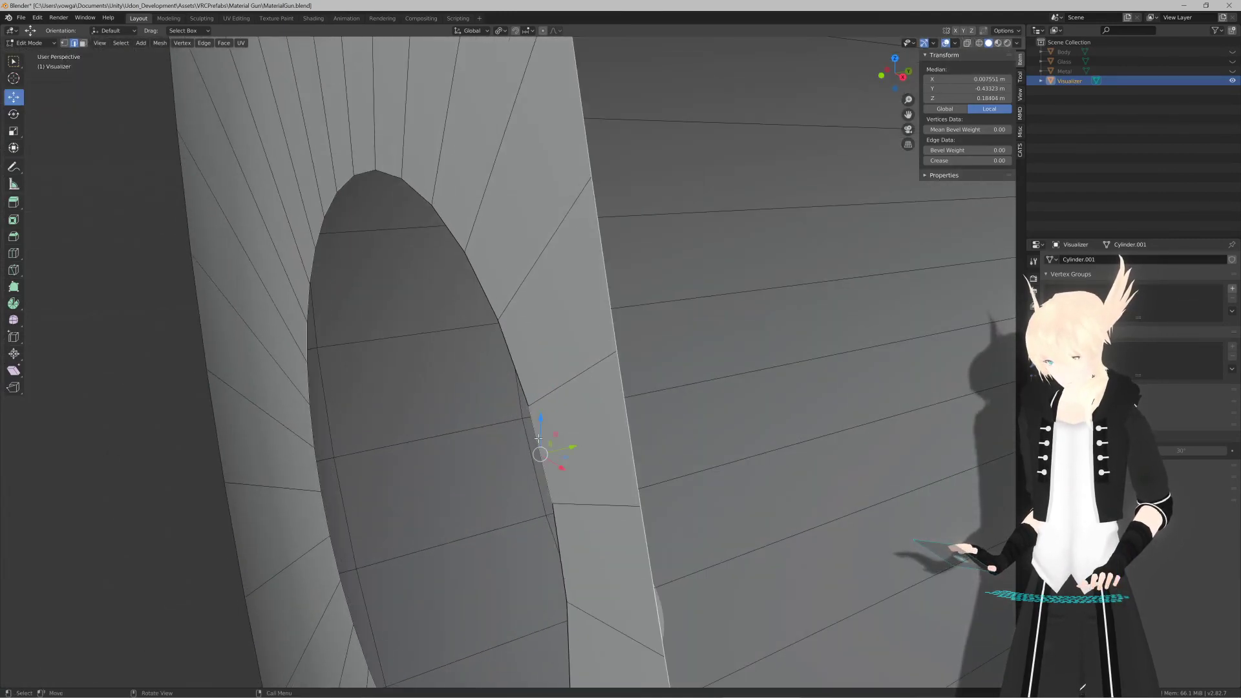
left_click(521, 388, "alt")
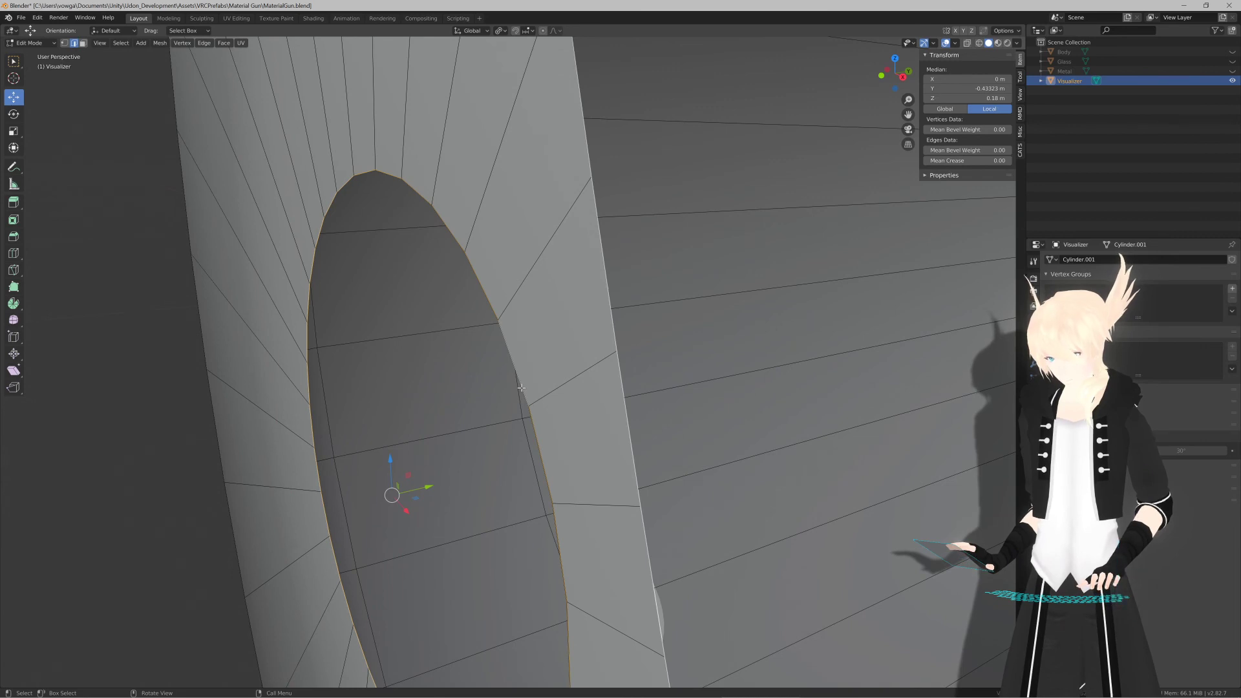
key("x")
left_click(522, 375)
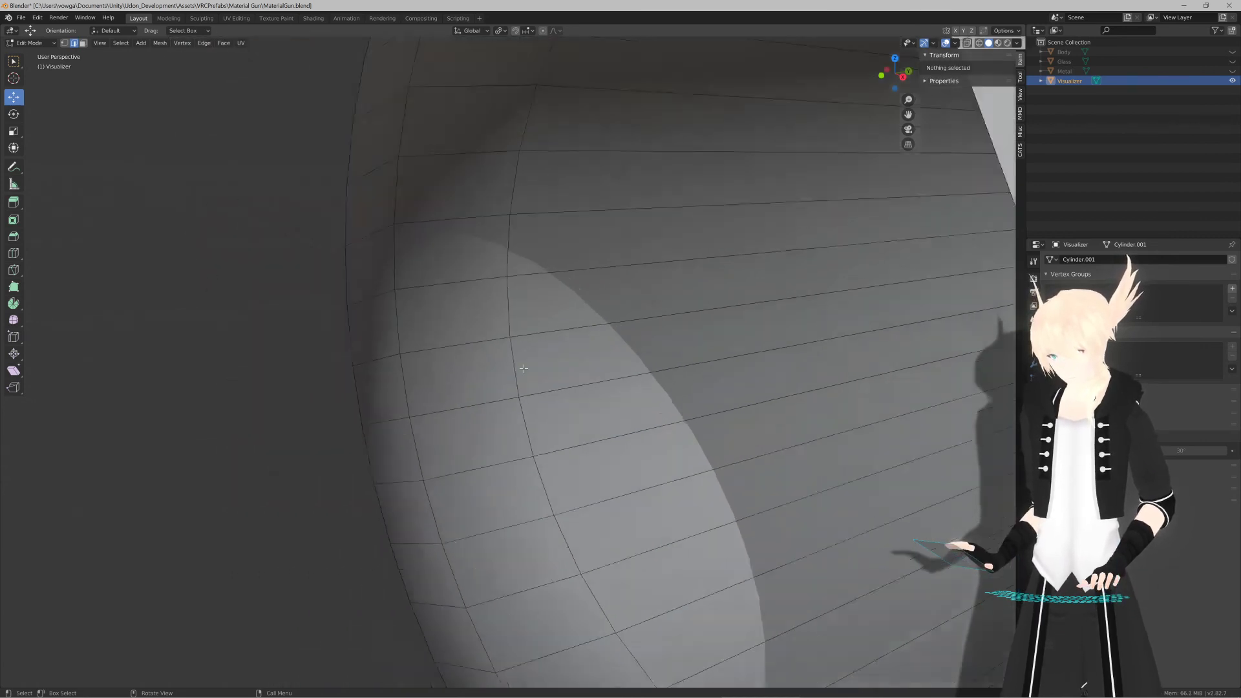
scroll(523, 368, "down", 5)
key("ctrl+z")
scroll(523, 368, "up", 8)
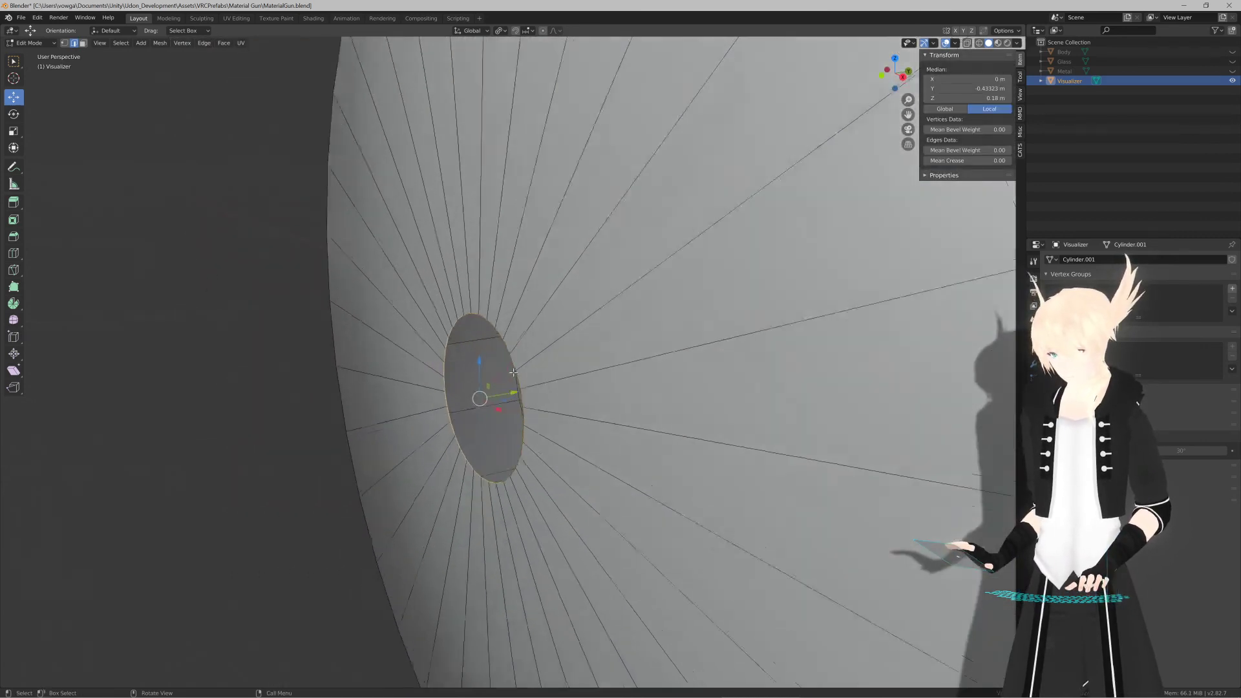
left_click_drag(496, 414, 499, 413)
key("ctrl+z")
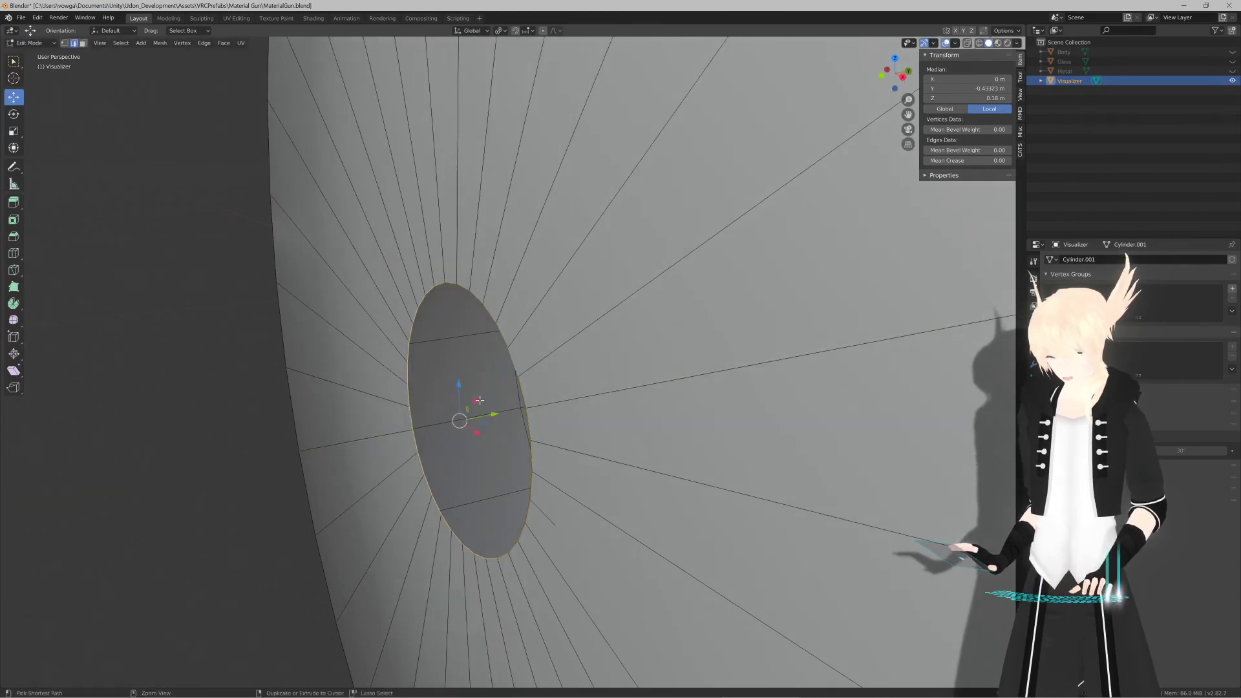
Step: Merge the vertices of the entire Visualizer mesh by distance
scroll(486, 384, "up", 5)
middle_click_drag(486, 384, 536, 367)
scroll(536, 367, "down", 5)
scroll(531, 367, "up", 1)
key("Tab")
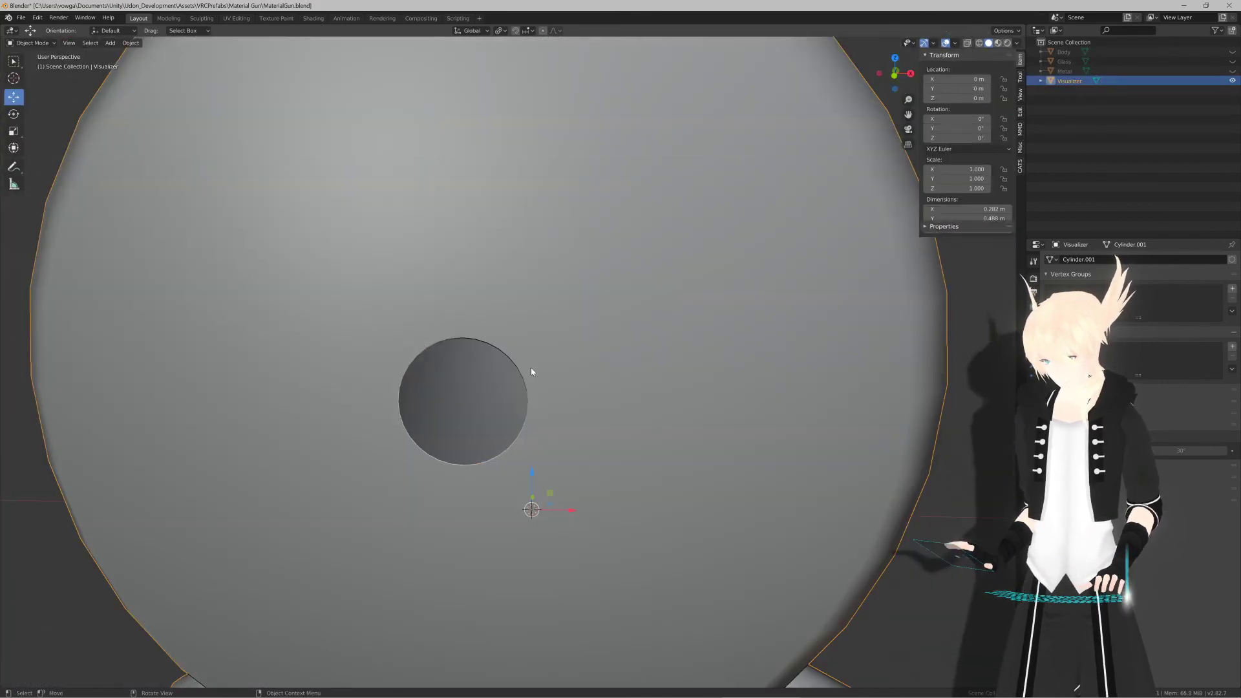
key("Tab")
key("a")
key("F3")
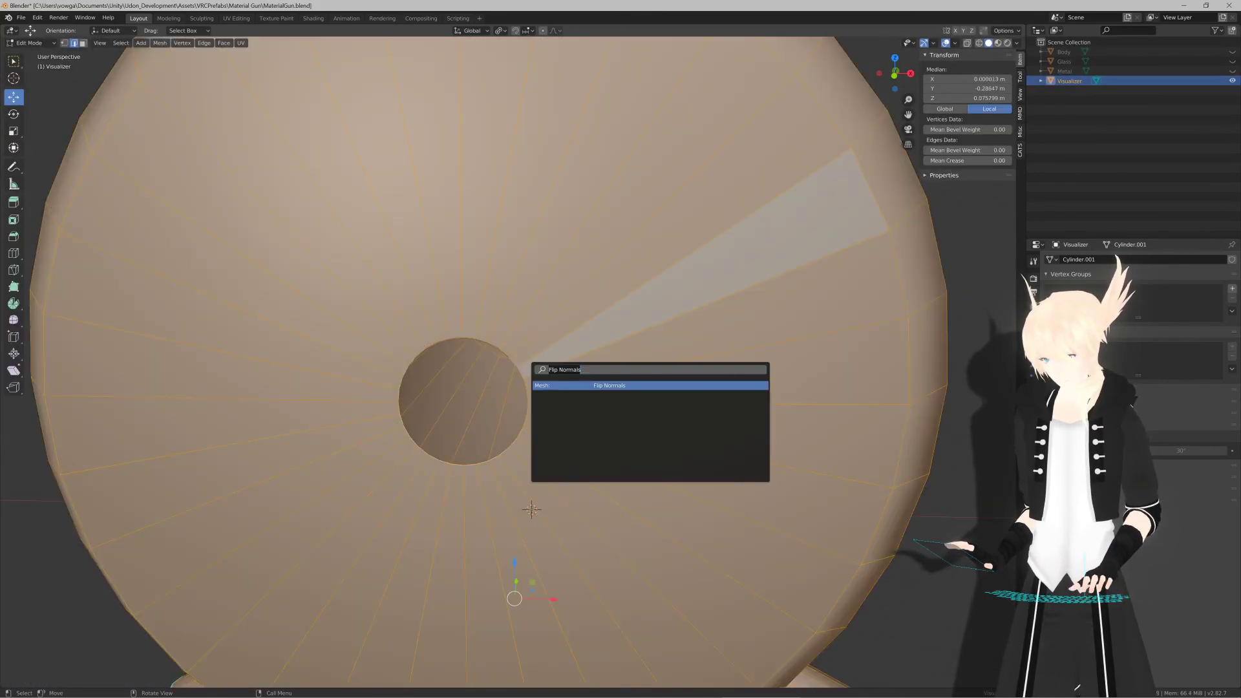
type("merge")
key("Down")
key("Up")
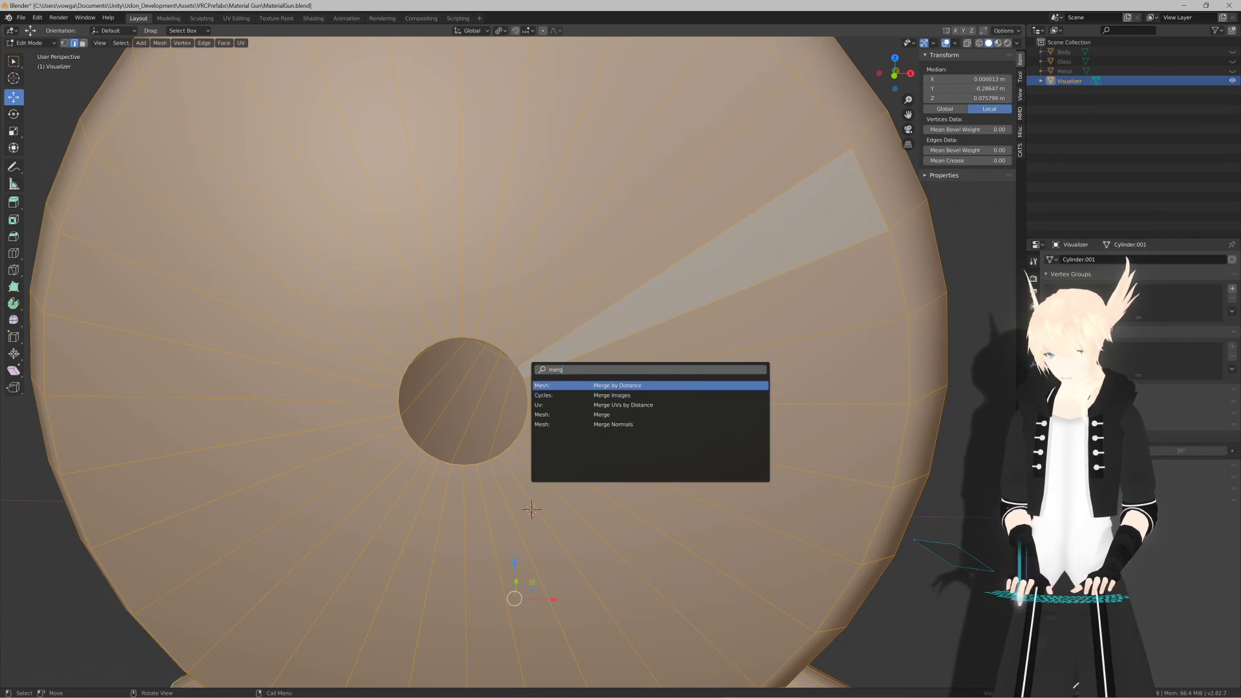
key("Return")
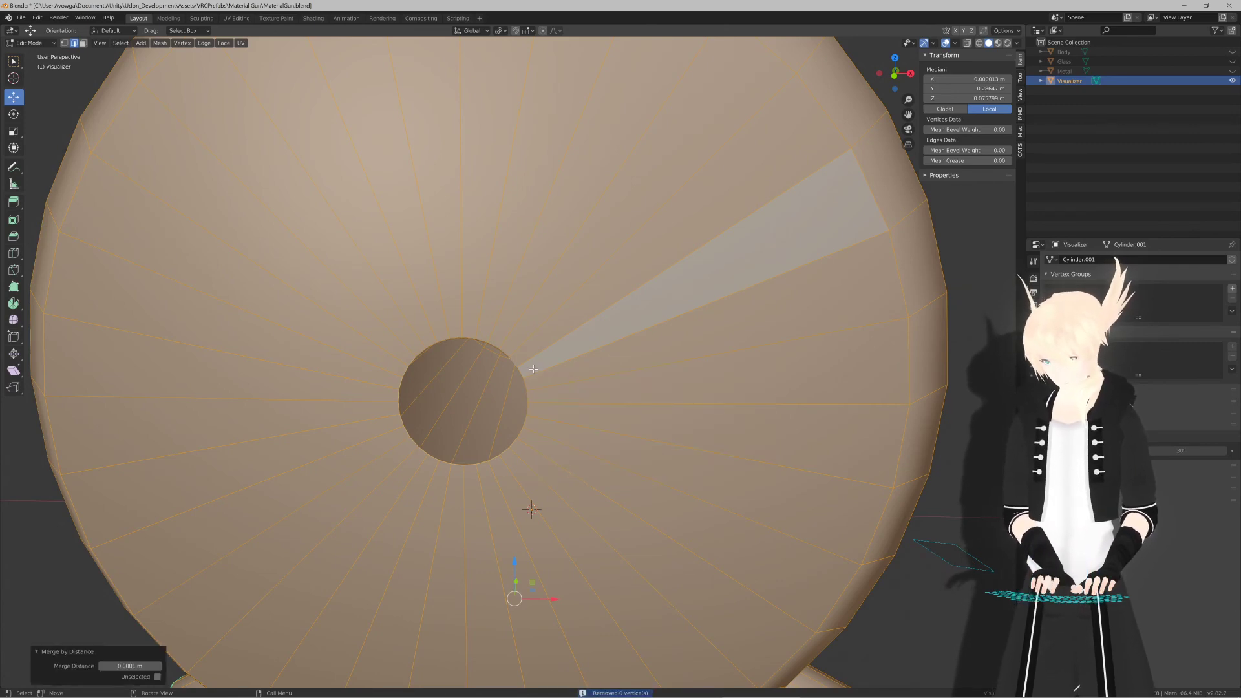
Step: Examine the tank's end hole, its sides and the six small cylinders from several angles
scroll(534, 369, "down", 4)
key("Tab")
middle_click_drag(543, 311, 515, 304)
scroll(507, 300, "up", 4)
scroll(515, 305, "down", 5)
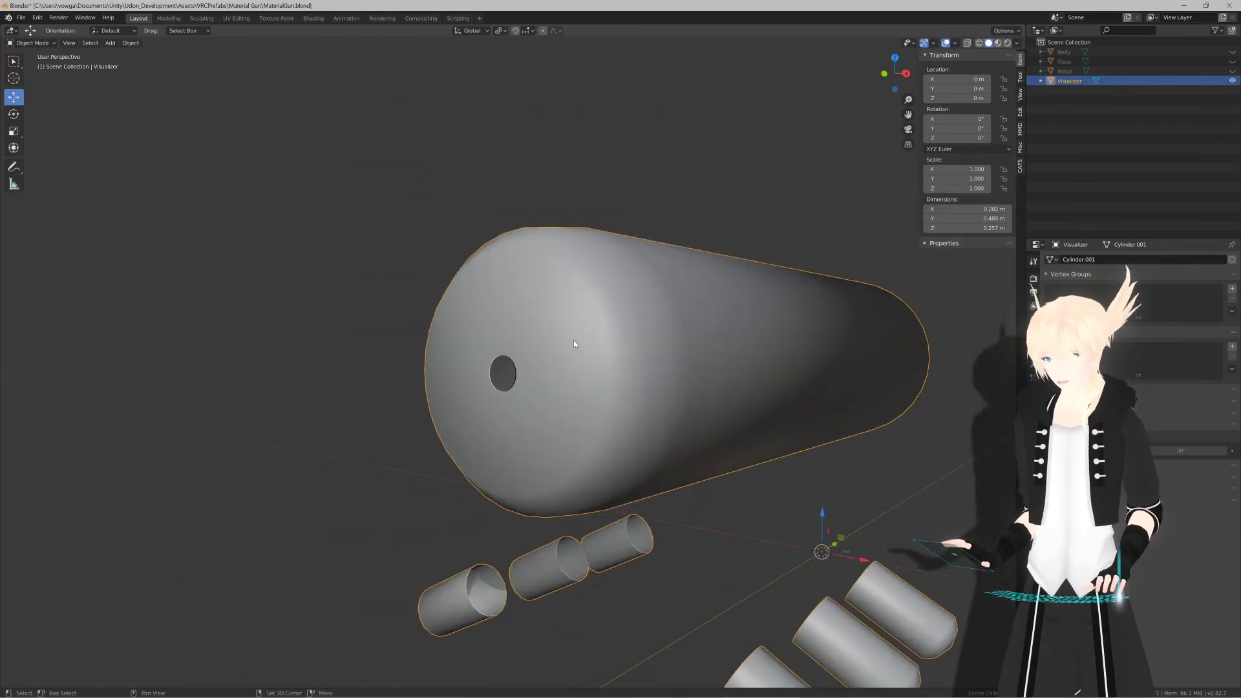
middle_click_drag(573, 340, 488, 224, "shift")
scroll(520, 266, "down", 2)
key("Tab")
middle_click_drag(632, 324, 440, 310)
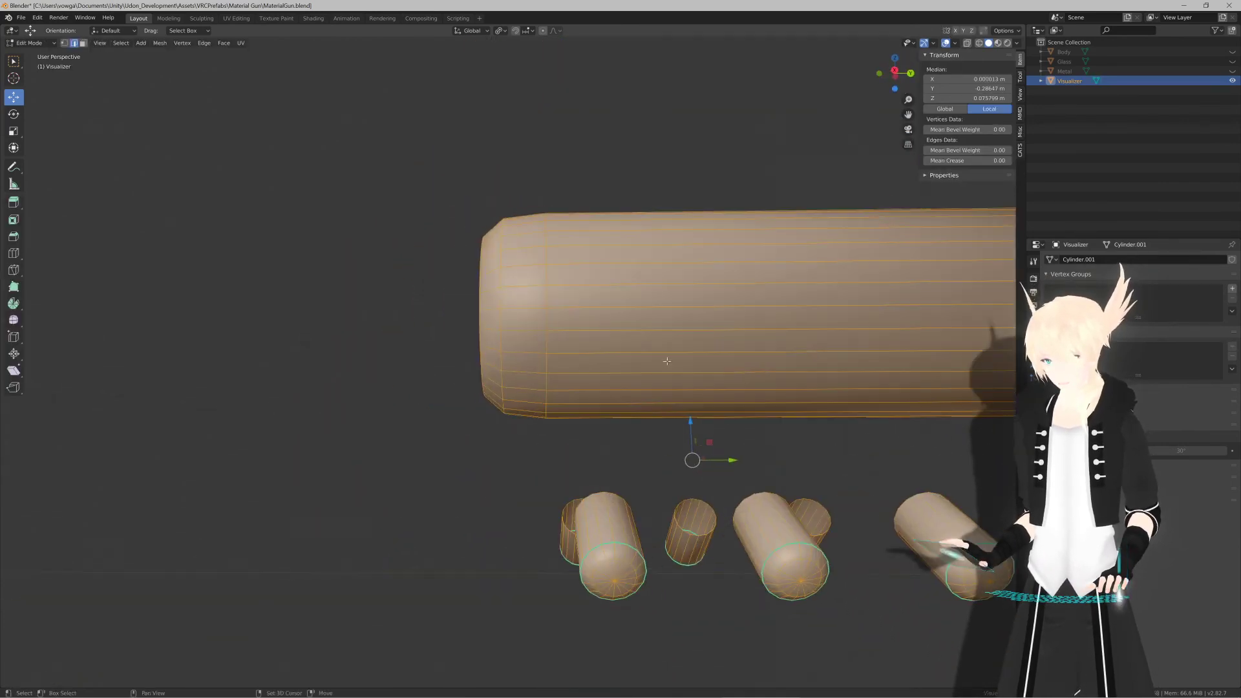
middle_click_drag(665, 360, 544, 310, "shift")
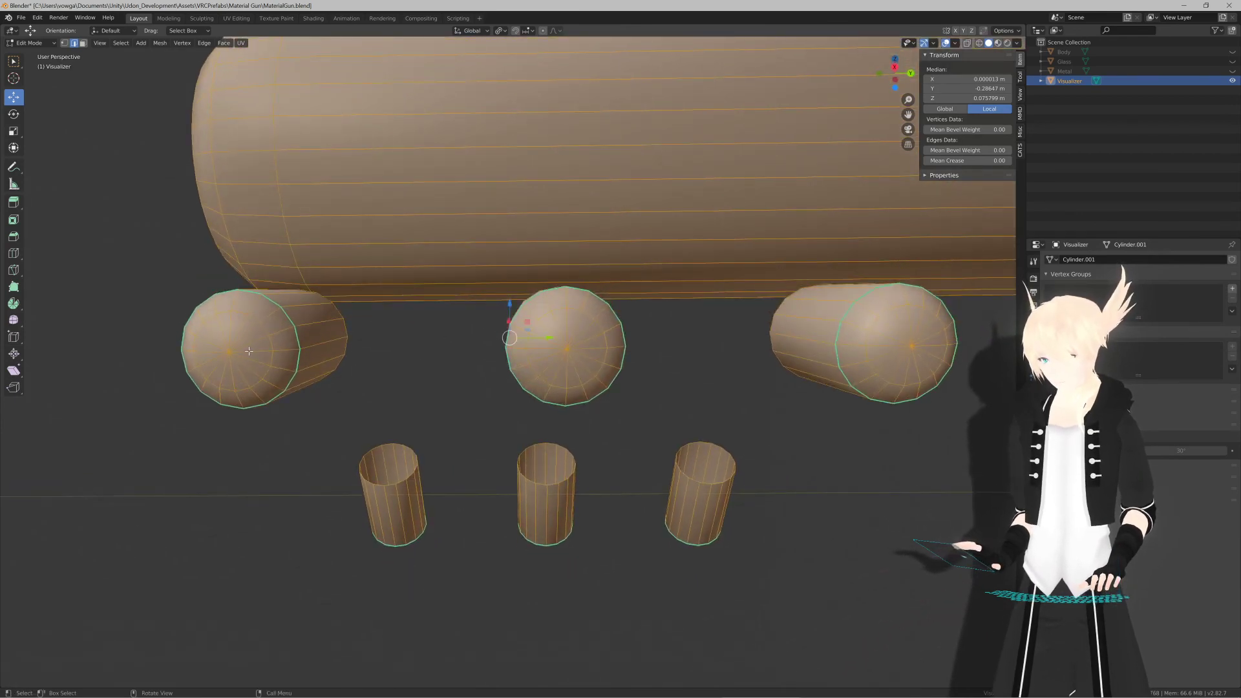
key("ctrl+r")
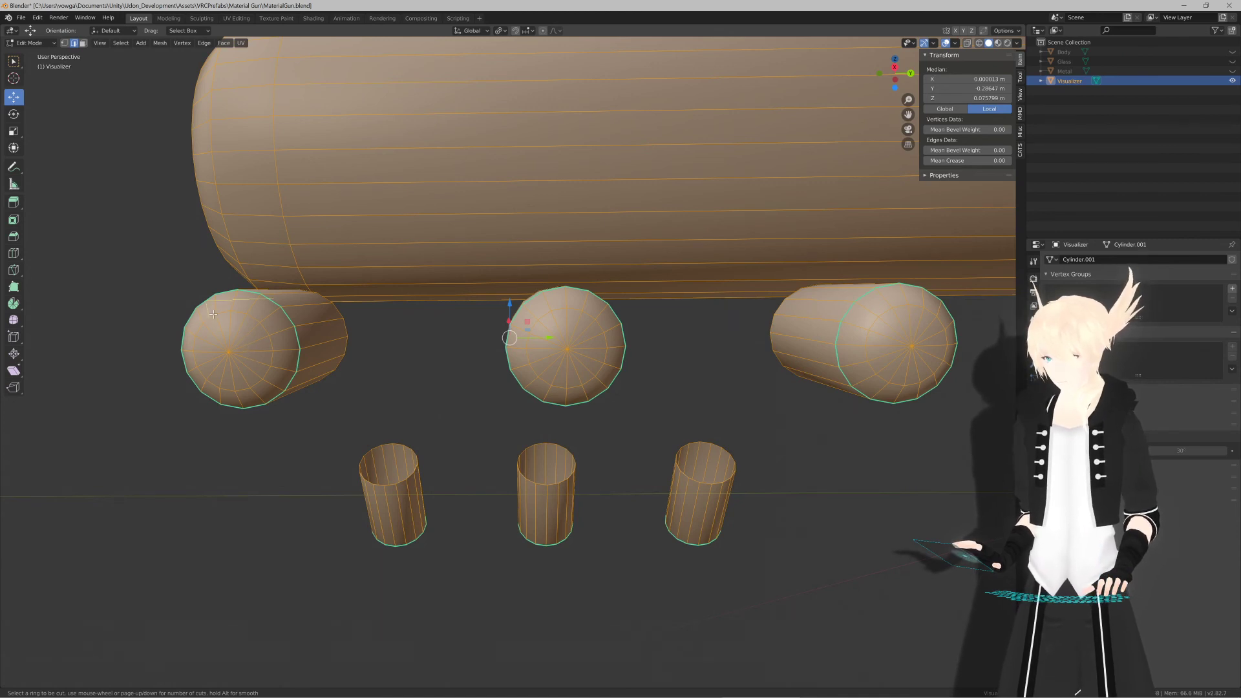
key("Escape")
middle_click_drag(144, 296, 341, 297)
key("Tab")
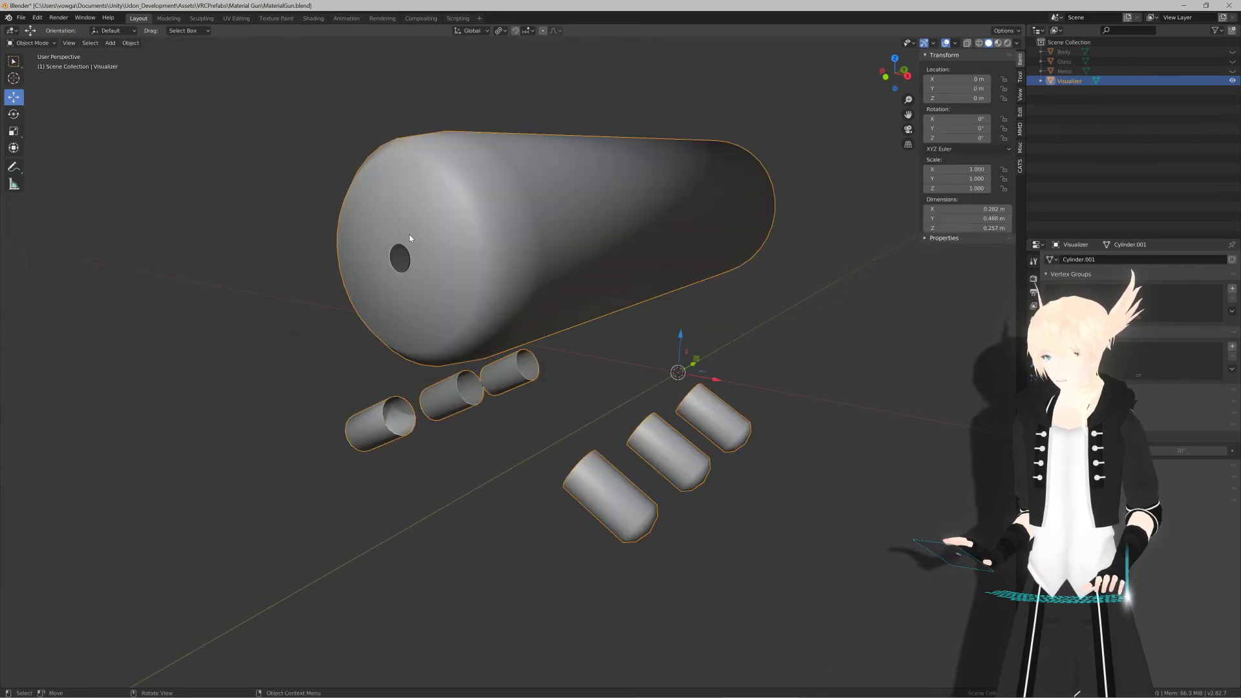
Step: Show the Glass and Body objects temporarily to check how the Visualizer mesh fits inside the gun
left_click(1234, 62)
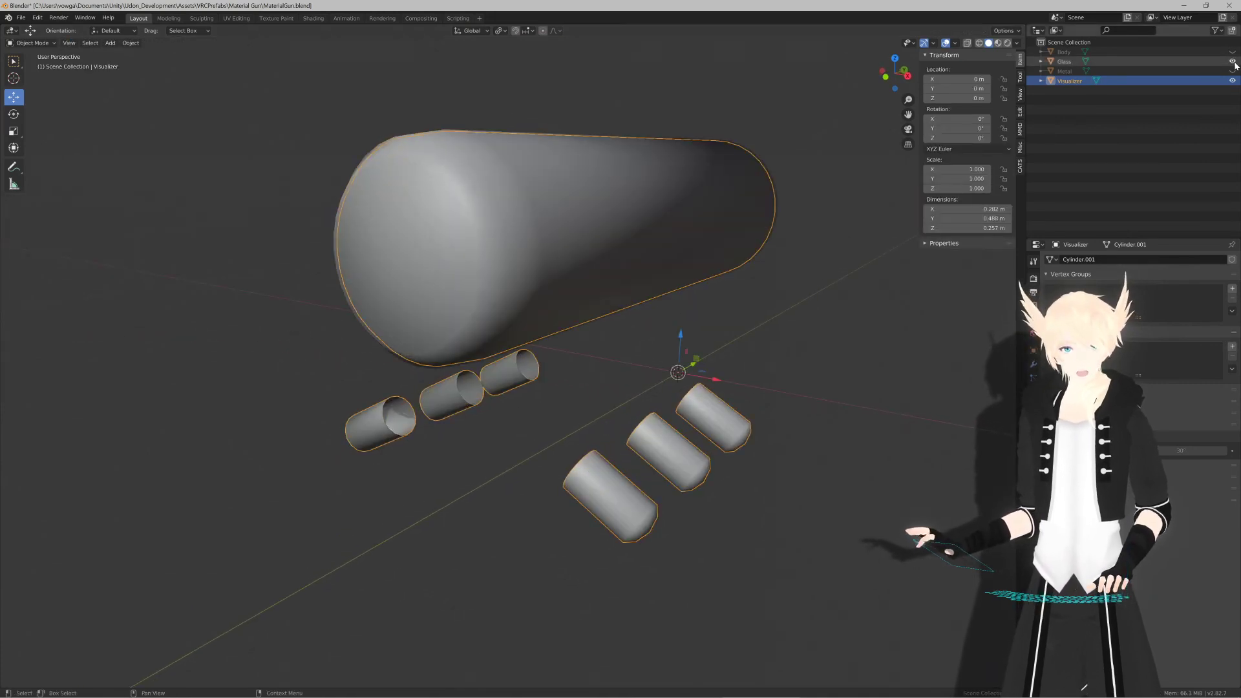
left_click(1233, 52)
left_click(1232, 61)
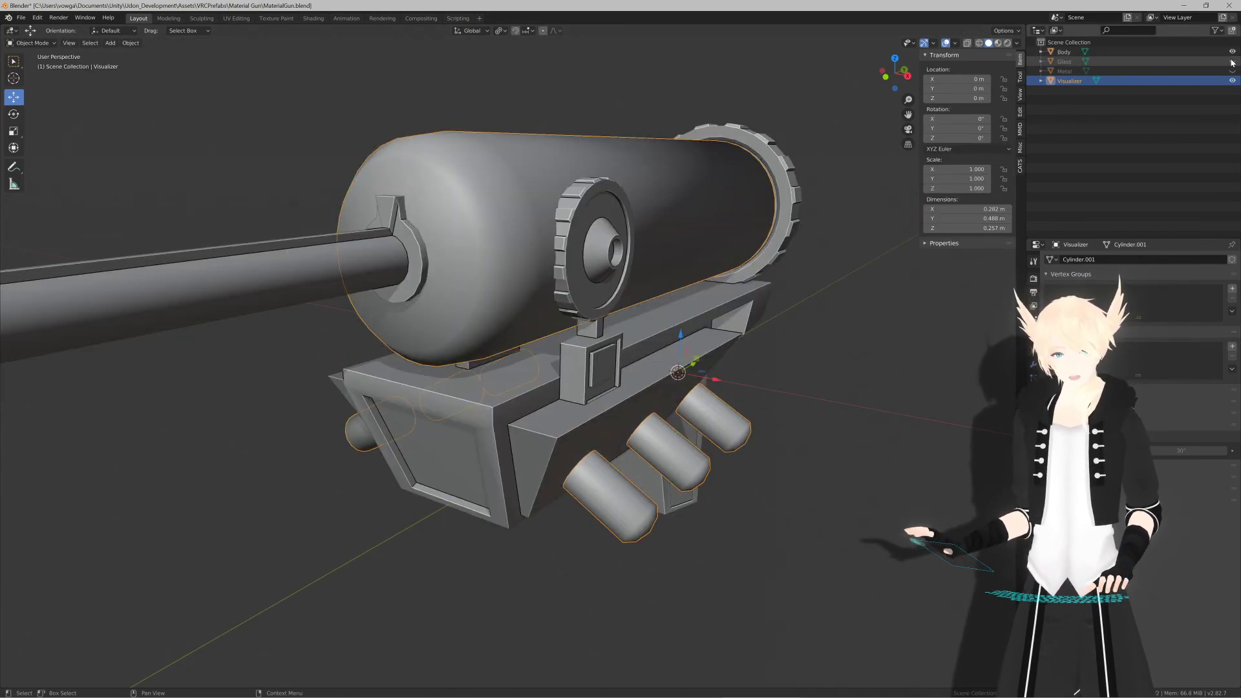
middle_click_drag(840, 362, 885, 362)
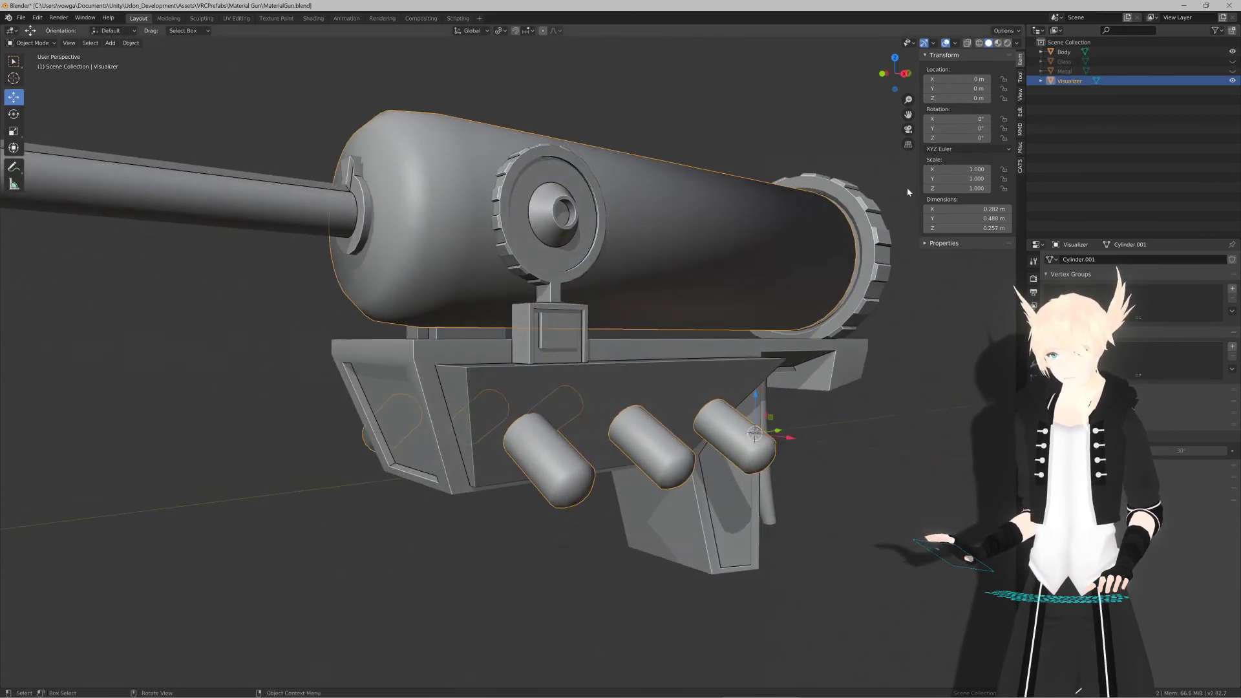
left_click(1231, 52)
Step: Select all faces of the six small cylinders in the Visualizer mesh and switch to the UV Editing workspace
middle_click_drag(647, 453, 526, 457)
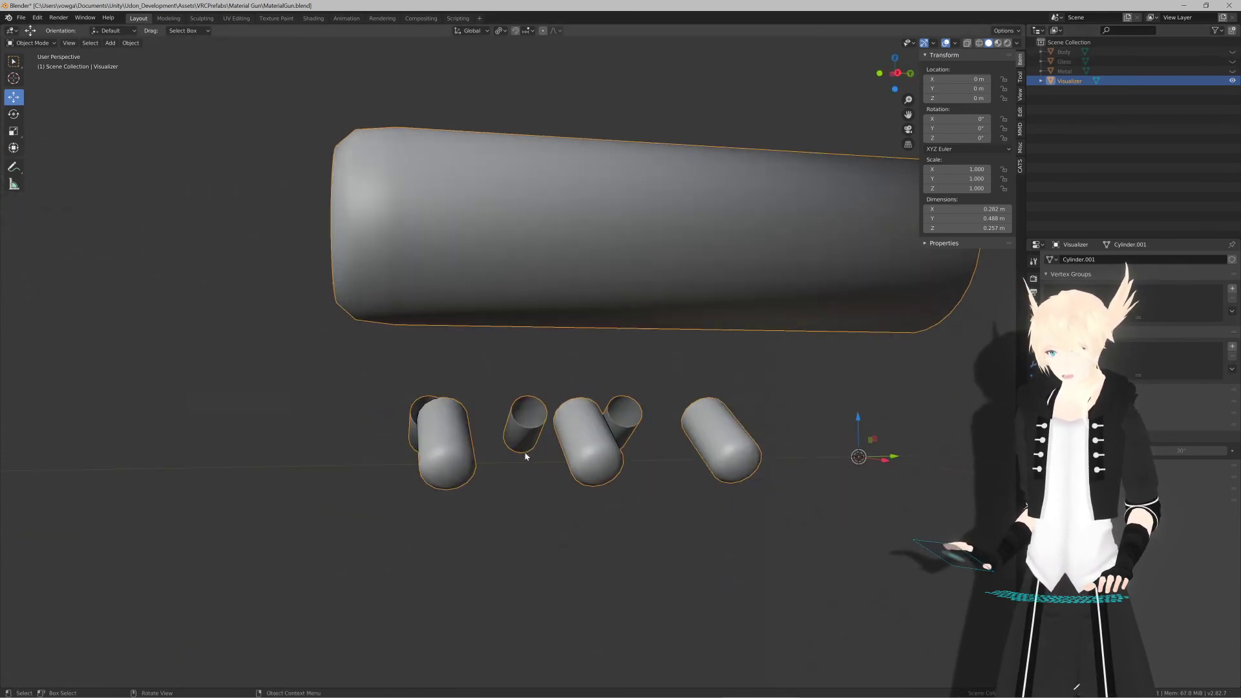
key("Tab")
left_click(572, 426)
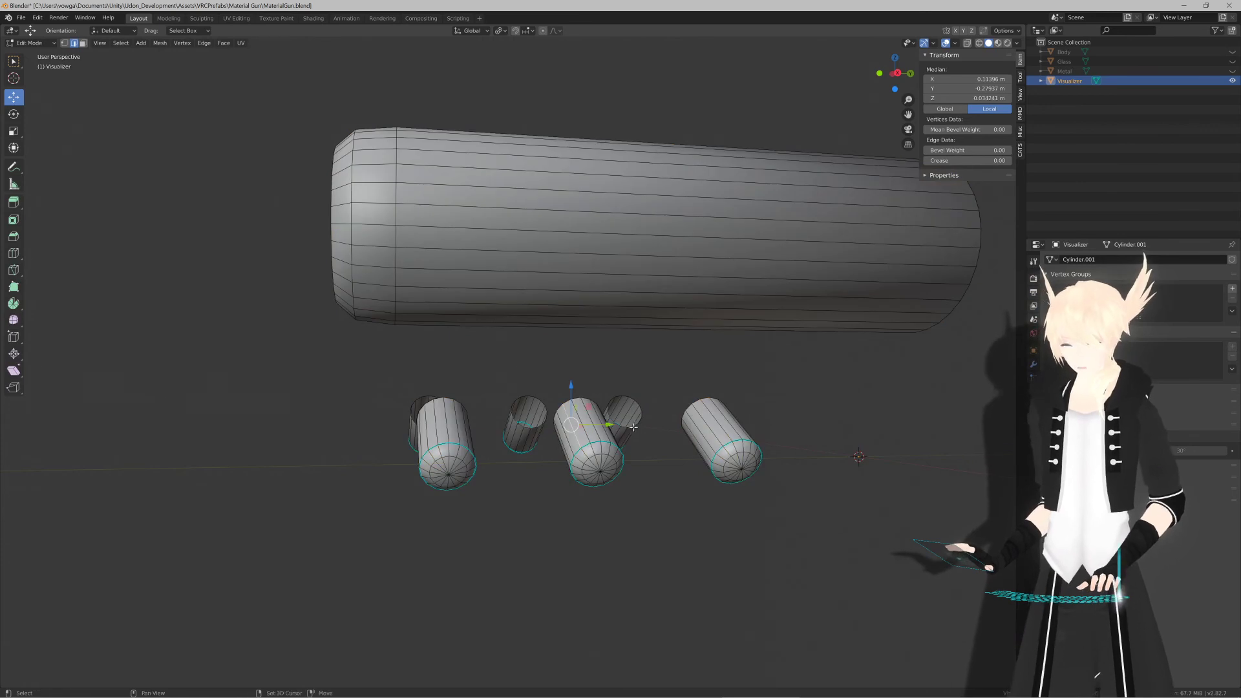
key("3")
left_click(634, 429)
left_click(722, 420, "shift")
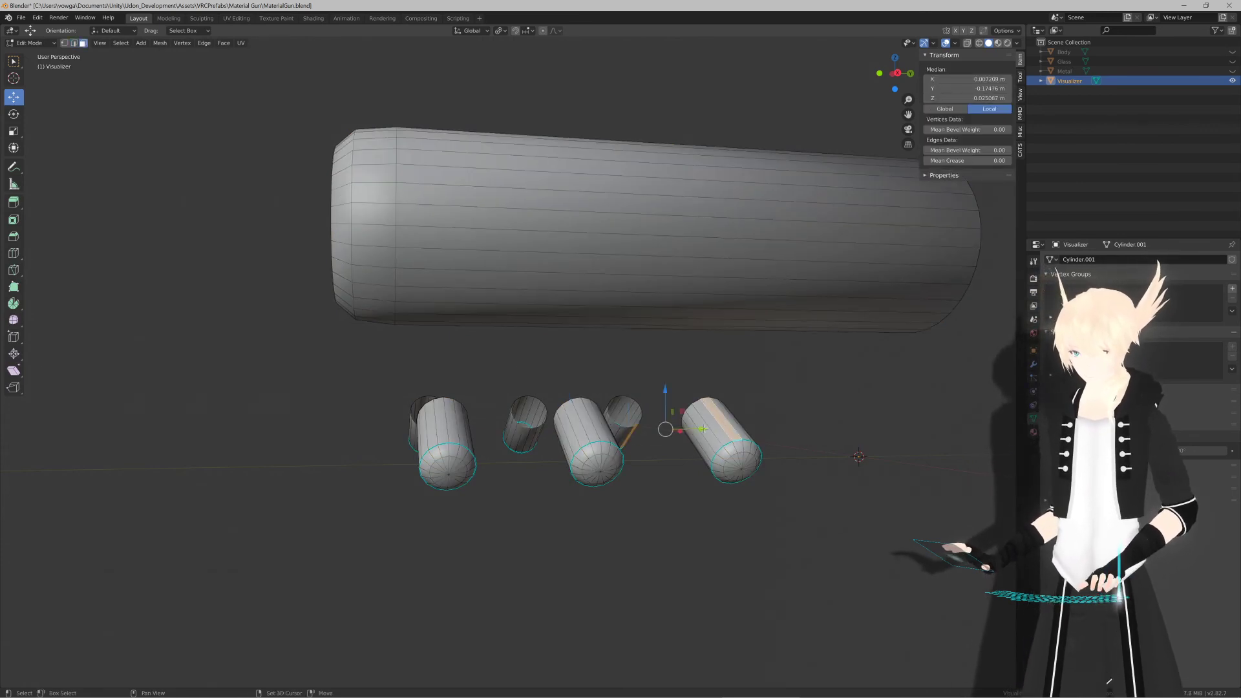
left_click(582, 427, "shift")
left_click(523, 430, "shift")
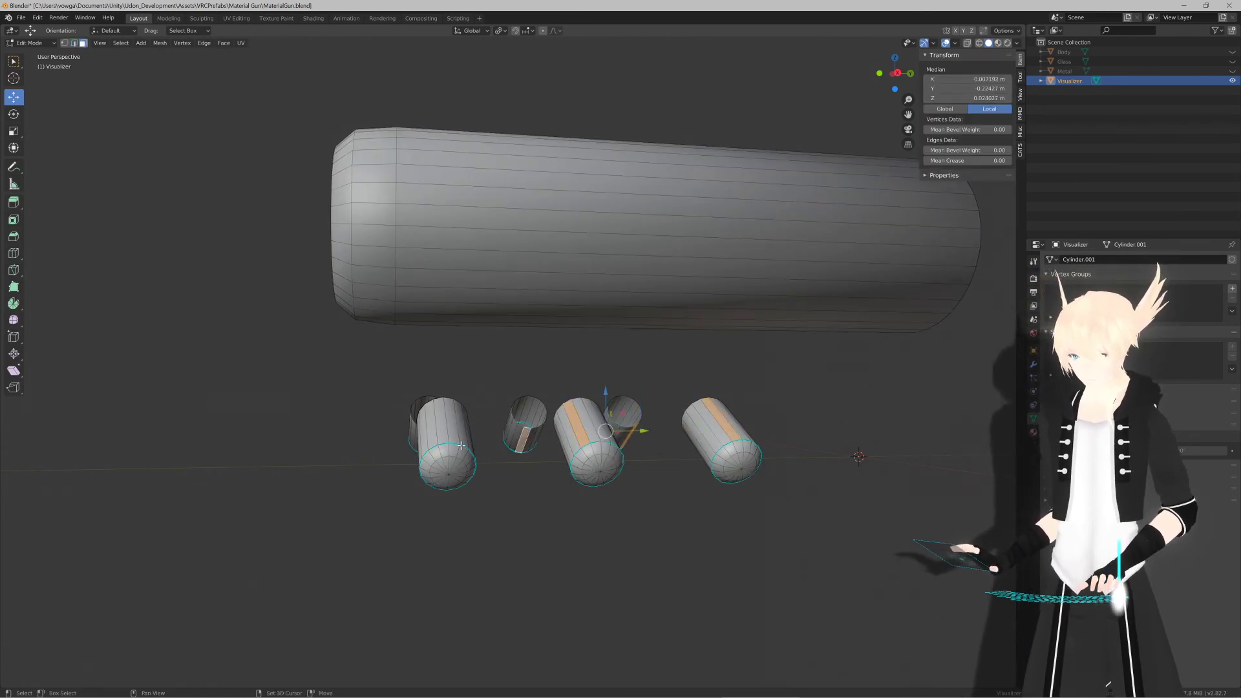
left_click(413, 437, "shift")
key("ctrl+KP_Add")
key("ctrl+KP_Add")
key("ctrl+KP_Add")
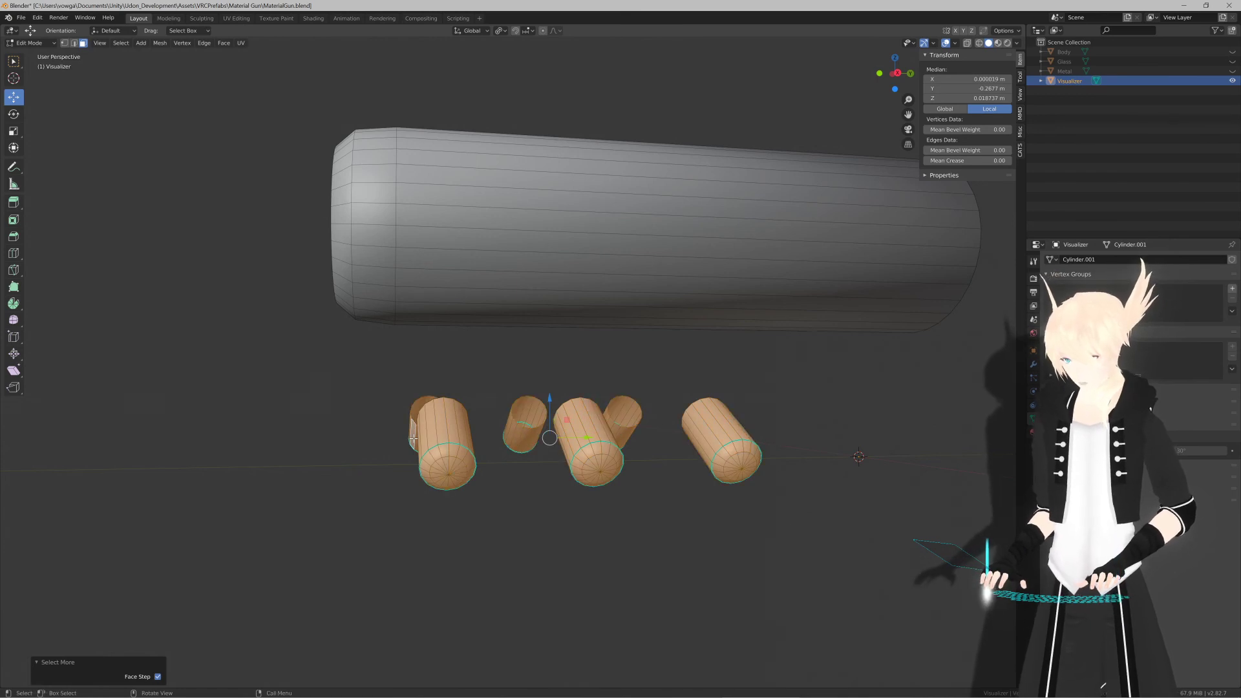
left_click(237, 18)
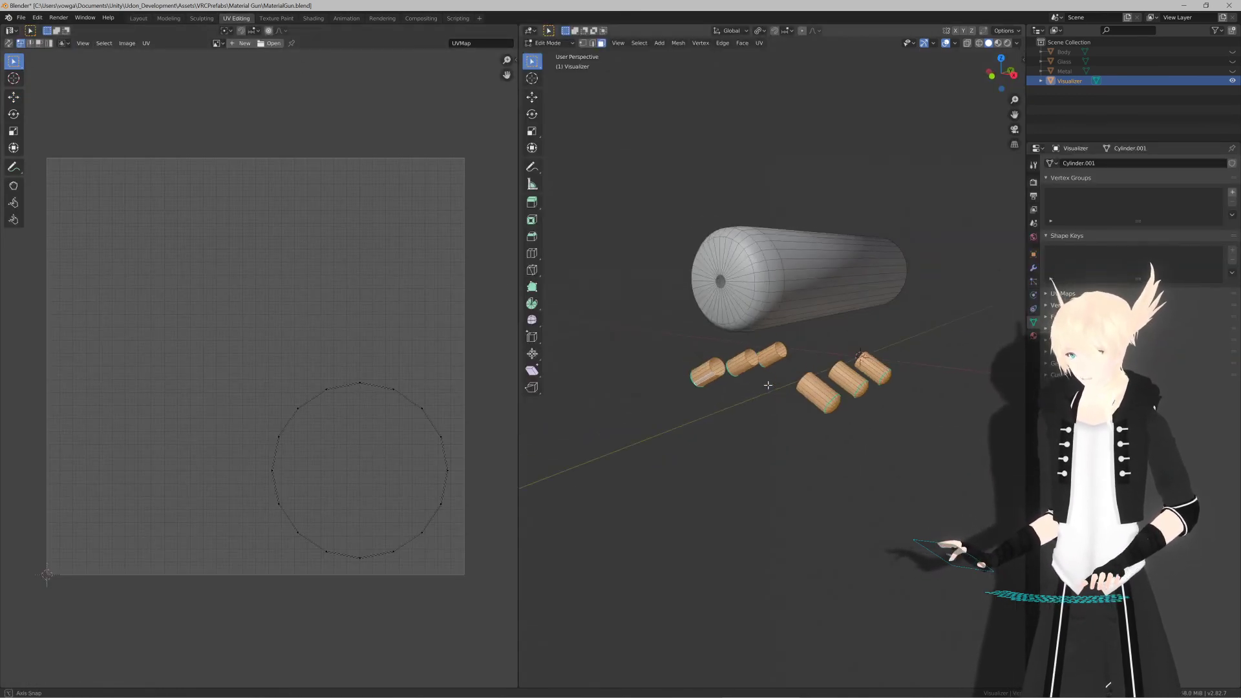
Step: Generate UVs for the six selected small cylinders with Smart UV Project
middle_click_drag(768, 385, 766, 385)
key("u")
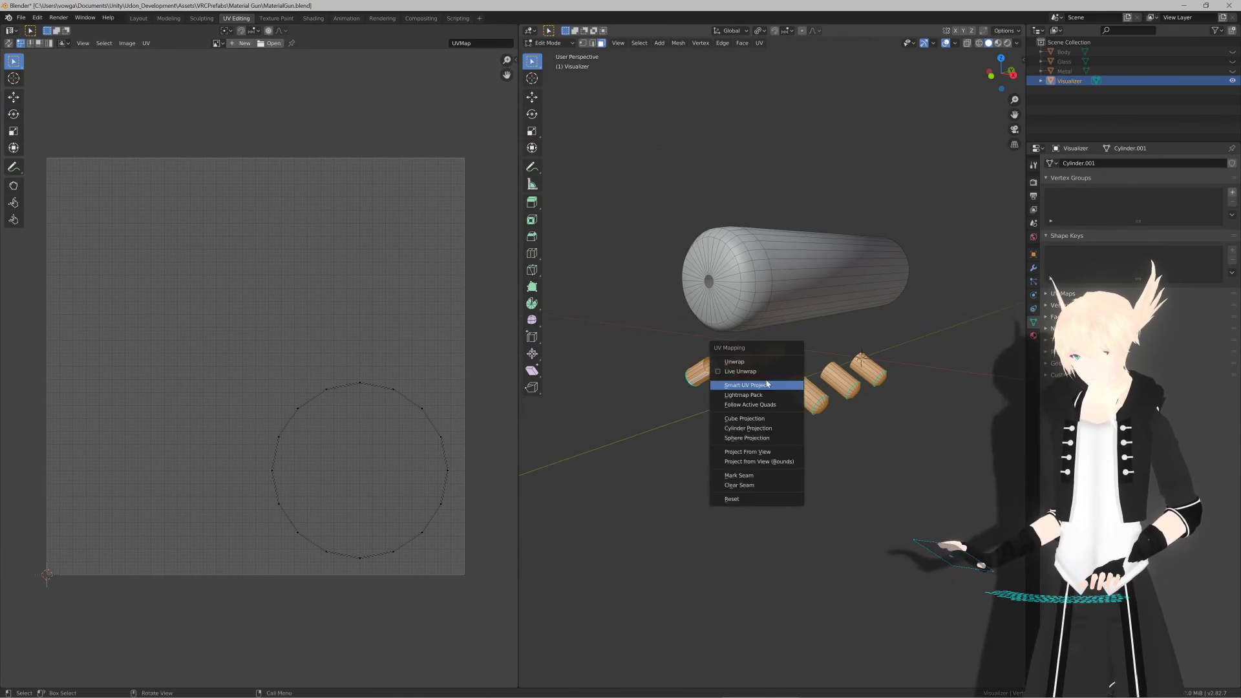
left_click(765, 382)
key("Return")
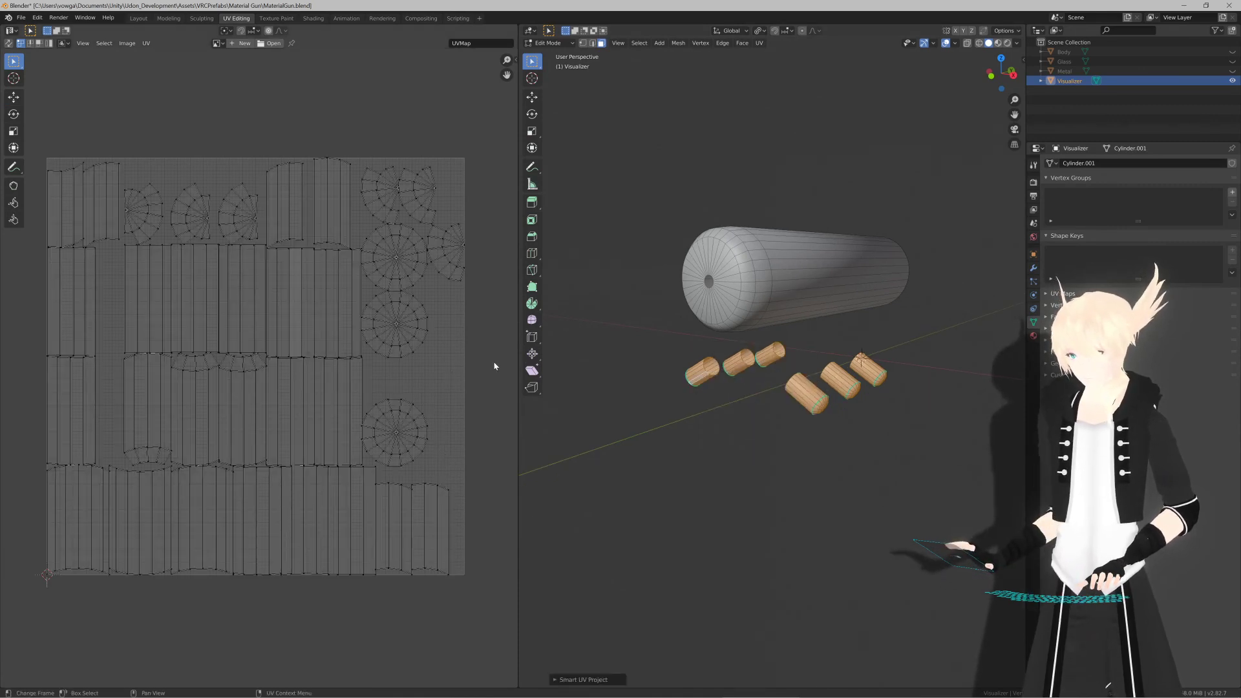
Step: Unwrap the six selected small cylinders using the standard Unwrap
scroll(730, 392, "up", 4)
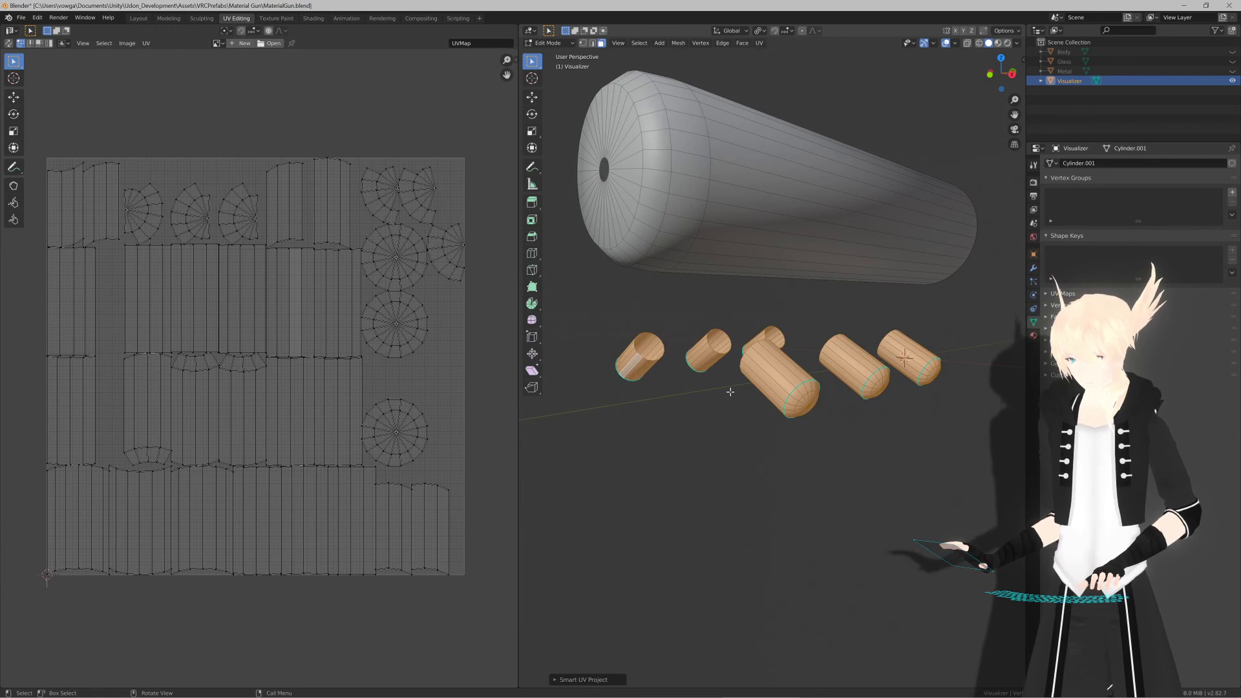
key("u")
left_click(732, 367)
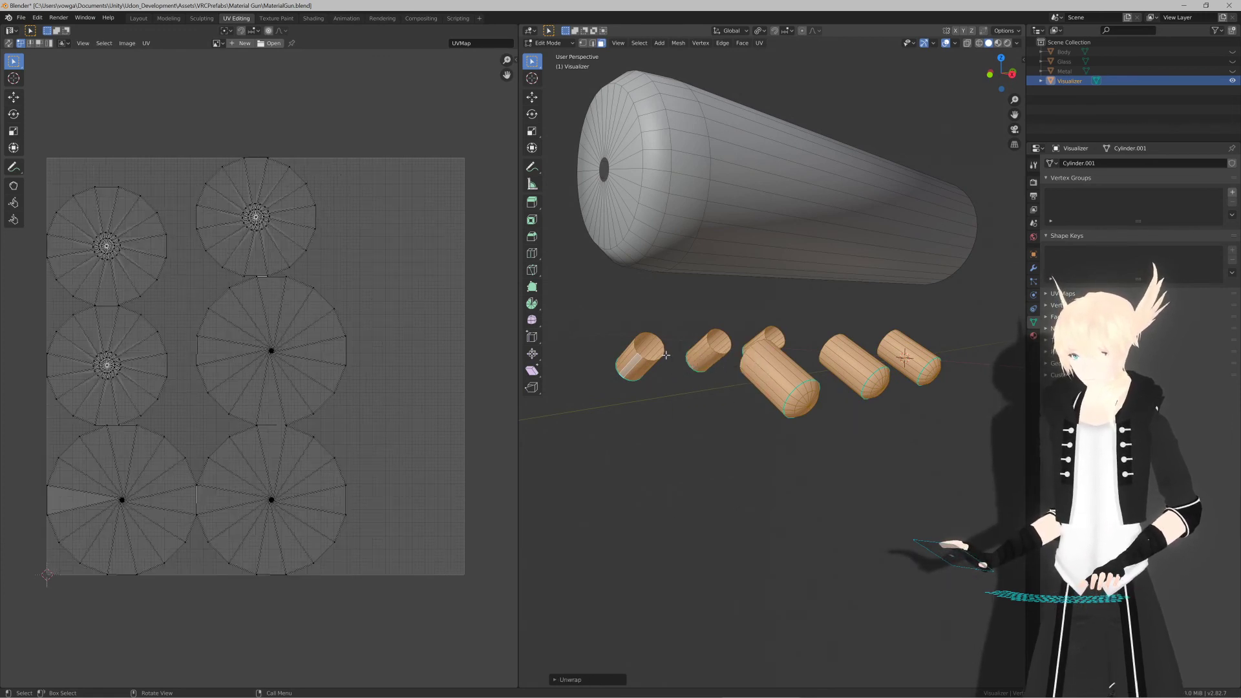
Step: Select all faces of only the small domed cylinder nearest the tank's holed end, growing the selection from one face
left_click(797, 391)
key("u")
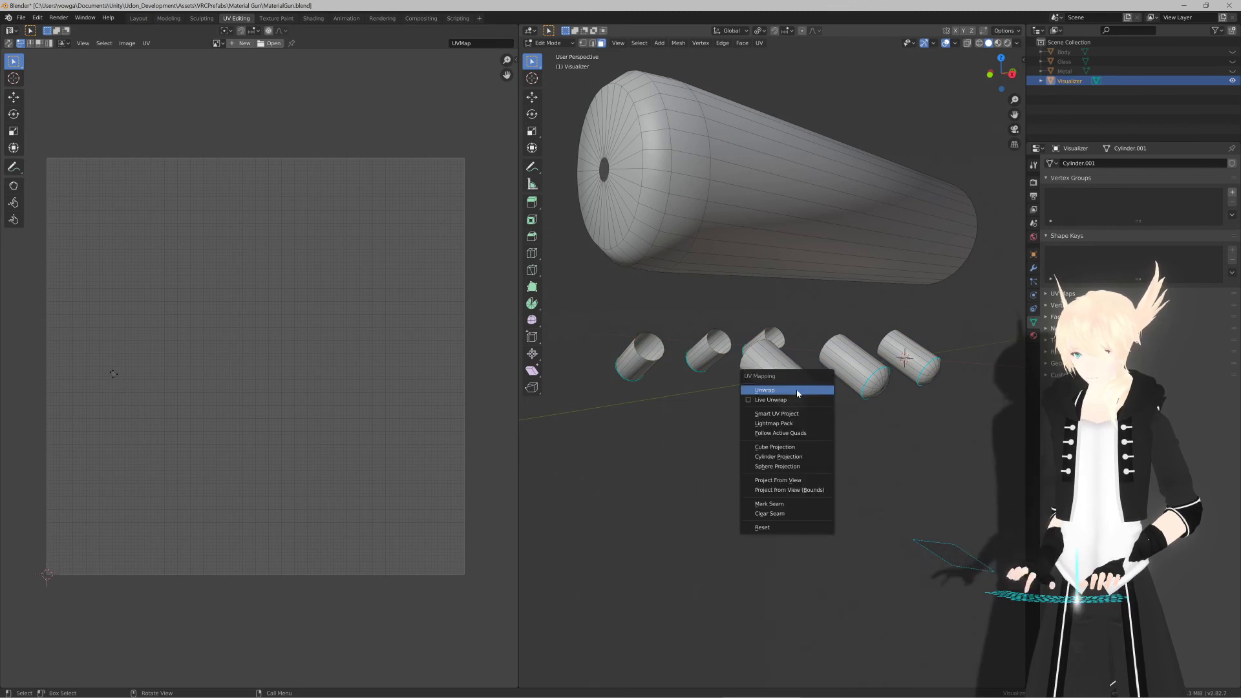
key("Escape")
key("ctrl+KP_Add")
key("ctrl+KP_Add")
key("ctrl+KP_Add")
key("ctrl+KP_Add")
key("ctrl+KP_Add")
key("ctrl+KP_Add")
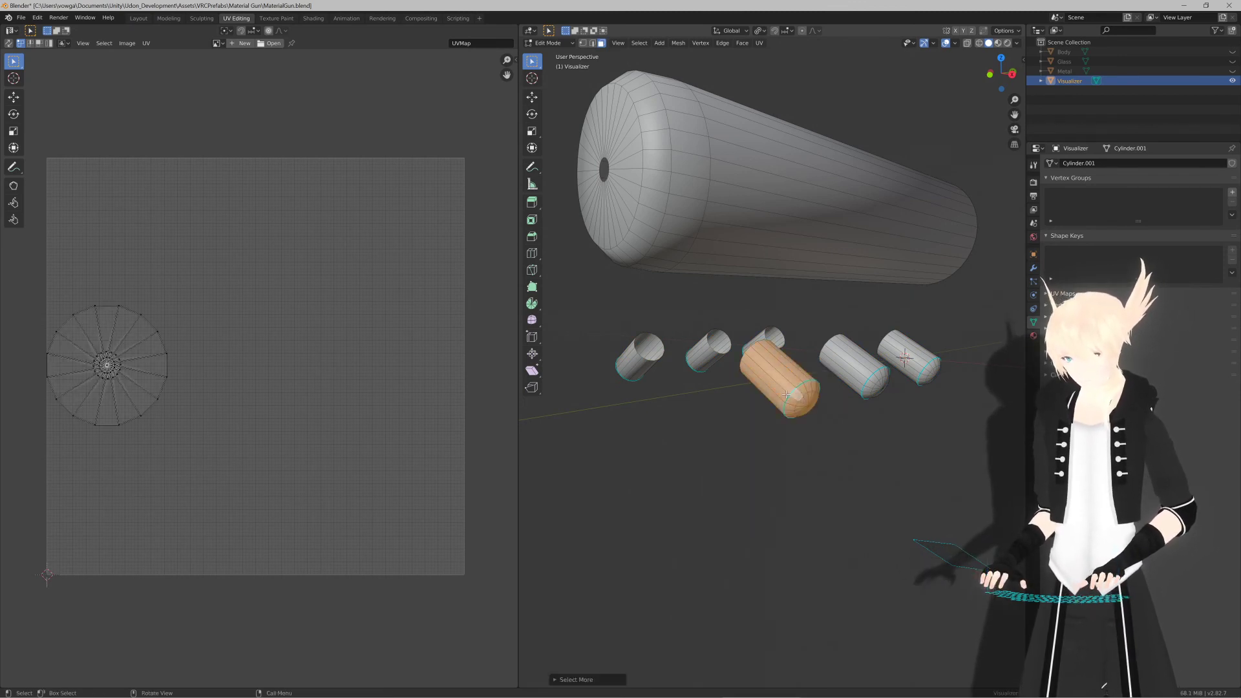
Step: Unwrap the selected cylinder with the standard Unwrap, and redo its UVs with Smart UV Project for comparison
key("u")
left_click(781, 381)
key("u")
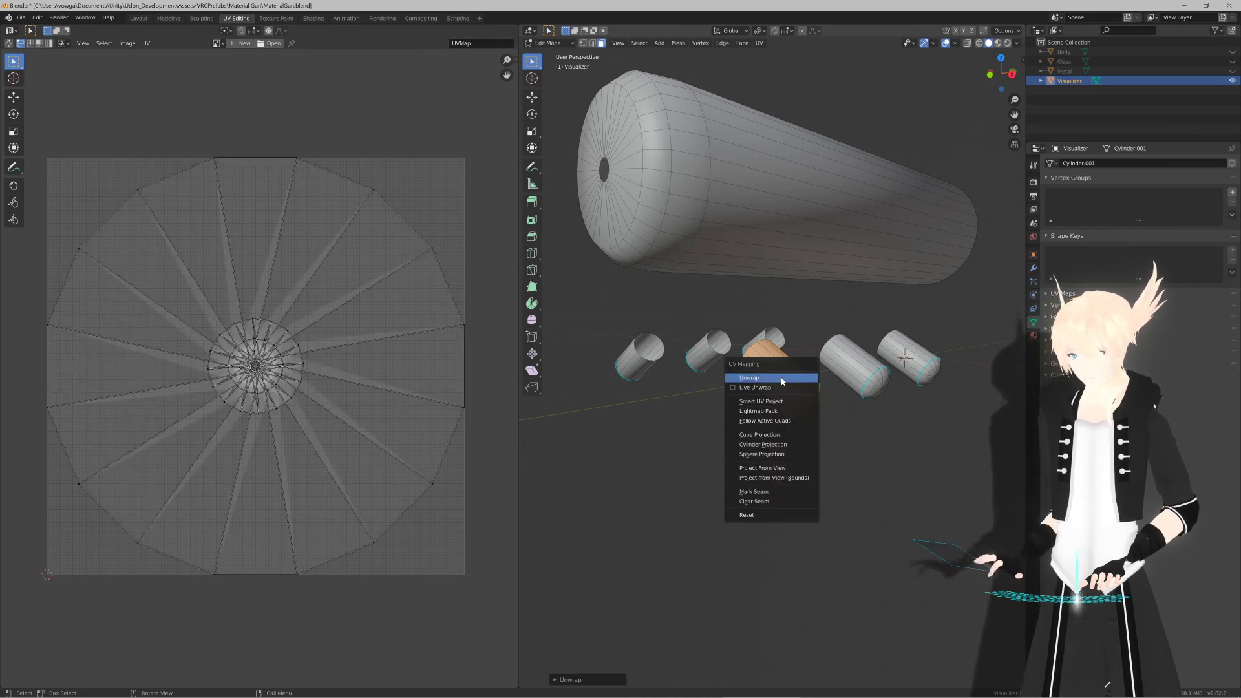
left_click(784, 404)
key("Return")
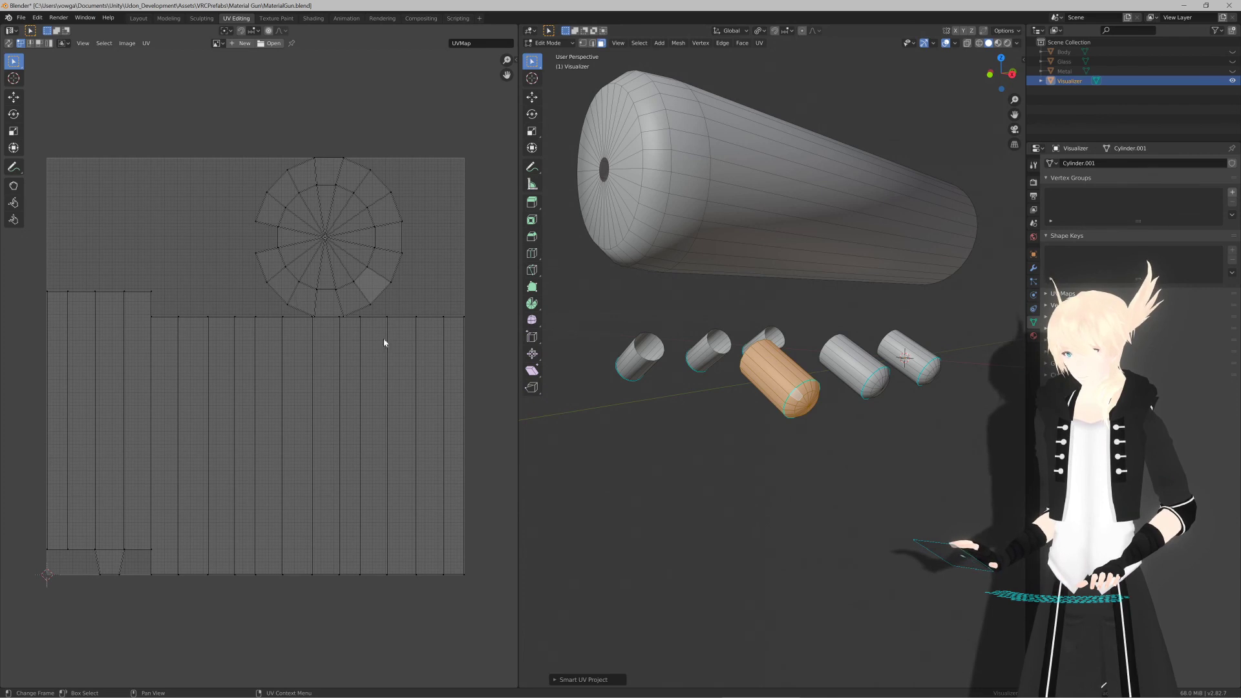
Step: Try Cylinder Projection on the selected cylinder and inspect the resulting UV layout
middle_click_drag(767, 429, 747, 413)
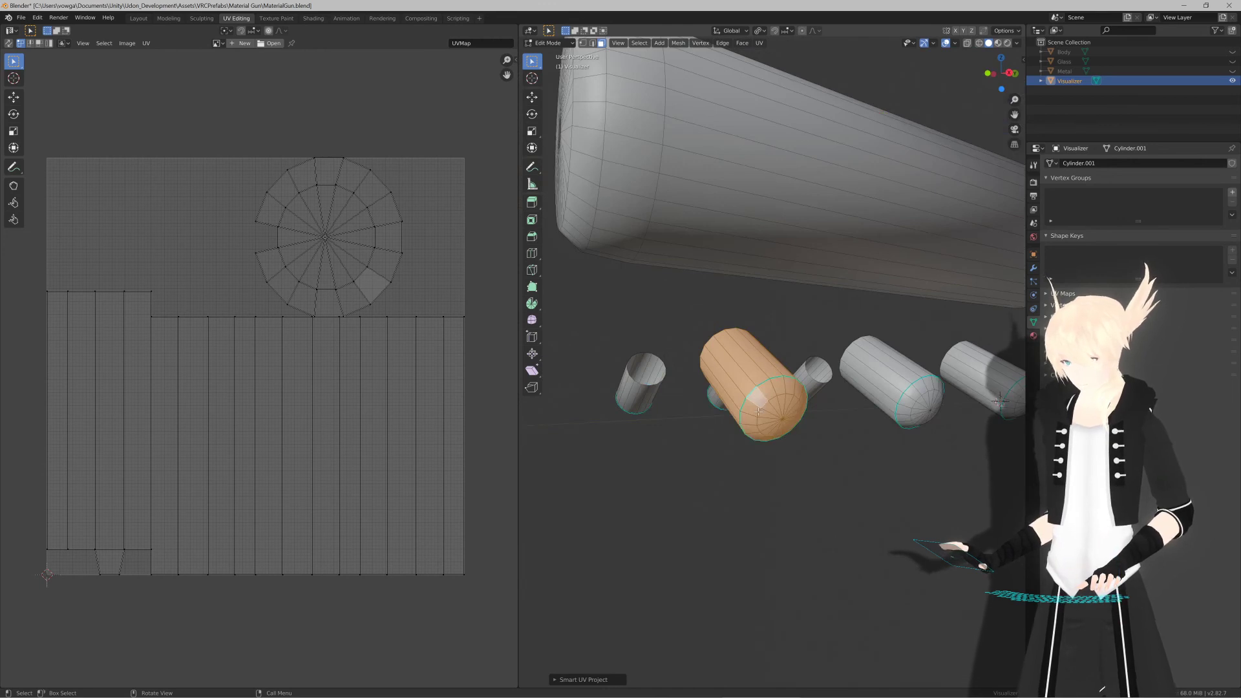
key("u")
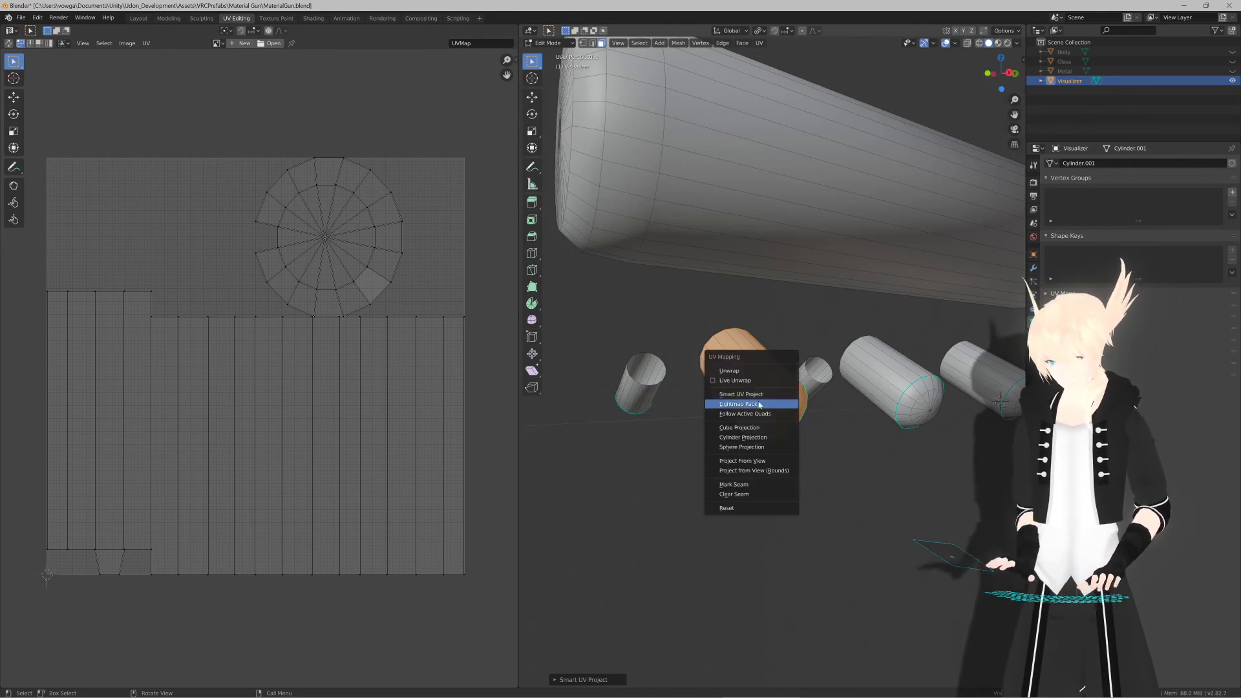
left_click(759, 439)
scroll(219, 403, "up", 3)
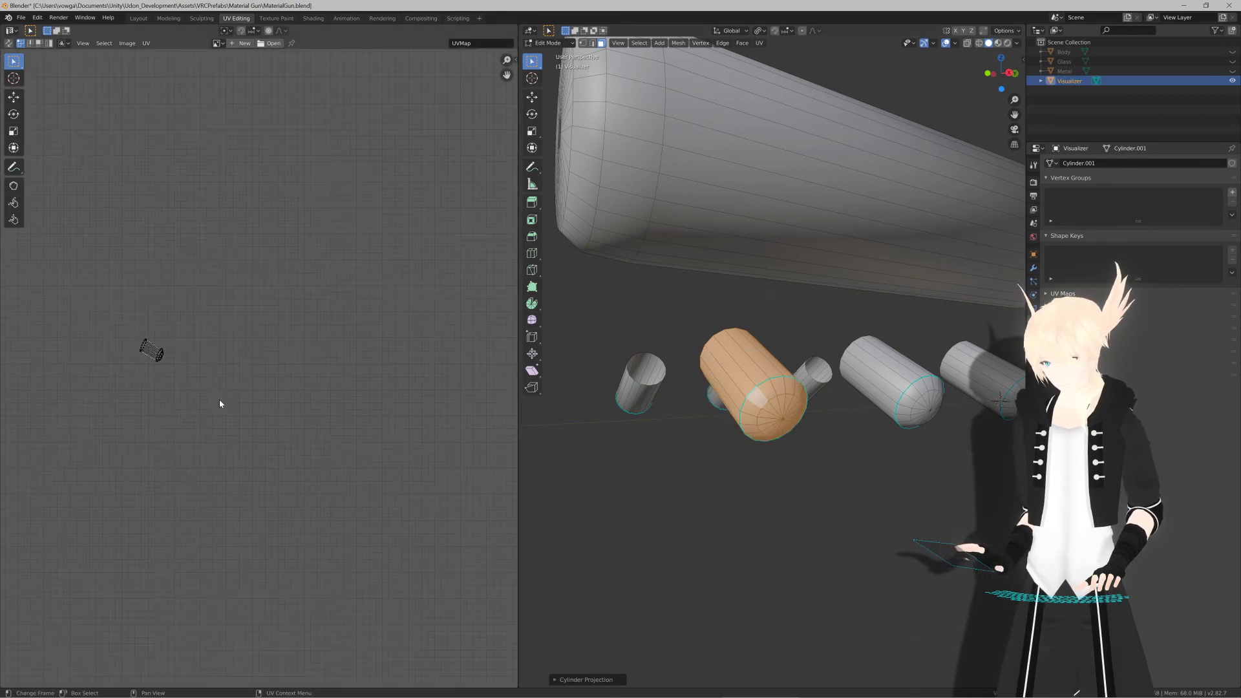
scroll(70, 325, "down", 6)
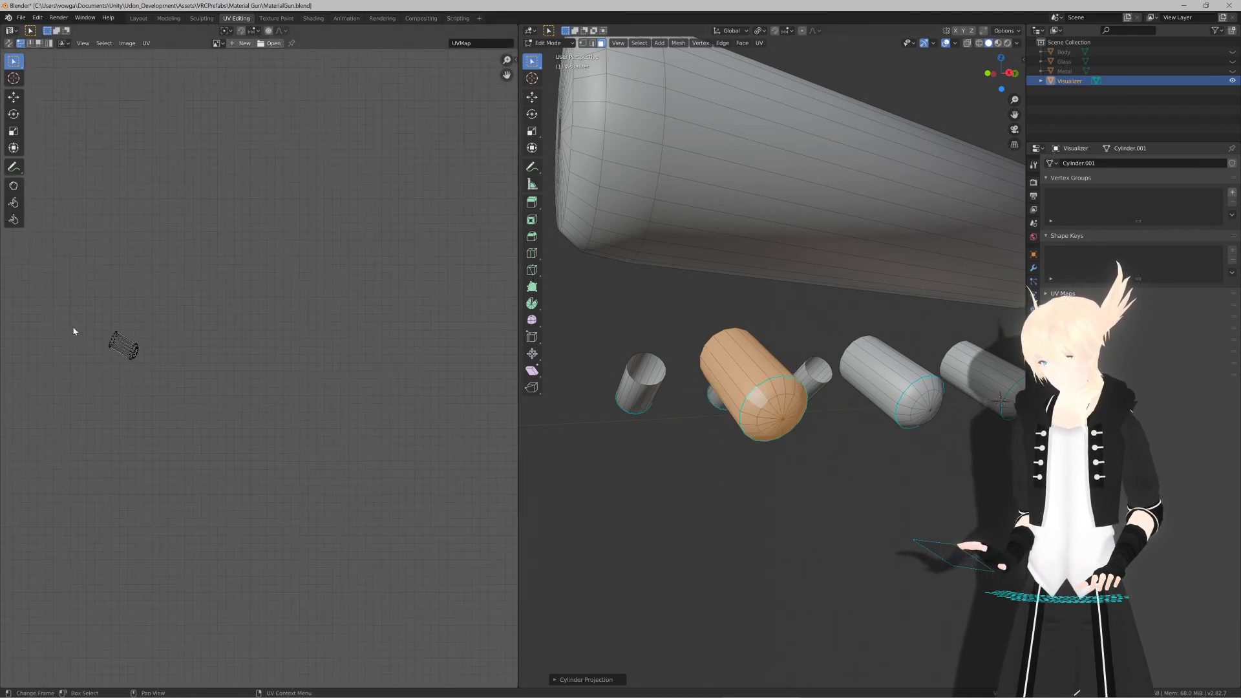
scroll(126, 360, "up", 1)
scroll(126, 360, "down", 2)
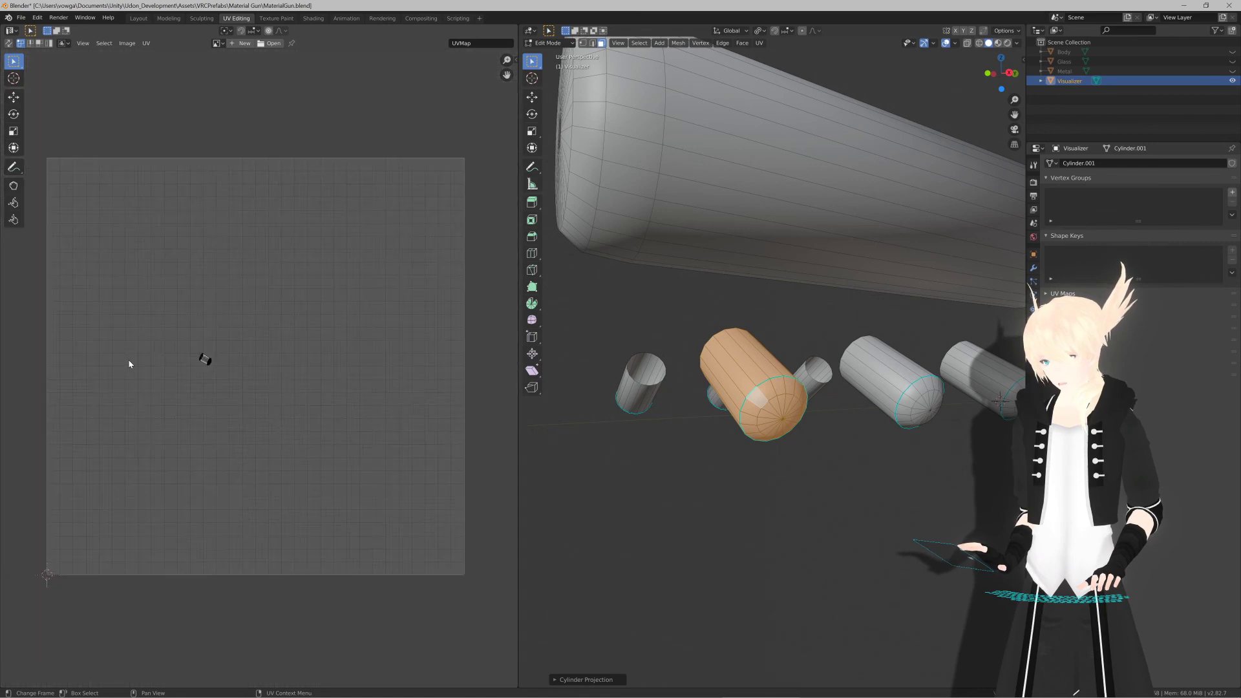
Step: Try Cube Projection on the selected cylinder and inspect where its UV islands land
key("u")
left_click(750, 389)
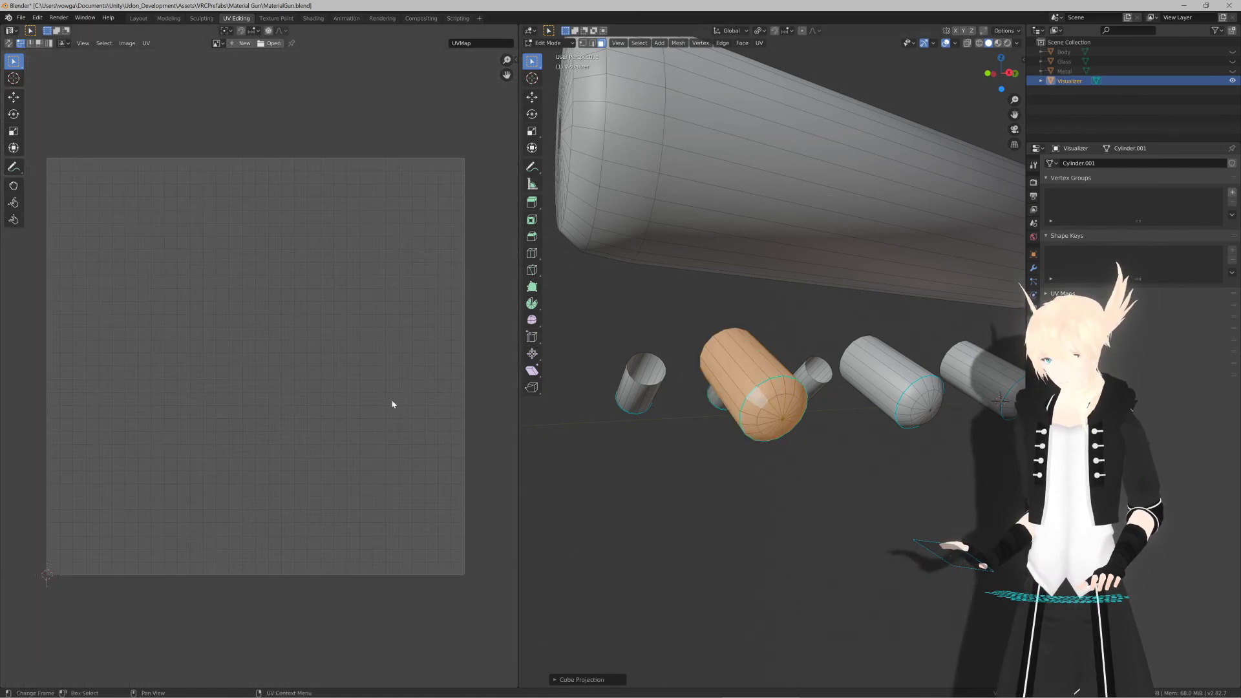
scroll(262, 401, "down", 8)
scroll(261, 401, "up", 1)
scroll(265, 403, "down", 6)
scroll(267, 404, "up", 5)
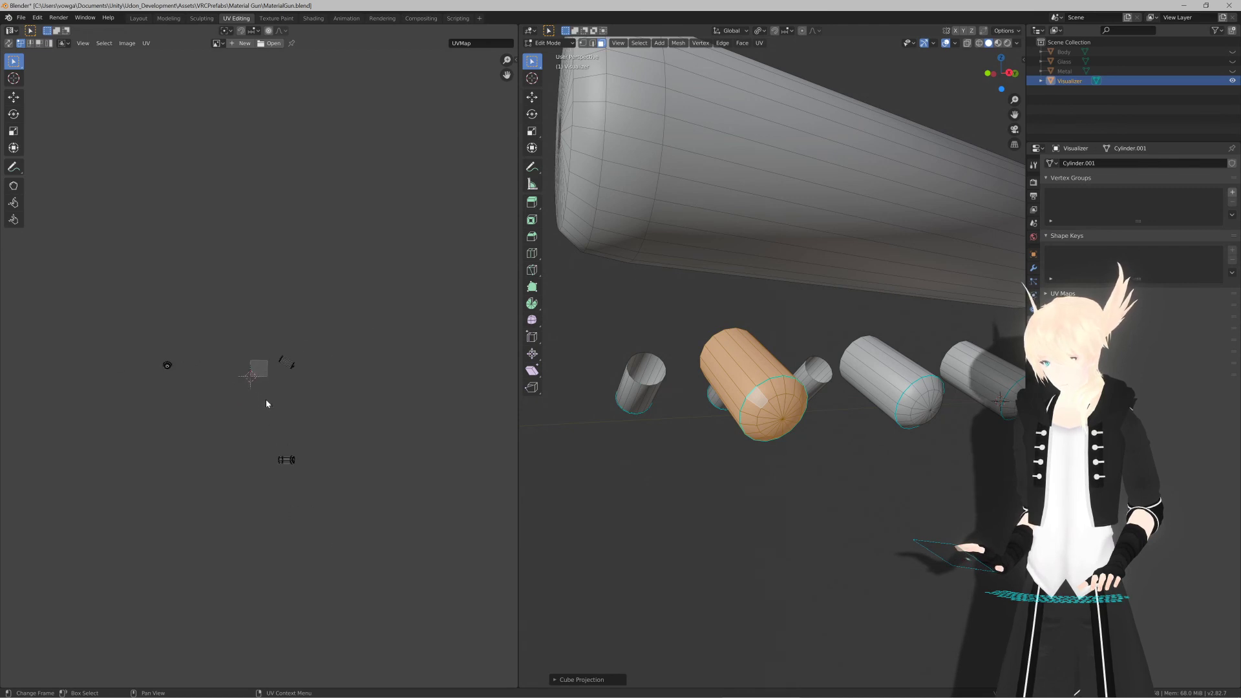
Step: Try Sphere Projection on the selected cylinder and inspect its UV layout
key("u")
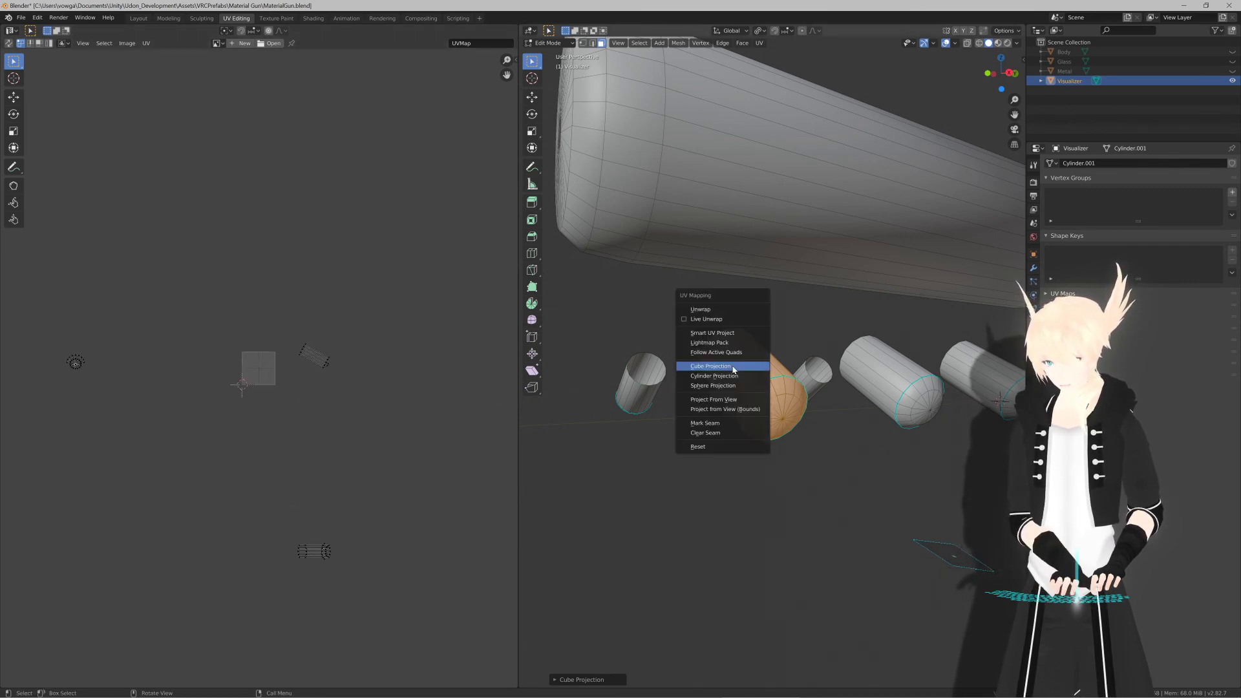
left_click(728, 384)
scroll(272, 381, "up", 9)
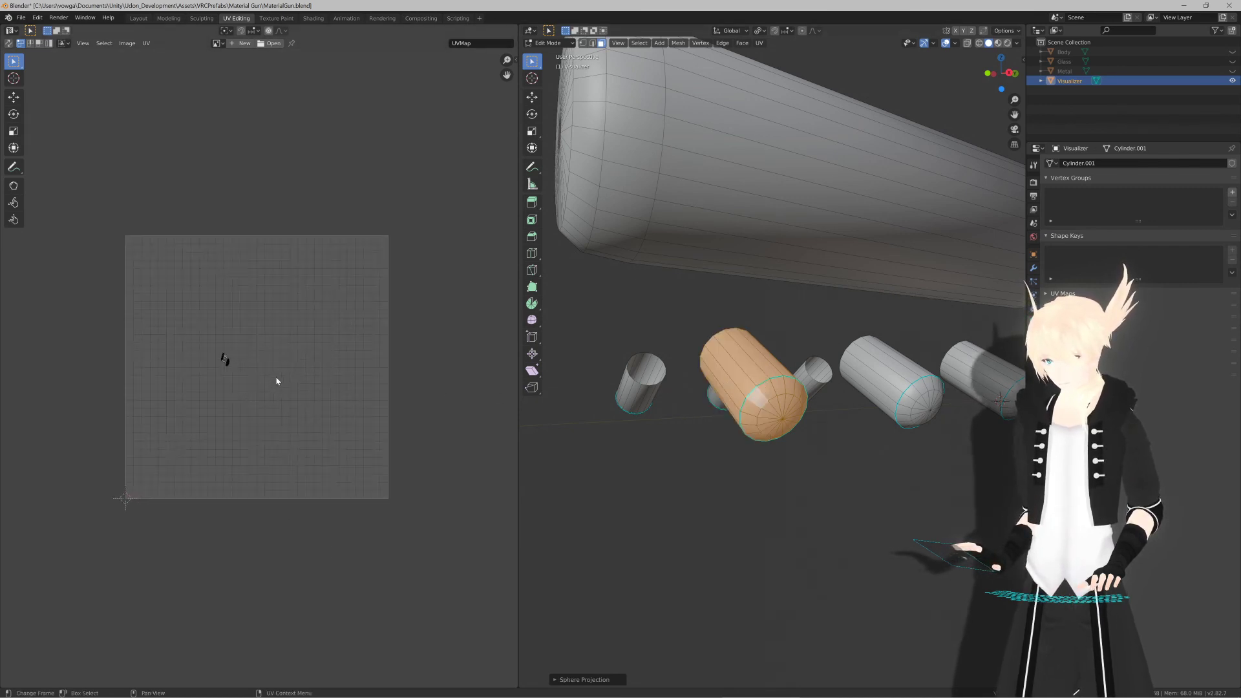
Step: Try the standard Unwrap on the single cylinder again and inspect the centre of its UV layout closely
key("u")
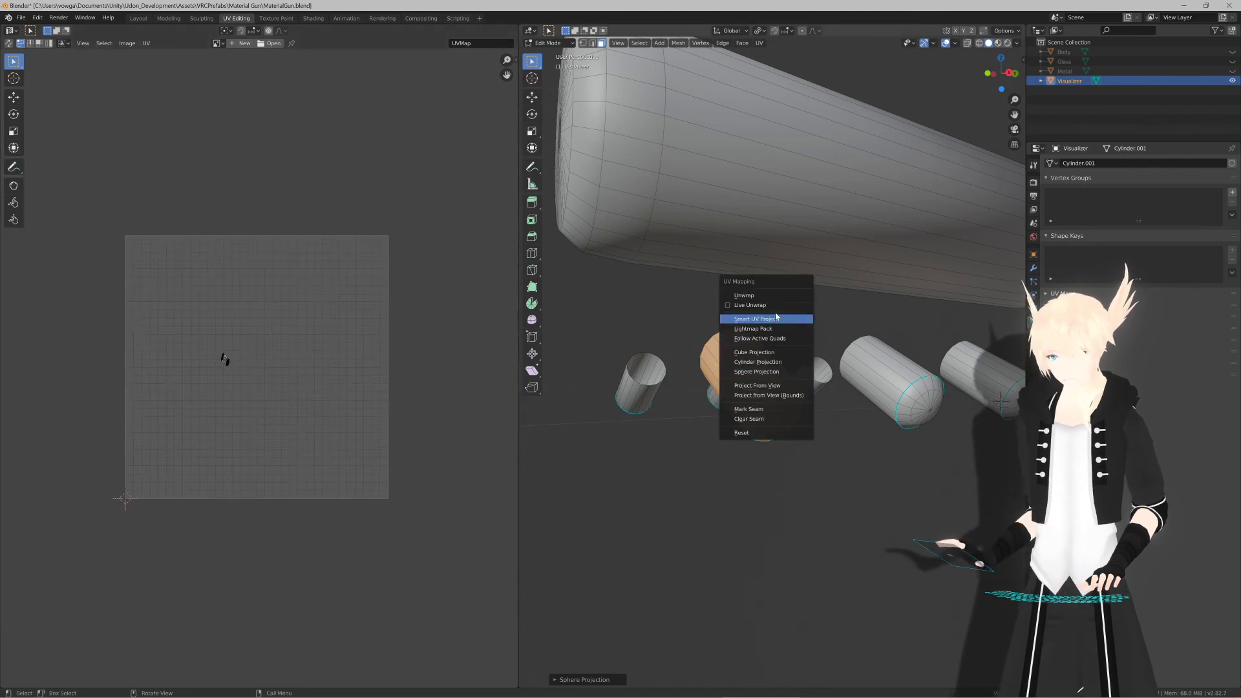
left_click(779, 290)
scroll(251, 350, "up", 8)
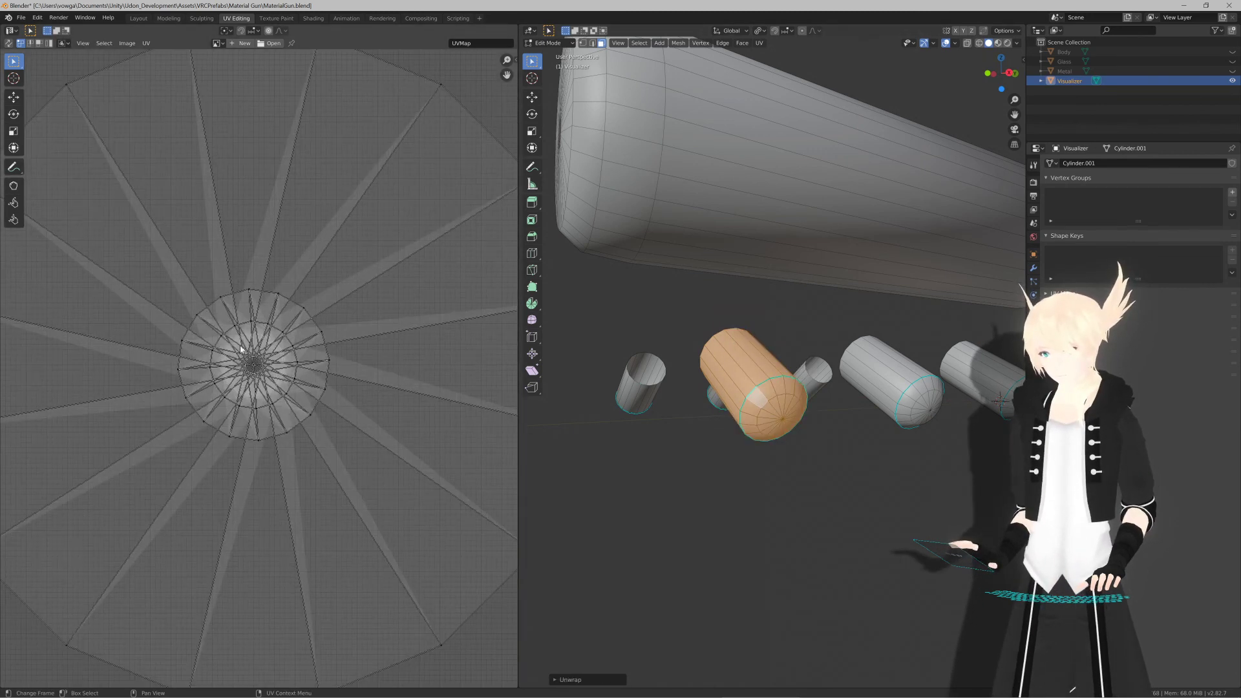
scroll(251, 351, "down", 5)
scroll(252, 351, "up", 4)
scroll(251, 351, "up", 4)
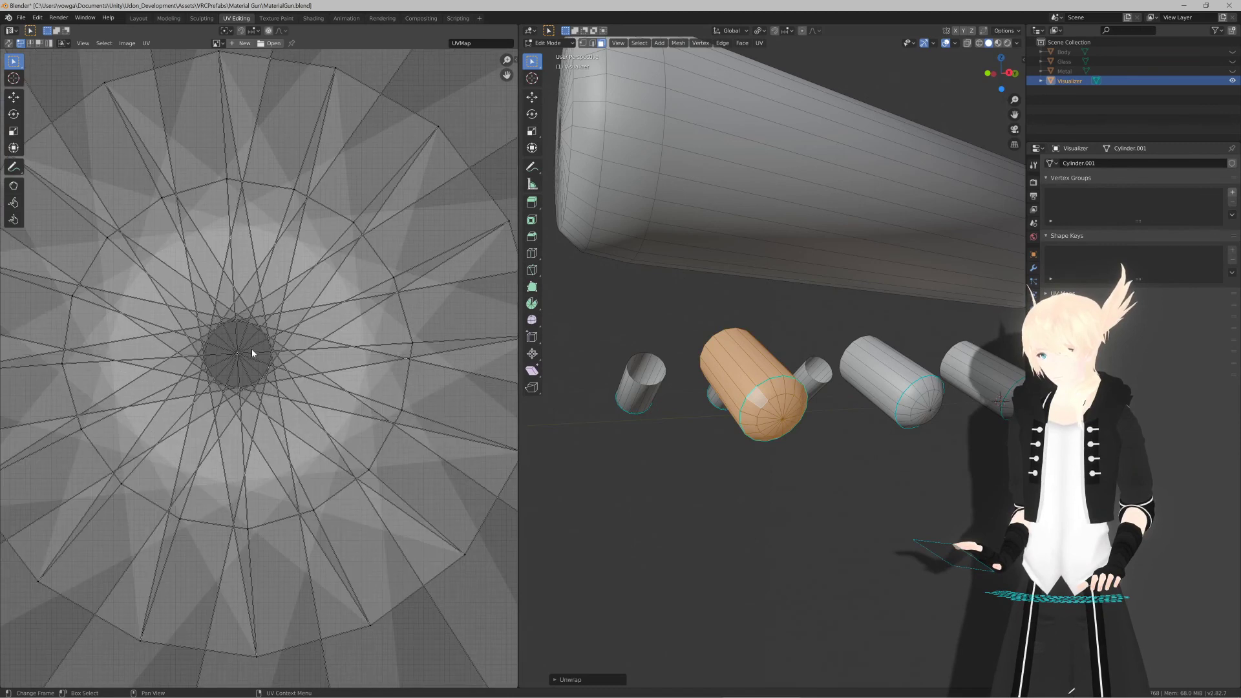
scroll(250, 351, "down", 9)
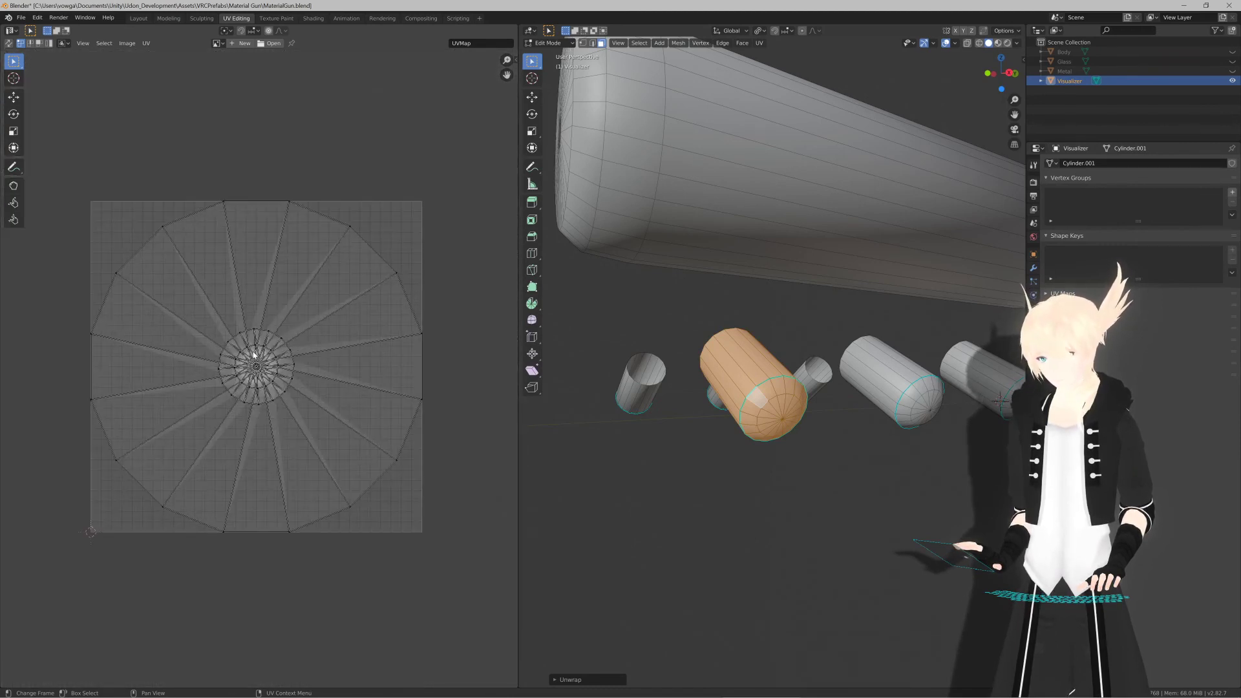
scroll(254, 353, "up", 3)
scroll(252, 353, "down", 3)
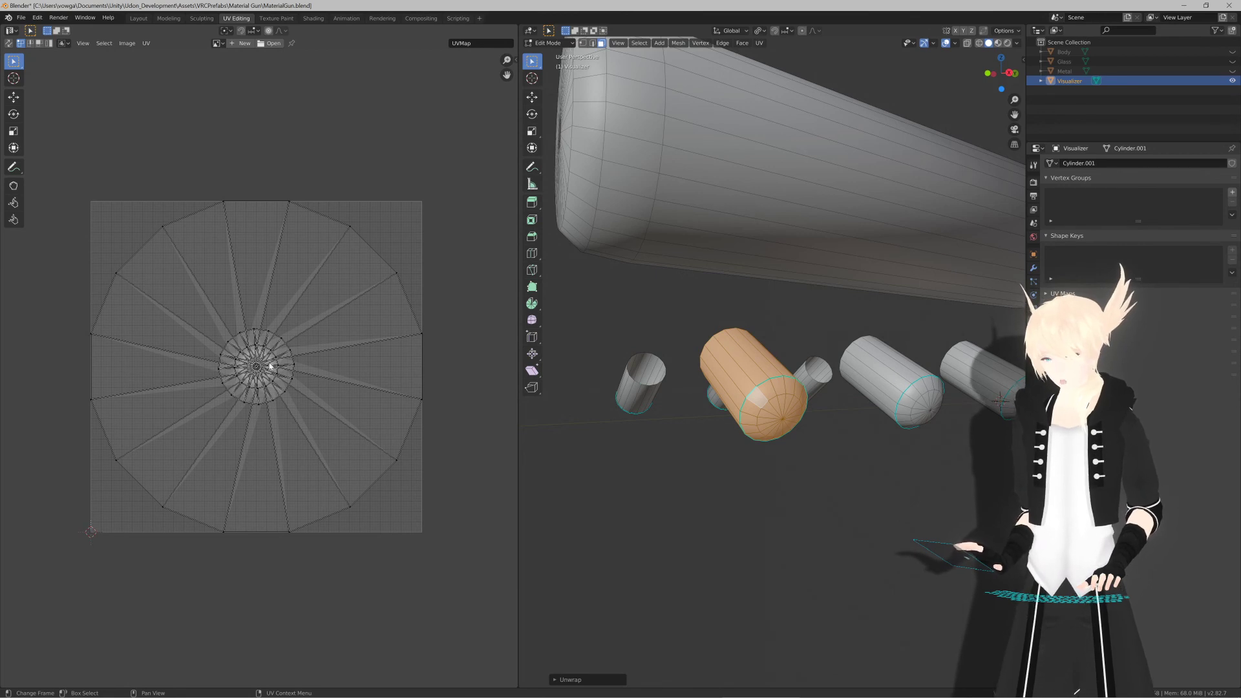
Step: Apply Smart UV Project to the selected cylinder nearest the tank's holed end
key("u")
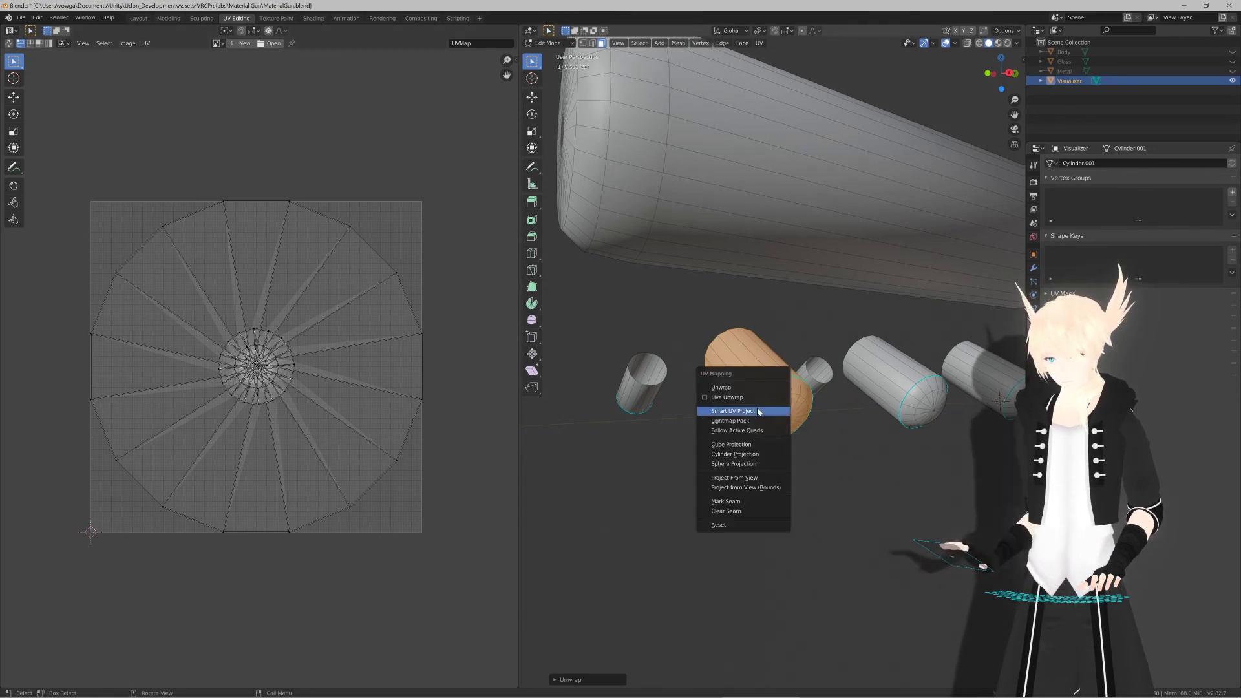
left_click(758, 411)
key("Return")
mouse_move(781, 409)
middle_mouse_down()
mouse_move(765, 411)
mouse_move(776, 412)
middle_mouse_up()
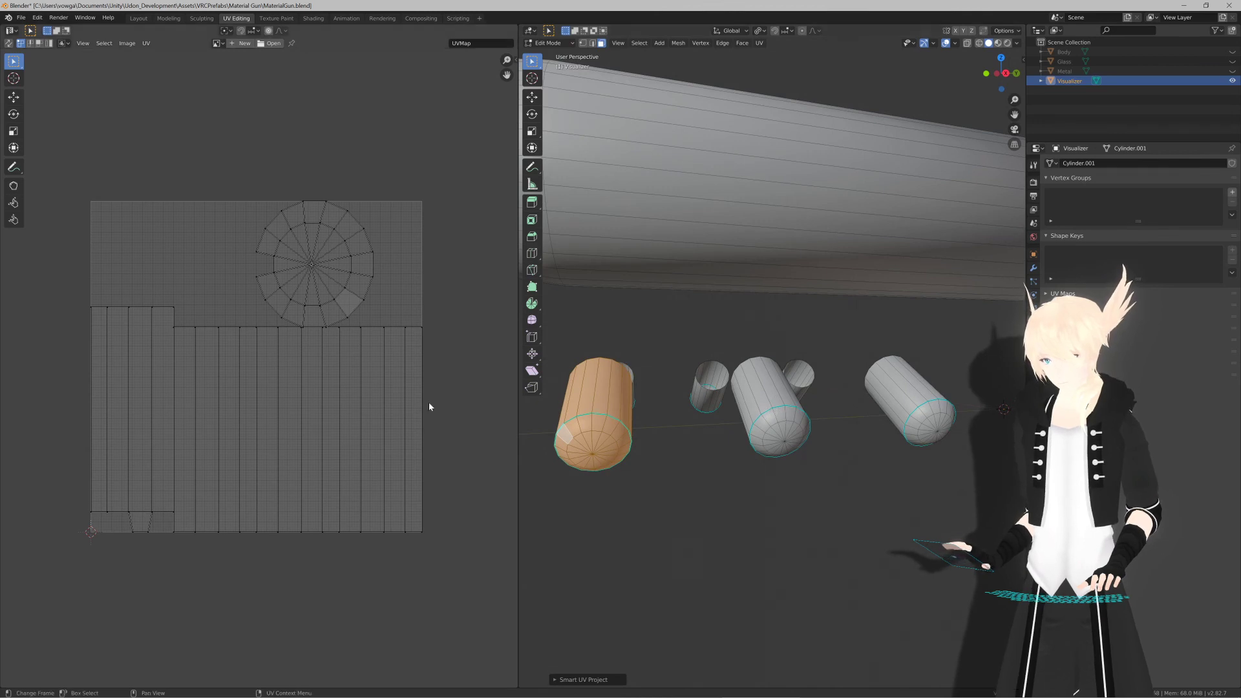
Step: Try to move the small trapezoid UV face below the side strips towards the round cap island
left_click(136, 524)
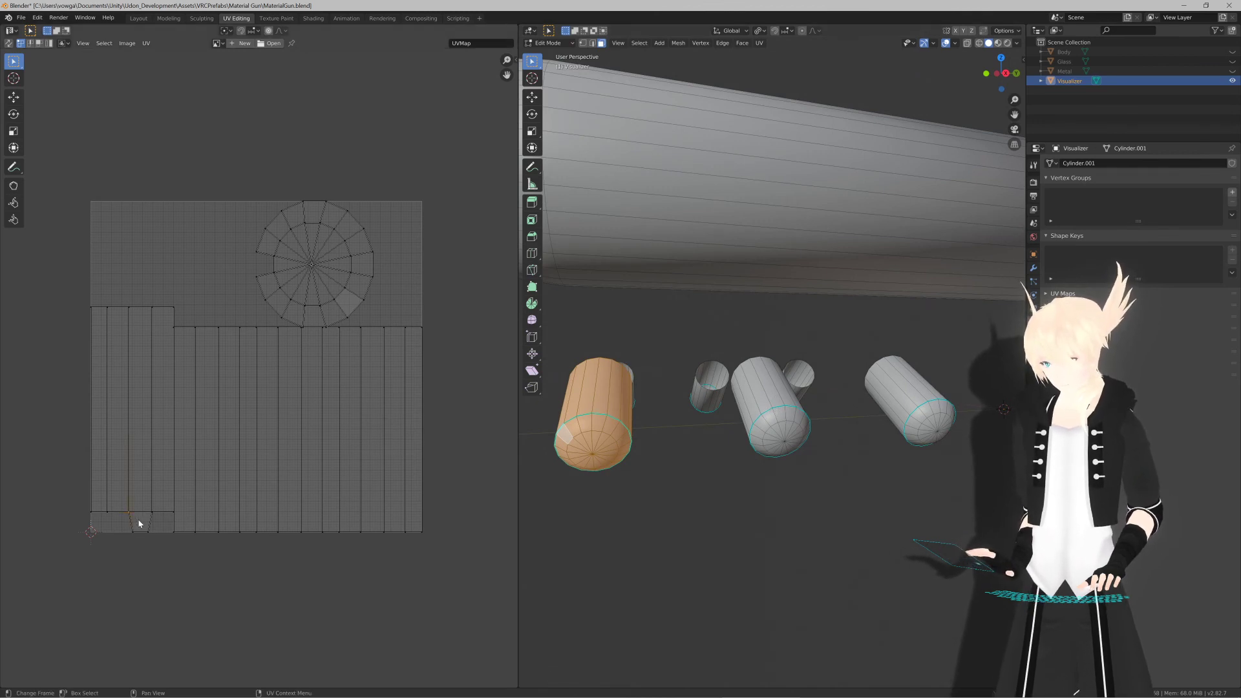
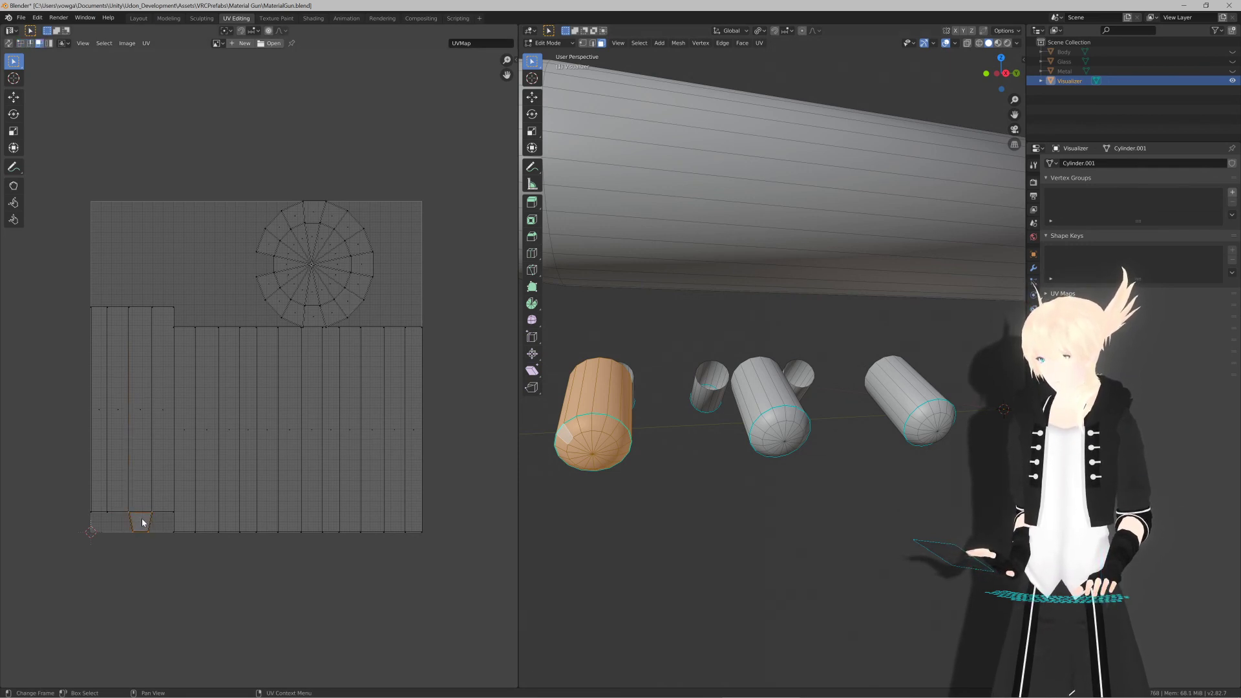
key("g")
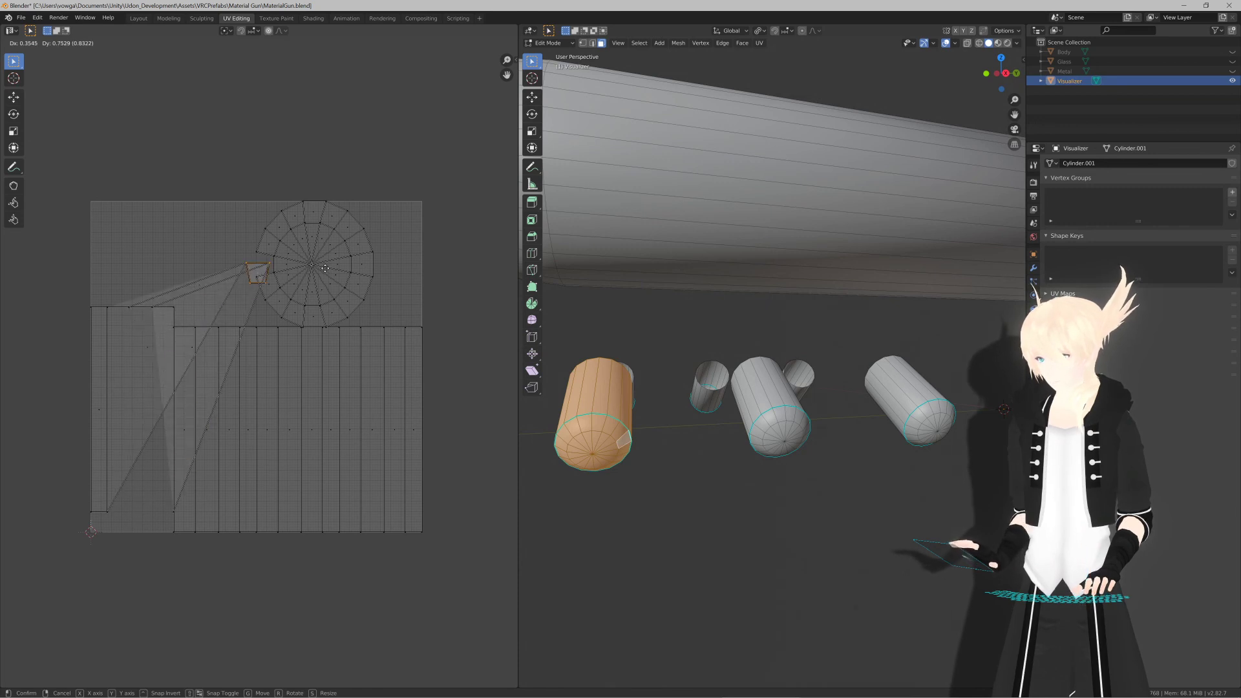
right_click(220, 405)
Step: Select all faces of the middle domed cylinder in the same row and apply Smart UV Project to it
middle_click_drag(665, 434, 706, 428)
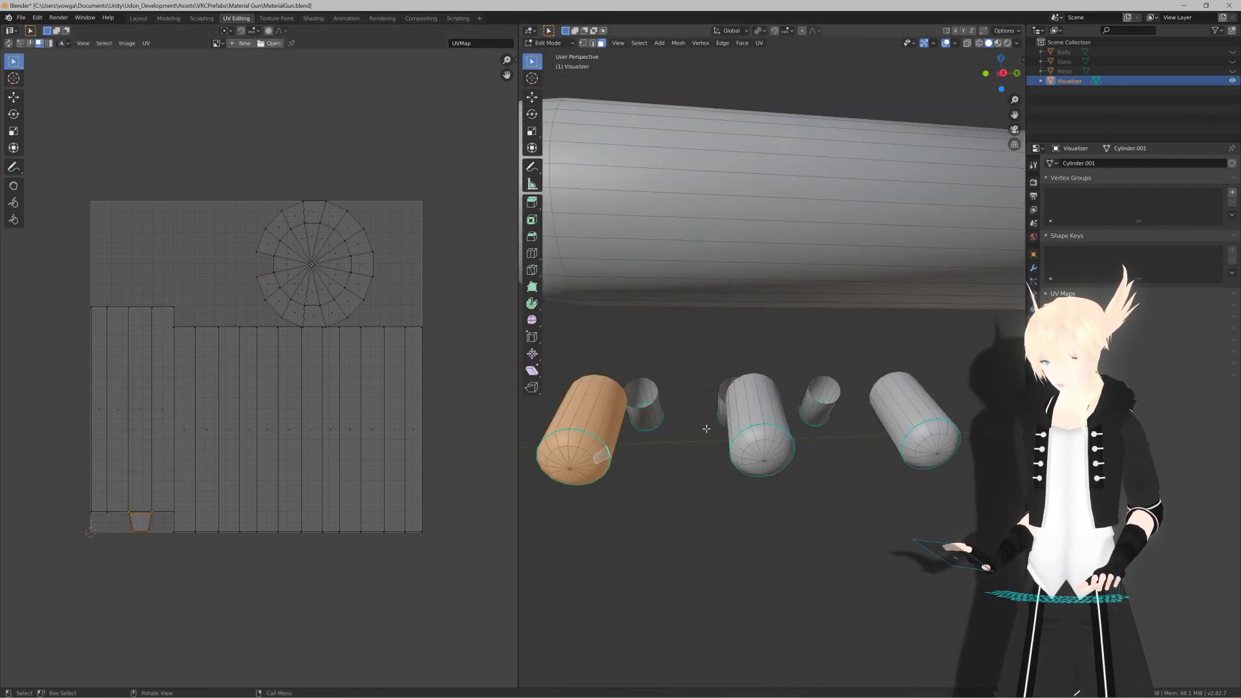
left_click(746, 414)
key("ctrl+KP_Add")
key("ctrl+KP_Add")
key("ctrl+KP_Add")
key("ctrl+KP_Add")
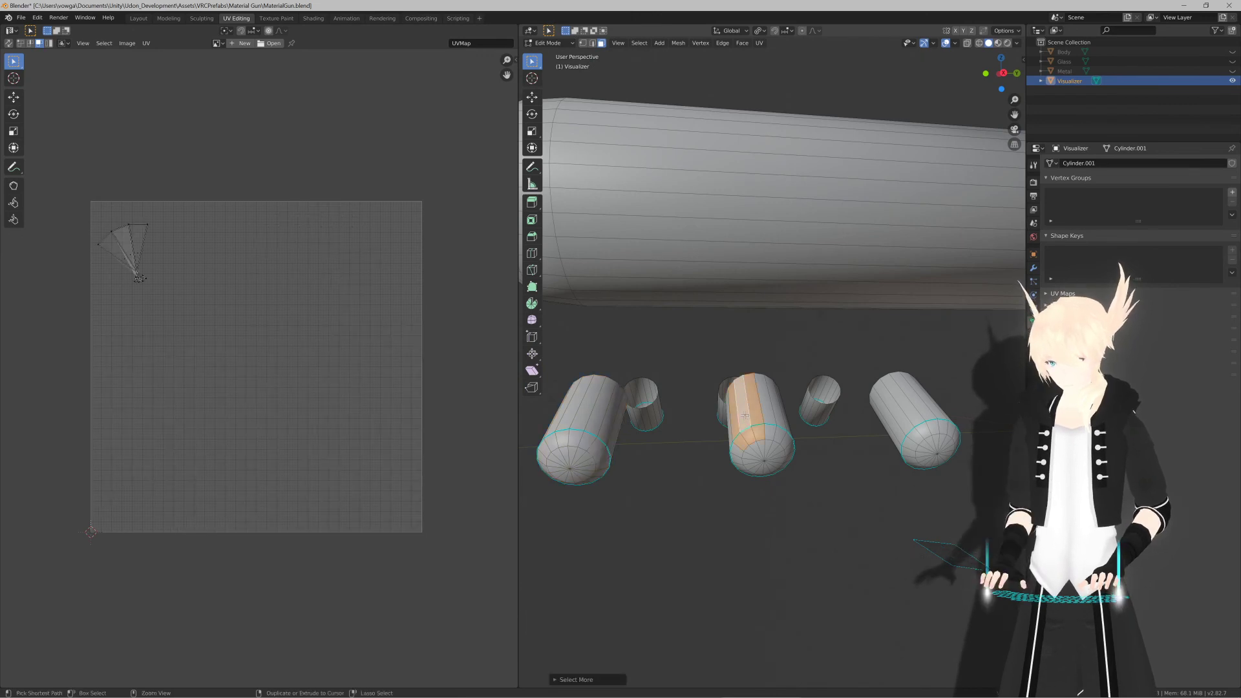
key("u")
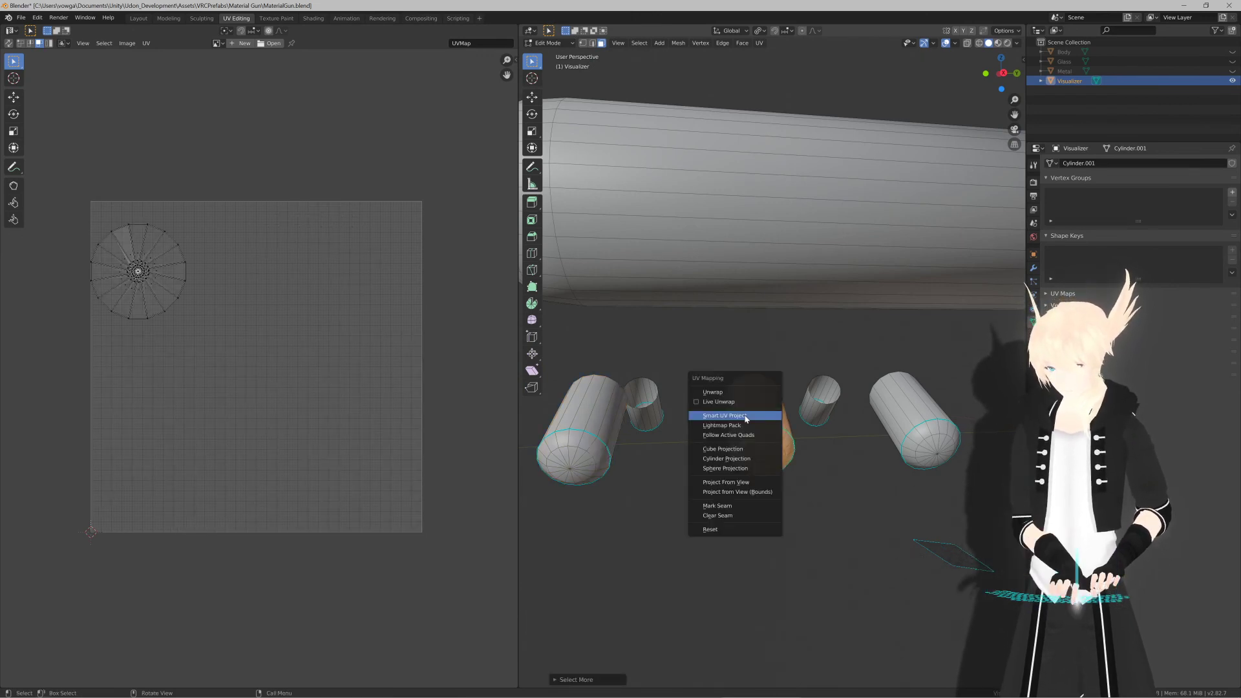
left_click(746, 416)
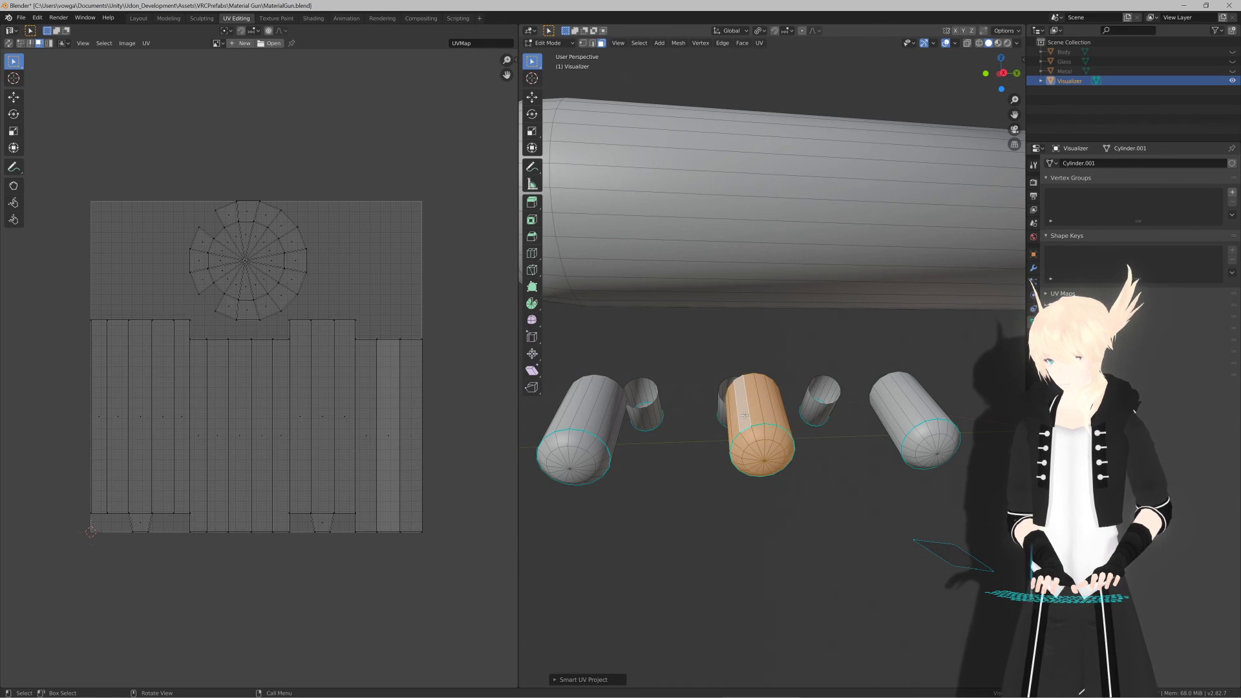
Step: Select the third domed cylinder in the row and apply Smart UV Project with a 66 angle limit and zero island margin
middle_click_drag(744, 415, 833, 405)
left_click(844, 402)
key("ctrl+KP_Add")
key("ctrl+KP_Add")
key("ctrl+KP_Add")
key("ctrl+KP_Add")
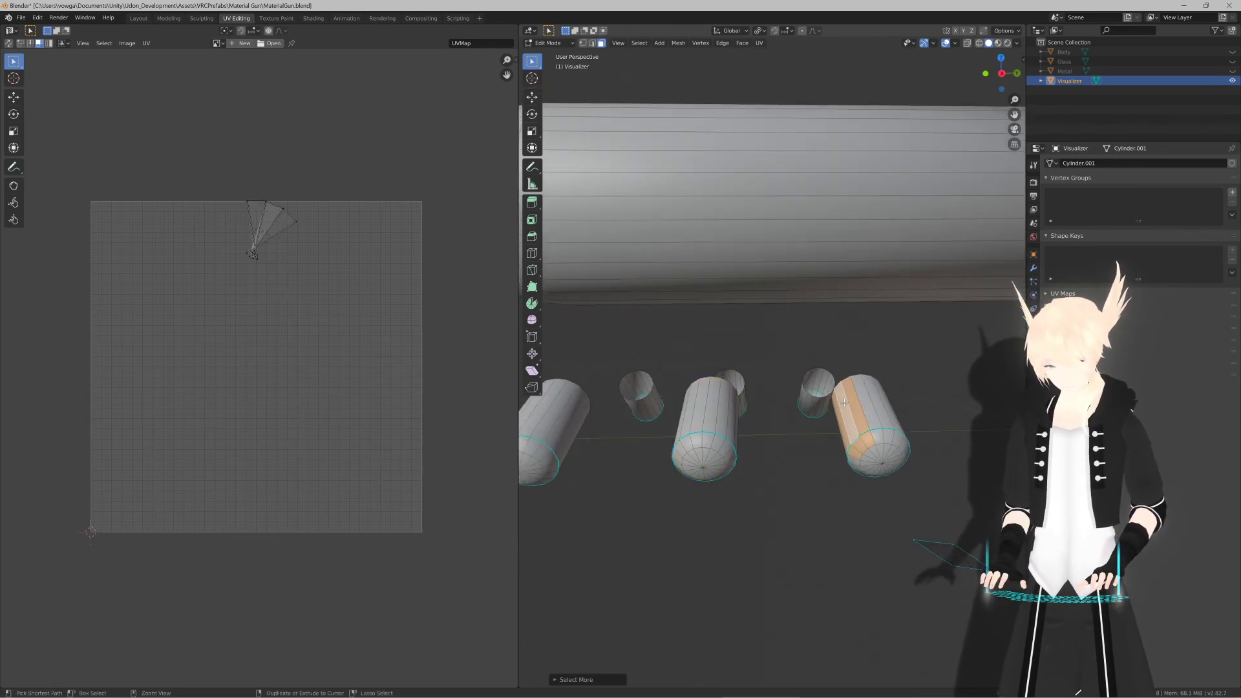
key("u")
left_click(844, 402)
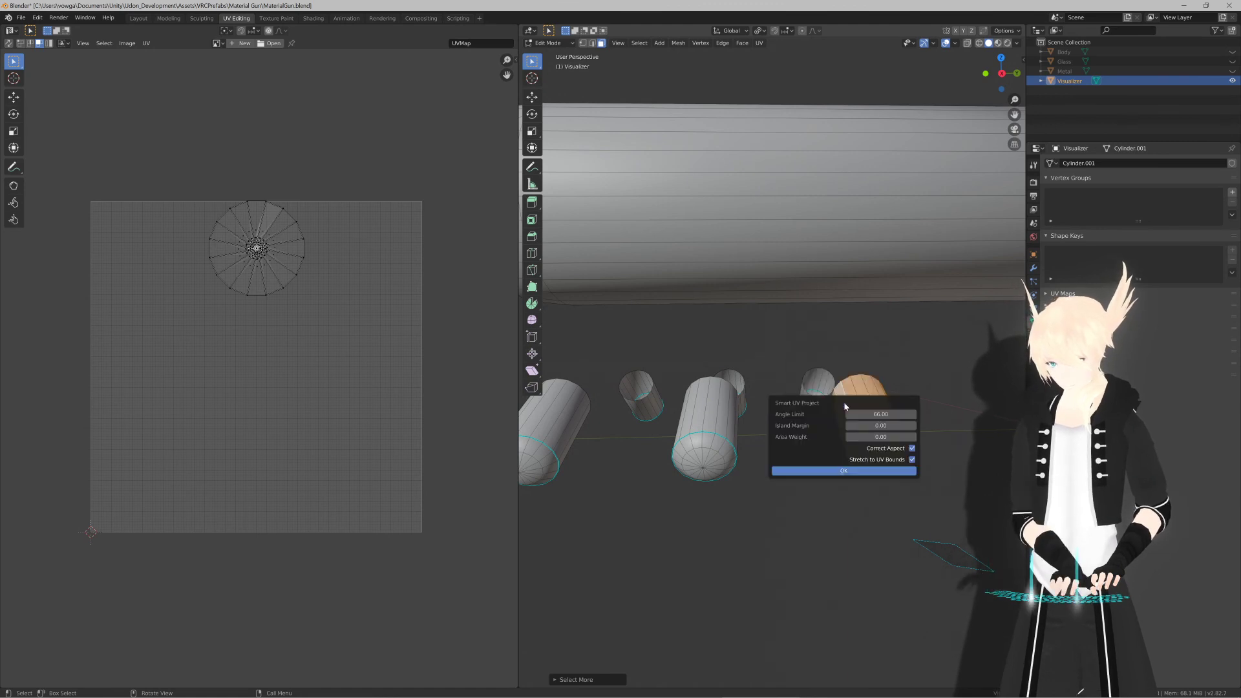
key("Return")
Step: Examine the third cylinder's UV islands and its mesh from several angles
middle_click_drag(844, 402, 713, 377)
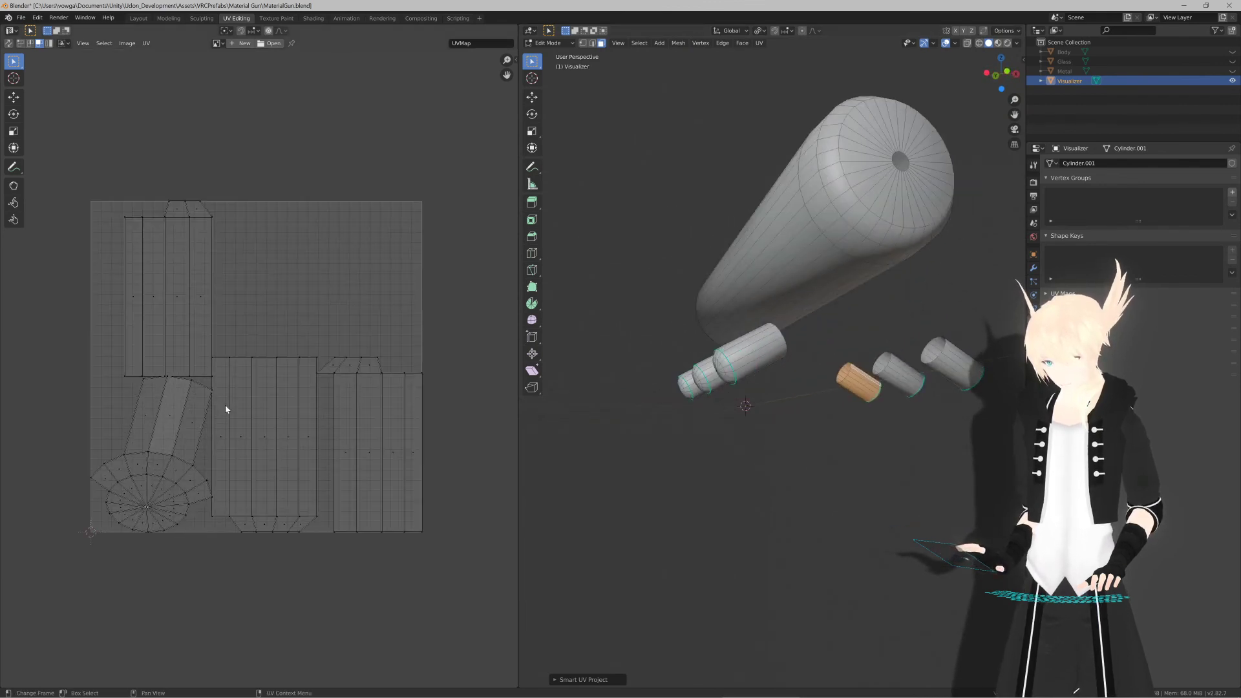
middle_click_drag(288, 396, 279, 393)
middle_click_drag(859, 391, 778, 396)
scroll(857, 411, "up", 2)
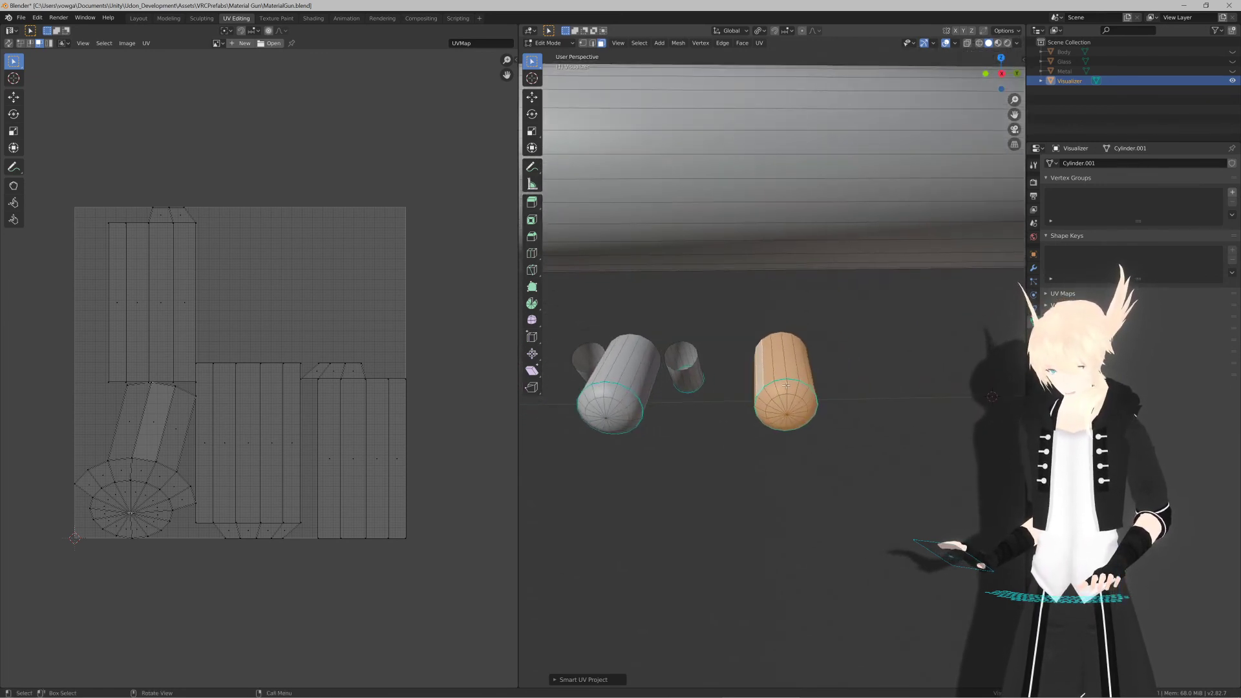
Step: Mark the edge loop around the third cylinder's domed cap as a seam
key("alt+a")
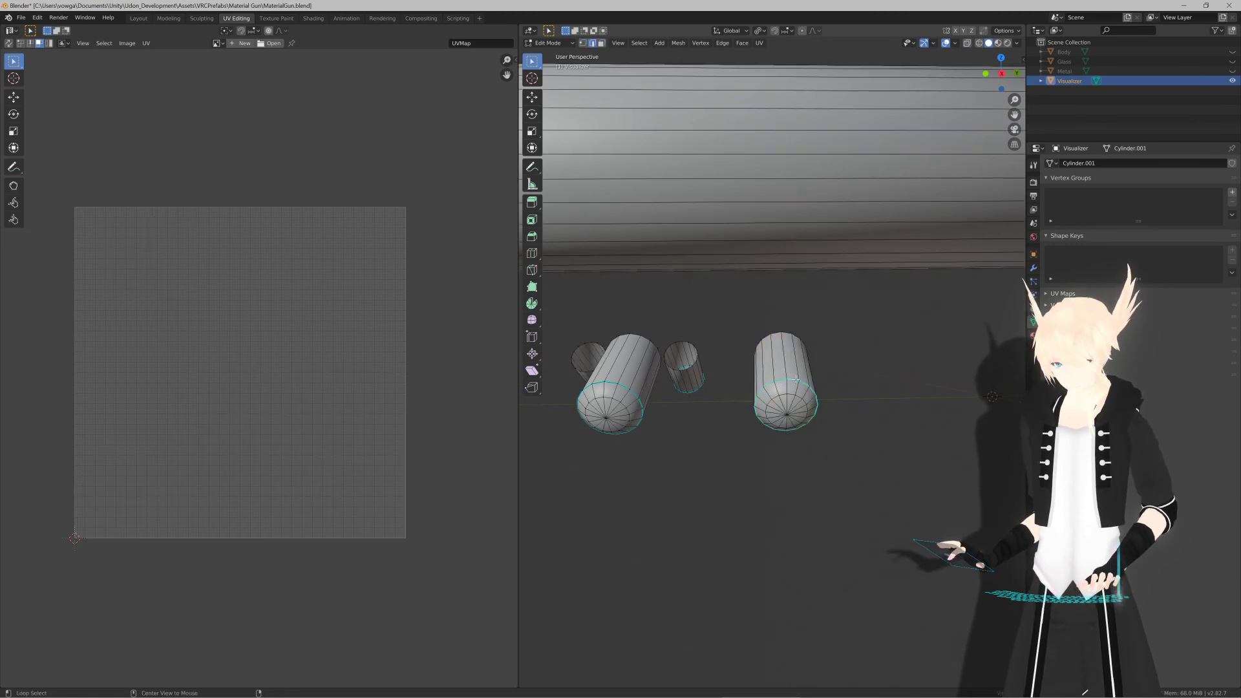
key("F3")
type("mark")
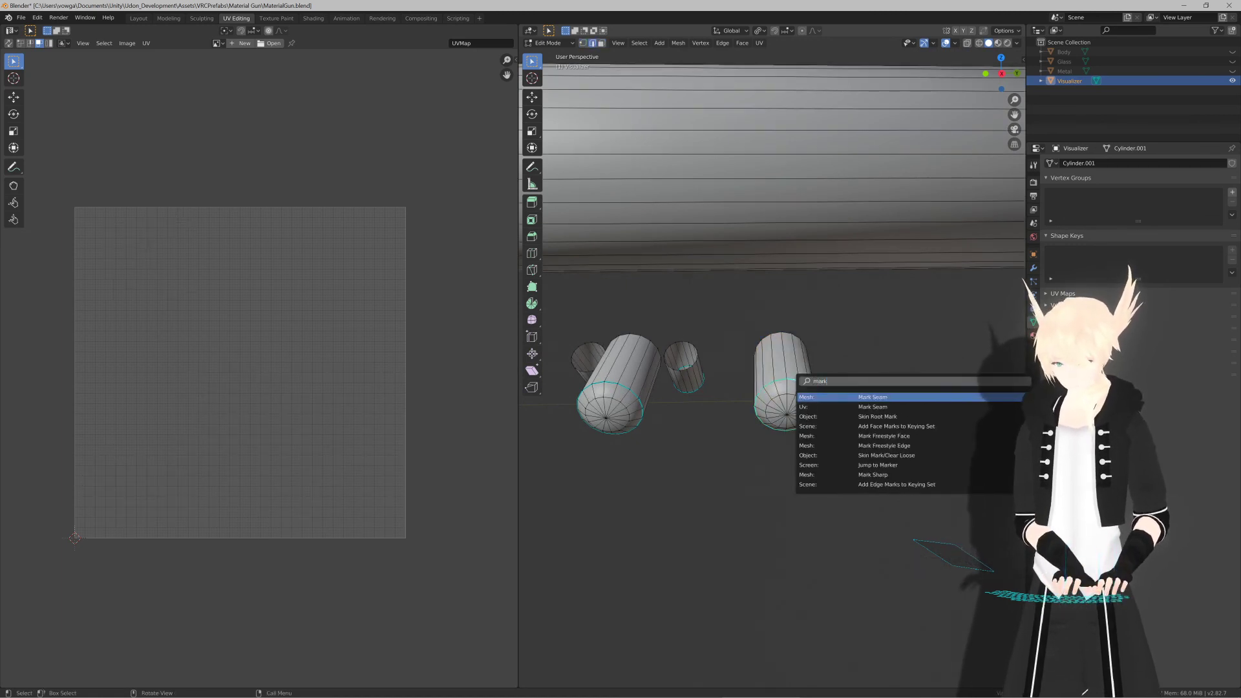
key("Return")
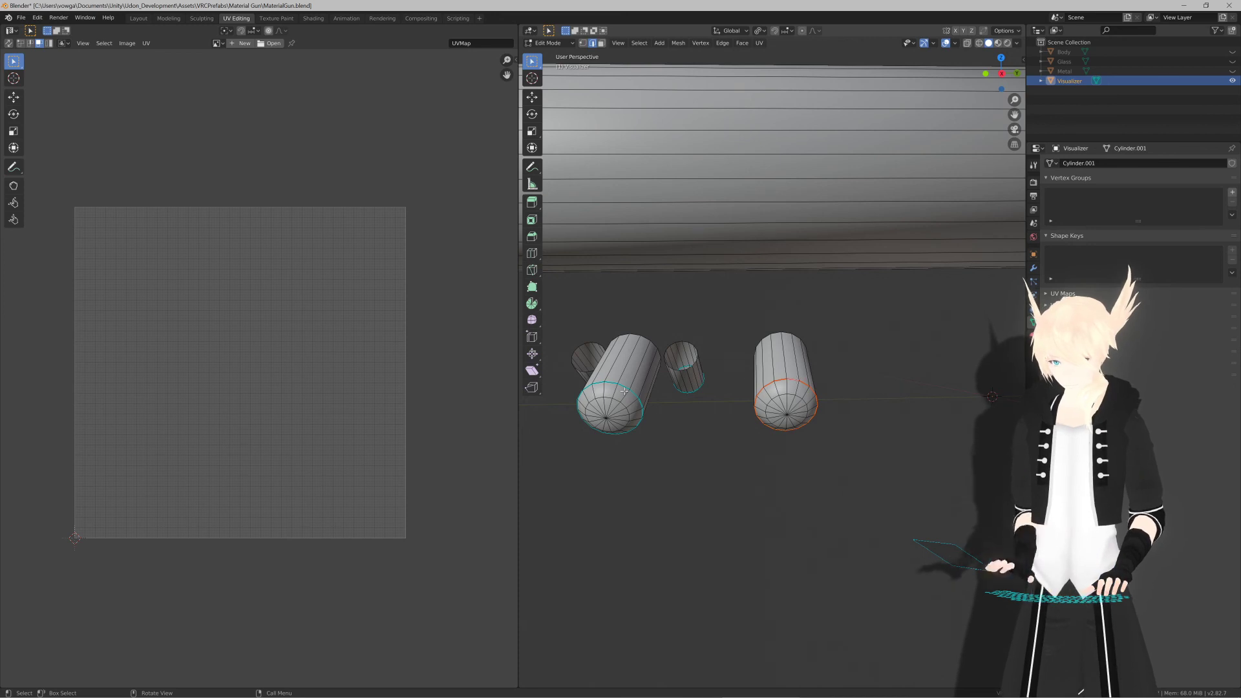
Step: Mark the edge loops around the caps of the remaining small cylinders as seams
middle_click_drag(694, 385, 743, 394, "shift")
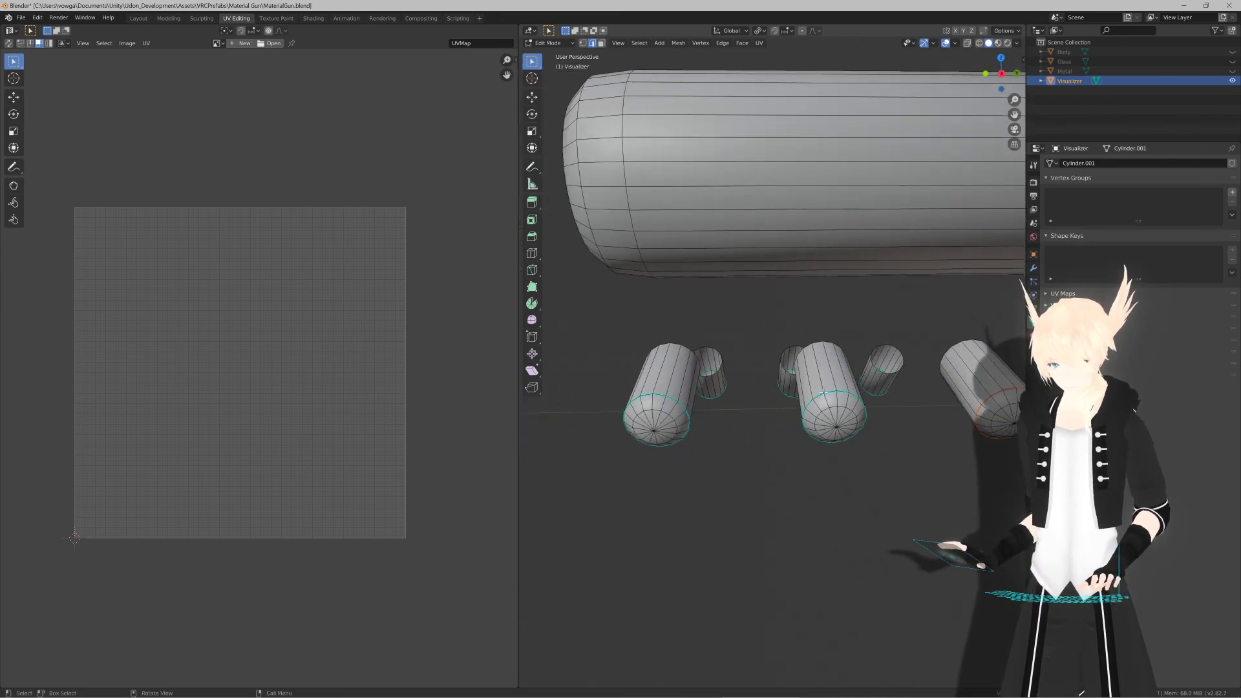
left_click(831, 393, "alt")
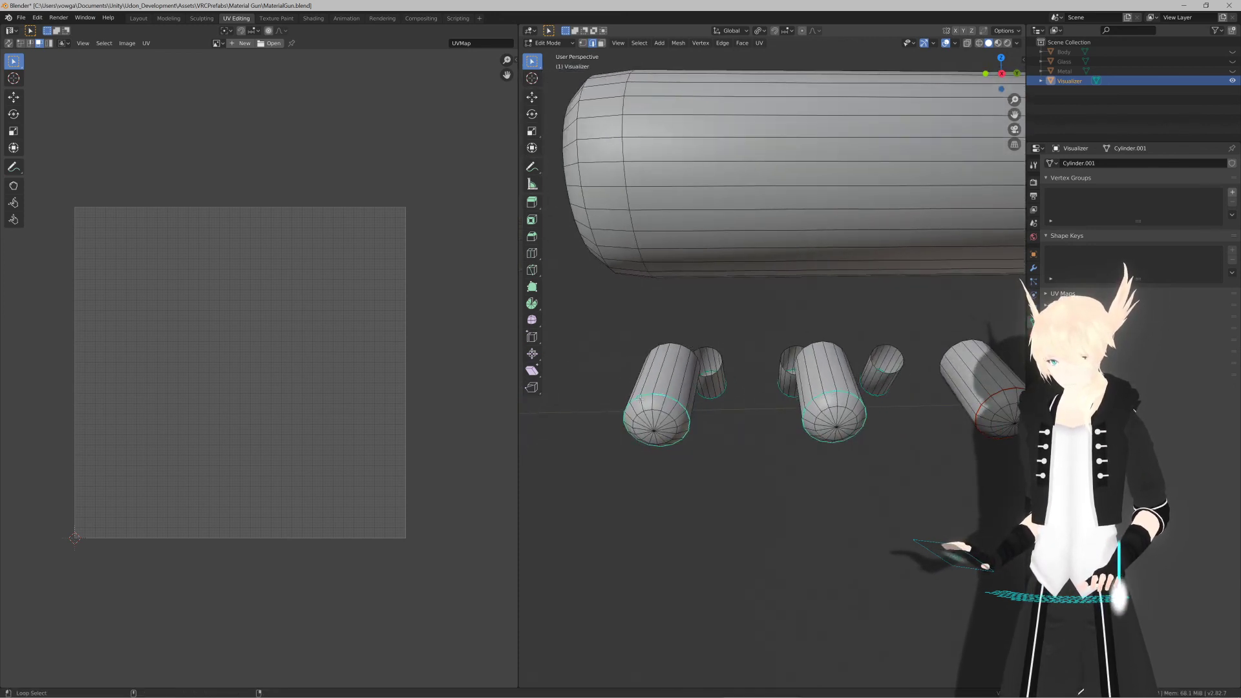
middle_click_drag(659, 393, 763, 410)
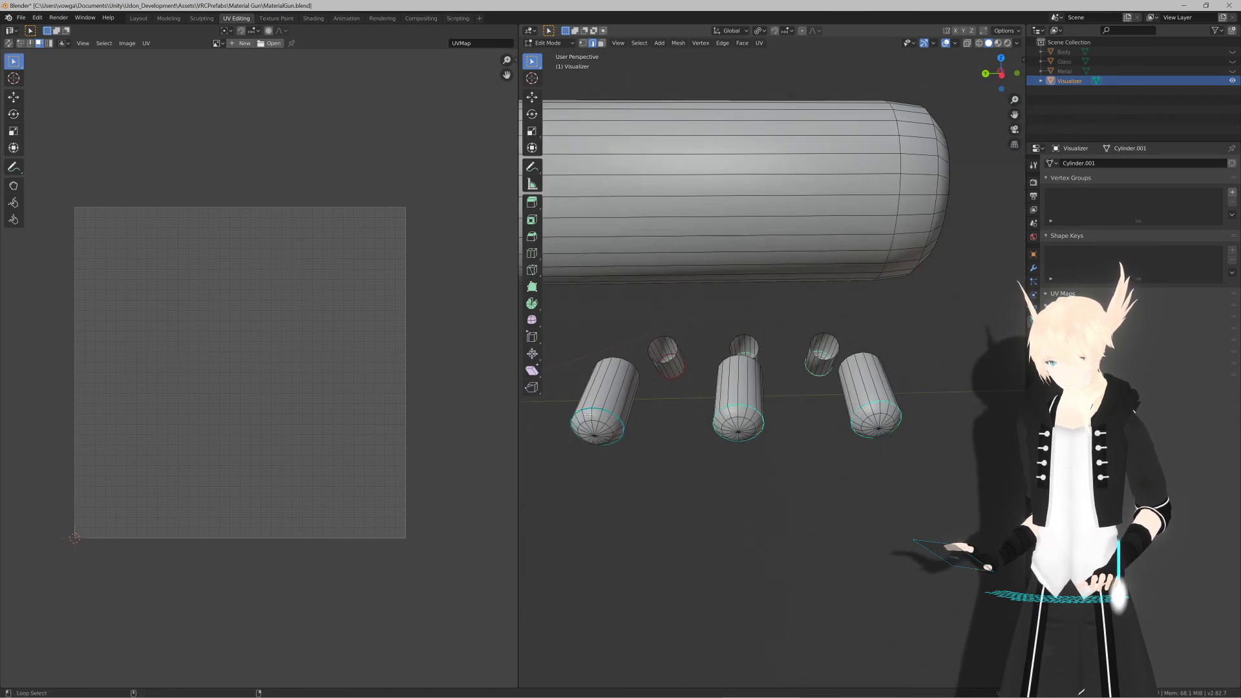
key("F3")
key("Return")
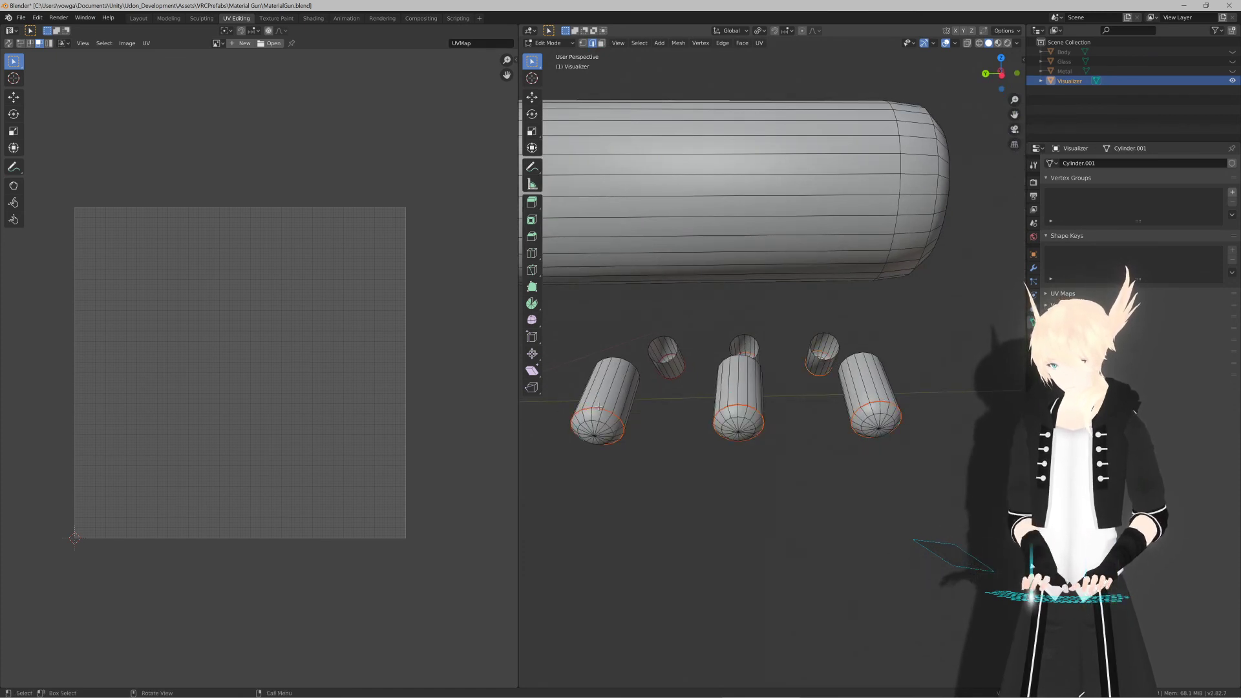
middle_click_drag(635, 404, 840, 406)
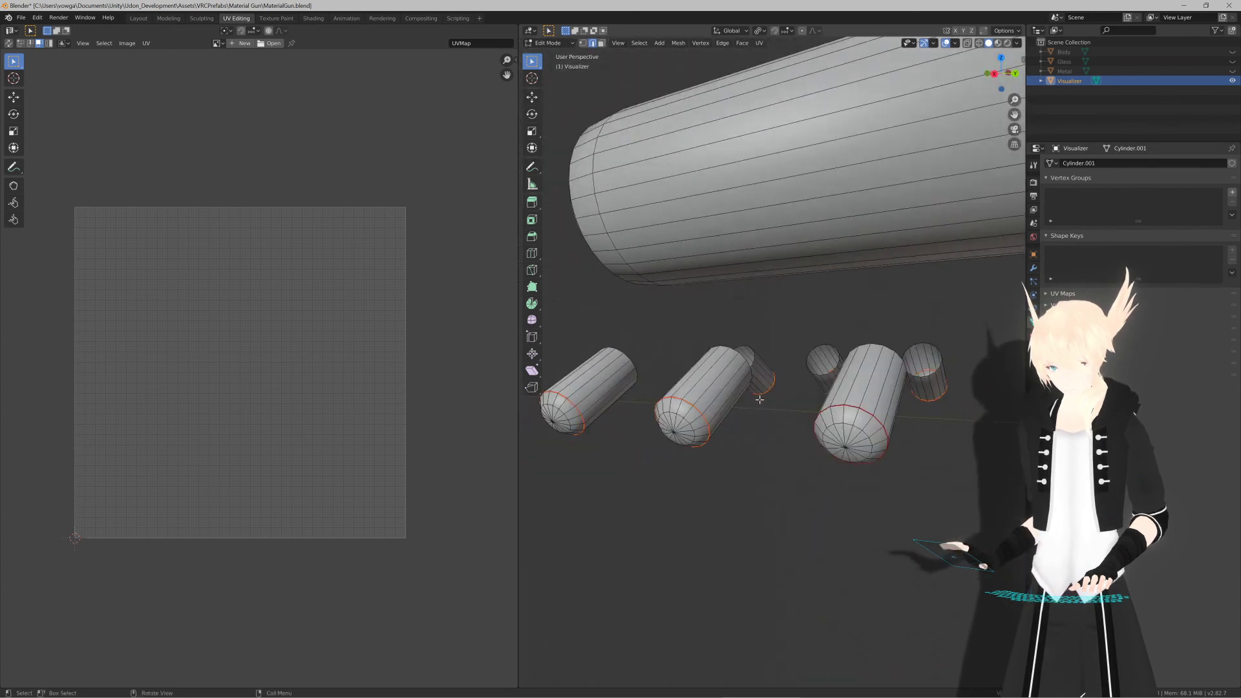
left_click(853, 407, "alt")
key("ctrl+e")
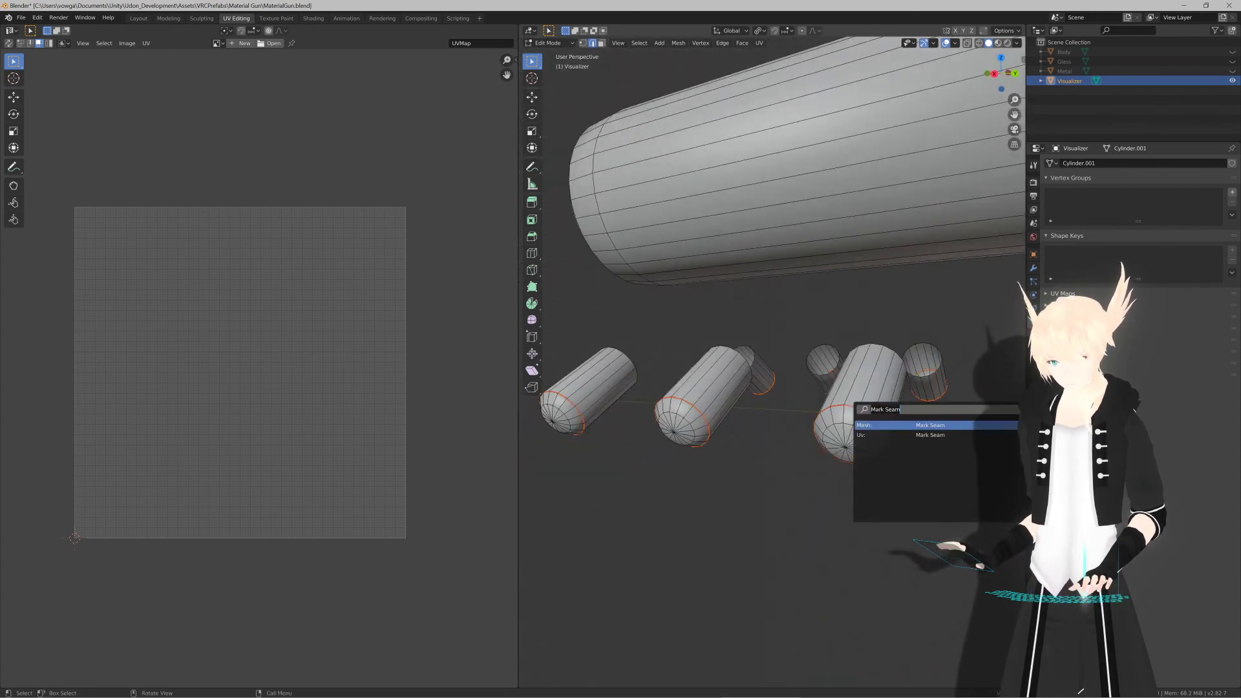
left_click(868, 434)
Step: Select all faces of the nearest domed cylinder in the row and apply Smart UV Project to it
middle_click_drag(705, 420, 778, 422)
key("3")
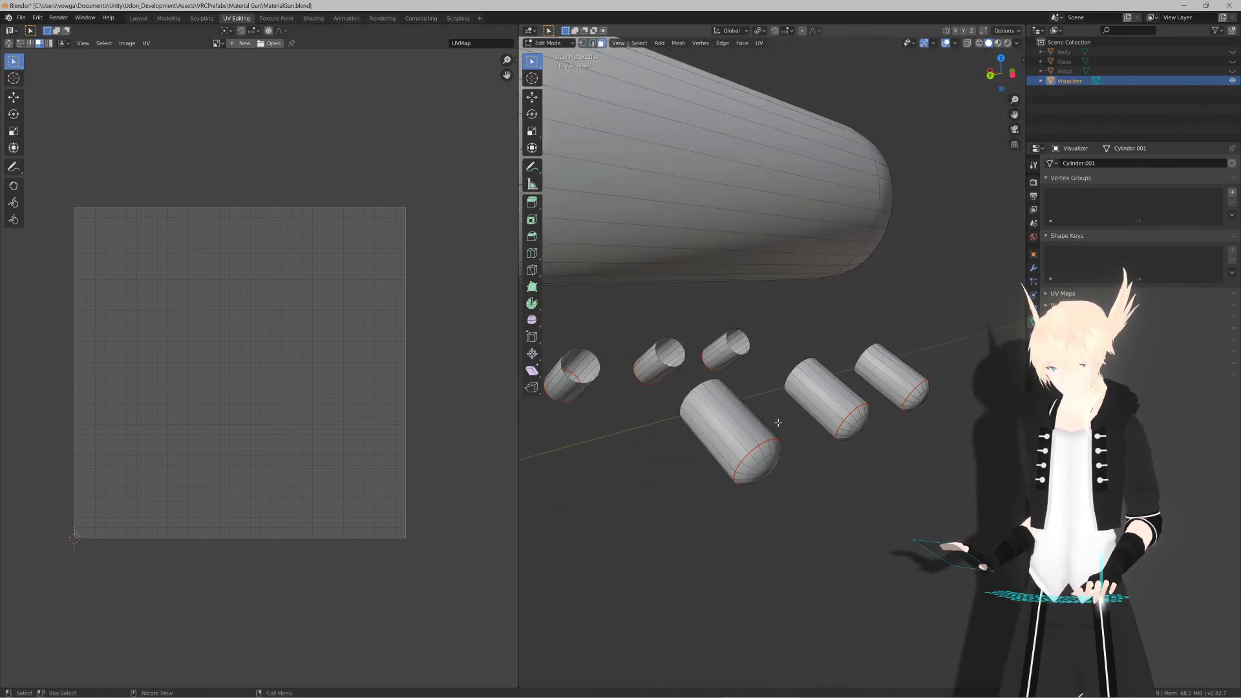
key("a")
left_click(752, 422)
left_click(820, 392, "shift")
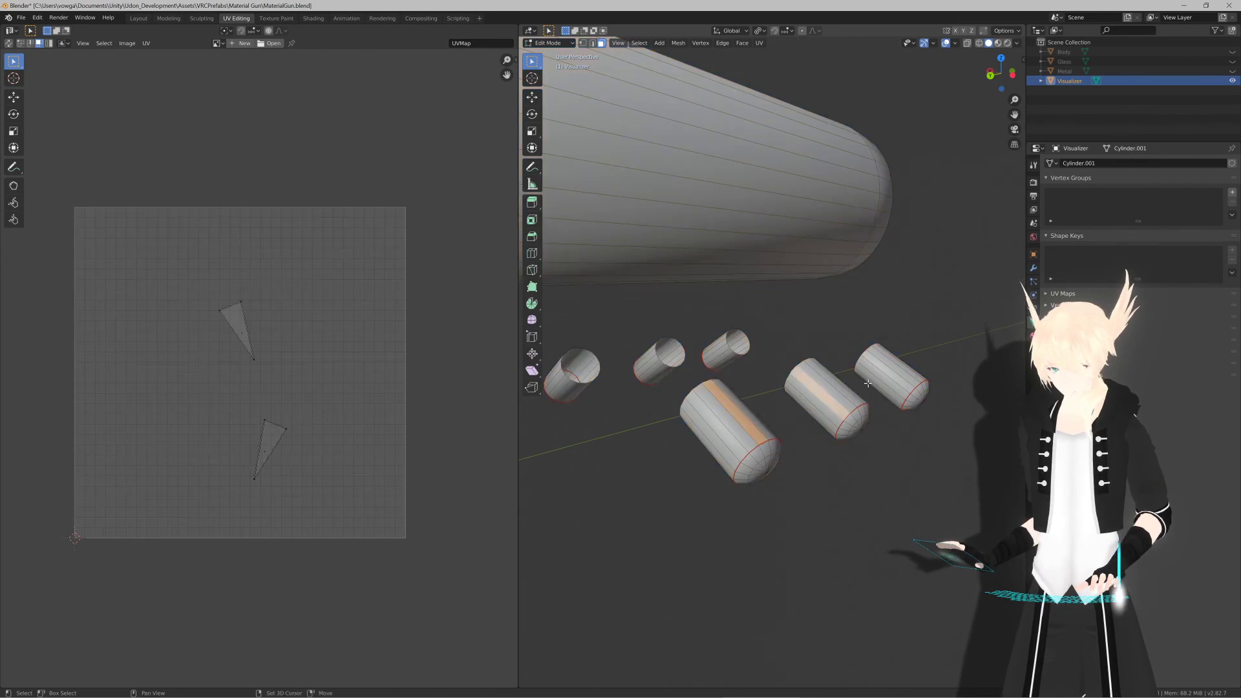
left_click(731, 411)
key("ctrl+KP_Add")
key("ctrl+KP_Add")
key("ctrl+KP_Add")
key("ctrl+KP_Add")
key("ctrl+KP_Add")
key("ctrl+KP_Add")
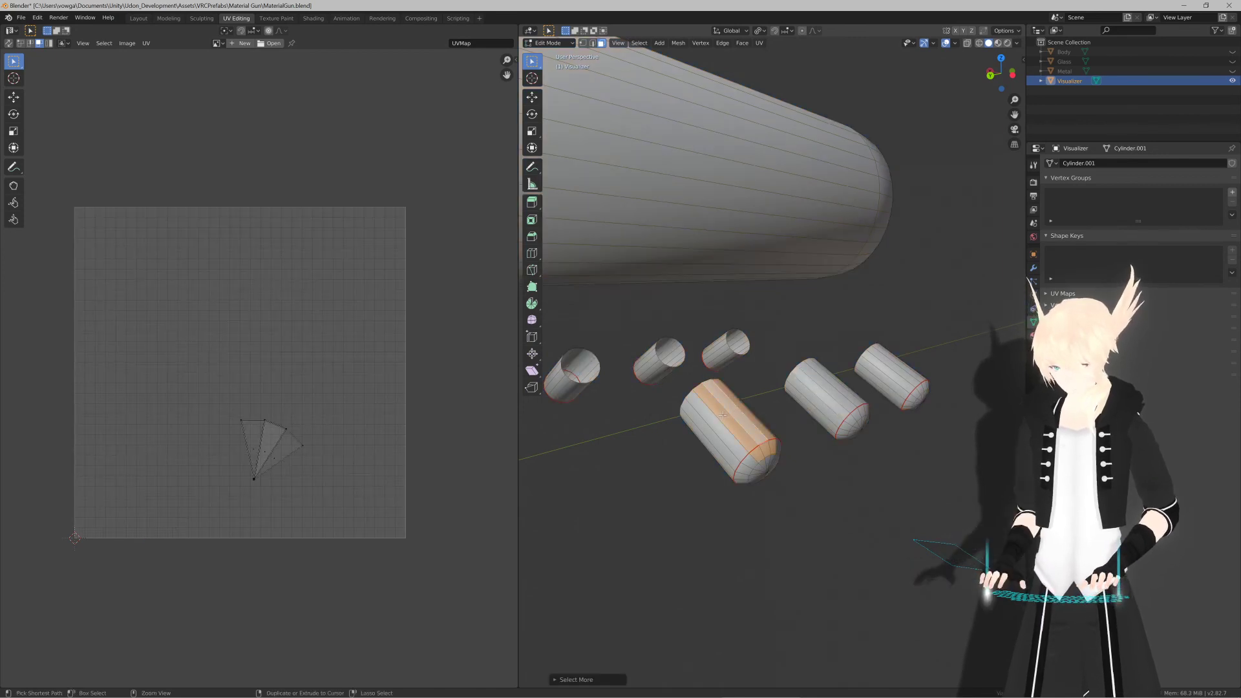
key("u")
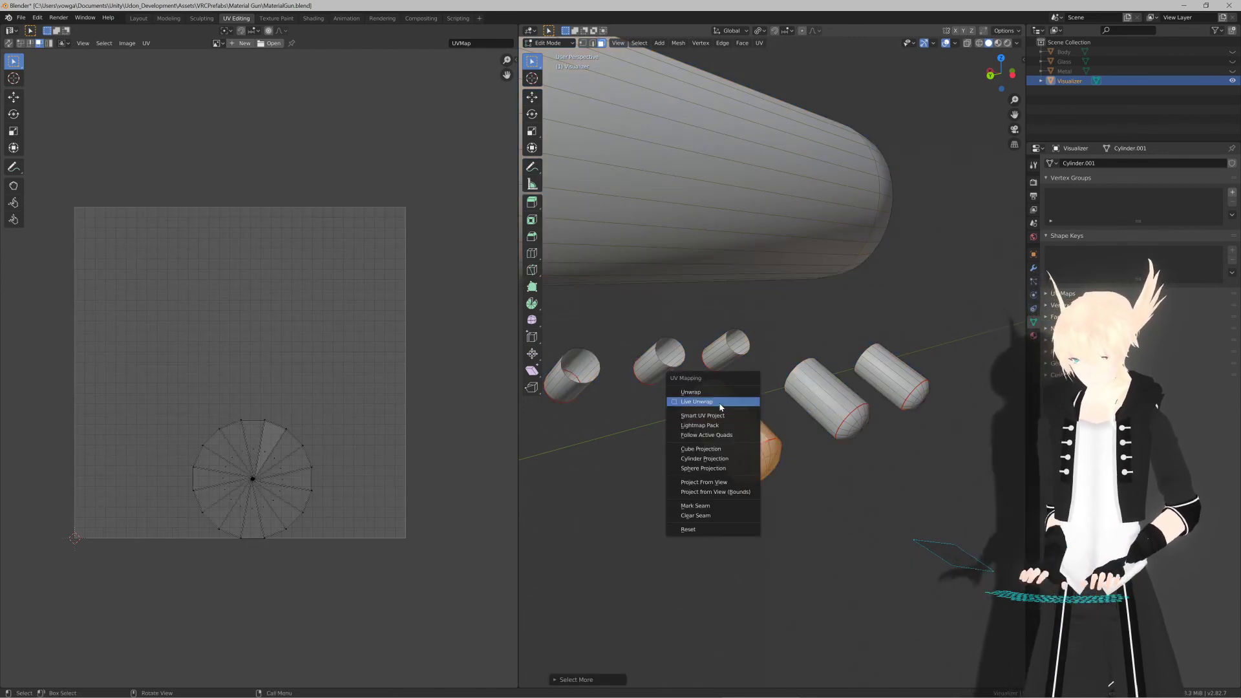
left_click(723, 416)
key("Return")
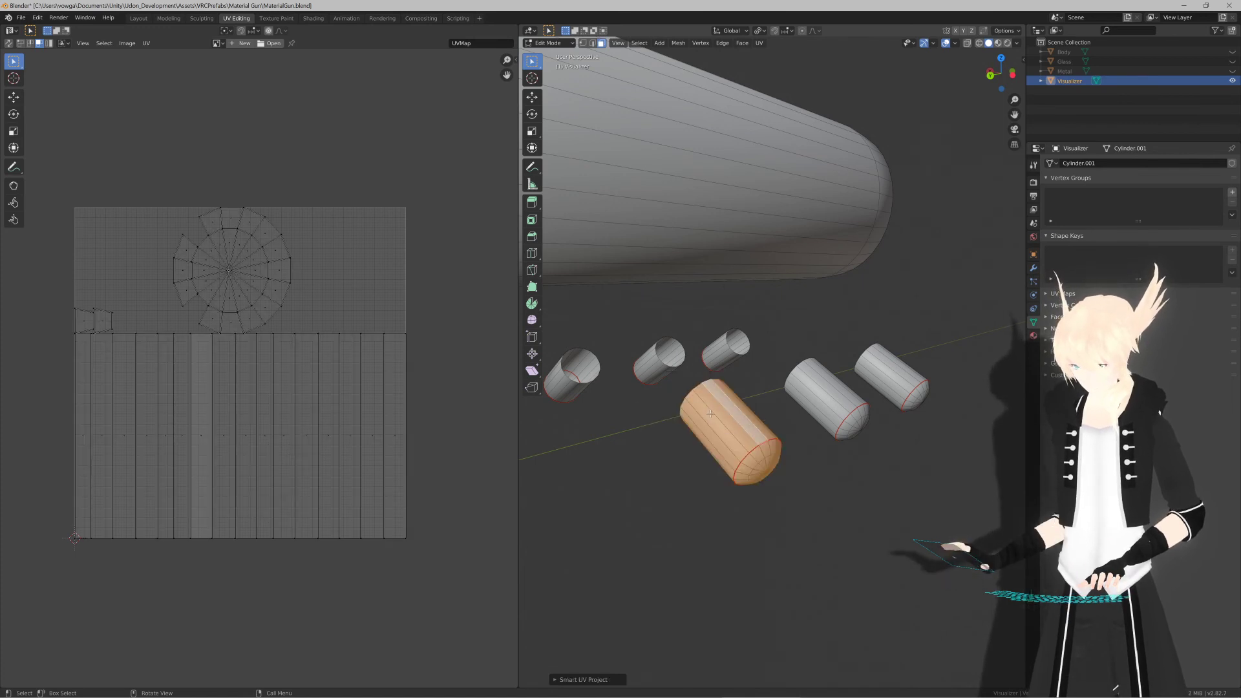
Step: From the bottom view, mark one lengthwise edge along the underside of each of the six small cylinders as a seam
middle_click_drag(712, 412, 731, 451)
left_click(749, 443)
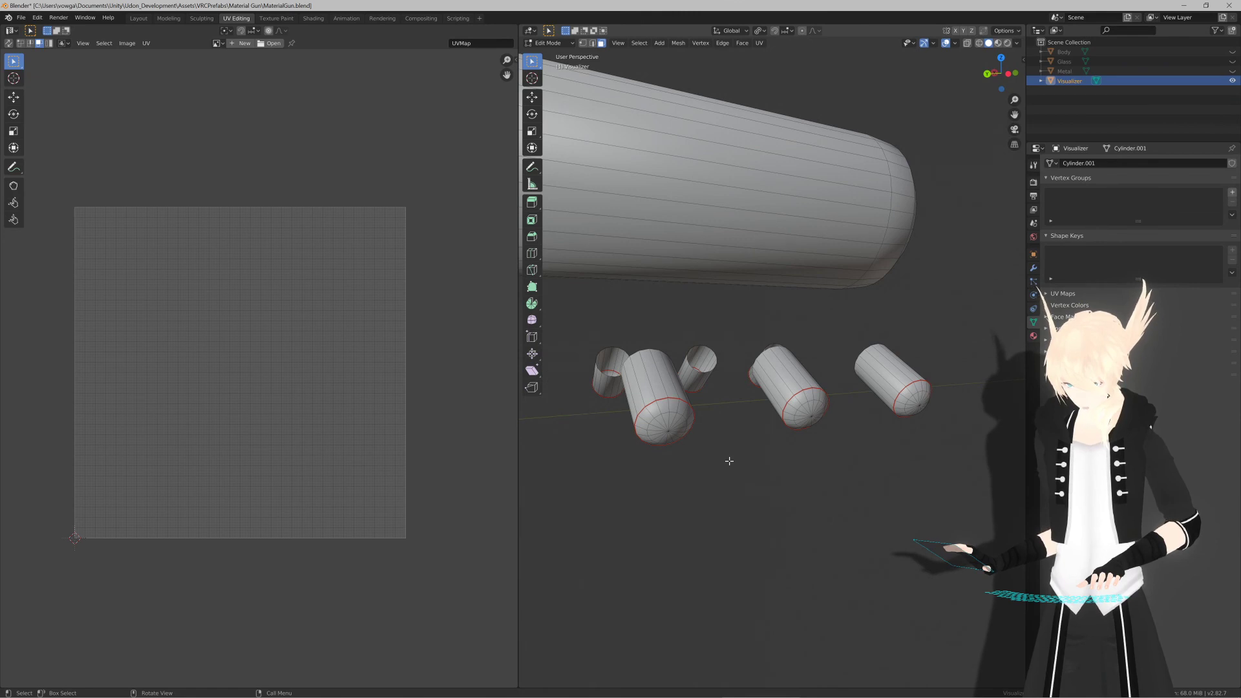
middle_click_drag(729, 461, 852, 419)
key("ctrl+KP_7")
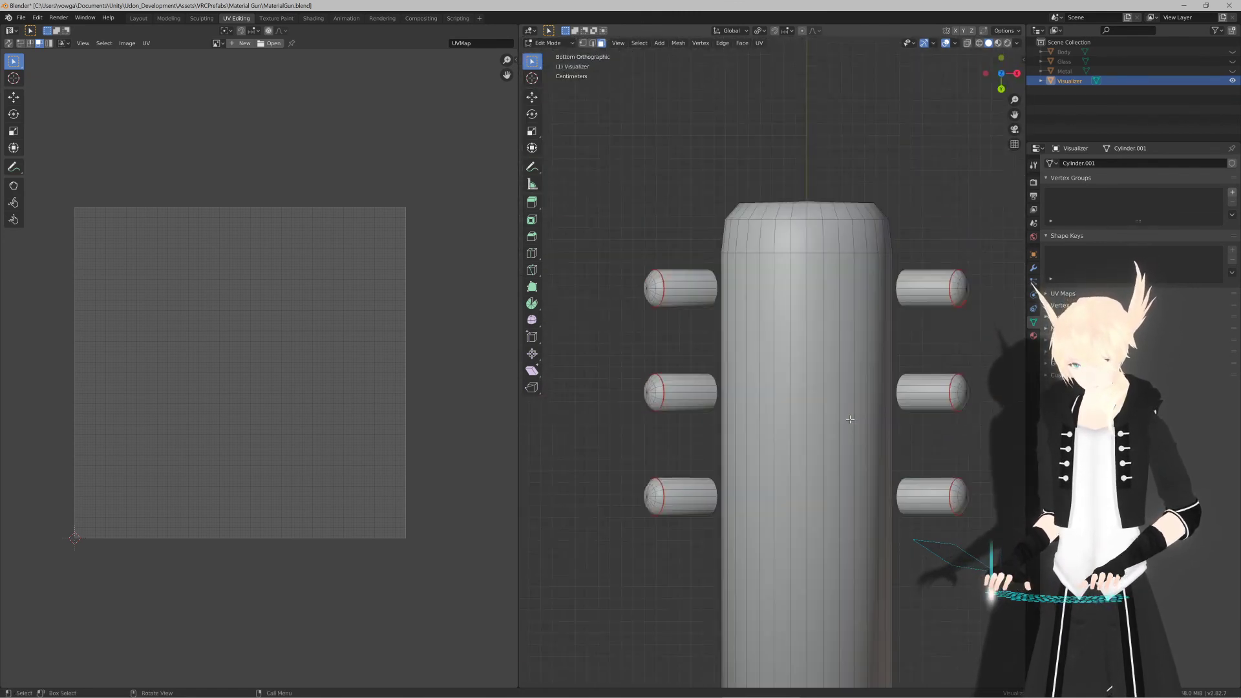
scroll(842, 419, "up", 1)
middle_click_drag(828, 360, 771, 364, "shift")
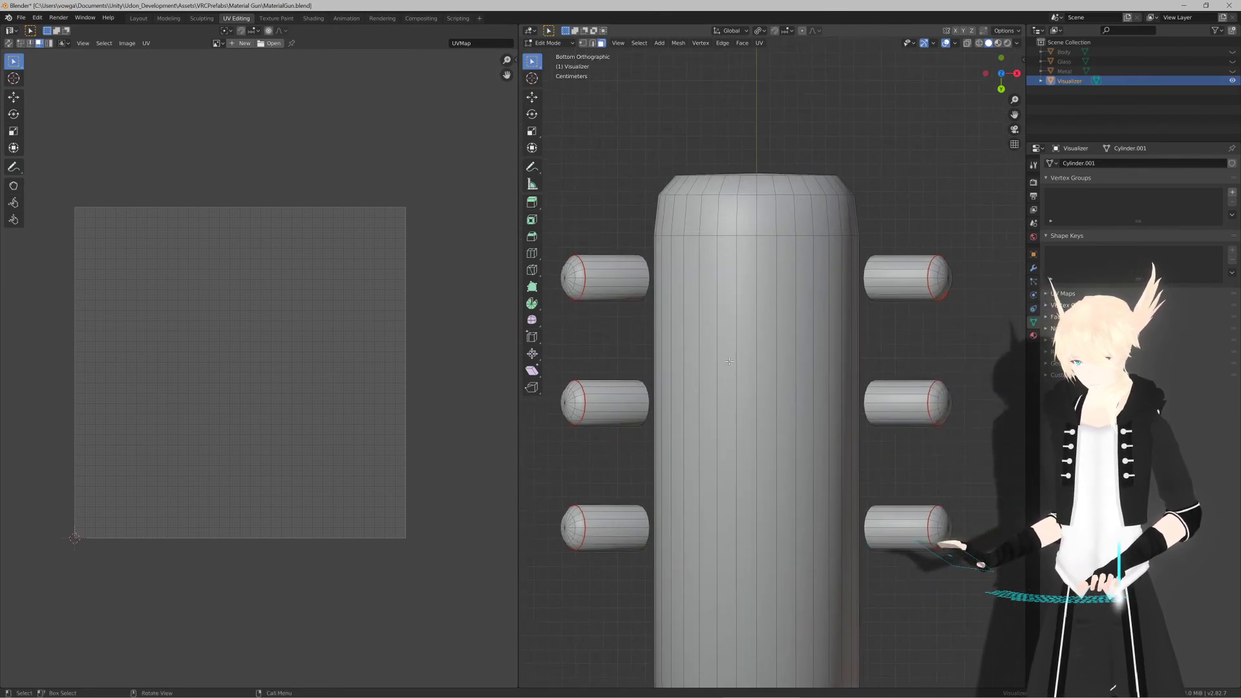
key("2")
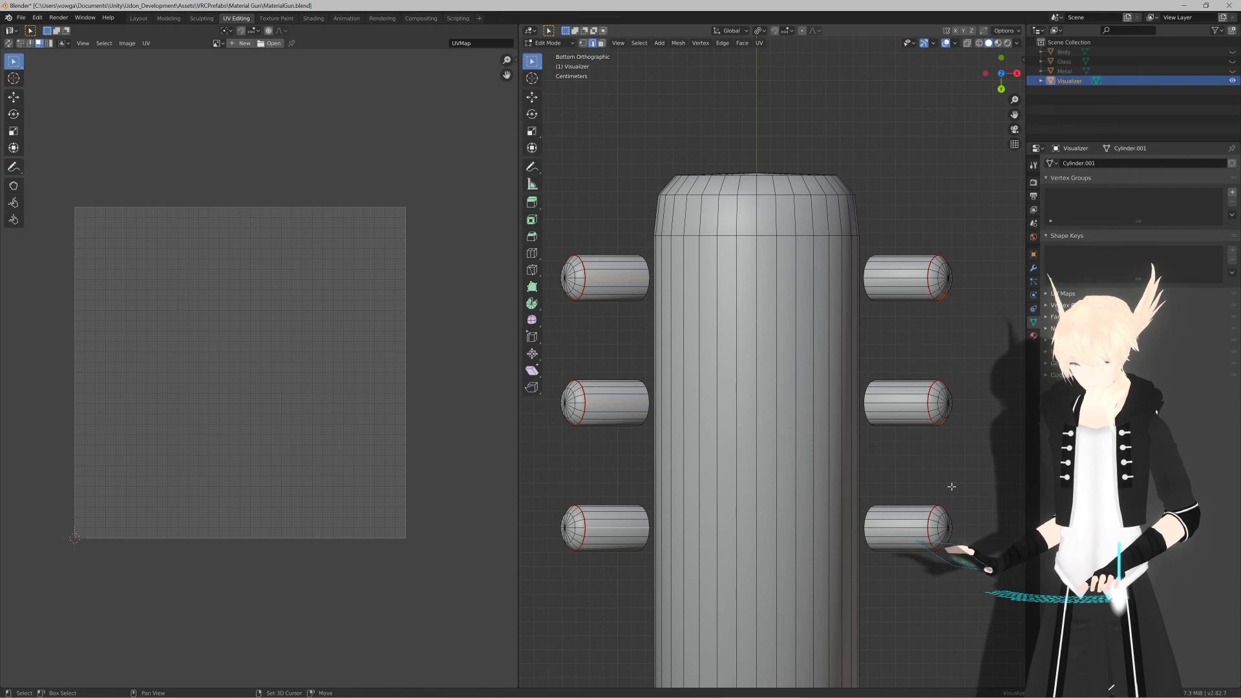
left_click(898, 405, "shift")
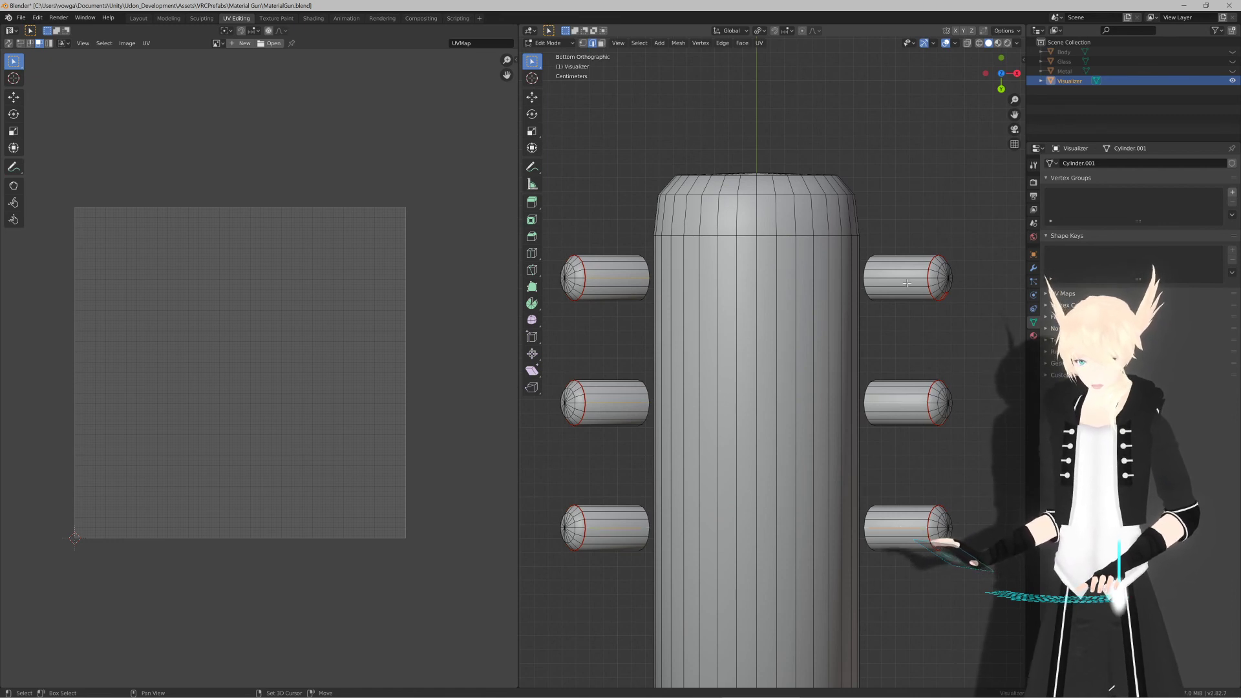
left_click(907, 279, "shift")
key("F3")
key("Return")
key("F3")
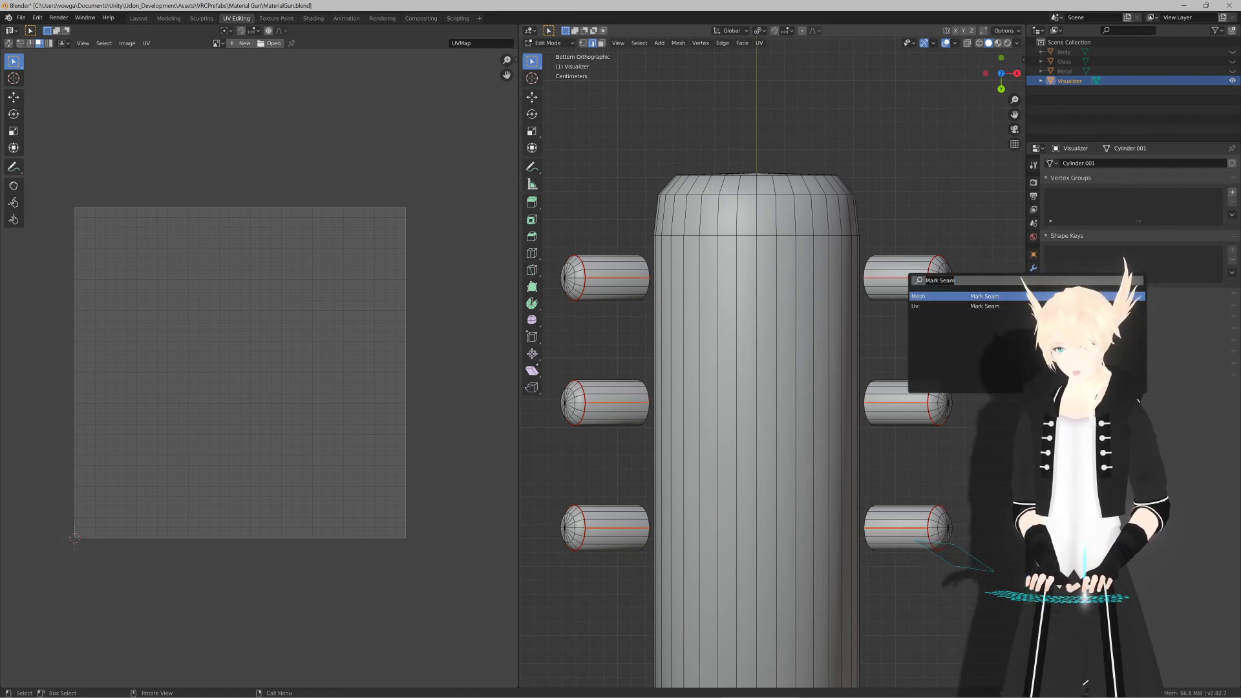
left_click(914, 307)
left_click(912, 304)
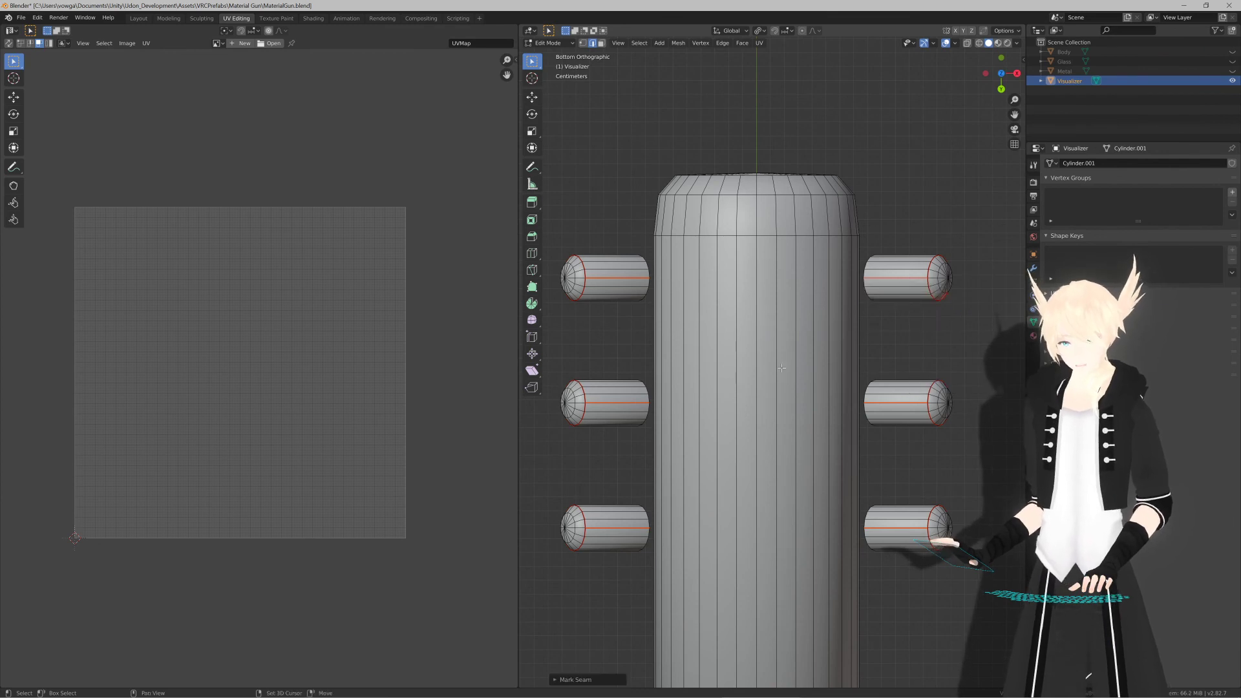
Step: Select the whole middle cylinder on the gun's left side and apply Smart UV Project with a 66 angle limit and zero island margin
middle_click_drag(778, 367, 789, 260, "shift")
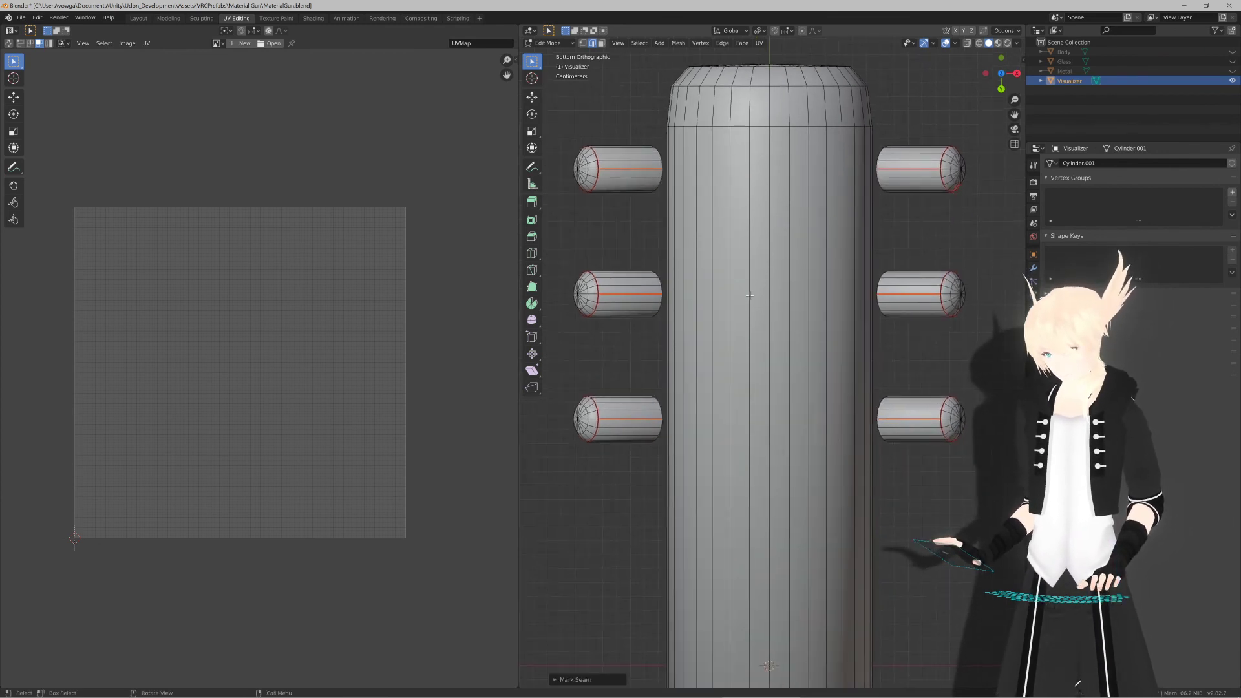
key("3")
left_click(621, 283)
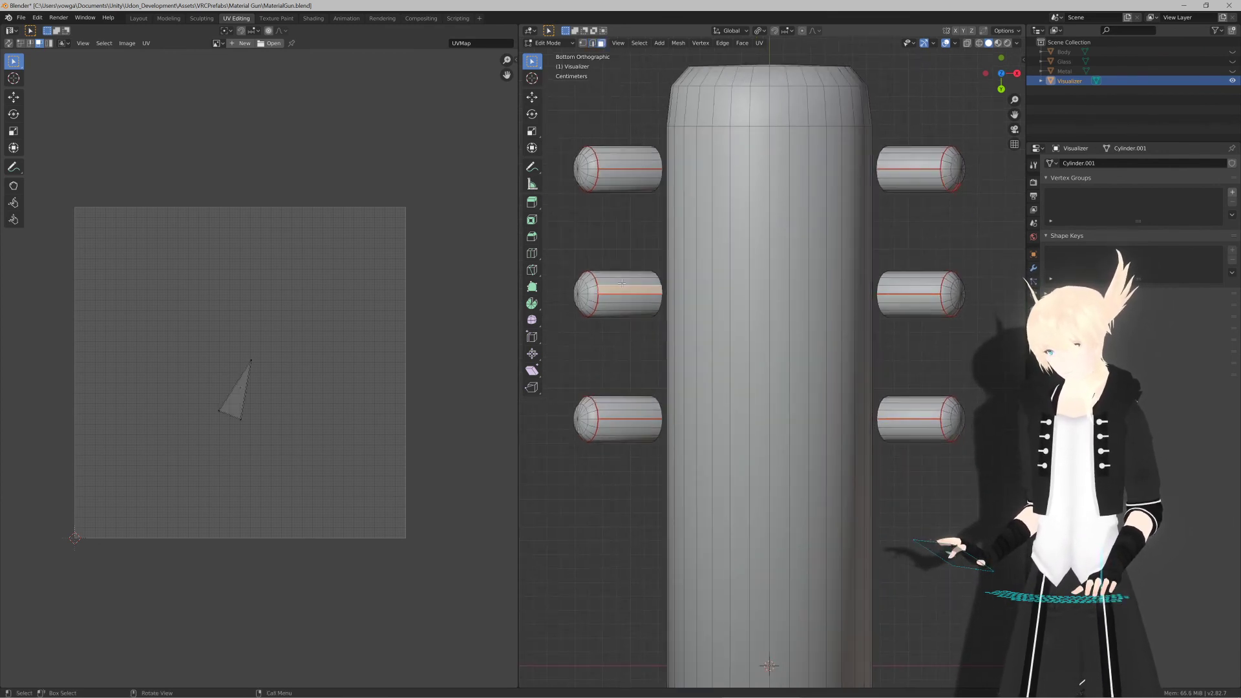
key("ctrl+KP_Add")
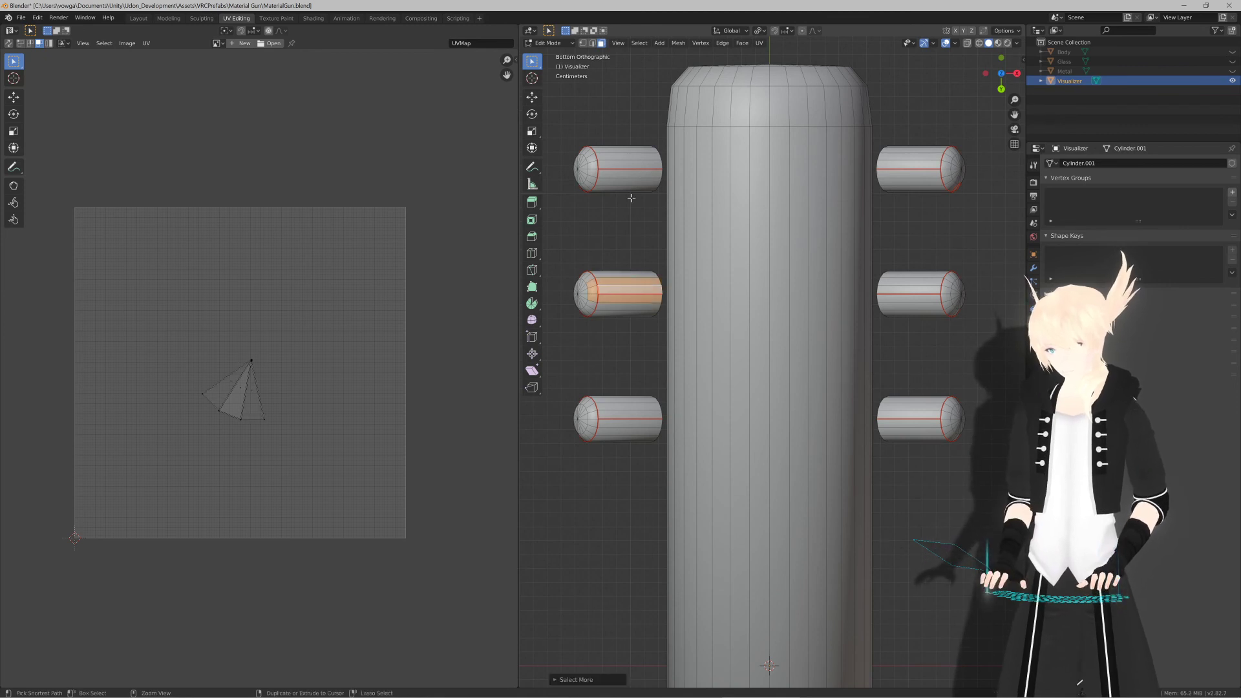
key("ctrl+KP_Add")
key("u")
left_click(632, 199)
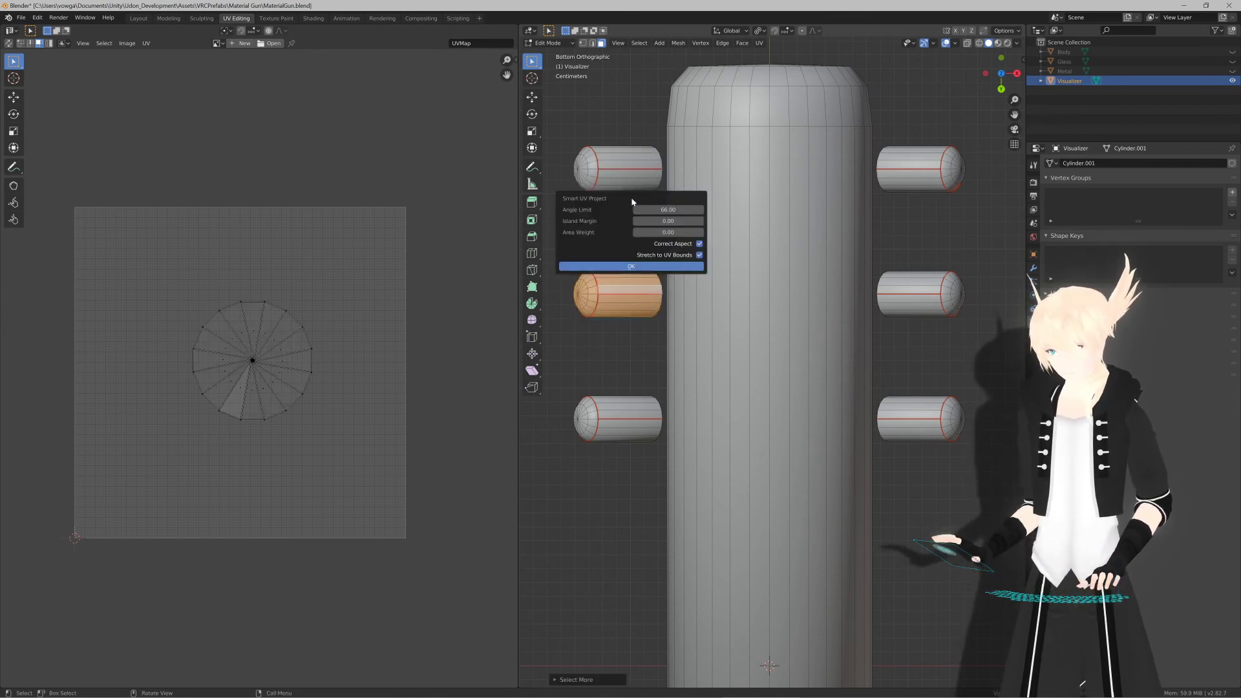
key("Return")
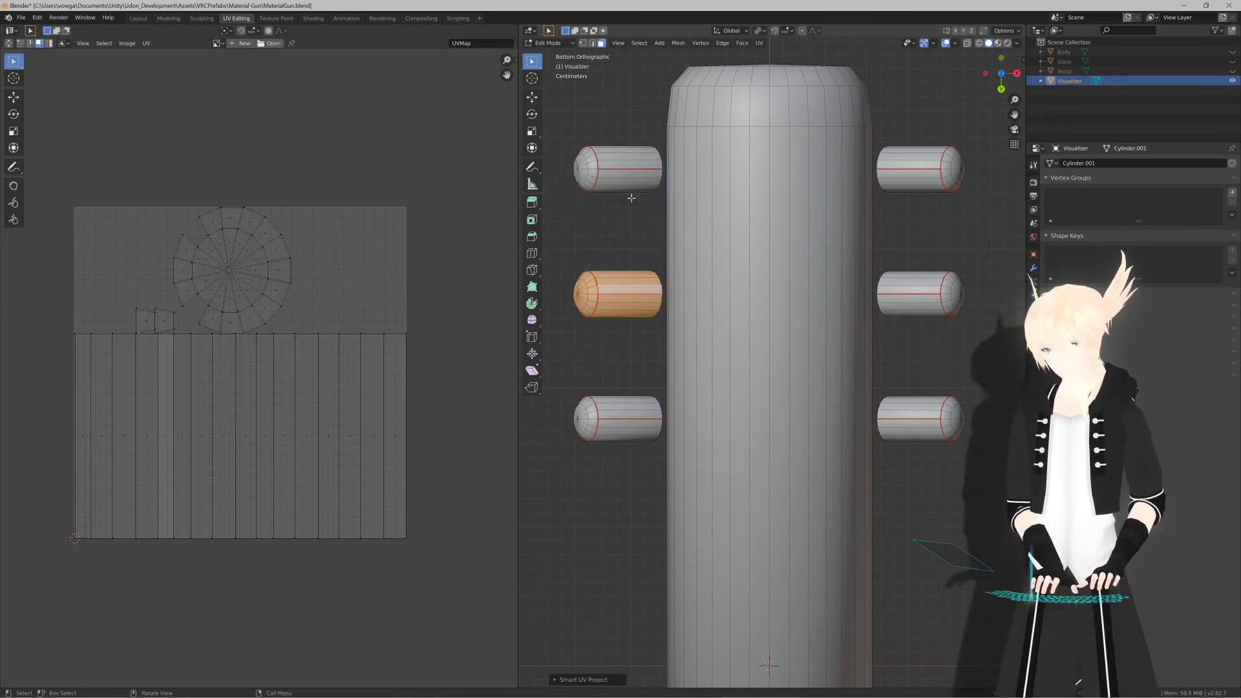
left_click(164, 323)
key("g")
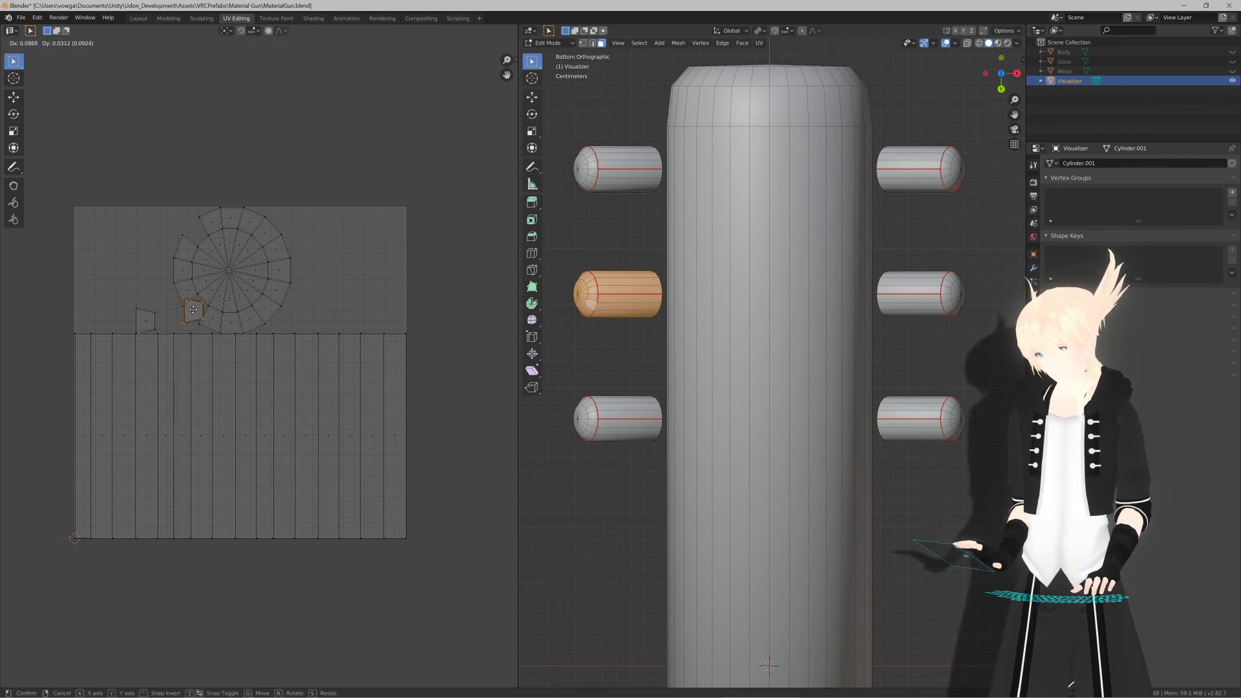
key("Escape")
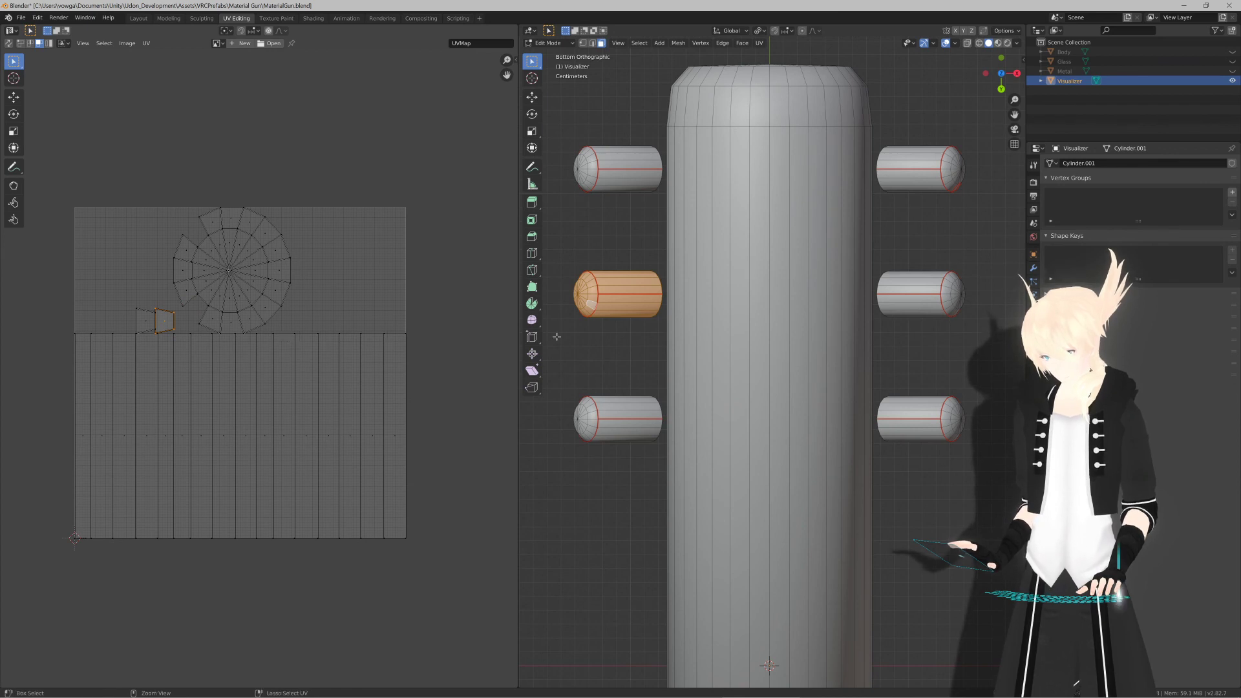
Step: Select the cap edge loops of all six small cylinders and clear their seams
left_click(582, 328)
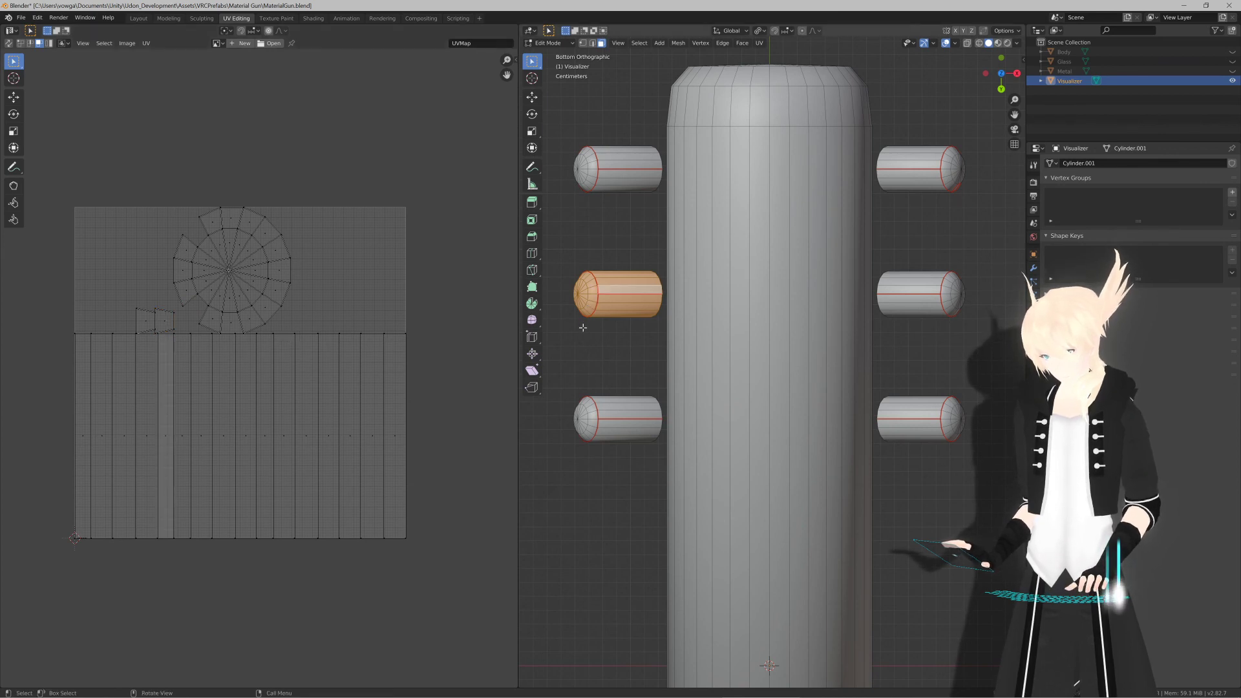
key("2")
left_click(597, 298, "alt")
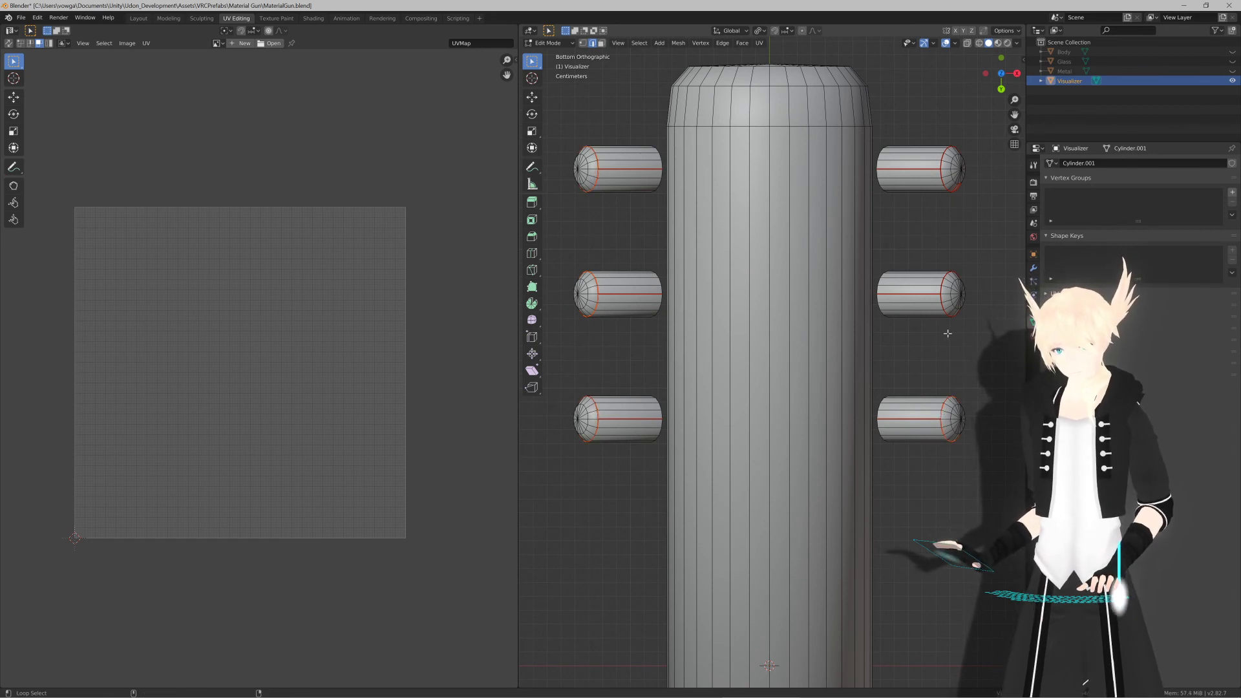
right_click(938, 166)
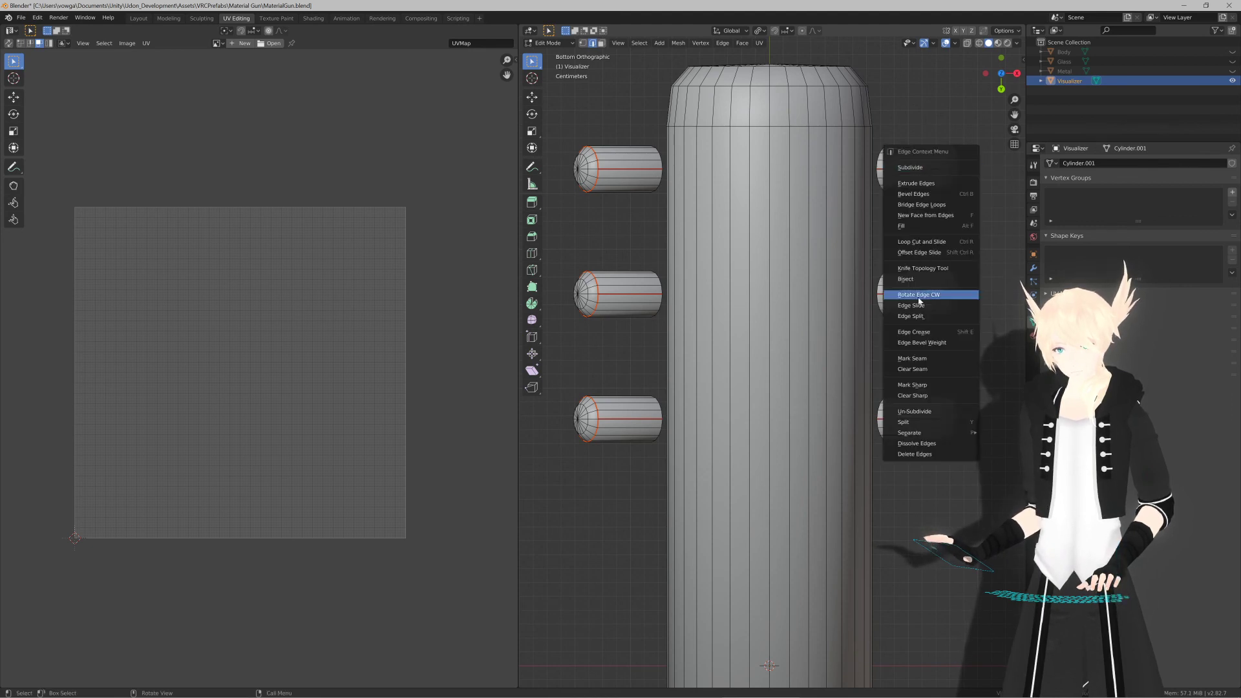
left_click(910, 364)
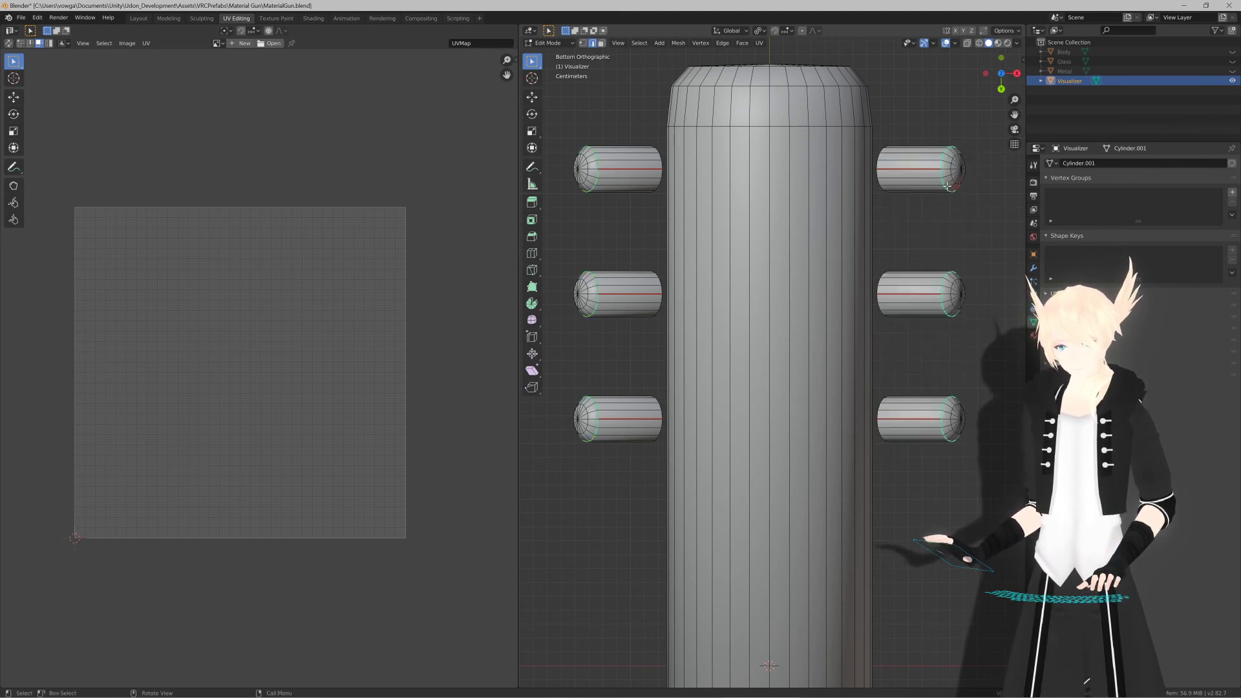
Step: Find the seam command through the operator search and clear the seams from the selected cap edge loops
key("F3")
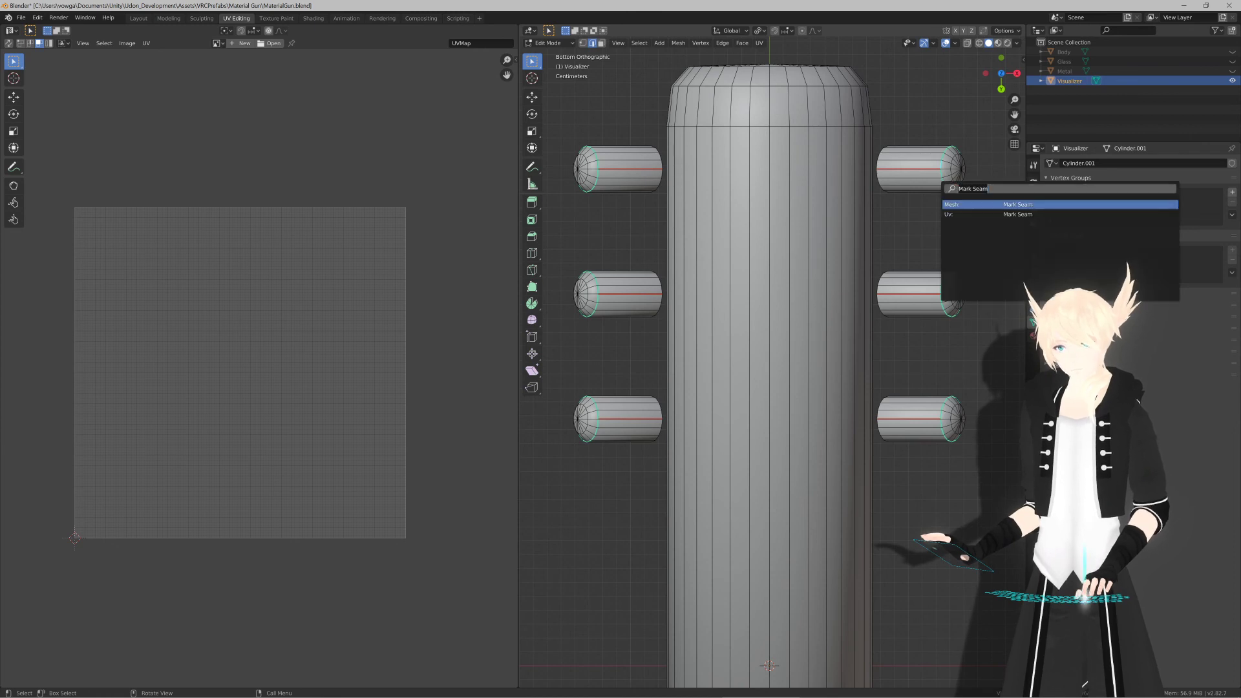
type("clear")
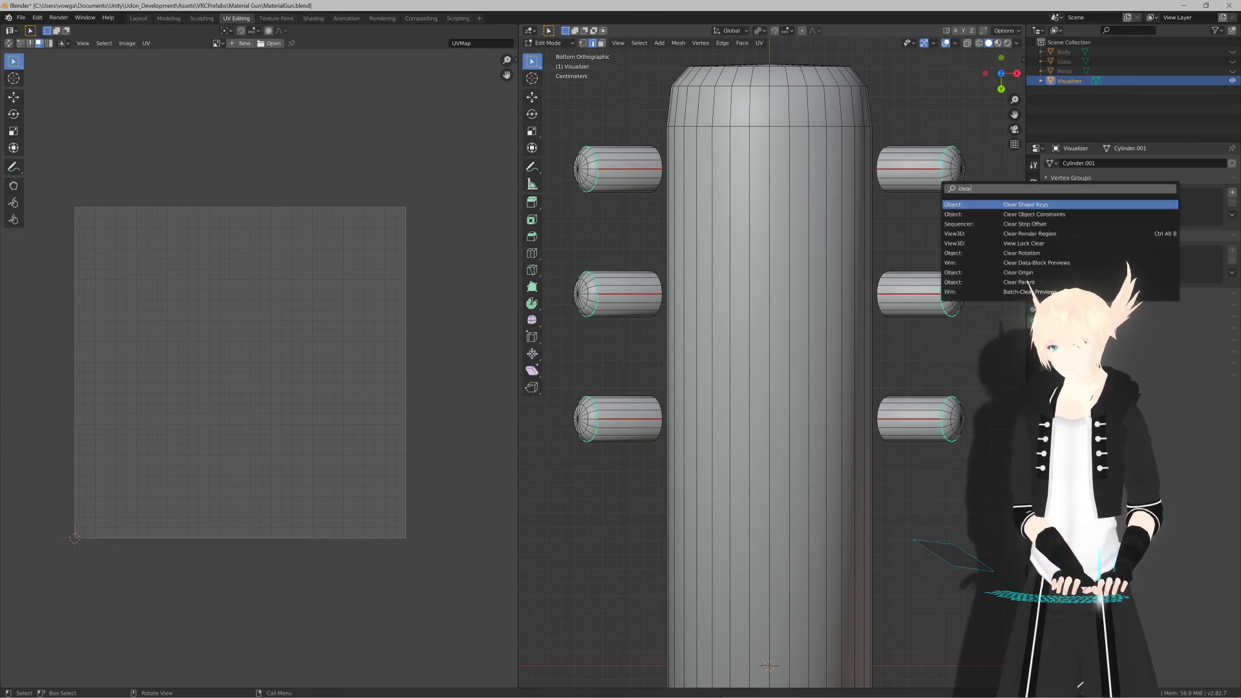
key("BackSpace")
key("BackSpace")
key("BackSpace")
key("BackSpace")
type("seam")
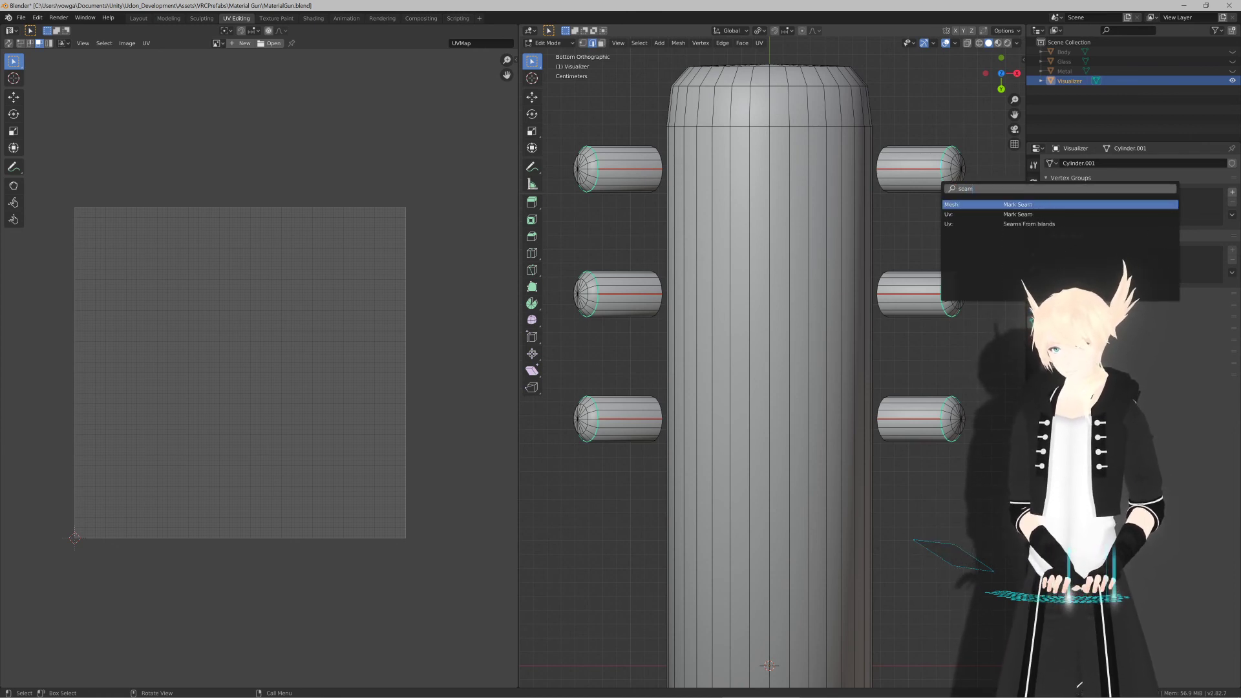
key("Down")
key("Up")
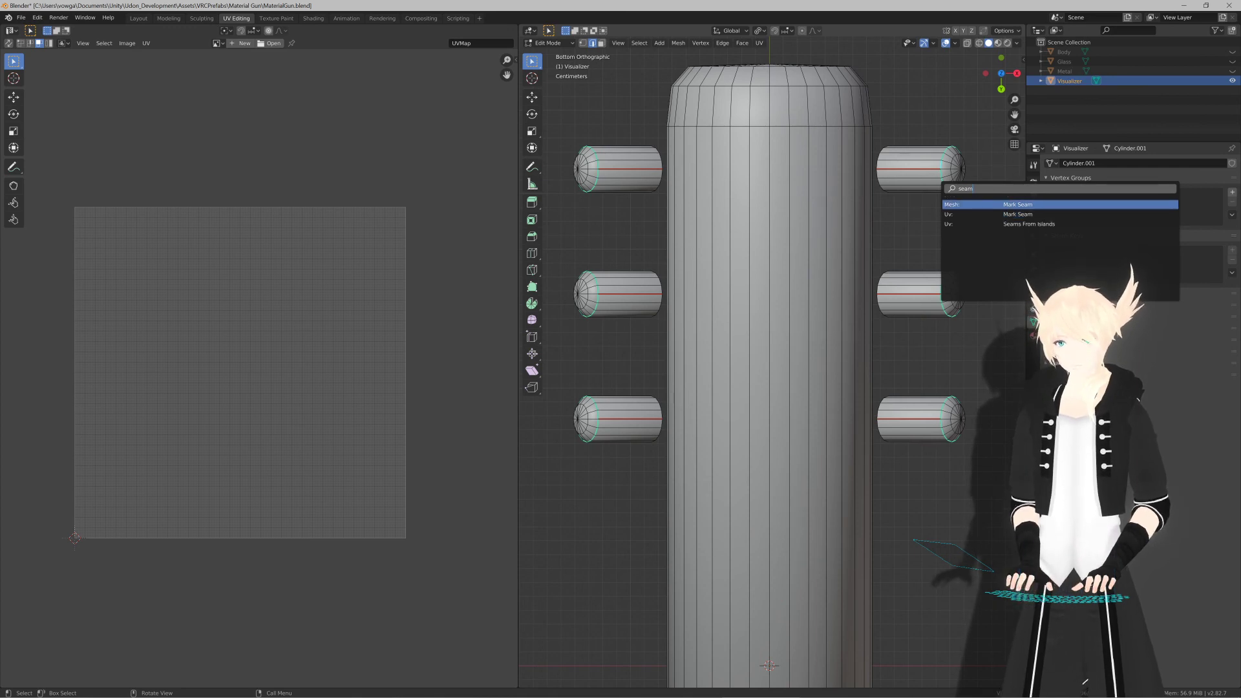
key("Return")
key("F3")
key("Down")
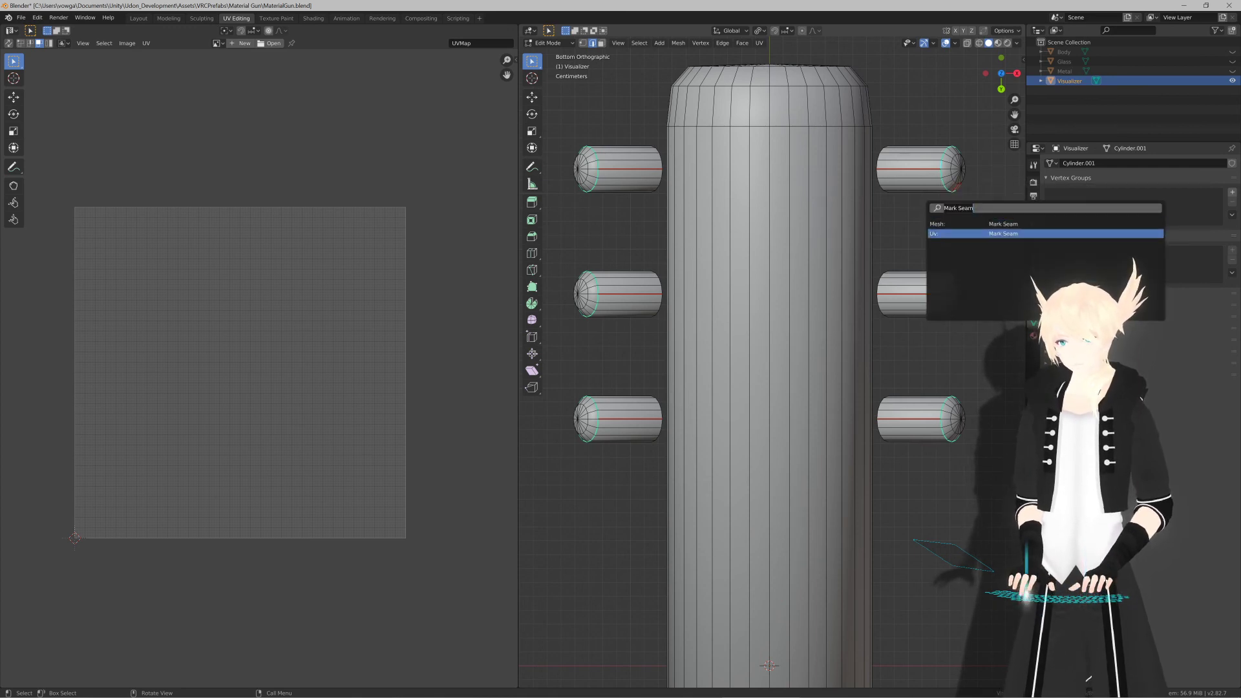
key("Return")
key("Down")
key("Return")
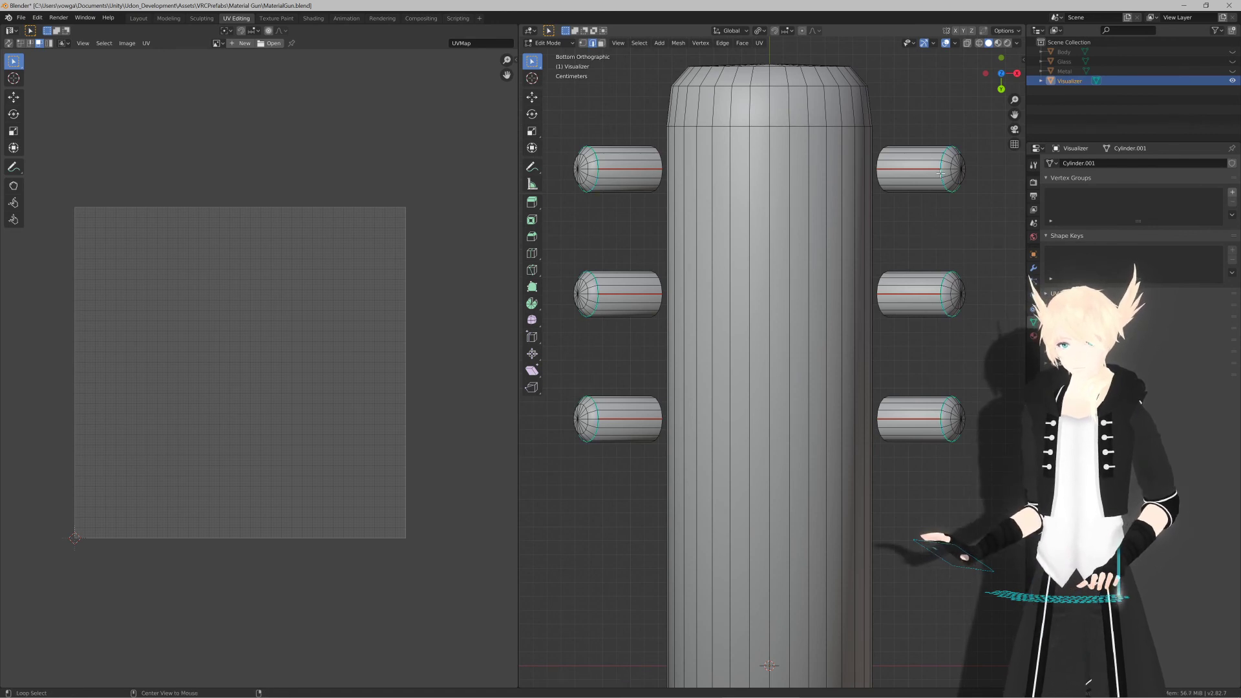
Step: Select the underside dome edges running from the cap tip to the rim on all six small cylinders and mark them as seams
middle_click_drag(937, 214, 897, 210, "shift")
scroll(920, 282, "up", 4)
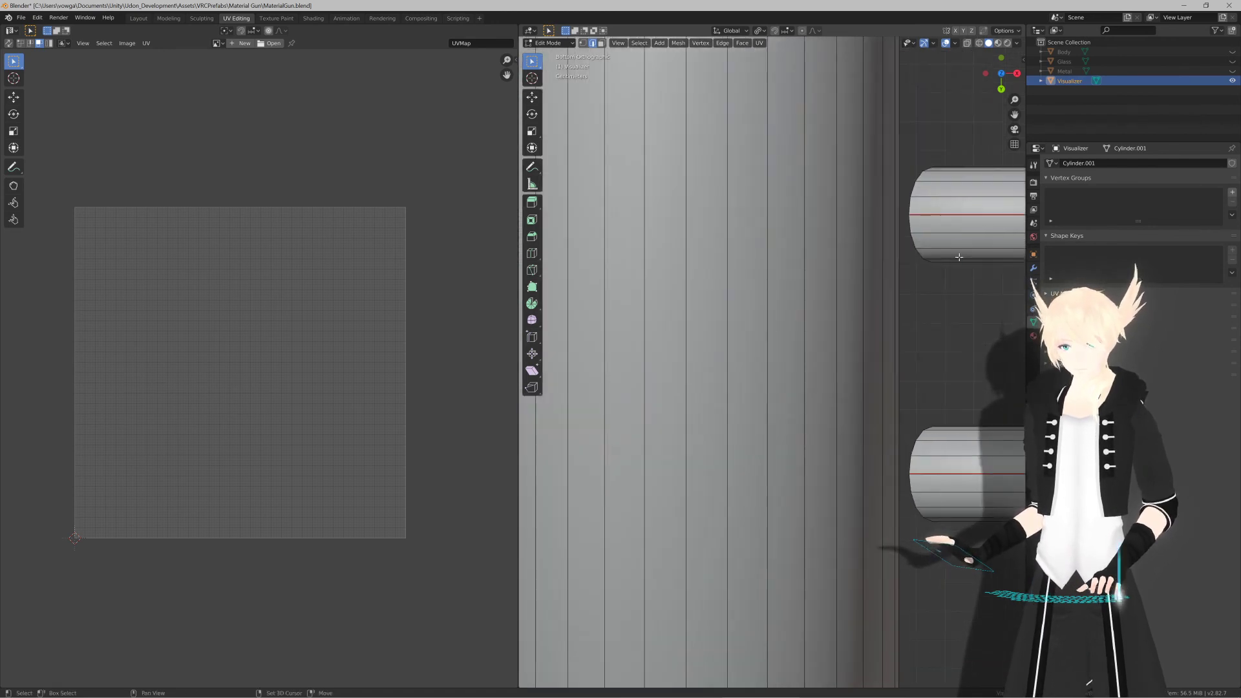
middle_click_drag(981, 235, 713, 321, "shift")
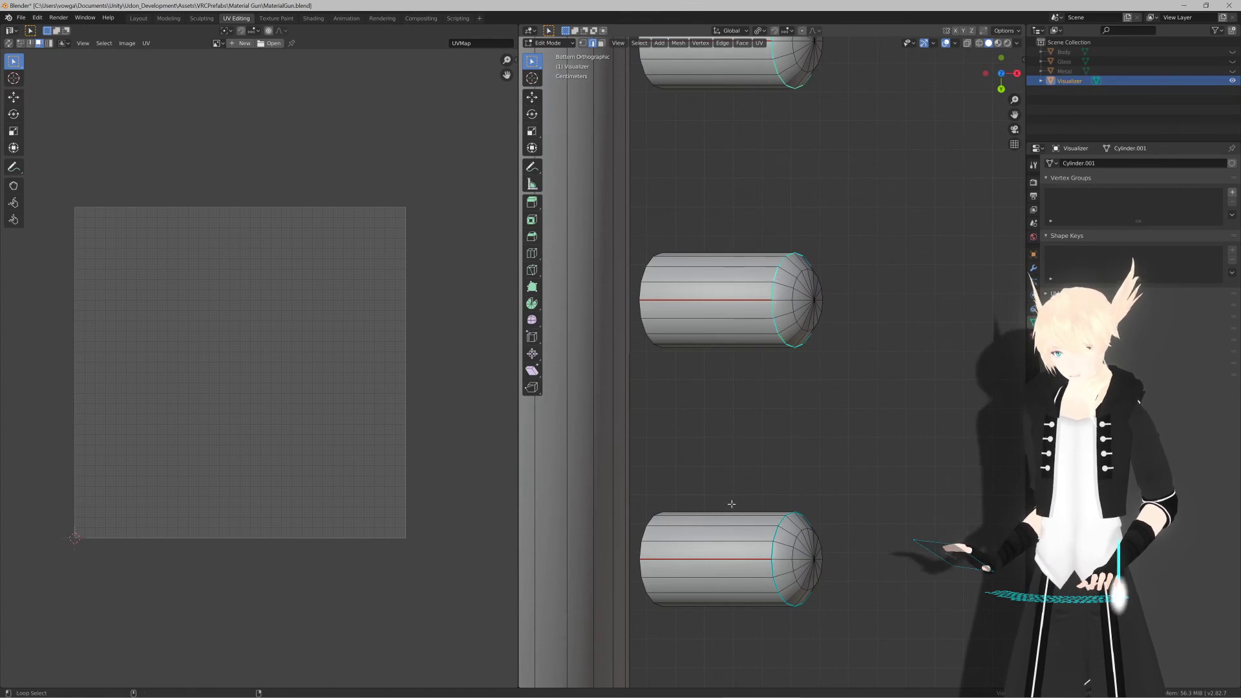
middle_click_drag(731, 502, 809, 408, "shift")
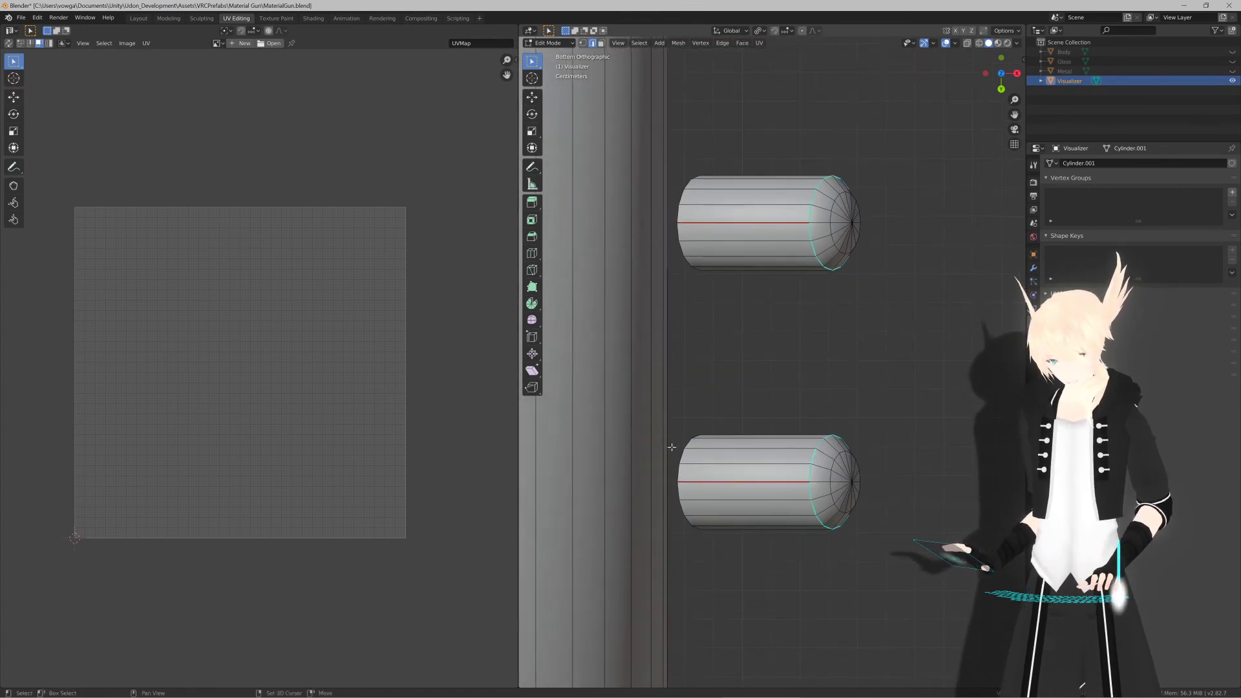
middle_click_drag(815, 457, 700, 436)
key("ctrl+KP_7")
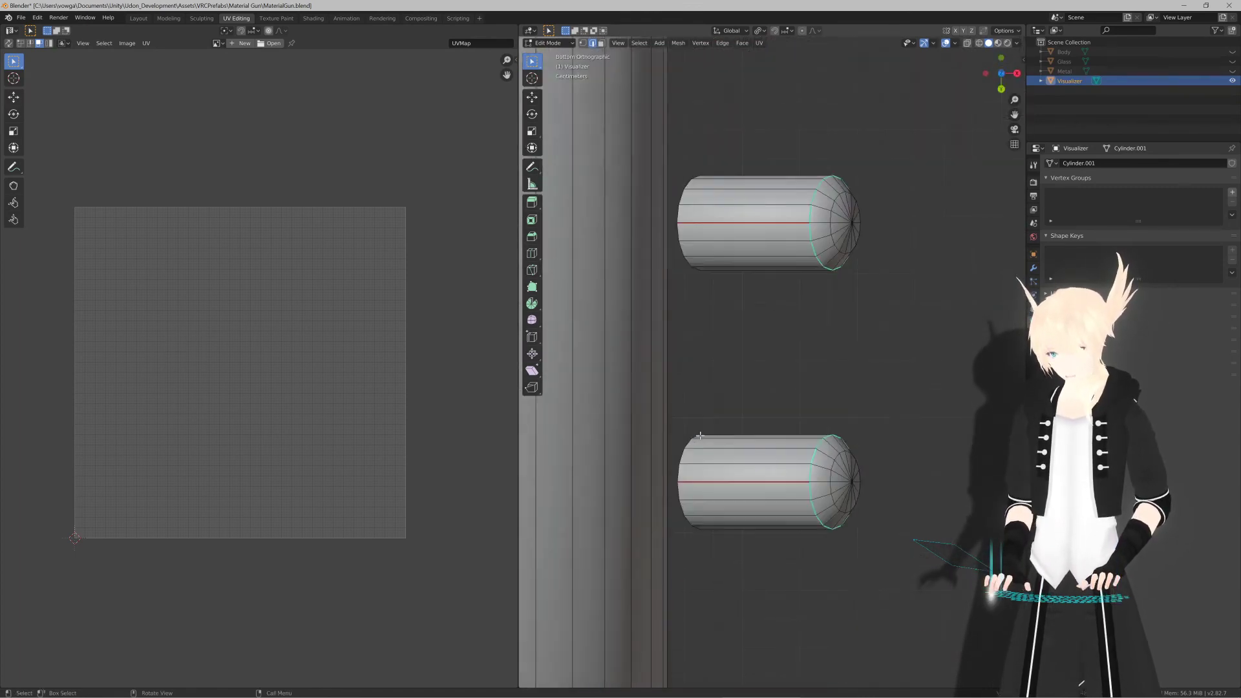
scroll(697, 435, "down", 4)
middle_click_drag(542, 424, 795, 415, "shift")
middle_click_drag(679, 405, 712, 407, "shift")
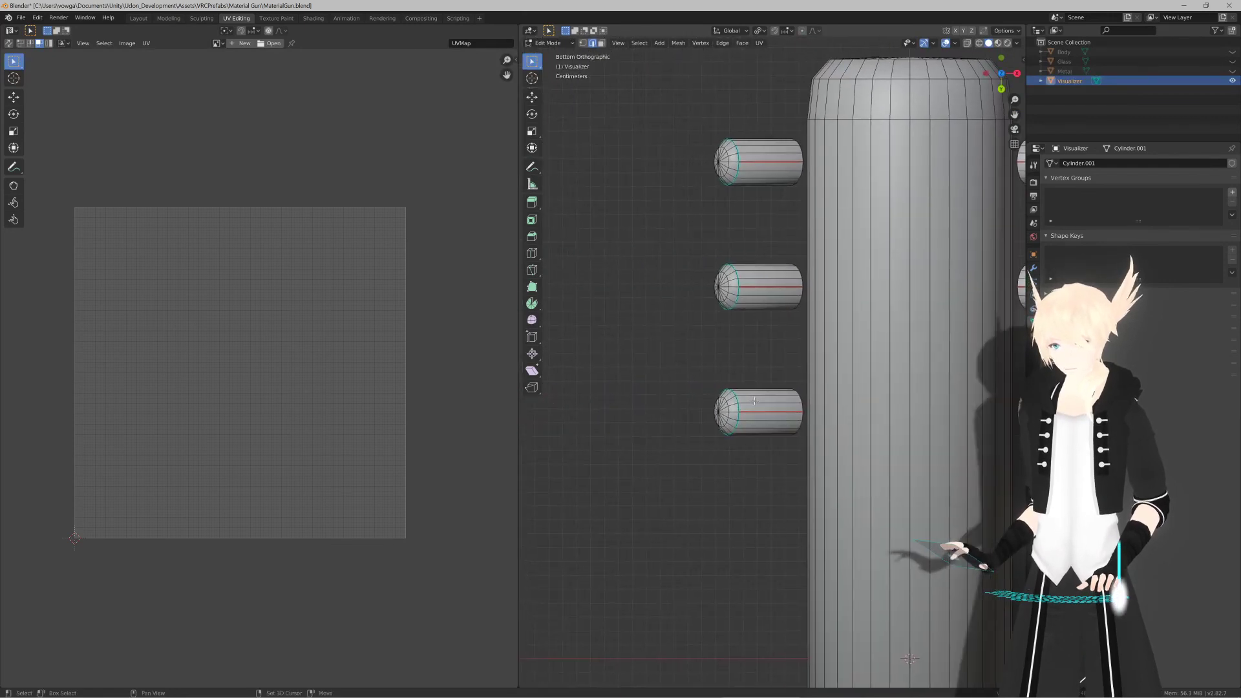
scroll(712, 406, "up", 2)
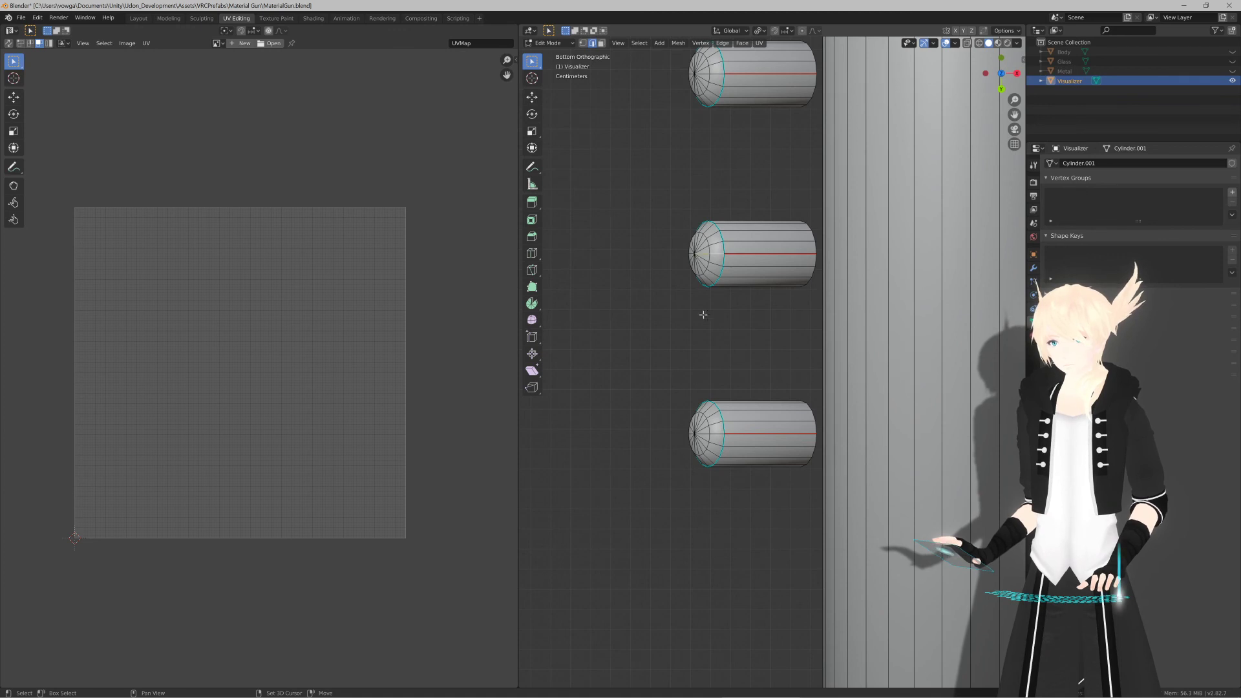
scroll(719, 432, "up", 5, "shift")
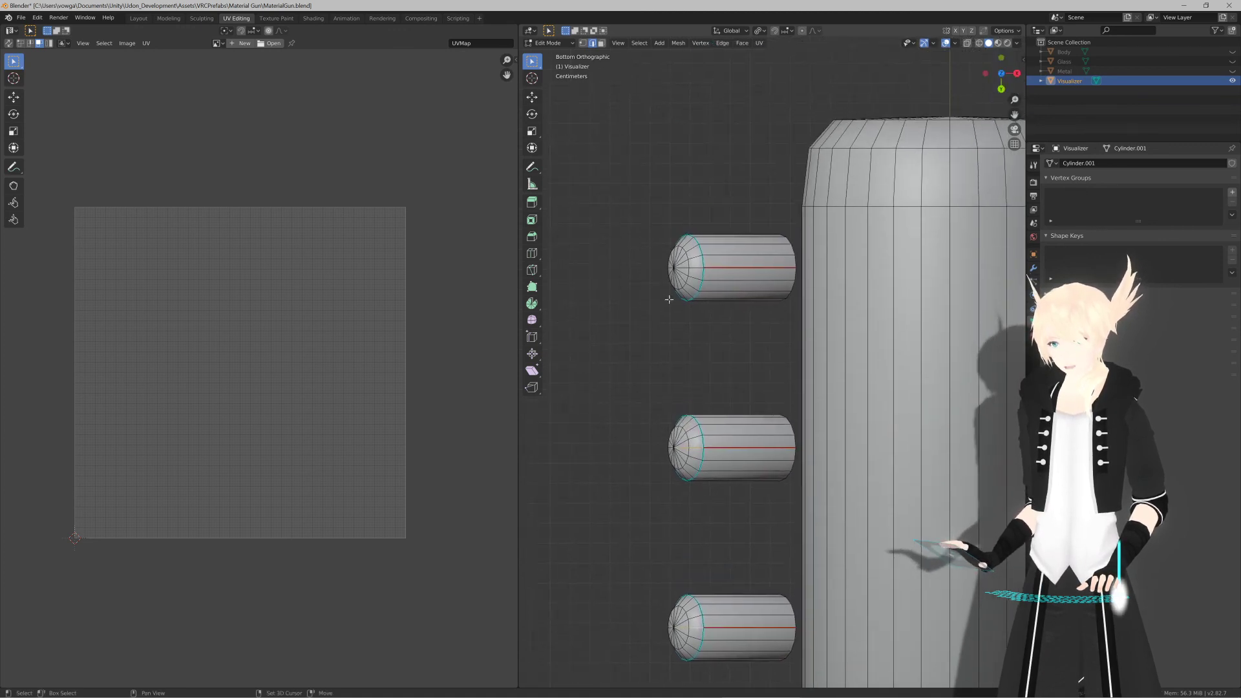
scroll(701, 270, "down", 15, "ctrl")
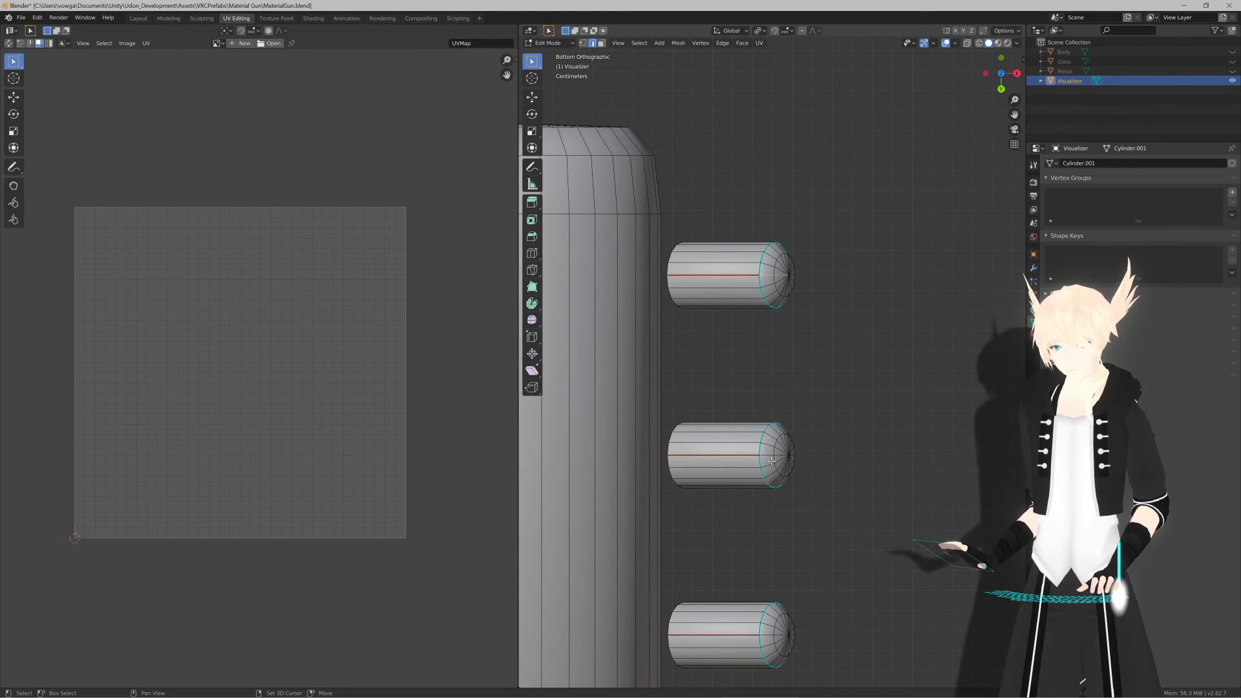
middle_click_drag(767, 456, 745, 331, "shift")
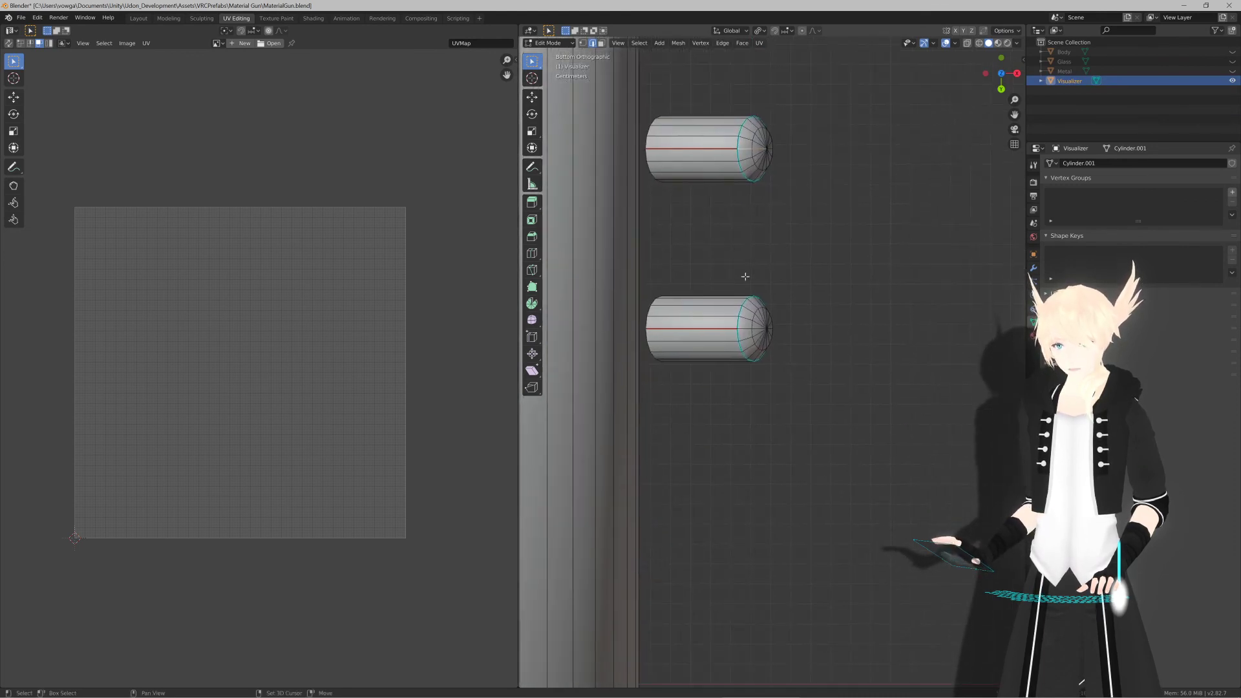
middle_click_drag(725, 396, 757, 387, "shift")
scroll(757, 387, "down", 3)
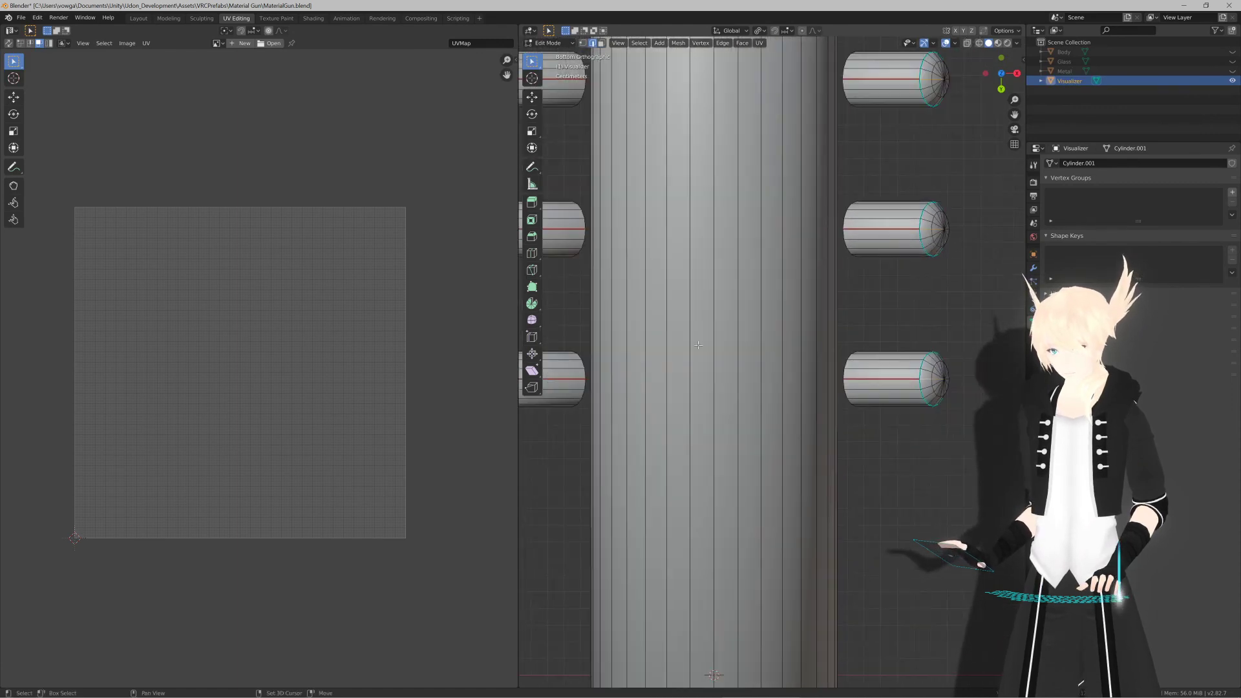
middle_click_drag(683, 331, 722, 408, "shift")
key("u")
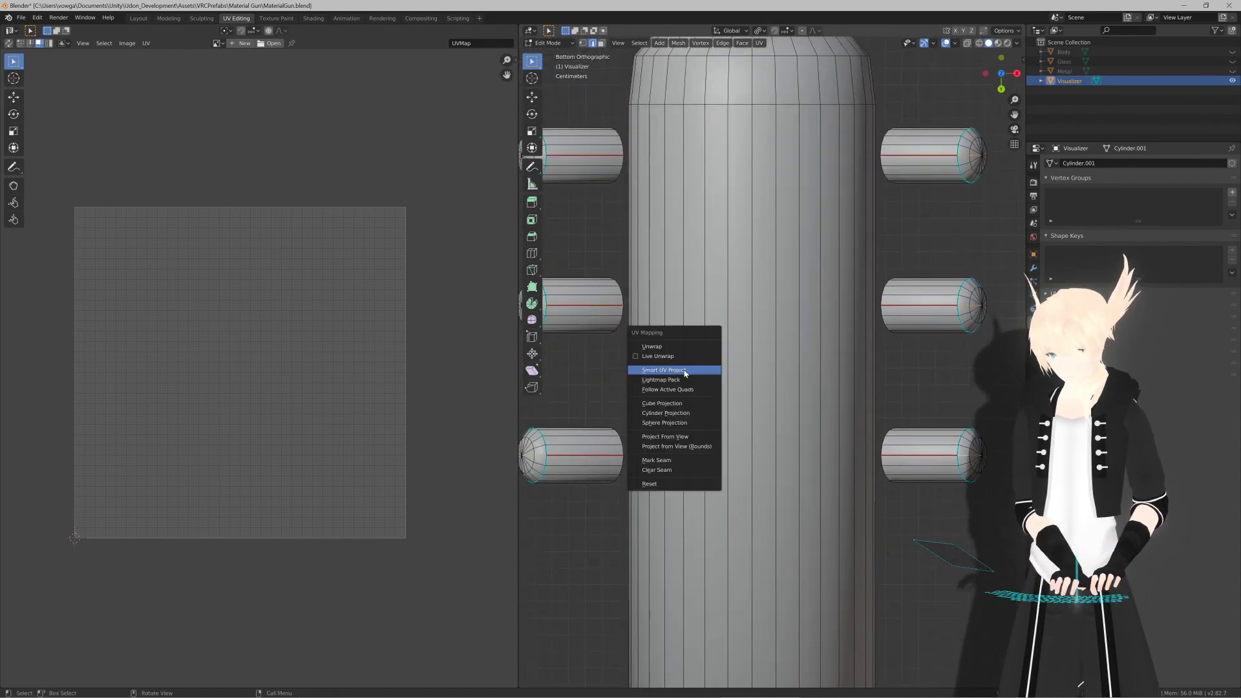
key("Escape")
key("F3")
type("Mark Seam")
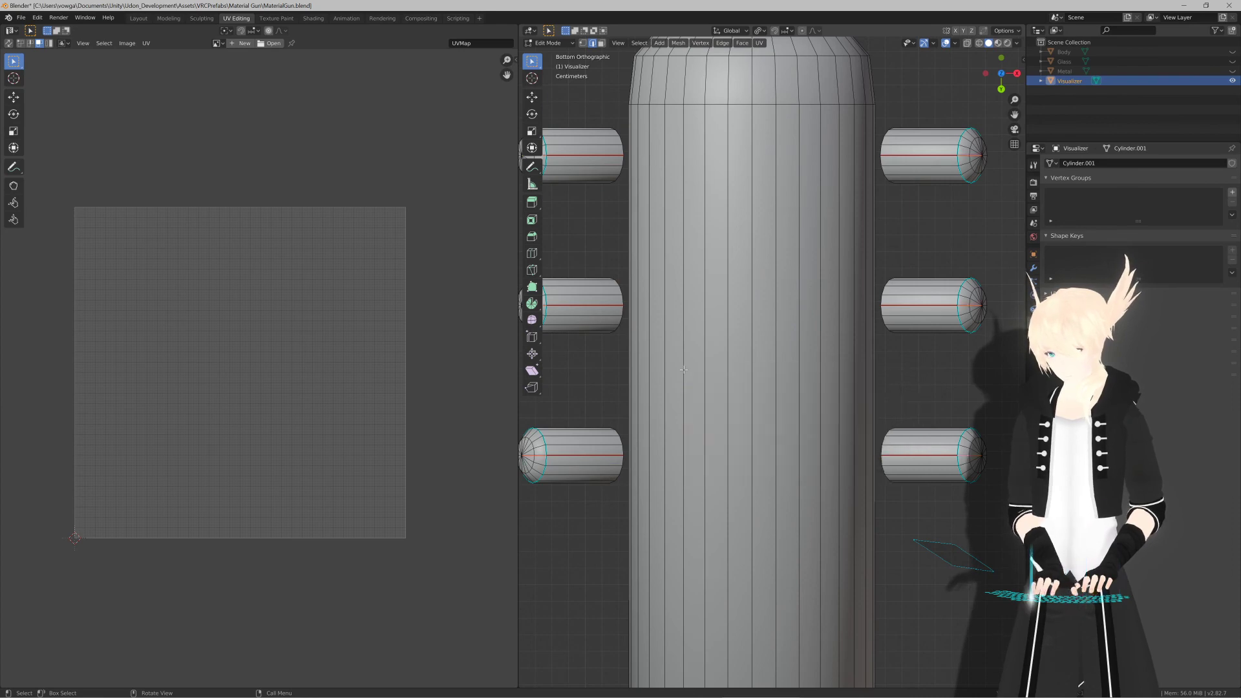
left_click(697, 397)
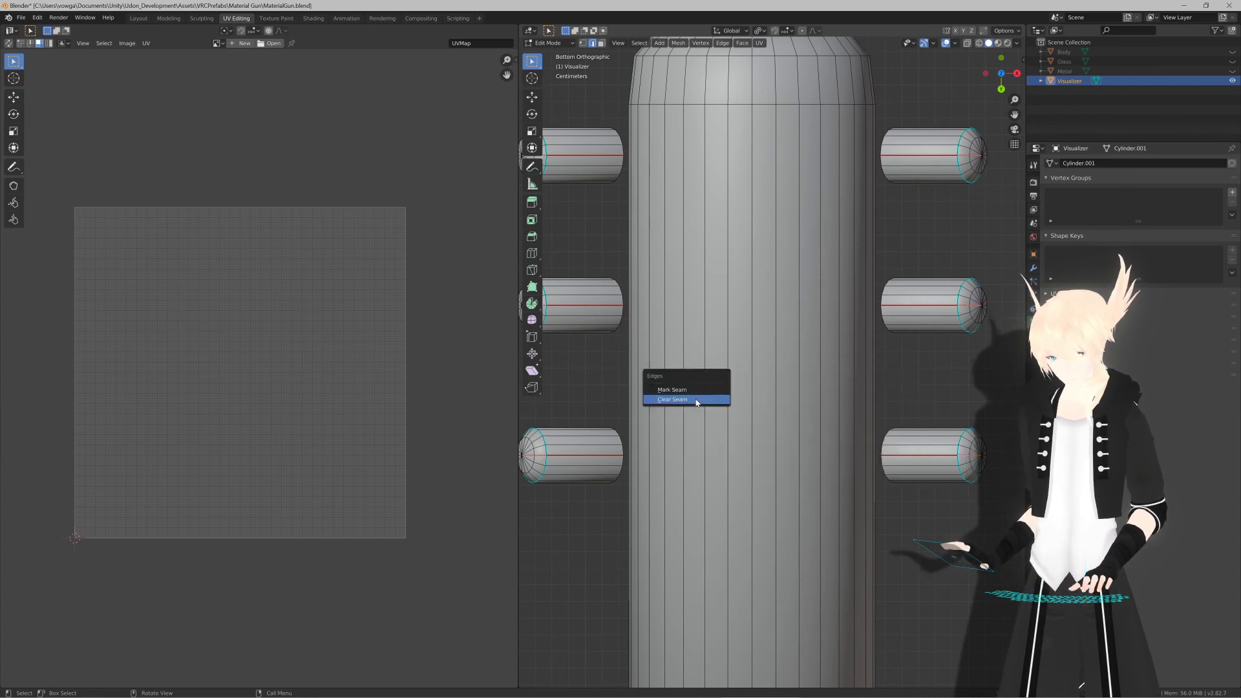
left_click(672, 390)
scroll(648, 431, "down", 2)
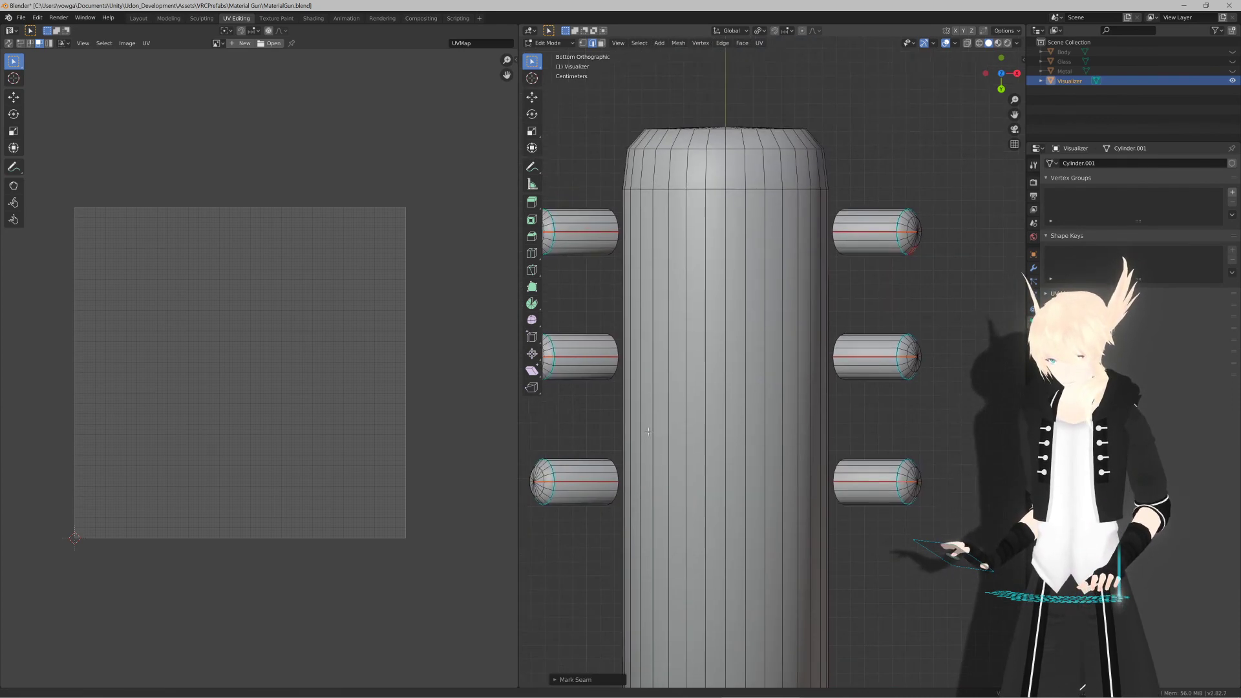
Step: Select the single seam-outlined face on the end cylinder's dome and clear the seams from its edges
middle_click_drag(648, 431, 716, 395)
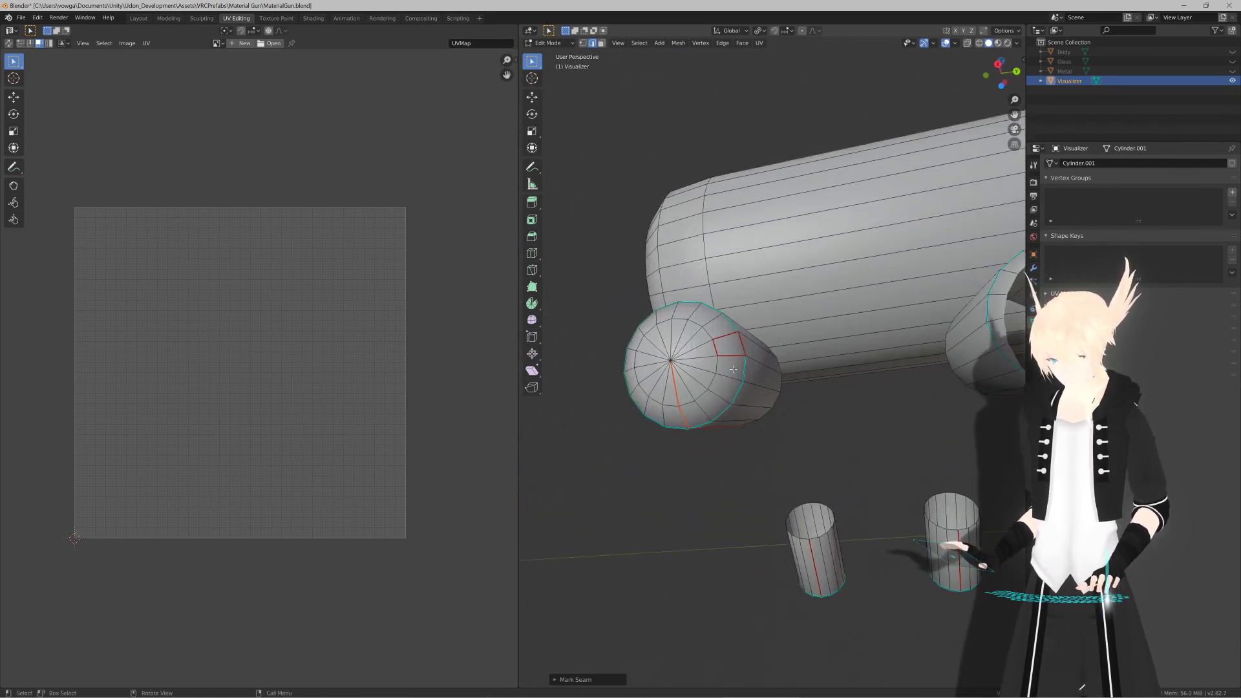
key("3")
left_click(729, 347)
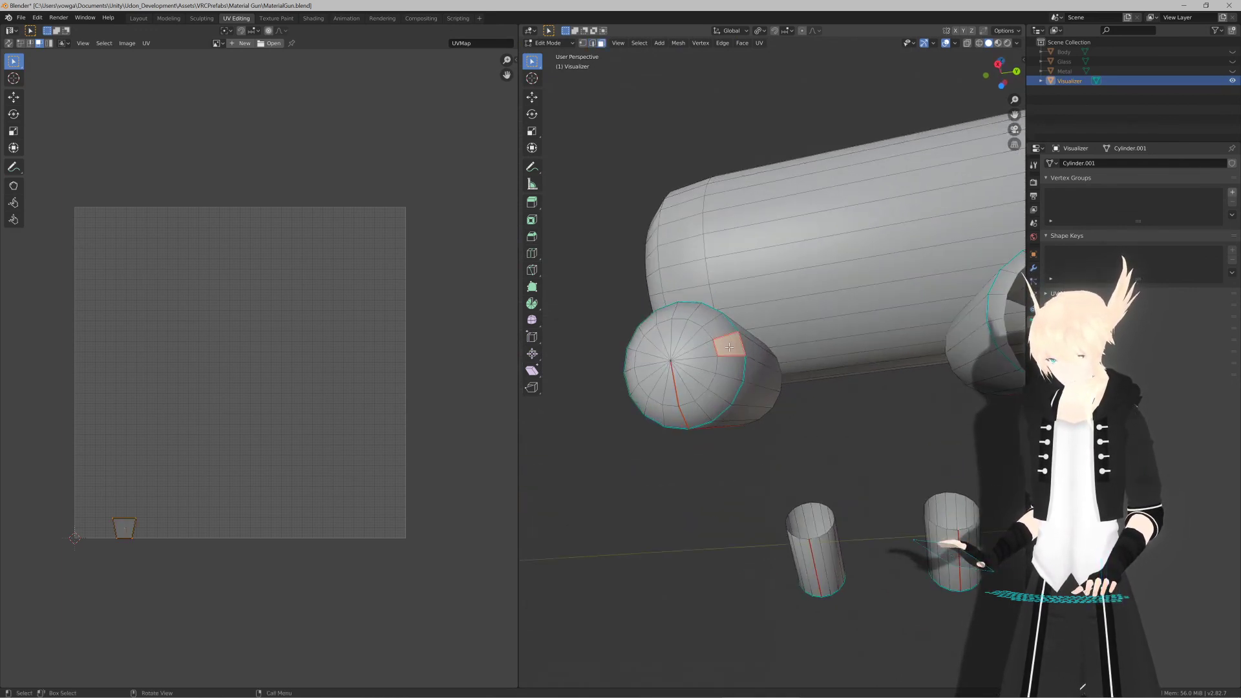
key("2")
key("F3")
type("Mark Seam")
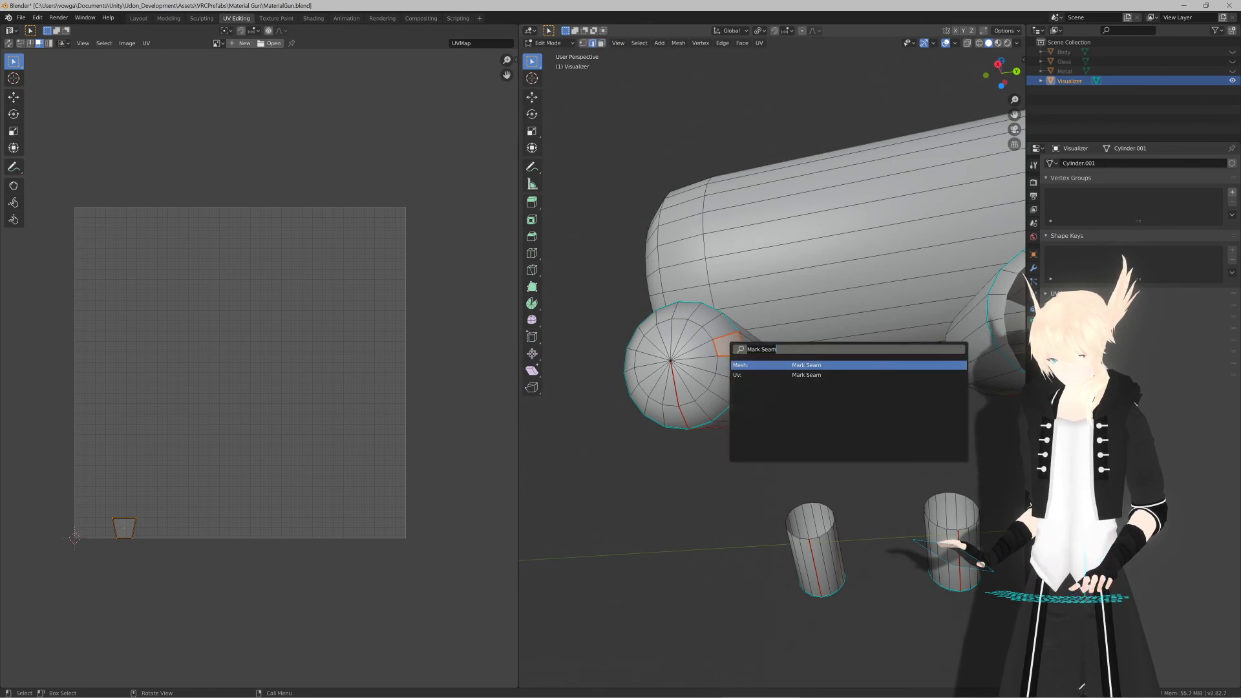
key("Return")
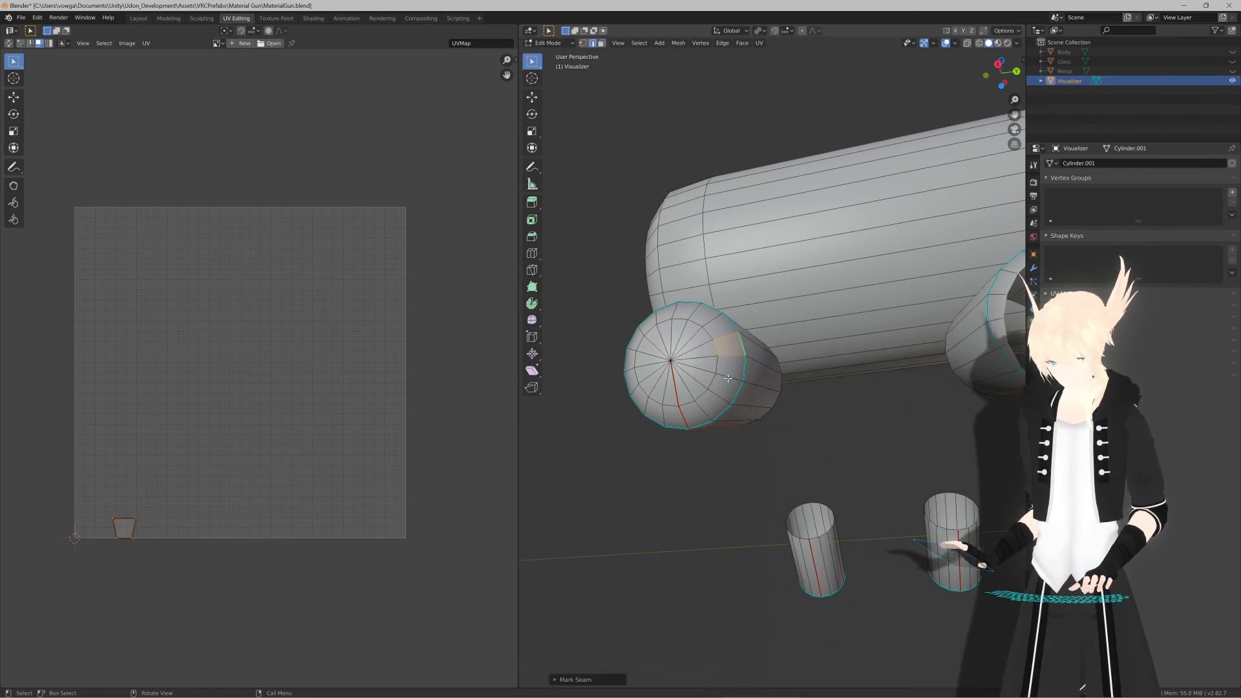
middle_click_drag(728, 378, 680, 415)
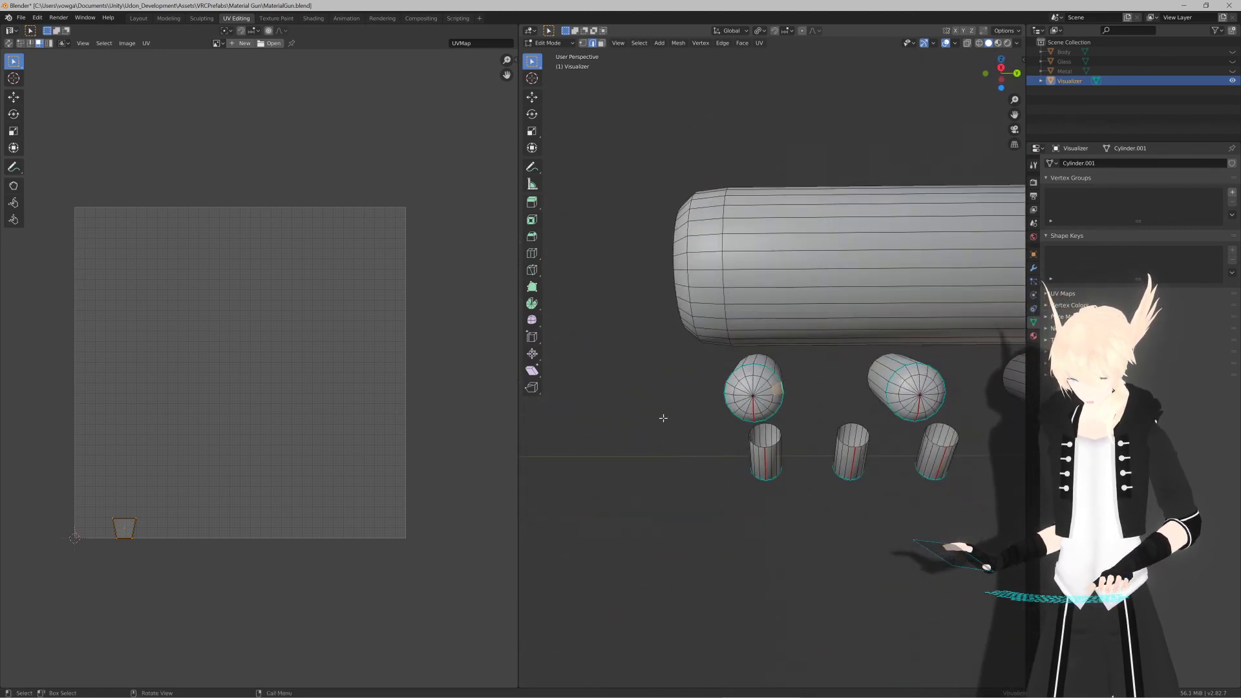
Step: Select the entire nearest domed cylinder on the gun's side and apply Smart UV Project to it
middle_click_drag(663, 417, 782, 432)
key("Tab")
key("Tab")
left_click(827, 413)
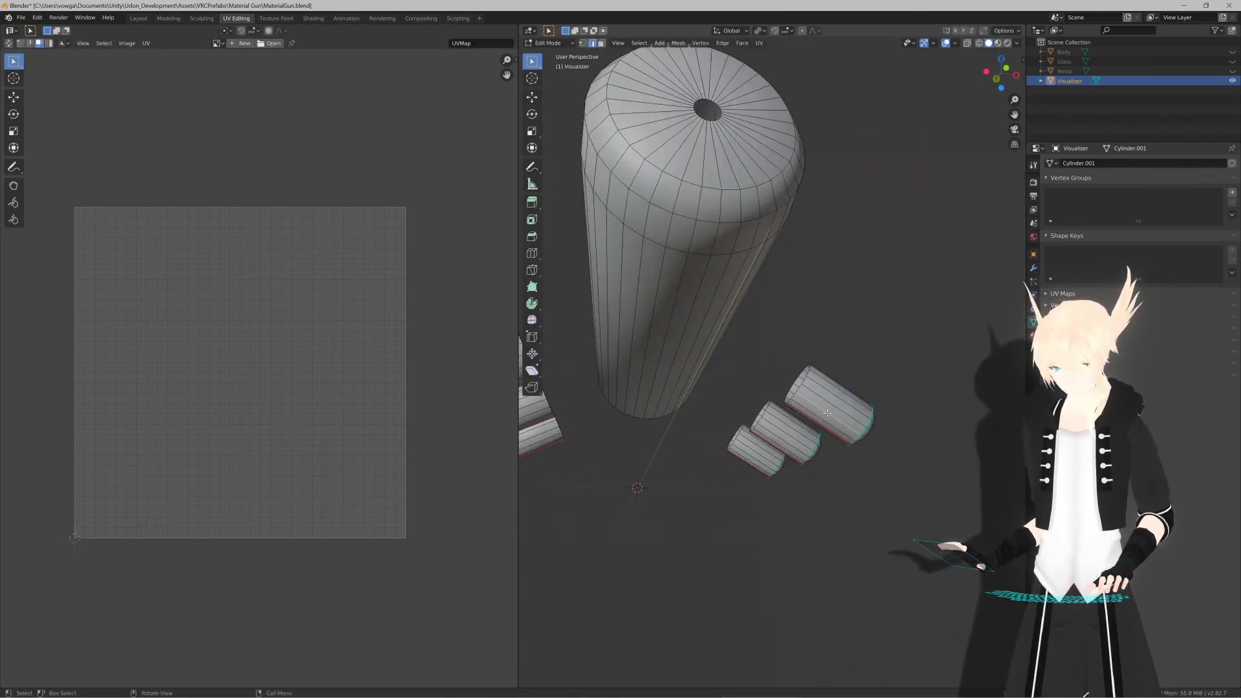
key("3")
left_click(827, 413)
key("ctrl+KP_Add")
key("ctrl+KP_Add")
key("ctrl+KP_Add")
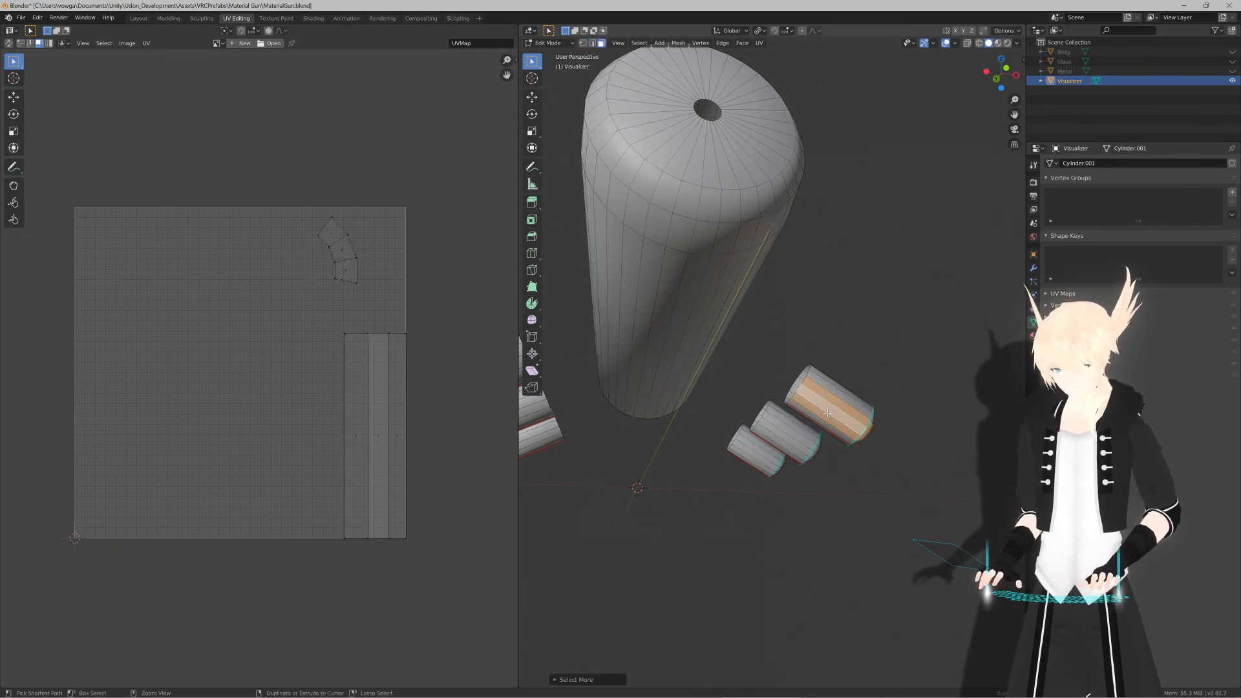
key("u")
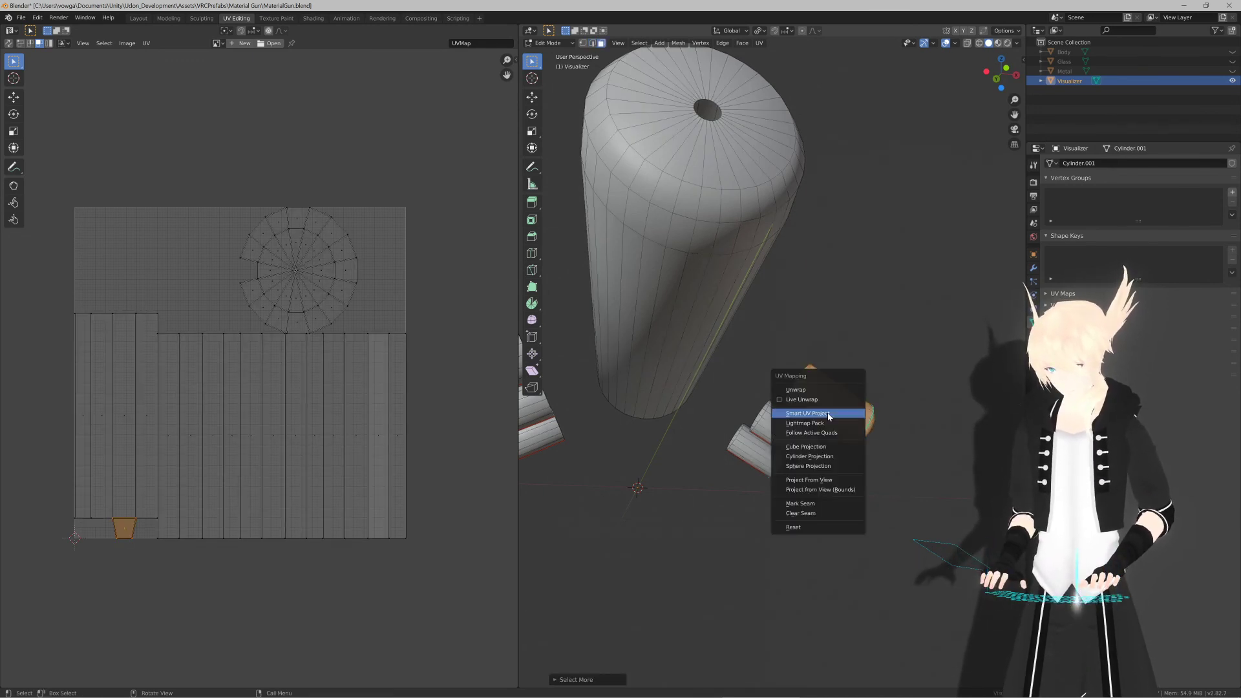
left_click(827, 412)
key("Return")
middle_click_drag(844, 417, 792, 415)
scroll(790, 412, "up", 4)
scroll(795, 421, "up", 2)
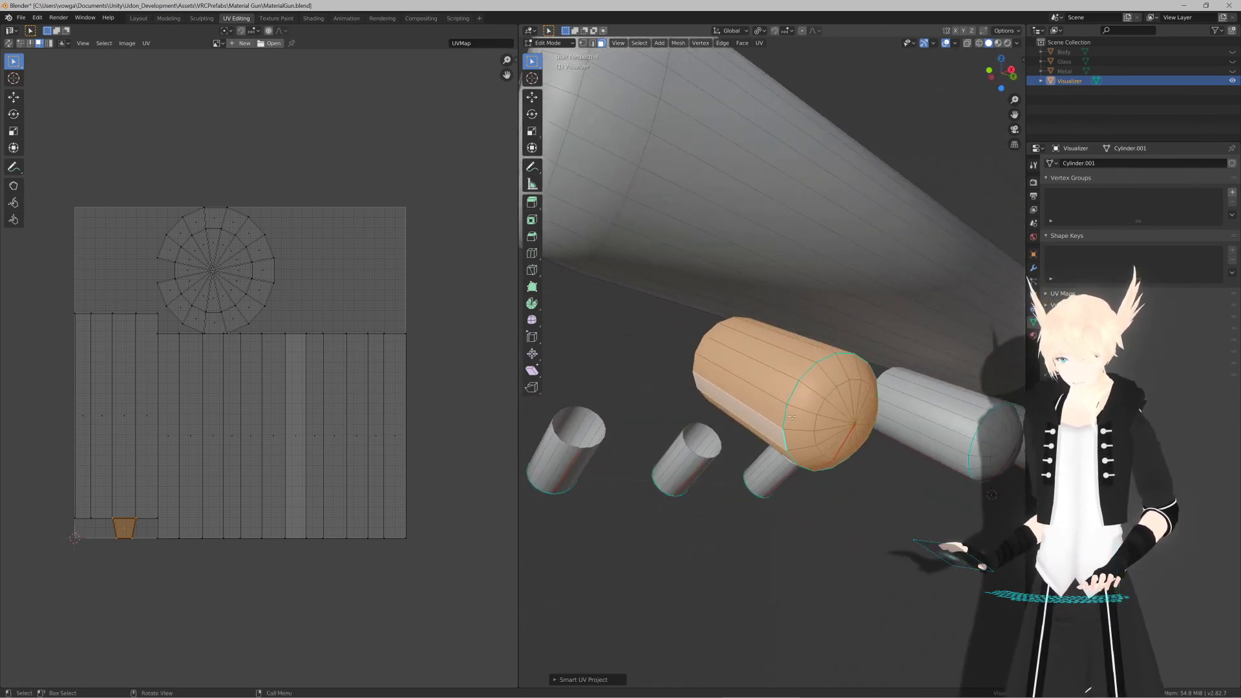
Step: Select the cap rim edge loop of the same cylinder and clear its seam and sharp marks
key("2")
key("alt+a")
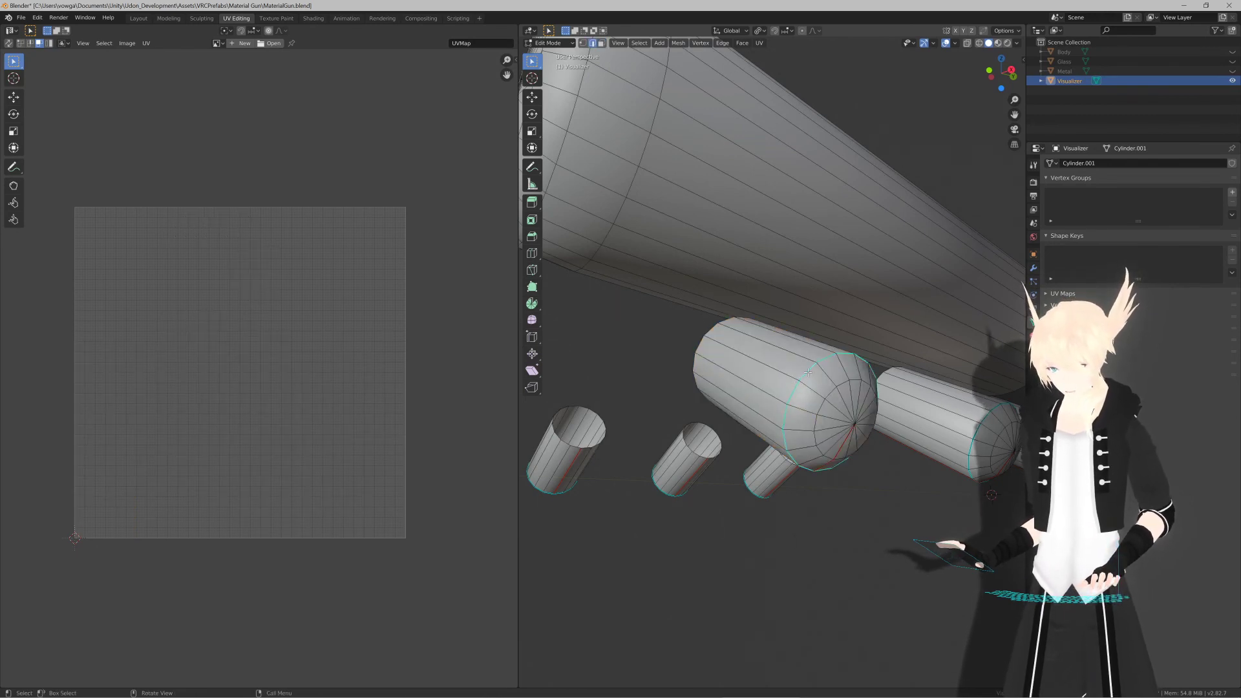
right_click(808, 373)
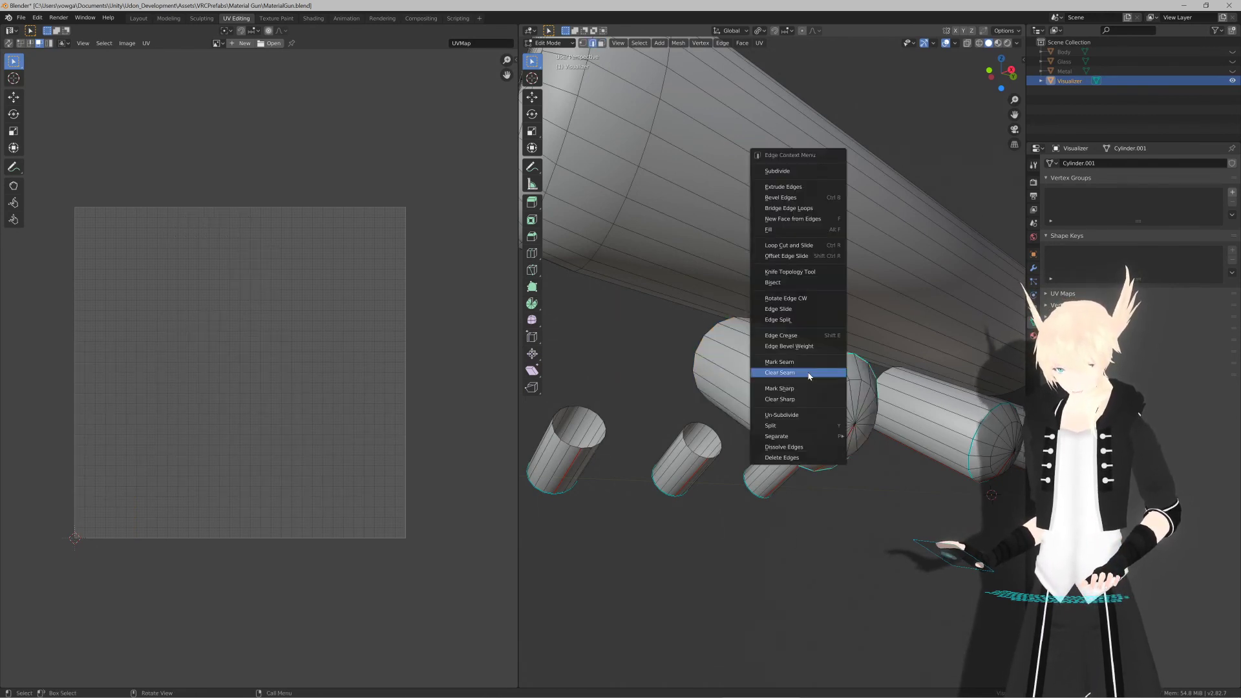
left_click(809, 373)
right_click(808, 377)
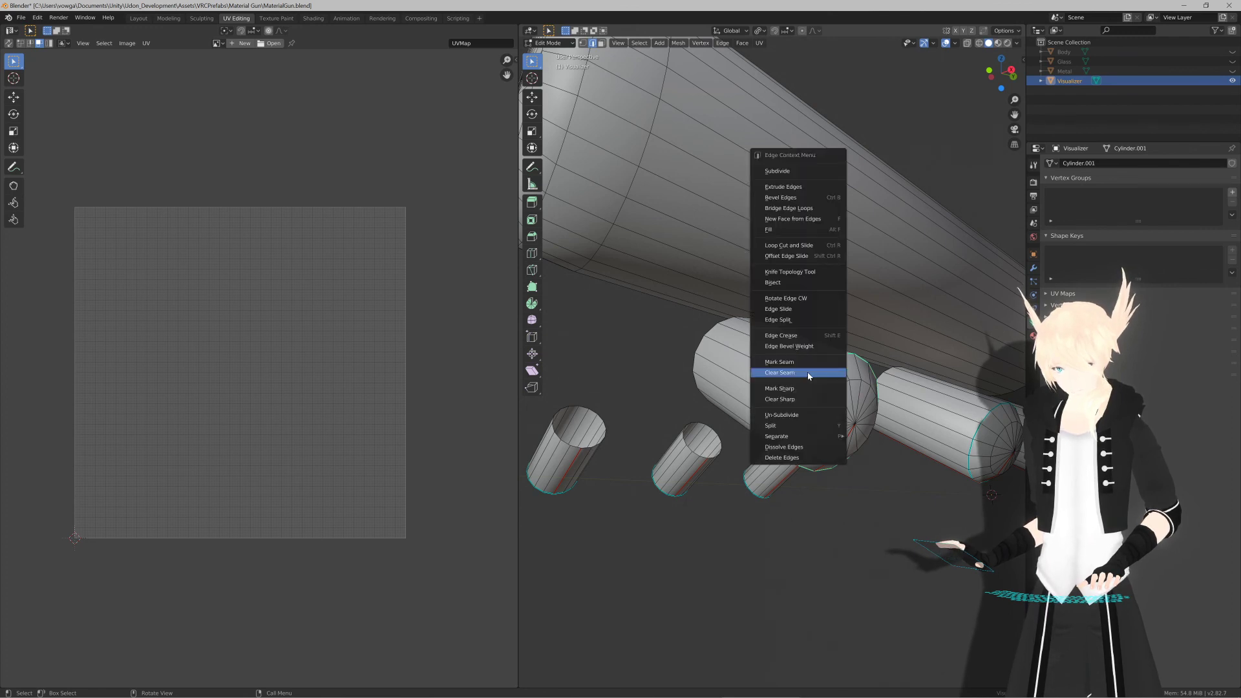
left_click(800, 397)
Step: Clear the sharp marks from the cap rim edge loops of the other two domed cylinders on this side
middle_click_drag(799, 396, 726, 413)
scroll(731, 394, "up", 3)
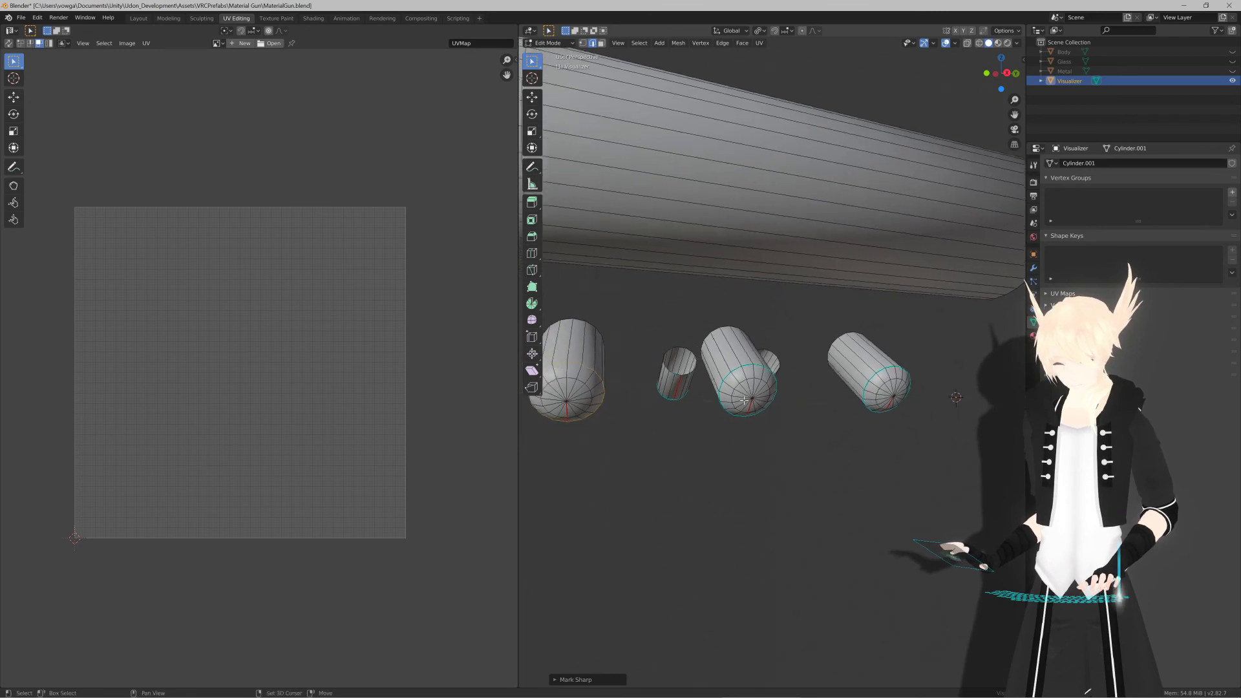
right_click(736, 367)
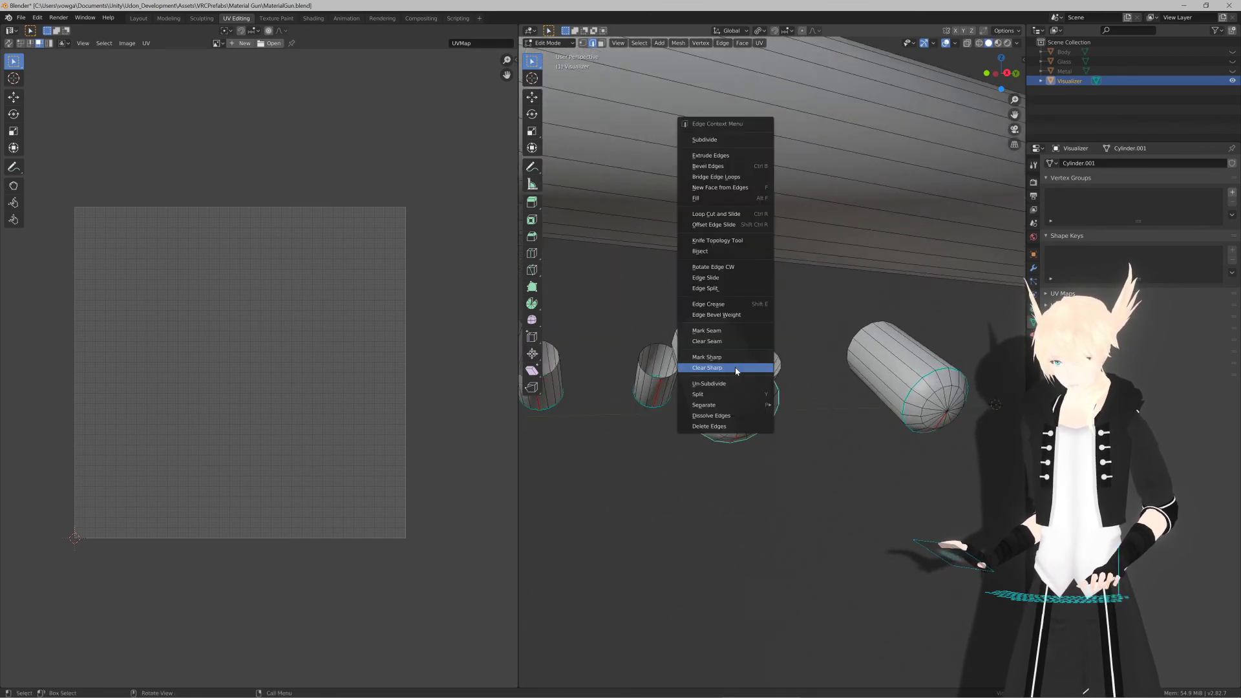
left_click(735, 366)
left_click(929, 377, "alt")
right_click(930, 377)
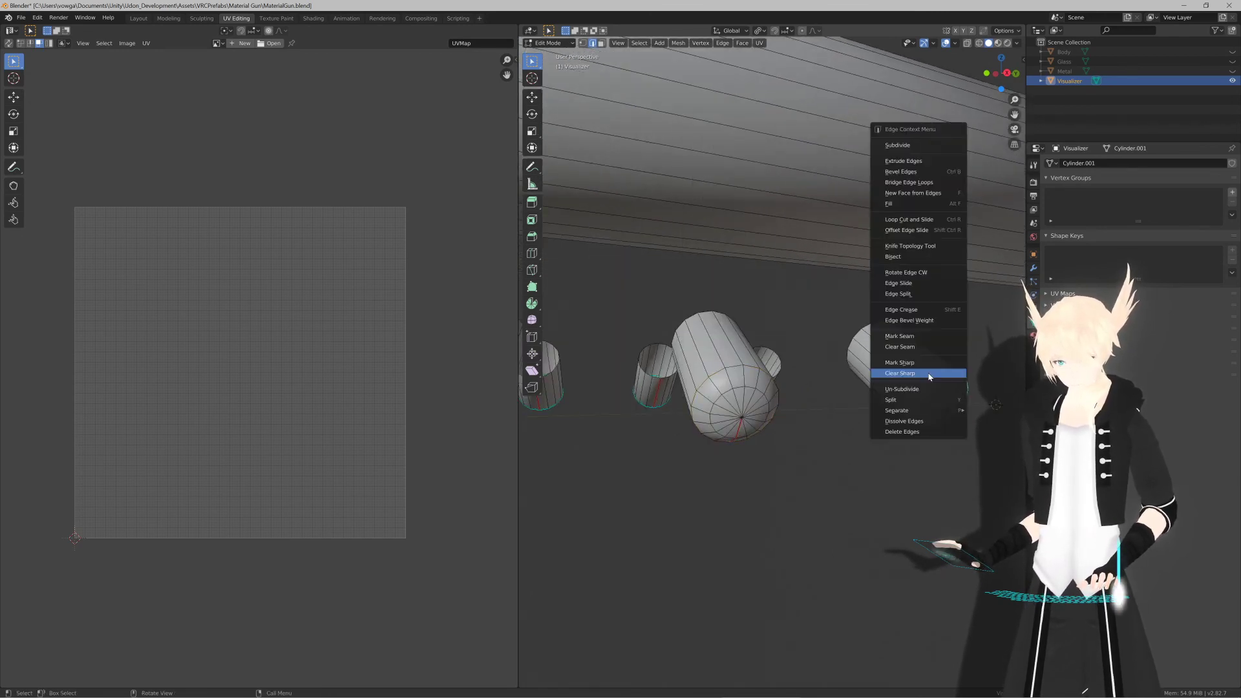
left_click(899, 363)
Step: Clear the sharp marks from the cap rim edge loops of the three domed cylinders on the opposite side
mouse_move(859, 388)
middle_mouse_down()
mouse_move(765, 411)
mouse_move(860, 386)
middle_mouse_up()
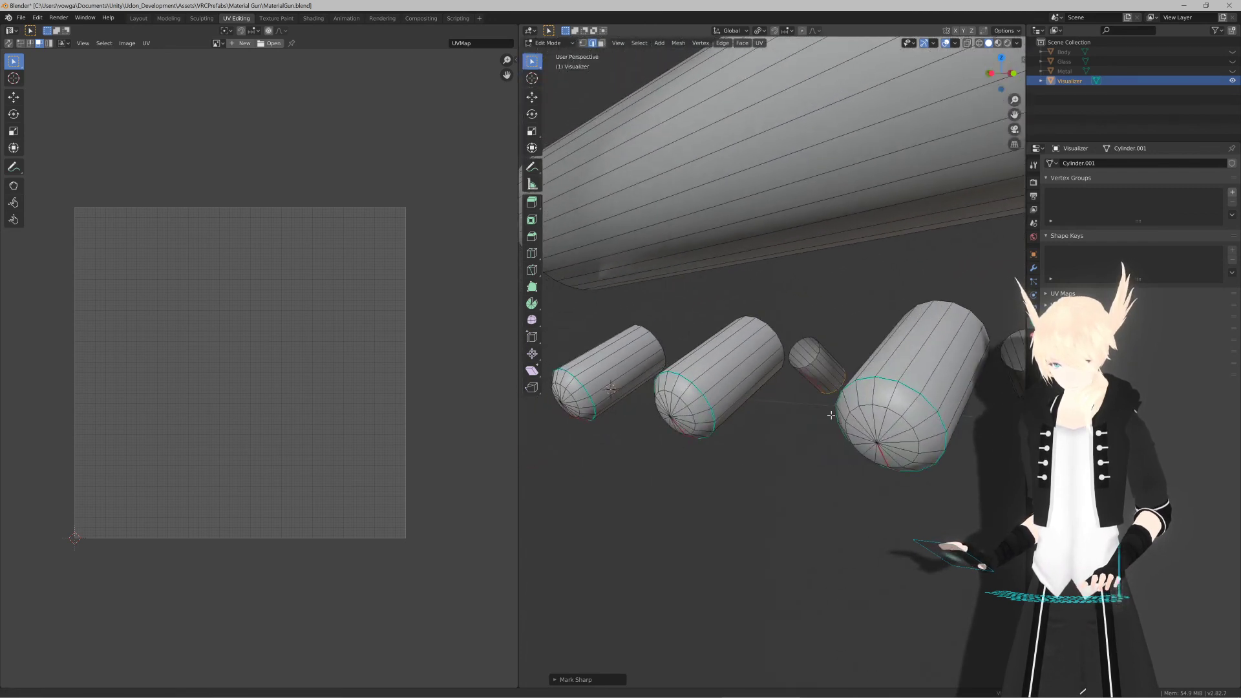
left_click(873, 379, "alt")
right_click(874, 380)
left_click(873, 381)
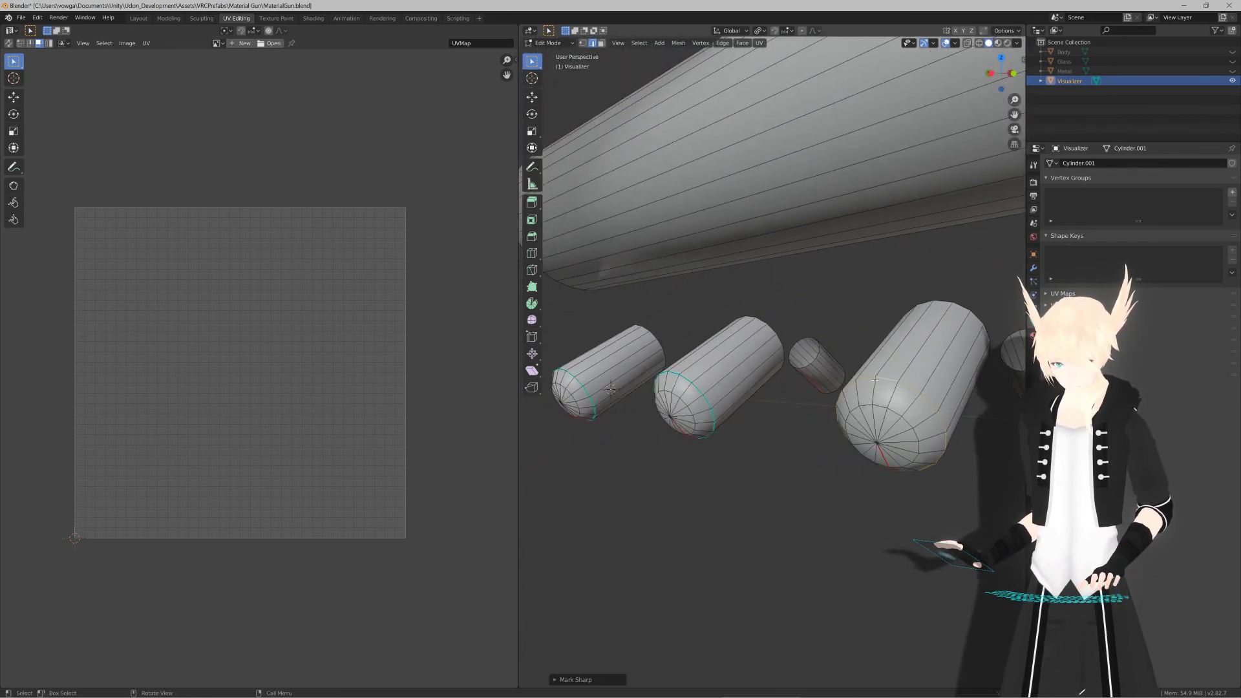
left_click(685, 378, "alt")
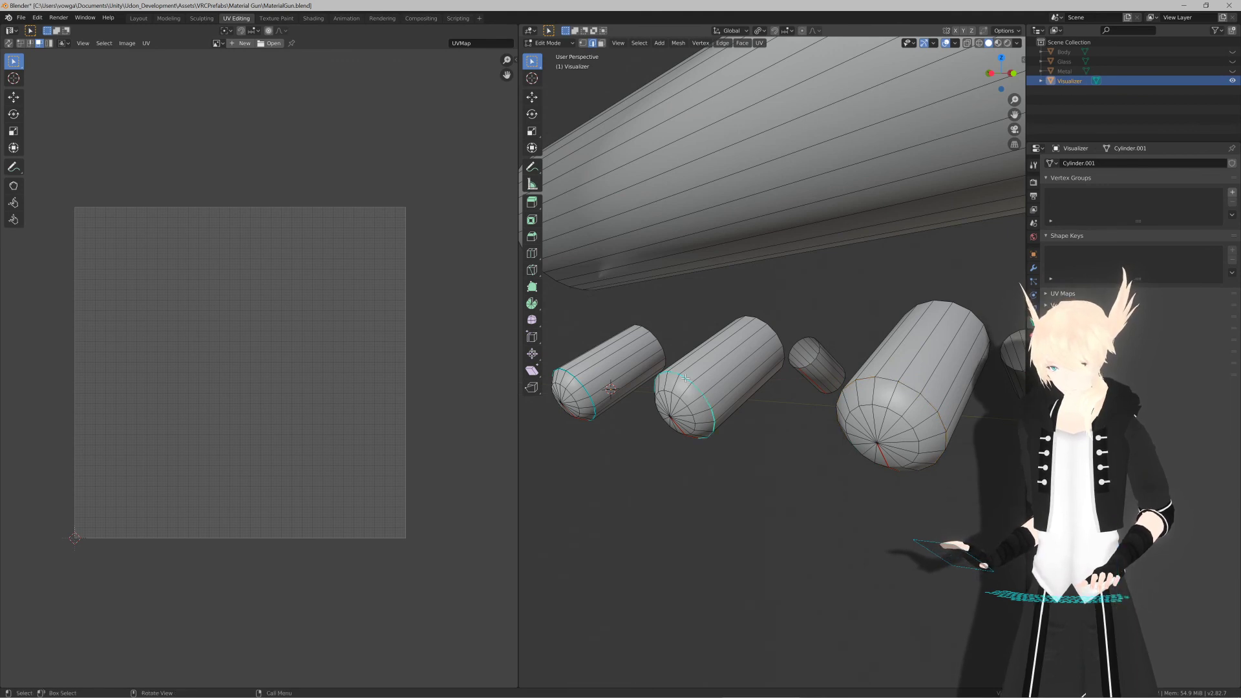
right_click(685, 378)
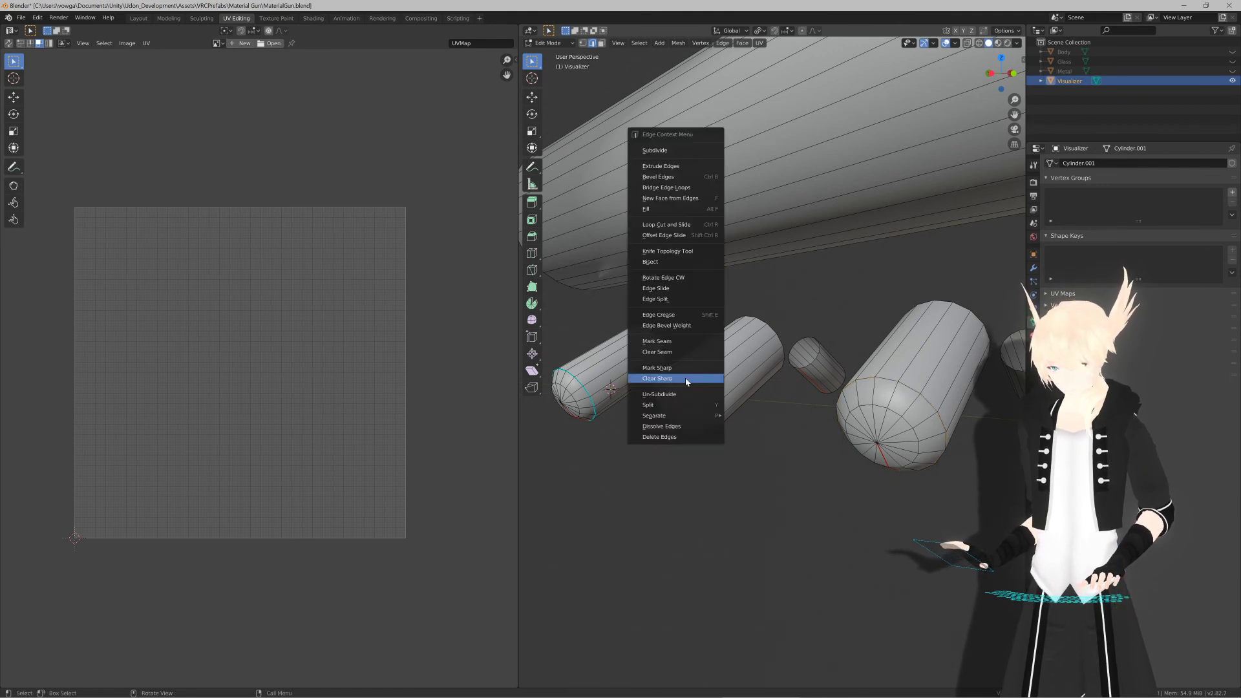
left_click(658, 367)
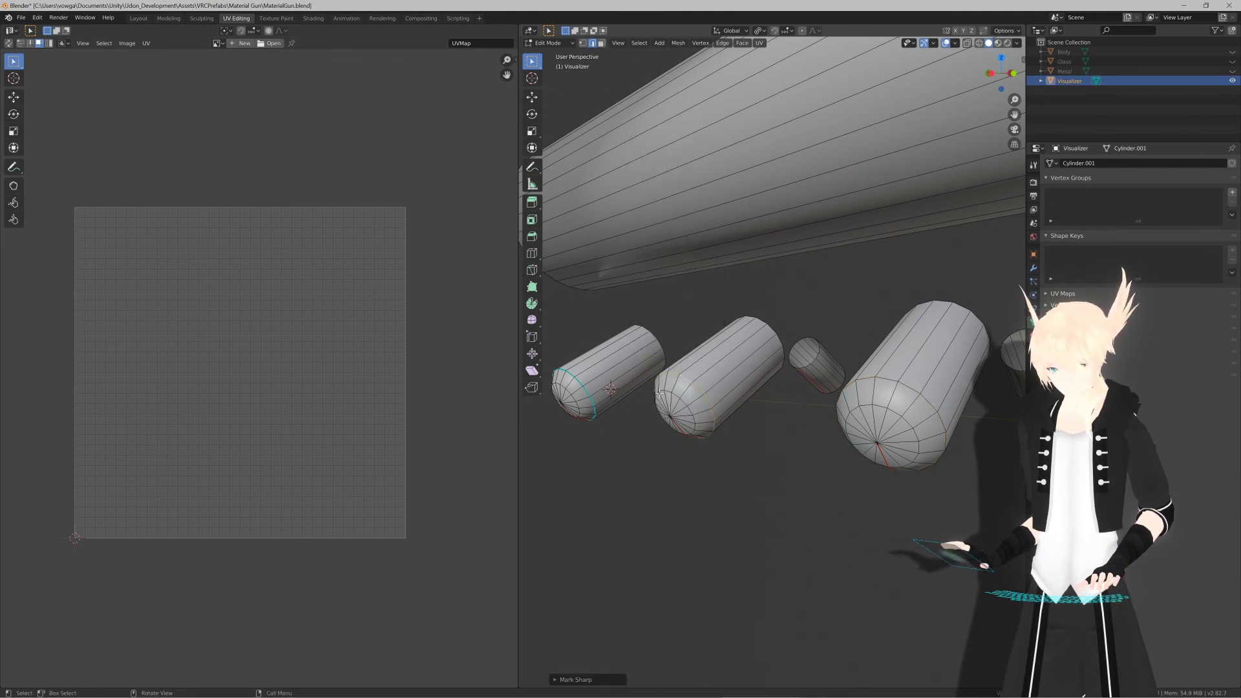
left_click(581, 382, "alt")
right_click(582, 382)
left_click(556, 372)
Step: Grow a face selection over the entire nearest domed cylinder and apply Smart UV Project to it
scroll(733, 415, "down", 3)
middle_click_drag(733, 415, 785, 432)
scroll(785, 432, "up", 2)
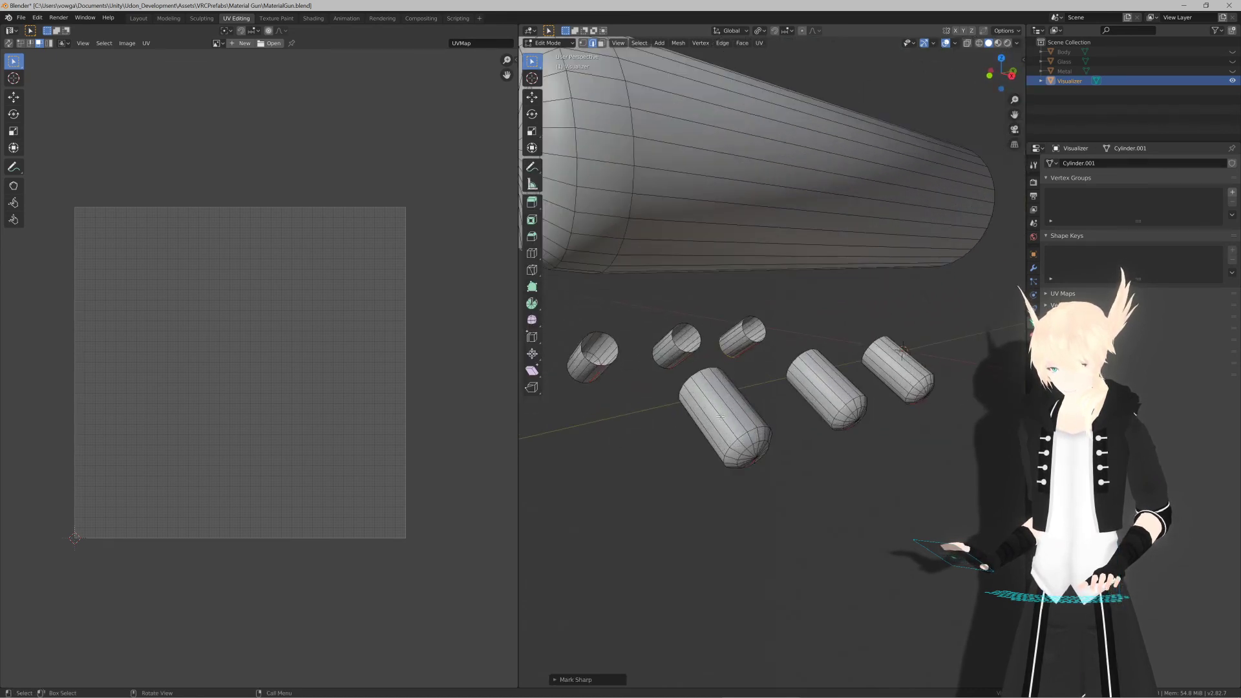
key("3")
left_click(723, 412)
key("ctrl+KP_Add")
key("ctrl+KP_Add")
key("ctrl+KP_Add")
key("ctrl+KP_Add")
key("ctrl+KP_Add")
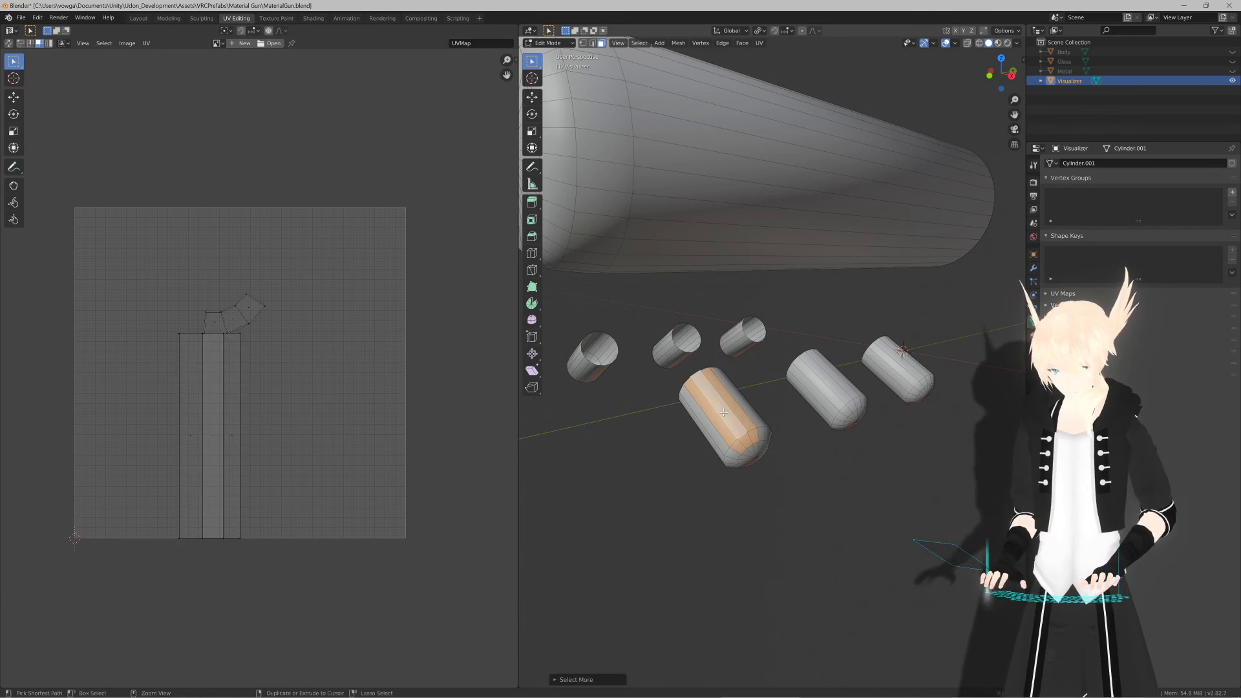
key("u")
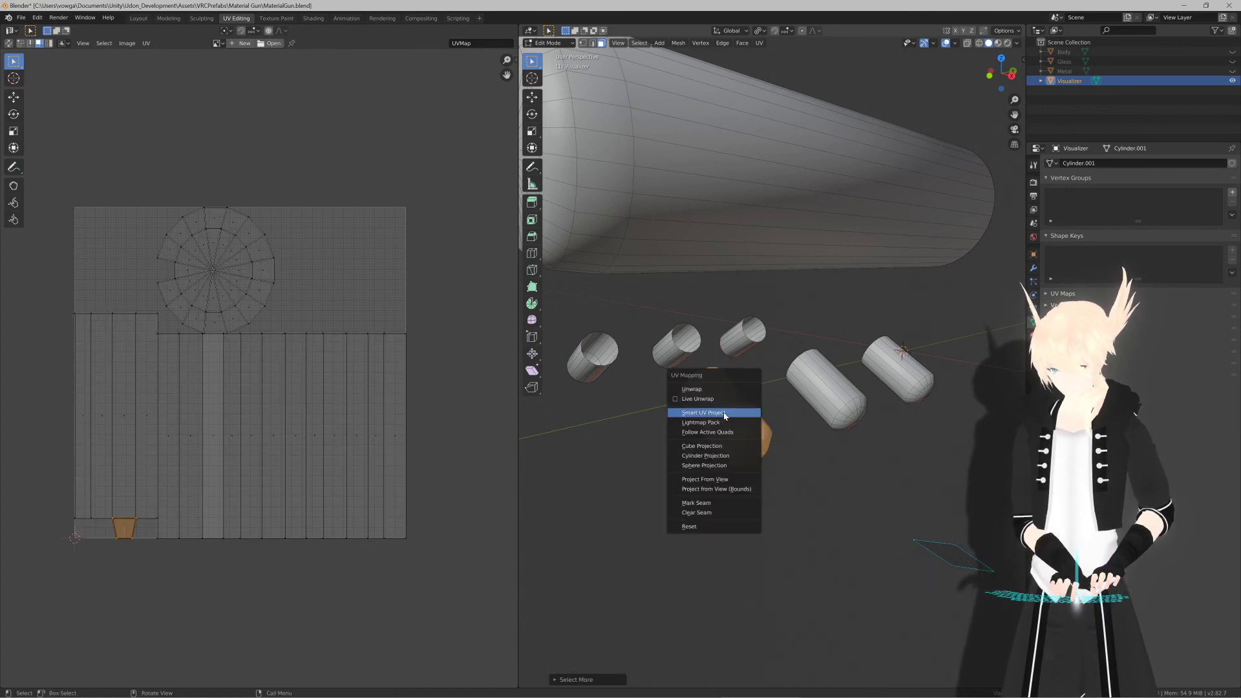
left_click(724, 412)
key("Return")
Step: Unwrap the selected cylinder using its marked seams
key("u")
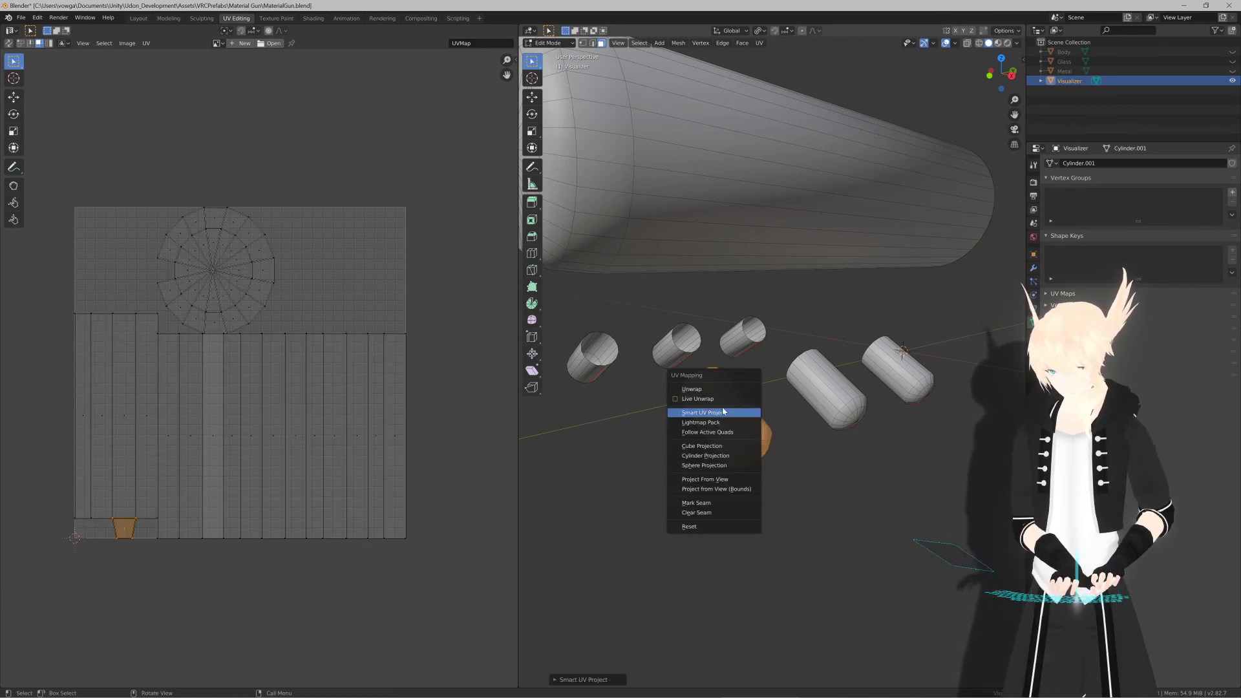
left_click(718, 388)
middle_click_drag(714, 429, 727, 427)
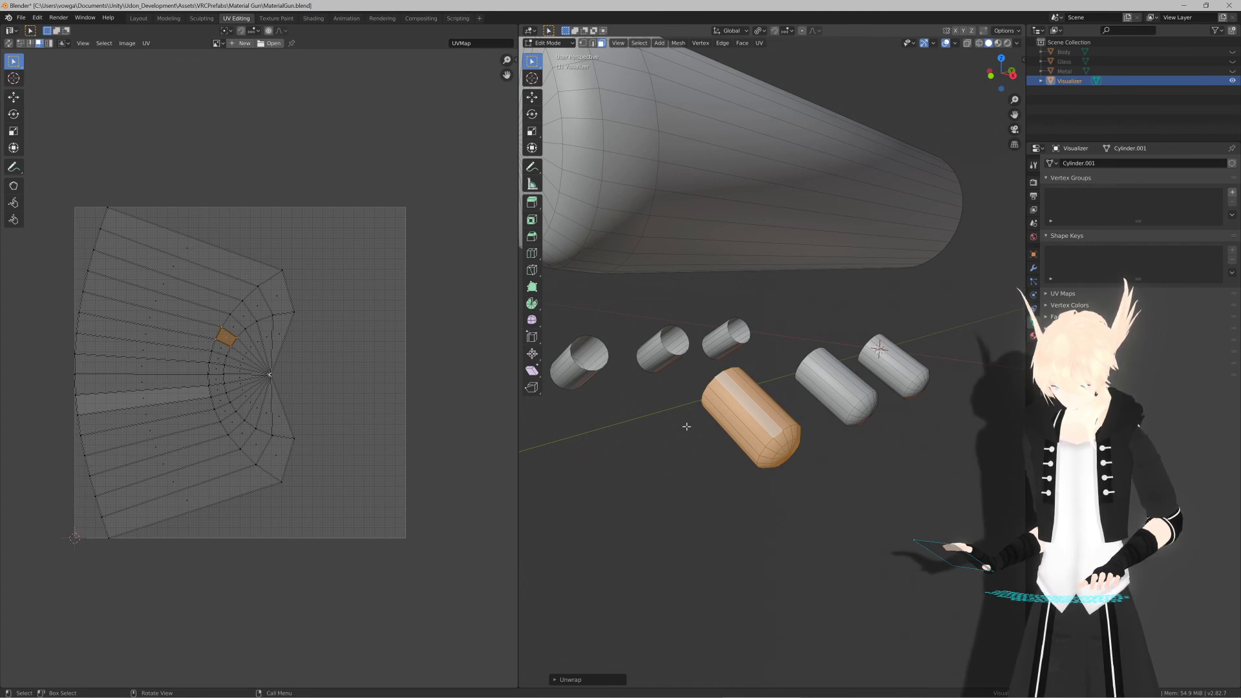
Step: Try Cube Projection on the selected cylinder and check the scattered islands in the UV layout
scroll(687, 426, "down", 4)
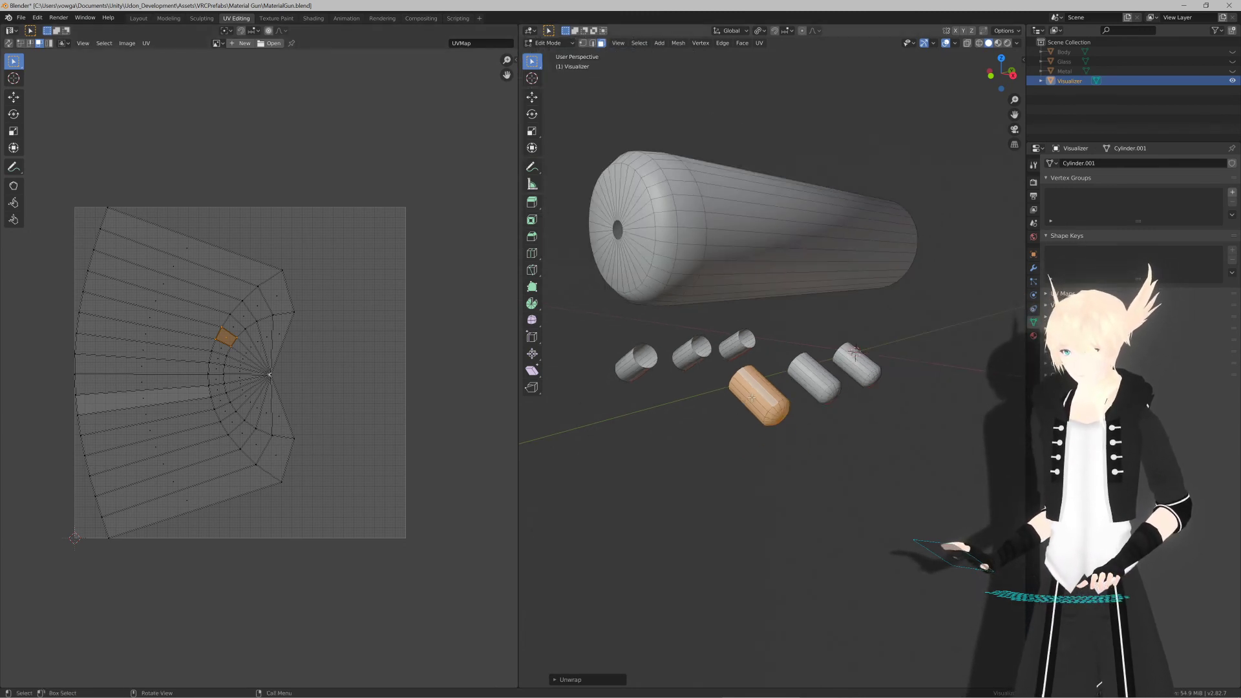
key("u")
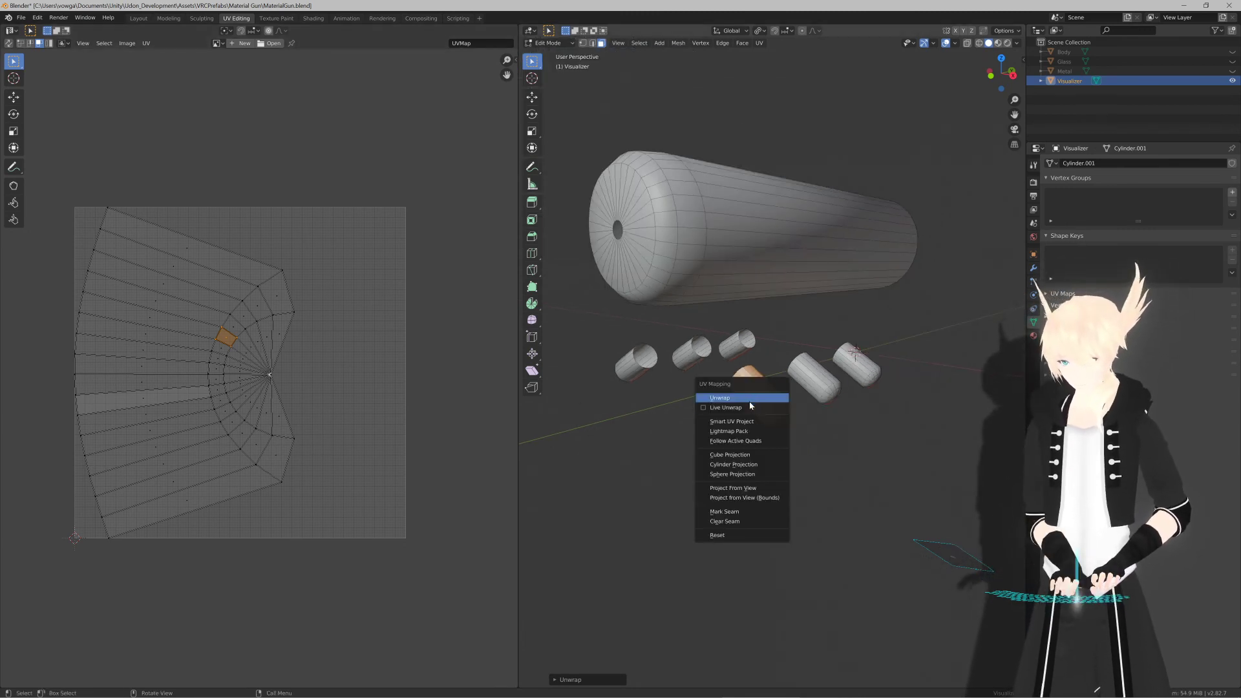
left_click(746, 442)
scroll(280, 452, "down", 8)
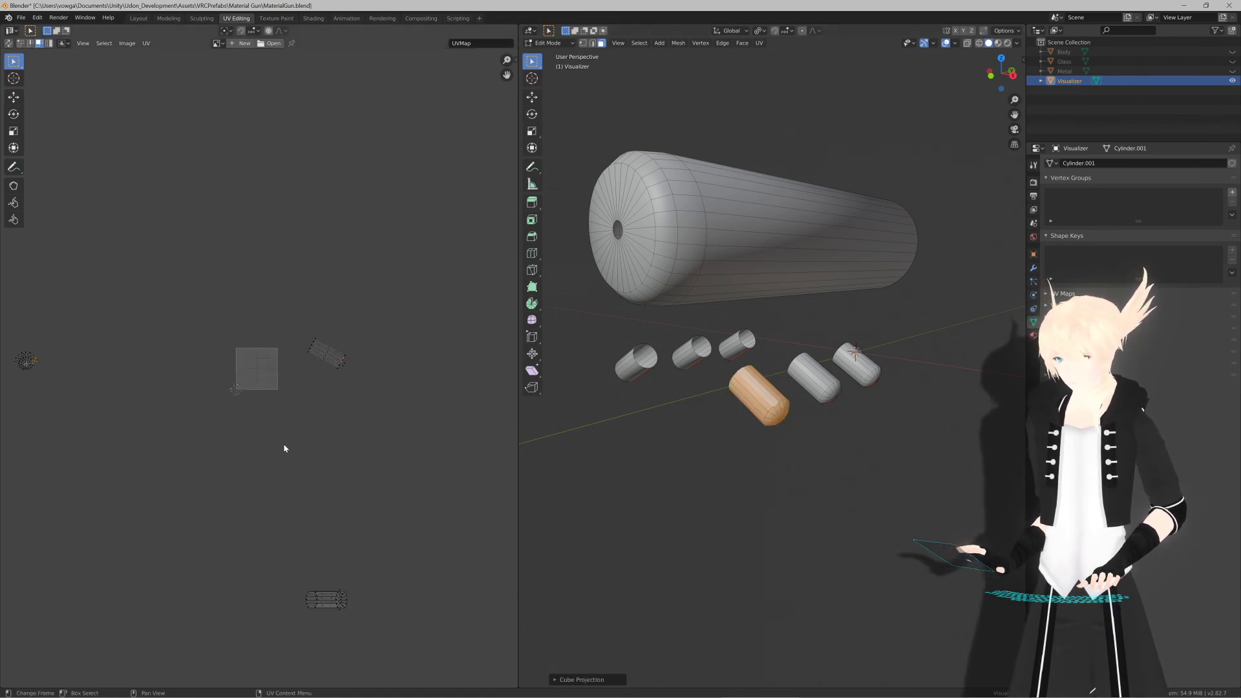
scroll(285, 448, "up", 7)
scroll(311, 446, "up", 1)
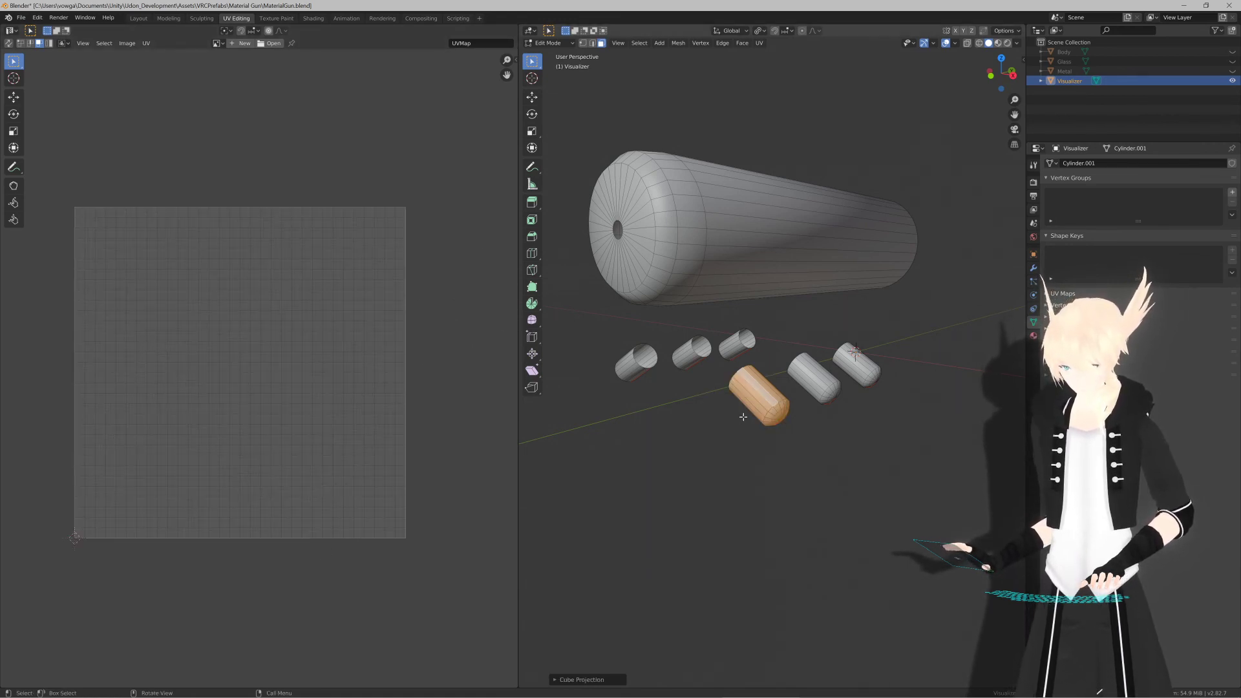
Step: Try Follow Active Quads on the selected cylinder and check the resulting UV layout
key("u")
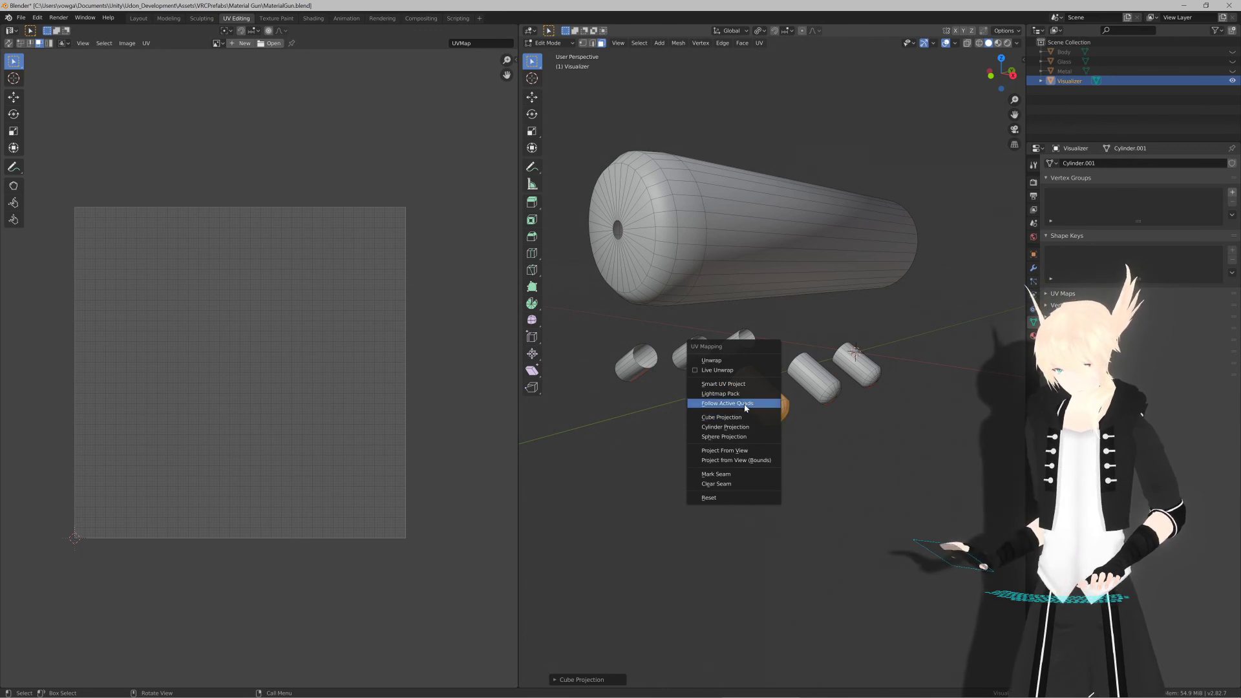
left_click(744, 404)
left_click(738, 425)
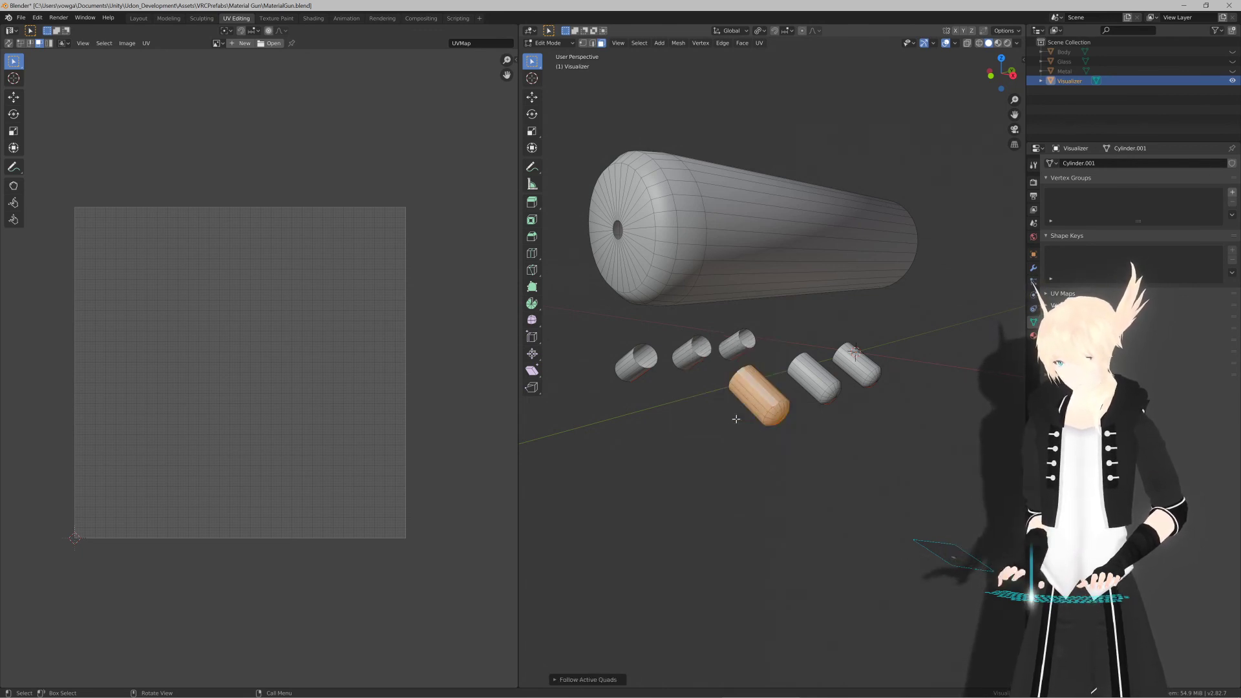
scroll(332, 429, "down", 12)
scroll(331, 434, "up", 12)
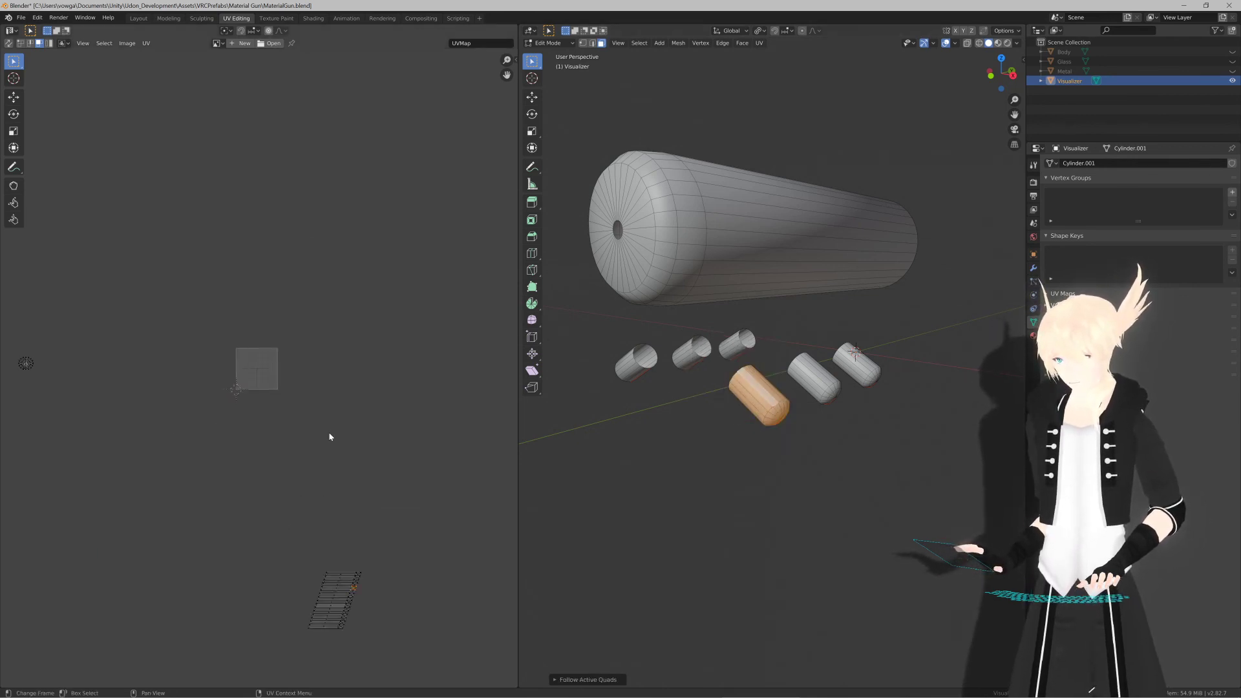
Step: Mark a seam on the same cylinder along its lengthwise edge line, from the open end down to the dome tip
middle_click_drag(714, 443, 764, 483)
scroll(715, 441, "up", 3)
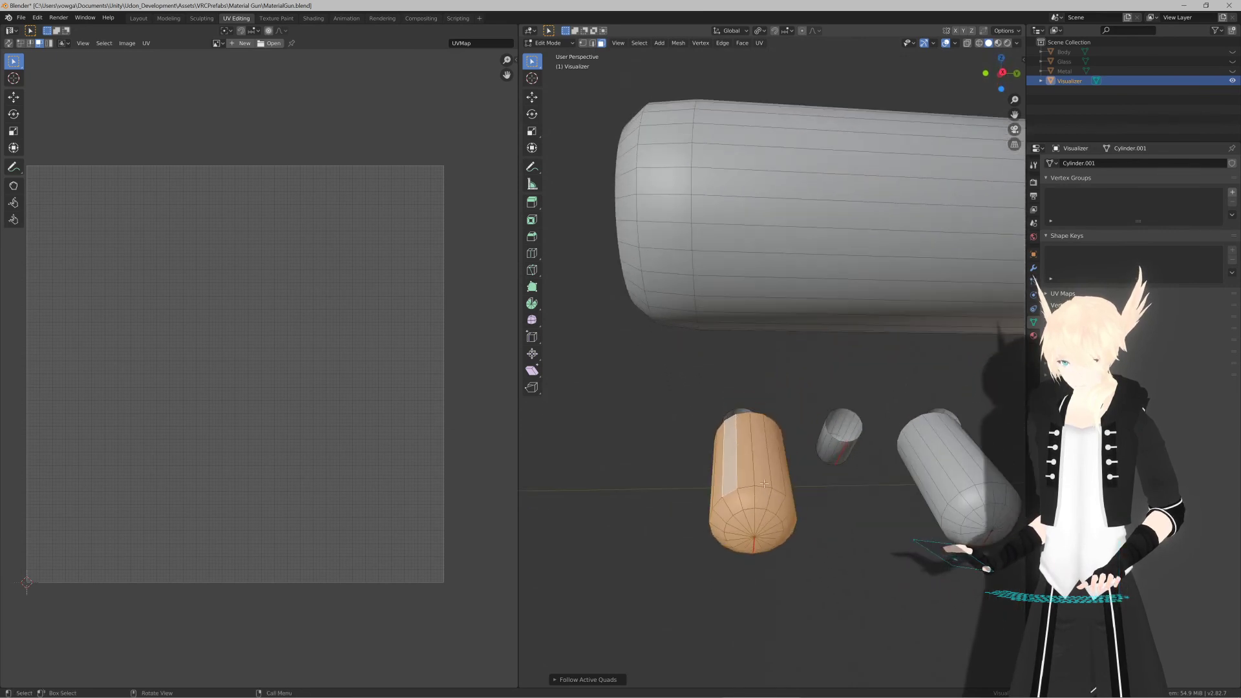
key("2")
left_click(751, 465)
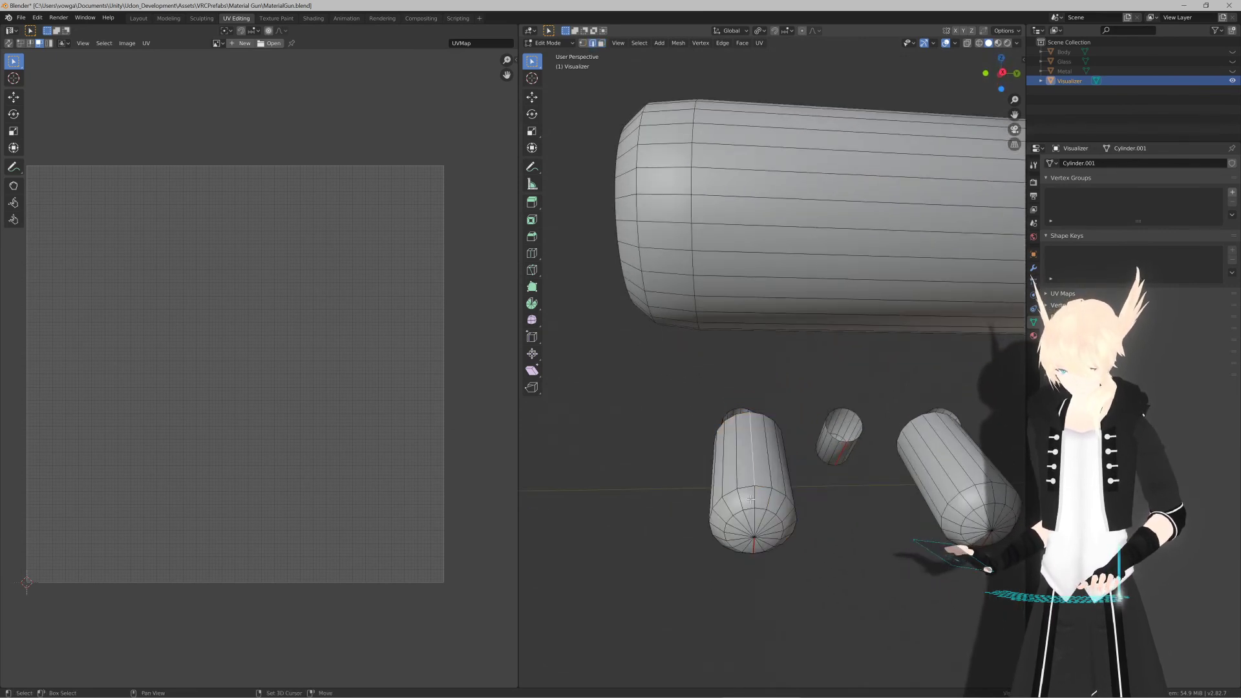
key("F3")
key("Return")
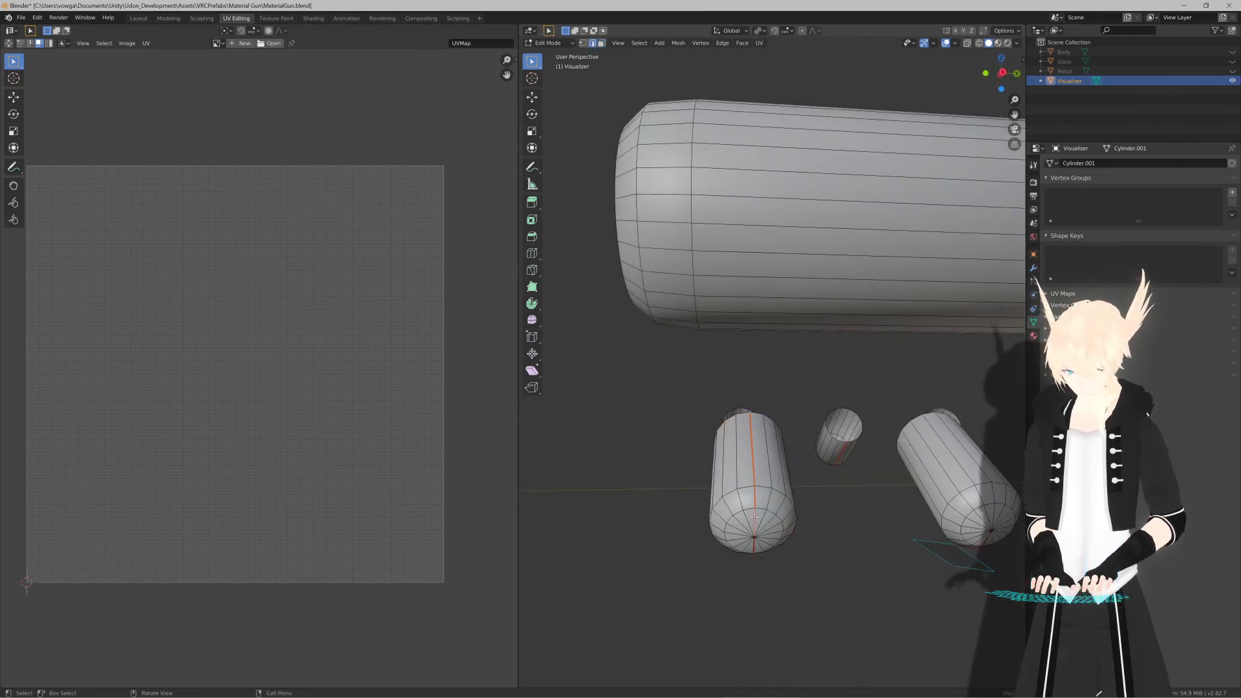
key("F3")
key("Escape")
key("ctrl+e")
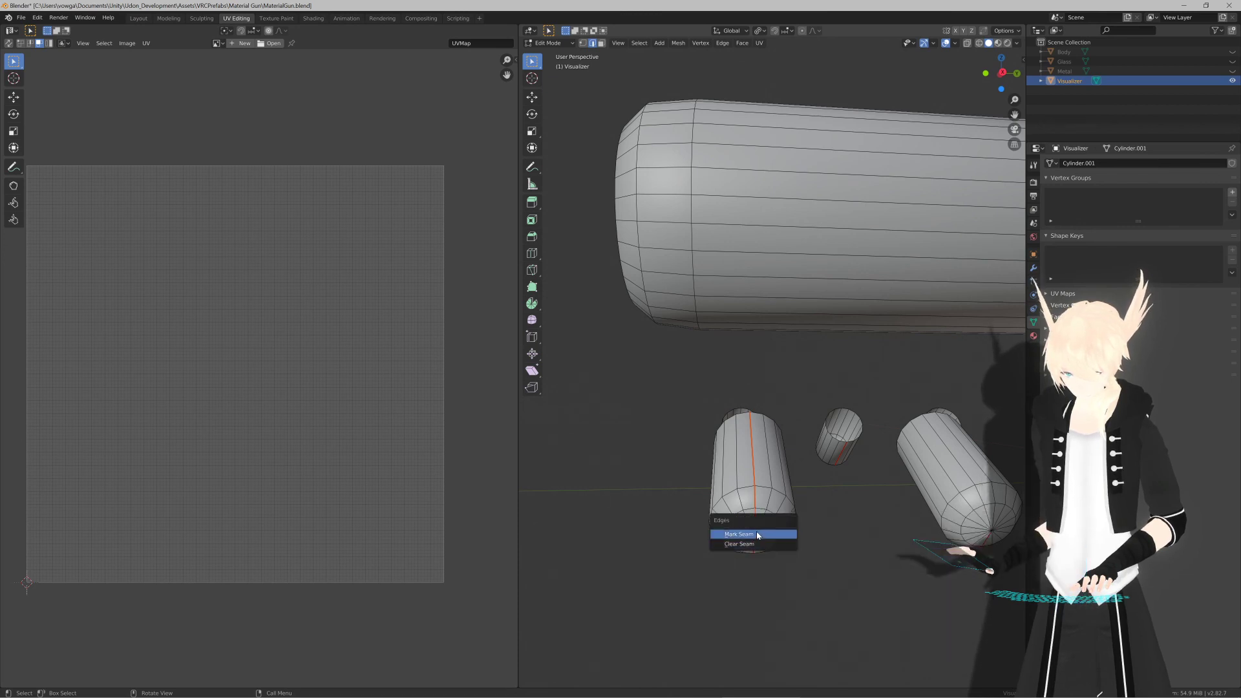
left_click(739, 534)
middle_click_drag(750, 530, 715, 503)
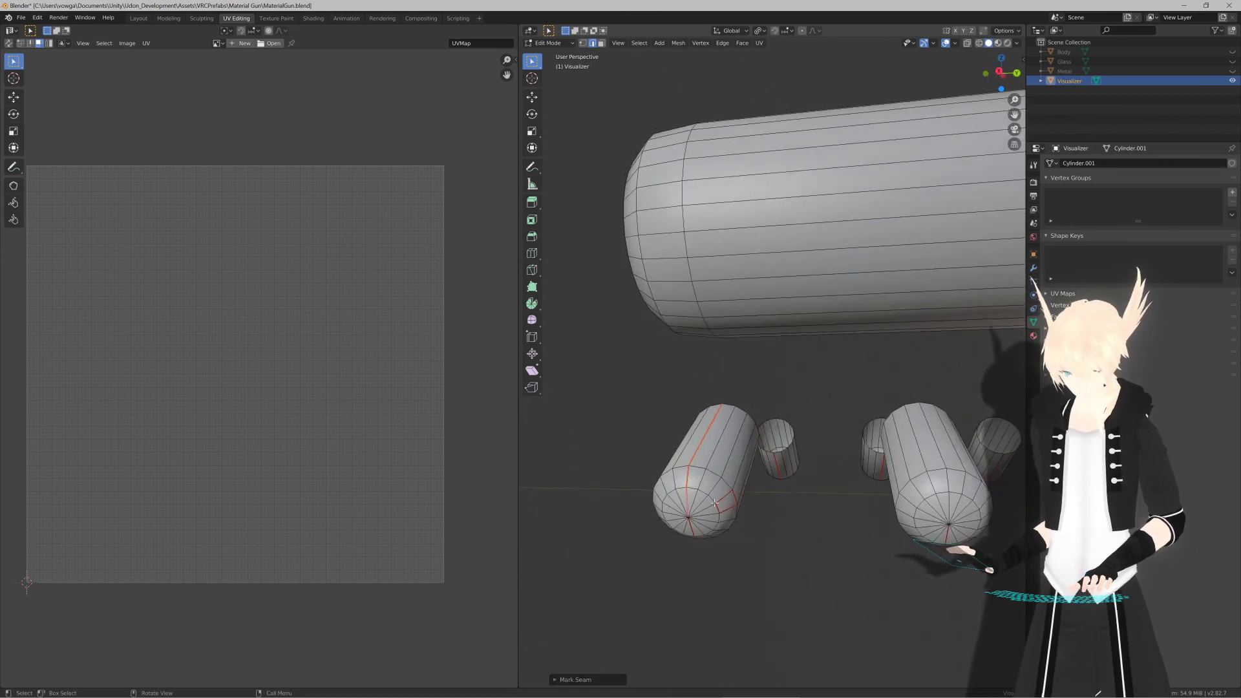
Step: Select the edges around the stray seam-outlined face on the cylinder's dome and clear their seams
left_click(716, 506)
left_click(725, 496, "shift")
key("F3")
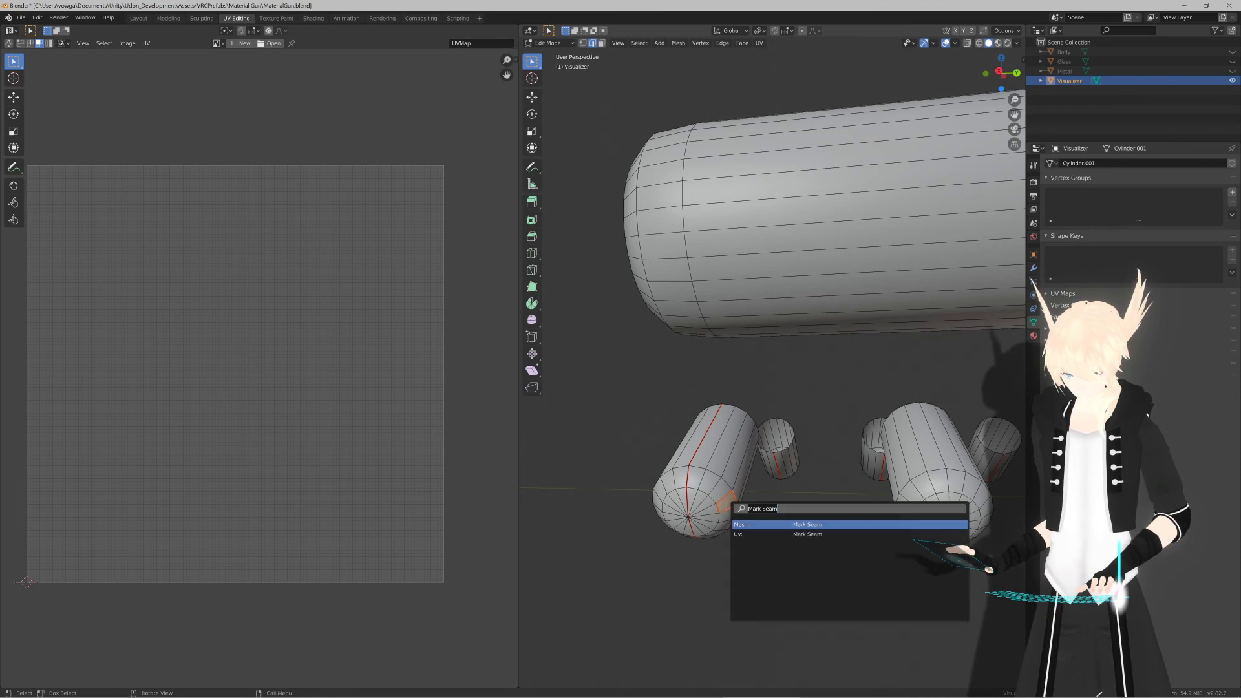
left_click(737, 534)
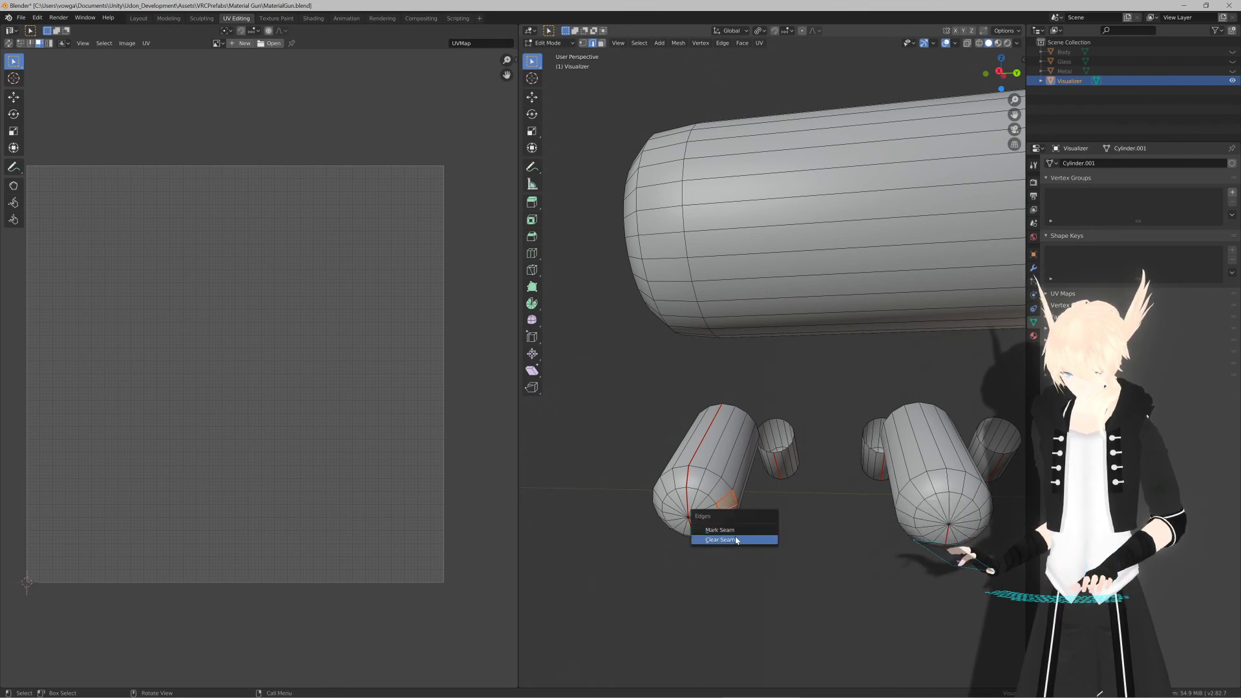
left_click(735, 537)
key("Tab")
key("Tab")
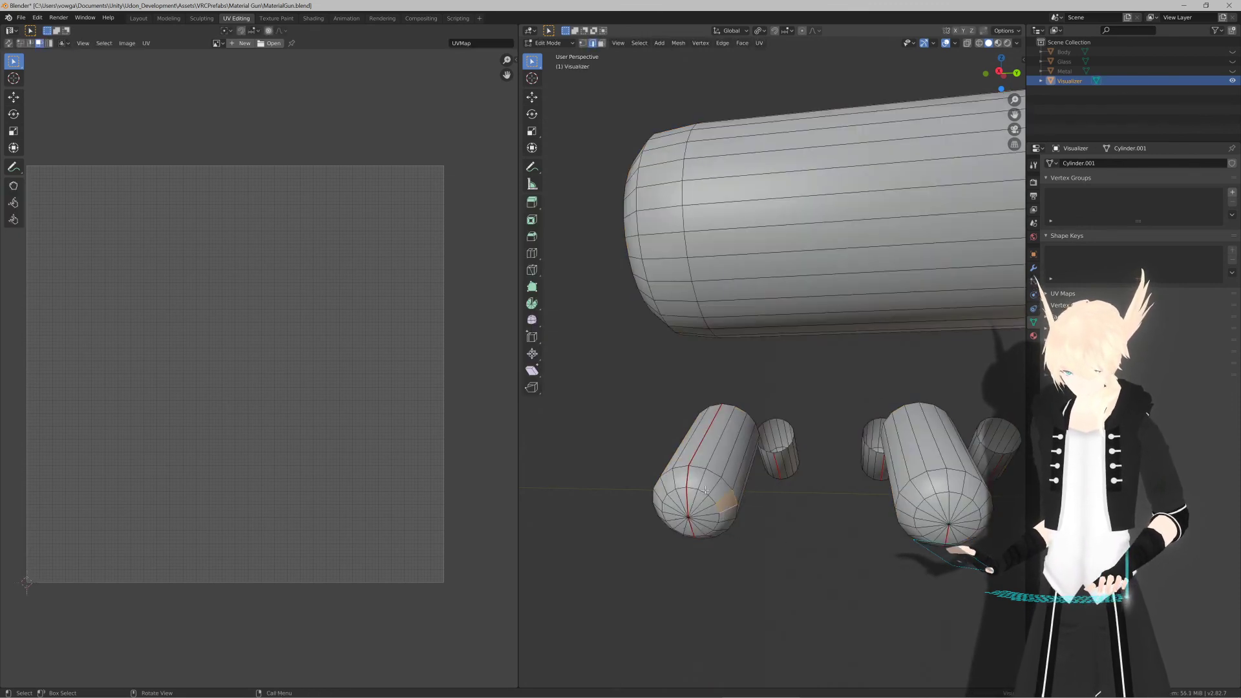
Step: Grow a face selection from the dome over the whole newly seamed cylinder and apply Smart UV Project
key("3")
left_click(707, 484)
key("ctrl+KP_Add")
key("ctrl+KP_Add")
key("ctrl+KP_Add")
key("ctrl+KP_Add")
key("ctrl+KP_Add")
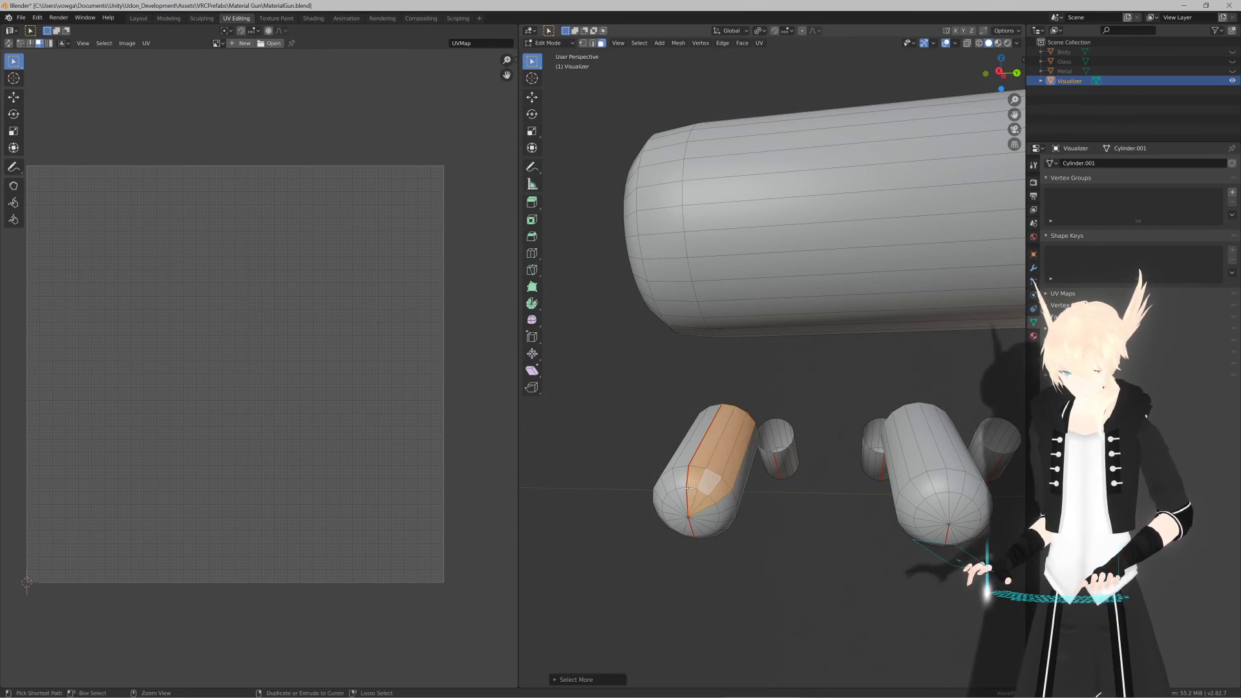
key("u")
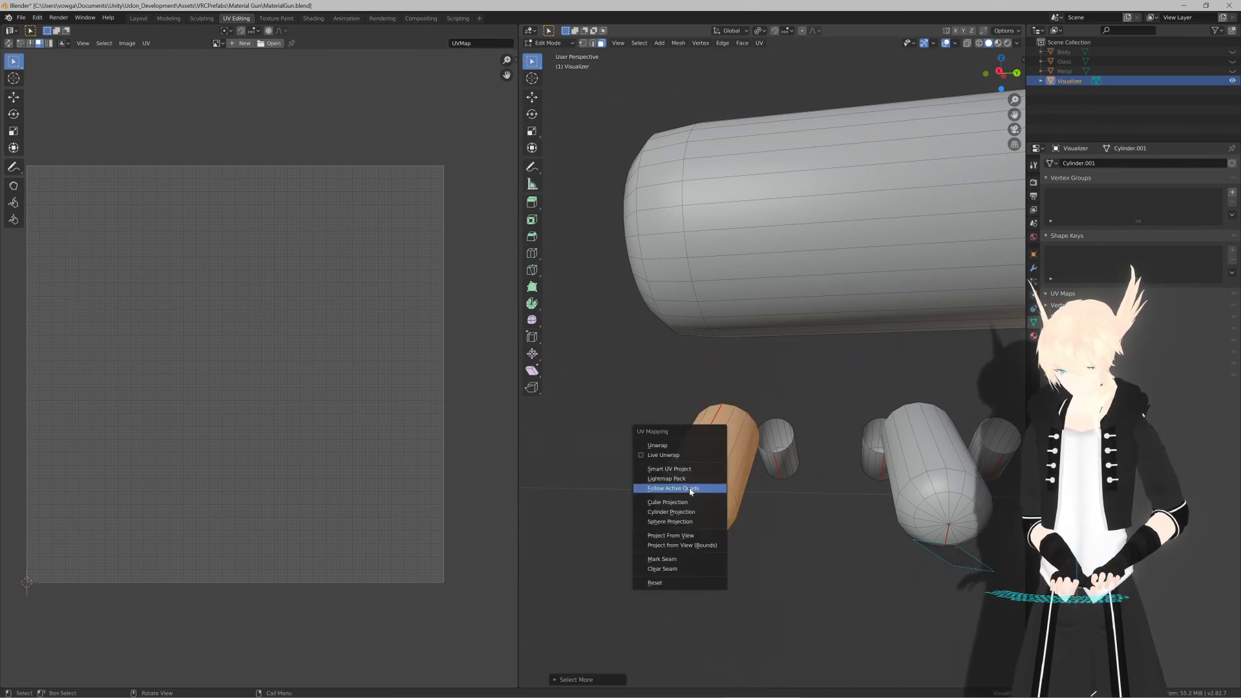
left_click(669, 469)
left_click(694, 536)
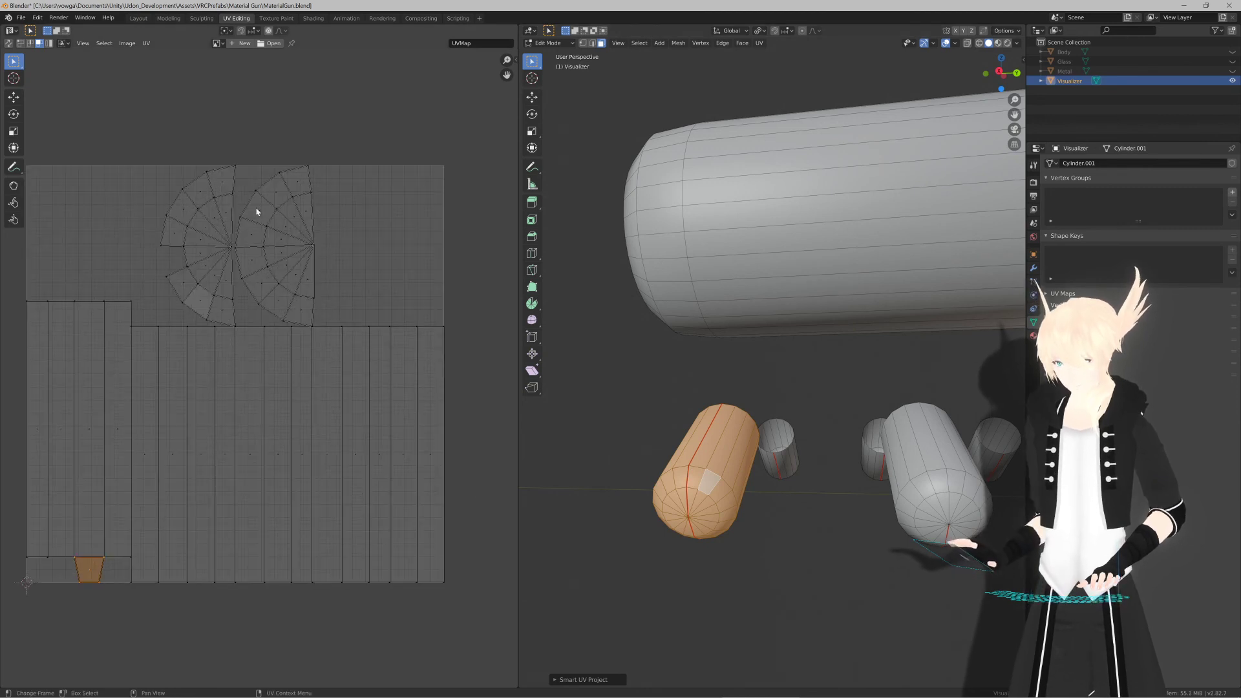
middle_click_drag(259, 218, 267, 269)
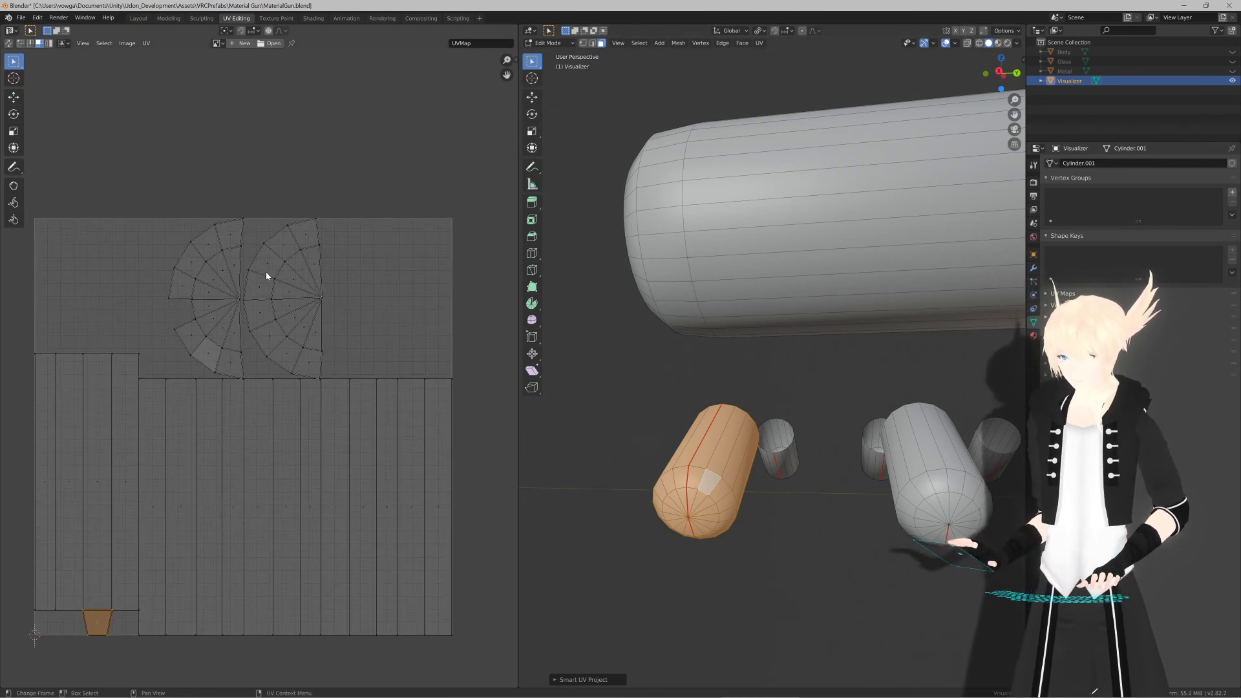
scroll(263, 279, "up", 5)
scroll(264, 280, "down", 5)
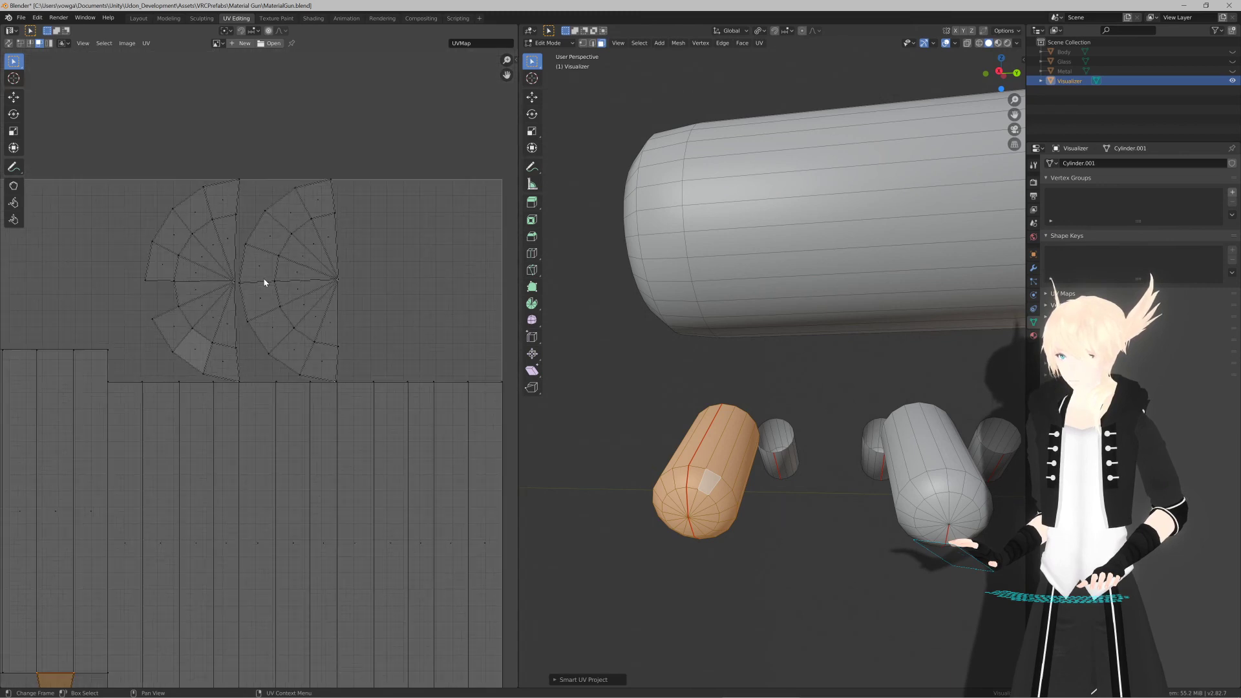
middle_click_drag(286, 370, 283, 297, "shift")
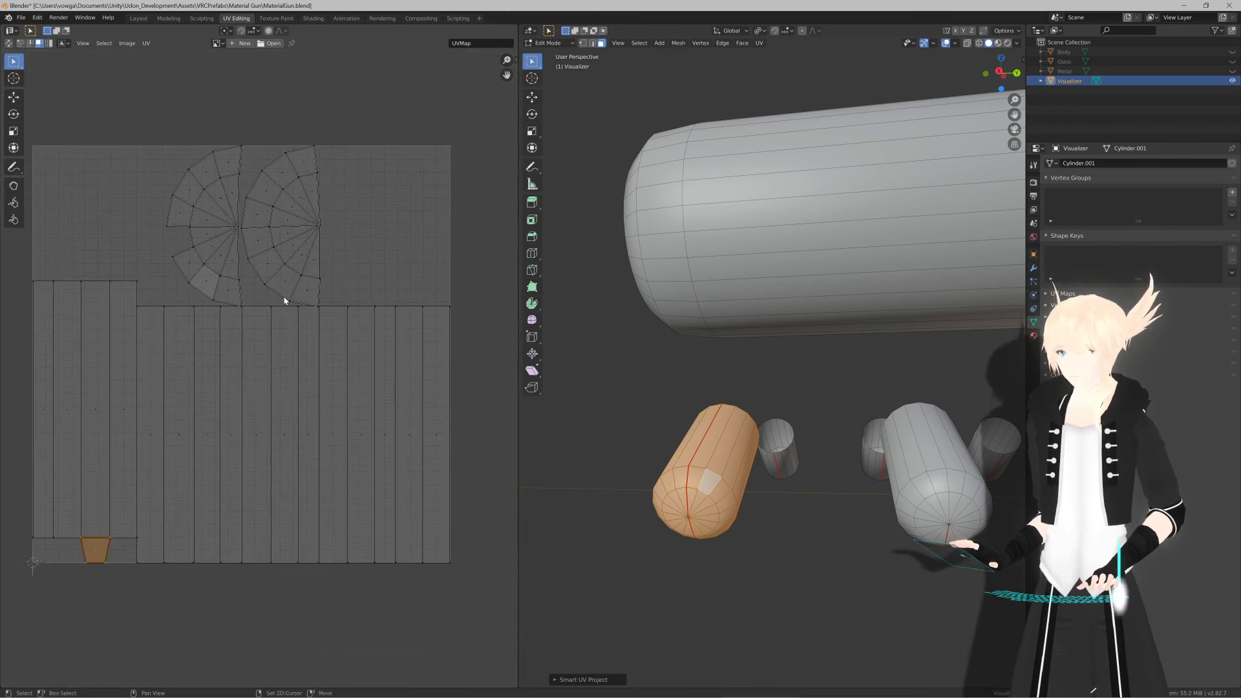
mouse_move(651, 422)
middle_mouse_down()
mouse_move(641, 428)
mouse_move(699, 435)
mouse_move(670, 439)
middle_mouse_up()
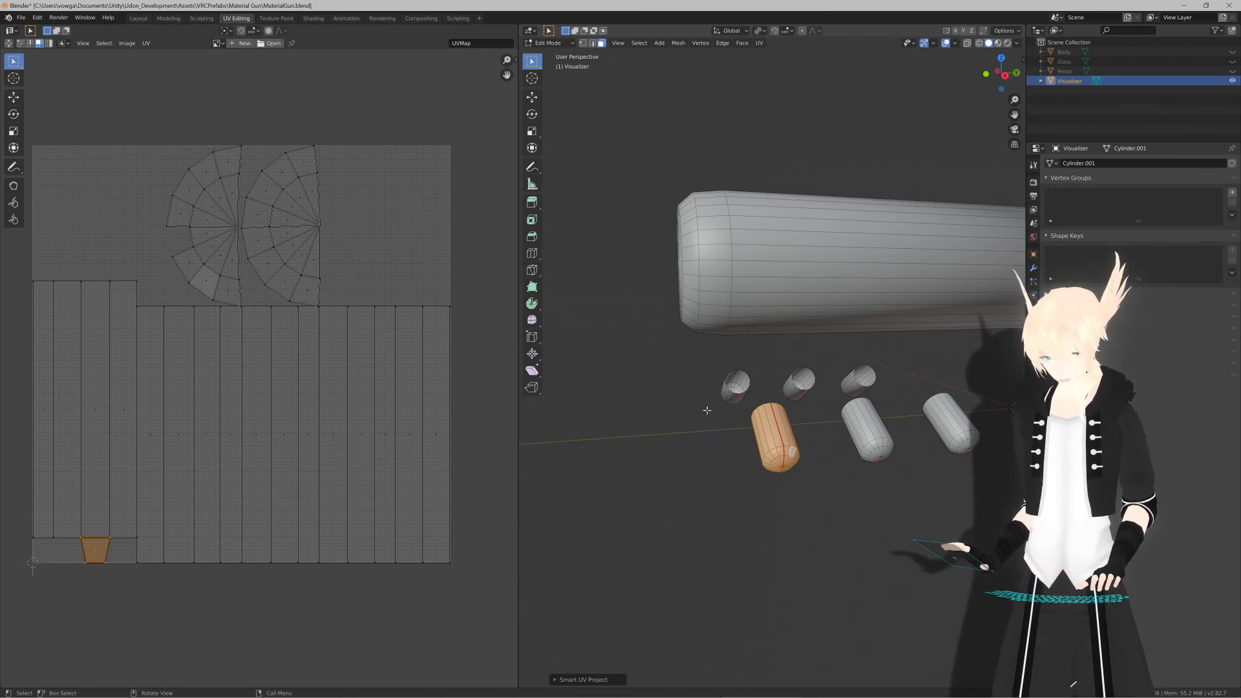
Step: Select a face on each of five small cylinders, grow the selection over their whole surfaces and apply Smart UV Project
middle_click_drag(678, 445, 646, 423)
left_click(783, 423)
left_click(854, 444, "shift")
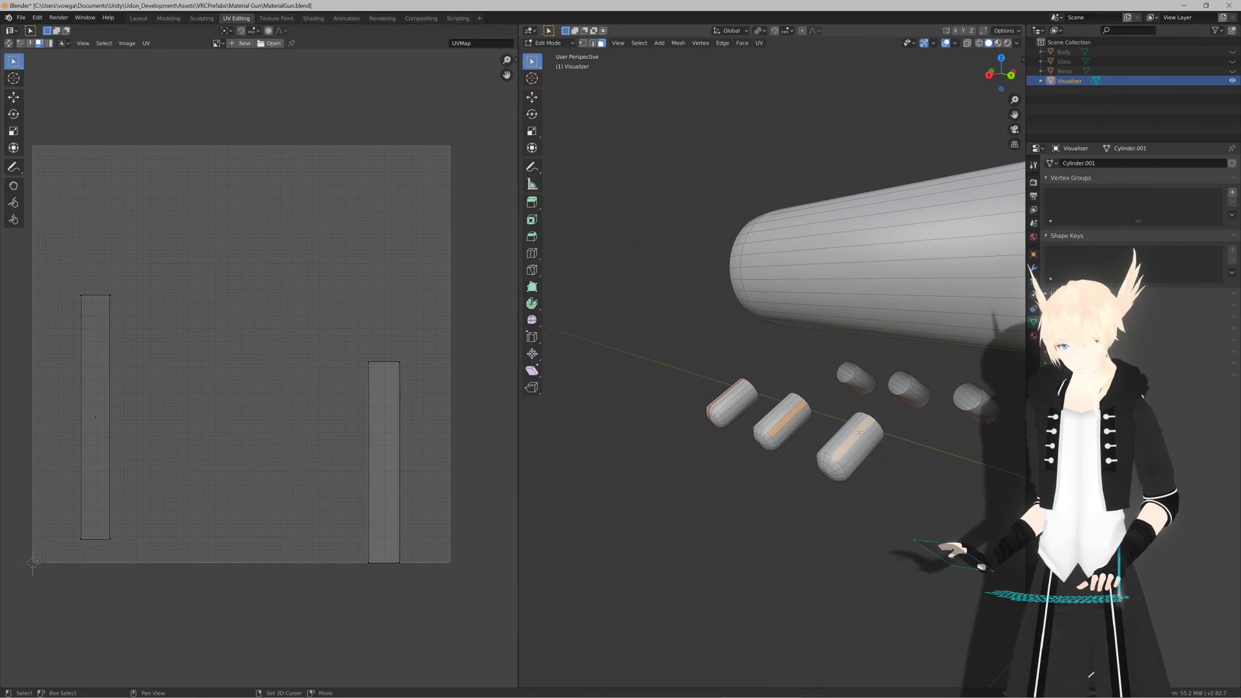
middle_click_drag(725, 444, 817, 429)
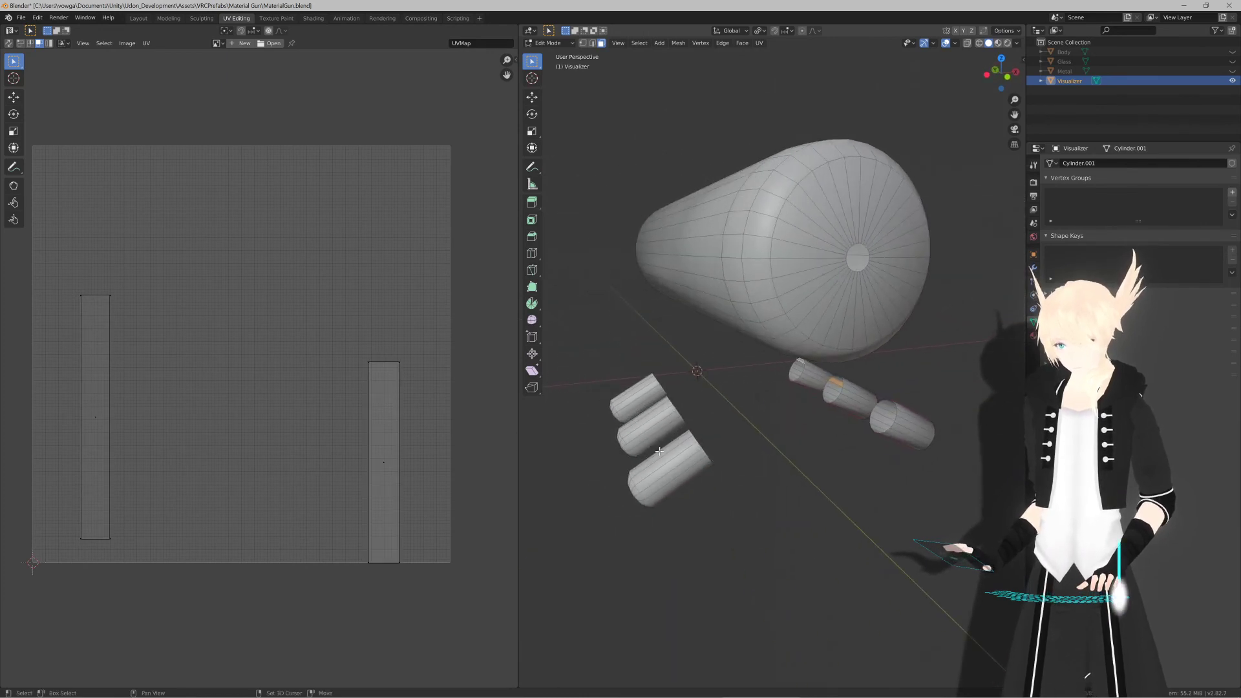
left_click(641, 418, "shift")
left_click(634, 403, "shift")
key("ctrl+KP_Add")
key("ctrl+KP_Add")
key("ctrl+KP_Add")
key("ctrl+KP_Add")
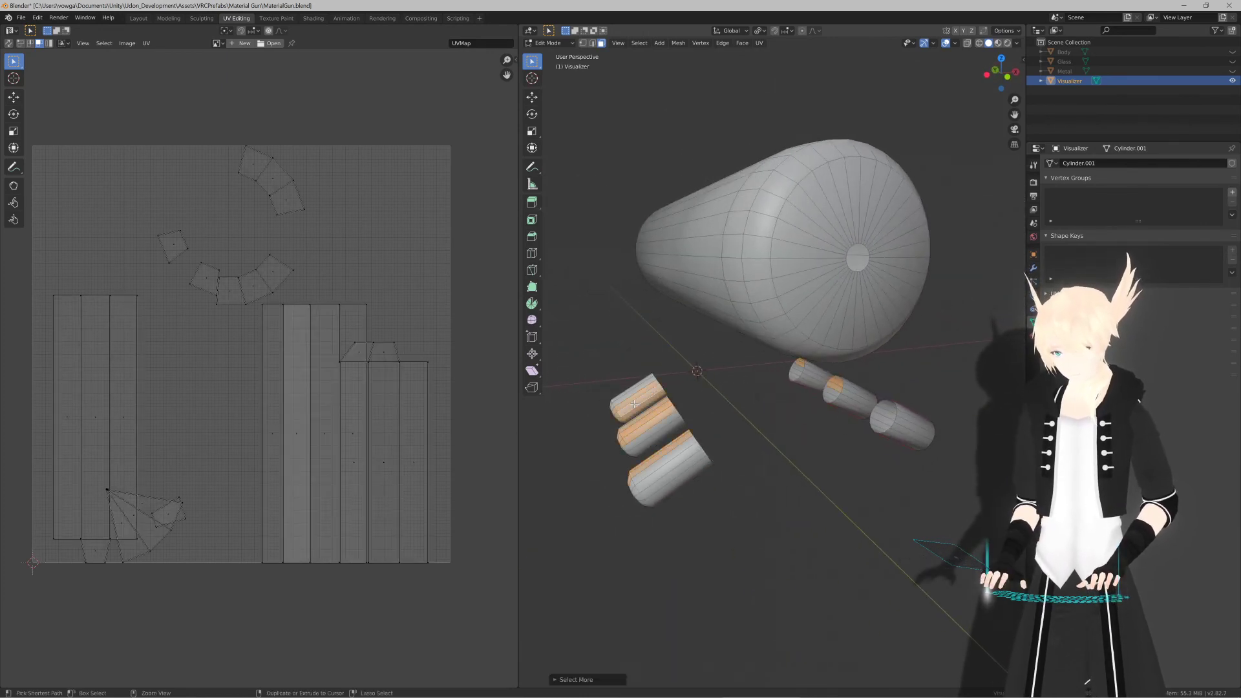
key("u")
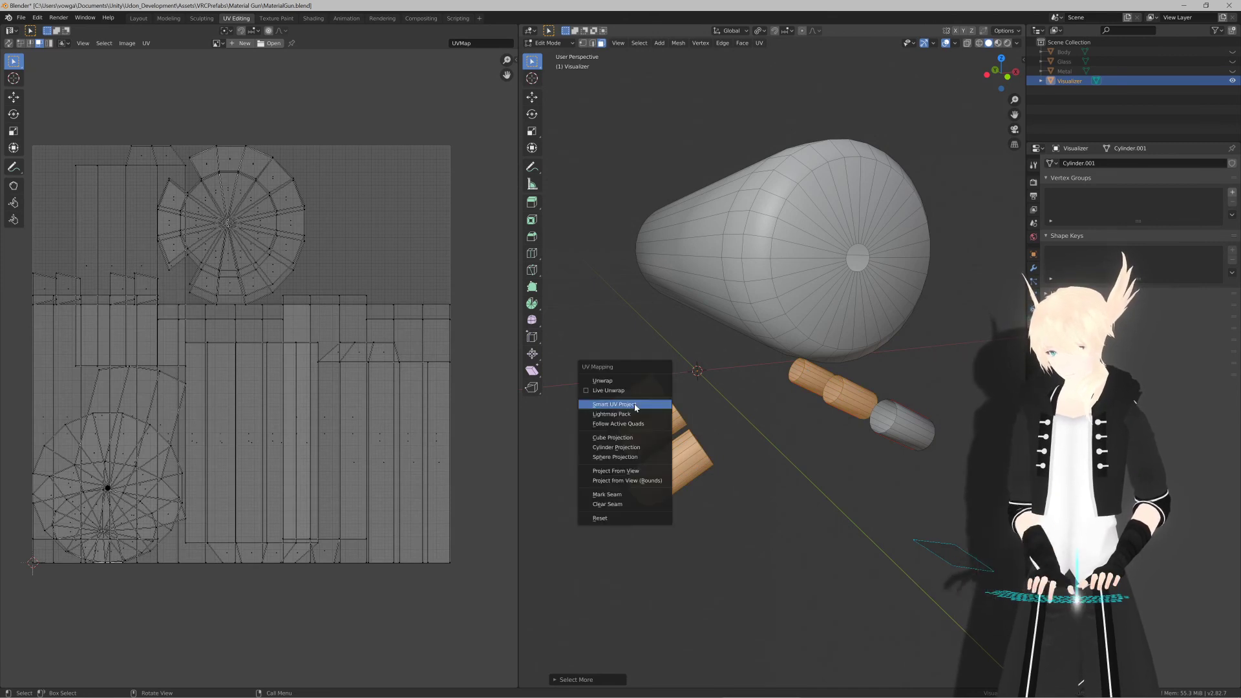
left_click(630, 406)
key("Return")
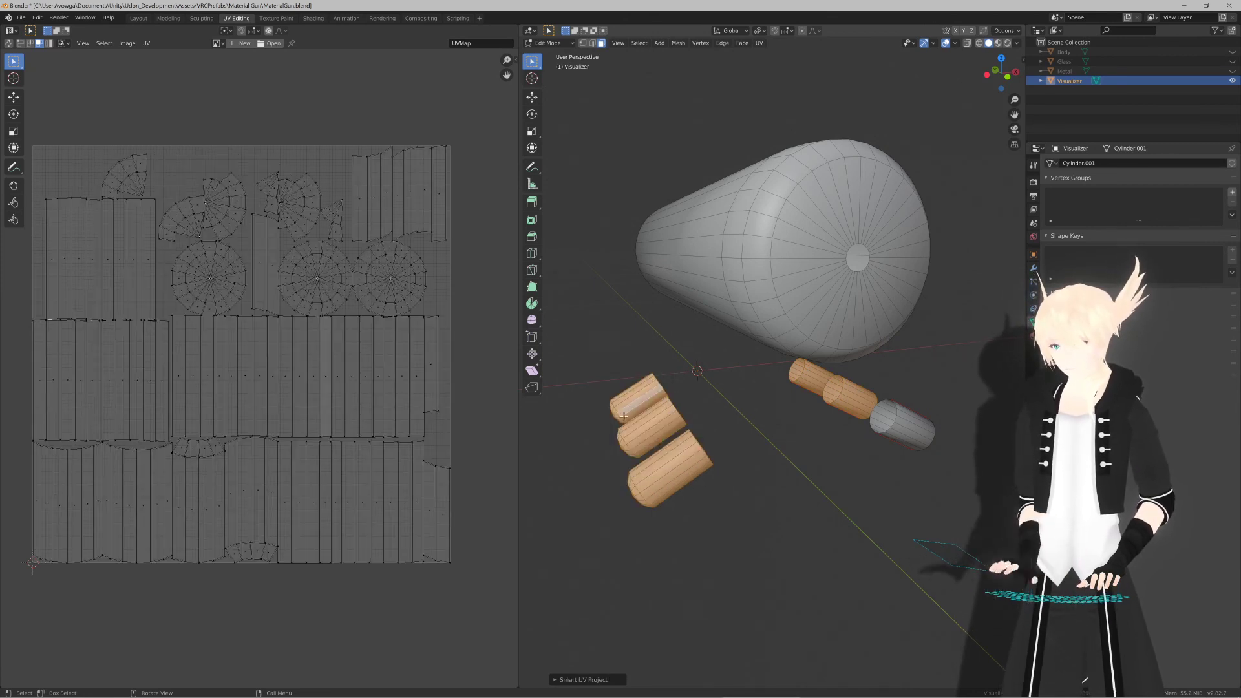
Step: Add the remaining seamed cylinder to the selection, grow it over its whole surface, and apply Smart UV Project to all six
mouse_move(658, 412)
middle_mouse_down()
mouse_move(686, 413)
mouse_move(640, 394)
mouse_move(669, 410)
middle_mouse_up()
left_click(647, 410, "shift")
key("ctrl+KP_Add")
key("ctrl+KP_Add")
key("ctrl+KP_Add")
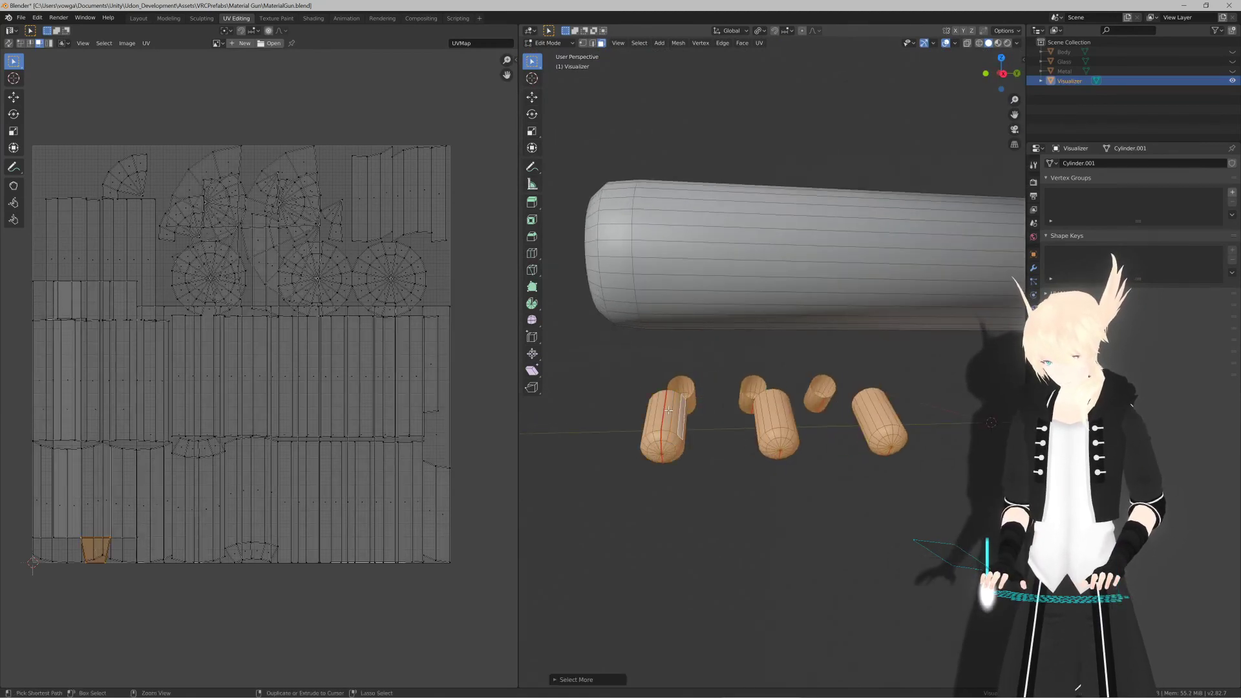
key("u")
left_click(669, 410)
key("Return")
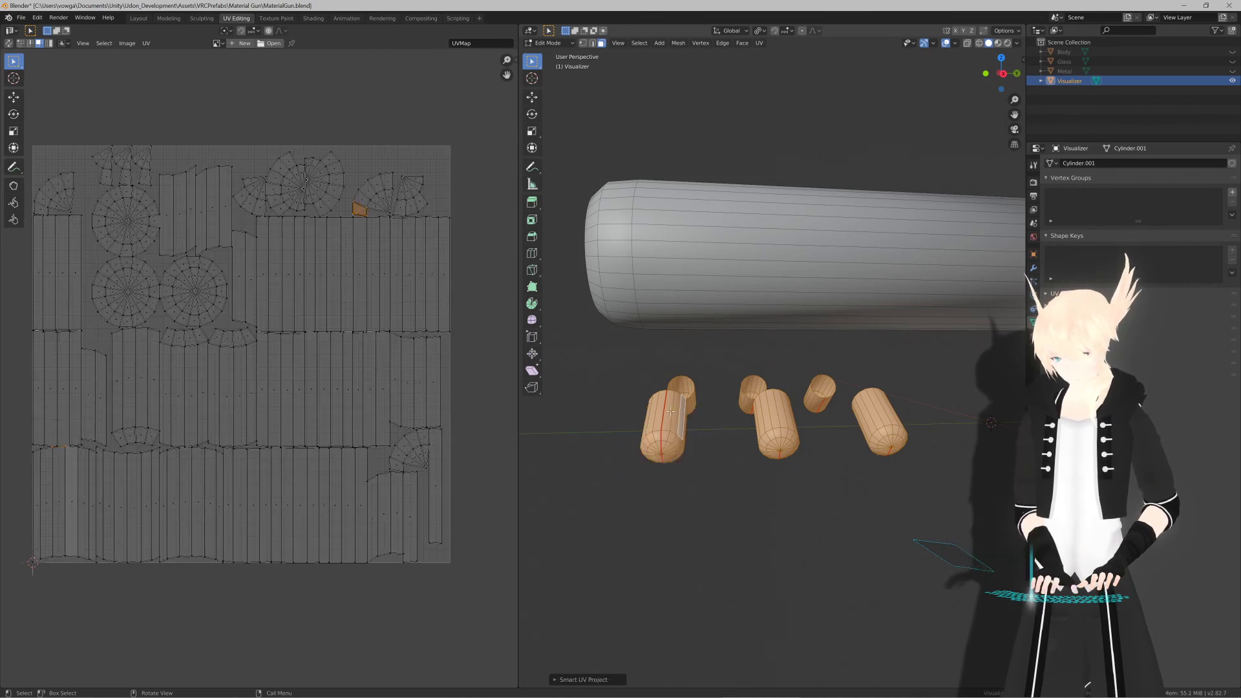
Step: Apply Lightmap Pack to all six selected cylinders and inspect the packed UV layout
key("u")
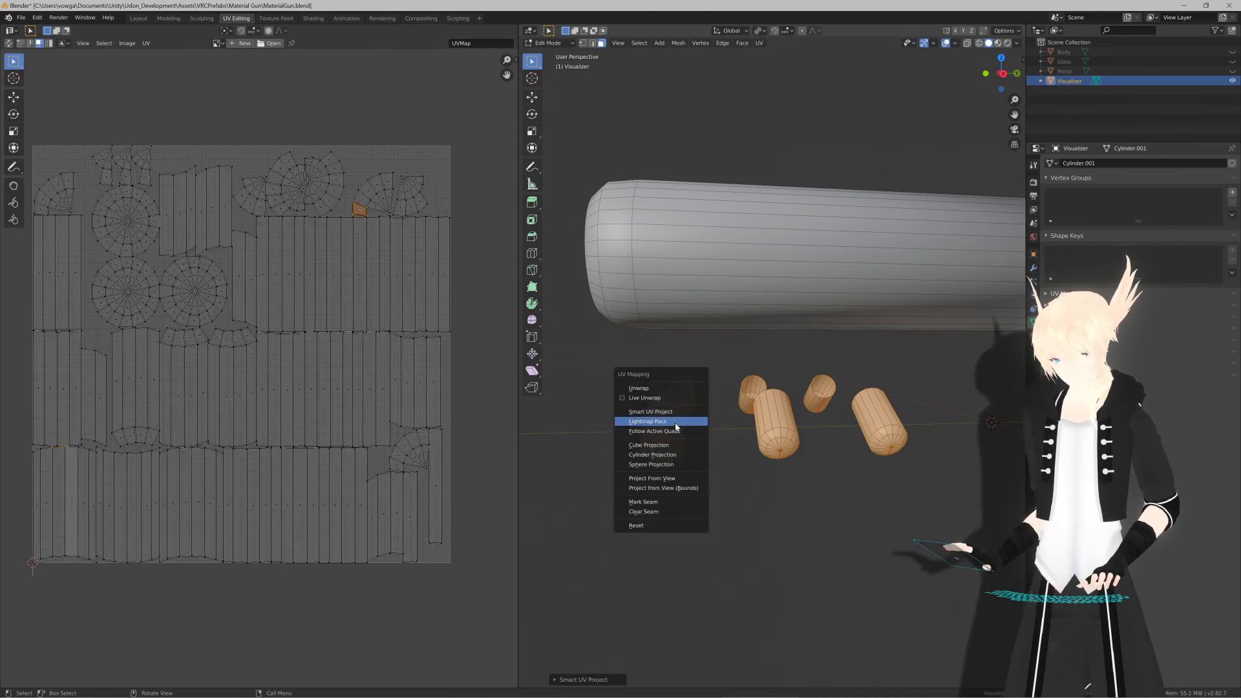
left_click(675, 426)
key("Return")
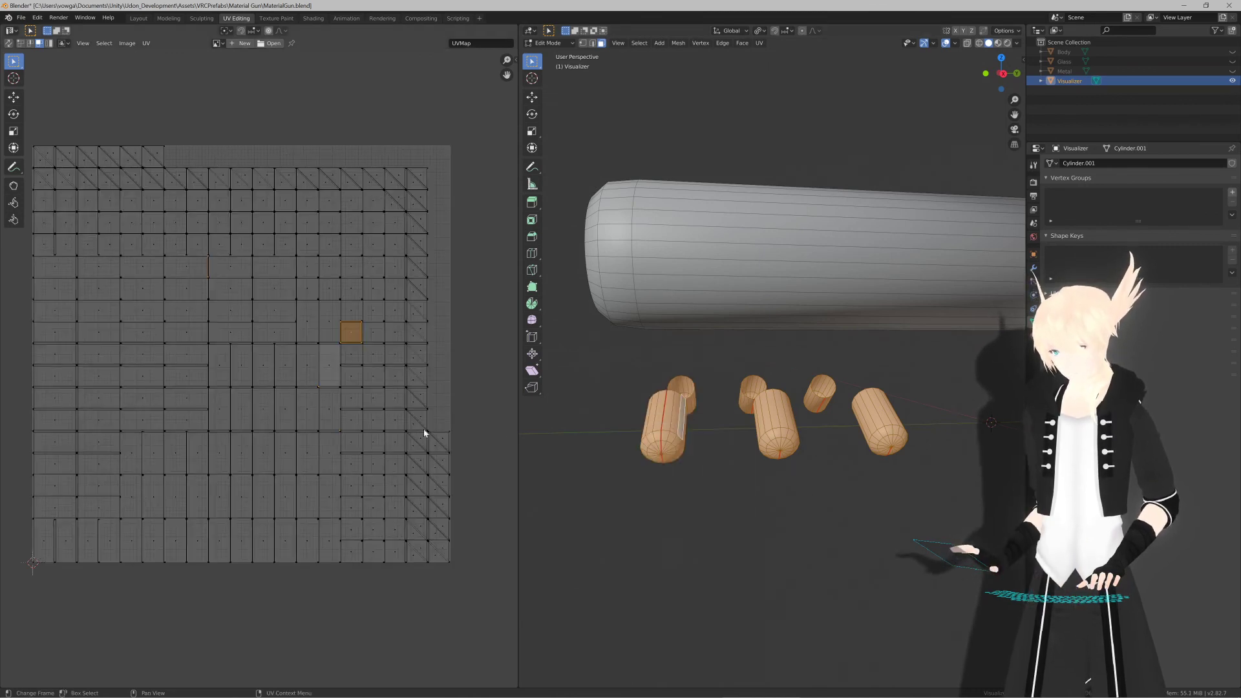
scroll(263, 292, "up", 2)
scroll(264, 302, "down", 4)
scroll(263, 302, "up", 2)
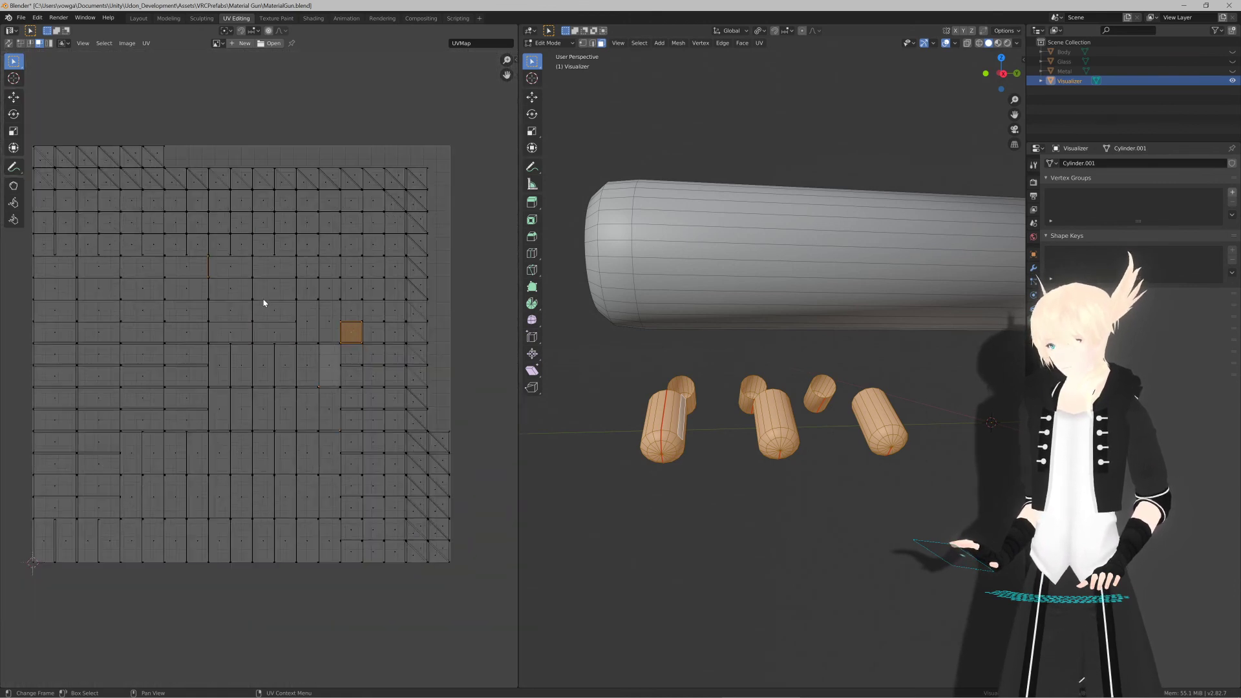
scroll(655, 384, "down", 1)
Step: Select only the seamed cylinder by growing a face selection over it, and try Lightmap Pack on it
middle_click_drag(655, 384, 696, 397)
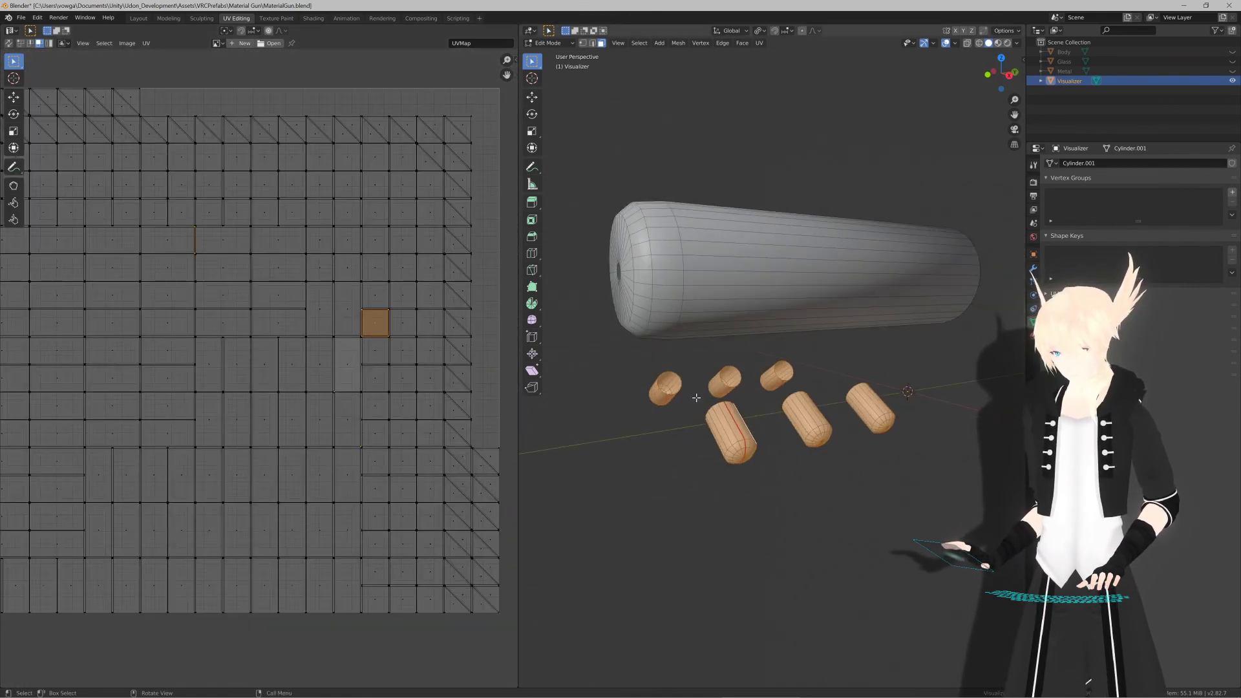
left_click(735, 428)
key("ctrl+KP_Add")
key("ctrl+KP_Add")
key("ctrl+KP_Add")
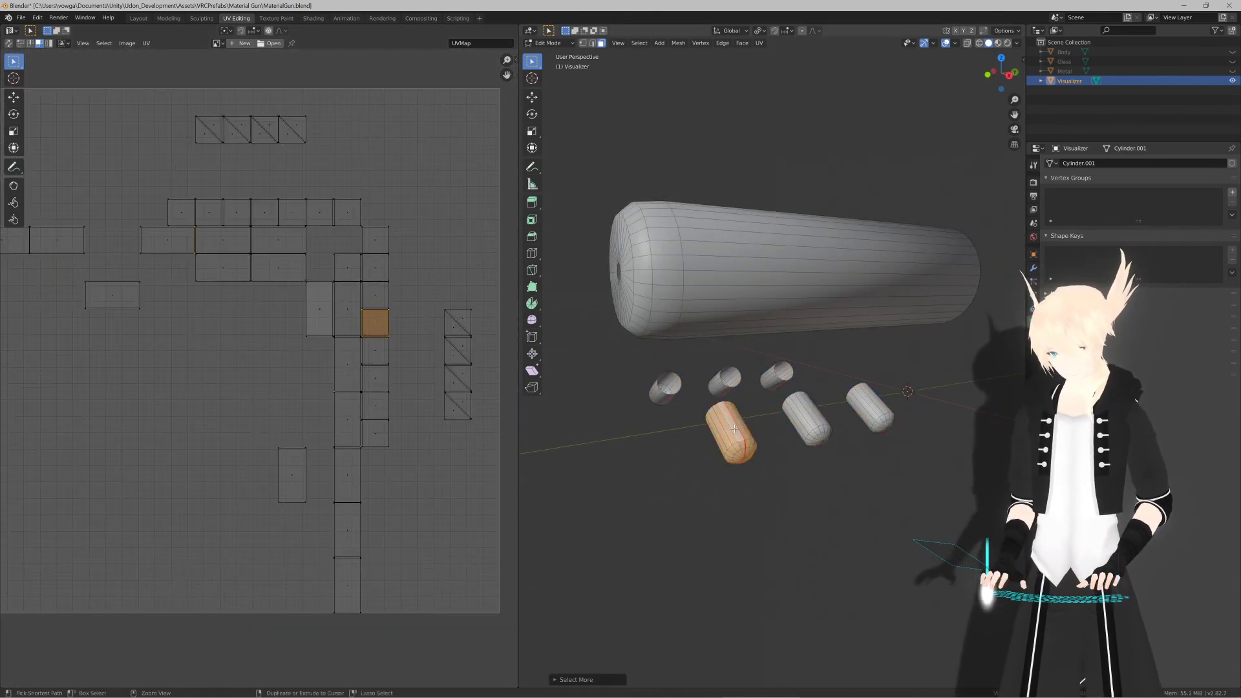
key("u")
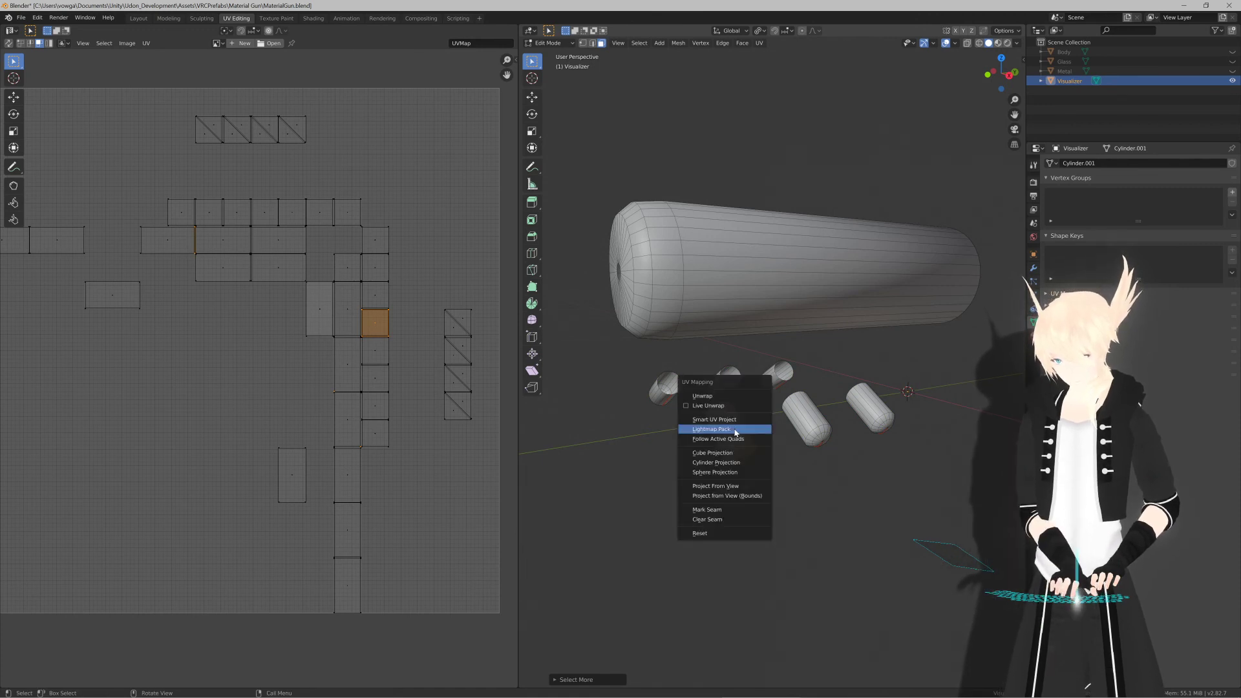
left_click(734, 428)
key("Return")
Step: Try Follow Active Quads on the seamed cylinder with the Length Average edge length mode
key("u")
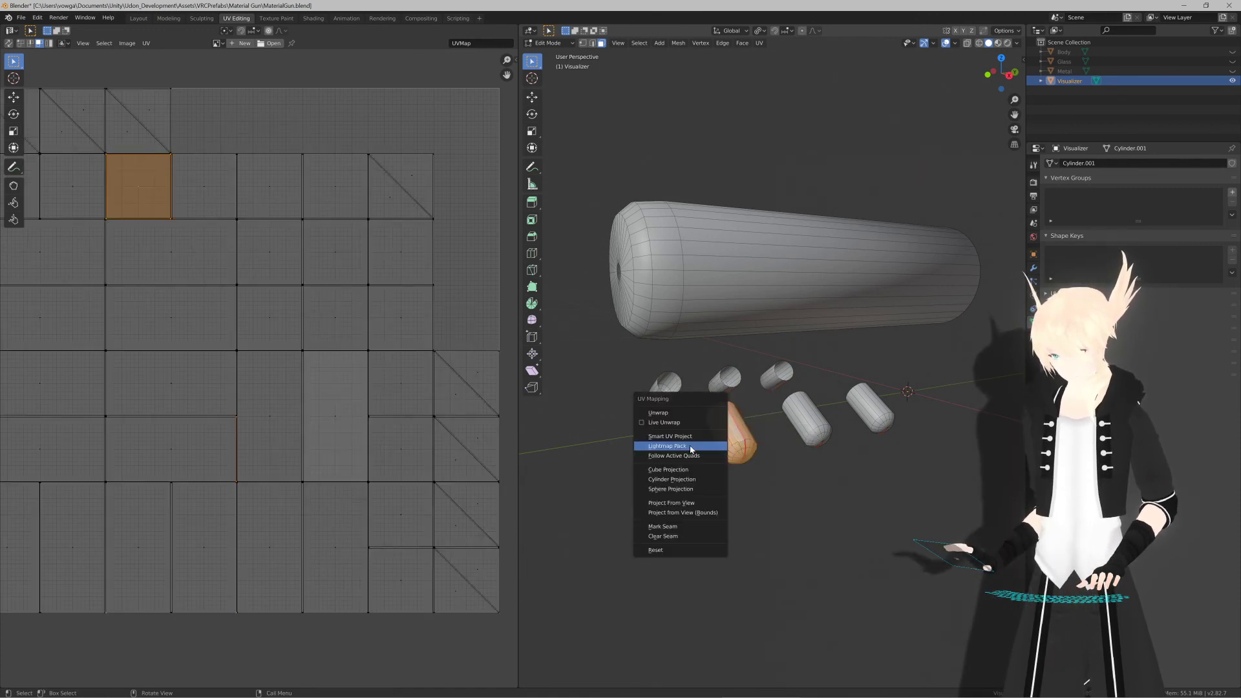
left_click(691, 457)
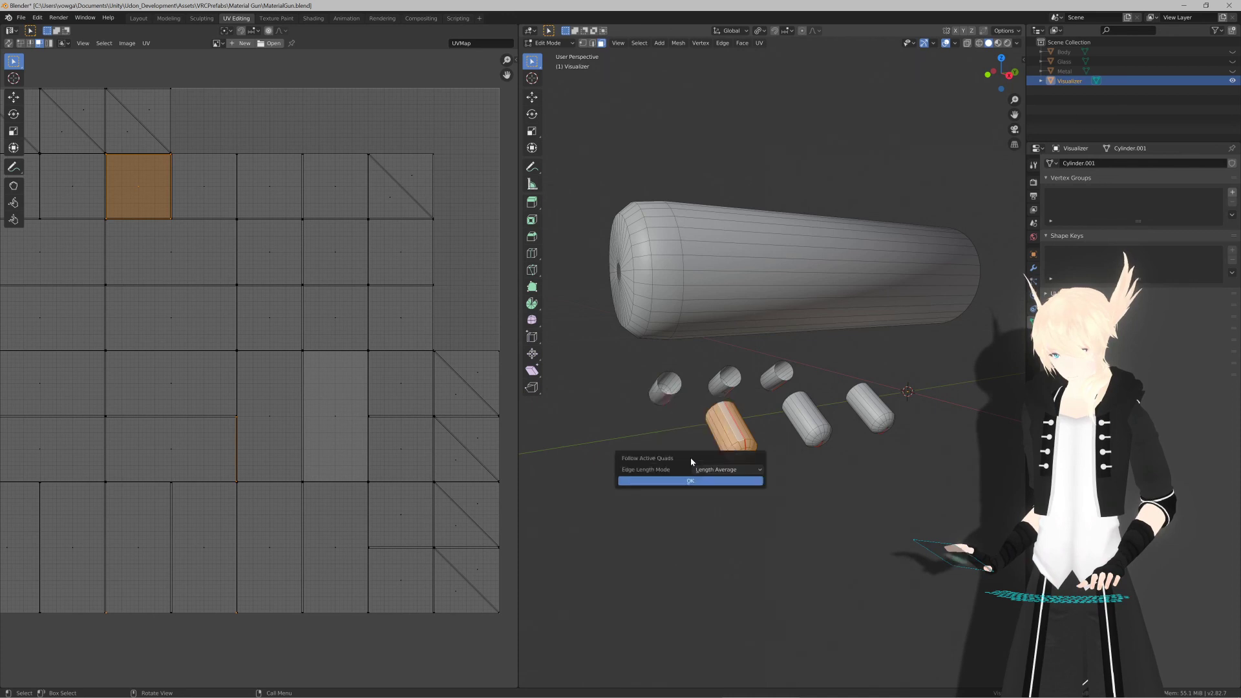
key("Return")
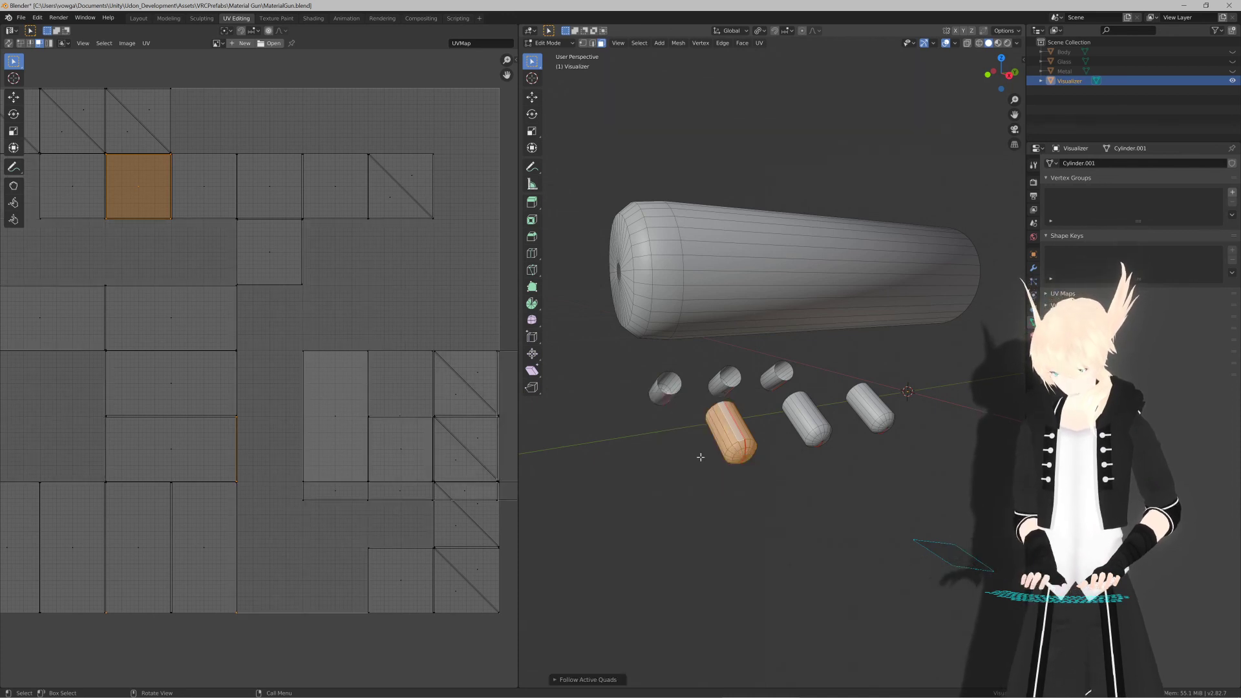
Step: Try a regular Unwrap on the seamed cylinder and inspect its UV islands
key("u")
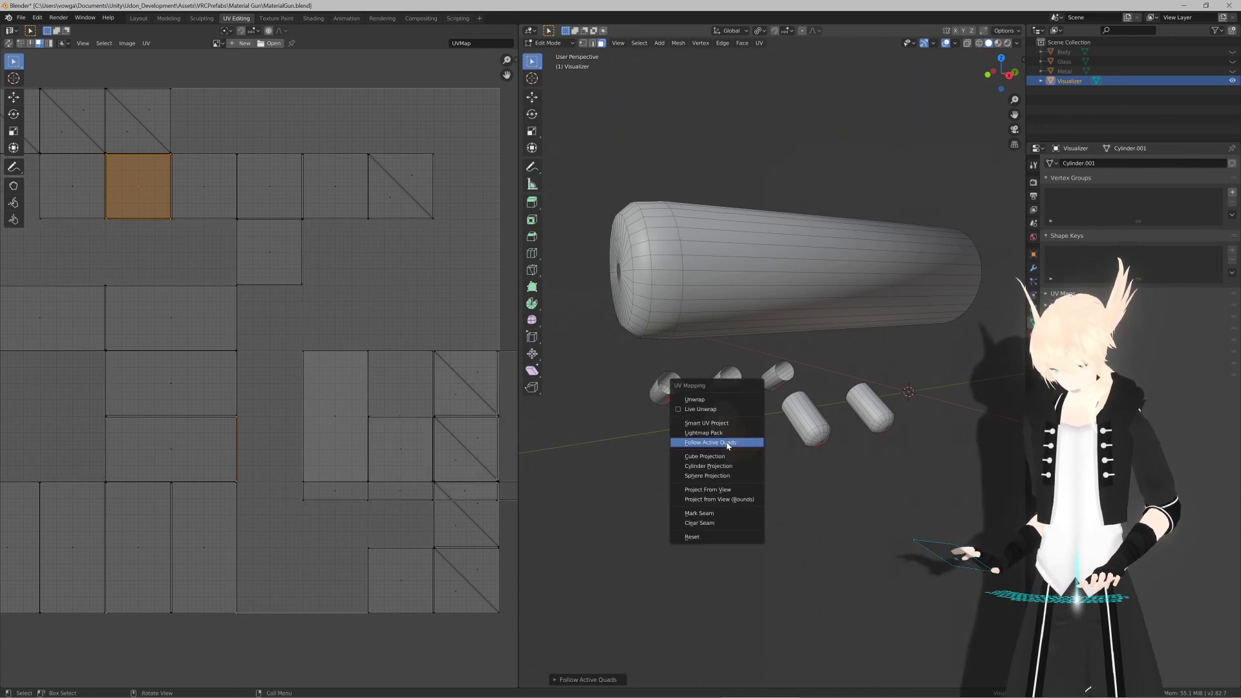
left_click(711, 399)
scroll(422, 396, "down", 3)
scroll(405, 397, "up", 1)
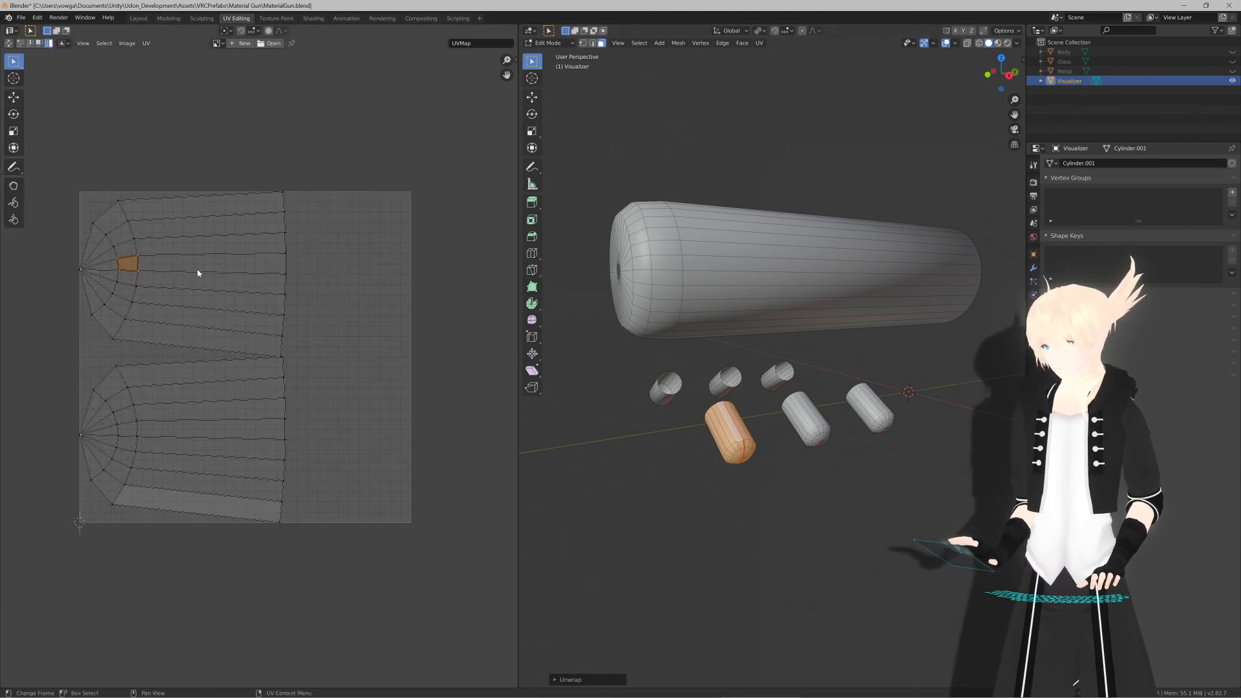
Step: Try moving the upper UV island aside and rotating the lower one about half a turn, reverting both changes
key("l")
key("g")
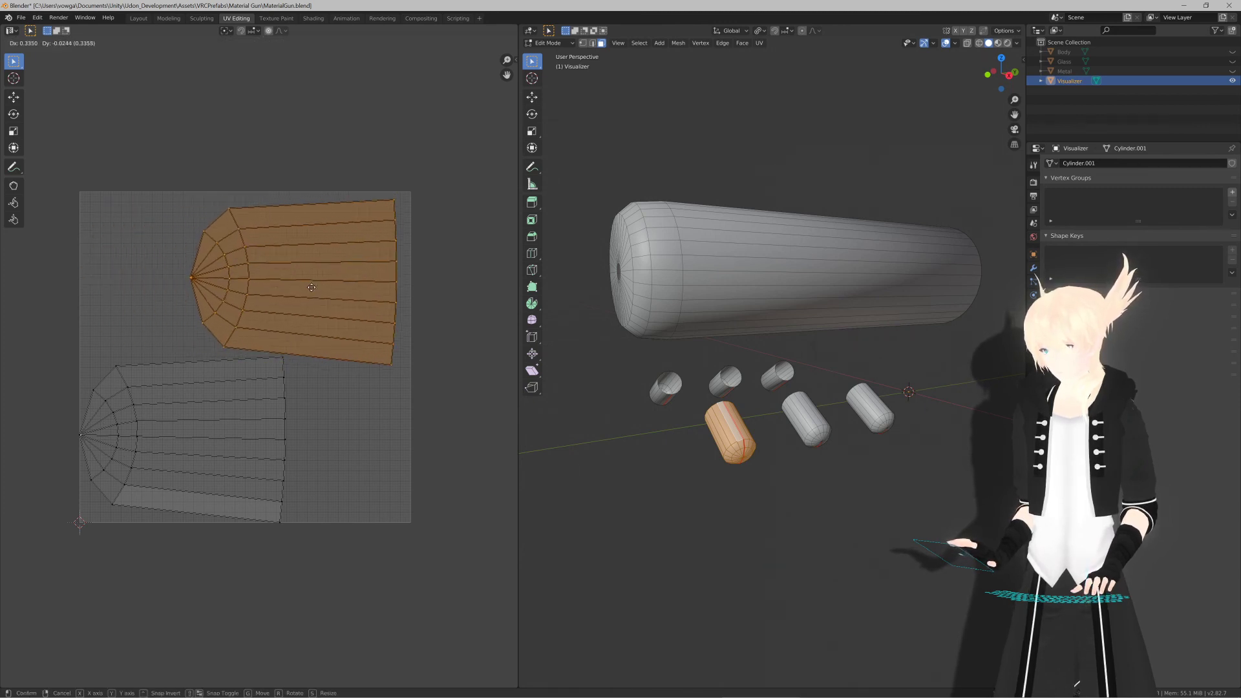
left_click(300, 292)
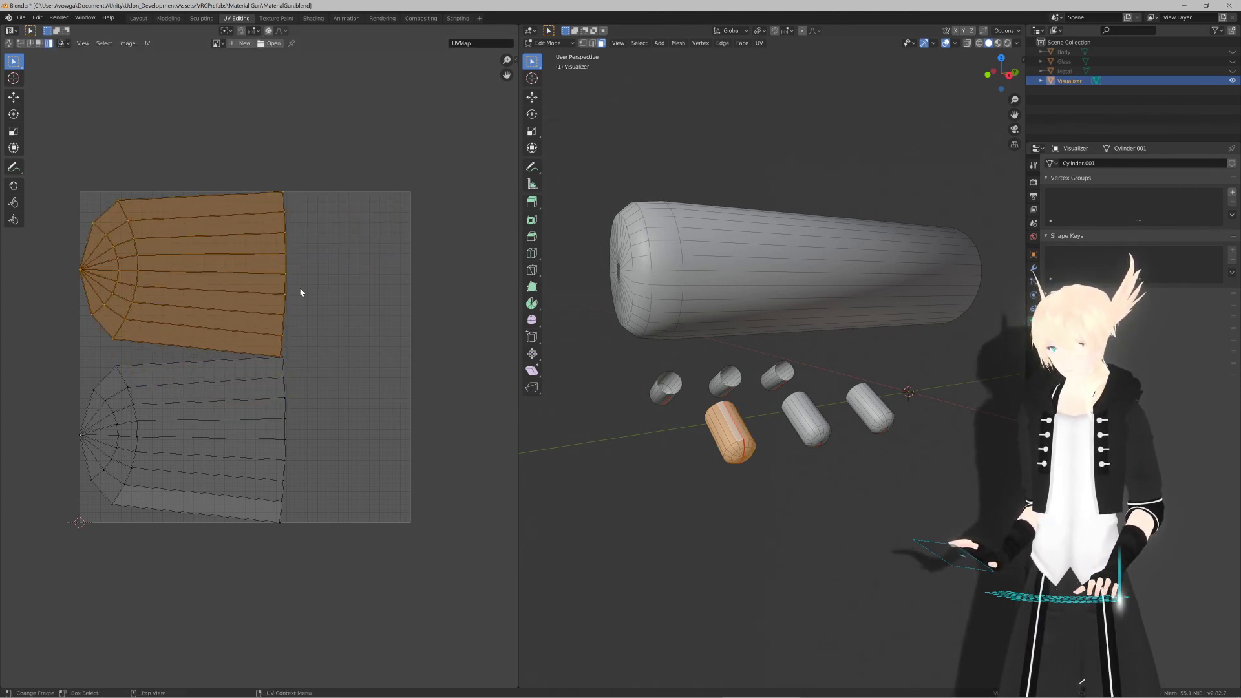
left_click(261, 386)
key("r")
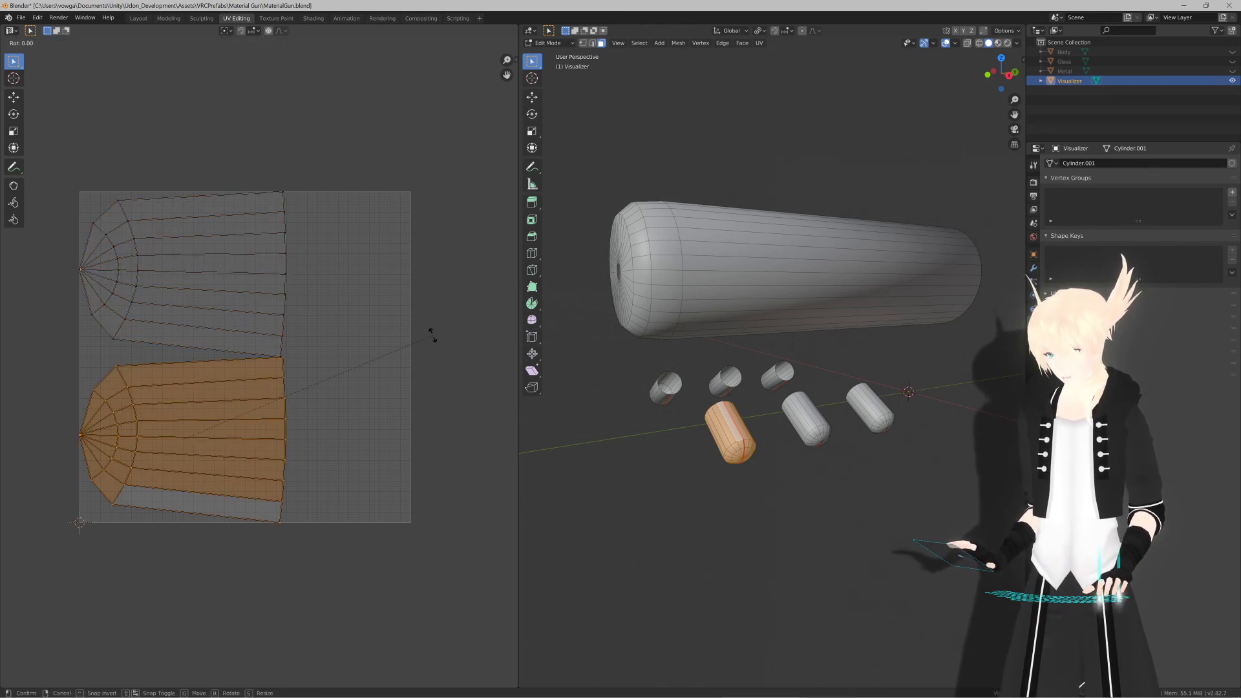
left_click(11, 515)
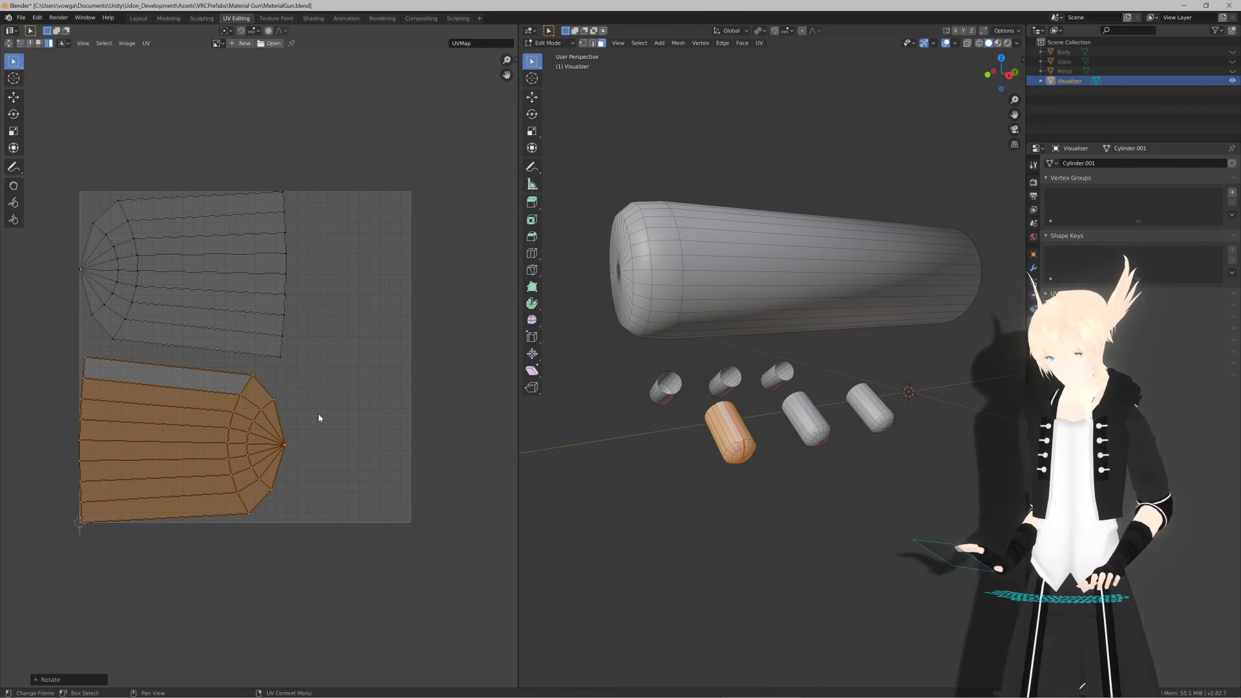
key("ctrl+z")
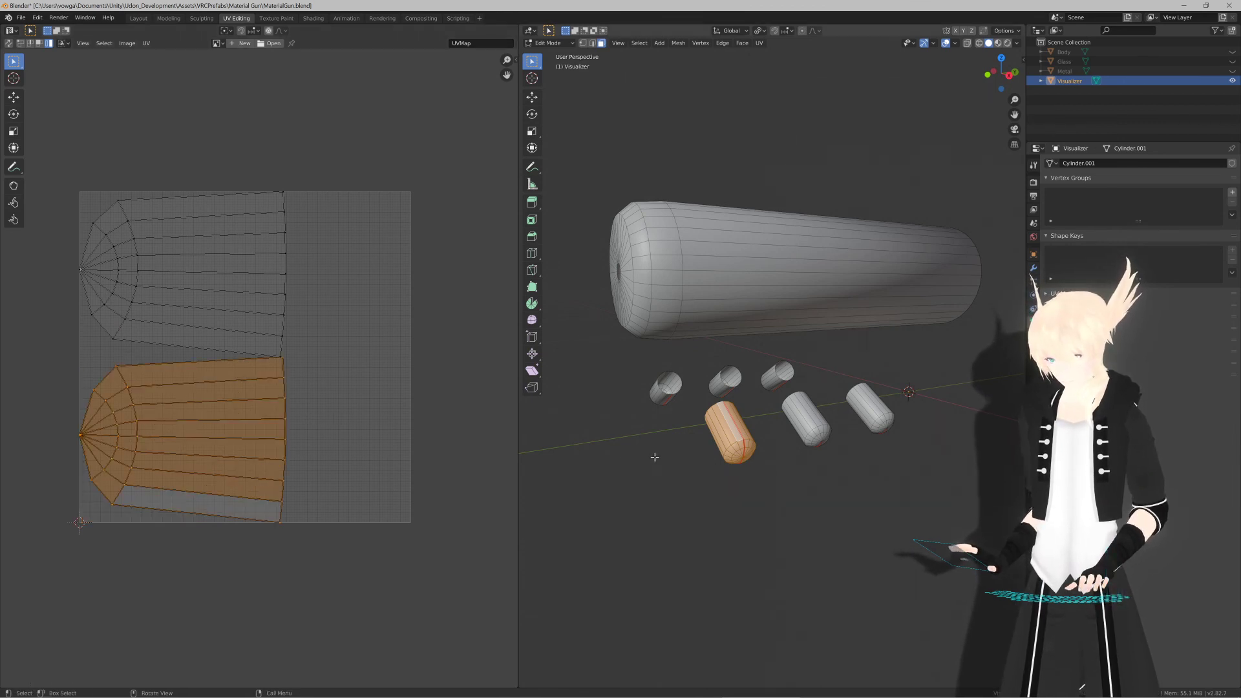
Step: Select the lengthwise seam edge lines on all six small cylinders and clear their seams
scroll(688, 450, "up", 3)
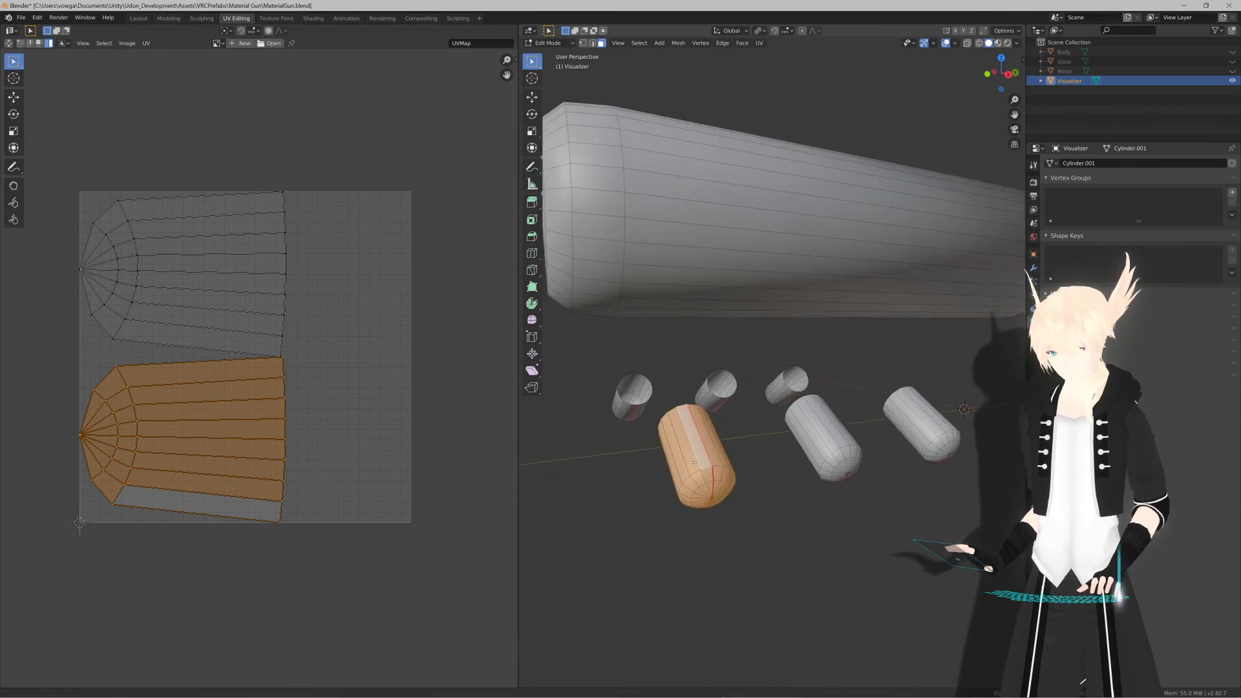
key("alt+a")
key("2")
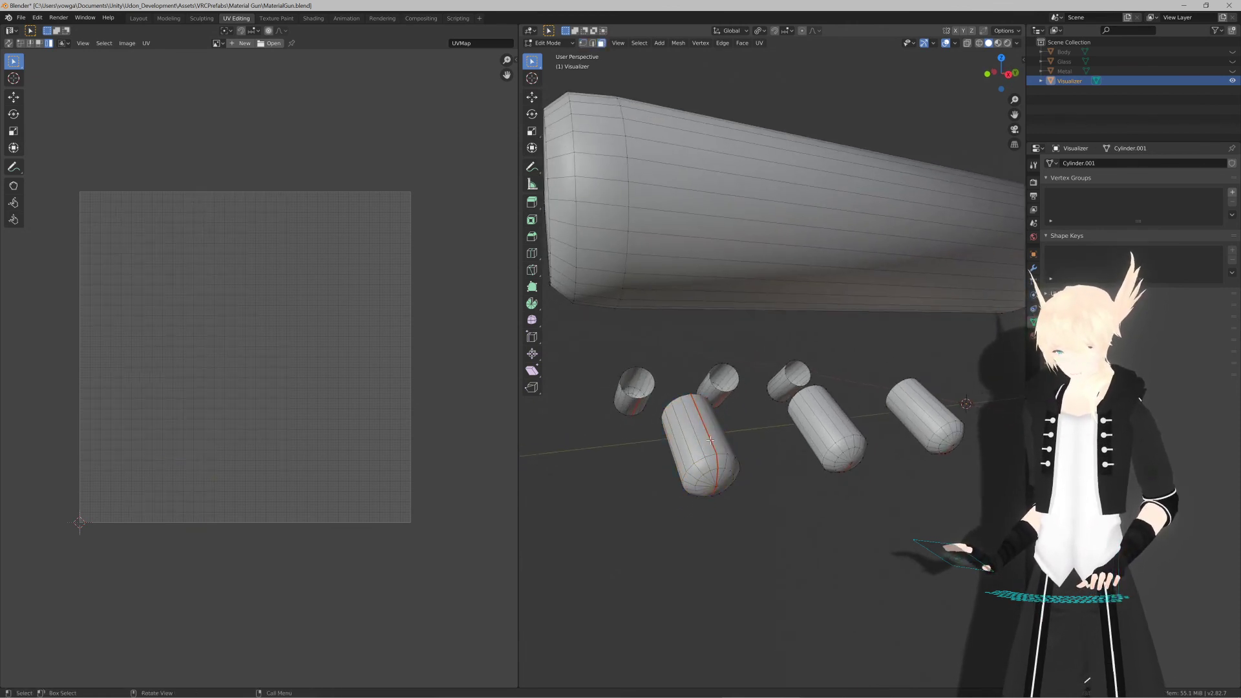
left_click(710, 440, "alt")
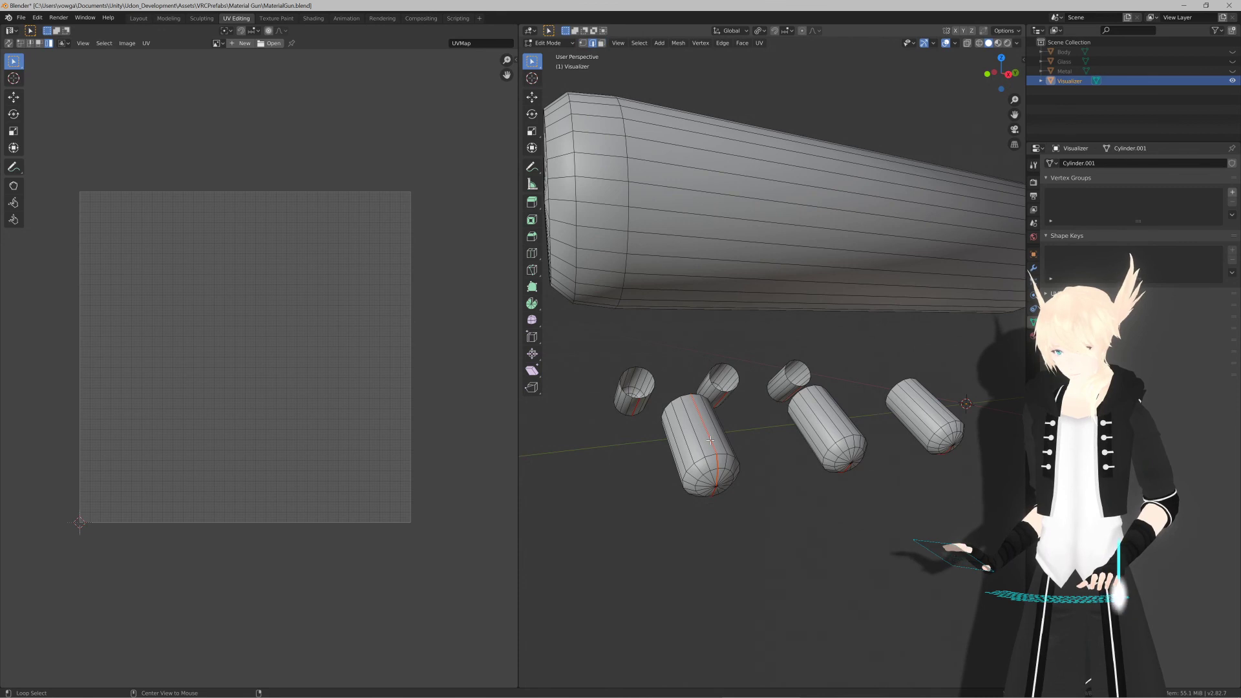
middle_click_drag(710, 440, 701, 269)
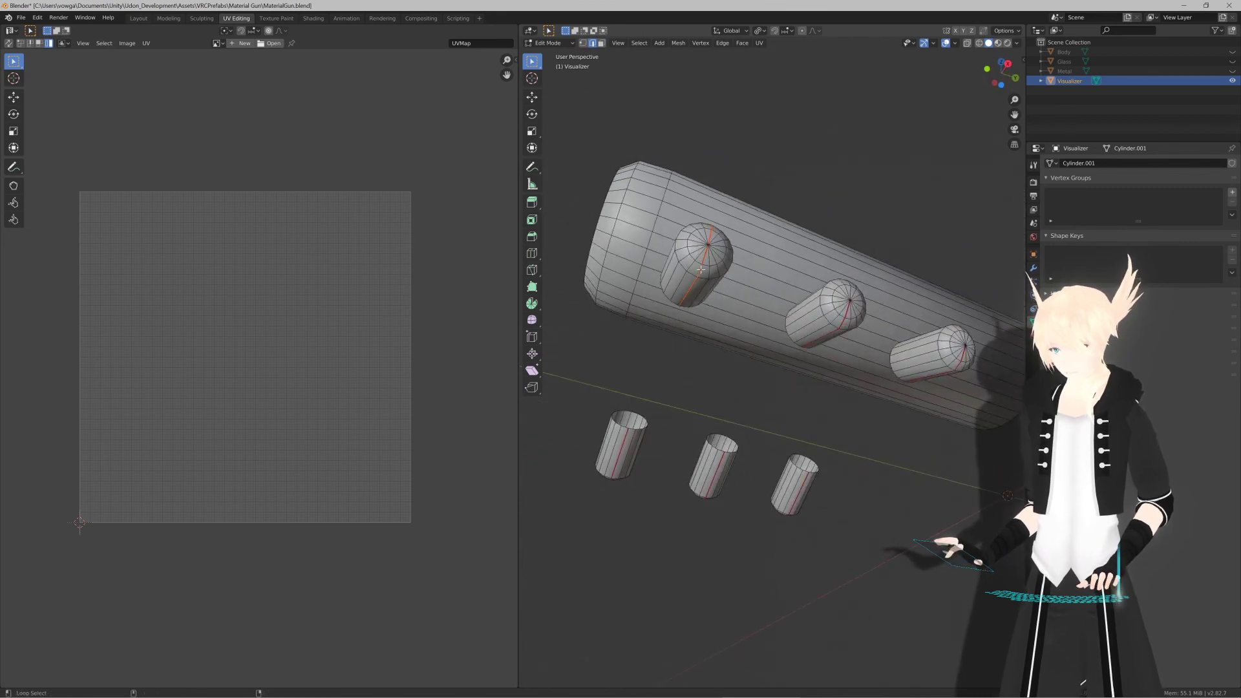
left_click(844, 319, "alt+shift")
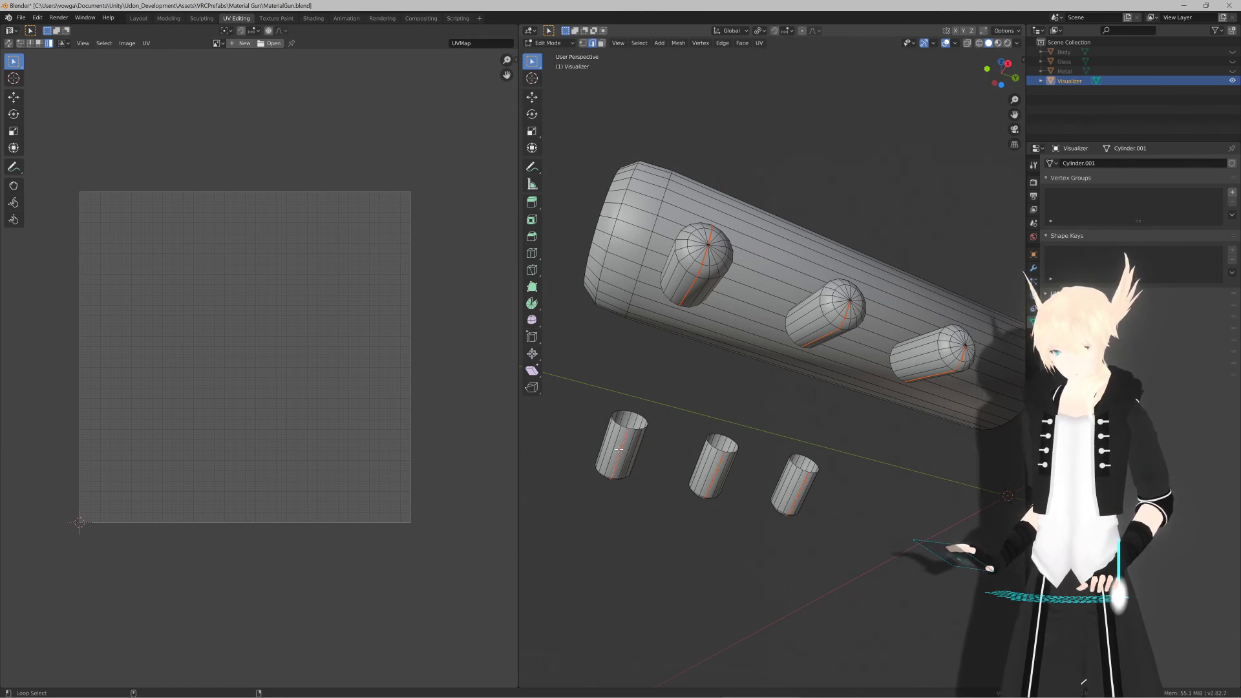
key("F3")
type("Mark Seam")
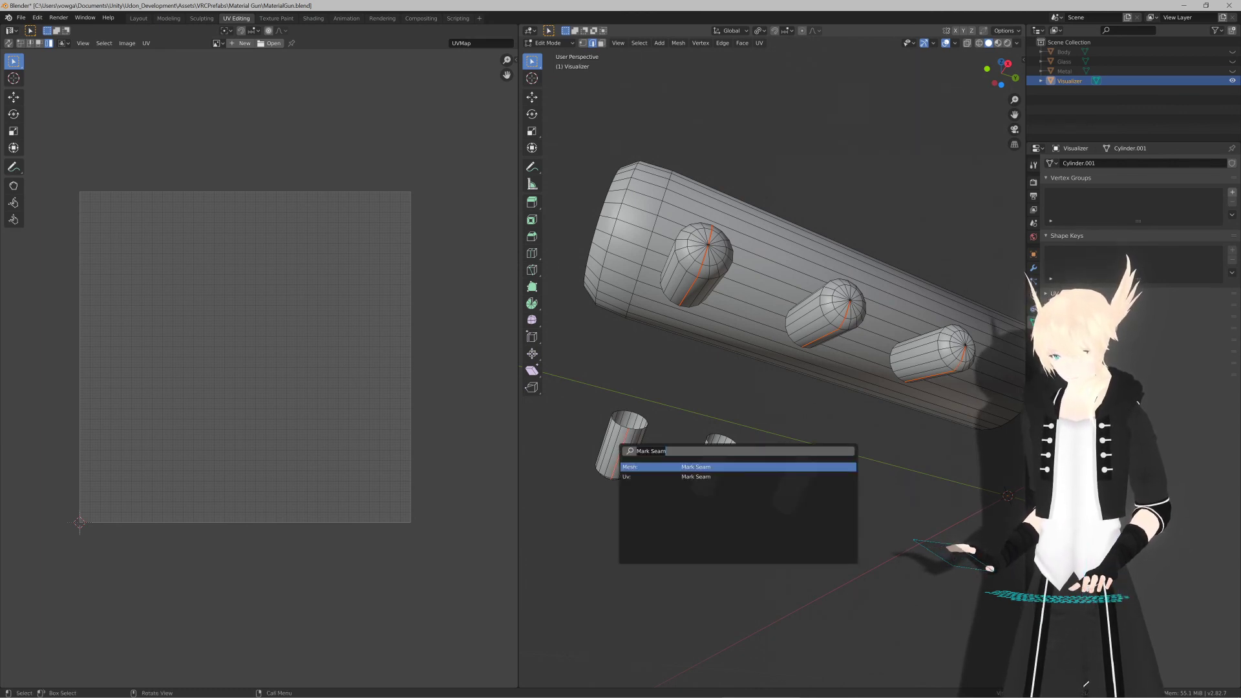
key("Return")
left_click(621, 472)
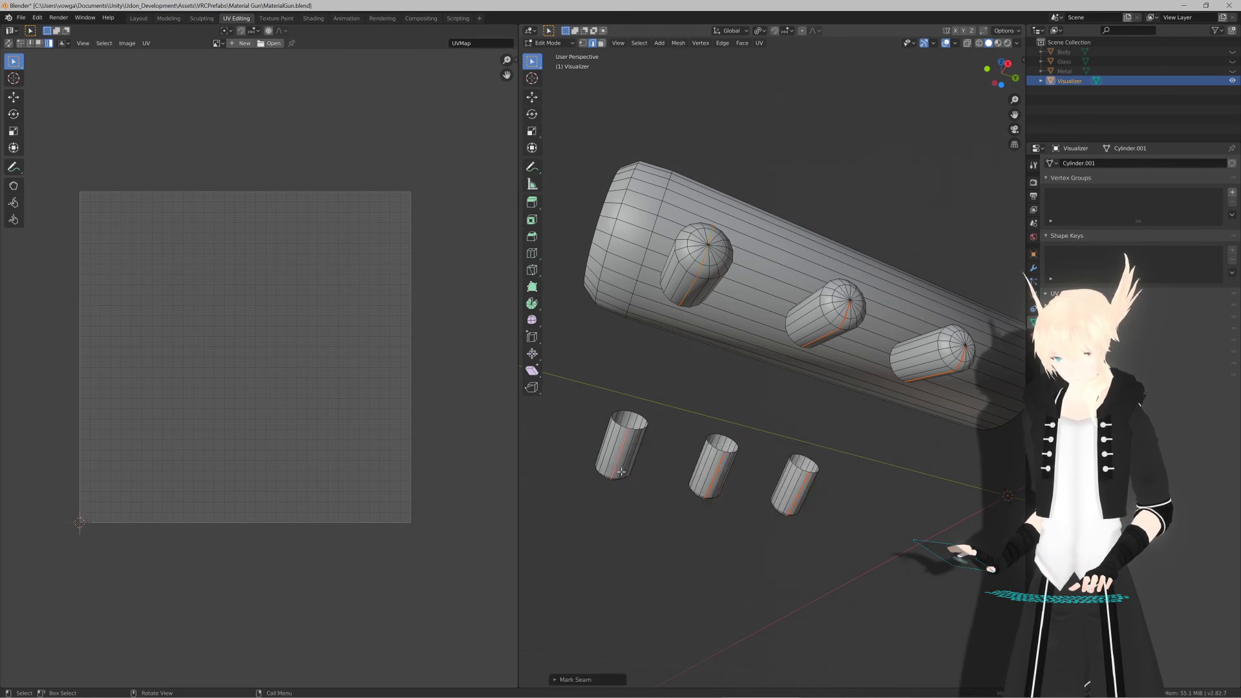
right_click(618, 458)
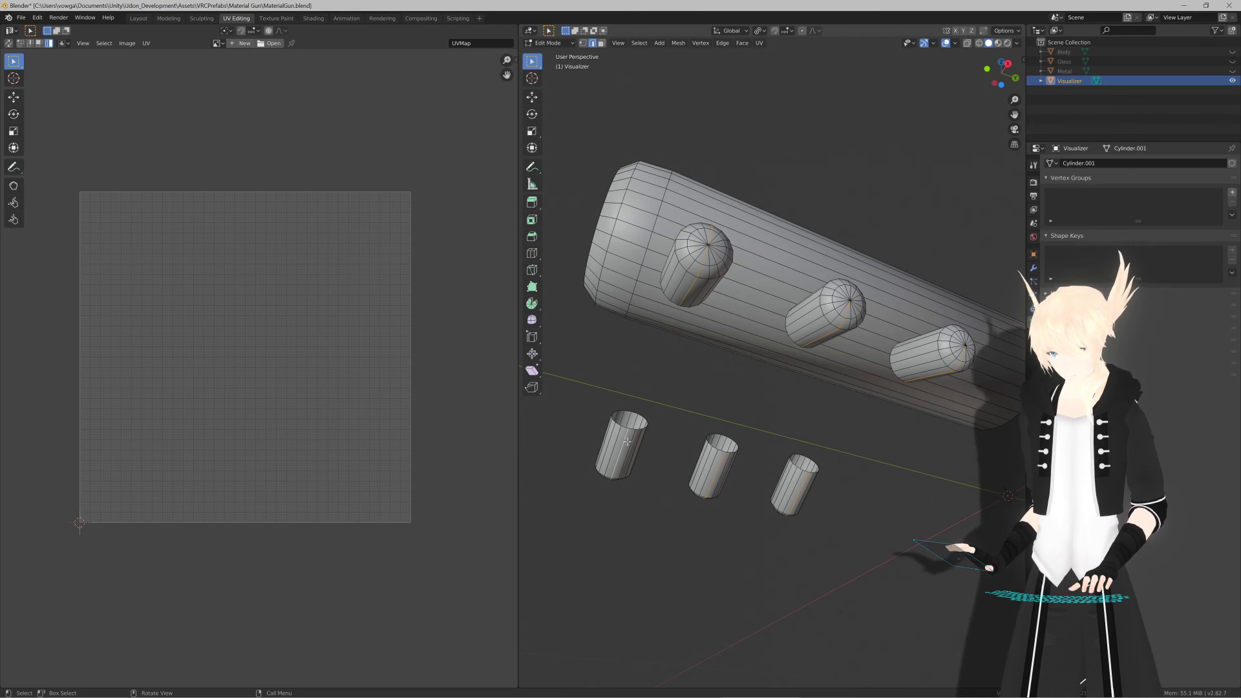
Step: Grow a face selection over the whole first domed cylinder, now without seams, and unwrap it
middle_click_drag(627, 441, 653, 340)
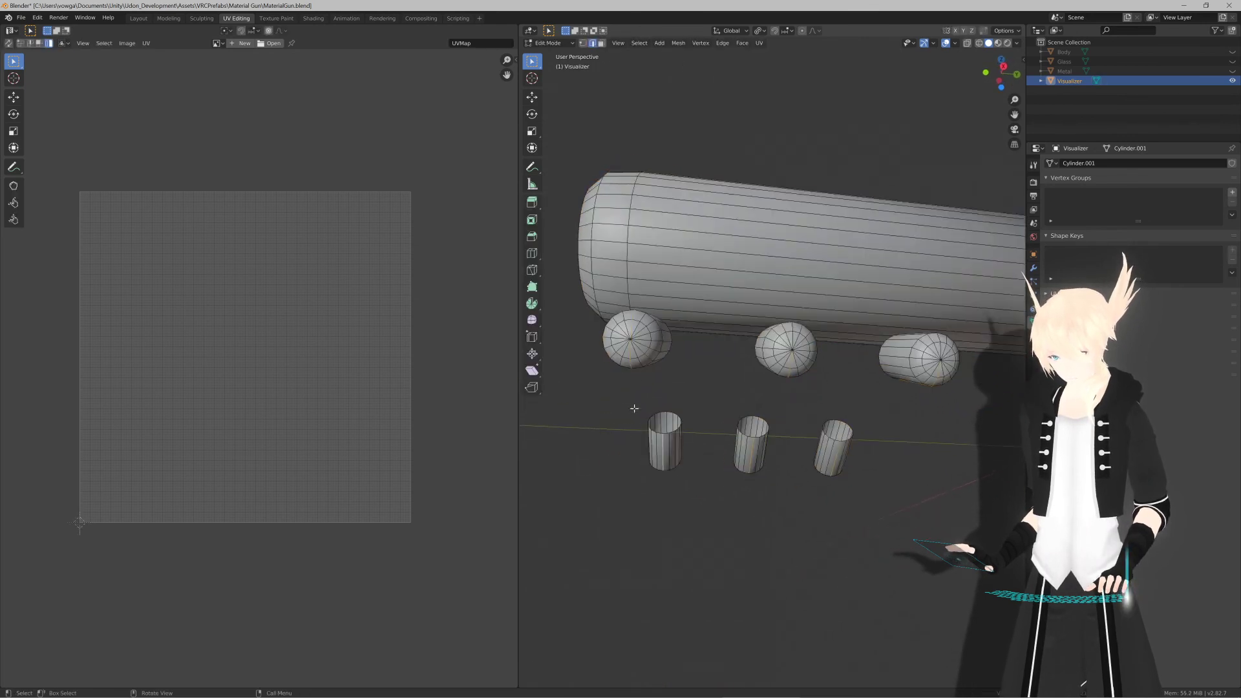
key("3")
left_click(654, 336)
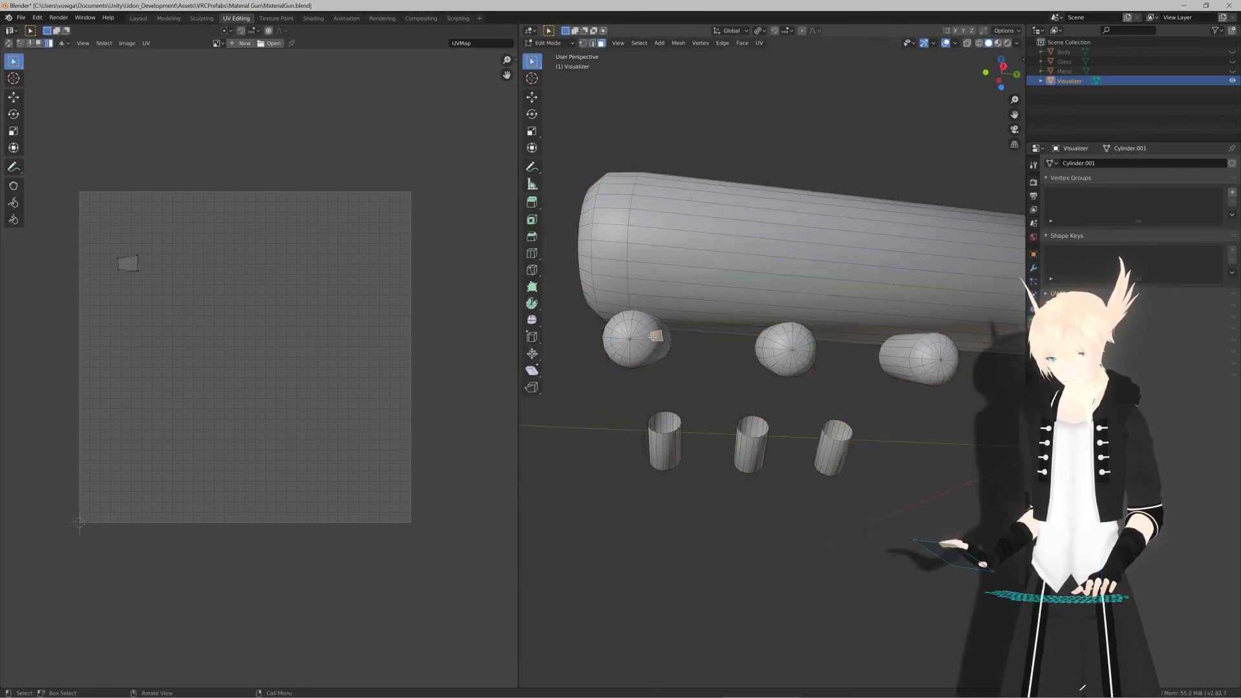
key("ctrl+KP_Add")
key("ctrl+KP_Add")
key("ctrl+KP_Add")
key("ctrl+KP_Add")
key("ctrl+KP_Add")
key("ctrl+KP_Add")
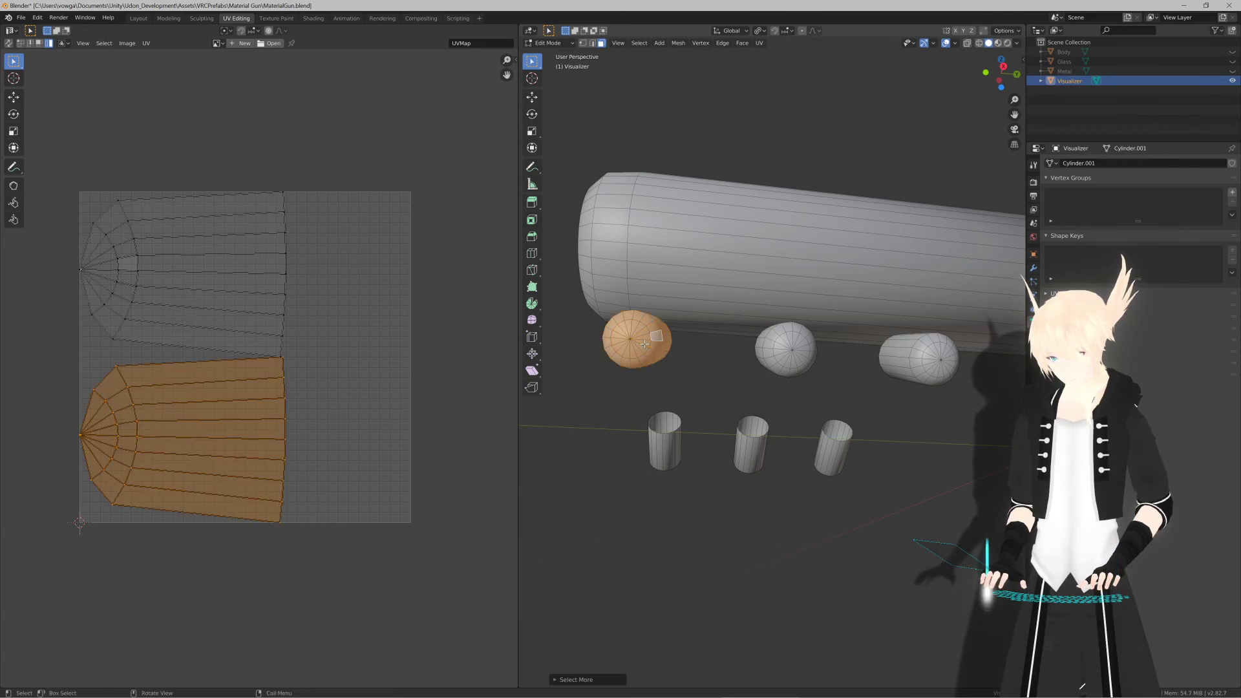
key("u")
left_click(645, 344)
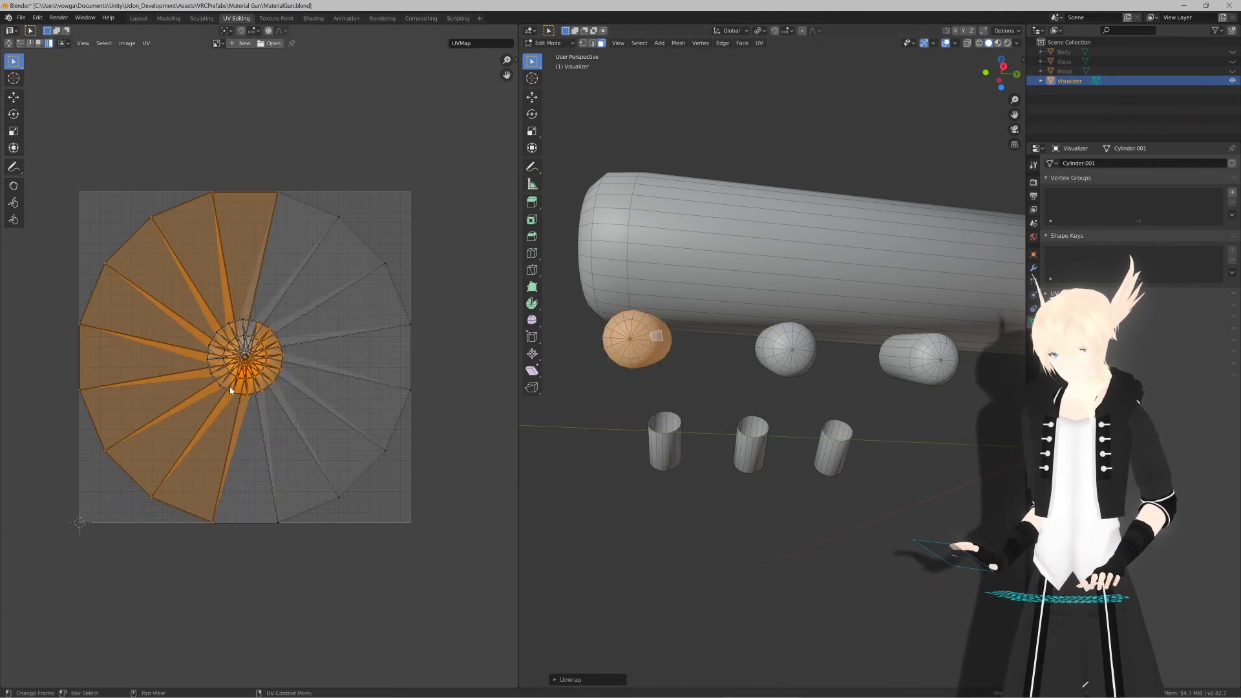
Step: Try Smart UV Project with its default settings on the selected first domed cylinder and inspect its UV islands
scroll(221, 337, "up", 6)
scroll(220, 338, "down", 5)
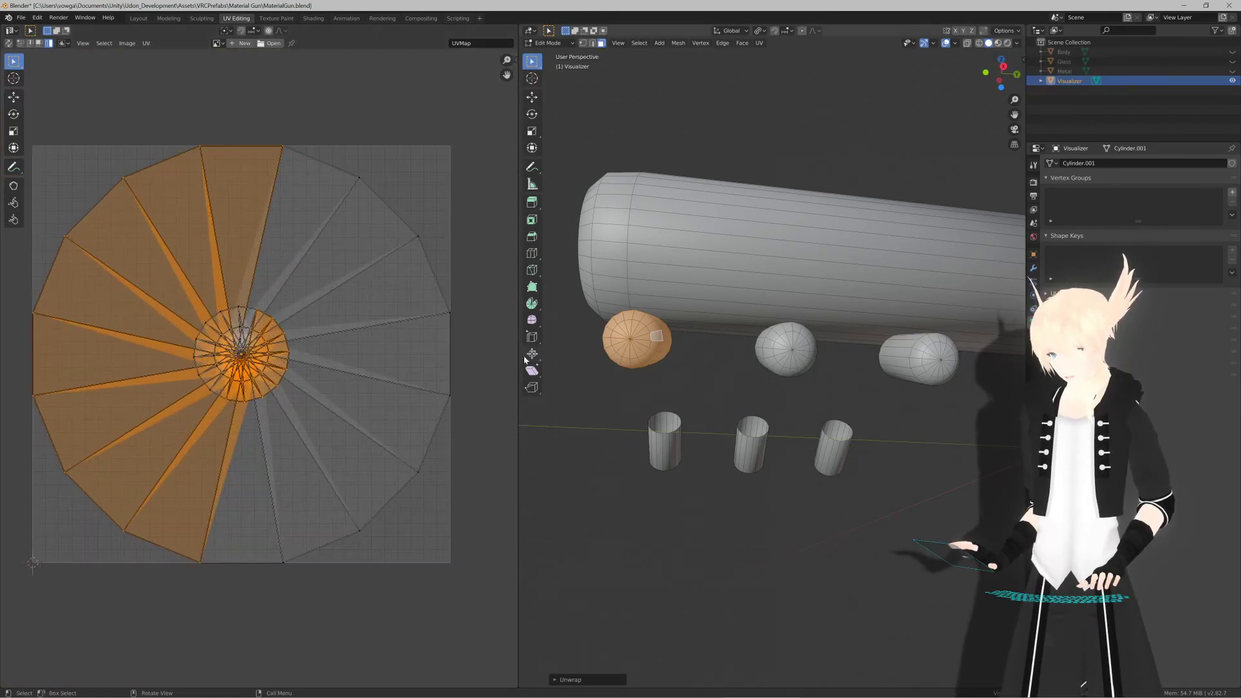
key("u")
left_click(610, 381)
key("Return")
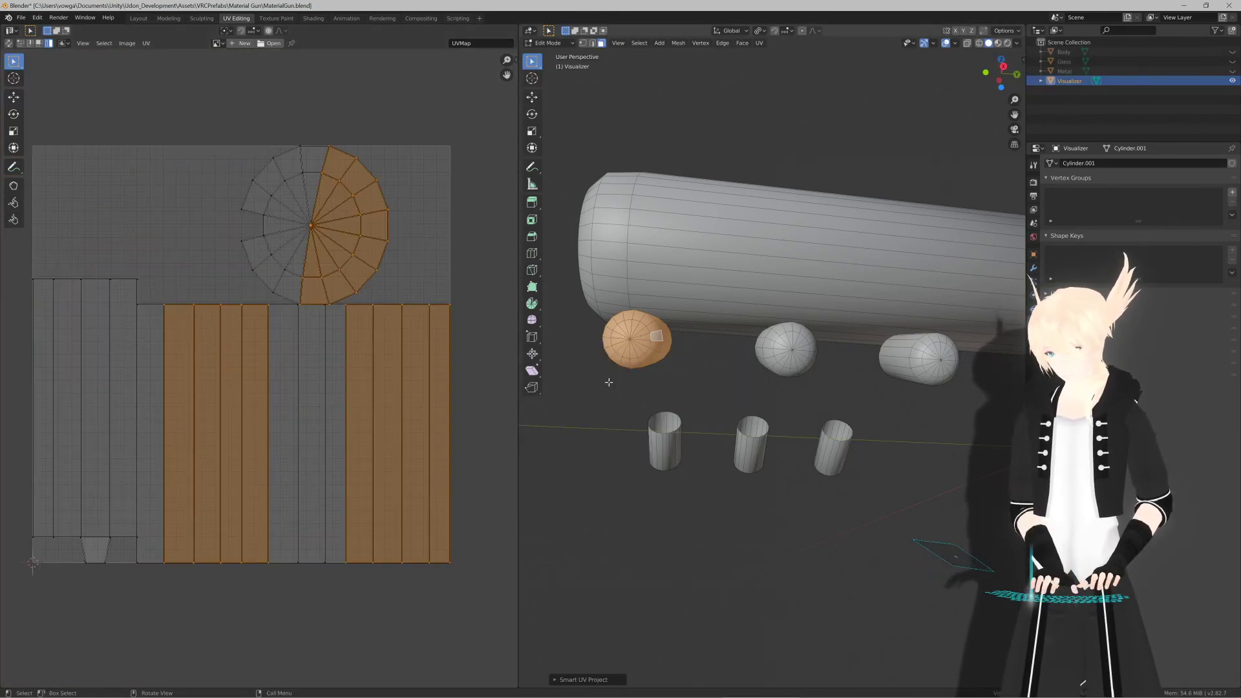
scroll(618, 368, "up", 2)
middle_click_drag(617, 368, 626, 359)
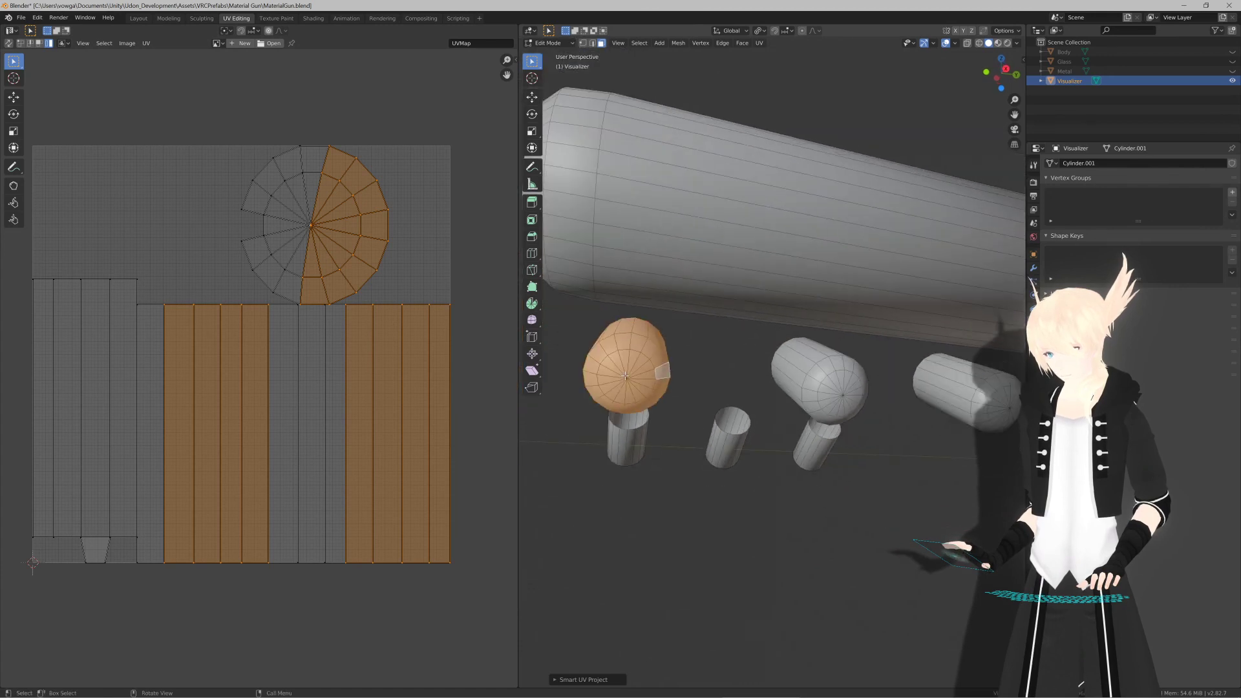
Step: Unwrap the seamless first domed cylinder with the regular Unwrap again and examine the centre of the radial layout
key("u")
key("Escape")
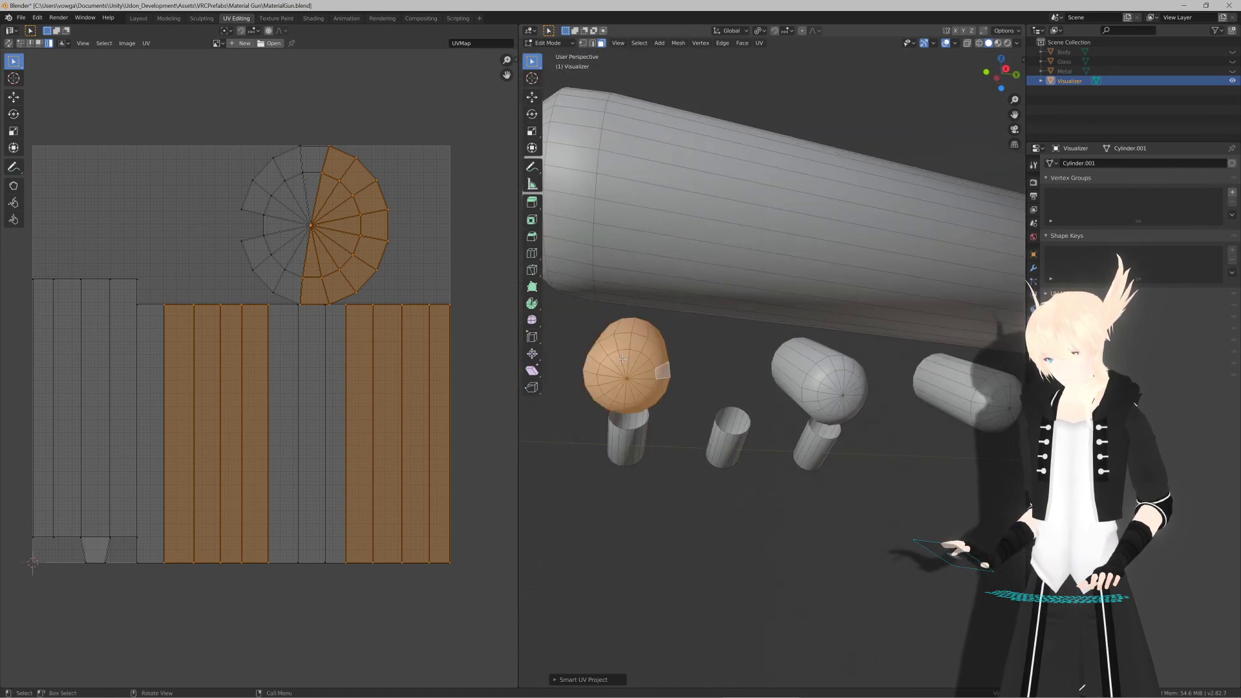
key("u")
left_click(625, 354)
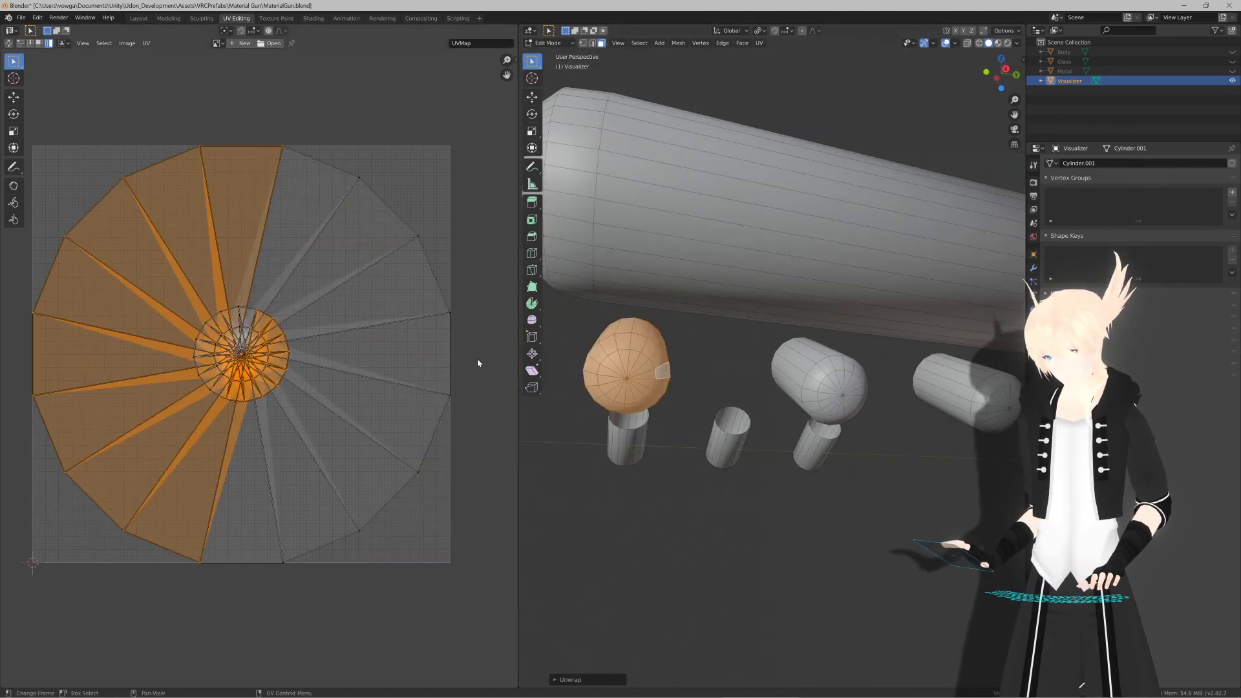
scroll(280, 363, "up", 4)
Step: Try selecting edges of the inner UV ring and moving them, cancelling the move
key("2")
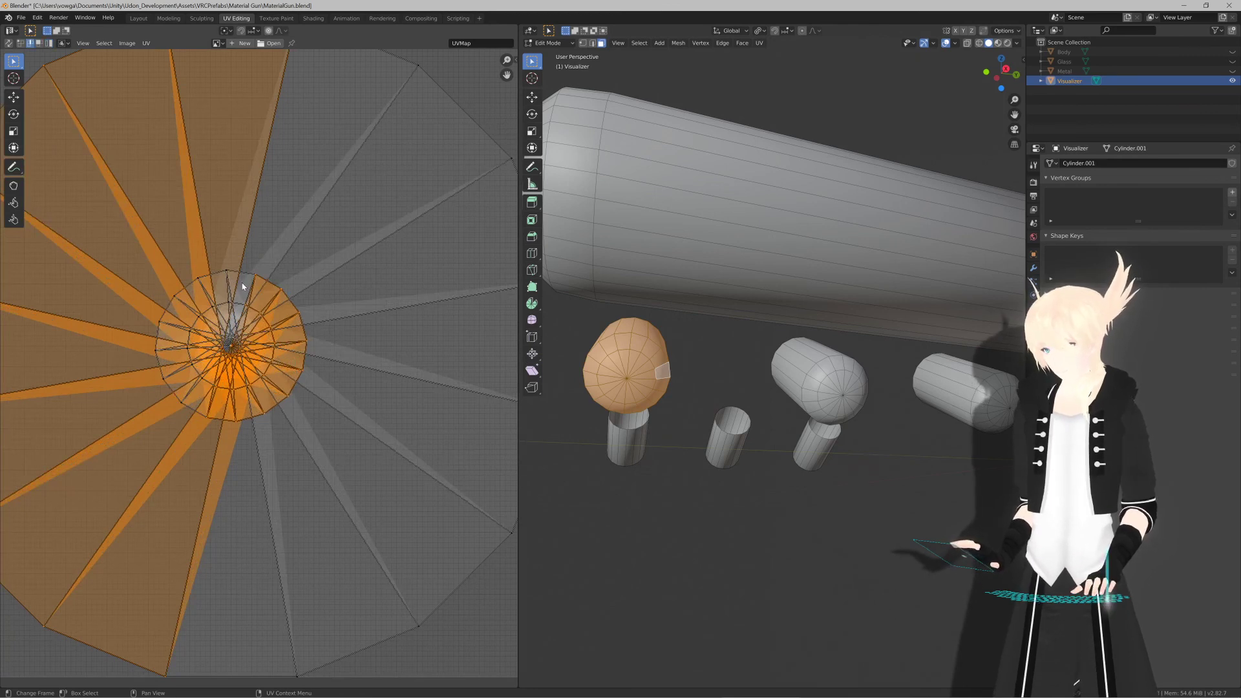
left_click(231, 270, "alt")
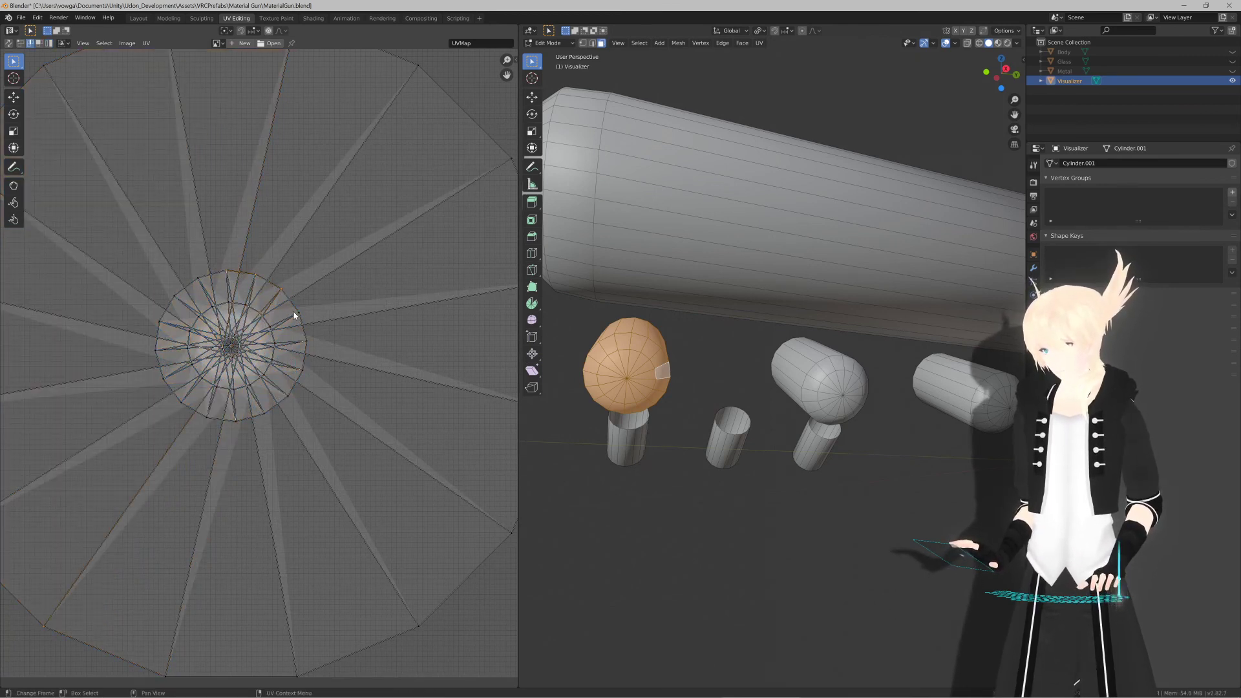
scroll(295, 319, "down", 3)
scroll(294, 321, "up", 1)
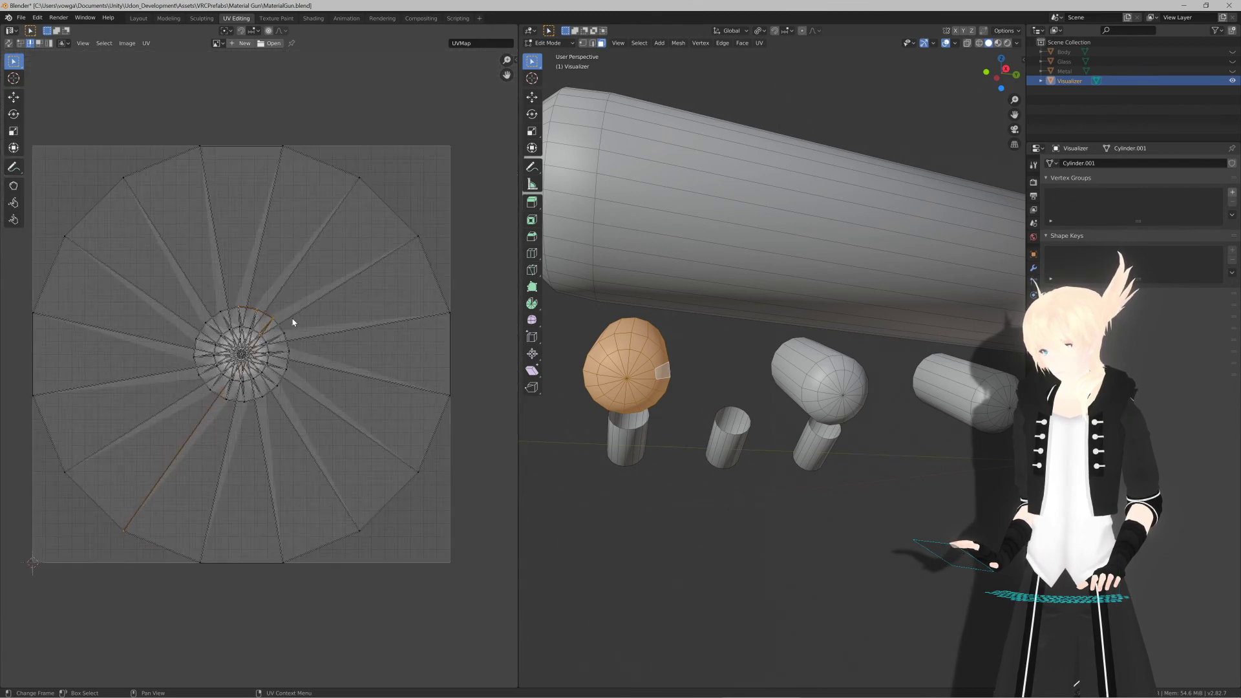
key("b")
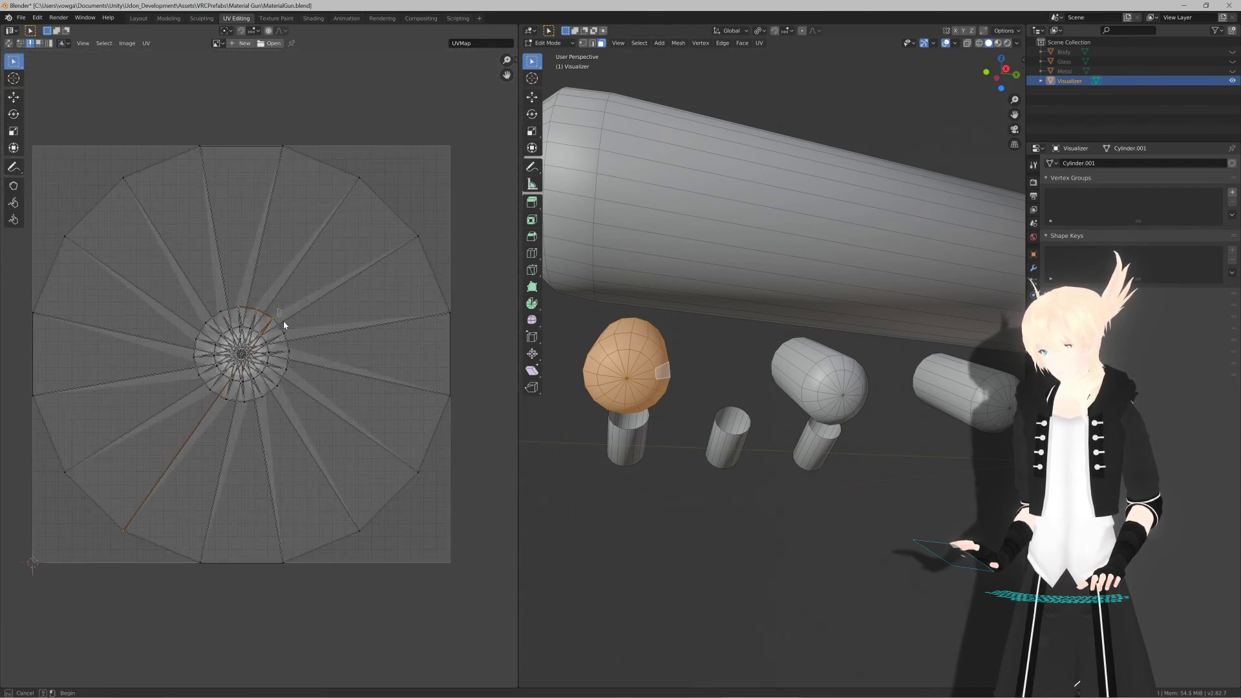
left_click_drag(296, 405, 297, 402)
key("g")
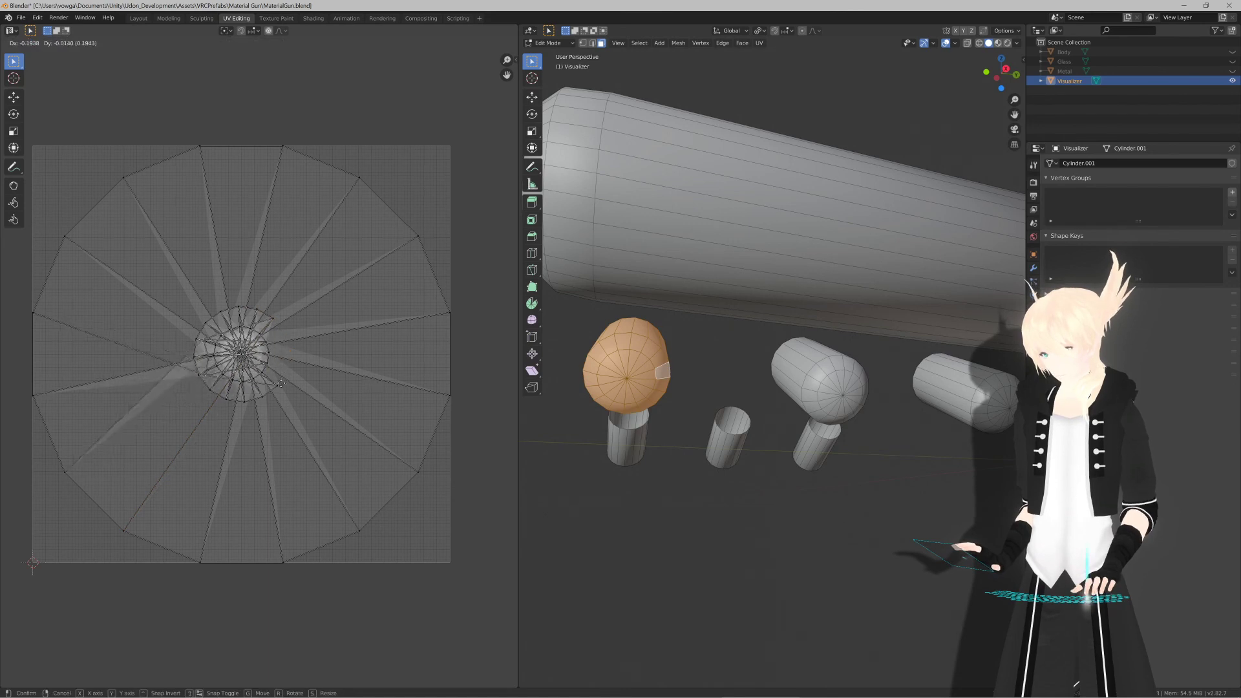
right_click(400, 411)
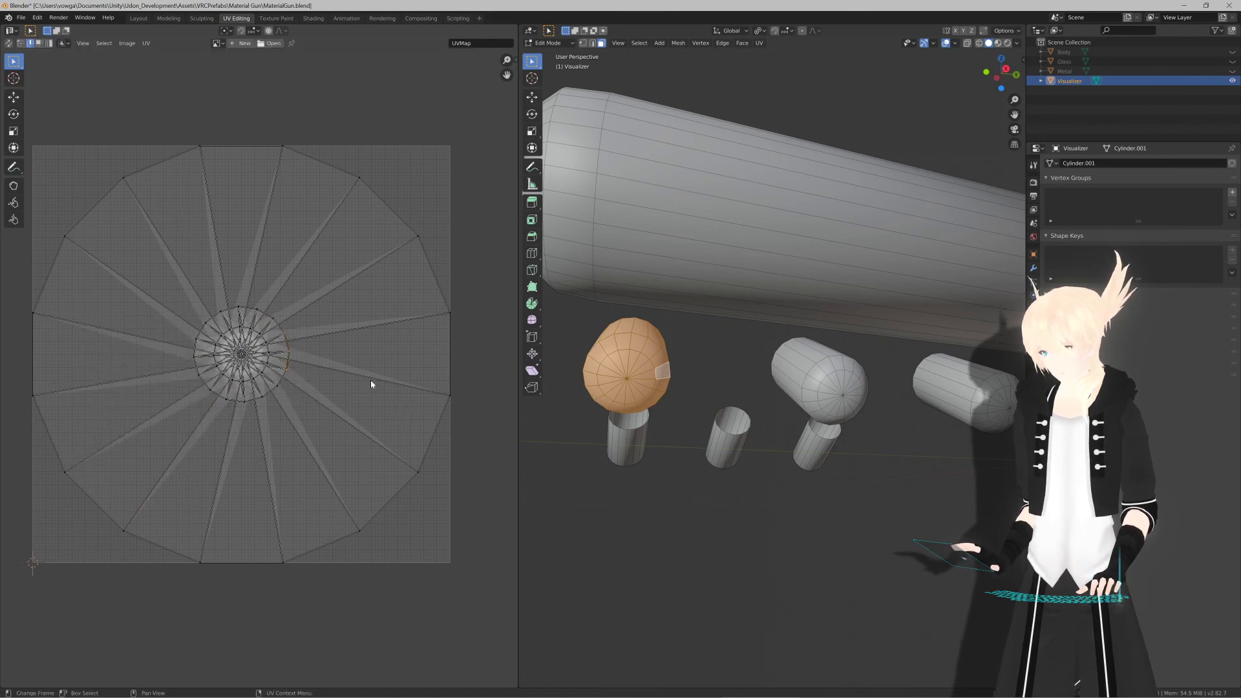
Step: Mark a seam along one lengthwise edge line of the first domed cylinder, from the dome's tip to its far end
scroll(370, 383, "up", 2)
middle_click_drag(614, 387, 673, 401)
scroll(322, 387, "down", 3)
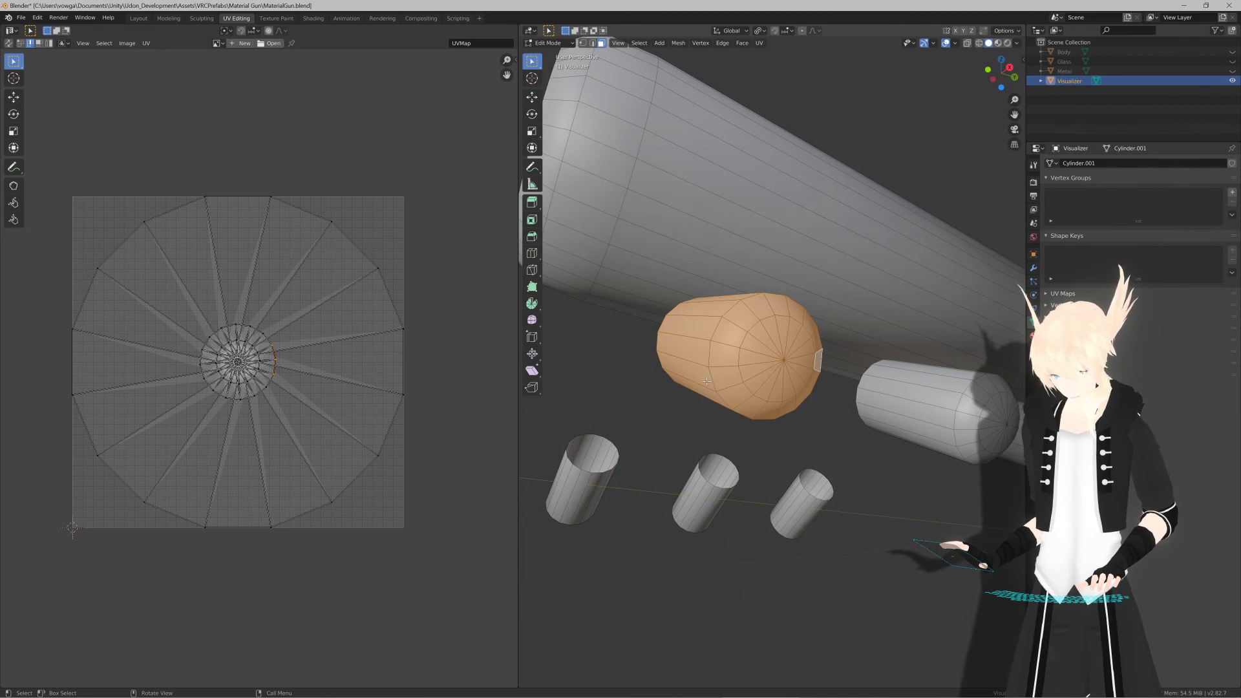
middle_click_drag(707, 382, 738, 365)
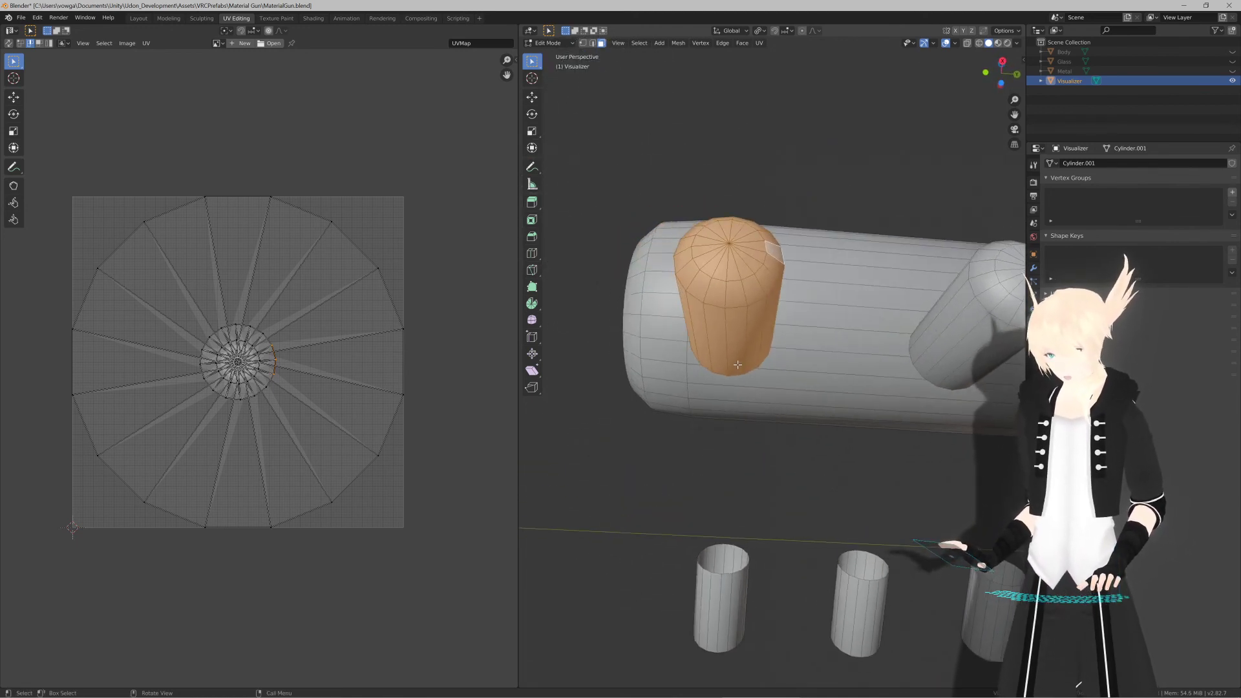
key("2")
left_click(728, 264)
left_click(727, 295, "shift")
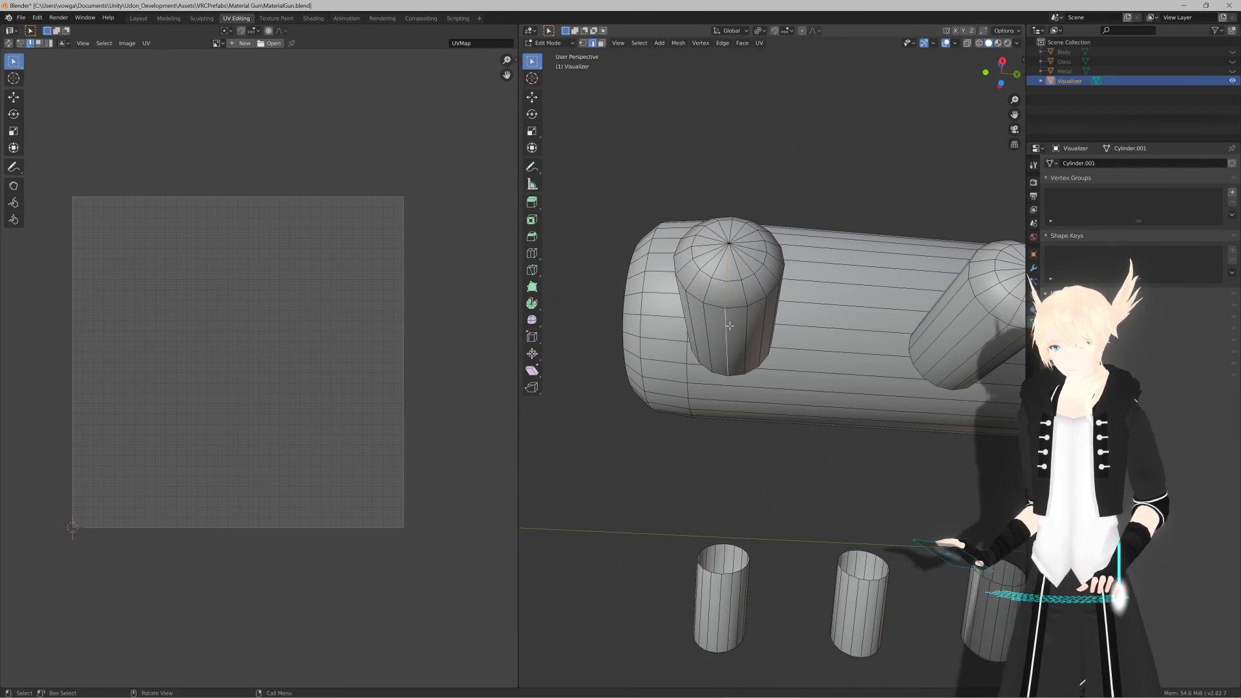
key("F3")
key("Return")
key("F3")
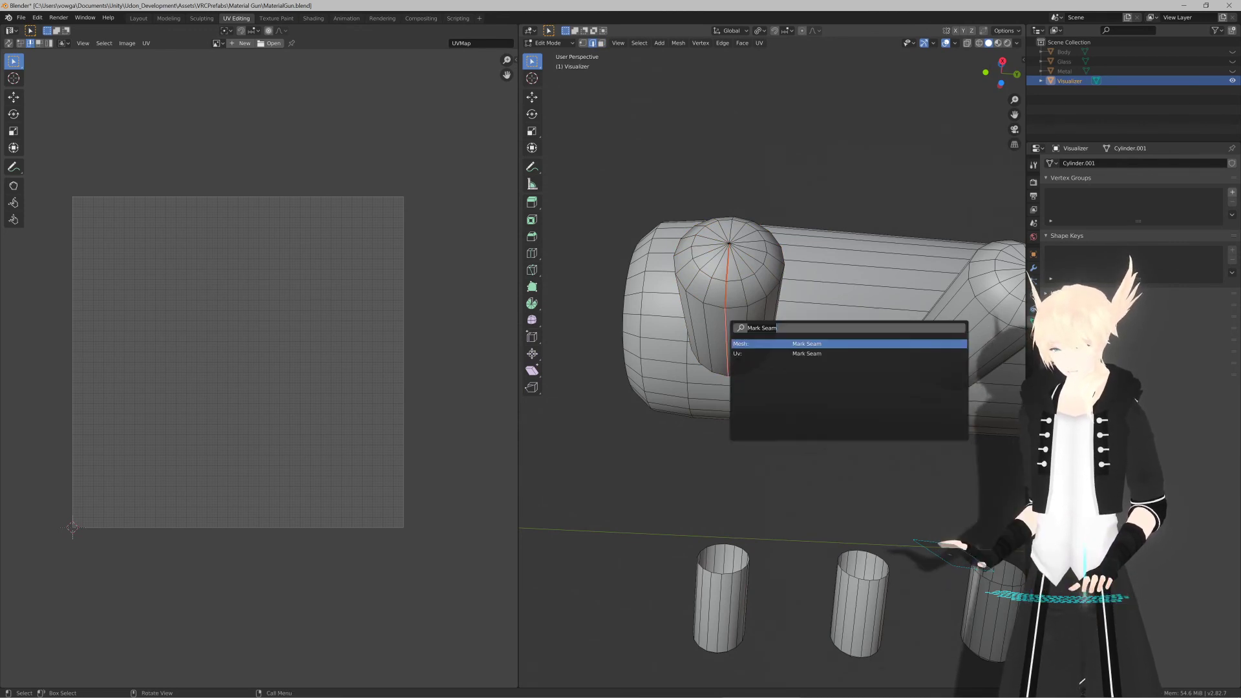
left_click(740, 354)
left_click(733, 346)
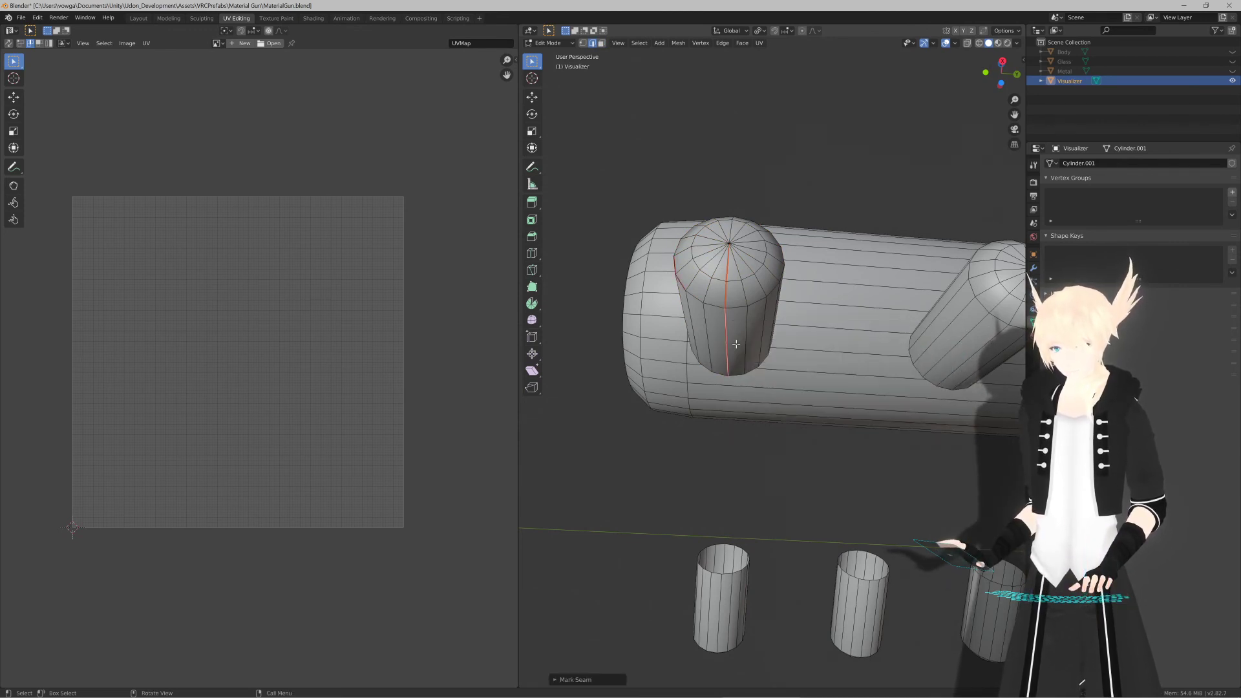
Step: Select the stray seam edges around the rim of the first cylinder's dome and clear their seam
middle_click_drag(733, 347, 766, 347)
left_click(774, 346)
left_click(777, 370, "shift")
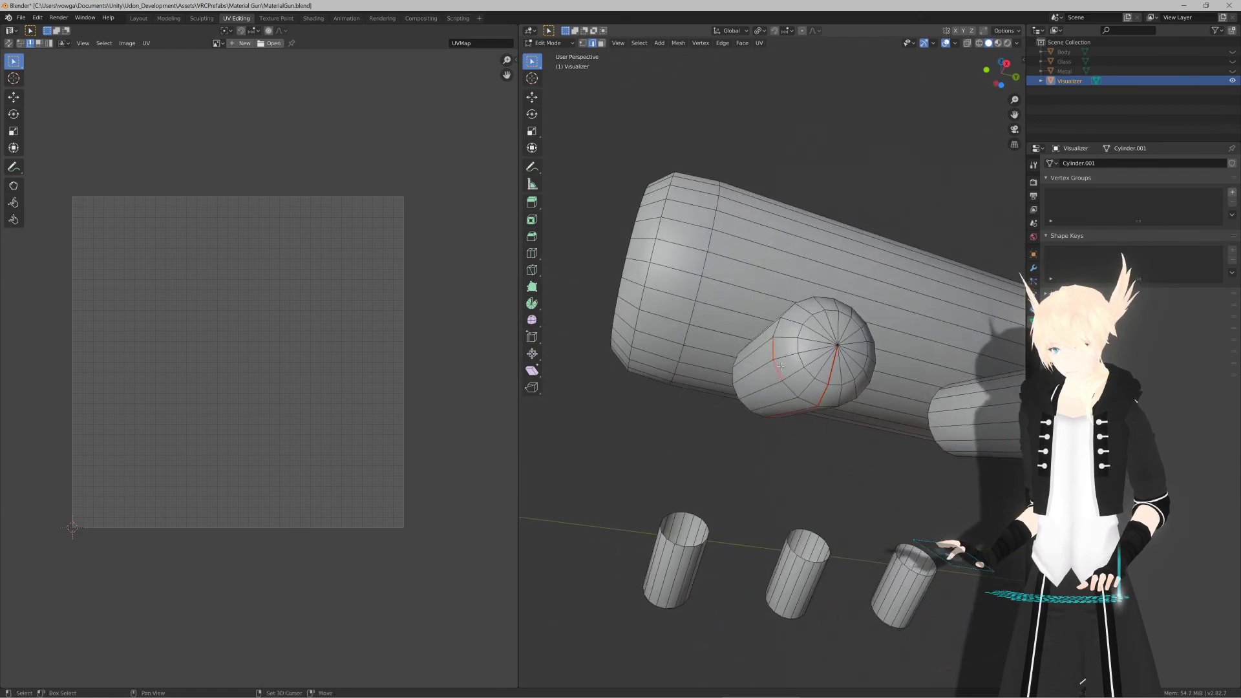
key("F3")
left_click(786, 392)
left_click(765, 393)
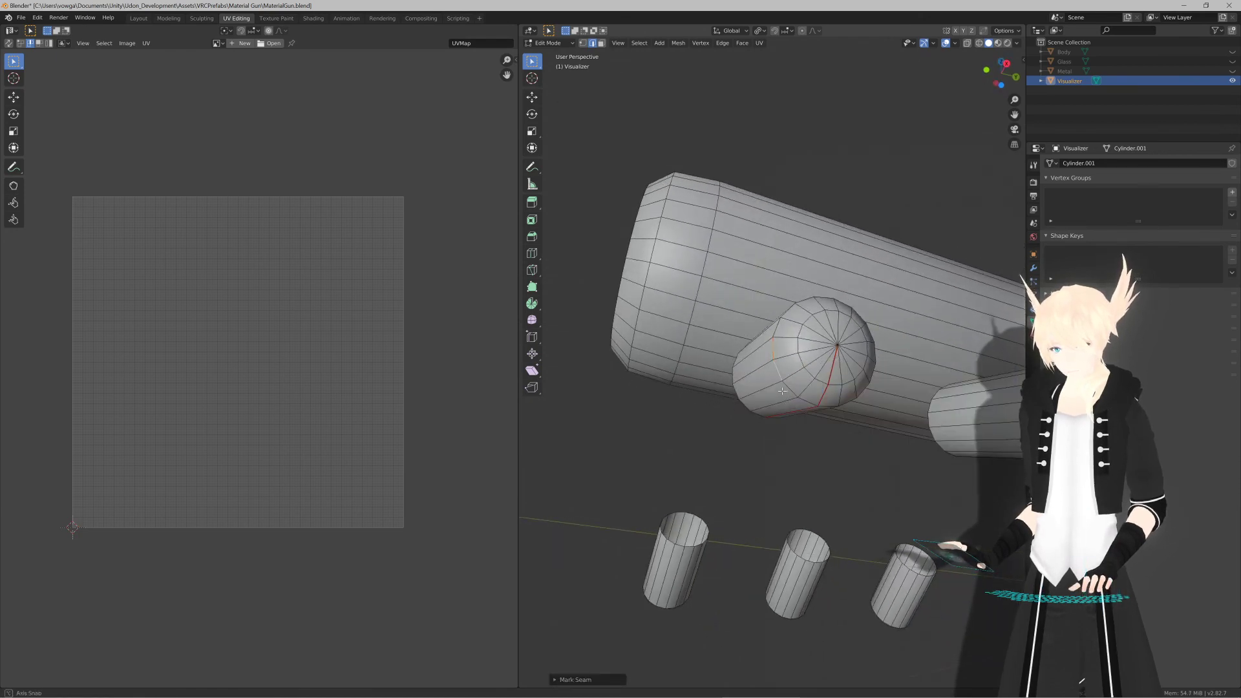
mouse_move(765, 392)
middle_mouse_down()
mouse_move(825, 411)
mouse_move(764, 388)
middle_mouse_up()
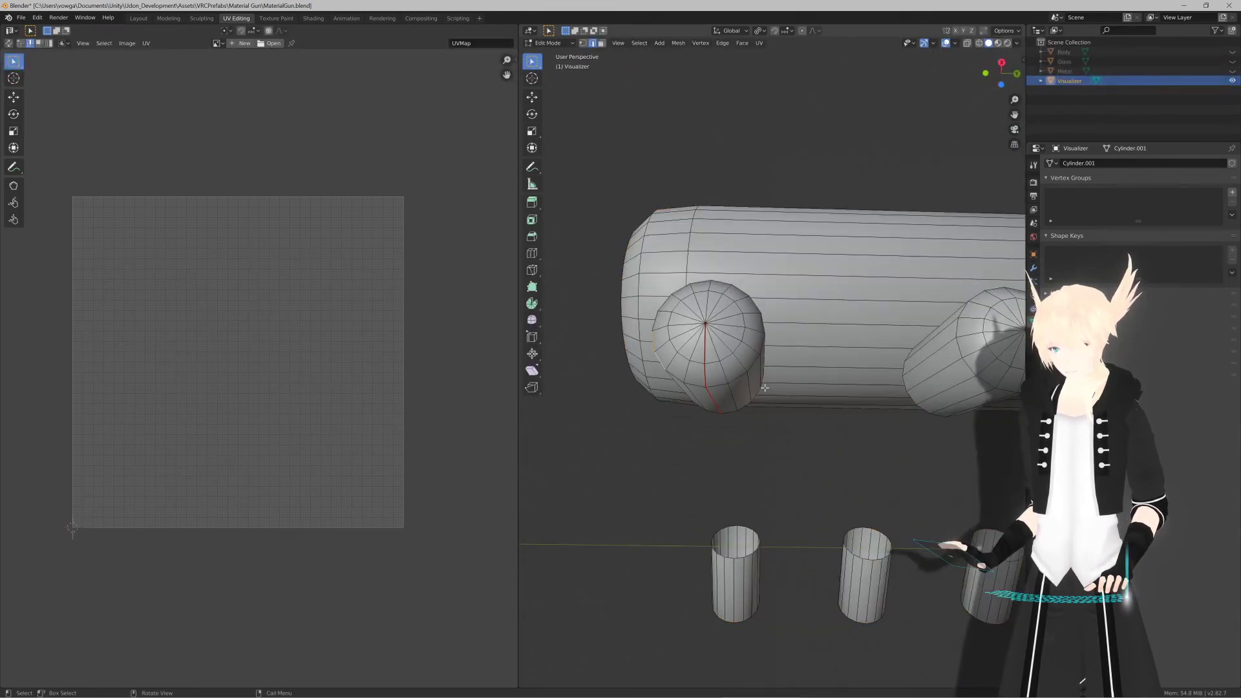
Step: Grow a face selection over the whole first domed cylinder and unwrap it along its single lengthwise seam
key("3")
left_click(729, 365)
key("ctrl+KP_Add")
key("ctrl+KP_Add")
key("ctrl+KP_Add")
key("ctrl+KP_Add")
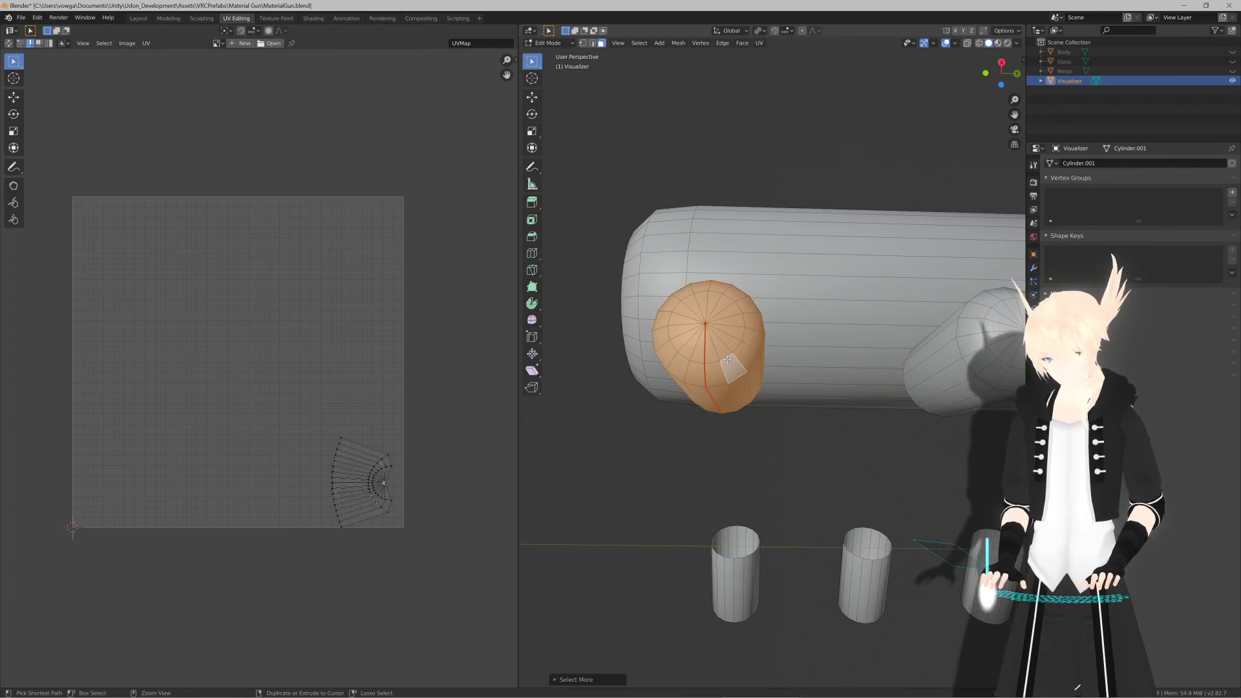
key("u")
left_click(728, 361)
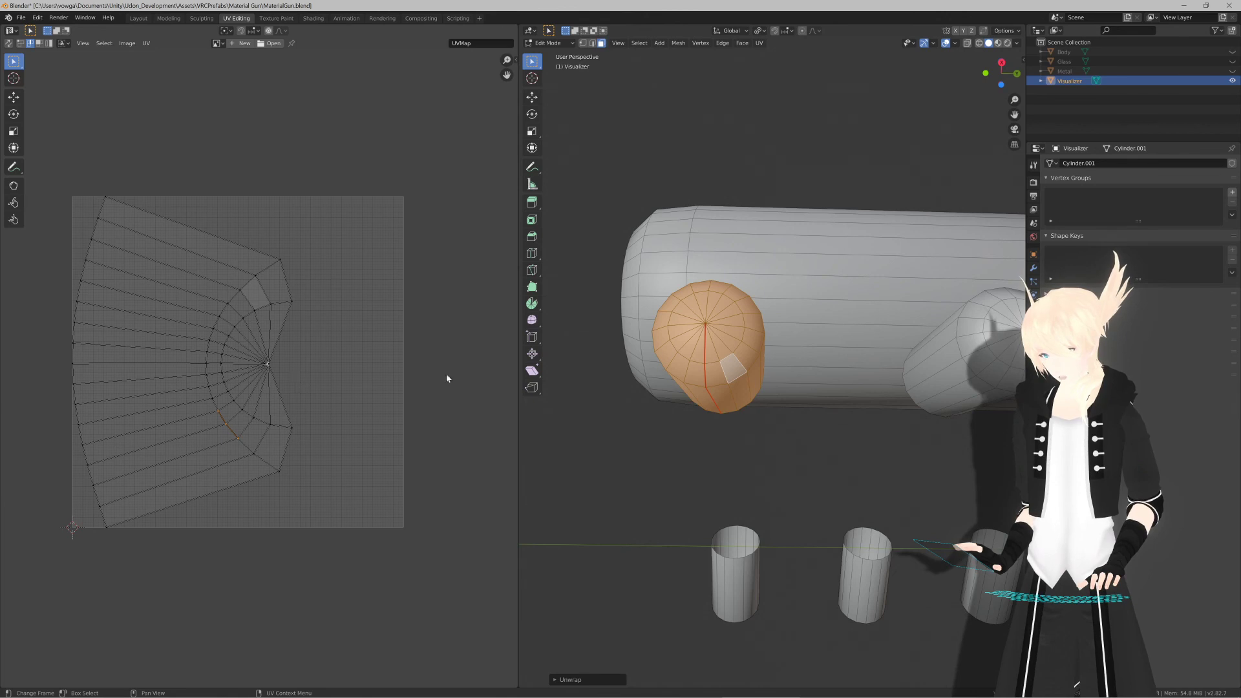
Step: Compare Smart UV Project, Cube Projection and Lightmap Pack on the first domed cylinder, ending on the regular Unwrap
key("u")
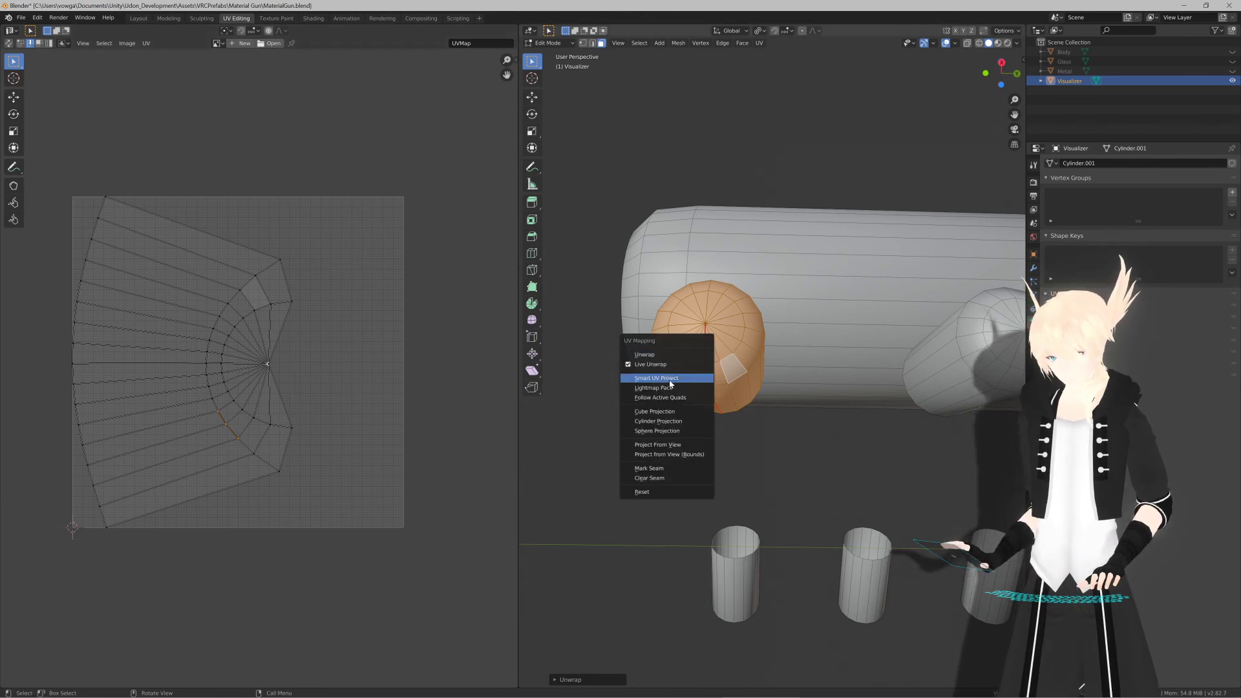
left_click(670, 378)
key("Return")
key("u")
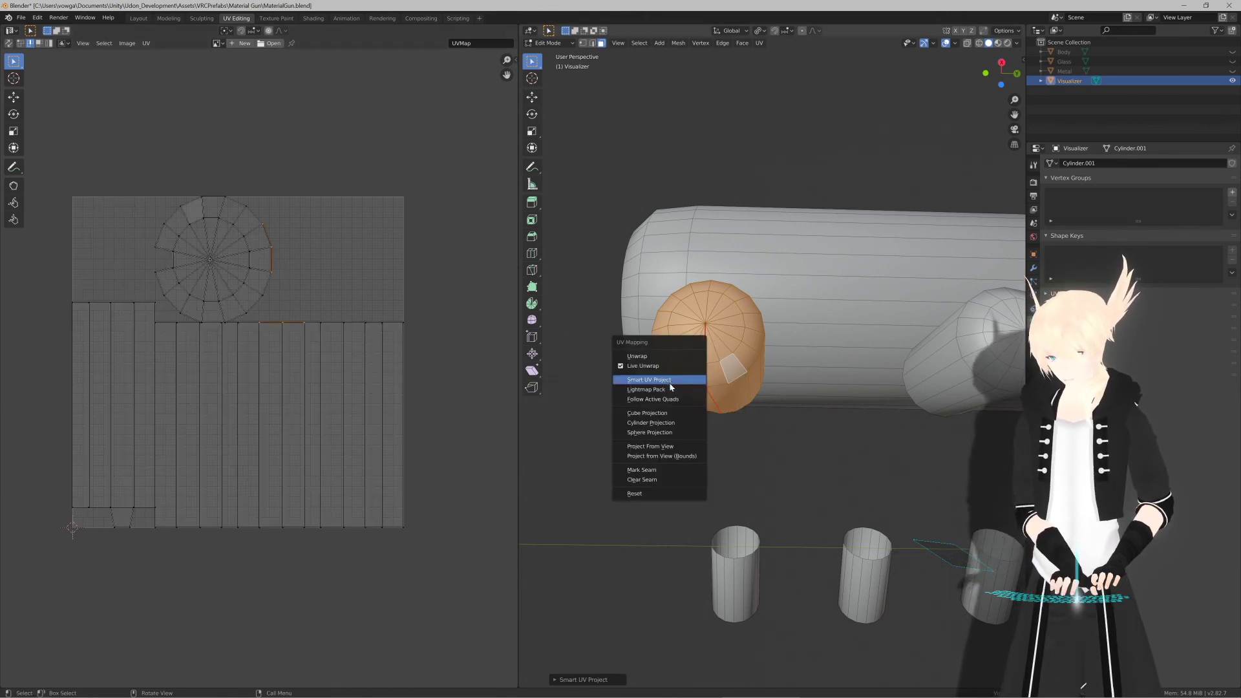
left_click(668, 410)
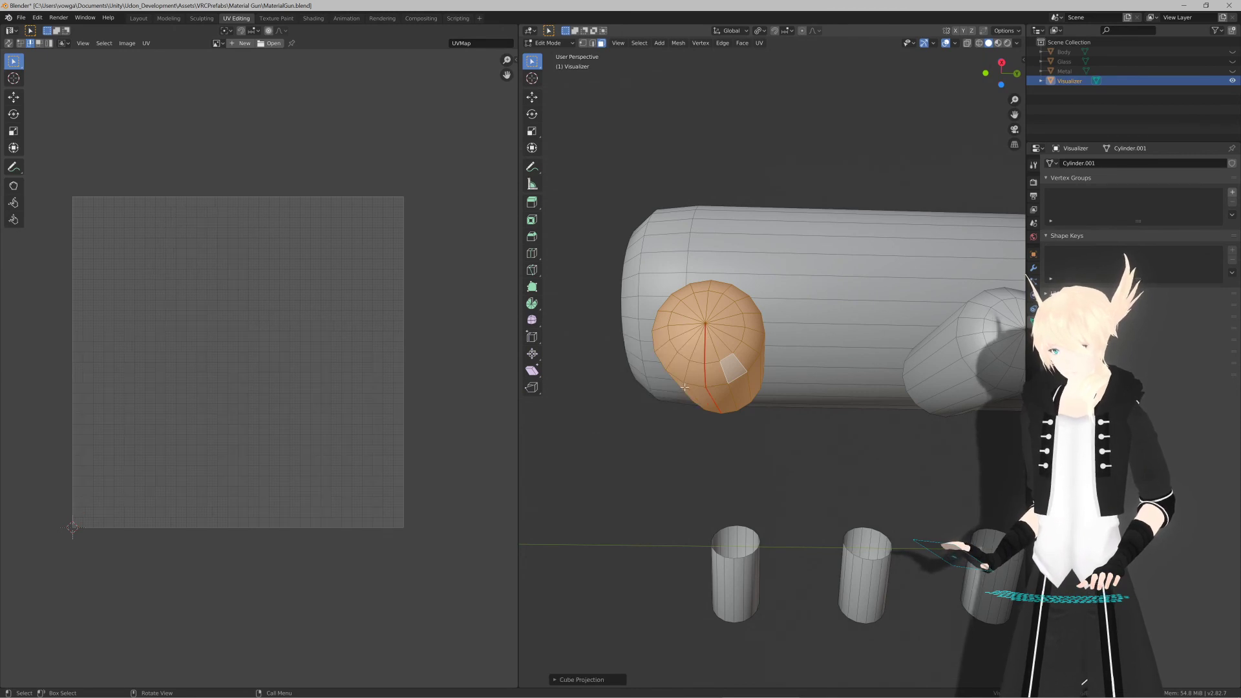
key("u")
left_click(685, 366)
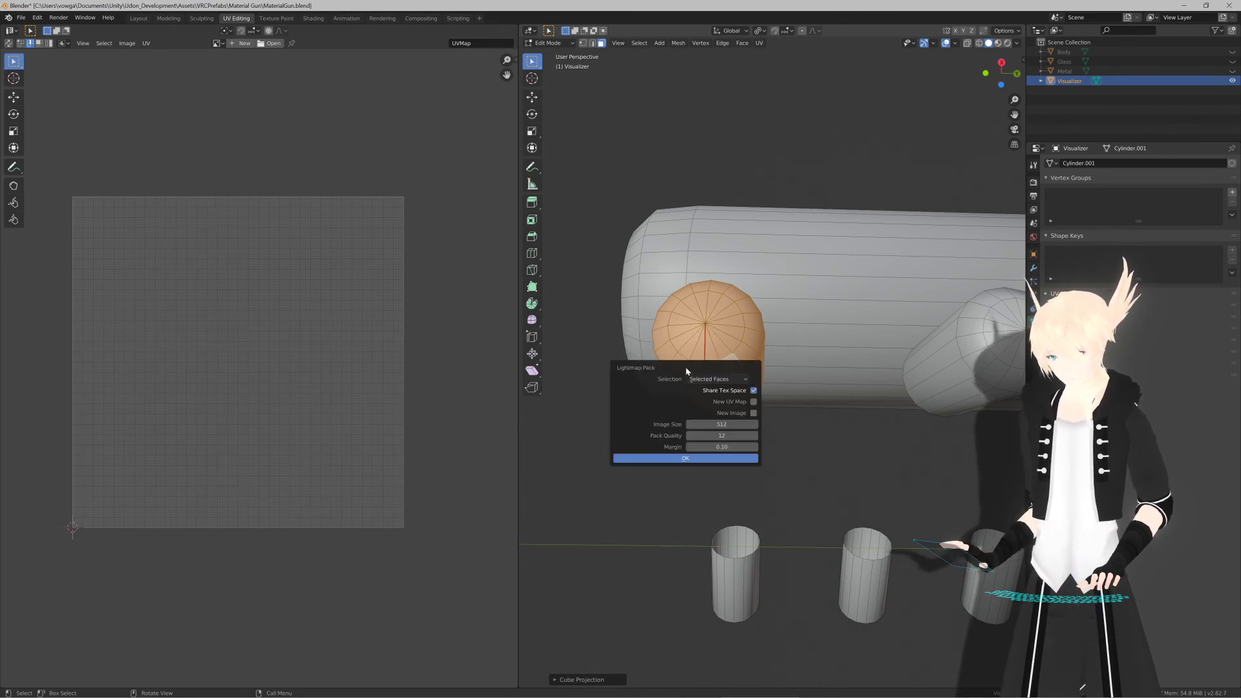
key("Return")
key("u")
left_click(687, 335)
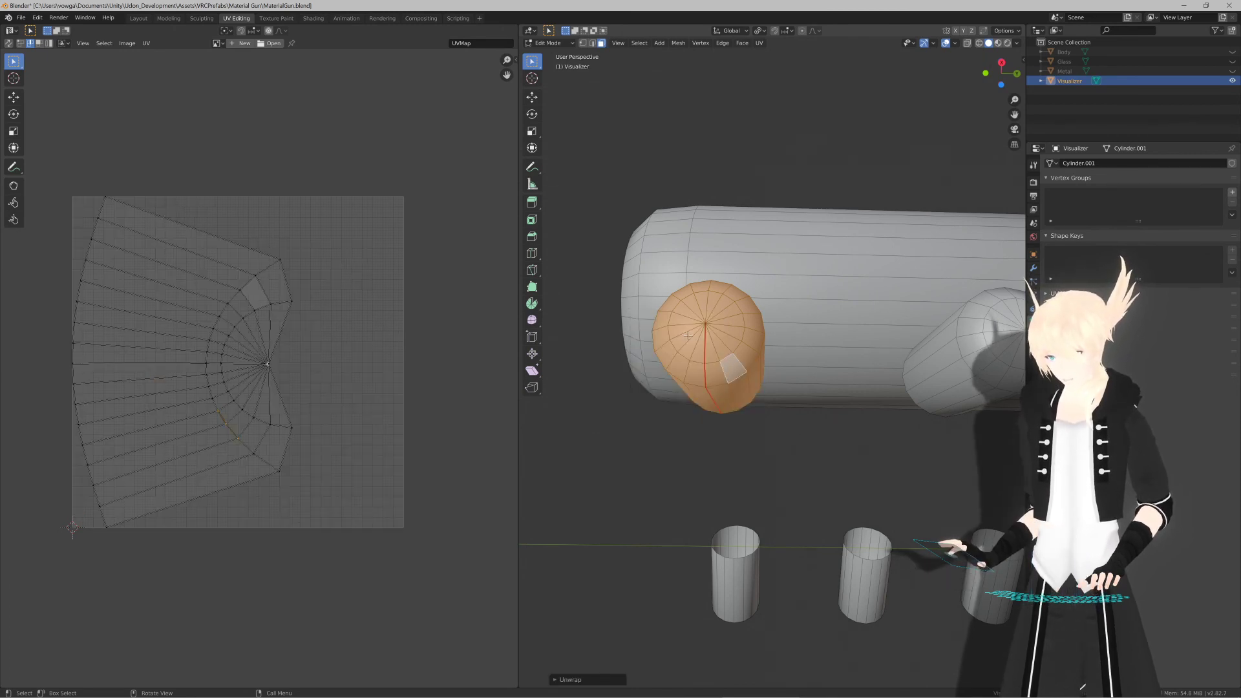
Step: Mark a seam along one lengthwise edge line of the middle domed cylinder, from the dome's tip to its far end
middle_click_drag(690, 369, 687, 329)
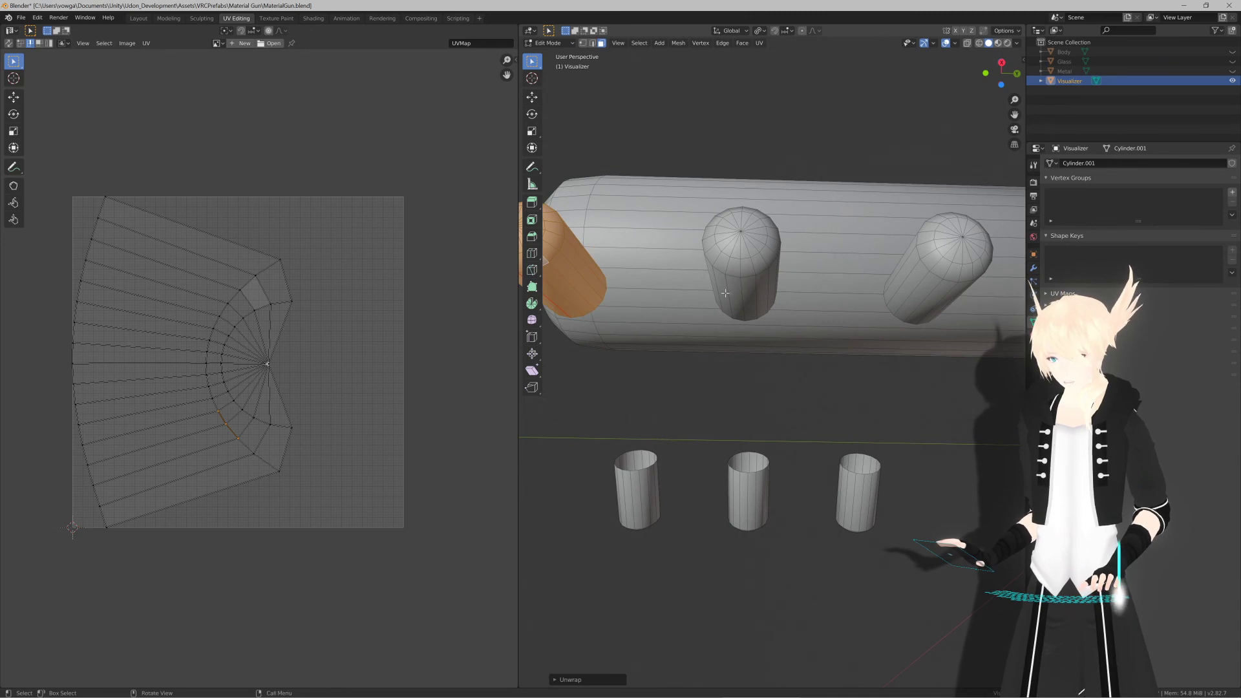
key("2")
left_click(740, 243)
left_click(742, 271, "shift")
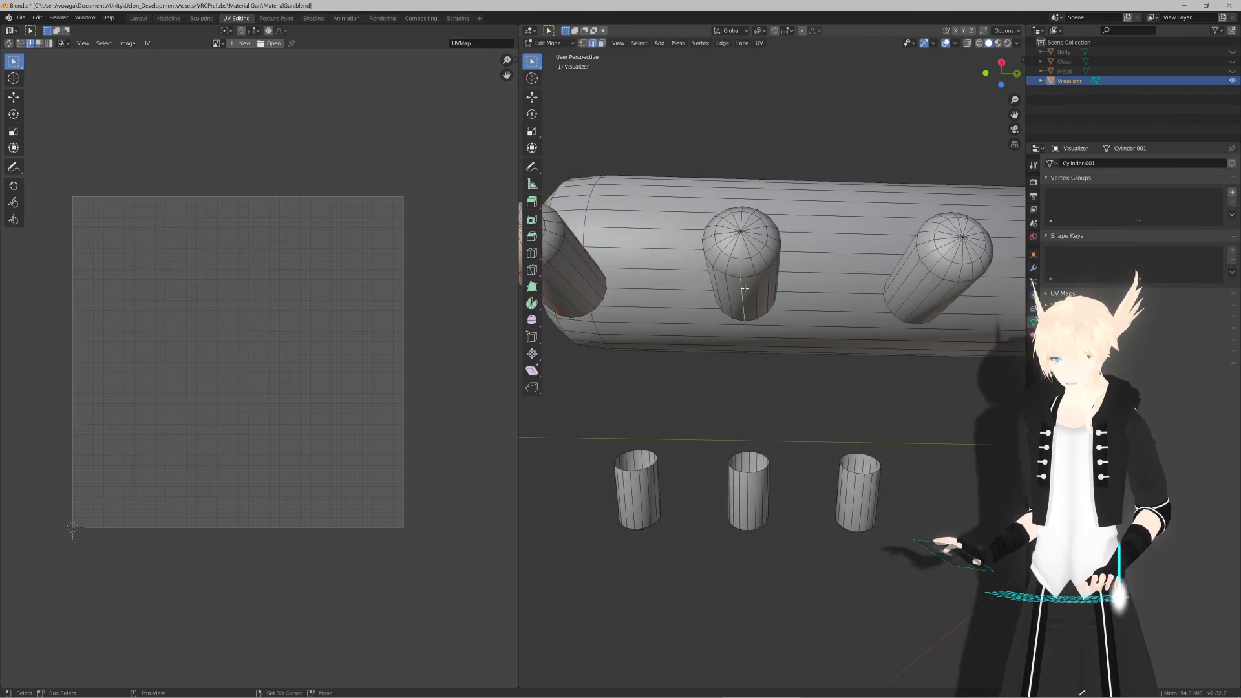
key("F3")
key("Return")
key("F3")
key("Down")
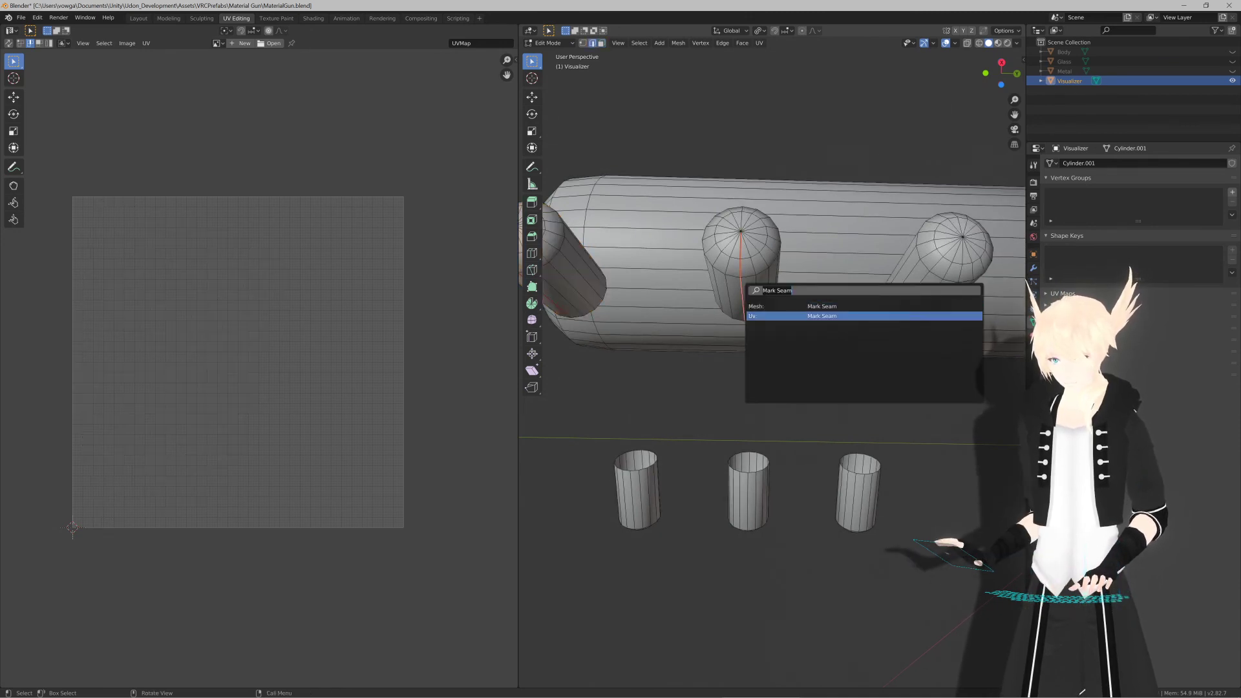
left_click(772, 316)
left_click(762, 309)
Step: Mark the same kind of lengthwise seam from the dome's tip to the far end on the third domed cylinder
middle_click_drag(825, 310, 664, 304, "shift")
left_click(683, 250)
left_click(693, 291, "shift")
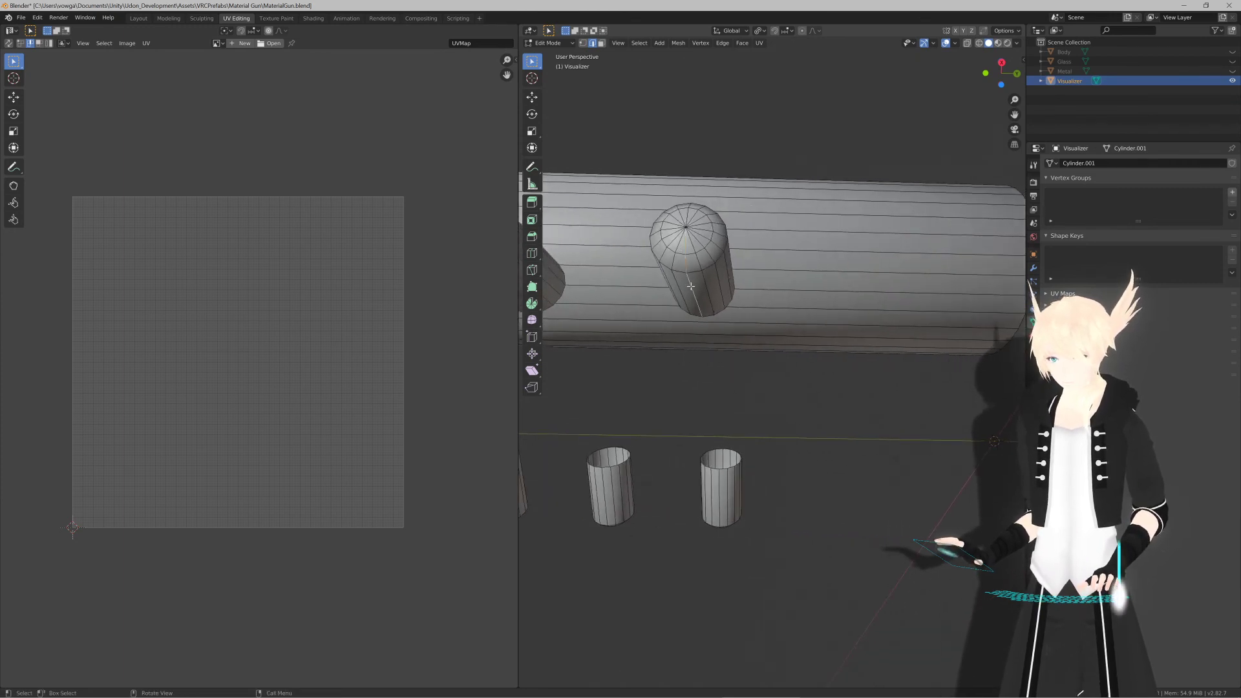
key("F3")
key("Return")
key("F3")
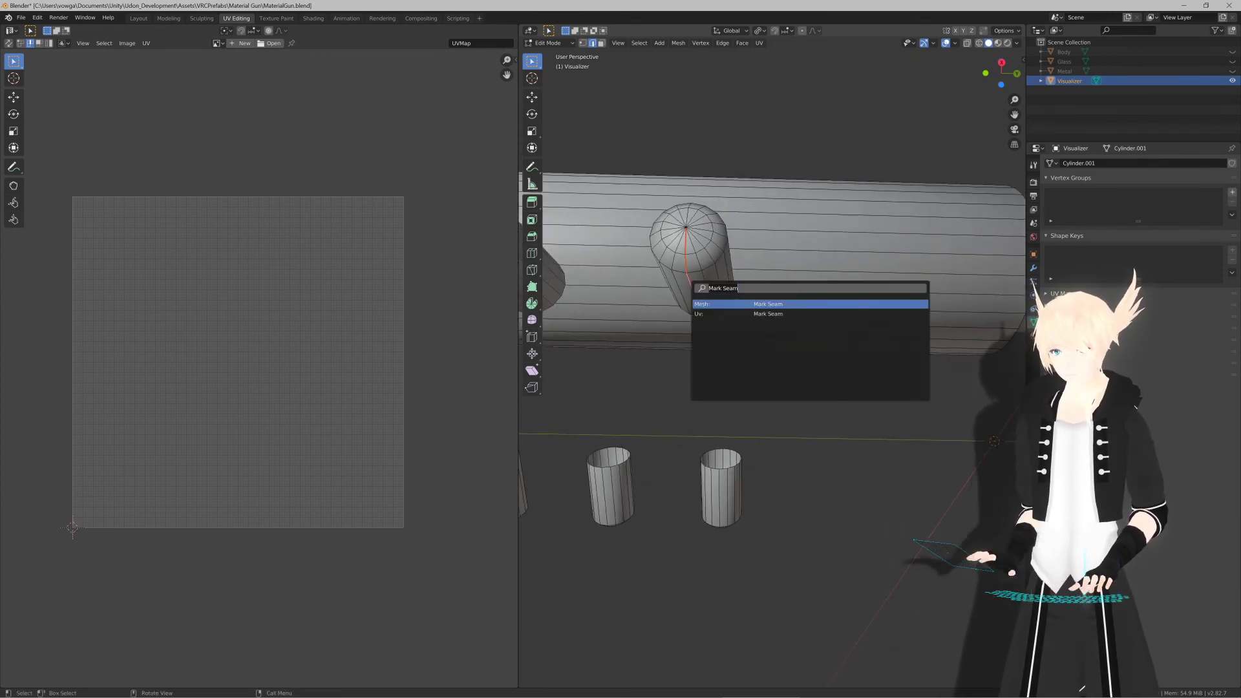
left_click(711, 315)
left_click(711, 314)
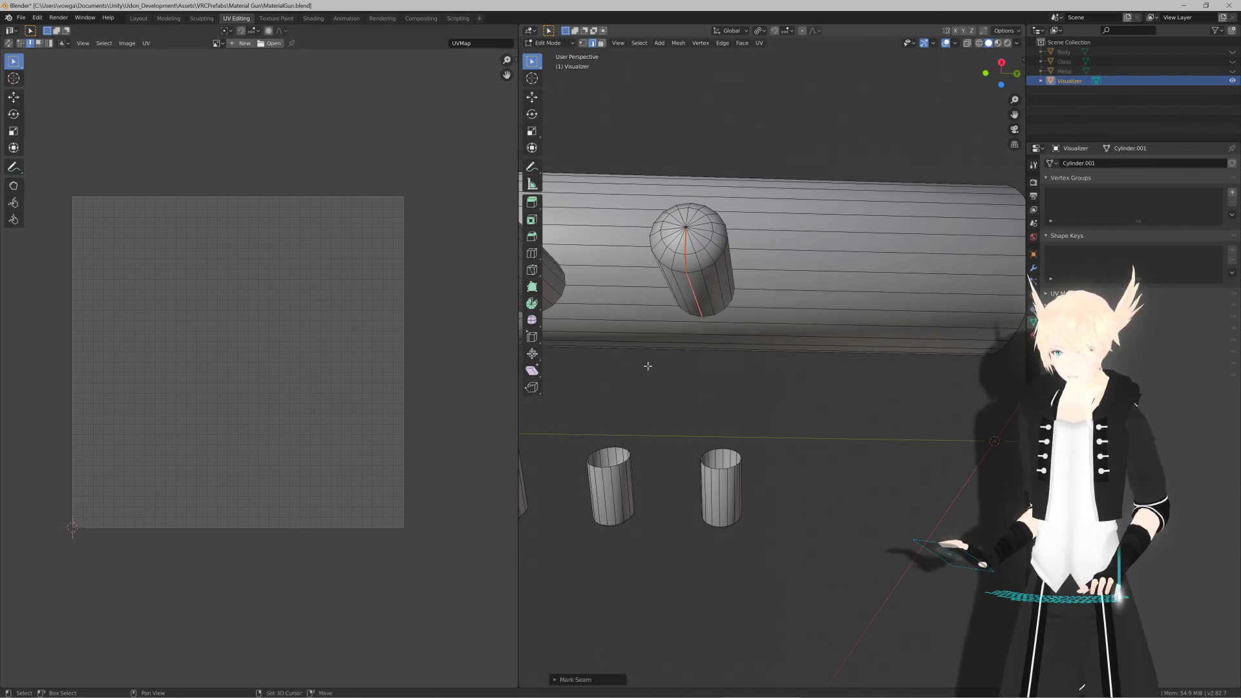
Step: Mark a lengthwise seam on the first domed cylinder on the opposite side of the large cylinder
middle_click_drag(647, 366, 789, 338, "shift")
left_click(735, 308)
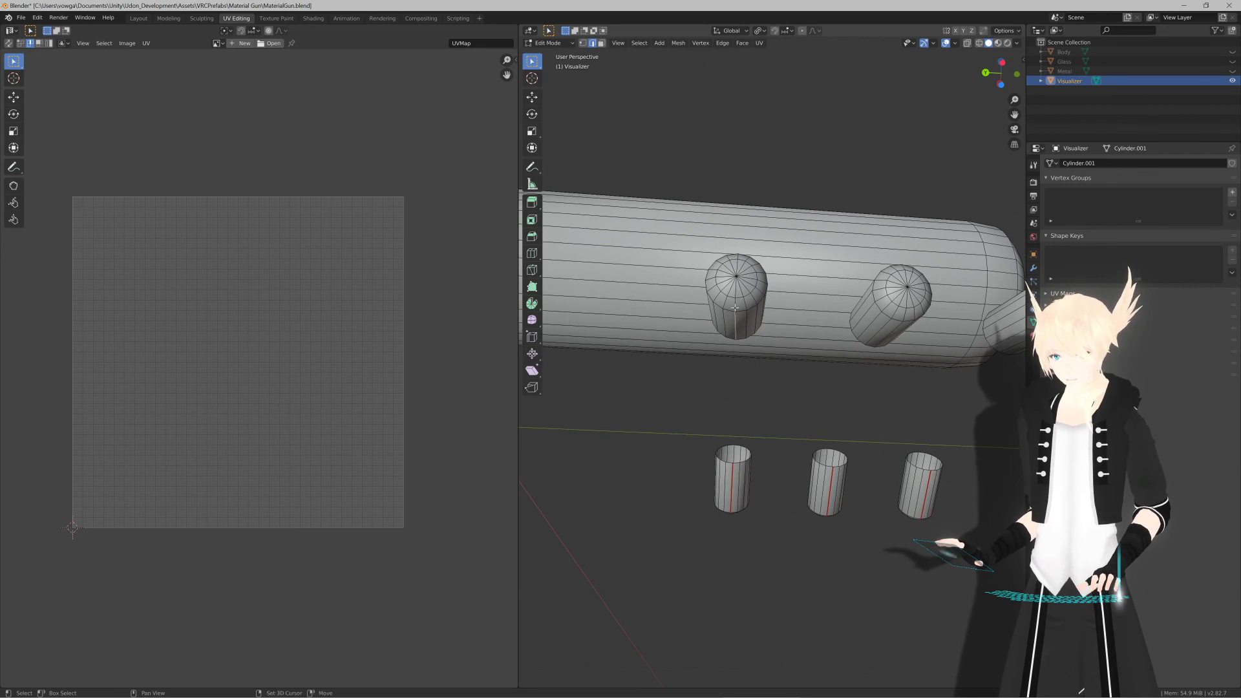
key("F3")
key("Return")
key("F3")
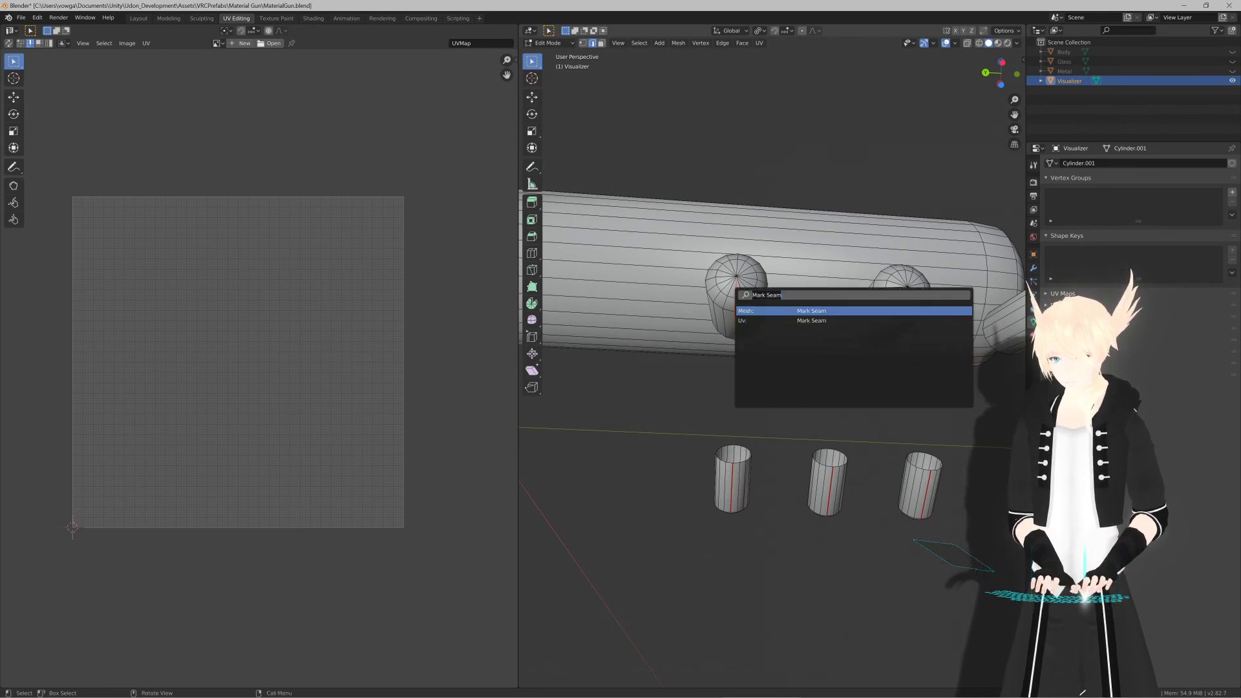
key("Down")
key("Return")
Step: Mark a lengthwise seam on the middle domed cylinder of the opposite side by repeating the last seam command
middle_click_drag(735, 308, 719, 302)
left_click(717, 287)
key("shift+r")
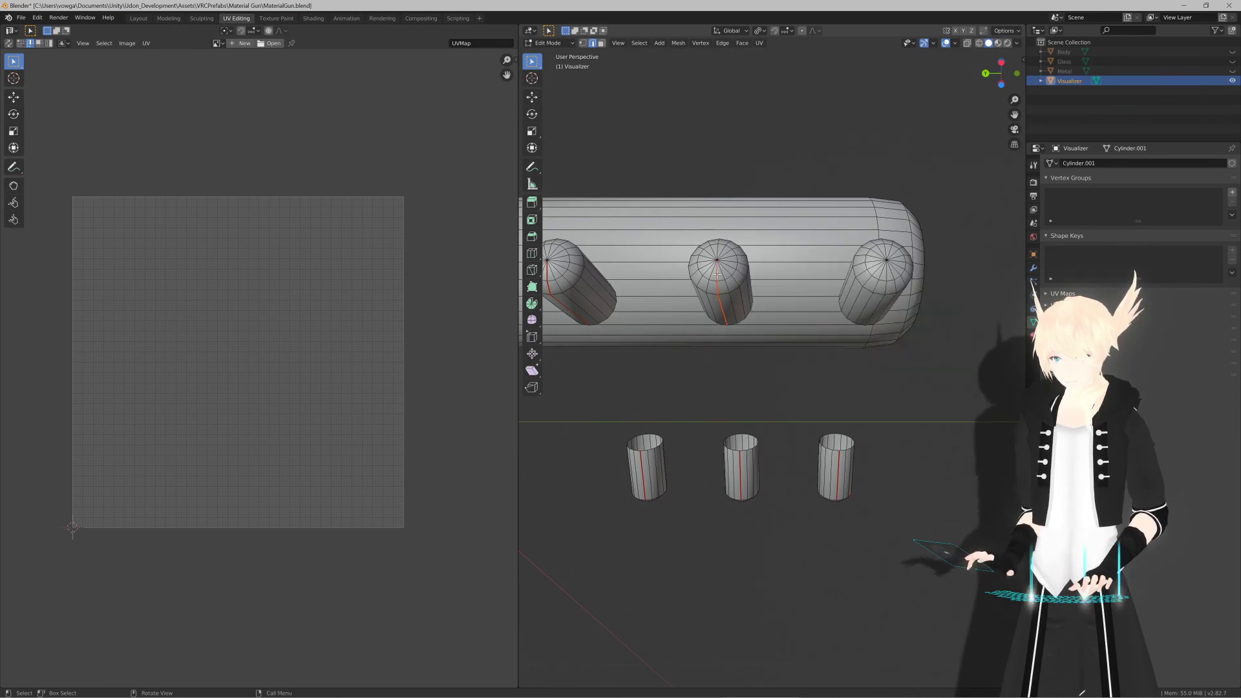
Step: Mark the lengthwise seam on the opposite side's middle domed cylinder, and one on the third domed cylinder beside it
key("F3")
key("Return")
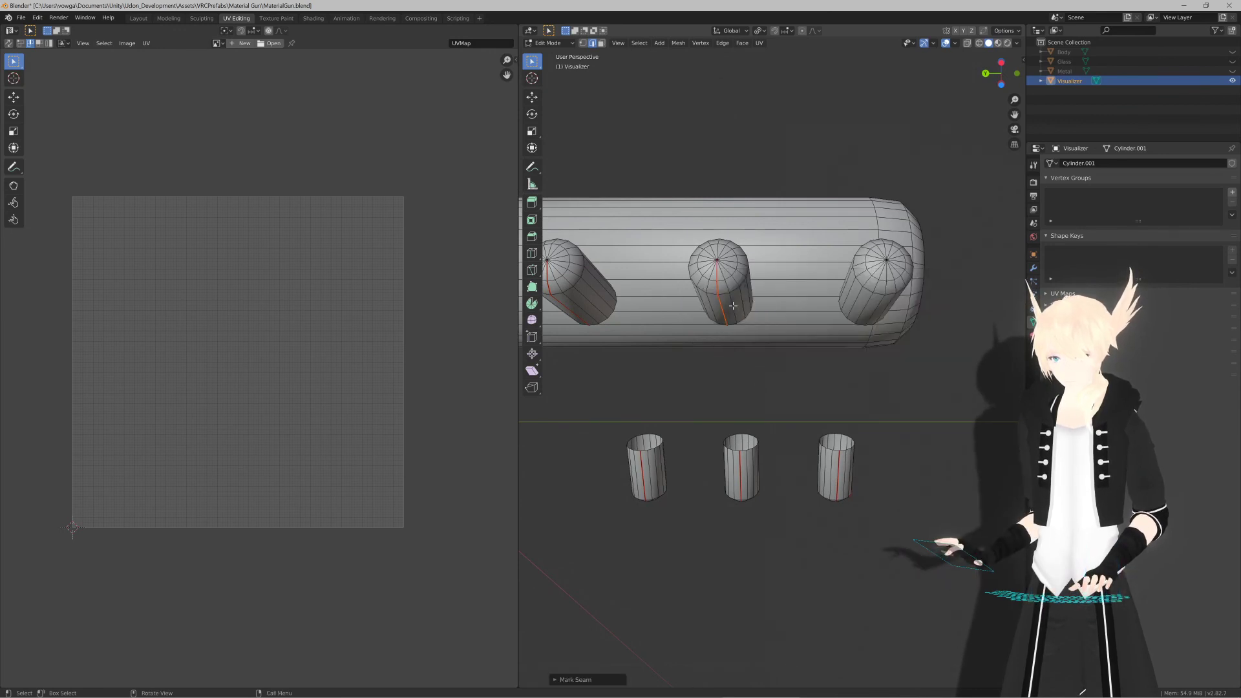
left_click(878, 299)
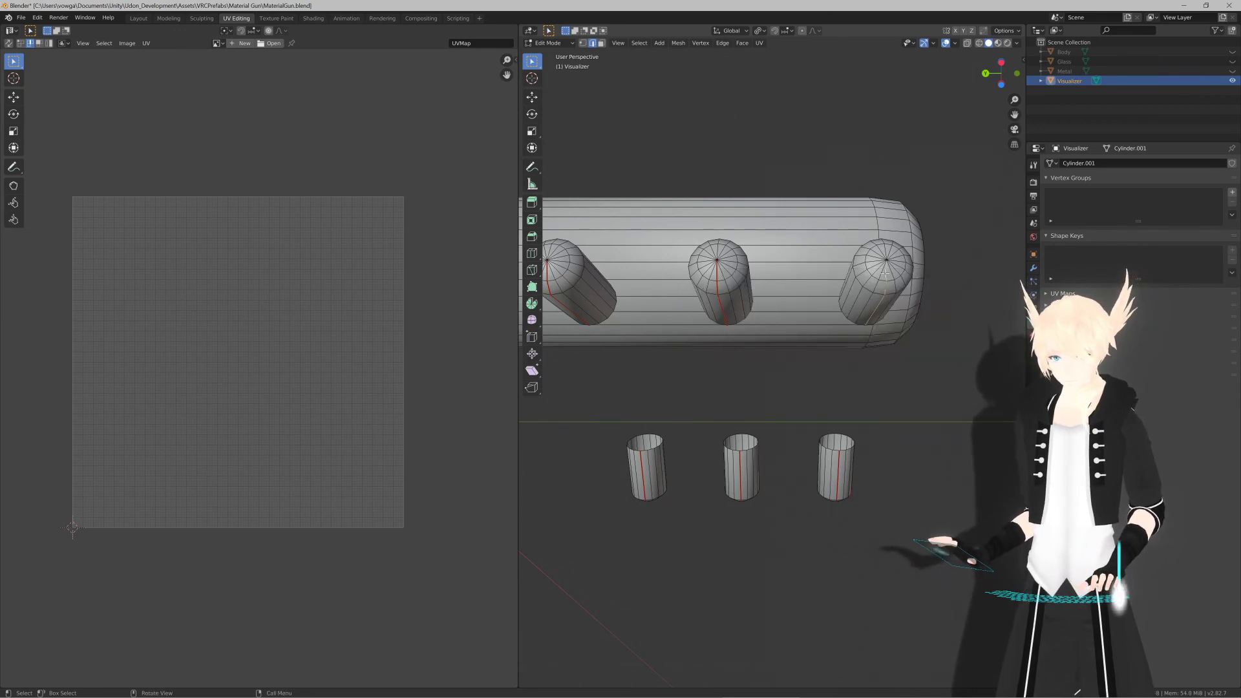
key("F3")
key("Return")
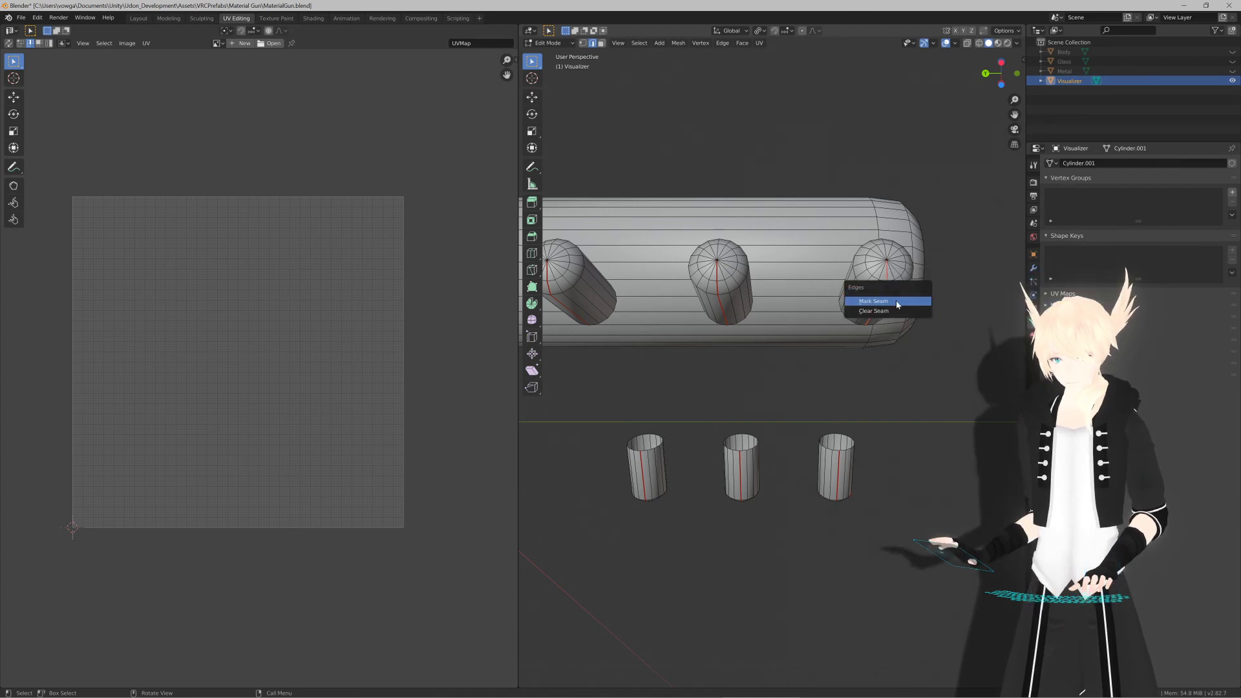
left_click(898, 305)
Step: Clear the stray seam from the edge around the dome's base on the nearest domed cylinder
middle_click_drag(897, 305, 771, 325)
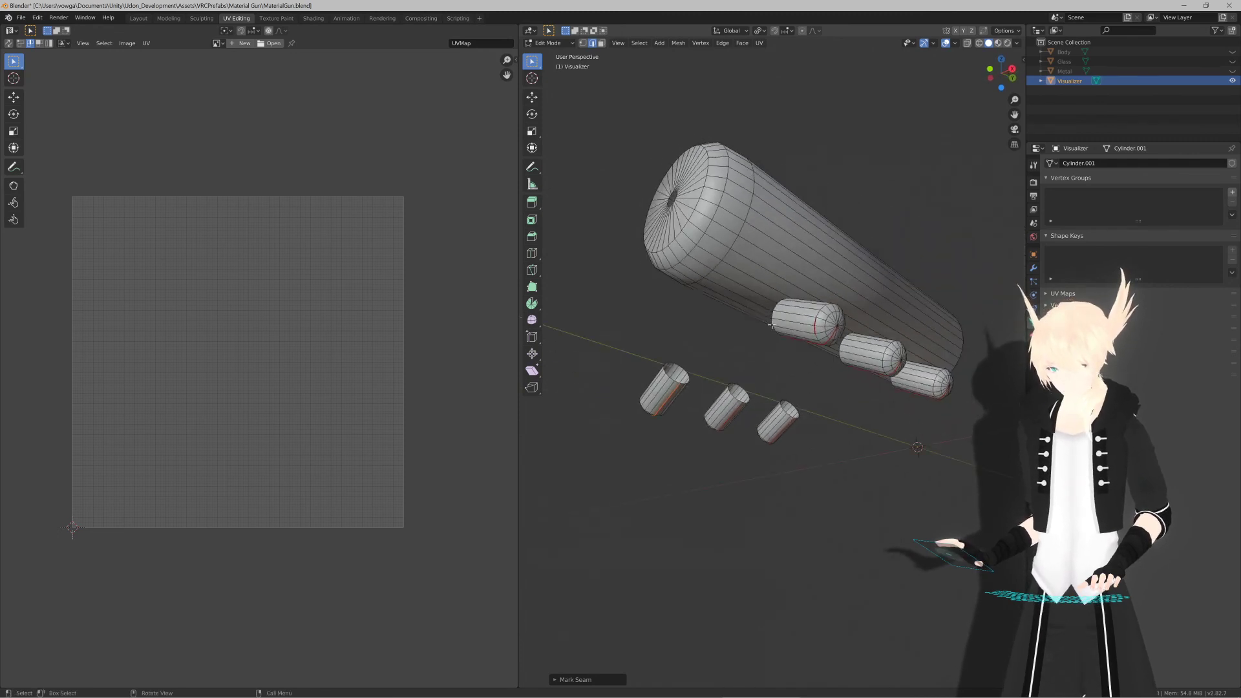
scroll(772, 325, "up", 2)
left_click(848, 295)
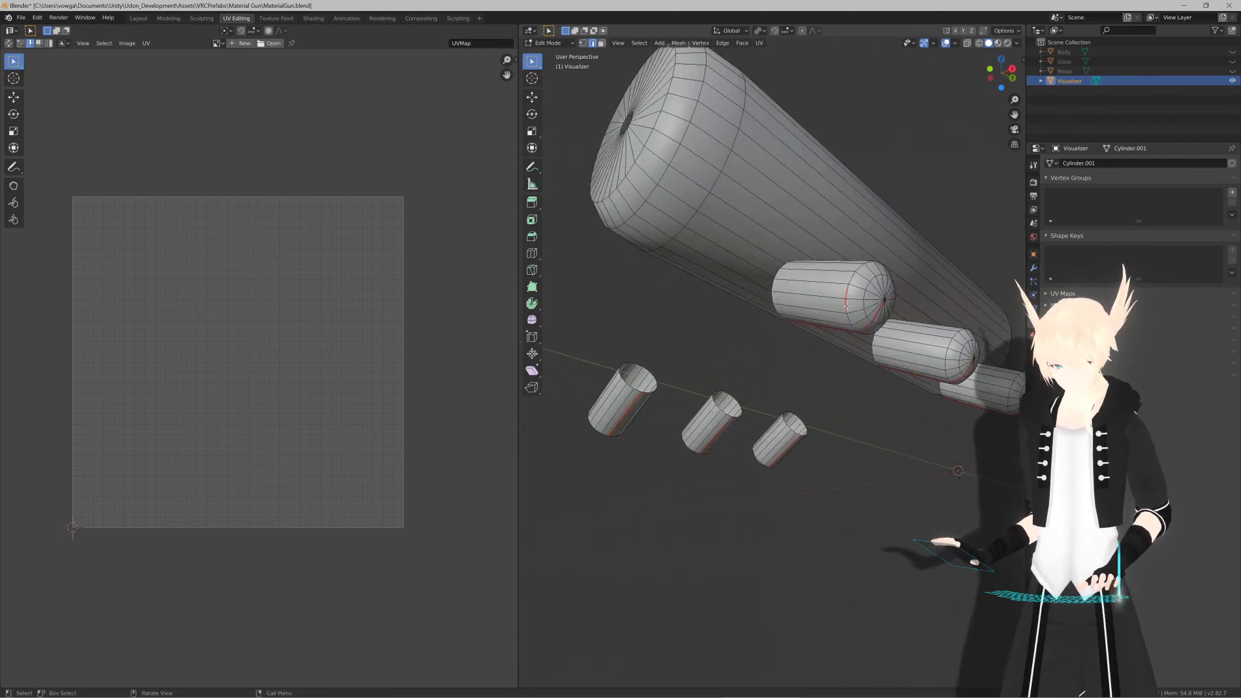
key("F3")
left_click(853, 333)
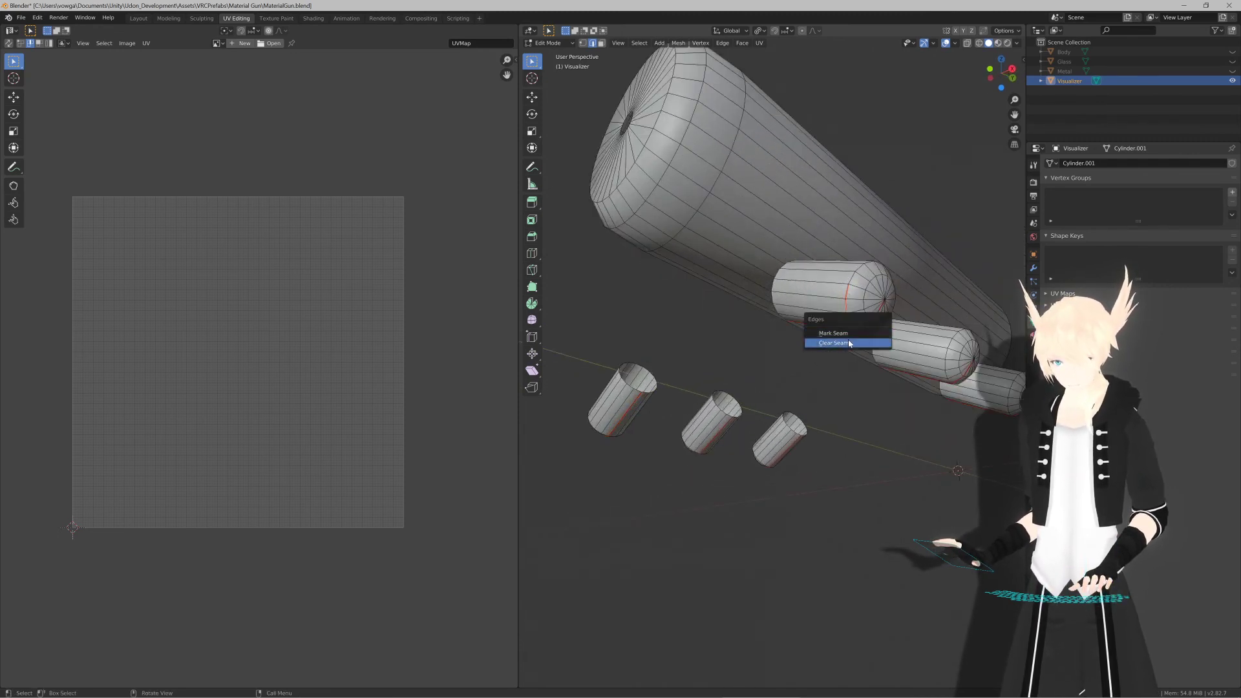
left_click(849, 344)
Step: Select all faces of the nearest domed cylinder by growing the selection from one side face, and unwrap them with the regular Unwrap
middle_click_drag(849, 343, 751, 355)
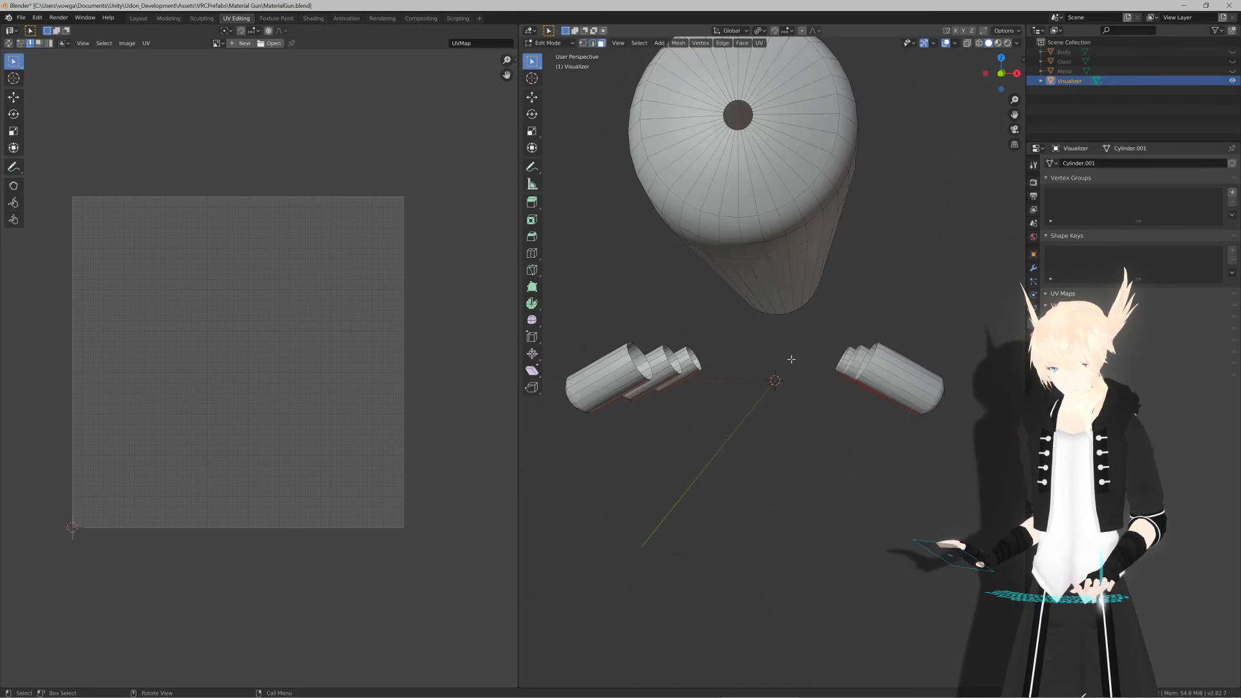
left_click(898, 384, "alt")
middle_click_drag(898, 384, 755, 344)
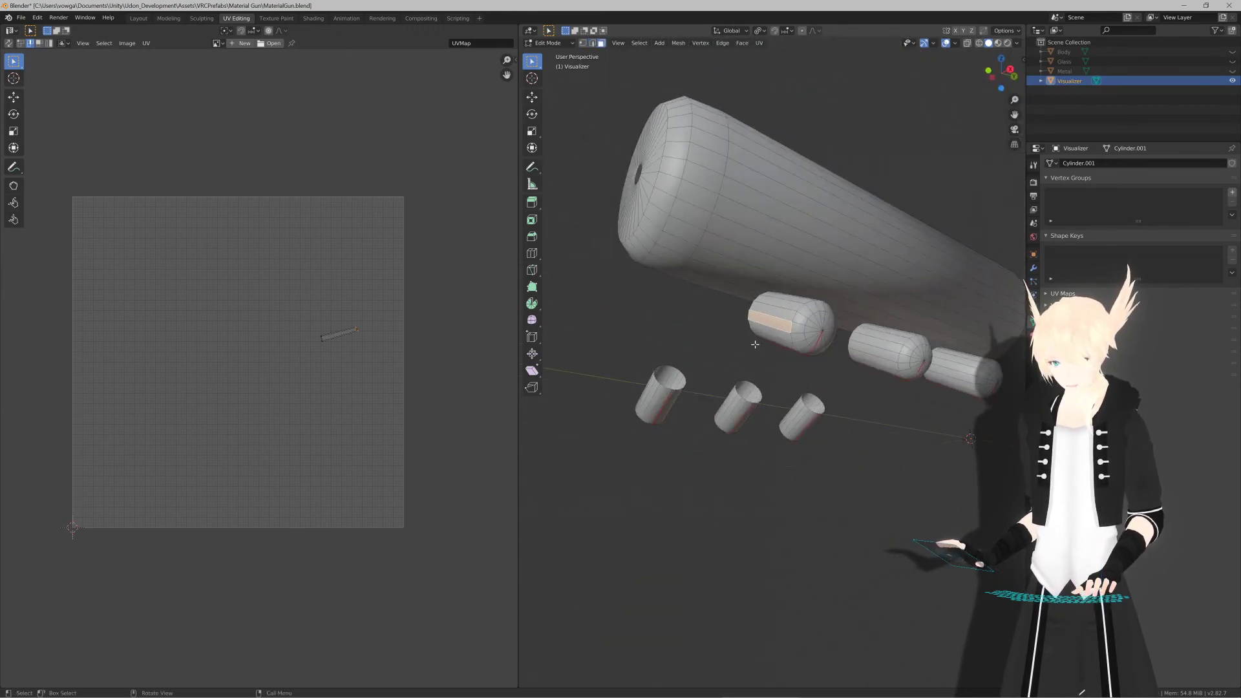
scroll(755, 344, "up", 1)
key("ctrl+KP_Add")
key("ctrl+KP_Add")
key("ctrl+KP_Add")
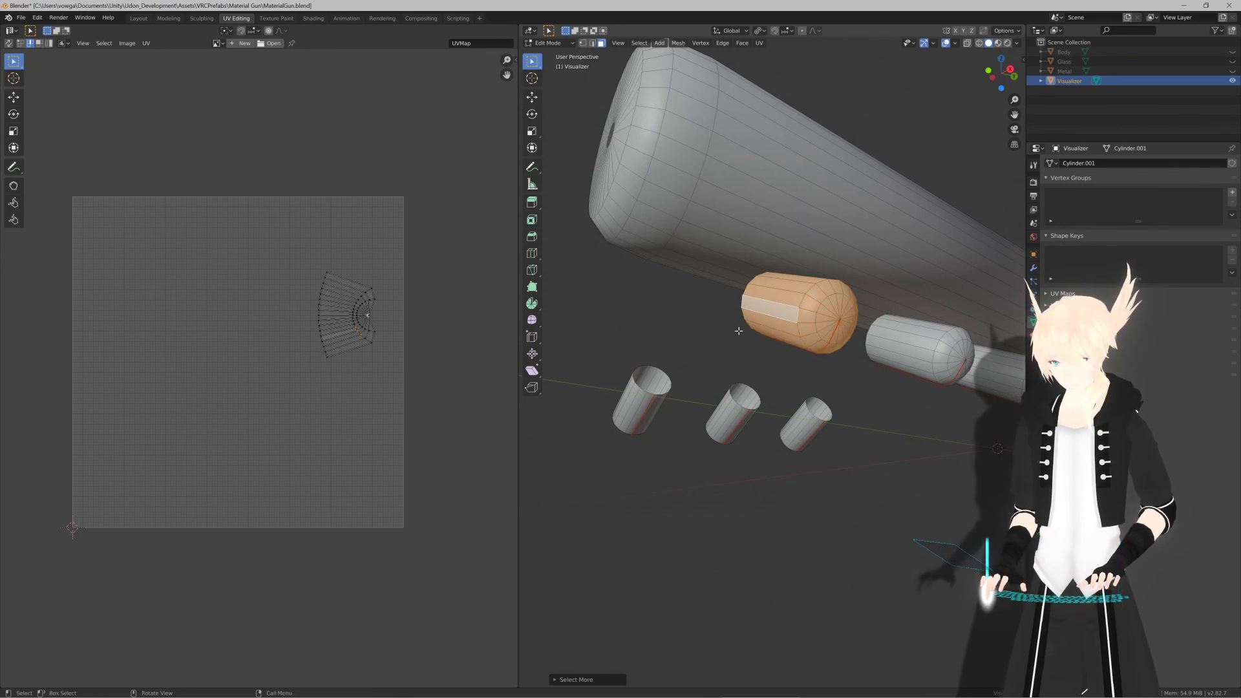
key("u")
left_click(738, 332)
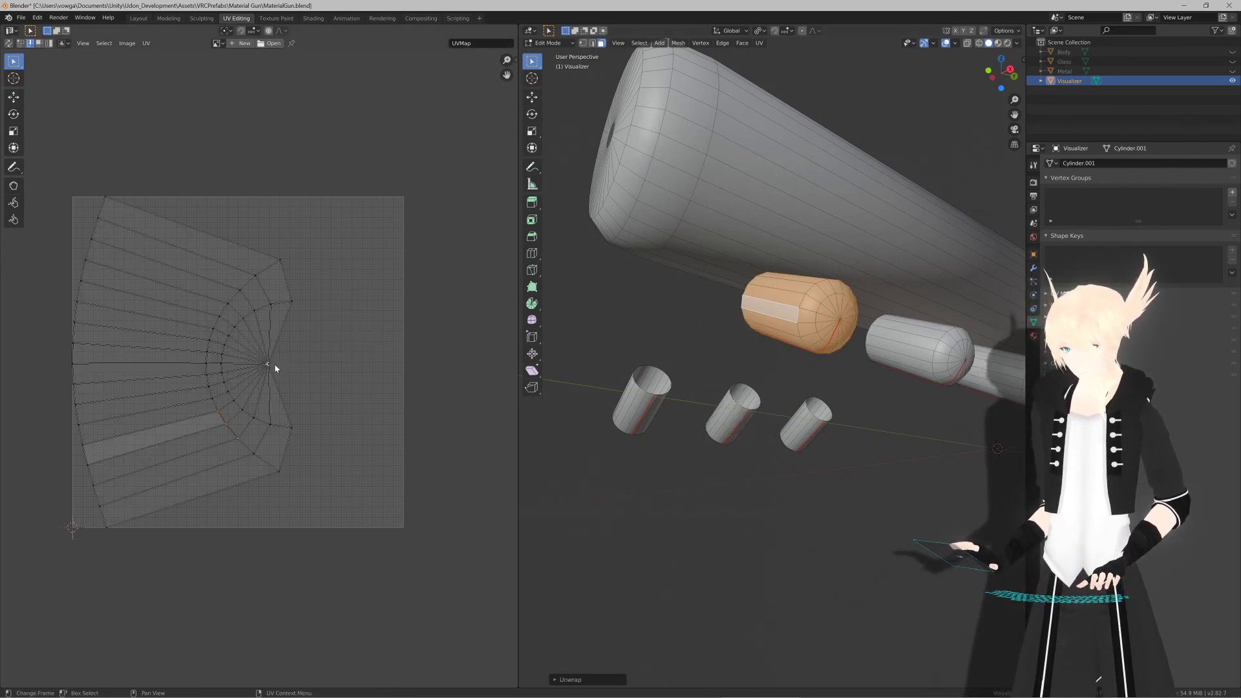
key("s")
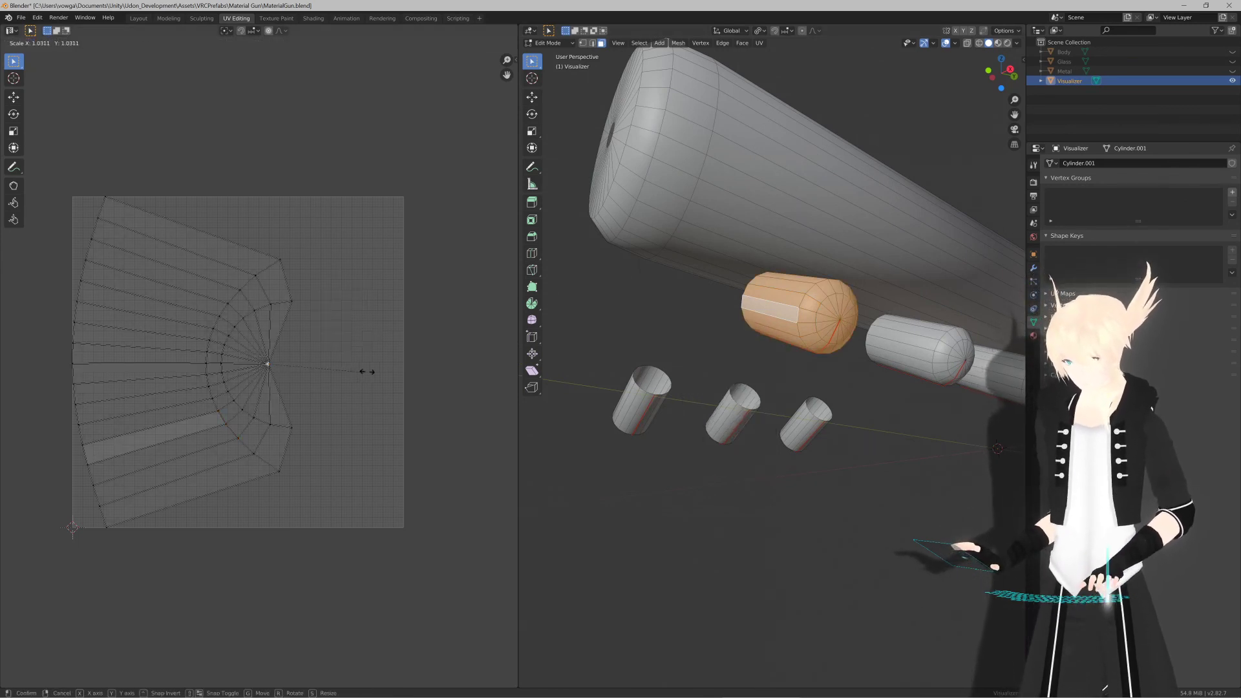
left_click(508, 369)
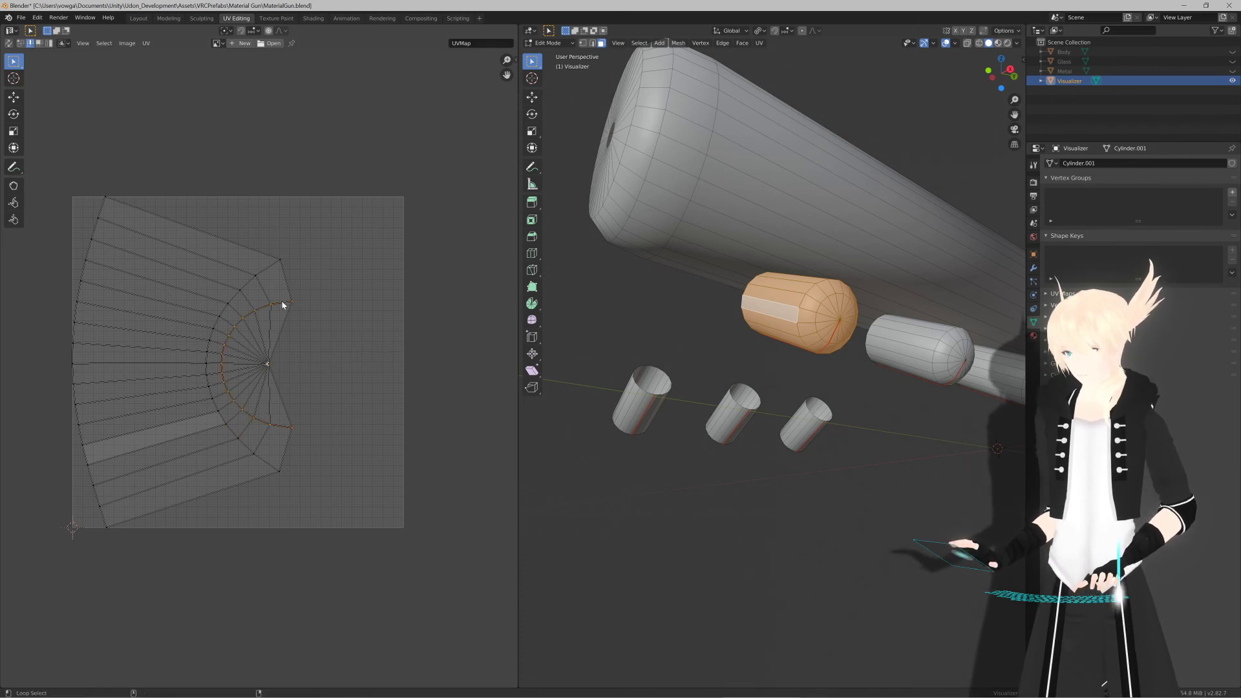
key("g")
key("Escape")
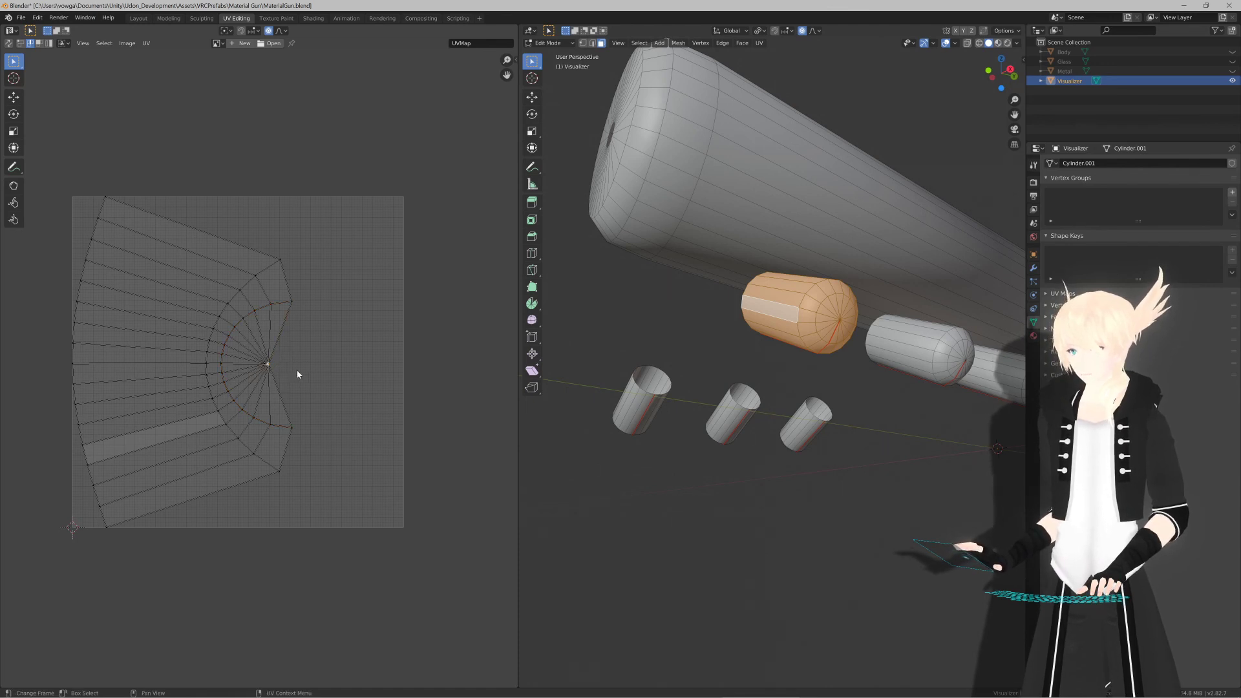
Step: Set UV selection to vertices and try scaling the dome's tip with proportional editing using a wide influence radius
left_click(20, 43)
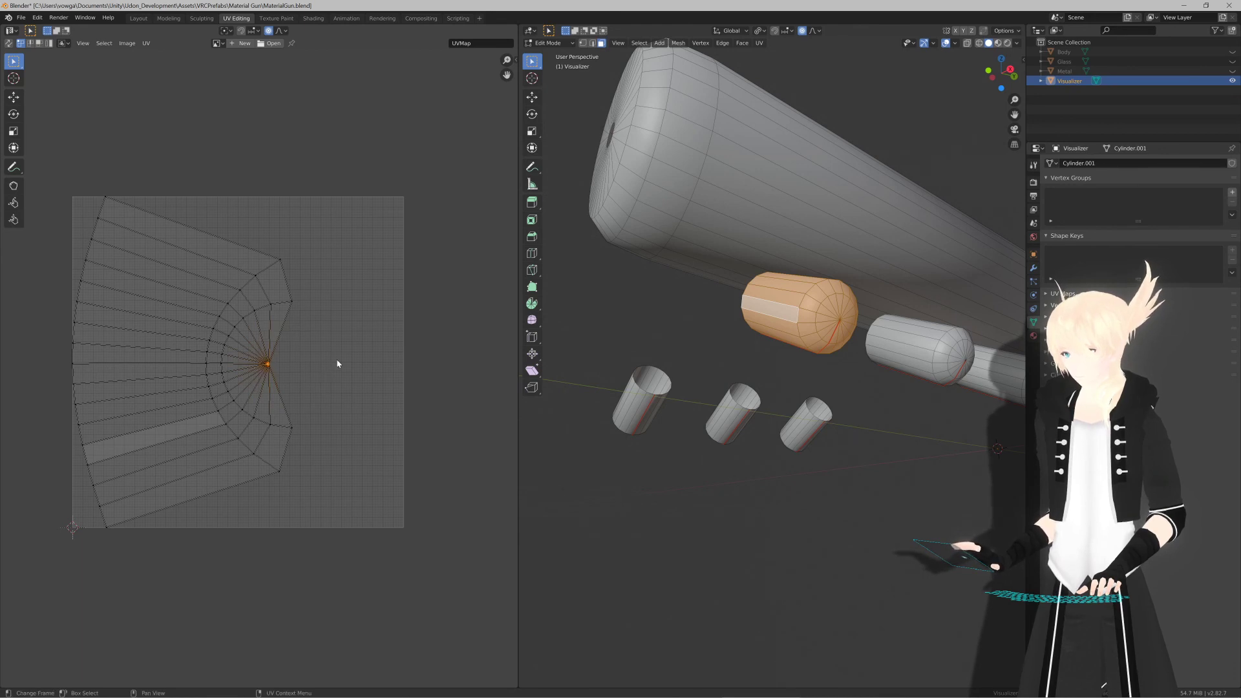
key("s")
scroll(420, 352, "down", 15)
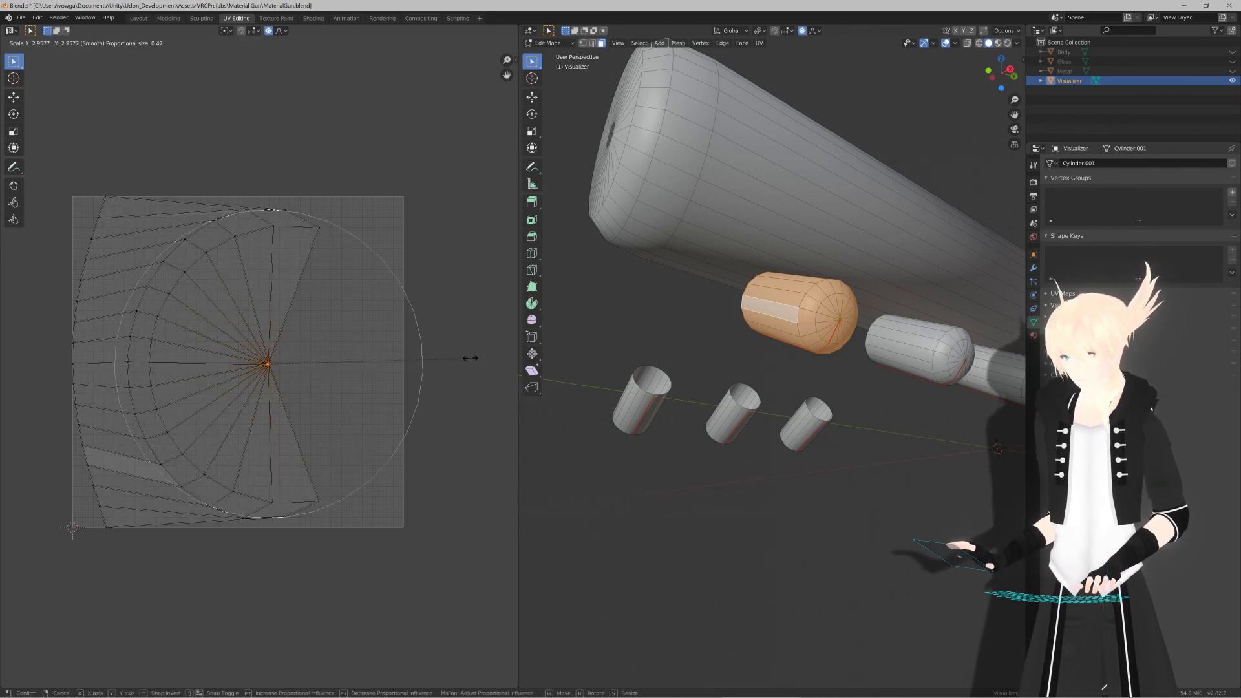
left_click(385, 346)
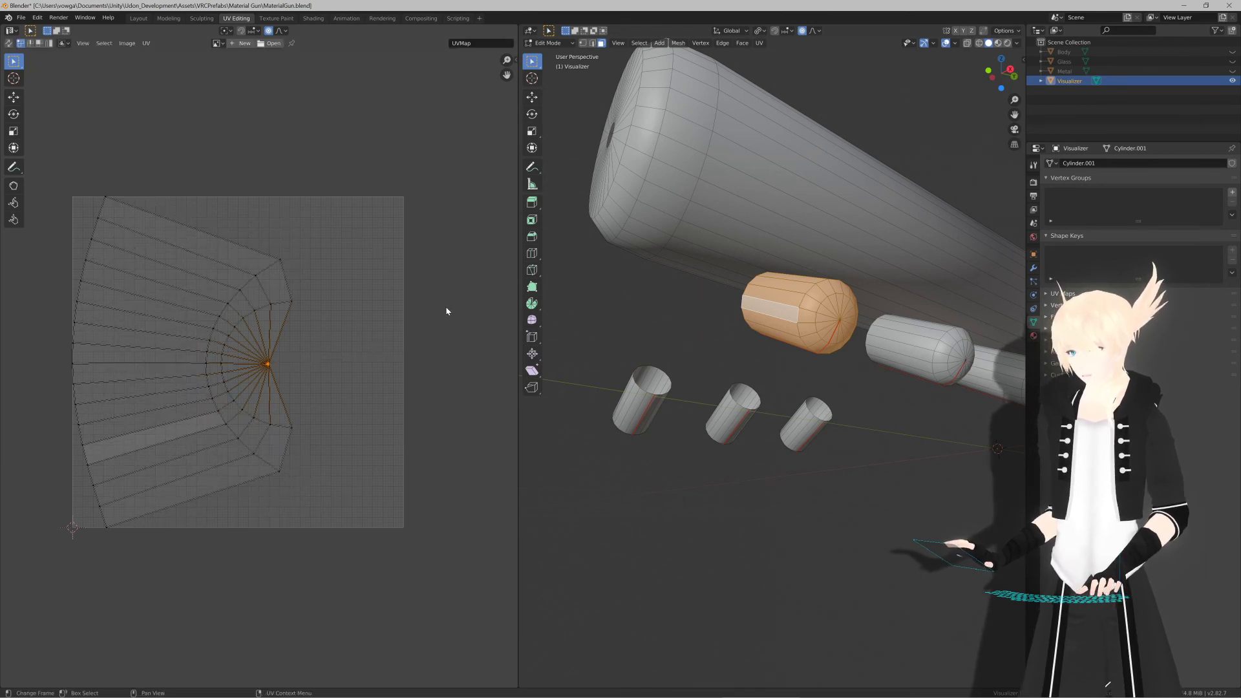
Step: Select the full row of UV vertices where the cylinder's side faces meet the dome
scroll(444, 316, "up", 1)
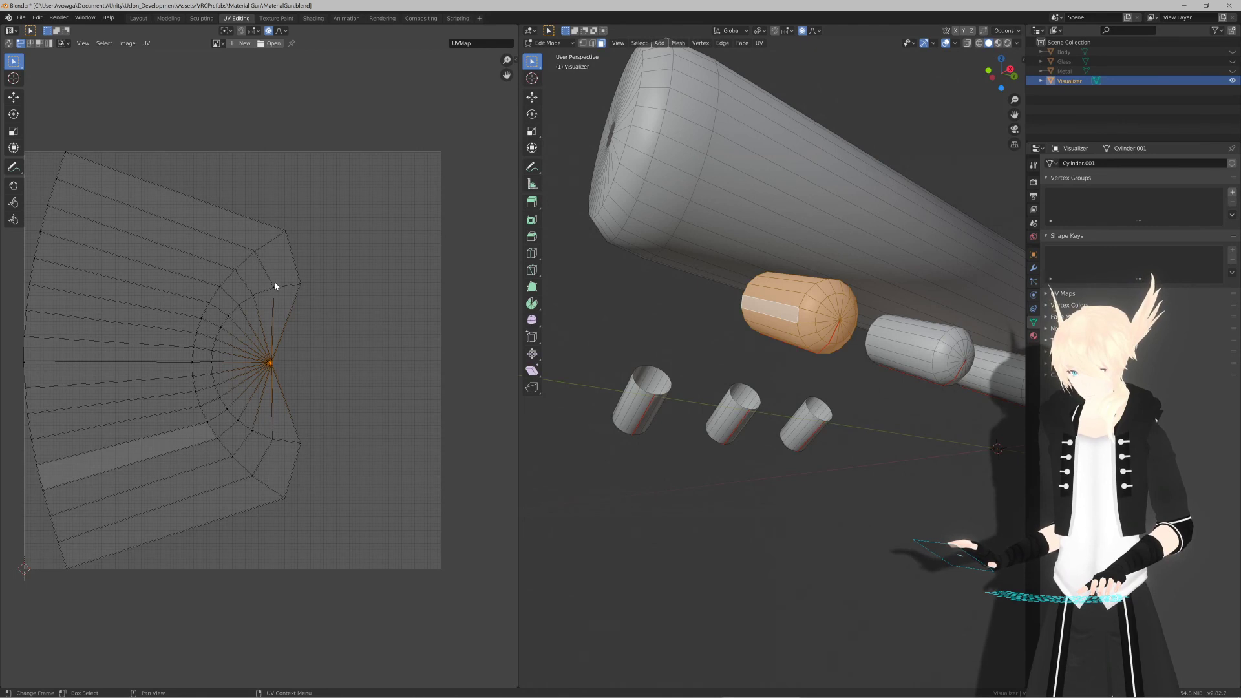
left_click(256, 254, "alt+shift")
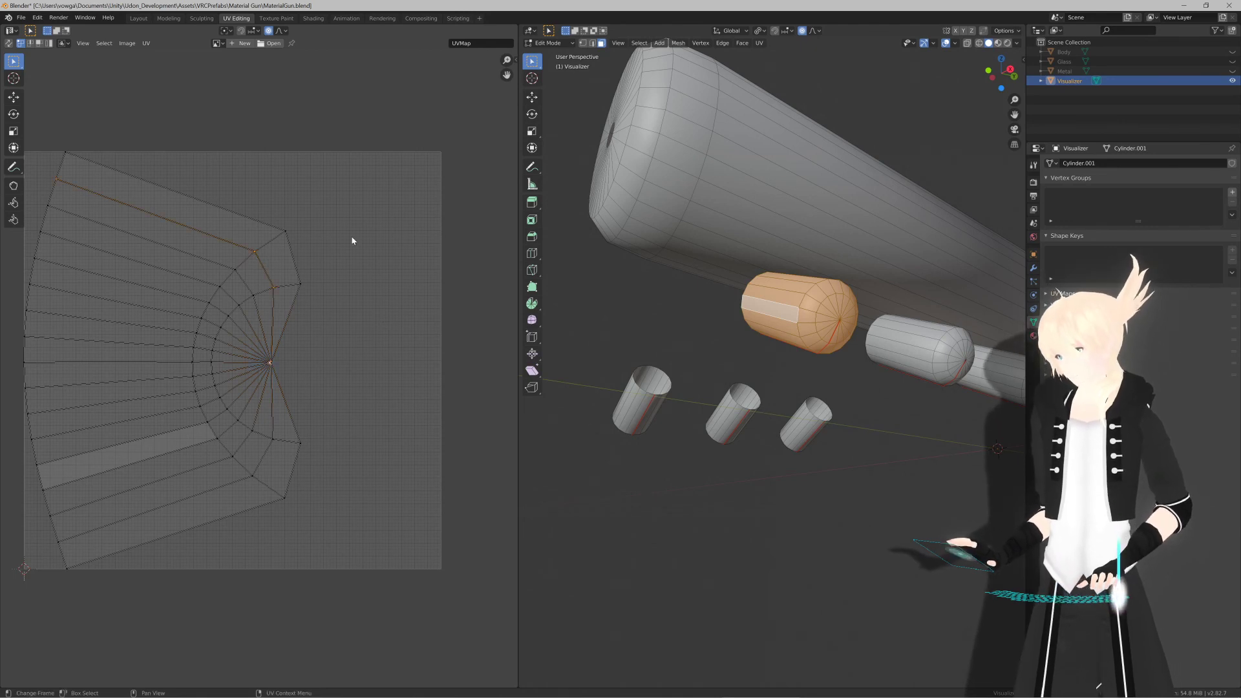
left_click(287, 228, "shift")
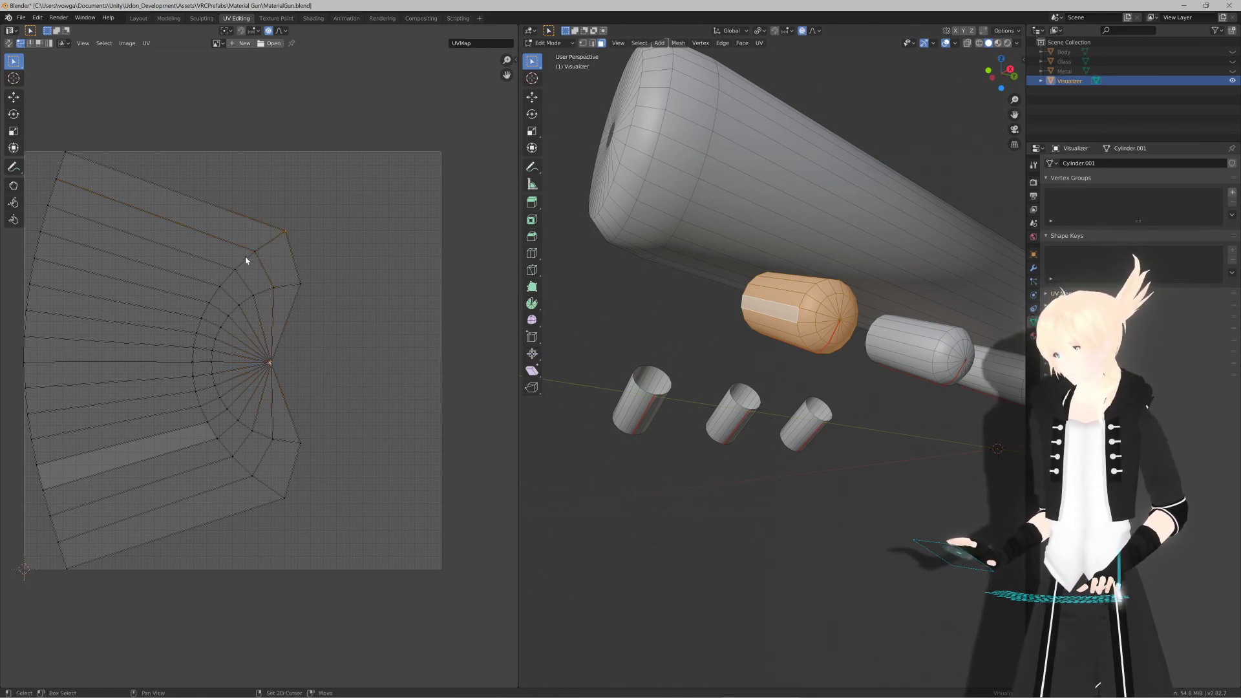
left_click(234, 269, "alt")
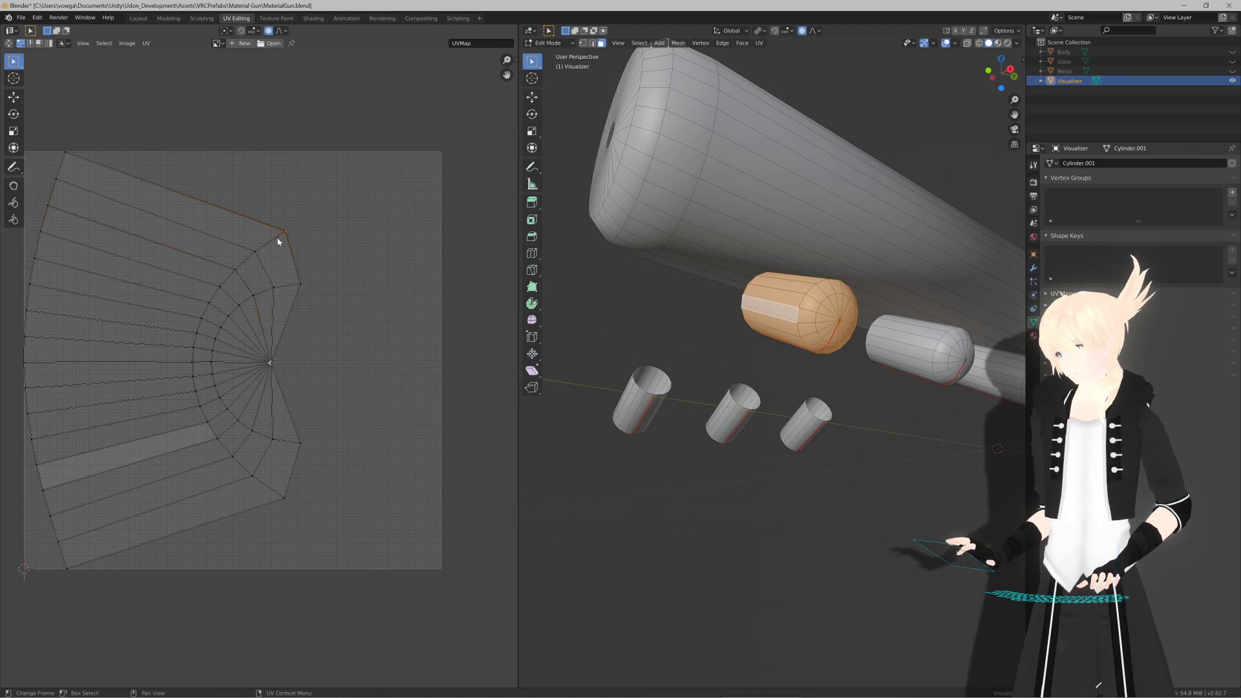
left_click(251, 257, "alt+shift")
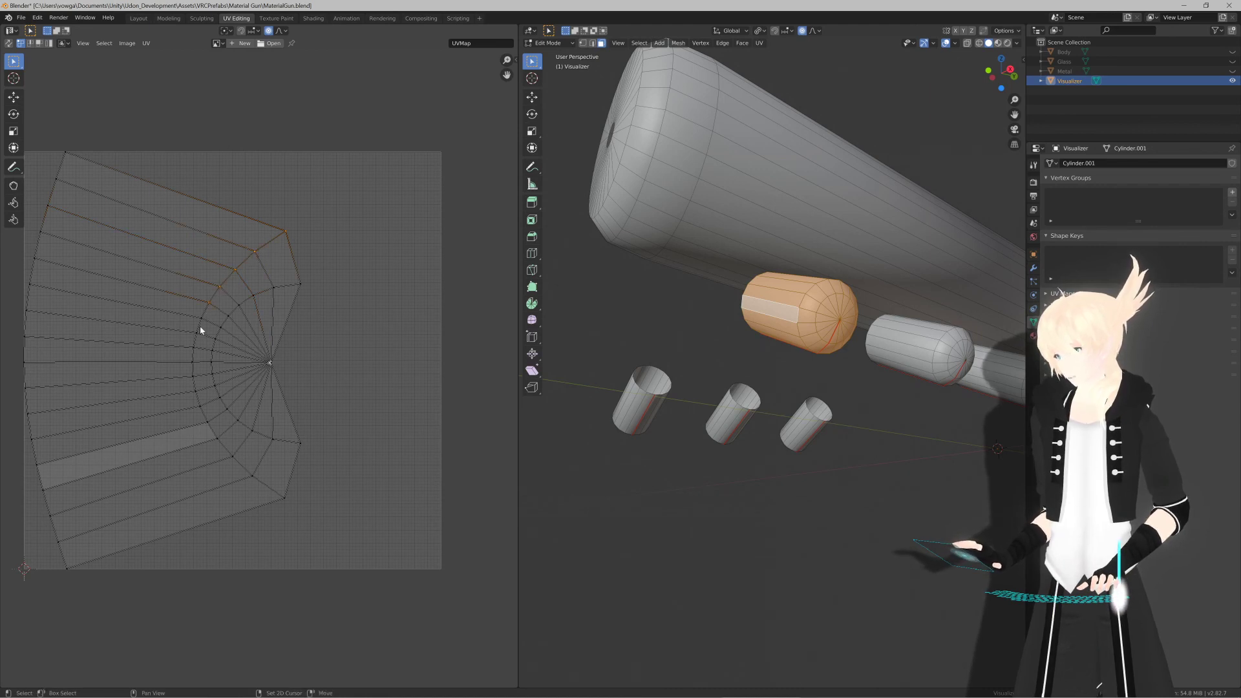
middle_click_drag(192, 366, 249, 350)
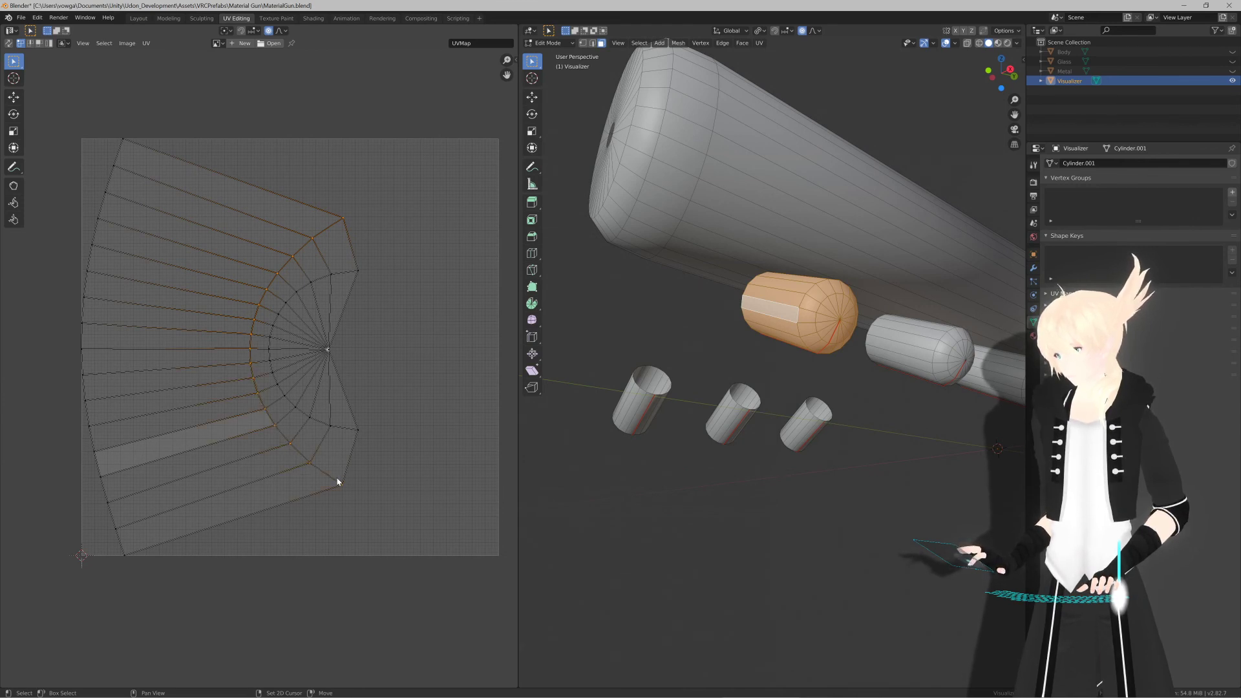
key("s")
key("x")
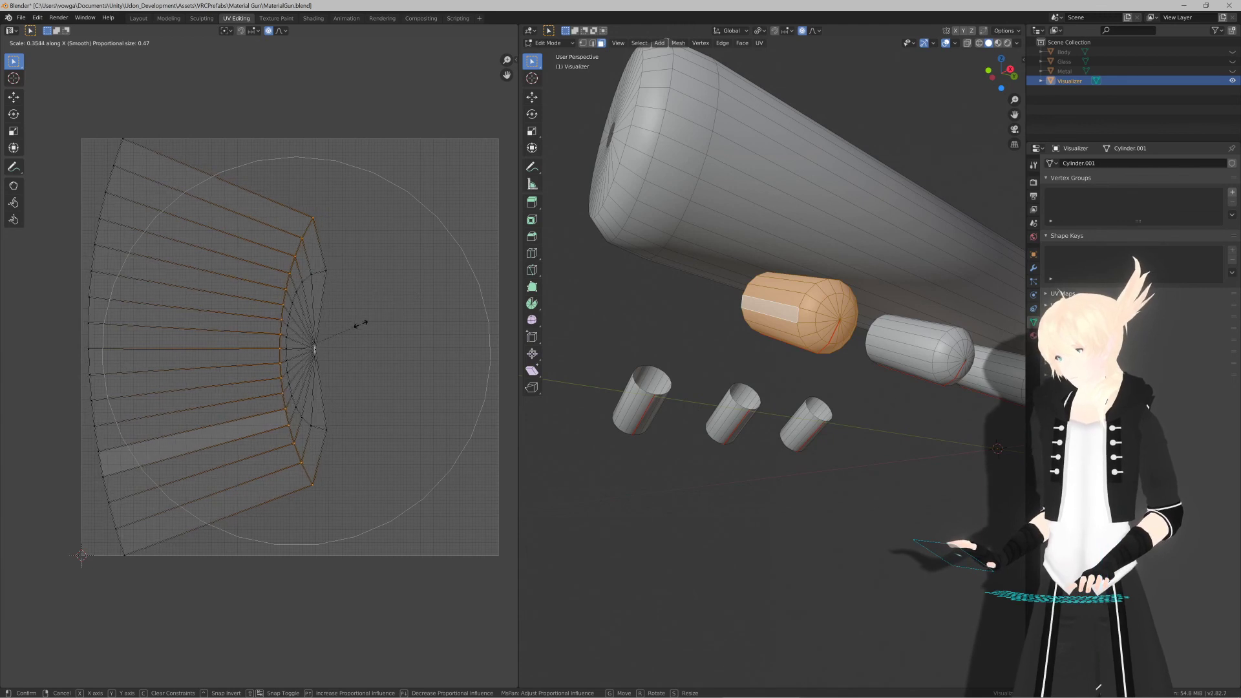
key("Escape")
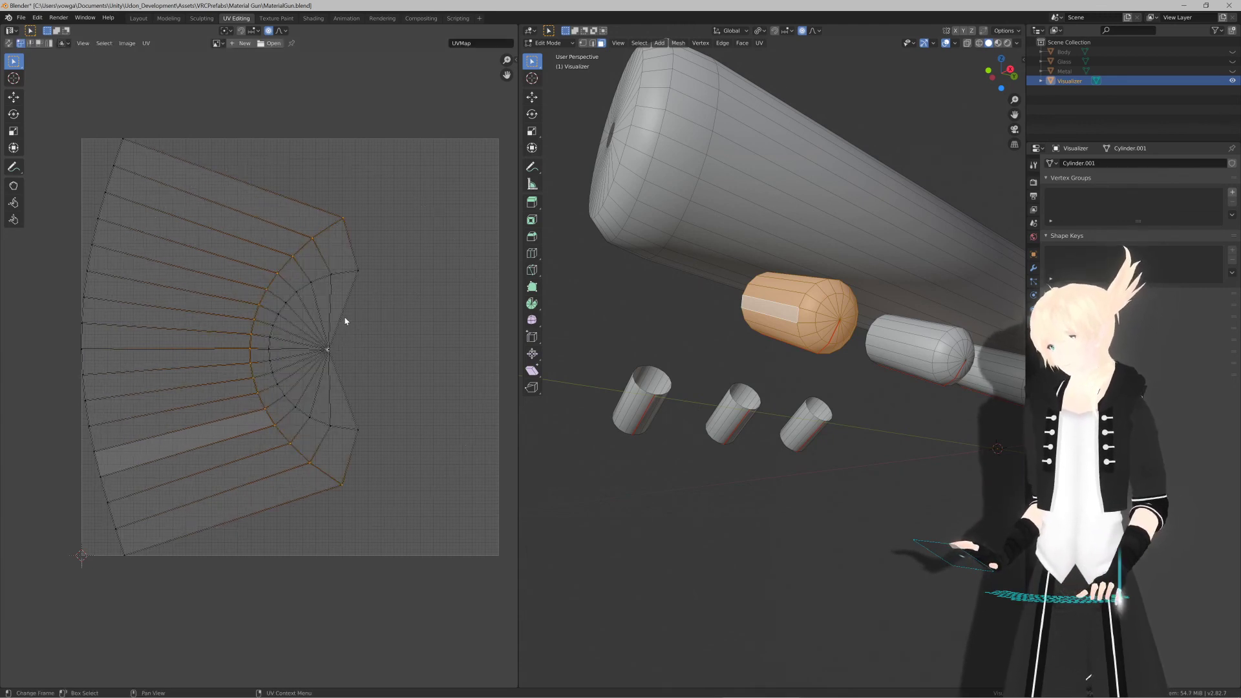
Step: Turn off proportional editing in the UV editor and flatten the selected vertex row along X into a straight vertical line
left_click(268, 31)
key("s")
key("x")
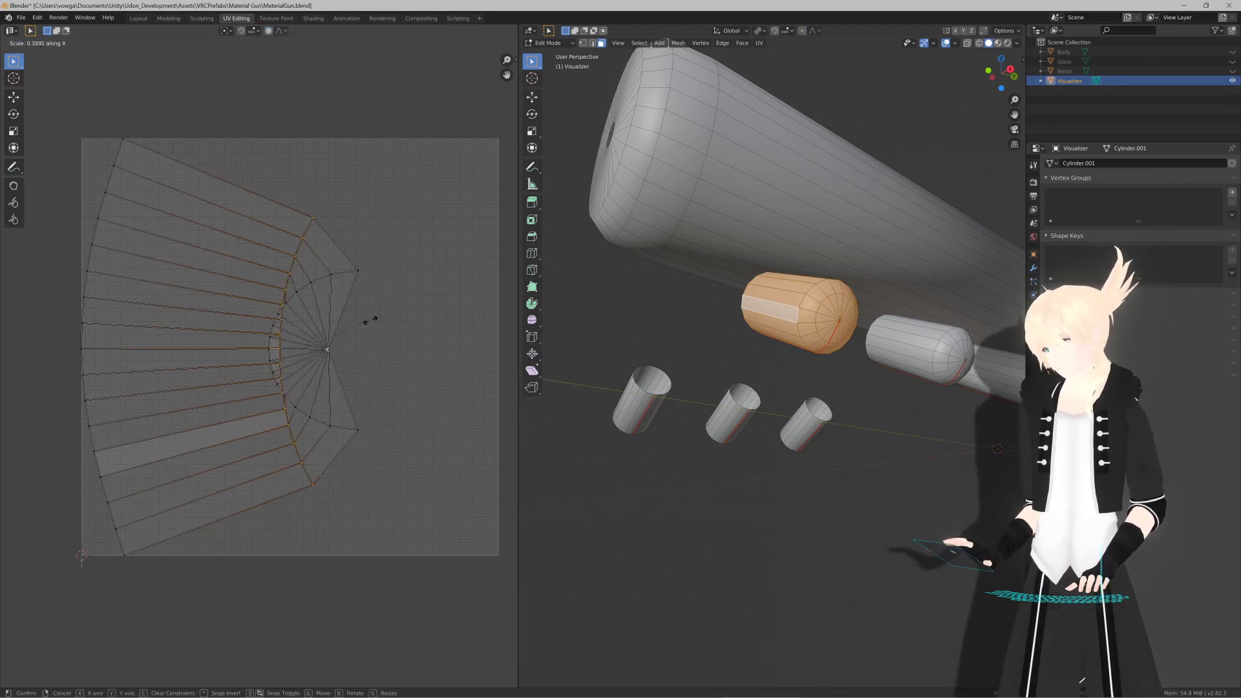
left_click(482, 141)
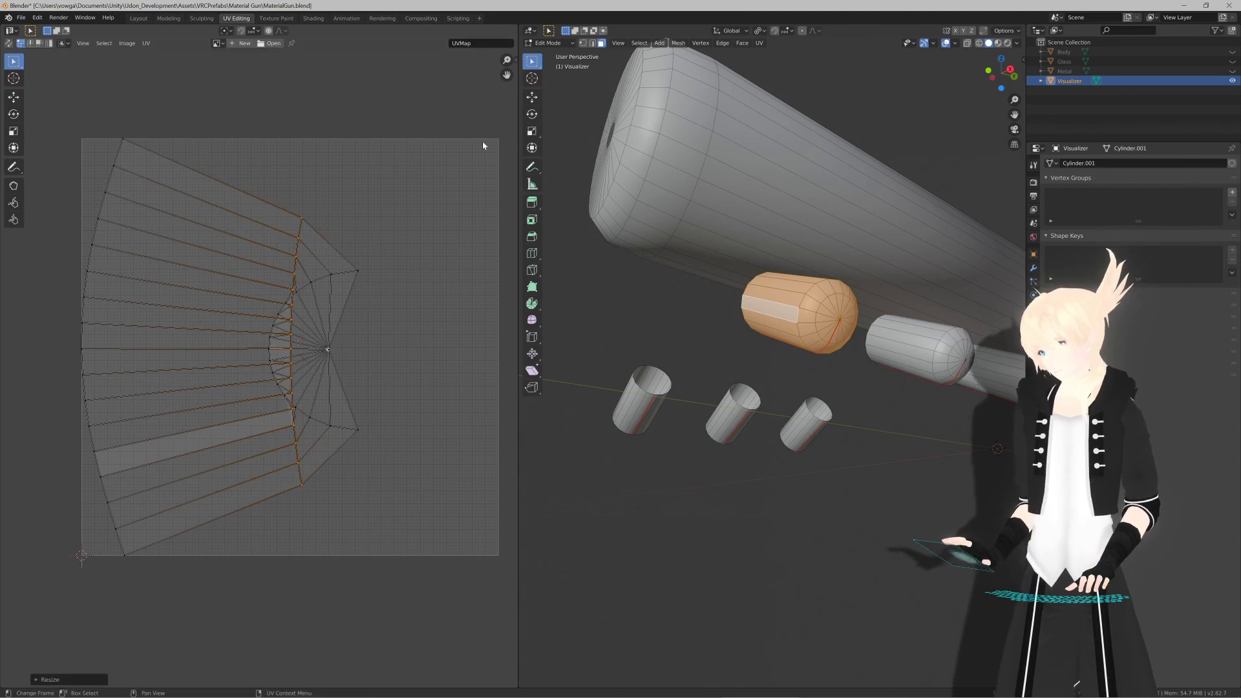
key("s")
key("x")
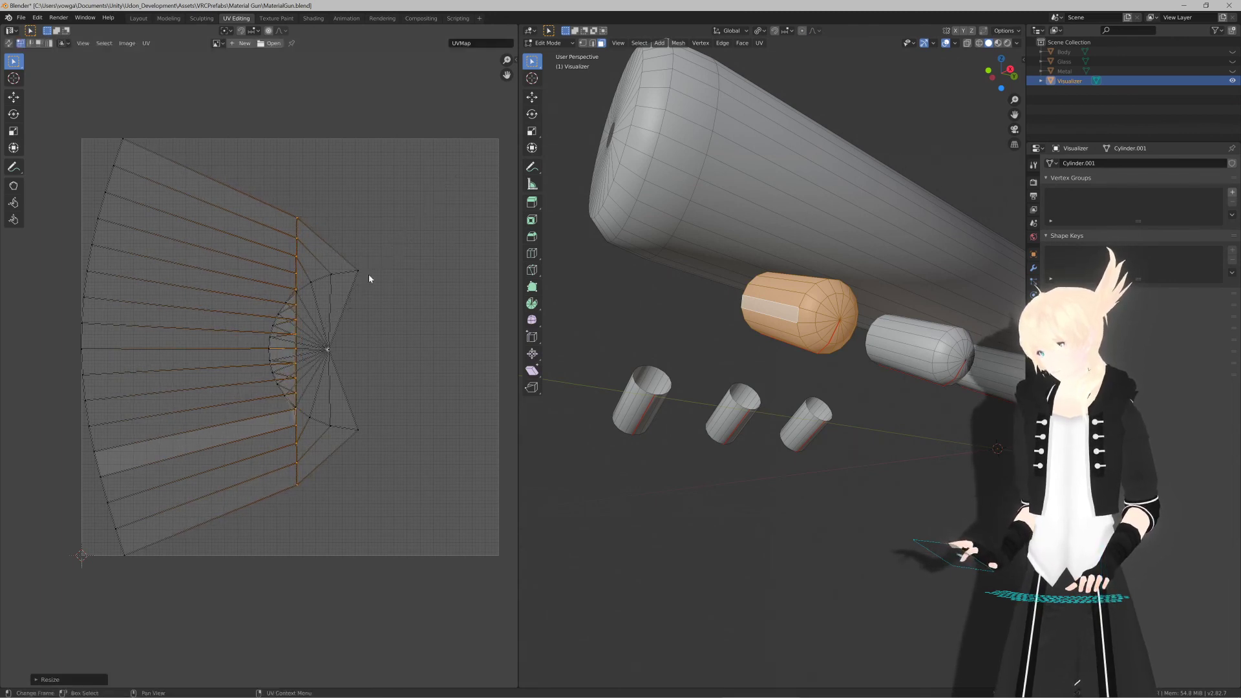
Step: Scale the straightened vertex row up by about 1.5 to match the body's far edge, and nudge it into alignment
key("c")
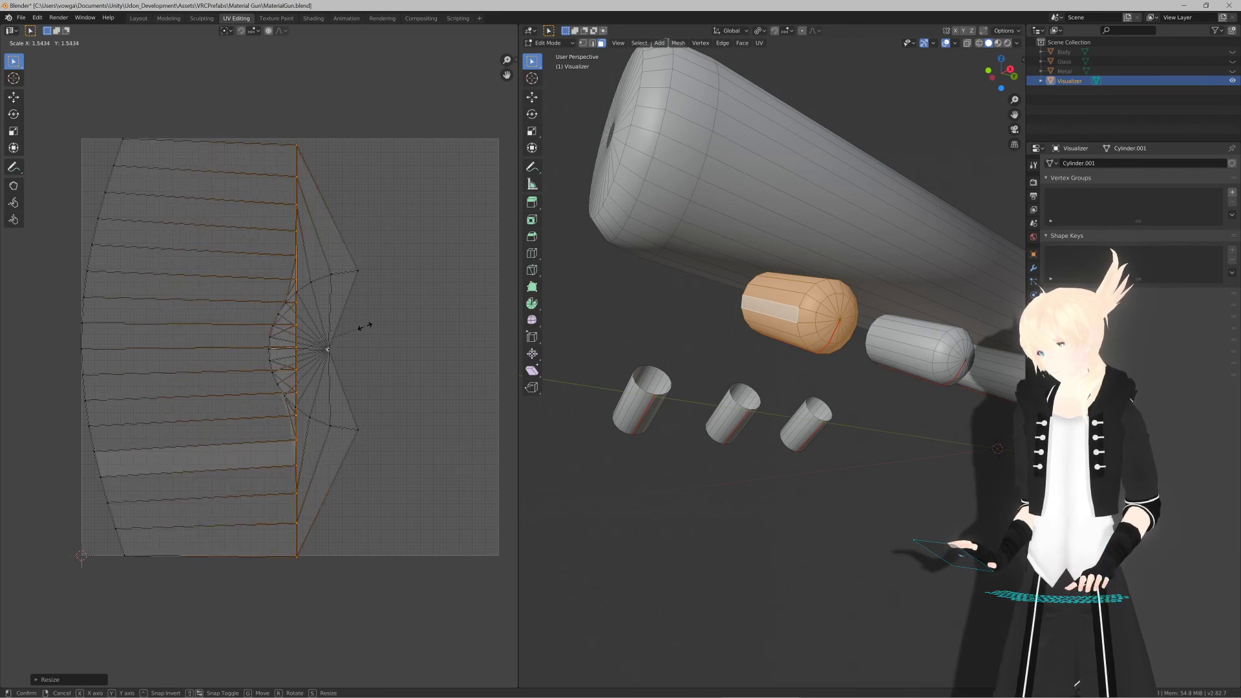
left_click(363, 327)
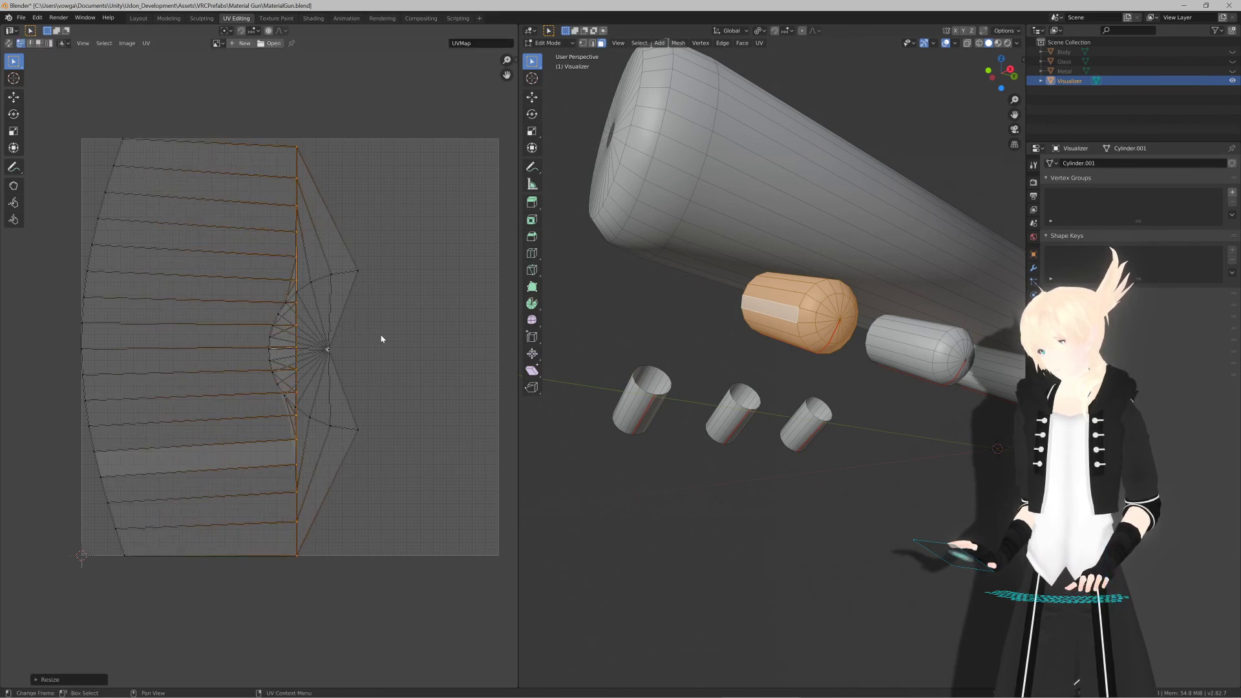
key("g")
left_click(189, 296)
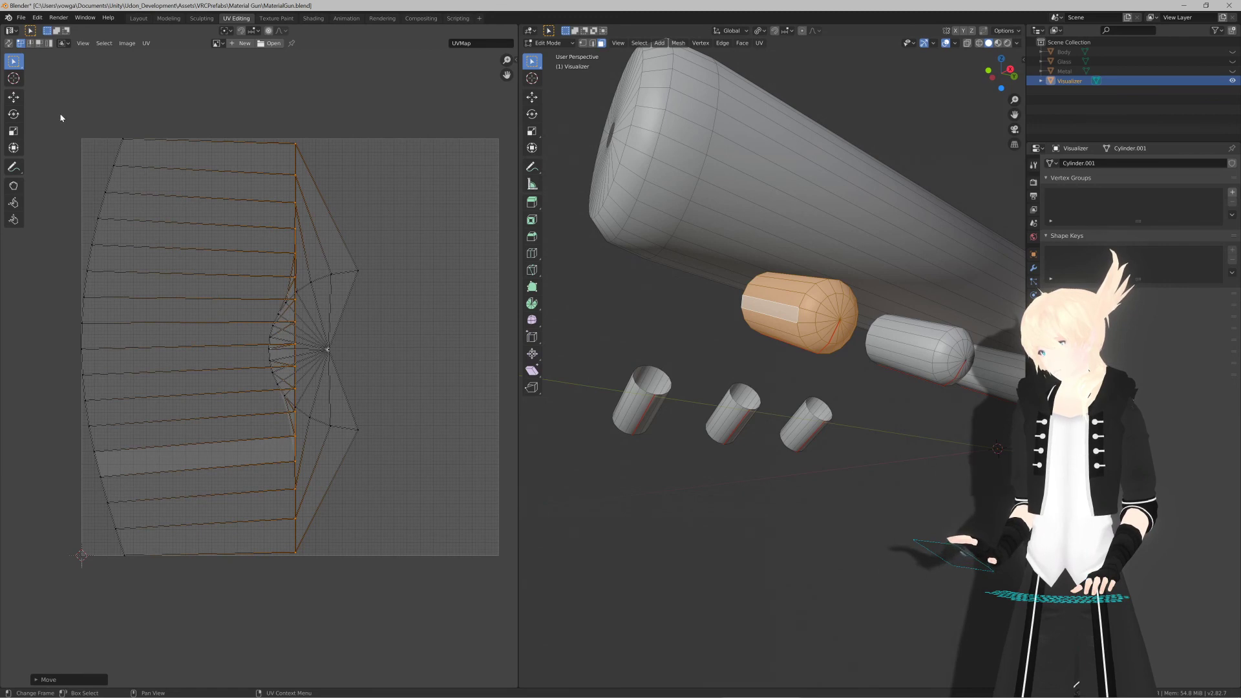
Step: Select the UV vertices along the body's curved far edge and flatten them along X into a straight vertical line
left_click_drag(61, 117, 195, 561)
key("s")
key("x")
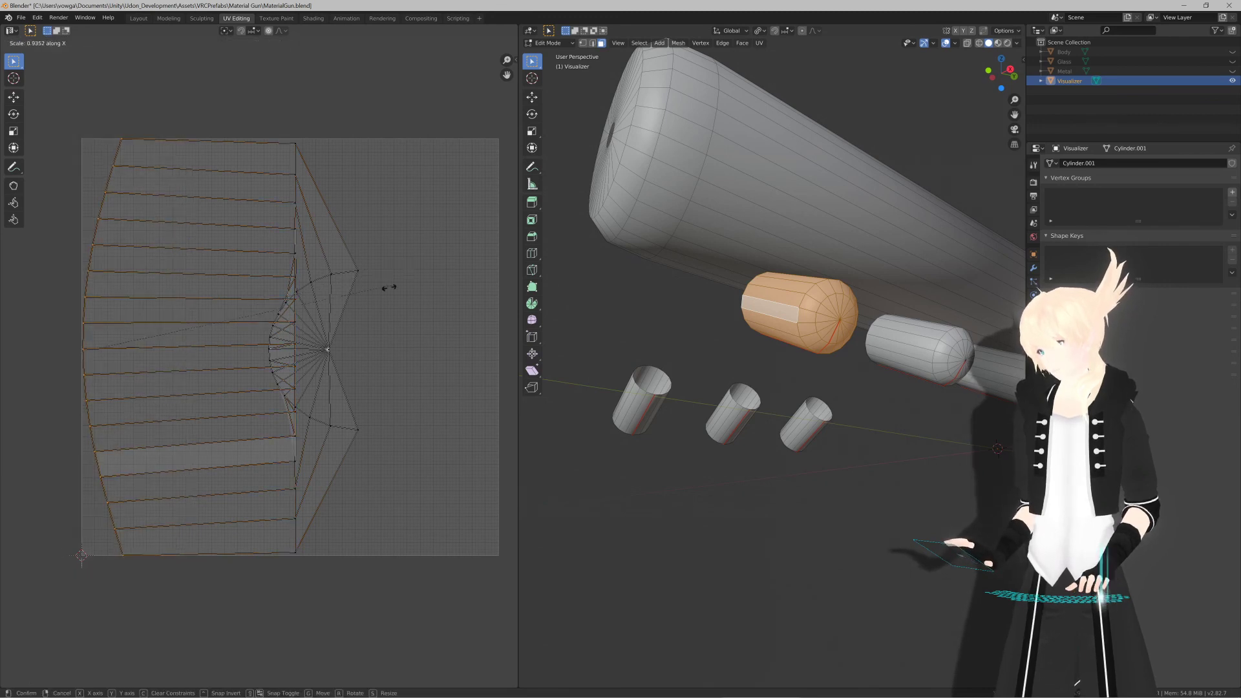
left_click(153, 354)
key("s")
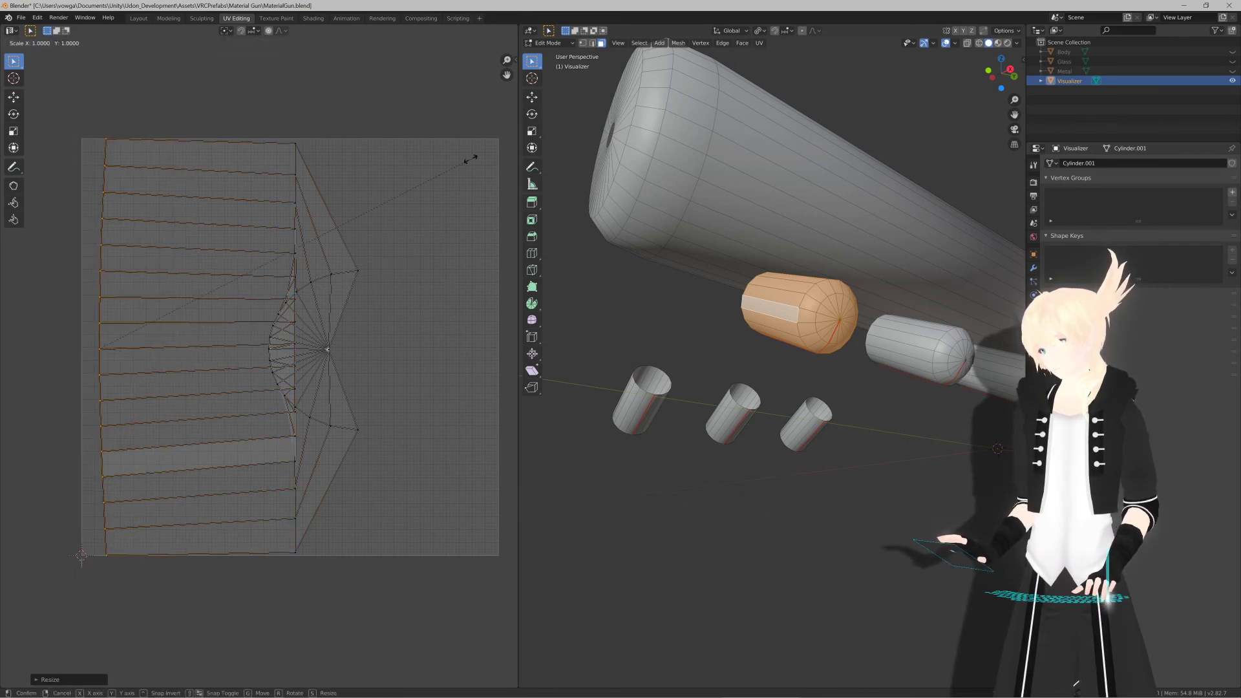
key("x")
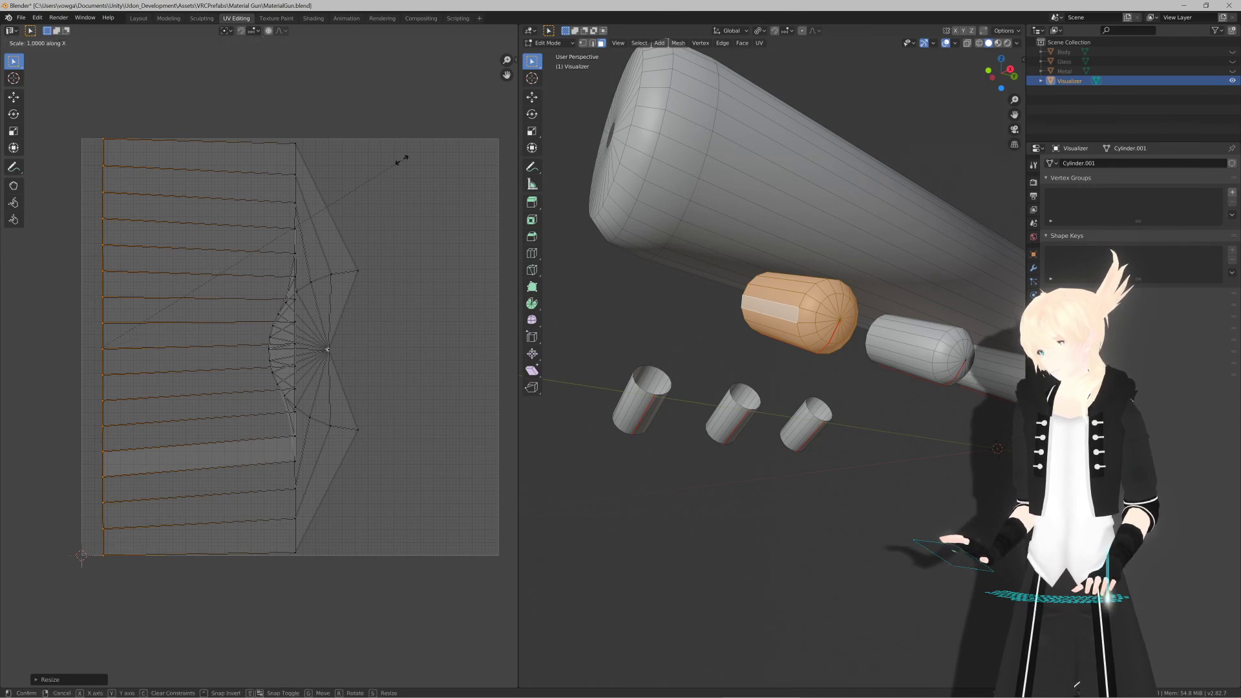
left_click(168, 320)
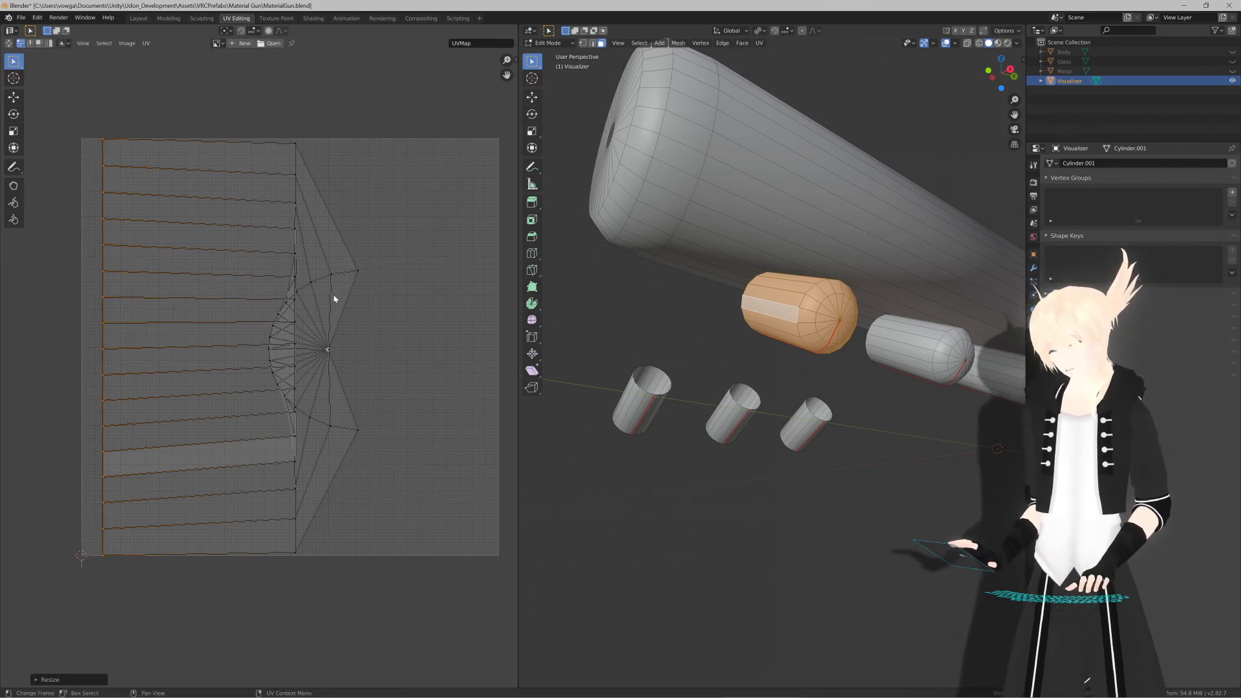
Step: Undo the straightening edits so the small cylinder's UV island is back in its fan-shaped unwrapped layout
left_click(358, 269)
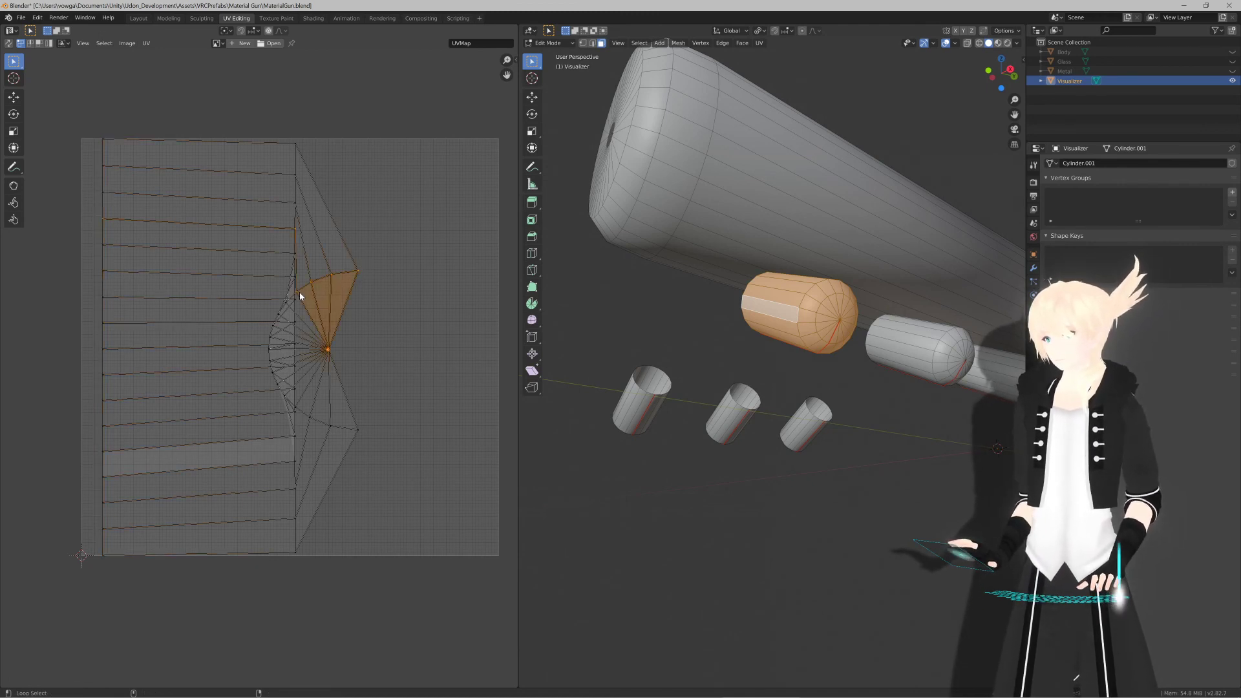
left_click(355, 295, "alt")
key("ctrl+v")
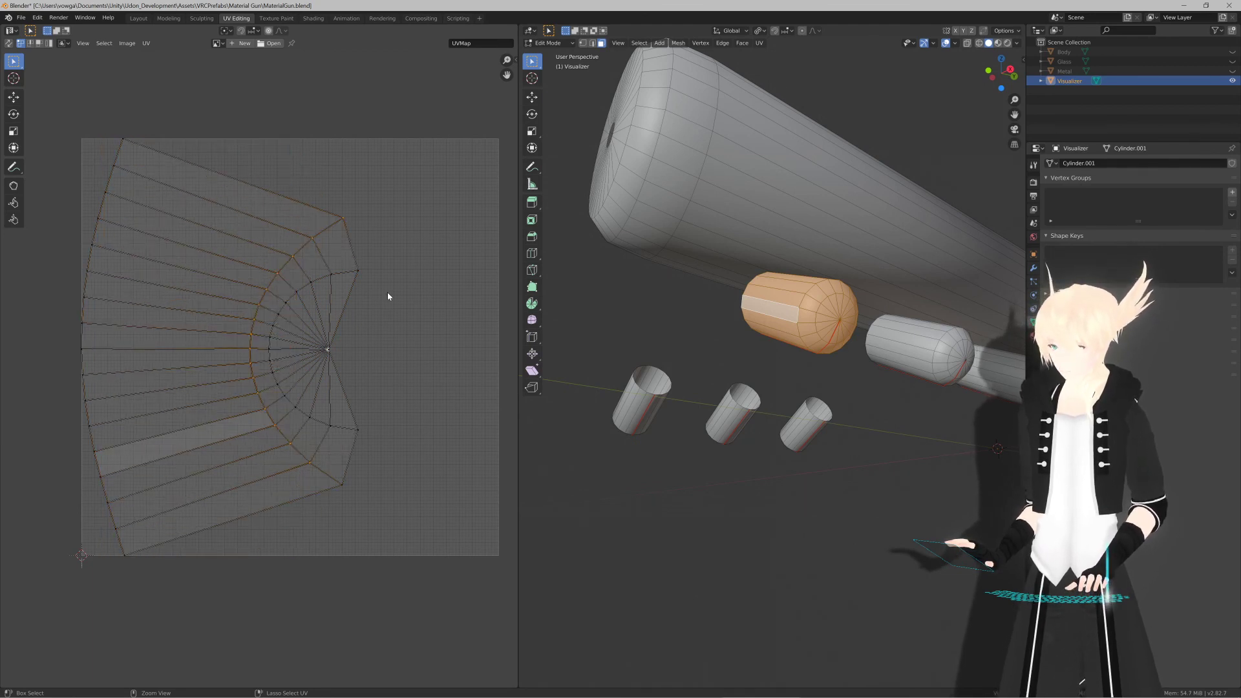
Step: Select the whole small domed cylinder nearest the large body's rounded end and unwrap it
key("Tab")
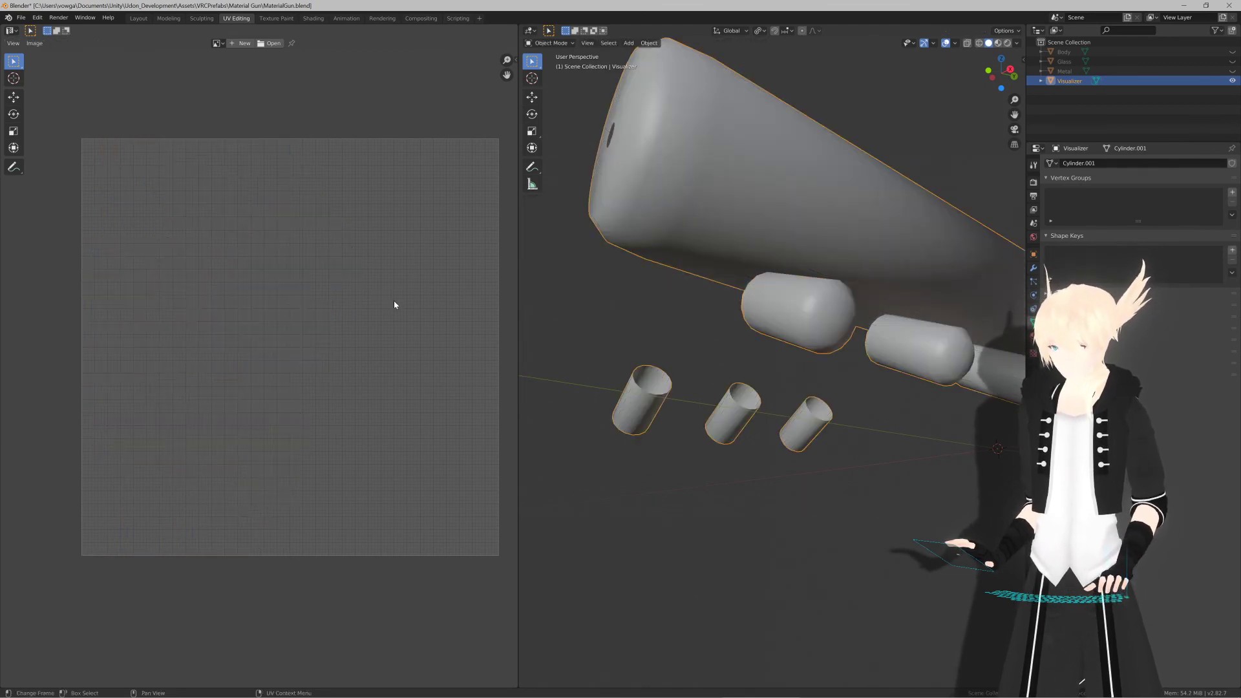
middle_click_drag(601, 326, 580, 352)
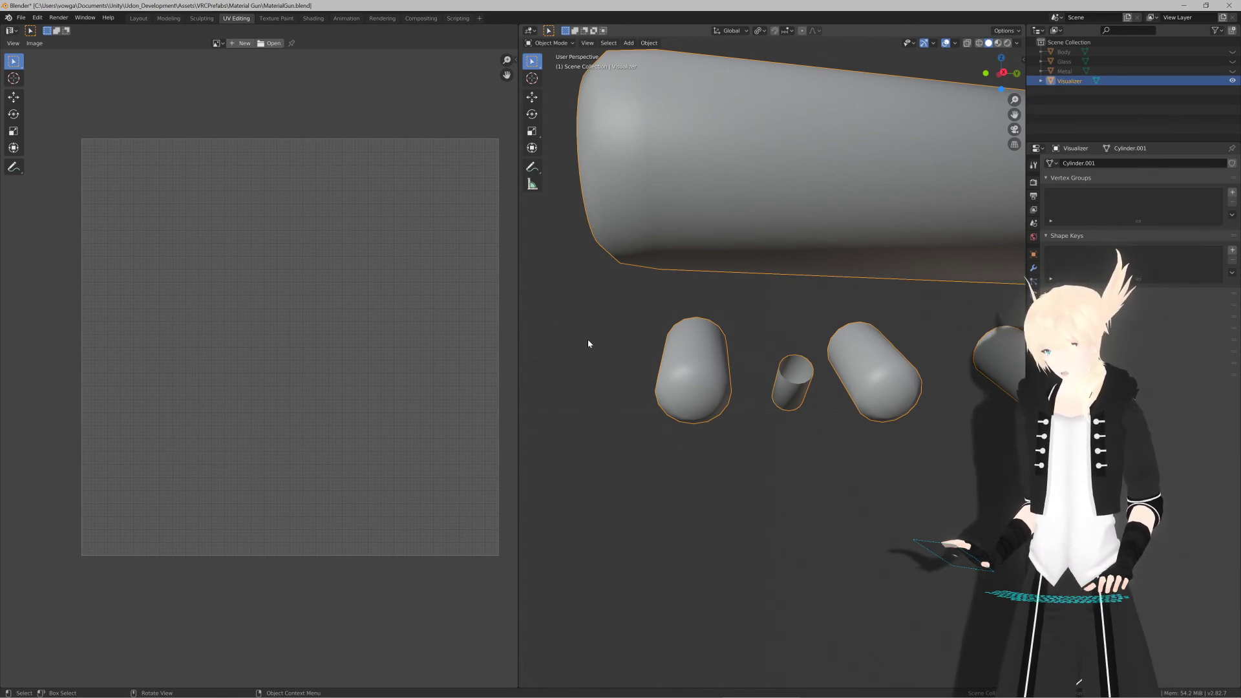
scroll(589, 341, "down", 1)
middle_click_drag(659, 352, 657, 357)
key("Tab")
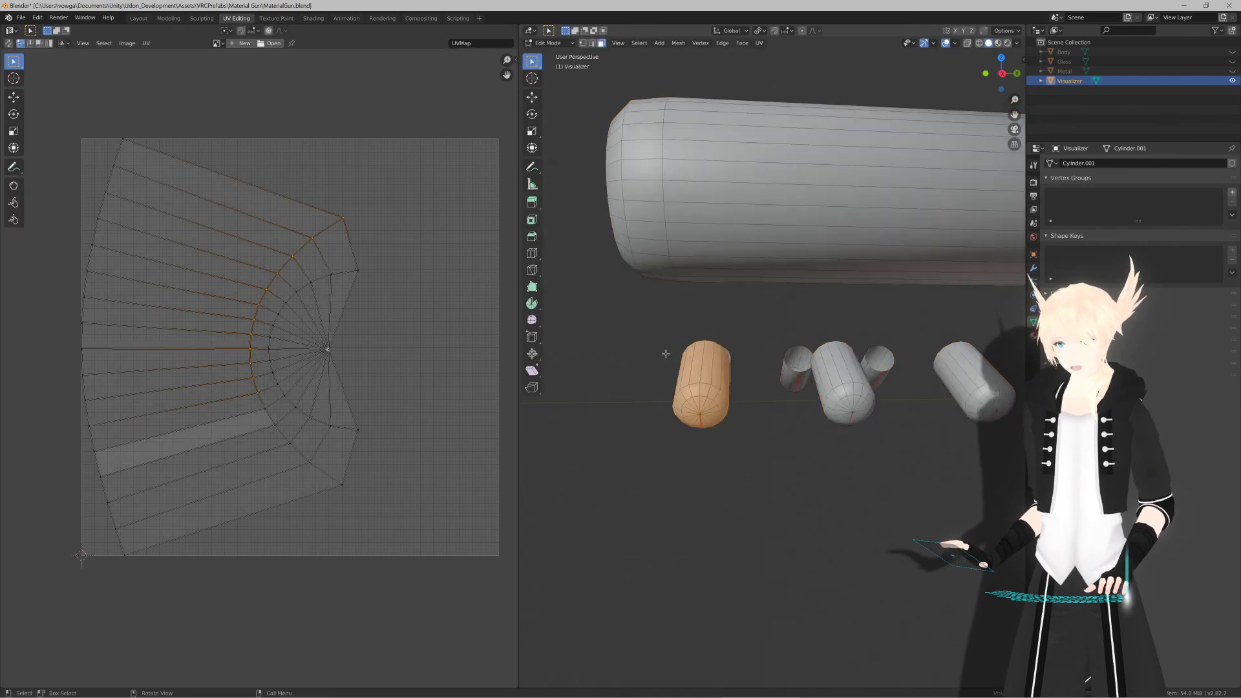
left_click(711, 368)
key("ctrl+KP_Add")
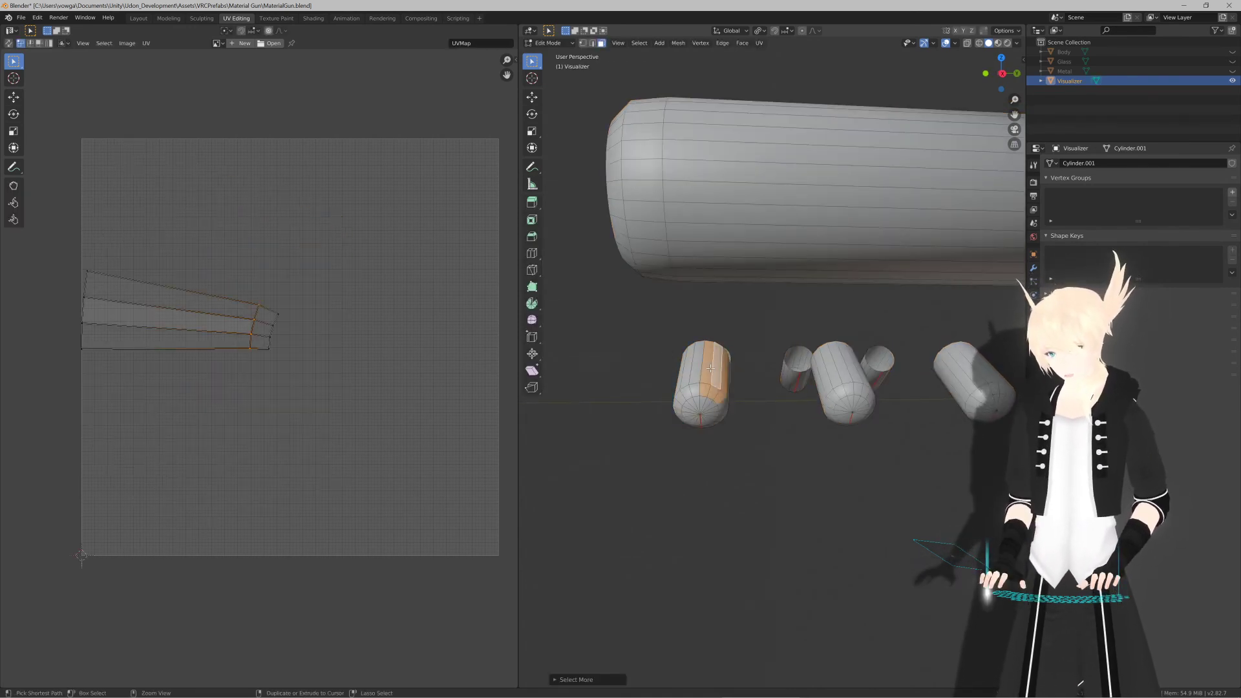
key("ctrl+KP_Add")
key("ctrl+KP_Add")
key("u")
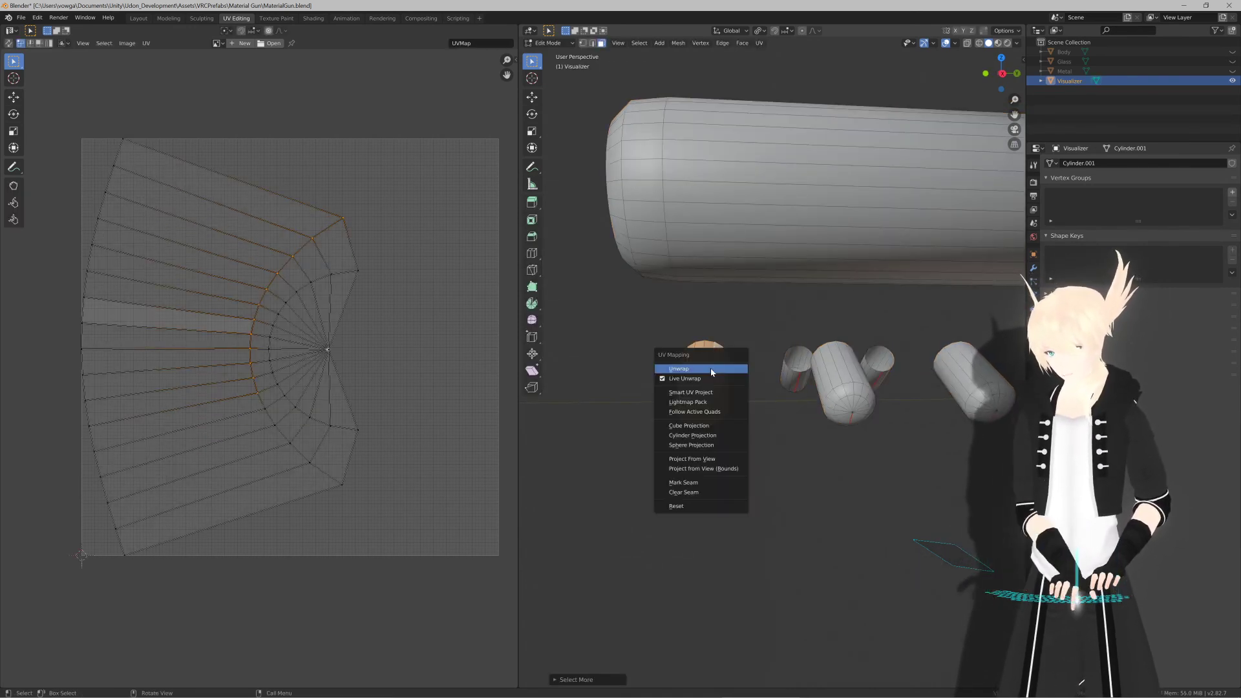
left_click(711, 369)
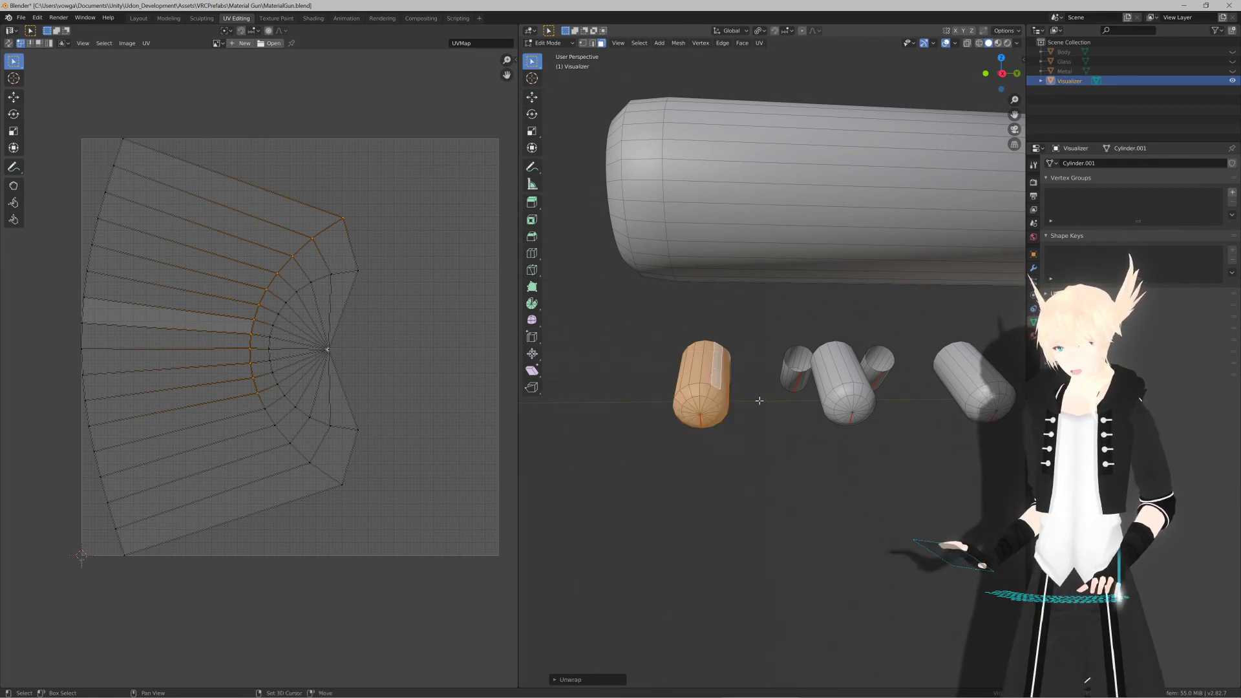
Step: Select all faces of the middle domed cylinder on the same side and unwrap it
middle_click_drag(759, 401, 643, 385)
left_click(679, 342)
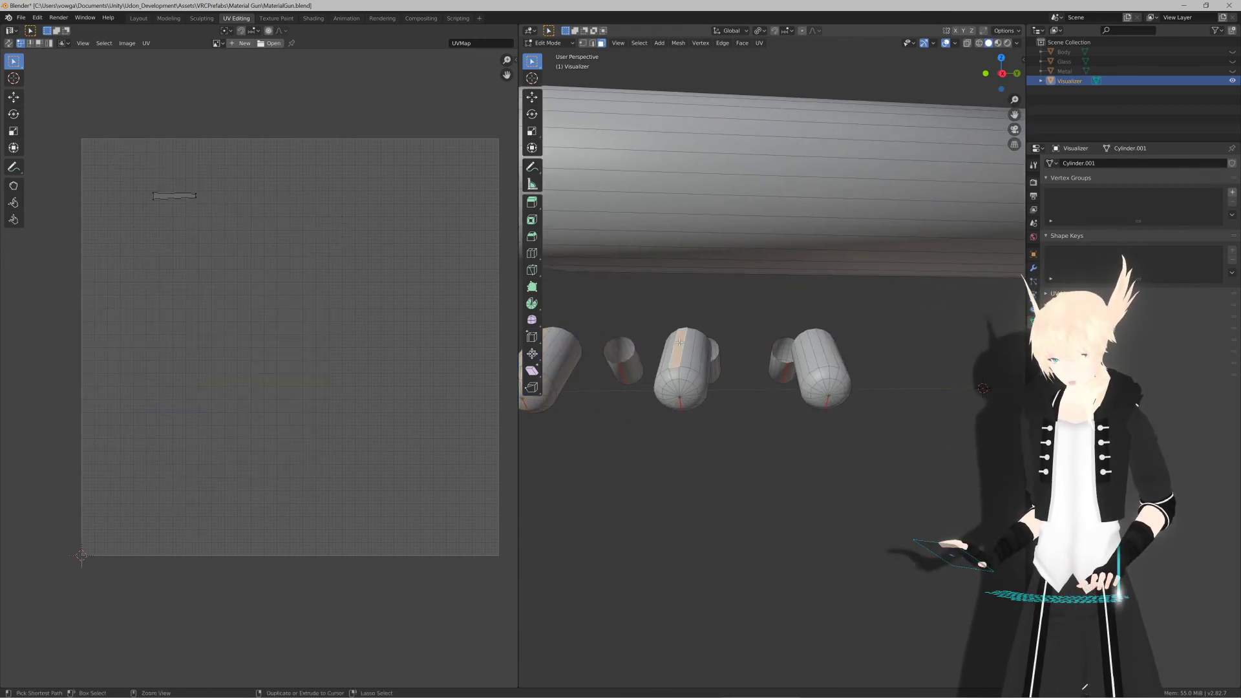
key("ctrl+KP_Add")
key("ctrl+KP_Add")
key("ctrl+KP_Add")
key("ctrl+KP_Add")
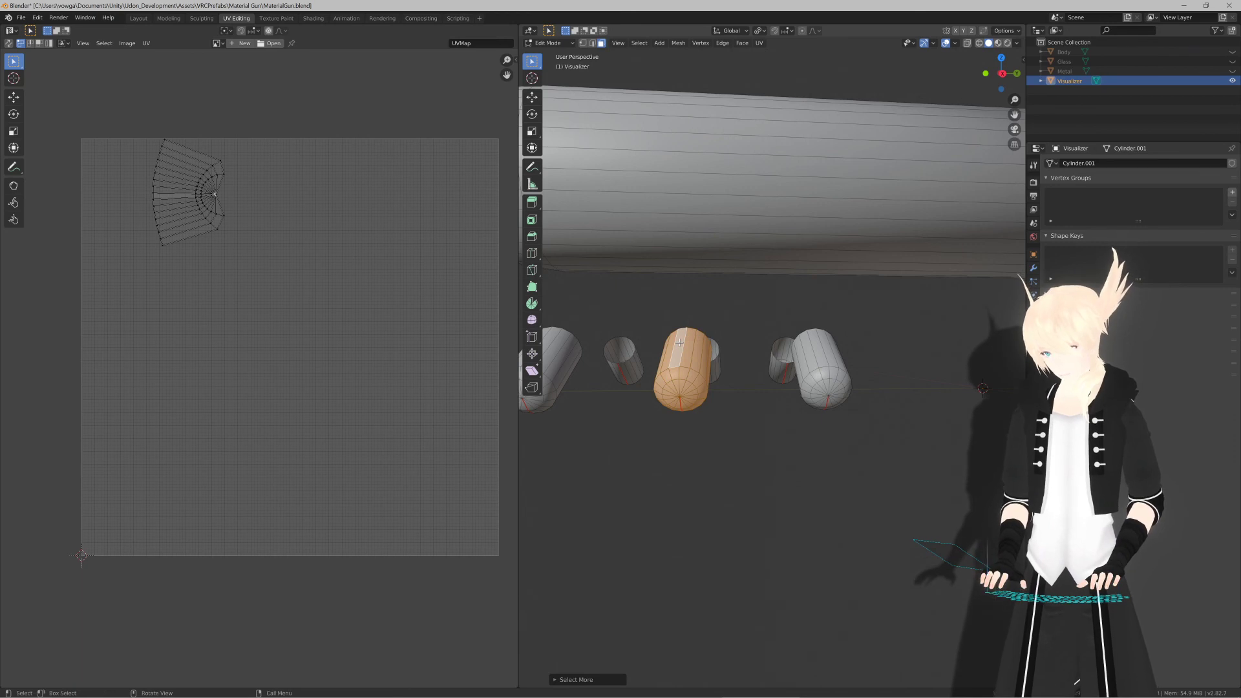
key("u")
left_click(681, 347)
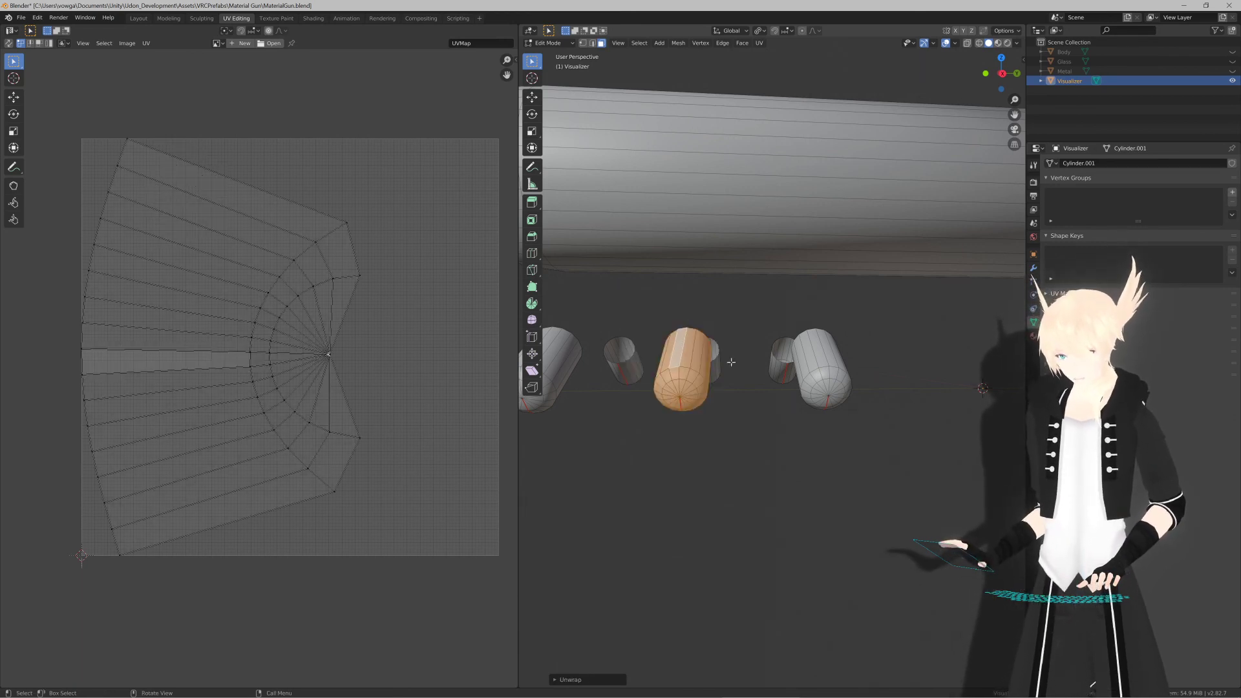
Step: Select the third domed cylinder on this side, farthest from the rounded end, and unwrap it
left_click(811, 357)
key("ctrl+KP_Add")
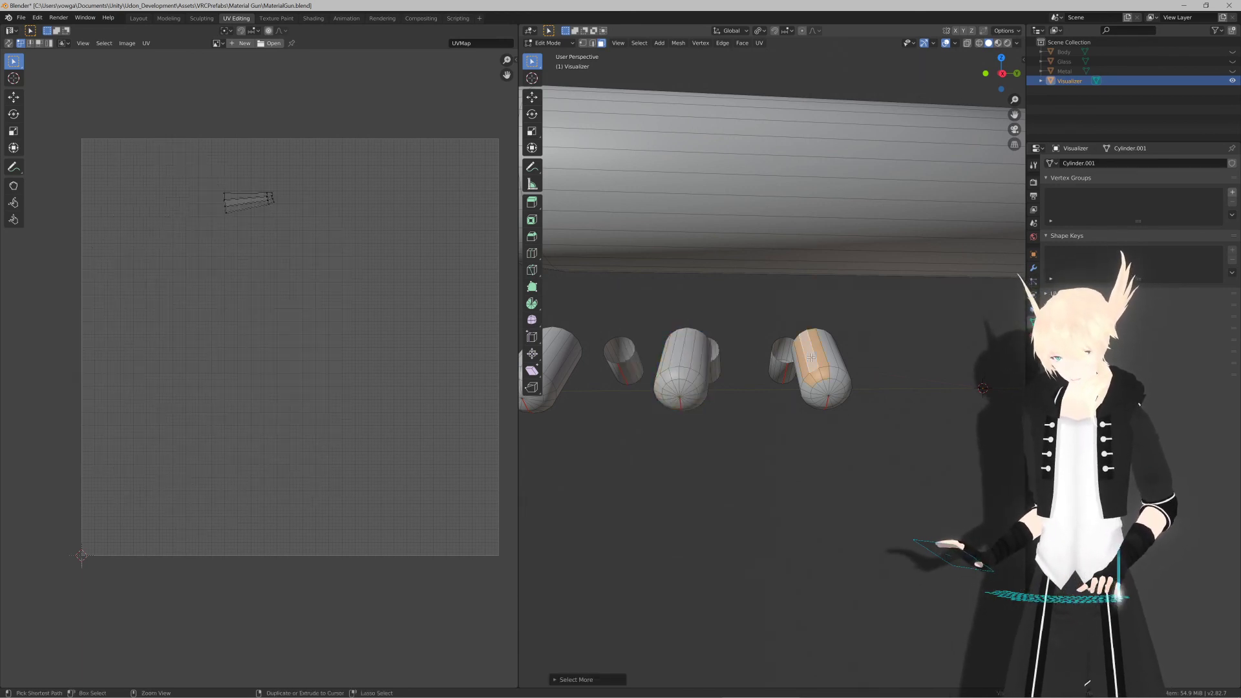
key("ctrl+KP_Add")
key("ctrl+KP_Add")
key("ctrl+KP_Add")
key("u")
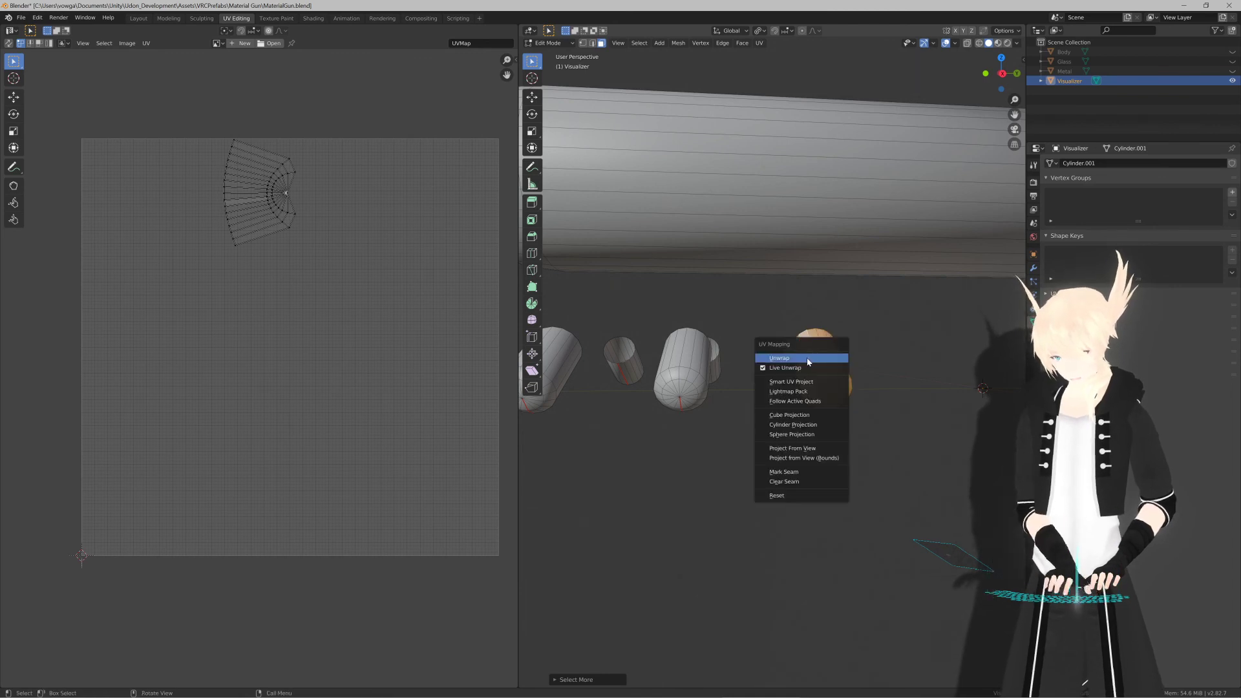
left_click(807, 361)
Step: On the opposite side of the large body, select the domed cylinder nearest the rounded end and unwrap it
scroll(806, 360, "down", 4)
middle_click_drag(692, 359, 888, 355)
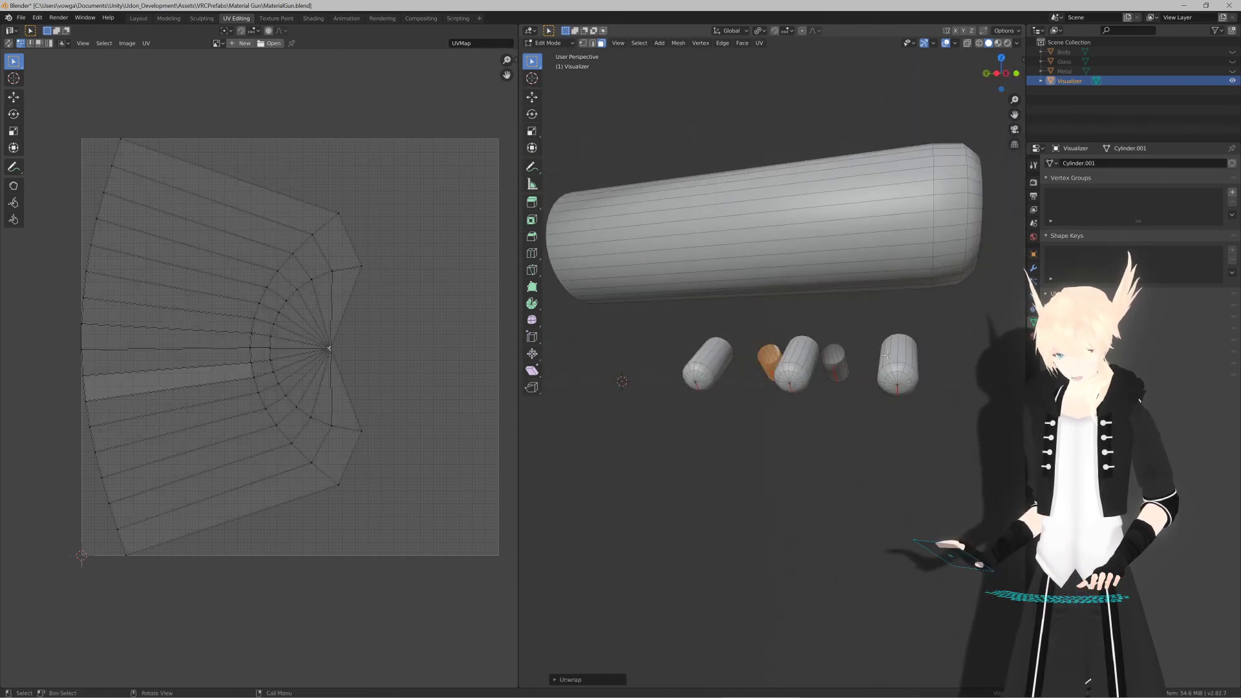
left_click(888, 355)
key("ctrl+KP_Add")
key("ctrl+KP_Add")
key("ctrl+KP_Add")
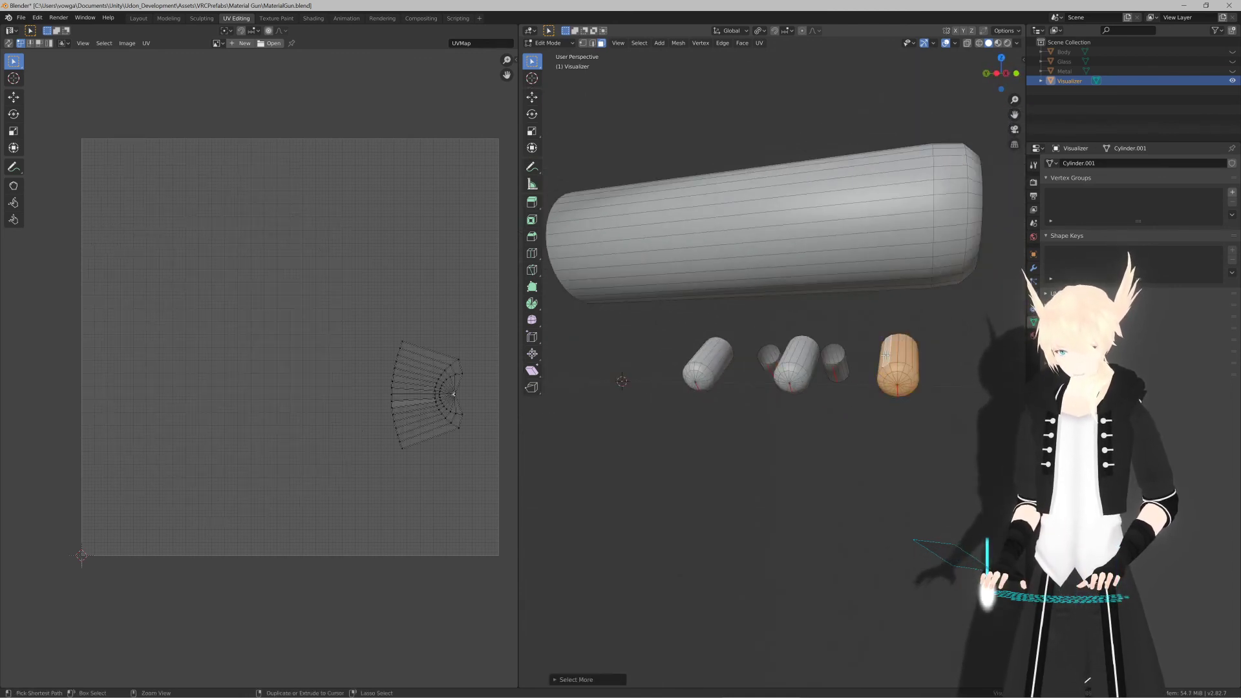
key("u")
left_click(885, 354)
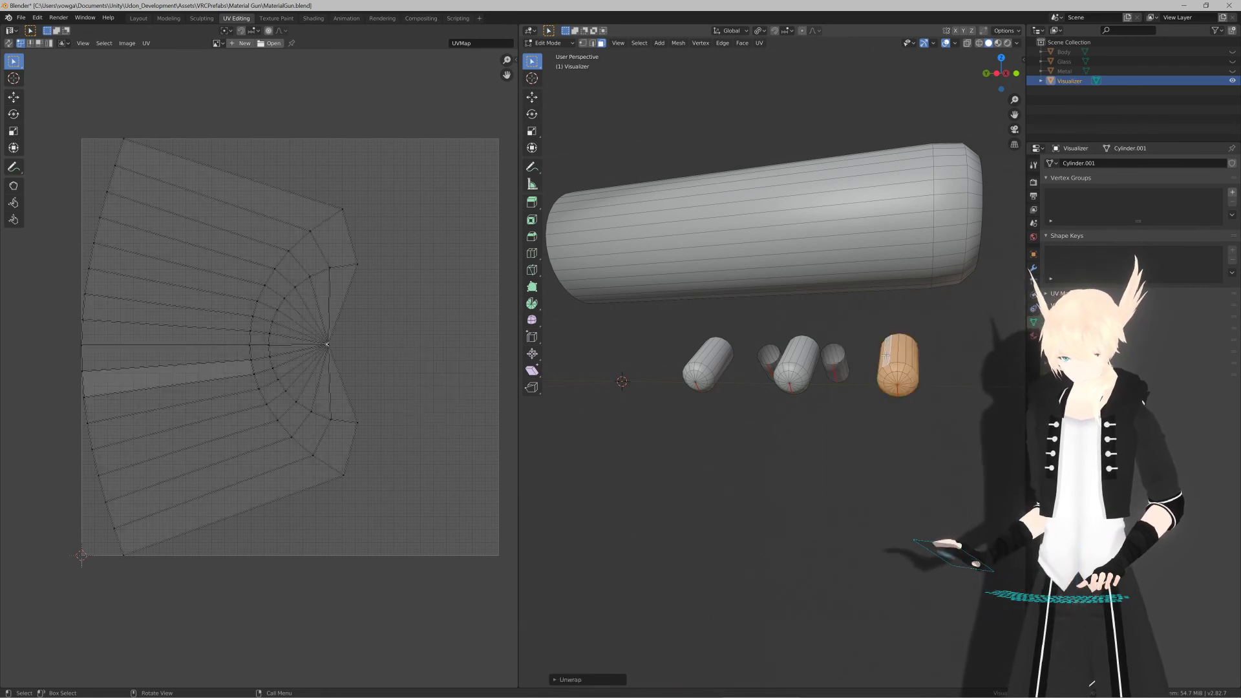
Step: Select the middle domed cylinder on the opposite side and unwrap it
left_click(785, 353)
key("ctrl+KP_Add")
key("ctrl+KP_Add")
key("ctrl+KP_Add")
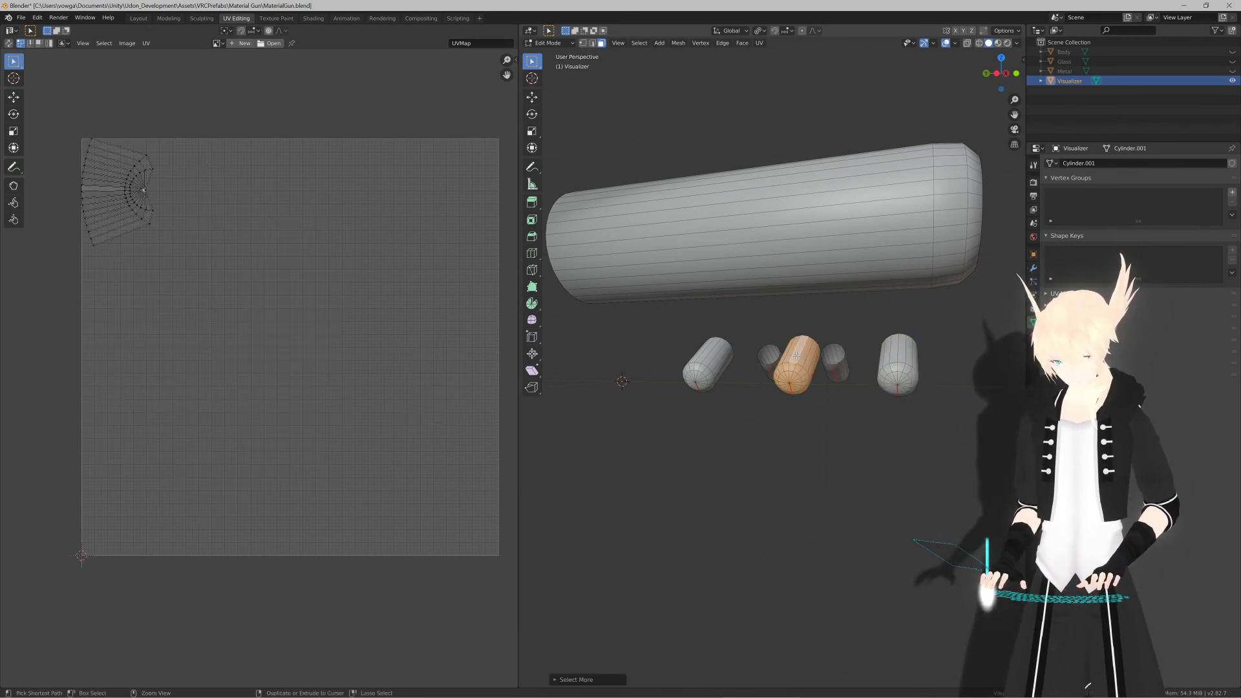
key("u")
left_click(793, 355)
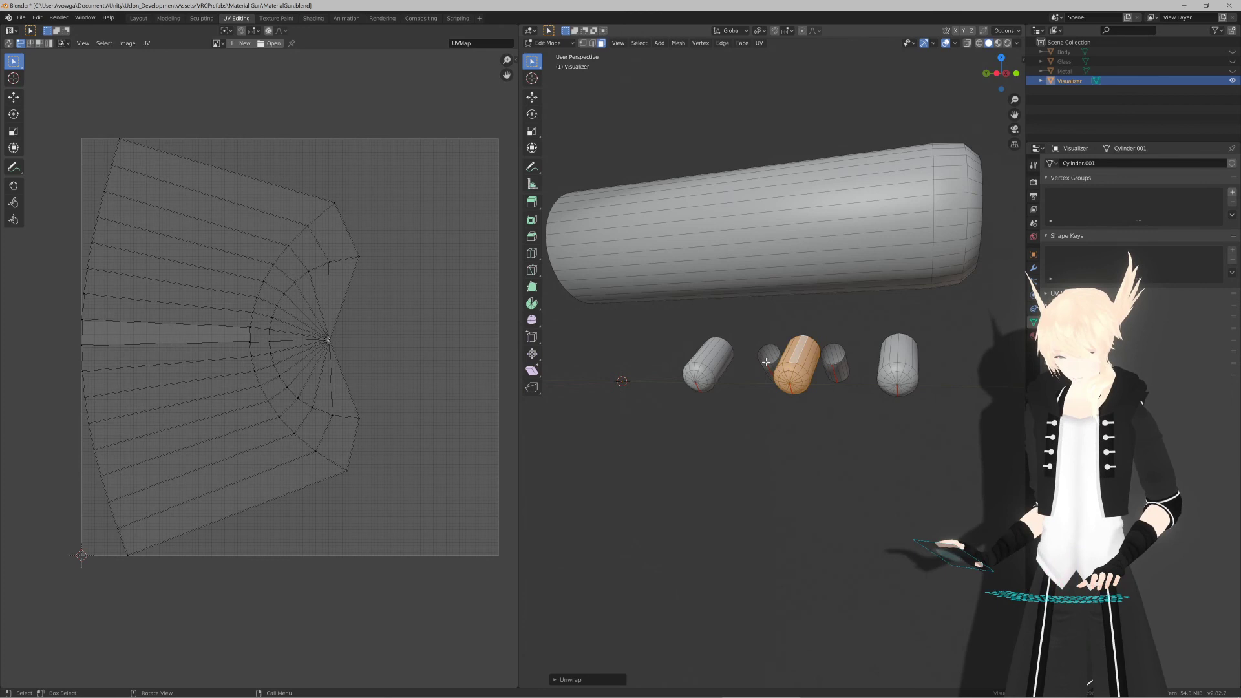
Step: Select the last domed cylinder on the opposite side, farthest from the rounded end, and unwrap it
left_click(725, 368)
key("ctrl+KP_Add")
key("ctrl+KP_Add")
key("ctrl+KP_Add")
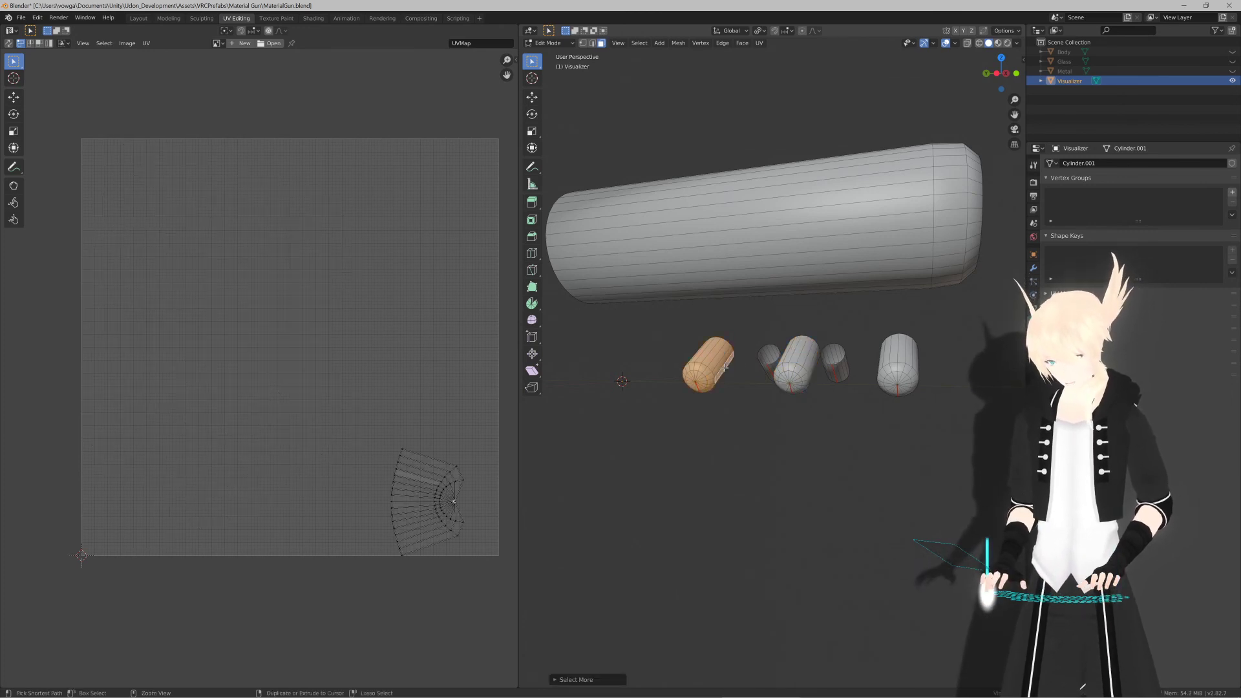
key("u")
left_click(725, 368)
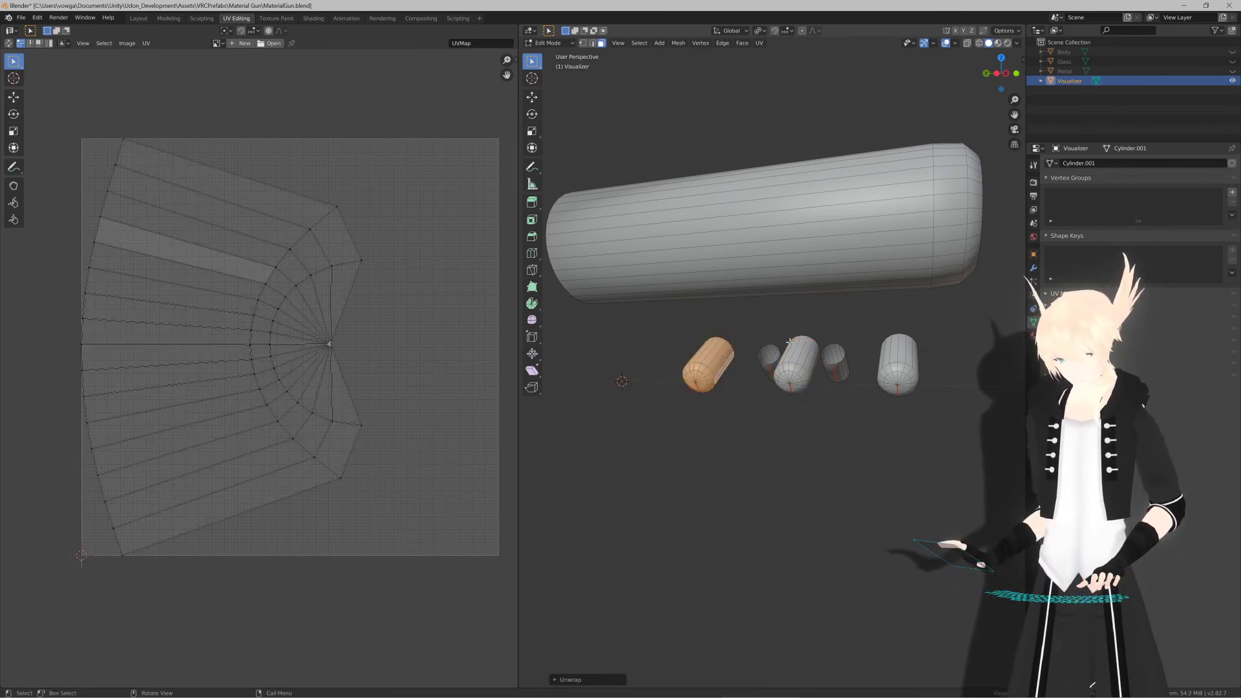
Step: Select all faces of the large tapered cylinder and unwrap it without a lengthwise seam
middle_click_drag(790, 342, 866, 272)
left_click(897, 218)
key("ctrl+KP_Add")
key("ctrl+KP_Add")
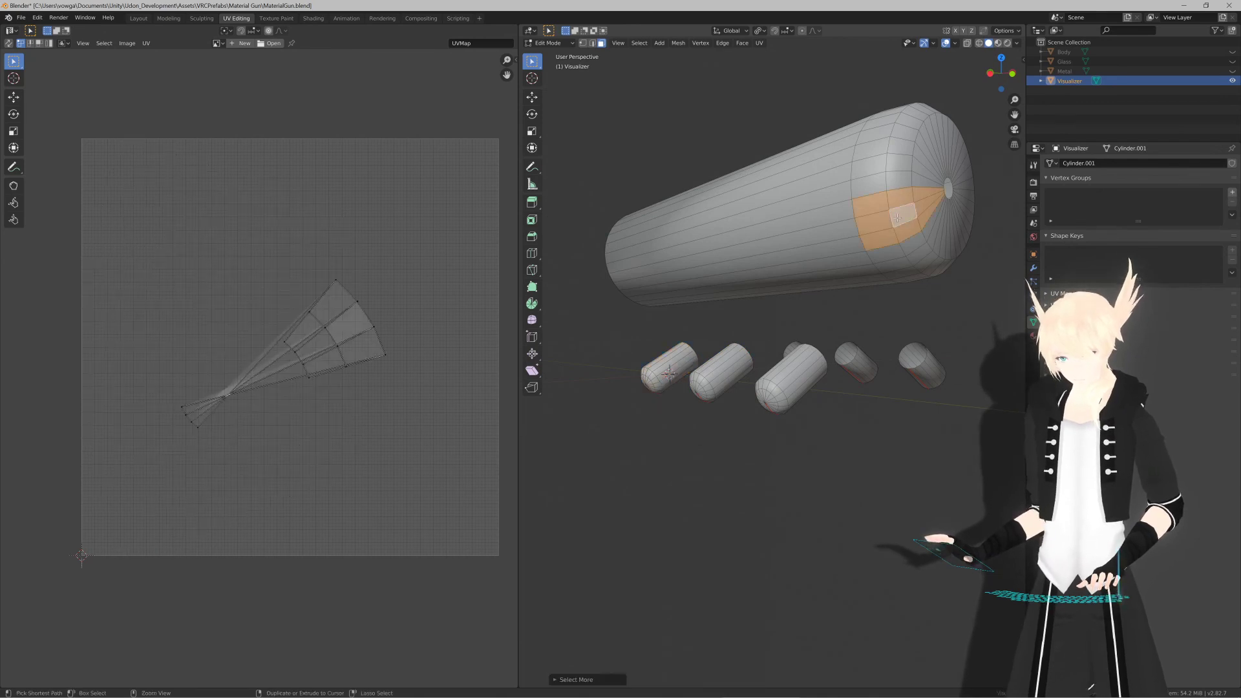
key("ctrl+KP_Add")
key("ctrl+KP_Add")
key("ctrl+KP_Add")
key("ctrl+KP_Add")
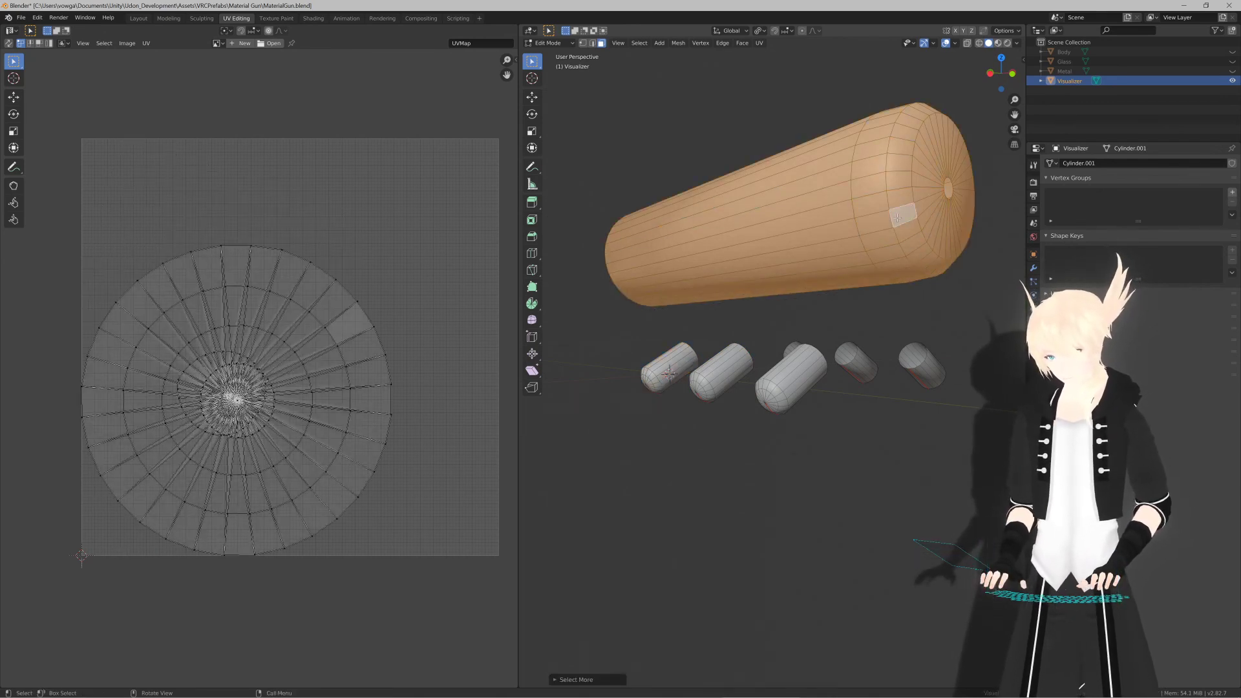
key("u")
left_click(896, 220)
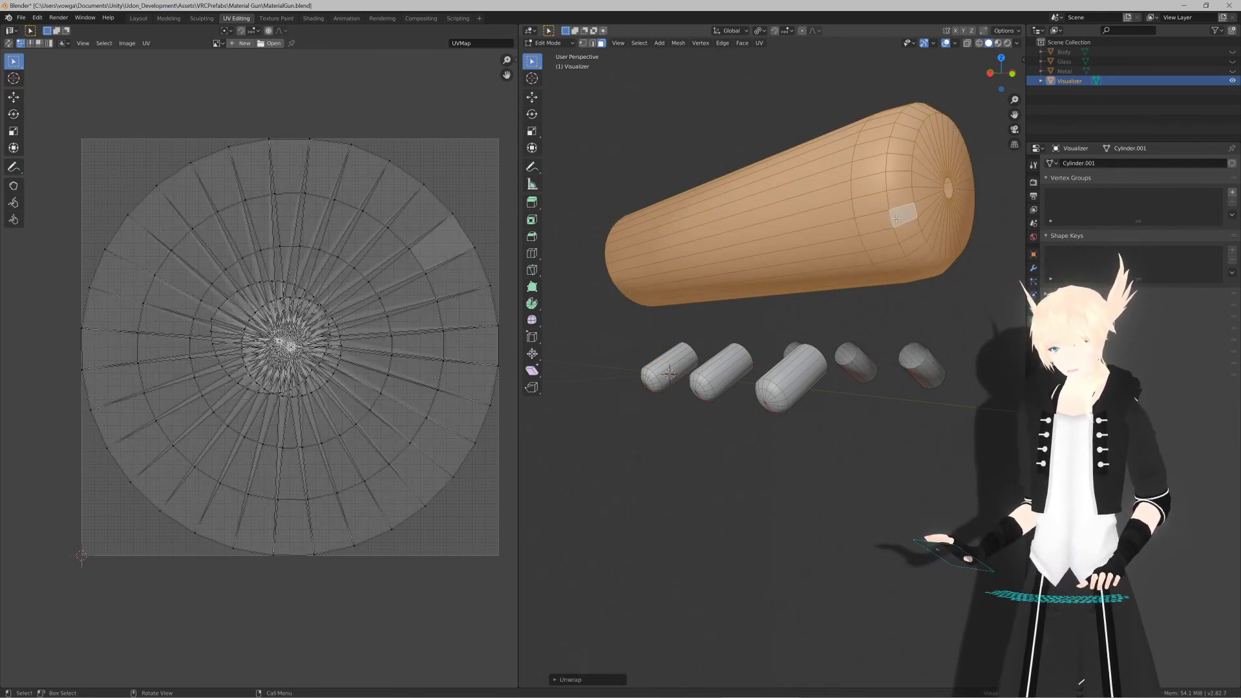
Step: Select the lengthwise edge loop along the underside of the large cylinder and mark it as a seam
middle_click_drag(895, 218, 857, 224)
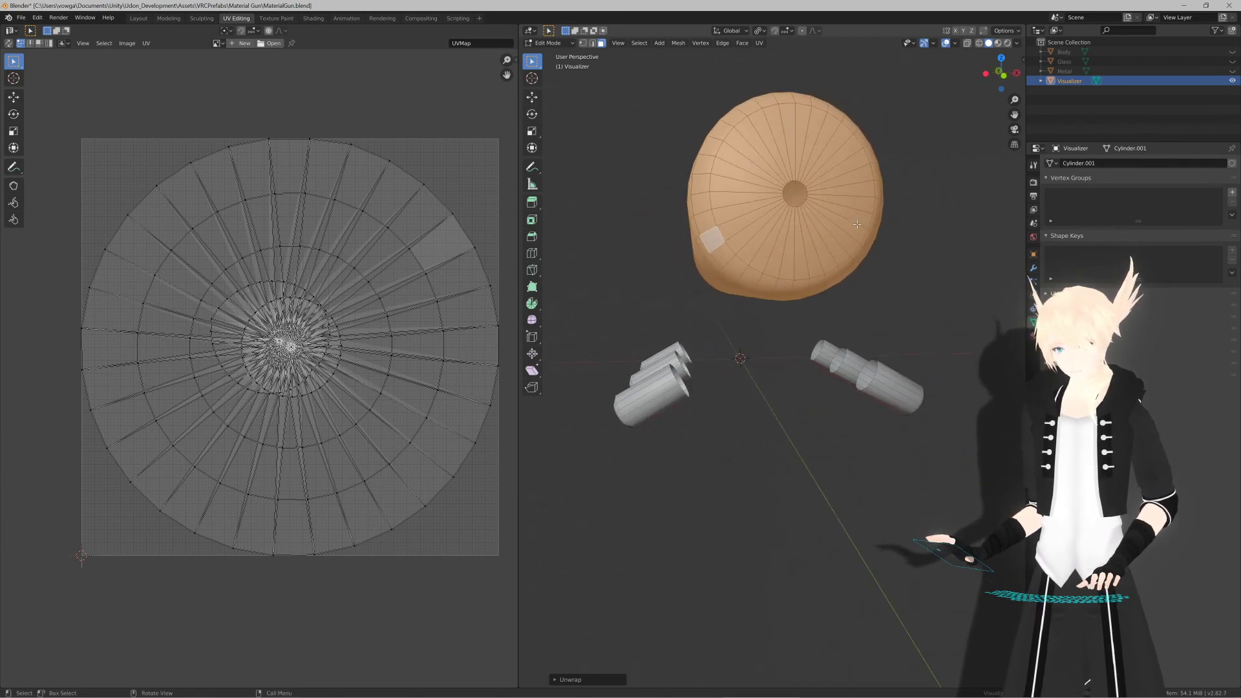
key("2")
left_click(792, 248, "alt")
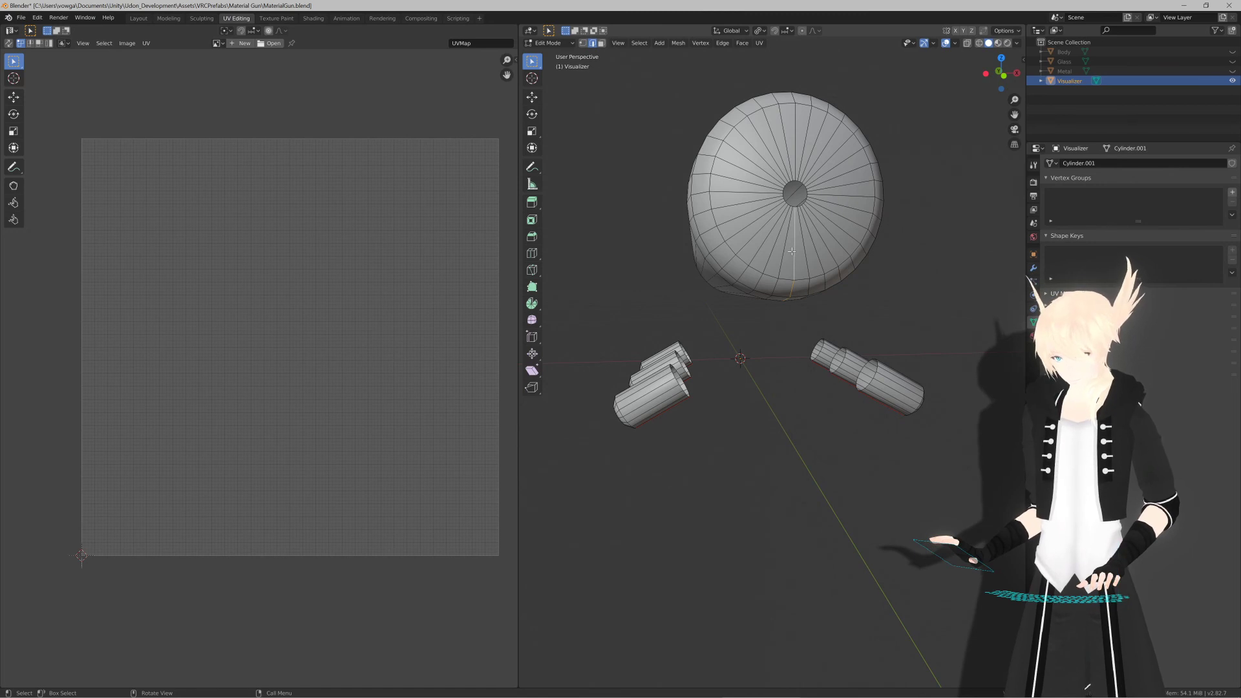
key("F3")
key("Return")
key("F3")
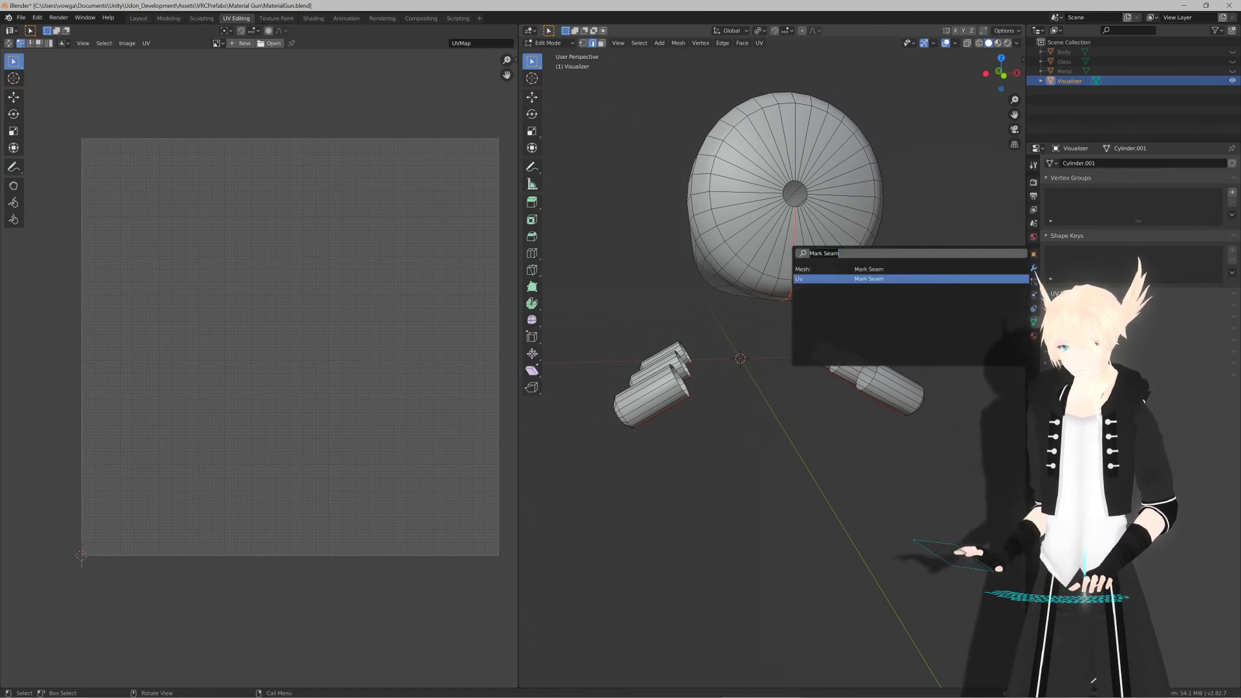
left_click(800, 281)
left_click(803, 267)
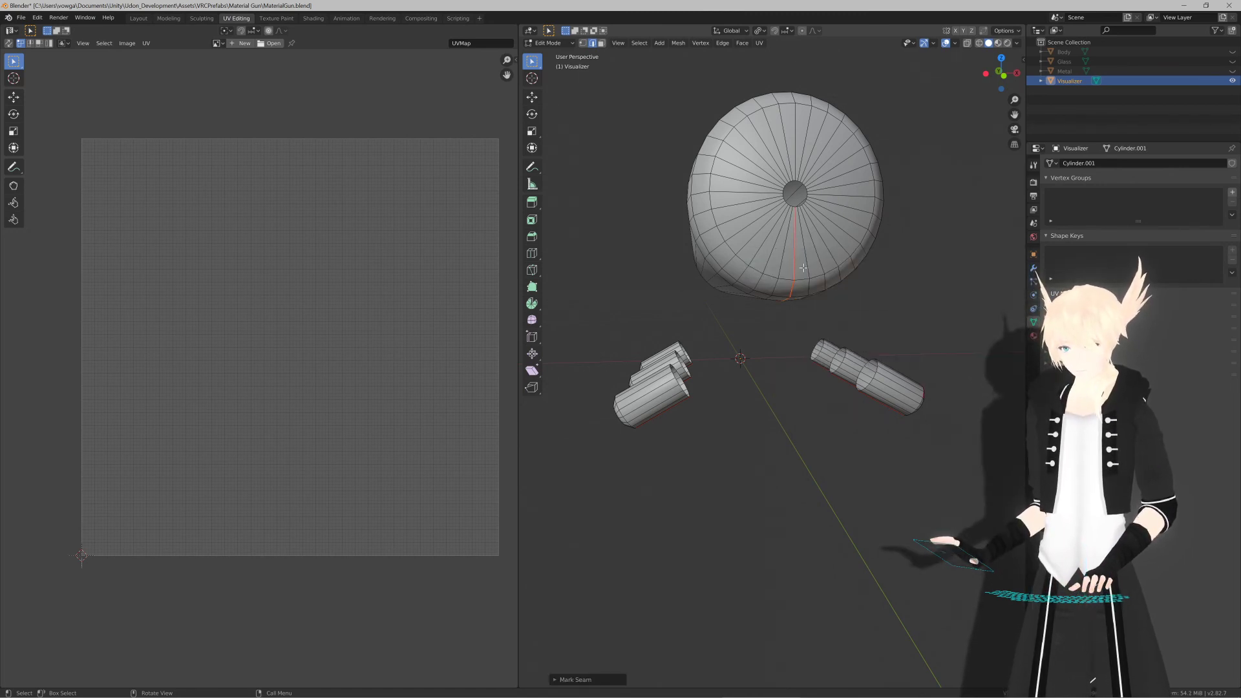
Step: Select all faces of the large cylinder and unwrap it along the new lengthwise seam
key("3")
left_click(806, 264)
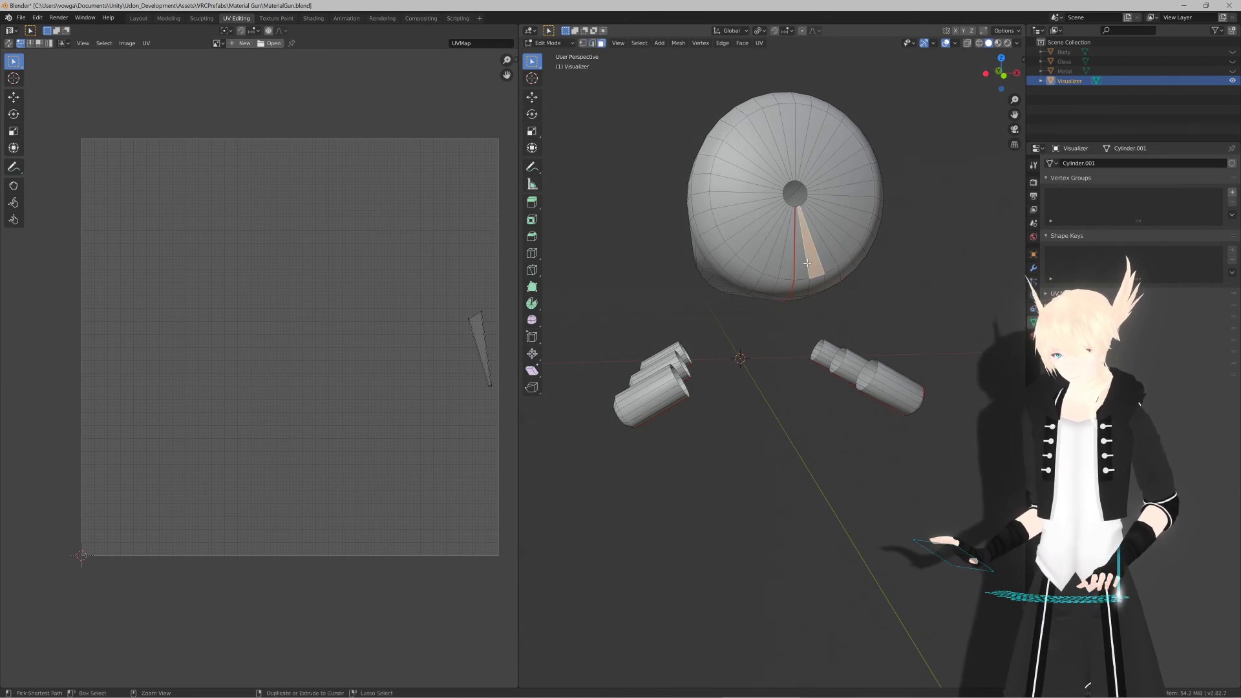
key("ctrl+KP_Add")
key("ctrl+KP_Add")
key("ctrl+KP_Add")
key("ctrl+KP_Add")
key("ctrl+KP_Add")
key("ctrl+KP_Add")
key("ctrl+KP_Add")
key("ctrl+KP_Add")
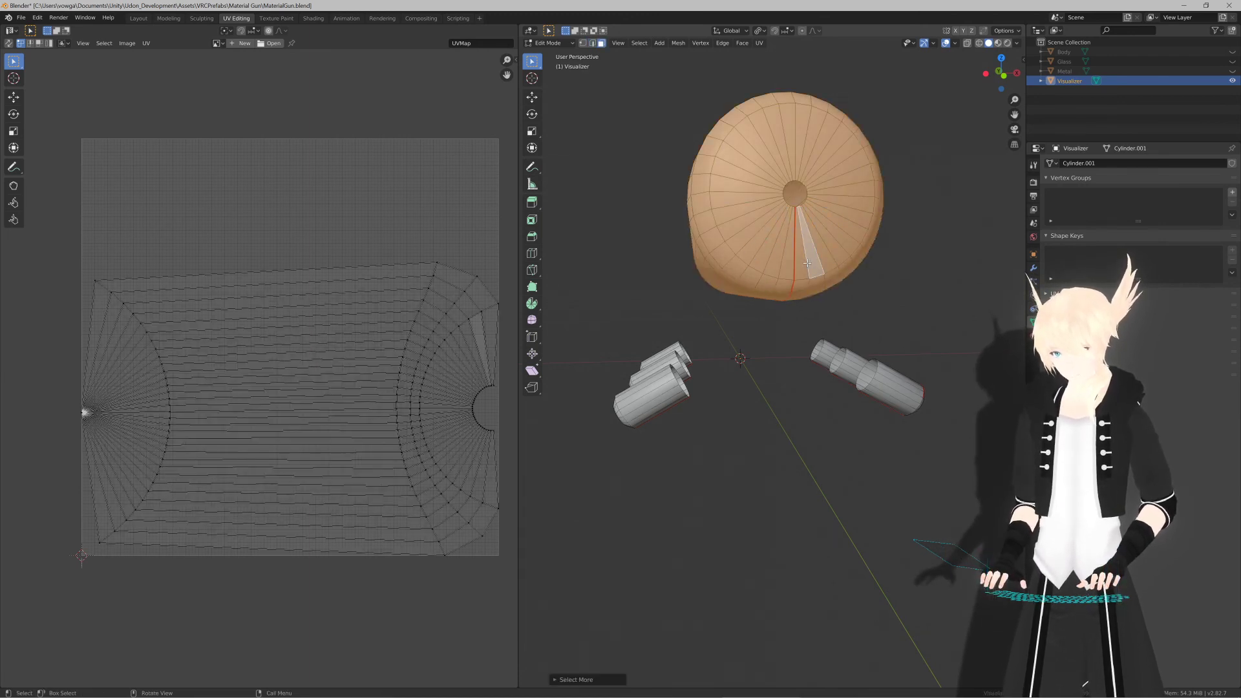
key("u")
left_click(806, 264)
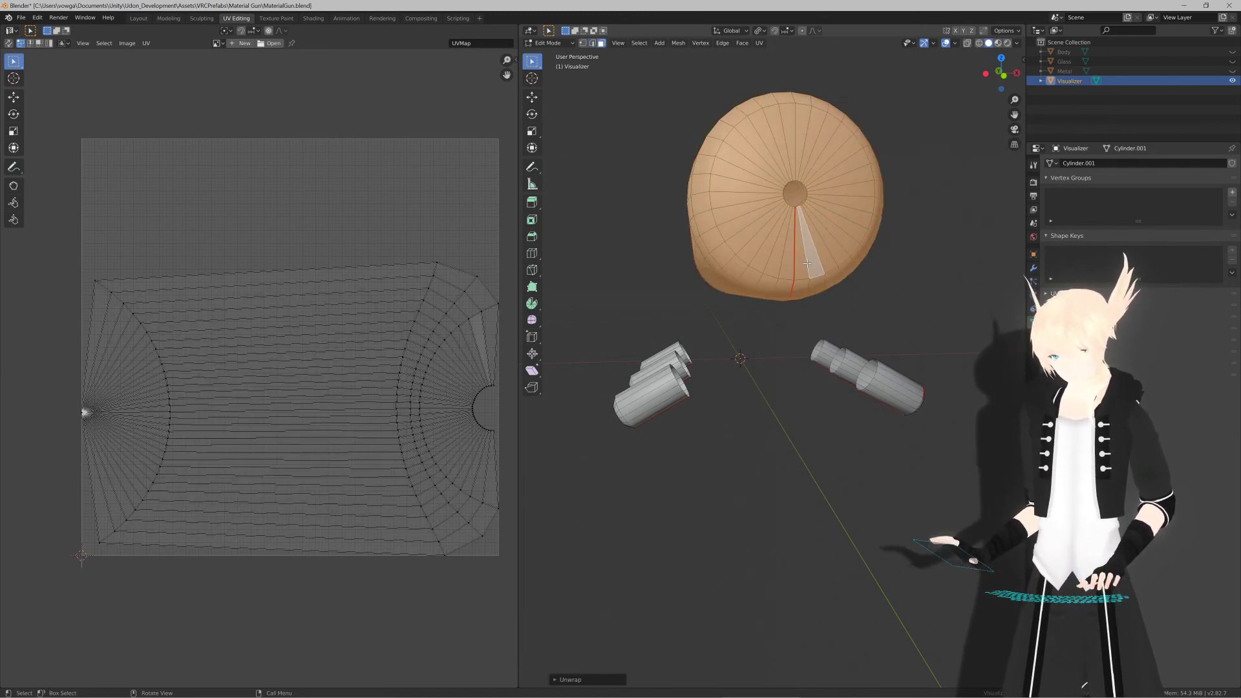
Step: Try Smart UV Project with a 66 degree angle limit on the large cylinder and undo it
key("u")
left_click(809, 292)
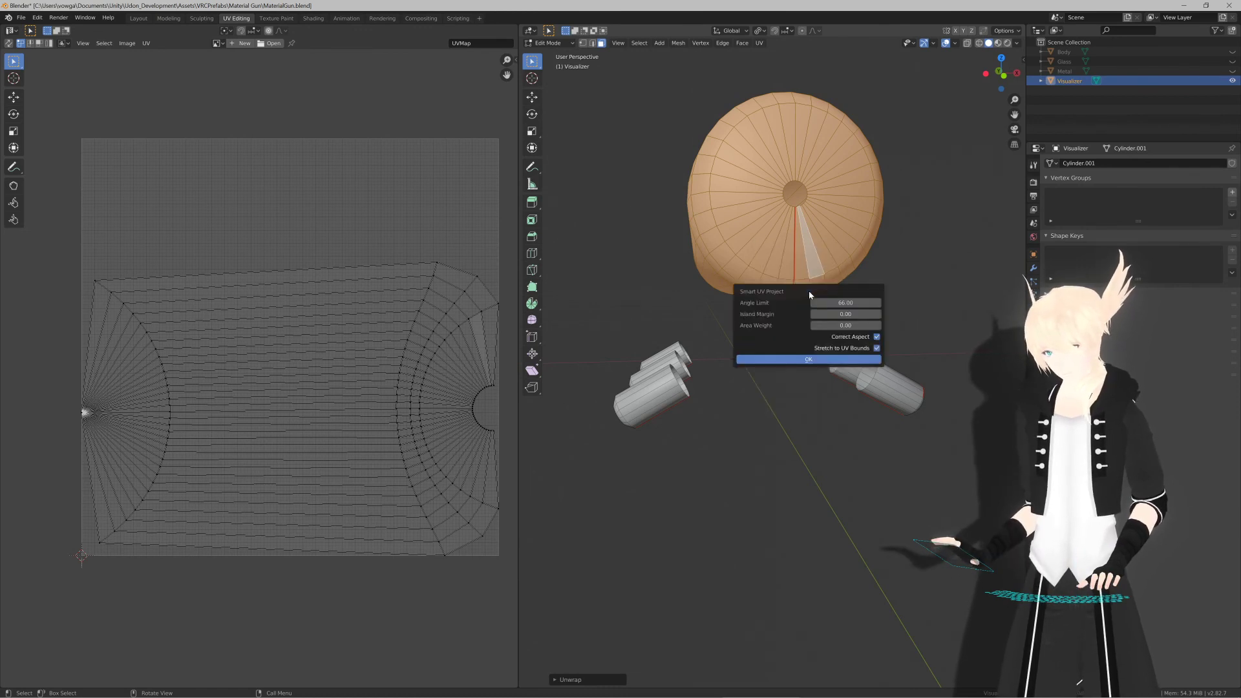
key("Return")
key("ctrl+z")
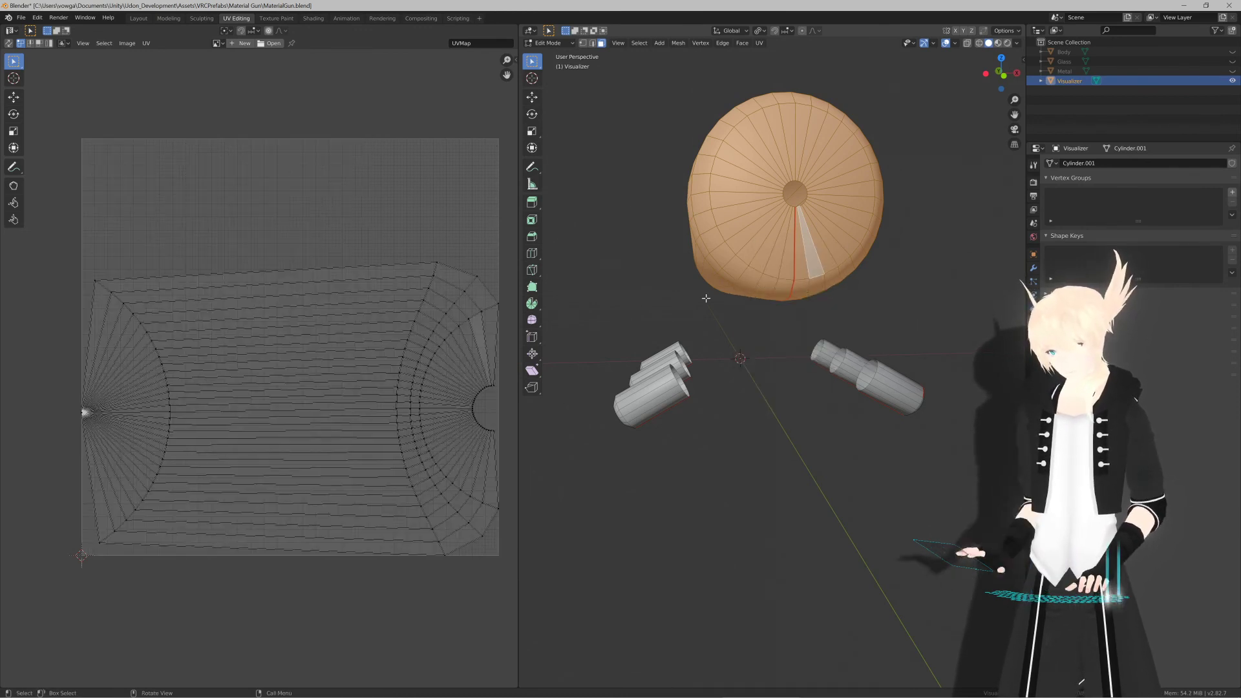
middle_click_drag(809, 290, 865, 318)
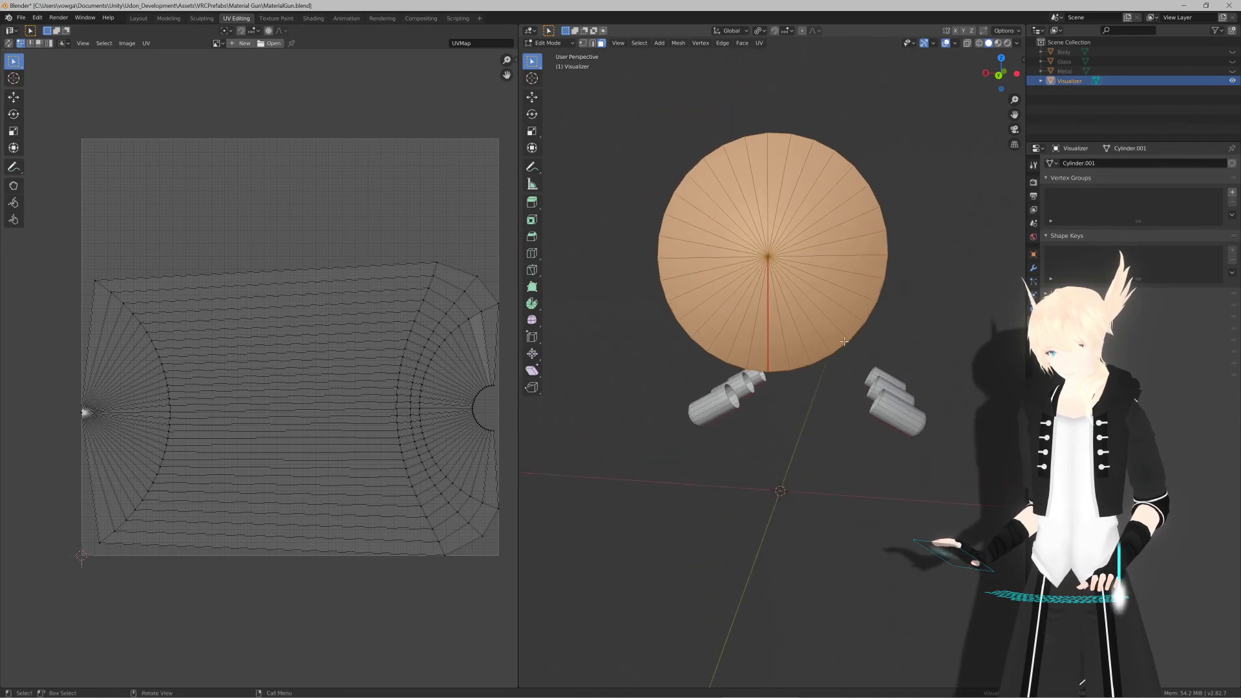
scroll(792, 304, "up", 5)
middle_click_drag(787, 305, 775, 349, "shift")
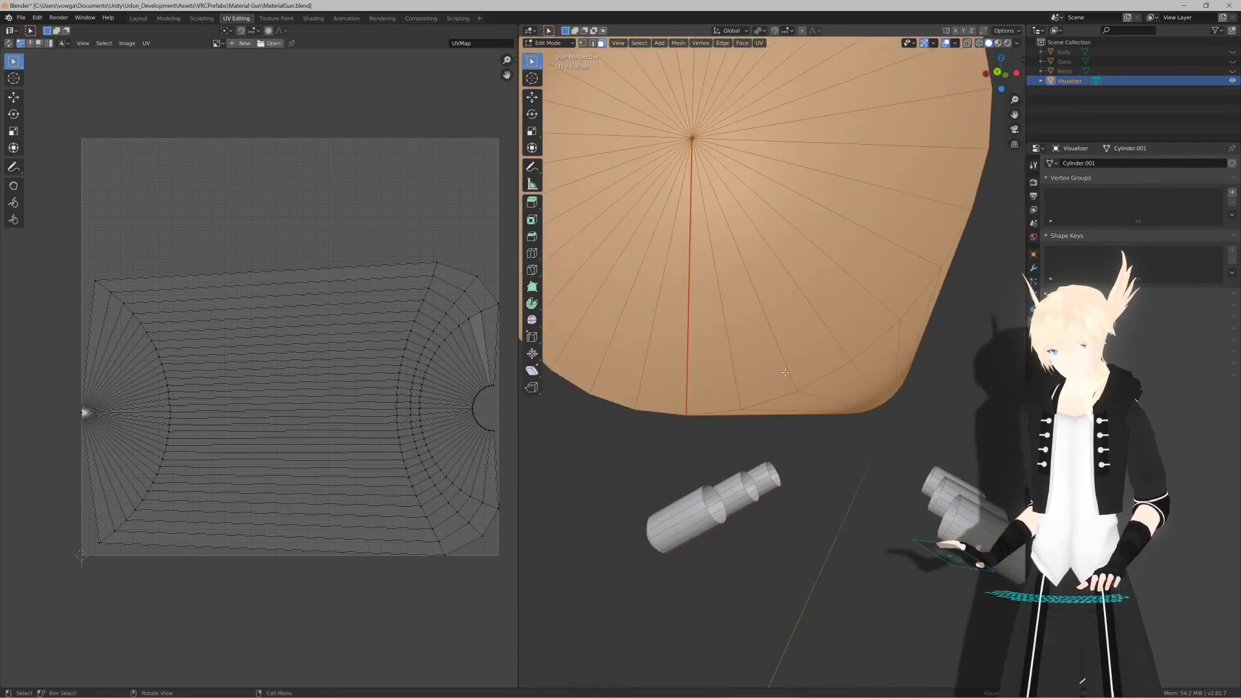
scroll(779, 342, "down", 5)
key("ctrl+r")
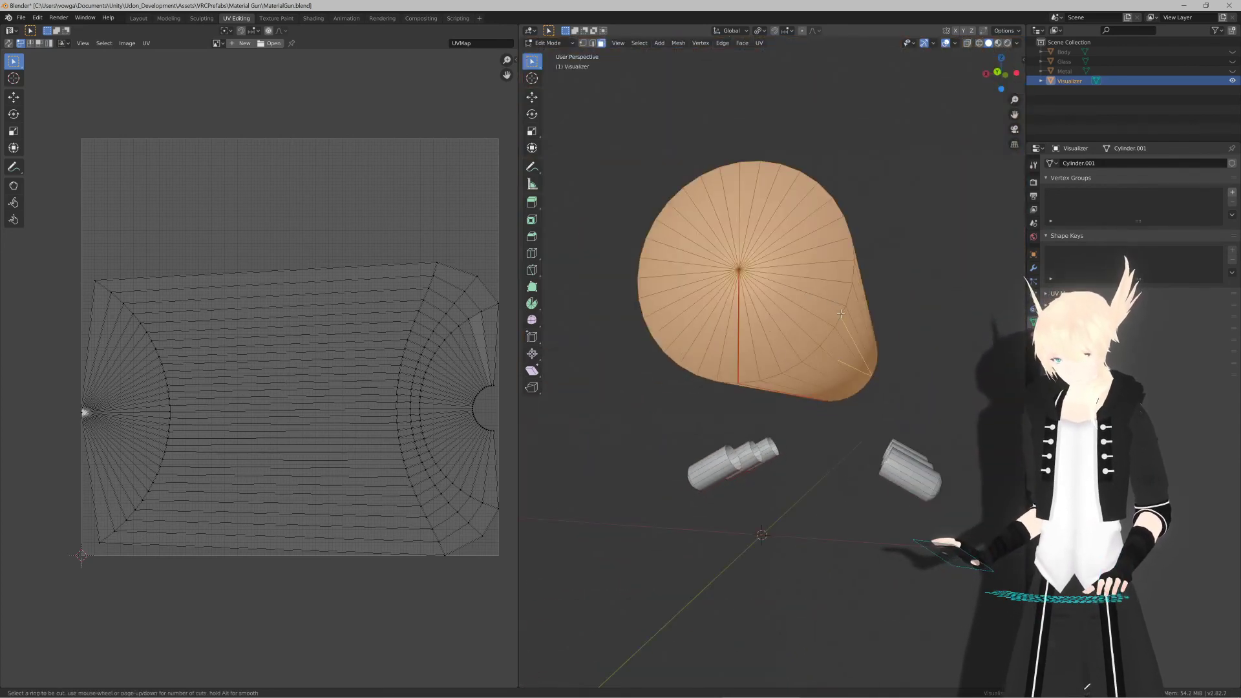
key("Escape")
left_click(842, 309)
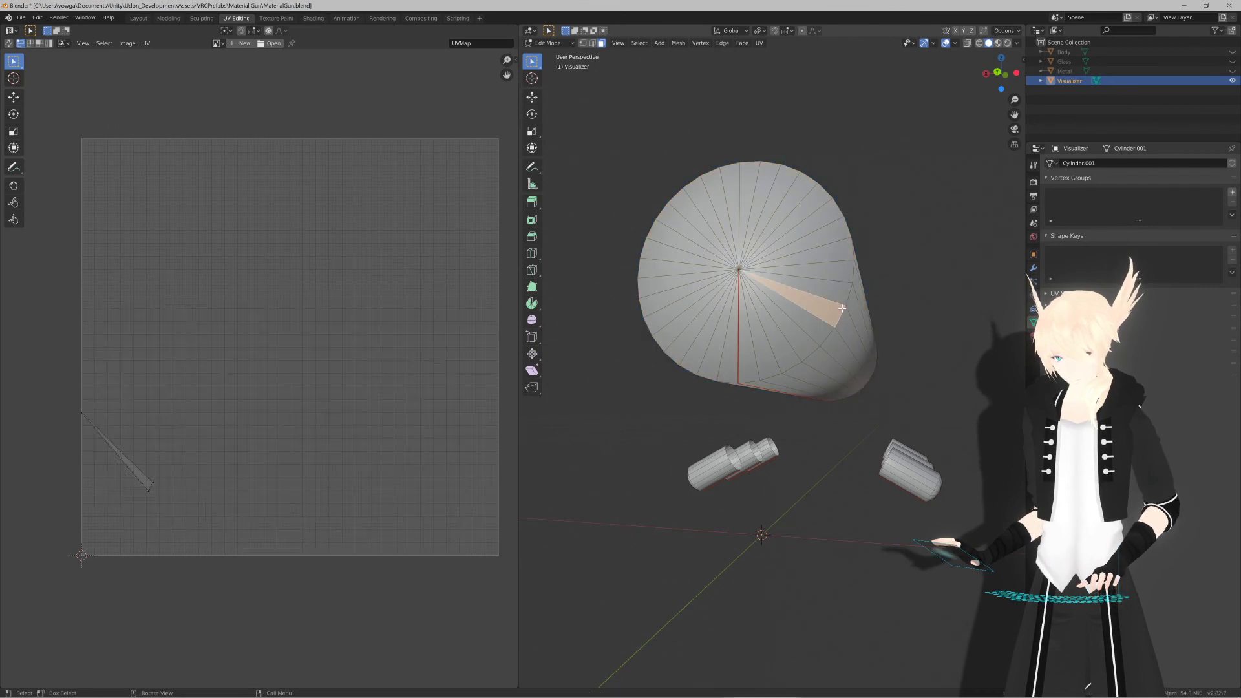
Step: Try adding an inner ring to the large cylinder's wide end cap by extruding and scaling its rim loop inward, and by insetting
key("2")
left_click(848, 297)
left_click(848, 297, "alt")
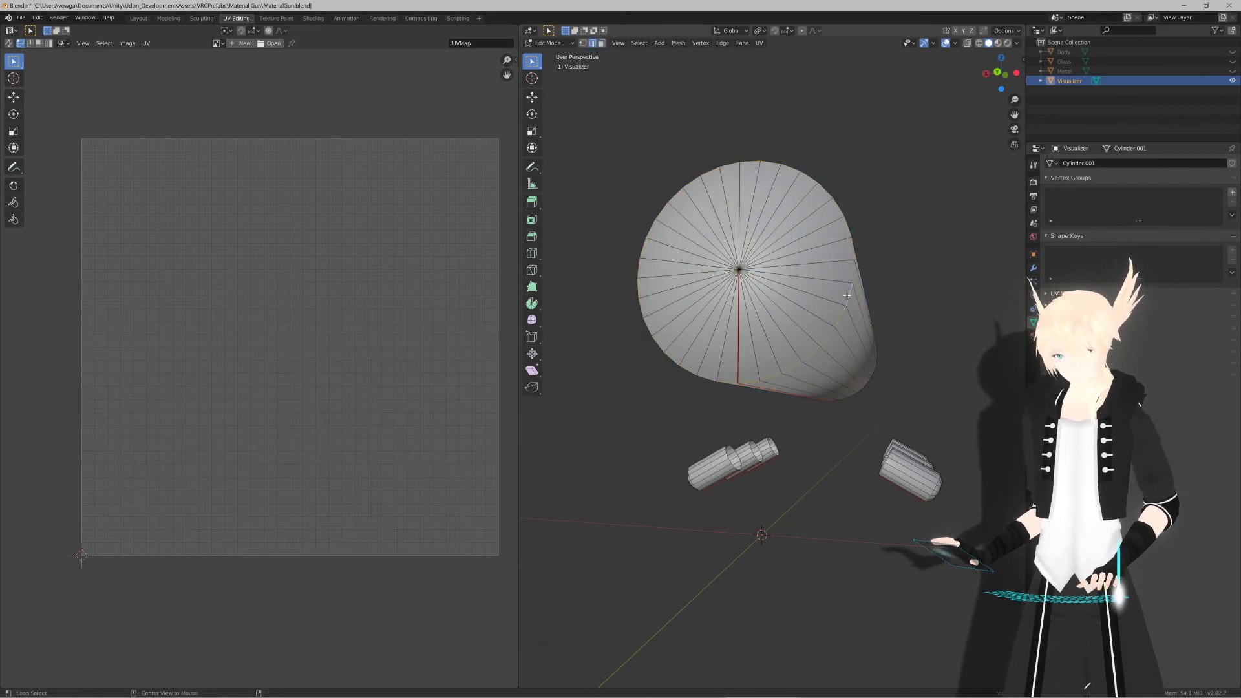
key("e")
key("s")
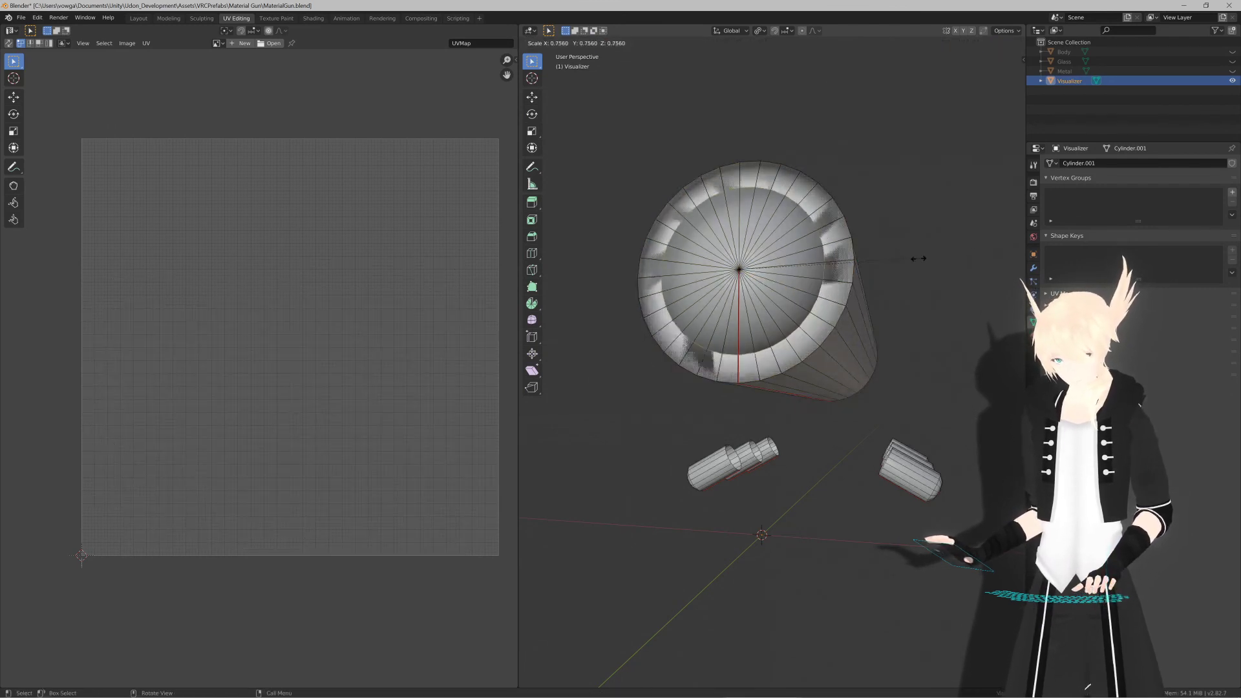
left_click(868, 268)
middle_click_drag(866, 269, 815, 306)
key("alt+a")
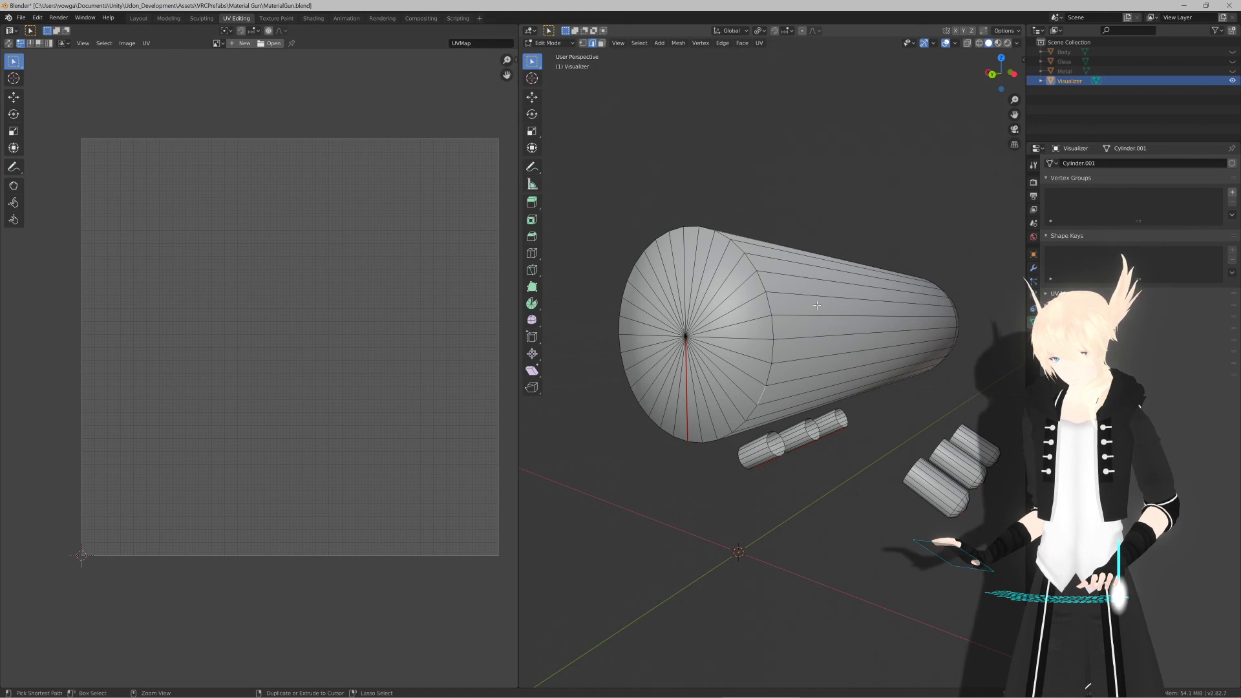
key("ctrl+shift+z")
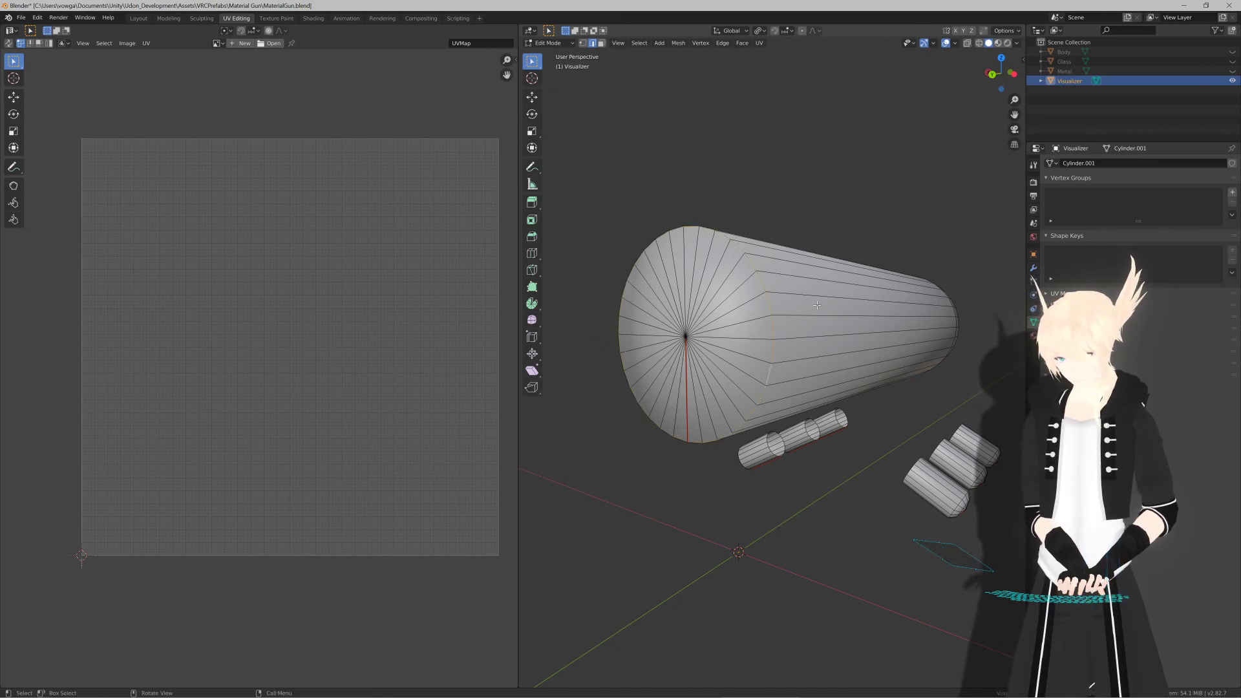
key("i")
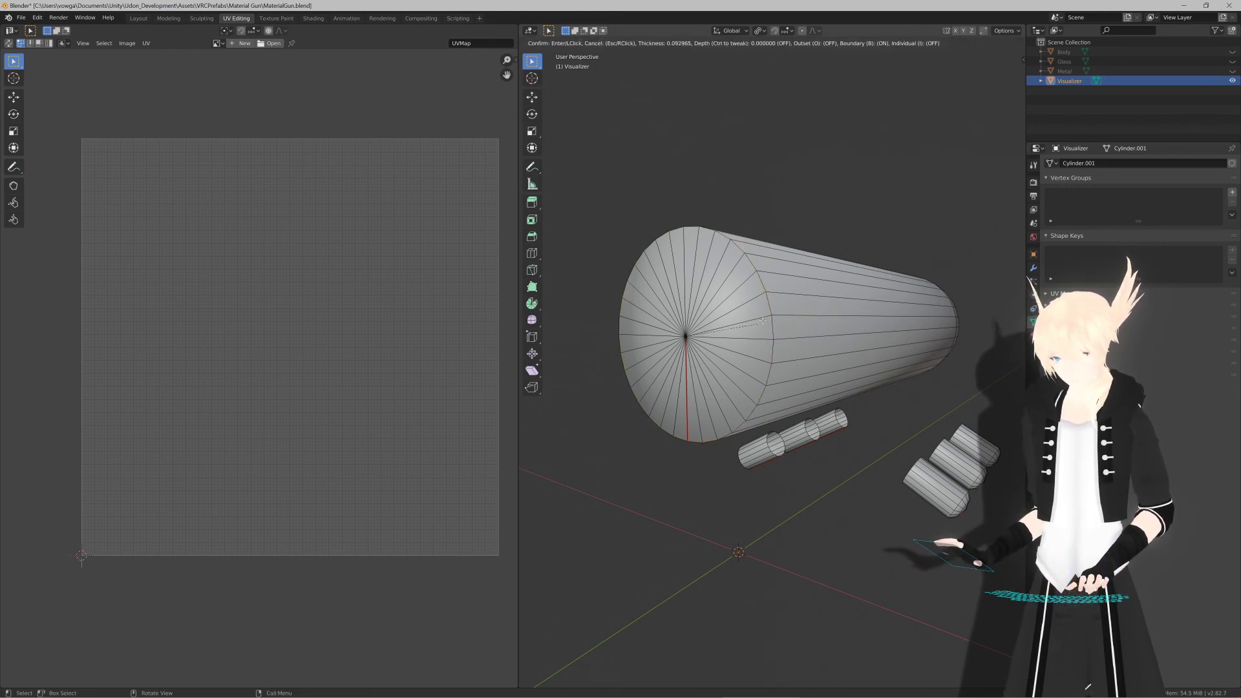
left_click(763, 321)
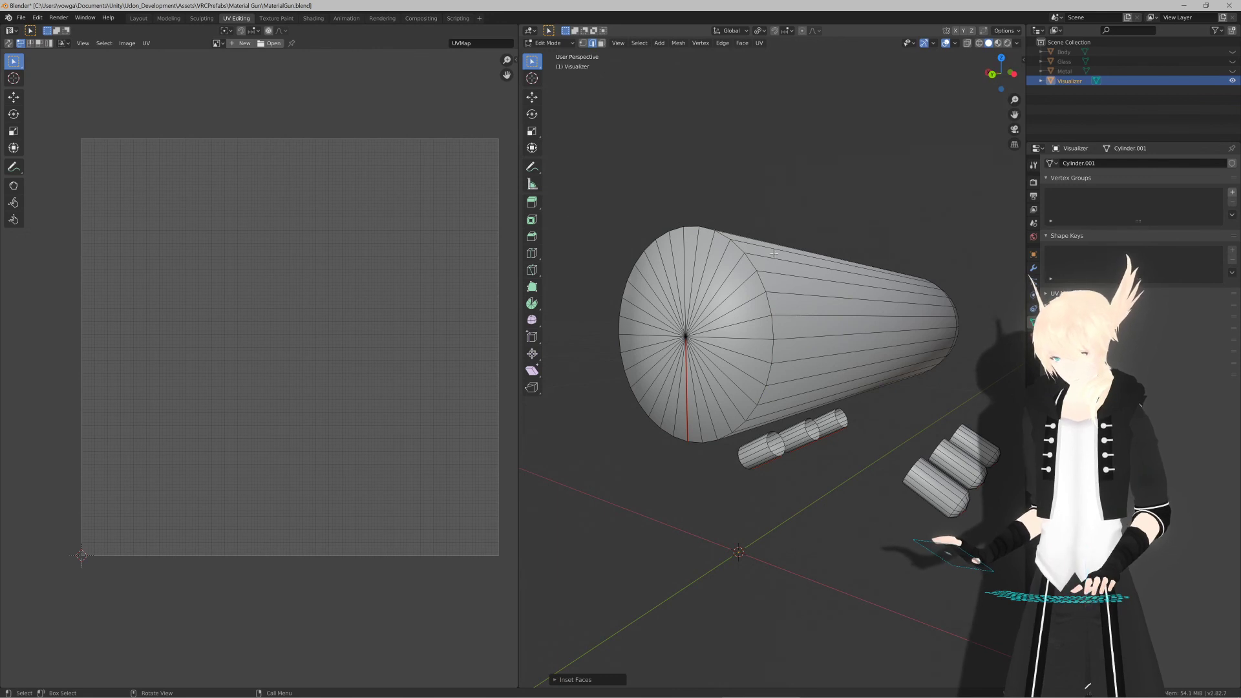
Step: Add a loop cut around the large cylinder's body, slid by about 0.99 to sit just beside the wide end's rim
middle_click_drag(774, 254, 802, 321)
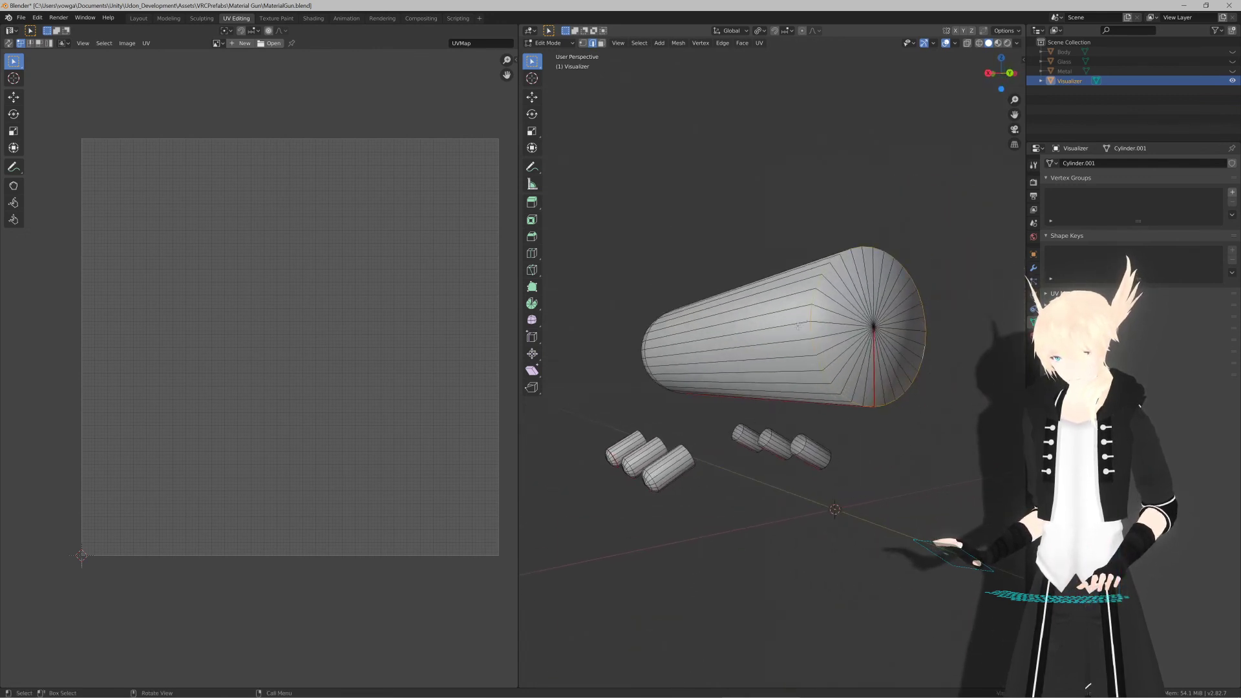
key("g")
key("g")
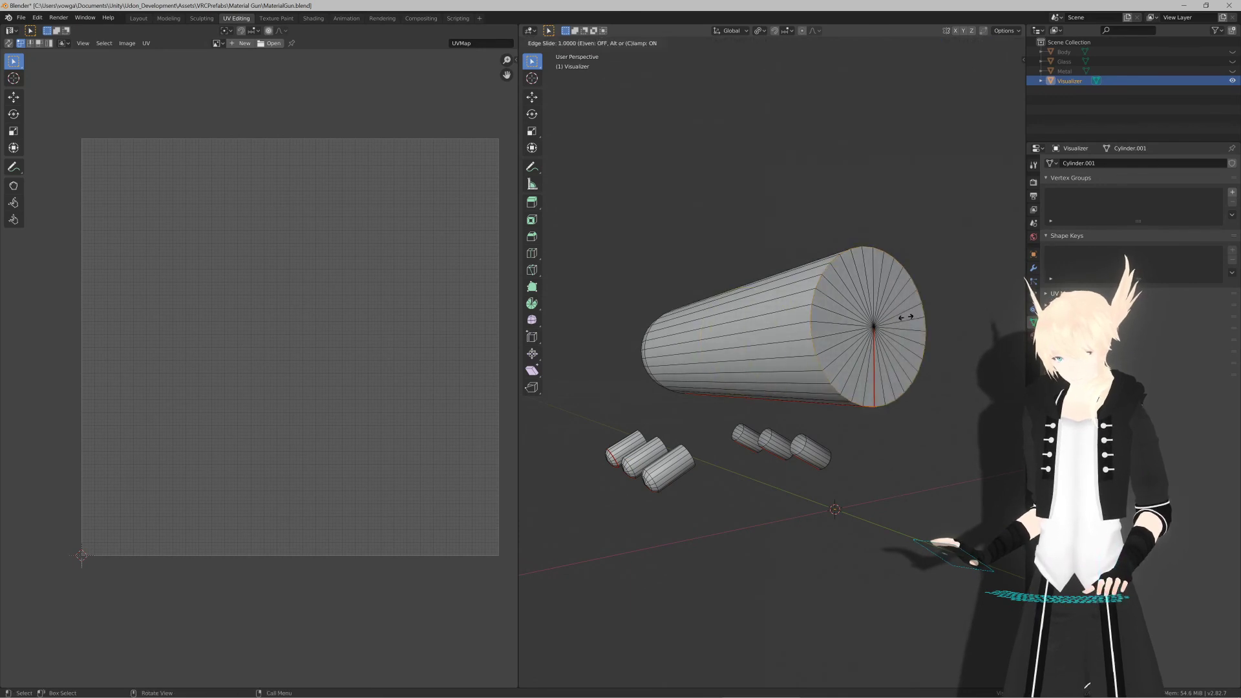
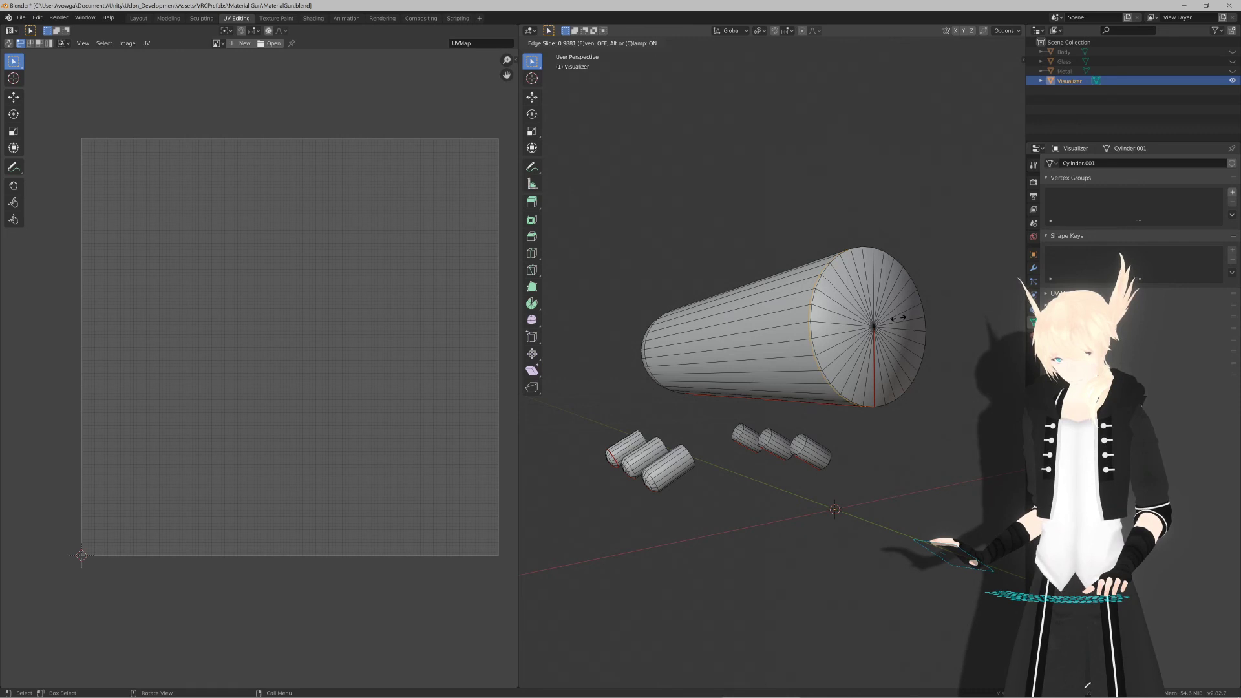
left_click(900, 319)
middle_click_drag(901, 324, 692, 338, "shift")
scroll(744, 326, "up", 2)
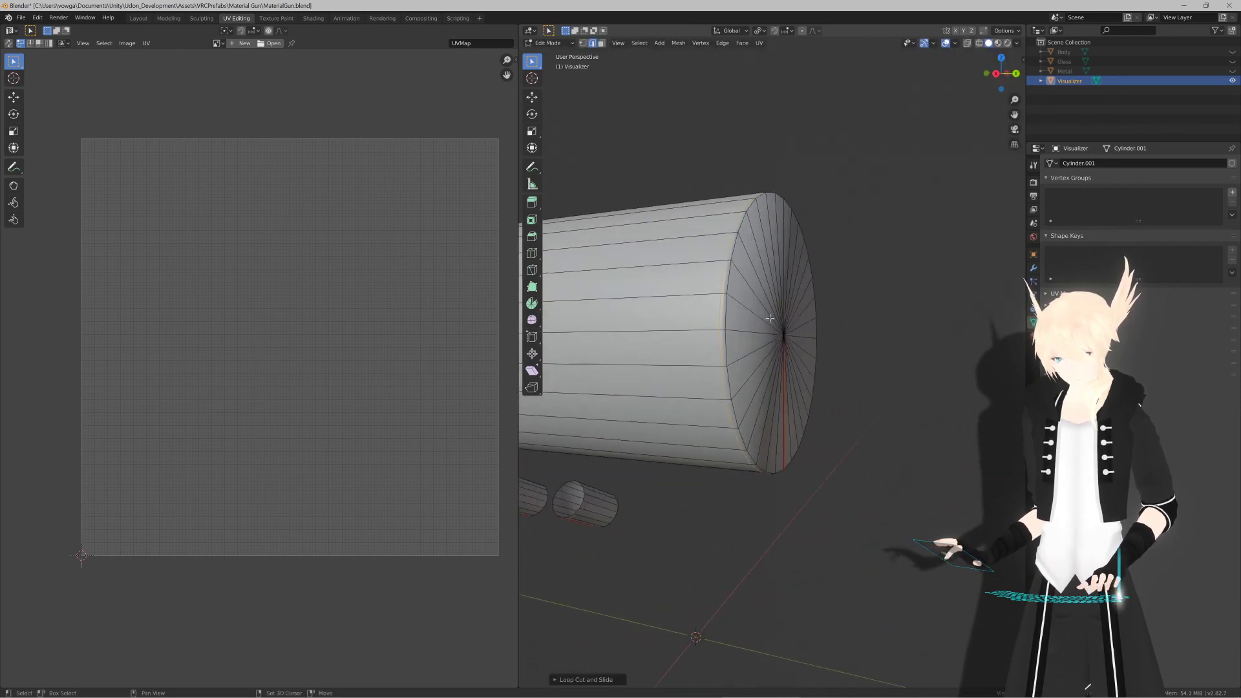
Step: Display the transform values and copy the local median Y coordinate of an edge on the wide end's rim
left_click(1021, 60)
scroll(810, 249, "up", 2)
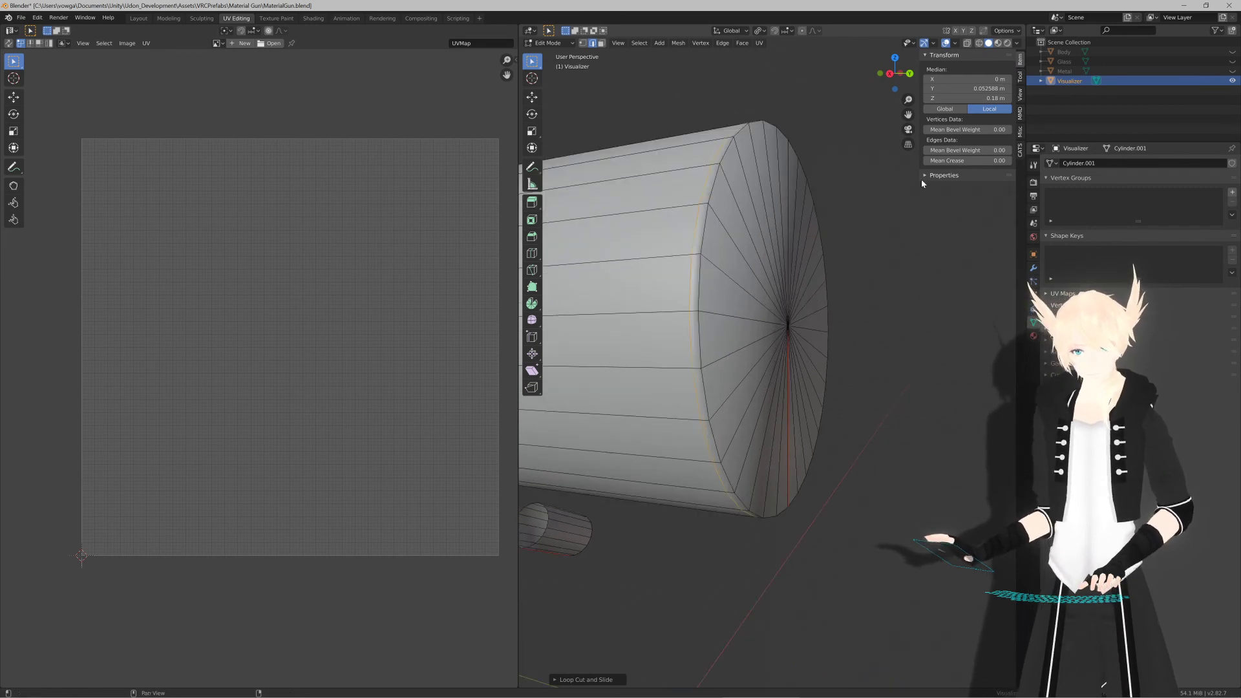
left_click(708, 240)
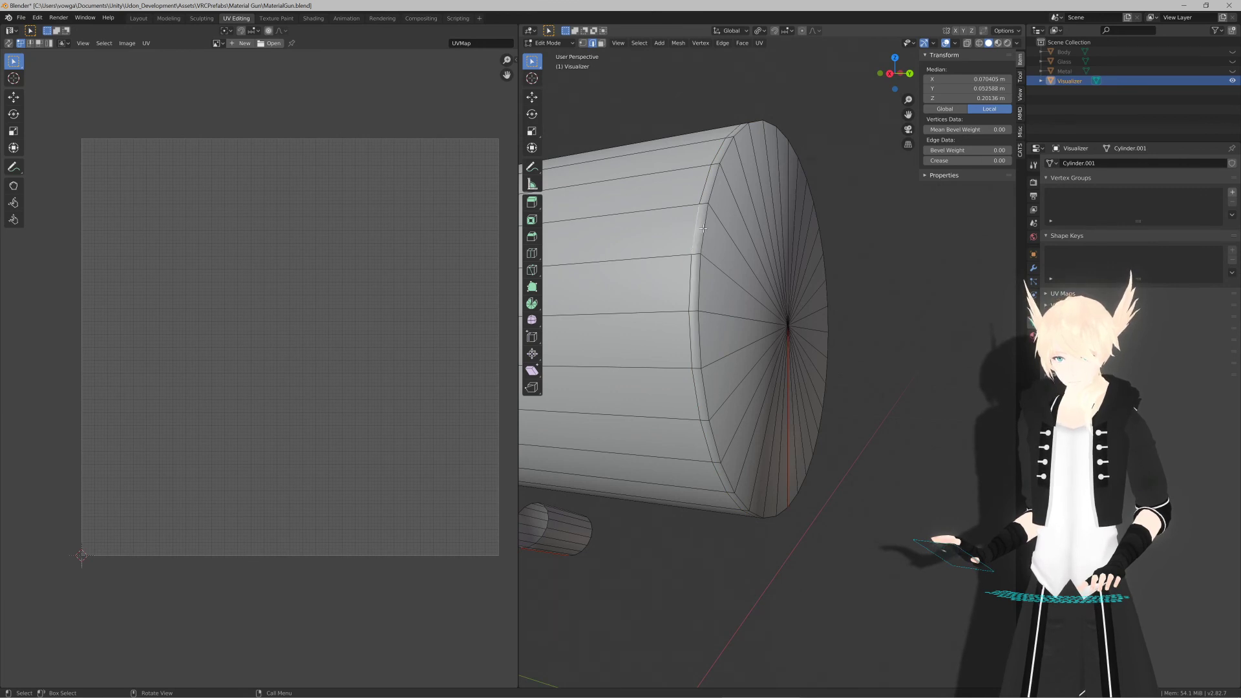
left_click(703, 228)
left_click(694, 229)
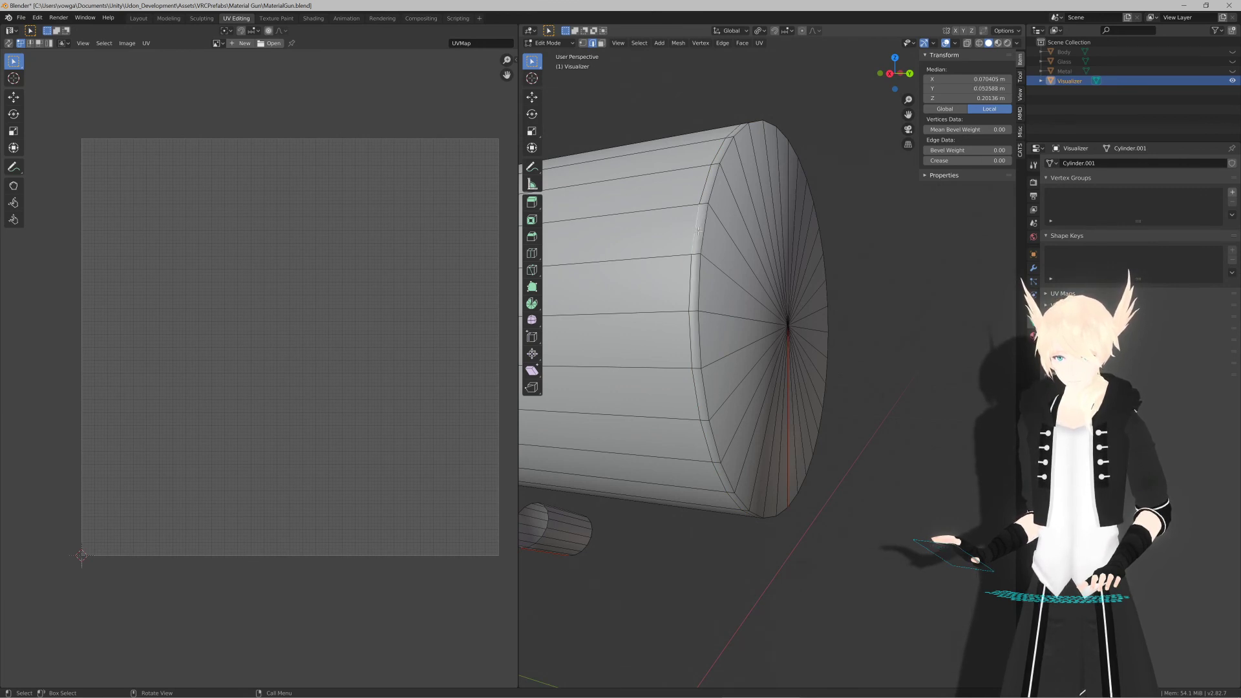
left_click(708, 234)
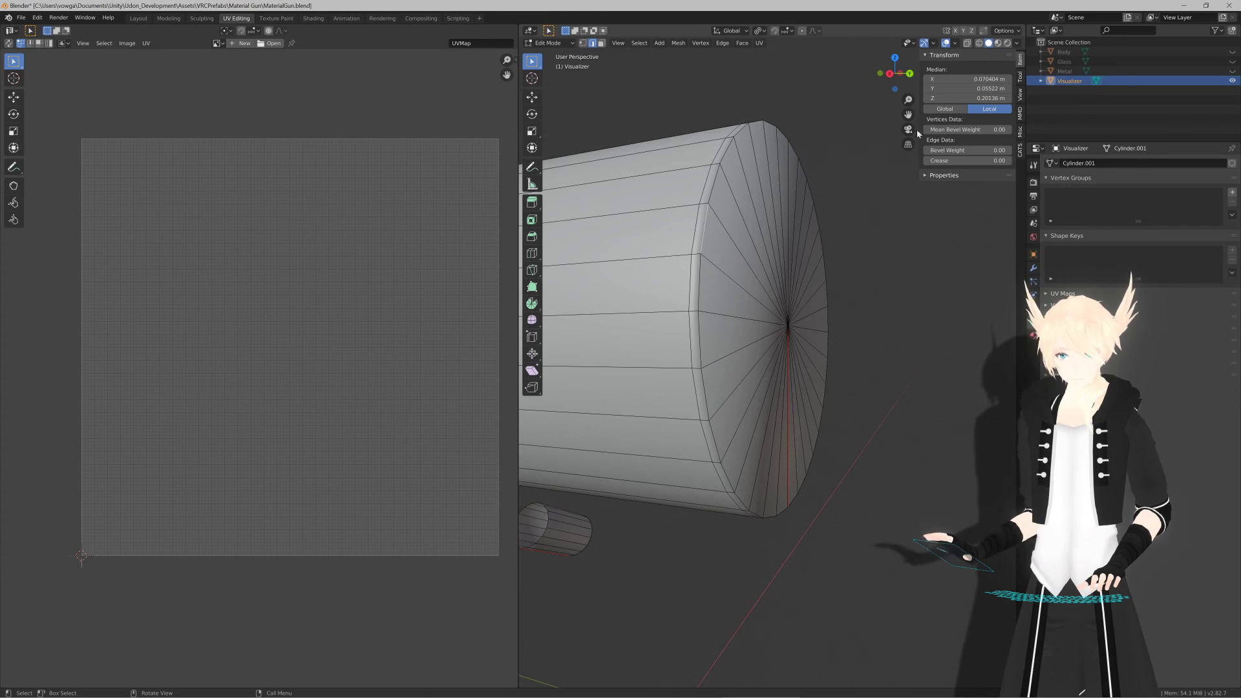
left_click(953, 89)
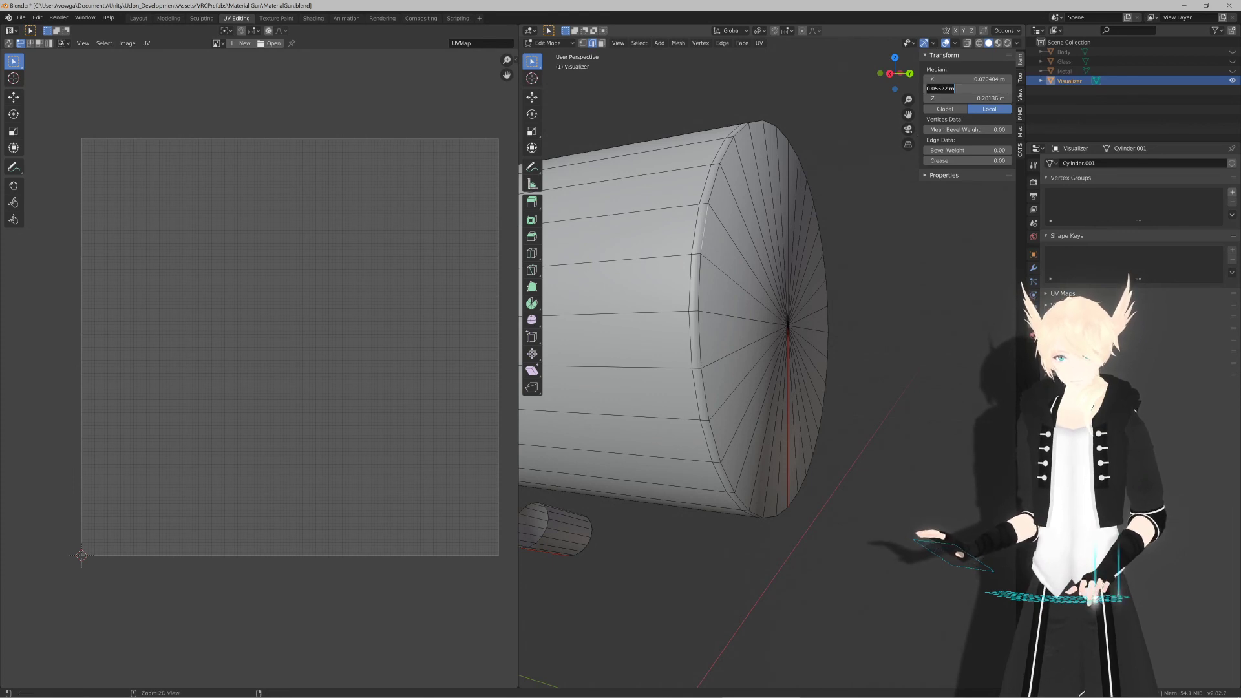
key("Return")
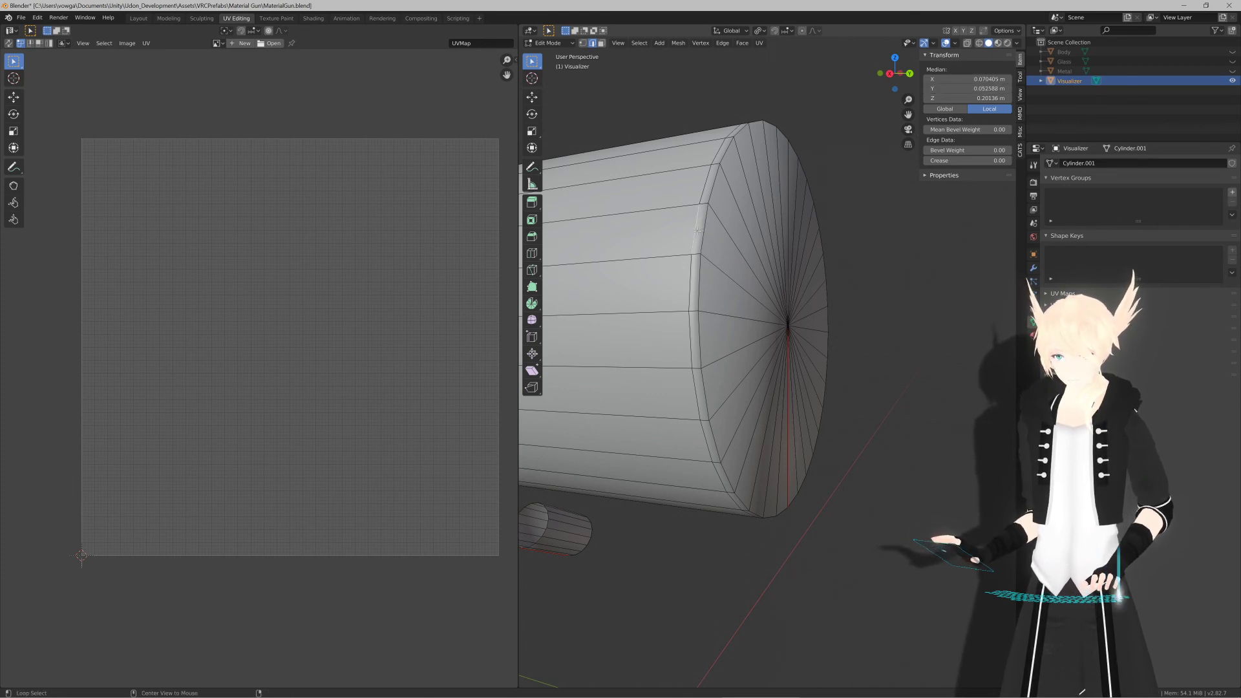
Step: Select the wide end's rim edge loop and scale it down to a small ring around the cap's centre
left_click(706, 229, "alt")
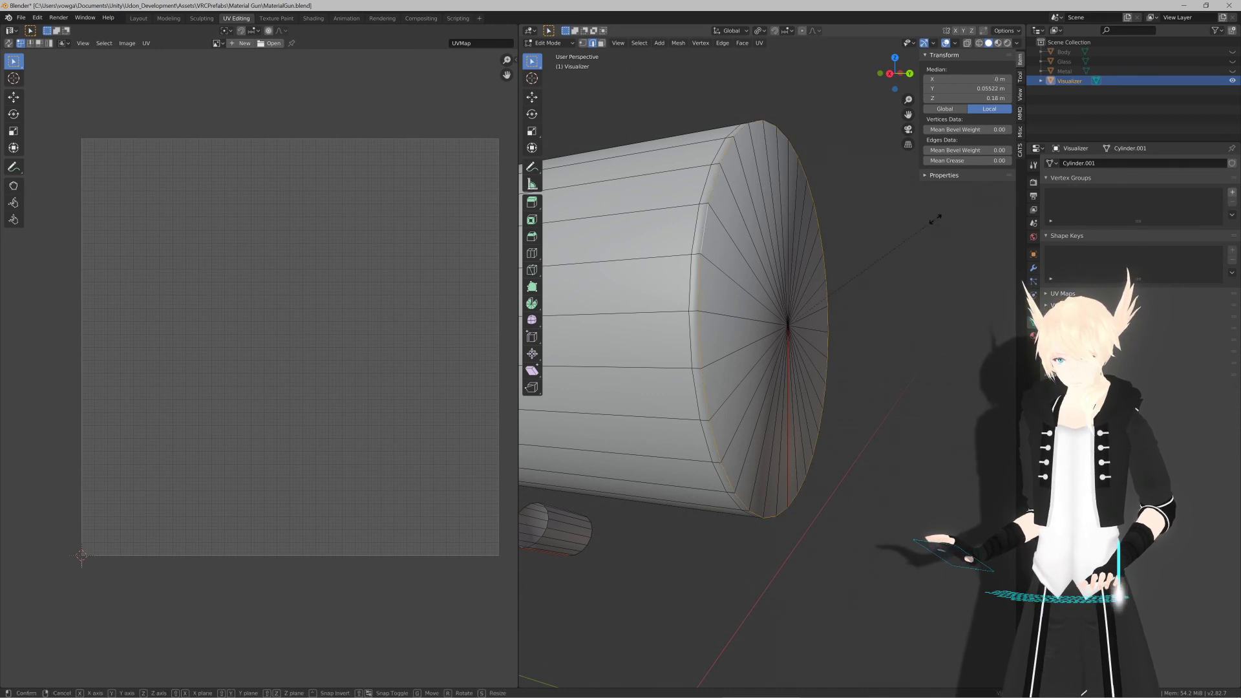
key("s")
right_click(807, 275)
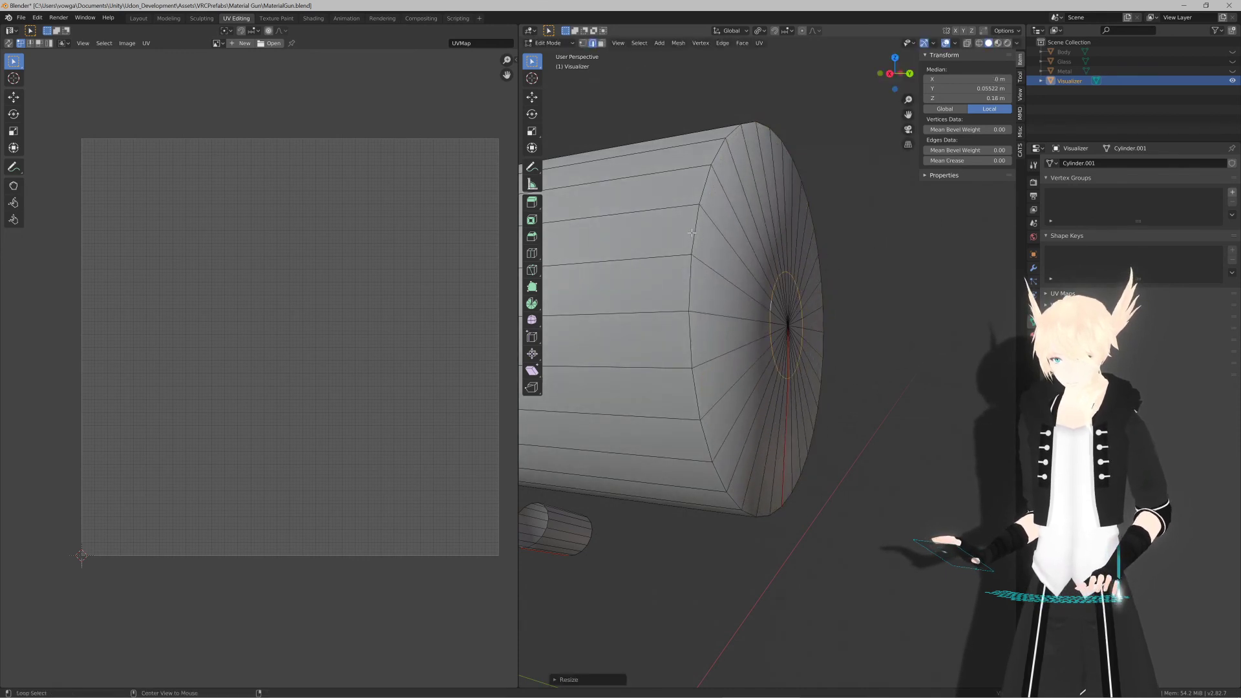
Step: Set the median Y of the new outer edge loop to 0.05522 m, level with the cap's inner ring
left_click(967, 88)
type("0.05522")
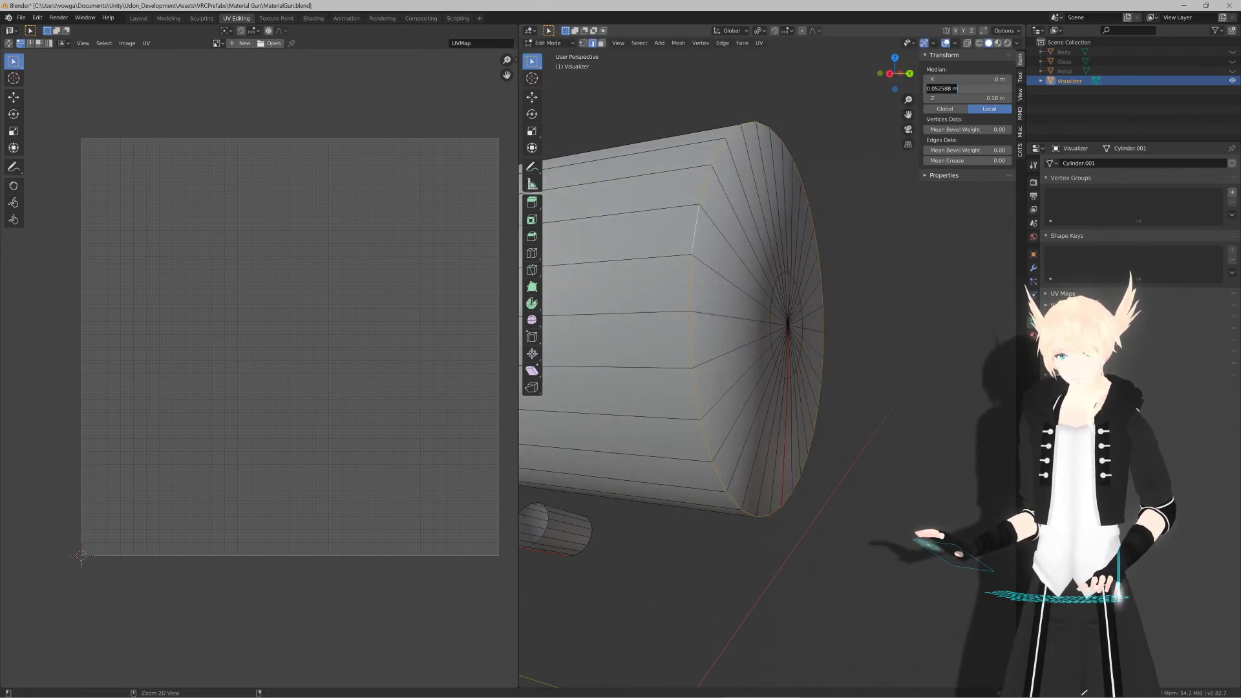
key("Return")
Step: Select the inner ring edge loop on the wide end cap and scale it further down towards the centre
middle_click_drag(843, 212, 785, 254)
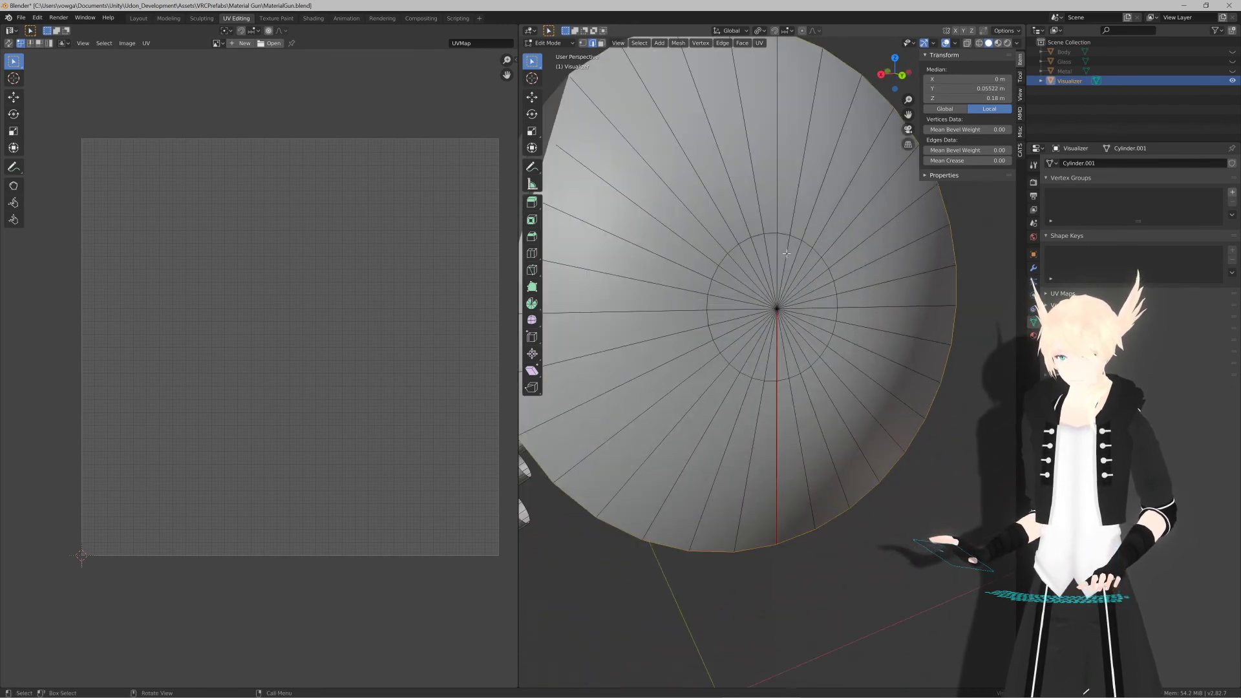
left_click(827, 265, "alt")
key("s")
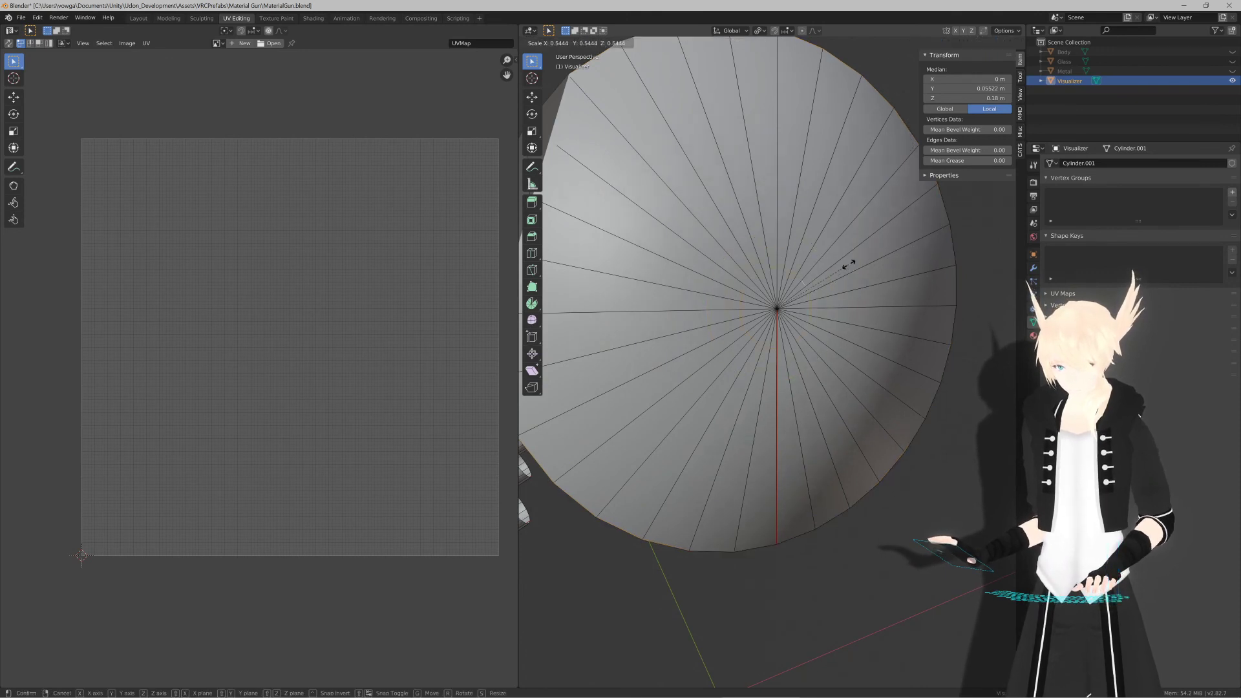
left_click(775, 280)
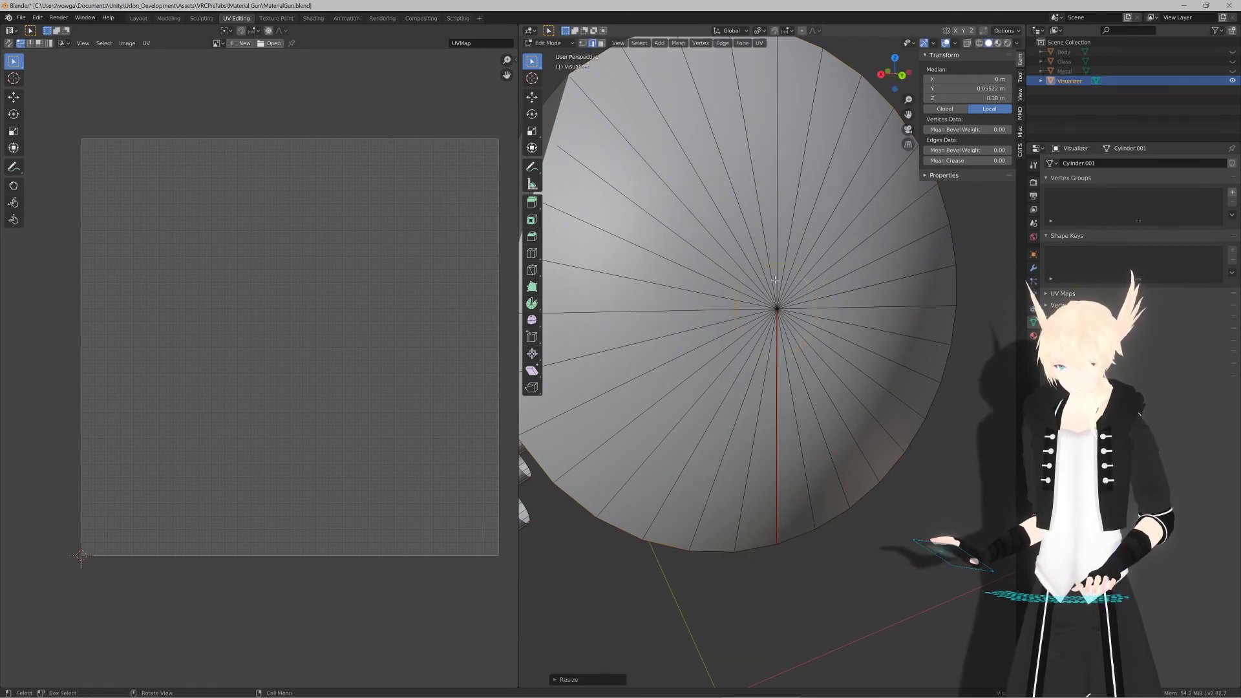
Step: Delete the fan of triangular faces inside the small ring at the centre of the wide end cap
key("3")
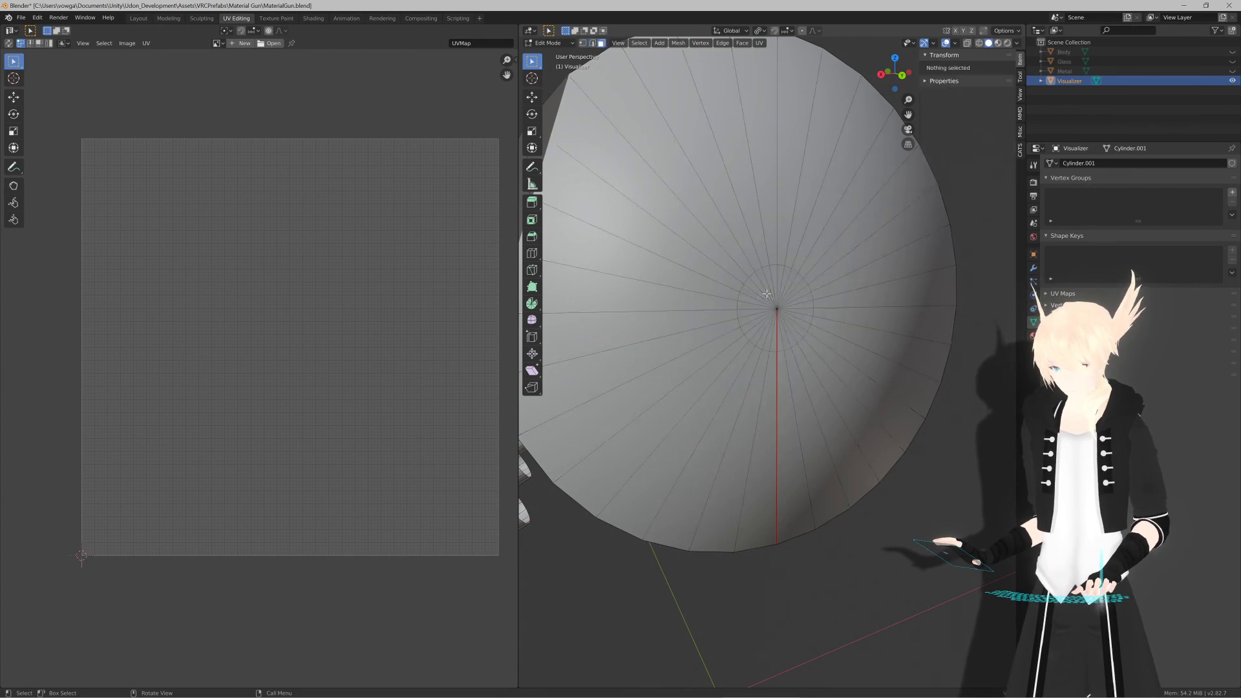
left_click(778, 308, "alt")
key("x")
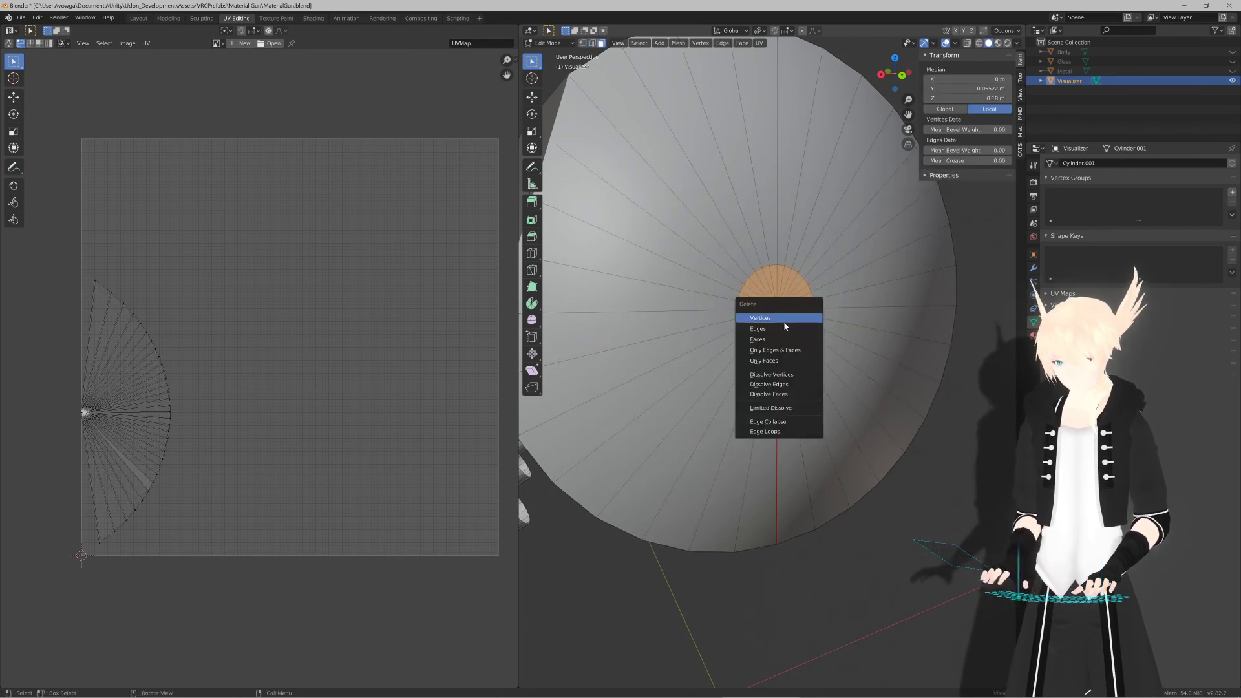
left_click(780, 339)
scroll(777, 311, "down", 5)
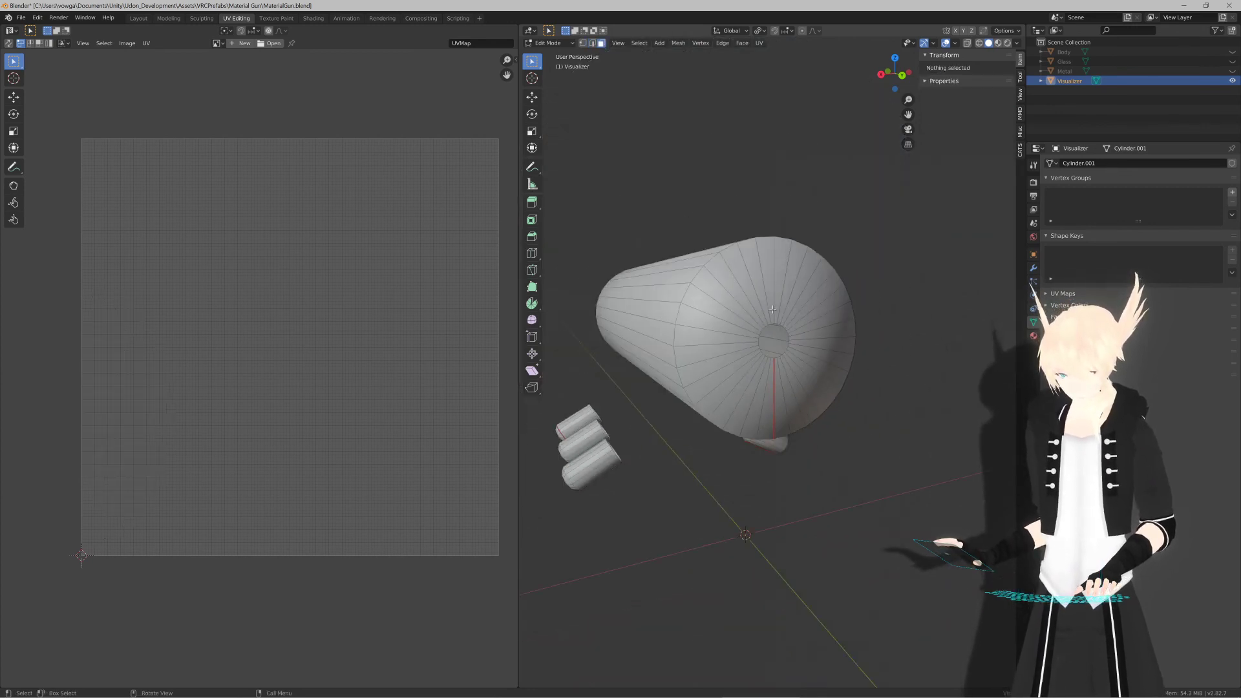
Step: Grow a face selection on the large cylinder until it covers the whole body, and unwrap it with the Unwrap operation
key("Tab")
middle_click_drag(770, 311, 801, 299)
scroll(879, 313, "up", 4)
key("Tab")
left_click(790, 304, "alt")
key("ctrl+KP_Add")
key("ctrl+KP_Add")
key("ctrl+KP_Add")
key("ctrl+KP_Add")
key("ctrl+KP_Add")
key("ctrl+KP_Add")
key("ctrl+KP_Add")
key("ctrl+KP_Add")
key("ctrl+KP_Add")
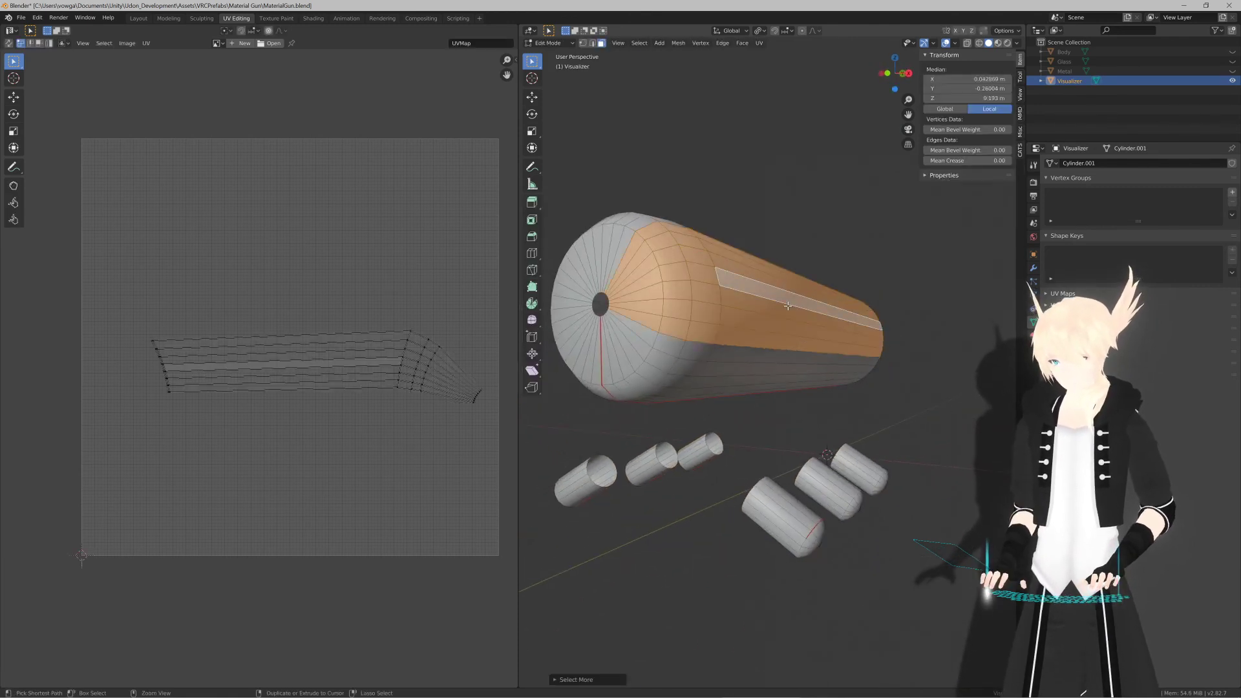
key("u")
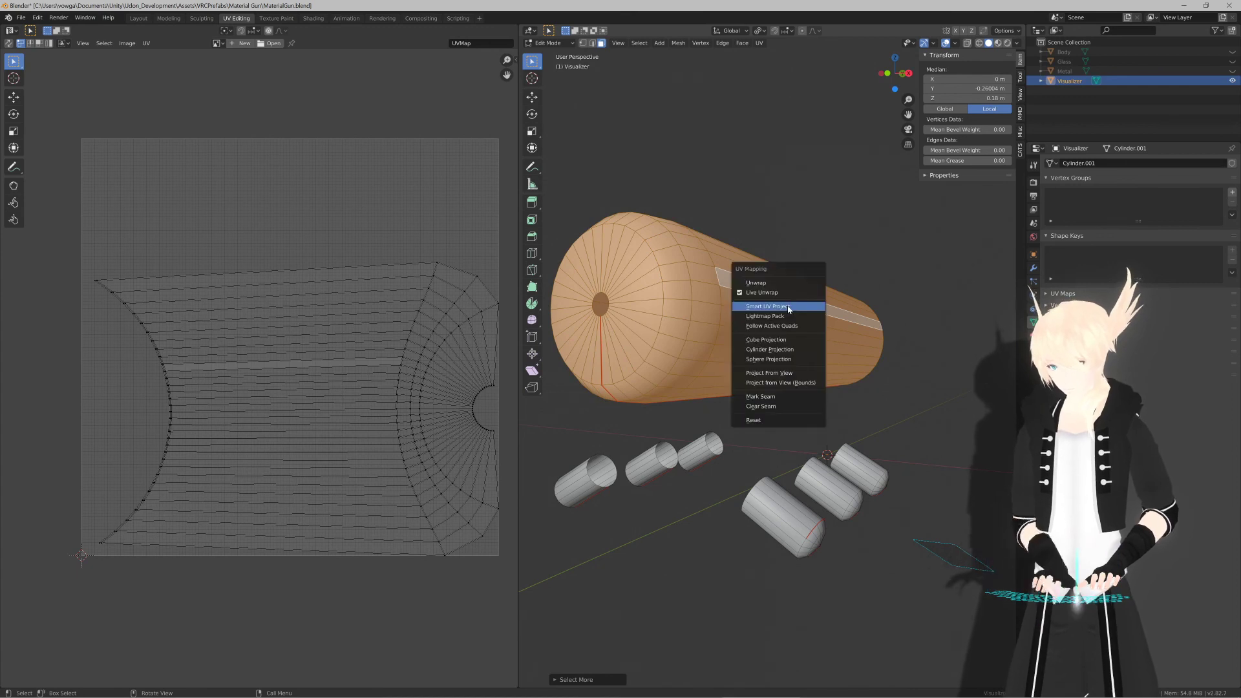
left_click(787, 285)
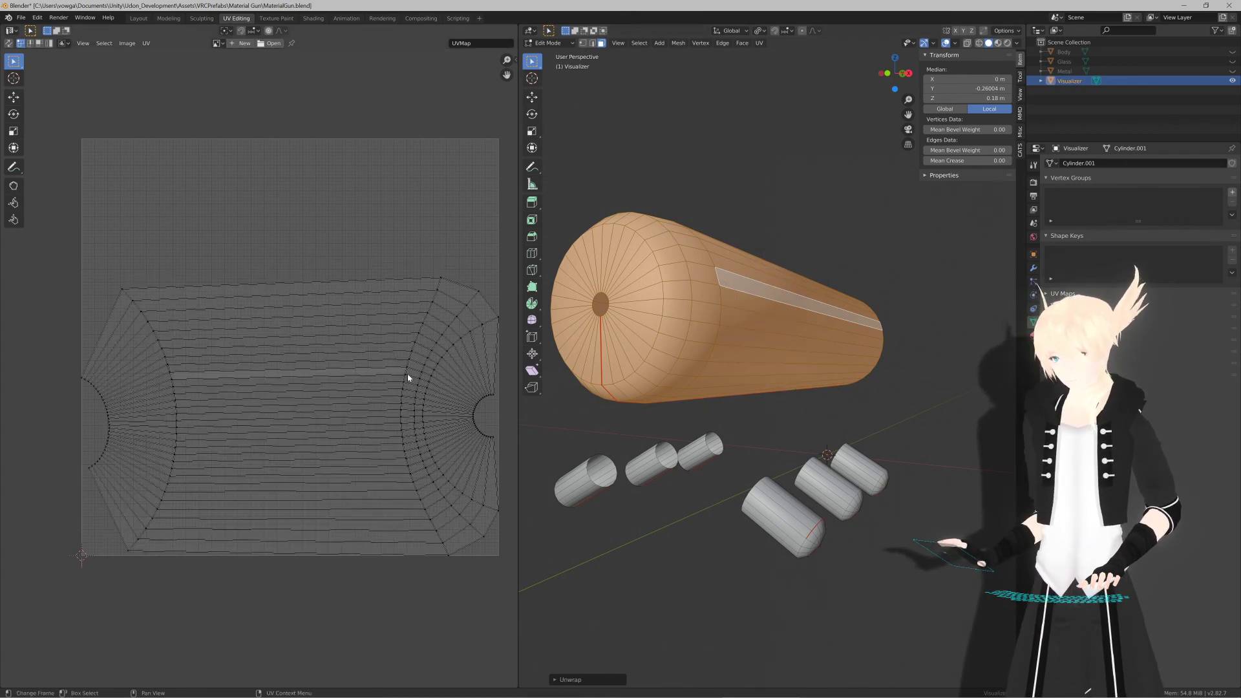
scroll(343, 393, "down", 1)
scroll(346, 397, "up", 1)
scroll(346, 397, "down", 1)
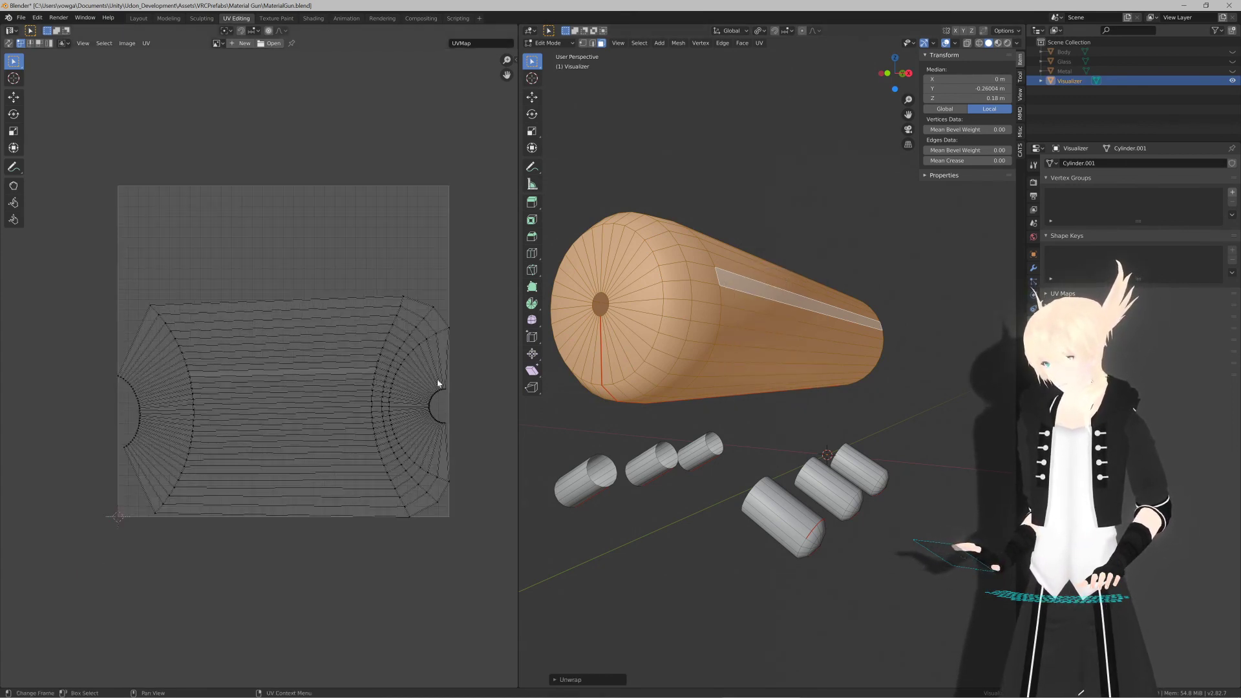
Step: Apply Cube Projection to the selected faces of the large cylinder
key("u")
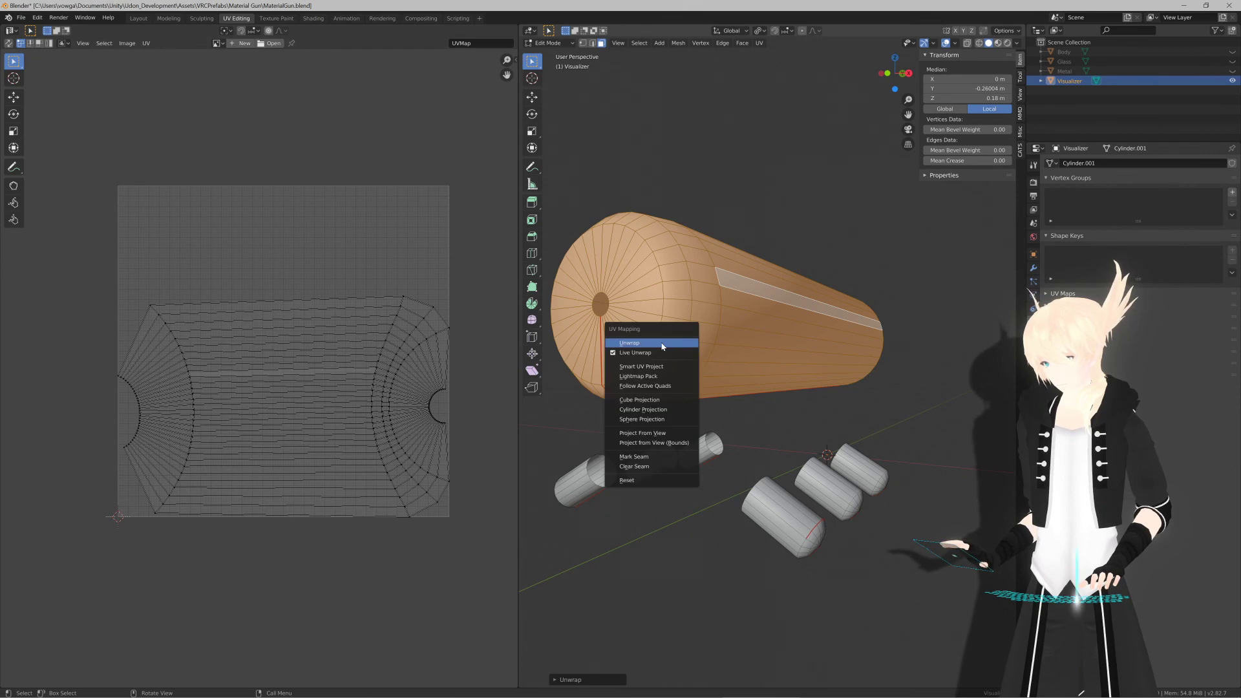
left_click(658, 400)
scroll(407, 388, "down", 2)
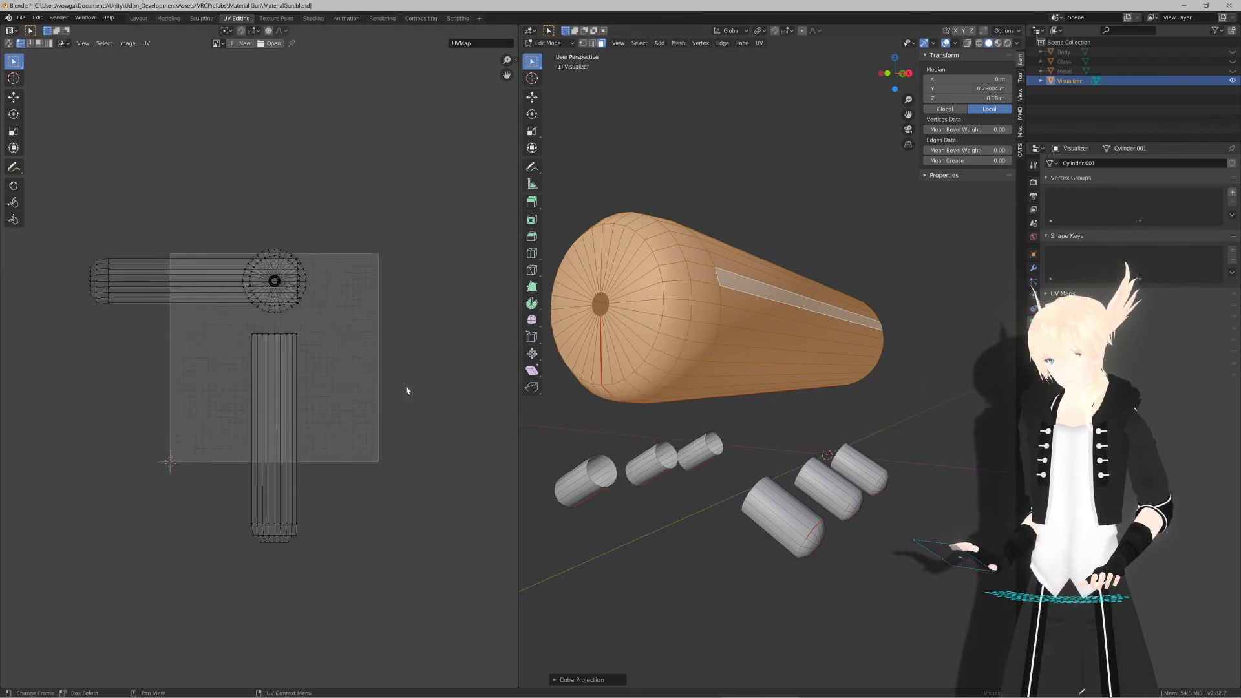
Step: Try Cylinder, Sphere and Cube Projection on the selected faces of the large cylinder
scroll(456, 383, "up", 1)
key("u")
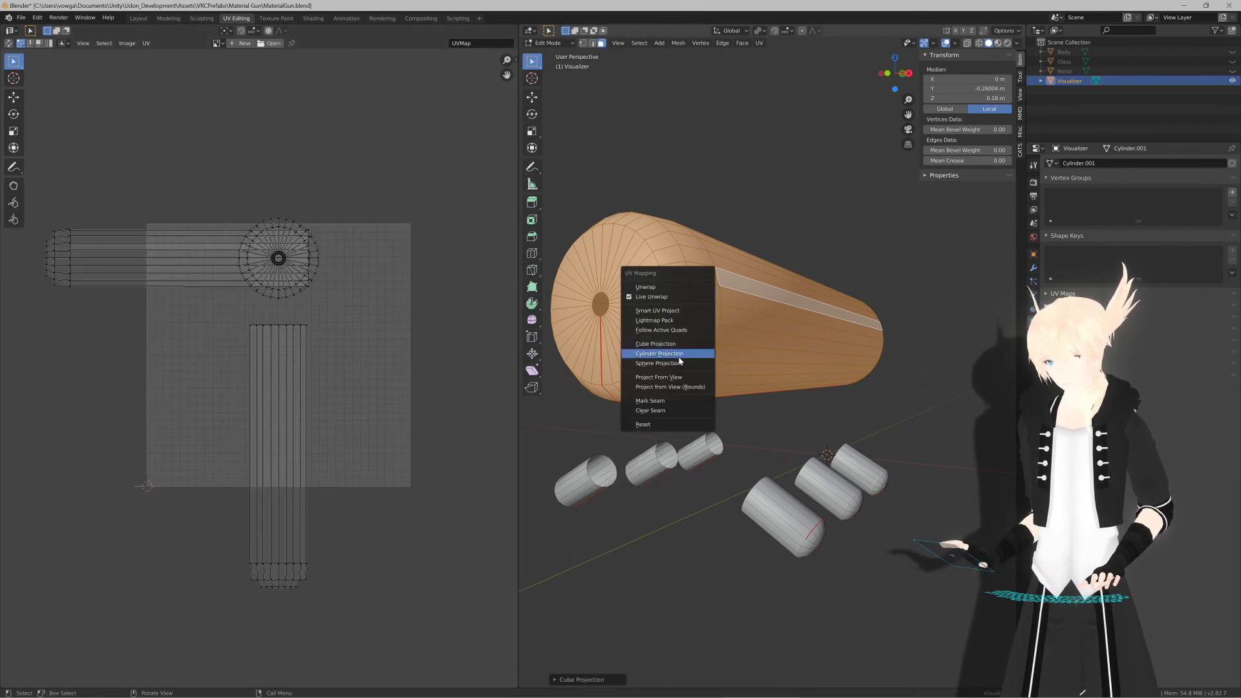
left_click(682, 354)
key("u")
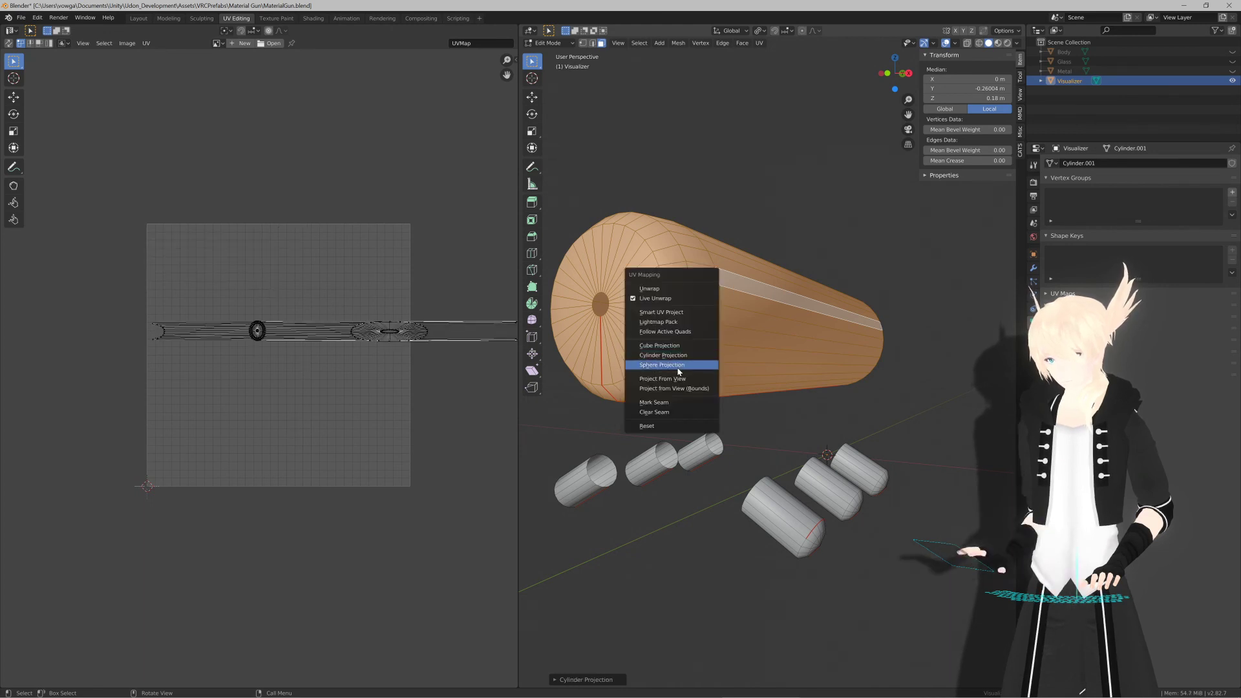
left_click(677, 364)
middle_click_drag(477, 350, 396, 368)
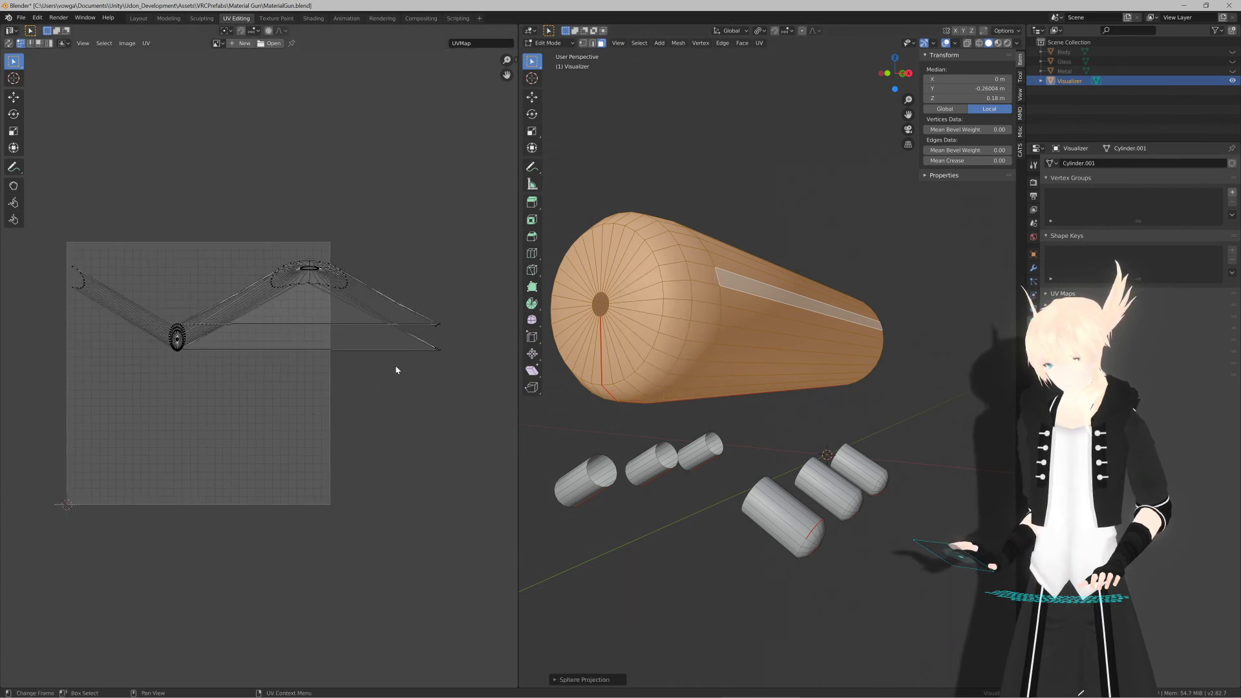
key("u")
Step: Unwrap the large cylinder's faces with the Unwrap operation and return to Object Mode
key("u")
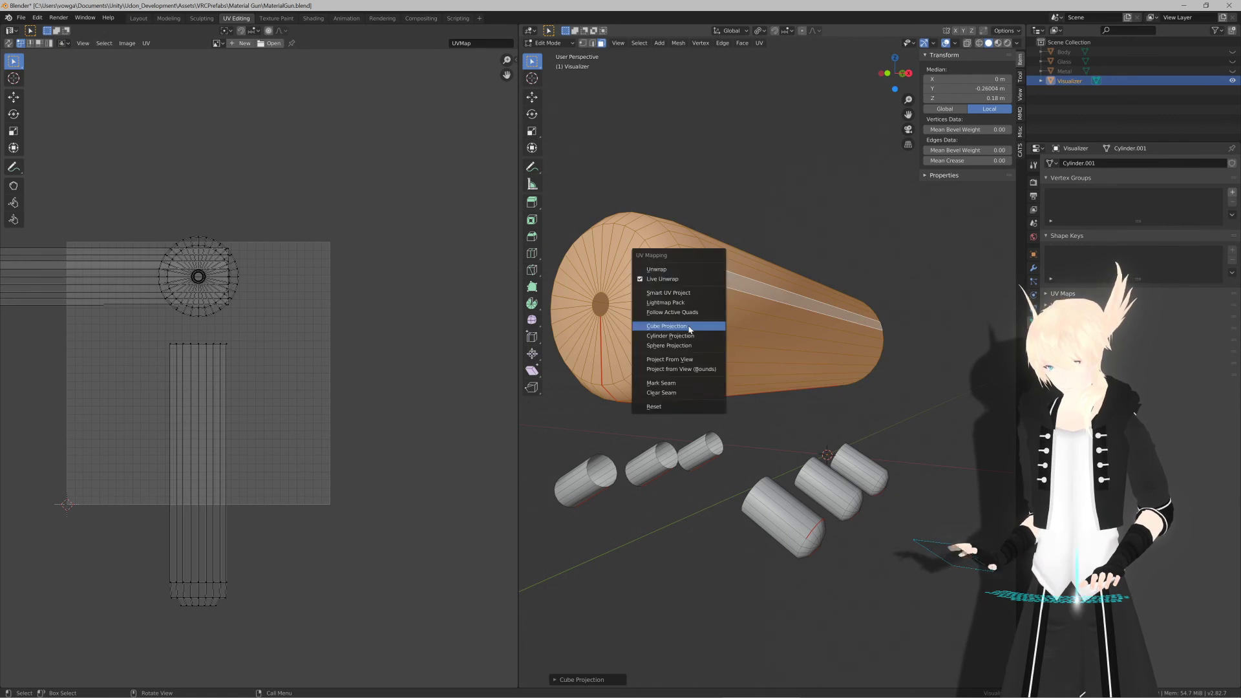
left_click(665, 266)
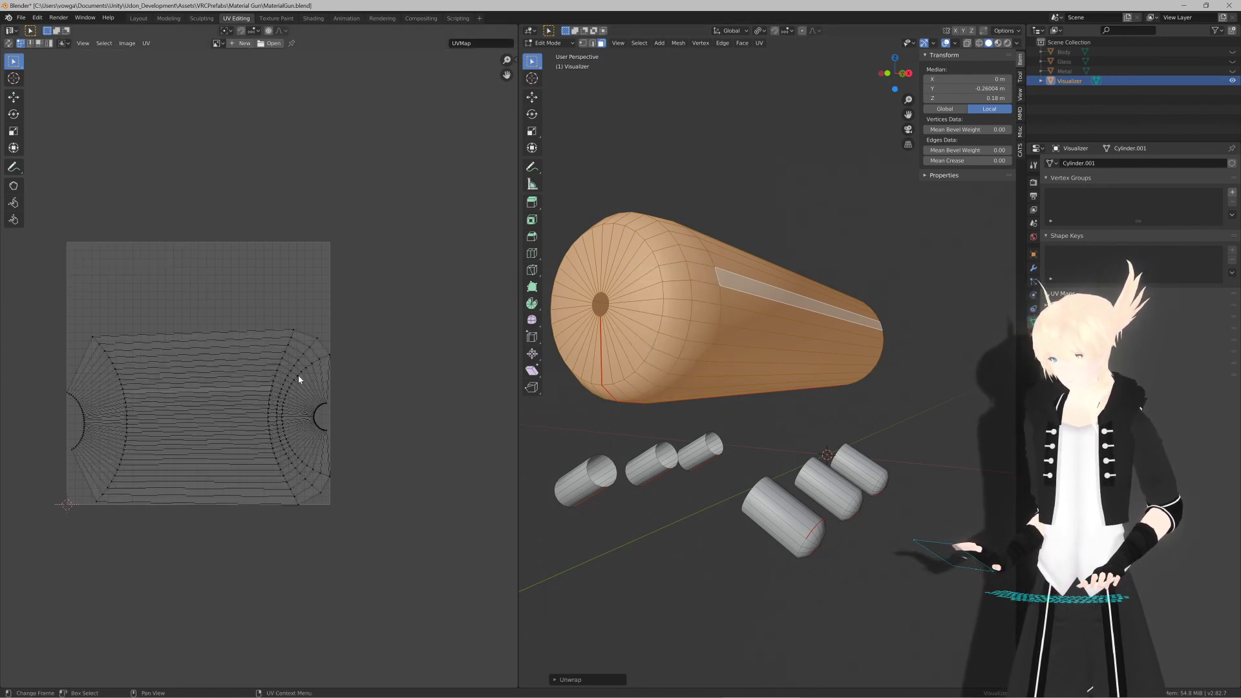
mouse_move(646, 323)
middle_mouse_down()
mouse_move(743, 323)
mouse_move(659, 322)
middle_mouse_up()
key("Tab")
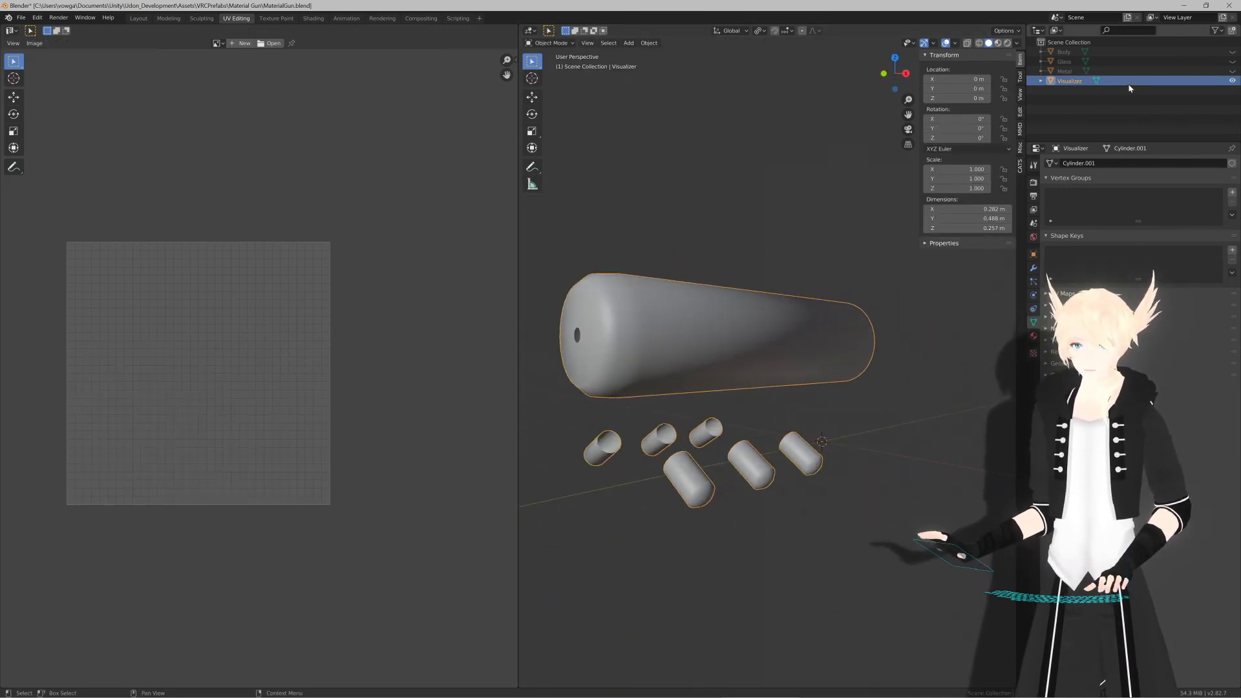
Step: Make the Metal, Glass and Body objects visible in the scene again
left_click(1232, 71)
left_click(1232, 61)
left_click(1232, 51)
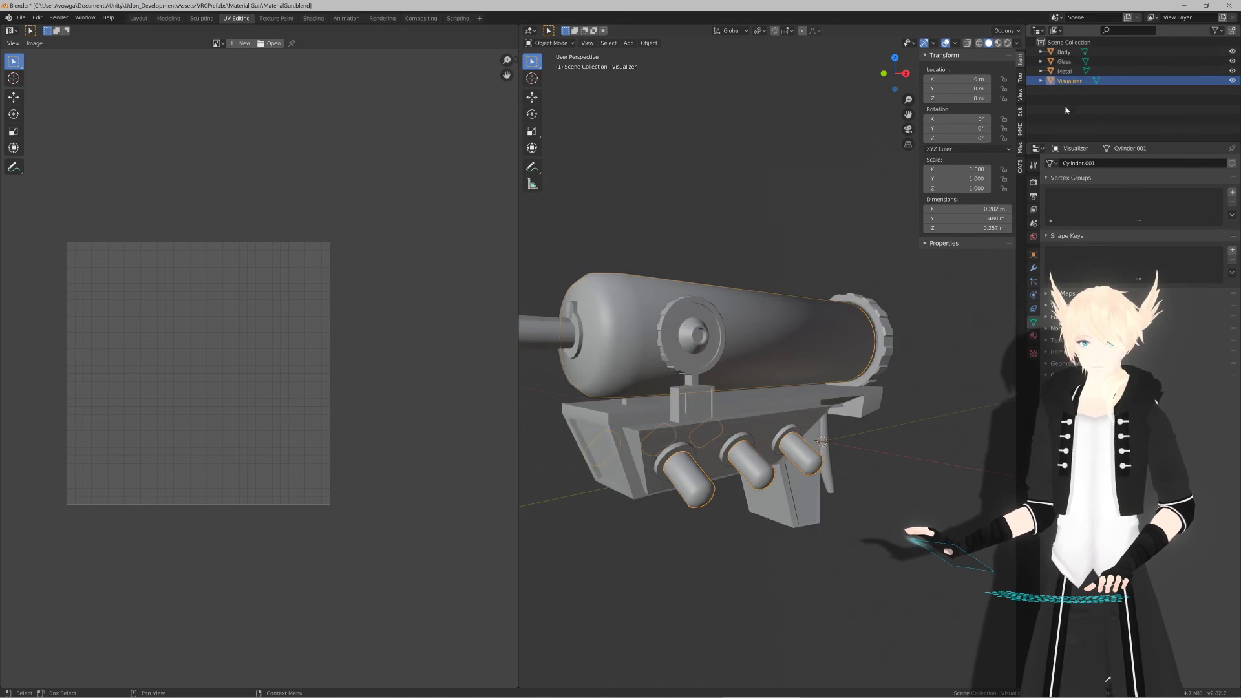
middle_click_drag(743, 206, 784, 206)
scroll(778, 210, "down", 4)
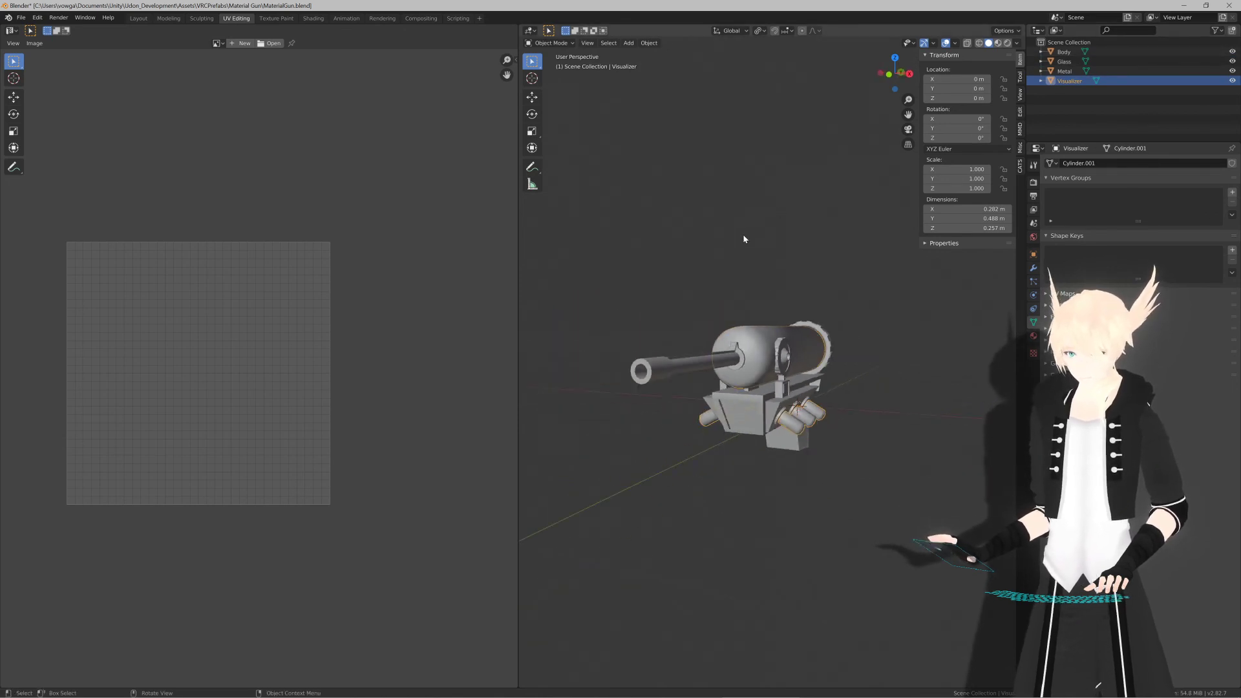
Step: Switch to the Layout workspace and bring up the FBX export for MaterialGun.fbx
left_click(138, 20)
scroll(512, 222, "down", 3)
middle_click_drag(507, 226, 543, 207)
left_click(535, 219)
scroll(547, 196, "down", 1)
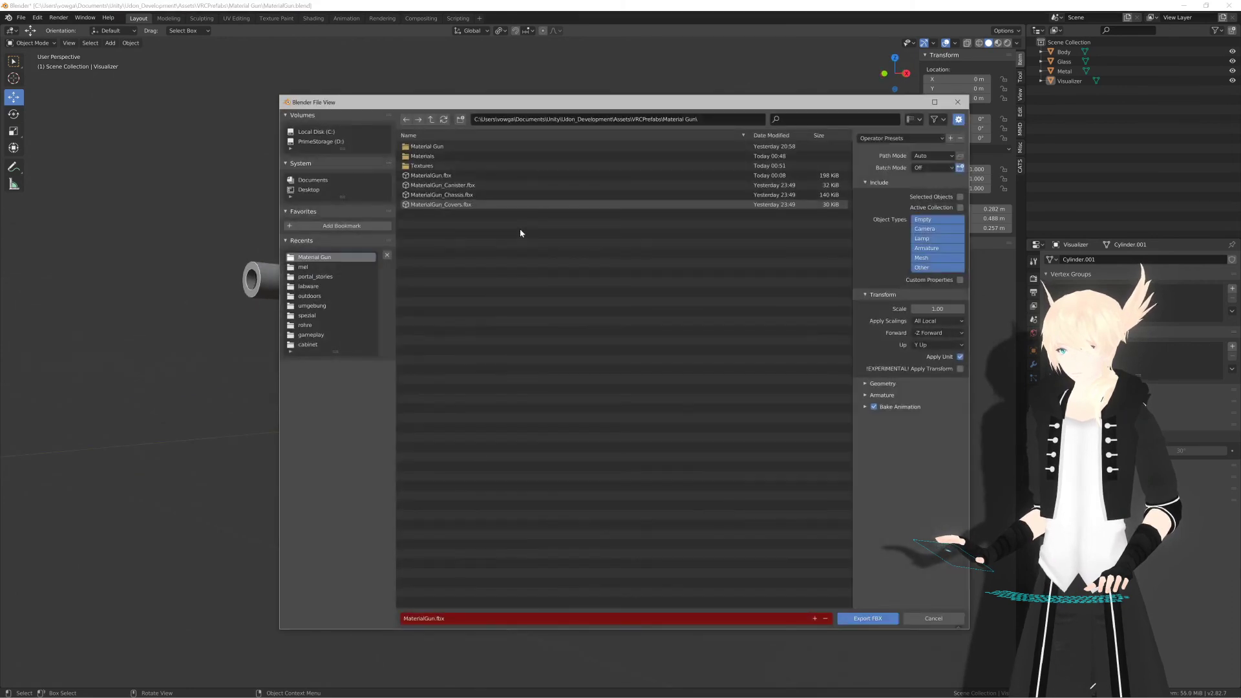
key("Escape")
Step: Switch to Unity and examine the gun in the scene from the side
key("alt+Tab")
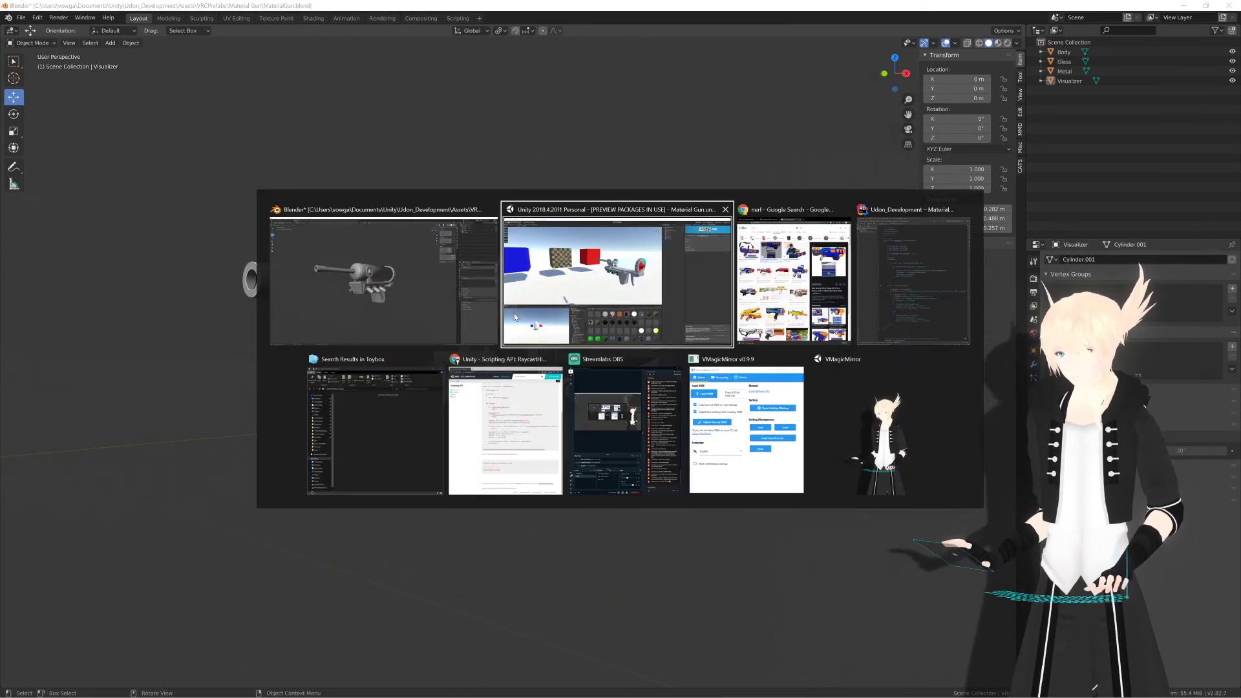
scroll(596, 295, "down", 5)
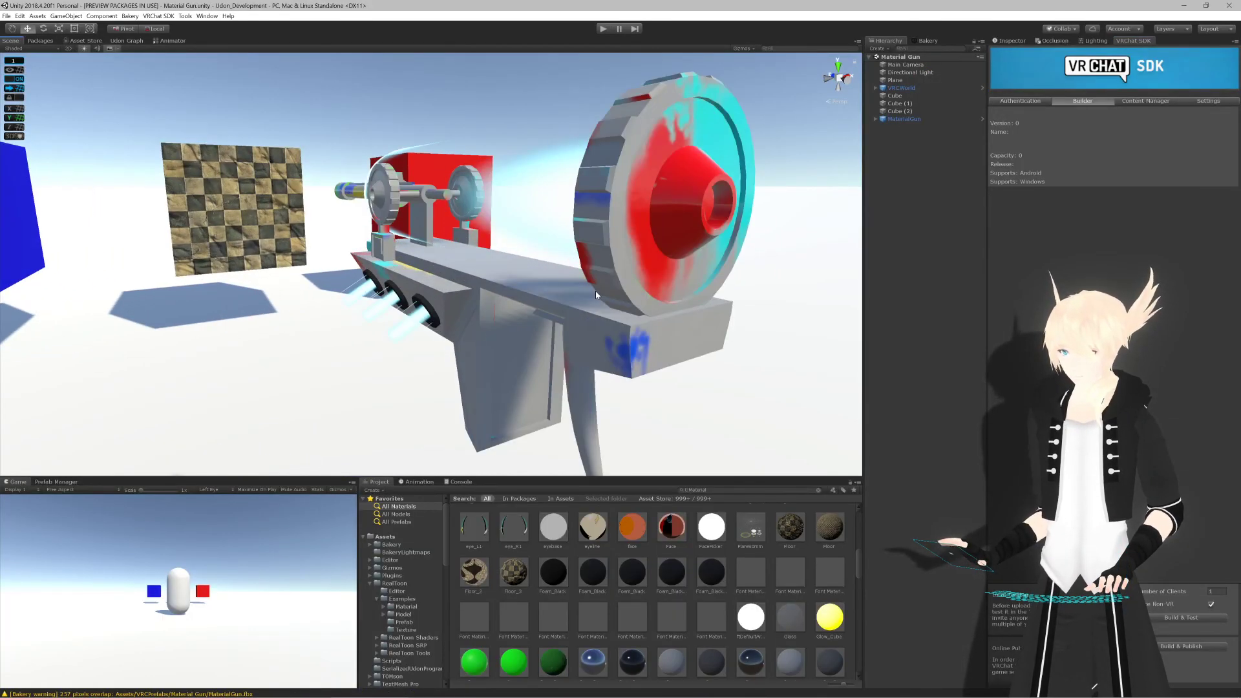
scroll(596, 295, "up", 3)
left_click_drag(596, 296, 456, 331, "alt")
middle_click_drag(455, 331, 486, 321)
left_click_drag(487, 321, 492, 342, "alt")
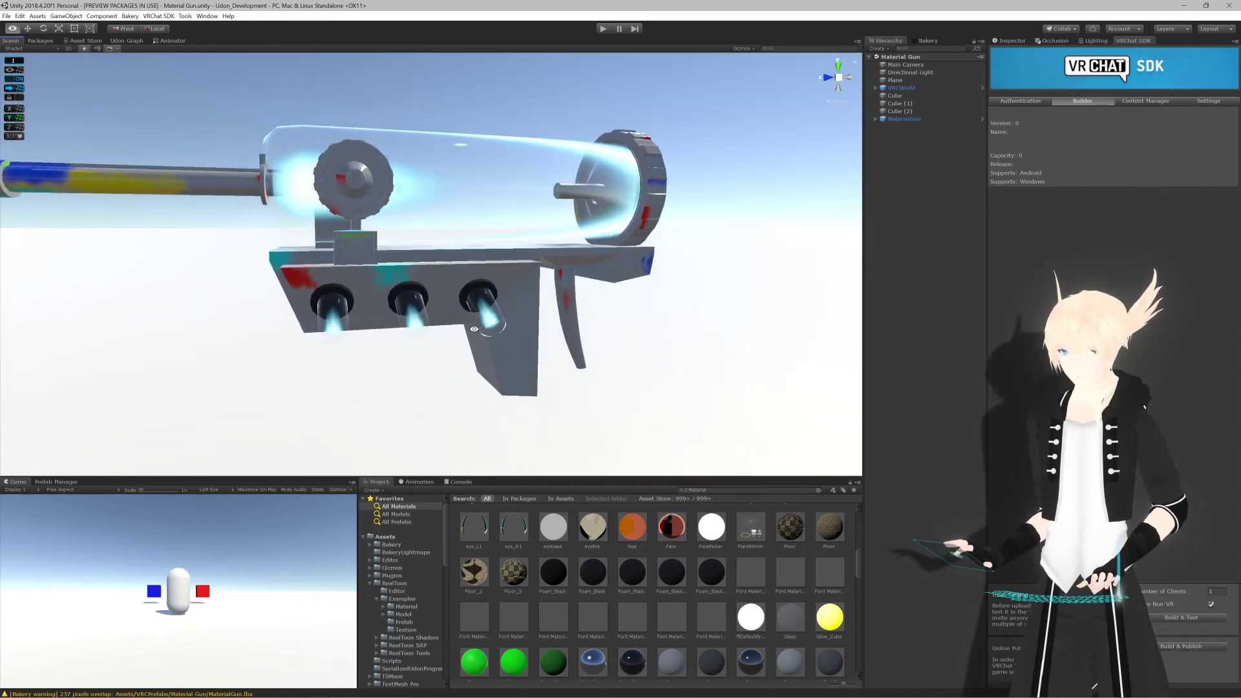
Step: Inspect the properties of the MaterialGun's Glass, Metal and Body parts and select its Visualizer object
left_click(1012, 42)
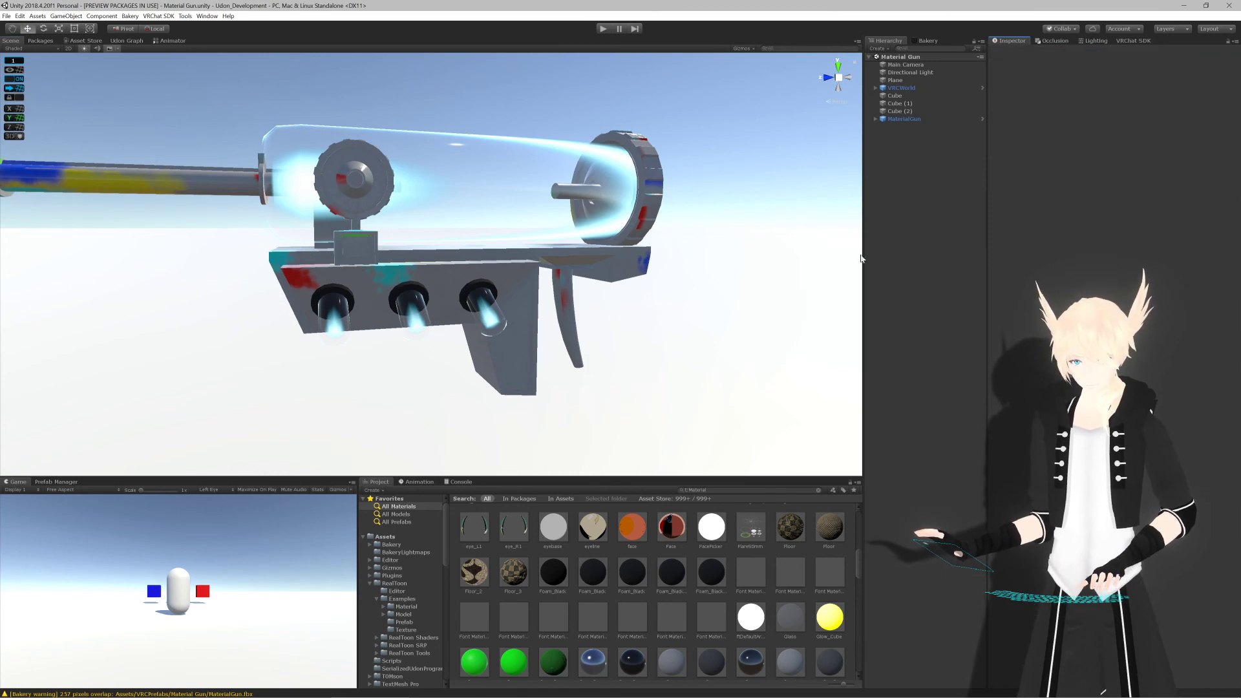
left_click(608, 216)
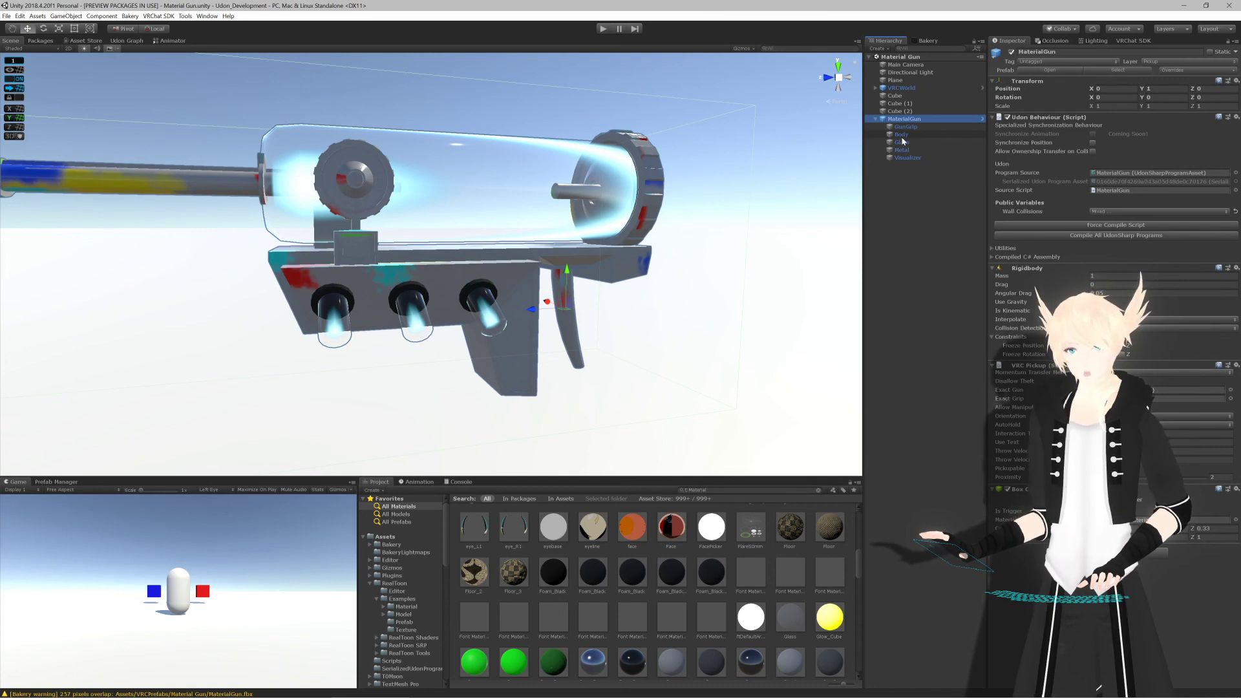
left_click(902, 142)
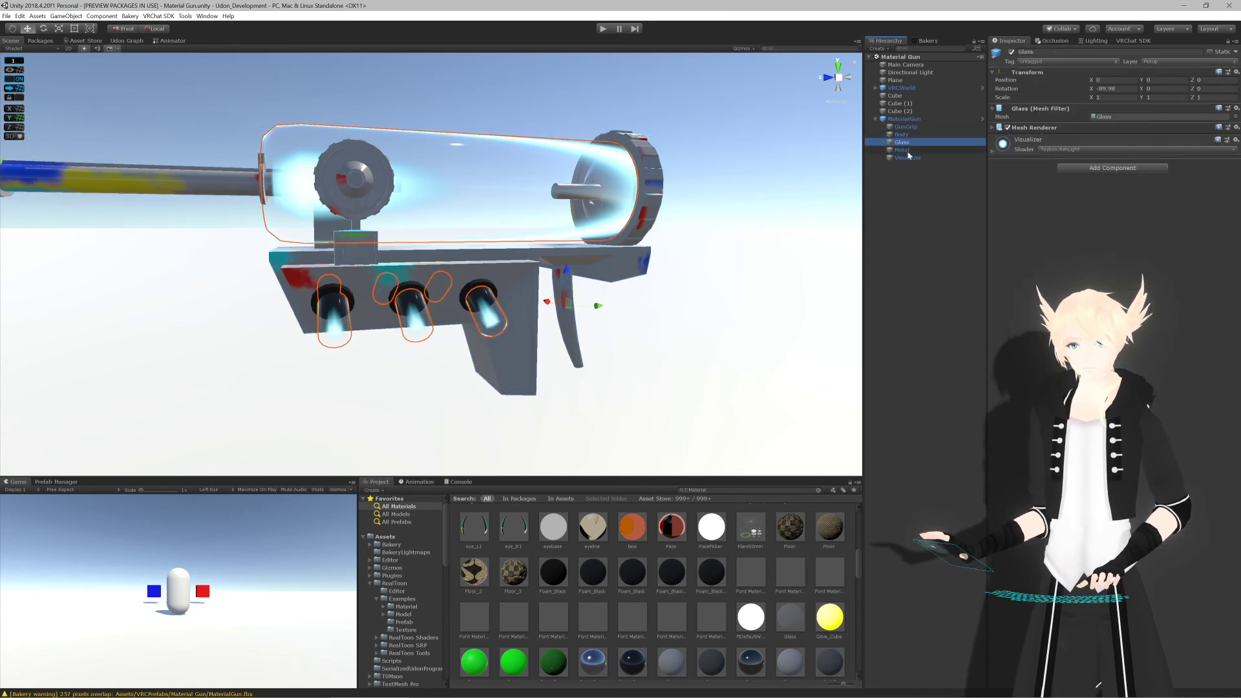
left_click(903, 149)
left_click(903, 134)
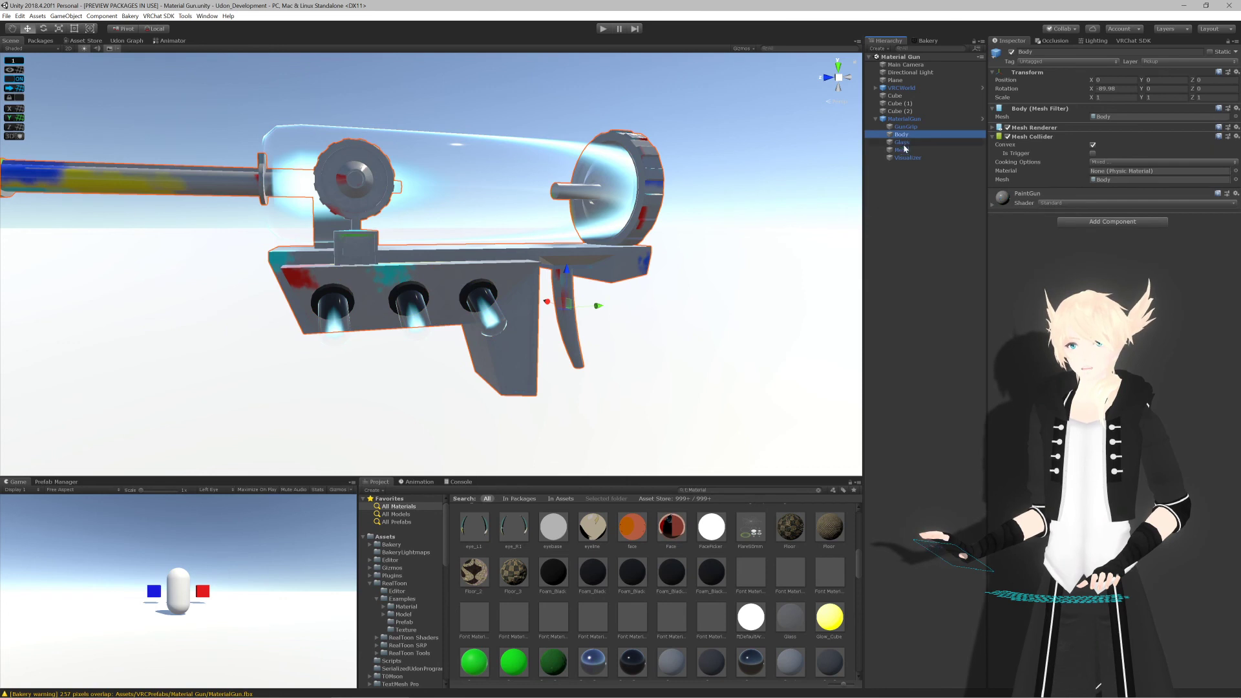
left_click(907, 157)
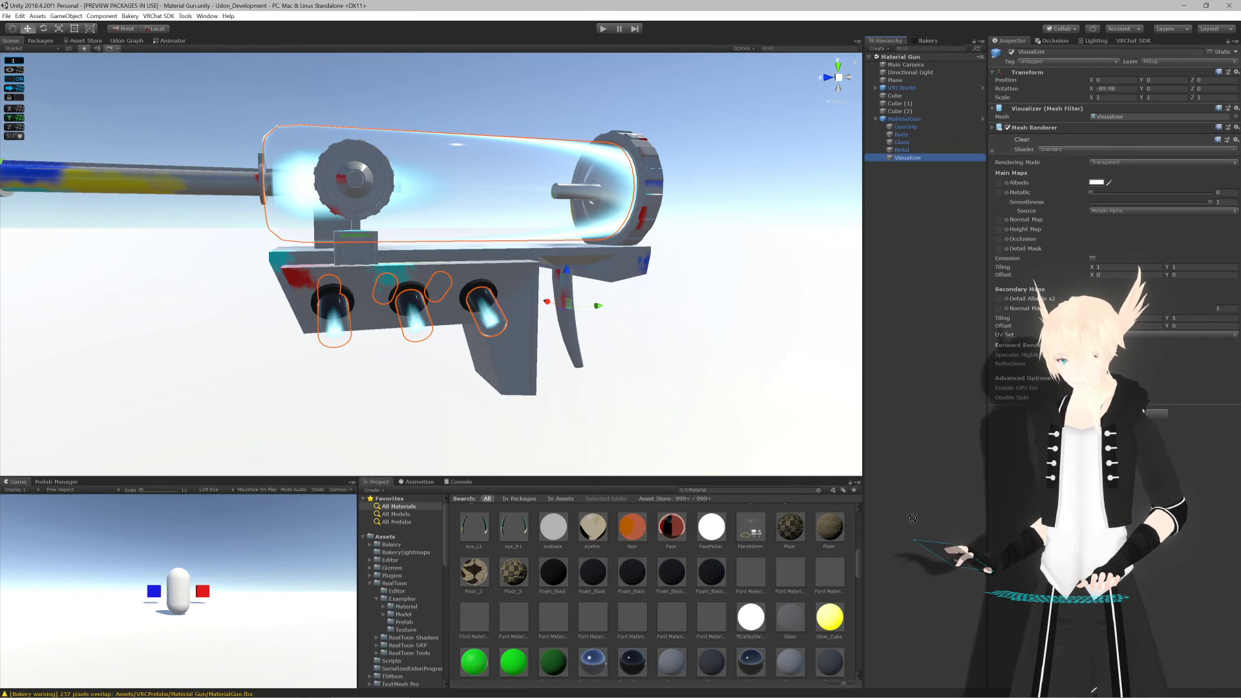
Step: Try the Floor material on the Visualizer mesh and check its texture mapping up close on the small cylinders
left_click_drag(912, 518, 1223, 484)
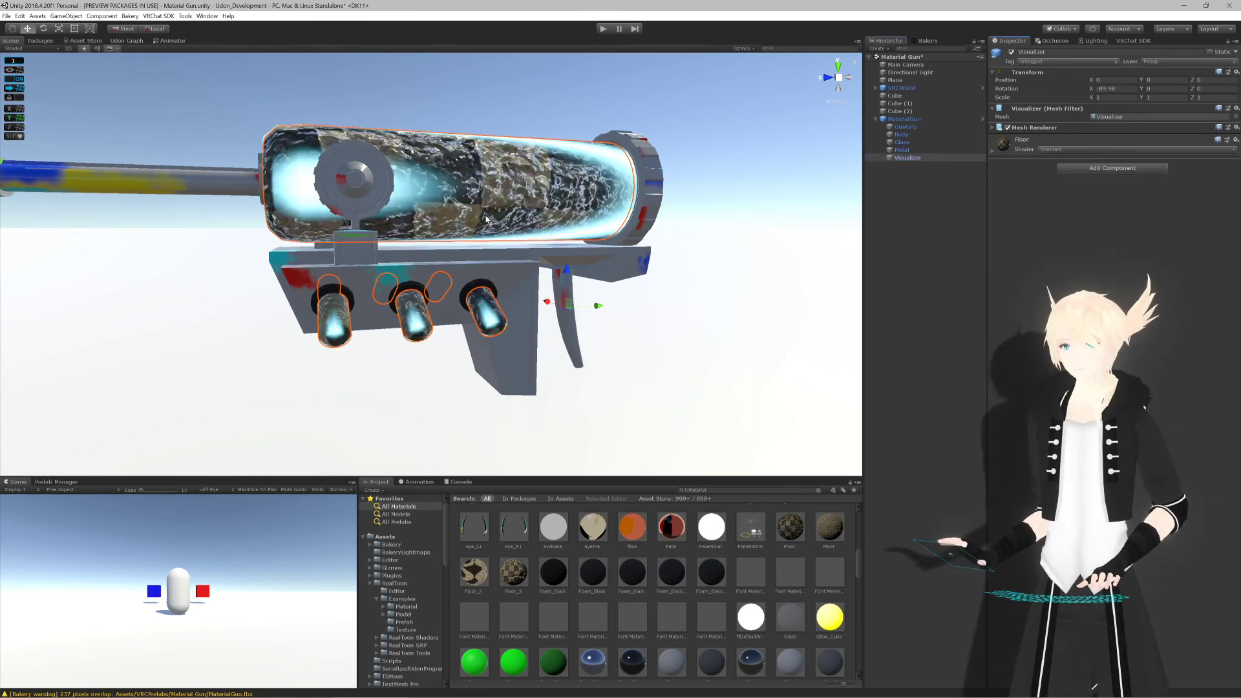
left_click_drag(486, 218, 692, 225, "alt")
left_click(386, 89)
middle_click_drag(692, 224, 598, 155)
scroll(594, 162, "up", 10)
left_click_drag(591, 168, 590, 200, "alt")
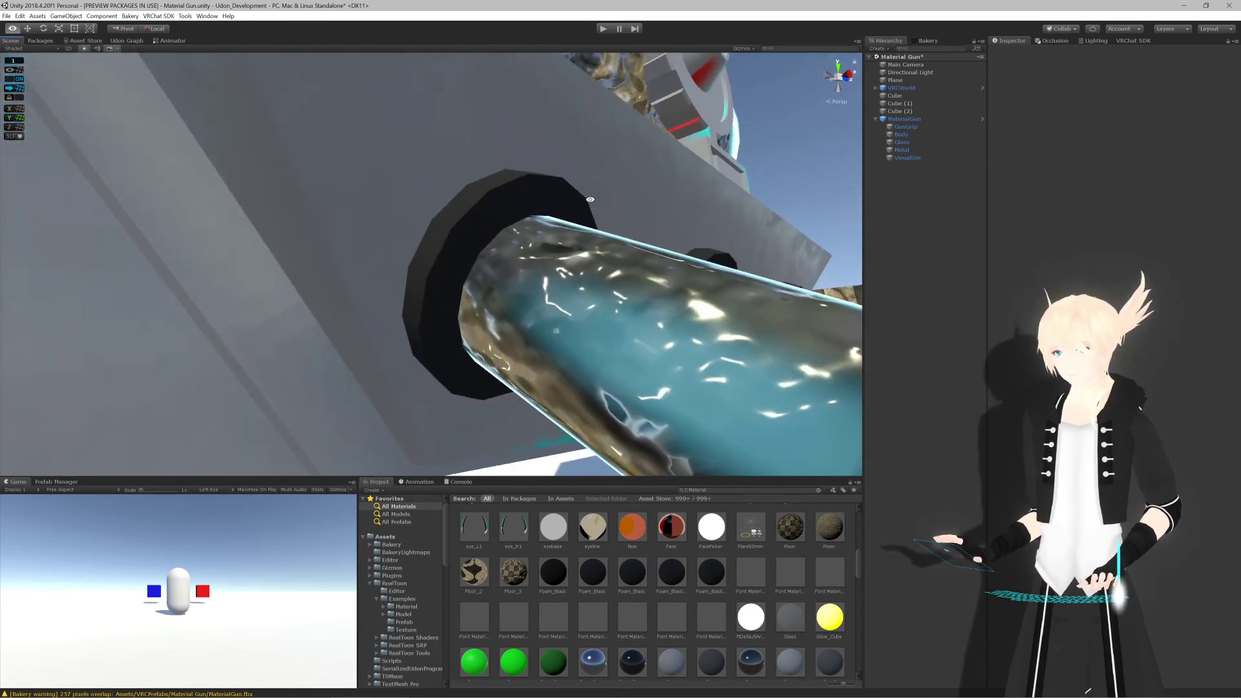
left_click(547, 194)
key("f")
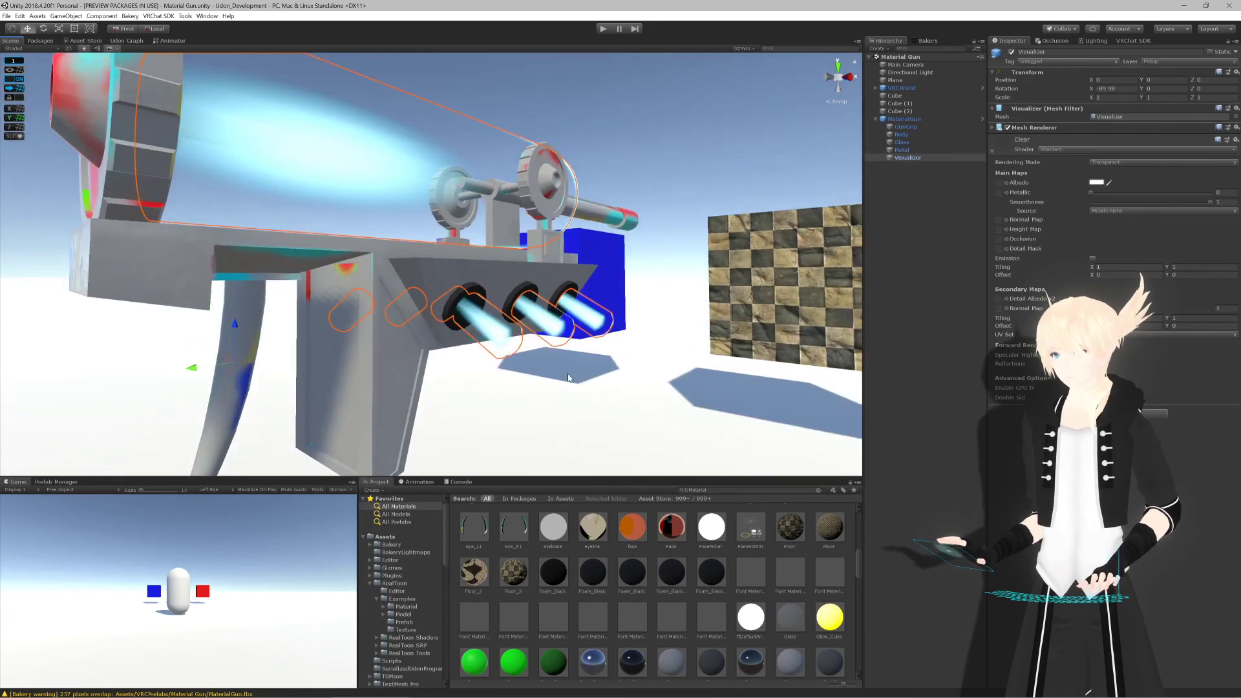
Step: Look through the project materials, try a prototype material on the gun, and undo the assignment
scroll(605, 590, "down", 10)
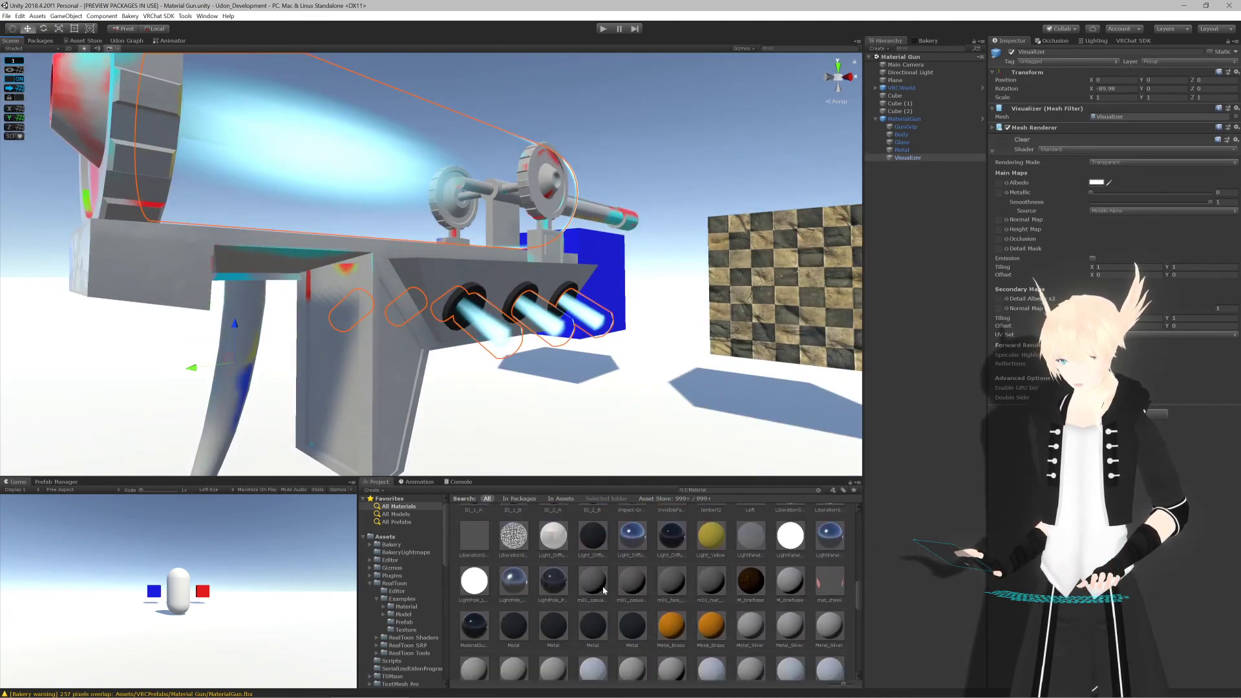
scroll(605, 590, "down", 3)
scroll(635, 581, "down", 8)
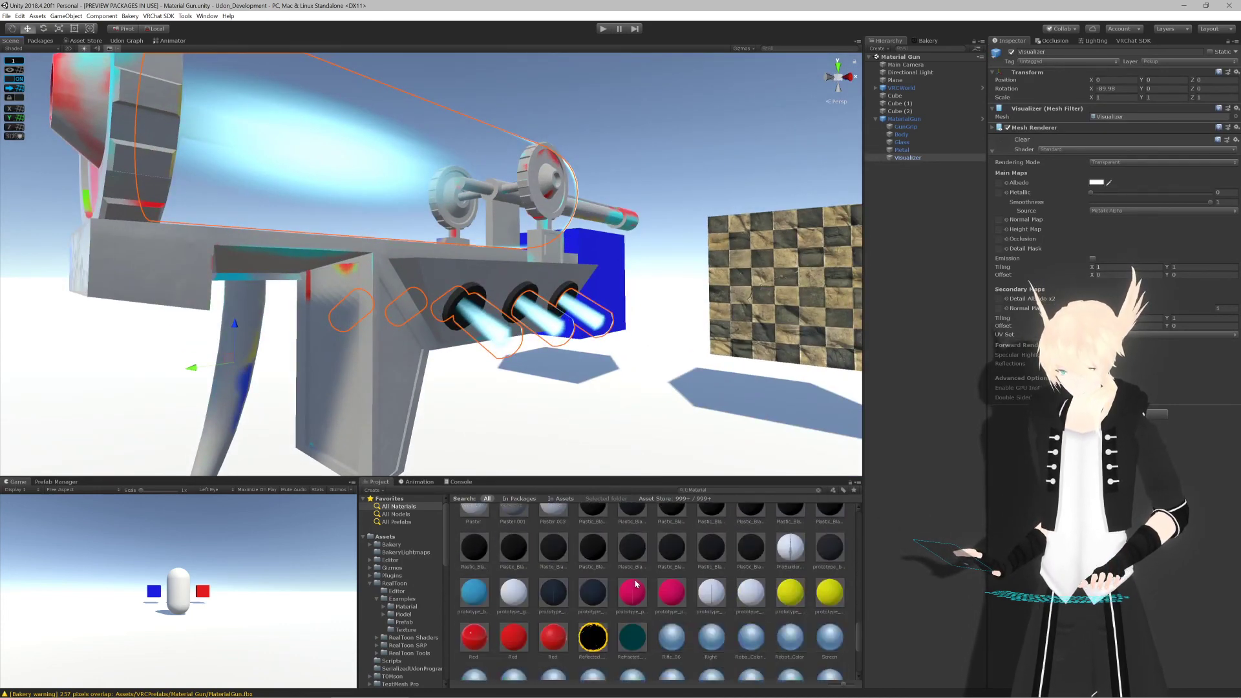
scroll(644, 564, "up", 2)
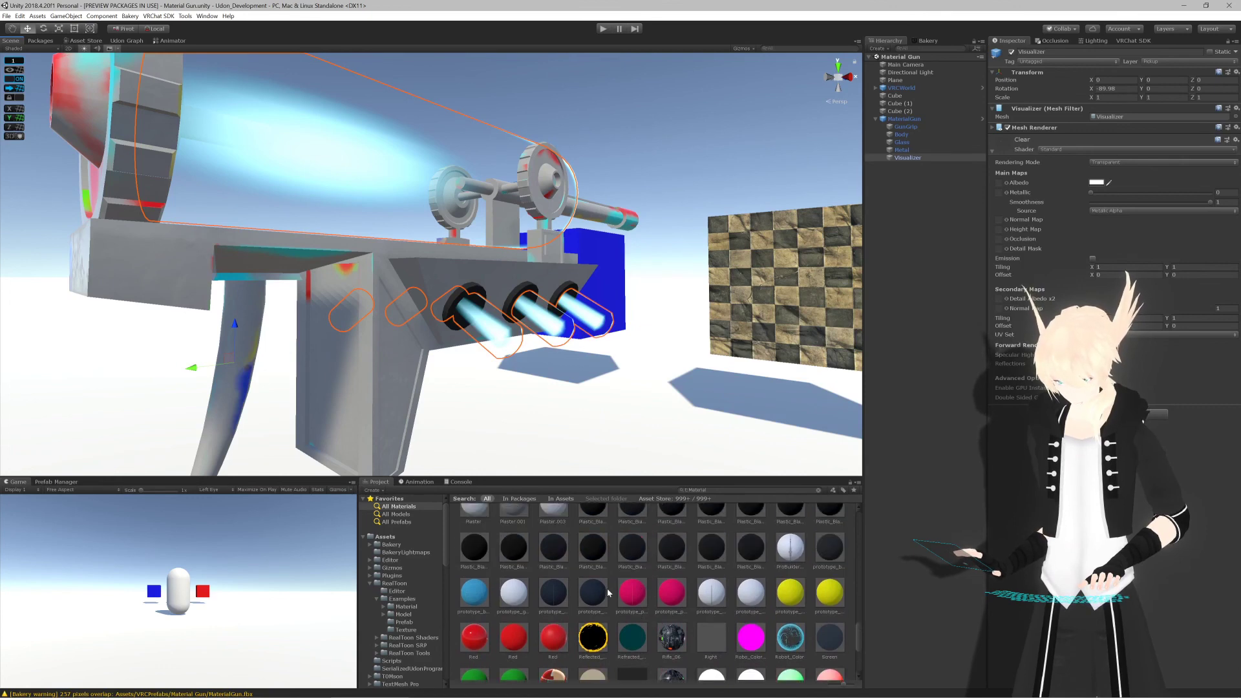
left_click_drag(712, 593, 414, 266)
scroll(442, 271, "down", 10)
key("ctrl+z")
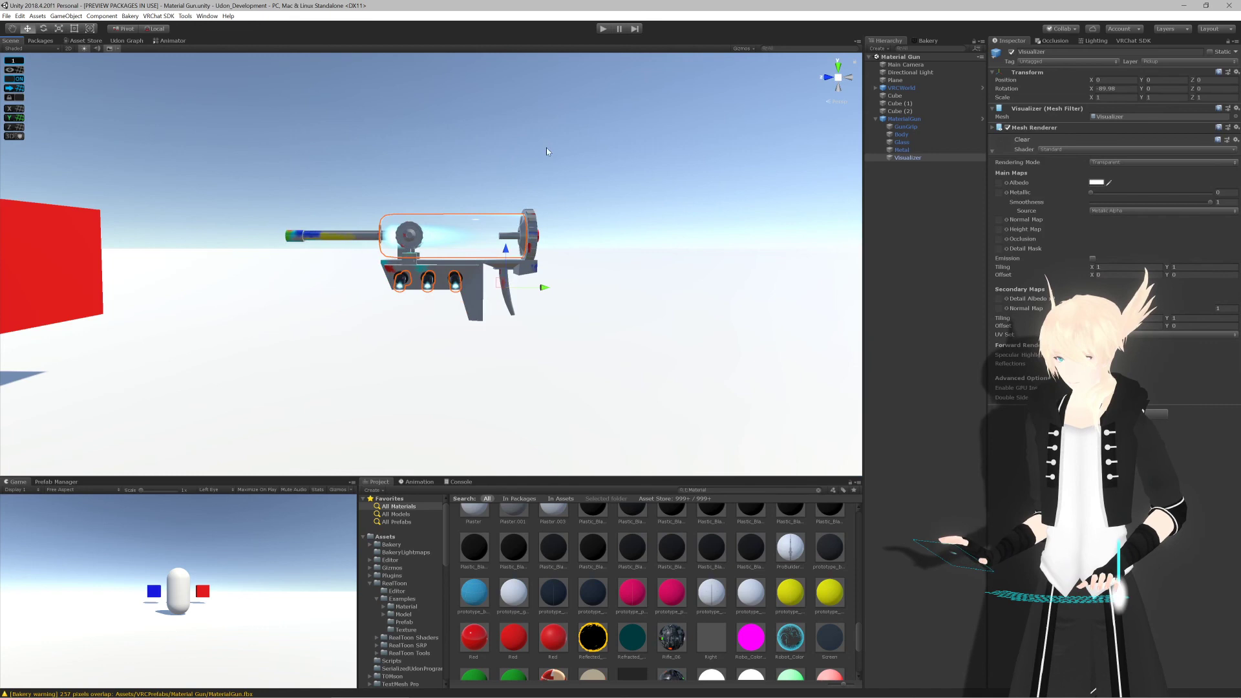
Step: Apply all overrides of the MaterialGun instance to its prefab and compile all UdonSharp programs
left_click(895, 120)
left_click(1197, 70)
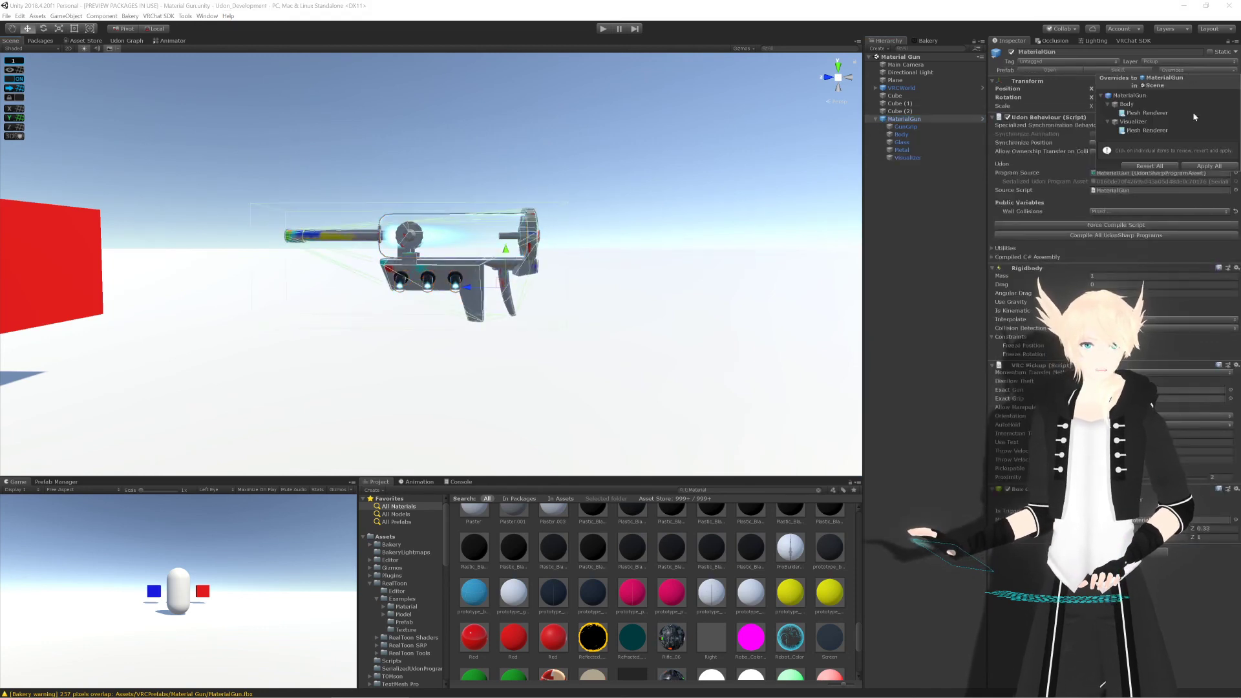
left_click(1209, 167)
left_click(1122, 236)
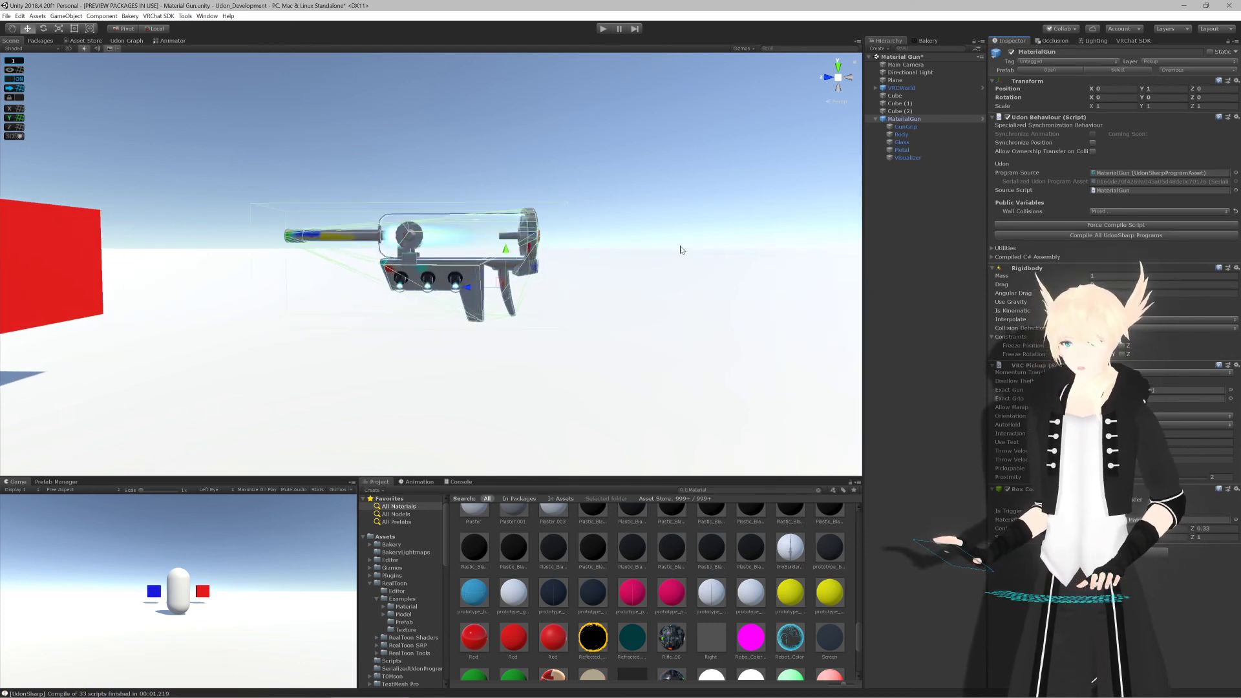
scroll(677, 245, "up", 2)
left_click(666, 210)
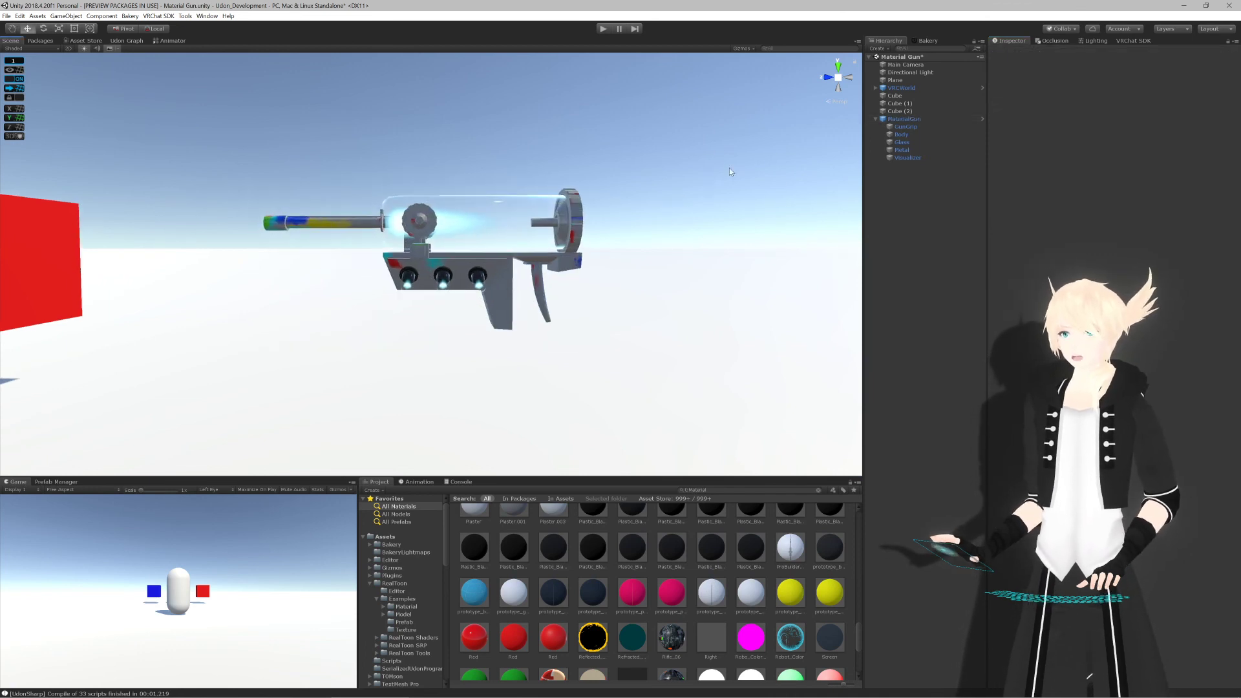
left_click(848, 79)
left_click(848, 80)
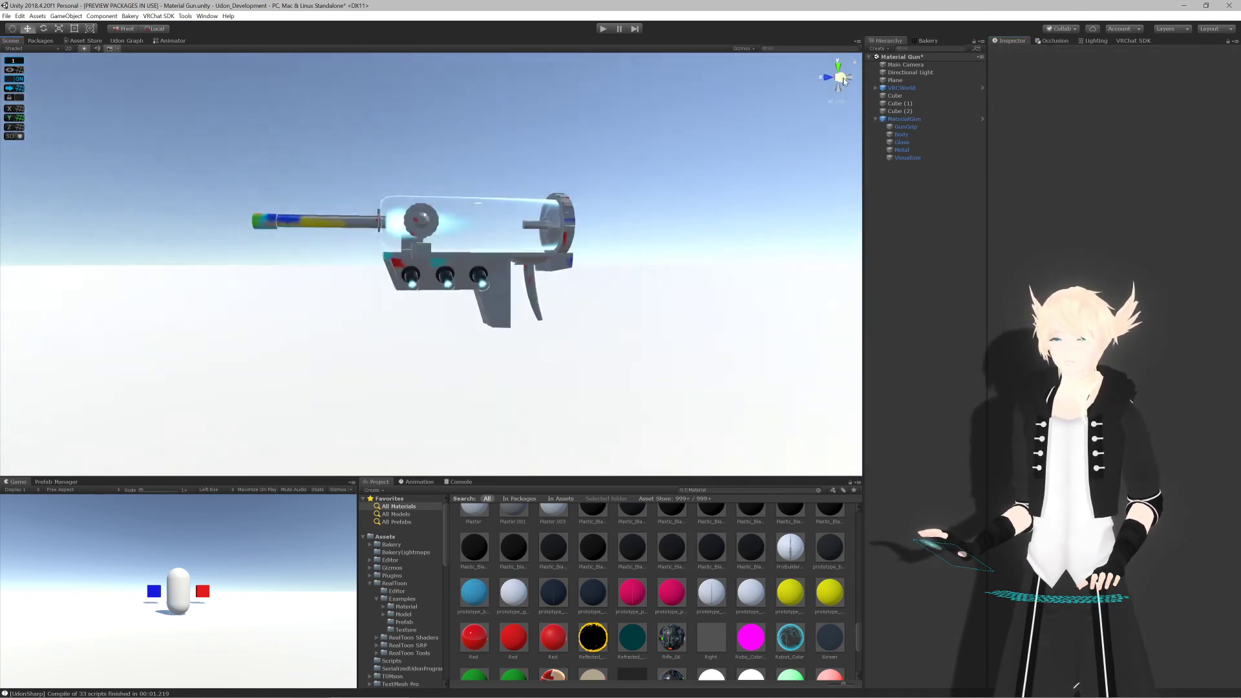
left_click(838, 79)
left_click(839, 79)
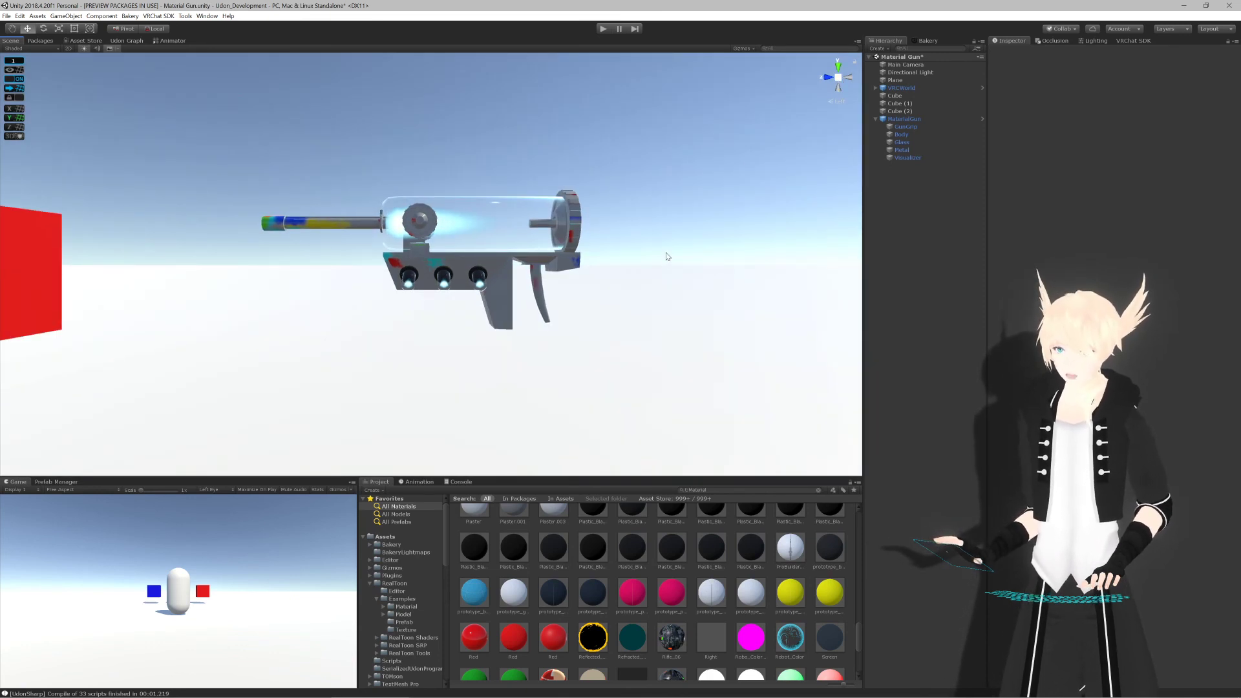
Step: Switch to YouTube Music in the browser, adjust its volume, pause the track and minimise the browser
key("alt+Tab")
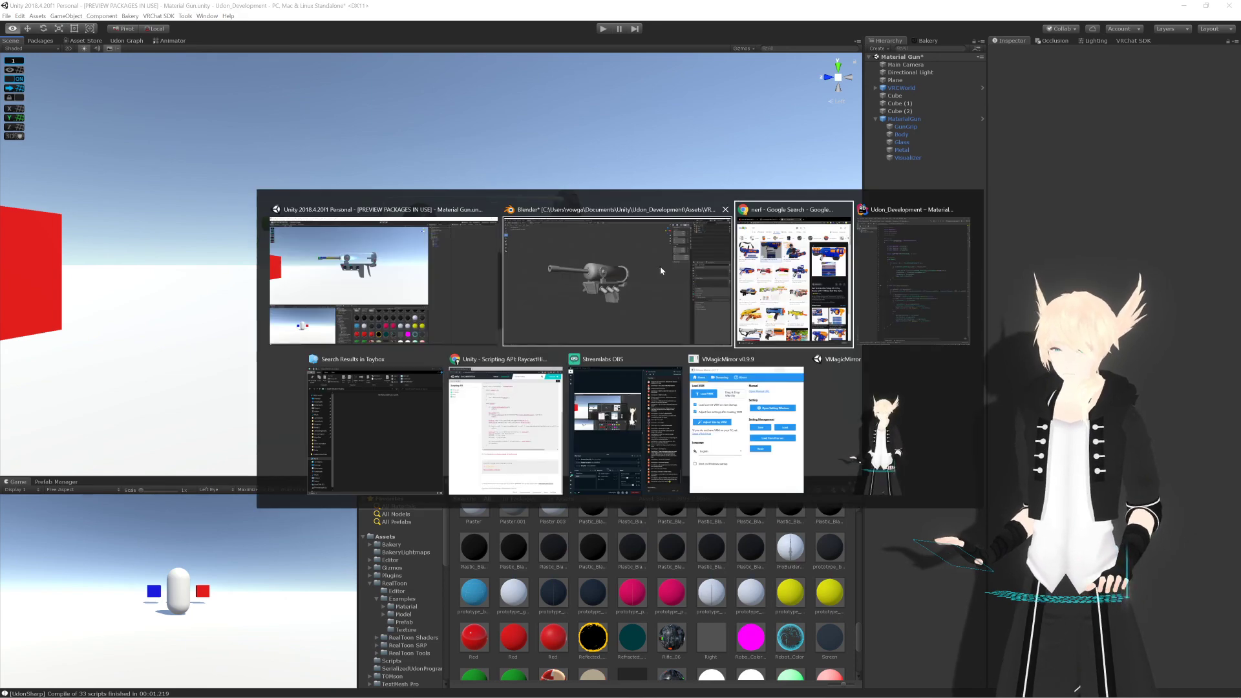
key("ctrl+1")
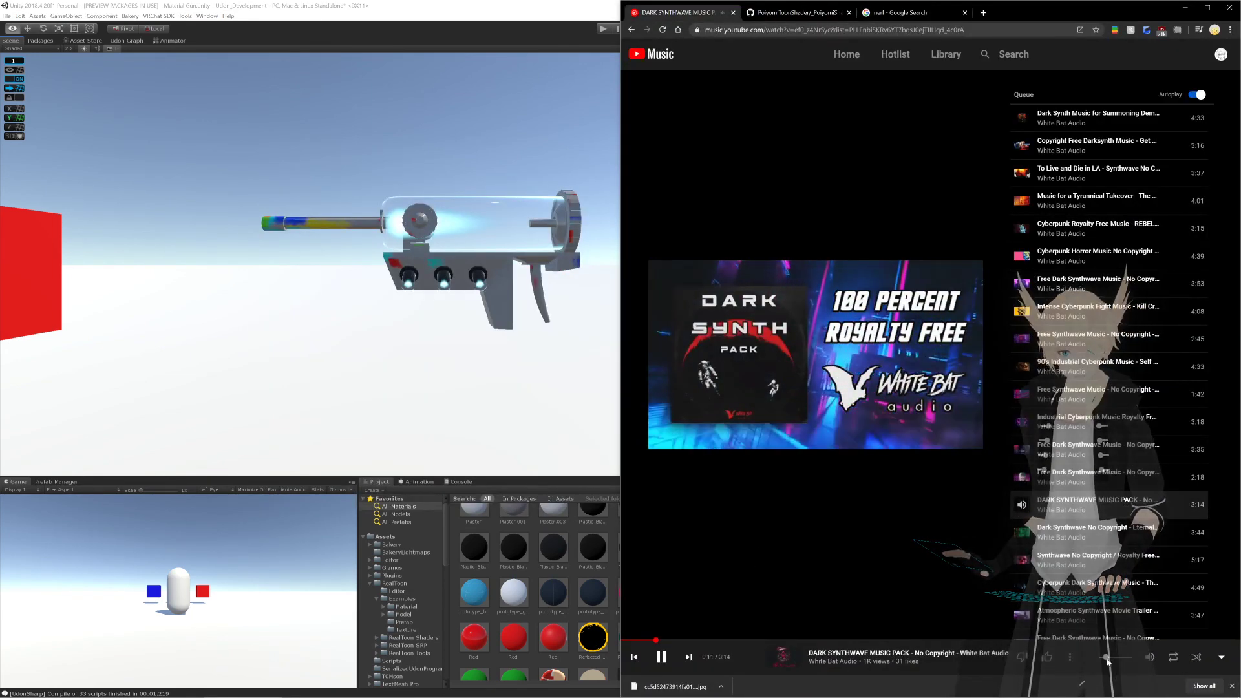
left_click(1102, 658)
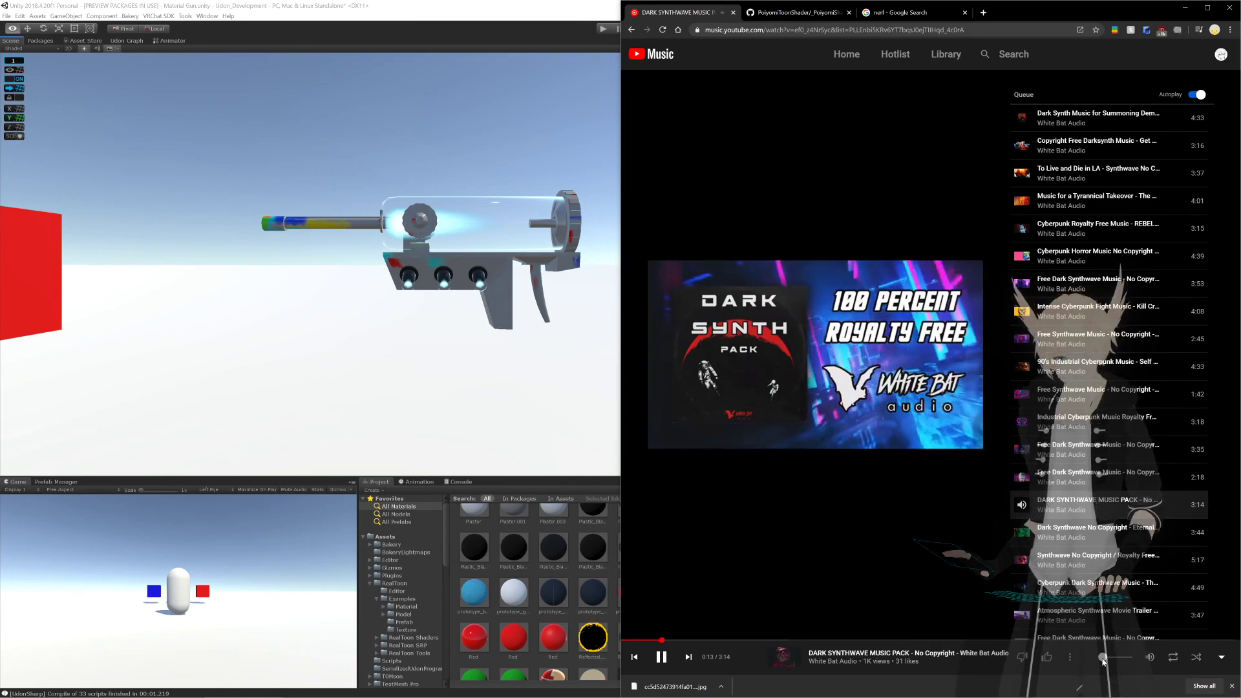
key("space")
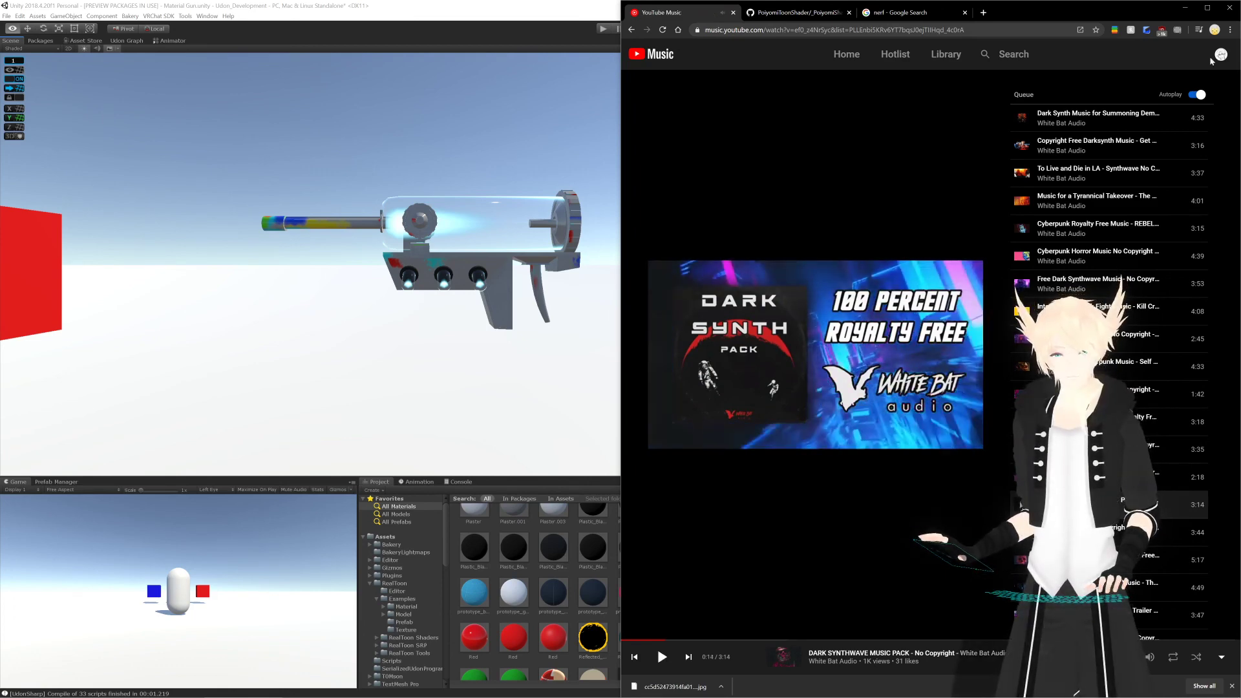
left_click(1182, 9)
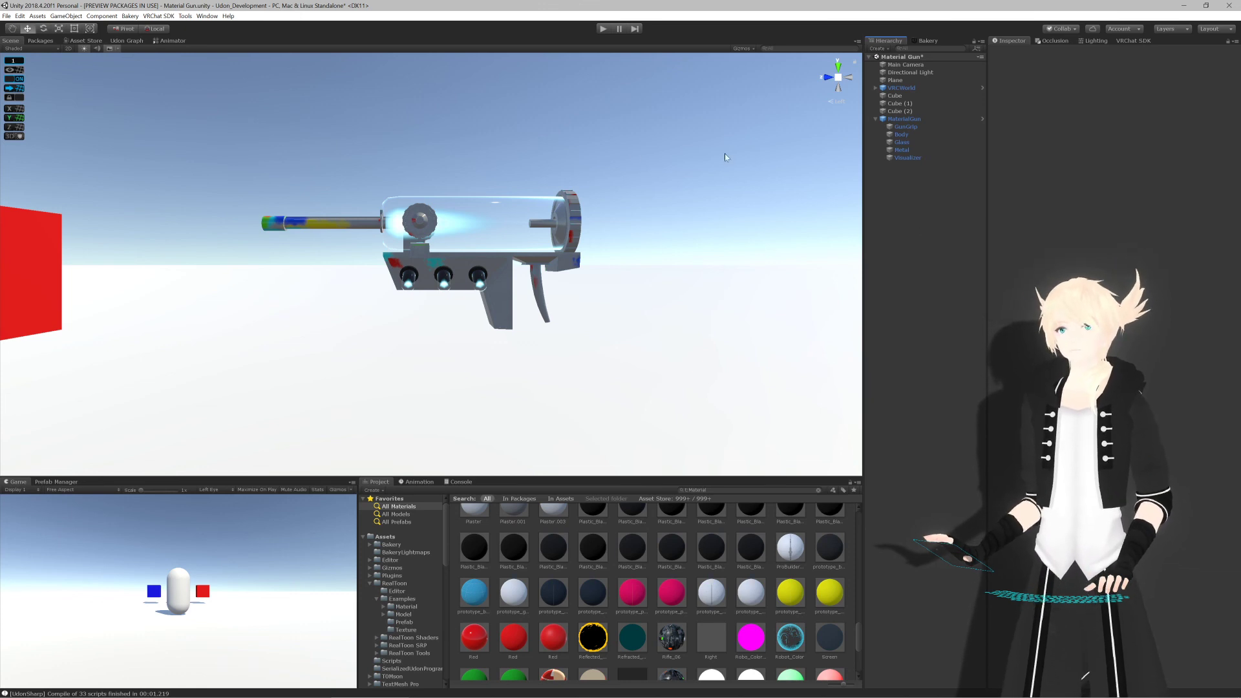
scroll(541, 180, "down", 3)
left_click_drag(541, 180, 482, 252, "alt")
scroll(482, 252, "up", 3)
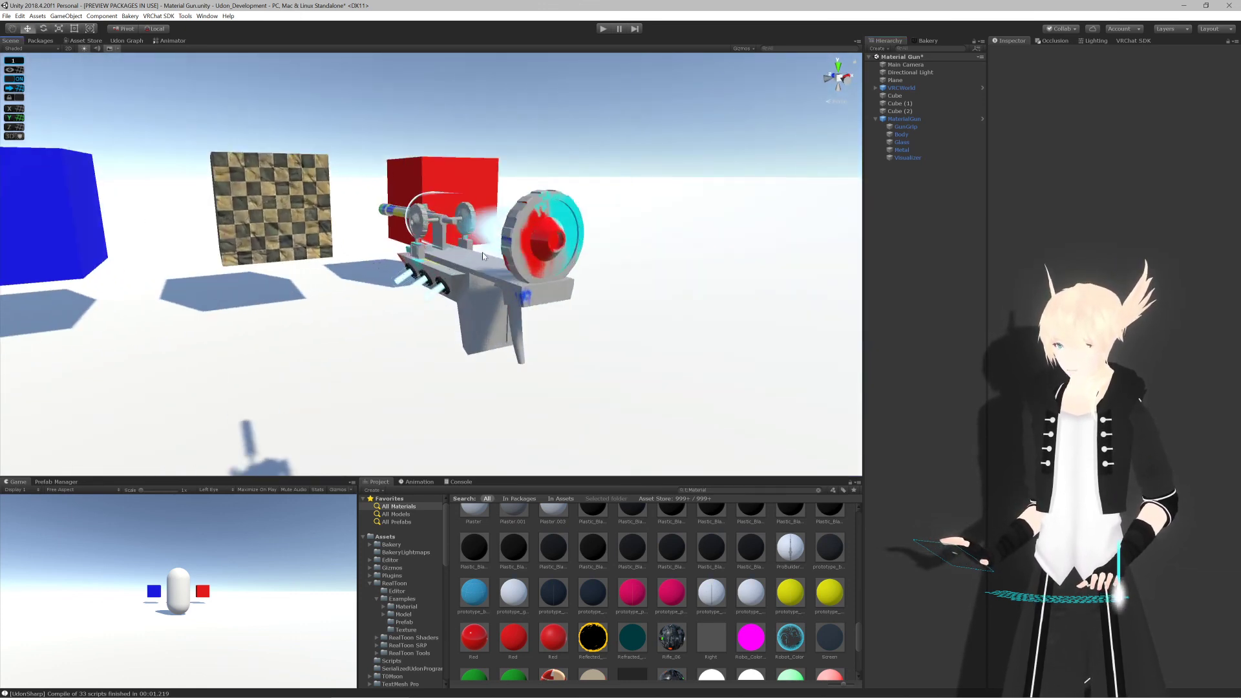
Step: Inspect the finished MaterialGun model from several sides and distances, checking the paint-splattered barrel, wheels and body
left_click(482, 252)
key("f")
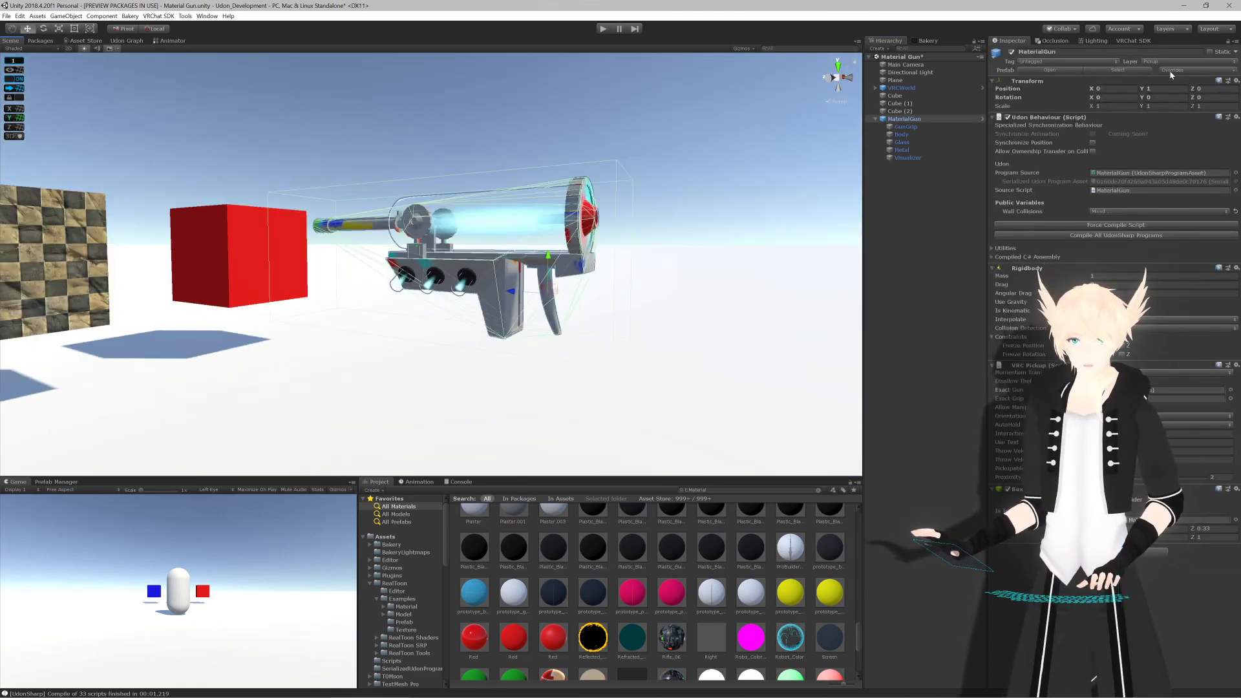
left_click(695, 175)
left_click_drag(694, 174, 426, 209, "alt")
scroll(425, 209, "up", 2)
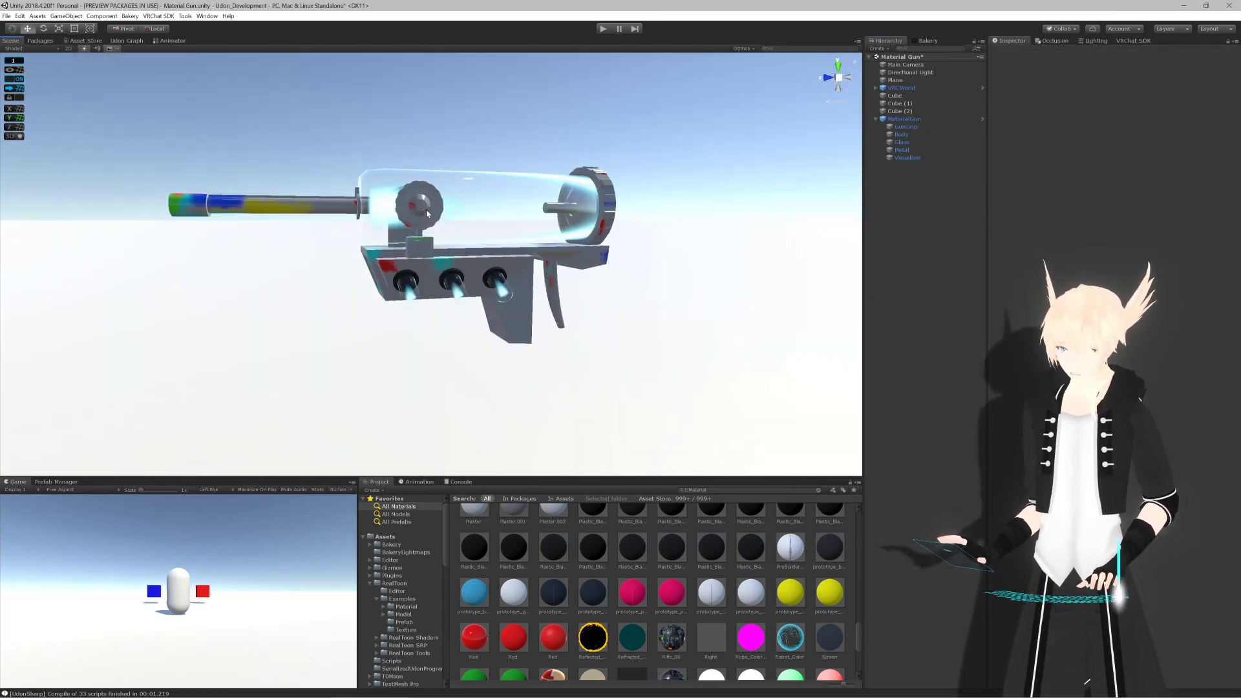
scroll(426, 210, "up", 3)
scroll(426, 211, "down", 6)
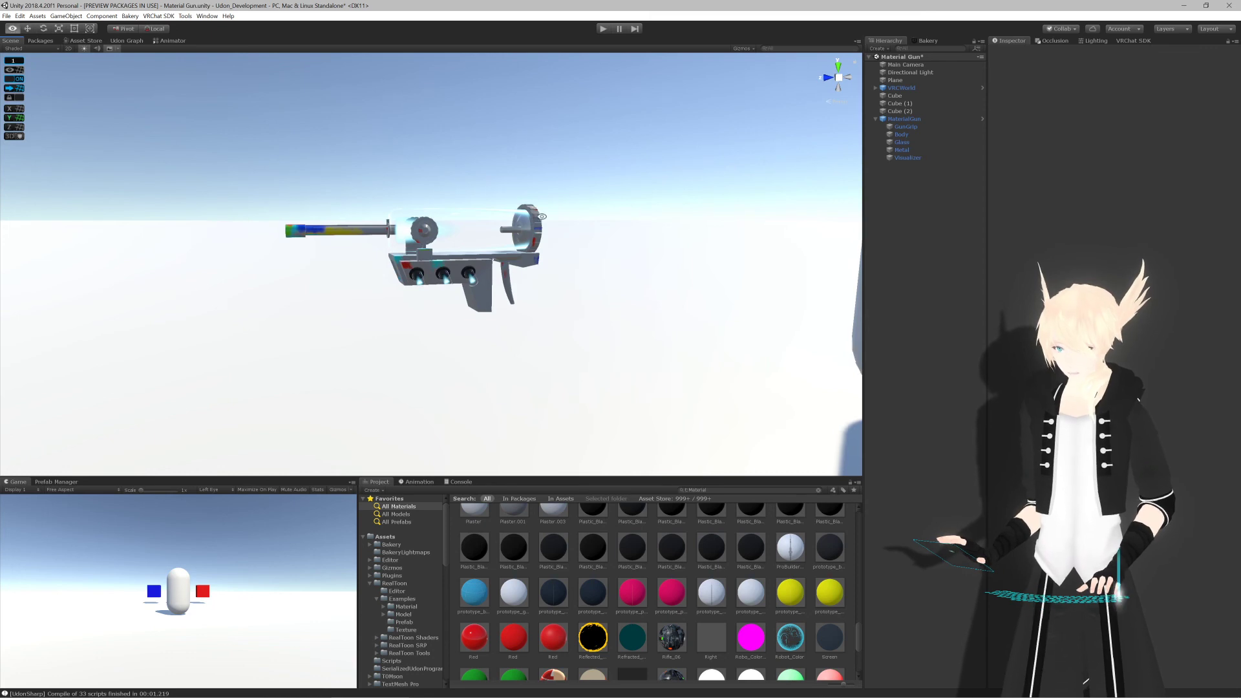
left_click_drag(542, 217, 490, 224, "alt")
scroll(490, 224, "up", 3)
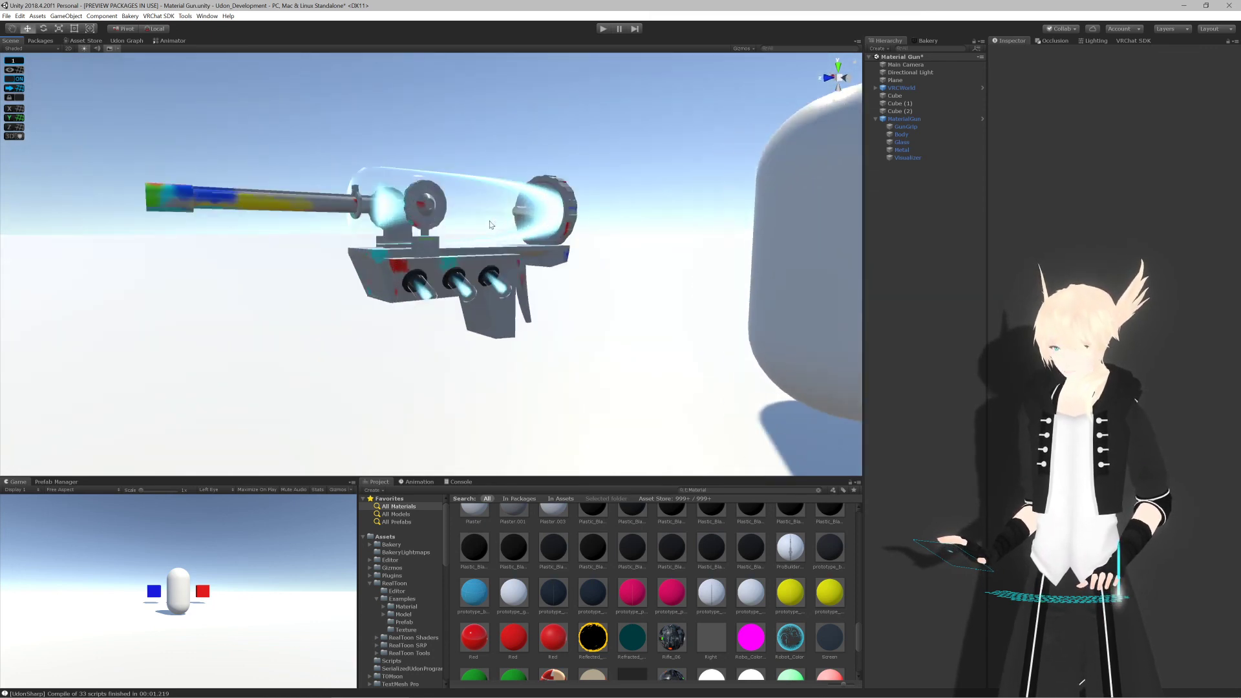
left_click_drag(347, 216, 399, 226, "alt")
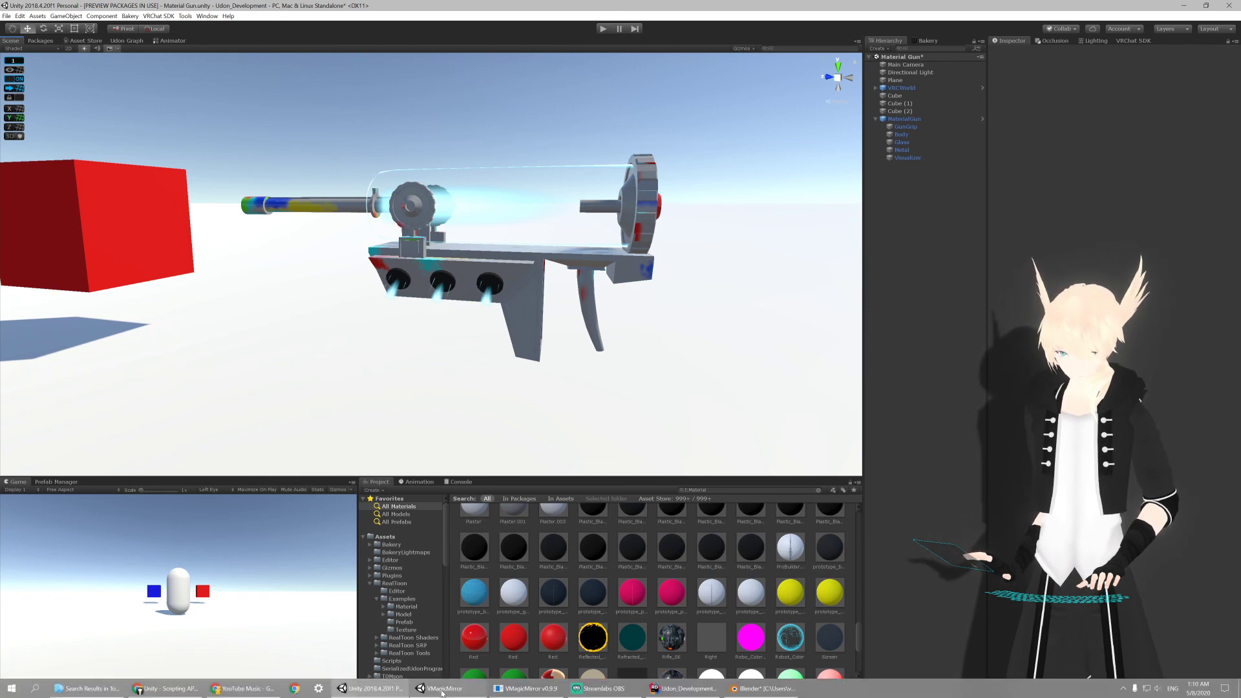
Step: Switch to Streamlabs OBS to bring up the live stream controls and chat
left_click(614, 688)
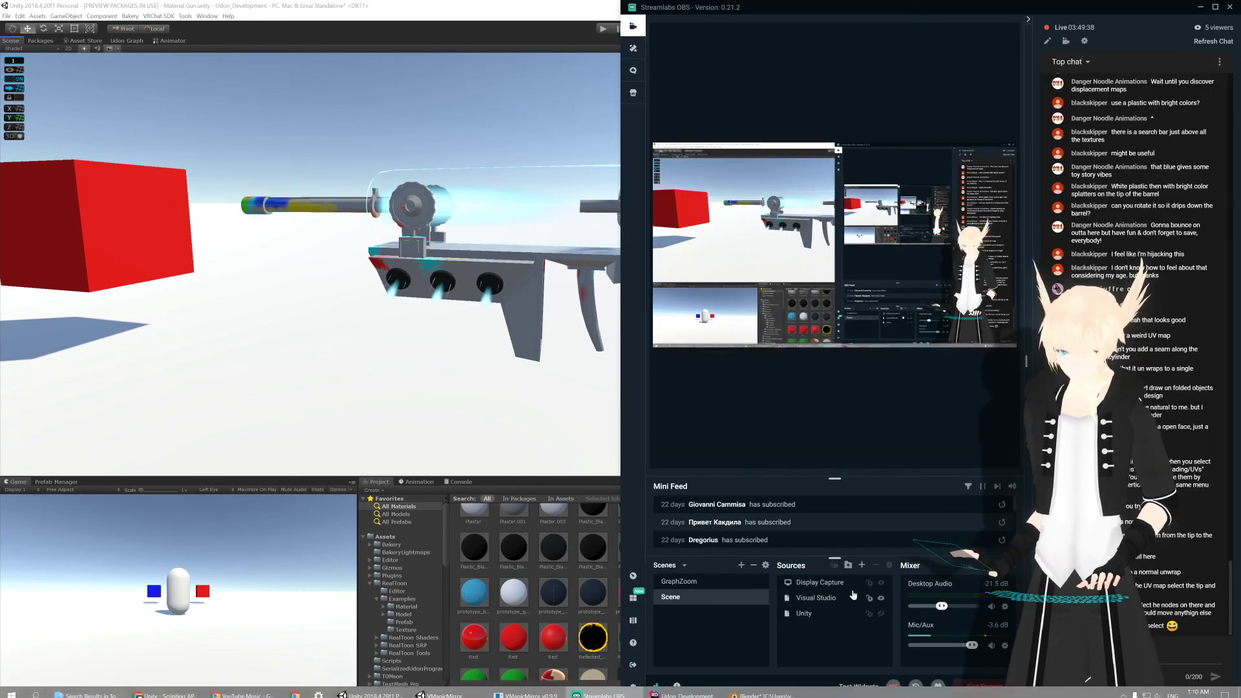